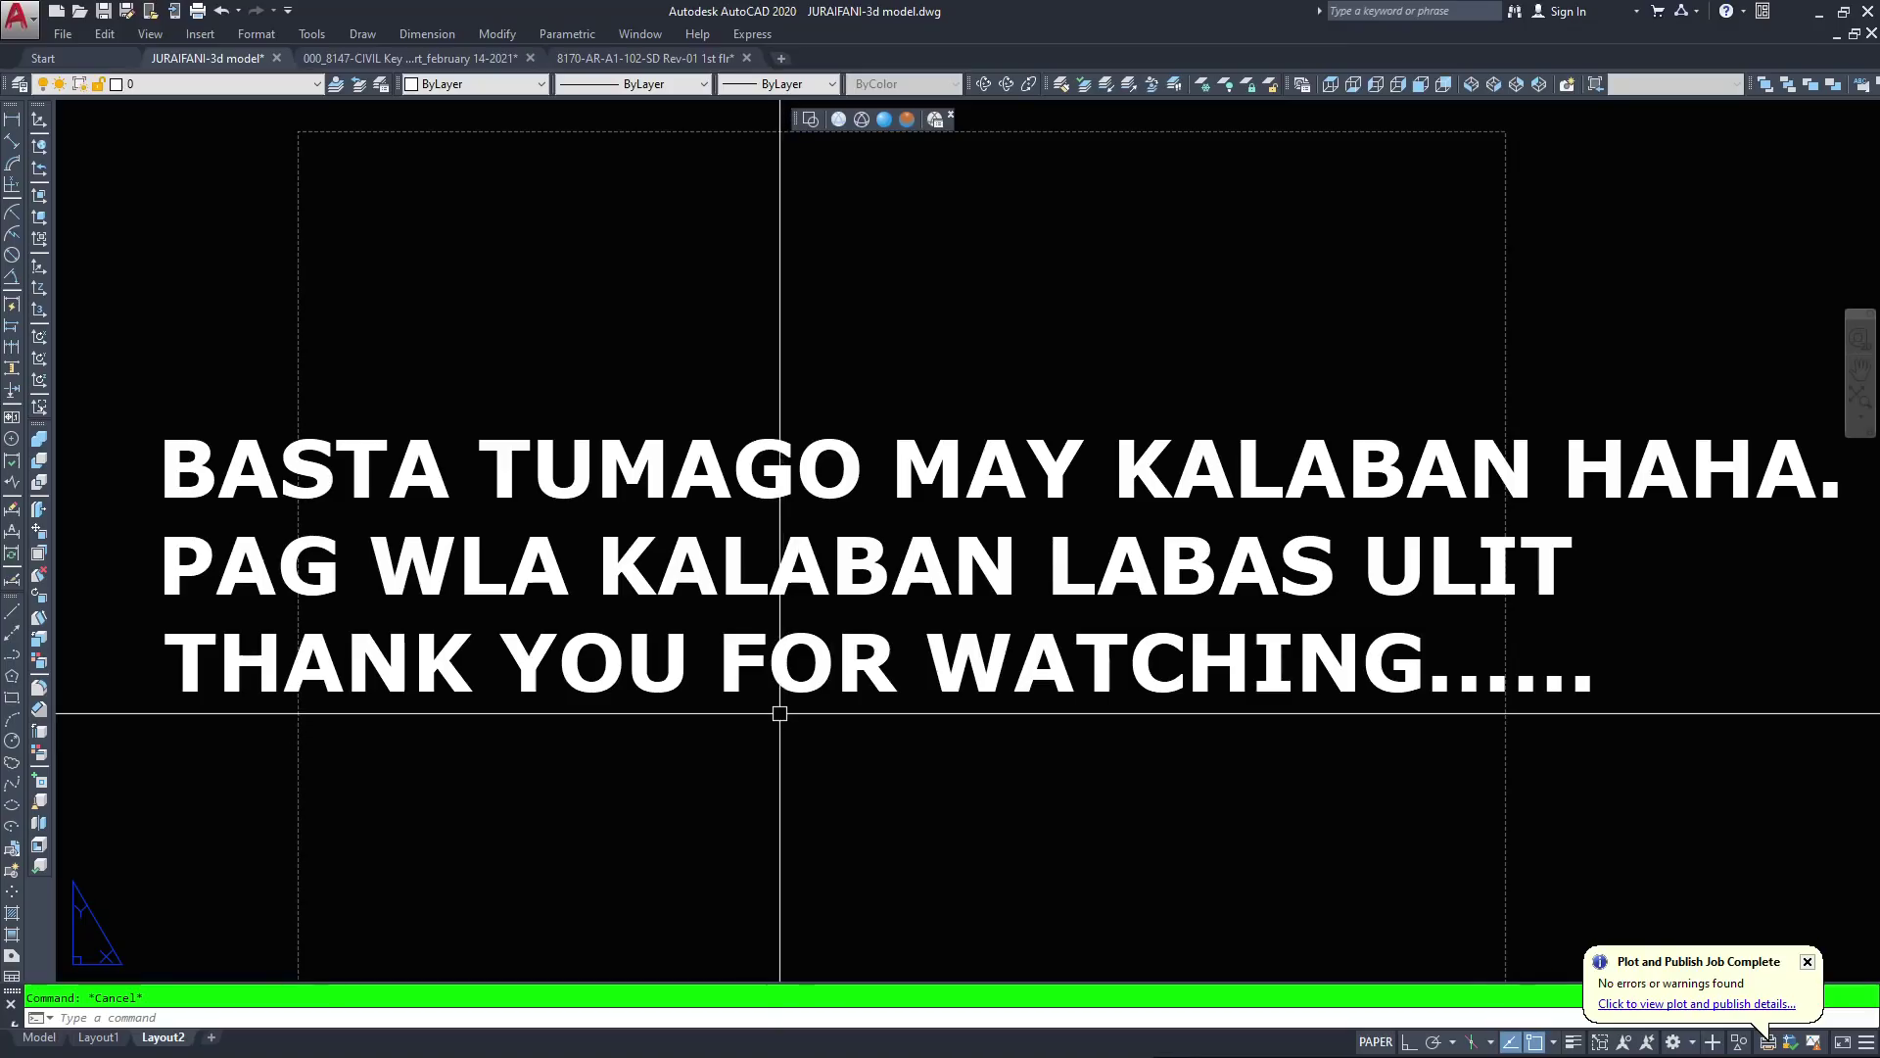
# Switch from the Layout2 sheet to model space
pyautogui.scroll(-5, 794, 682)
pyautogui.scroll(-2, 793, 683)
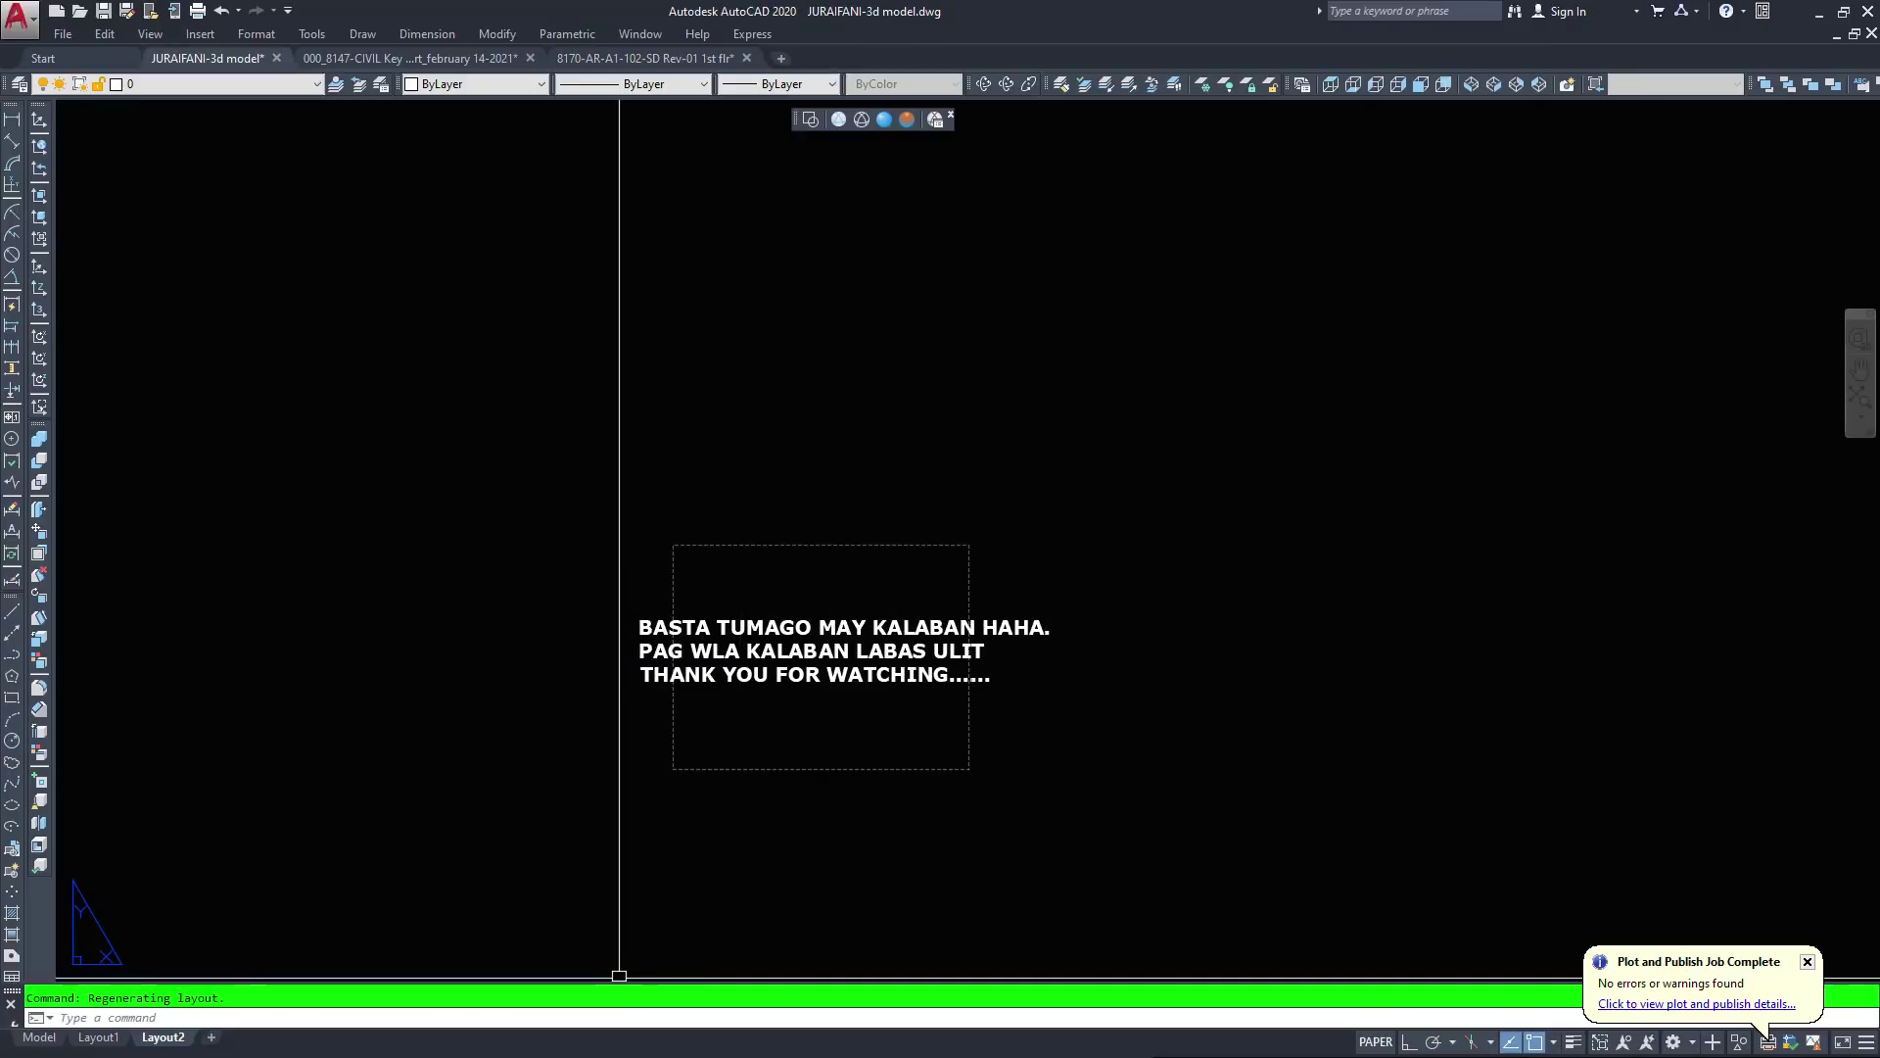
pyautogui.click(39, 1037)
pyautogui.scroll(-3, 1114, 137)
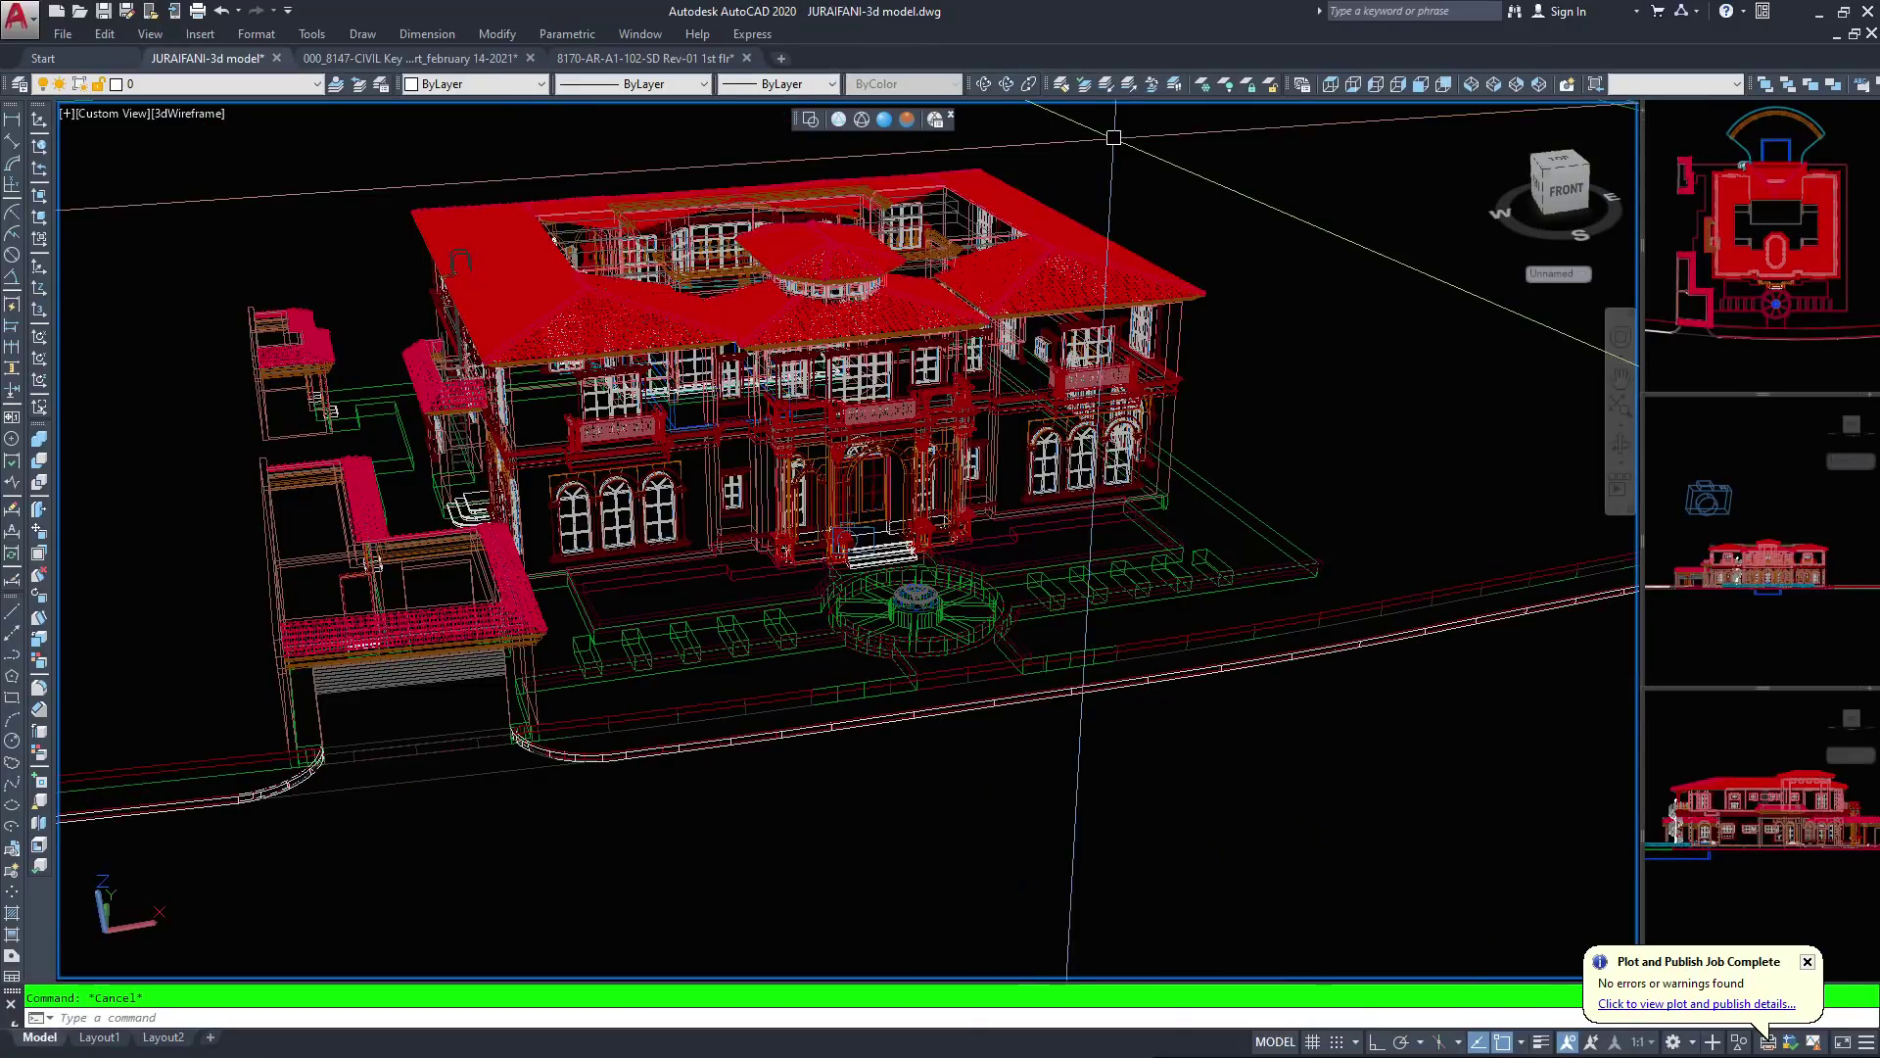
# Free-orbit the wireframe mansion to a lower front-left view and examine the garage and main facade
pyautogui.click(1007, 85)
pyautogui.moveTo(861, 587); pyautogui.dragTo(940, 456)
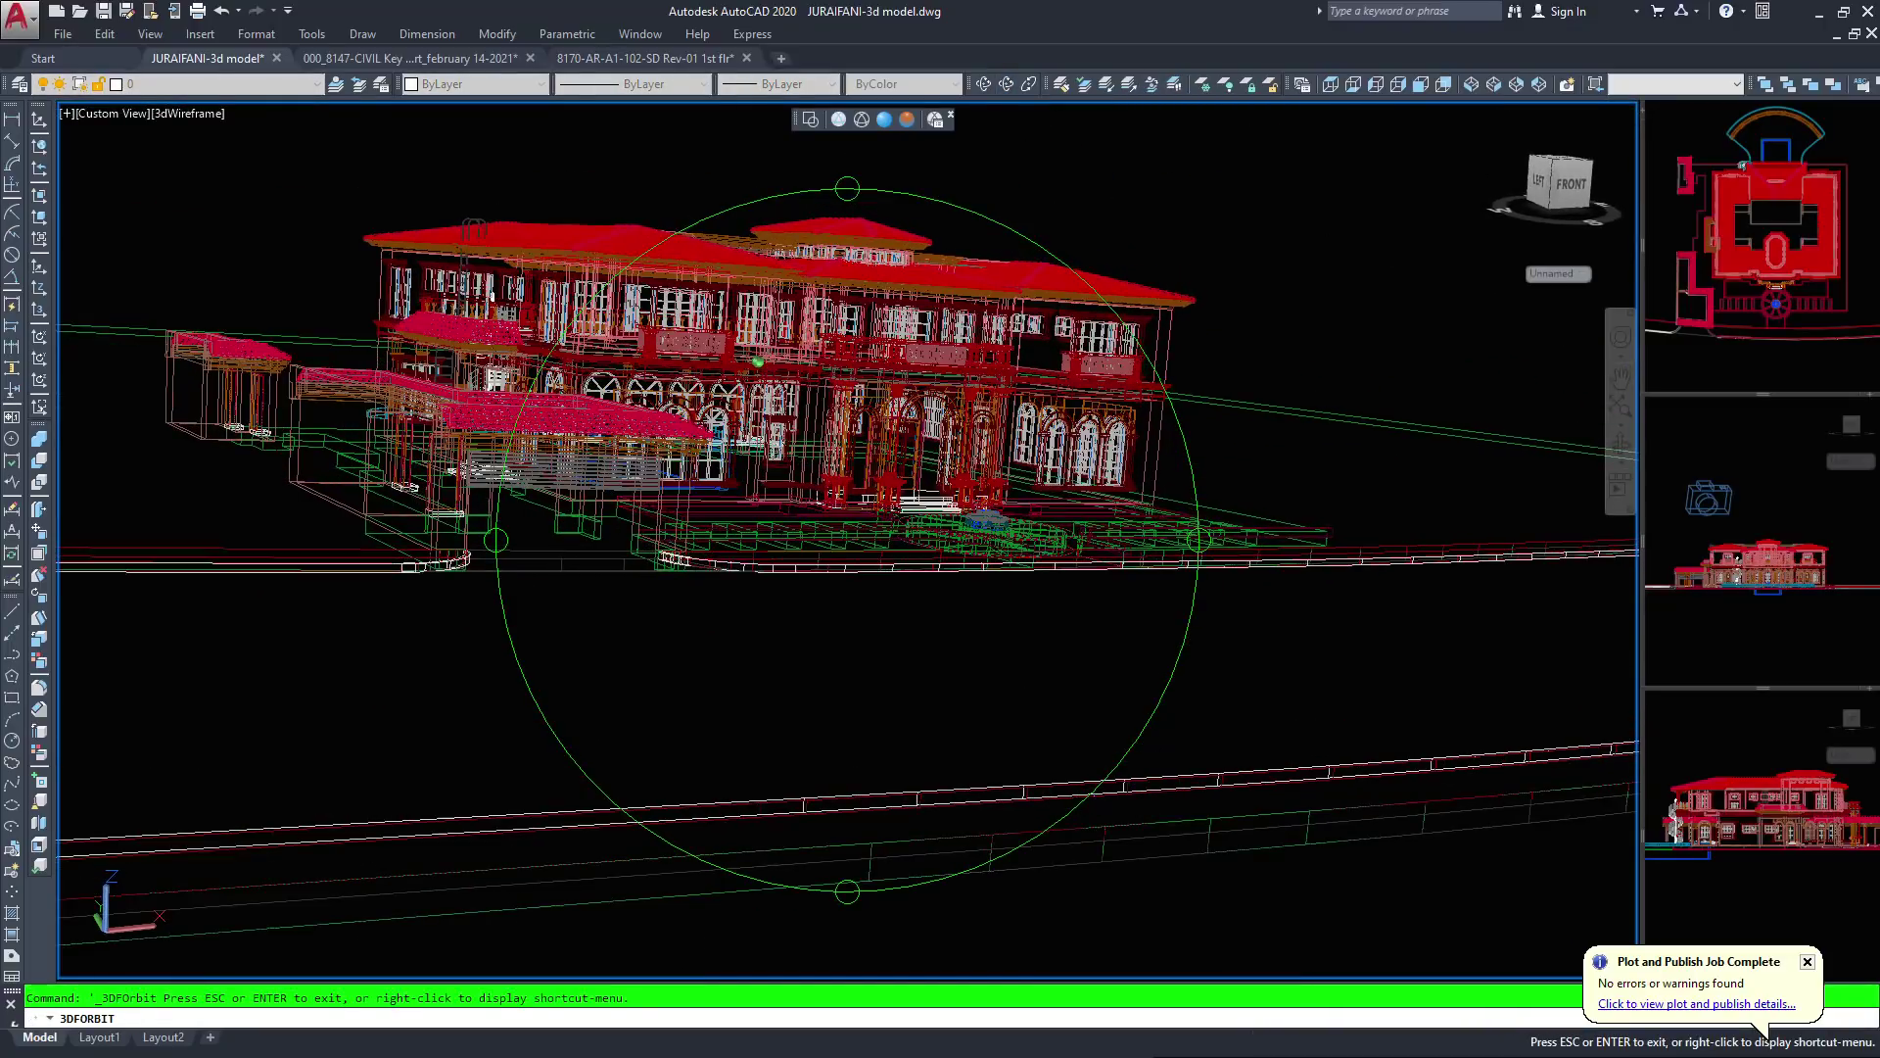
pyautogui.keyDown('ctrl'); pyautogui.keyDown('shift'); pyautogui.moveTo(757, 362); pyautogui.dragTo(741, 328, button='middle'); pyautogui.keyUp('shift'); pyautogui.keyUp('ctrl')
pyautogui.moveTo(741, 328); pyautogui.dragTo(748, 387)
pyautogui.scroll(3, 752, 470)
pyautogui.moveTo(752, 505); pyautogui.dragTo(800, 598, button='middle')
pyautogui.moveTo(764, 293); pyautogui.dragTo(795, 358)
pyautogui.keyDown('ctrl'); pyautogui.keyDown('shift'); pyautogui.moveTo(93, 502); pyautogui.dragTo(63, 535, button='middle'); pyautogui.keyUp('shift'); pyautogui.keyUp('ctrl')
pyautogui.press('Escape')
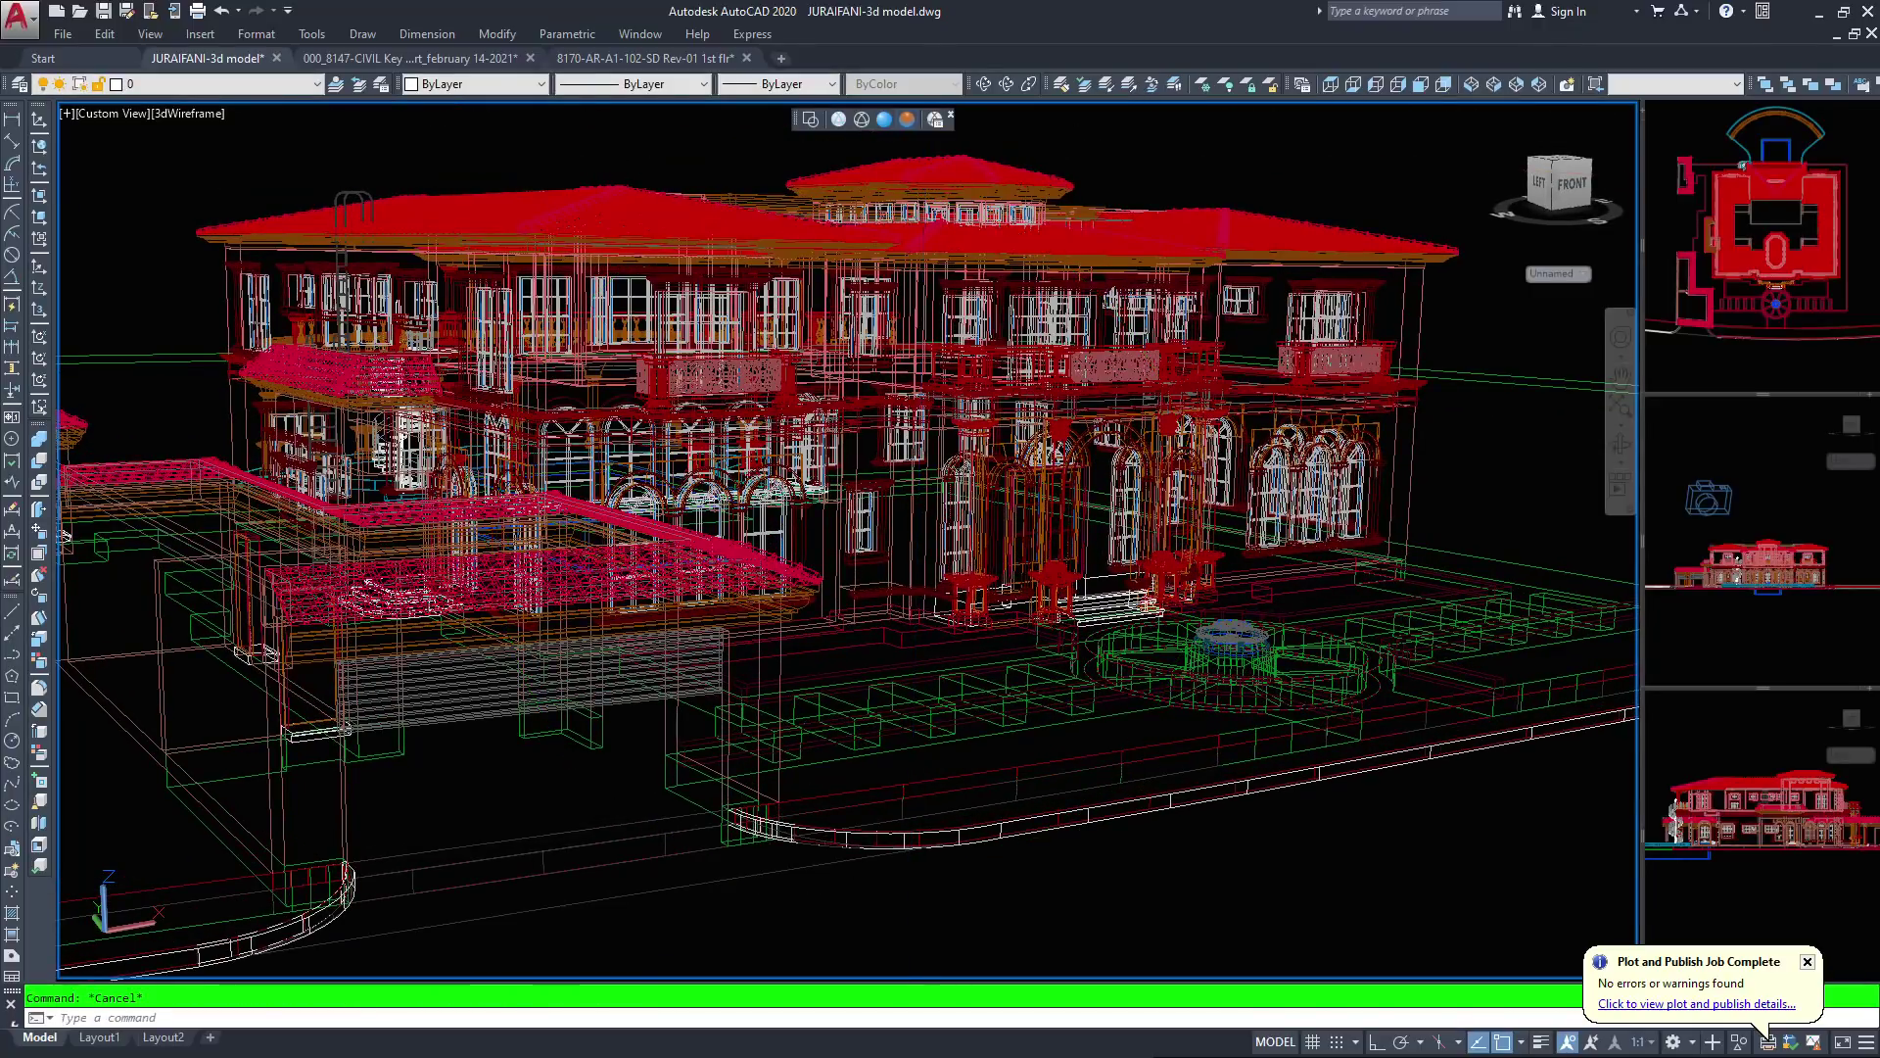
# Apply the Conceptual visual style and examine the front facade's balcony, arched windows and entrance columns up close
pyautogui.click(907, 119)
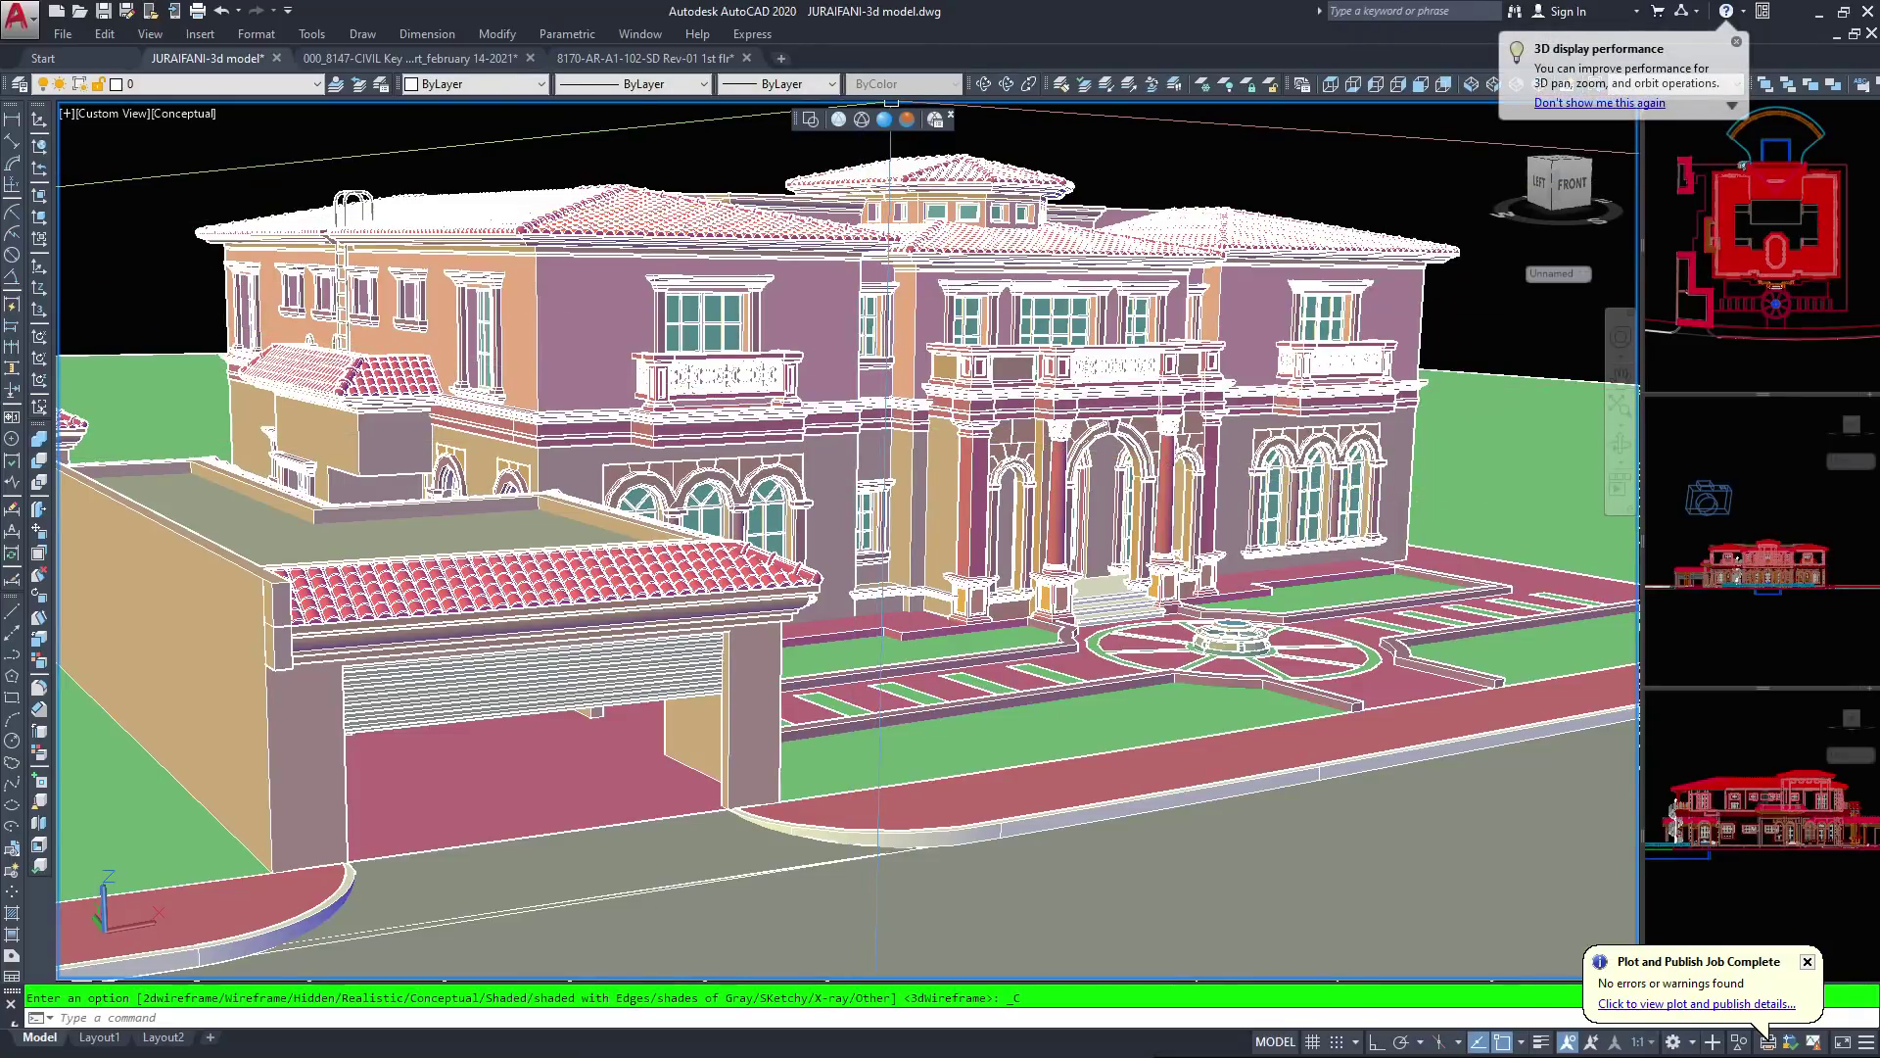
pyautogui.click(1007, 84)
pyautogui.scroll(3, 848, 540)
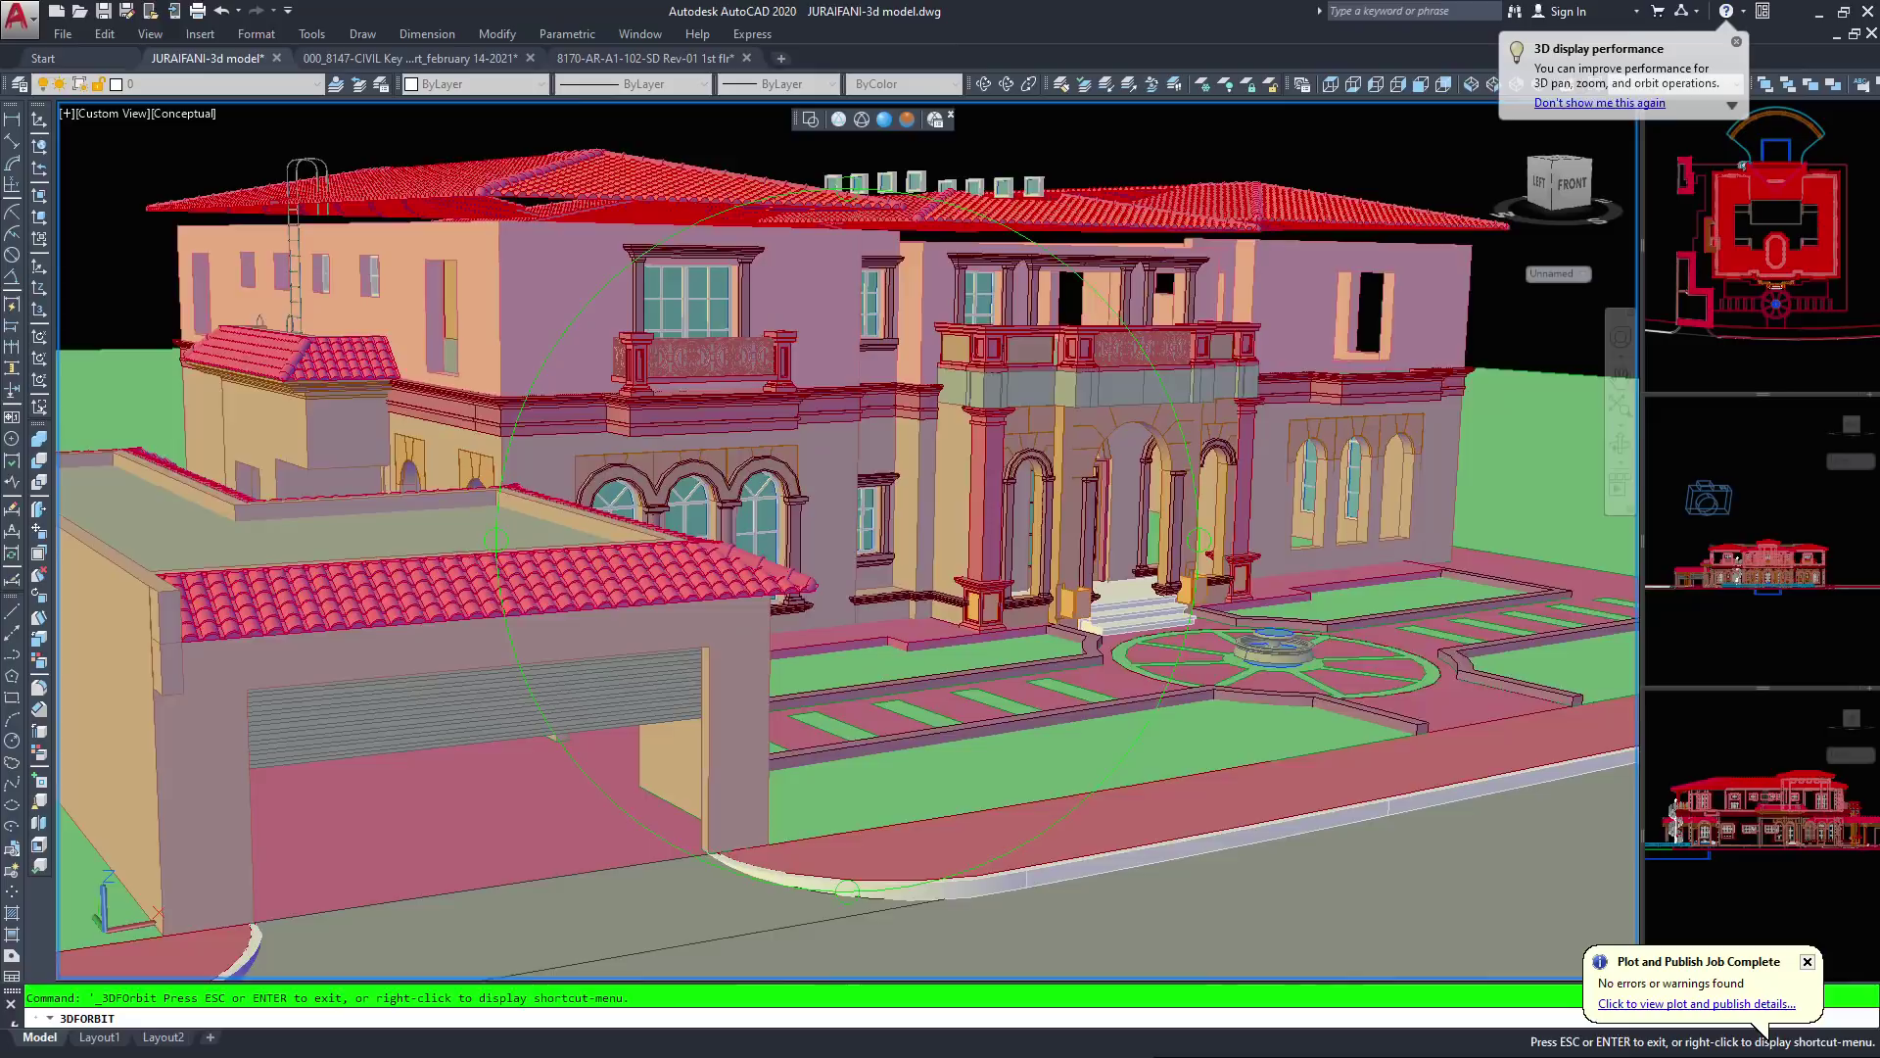
pyautogui.moveTo(881, 470)
pyautogui.mouseDown()
pyautogui.moveTo(798, 573)
pyautogui.moveTo(818, 570)
pyautogui.mouseUp()
pyautogui.scroll(5, 853, 356)
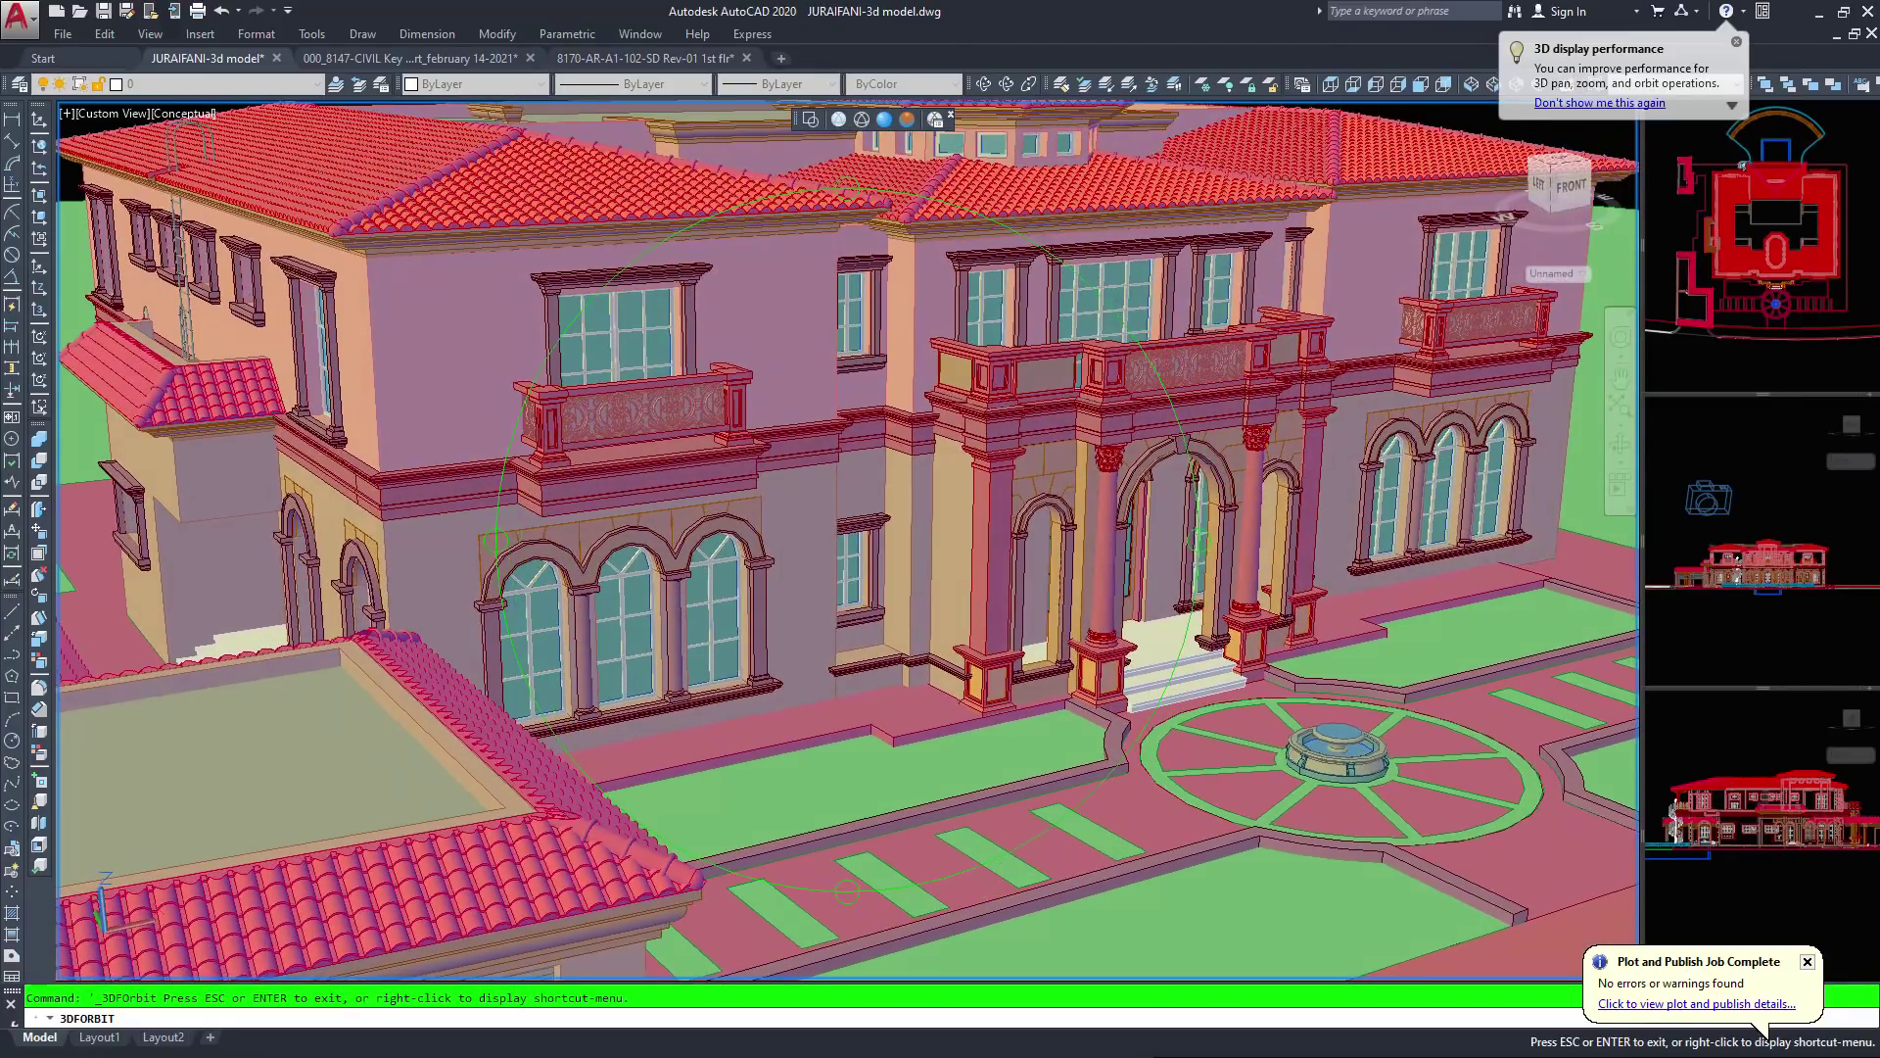
pyautogui.scroll(5, 638, 449)
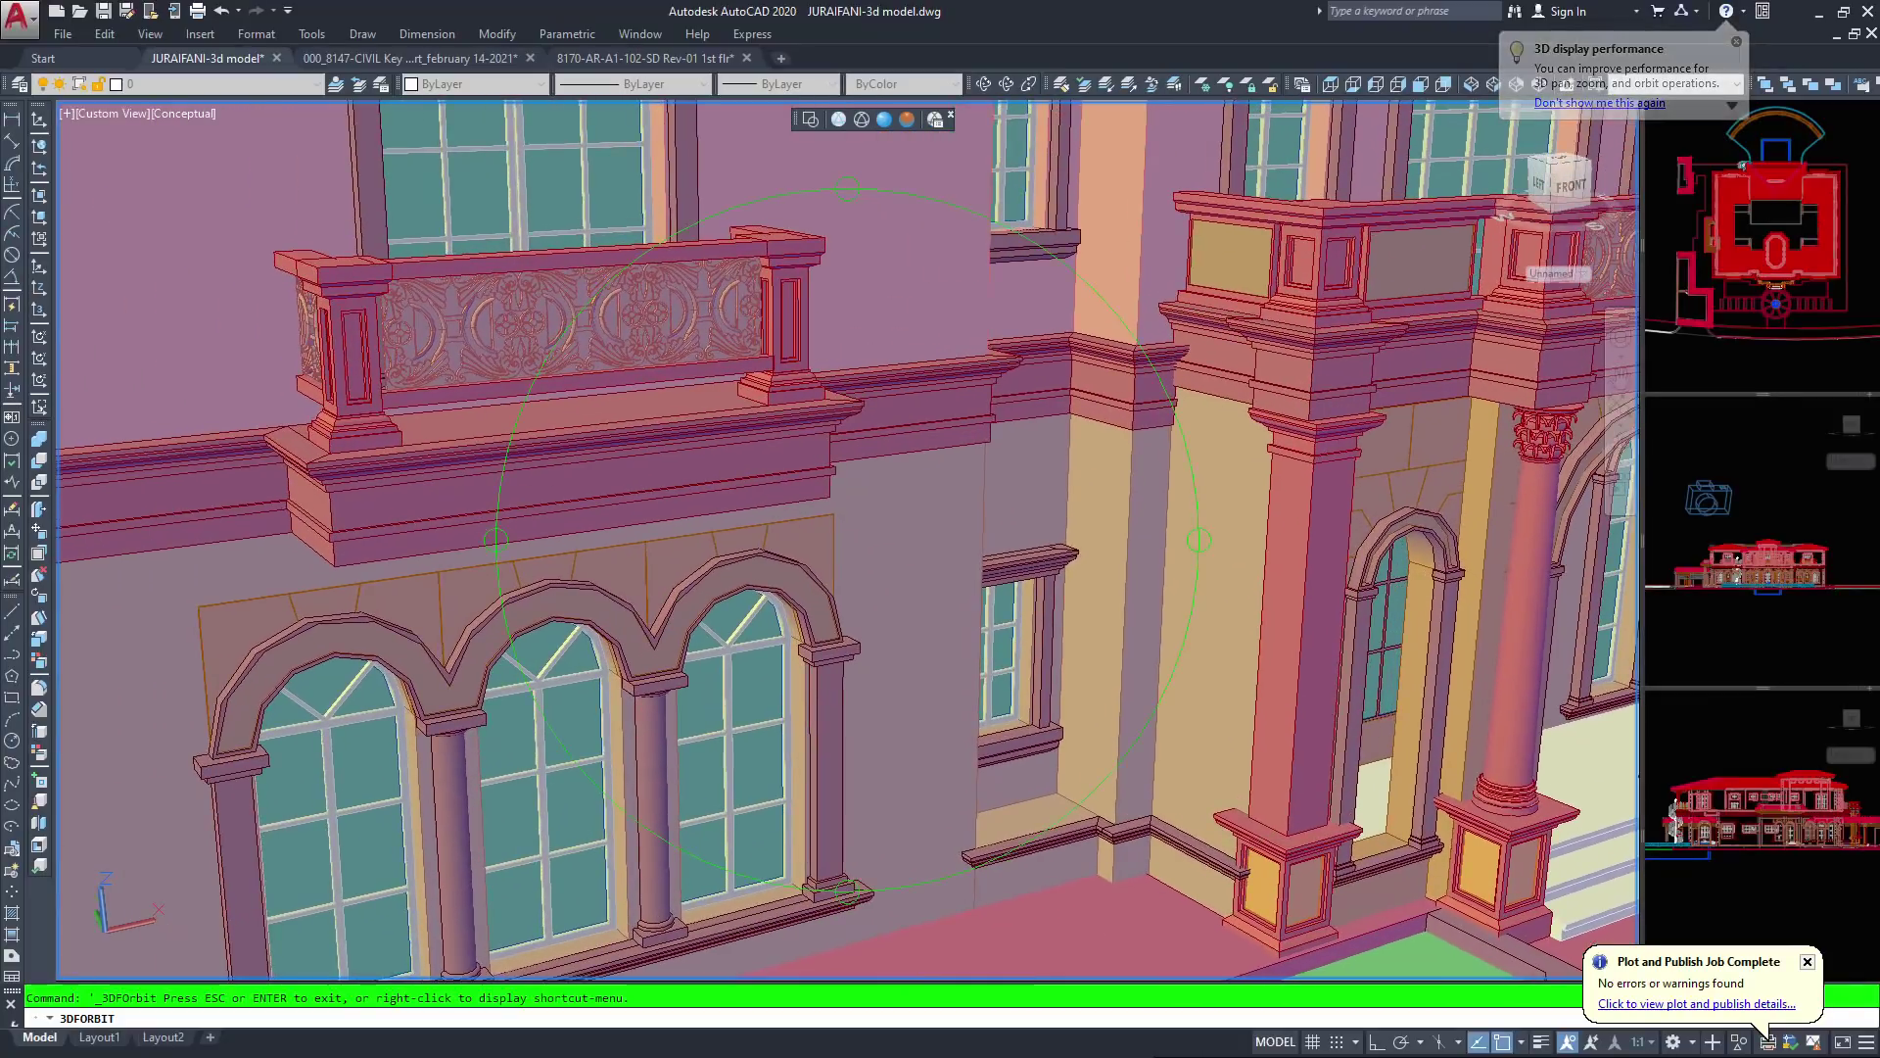
pyautogui.moveTo(862, 436); pyautogui.dragTo(910, 426)
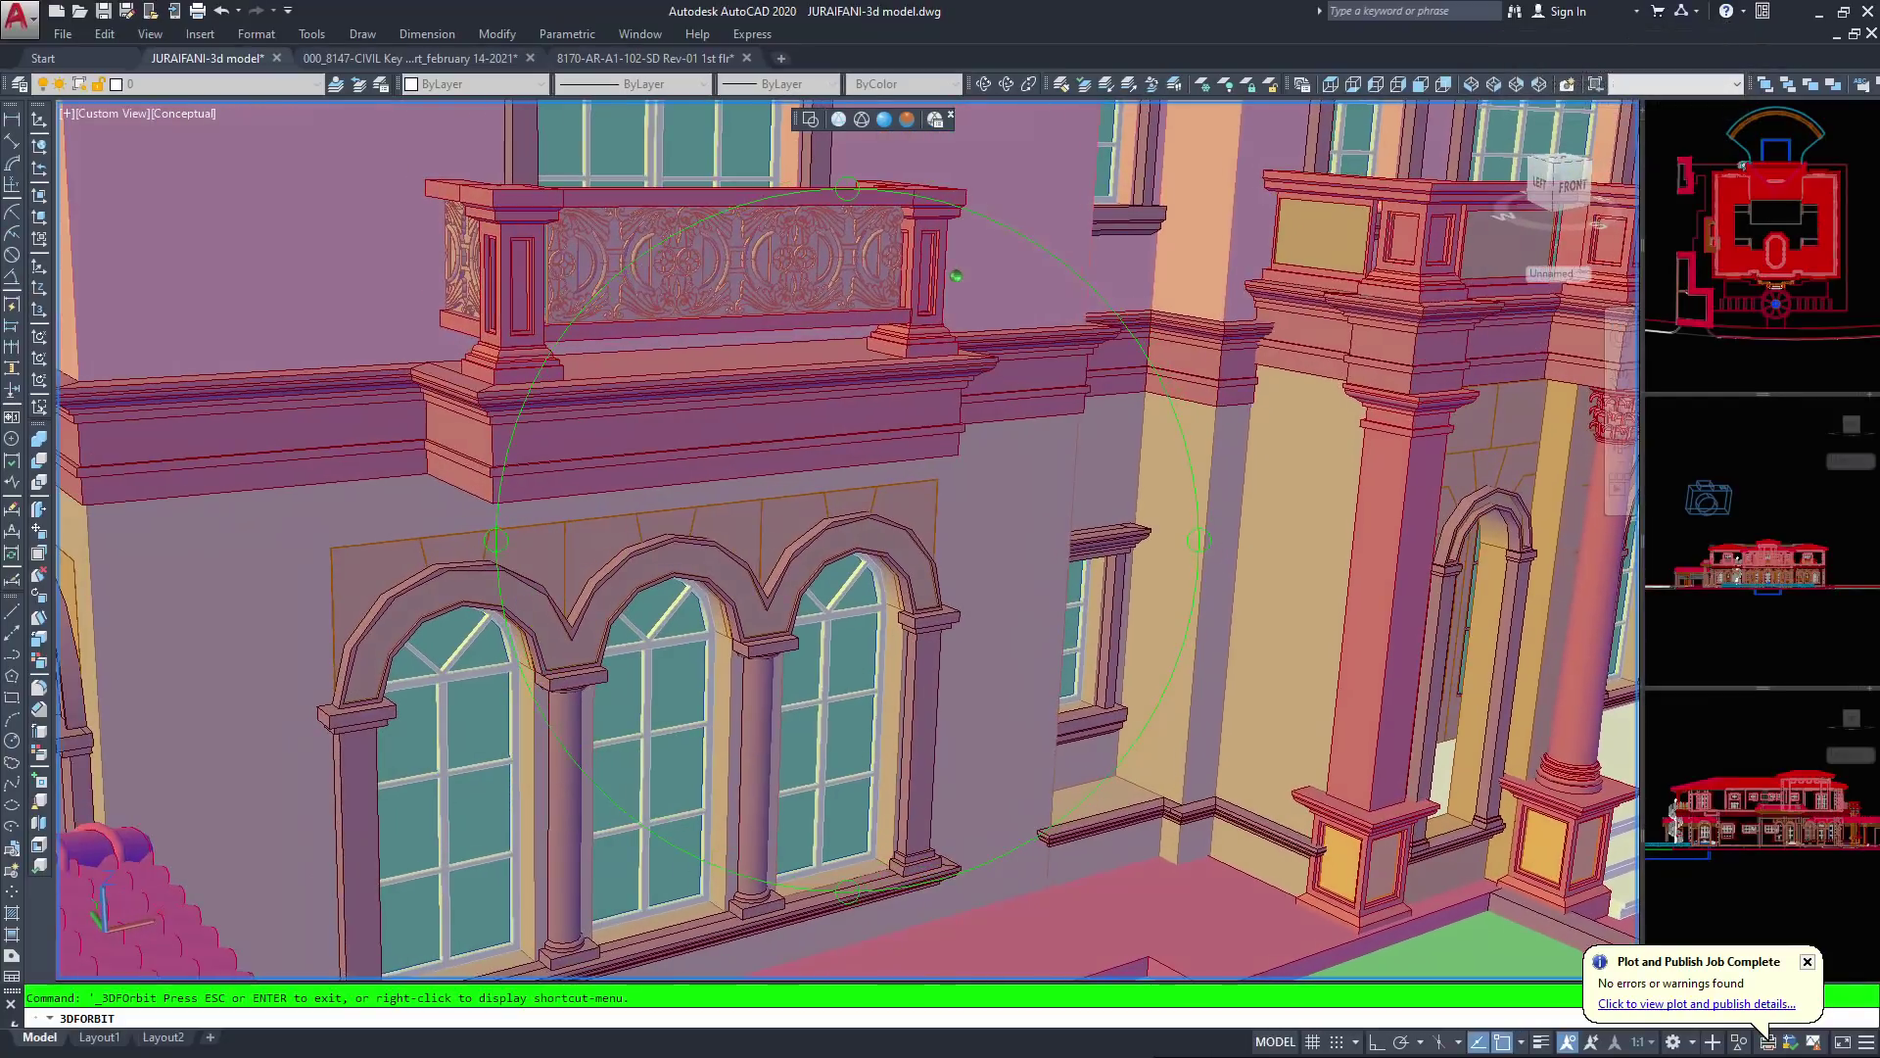
pyautogui.scroll(-3, 881, 460)
pyautogui.scroll(-5, 847, 536)
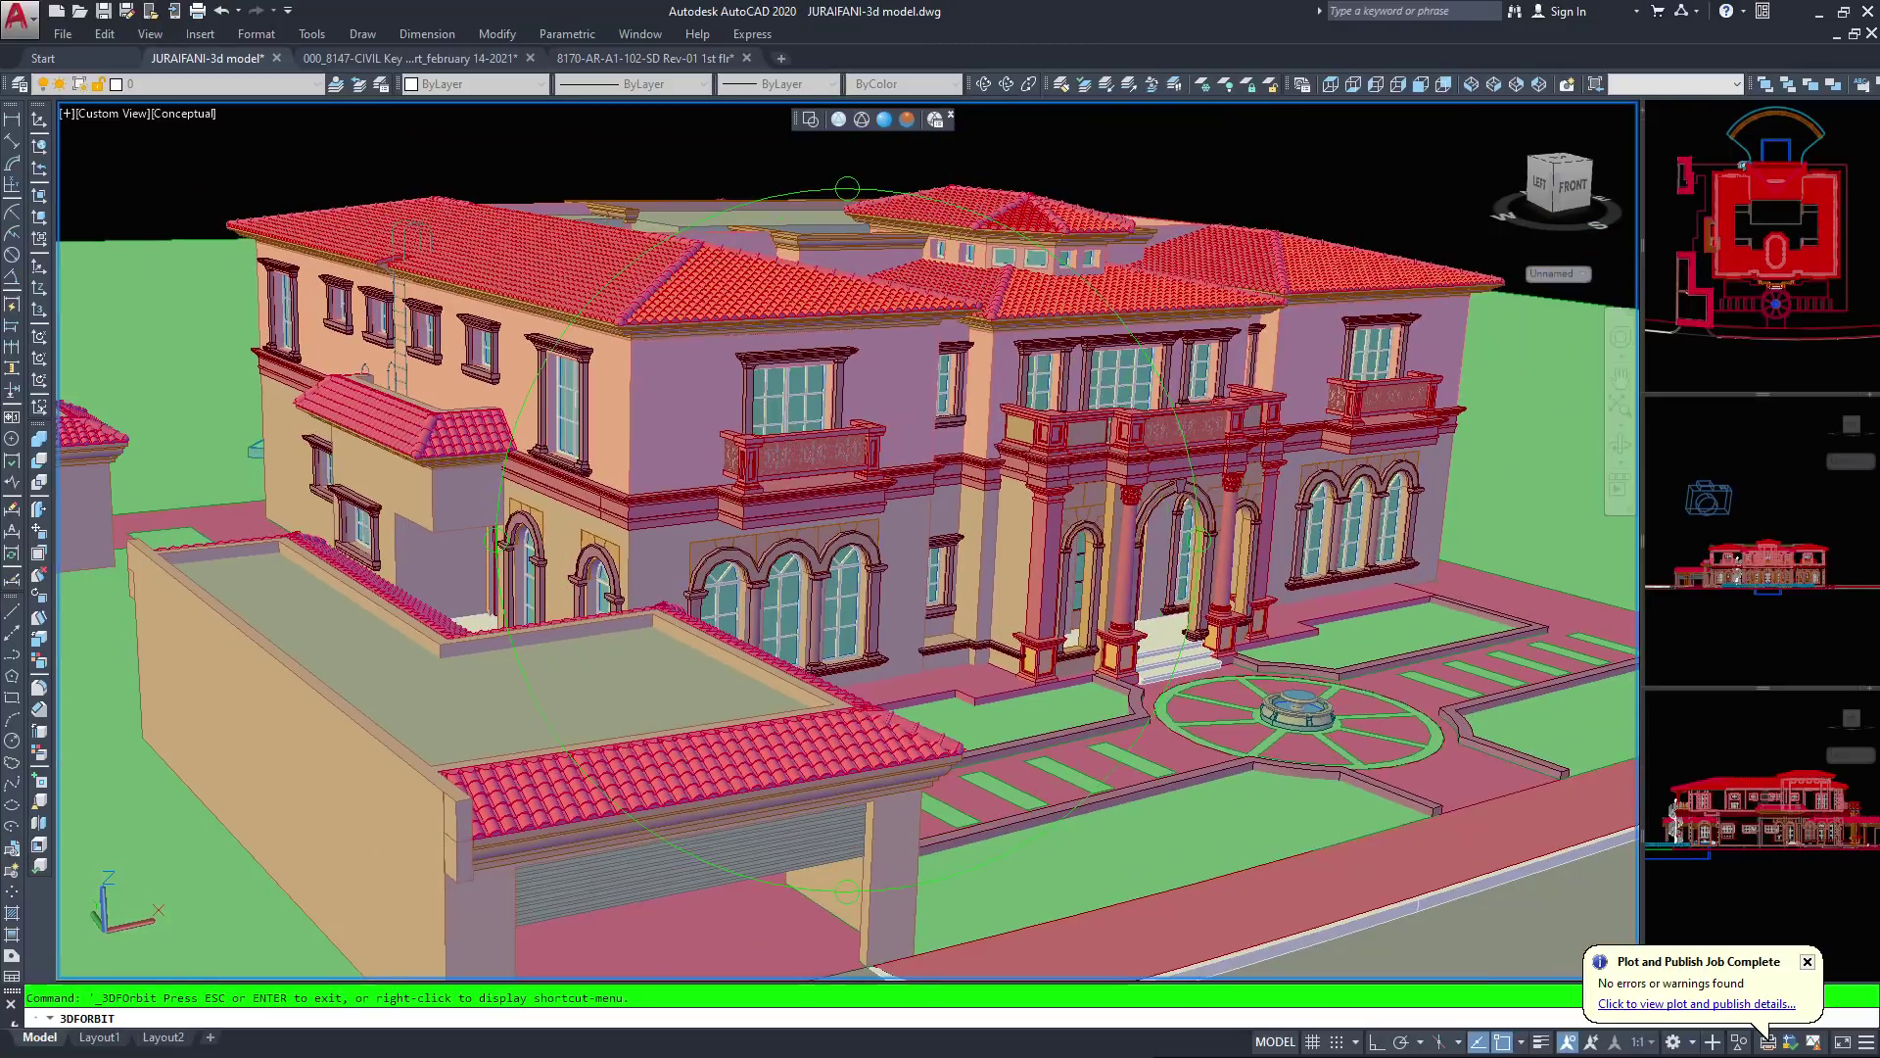
# Orbit the shaded mansion around to its front-right corner and examine the front and right side facades
pyautogui.moveTo(901, 489); pyautogui.dragTo(827, 436)
pyautogui.moveTo(744, 542); pyautogui.dragTo(935, 456)
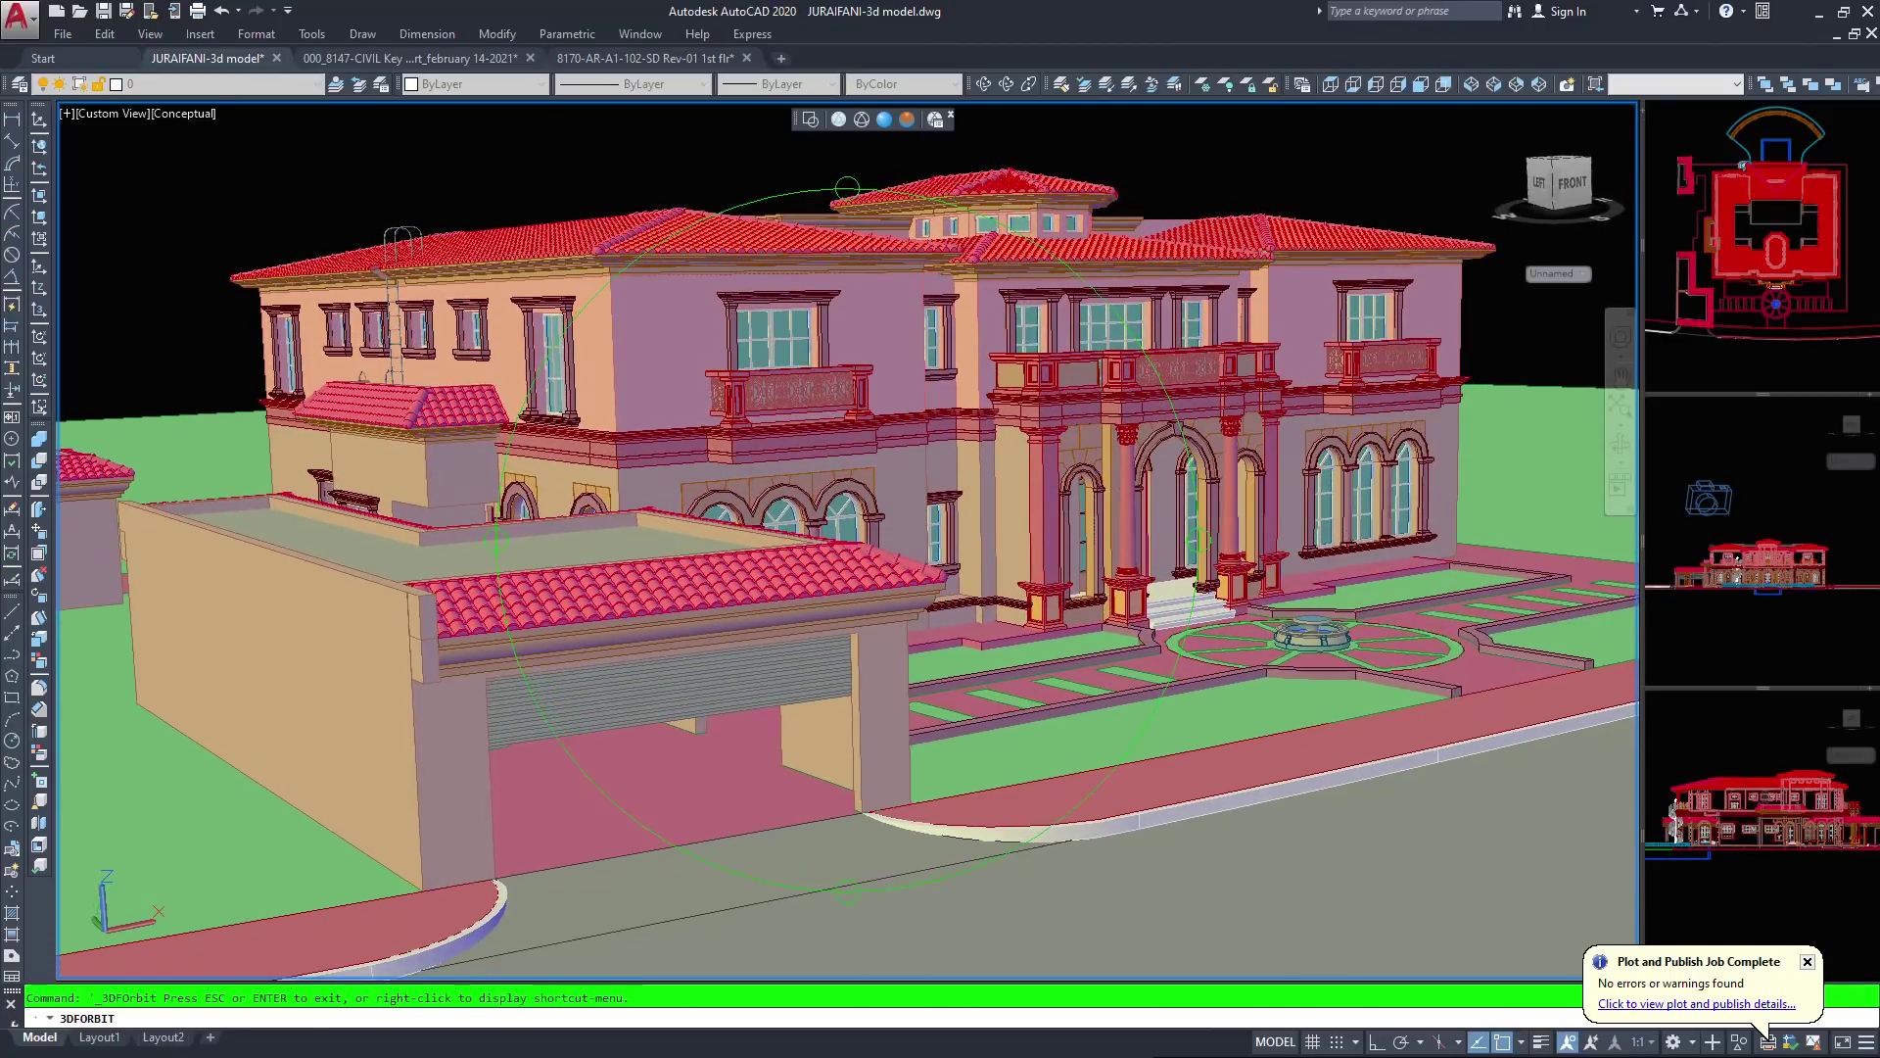
pyautogui.moveTo(1166, 443); pyautogui.dragTo(900, 412)
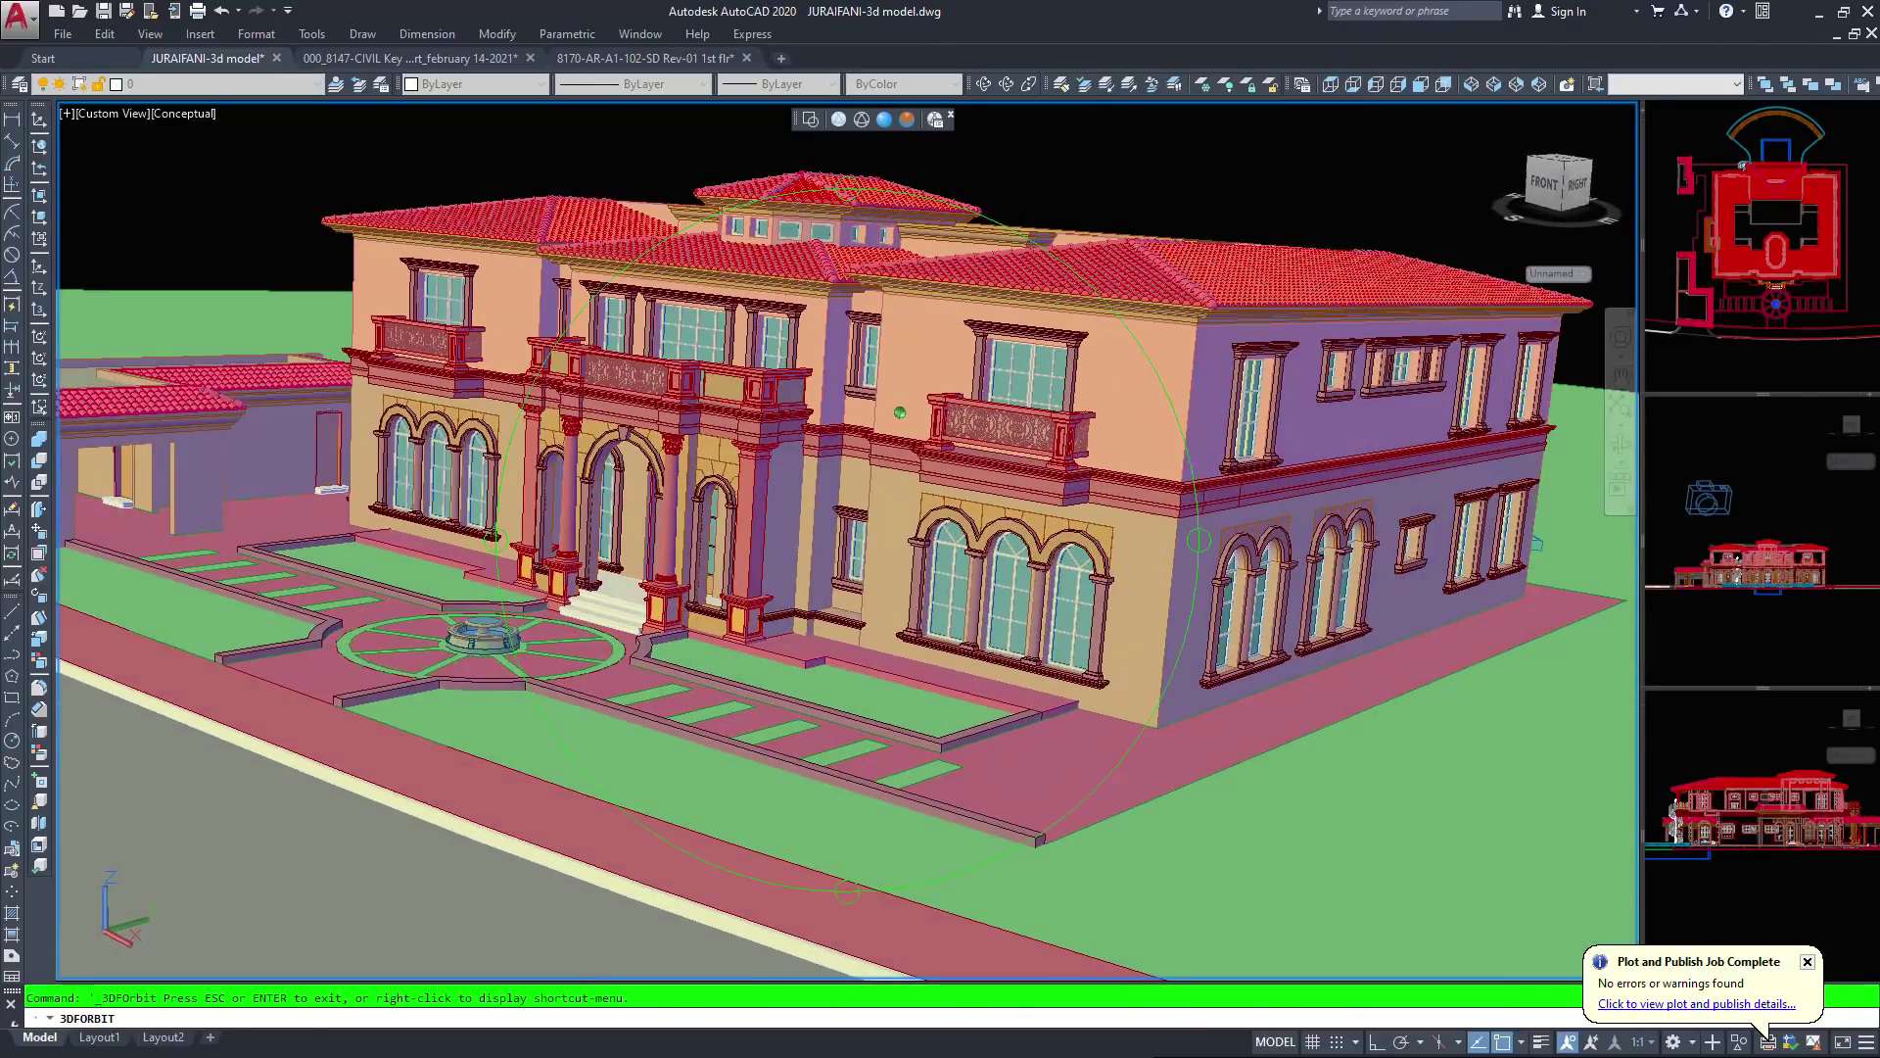
pyautogui.moveTo(900, 413); pyautogui.dragTo(1005, 377, button='middle')
pyautogui.moveTo(1003, 328); pyautogui.dragTo(1009, 373)
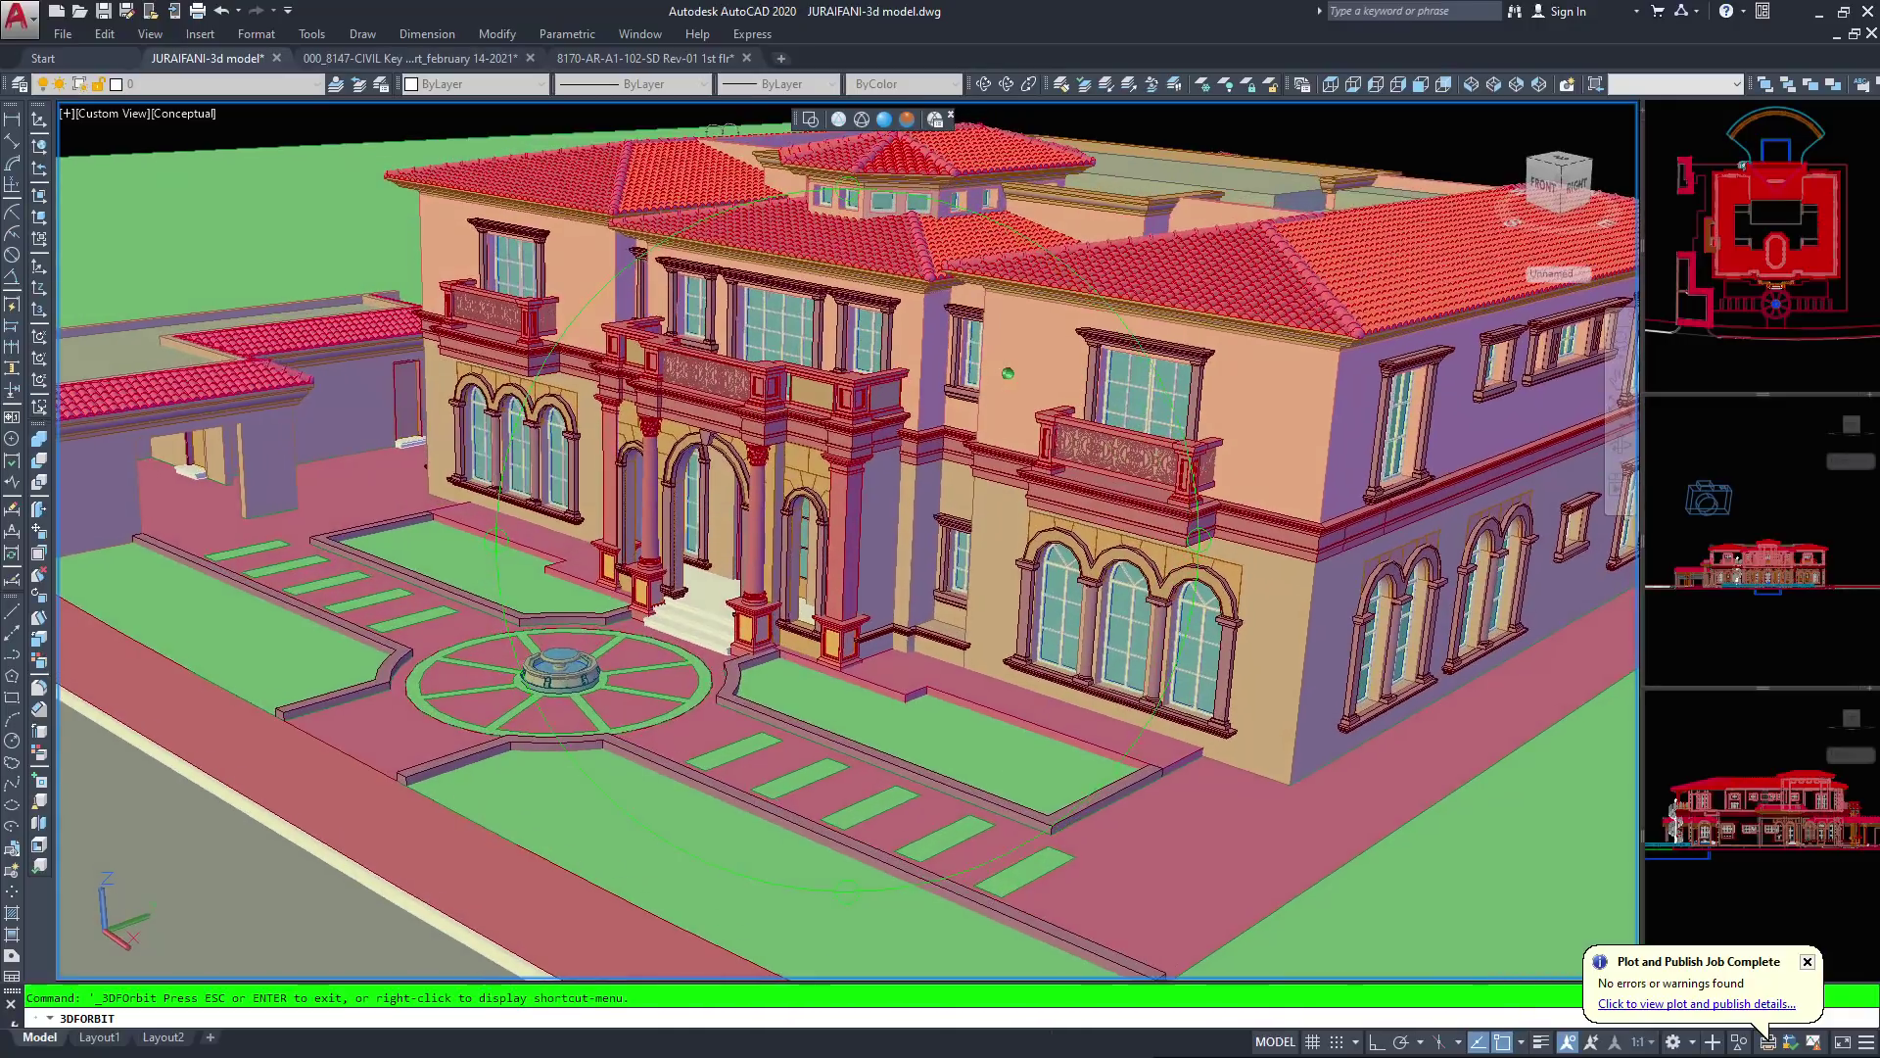
pyautogui.moveTo(719, 128); pyautogui.dragTo(607, 196)
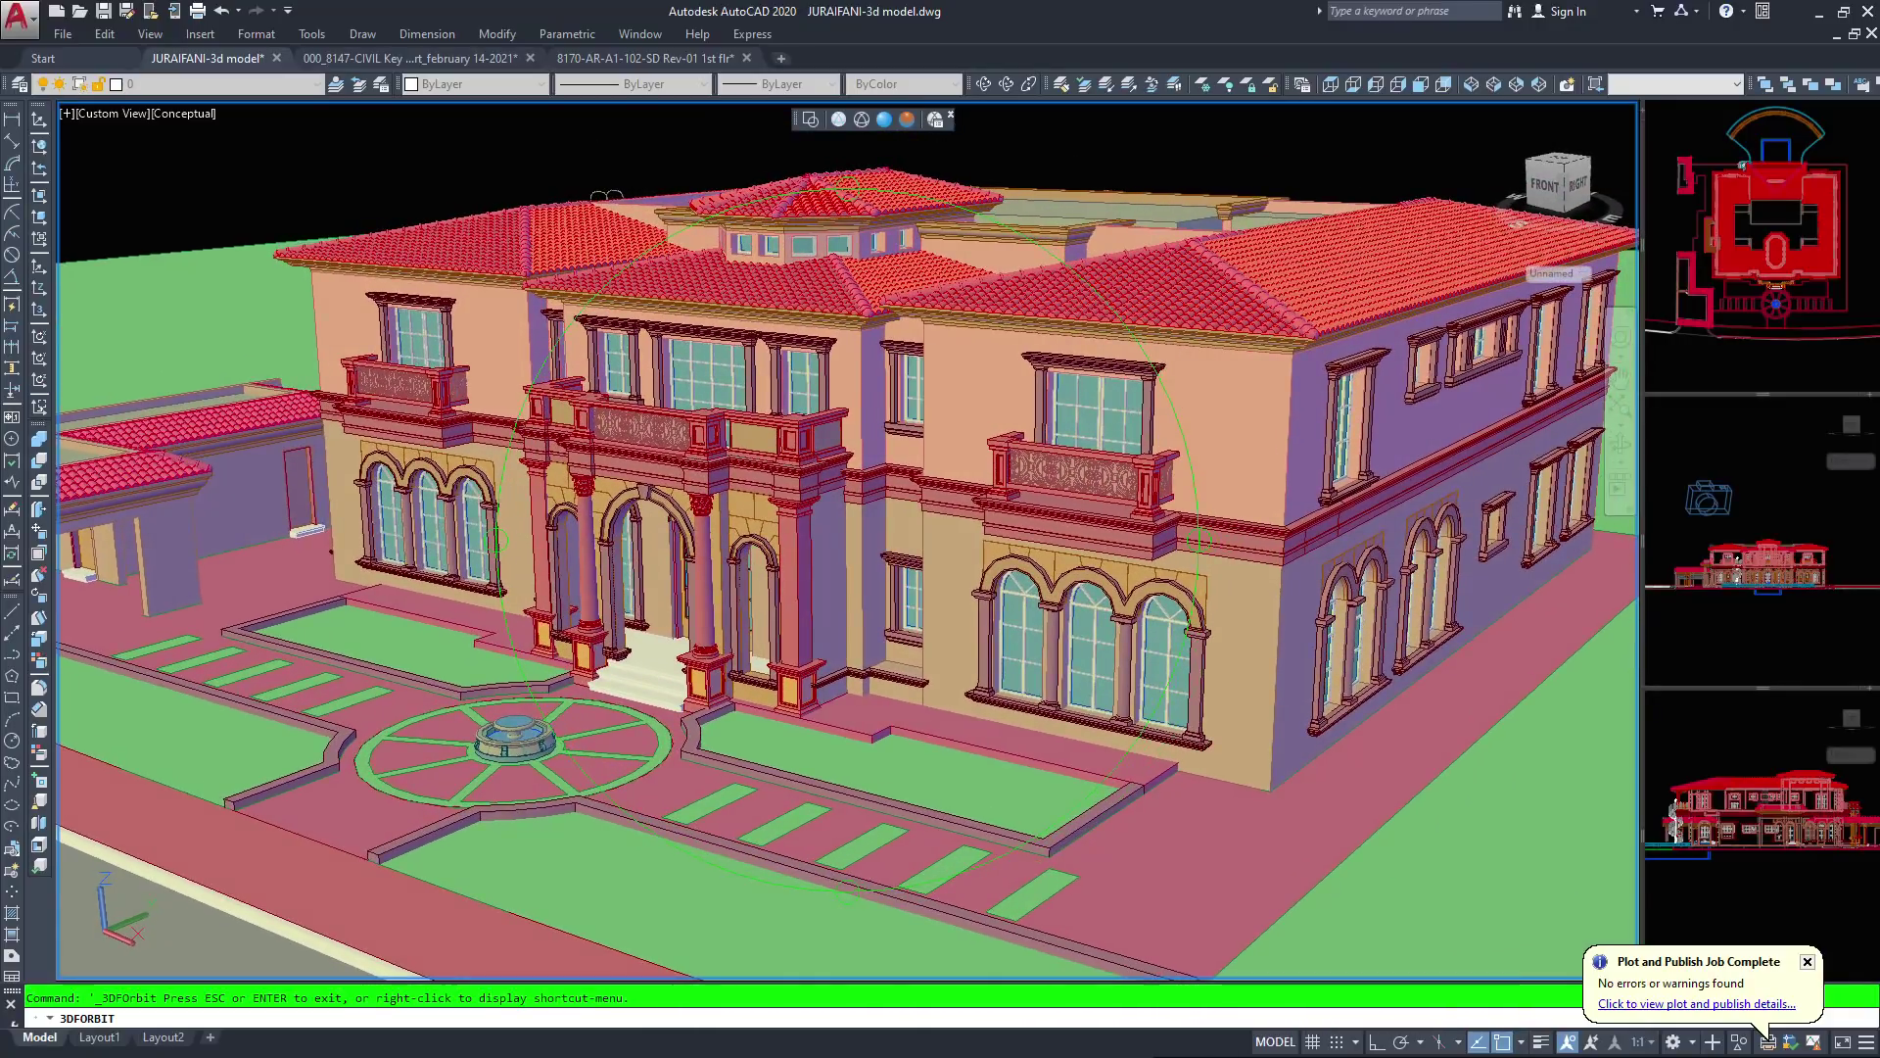
# Switch the main viewport to 2D Wireframe, and use VIEWRES to enable fast zooms with a circle zoom percent of 15000
pyautogui.press('Escape')
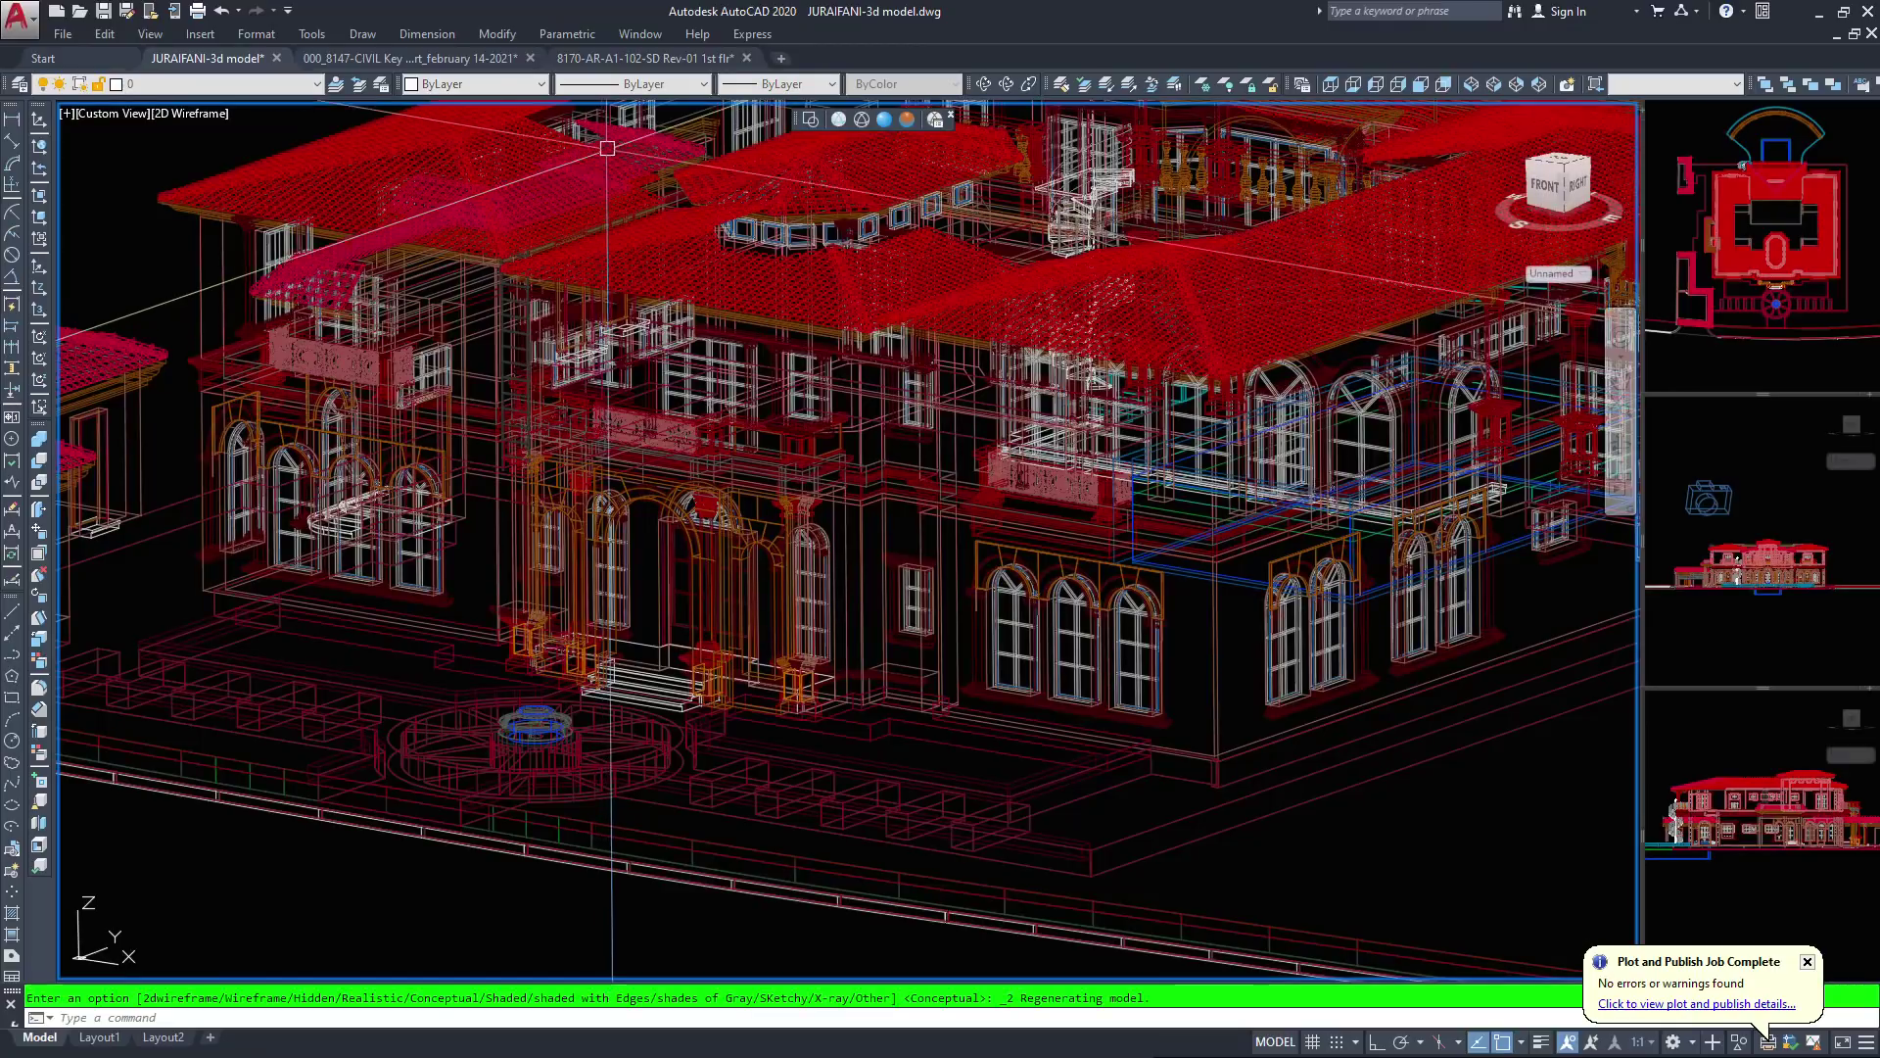
pyautogui.scroll(-2, 828, 523)
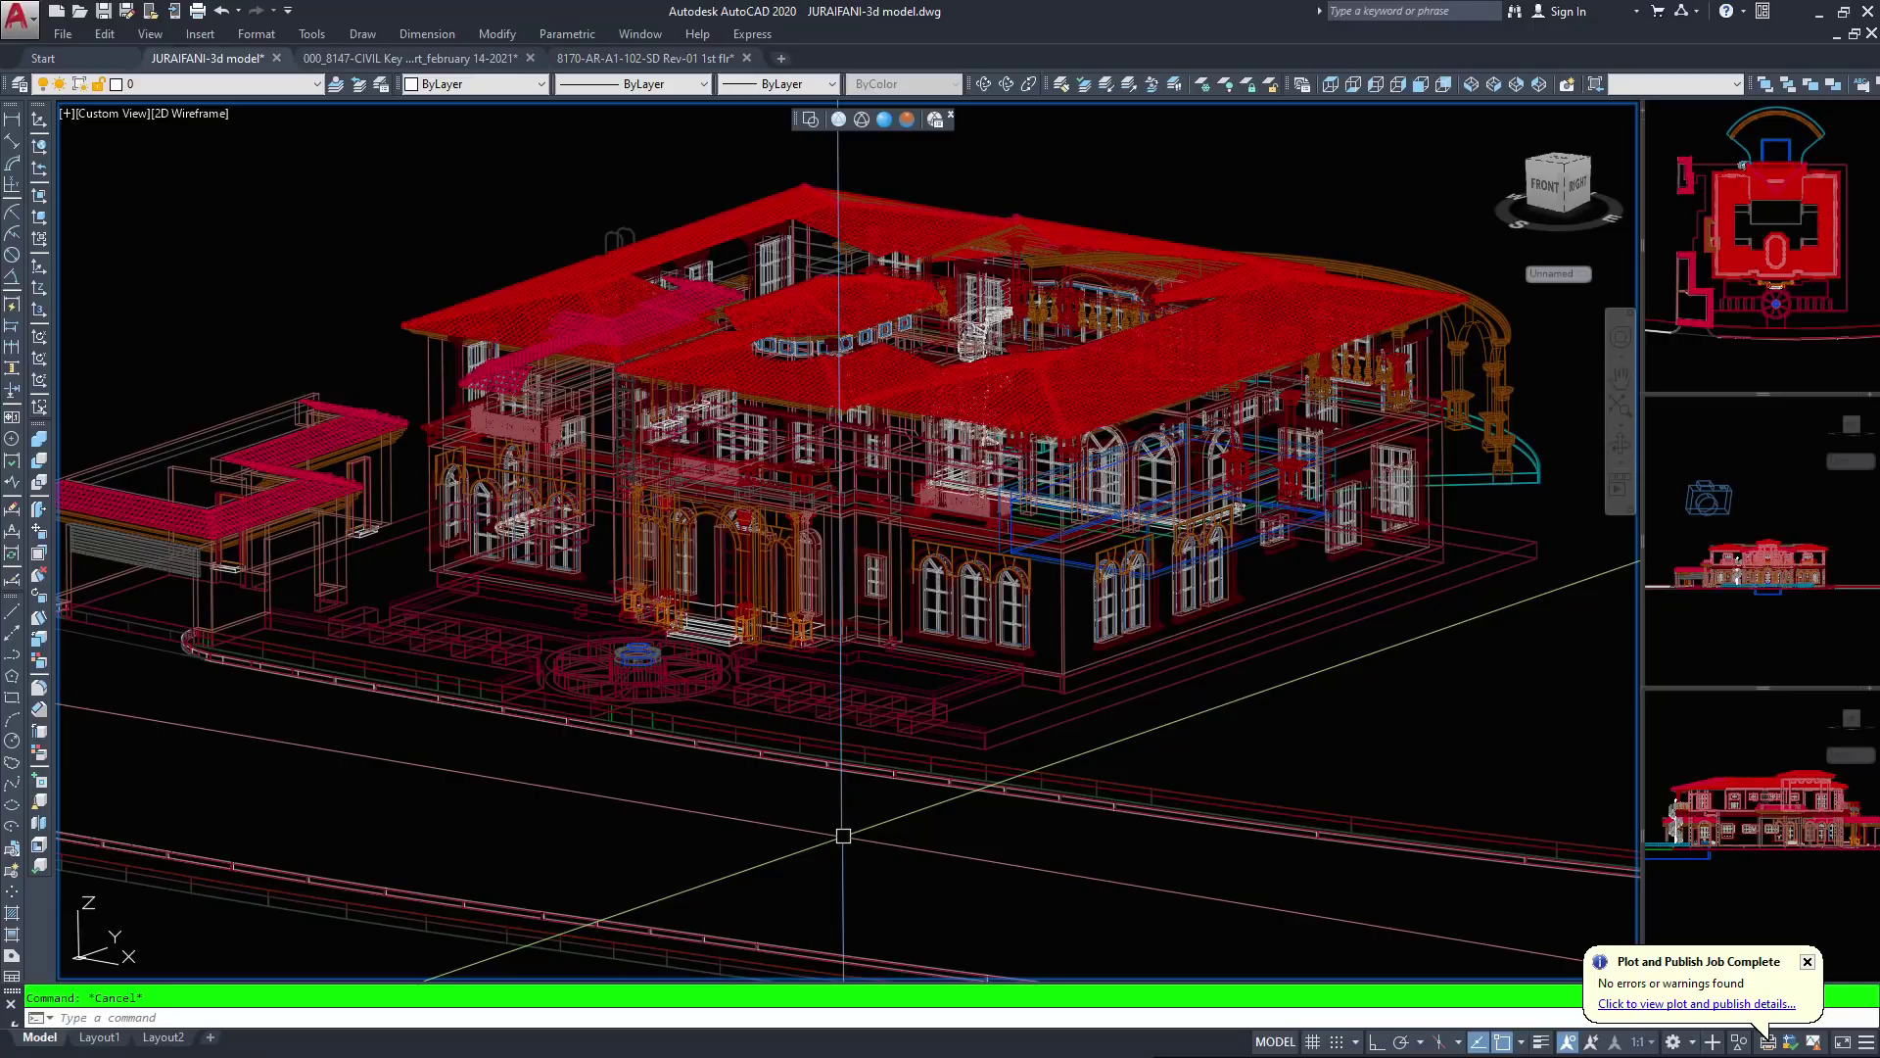
pyautogui.write('viewres')
pyautogui.press('Return')
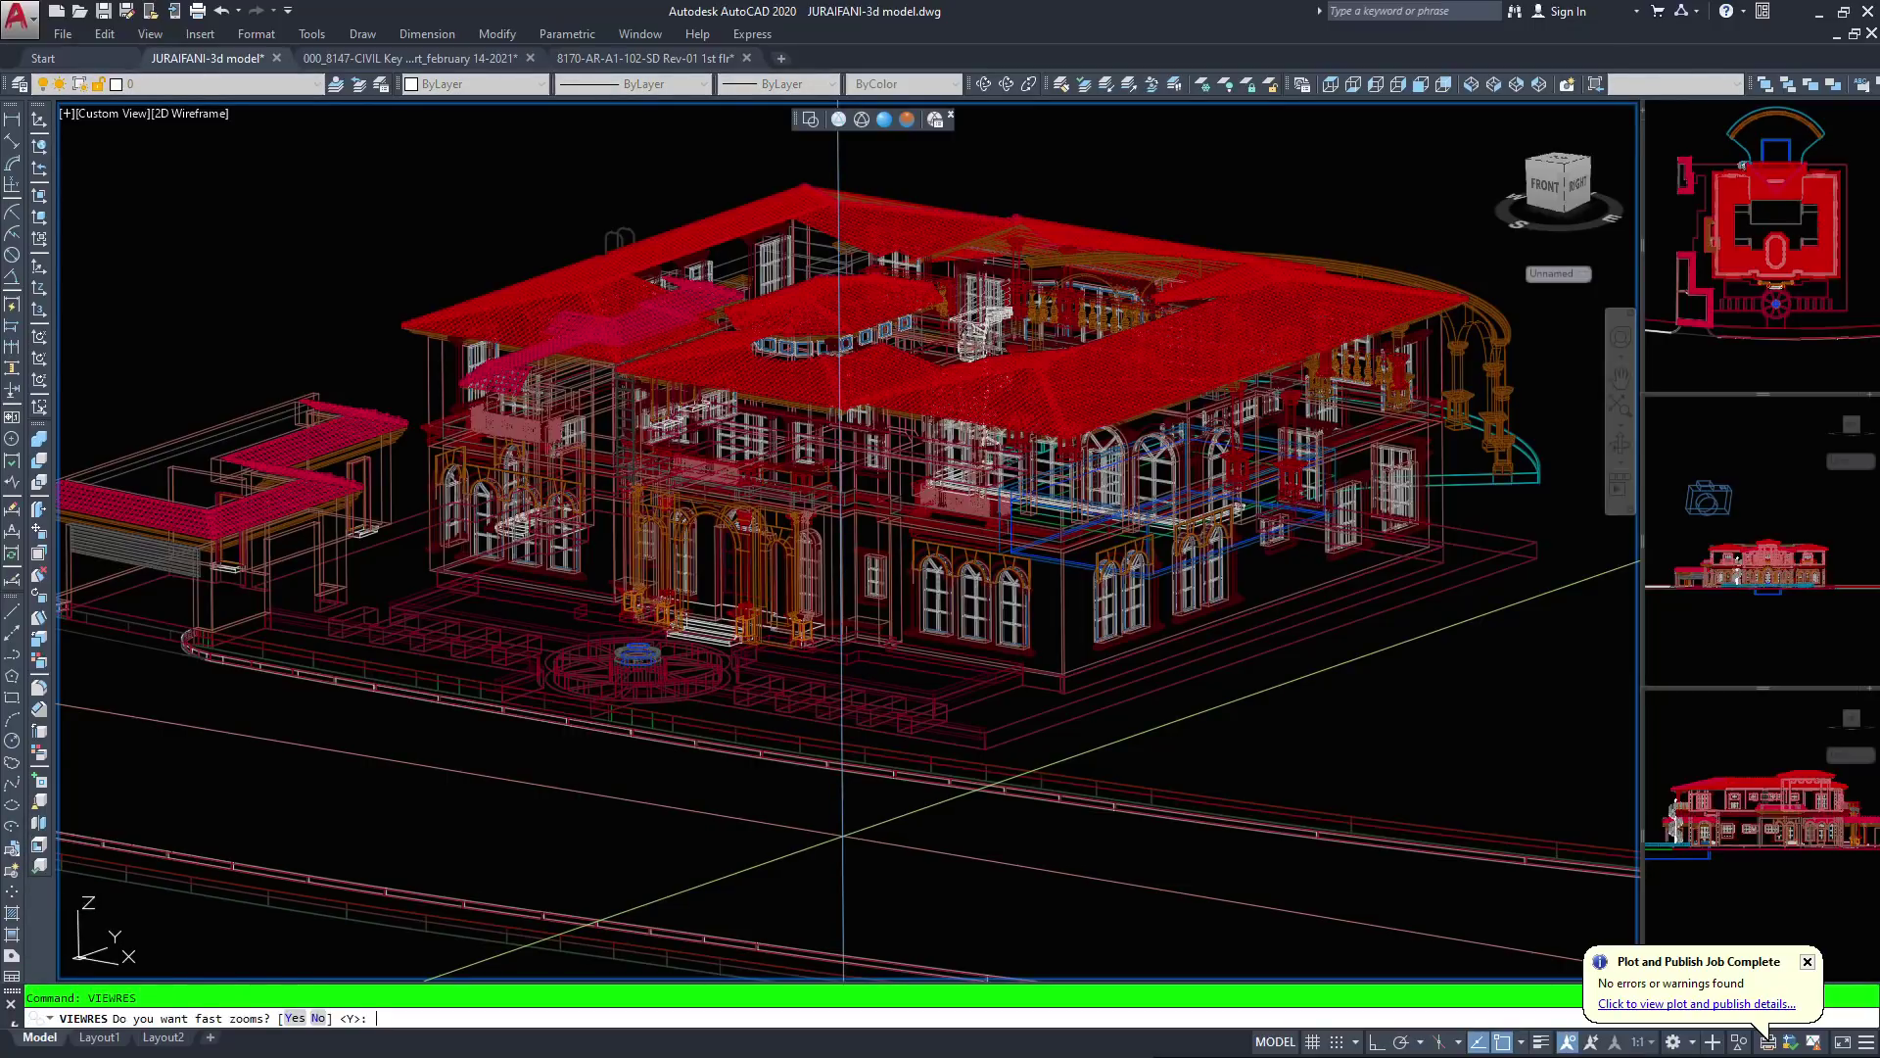
pyautogui.write('y')
pyautogui.press('Return')
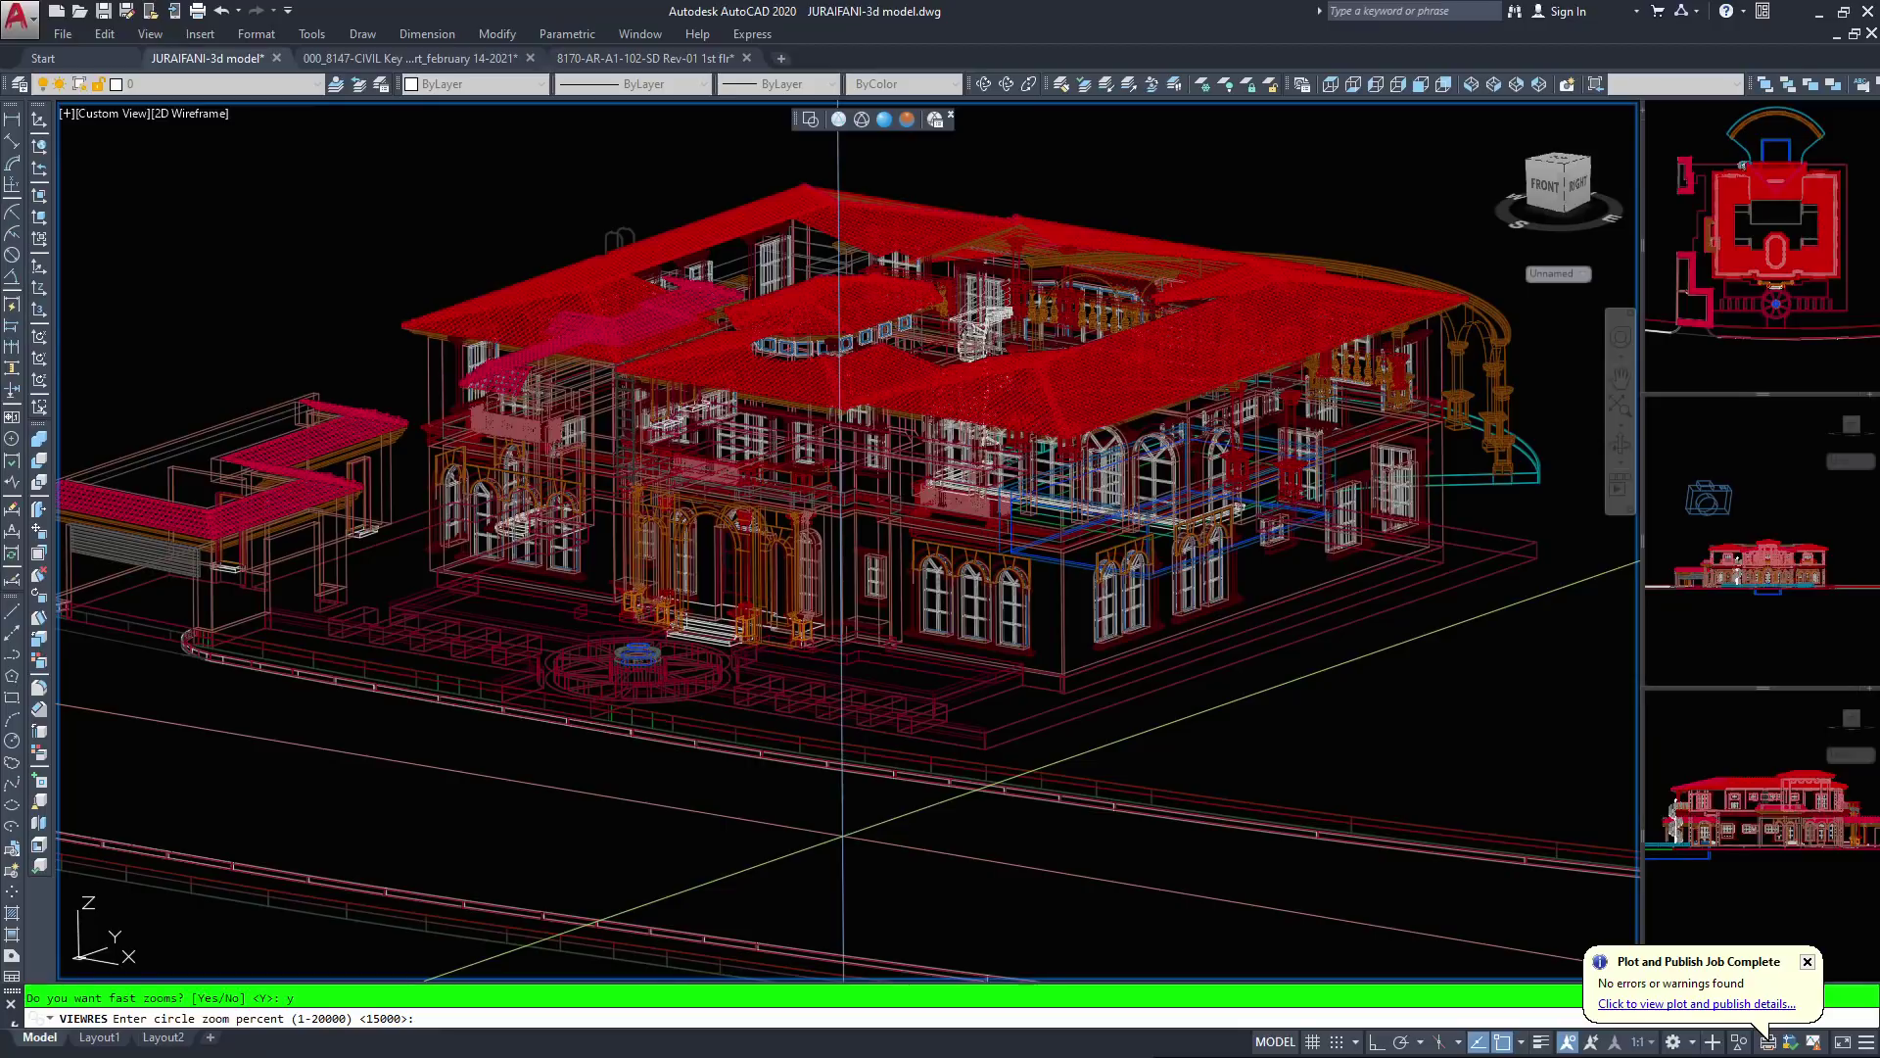
pyautogui.write('15000')
pyautogui.press('Return')
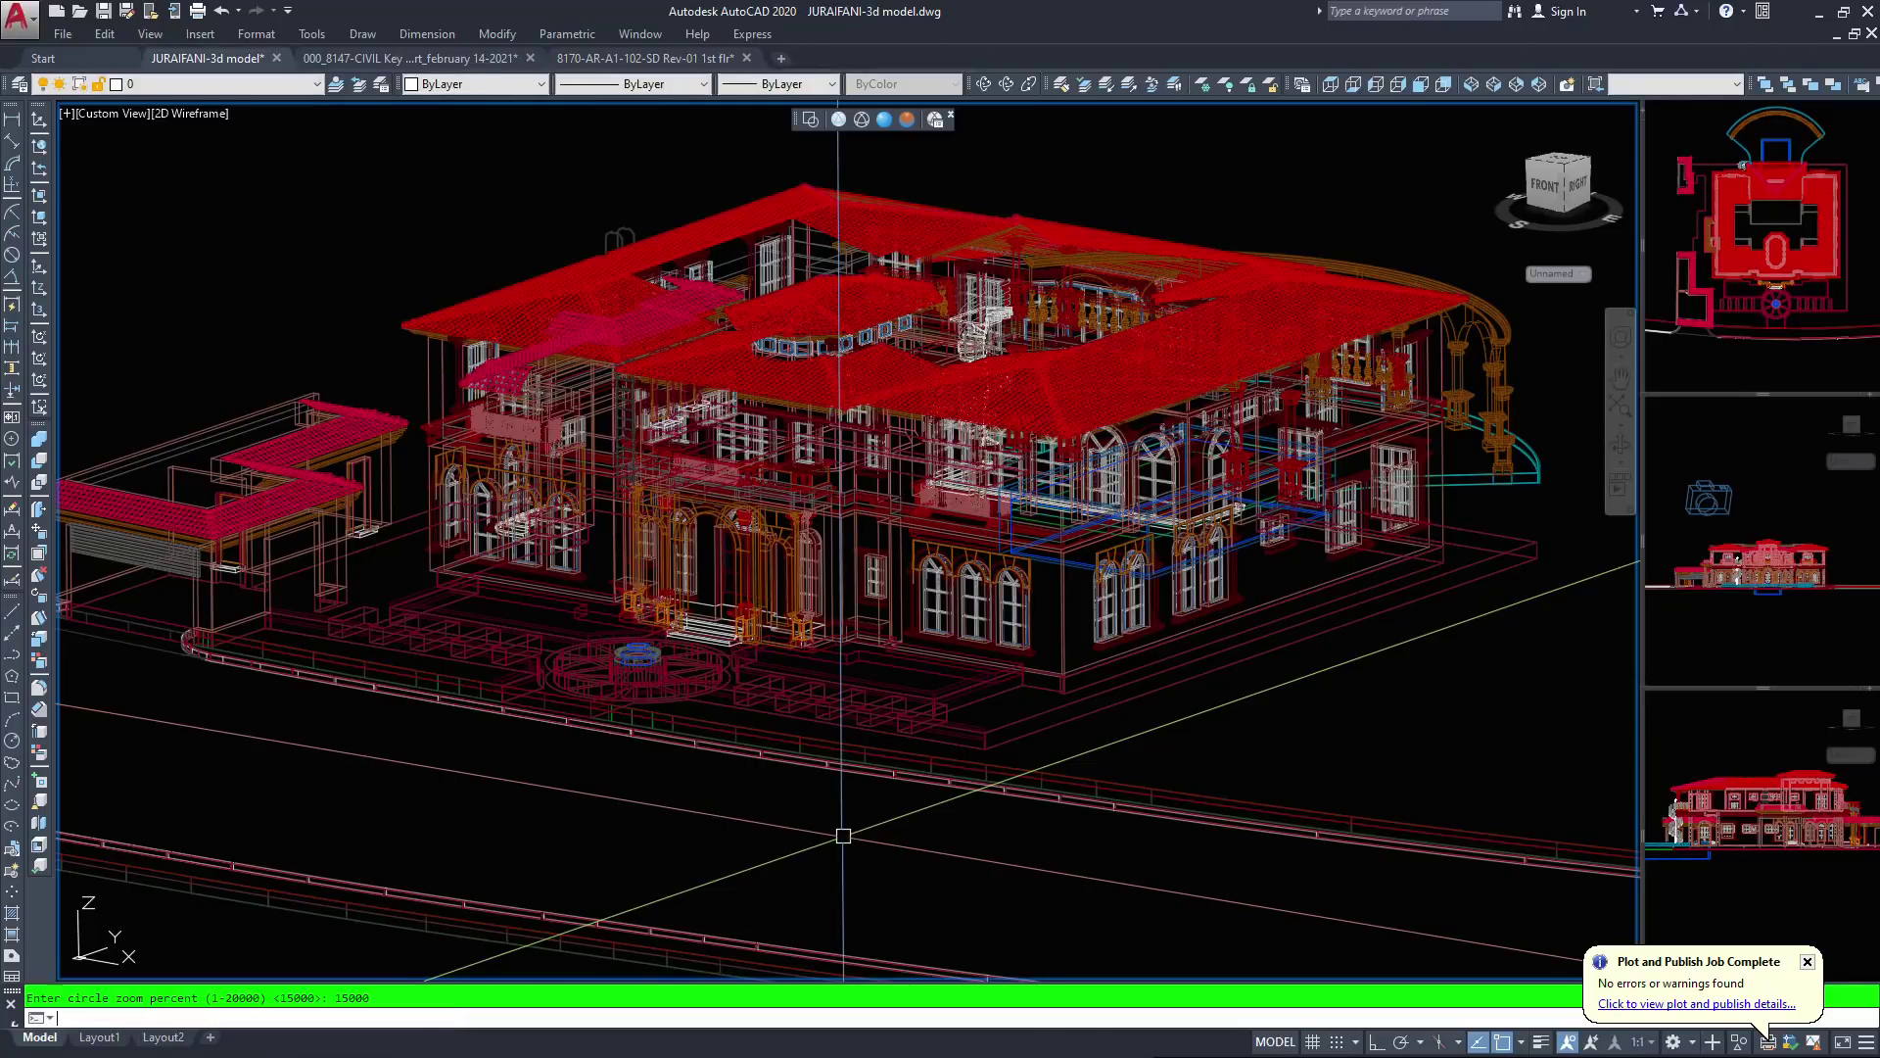
# Regenerate the model and zoom the main viewport to the drawing extents
pyautogui.press('Escape')
pyautogui.press('Return')
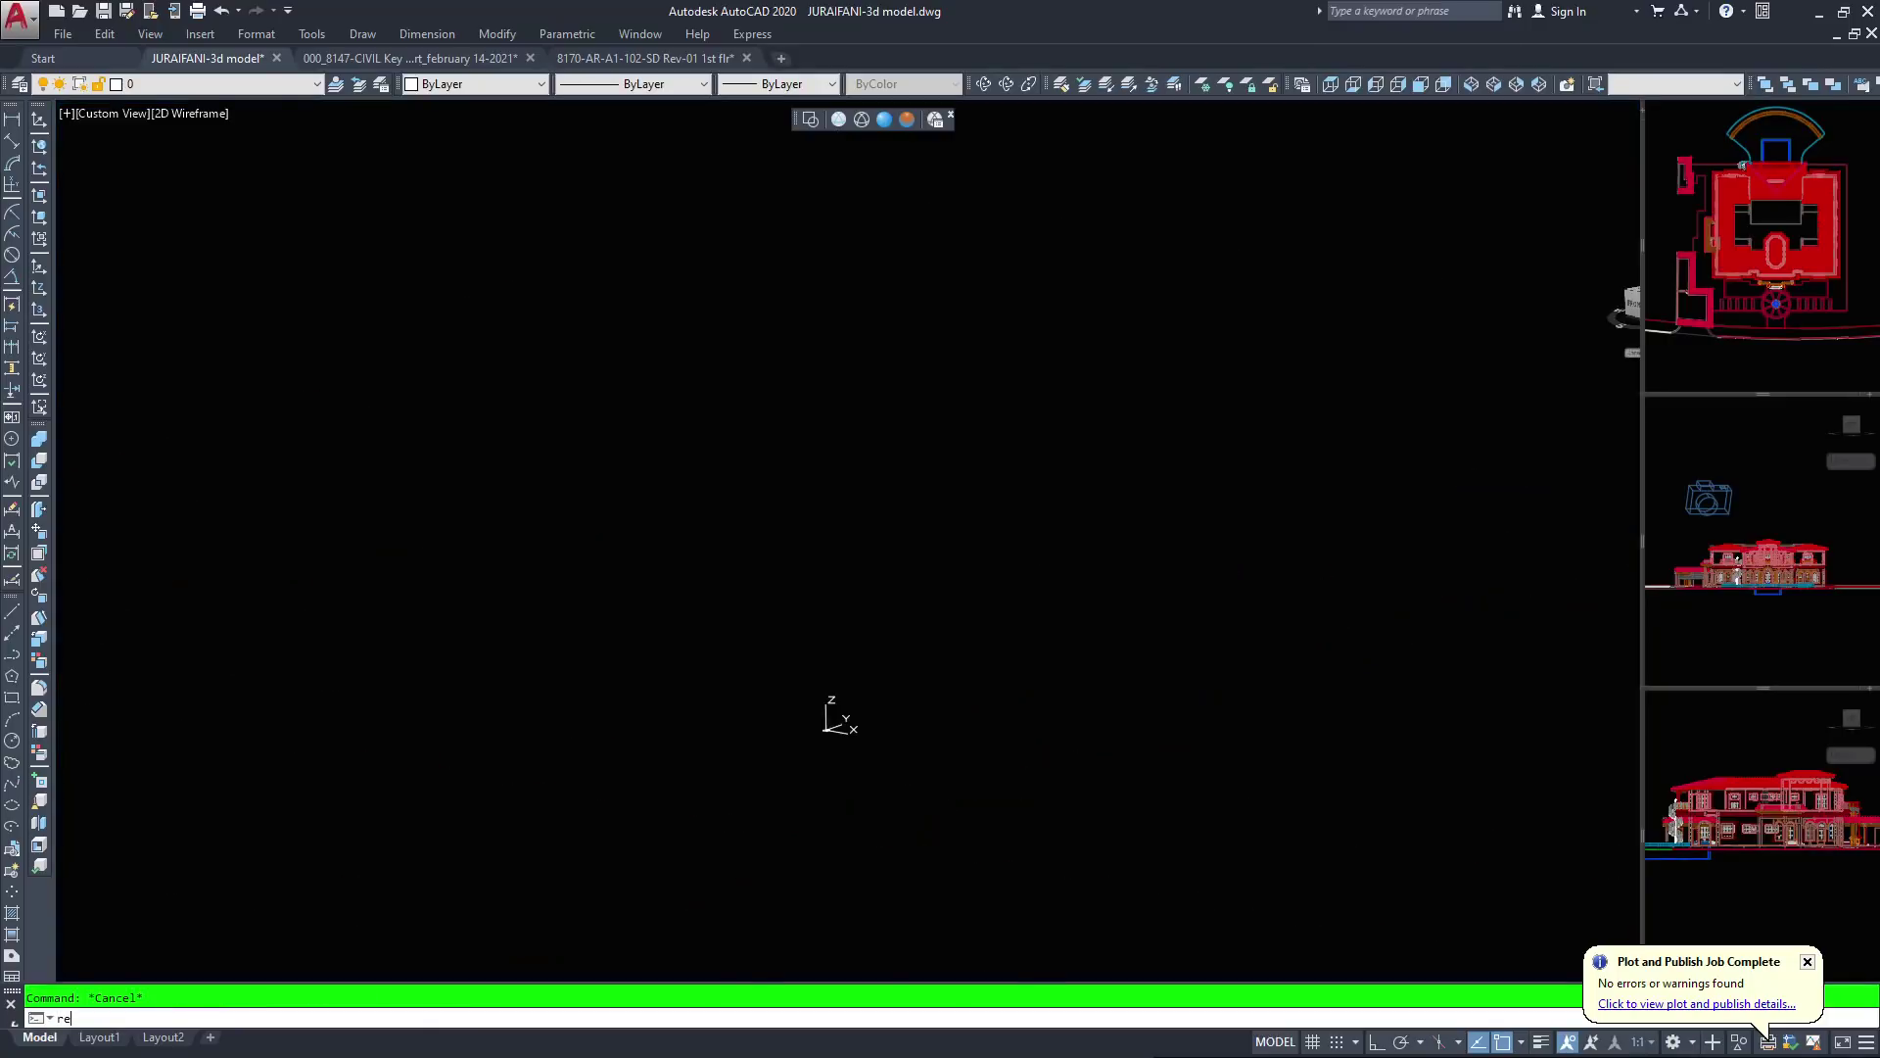
pyautogui.scroll(-3, 817, 665)
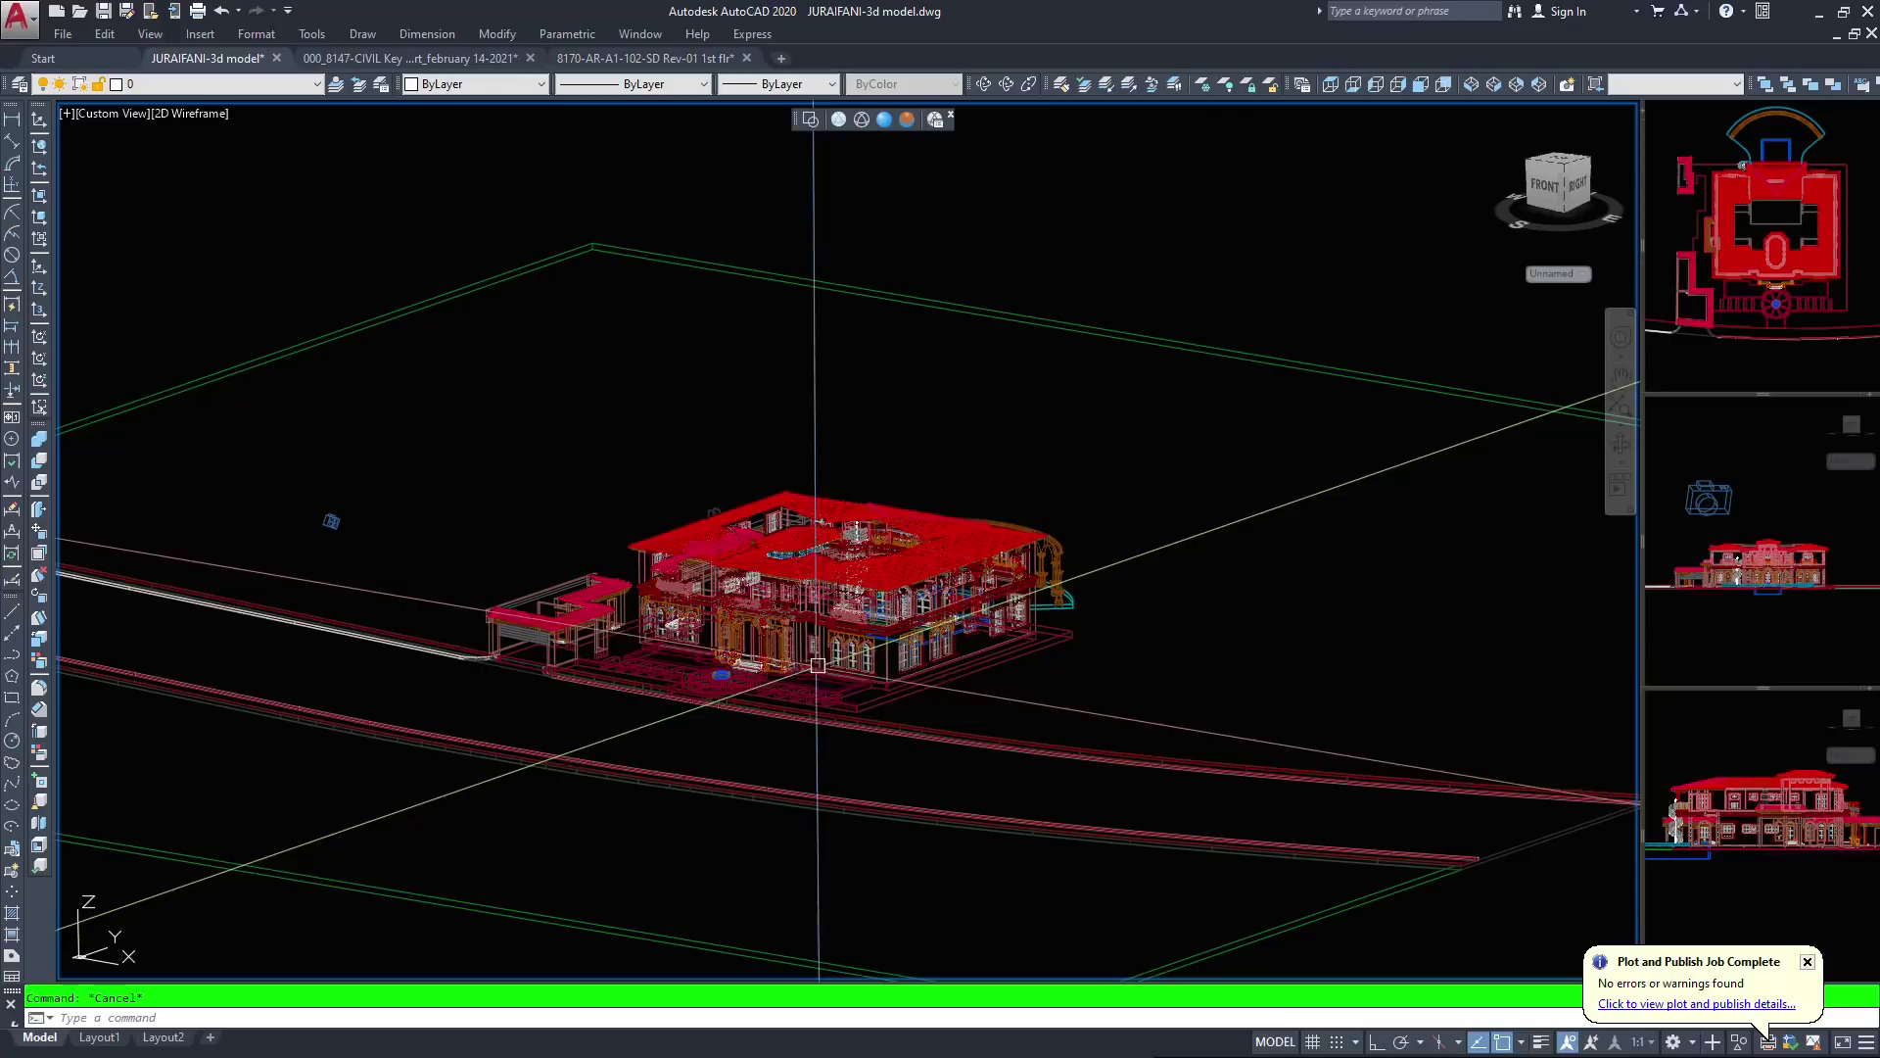
pyautogui.write('z')
pyautogui.press('Return')
pyautogui.write('e')
pyautogui.press('Return')
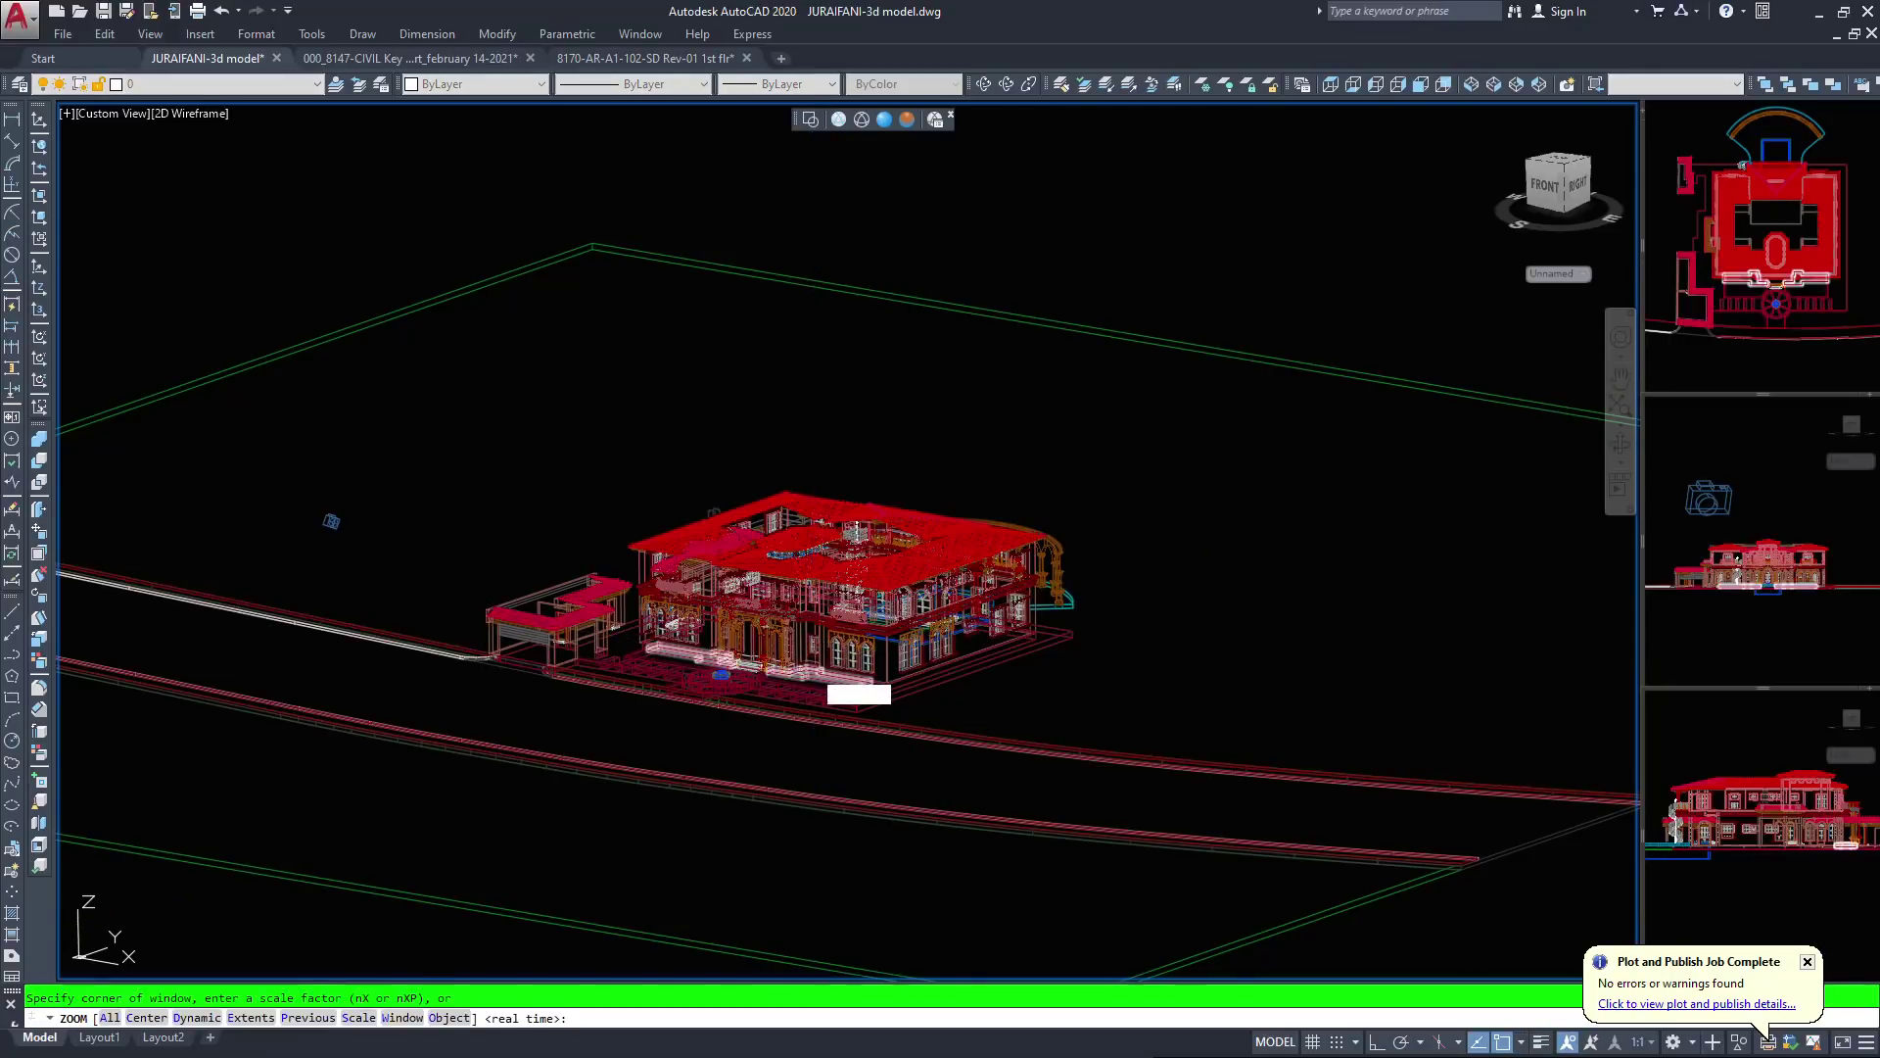
pyautogui.press('Escape')
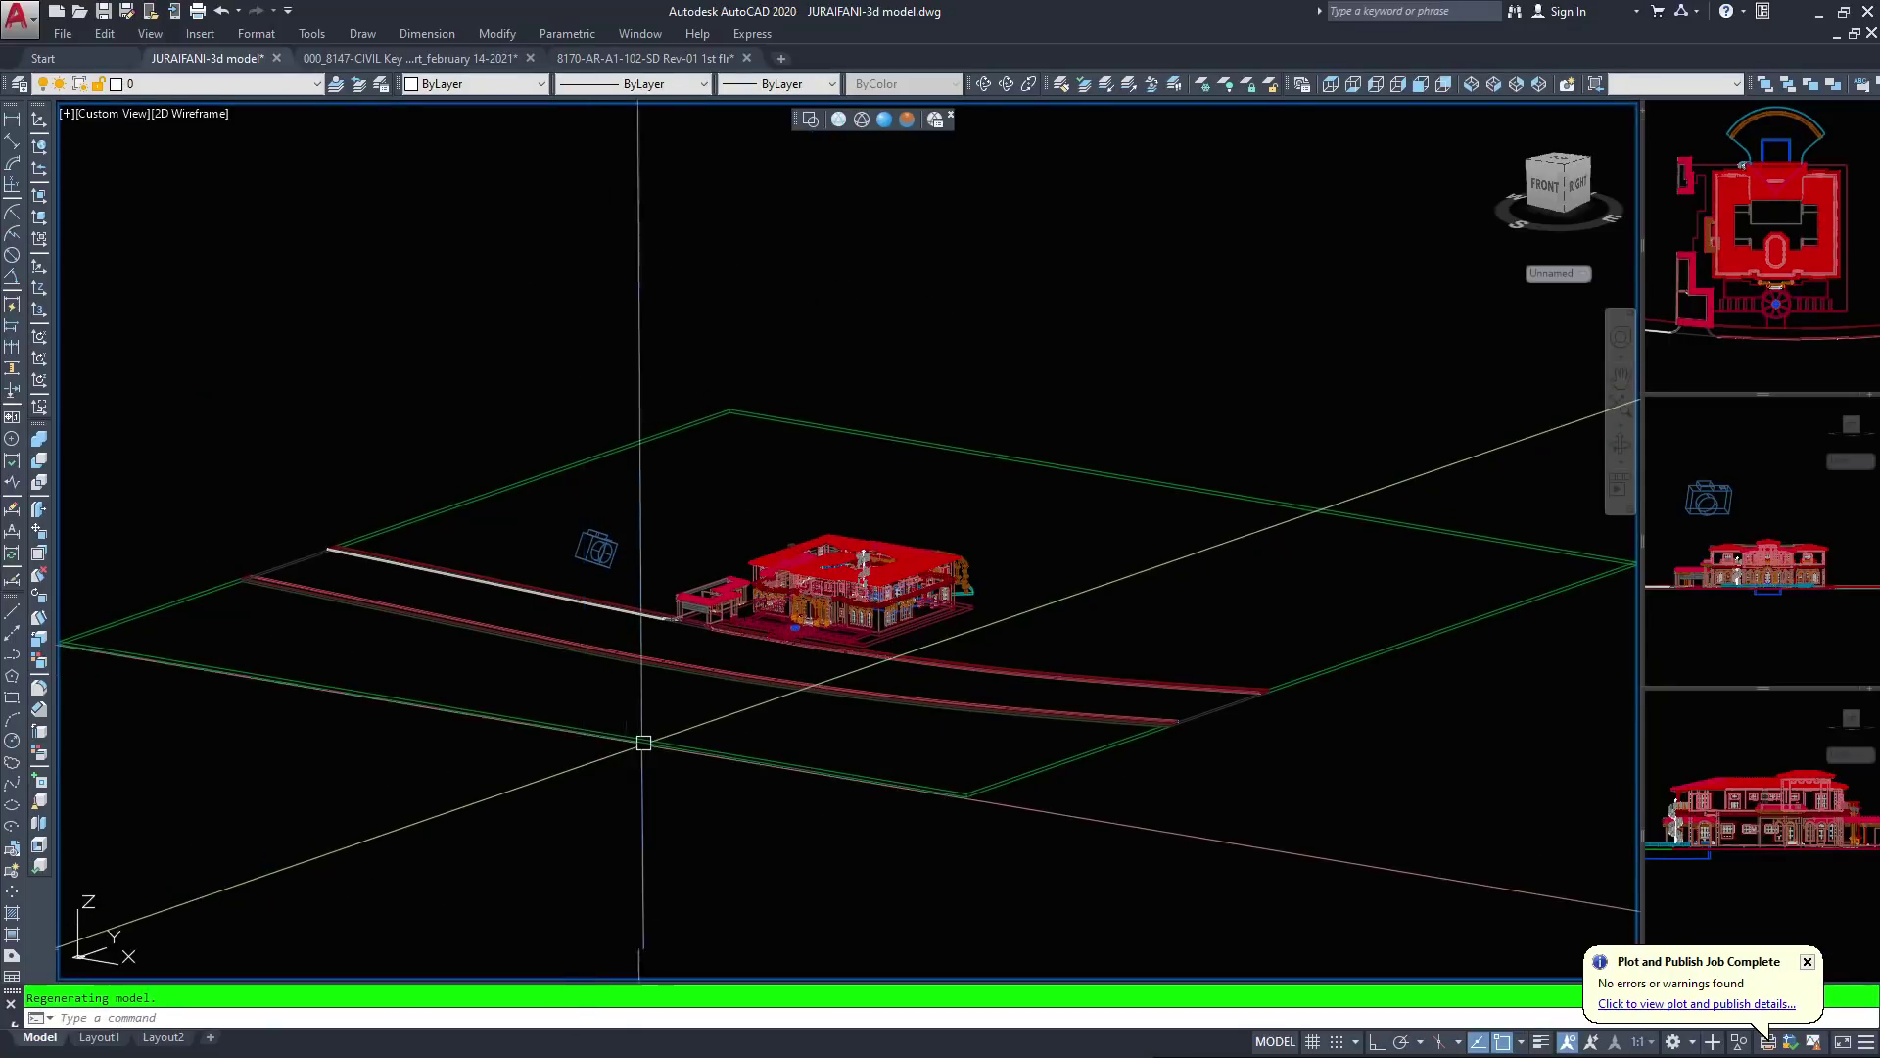
# Regenerate the drawing from a close-up of the garage and return the view to the whole site
pyautogui.scroll(2, 679, 602)
pyautogui.scroll(6, 694, 607)
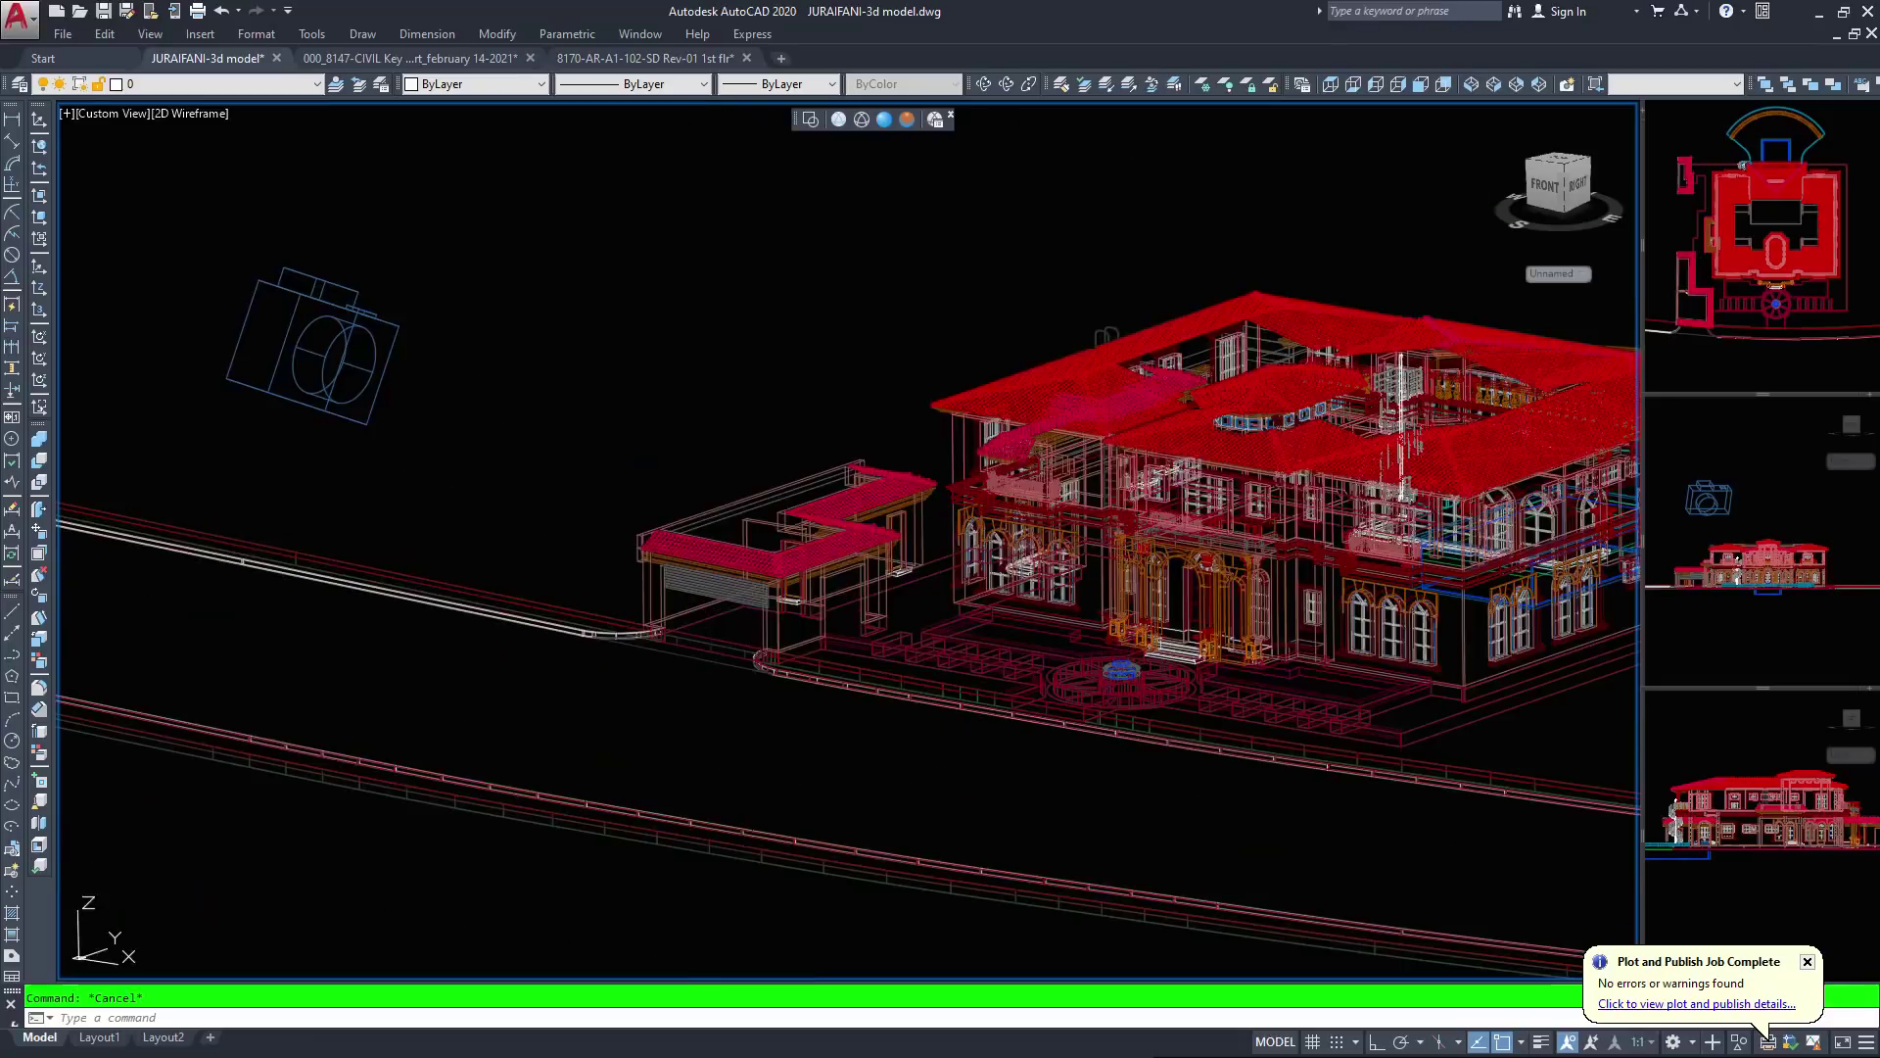
pyautogui.write('re')
pyautogui.press('Return')
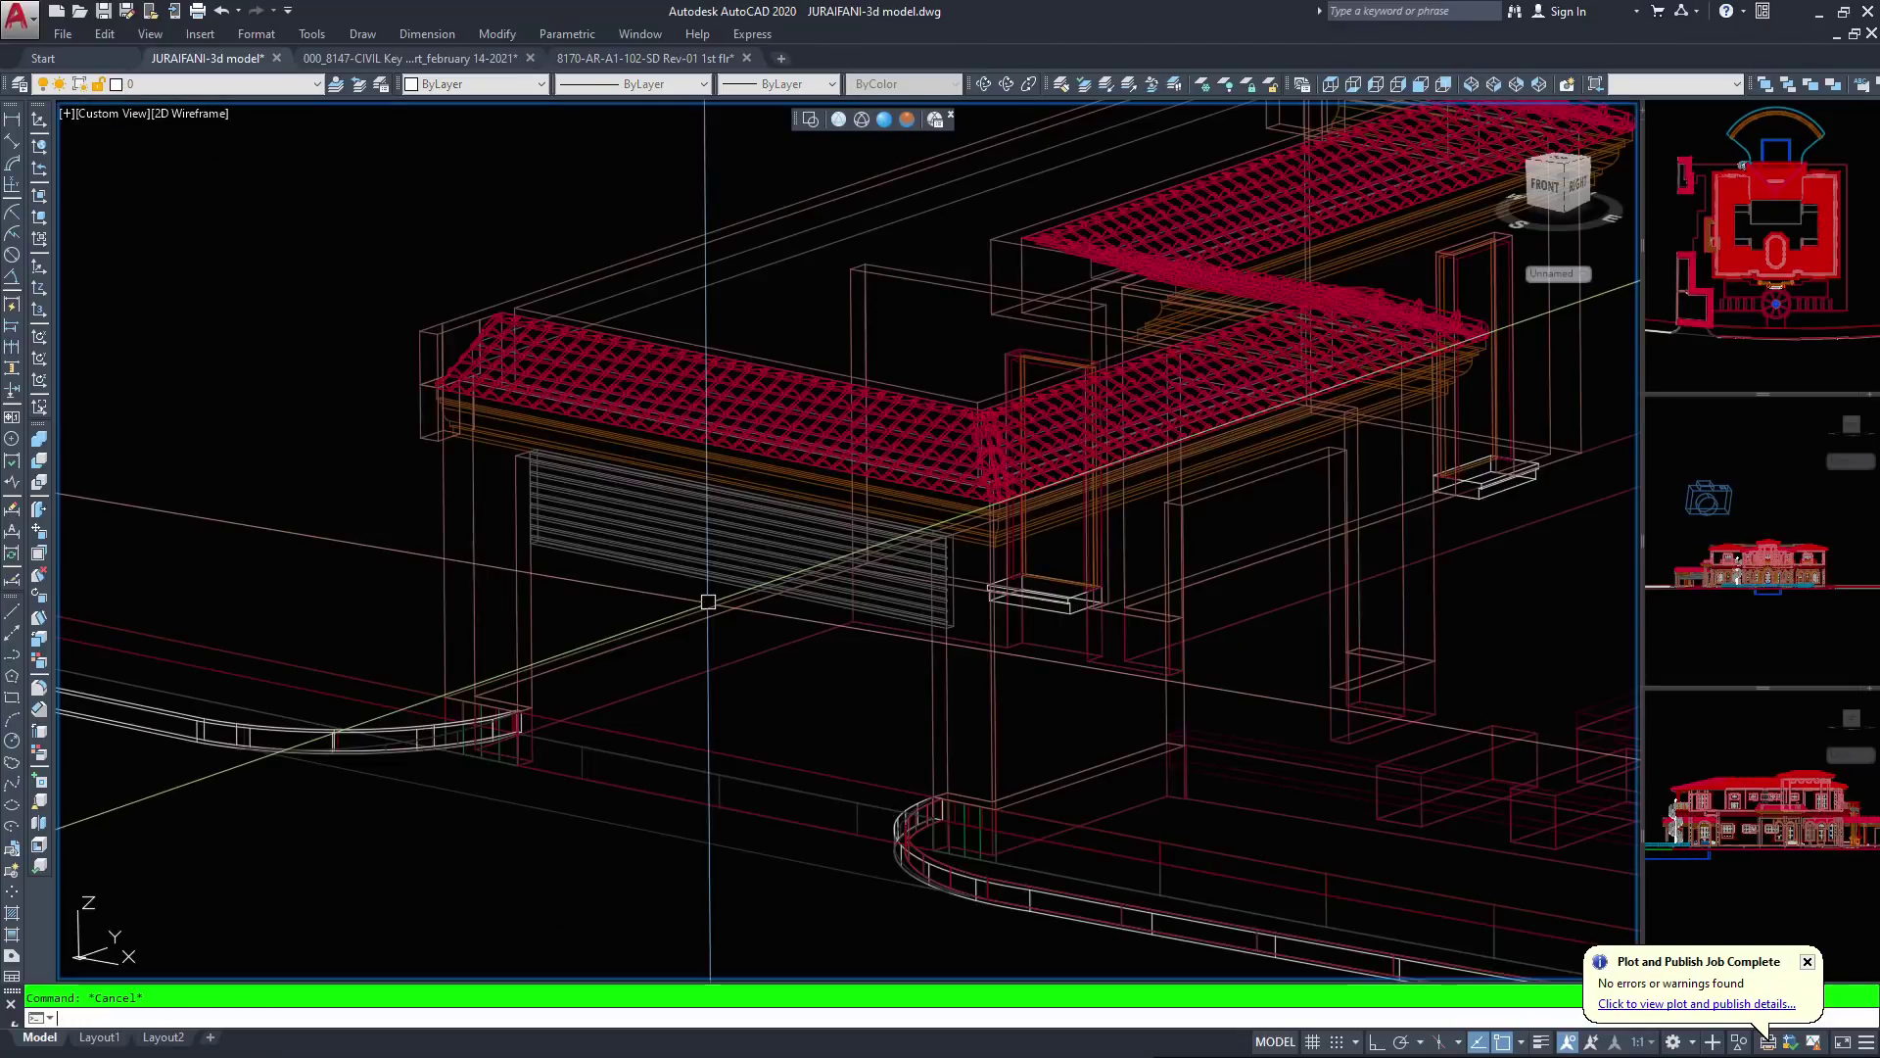
pyautogui.write('z')
pyautogui.press('Return')
pyautogui.scroll(-5, 714, 588)
pyautogui.scroll(-5, 723, 579)
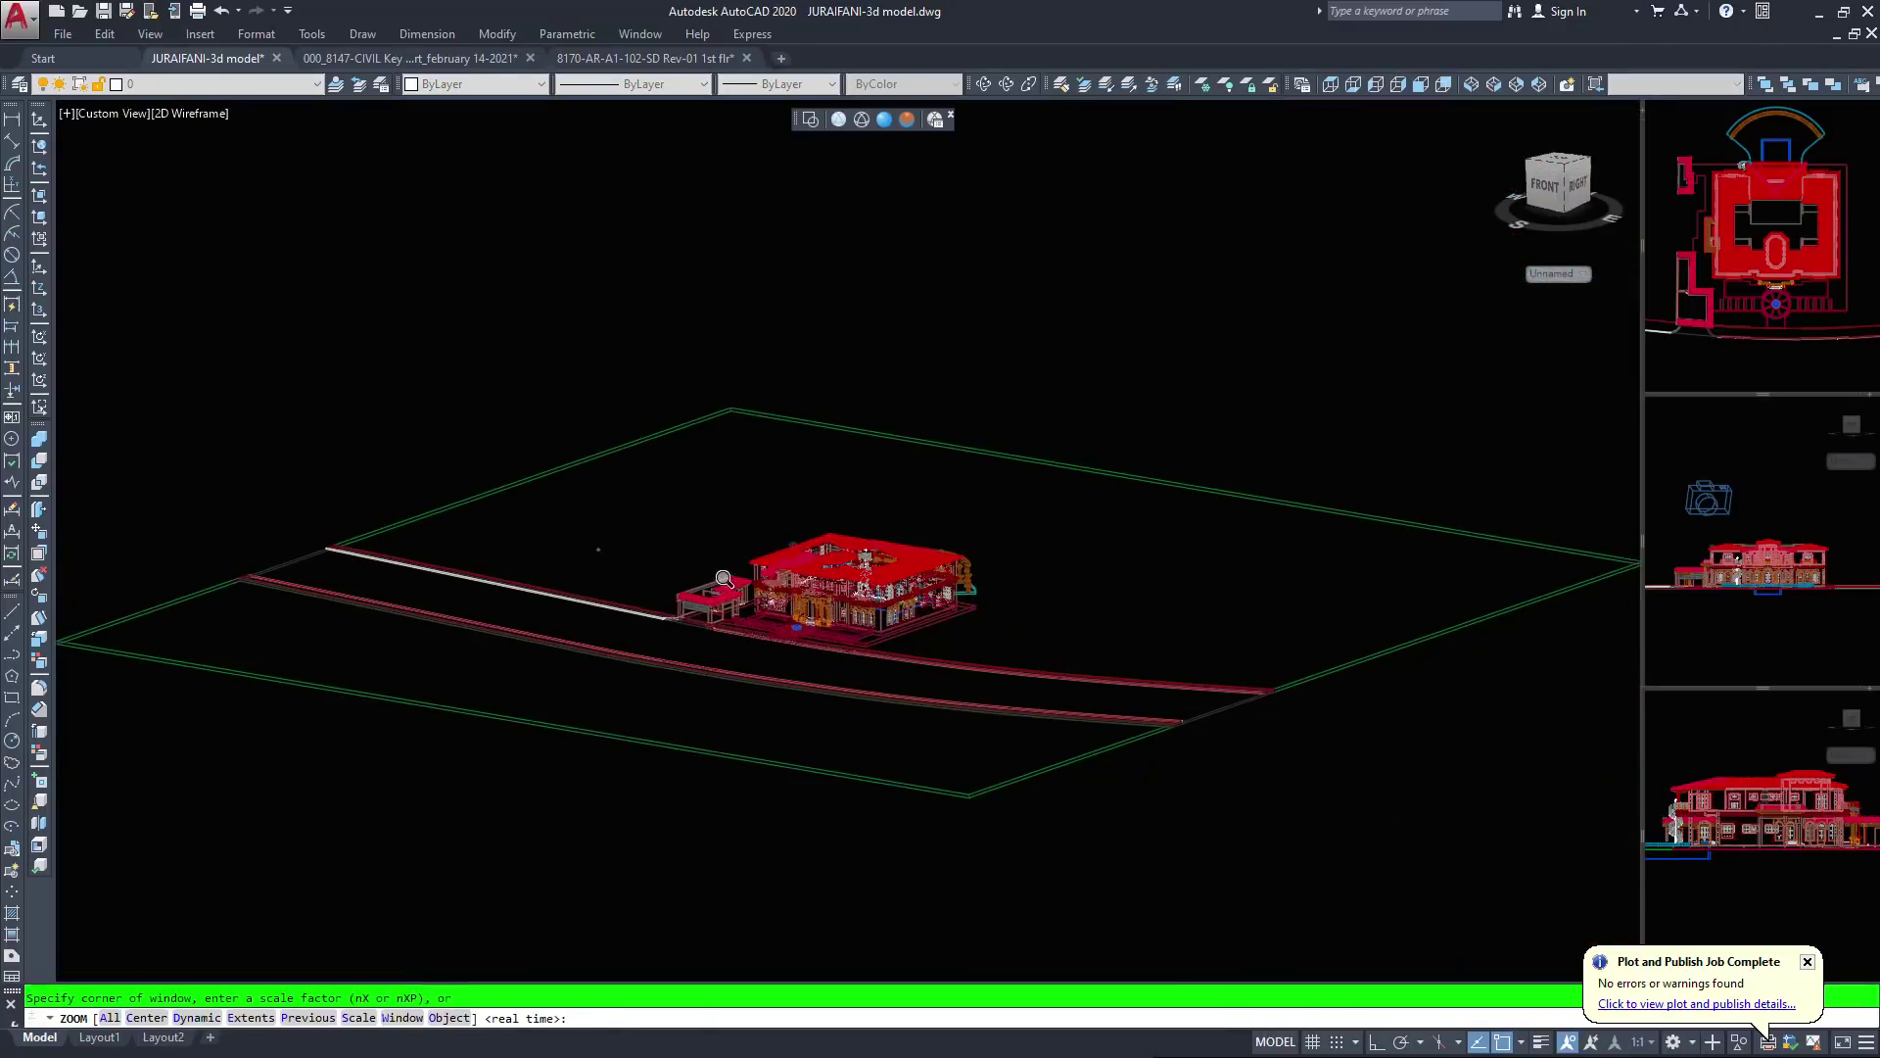
pyautogui.press('Escape')
# Select the camera beside the house, turn off displaying the preview window when editing a camera, and close the preview
pyautogui.scroll(2, 797, 577)
pyautogui.scroll(6, 682, 586)
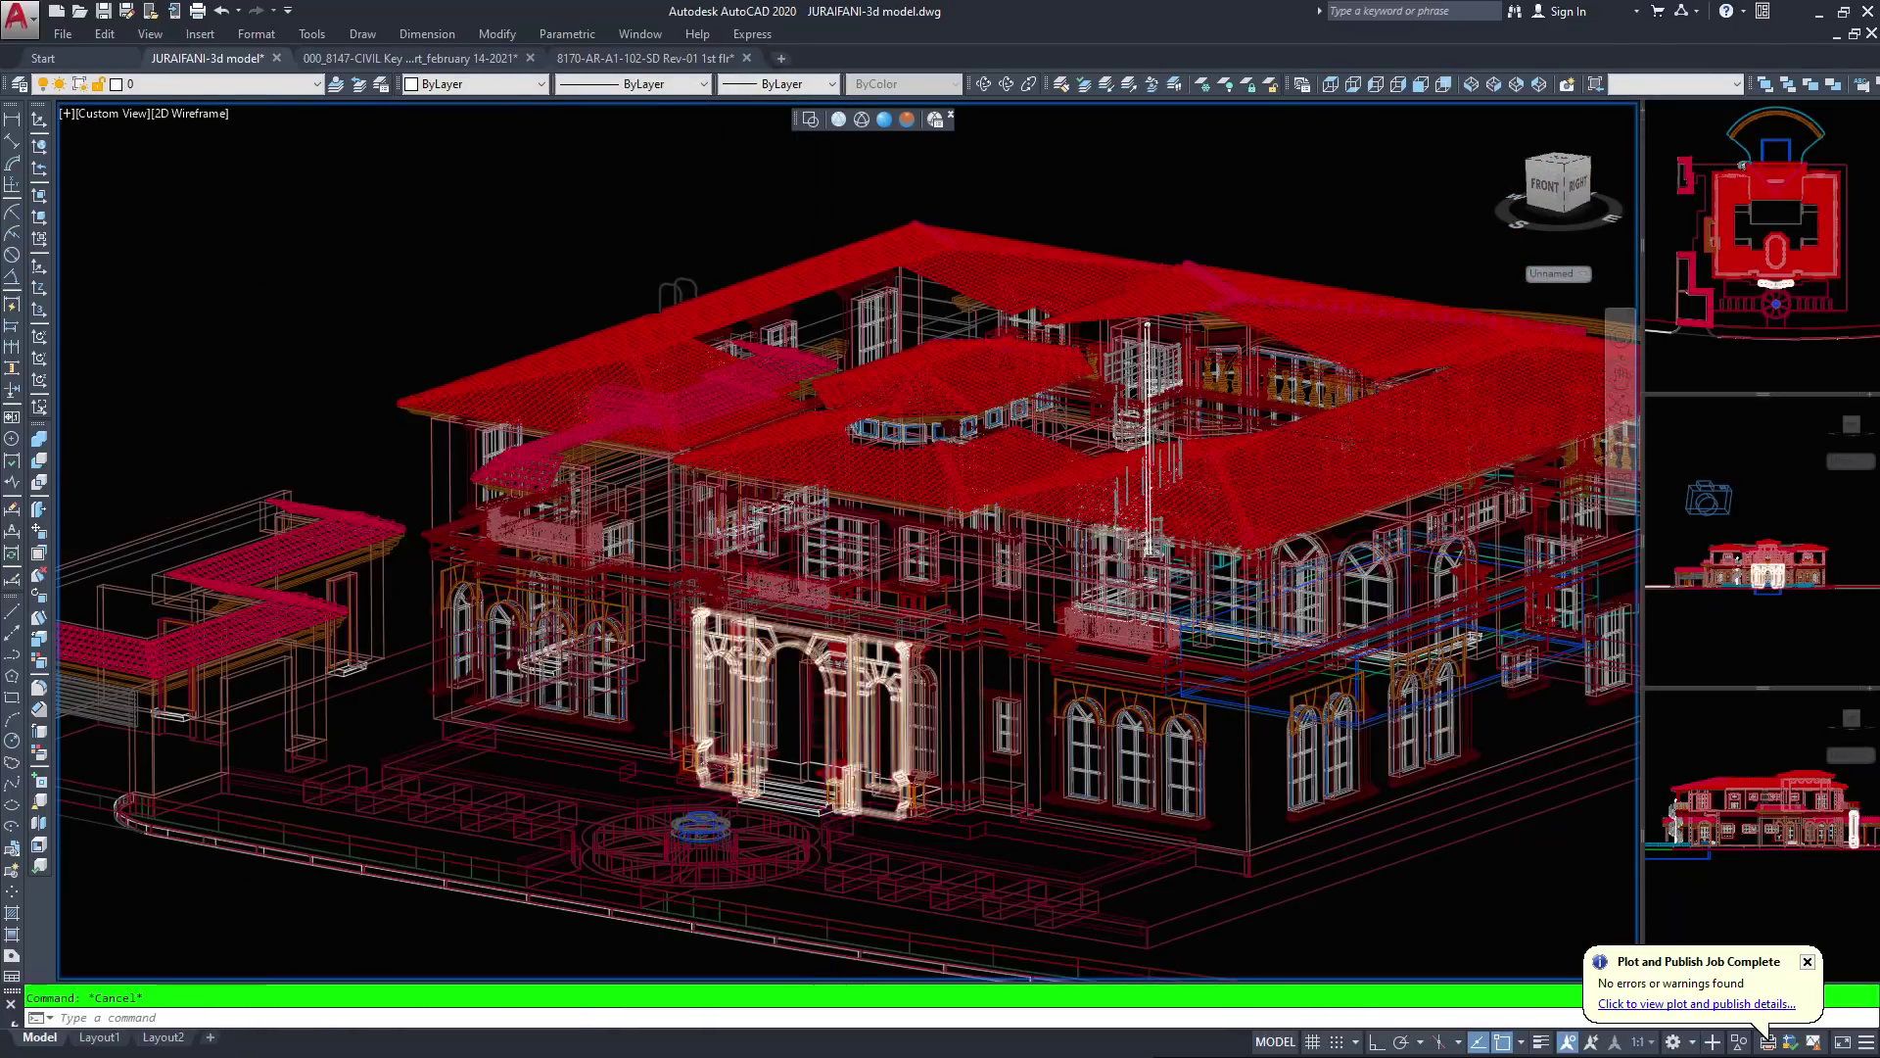
pyautogui.scroll(-5, 681, 586)
pyautogui.scroll(4, 382, 487)
pyautogui.click(487, 501)
pyautogui.click(482, 497)
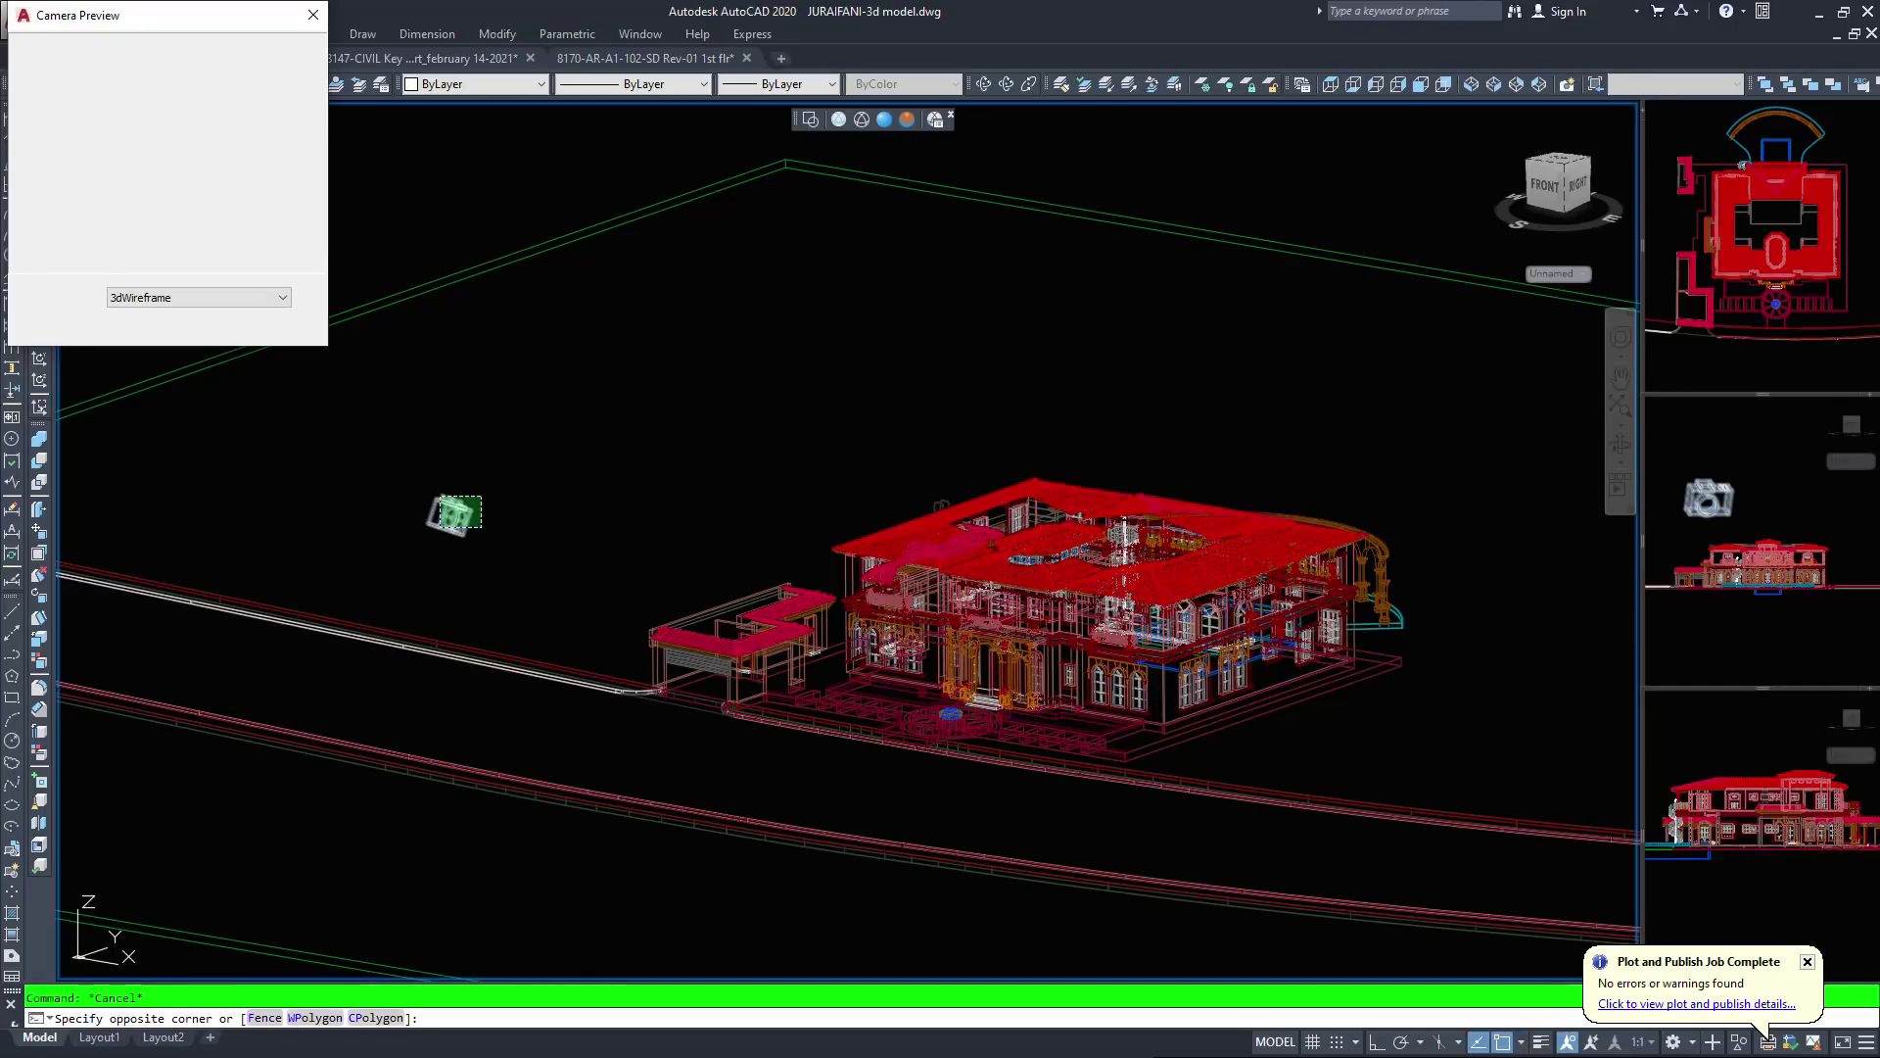
pyautogui.rightClick(270, 369)
pyautogui.press('Escape')
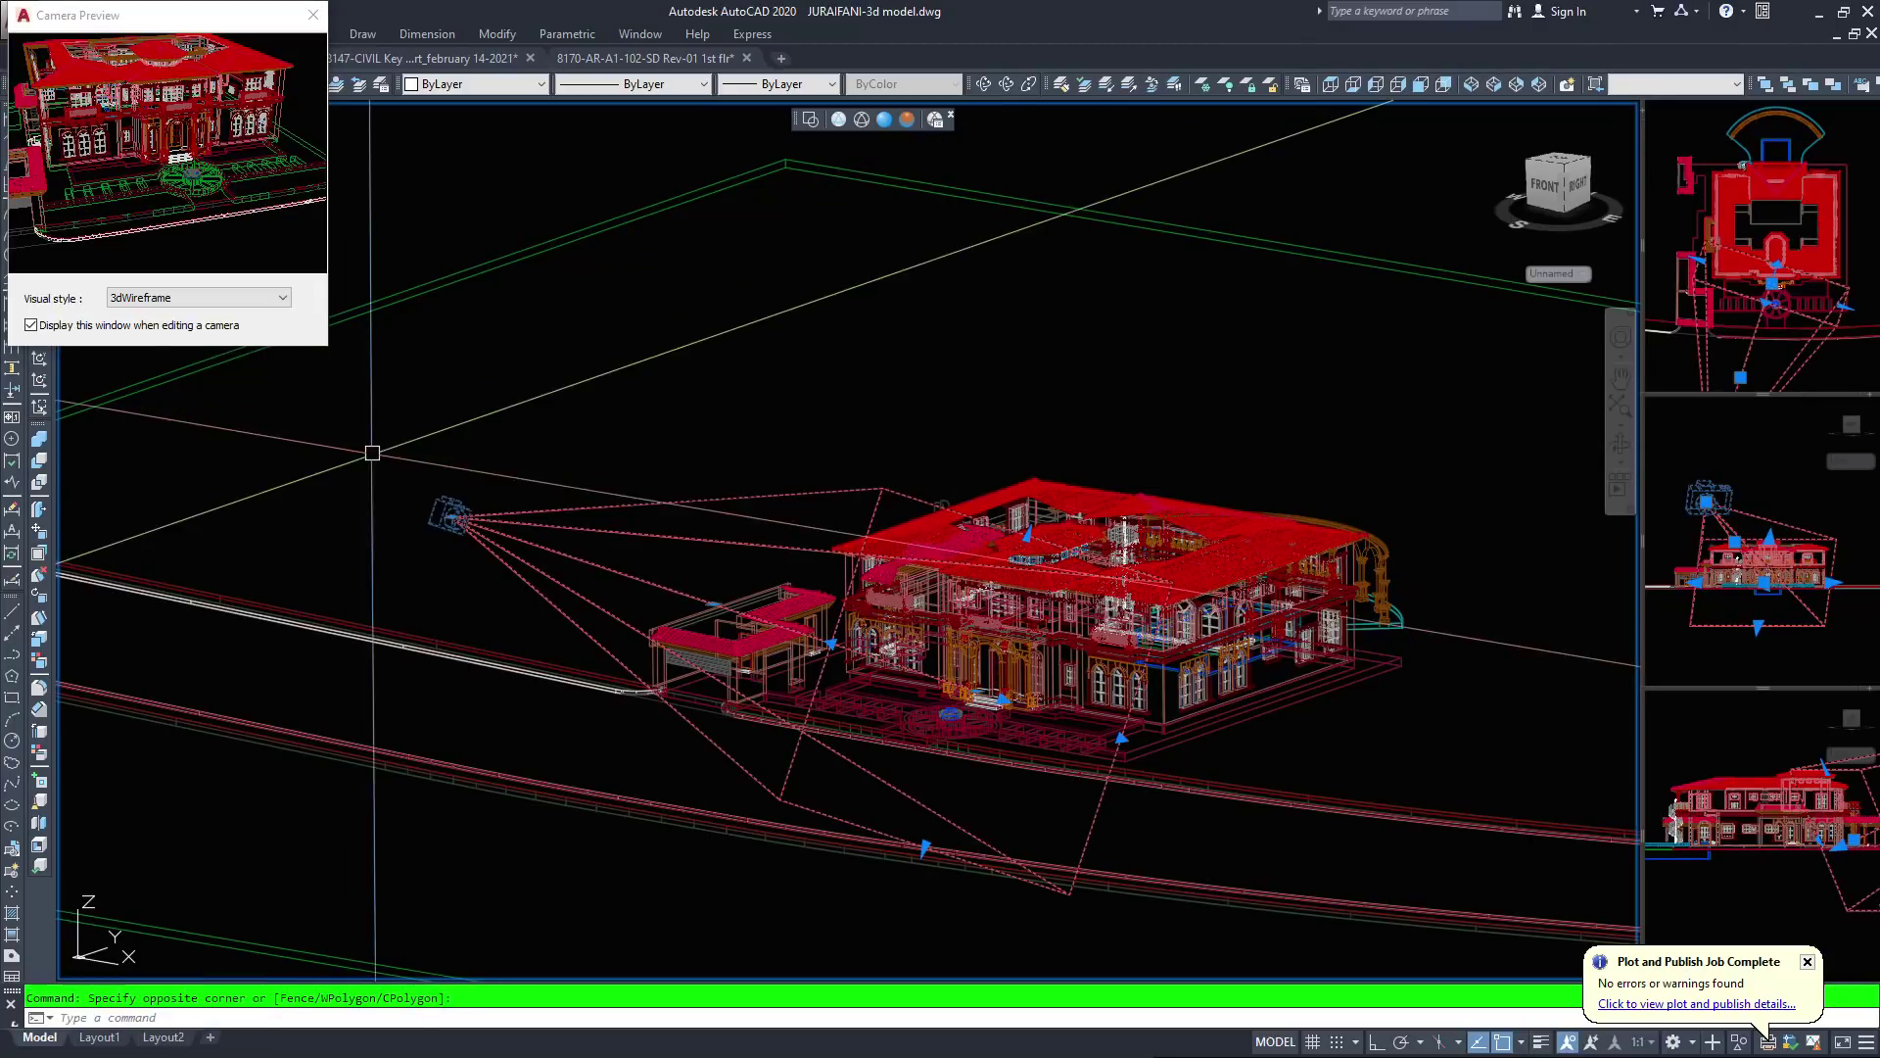
pyautogui.press('Escape')
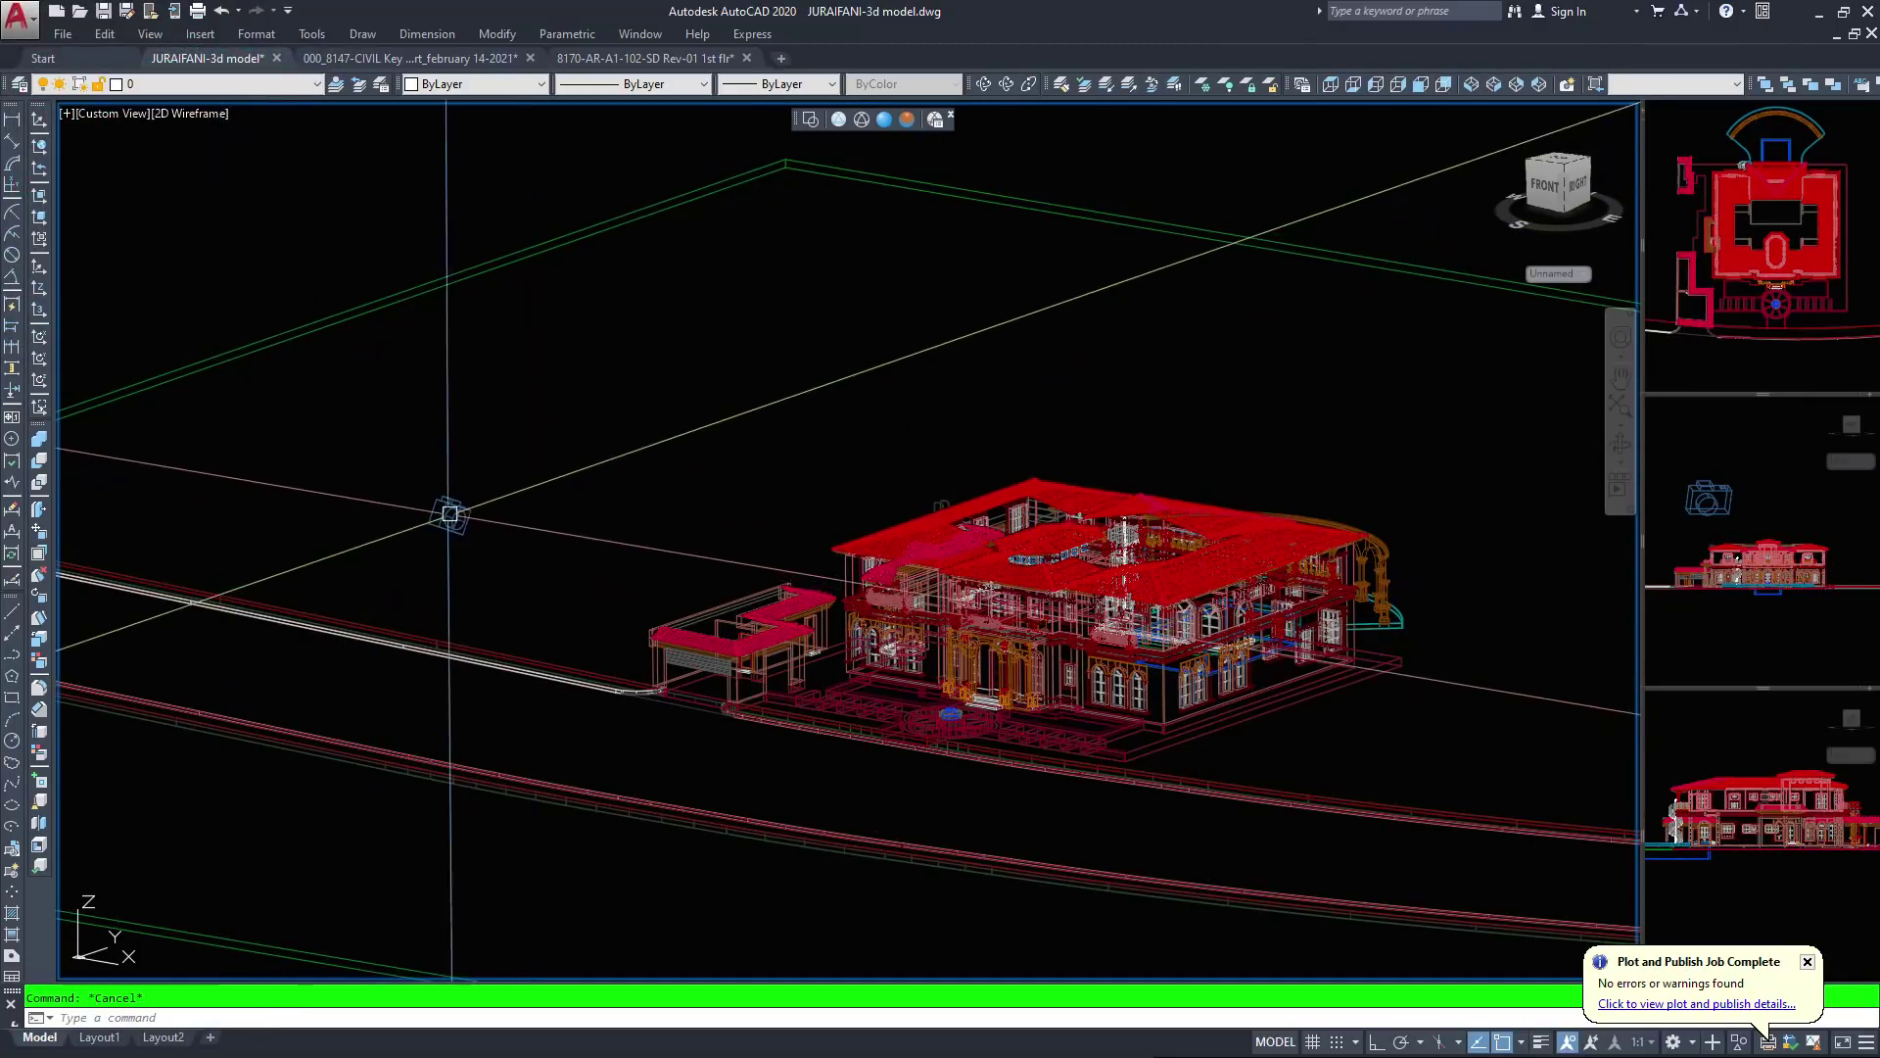
pyautogui.click(450, 516)
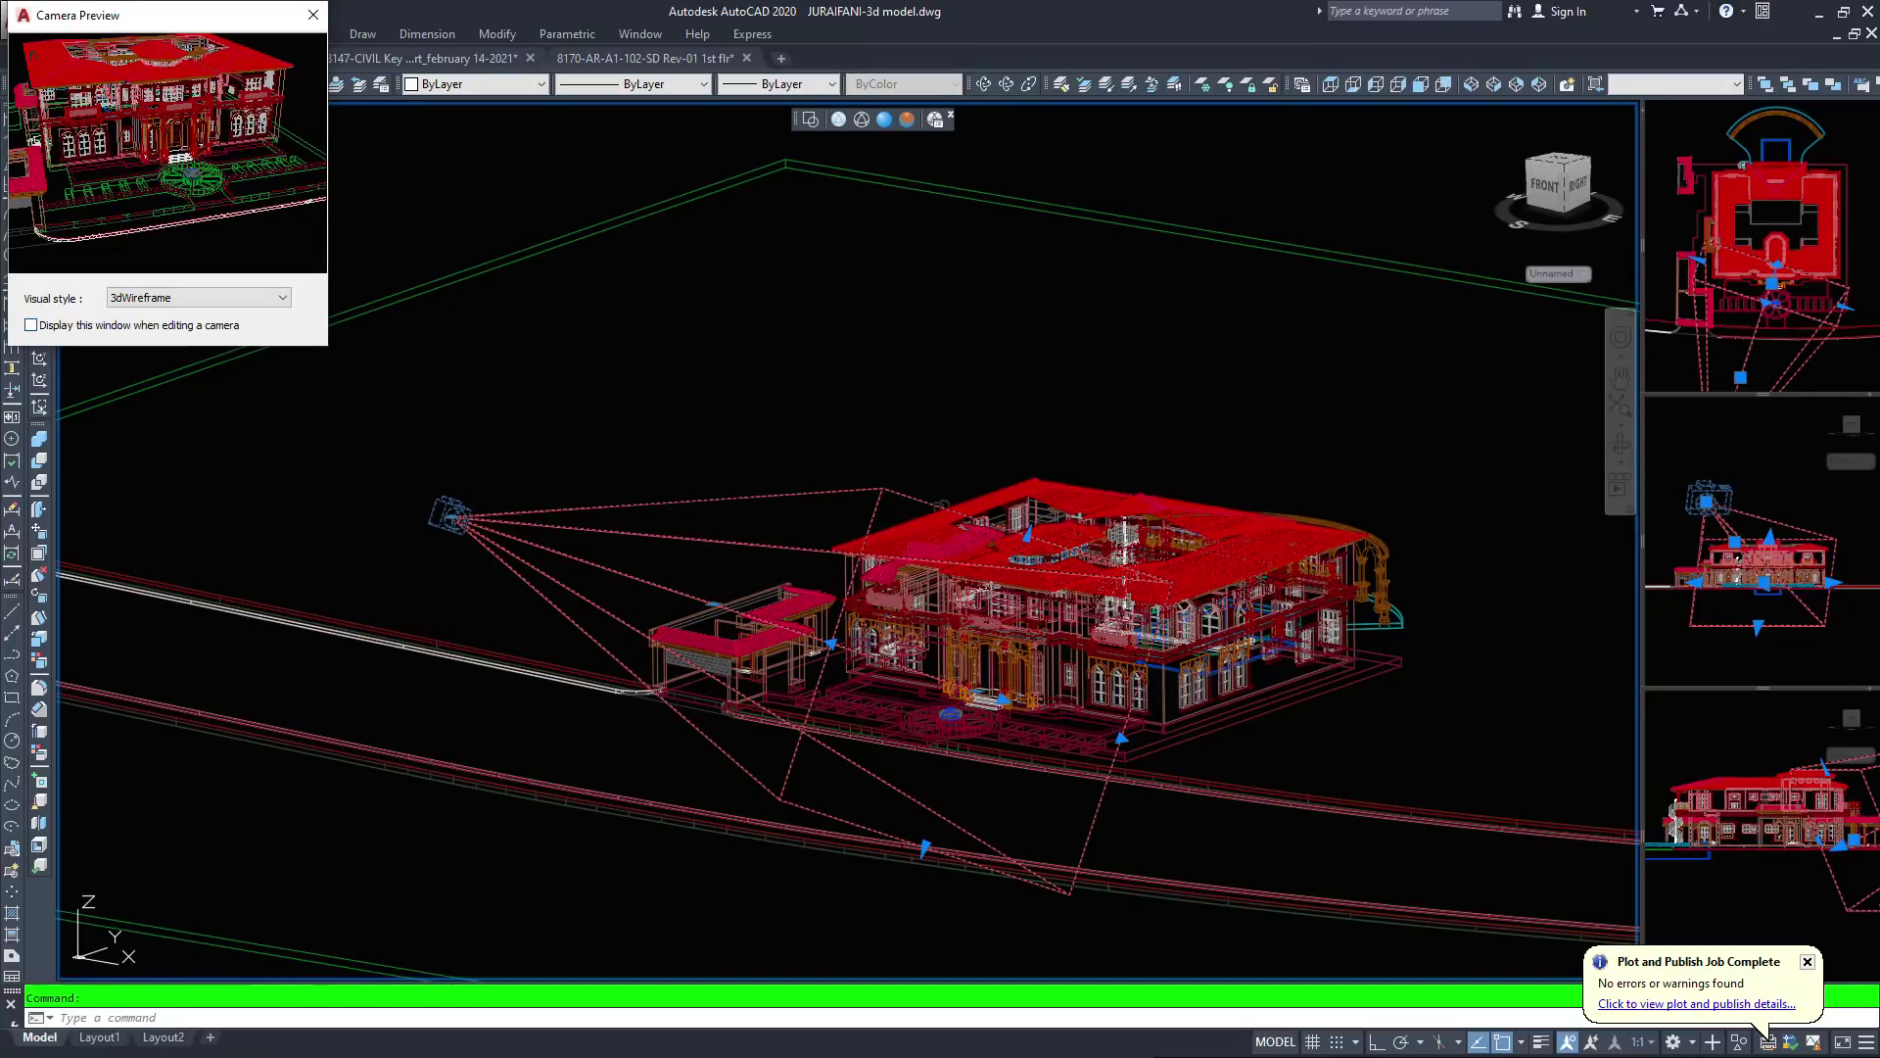
pyautogui.click(313, 15)
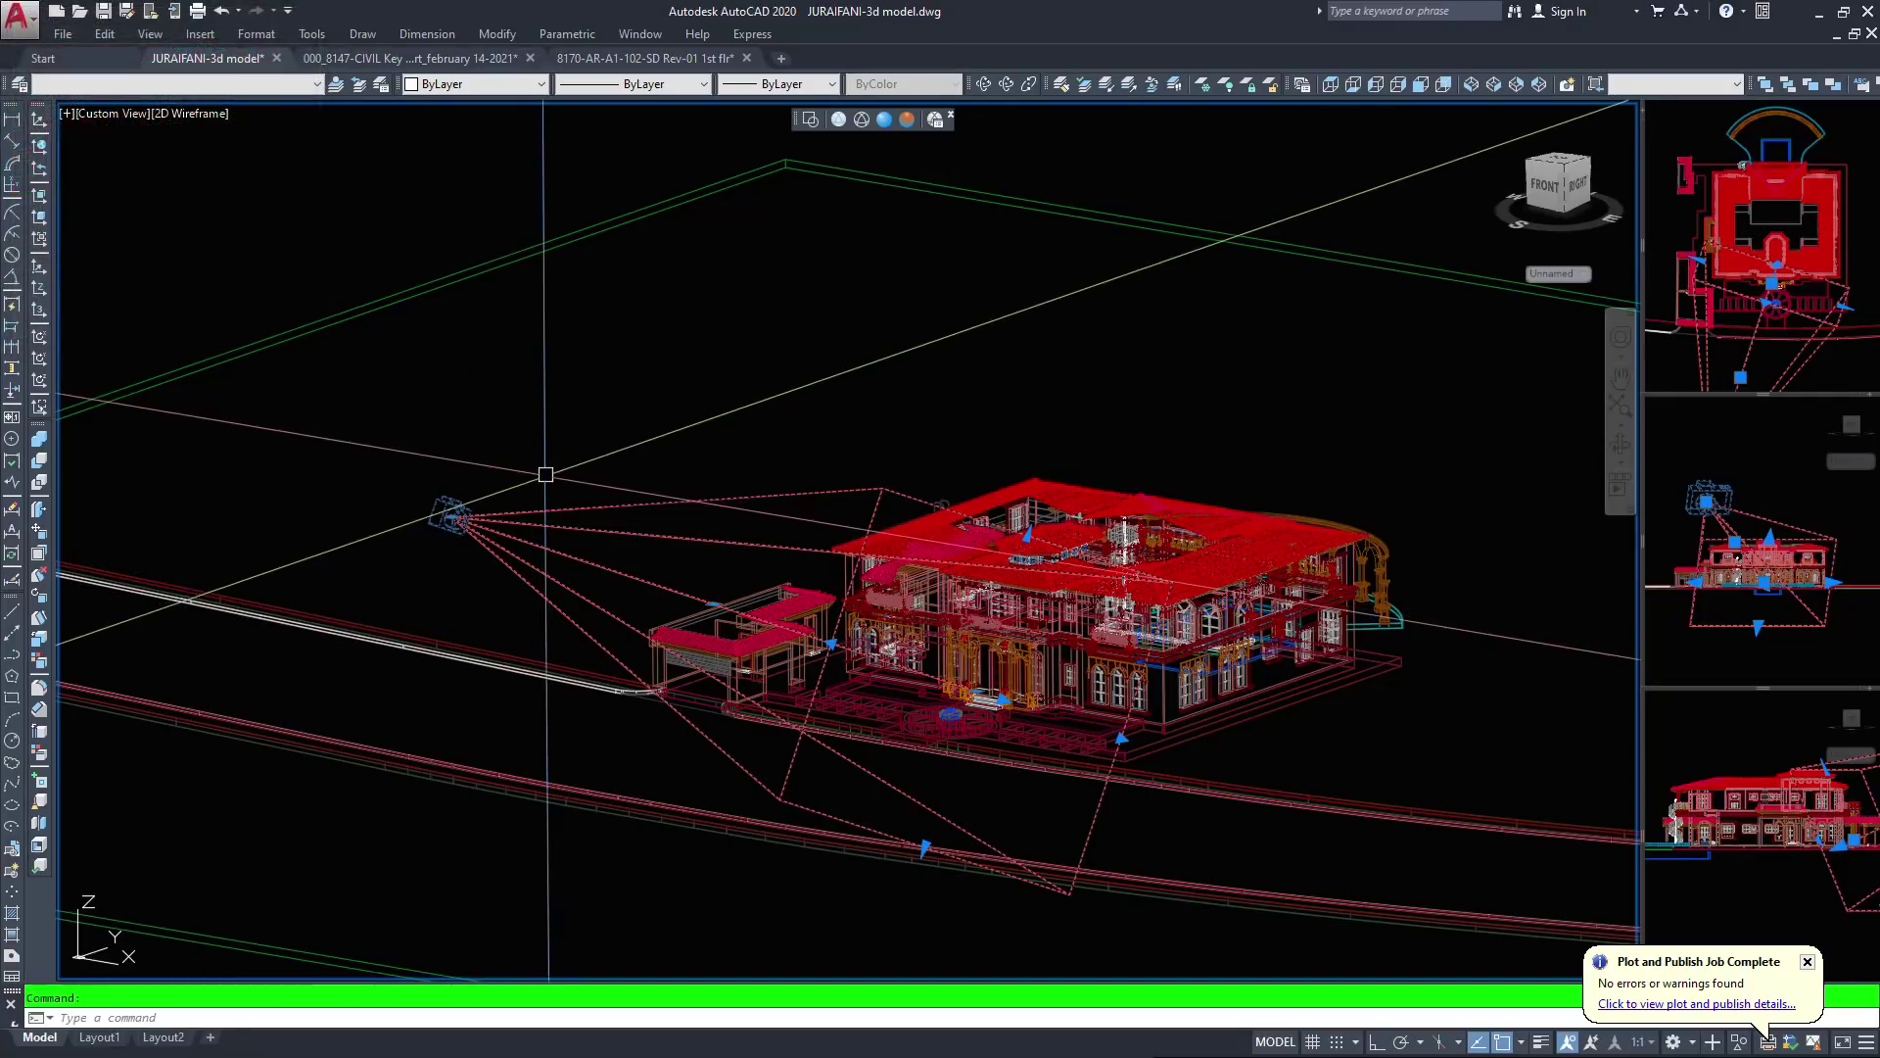
# Set the main viewport to the selected camera's view and clear the selection
pyautogui.click(480, 504)
pyautogui.rightClick(502, 531)
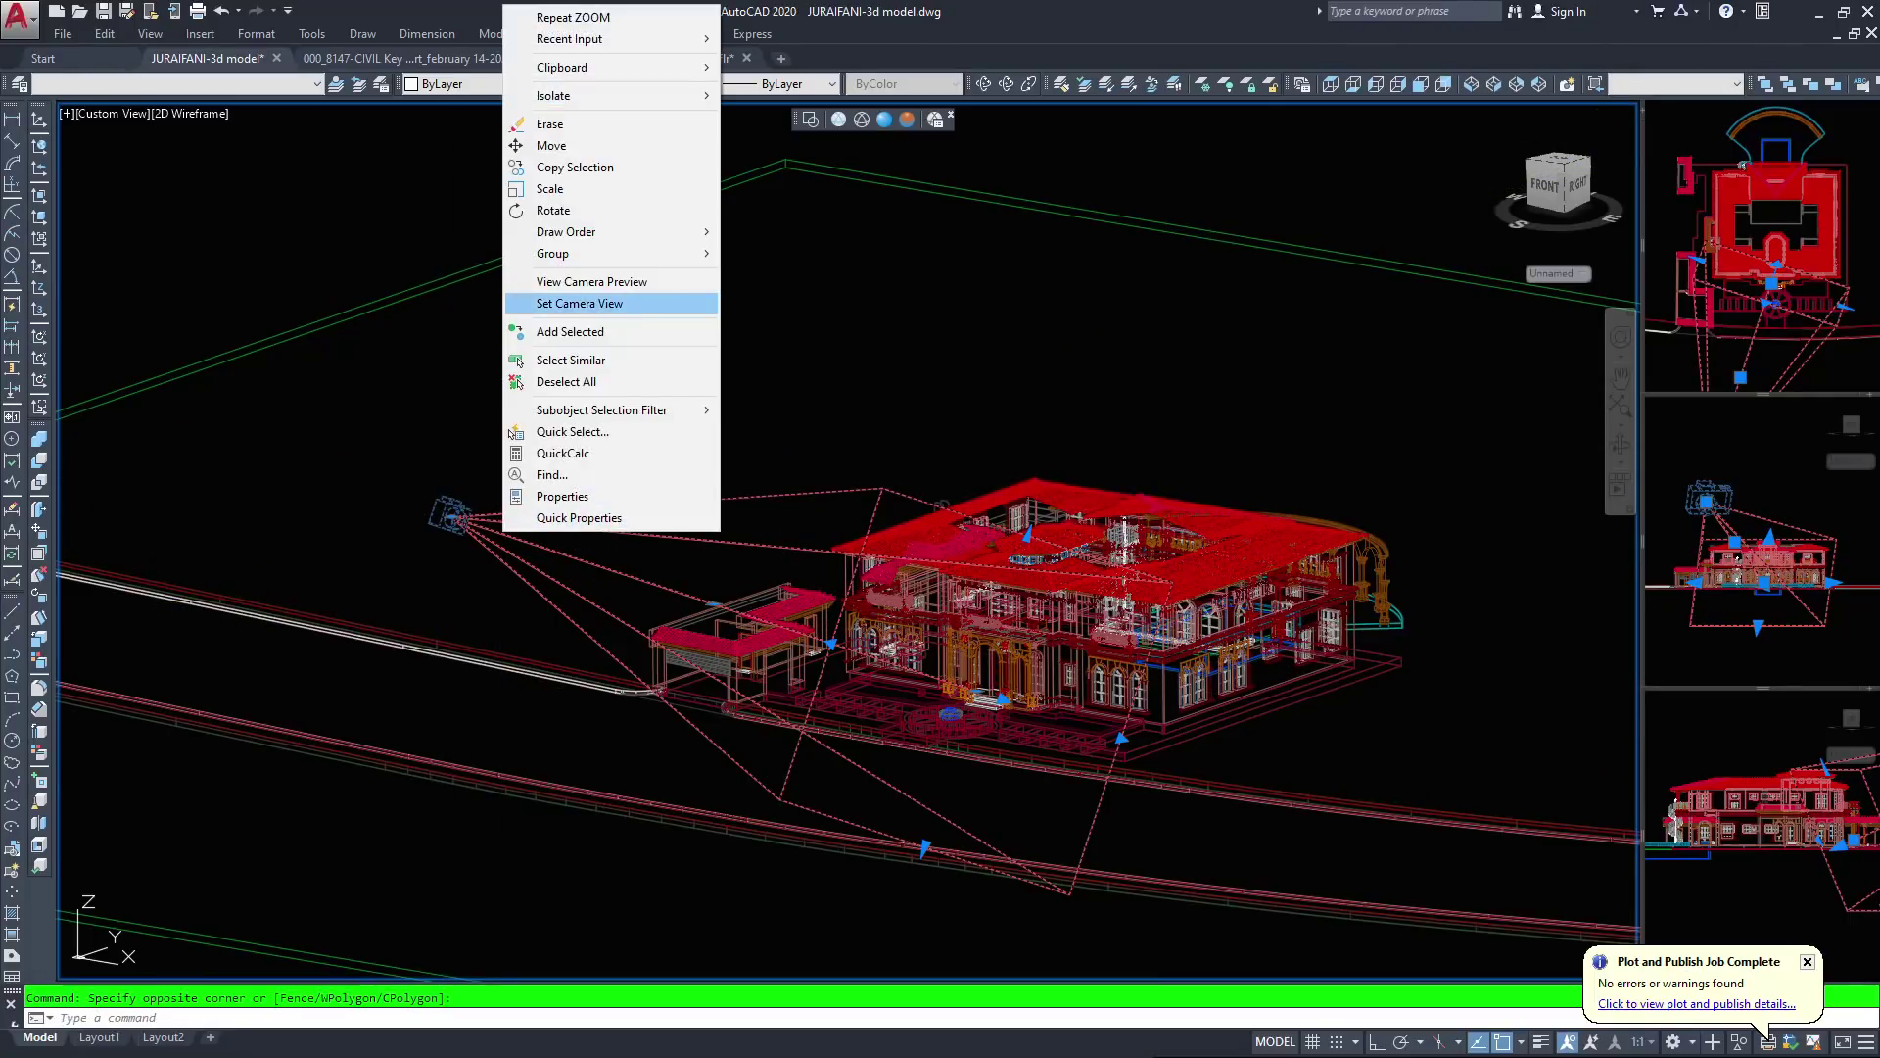
pyautogui.click(579, 303)
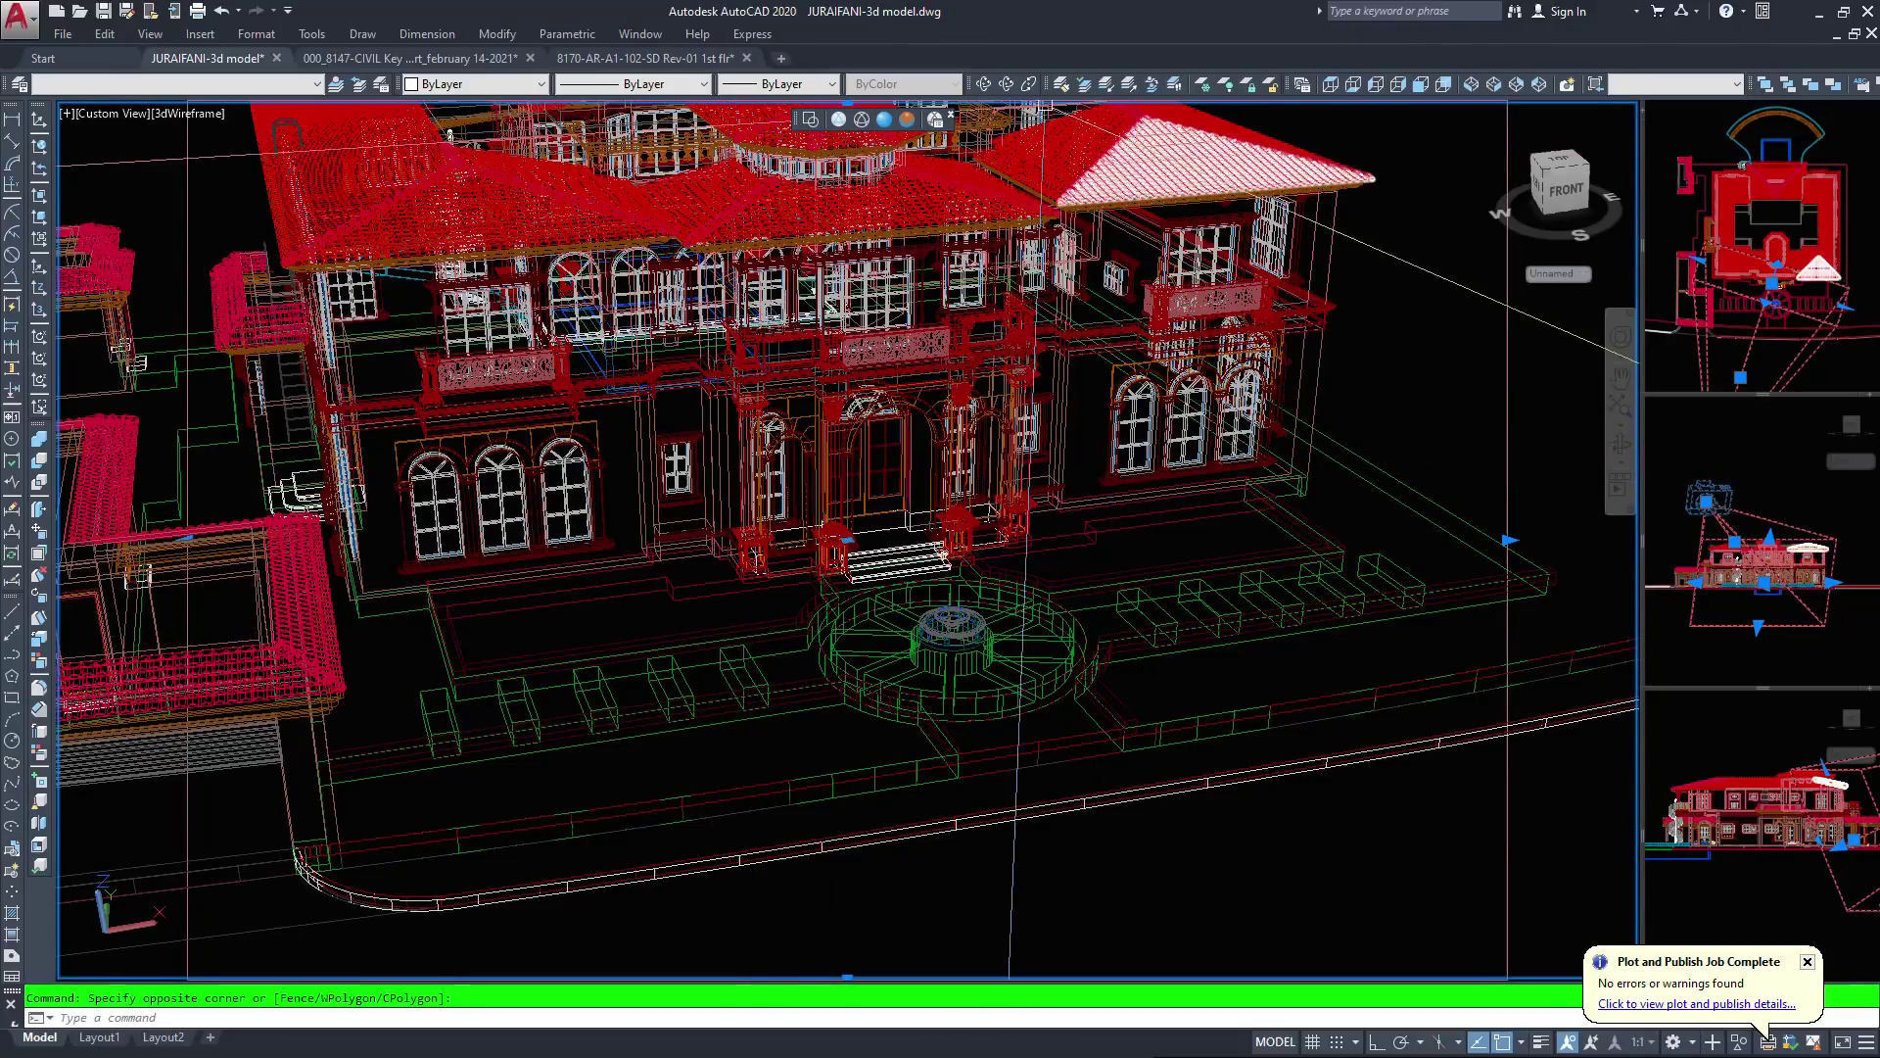
pyautogui.press('Escape')
# Orbit the wireframe model to a low corner view with the garage in front of the main facade
pyautogui.click(1006, 84)
pyautogui.moveTo(882, 626); pyautogui.dragTo(955, 490)
pyautogui.scroll(-3, 881, 470)
pyautogui.moveTo(881, 470); pyautogui.dragTo(1009, 598, button='middle')
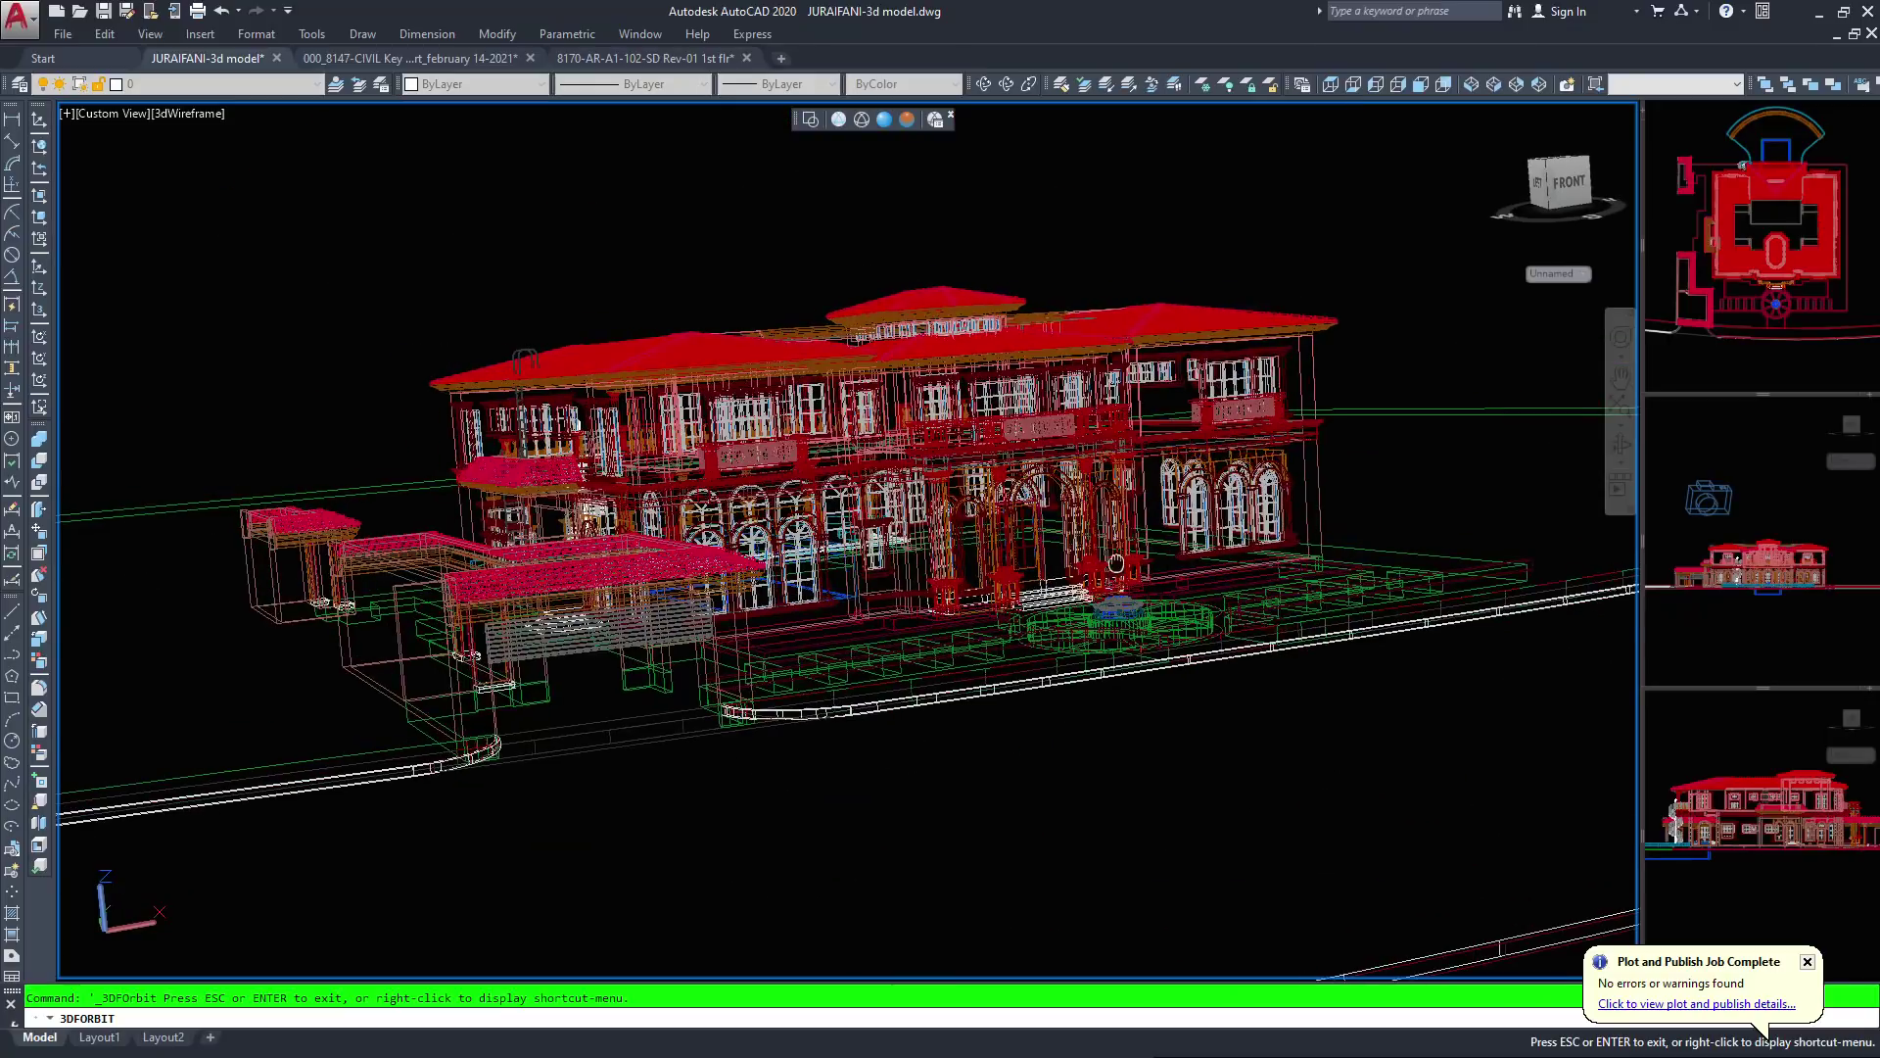
pyautogui.scroll(2, 1009, 597)
pyautogui.moveTo(842, 548); pyautogui.dragTo(870, 505)
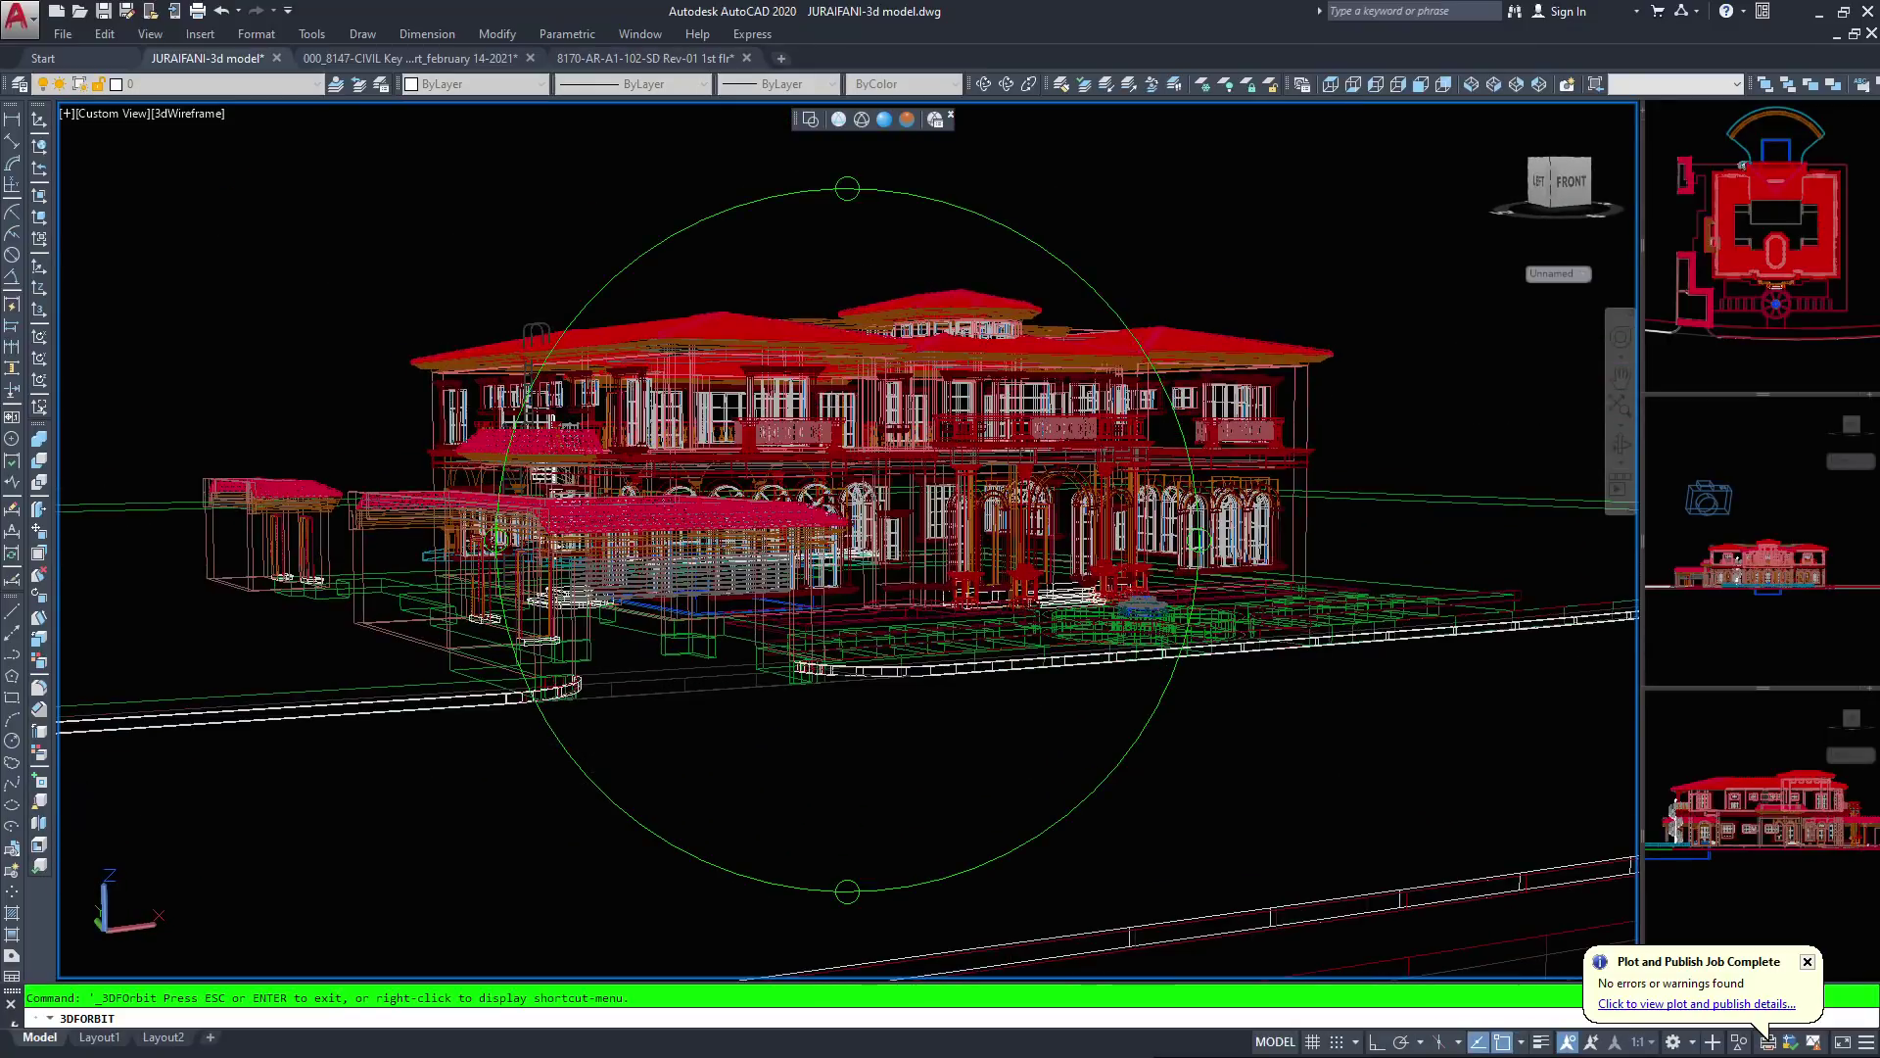
pyautogui.scroll(4, 862, 529)
pyautogui.scroll(-1, 873, 431)
pyautogui.moveTo(874, 431); pyautogui.dragTo(863, 519, button='middle')
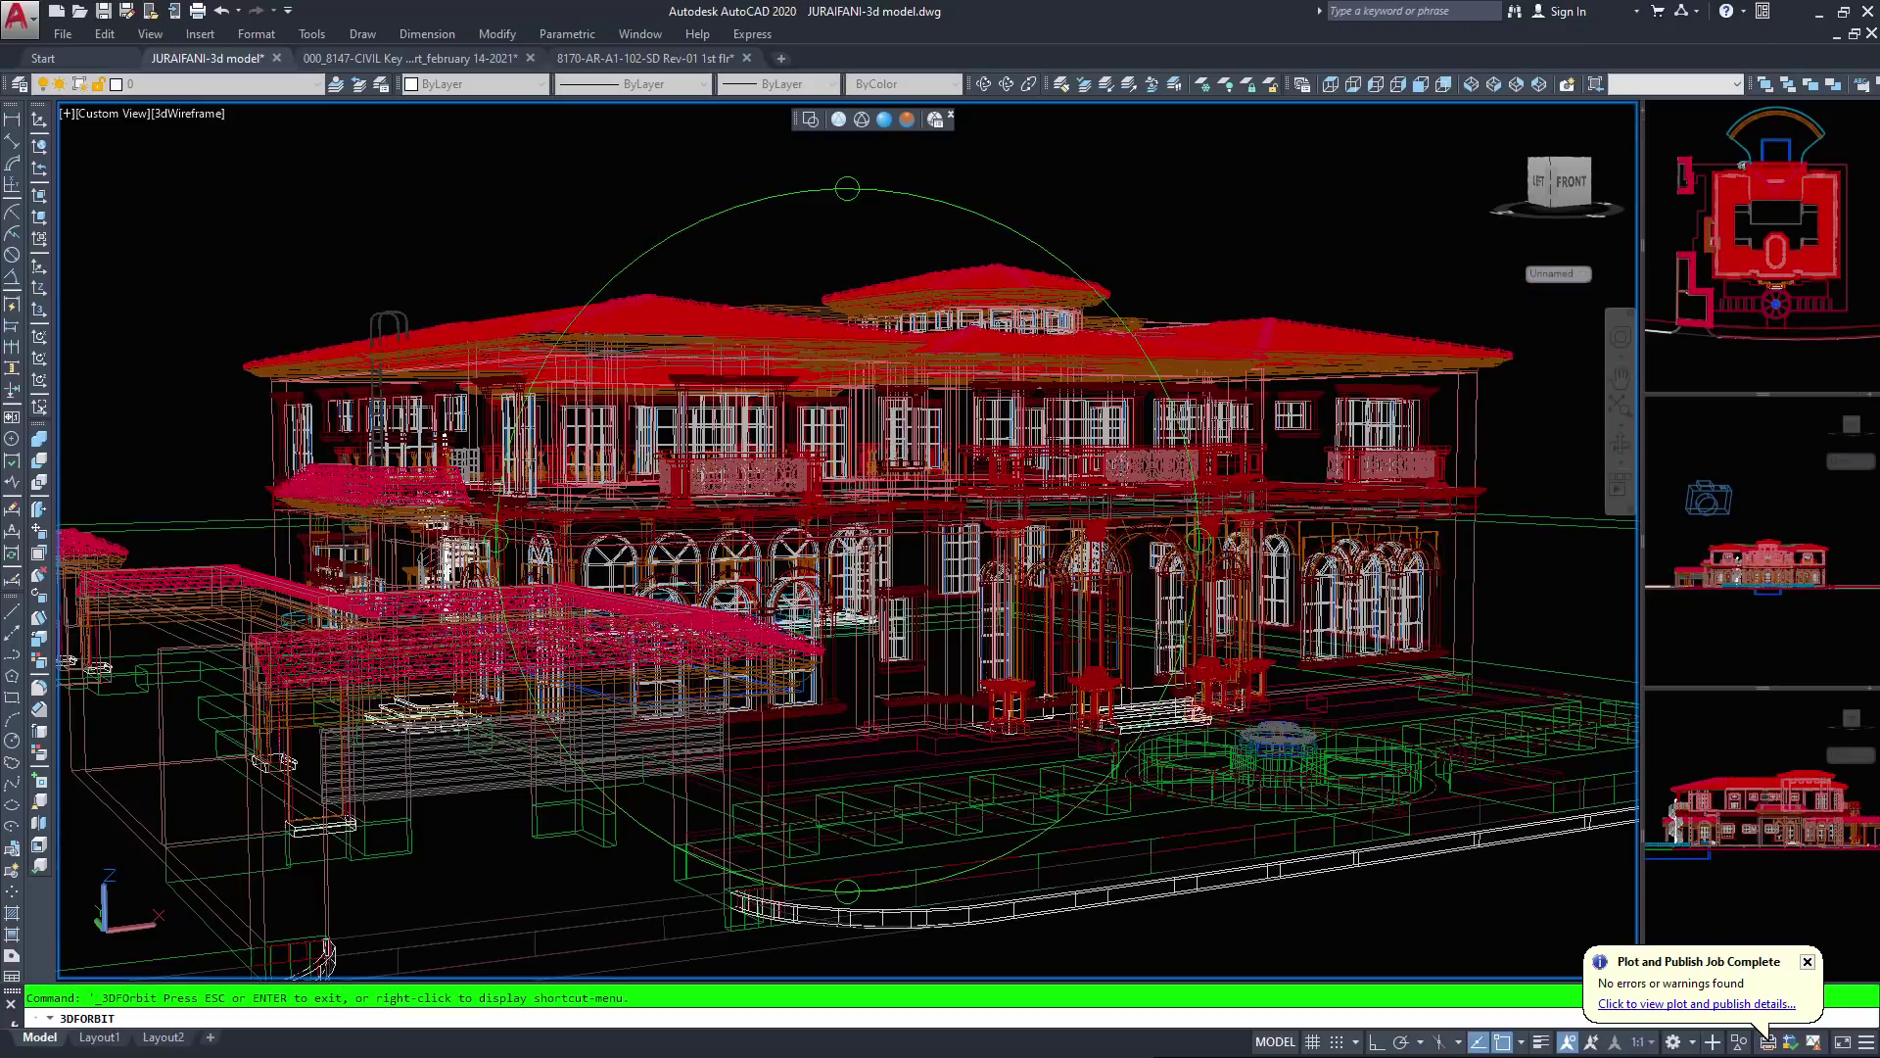
pyautogui.moveTo(863, 519); pyautogui.dragTo(872, 536)
pyautogui.moveTo(871, 535); pyautogui.dragTo(903, 519, button='middle')
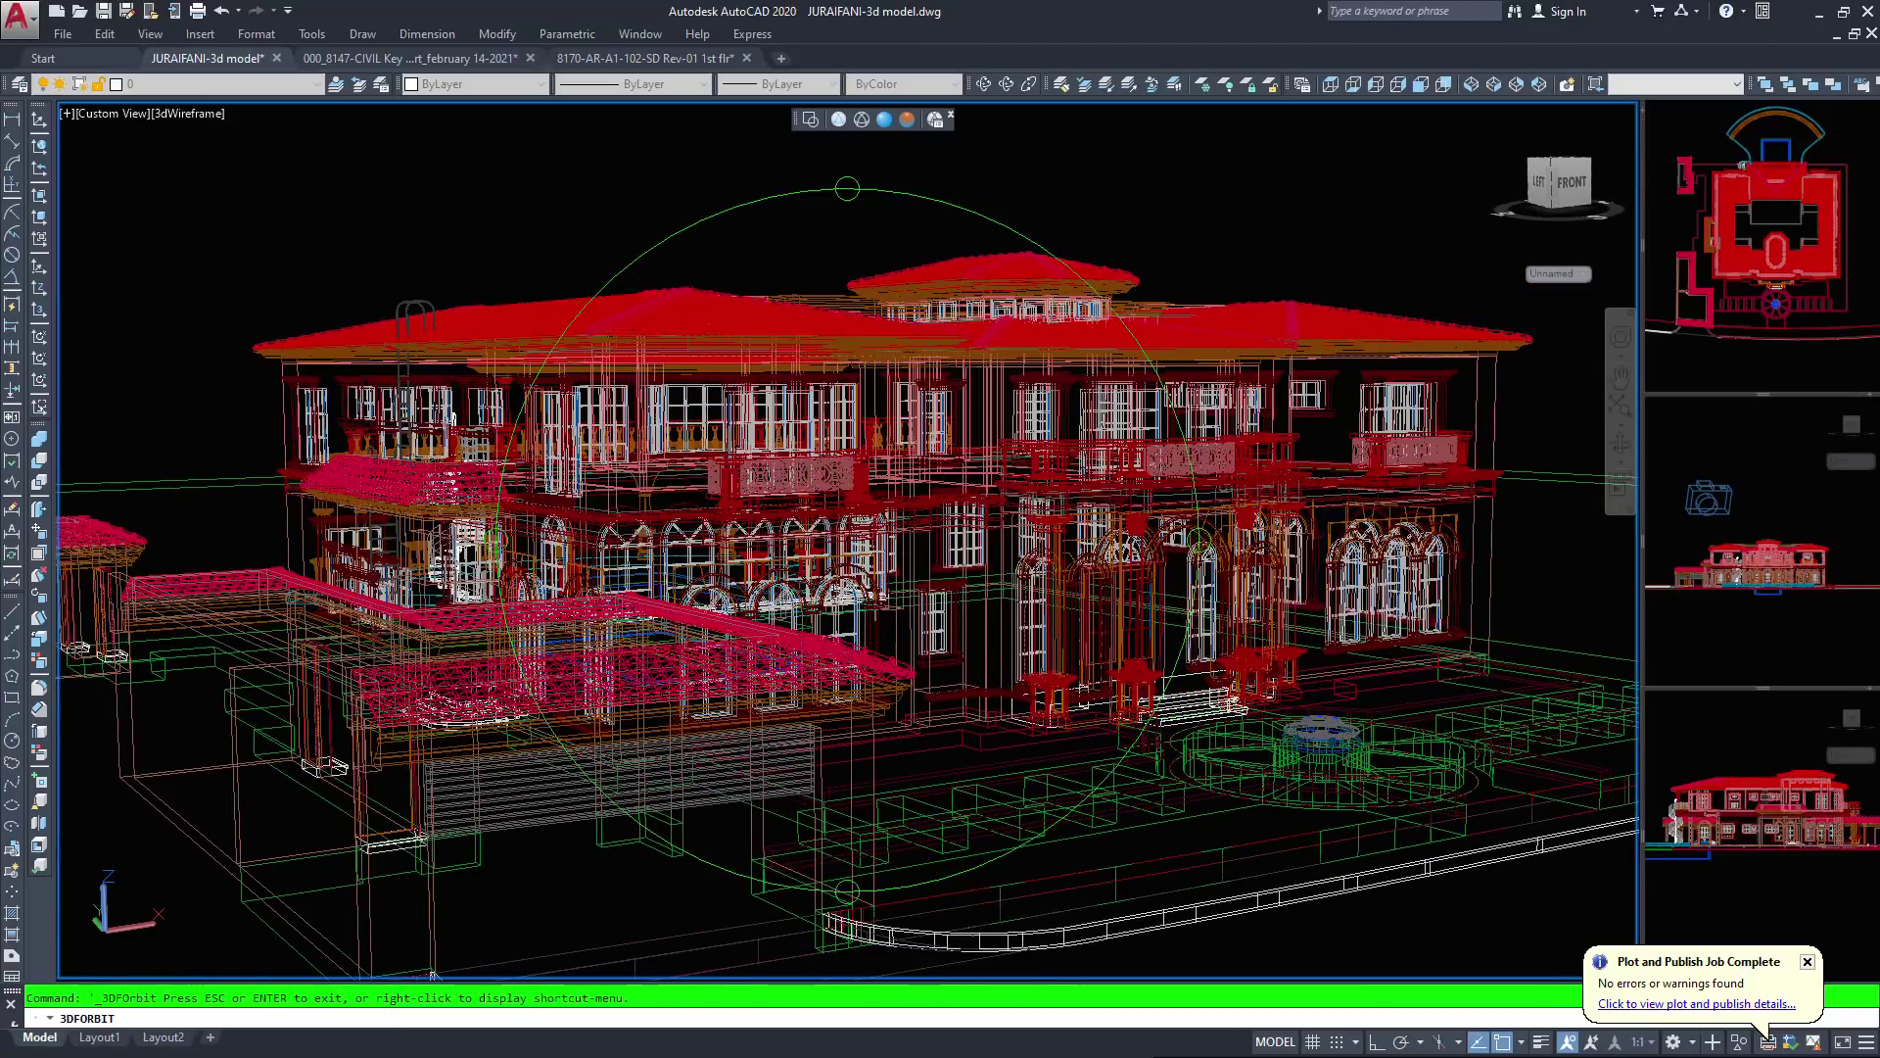
pyautogui.keyDown('ctrl'); pyautogui.keyDown('shift'); pyautogui.moveTo(434, 974); pyautogui.dragTo(434, 965, button='middle'); pyautogui.keyUp('shift'); pyautogui.keyUp('ctrl')
pyautogui.press('Escape')
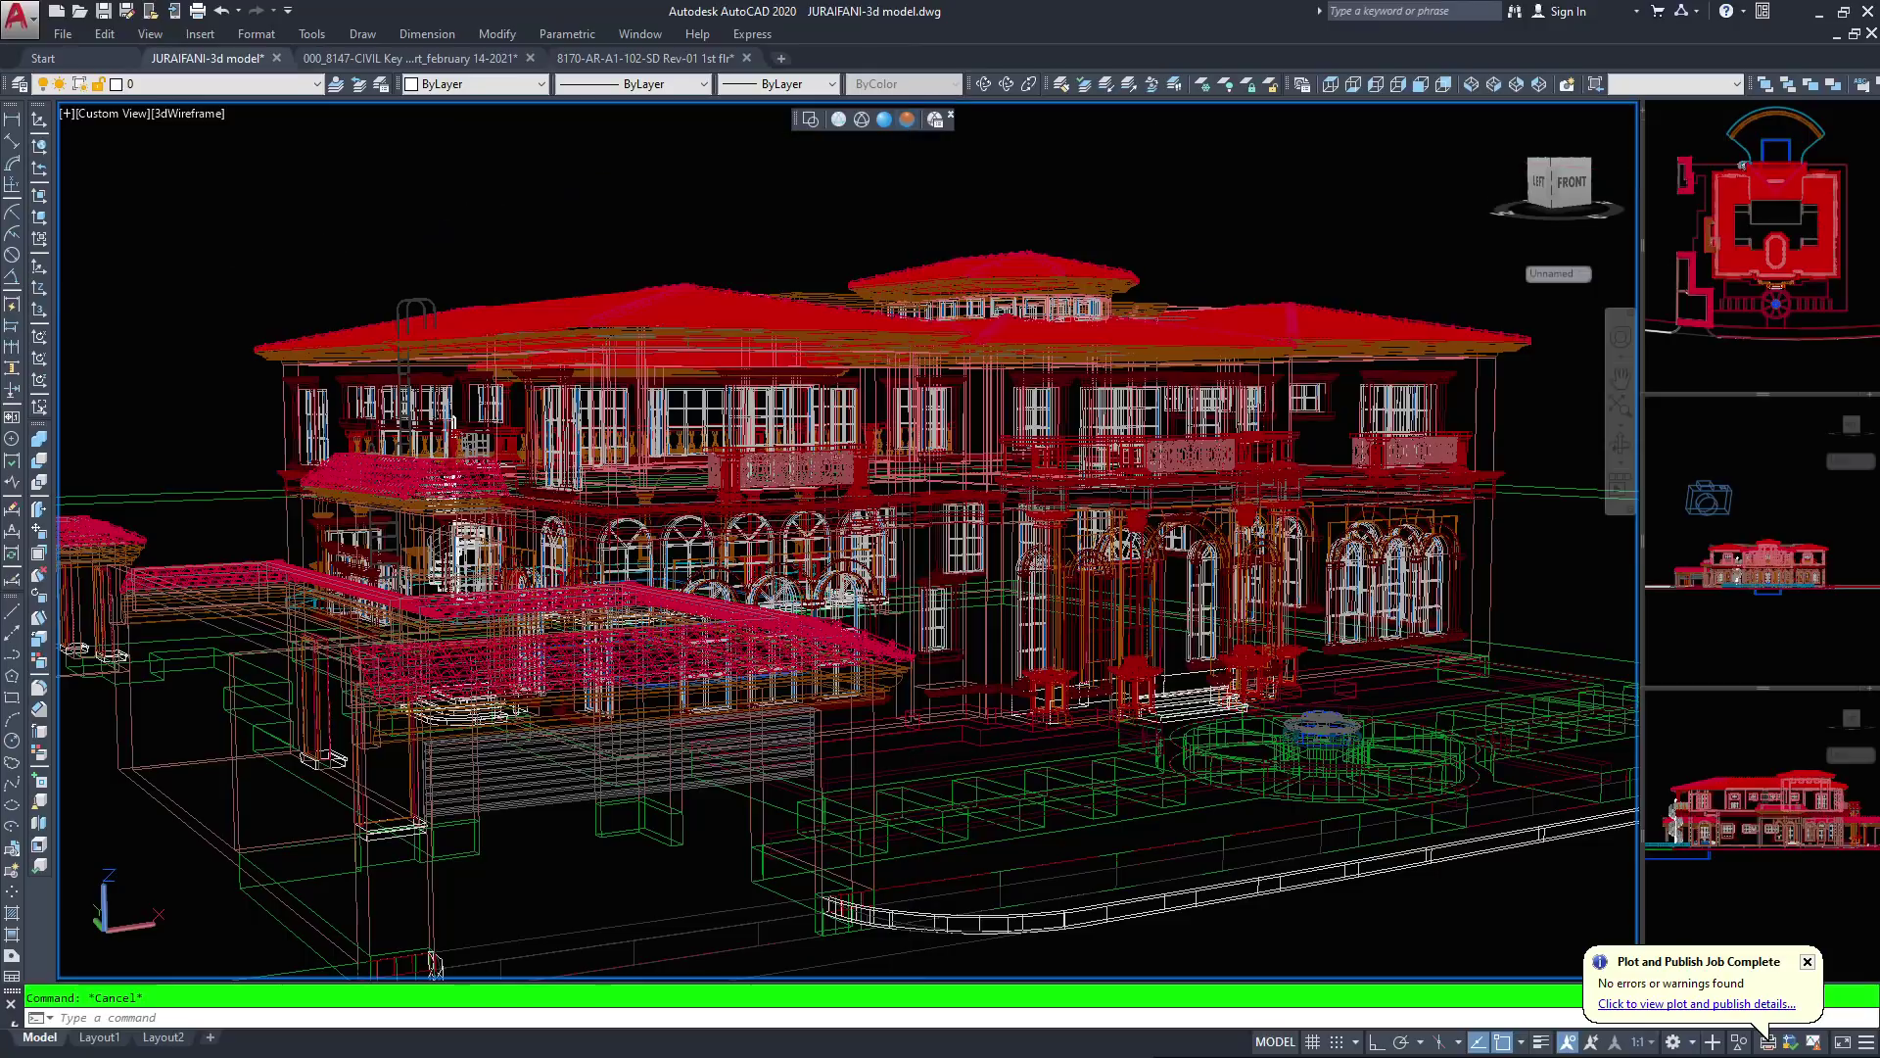
# Apply the Conceptual visual style to the main viewport
pyautogui.click(908, 118)
pyautogui.click(801, 181)
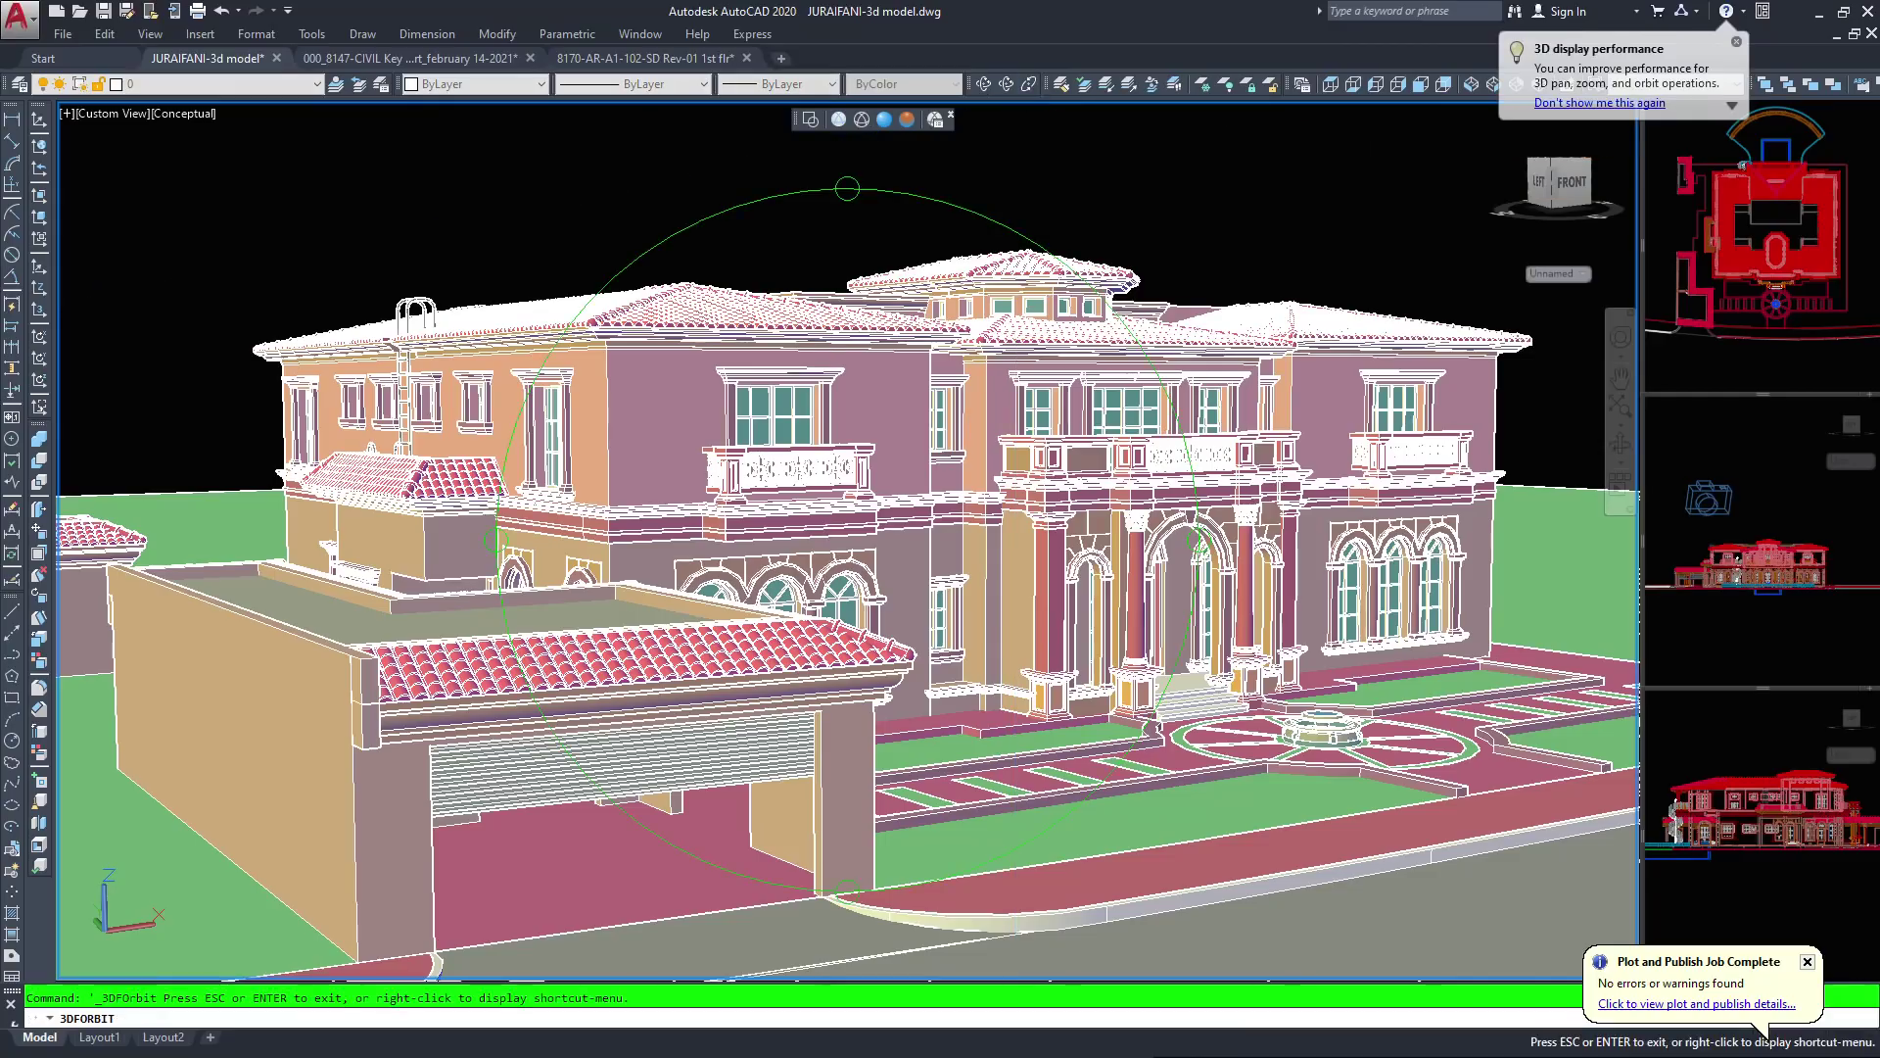
# Examine the shaded mansion's front-right corner, the entrance portico columns and the edge of the fountain court up close
pyautogui.moveTo(886, 486); pyautogui.dragTo(626, 514)
pyautogui.moveTo(940, 558); pyautogui.dragTo(784, 524)
pyautogui.scroll(4, 848, 539)
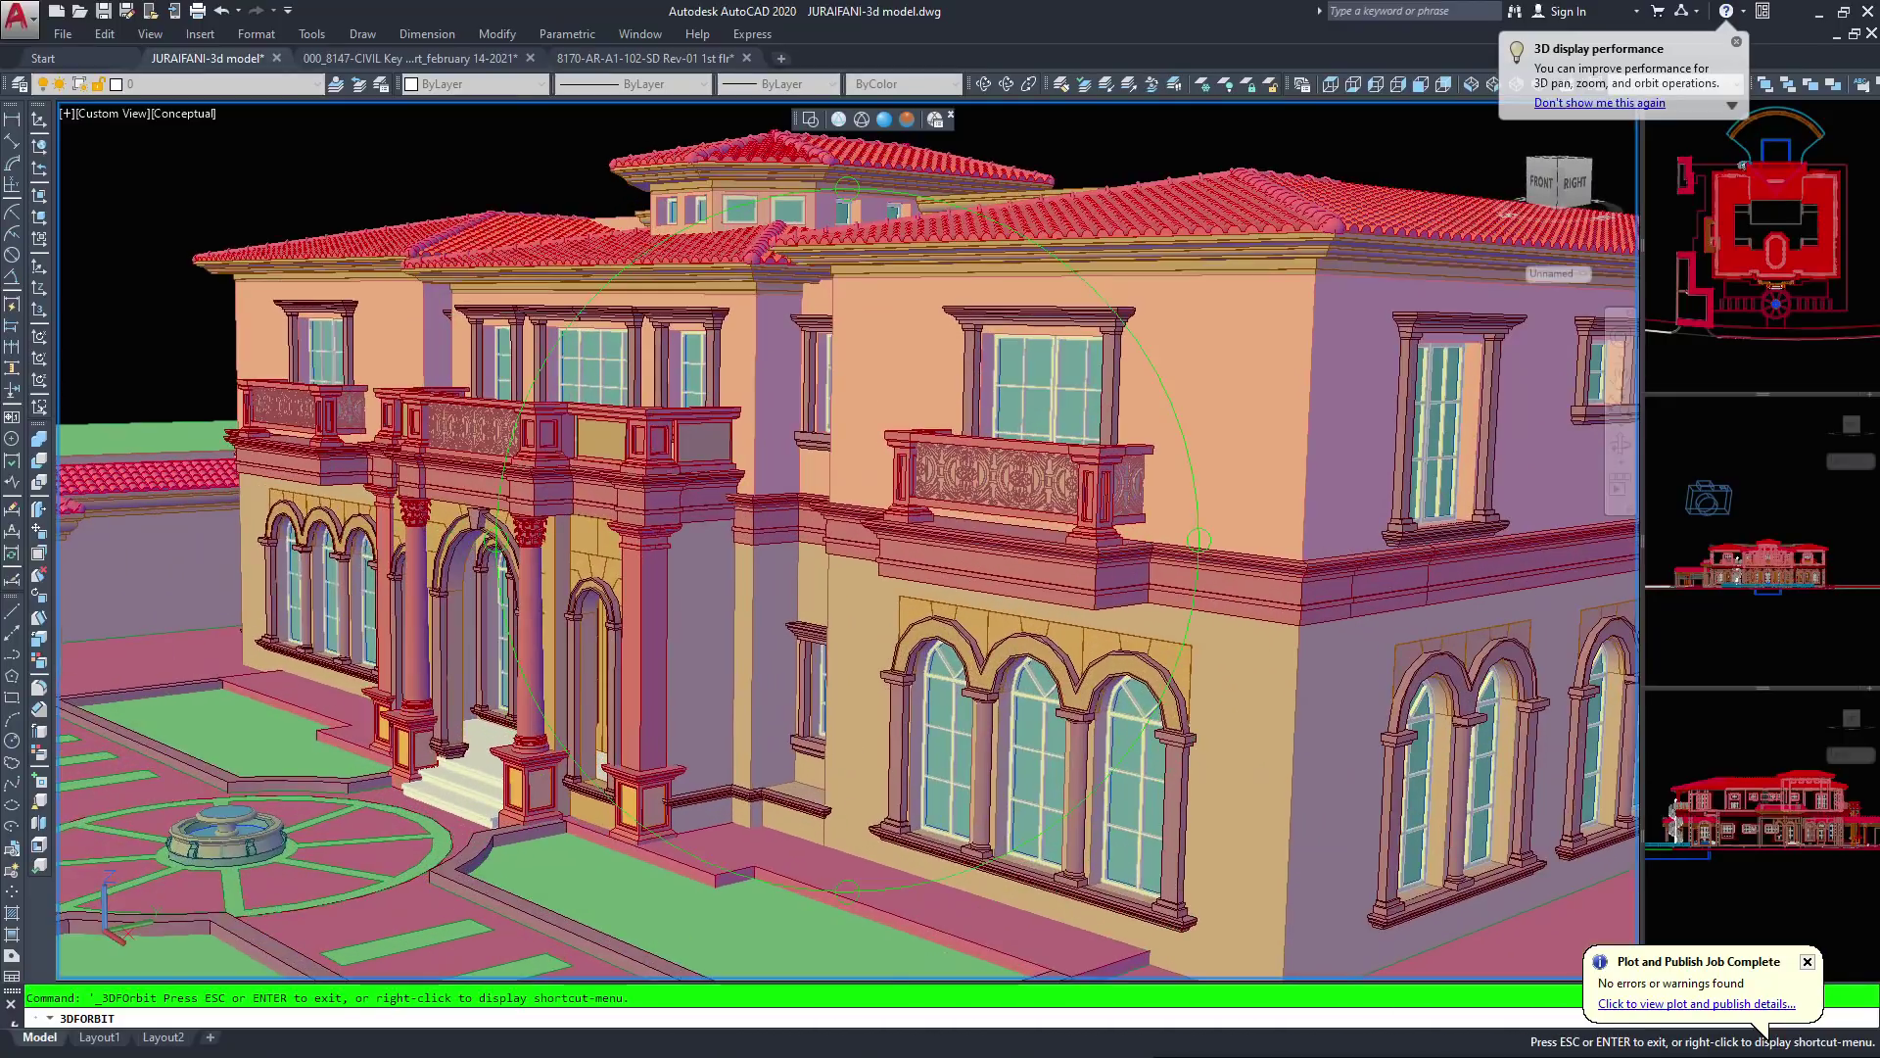
pyautogui.moveTo(878, 655); pyautogui.dragTo(1048, 392, button='middle')
pyautogui.moveTo(984, 230); pyautogui.dragTo(1027, 281)
pyautogui.scroll(6, 847, 540)
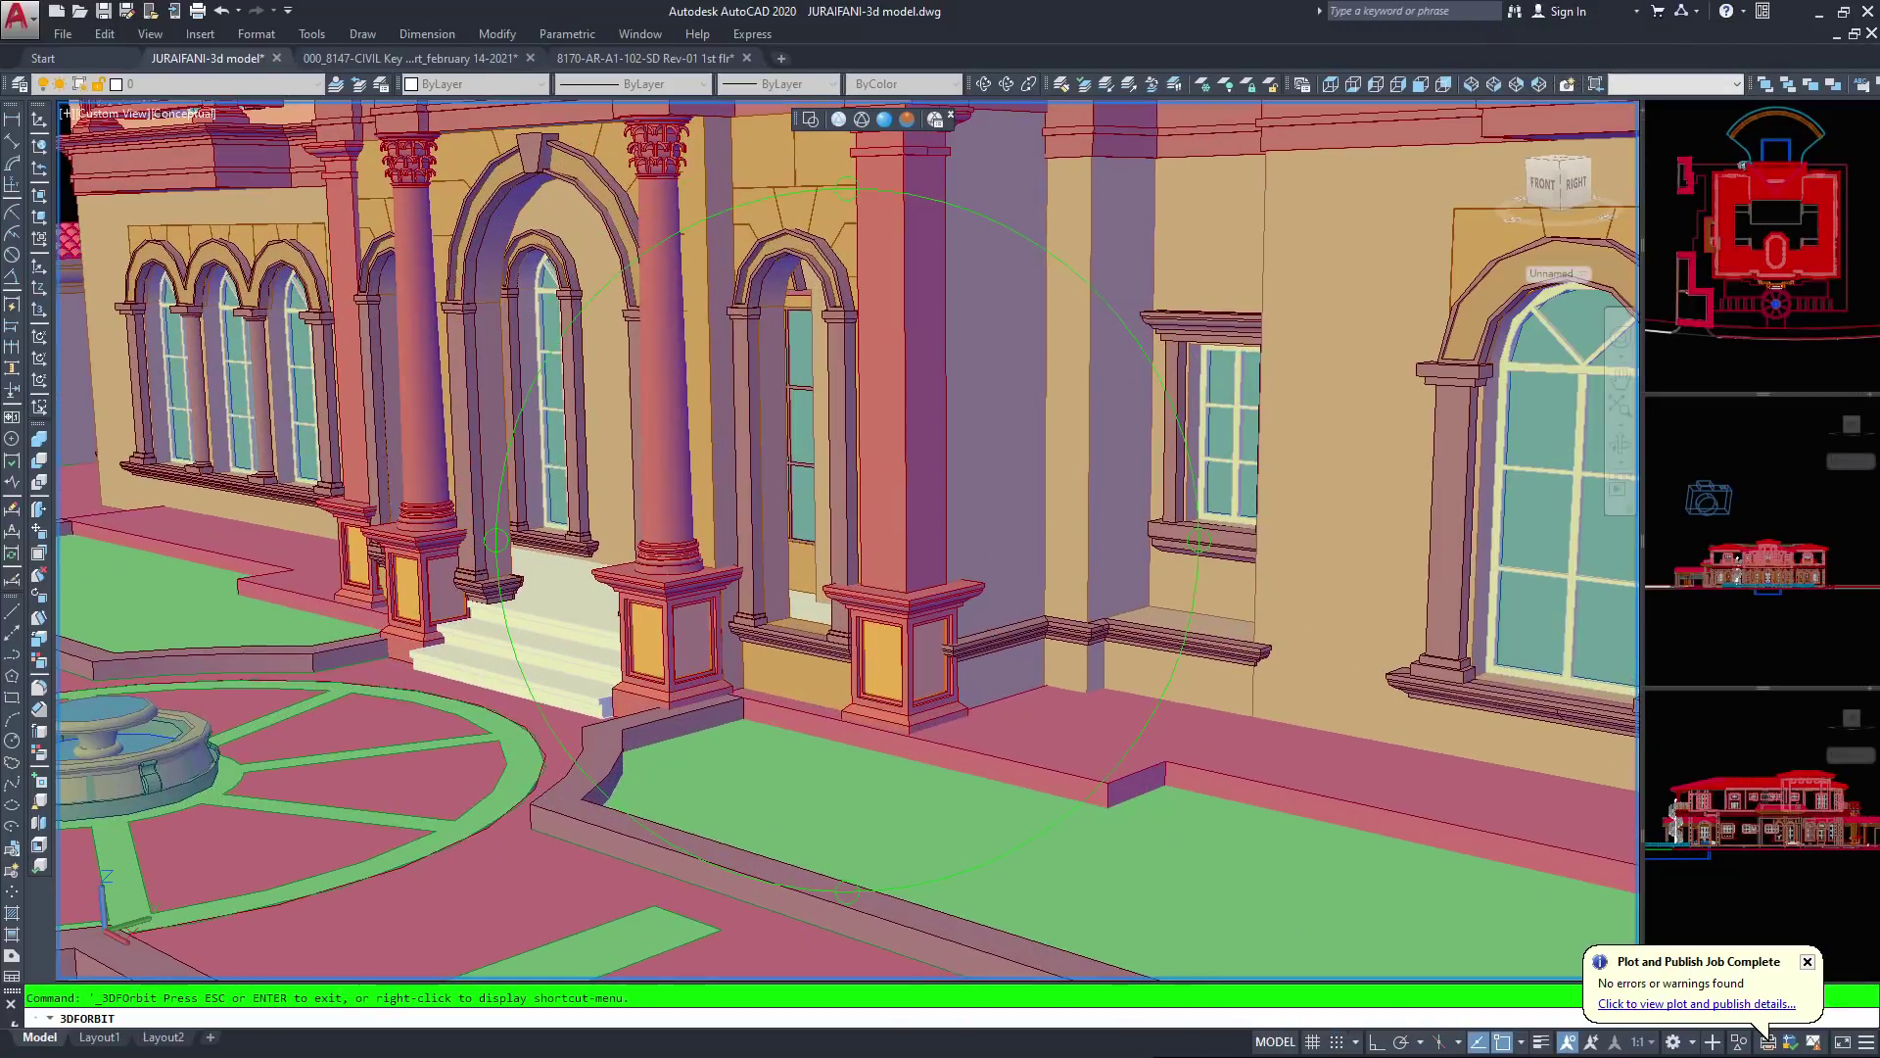
pyautogui.moveTo(431, 754); pyautogui.dragTo(995, 502, button='middle')
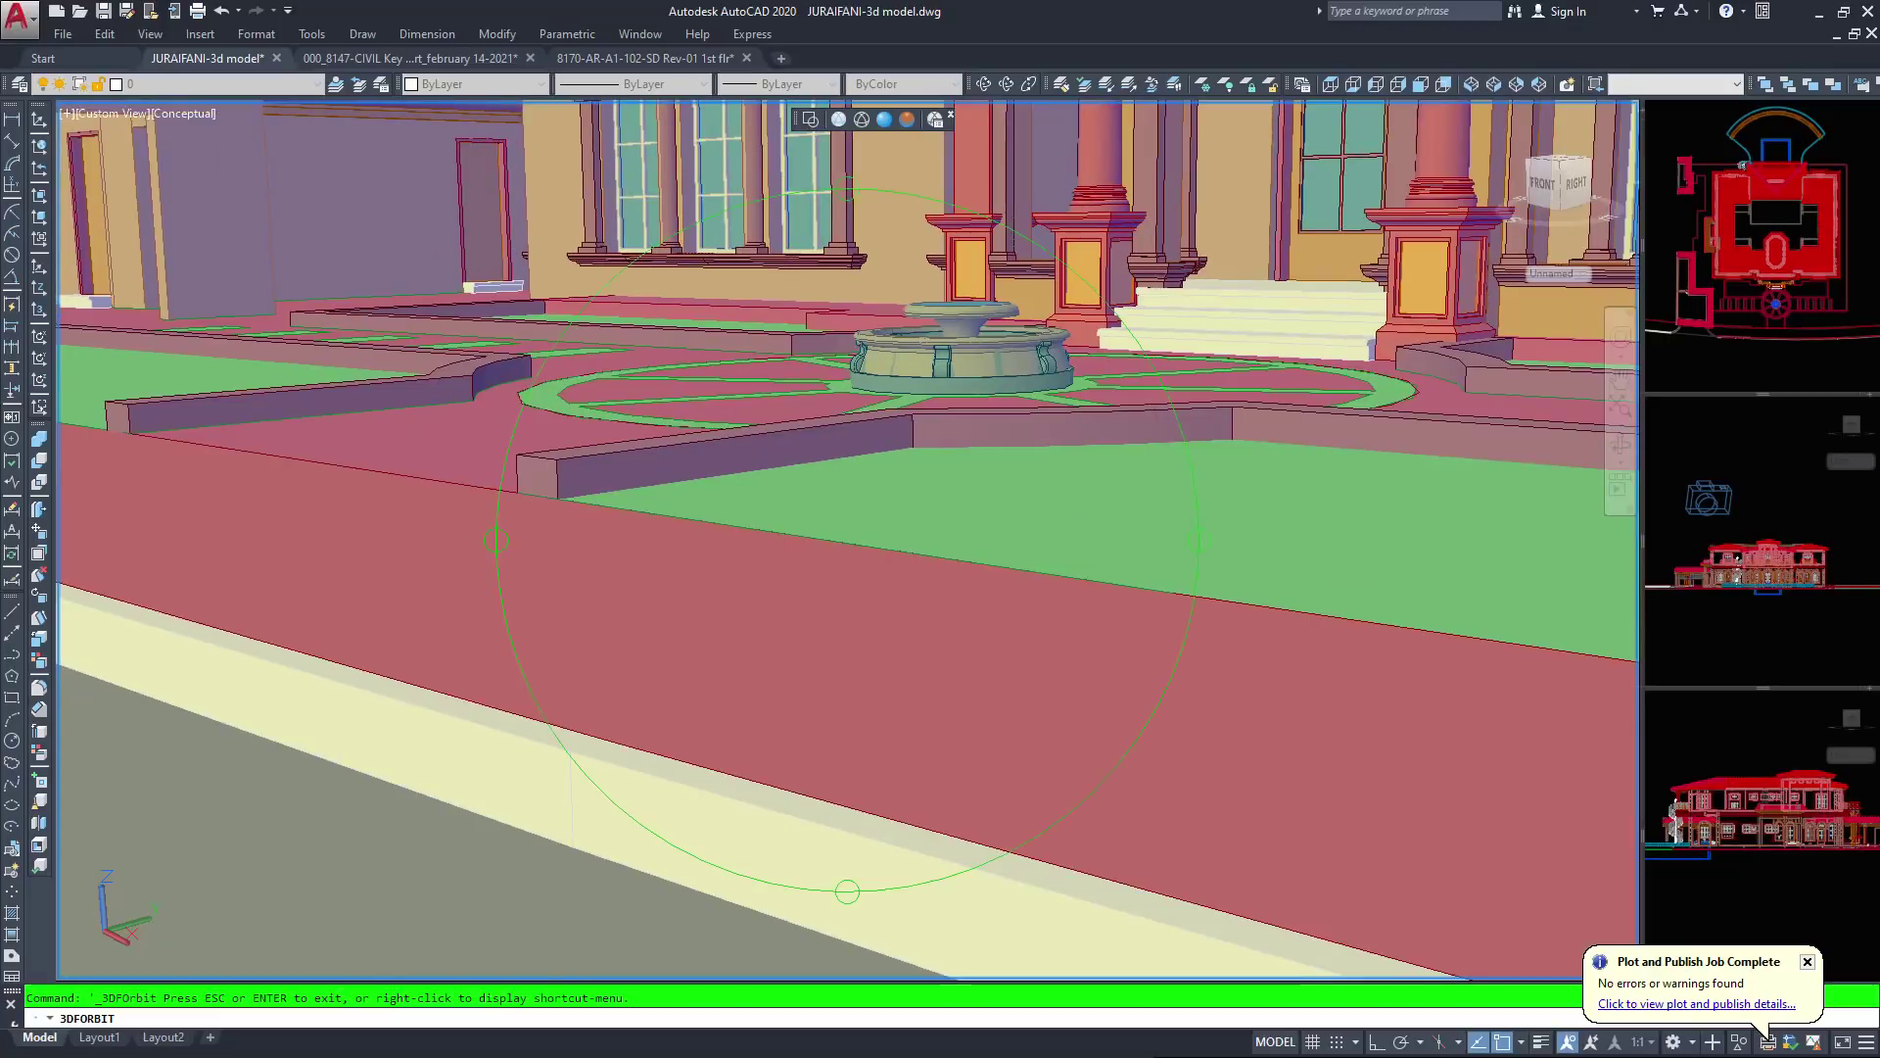
pyautogui.scroll(6, 847, 540)
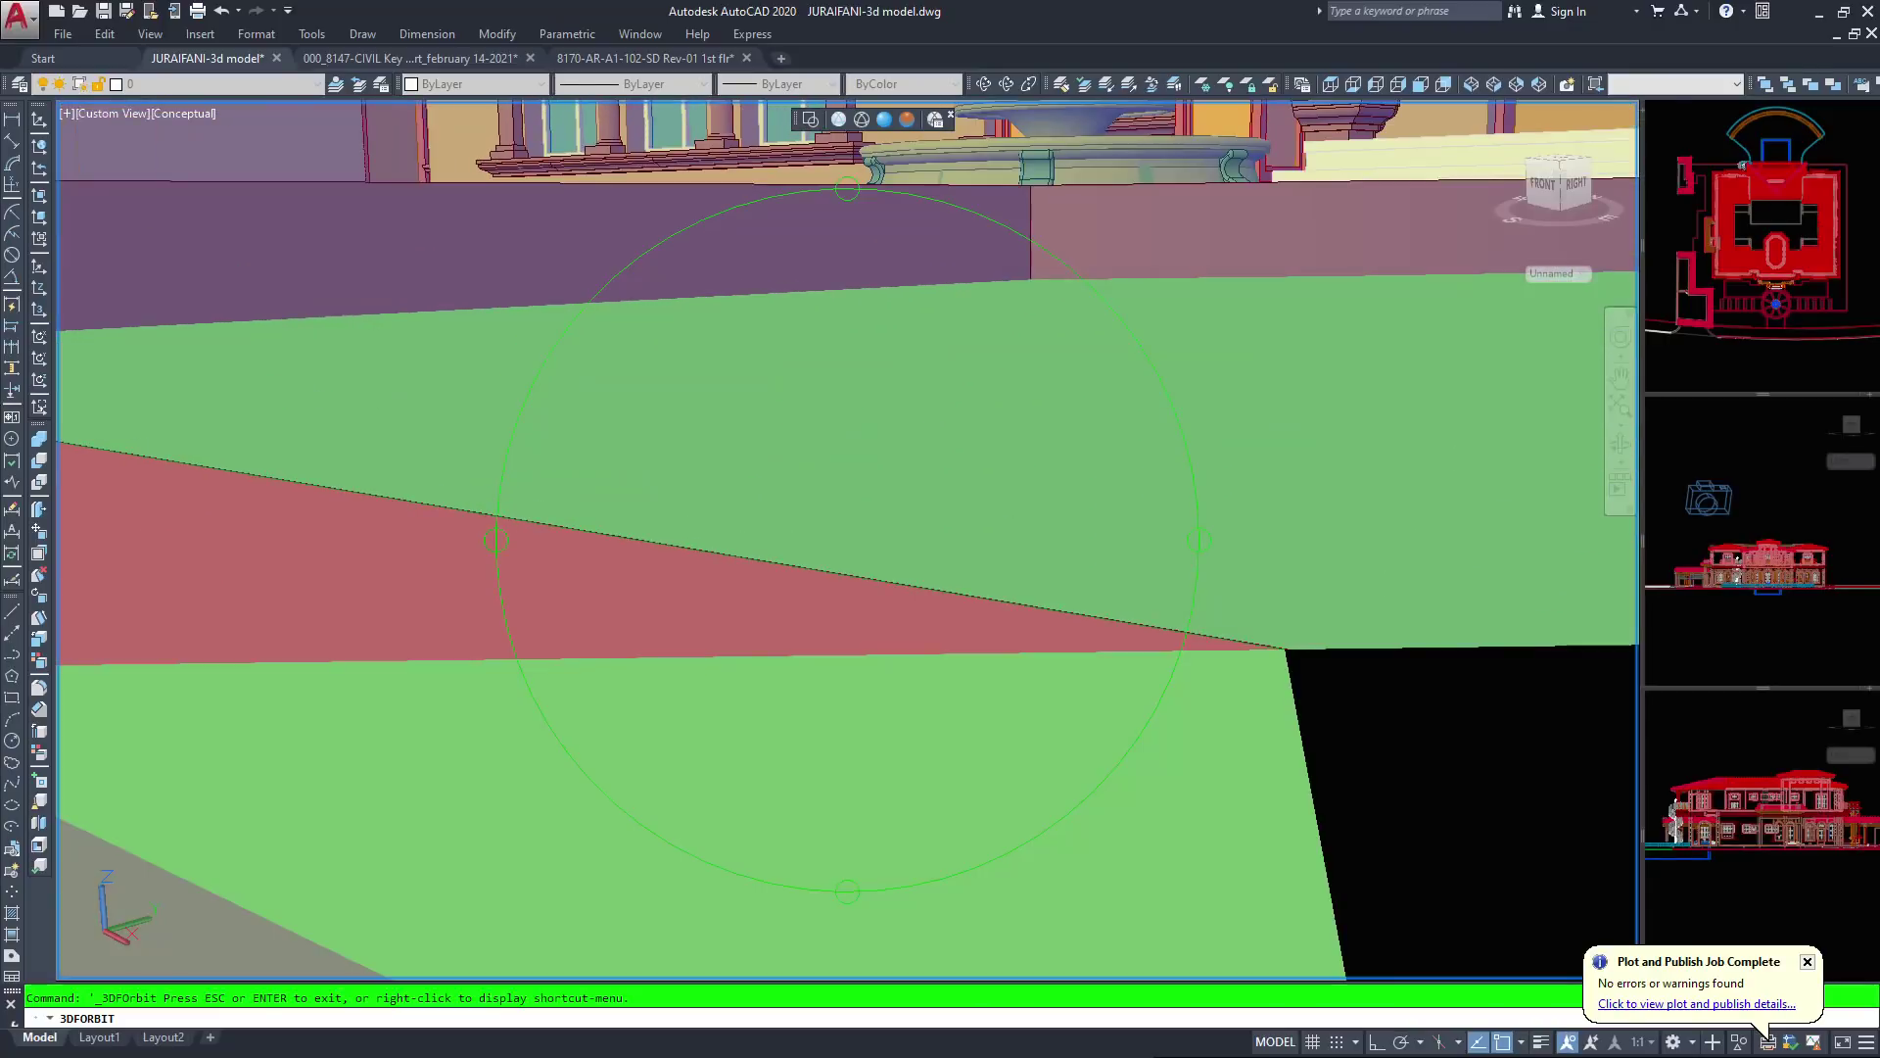
# Inspect the fountain, the planting beds and the arched front windows, and return to an overall view of the frontage
pyautogui.moveTo(893, 196); pyautogui.dragTo(909, 533, button='middle')
pyautogui.moveTo(955, 312); pyautogui.dragTo(981, 282)
pyautogui.scroll(-2, 1002, 621)
pyautogui.scroll(-4, 1003, 621)
pyautogui.moveTo(1003, 621); pyautogui.dragTo(589, 437, button='middle')
pyautogui.moveTo(763, 529); pyautogui.dragTo(911, 587)
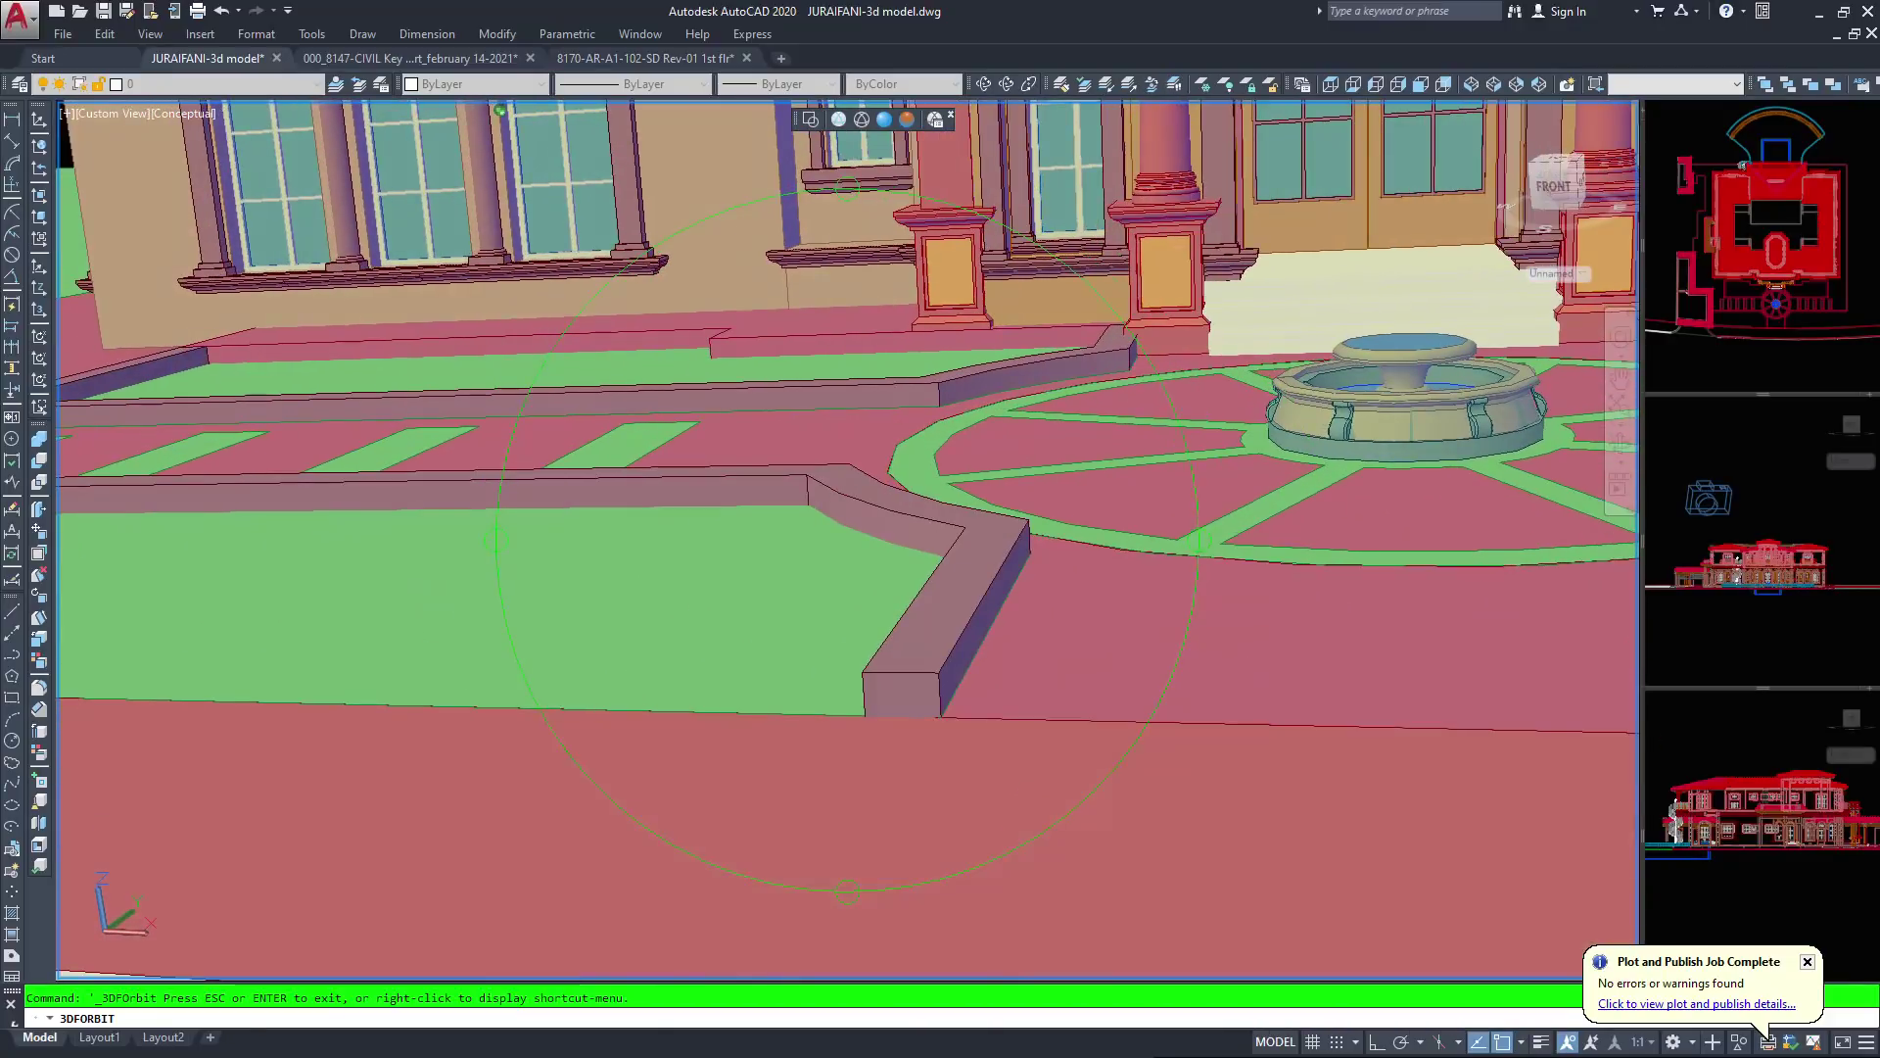
pyautogui.scroll(-4, 934, 528)
pyautogui.moveTo(1440, 450); pyautogui.dragTo(436, 694, button='middle')
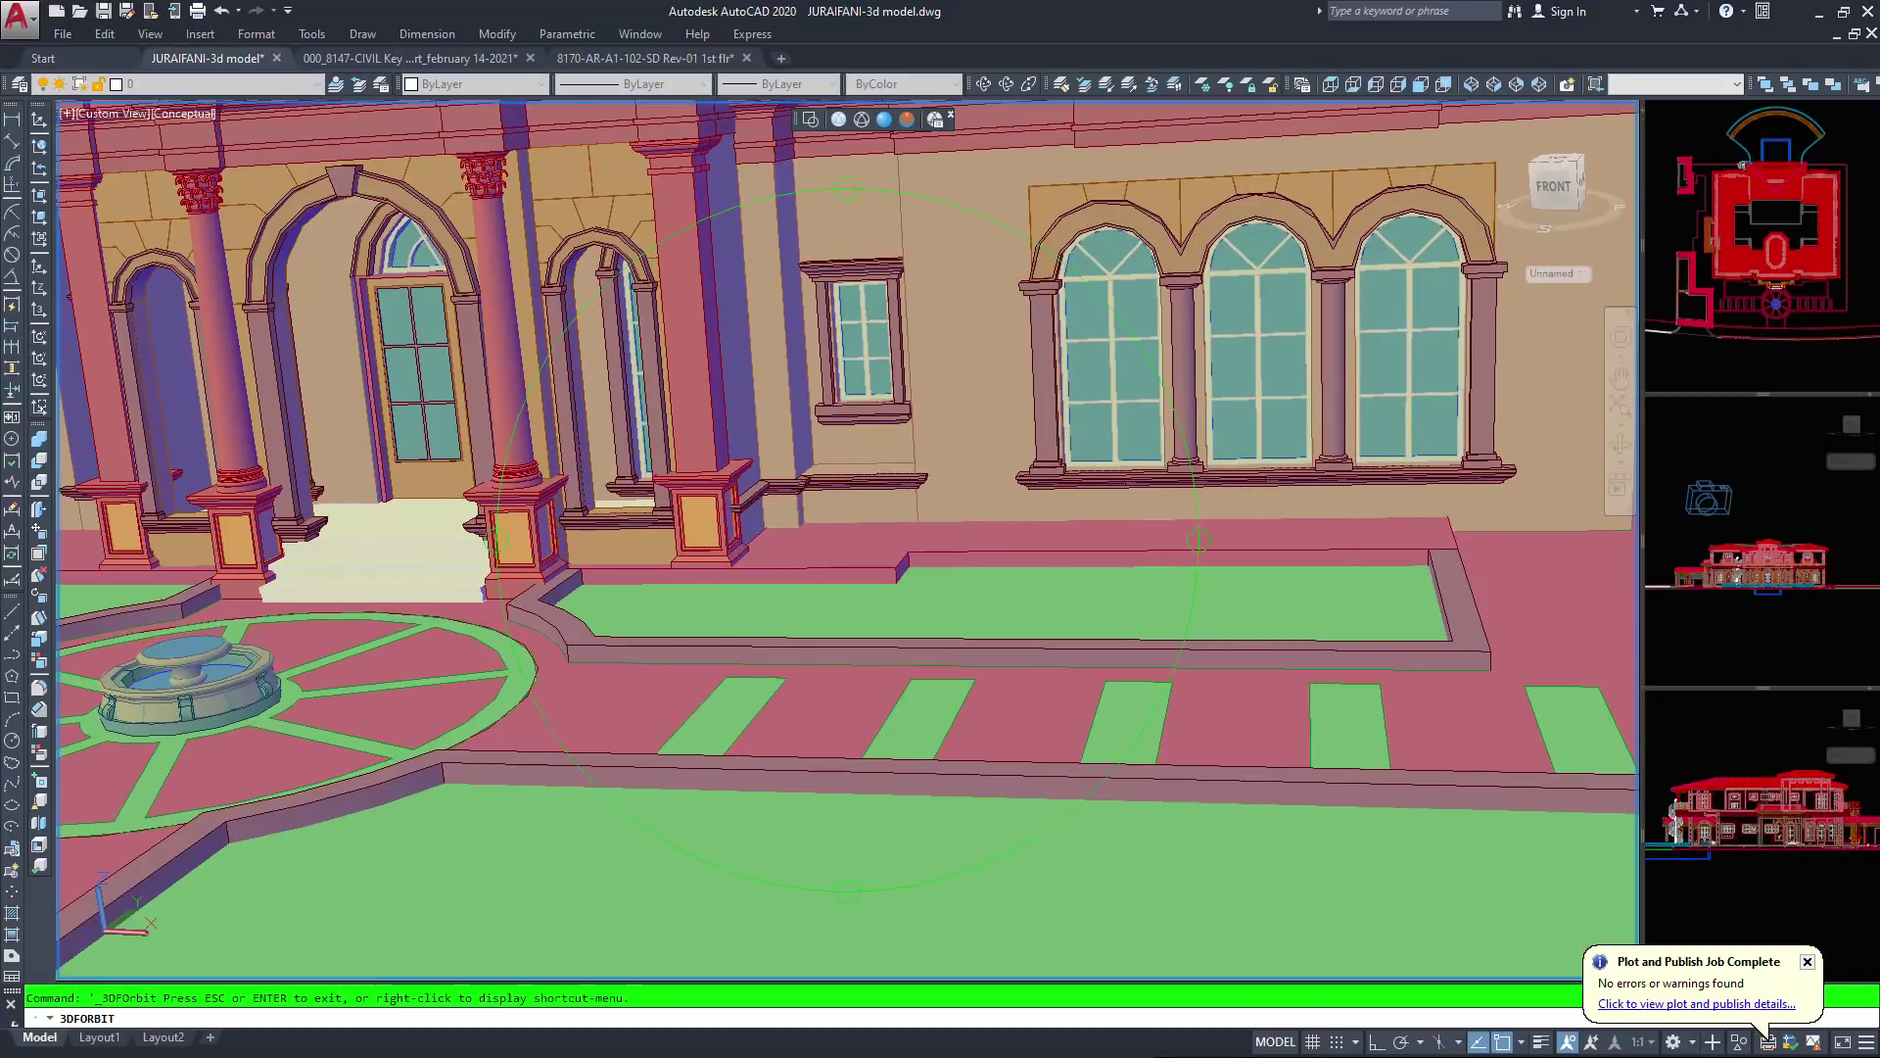
pyautogui.moveTo(854, 312); pyautogui.dragTo(765, 286)
pyautogui.moveTo(481, 782); pyautogui.dragTo(910, 828)
pyautogui.moveTo(779, 327); pyautogui.dragTo(795, 376)
pyautogui.scroll(-5, 911, 568)
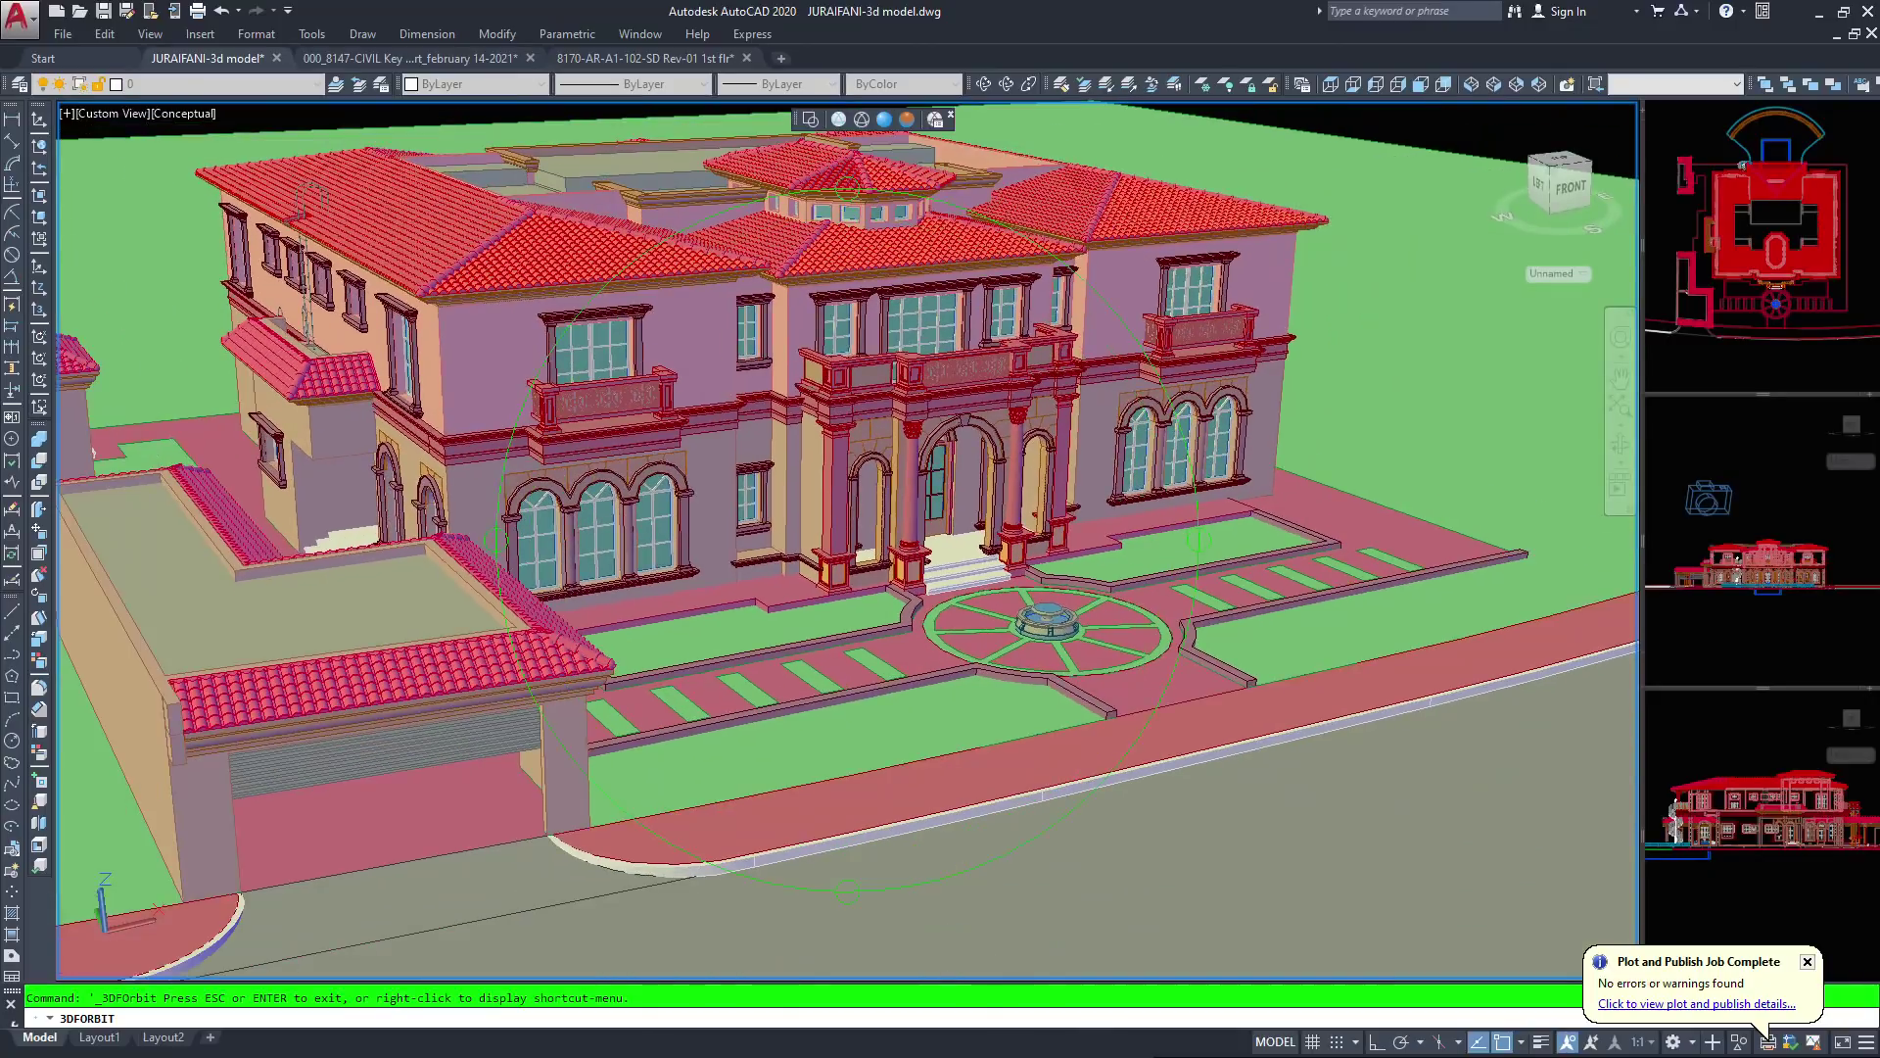
# View the mansion from above to examine the tiled roofs, the flat roof deck and the site layout
pyautogui.scroll(1, 911, 568)
pyautogui.moveTo(910, 490); pyautogui.dragTo(925, 690)
pyautogui.moveTo(808, 519); pyautogui.dragTo(891, 629)
pyautogui.moveTo(870, 677); pyautogui.dragTo(816, 511, button='middle')
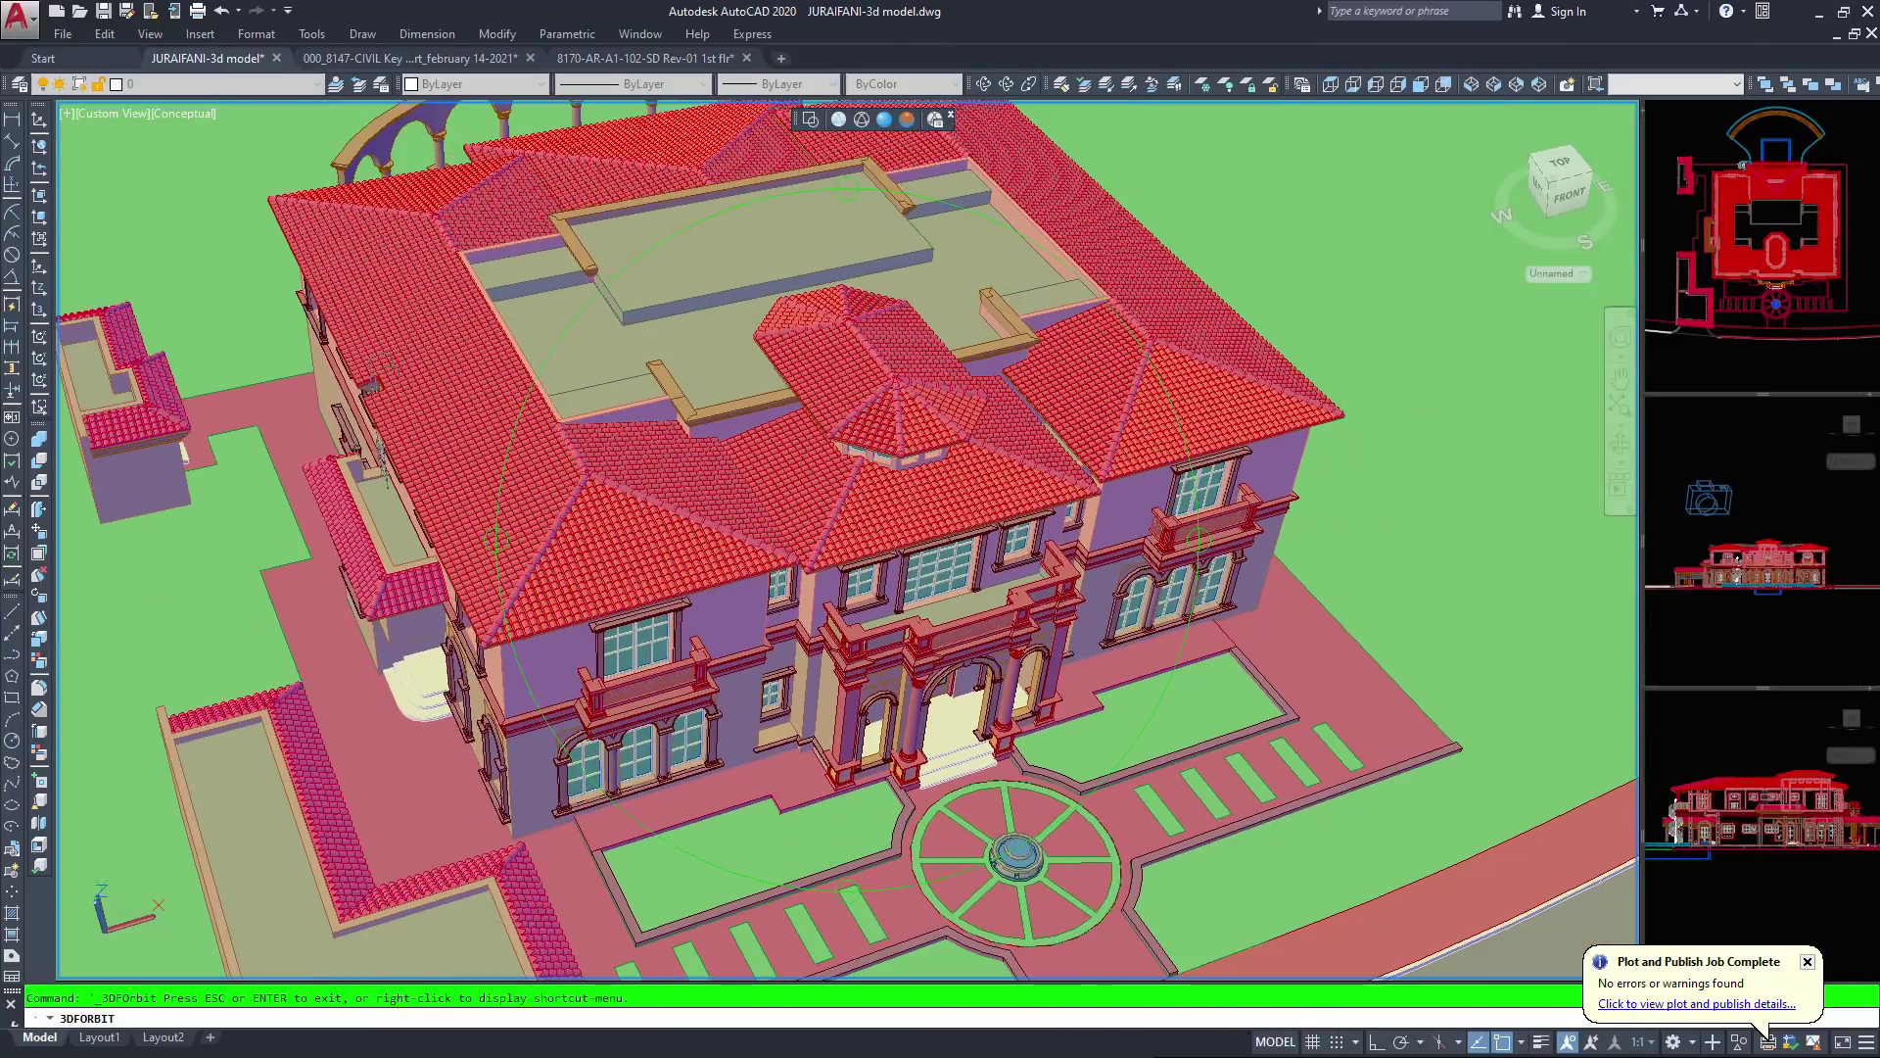
pyautogui.moveTo(786, 425); pyautogui.dragTo(795, 463, button='middle')
pyautogui.moveTo(799, 465)
pyautogui.mouseDown()
pyautogui.moveTo(825, 590)
pyautogui.moveTo(815, 541)
pyautogui.mouseUp()
pyautogui.scroll(-3, 848, 526)
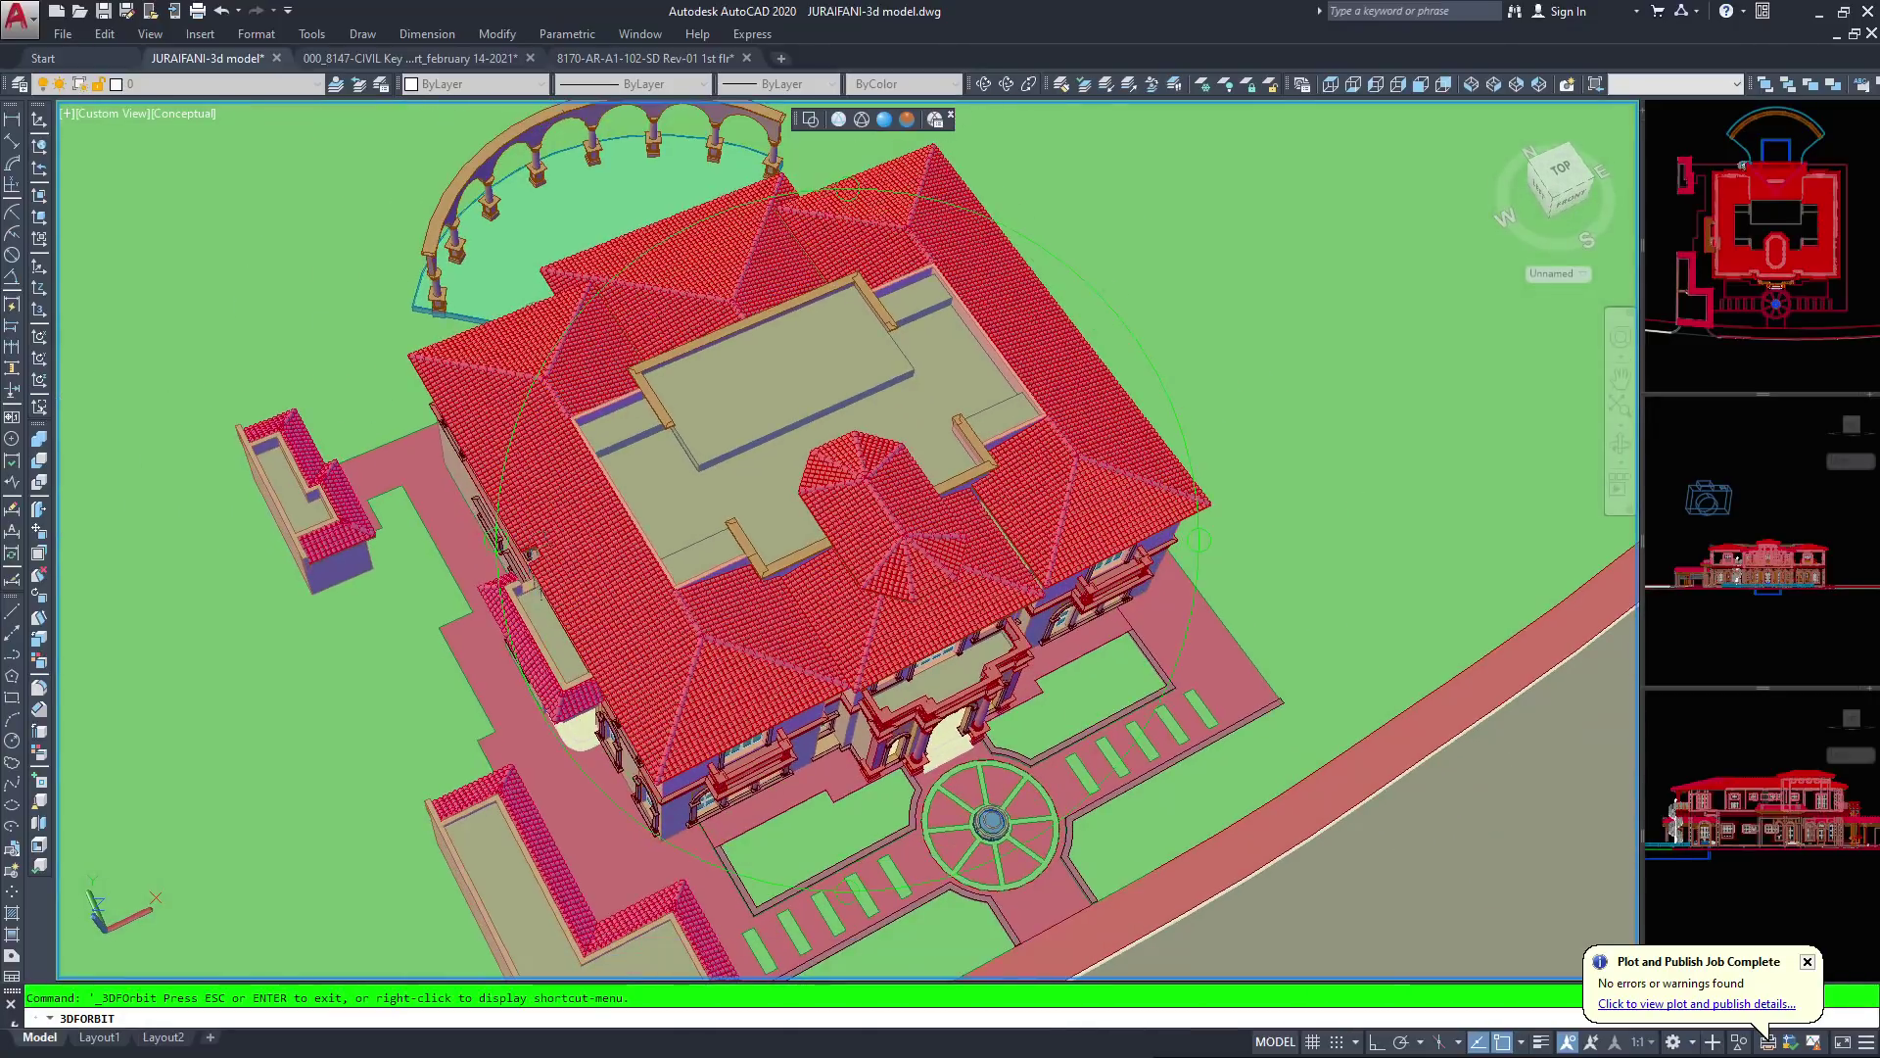
pyautogui.moveTo(814, 518); pyautogui.dragTo(811, 594, button='middle')
pyautogui.scroll(-2, 813, 592)
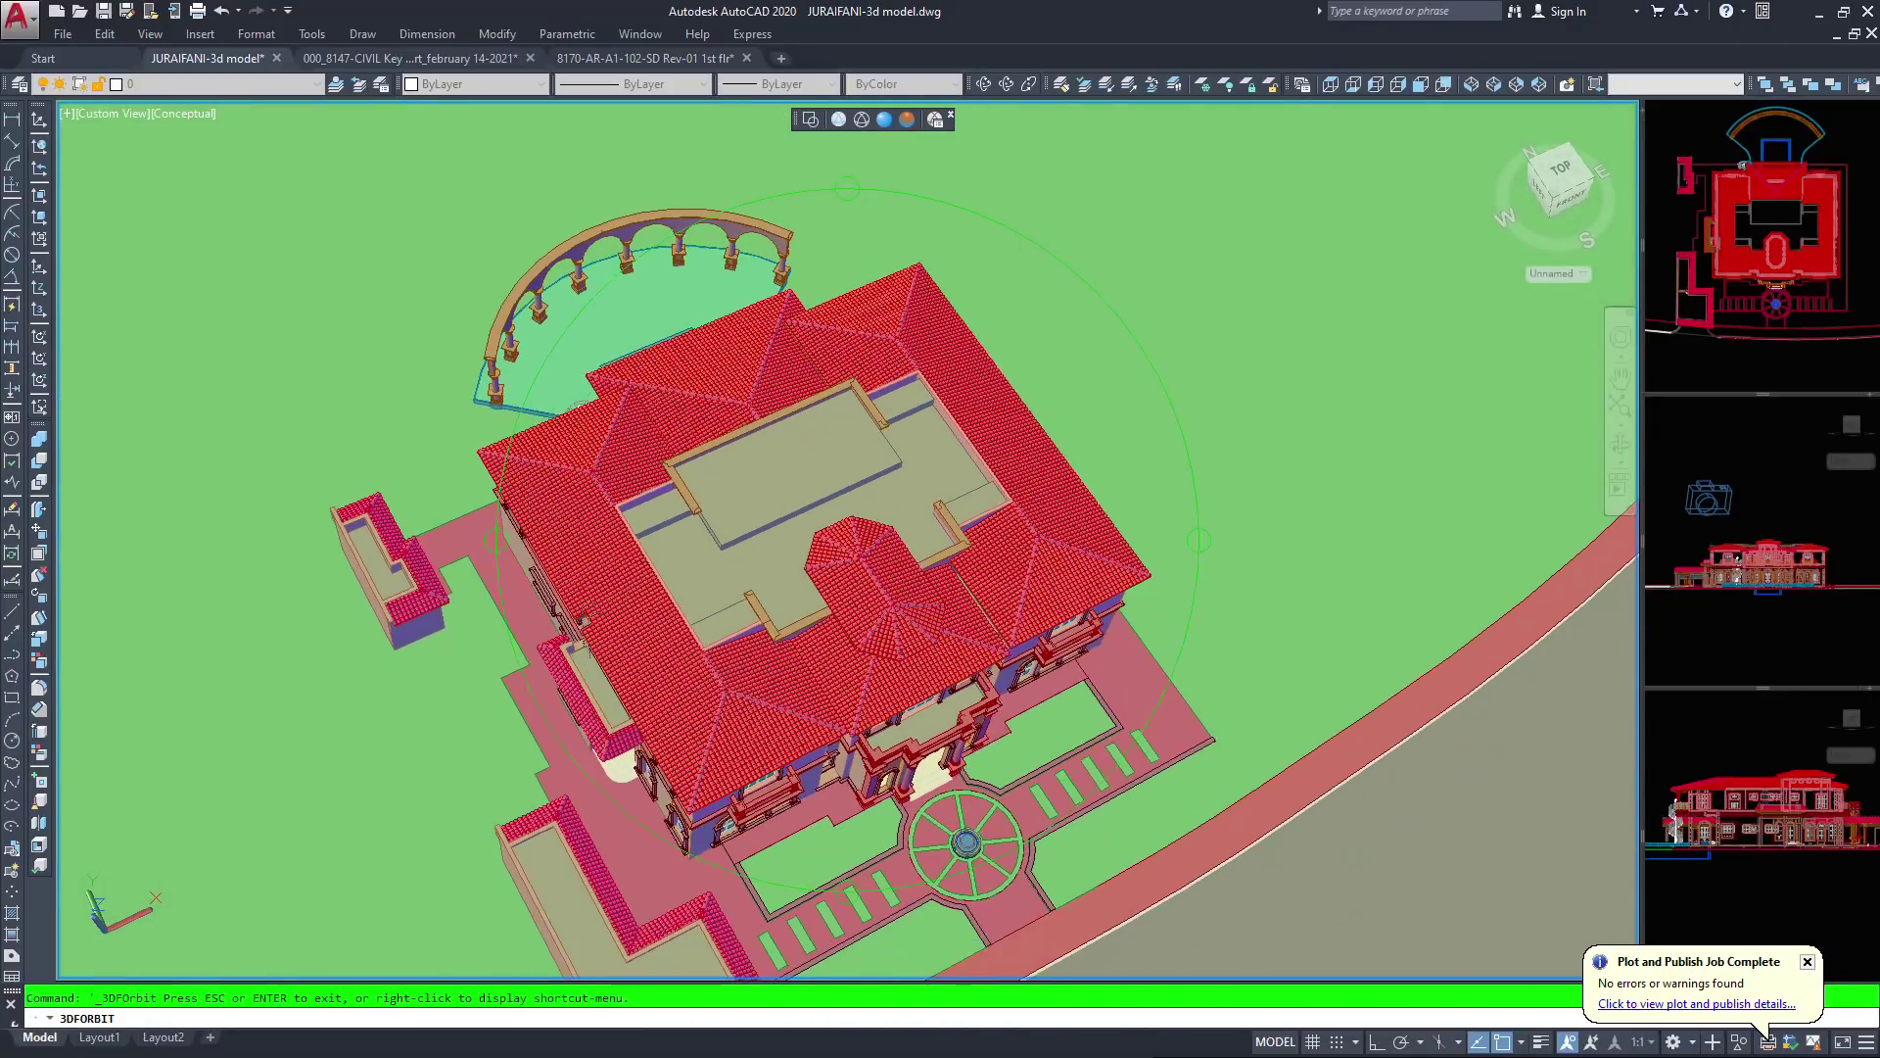
pyautogui.moveTo(781, 670); pyautogui.dragTo(751, 560, button='middle')
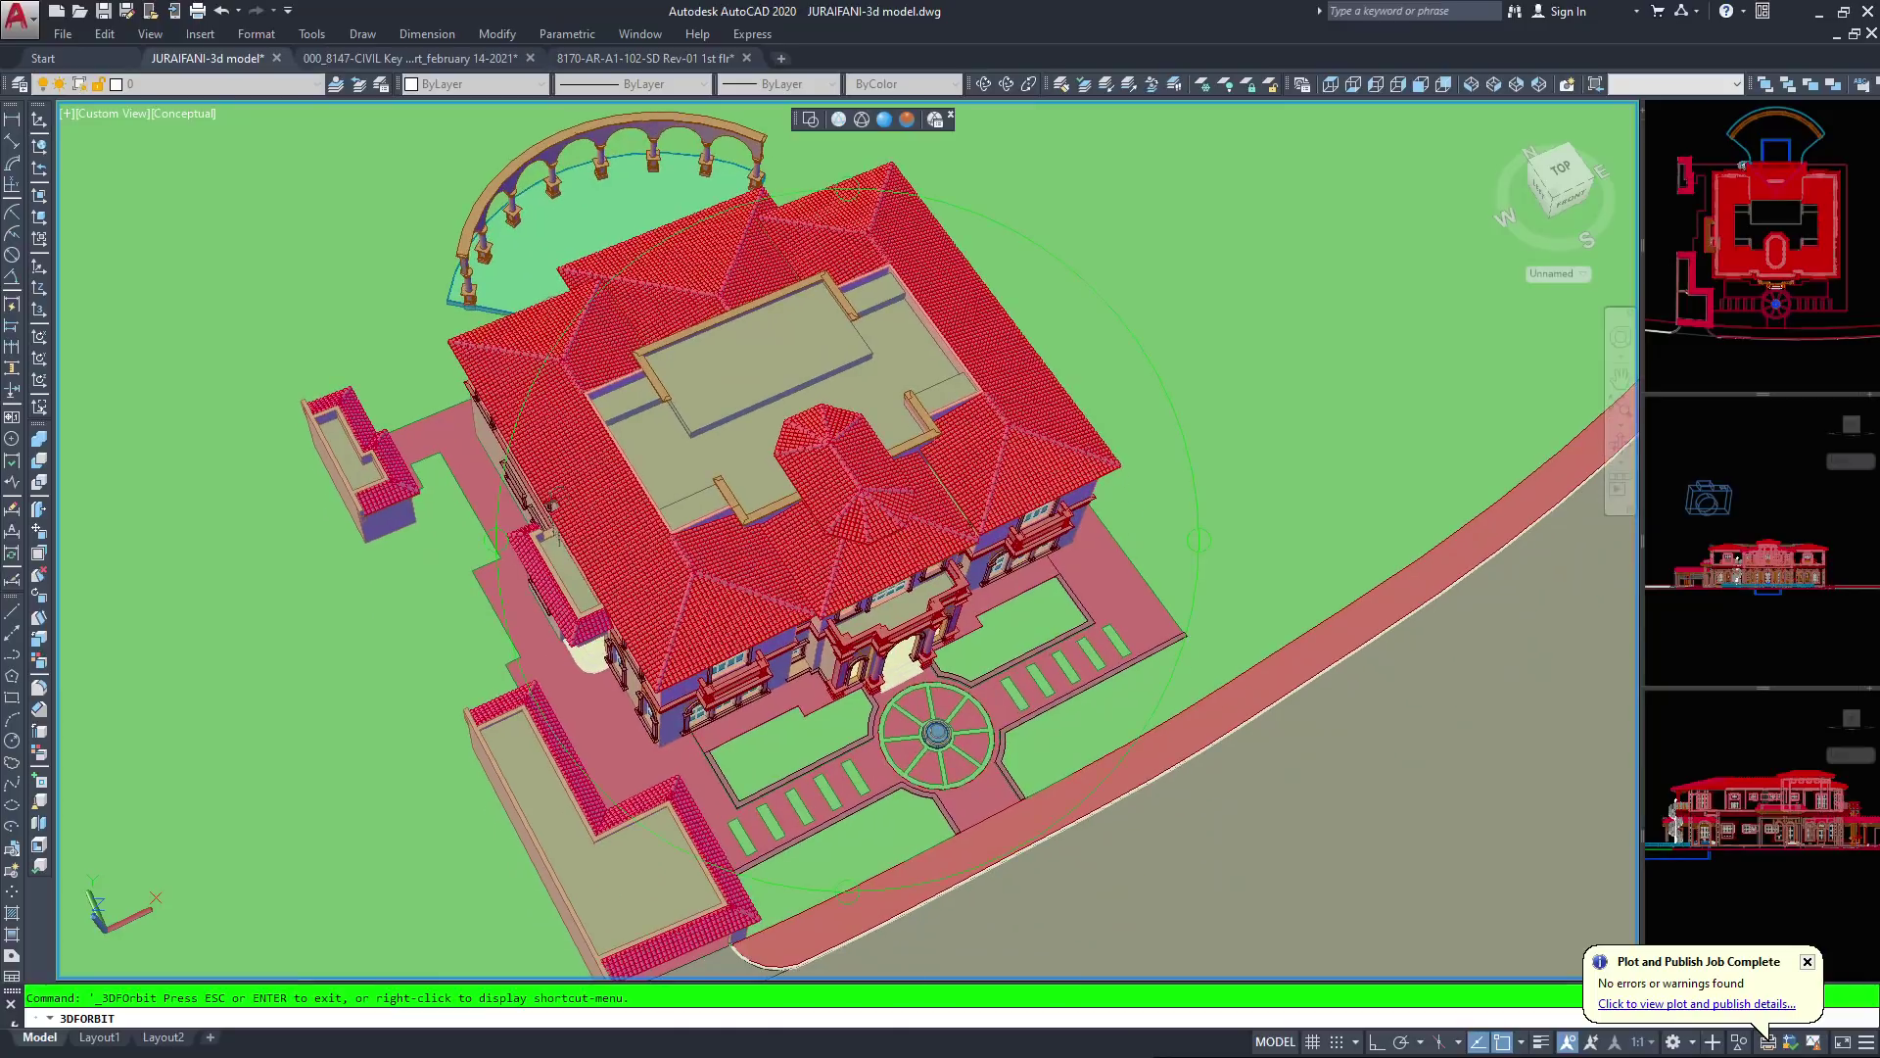
pyautogui.scroll(-1, 751, 560)
# Orbit down to street level and look closely at the garage, its roller door and the interior behind it
pyautogui.moveTo(773, 587); pyautogui.dragTo(821, 495)
pyautogui.moveTo(581, 535); pyautogui.dragTo(622, 401)
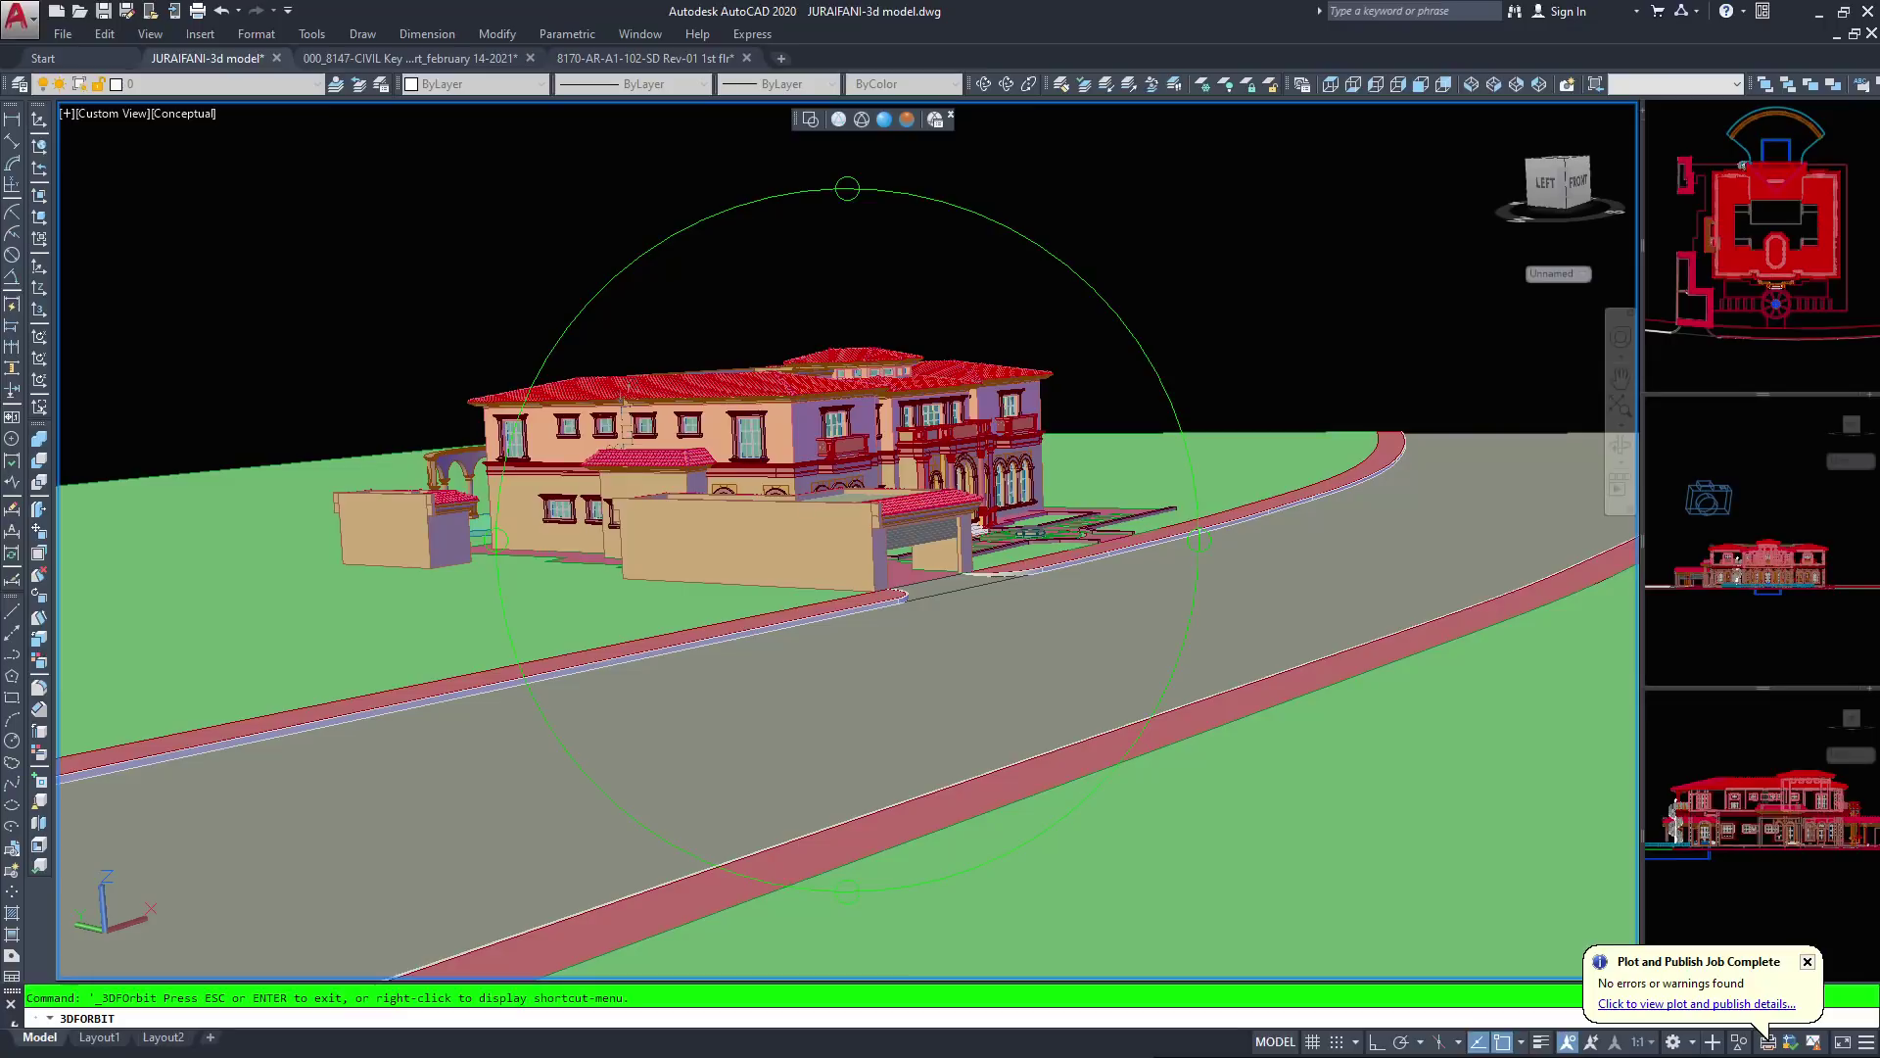
pyautogui.scroll(8, 787, 437)
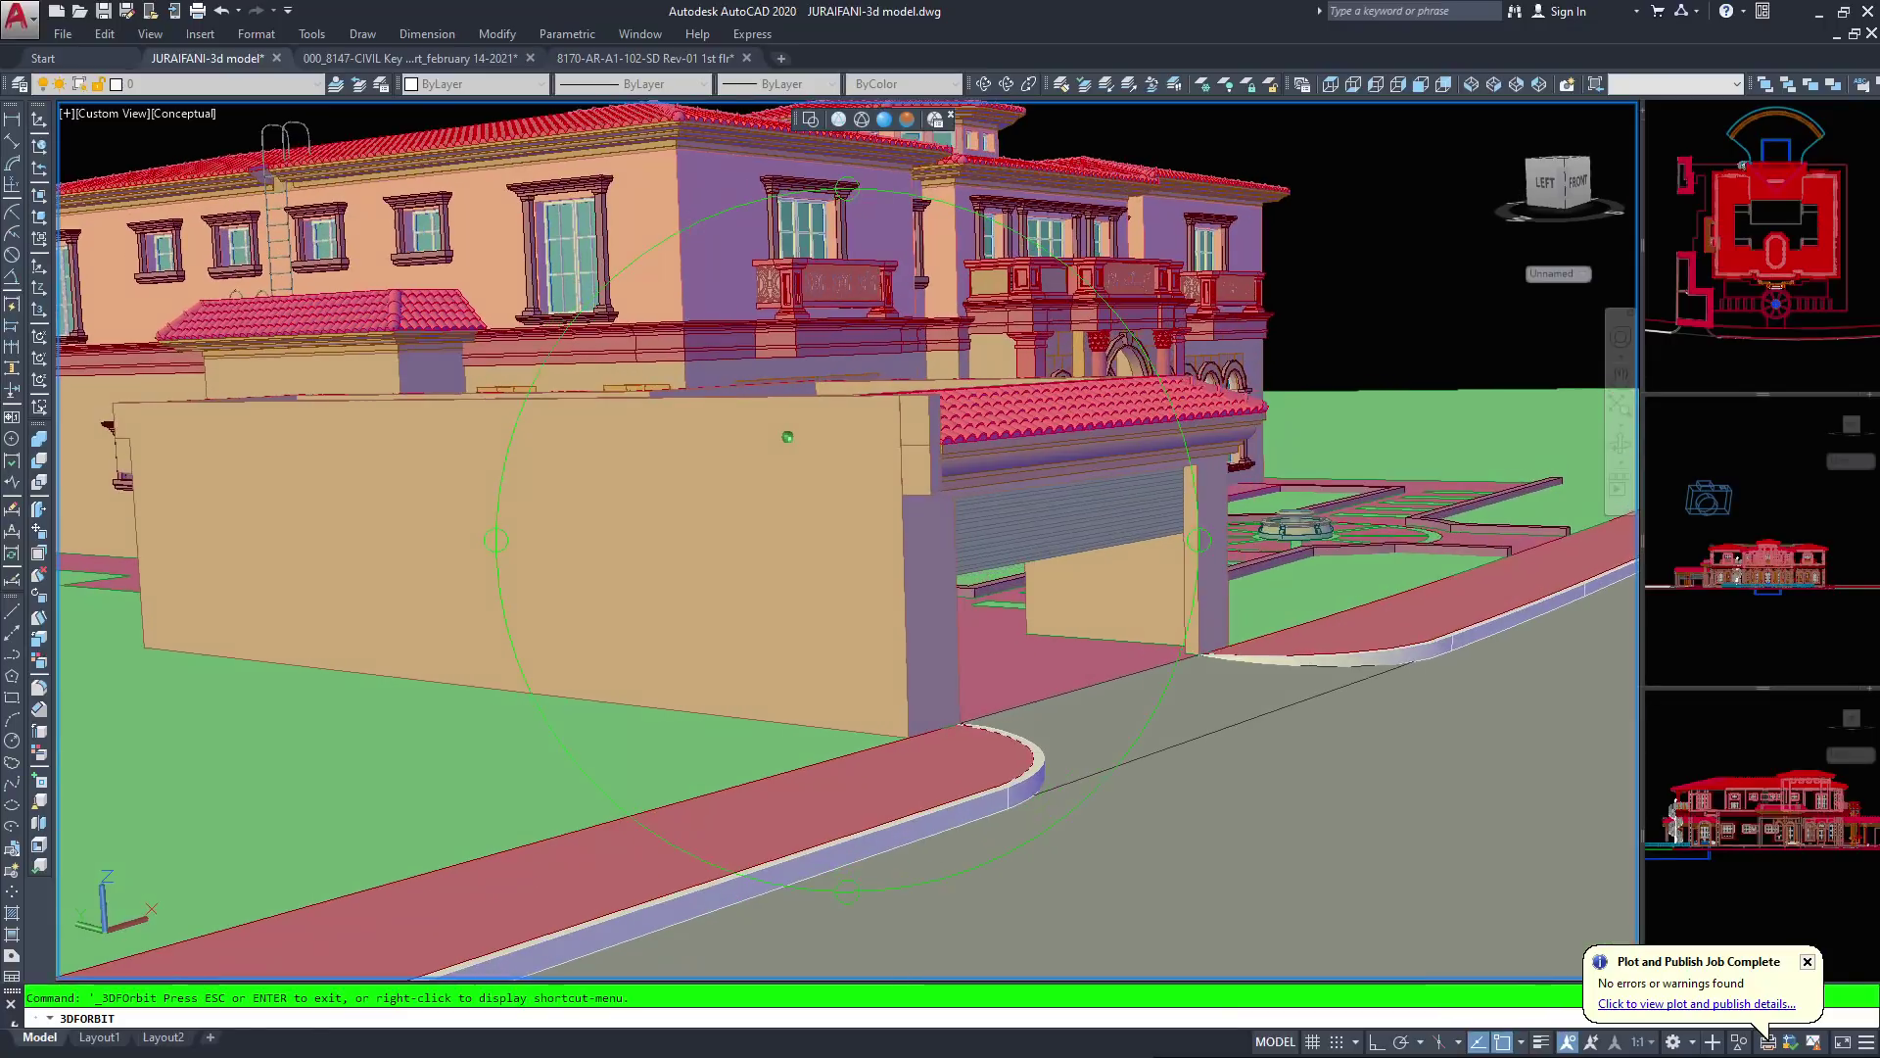
pyautogui.scroll(4, 787, 437)
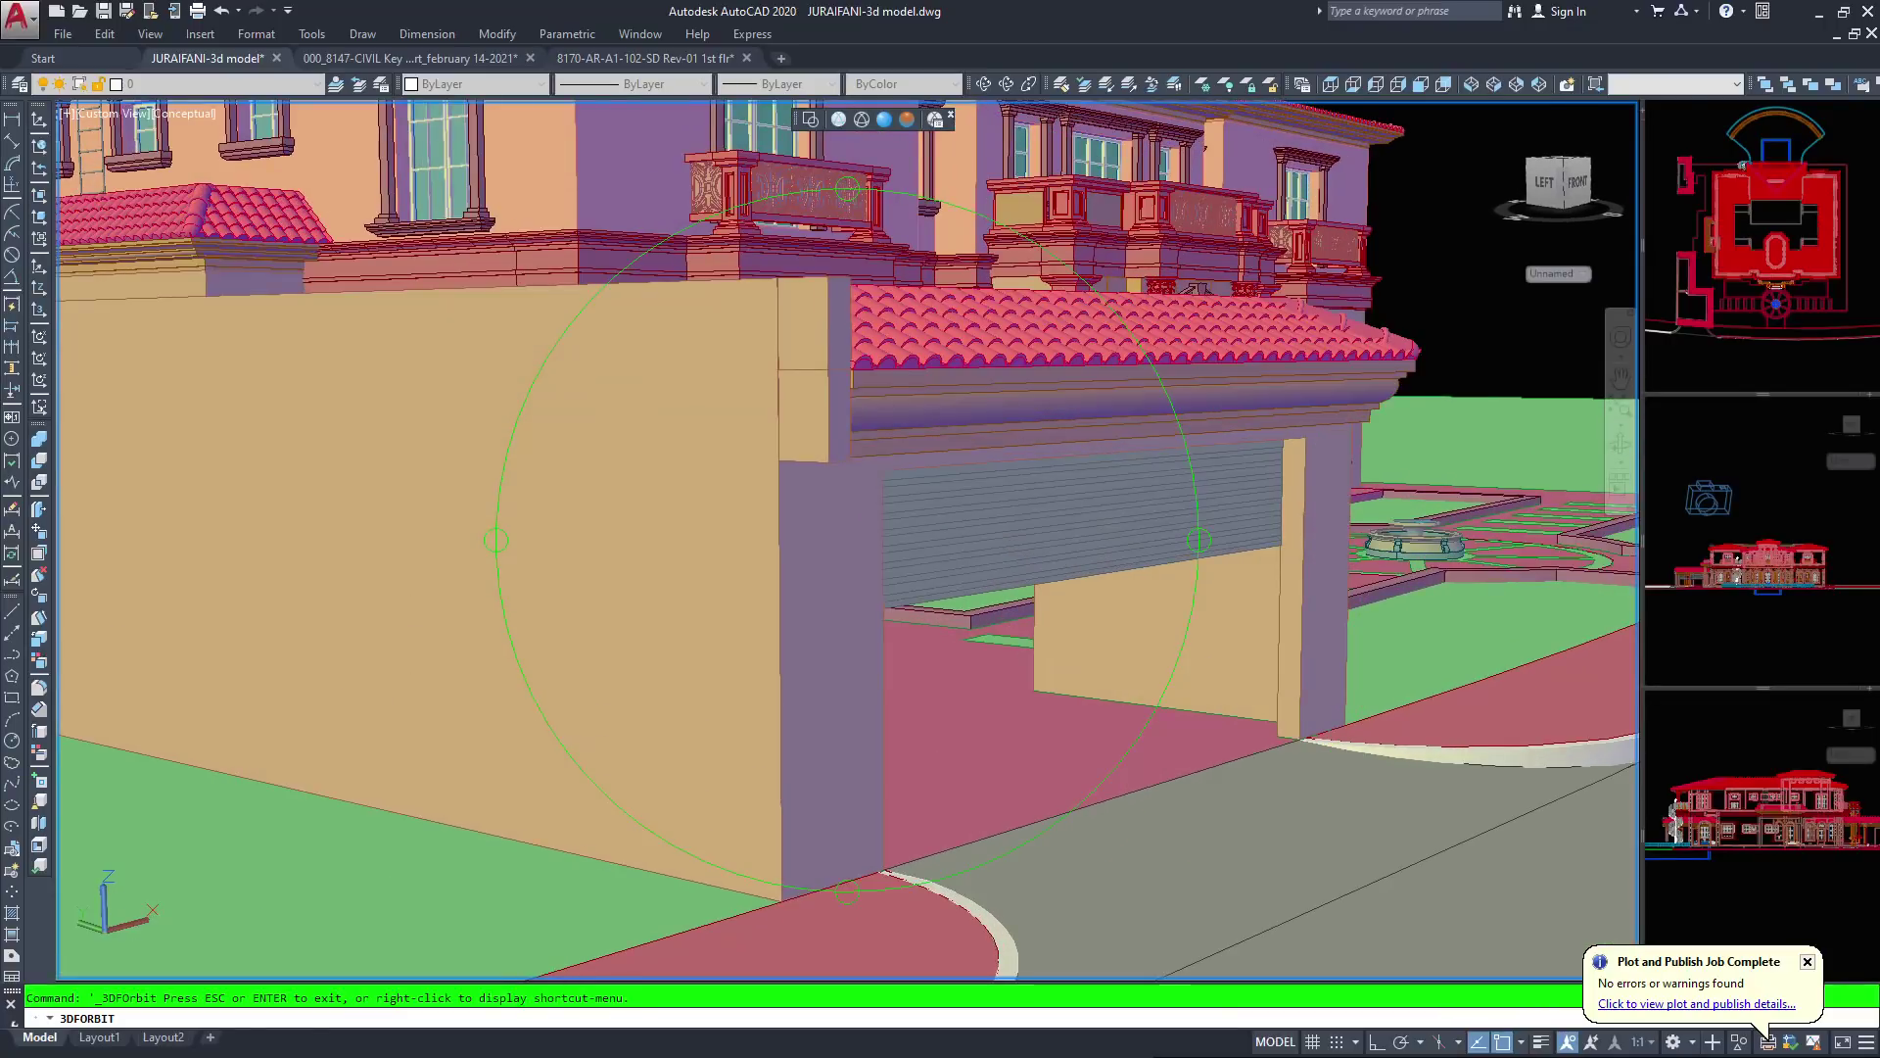
pyautogui.scroll(5, 949, 656)
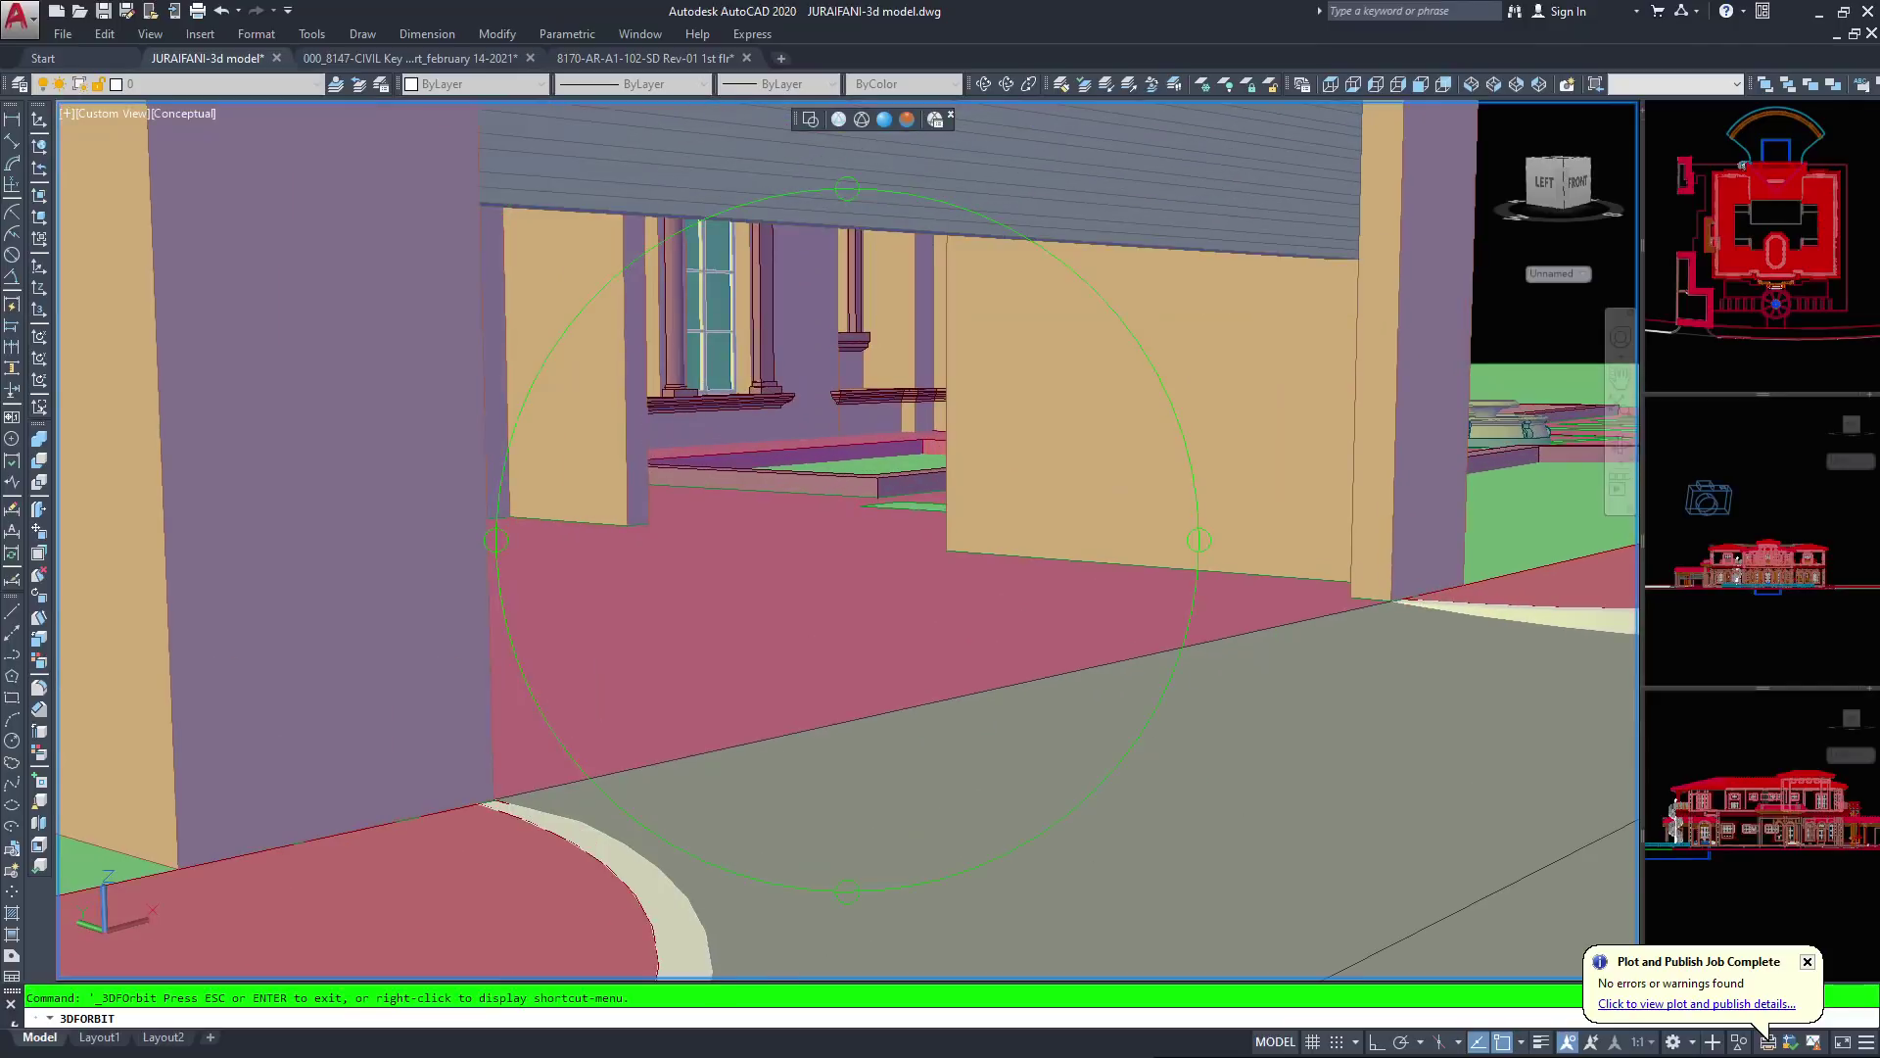
pyautogui.scroll(-2, 847, 539)
pyautogui.moveTo(847, 540); pyautogui.dragTo(754, 495)
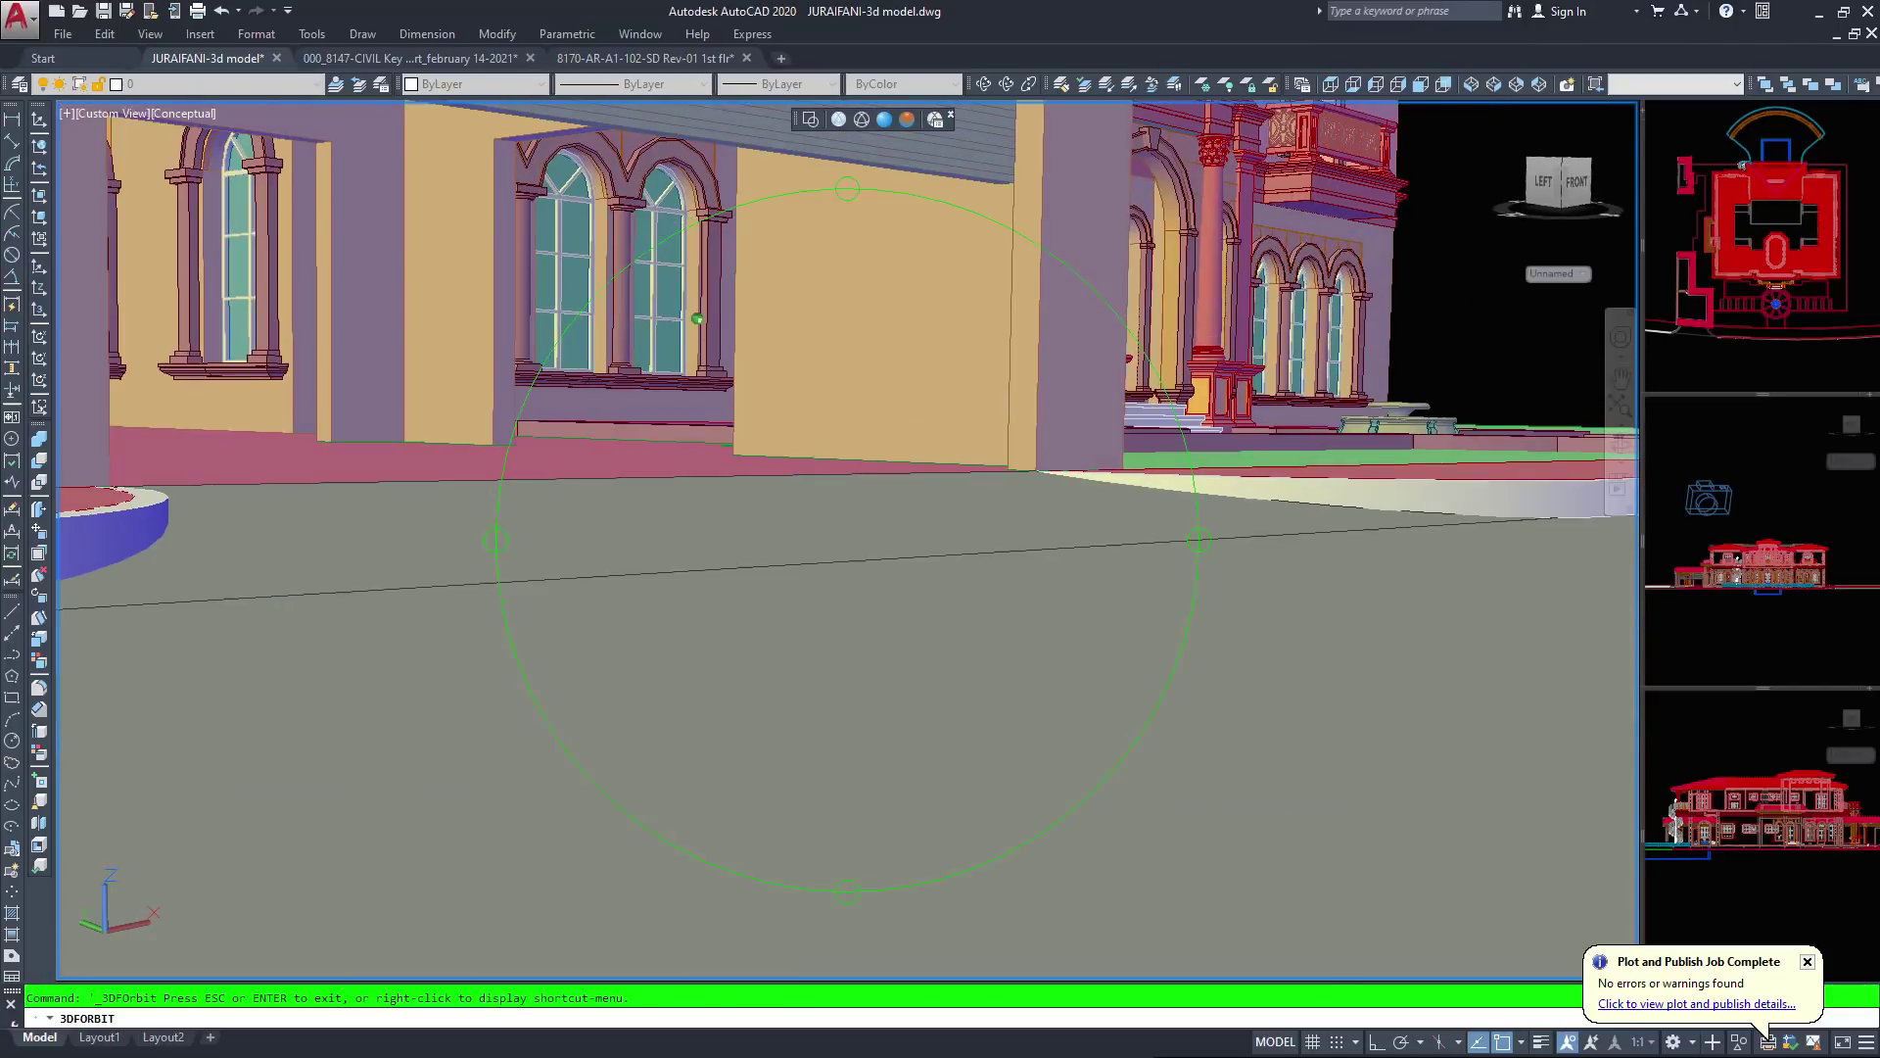
pyautogui.scroll(-3, 948, 540)
# Orbit around the front facade from the garage side past the entrance to the mansion's right side elevation
pyautogui.moveTo(948, 539); pyautogui.dragTo(748, 584)
pyautogui.moveTo(788, 483); pyautogui.dragTo(1060, 333)
pyautogui.moveTo(921, 299); pyautogui.dragTo(973, 573, button='middle')
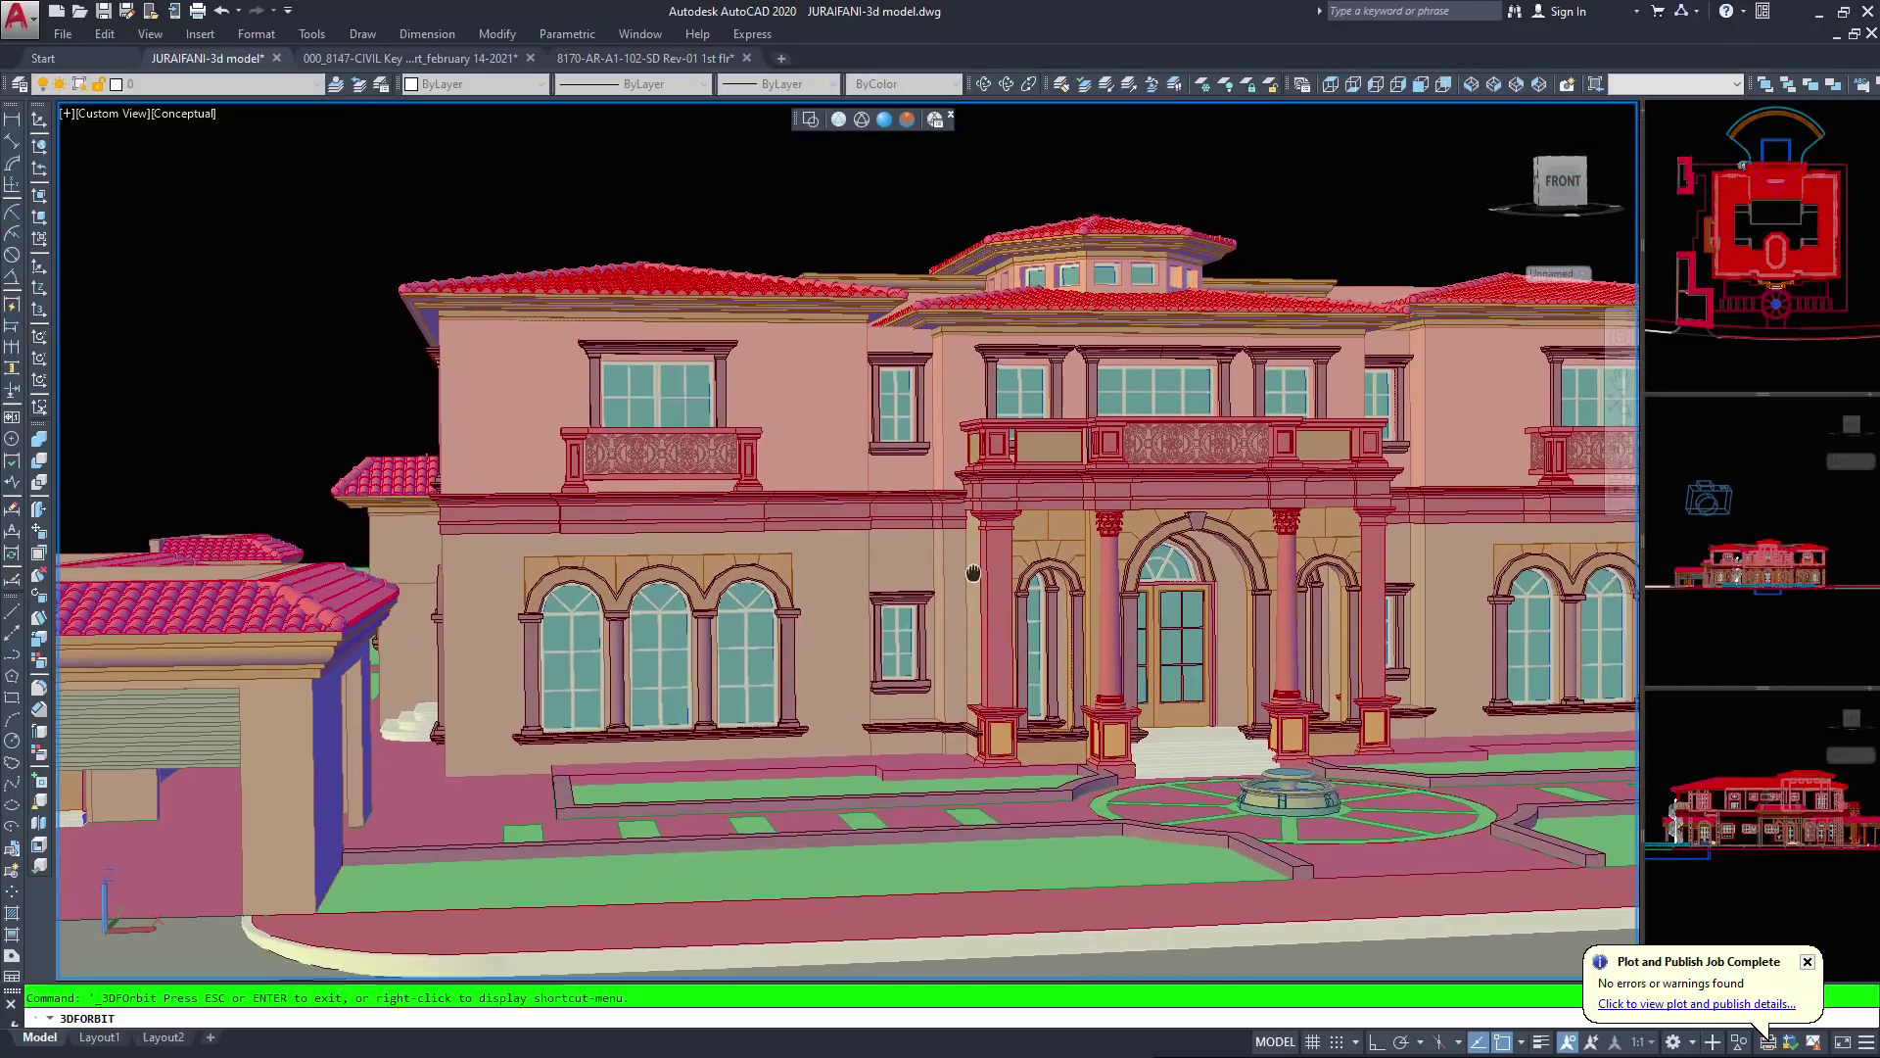
pyautogui.moveTo(972, 573); pyautogui.dragTo(940, 632)
pyautogui.moveTo(1106, 622); pyautogui.dragTo(1106, 623)
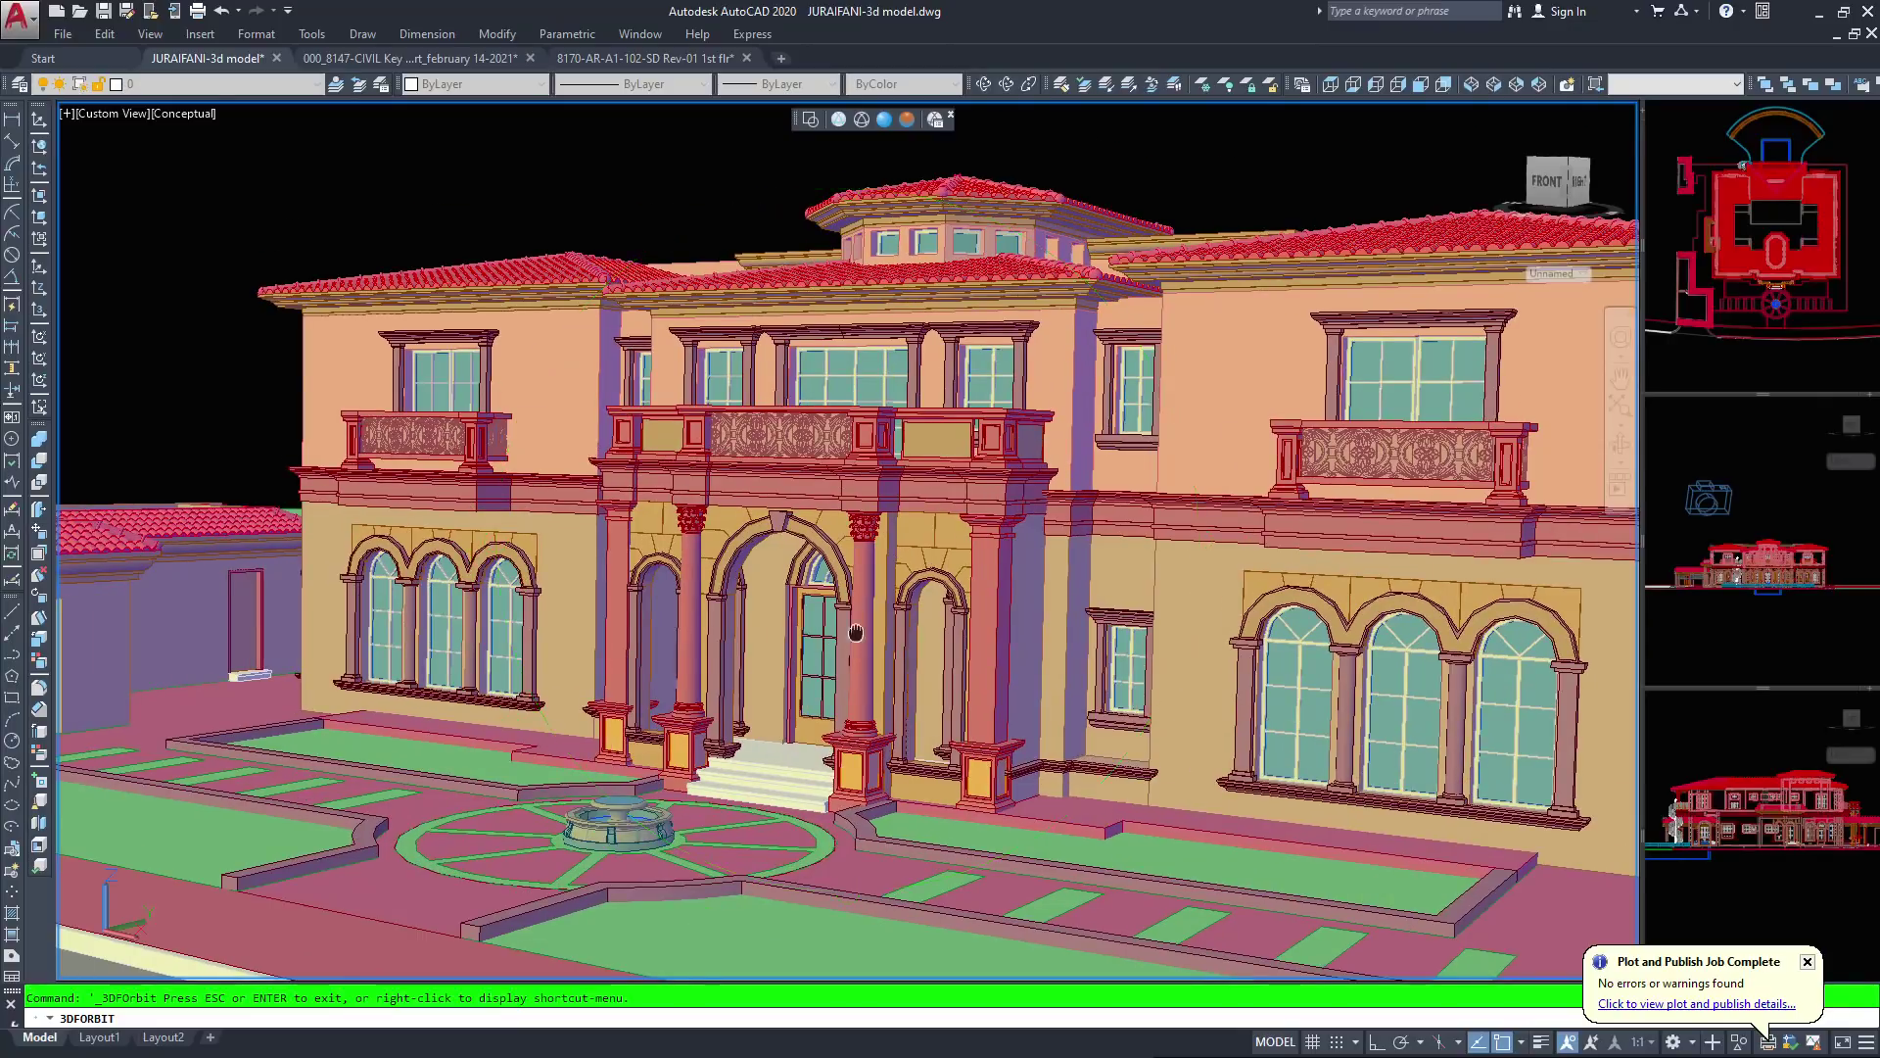
pyautogui.moveTo(855, 632); pyautogui.dragTo(855, 666)
pyautogui.moveTo(1122, 566)
pyautogui.mouseDown()
pyautogui.moveTo(1013, 569)
pyautogui.moveTo(1234, 548)
pyautogui.moveTo(1082, 568)
pyautogui.moveTo(1115, 568)
pyautogui.mouseUp()
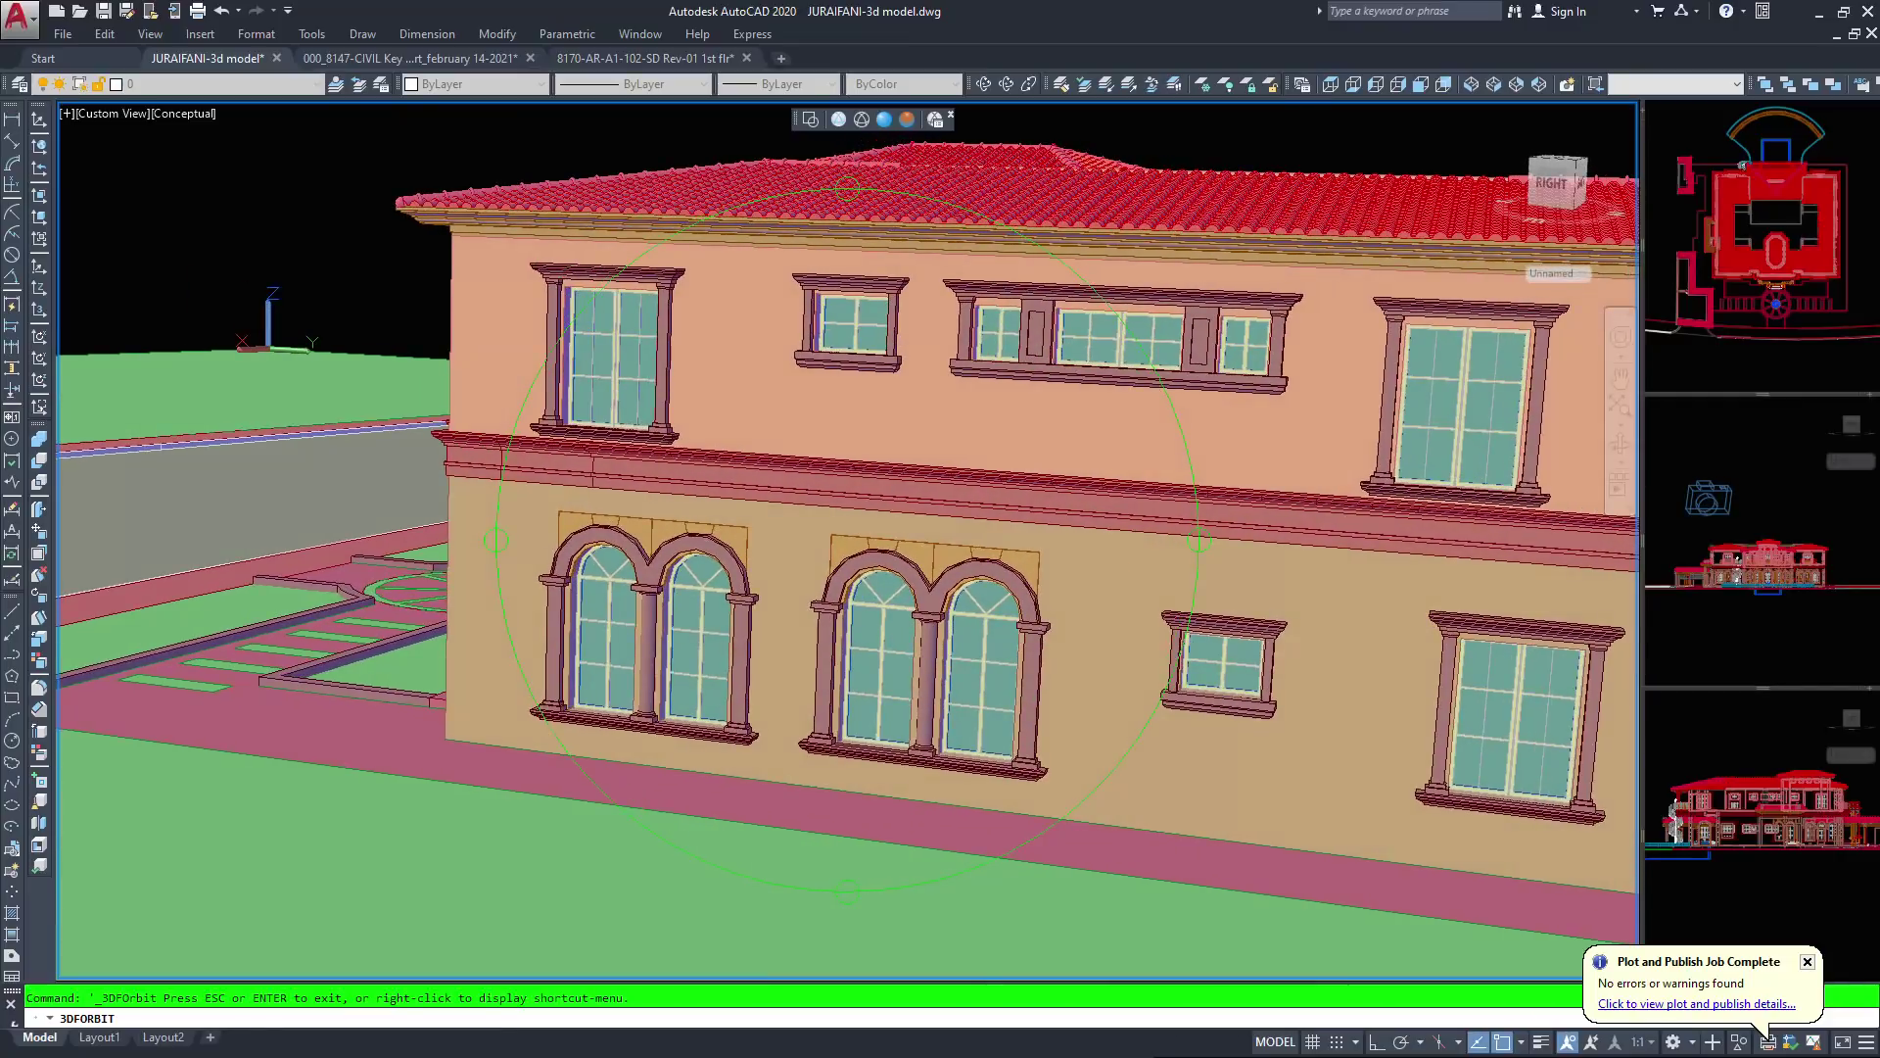
# Examine the rear of the mansion, including the curved arcade, the swimming pool, the balcony and the roof
pyautogui.moveTo(1115, 568); pyautogui.dragTo(1114, 568)
pyautogui.scroll(-5, 1114, 568)
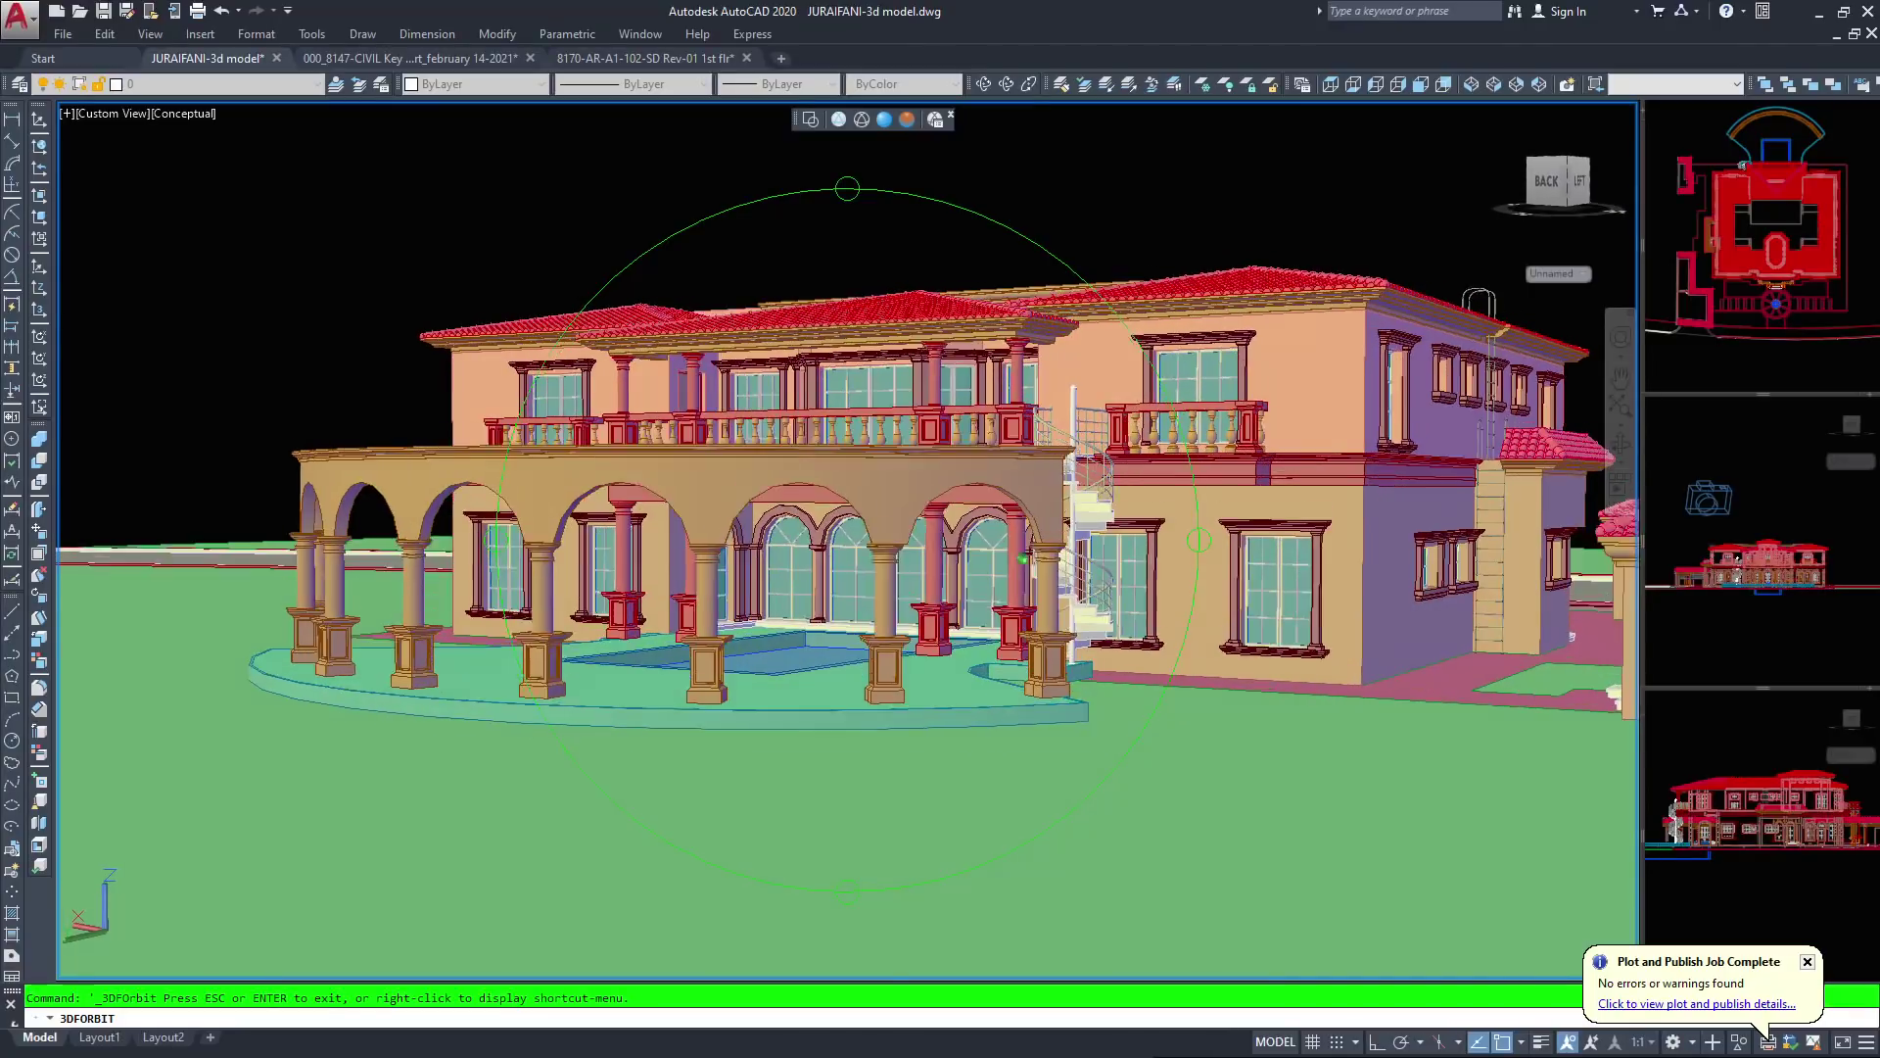
pyautogui.scroll(6, 848, 543)
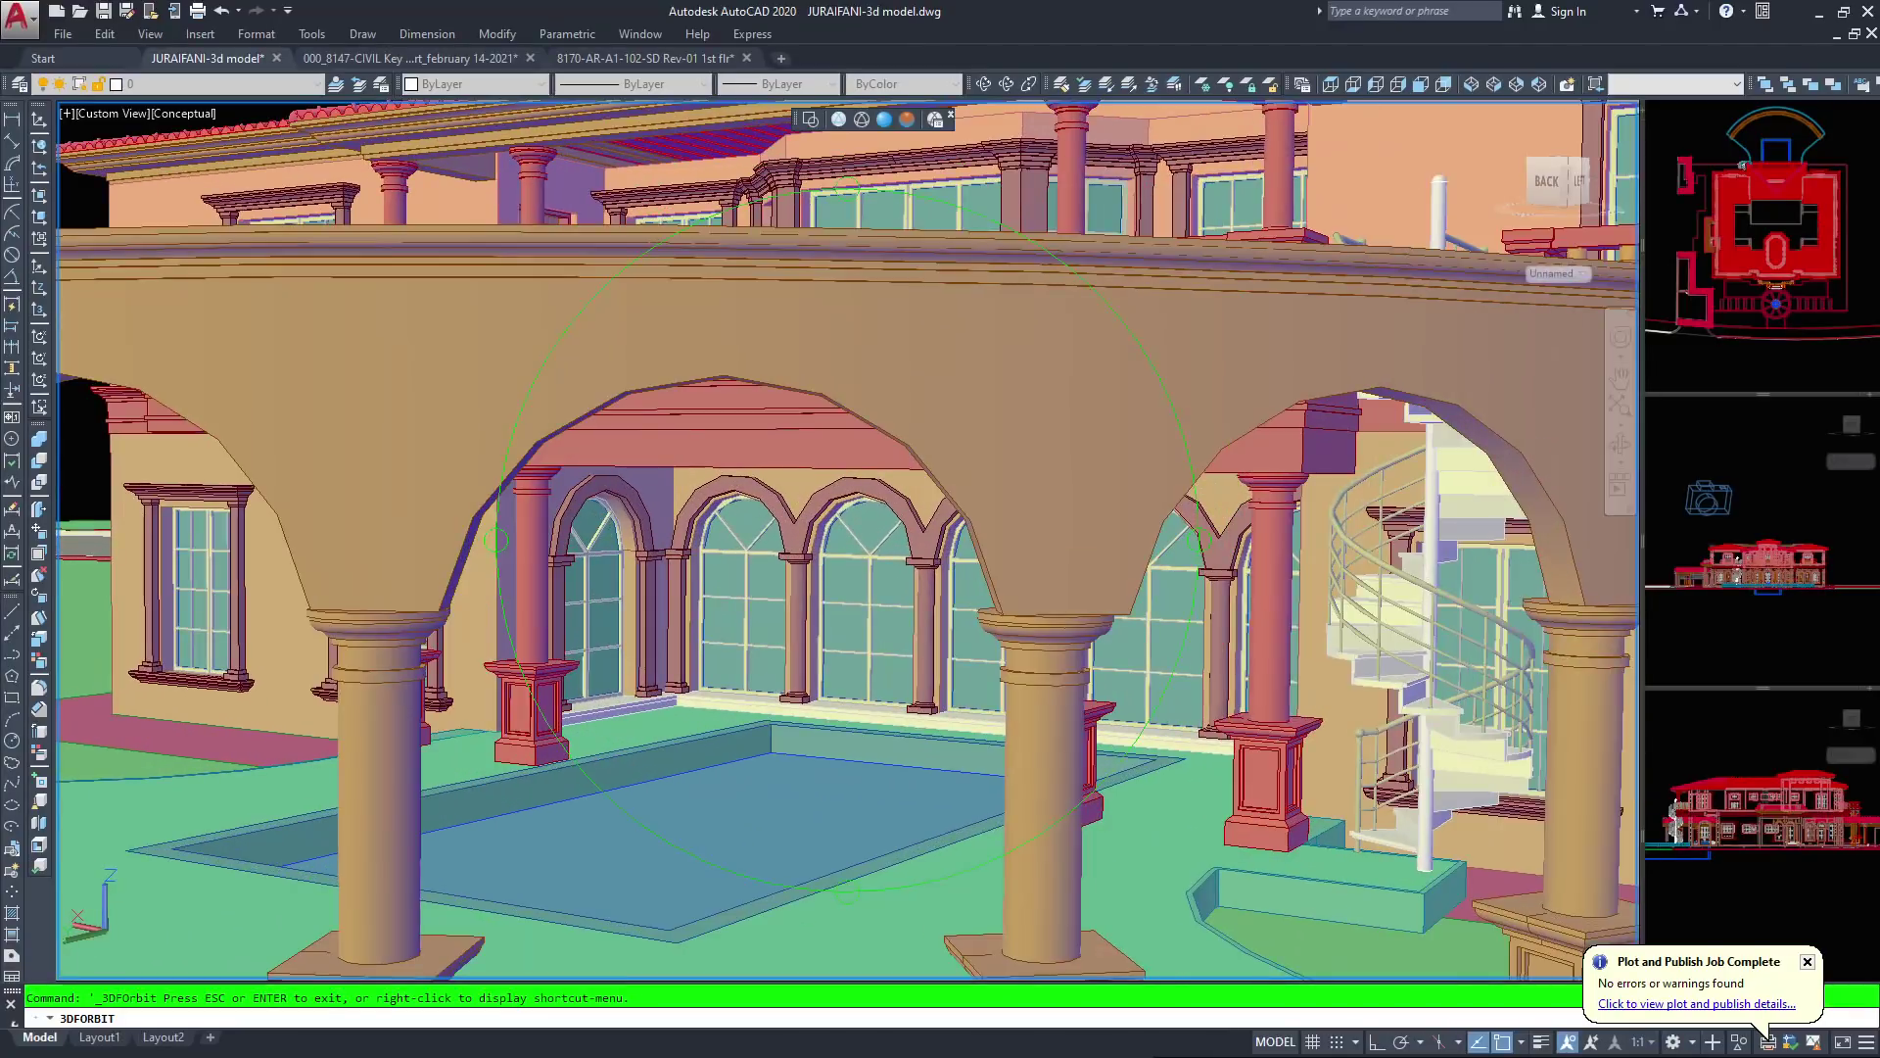
pyautogui.scroll(-3, 848, 543)
pyautogui.moveTo(848, 544); pyautogui.dragTo(823, 671)
pyautogui.scroll(-3, 848, 544)
pyautogui.moveTo(848, 544); pyautogui.dragTo(844, 669)
pyautogui.scroll(4, 849, 544)
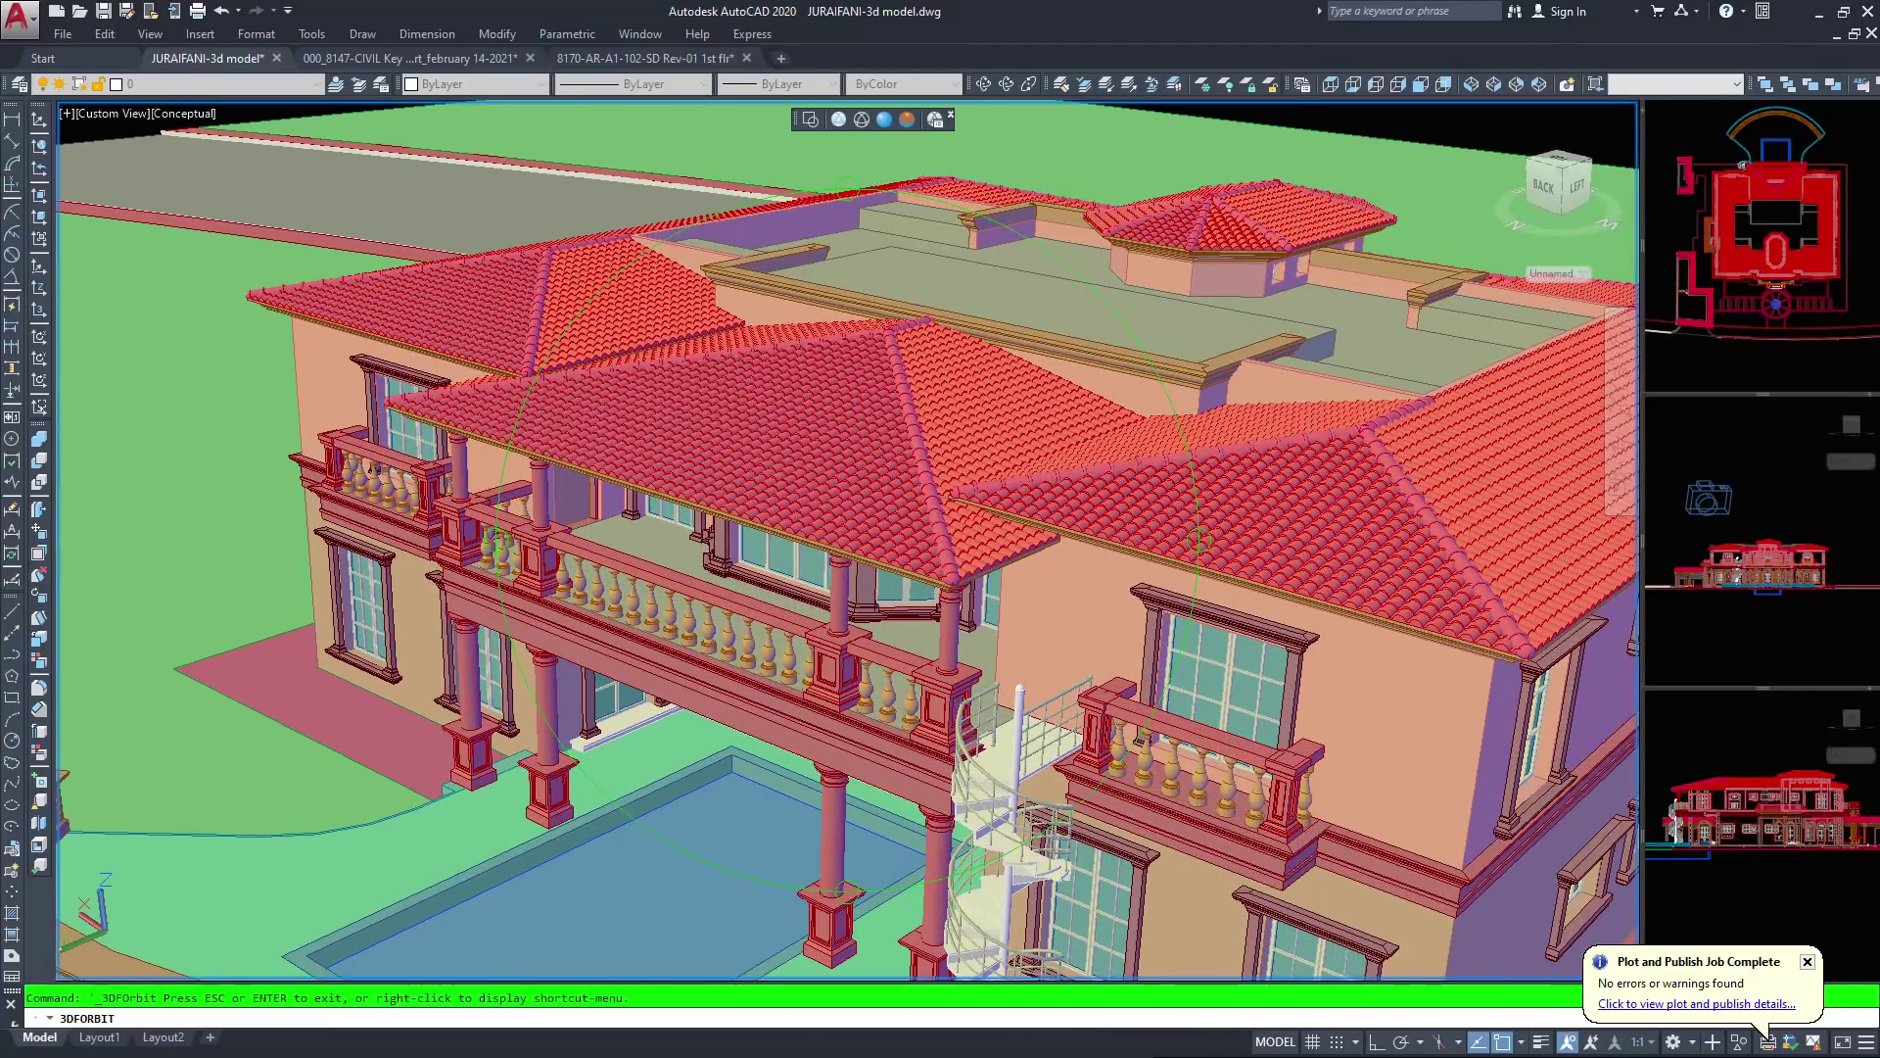
# Inspect the spiral staircase and rear balconies, and turn to the corner between the rear and left elevations
pyautogui.moveTo(971, 737); pyautogui.dragTo(966, 473, button='middle')
pyautogui.moveTo(966, 473); pyautogui.dragTo(1227, 312)
pyautogui.scroll(-3, 848, 540)
pyautogui.scroll(4, 850, 541)
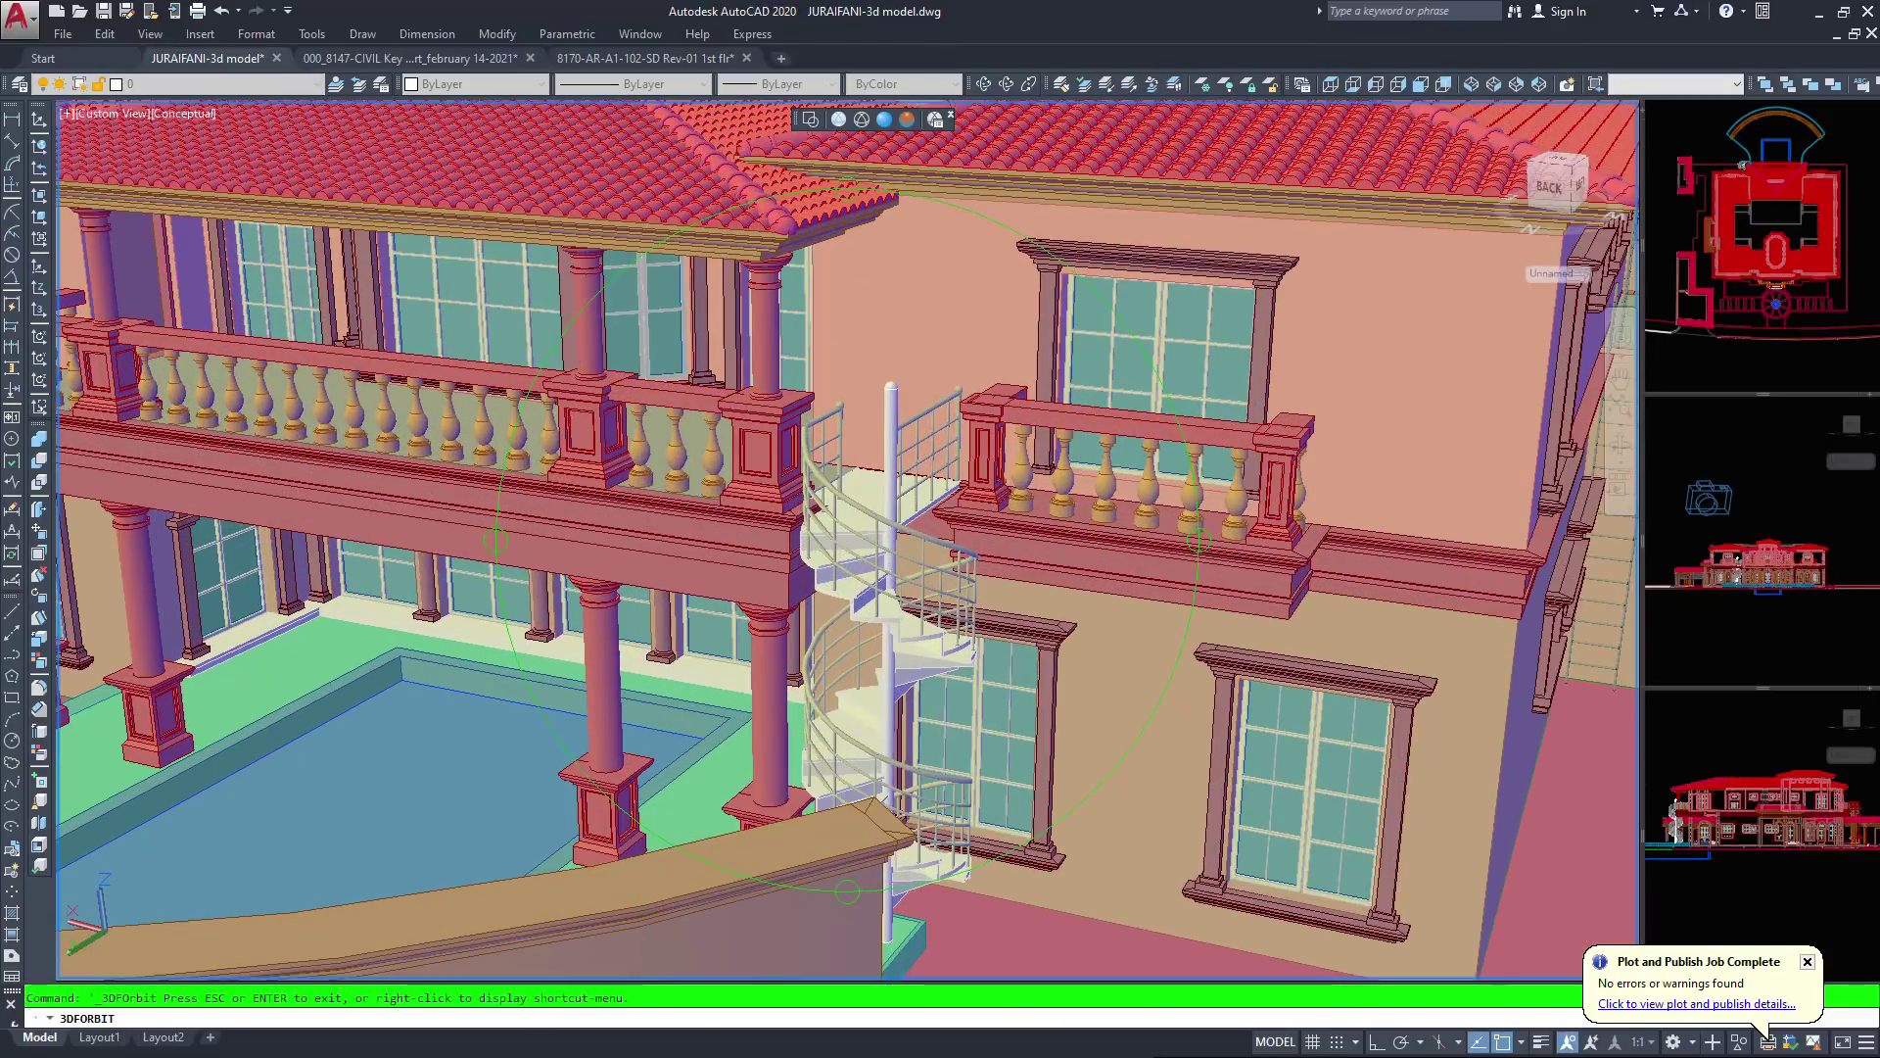
pyautogui.moveTo(1283, 541); pyautogui.dragTo(910, 629, button='middle')
pyautogui.moveTo(589, 534); pyautogui.dragTo(596, 453)
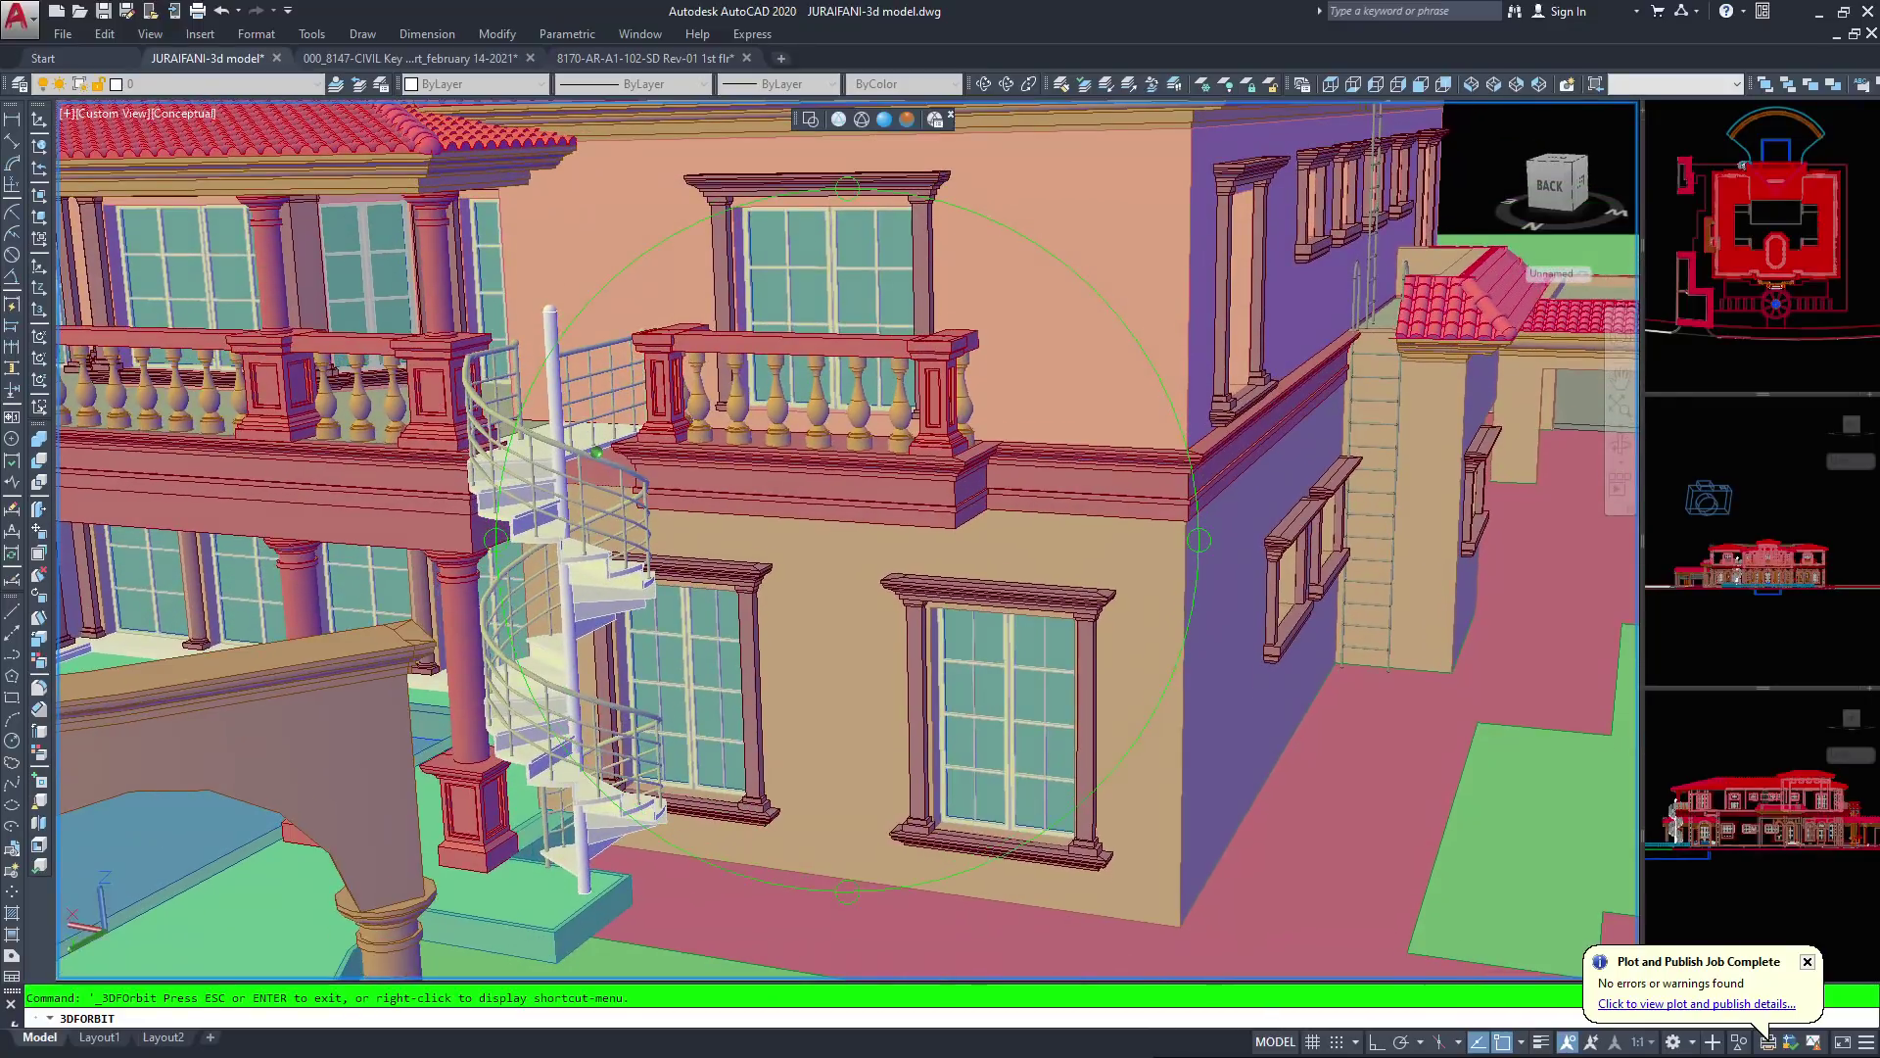
pyautogui.scroll(-4, 597, 453)
pyautogui.moveTo(1278, 565); pyautogui.dragTo(844, 490)
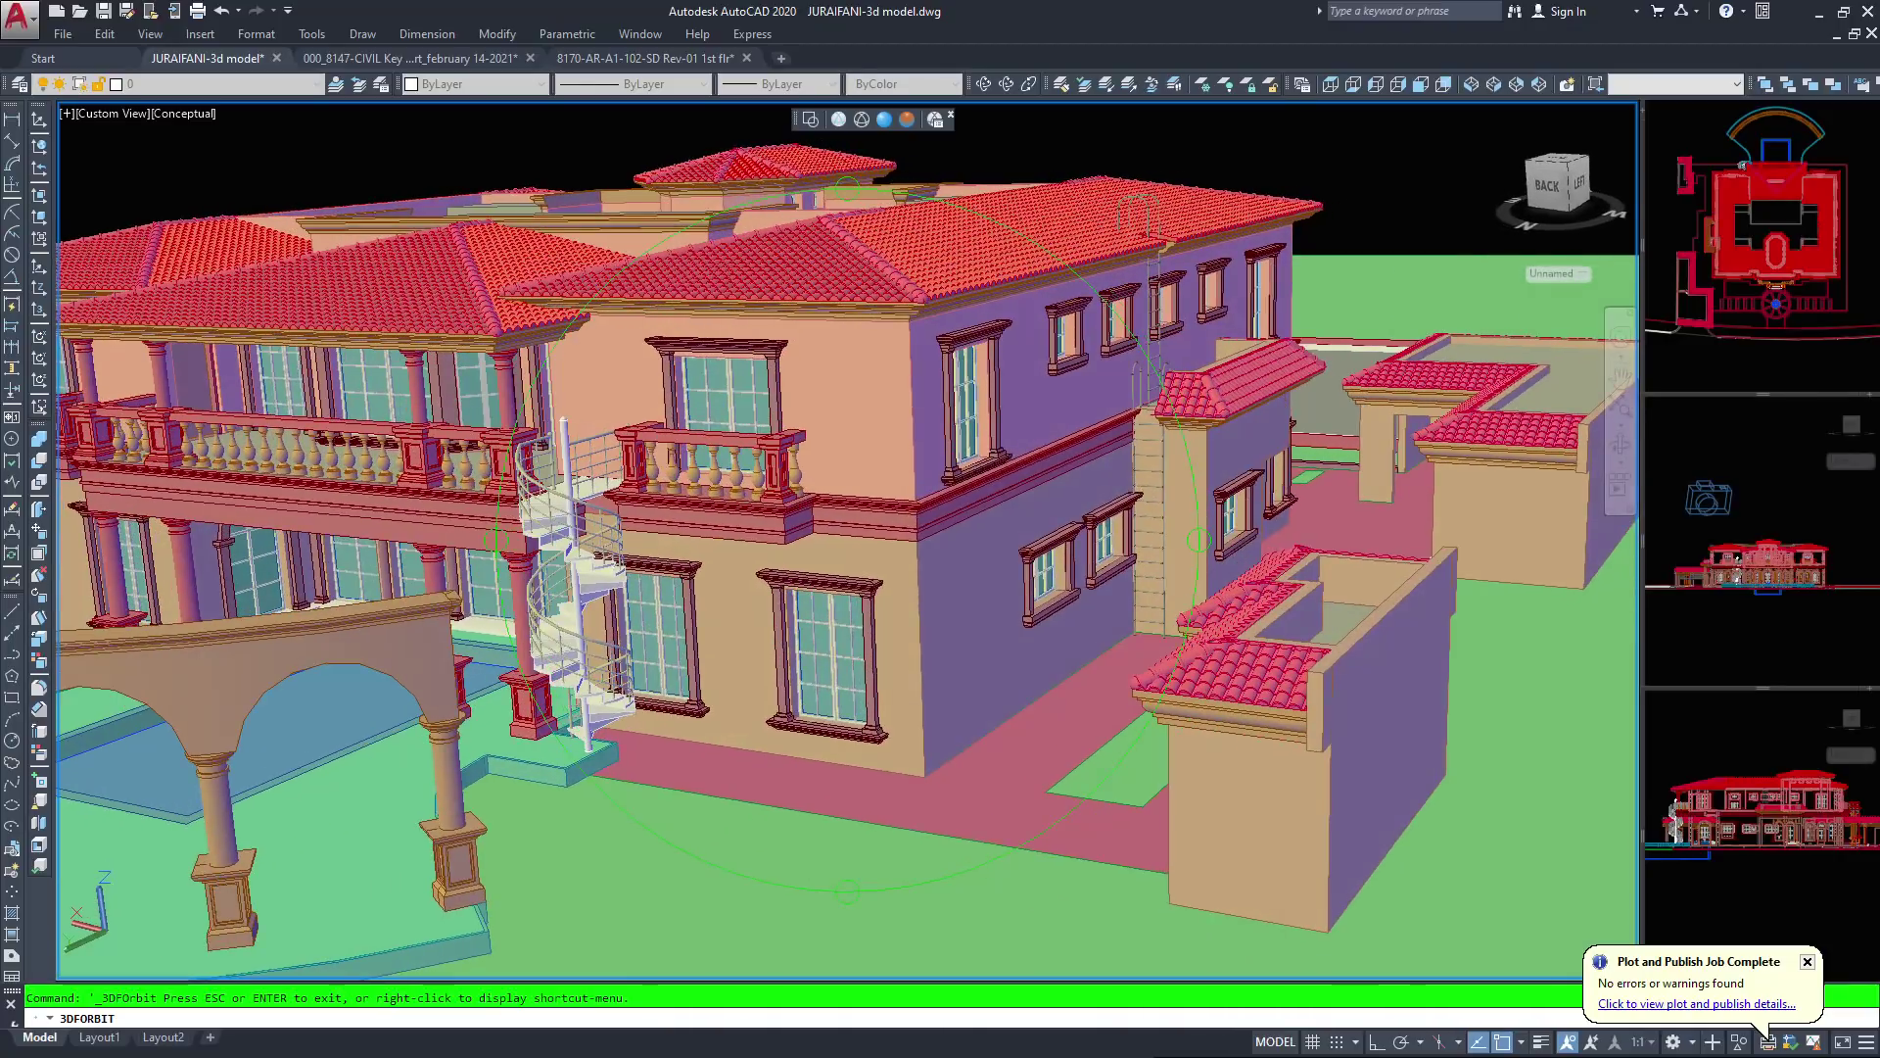
# Examine the left elevation's windows, roof ladder, projecting tiled wing and side entrance steps
pyautogui.scroll(2, 844, 490)
pyautogui.scroll(8, 1136, 431)
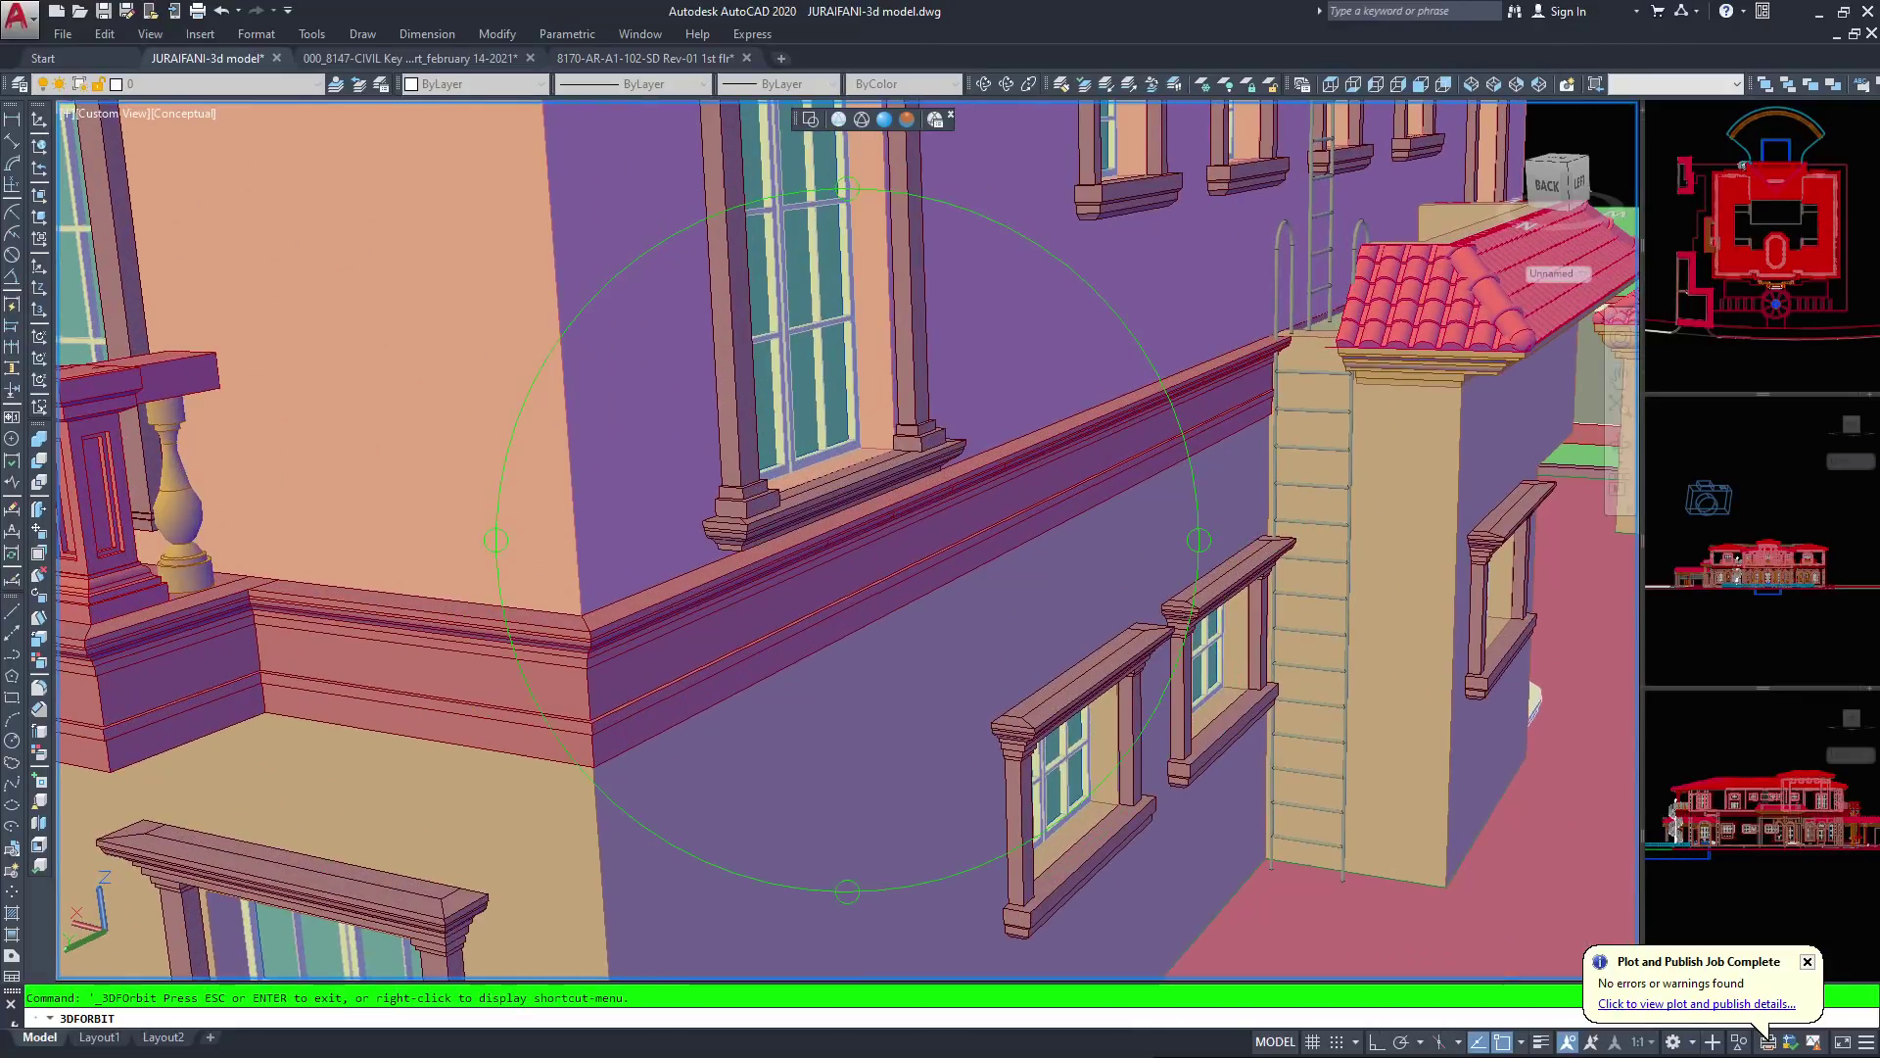
pyautogui.moveTo(431, 445); pyautogui.dragTo(348, 493)
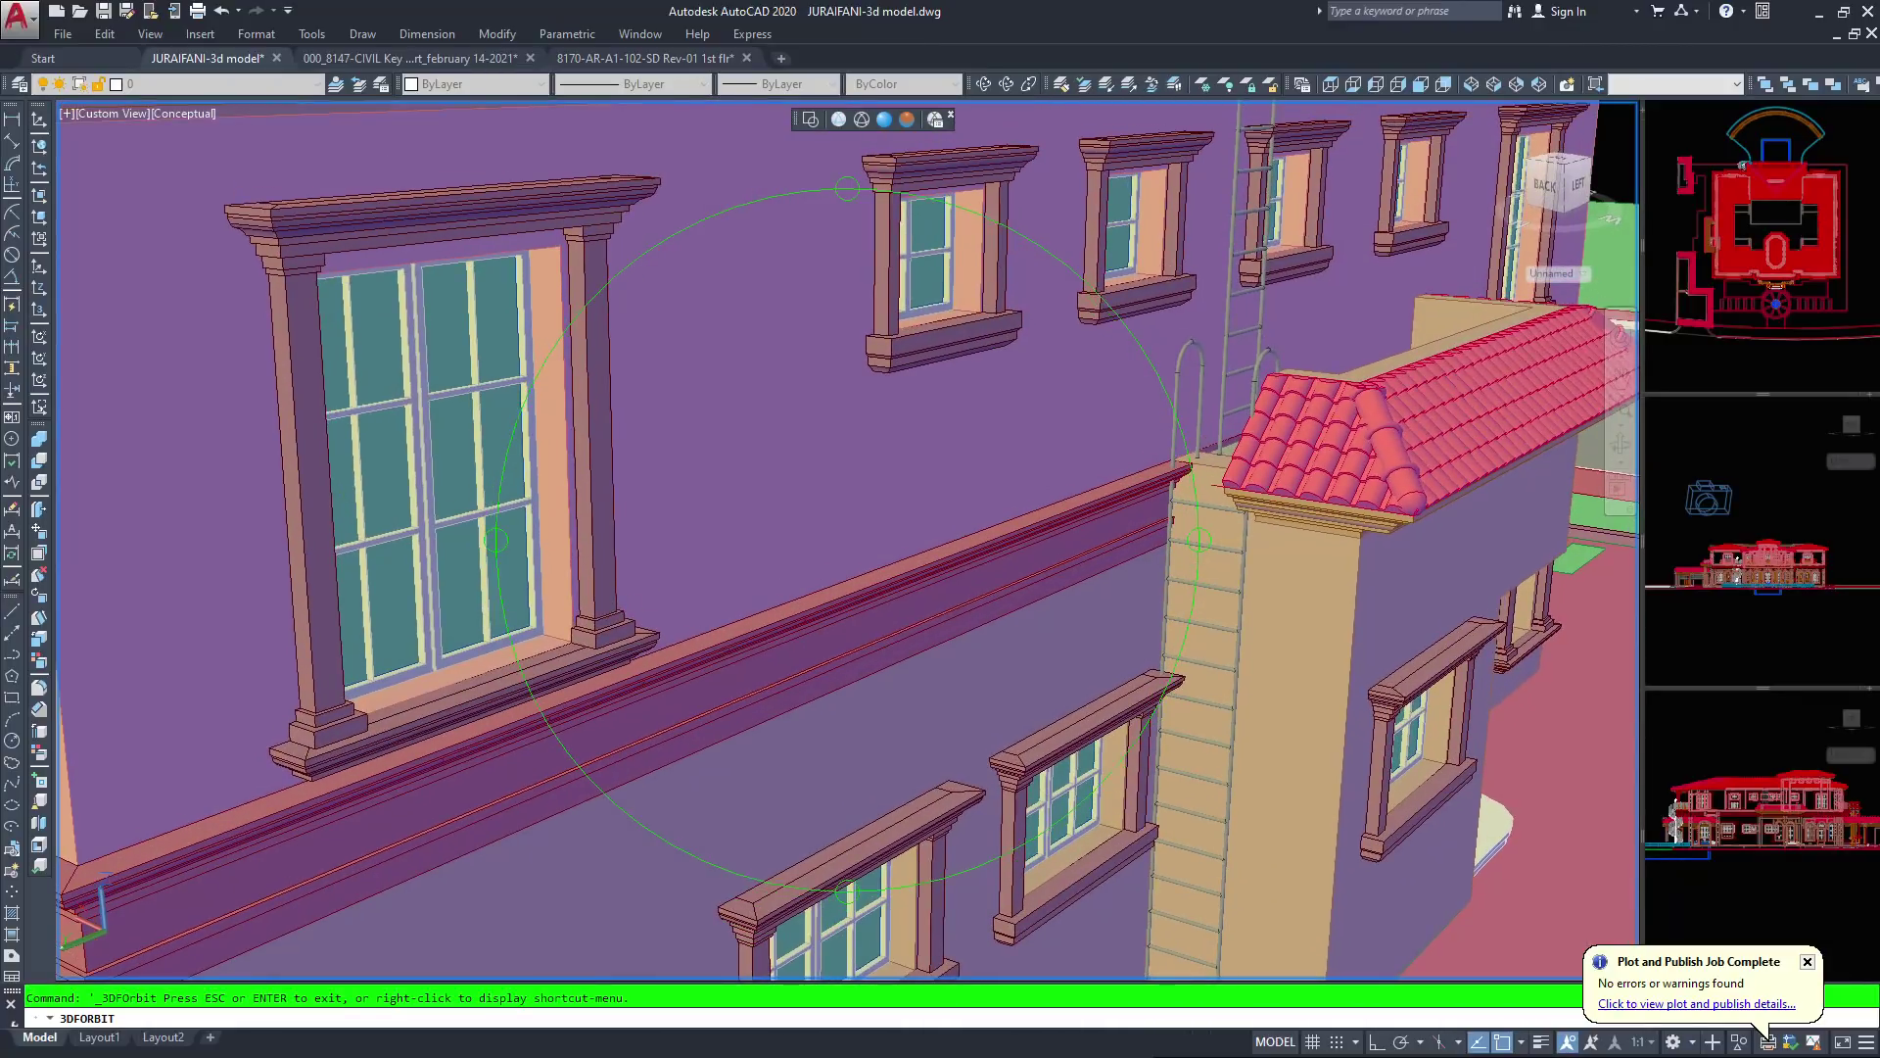
pyautogui.scroll(-2, 847, 540)
pyautogui.scroll(-4, 847, 540)
pyautogui.moveTo(548, 493); pyautogui.dragTo(578, 524)
pyautogui.moveTo(1008, 676); pyautogui.dragTo(842, 694)
pyautogui.moveTo(842, 694); pyautogui.dragTo(1417, 557, button='middle')
pyautogui.moveTo(1038, 617); pyautogui.dragTo(852, 623)
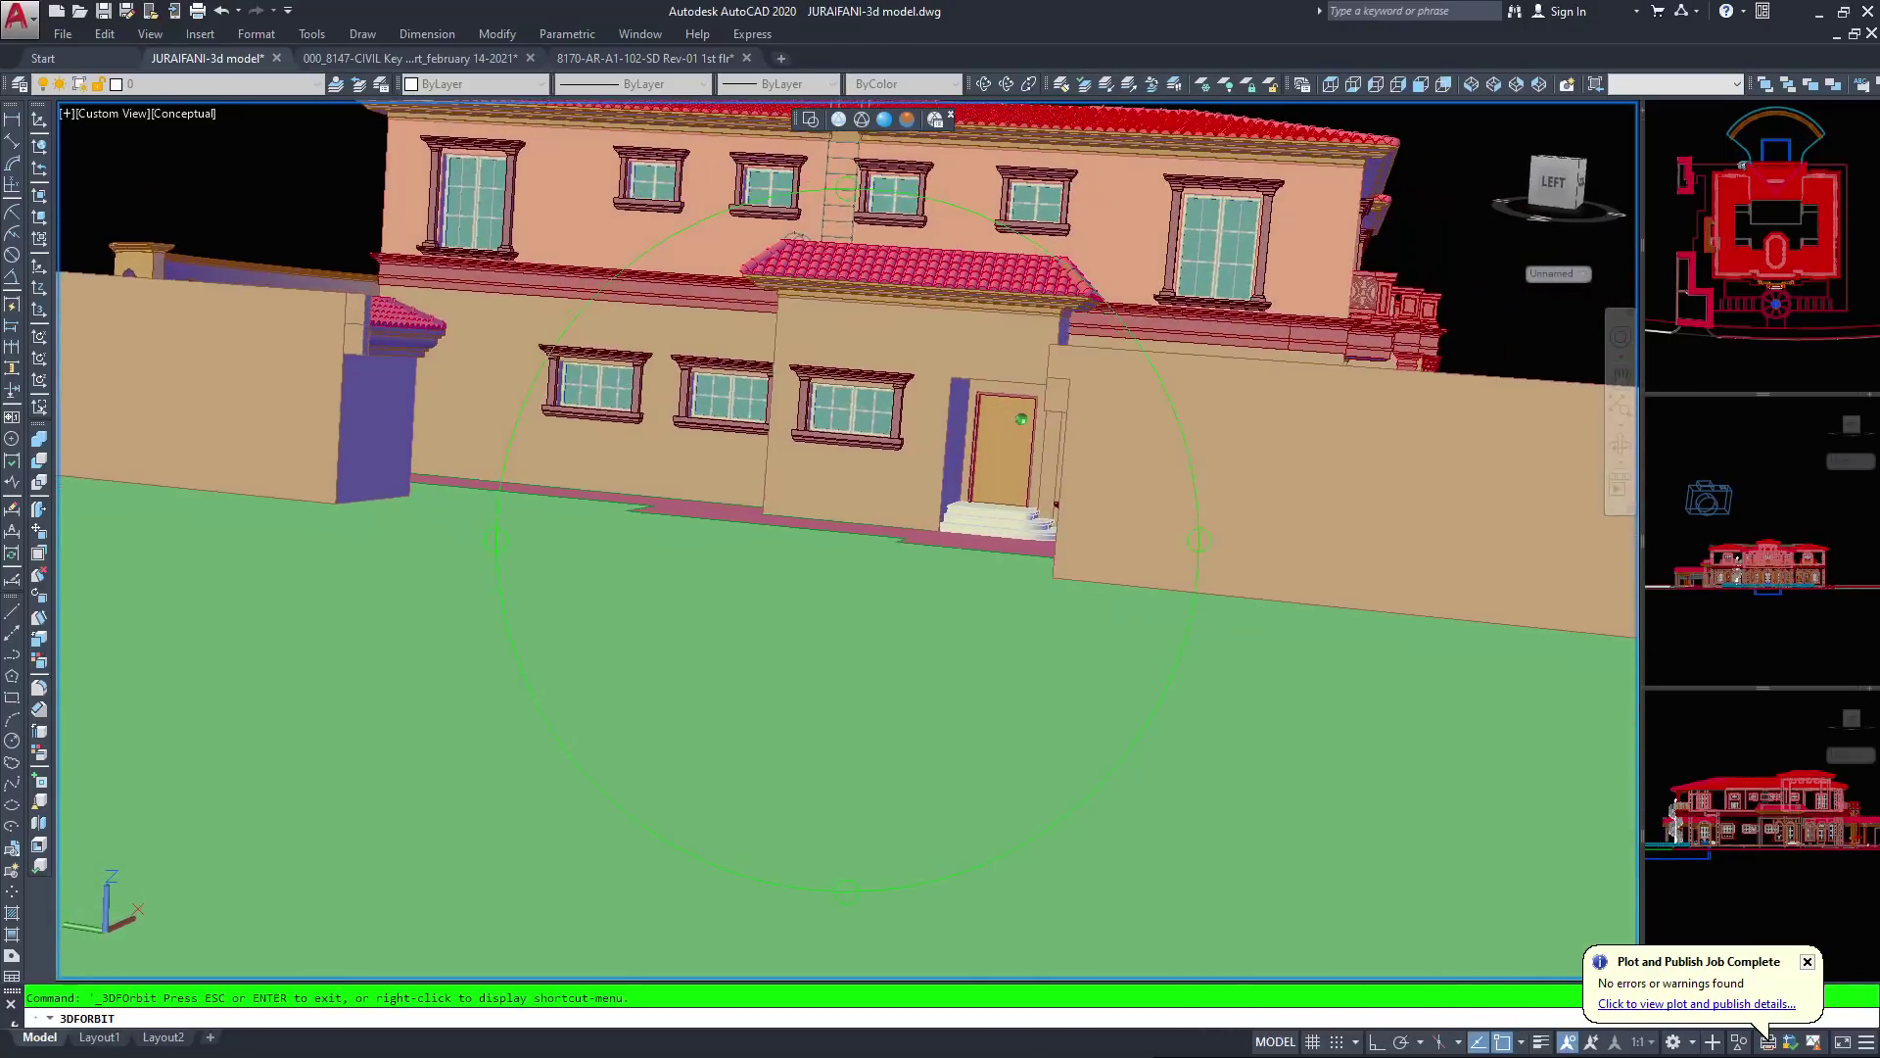
pyautogui.moveTo(790, 235); pyautogui.dragTo(952, 513)
pyautogui.moveTo(1089, 539); pyautogui.dragTo(801, 536, button='middle')
pyautogui.scroll(4, 867, 627)
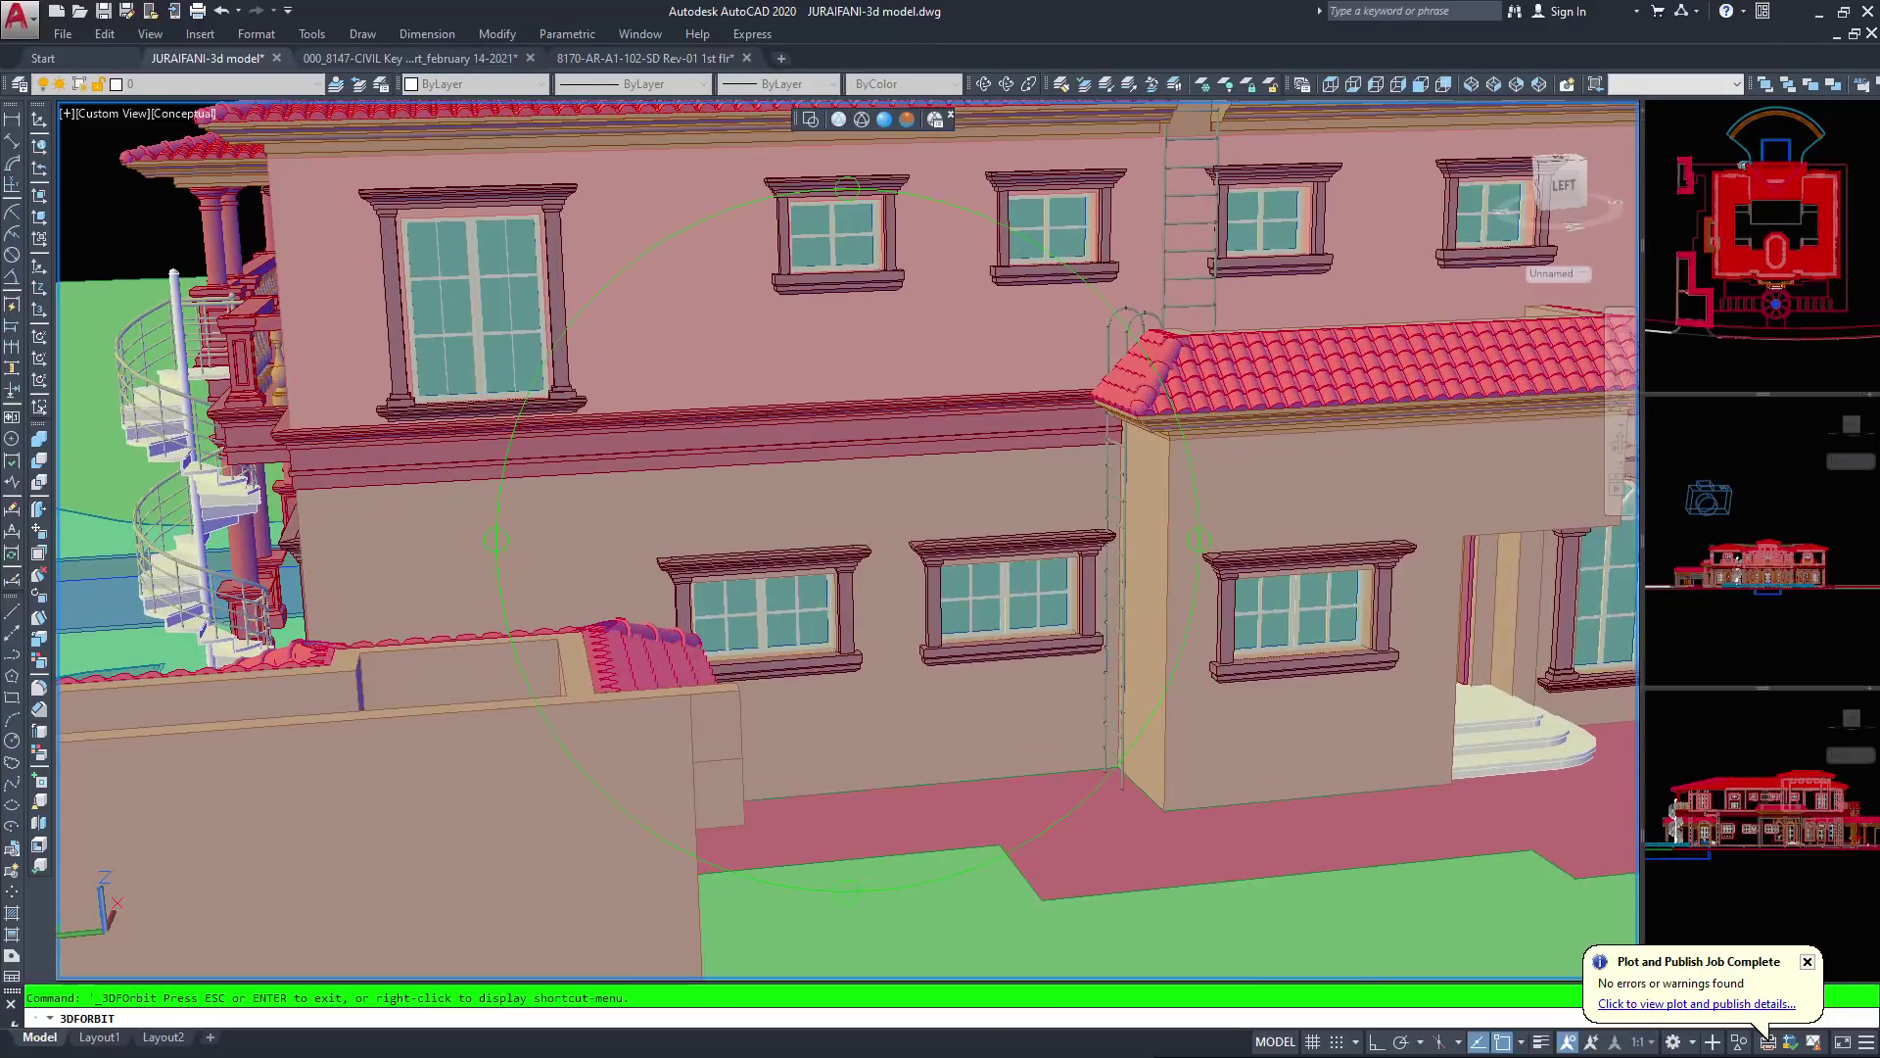
# Examine the left elevation's side entrance, including its doorway, rounded steps and the neighbouring arched window
pyautogui.scroll(2, 862, 553)
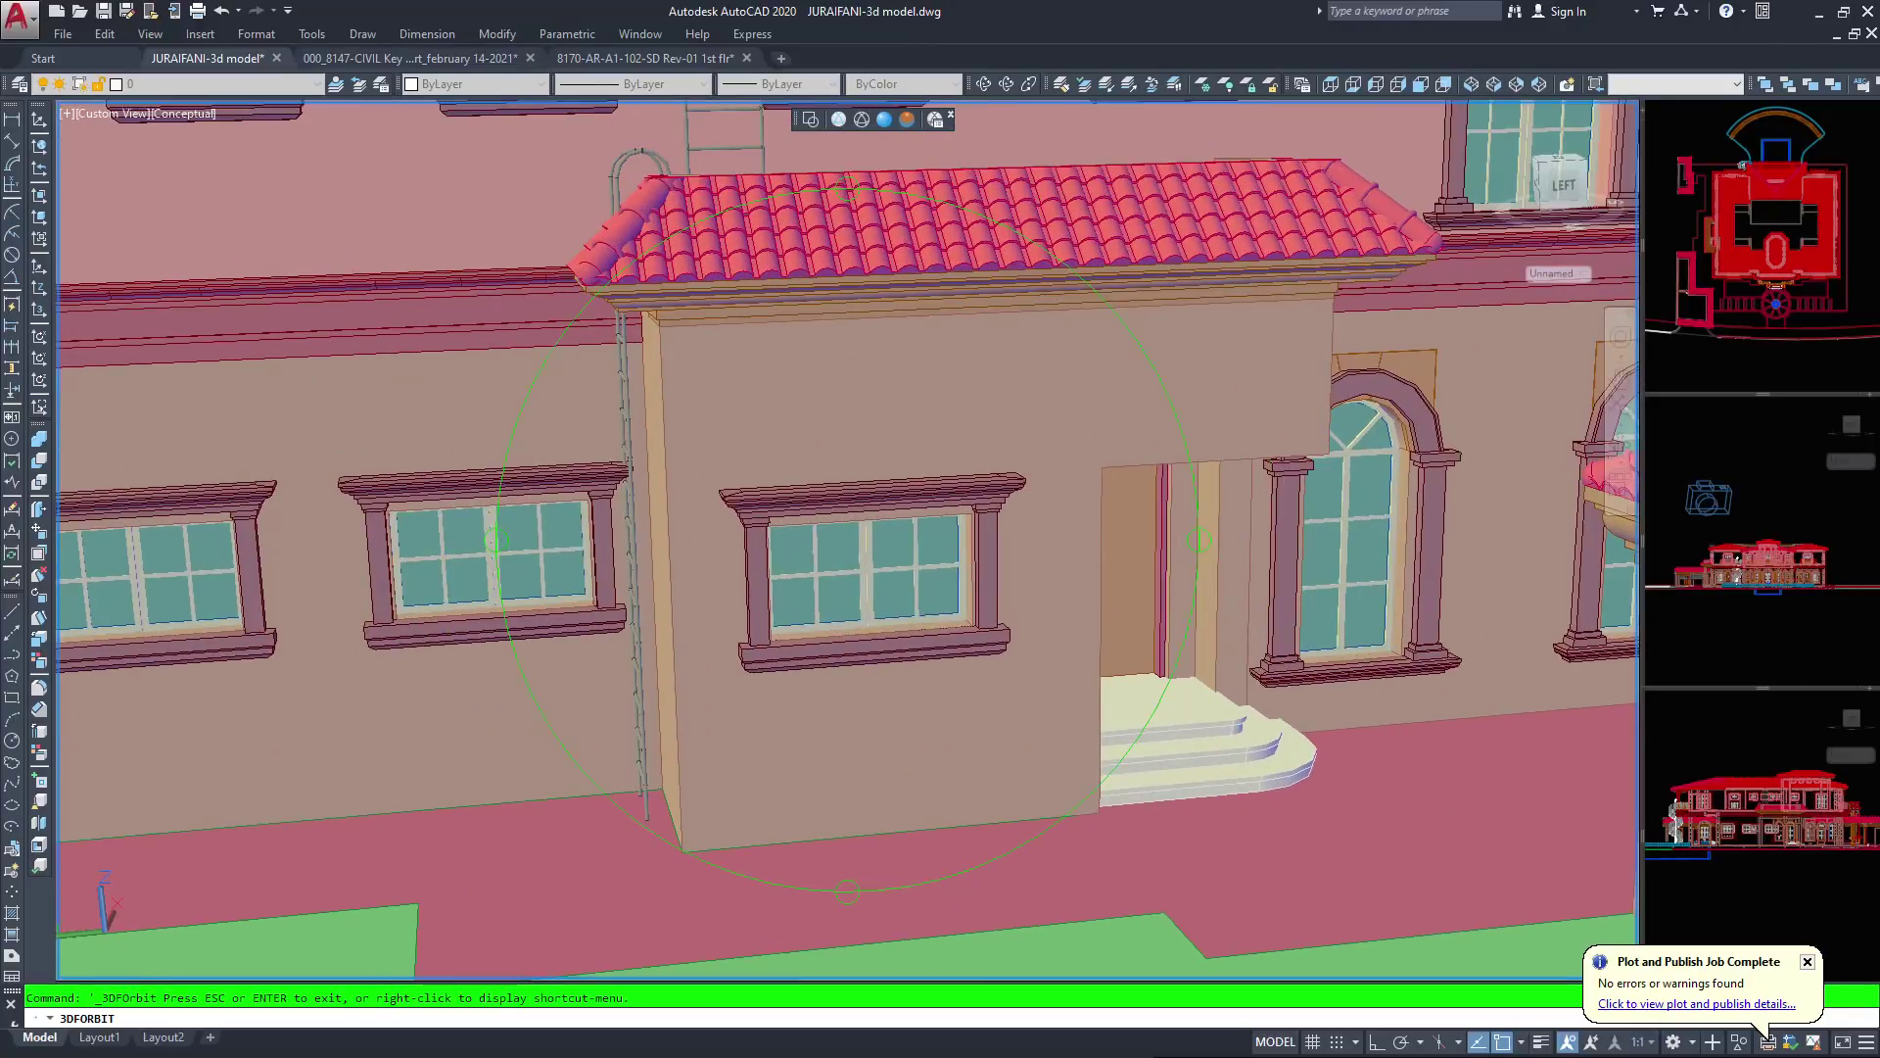
pyautogui.moveTo(1067, 627); pyautogui.dragTo(799, 678)
pyautogui.moveTo(796, 680); pyautogui.dragTo(1181, 602, button='middle')
pyautogui.moveTo(1181, 602); pyautogui.dragTo(1136, 539)
pyautogui.scroll(3, 847, 540)
pyautogui.scroll(2, 627, 451)
pyautogui.scroll(2, 1254, 549)
pyautogui.scroll(-1, 1009, 548)
pyautogui.moveTo(1269, 610); pyautogui.dragTo(877, 456, button='middle')
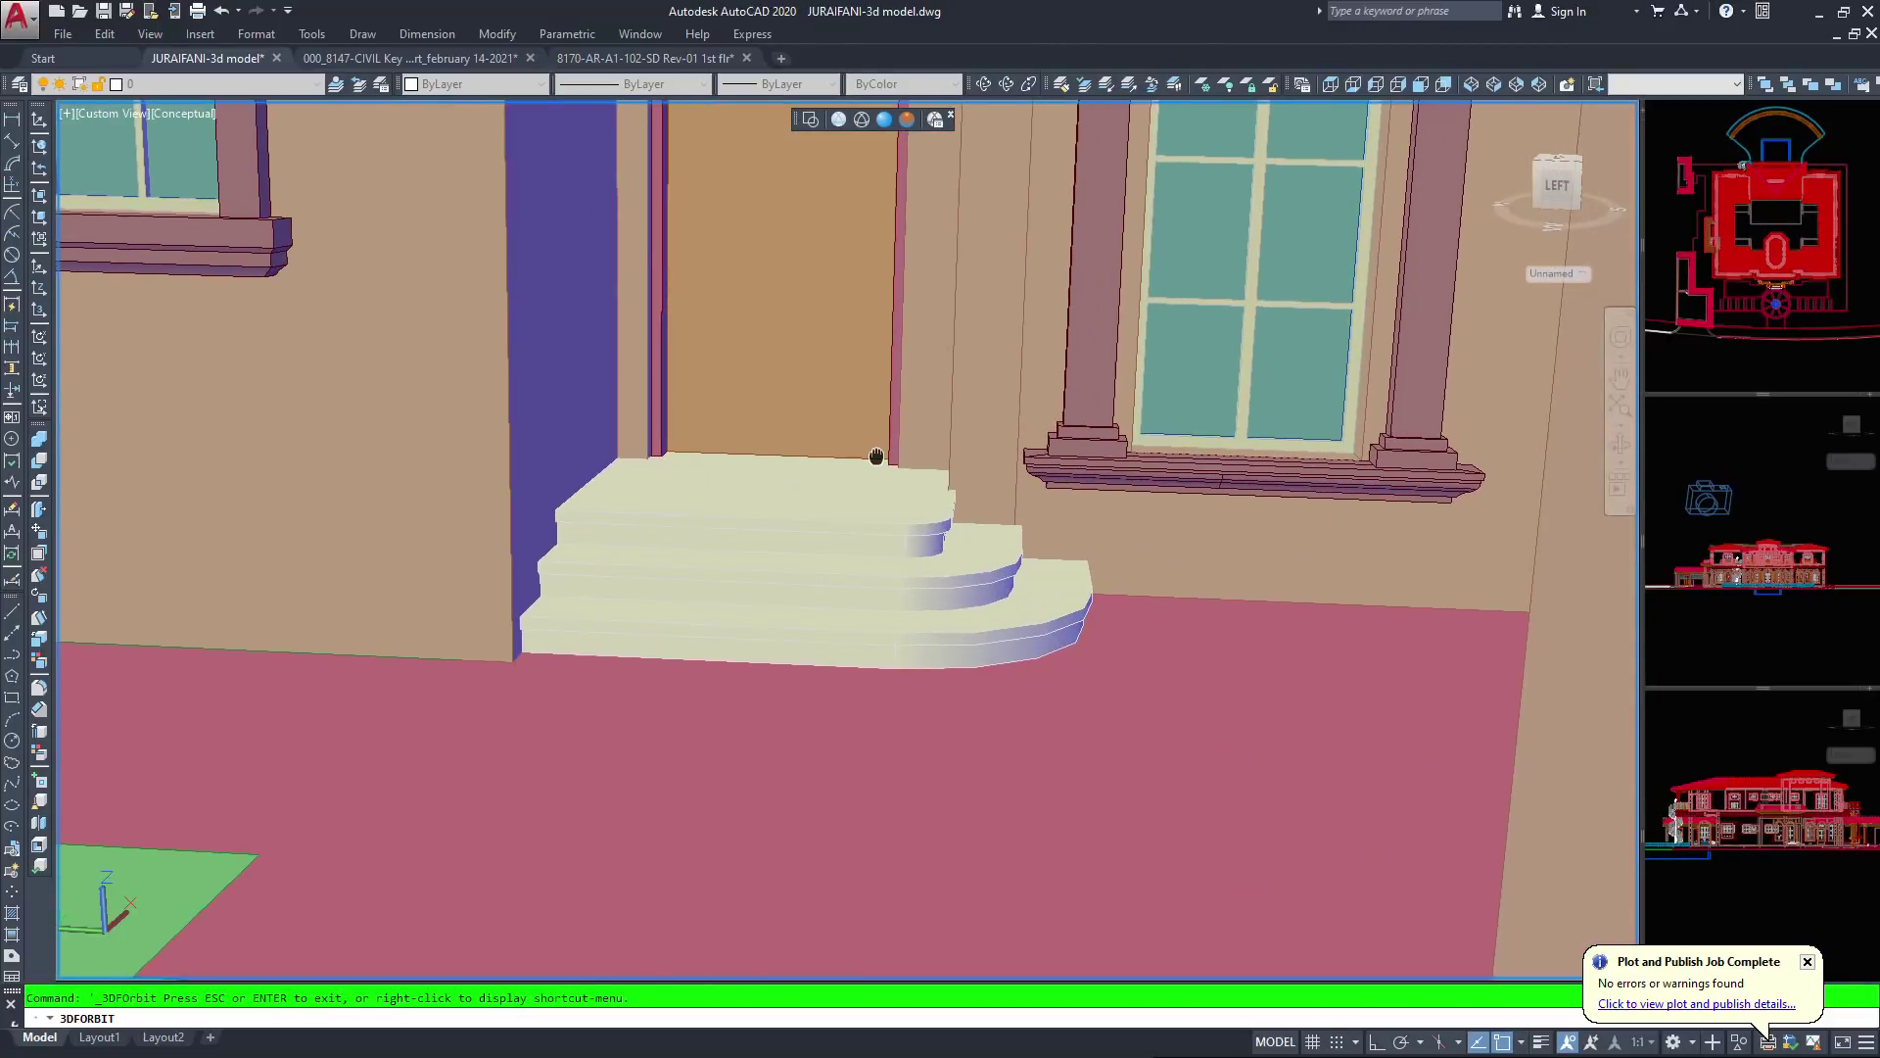
pyautogui.moveTo(876, 489); pyautogui.dragTo(879, 464)
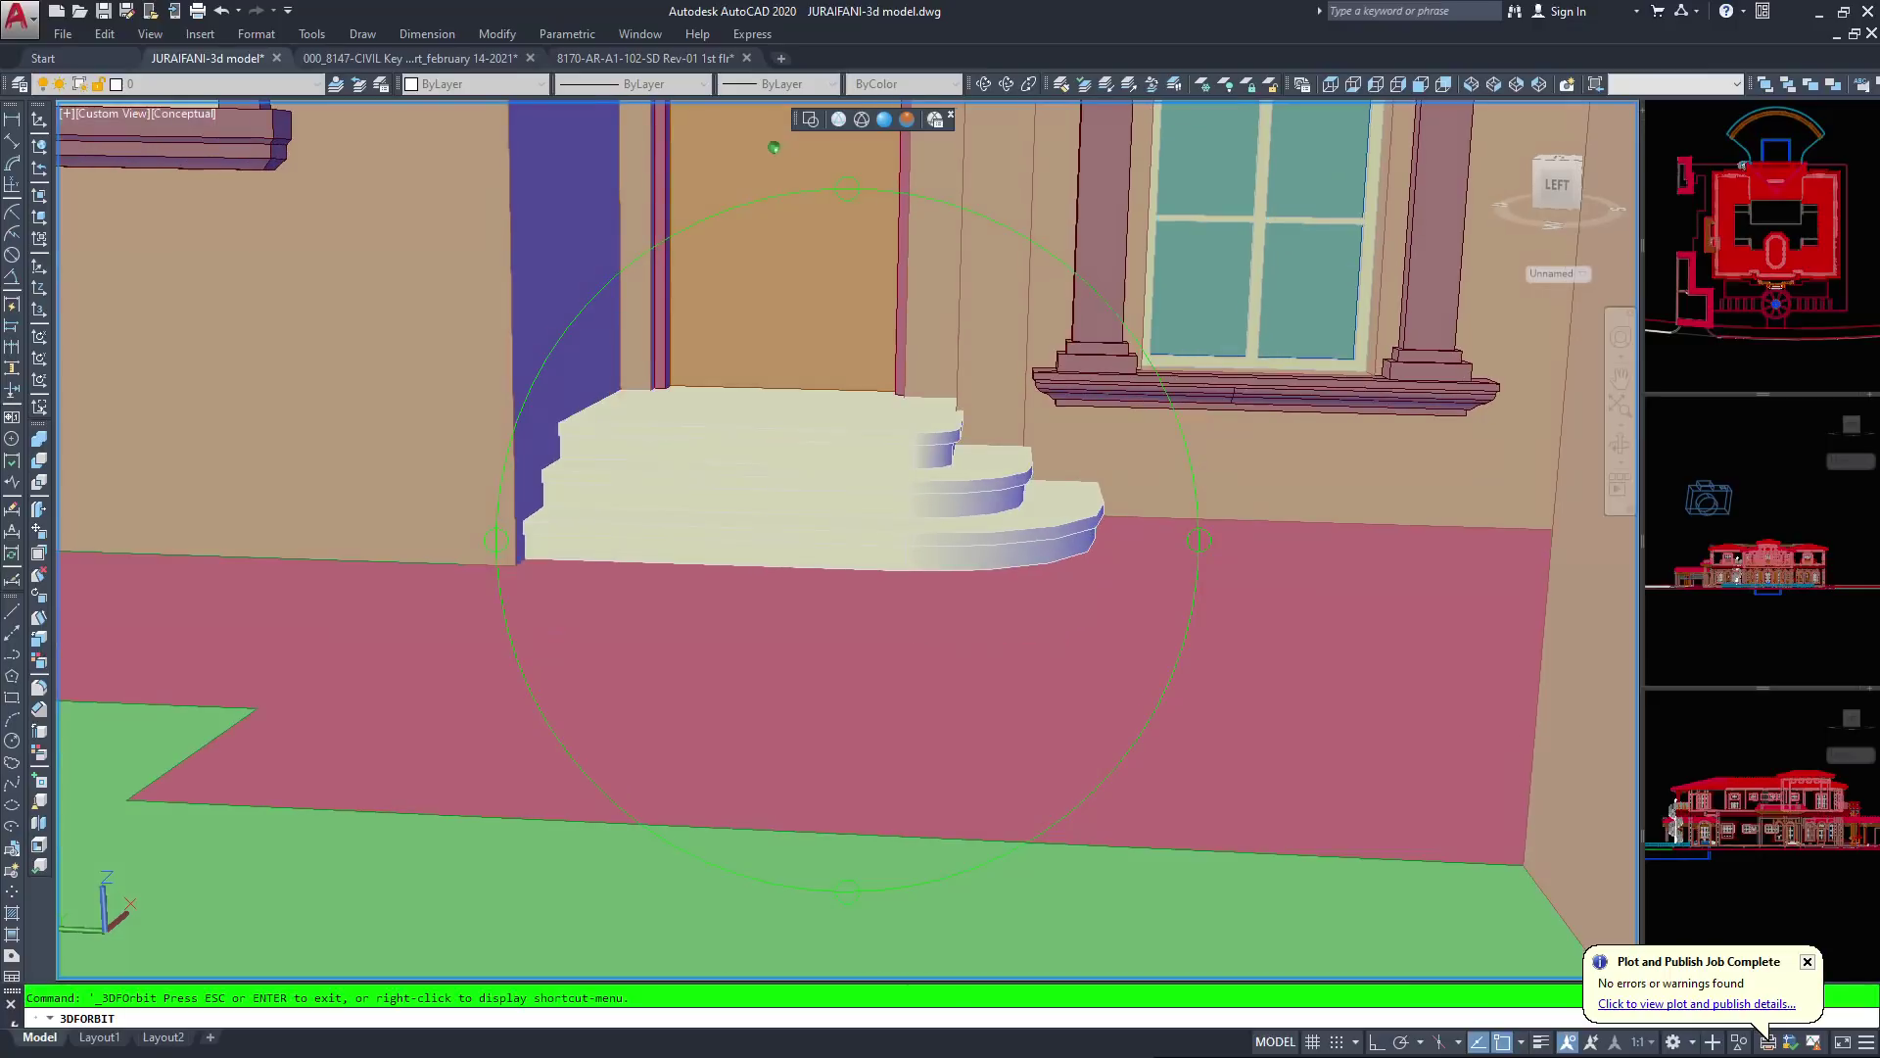
pyautogui.scroll(1, 848, 539)
pyautogui.moveTo(928, 468); pyautogui.dragTo(979, 618)
pyautogui.scroll(-1, 980, 618)
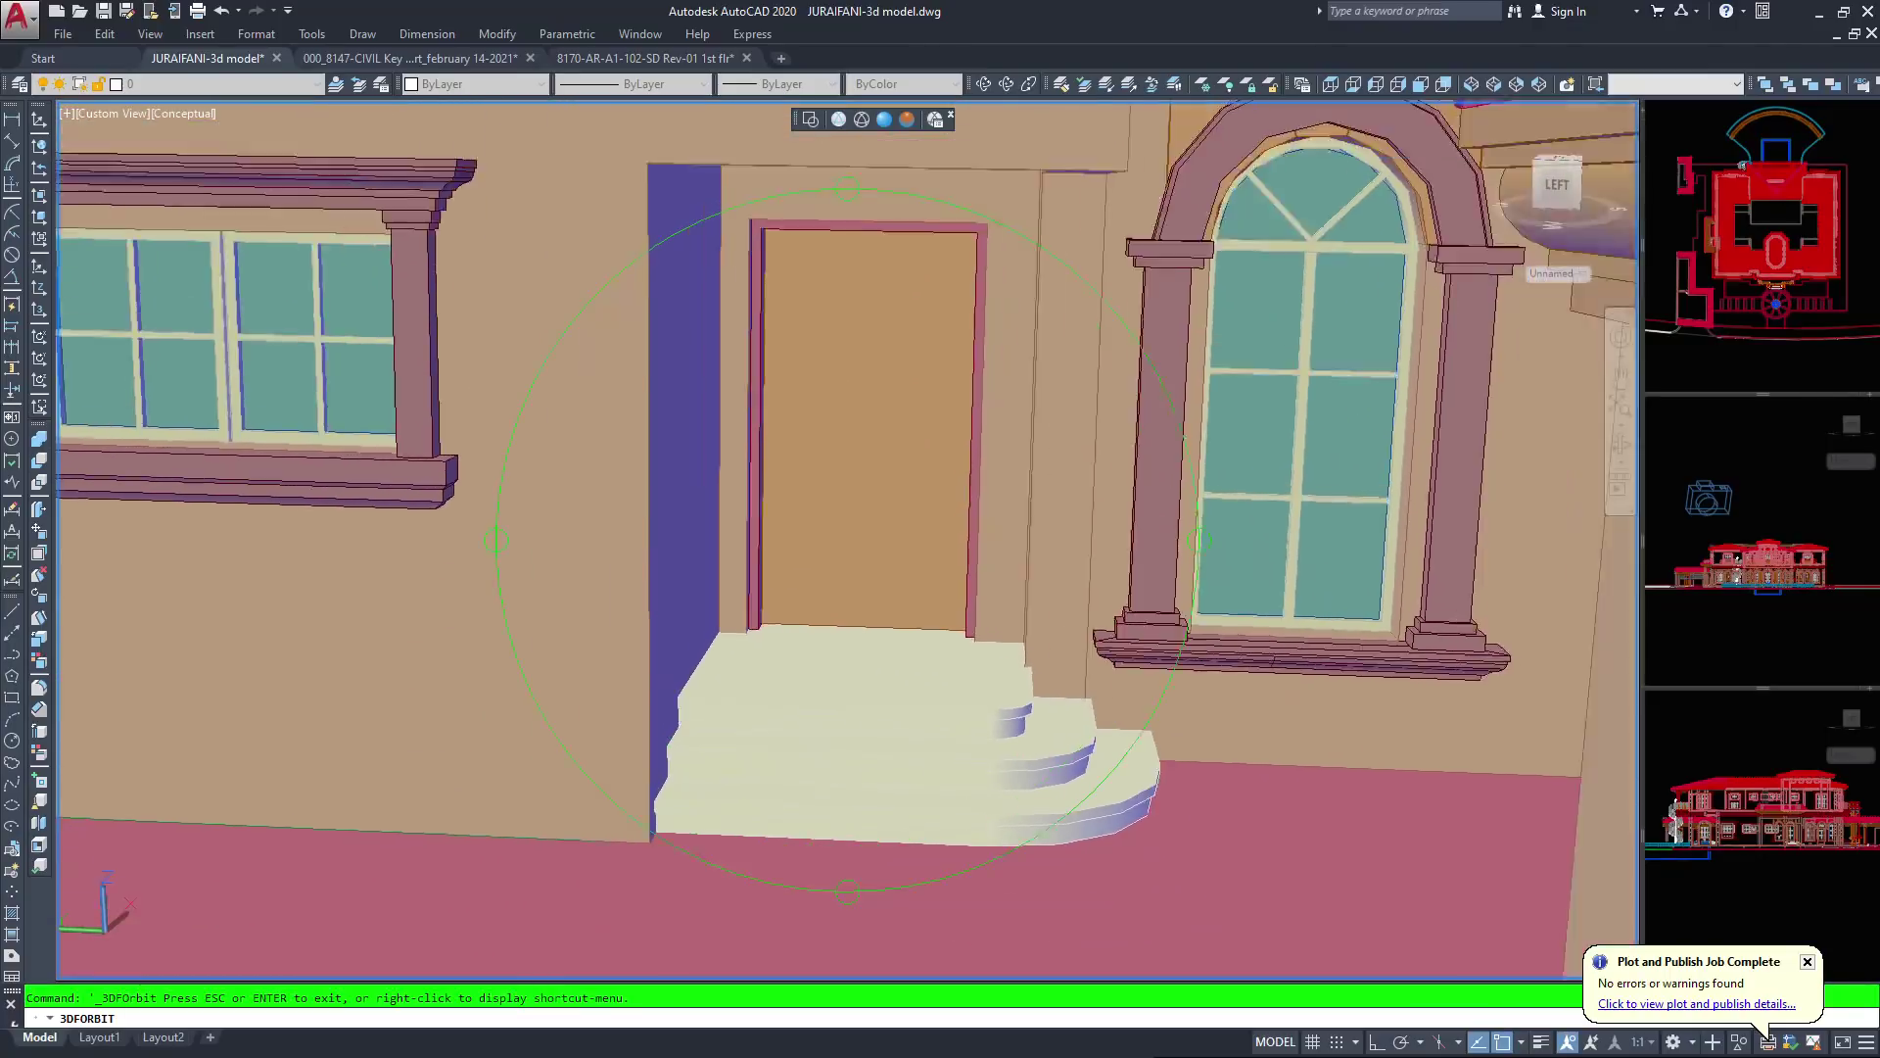
# Orbit from the left elevation past the front facade and fountain to an aerial view of the mansion's right side
pyautogui.scroll(-10, 848, 540)
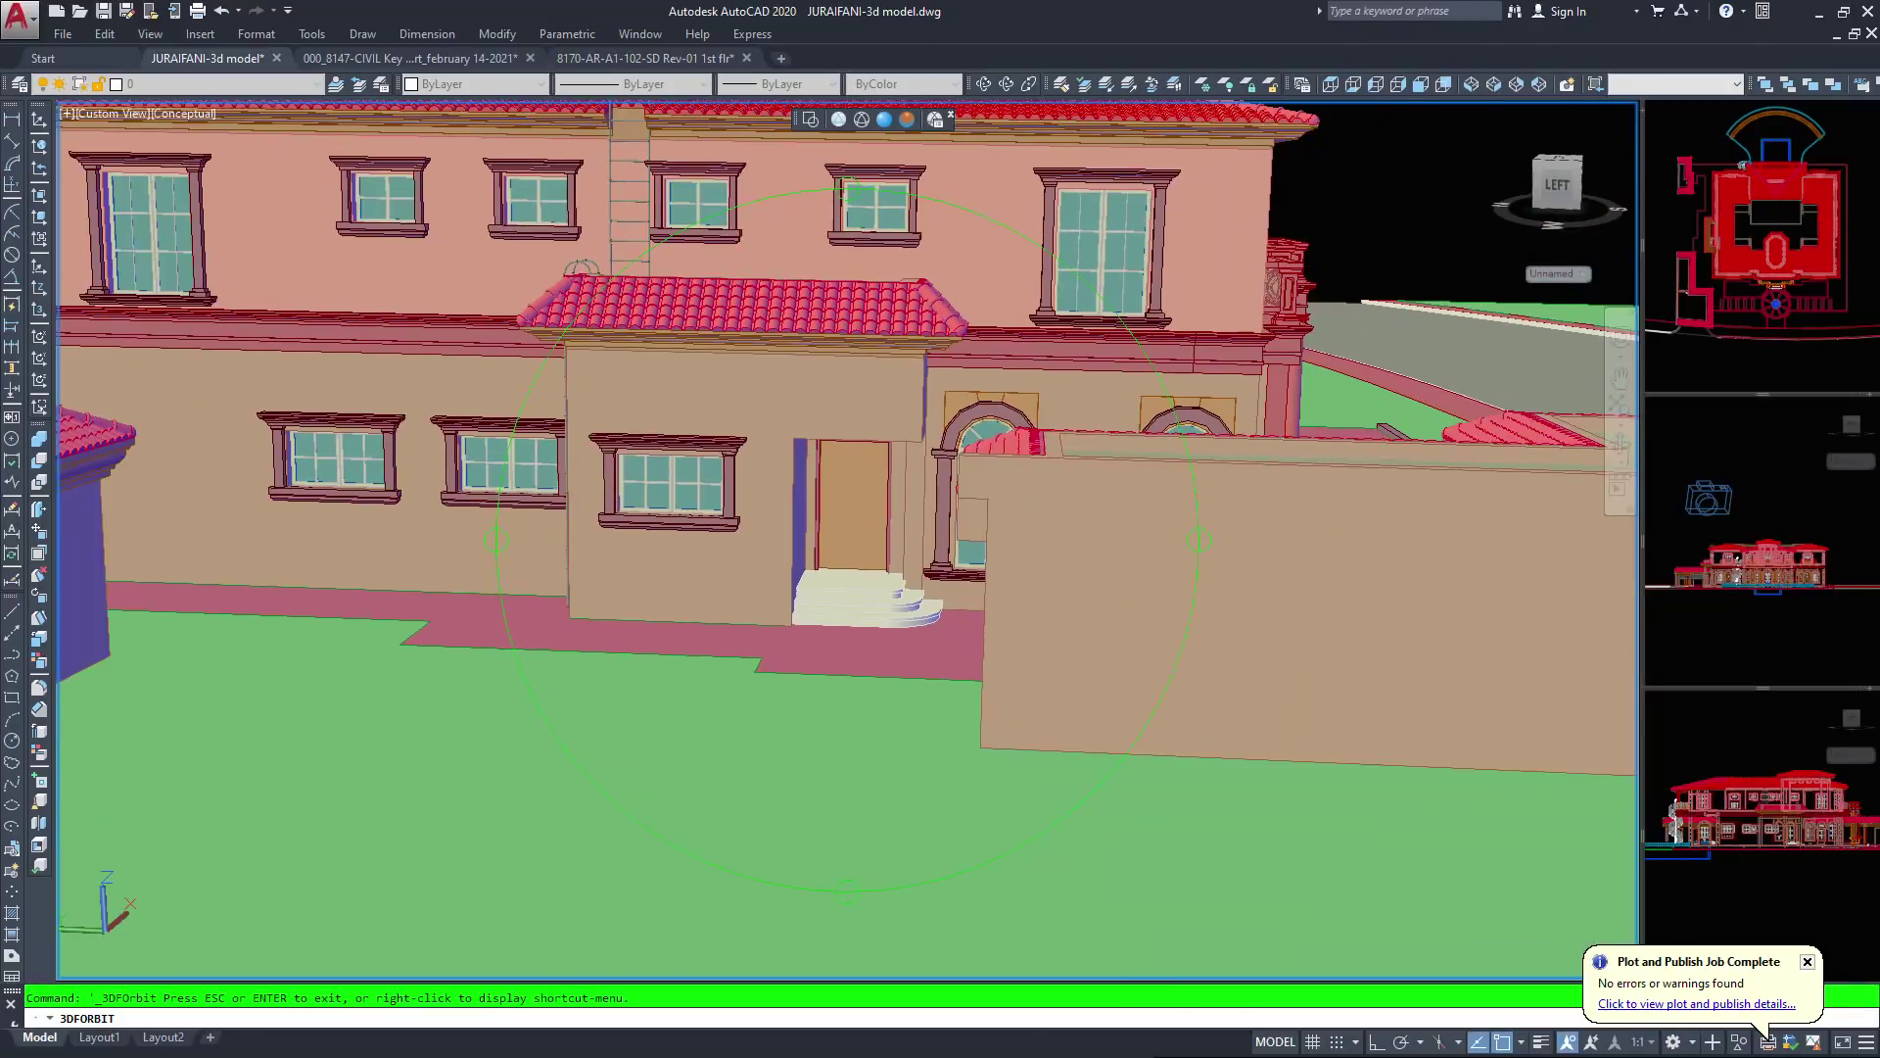
pyautogui.moveTo(581, 267); pyautogui.dragTo(264, 126)
pyautogui.moveTo(959, 490); pyautogui.dragTo(639, 560)
pyautogui.moveTo(803, 480); pyautogui.dragTo(860, 581)
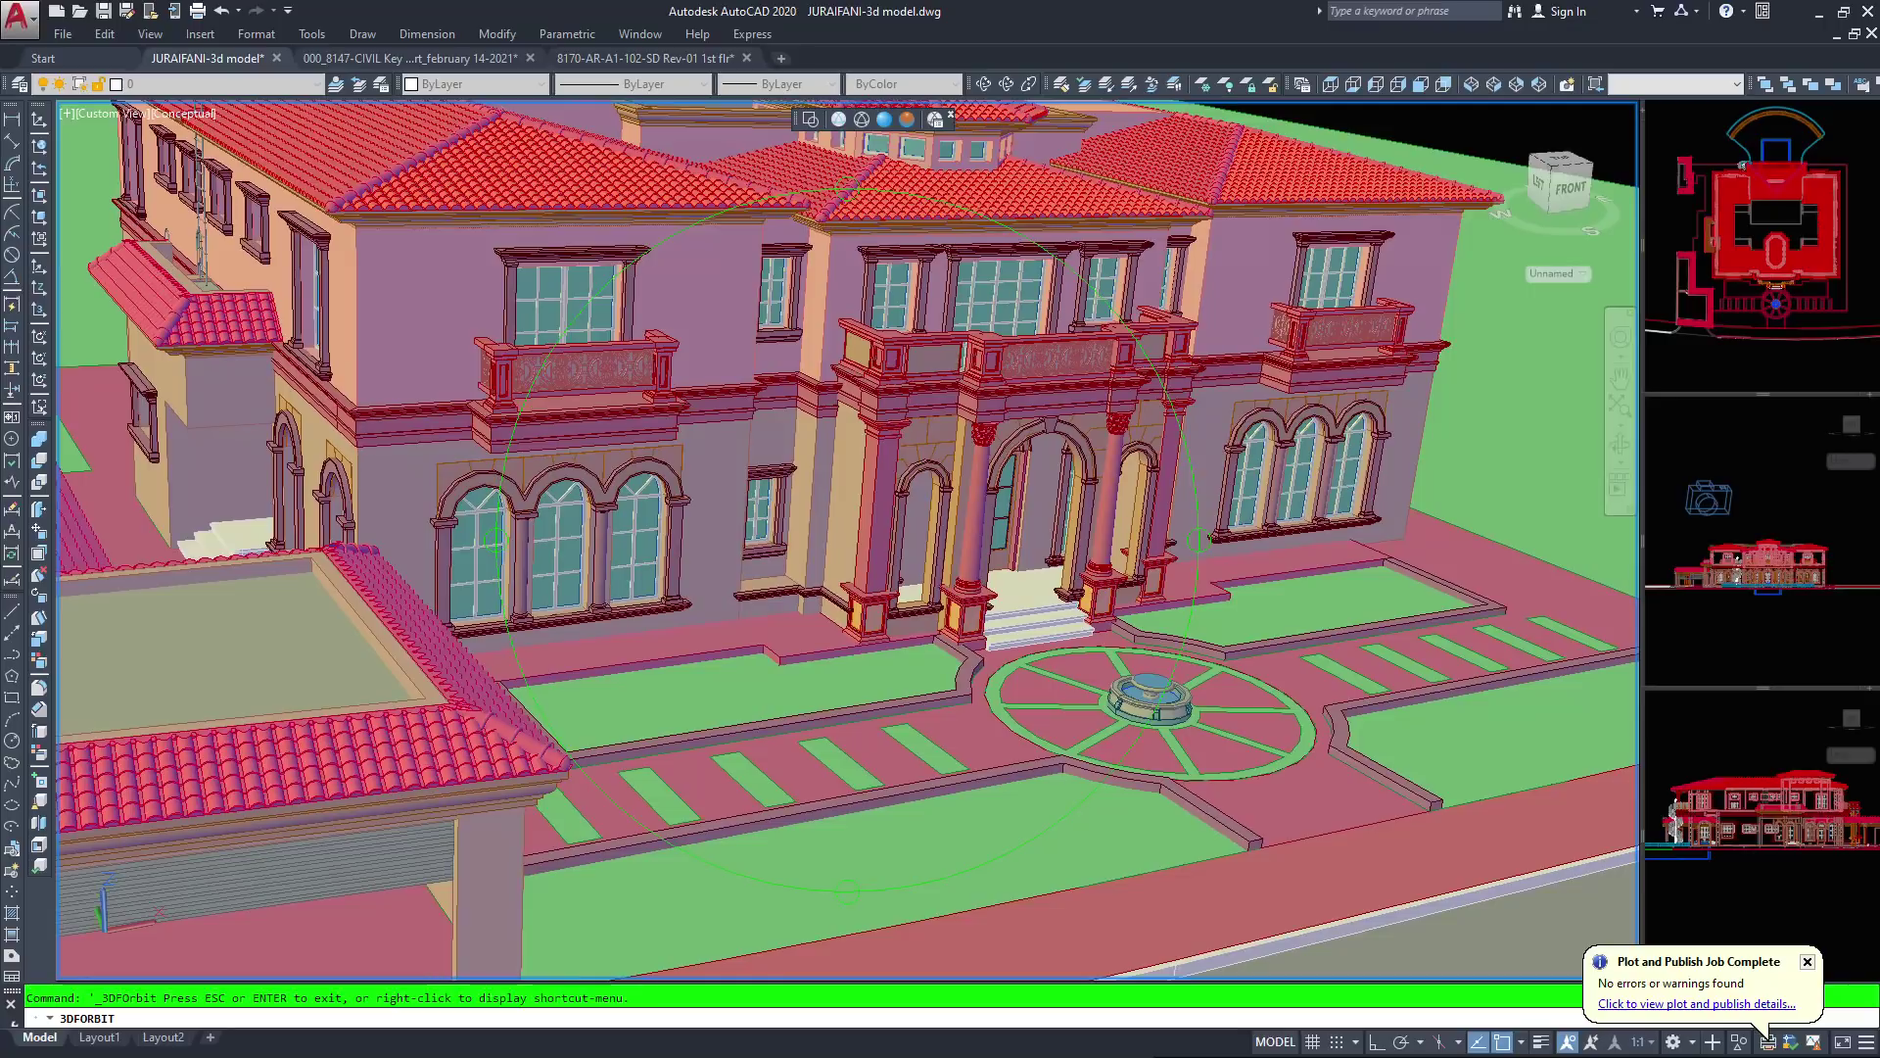
pyautogui.scroll(-3, 858, 570)
pyautogui.scroll(-1, 847, 539)
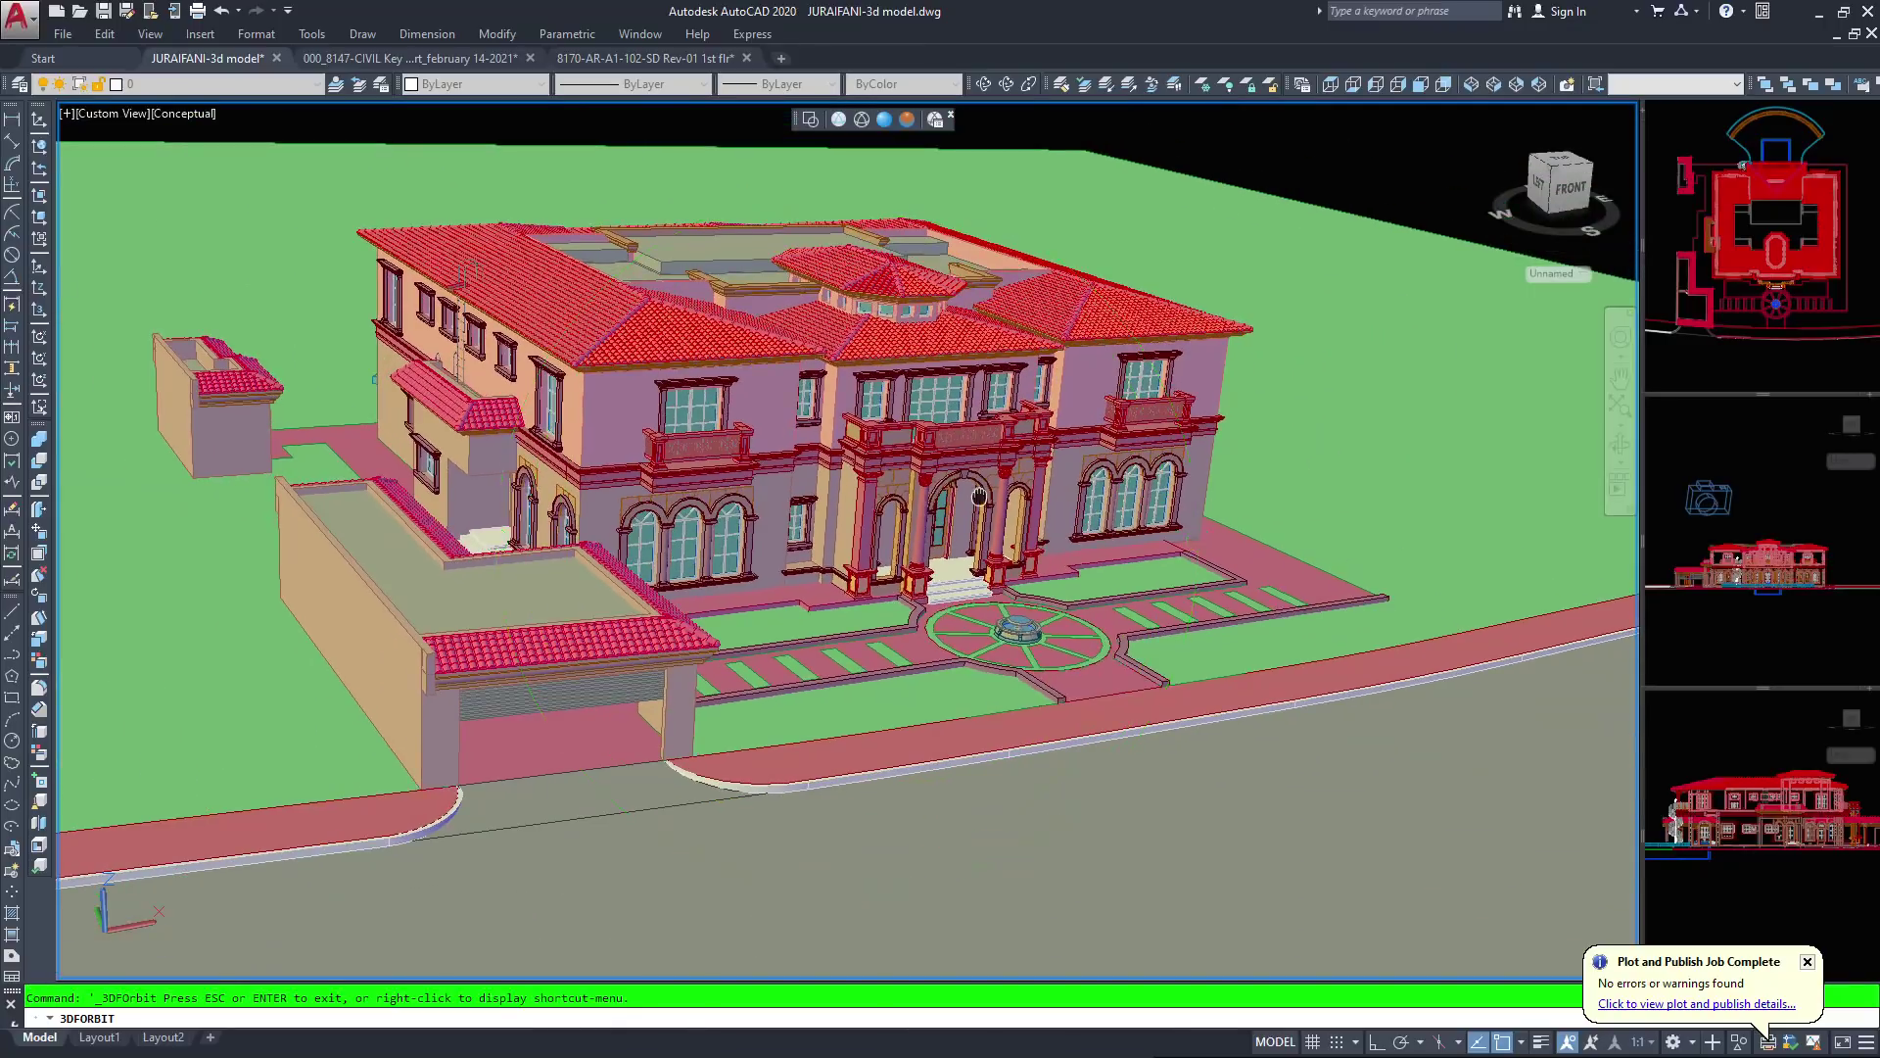
pyautogui.moveTo(848, 539); pyautogui.dragTo(915, 654, button='middle')
pyautogui.moveTo(849, 548); pyautogui.dragTo(900, 553)
pyautogui.scroll(-1, 1023, 546)
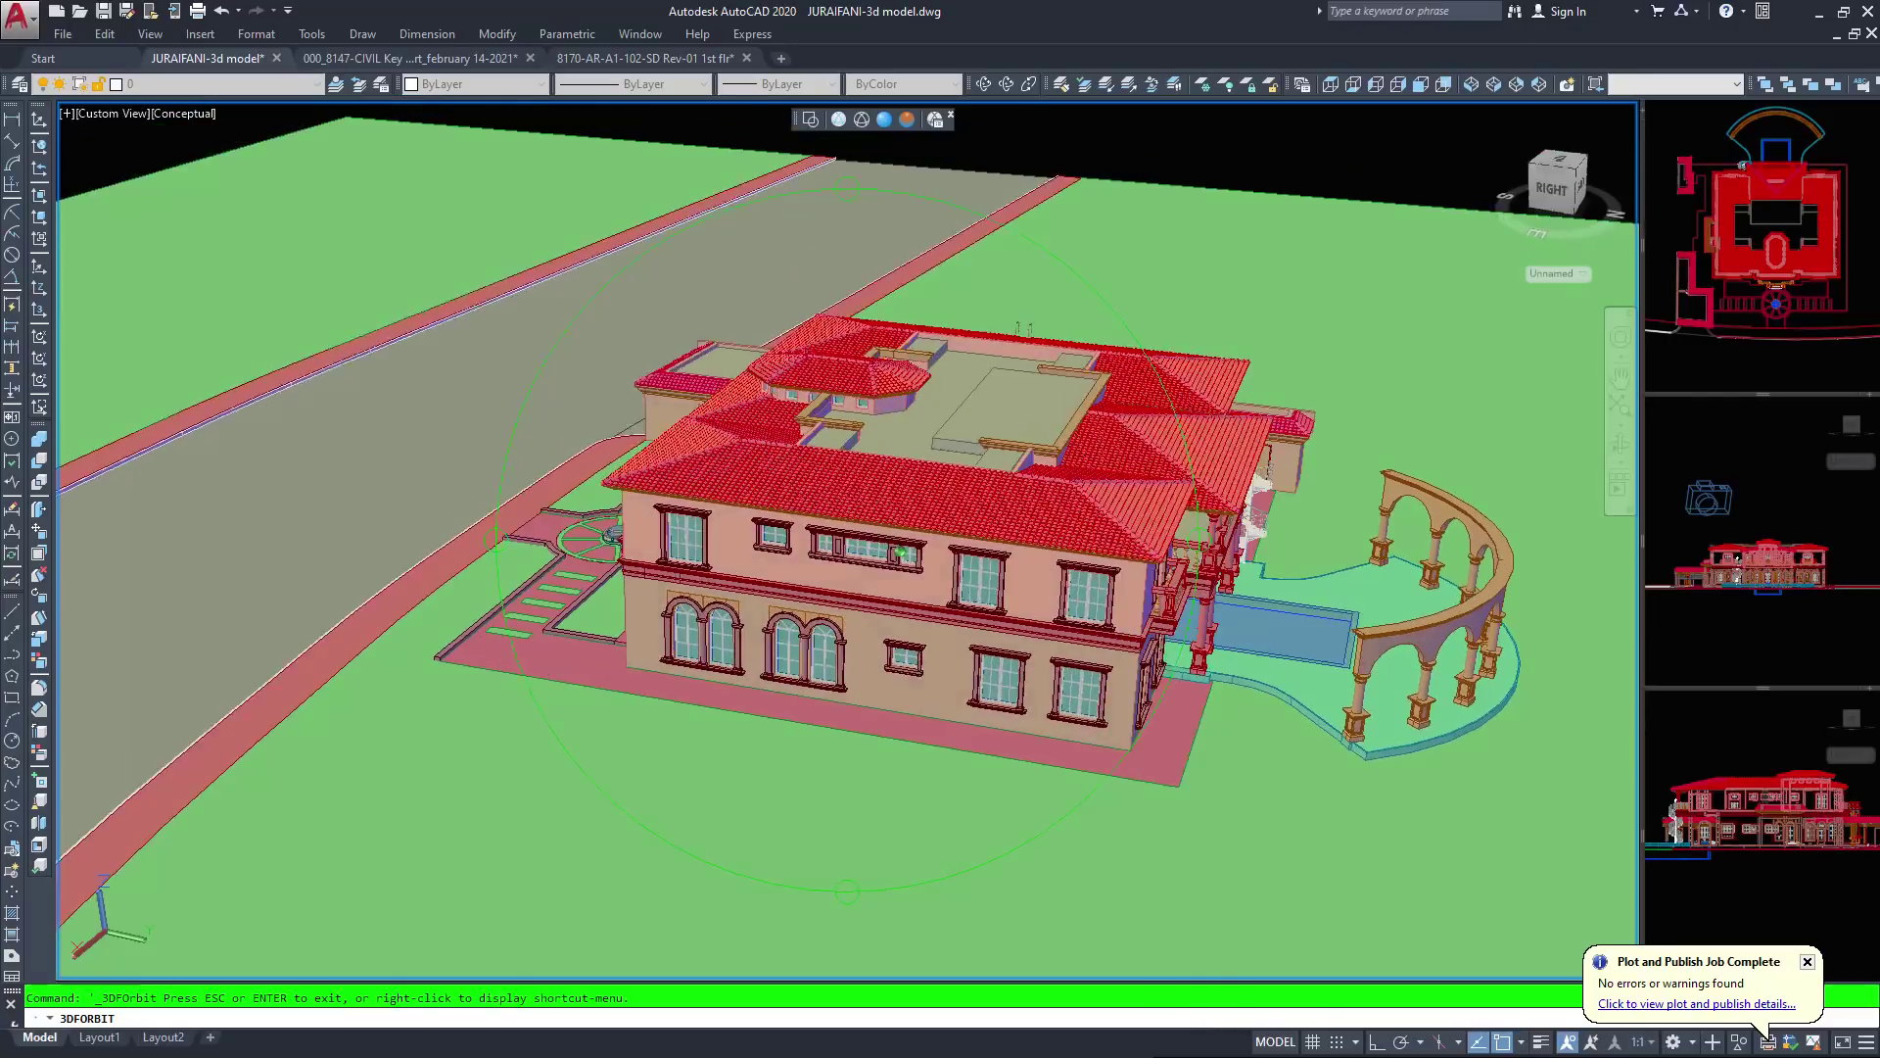
# Inspect the right elevation and its corner with the rear facade from near ground level
pyautogui.moveTo(900, 551); pyautogui.dragTo(833, 664)
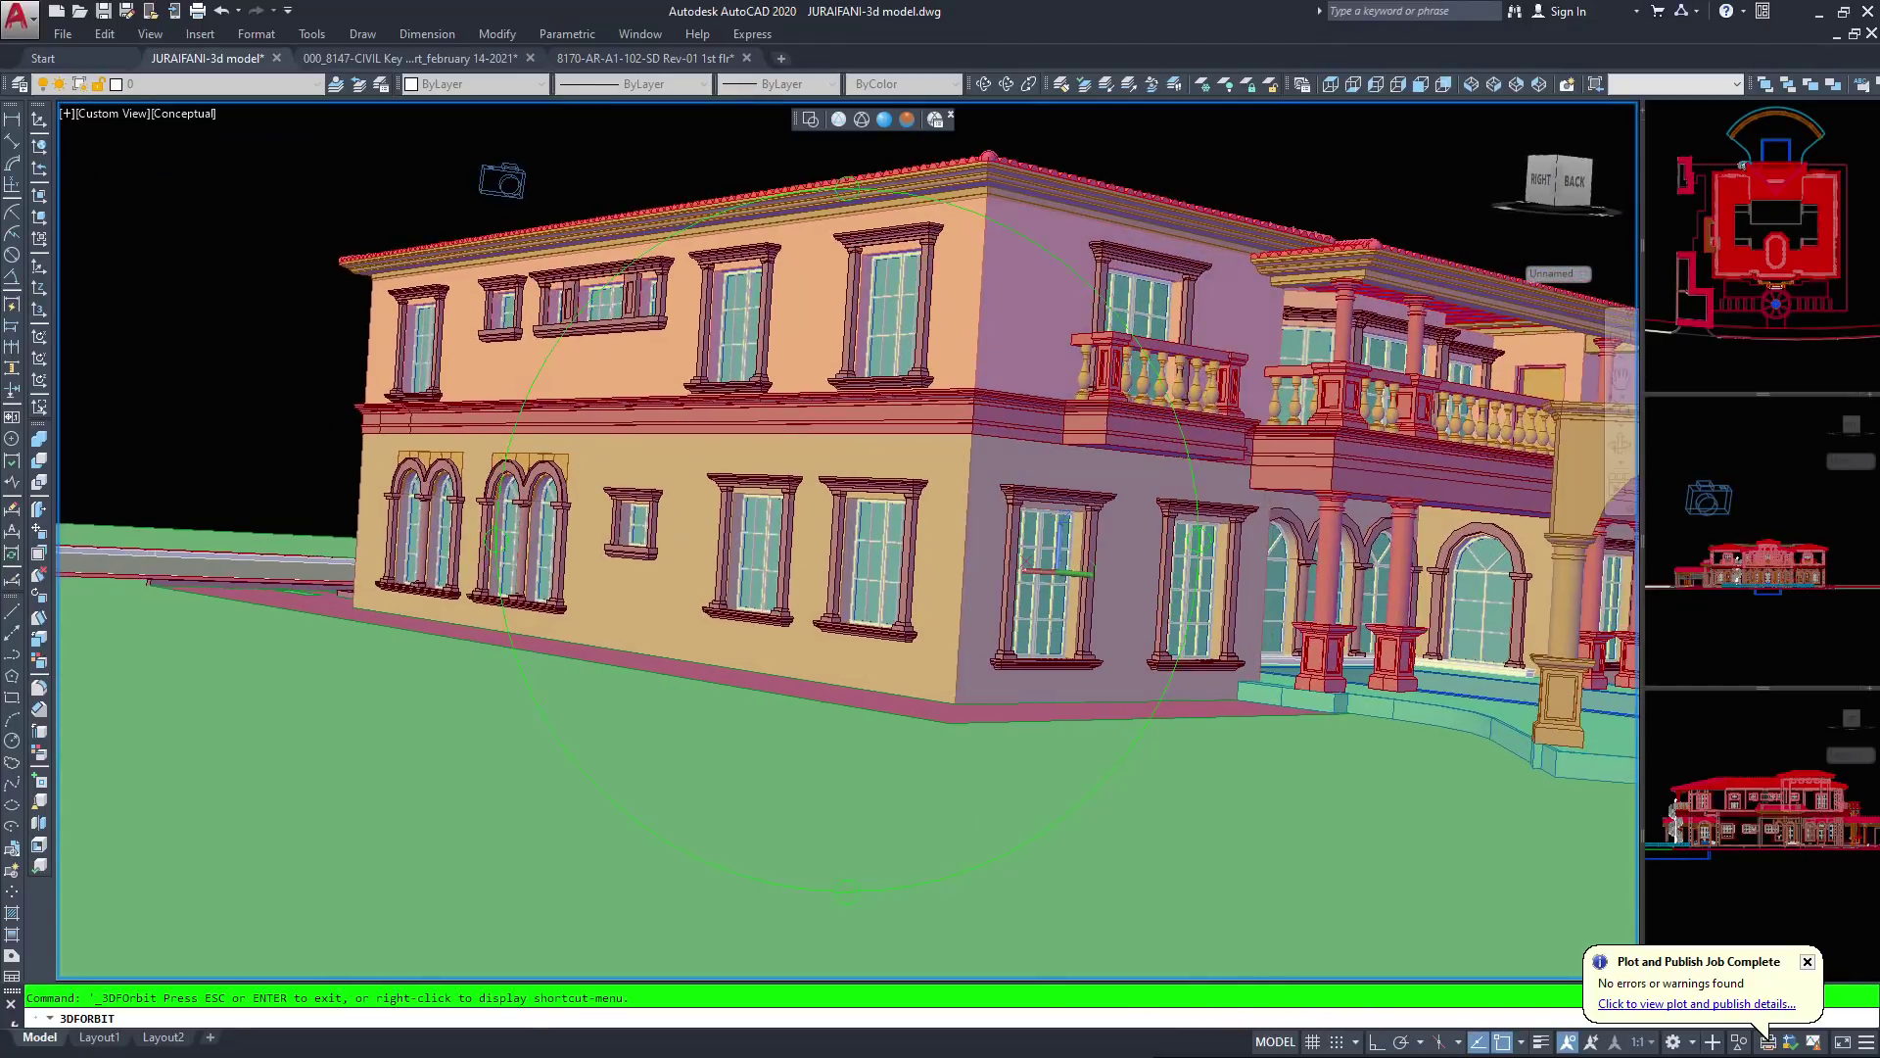
pyautogui.moveTo(945, 561); pyautogui.dragTo(945, 607)
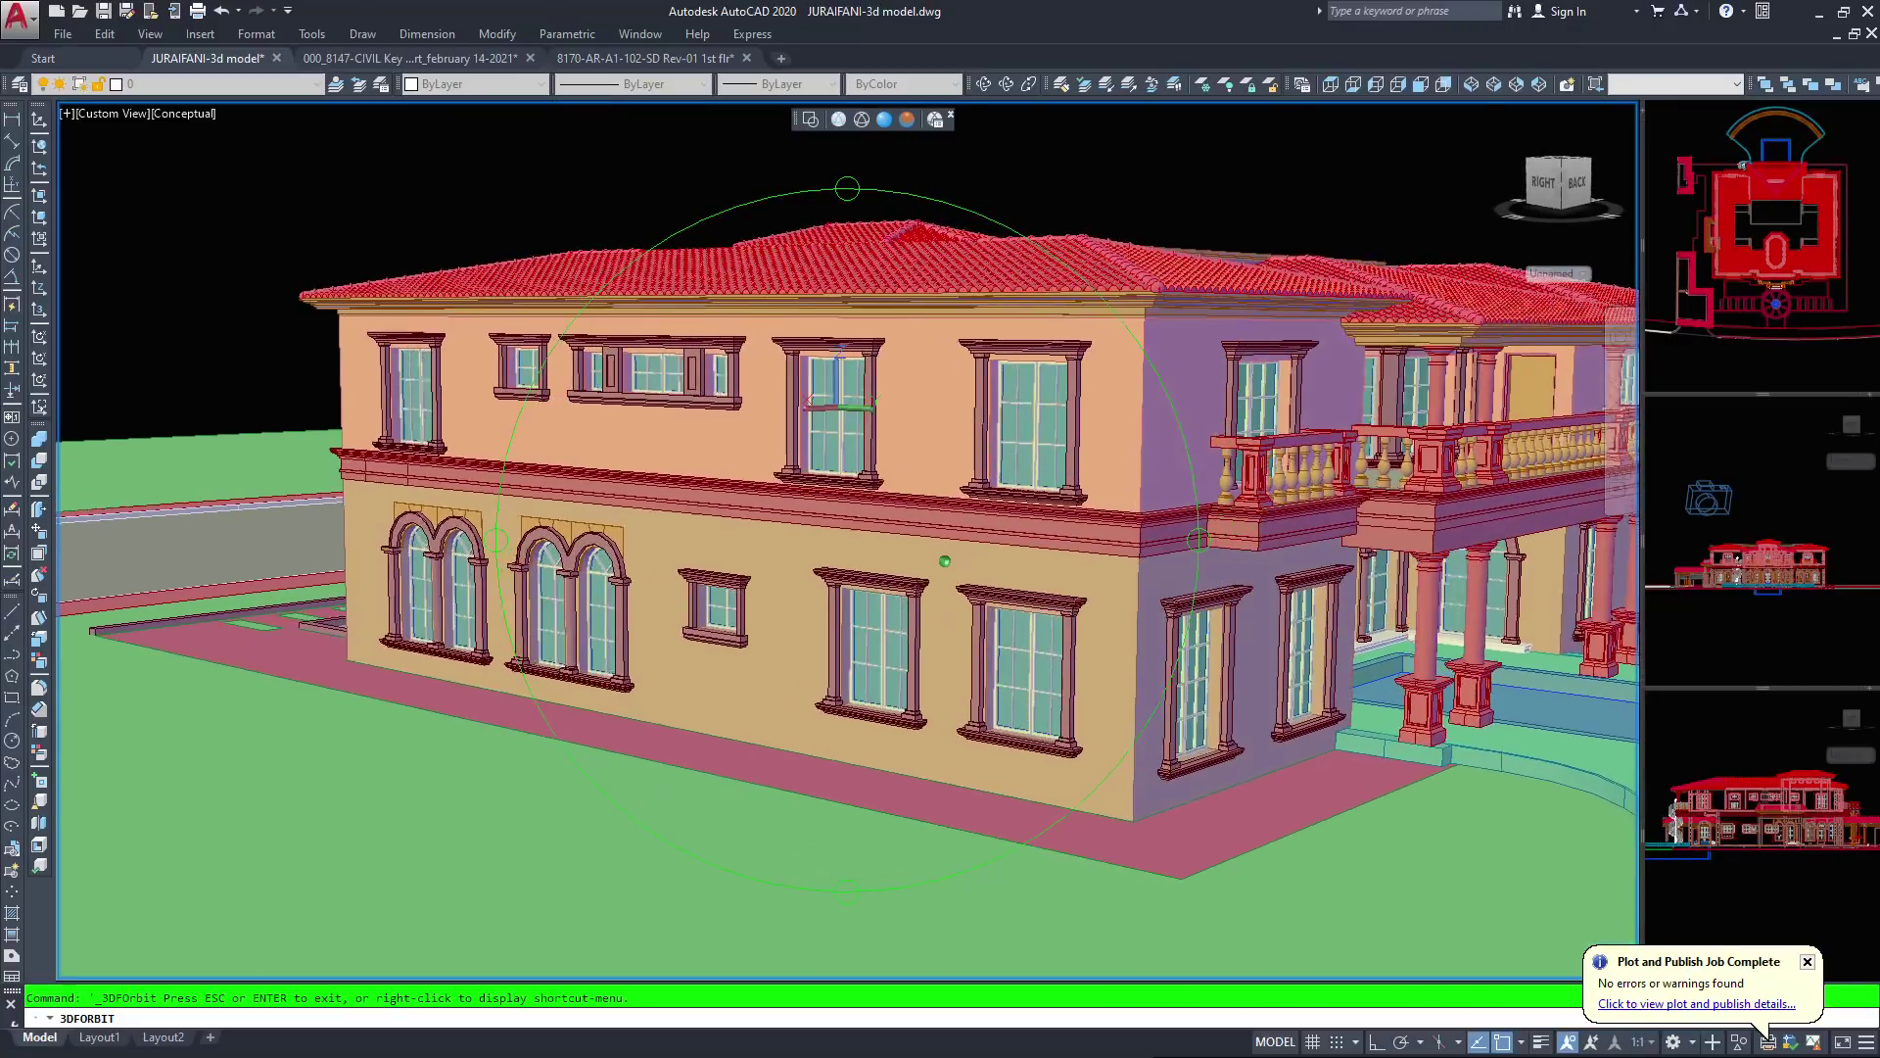
pyautogui.moveTo(1192, 503); pyautogui.dragTo(862, 470, button='middle')
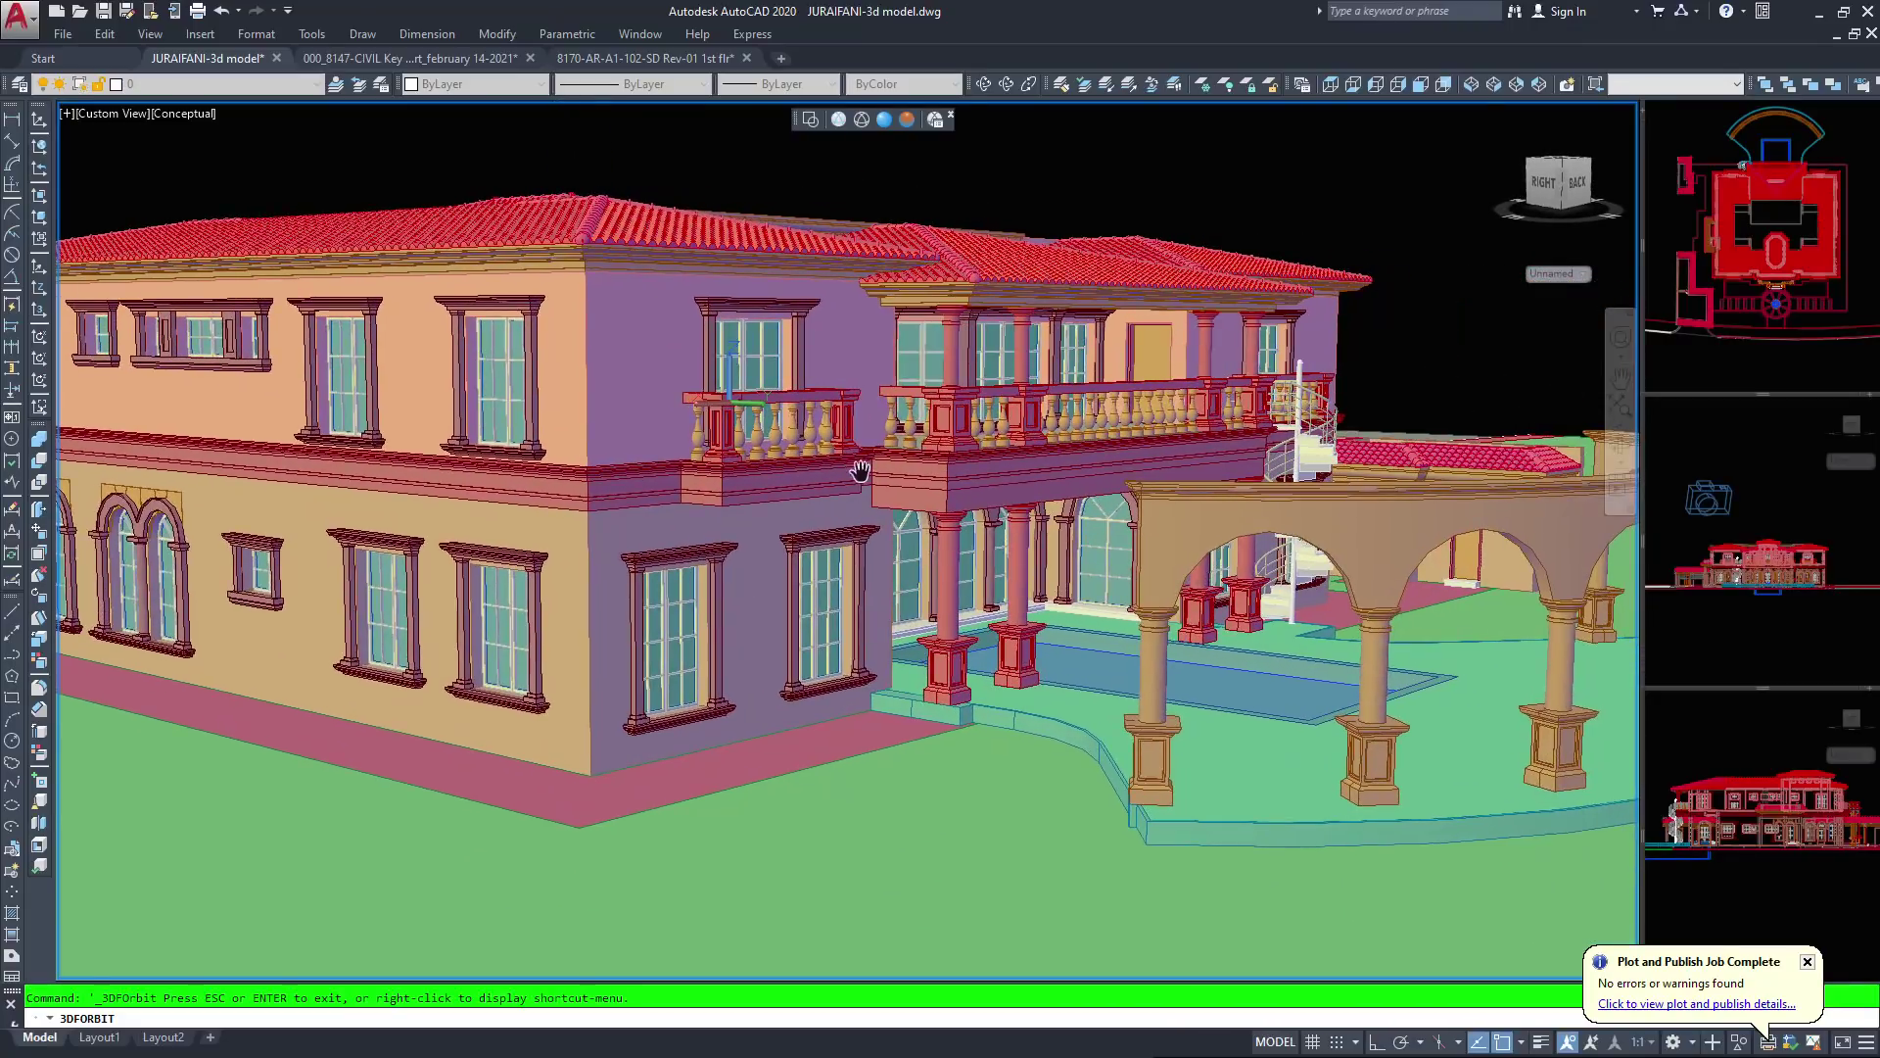
pyautogui.scroll(5, 861, 470)
pyautogui.moveTo(862, 470); pyautogui.dragTo(862, 431)
pyautogui.scroll(-3, 739, 422)
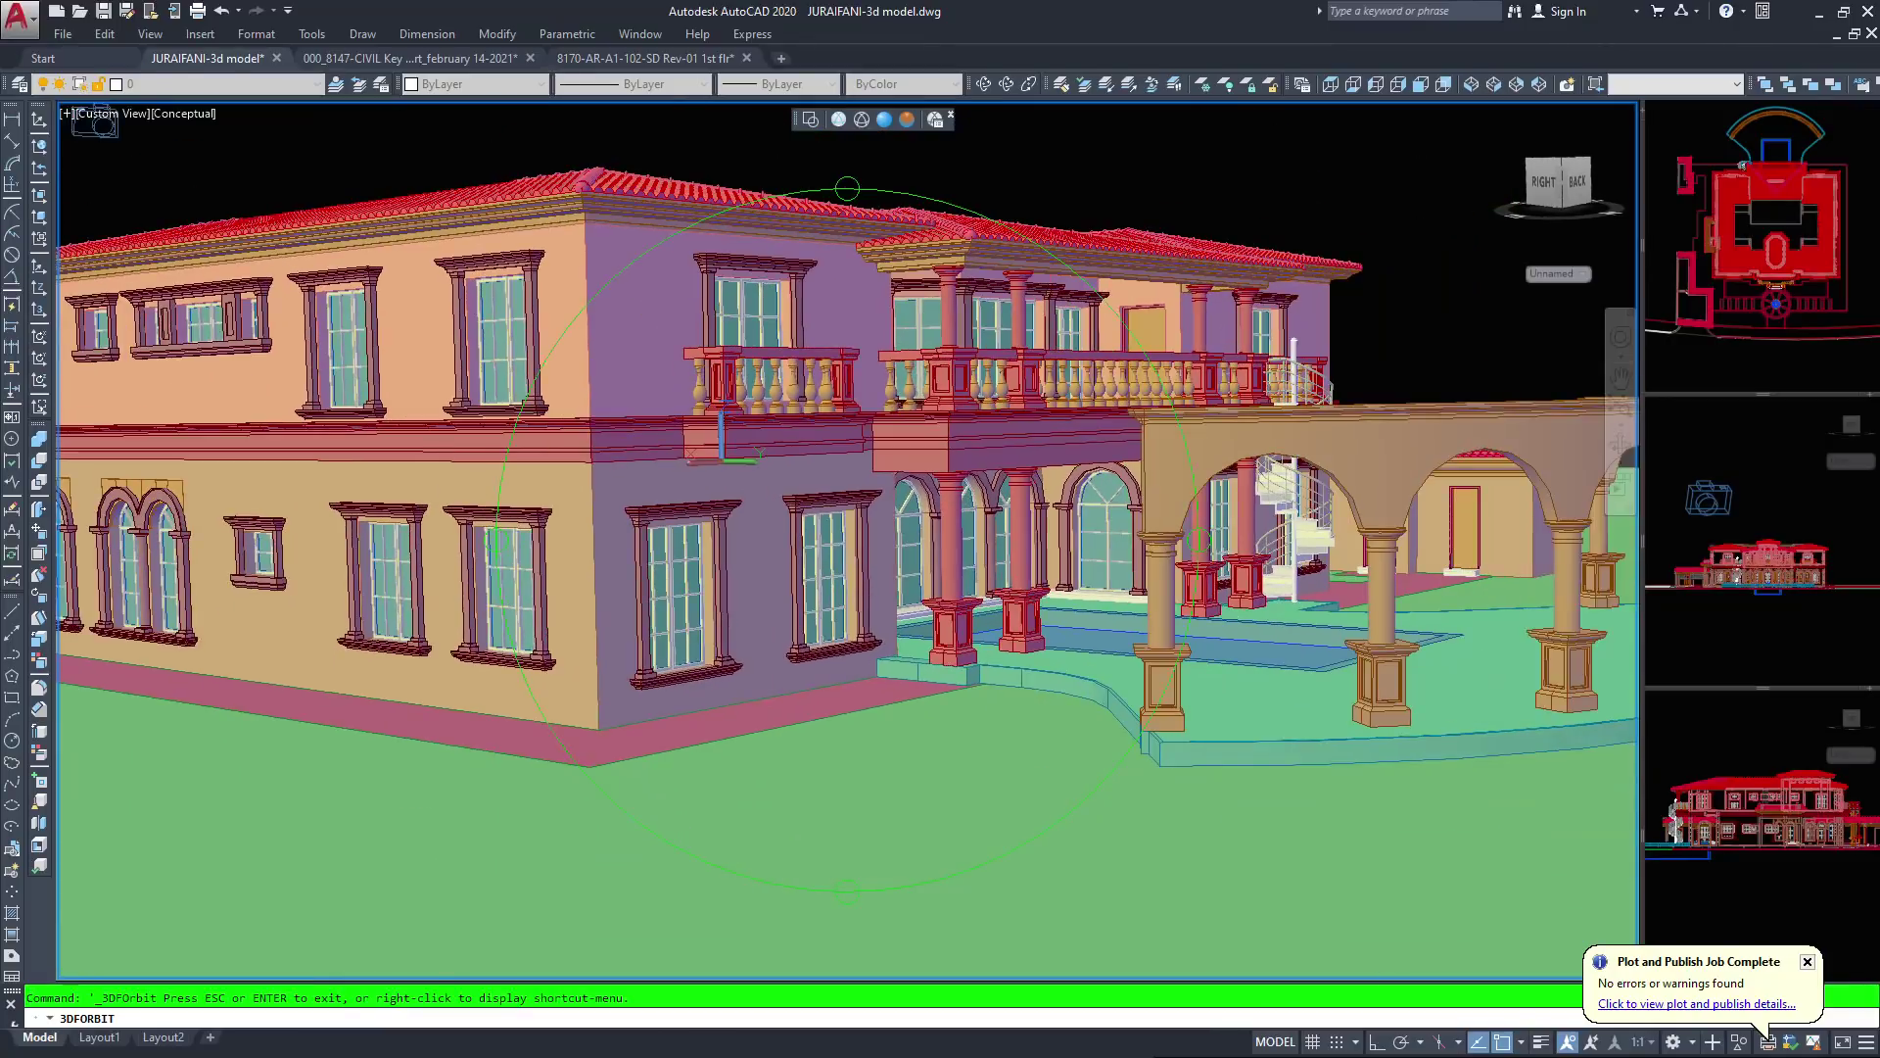
# Examine the curved arcade, pool terrace and rear balconies from low viewpoints near the right rear corner
pyautogui.moveTo(739, 422); pyautogui.dragTo(667, 388)
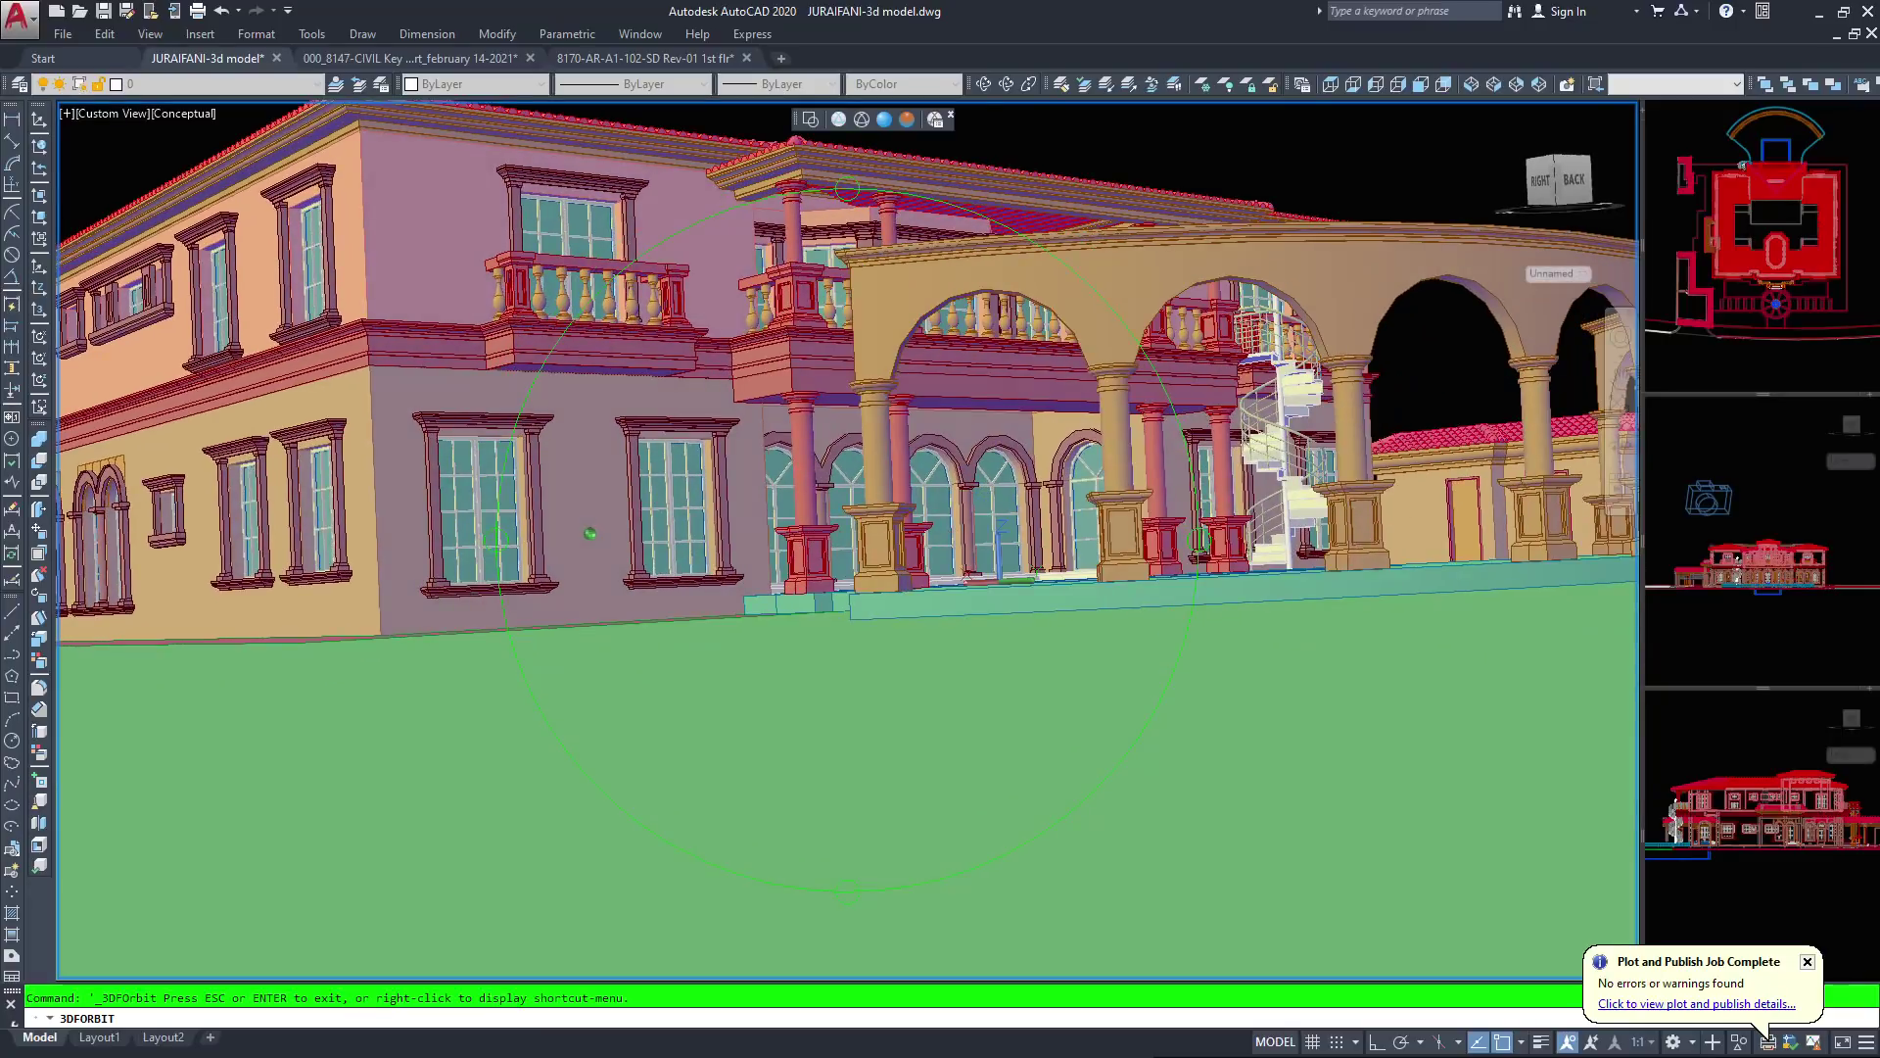
pyautogui.moveTo(1117, 495); pyautogui.dragTo(1107, 617, button='middle')
pyautogui.scroll(4, 1107, 616)
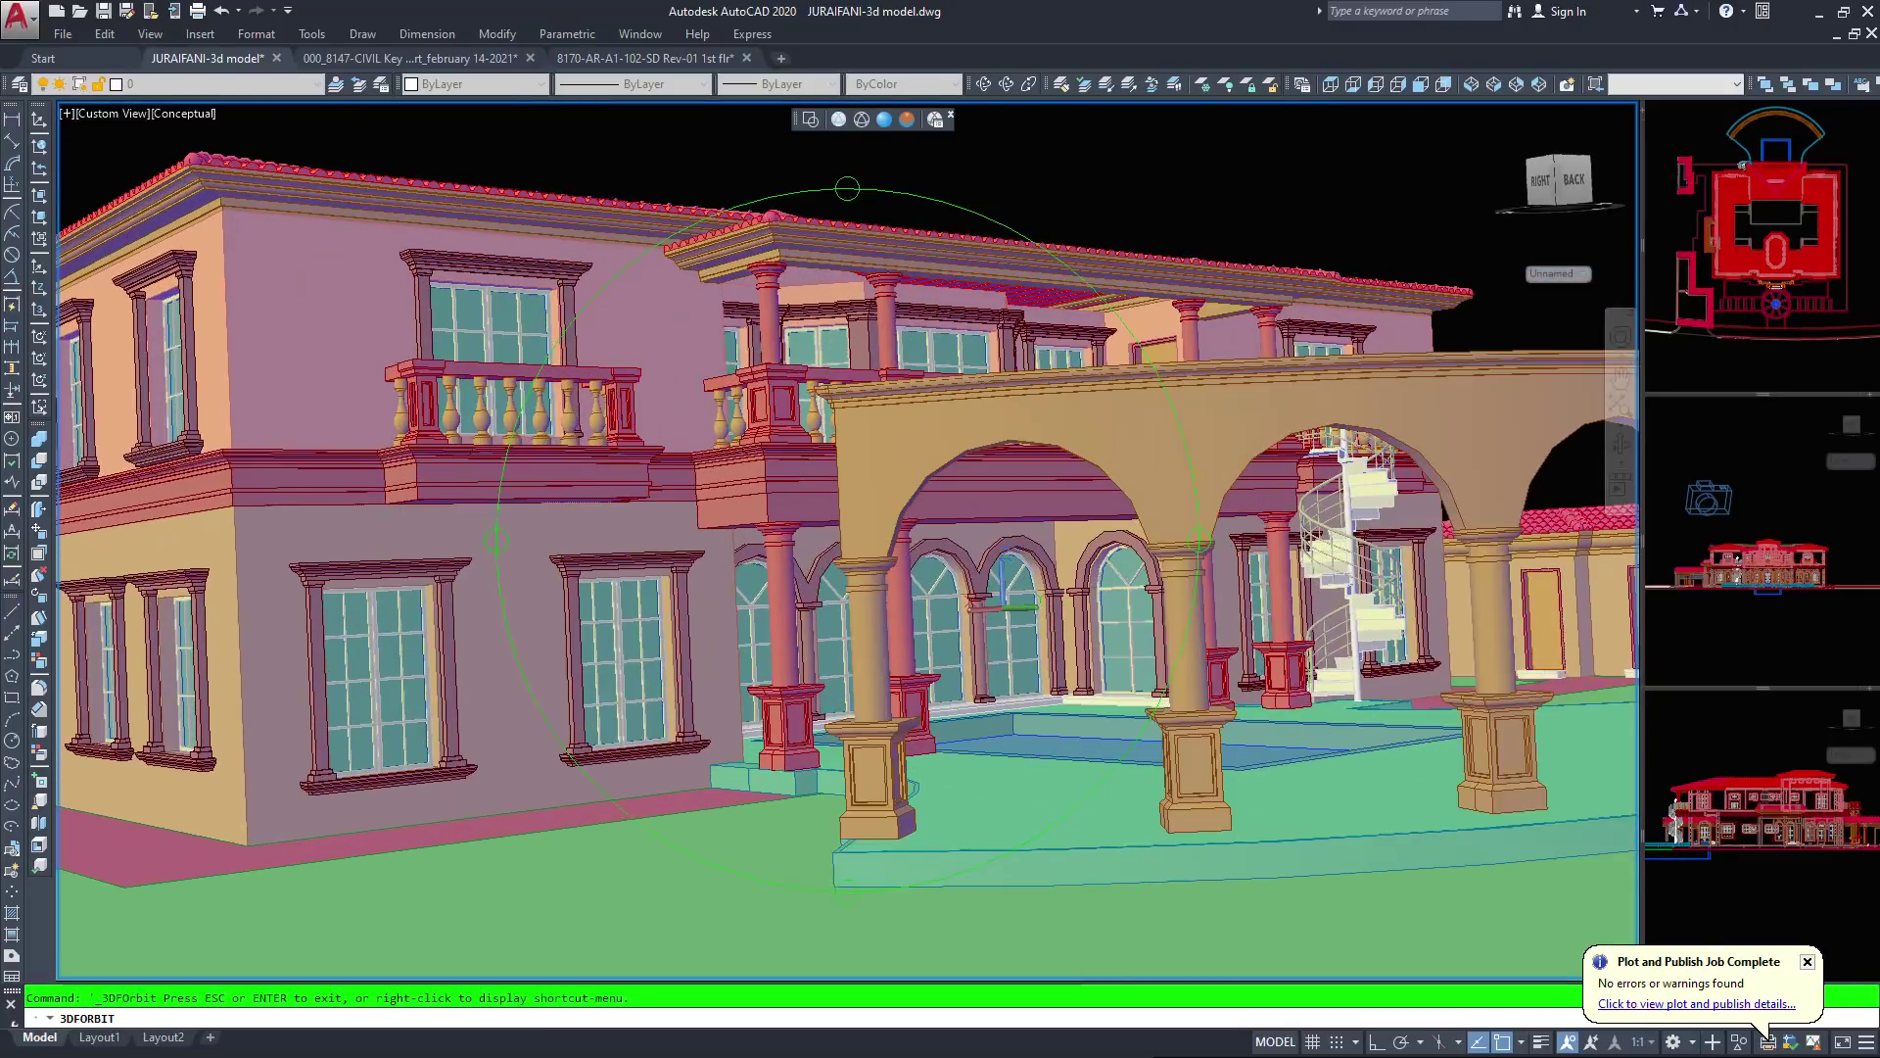
pyautogui.moveTo(626, 578); pyautogui.dragTo(545, 694)
pyautogui.moveTo(686, 637)
pyautogui.mouseDown()
pyautogui.moveTo(690, 576)
pyautogui.moveTo(688, 619)
pyautogui.mouseUp()
pyautogui.moveTo(524, 646); pyautogui.dragTo(524, 646)
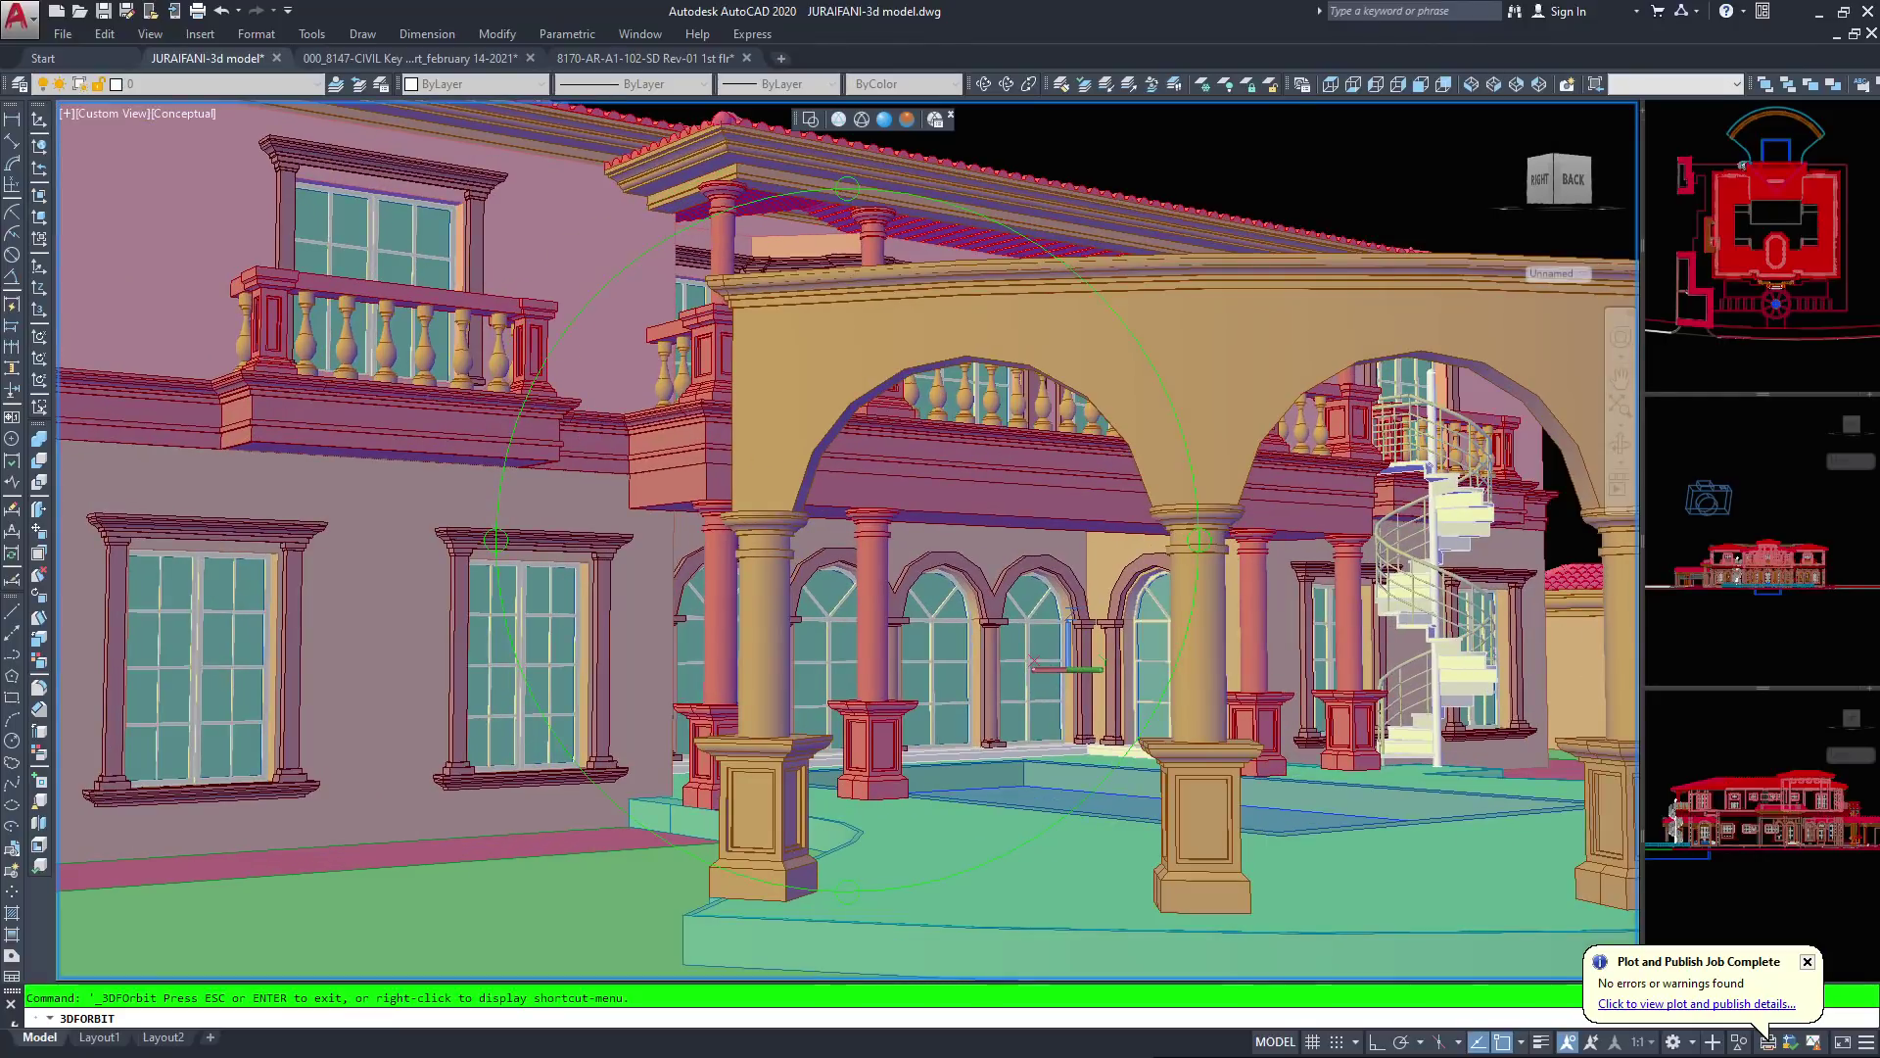
pyautogui.moveTo(1013, 488); pyautogui.dragTo(1009, 477, button='middle')
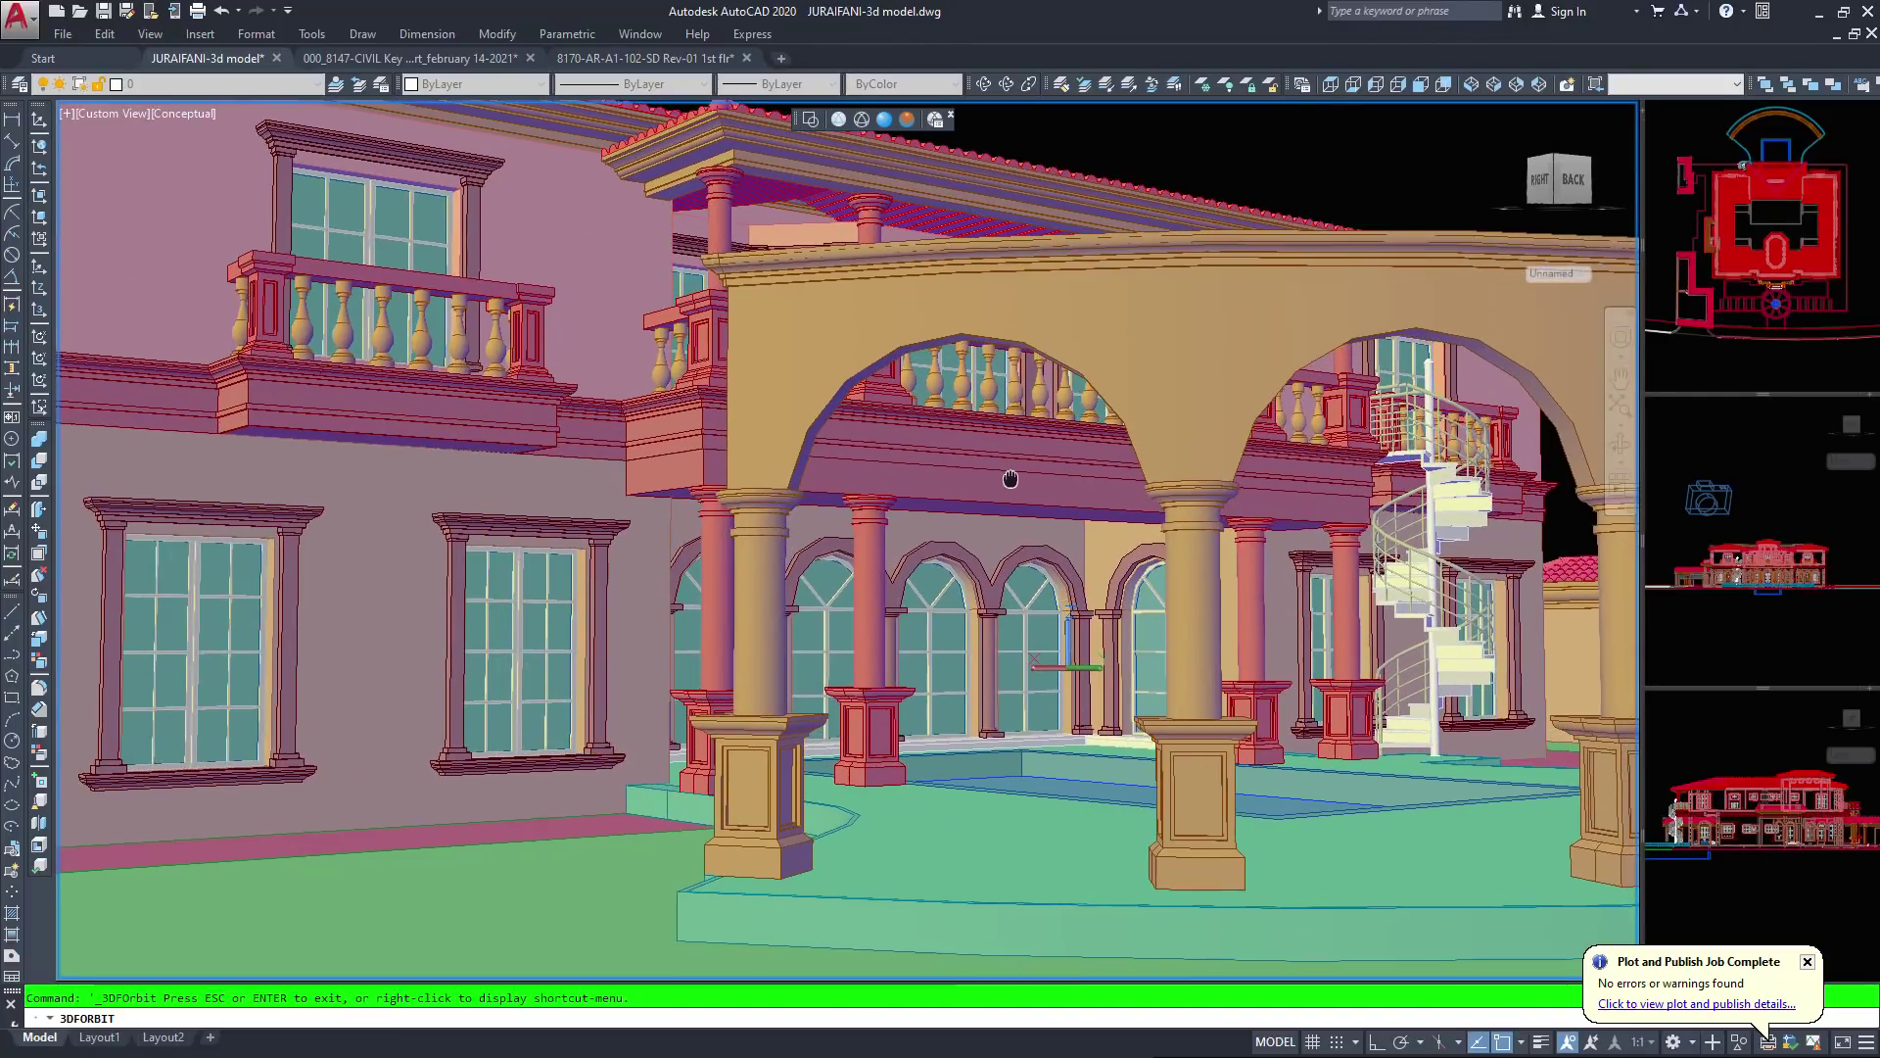
pyautogui.moveTo(500, 644); pyautogui.dragTo(500, 644)
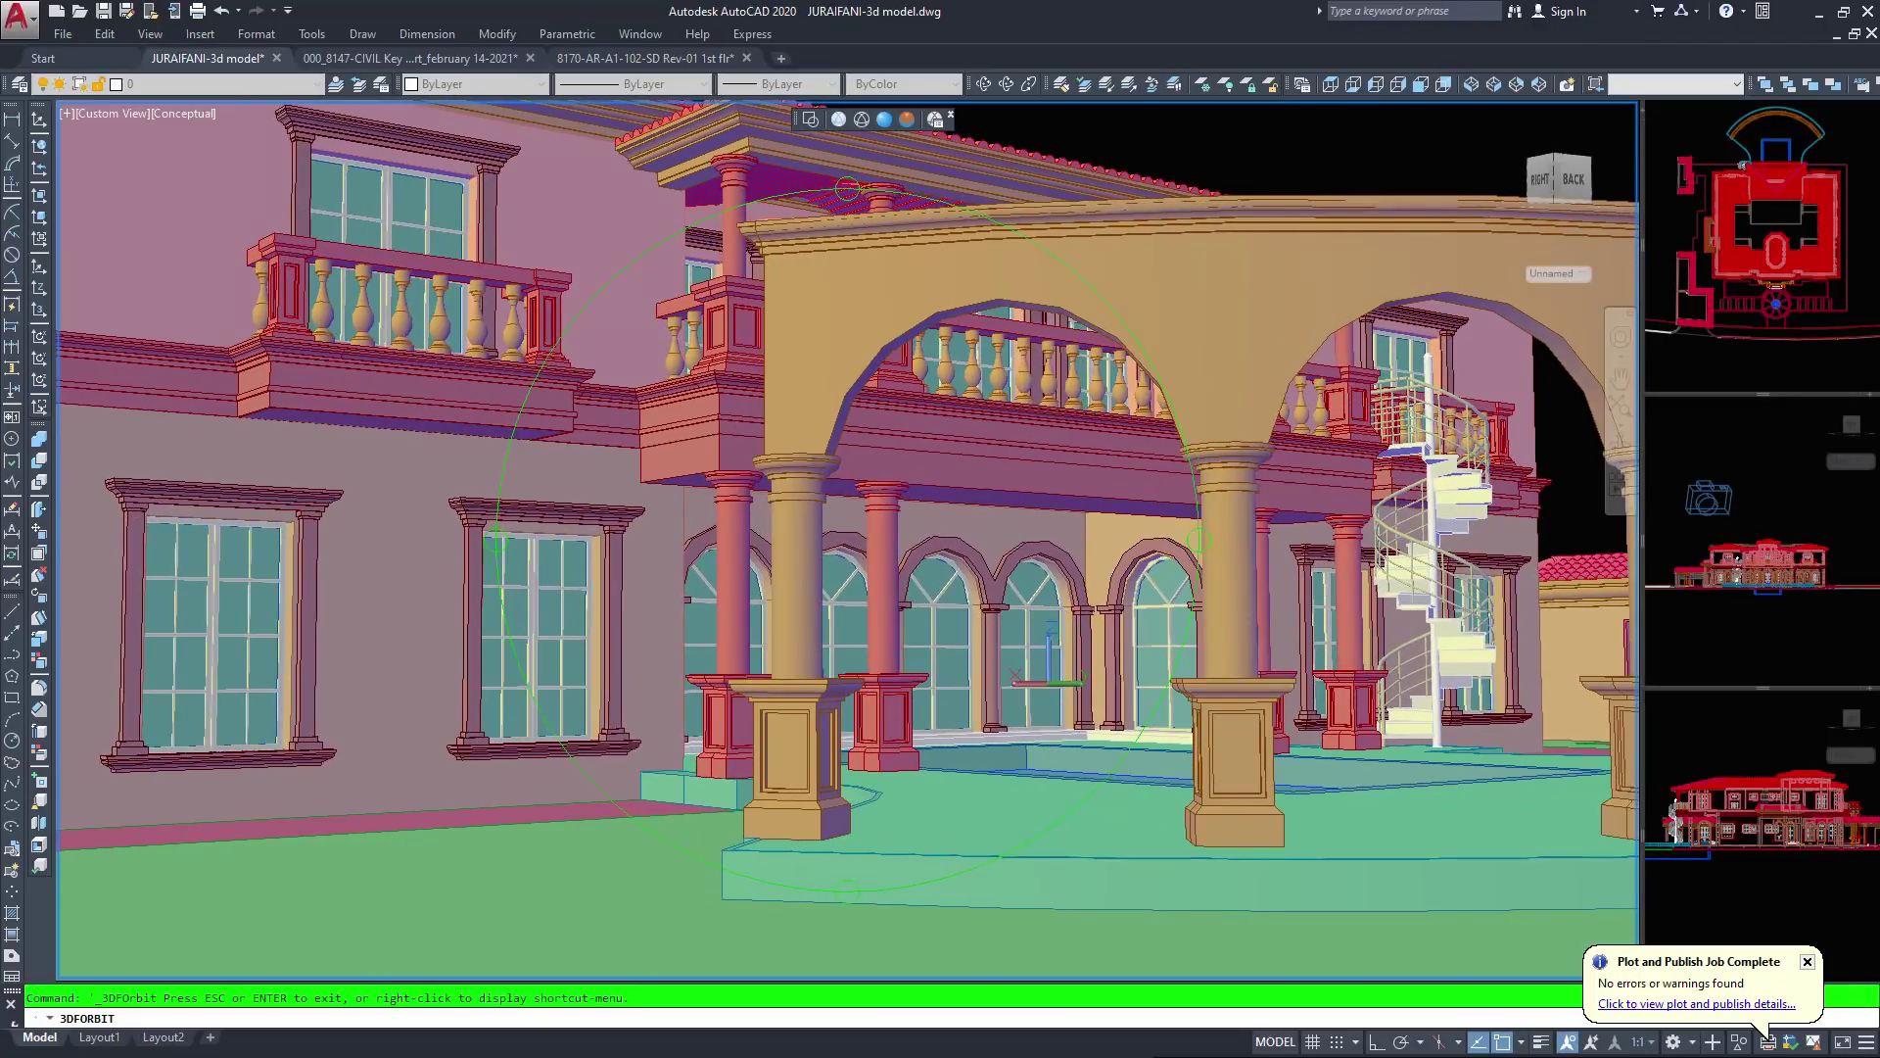
pyautogui.scroll(-2, 847, 539)
pyautogui.scroll(-2, 847, 540)
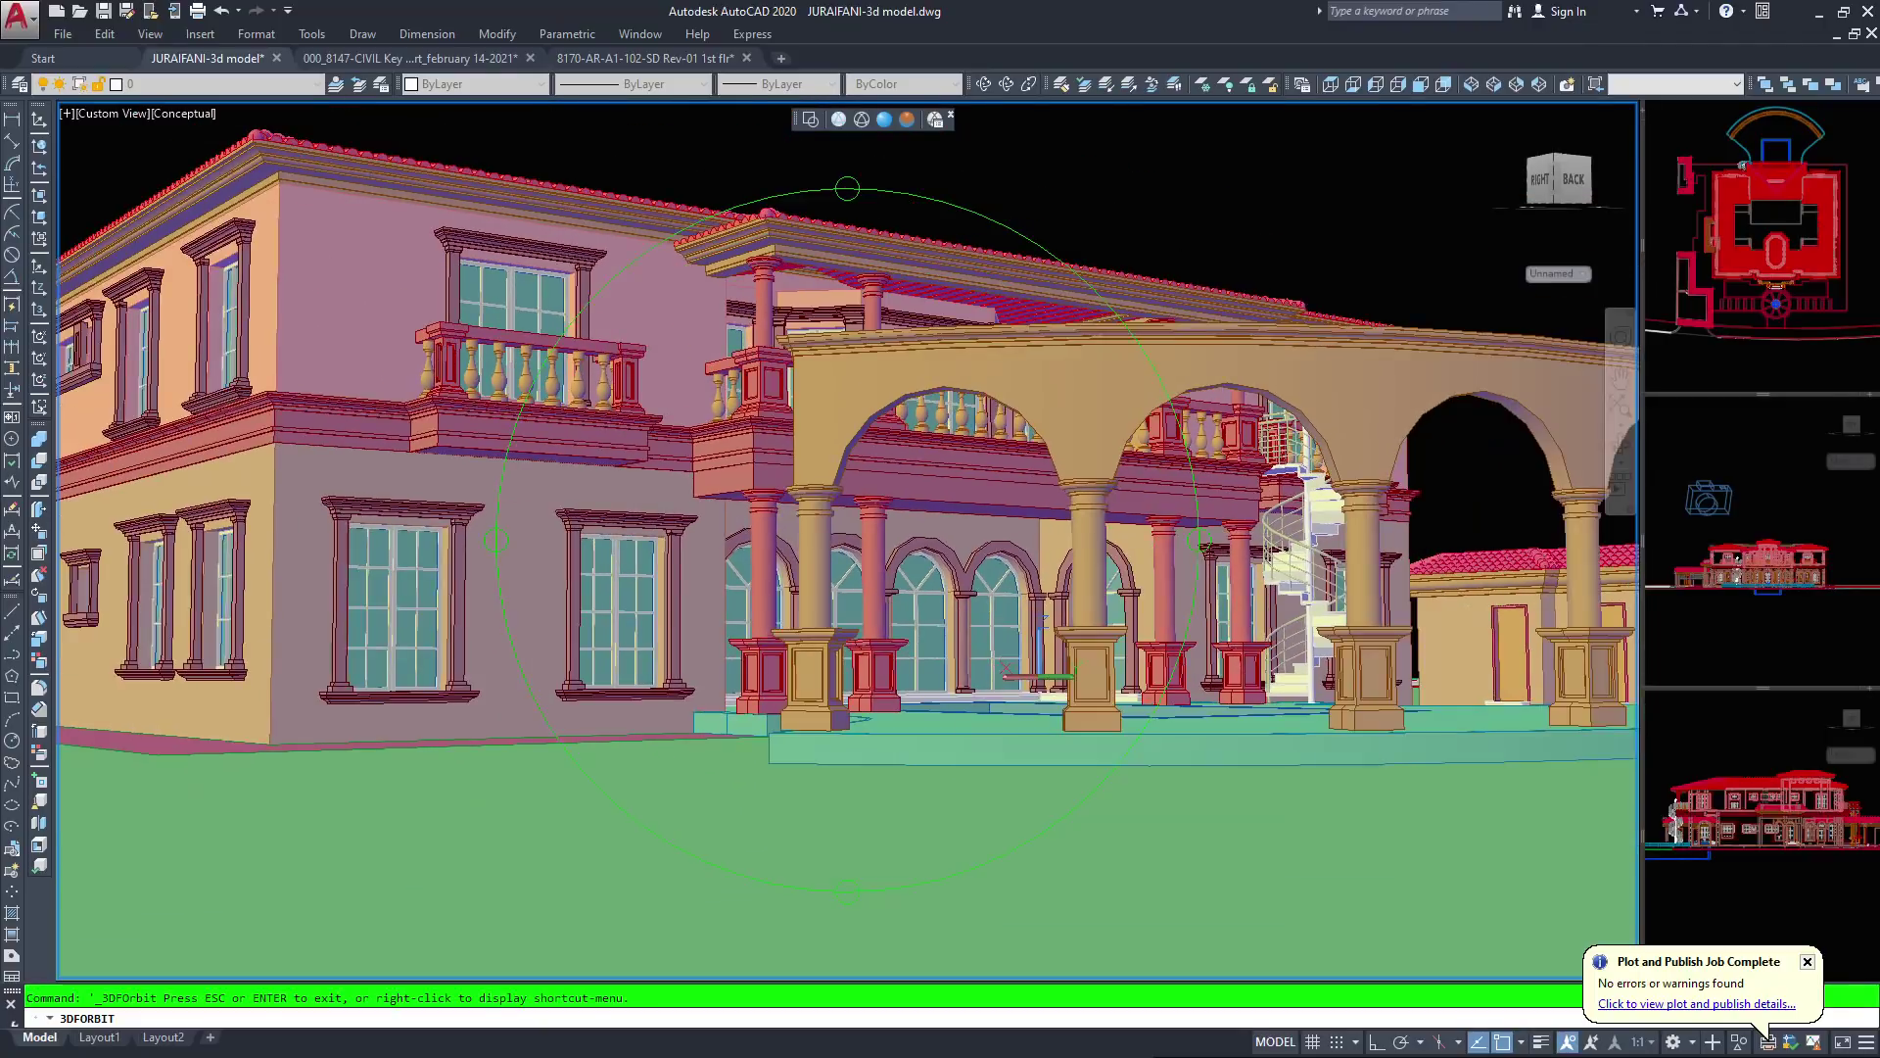
pyautogui.moveTo(500, 644); pyautogui.dragTo(560, 615)
# Orbit across the rear to the left rear corner and inspect the spiral staircase's treads and railings up close
pyautogui.moveTo(676, 544); pyautogui.dragTo(1156, 509)
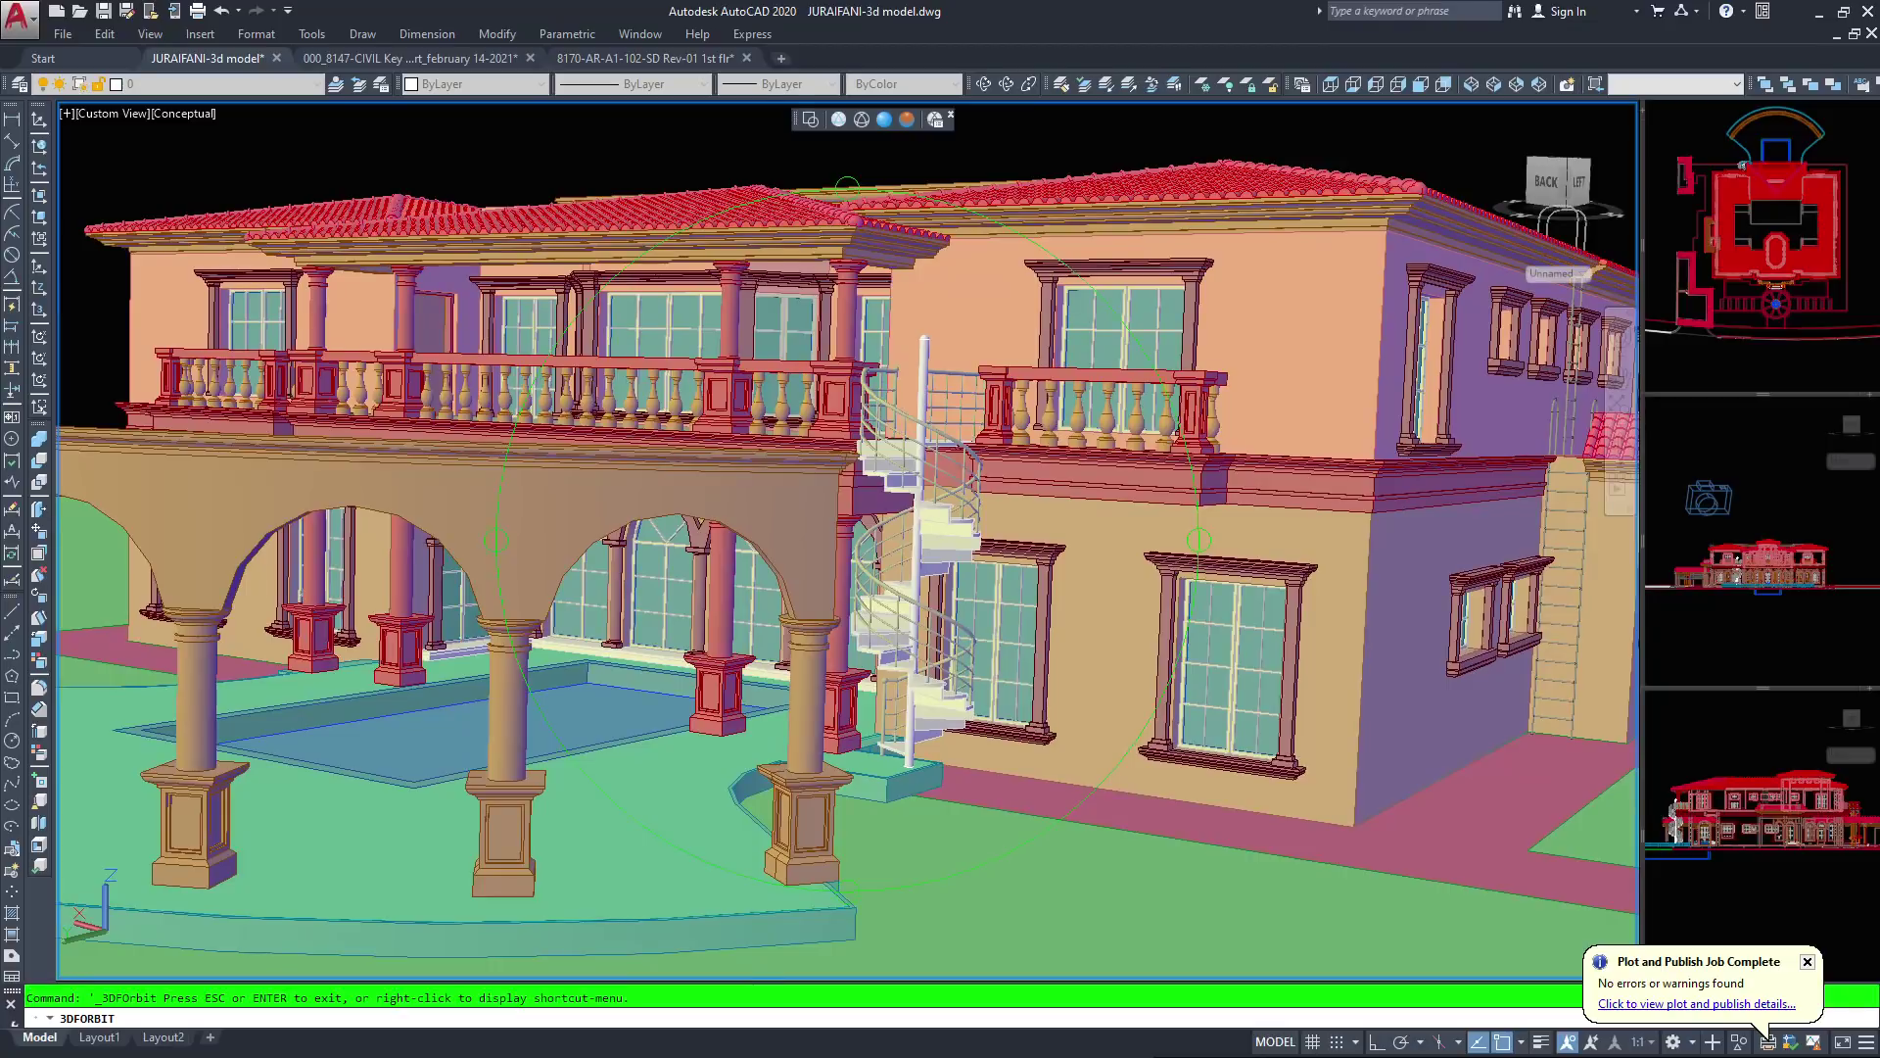
pyautogui.scroll(5, 847, 540)
pyautogui.moveTo(882, 572); pyautogui.dragTo(854, 633)
pyautogui.moveTo(854, 633); pyautogui.dragTo(1016, 380, button='middle')
pyautogui.moveTo(1016, 380); pyautogui.dragTo(1029, 440)
pyautogui.scroll(5, 848, 540)
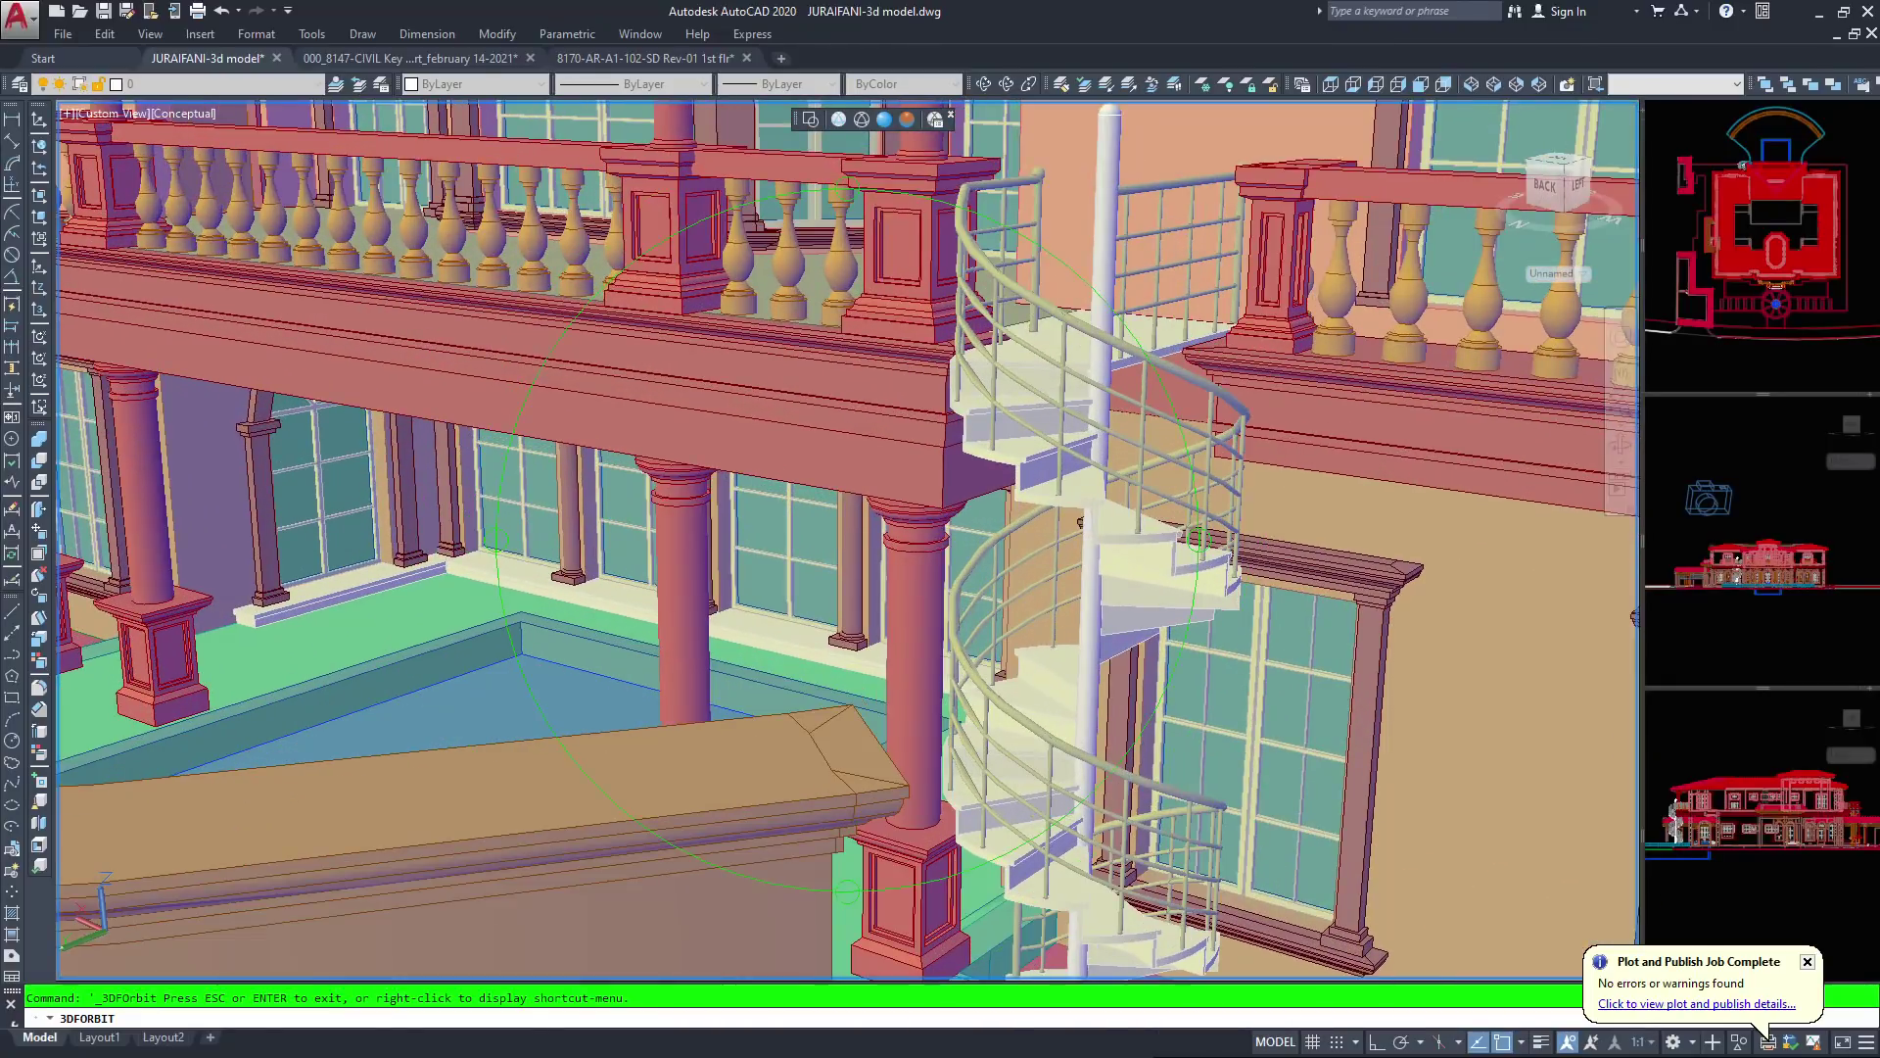
# Inspect the upper rear balcony's balusters, columns and windows beneath the roof eaves
pyautogui.moveTo(803, 414); pyautogui.dragTo(896, 568, button='middle')
pyautogui.moveTo(771, 449); pyautogui.dragTo(889, 607, button='middle')
pyautogui.scroll(2, 848, 541)
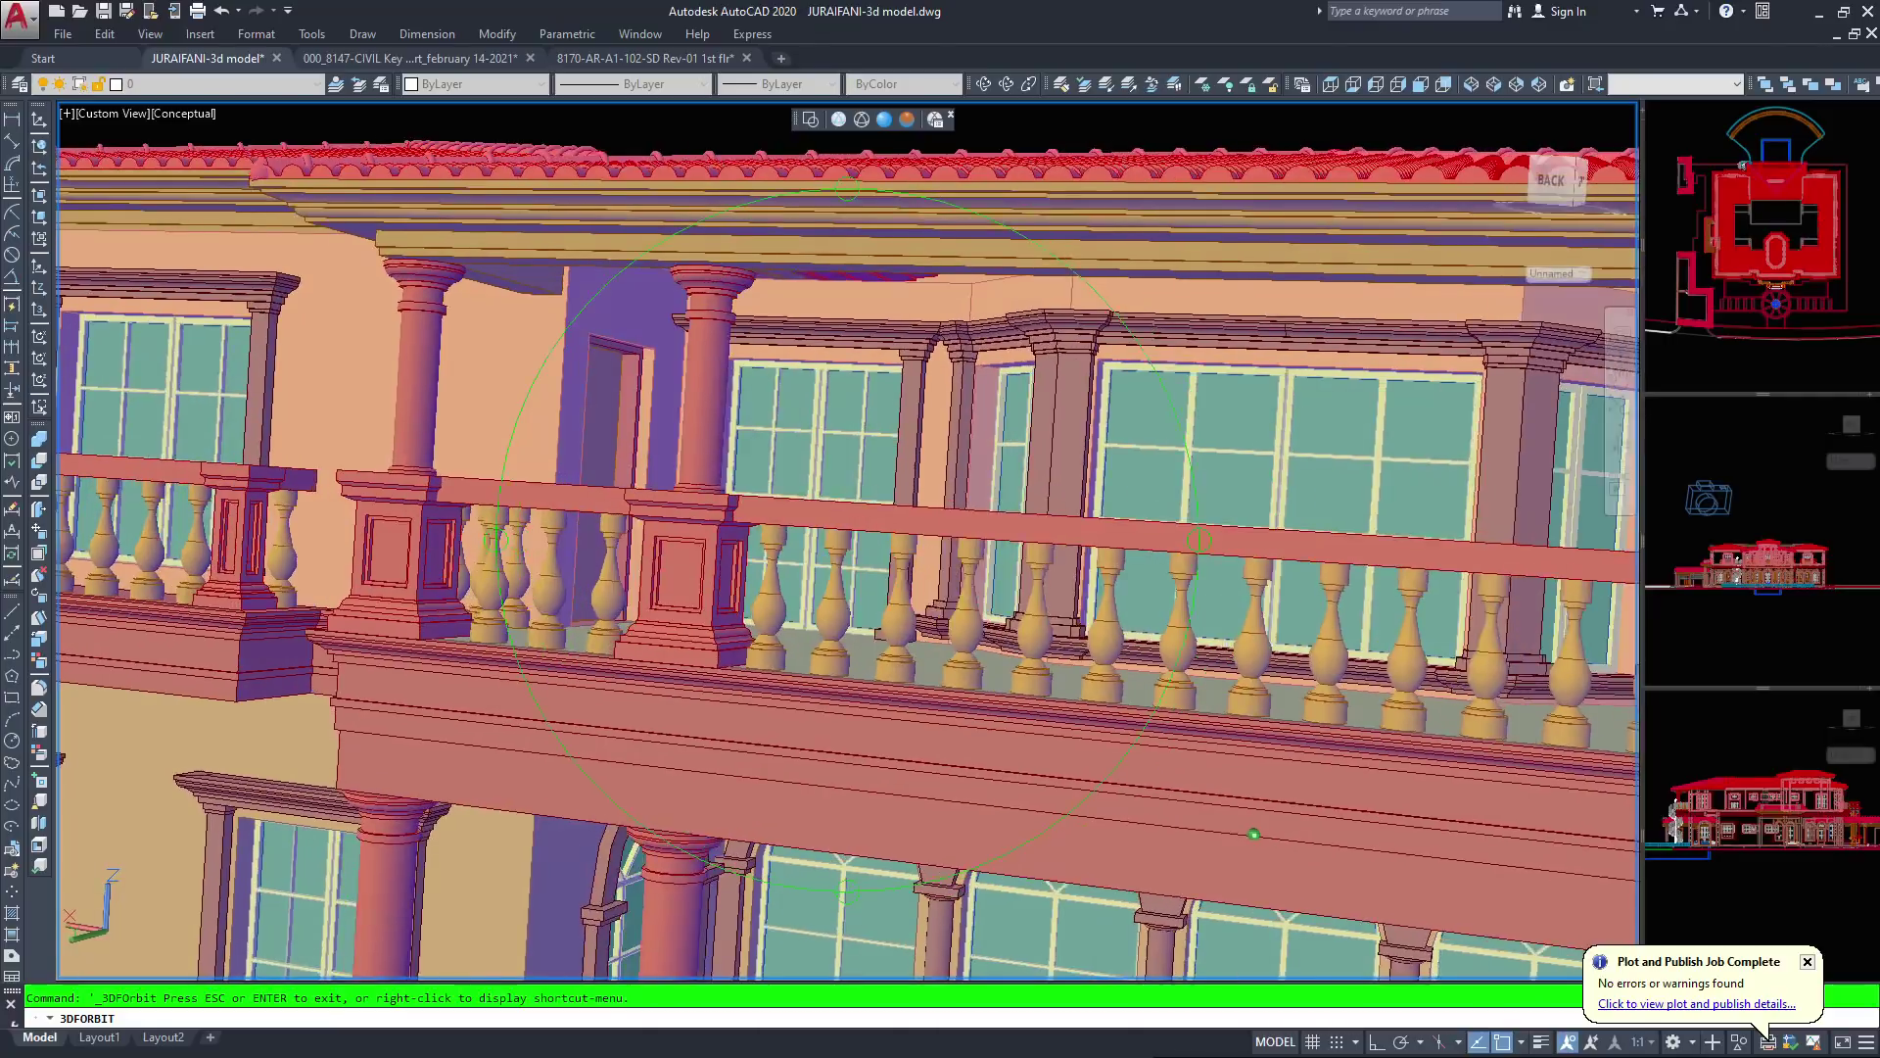
pyautogui.moveTo(1254, 834); pyautogui.dragTo(1322, 833)
pyautogui.moveTo(832, 548); pyautogui.dragTo(950, 551)
# Orbit from the rear past the right elevation's windows to the corner between the right and front facades
pyautogui.scroll(-3, 950, 550)
pyautogui.moveTo(548, 510); pyautogui.dragTo(1114, 716)
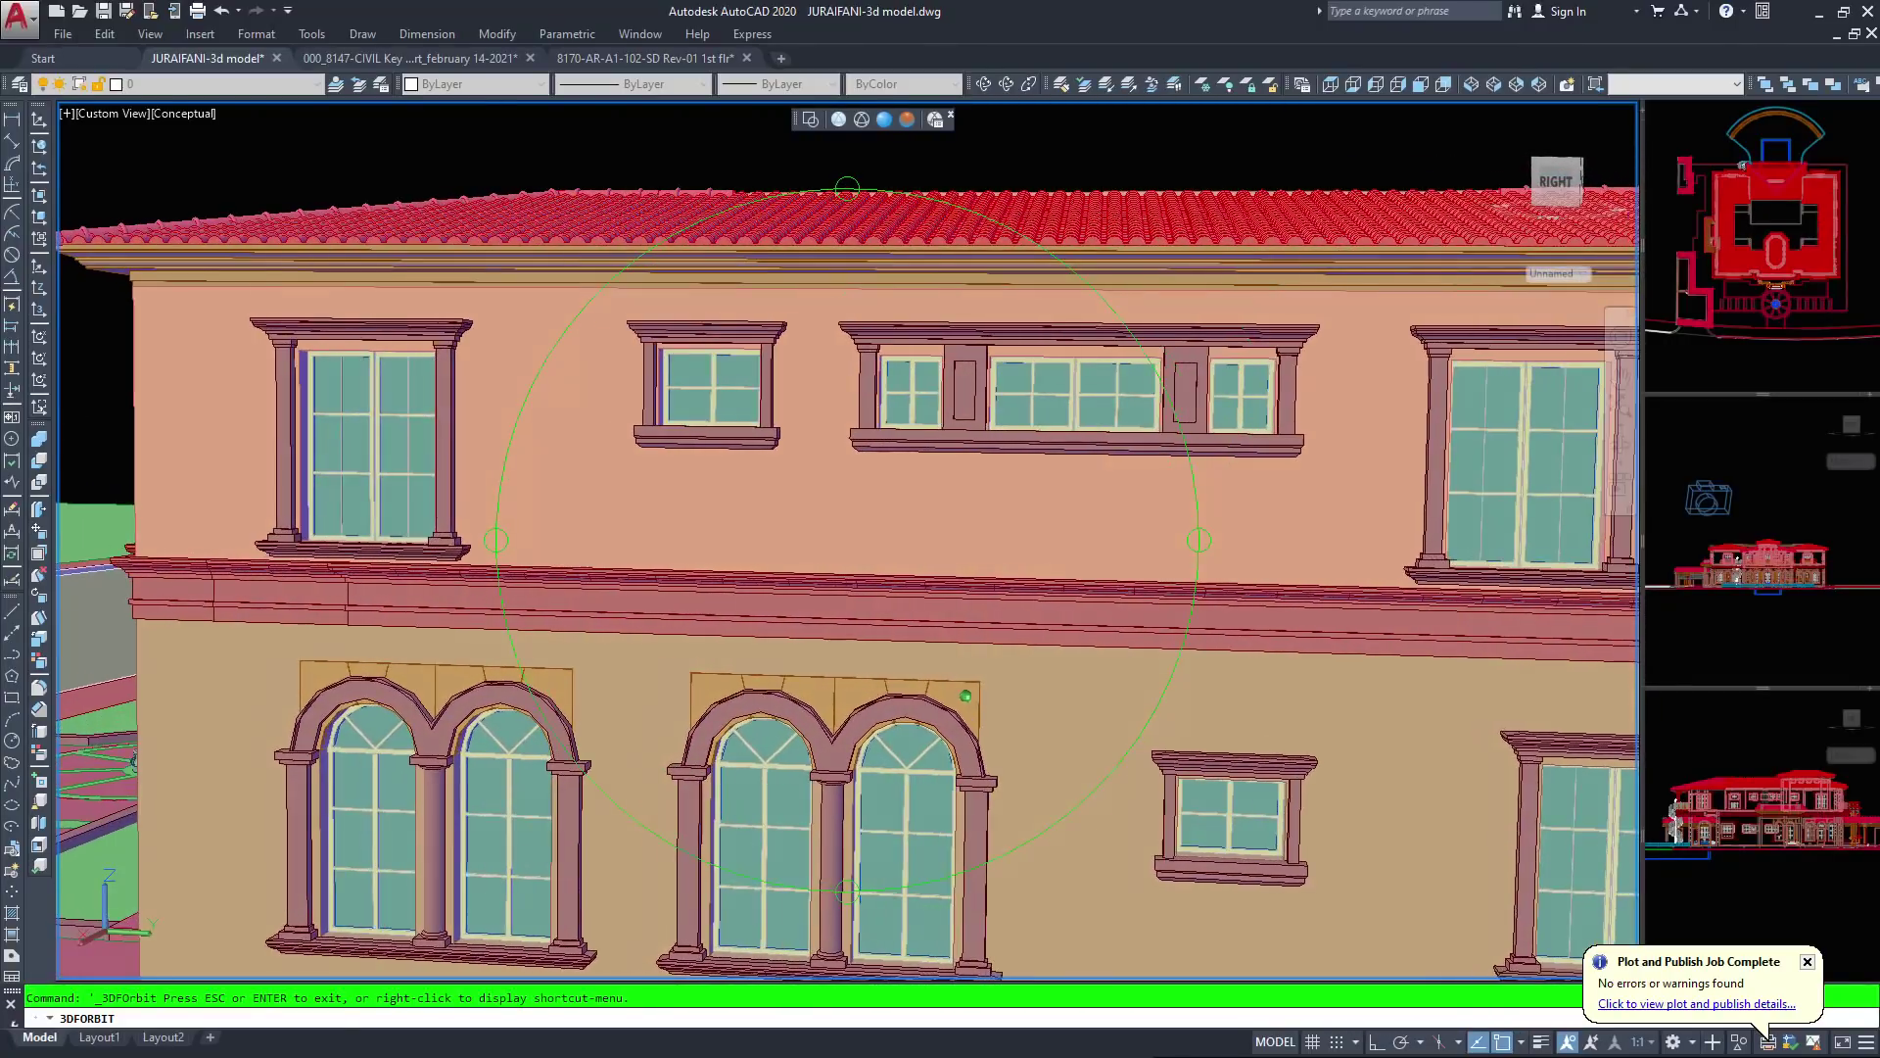
pyautogui.moveTo(928, 686); pyautogui.dragTo(966, 696)
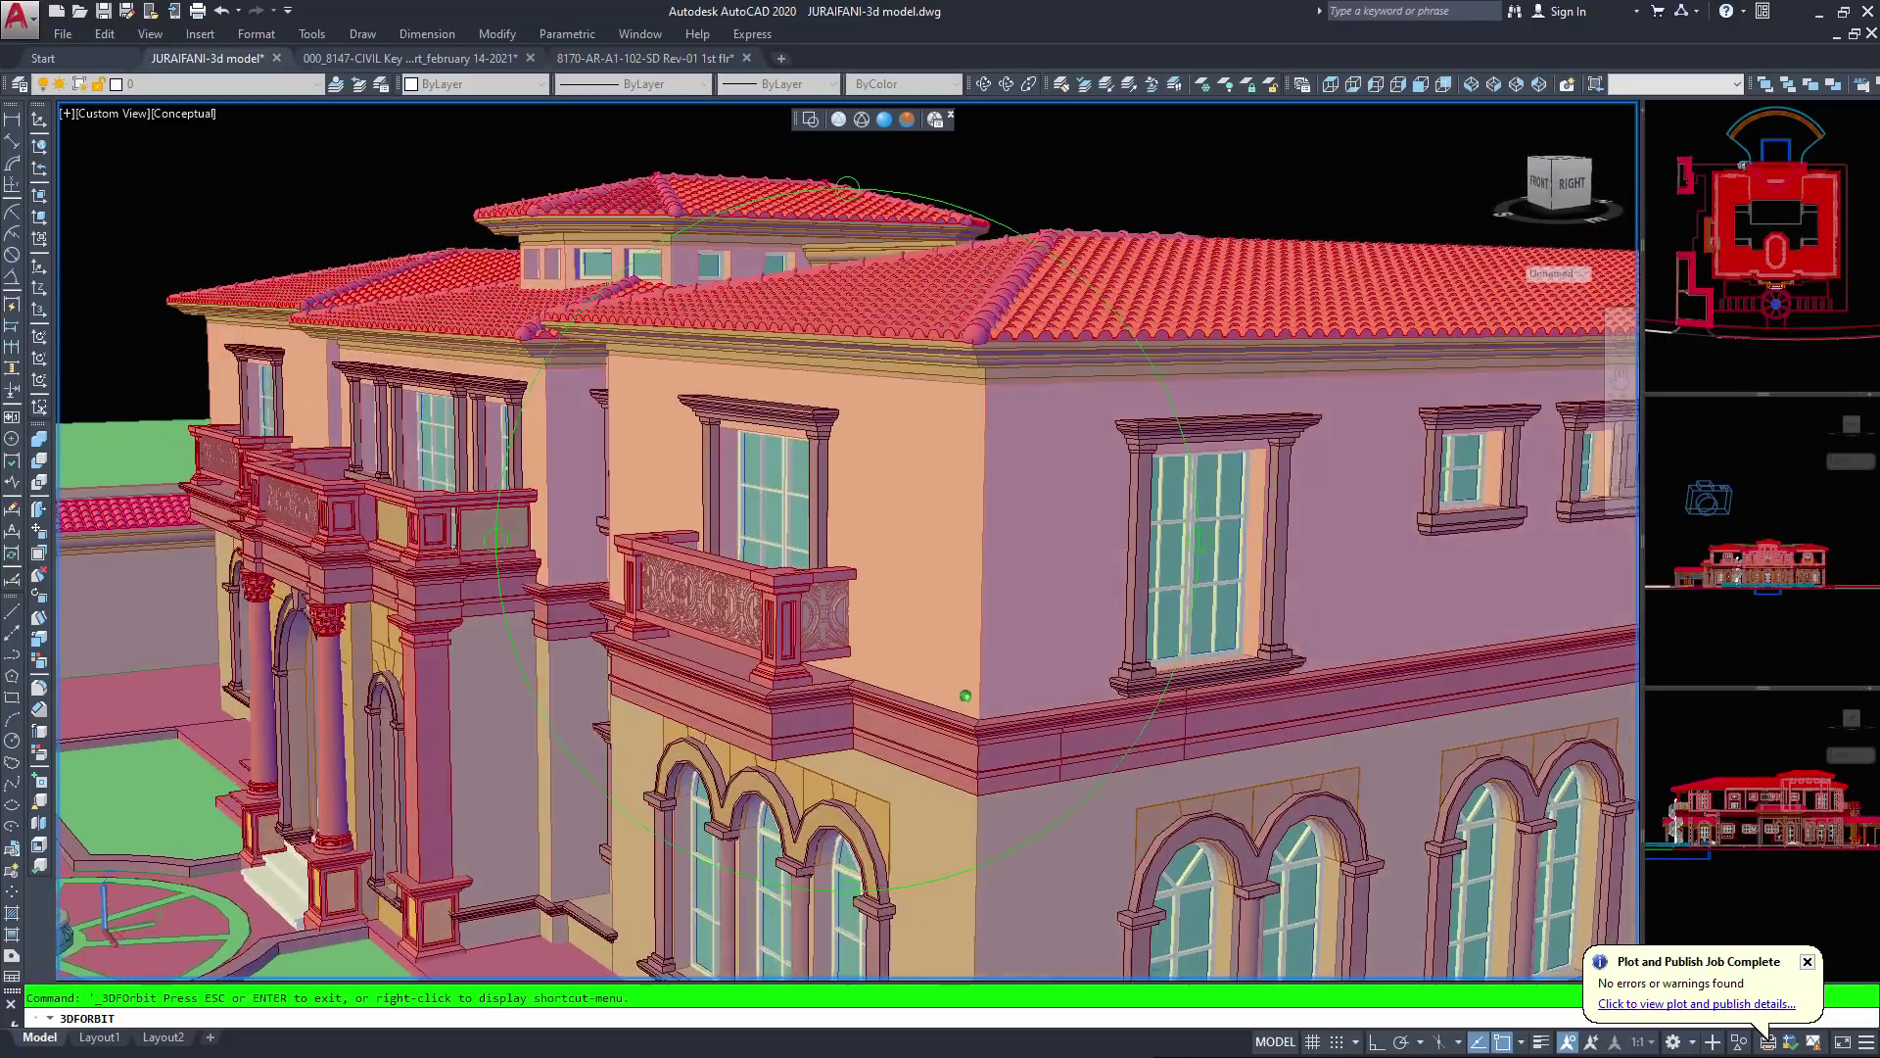
# Examine the front balcony near the right corner, including its carved railing, panelled corner post and moulded base
pyautogui.scroll(8, 838, 529)
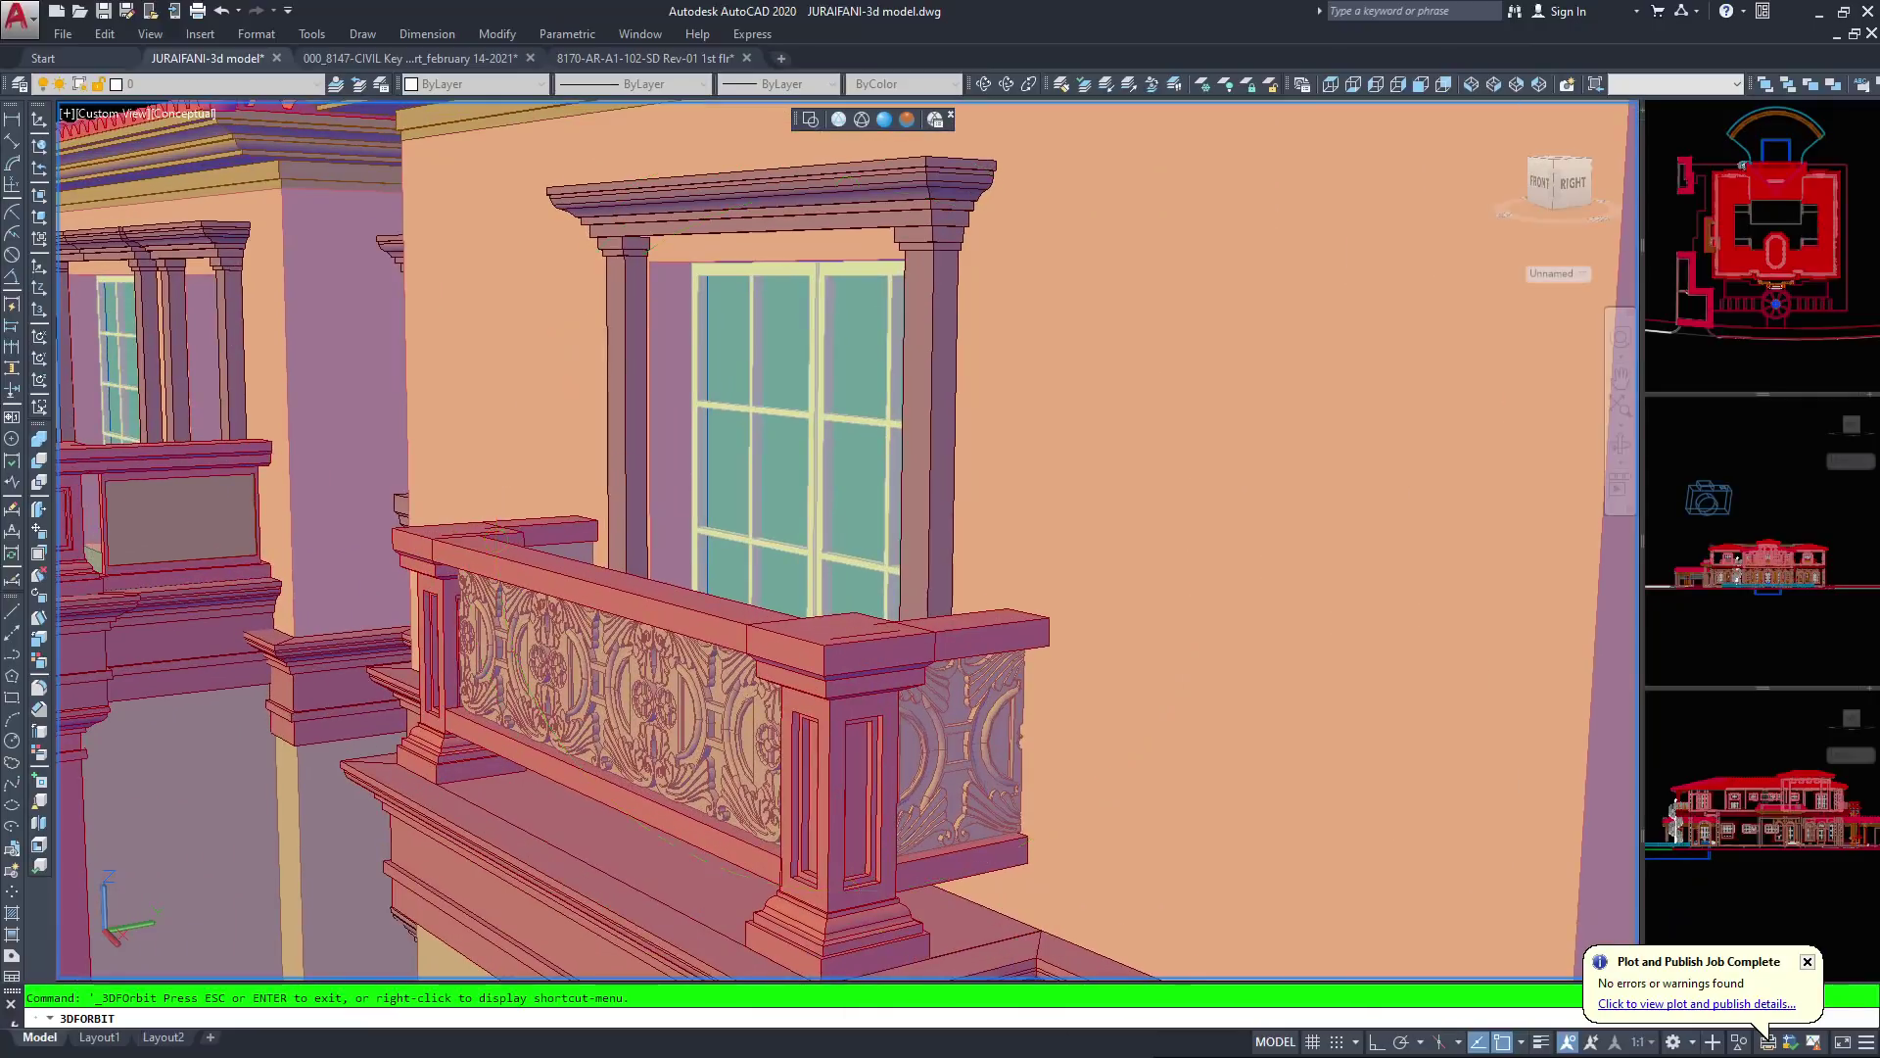
pyautogui.moveTo(563, 740); pyautogui.dragTo(886, 527, button='middle')
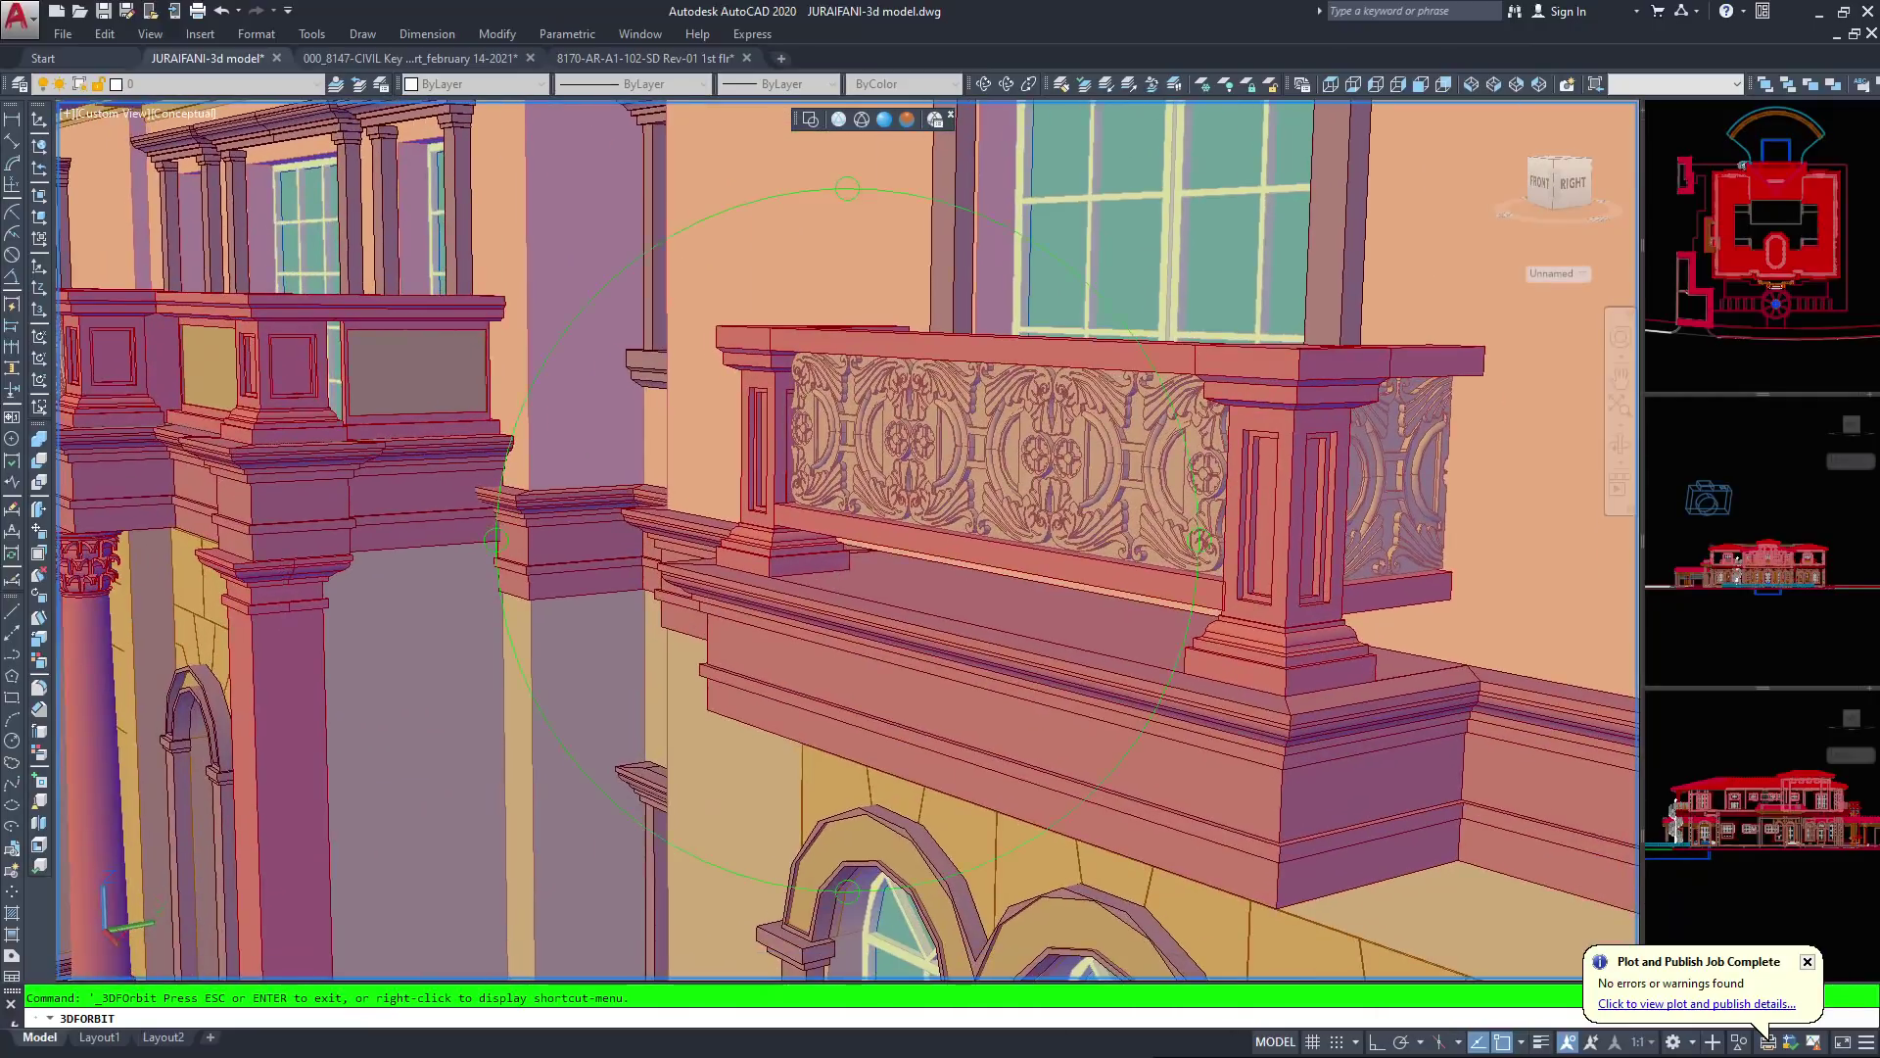
pyautogui.scroll(4, 887, 527)
pyautogui.scroll(2, 848, 540)
pyautogui.moveTo(895, 566); pyautogui.dragTo(814, 587, button='middle')
pyautogui.scroll(1, 813, 587)
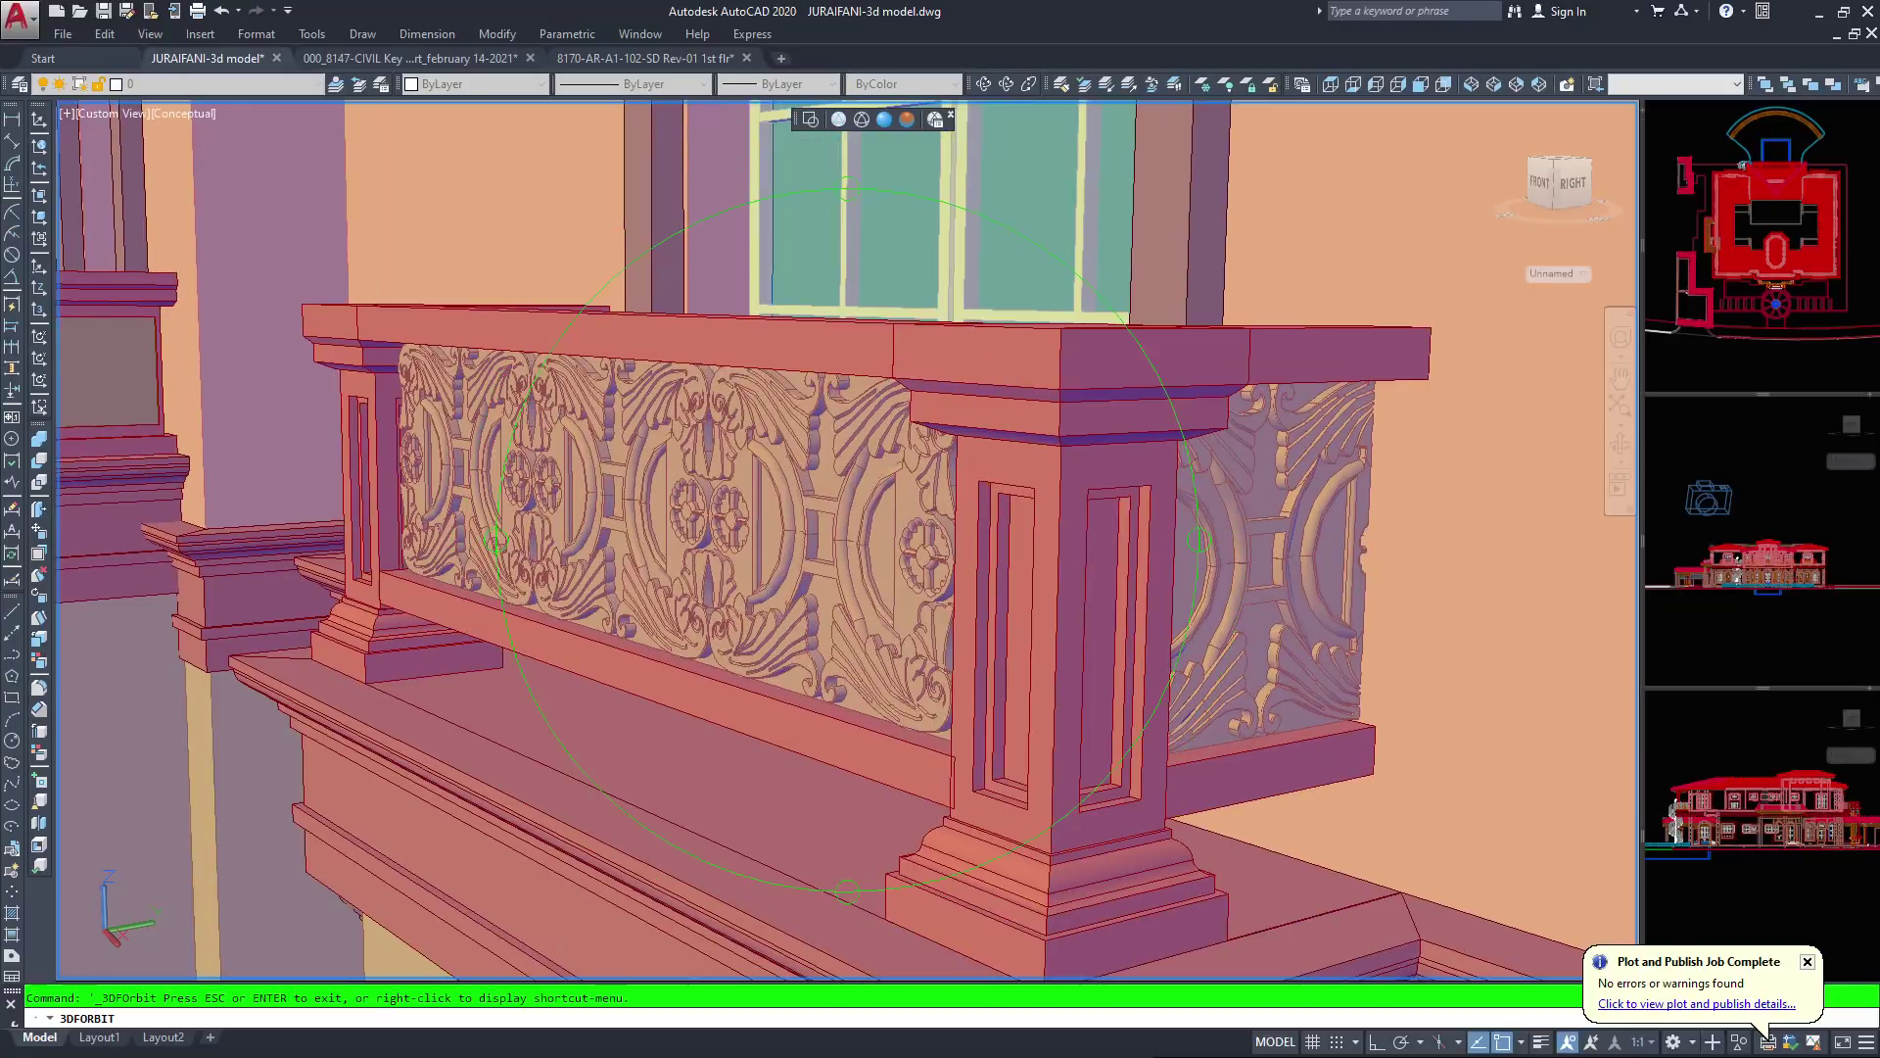
pyautogui.scroll(4, 847, 539)
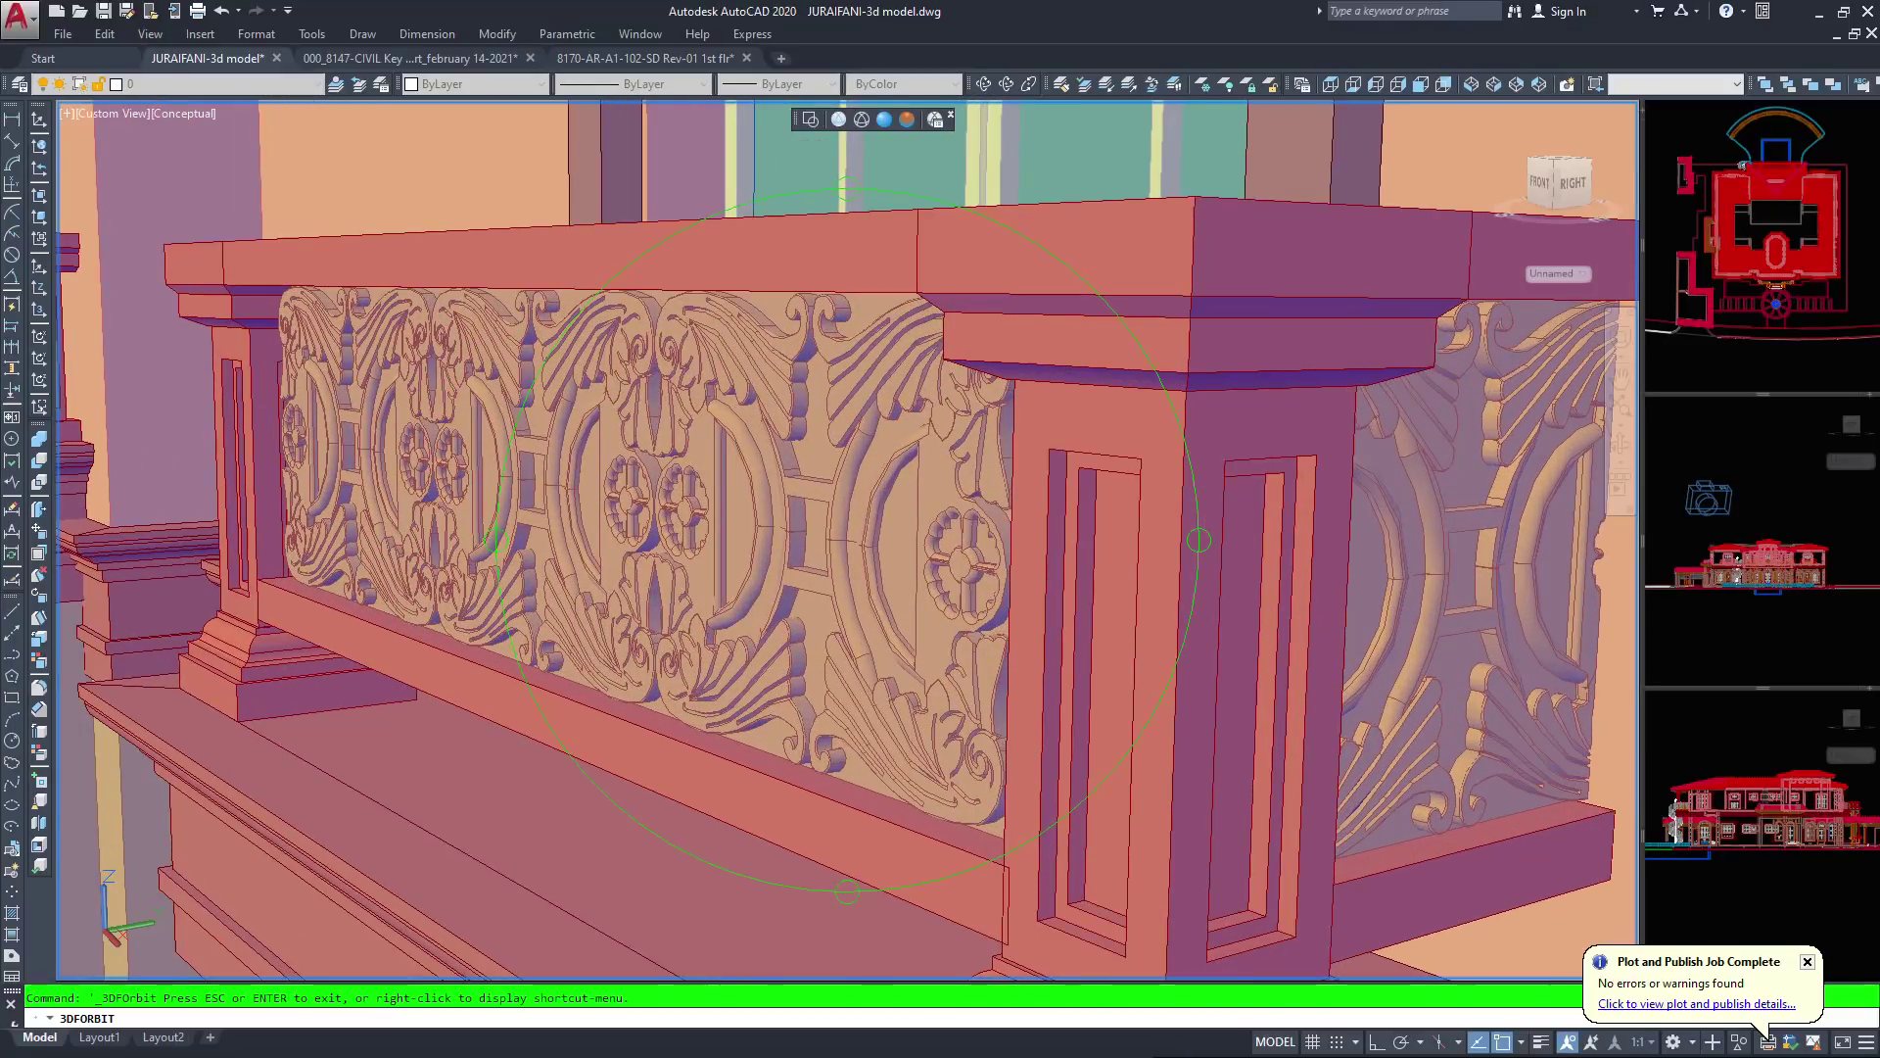
pyautogui.scroll(2, 847, 539)
pyautogui.scroll(-1, 848, 539)
pyautogui.moveTo(1136, 833); pyautogui.dragTo(1139, 775)
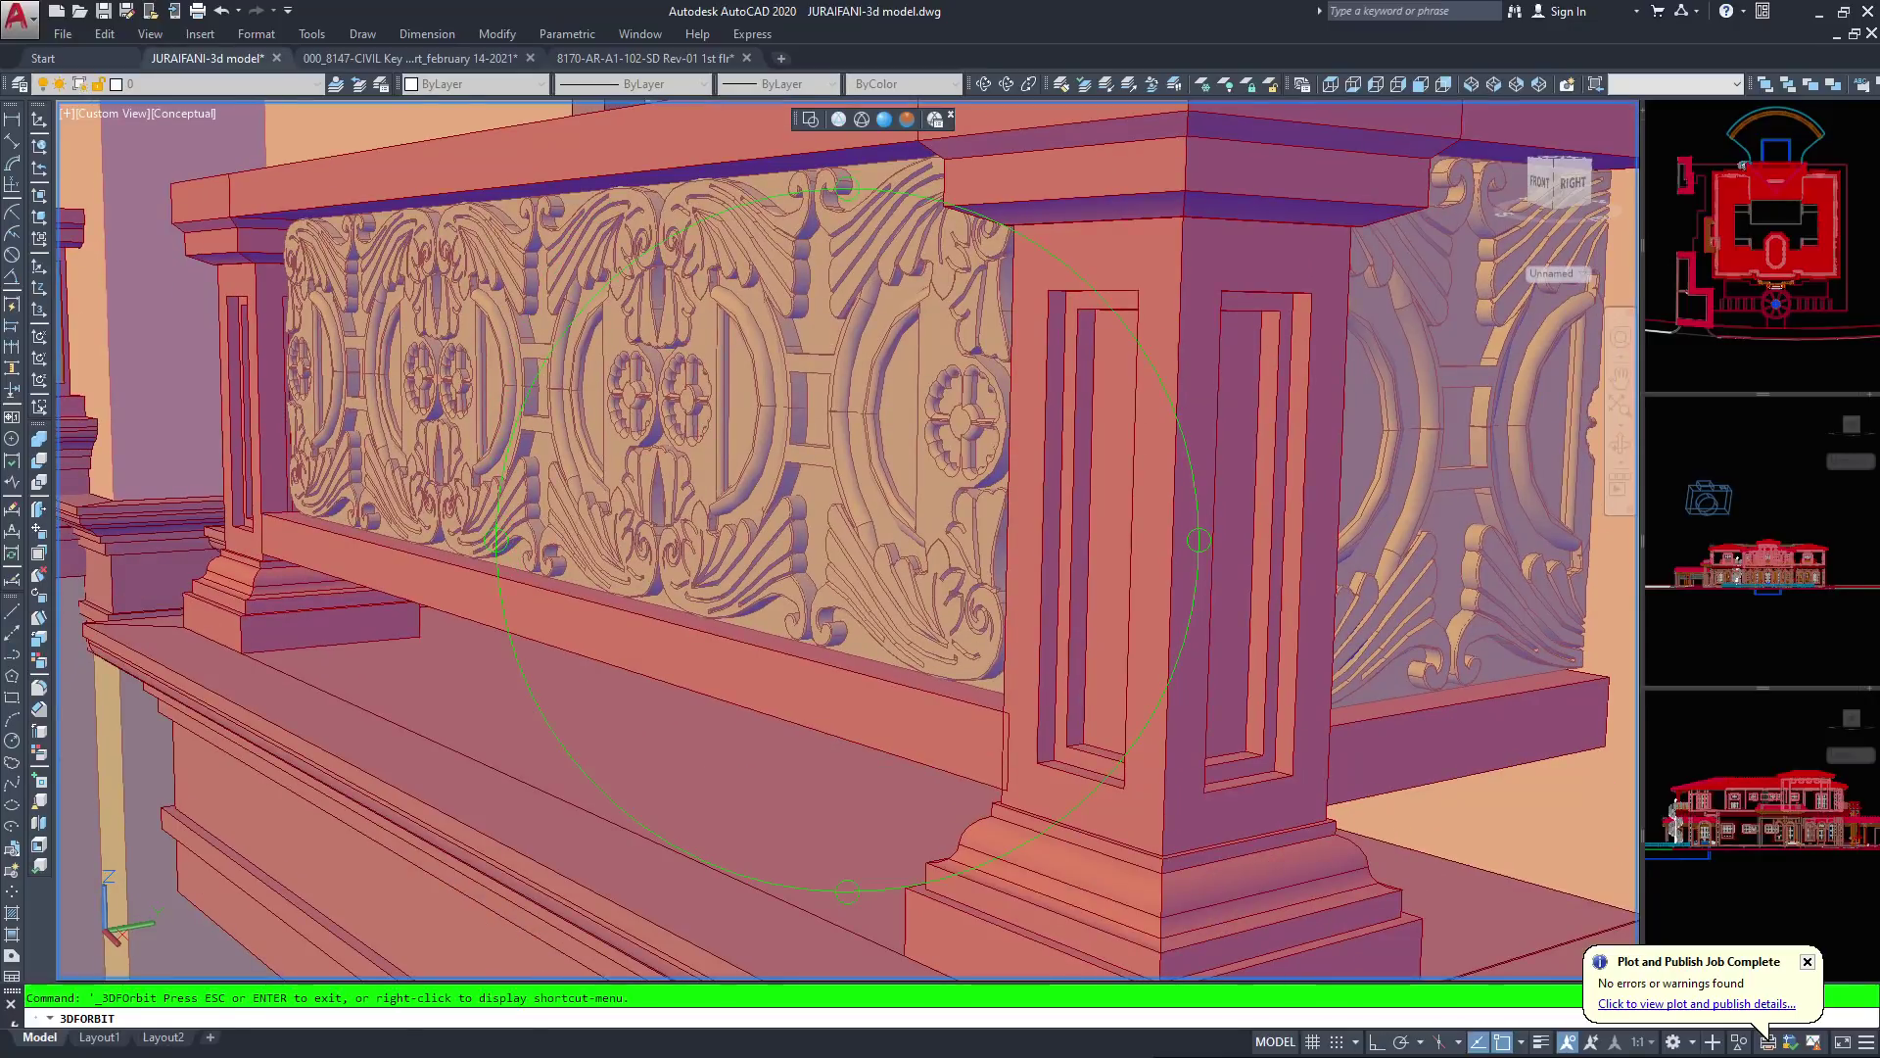
# Inspect the floral relief on the balcony railing's front and side panels up close
pyautogui.scroll(2, 847, 538)
pyautogui.moveTo(752, 377); pyautogui.dragTo(802, 488, button='middle')
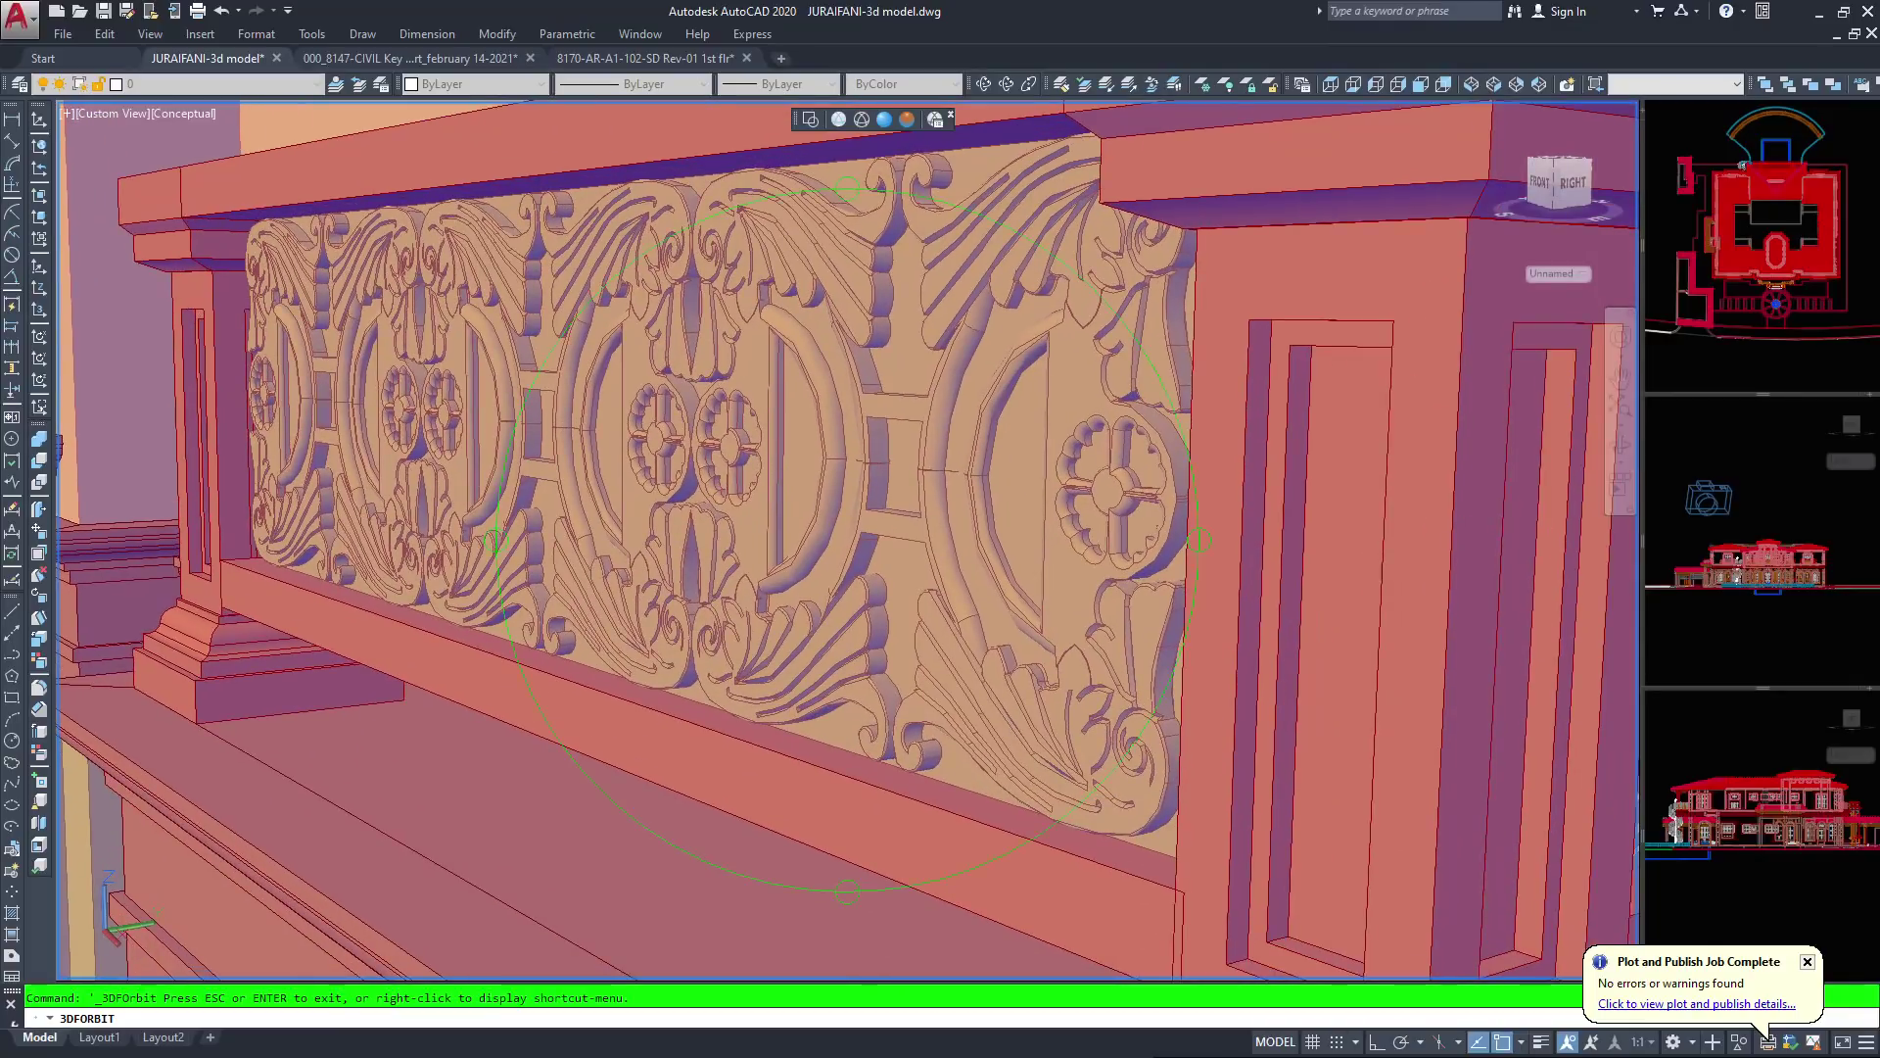
pyautogui.moveTo(803, 490); pyautogui.dragTo(766, 481)
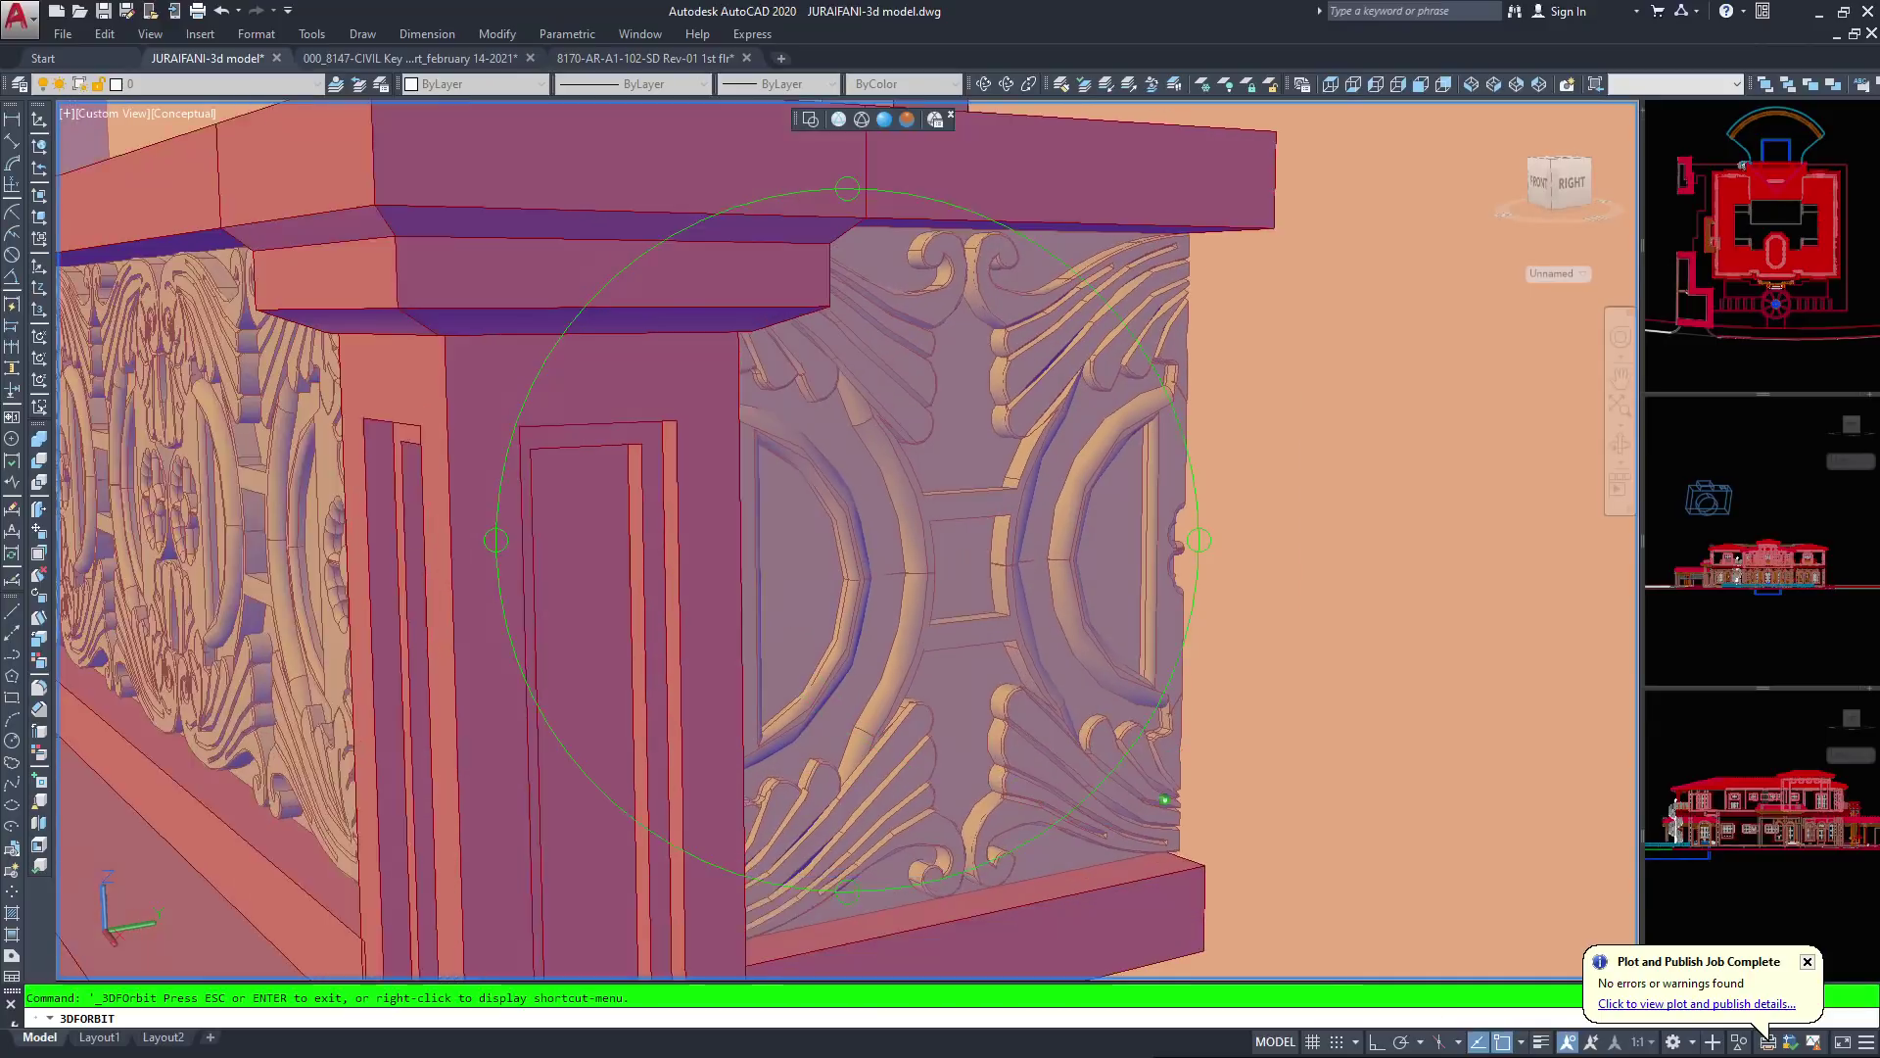
pyautogui.moveTo(766, 482); pyautogui.dragTo(842, 405, button='middle')
pyautogui.scroll(-1, 847, 540)
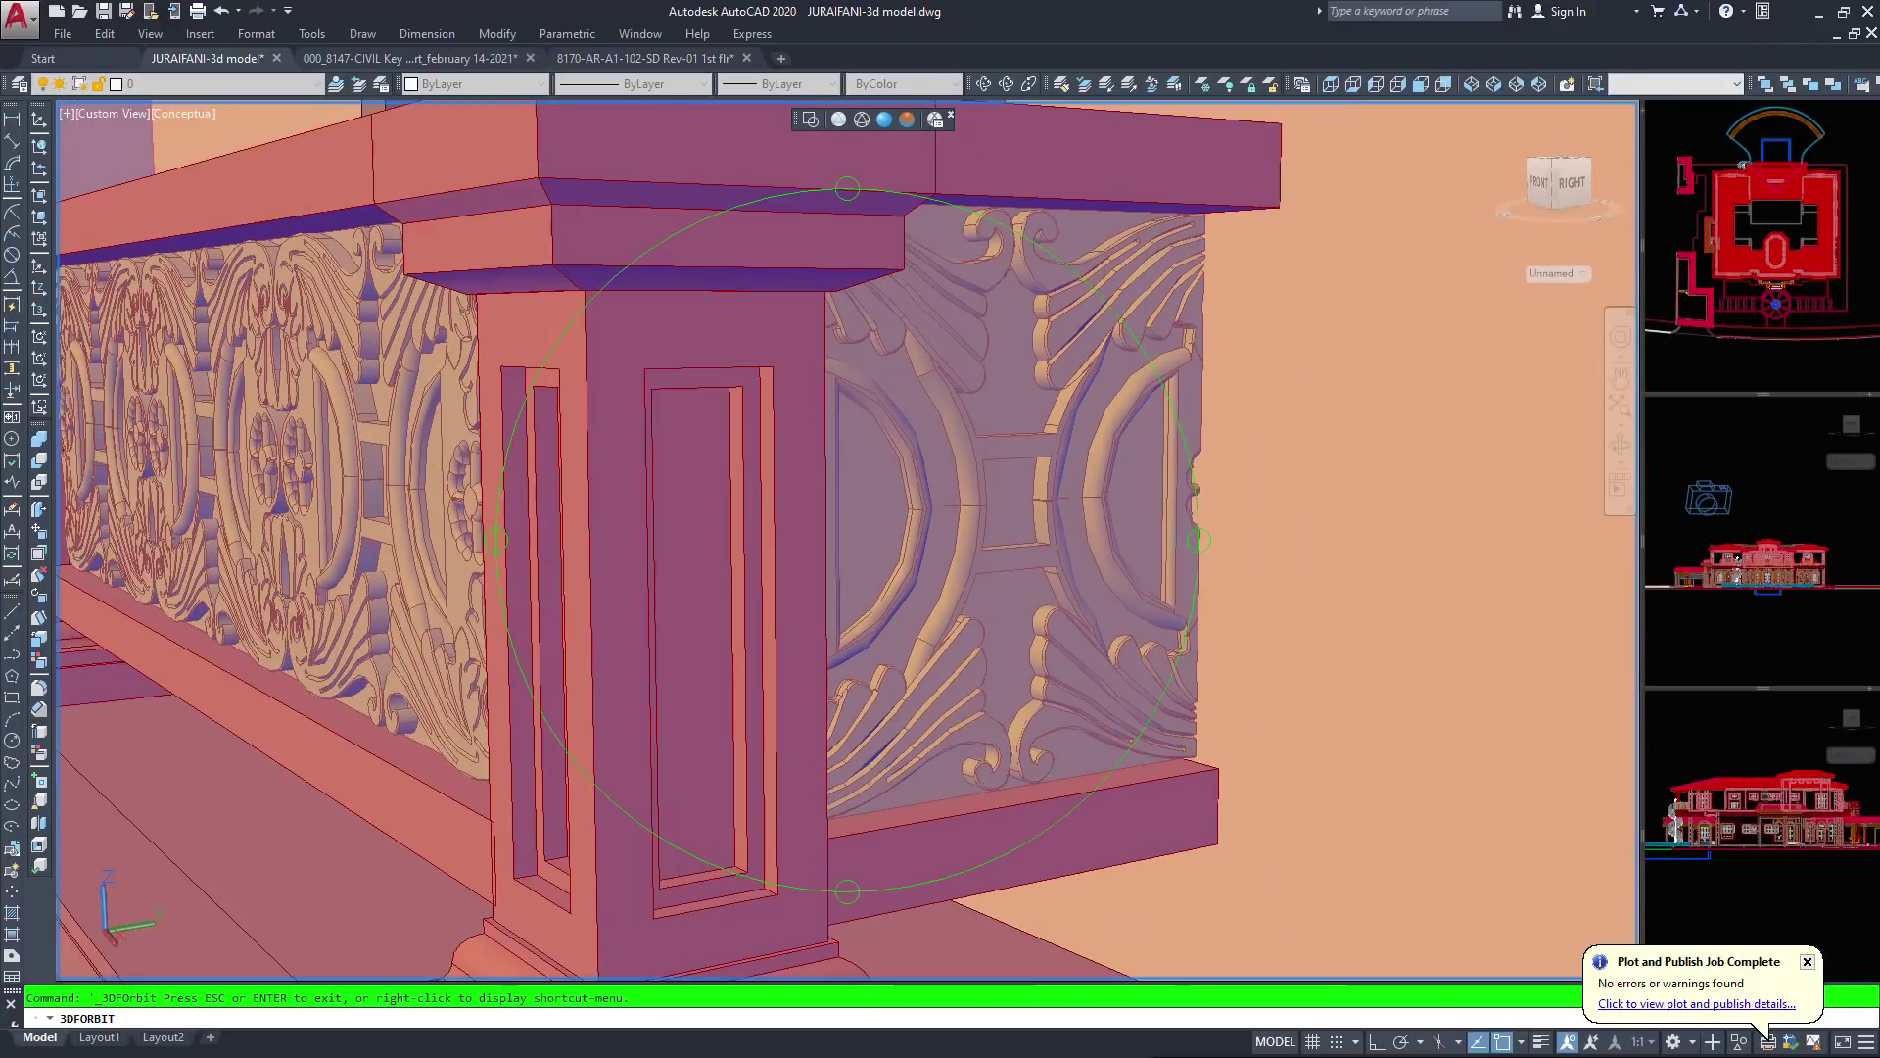
pyautogui.moveTo(643, 583); pyautogui.dragTo(743, 575, button='middle')
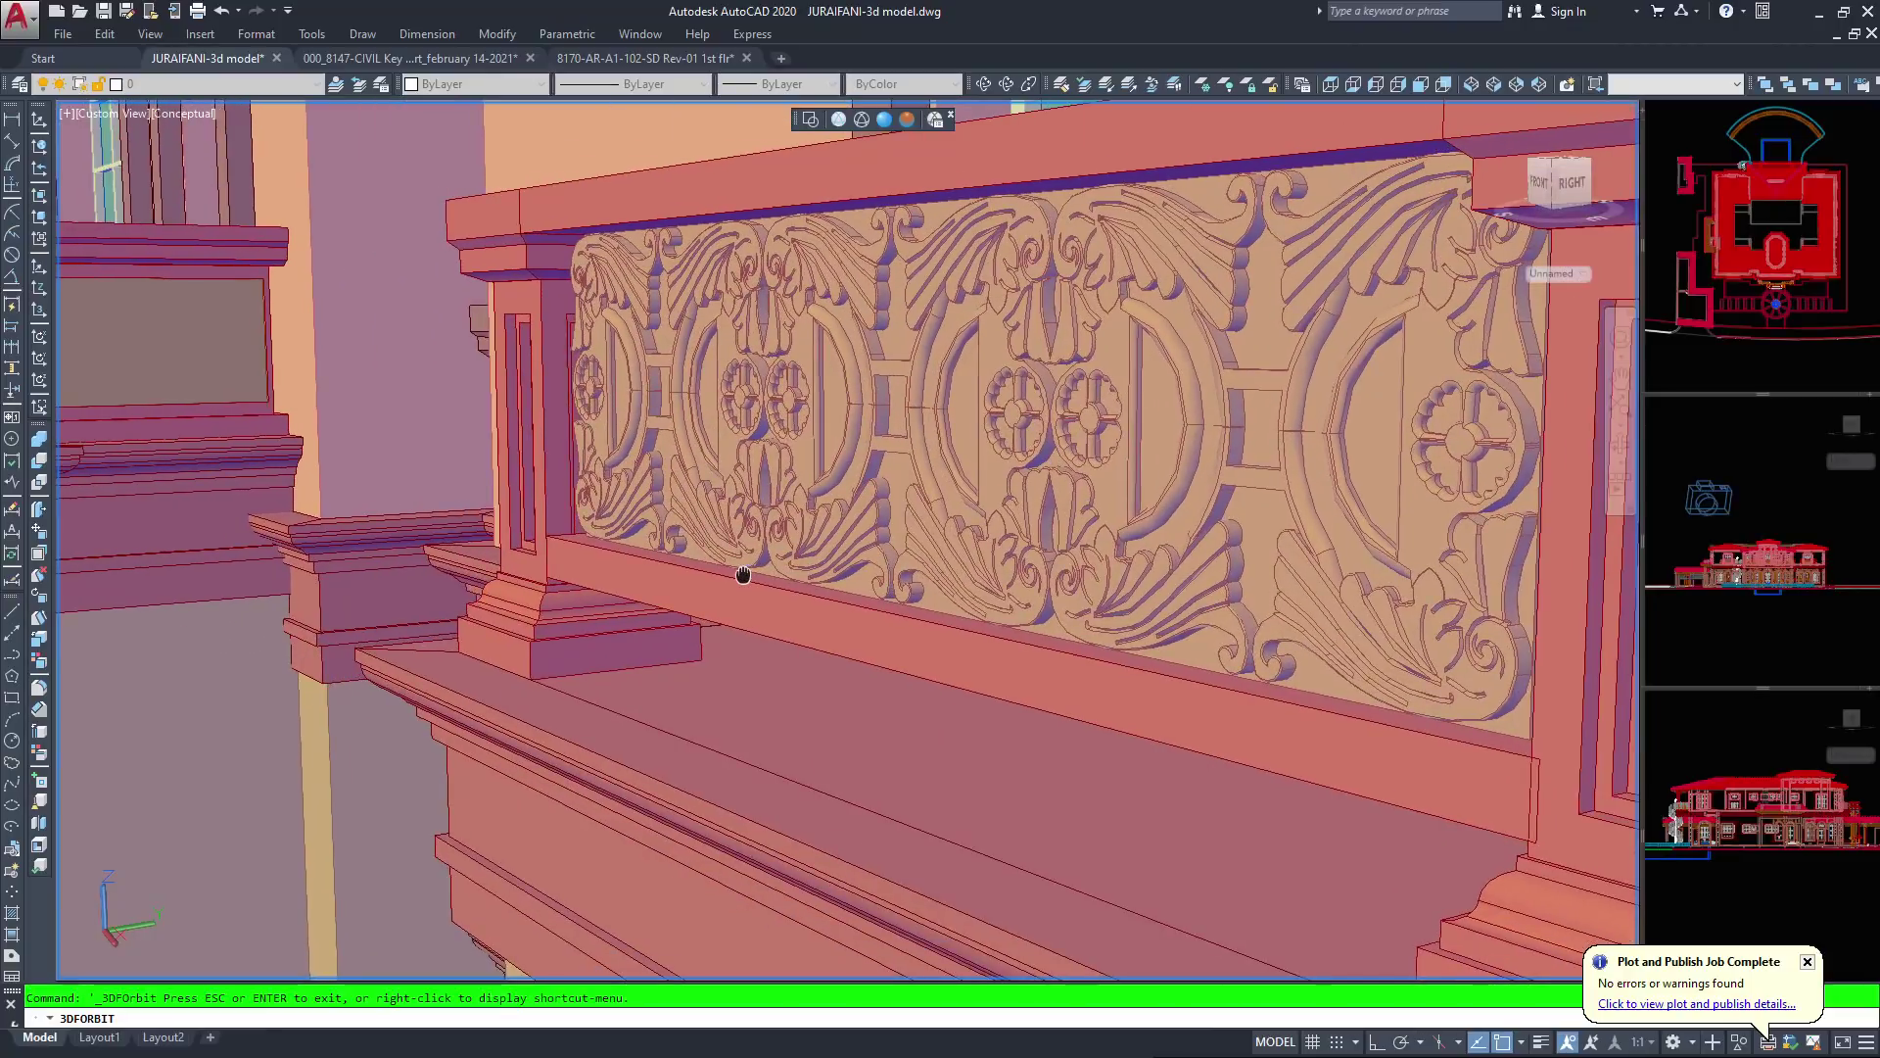
# Examine the triple-arched window below the balcony, including its arch mouldings, columns and glazing bars
pyautogui.moveTo(512, 541); pyautogui.dragTo(535, 414, button='middle')
pyautogui.moveTo(770, 579); pyautogui.dragTo(750, 546, button='middle')
pyautogui.scroll(3, 847, 540)
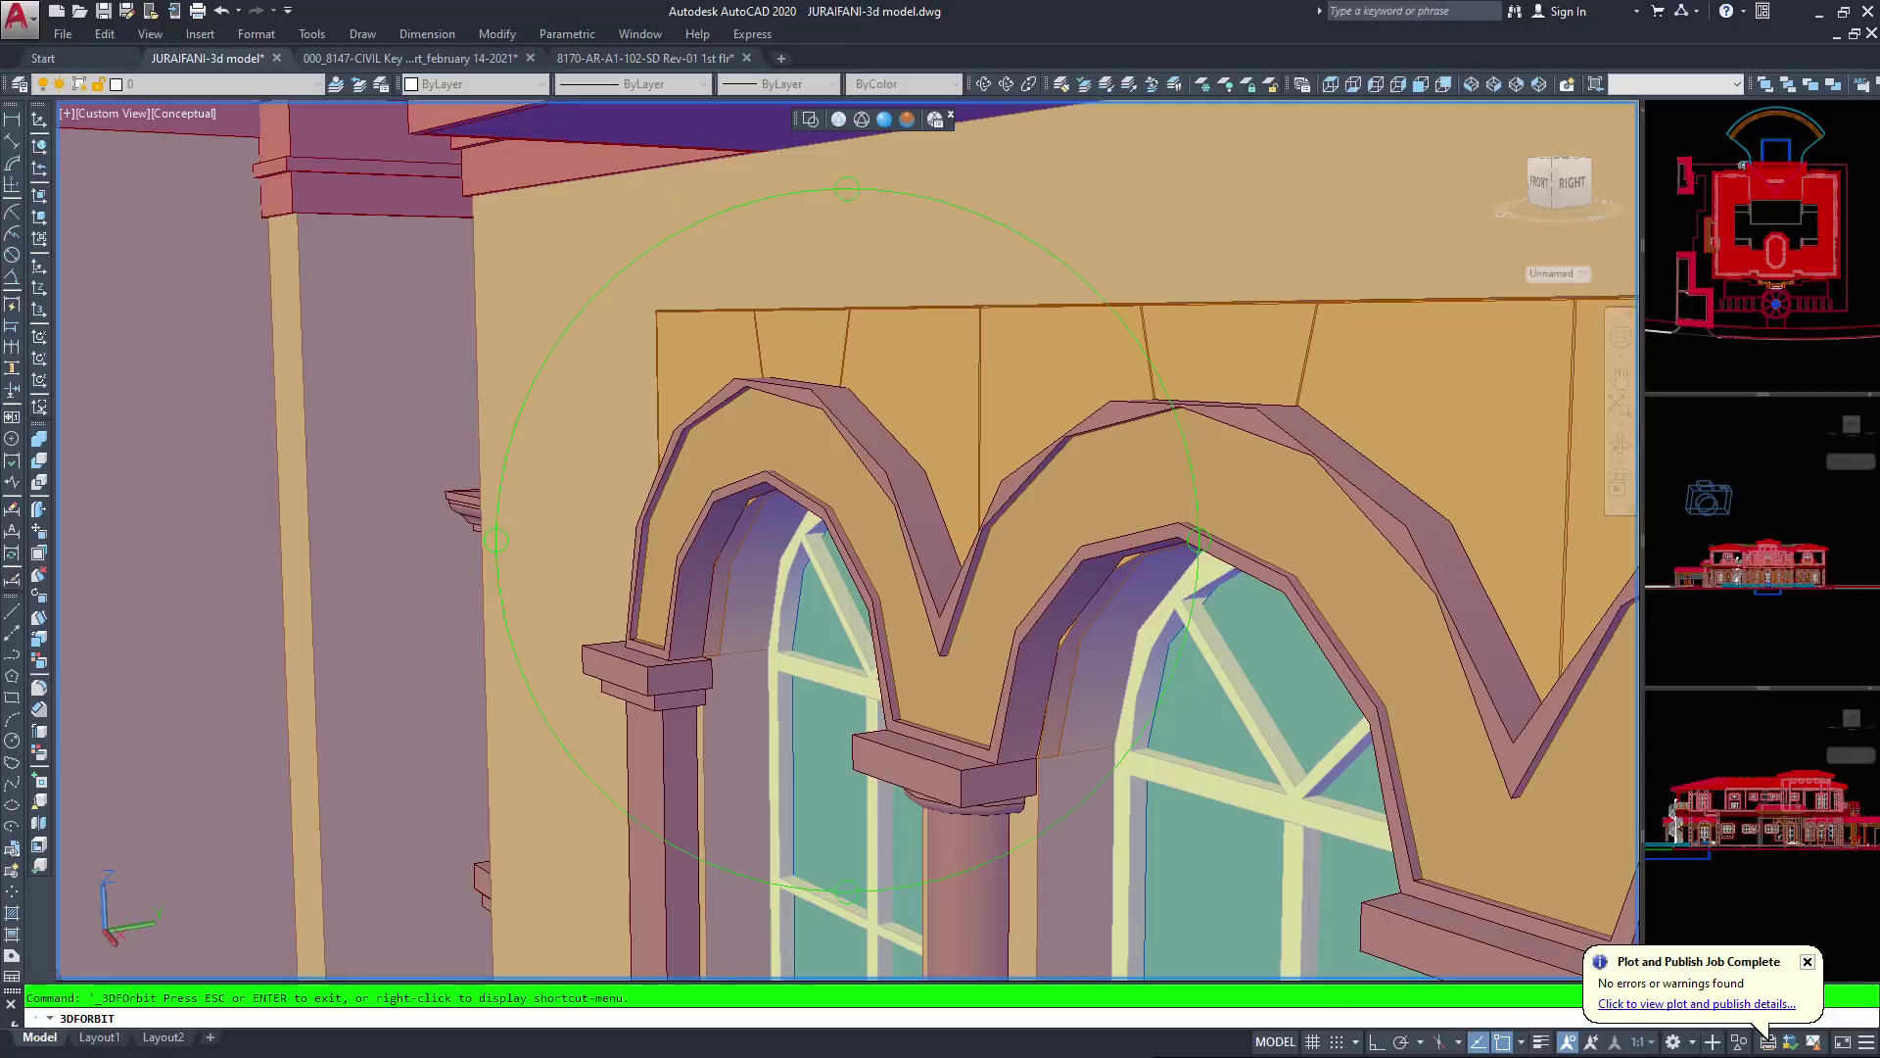
pyautogui.scroll(-2, 847, 540)
pyautogui.scroll(-5, 847, 540)
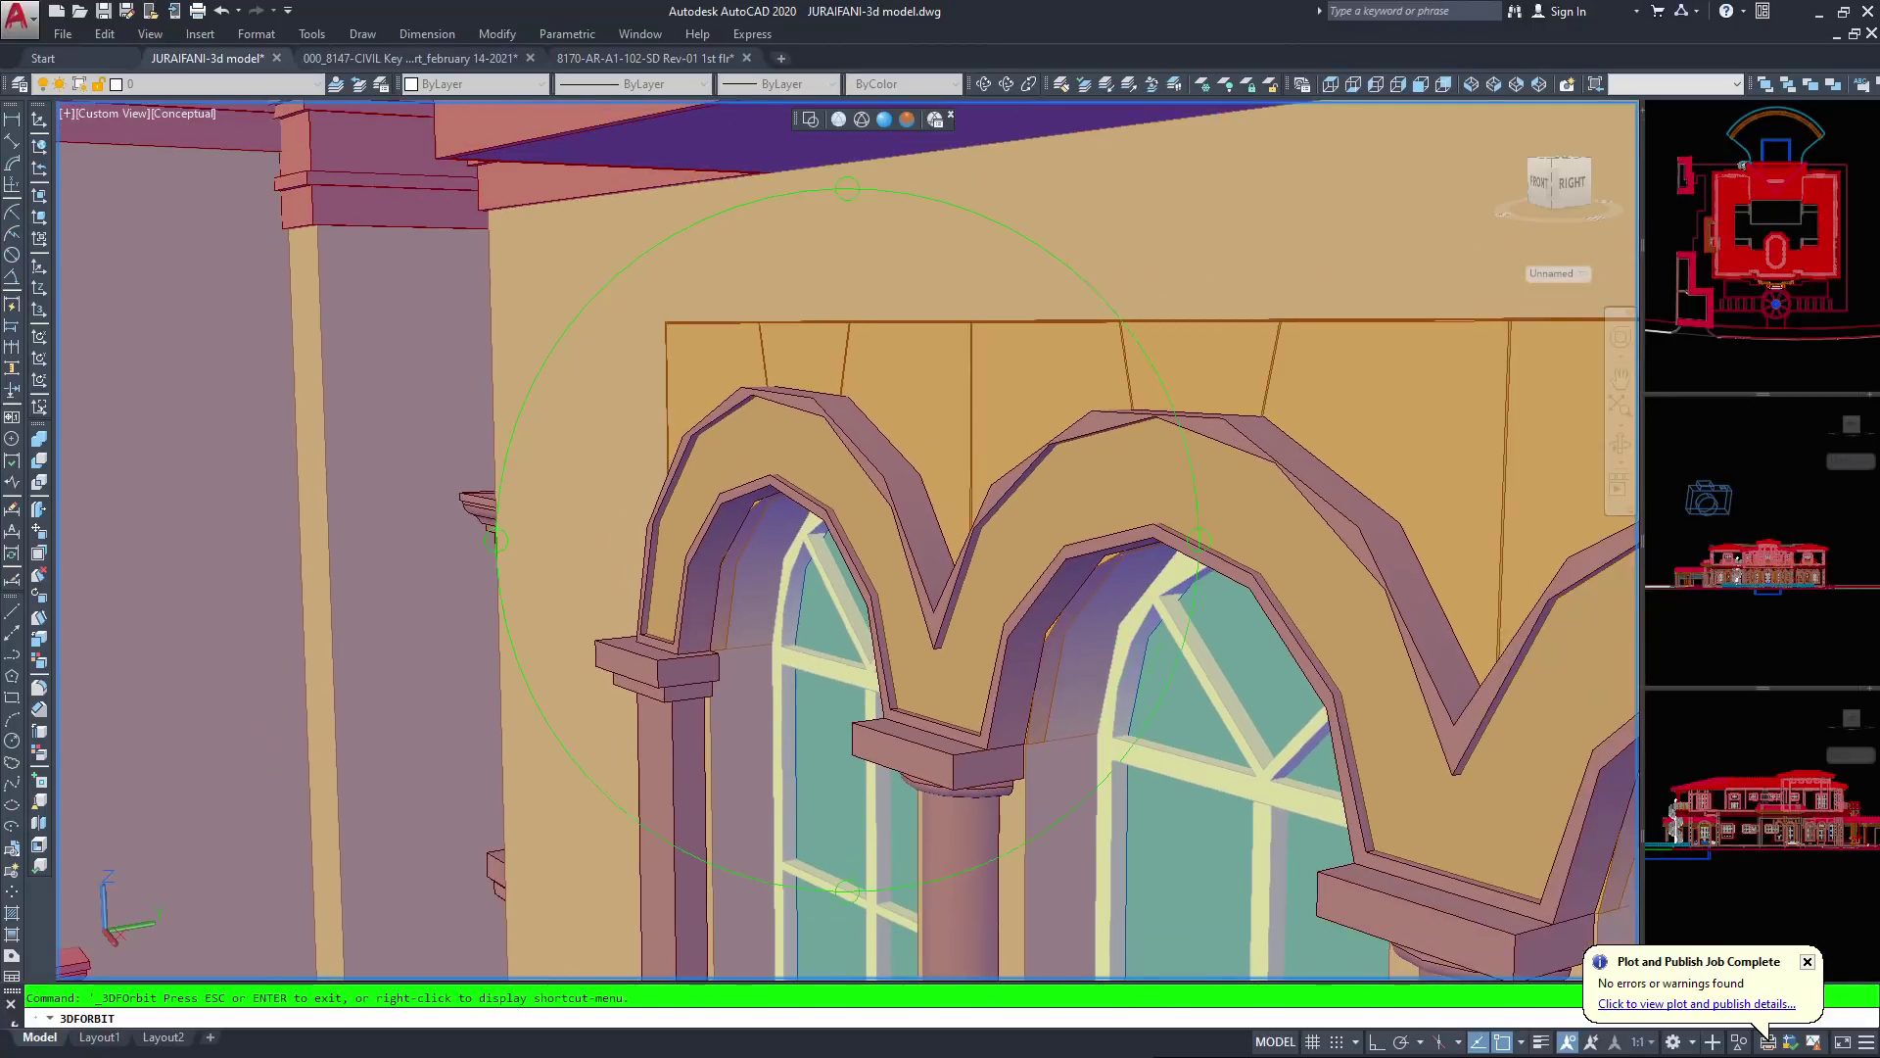
pyautogui.scroll(-2, 848, 539)
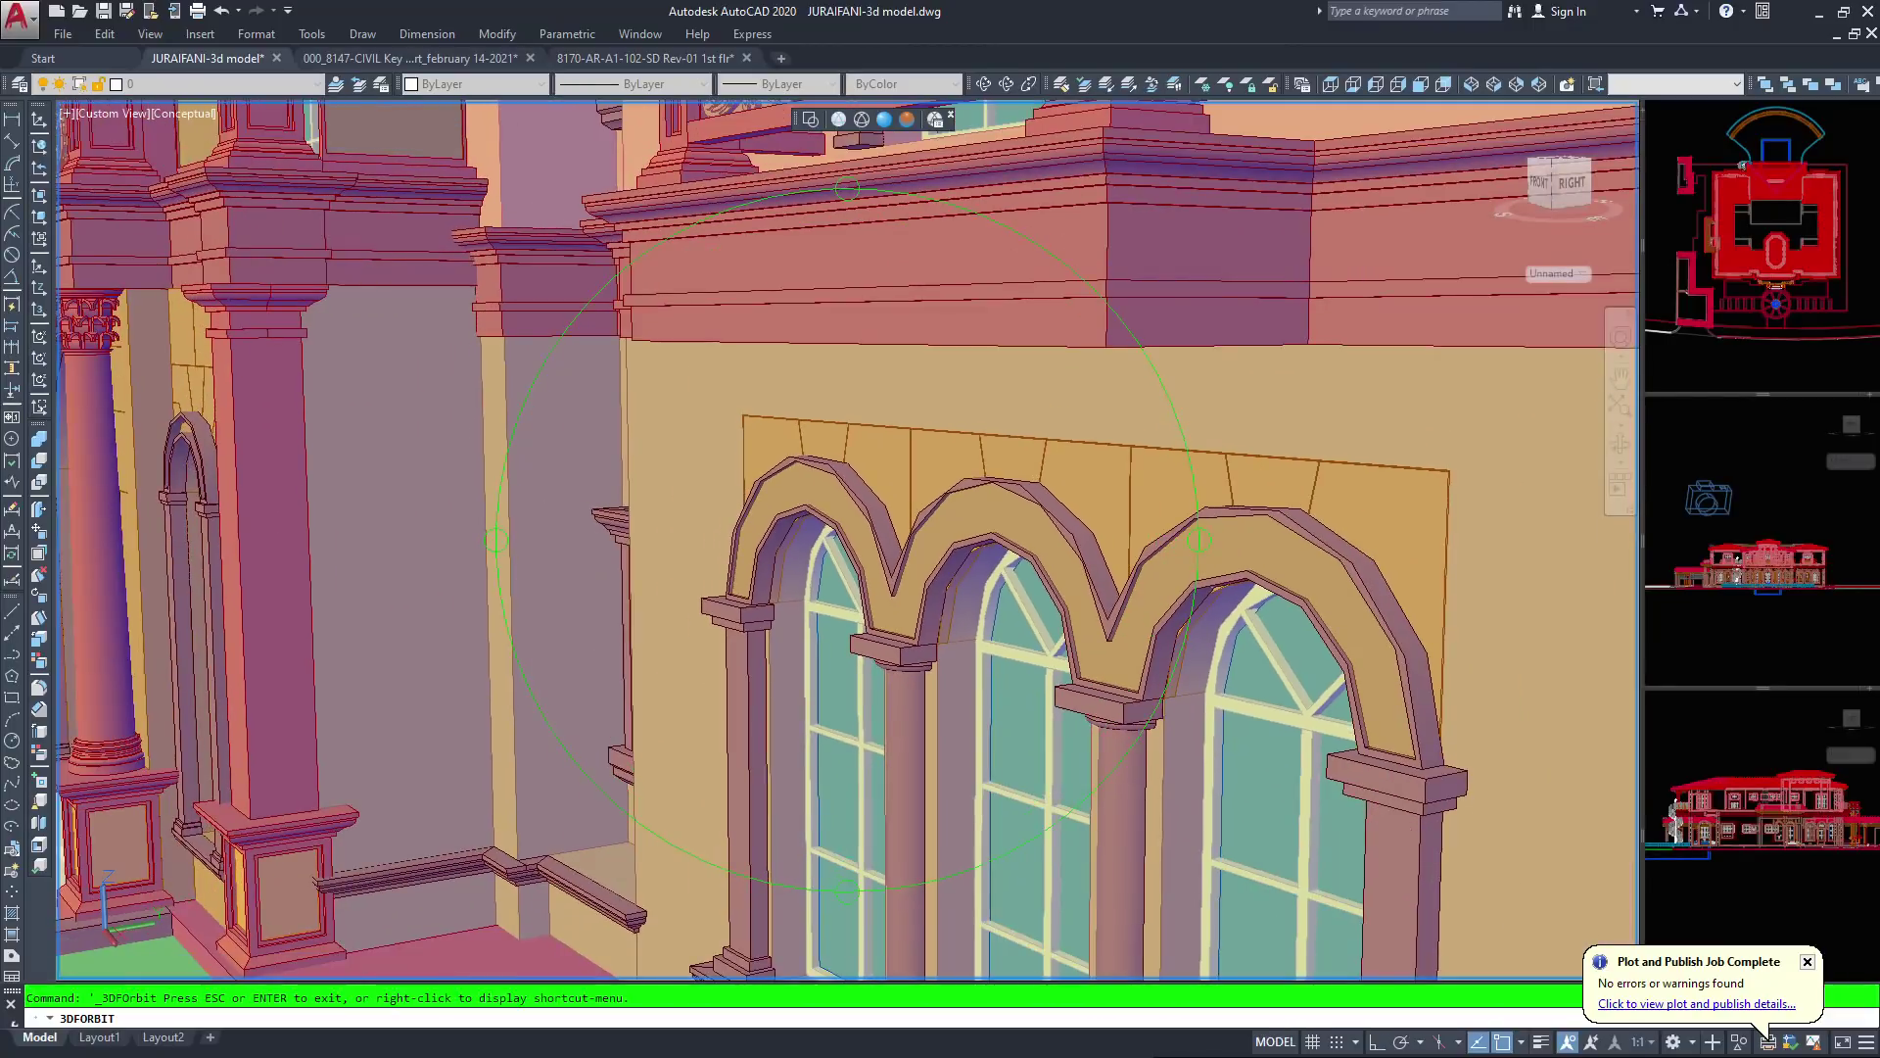
# Examine the central front balcony above the entrance portico, including its carved railing, panelled posts and the windows behind it
pyautogui.moveTo(605, 449); pyautogui.dragTo(757, 563, button='middle')
pyautogui.scroll(5, 847, 541)
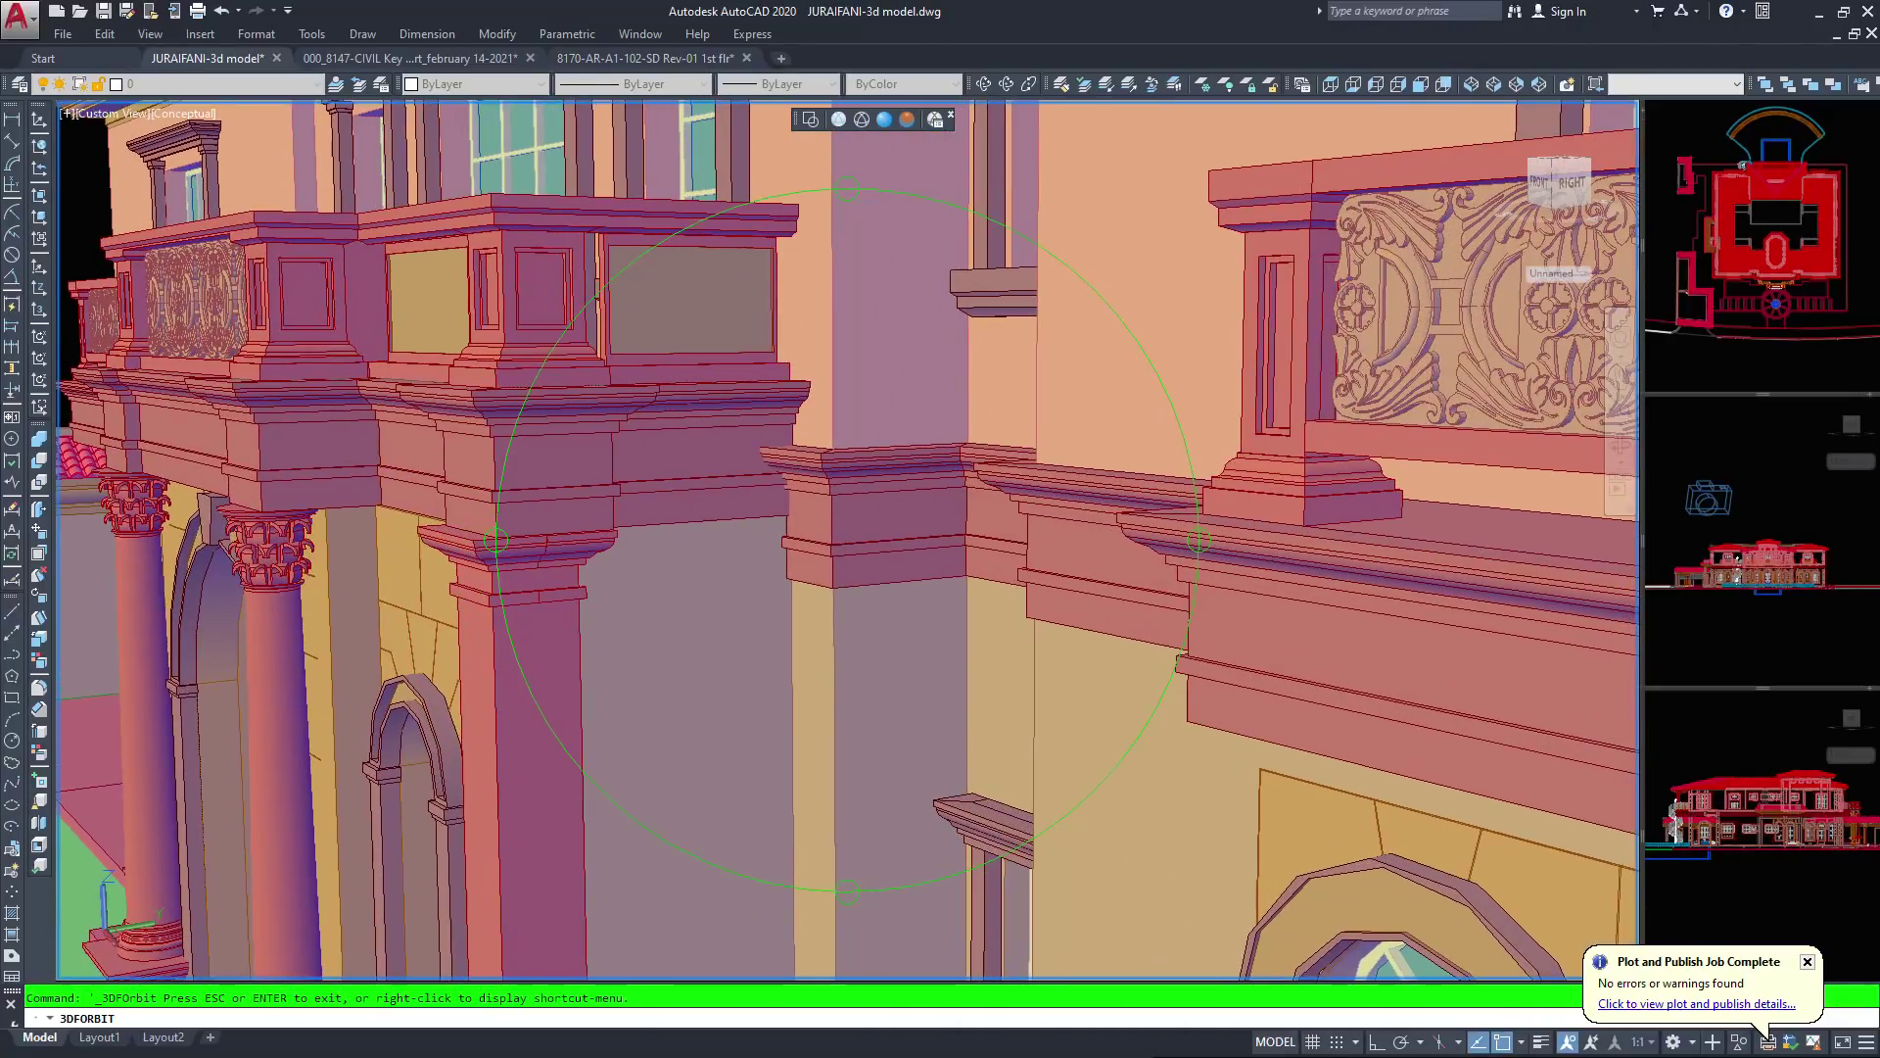
pyautogui.moveTo(595, 491); pyautogui.dragTo(838, 604, button='middle')
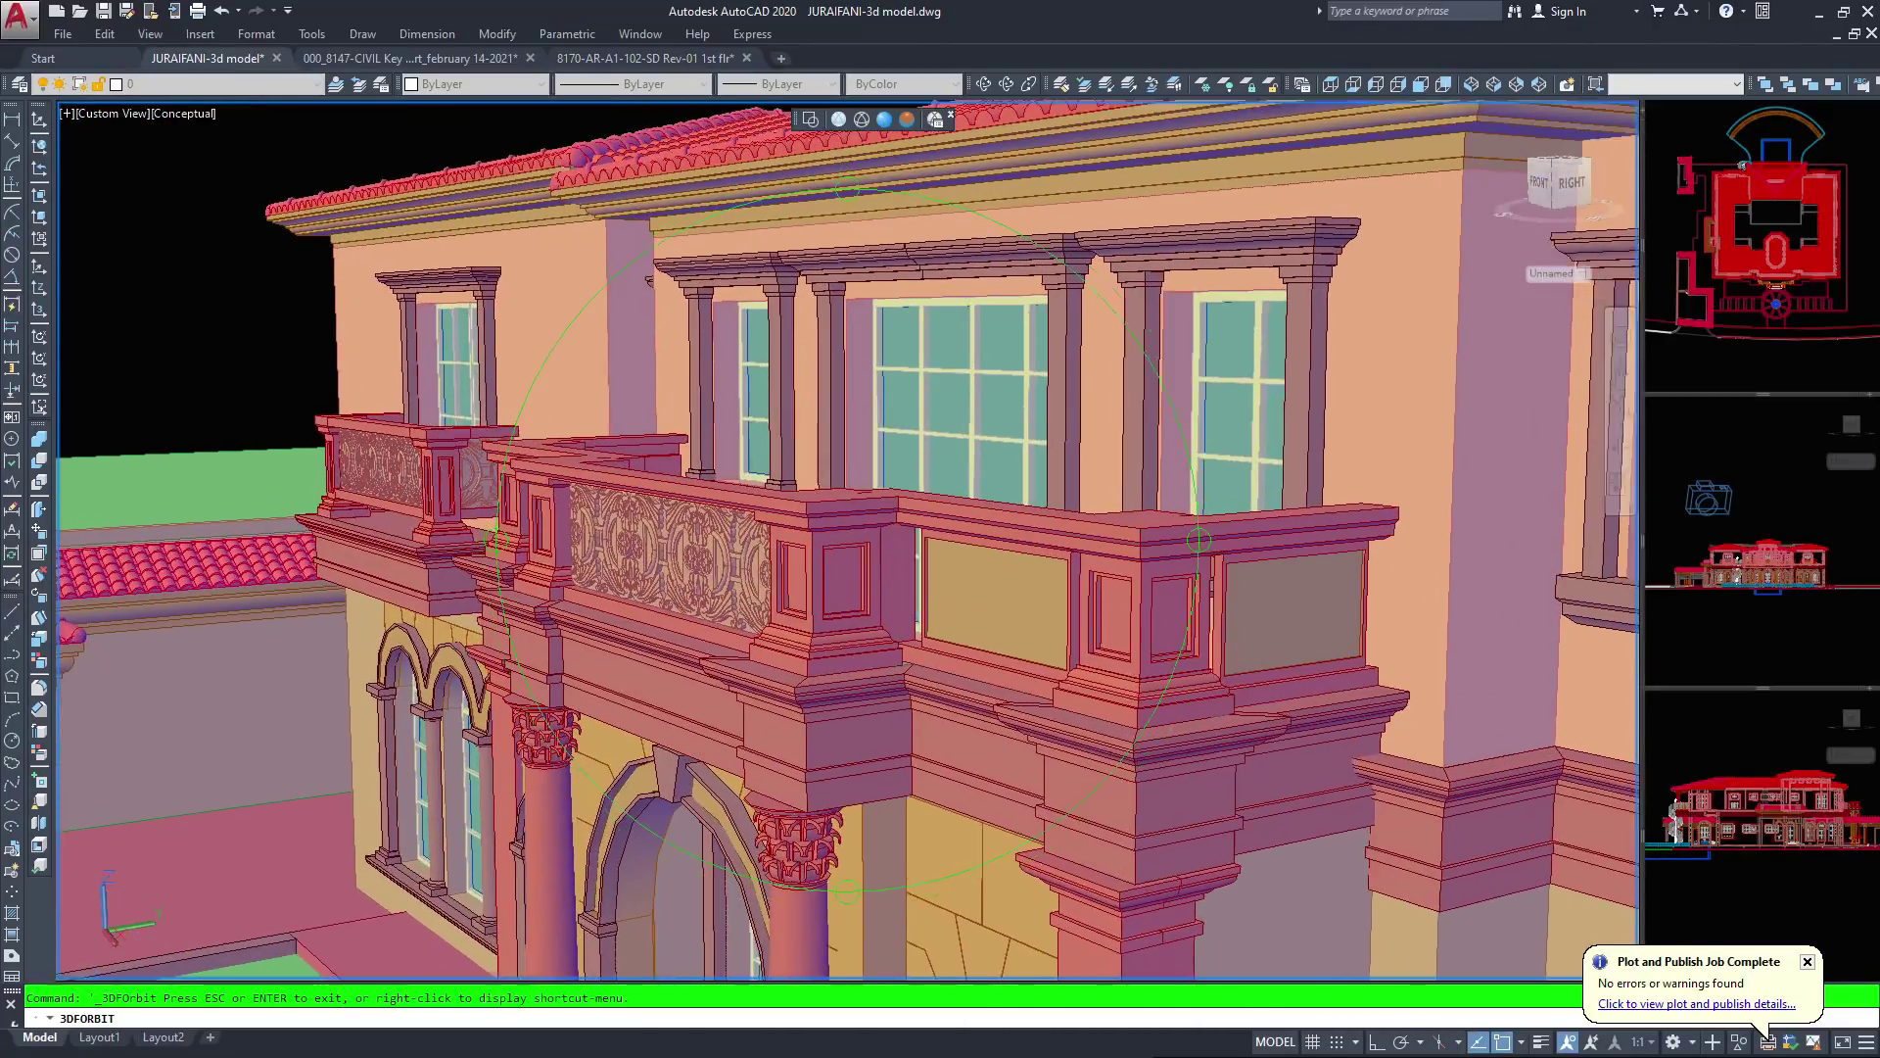
pyautogui.scroll(5, 847, 541)
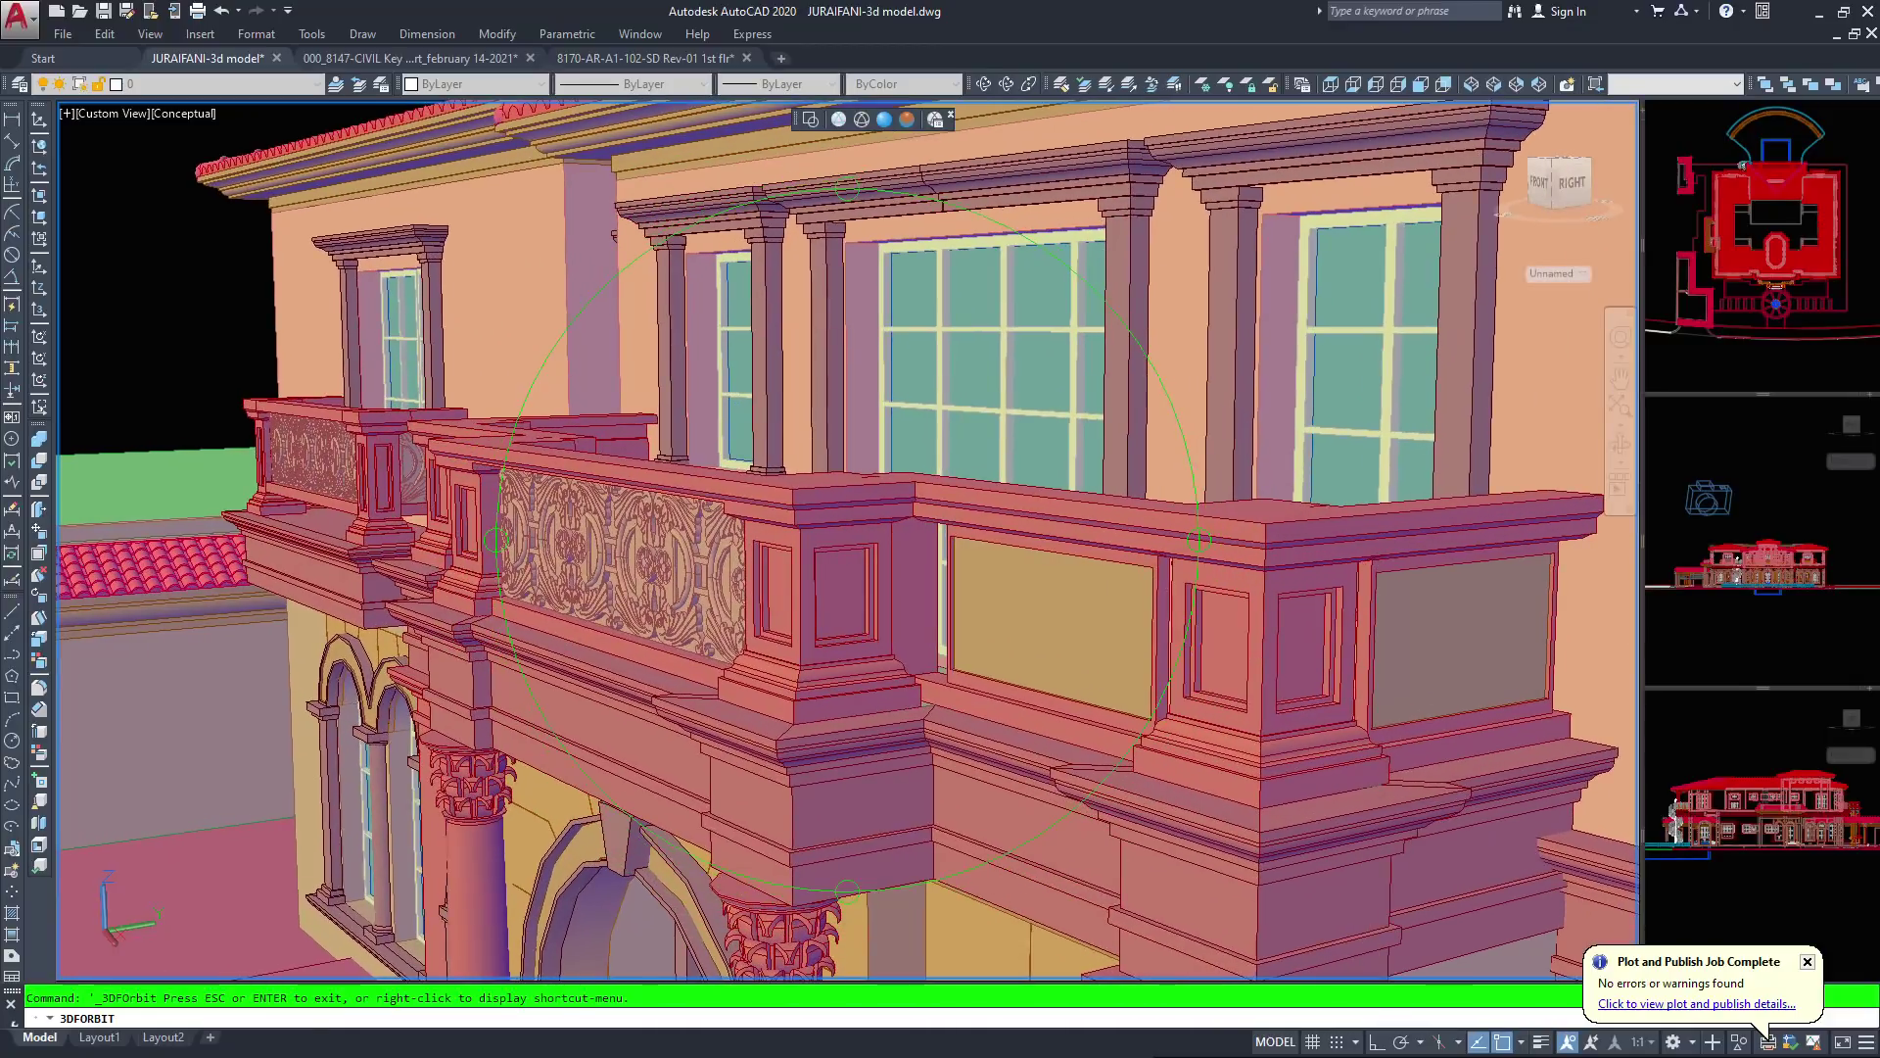
pyautogui.moveTo(847, 541); pyautogui.dragTo(920, 519)
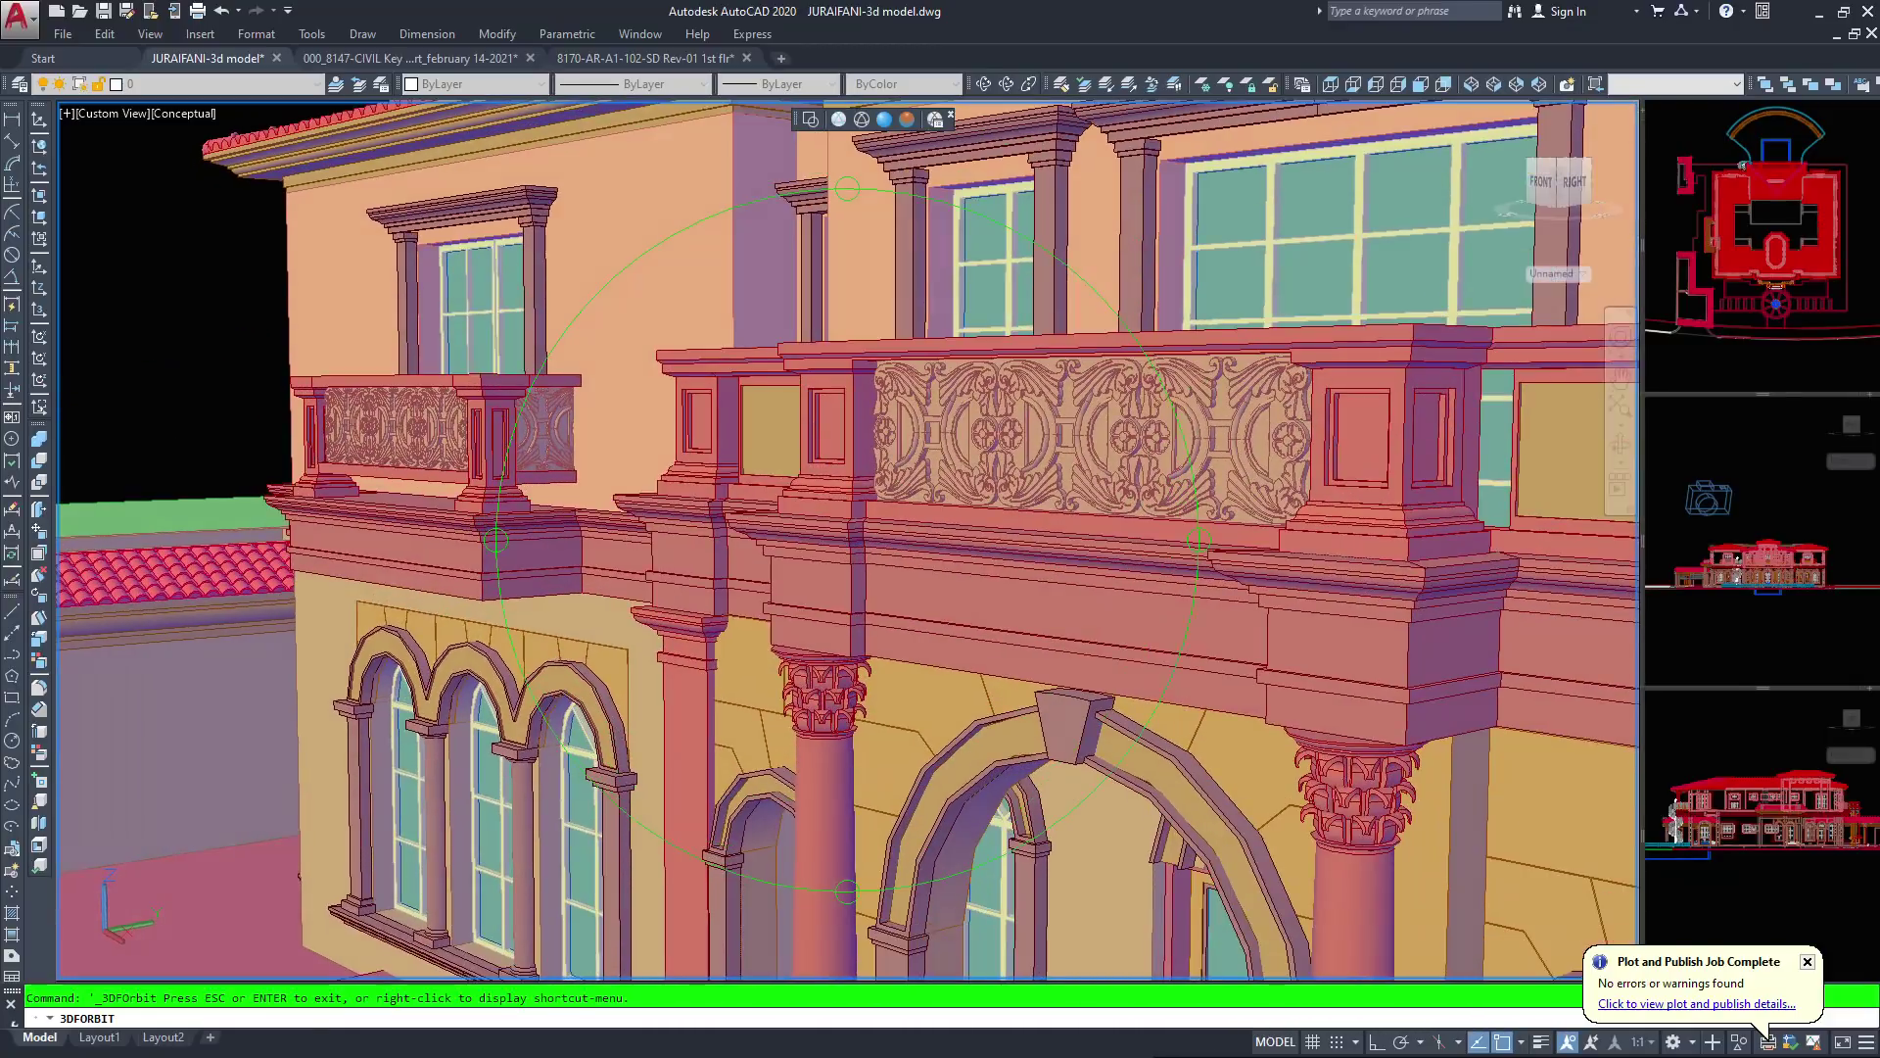
# Examine the front facade's left balcony and the arched main entrance with its keystone, fanlight and glazed double doors
pyautogui.moveTo(1002, 627); pyautogui.dragTo(852, 667, button='middle')
pyautogui.scroll(3, 852, 667)
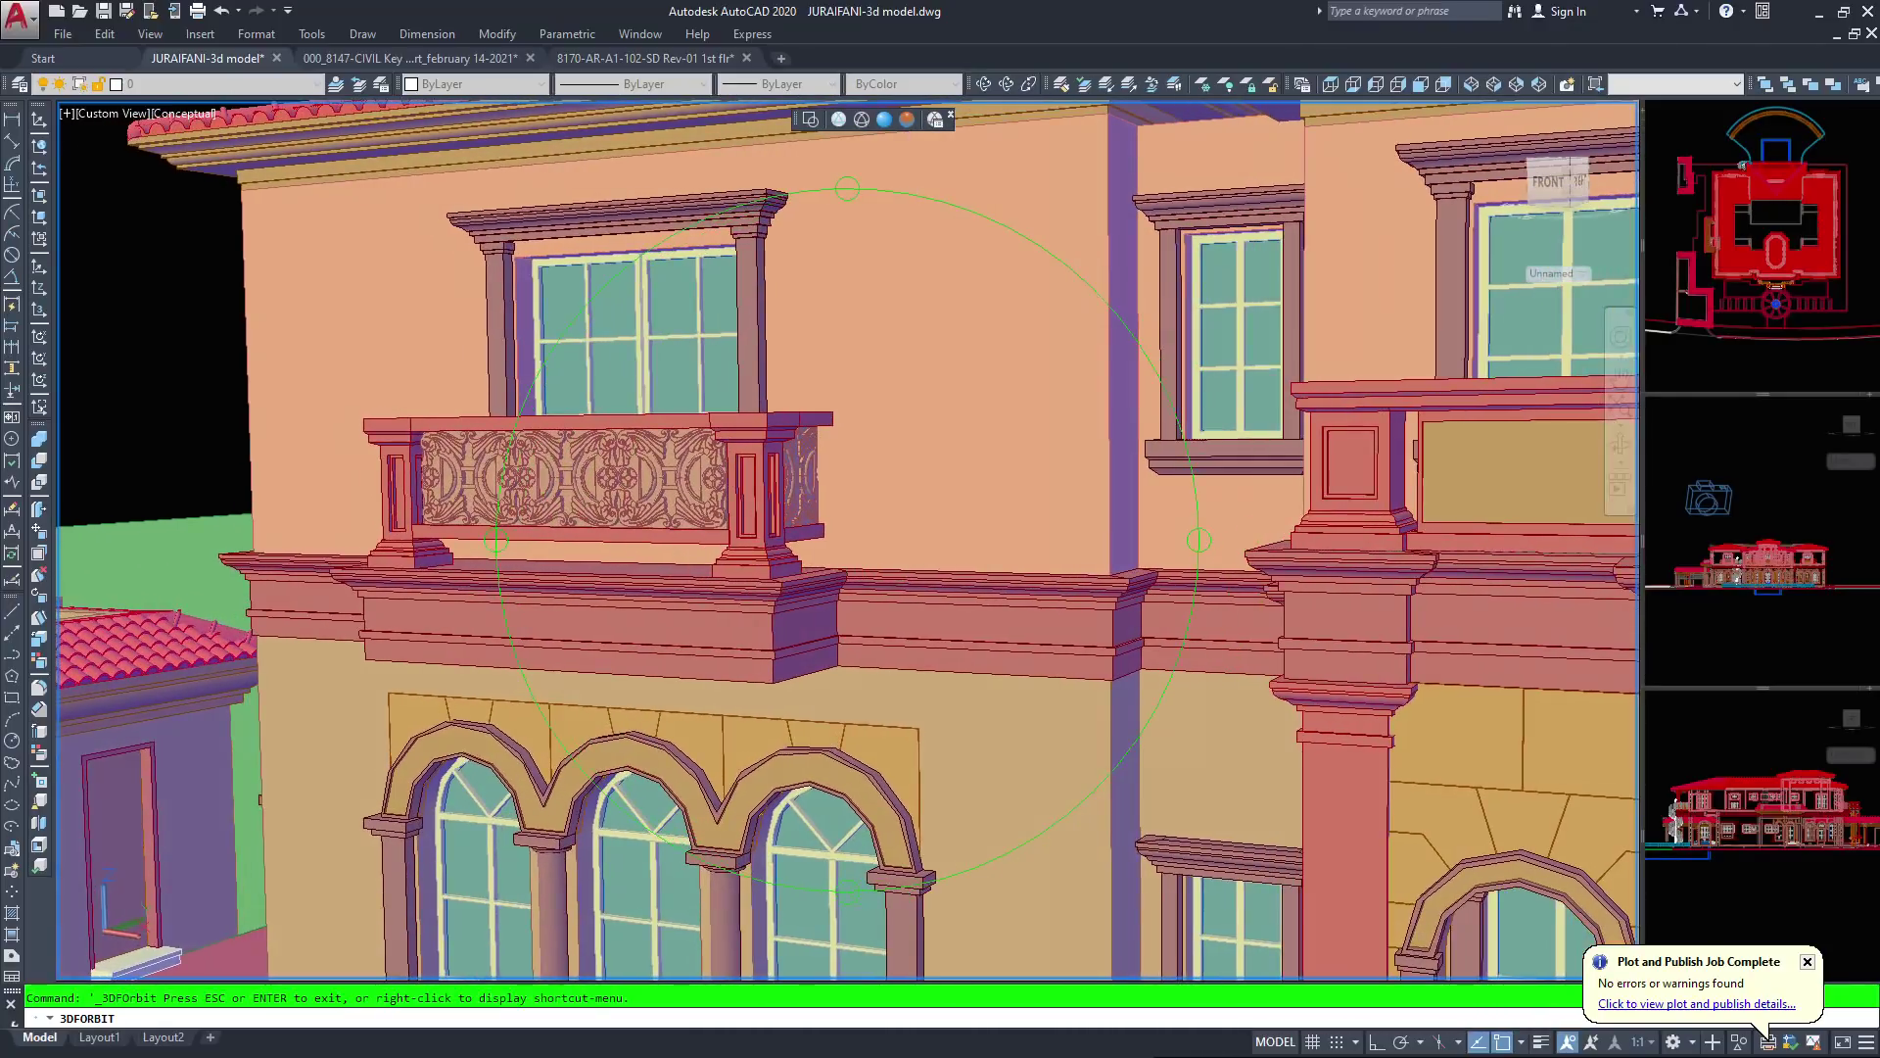
pyautogui.moveTo(952, 603); pyautogui.dragTo(532, 466, button='middle')
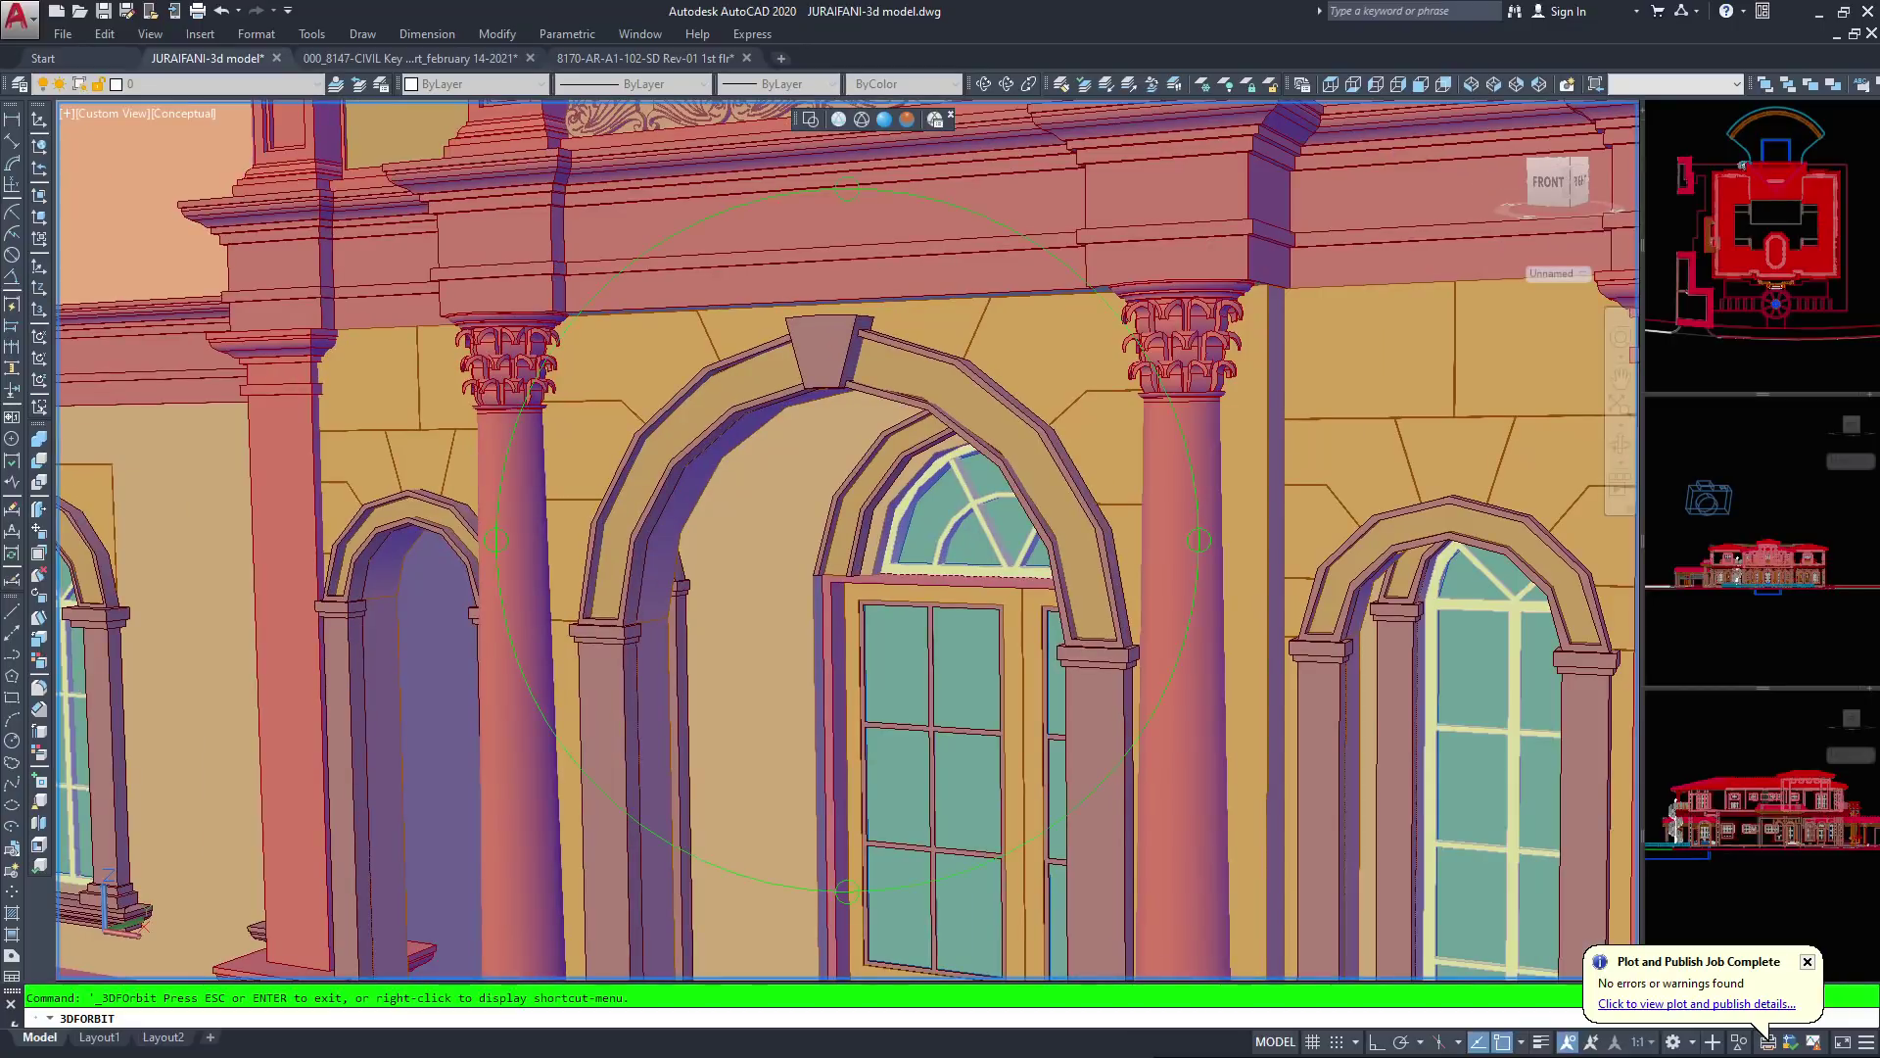
pyautogui.scroll(3, 847, 540)
pyautogui.moveTo(439, 422); pyautogui.dragTo(342, 407)
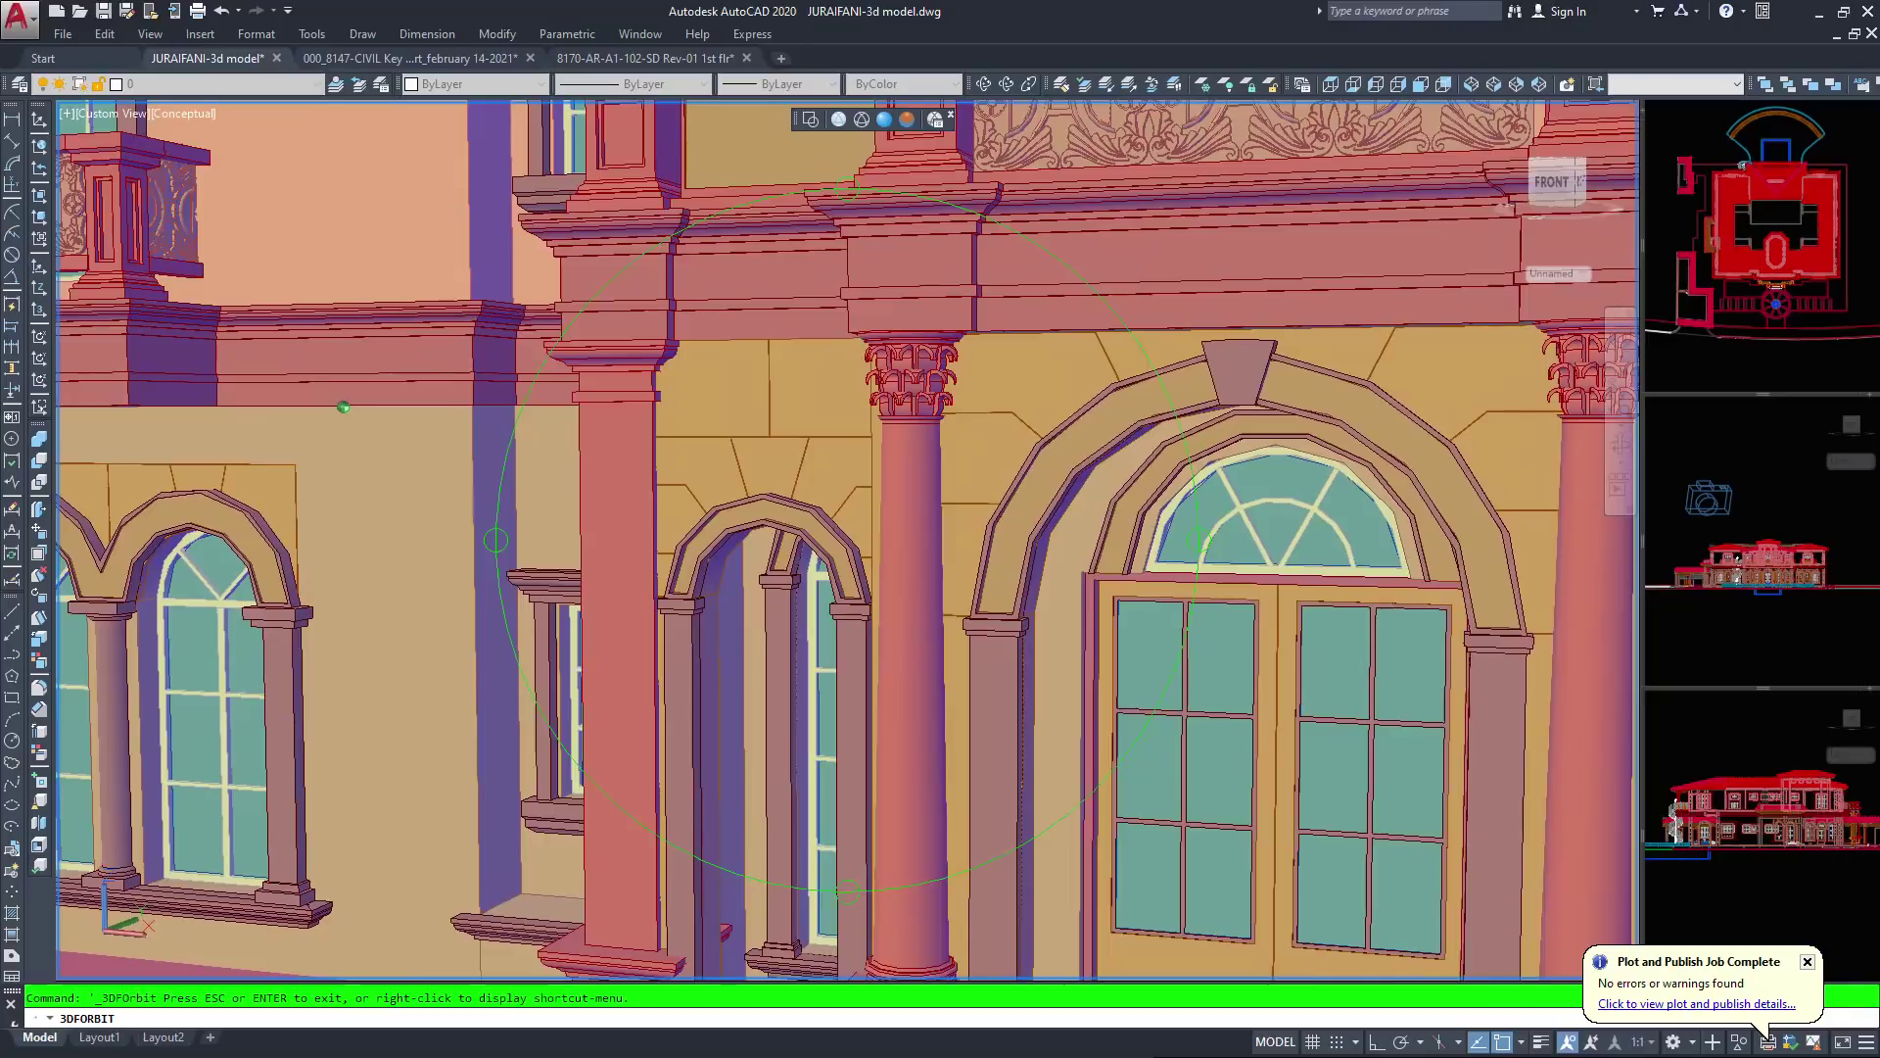
pyautogui.moveTo(848, 540); pyautogui.dragTo(869, 534)
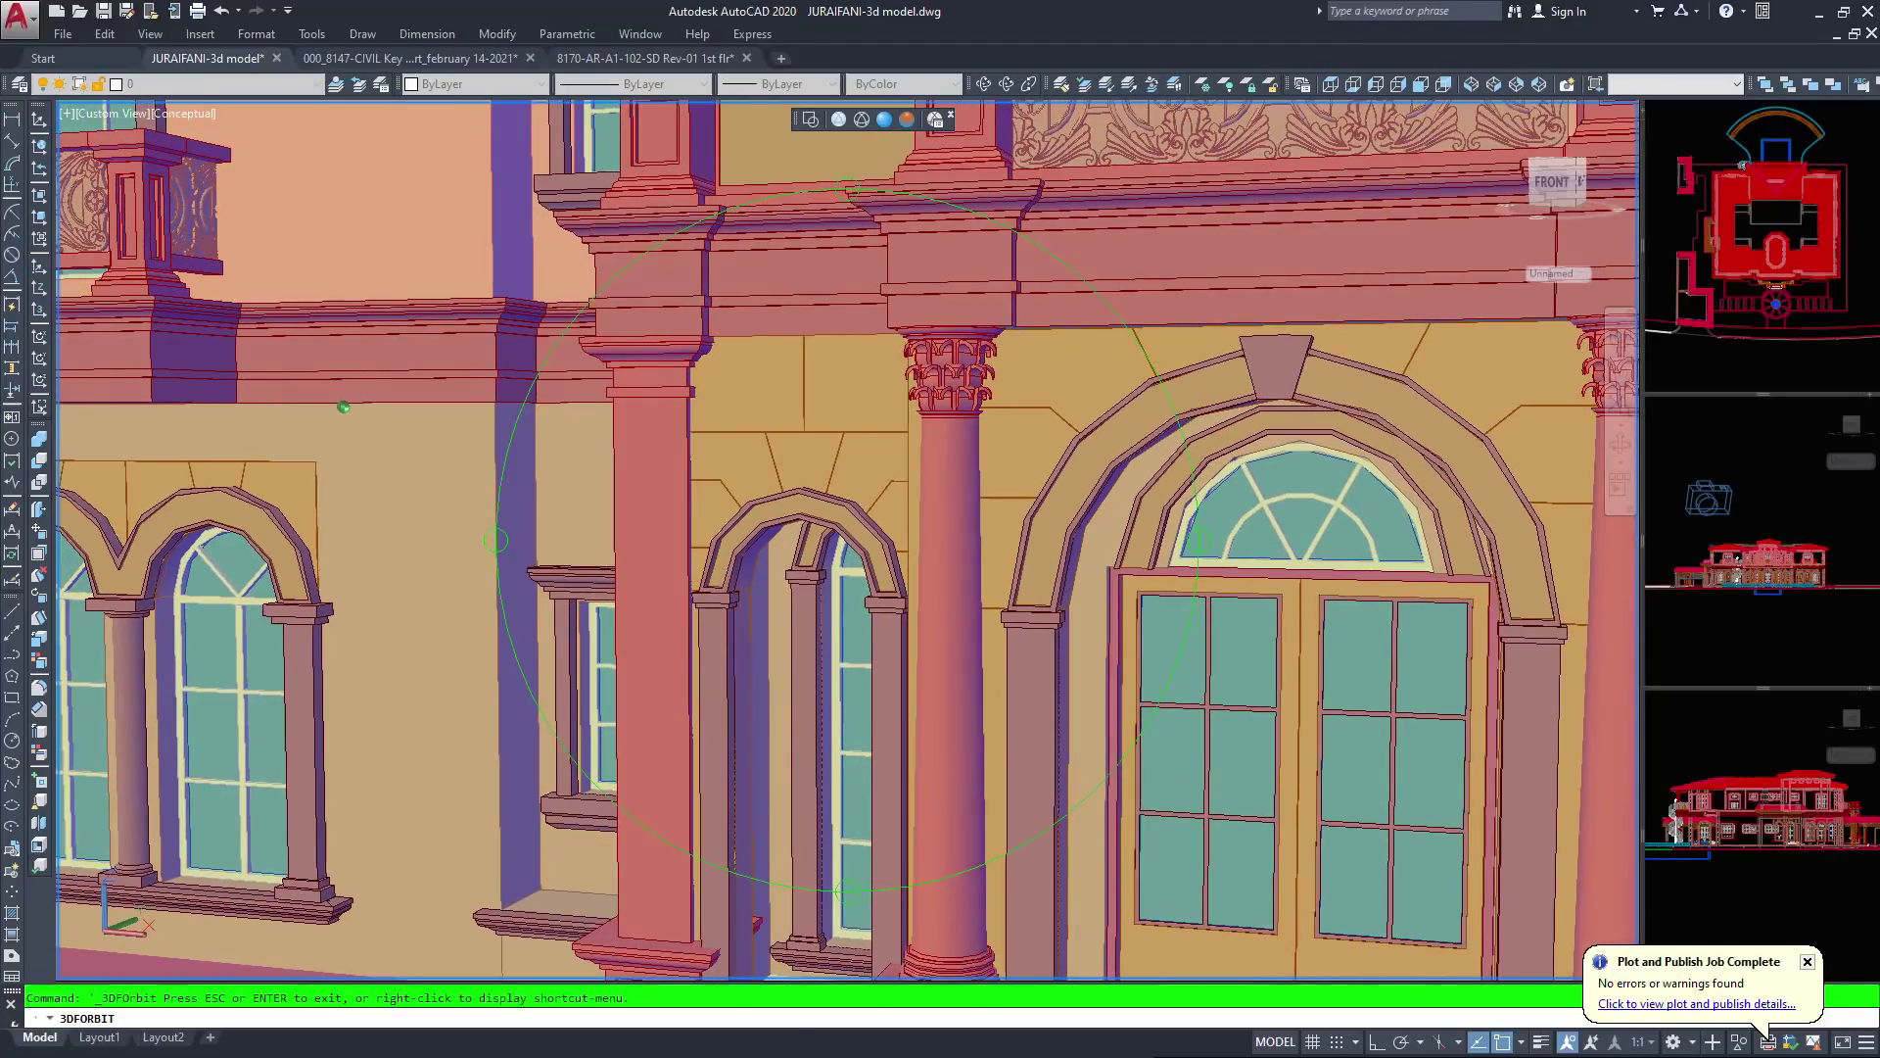
# Inspect the portico's column capitals and entablature, and face the front facade between the left balcony and the portico
pyautogui.moveTo(848, 540); pyautogui.dragTo(651, 580)
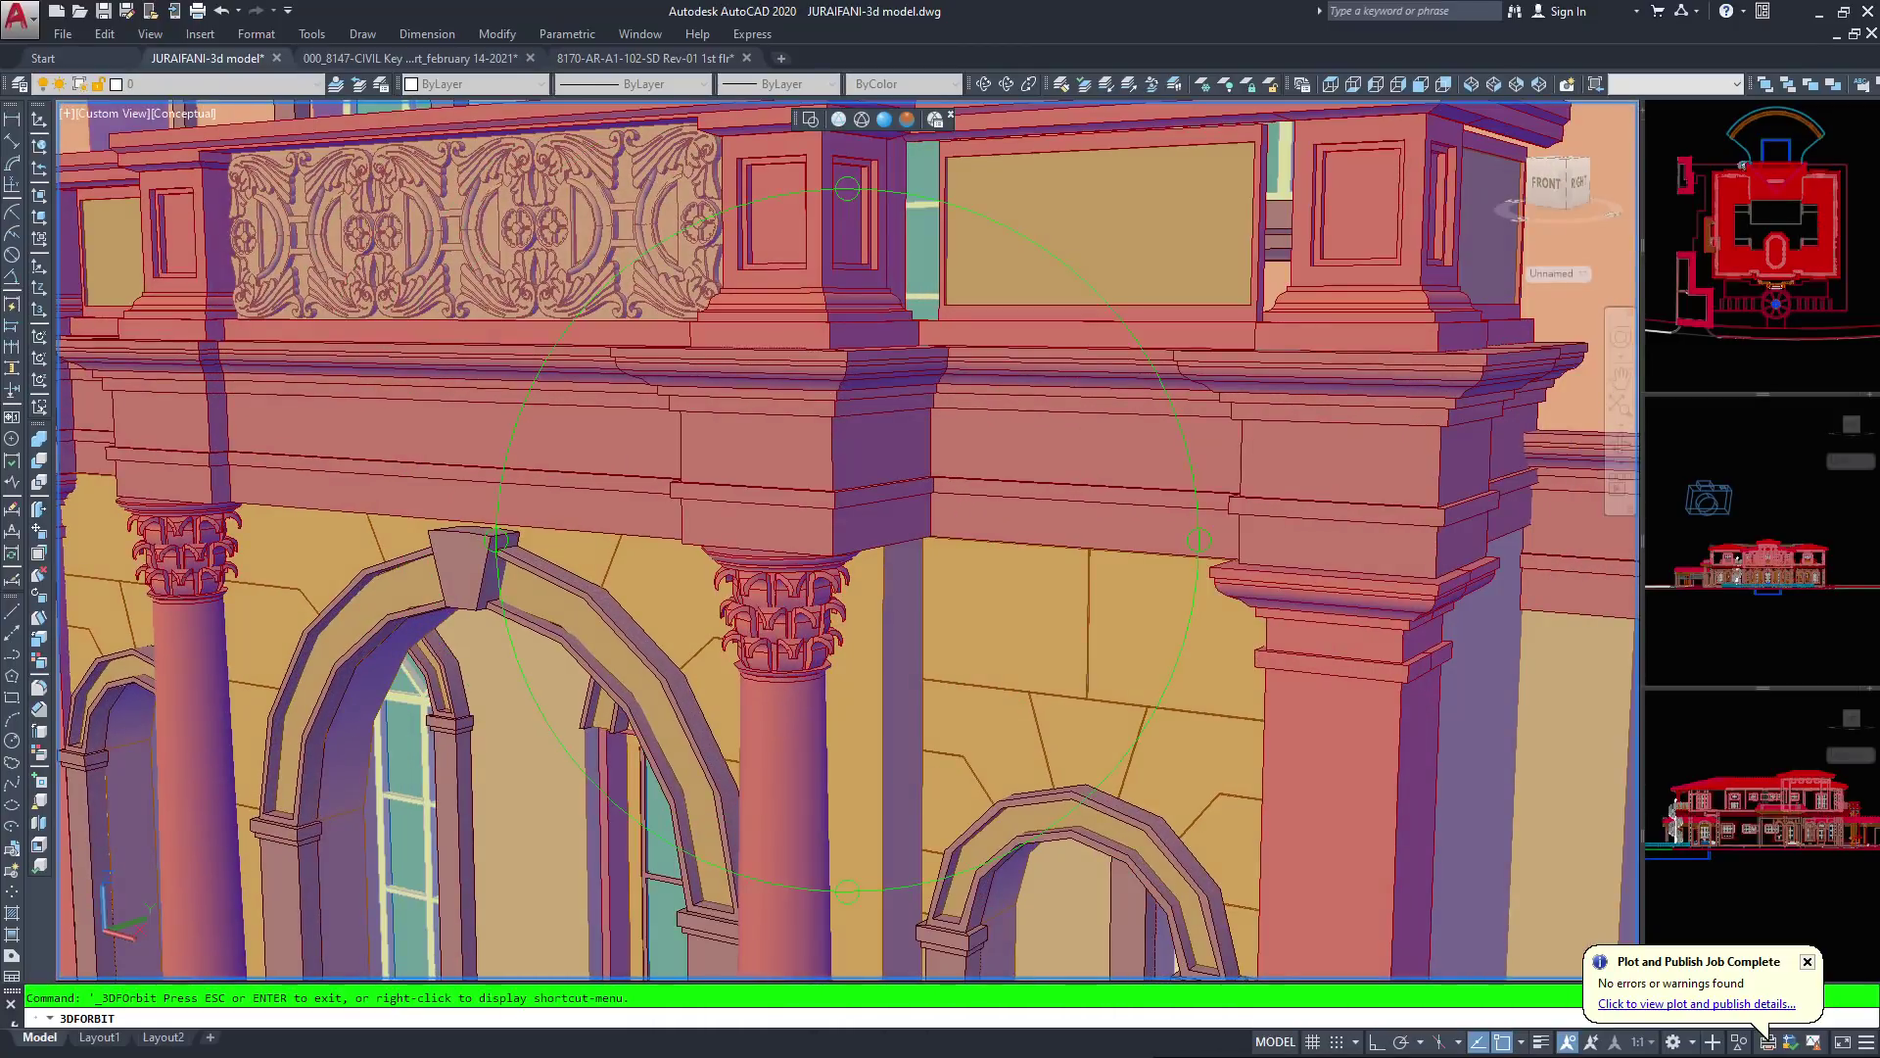
pyautogui.moveTo(313, 475); pyautogui.dragTo(341, 407)
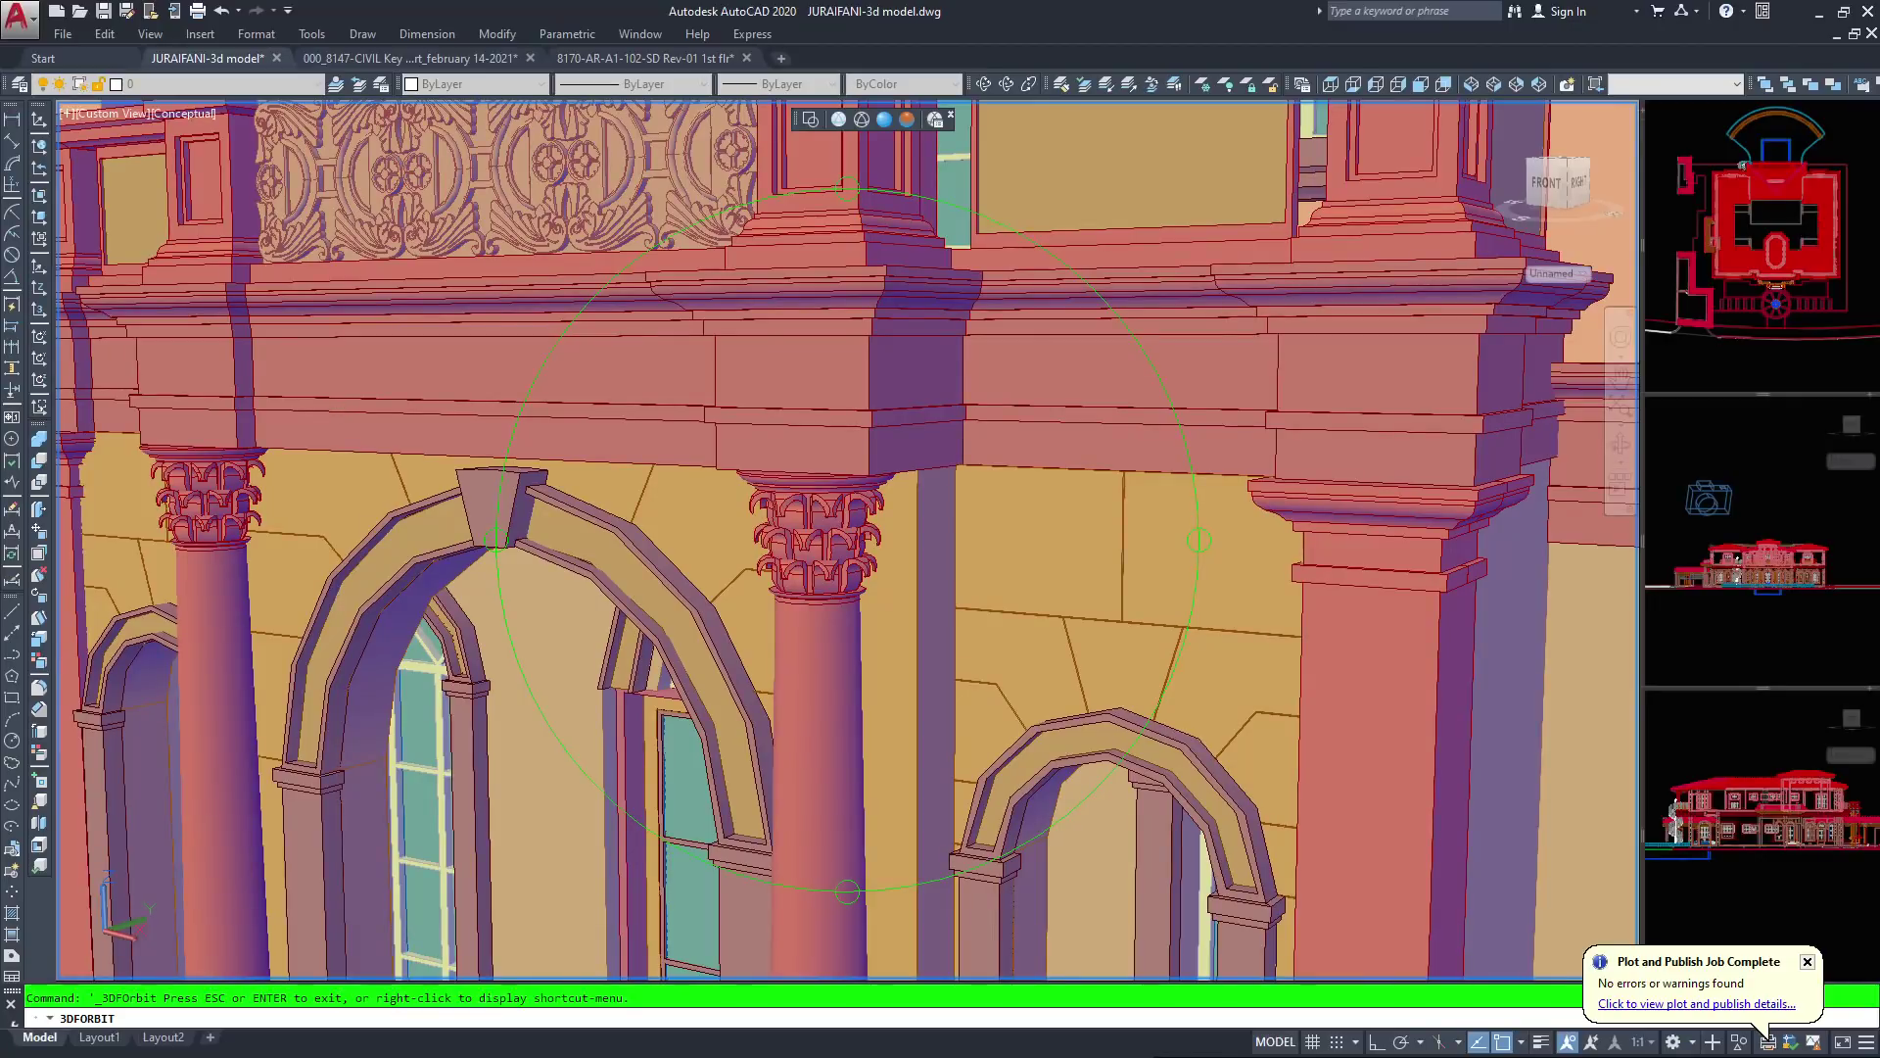
pyautogui.moveTo(685, 548); pyautogui.dragTo(807, 519)
pyautogui.moveTo(341, 406)
pyautogui.mouseDown()
pyautogui.moveTo(321, 570)
pyautogui.moveTo(345, 402)
pyautogui.mouseUp()
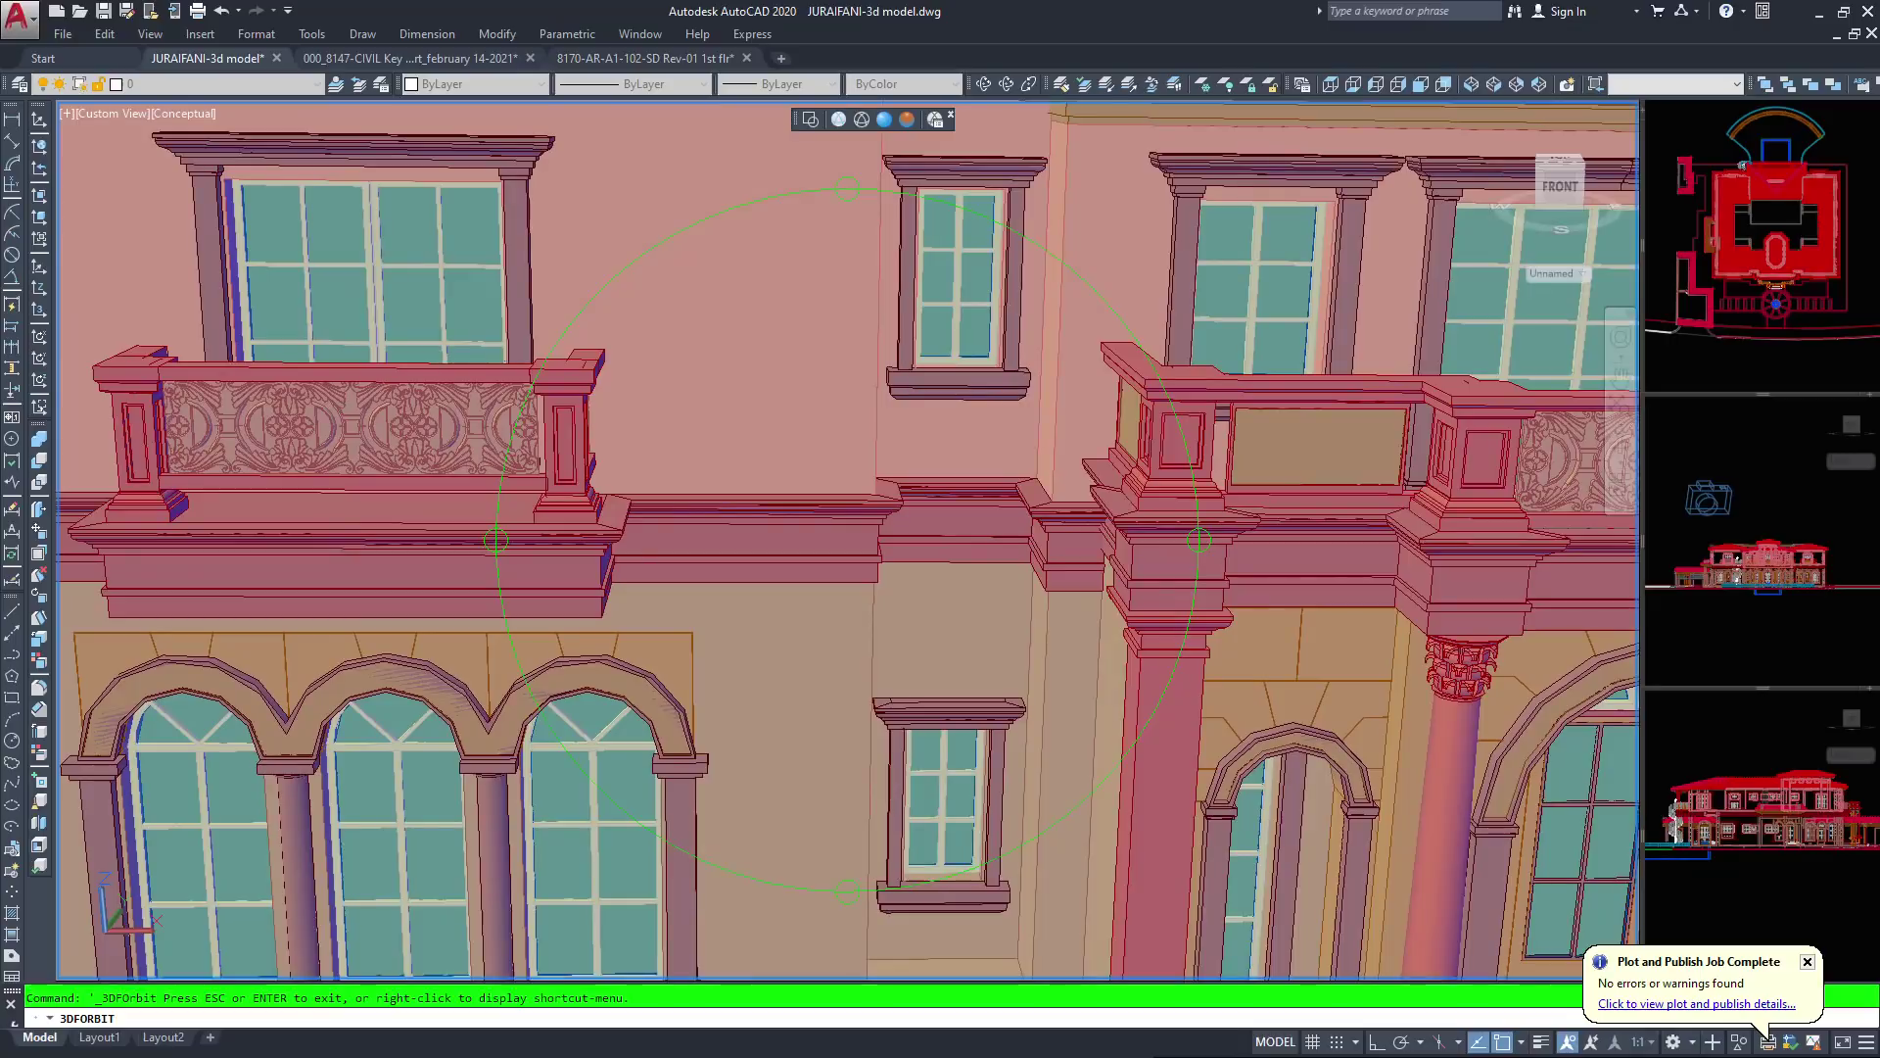
# Orbit to the corner between the left and front facades and pull back to show the mansion behind the garage block
pyautogui.moveTo(679, 462); pyautogui.dragTo(729, 477, button='middle')
pyautogui.moveTo(728, 480); pyautogui.dragTo(887, 515)
pyautogui.moveTo(382, 416)
pyautogui.mouseDown()
pyautogui.moveTo(497, 509)
pyautogui.moveTo(382, 416)
pyautogui.mouseUp()
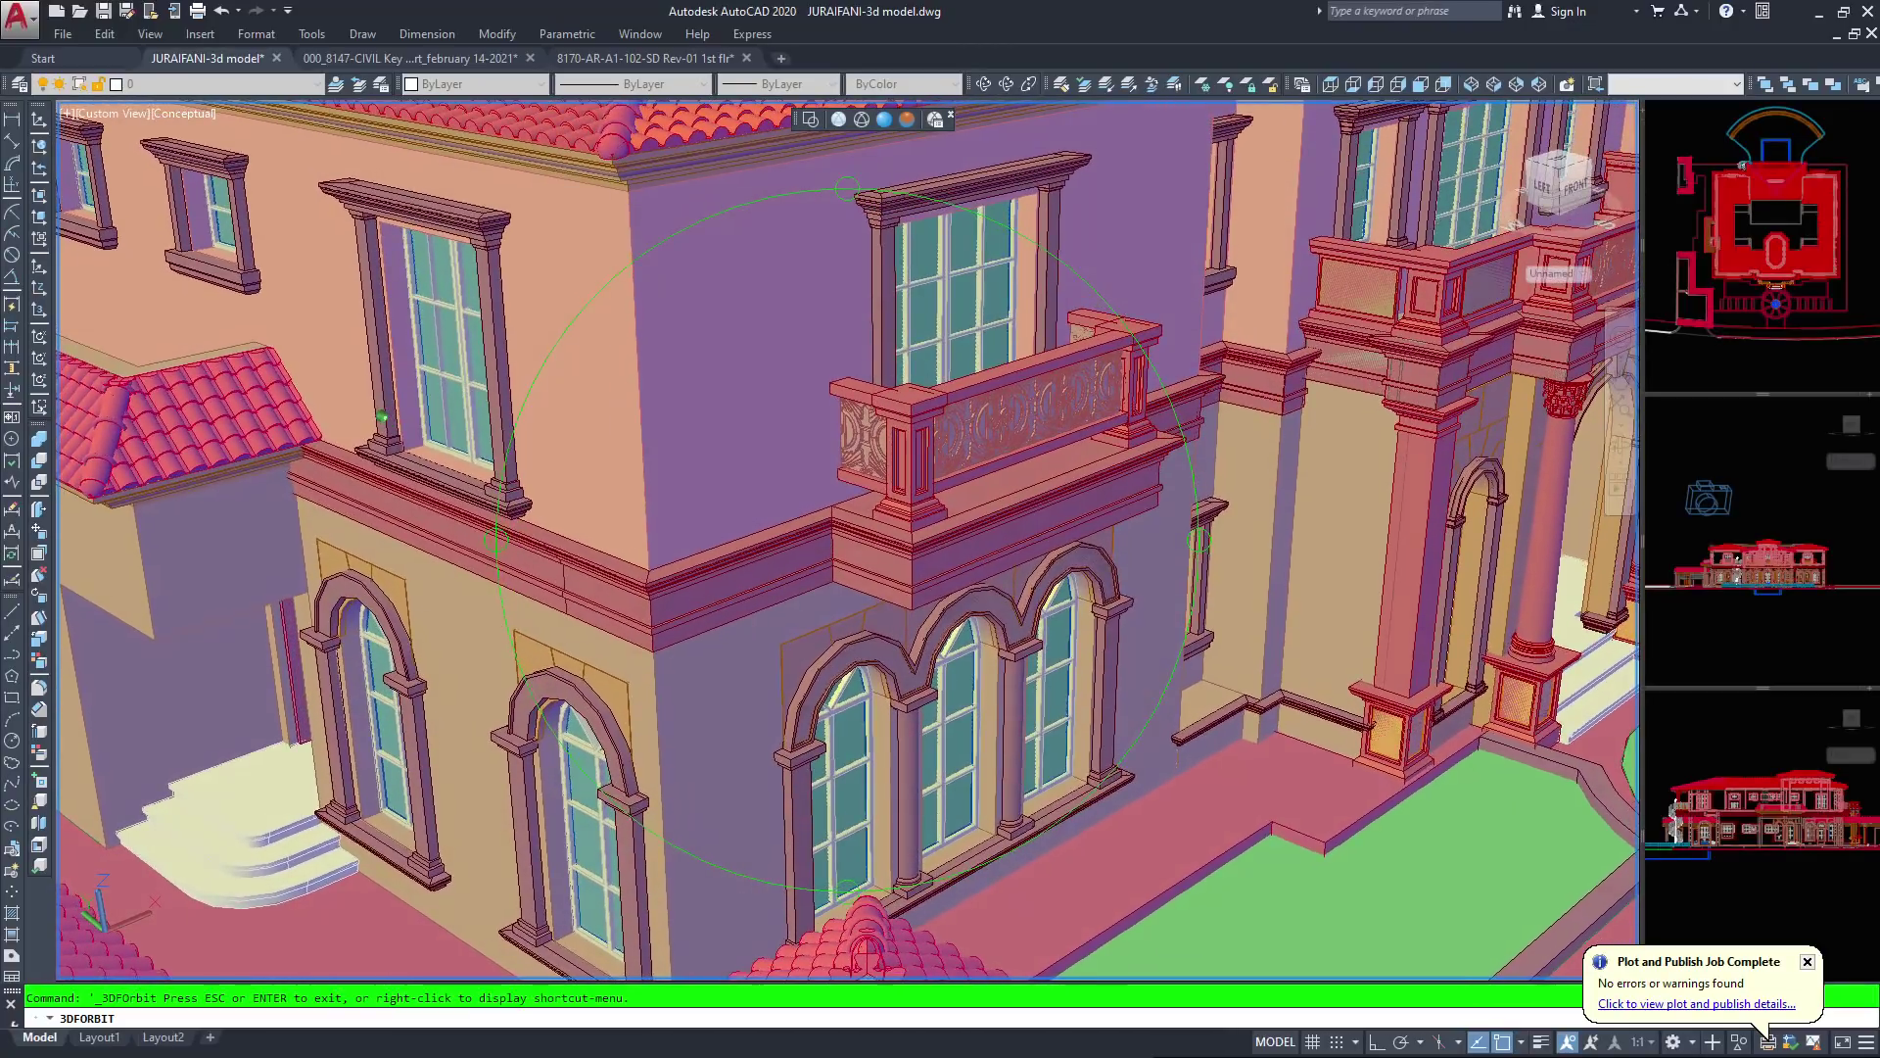
pyautogui.moveTo(382, 497); pyautogui.dragTo(382, 417)
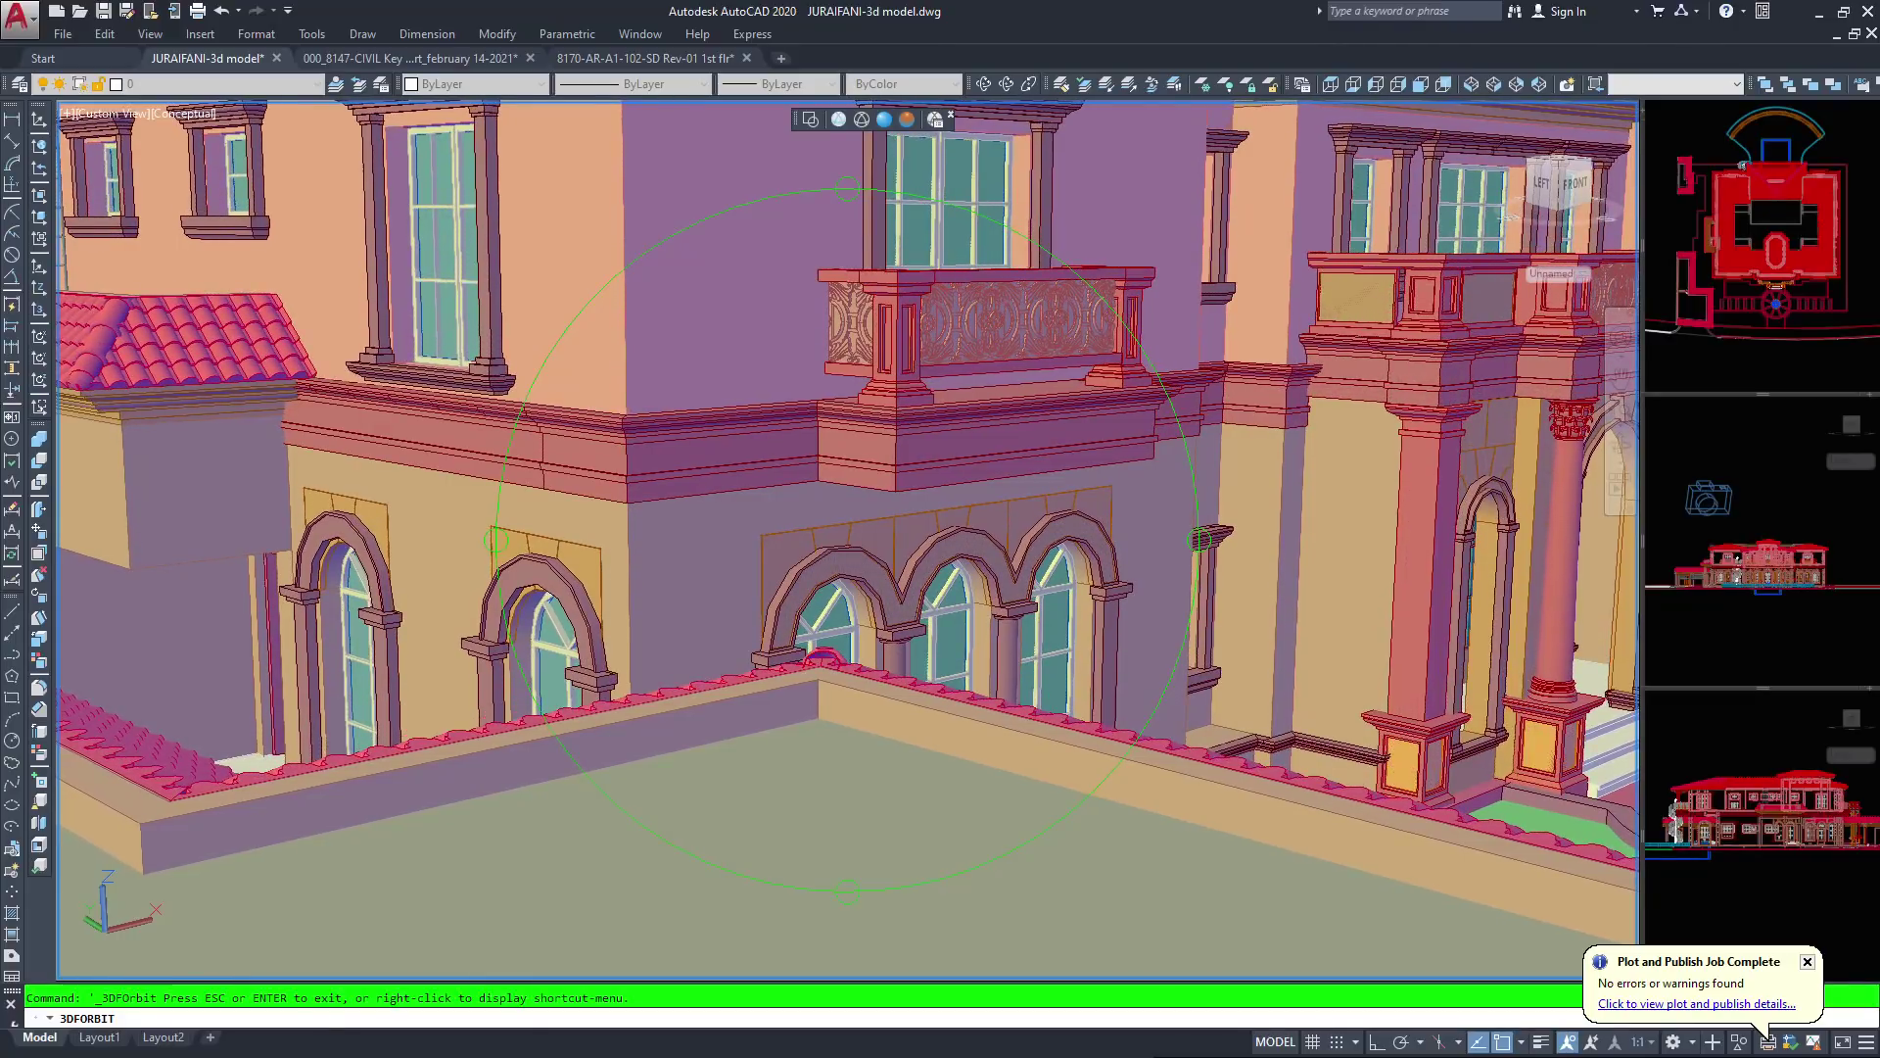
pyautogui.scroll(-6, 847, 540)
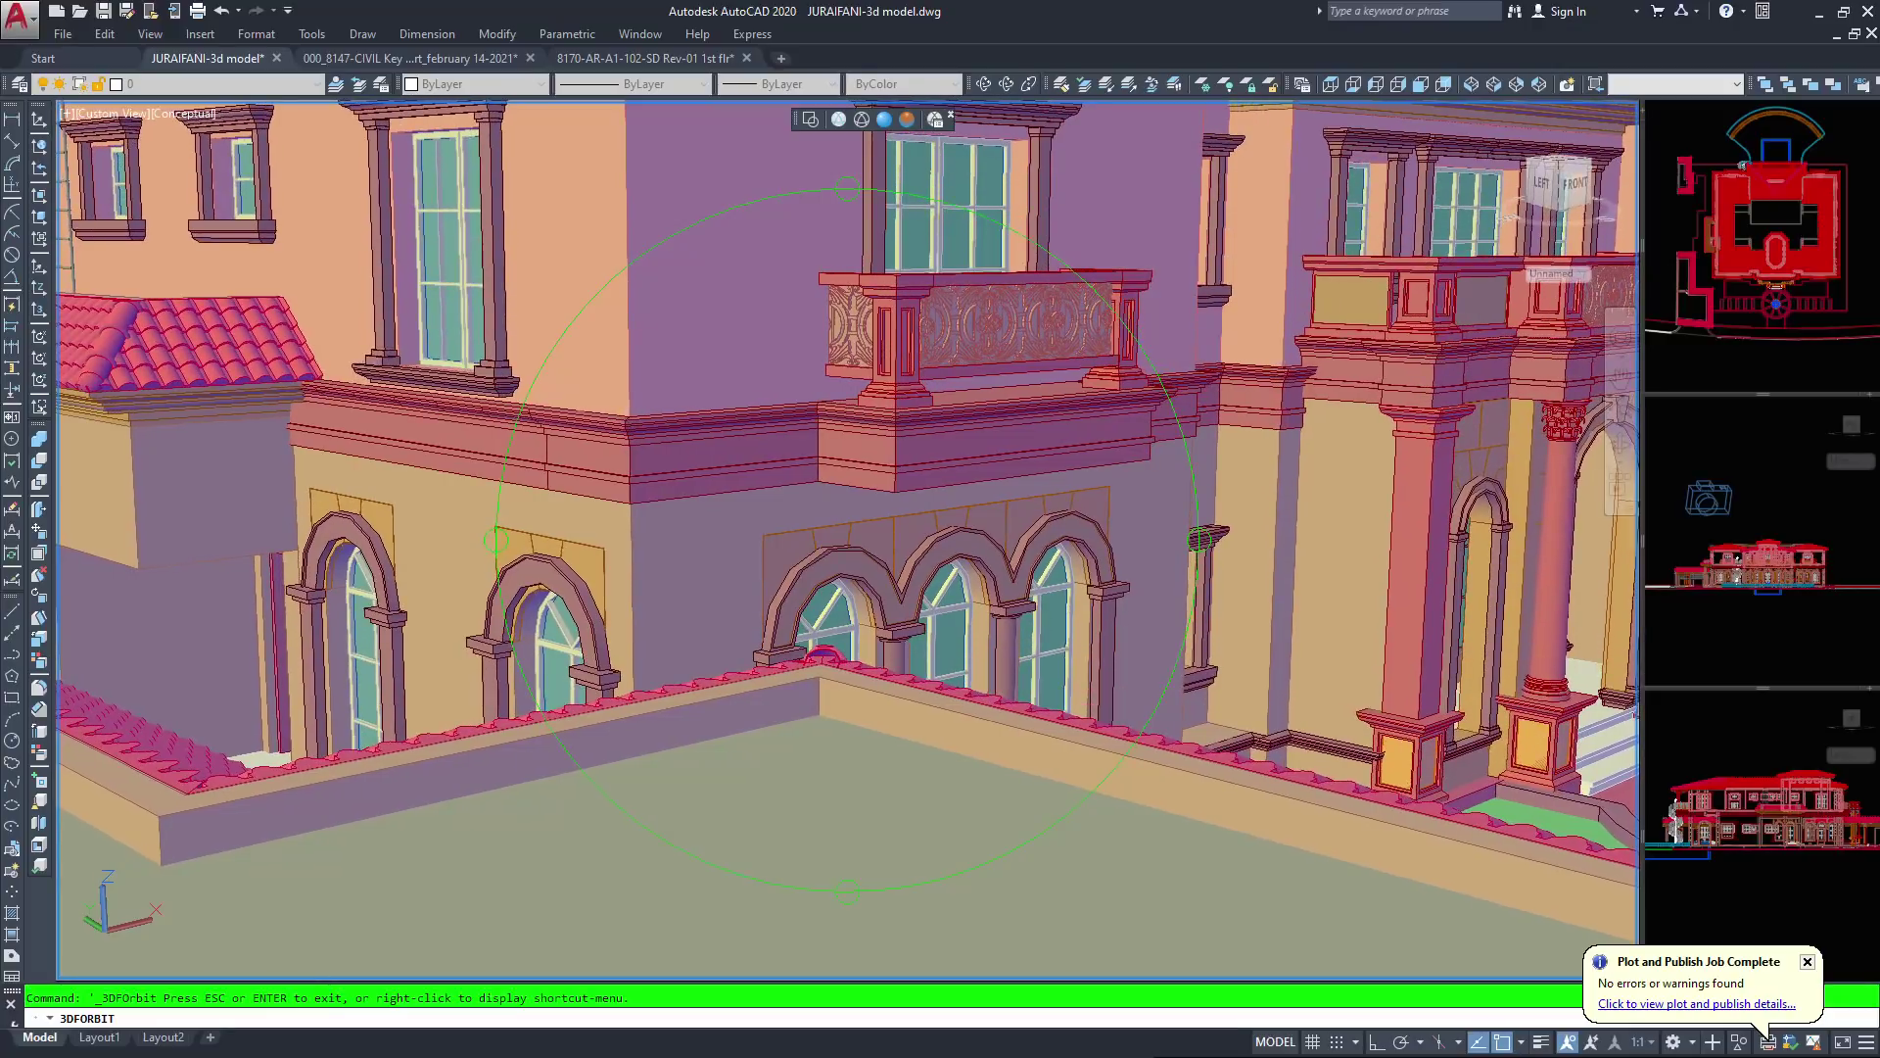
pyautogui.scroll(-6, 847, 540)
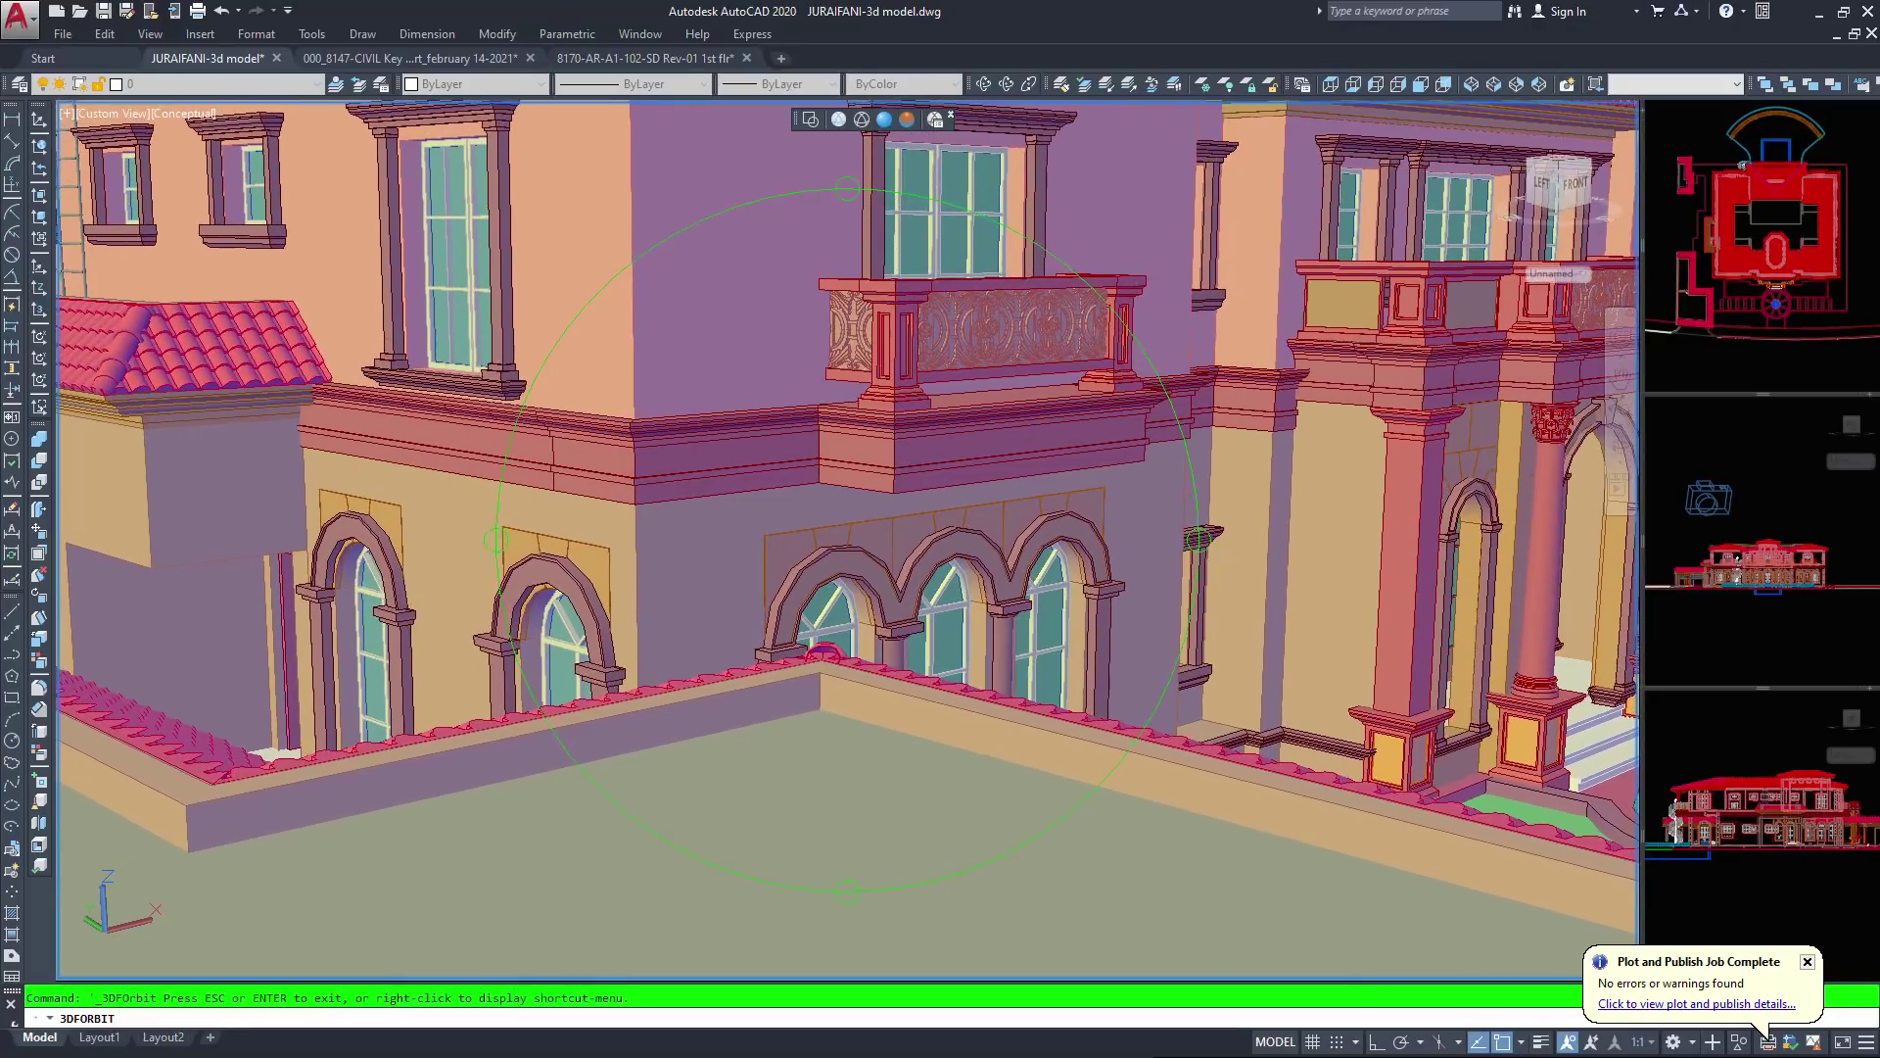
pyautogui.scroll(-6, 847, 539)
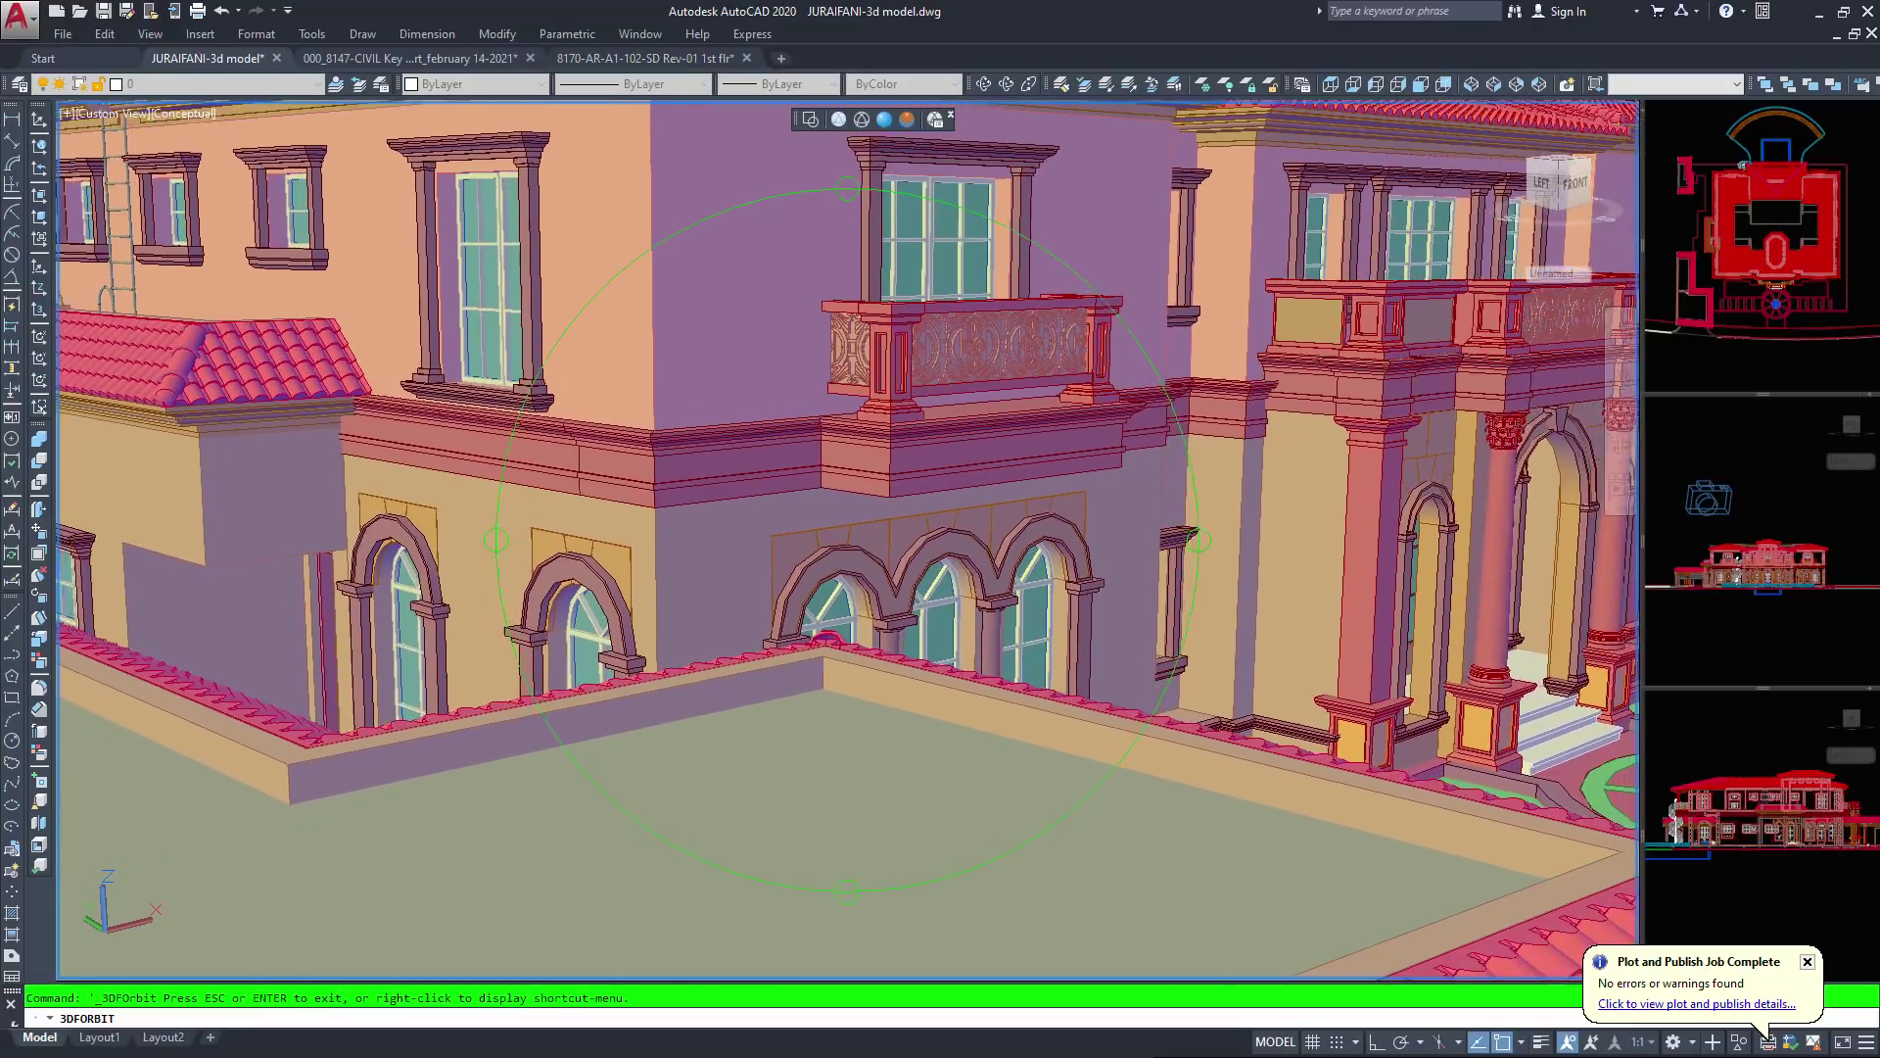
pyautogui.scroll(-6, 847, 539)
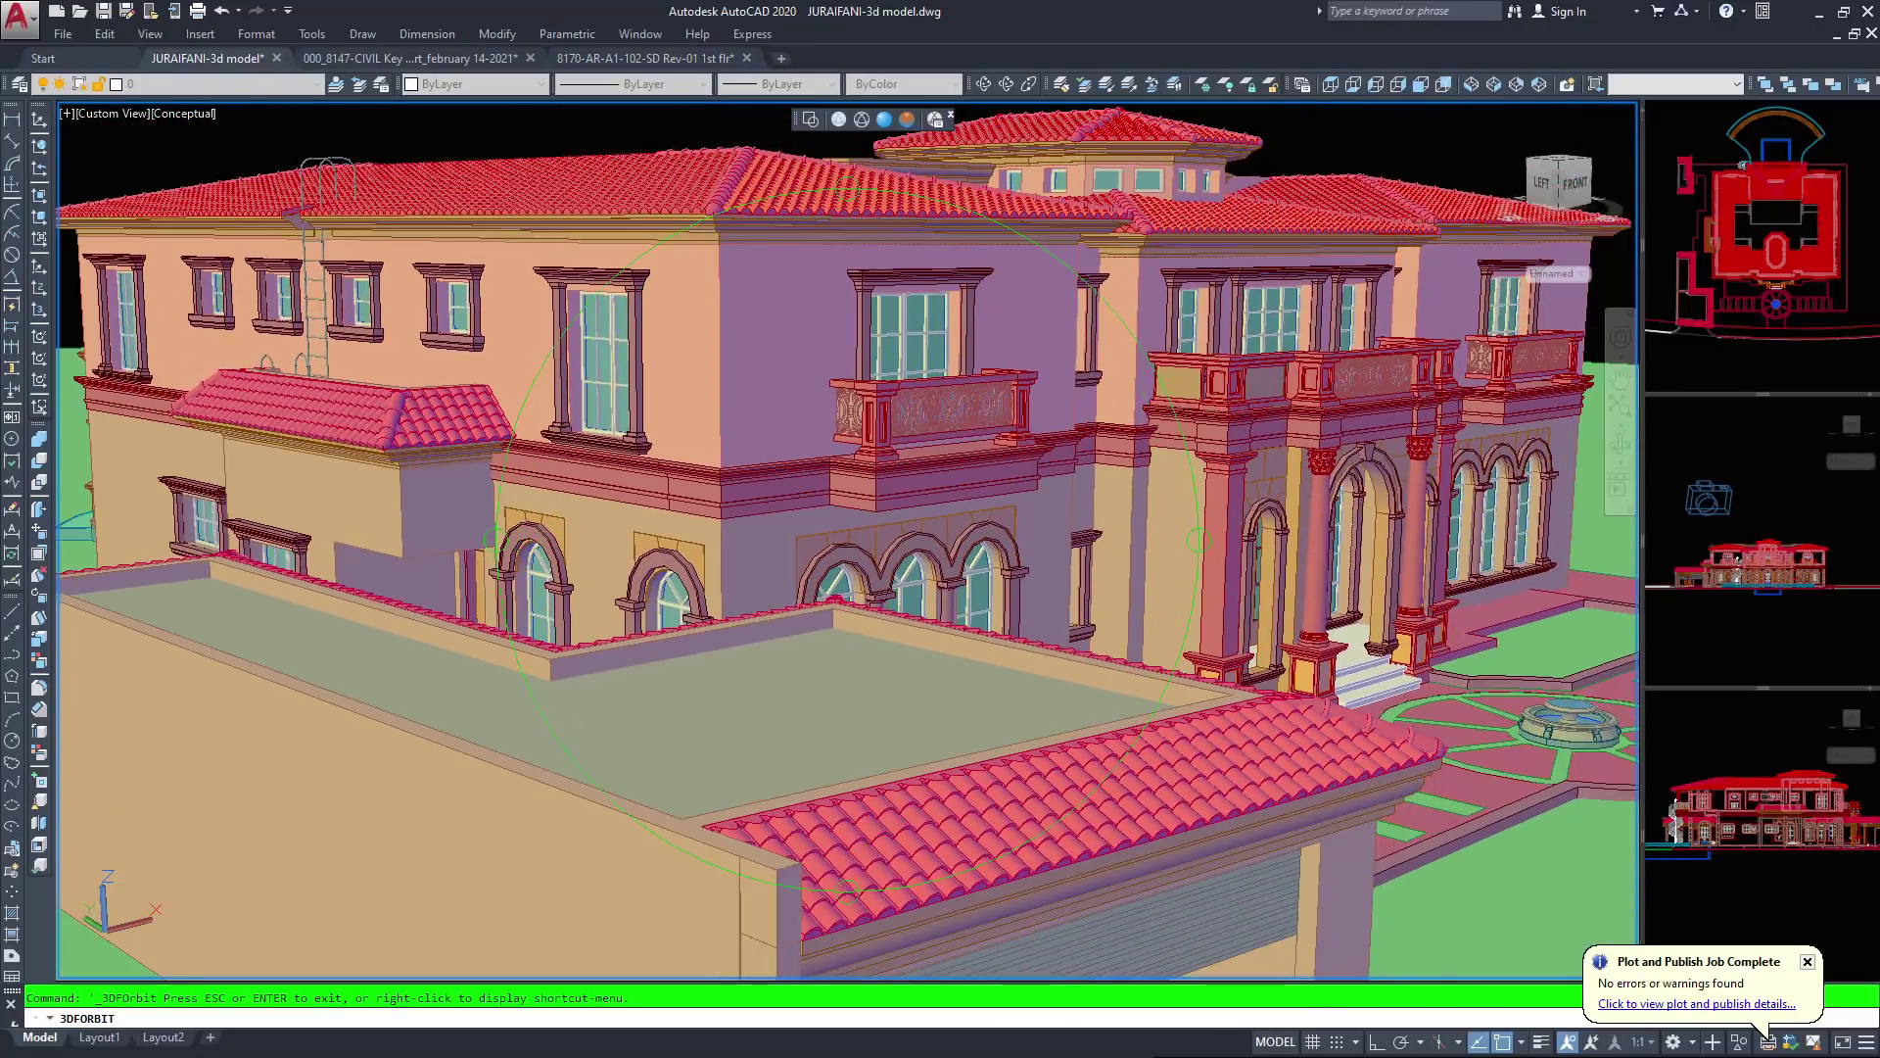
# Examine the left elevation's tiled side entrance block, including its curved steps, door and framed windows
pyautogui.moveTo(382, 416); pyautogui.dragTo(605, 476)
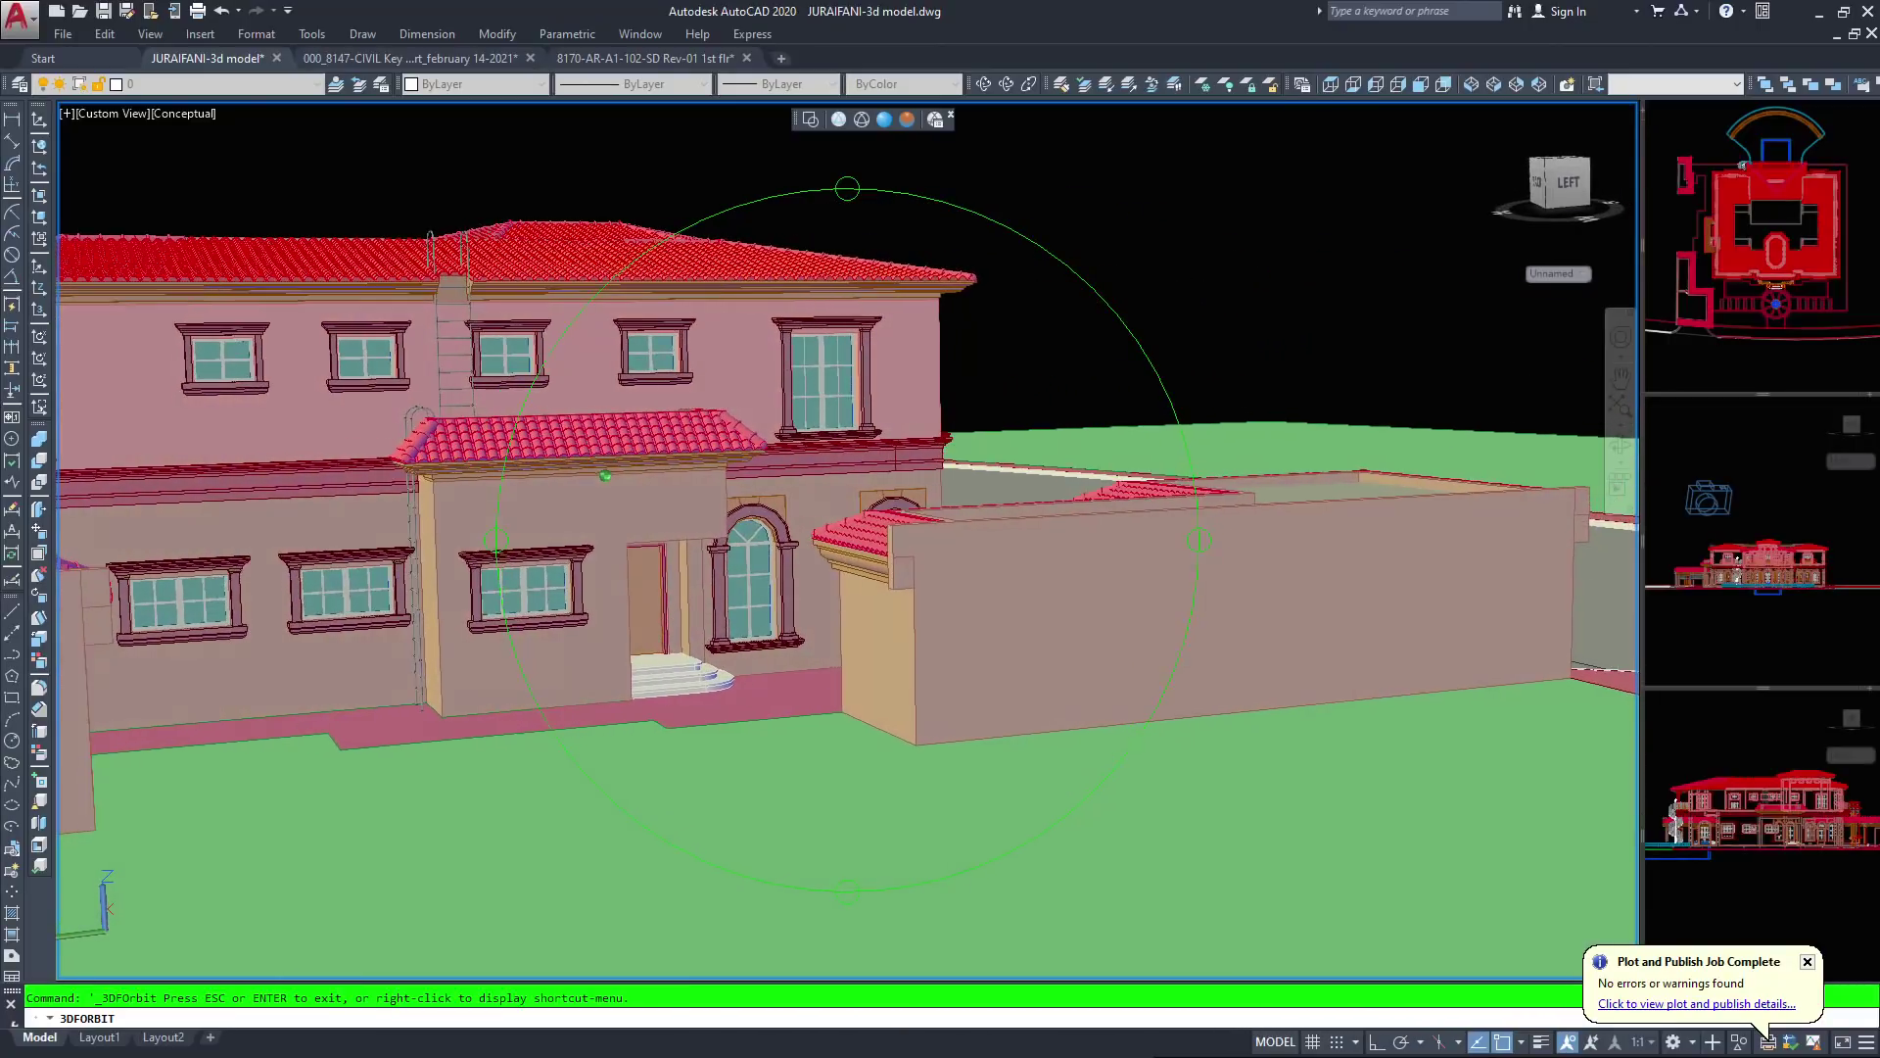
pyautogui.scroll(5, 847, 539)
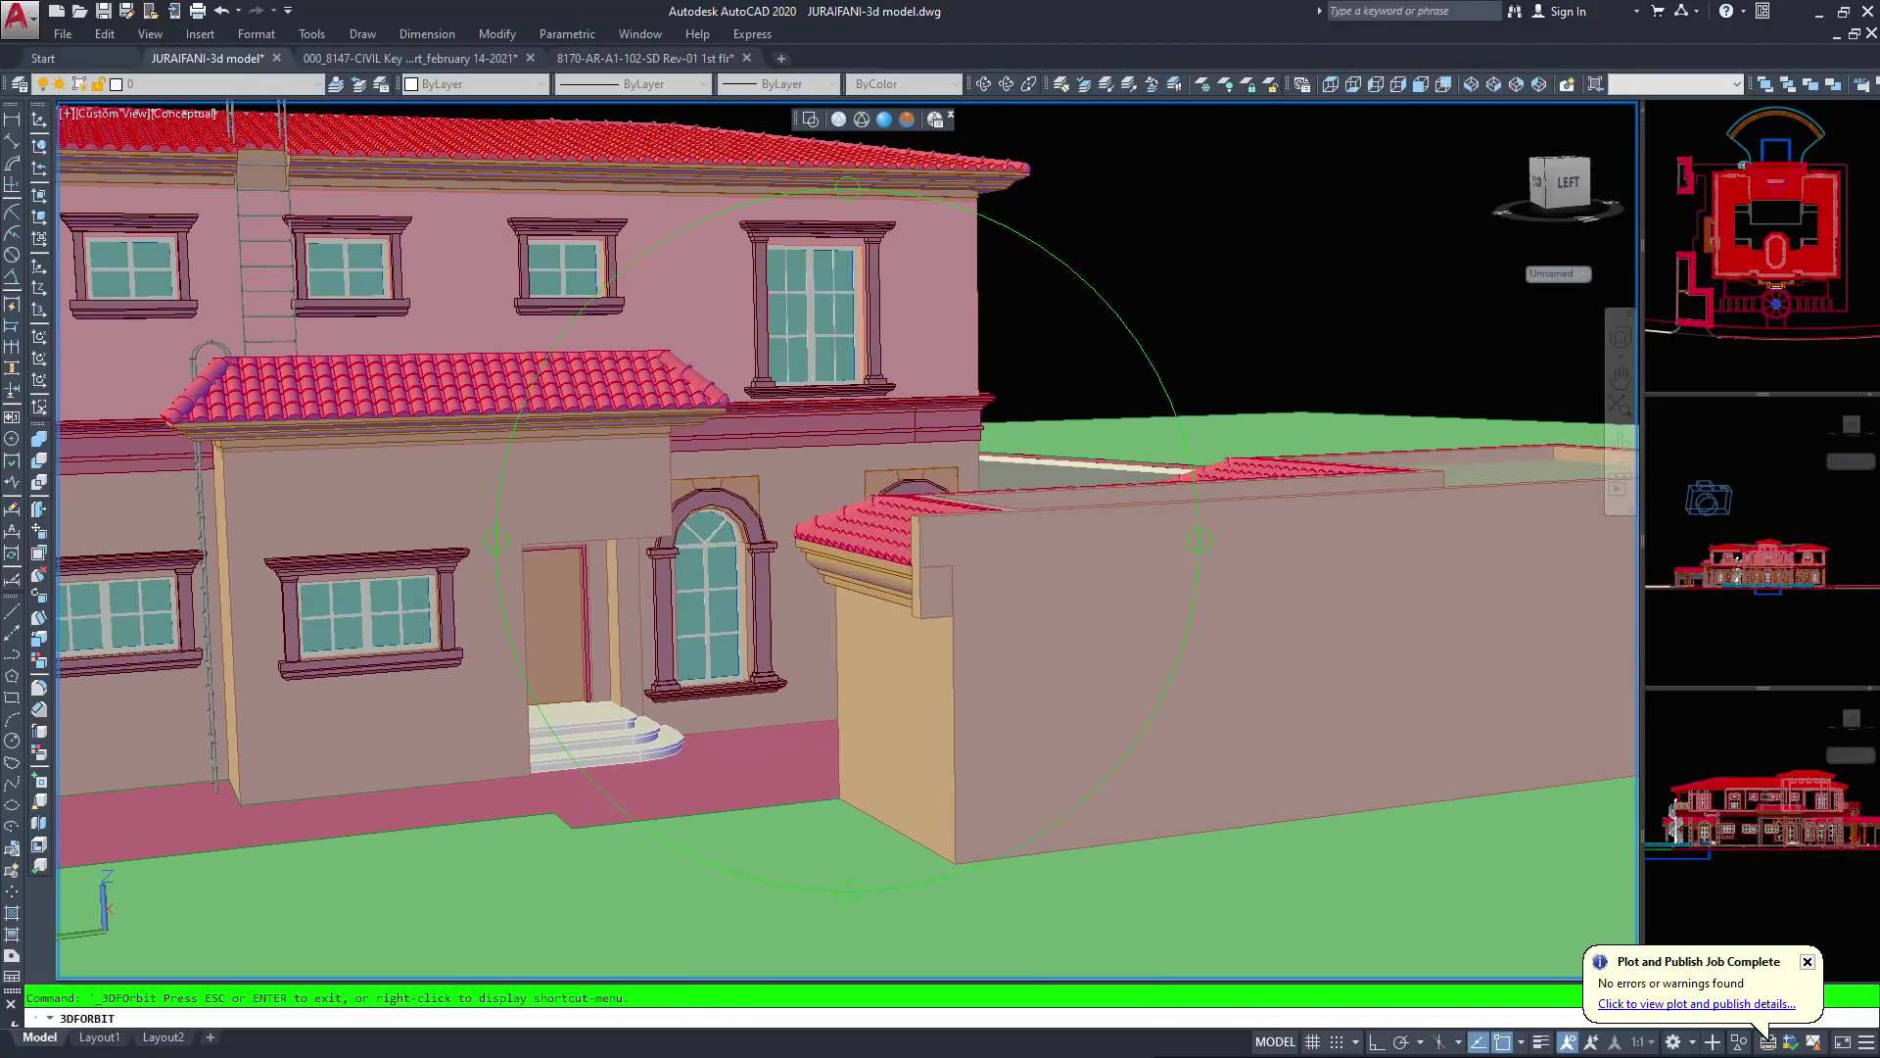
pyautogui.moveTo(626, 638); pyautogui.dragTo(840, 600, button='middle')
pyautogui.scroll(4, 839, 600)
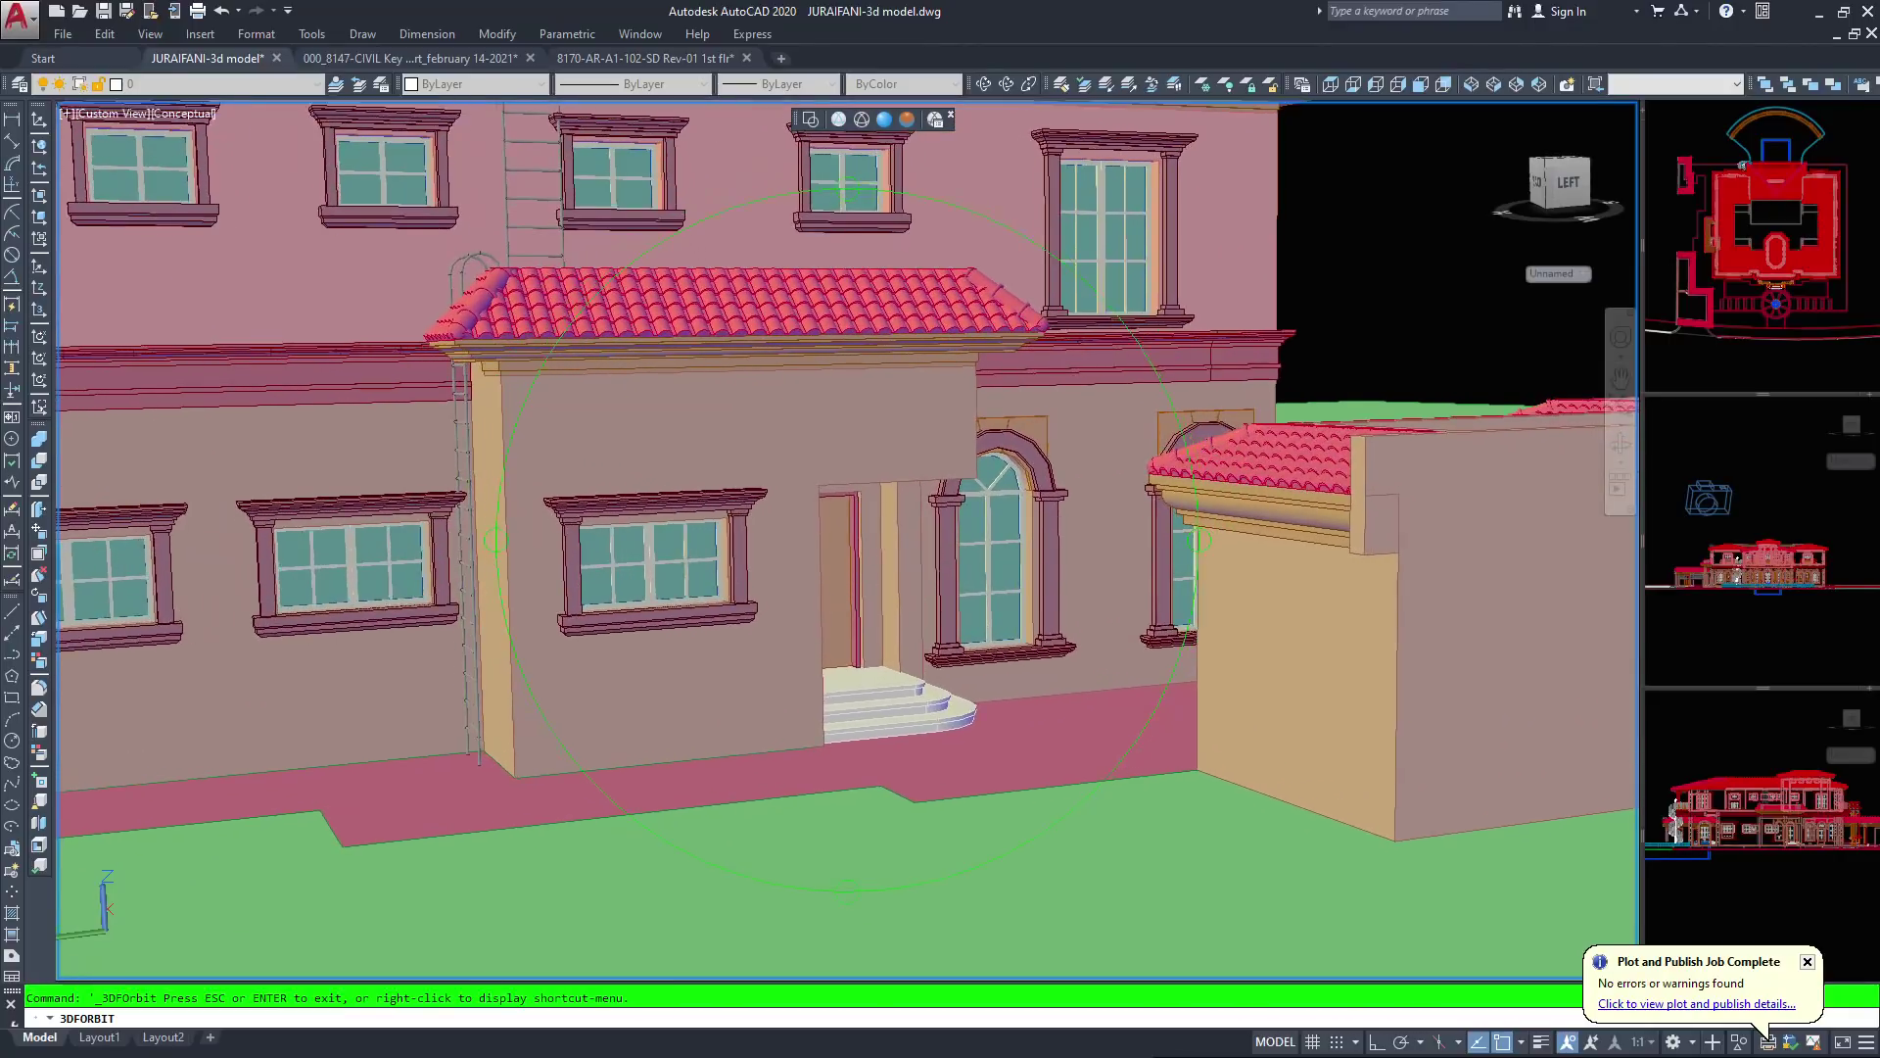
pyautogui.moveTo(839, 601); pyautogui.dragTo(847, 523)
pyautogui.moveTo(758, 384); pyautogui.dragTo(758, 384)
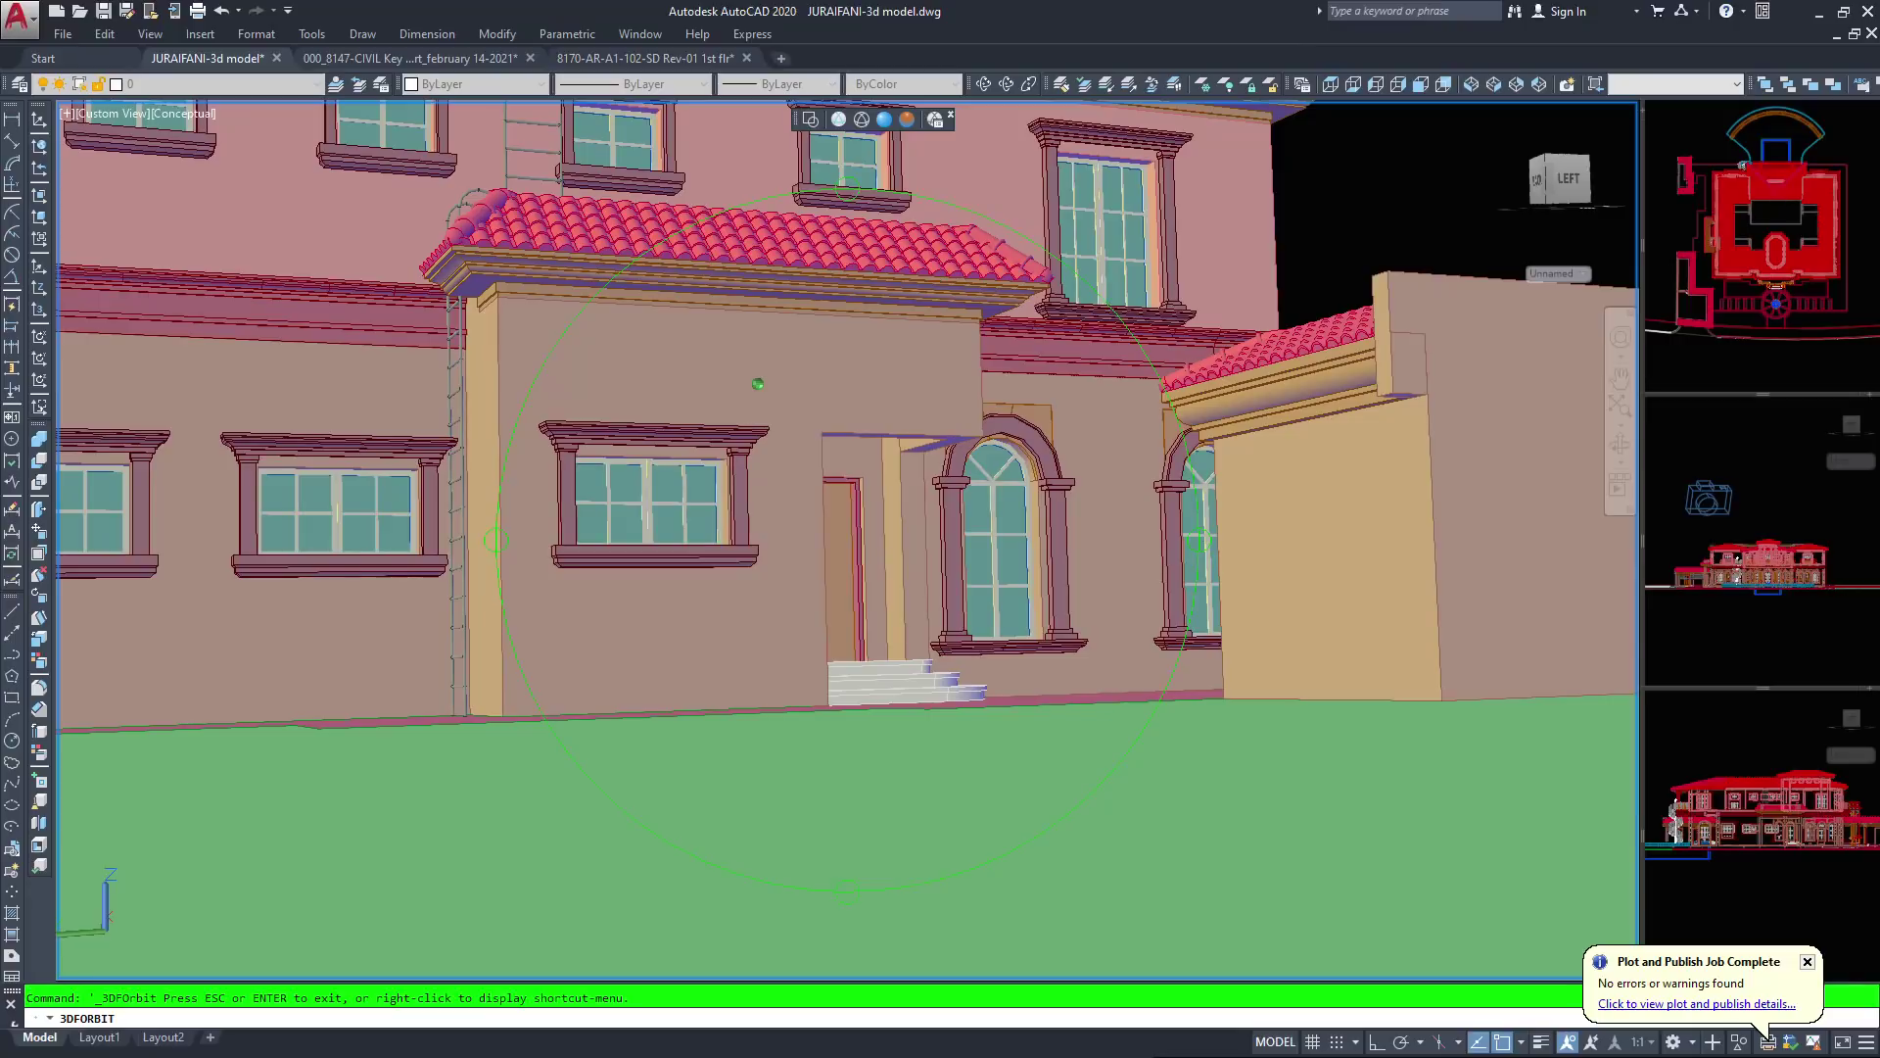
# Orbit around to the rear facade, examine its baluster balconies, columns and spiral staircase, and end the orbit
pyautogui.moveTo(758, 384); pyautogui.dragTo(754, 386)
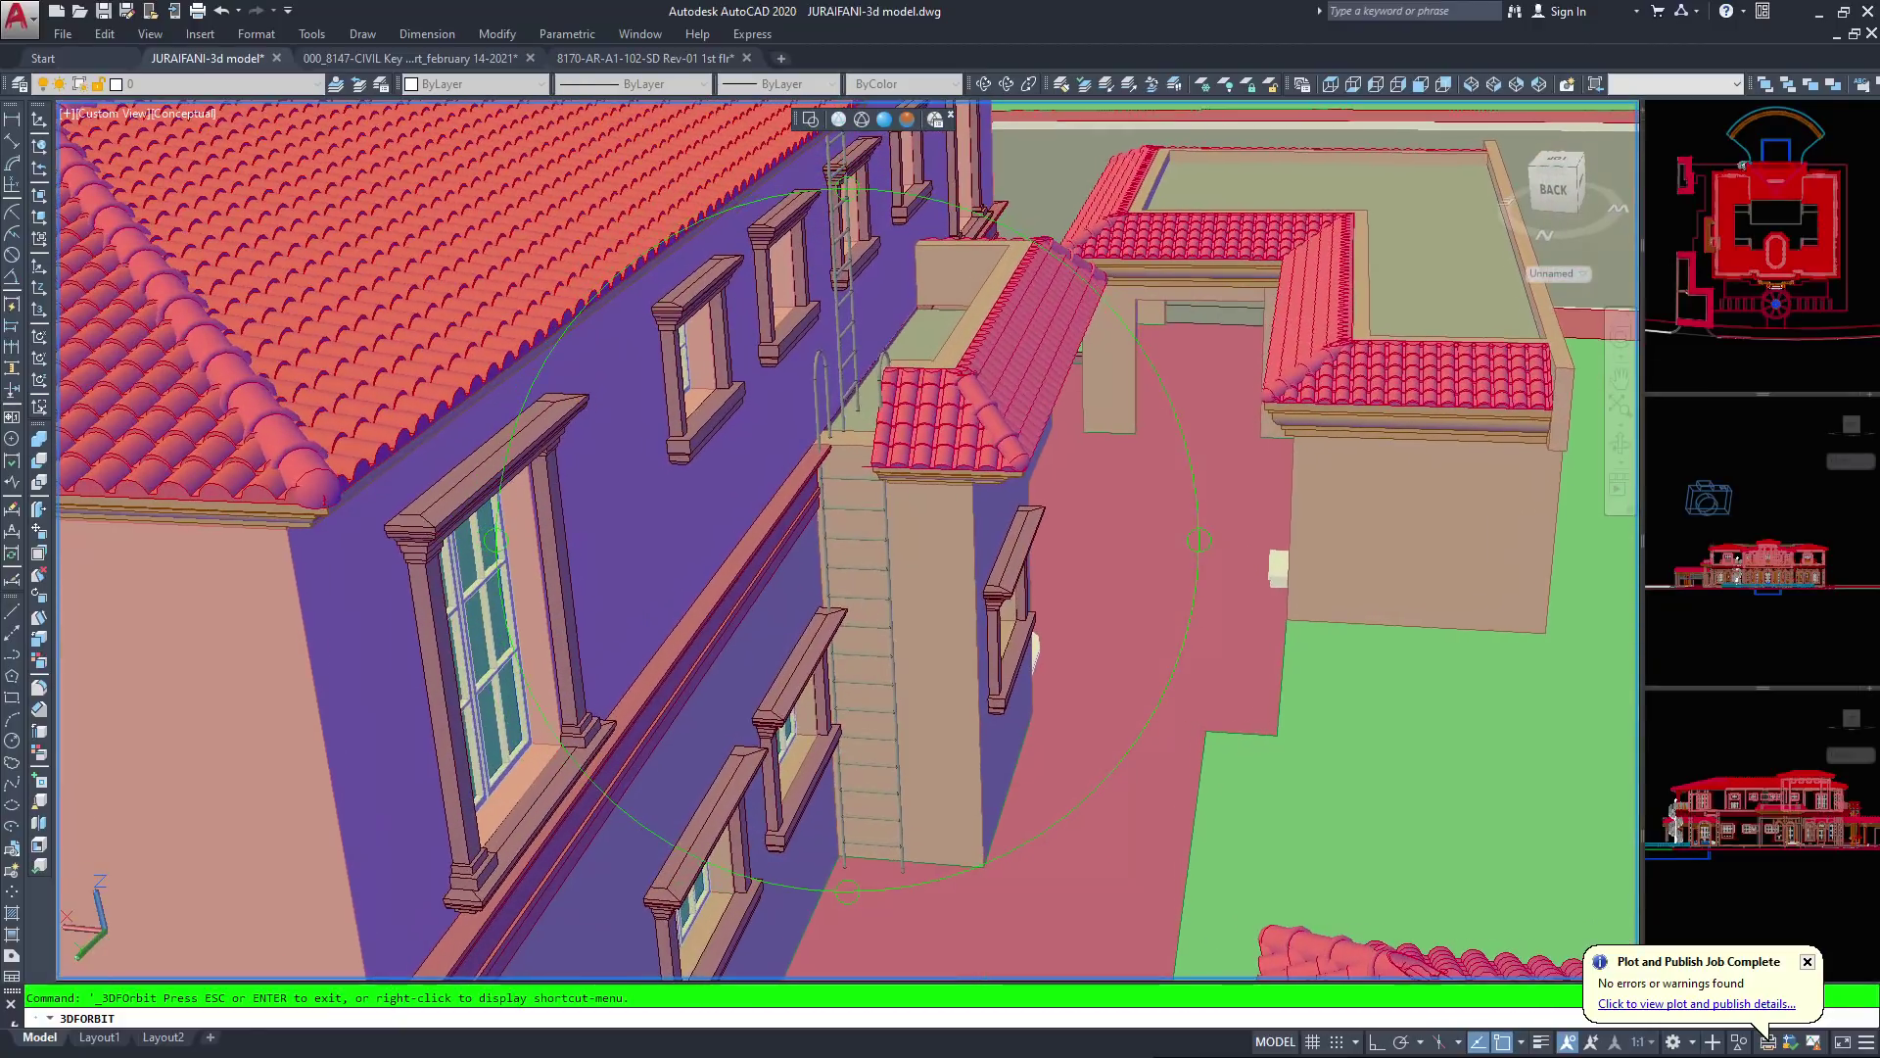
pyautogui.moveTo(866, 764); pyautogui.dragTo(856, 584, button='middle')
pyautogui.moveTo(783, 577); pyautogui.dragTo(1018, 556)
pyautogui.scroll(-2, 784, 534)
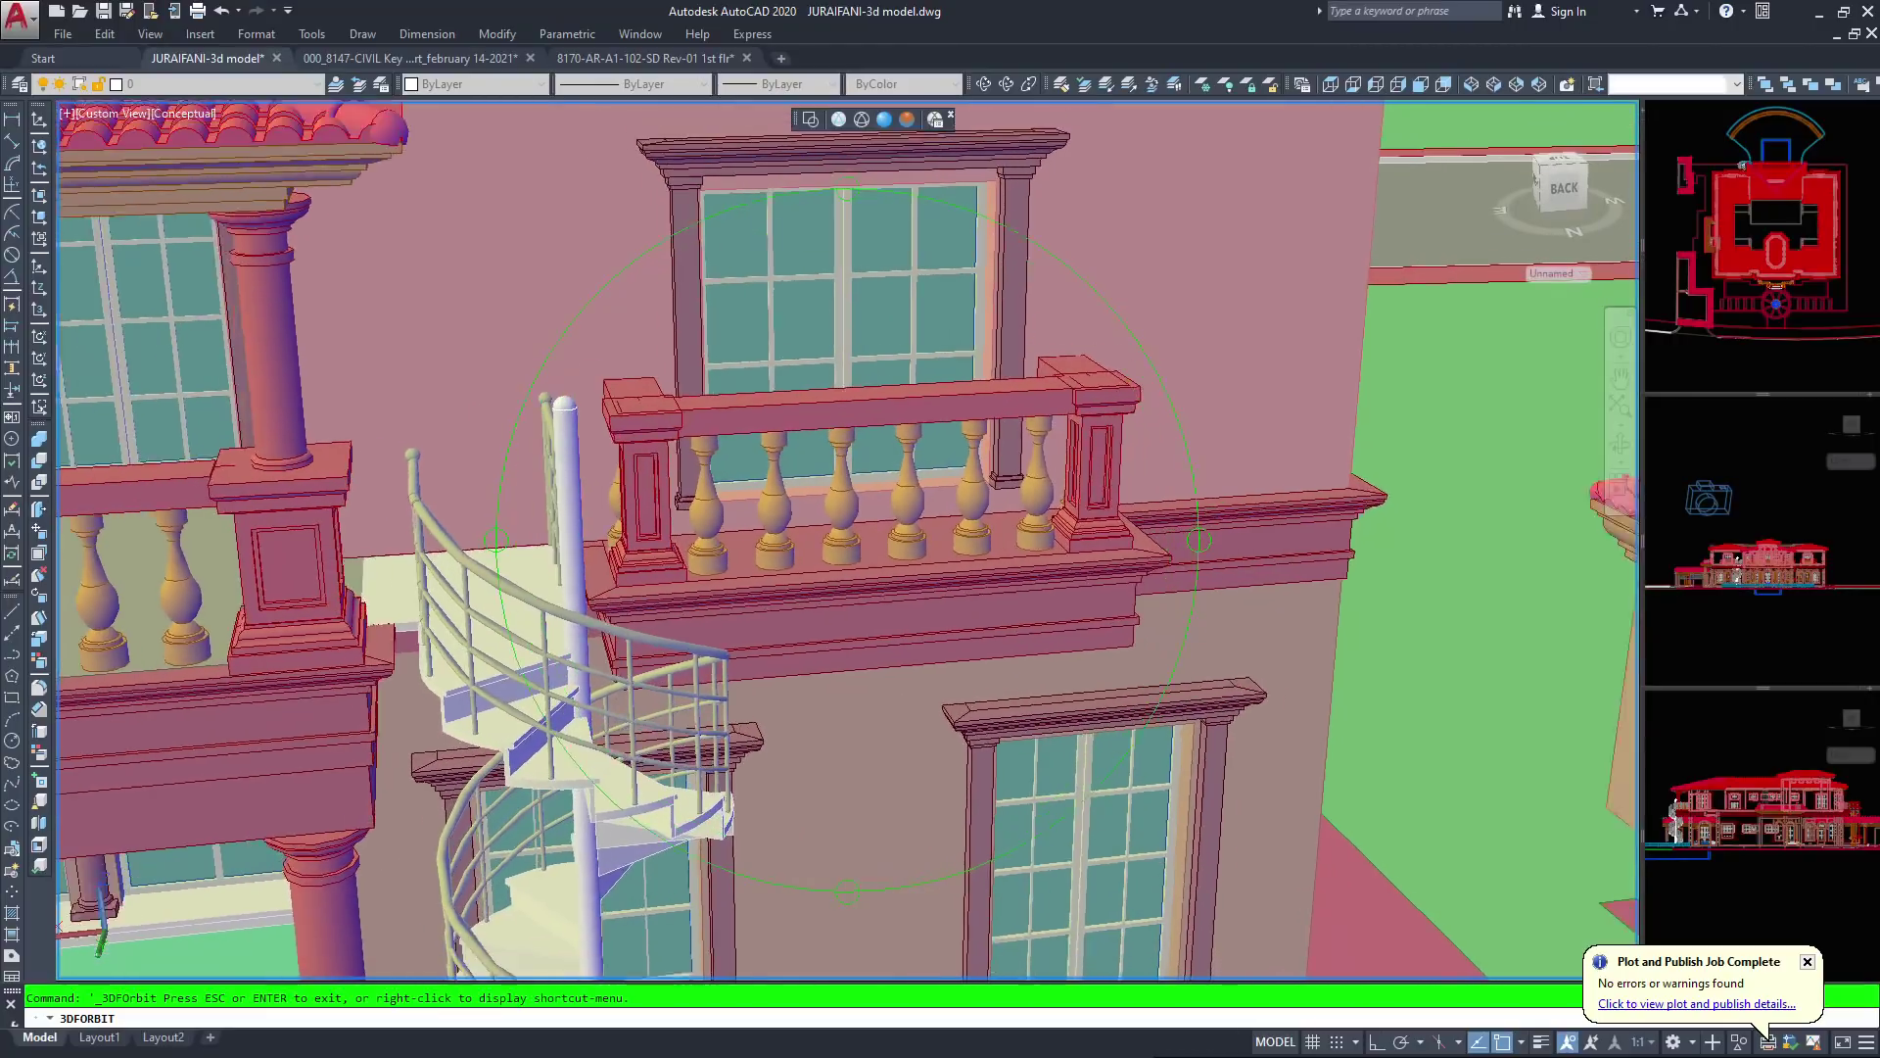
pyautogui.moveTo(783, 534); pyautogui.dragTo(877, 538)
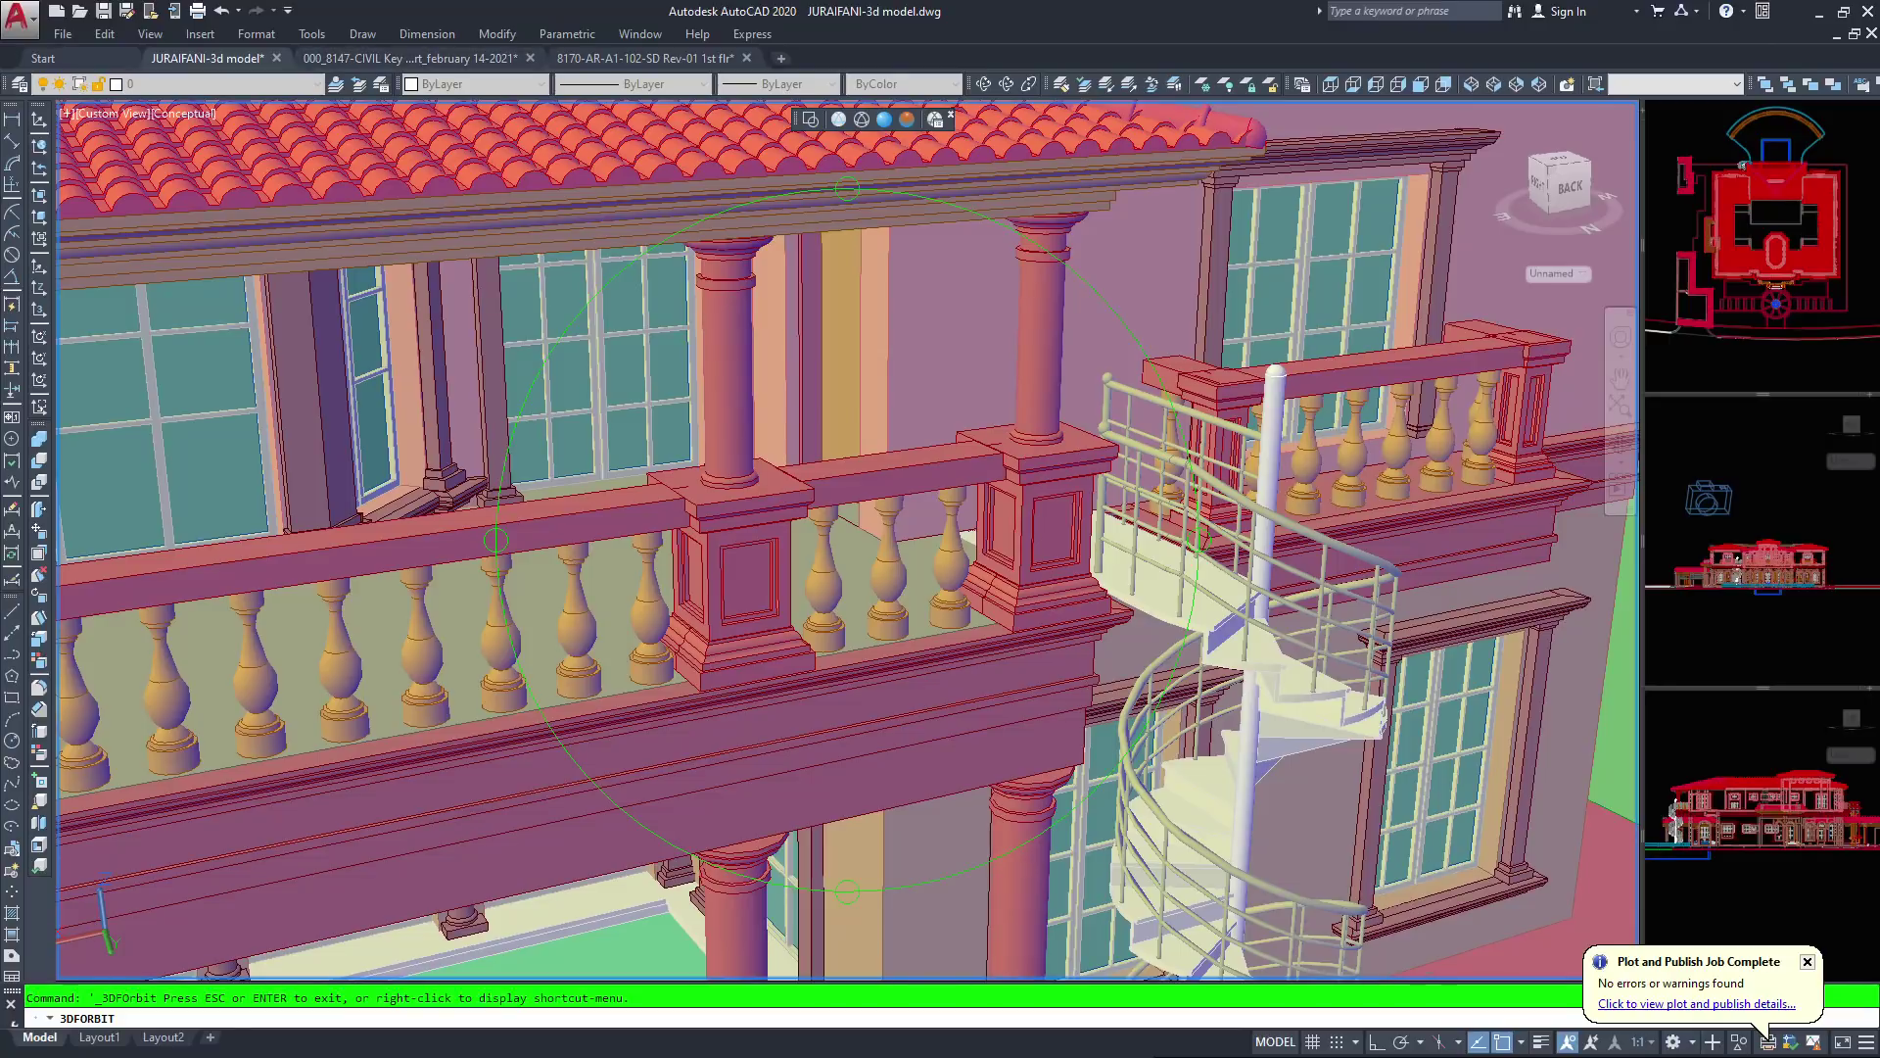
pyautogui.press('Escape')
pyautogui.hotkey('ctrl', 'a')
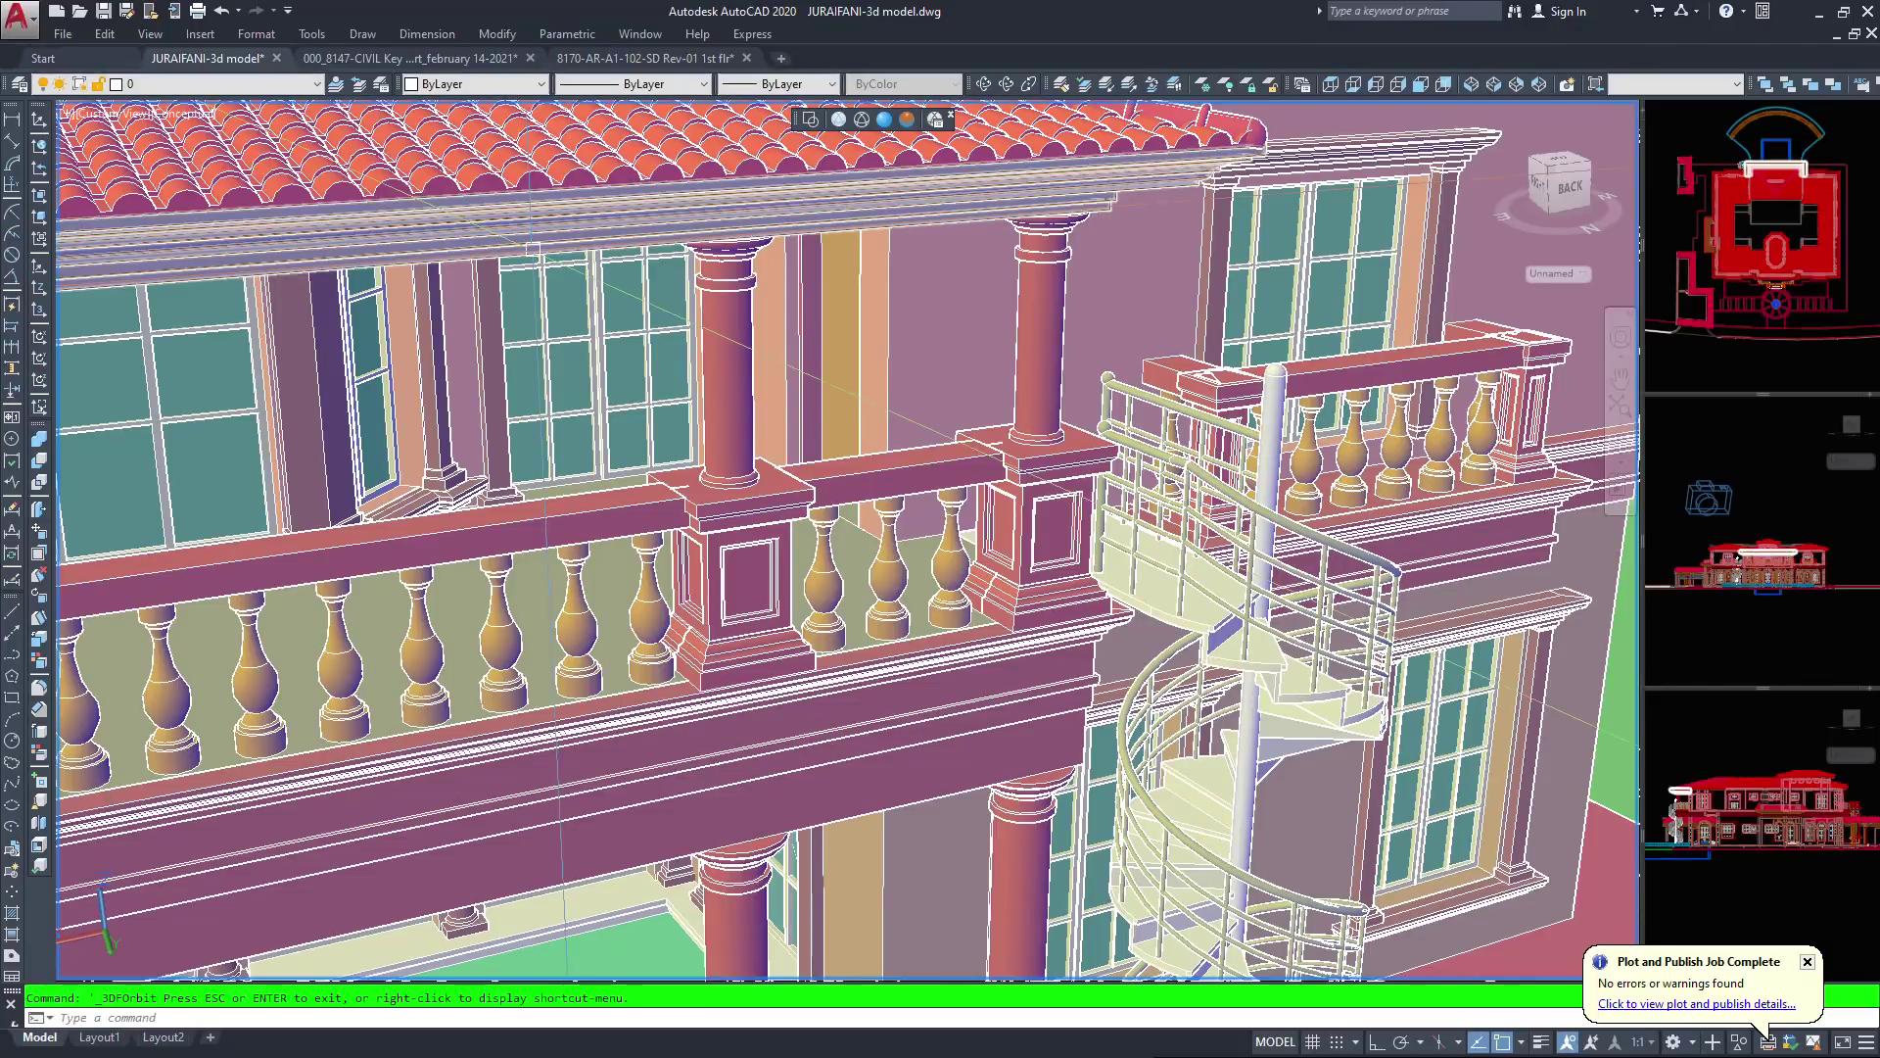
# Open Layout2 of the mansion drawing and enlarge its closing "THANK YOU FOR WATCHING" text
pyautogui.click(163, 1037)
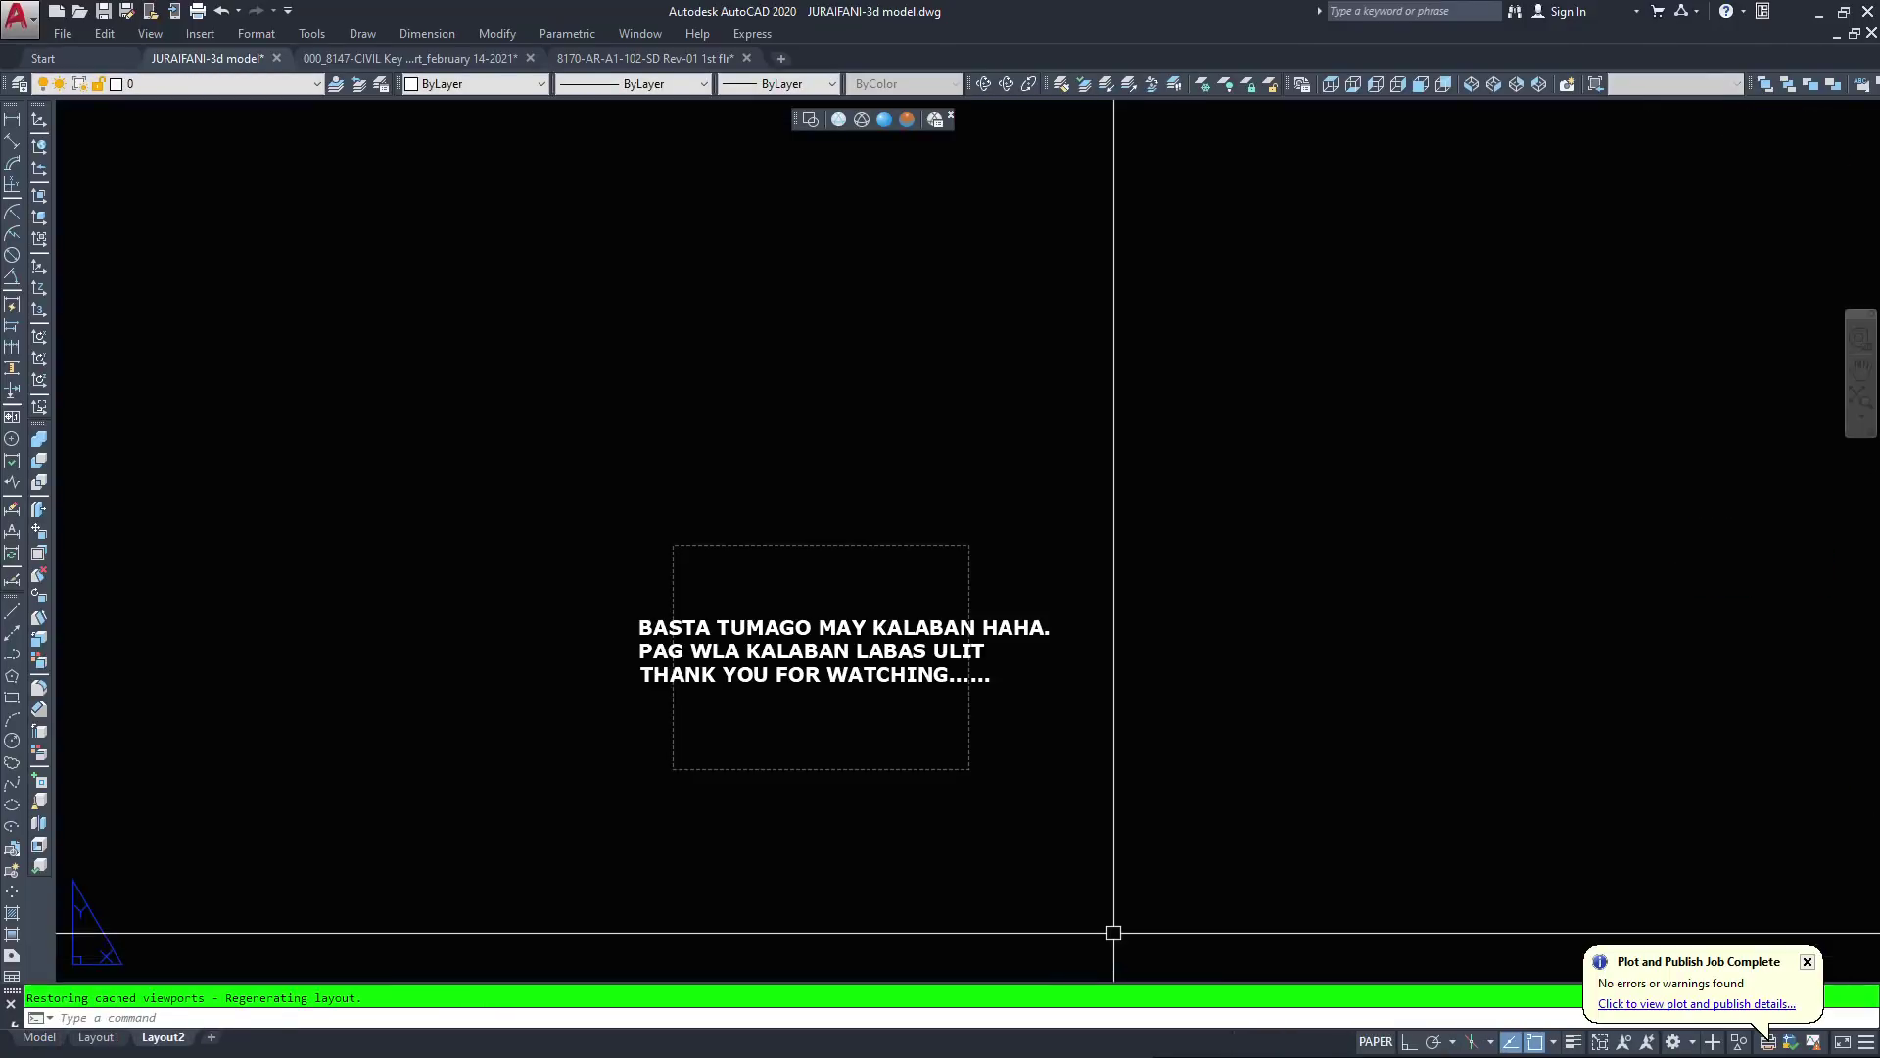
pyautogui.scroll(4, 940, 739)
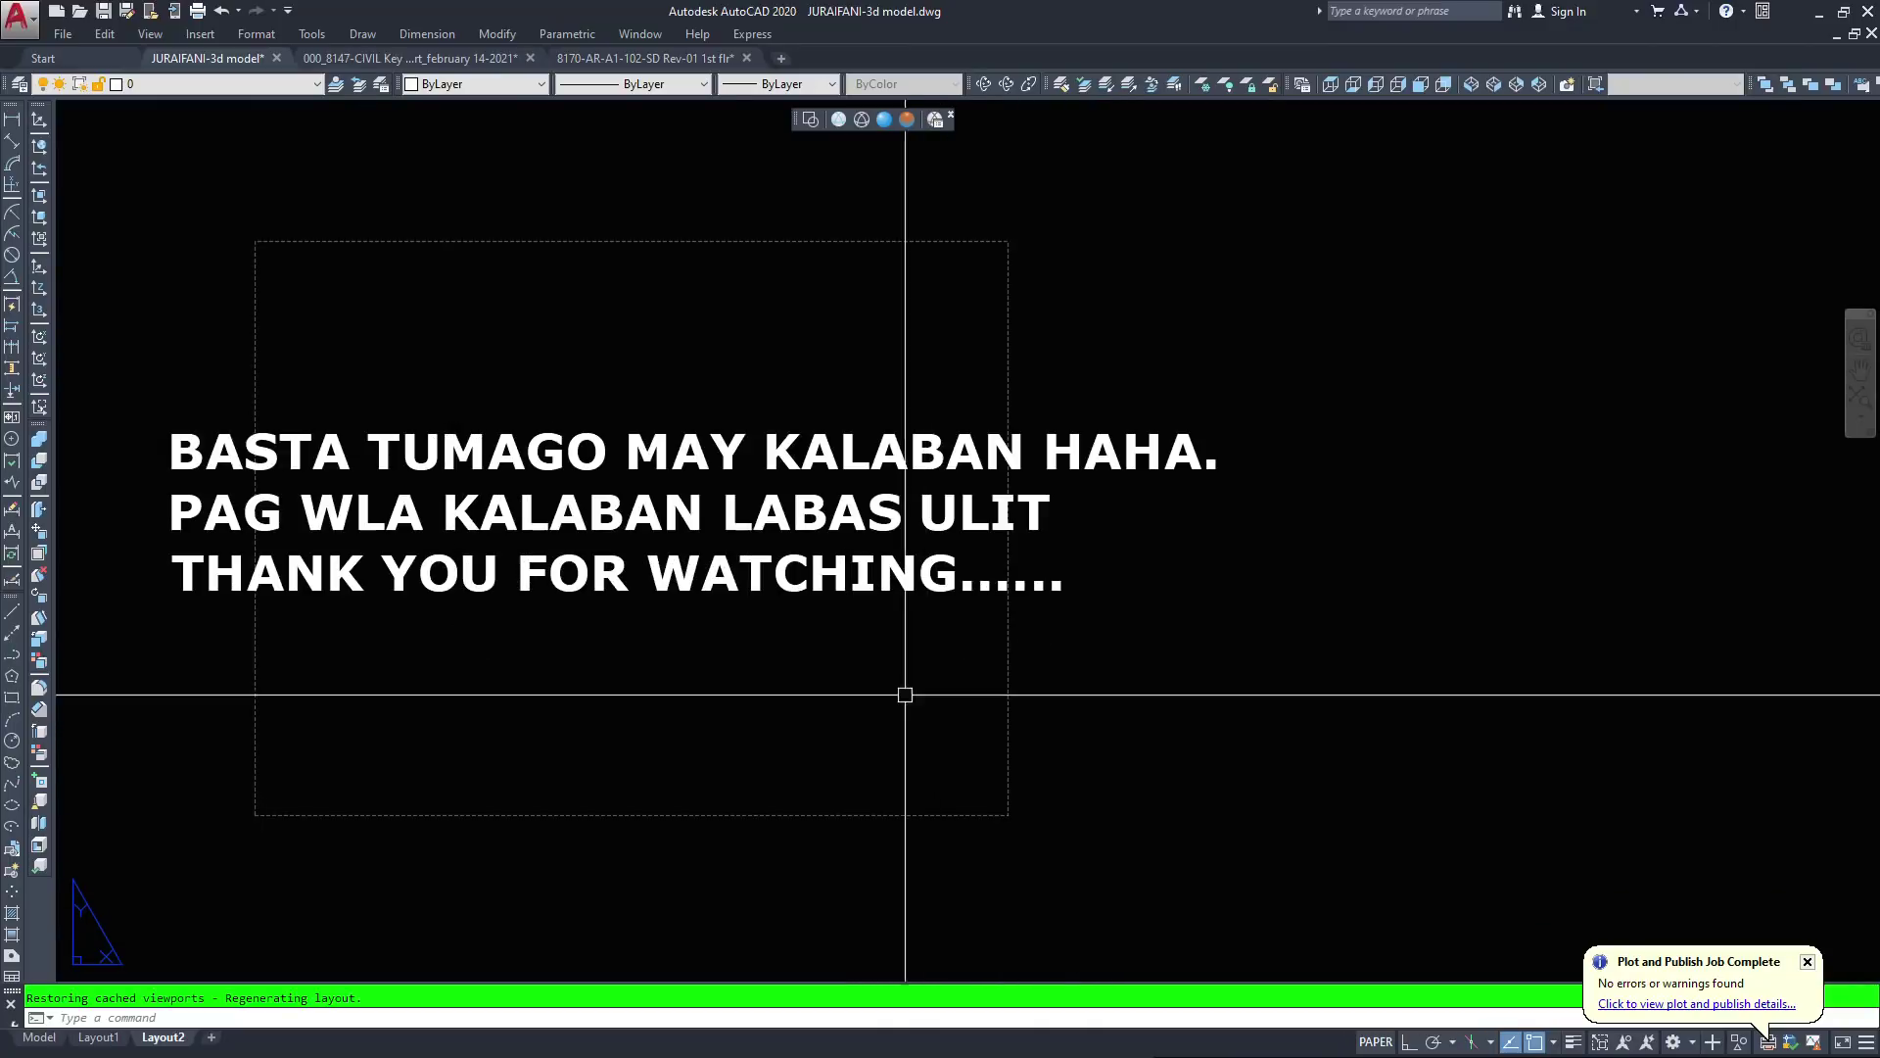
pyautogui.moveTo(707, 553); pyautogui.dragTo(1134, 593, button='middle')
pyautogui.scroll(3, 1112, 574)
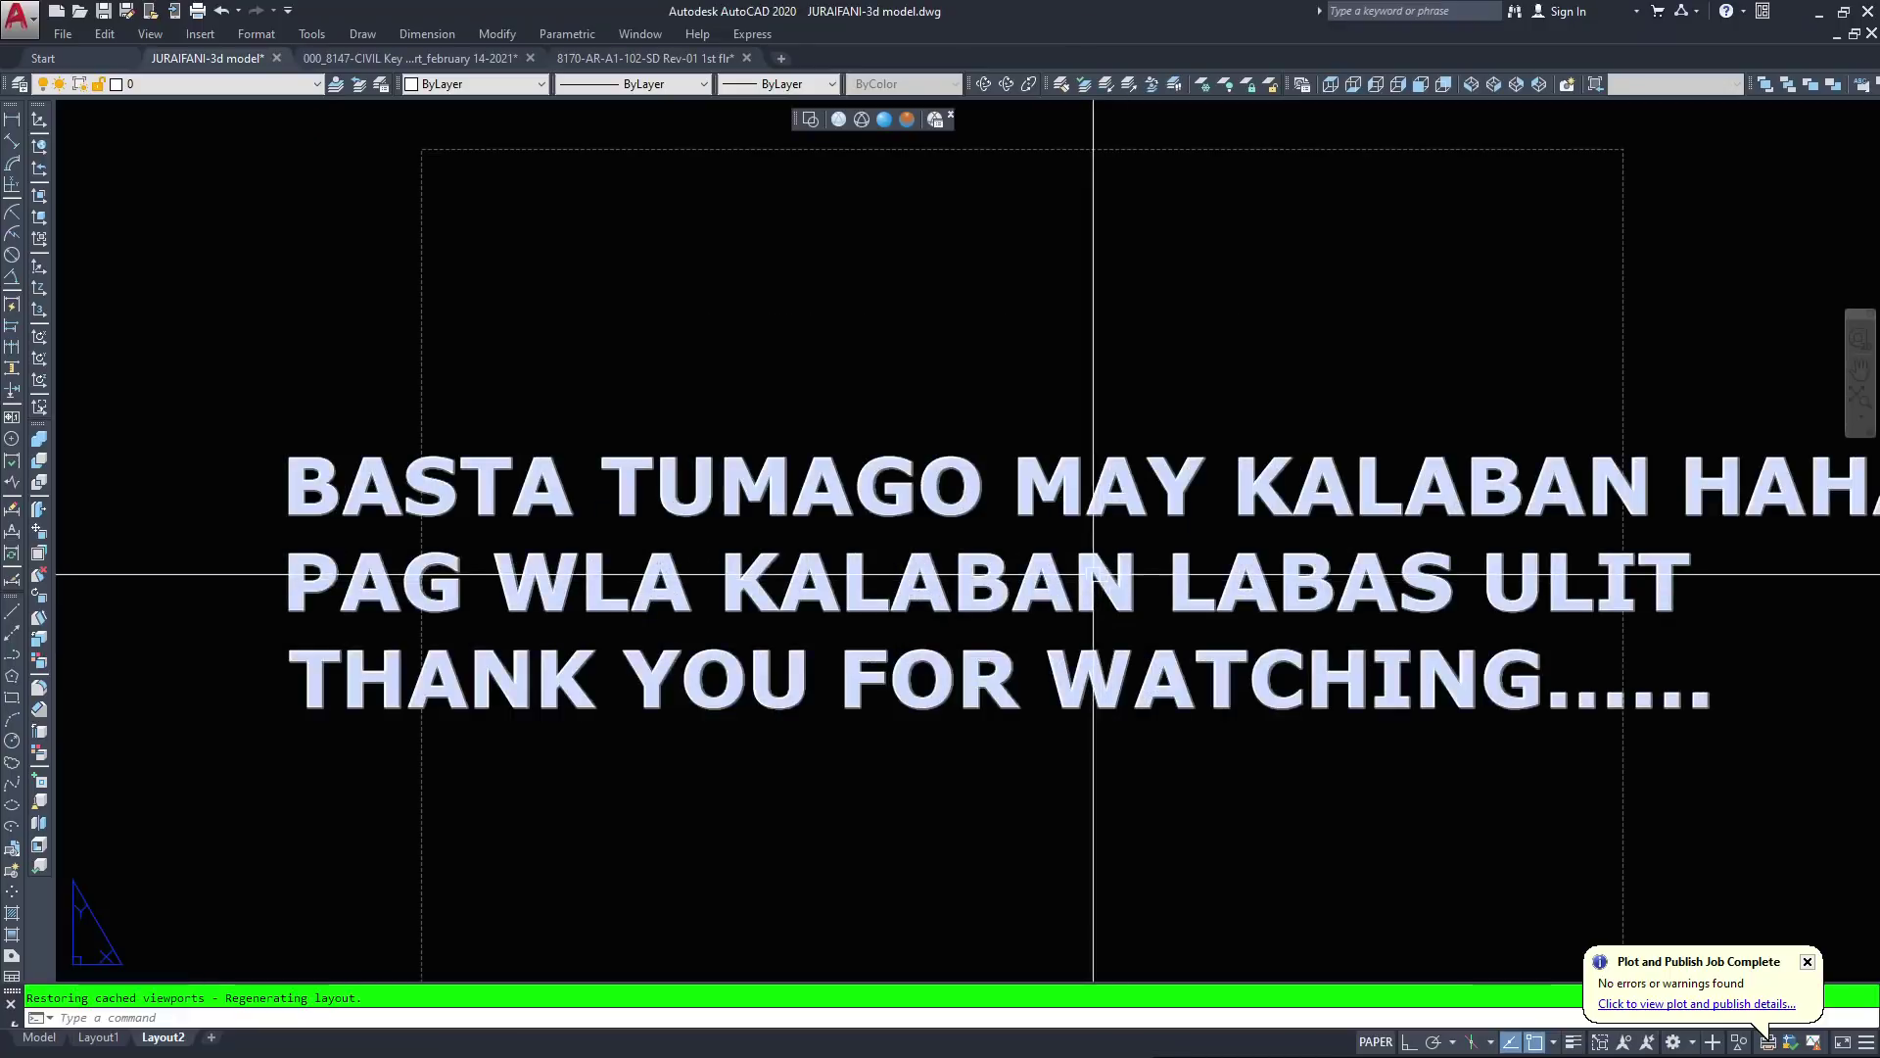
pyautogui.moveTo(1075, 565); pyautogui.dragTo(979, 565, button='middle')
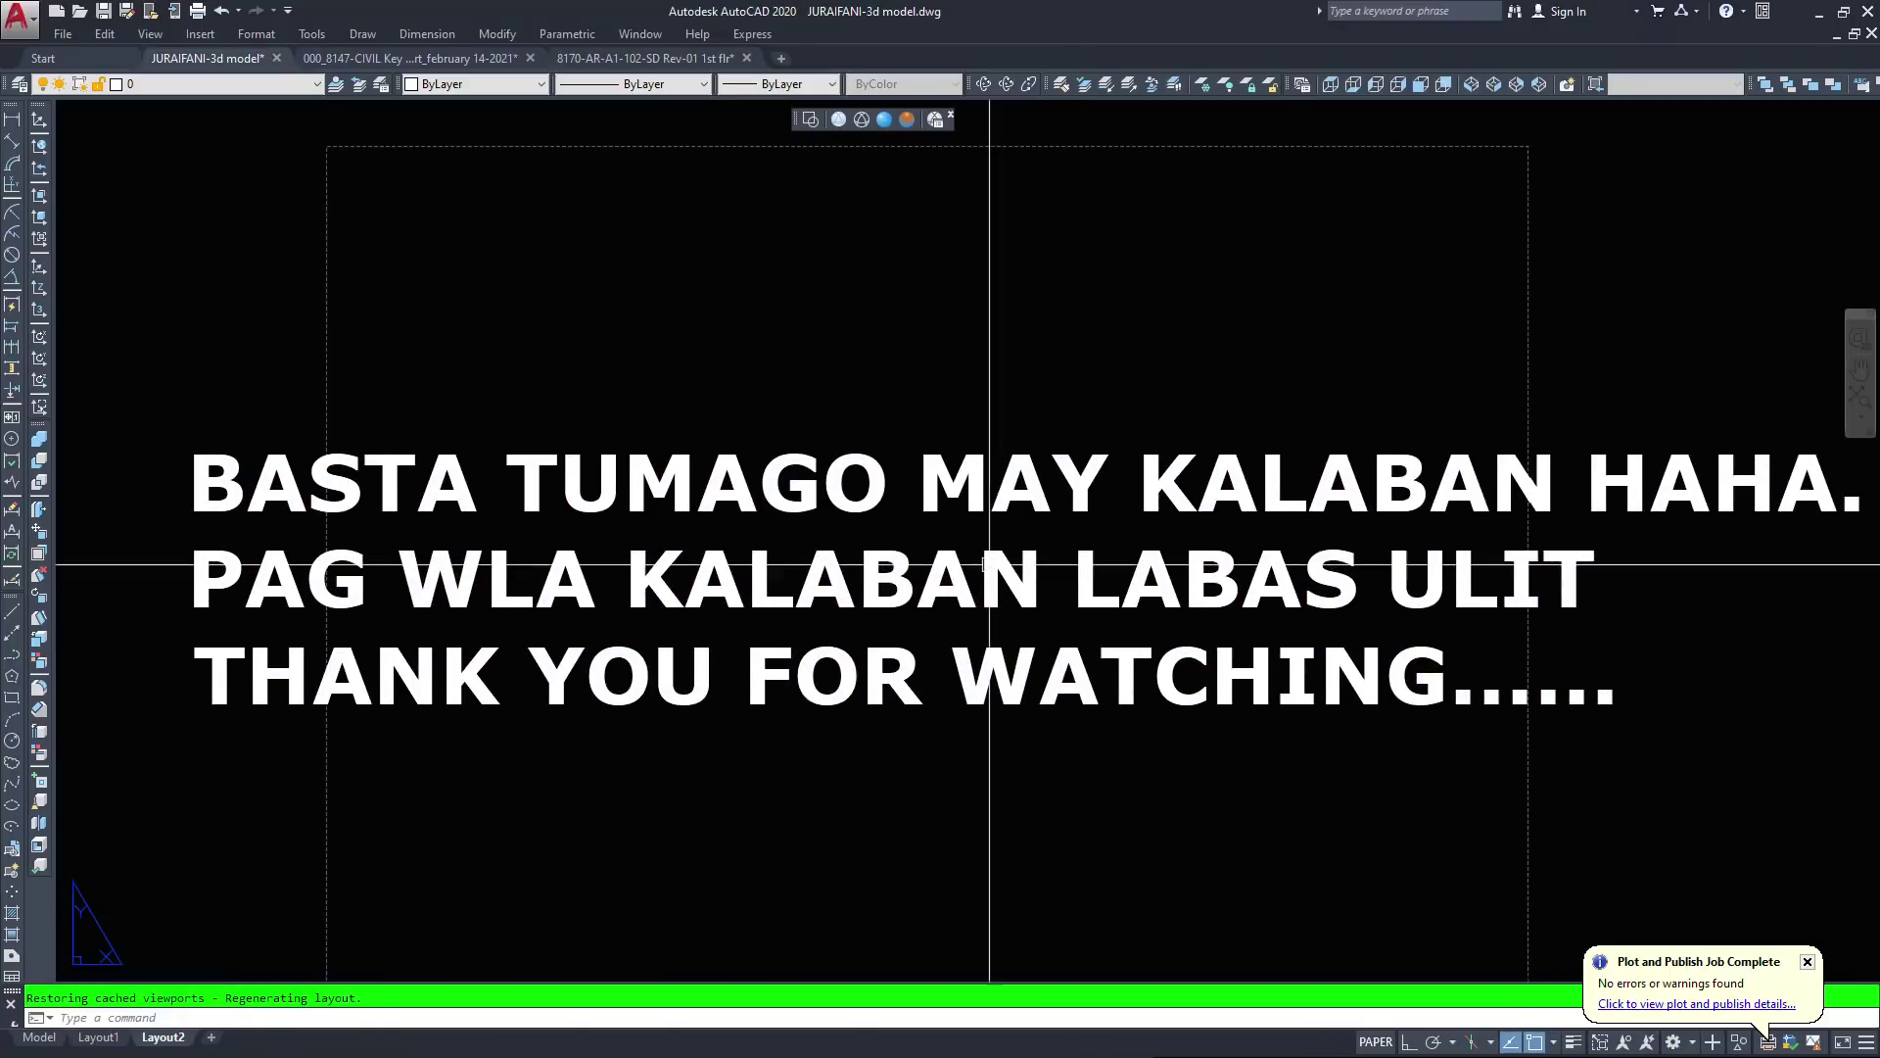
pyautogui.scroll(-2, 979, 565)
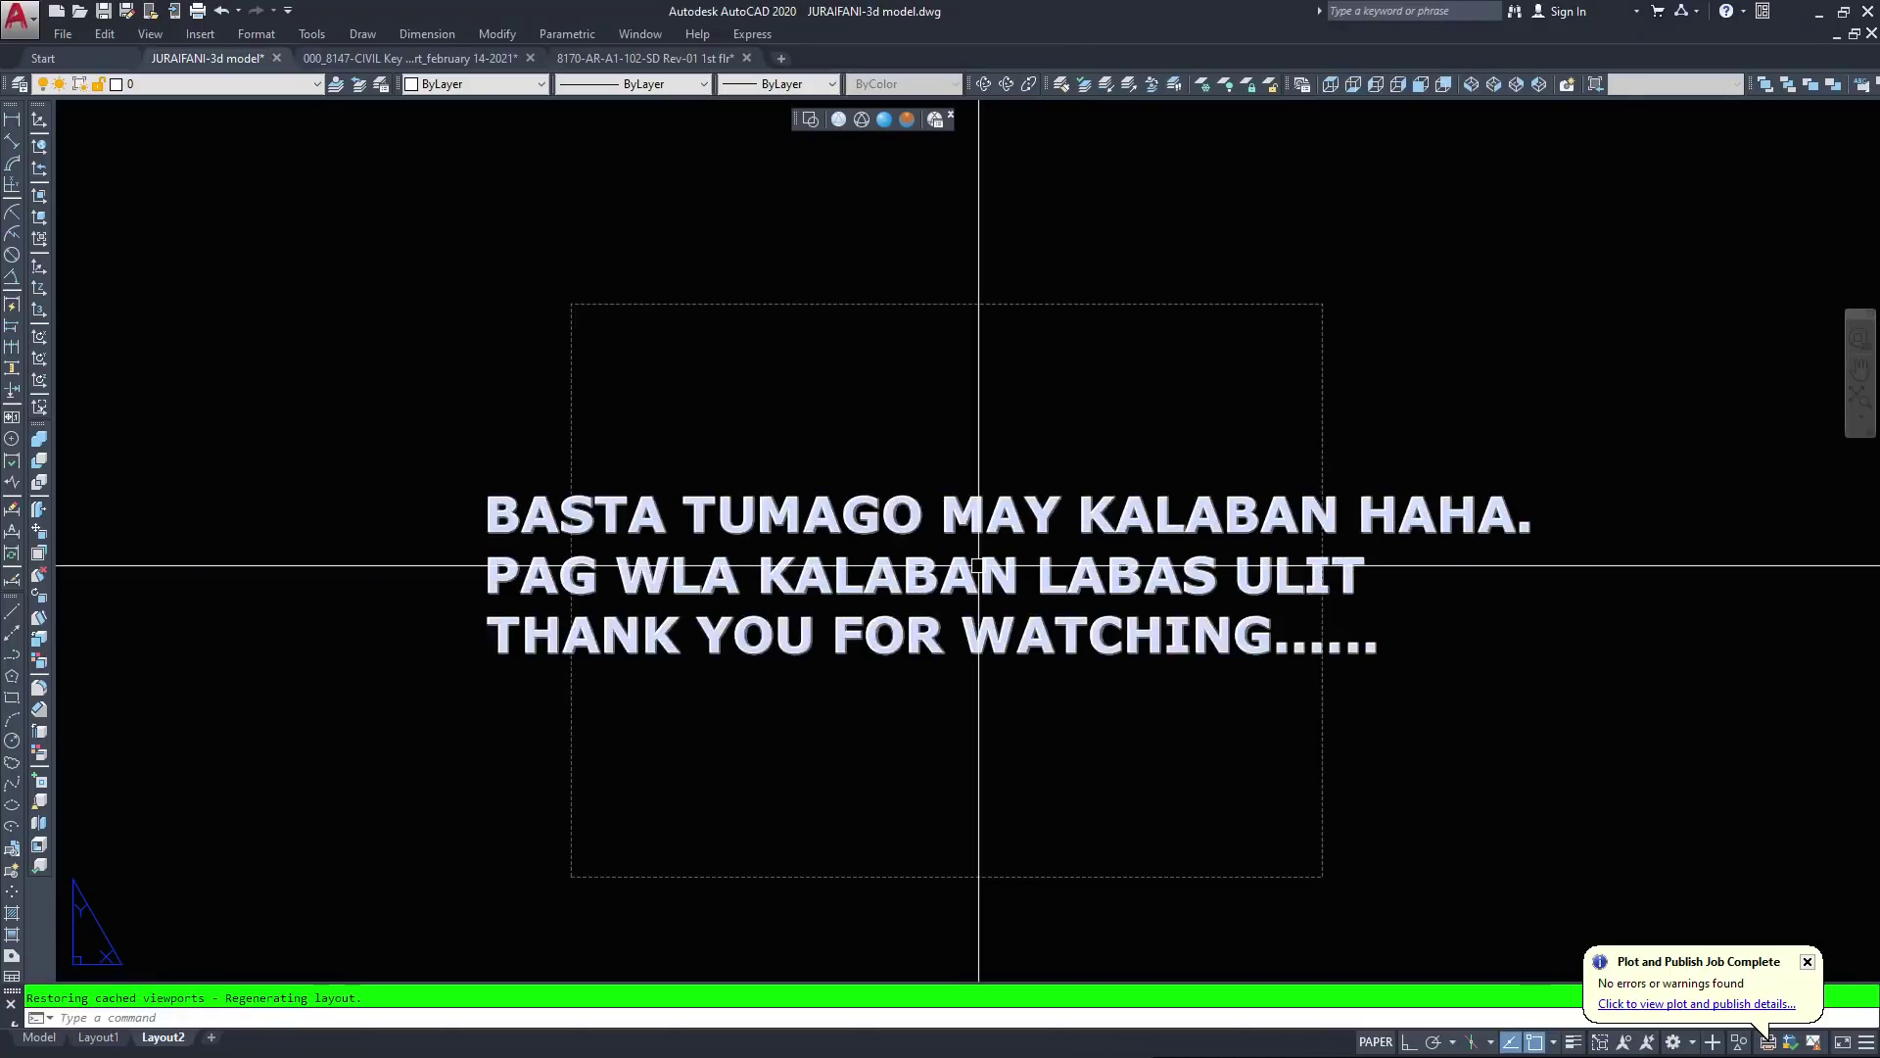
pyautogui.scroll(2, 980, 565)
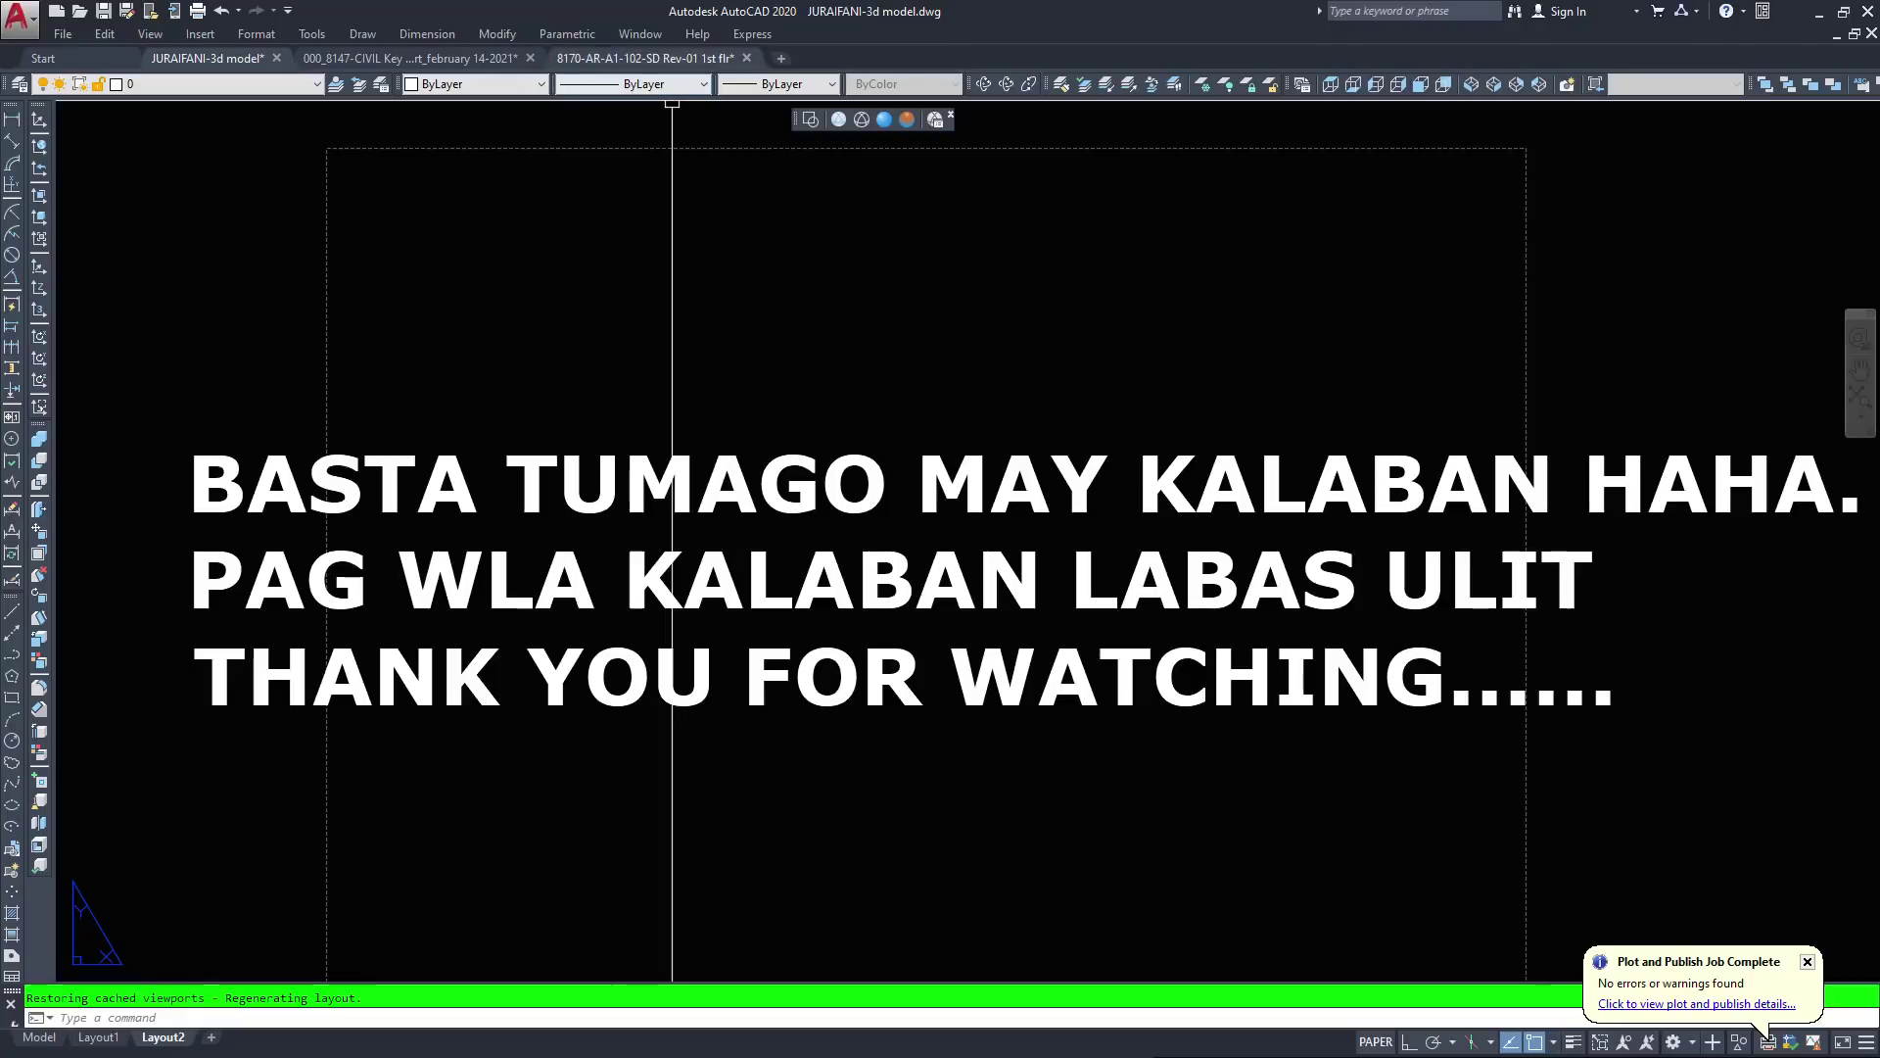
# Switch to the 8170-AR-A1-102-SD Rev-01 1st flr drawing, frame the rooms around the toilets and STAIR-02, and restore the drawing window to its smaller size
pyautogui.click(645, 58)
pyautogui.scroll(3, 878, 737)
pyautogui.moveTo(879, 737); pyautogui.dragTo(994, 772, button='middle')
pyautogui.scroll(4, 1071, 632)
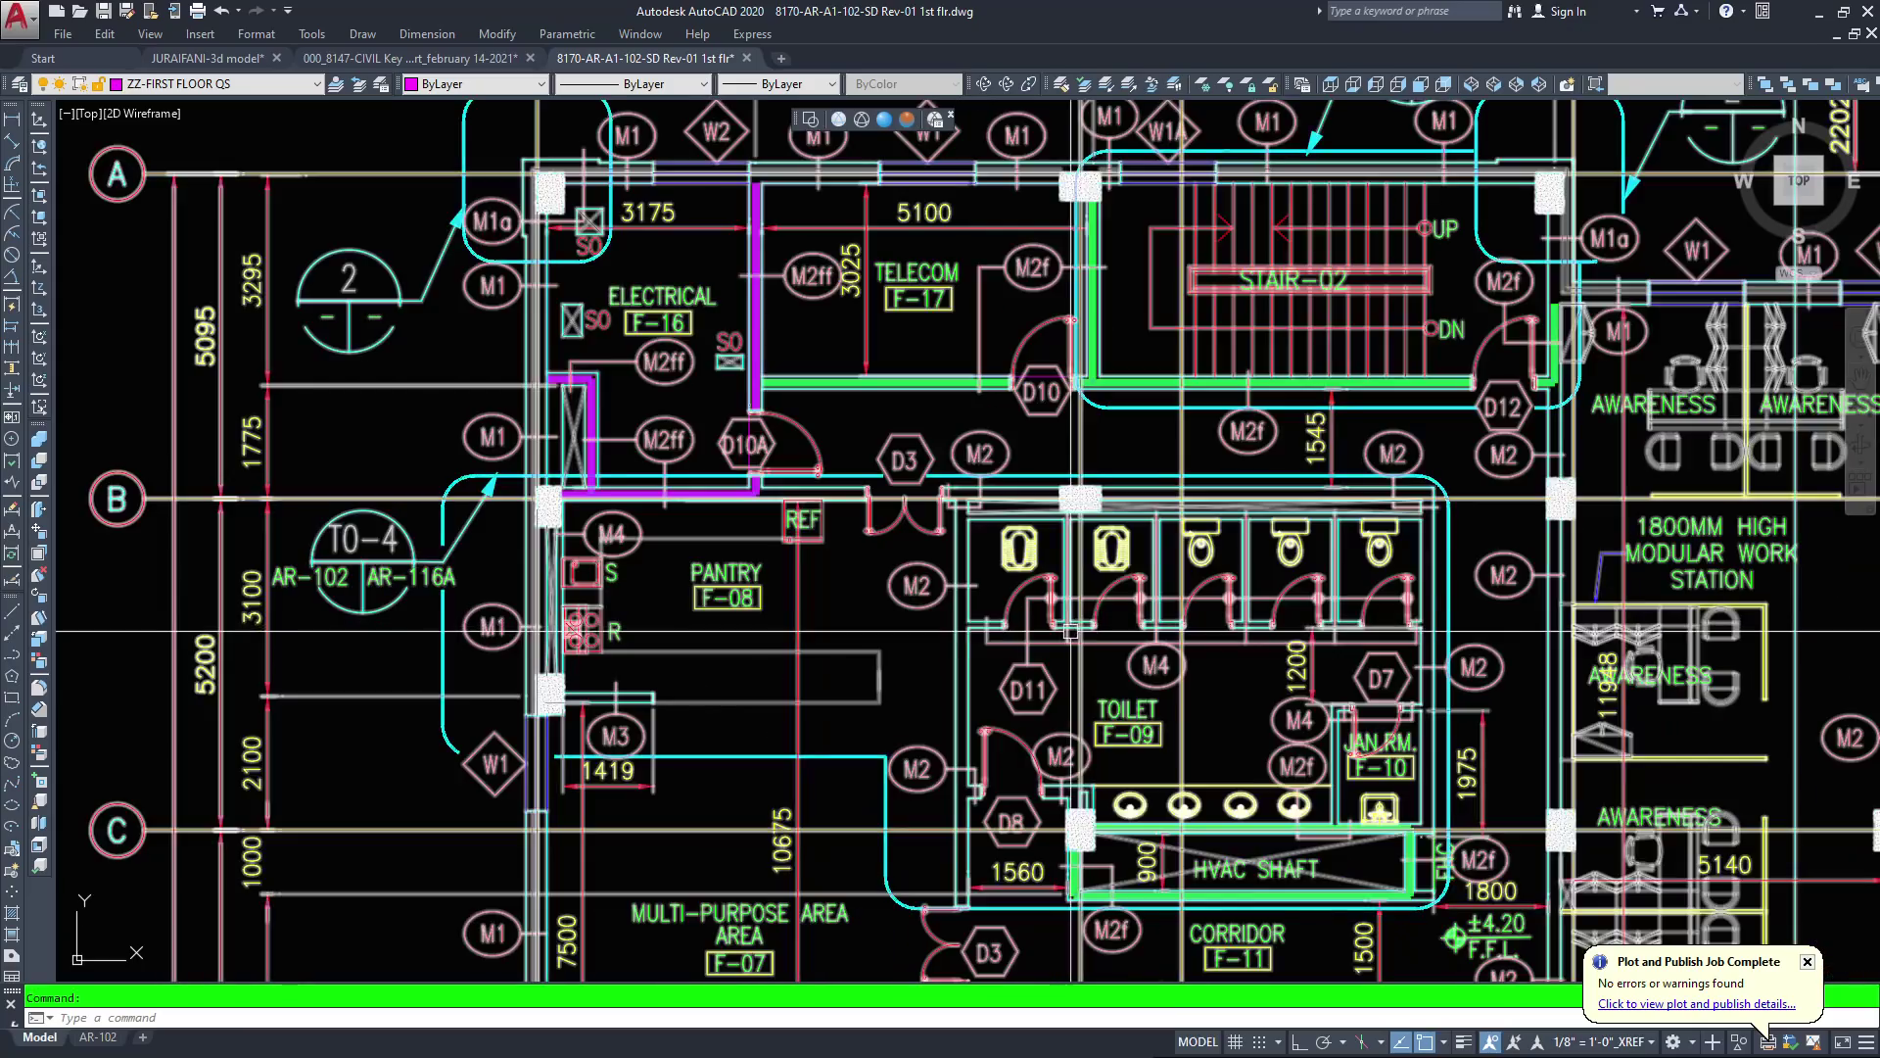
pyautogui.scroll(-2, 1071, 632)
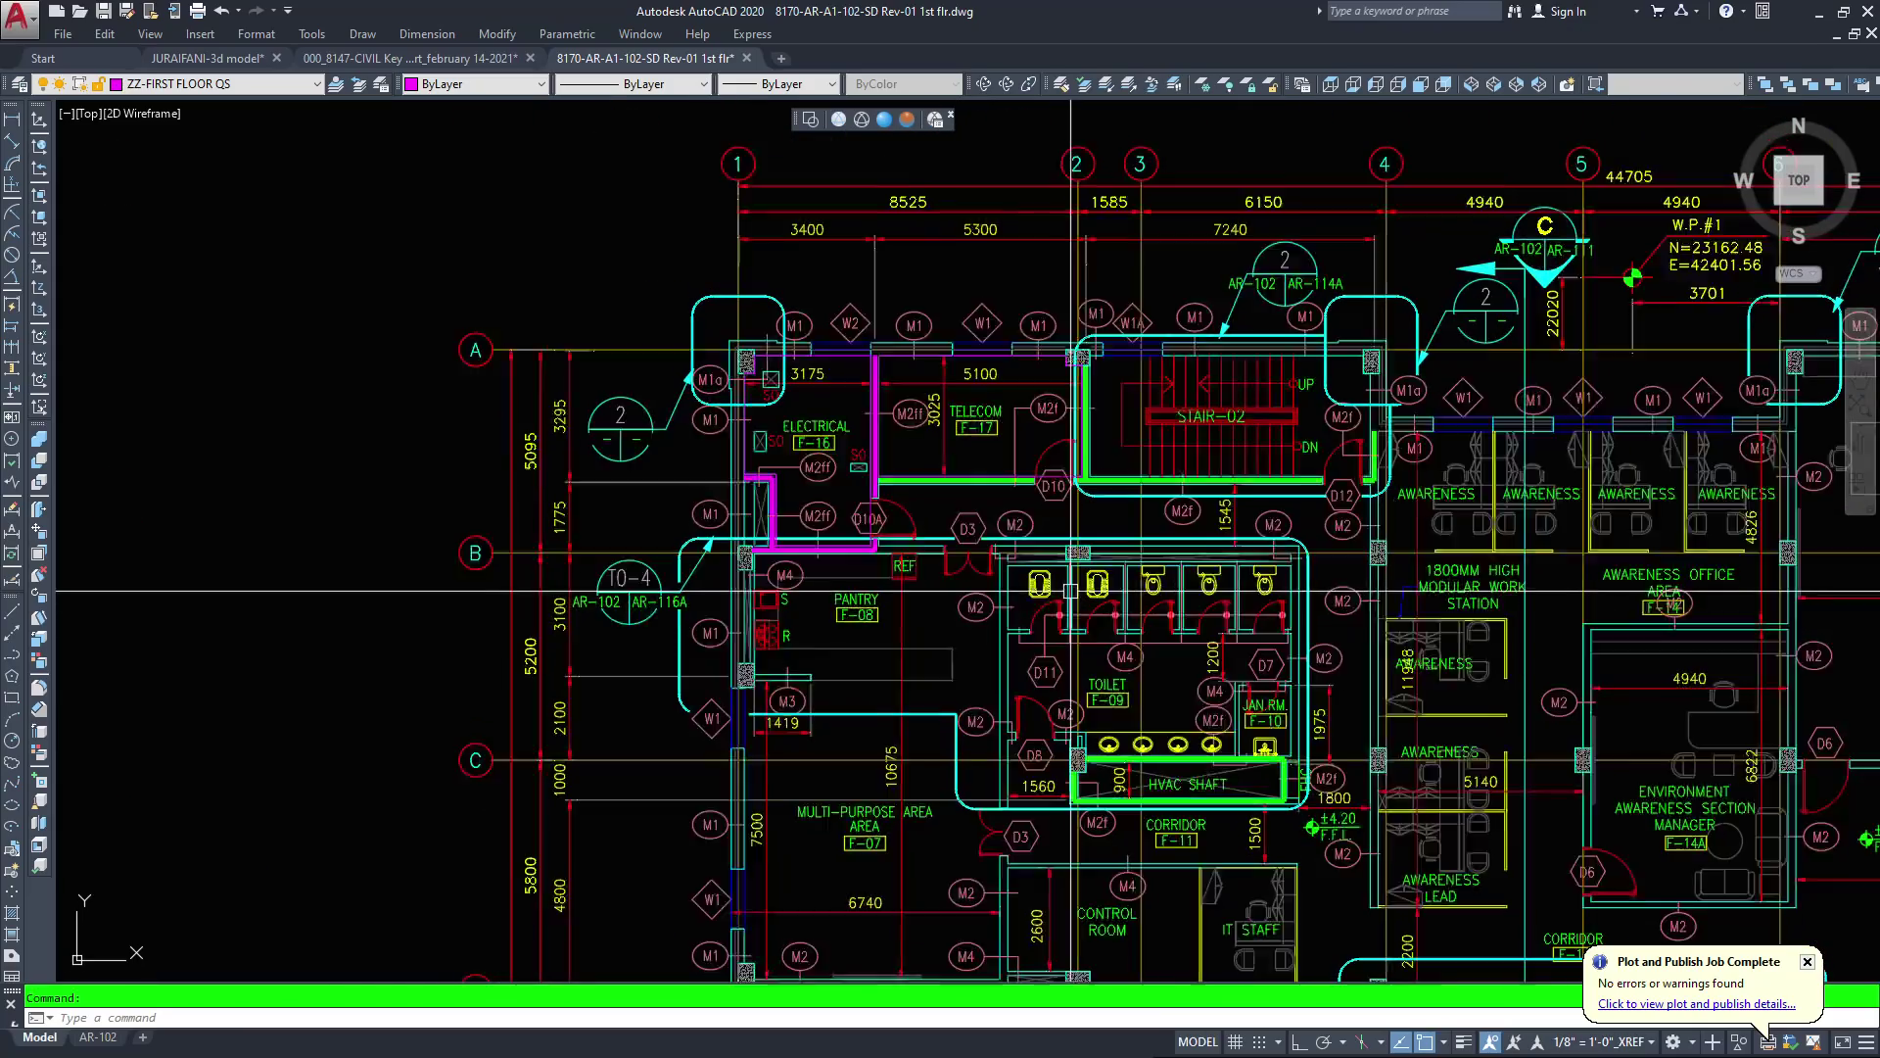
pyautogui.press('Escape')
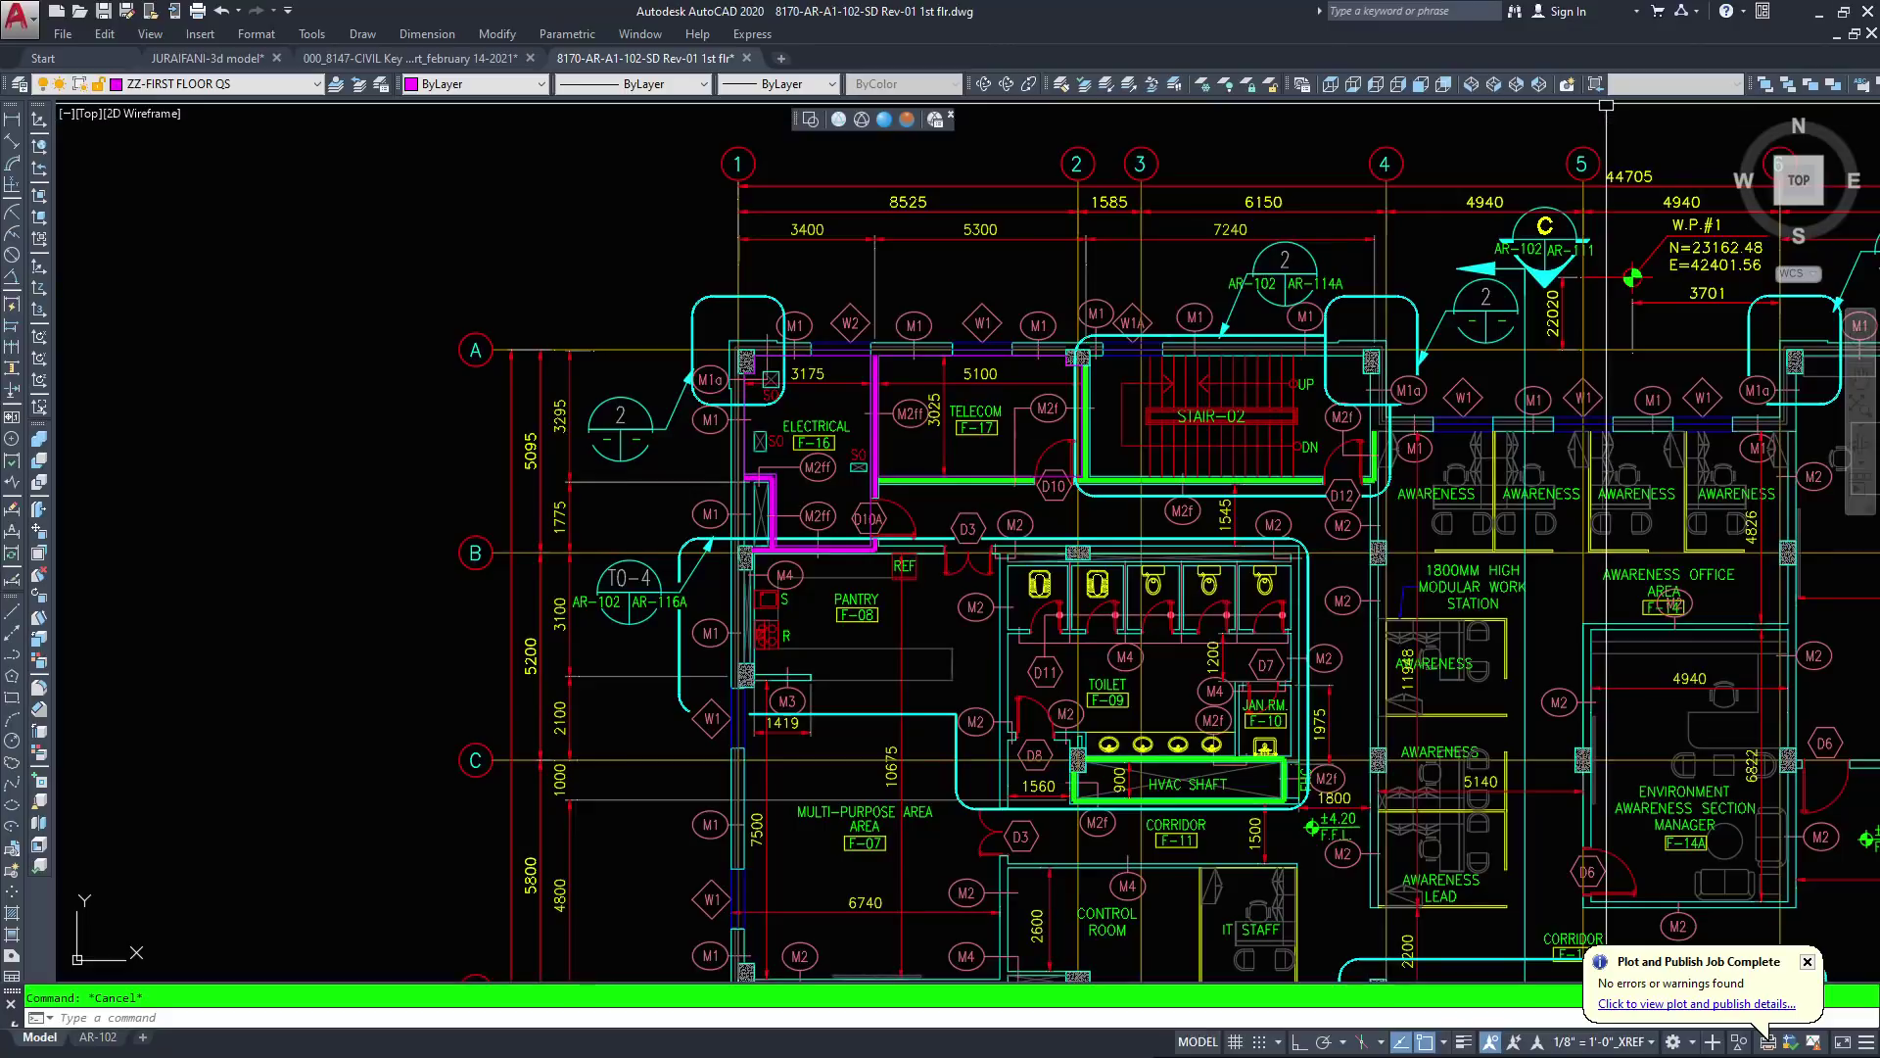
pyautogui.click(1844, 12)
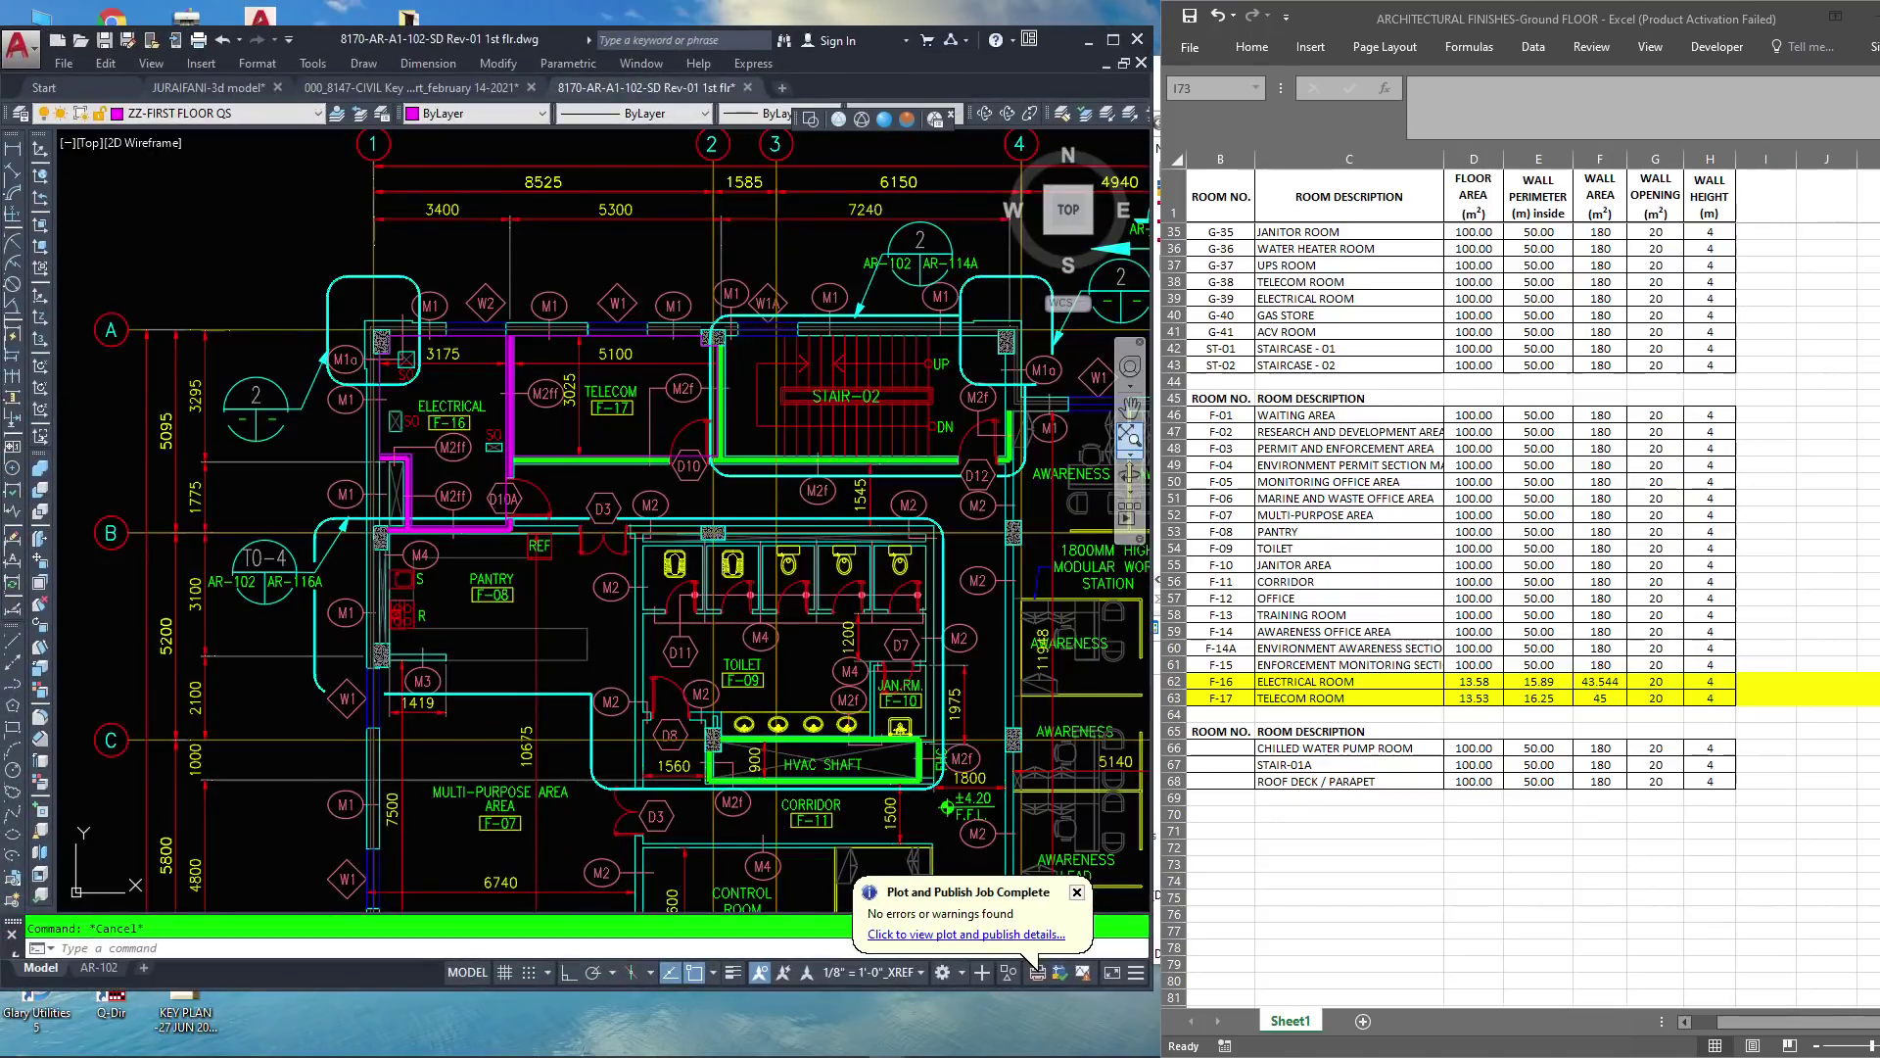
# Select the boundary polyline of Telecom room F-17 and open its properties
pyautogui.hotkey('ctrl', 'a')
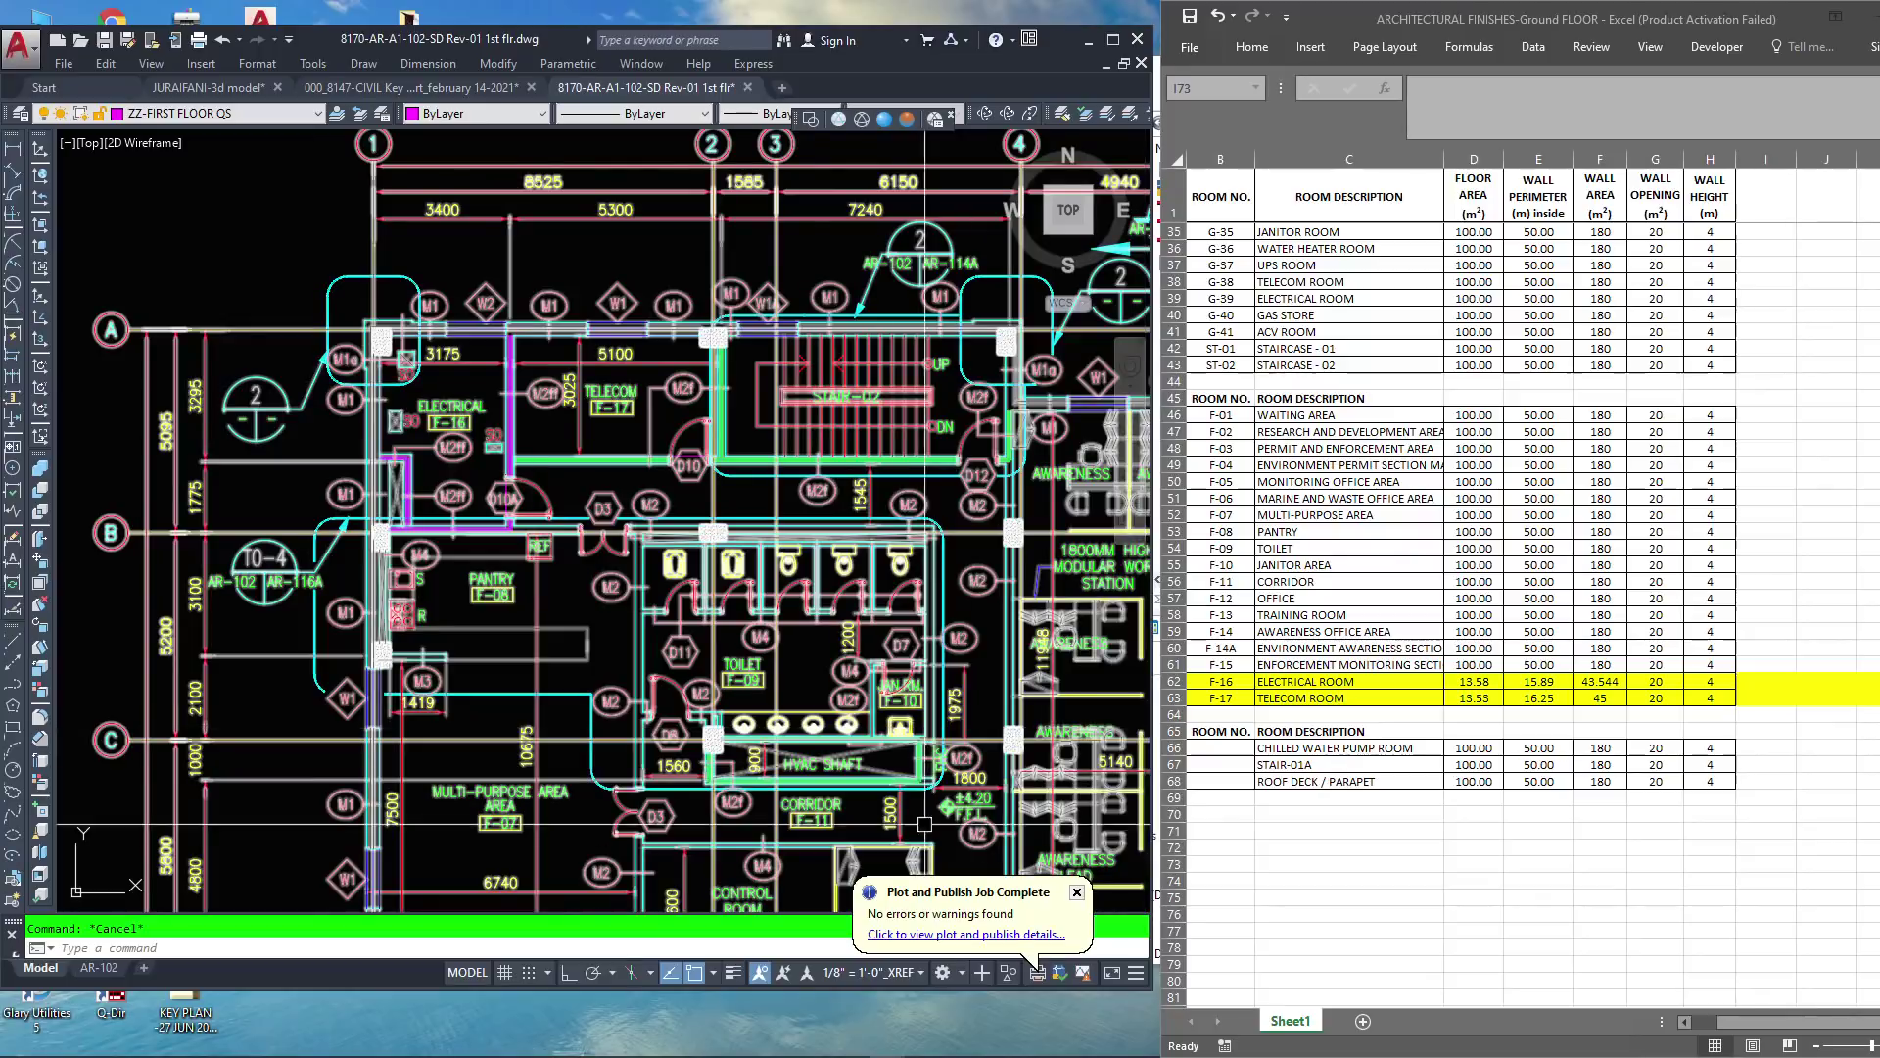
pyautogui.scroll(2, 696, 451)
pyautogui.scroll(3, 695, 450)
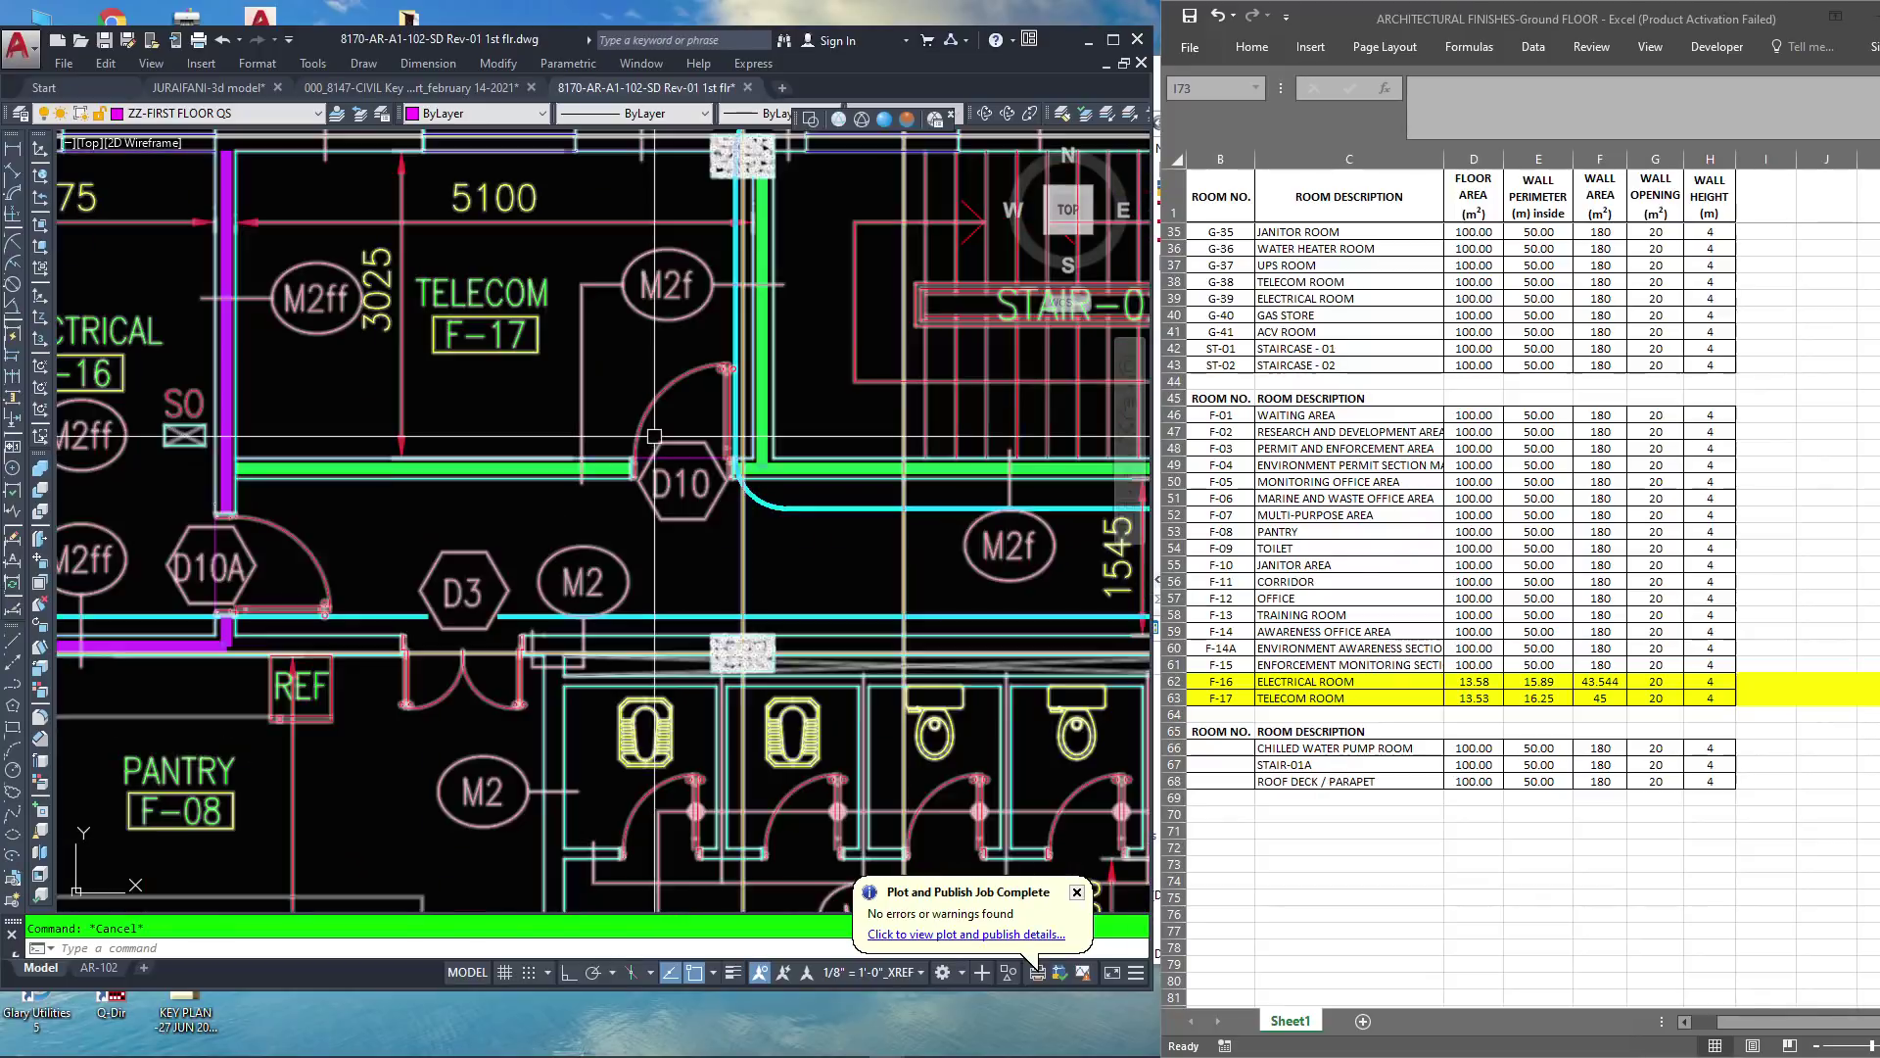
pyautogui.scroll(3, 728, 570)
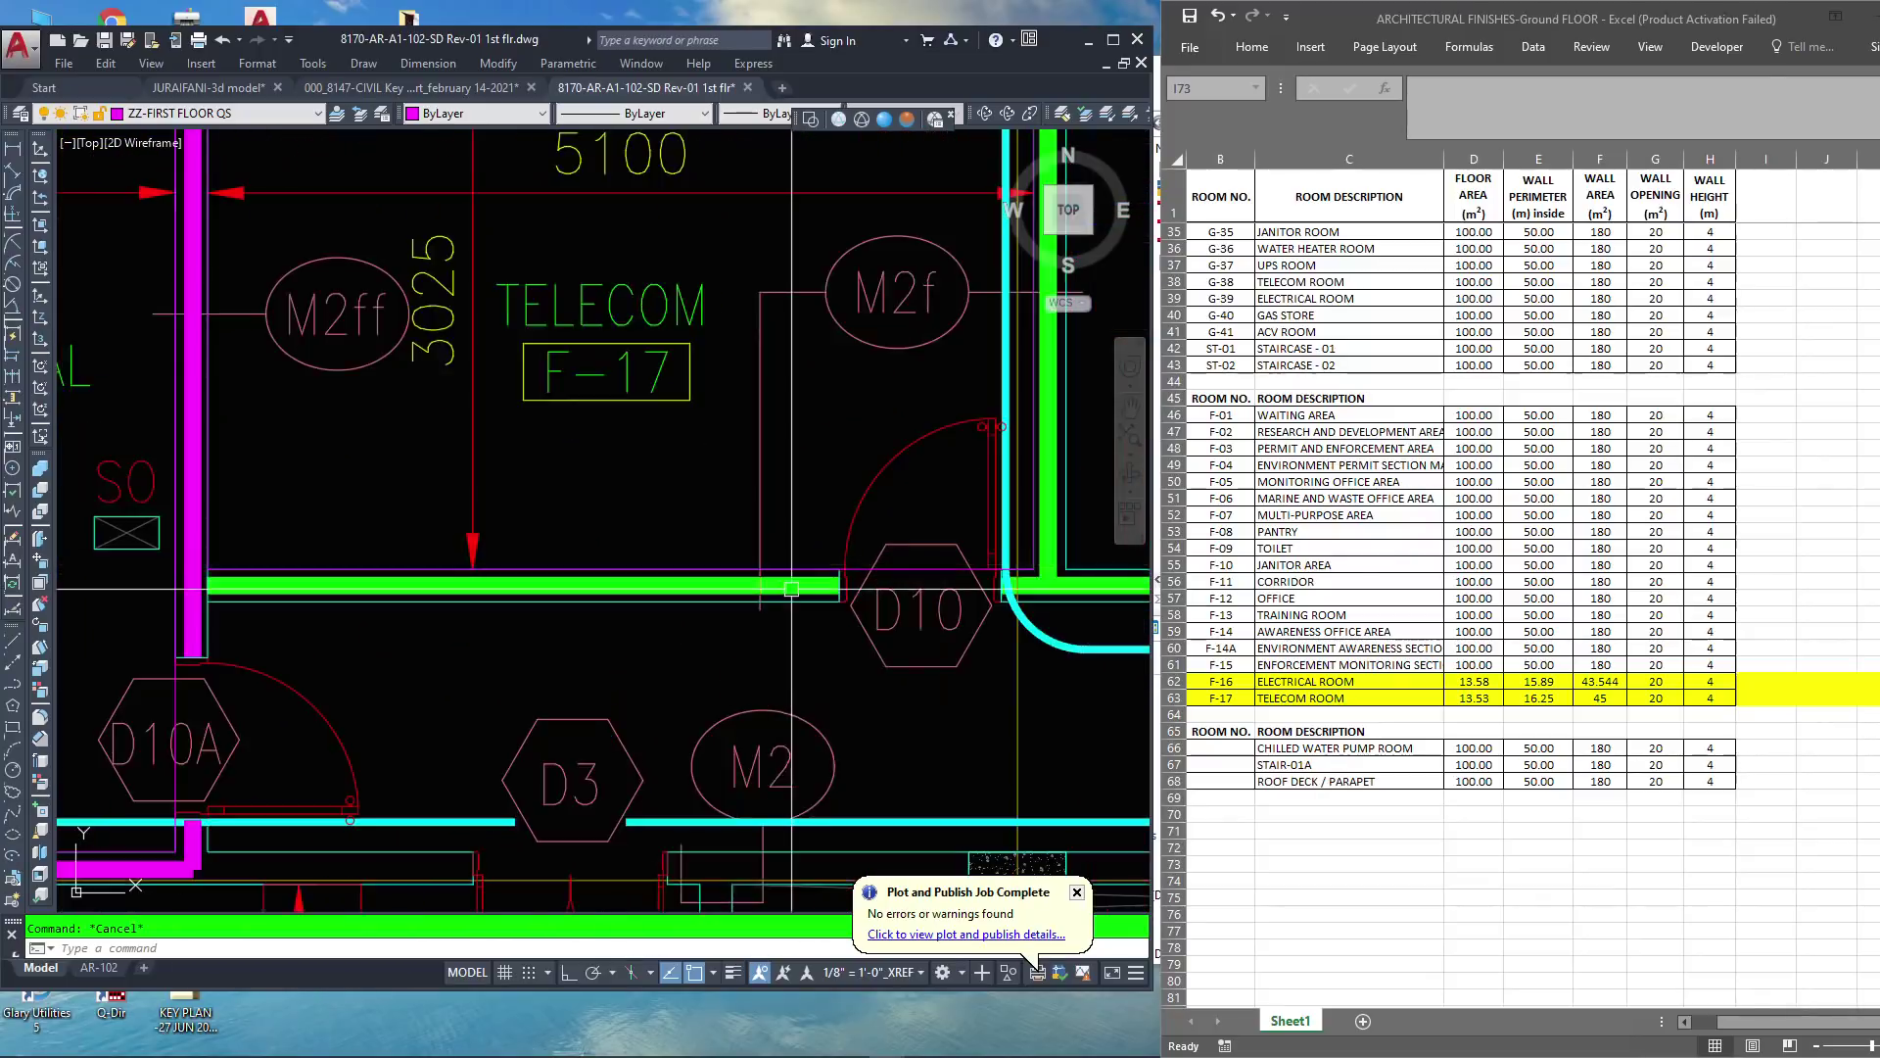
pyautogui.click(892, 557)
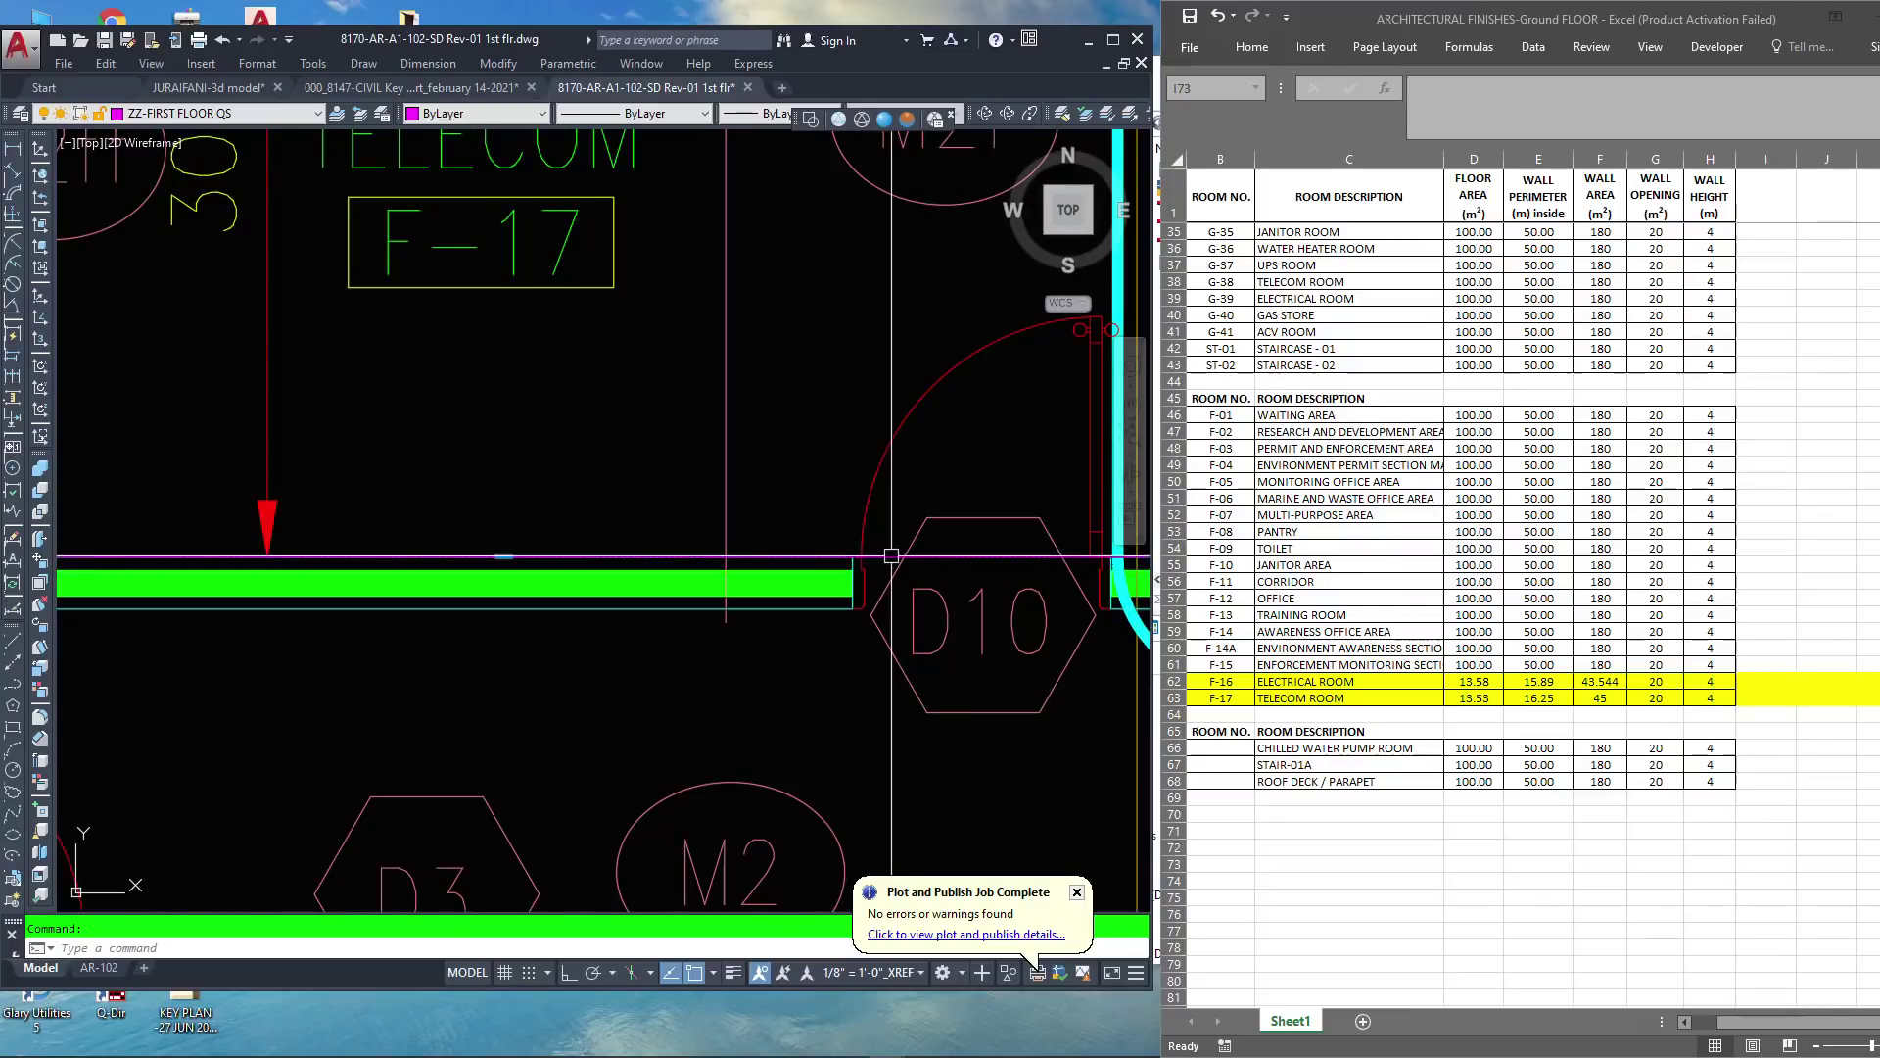
pyautogui.scroll(-4, 676, 614)
pyautogui.moveTo(619, 576); pyautogui.dragTo(598, 649, button='middle')
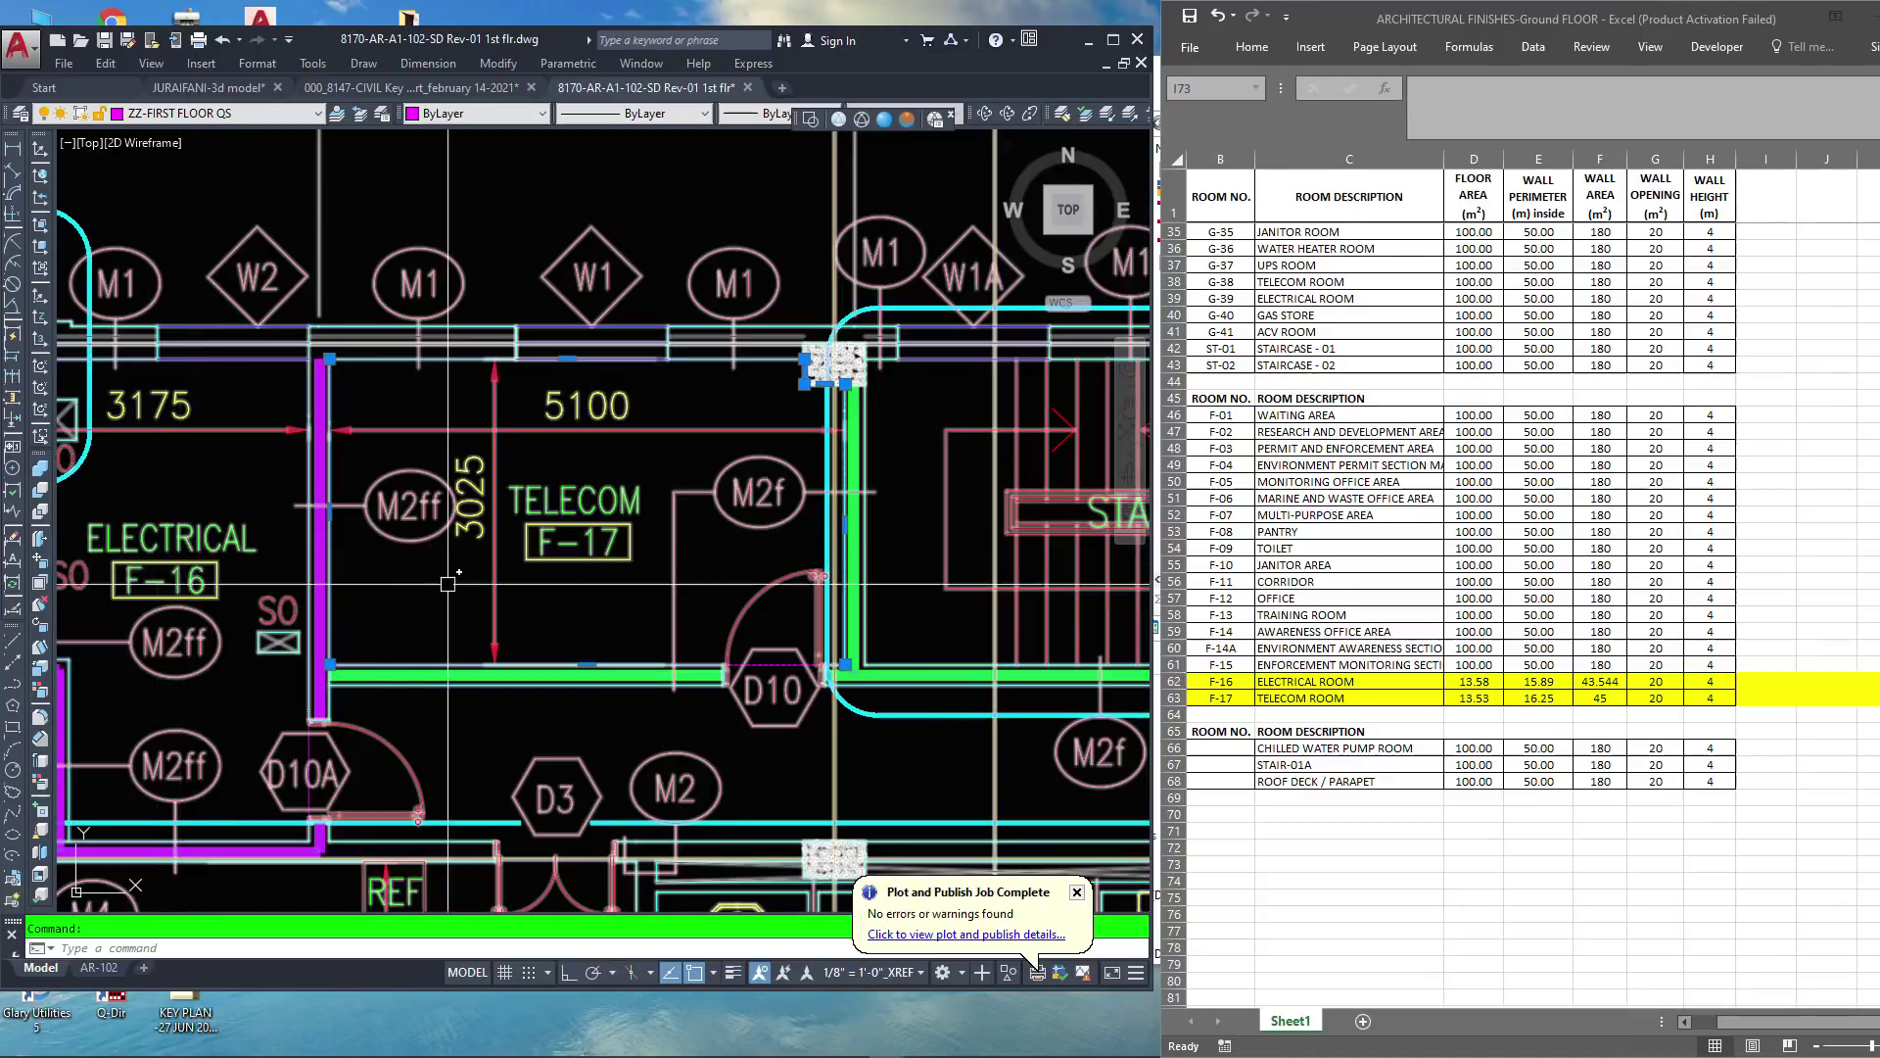
pyautogui.rightClick(754, 665)
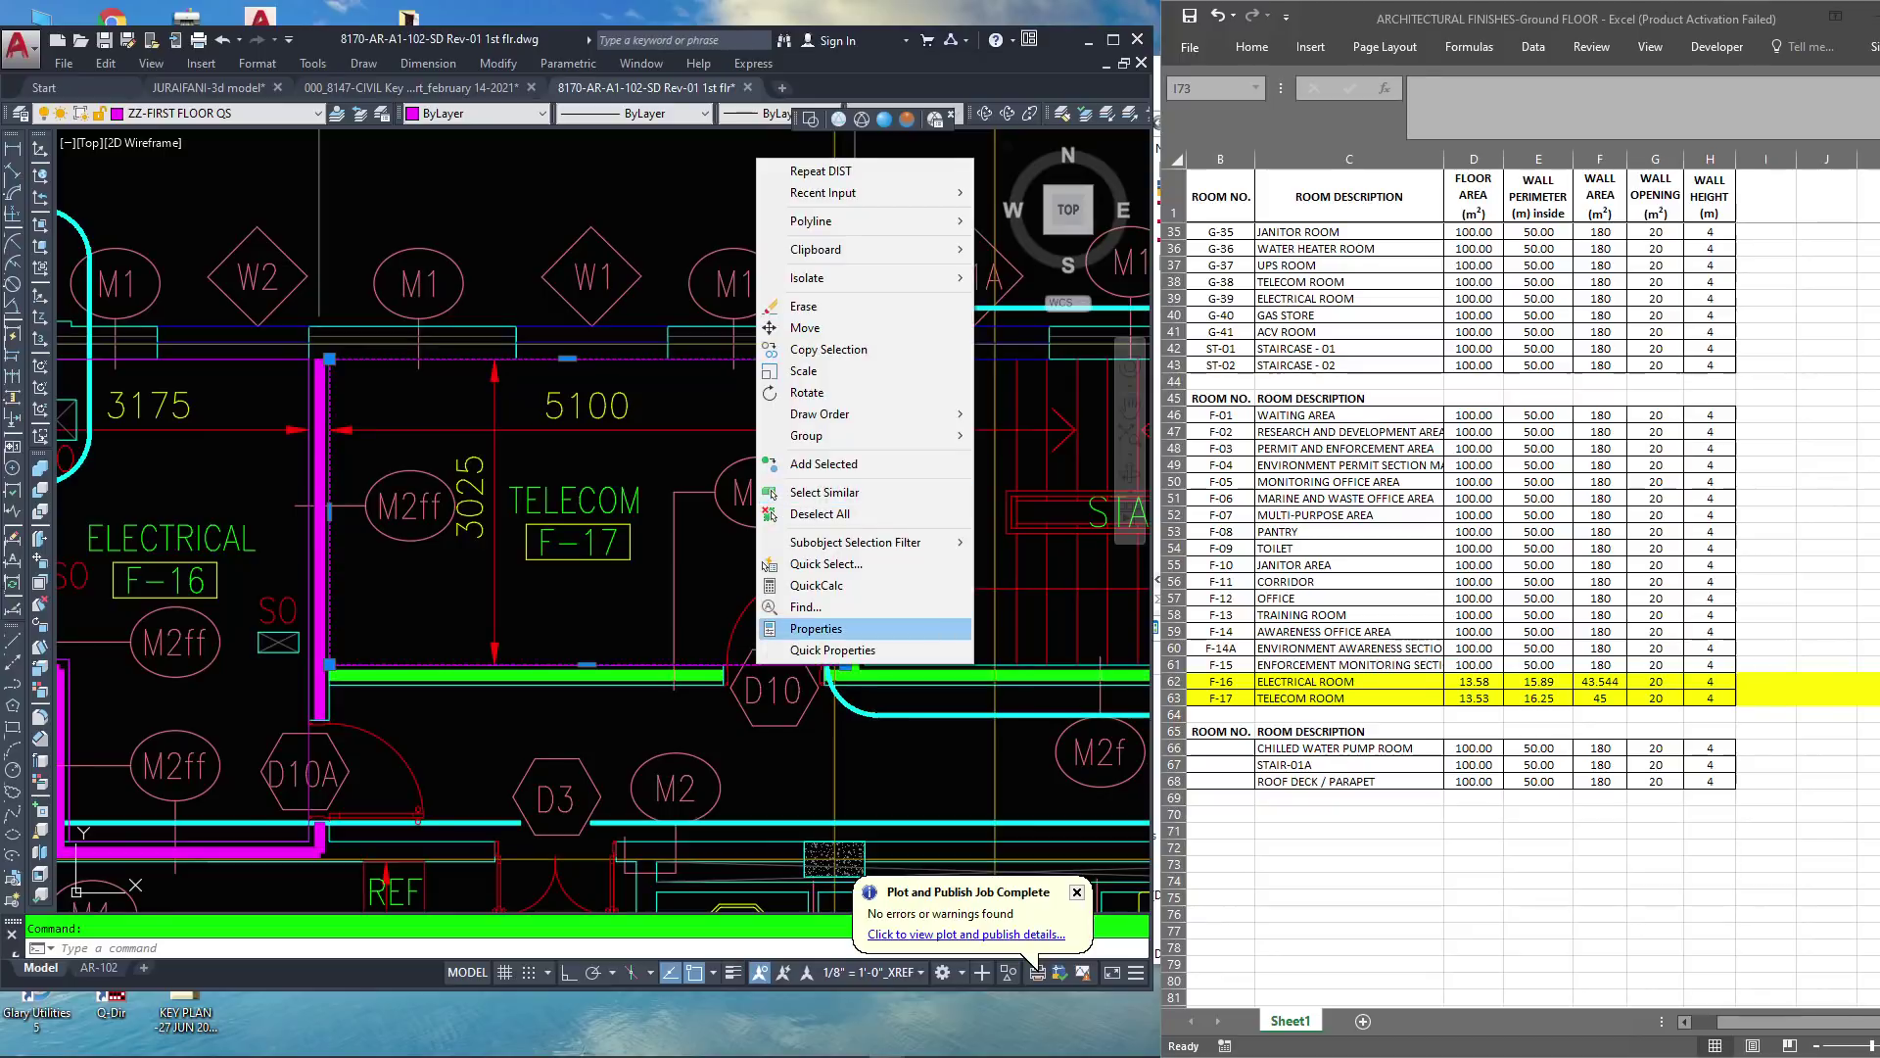
pyautogui.click(816, 627)
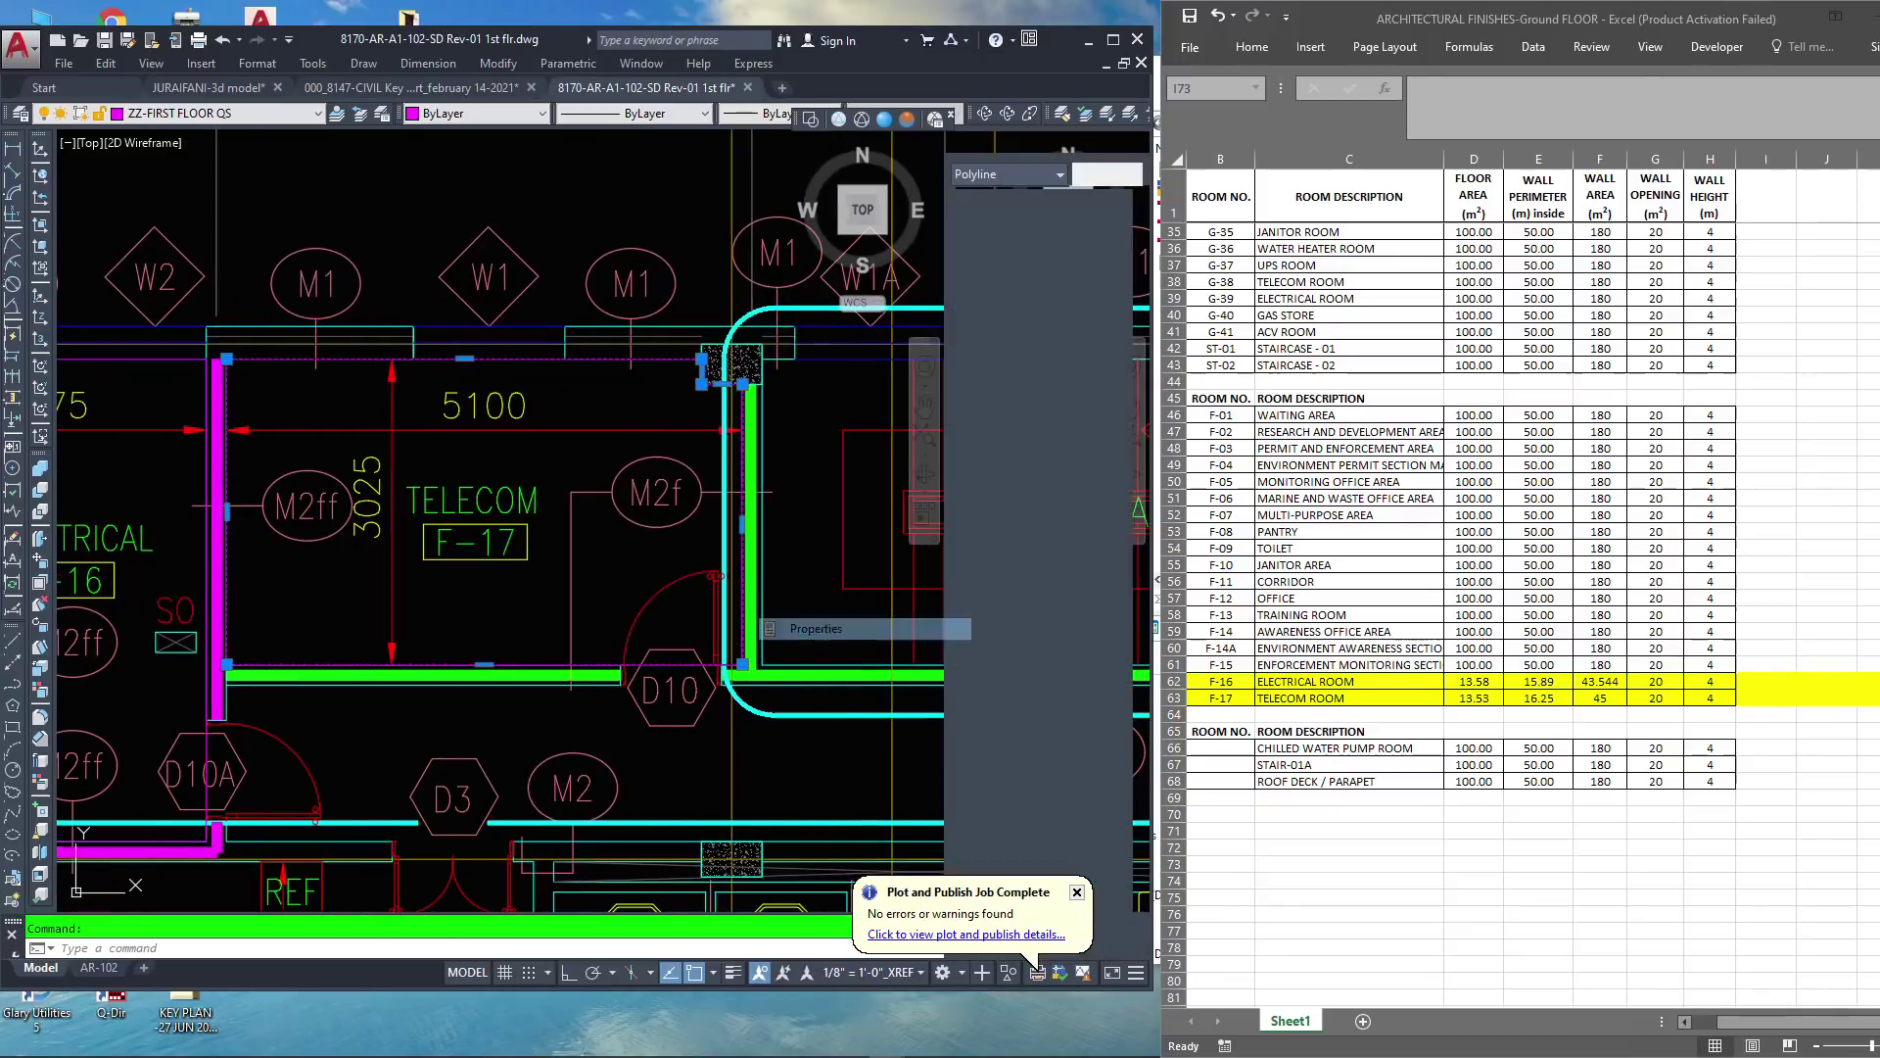
# Inspect the Telecom room boundary in the plan and compare its area and length with the room's row in the finishes spreadsheet
pyautogui.scroll(2, 690, 653)
pyautogui.moveTo(728, 669)
pyautogui.mouseDown(button='middle')
pyautogui.moveTo(701, 685)
pyautogui.moveTo(753, 671)
pyautogui.mouseUp(button='middle')
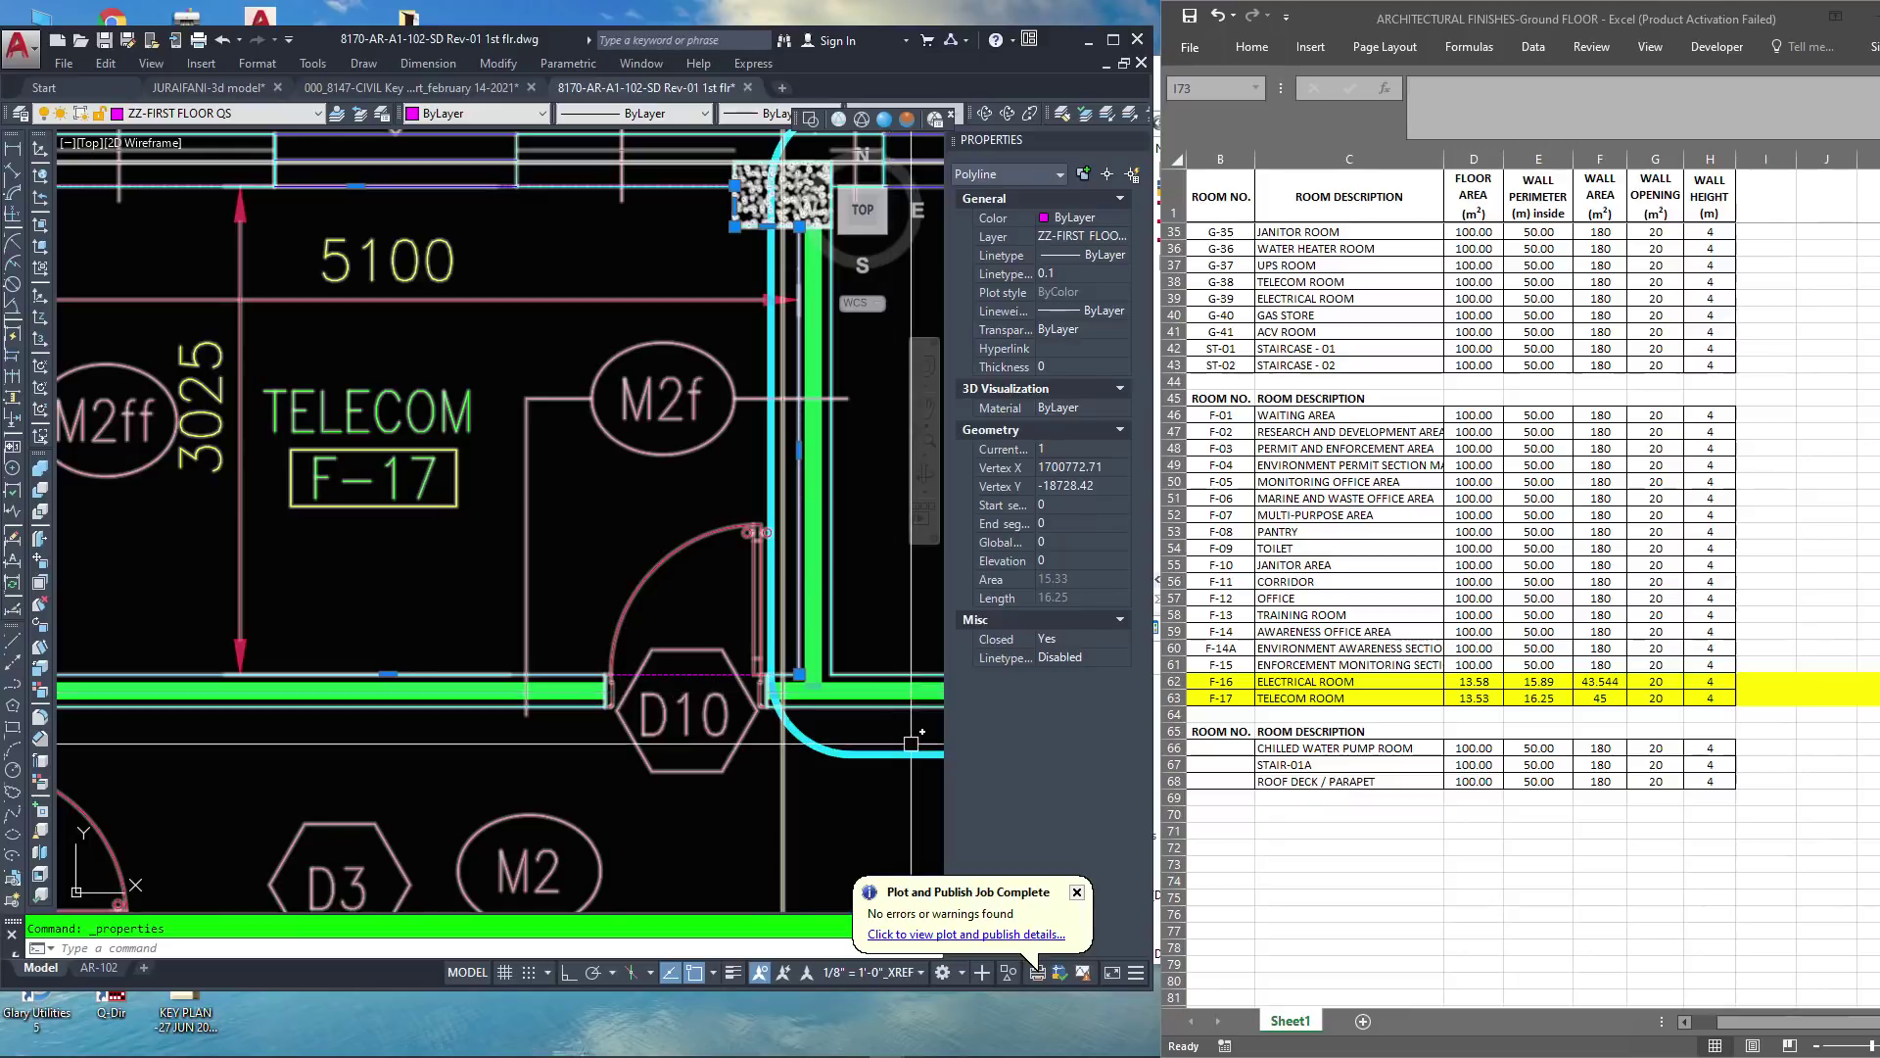
pyautogui.scroll(-2, 763, 686)
pyautogui.moveTo(546, 664); pyautogui.dragTo(578, 654, button='middle')
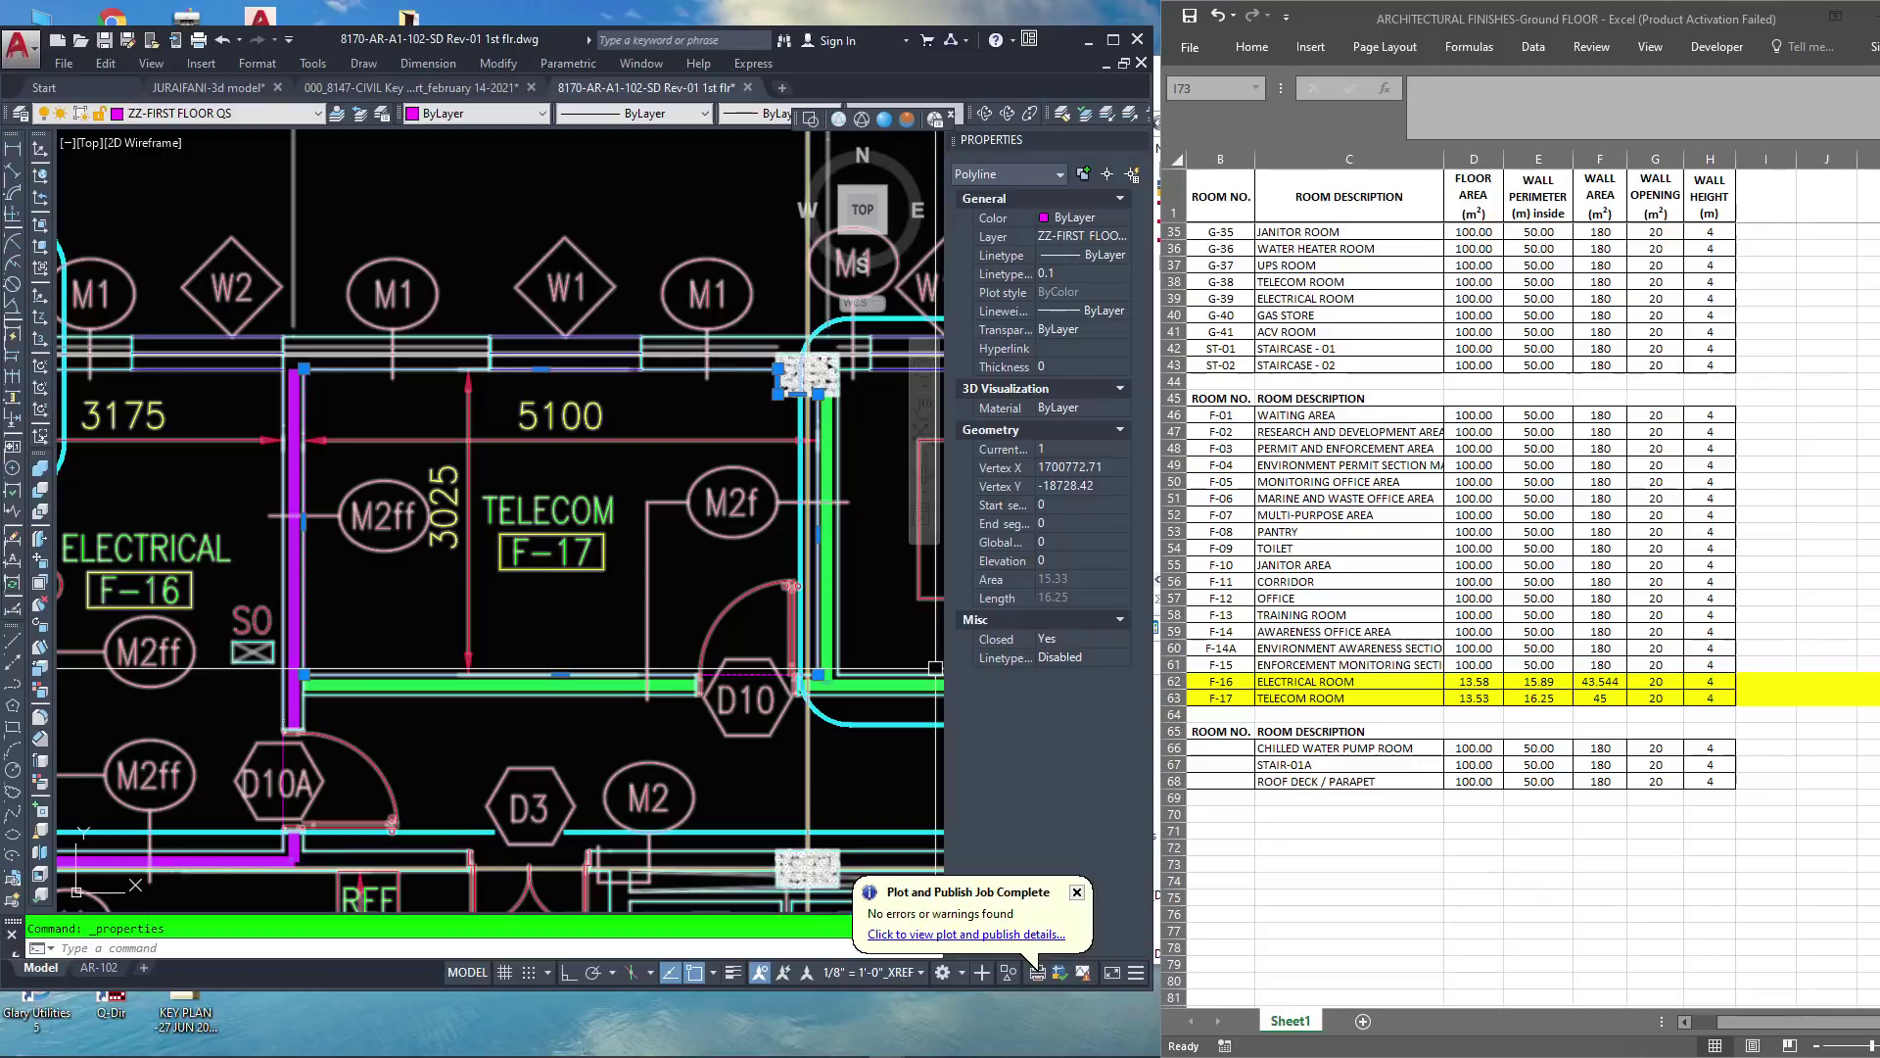
pyautogui.click(1766, 864)
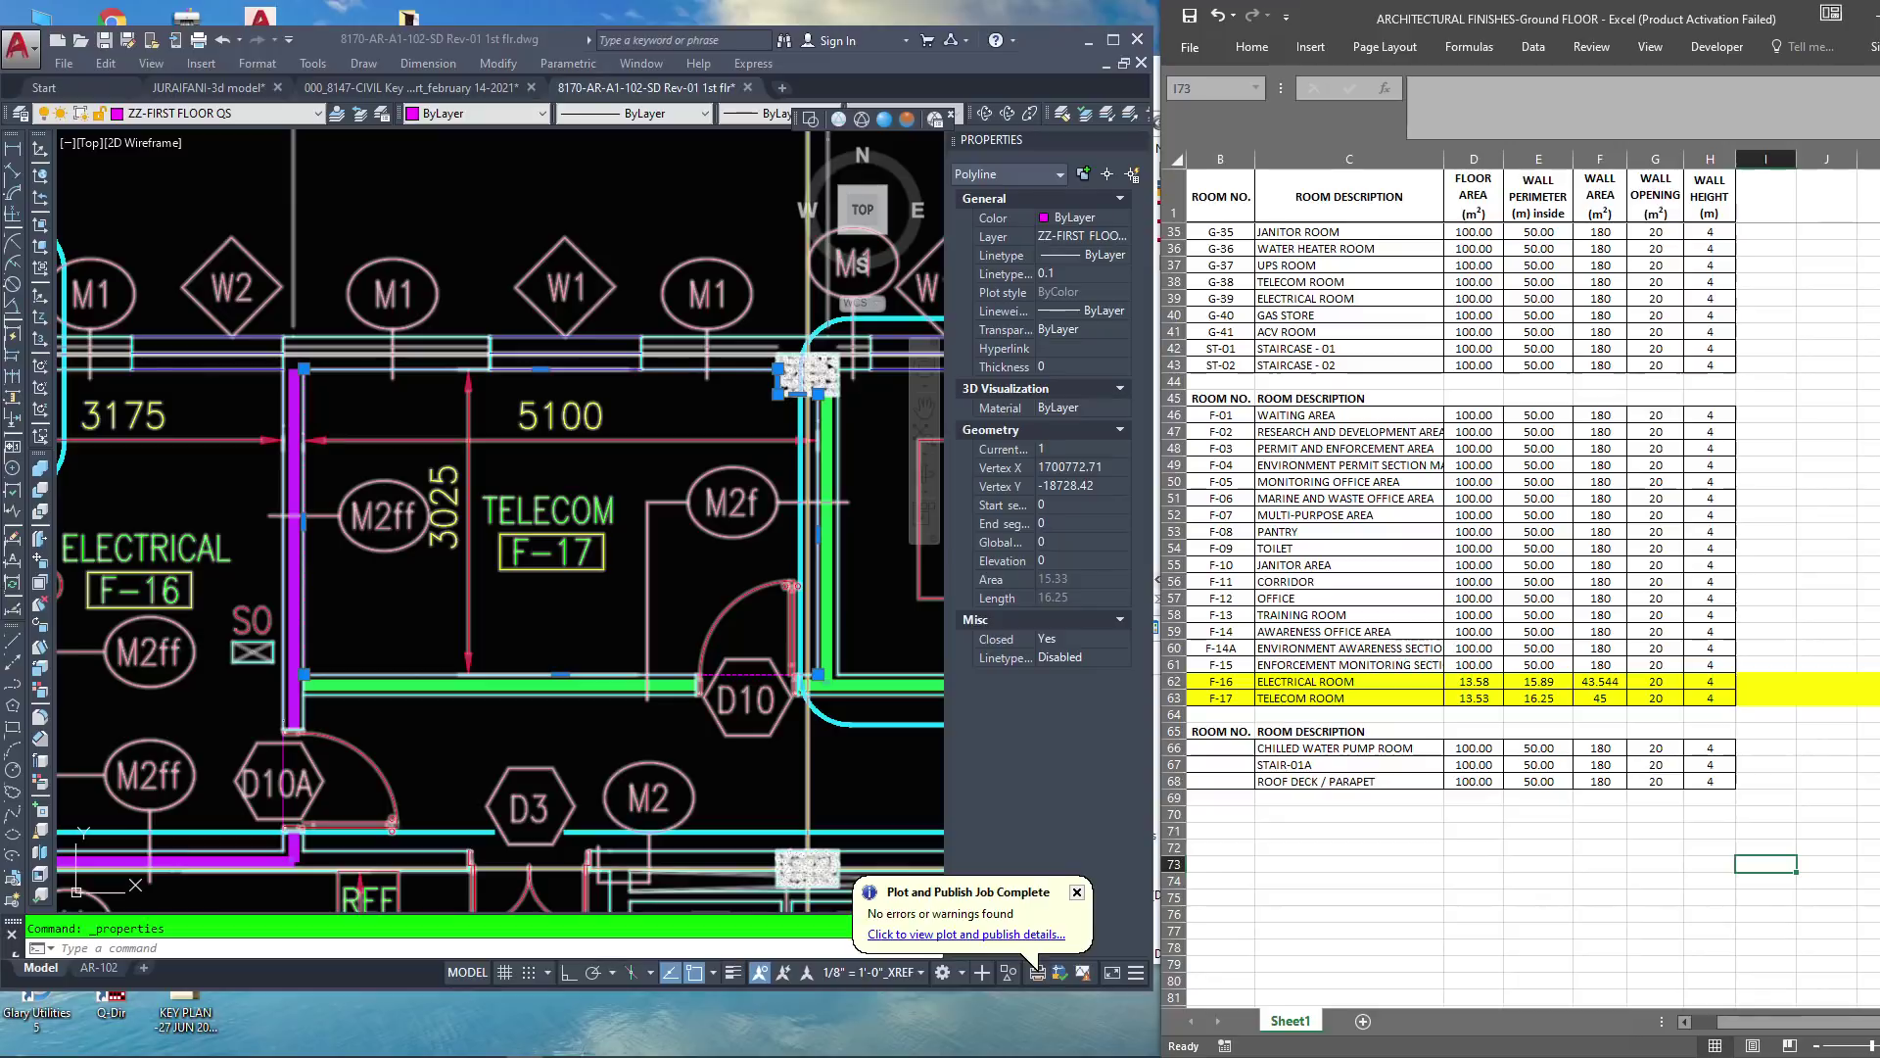
pyautogui.click(1473, 699)
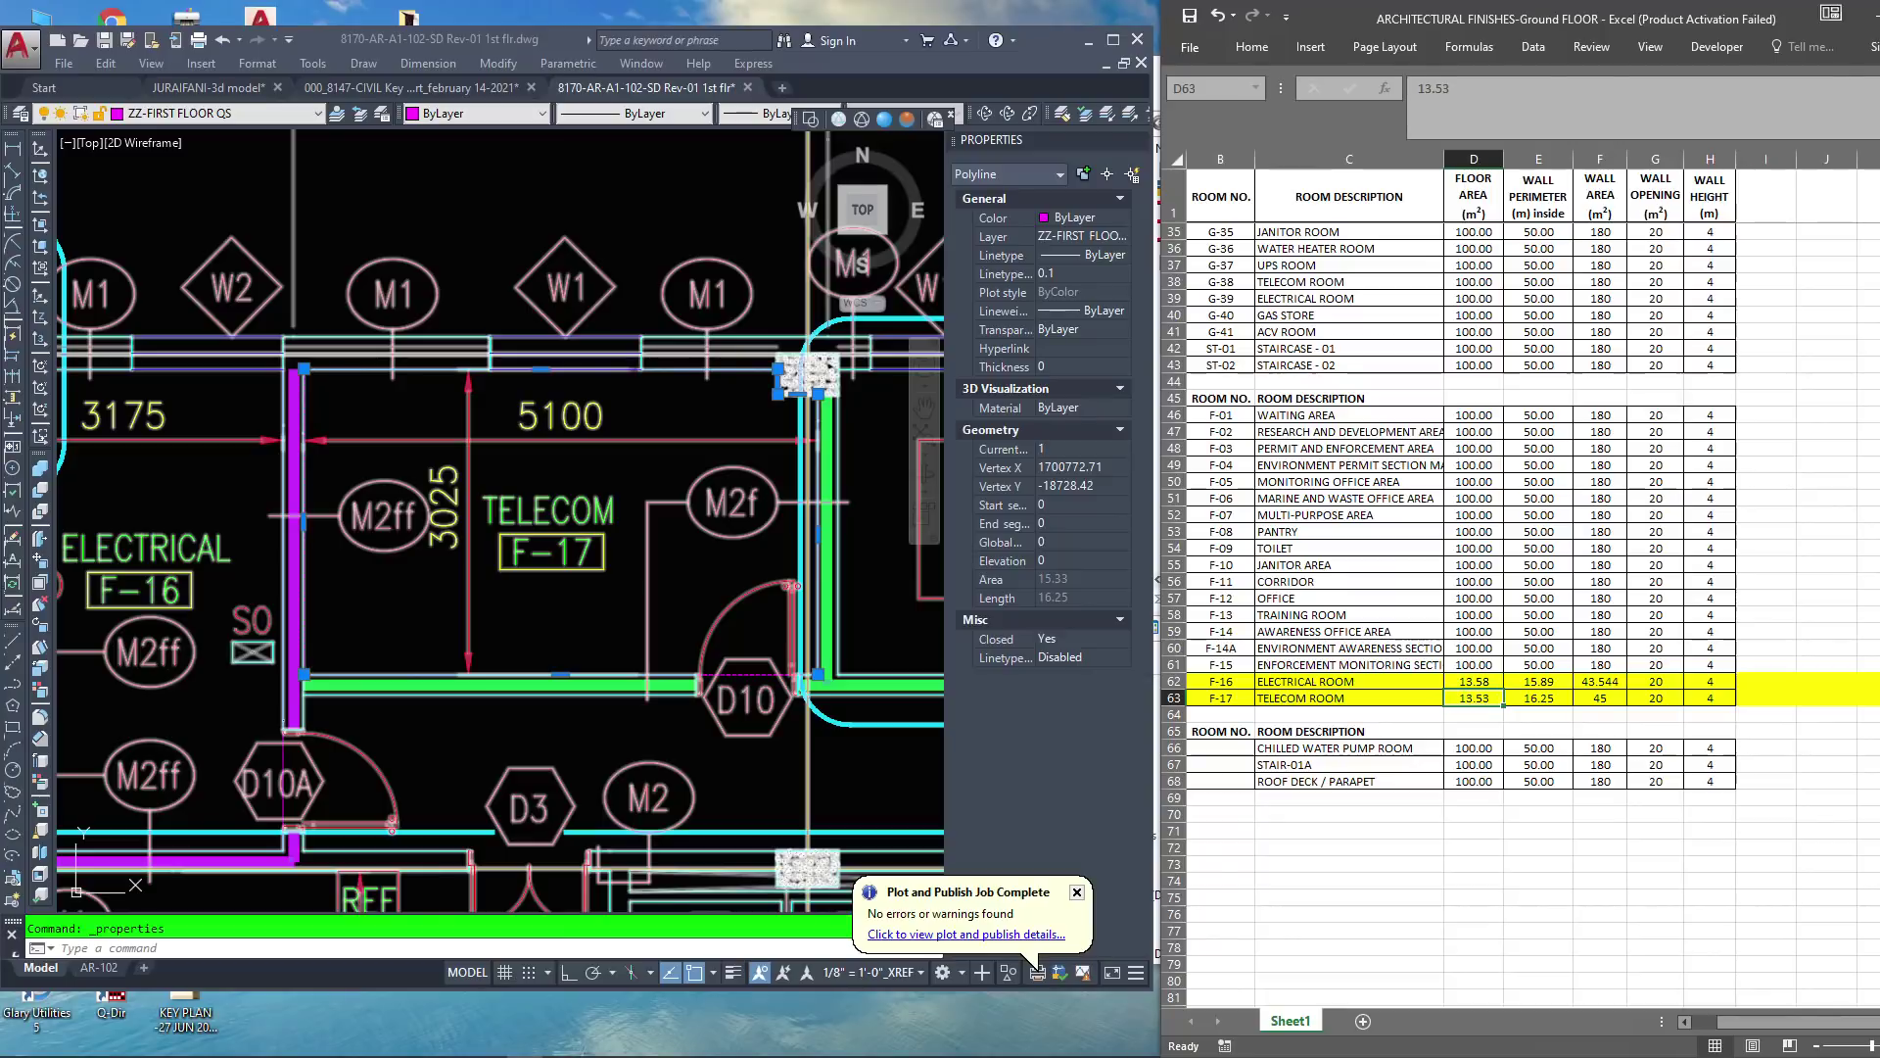
# Set the wall opening of Porch G-01 to 1 and fill the value down through Gas Store G-40
pyautogui.click(1655, 763)
pyautogui.write('20 20 20')
pyautogui.scroll(11, 1518, 617)
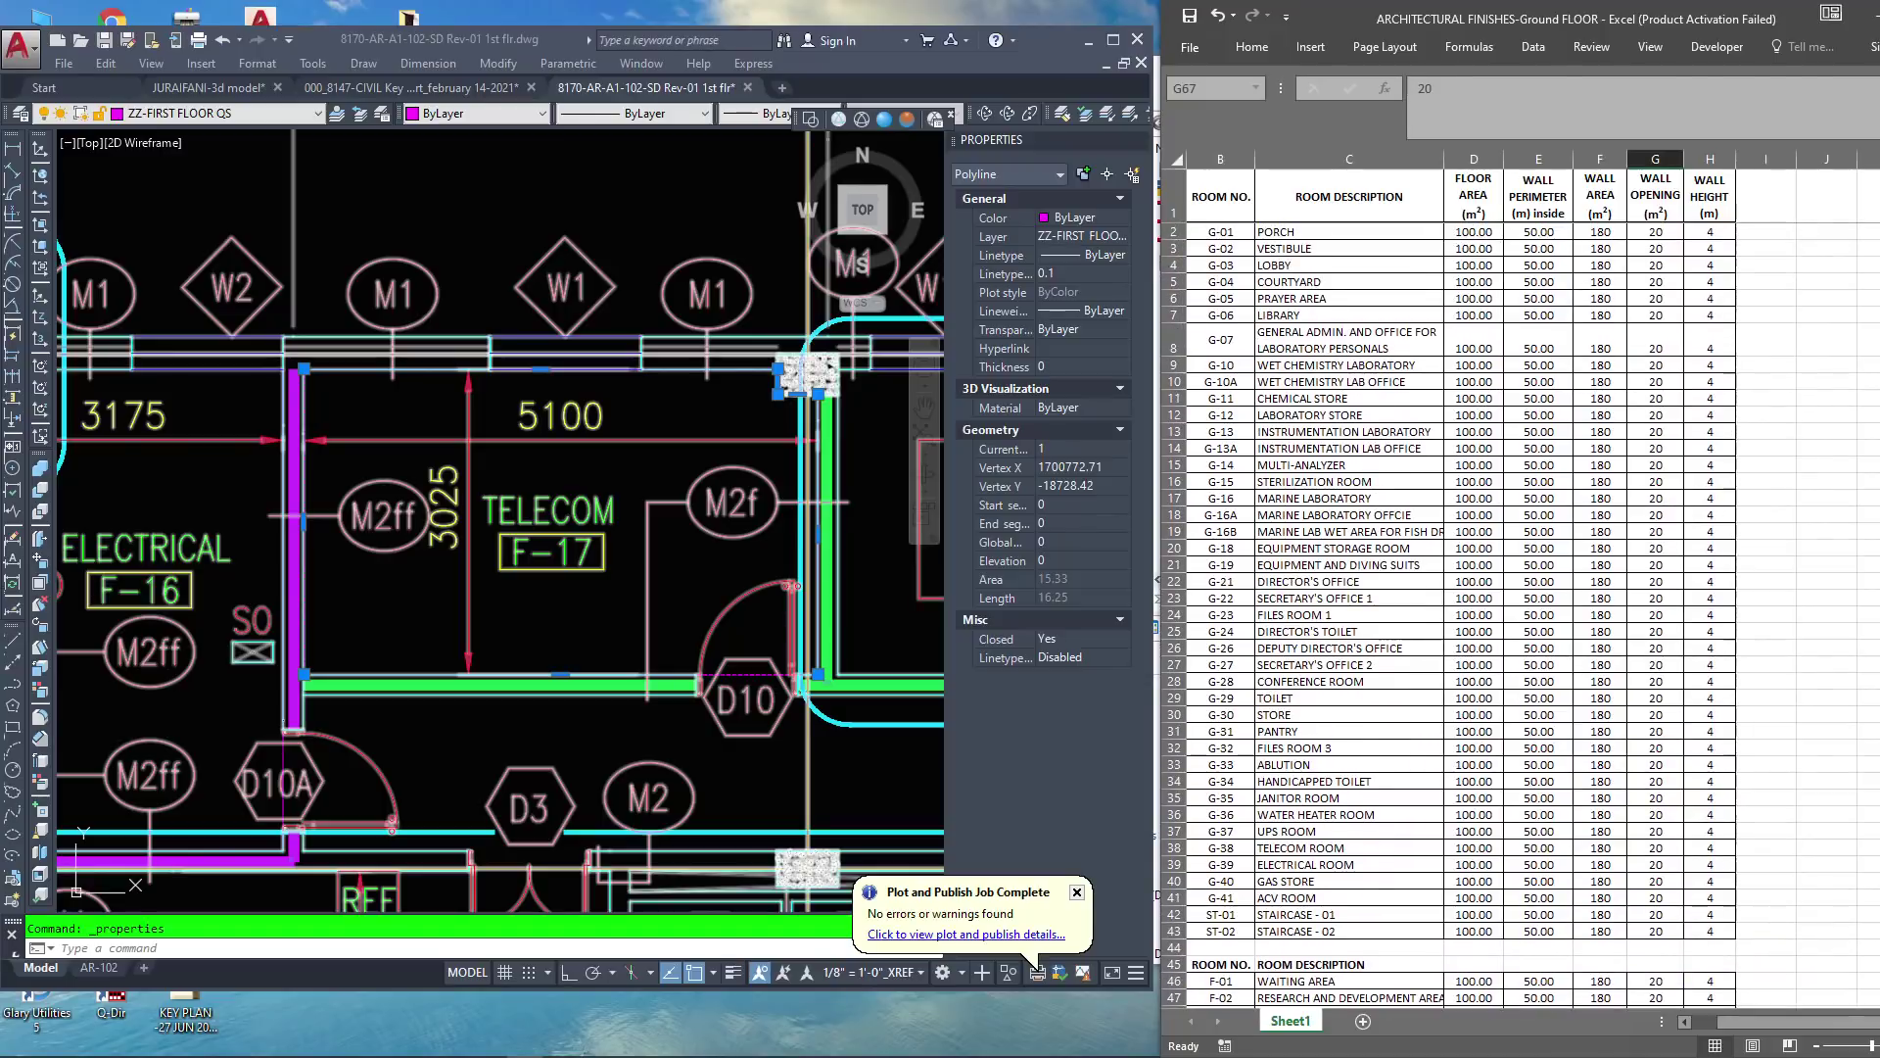
pyautogui.click(1655, 232)
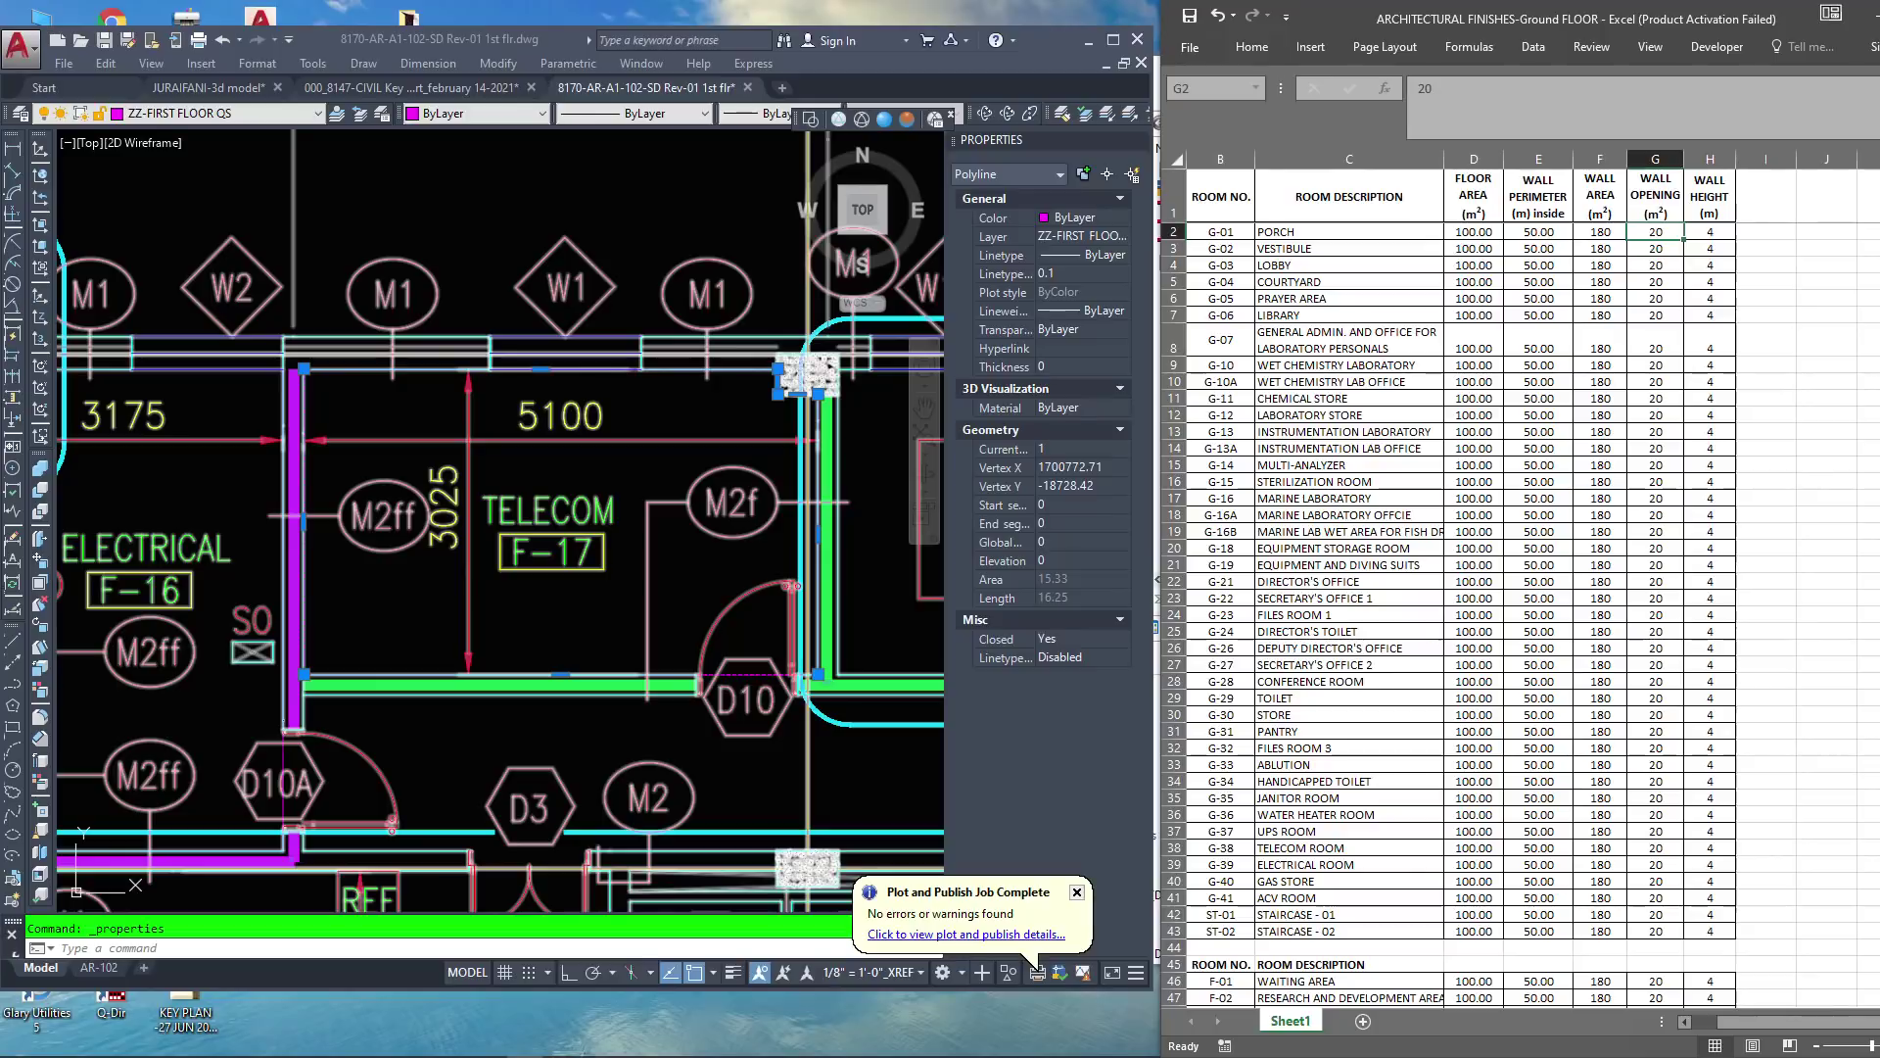
pyautogui.write('1')
pyautogui.hotkey('ctrl', 'Return')
pyautogui.moveTo(1683, 238); pyautogui.dragTo(1687, 886)
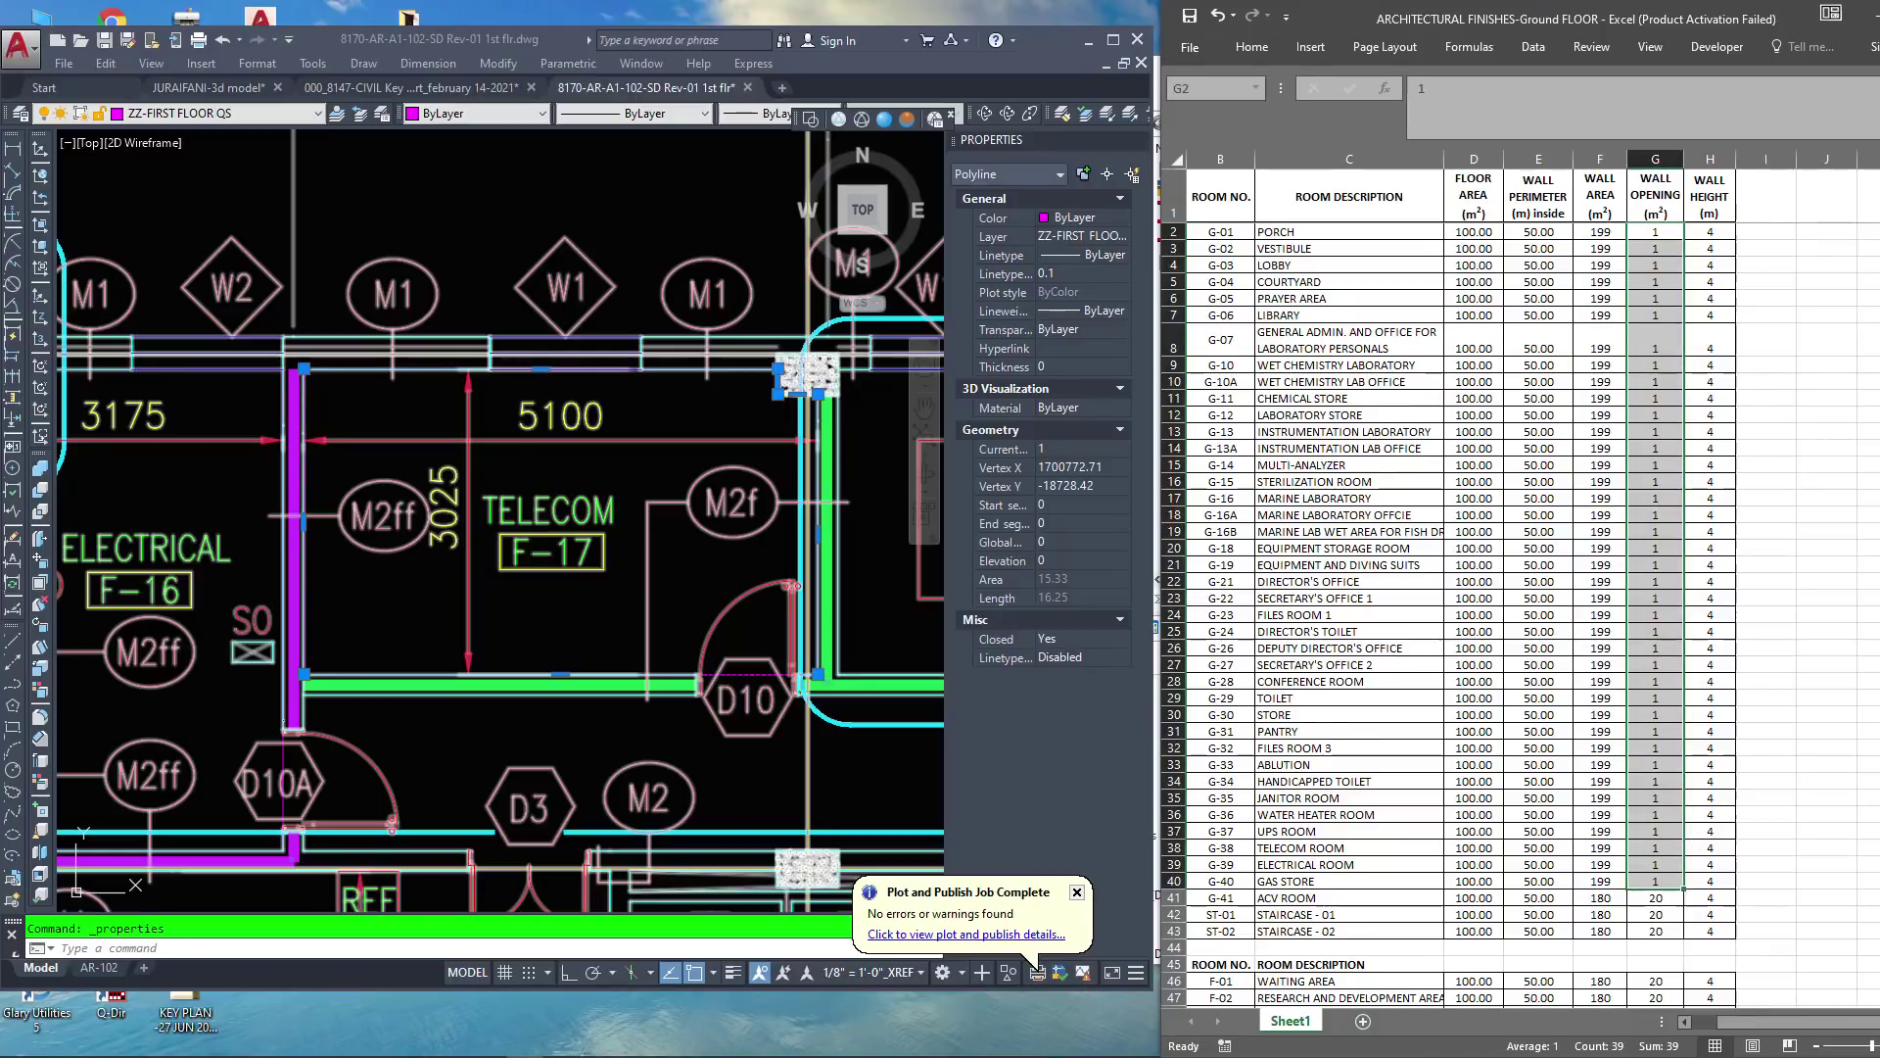
# Continue filling the wall opening value of 1 from Gas Store G-40 down through the Roof Deck / Parapet row
pyautogui.scroll(-10, 1686, 887)
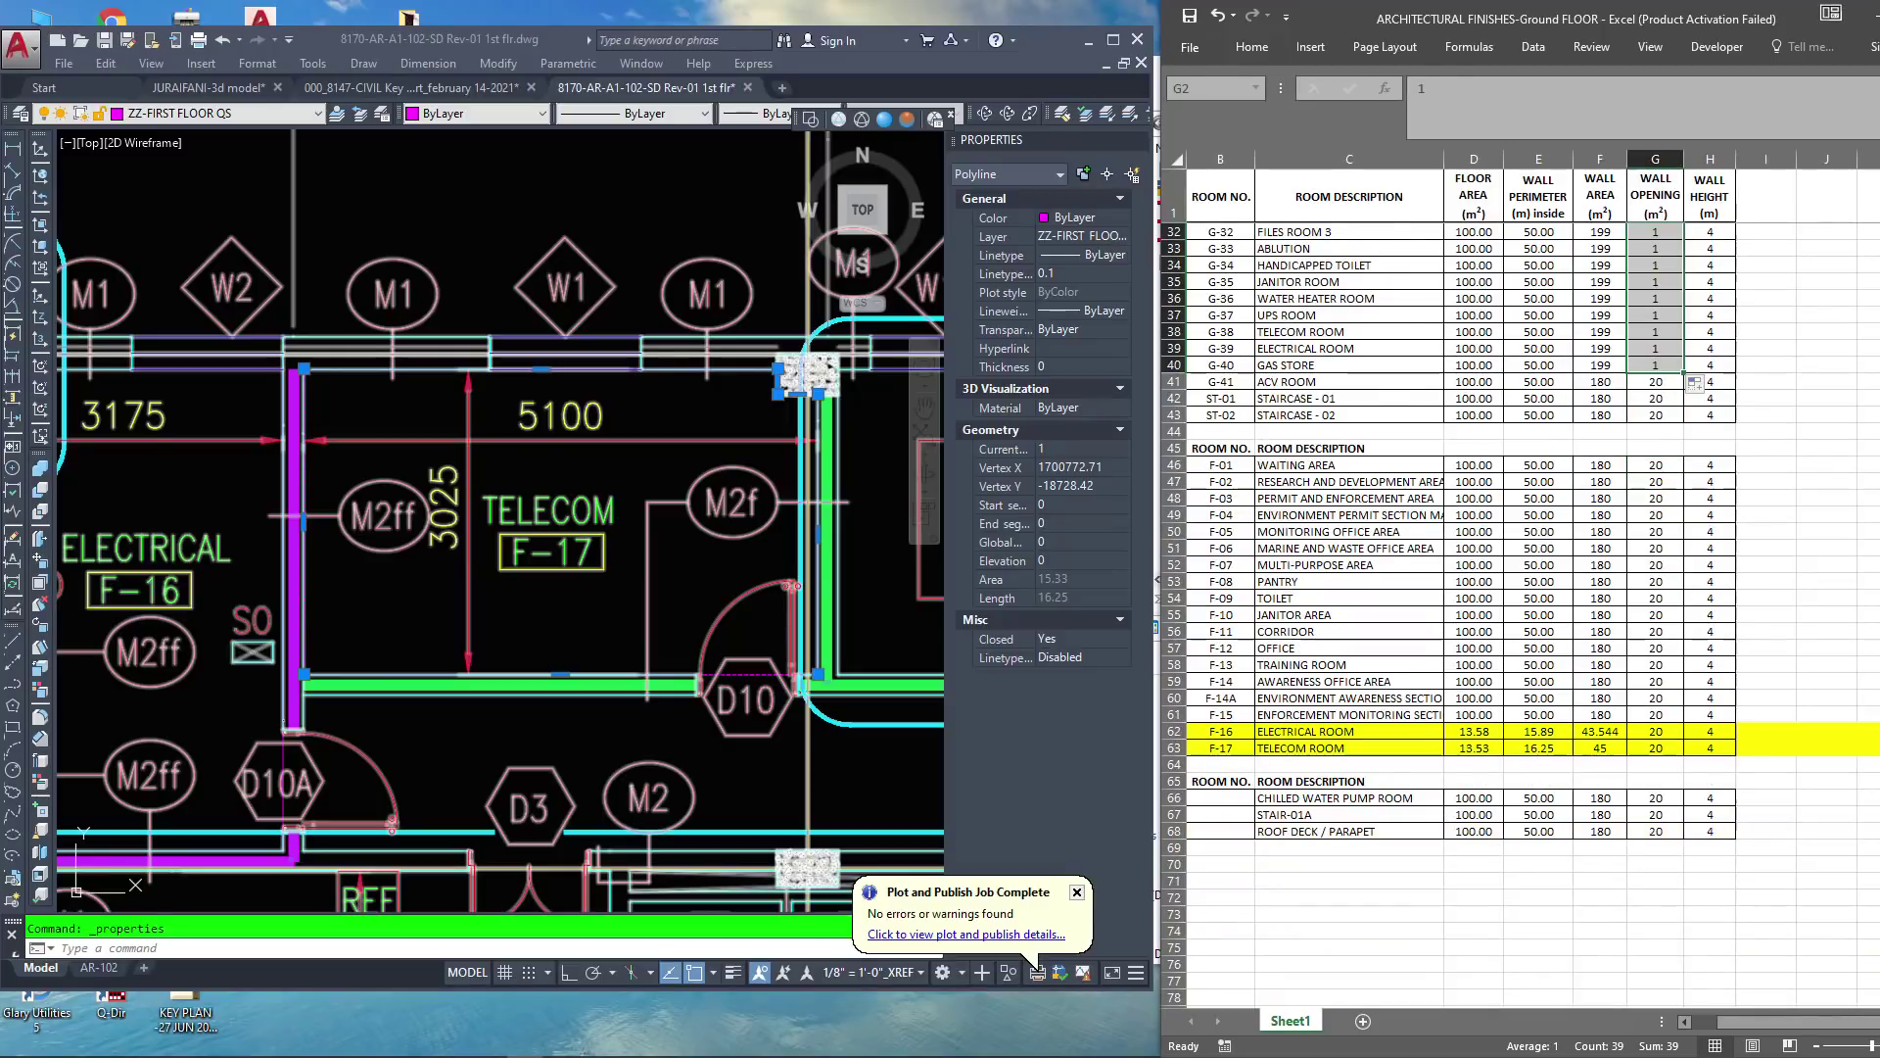
pyautogui.moveTo(1695, 382); pyautogui.dragTo(1692, 691)
pyautogui.moveTo(1695, 755); pyautogui.dragTo(1695, 851)
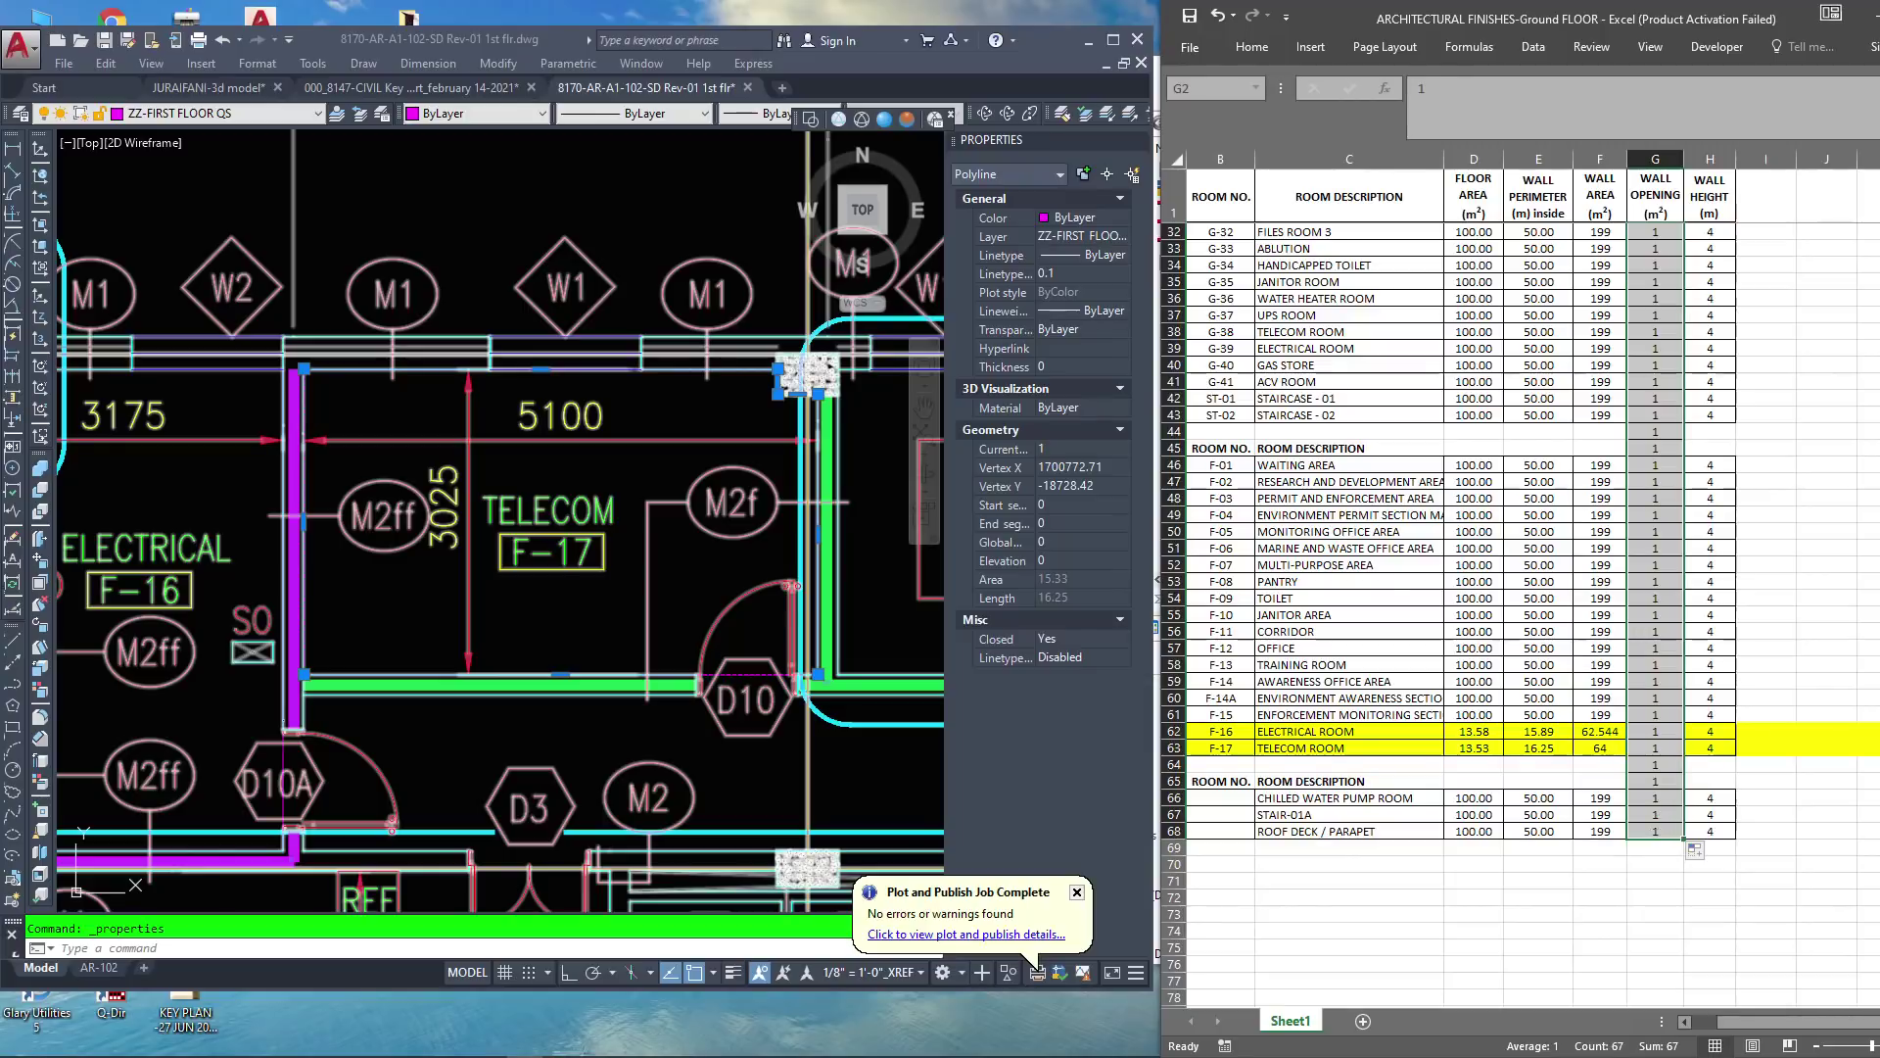
pyautogui.click(1655, 897)
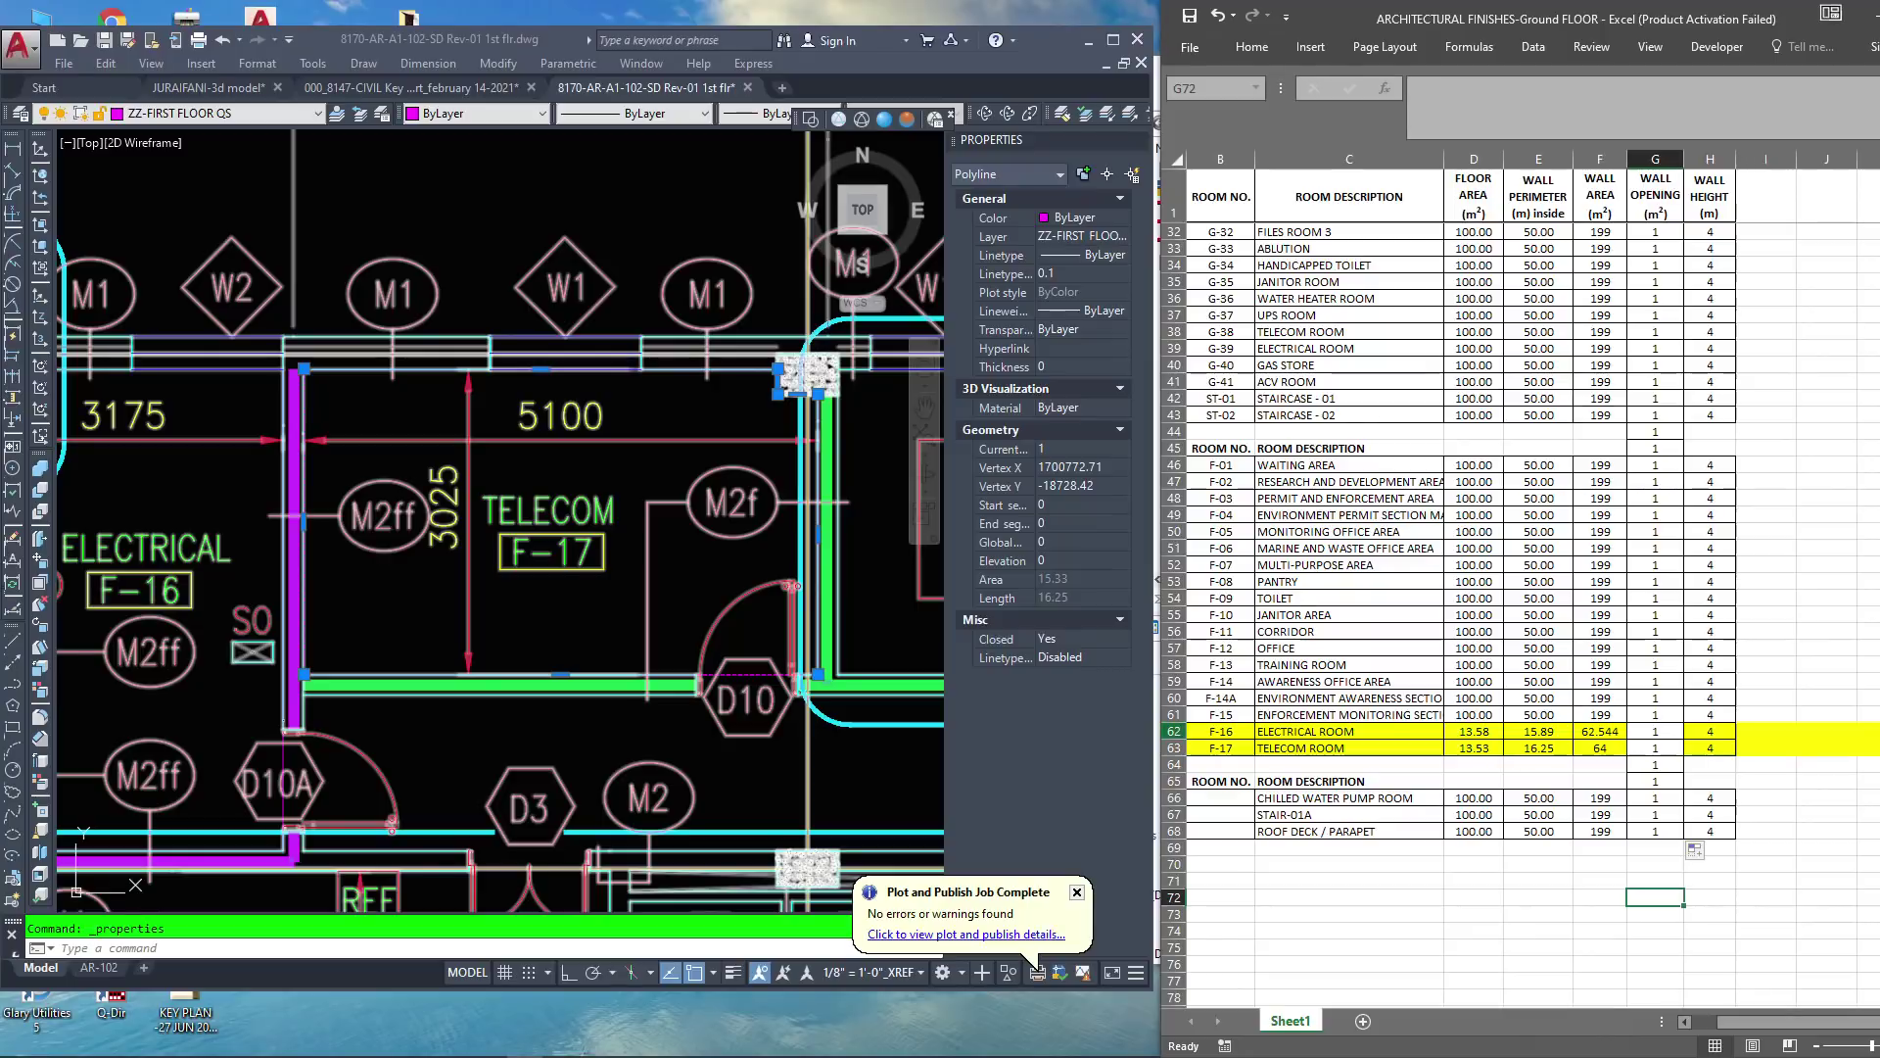
# Fill the Electrical Room F-16 and Telecom Room F-17 rows with yellow again
pyautogui.moveTo(1173, 731); pyautogui.dragTo(1174, 749)
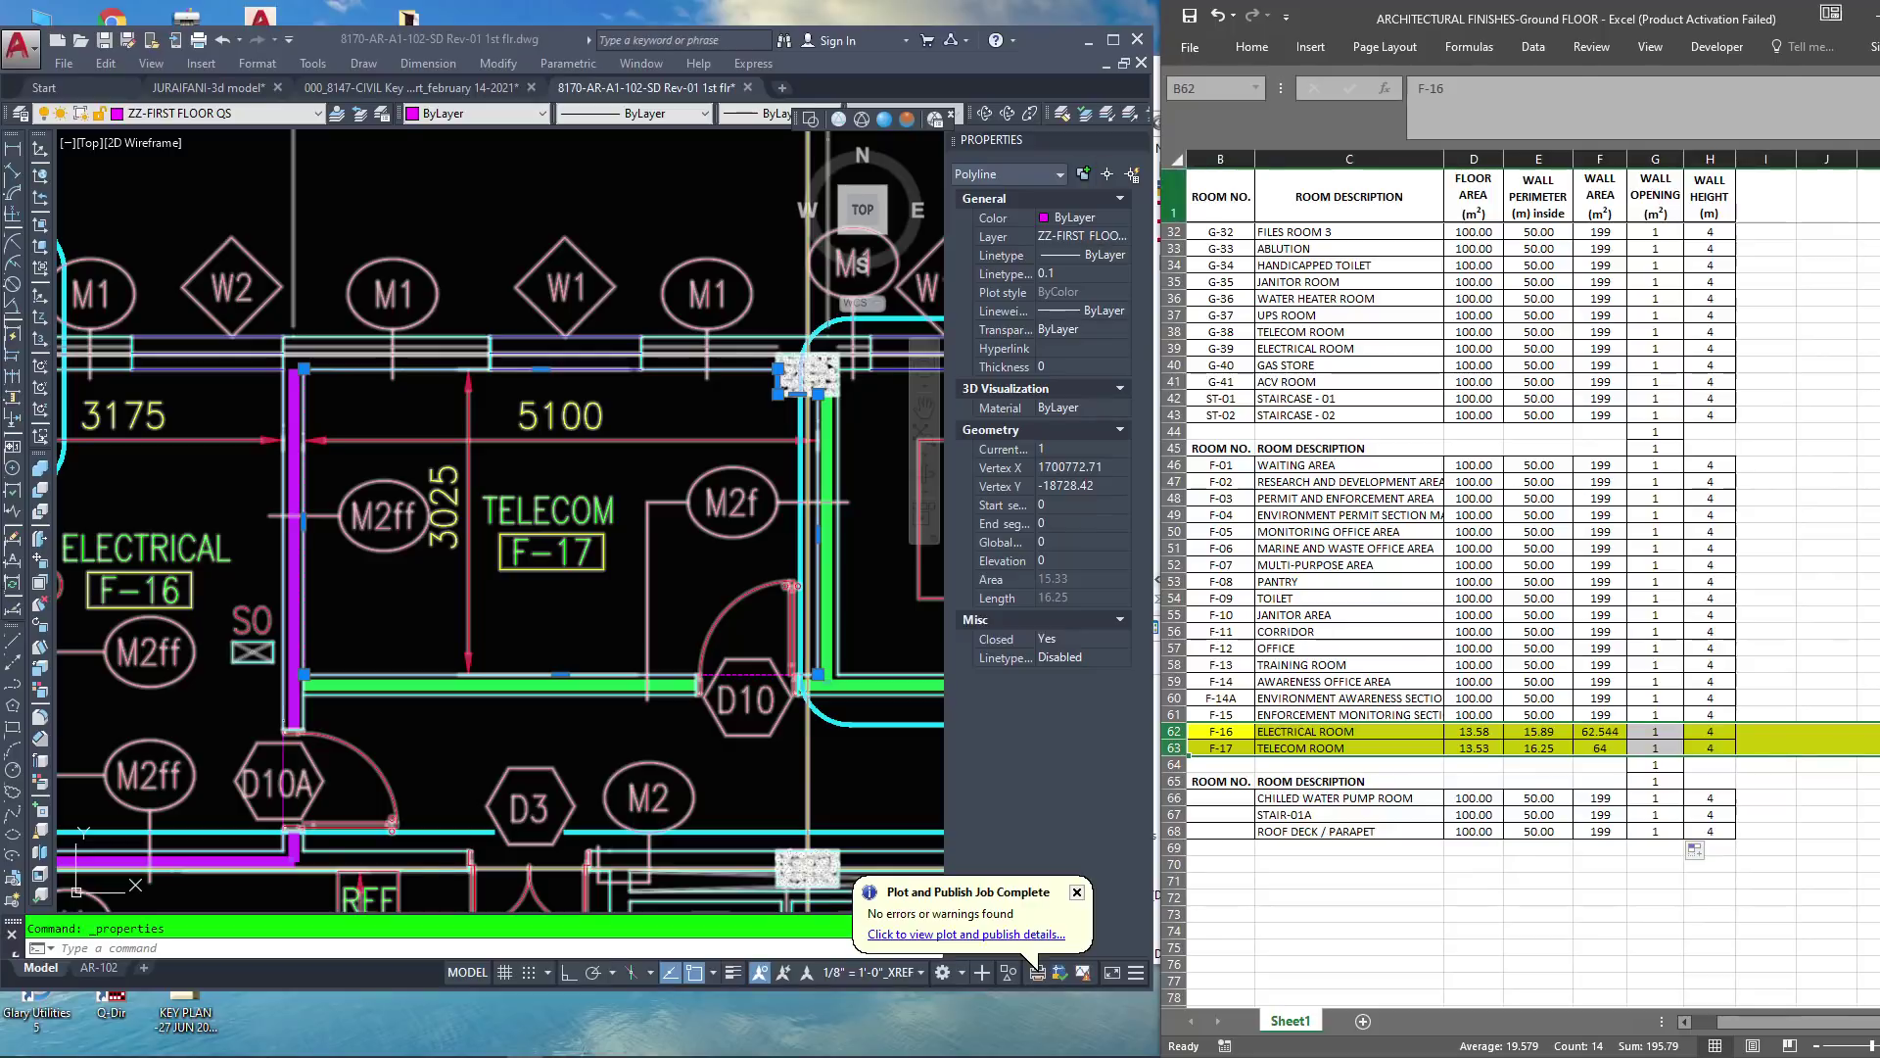
pyautogui.click(1251, 47)
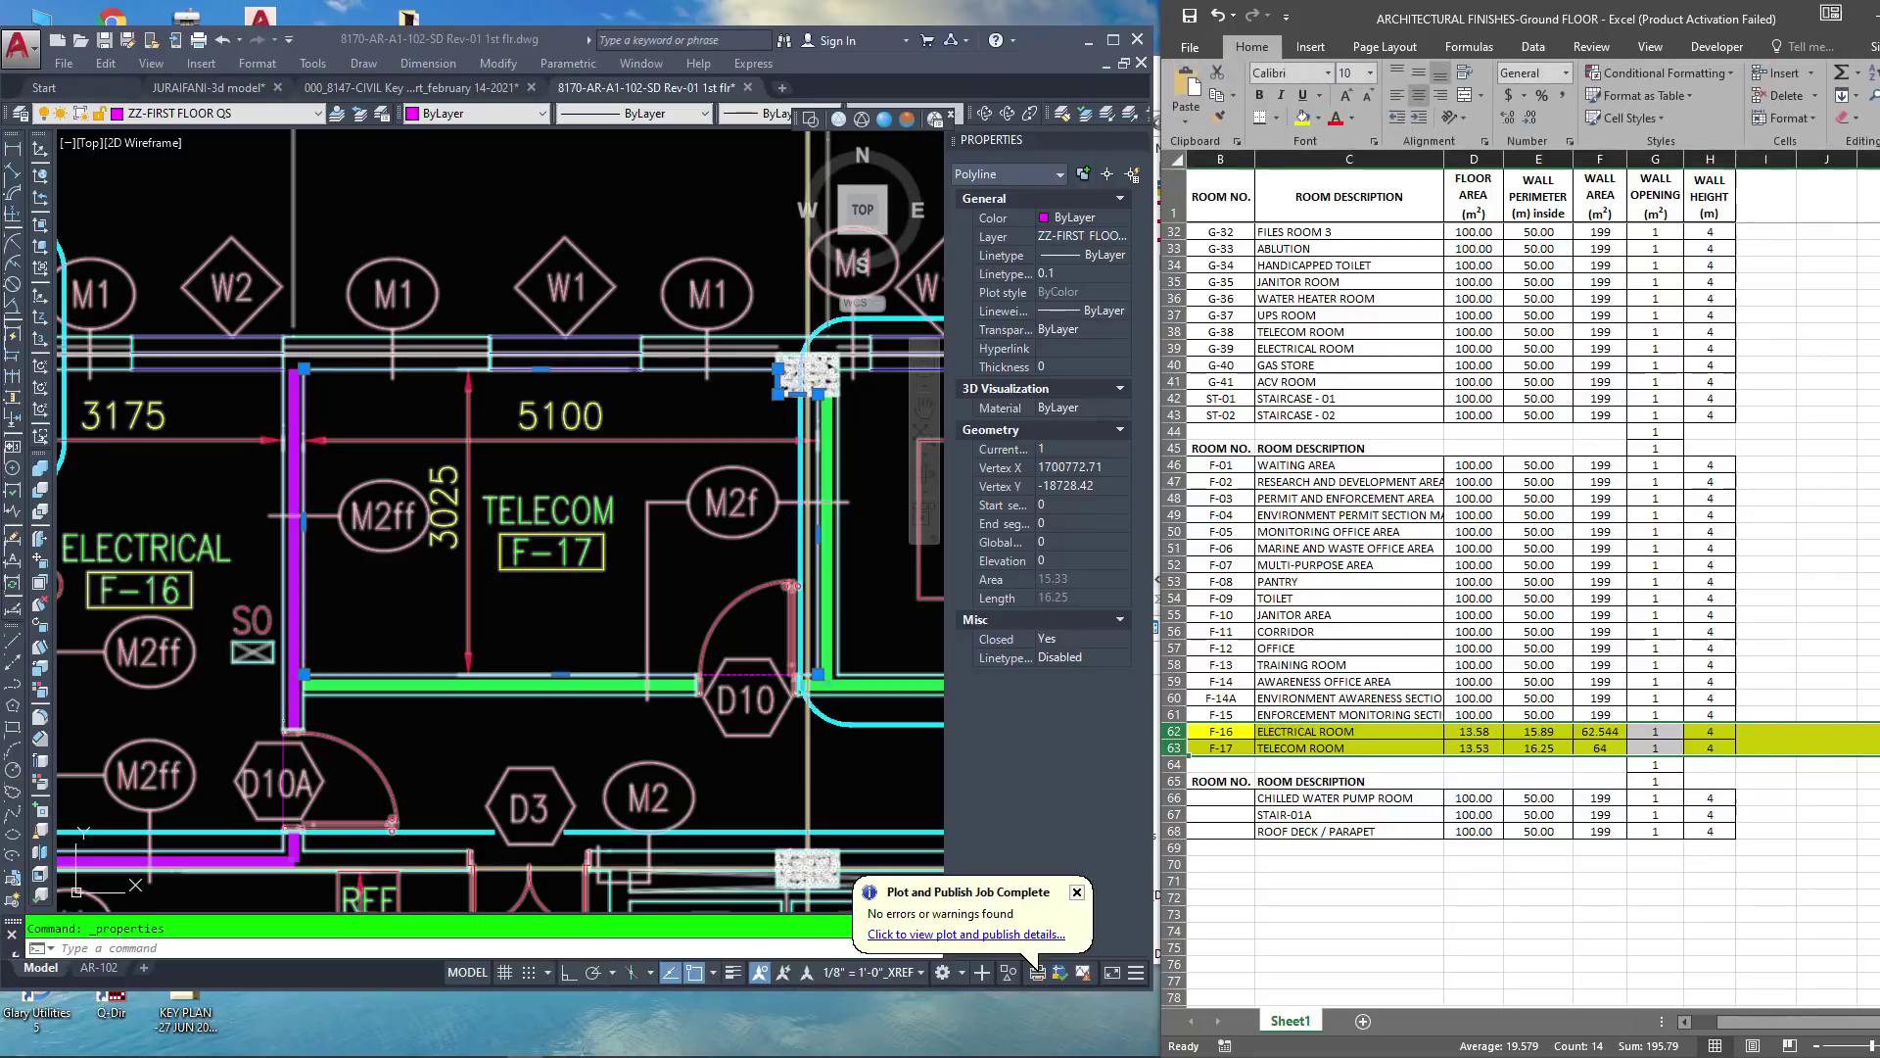
pyautogui.click(1302, 117)
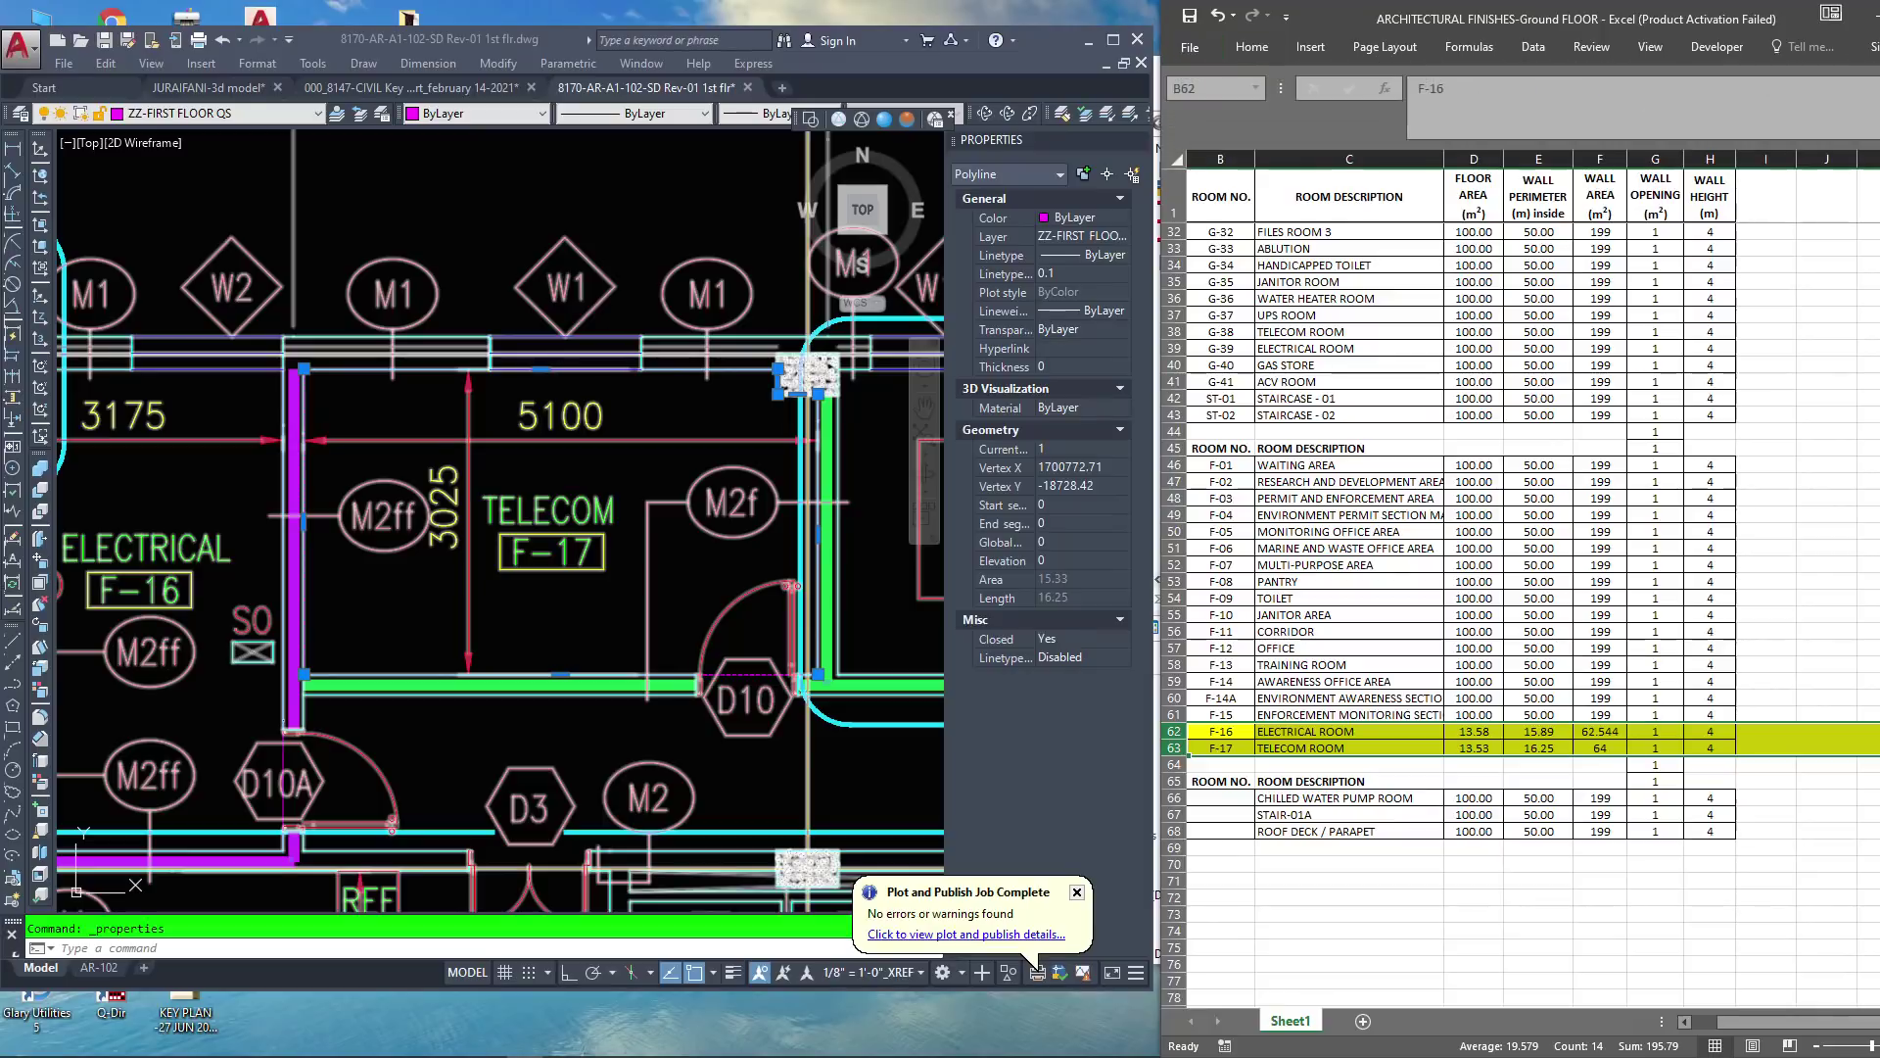
pyautogui.click(1765, 864)
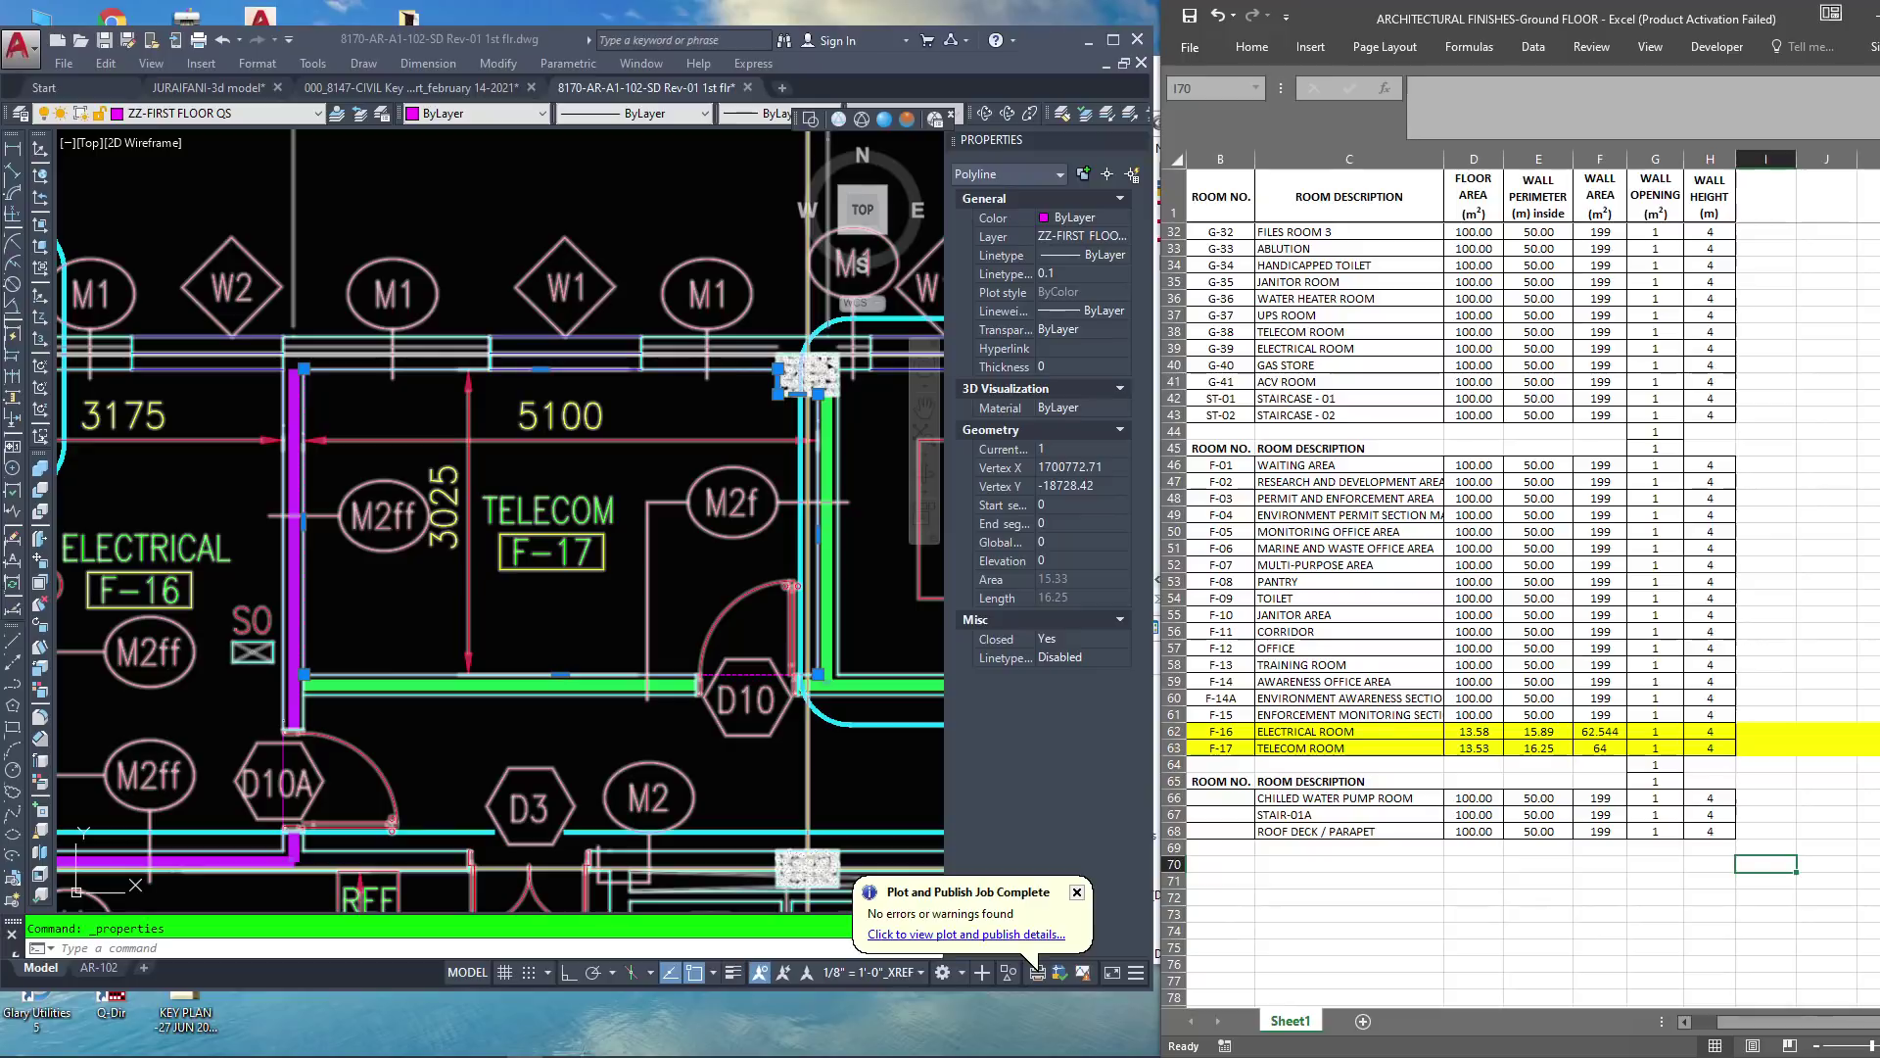
# Set the floor area of the Chilled Water Pump Room to 1 and fill it down through Roof Deck / Parapet
pyautogui.scroll(2, 1518, 614)
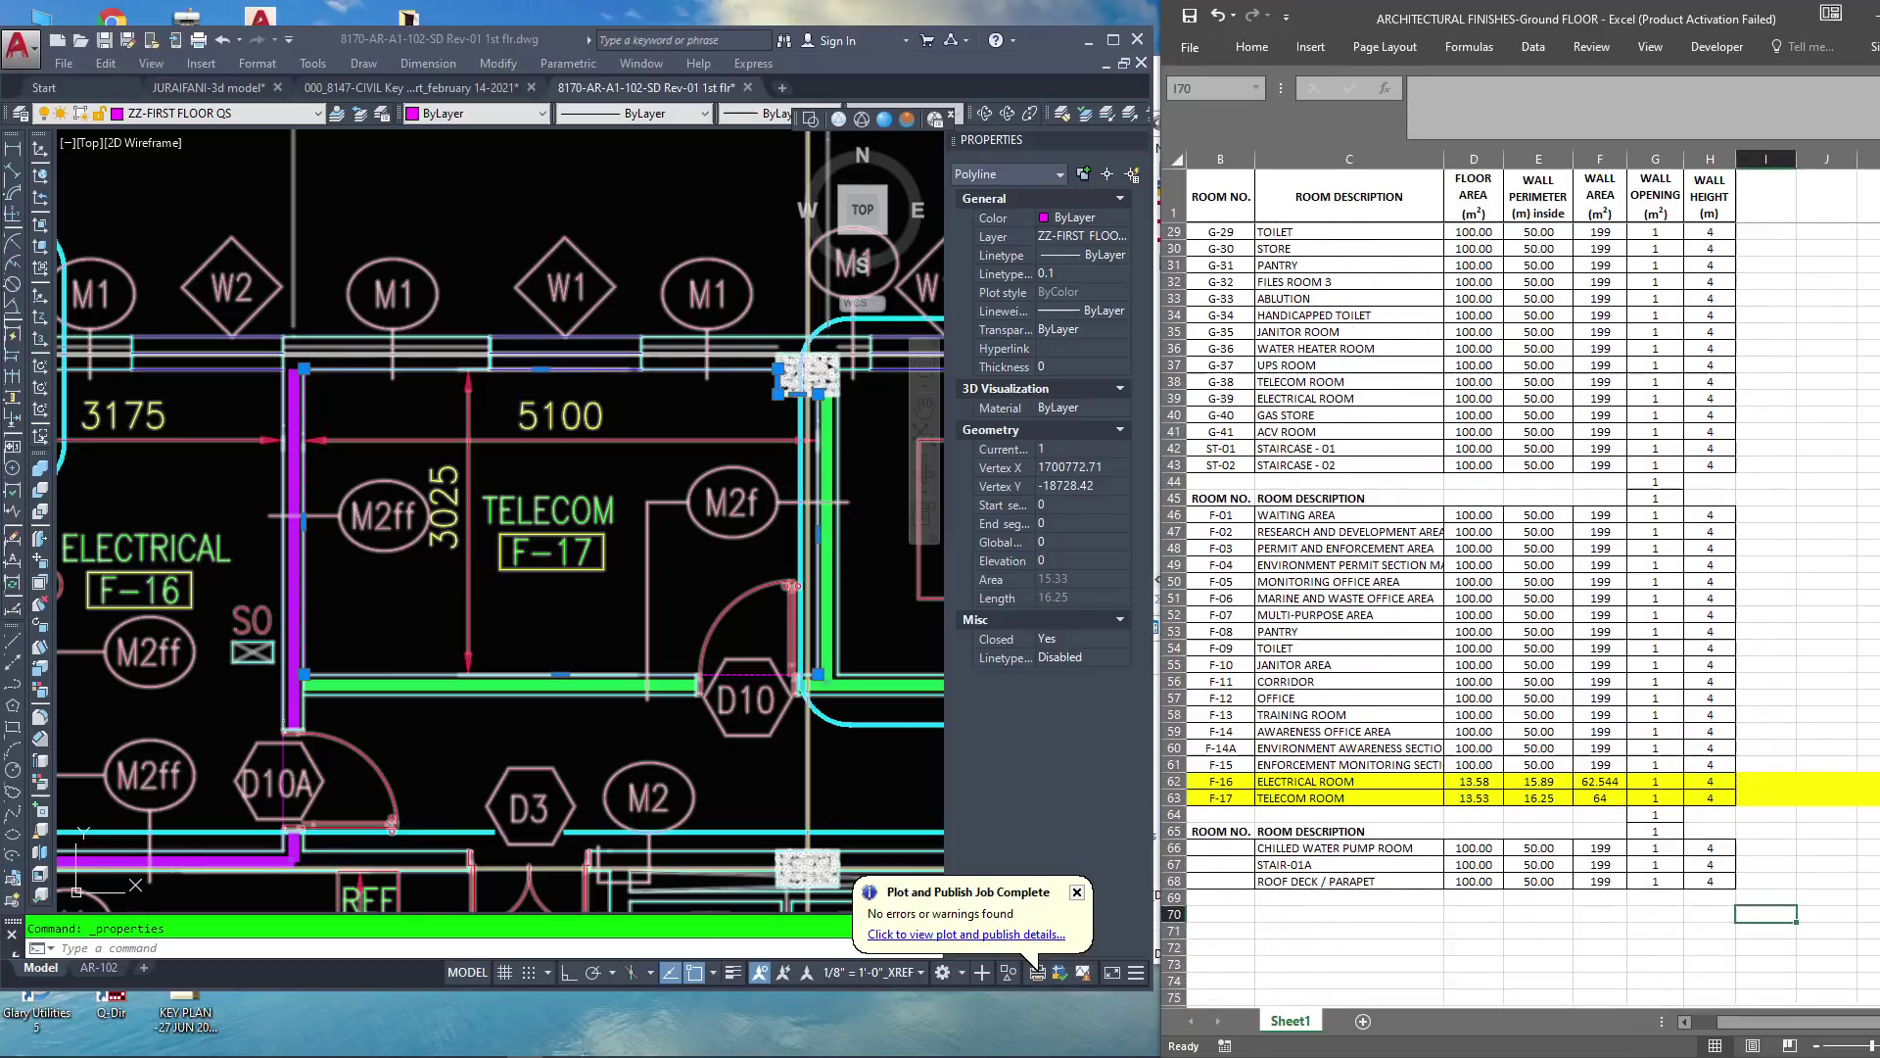
pyautogui.scroll(9, 1518, 614)
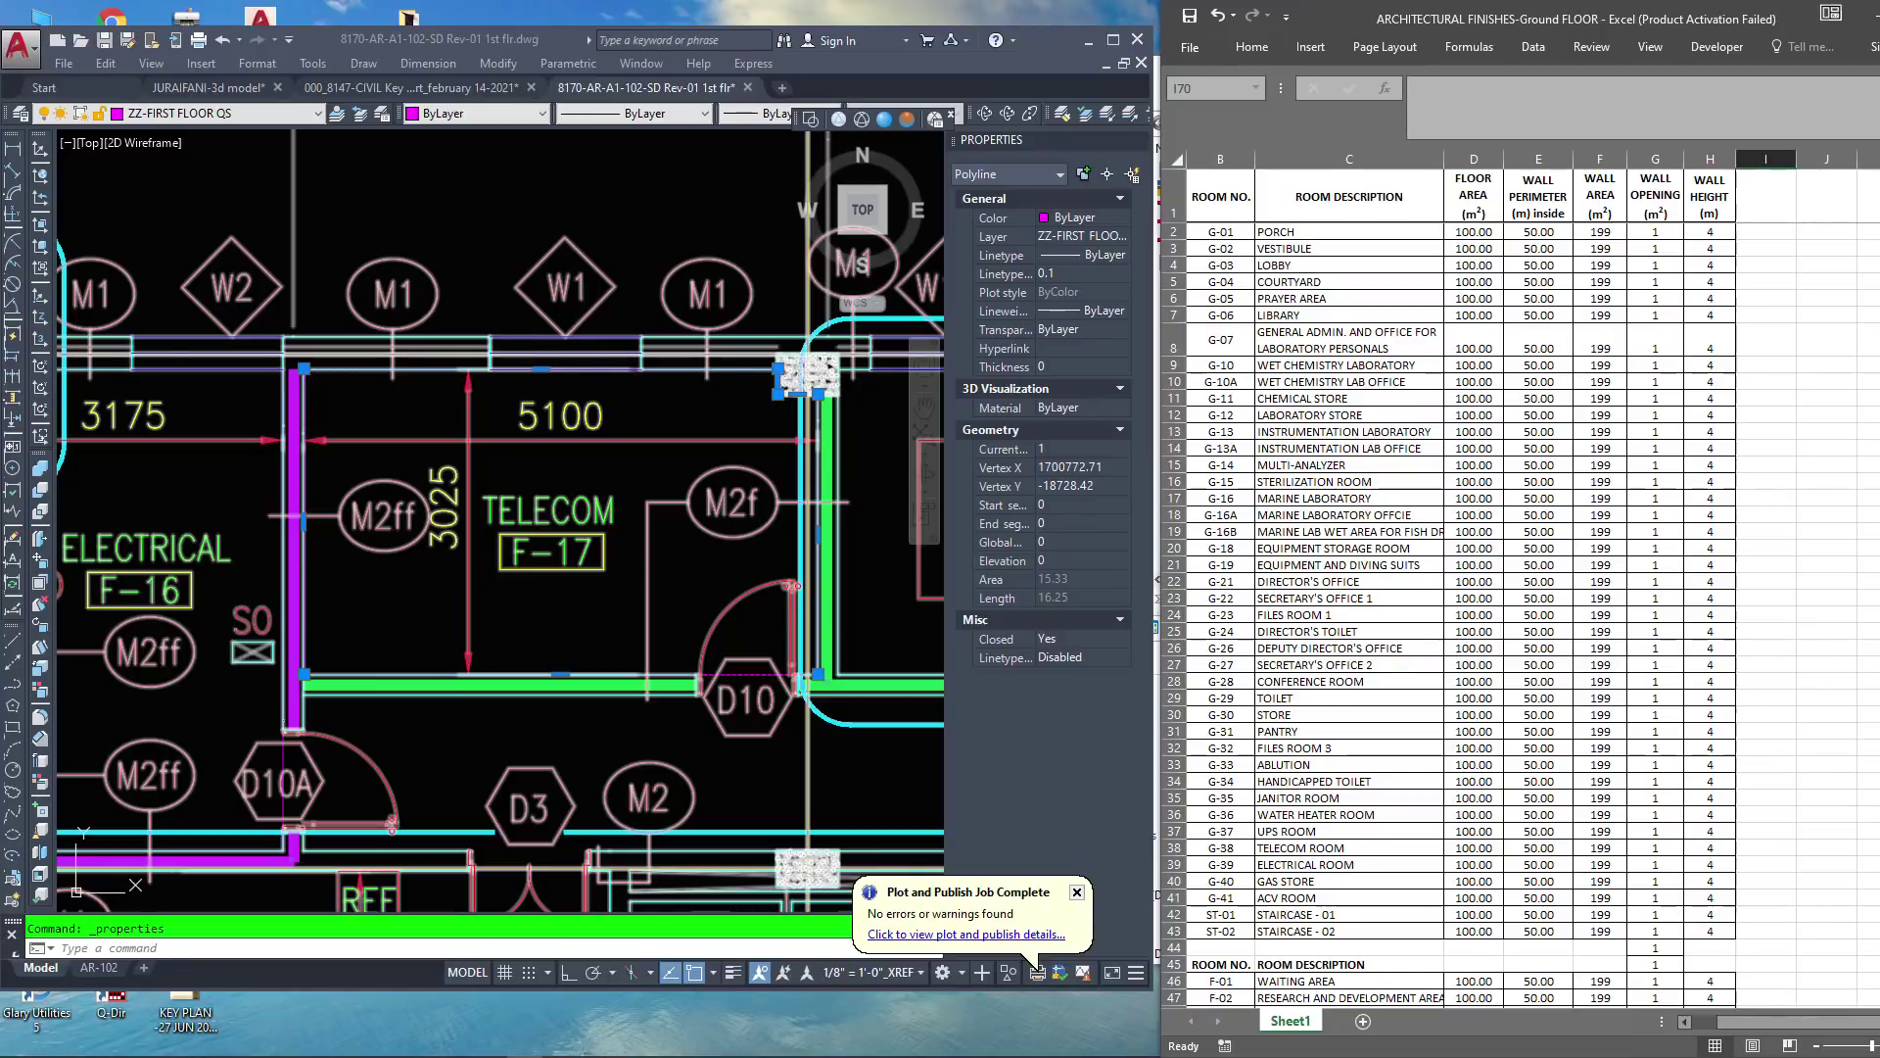
pyautogui.scroll(-11, 1518, 614)
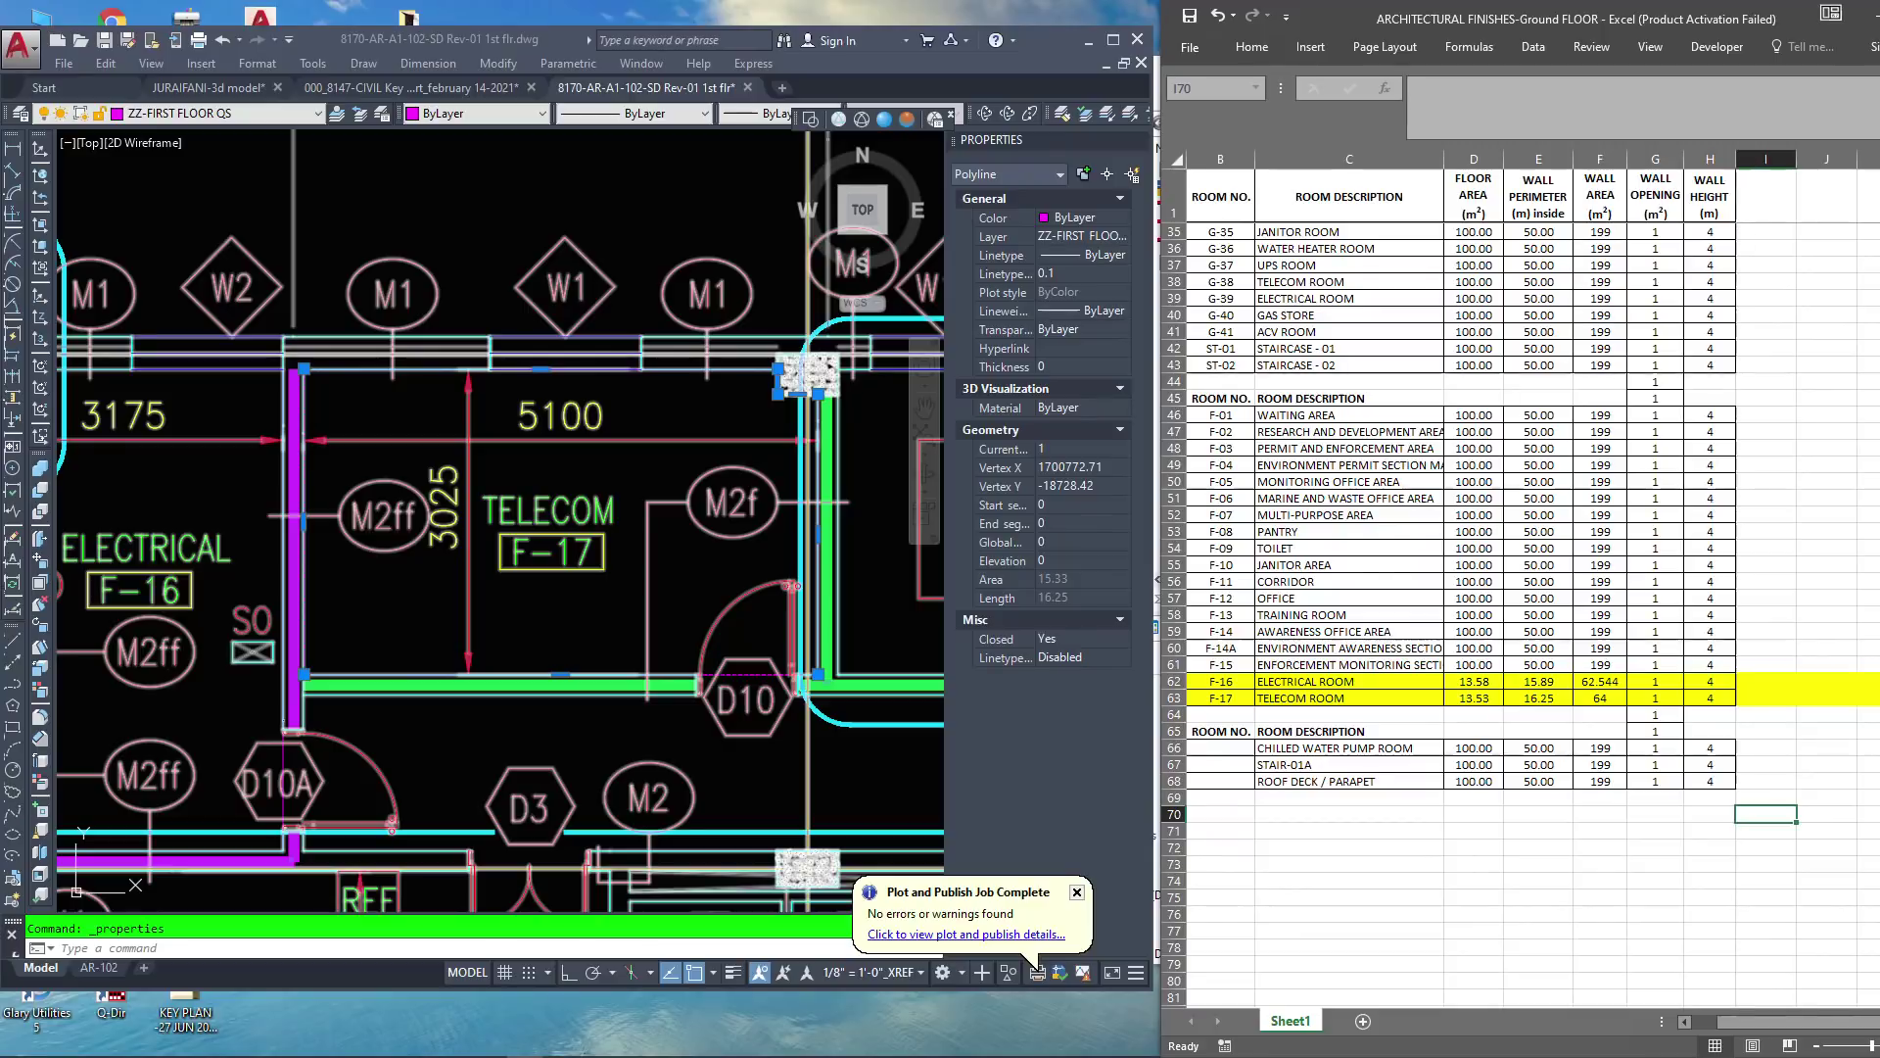
pyautogui.click(1474, 748)
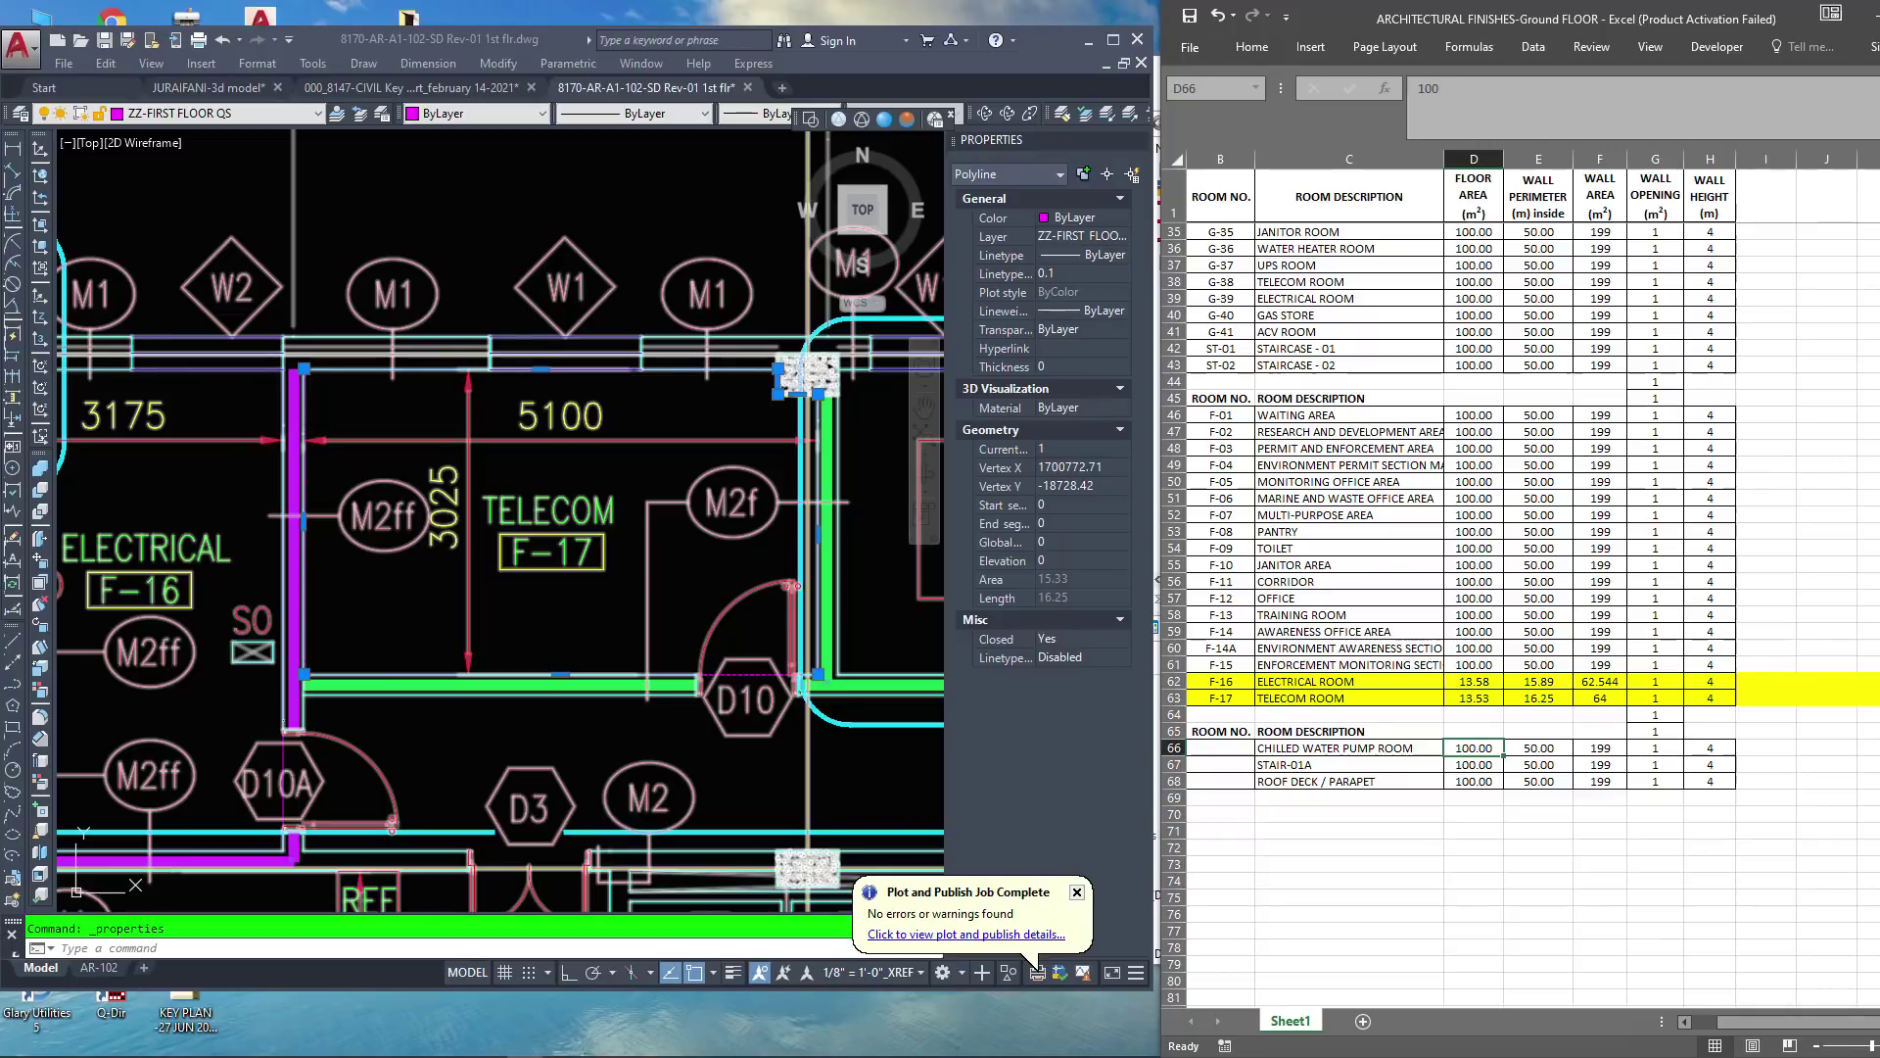
pyautogui.write('1')
pyautogui.click(1474, 831)
pyautogui.click(1474, 749)
pyautogui.moveTo(1503, 755); pyautogui.dragTo(1506, 788)
pyautogui.click(1474, 831)
pyautogui.scroll(1, 1474, 831)
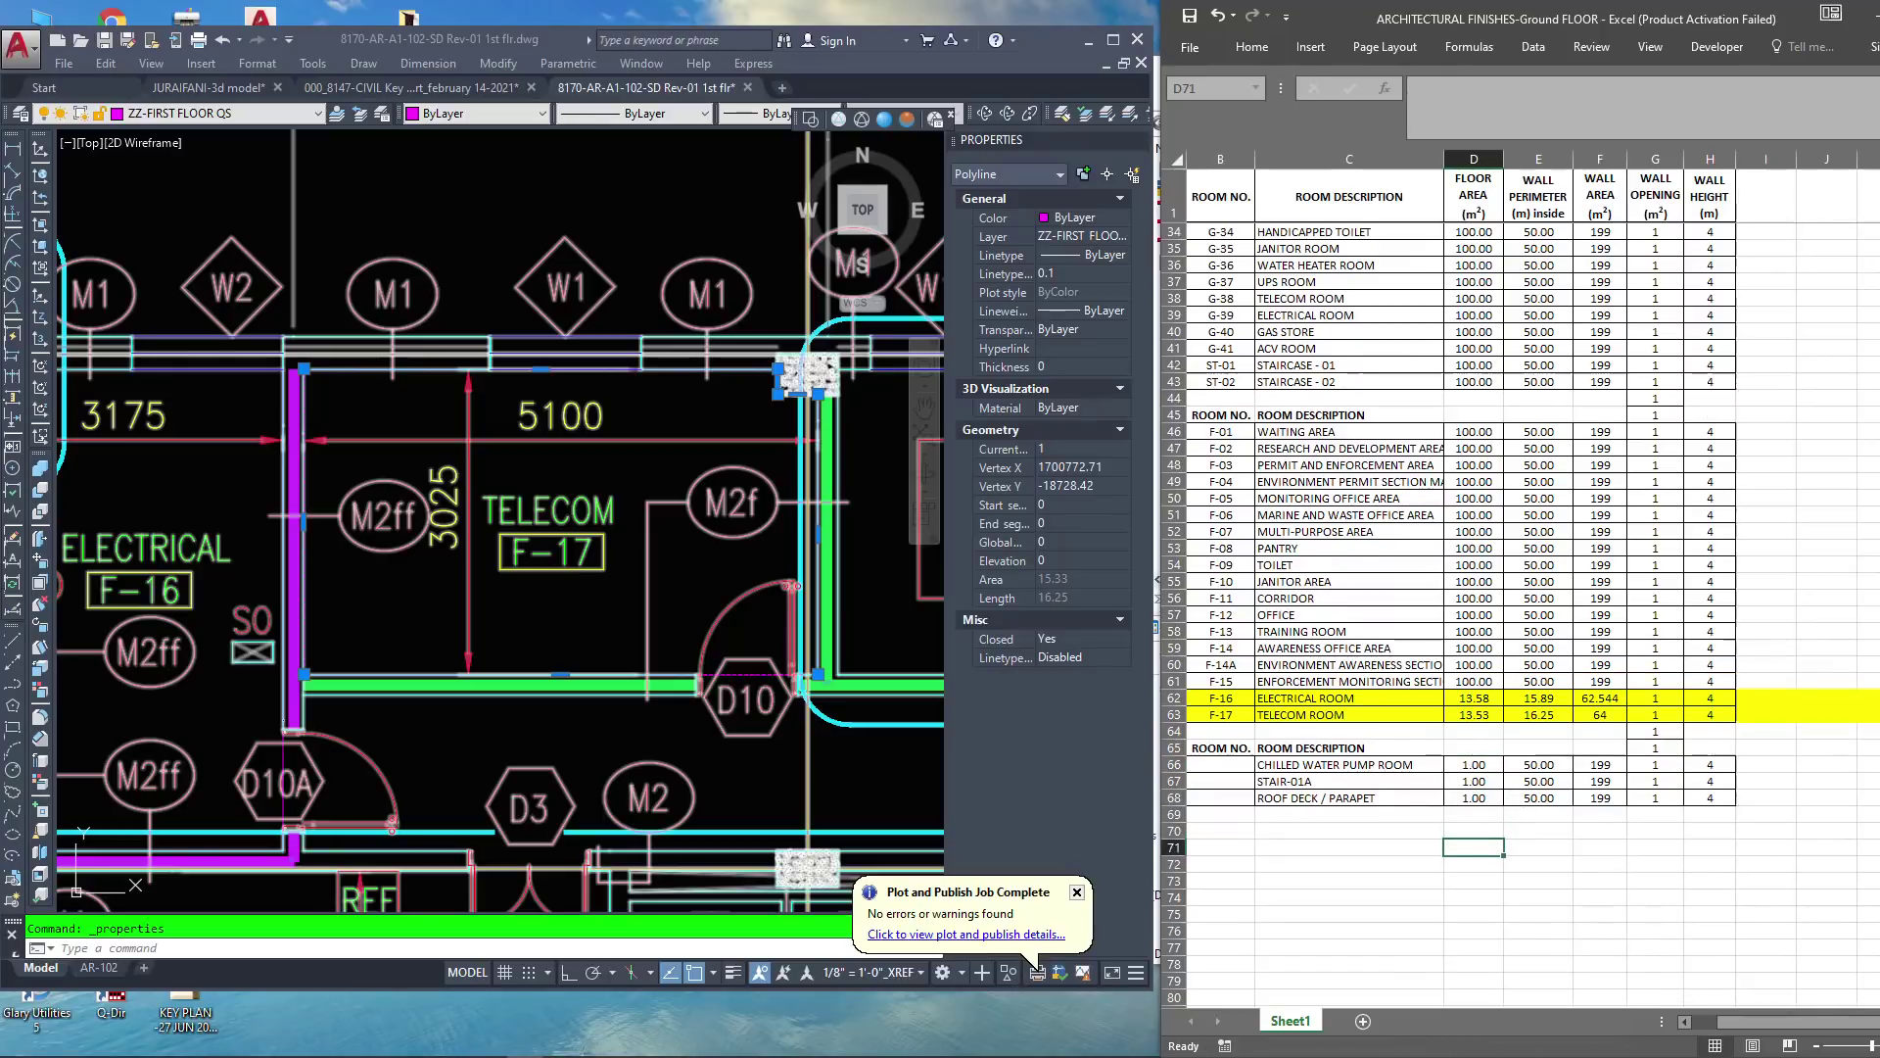
# Set the floor area of Waiting Area F-01 to 1 and fill it down through the Enforcement Monitoring Section F-15
pyautogui.hotkey('ctrl', 'Up')
pyautogui.hotkey('ctrl', 'Up')
pyautogui.hotkey('ctrl', 'Up')
pyautogui.hotkey('ctrl', 'Up')
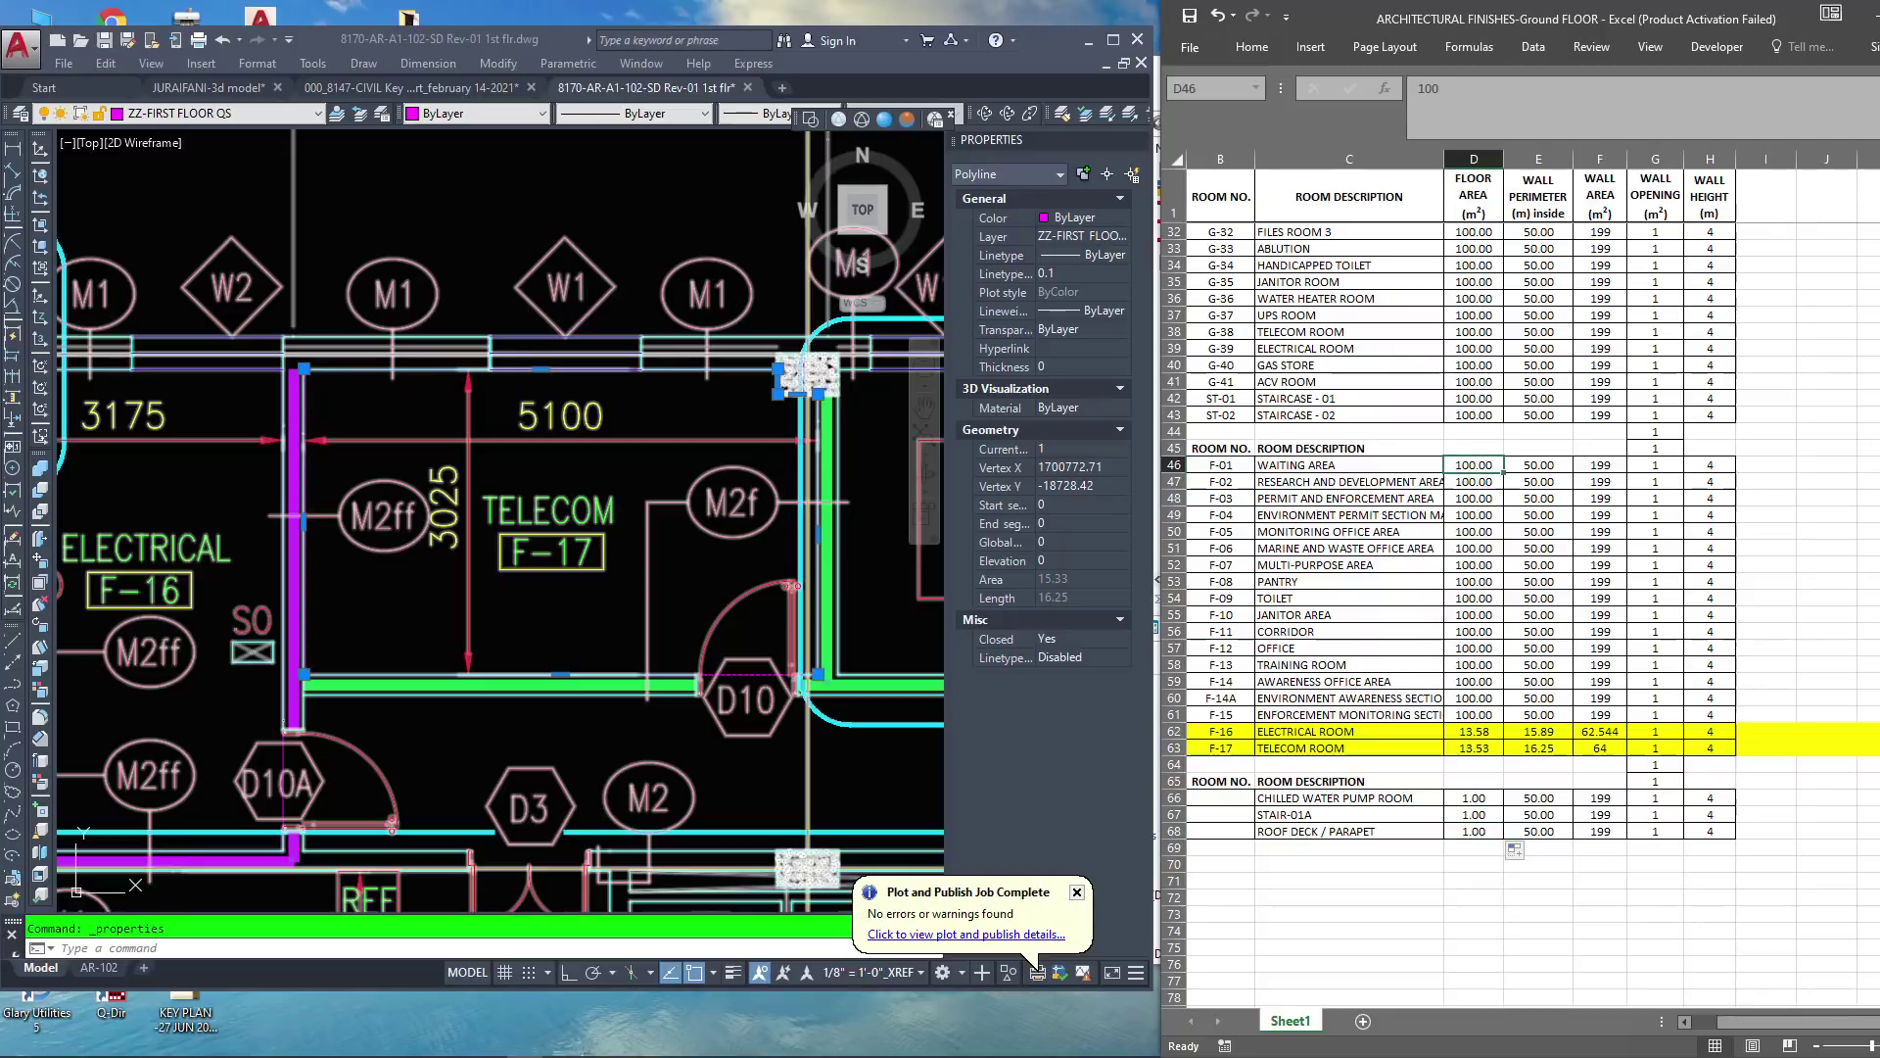
pyautogui.write('1')
pyautogui.press('Return')
pyautogui.press('Up')
pyautogui.moveTo(1503, 472); pyautogui.dragTo(1505, 722)
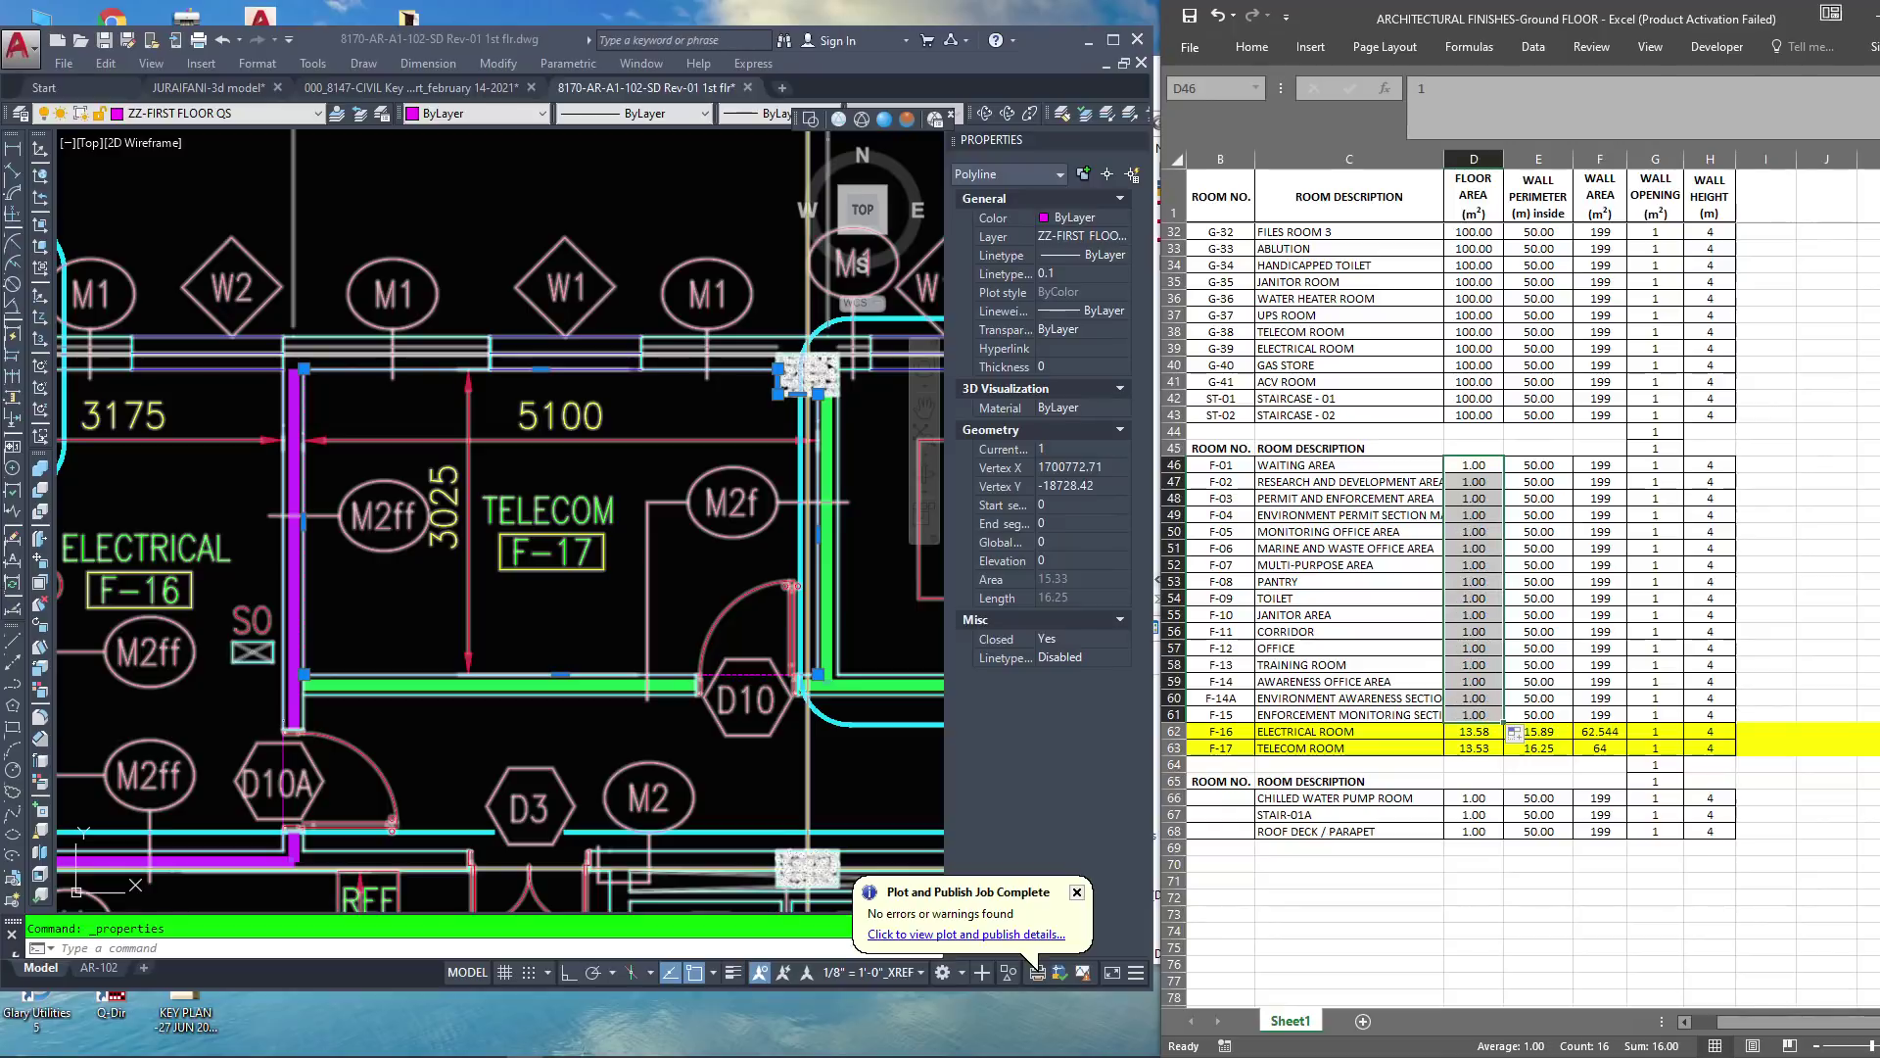
pyautogui.click(1766, 598)
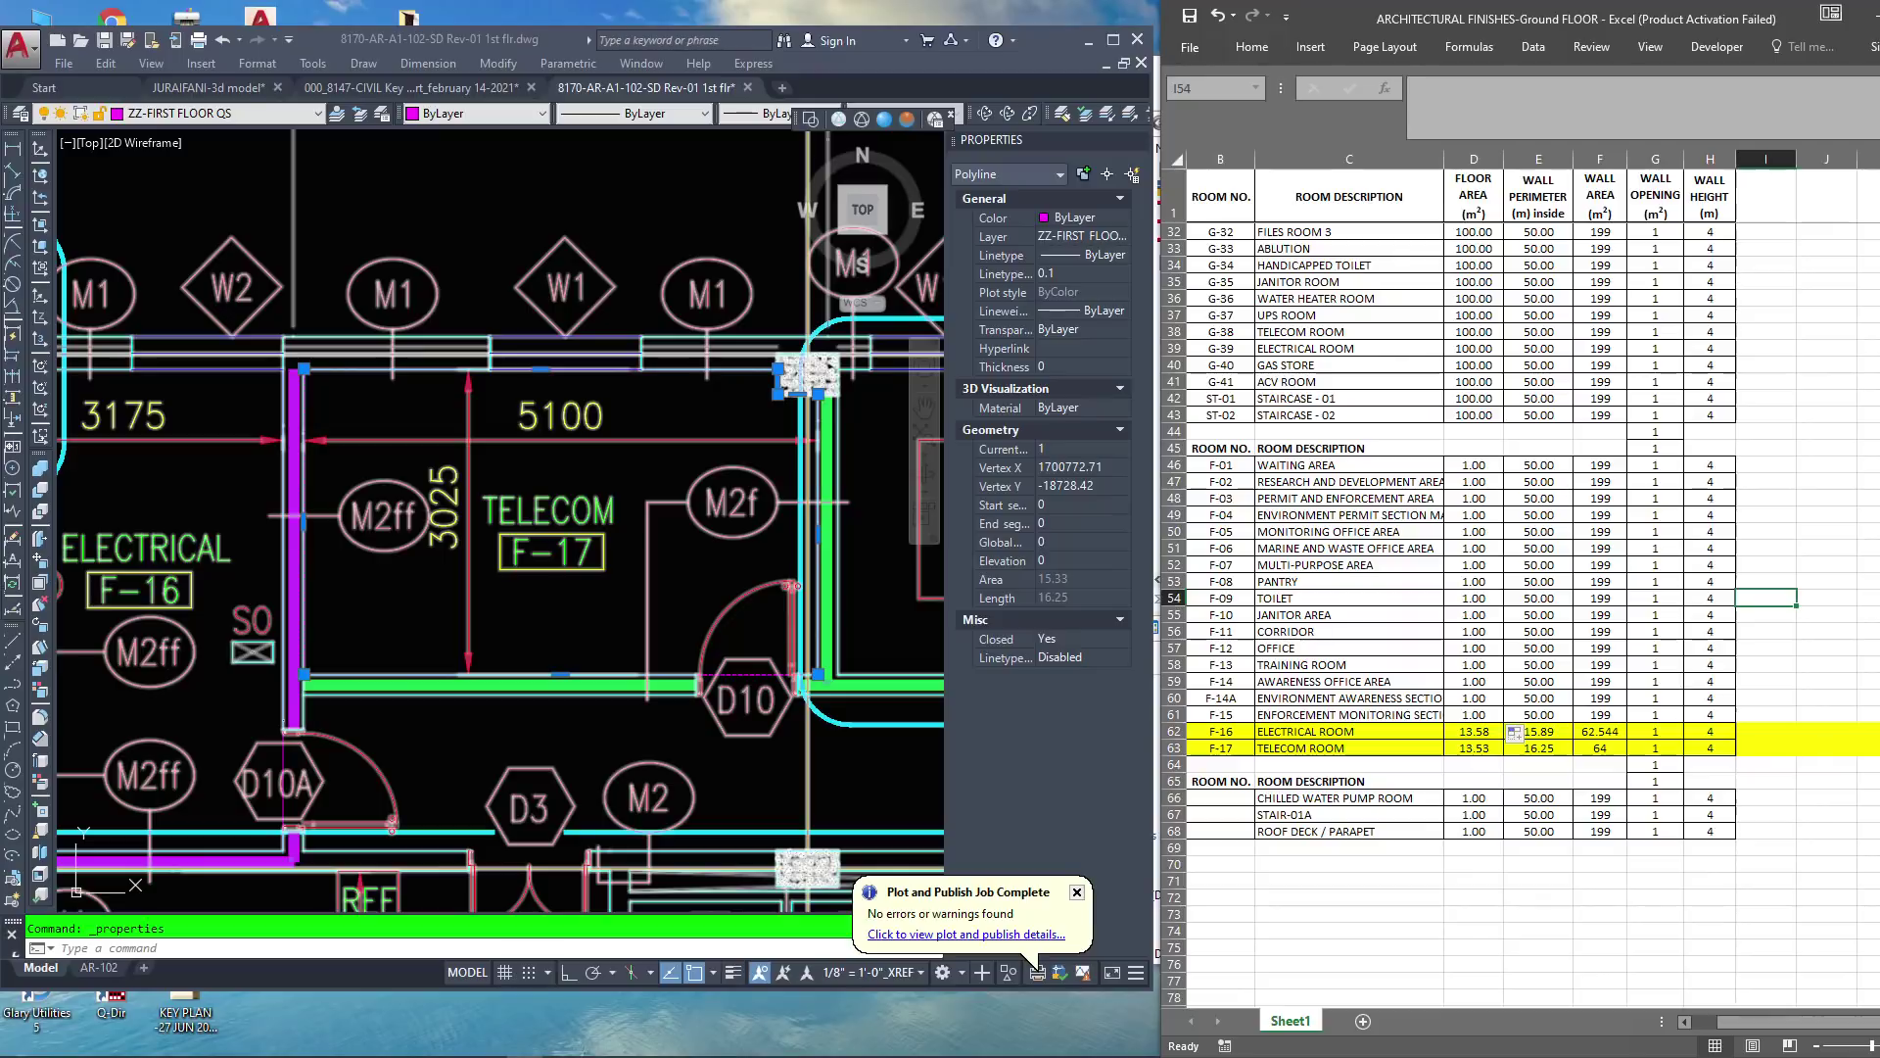
# Set the wall perimeter of Waiting Area F-01 to 1 and fill it down through the Enforcement Monitoring Section F-15
pyautogui.click(1539, 465)
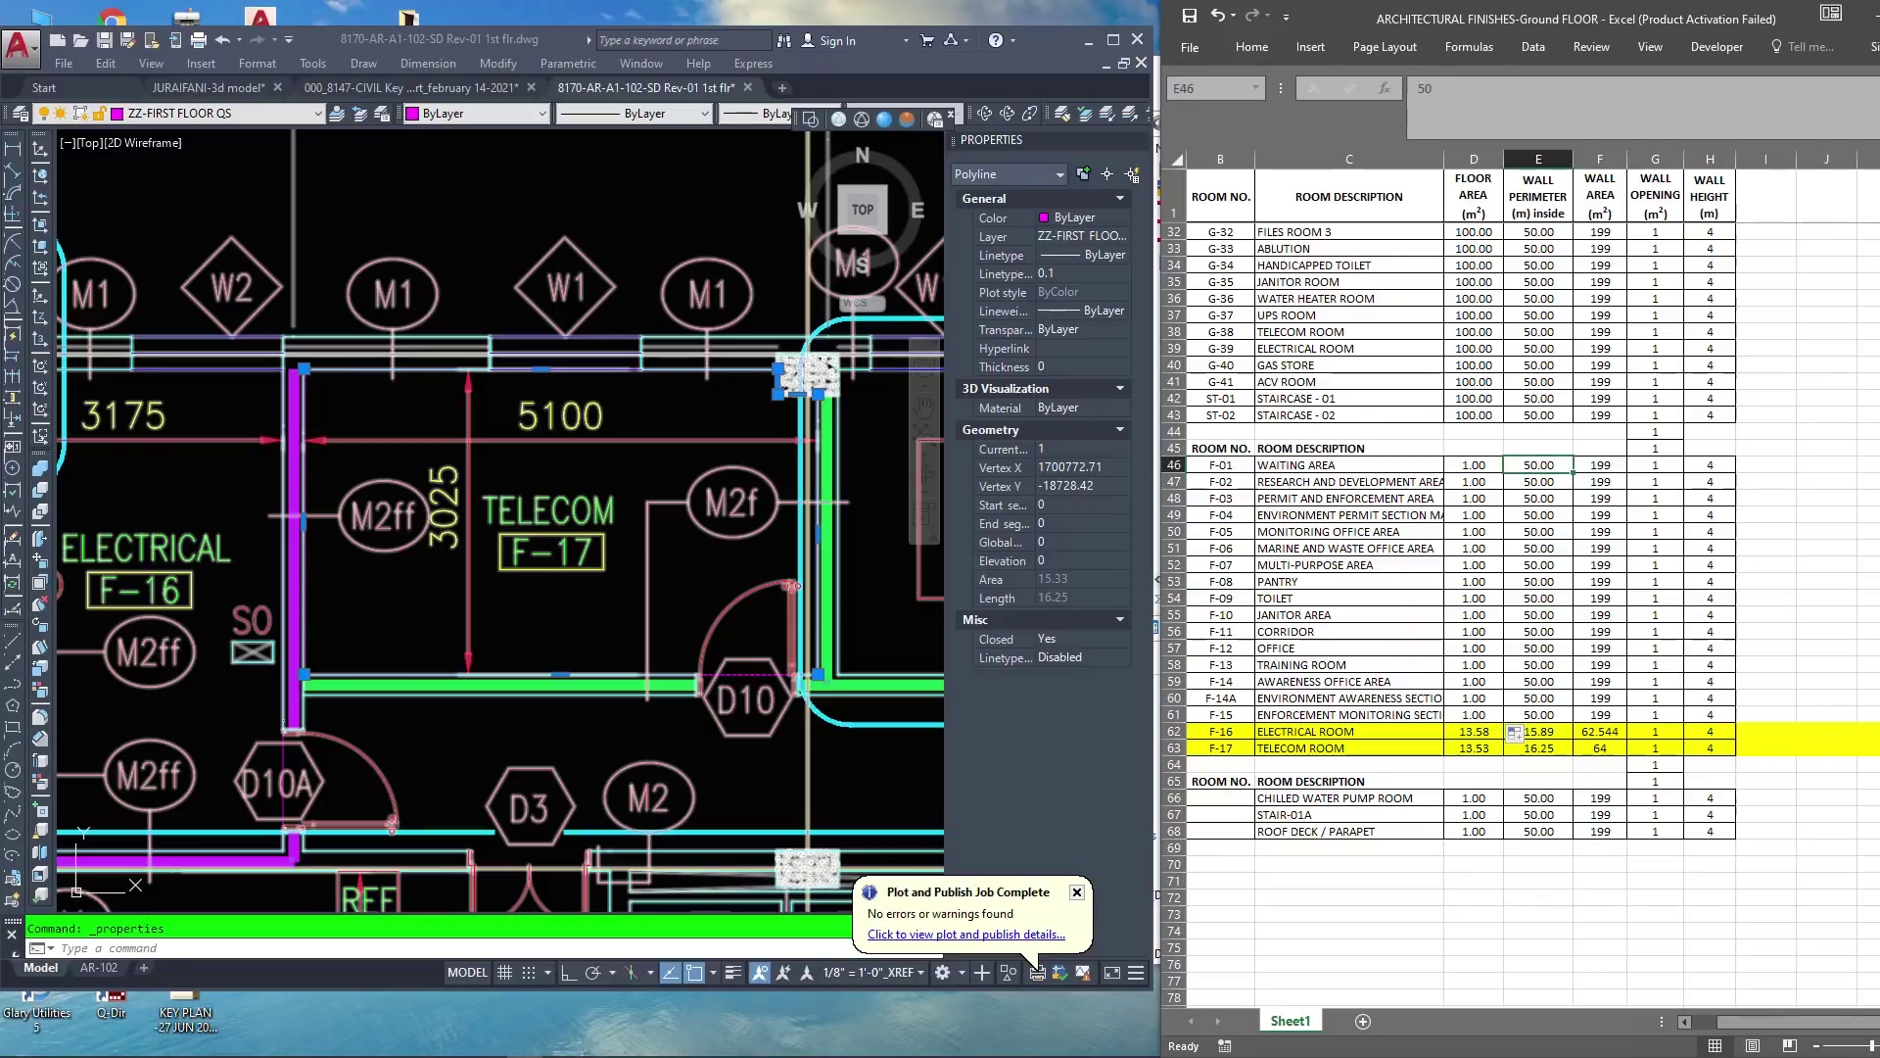
pyautogui.write('1')
pyautogui.hotkey('ctrl', 'Return')
pyautogui.moveTo(1574, 473); pyautogui.dragTo(1574, 725)
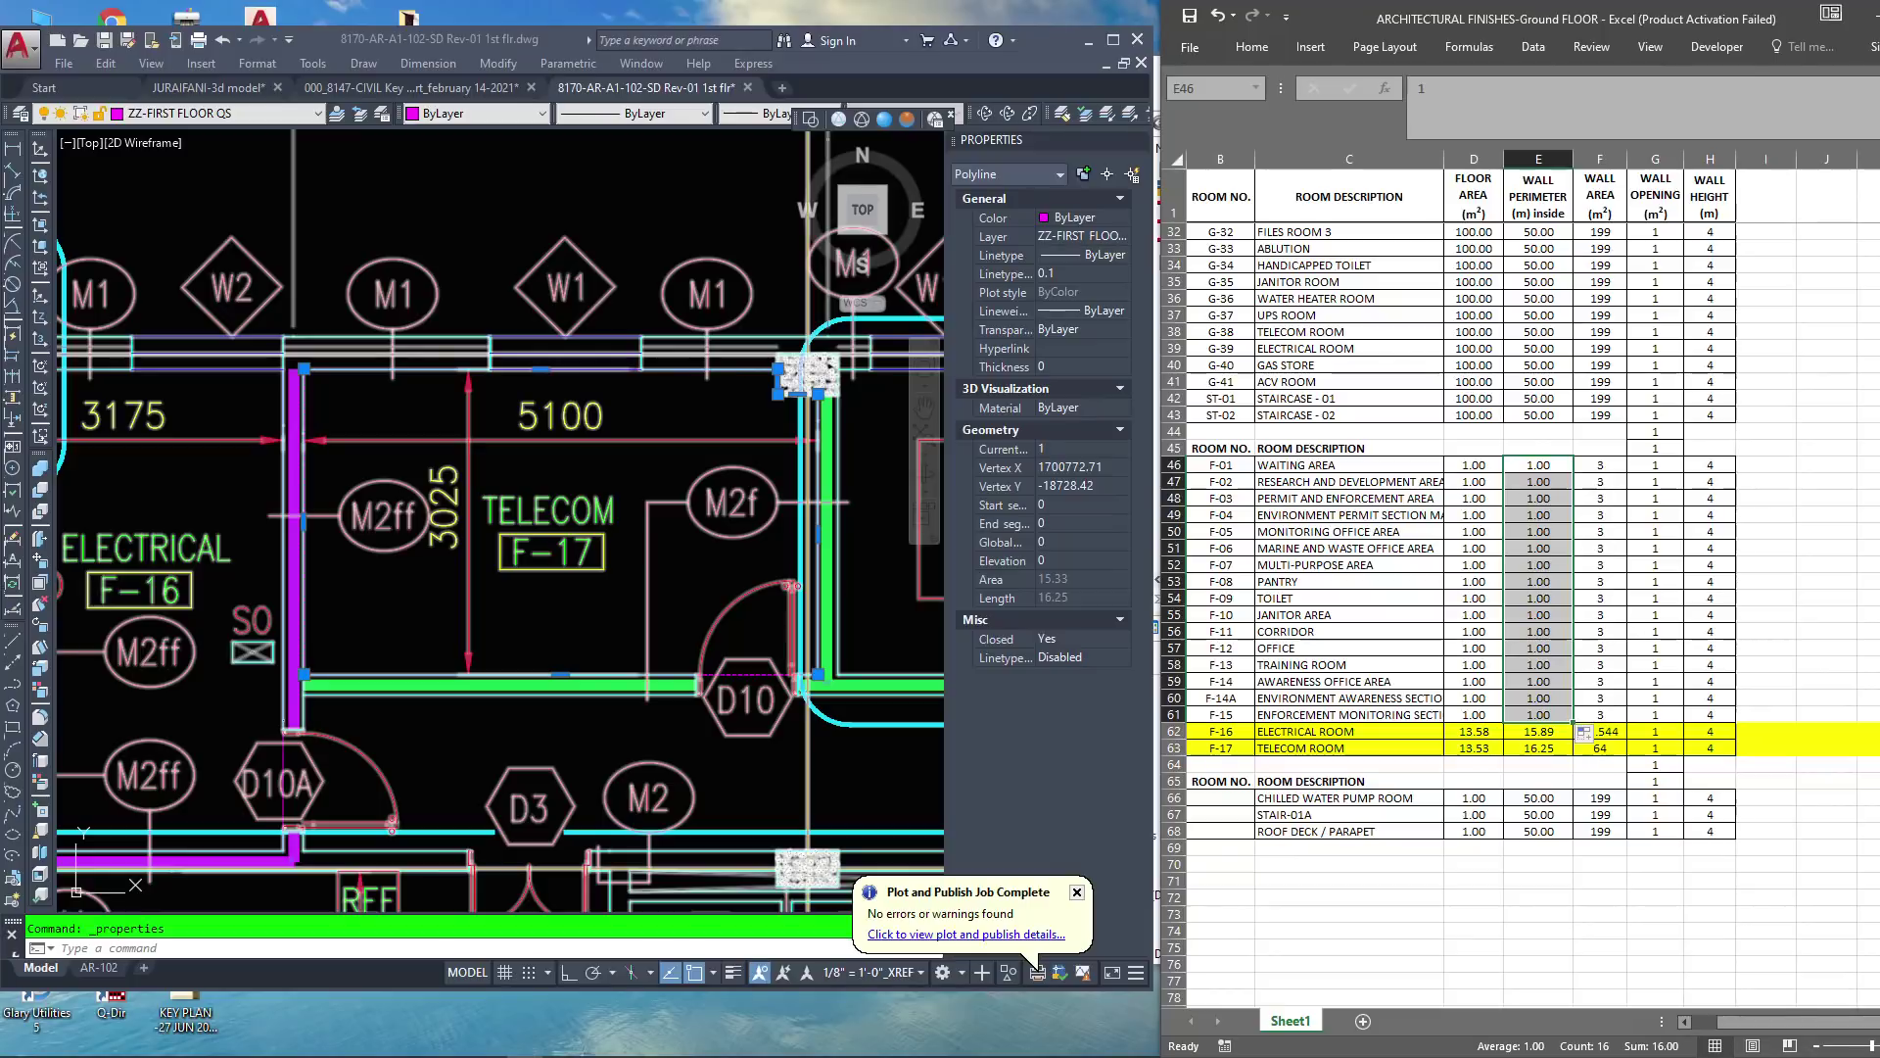
# Set the wall perimeter of the Chilled Water Pump Room to 1 and fill it down through Roof Deck / Parapet
pyautogui.click(1538, 798)
pyautogui.write('1')
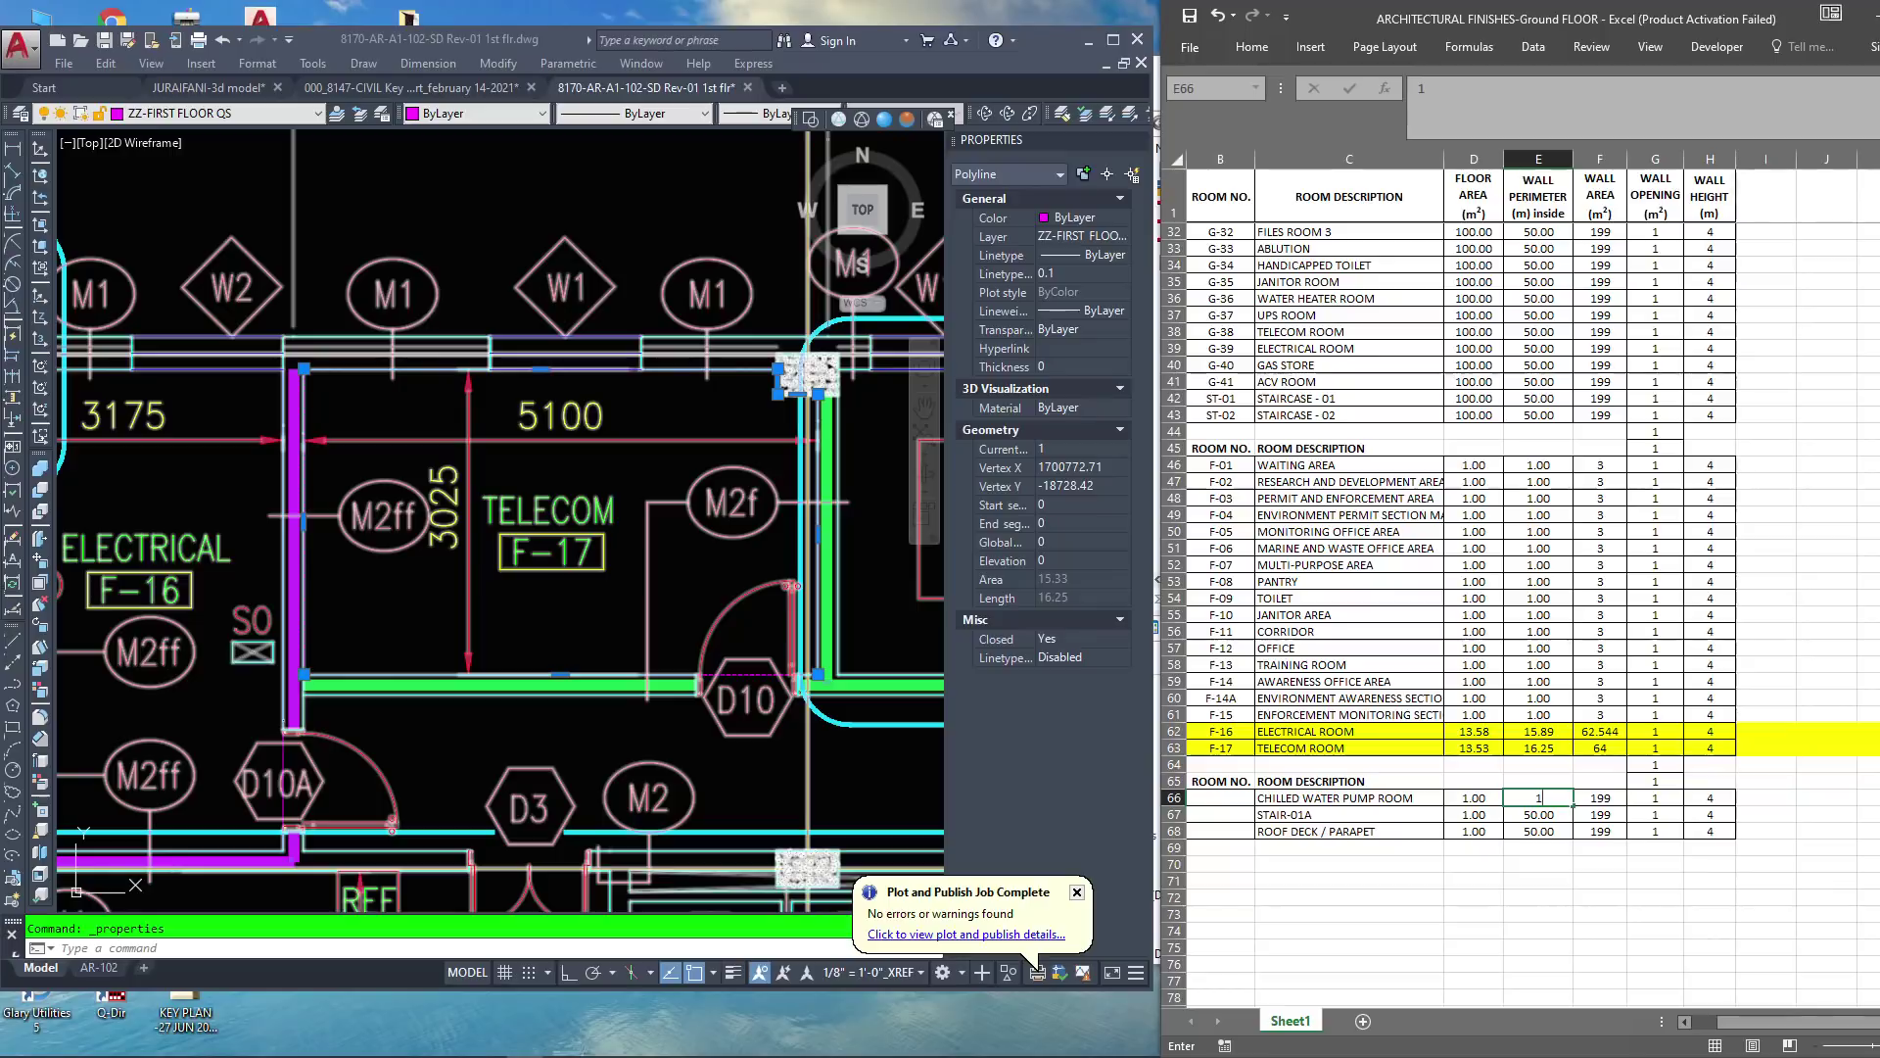
pyautogui.moveTo(1574, 806); pyautogui.dragTo(1574, 834)
pyautogui.click(1538, 880)
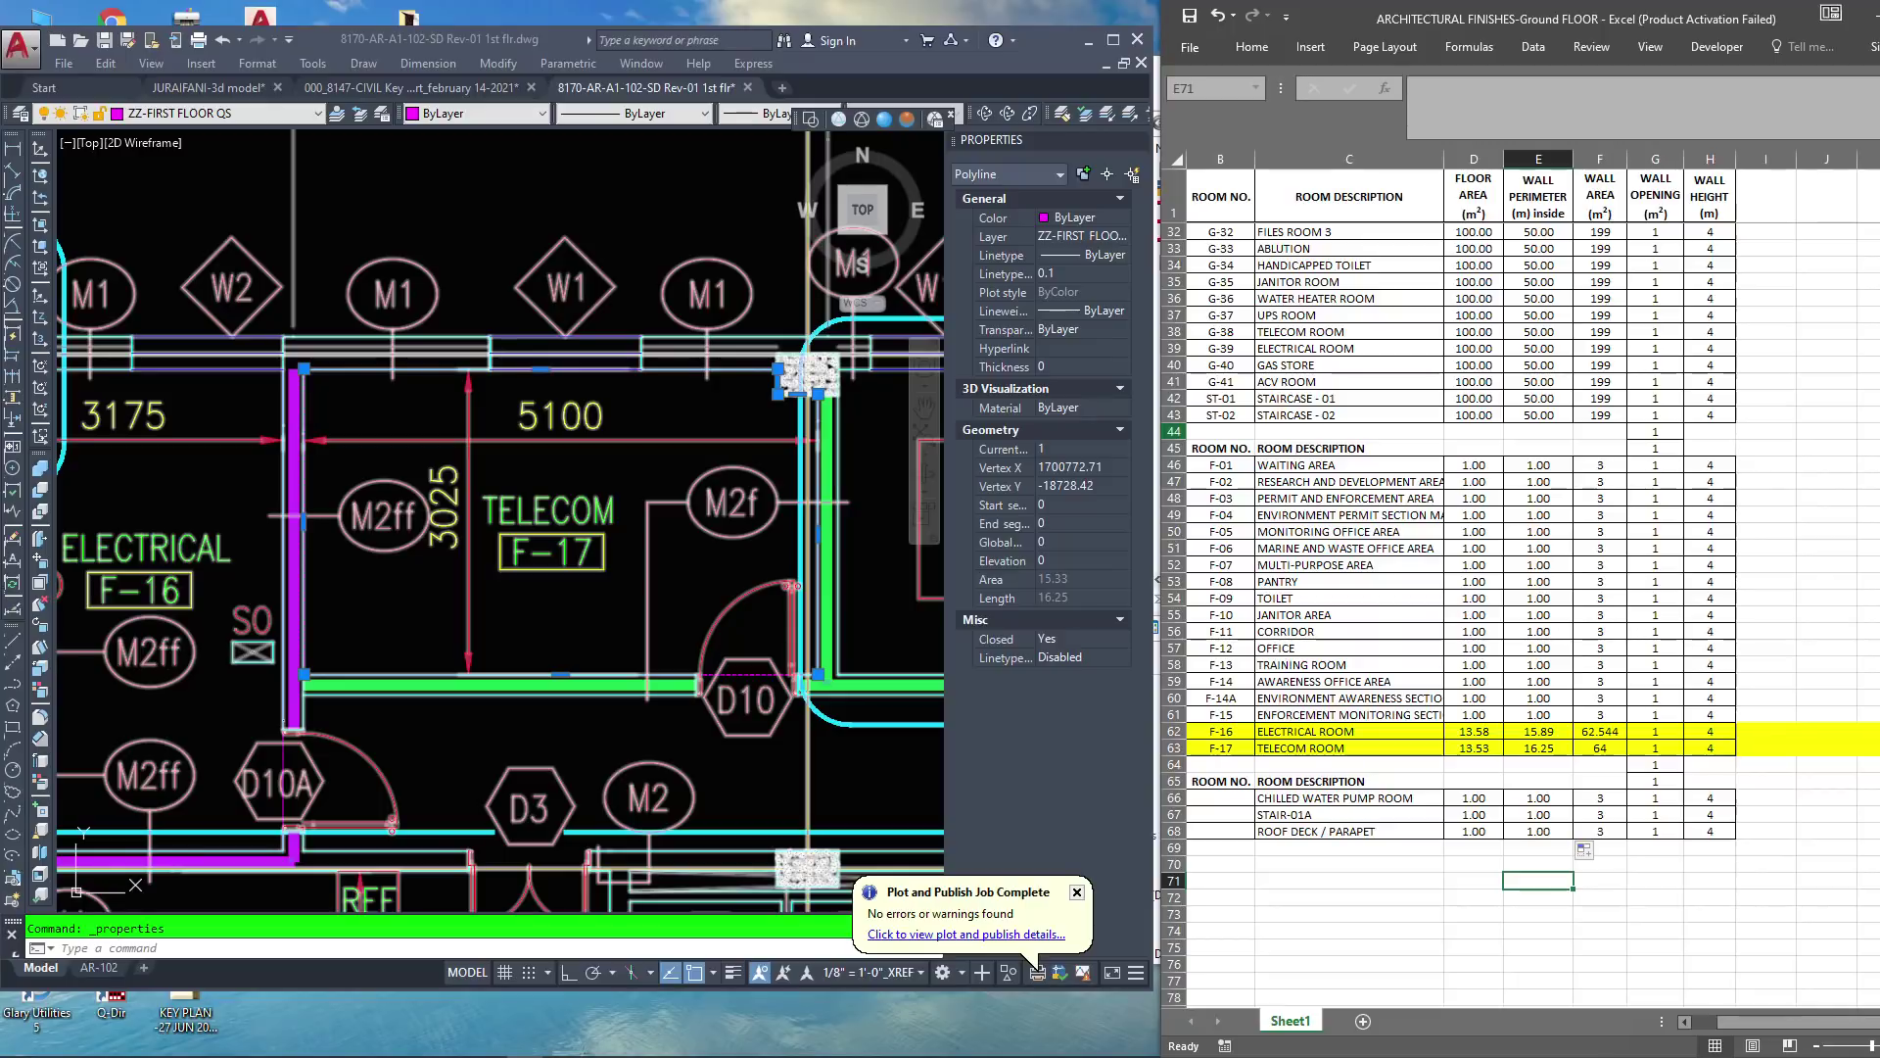
# Clear the stray wall opening values from blank row 44 and the heading row above Waiting Area F-01
pyautogui.click(1174, 432)
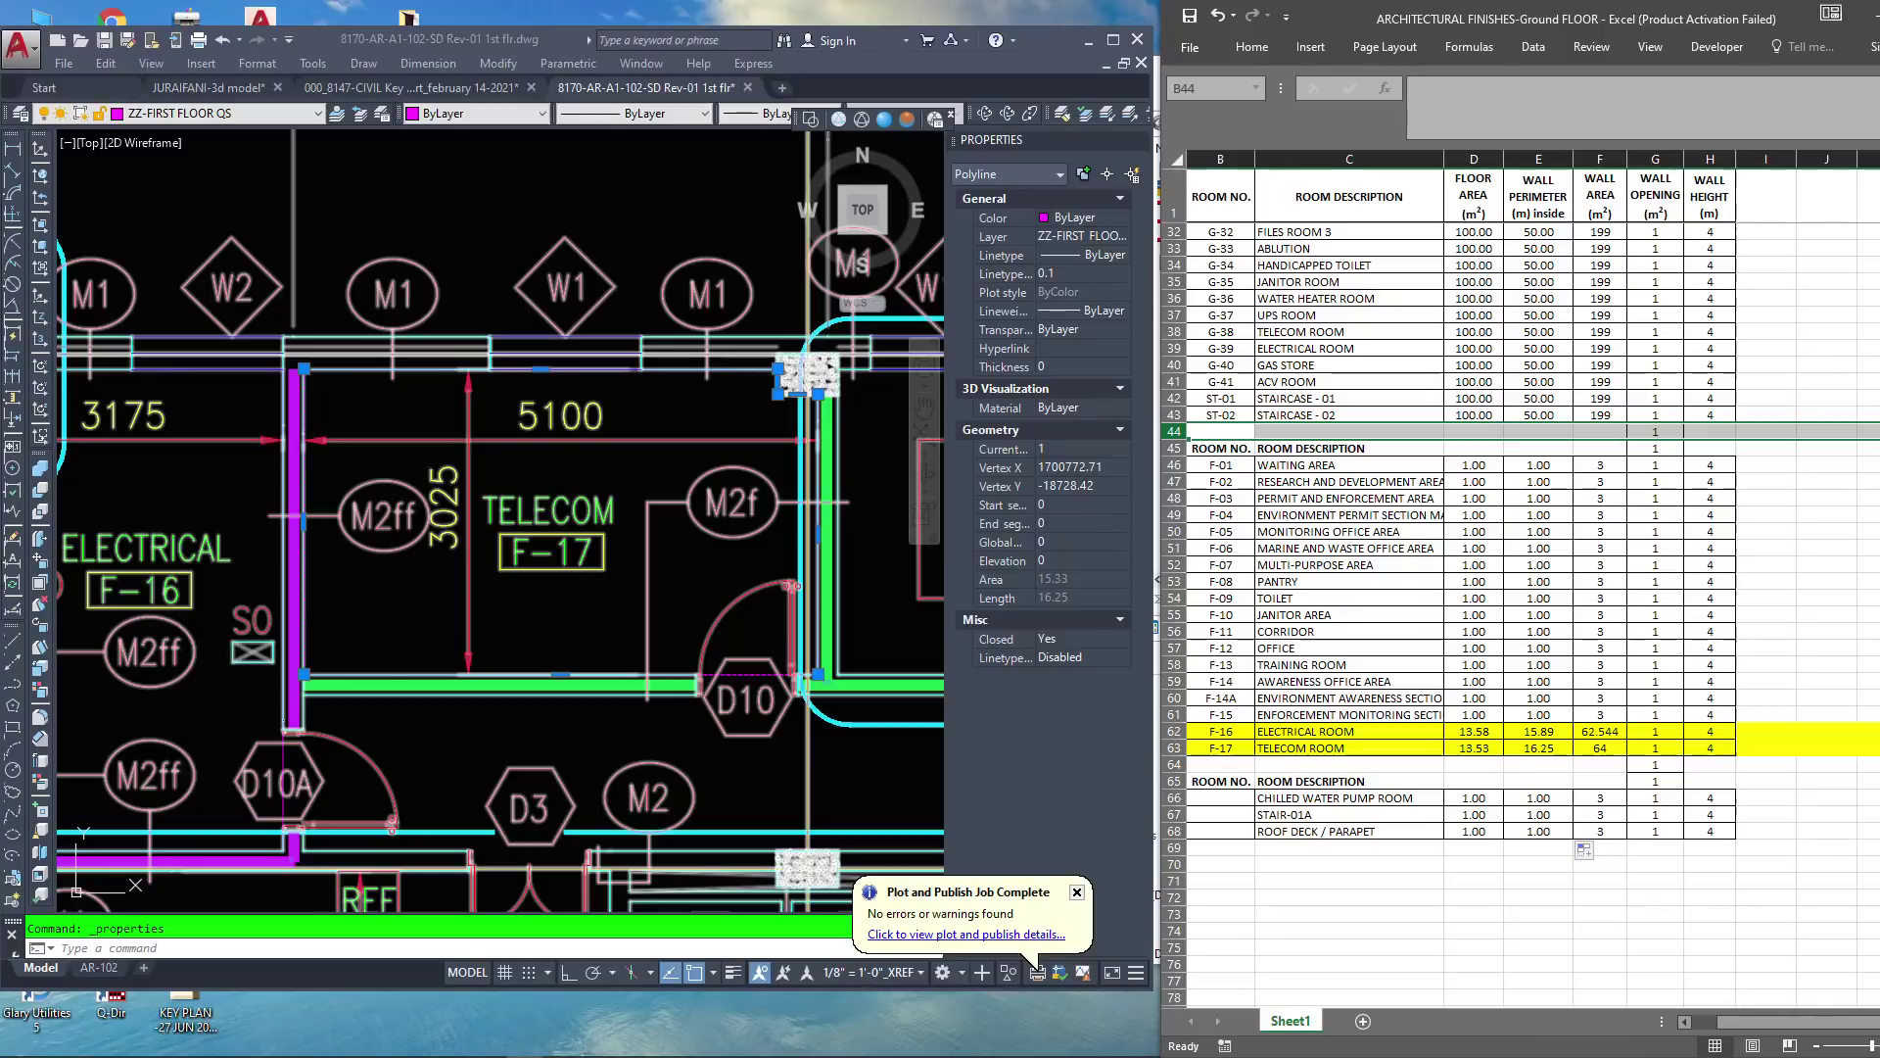
pyautogui.press('Delete')
pyautogui.click(1655, 448)
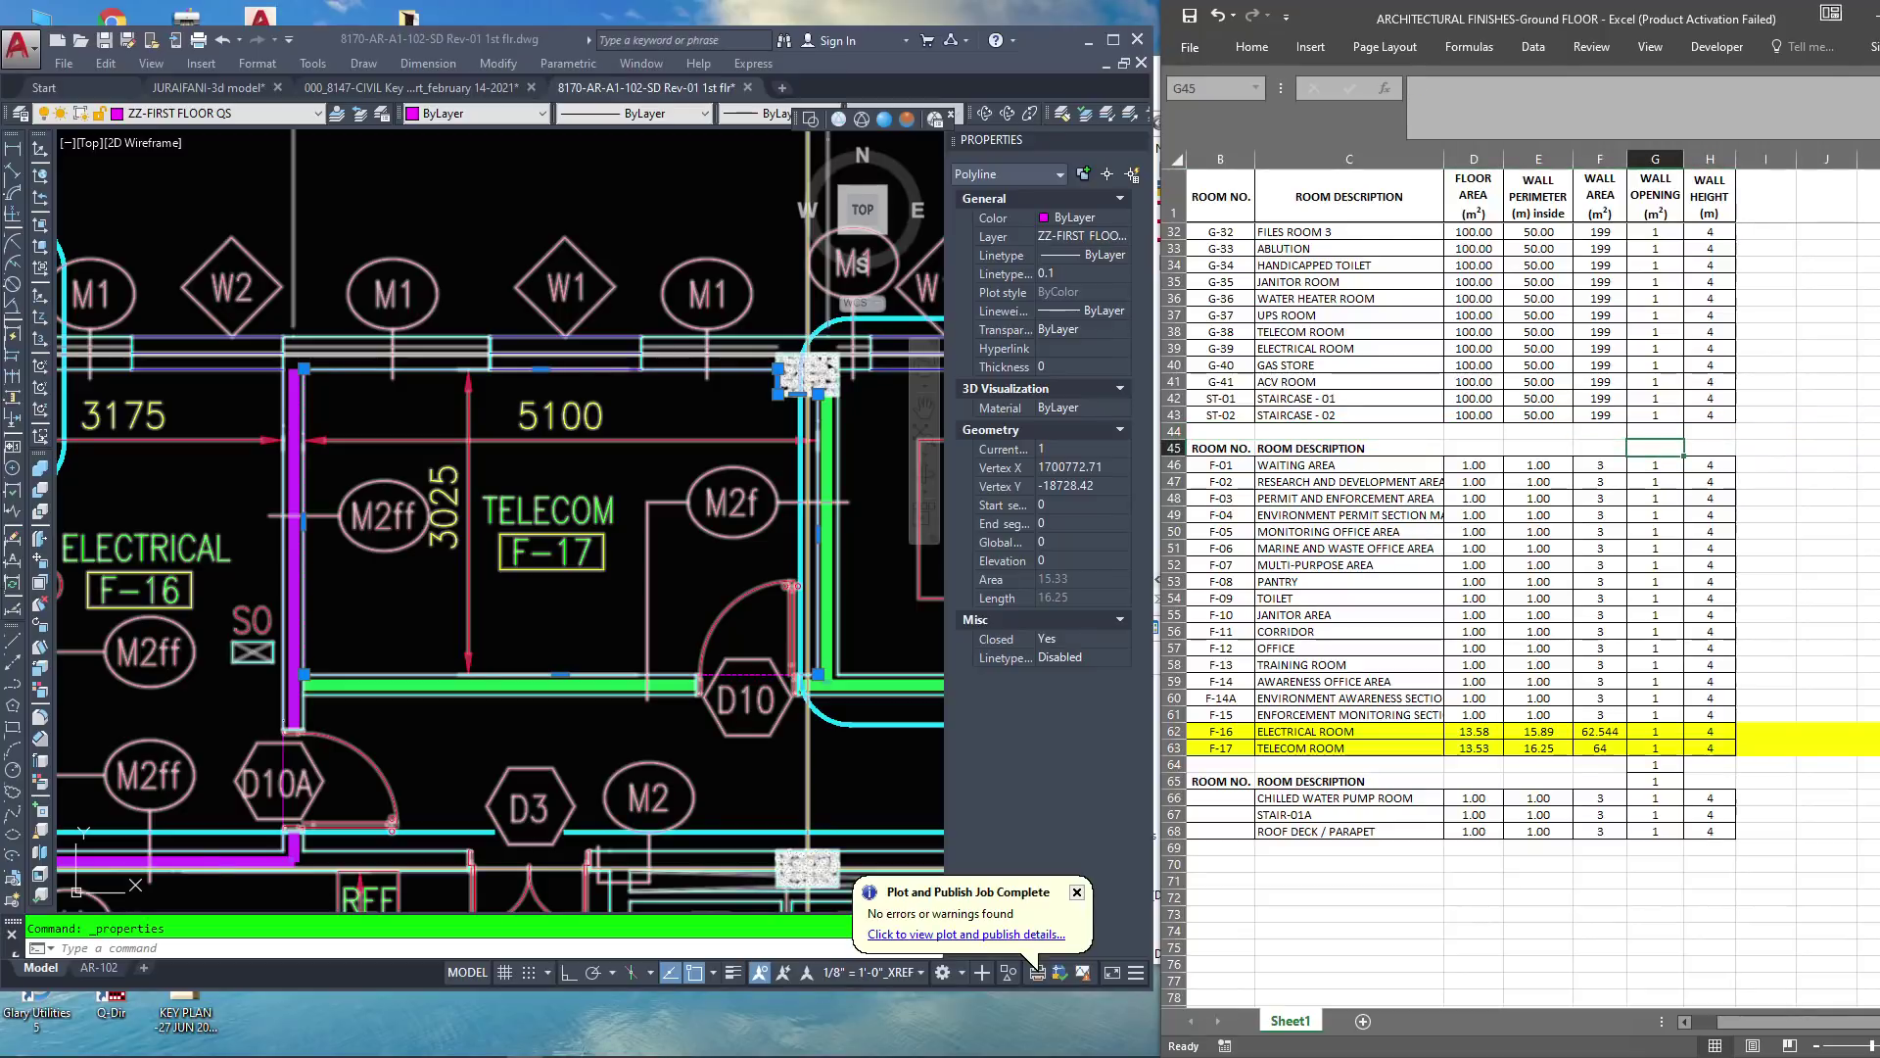
# Apply a bottom border to the empty wall opening cells in rows 44 and 45
pyautogui.click(1766, 465)
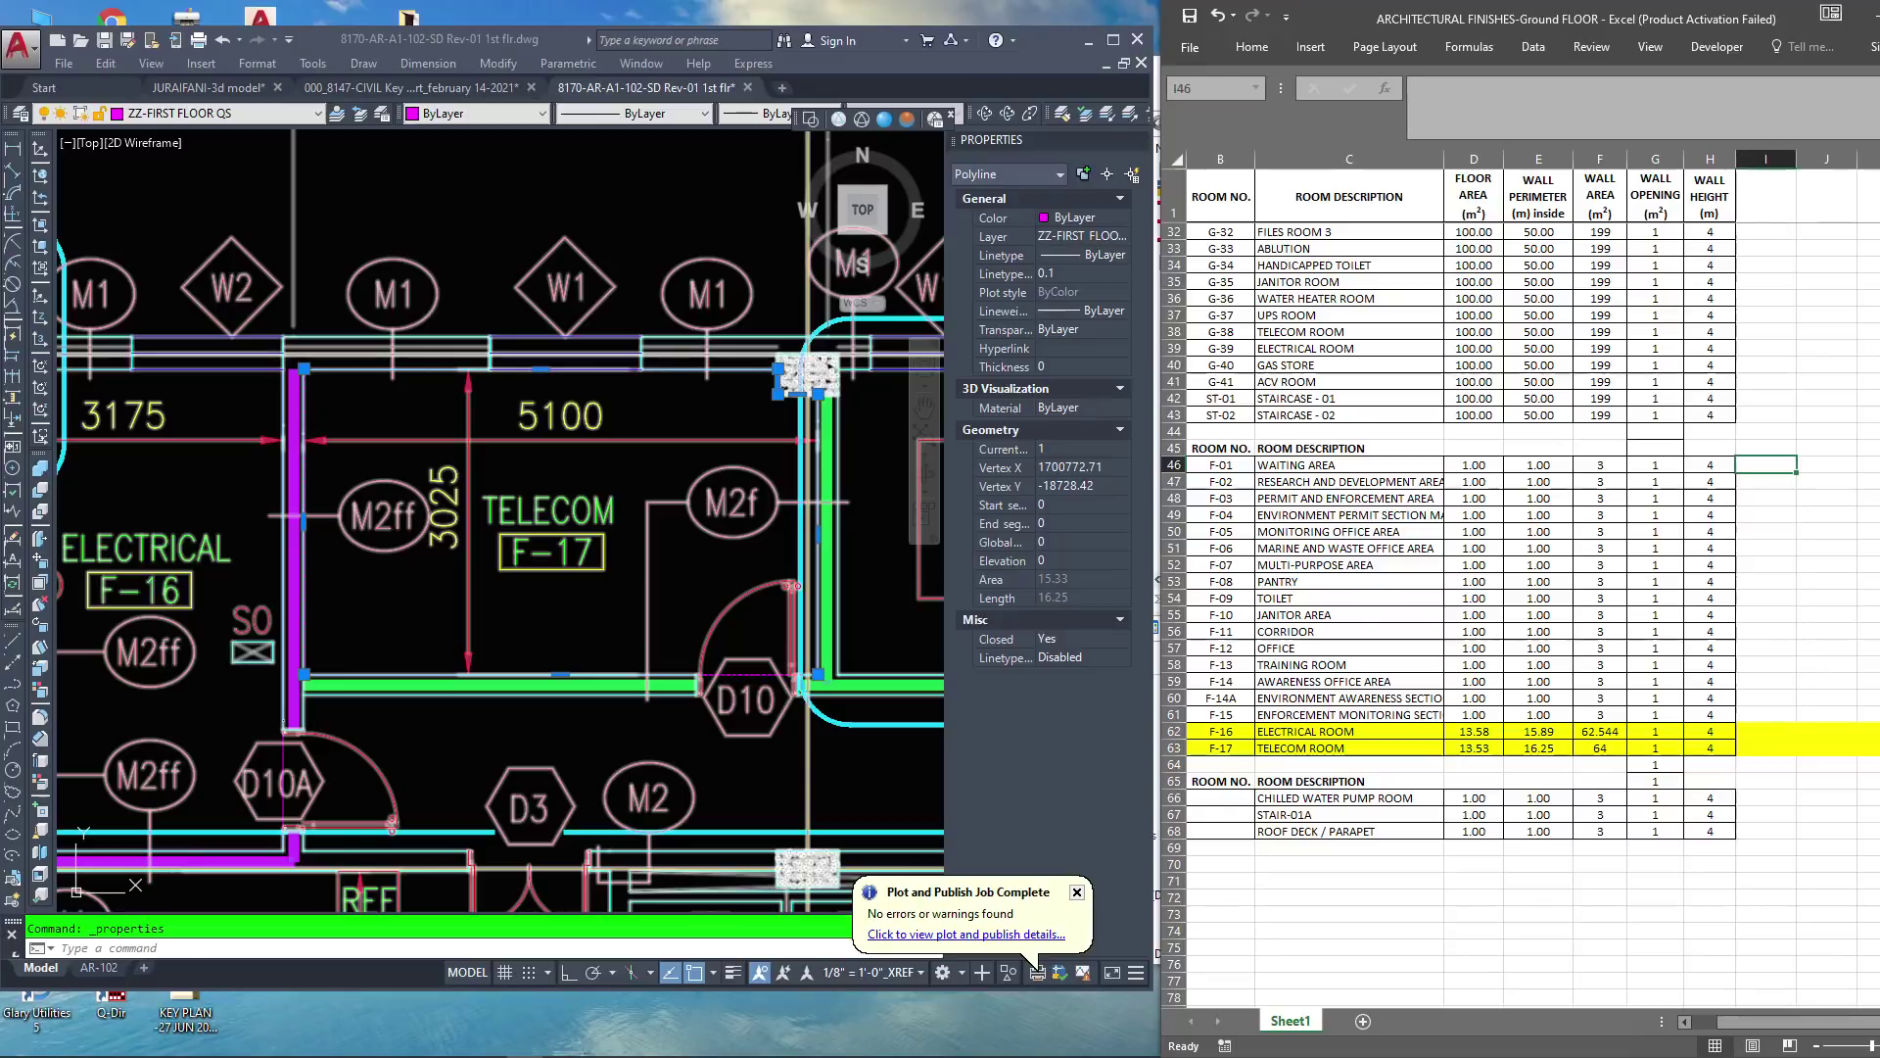
pyautogui.click(1766, 415)
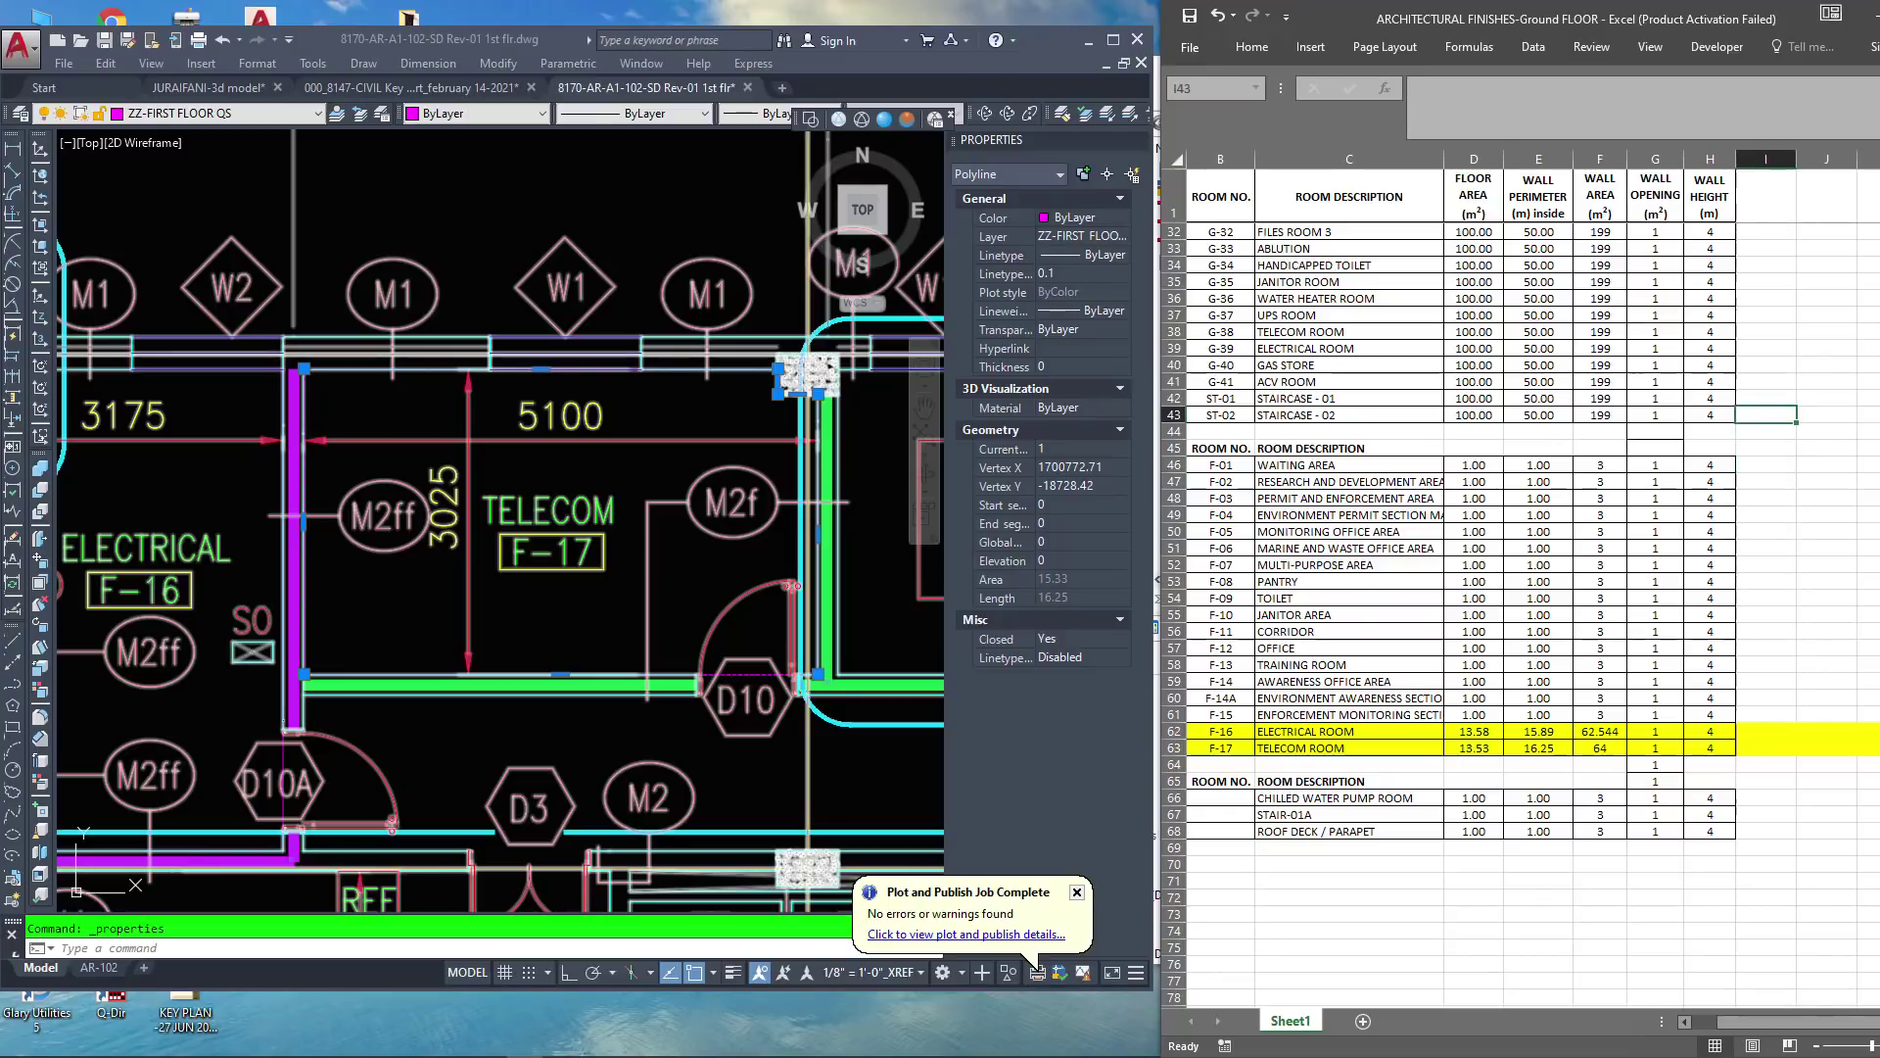
pyautogui.moveTo(1648, 432)
pyautogui.mouseDown()
pyautogui.moveTo(1615, 432)
pyautogui.moveTo(1648, 449)
pyautogui.mouseUp()
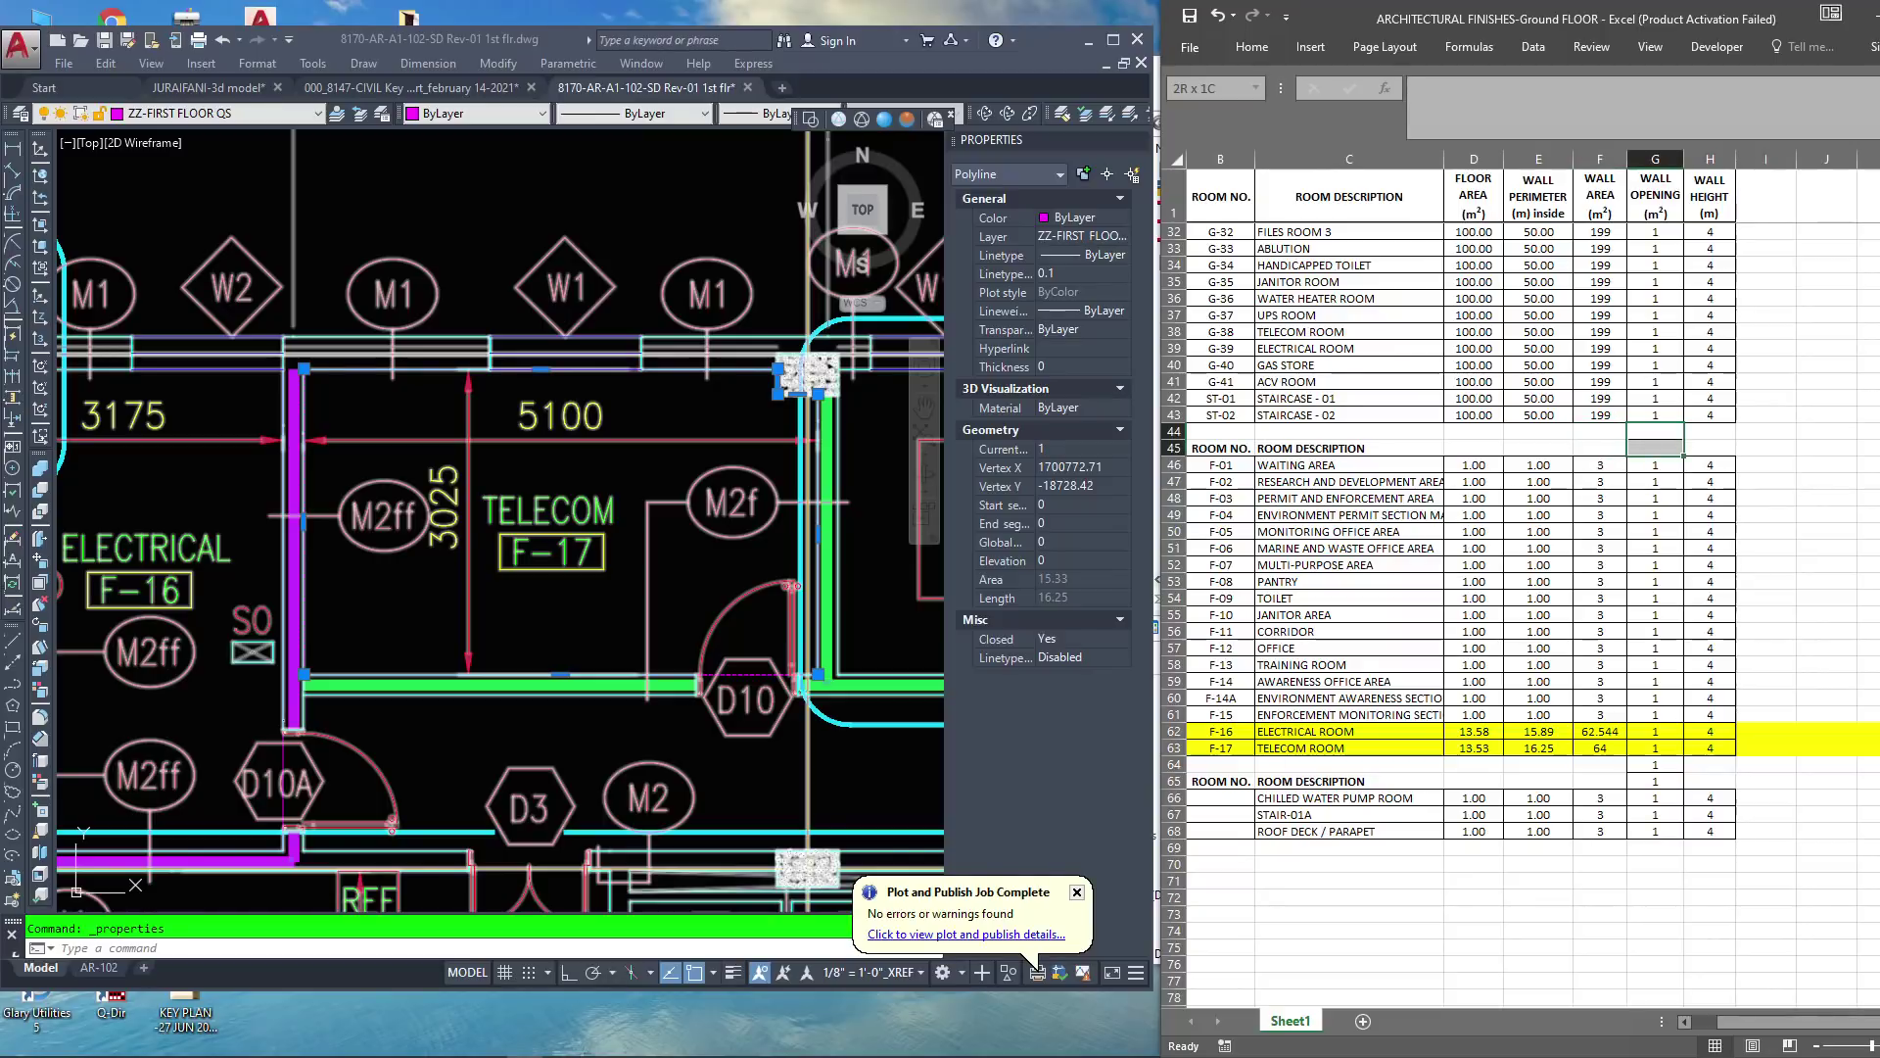
pyautogui.moveTo(1655, 447); pyautogui.dragTo(1655, 447)
pyautogui.click(1251, 47)
pyautogui.click(1251, 47)
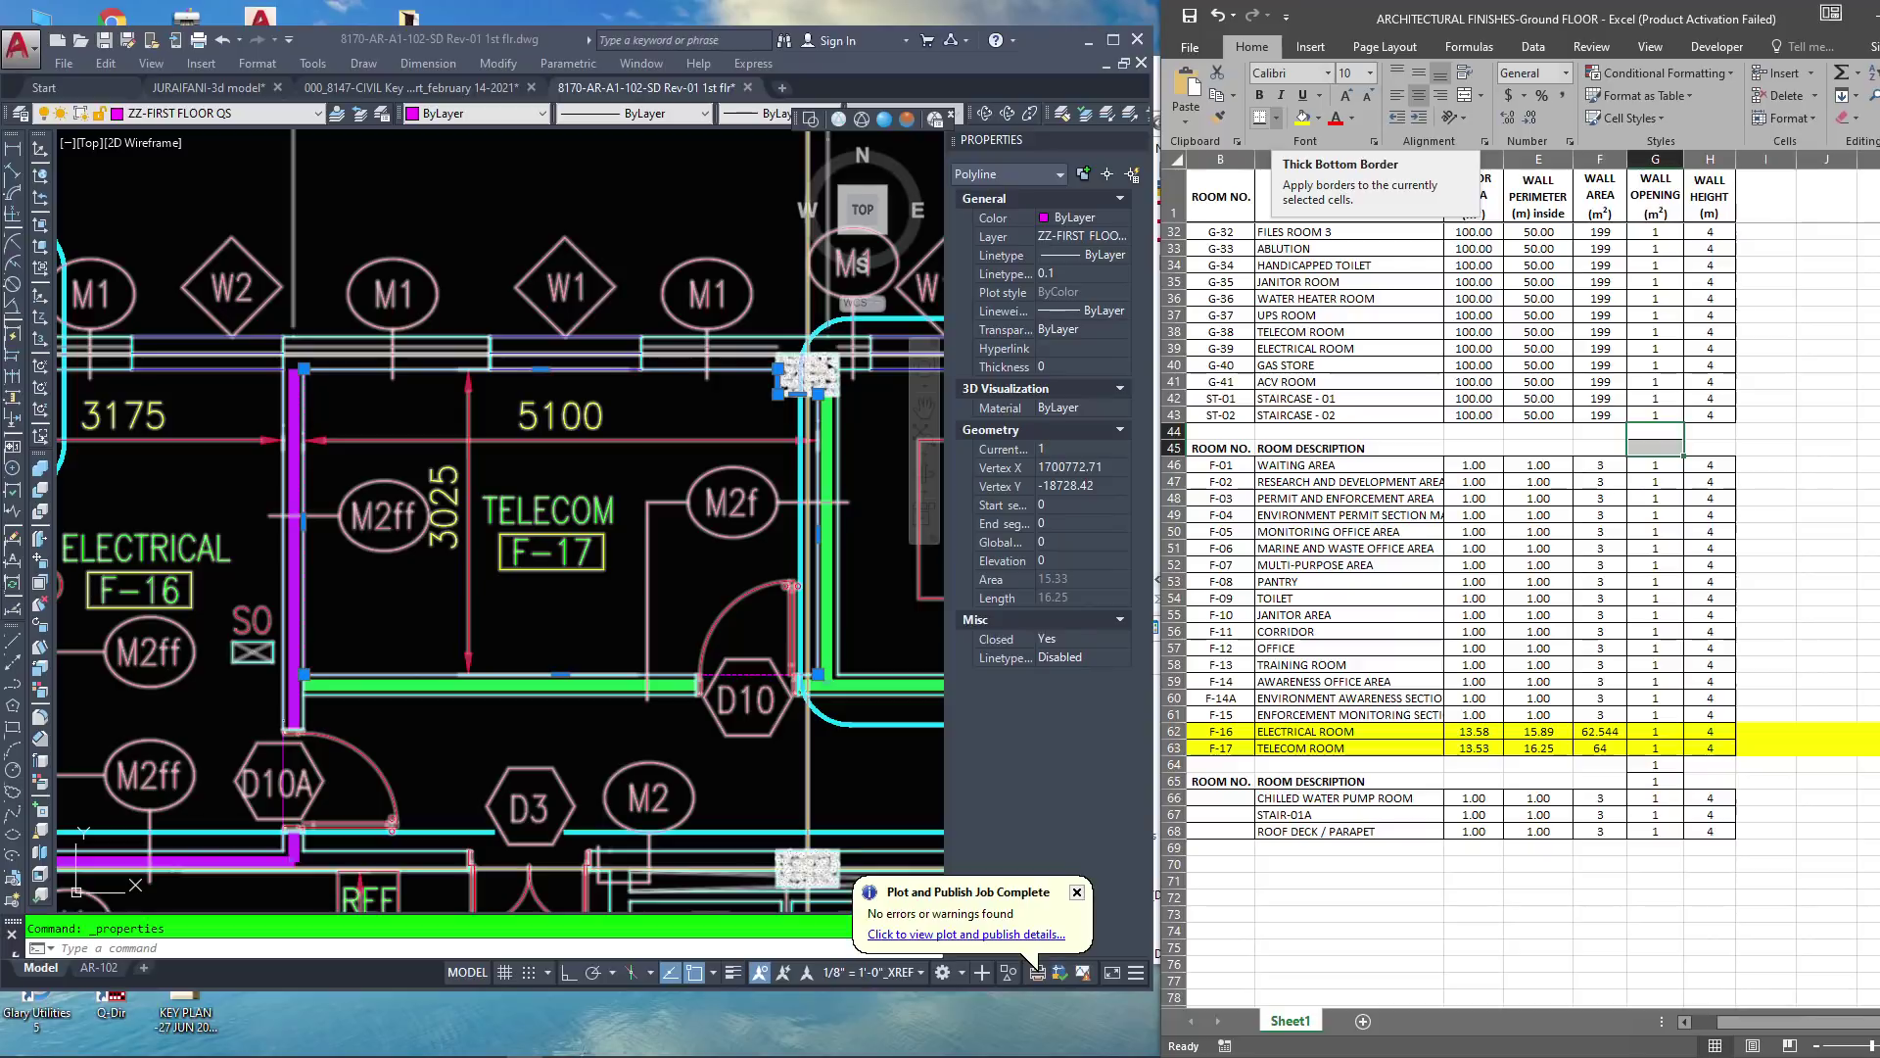
pyautogui.click(1276, 118)
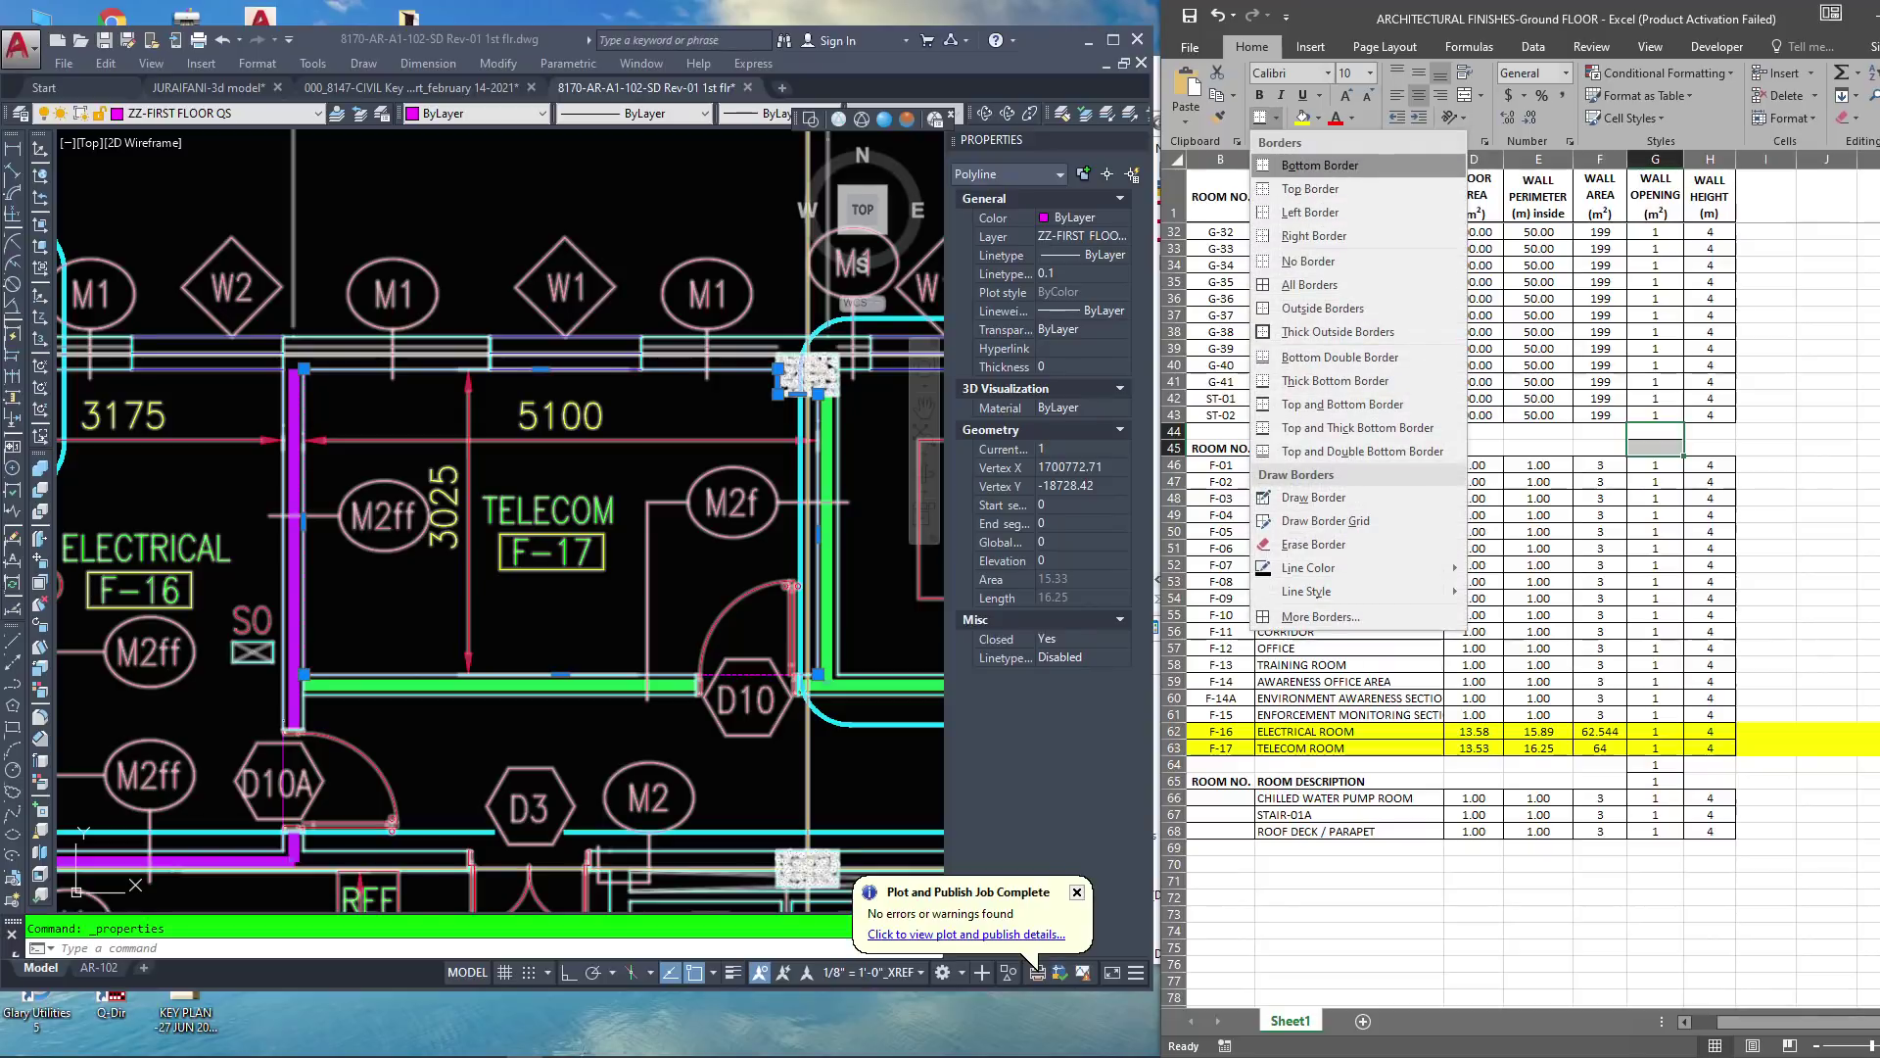
pyautogui.click(1319, 165)
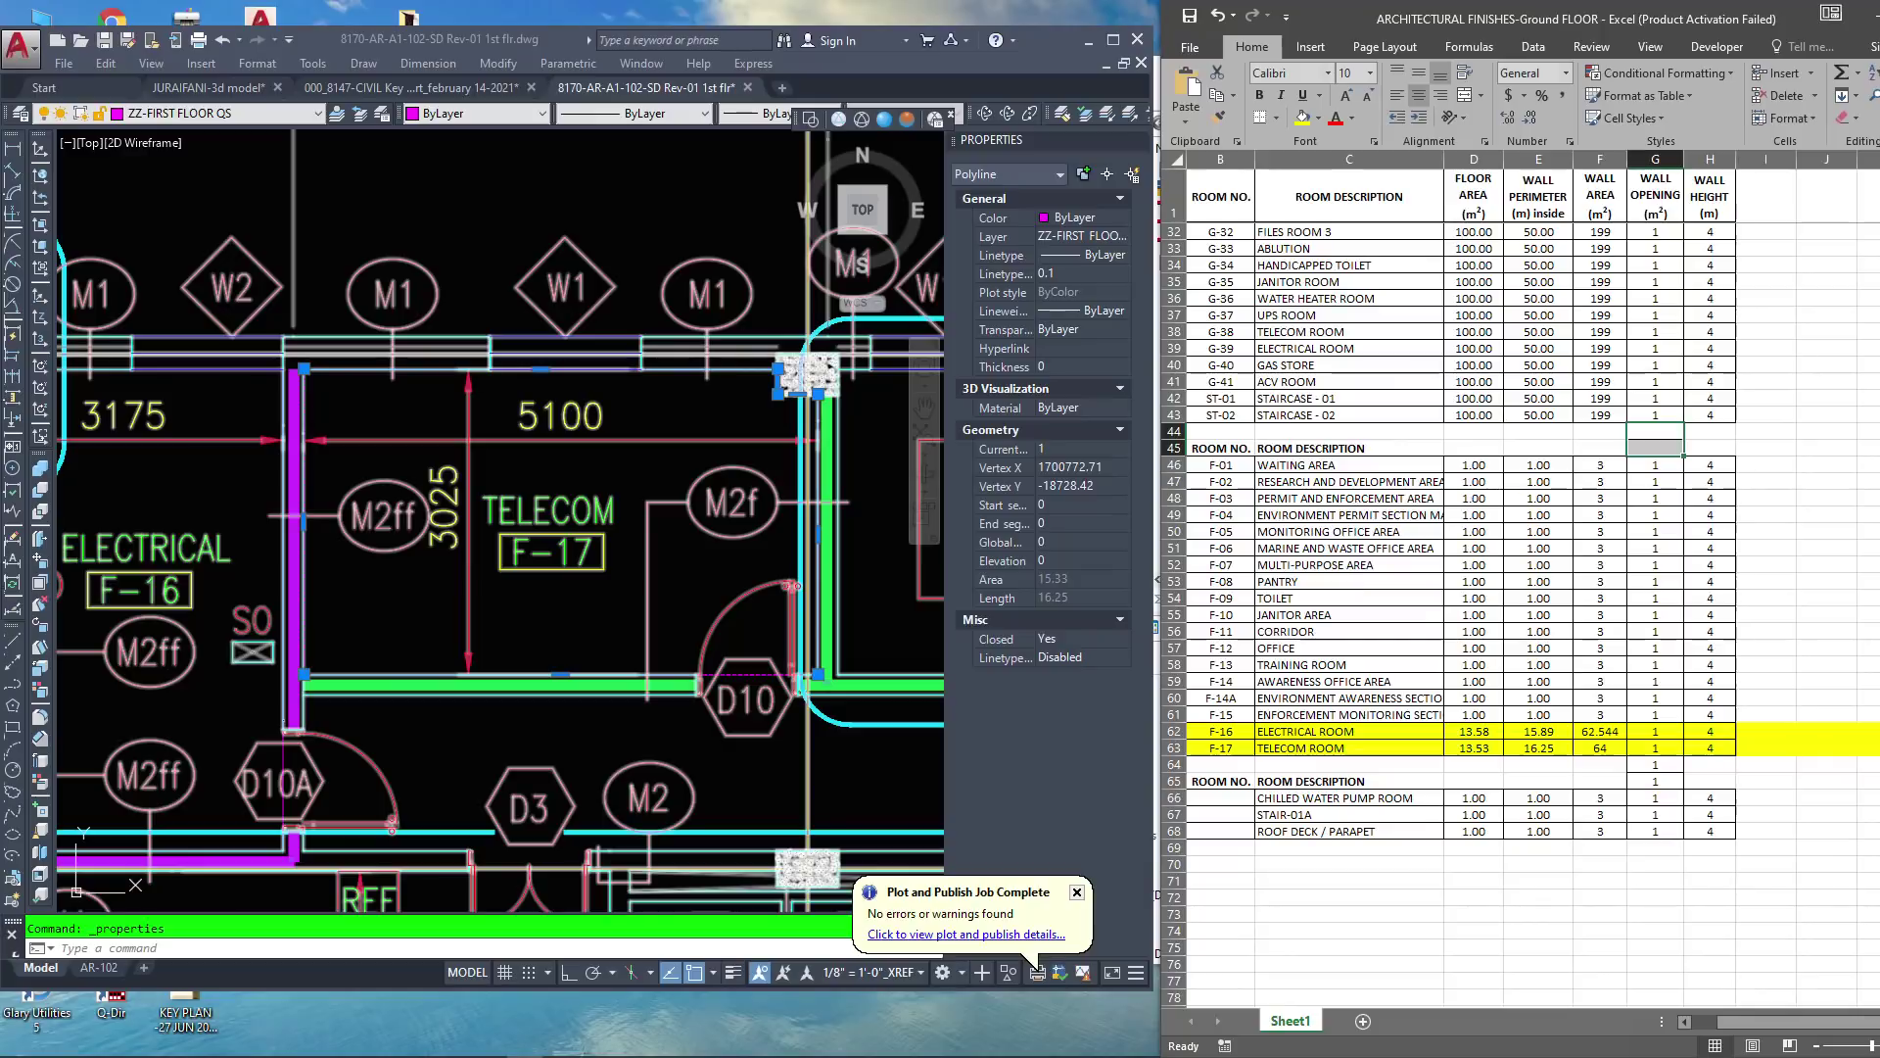
pyautogui.click(1252, 47)
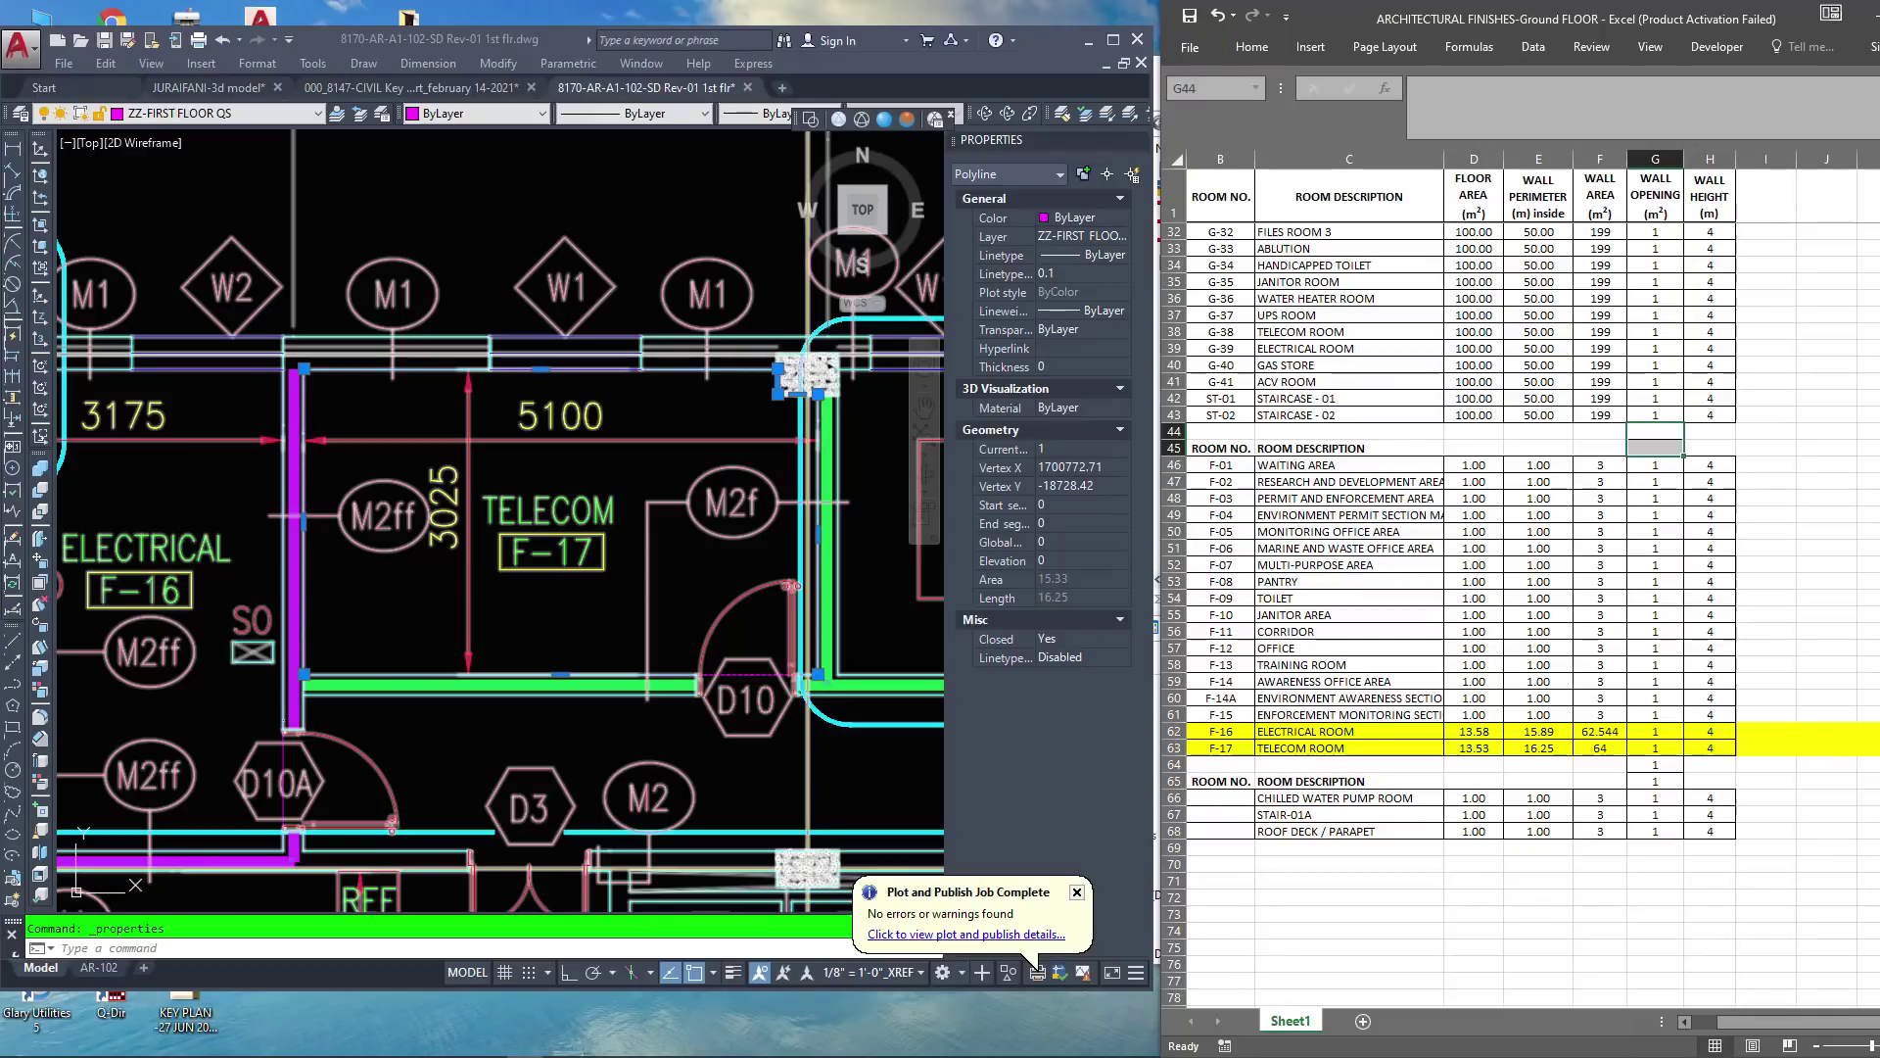
pyautogui.click(1766, 447)
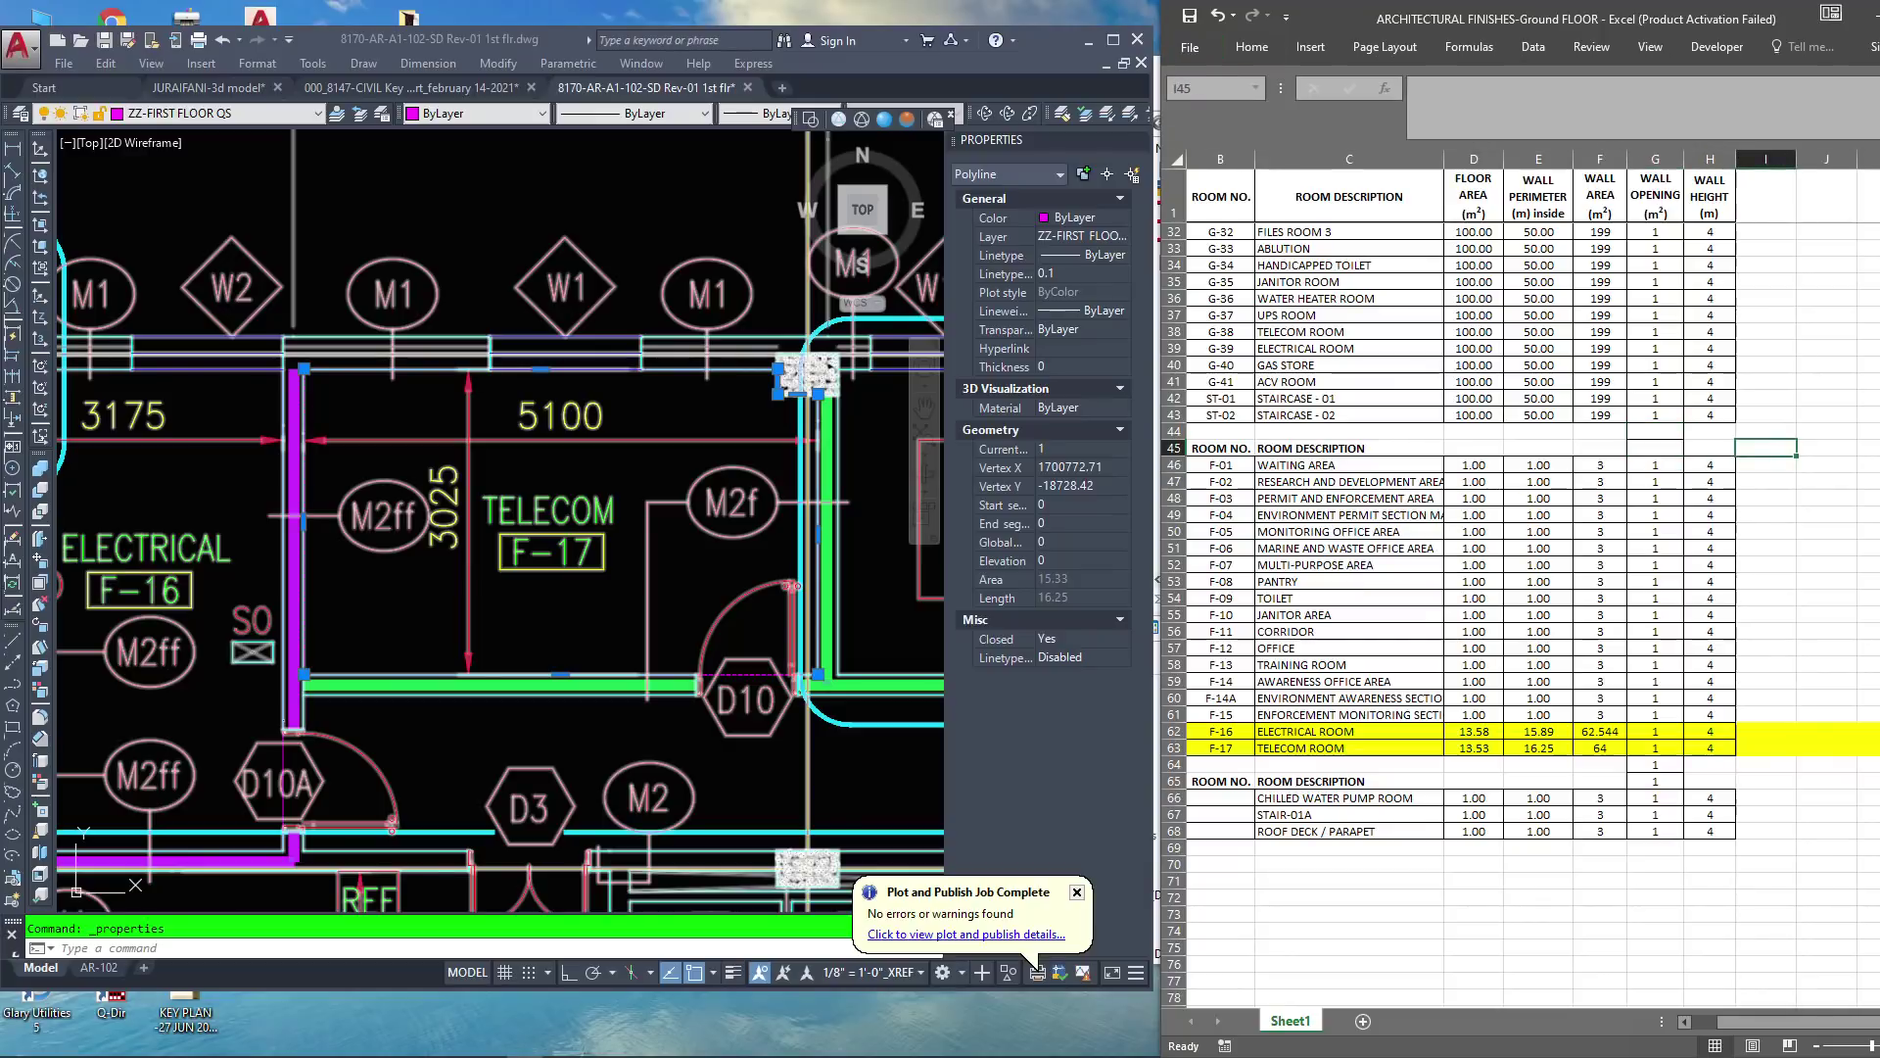
# Remove all borders from the empty wall opening cells in rows 44 and 45
pyautogui.click(1655, 432)
pyautogui.moveTo(1655, 432); pyautogui.dragTo(1655, 447)
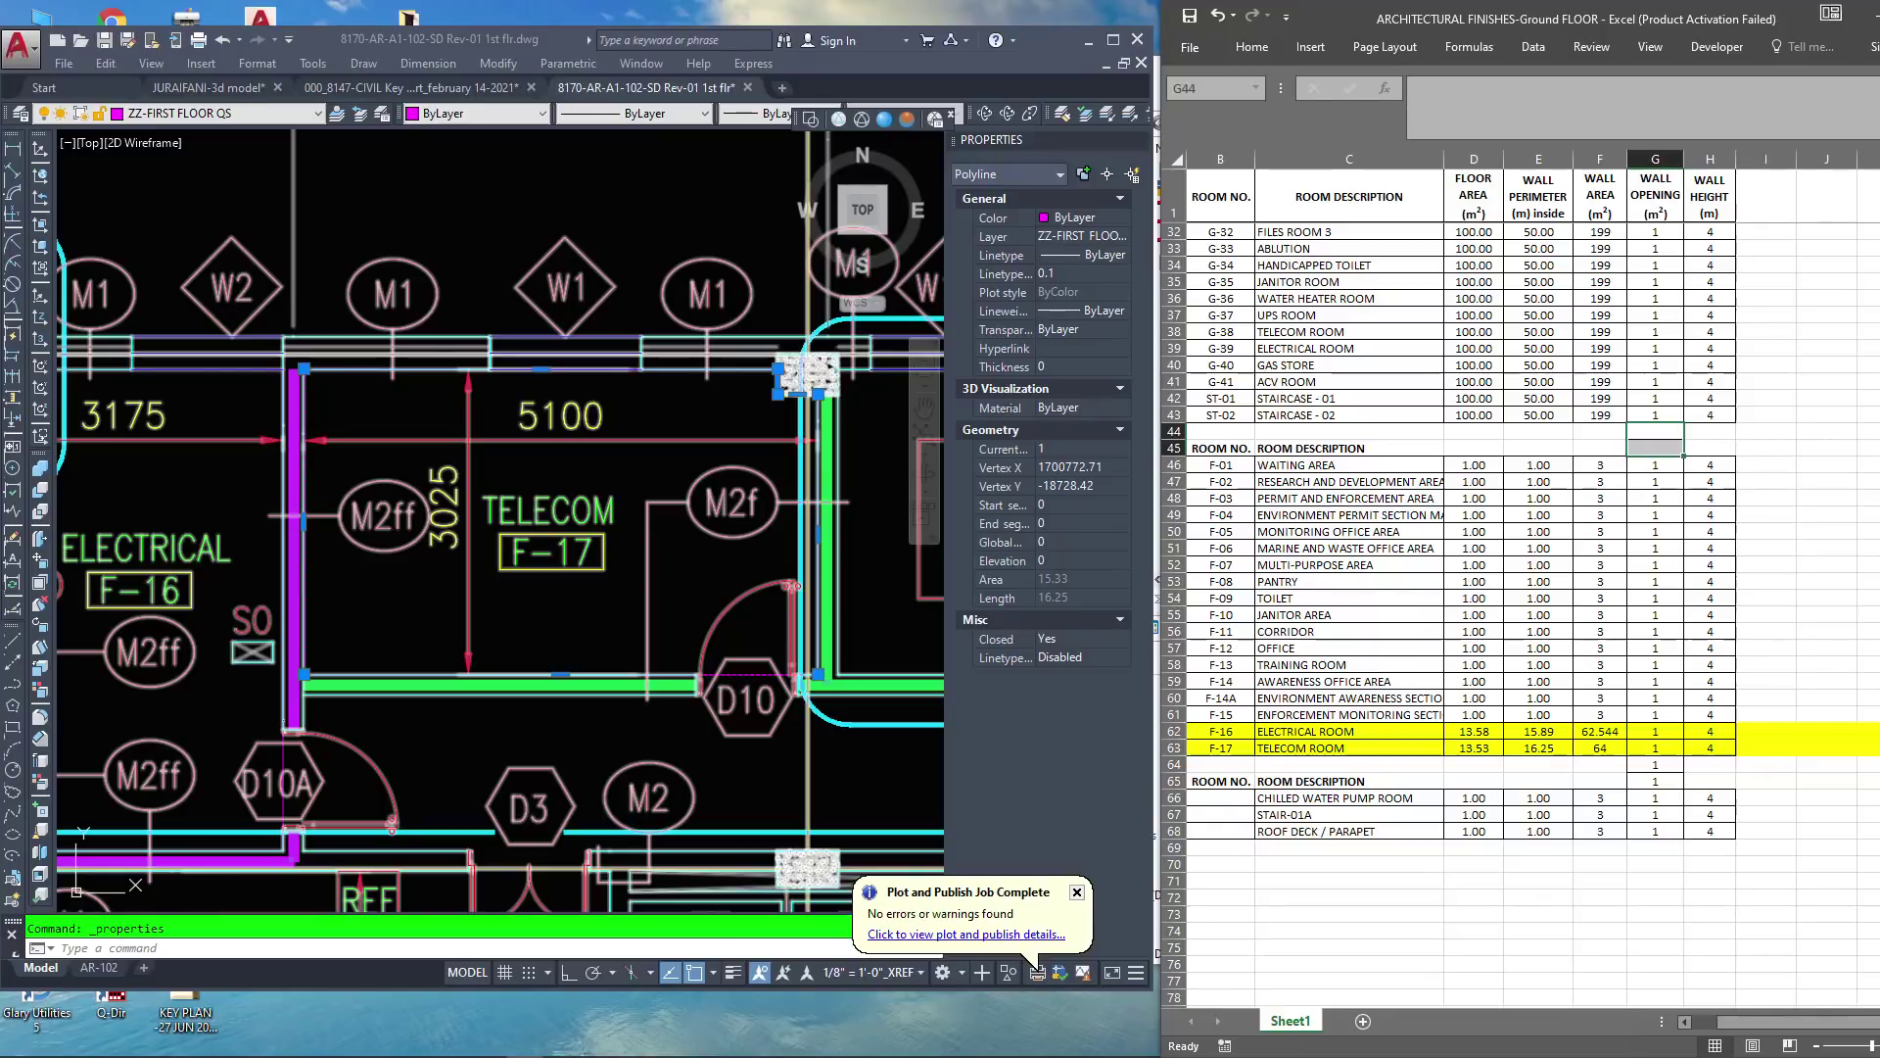
pyautogui.click(1252, 47)
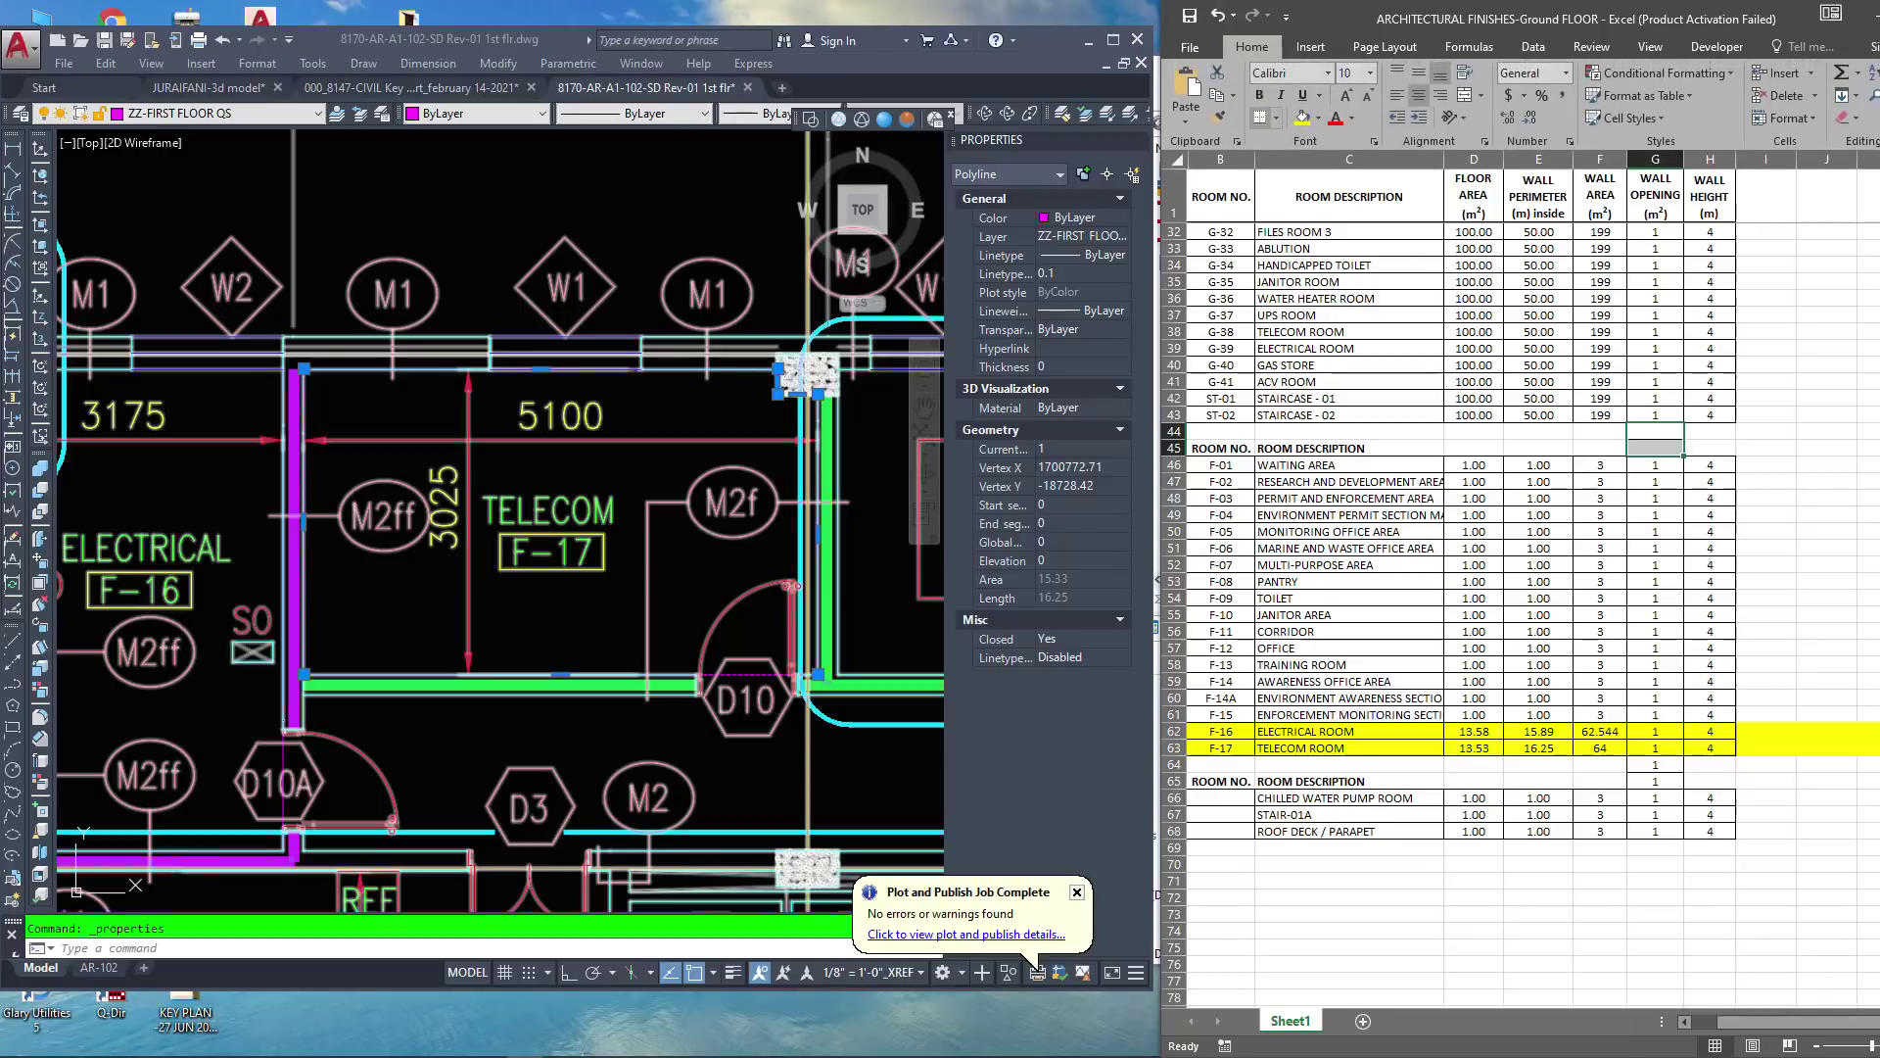
pyautogui.click(1276, 117)
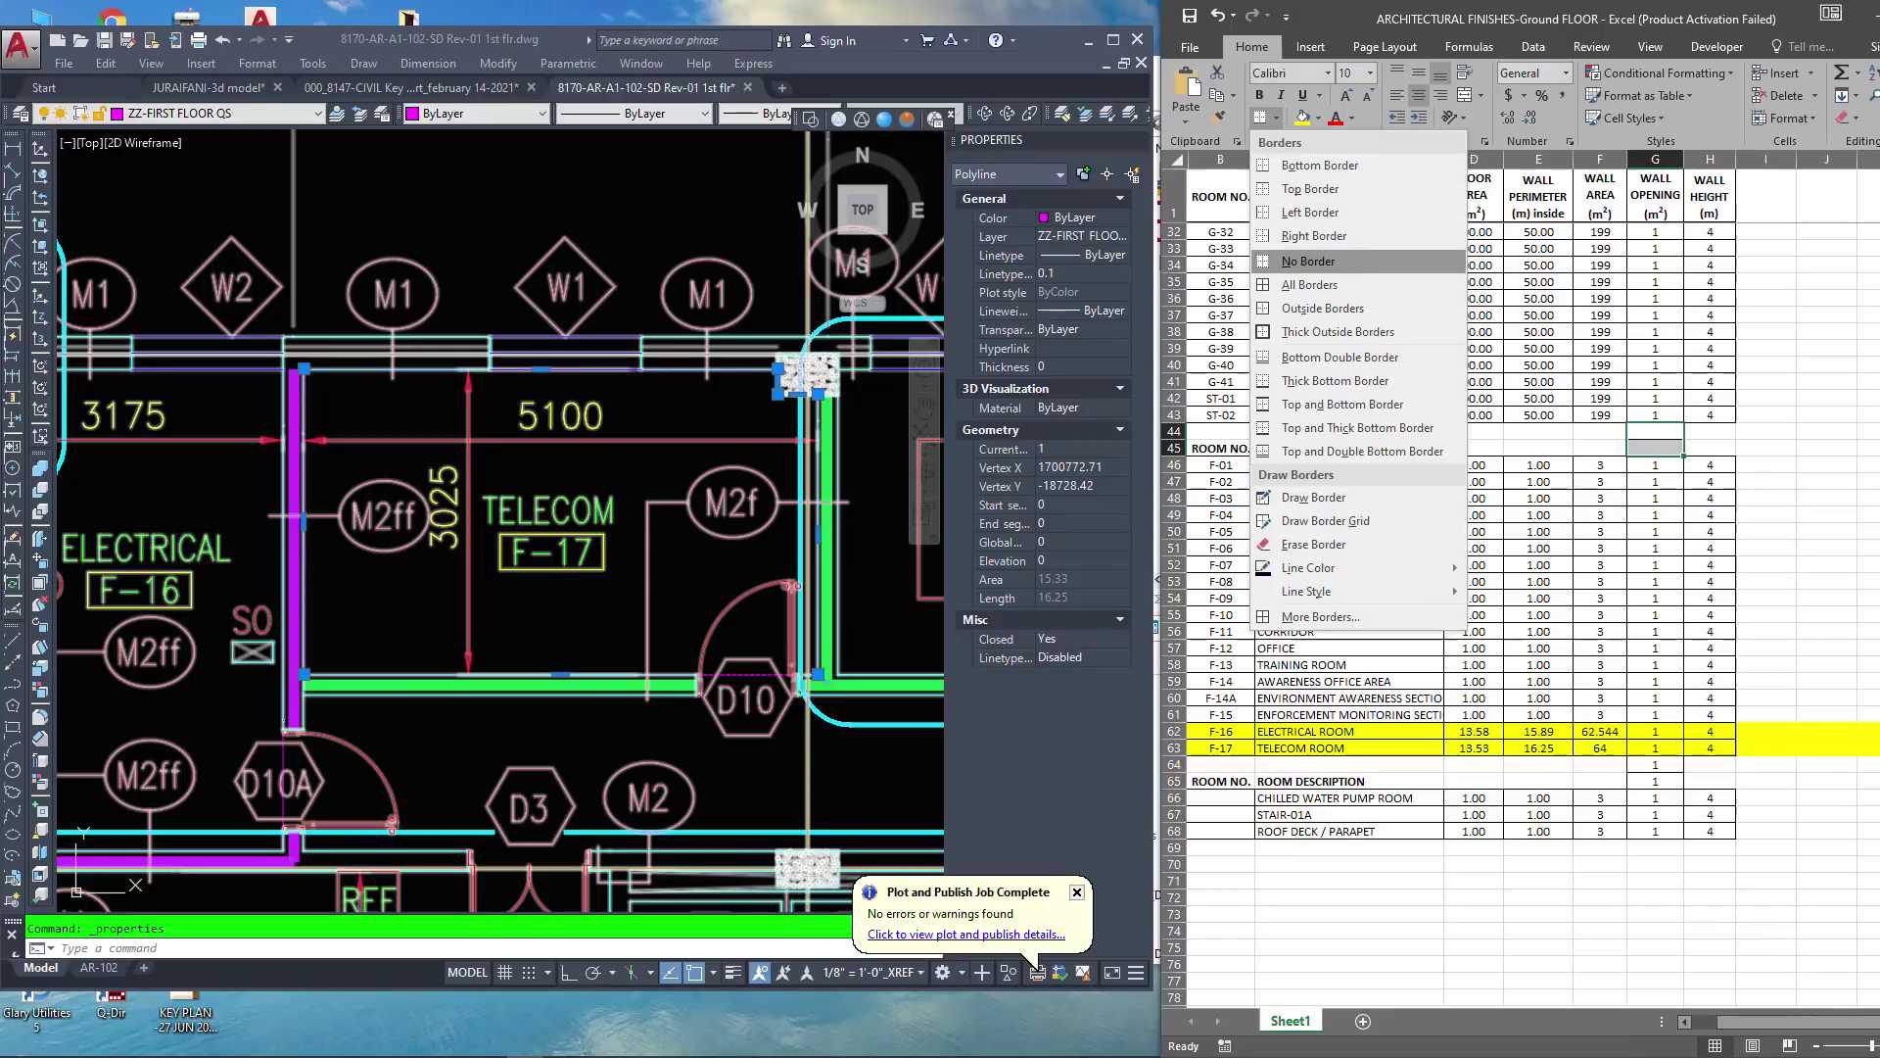
pyautogui.click(1308, 260)
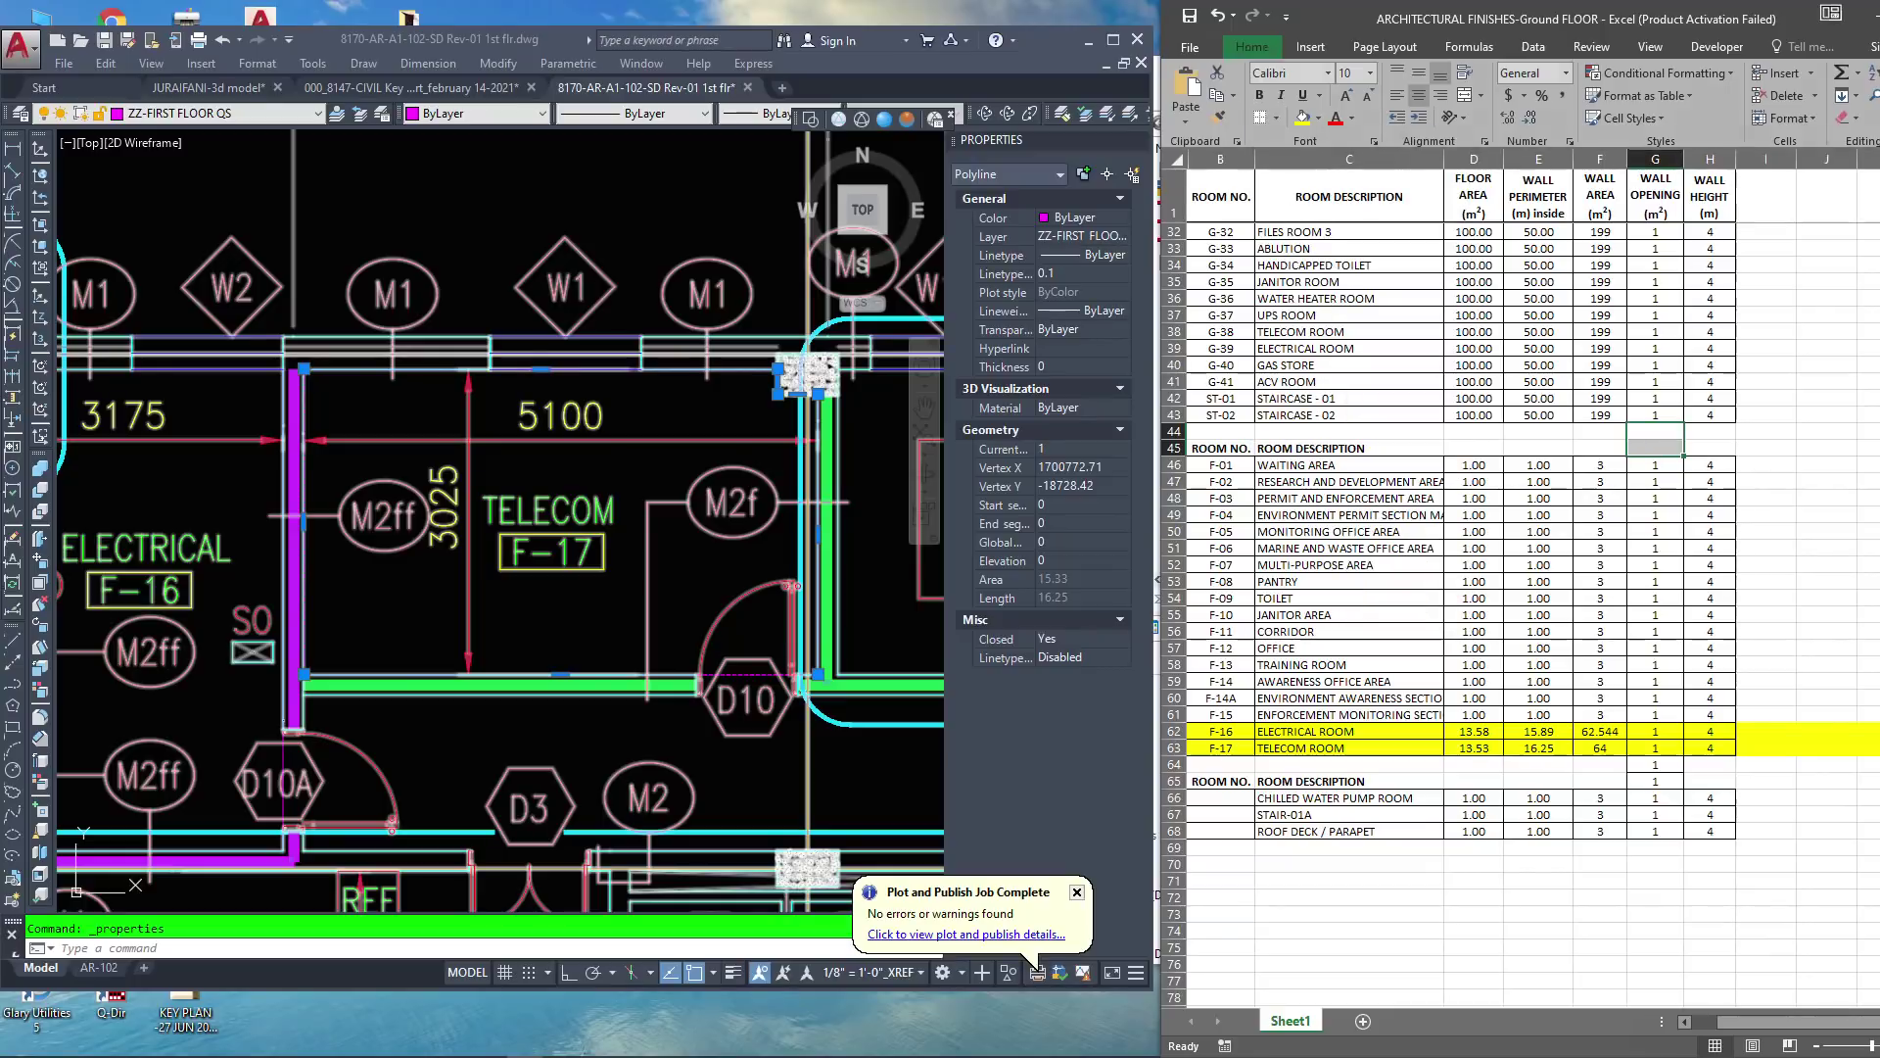
pyautogui.click(1710, 447)
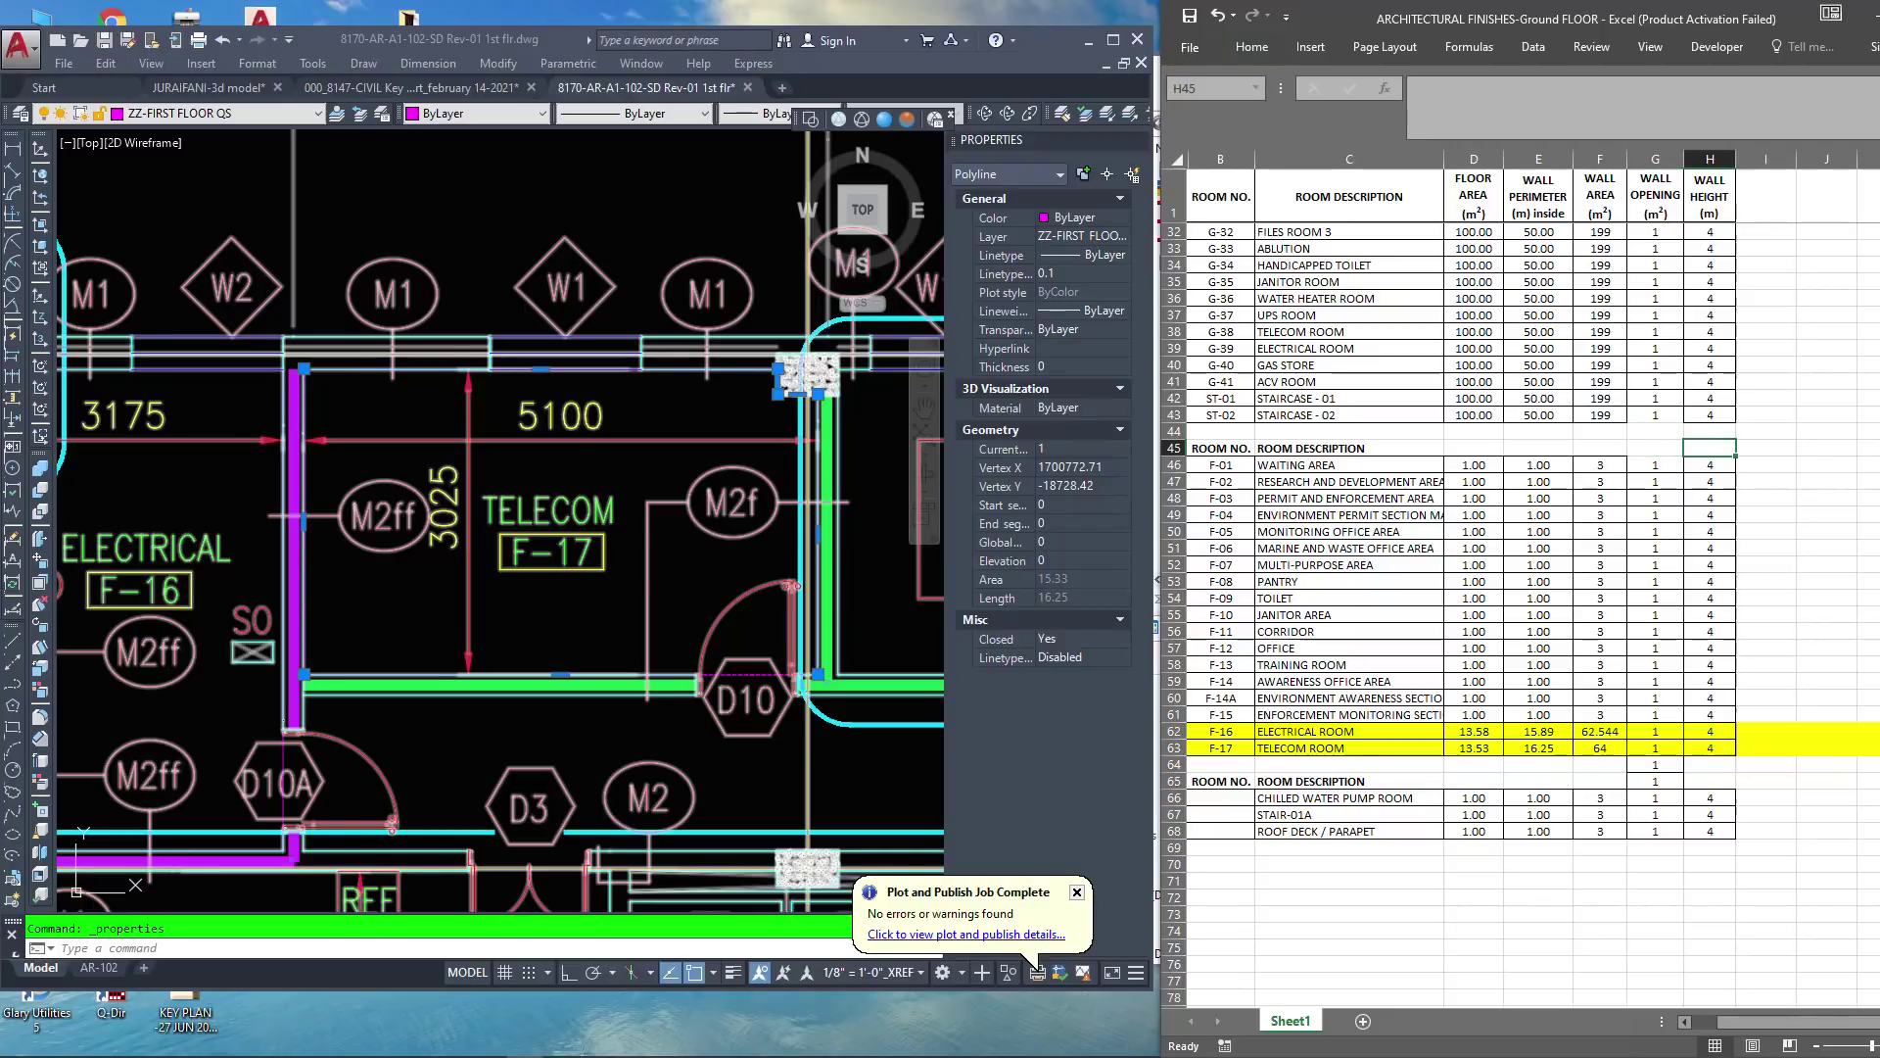
# Add a top border to the wall area and wall opening cells of Waiting Area F-01
pyautogui.moveTo(1600, 465); pyautogui.dragTo(1655, 465)
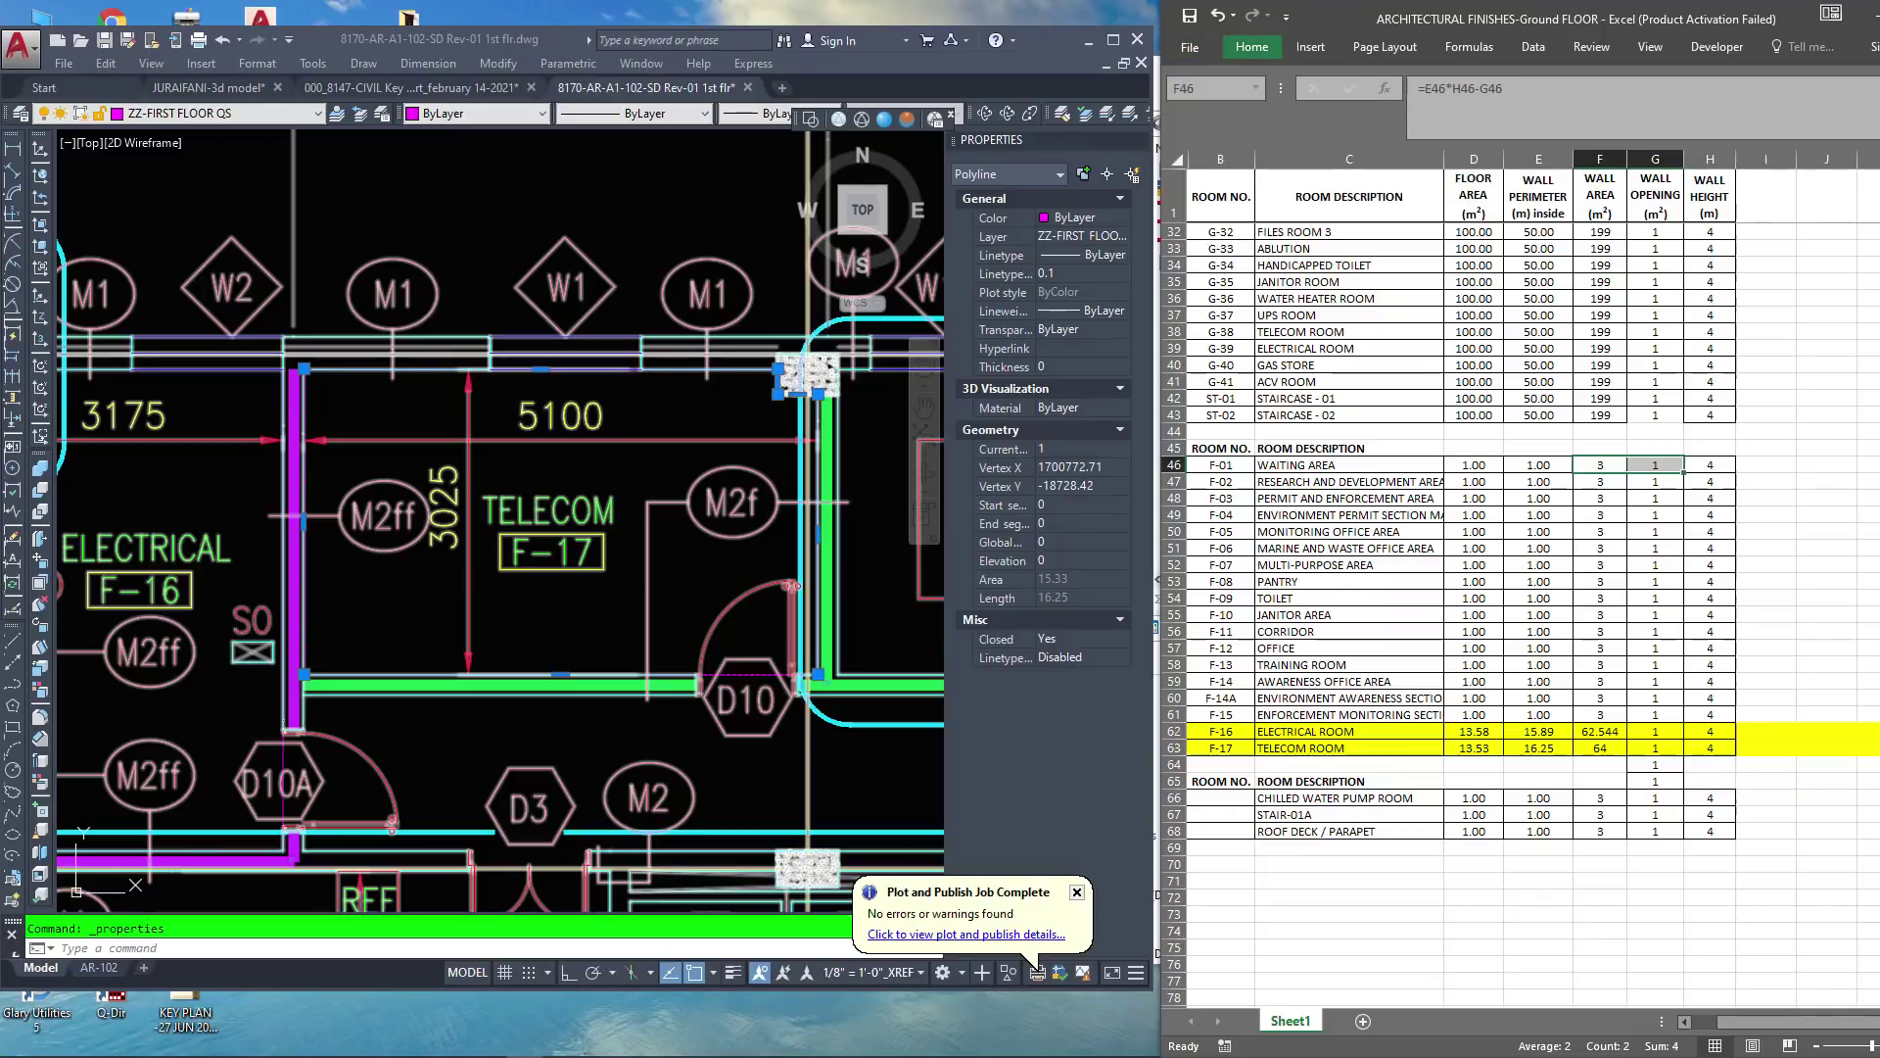
pyautogui.click(1251, 47)
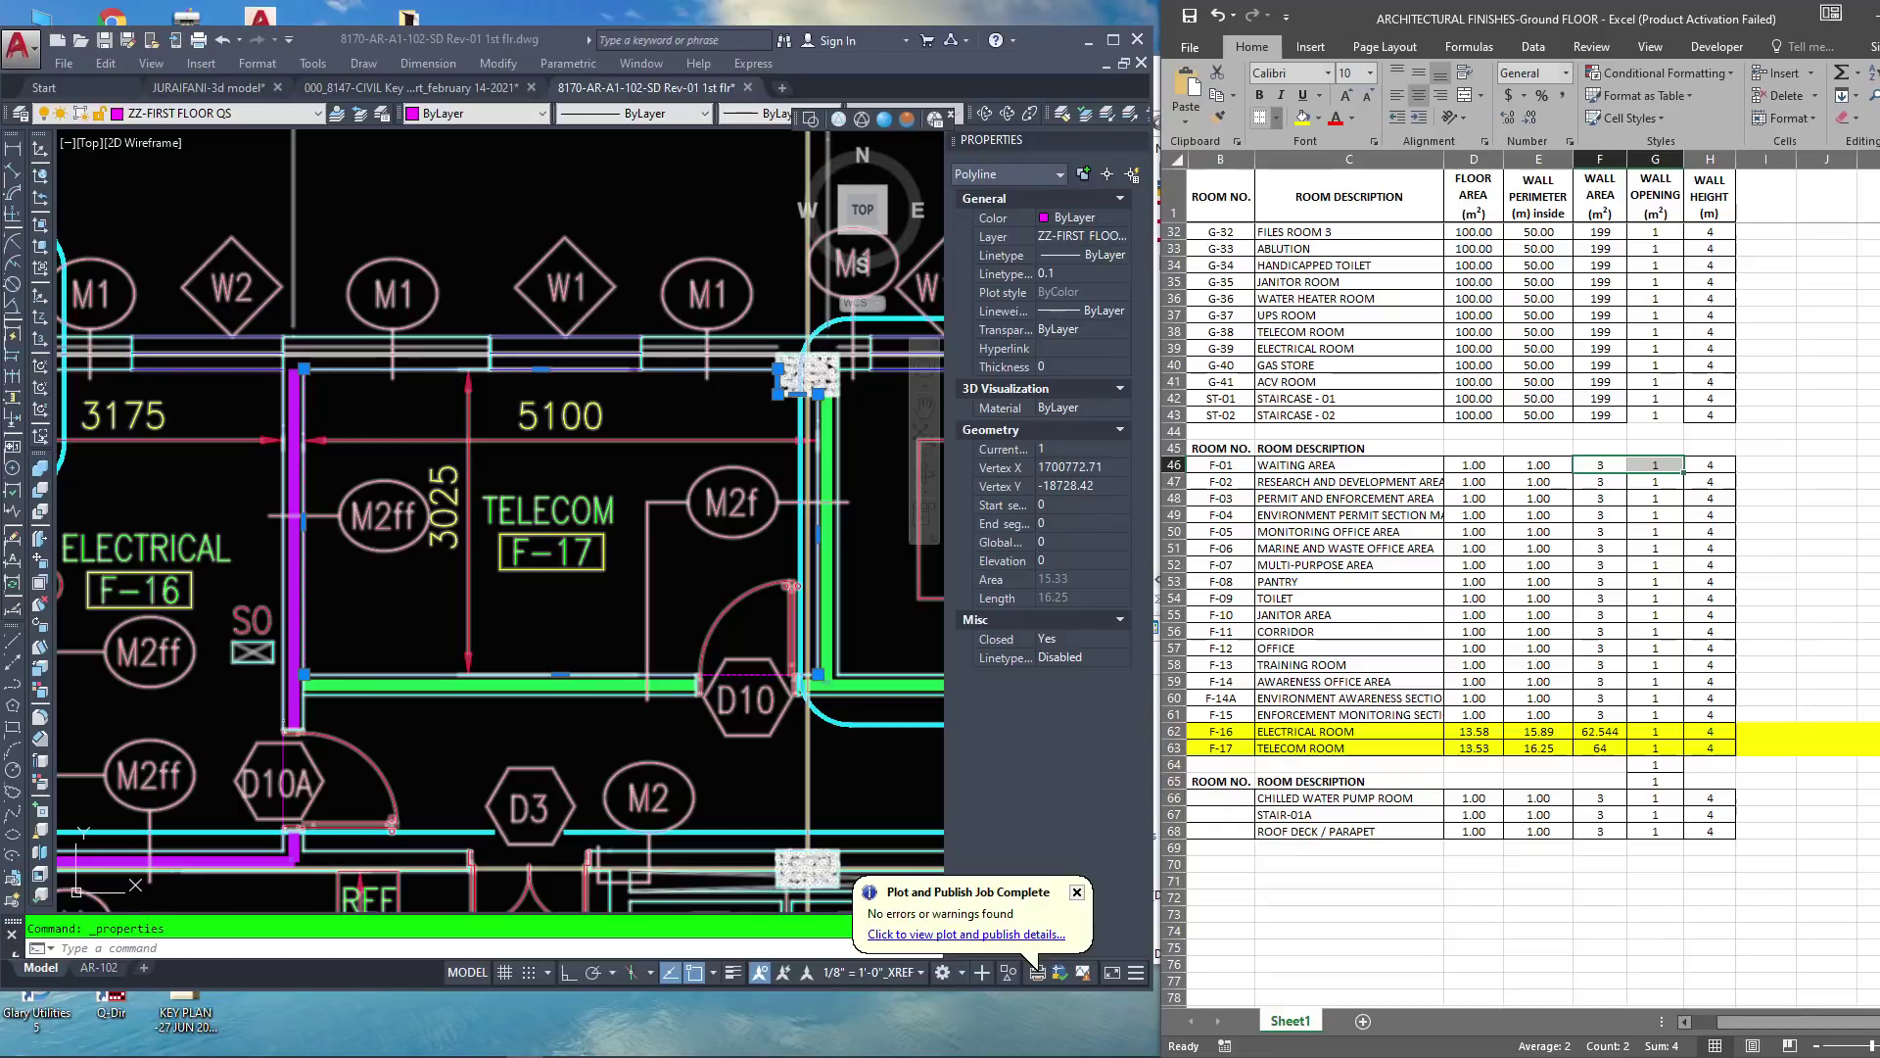
pyautogui.click(1275, 119)
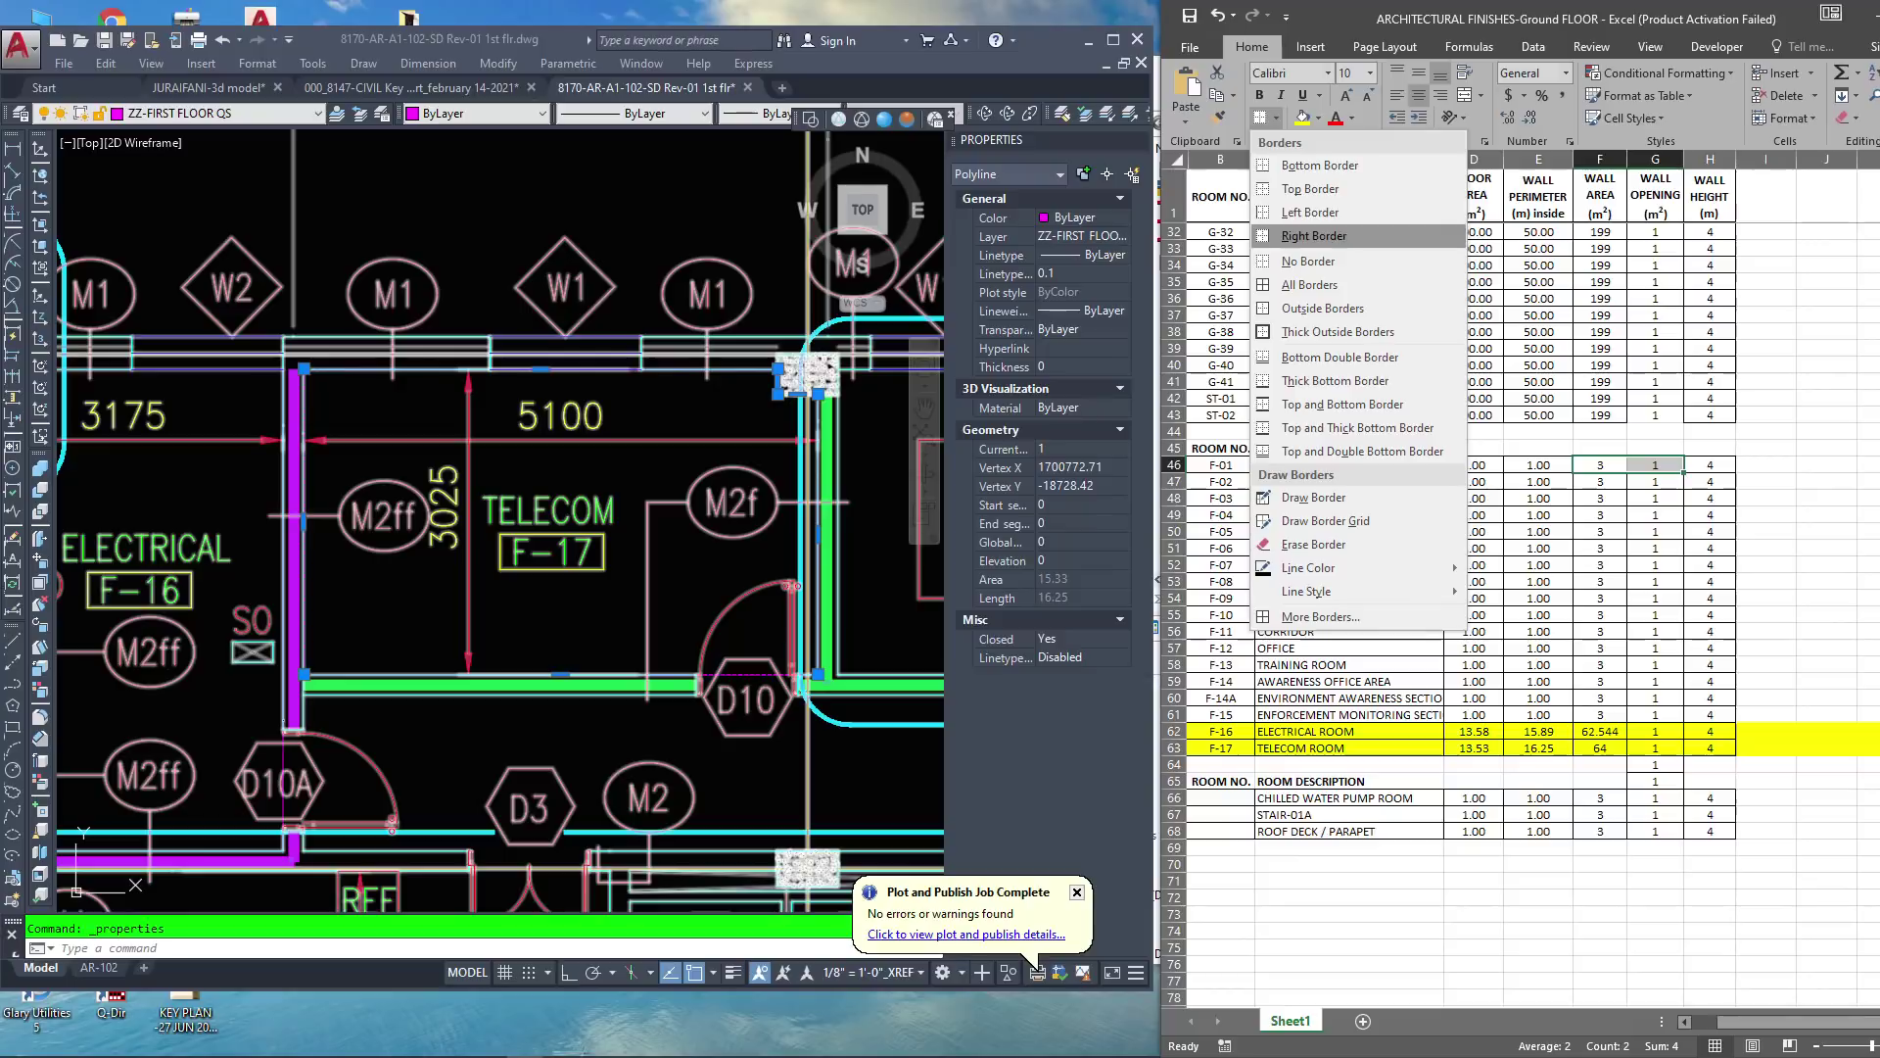
pyautogui.click(1310, 189)
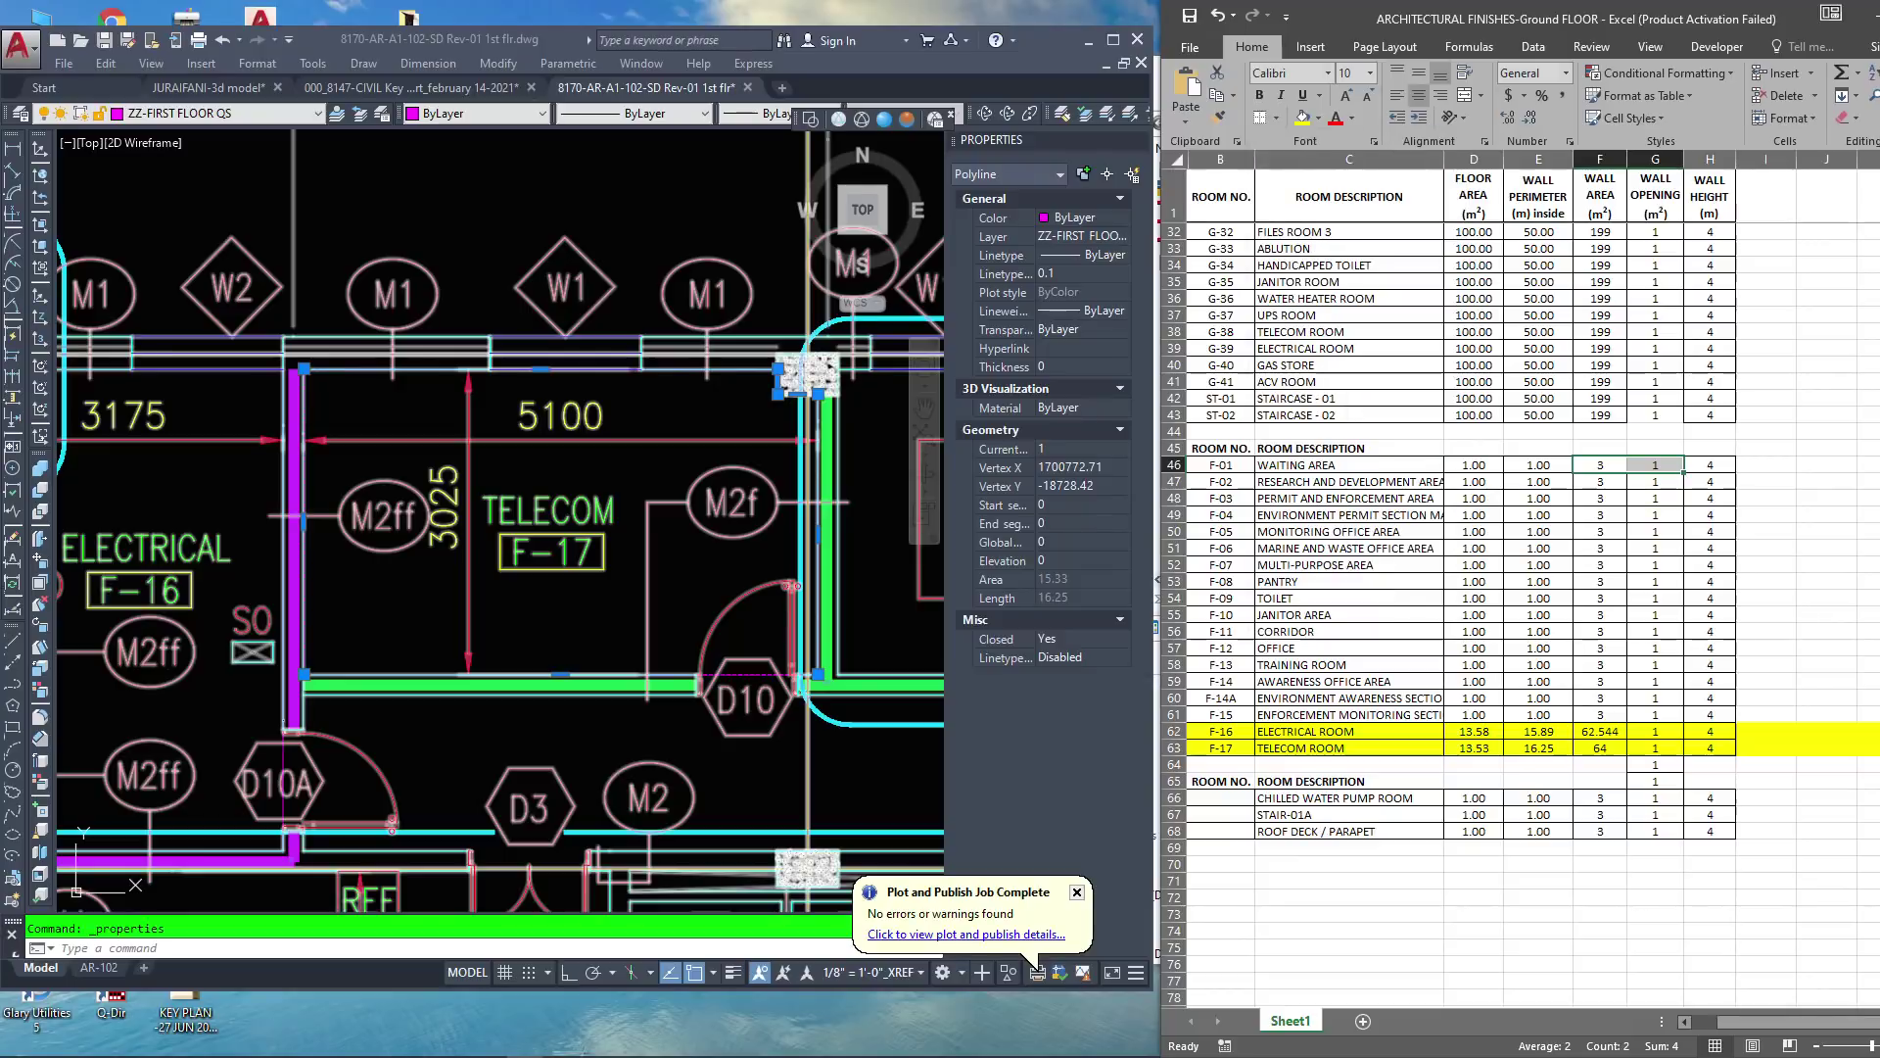
pyautogui.hotkey('ctrl', 'F1')
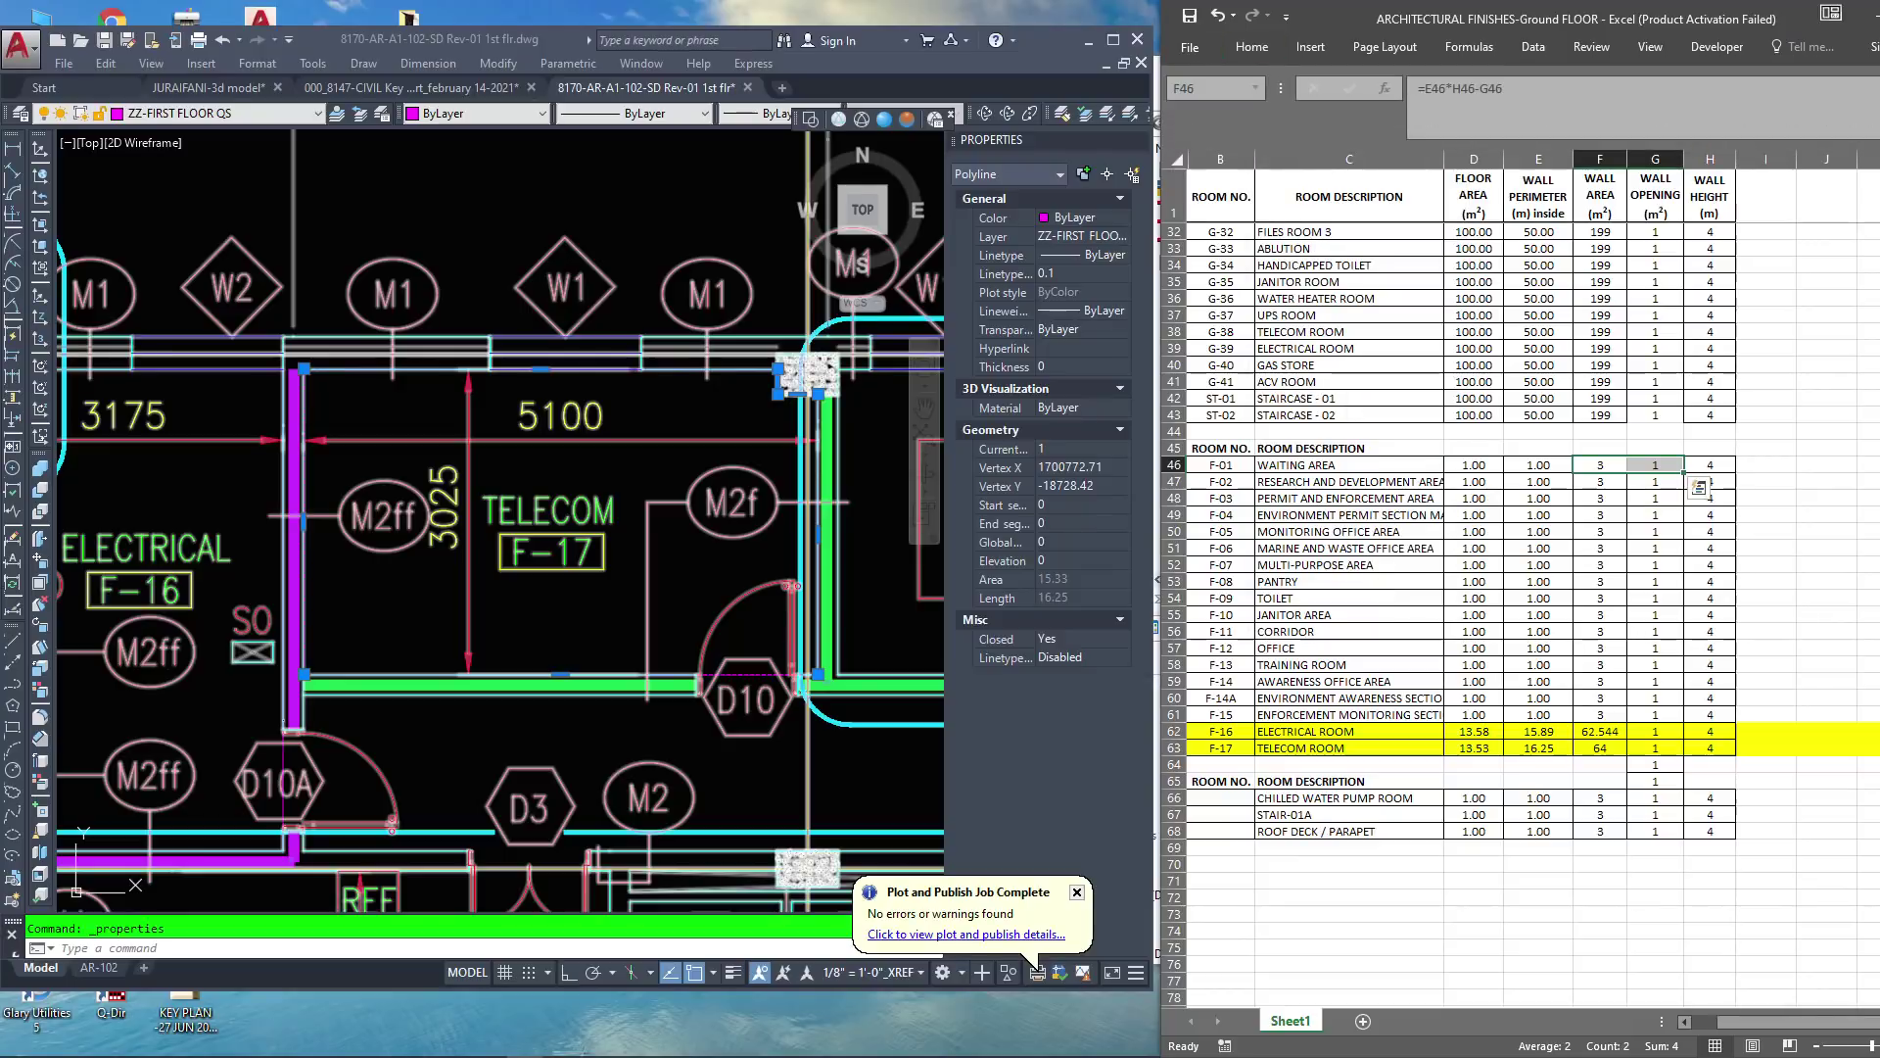
pyautogui.click(1766, 431)
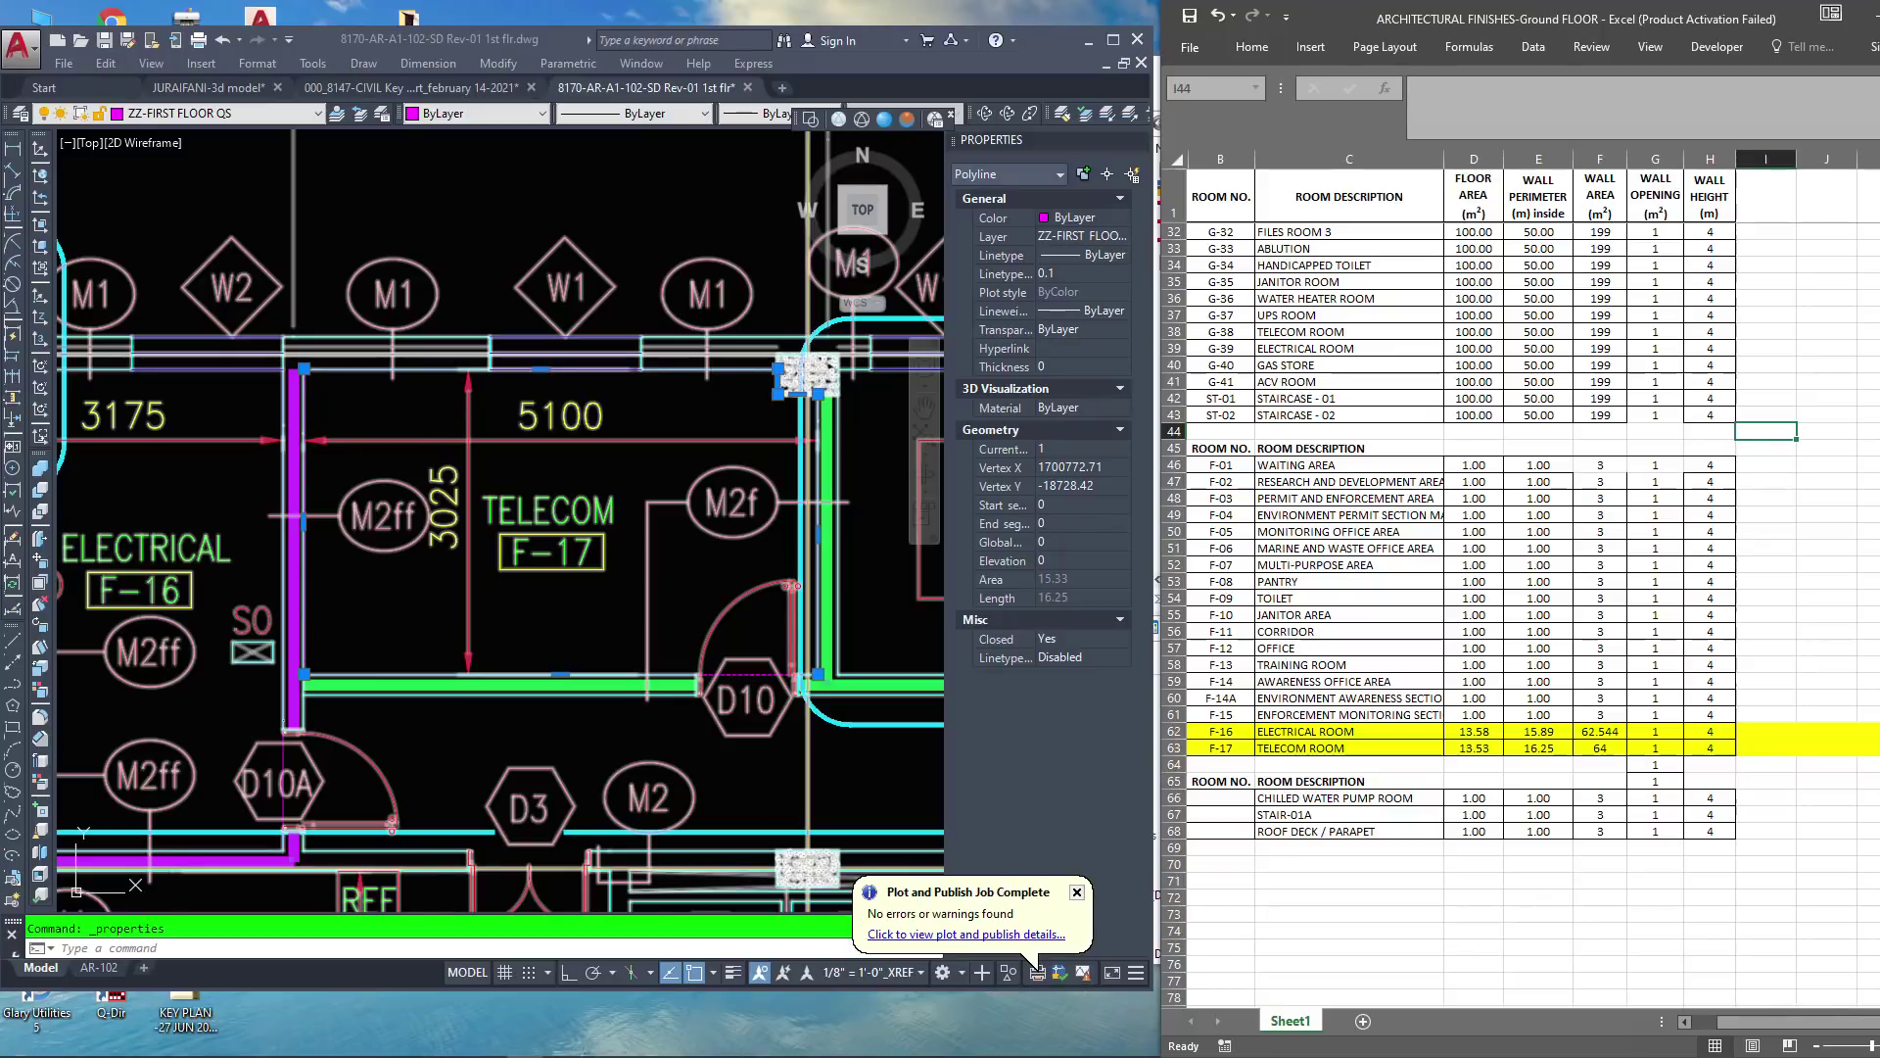
# Apply All Borders to the first-floor table from Waiting Area F-01 through Telecom Room F-17, from room number to wall height
pyautogui.moveTo(1221, 464); pyautogui.dragTo(1710, 750)
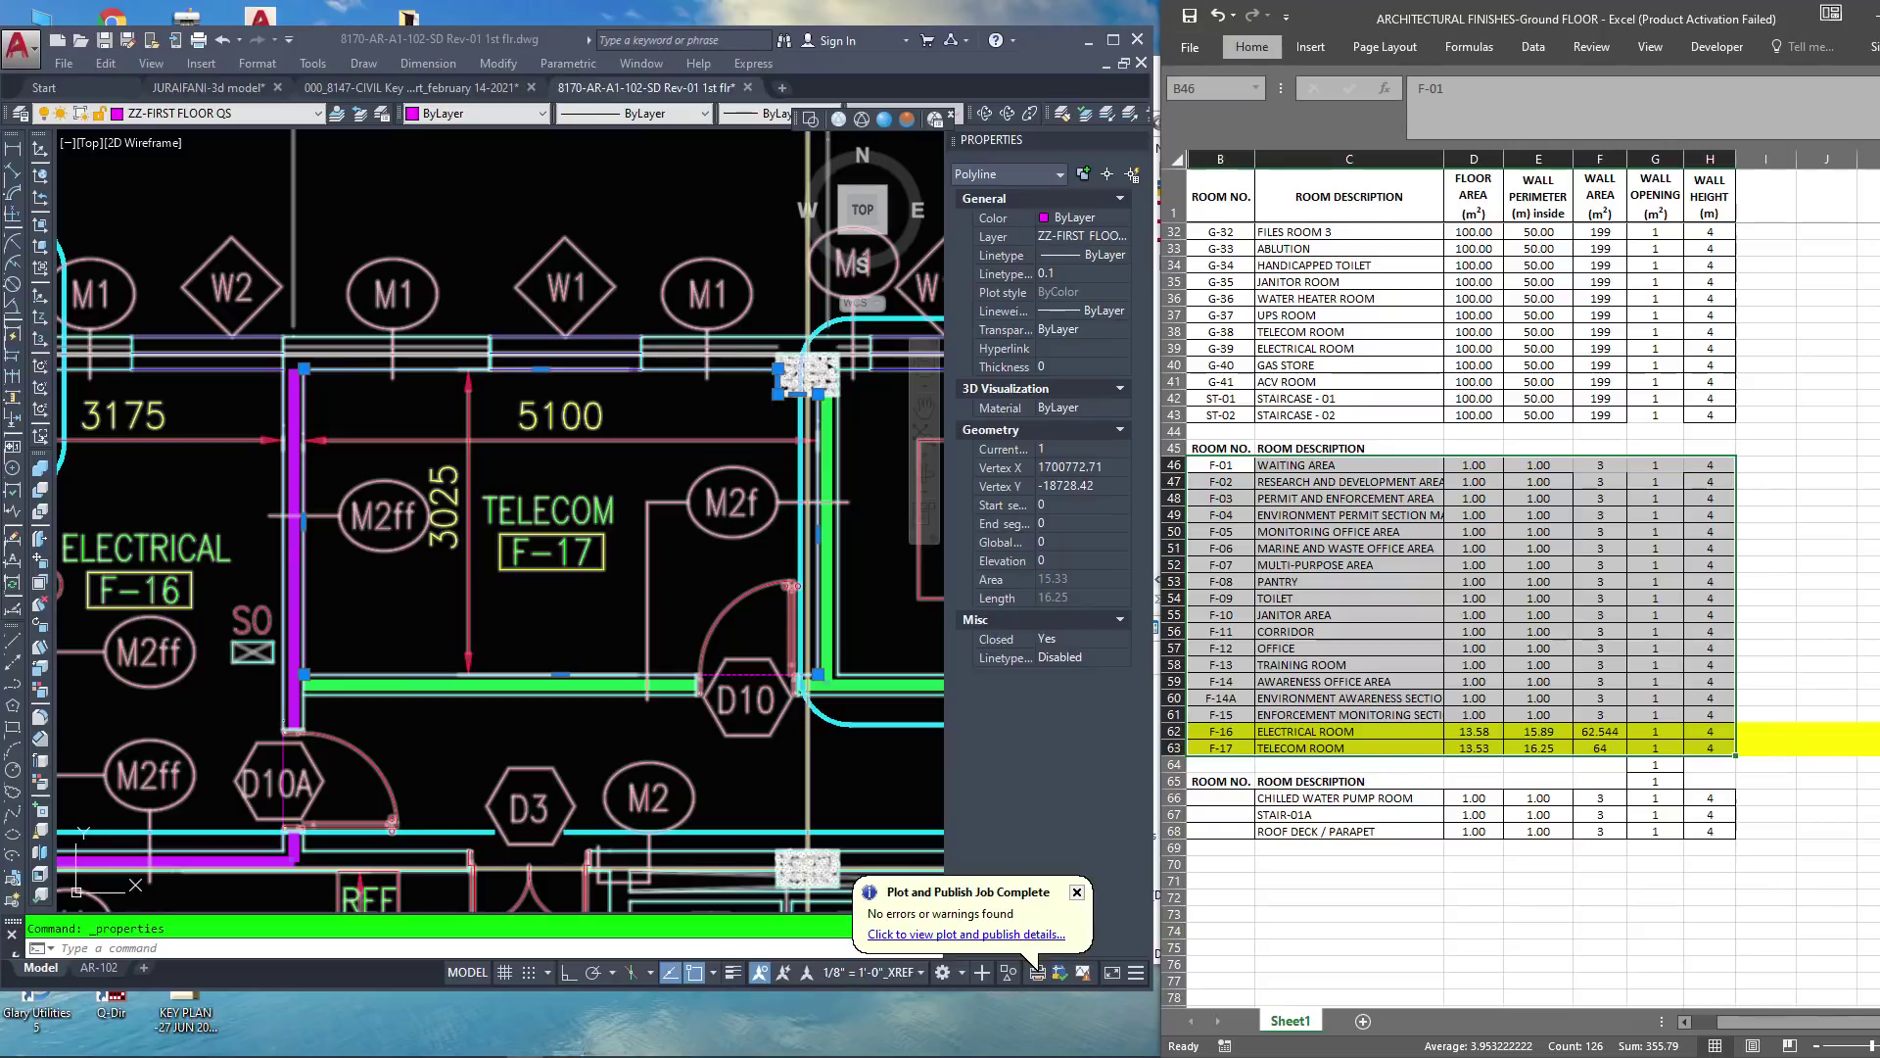
pyautogui.click(1252, 47)
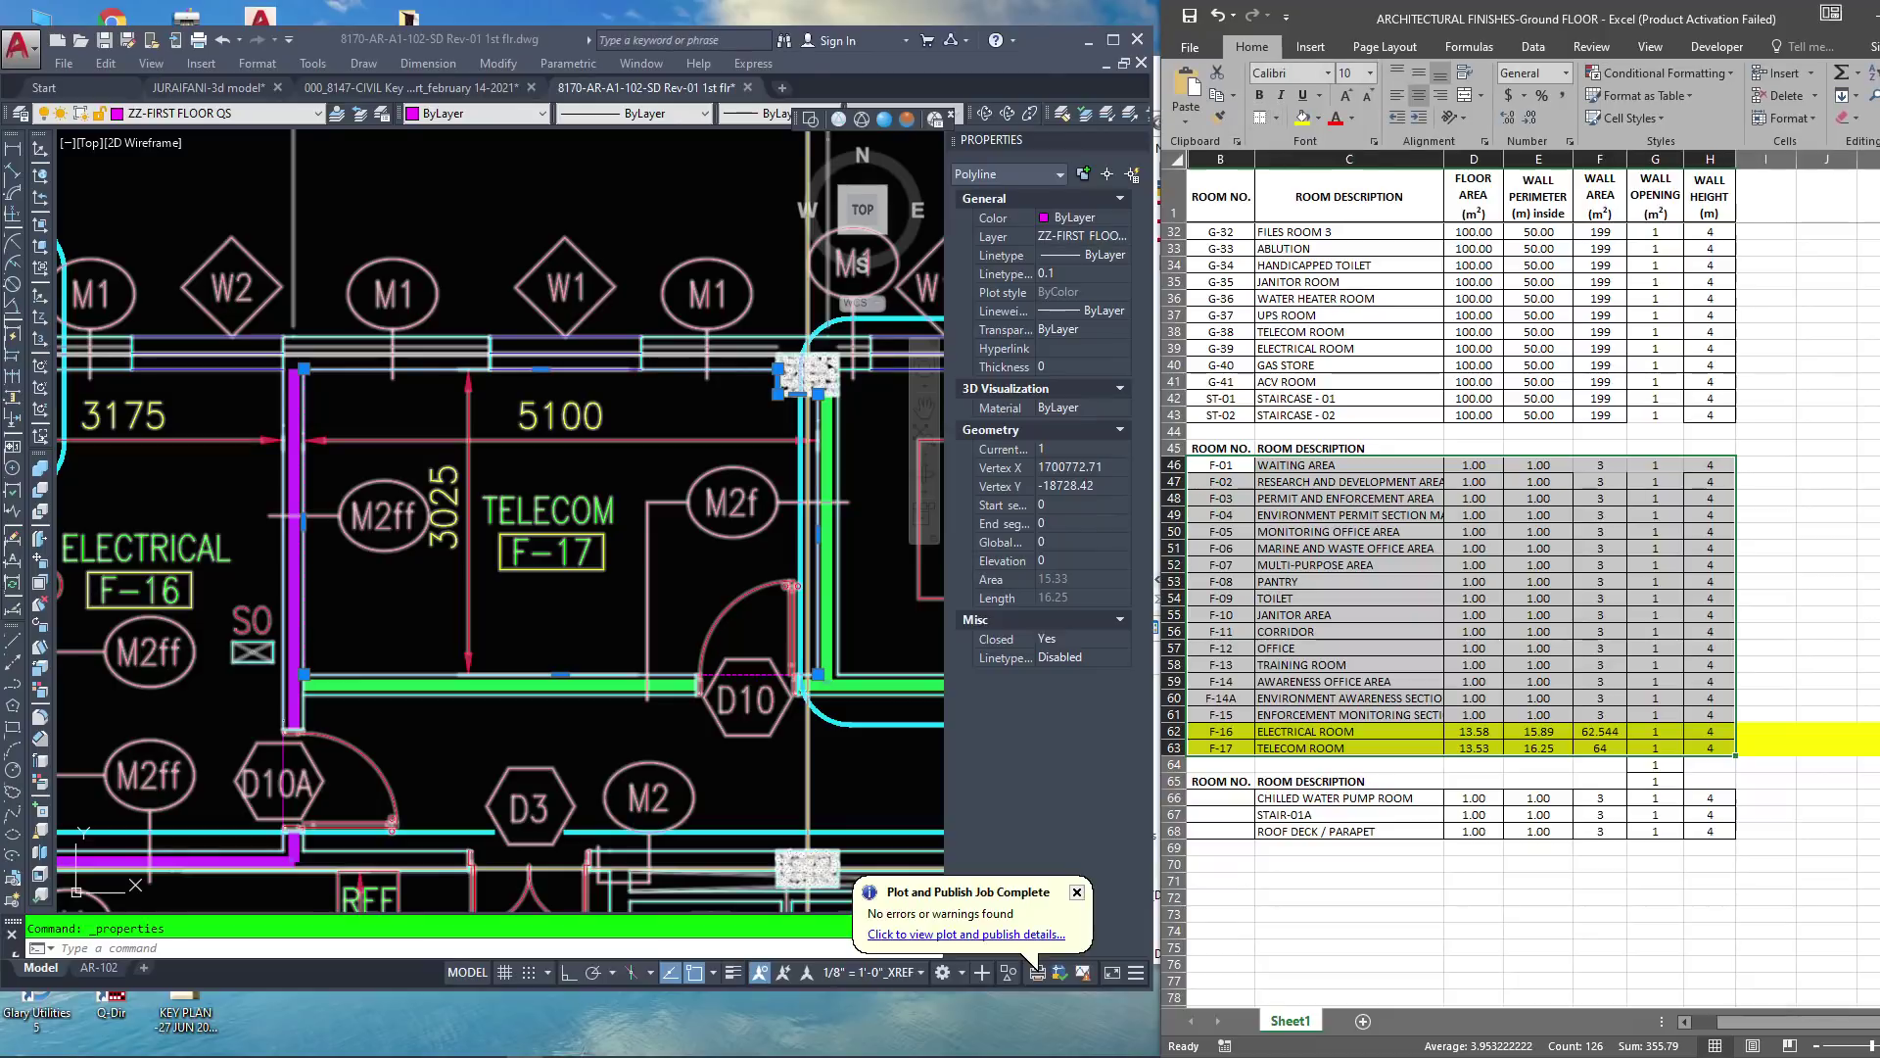
pyautogui.click(1276, 118)
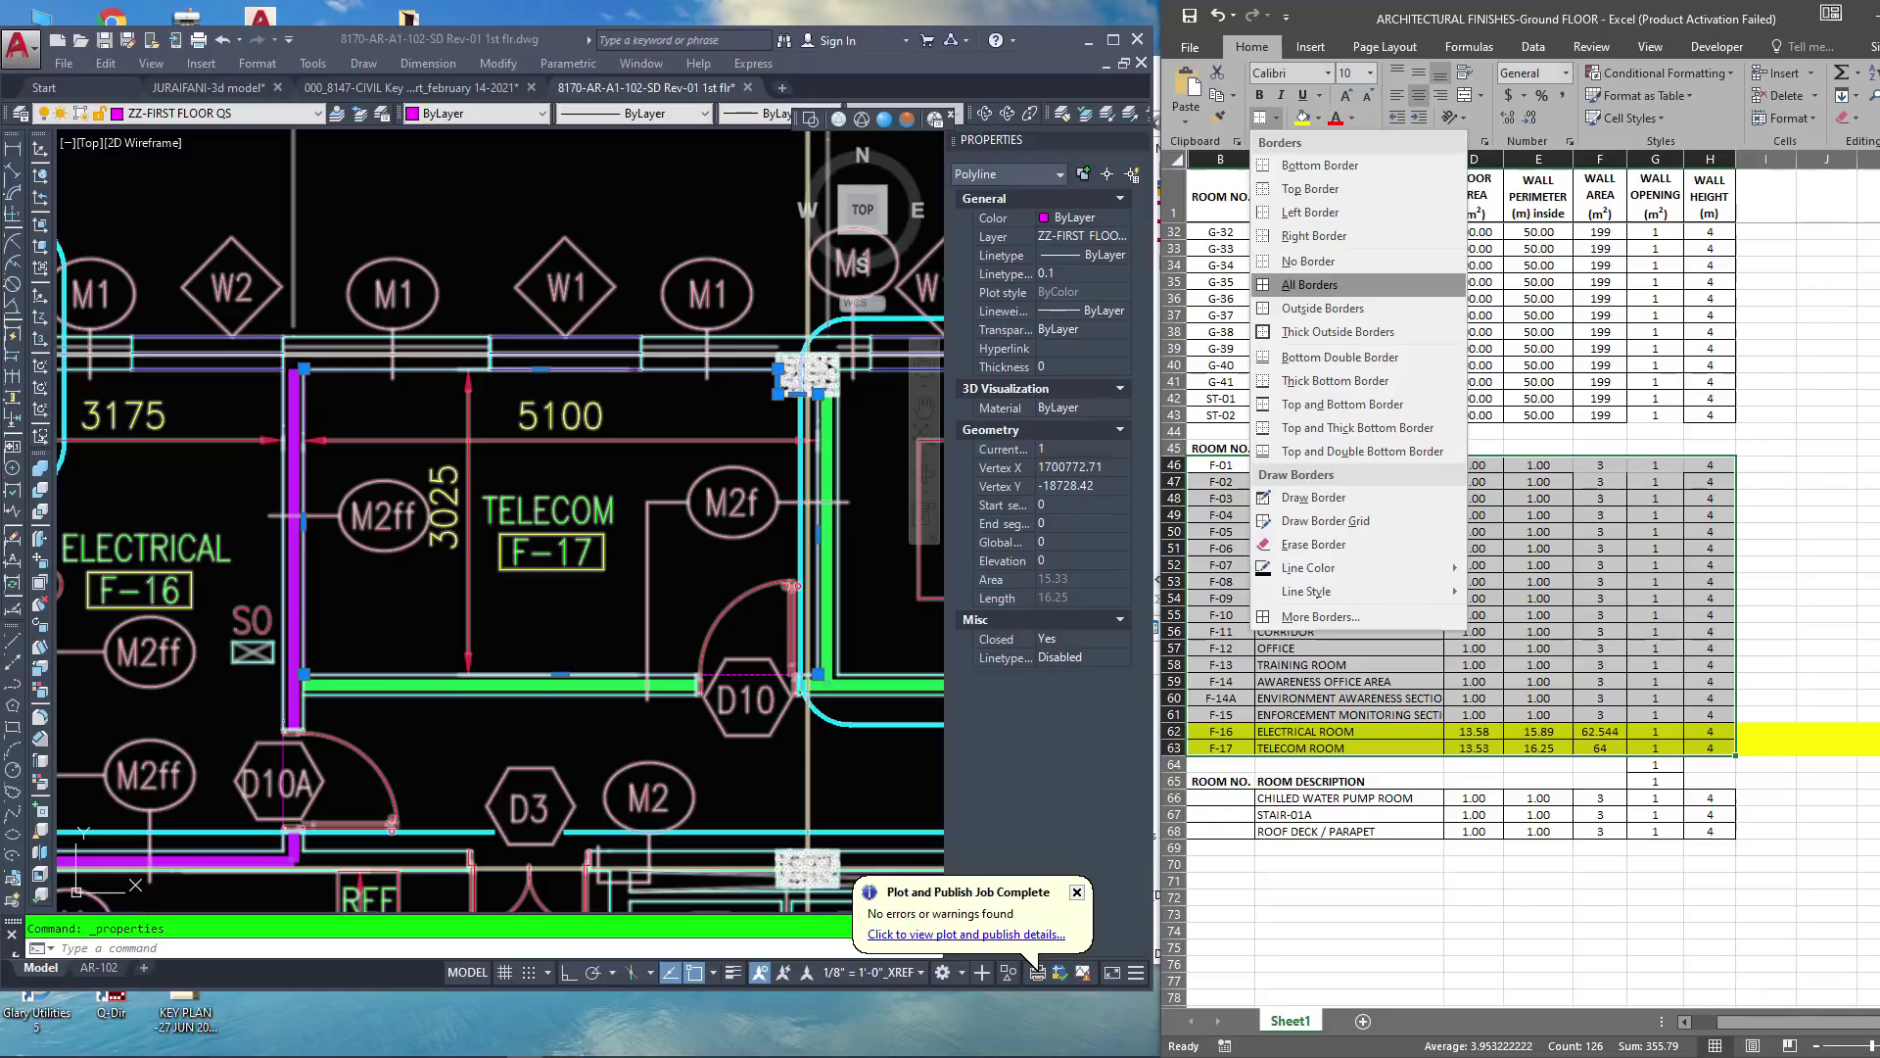
pyautogui.click(1311, 285)
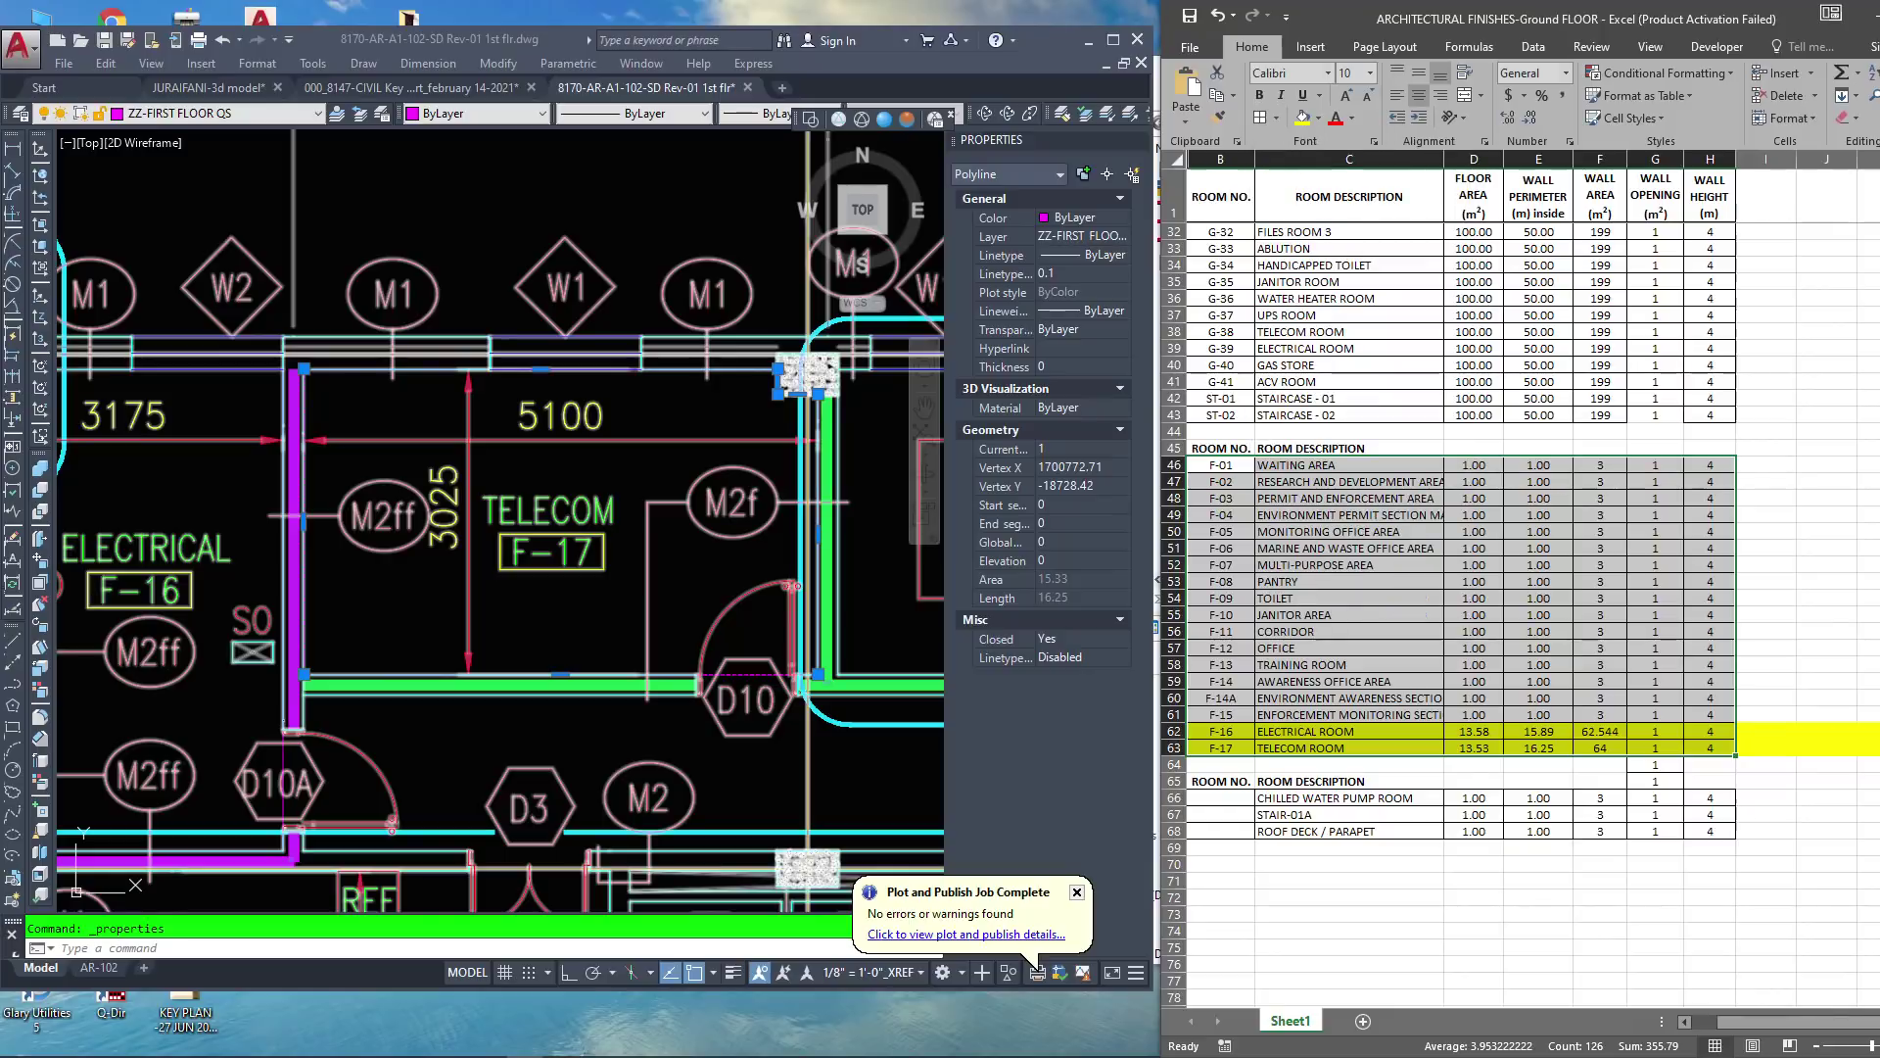
pyautogui.click(1766, 465)
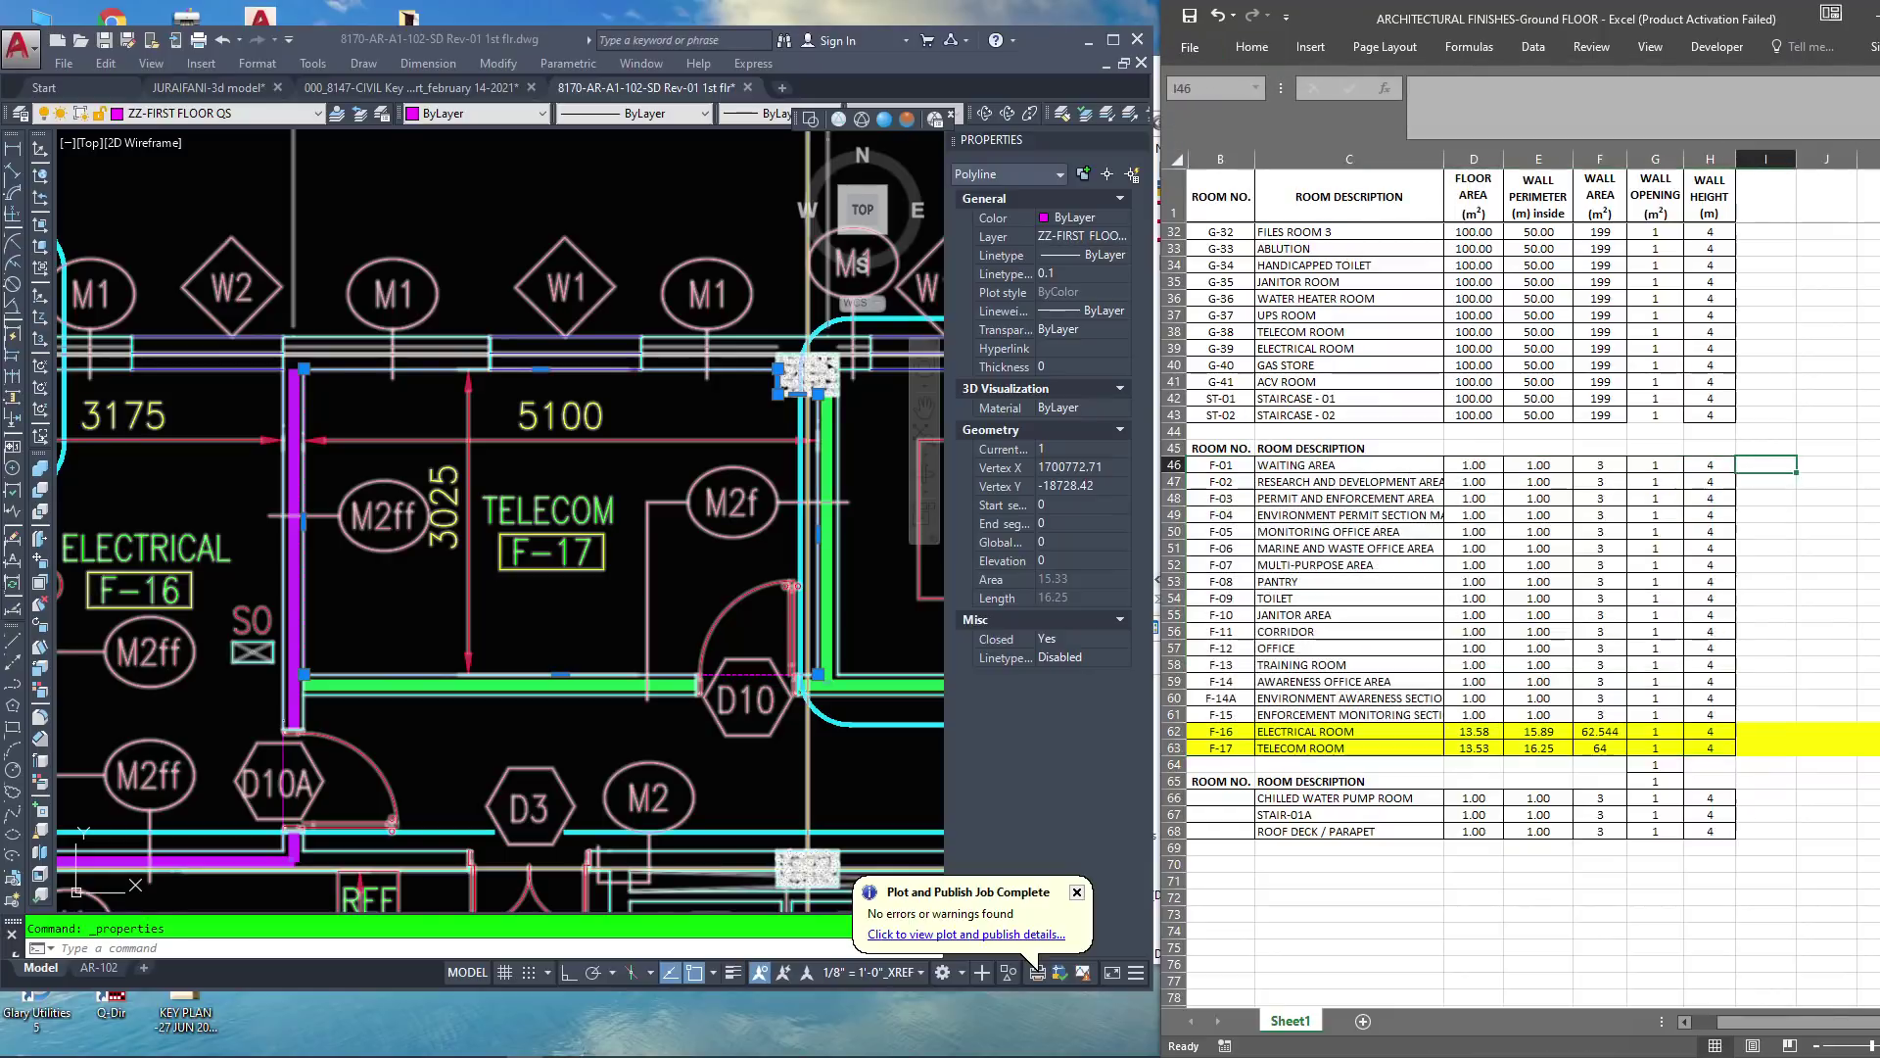
# Restore the cell borders on the wall area, wall opening and wall height of Staircases ST-01 and ST-02
pyautogui.scroll(2, 1616, 588)
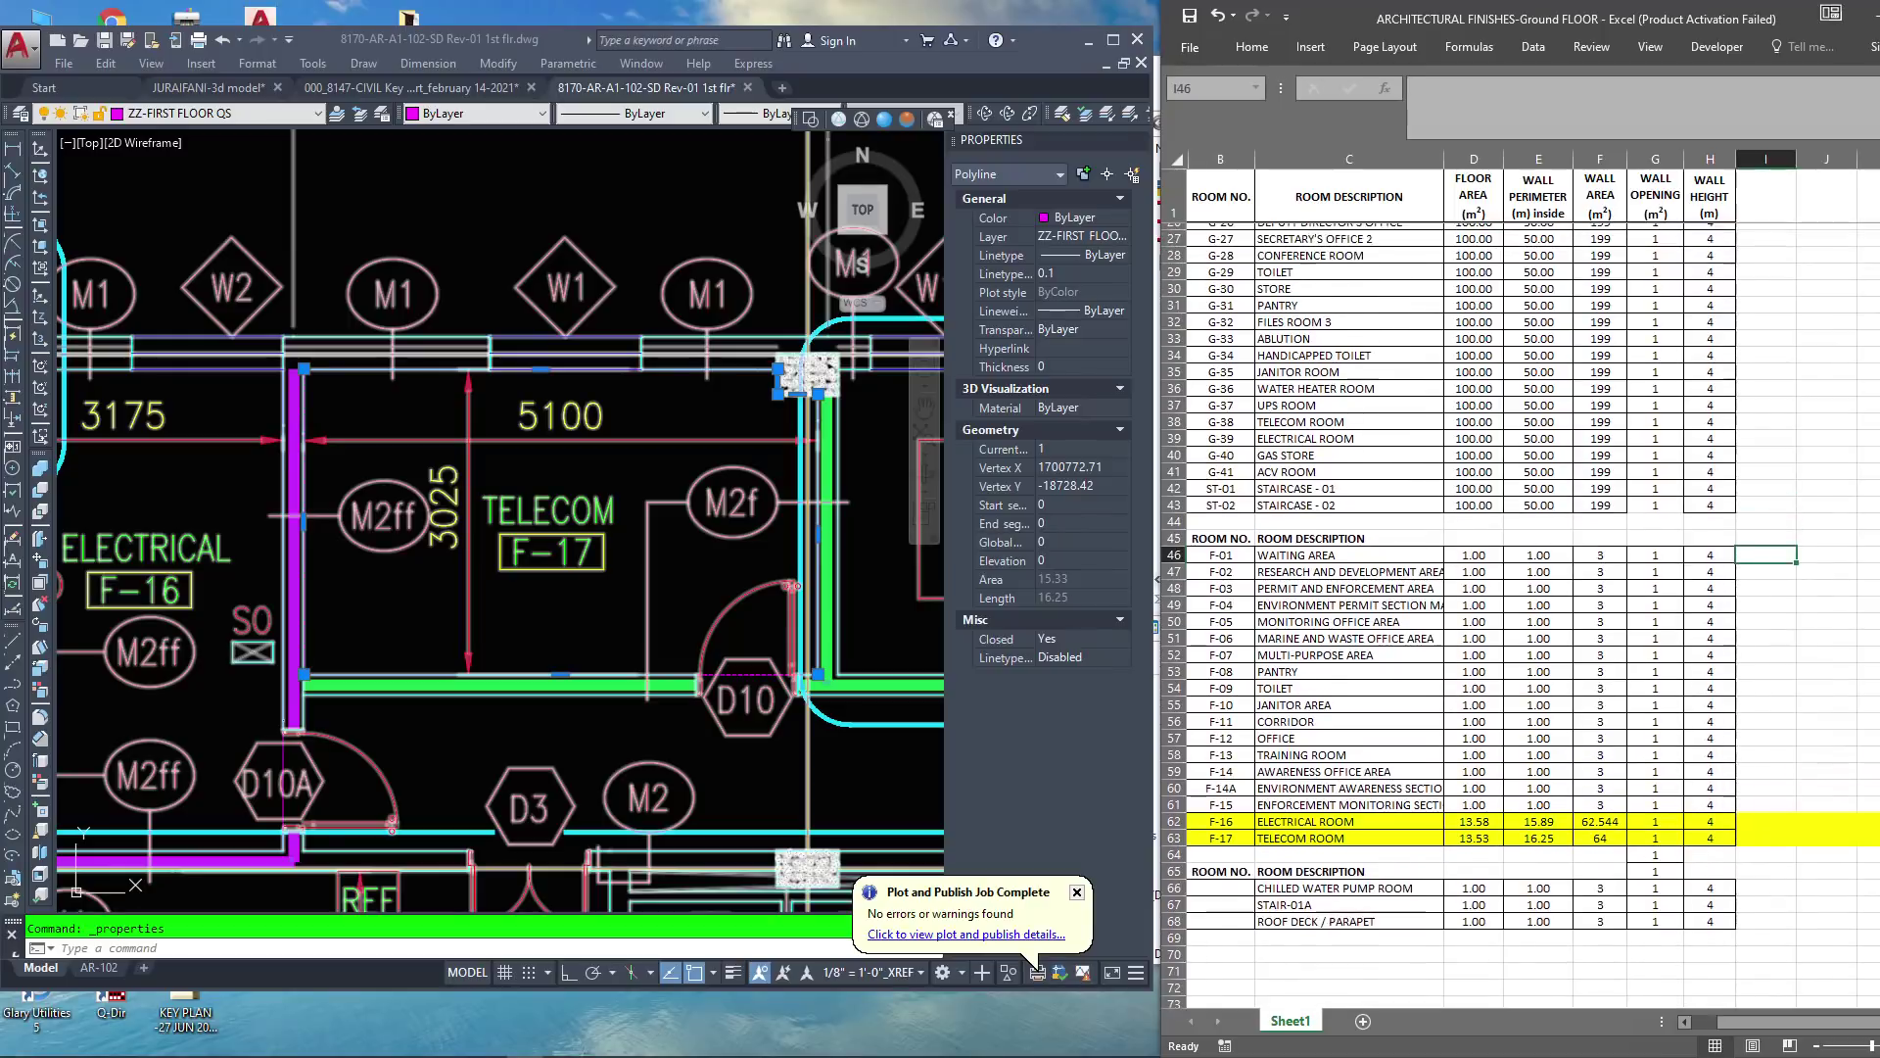
pyautogui.scroll(5, 1519, 615)
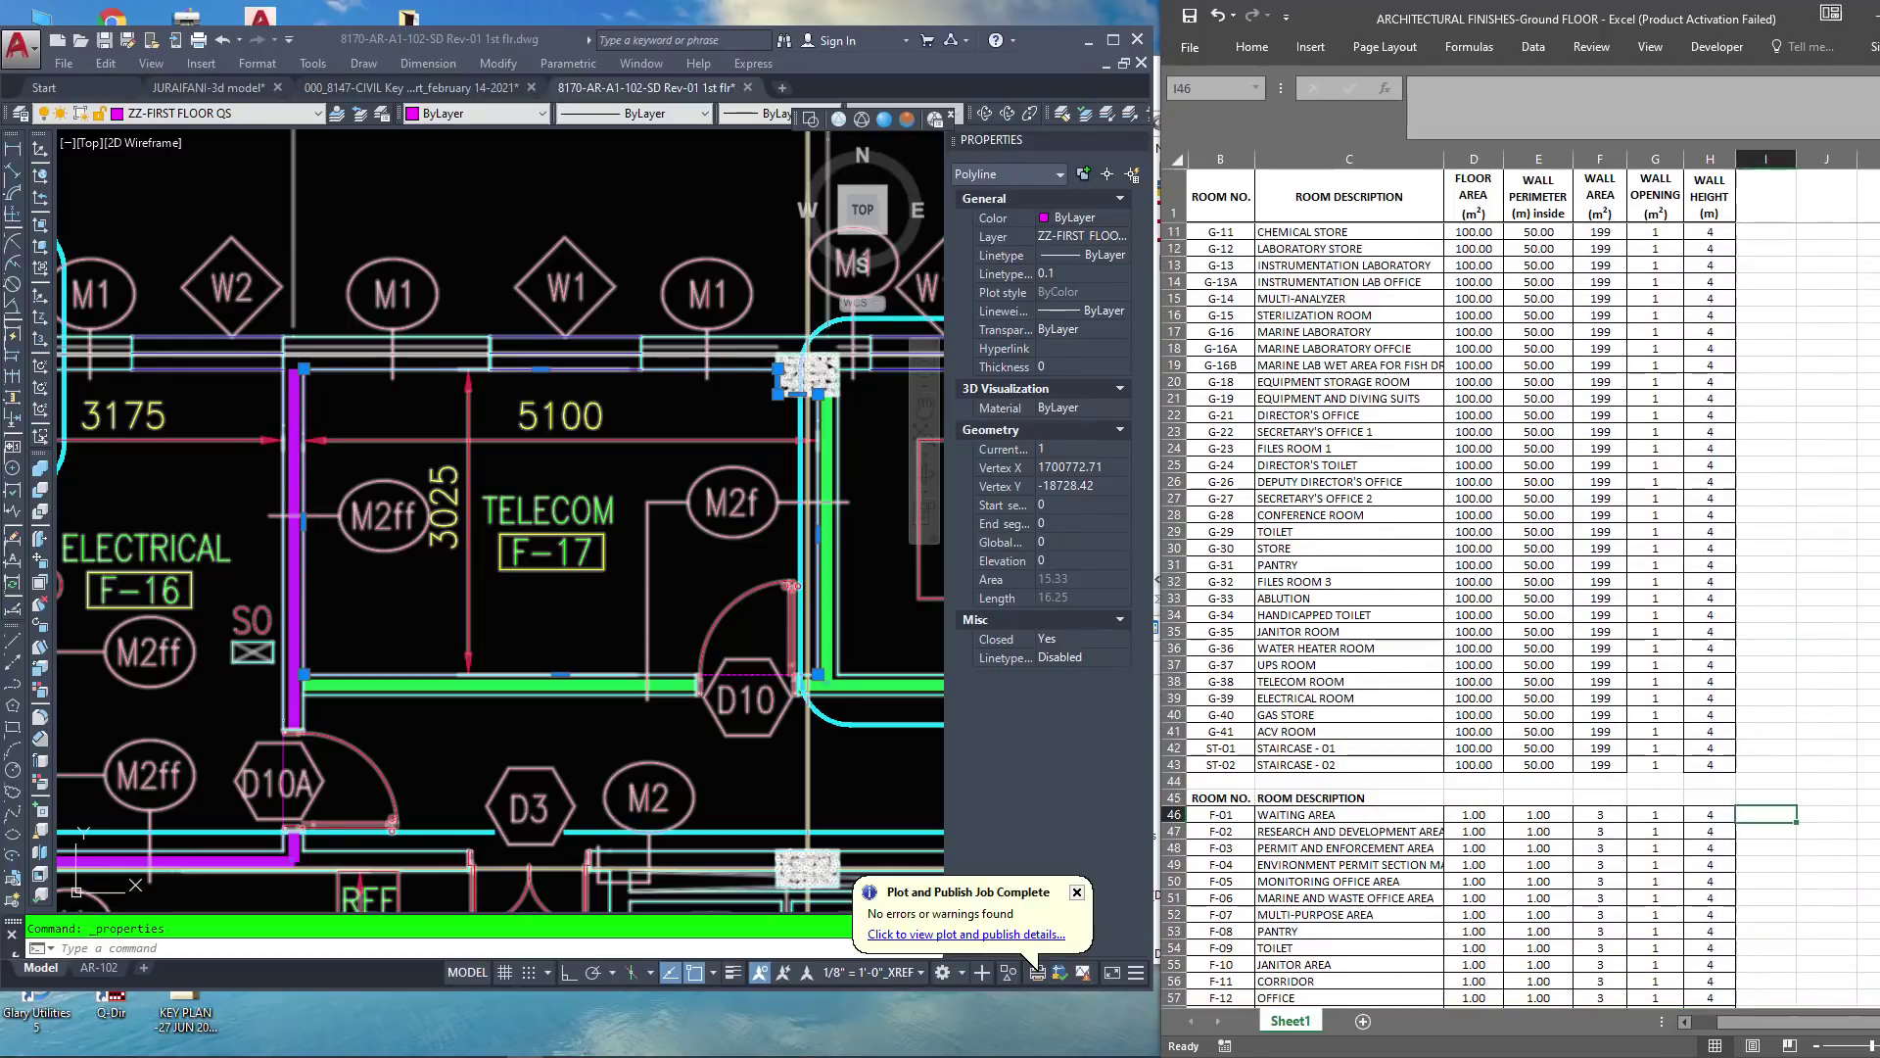
pyautogui.scroll(3, 1520, 615)
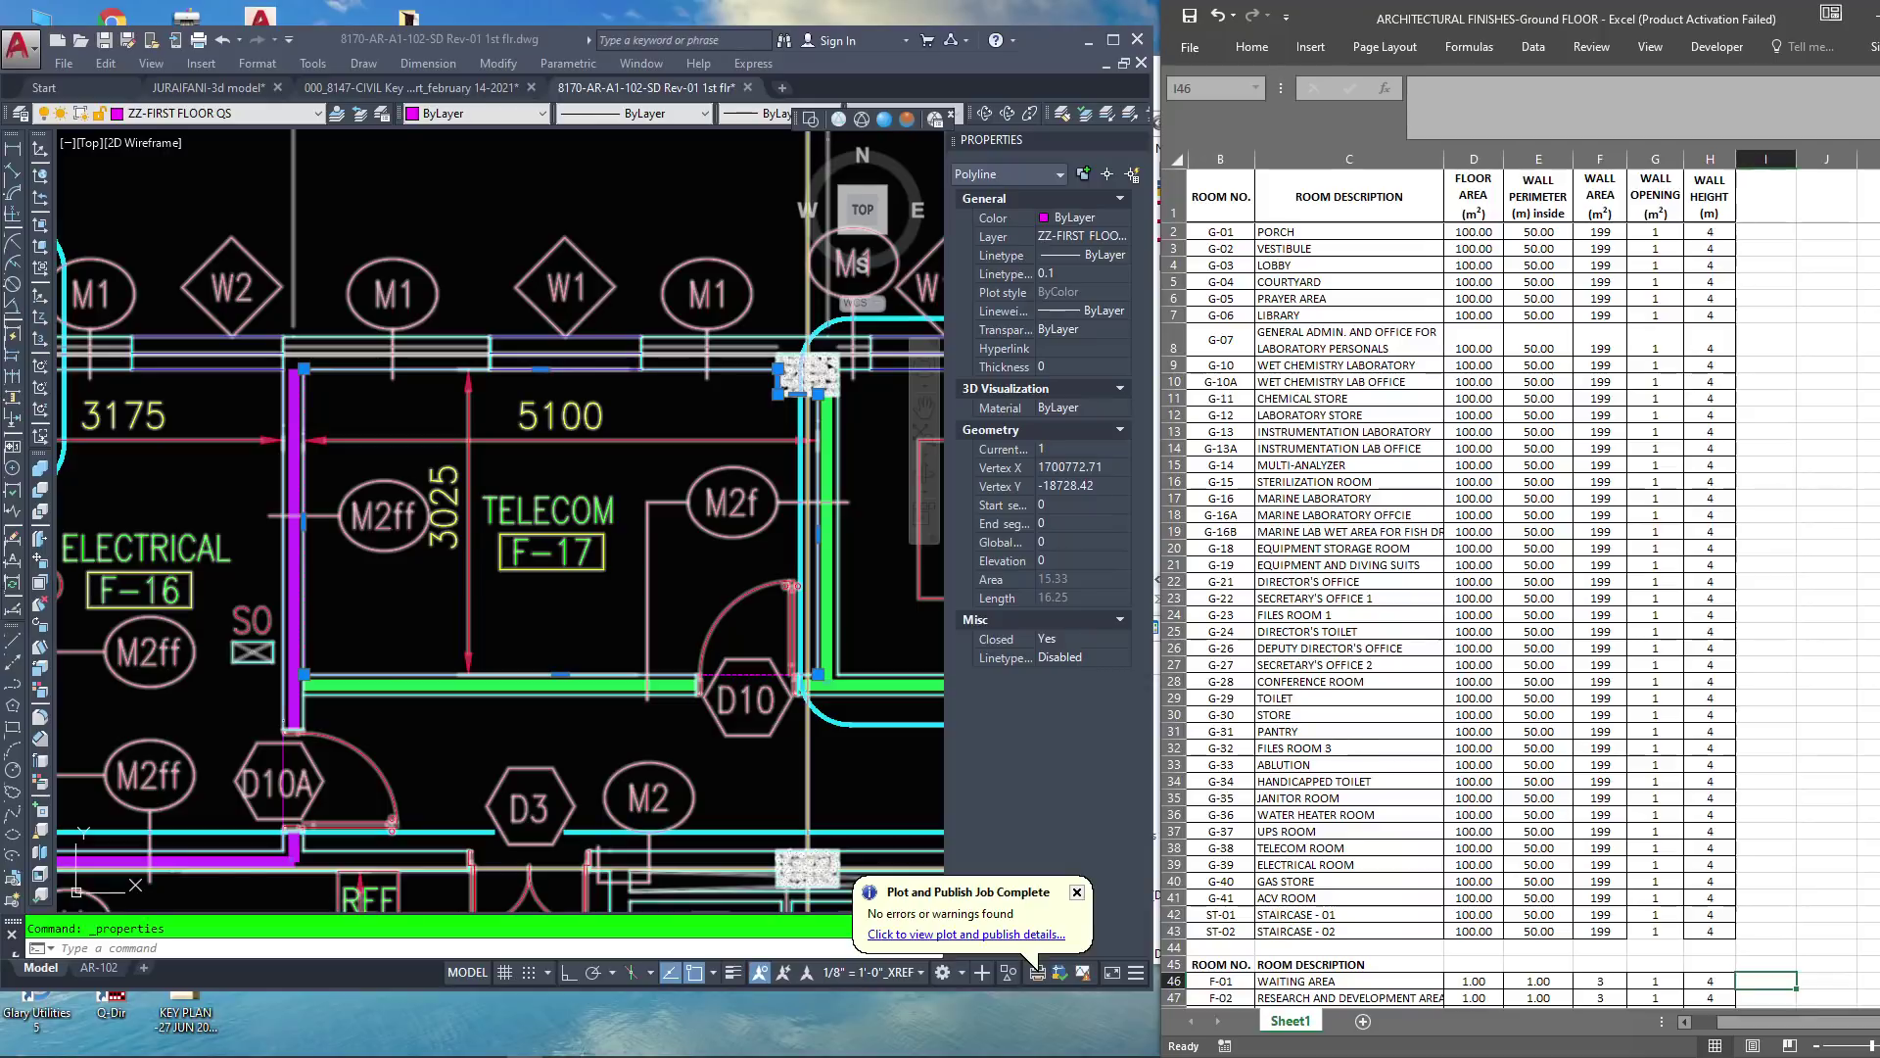
pyautogui.scroll(-5, 1519, 614)
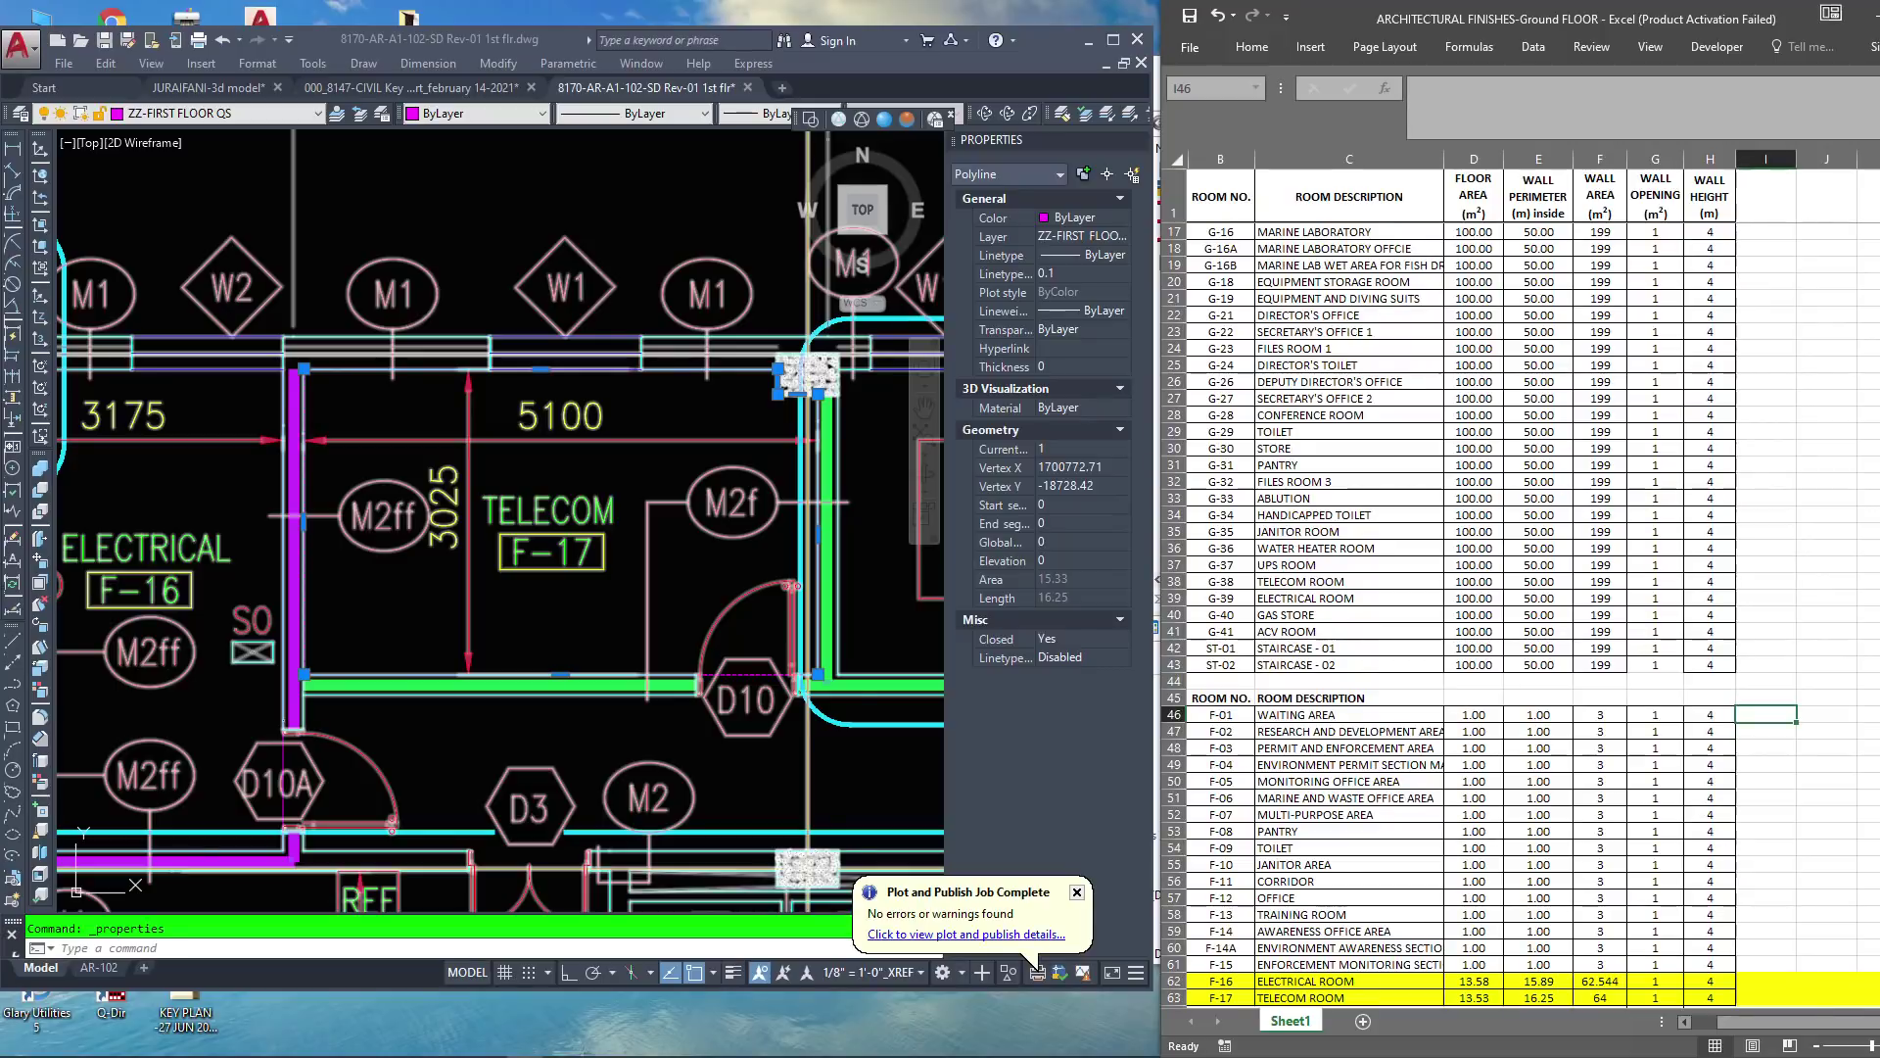
pyautogui.moveTo(1710, 664); pyautogui.dragTo(1600, 647)
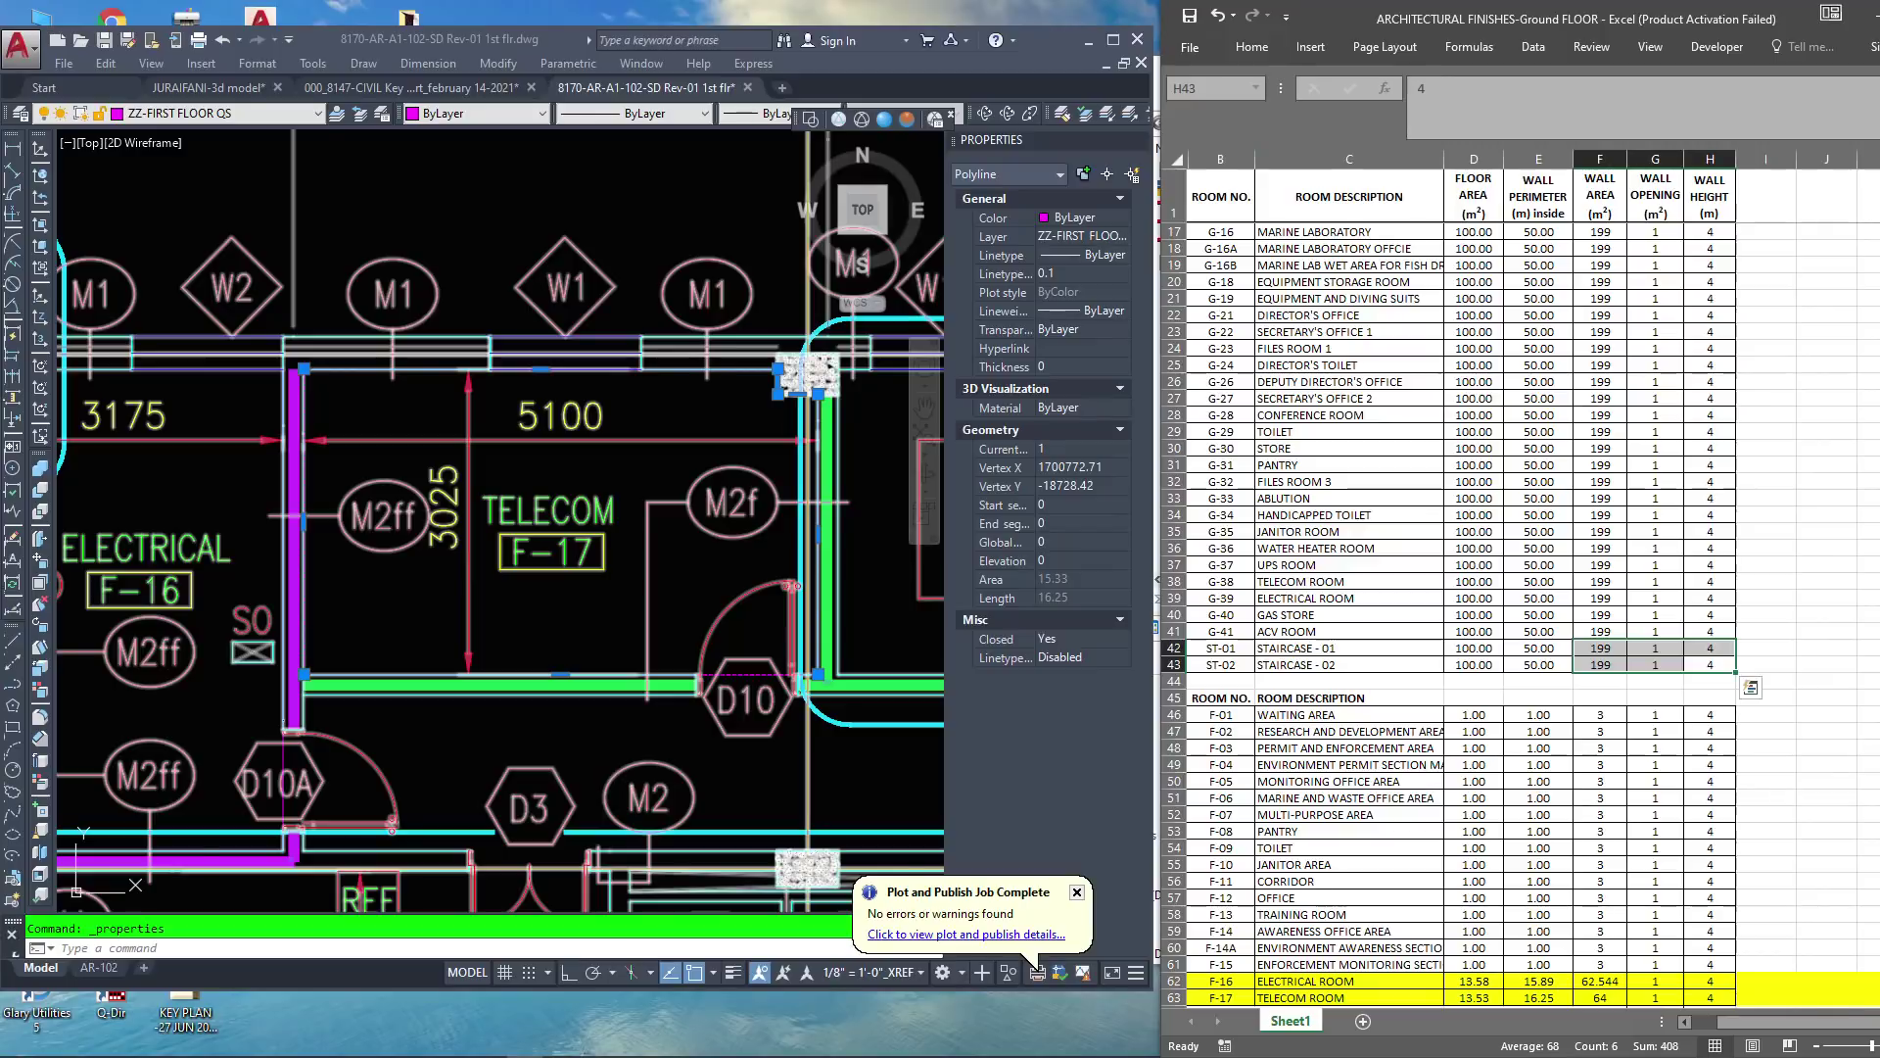
pyautogui.click(1251, 47)
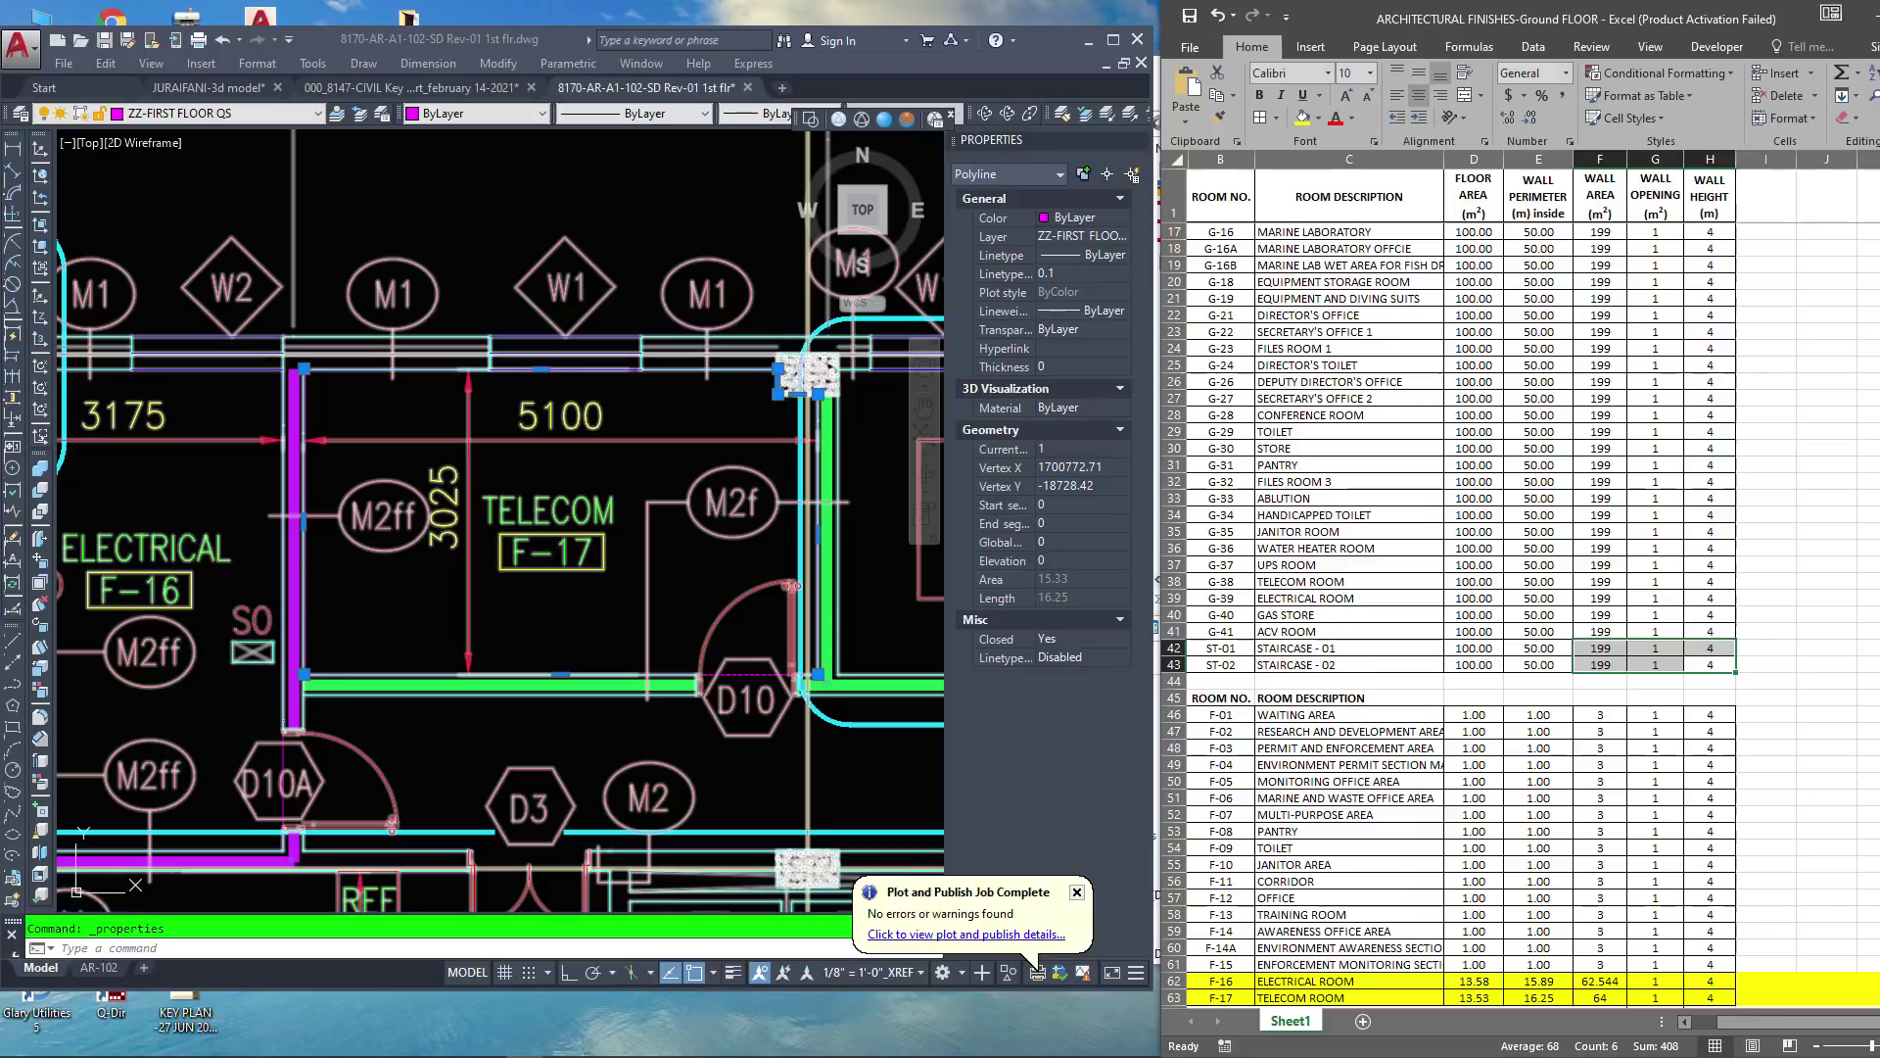
pyautogui.click(1251, 47)
pyautogui.click(1826, 598)
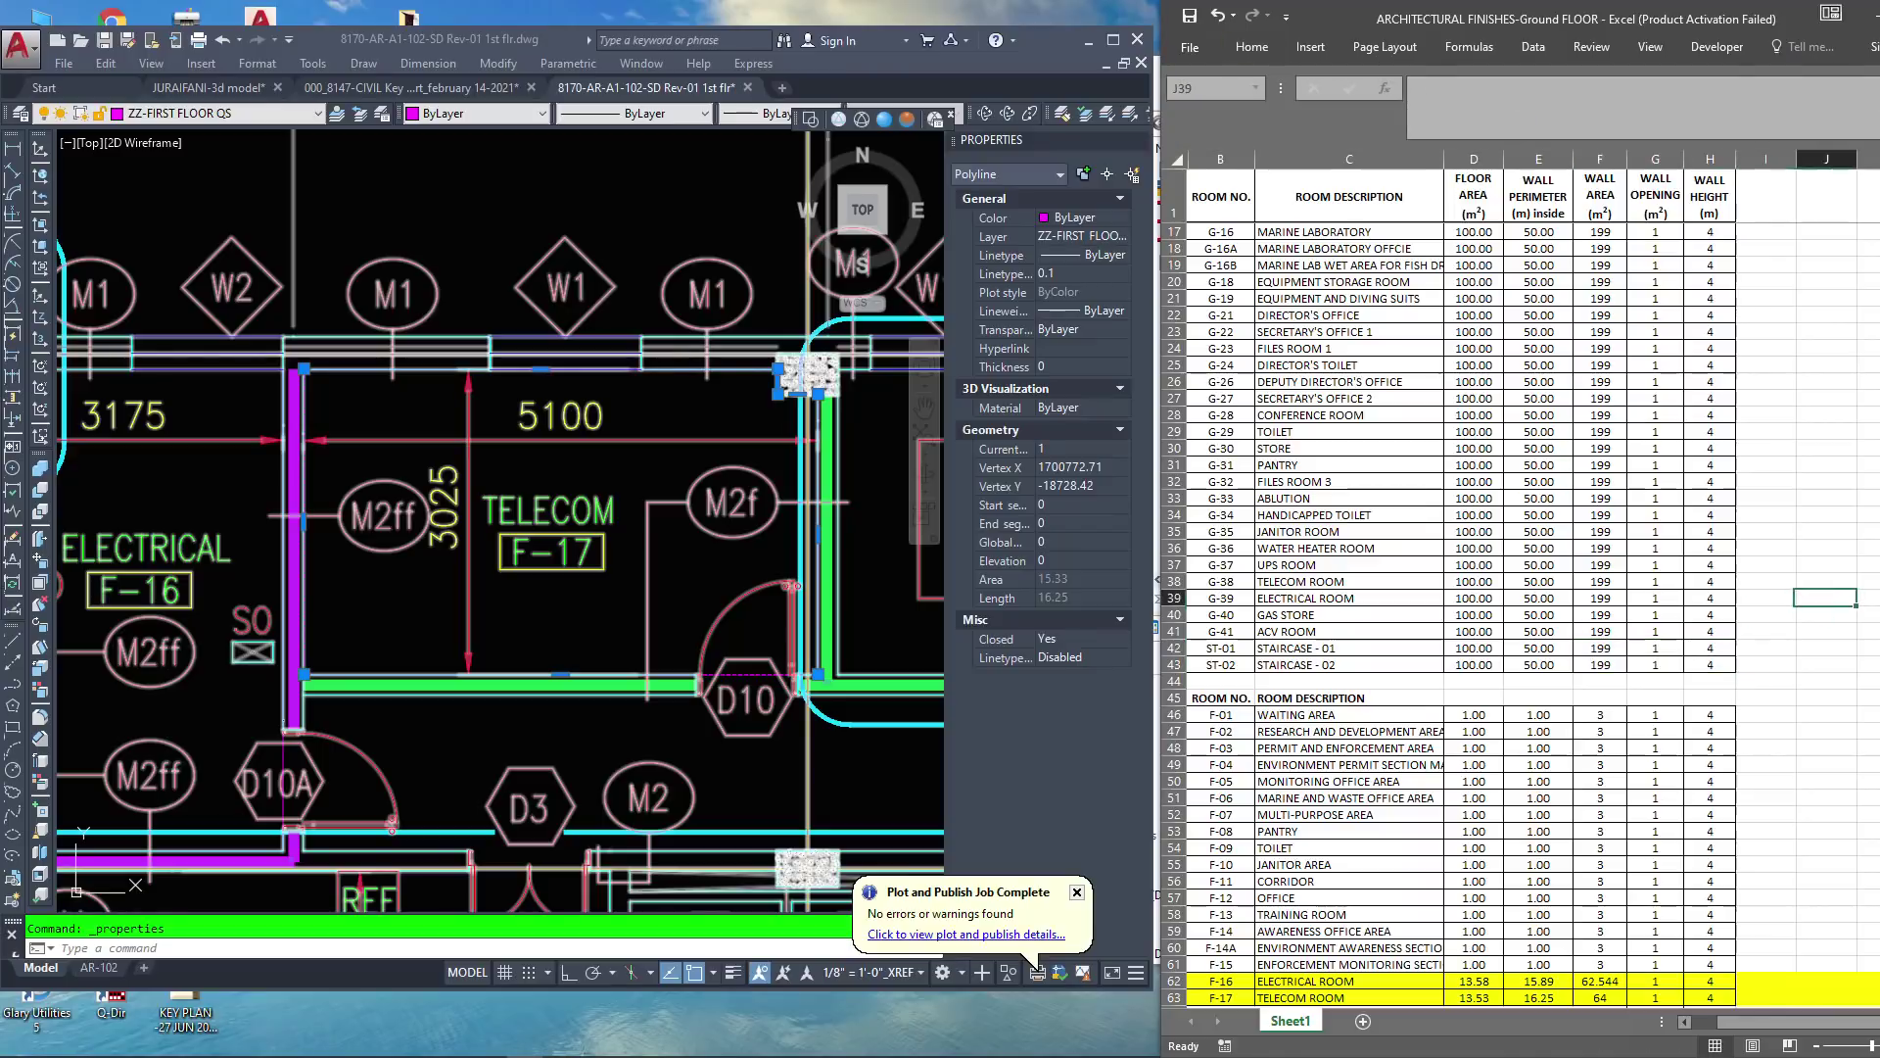
# Review the room rows from the ground floor through the first floor and check the wall area formula of Porch G-01
pyautogui.scroll(5, 1518, 615)
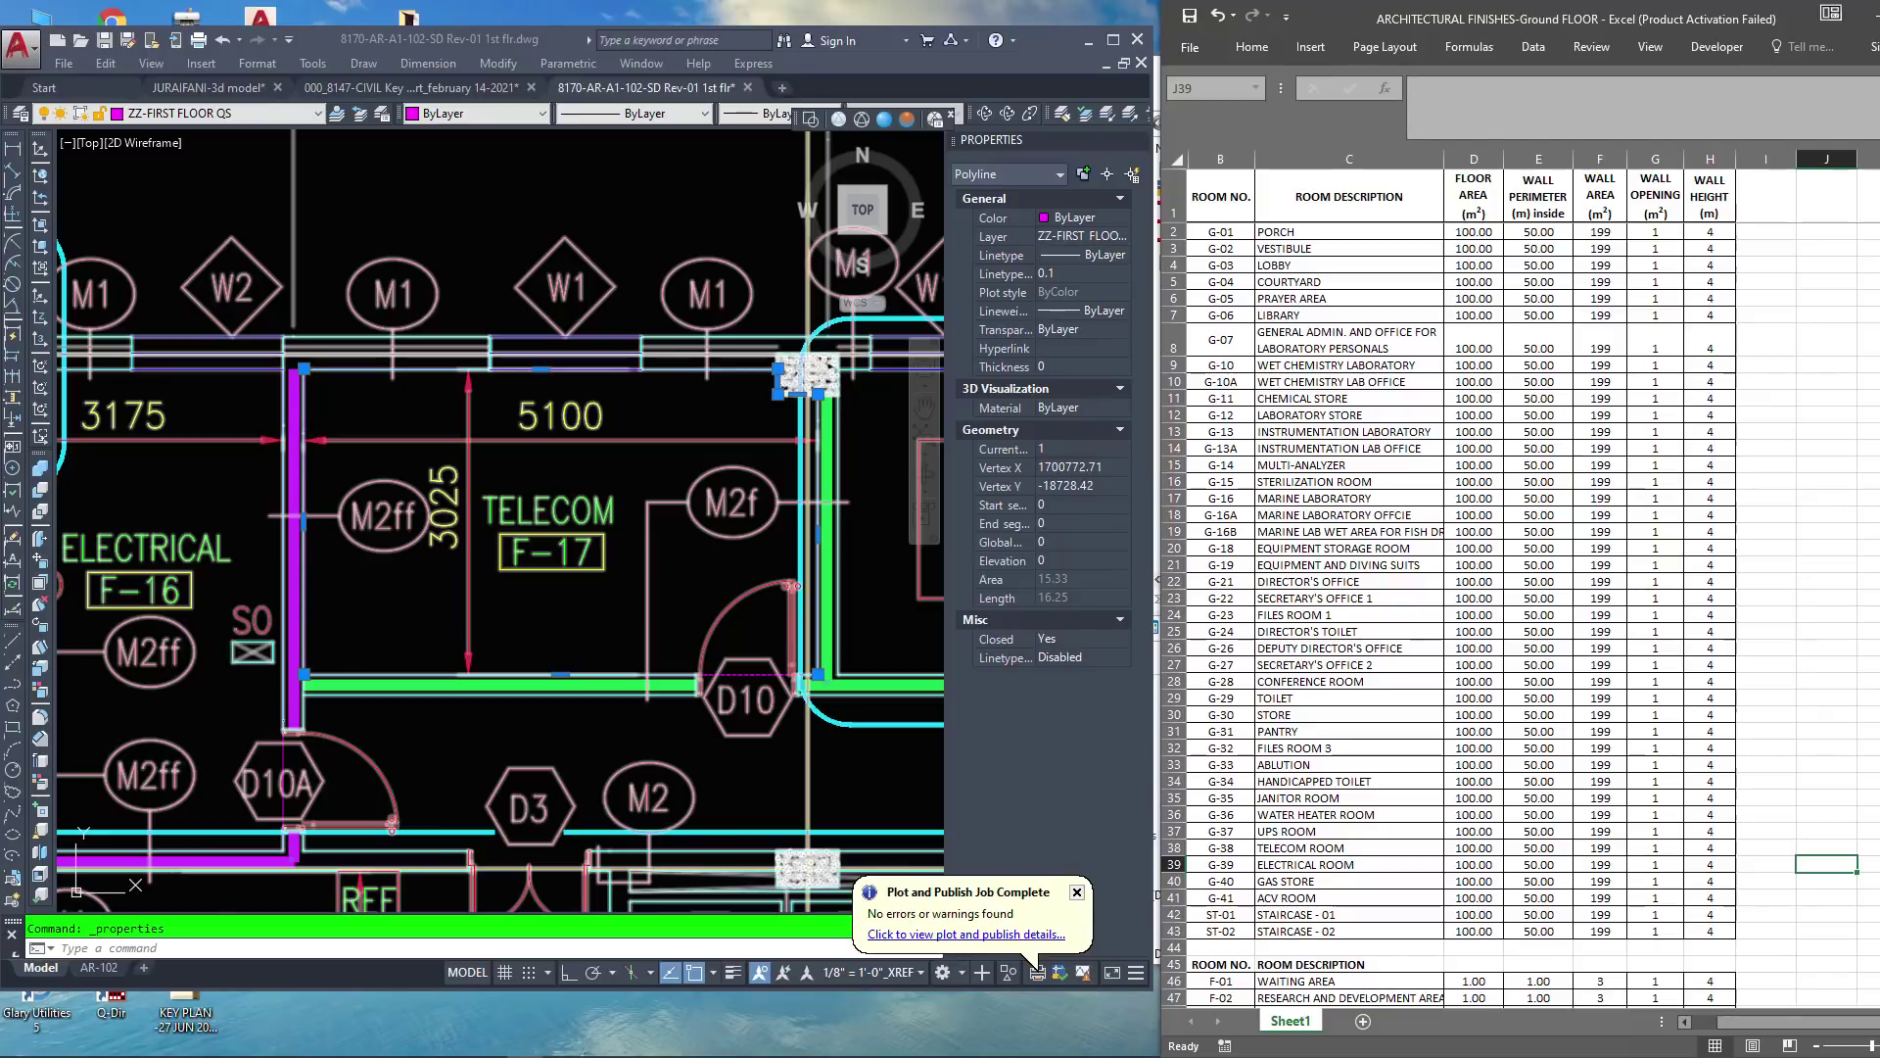
pyautogui.scroll(-5, 1517, 615)
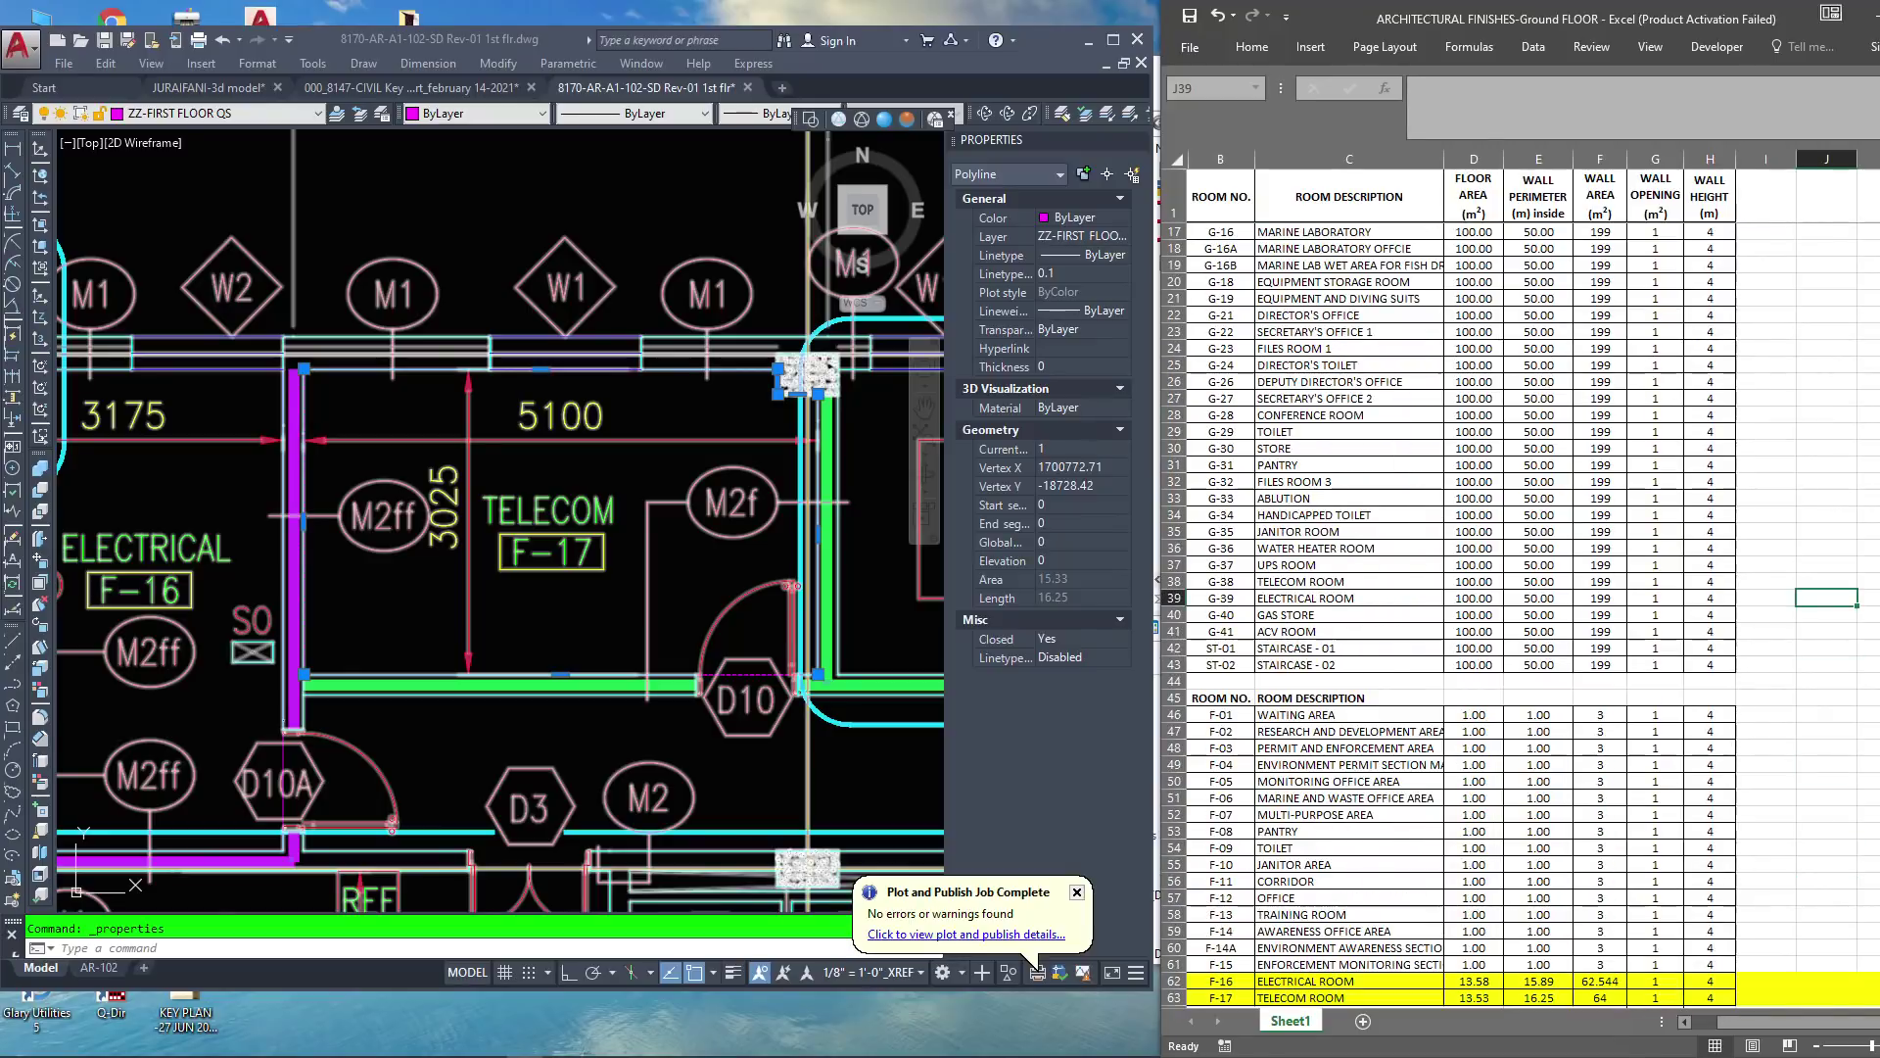
pyautogui.scroll(-2, 1518, 615)
pyautogui.scroll(2, 1518, 615)
pyautogui.scroll(5, 1518, 615)
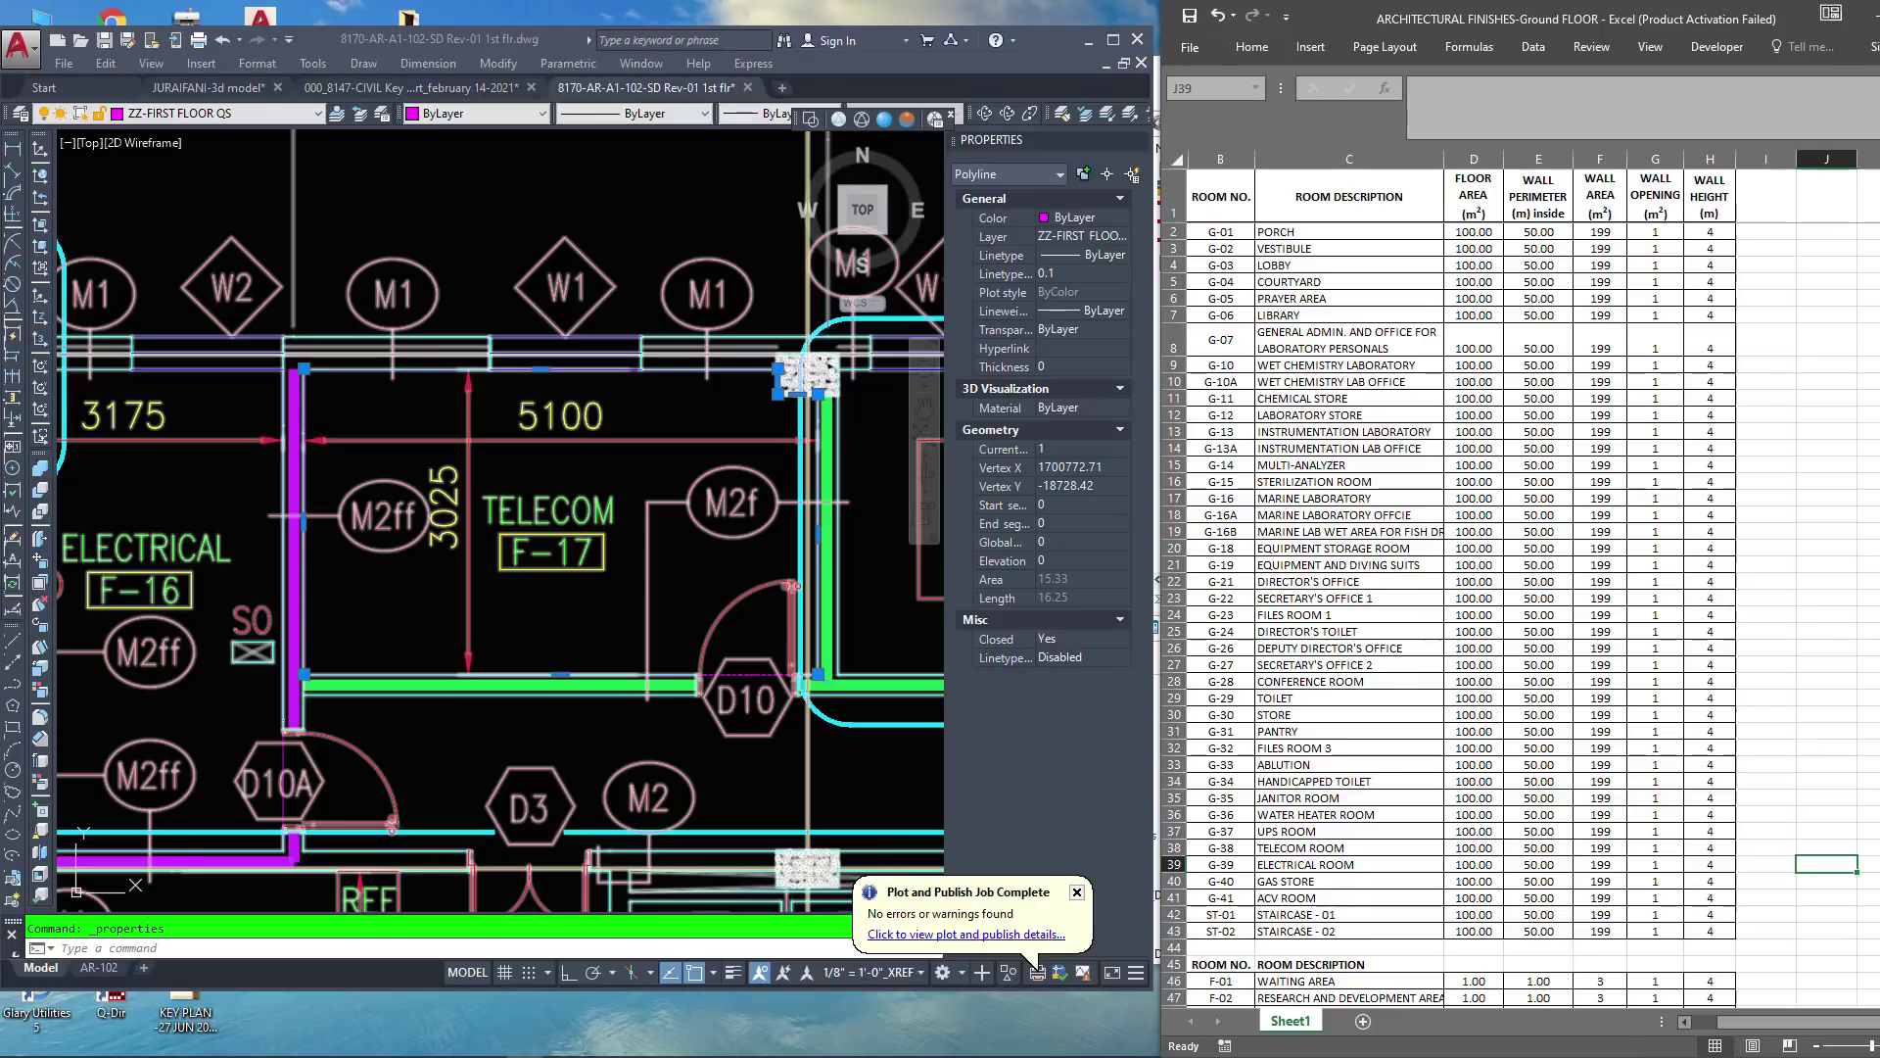
pyautogui.click(1600, 233)
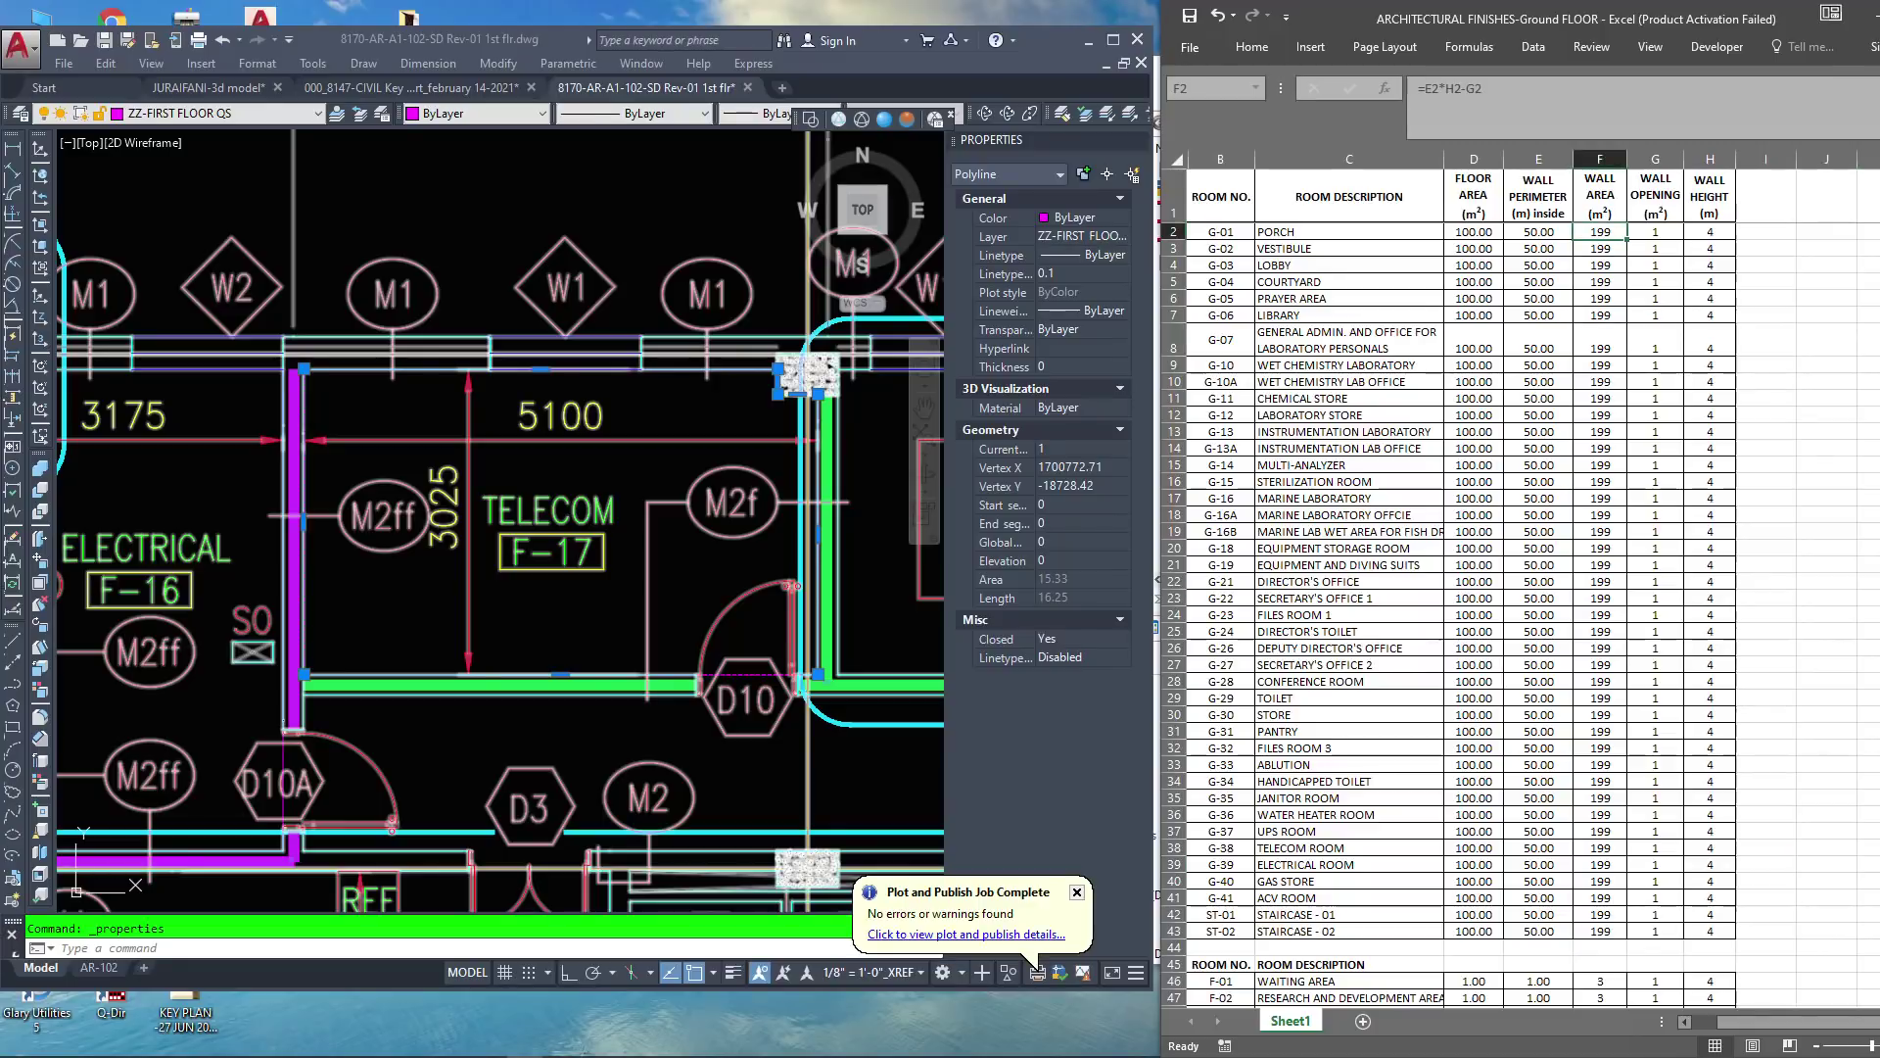
# Set the wall area of Porch G-01 to 1 and fill it down through Staircase ST-02
pyautogui.write('1')
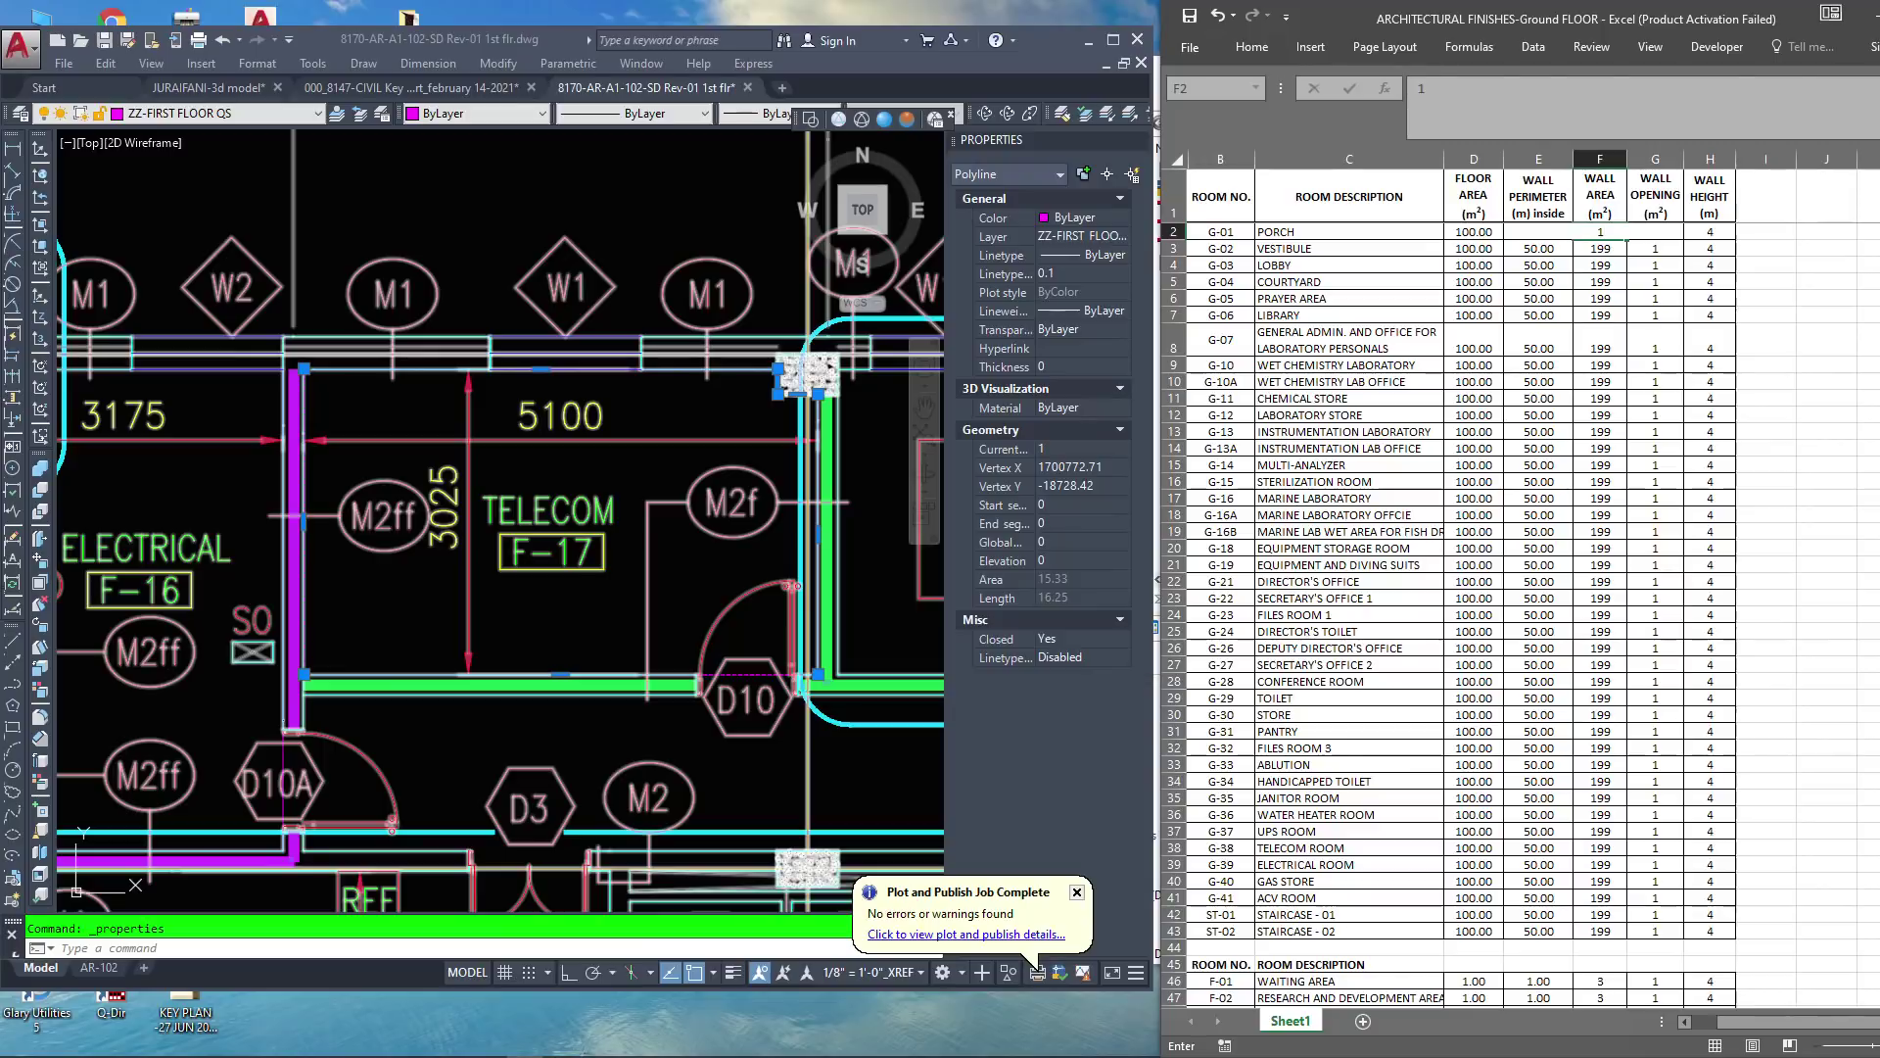
pyautogui.press('Return')
pyautogui.click(1600, 232)
pyautogui.moveTo(1625, 240); pyautogui.dragTo(1627, 942)
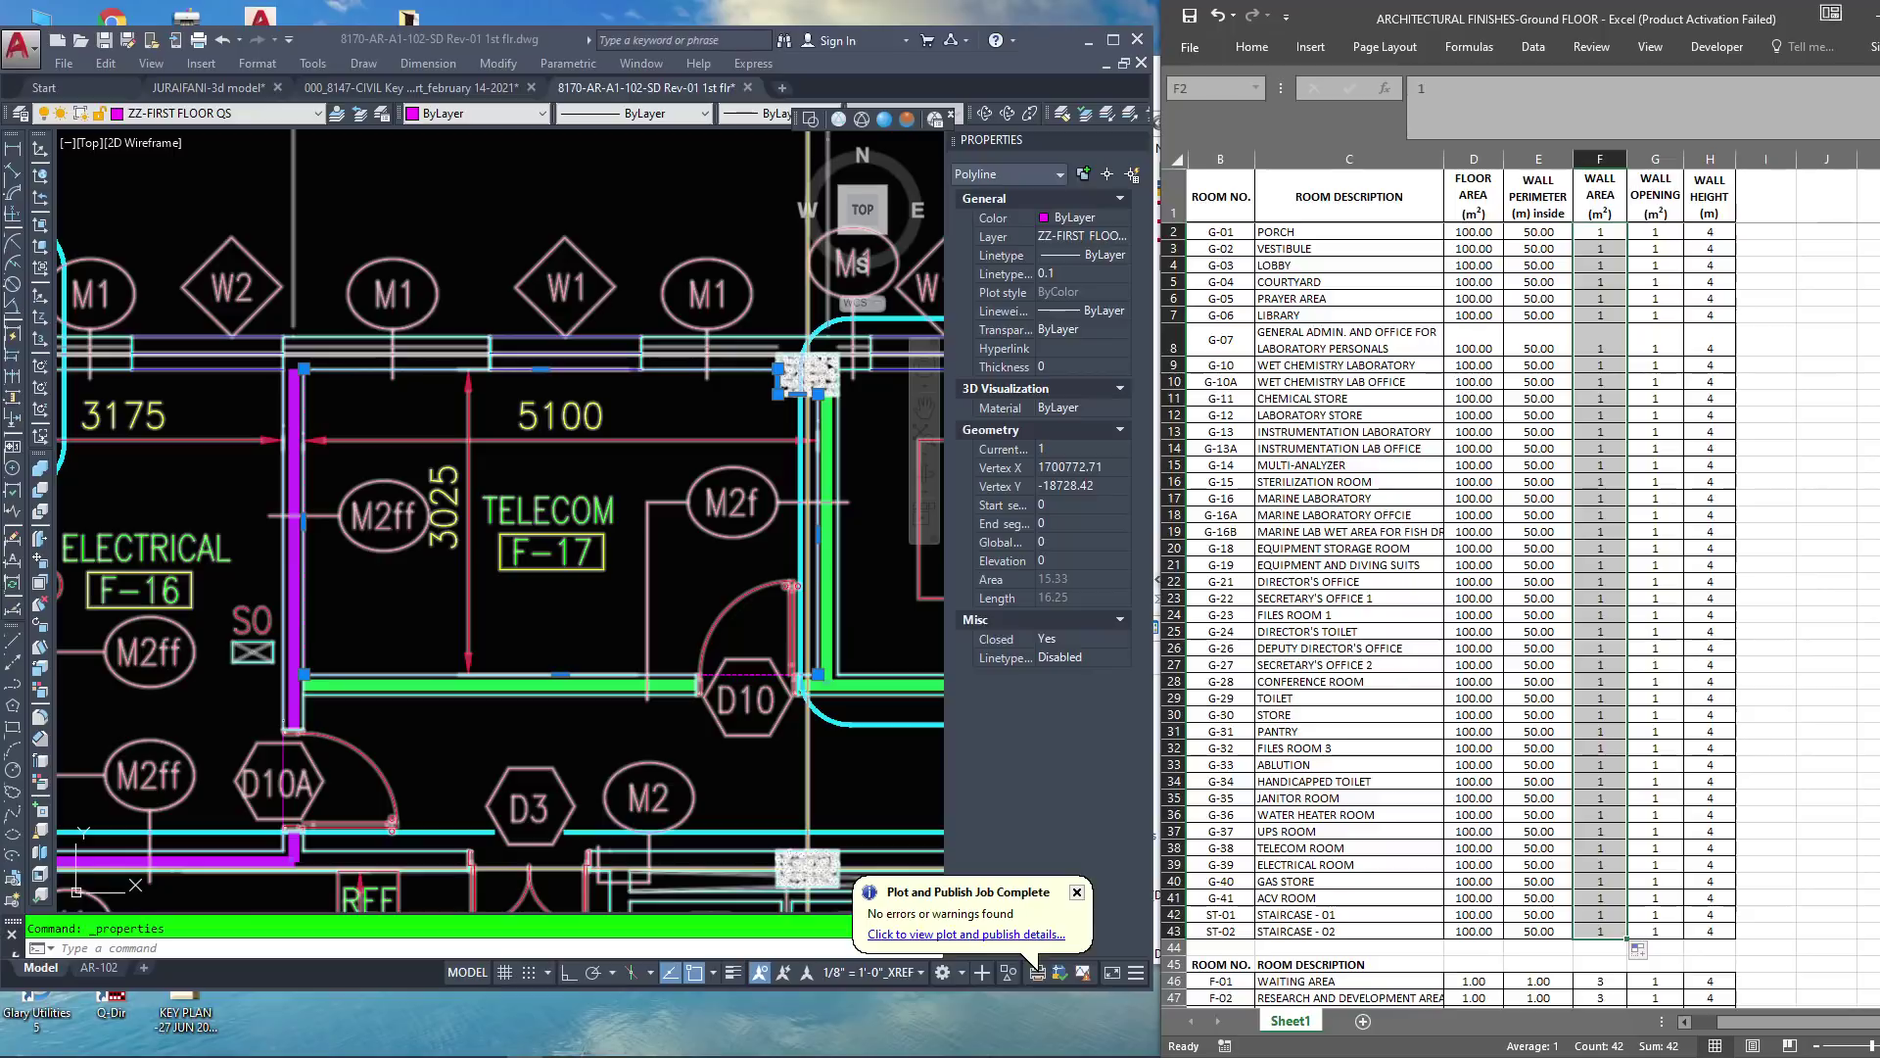
pyautogui.scroll(-4, 1519, 617)
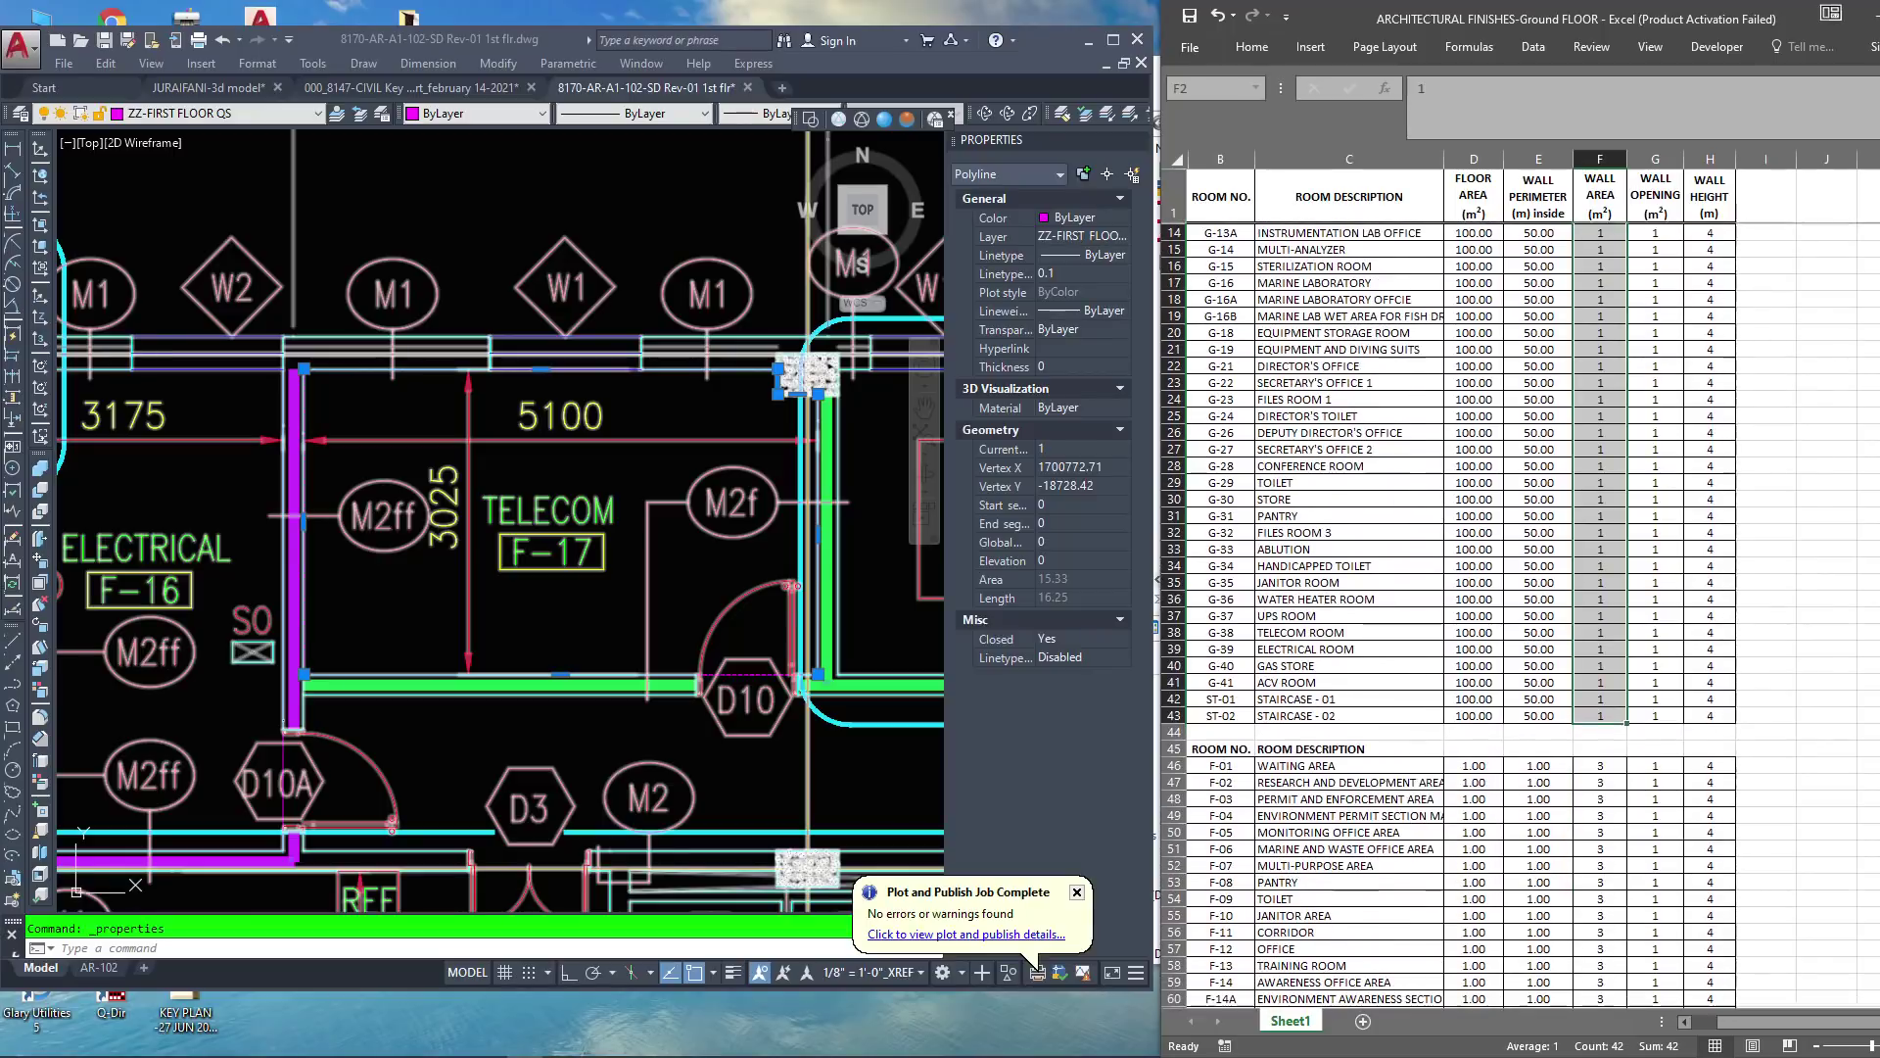
pyautogui.scroll(3, 1519, 617)
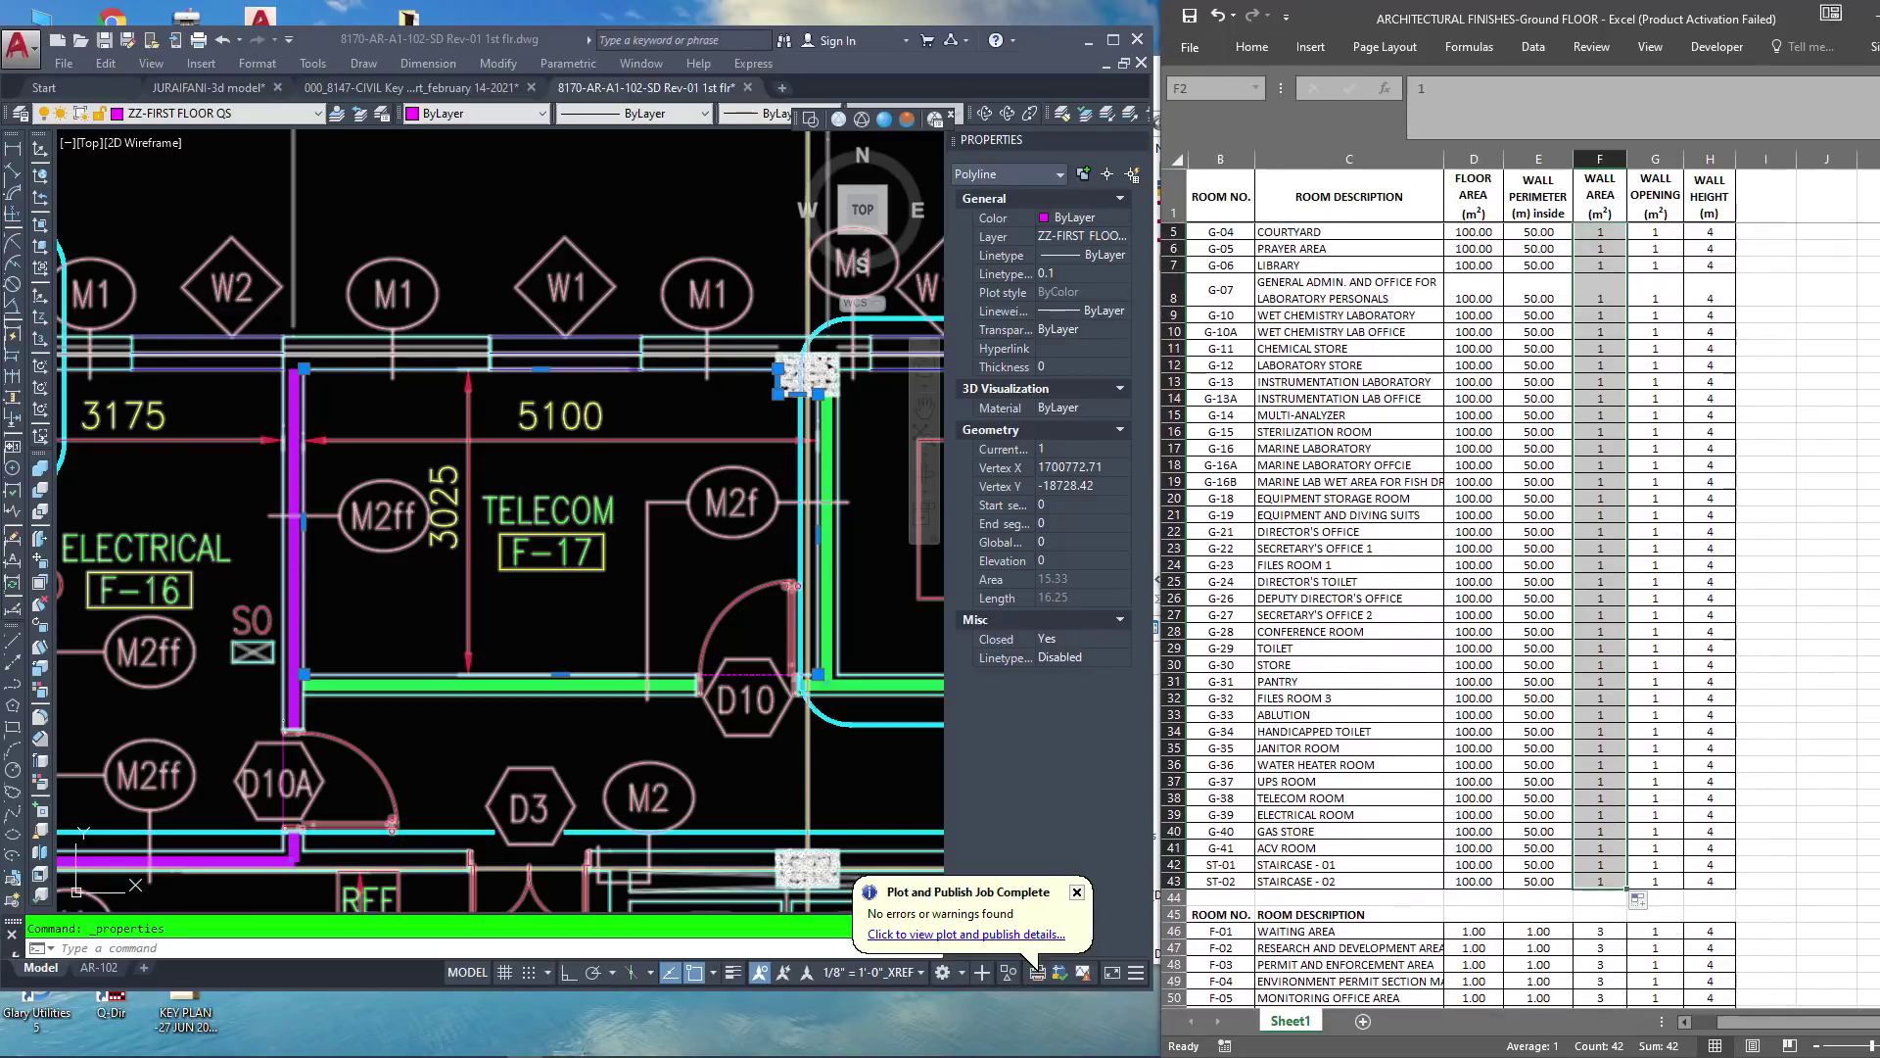
pyautogui.scroll(1, 1520, 617)
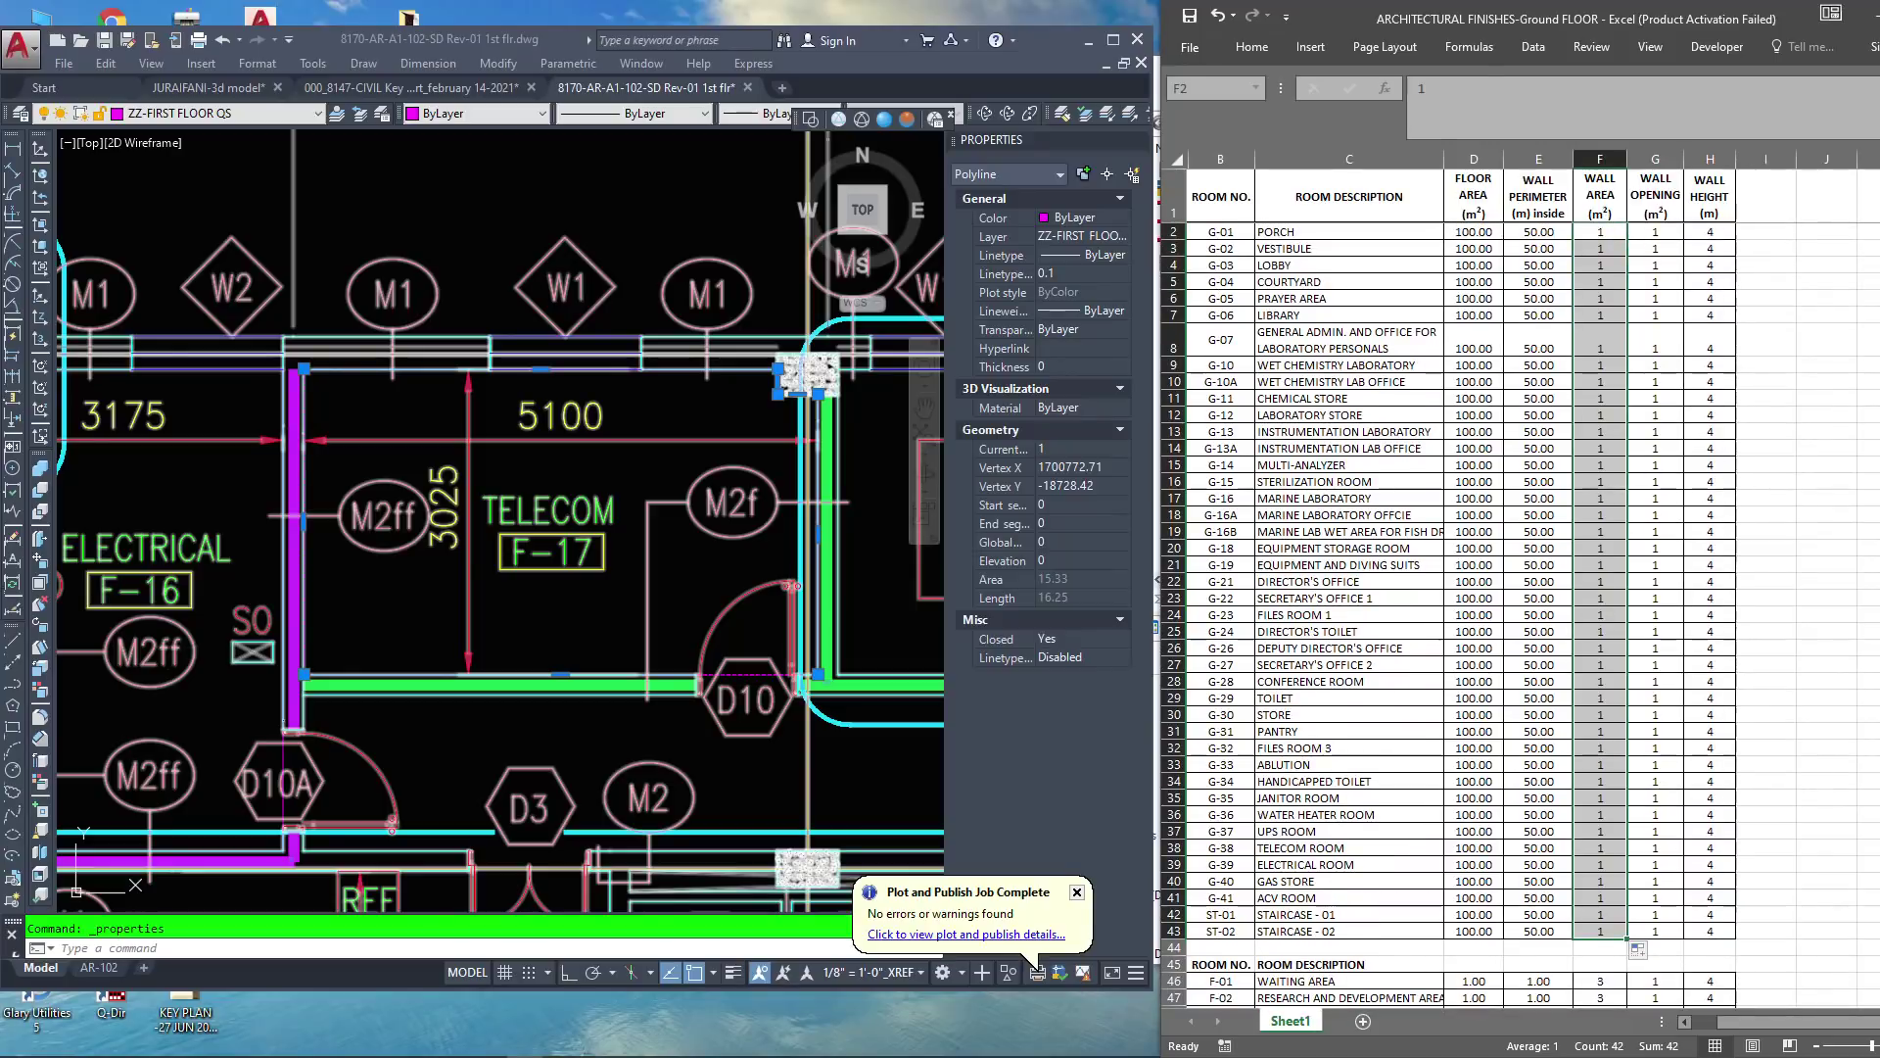
# Check the wall perimeter, wall area, wall opening and floor area entries of Porch G-01
pyautogui.click(1538, 232)
pyautogui.doubleClick(1538, 233)
pyautogui.click(1600, 233)
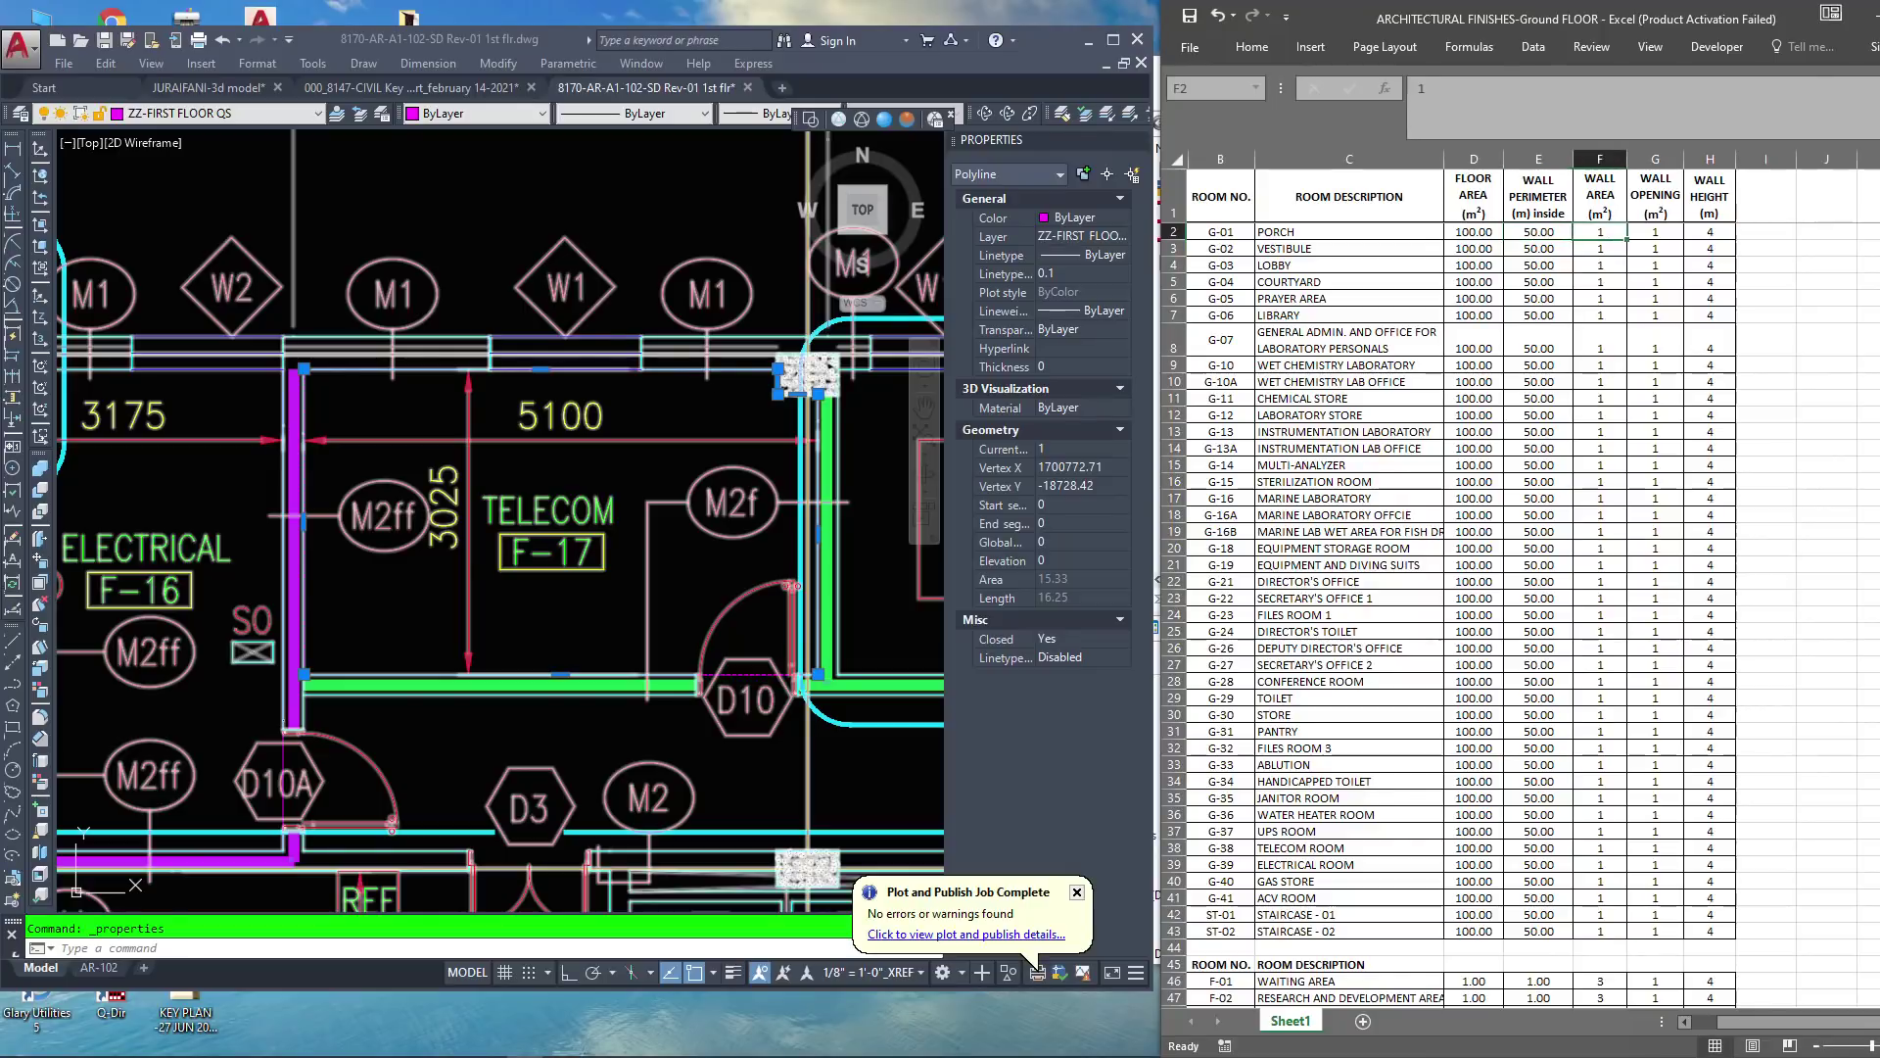
pyautogui.press('F2')
pyautogui.press('Return')
pyautogui.press('F2')
pyautogui.click(1655, 233)
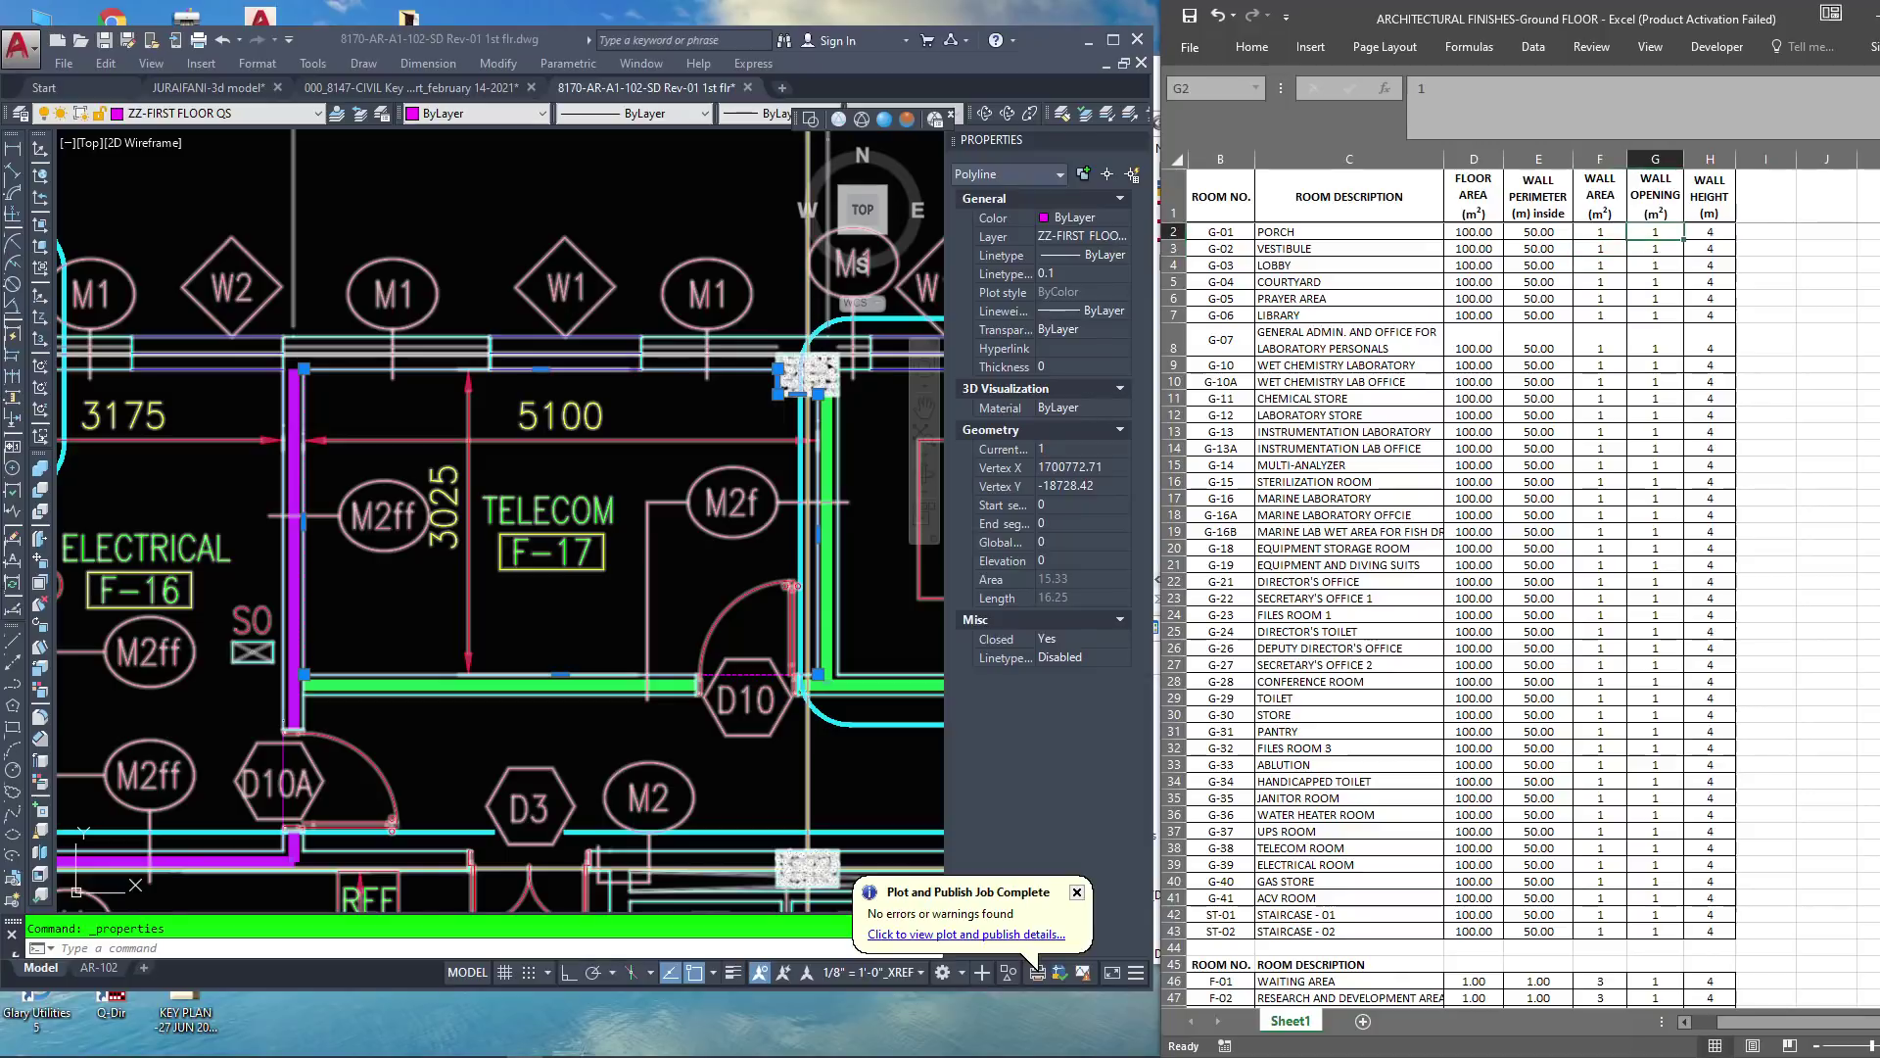
pyautogui.press('F2')
pyautogui.click(1600, 234)
pyautogui.click(1538, 233)
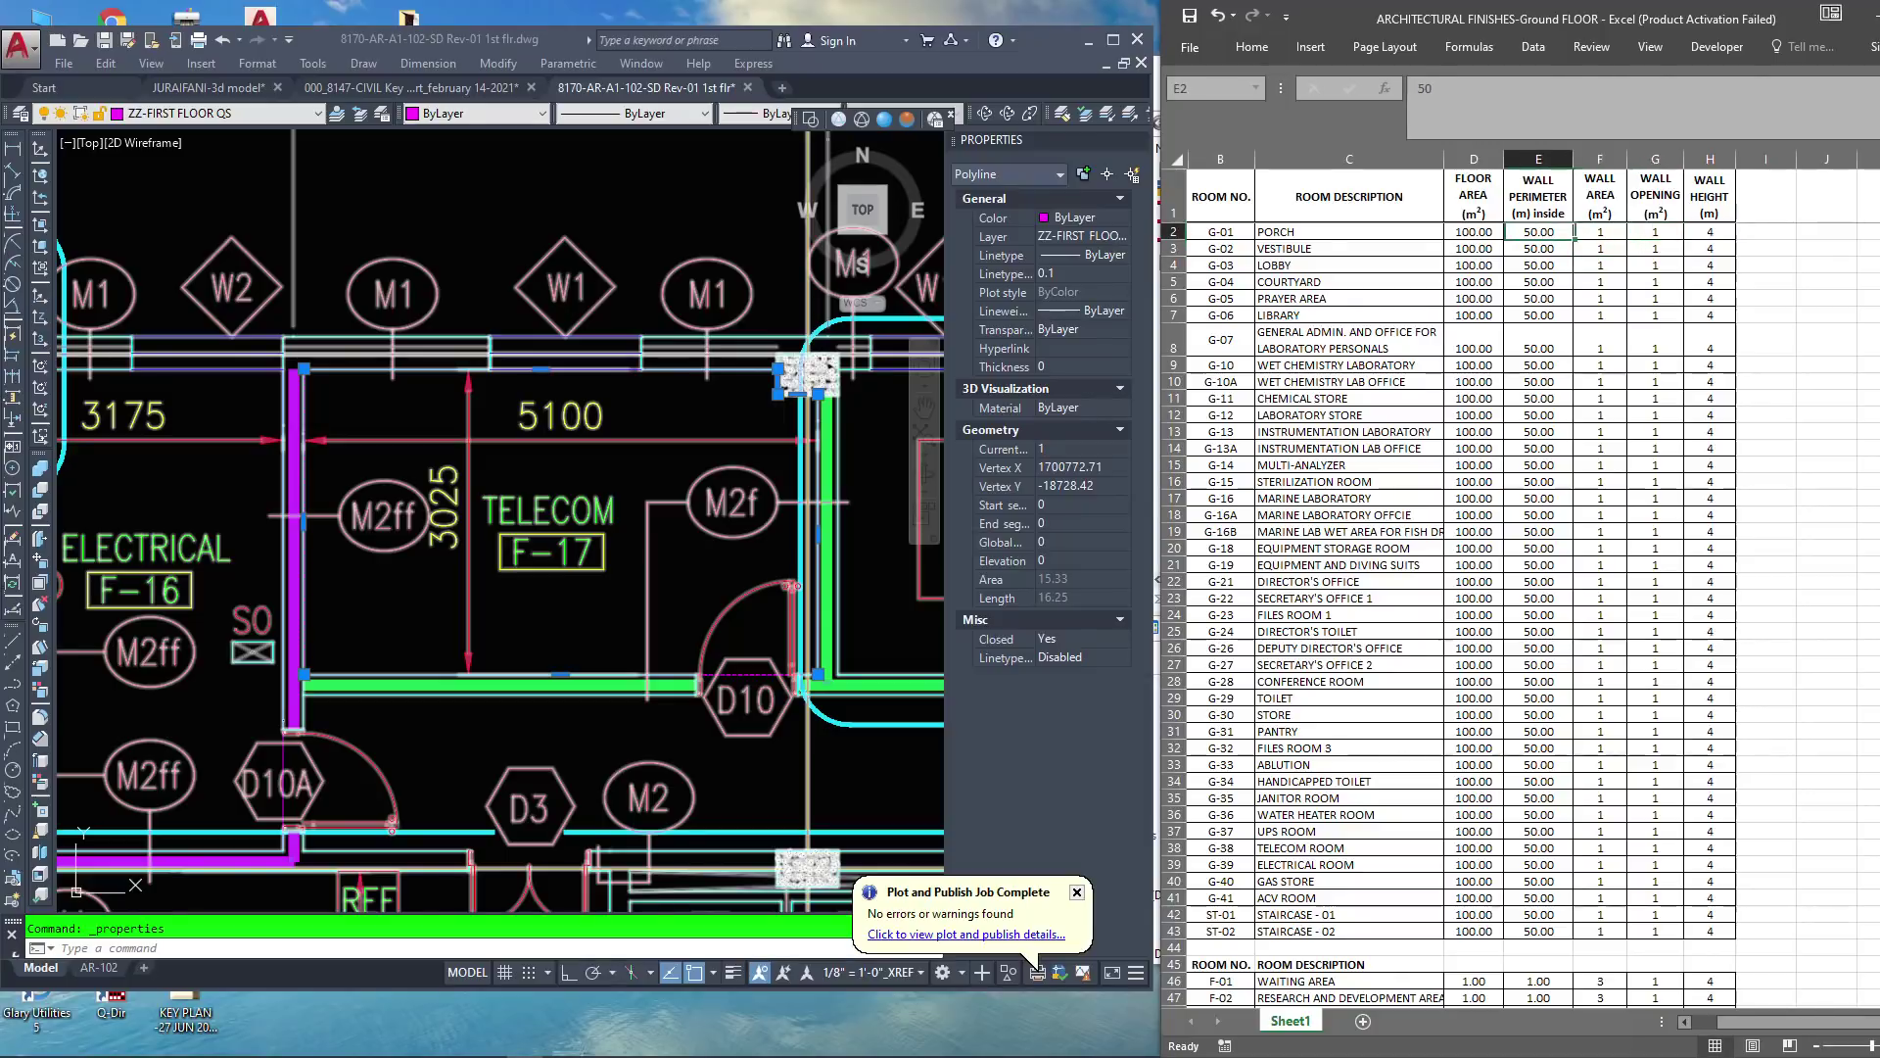
pyautogui.click(1474, 233)
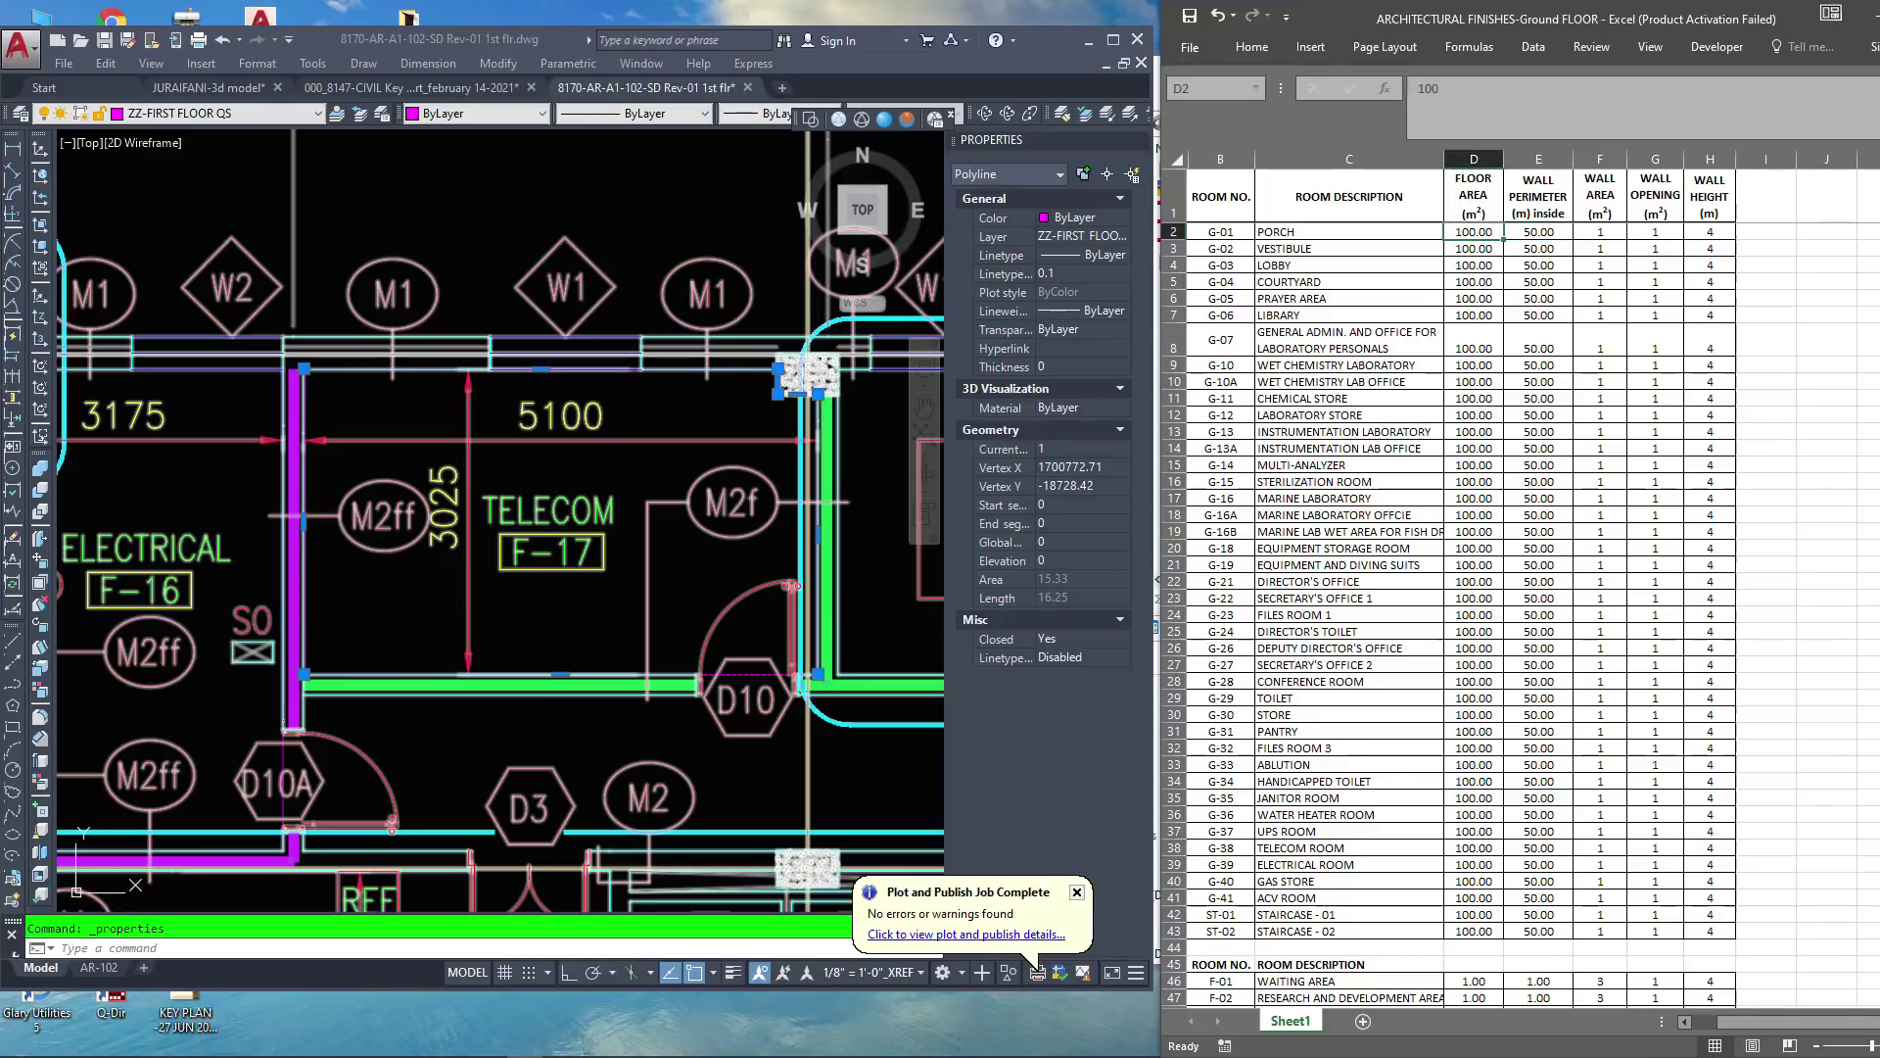
# Review the room rows down to the roof level and check the wall area formula of Electrical Room F-16, discarding any edit
pyautogui.scroll(-12, 1469, 588)
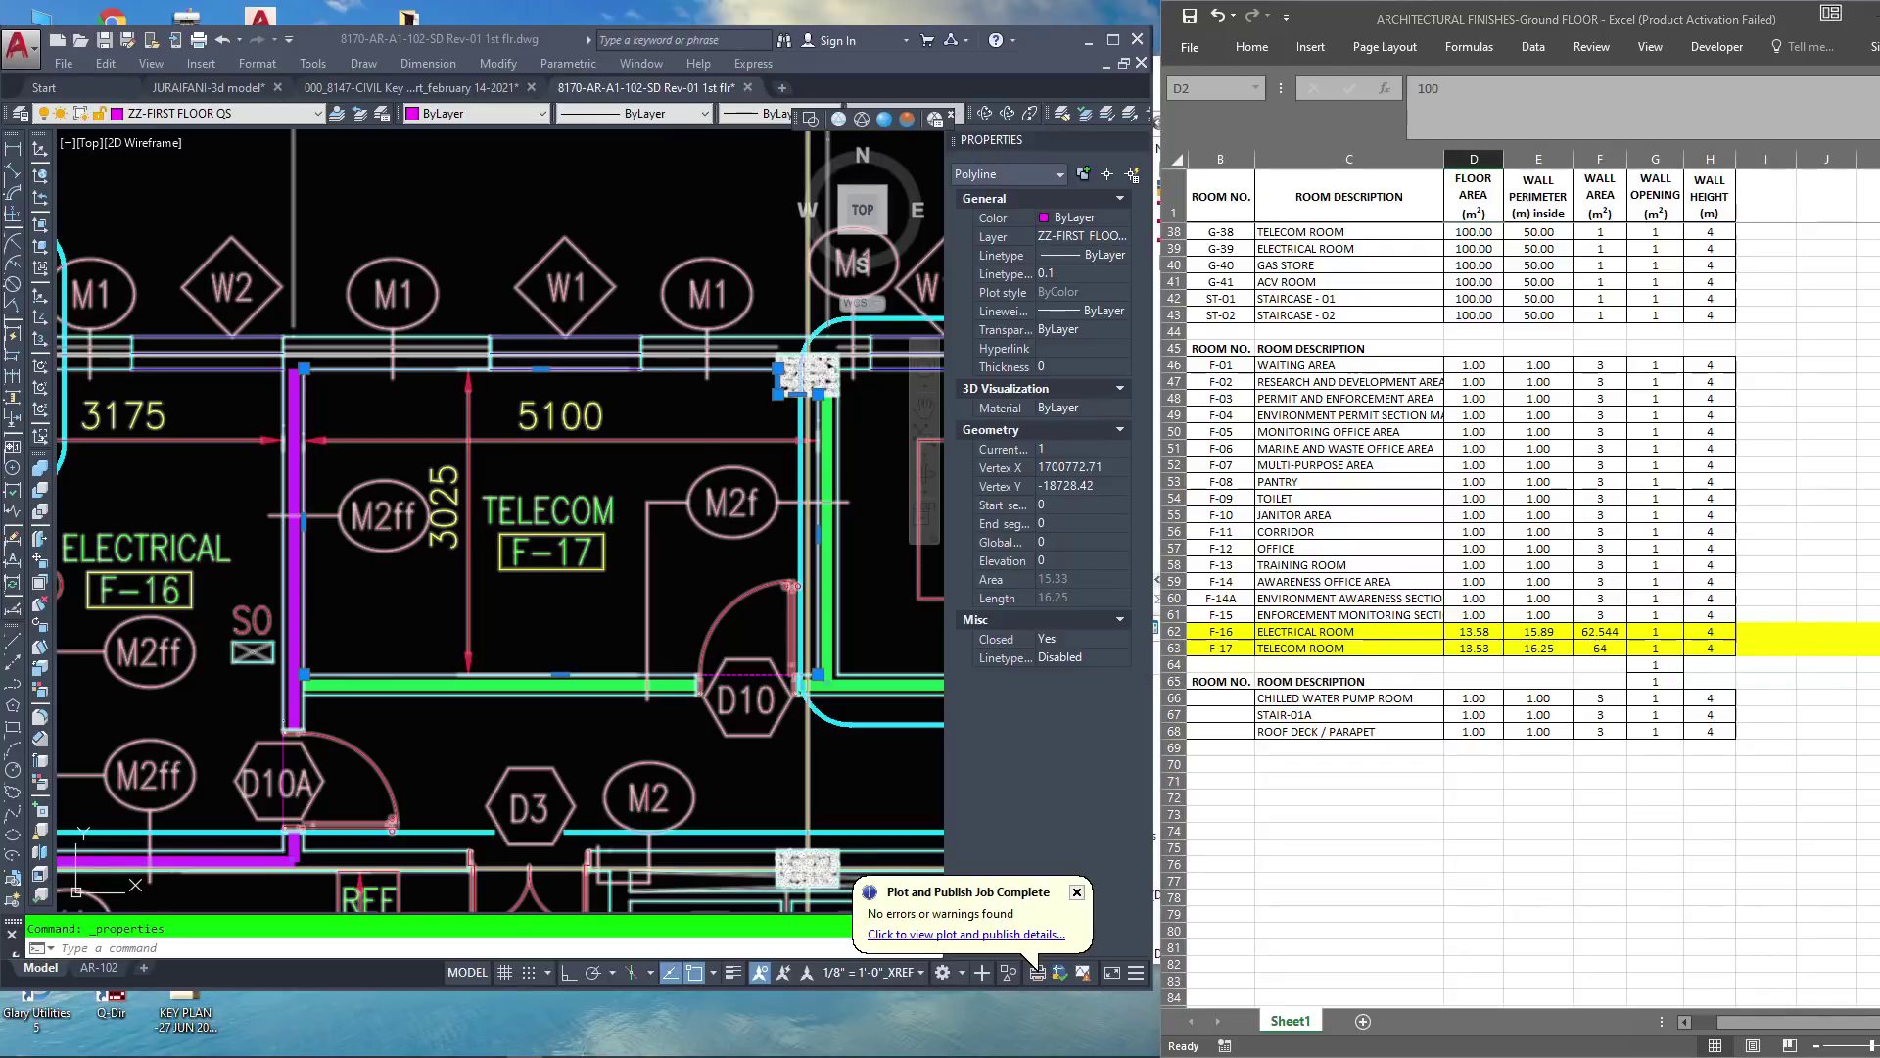
pyautogui.click(870, 762)
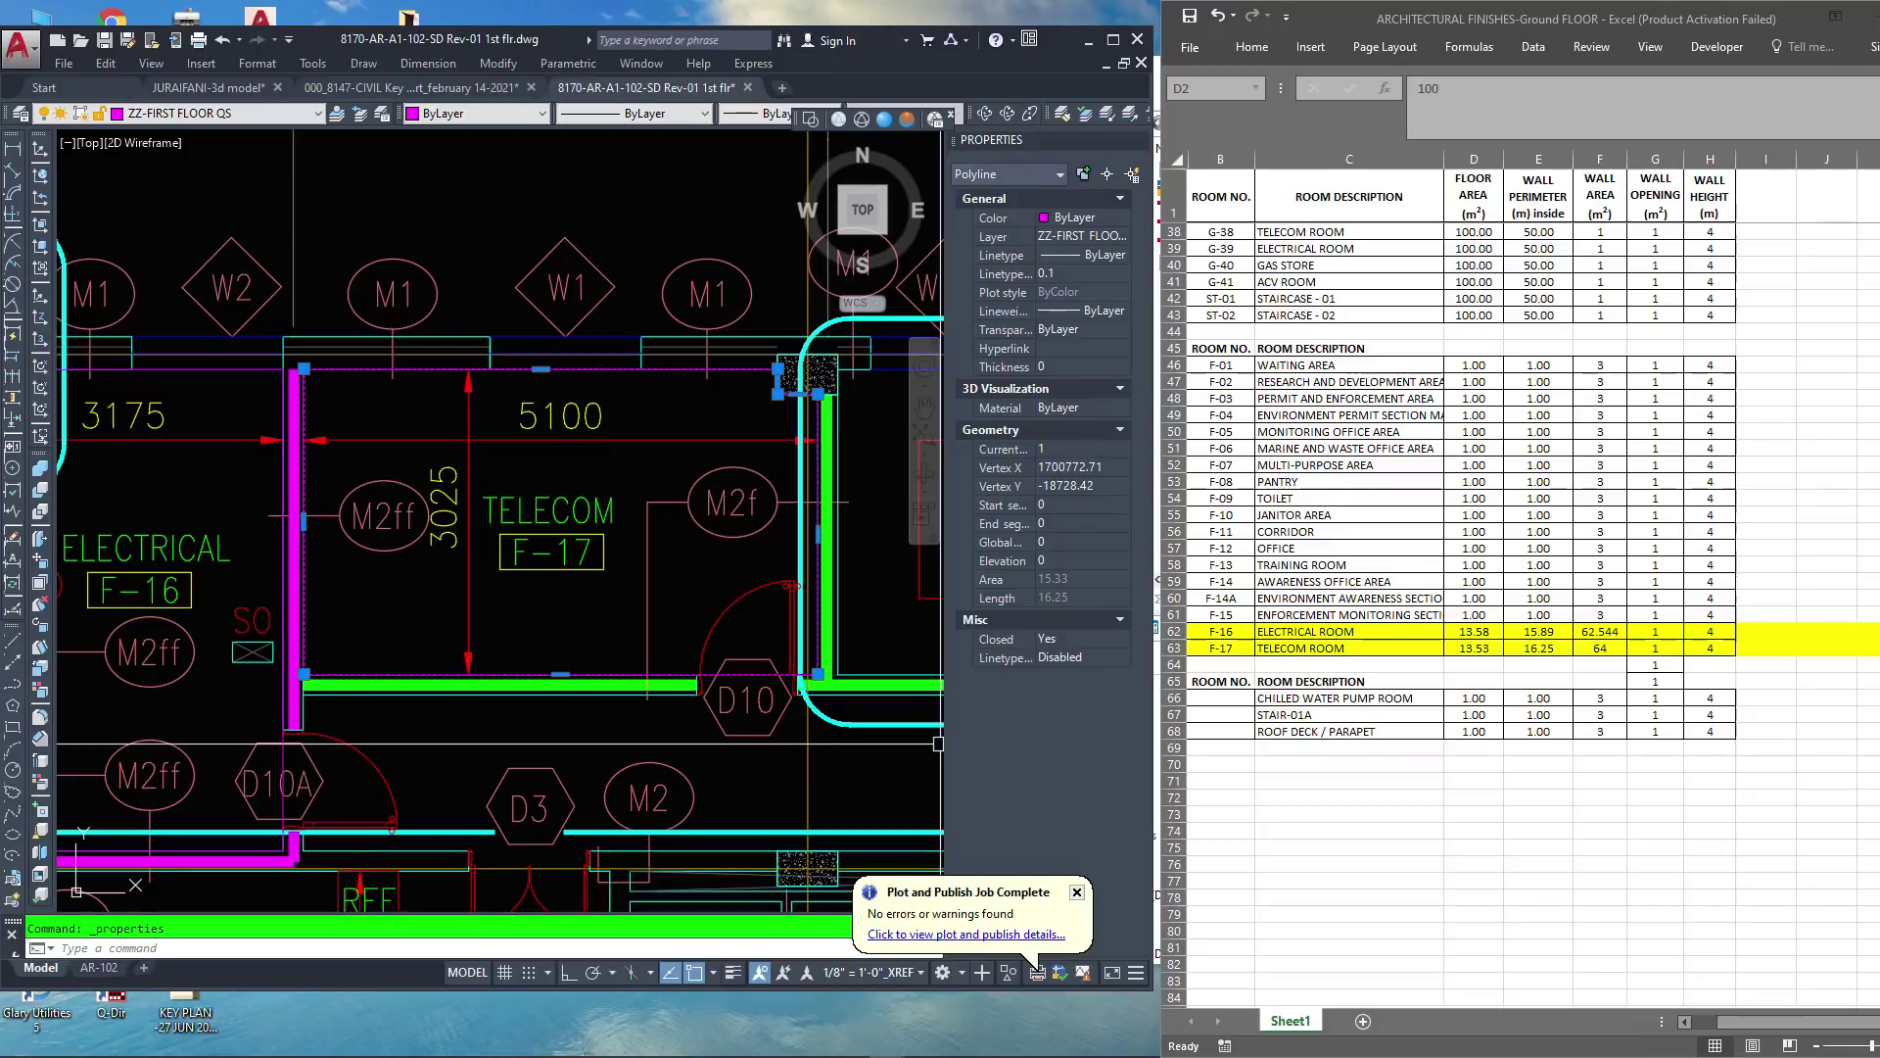
pyautogui.scroll(4, 1518, 617)
pyautogui.scroll(8, 1518, 617)
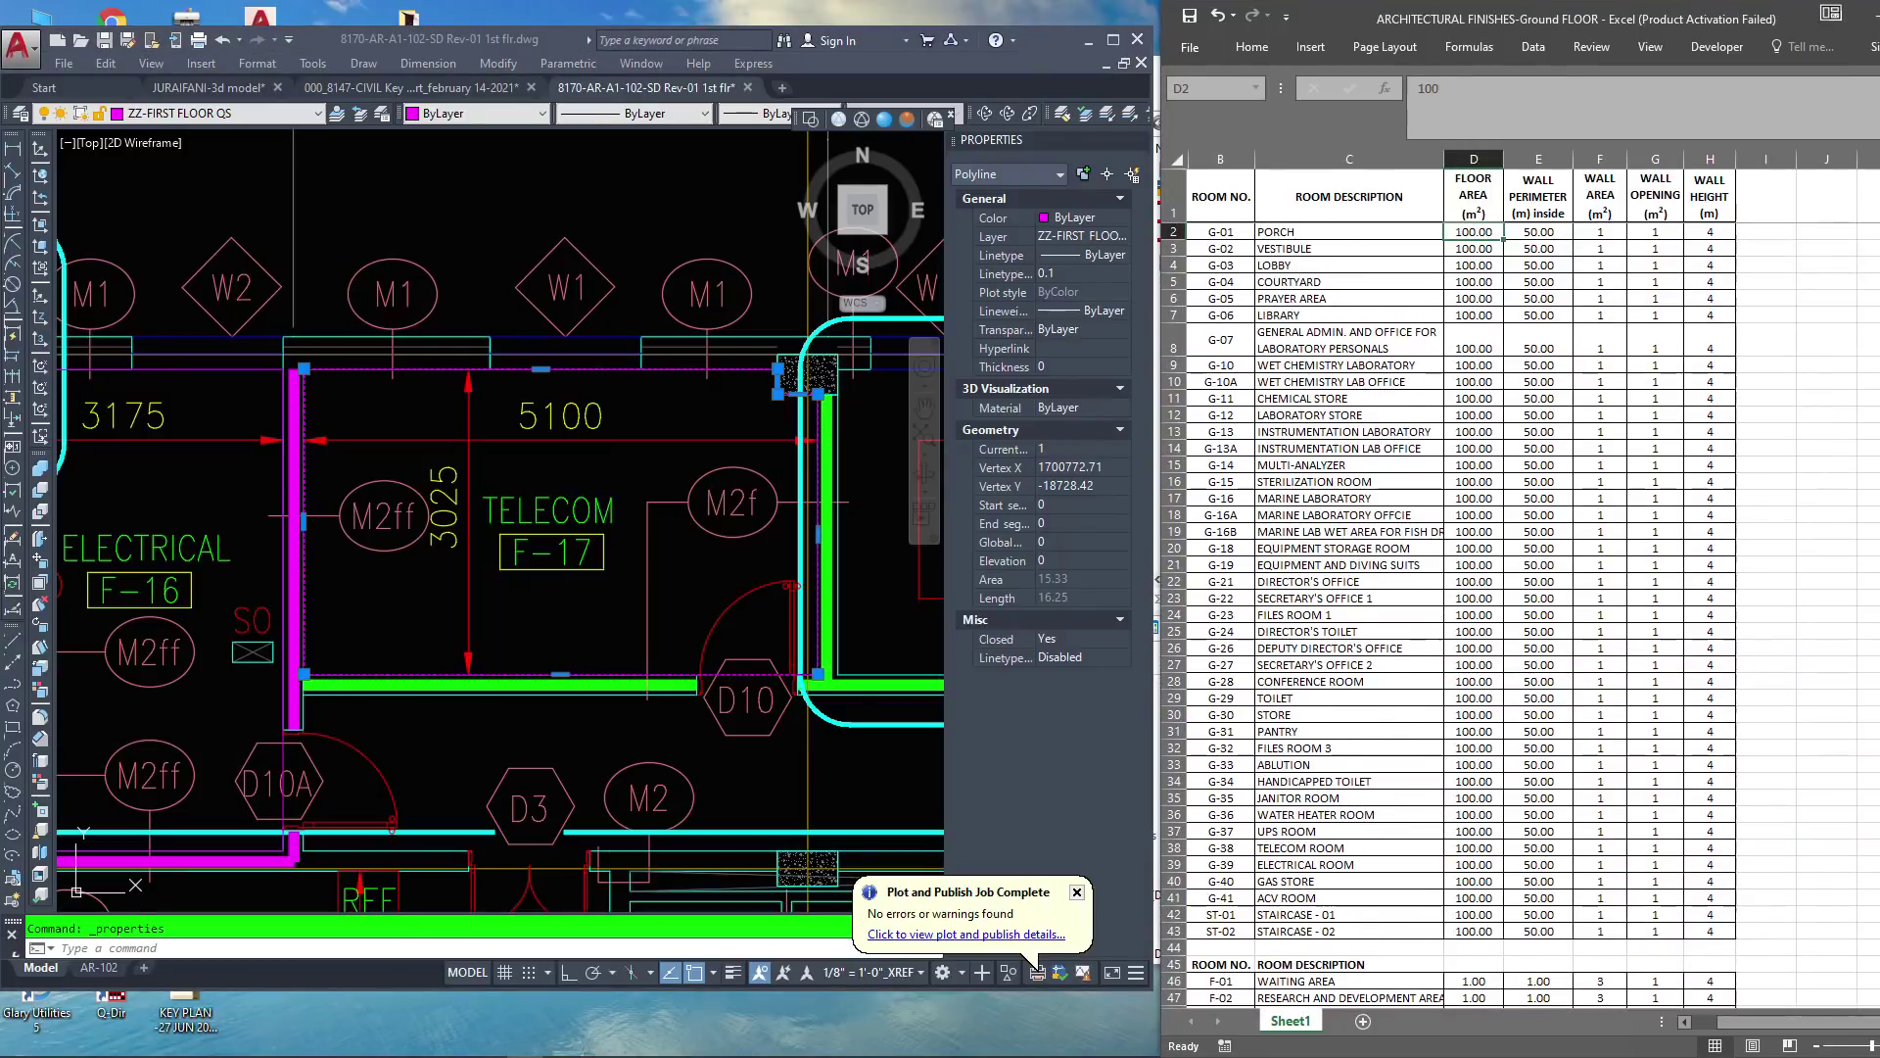
pyautogui.scroll(-8, 1518, 617)
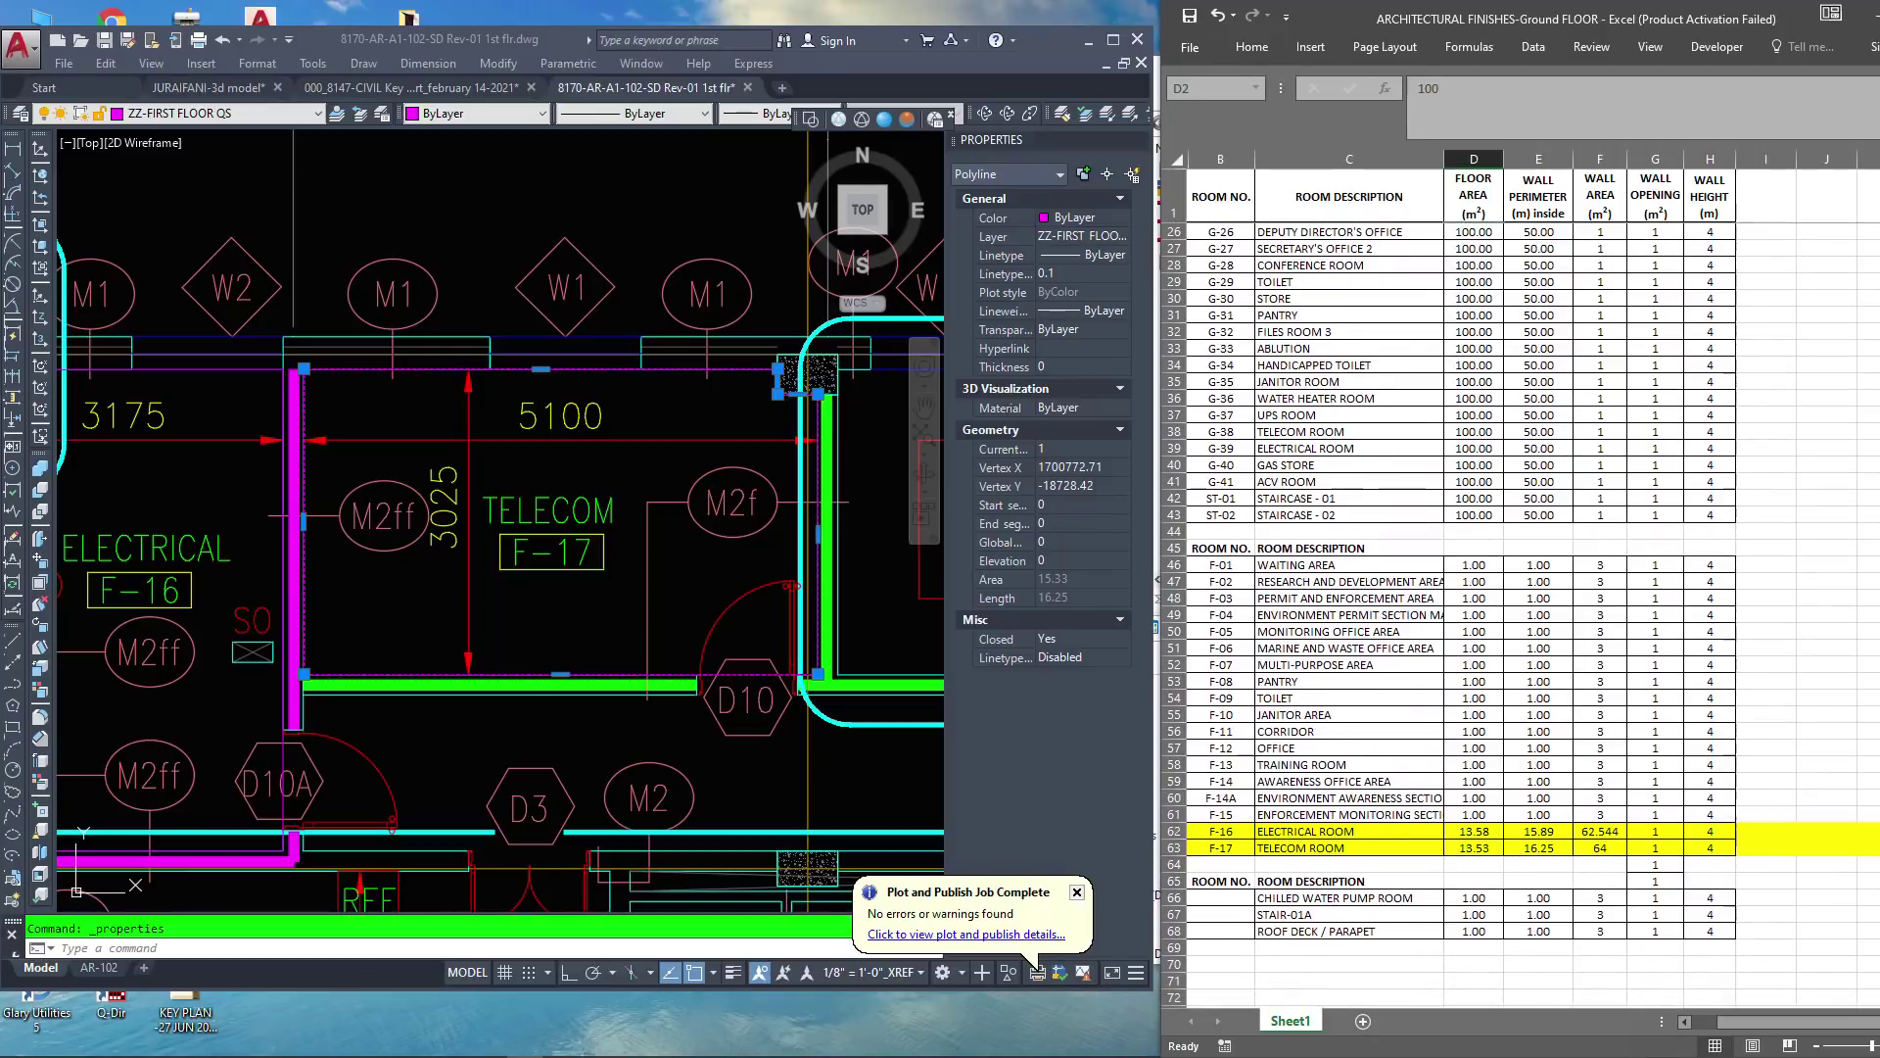
pyautogui.click(1600, 831)
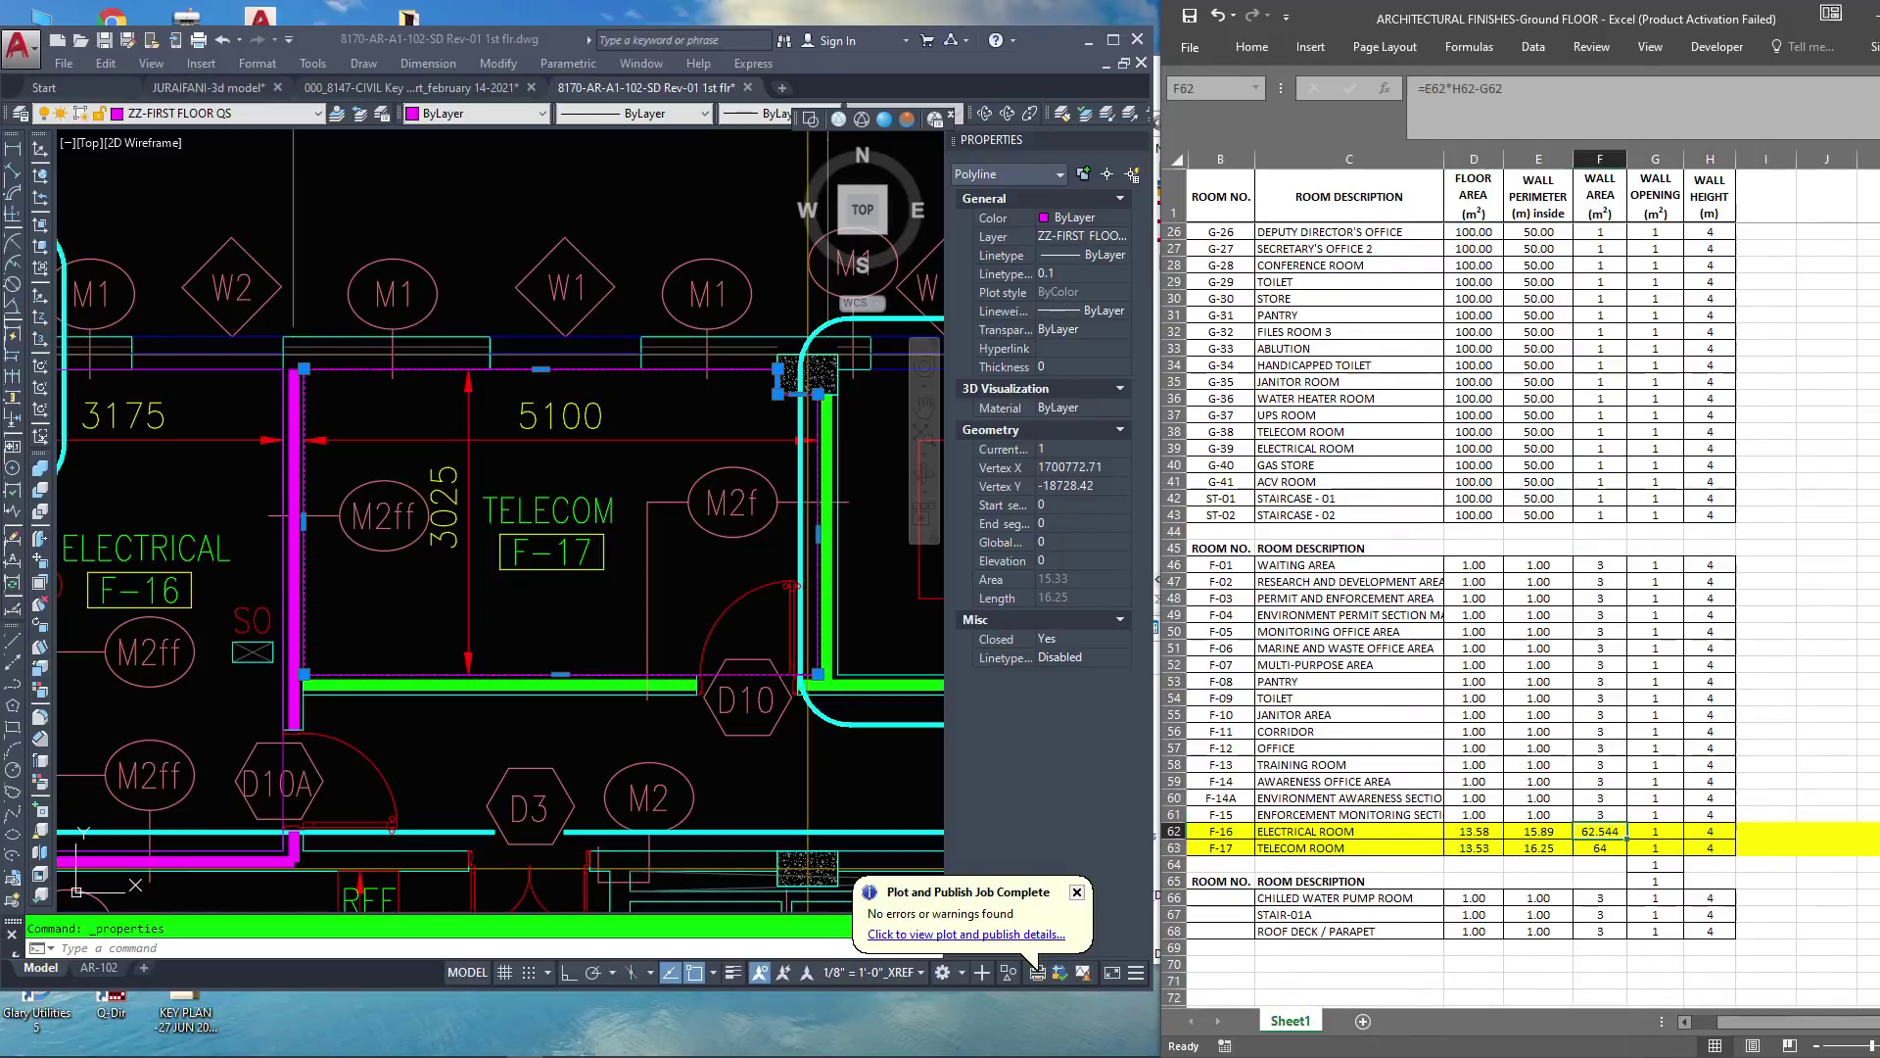
pyautogui.press('F2')
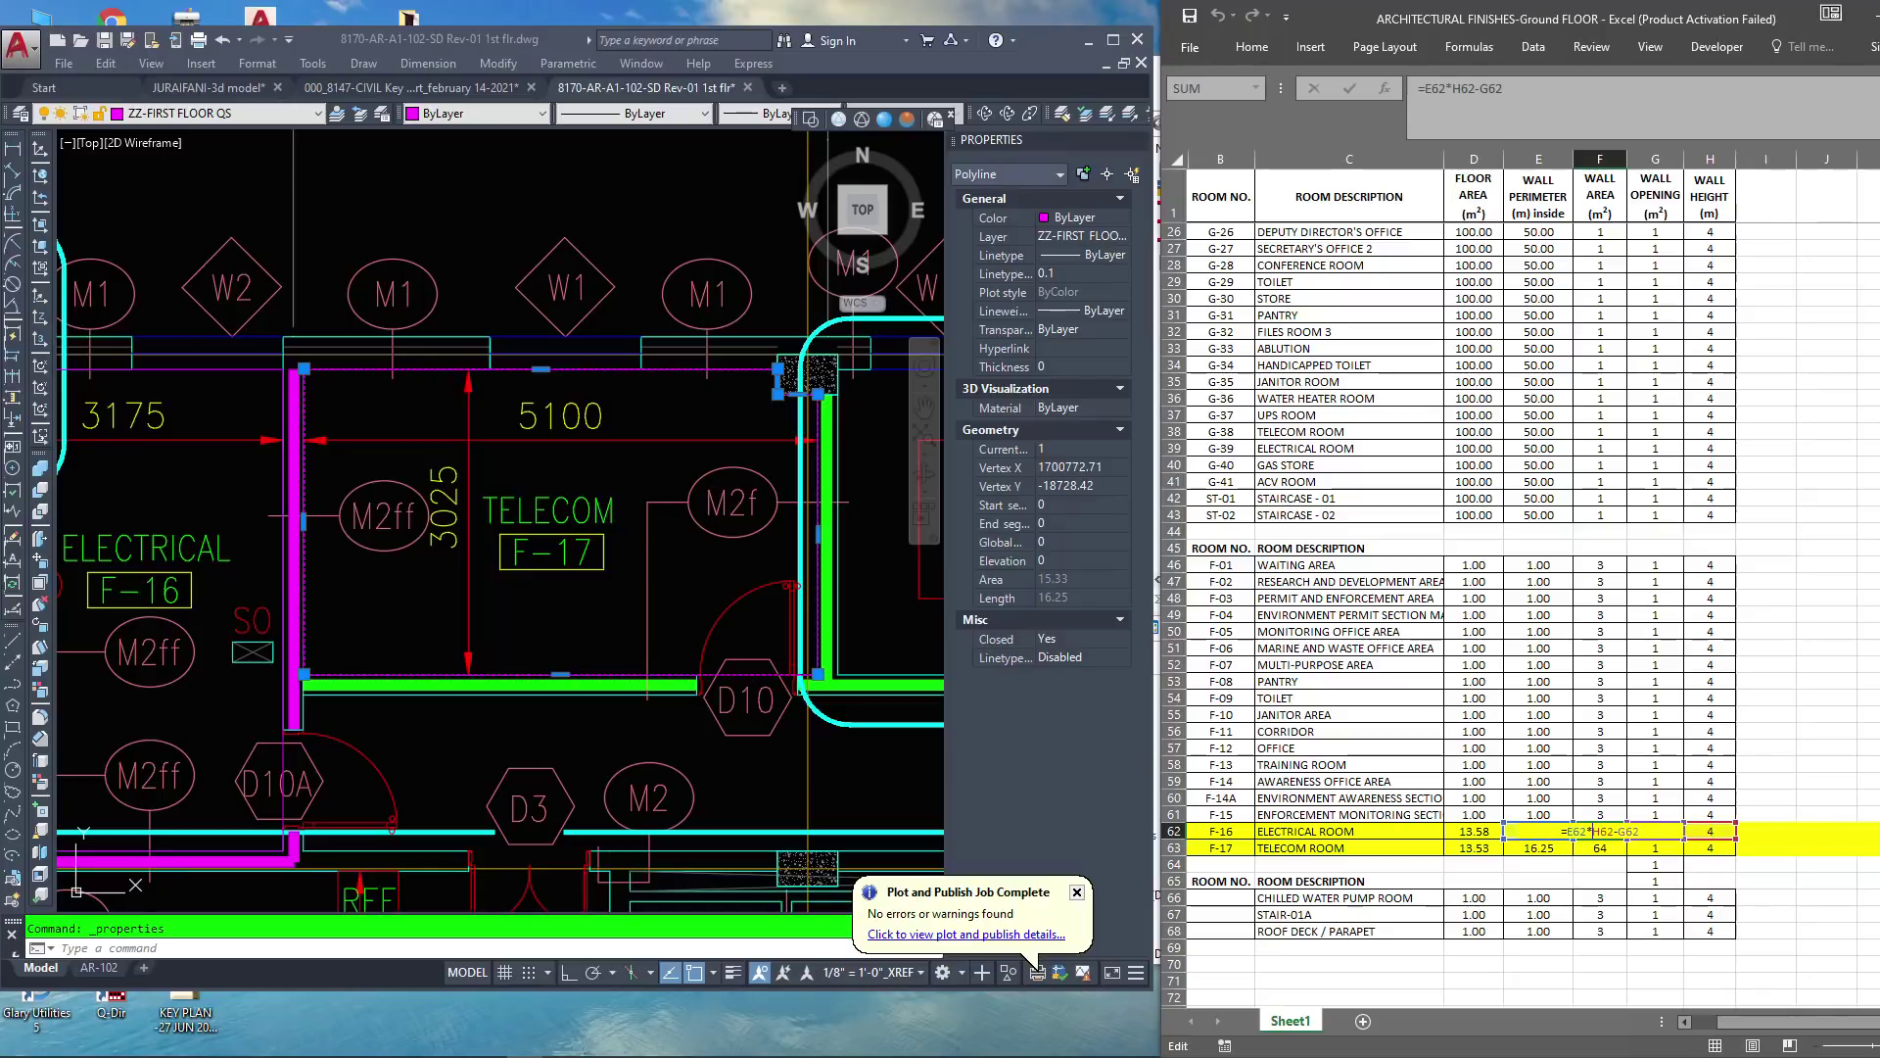
pyautogui.click(1600, 847)
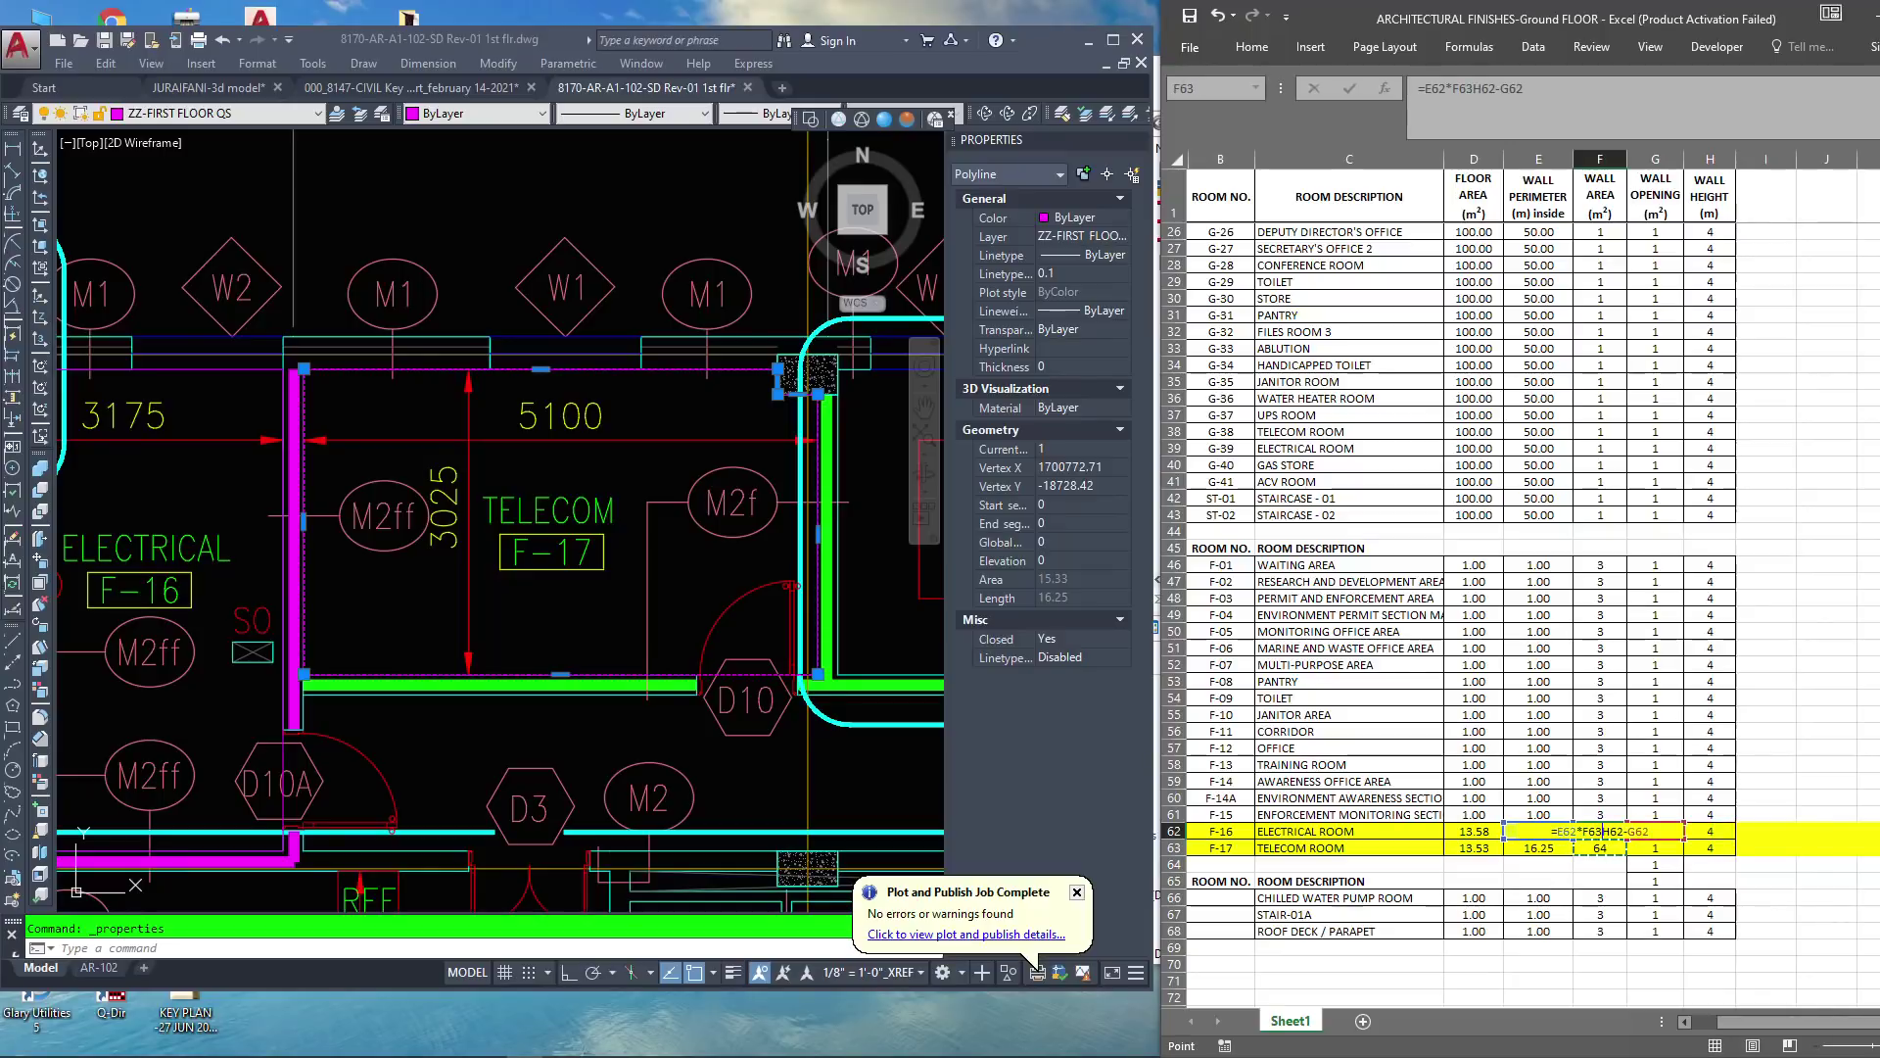
pyautogui.click(1600, 897)
pyautogui.scroll(5, 1606, 899)
pyautogui.scroll(3, 1607, 899)
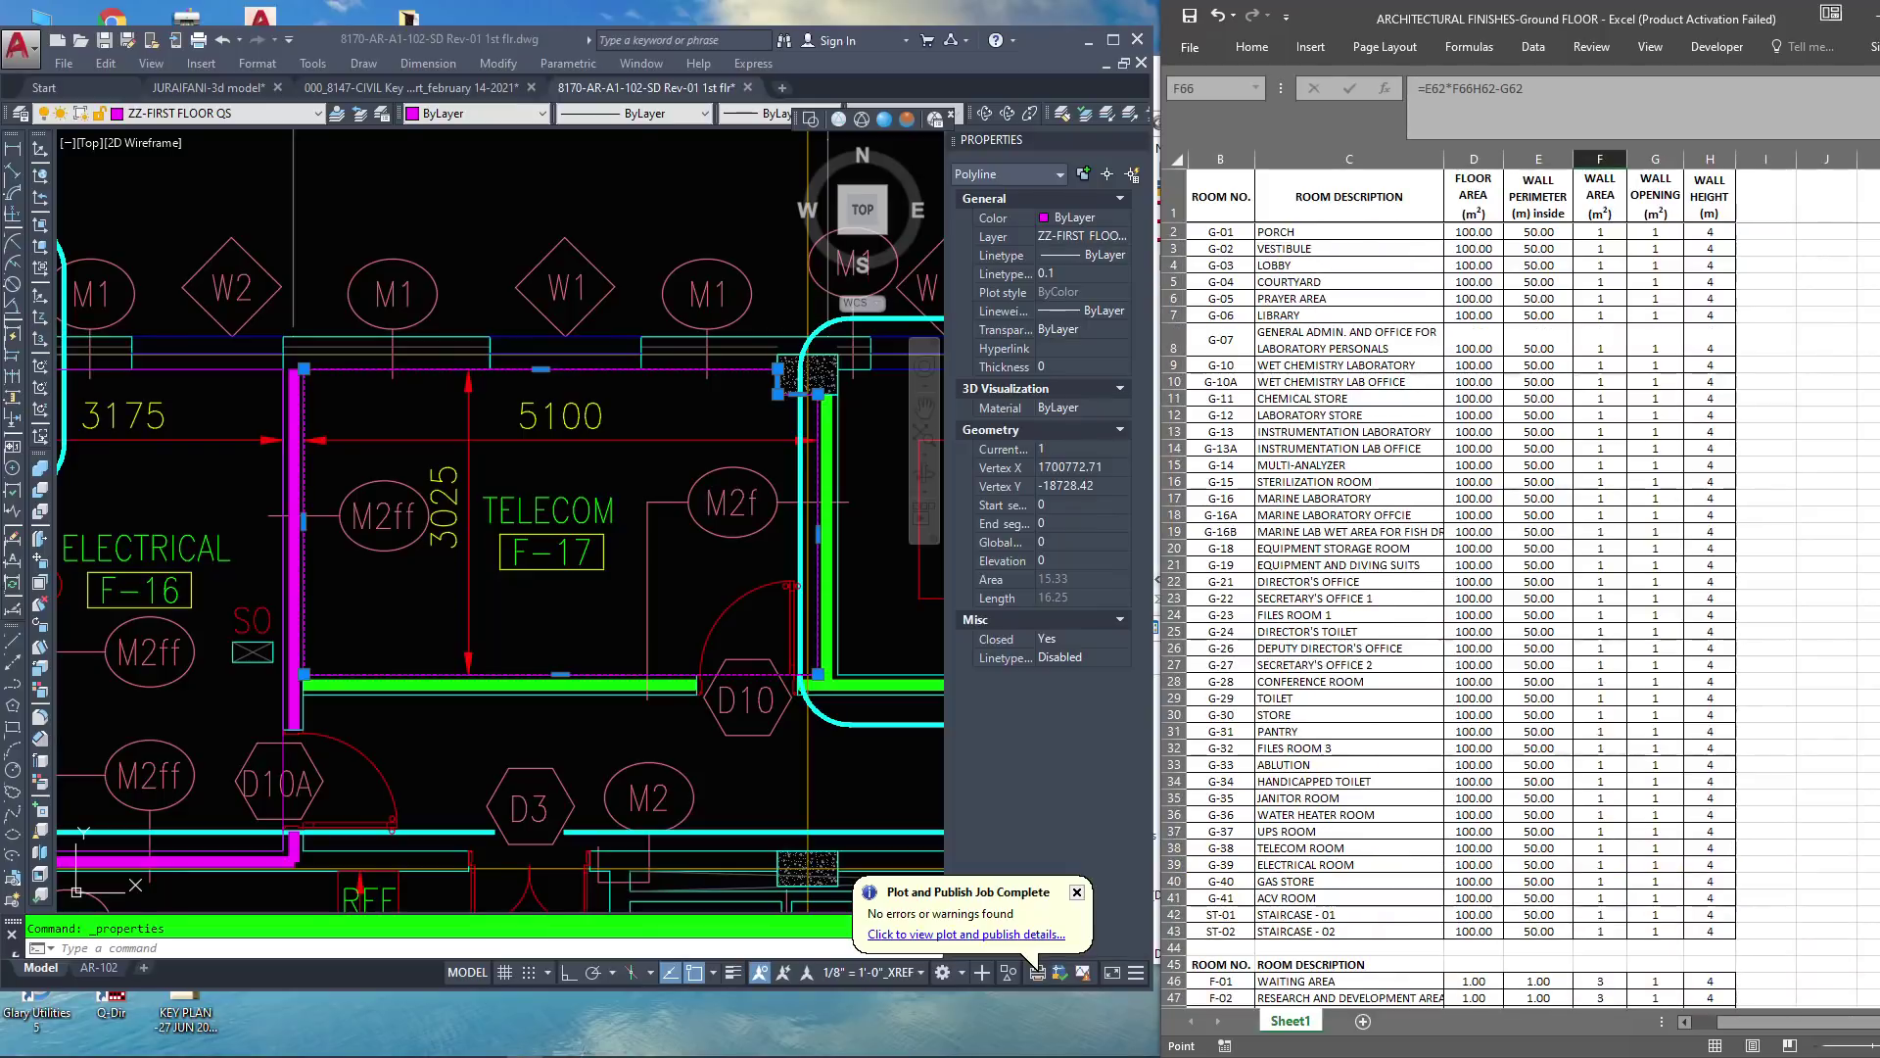
pyautogui.click(1600, 232)
pyautogui.press('Escape')
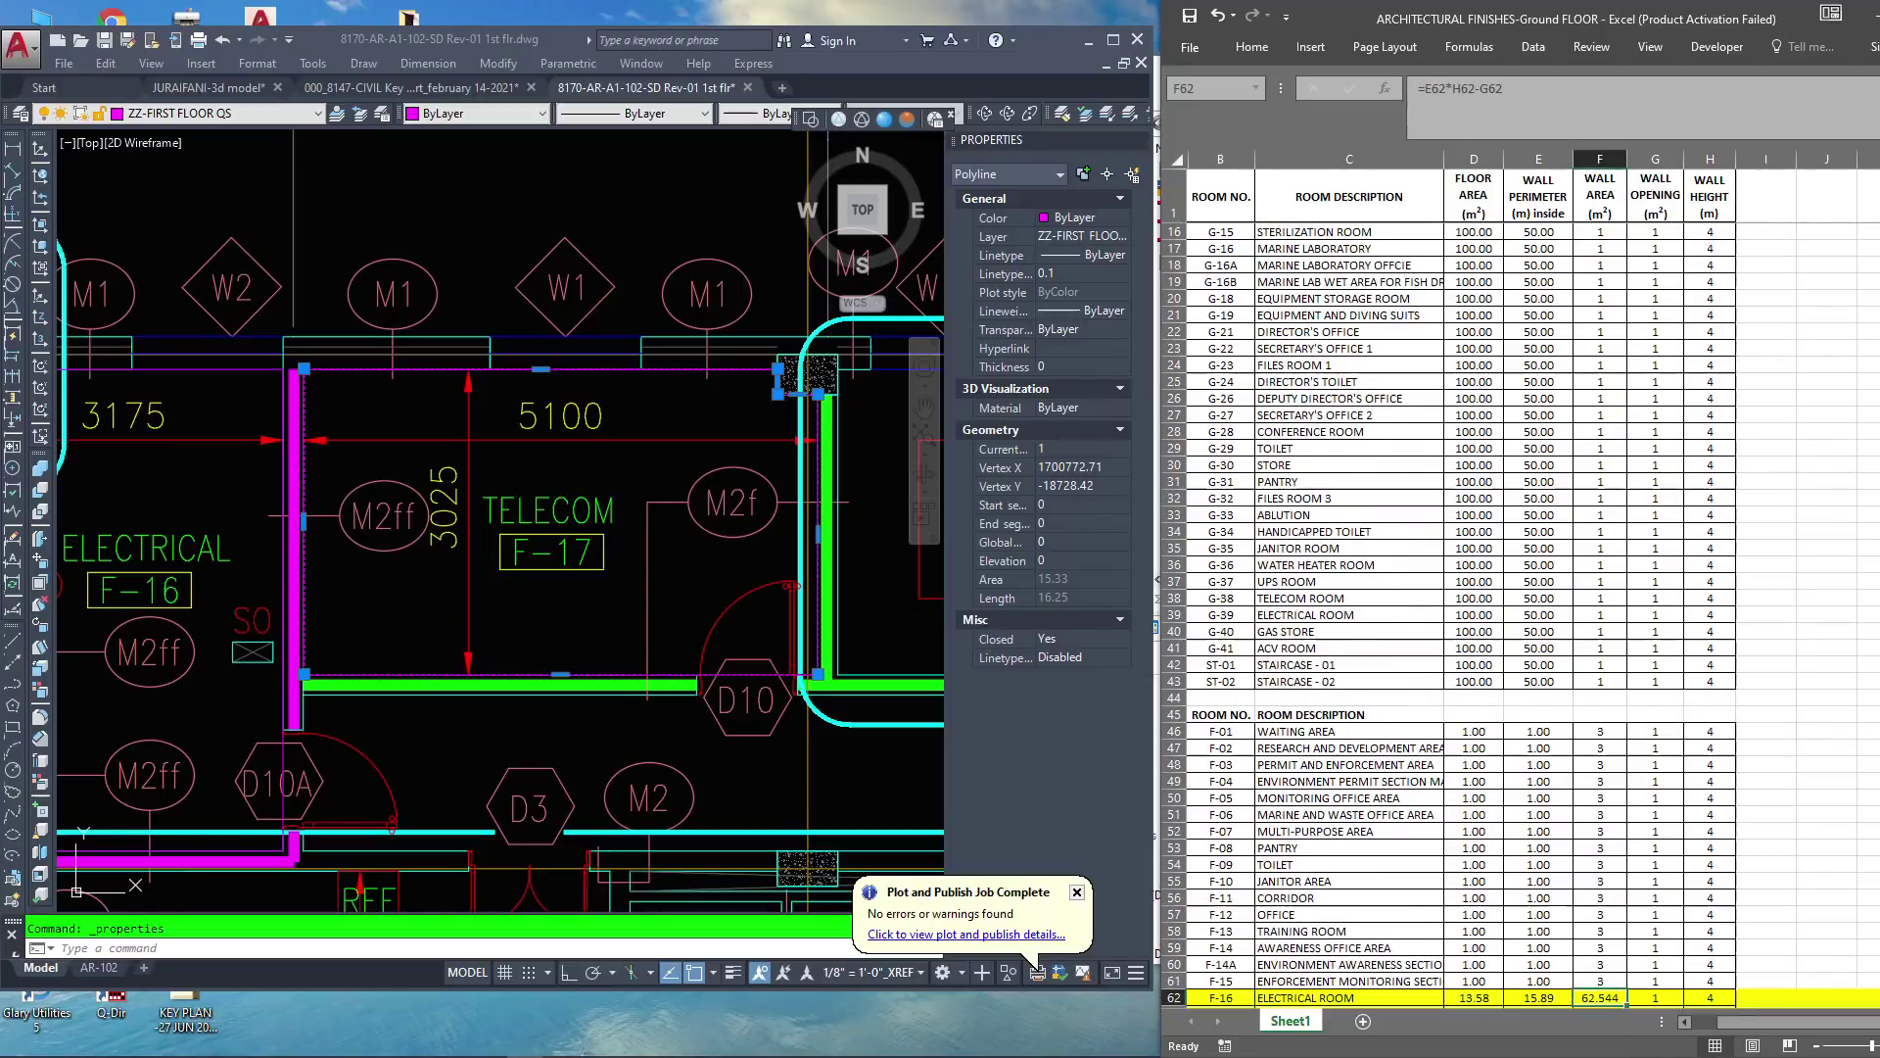
# Undo the fill of 1 in the ground-floor wall areas, back to the formula in Porch G-01
pyautogui.scroll(5, 1518, 617)
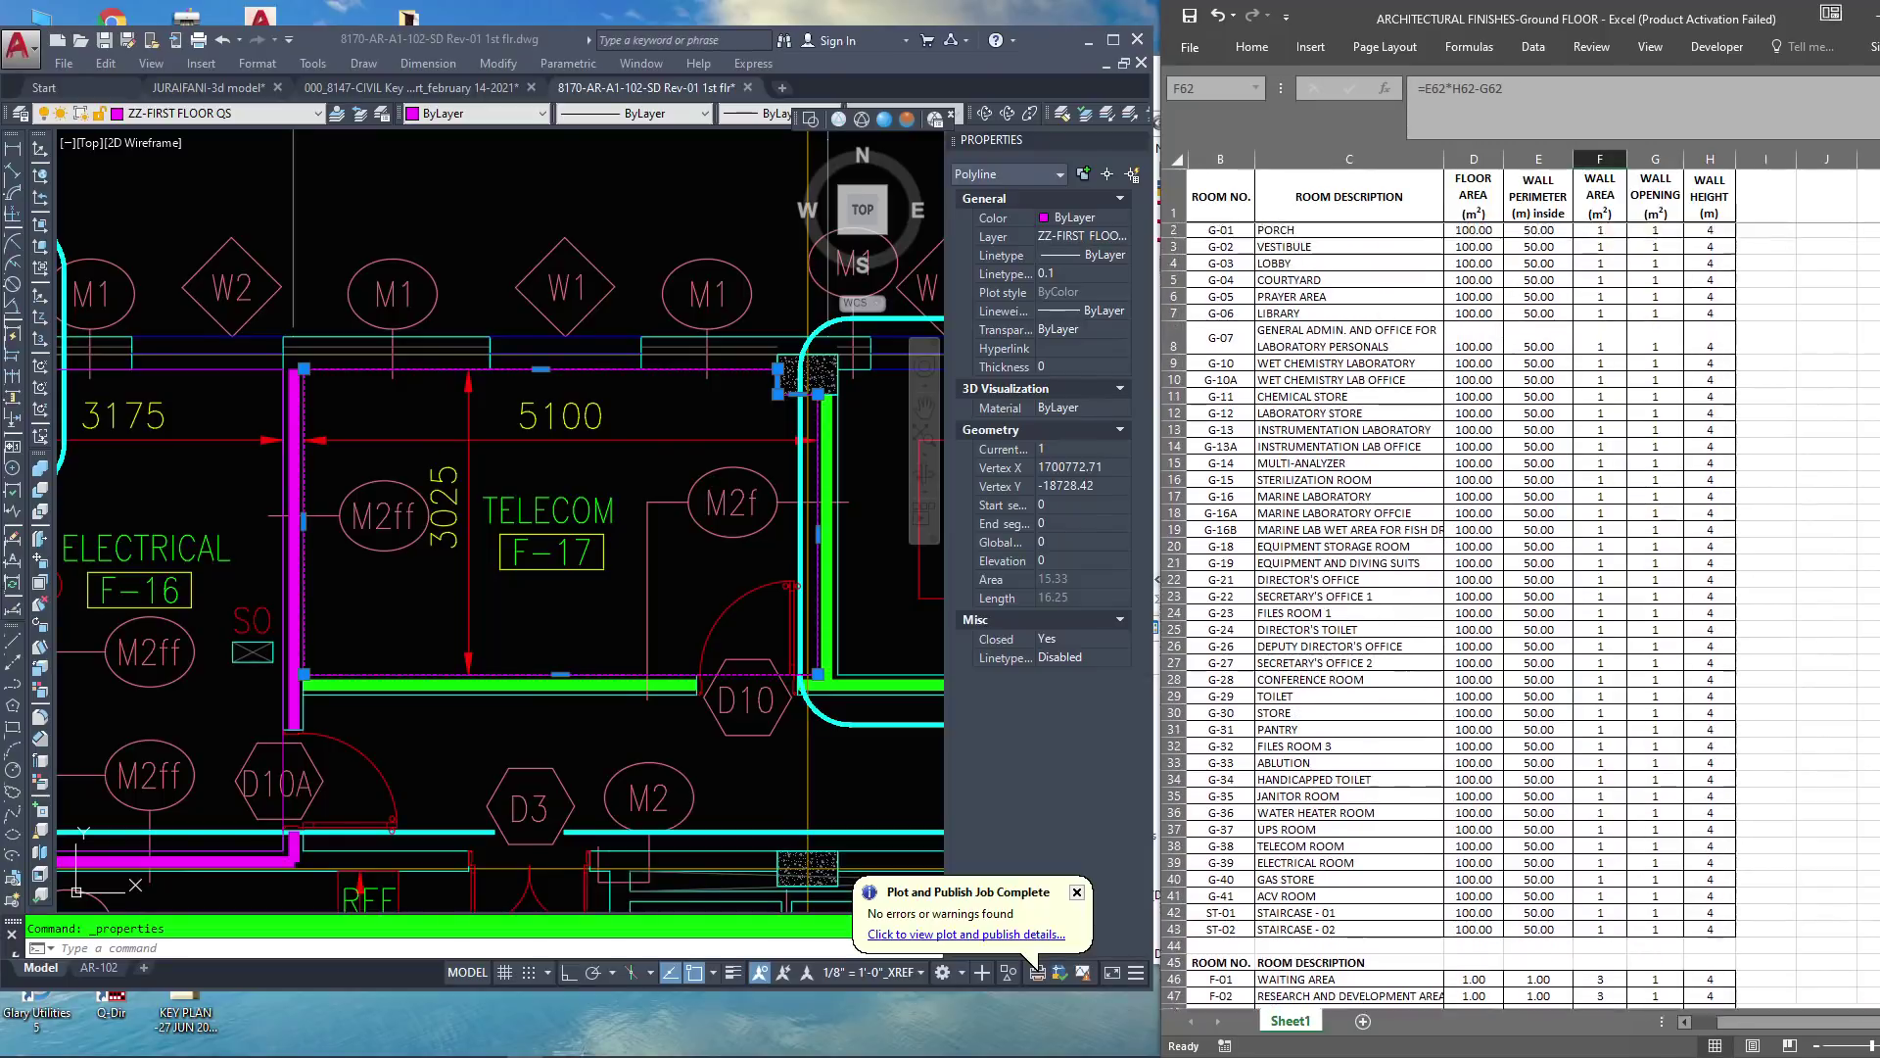
pyautogui.click(1655, 232)
pyautogui.click(1600, 249)
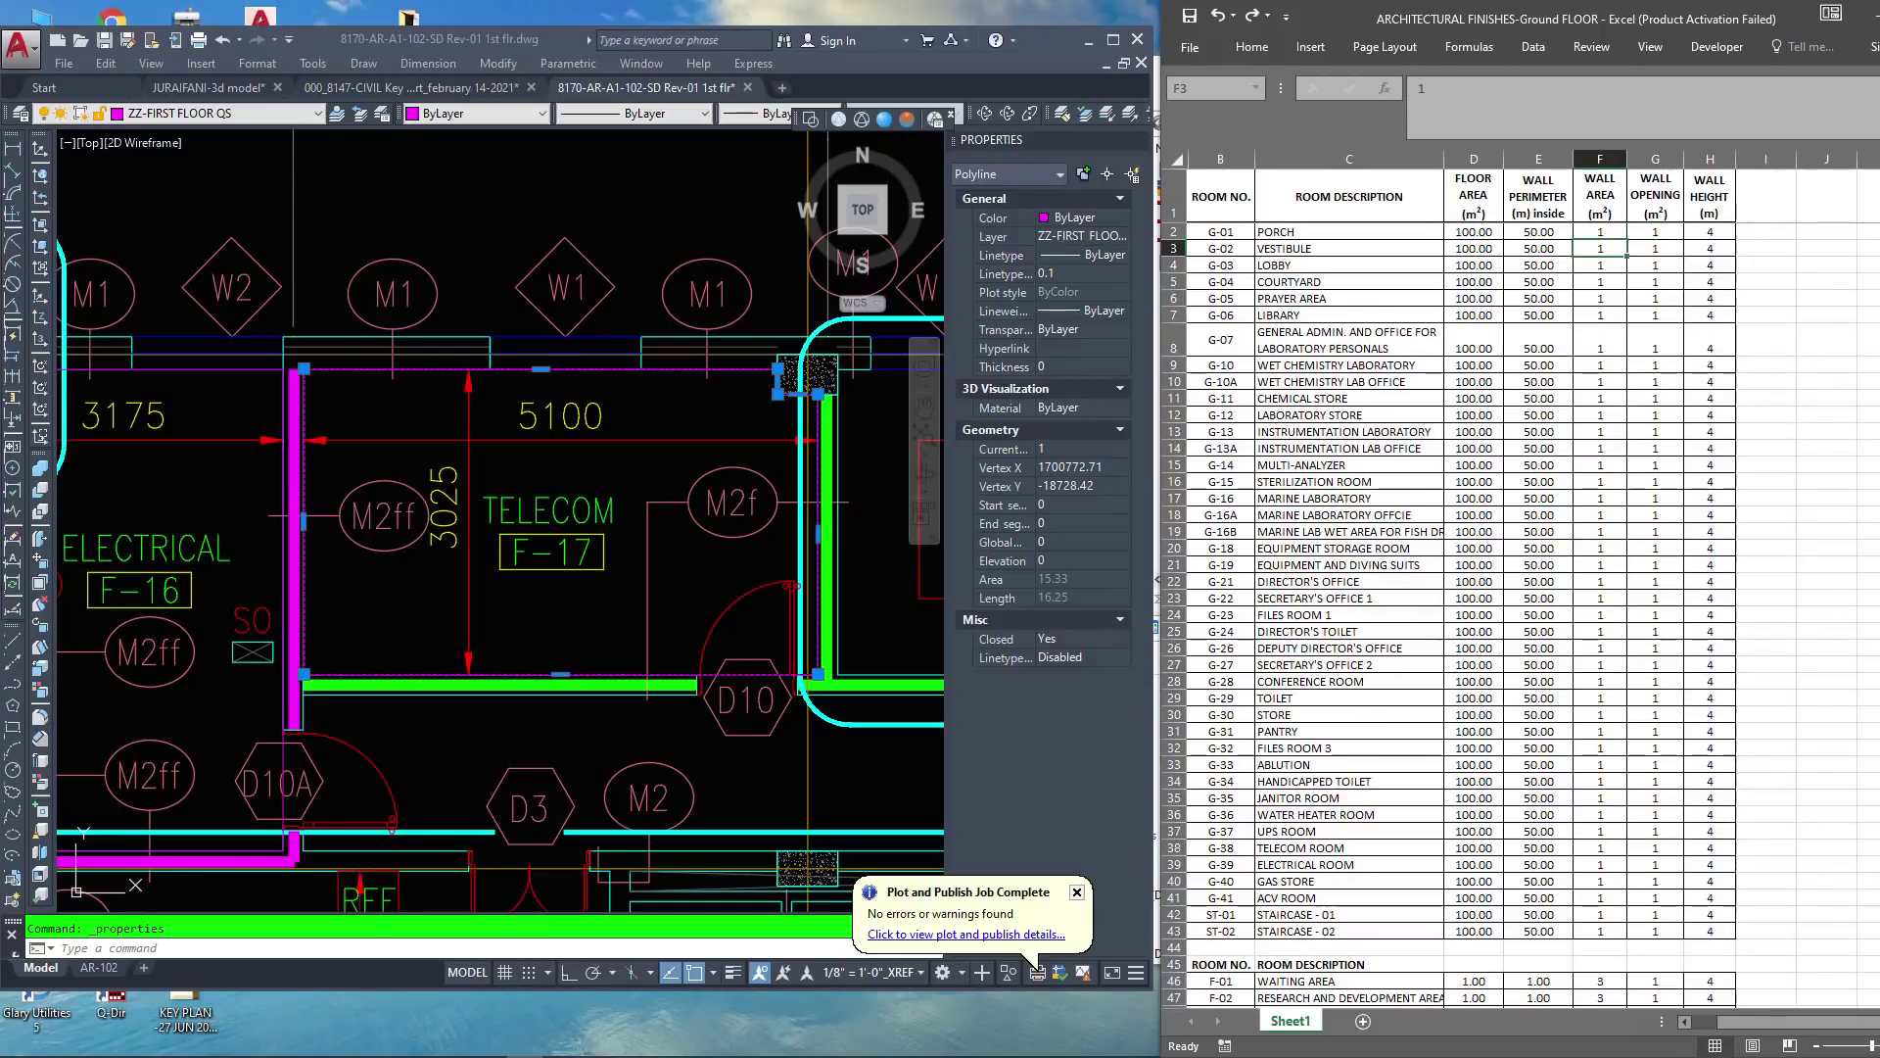
pyautogui.hotkey('ctrl', 'z')
pyautogui.hotkey('ctrl', 'z')
pyautogui.hotkey('ctrl', 'z')
pyautogui.hotkey('ctrl', 'z')
pyautogui.hotkey('ctrl', 'z')
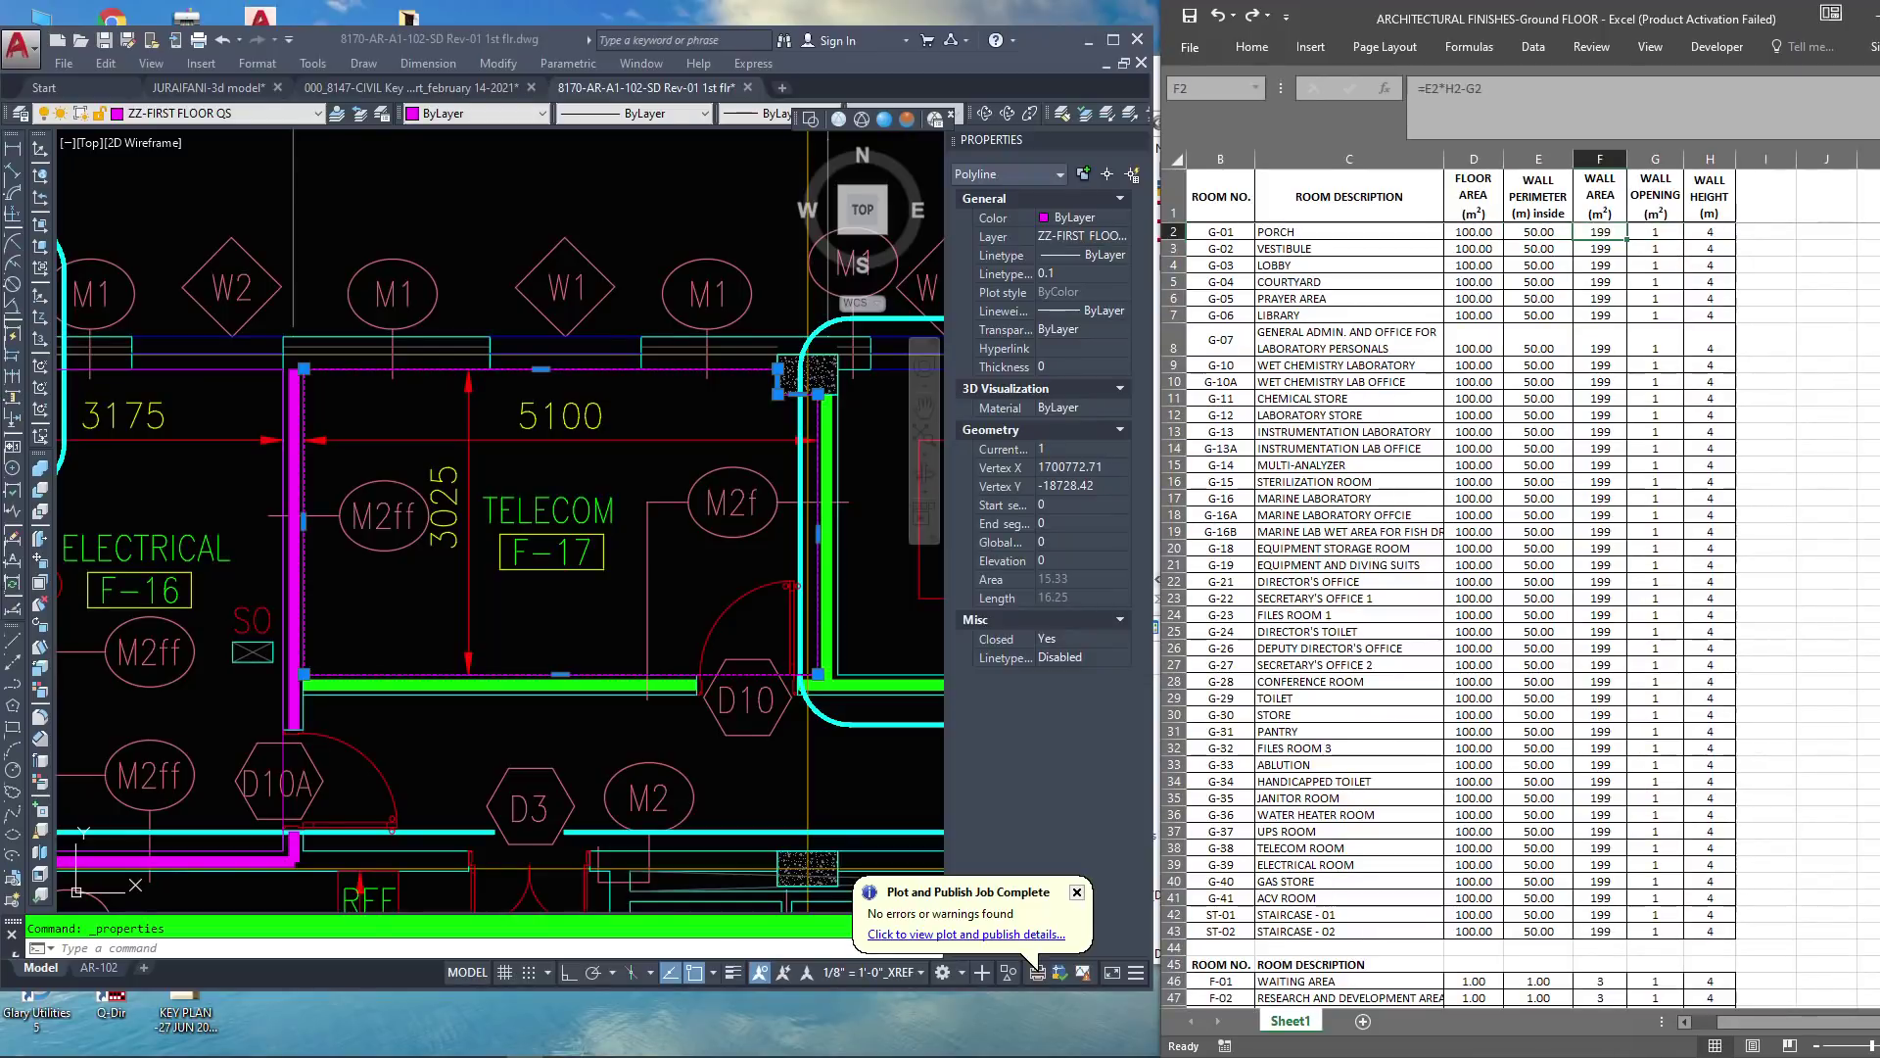
# Undo the All Borders change on the first-floor table and the top border on Waiting Area F-01
pyautogui.hotkey('ctrl', 'z')
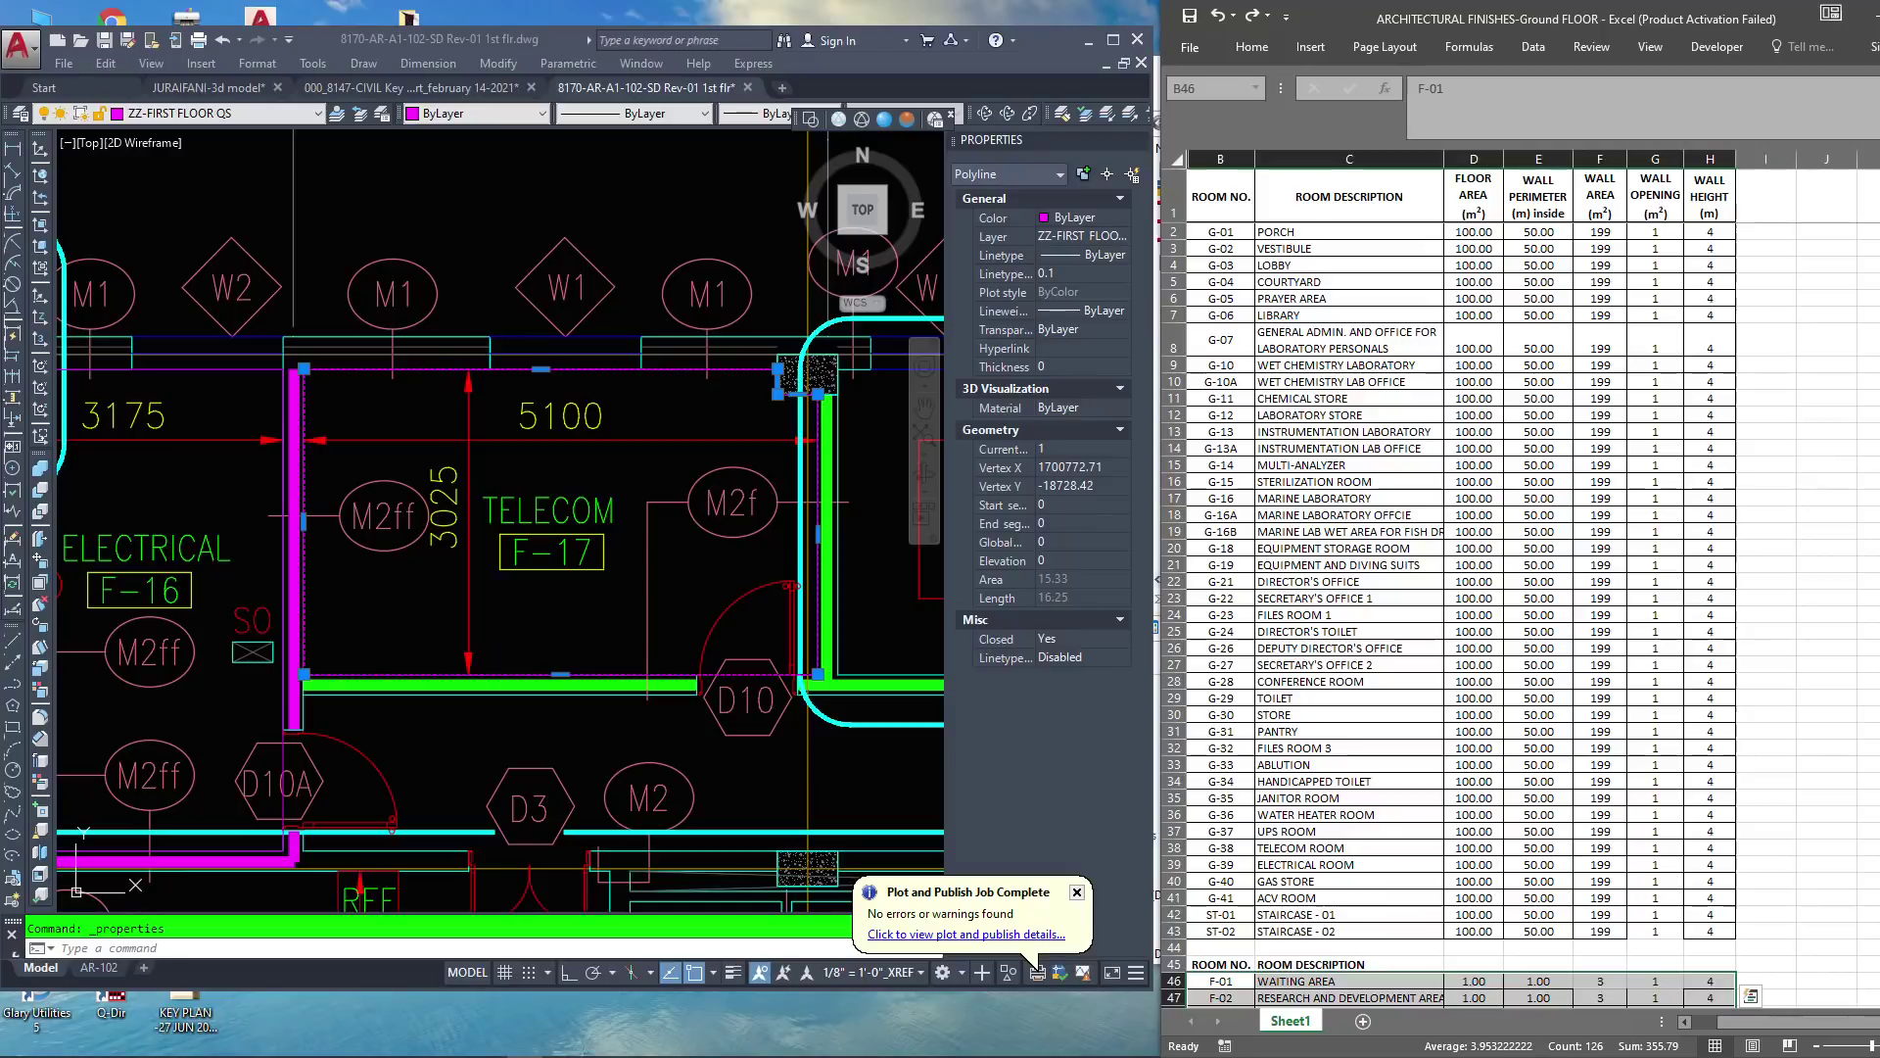
pyautogui.hotkey('ctrl', 'z')
pyautogui.scroll(-9, 1520, 617)
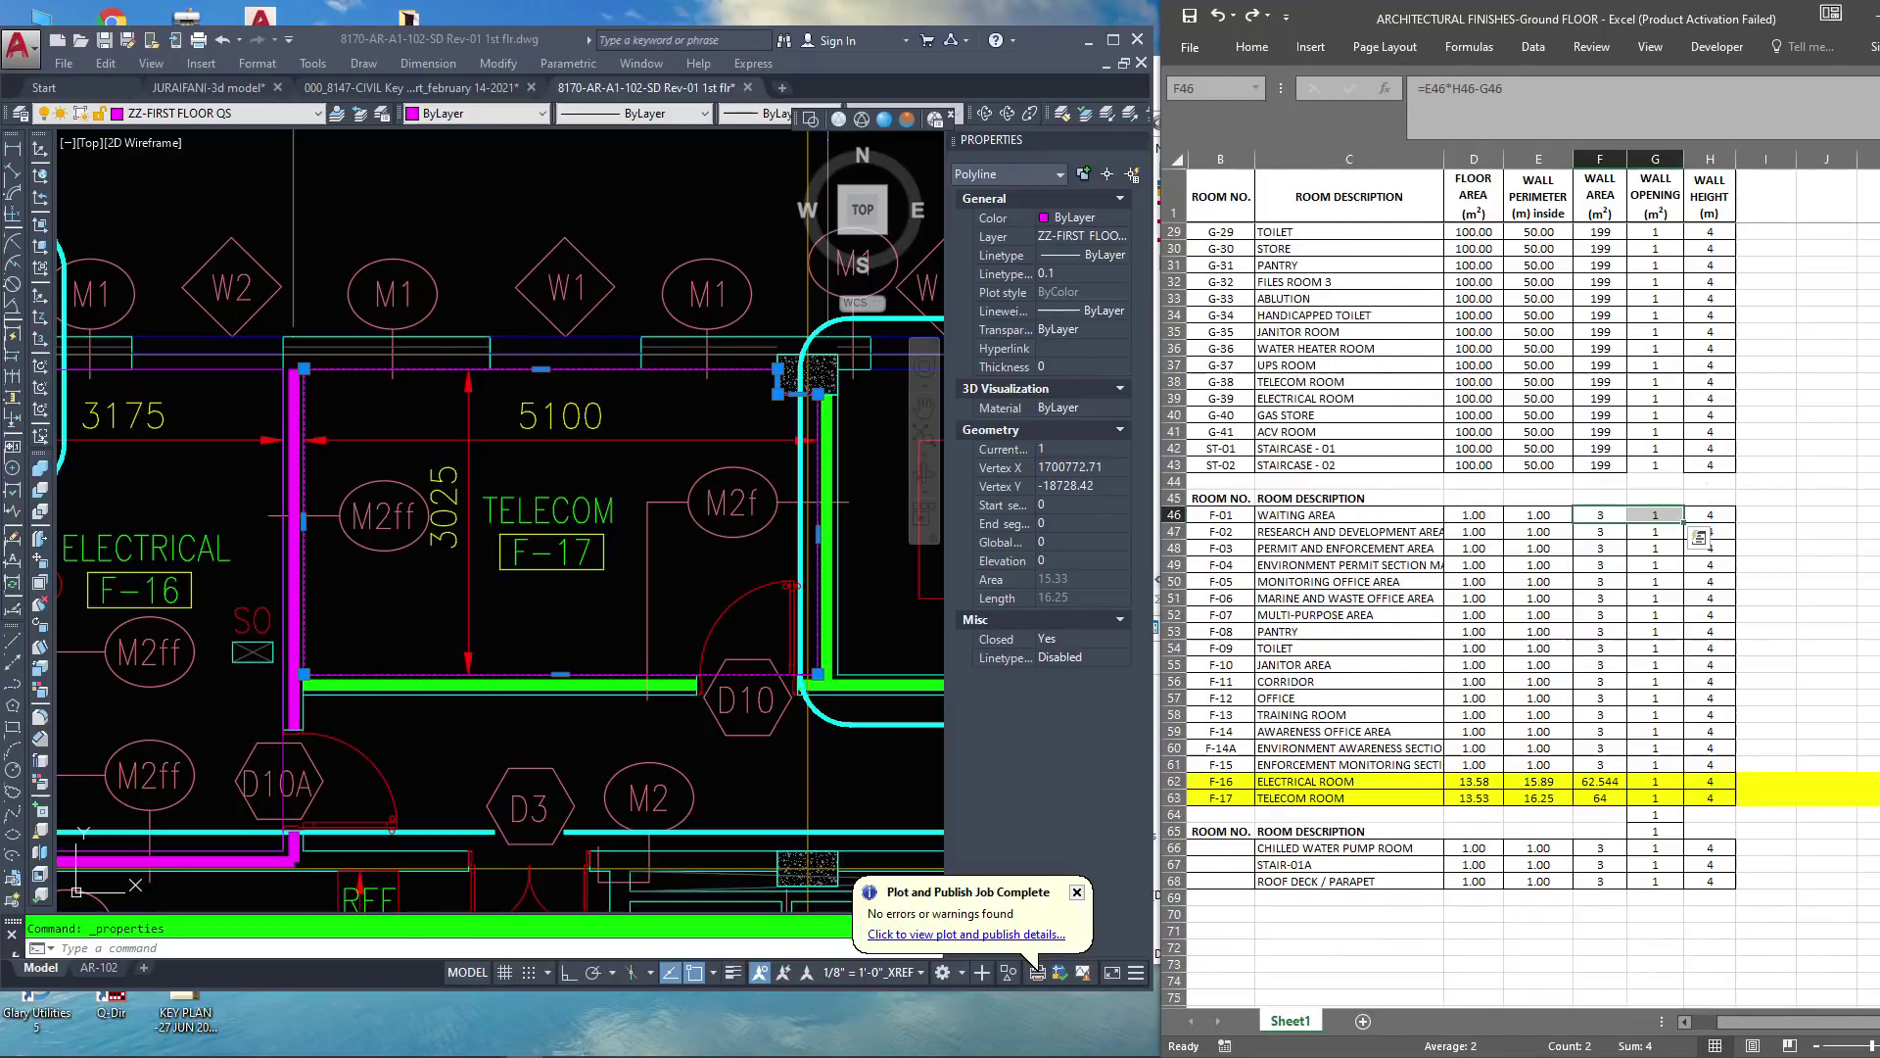
pyautogui.scroll(-2, 1518, 617)
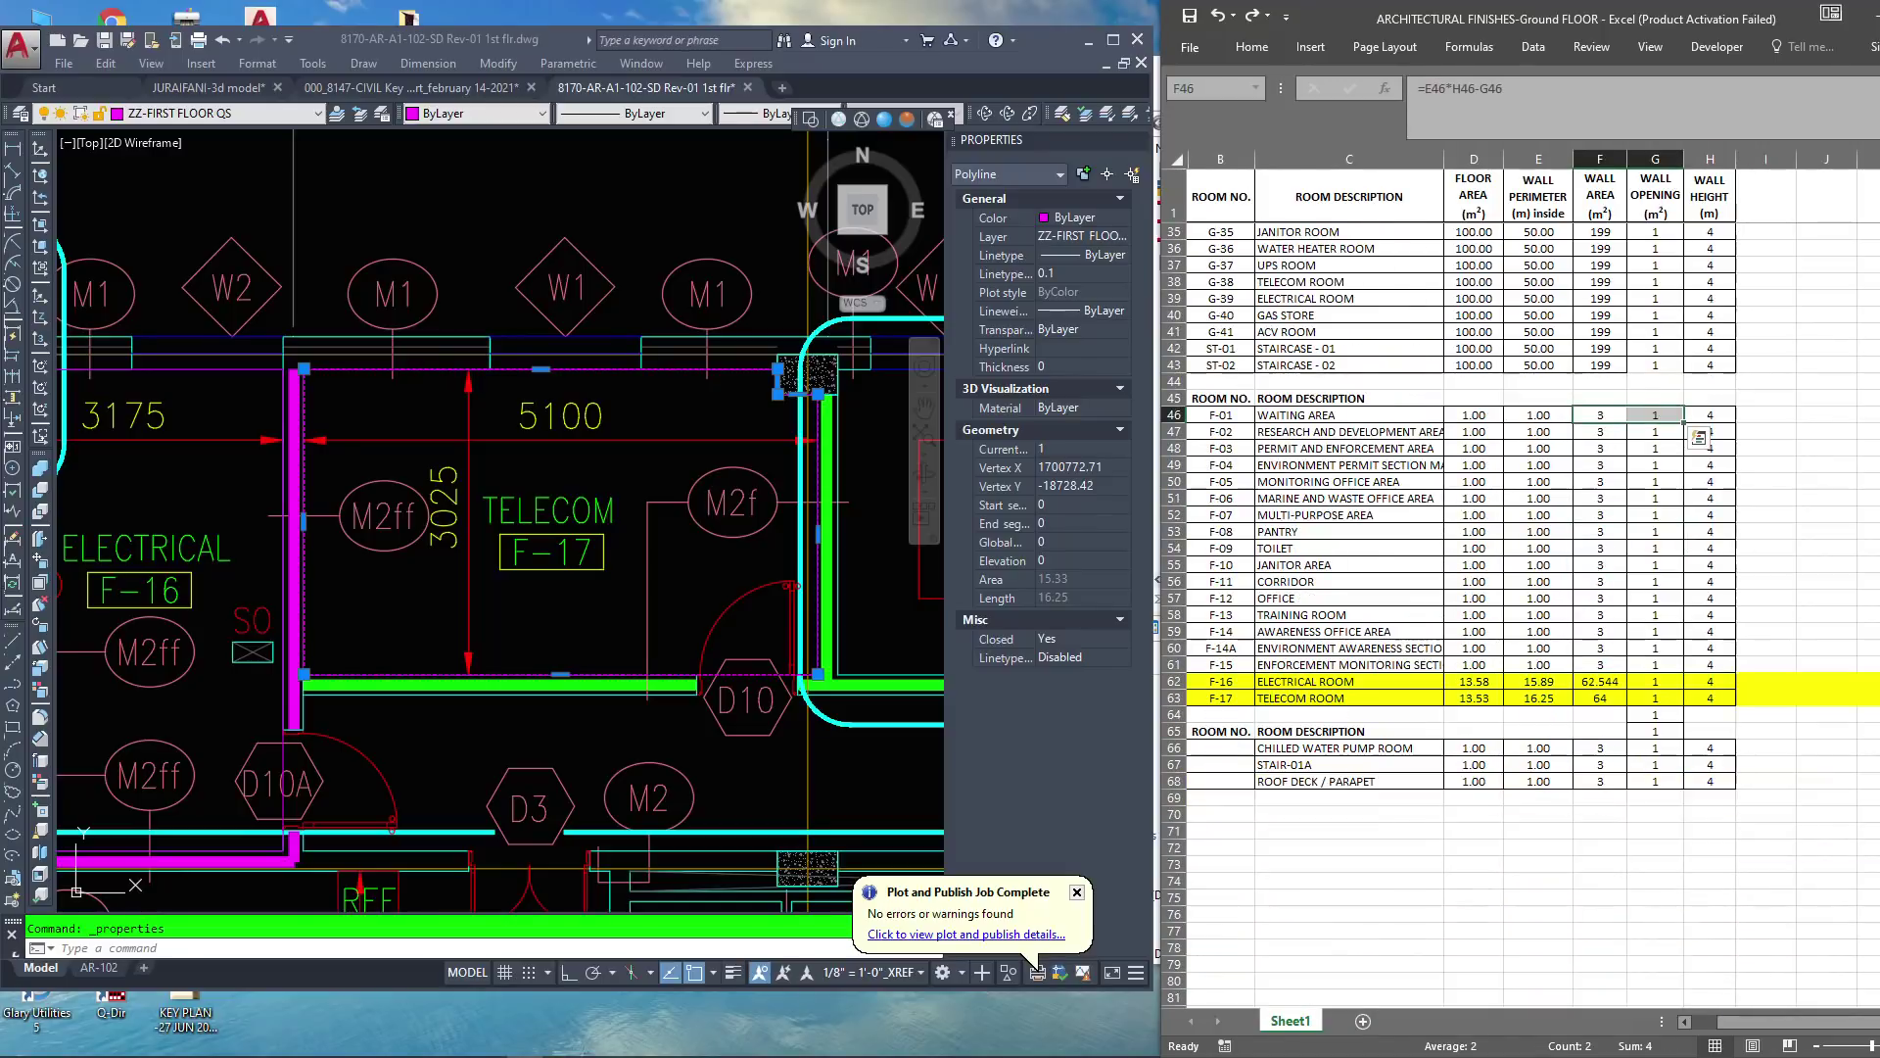
# Undo the clearing of stray wall opening values and the resets of wall perimeter, floor area and wall opening to 1
pyautogui.hotkey('ctrl', 'z')
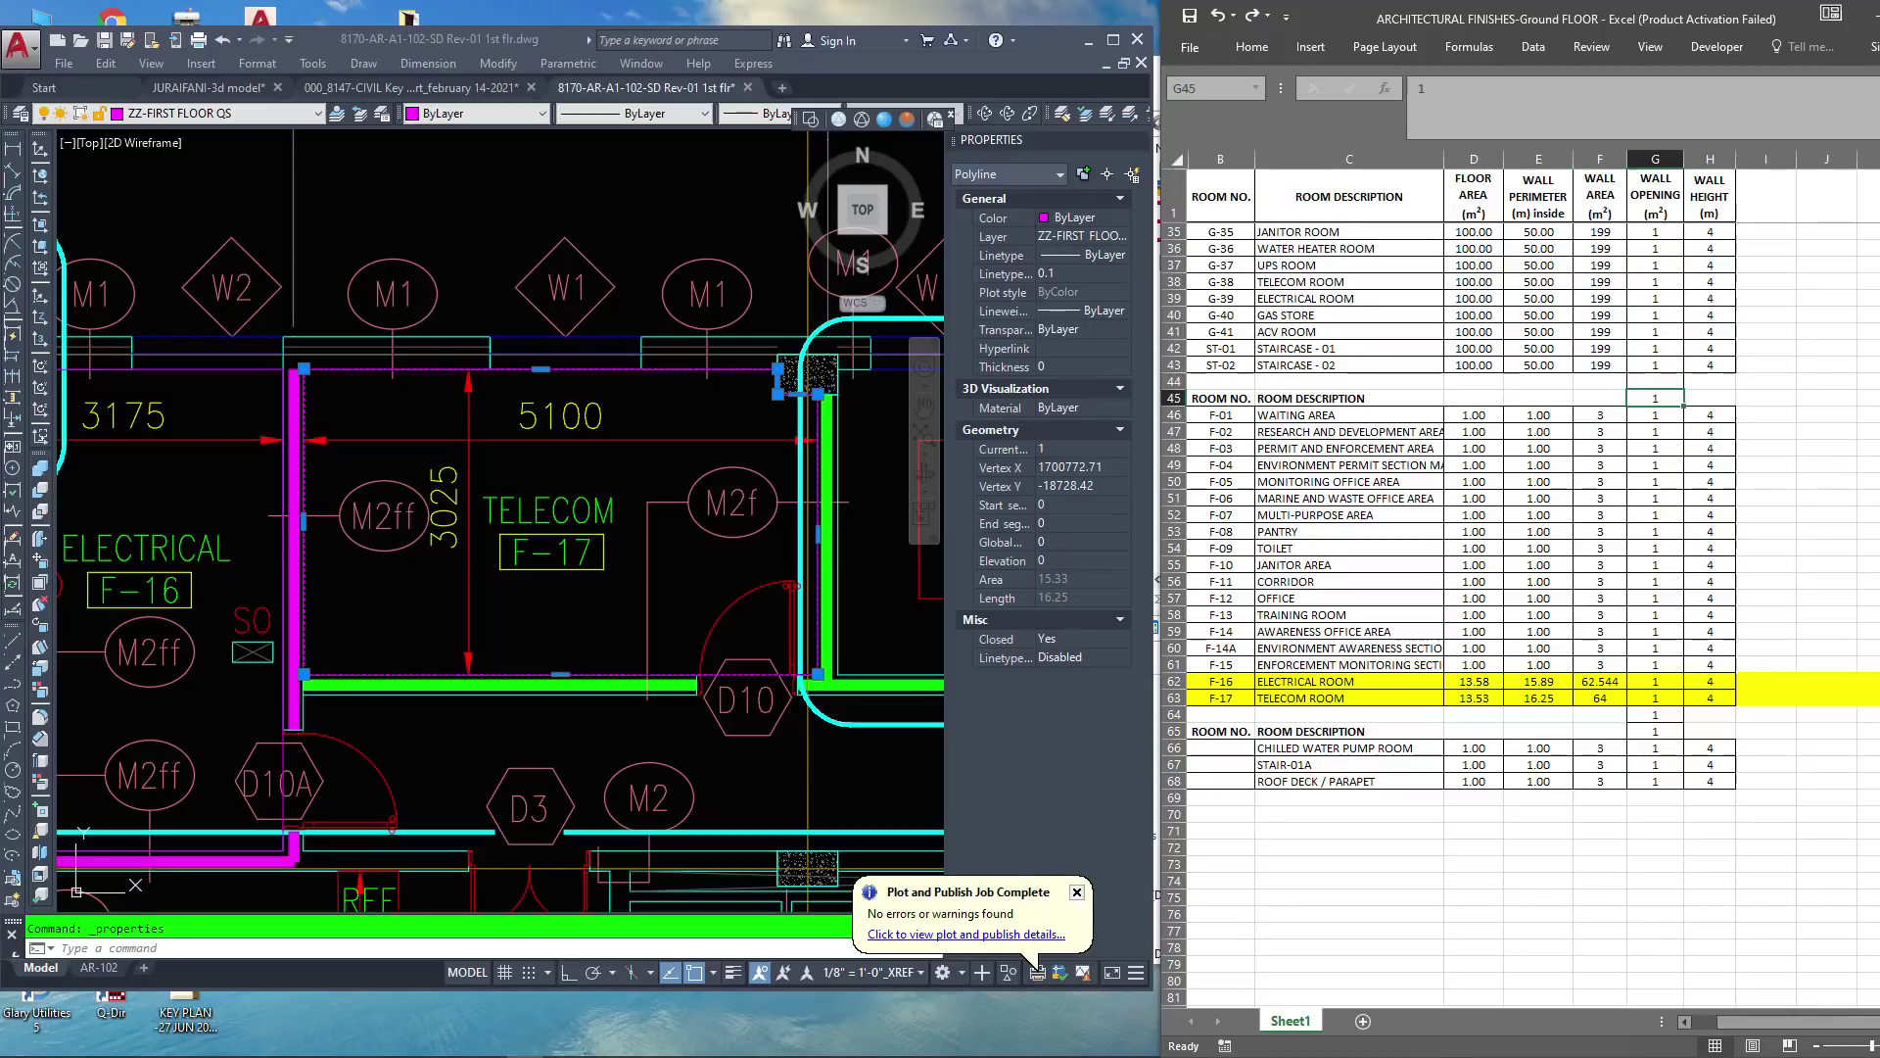
pyautogui.hotkey('ctrl', 'z')
pyautogui.hotkey('ctrl', 'z')
pyautogui.hotkey('ctrl', 'z')
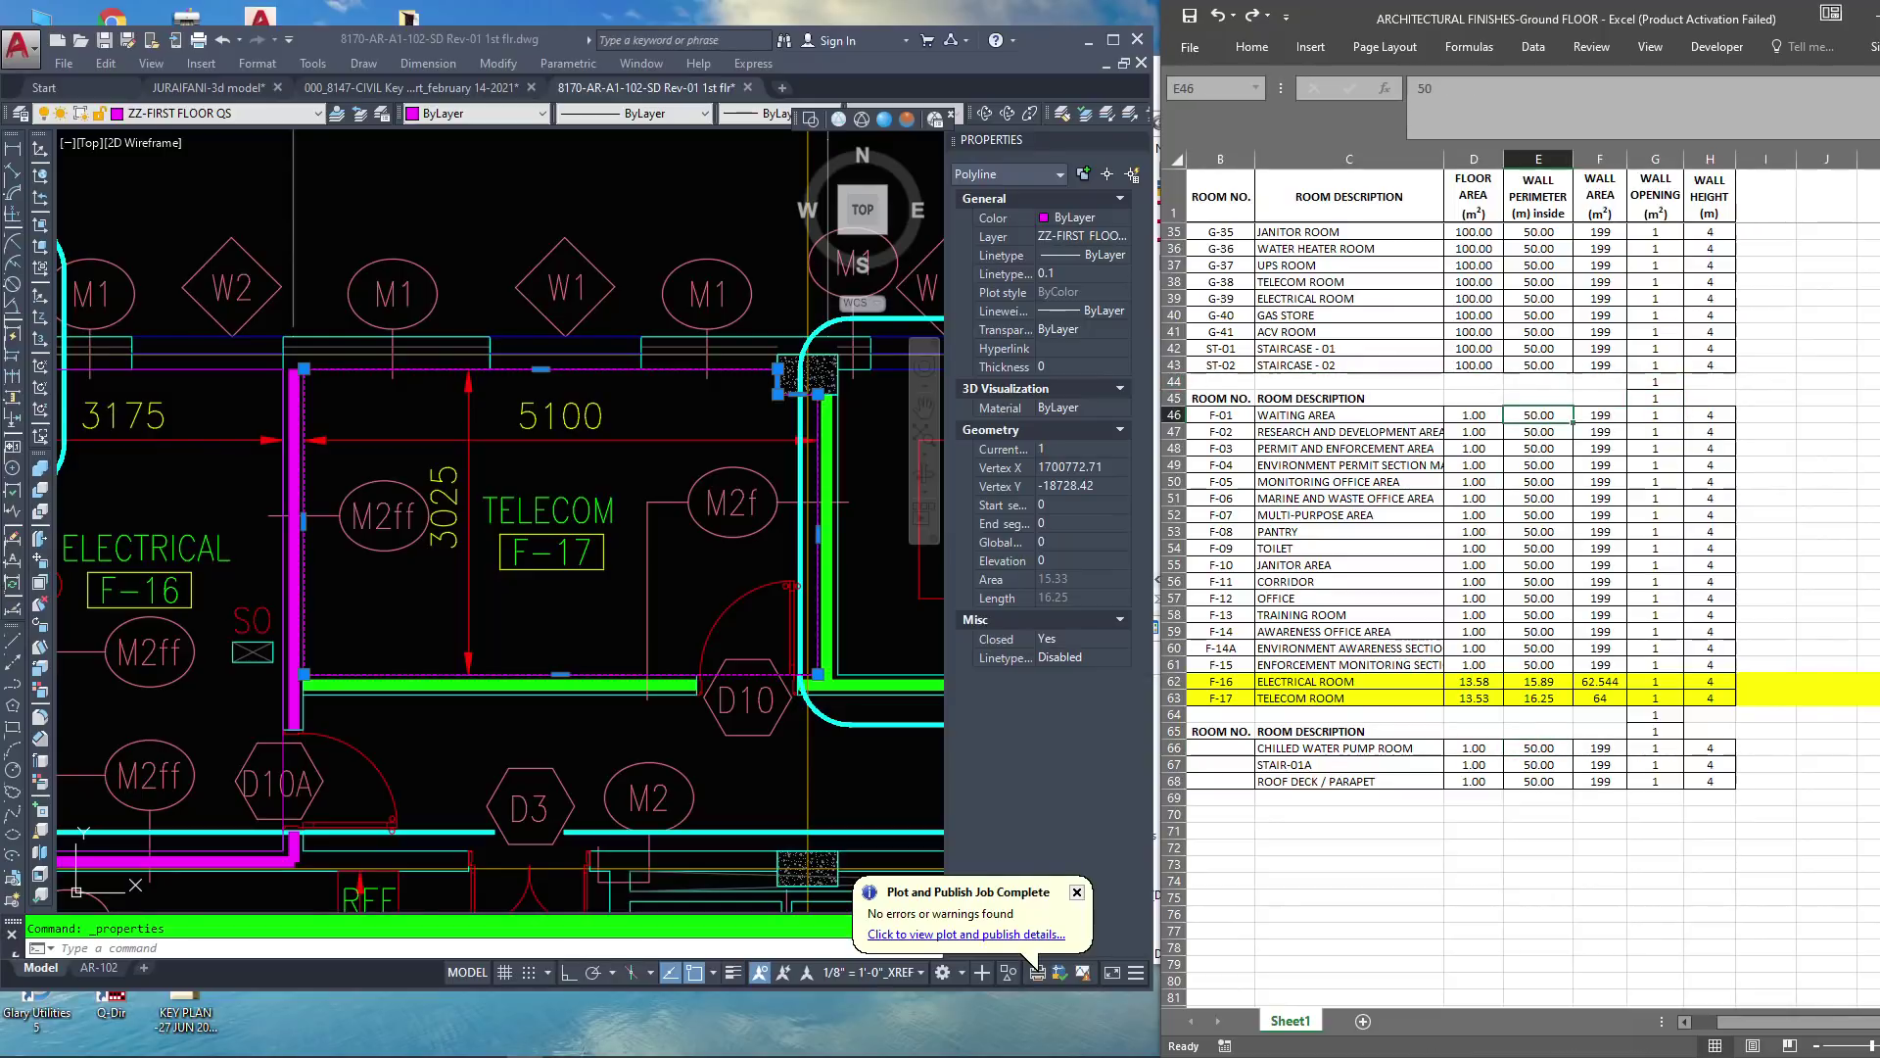
pyautogui.hotkey('ctrl', 'z')
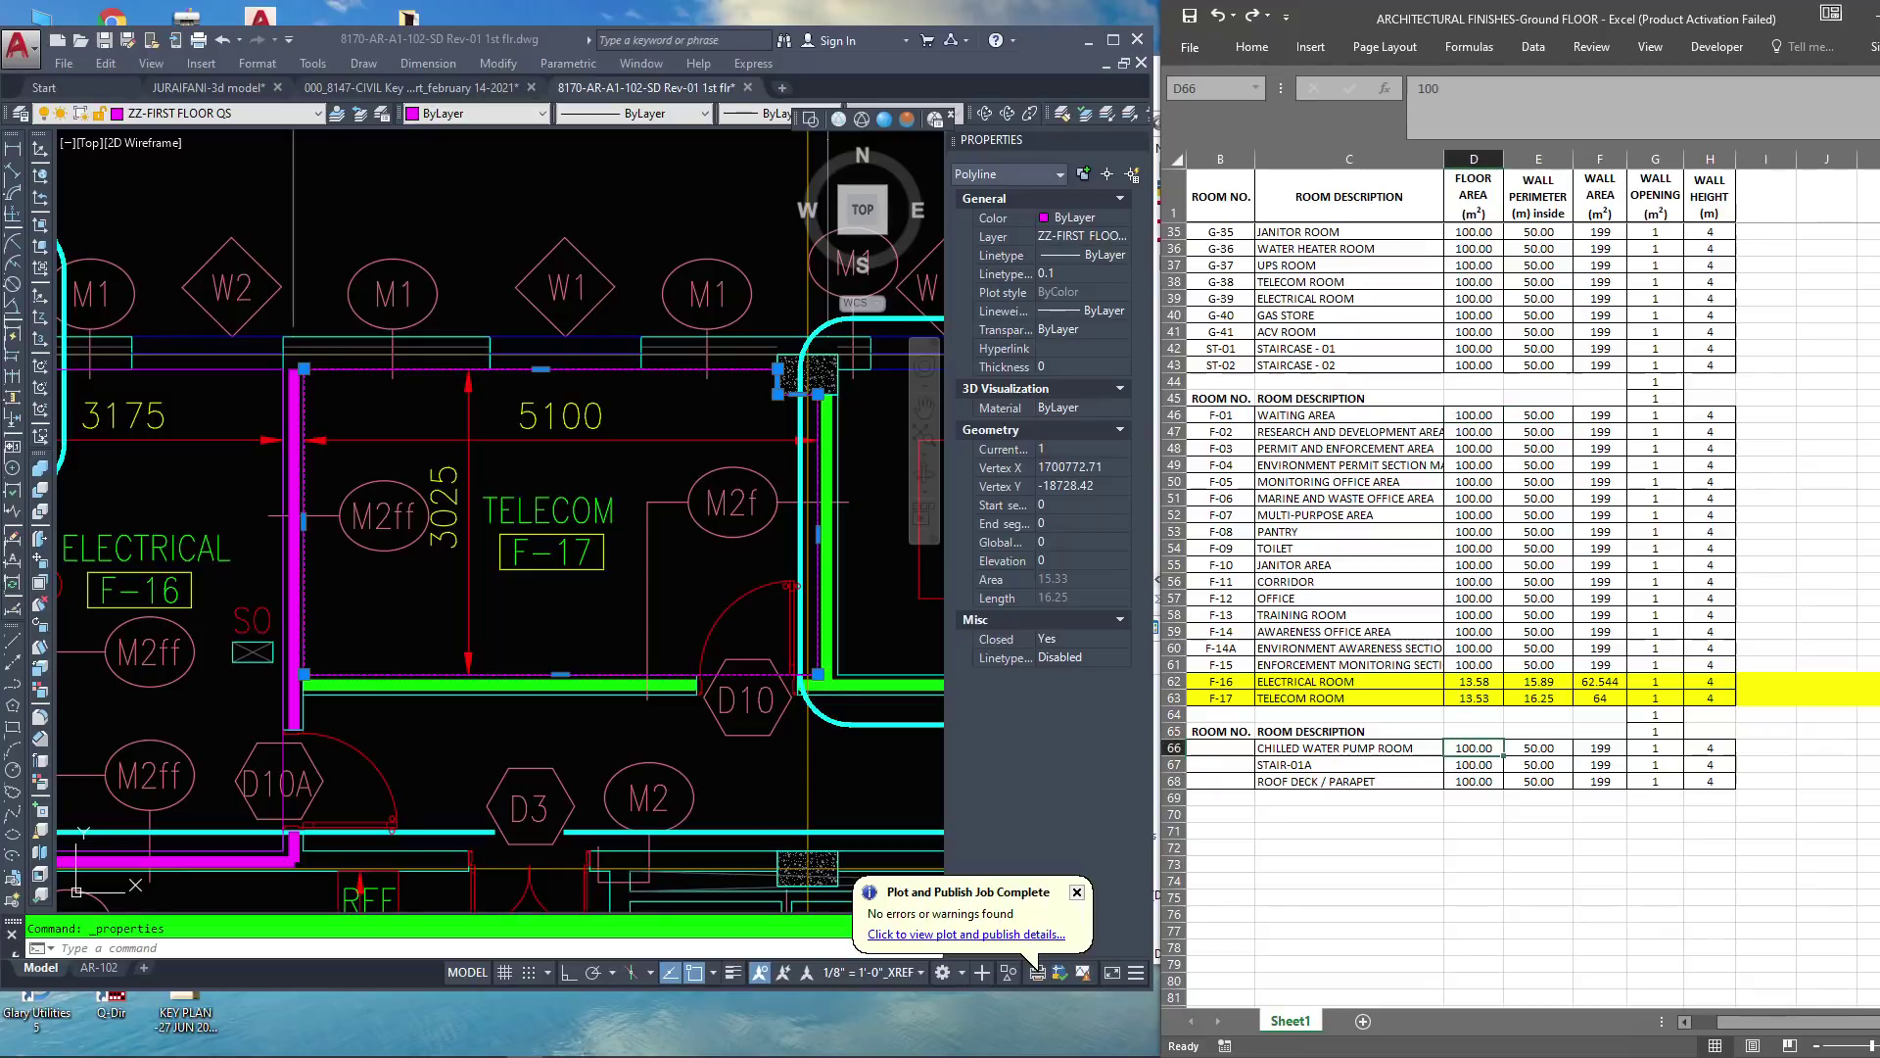
pyautogui.hotkey('ctrl', 'z')
pyautogui.hotkey('ctrl', 'z')
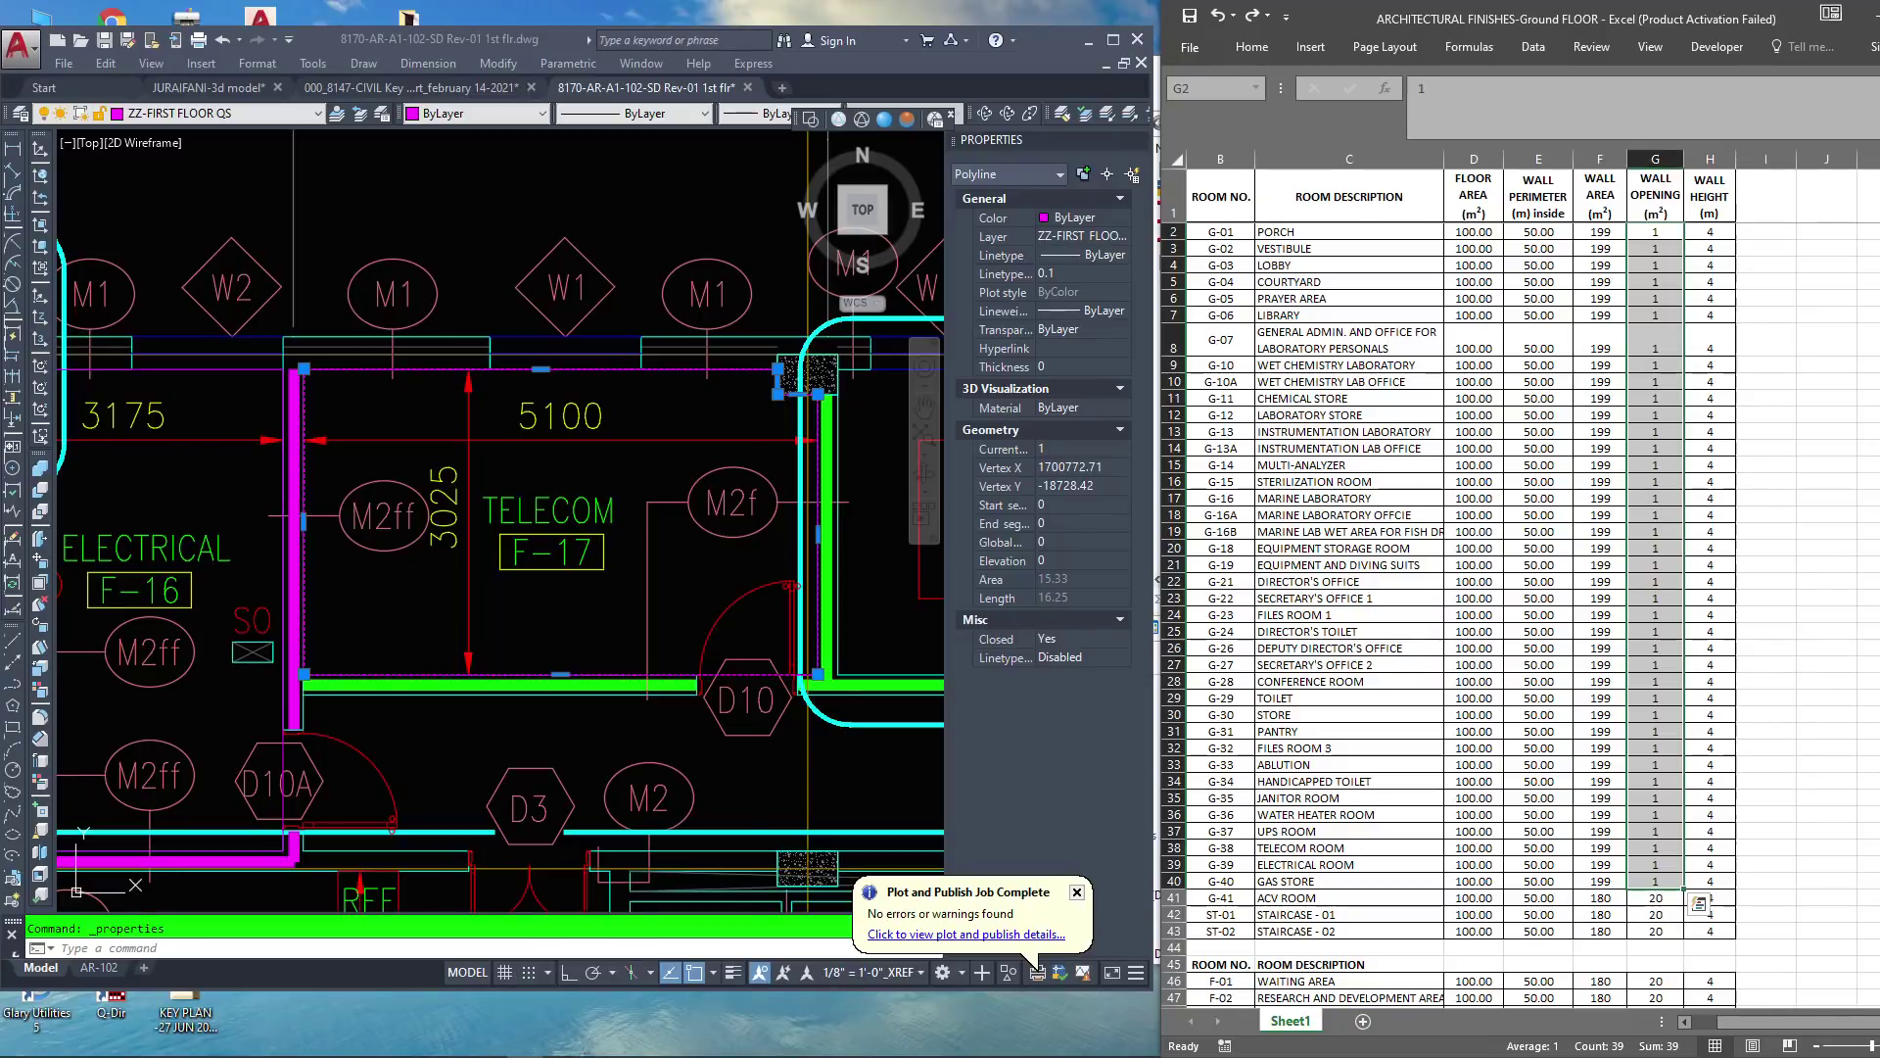
# Switch to AutoCAD, maximize its window and deselect the Telecom room's boundary polyline
pyautogui.click(747, 760)
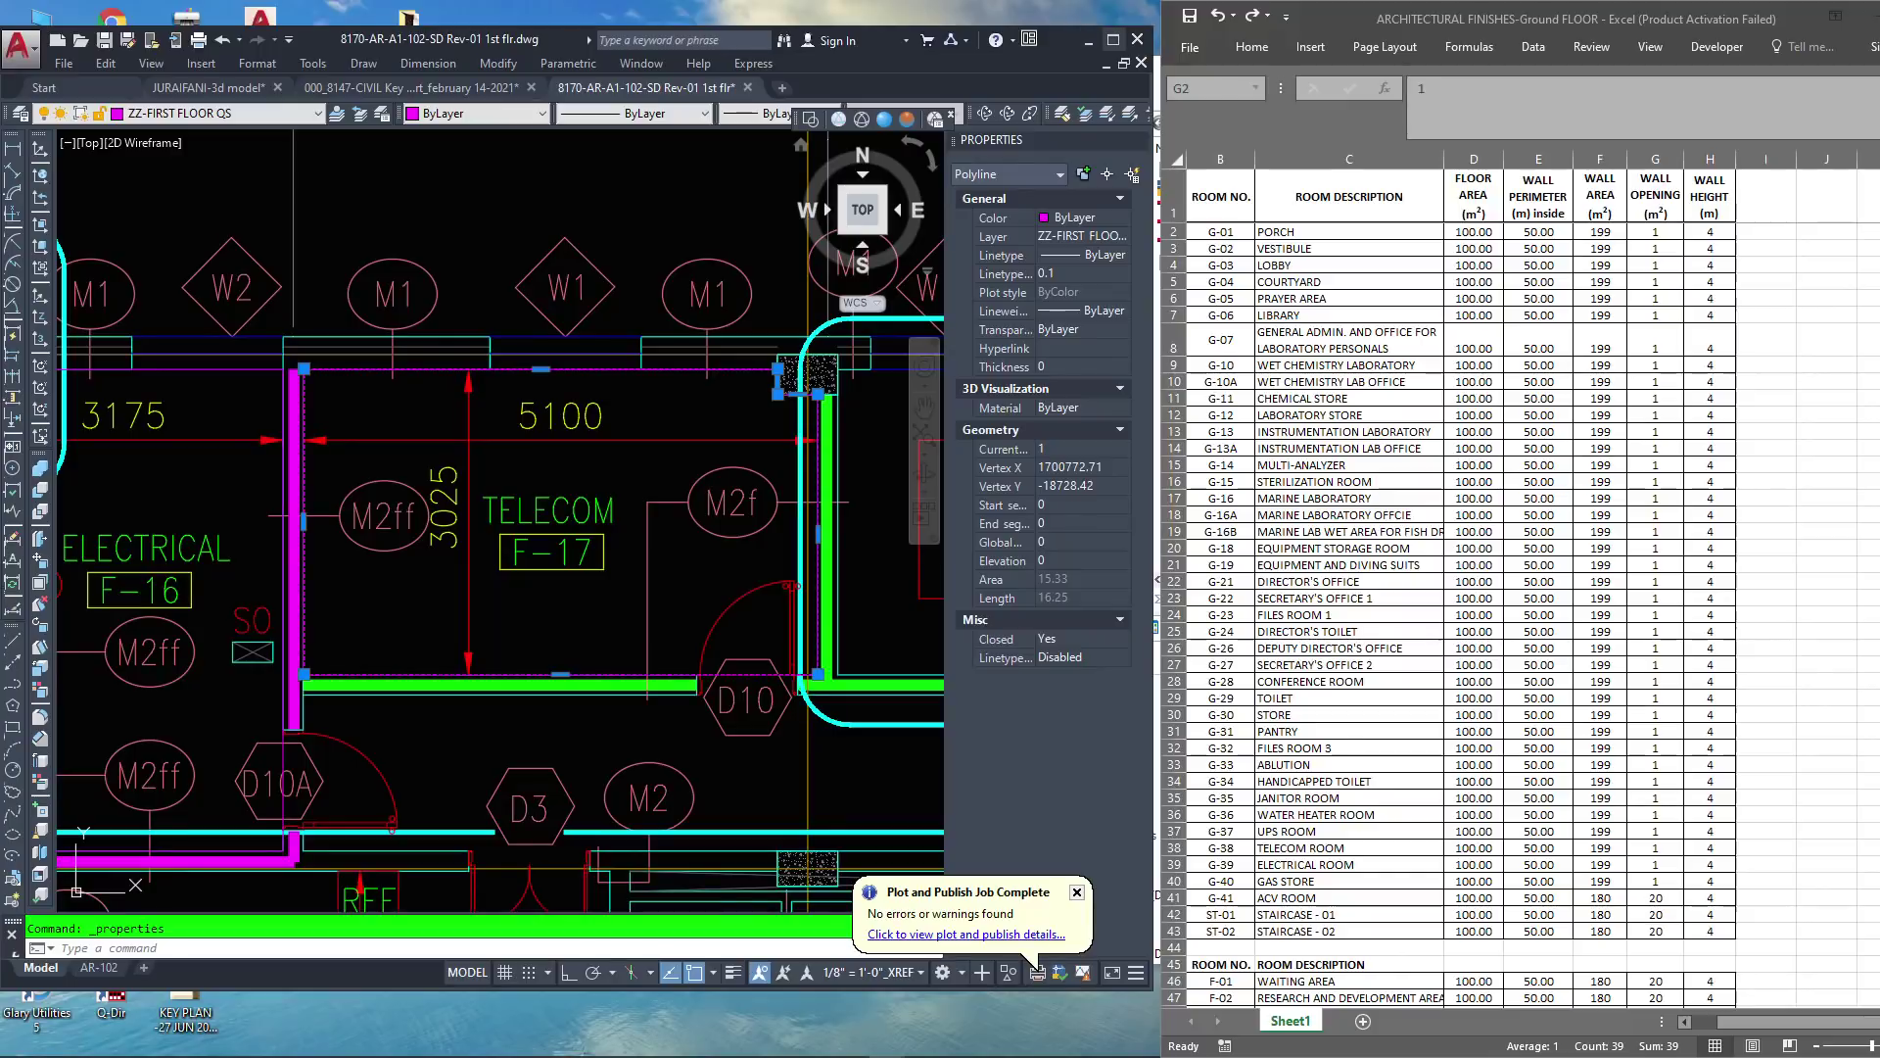
pyautogui.click(1112, 39)
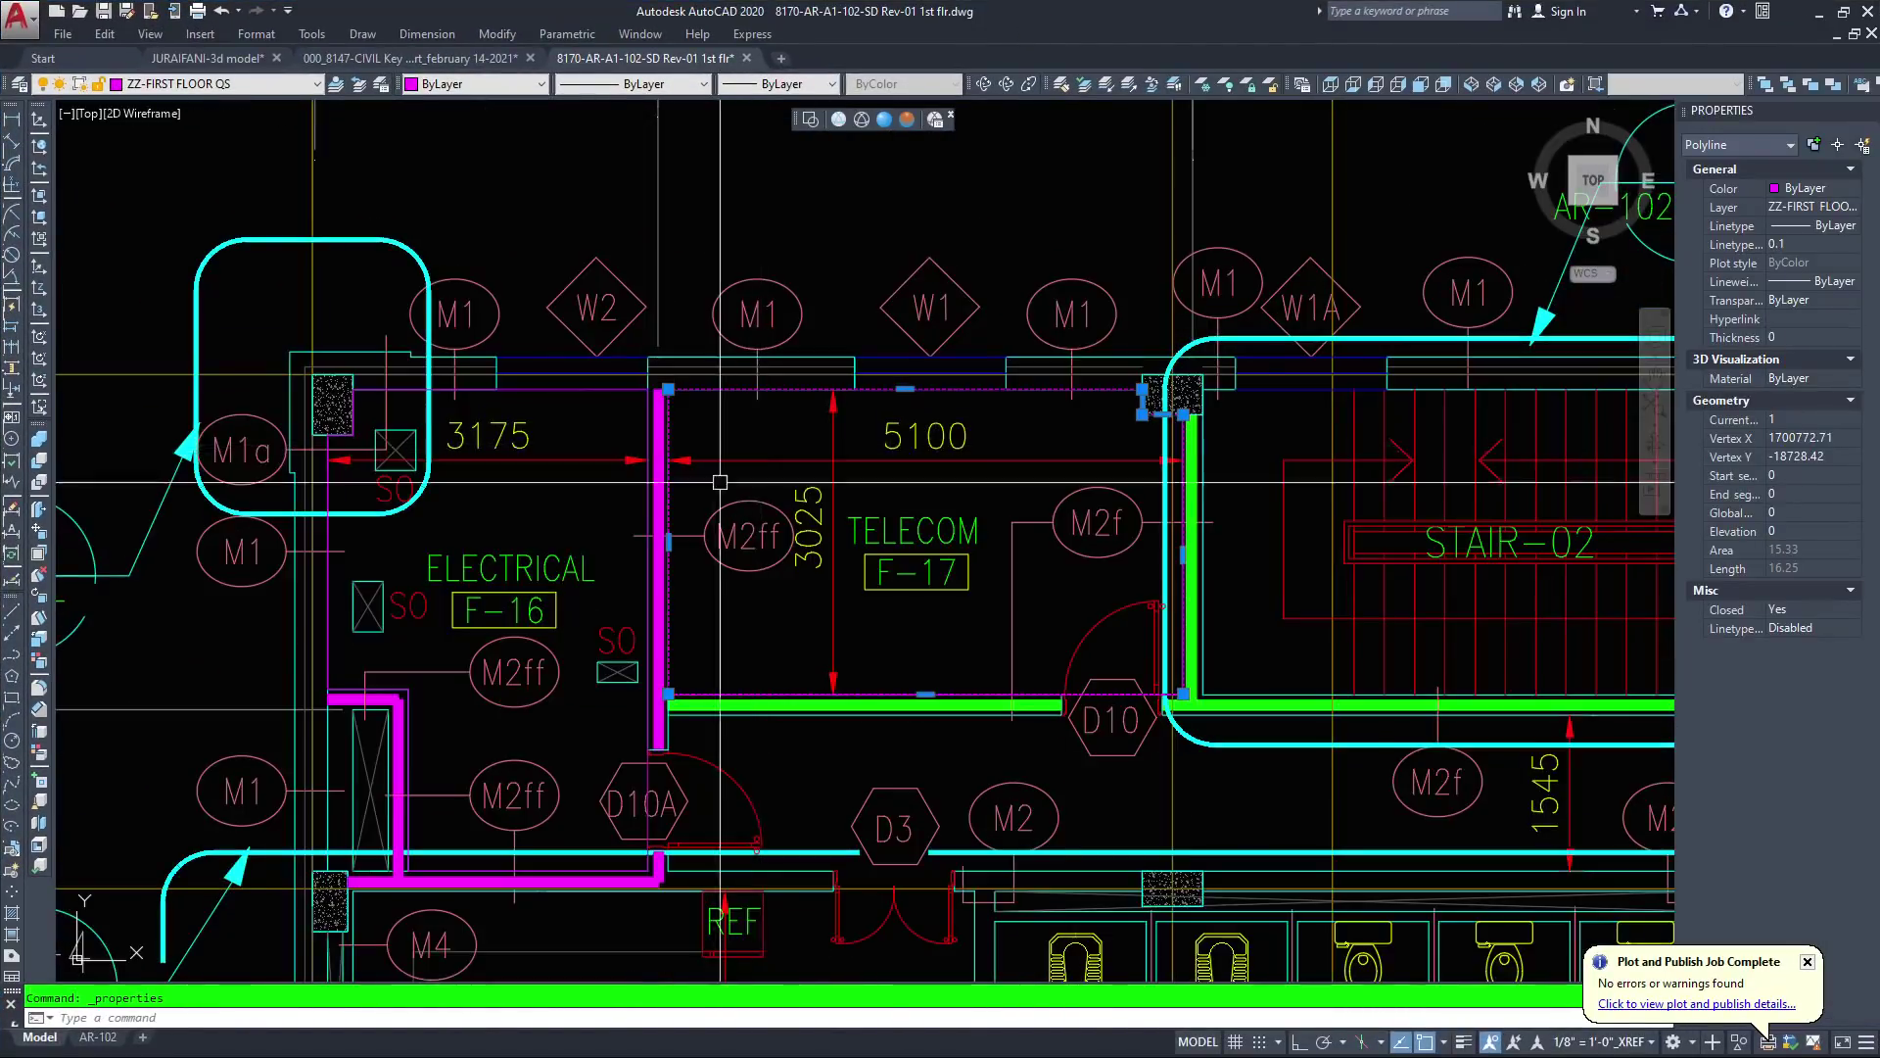
pyautogui.press('Escape')
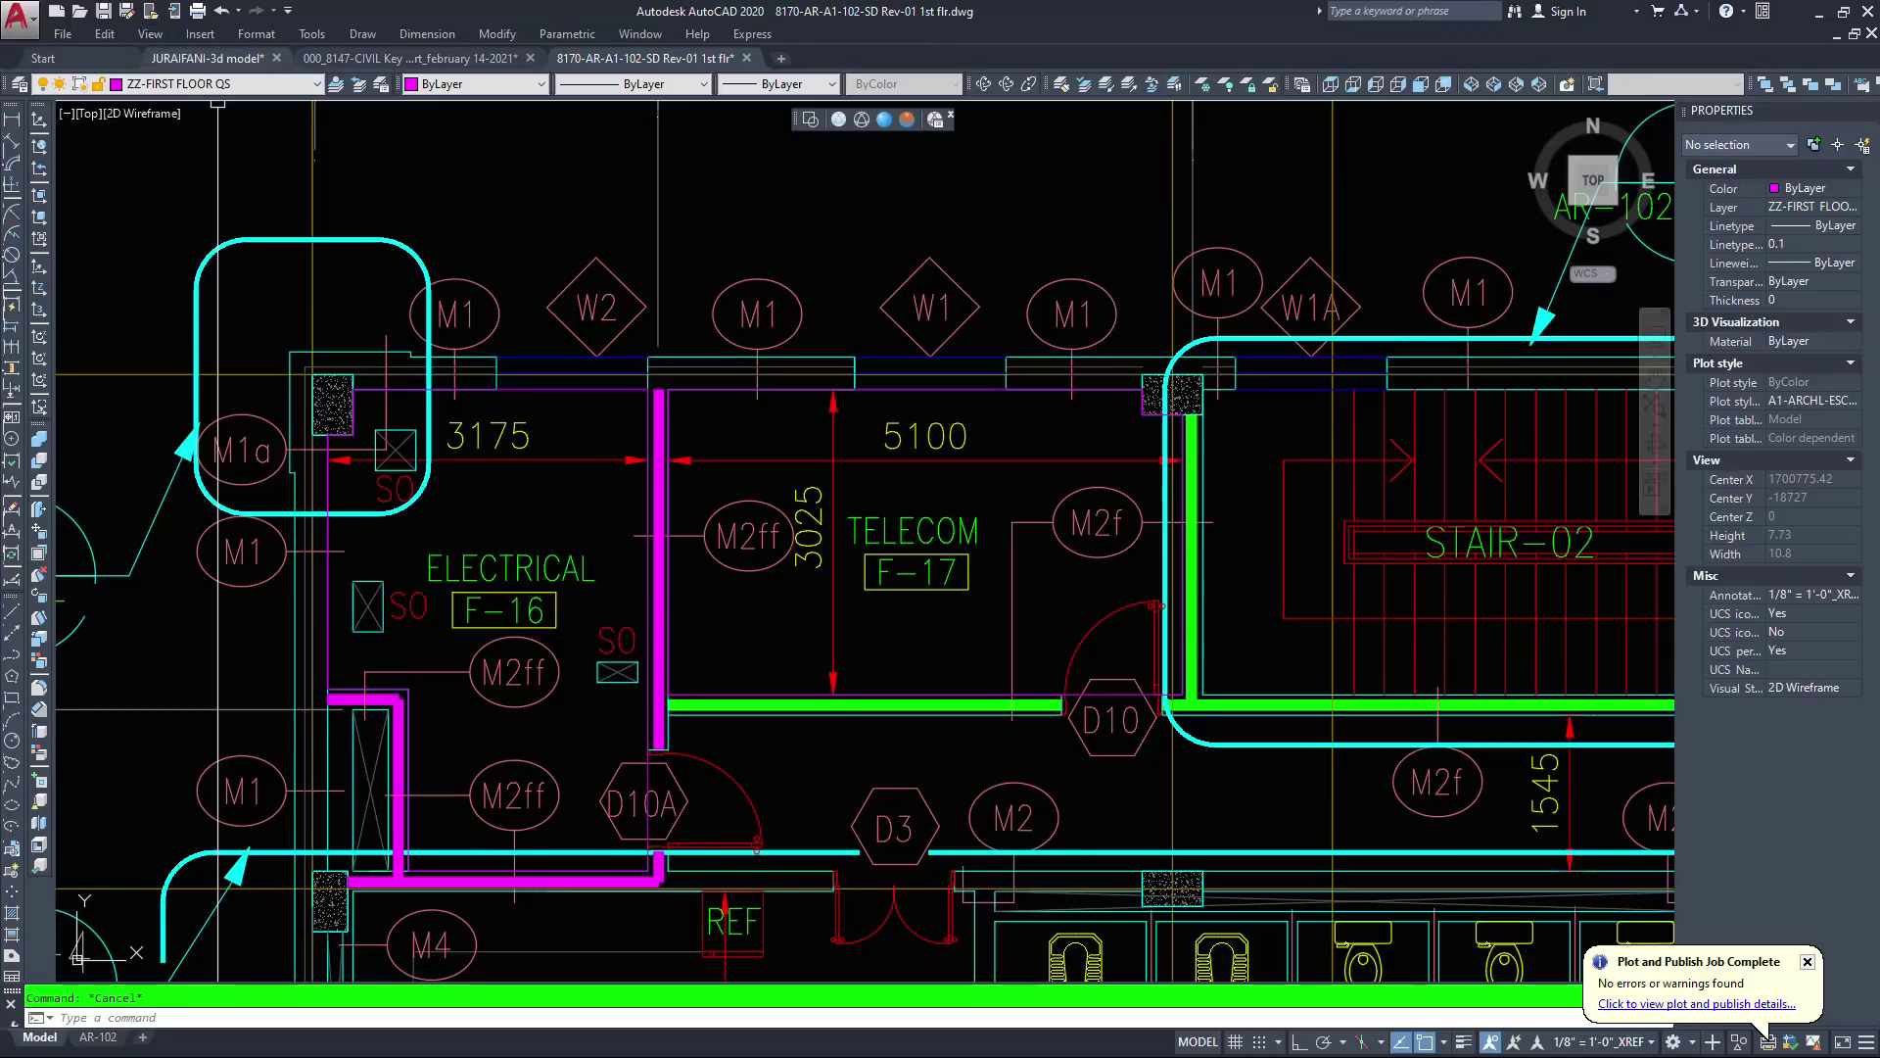
# Switch to the JURAIFANI-3d model drawing and view the closing text on Layout2
pyautogui.click(208, 58)
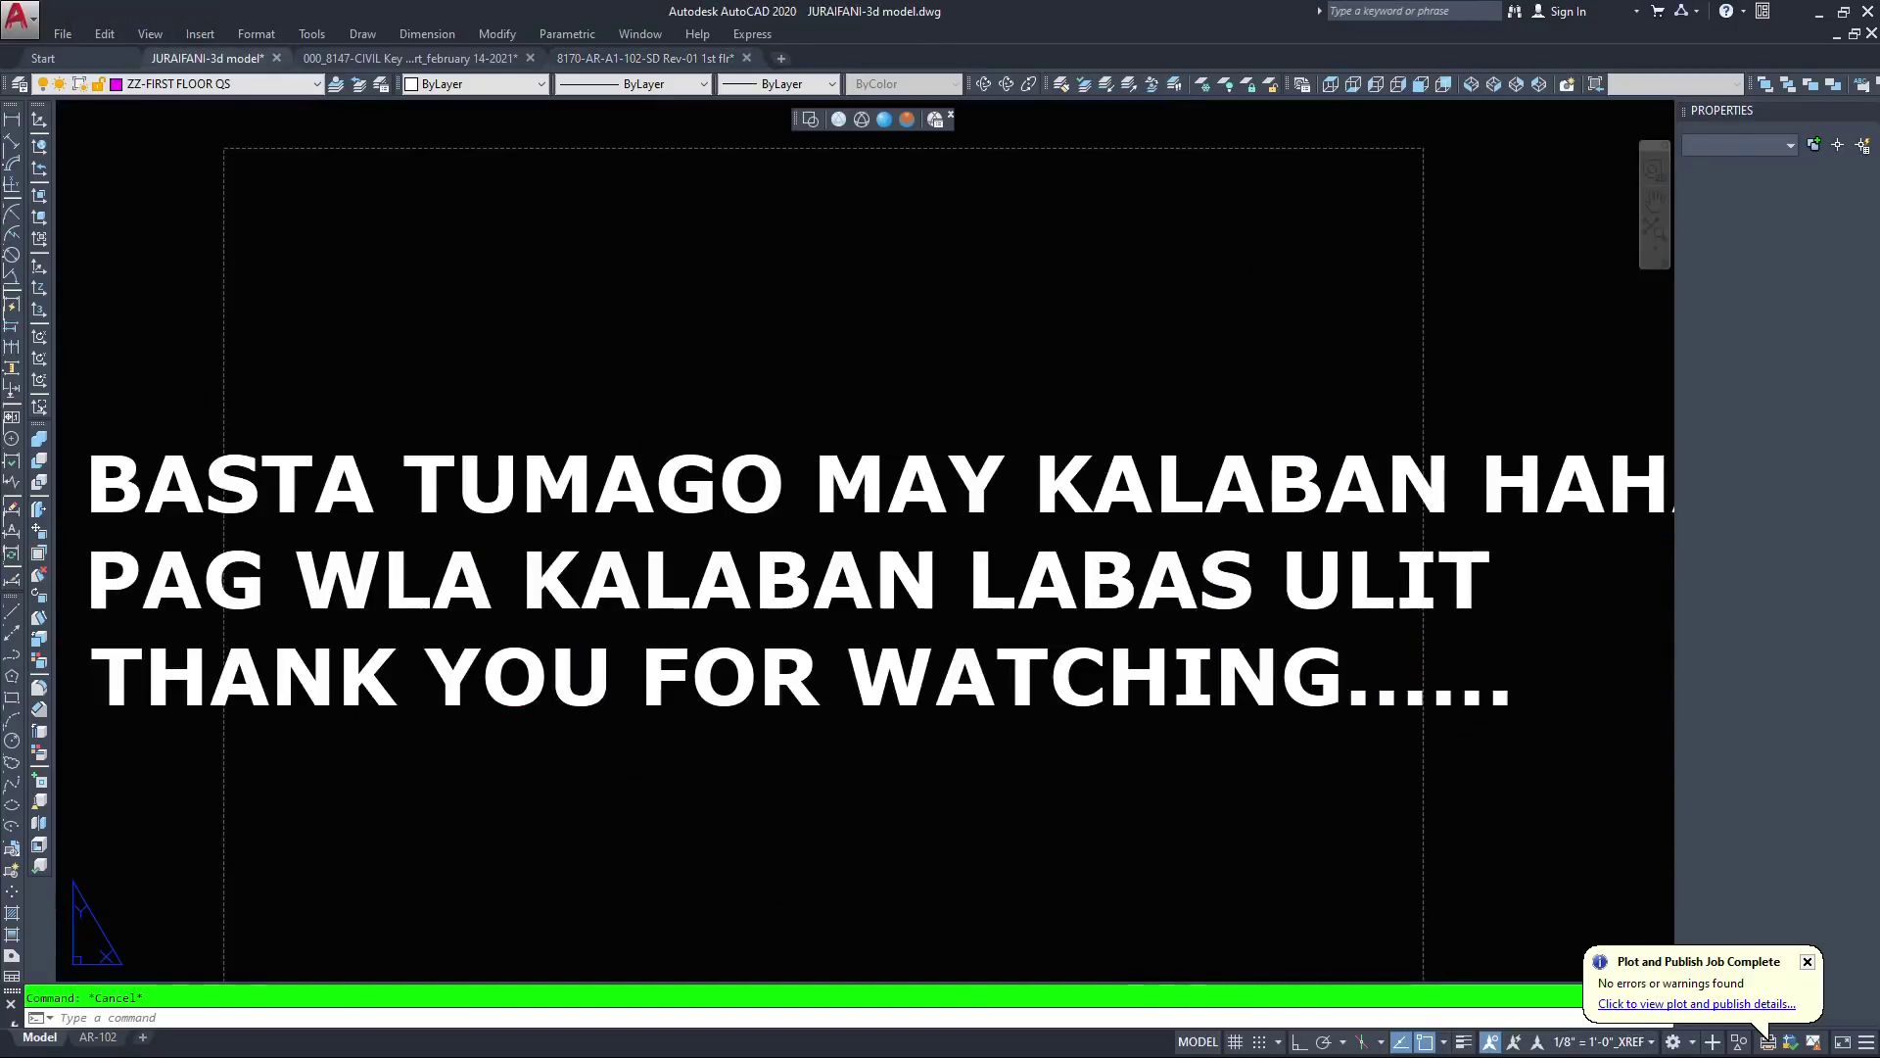
pyautogui.click(962, 777)
pyautogui.click(838, 873)
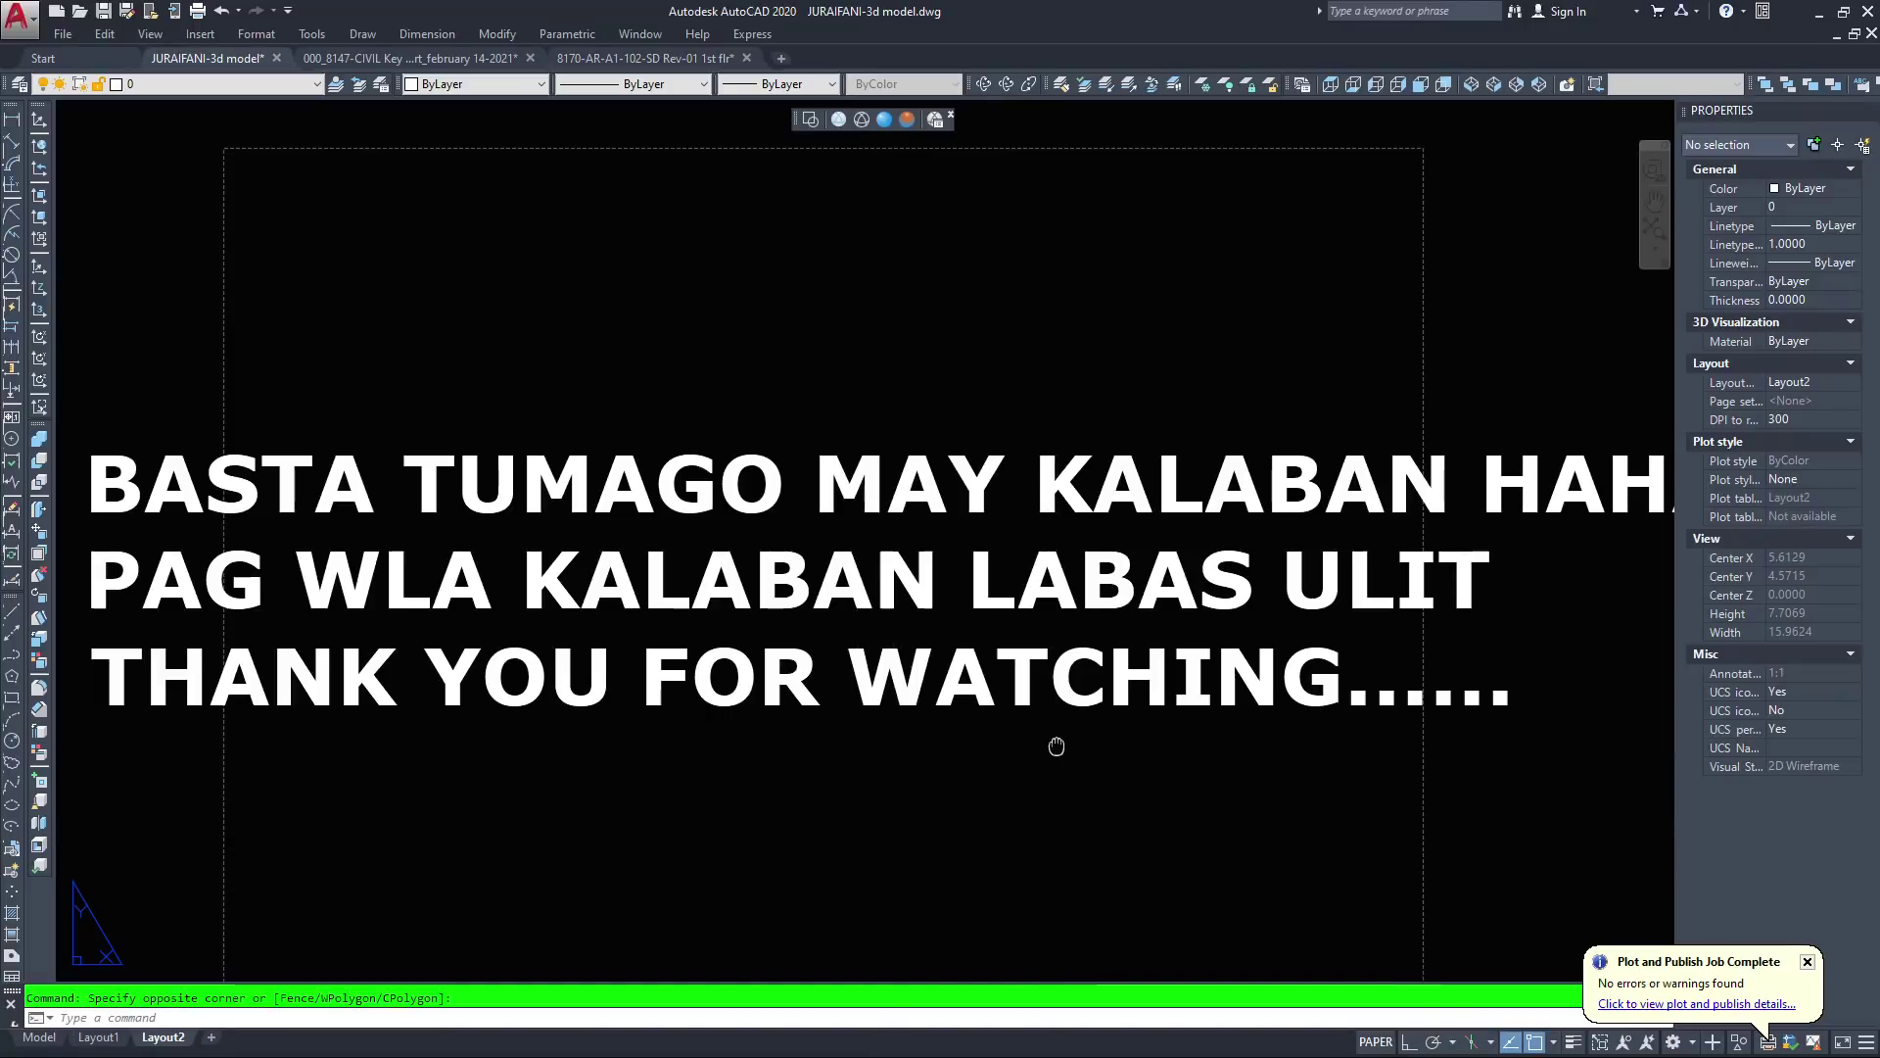
pyautogui.scroll(-2, 1056, 744)
pyautogui.scroll(2, 968, 791)
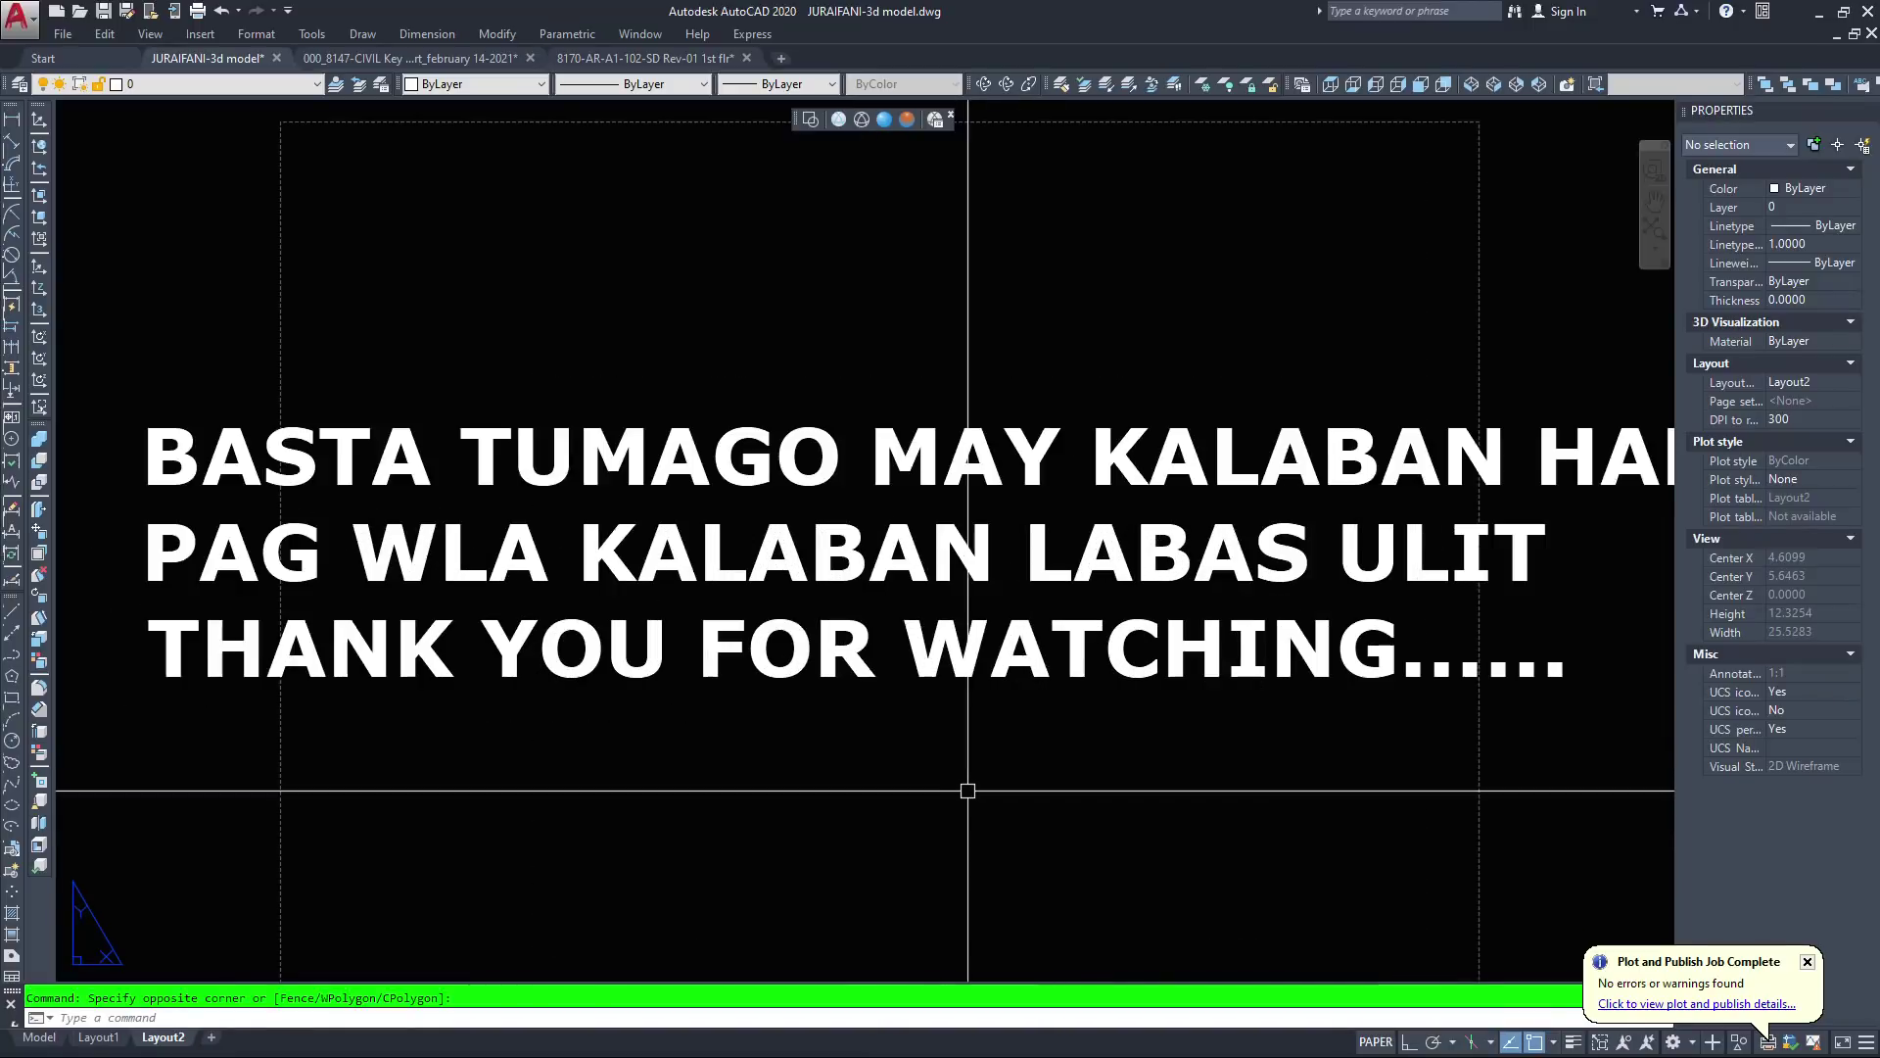
pyautogui.scroll(2, 1553, 352)
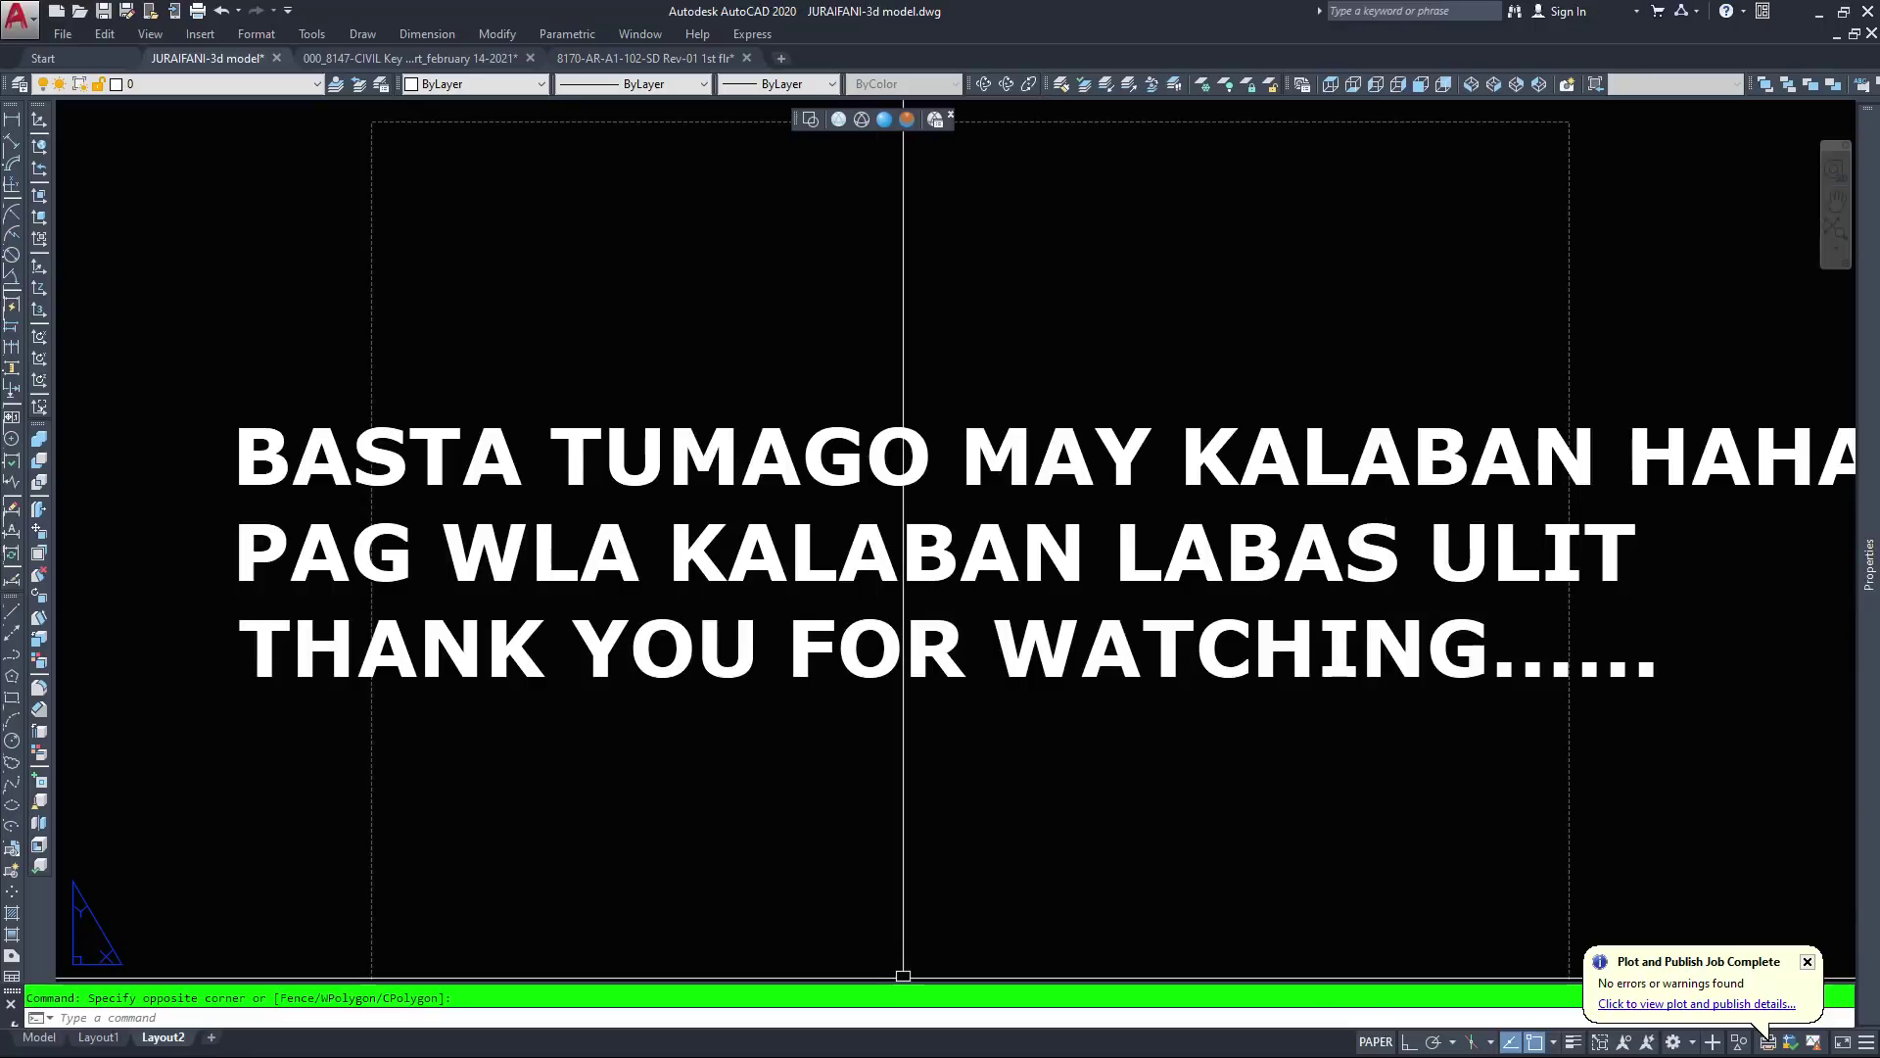
pyautogui.click(966, 840)
pyautogui.click(878, 866)
pyautogui.click(973, 807)
pyautogui.click(895, 836)
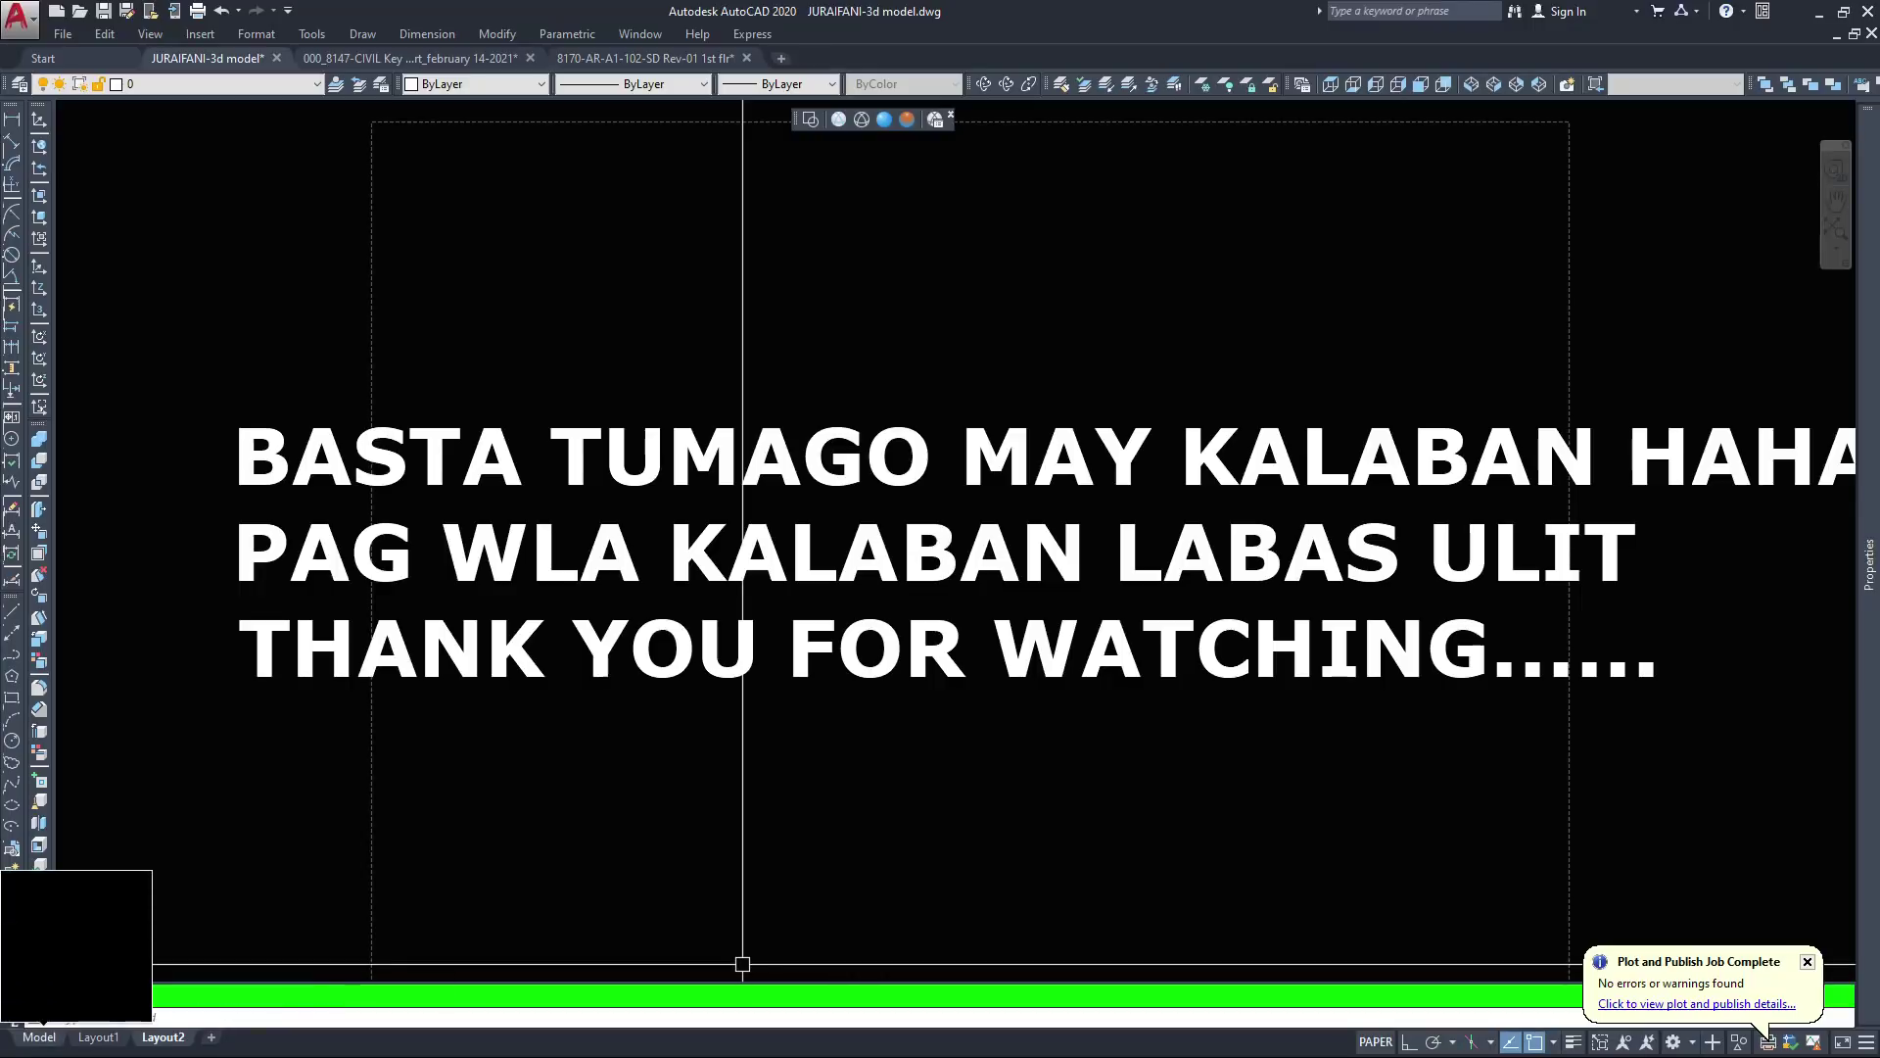
# Switch to model space and free-orbit the villa to view the rear balcony, spiral staircase and pool terrace
pyautogui.click(39, 1037)
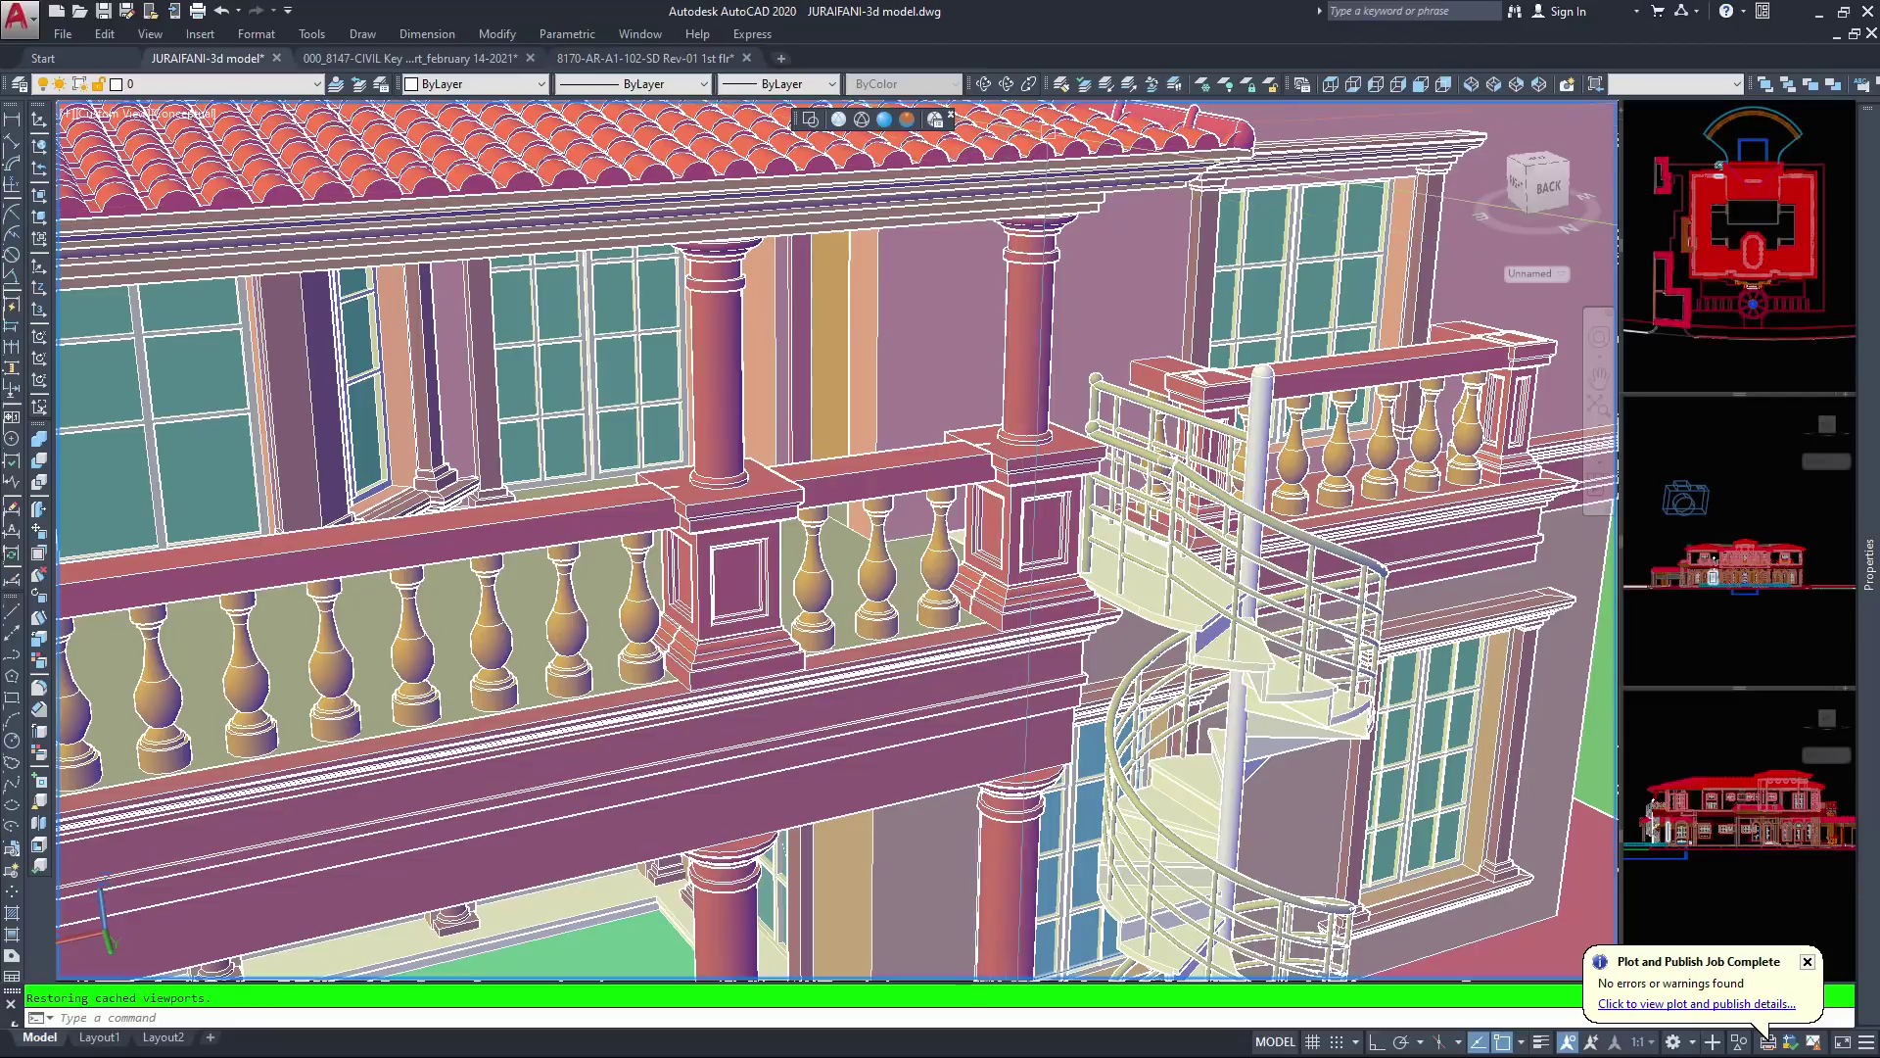
pyautogui.click(1042, 137)
pyautogui.click(1006, 85)
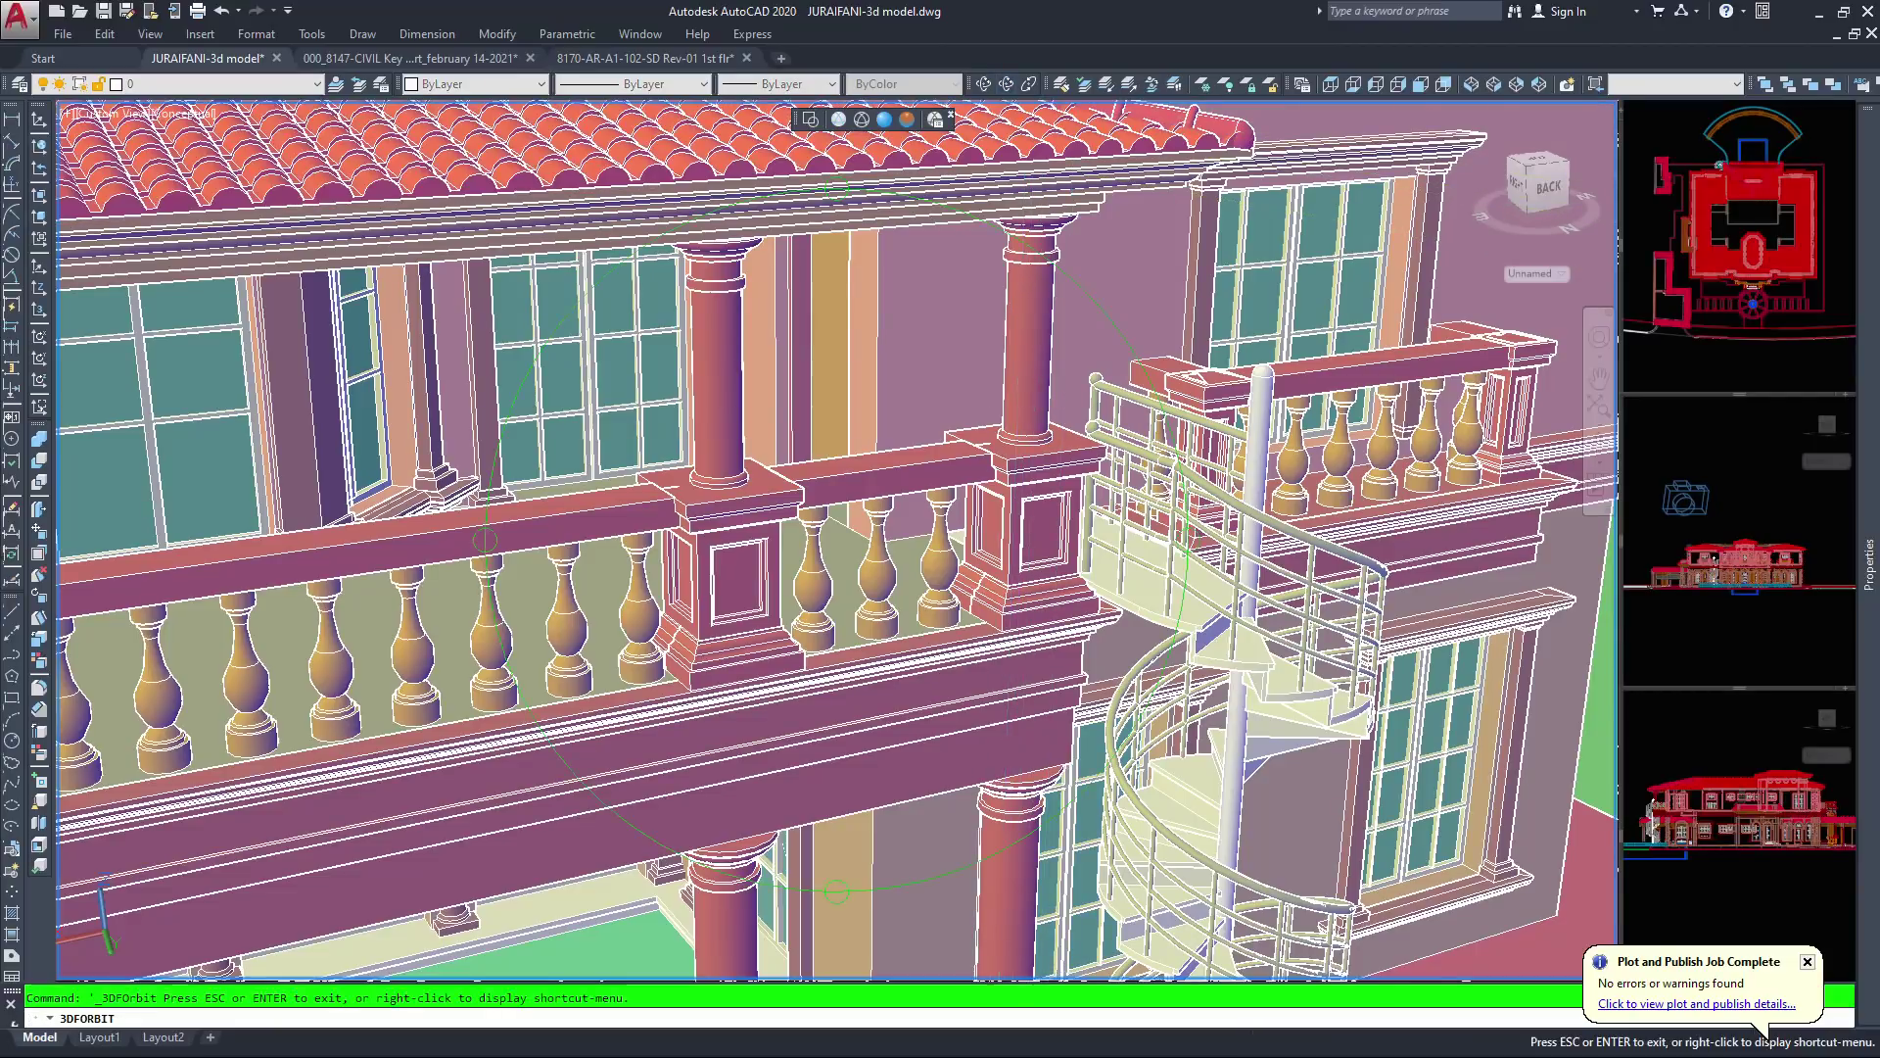
pyautogui.moveTo(901, 568); pyautogui.dragTo(920, 421)
pyautogui.moveTo(692, 337); pyautogui.dragTo(793, 478)
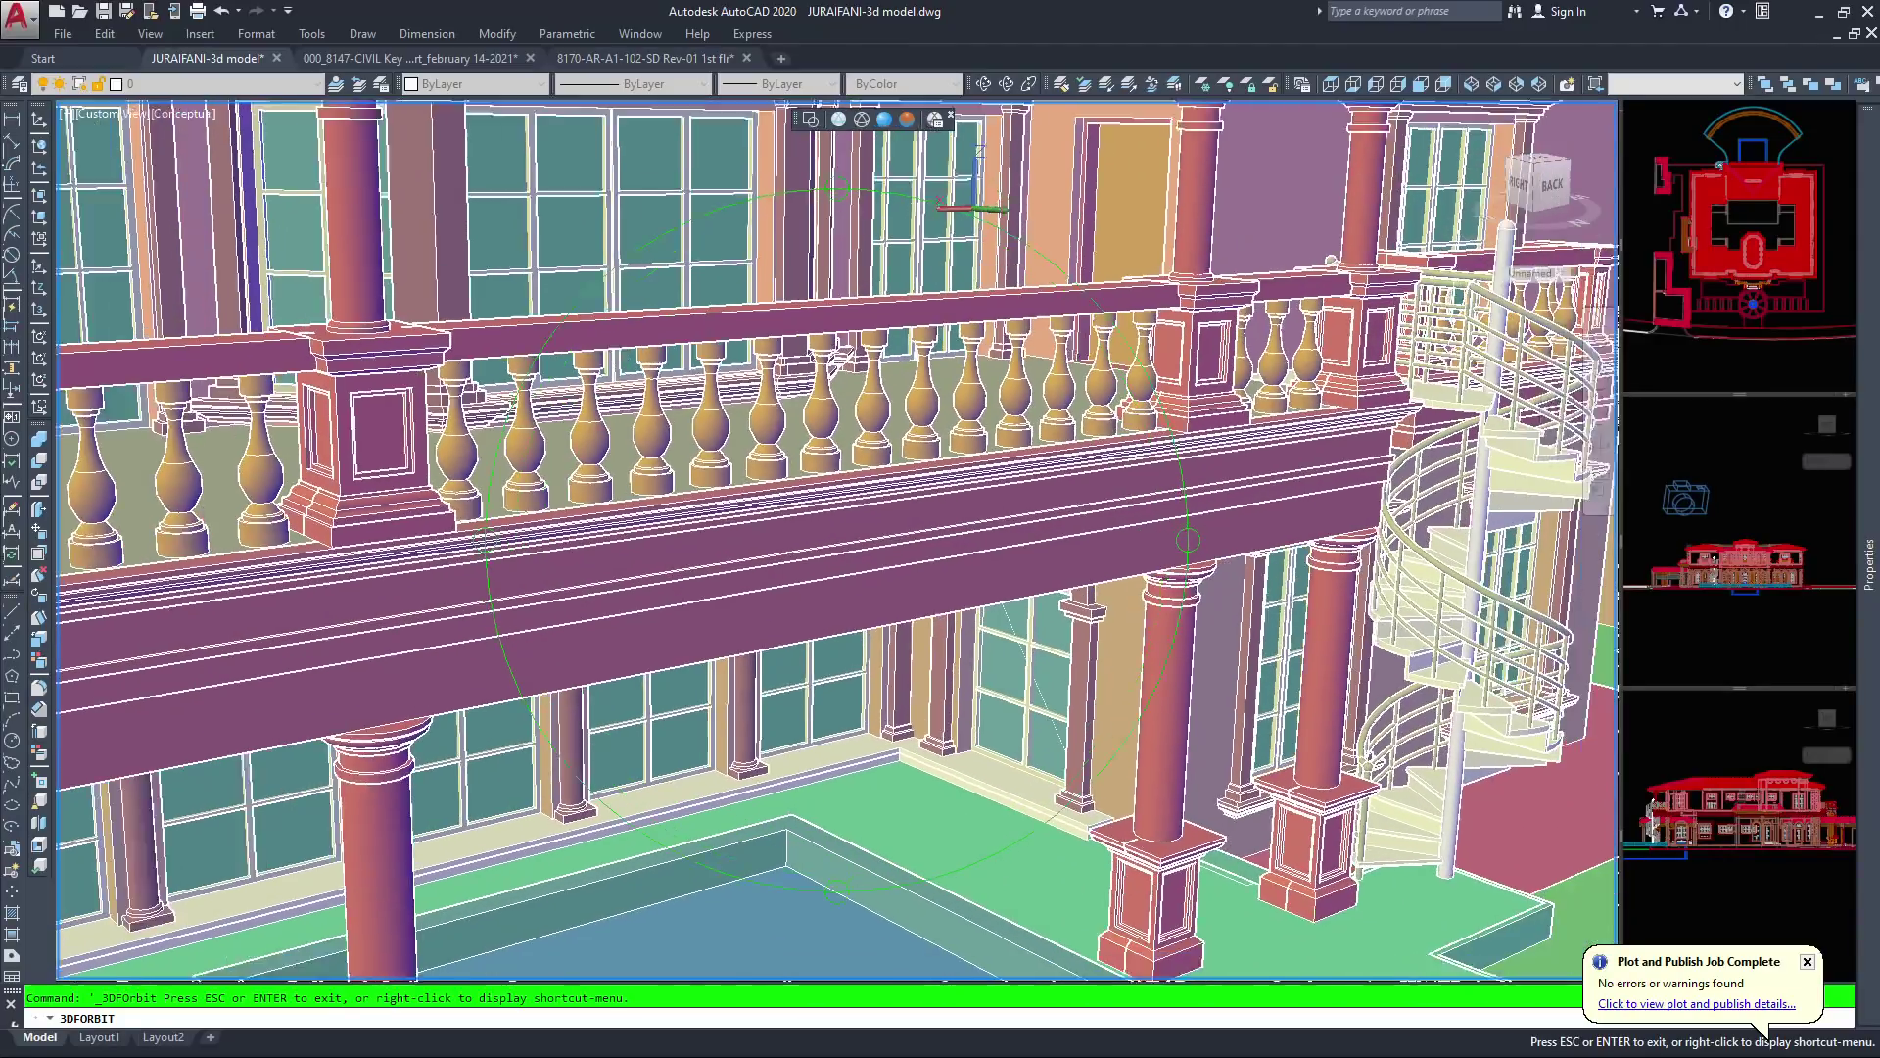
pyautogui.scroll(-7, 837, 539)
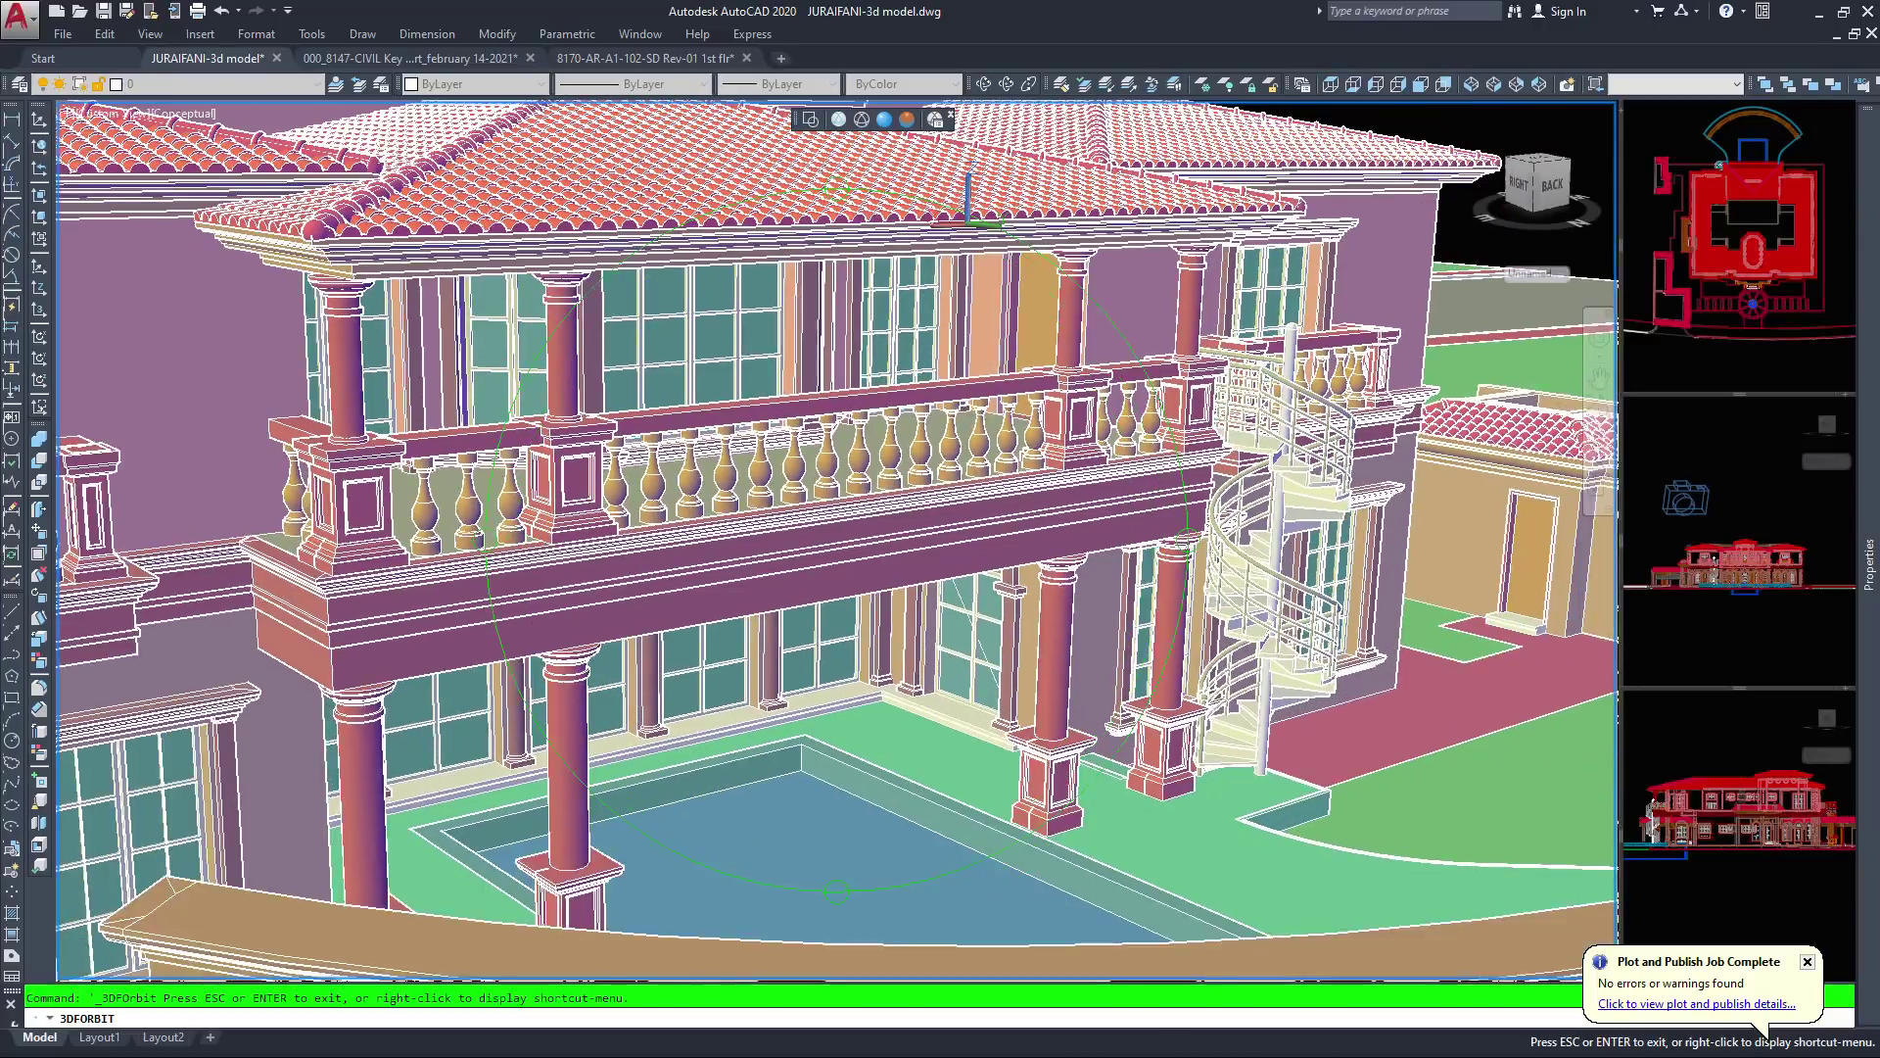
pyautogui.moveTo(737, 392); pyautogui.dragTo(703, 351)
pyautogui.scroll(5, 837, 539)
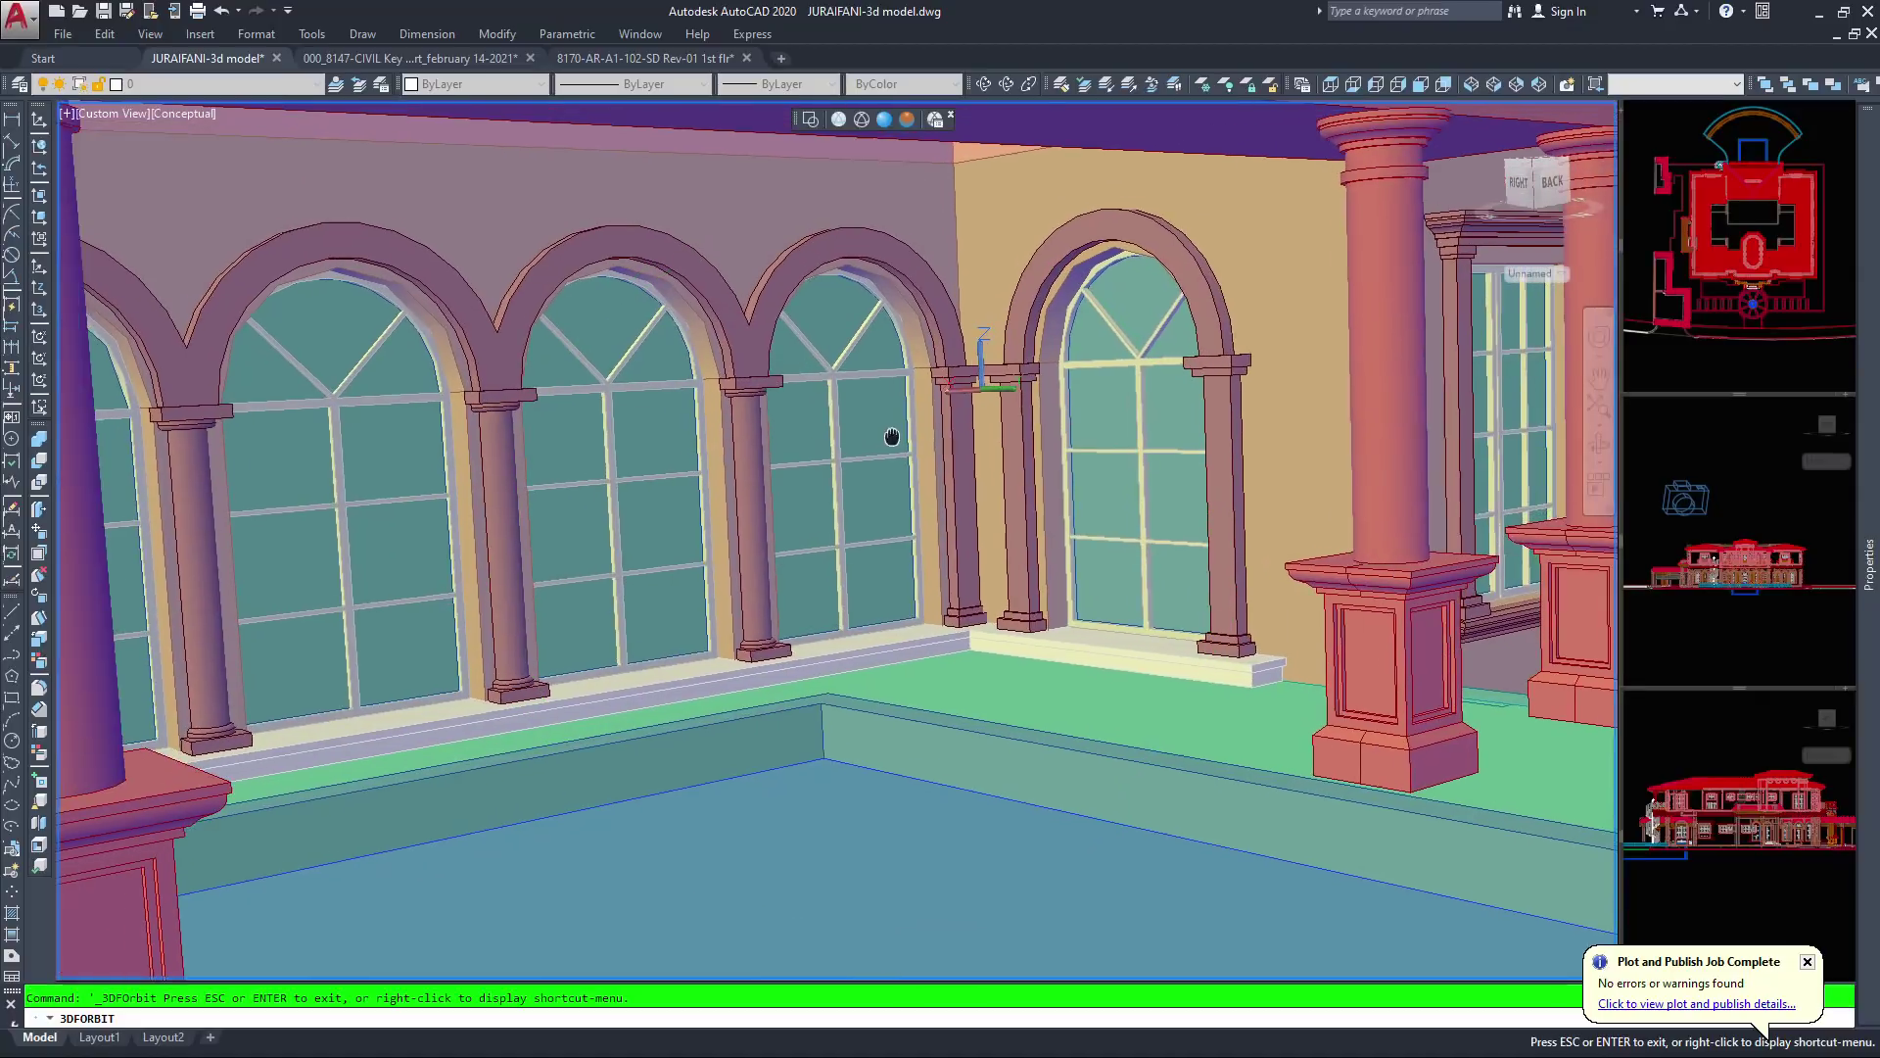
# Examine the arched windows and column pedestals around the swimming pool at close range
pyautogui.moveTo(892, 436); pyautogui.dragTo(892, 437, button='middle')
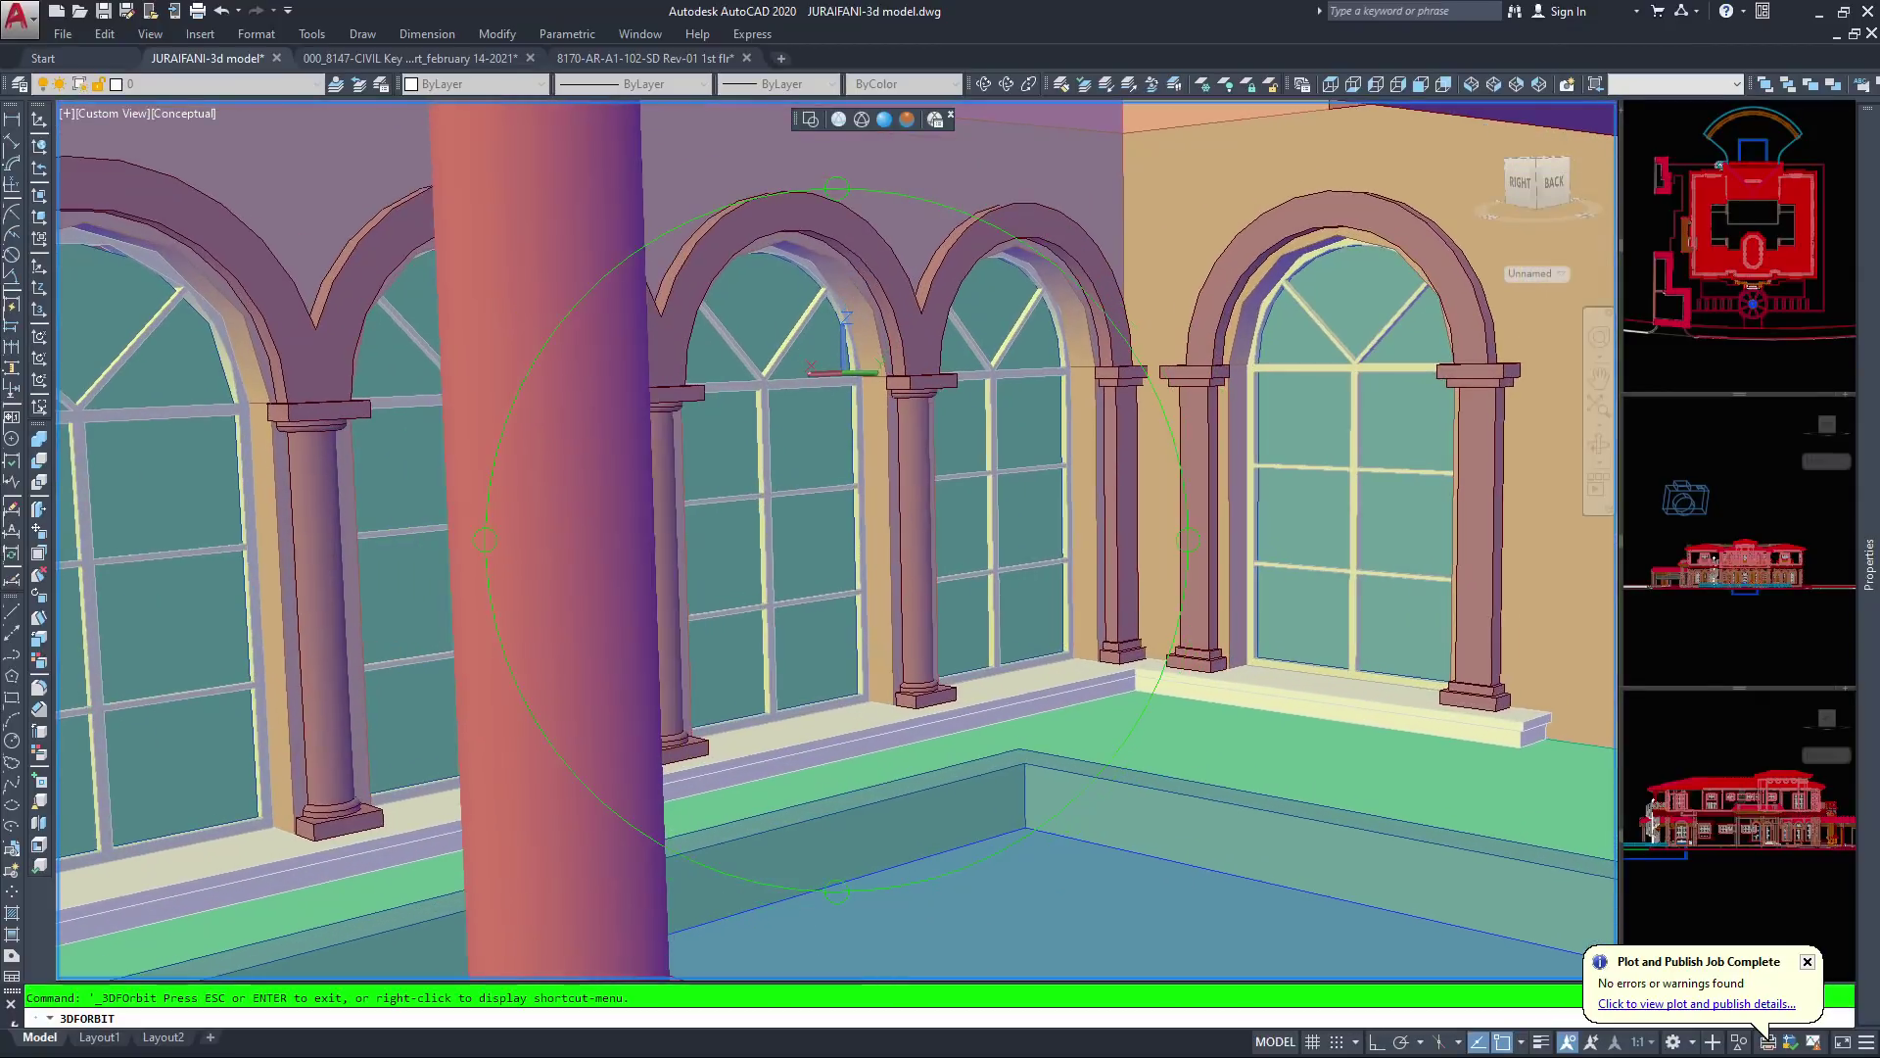
pyautogui.moveTo(1136, 607); pyautogui.dragTo(945, 617, button='middle')
pyautogui.scroll(3, 946, 617)
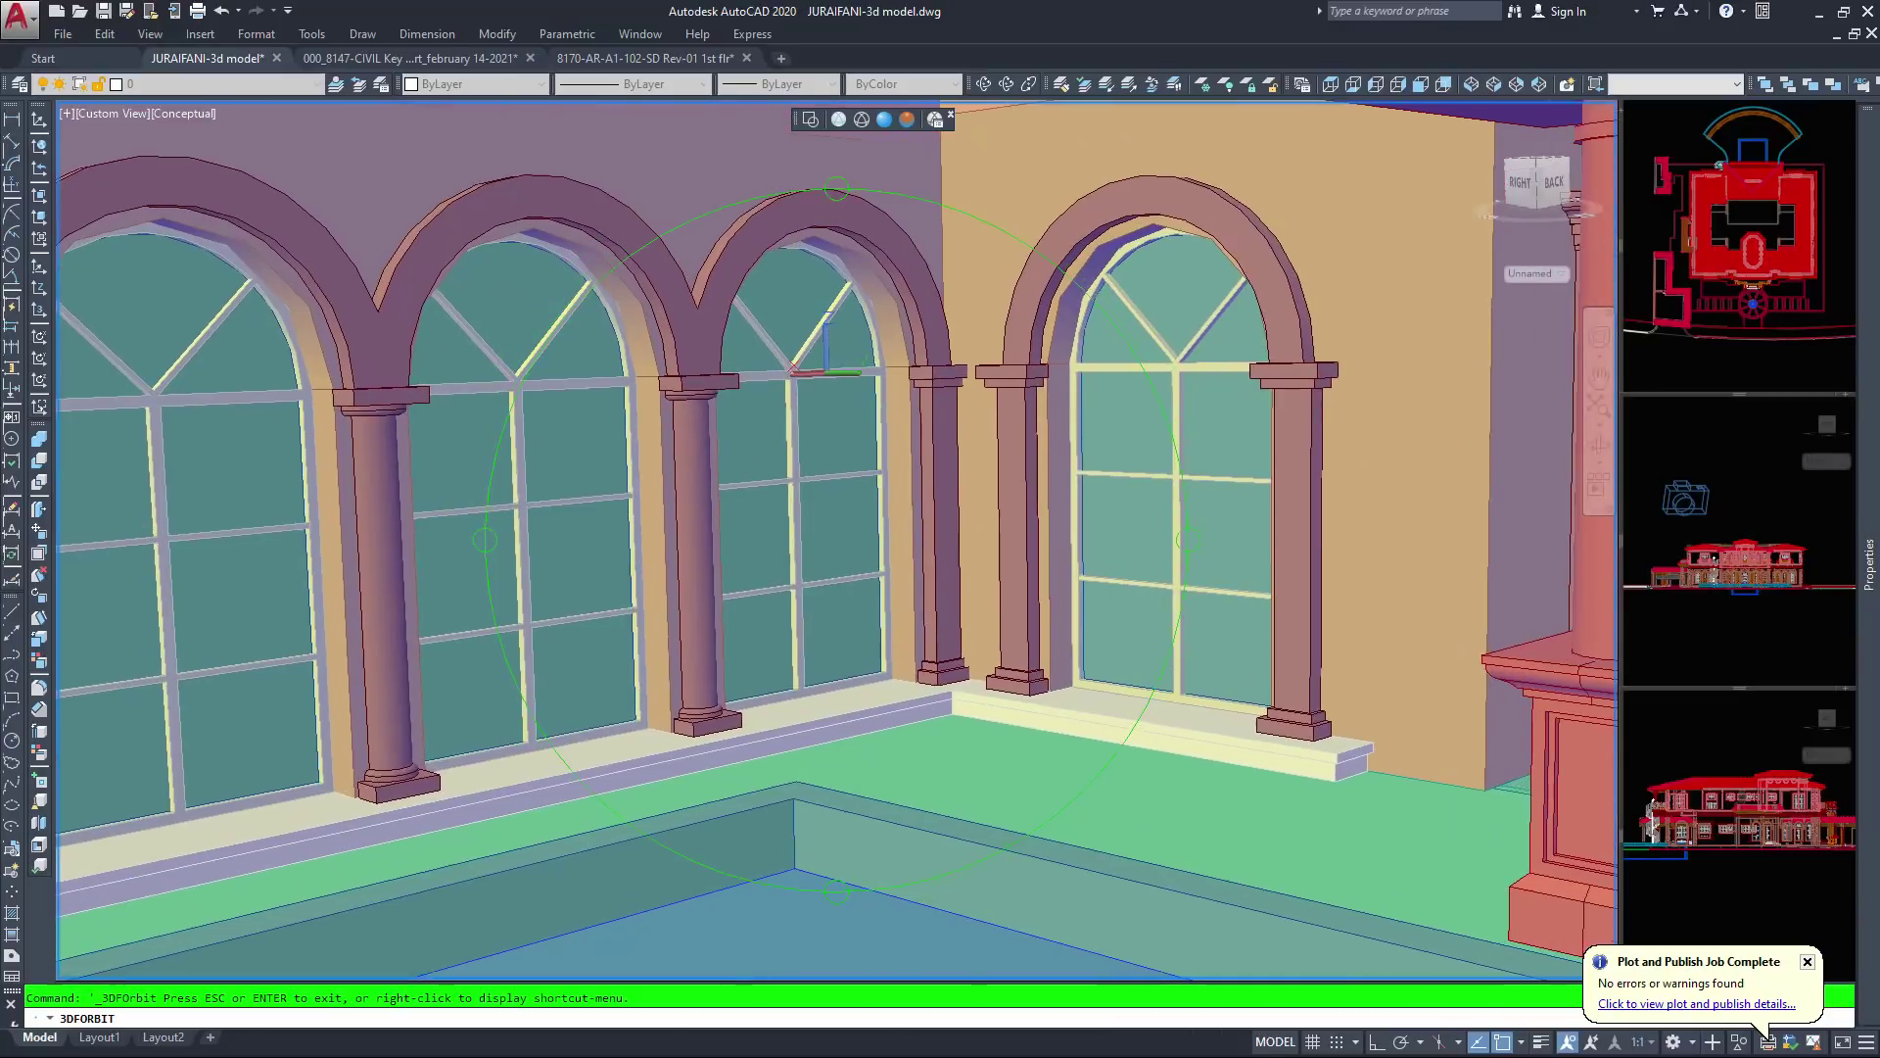
pyautogui.moveTo(1146, 500); pyautogui.dragTo(911, 521, button='middle')
pyautogui.moveTo(911, 544); pyautogui.dragTo(972, 502)
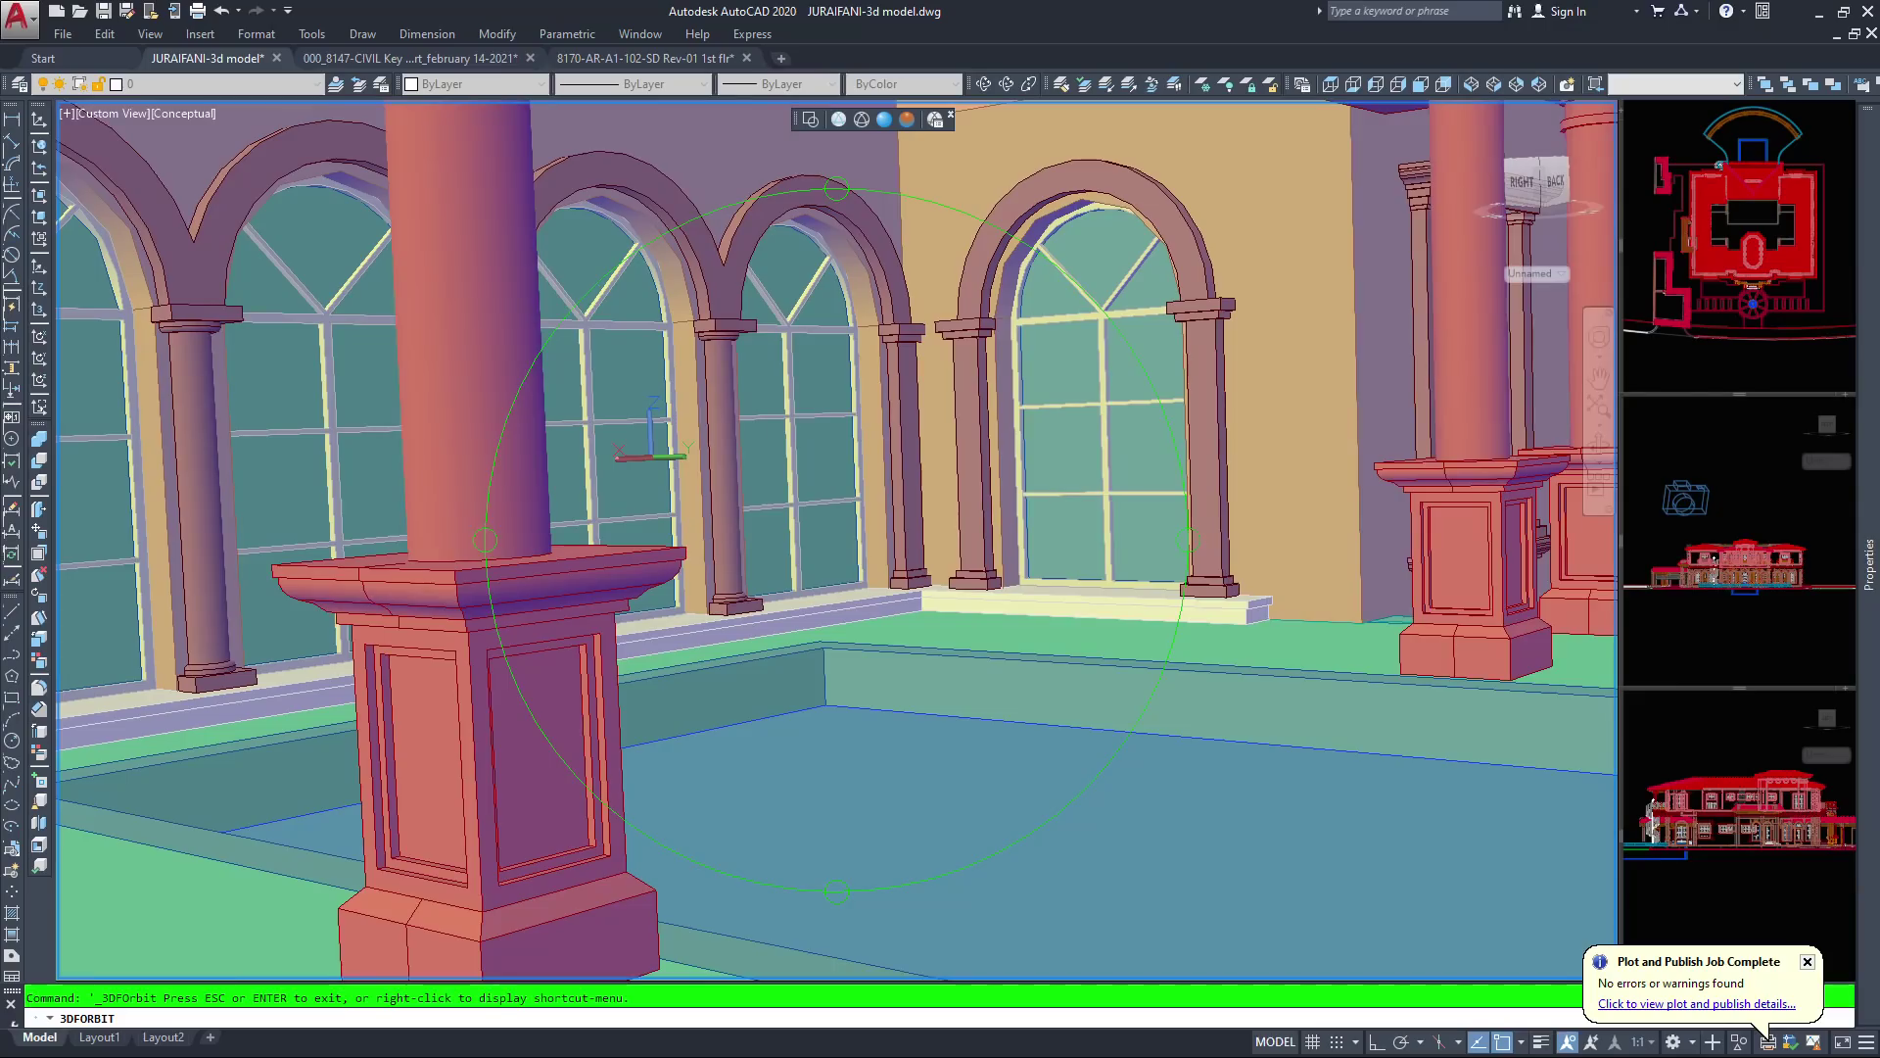
pyautogui.moveTo(972, 501)
pyautogui.mouseDown()
pyautogui.moveTo(1087, 517)
pyautogui.moveTo(1109, 587)
pyautogui.moveTo(1028, 556)
pyautogui.moveTo(1020, 529)
pyautogui.mouseUp()
pyautogui.scroll(-7, 1109, 587)
pyautogui.scroll(-3, 1110, 587)
# Inspect the rear terrace and pool through the curved outer colonnade at ground level
pyautogui.moveTo(824, 728); pyautogui.dragTo(1046, 584, button='middle')
pyautogui.moveTo(58, 394); pyautogui.dragTo(2, 394)
pyautogui.moveTo(1038, 576)
pyautogui.mouseDown()
pyautogui.moveTo(1190, 568)
pyautogui.moveTo(964, 558)
pyautogui.moveTo(867, 588)
pyautogui.moveTo(1052, 573)
pyautogui.mouseUp()
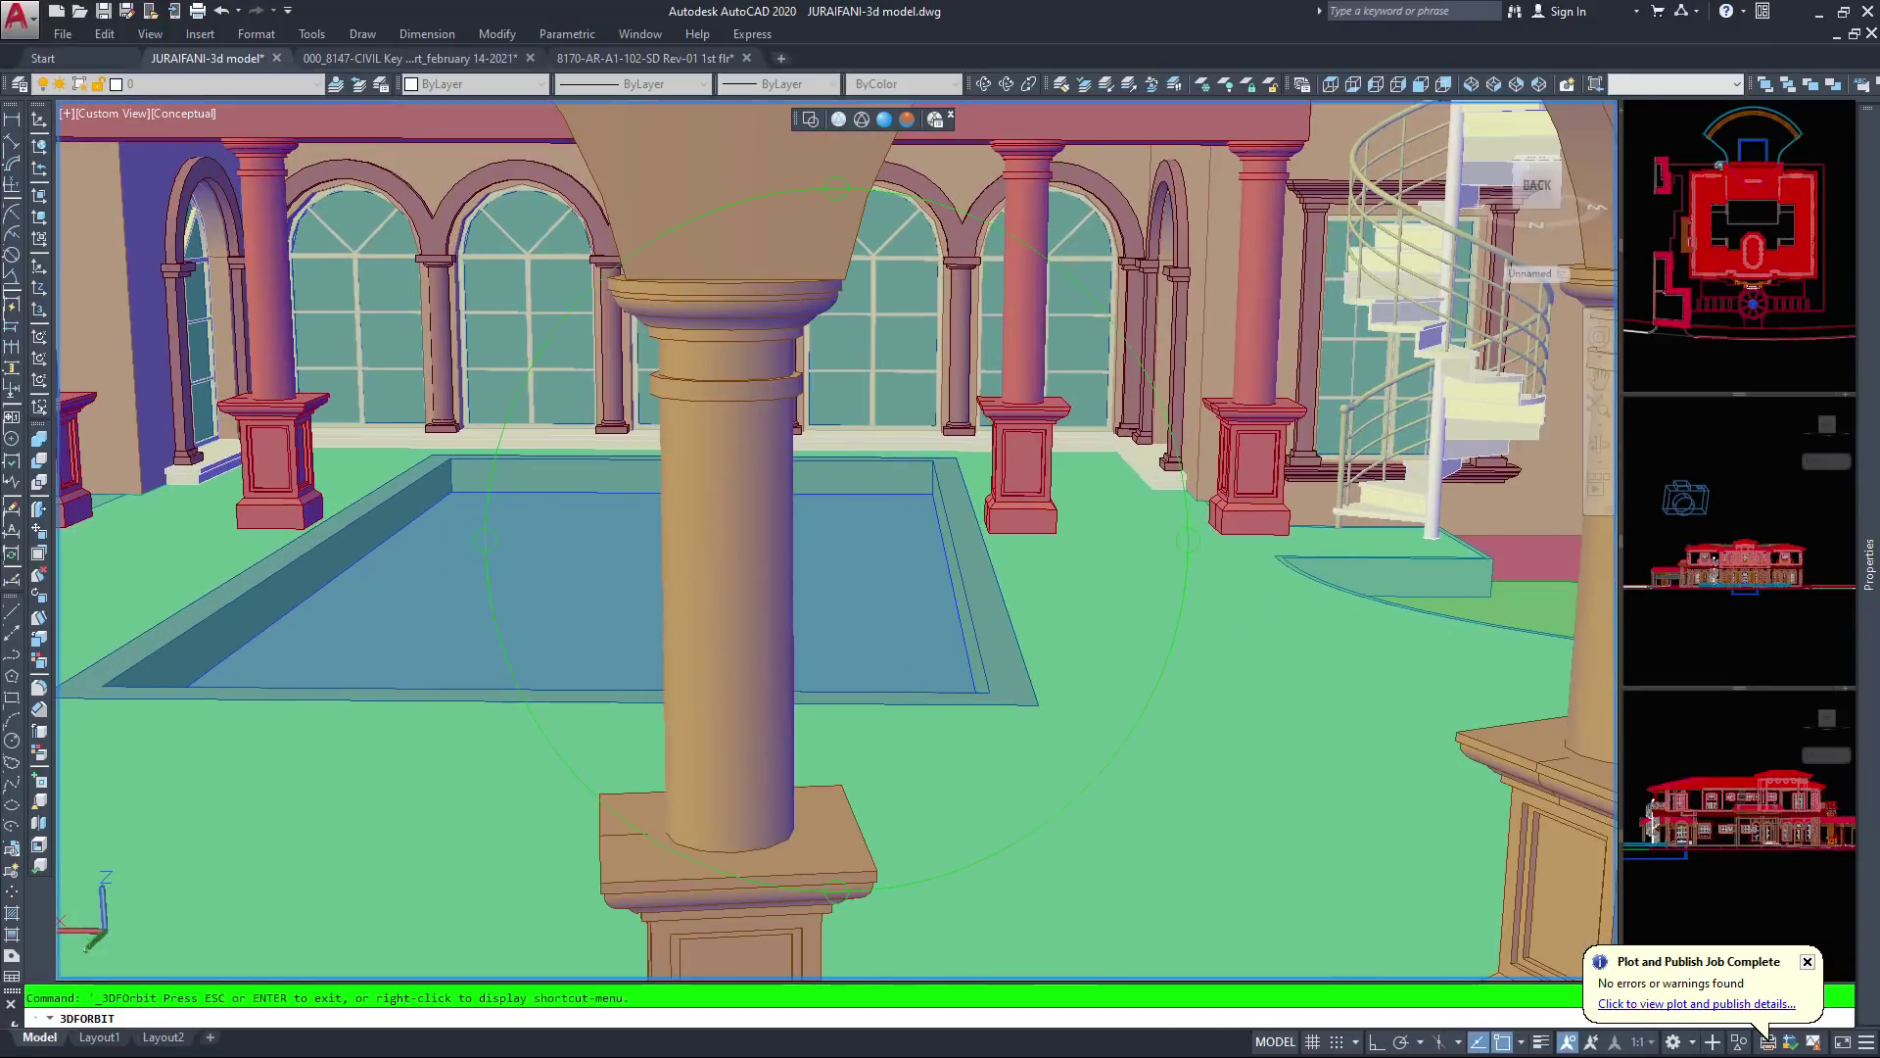
pyautogui.moveTo(1214, 509); pyautogui.dragTo(1340, 203)
pyautogui.moveTo(1180, 593); pyautogui.dragTo(1141, 564)
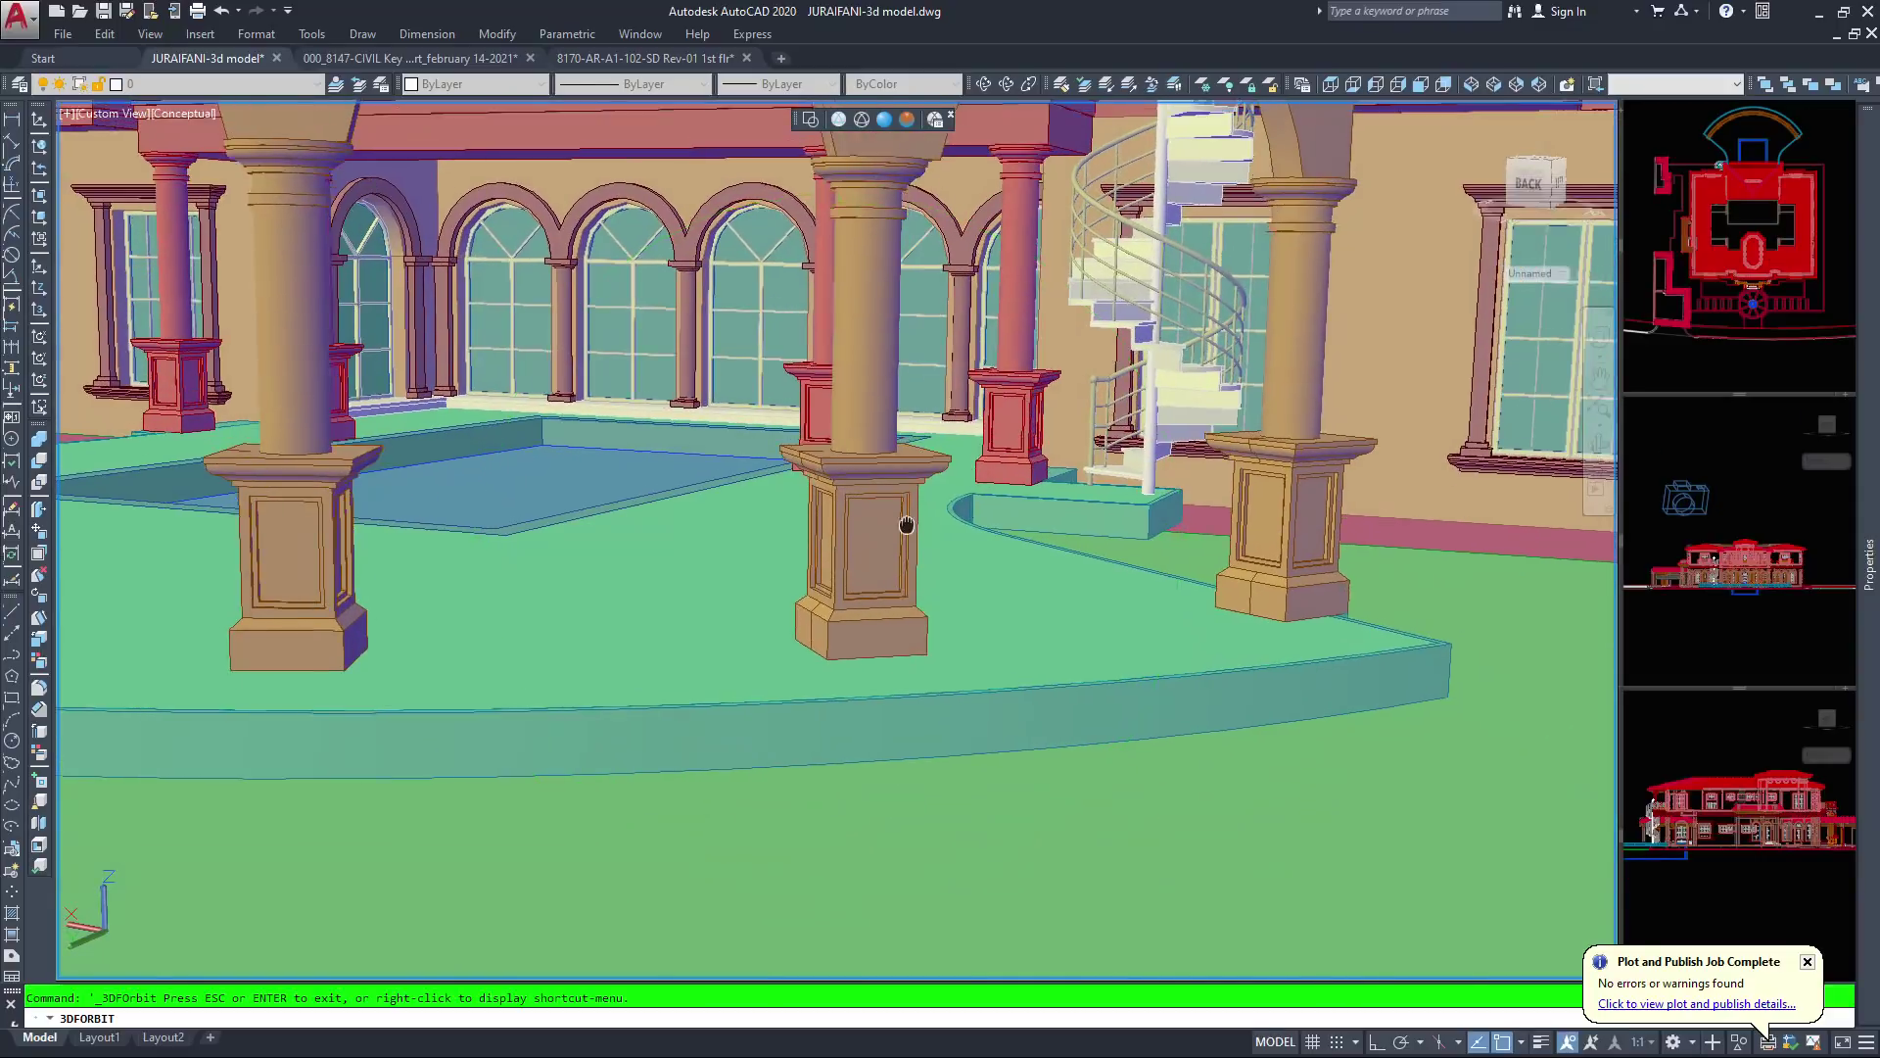
pyautogui.moveTo(907, 525); pyautogui.dragTo(1048, 769, button='middle')
pyautogui.moveTo(1028, 725); pyautogui.dragTo(945, 533)
pyautogui.moveTo(832, 421); pyautogui.dragTo(930, 565, button='middle')
pyautogui.scroll(5, 948, 586)
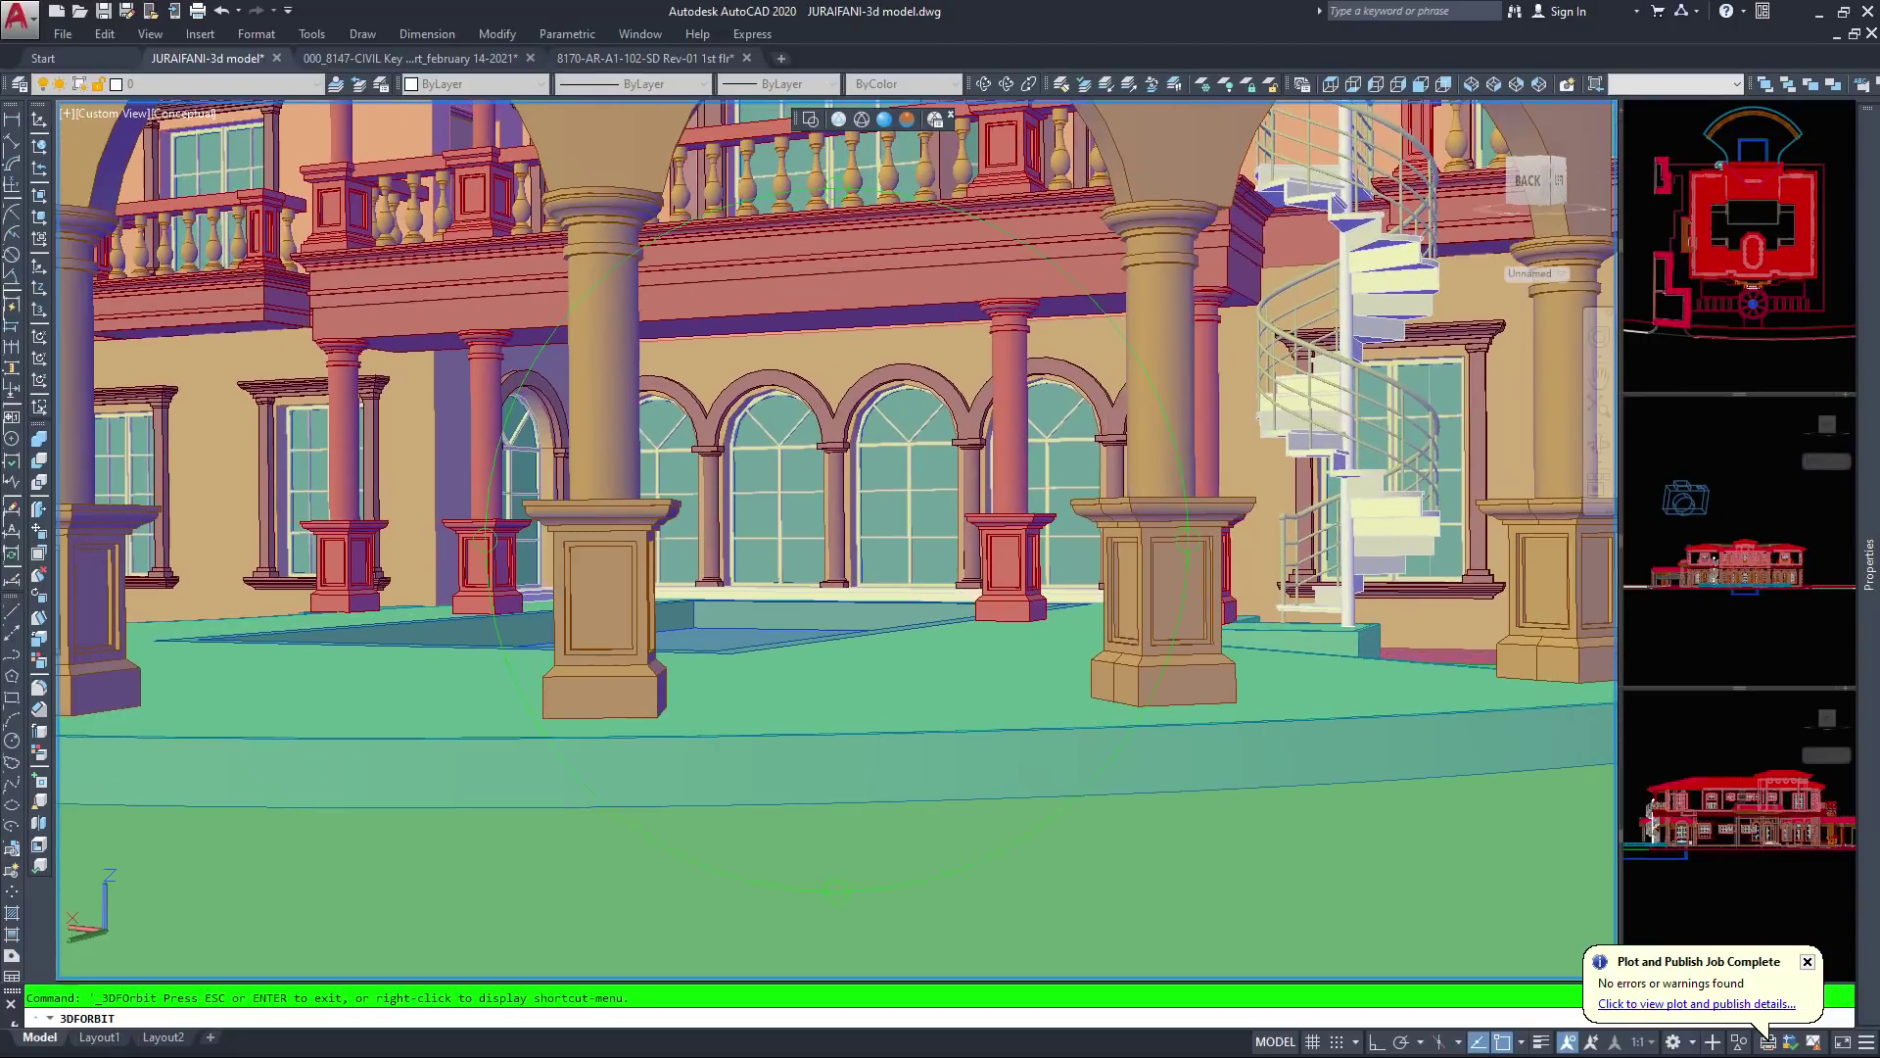
pyautogui.scroll(2, 837, 538)
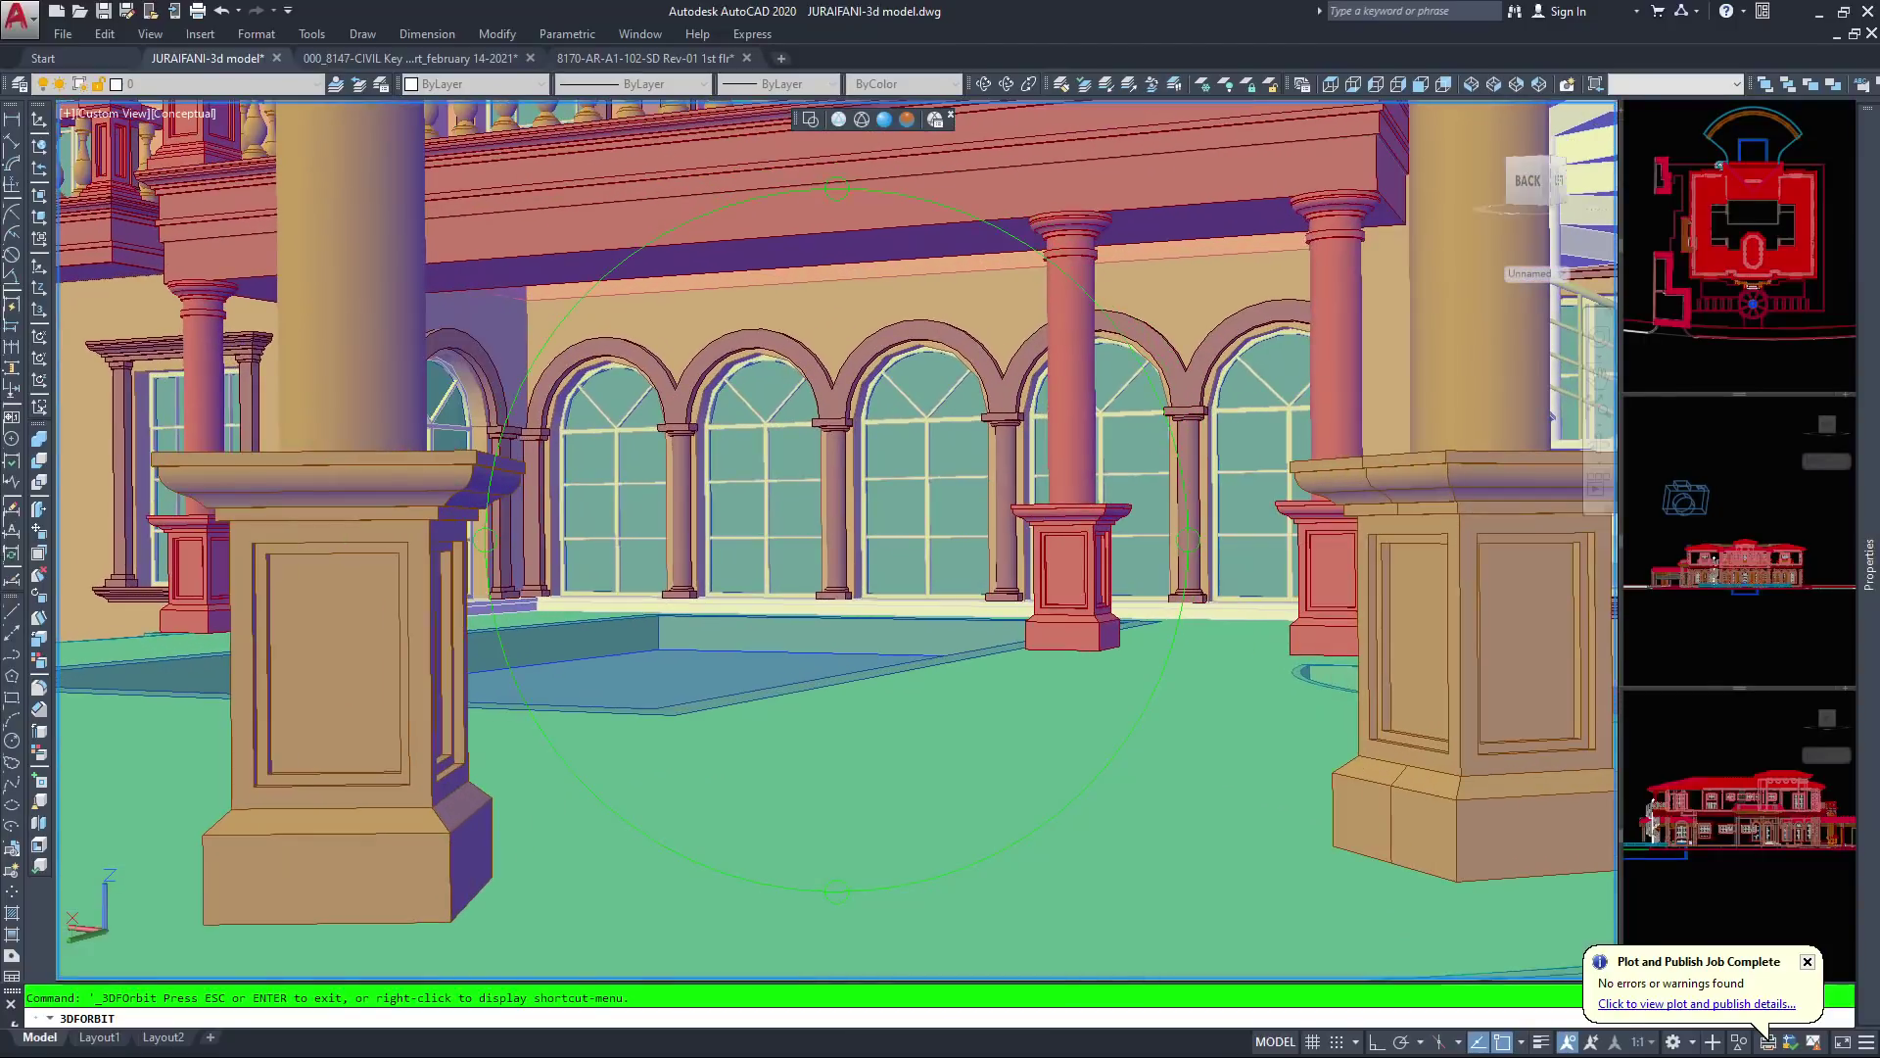
# View the pool-side columns and the spiral staircase from between the outer colonnade's pillars
pyautogui.moveTo(1019, 579); pyautogui.dragTo(978, 398, button='middle')
pyautogui.moveTo(978, 398); pyautogui.dragTo(951, 456)
pyautogui.scroll(5, 730, 475)
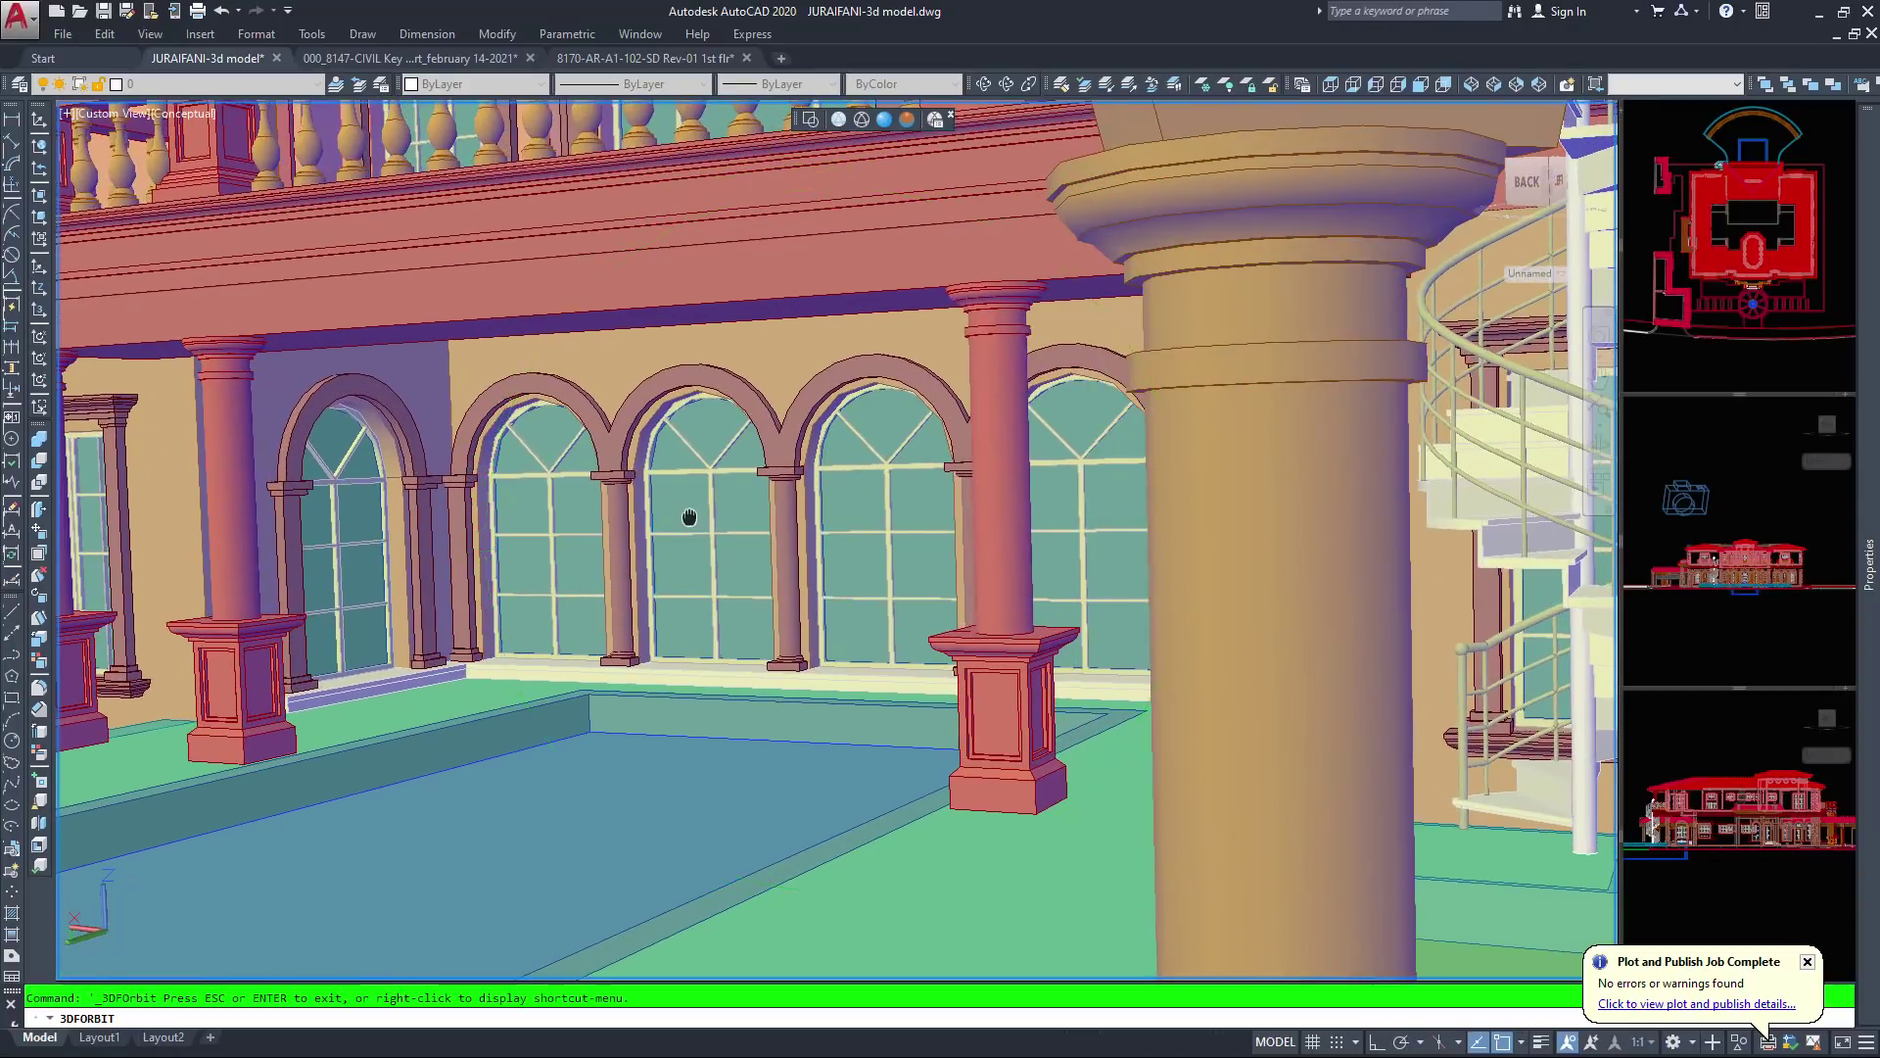
pyautogui.moveTo(689, 517); pyautogui.dragTo(736, 514)
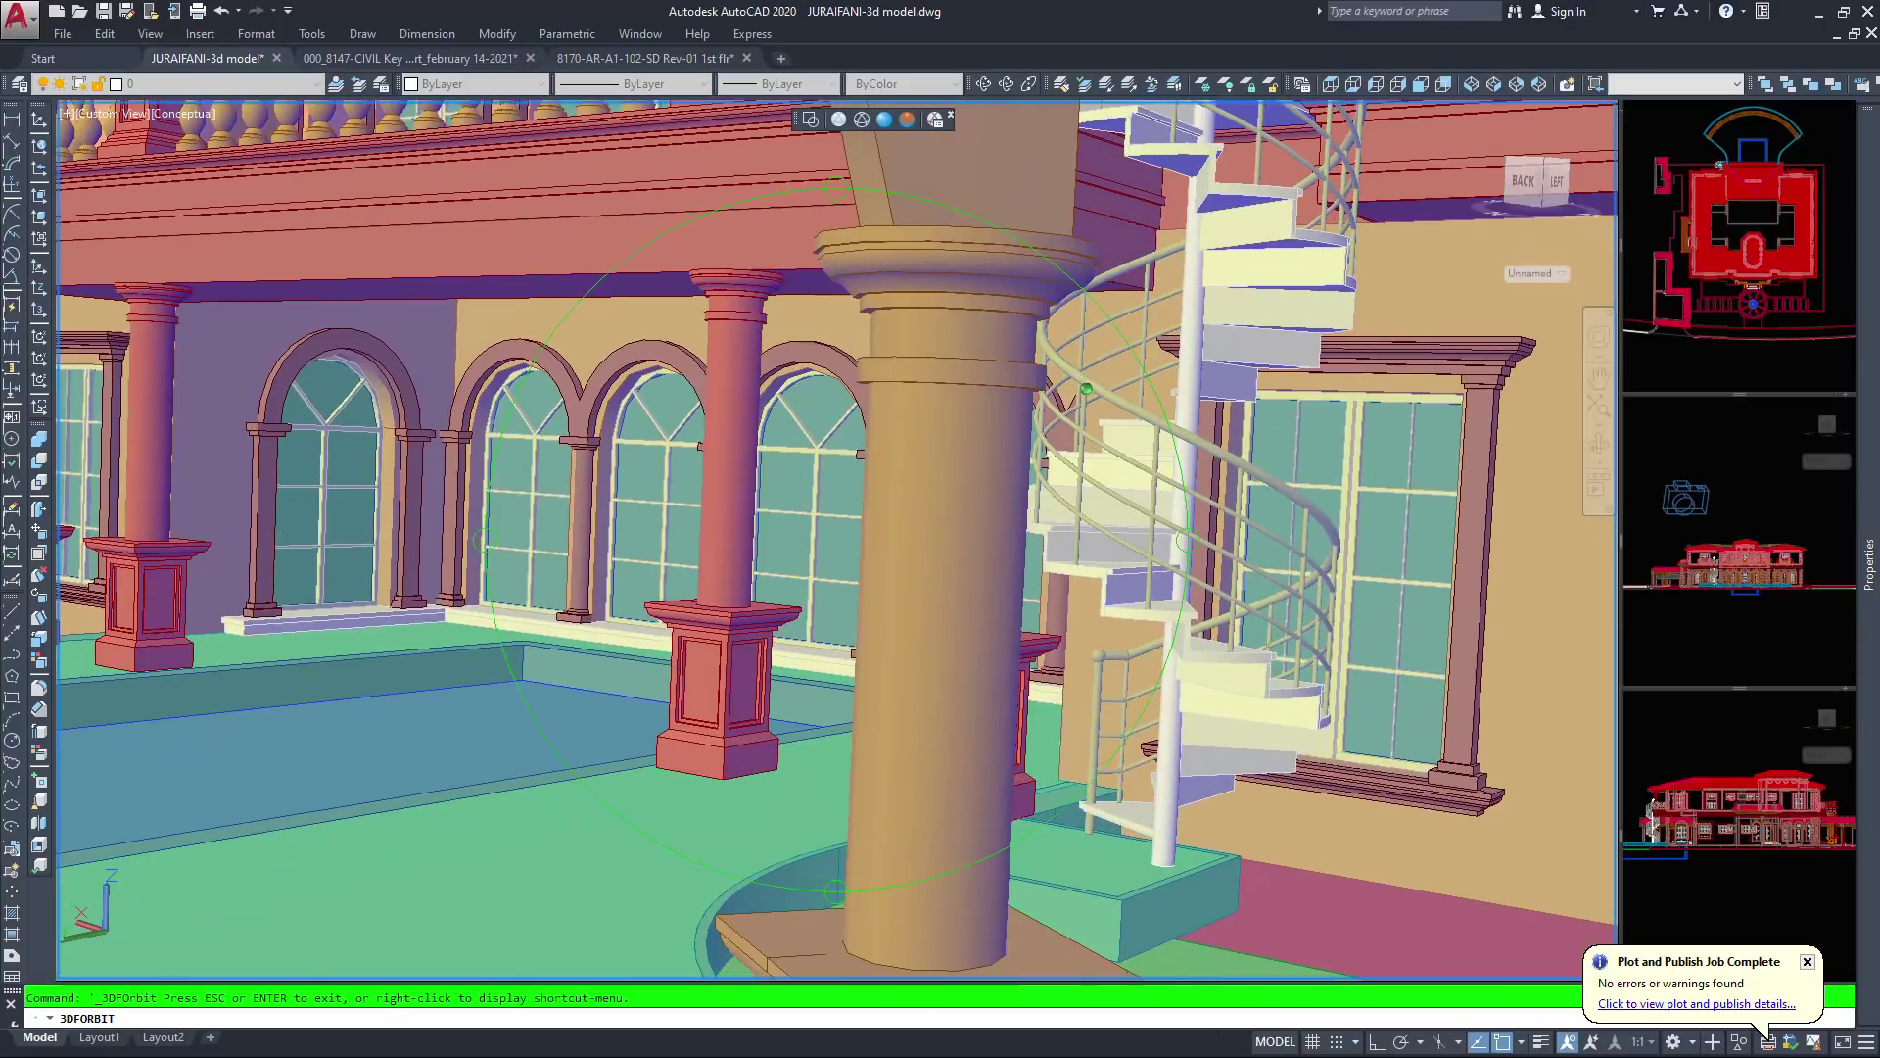
pyautogui.scroll(2, 690, 558)
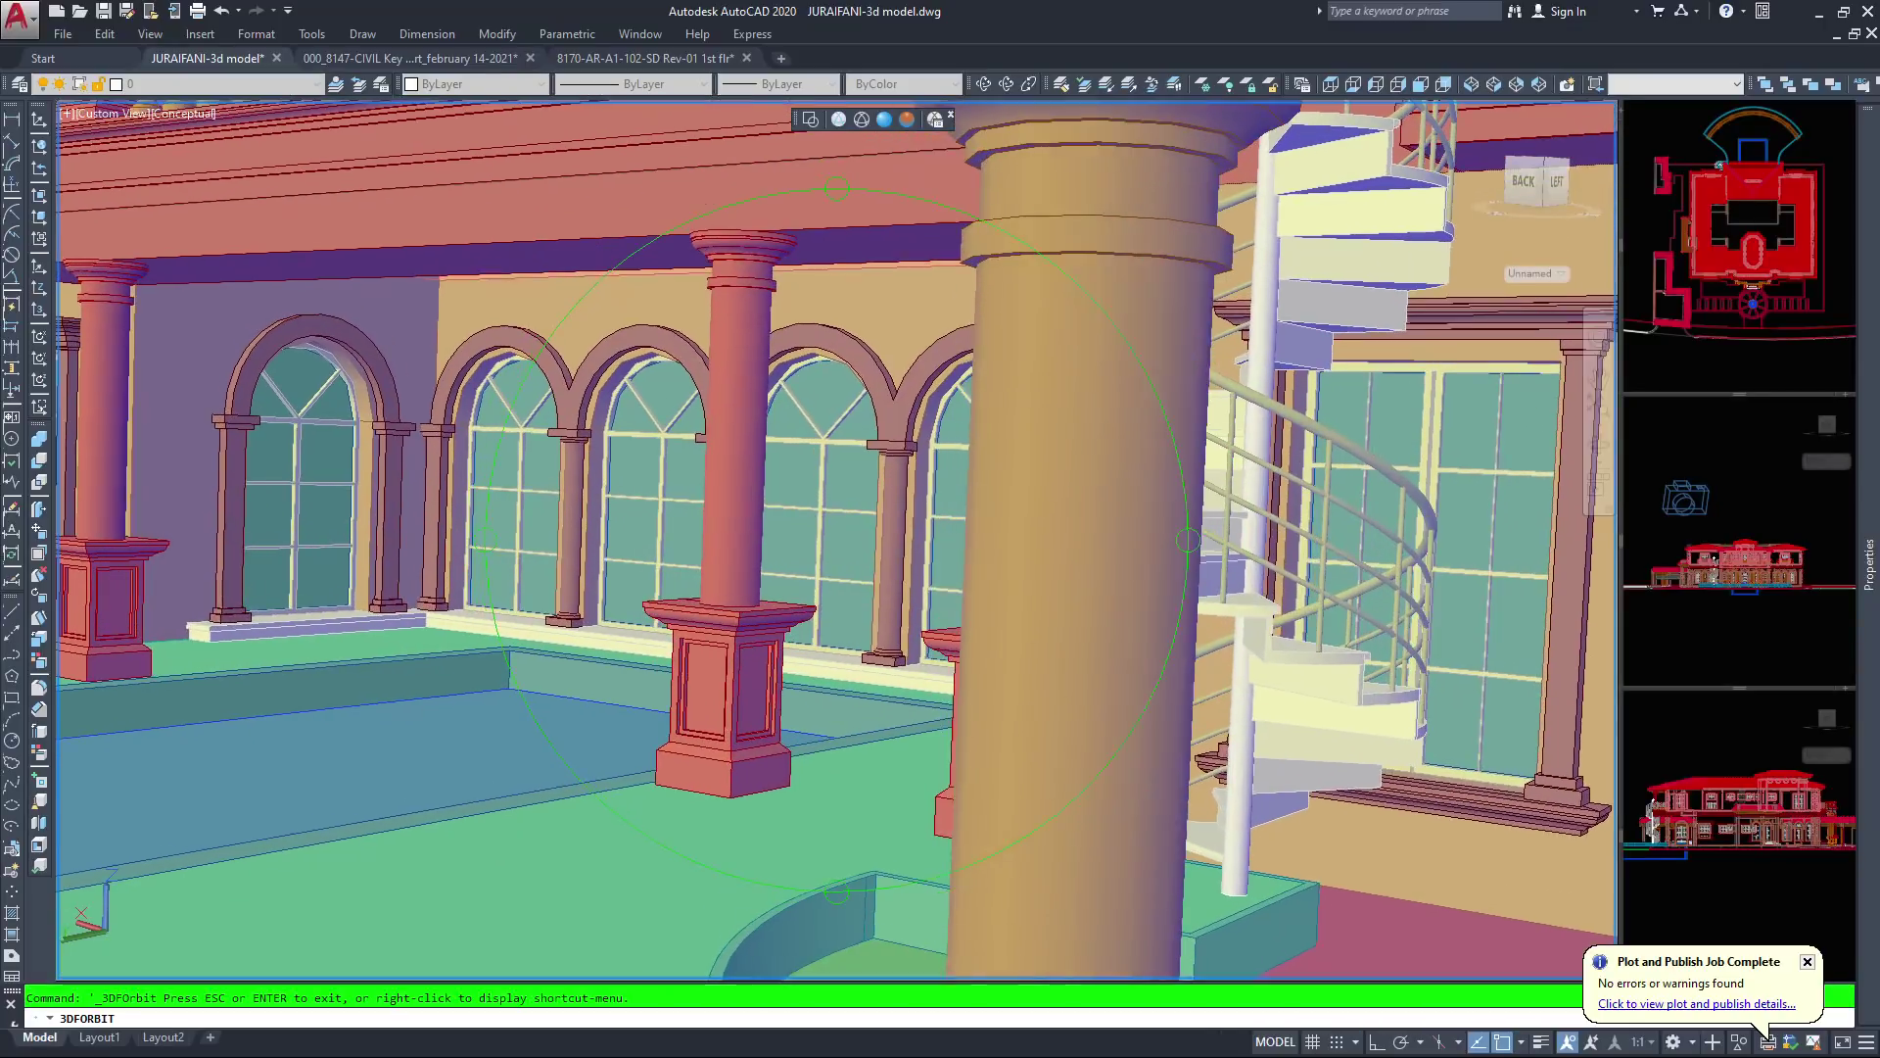
# Orbit around the villa's side walls and small balcony to the front elevation
pyautogui.moveTo(646, 614); pyautogui.dragTo(1215, 595)
pyautogui.moveTo(1229, 396); pyautogui.dragTo(1371, 345)
pyautogui.moveTo(1054, 561)
pyautogui.mouseDown()
pyautogui.moveTo(559, 579)
pyautogui.moveTo(1087, 577)
pyautogui.mouseUp()
pyautogui.moveTo(1126, 583); pyautogui.dragTo(579, 603, button='middle')
pyautogui.moveTo(580, 600); pyautogui.dragTo(989, 587)
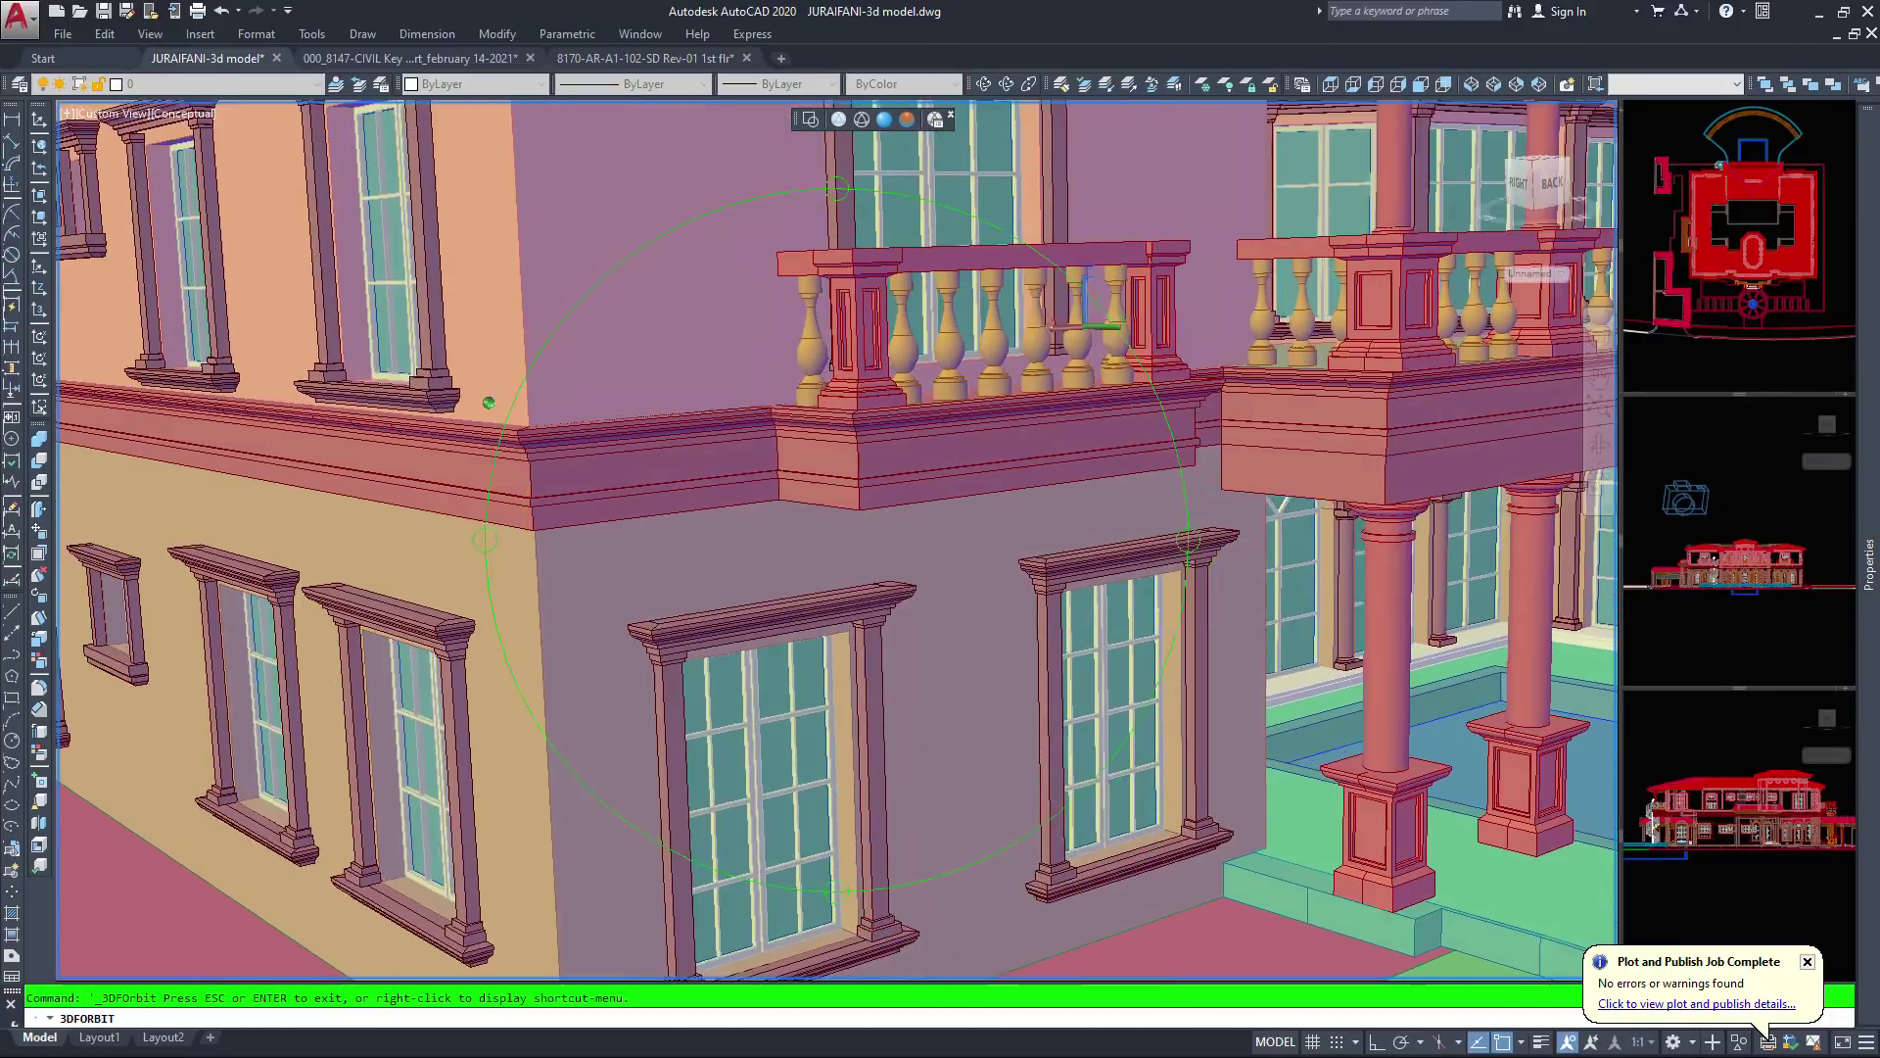
pyautogui.moveTo(803, 558); pyautogui.dragTo(867, 583)
pyautogui.moveTo(627, 470)
pyautogui.mouseDown()
pyautogui.moveTo(649, 460)
pyautogui.moveTo(532, 419)
pyautogui.moveTo(565, 420)
pyautogui.mouseUp()
pyautogui.moveTo(564, 420); pyautogui.dragTo(956, 568, button='middle')
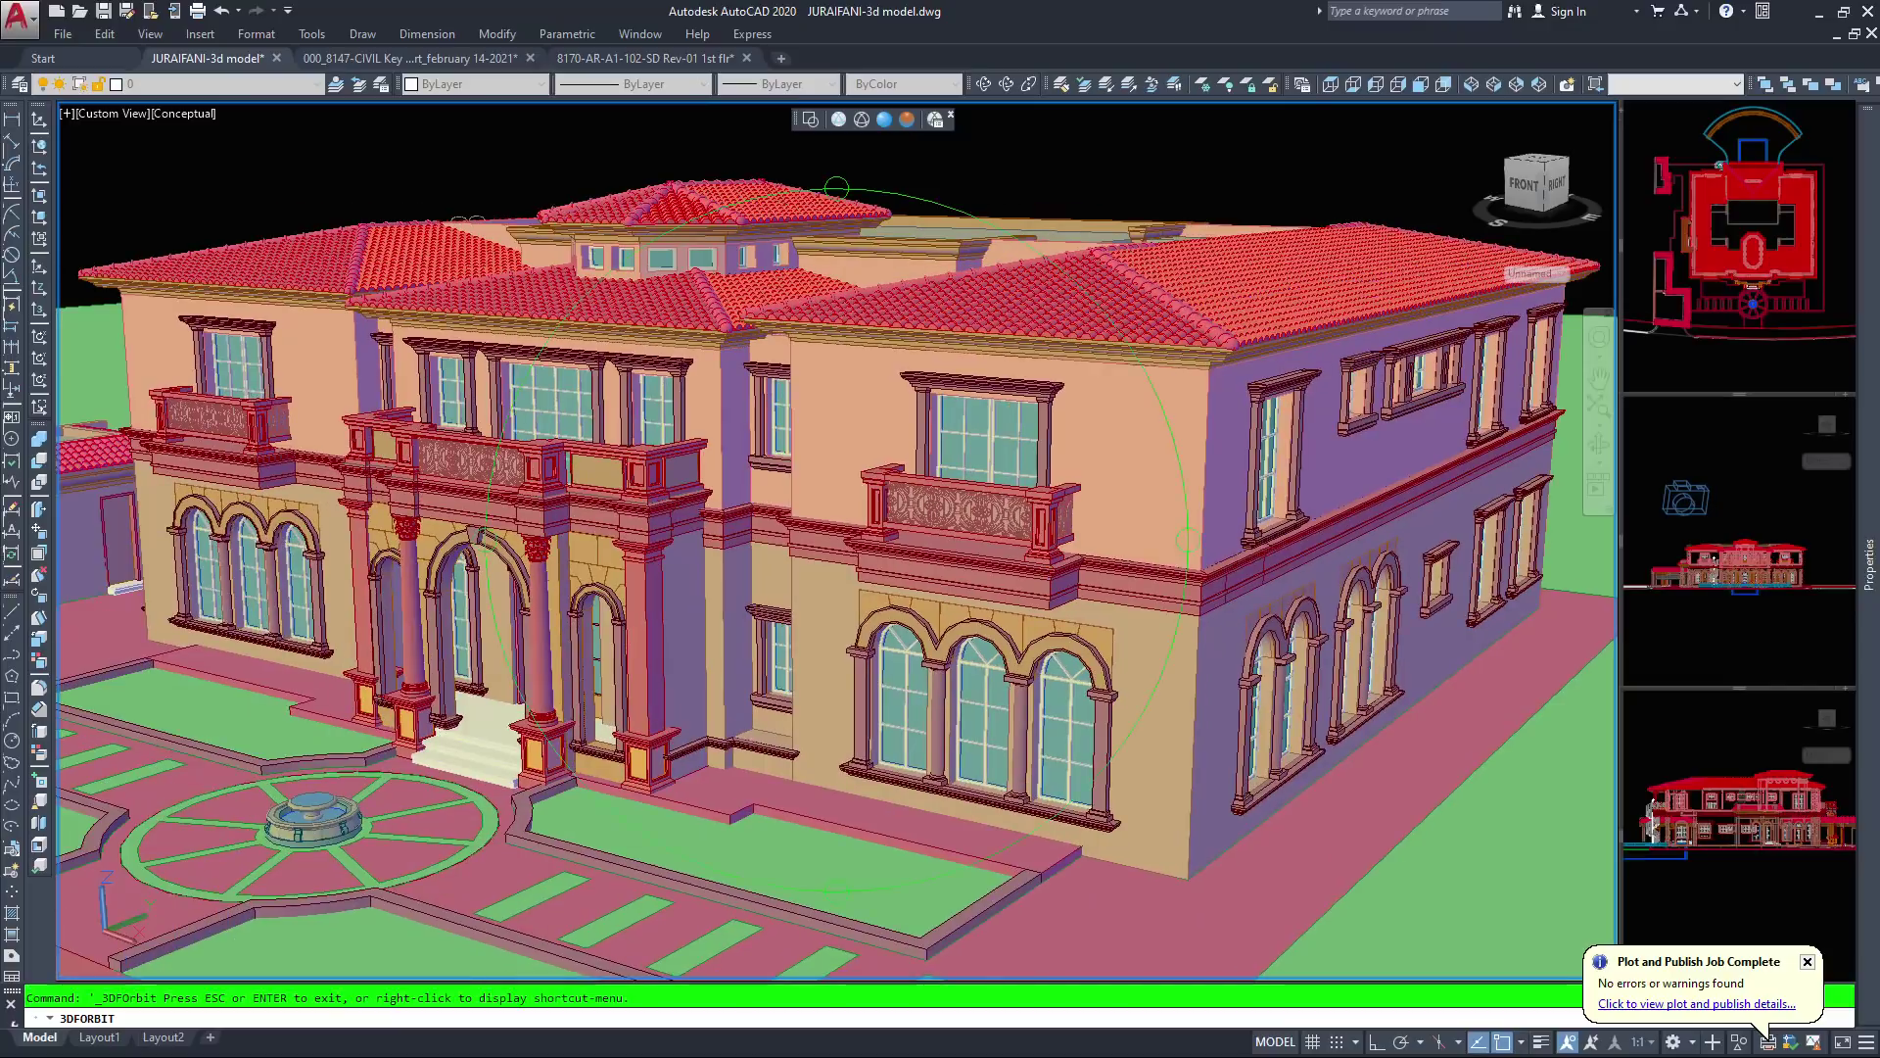
# Examine the front entrance facade and an aerial view of the whole villa, and end the free orbit
pyautogui.scroll(4, 838, 540)
pyautogui.moveTo(529, 419); pyautogui.dragTo(854, 534)
pyautogui.moveTo(744, 470); pyautogui.dragTo(872, 544)
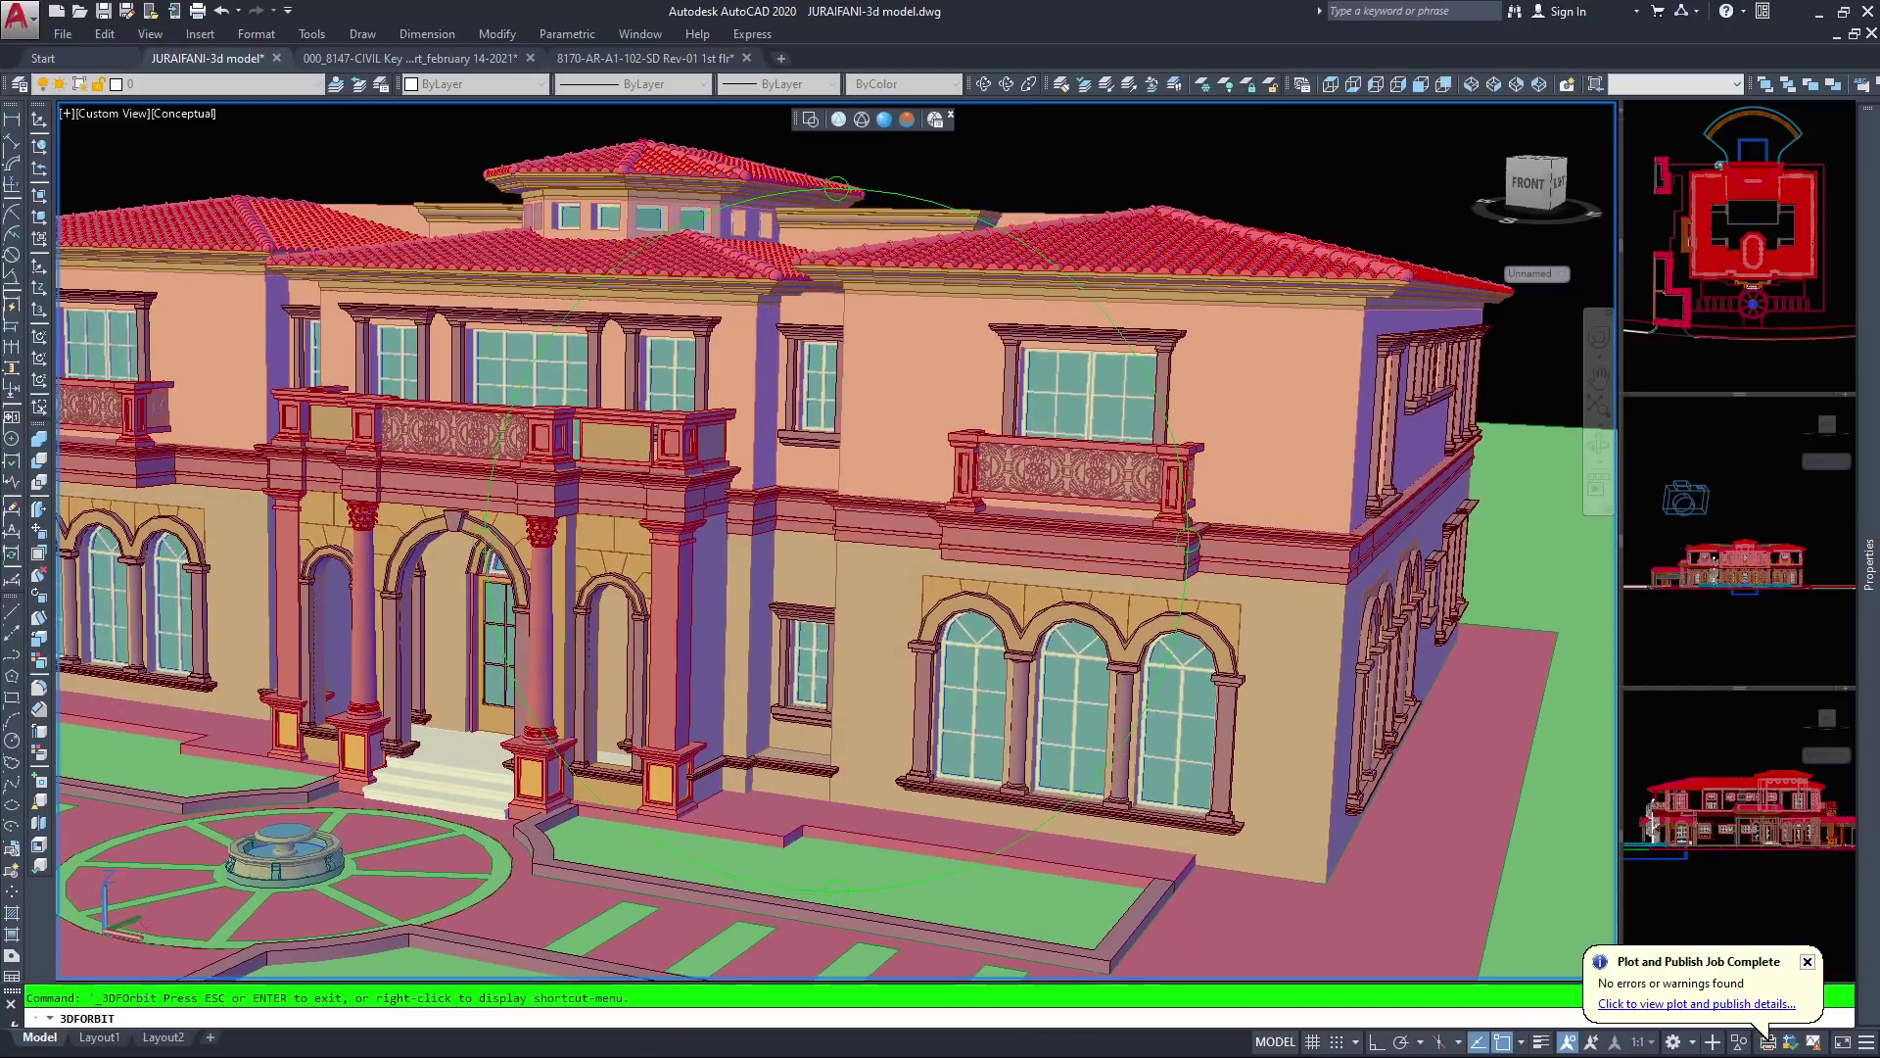
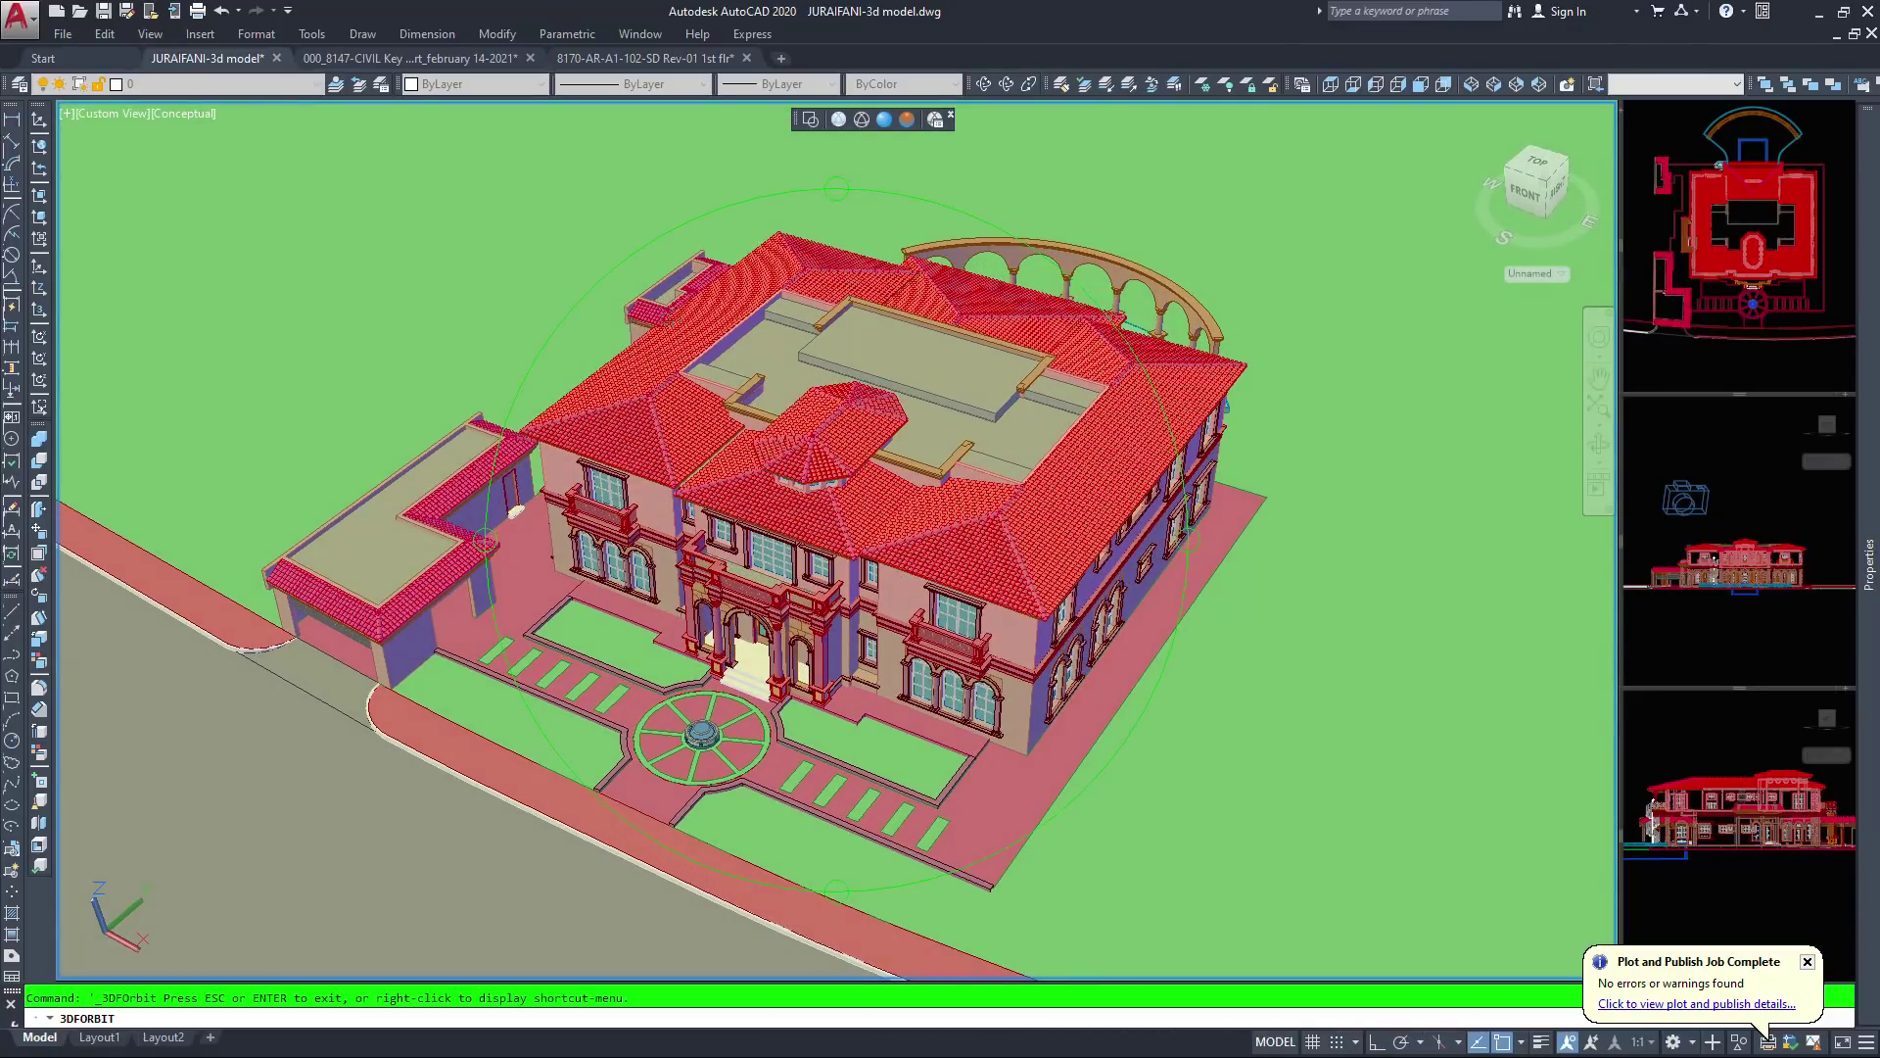
pyautogui.press('Escape')
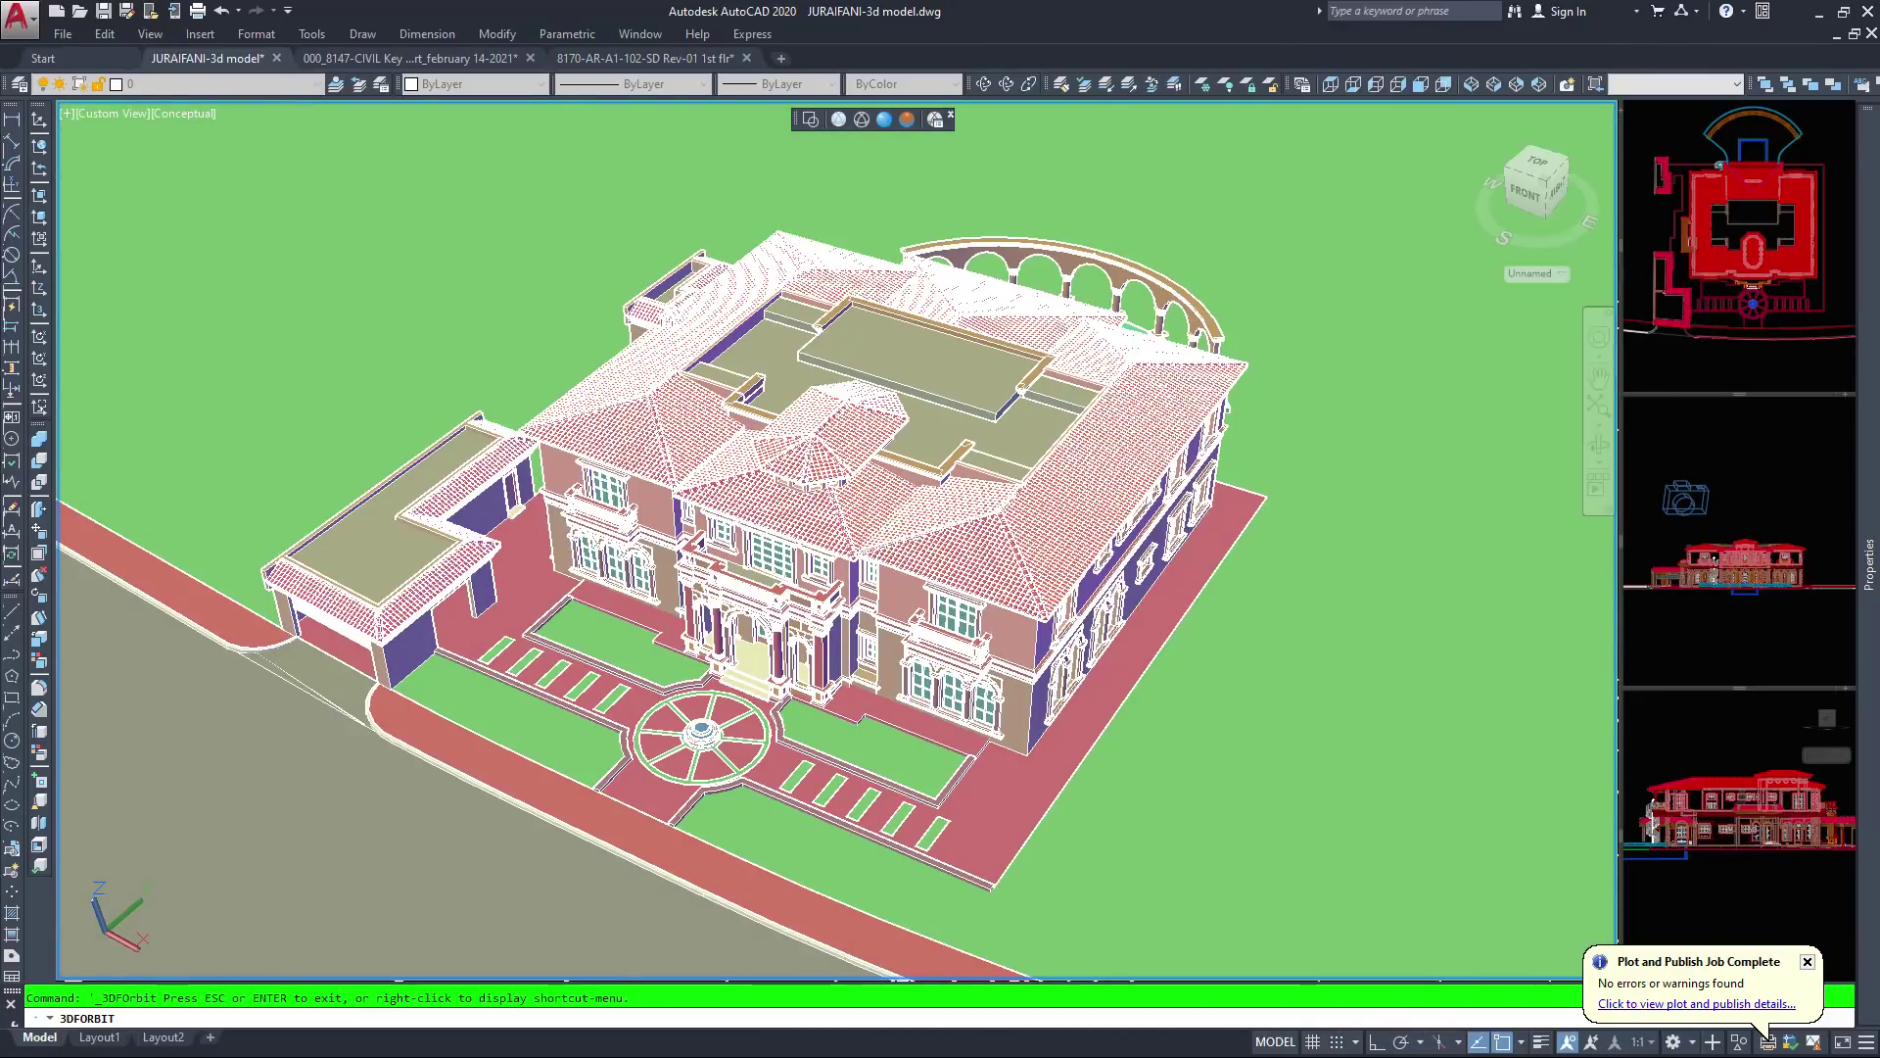
pyautogui.press('Escape')
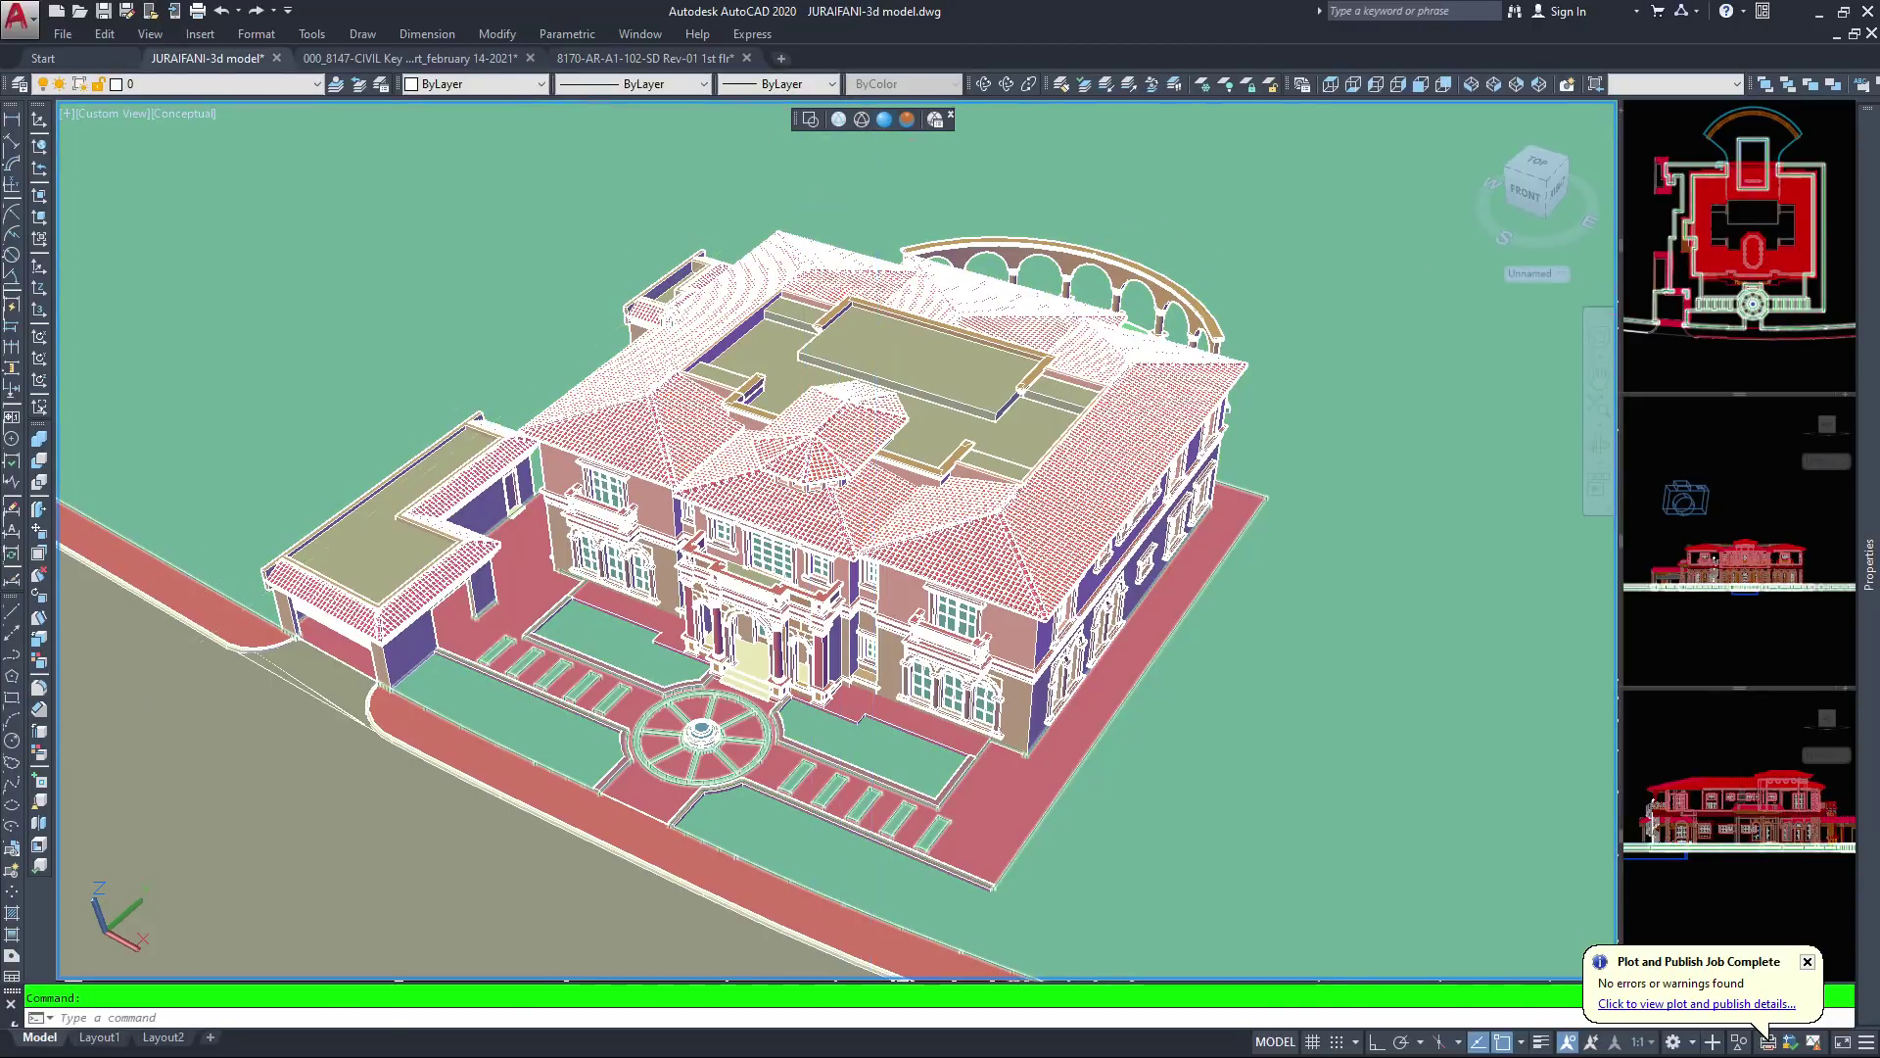
# Change the main viewport's visual style to Realistic and orbit around the villa's front facade
pyautogui.click(885, 119)
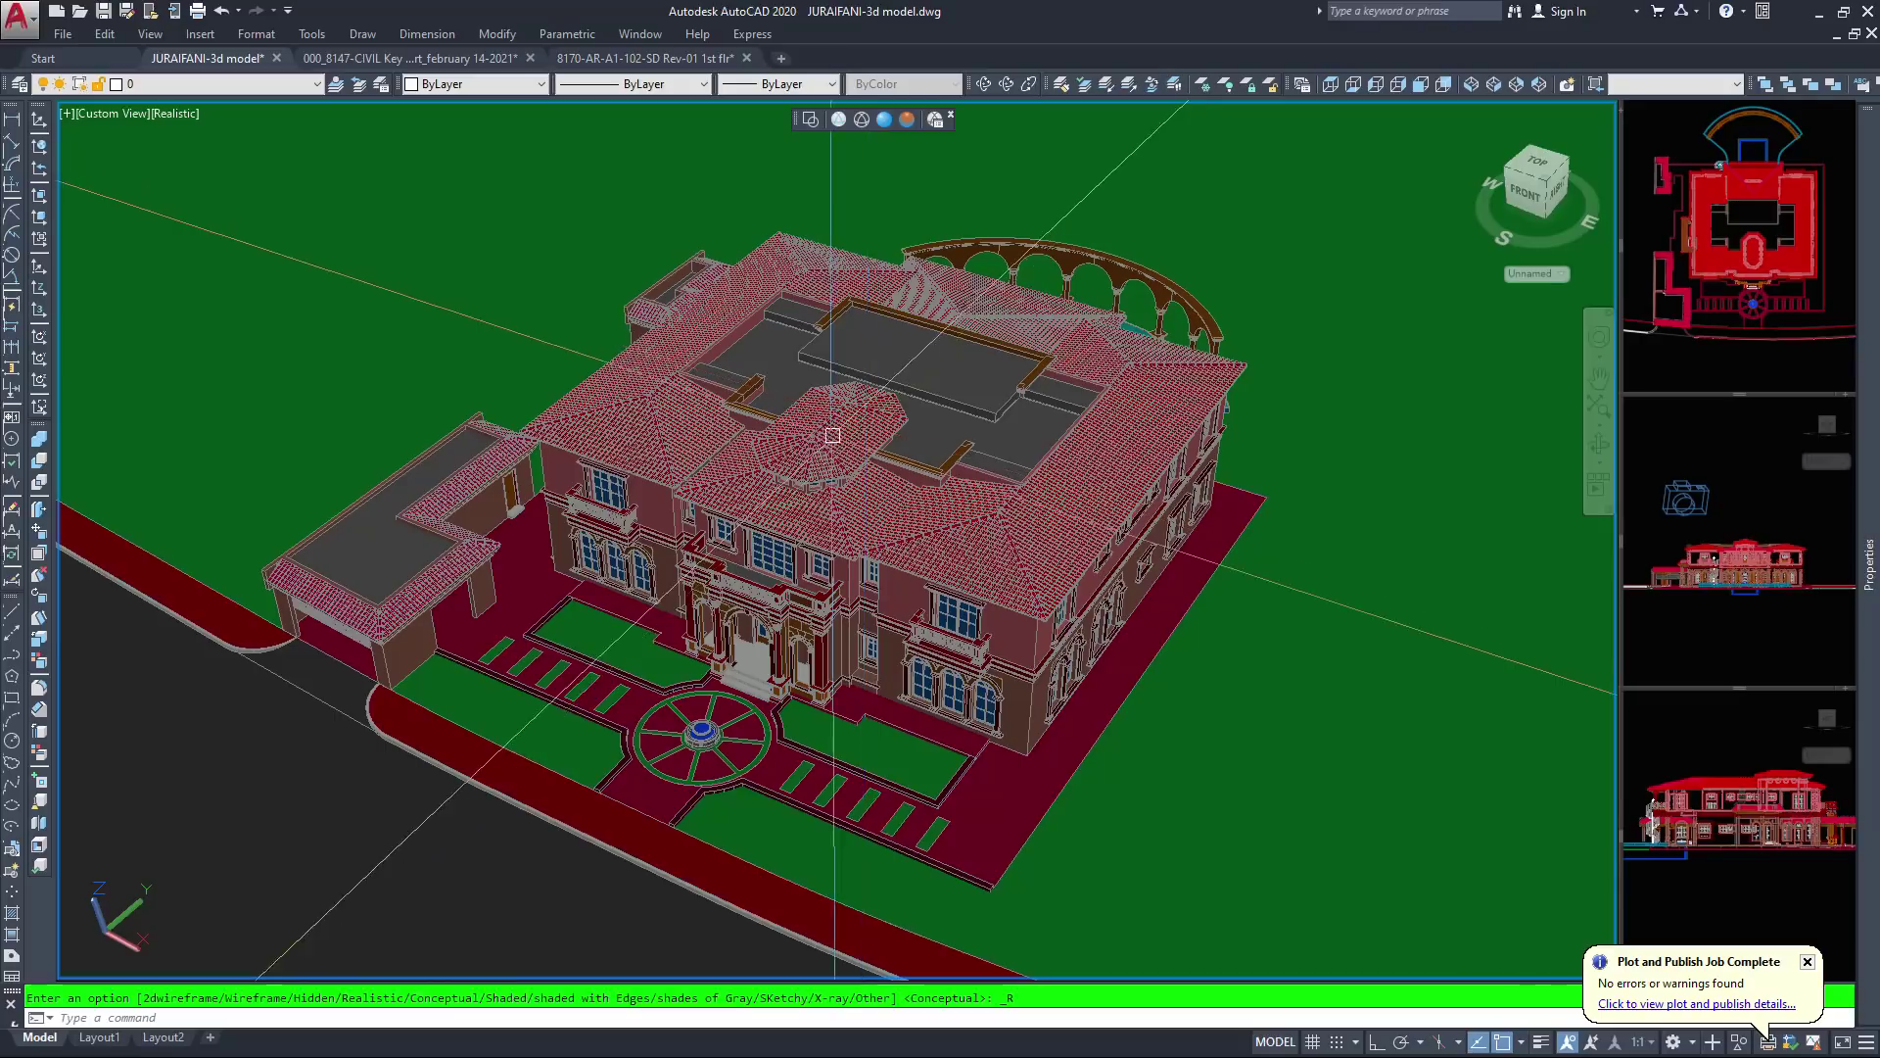
pyautogui.scroll(2, 866, 495)
pyautogui.press('Escape')
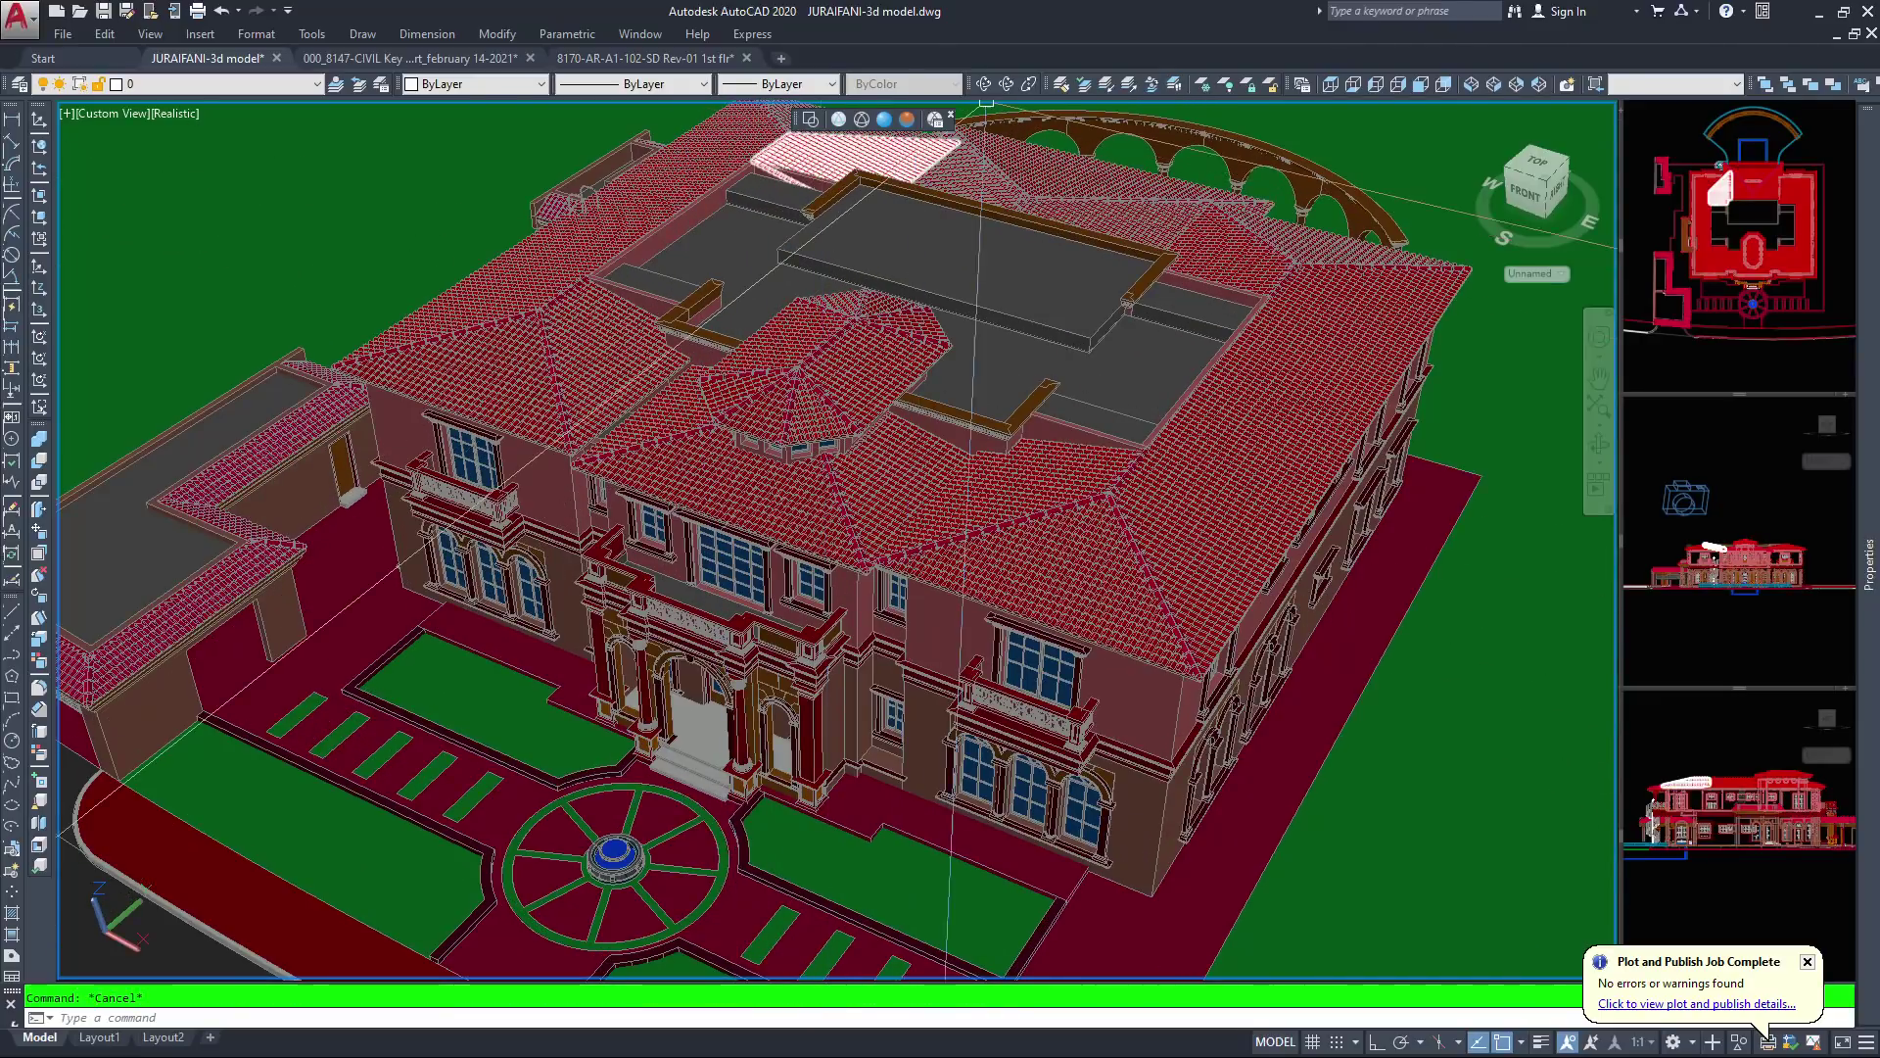
pyautogui.click(1006, 83)
pyautogui.moveTo(828, 568); pyautogui.dragTo(894, 409)
pyautogui.scroll(2, 797, 489)
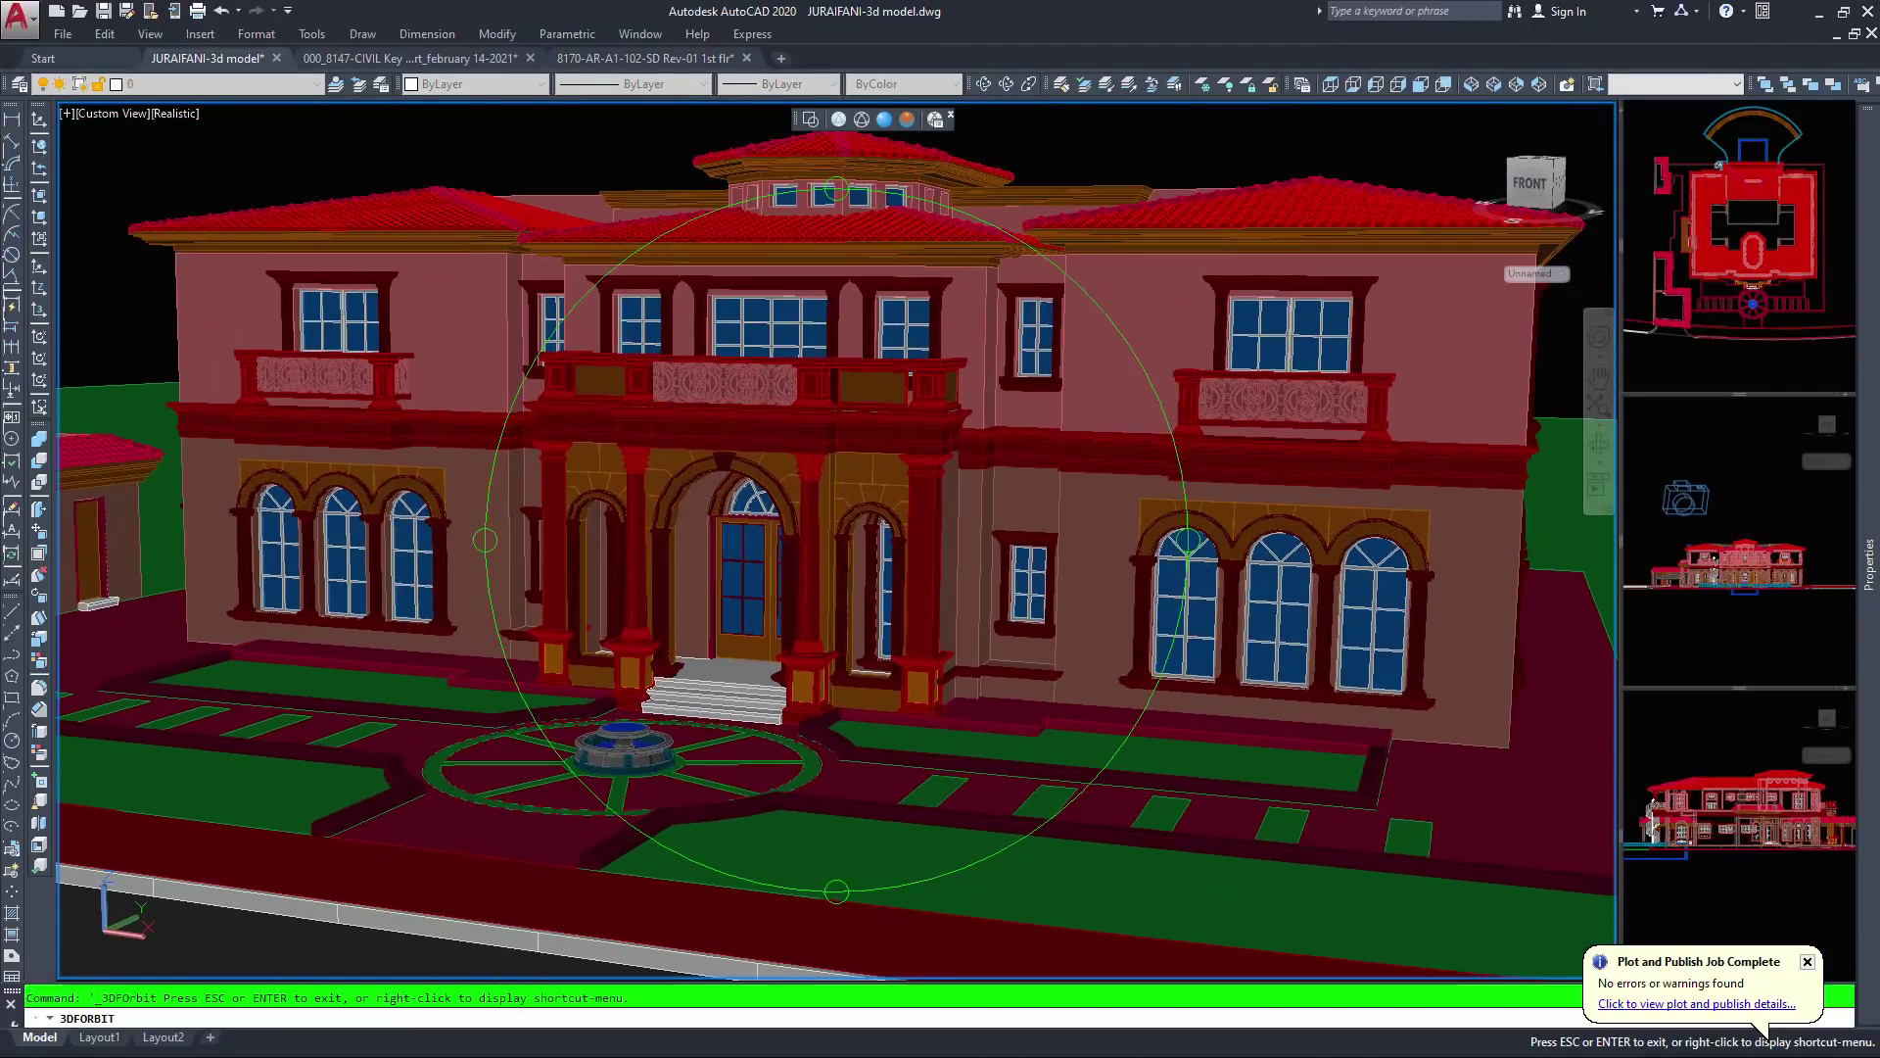
pyautogui.moveTo(797, 488); pyautogui.dragTo(985, 536, button='middle')
pyautogui.scroll(3, 985, 537)
pyautogui.moveTo(1130, 404); pyautogui.dragTo(1036, 432)
pyautogui.press('Escape')
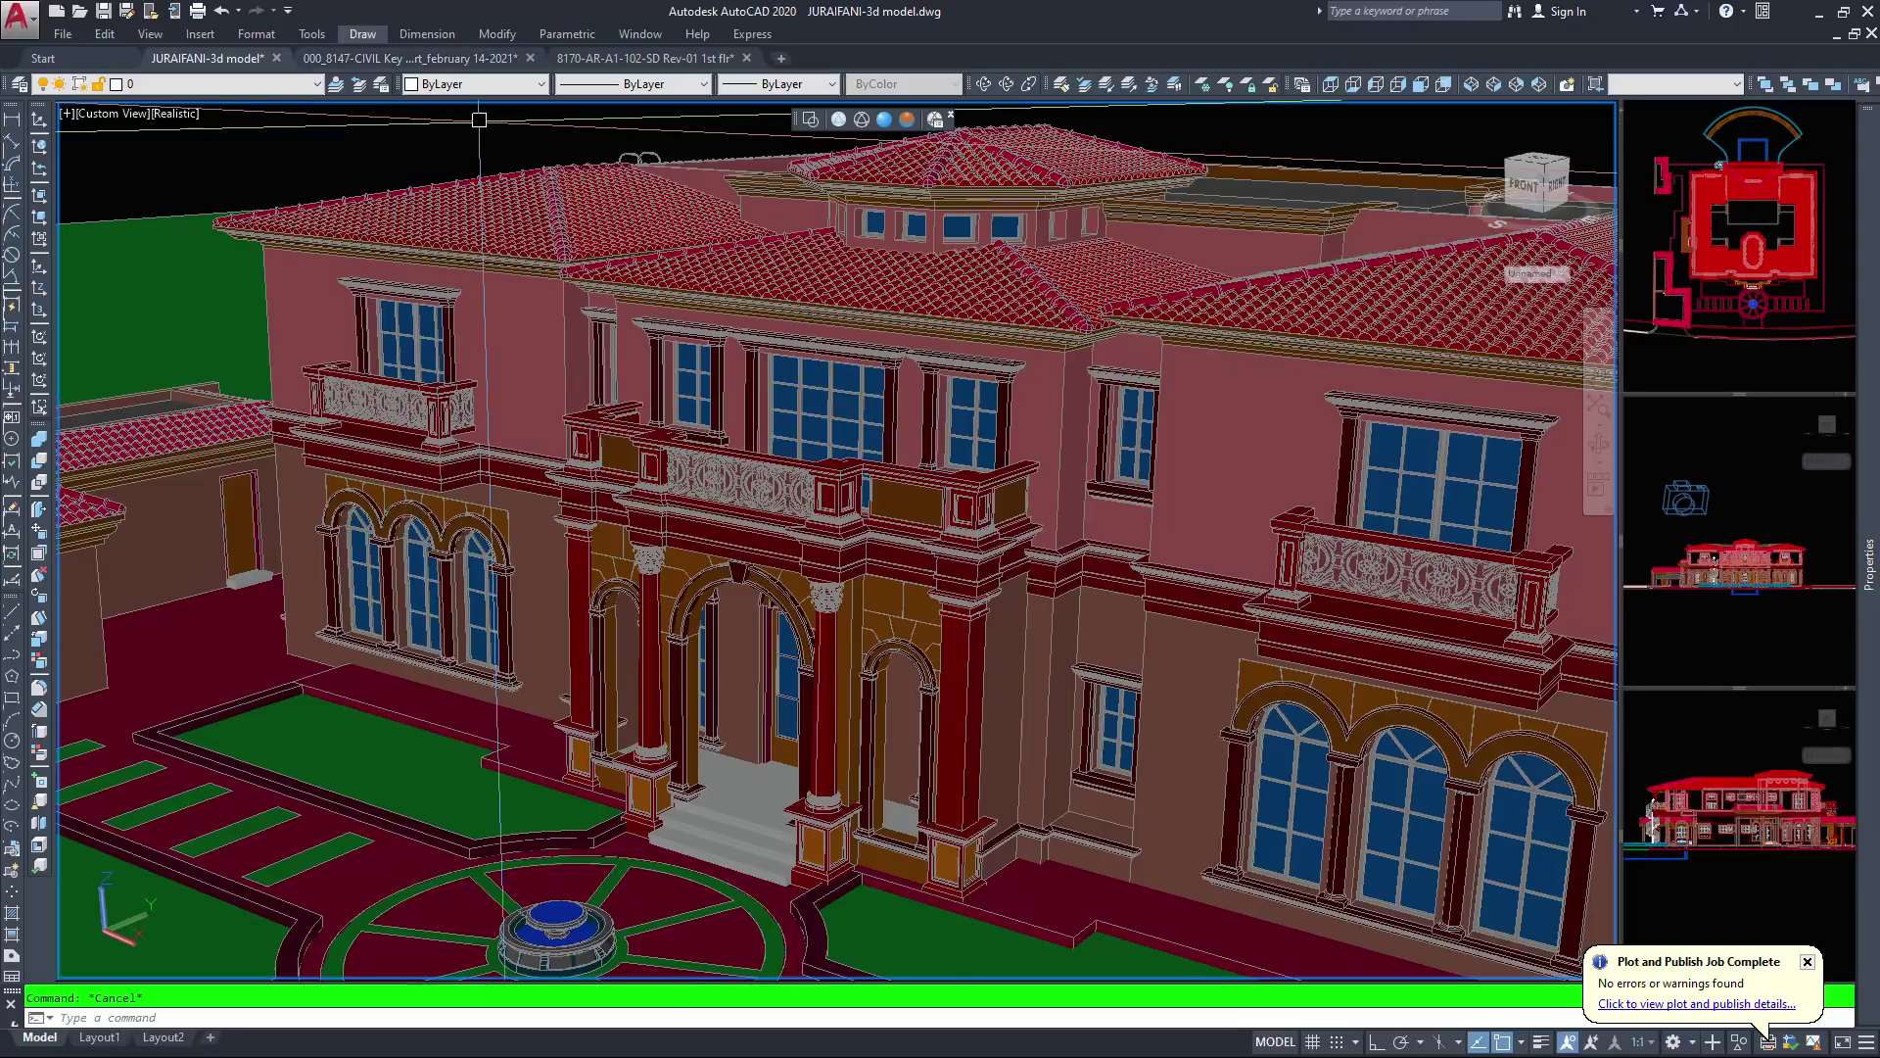
# Look over the civil key plan and first-floor plan drawings and return to the JURAIFANI-3d model drawing
pyautogui.click(409, 58)
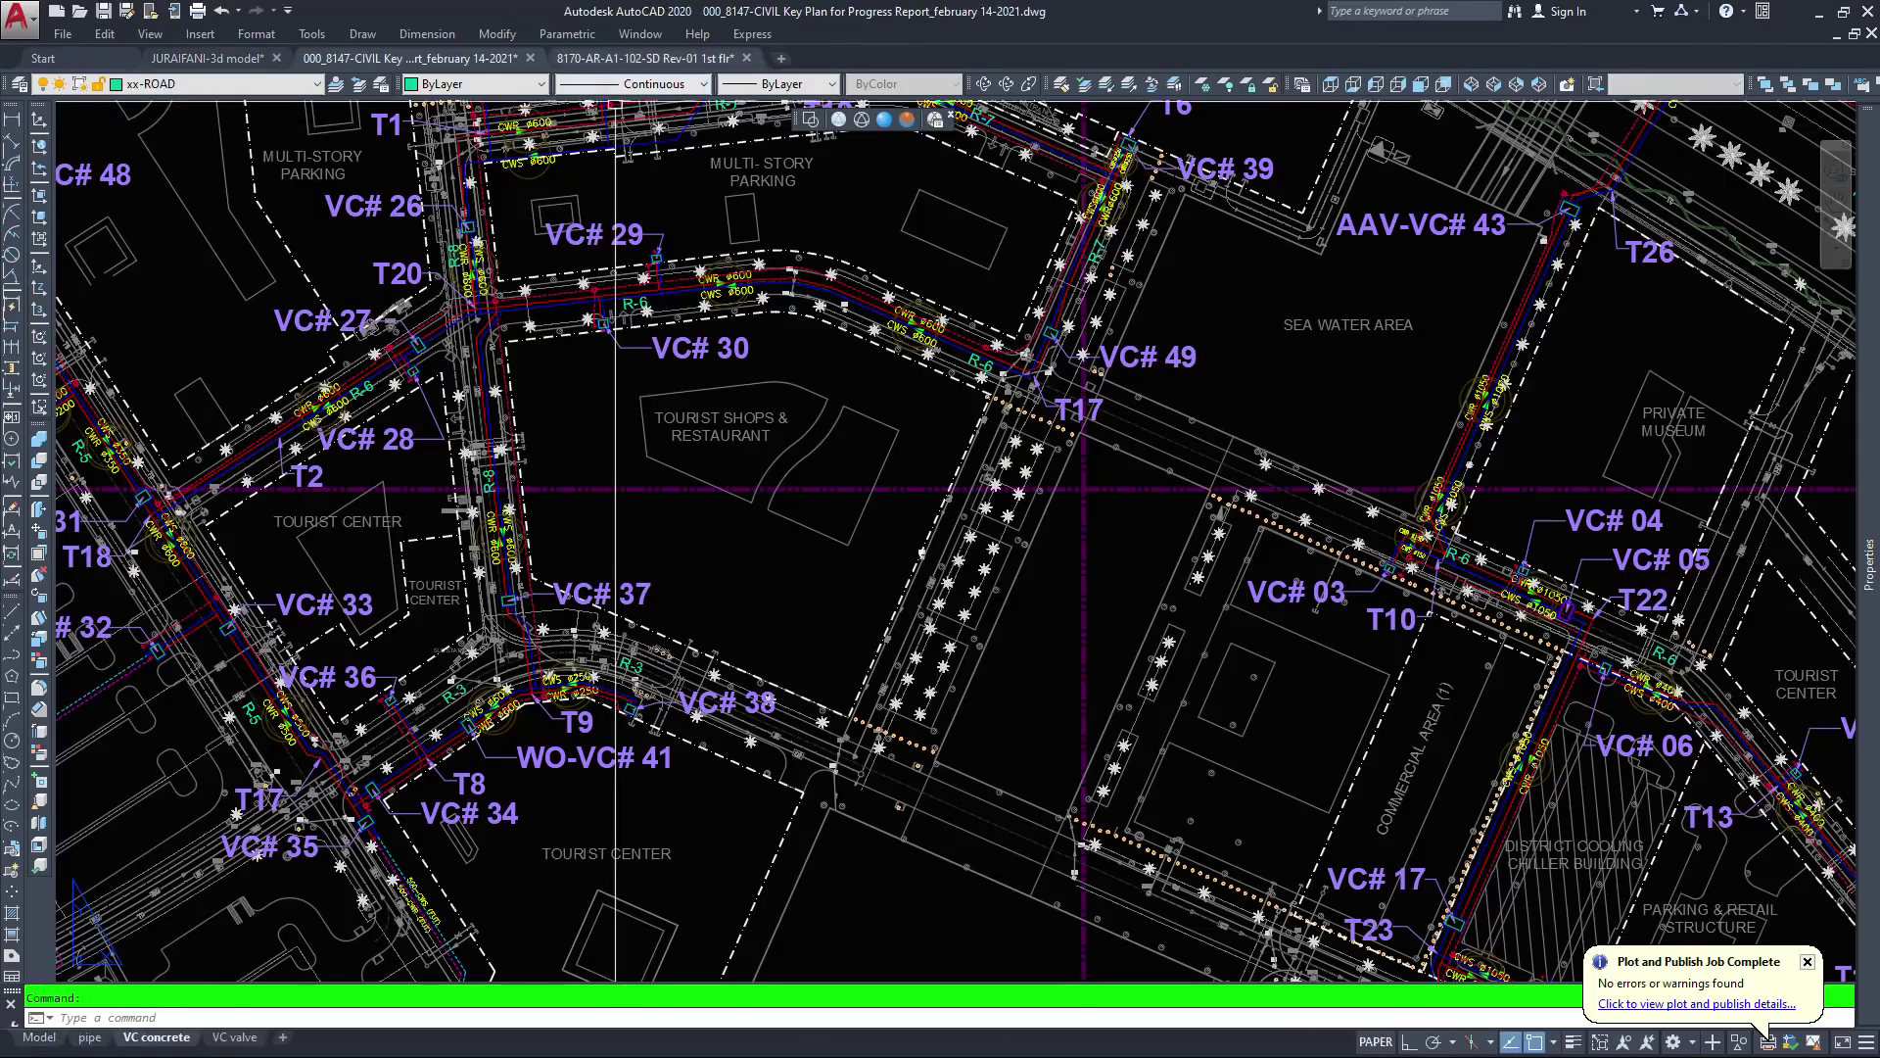
pyautogui.click(643, 57)
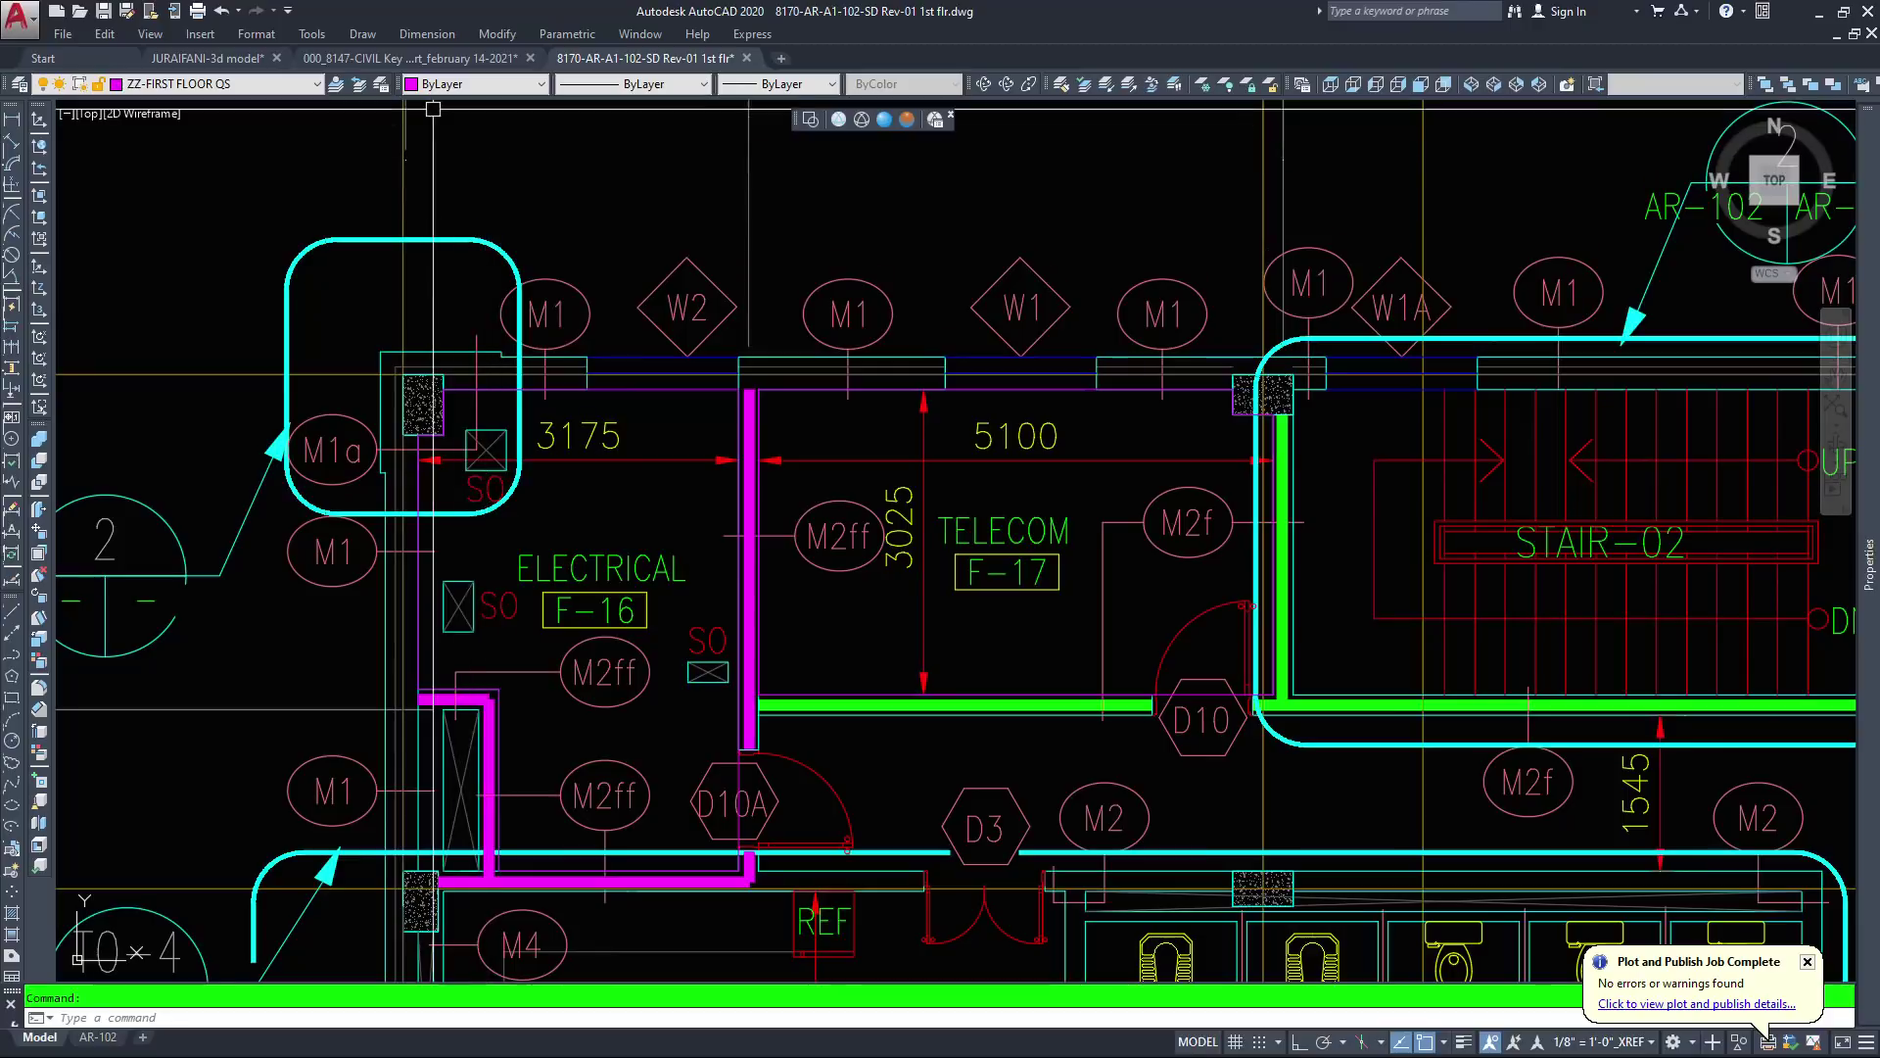
pyautogui.click(411, 58)
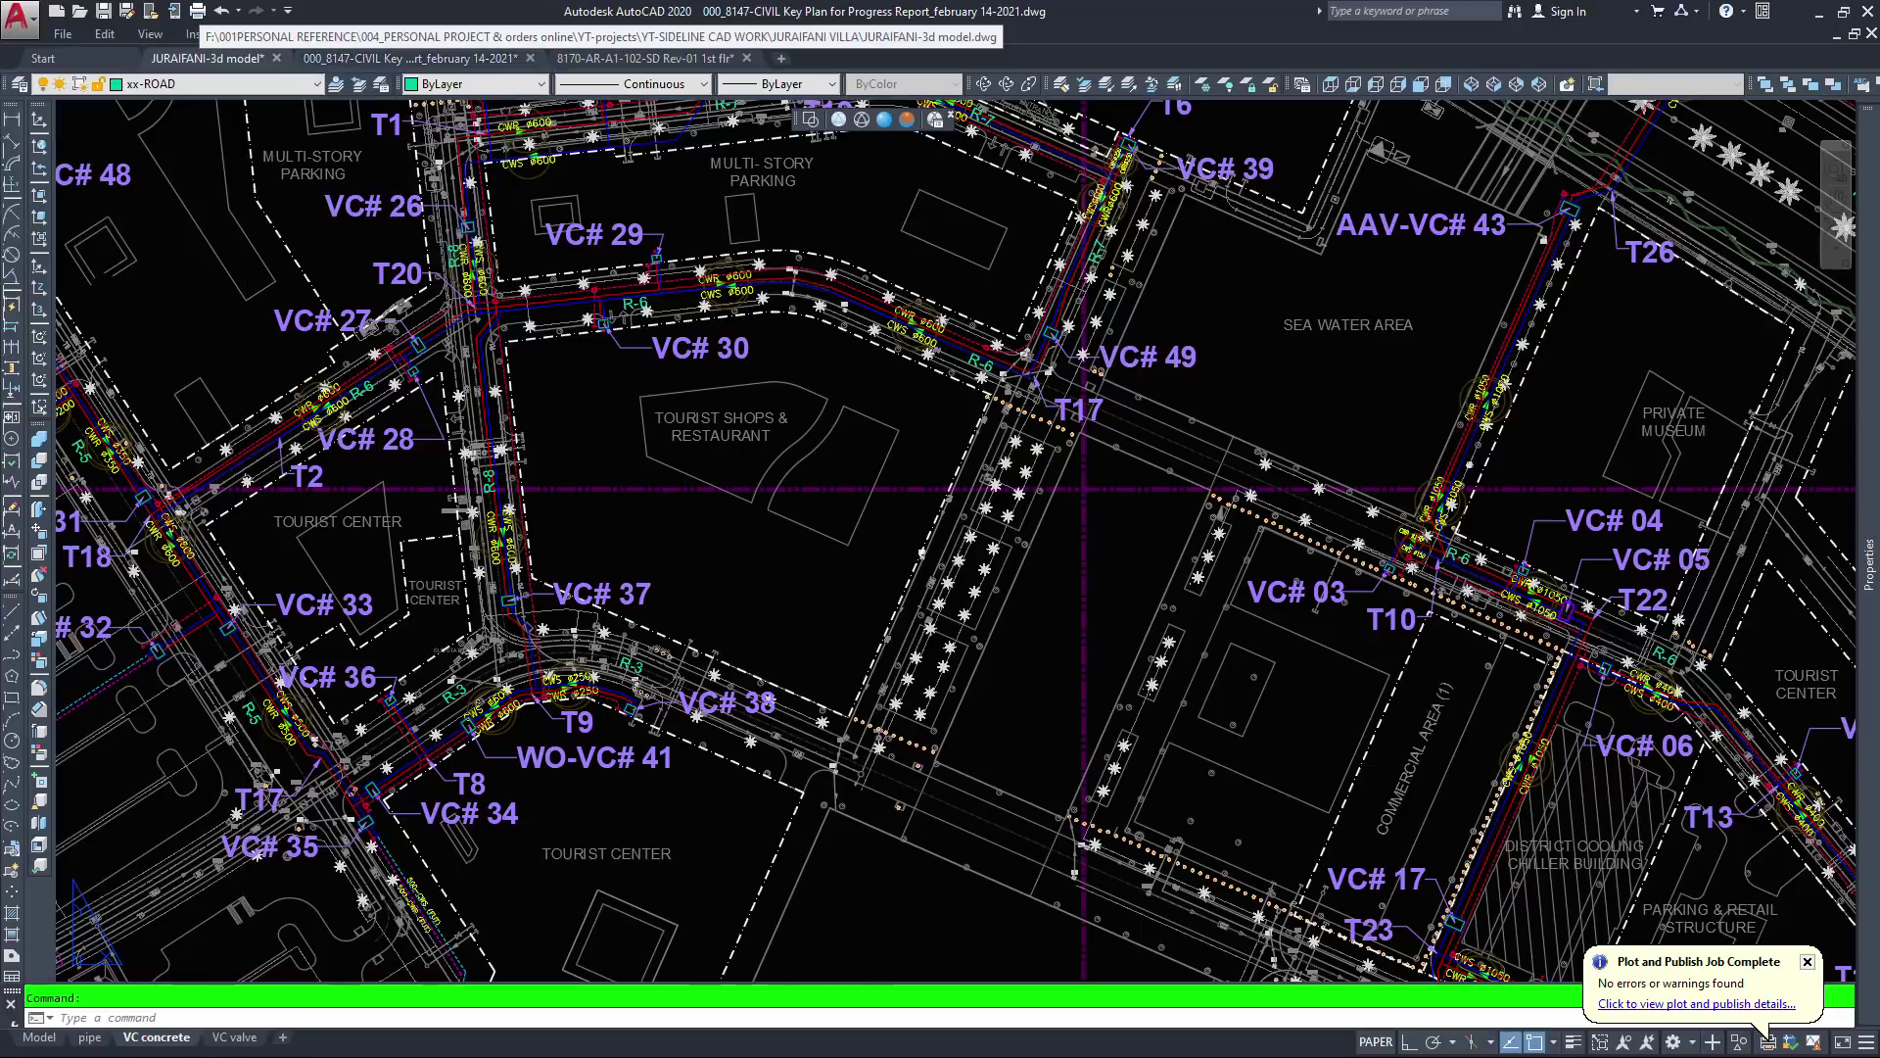
pyautogui.click(207, 57)
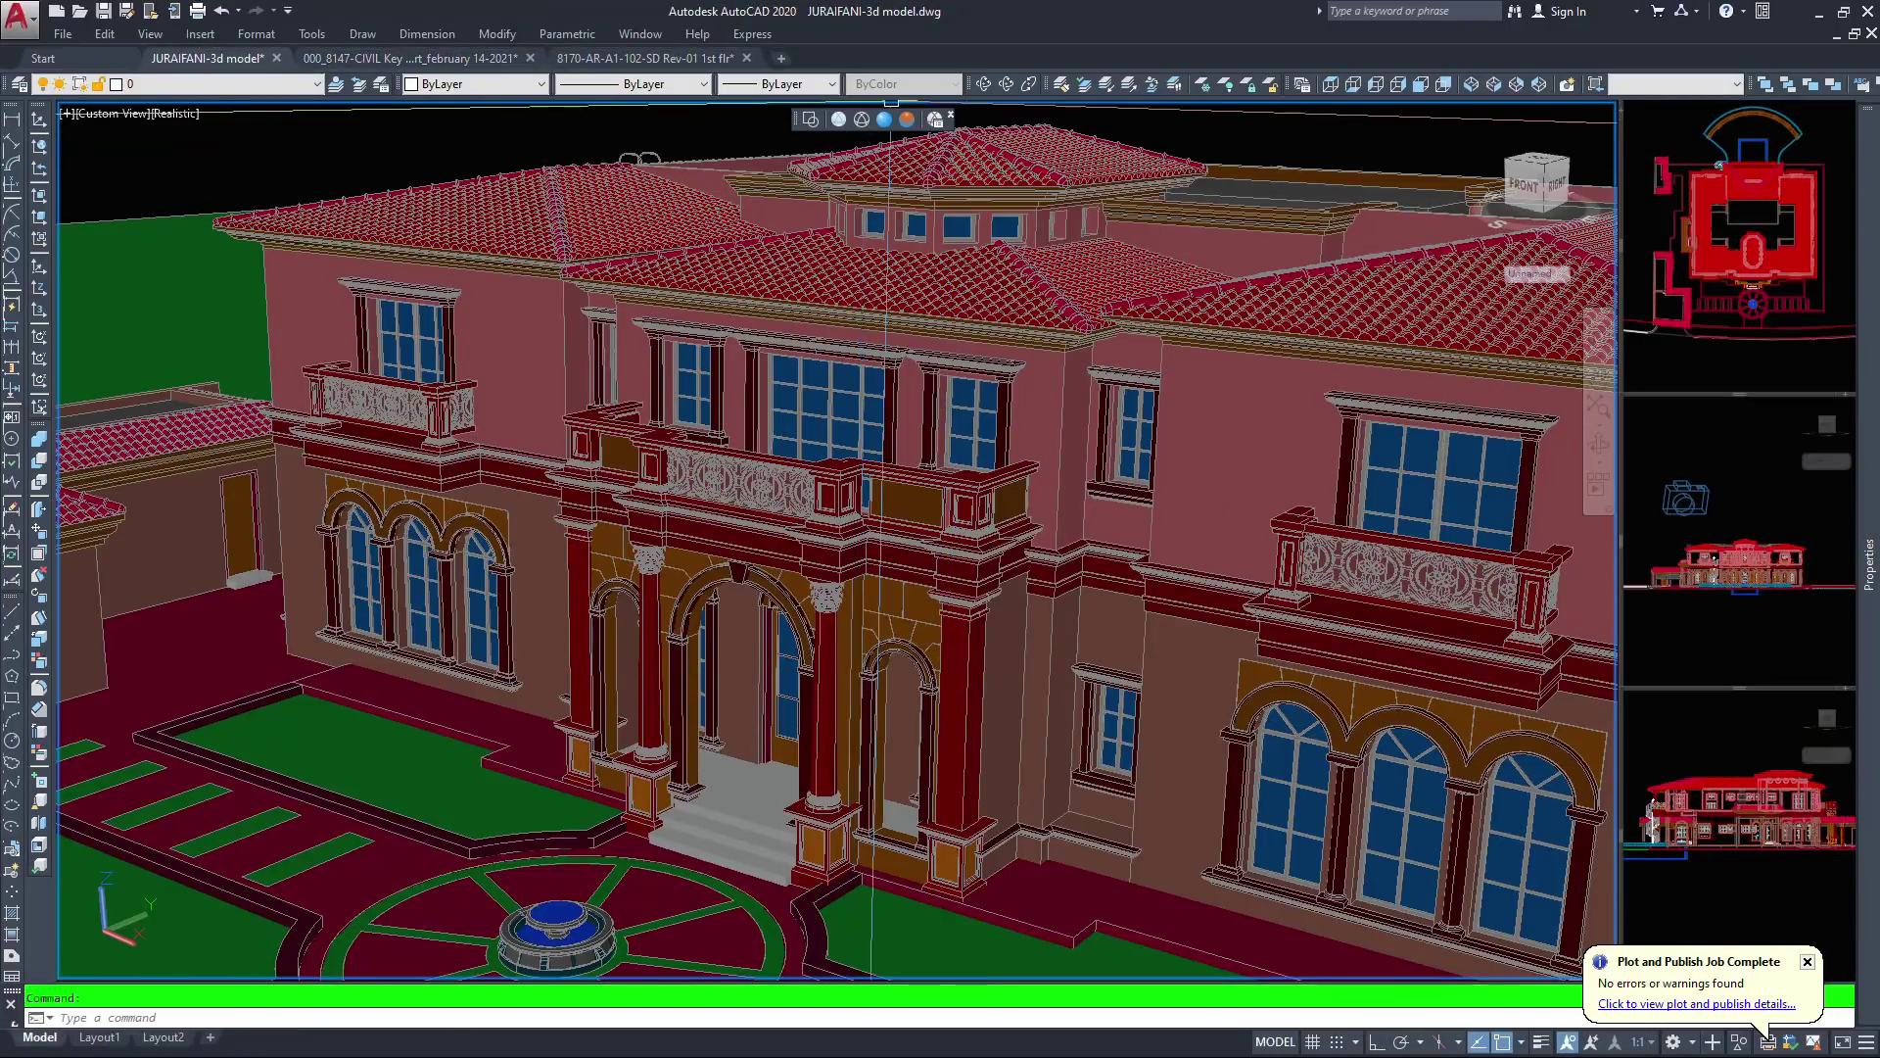
# Free-orbit the Realistic-shaded villa to view its front facade from a lower angle
pyautogui.click(1007, 84)
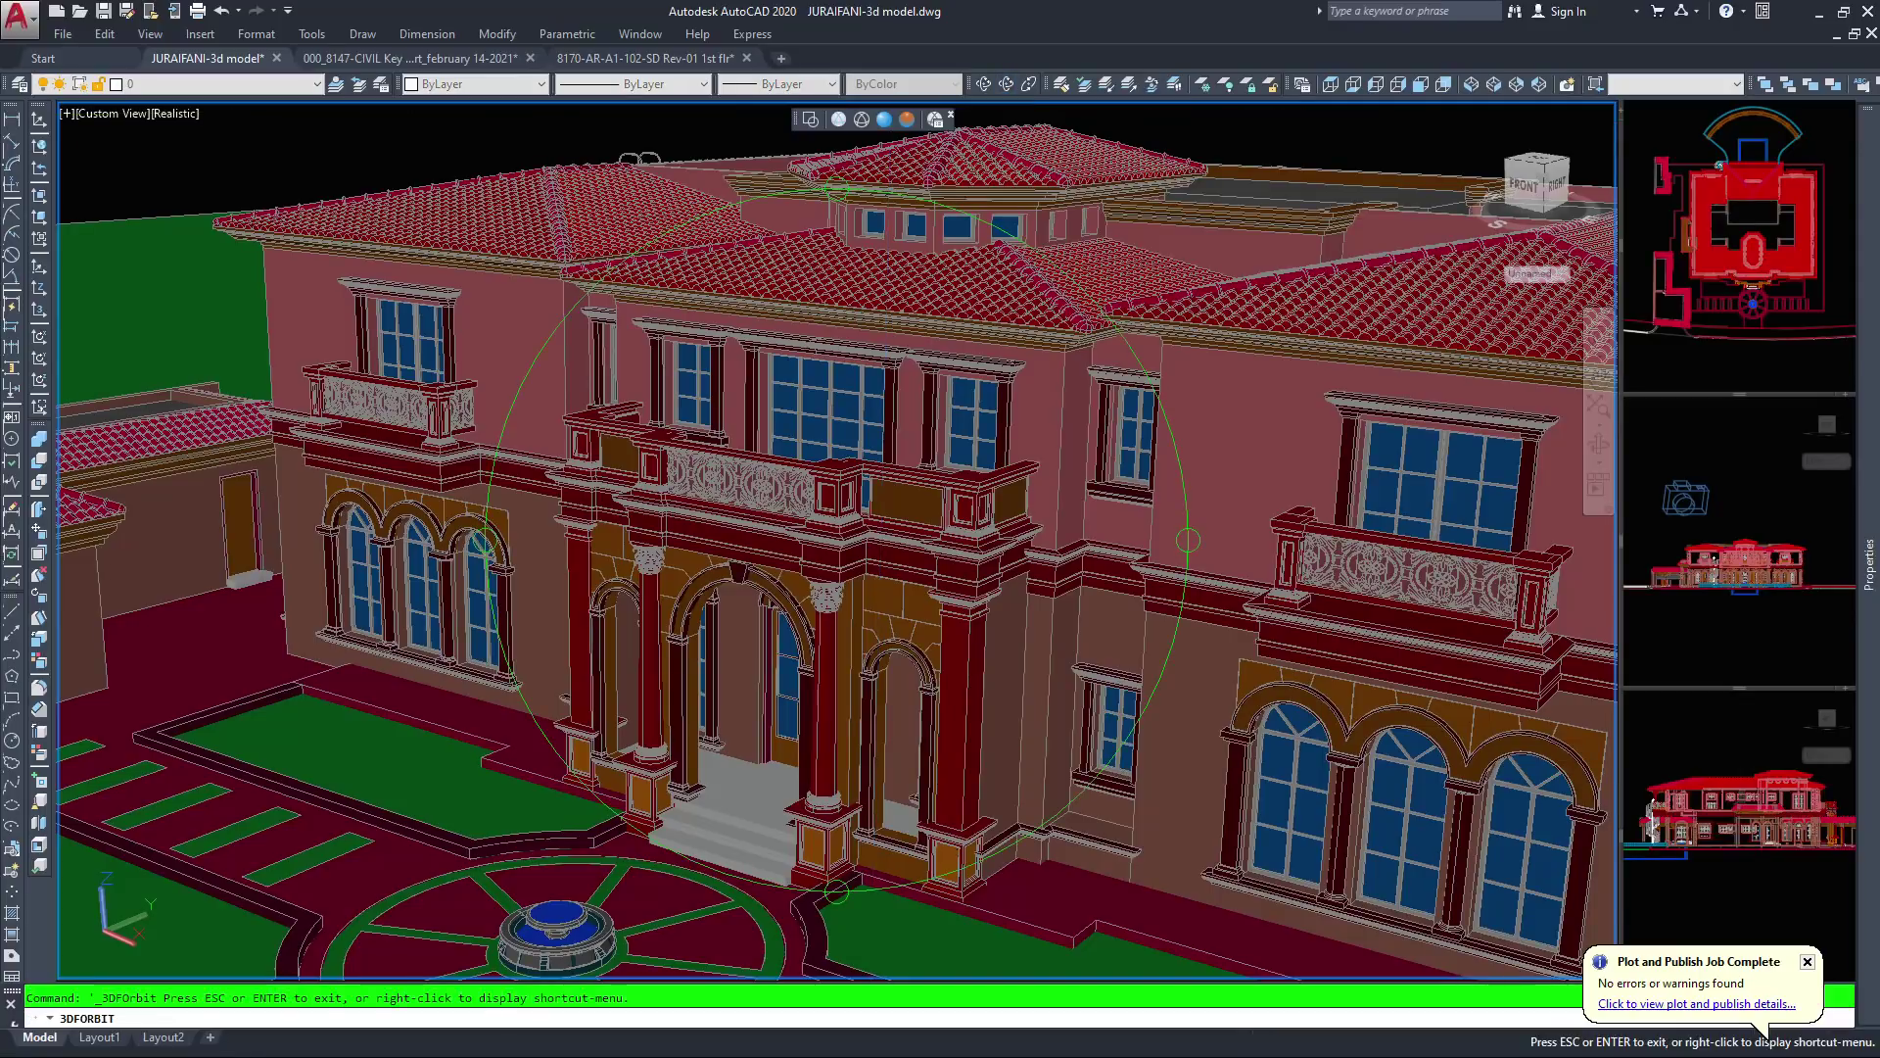
pyautogui.moveTo(907, 481); pyautogui.dragTo(874, 417)
pyautogui.scroll(4, 873, 417)
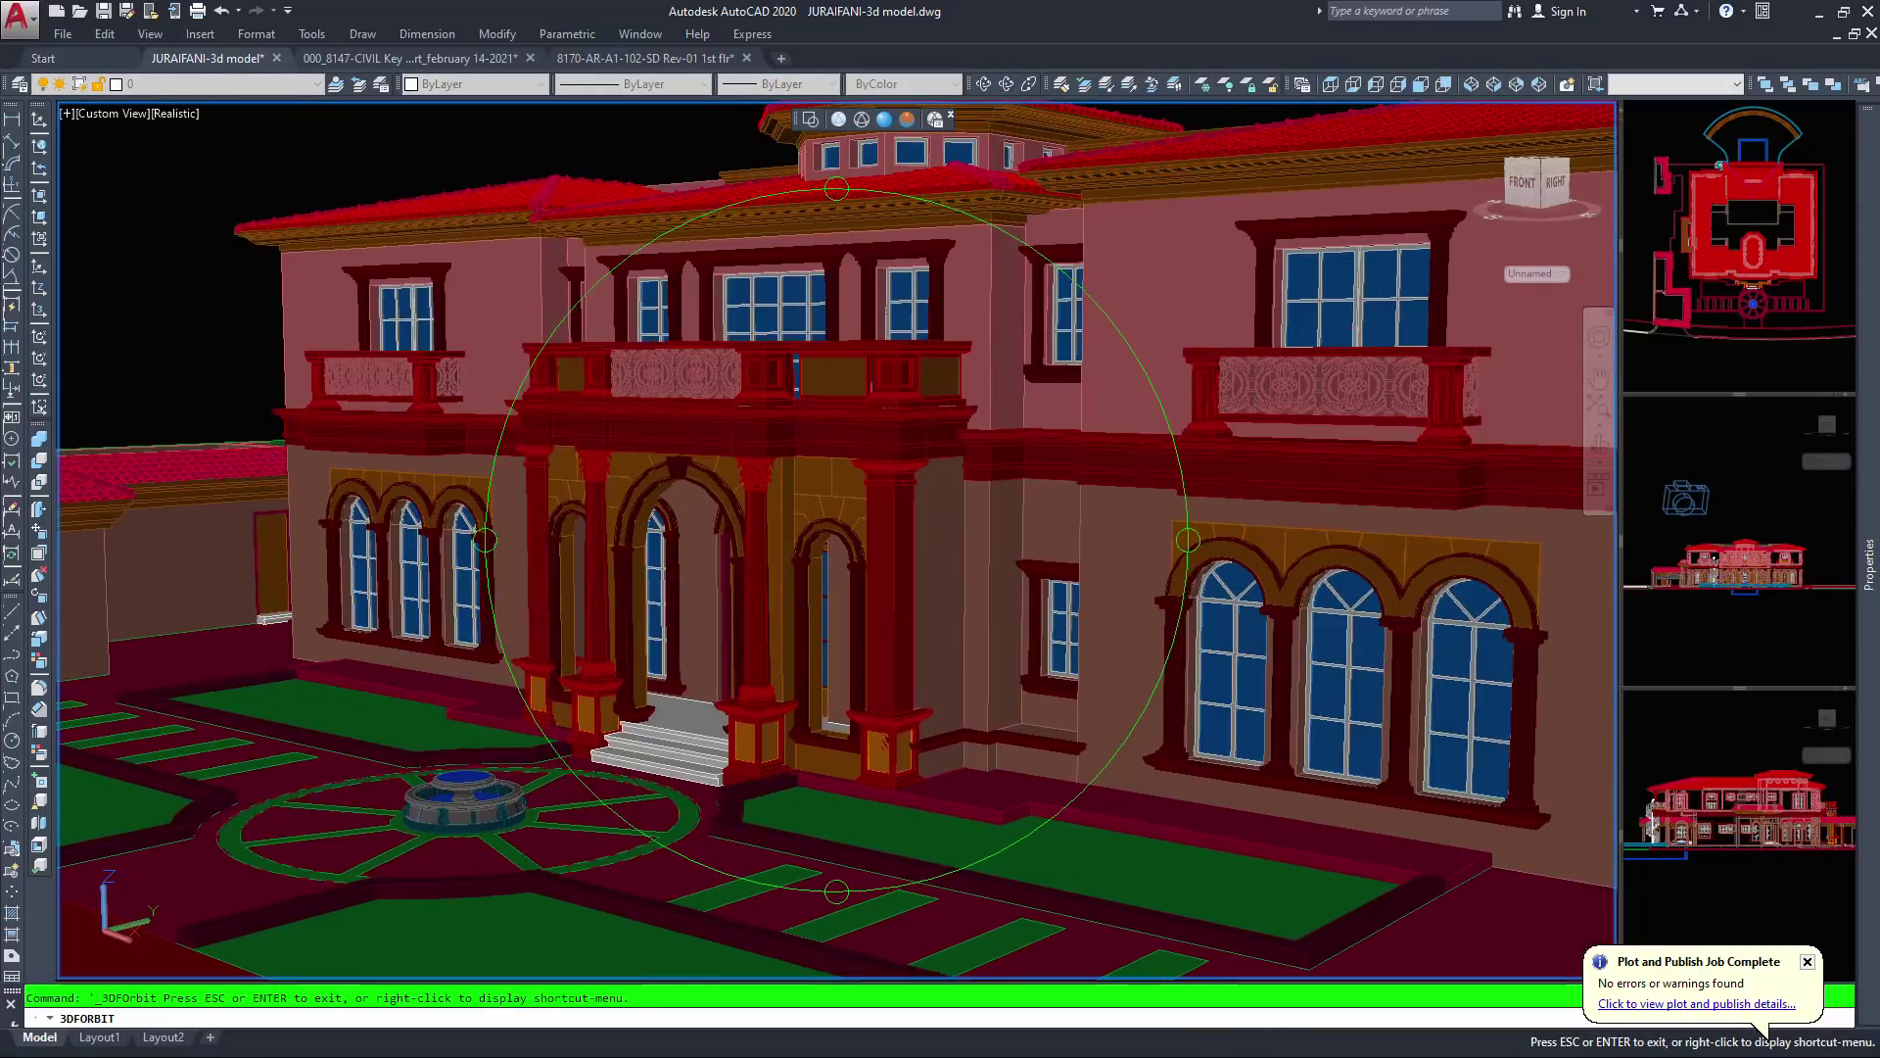
pyautogui.moveTo(874, 418); pyautogui.dragTo(788, 419)
pyautogui.keyDown('ctrl'); pyautogui.keyDown('shift'); pyautogui.moveTo(870, 415); pyautogui.dragTo(875, 415, button='middle'); pyautogui.keyUp('shift'); pyautogui.keyUp('ctrl')
pyautogui.moveTo(874, 415)
pyautogui.mouseDown()
pyautogui.moveTo(836, 427)
pyautogui.moveTo(866, 427)
pyautogui.mouseUp()
# Orbit to the right-side roof, set the visual style to Conceptual and show the roof tiles close up
pyautogui.keyDown('ctrl'); pyautogui.keyDown('shift'); pyautogui.moveTo(870, 391); pyautogui.dragTo(844, 754, button='middle'); pyautogui.keyUp('shift'); pyautogui.keyUp('ctrl')
pyautogui.moveTo(896, 421); pyautogui.dragTo(891, 330)
pyautogui.keyDown('ctrl'); pyautogui.keyDown('shift'); pyautogui.moveTo(891, 330); pyautogui.dragTo(887, 289, button='middle'); pyautogui.keyUp('shift'); pyautogui.keyUp('ctrl')
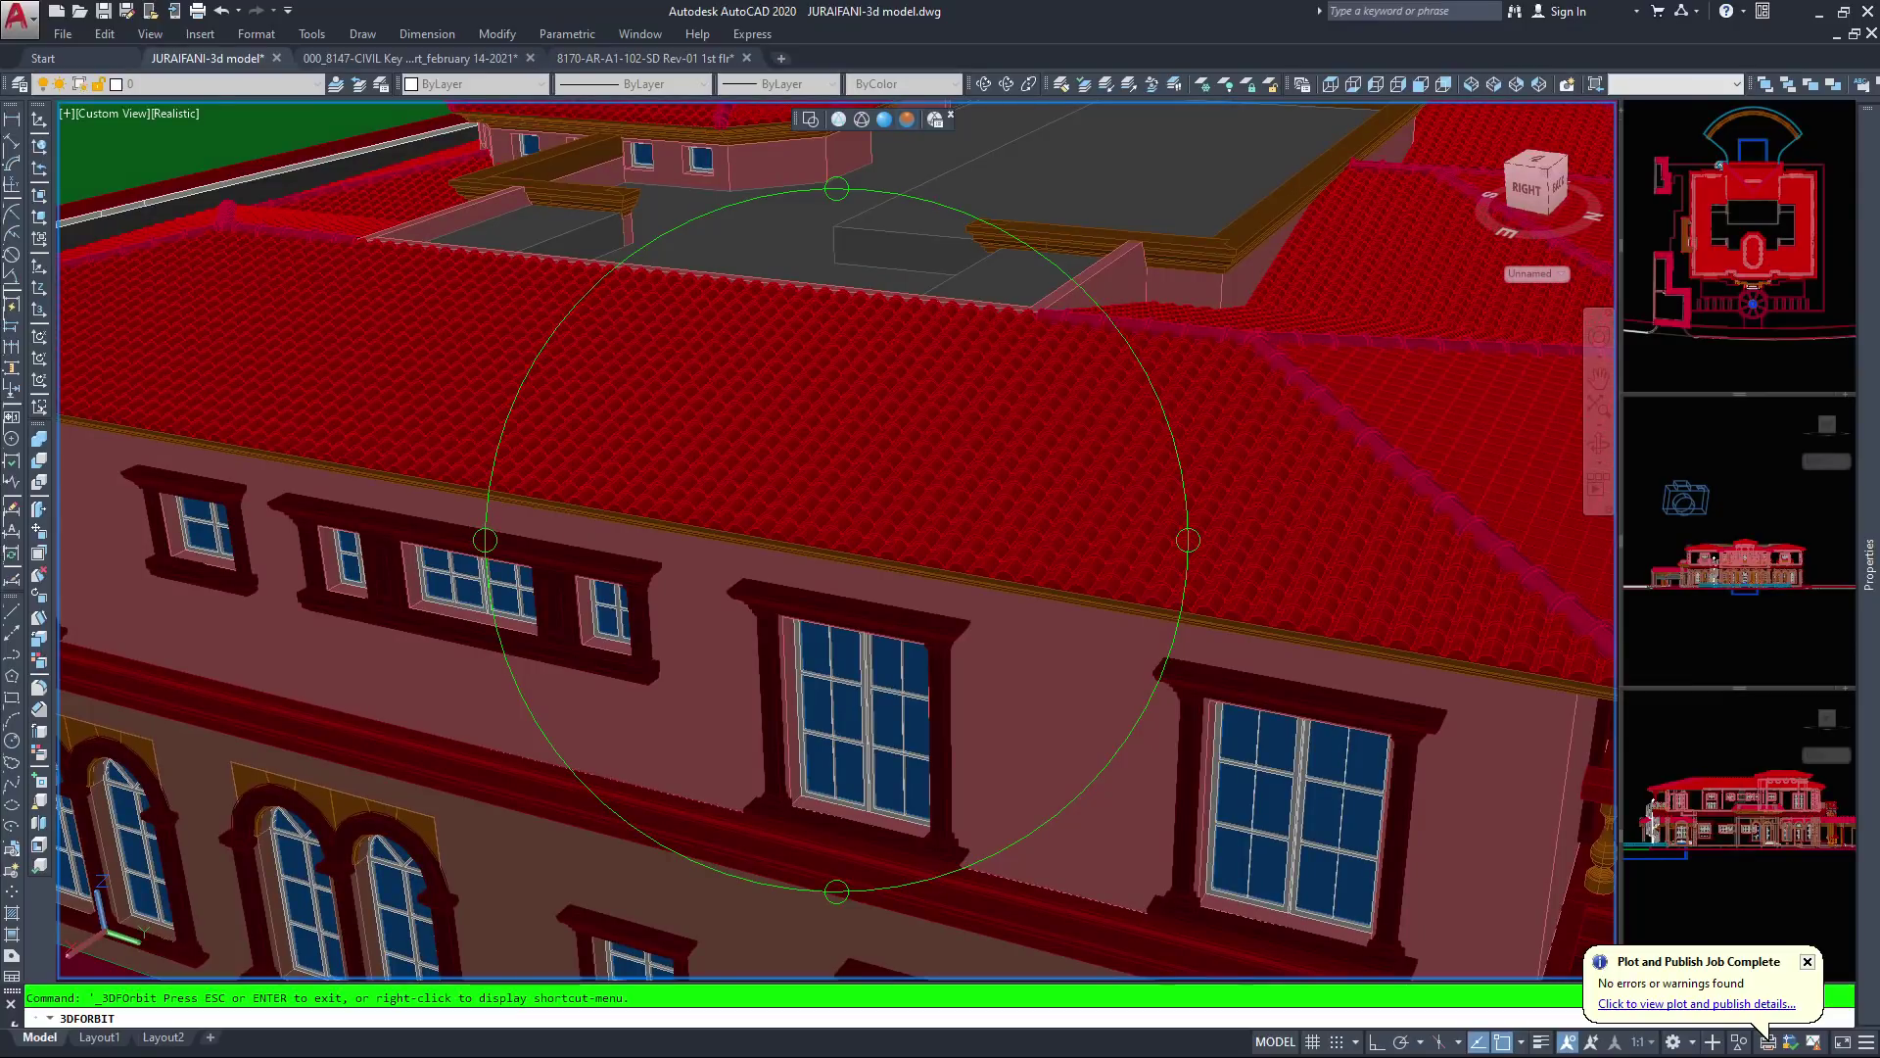
pyautogui.click(907, 120)
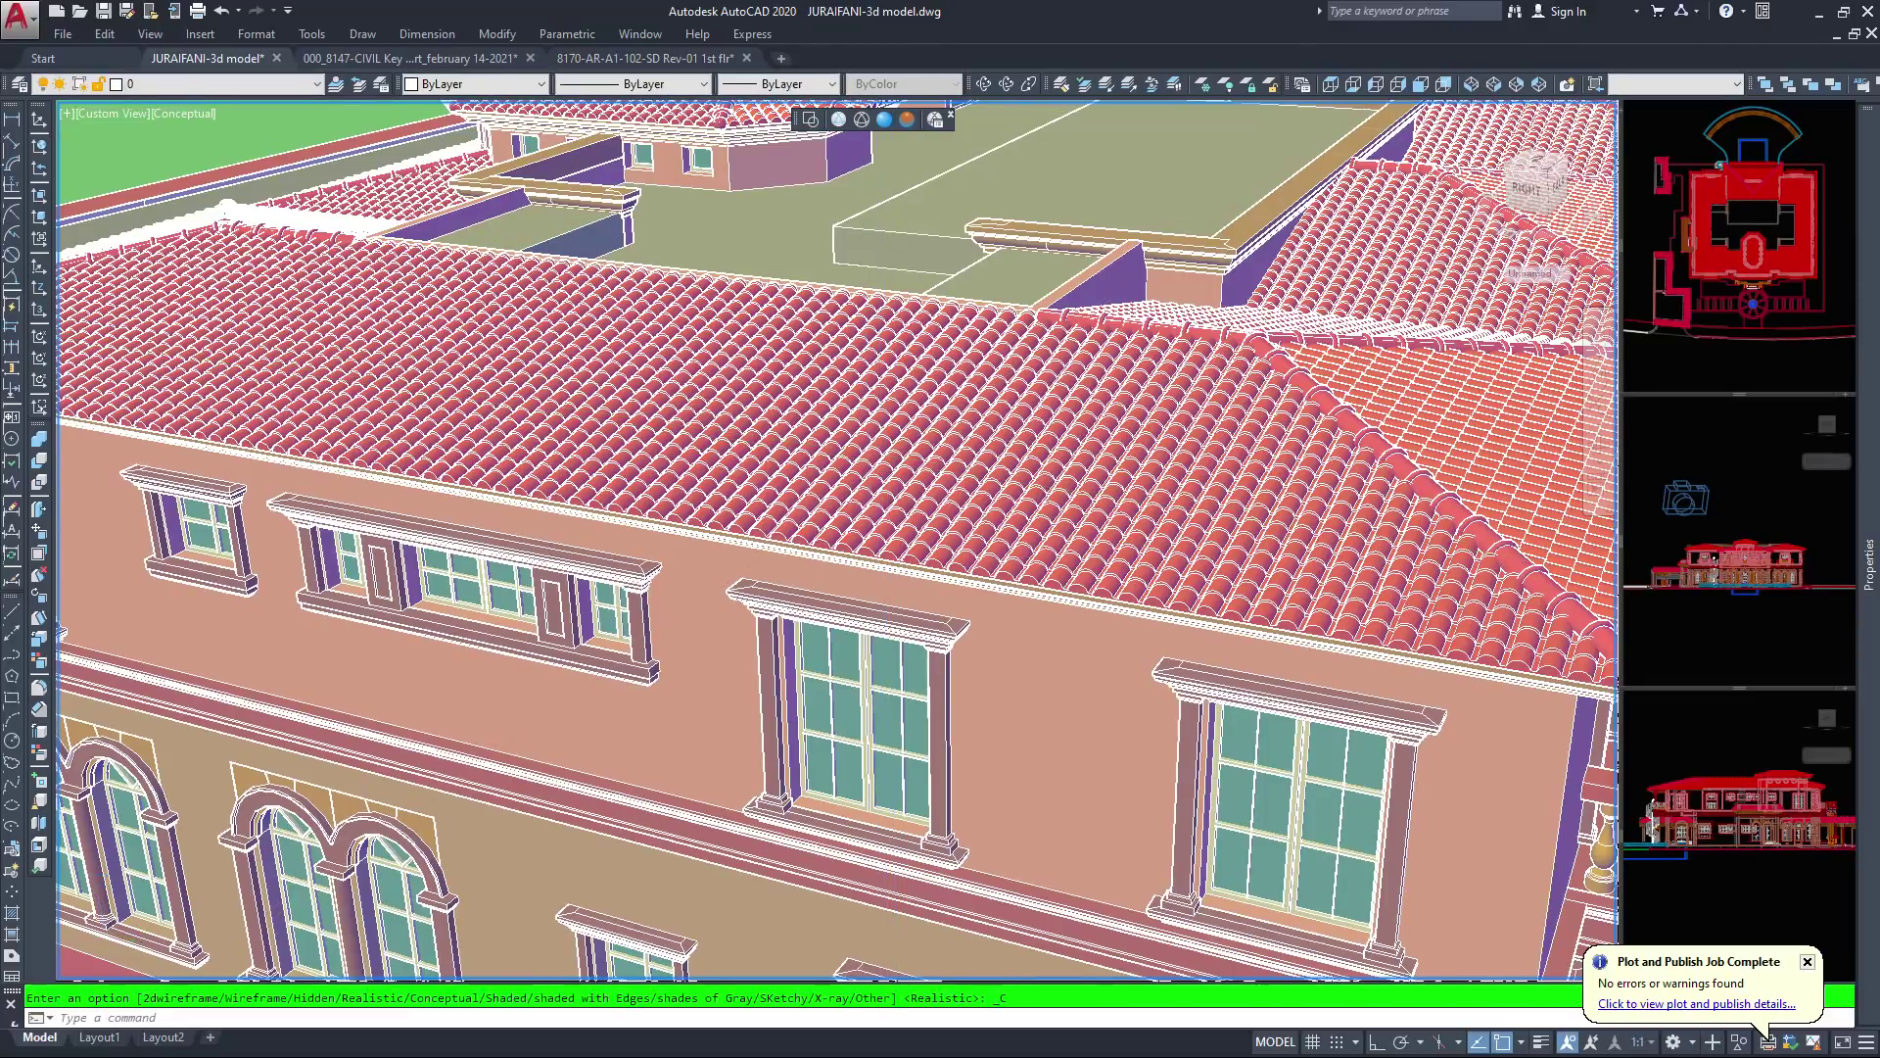
pyautogui.scroll(8, 940, 554)
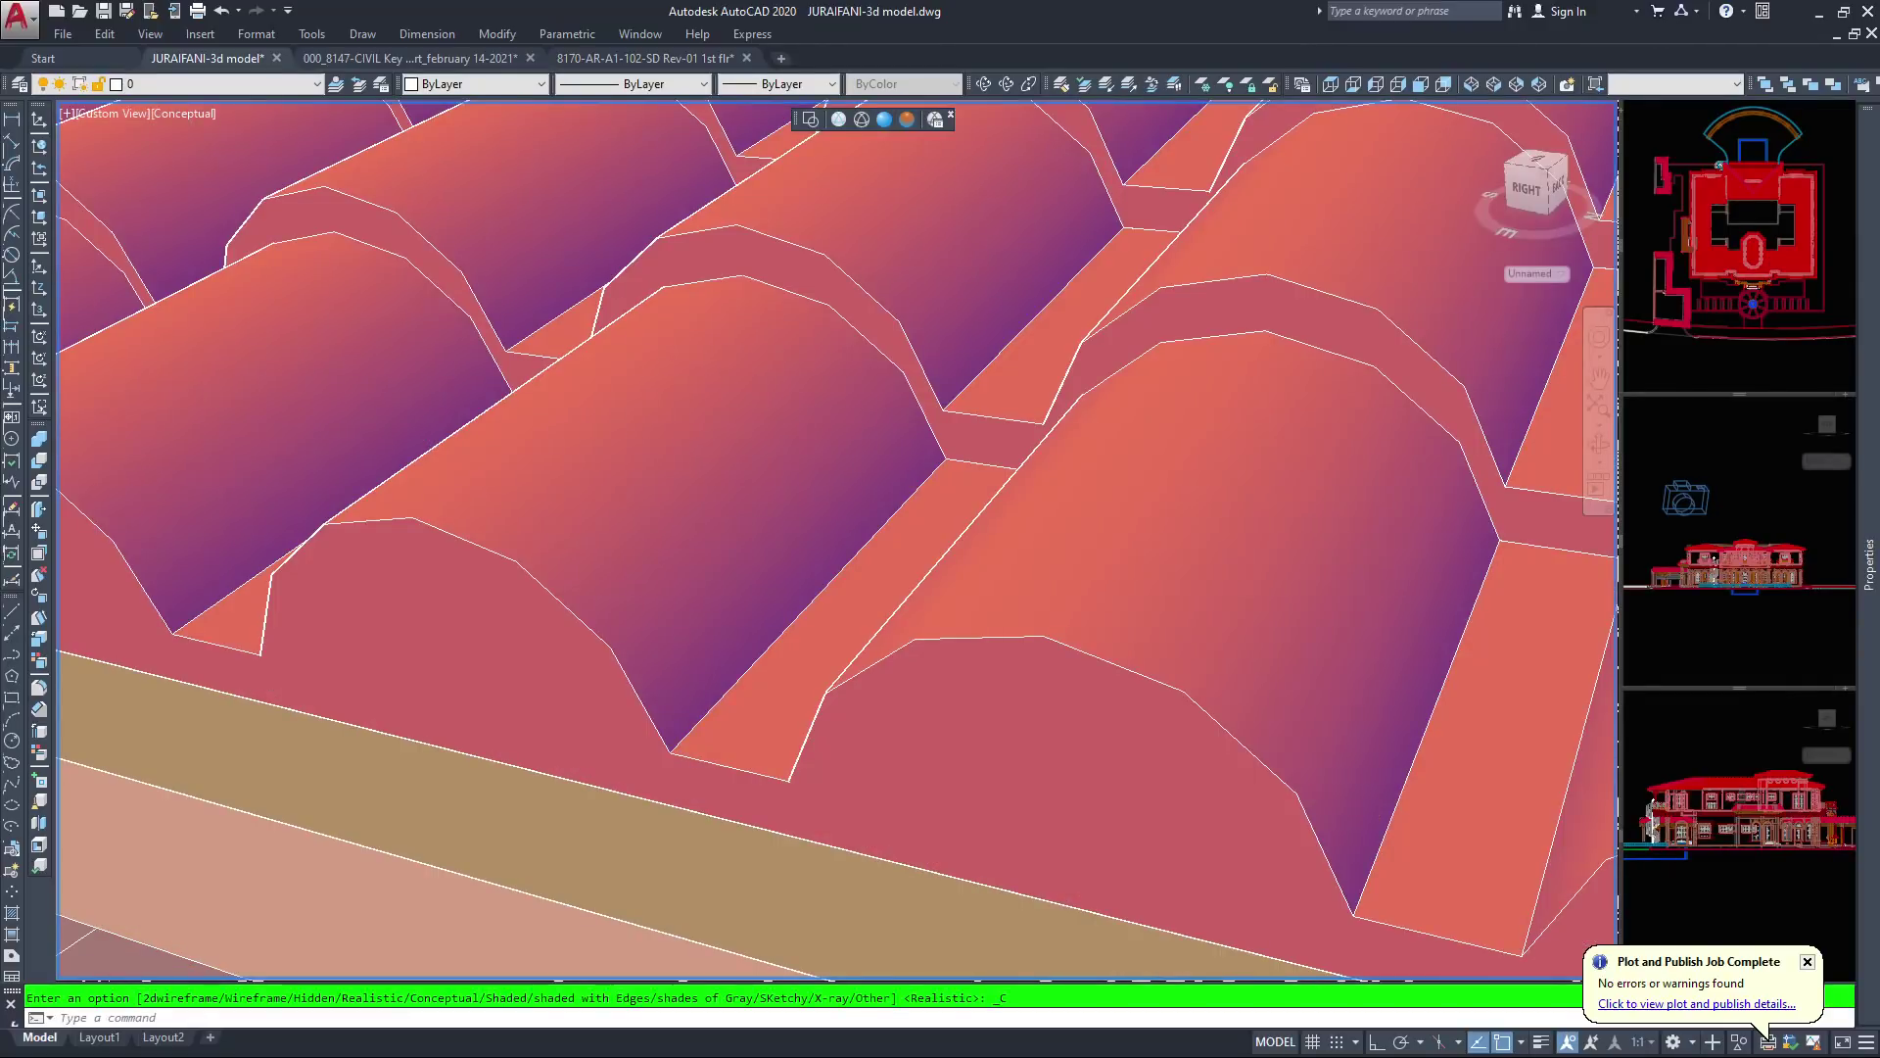
# Start free orbit and examine the right-side roof tiles, the eaves and the window surrounds below them
pyautogui.scroll(3, 847, 413)
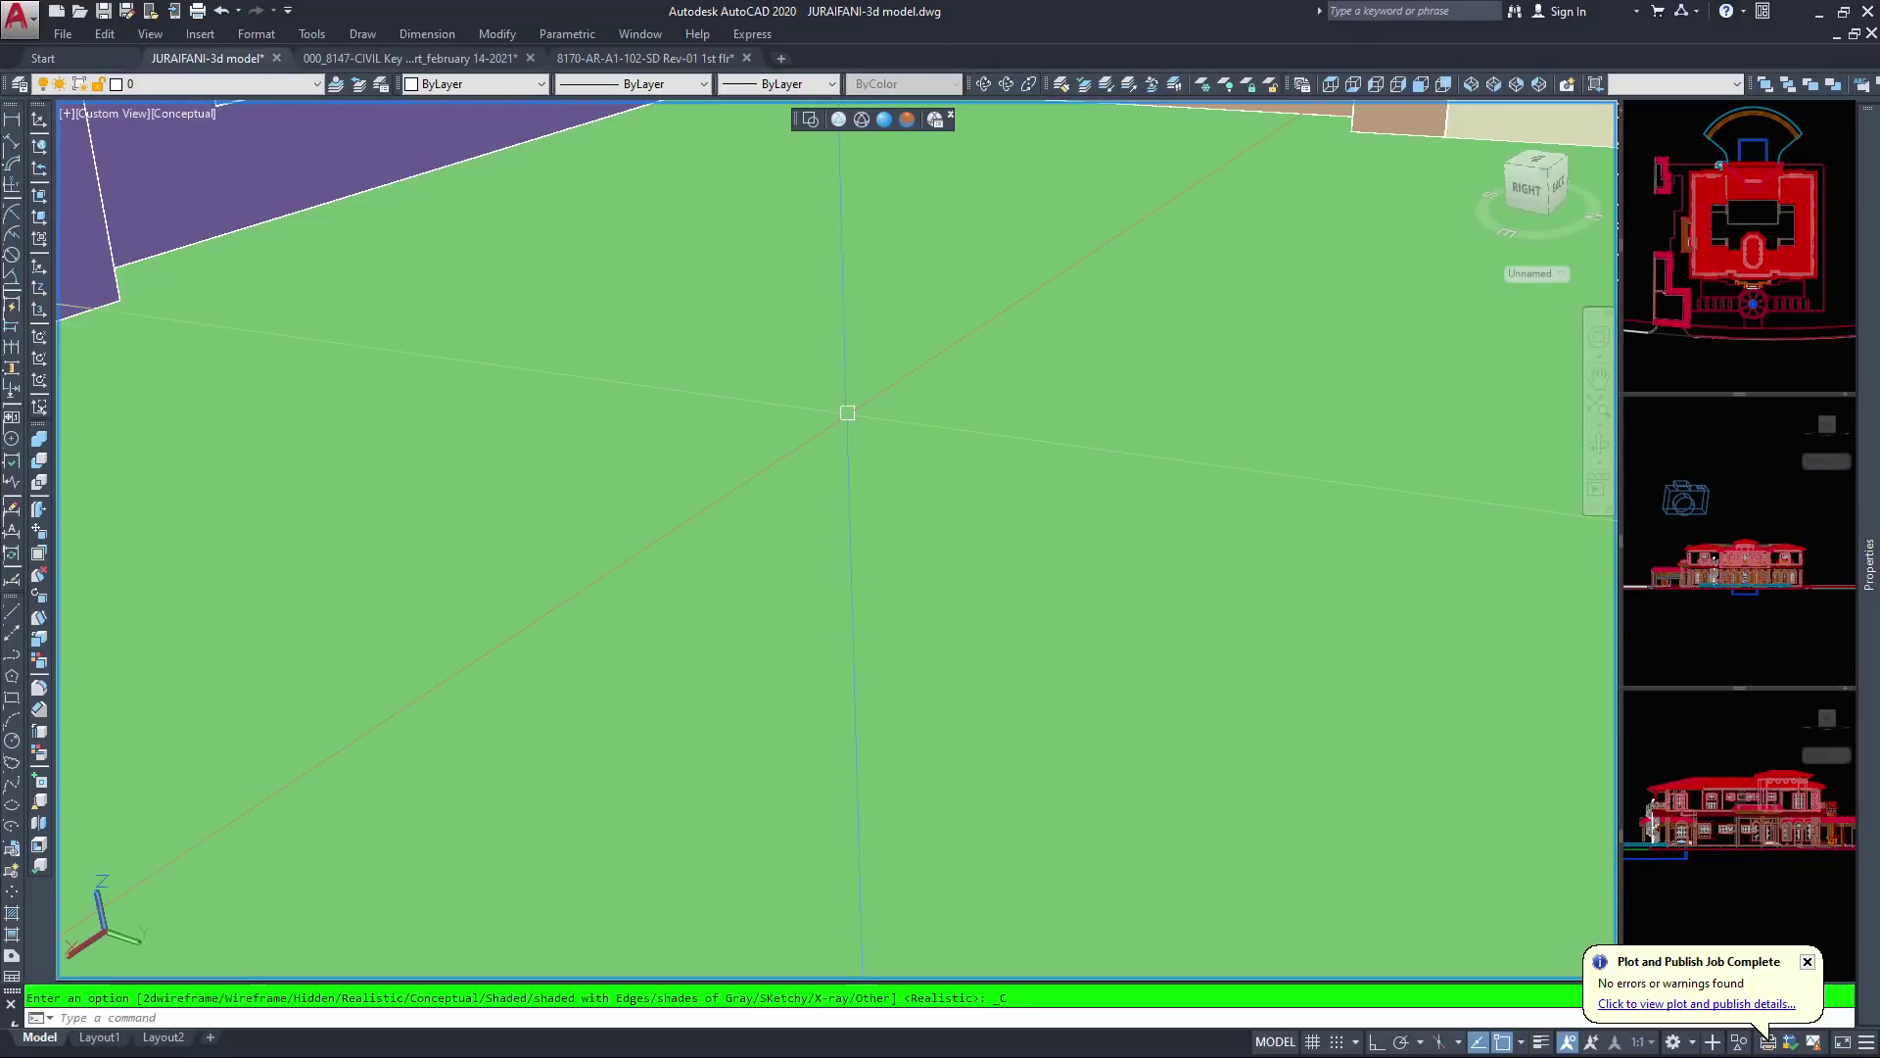
pyautogui.click(1006, 83)
pyautogui.scroll(-8, 836, 540)
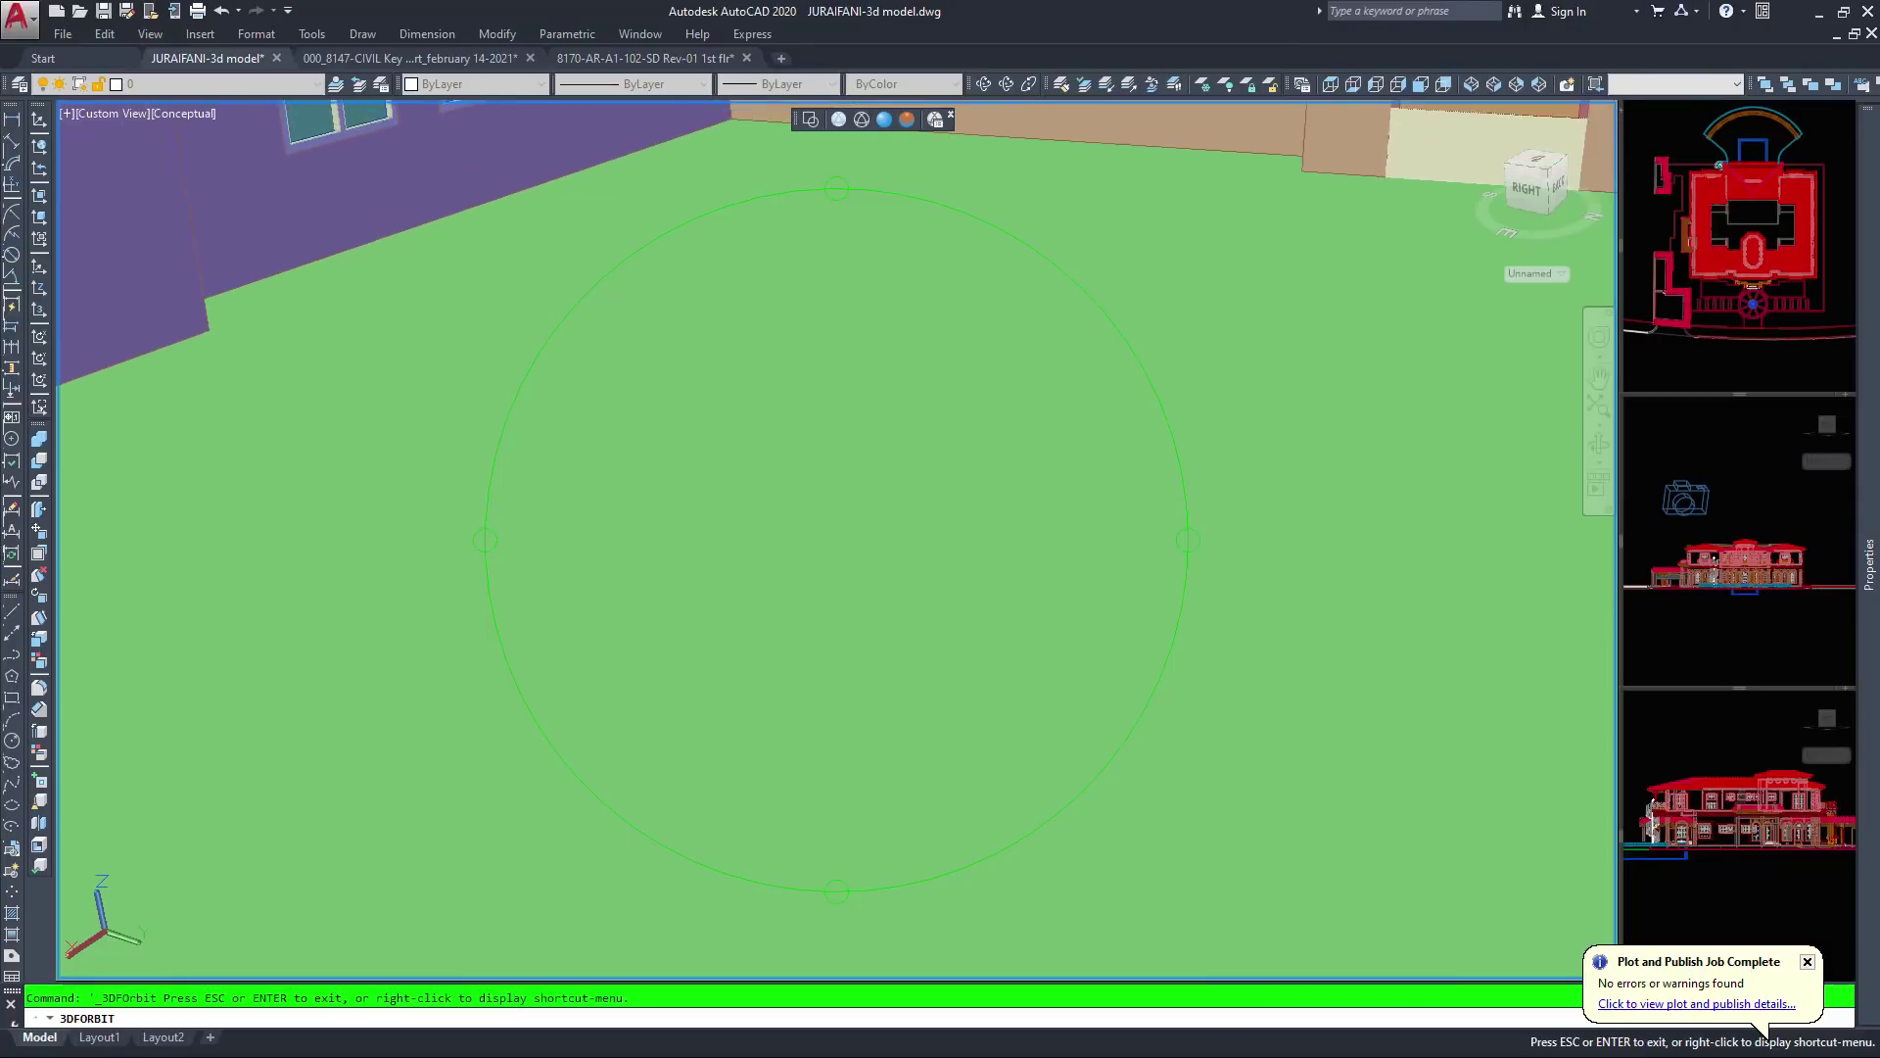
pyautogui.scroll(-8, 836, 540)
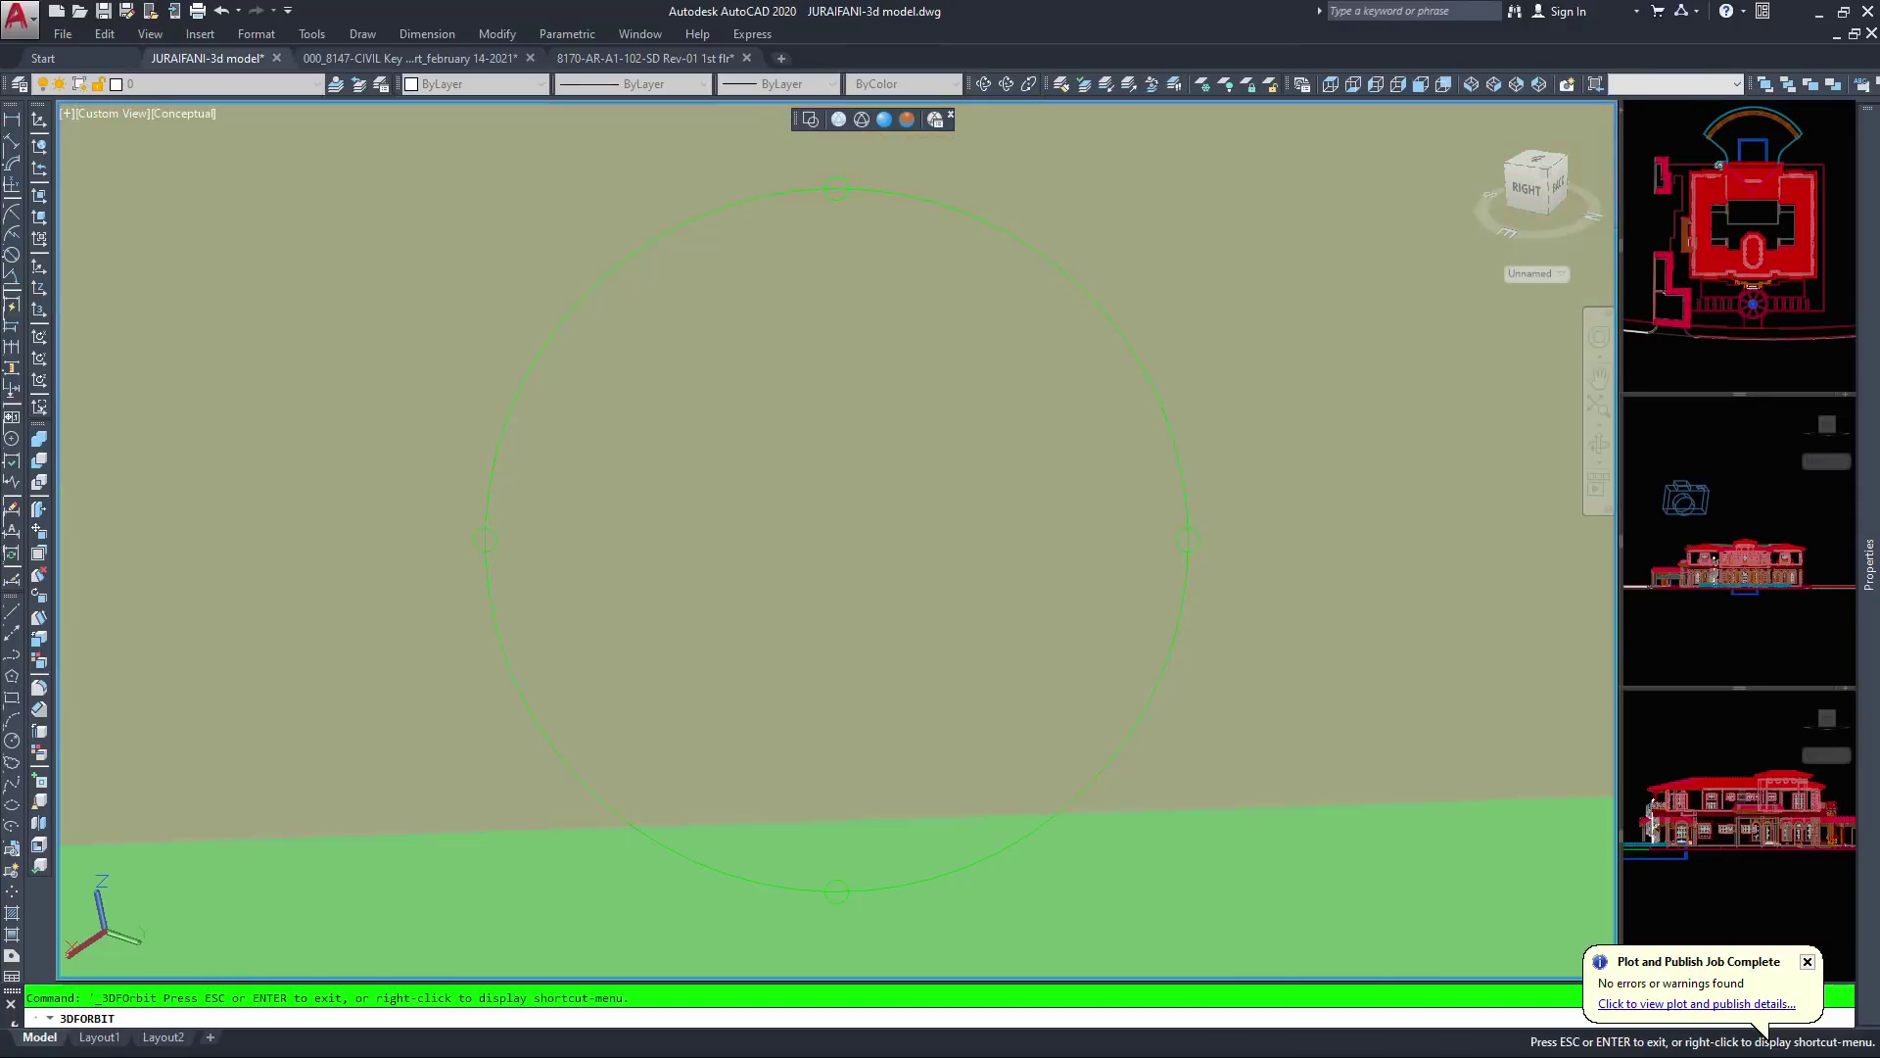
pyautogui.scroll(-7, 842, 534)
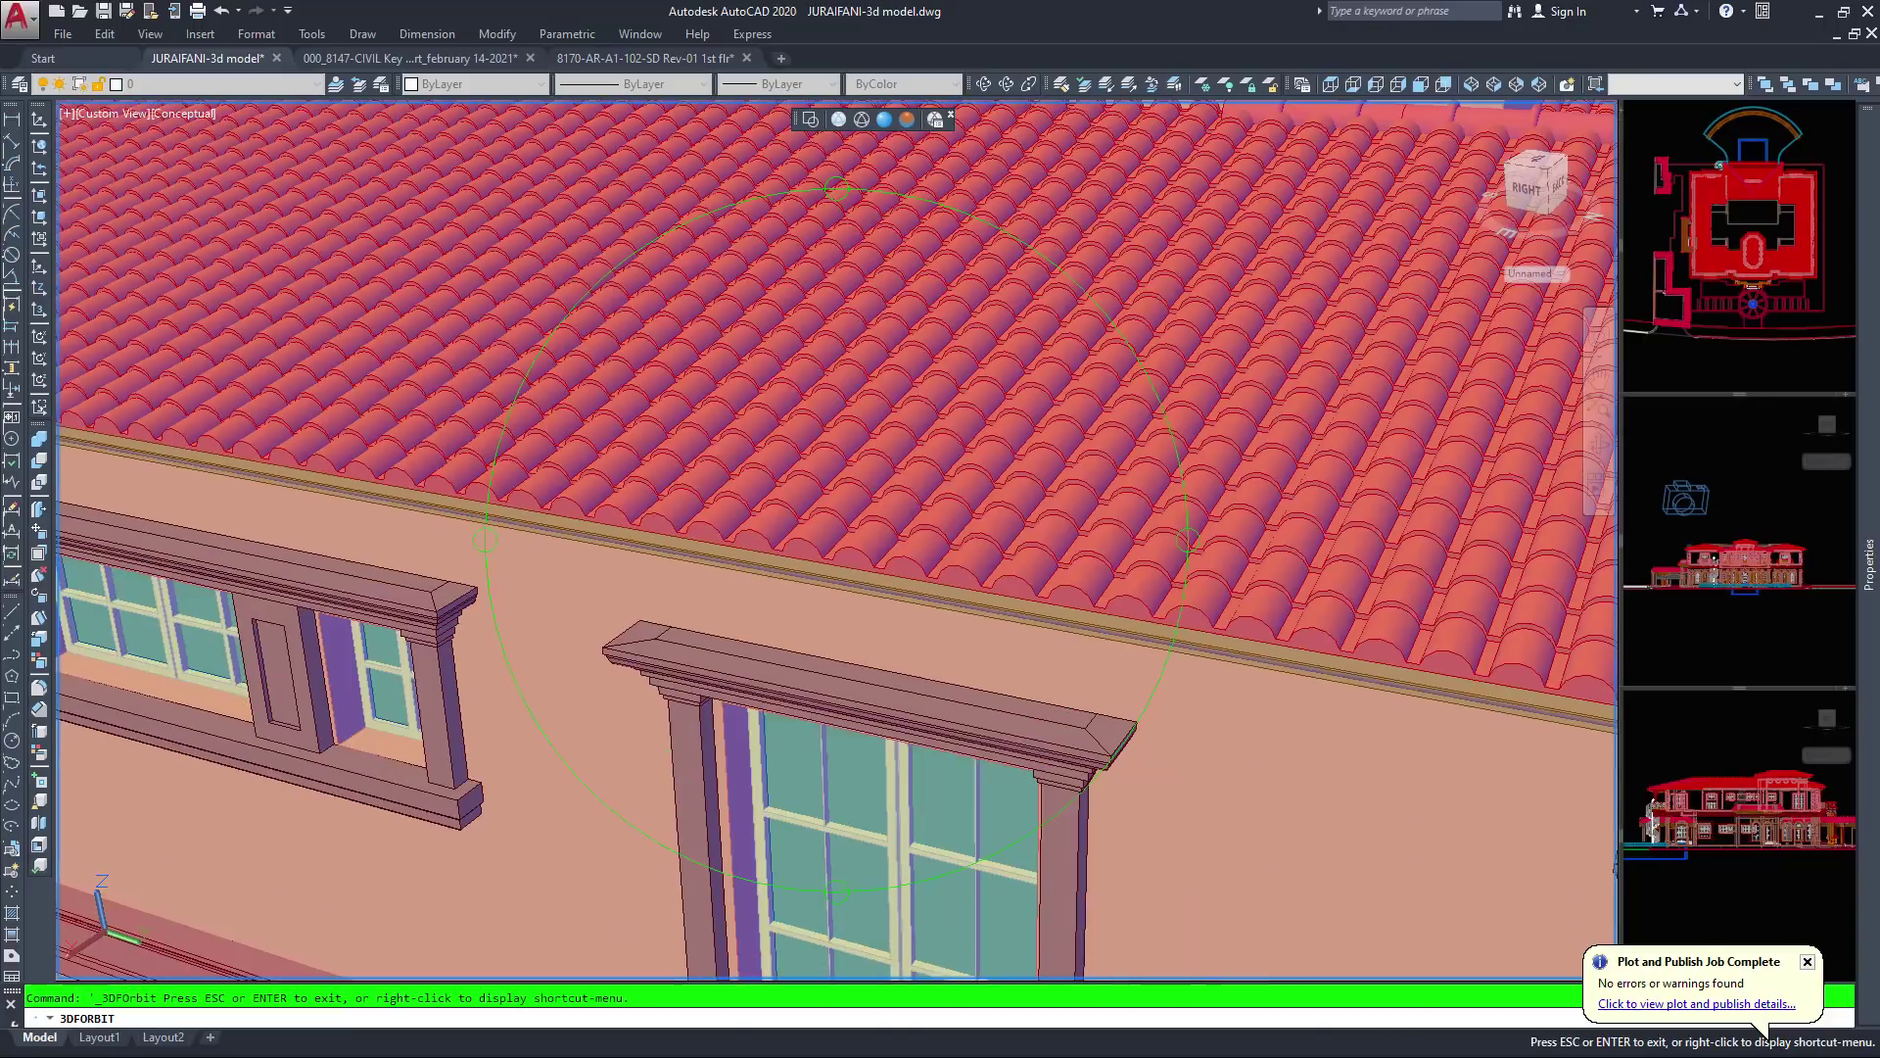
pyautogui.scroll(6, 836, 539)
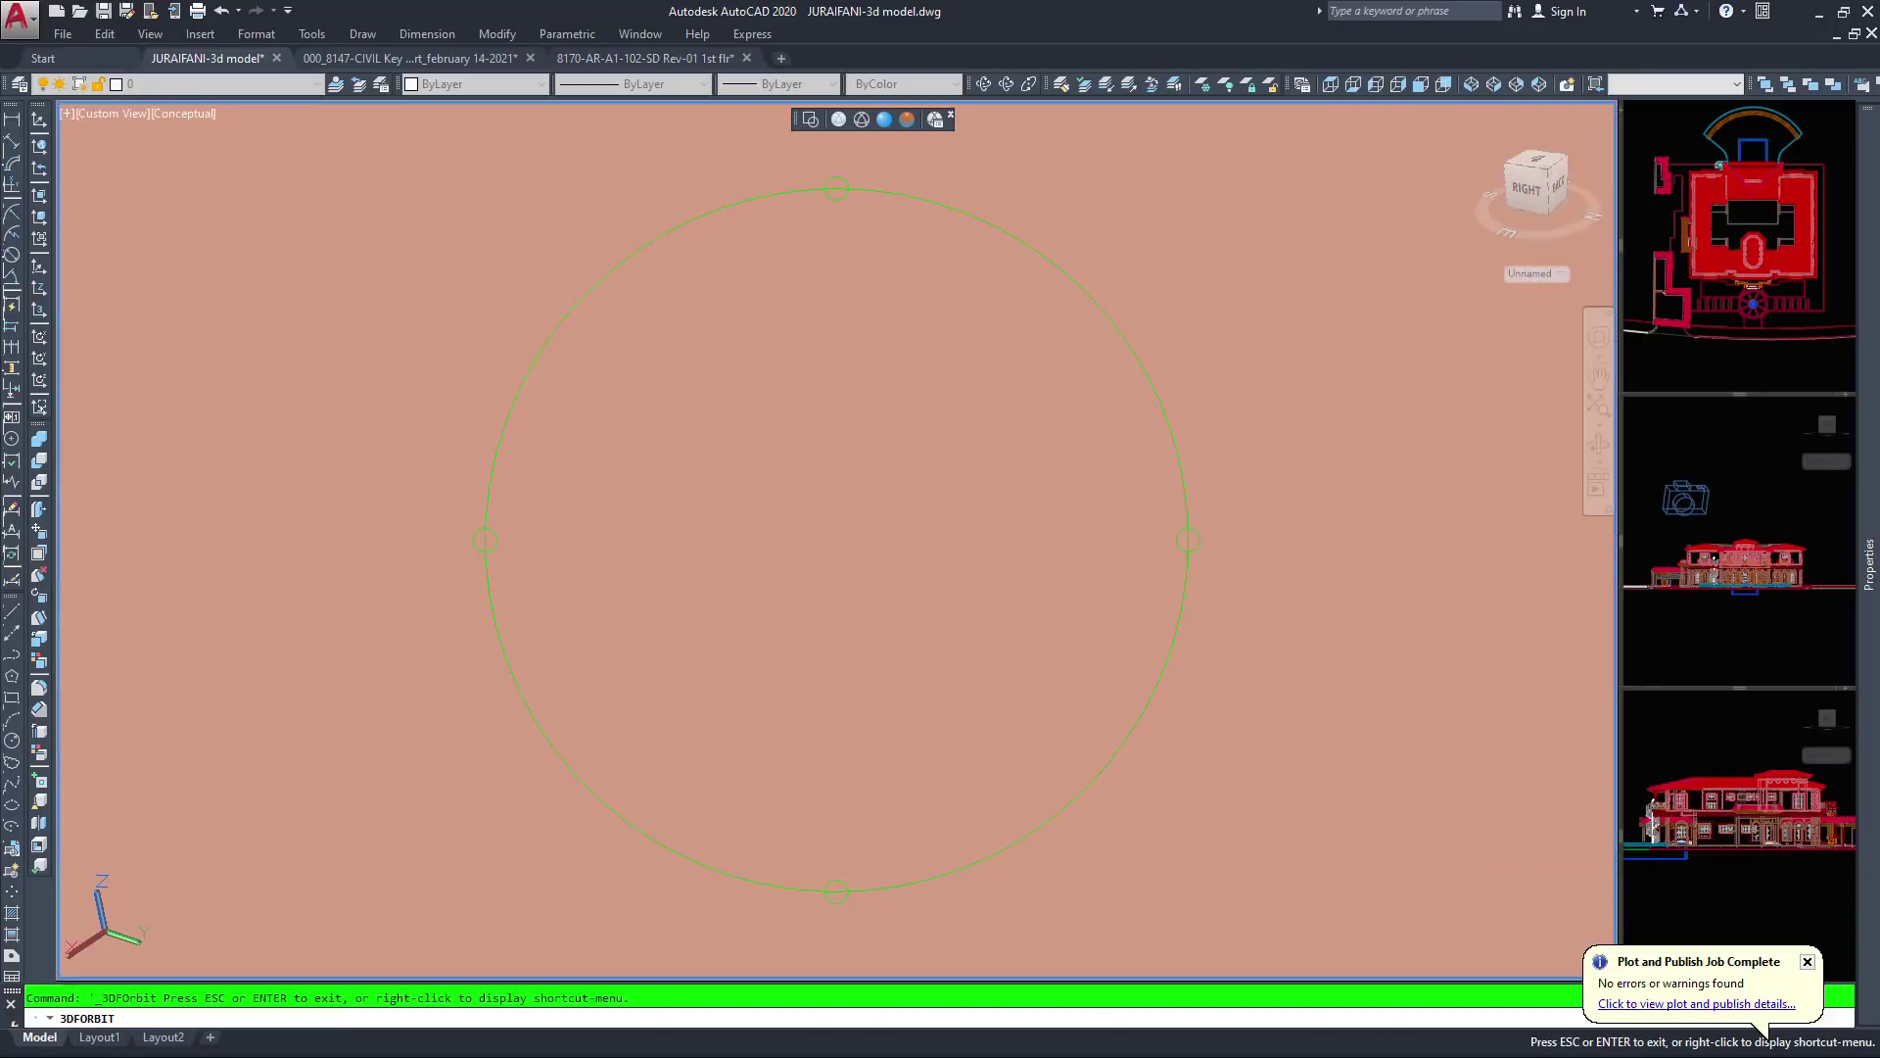
pyautogui.scroll(-6, 836, 540)
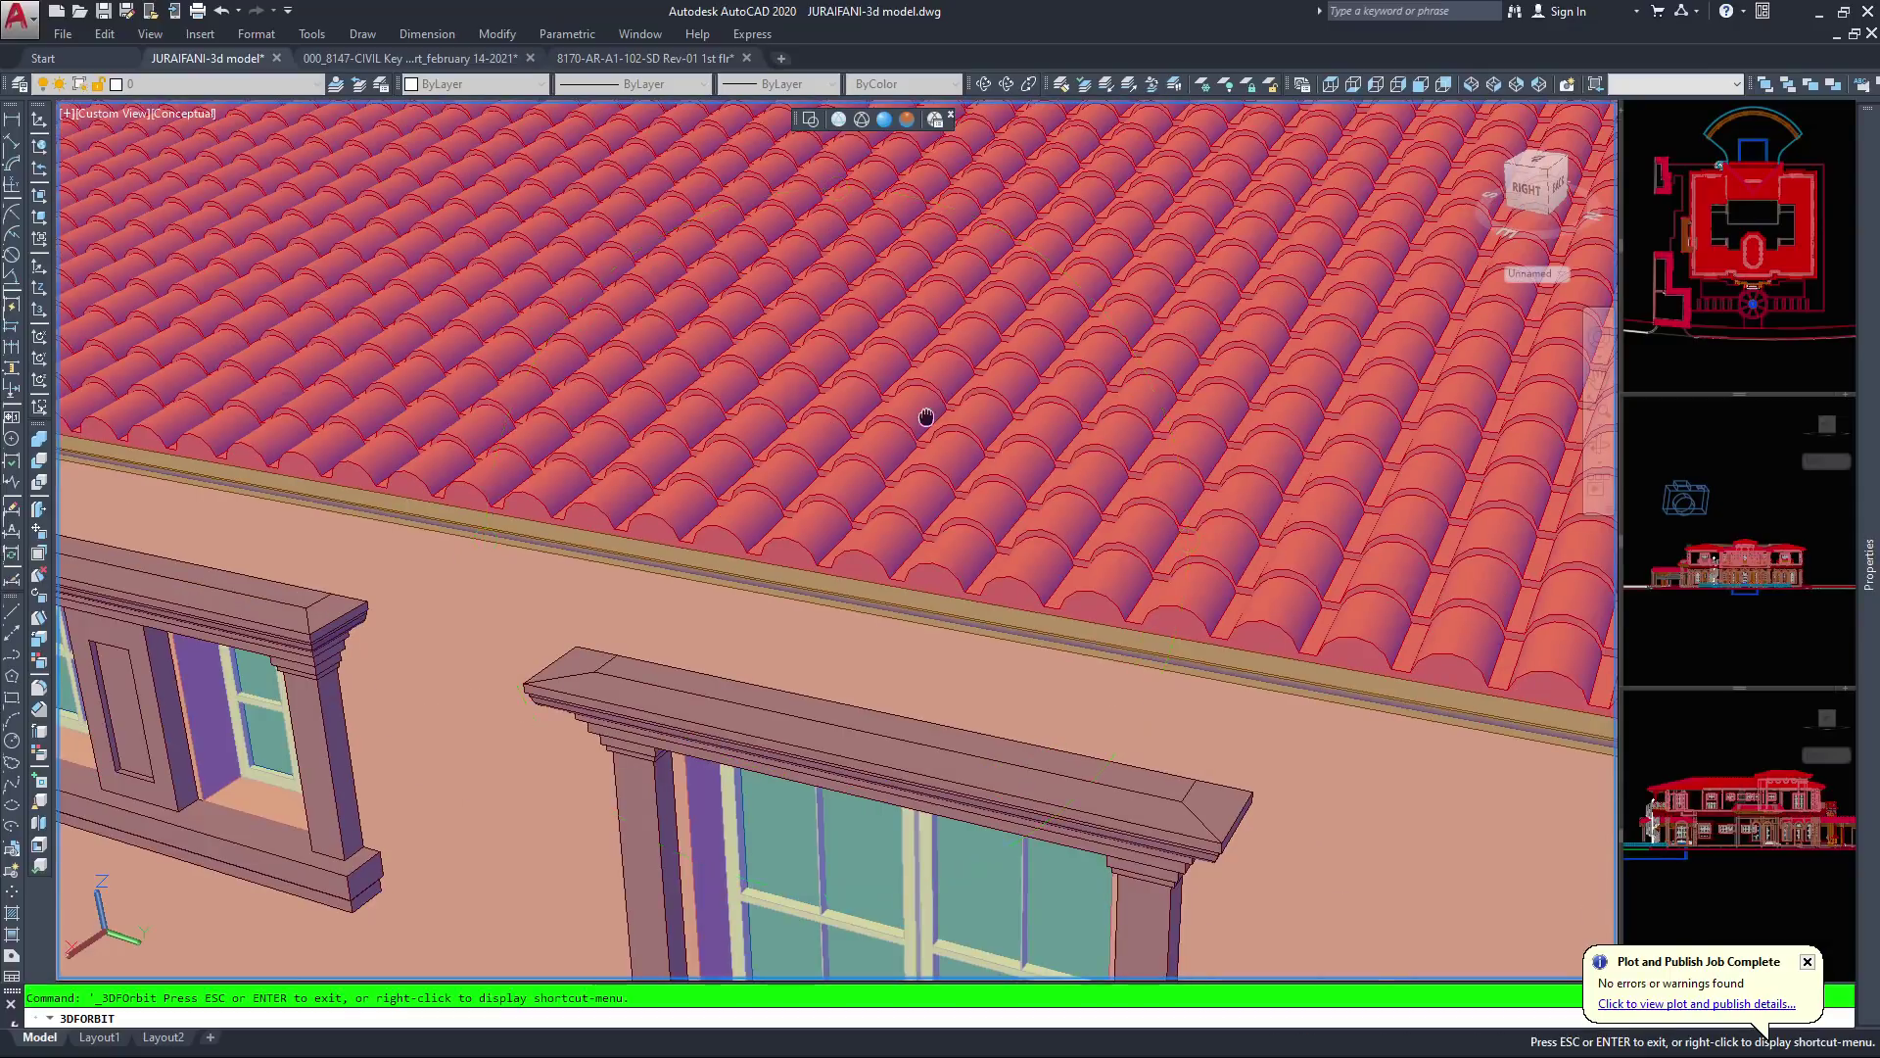
pyautogui.moveTo(926, 418); pyautogui.dragTo(872, 529, button='middle')
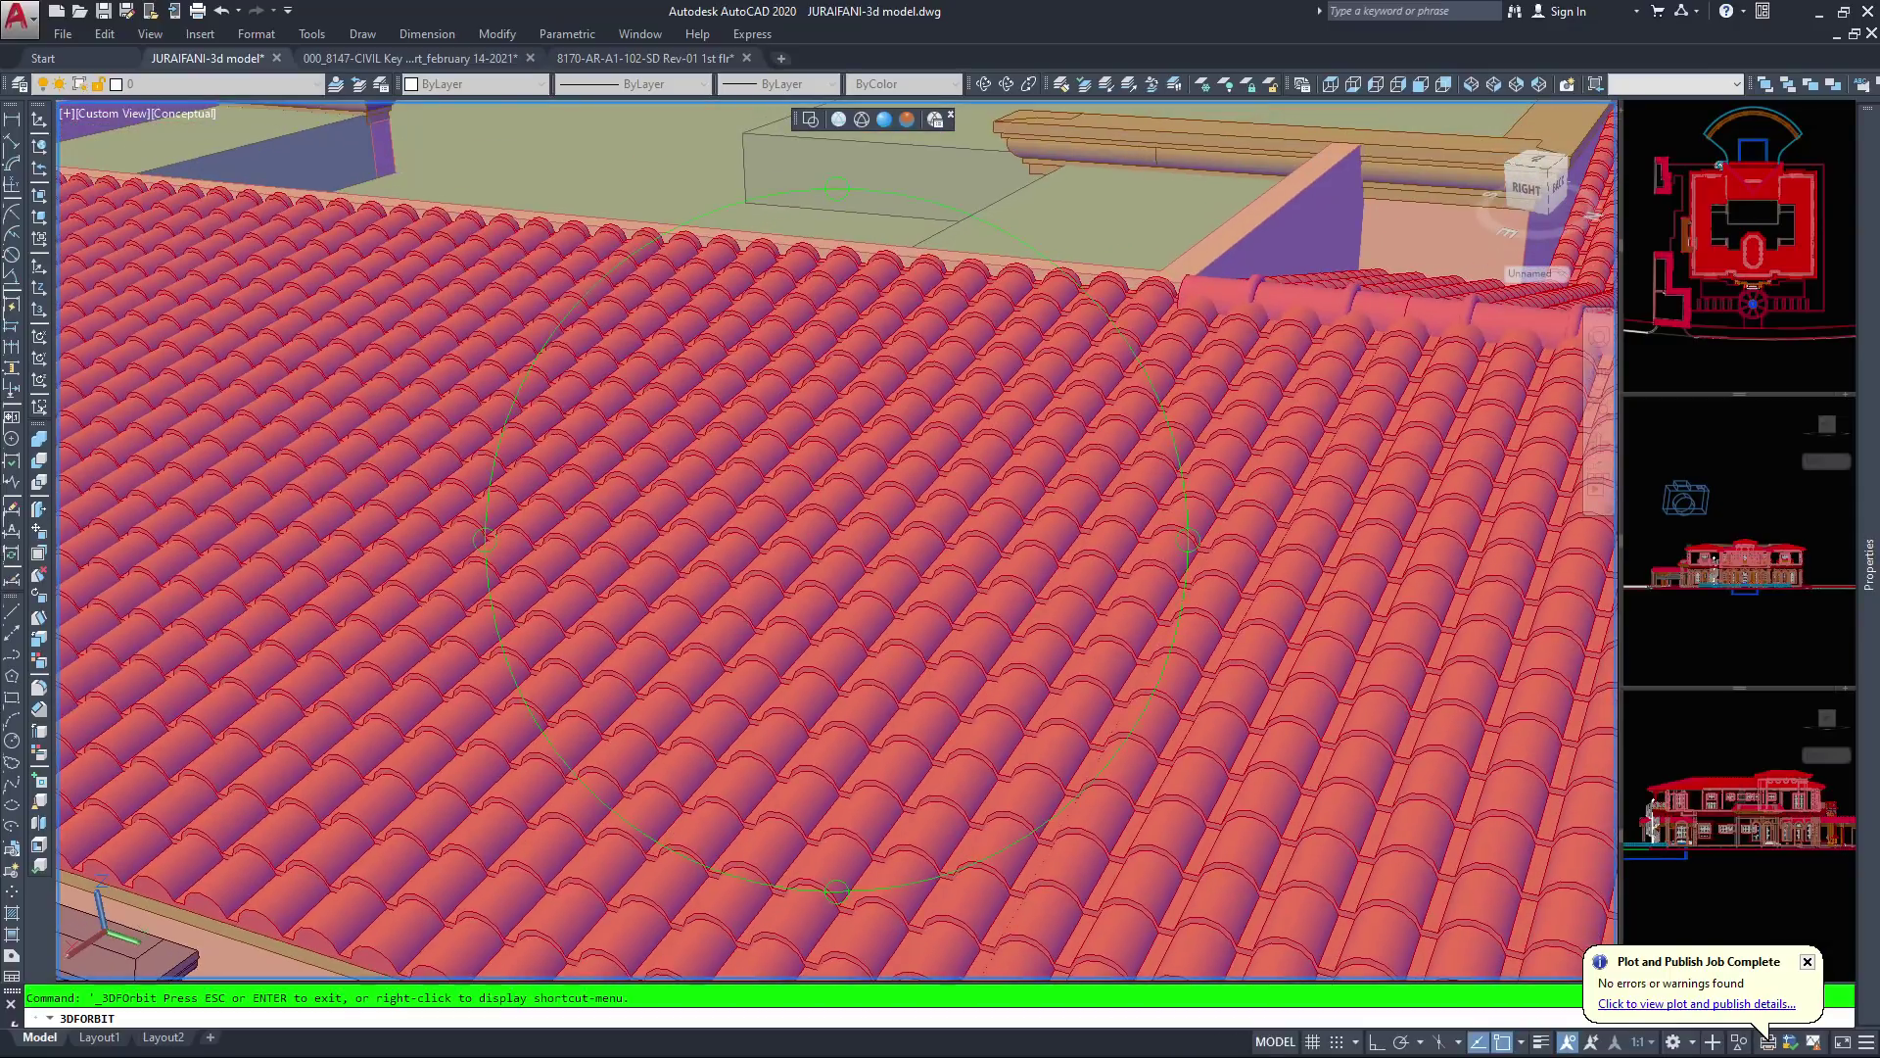
pyautogui.moveTo(752, 239); pyautogui.dragTo(677, 321, button='middle')
pyautogui.scroll(3, 677, 321)
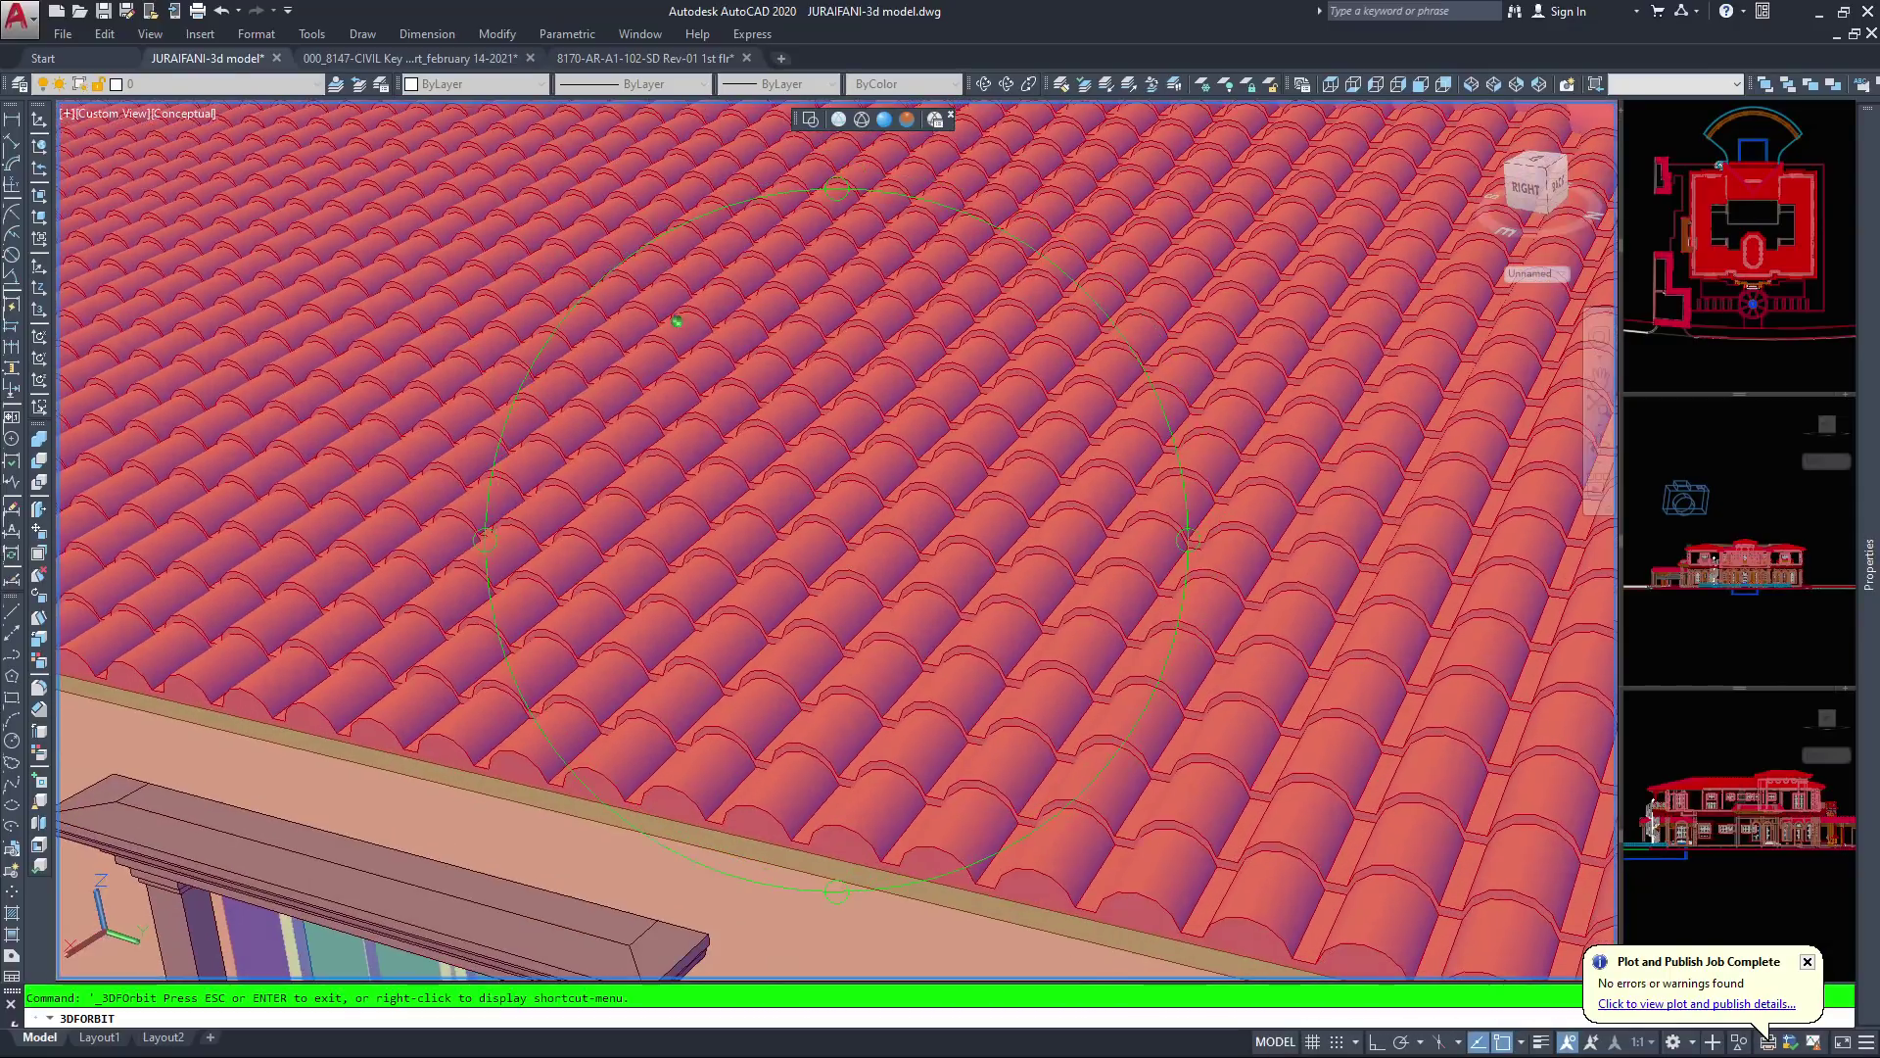
pyautogui.scroll(-4, 724, 386)
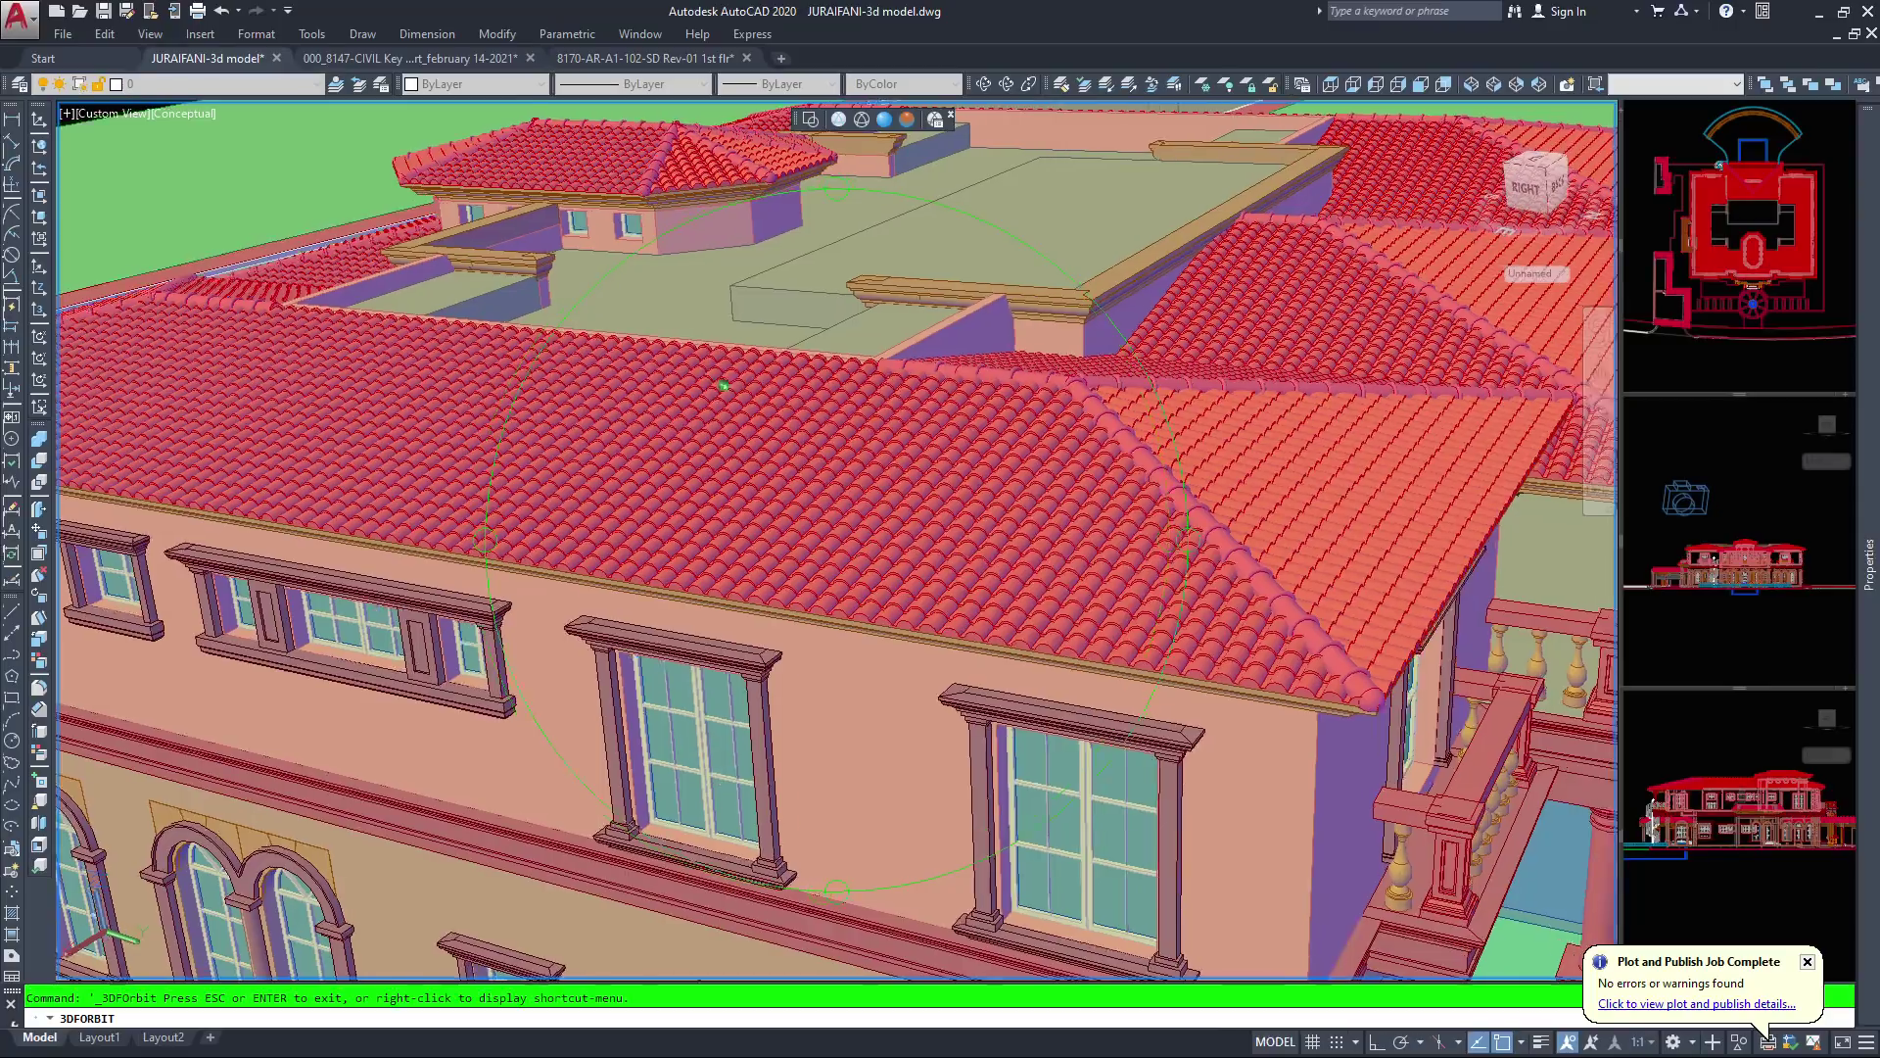
# Orbit to the villa's right-rear corner and inspect the hip ridge tiles, eaves and rear balcony
pyautogui.scroll(2, 724, 385)
pyautogui.moveTo(724, 386); pyautogui.dragTo(692, 386)
pyautogui.moveTo(751, 612); pyautogui.dragTo(1005, 536, button='middle')
pyautogui.moveTo(1004, 537); pyautogui.dragTo(1028, 497)
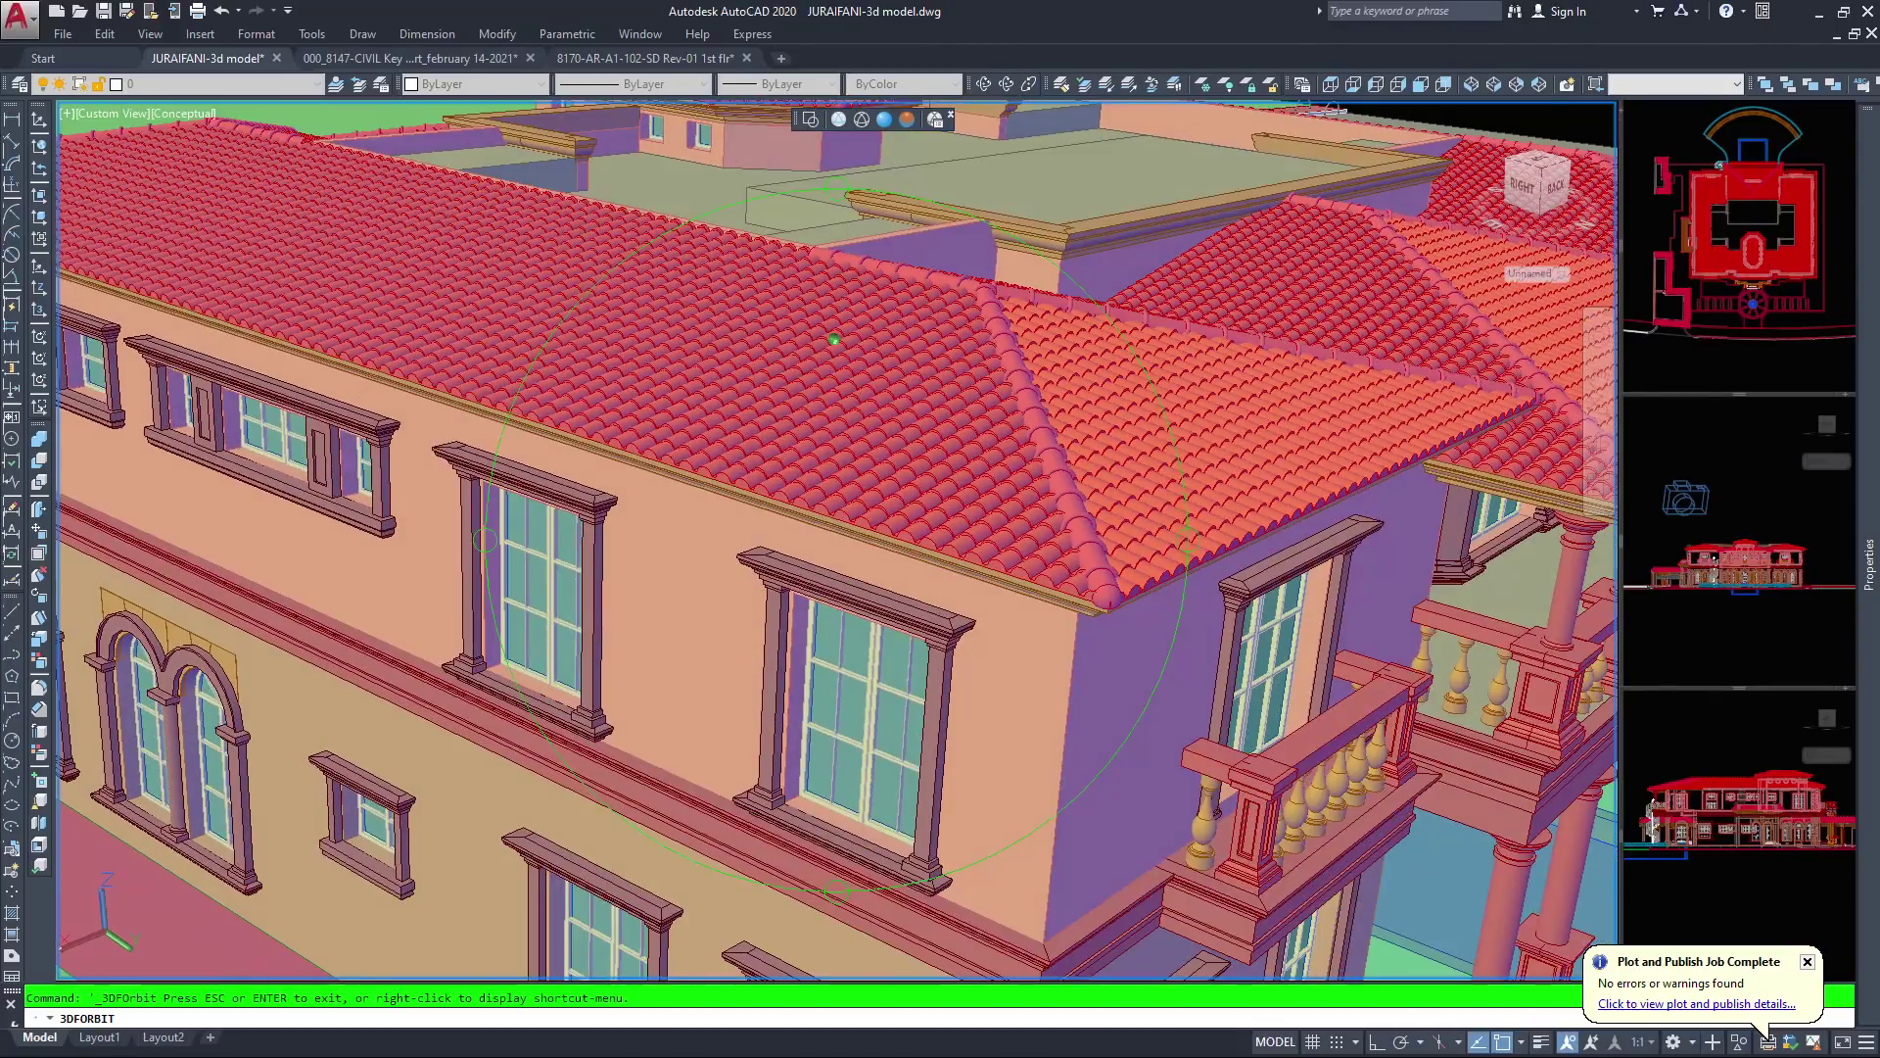
pyautogui.scroll(6, 823, 548)
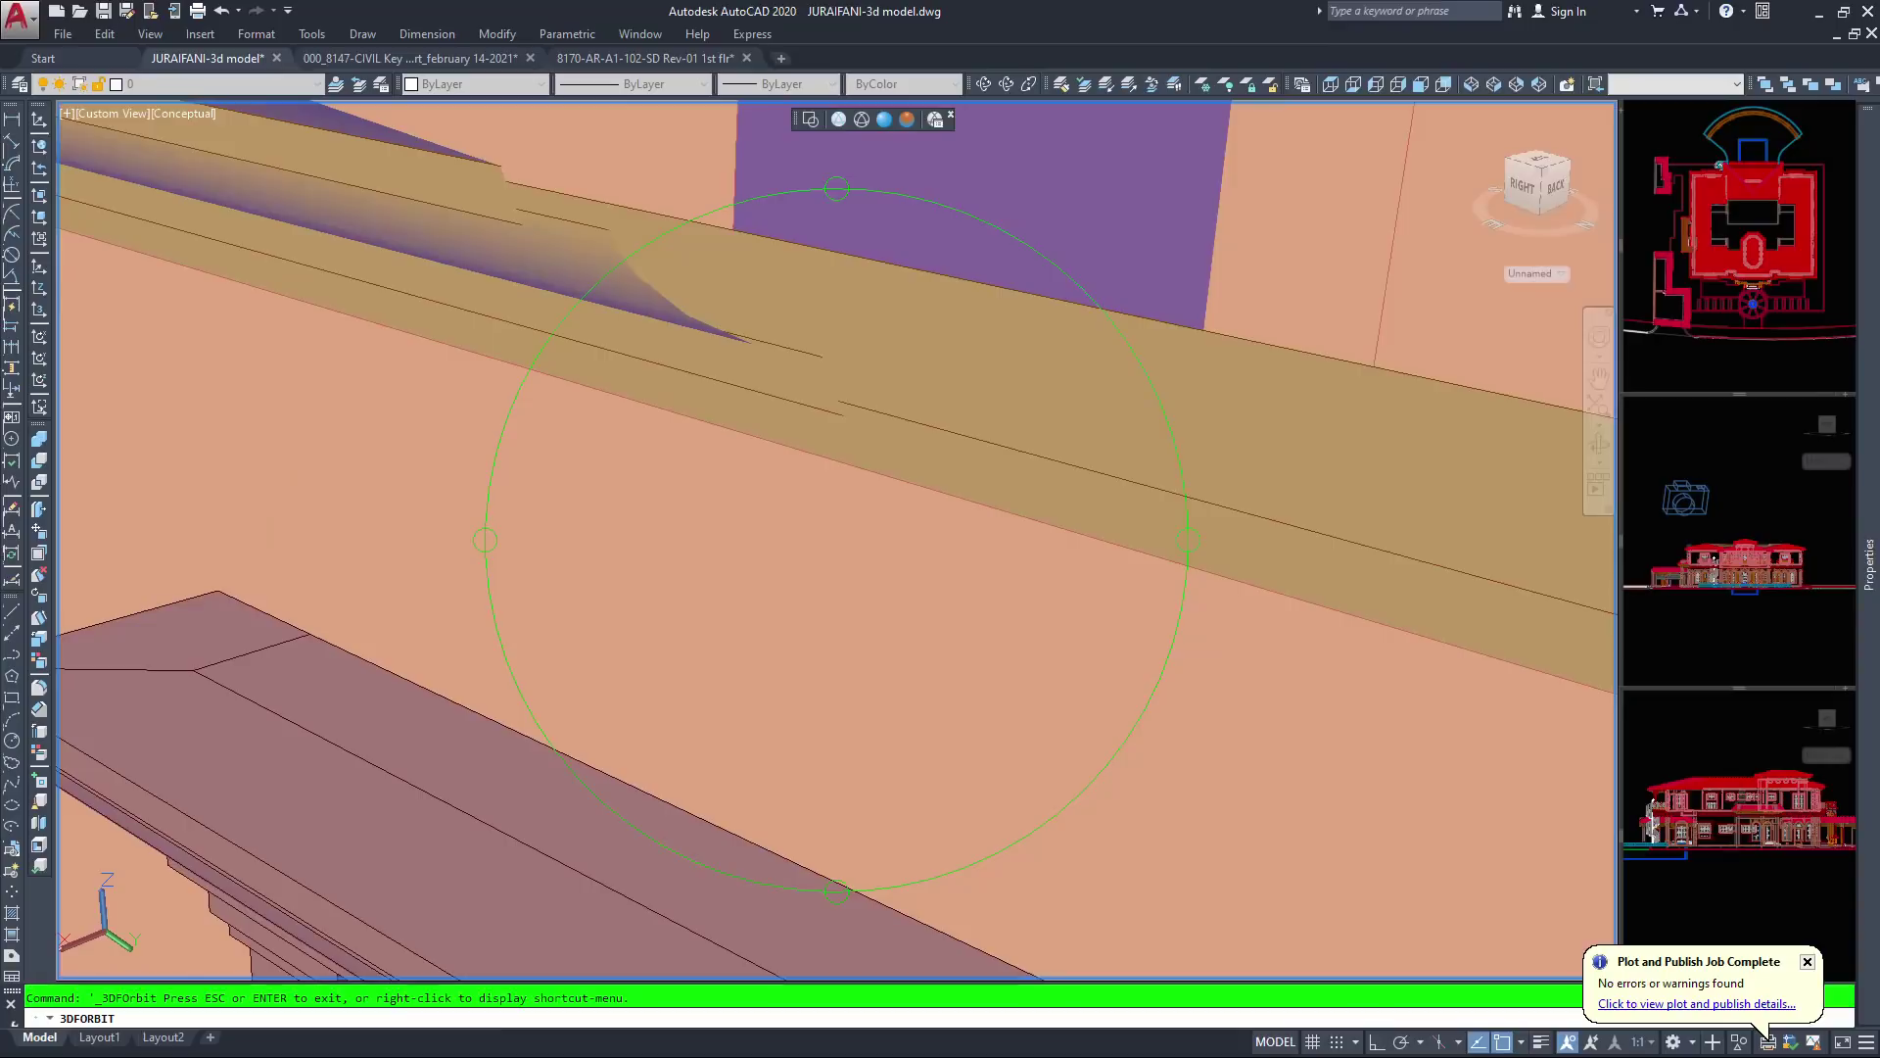
pyautogui.scroll(3, 973, 516)
pyautogui.scroll(-8, 973, 516)
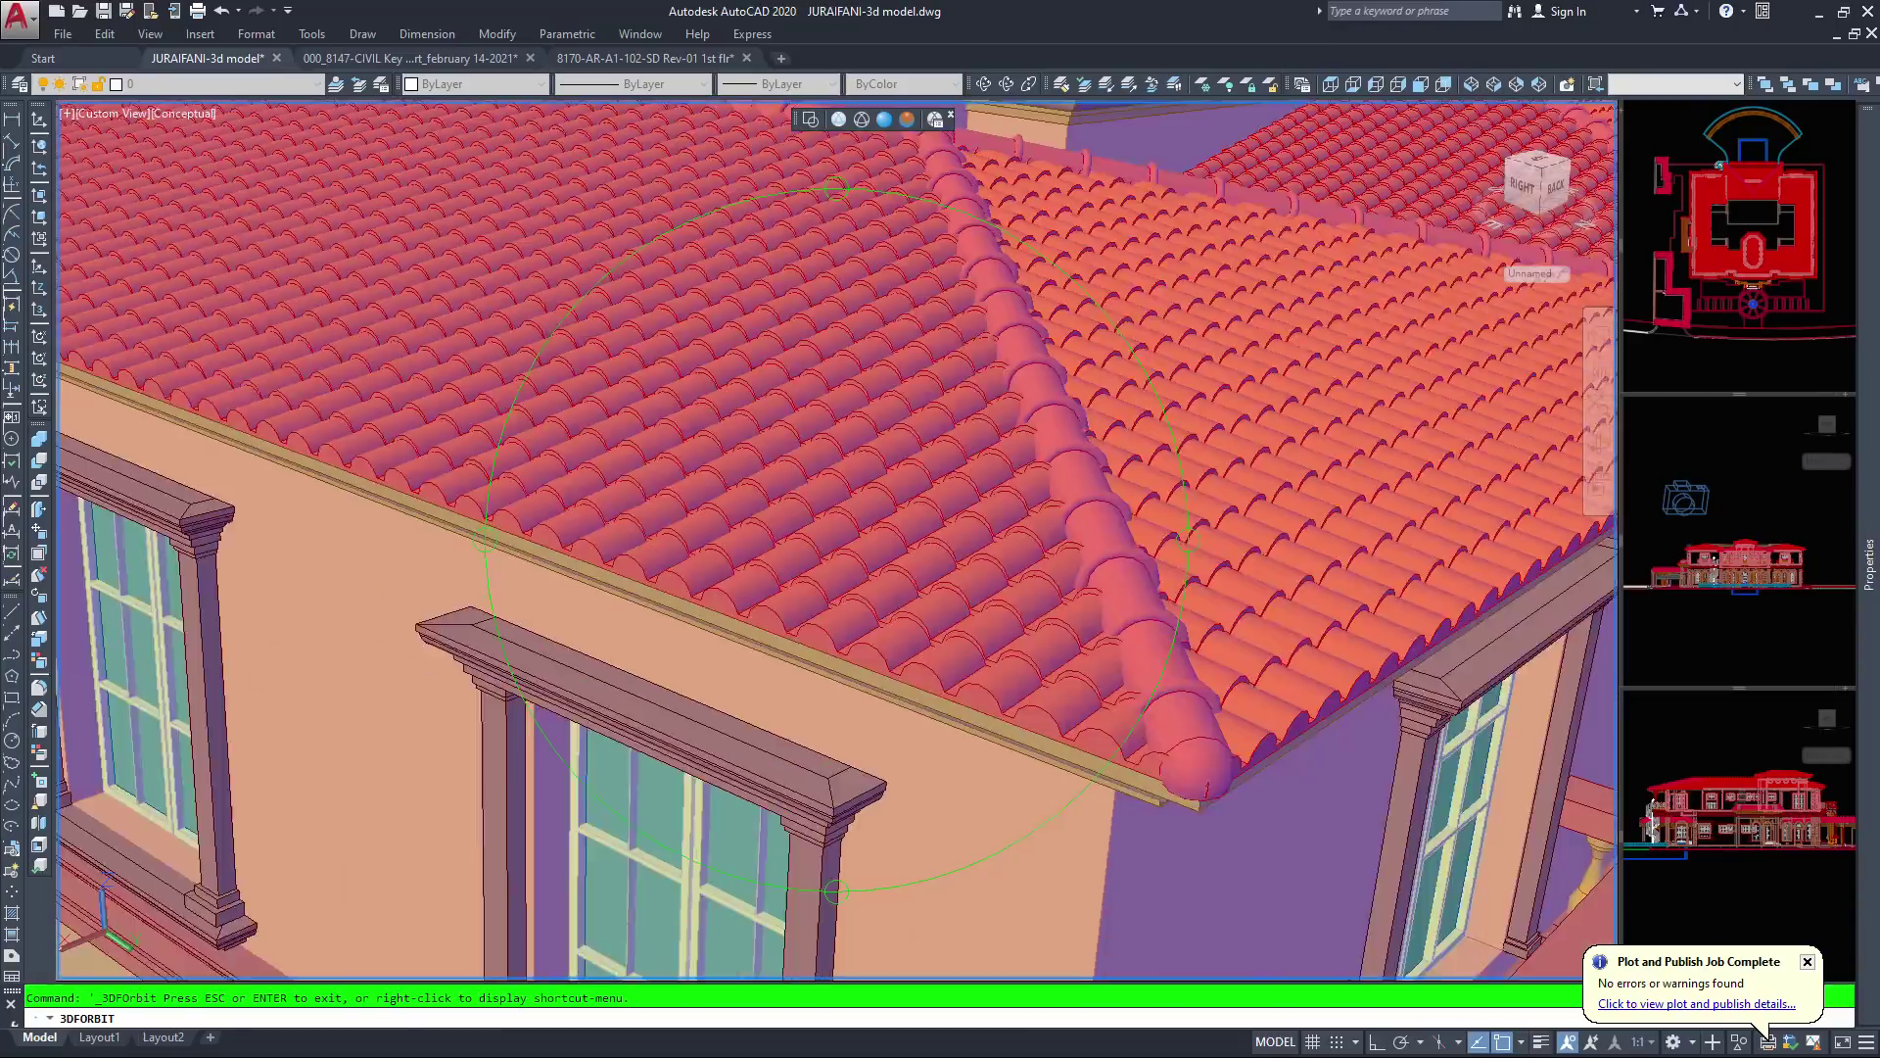
pyautogui.scroll(4, 764, 500)
pyautogui.moveTo(980, 314); pyautogui.dragTo(910, 331)
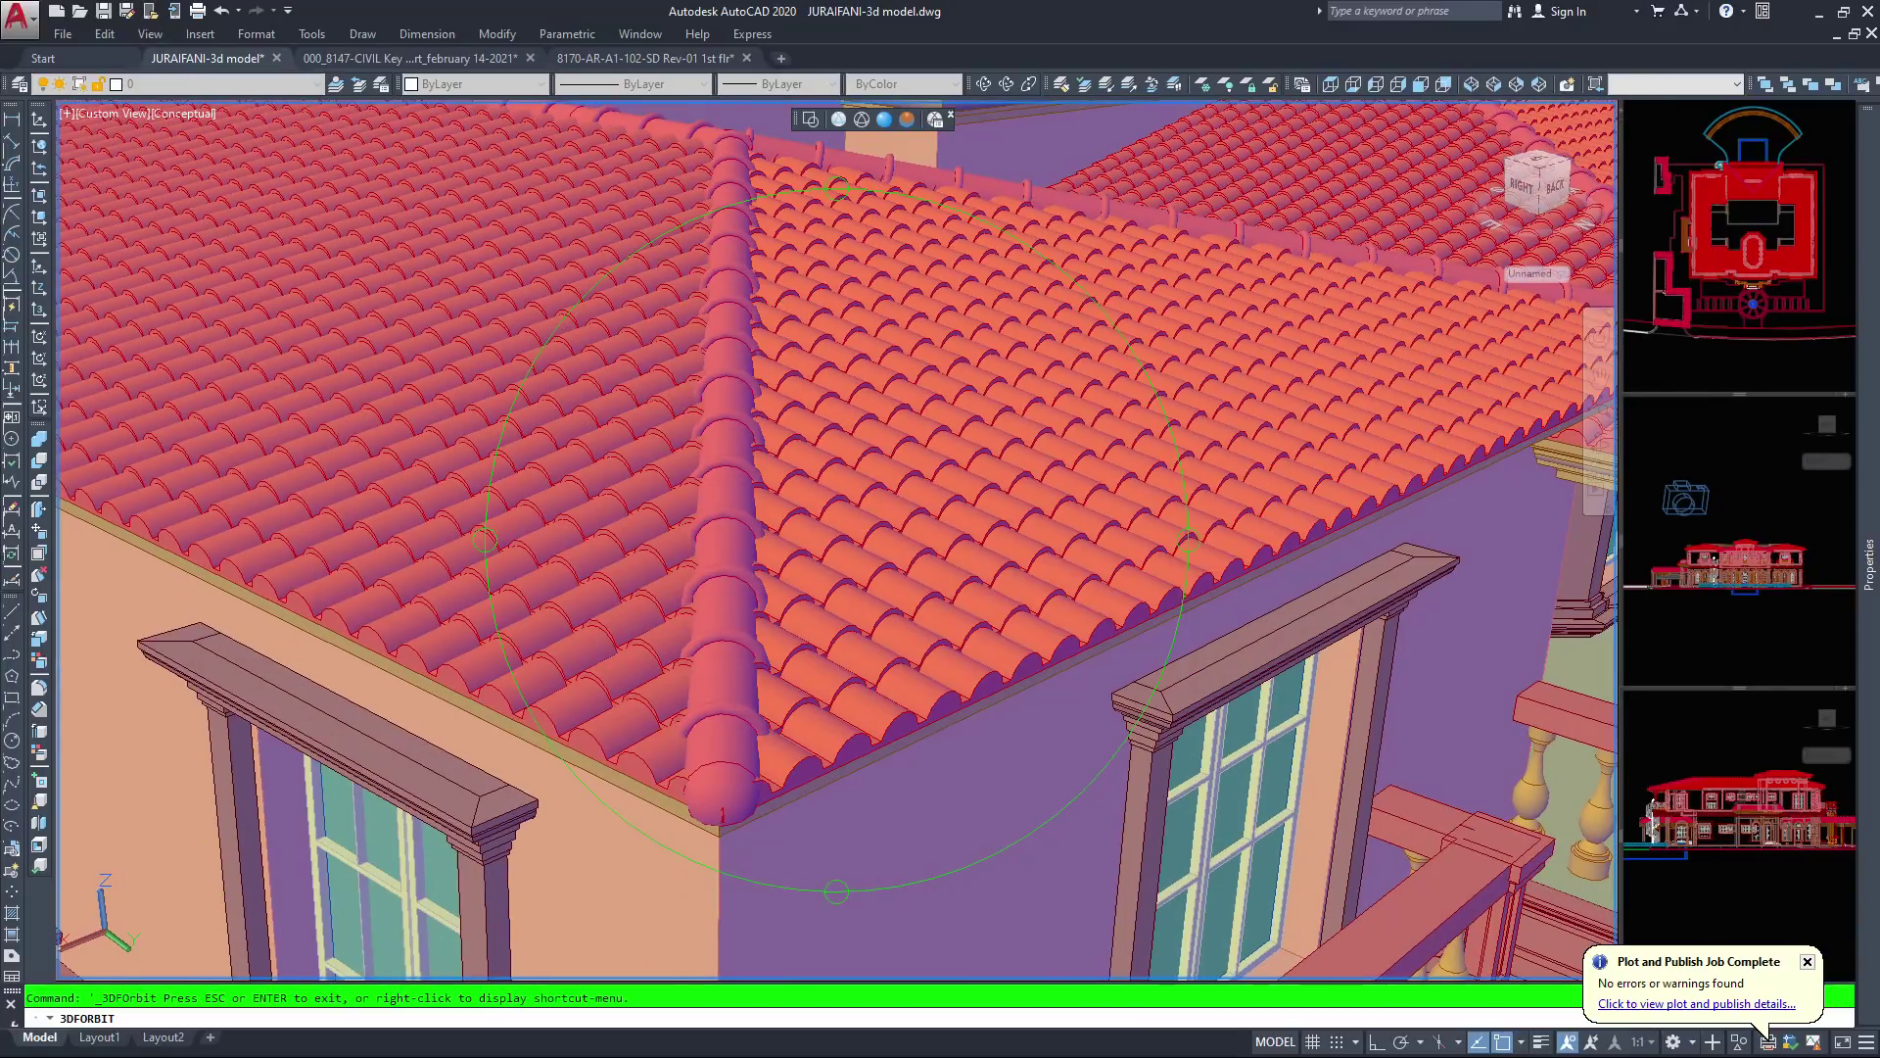
pyautogui.moveTo(881, 294); pyautogui.dragTo(627, 191)
pyautogui.scroll(-3, 838, 540)
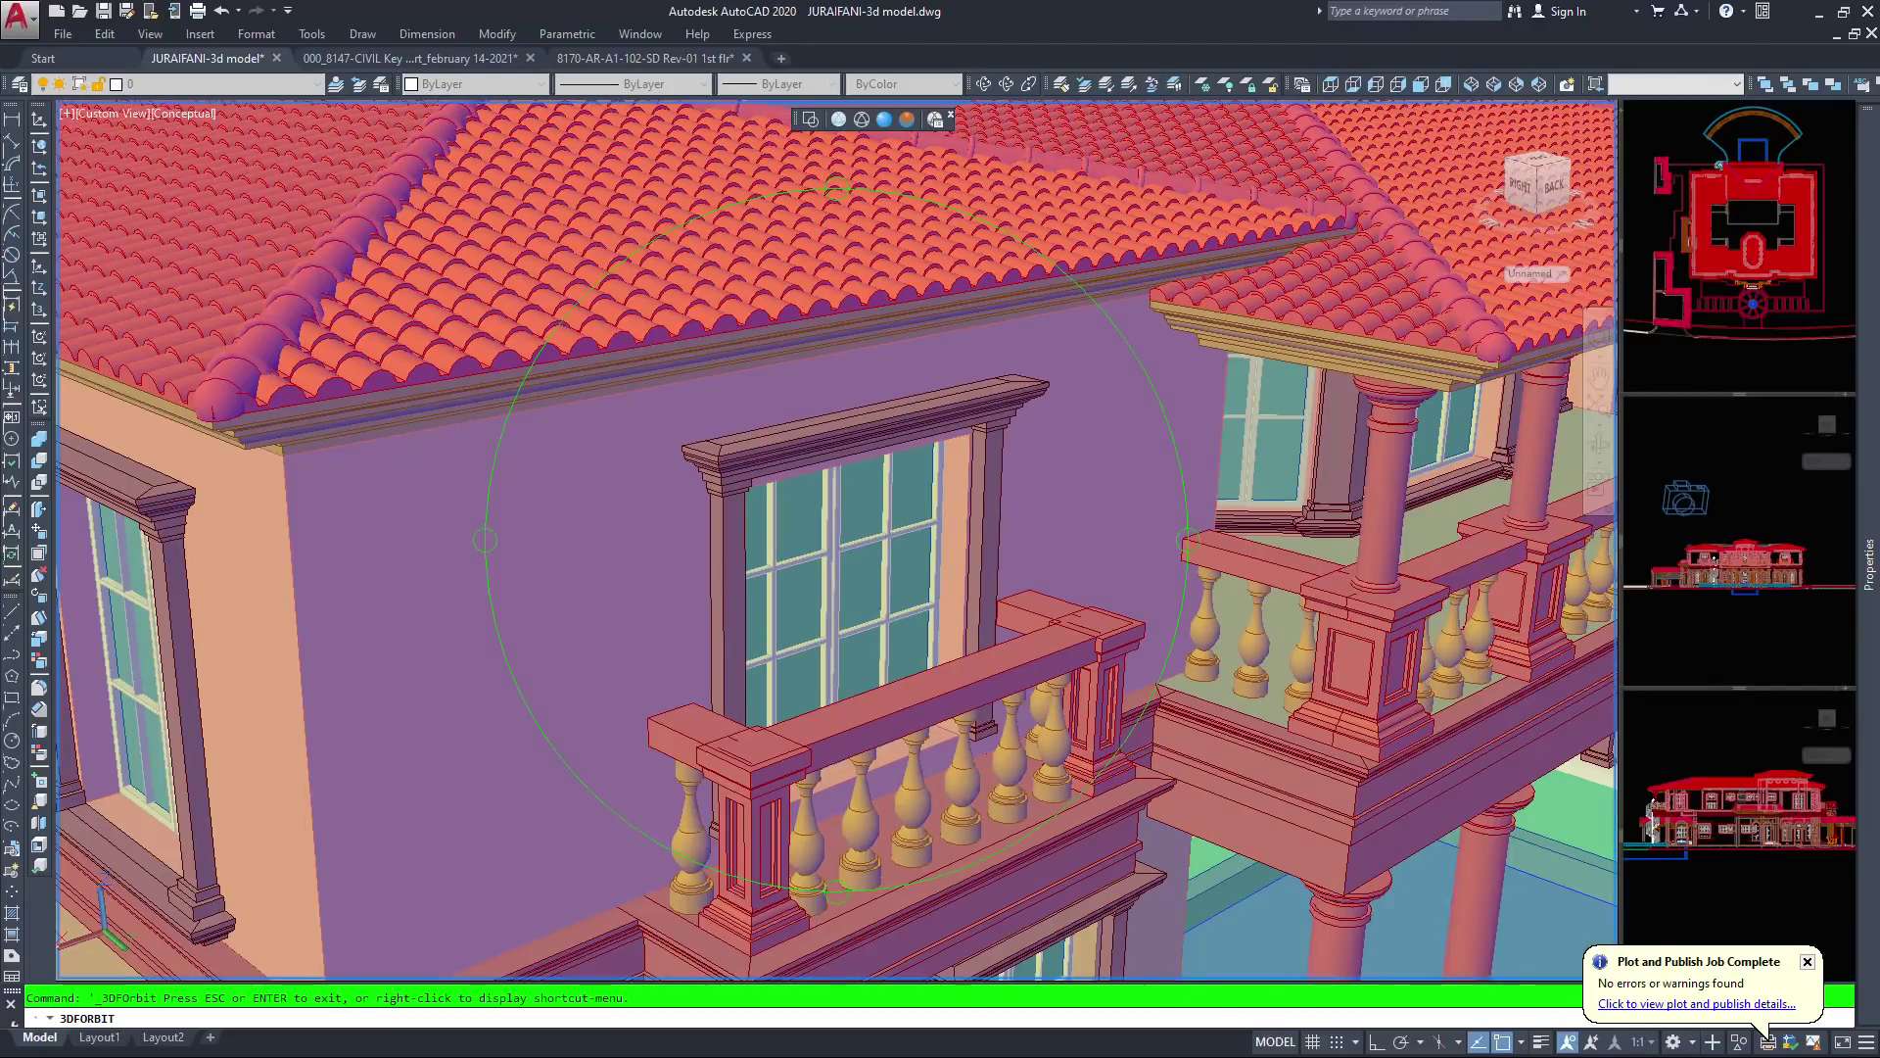
# Examine the rear hip roofs up close, and view the whole villa from a low angle at its right-rear corner
pyautogui.moveTo(965, 368); pyautogui.dragTo(880, 571, button='middle')
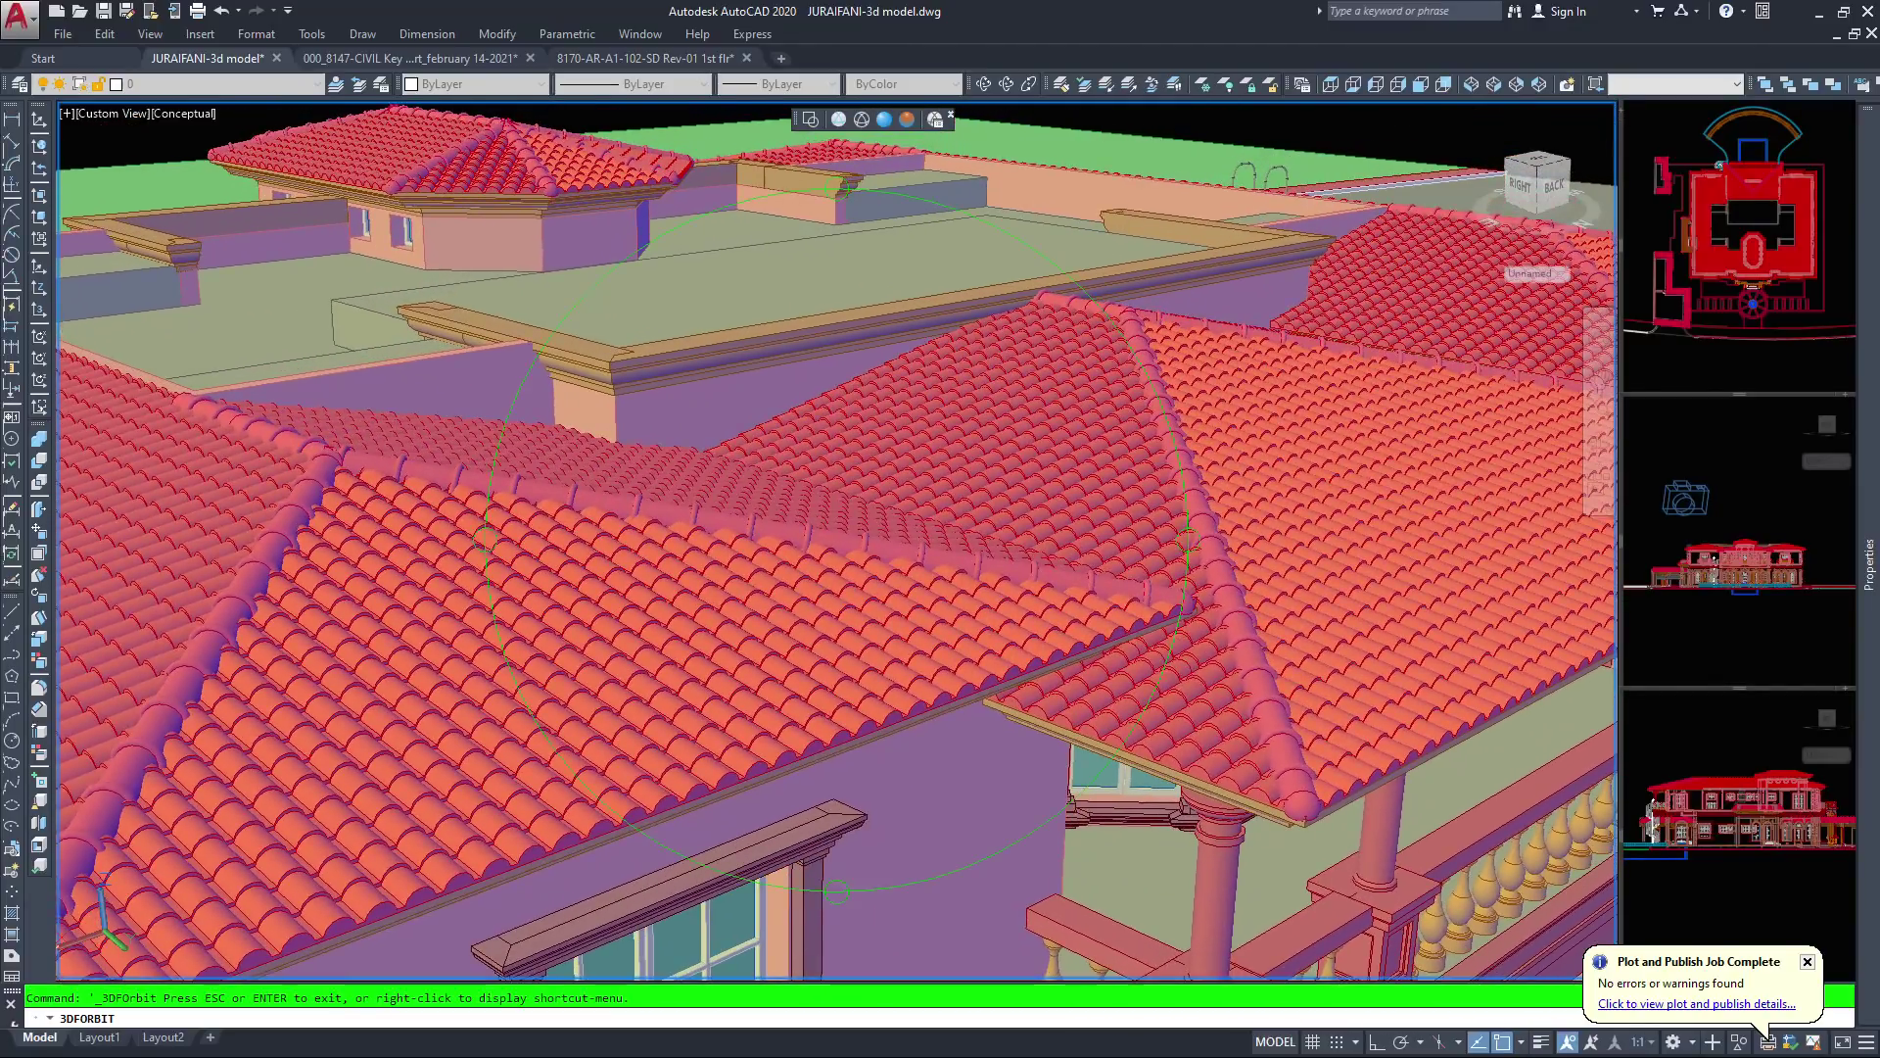
pyautogui.scroll(1, 879, 571)
pyautogui.scroll(2, 880, 571)
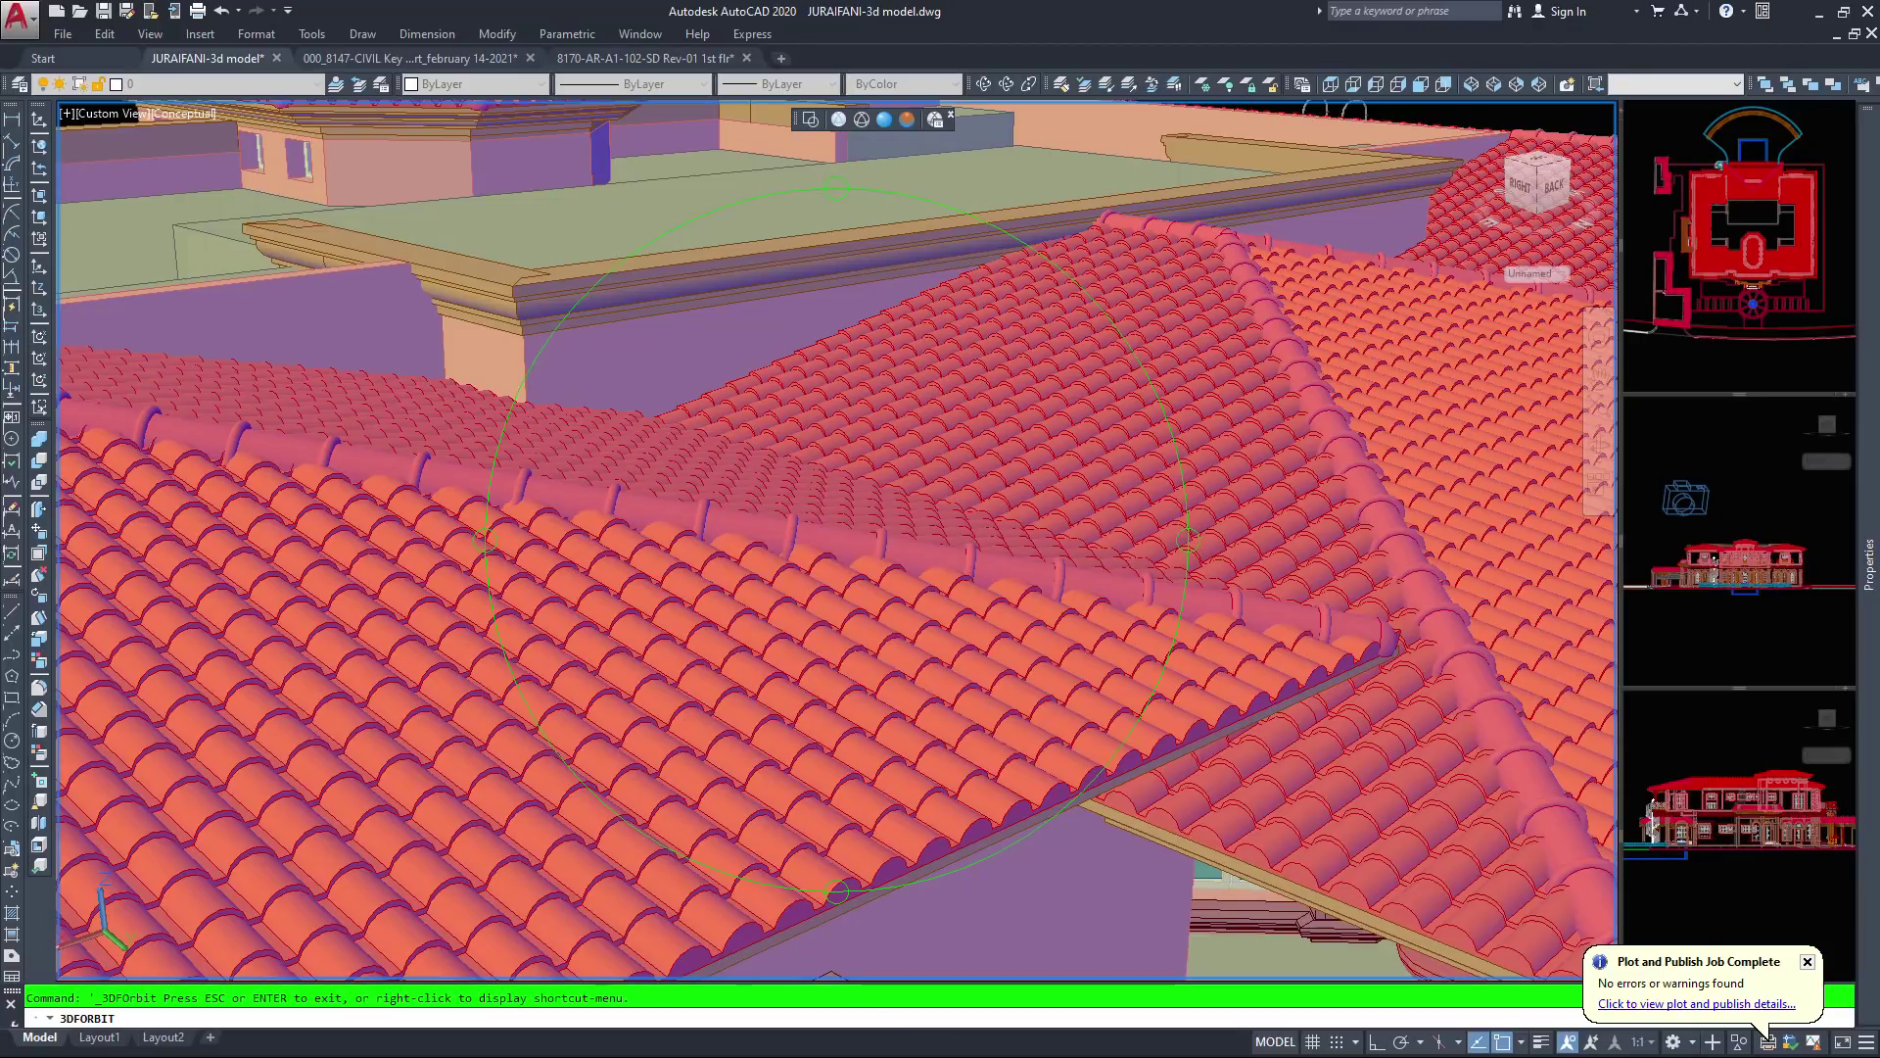
pyautogui.scroll(-10, 1071, 341)
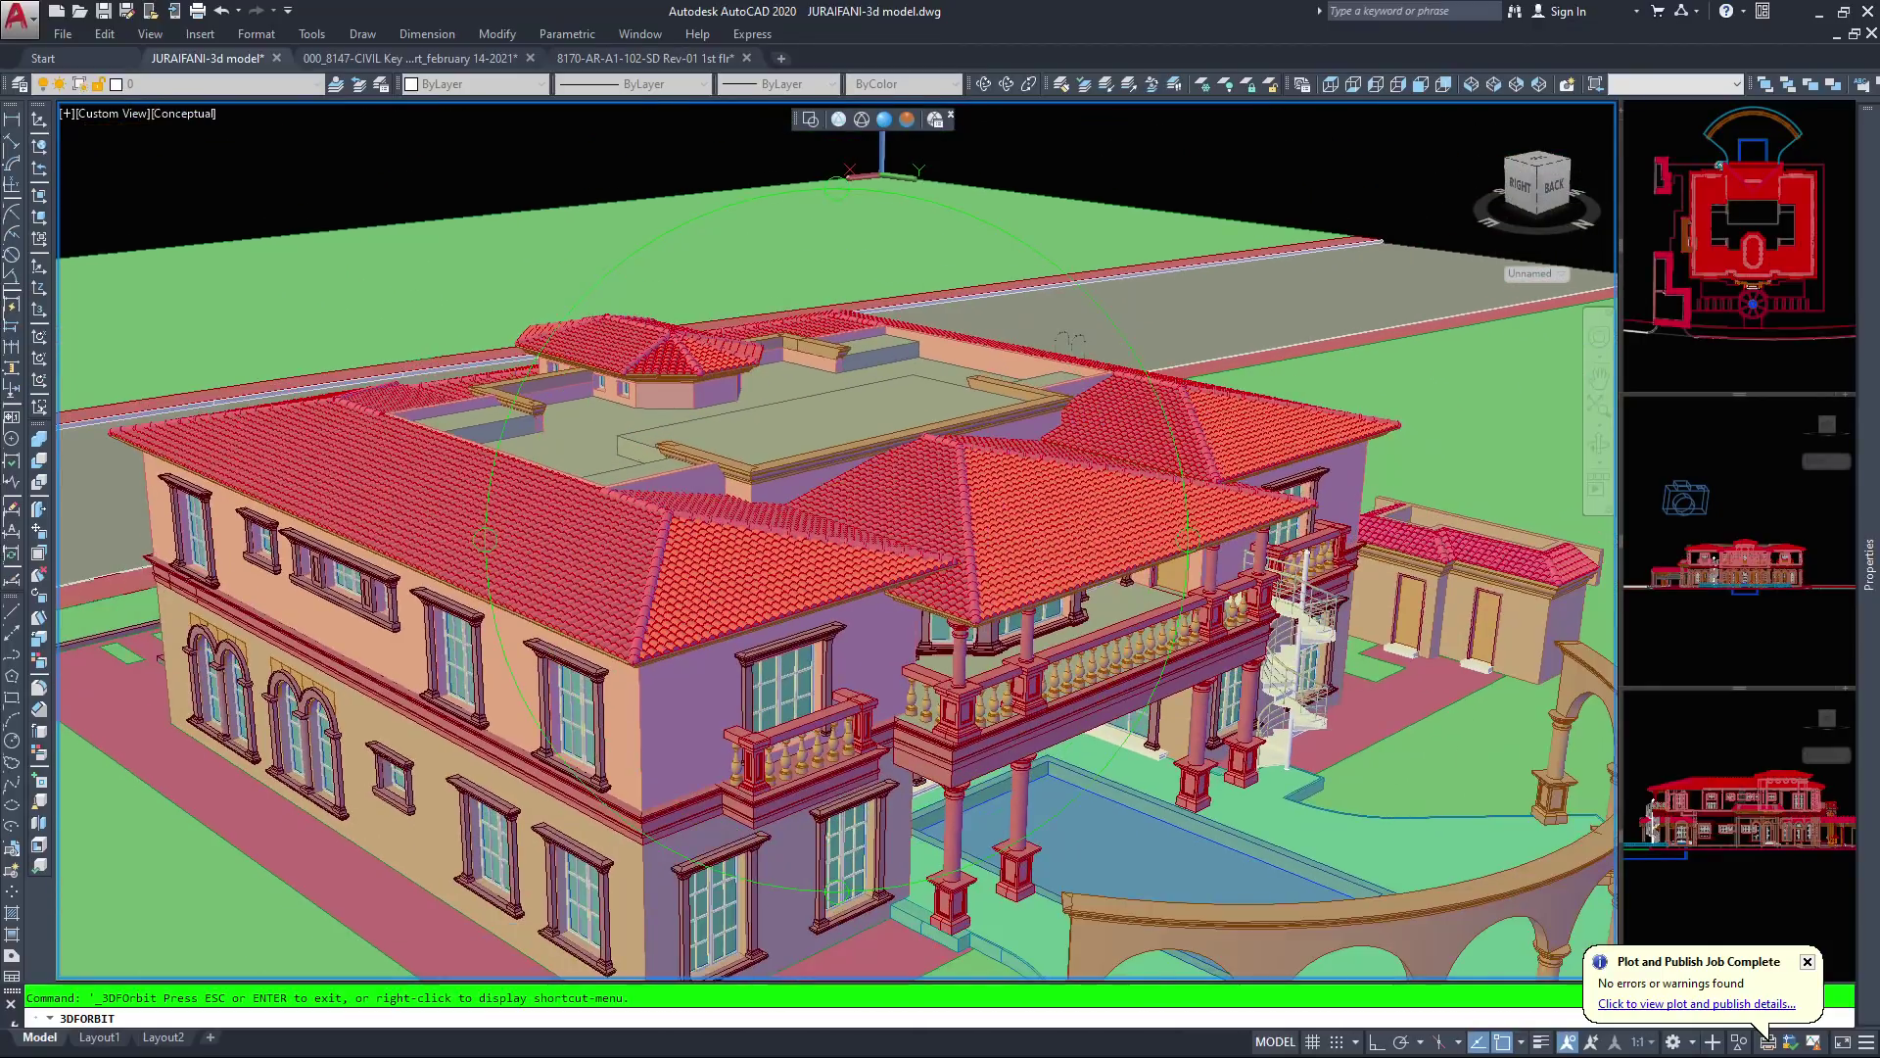
pyautogui.scroll(-5, 852, 568)
pyautogui.moveTo(844, 580); pyautogui.dragTo(789, 442)
pyautogui.scroll(2, 789, 441)
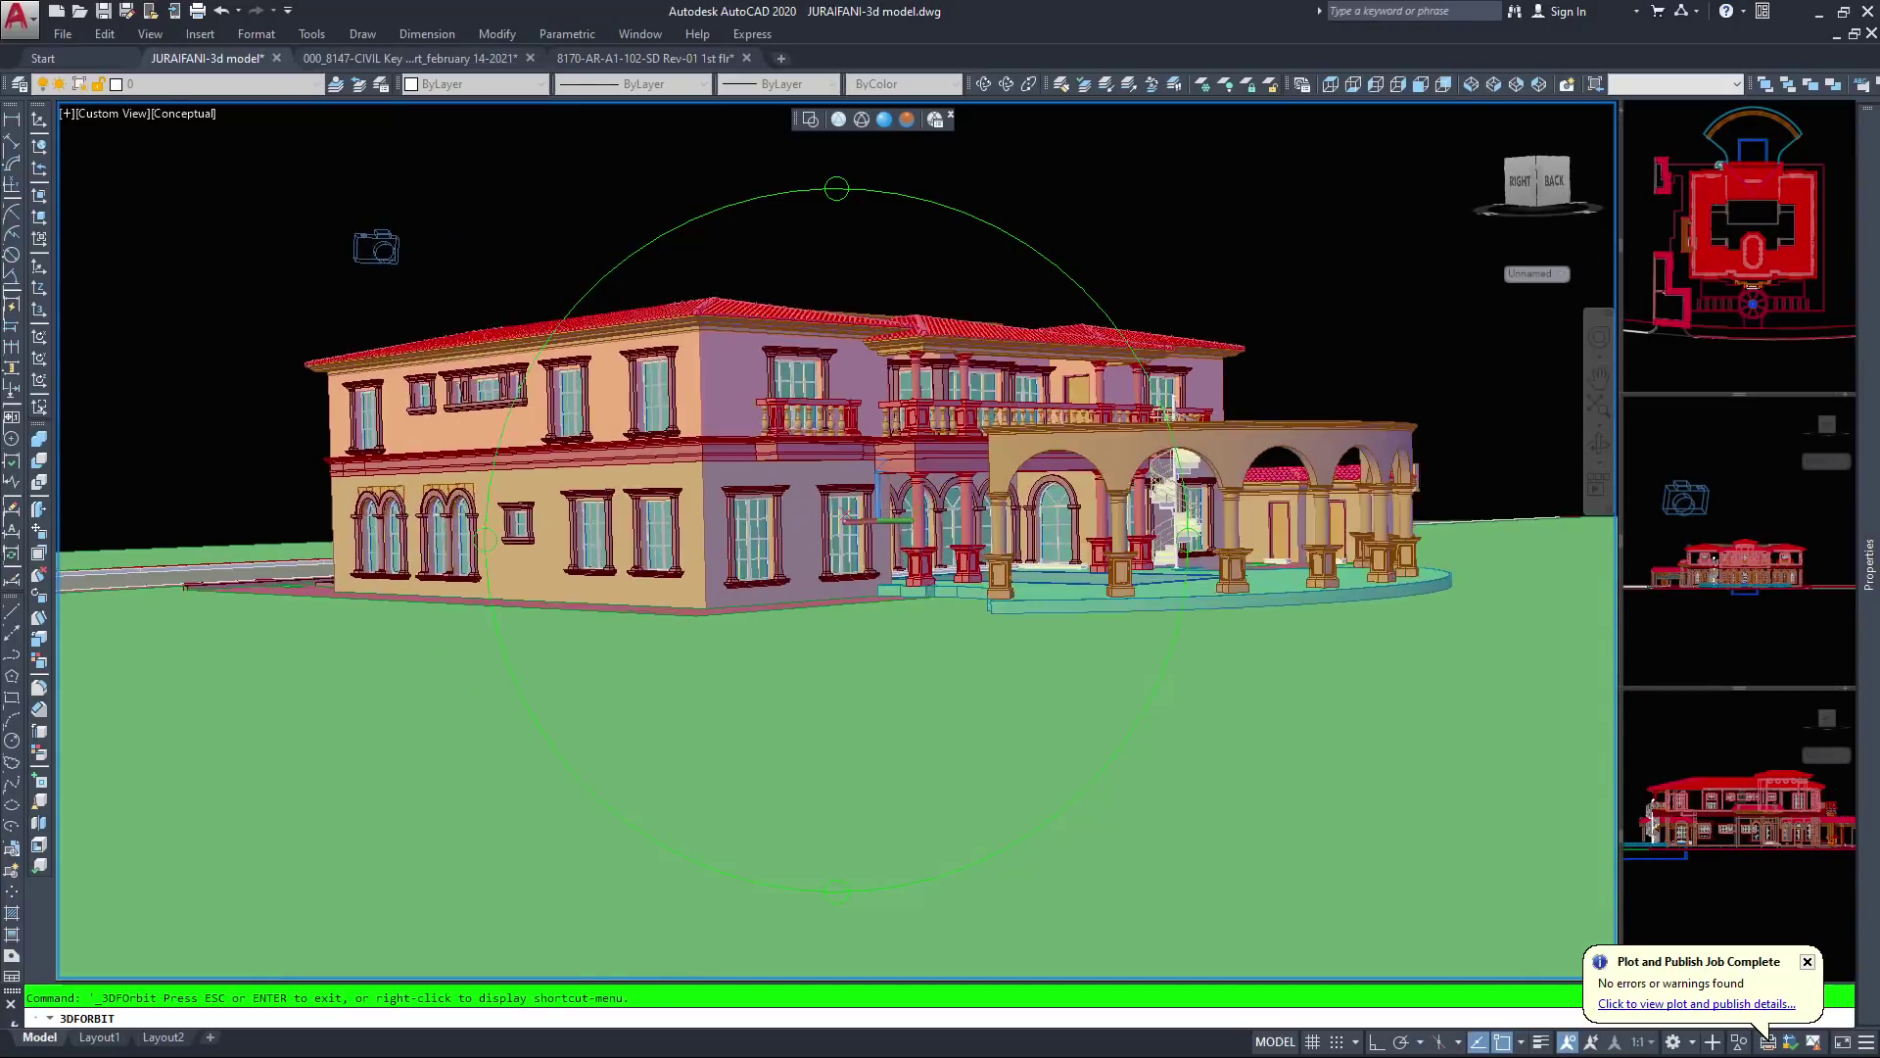
pyautogui.scroll(4, 792, 444)
pyautogui.scroll(-2, 791, 444)
pyautogui.moveTo(848, 514)
pyautogui.mouseDown()
pyautogui.moveTo(778, 494)
pyautogui.moveTo(836, 512)
pyautogui.mouseUp()
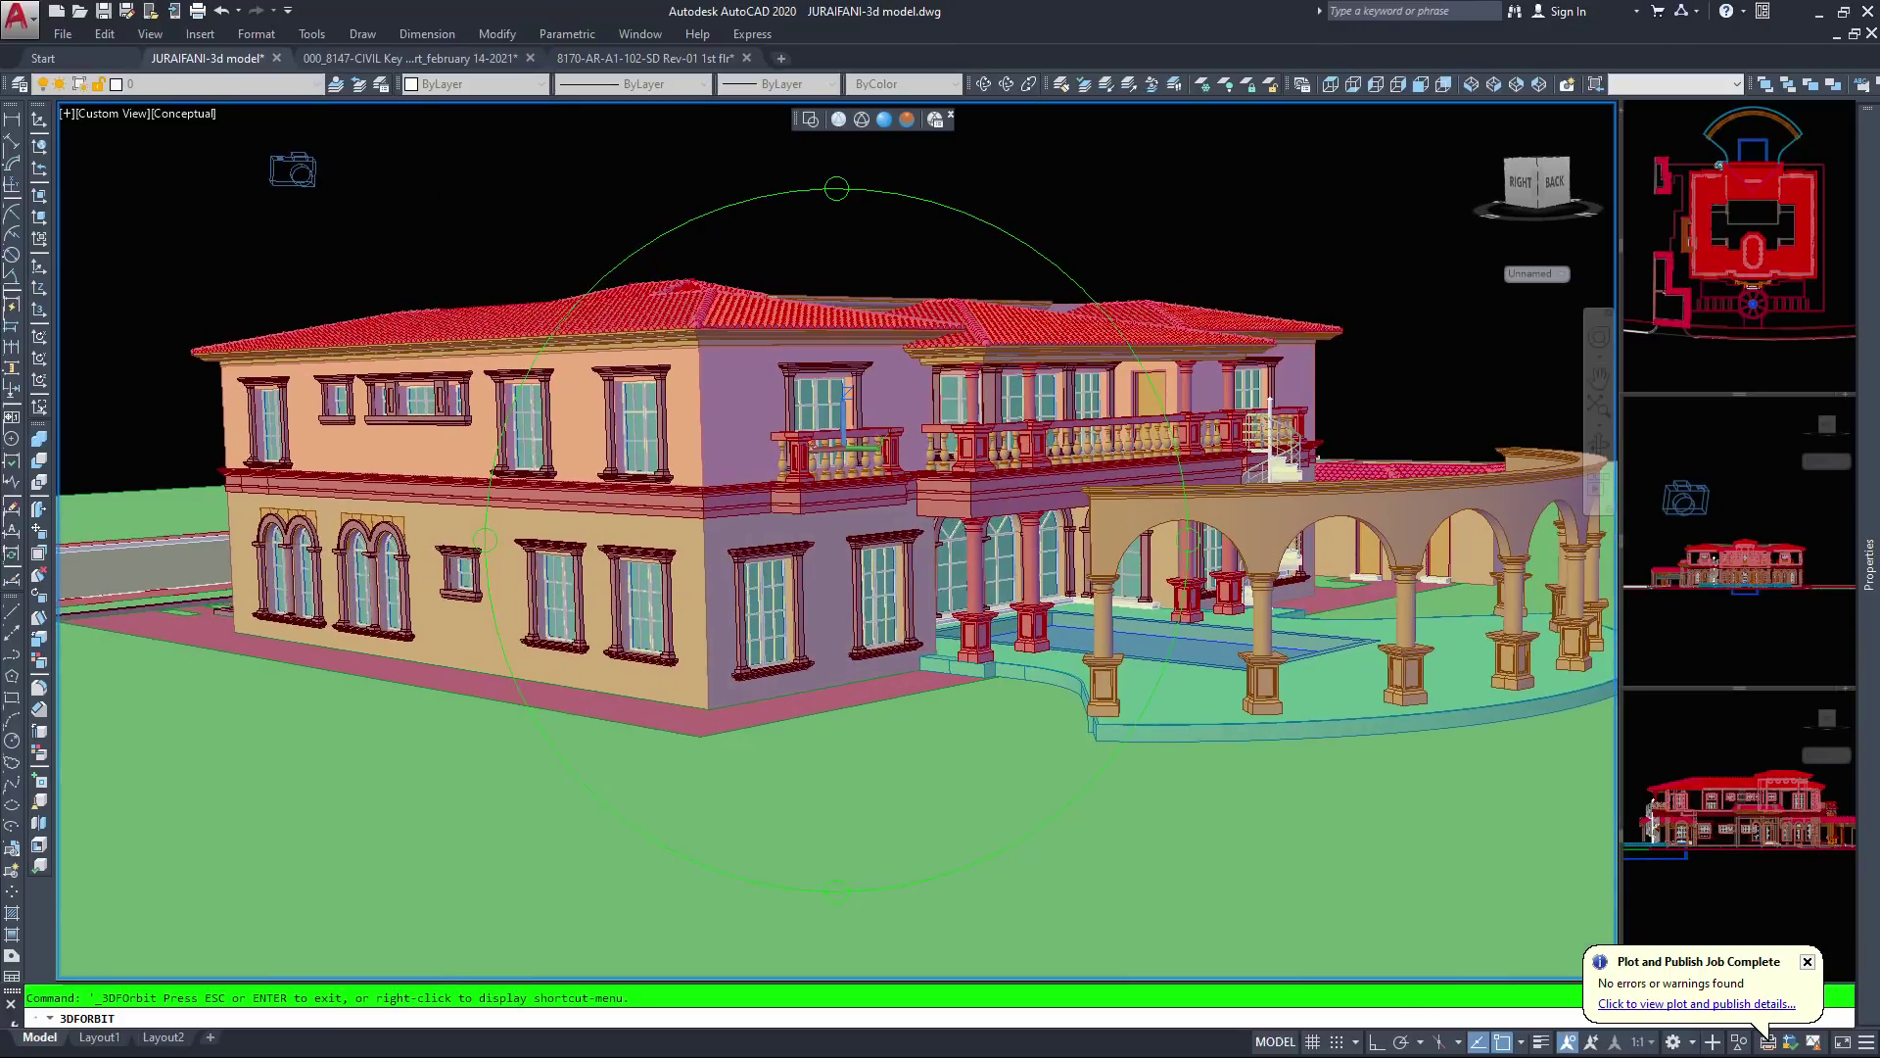
# Inspect the right-rear corner's windows, balconies and curved arcade from near ground level
pyautogui.scroll(2, 836, 511)
pyautogui.scroll(1, 835, 511)
pyautogui.moveTo(1058, 632); pyautogui.dragTo(921, 579, button='middle')
pyautogui.scroll(-2, 837, 540)
pyautogui.scroll(-4, 847, 494)
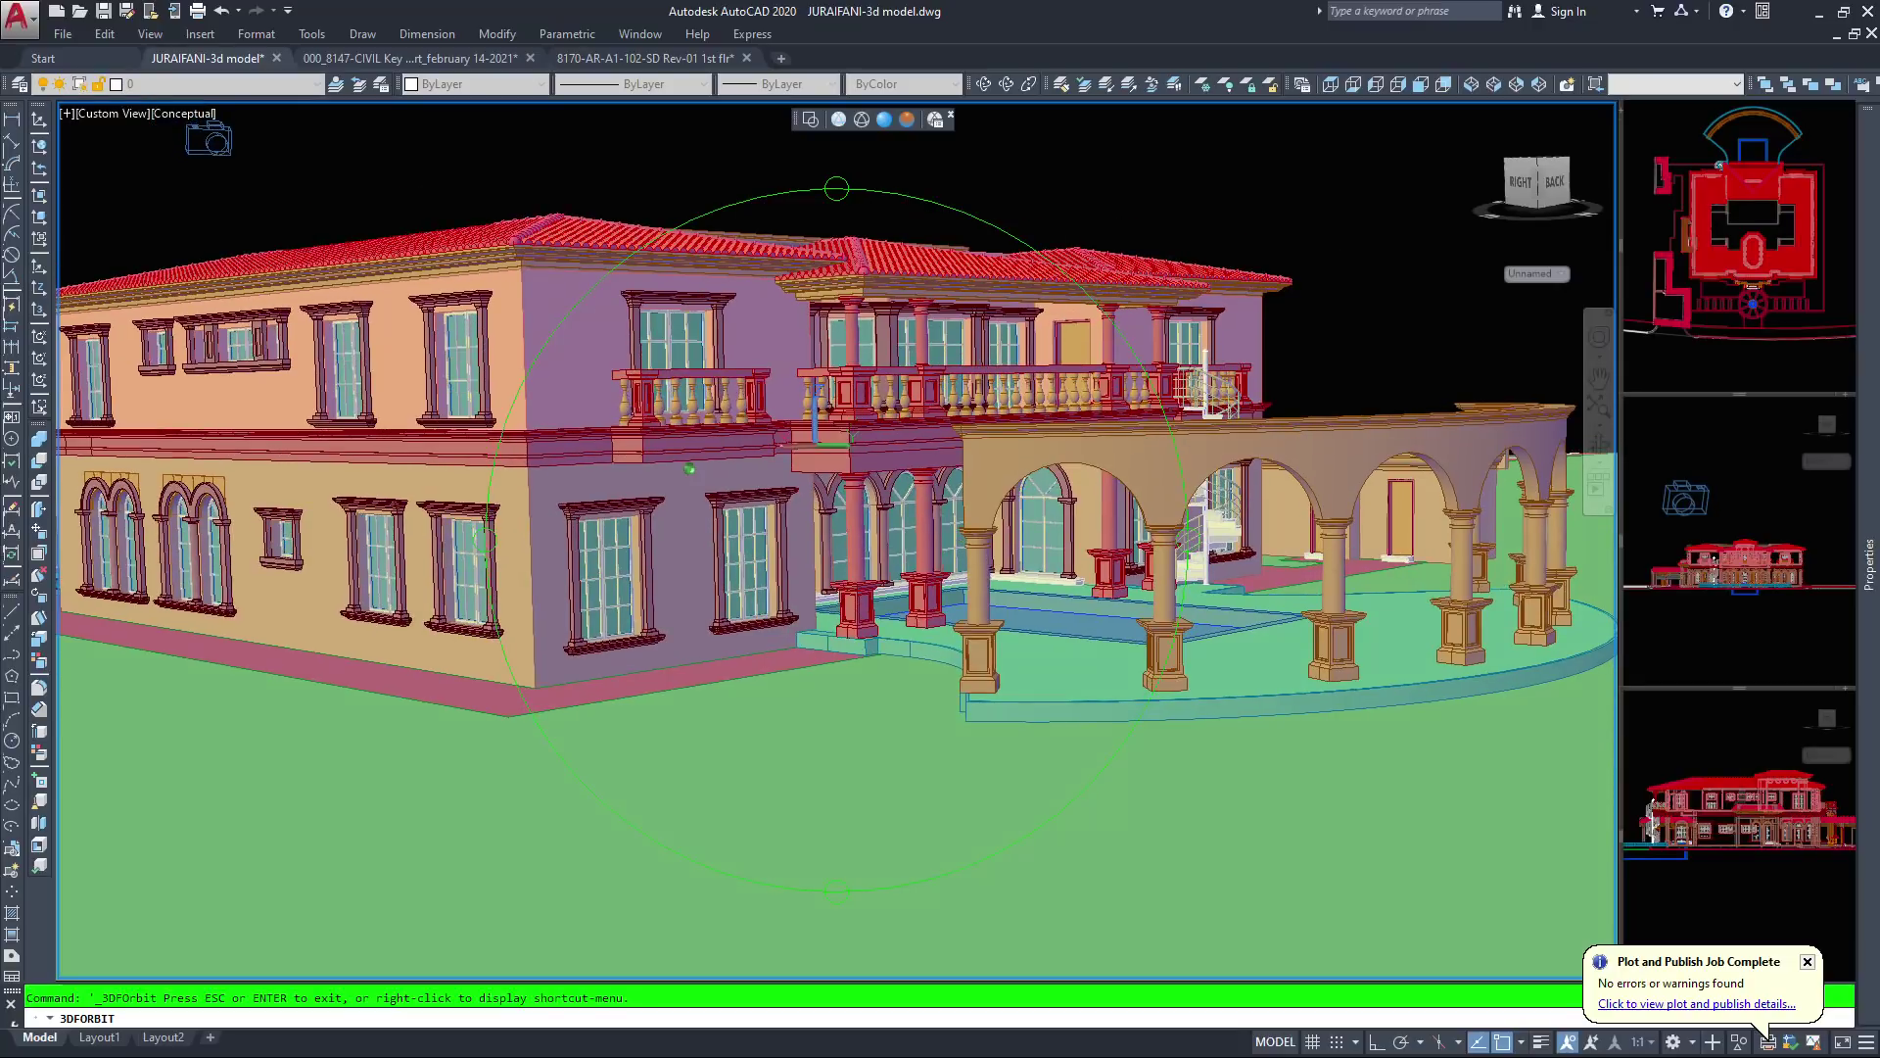
pyautogui.scroll(-1, 839, 445)
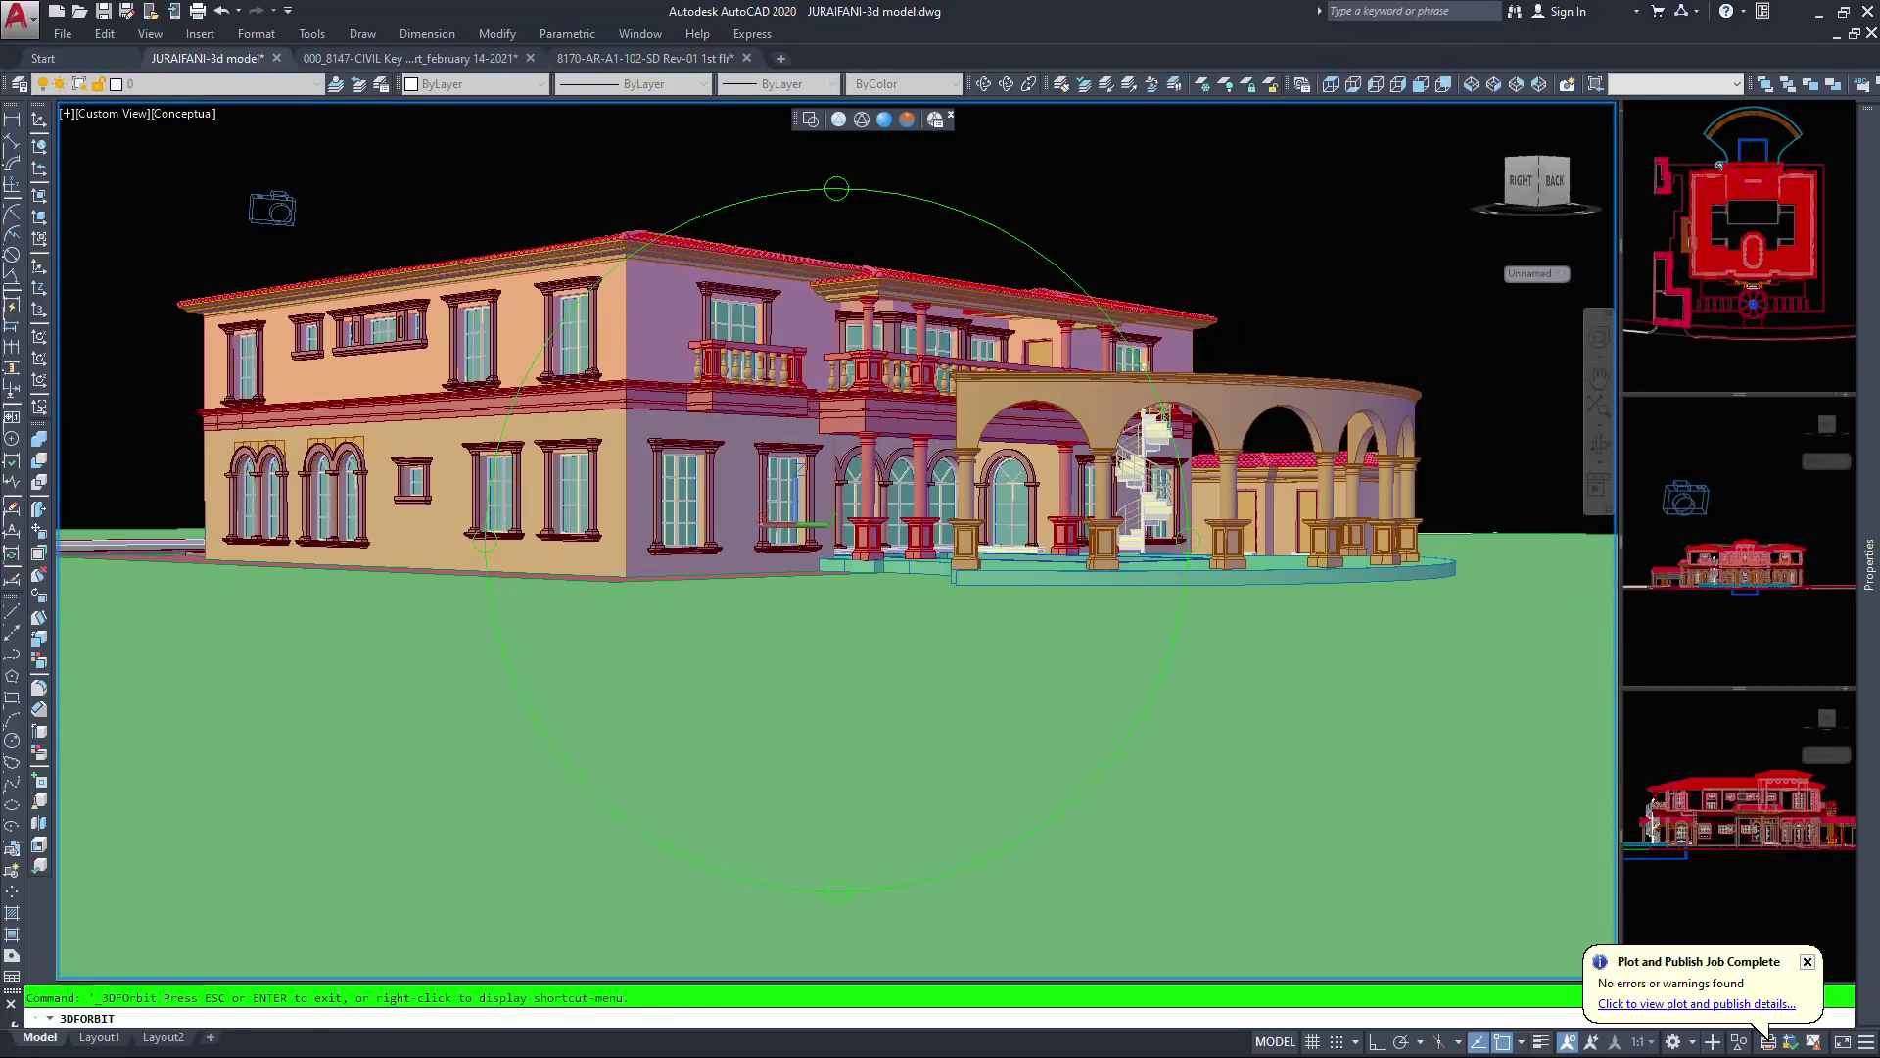
pyautogui.moveTo(840, 435); pyautogui.dragTo(806, 504, button='middle')
pyautogui.moveTo(702, 541); pyautogui.dragTo(704, 524)
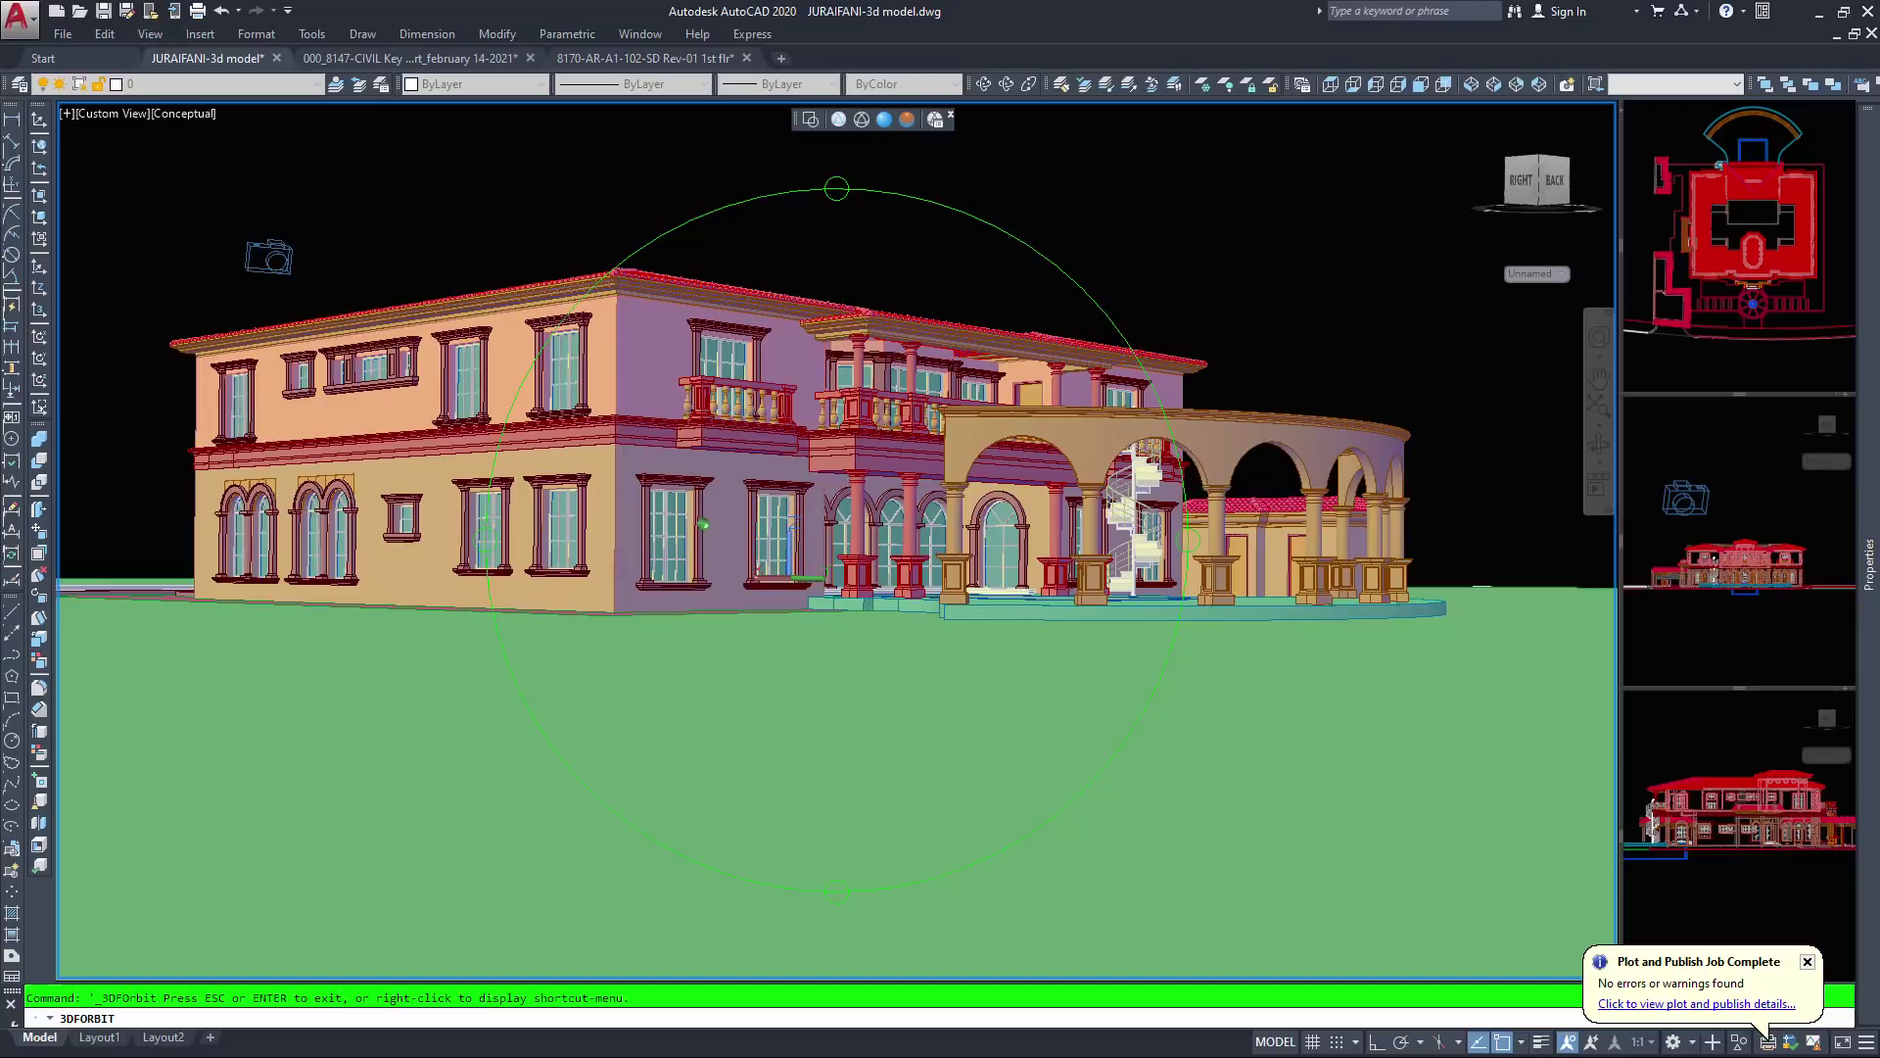
pyautogui.scroll(2, 789, 576)
pyautogui.moveTo(790, 576); pyautogui.dragTo(732, 613, button='middle')
pyautogui.moveTo(733, 613); pyautogui.dragTo(732, 625)
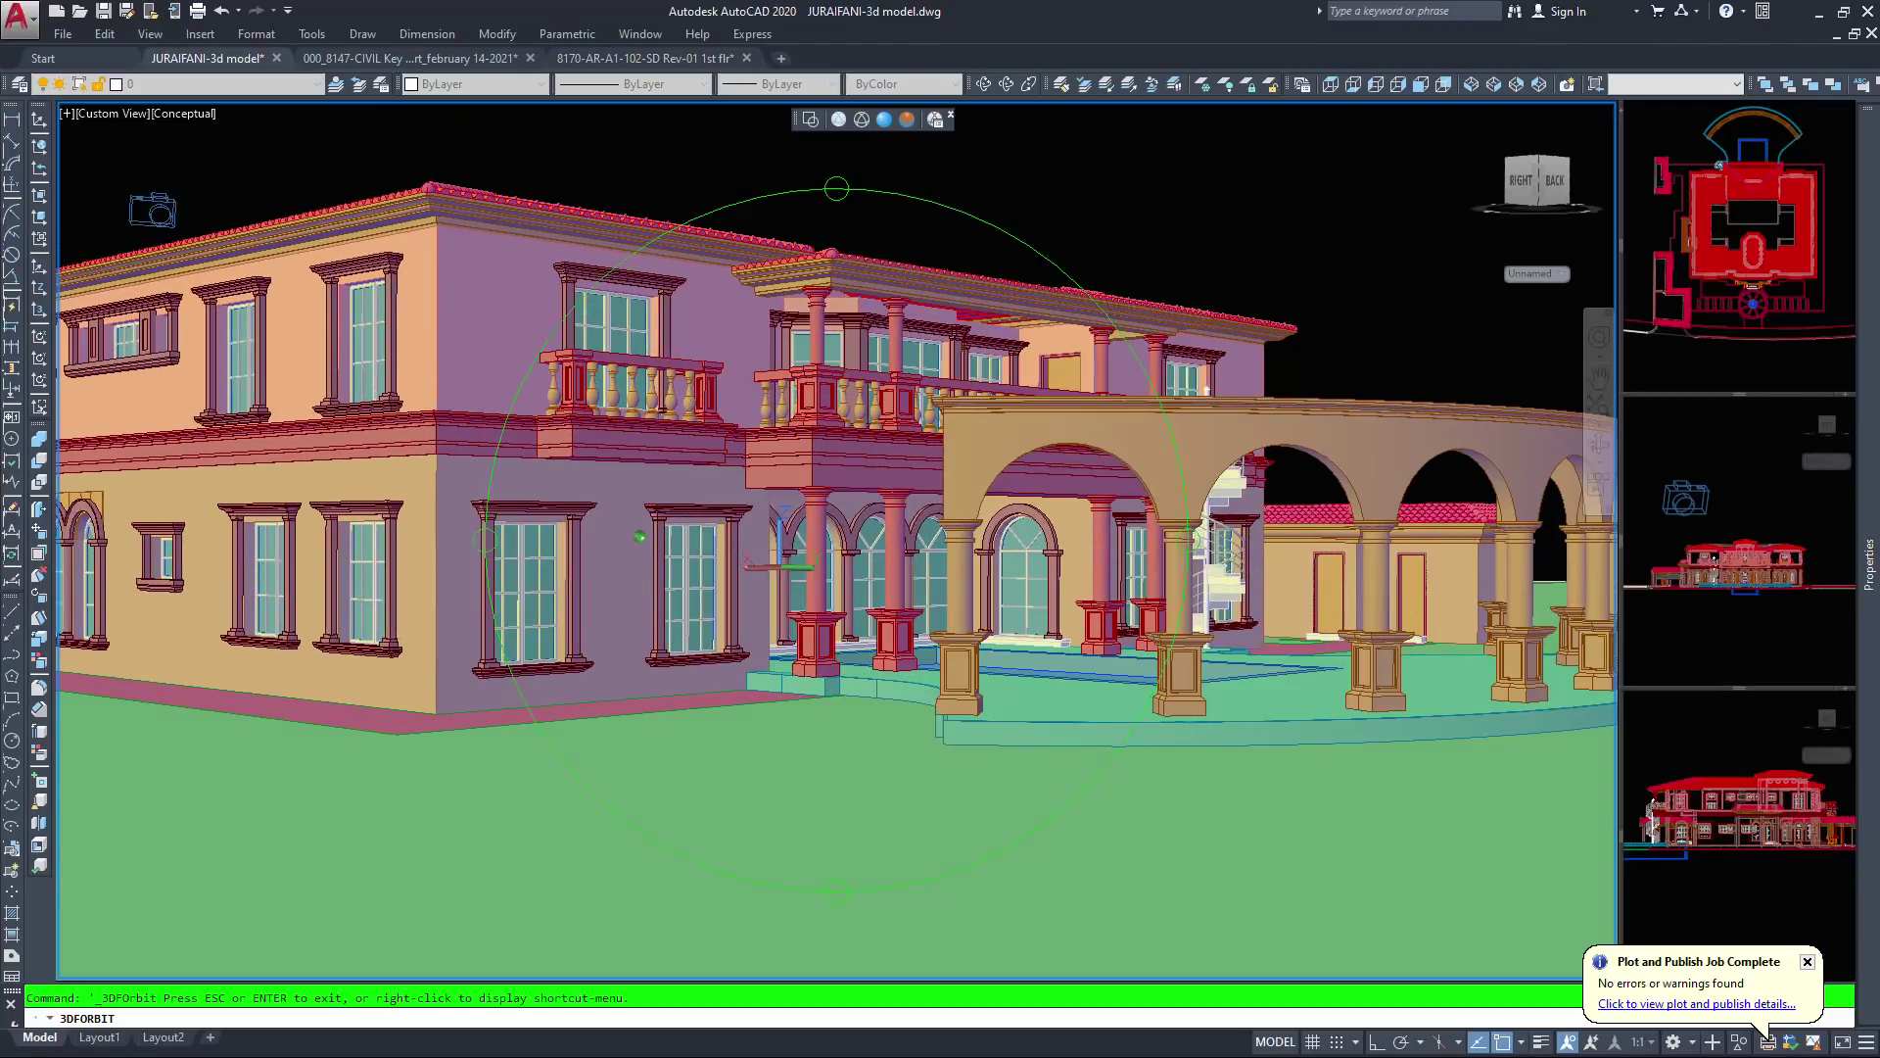
pyautogui.moveTo(919, 576); pyautogui.dragTo(843, 579, button='middle')
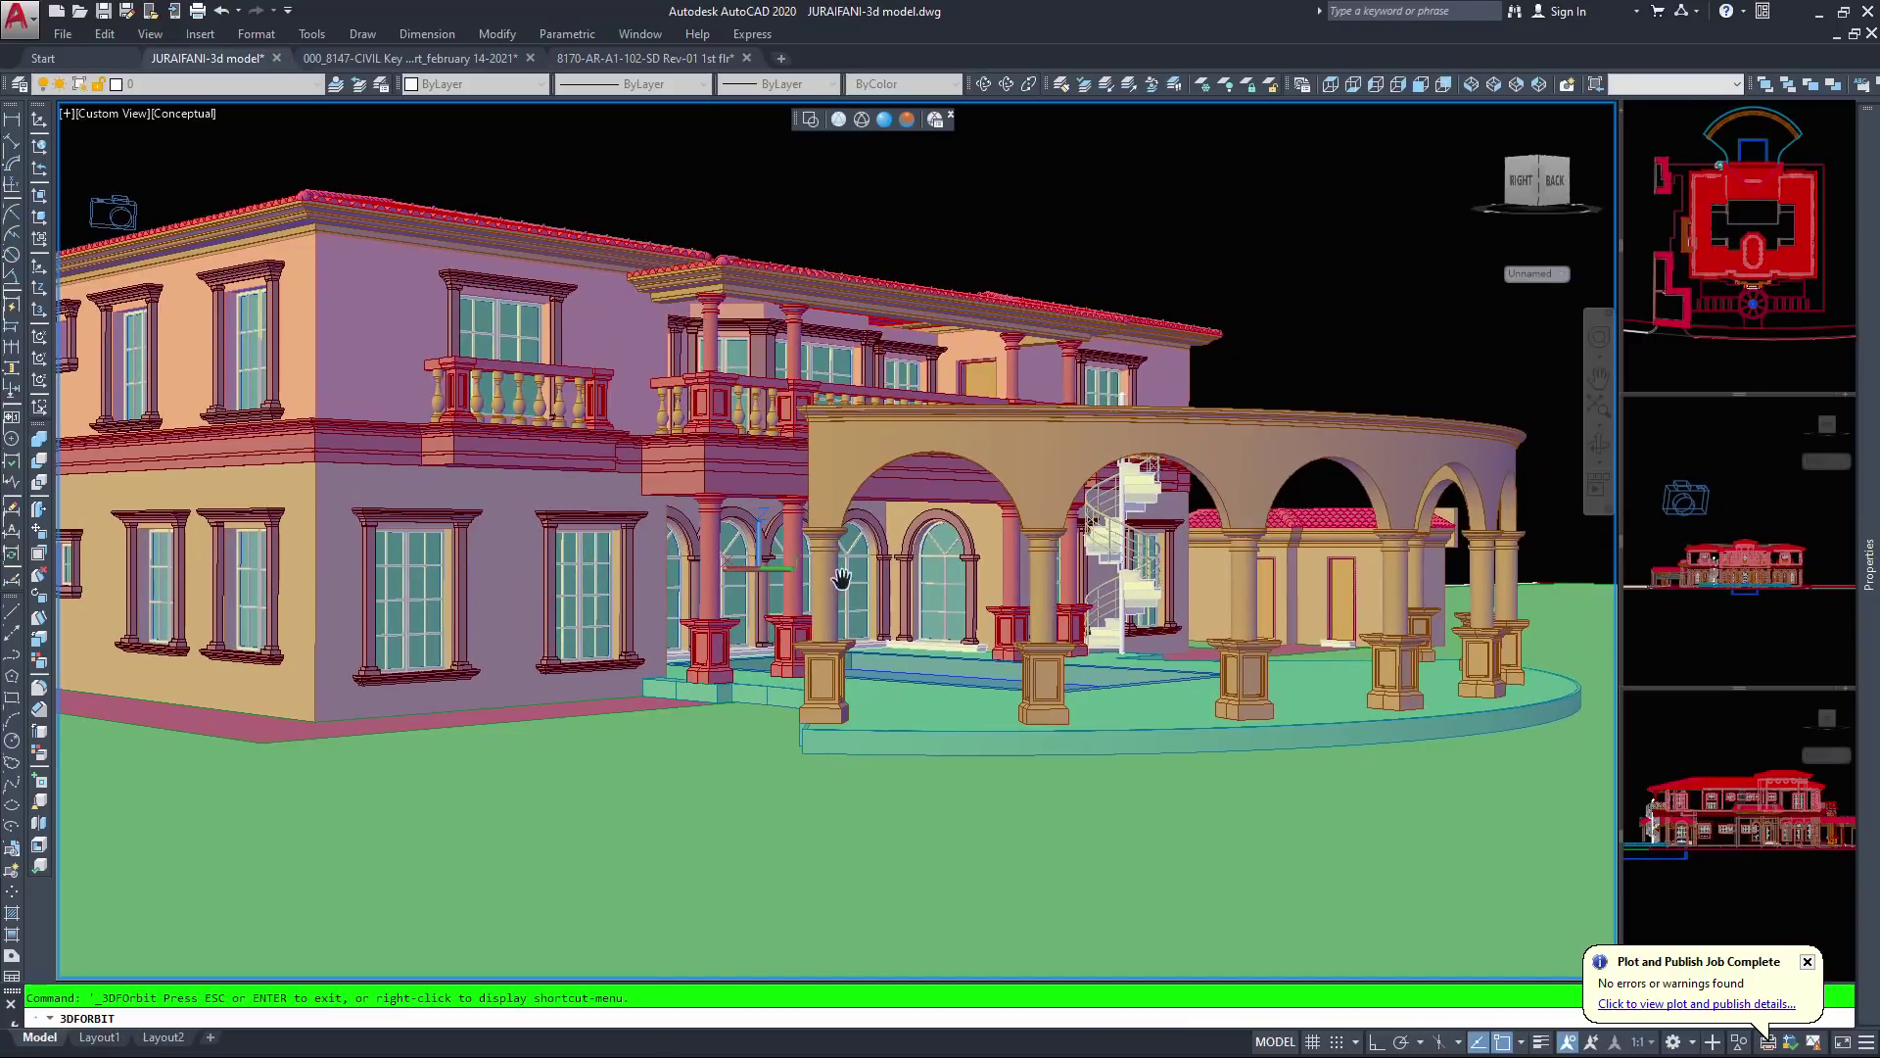
pyautogui.moveTo(842, 579); pyautogui.dragTo(885, 584)
pyautogui.moveTo(671, 556); pyautogui.dragTo(585, 536)
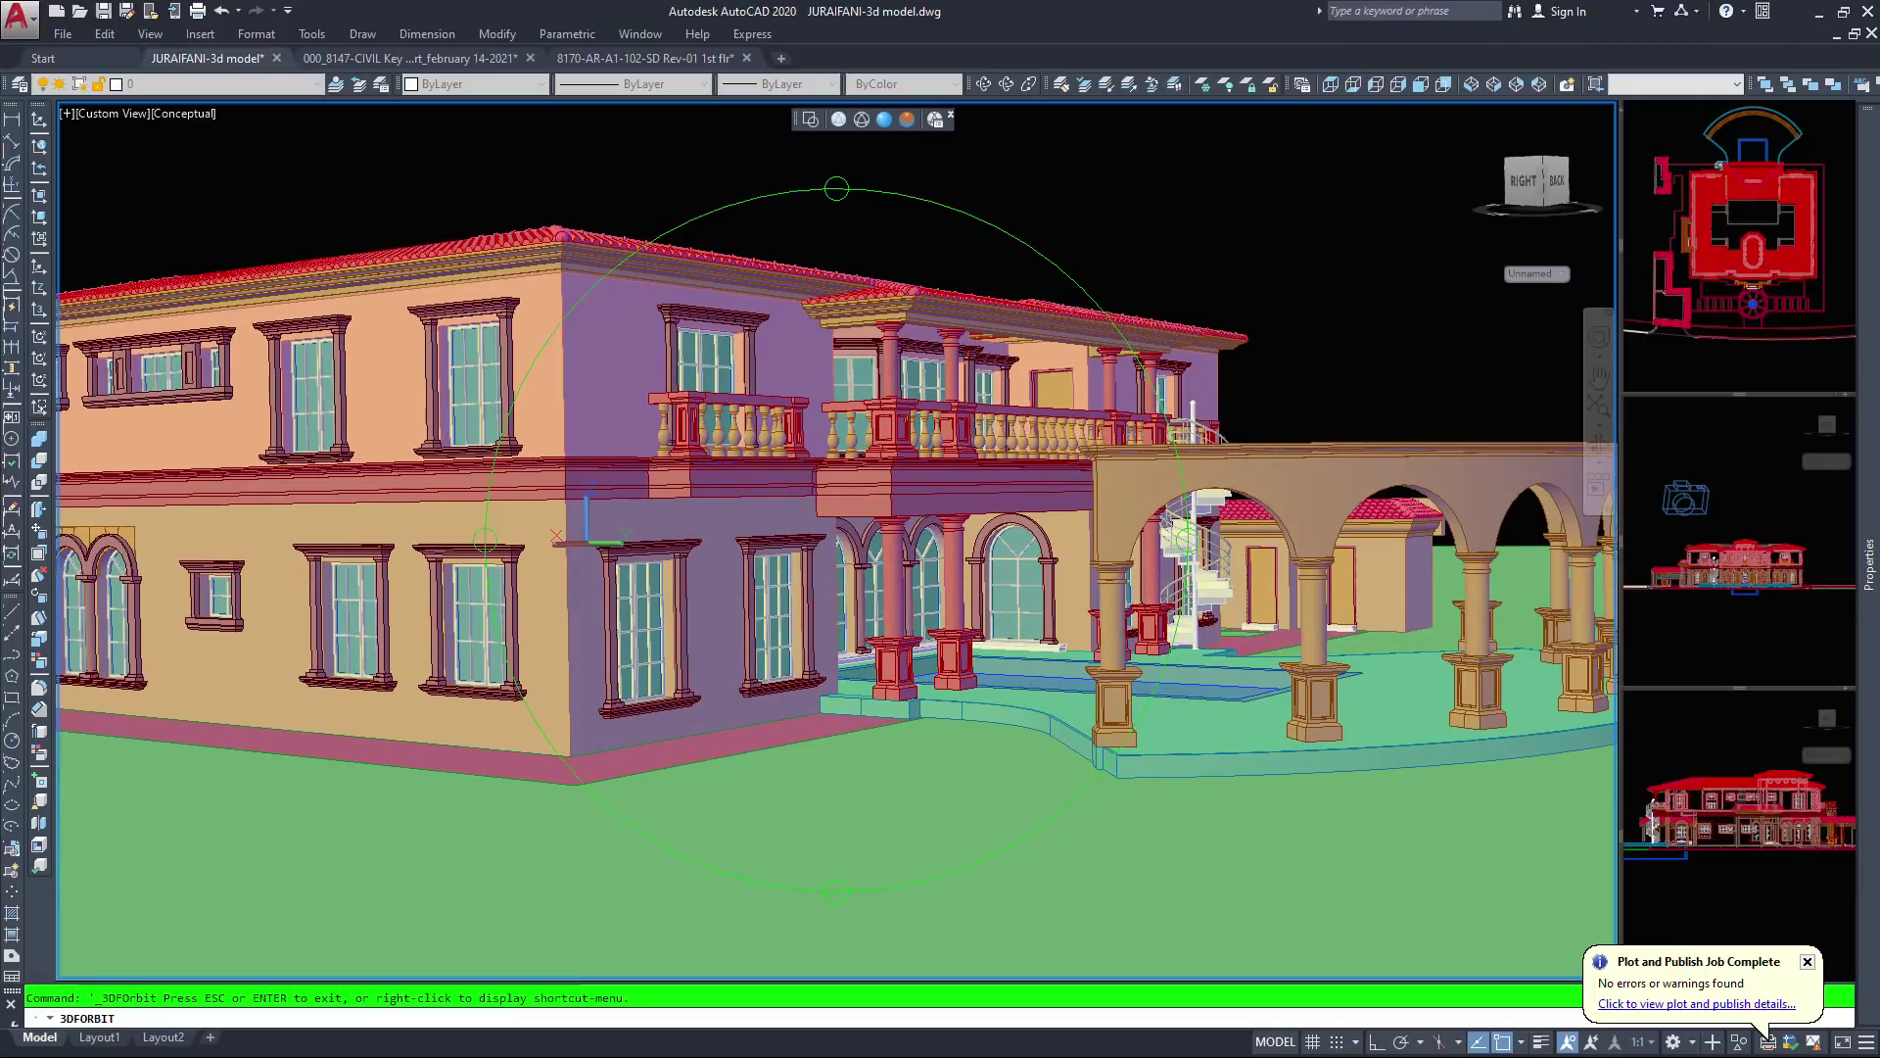
# Orbit around to the villa's rear facade and look over the arcade, pool and side outbuildings
pyautogui.scroll(-4, 836, 544)
pyautogui.moveTo(852, 577); pyautogui.dragTo(681, 587)
pyautogui.moveTo(727, 556); pyautogui.dragTo(919, 531, button='middle')
pyautogui.moveTo(911, 540); pyautogui.dragTo(759, 548)
pyautogui.moveTo(548, 549); pyautogui.dragTo(1008, 529, button='middle')
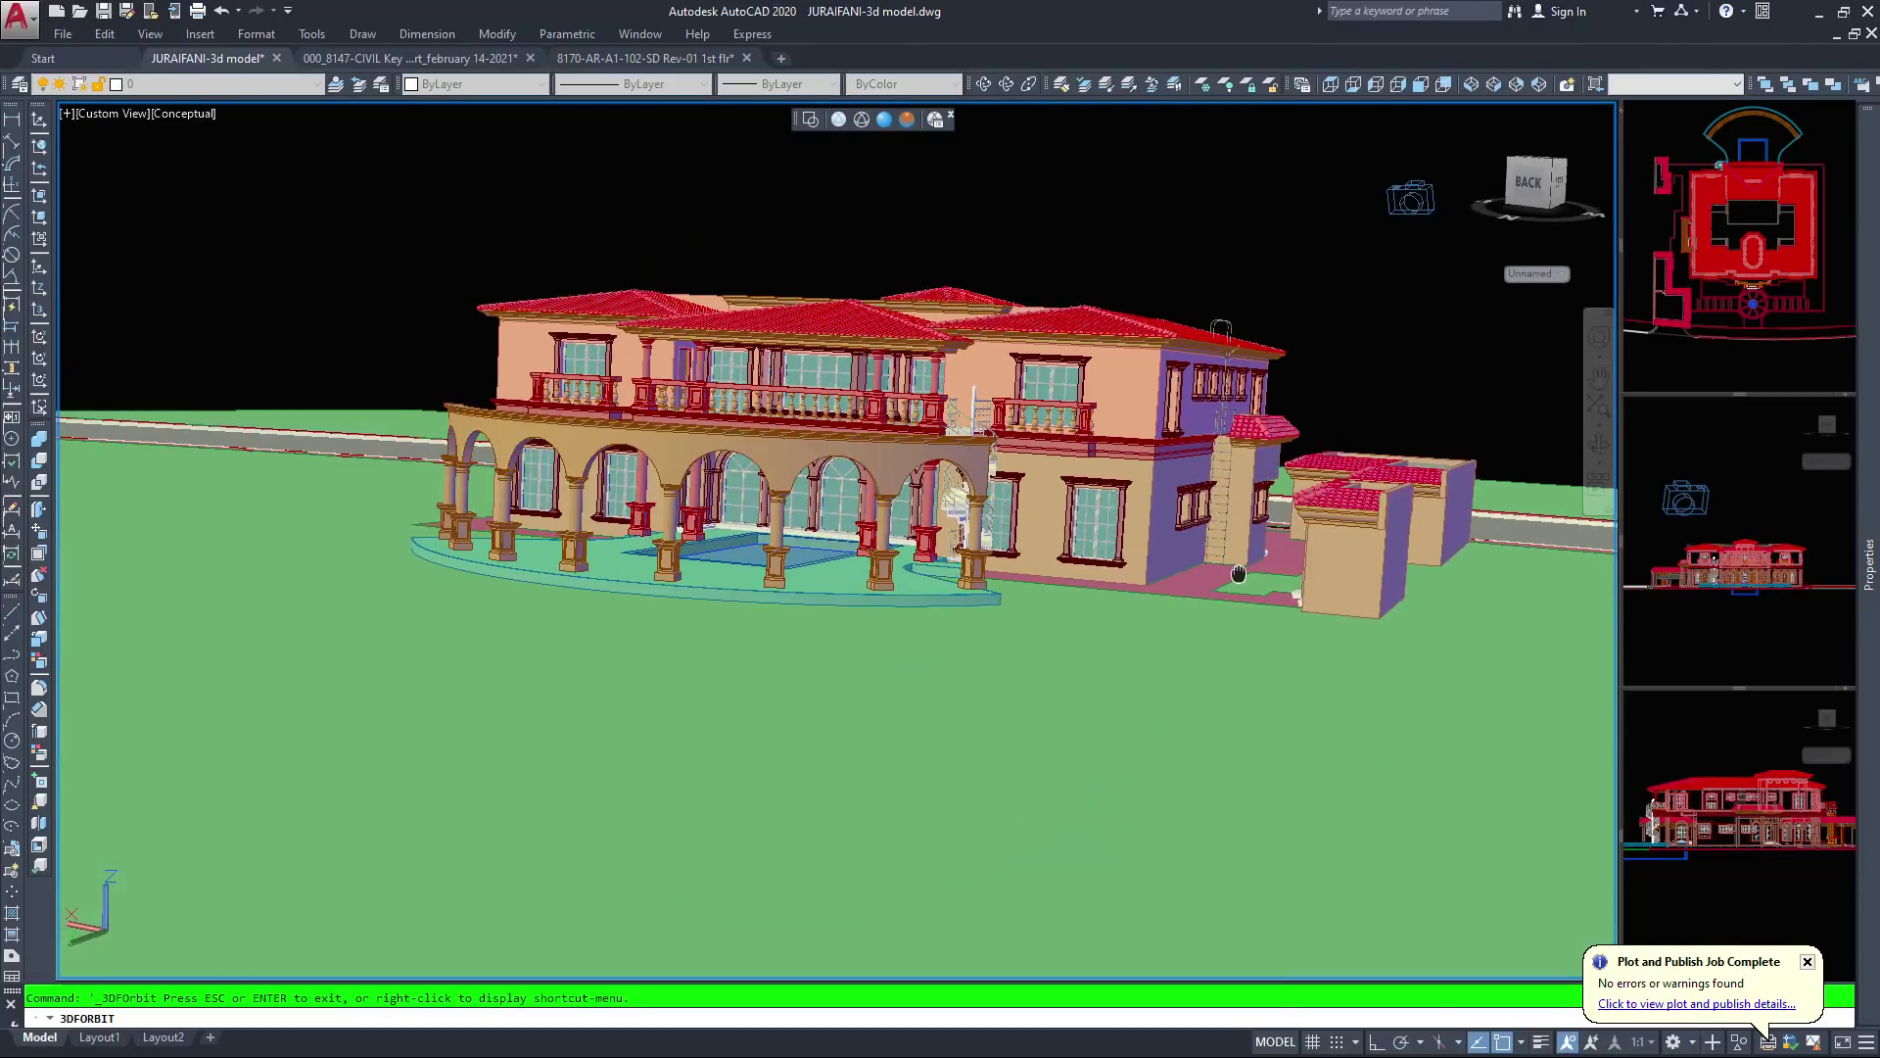
pyautogui.scroll(5, 832, 533)
pyautogui.scroll(-5, 1020, 314)
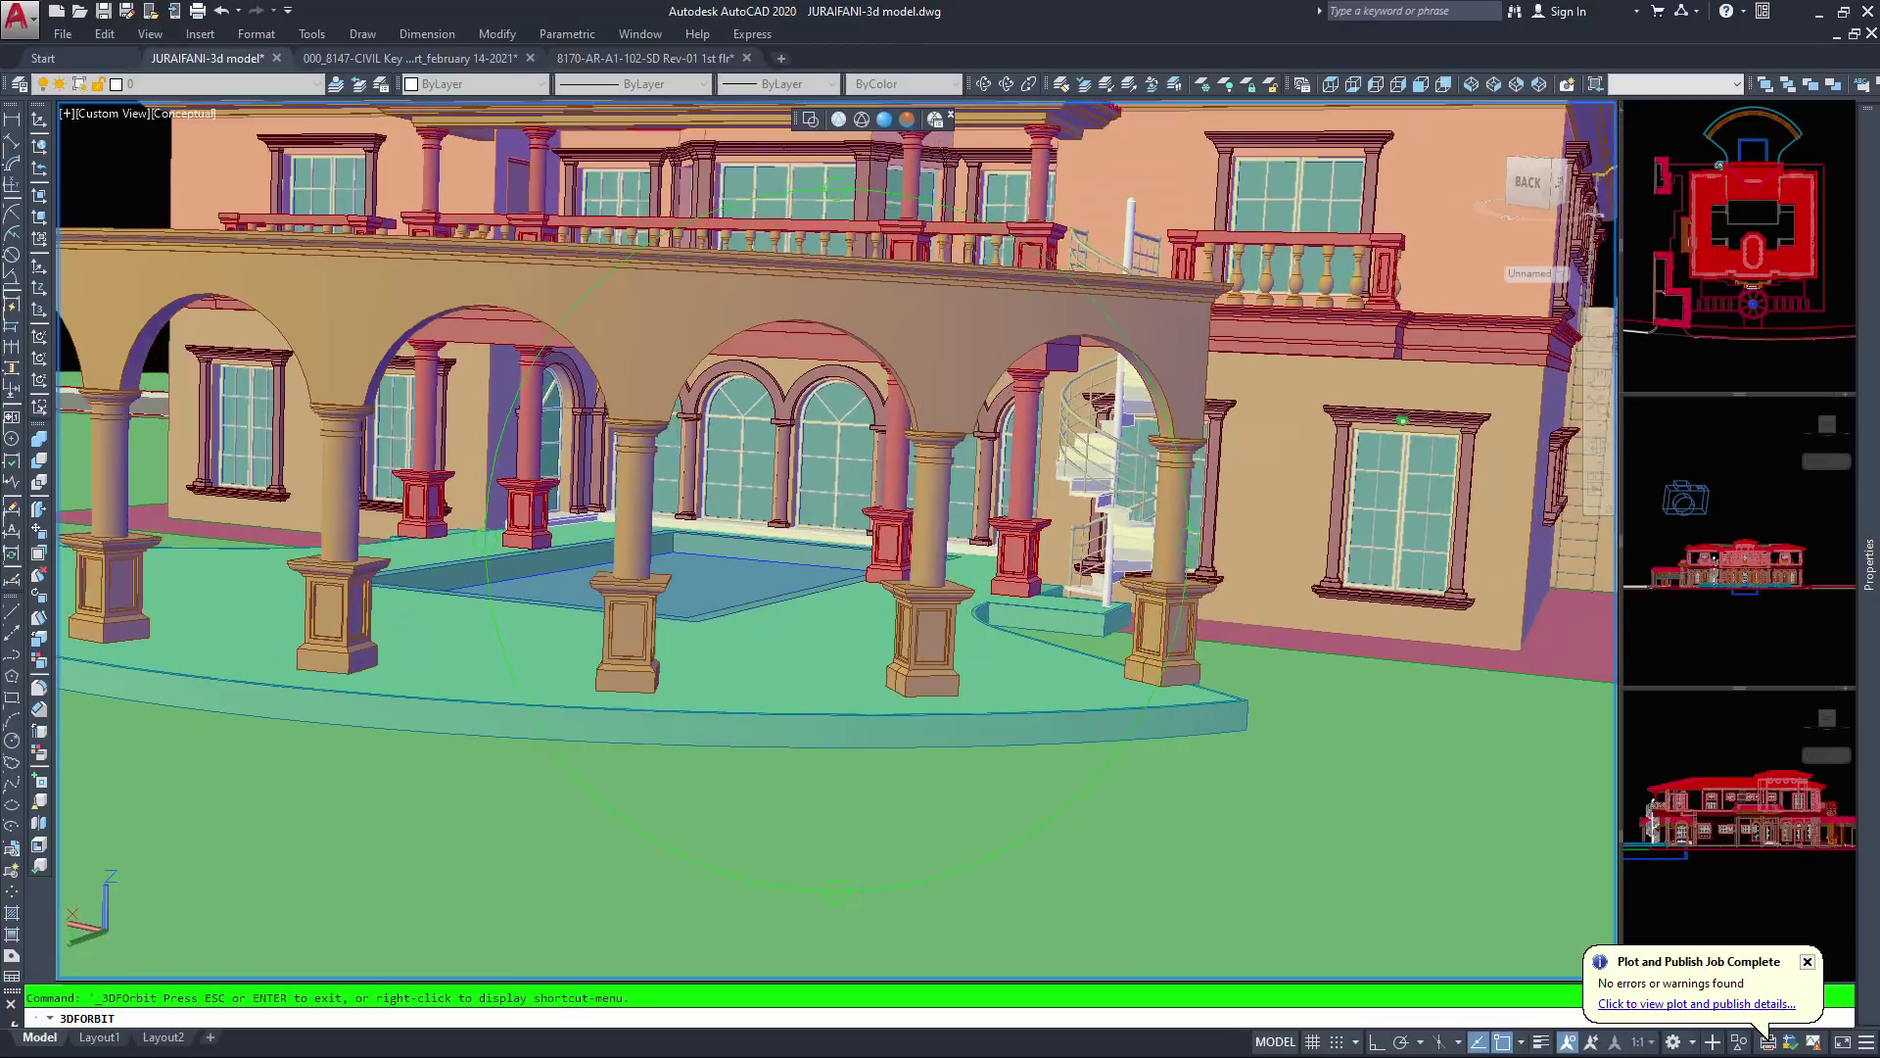
pyautogui.scroll(-2, 837, 539)
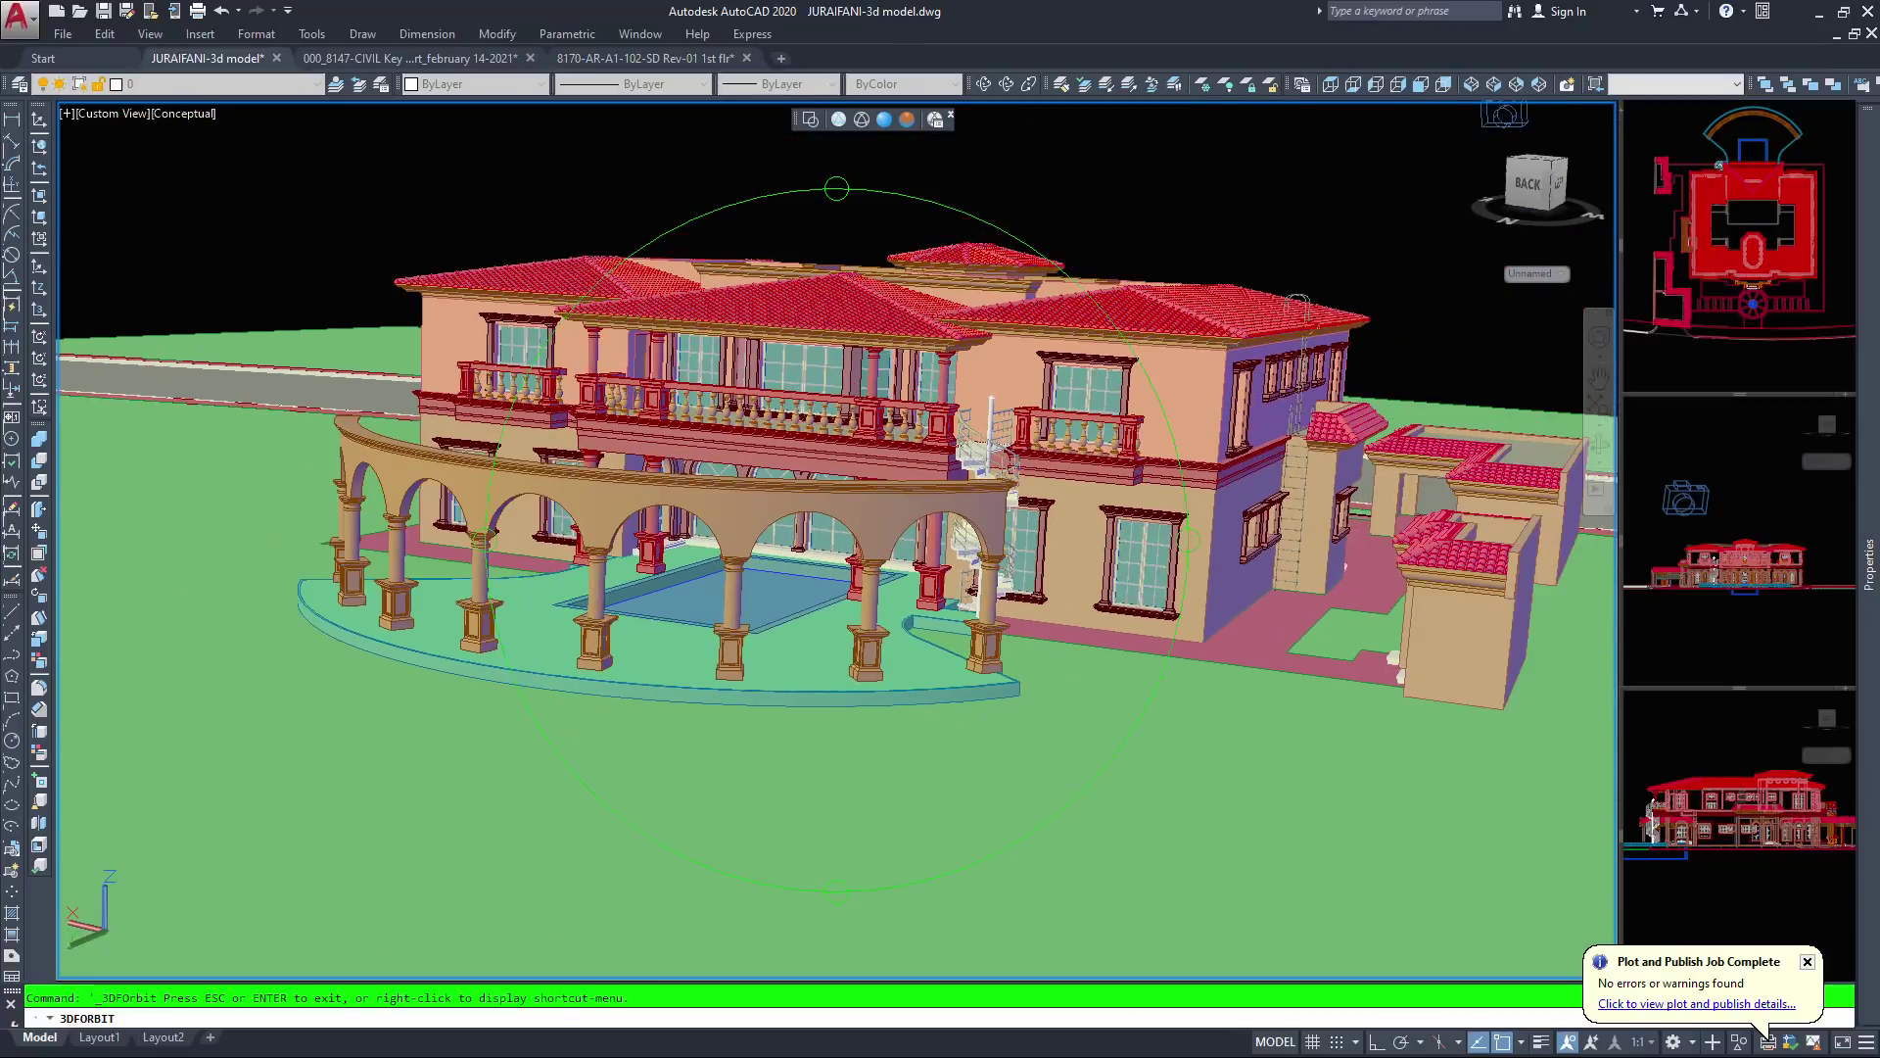
# Frame the rear arcade, pool and upper balconies from a slightly raised angle and end the orbit
pyautogui.moveTo(1199, 422); pyautogui.dragTo(1158, 458)
pyautogui.scroll(5, 1220, 459)
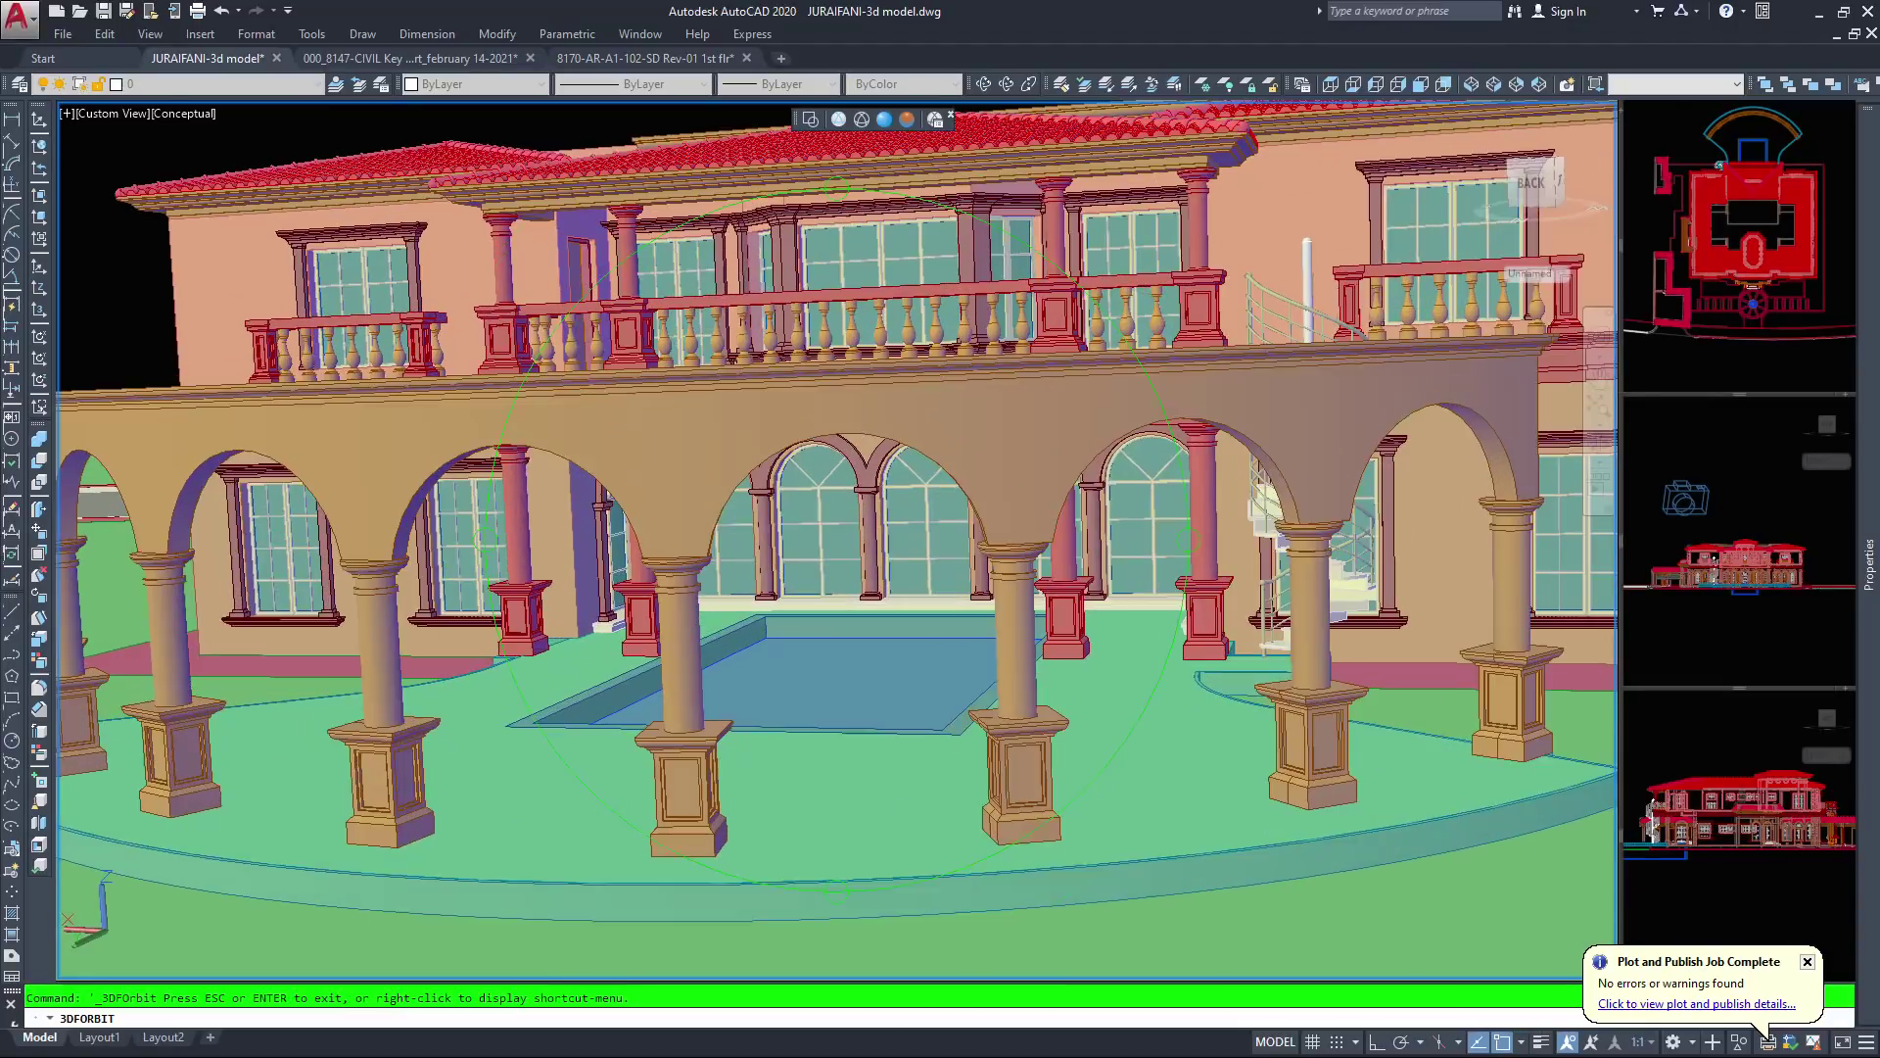
pyautogui.scroll(-3, 837, 509)
pyautogui.moveTo(1611, 590); pyautogui.dragTo(1301, 365)
pyautogui.scroll(2, 837, 539)
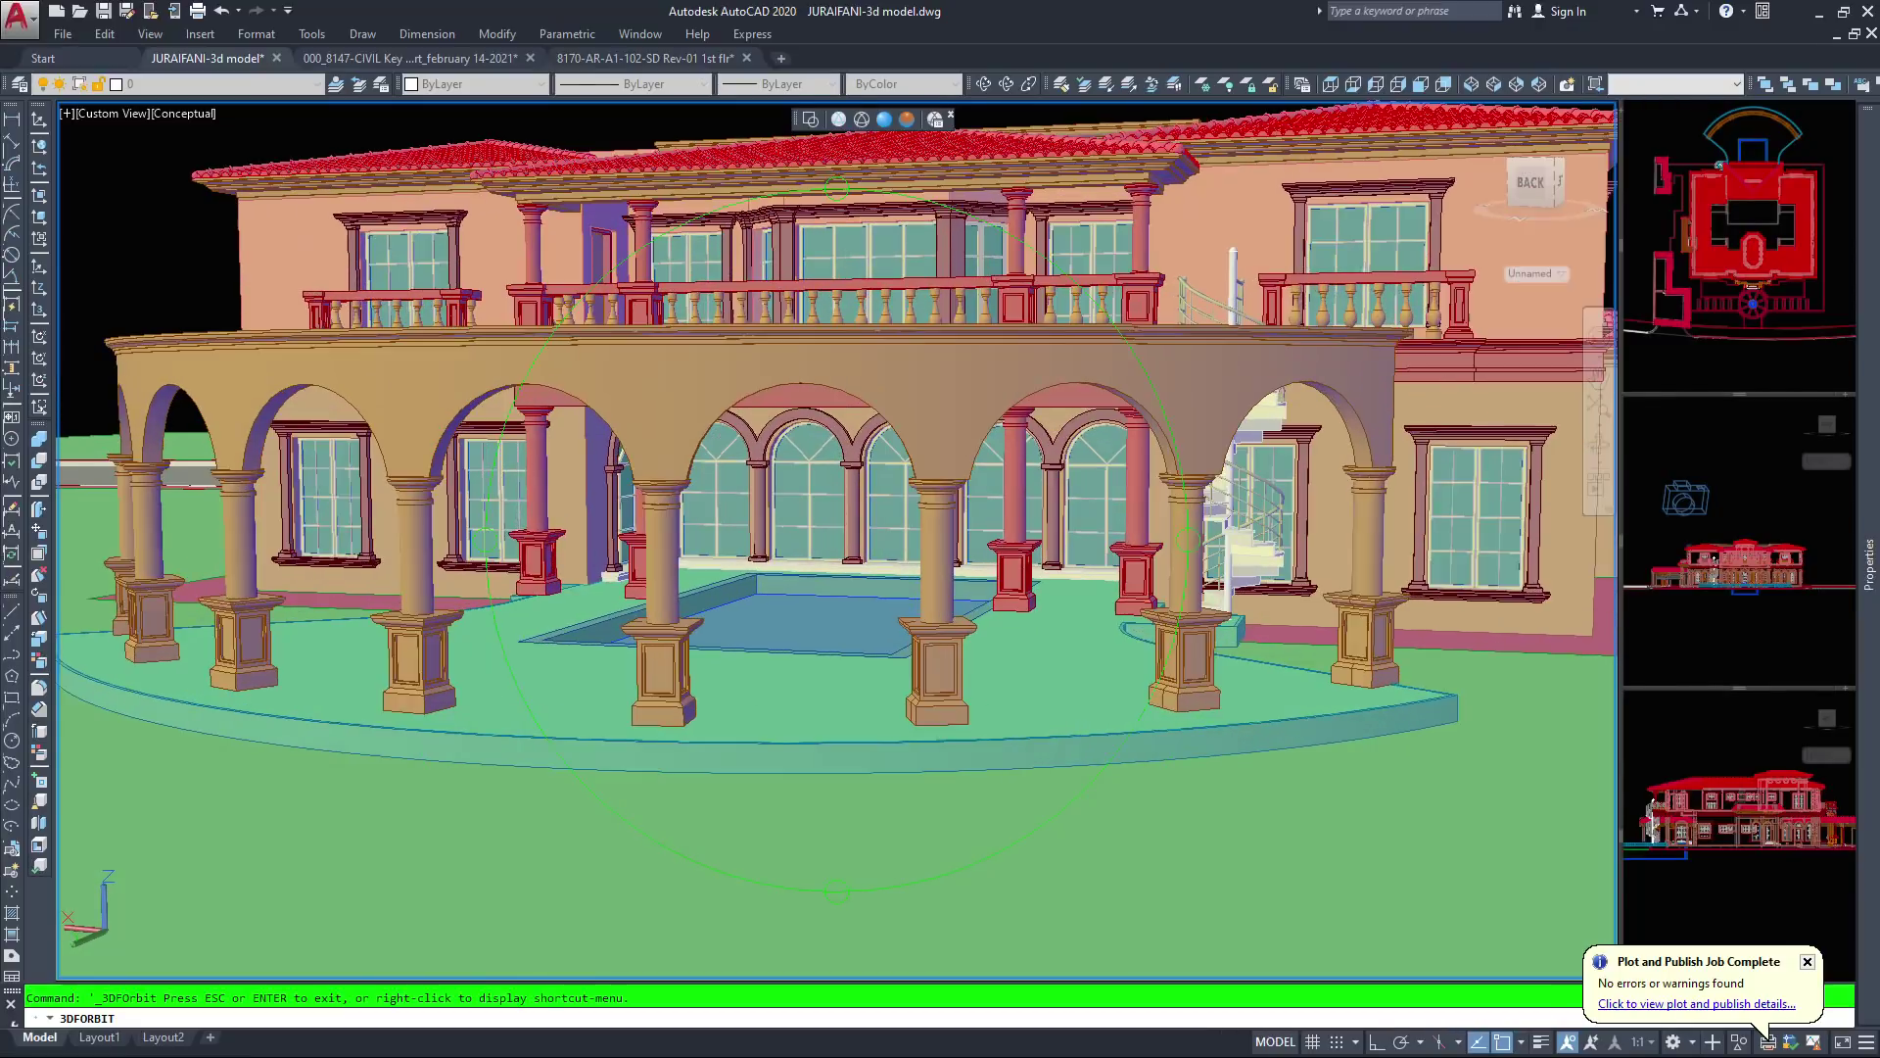
pyautogui.moveTo(849, 390); pyautogui.dragTo(852, 431, button='middle')
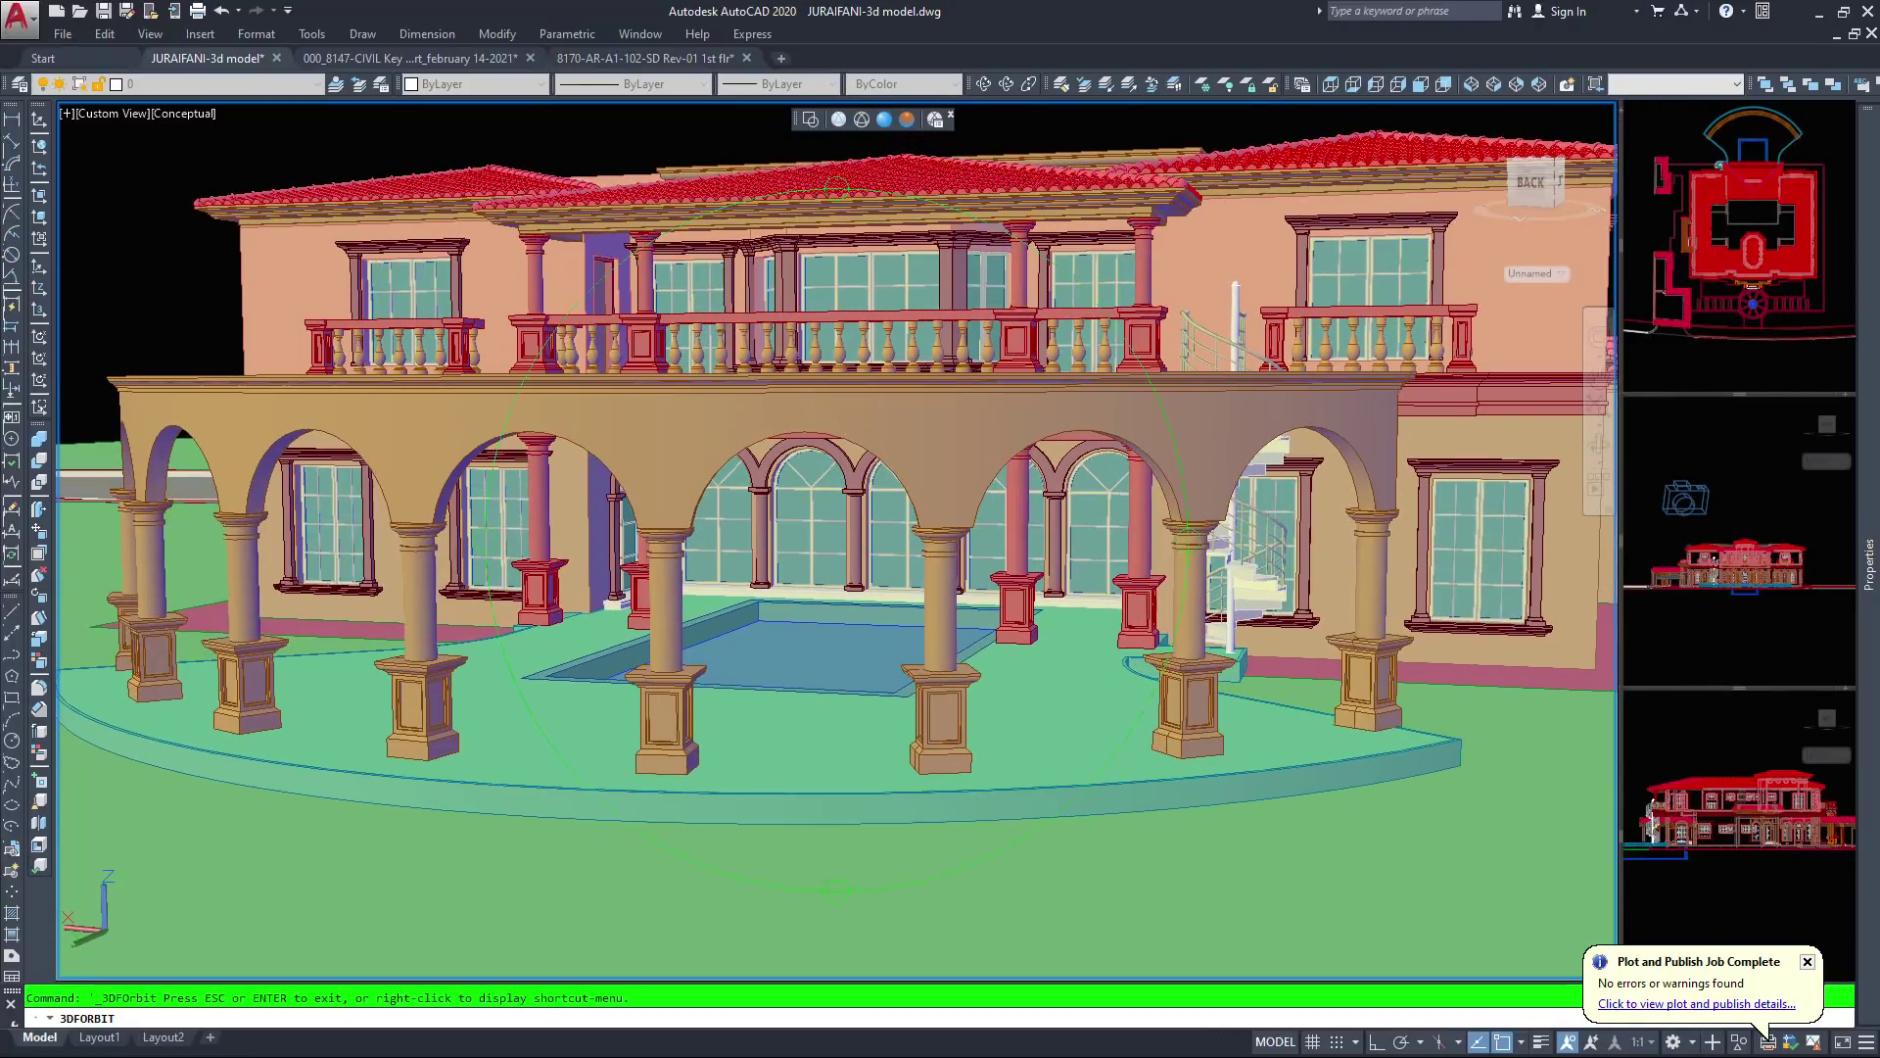
pyautogui.moveTo(1365, 403); pyautogui.dragTo(1362, 449)
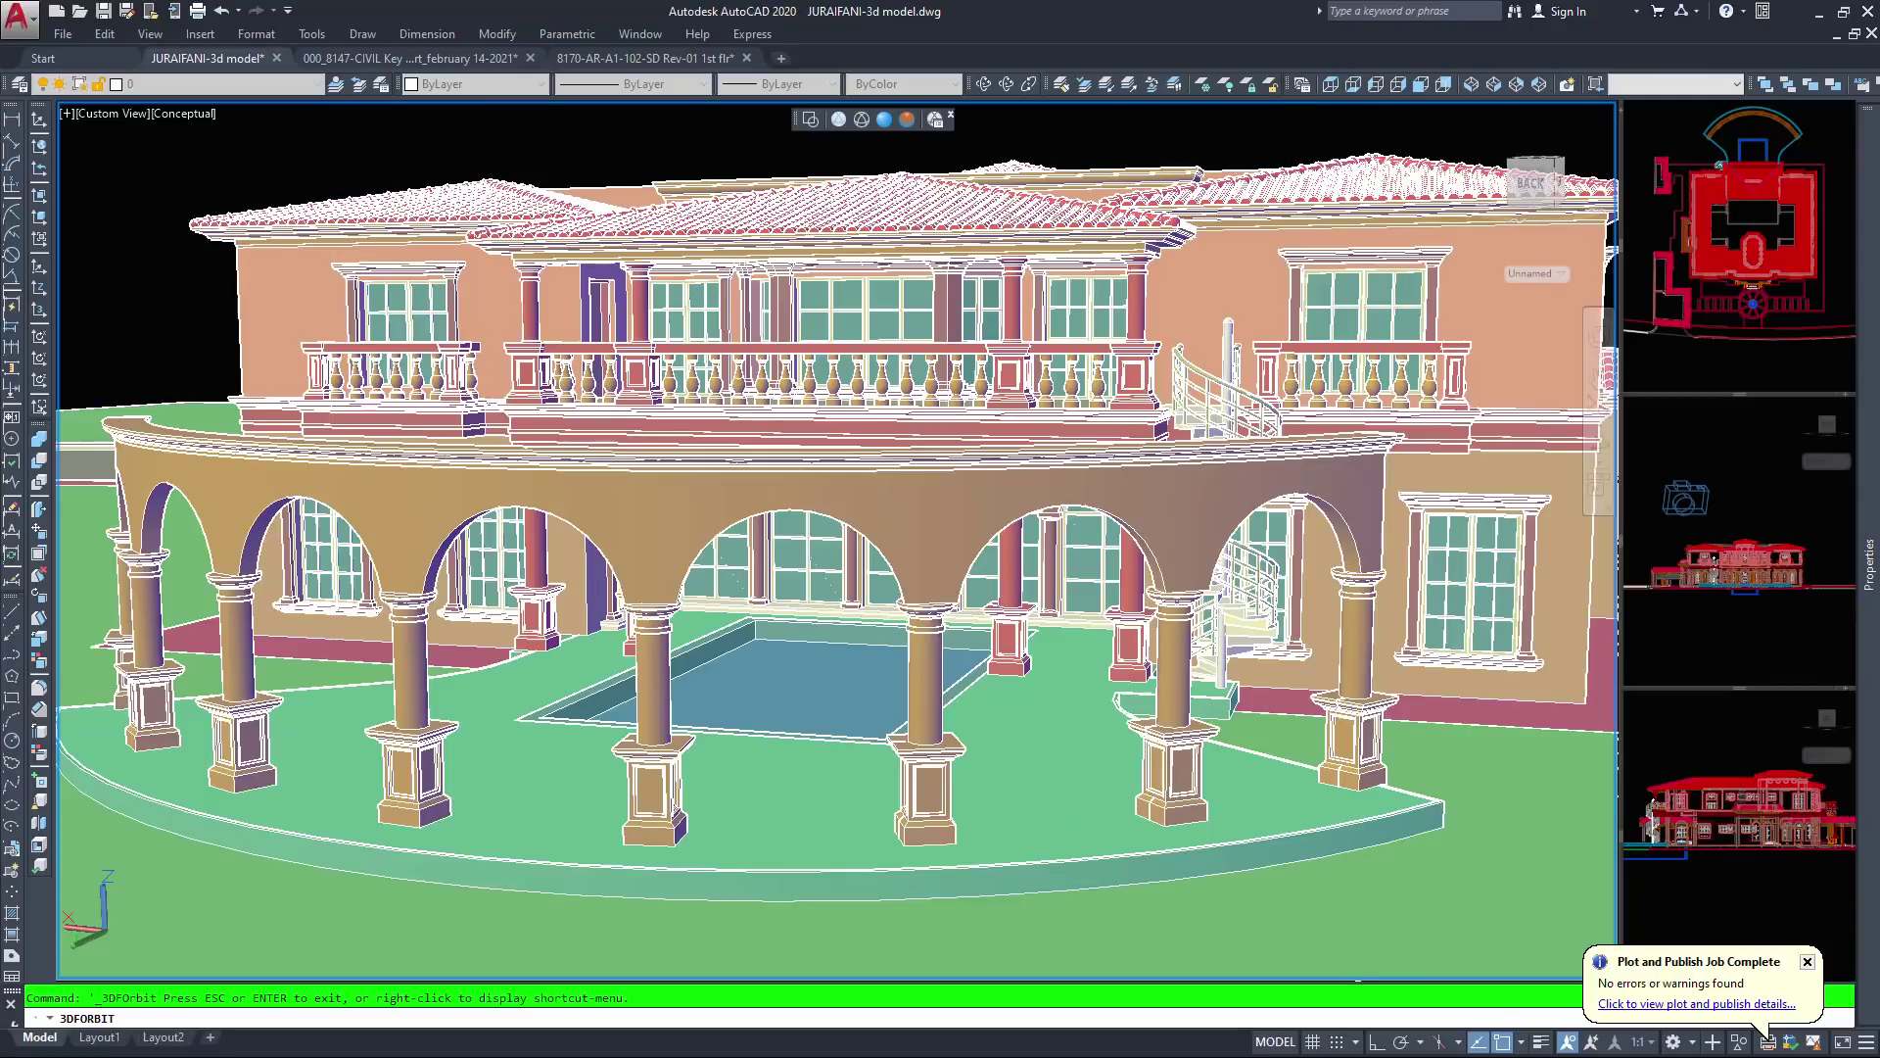
pyautogui.press('Escape')
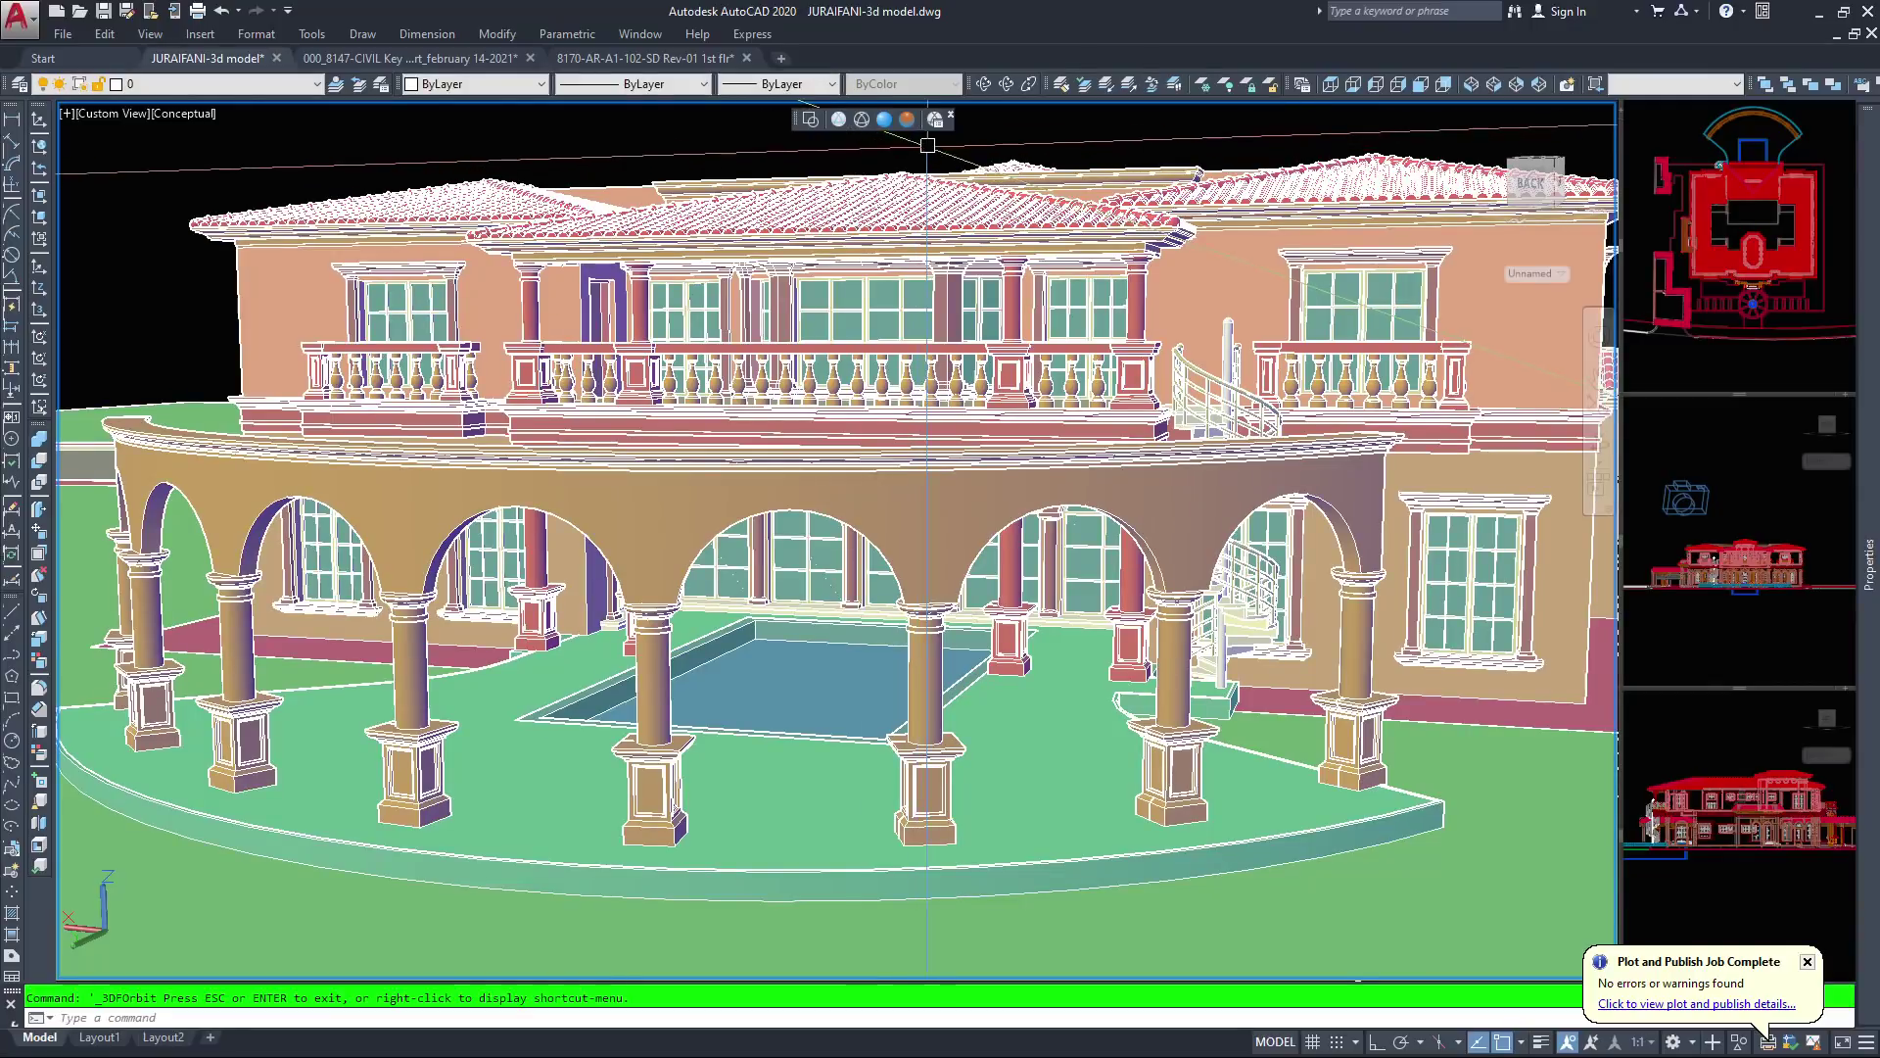
# Set the main viewport's visual style to Realistic and orbit to a close view of the rear spiral staircase
pyautogui.click(884, 119)
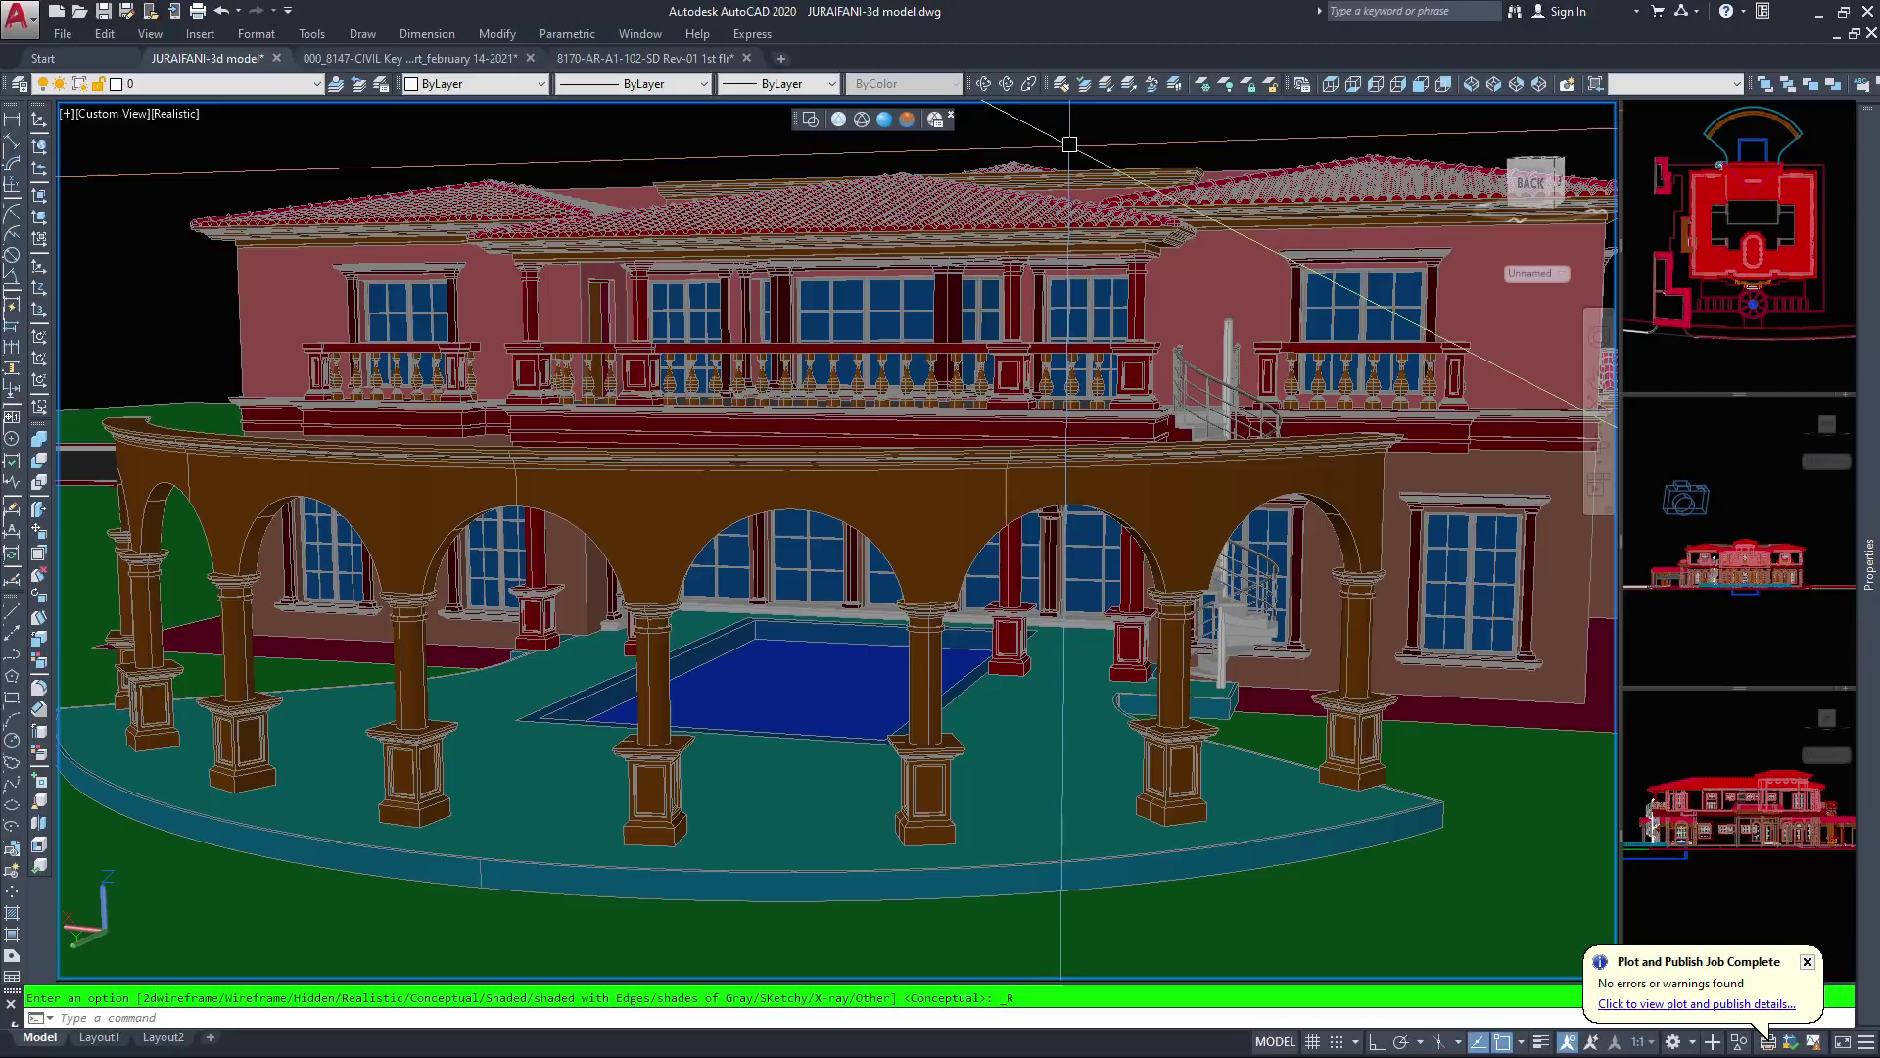
pyautogui.click(1006, 84)
pyautogui.moveTo(979, 529); pyautogui.dragTo(720, 542)
pyautogui.scroll(3, 824, 526)
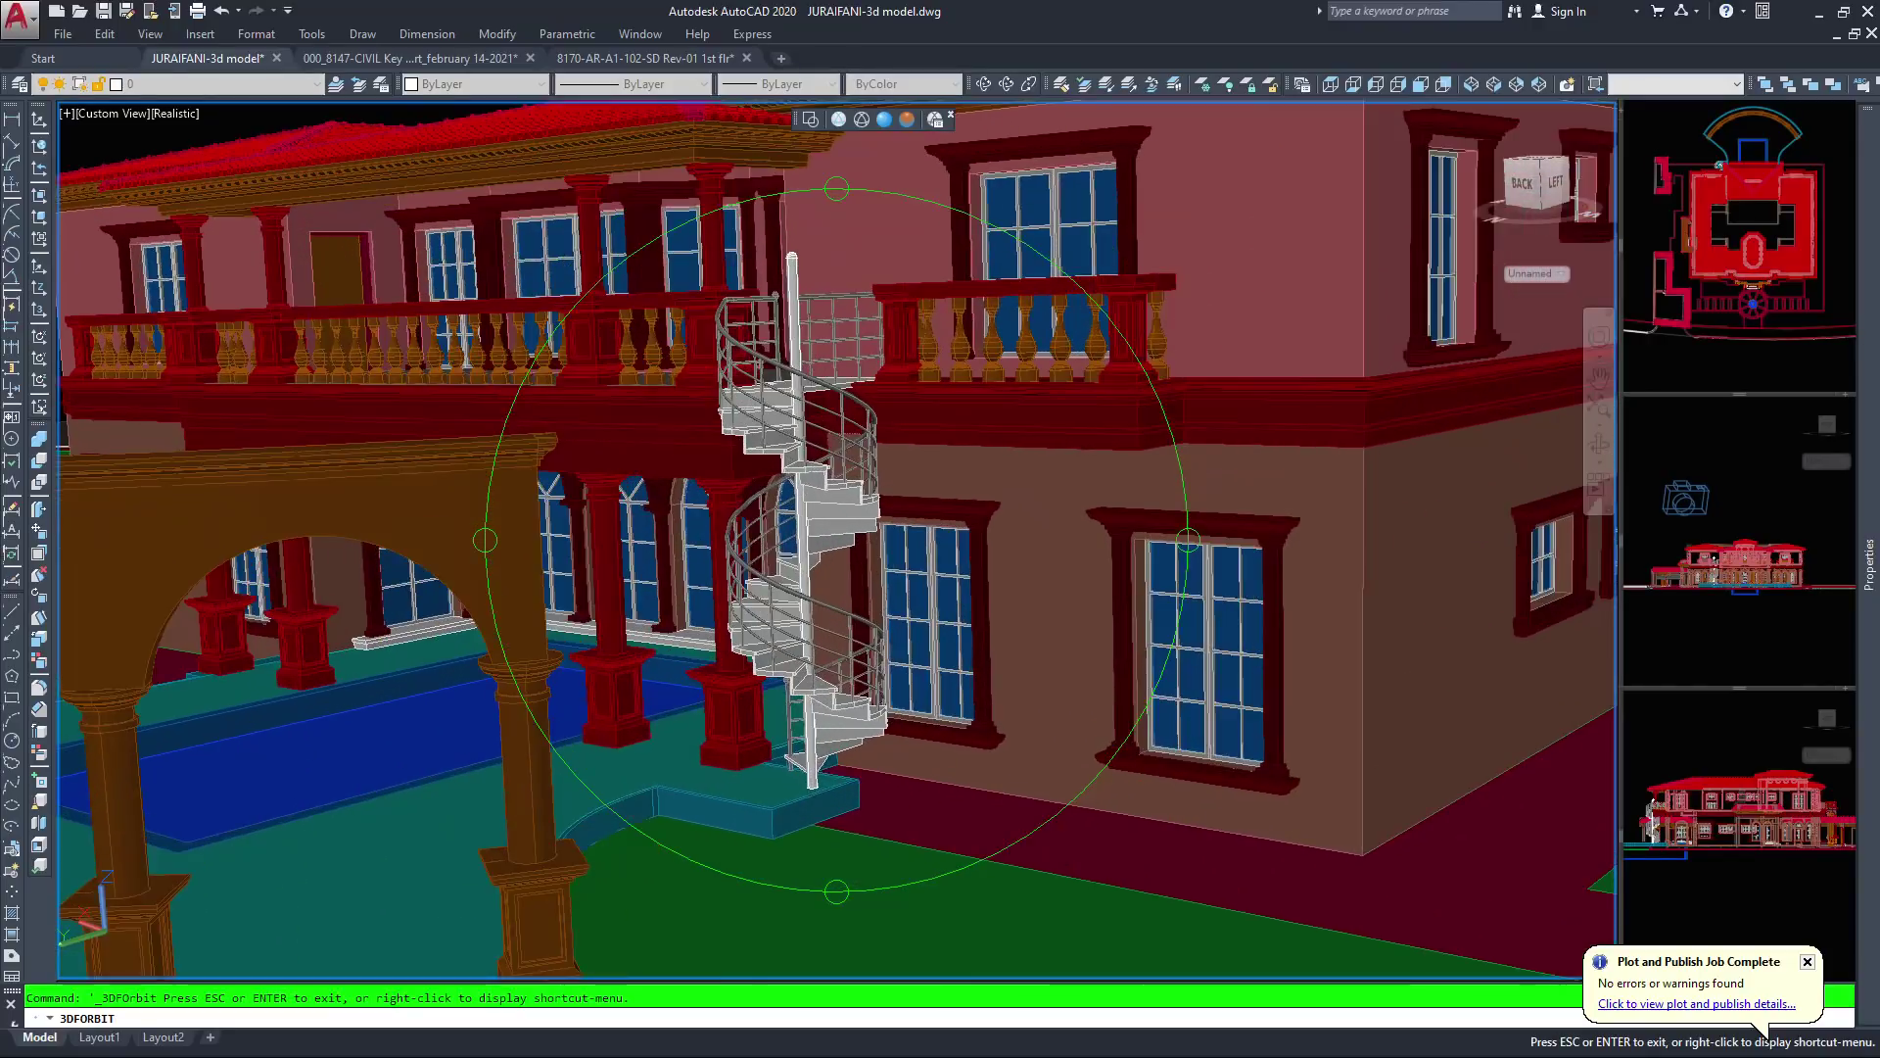
# Inspect the rear spiral staircase up close and from farther out, together with the adjoining corner and pool terrace
pyautogui.scroll(2, 837, 477)
pyautogui.moveTo(837, 477); pyautogui.dragTo(795, 553)
pyautogui.scroll(-5, 844, 529)
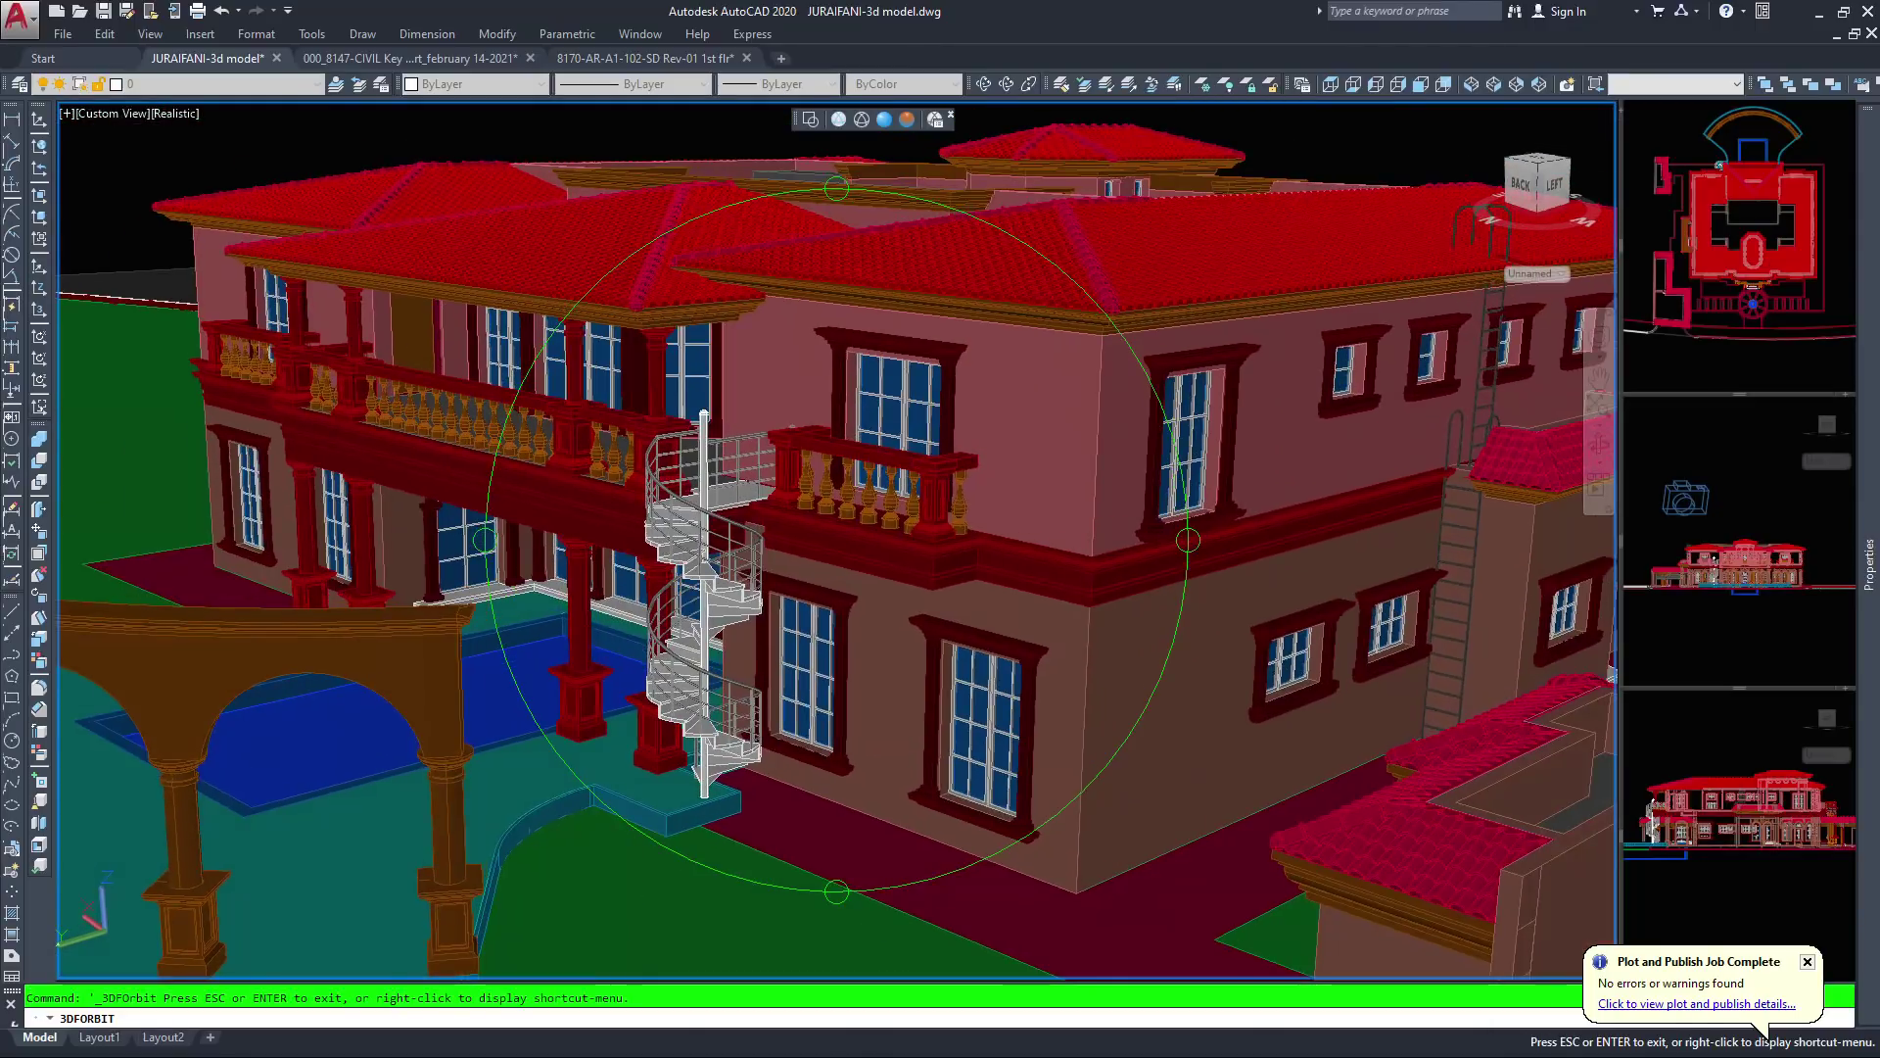
pyautogui.scroll(6, 646, 705)
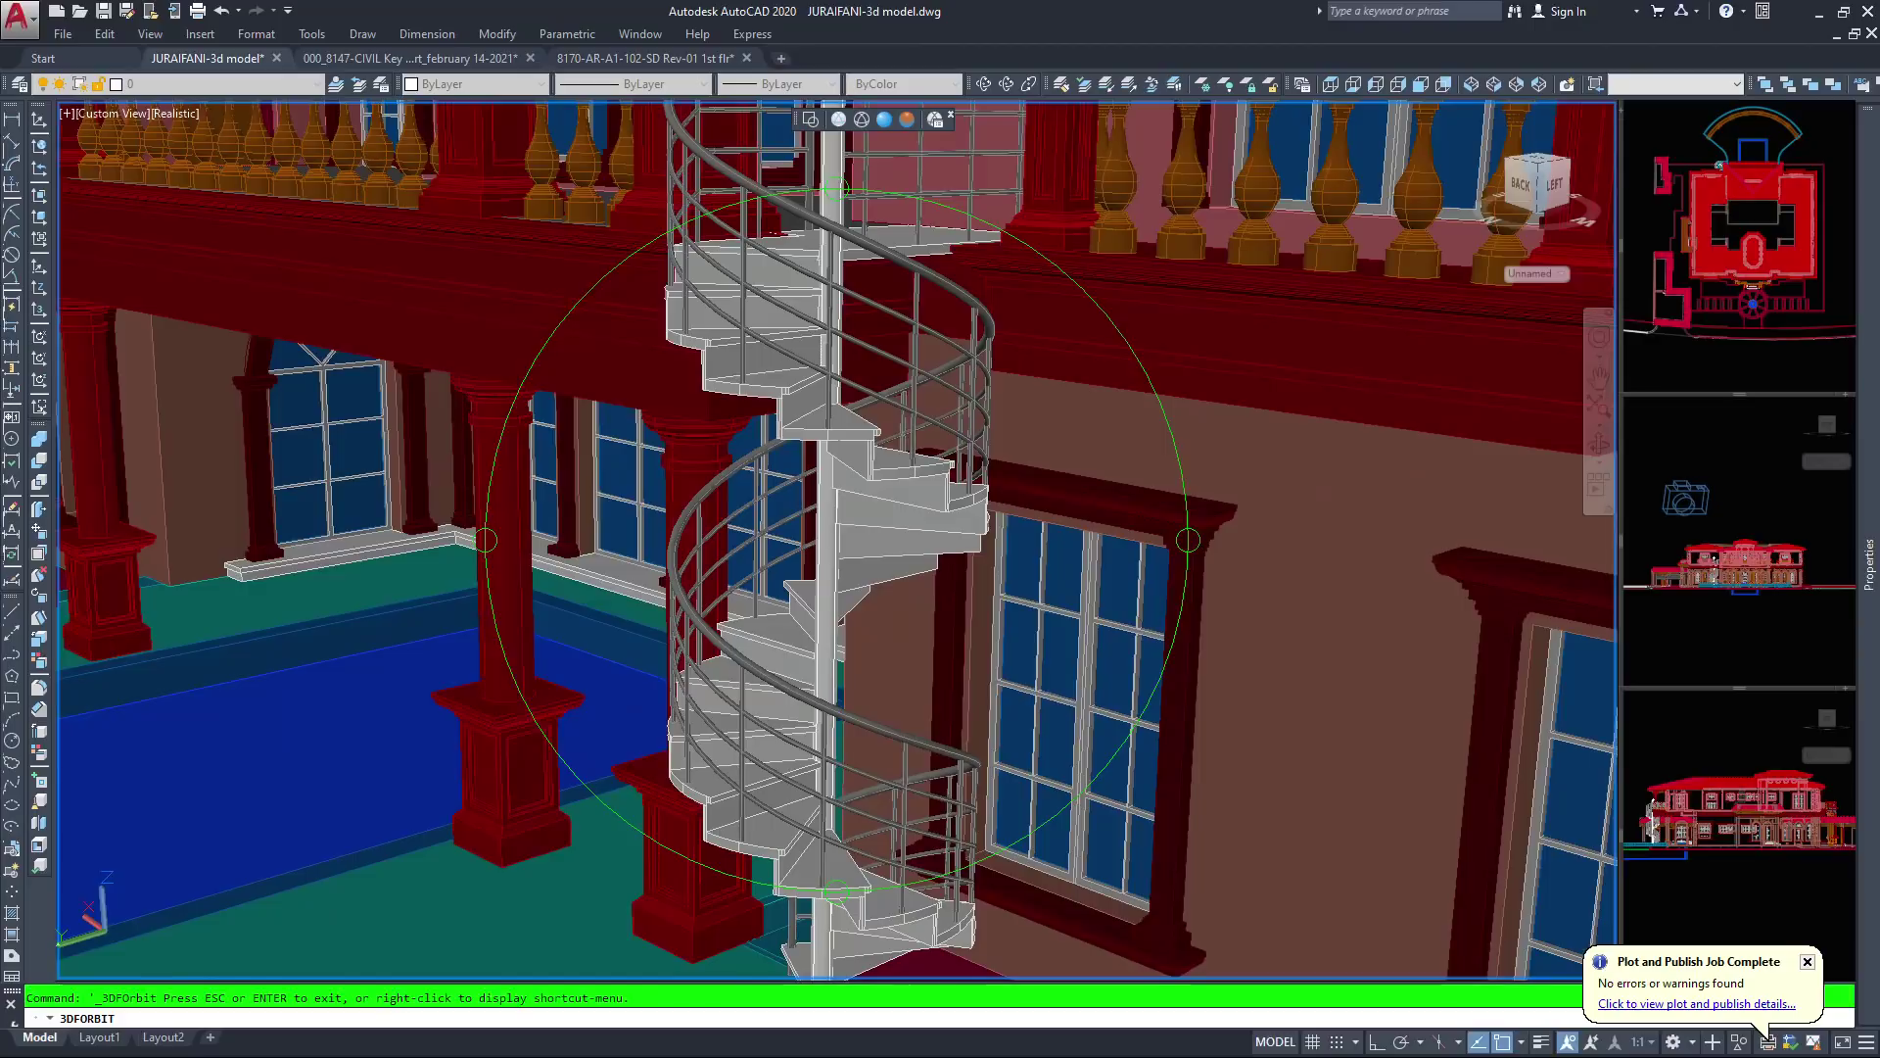
pyautogui.scroll(-5, 837, 539)
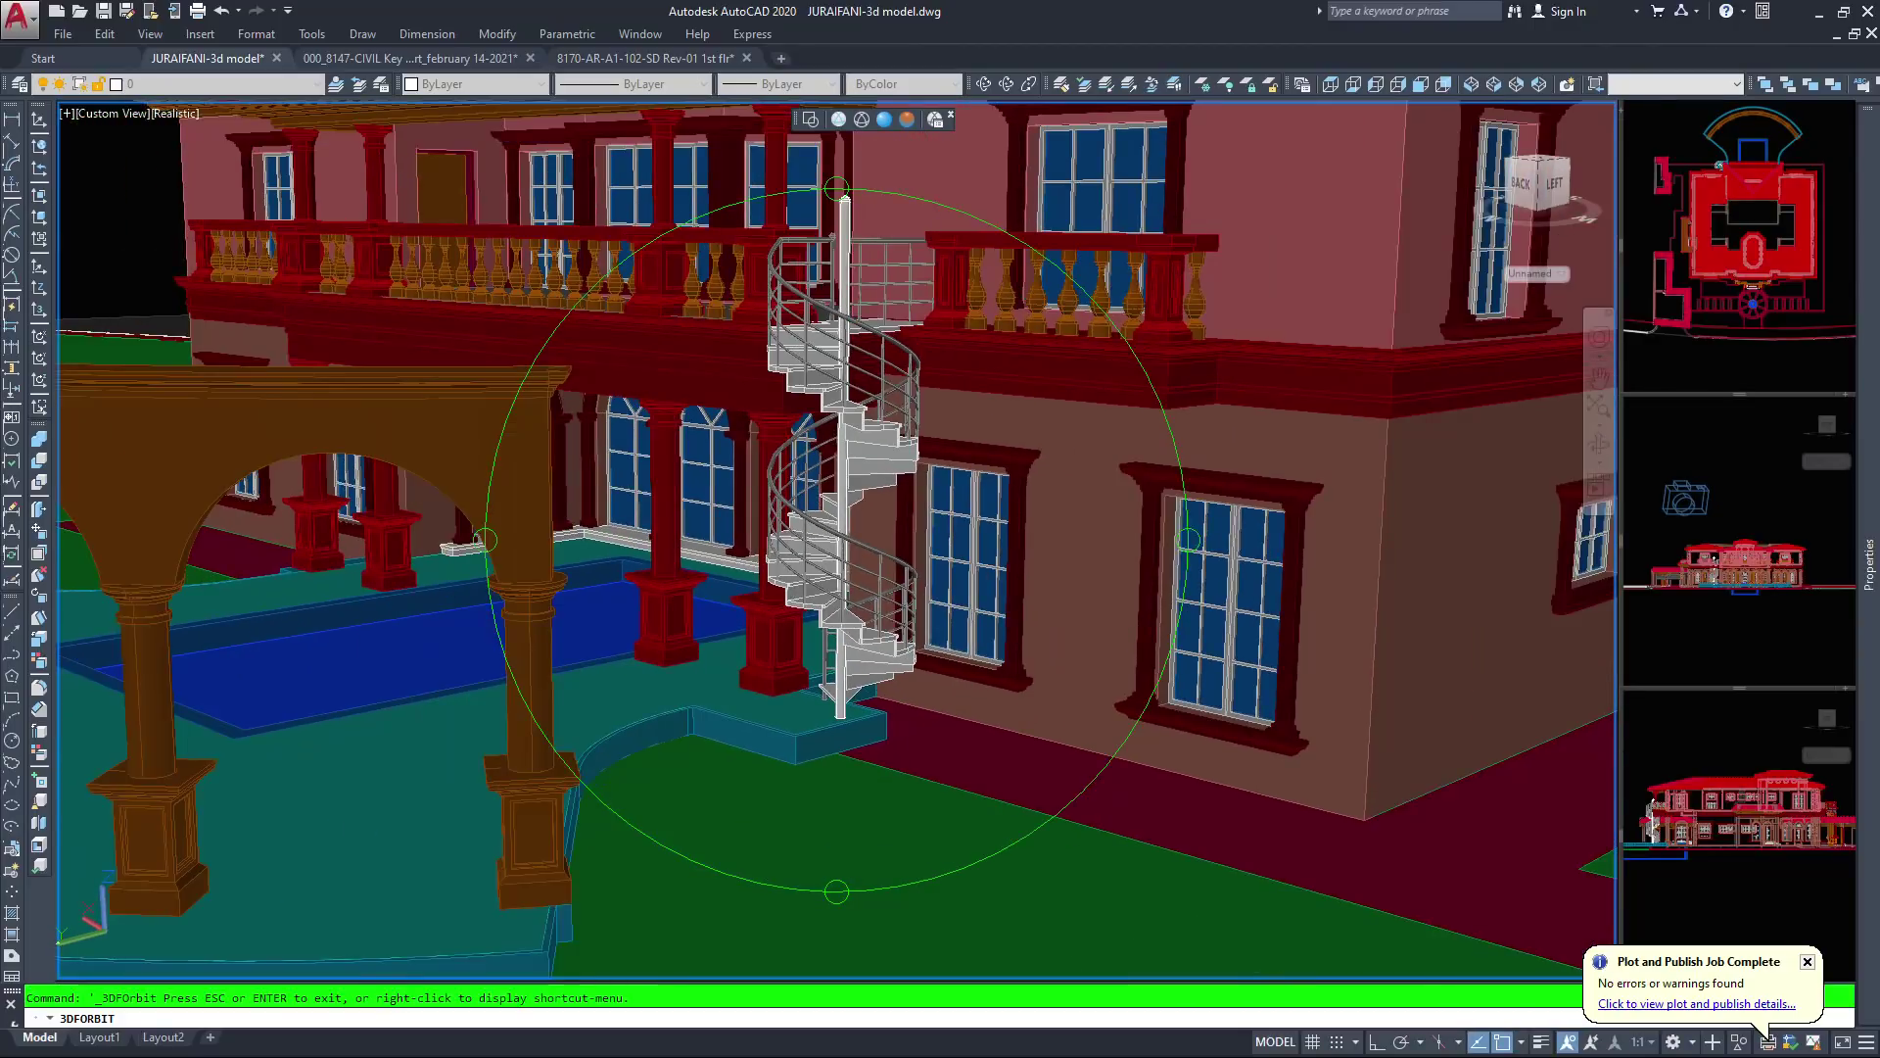
pyautogui.moveTo(845, 529); pyautogui.dragTo(838, 535)
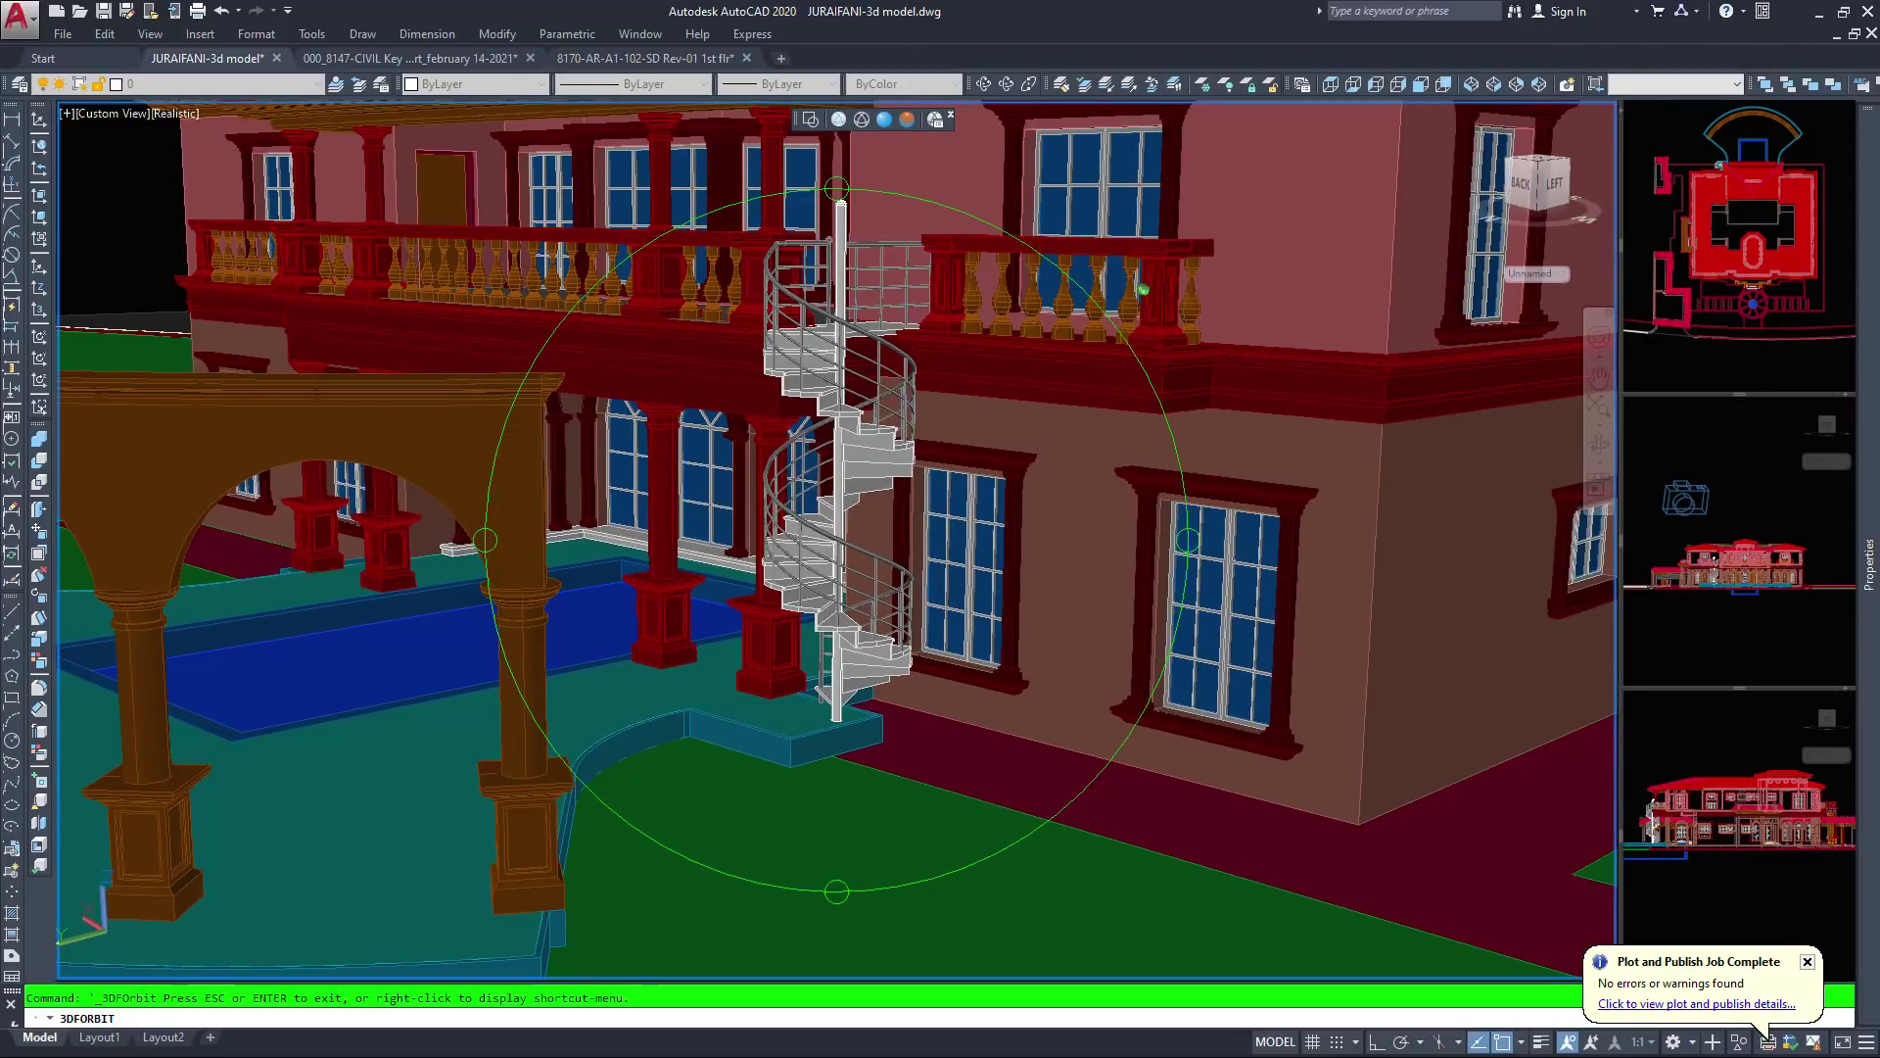
pyautogui.scroll(-3, 862, 529)
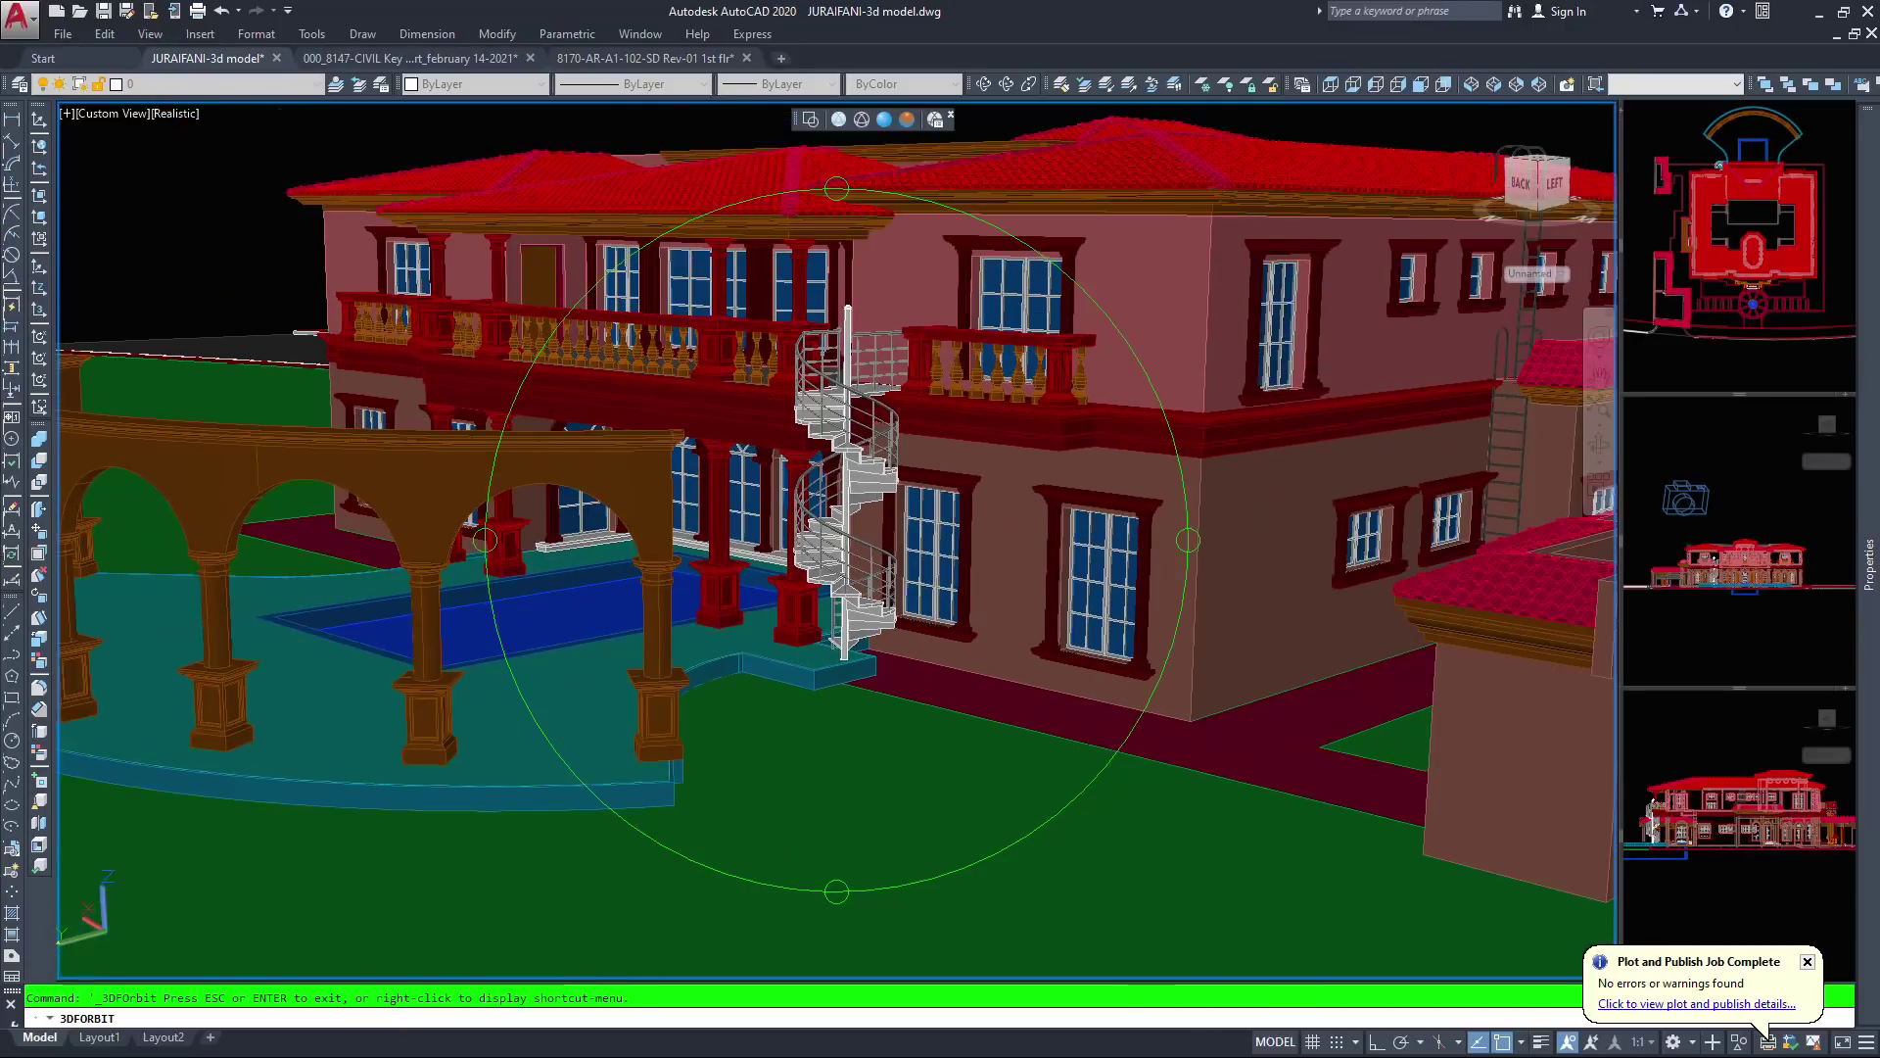
# Frame the rear corner with the arcade, pool and spiral staircase from near eye level and end the orbit
pyautogui.moveTo(844, 549); pyautogui.dragTo(839, 526)
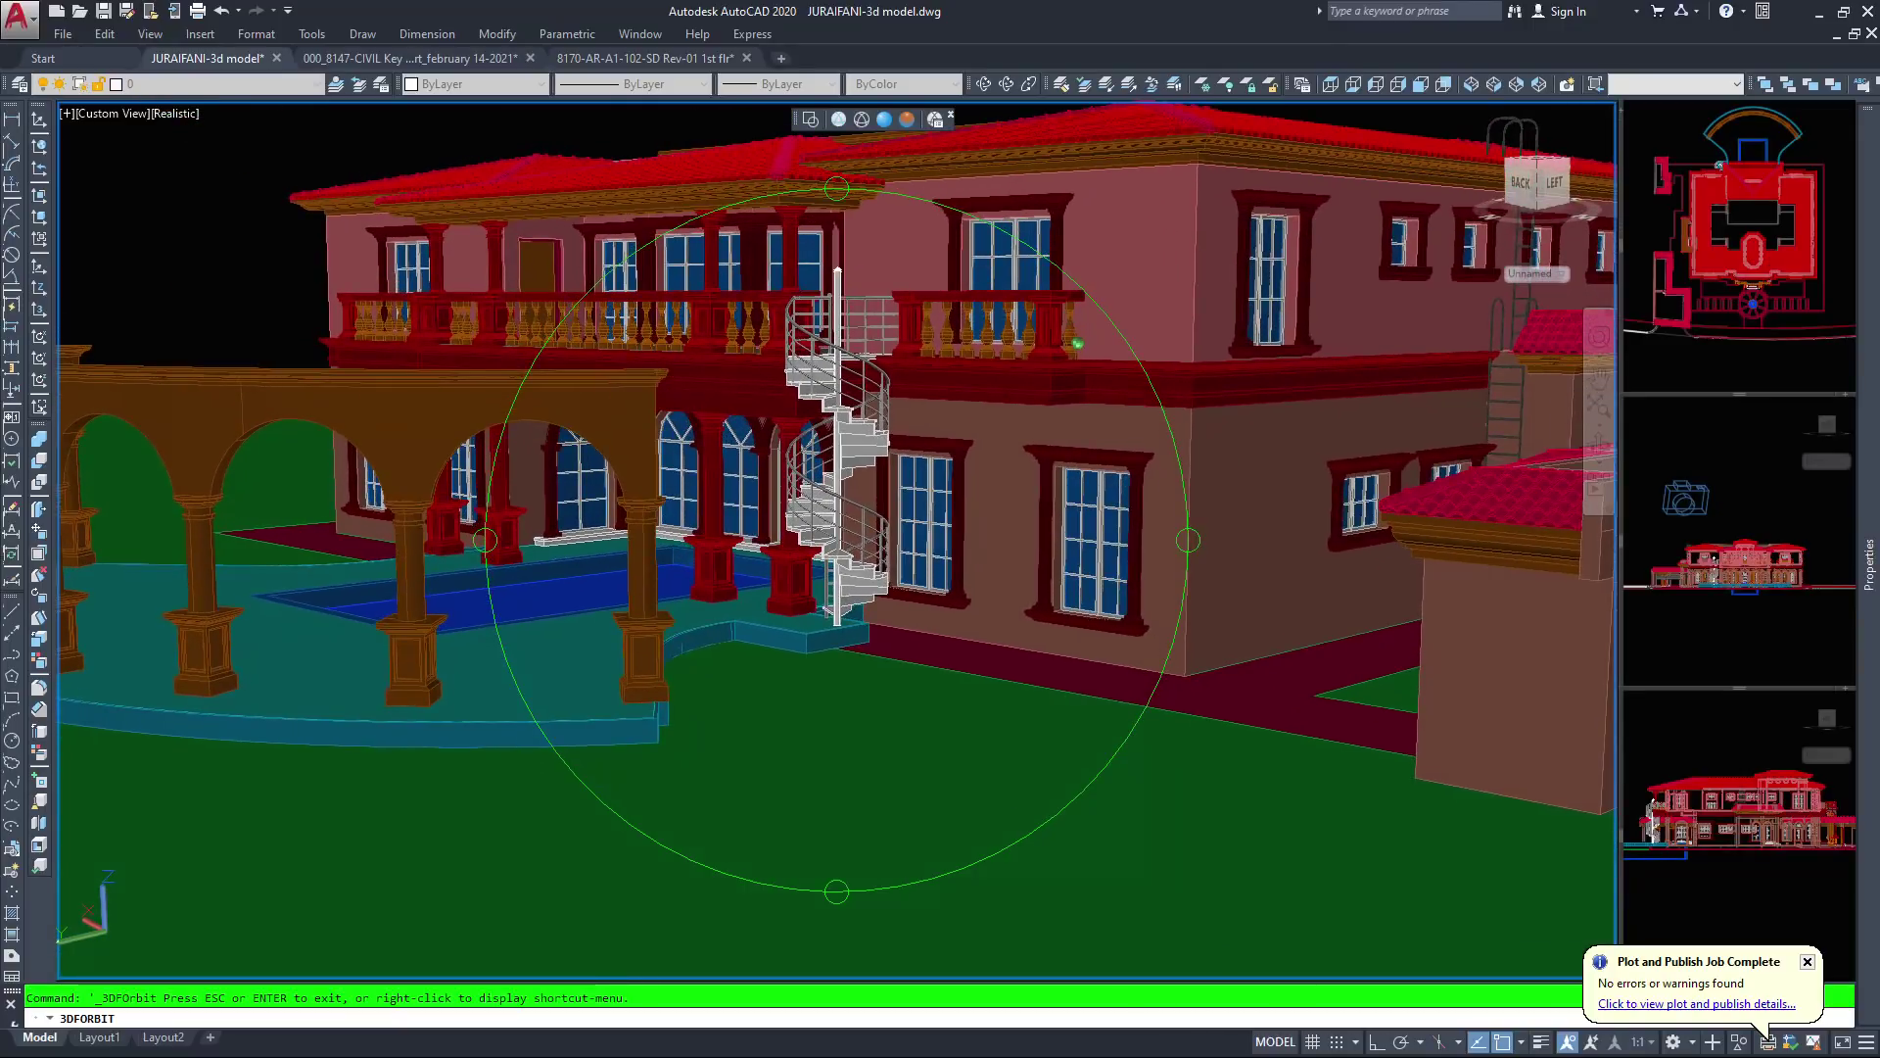
pyautogui.moveTo(842, 529); pyautogui.dragTo(892, 561, button='middle')
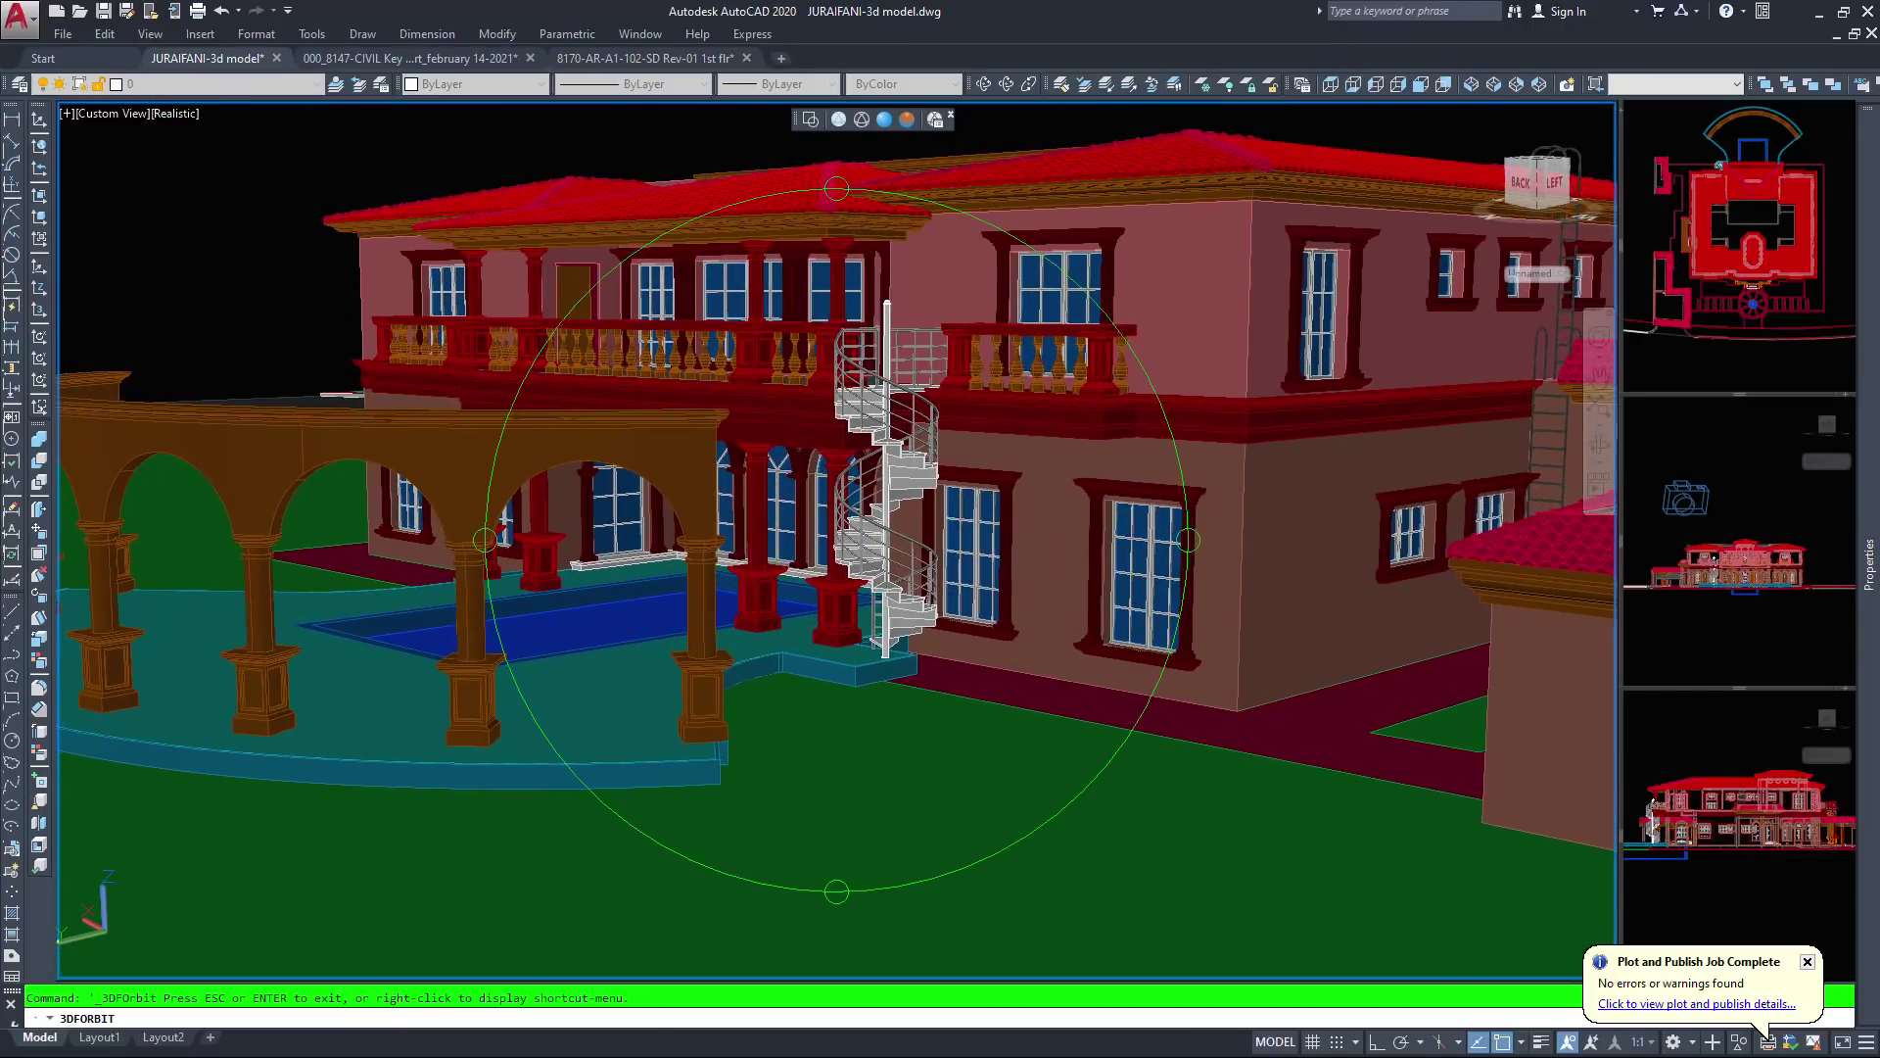
pyautogui.moveTo(1095, 335); pyautogui.dragTo(1110, 365)
pyautogui.scroll(3, 836, 539)
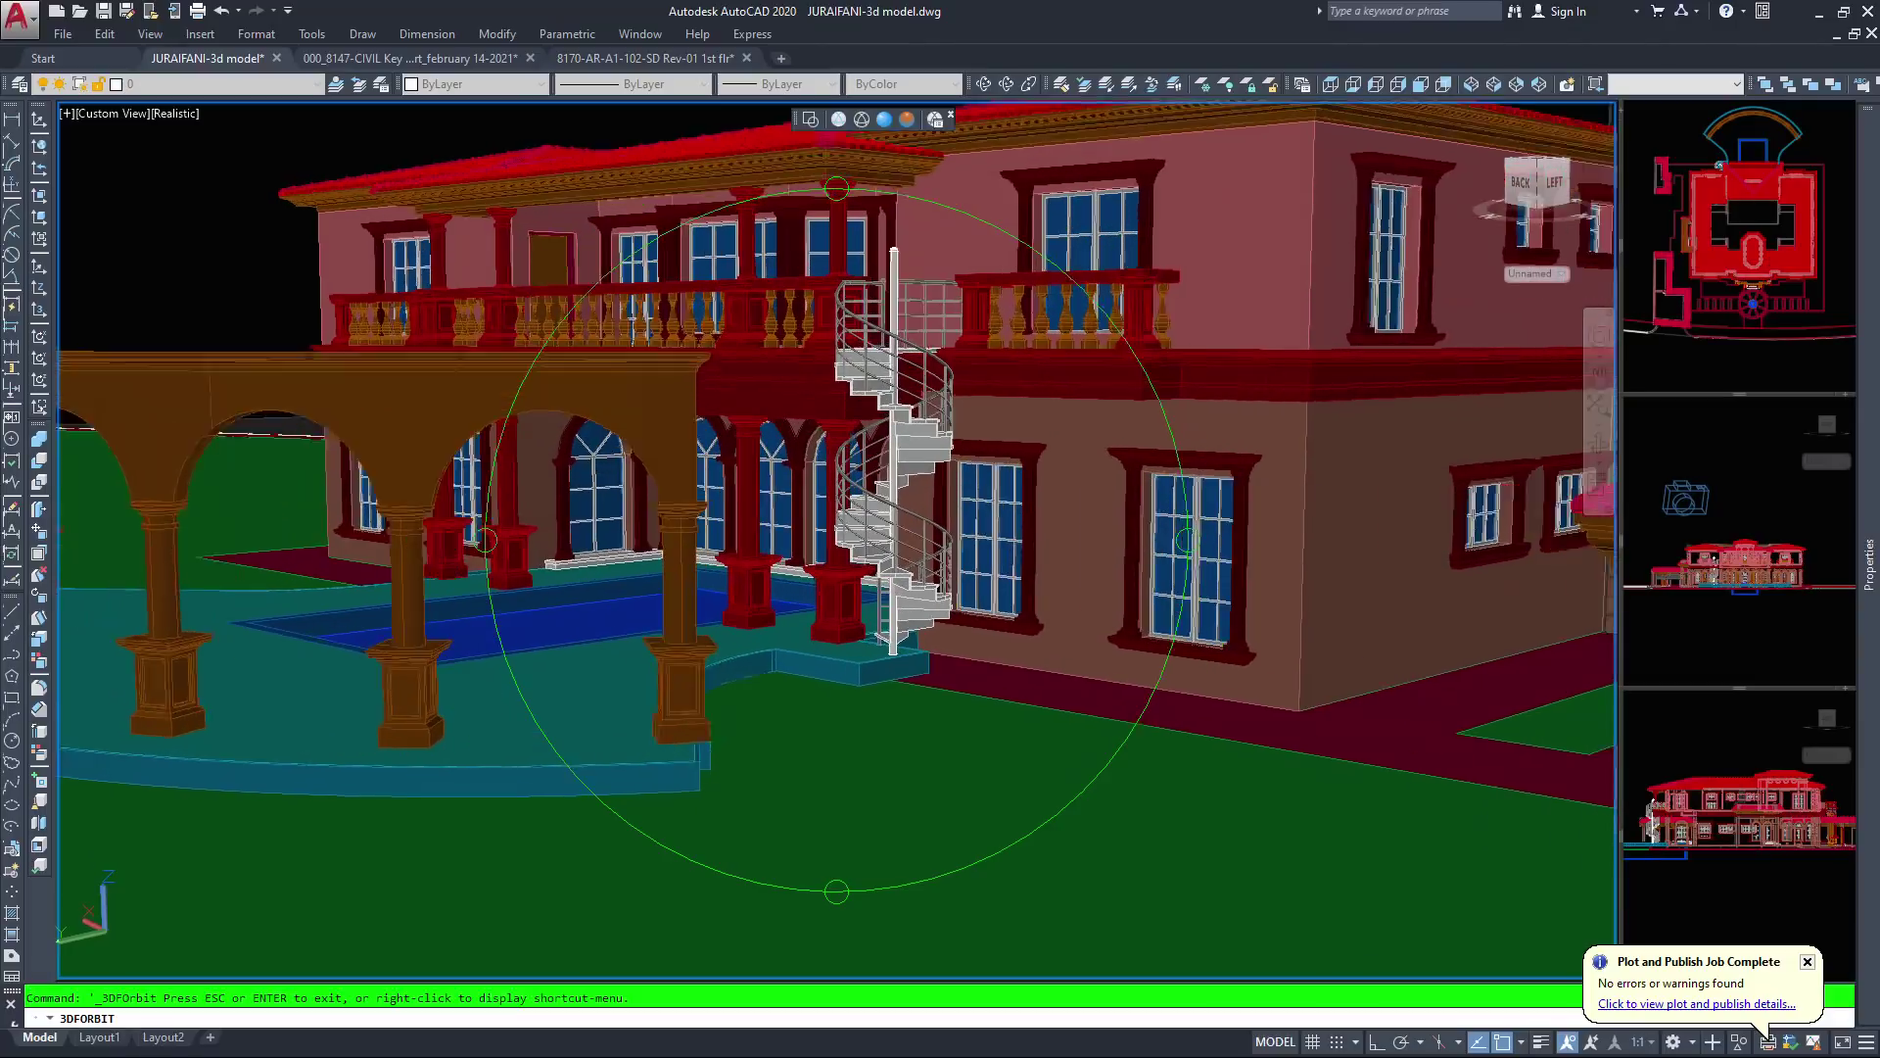
pyautogui.moveTo(837, 540); pyautogui.dragTo(856, 683, button='middle')
pyautogui.moveTo(1116, 372); pyautogui.dragTo(1144, 426)
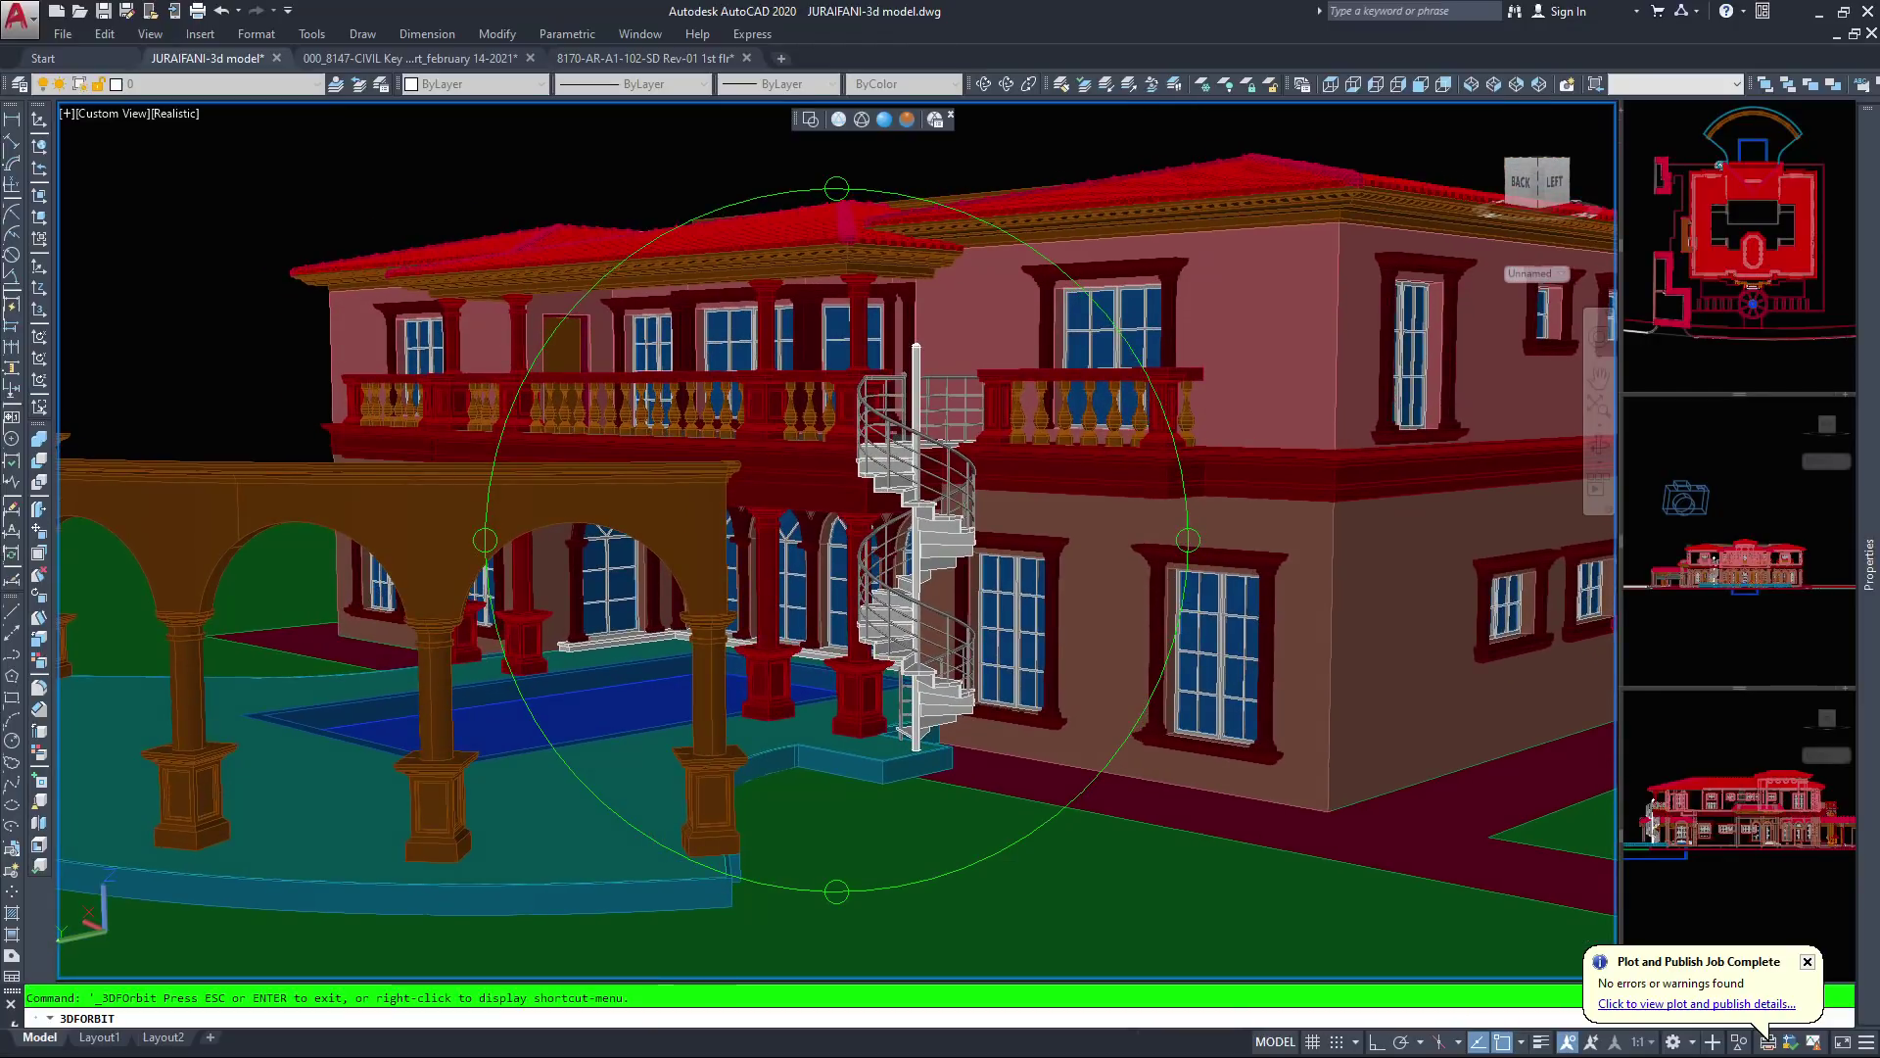
pyautogui.press('Escape')
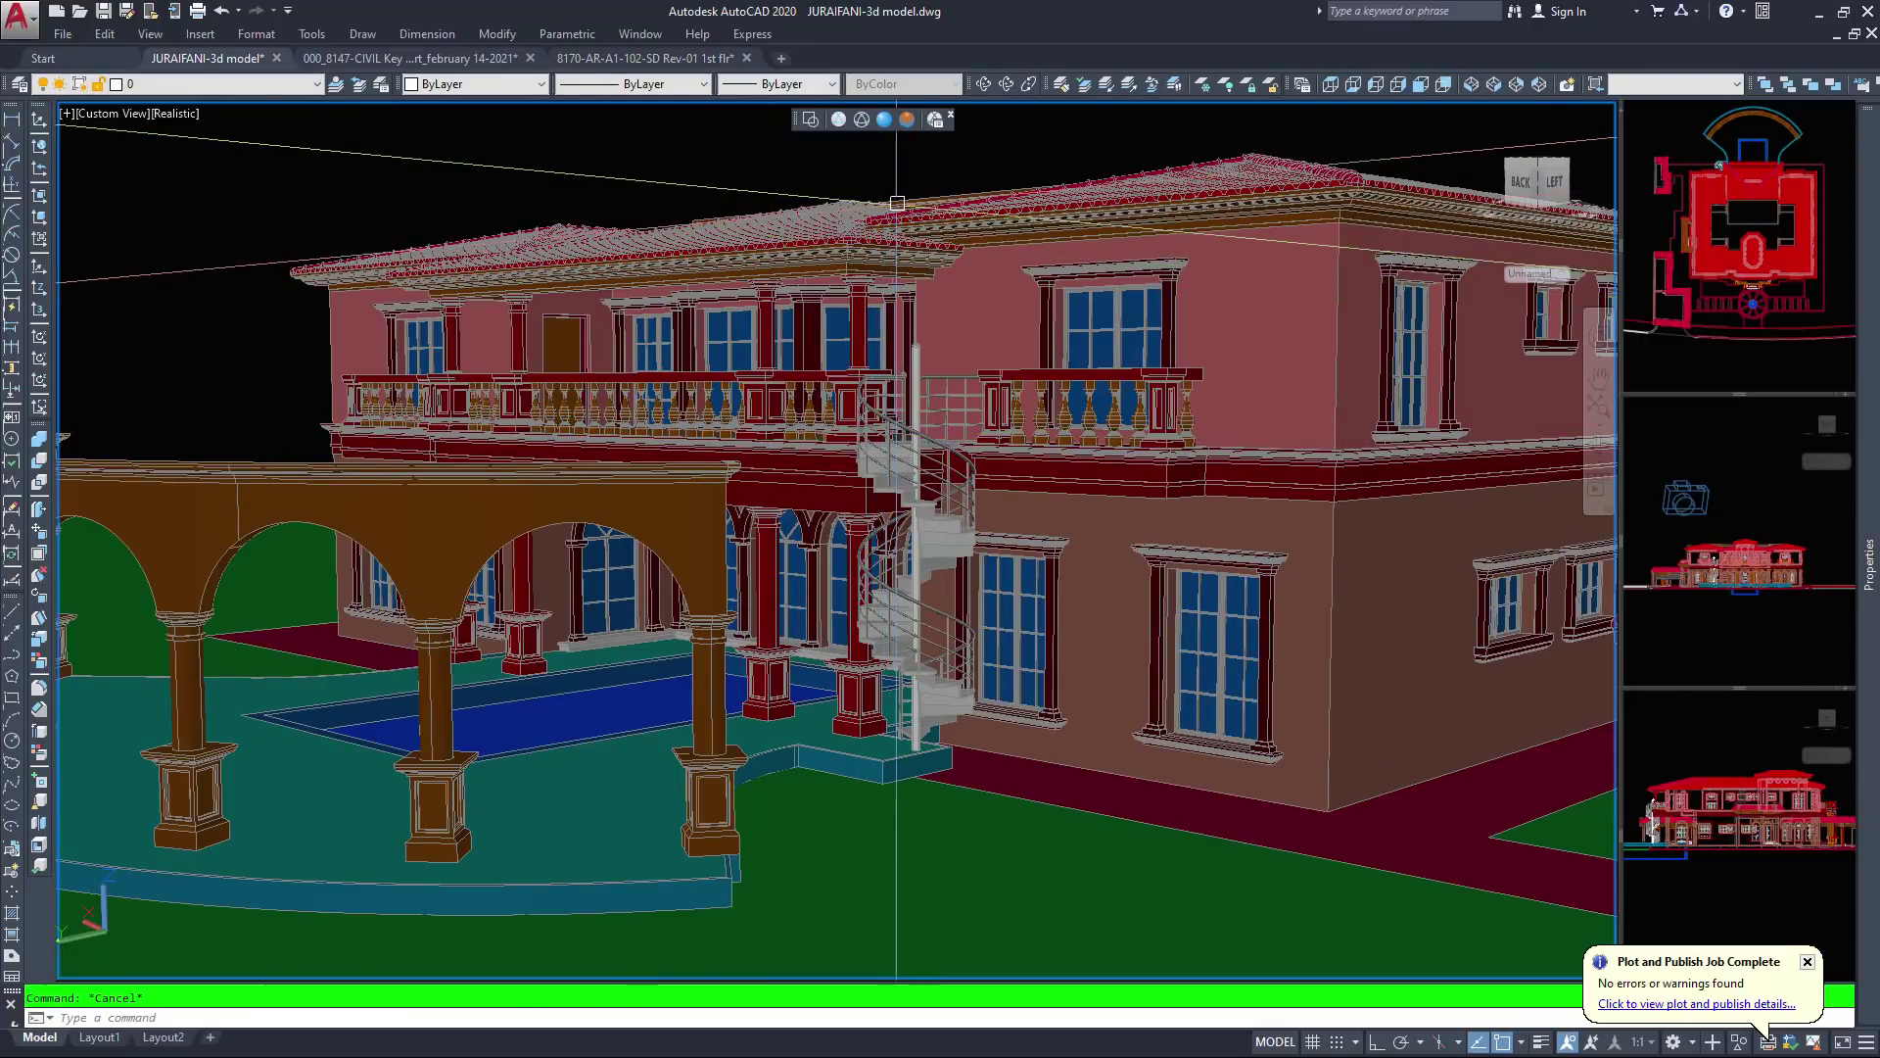
# Cycle the main viewport through the Conceptual, Wireframe, Hidden and Realistic visual styles and finish on Conceptual
pyautogui.click(907, 118)
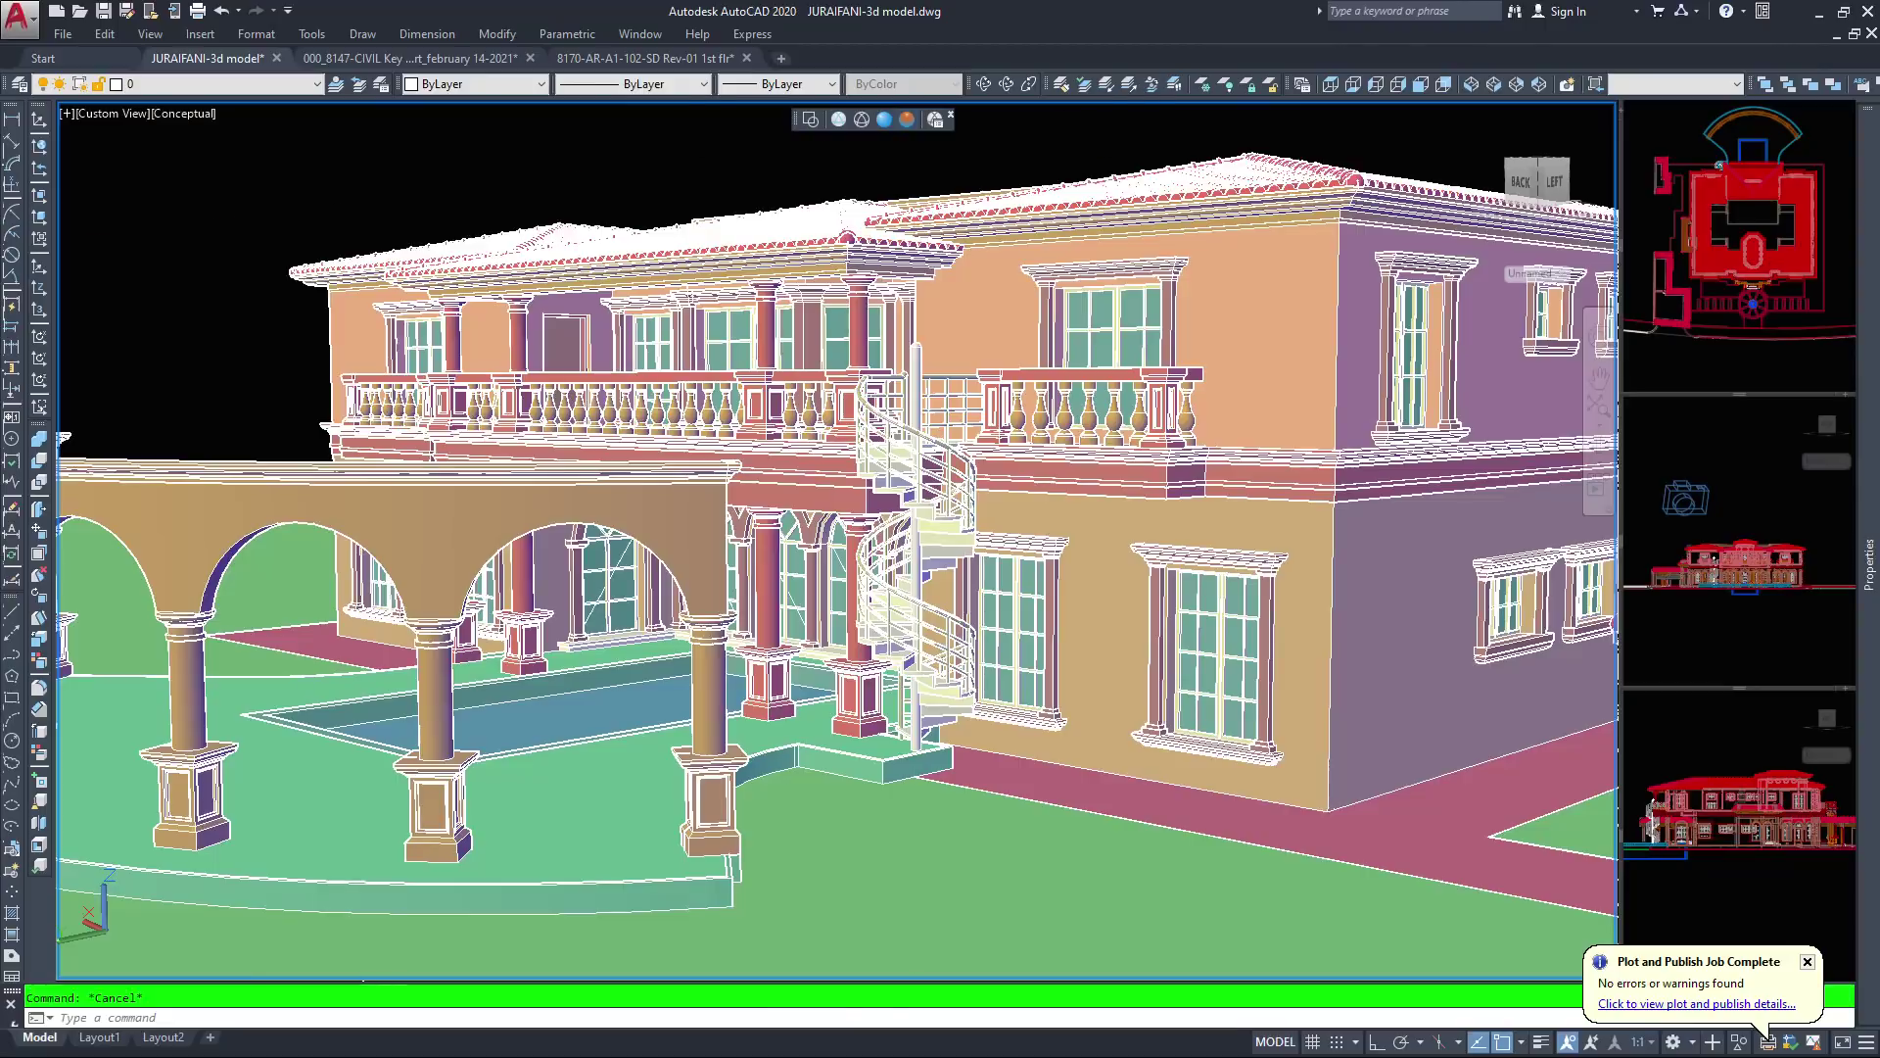
pyautogui.click(838, 118)
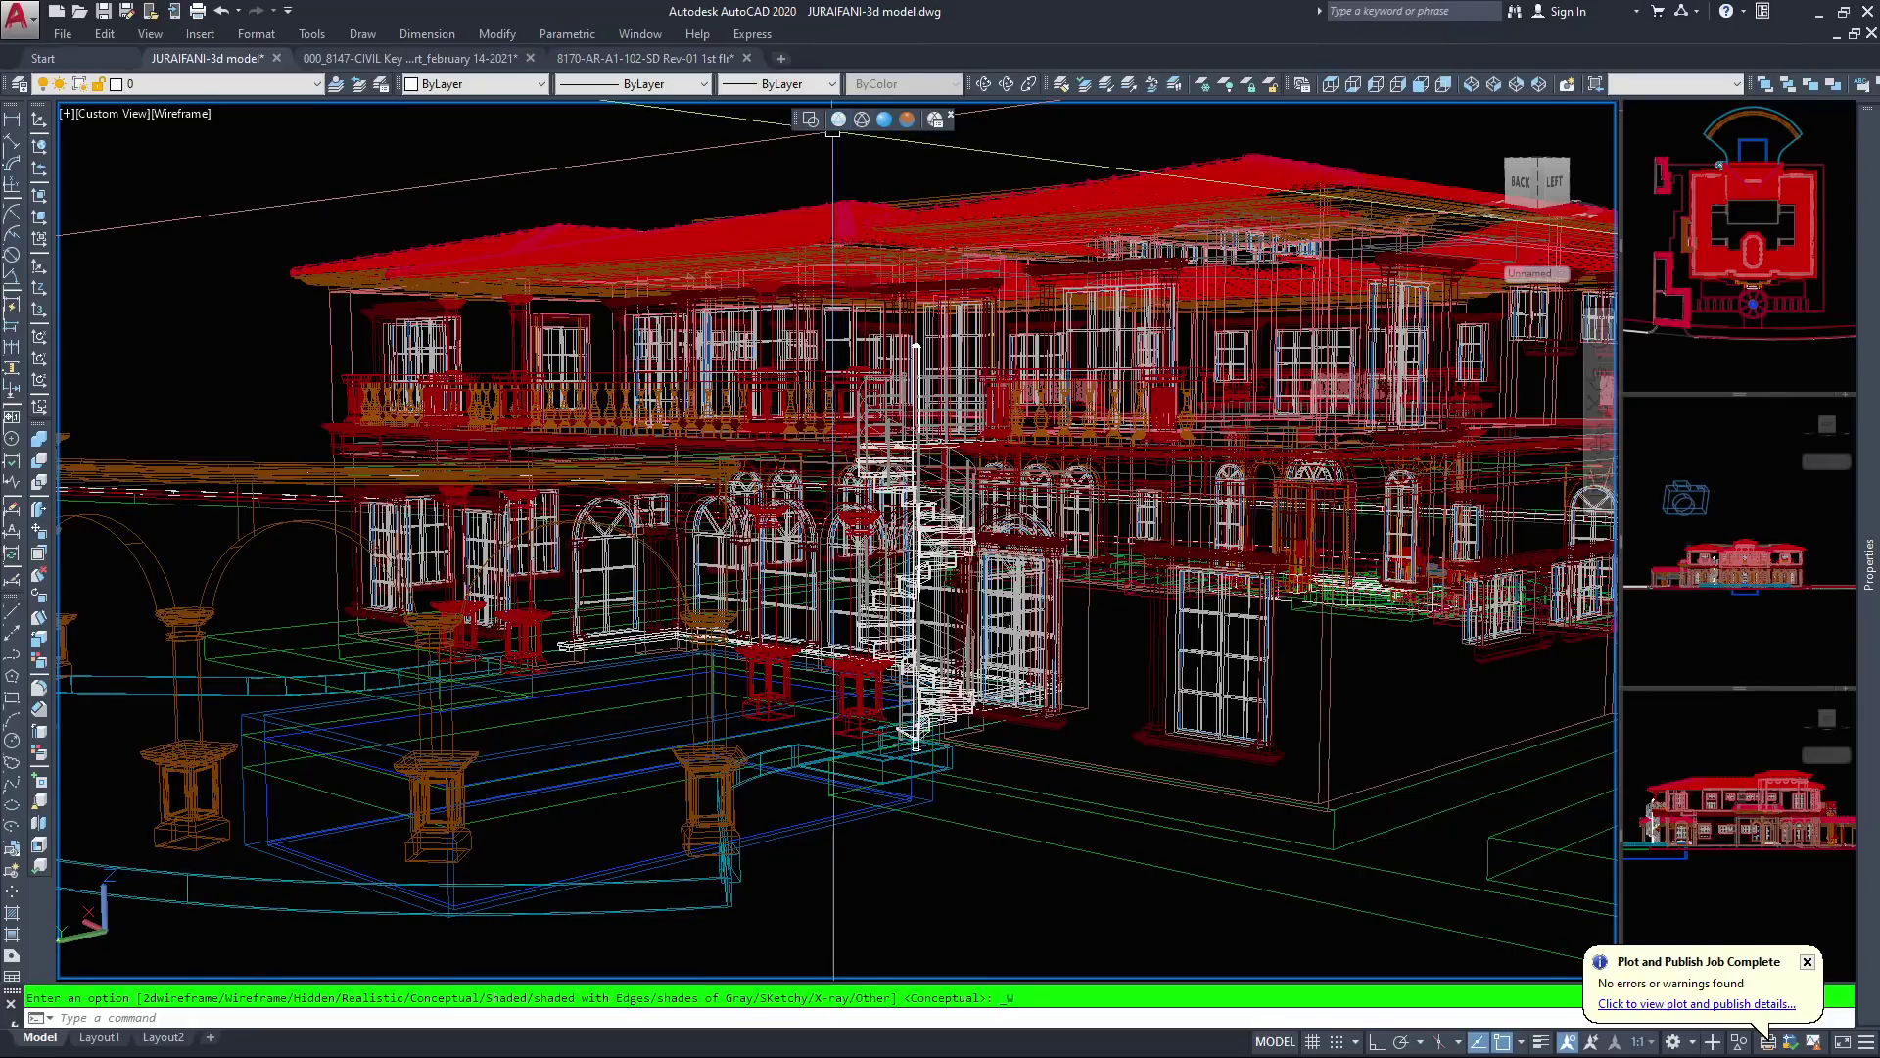
pyautogui.click(862, 118)
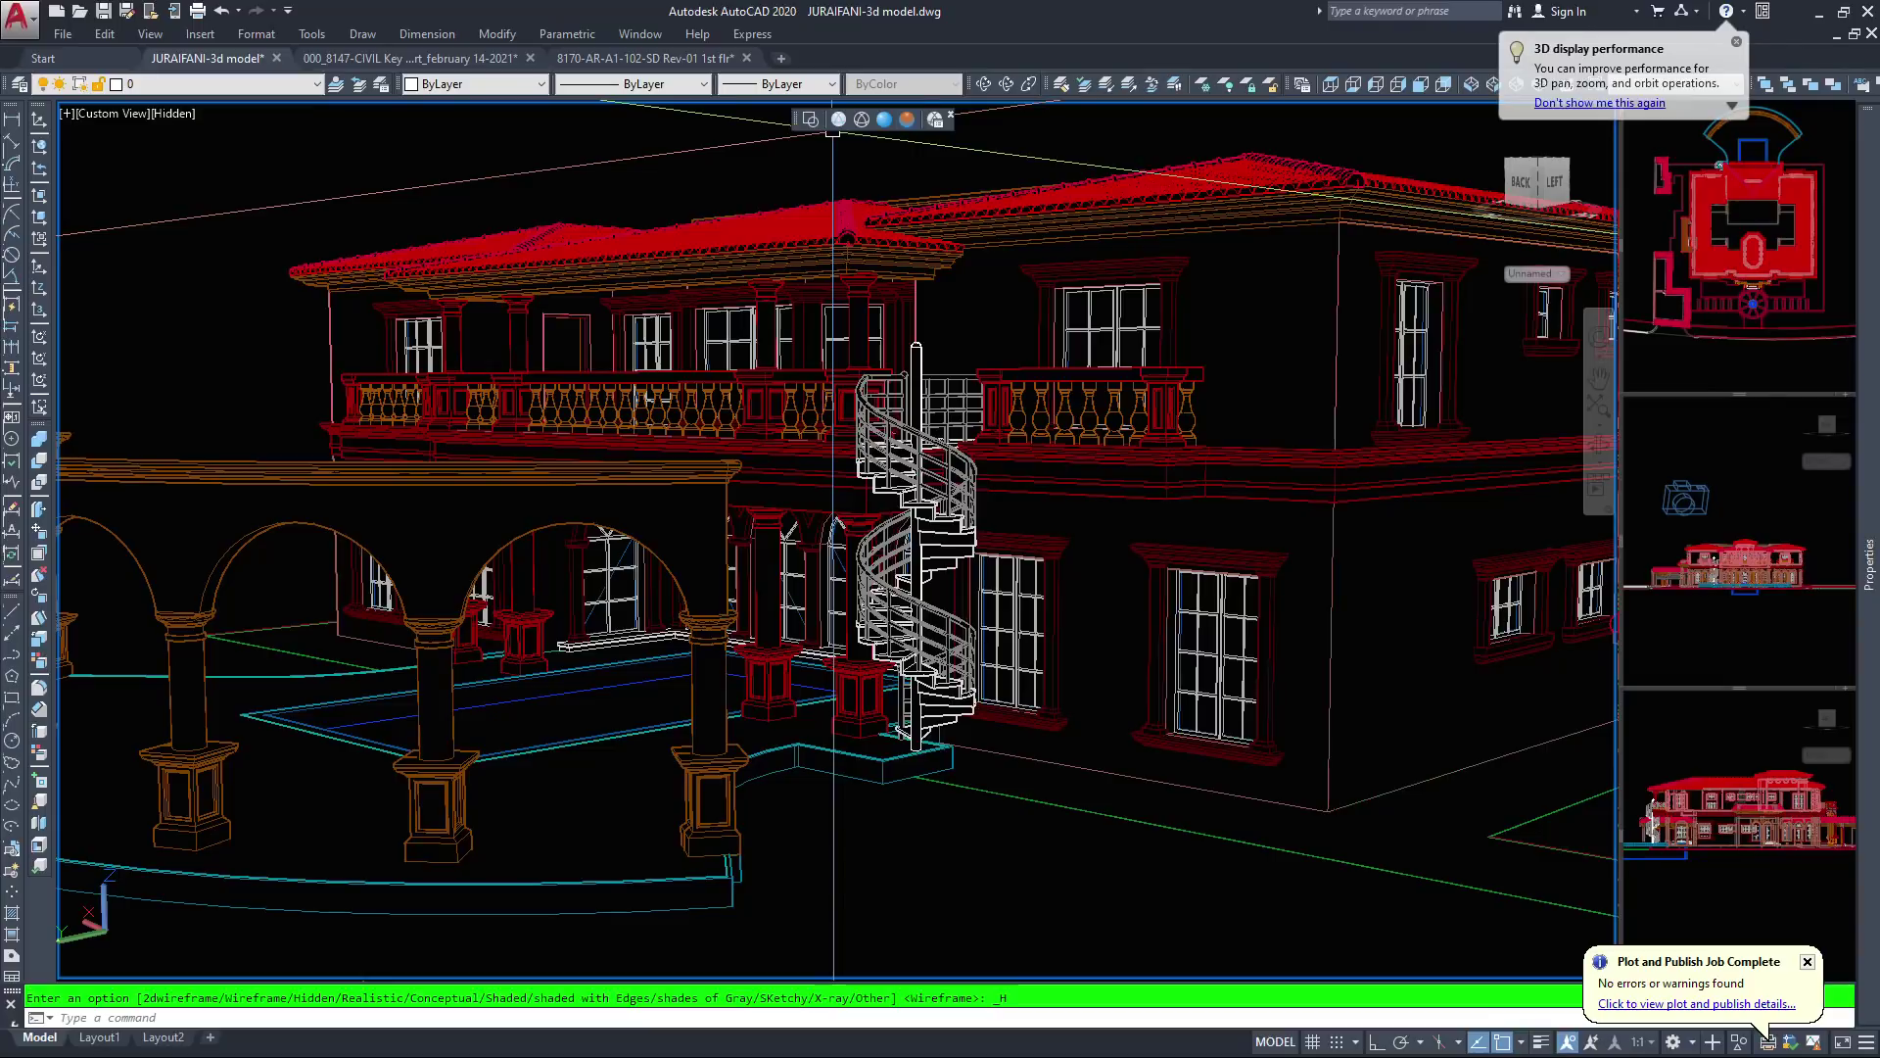
pyautogui.click(885, 118)
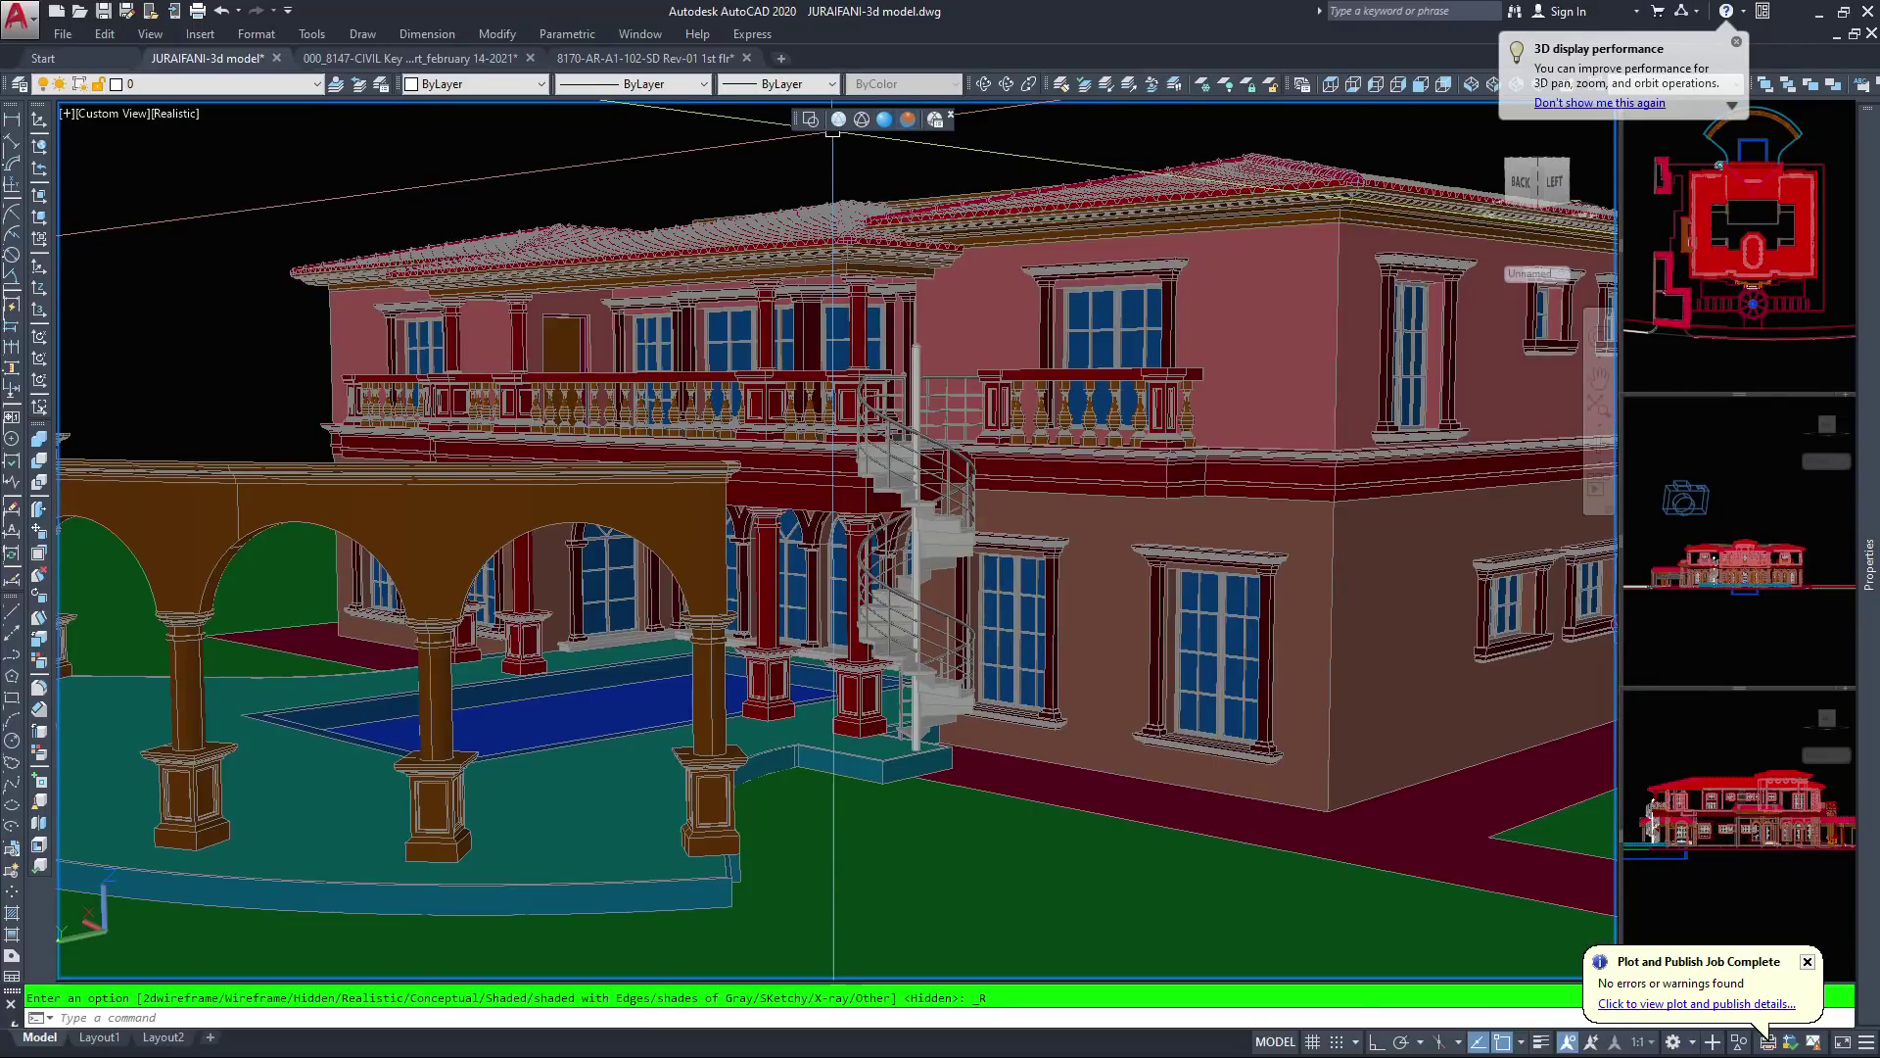
pyautogui.click(908, 119)
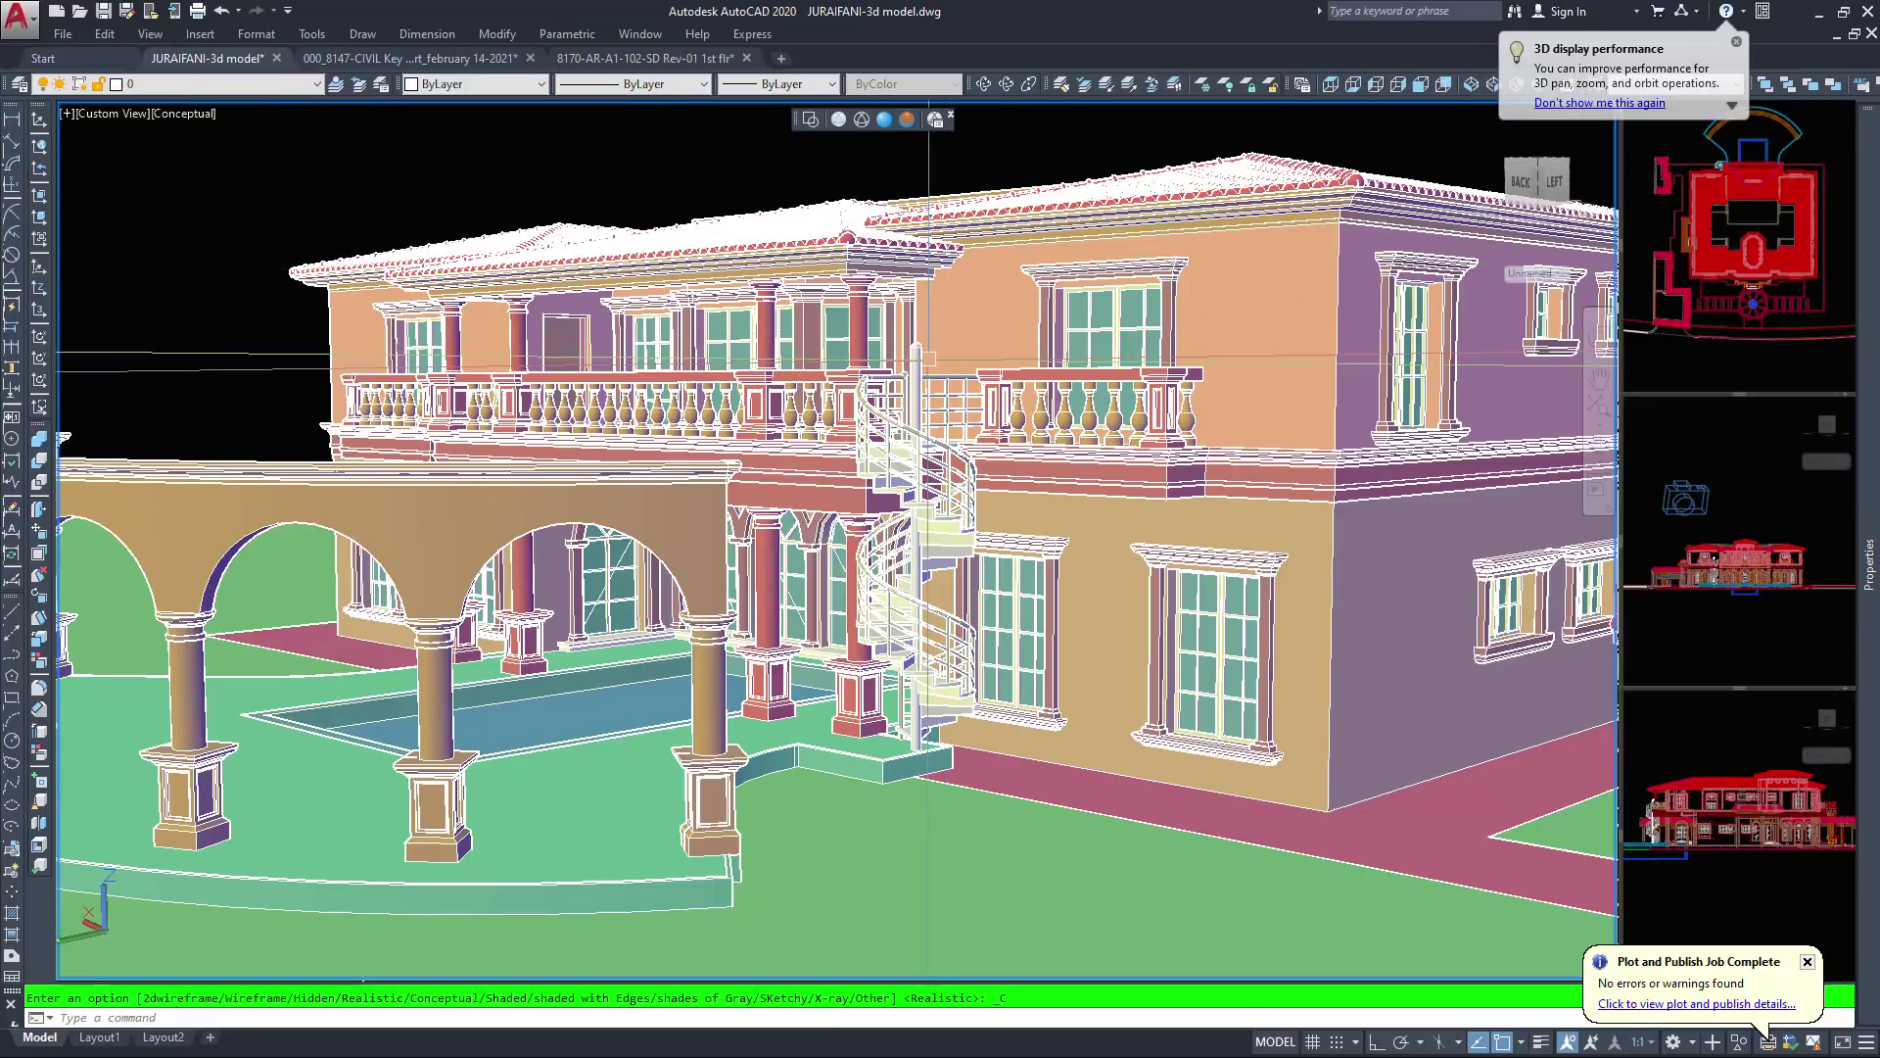
# Examine the arched ground-floor windows behind the pool up close and return to the spiral staircase
pyautogui.scroll(4, 928, 358)
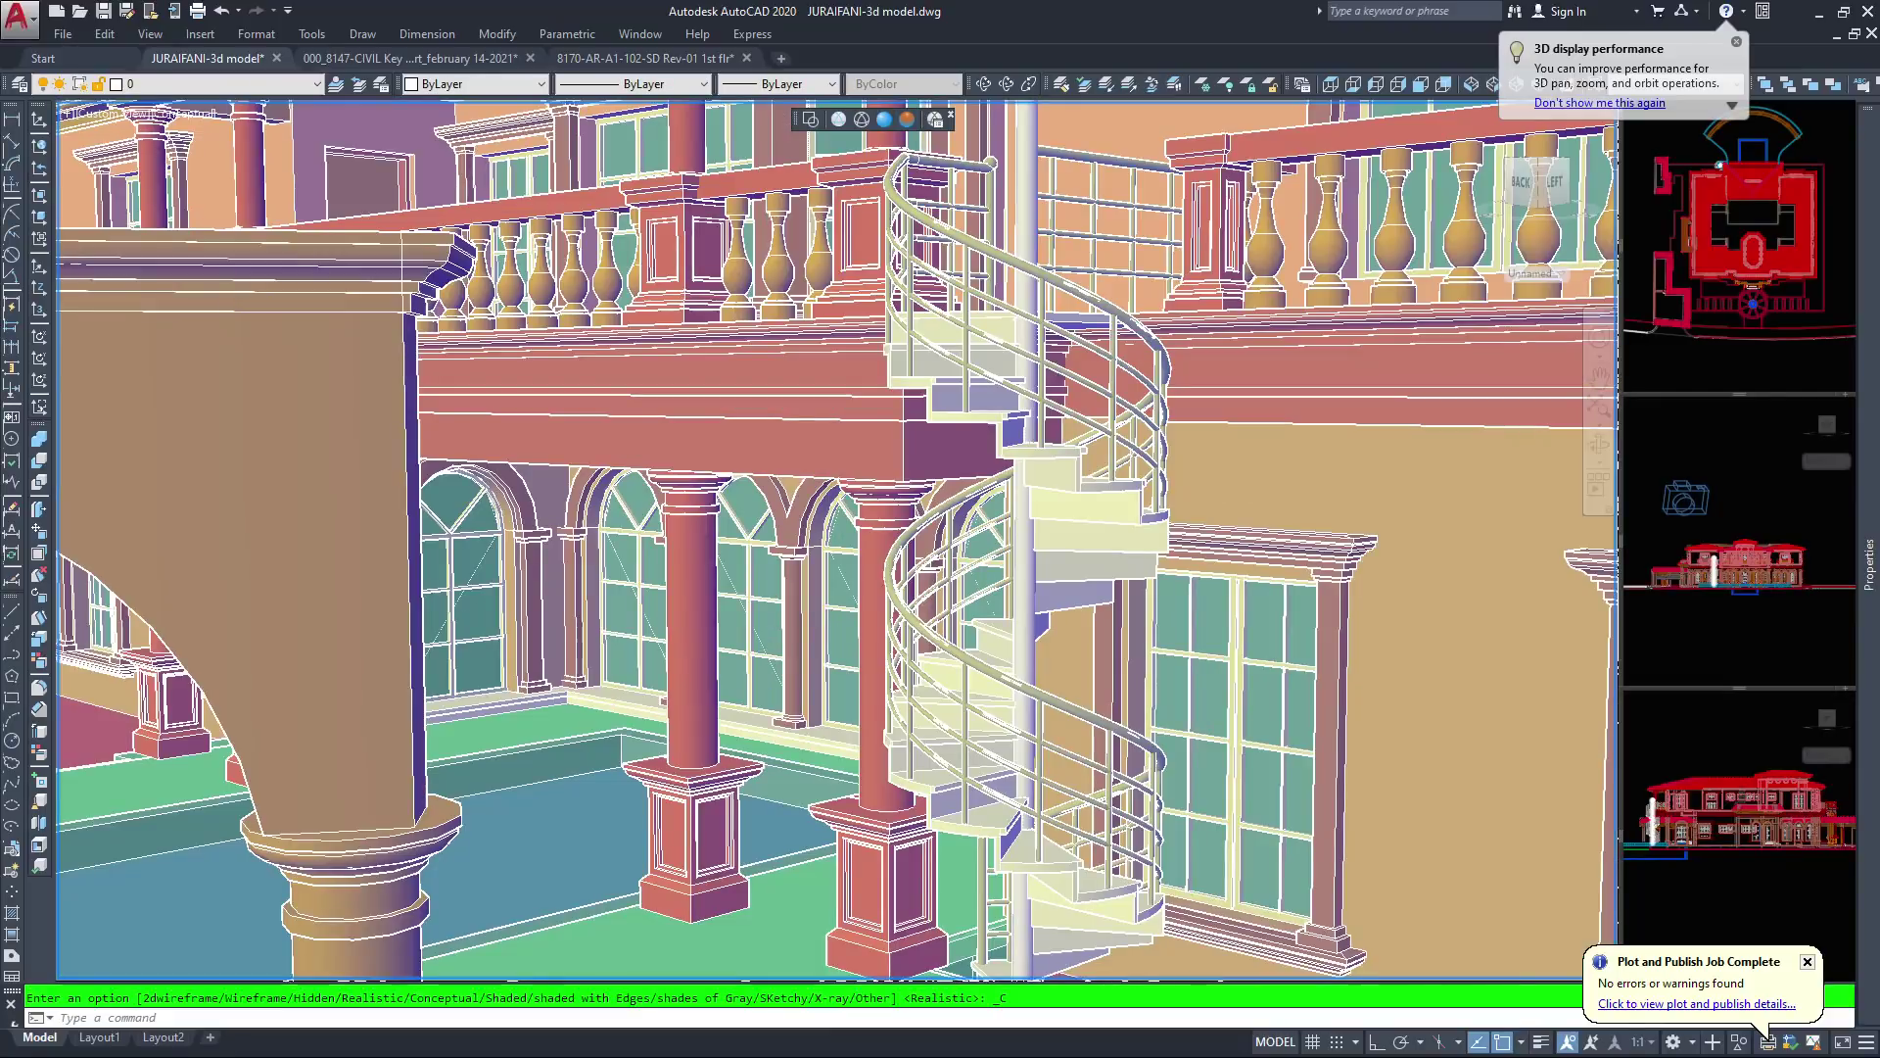
pyautogui.scroll(5, 700, 451)
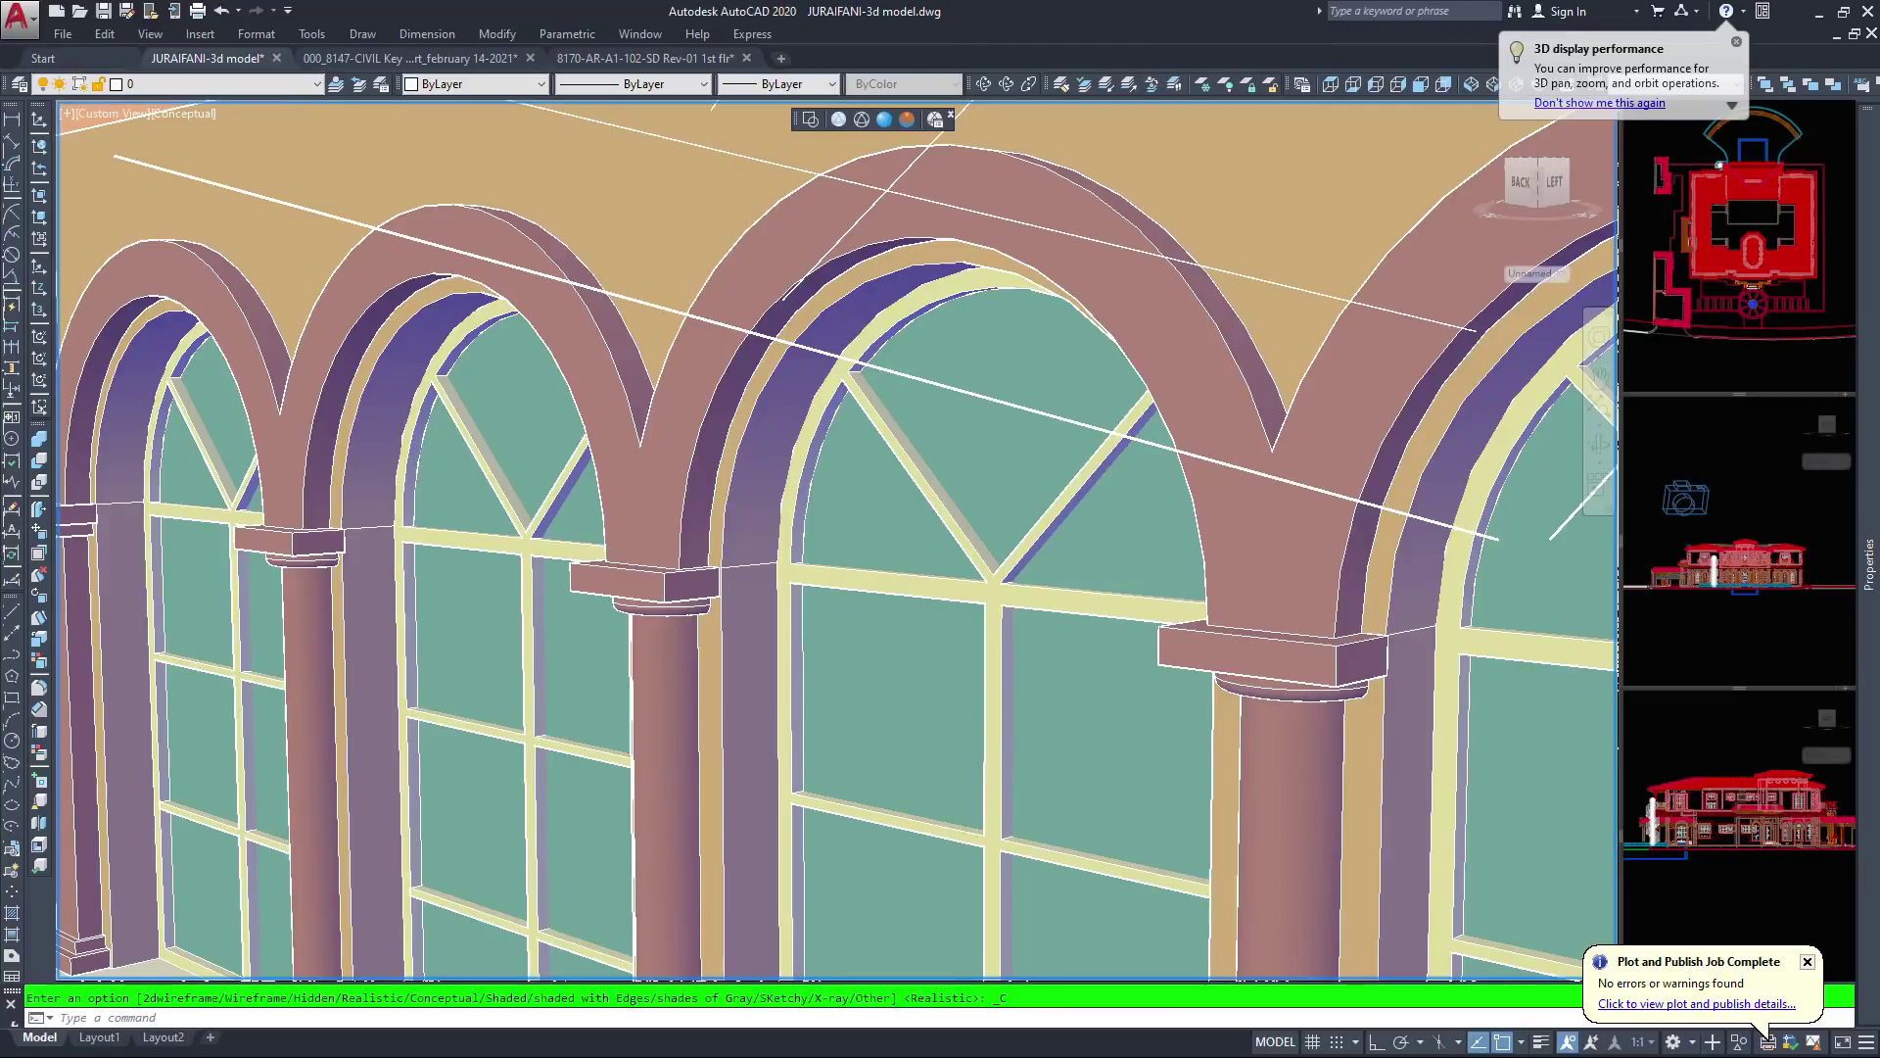
pyautogui.scroll(1, 986, 198)
pyautogui.scroll(-1, 986, 198)
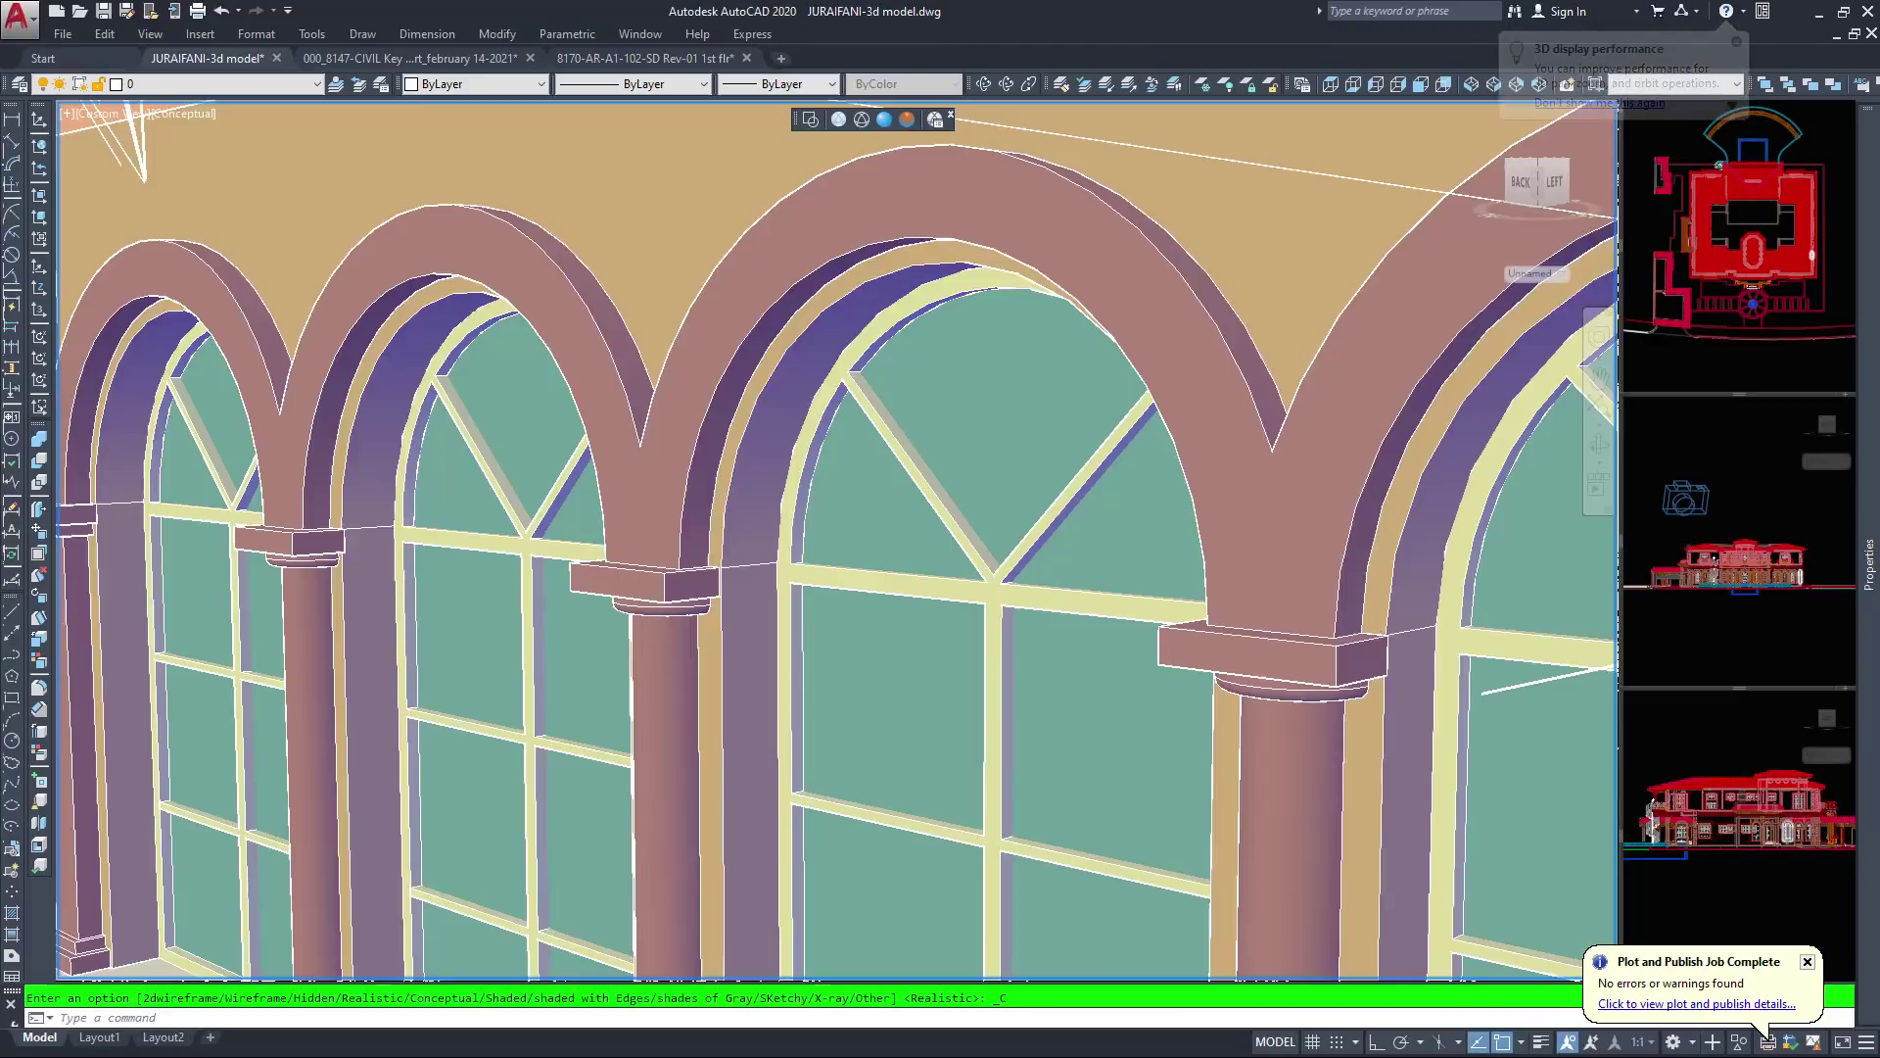
pyautogui.scroll(-4, 1009, 115)
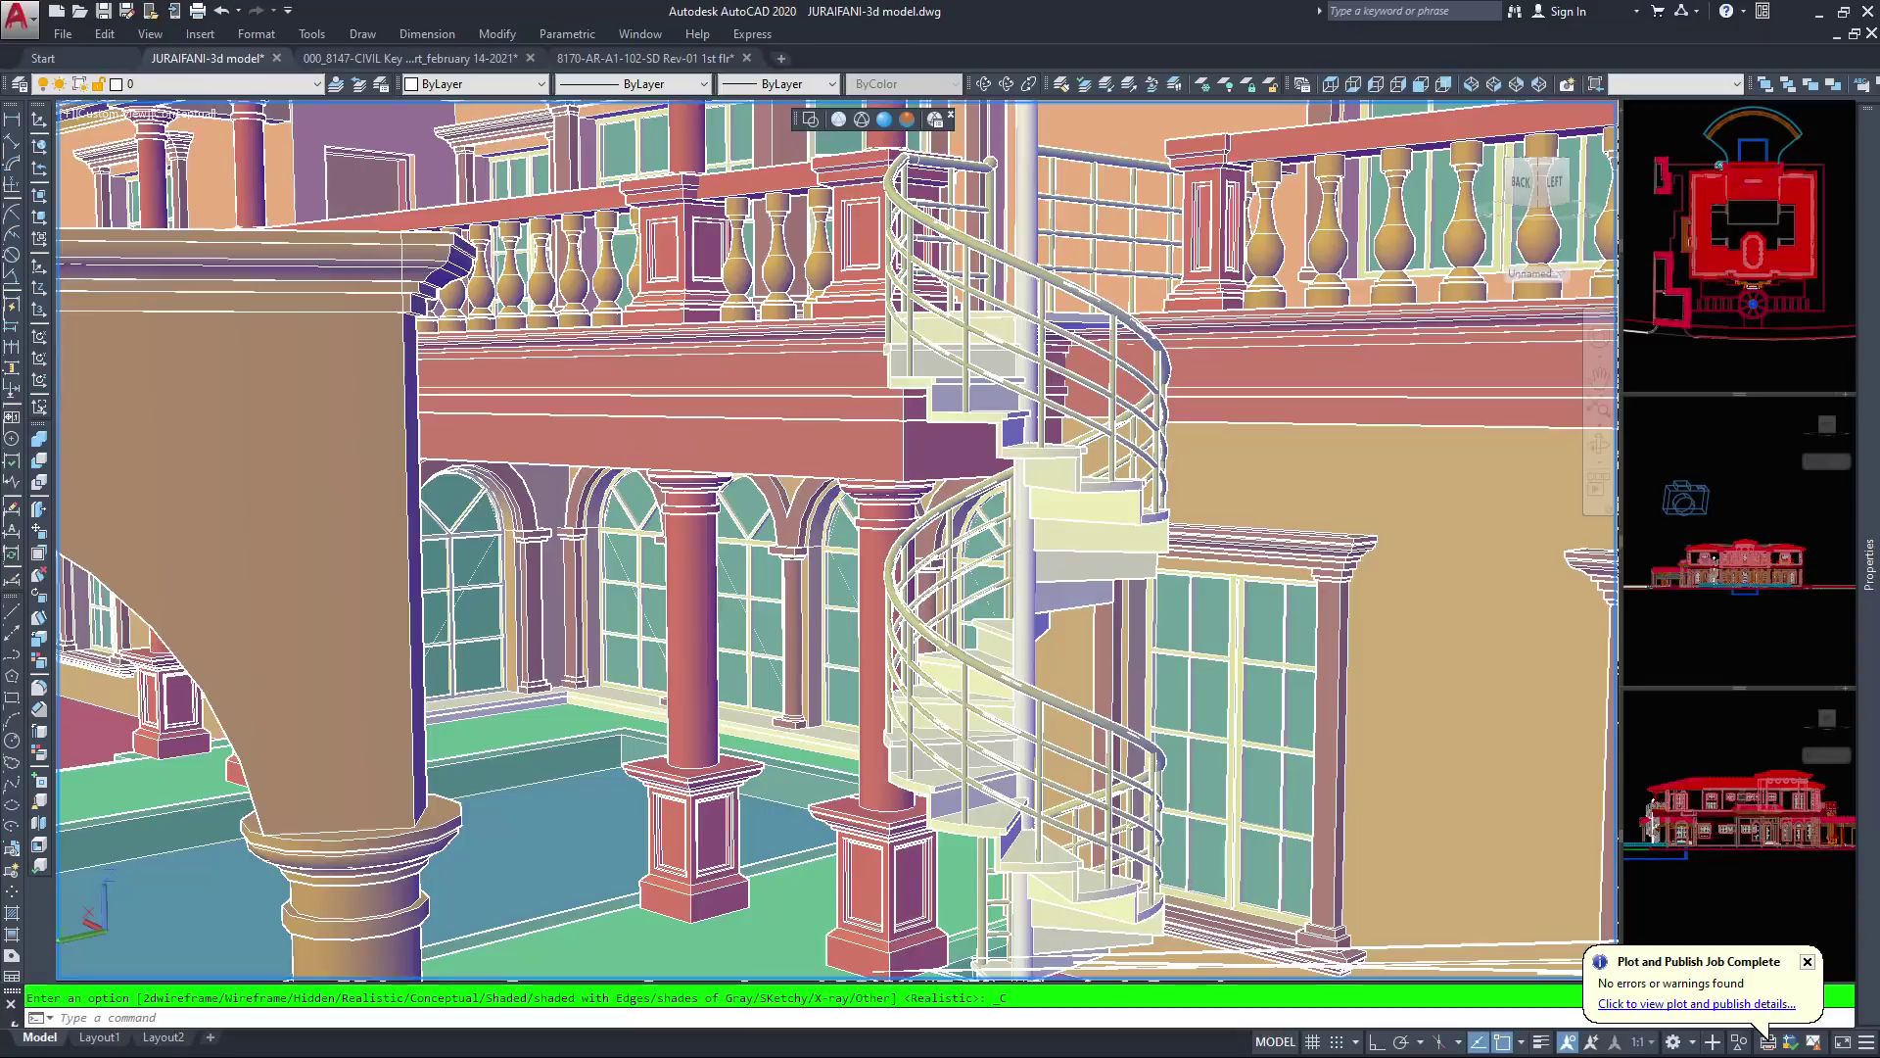
# Start a free orbit, inspect the balcony's corner beam and column capitals, and pull back to the whole rear corner
pyautogui.click(1006, 84)
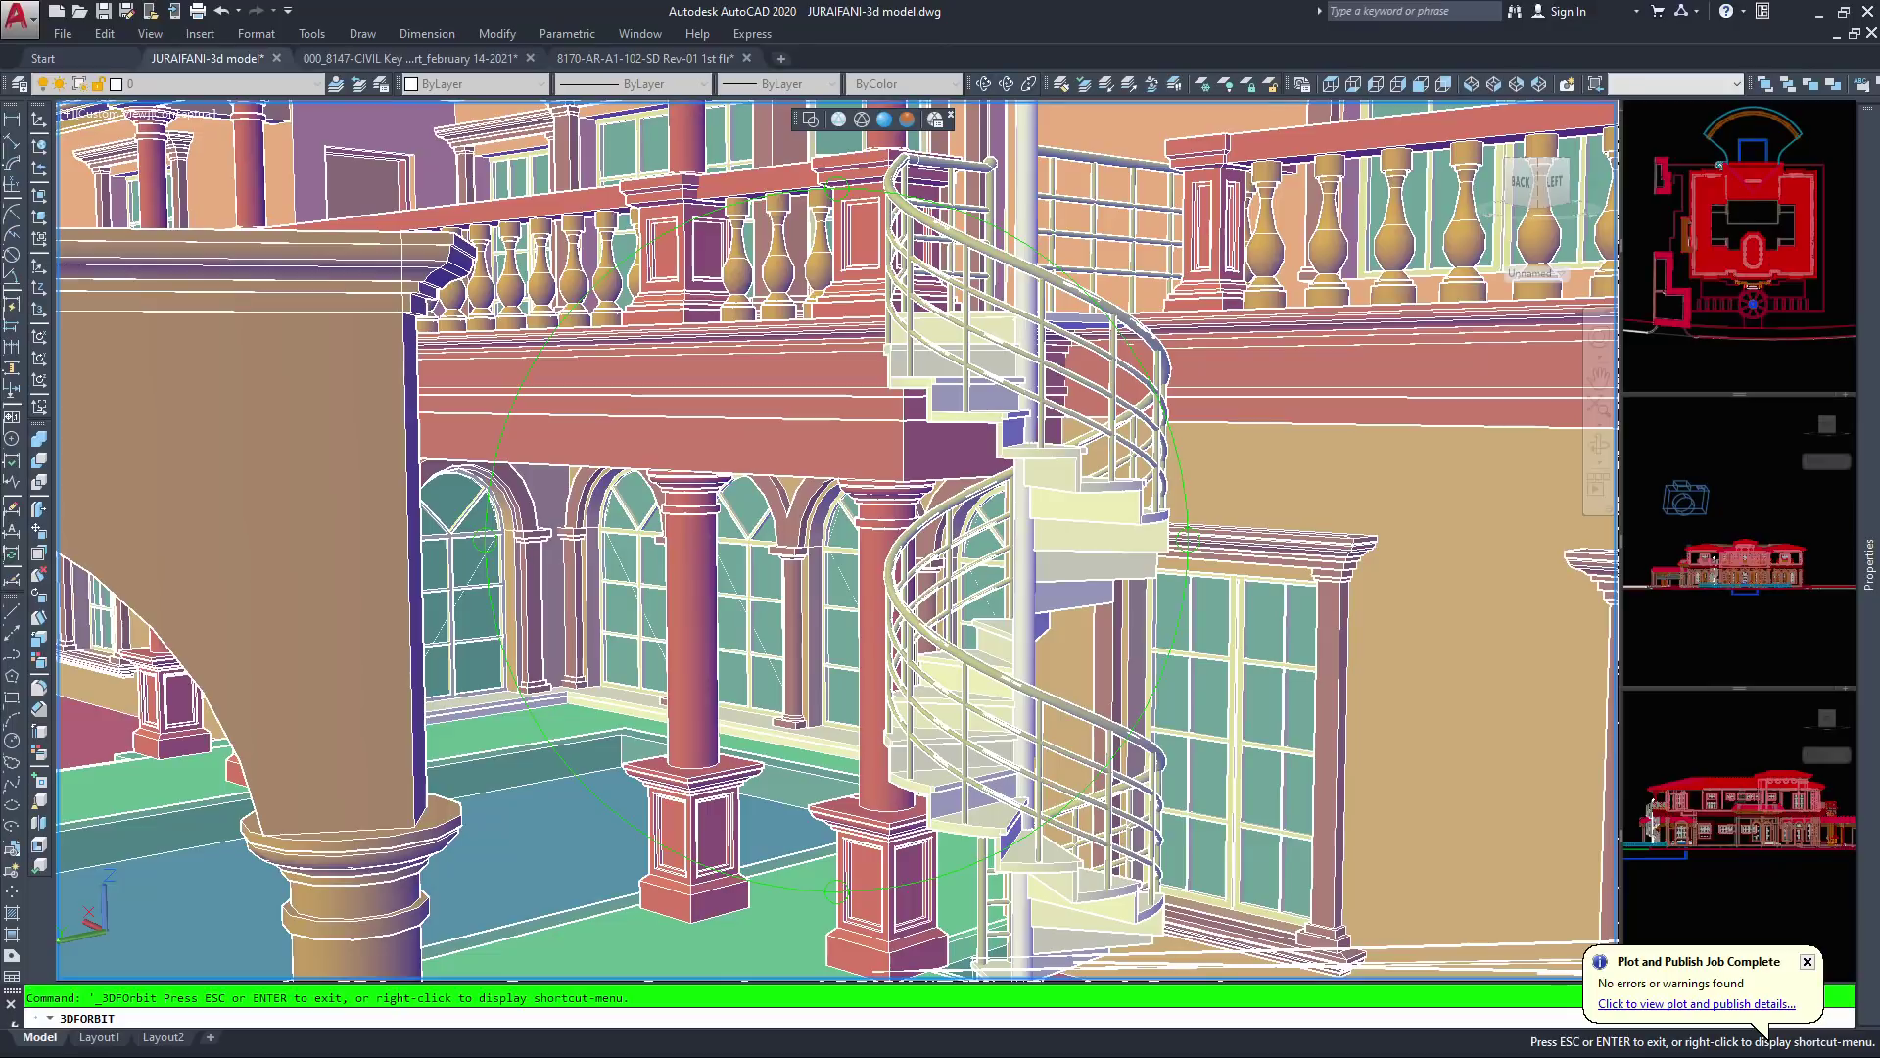
pyautogui.moveTo(958, 426); pyautogui.dragTo(963, 494)
pyautogui.scroll(5, 803, 595)
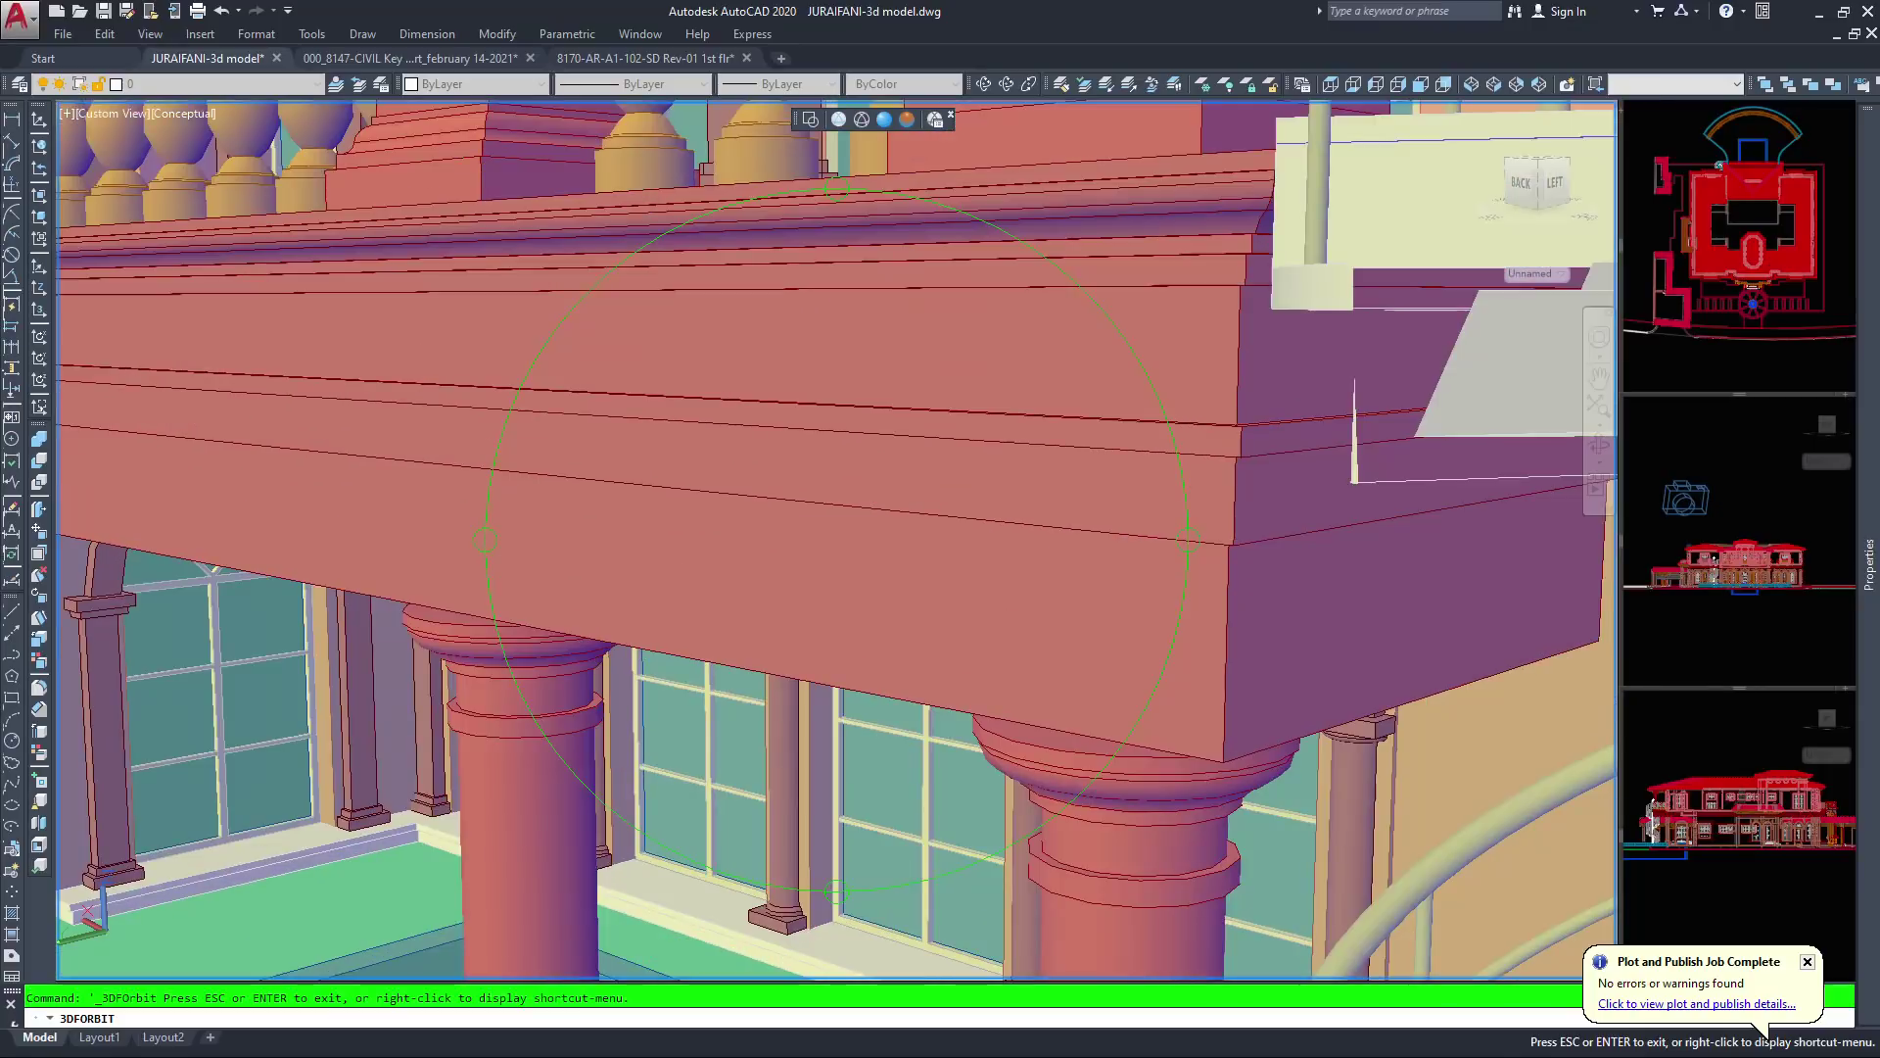
pyautogui.scroll(-5, 837, 539)
pyautogui.moveTo(963, 492); pyautogui.dragTo(958, 426)
pyautogui.scroll(-8, 837, 538)
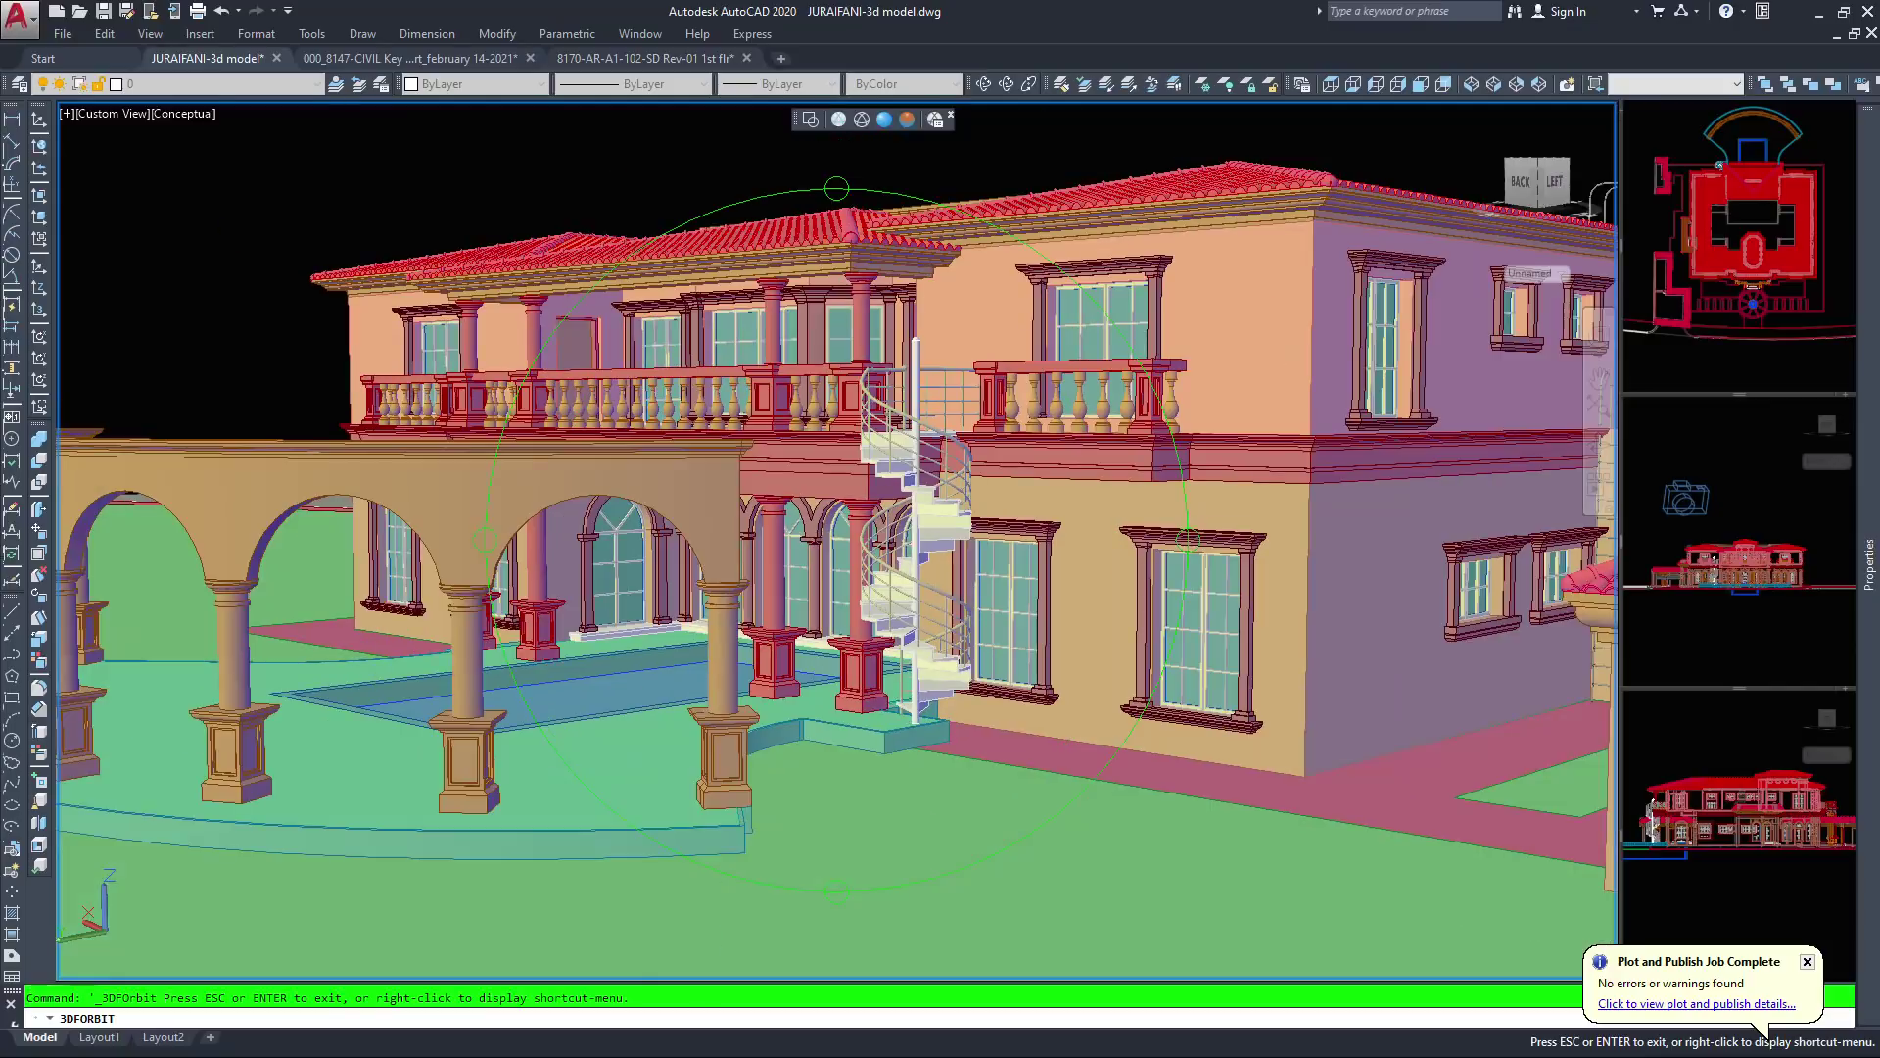
# Orbit to a raised rear view and examine the upper balcony's balusters beside the spiral staircase
pyautogui.moveTo(823, 355); pyautogui.dragTo(1044, 509)
pyautogui.moveTo(589, 359); pyautogui.dragTo(534, 367)
pyautogui.scroll(10, 1024, 622)
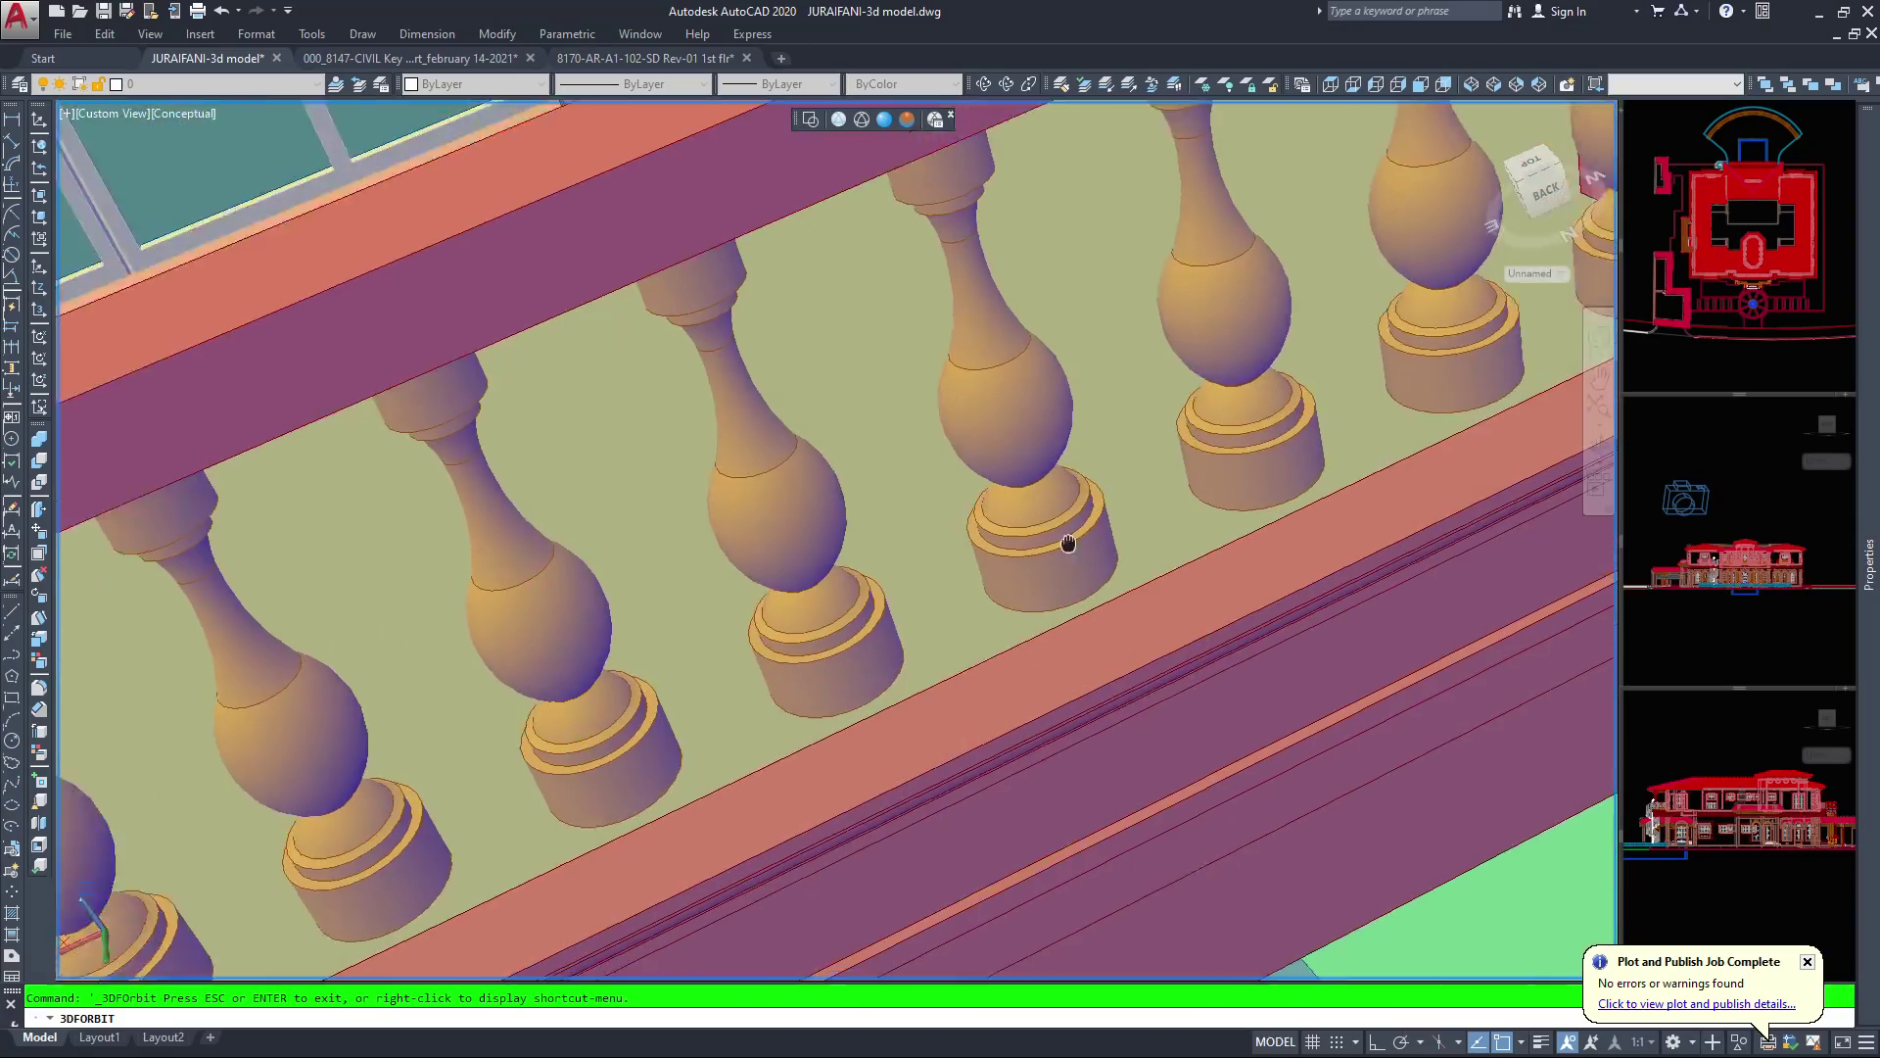
pyautogui.moveTo(1068, 543); pyautogui.dragTo(703, 645, button='middle')
pyautogui.scroll(-5, 703, 644)
pyautogui.scroll(-2, 703, 644)
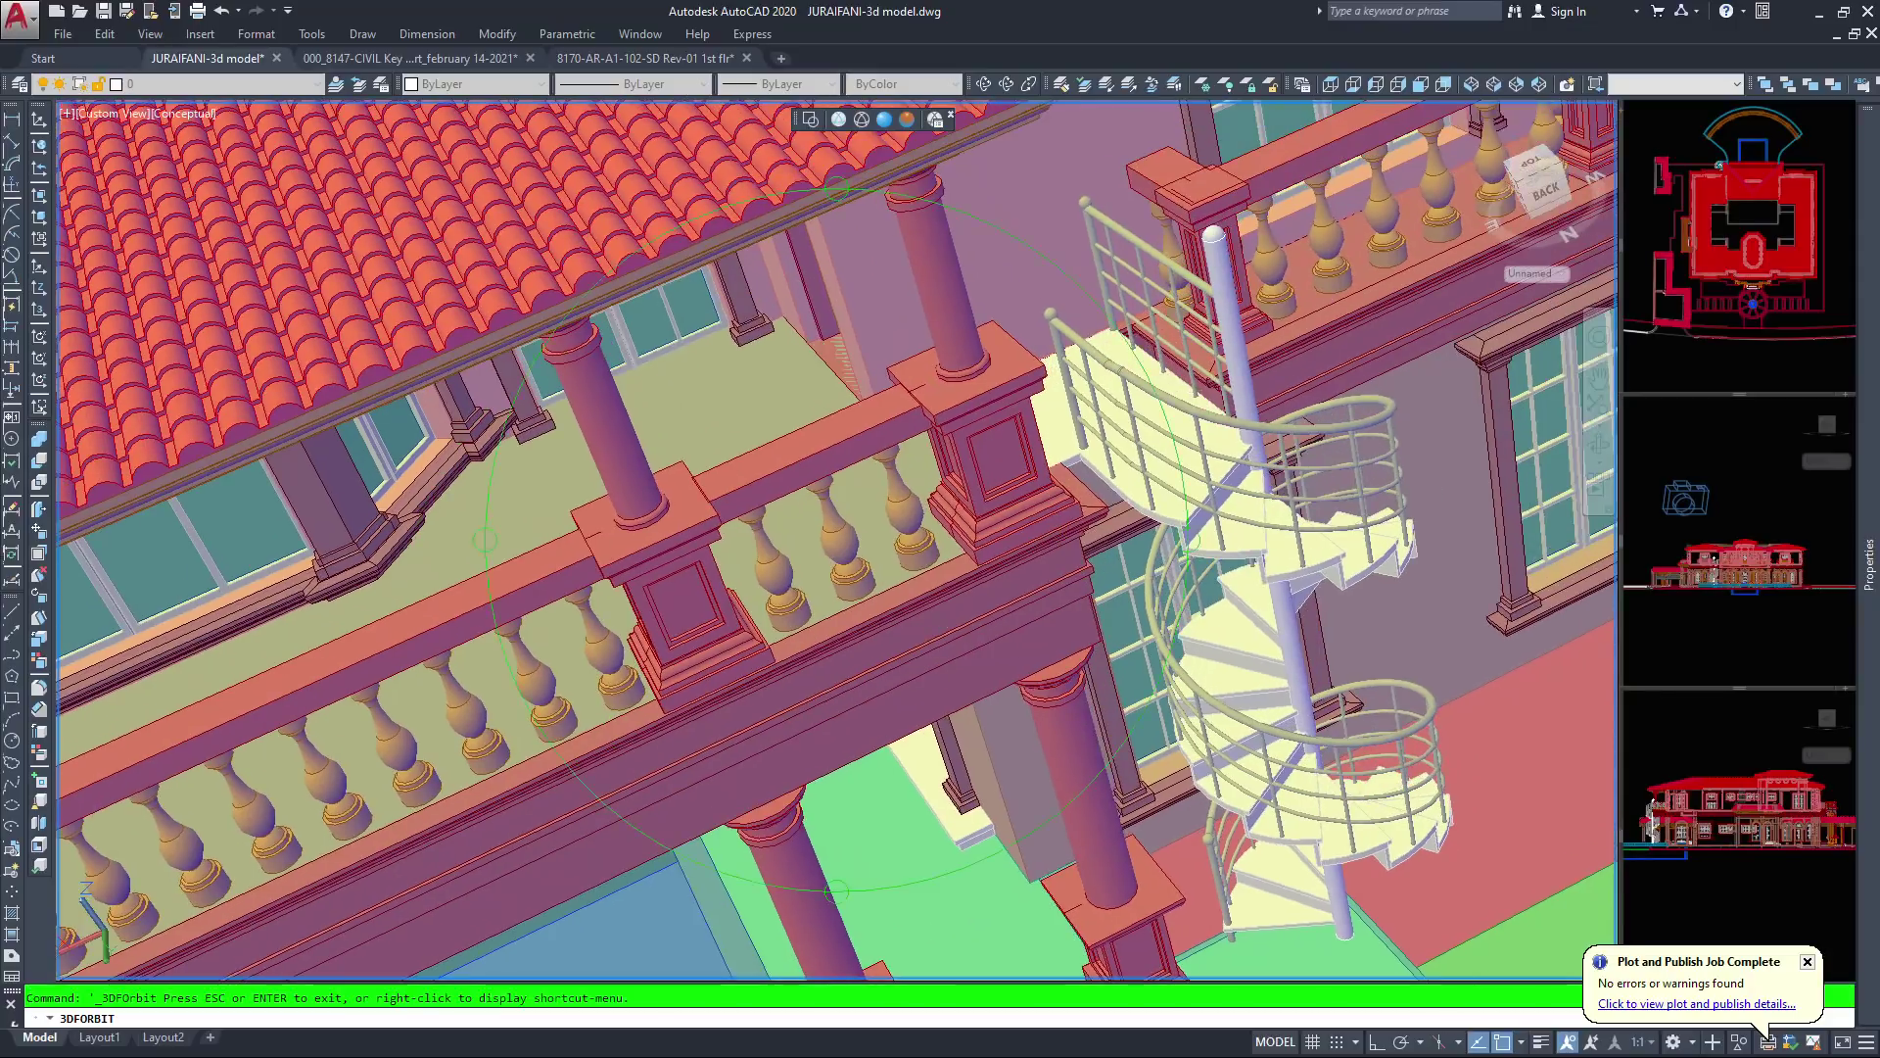
# Look closely at the balcony's balusters and panelled pedestals, moving across to the spiral staircase's upper railing
pyautogui.scroll(5, 703, 645)
pyautogui.scroll(-3, 838, 541)
pyautogui.scroll(3, 837, 541)
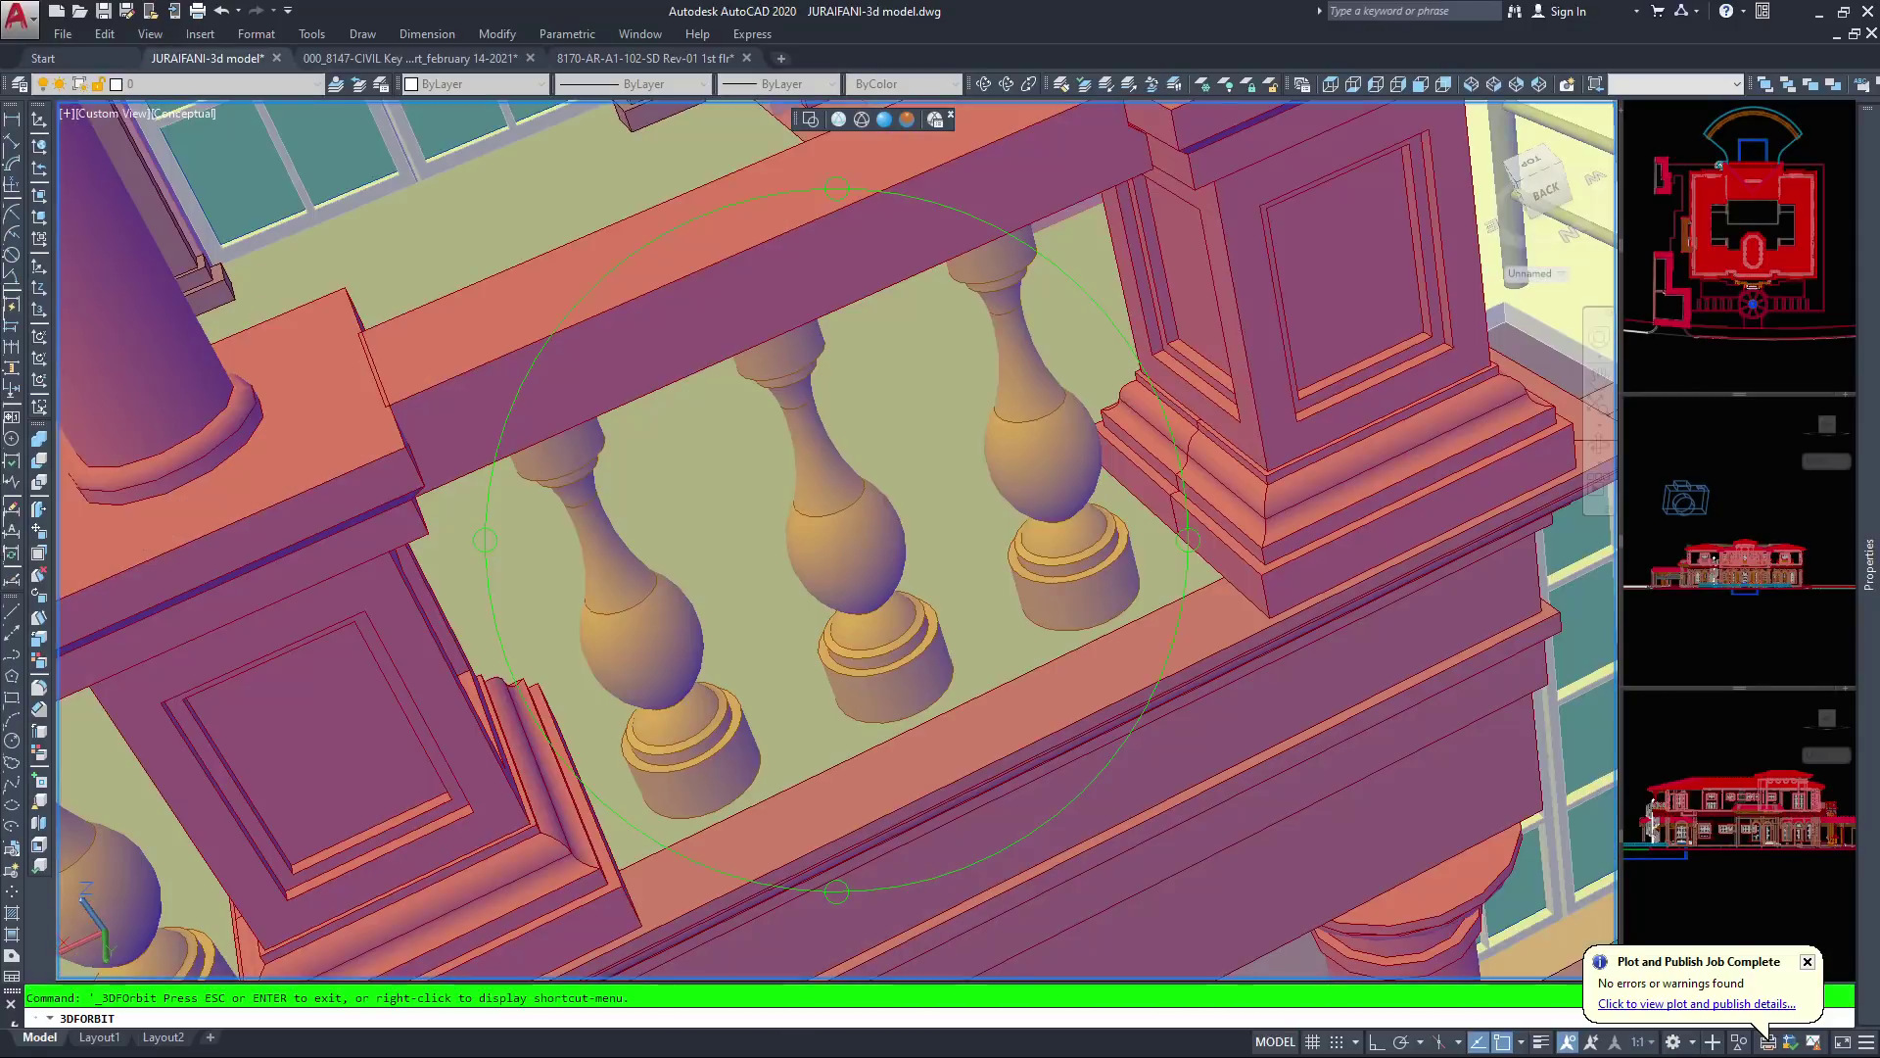
pyautogui.moveTo(1042, 513); pyautogui.dragTo(781, 560, button='middle')
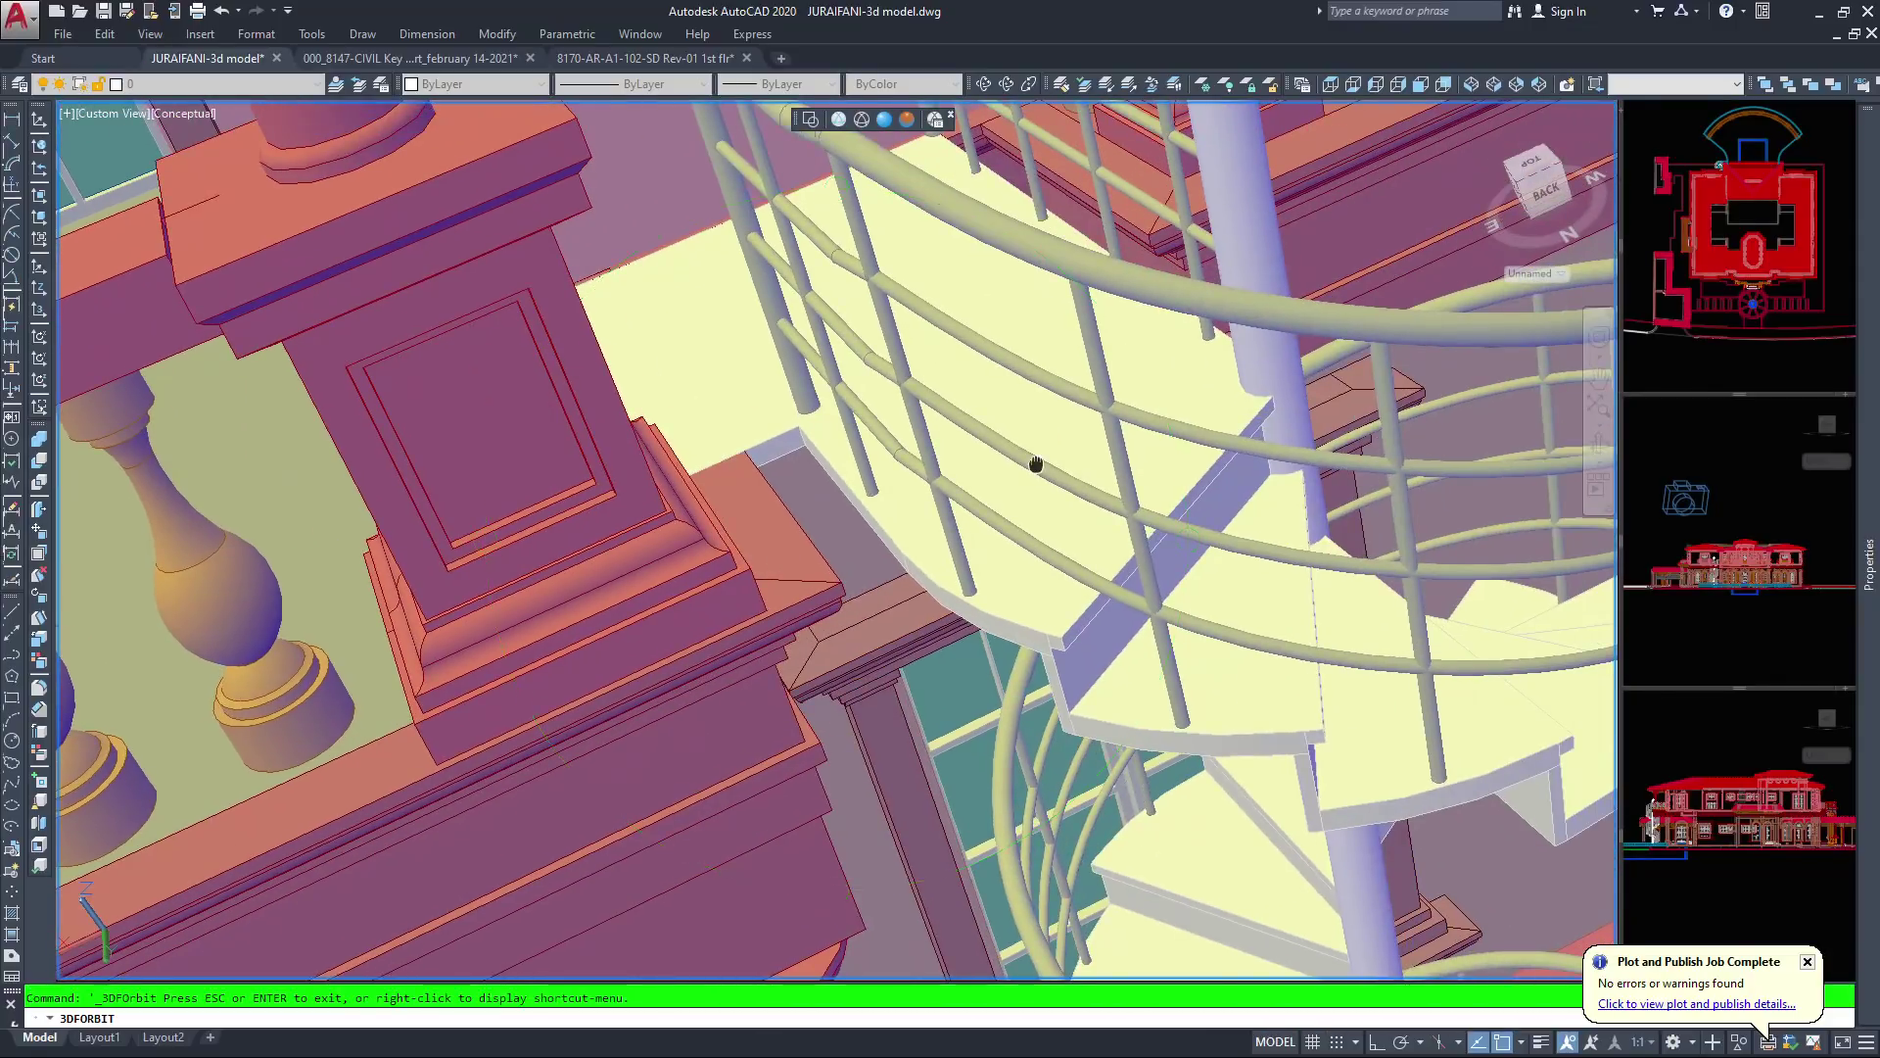
pyautogui.moveTo(1036, 464); pyautogui.dragTo(965, 535, button='middle')
# Inspect the spiral staircase's top landing, treads and railings from above and view its surroundings by the pool
pyautogui.moveTo(842, 498); pyautogui.dragTo(871, 510)
pyautogui.scroll(3, 862, 512)
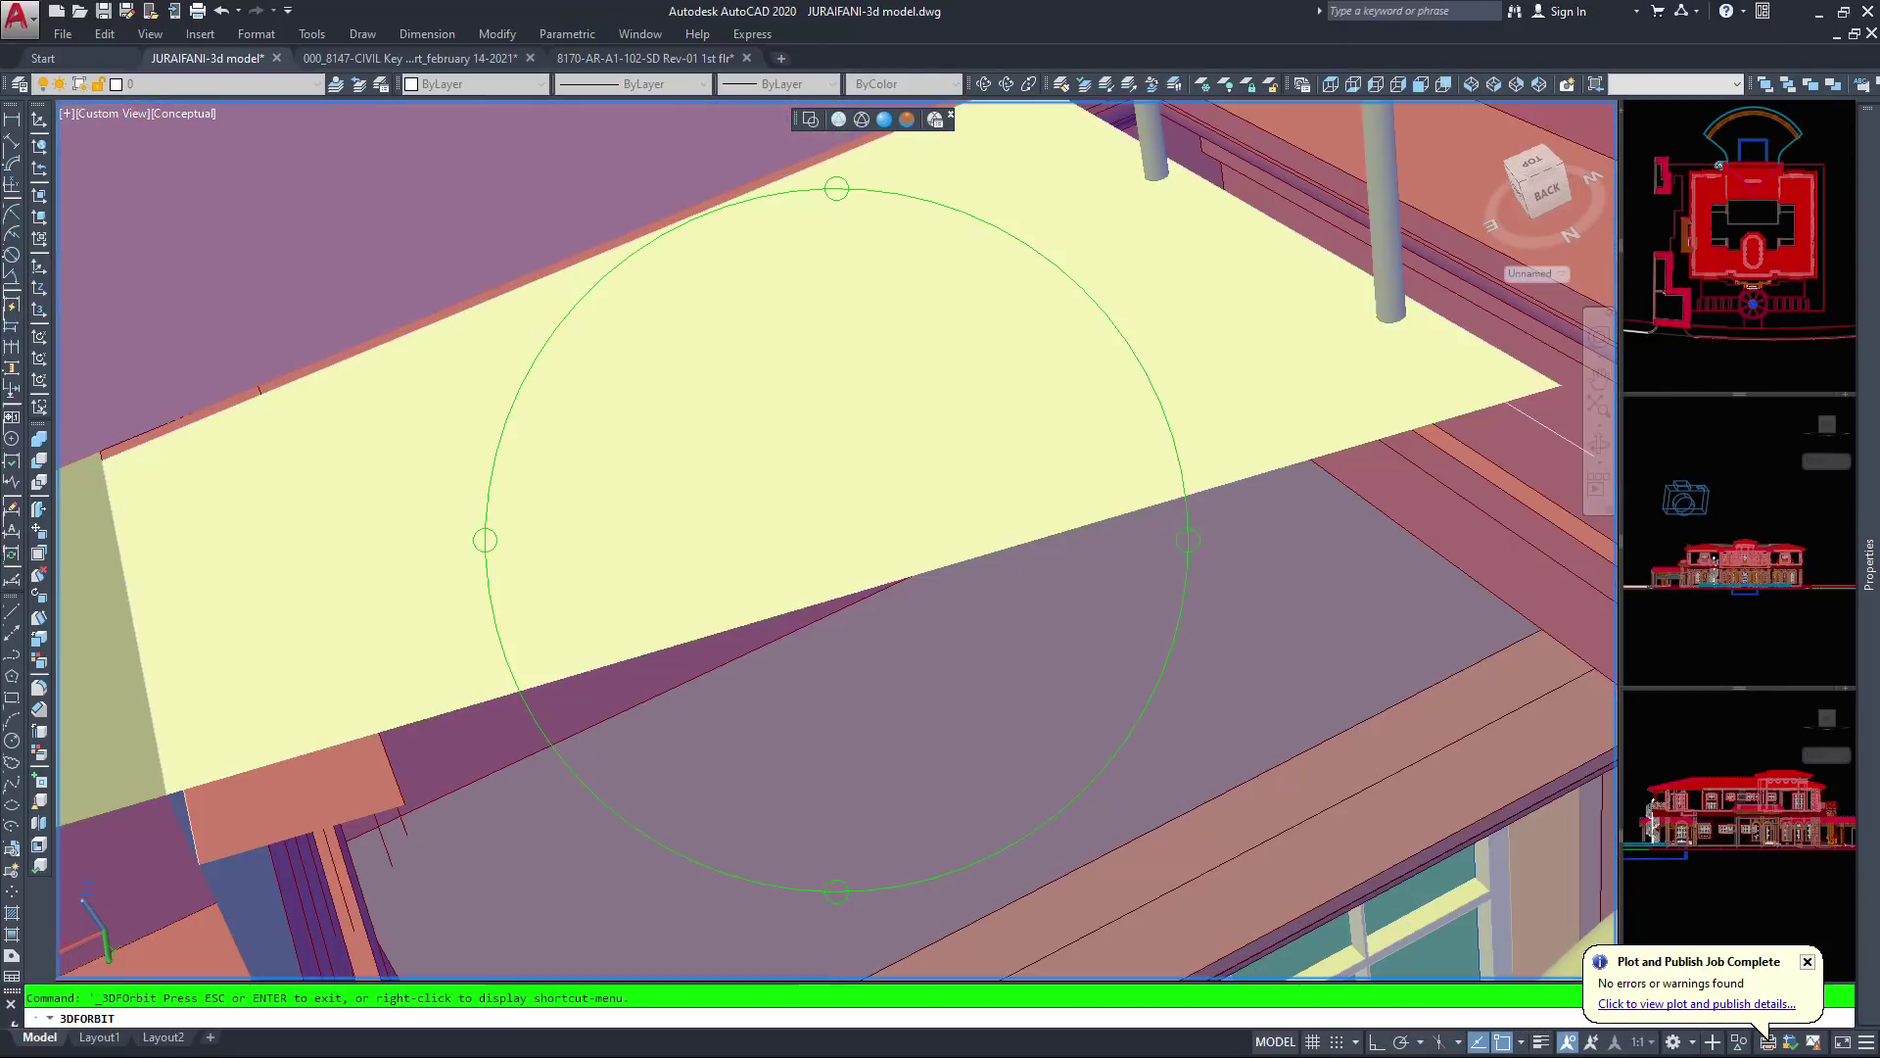
pyautogui.scroll(-5, 838, 540)
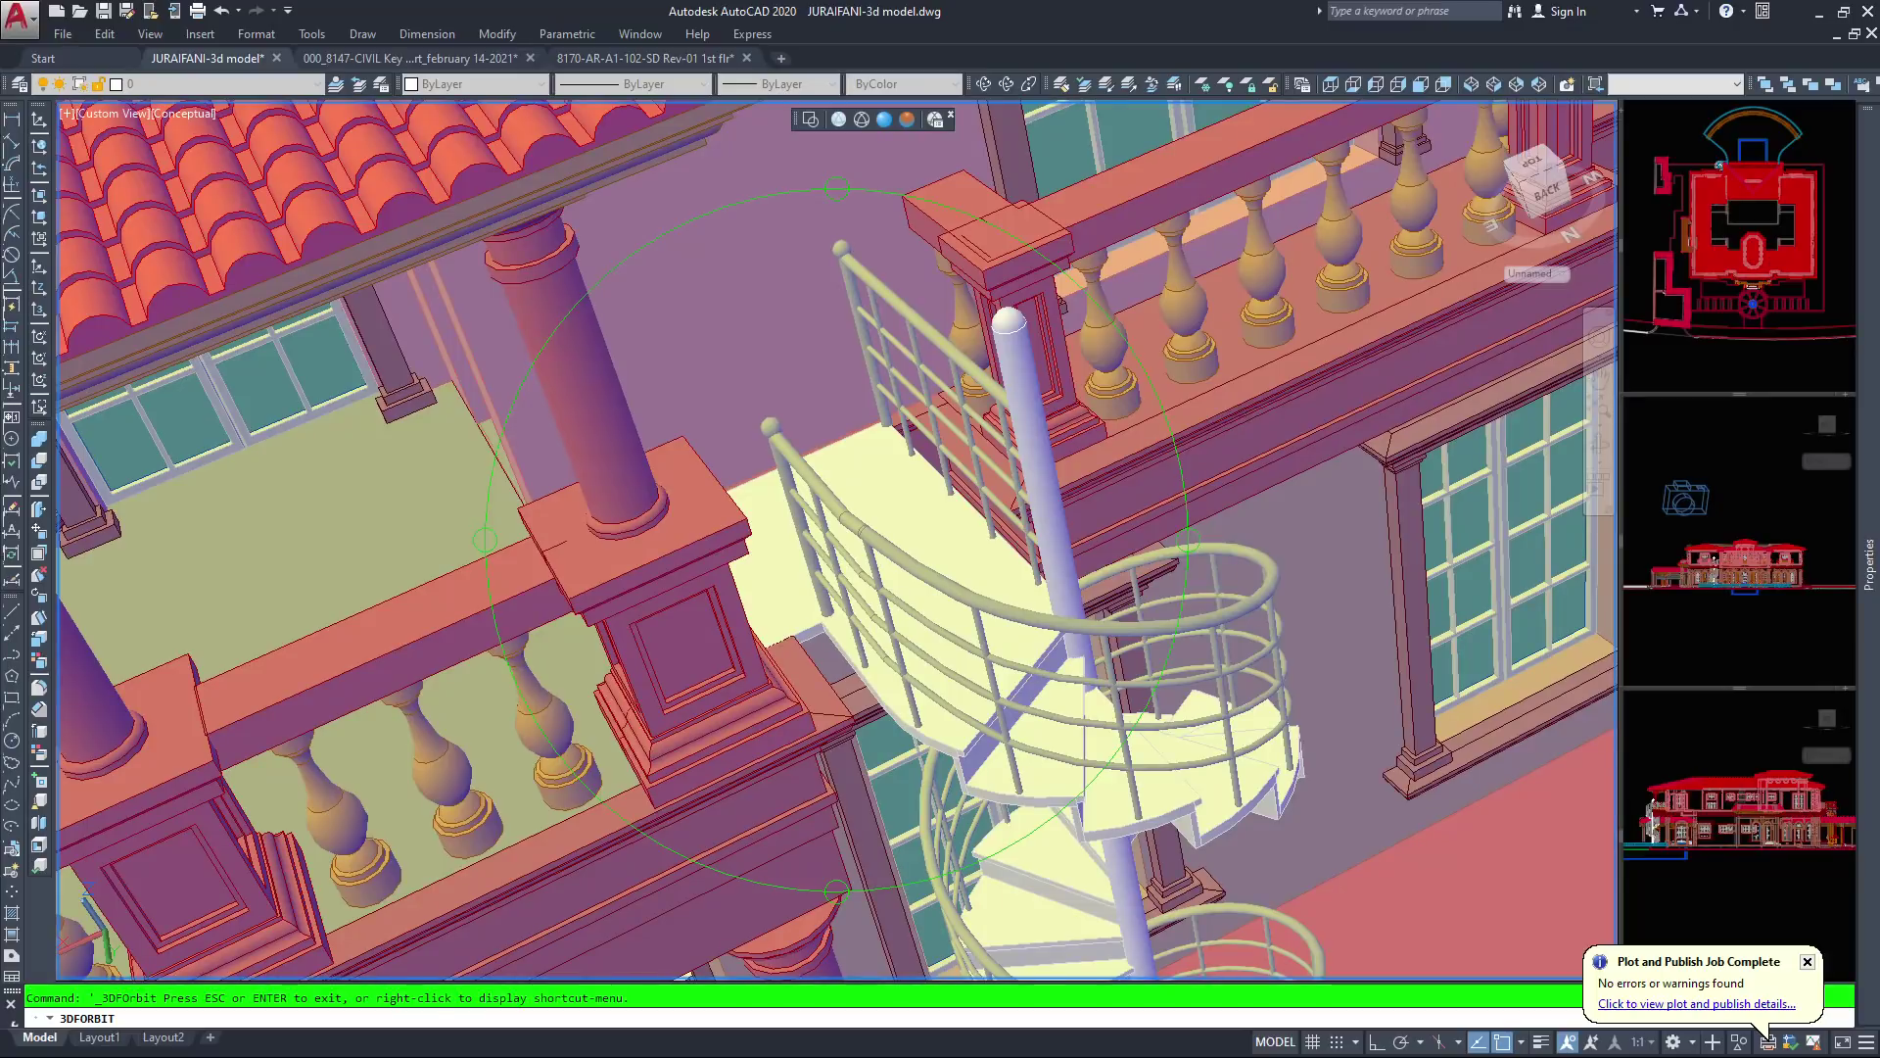
pyautogui.moveTo(996, 719); pyautogui.dragTo(977, 508, button='middle')
pyautogui.scroll(-8, 1084, 540)
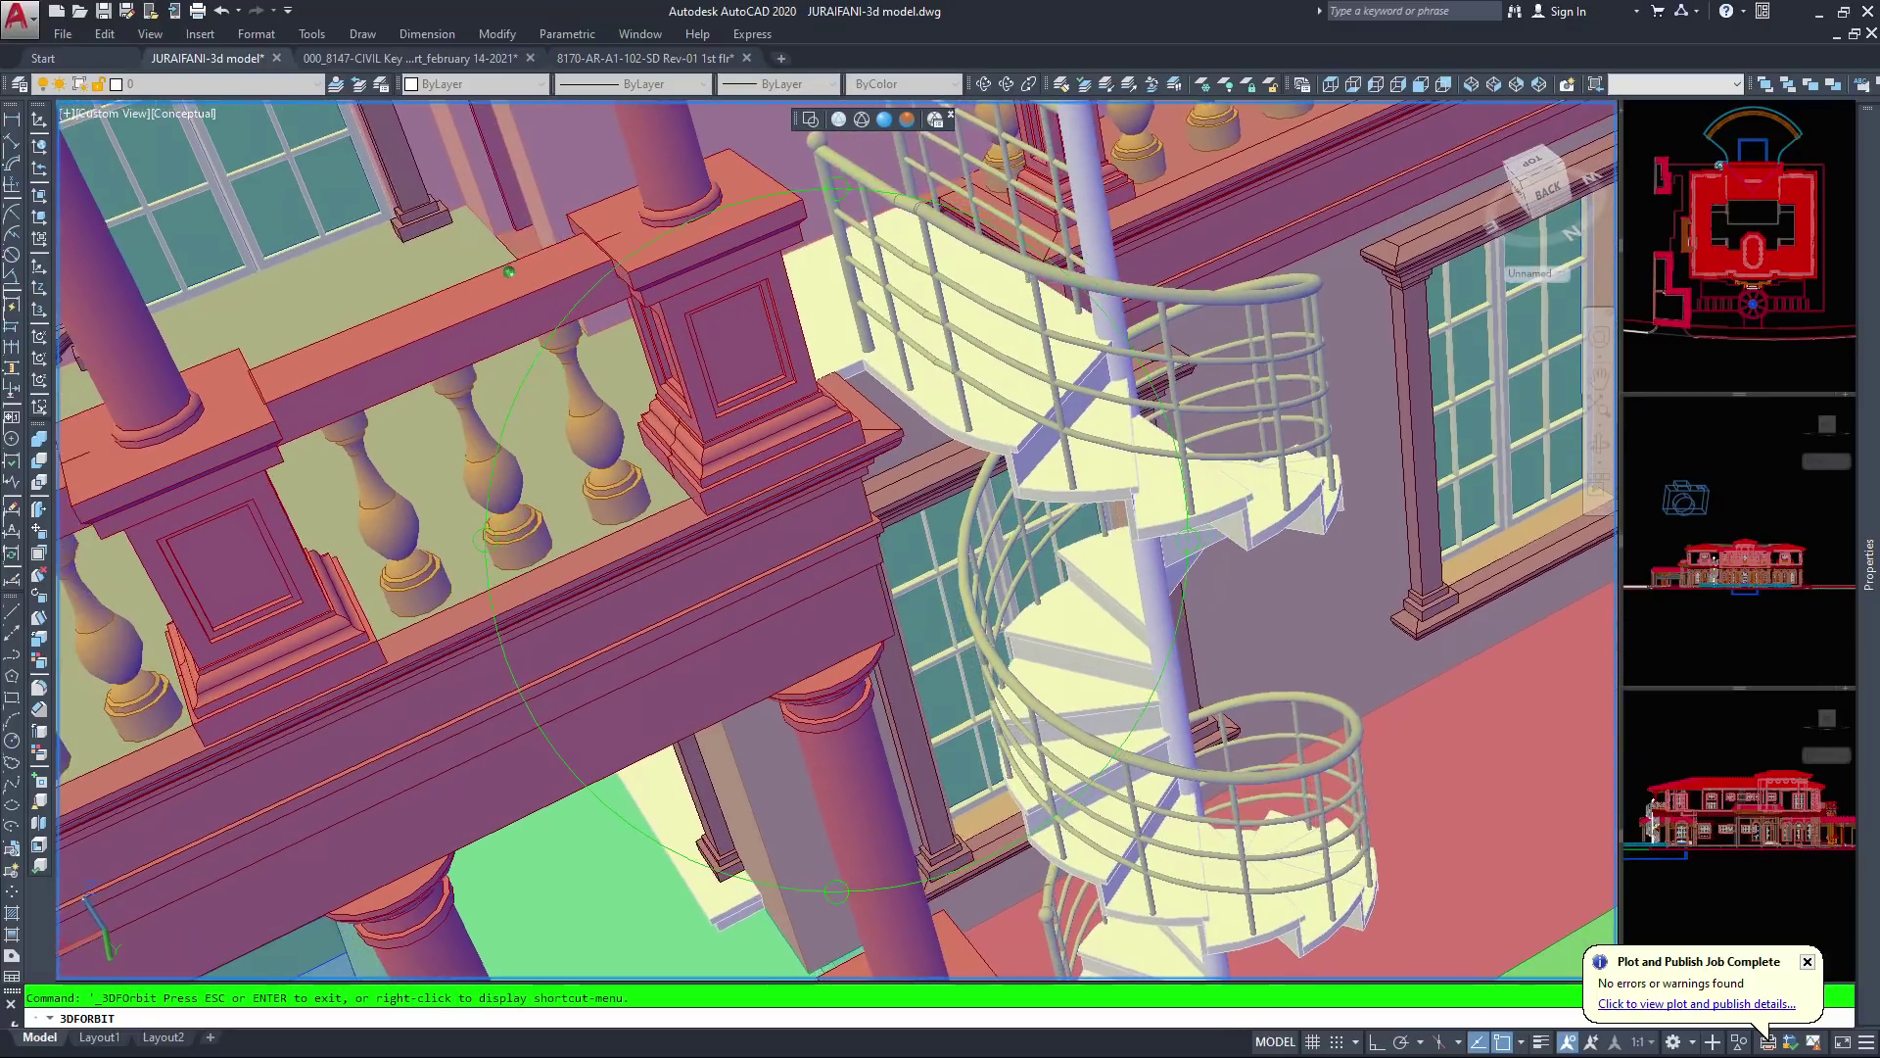
pyautogui.scroll(5, 1084, 540)
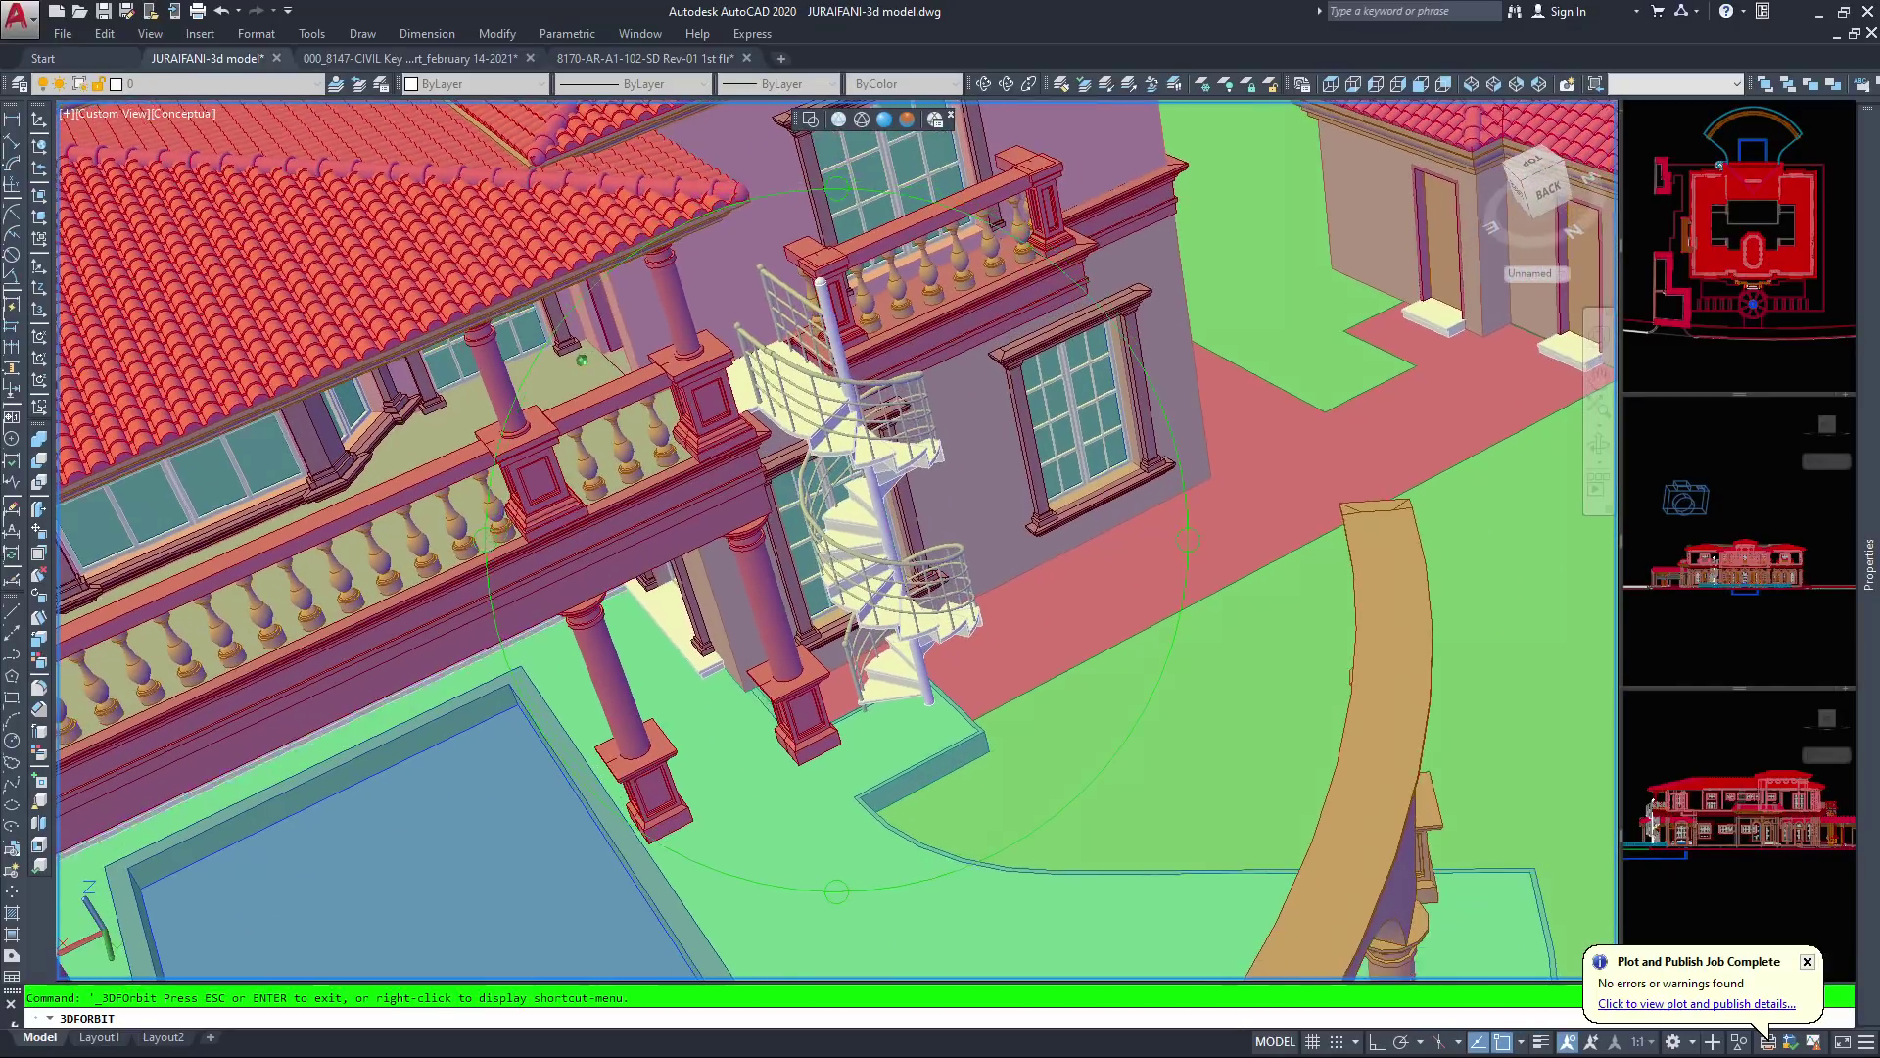
# Examine the outdoor spiral staircase and the terrace columns with panelled pedestals beside the pool
pyautogui.scroll(5, 1084, 540)
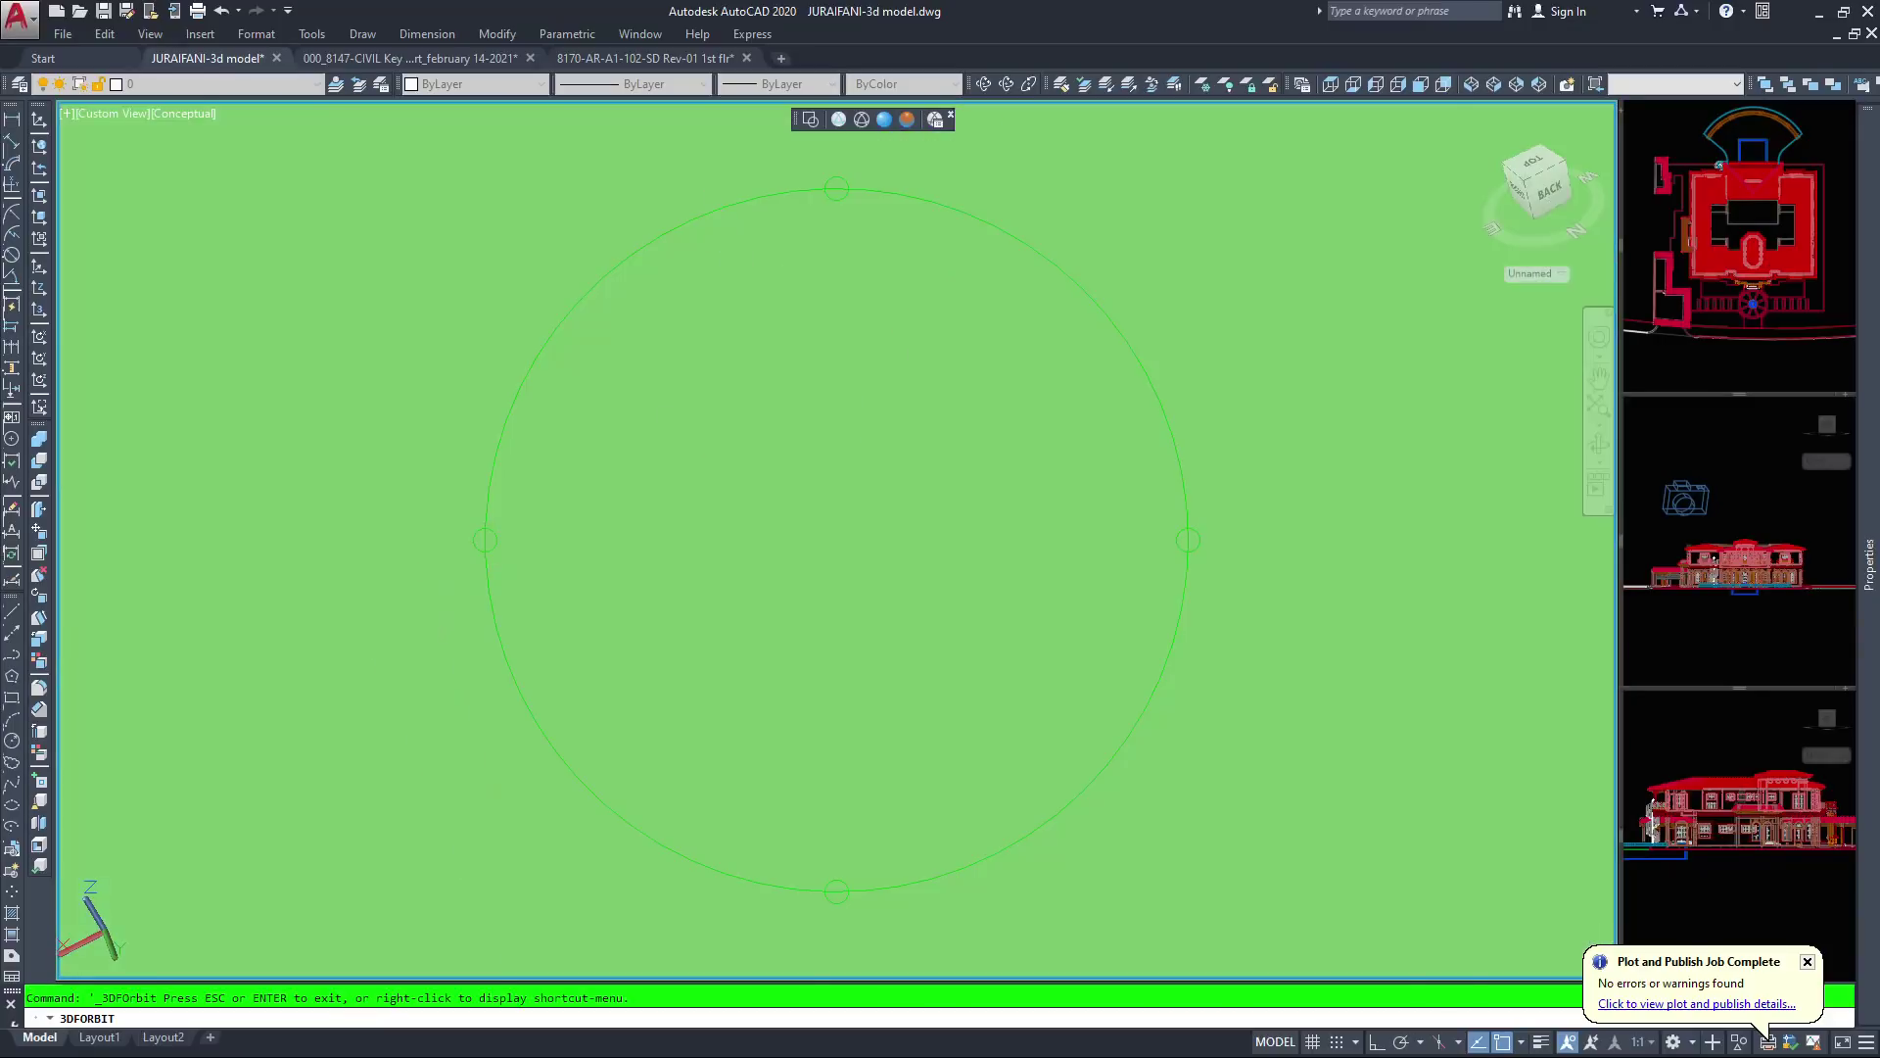
pyautogui.scroll(-5, 979, 533)
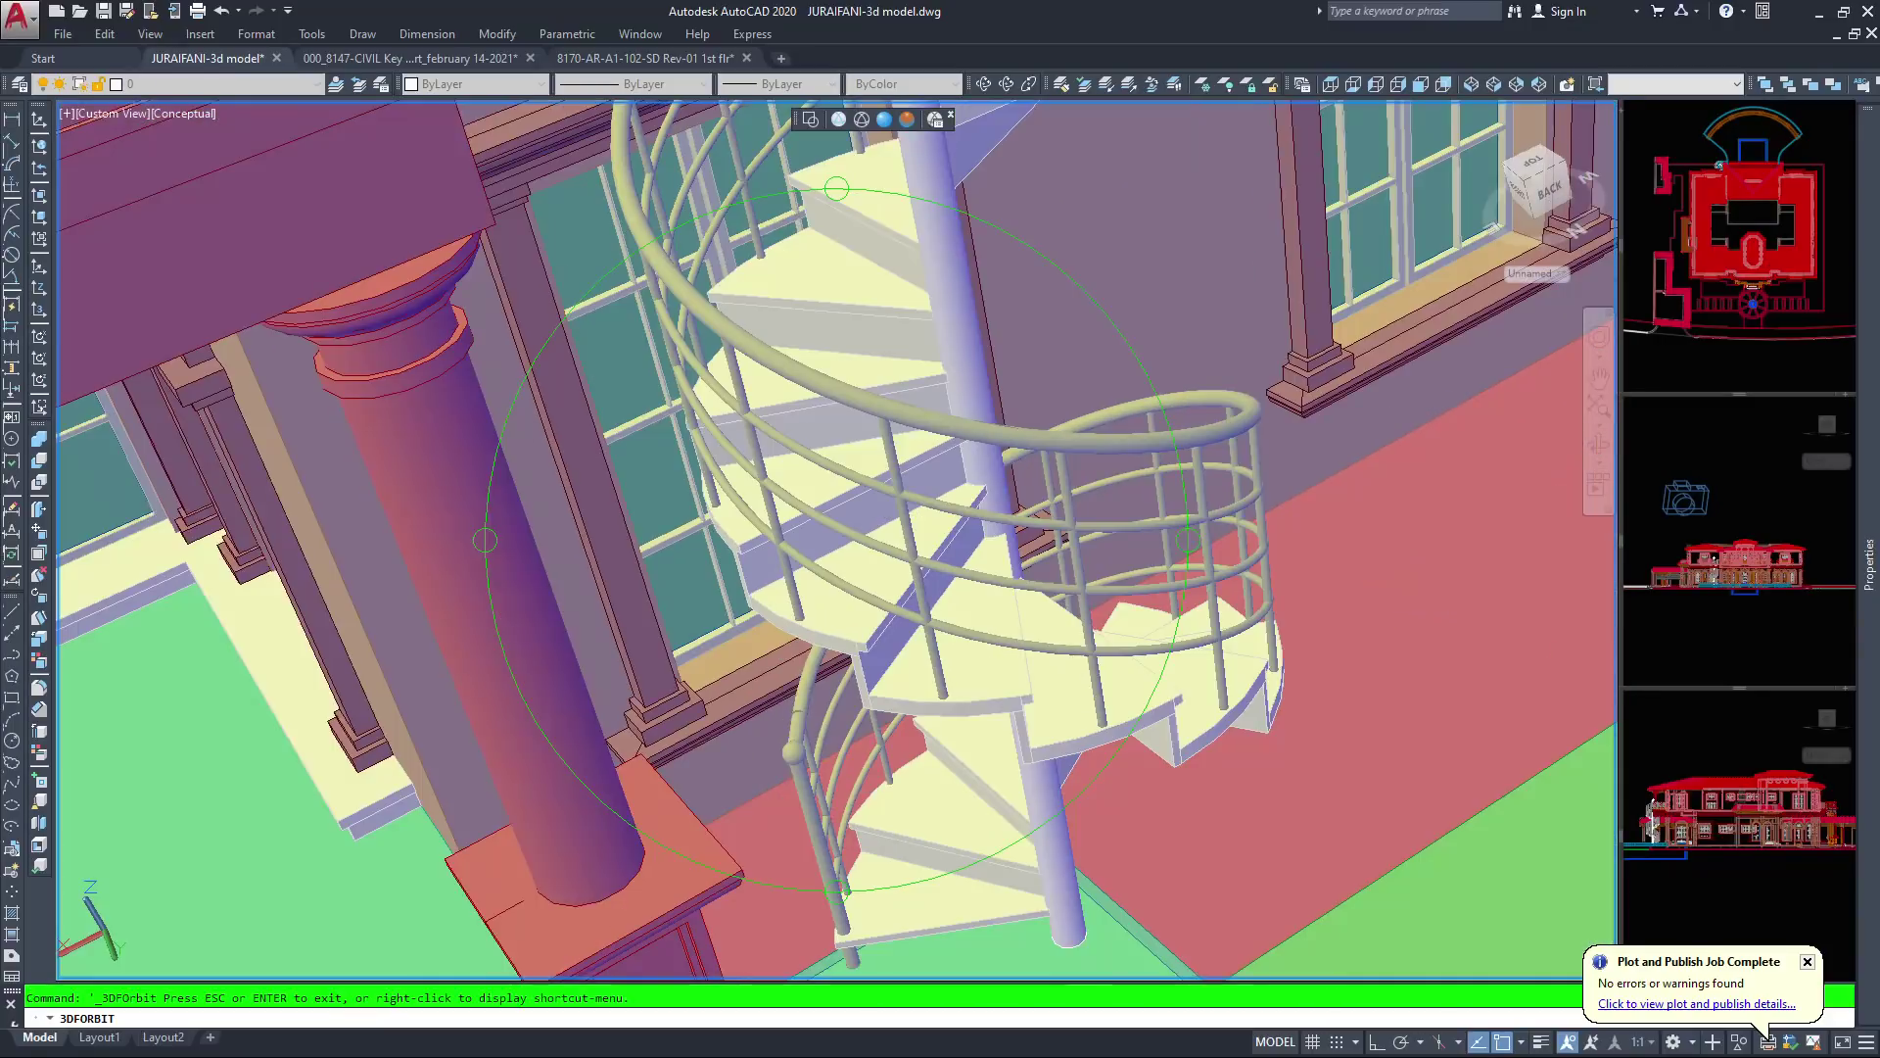
pyautogui.scroll(-3, 842, 548)
pyautogui.moveTo(842, 548); pyautogui.dragTo(911, 458)
pyautogui.moveTo(1033, 564); pyautogui.dragTo(1076, 463)
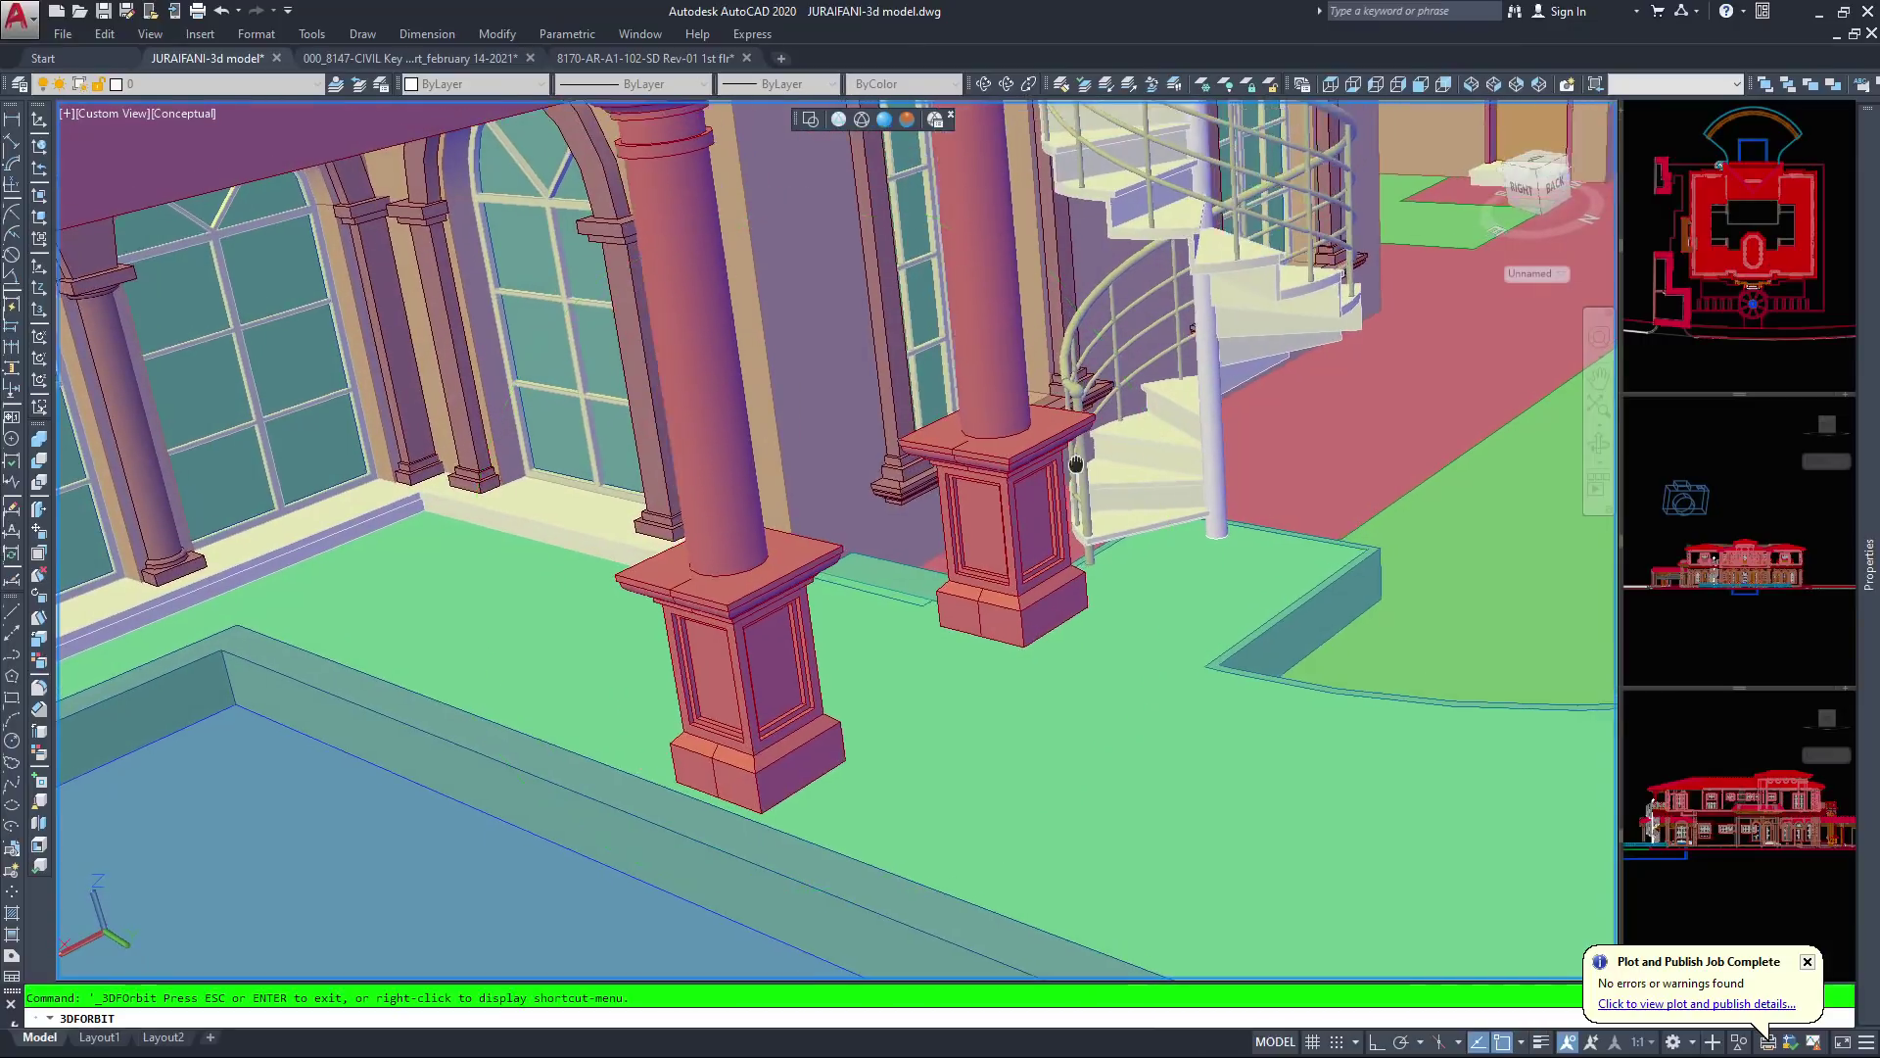
pyautogui.moveTo(1076, 464); pyautogui.dragTo(979, 527, button='middle')
pyautogui.moveTo(979, 527); pyautogui.dragTo(1034, 497)
pyautogui.moveTo(1056, 415); pyautogui.dragTo(1083, 431)
pyautogui.moveTo(1083, 431); pyautogui.dragTo(1009, 504, button='middle')
pyautogui.moveTo(1008, 506); pyautogui.dragTo(1248, 351)
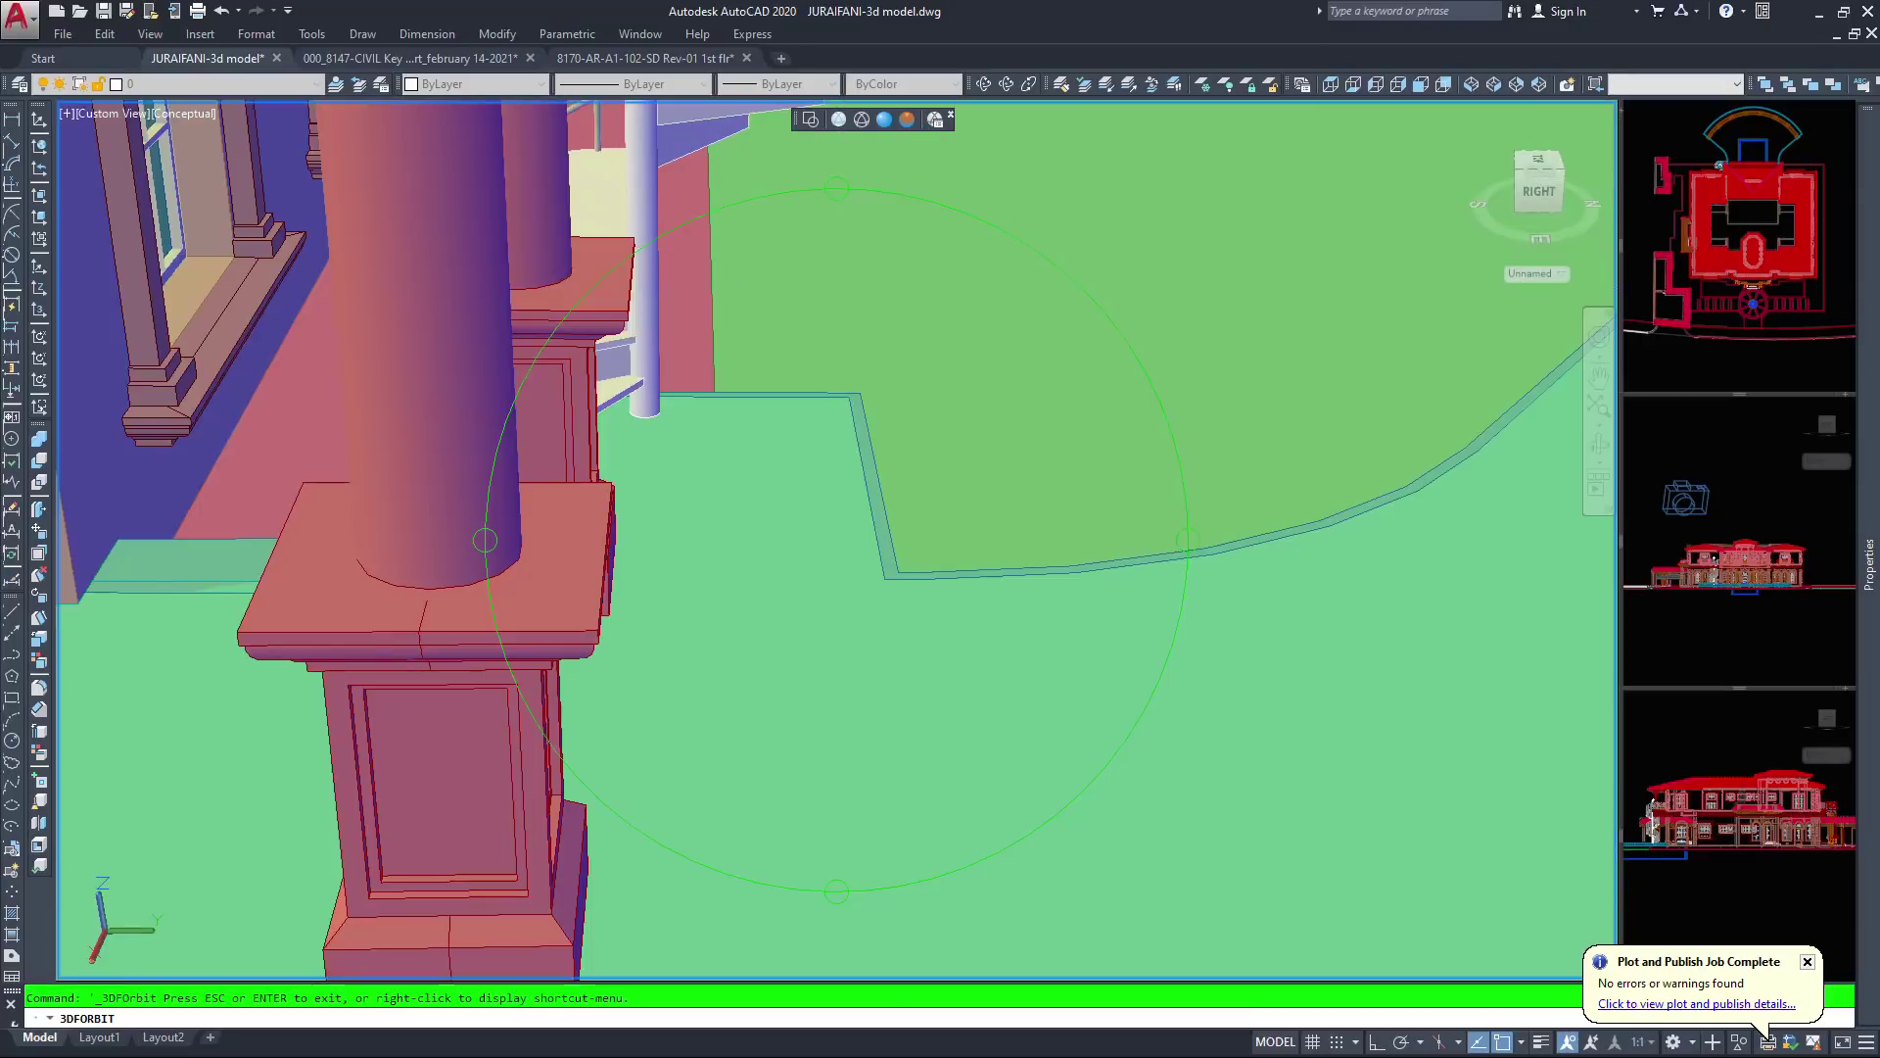
# Examine the curved arcade of arches and pedestal columns bordering the pool terrace
pyautogui.moveTo(1136, 467); pyautogui.dragTo(399, 750, button='middle')
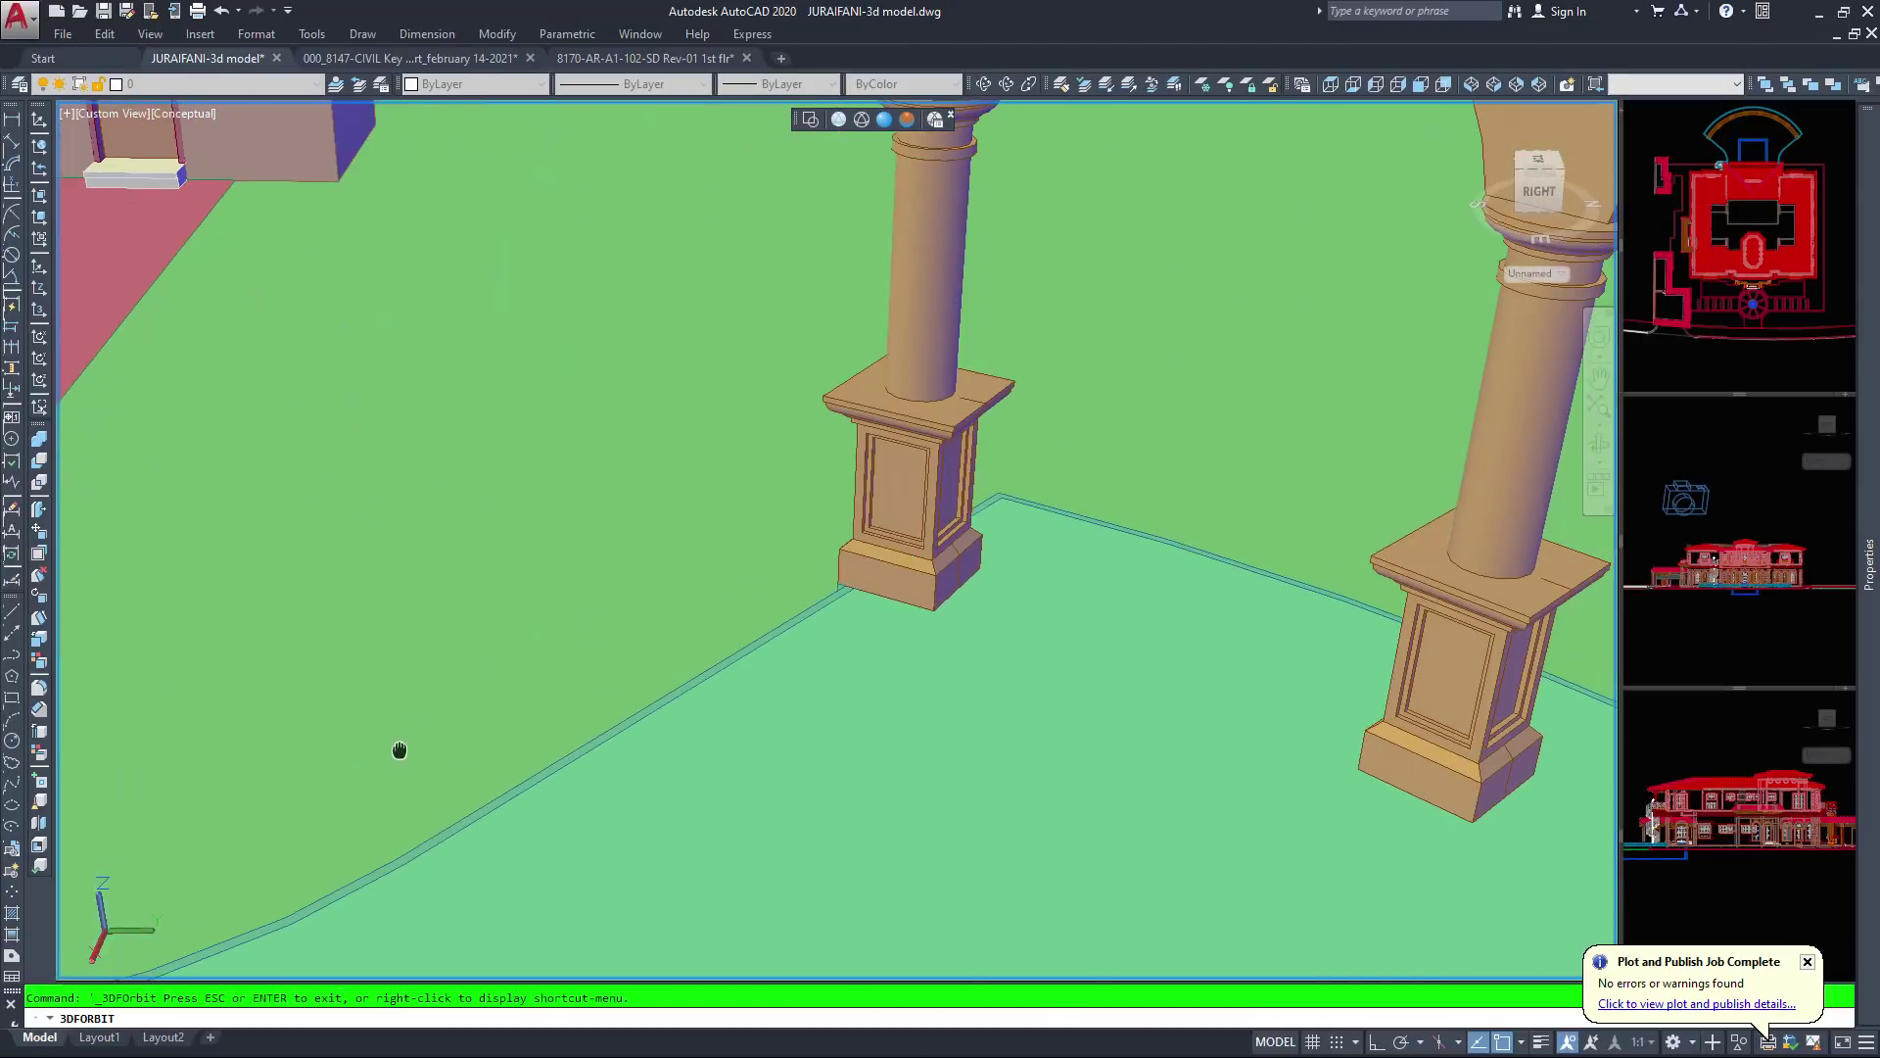
pyautogui.scroll(-5, 832, 533)
pyautogui.moveTo(833, 534); pyautogui.dragTo(883, 592)
pyautogui.scroll(5, 834, 568)
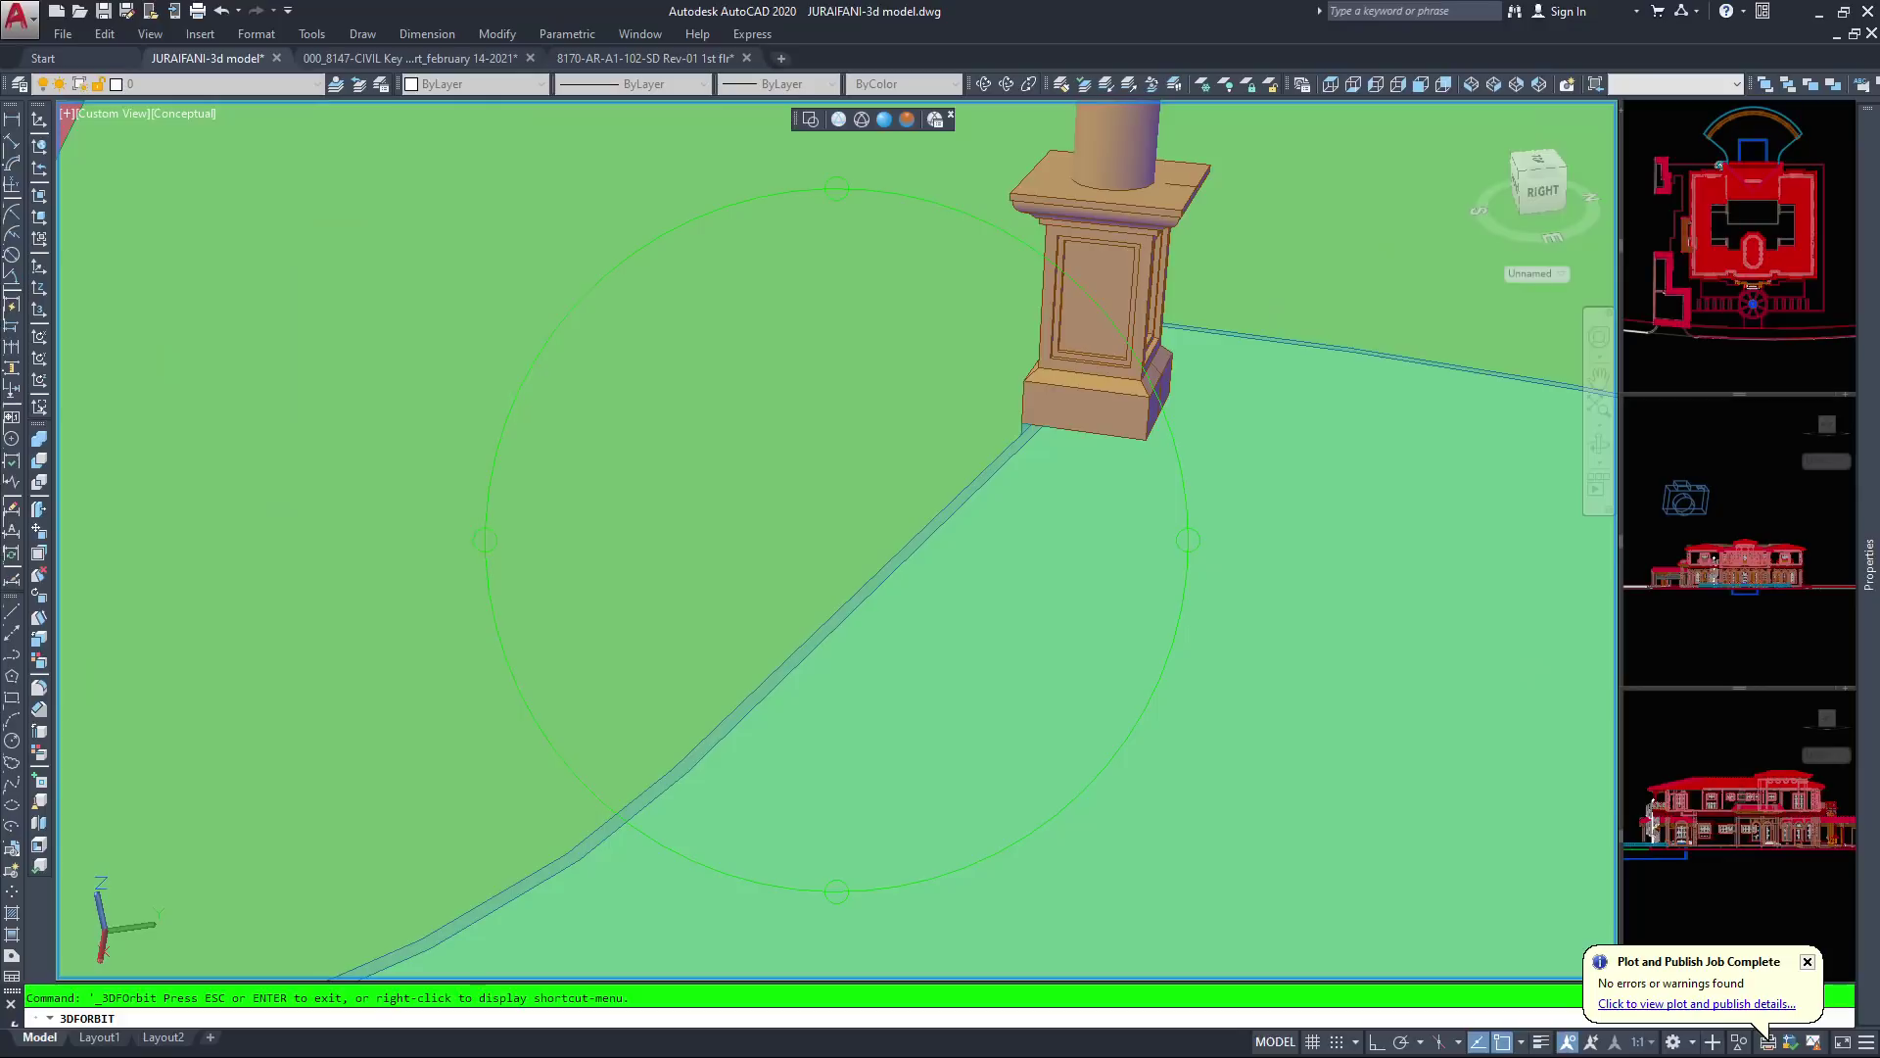
pyautogui.scroll(-5, 525, 571)
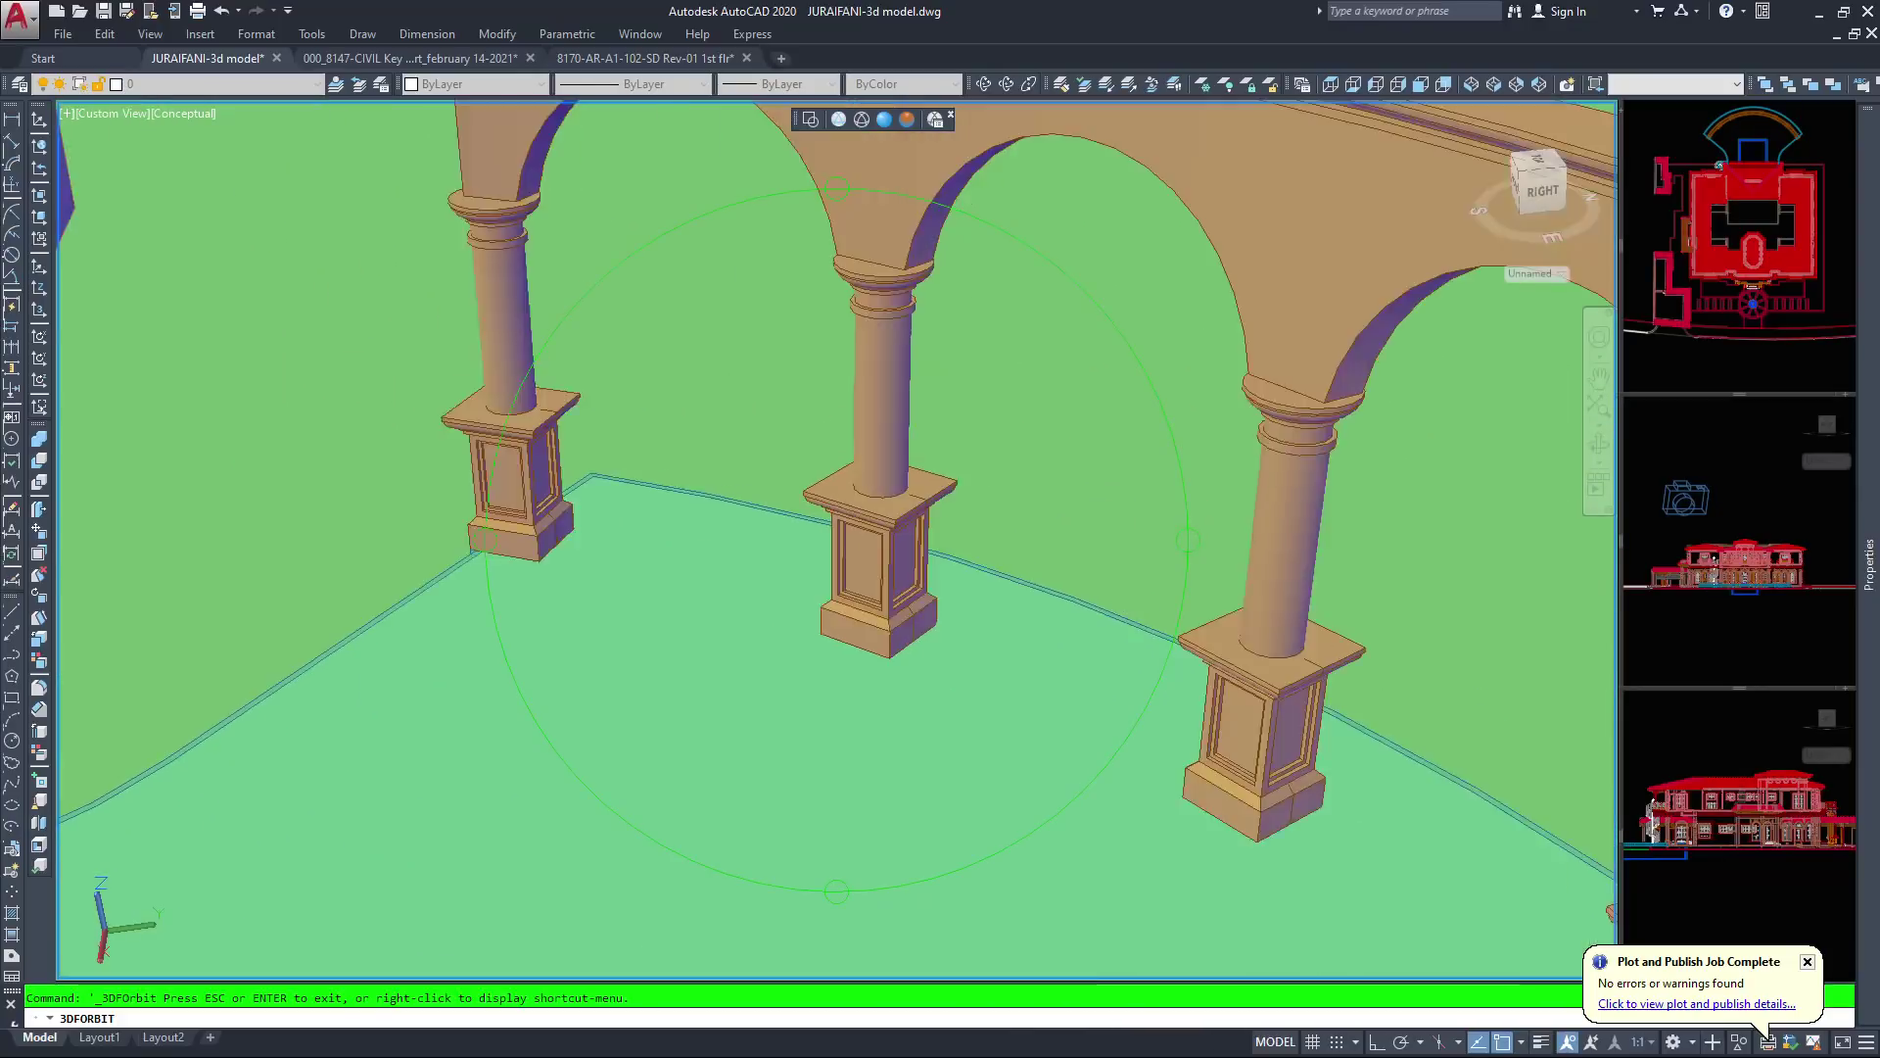
pyautogui.scroll(-5, 525, 571)
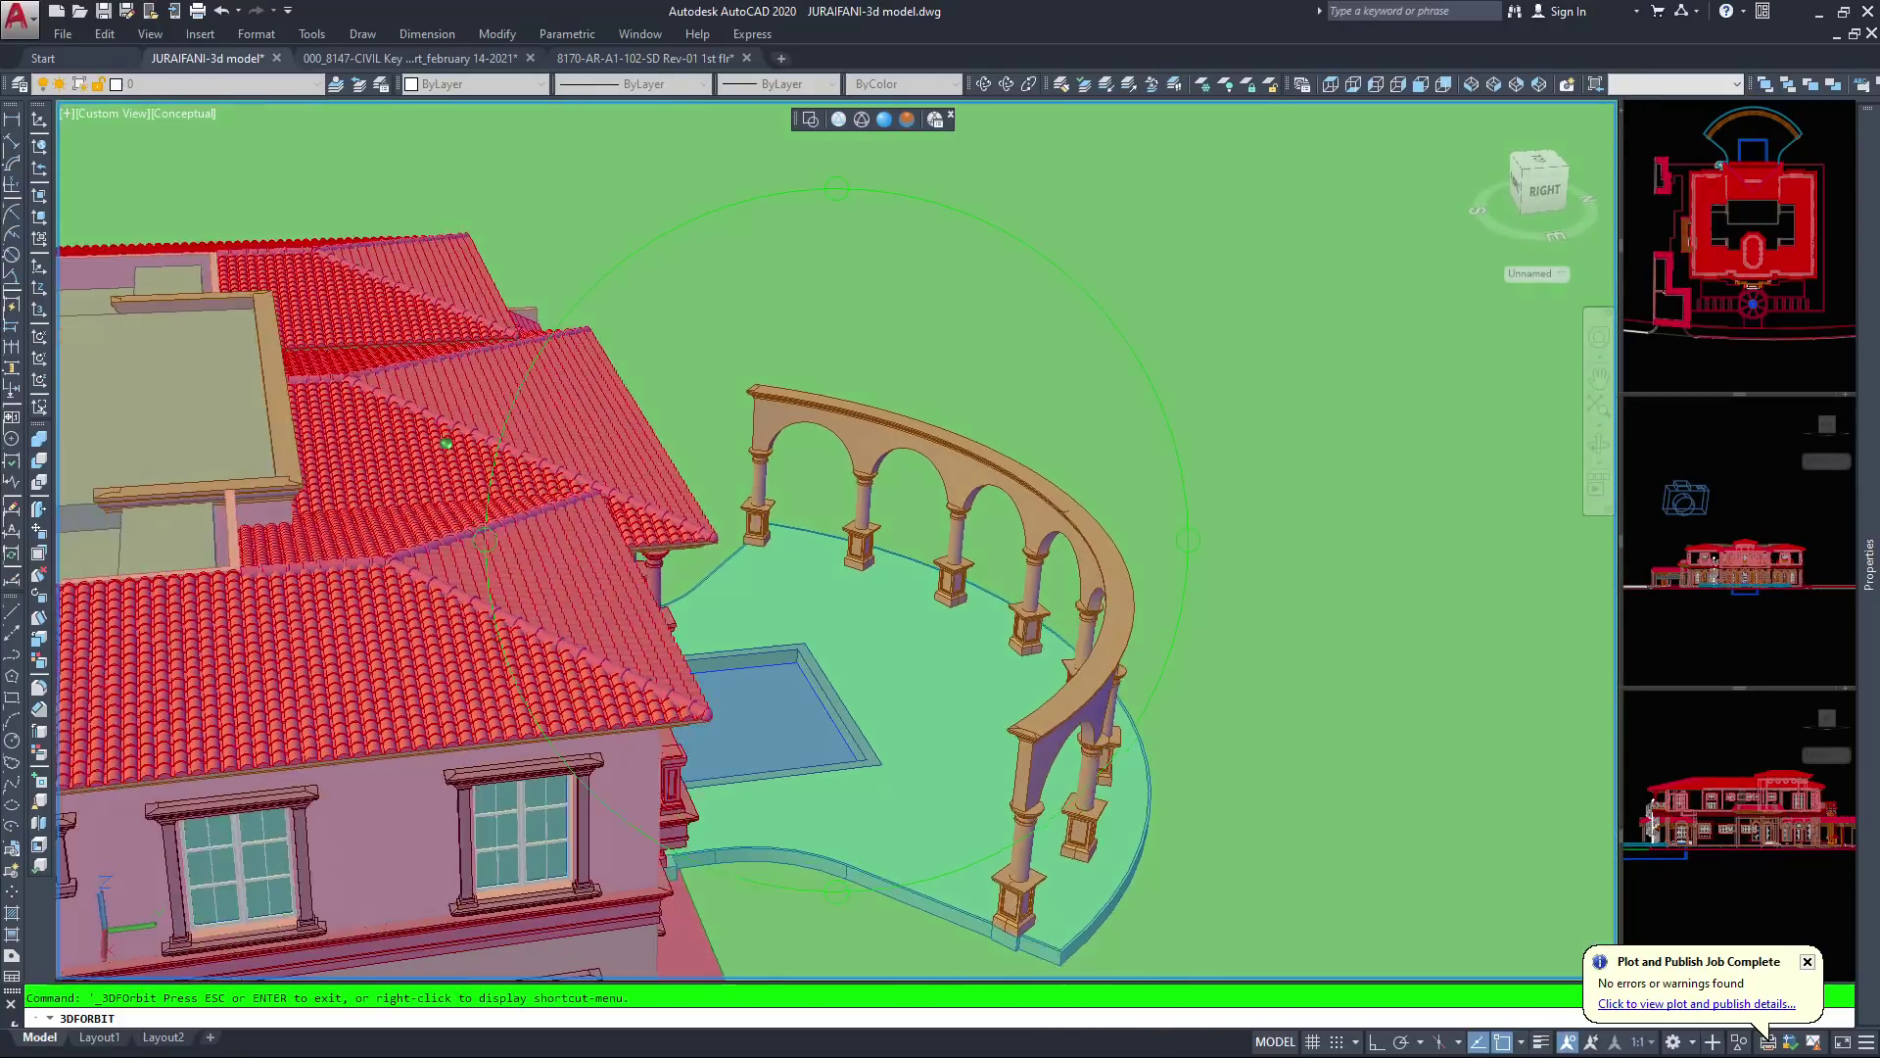
# Inspect the villa's side facade windows and tiled roofs, ending on a full view of the front elevation
pyautogui.moveTo(525, 571); pyautogui.dragTo(499, 352)
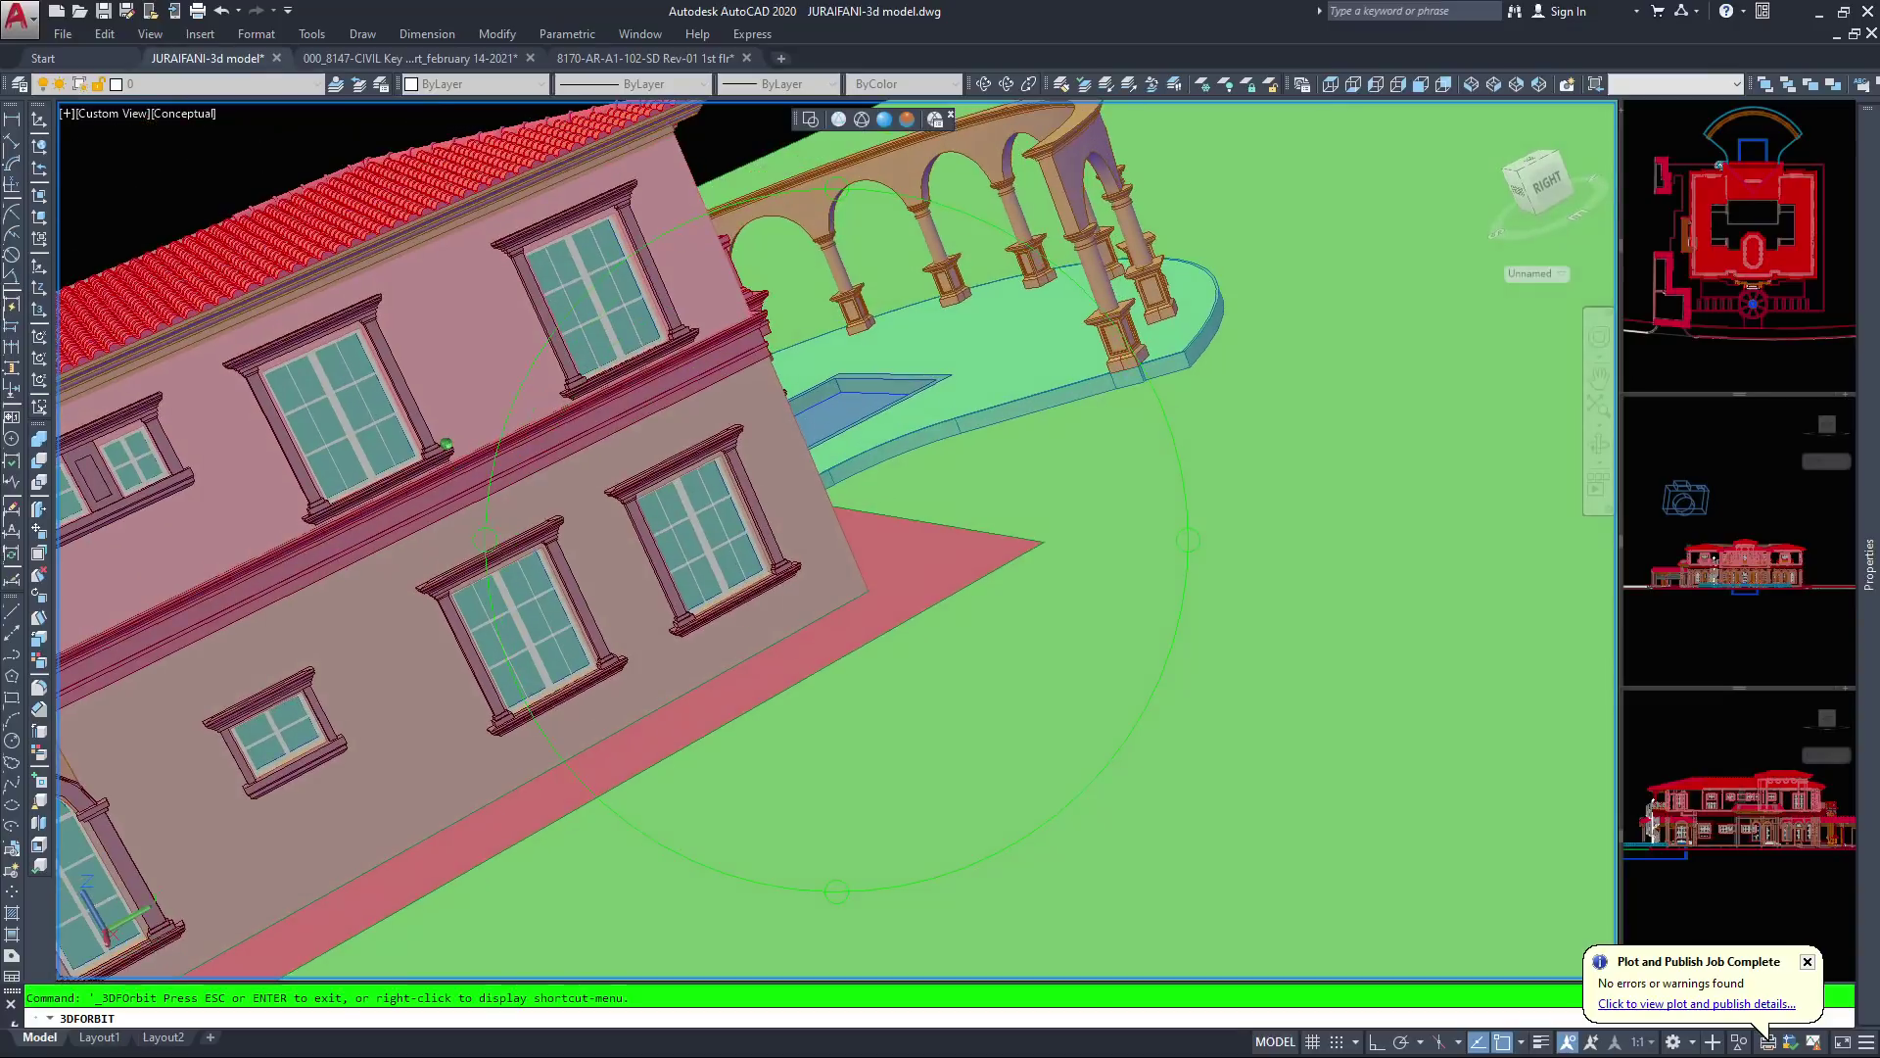
pyautogui.moveTo(725, 509); pyautogui.dragTo(852, 559)
pyautogui.scroll(5, 852, 558)
pyautogui.scroll(3, 844, 559)
pyautogui.moveTo(1012, 490); pyautogui.dragTo(785, 560, button='middle')
pyautogui.scroll(-6, 808, 551)
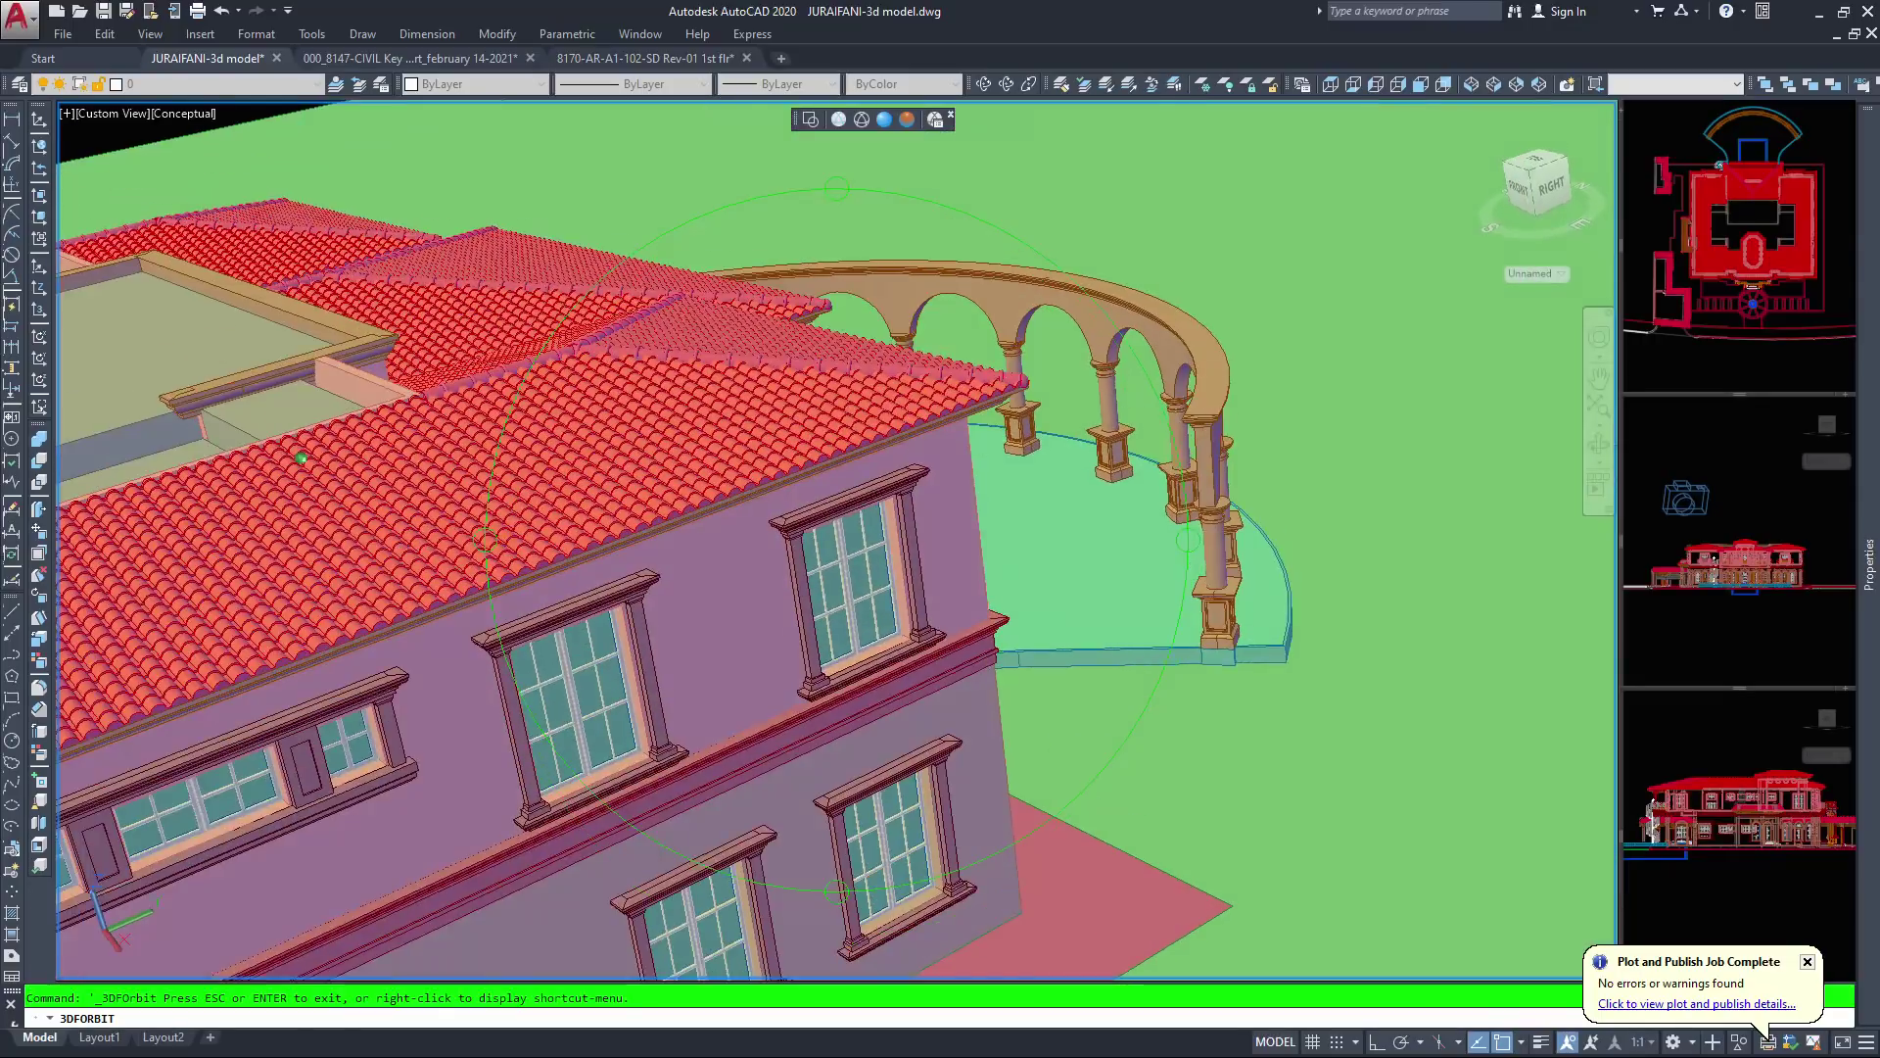
pyautogui.scroll(-3, 838, 544)
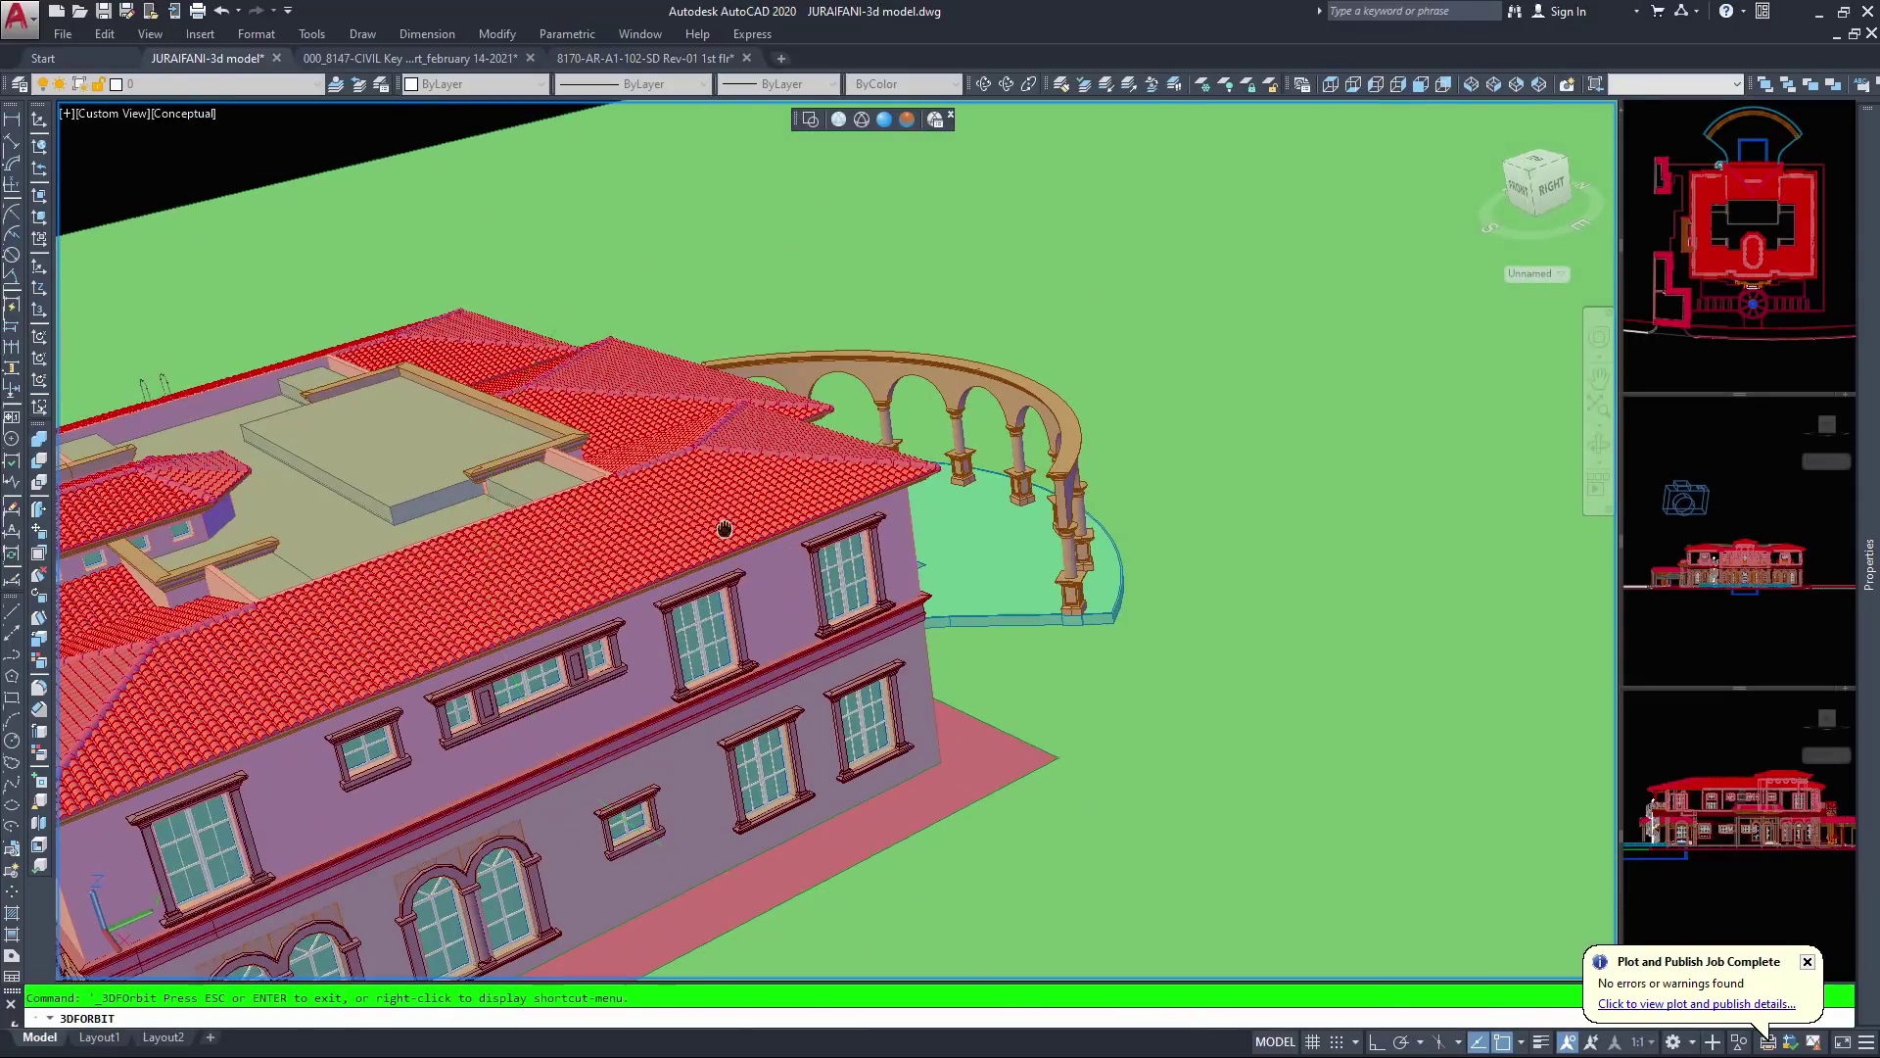
pyautogui.scroll(4, 724, 528)
pyautogui.keyDown('shift'); pyautogui.moveTo(725, 529); pyautogui.dragTo(867, 528, button='middle'); pyautogui.keyUp('shift')
pyautogui.scroll(-5, 666, 461)
pyautogui.moveTo(666, 460); pyautogui.dragTo(818, 338)
pyautogui.keyDown('shift'); pyautogui.moveTo(818, 338); pyautogui.dragTo(881, 318, button='middle'); pyautogui.keyUp('shift')
pyautogui.moveTo(595, 412); pyautogui.dragTo(554, 335)
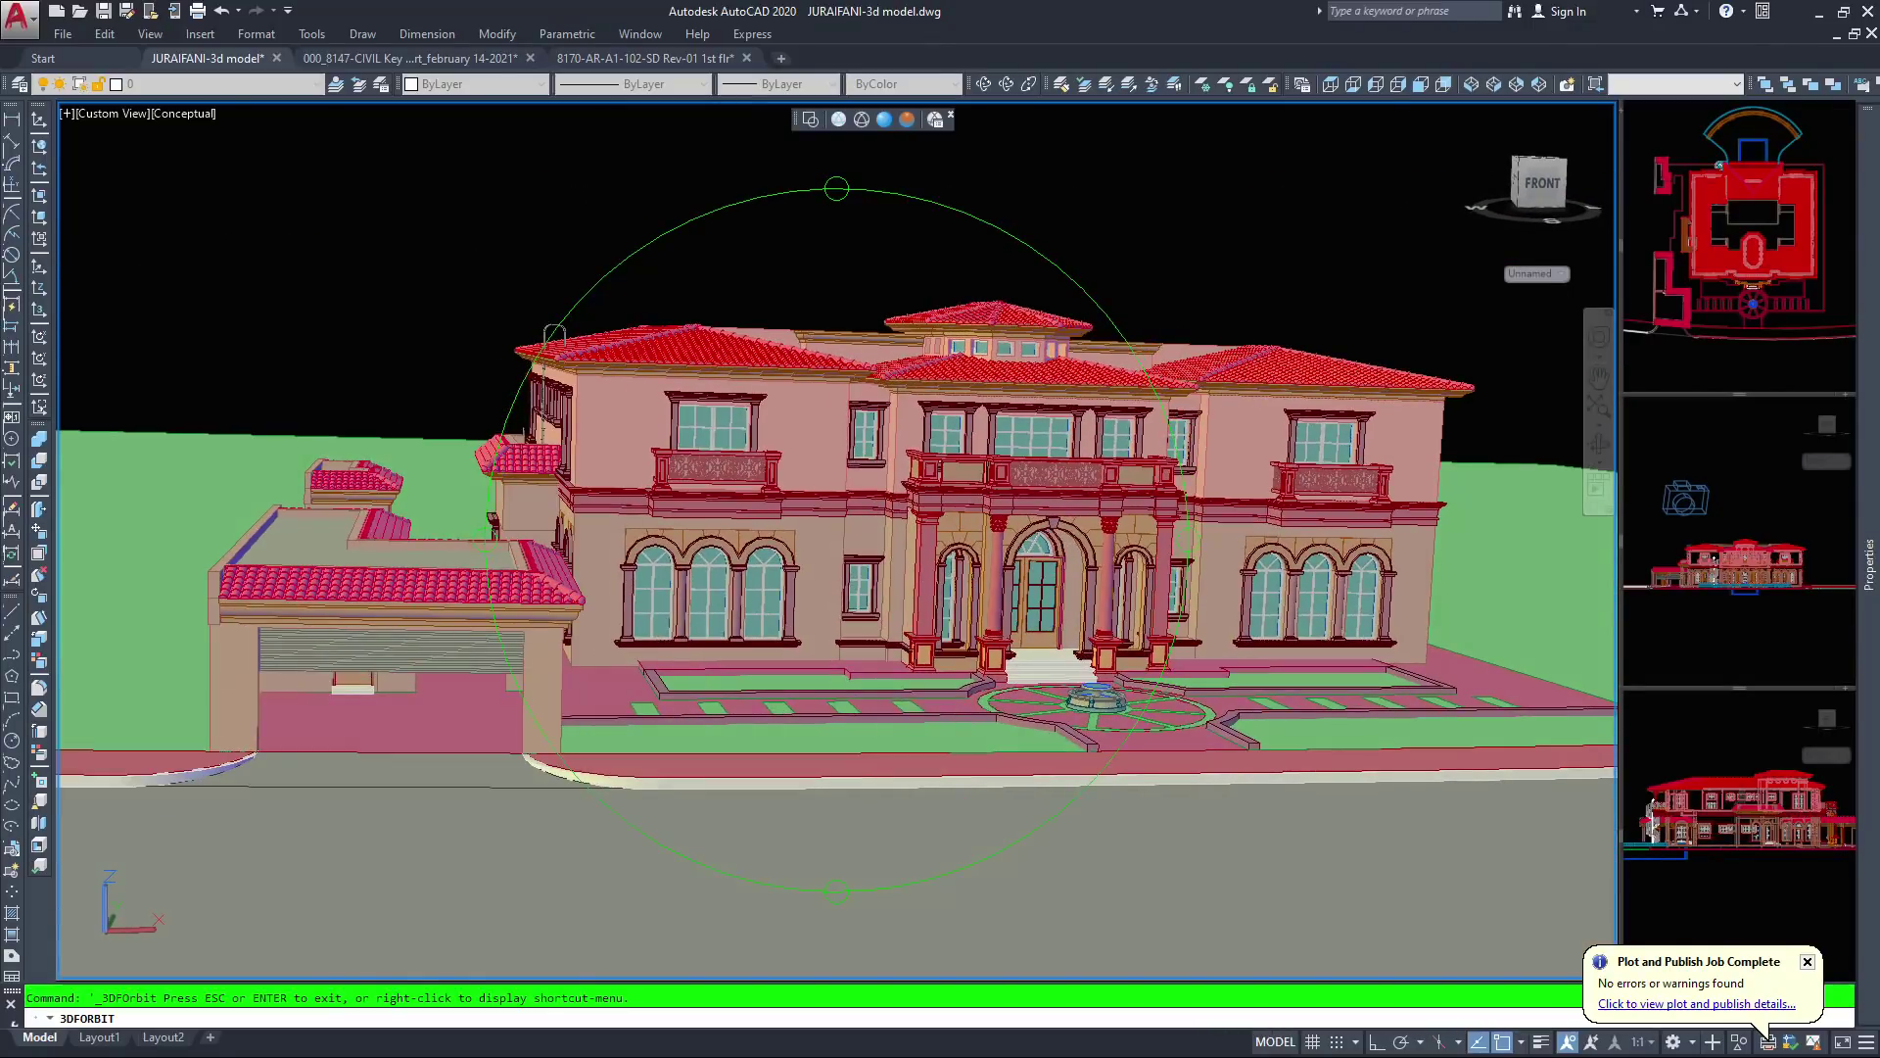
# Examine the villa from its front-left corner, covering the garage, entrance portico and fountain forecourt
pyautogui.moveTo(797, 523); pyautogui.dragTo(654, 401, button='middle')
pyautogui.moveTo(654, 402); pyautogui.dragTo(798, 419)
pyautogui.moveTo(481, 248); pyautogui.dragTo(428, 438)
pyautogui.scroll(5, 603, 774)
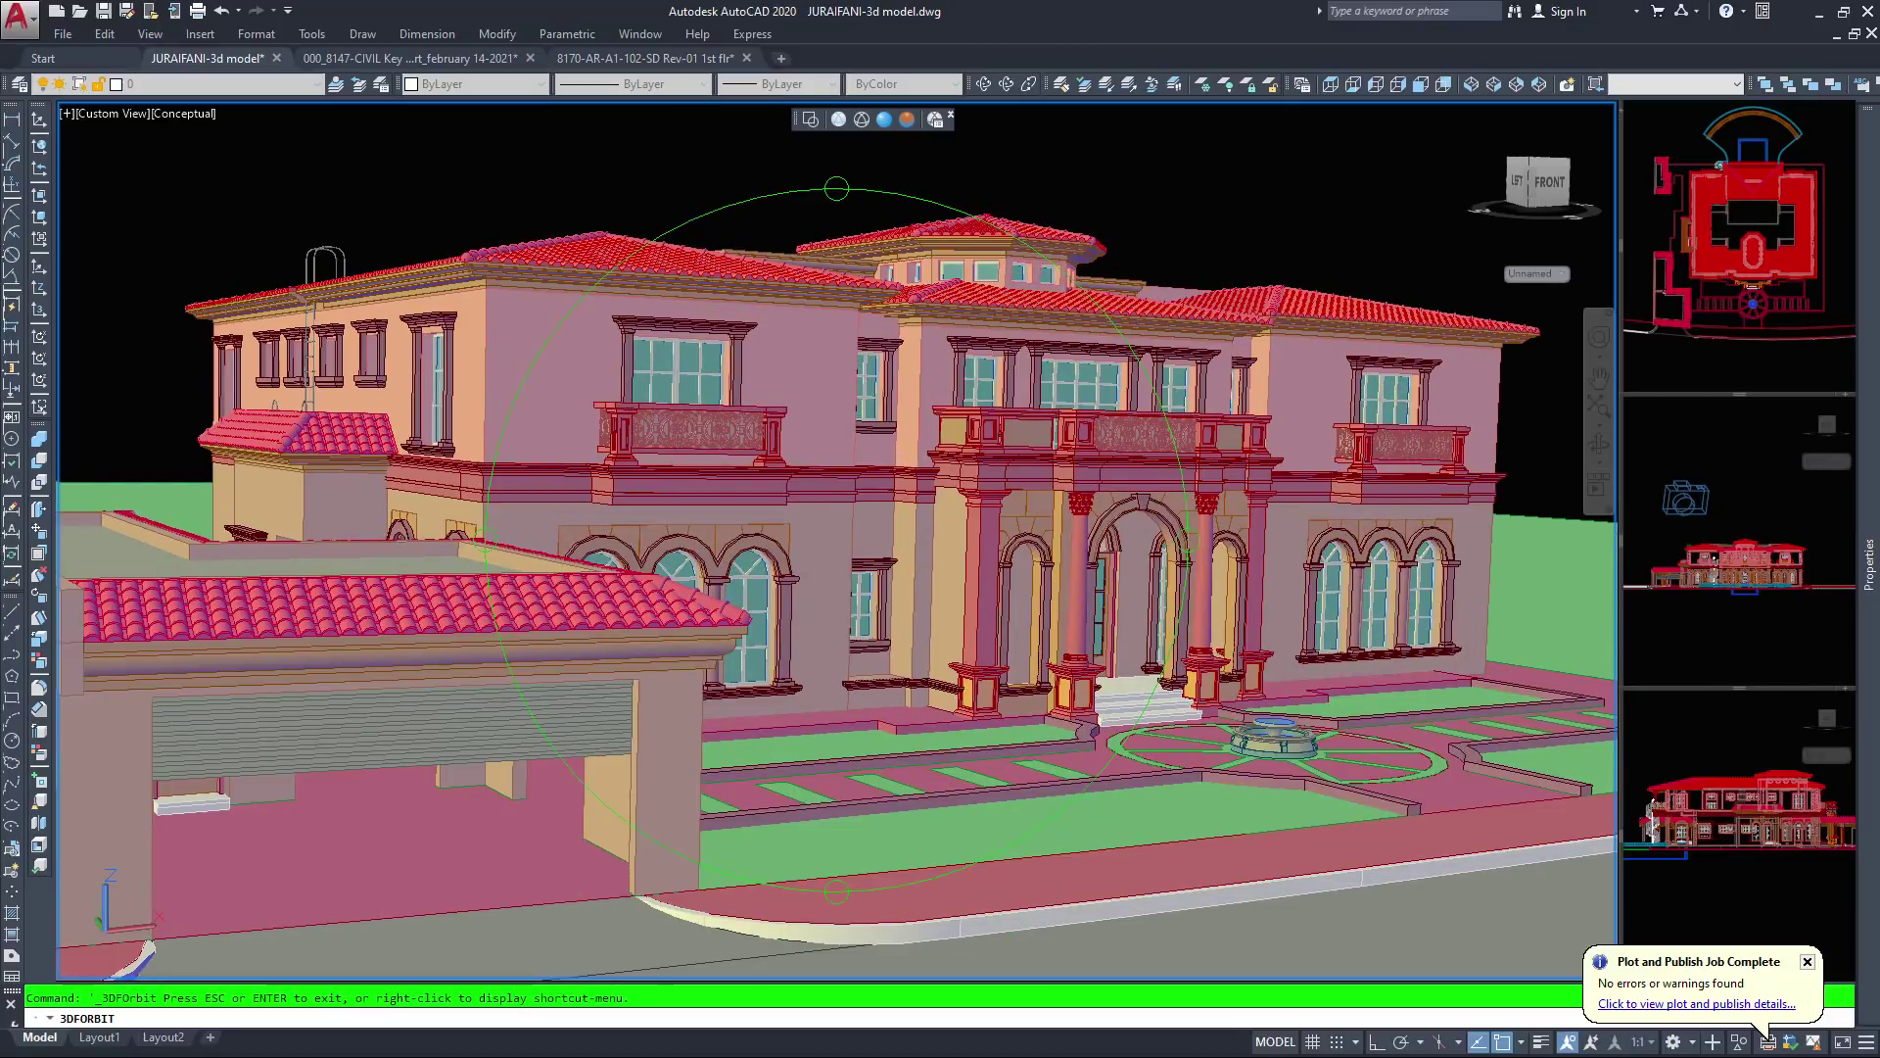
pyautogui.moveTo(626, 607); pyautogui.dragTo(648, 715)
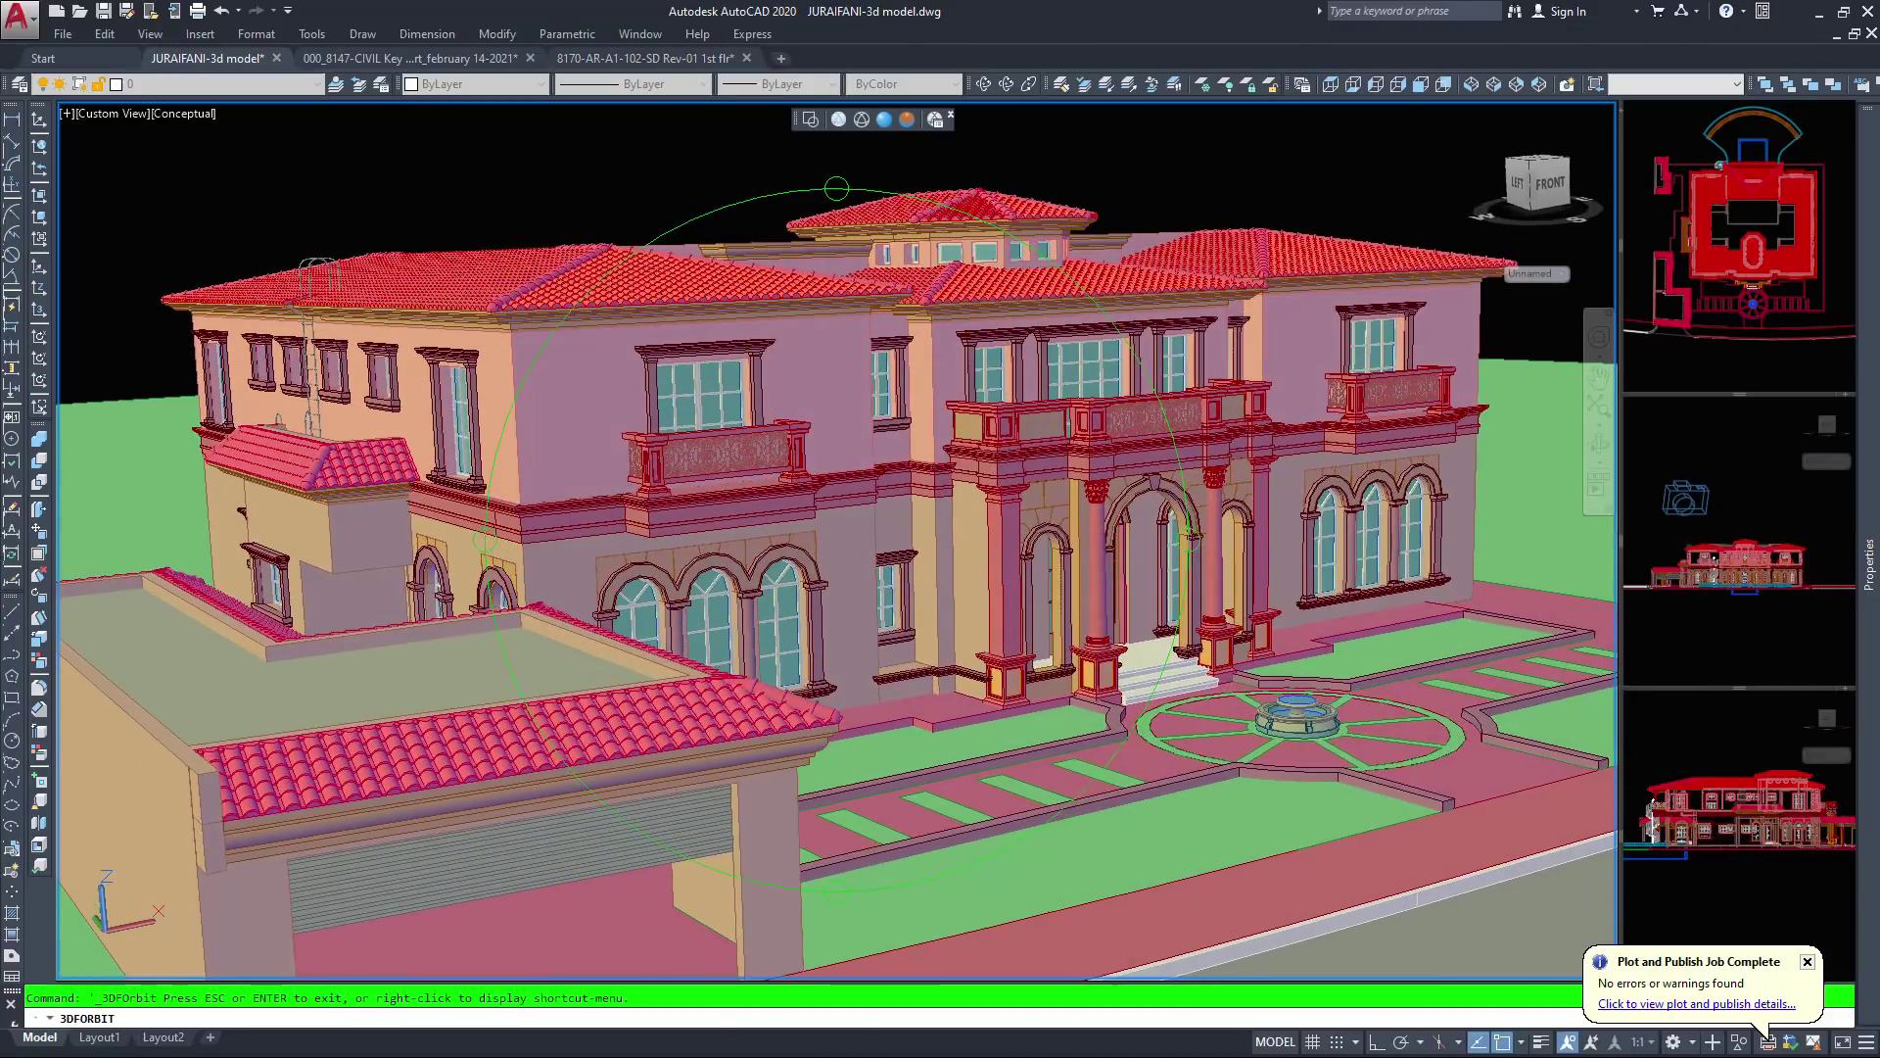
pyautogui.scroll(4, 935, 573)
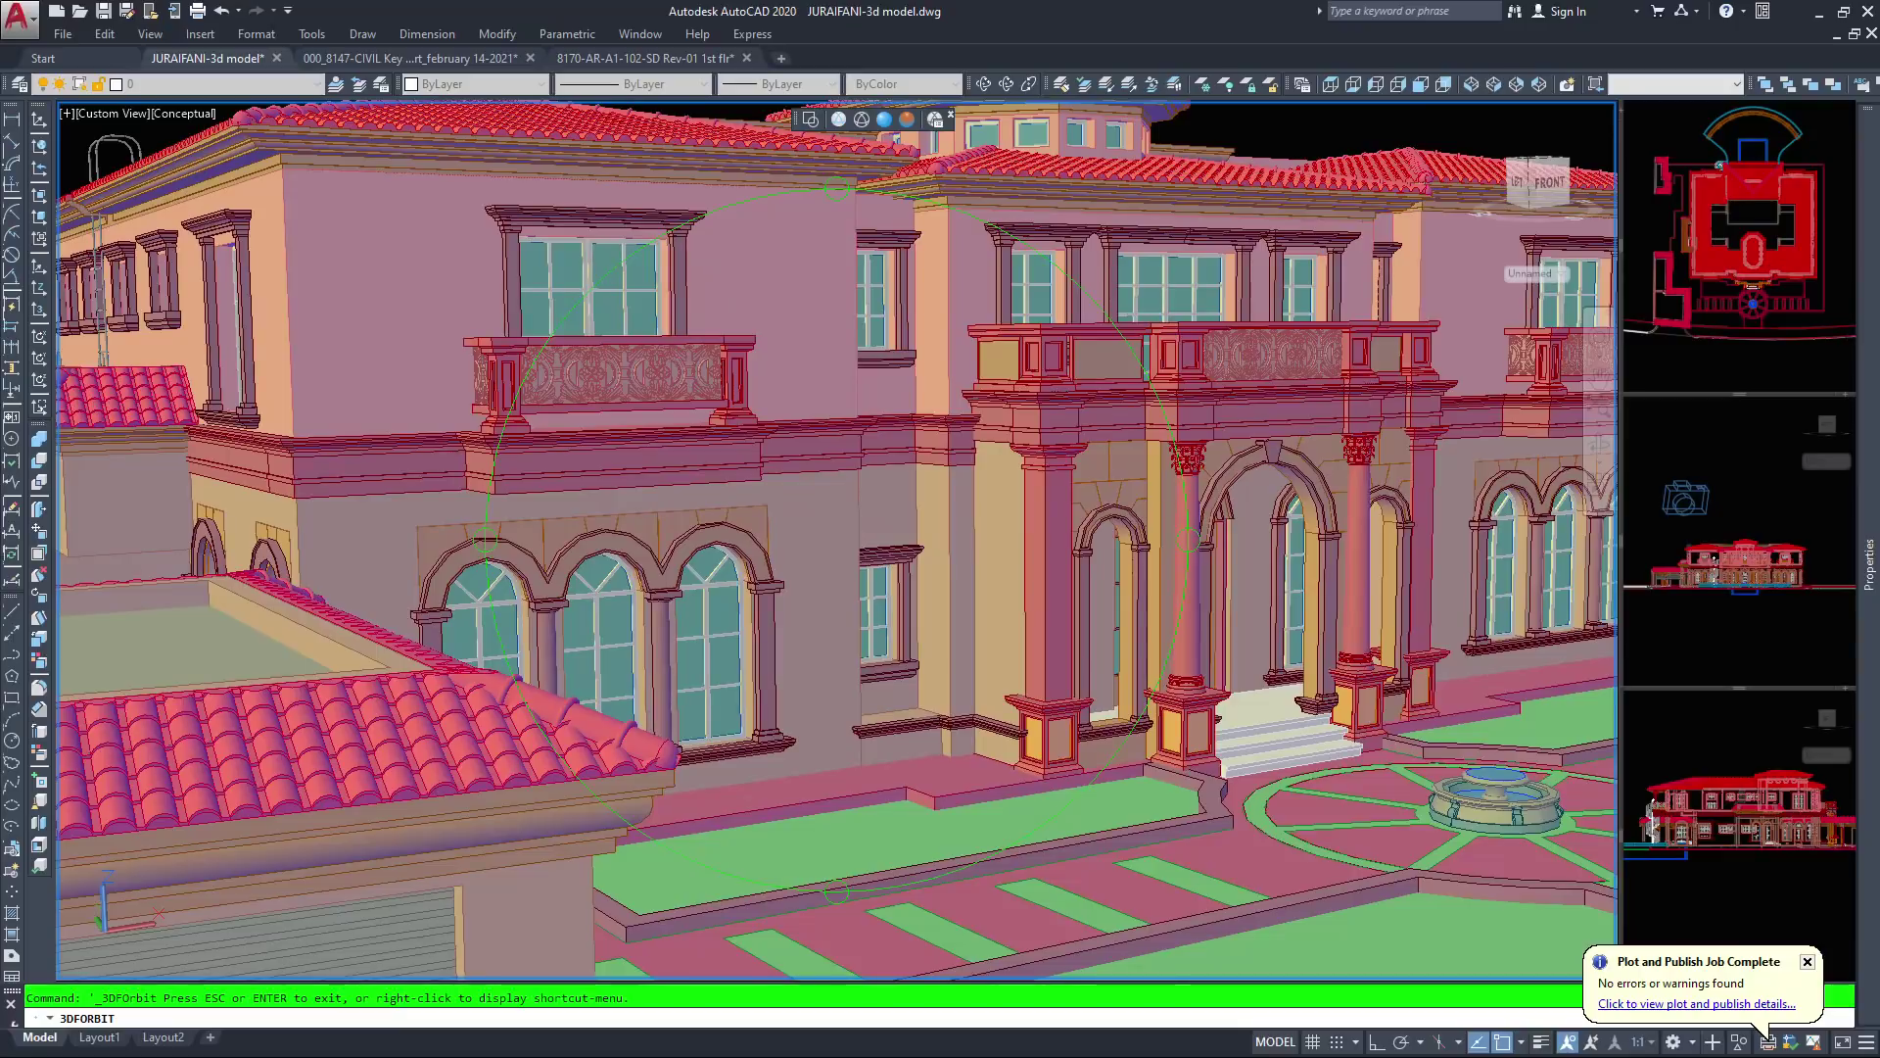
pyautogui.scroll(-2, 852, 578)
pyautogui.scroll(-3, 888, 532)
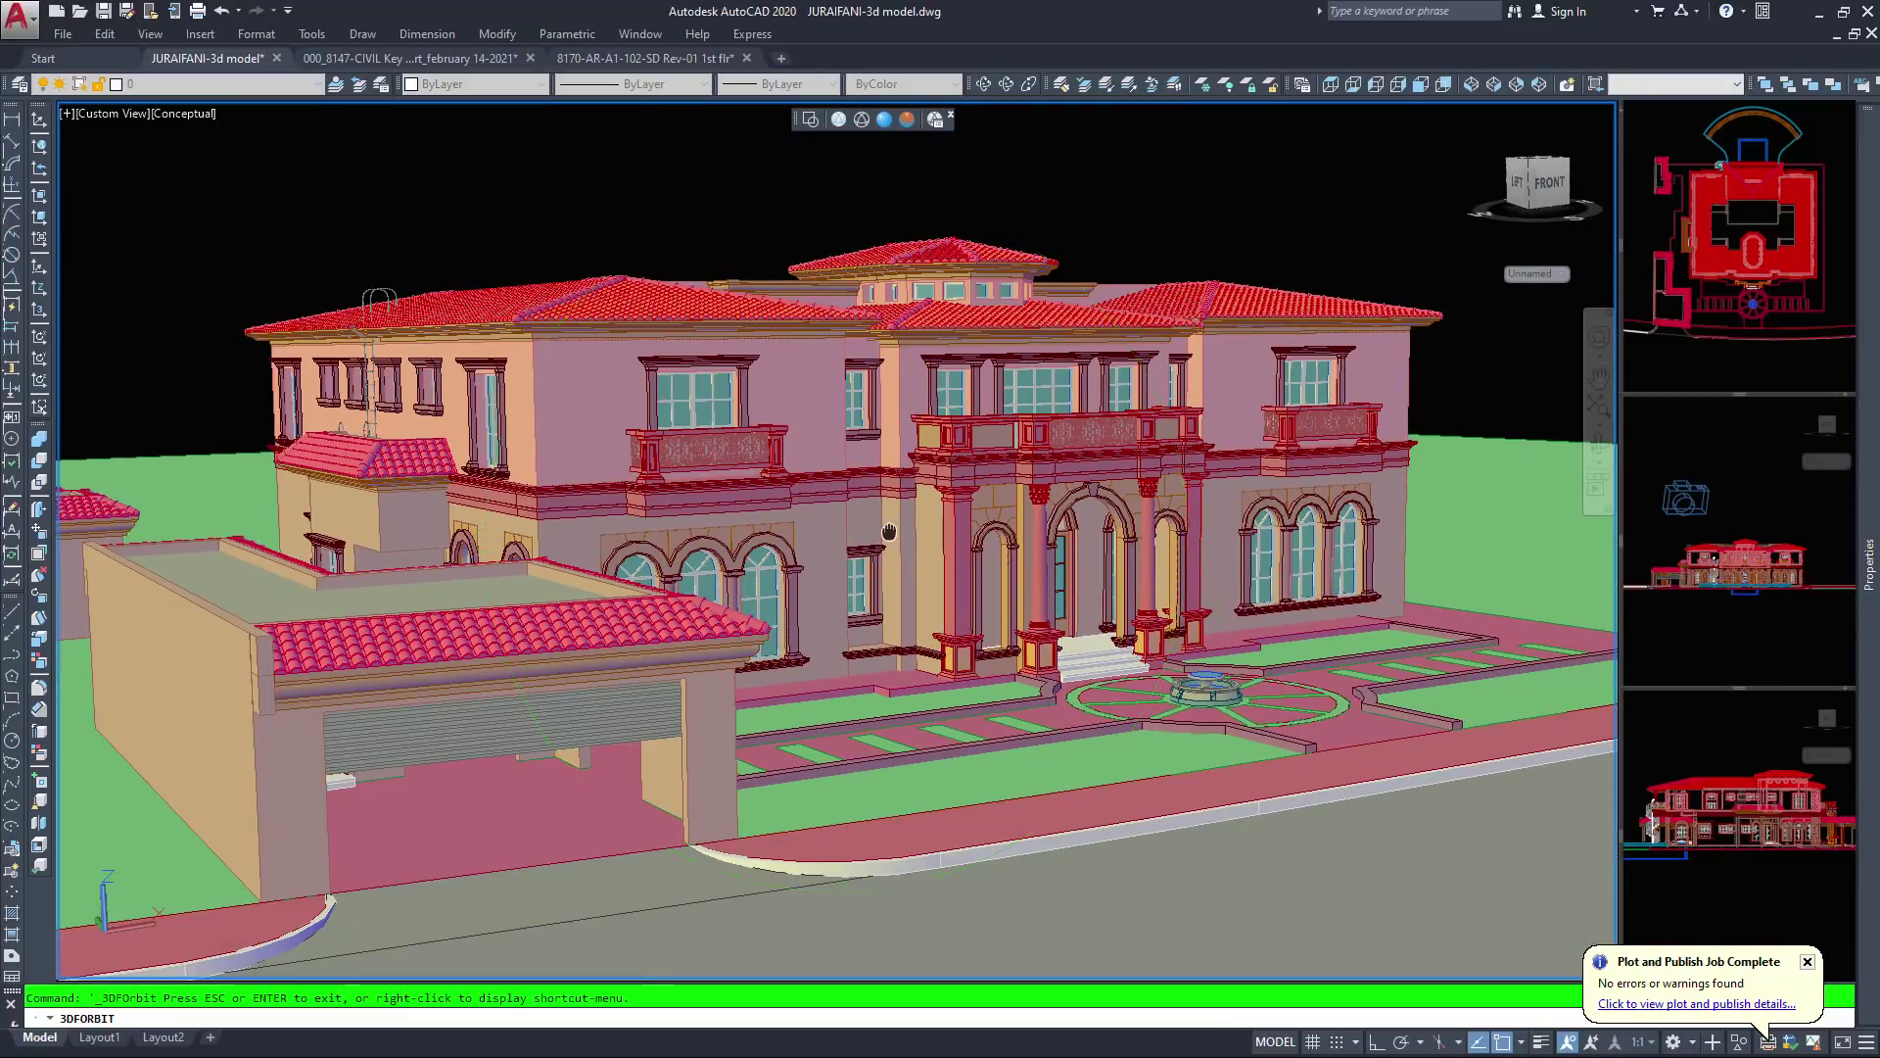
pyautogui.moveTo(888, 532); pyautogui.dragTo(892, 483)
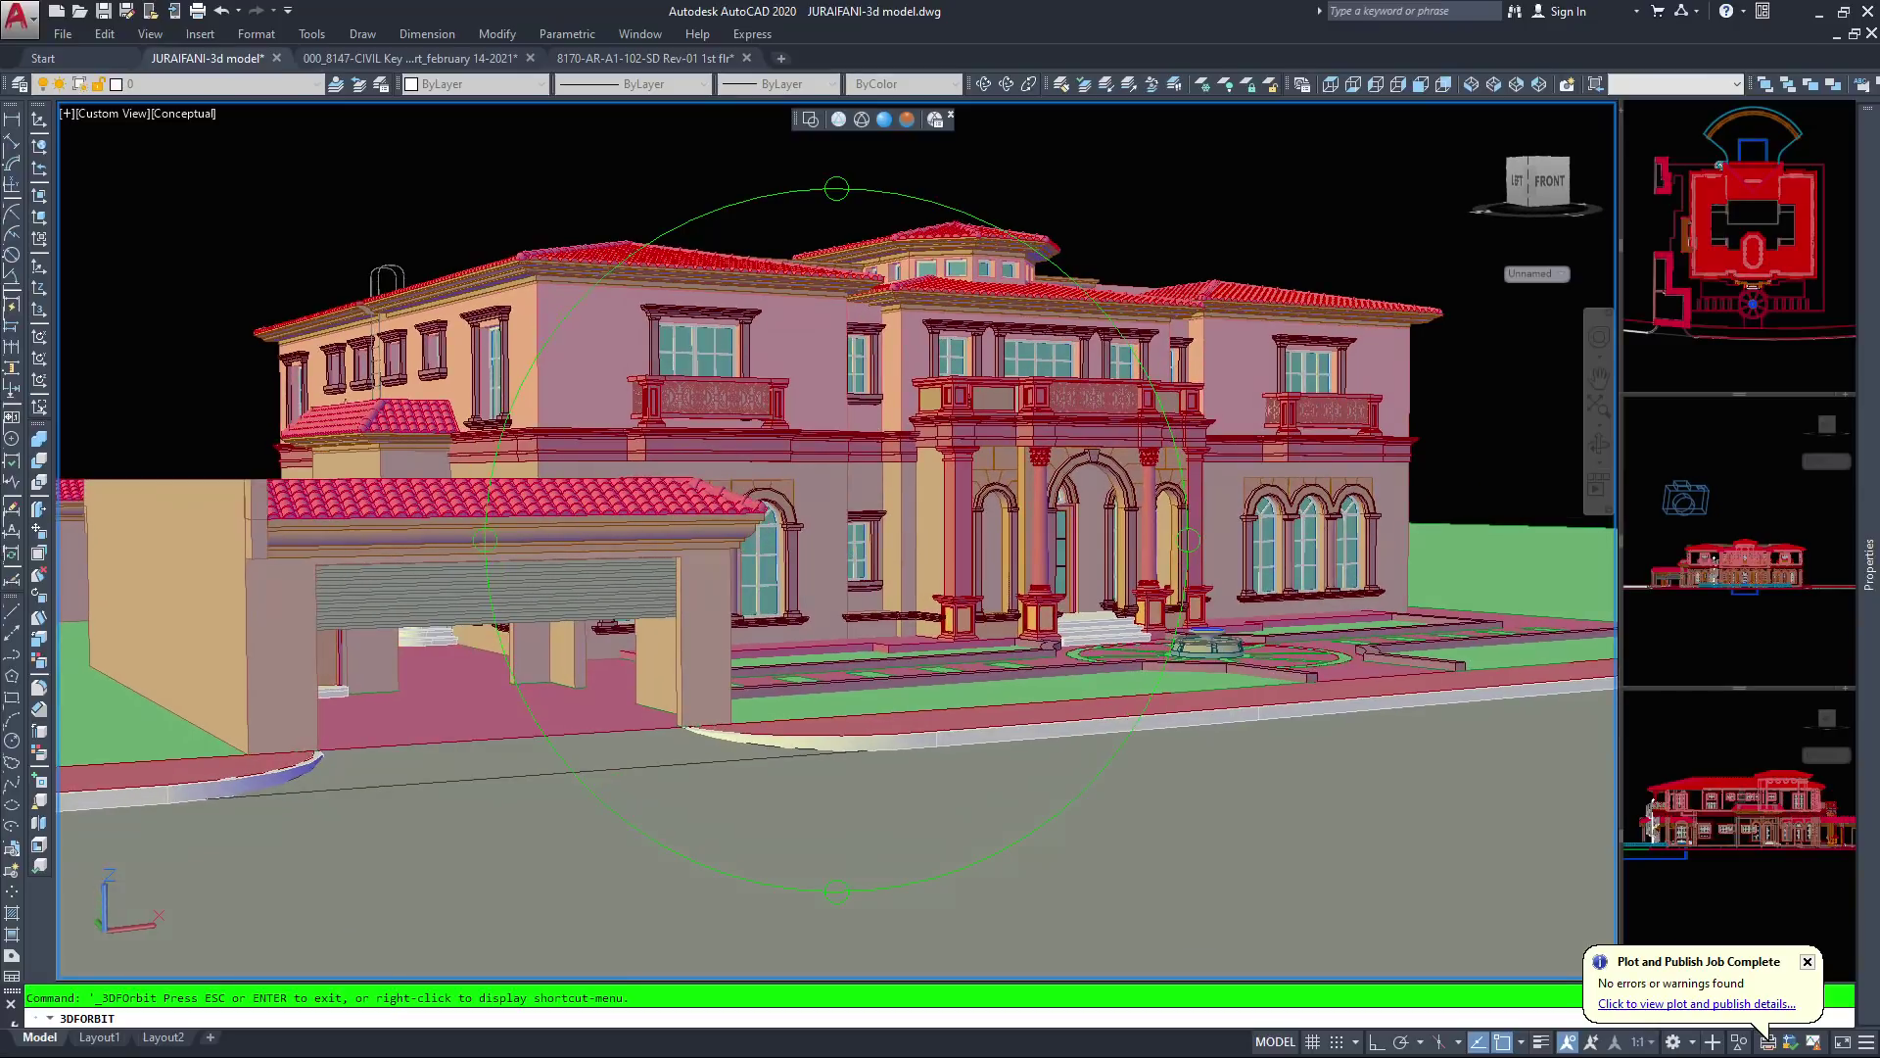
pyautogui.scroll(2, 892, 483)
pyautogui.moveTo(878, 376); pyautogui.dragTo(877, 399, button='middle')
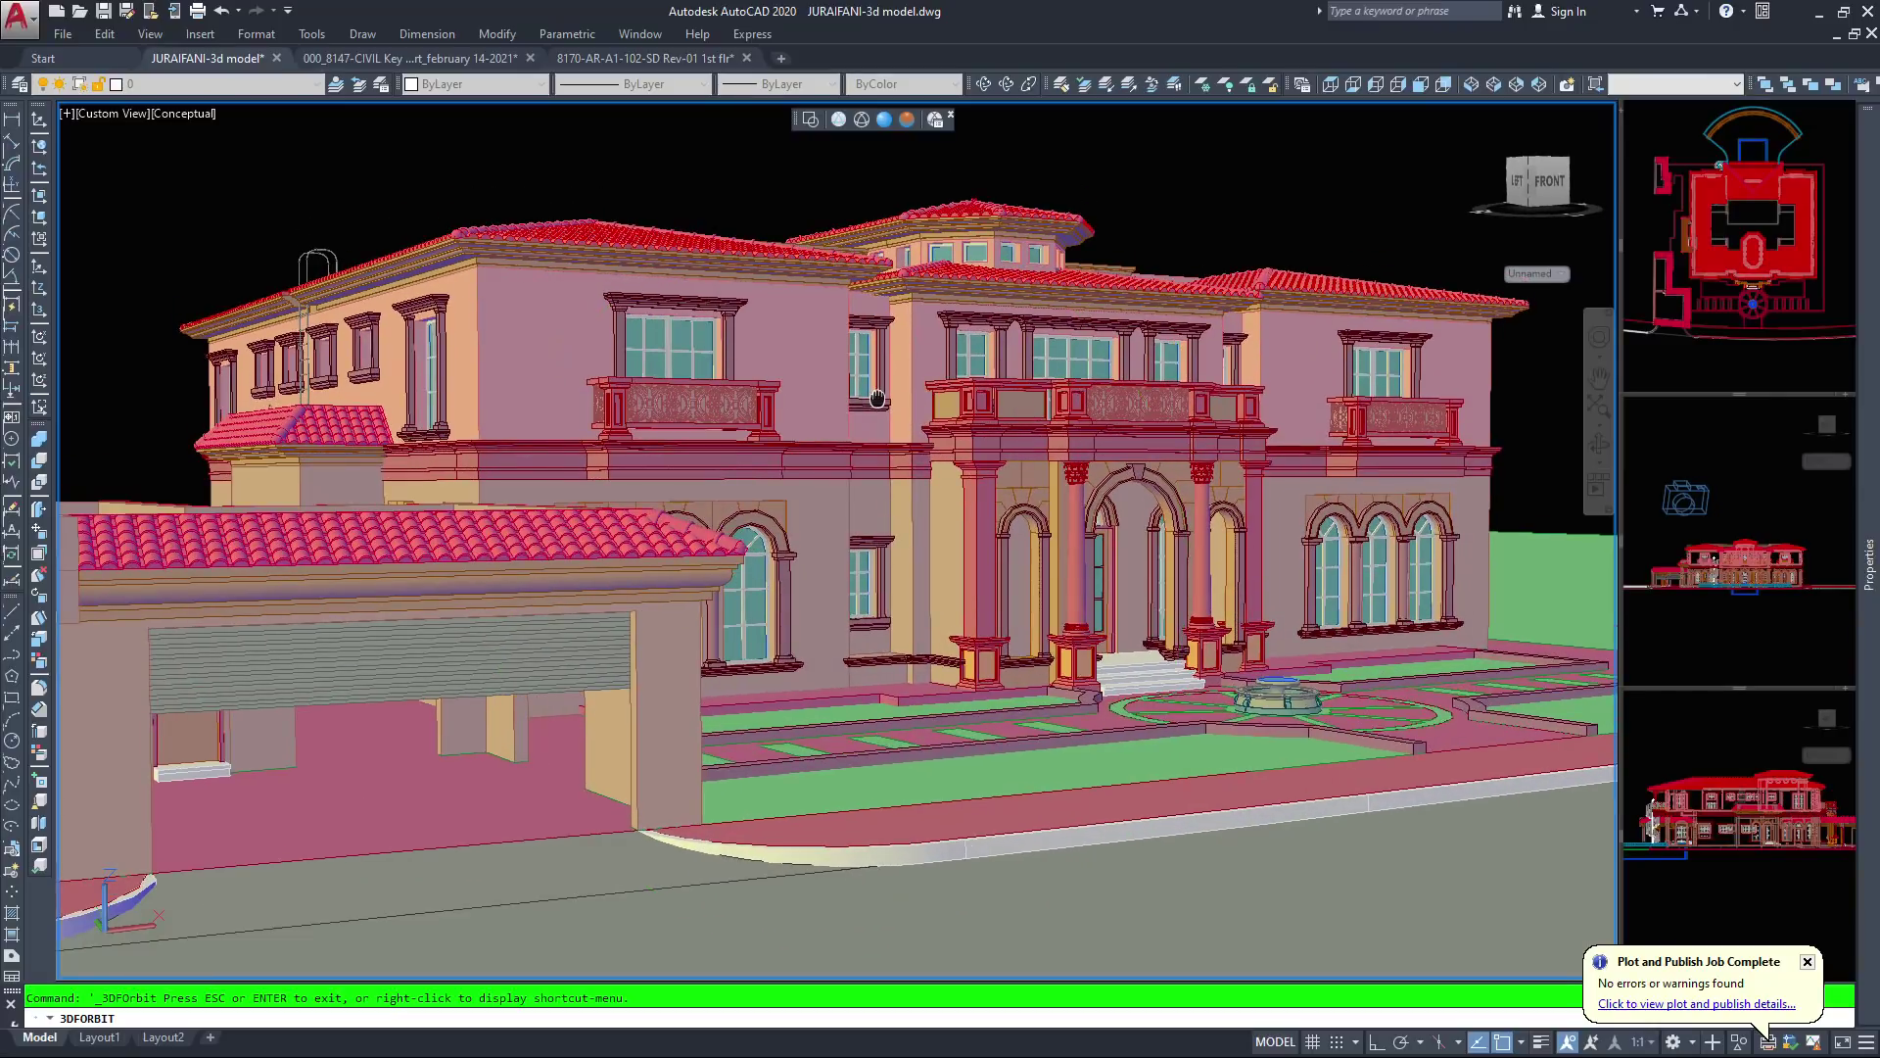
pyautogui.moveTo(836, 541); pyautogui.dragTo(845, 537)
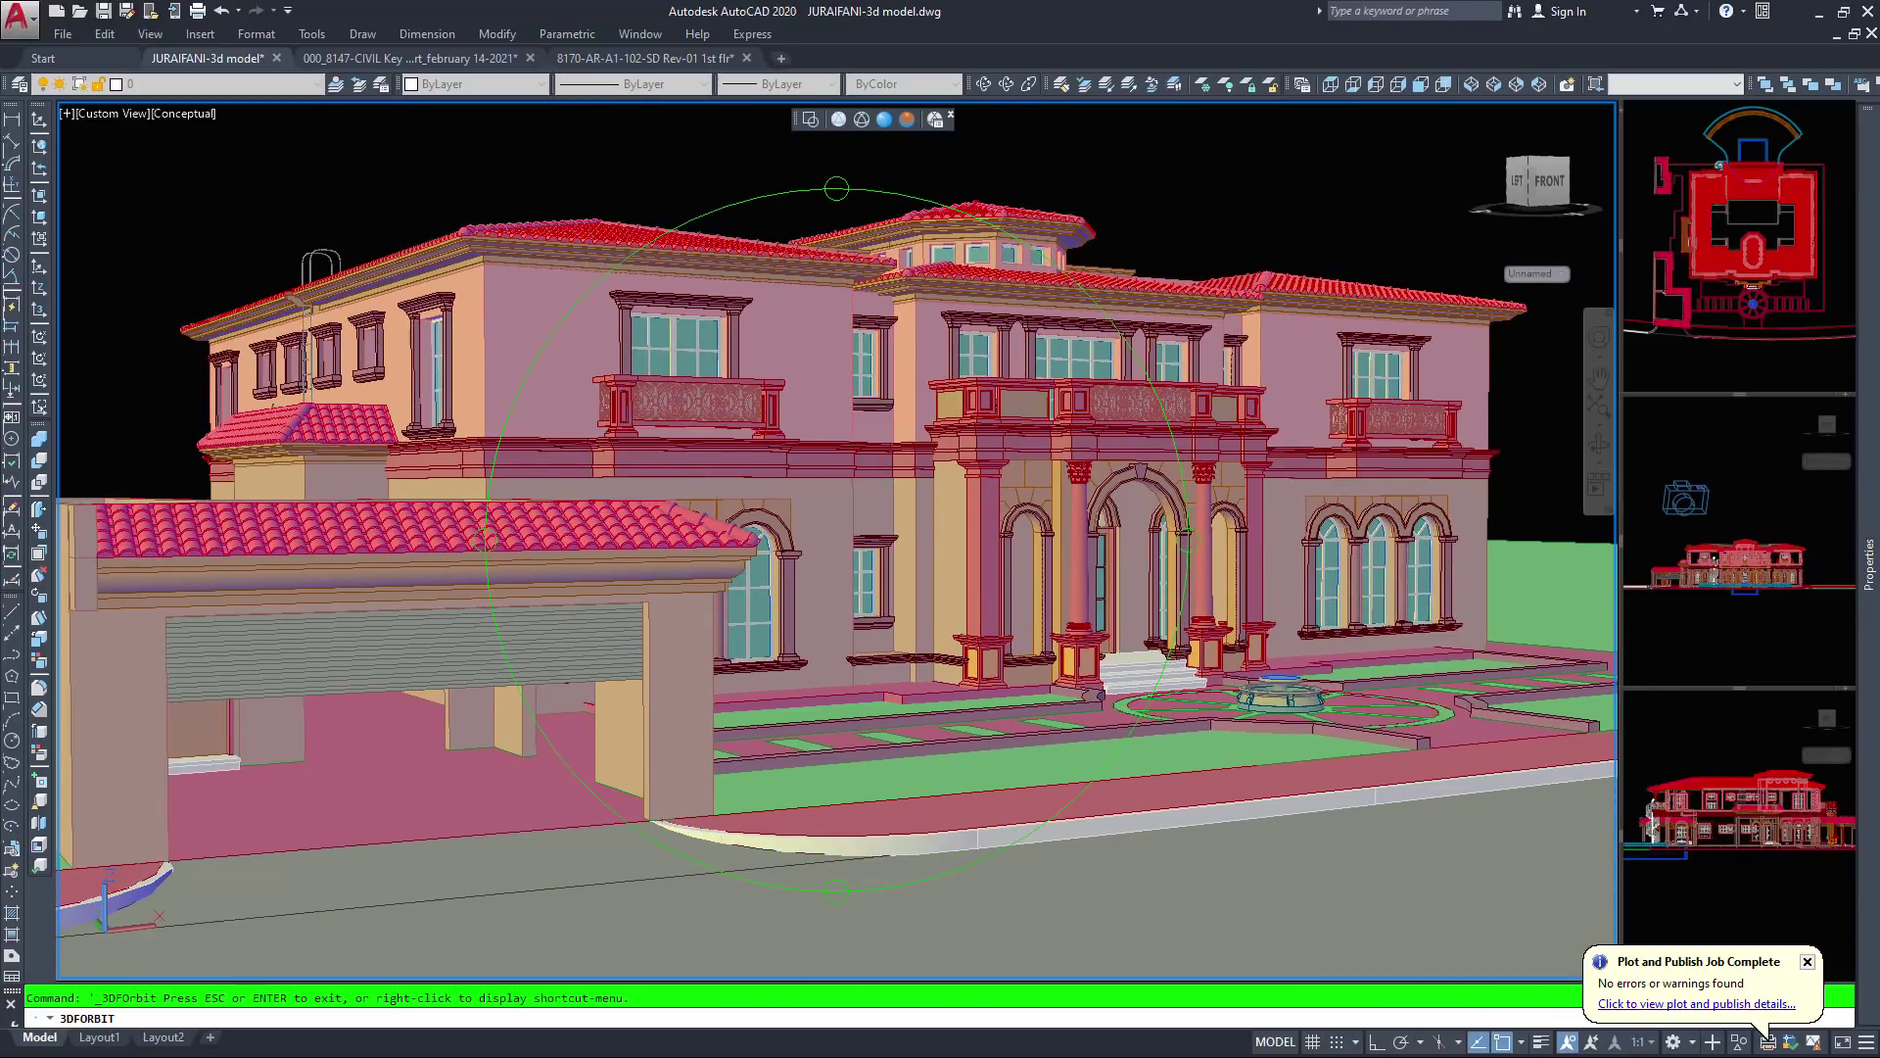
# Inspect the garage's tiled roof edge and shutter door closer up against the front facade
pyautogui.scroll(2, 836, 541)
pyautogui.moveTo(103, 588); pyautogui.dragTo(99, 588)
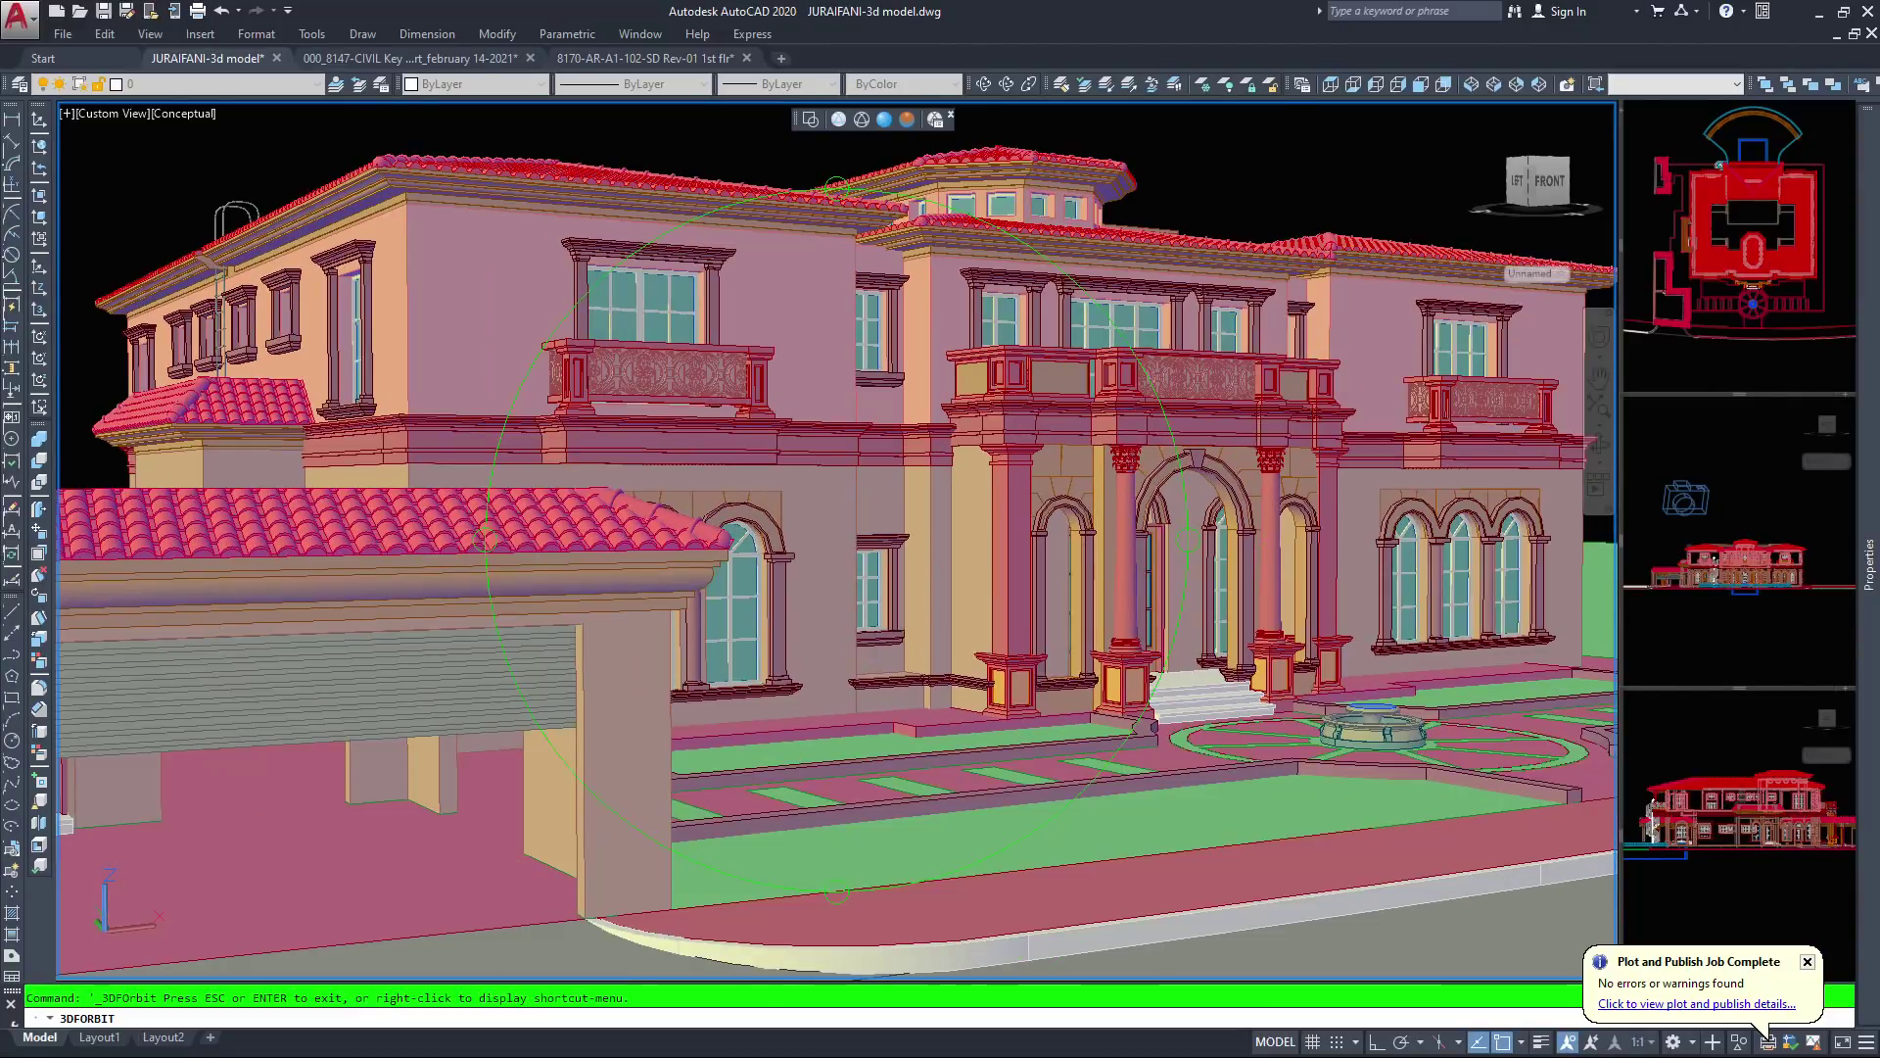
pyautogui.moveTo(858, 445); pyautogui.dragTo(861, 446)
pyautogui.moveTo(820, 474); pyautogui.dragTo(821, 433, button='middle')
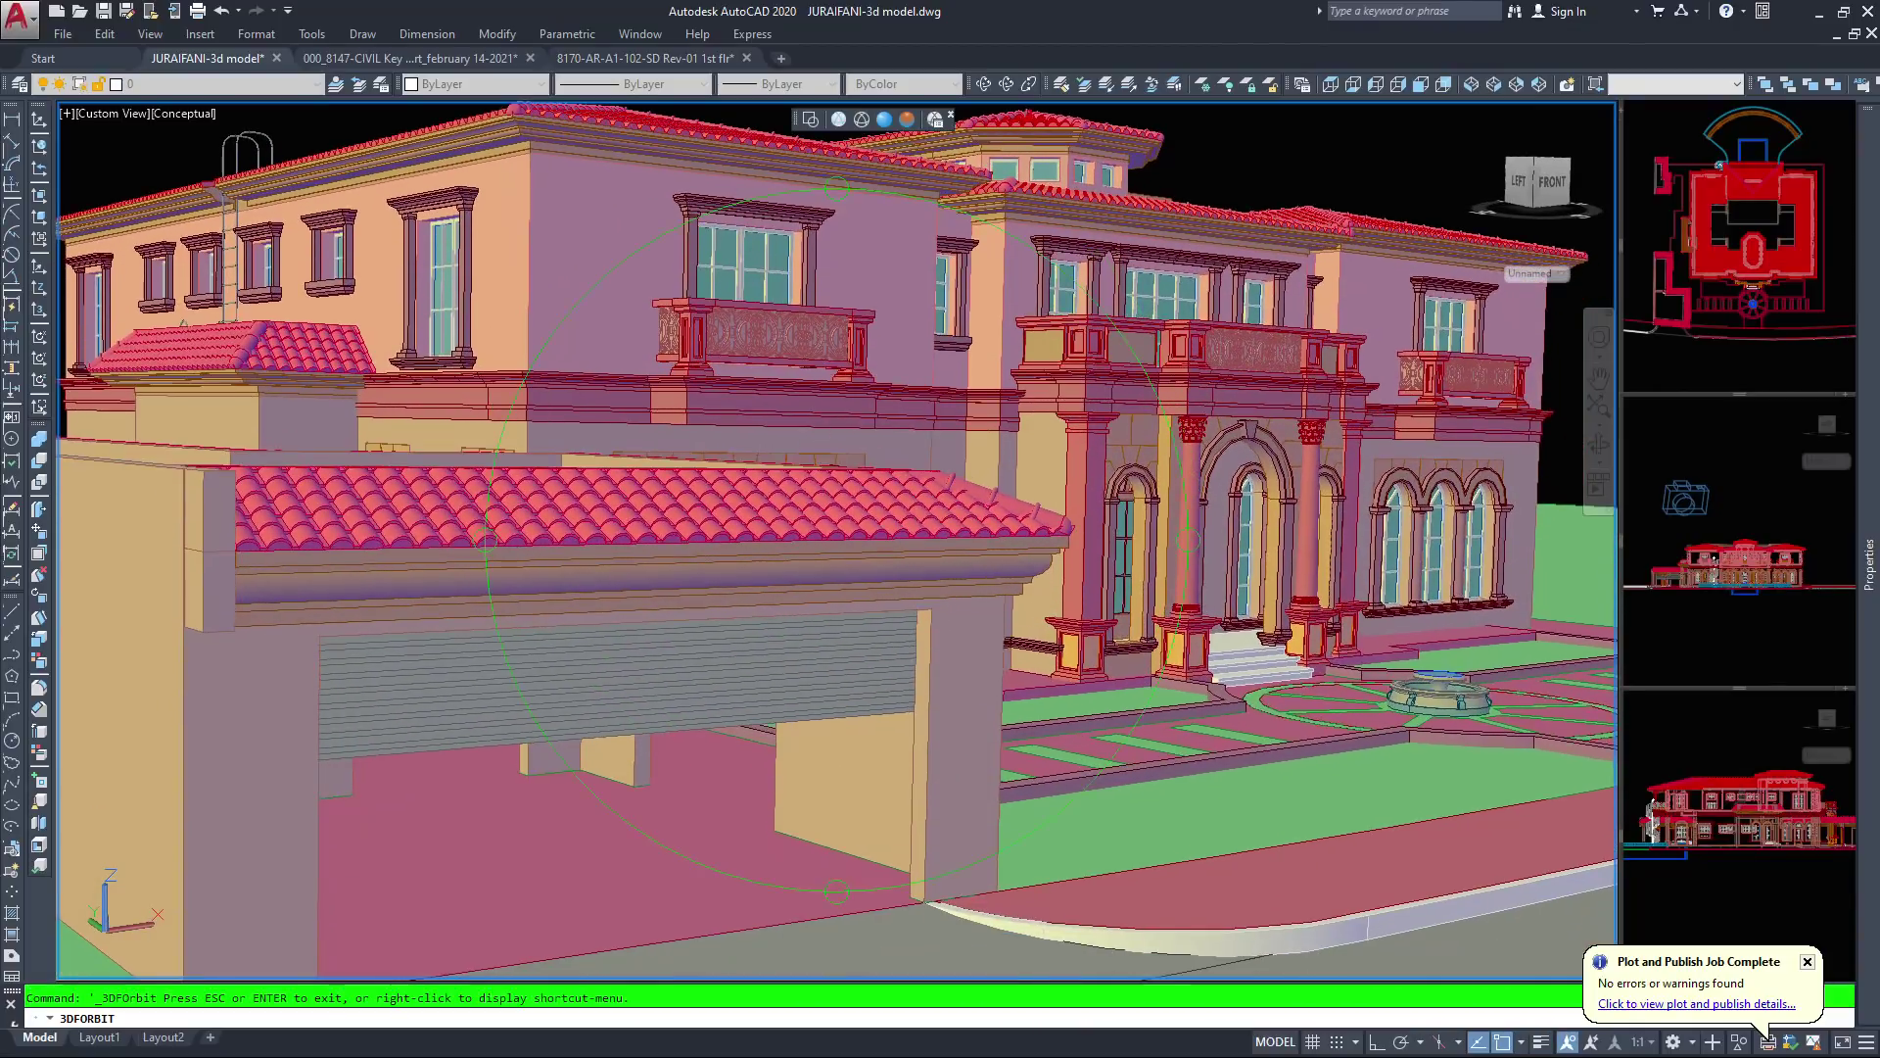
pyautogui.scroll(-2, 821, 433)
pyautogui.moveTo(821, 433); pyautogui.dragTo(857, 421)
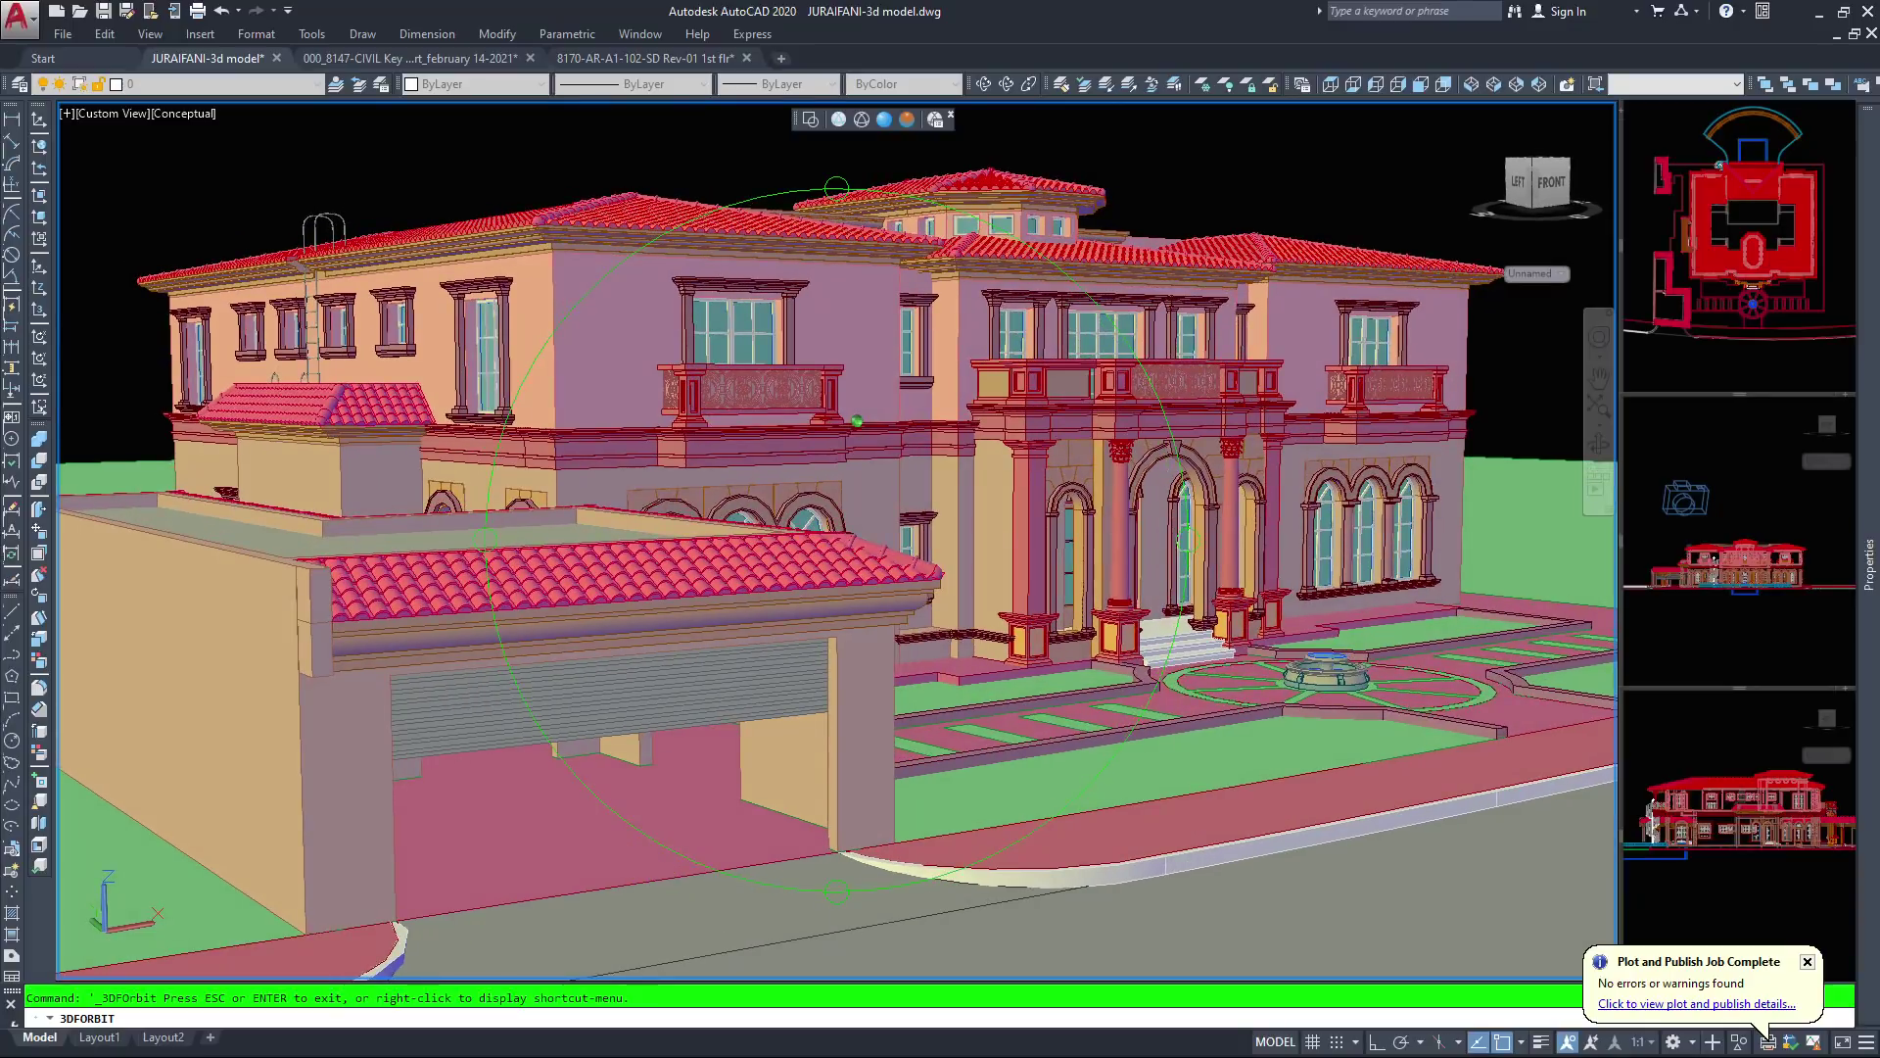
pyautogui.moveTo(871, 551); pyautogui.dragTo(852, 585, button='middle')
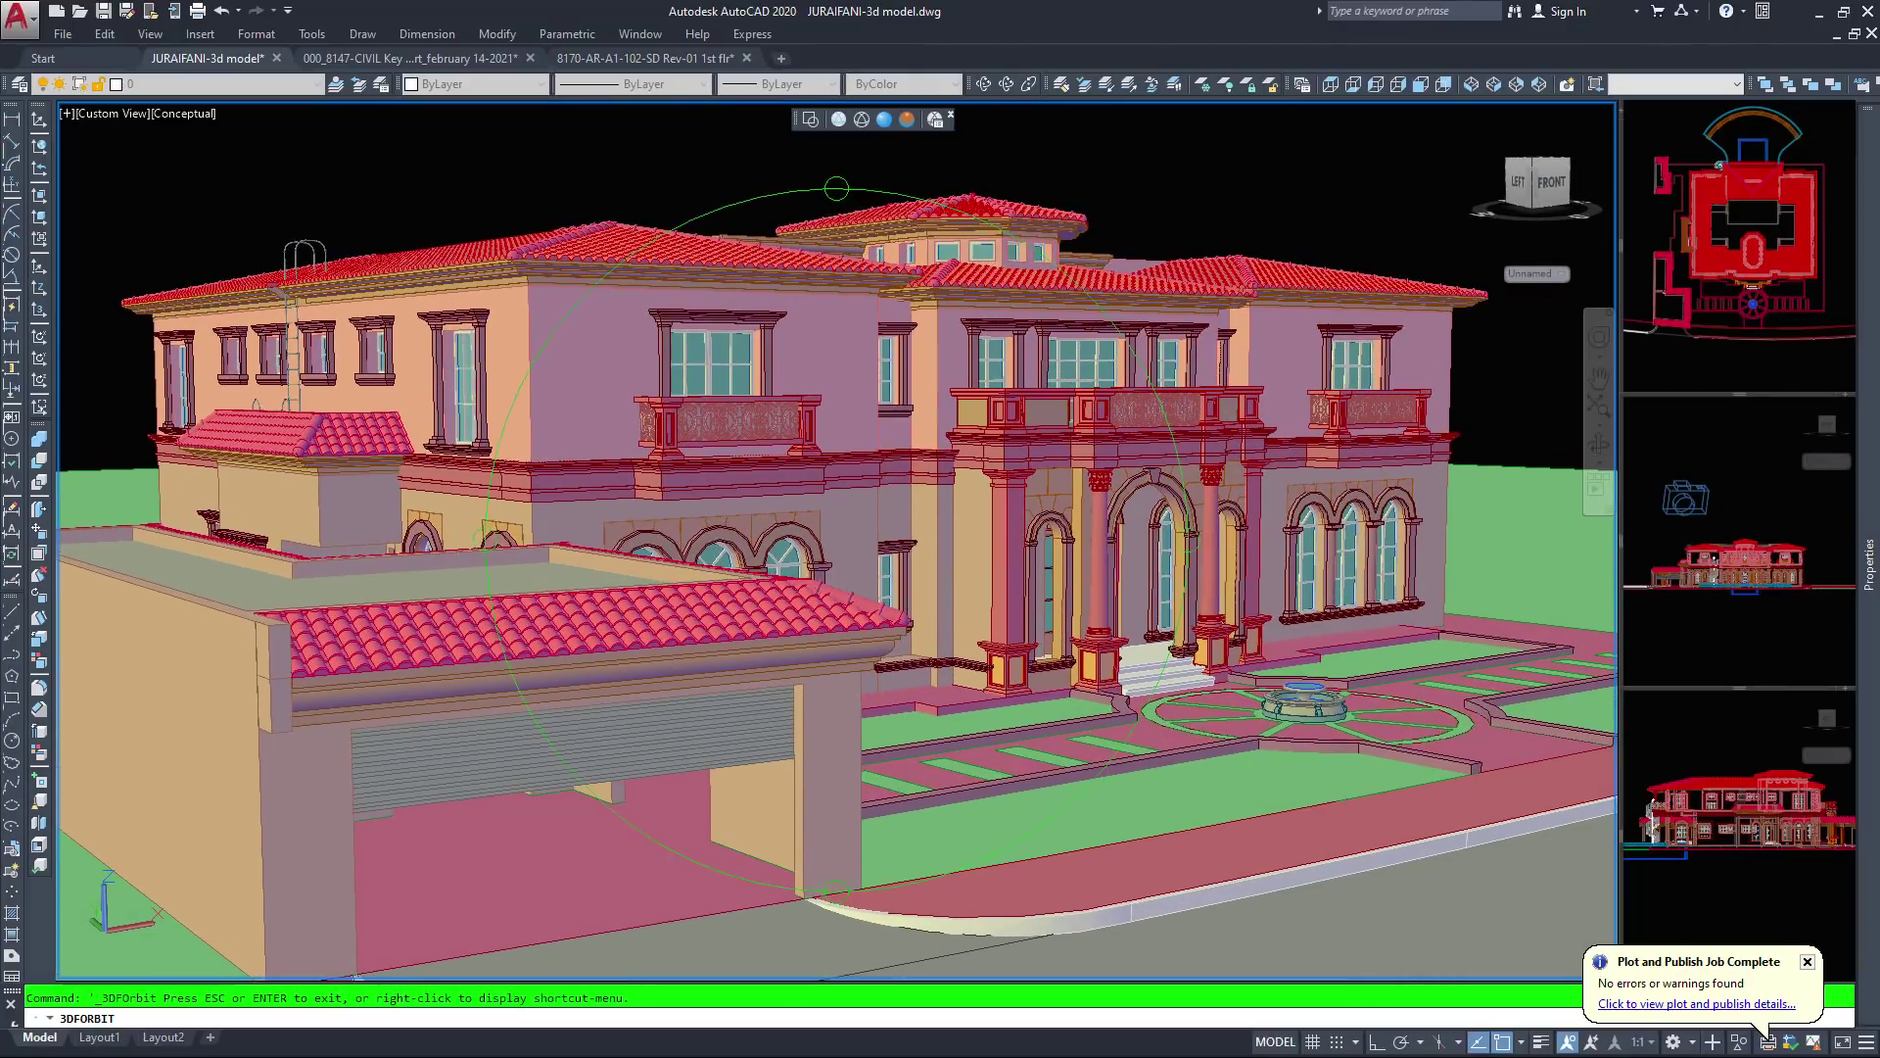
pyautogui.scroll(2, 852, 585)
pyautogui.moveTo(849, 583); pyautogui.dragTo(896, 592, button='middle')
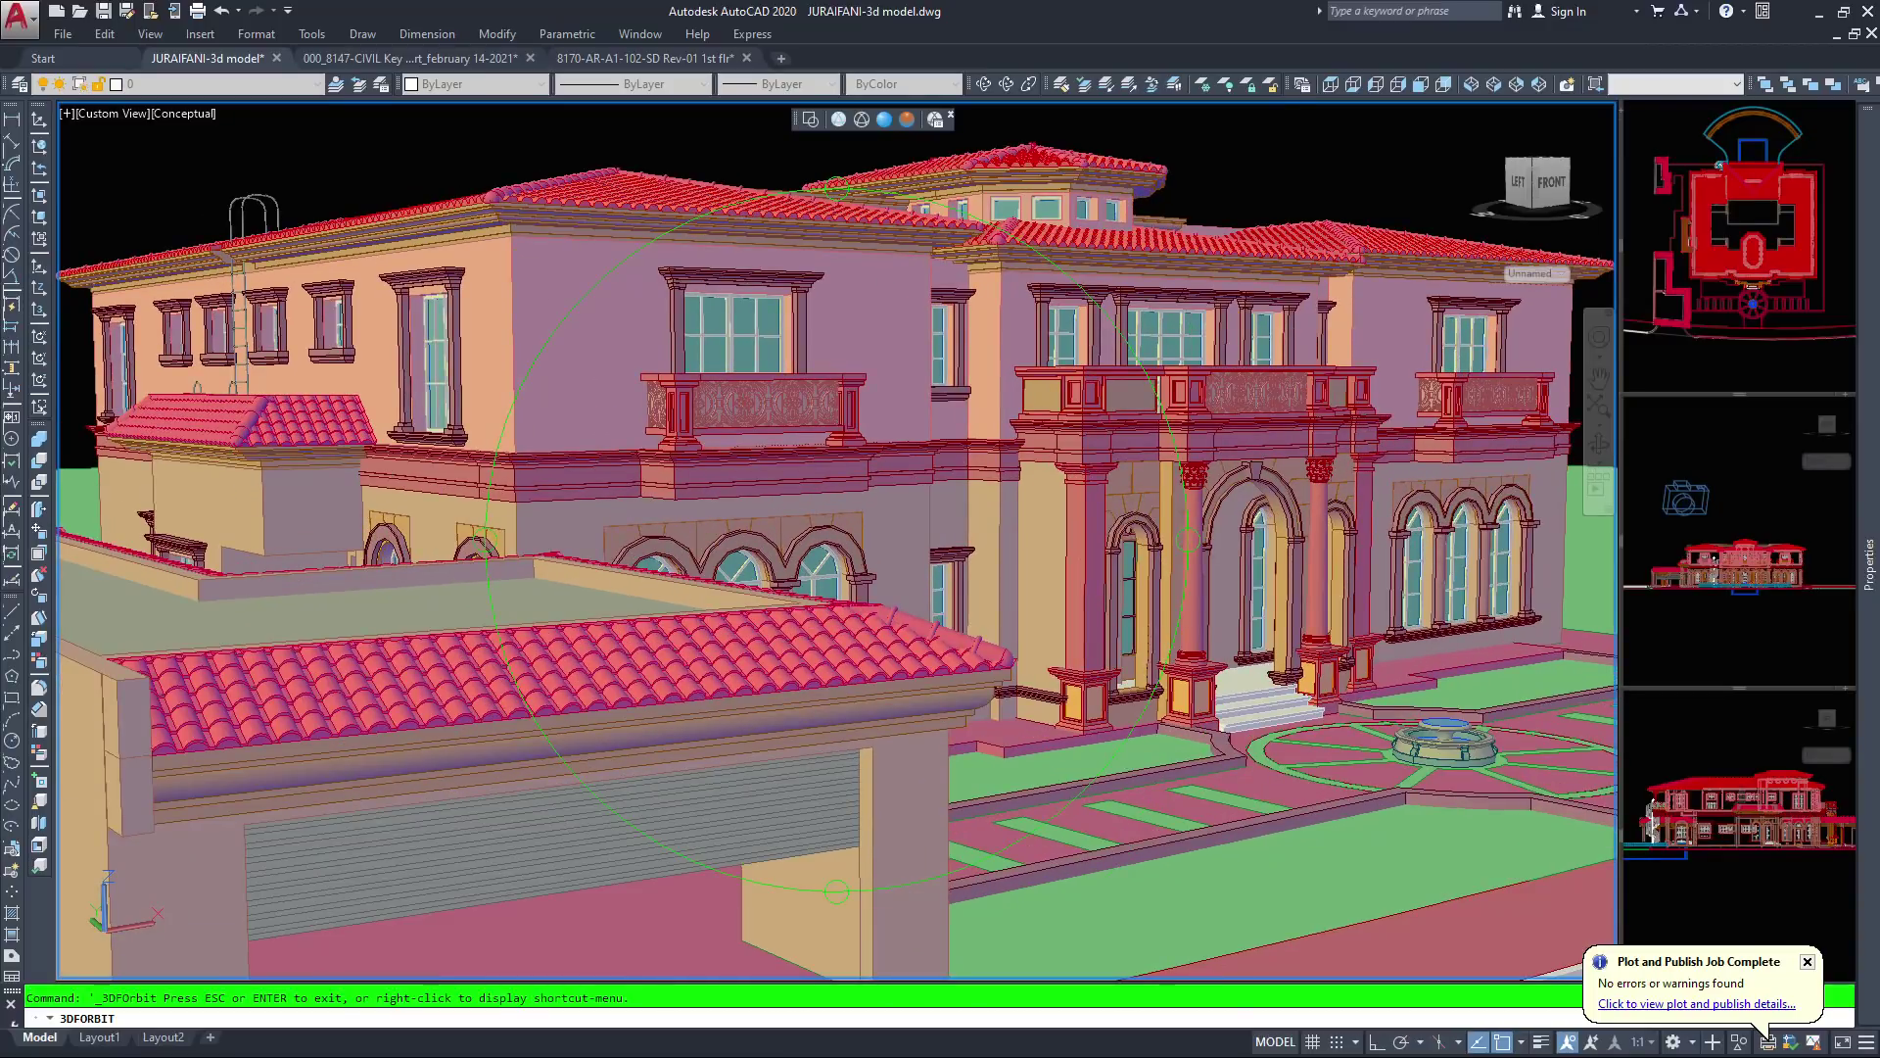
pyautogui.moveTo(865, 575); pyautogui.dragTo(894, 566, button='middle')
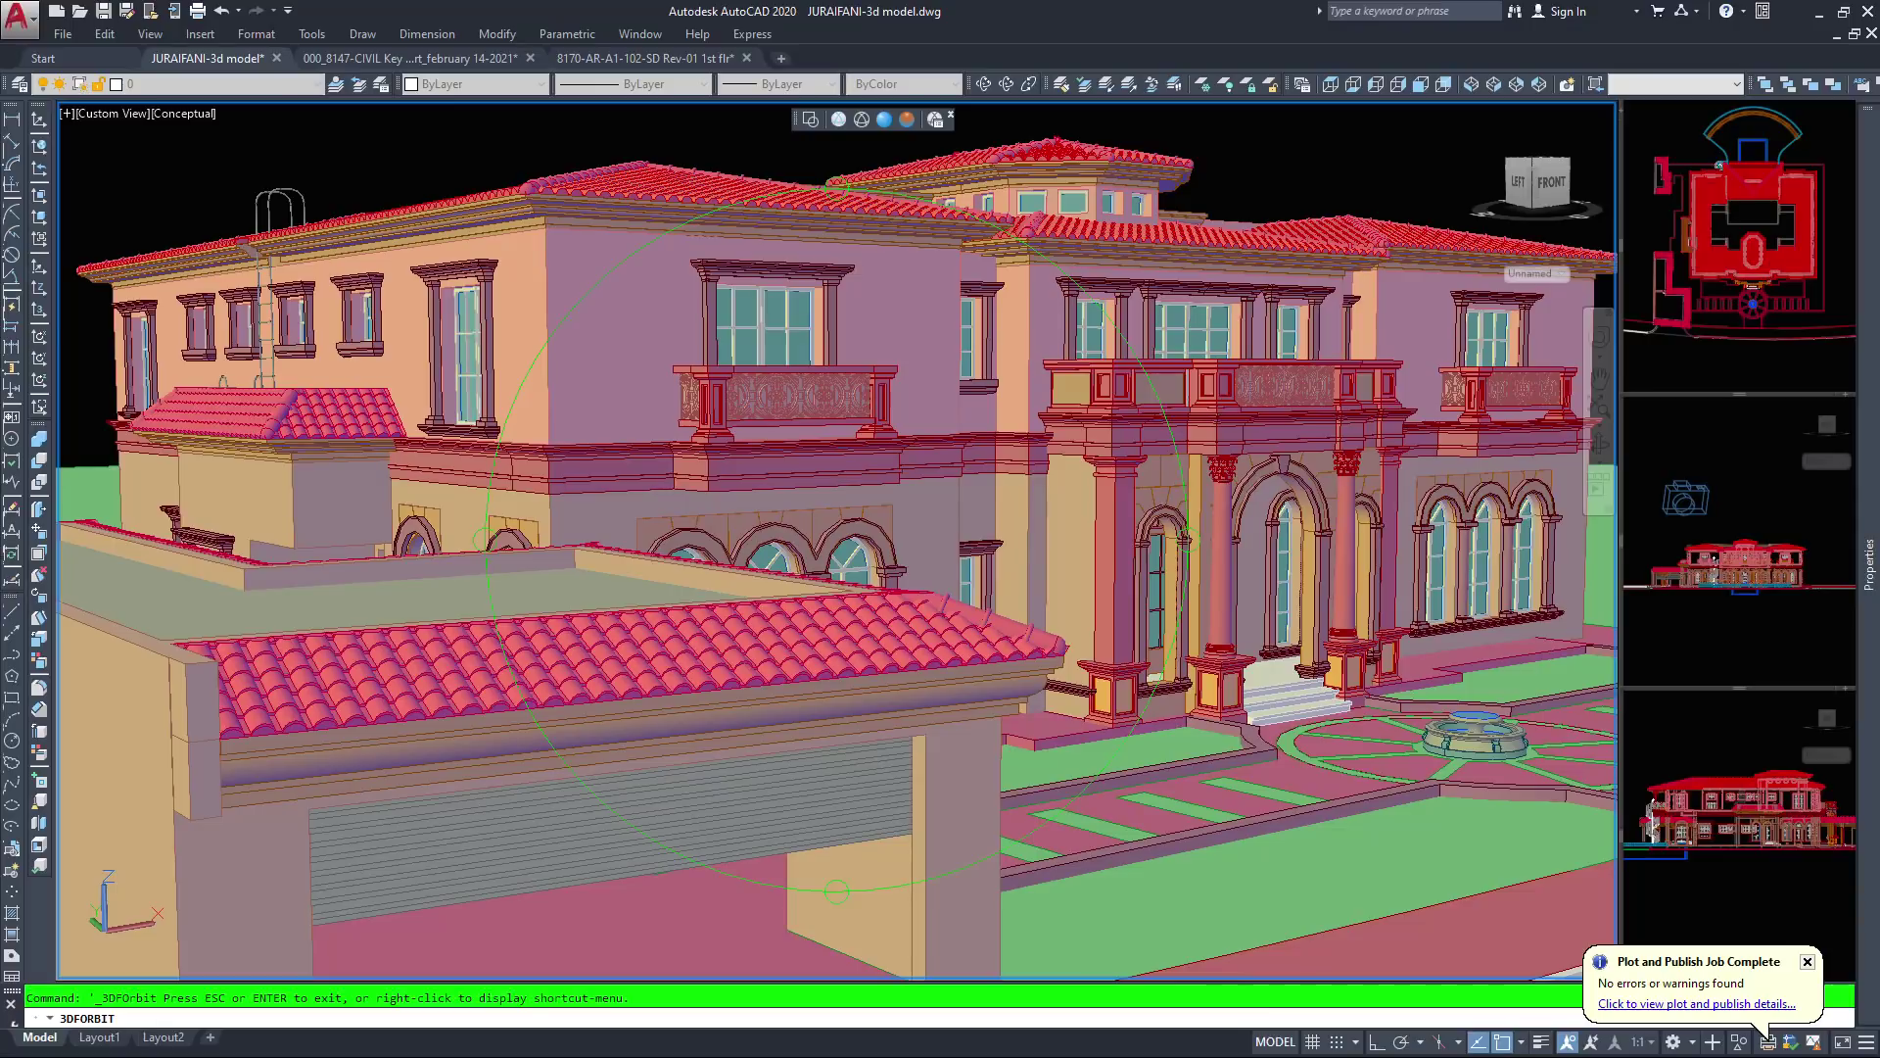
pyautogui.scroll(-1, 886, 566)
pyautogui.scroll(1, 886, 566)
pyautogui.moveTo(886, 566); pyautogui.dragTo(887, 553)
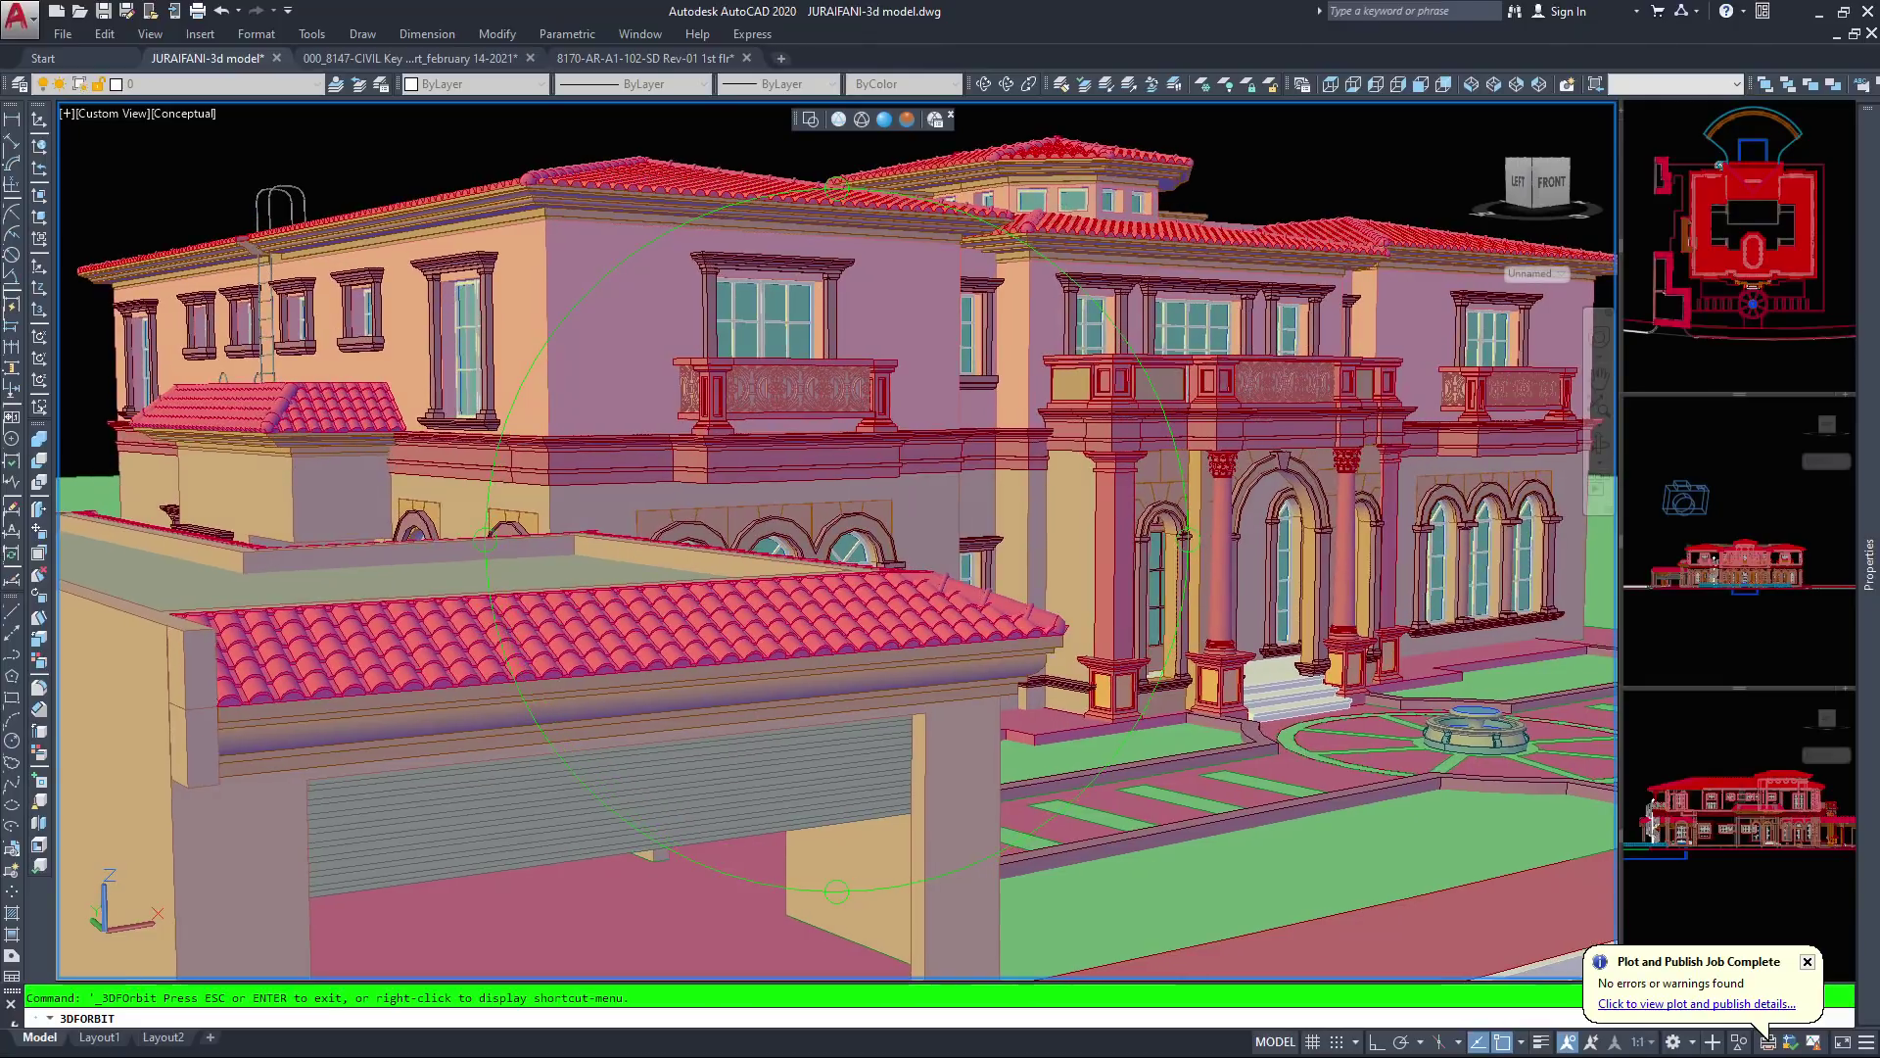
# Examine the carved ornamental panels of the front balcony railing above the triple arched windows
pyautogui.scroll(5, 842, 539)
pyautogui.moveTo(747, 250); pyautogui.dragTo(778, 438, button='middle')
pyautogui.scroll(5, 831, 504)
pyautogui.scroll(-3, 875, 594)
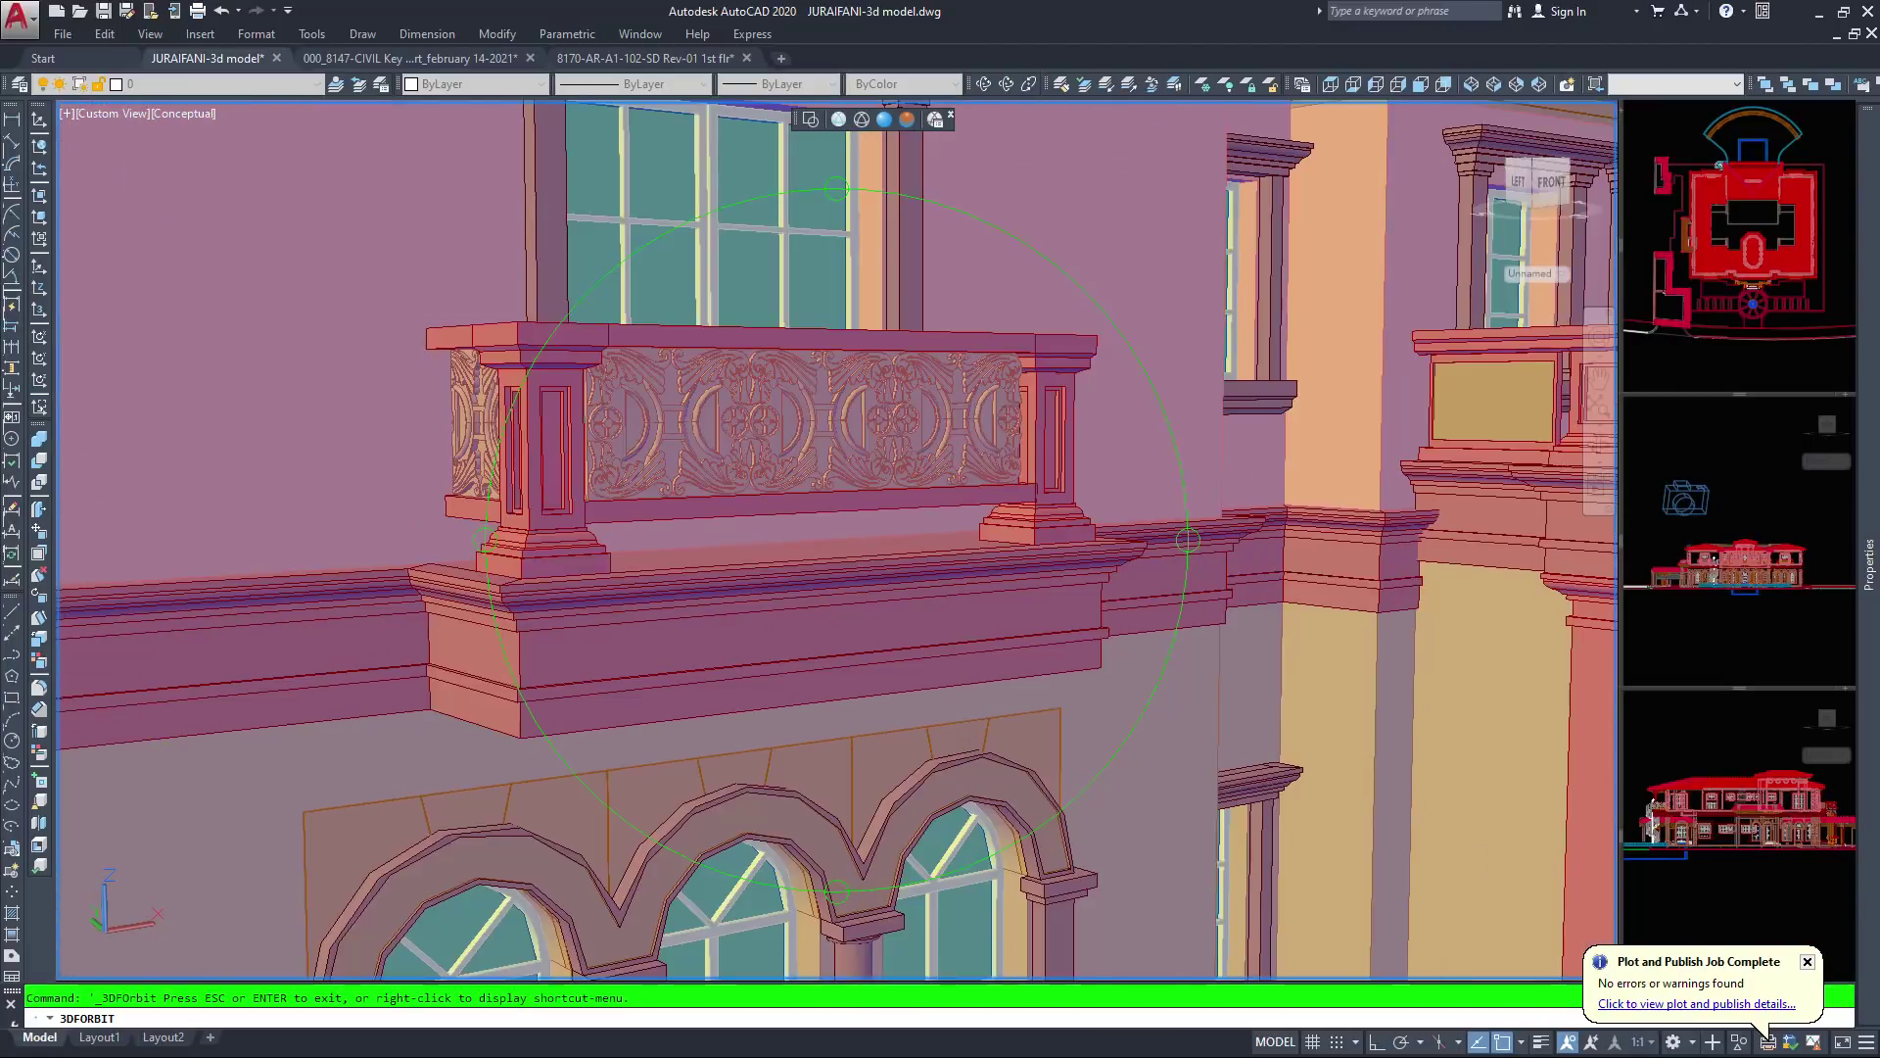
pyautogui.scroll(5, 862, 568)
pyautogui.scroll(-4, 862, 568)
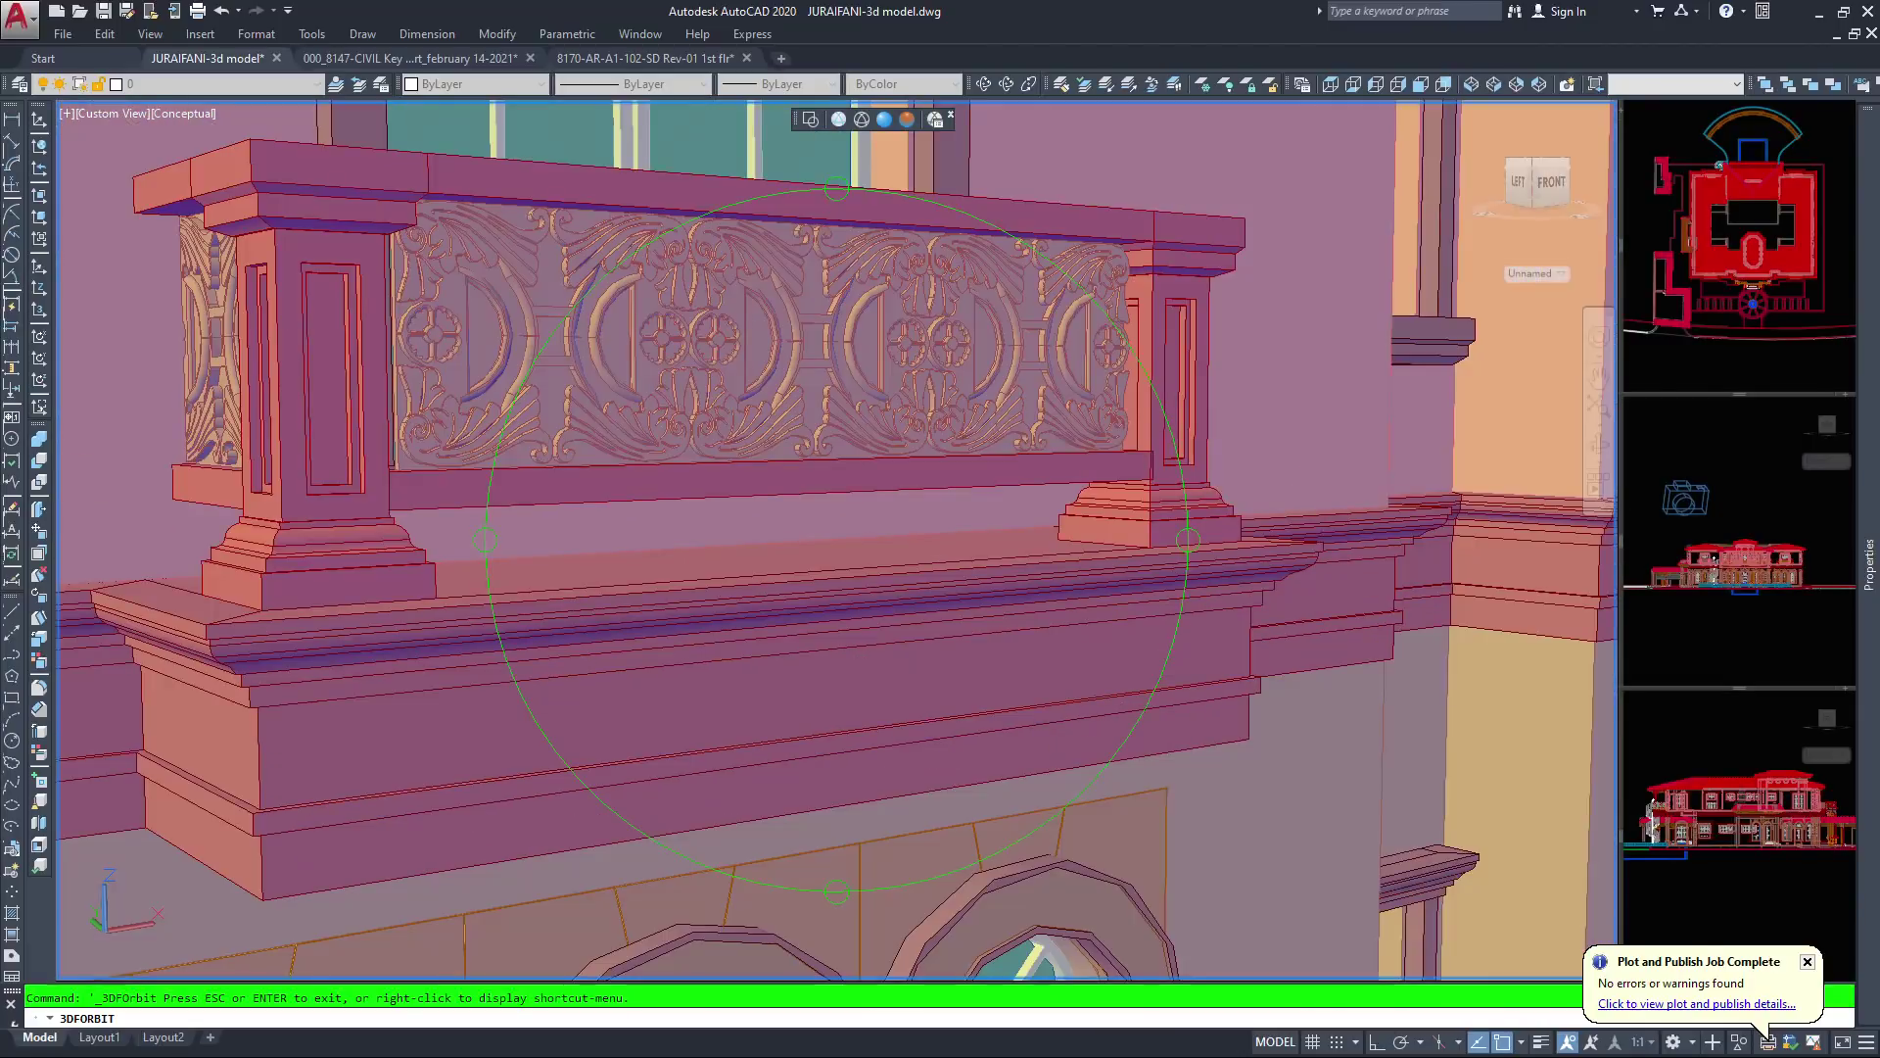
pyautogui.scroll(-3, 725, 466)
pyautogui.scroll(6, 725, 467)
pyautogui.moveTo(854, 623); pyautogui.dragTo(799, 580, button='middle')
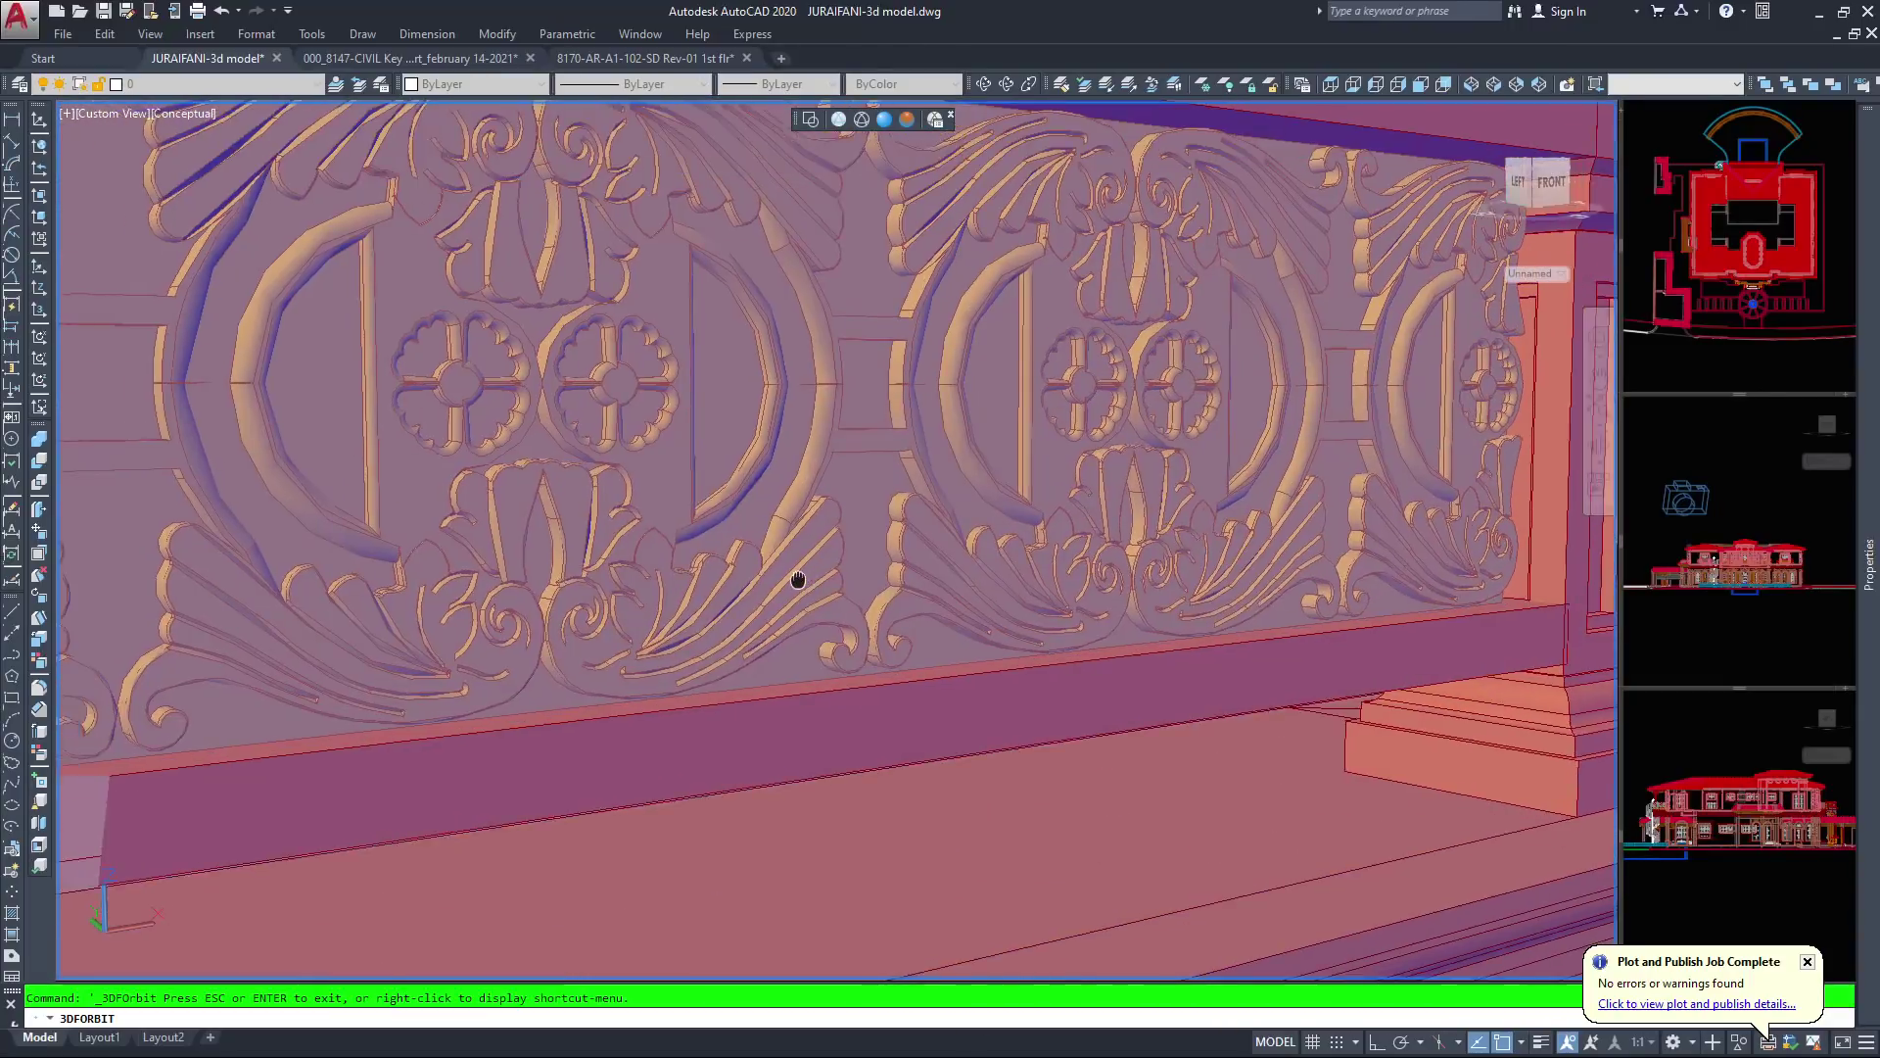
pyautogui.scroll(-2, 798, 579)
pyautogui.scroll(3, 822, 591)
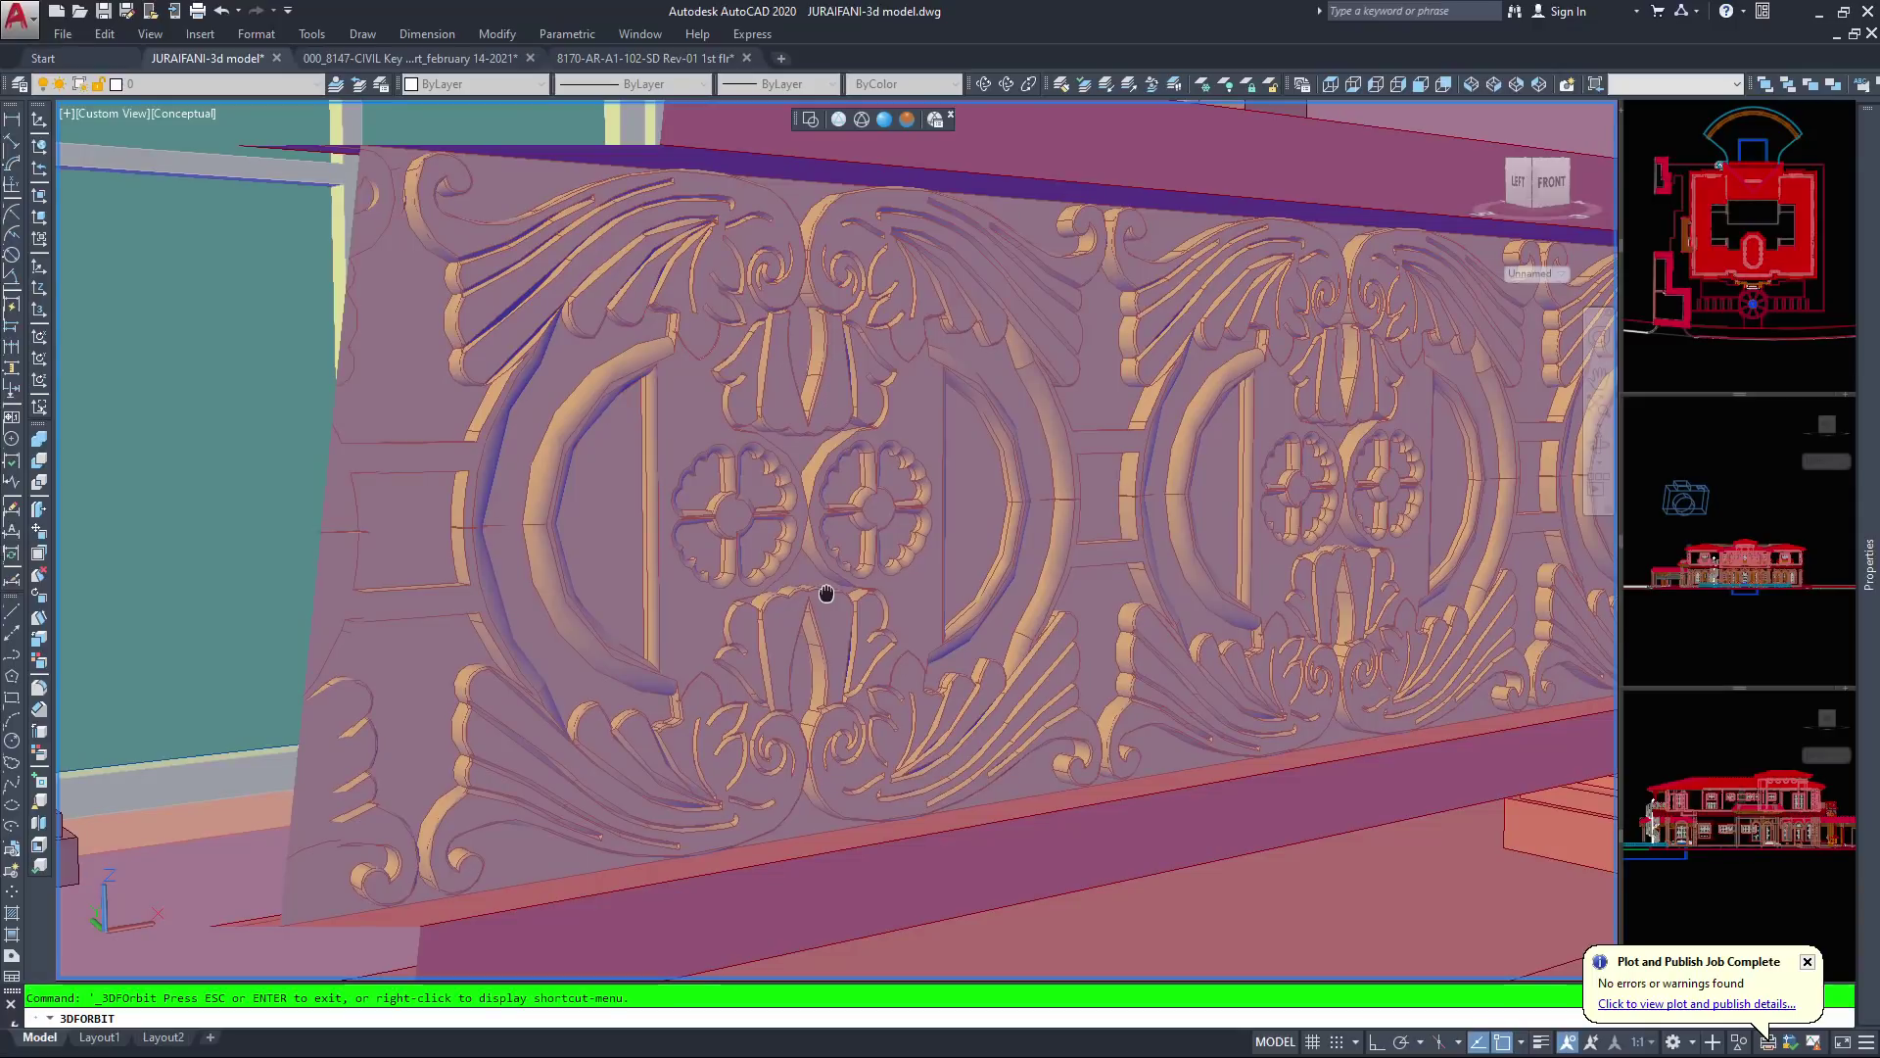
pyautogui.scroll(1, 826, 593)
pyautogui.scroll(-1, 827, 594)
pyautogui.scroll(-3, 826, 592)
pyautogui.scroll(3, 827, 592)
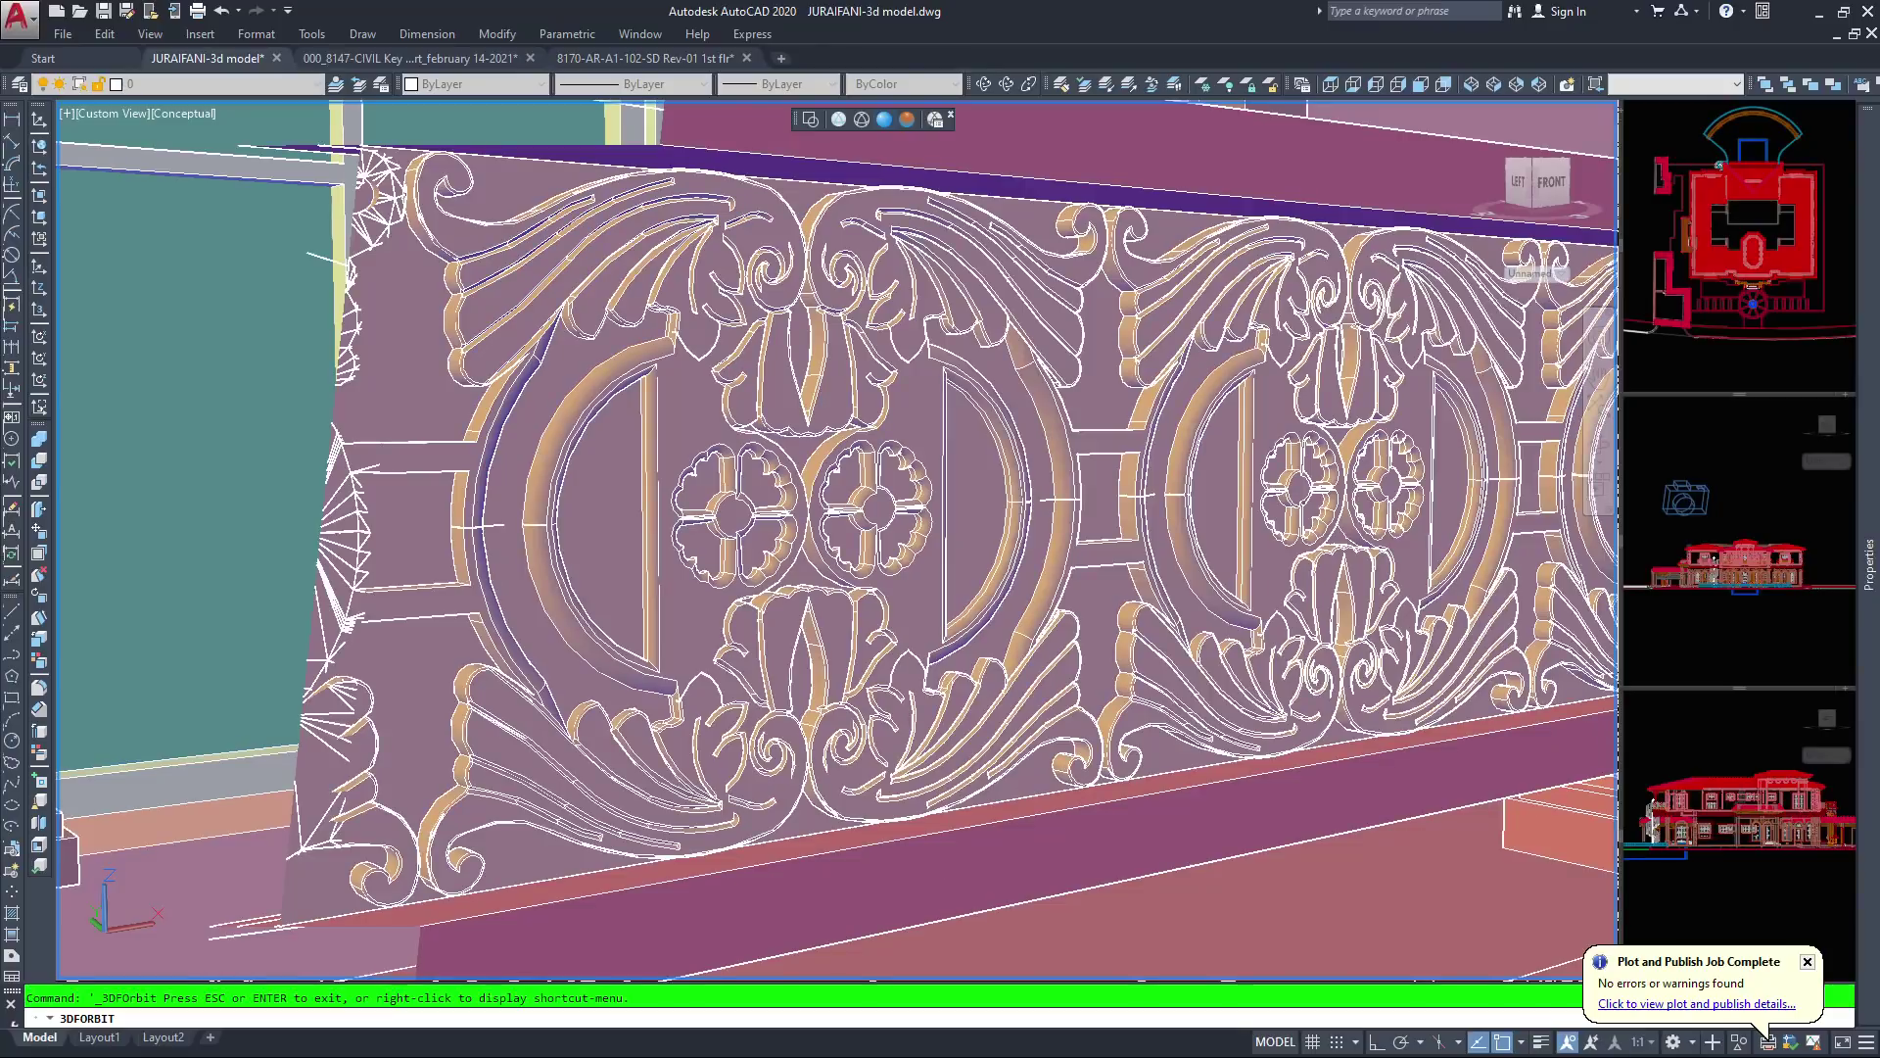
# Set the main viewport's visual style to Realistic and review the balcony and front facade with it
pyautogui.click(884, 118)
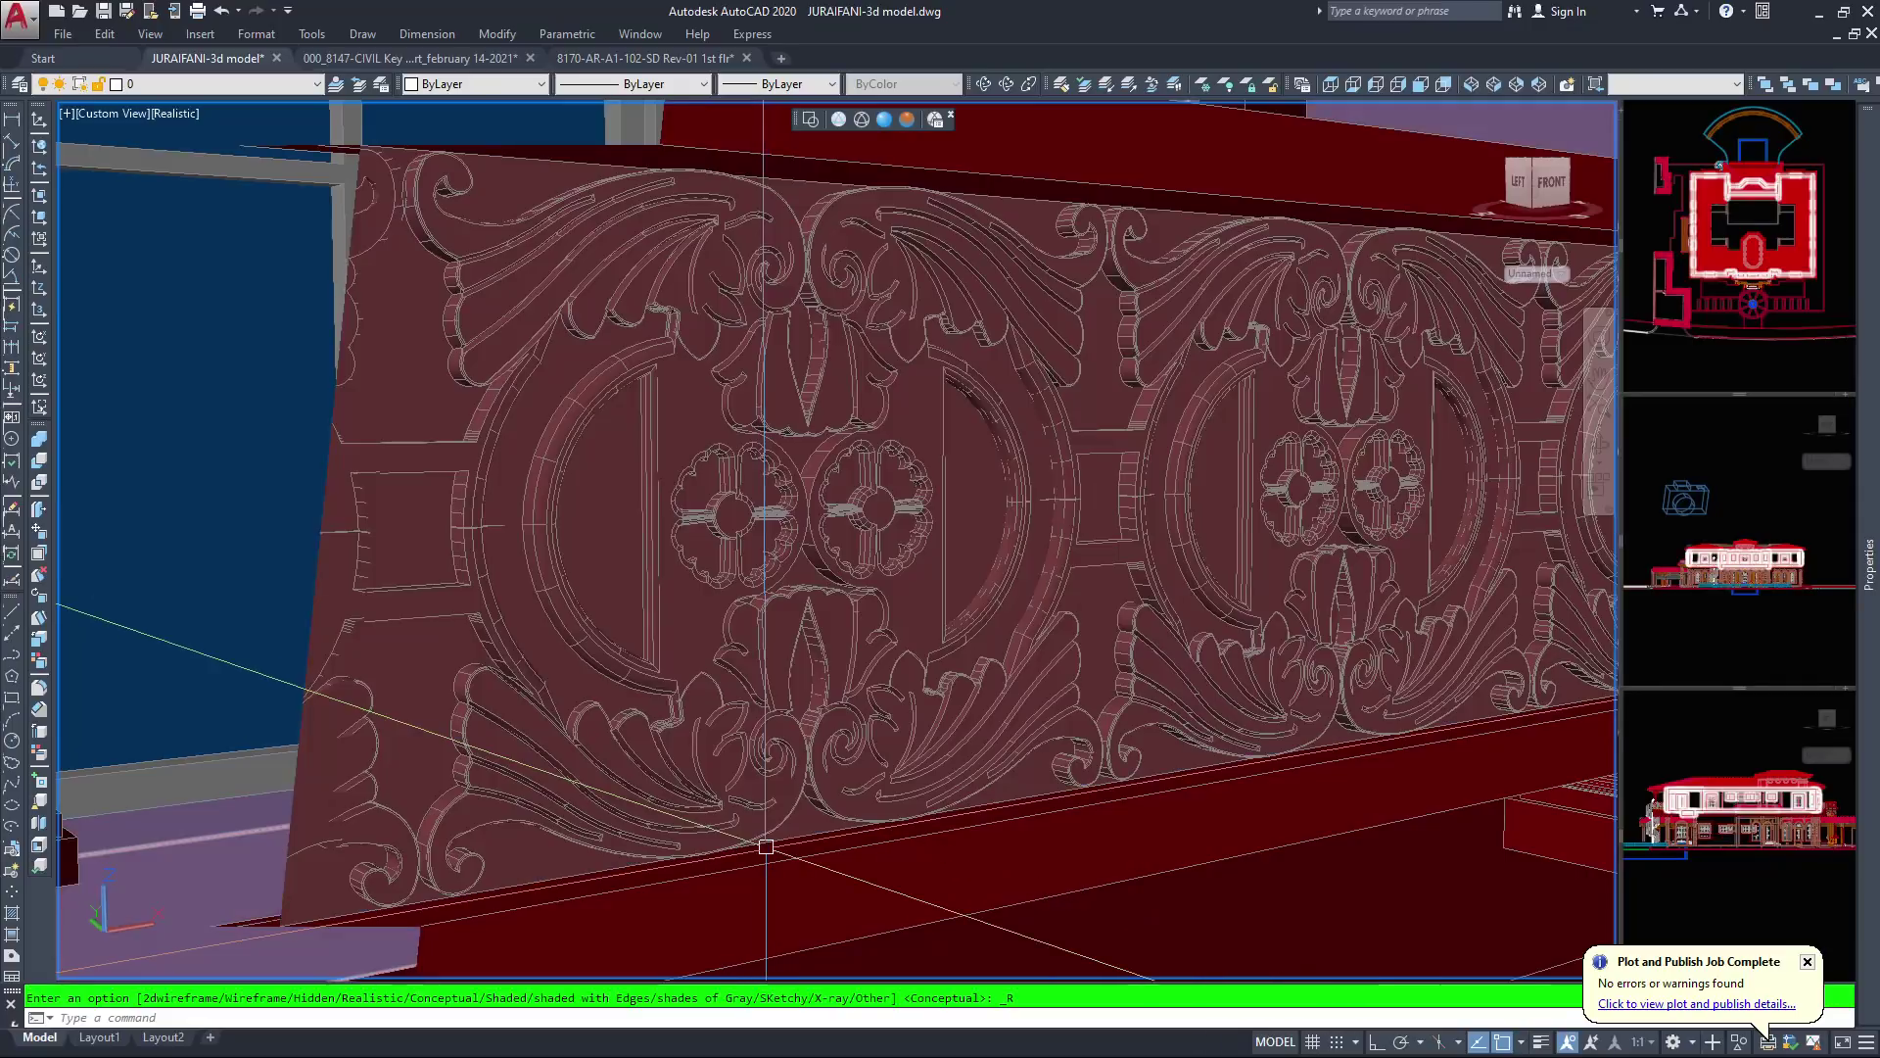
pyautogui.click(60, 690)
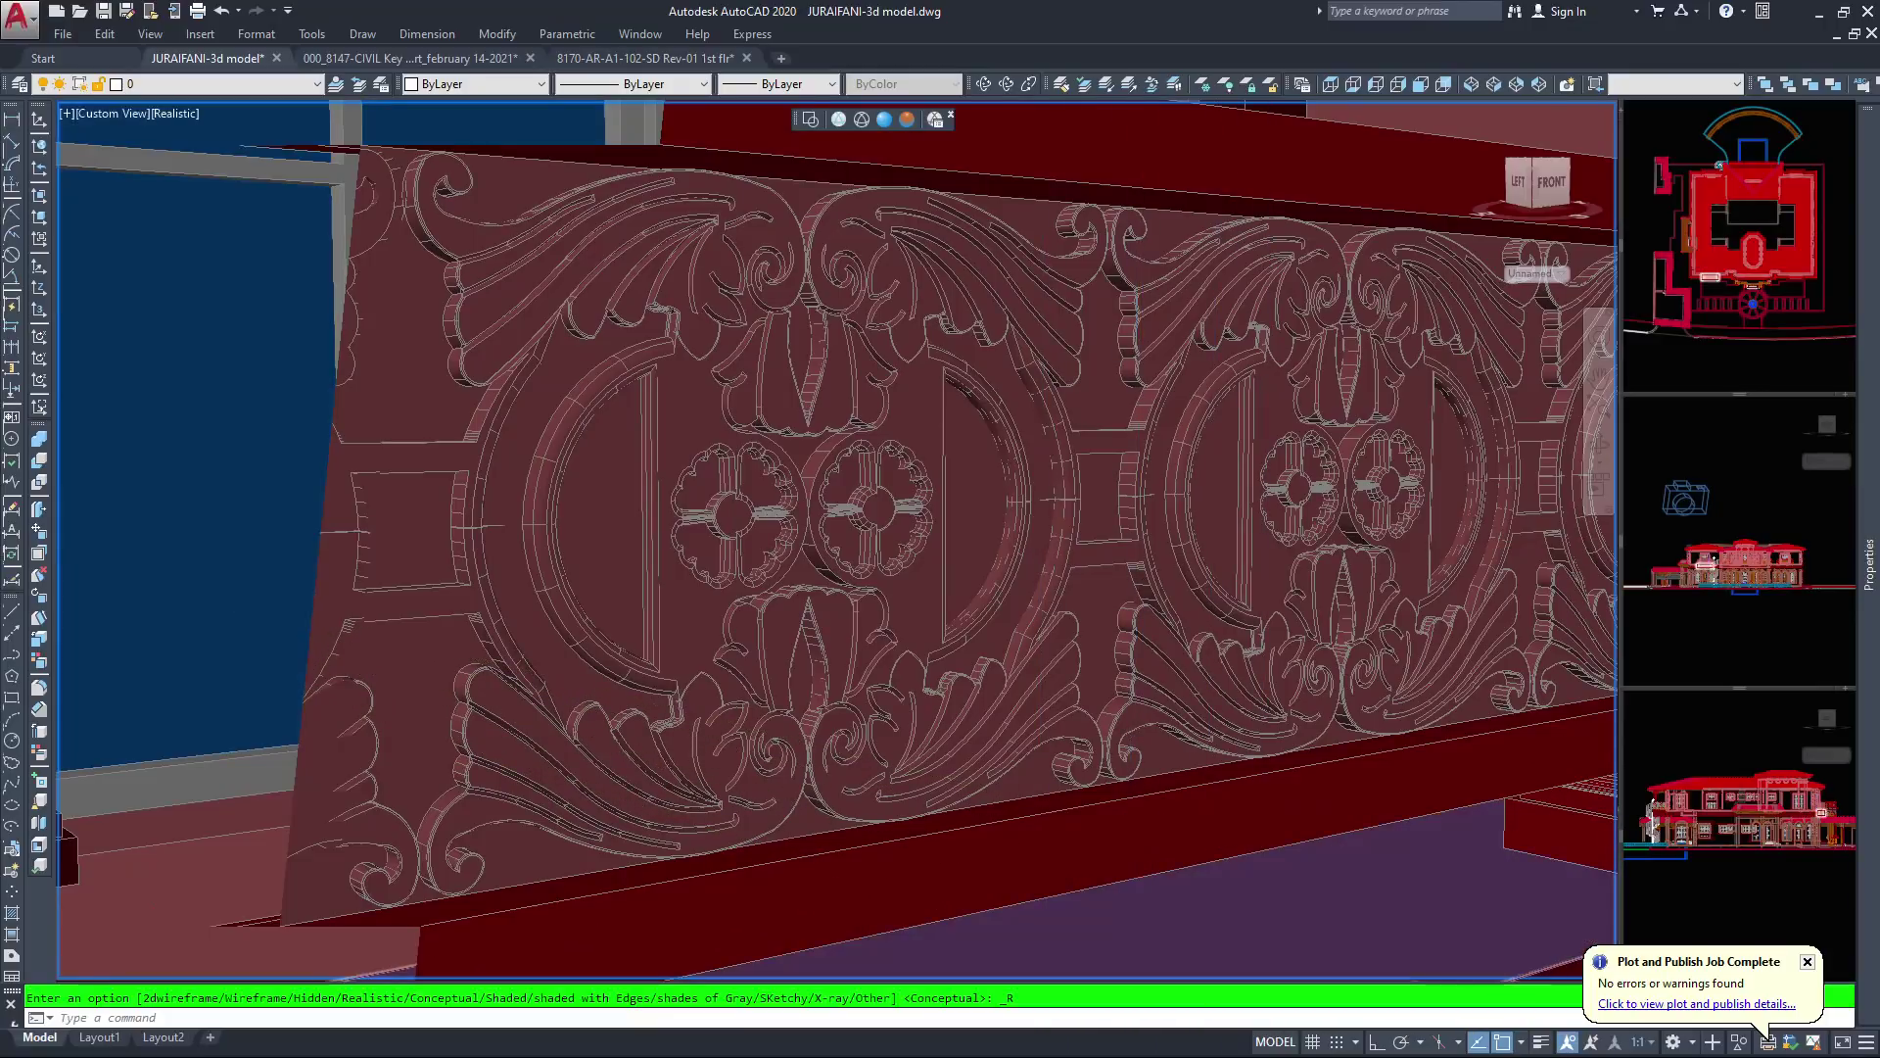
pyautogui.scroll(-10, 1097, 764)
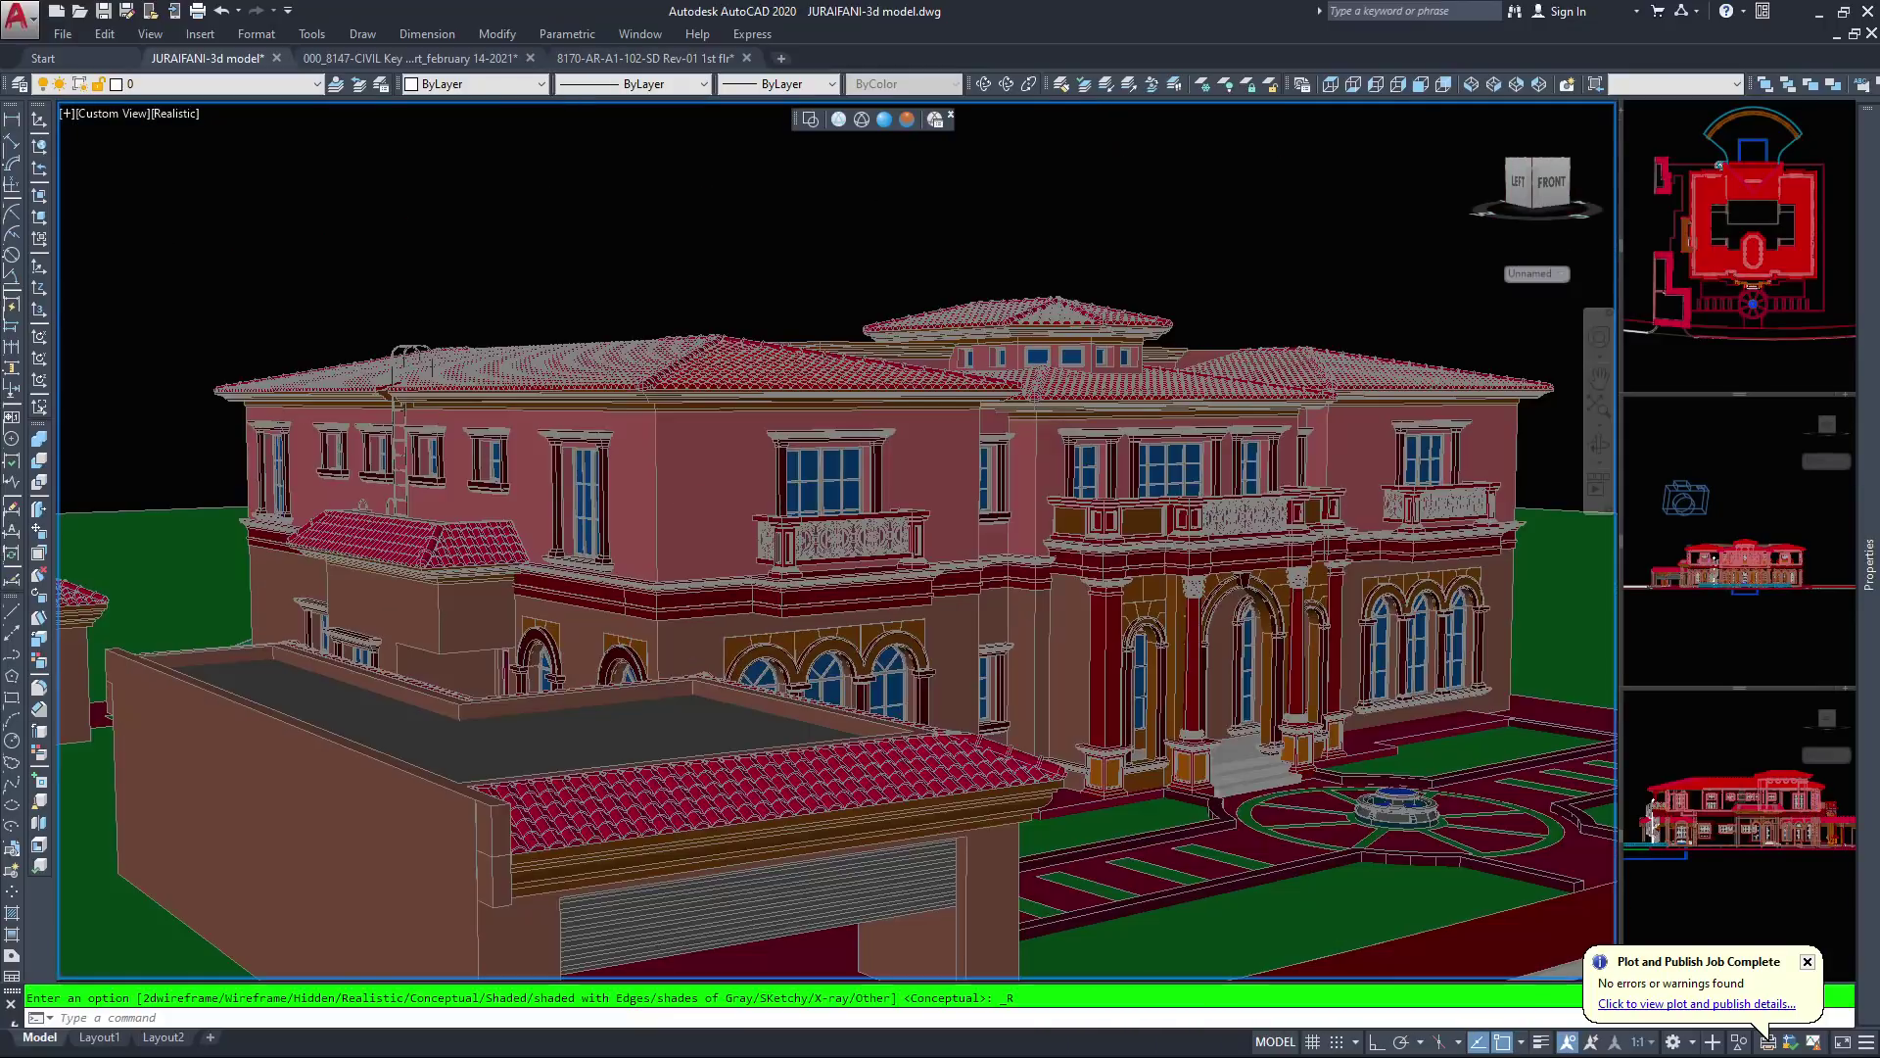
pyautogui.scroll(10, 832, 548)
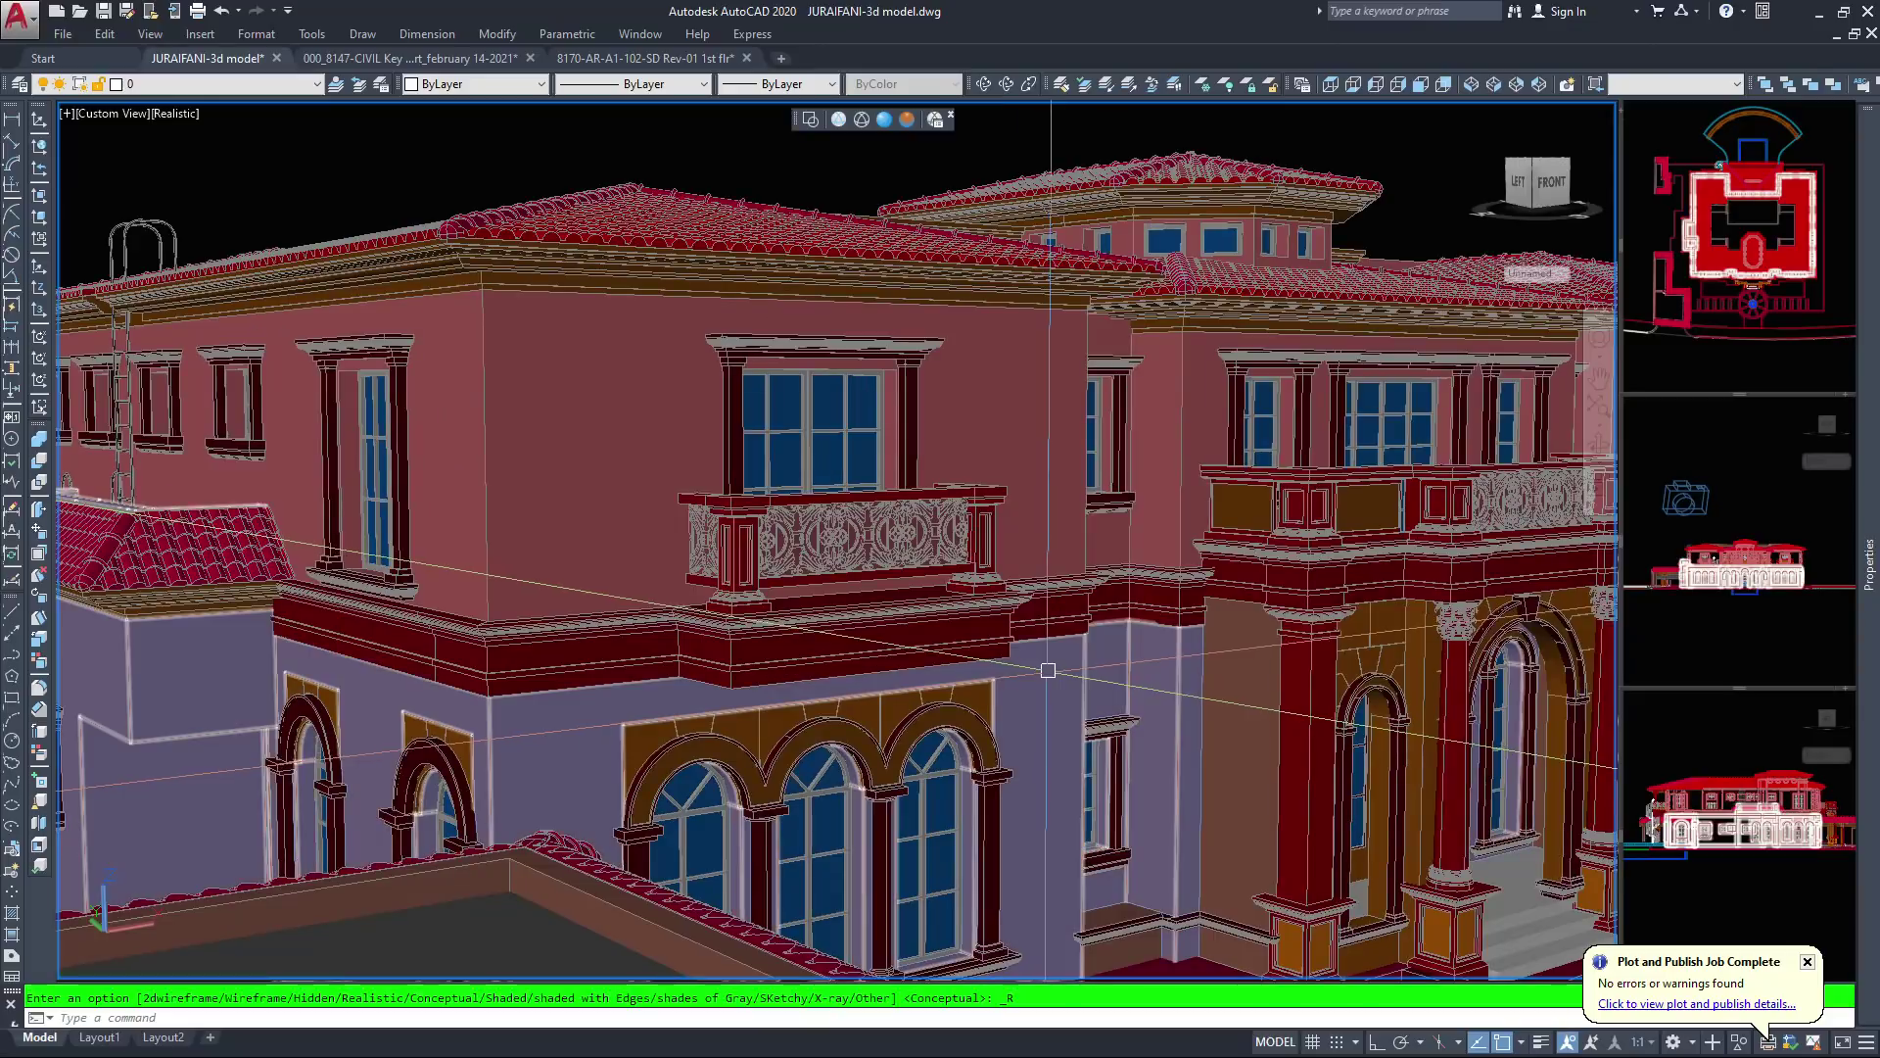
# Inspect the ground-floor arched windows and the entrance portico's columns and carved capitals up close, ending on the whole front facade
pyautogui.scroll(5, 1368, 567)
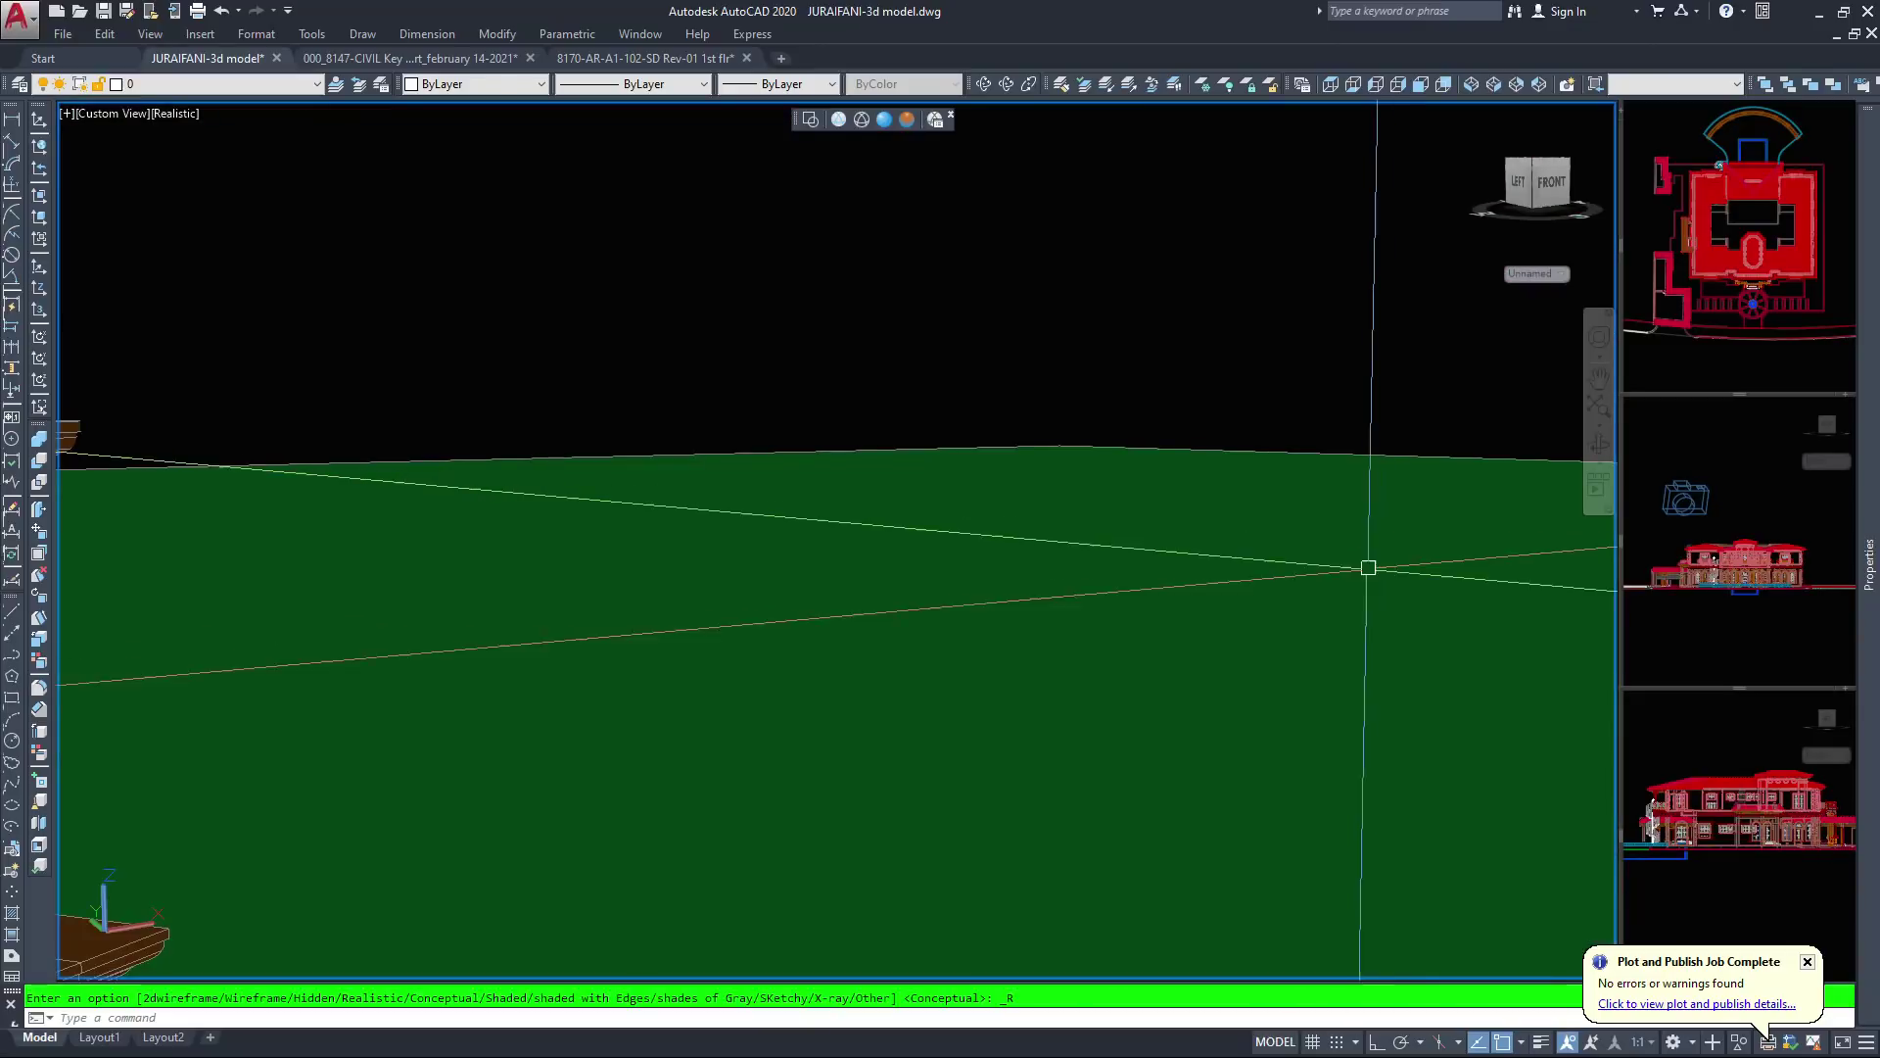
pyautogui.scroll(-2, 1305, 592)
pyautogui.scroll(-3, 1136, 561)
pyautogui.moveTo(1155, 604); pyautogui.dragTo(1044, 403, button='middle')
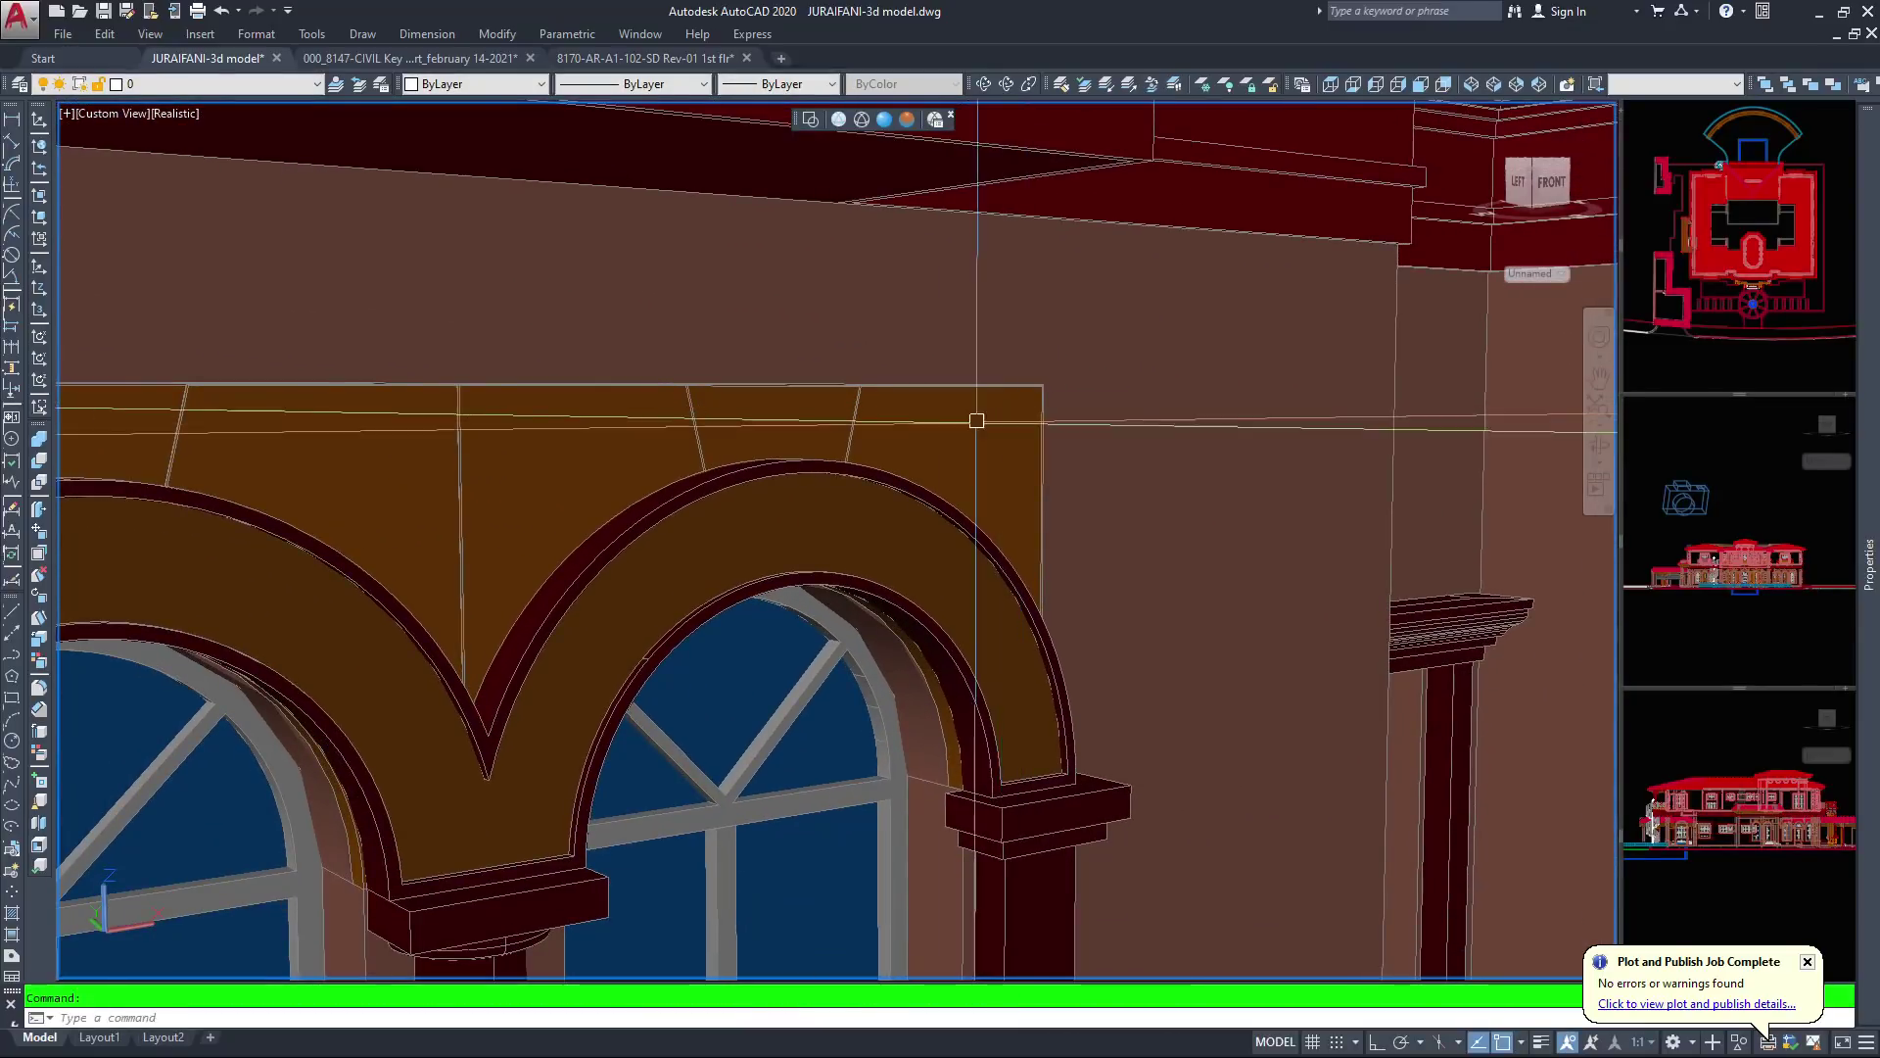
pyautogui.moveTo(1312, 480); pyautogui.dragTo(826, 525, button='middle')
pyautogui.moveTo(1417, 377); pyautogui.dragTo(1075, 589, button='middle')
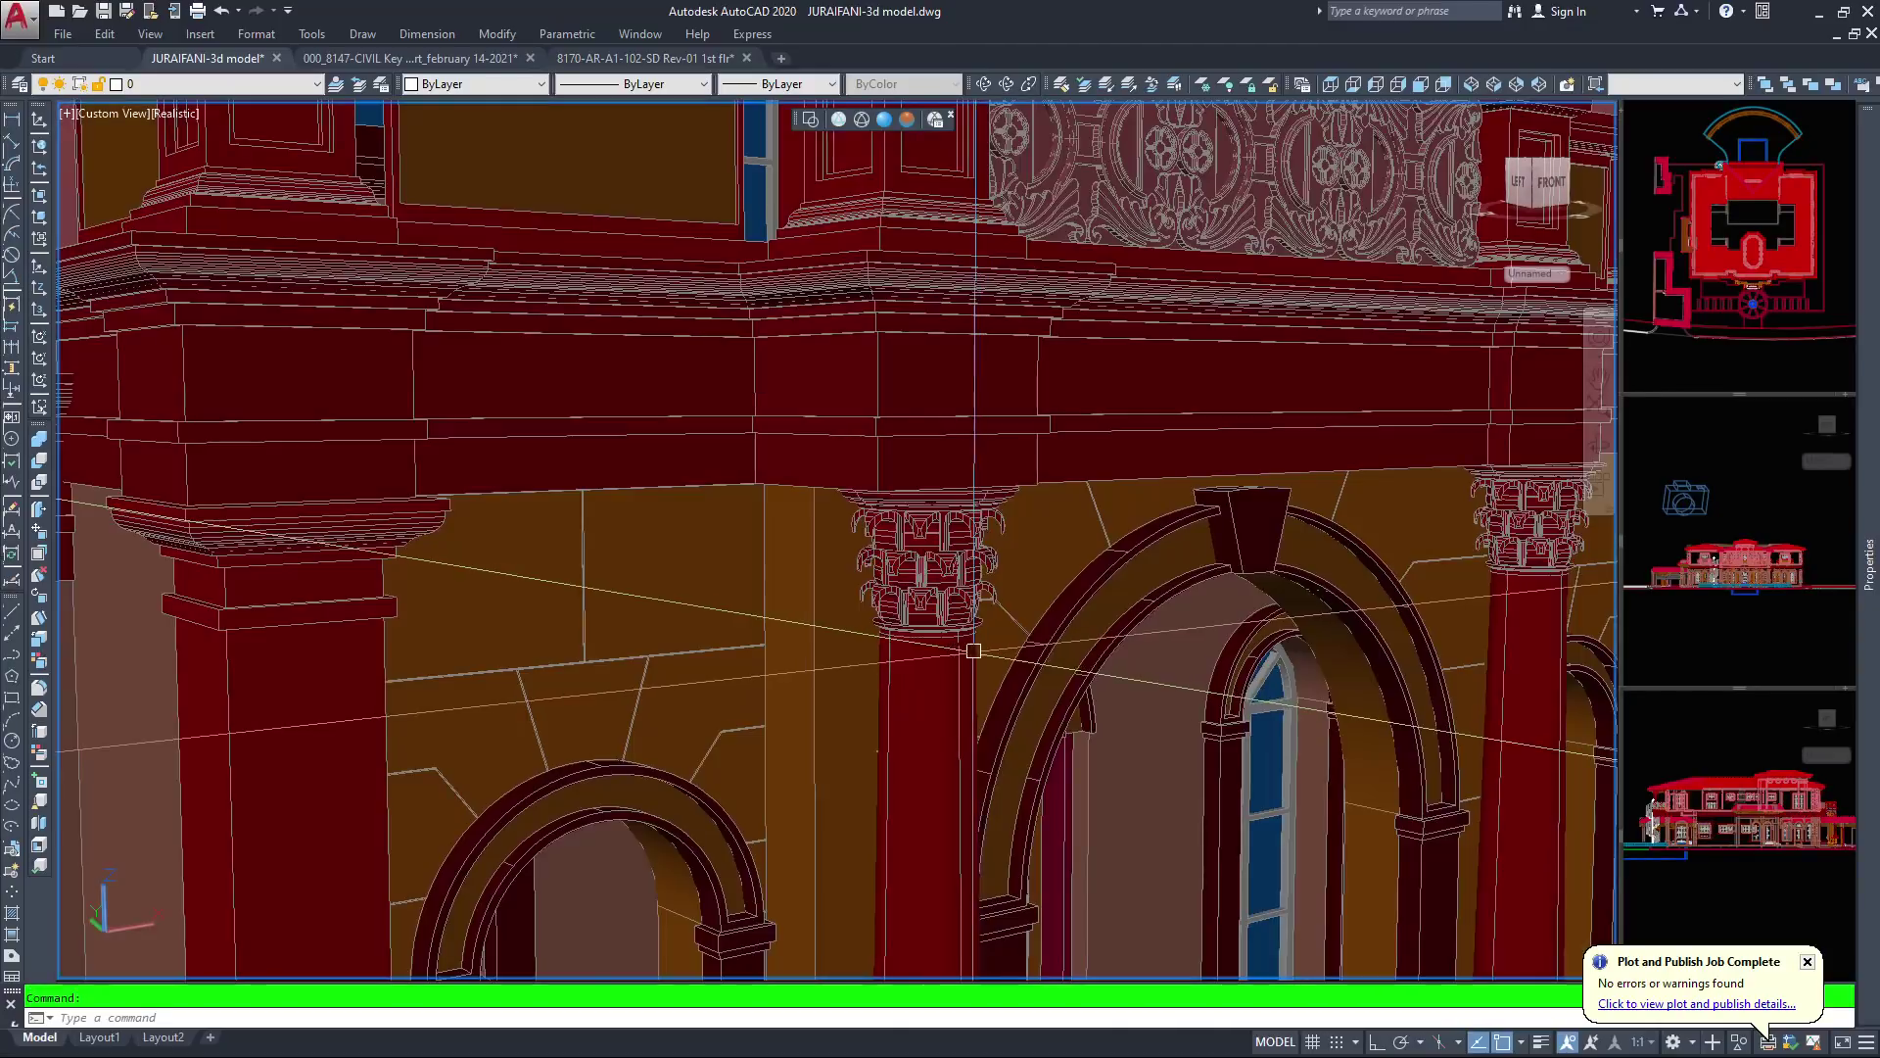
pyautogui.moveTo(957, 672); pyautogui.dragTo(1019, 670, button='middle')
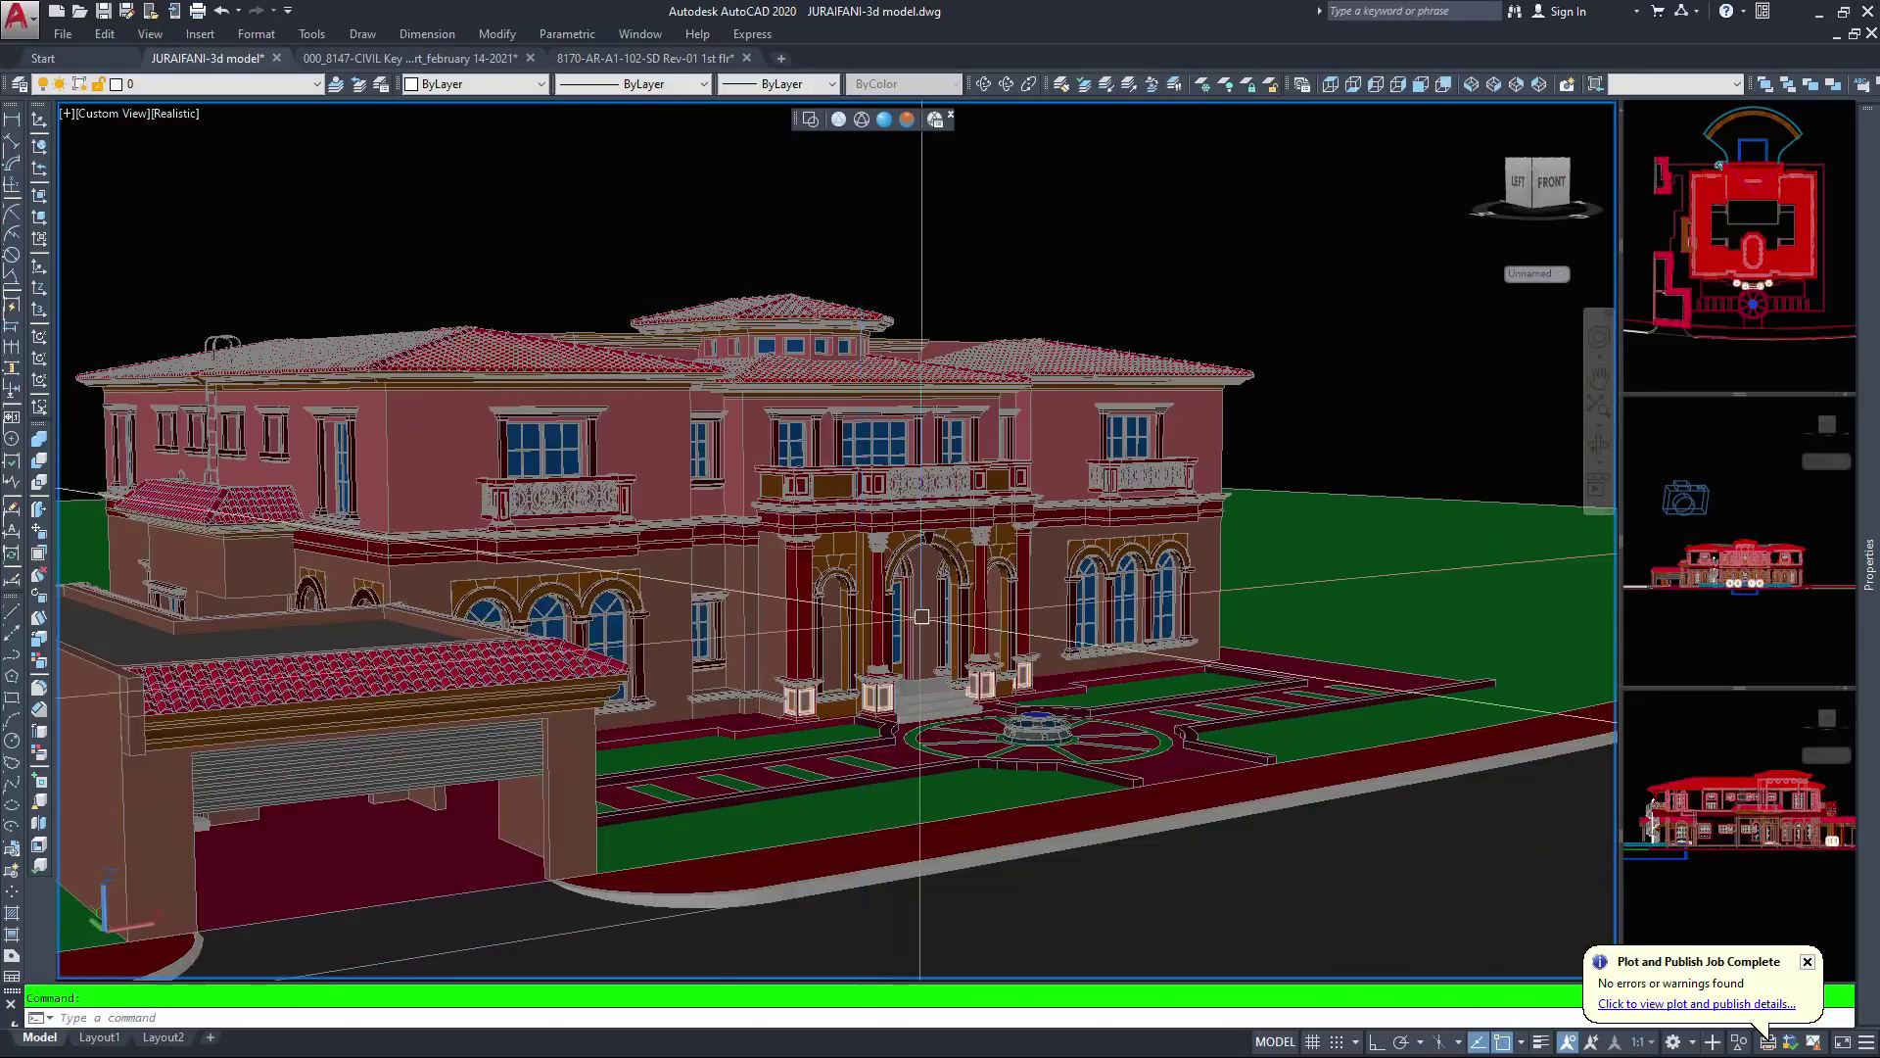
pyautogui.scroll(-3, 860, 195)
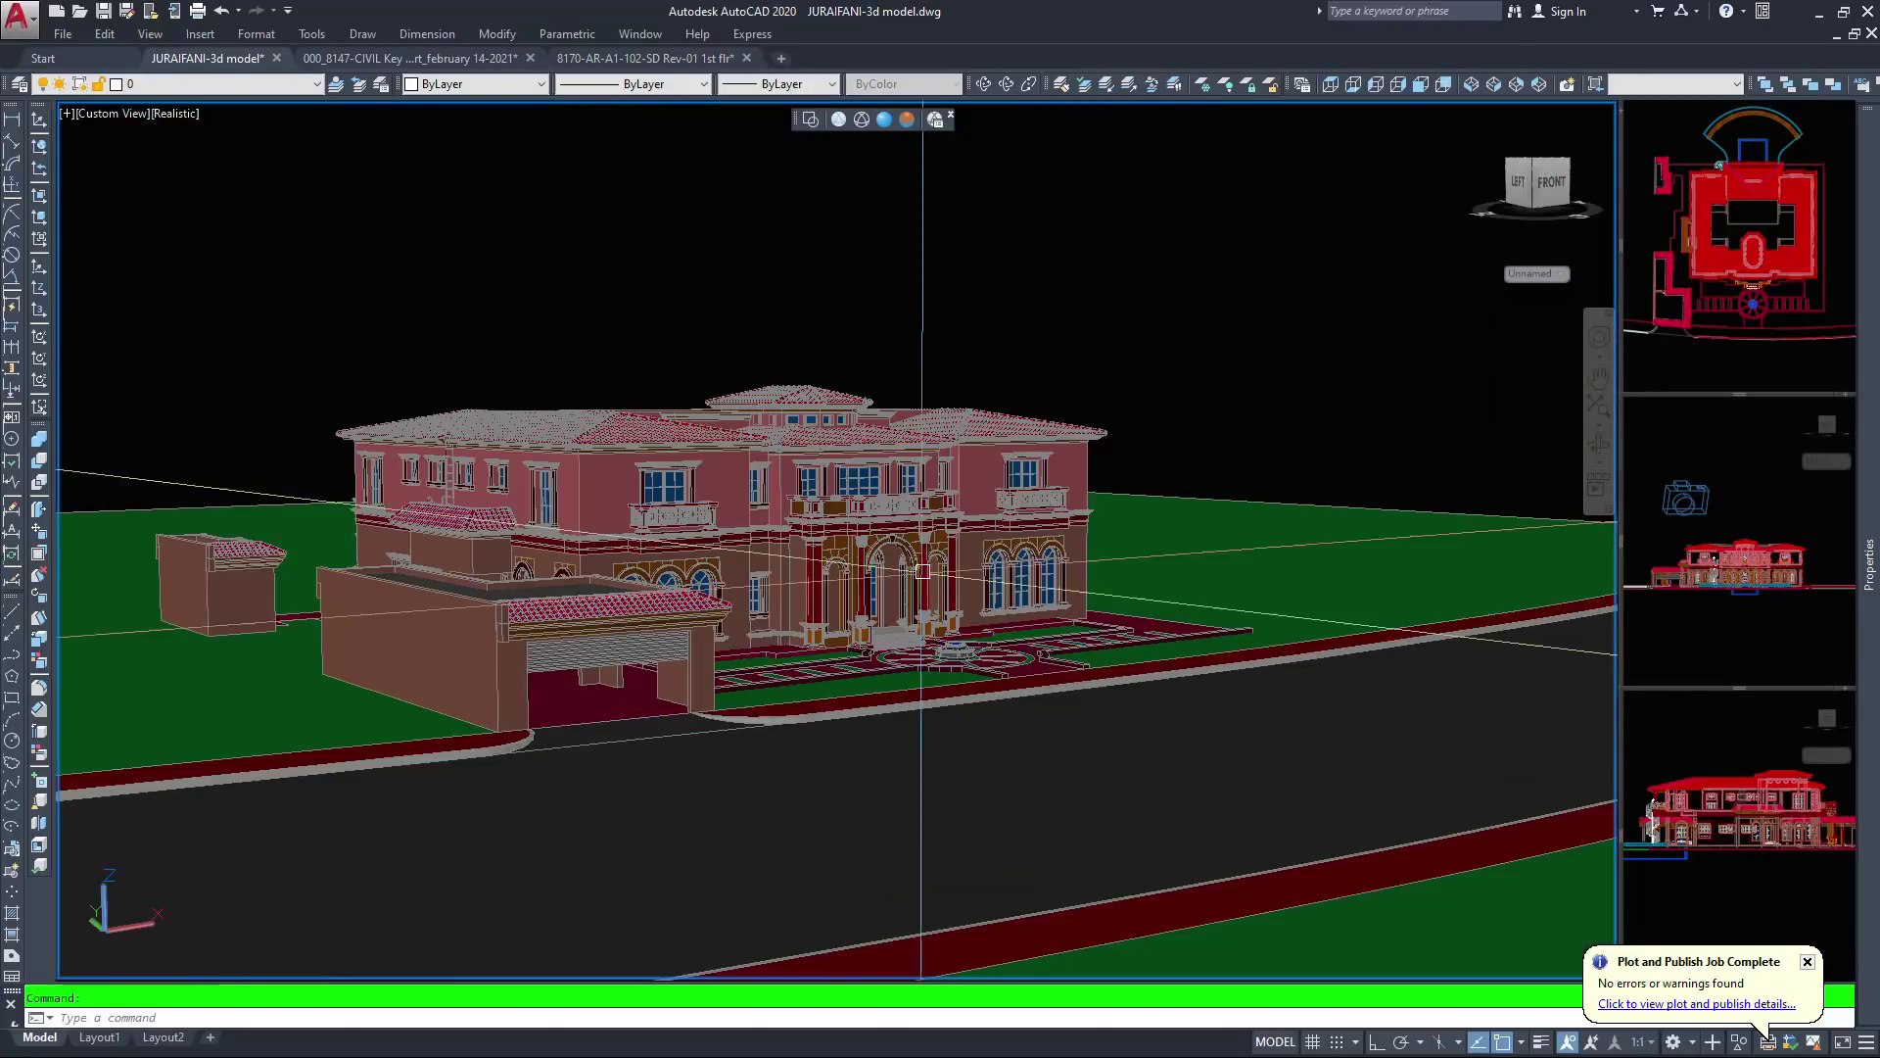
# Set the main viewport's visual style to Conceptual and view the entrance portico and front balcony up close
pyautogui.click(906, 119)
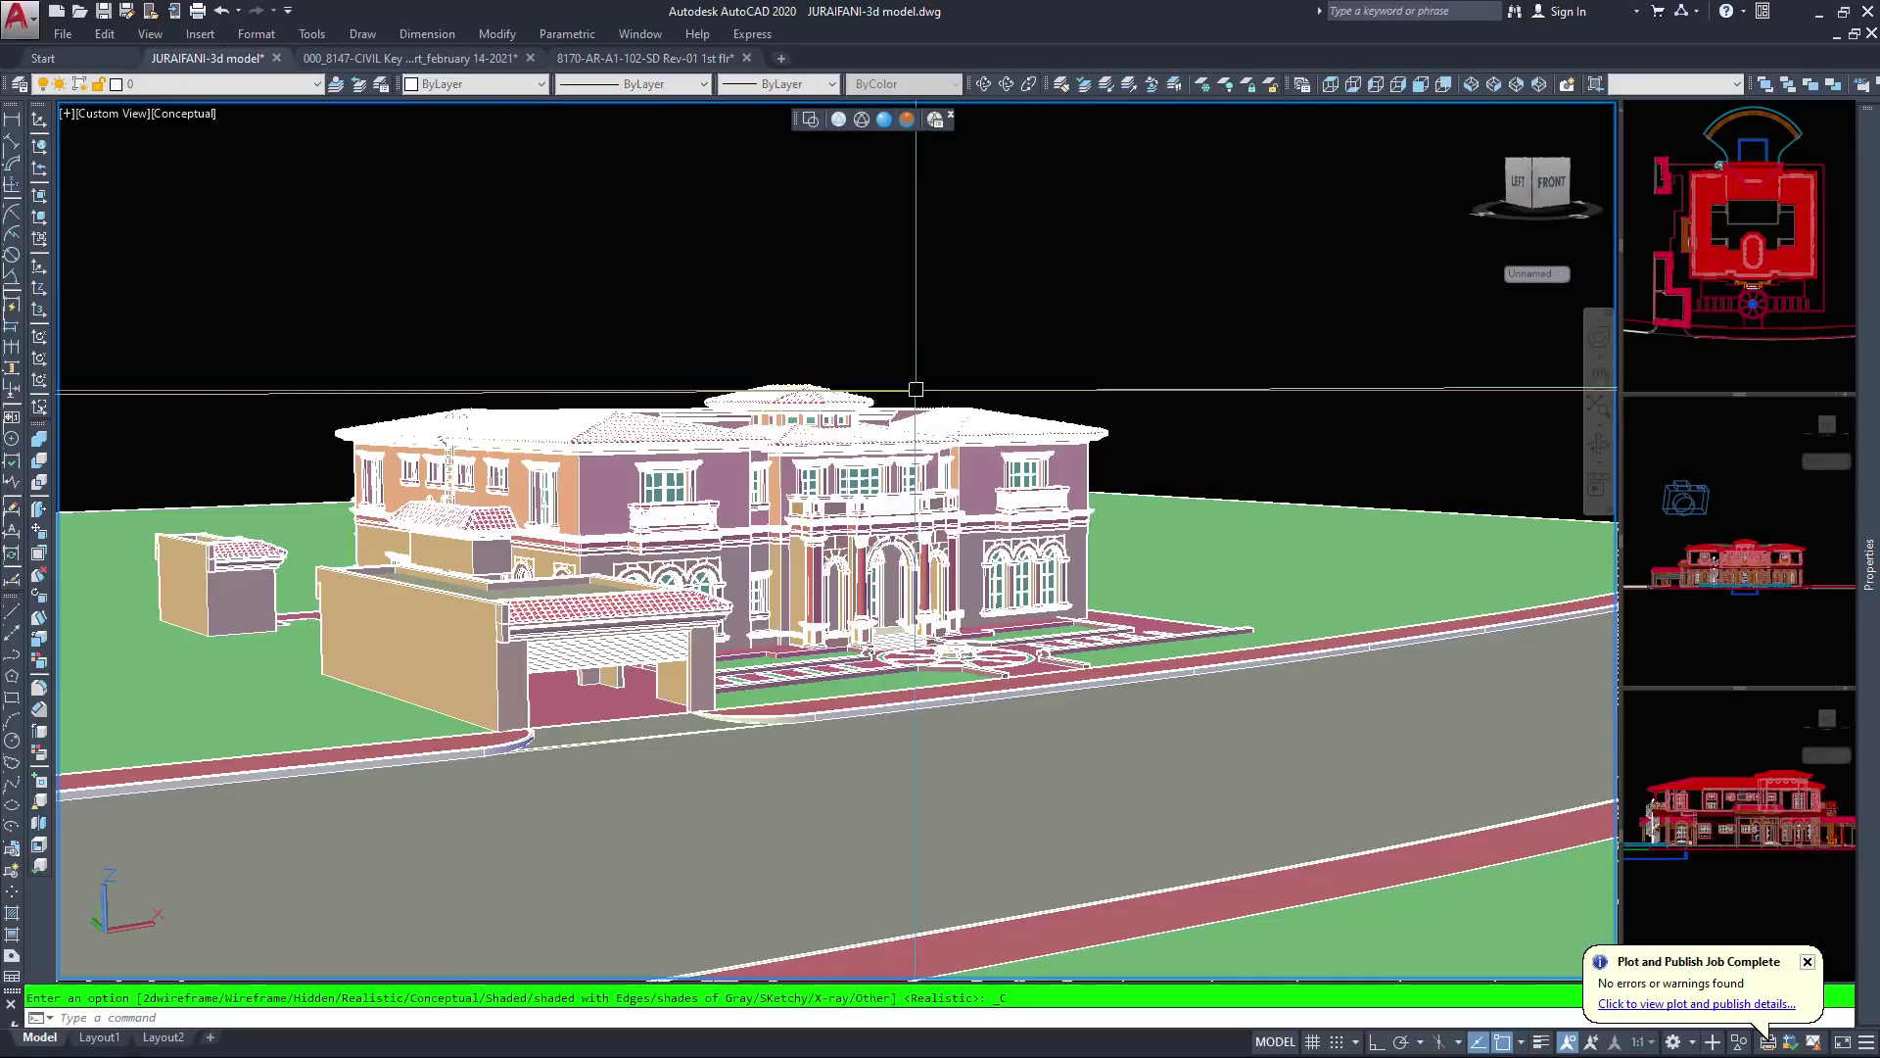
pyautogui.scroll(4, 915, 378)
pyautogui.scroll(4, 826, 538)
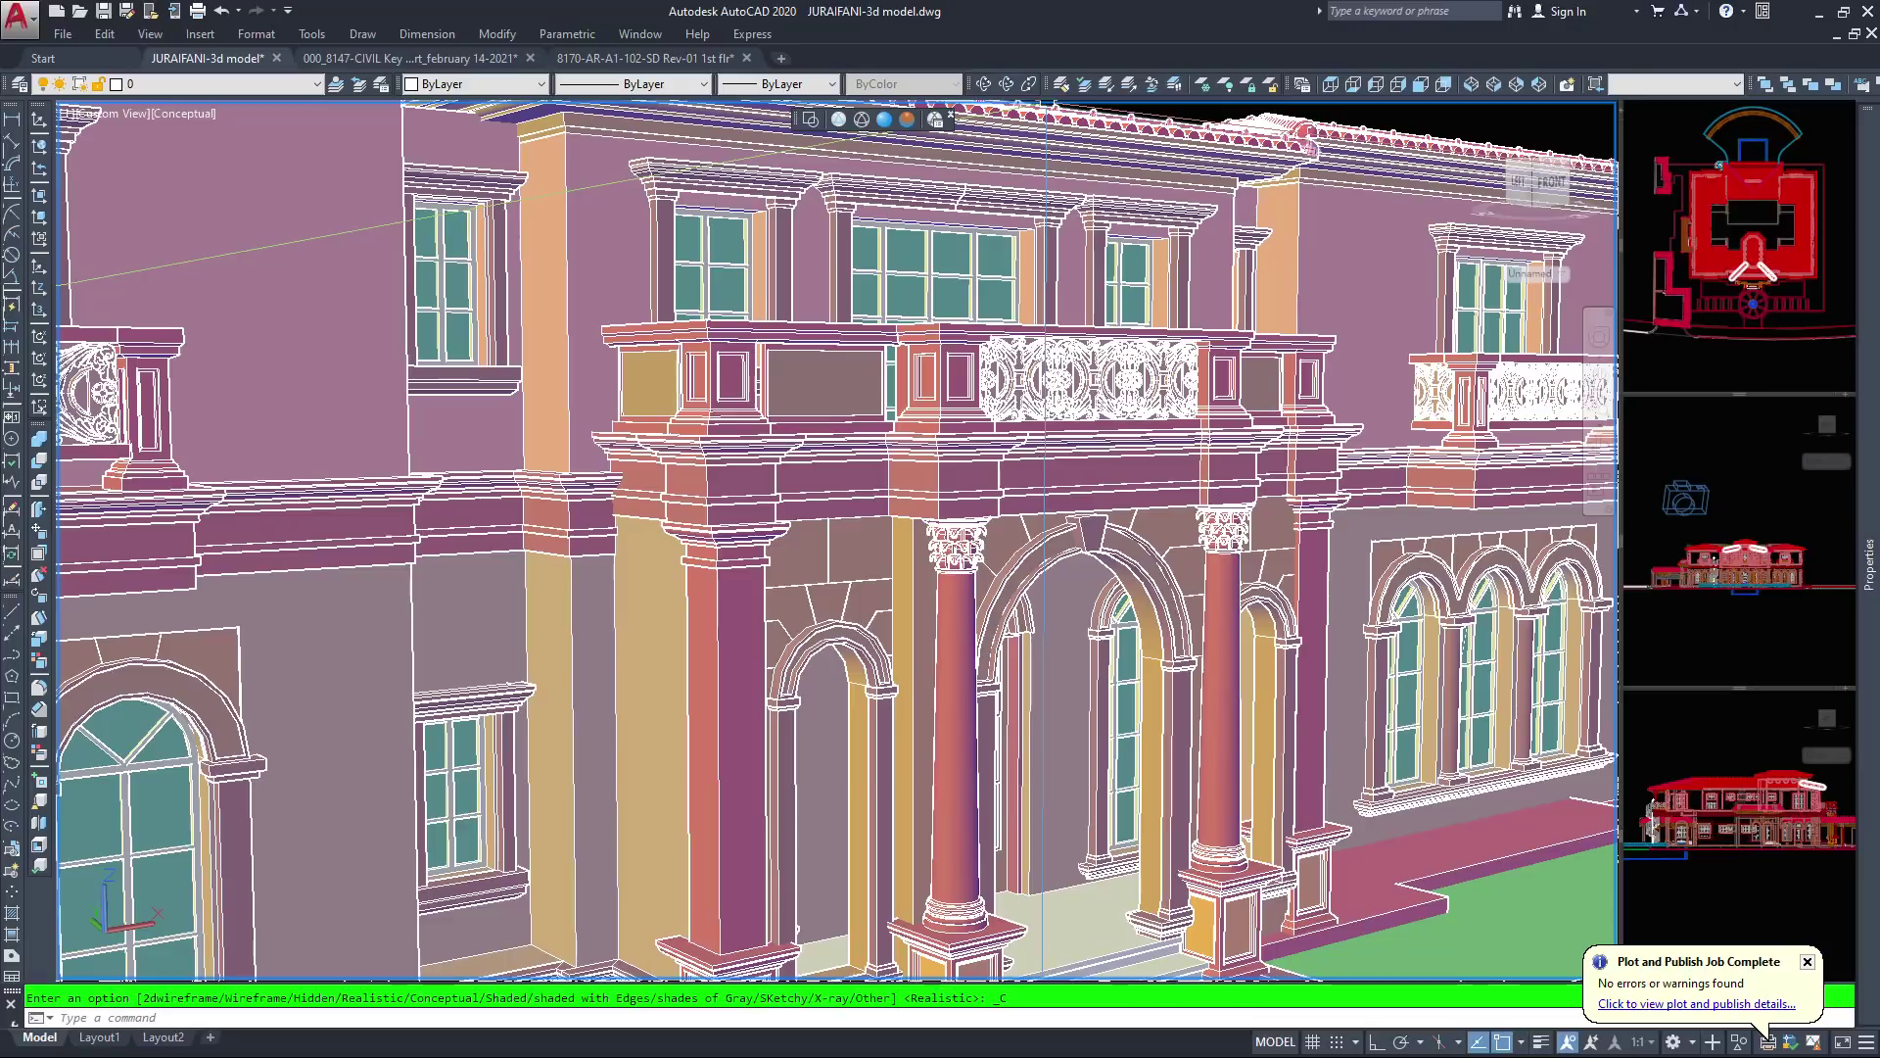
# Free-orbit around the entrance portico and examine its balcony, columns and arched openings
pyautogui.click(1006, 85)
pyautogui.moveTo(913, 496); pyautogui.dragTo(920, 592)
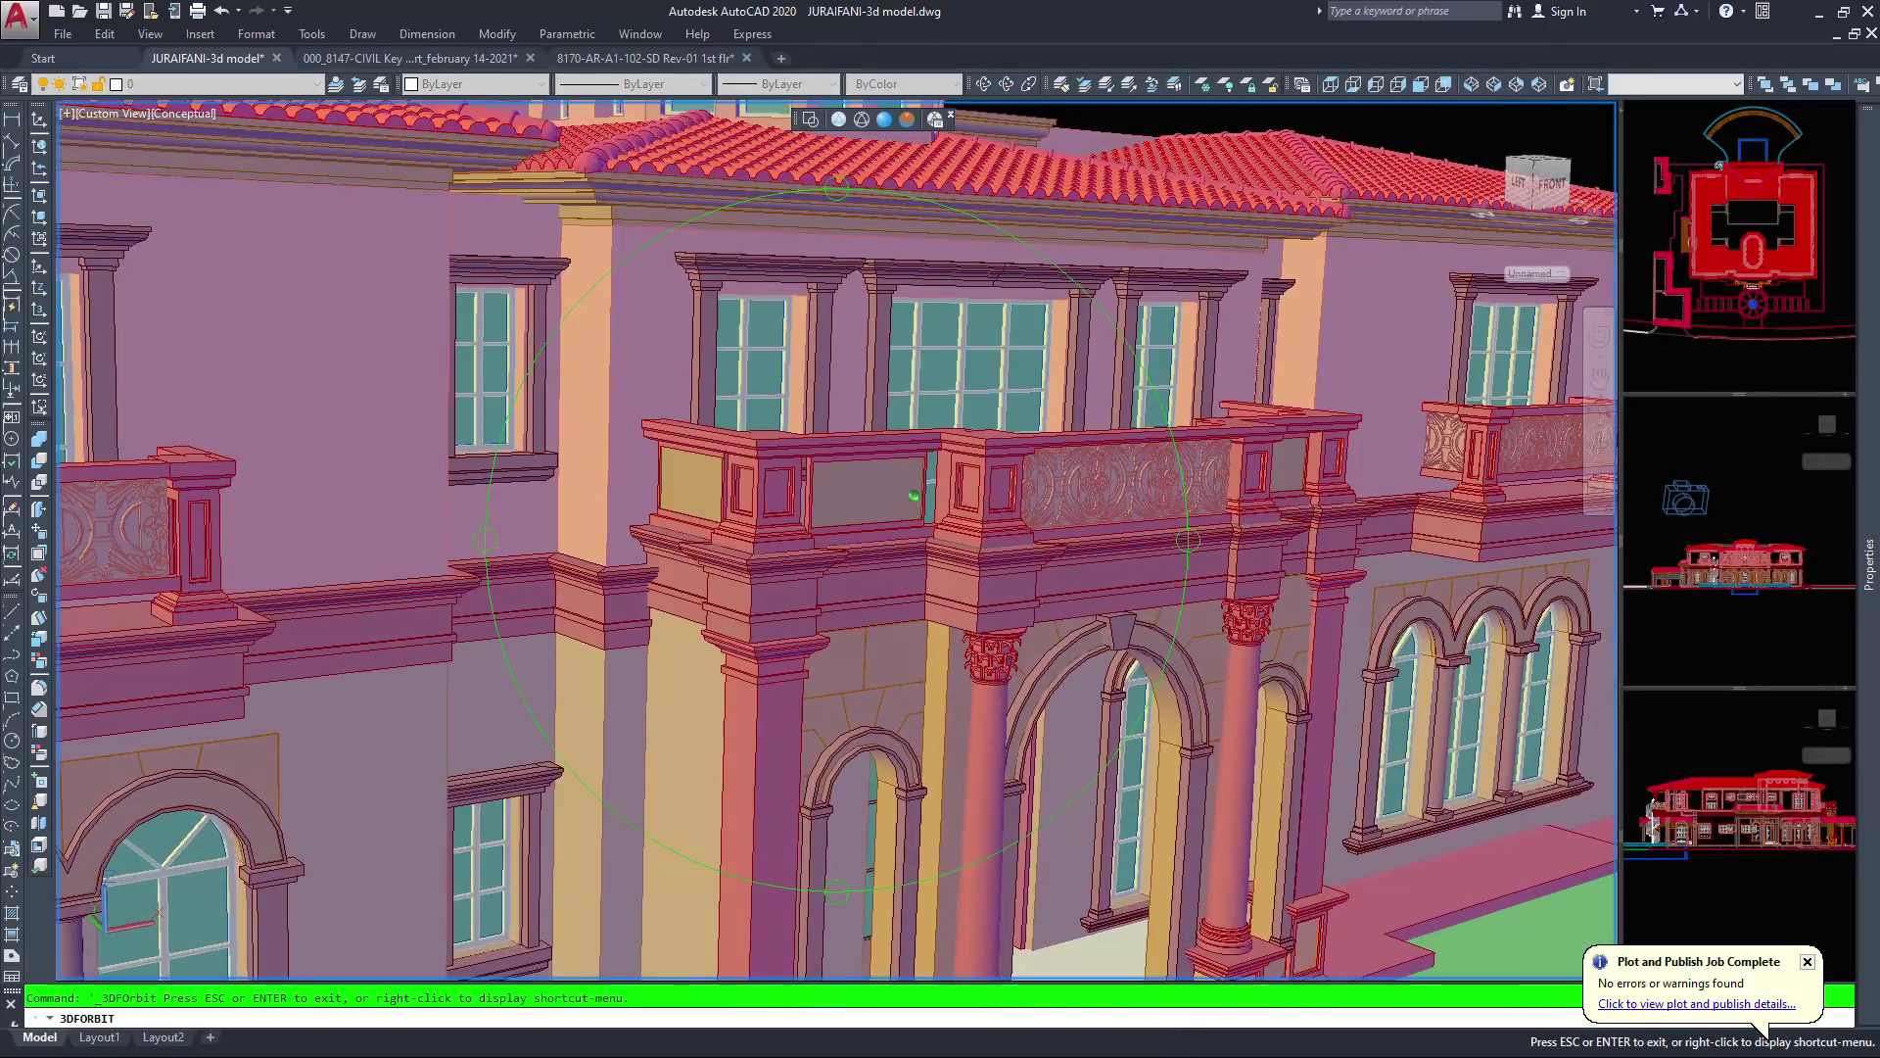
pyautogui.moveTo(914, 504); pyautogui.dragTo(914, 496)
pyautogui.scroll(3, 850, 543)
pyautogui.scroll(-2, 851, 544)
pyautogui.moveTo(1121, 838); pyautogui.dragTo(1008, 627, button='middle')
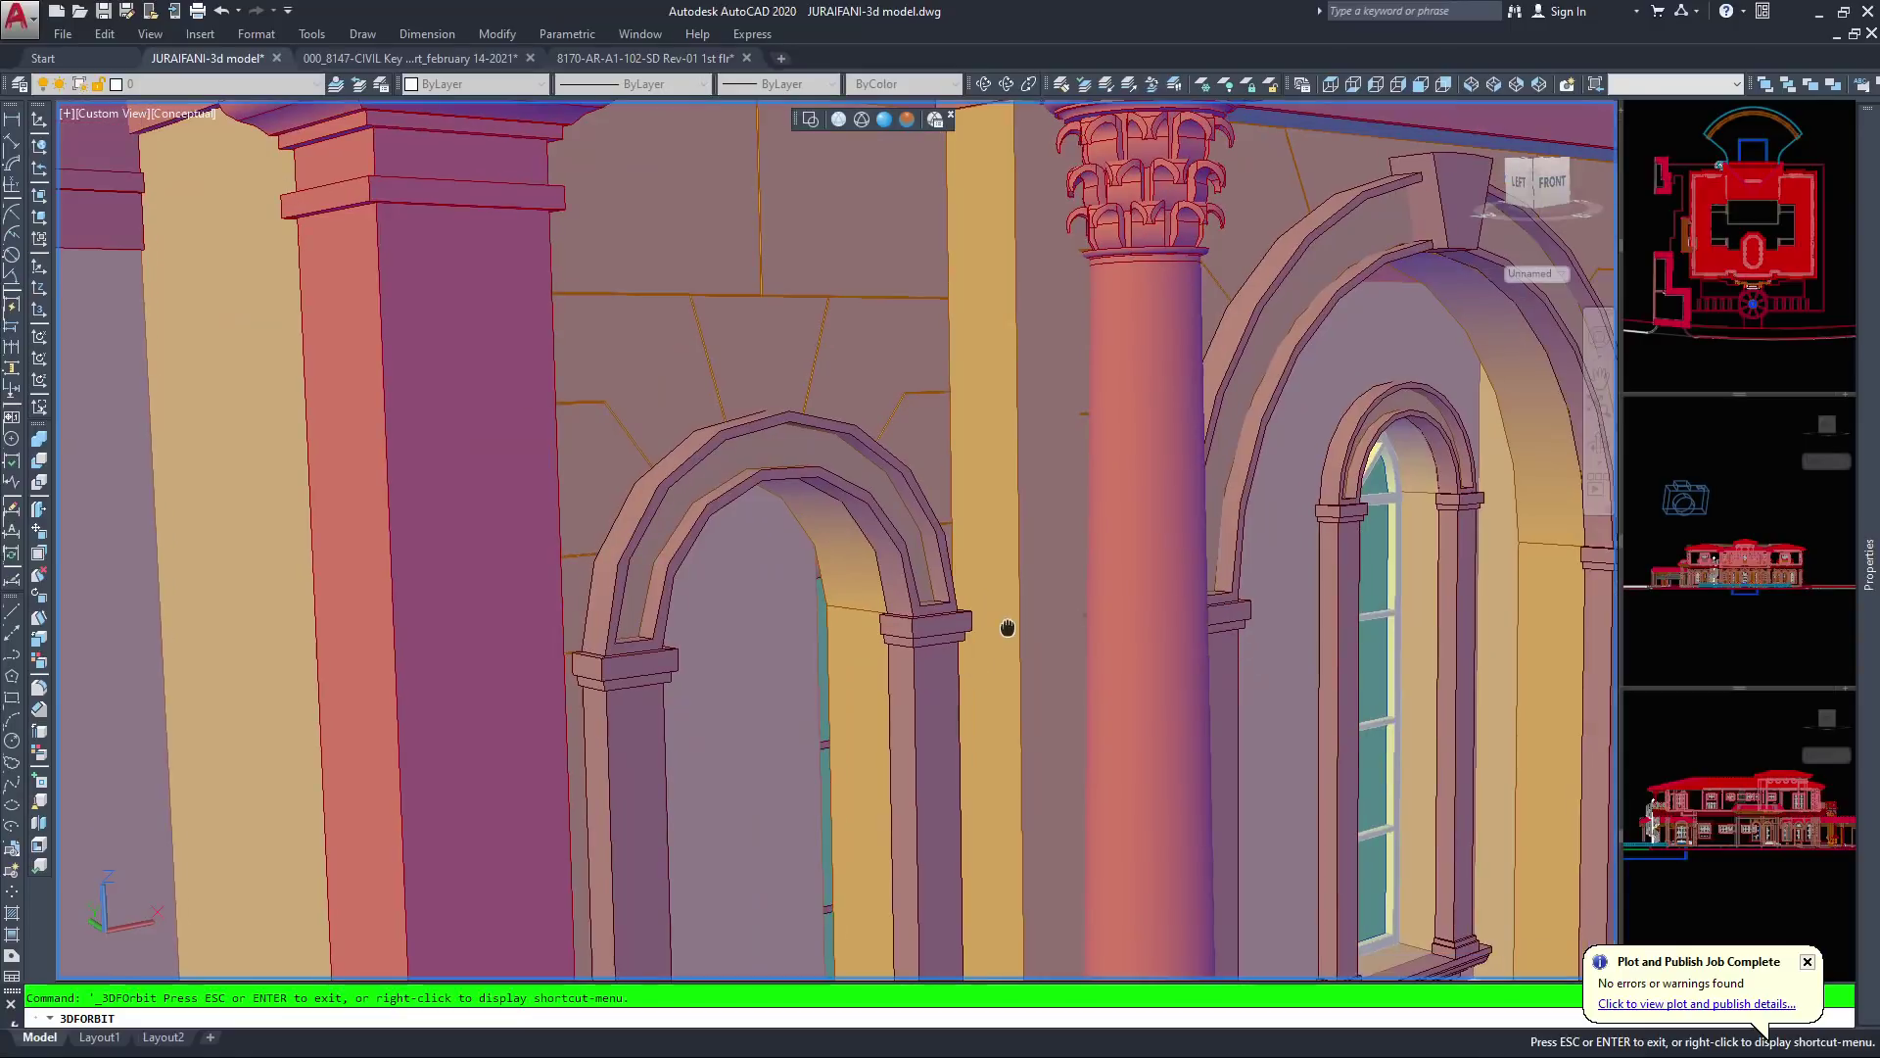
pyautogui.scroll(-10, 1008, 628)
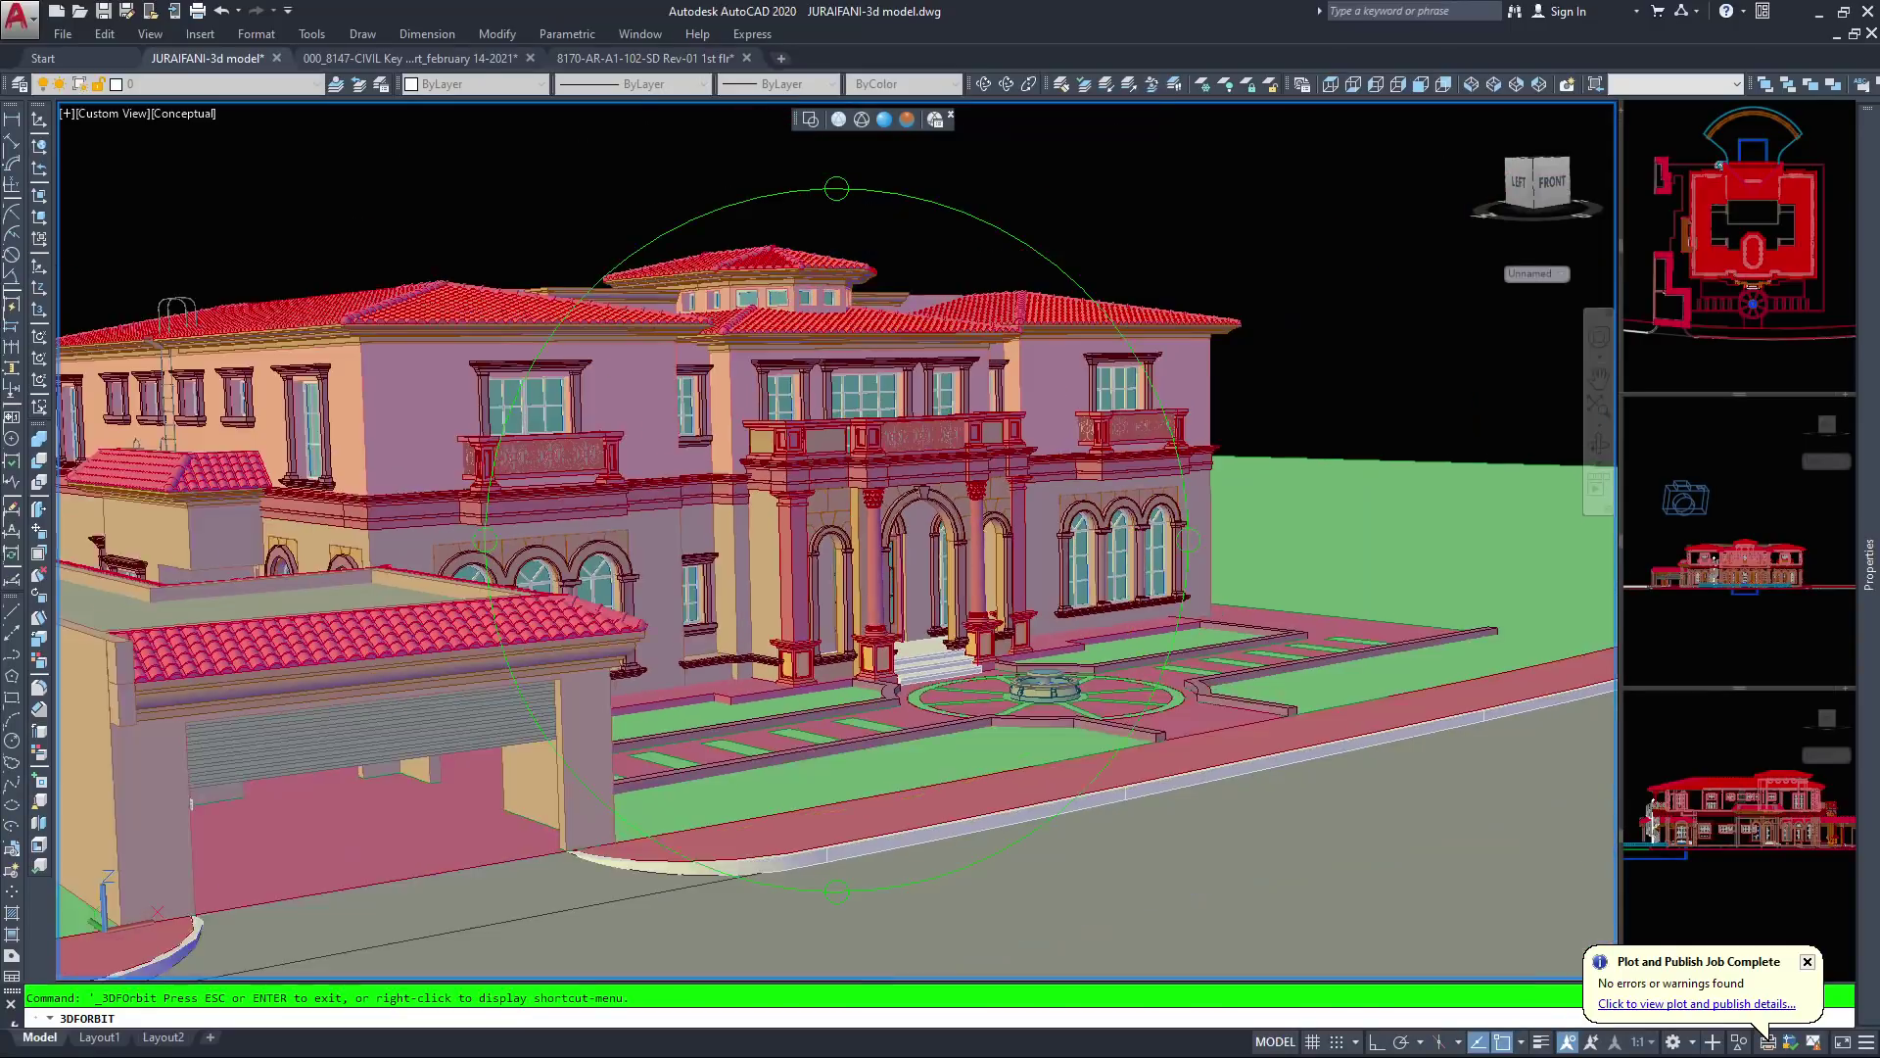
# Orbit the villa to a raised front-left view and examine the tiled roofs, roof deck and fountain forecourt
pyautogui.scroll(-1, 833, 588)
pyautogui.moveTo(832, 626); pyautogui.dragTo(840, 689)
pyautogui.moveTo(840, 689); pyautogui.dragTo(494, 322, button='middle')
pyautogui.moveTo(832, 529); pyautogui.dragTo(850, 599)
pyautogui.scroll(3, 835, 519)
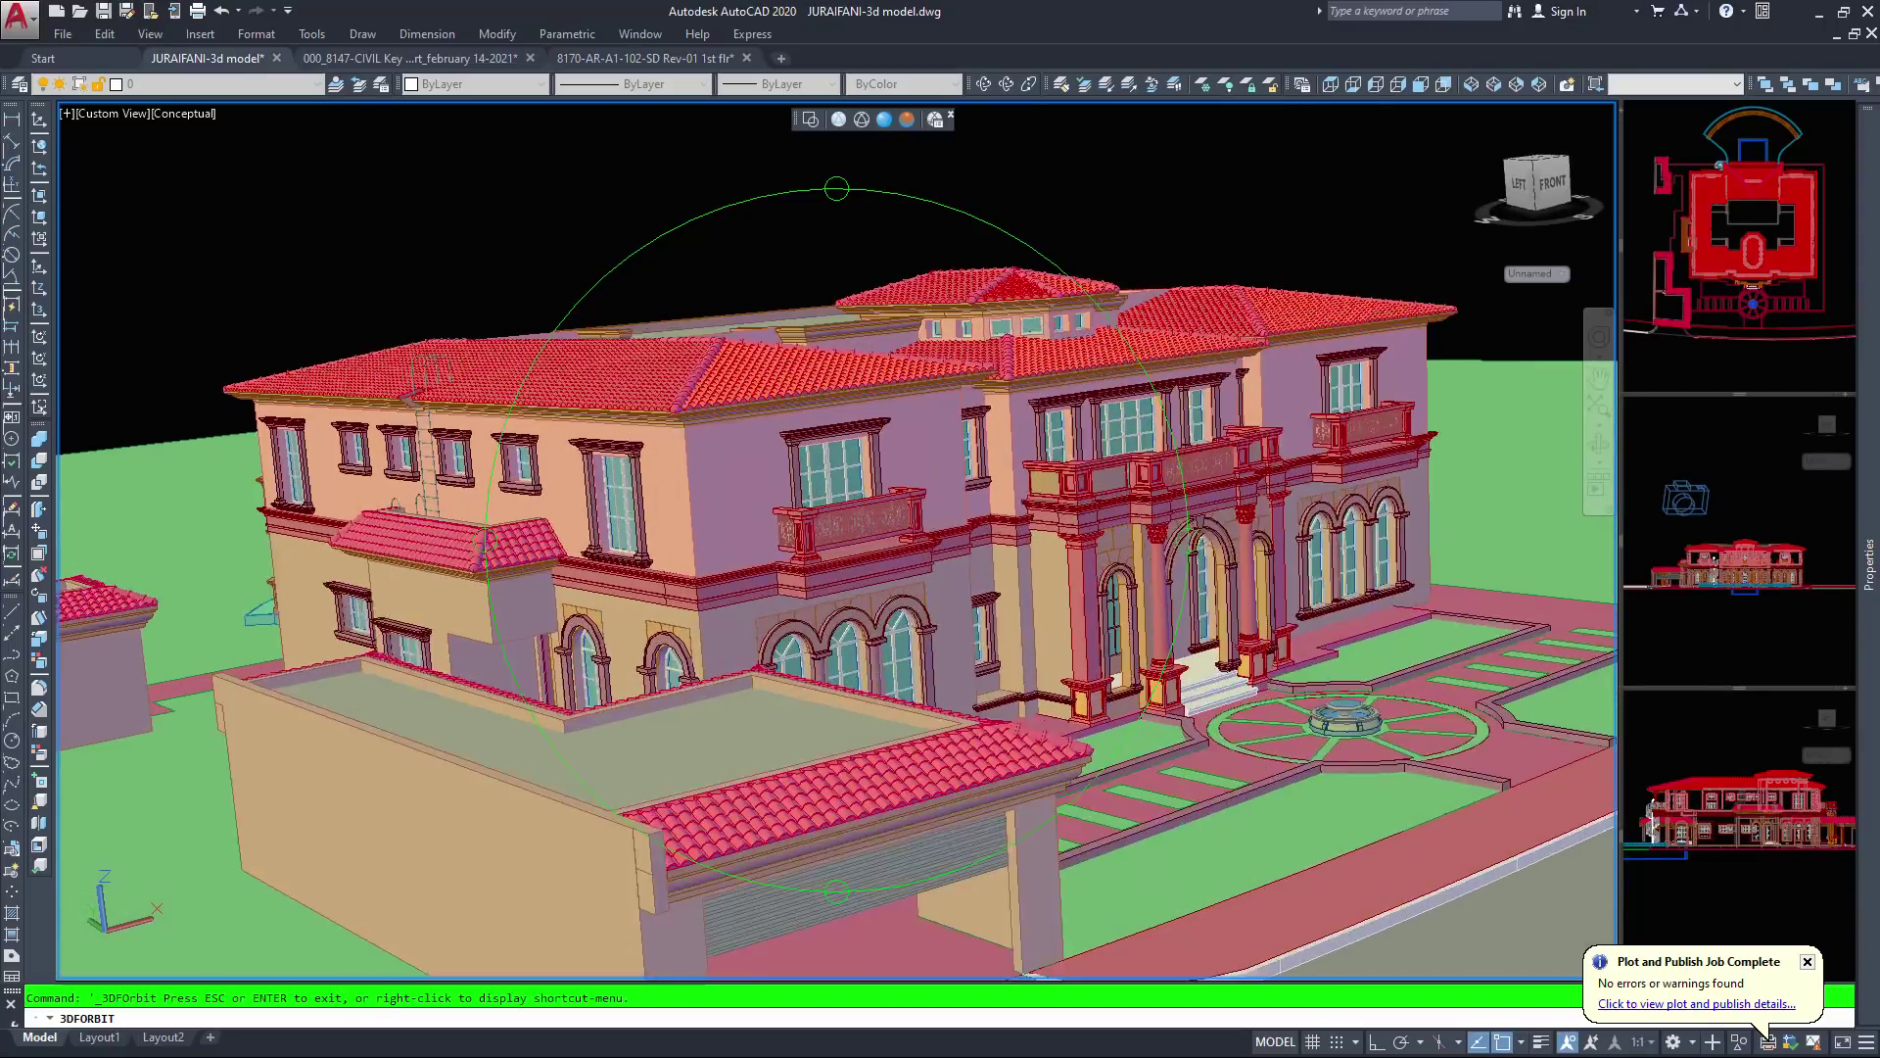
pyautogui.moveTo(1085, 529); pyautogui.dragTo(1070, 480)
pyautogui.scroll(-2, 1077, 480)
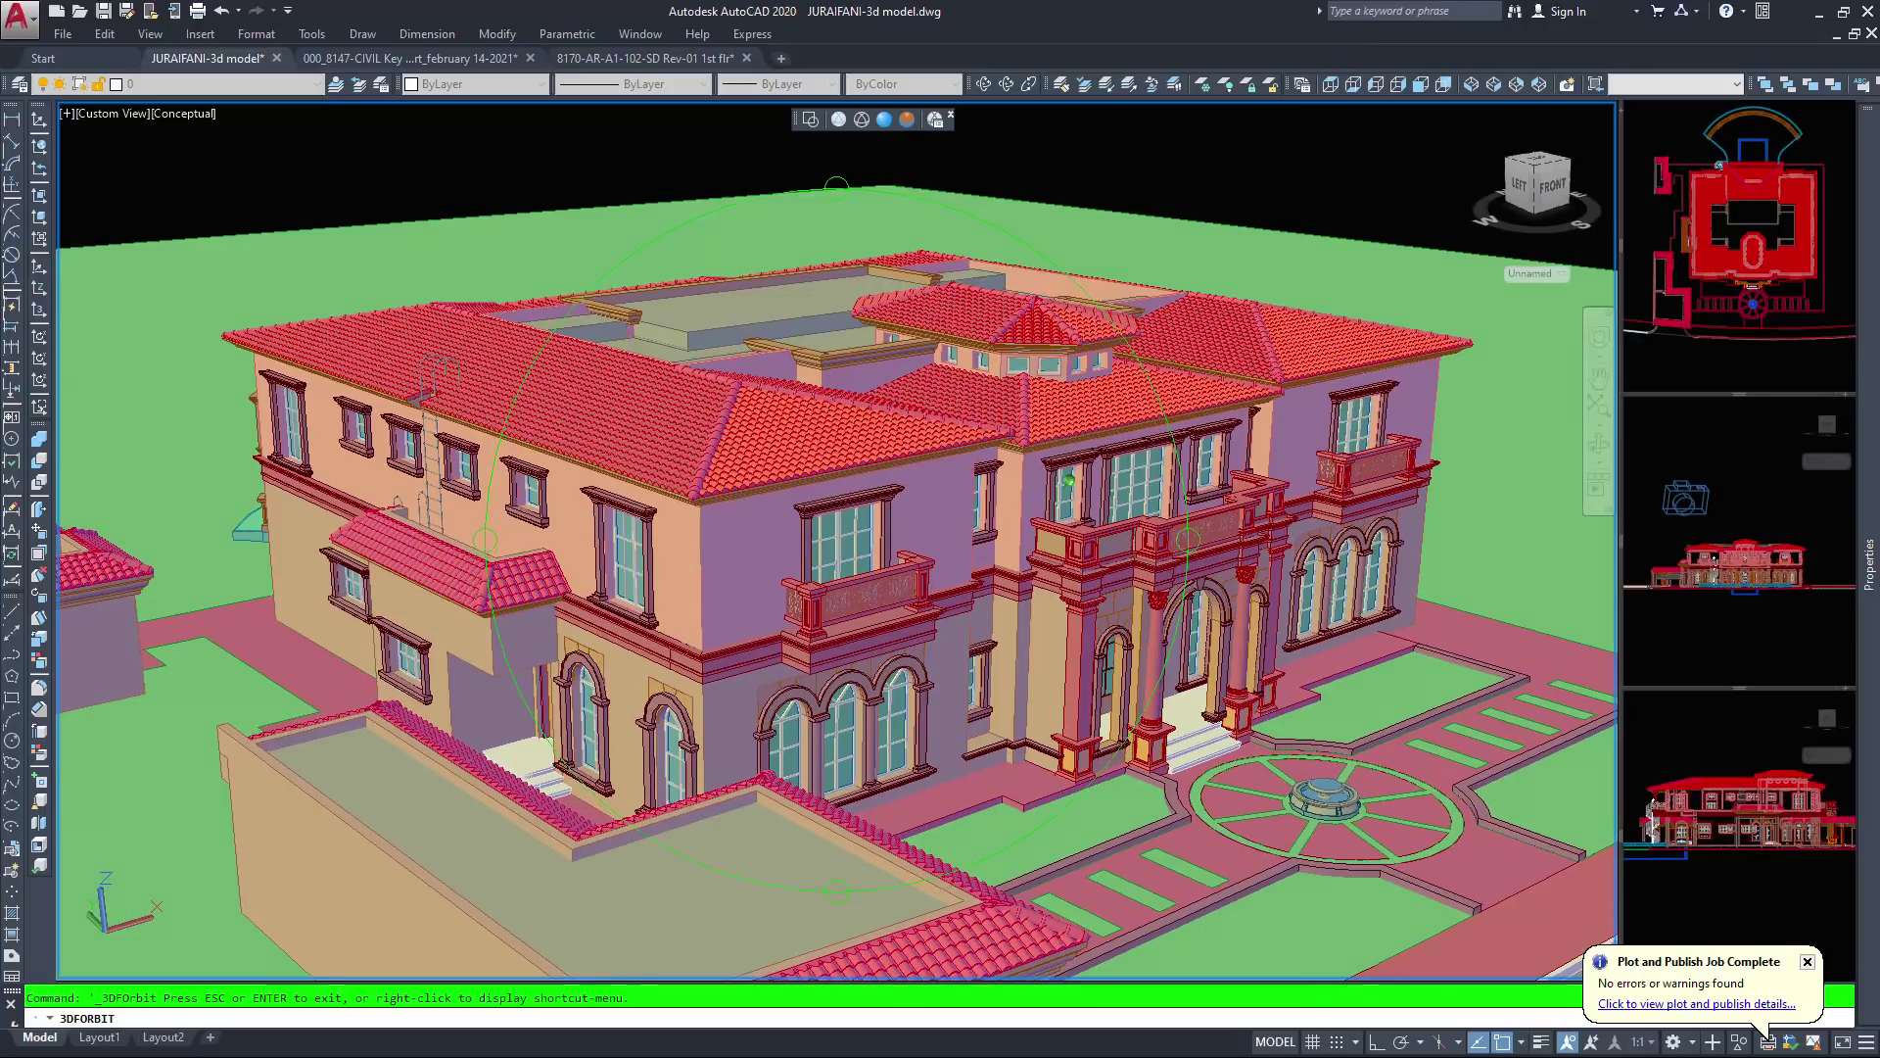
pyautogui.scroll(1, 837, 538)
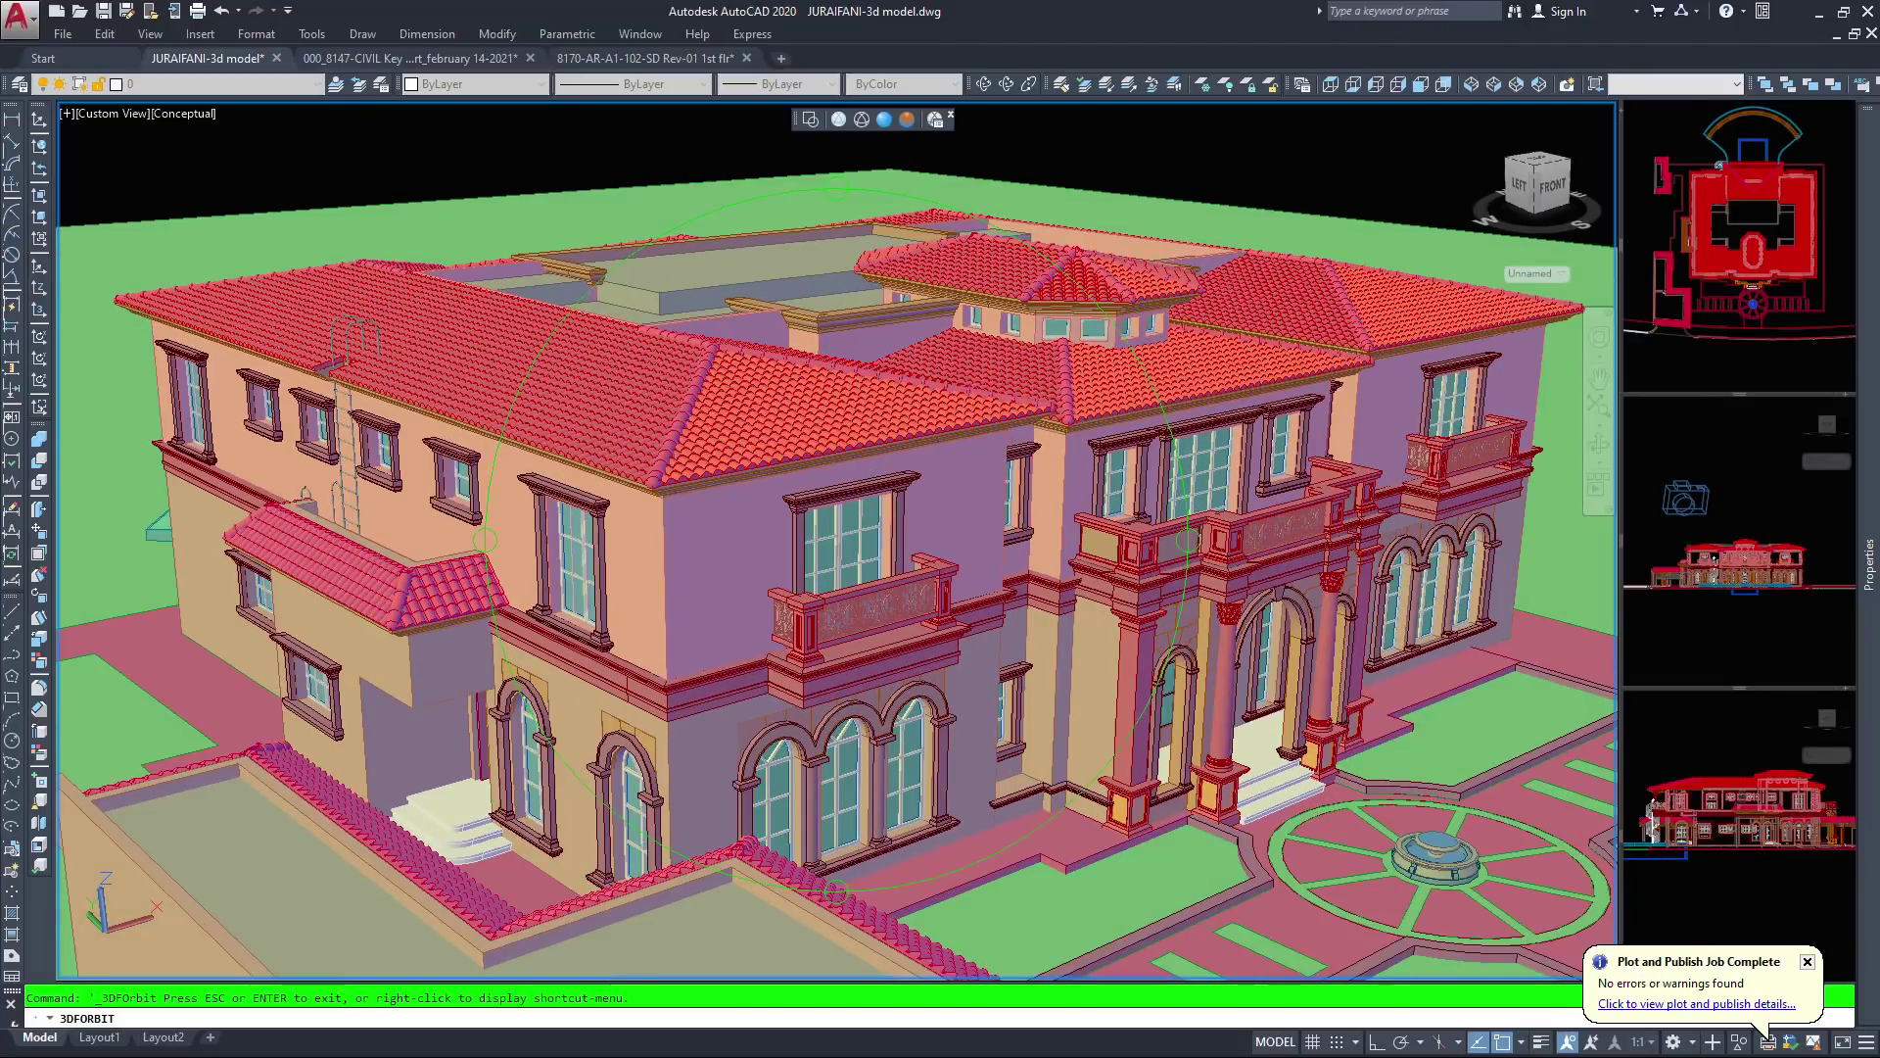
pyautogui.scroll(-4, 837, 539)
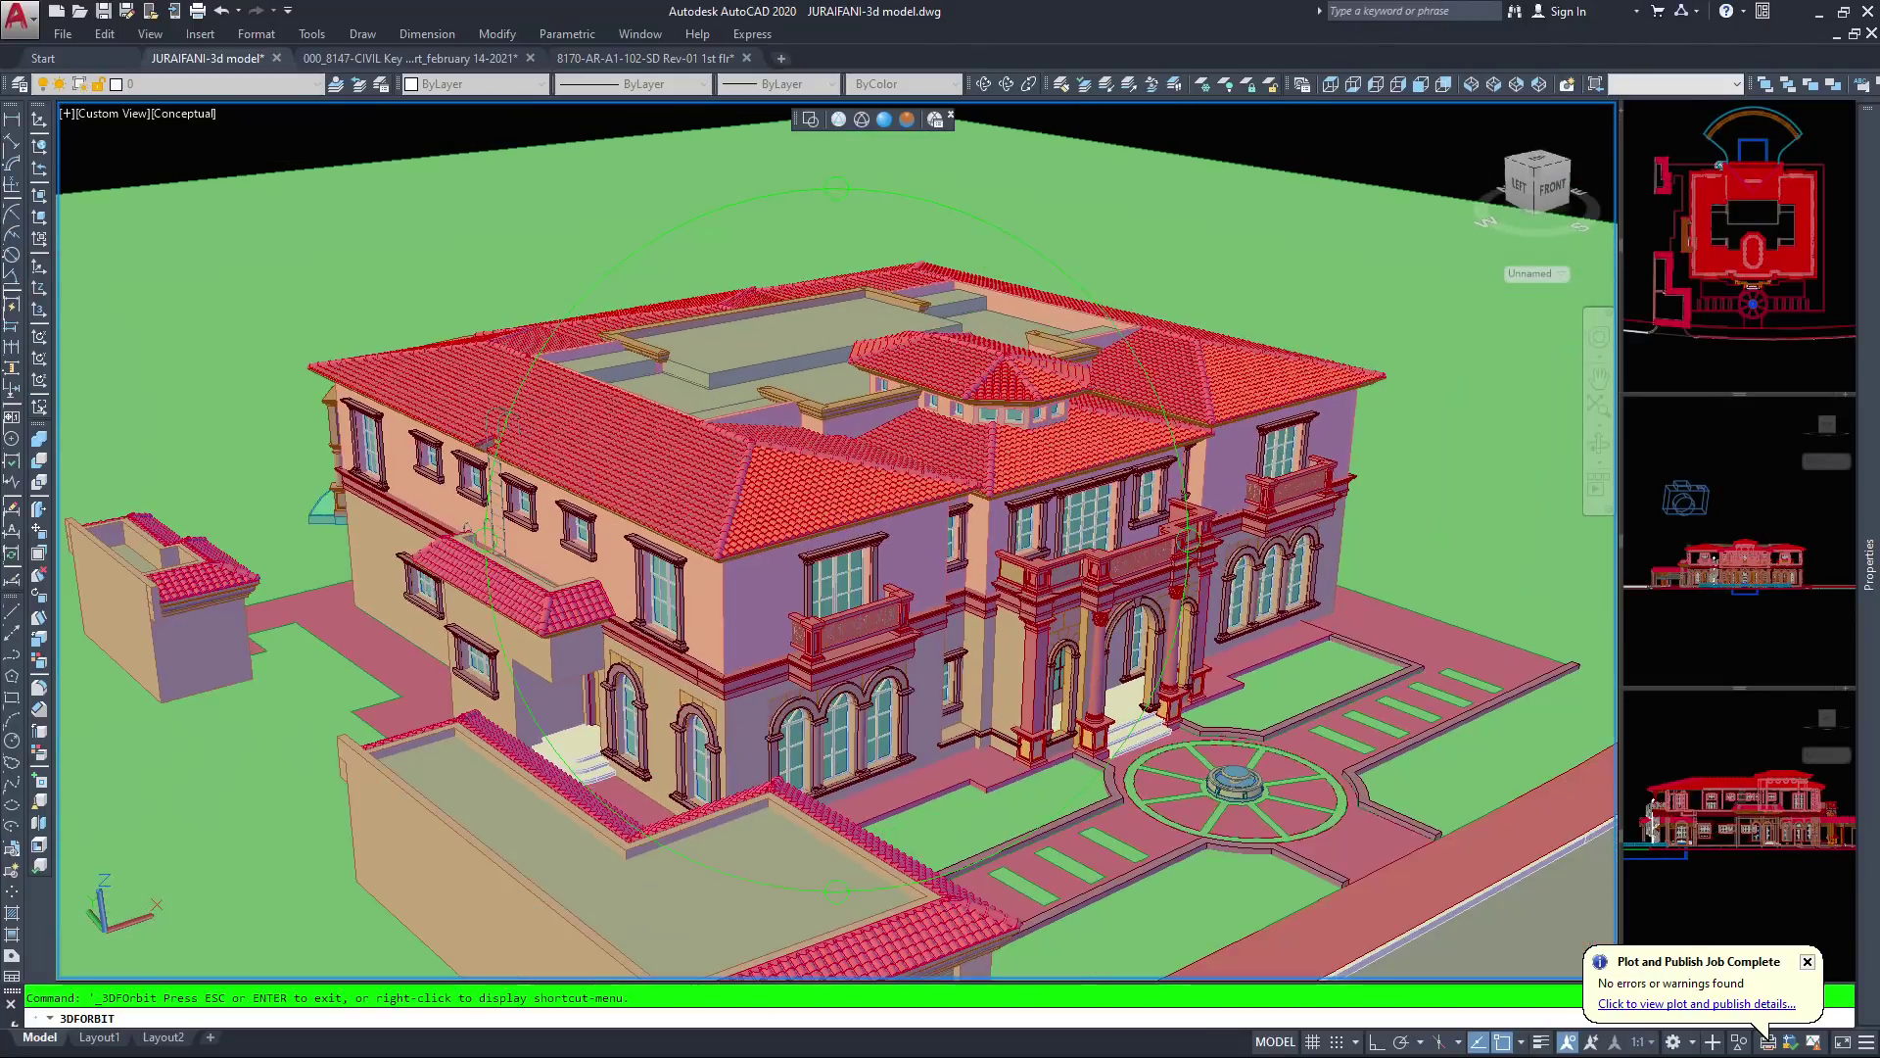
pyautogui.scroll(4, 838, 538)
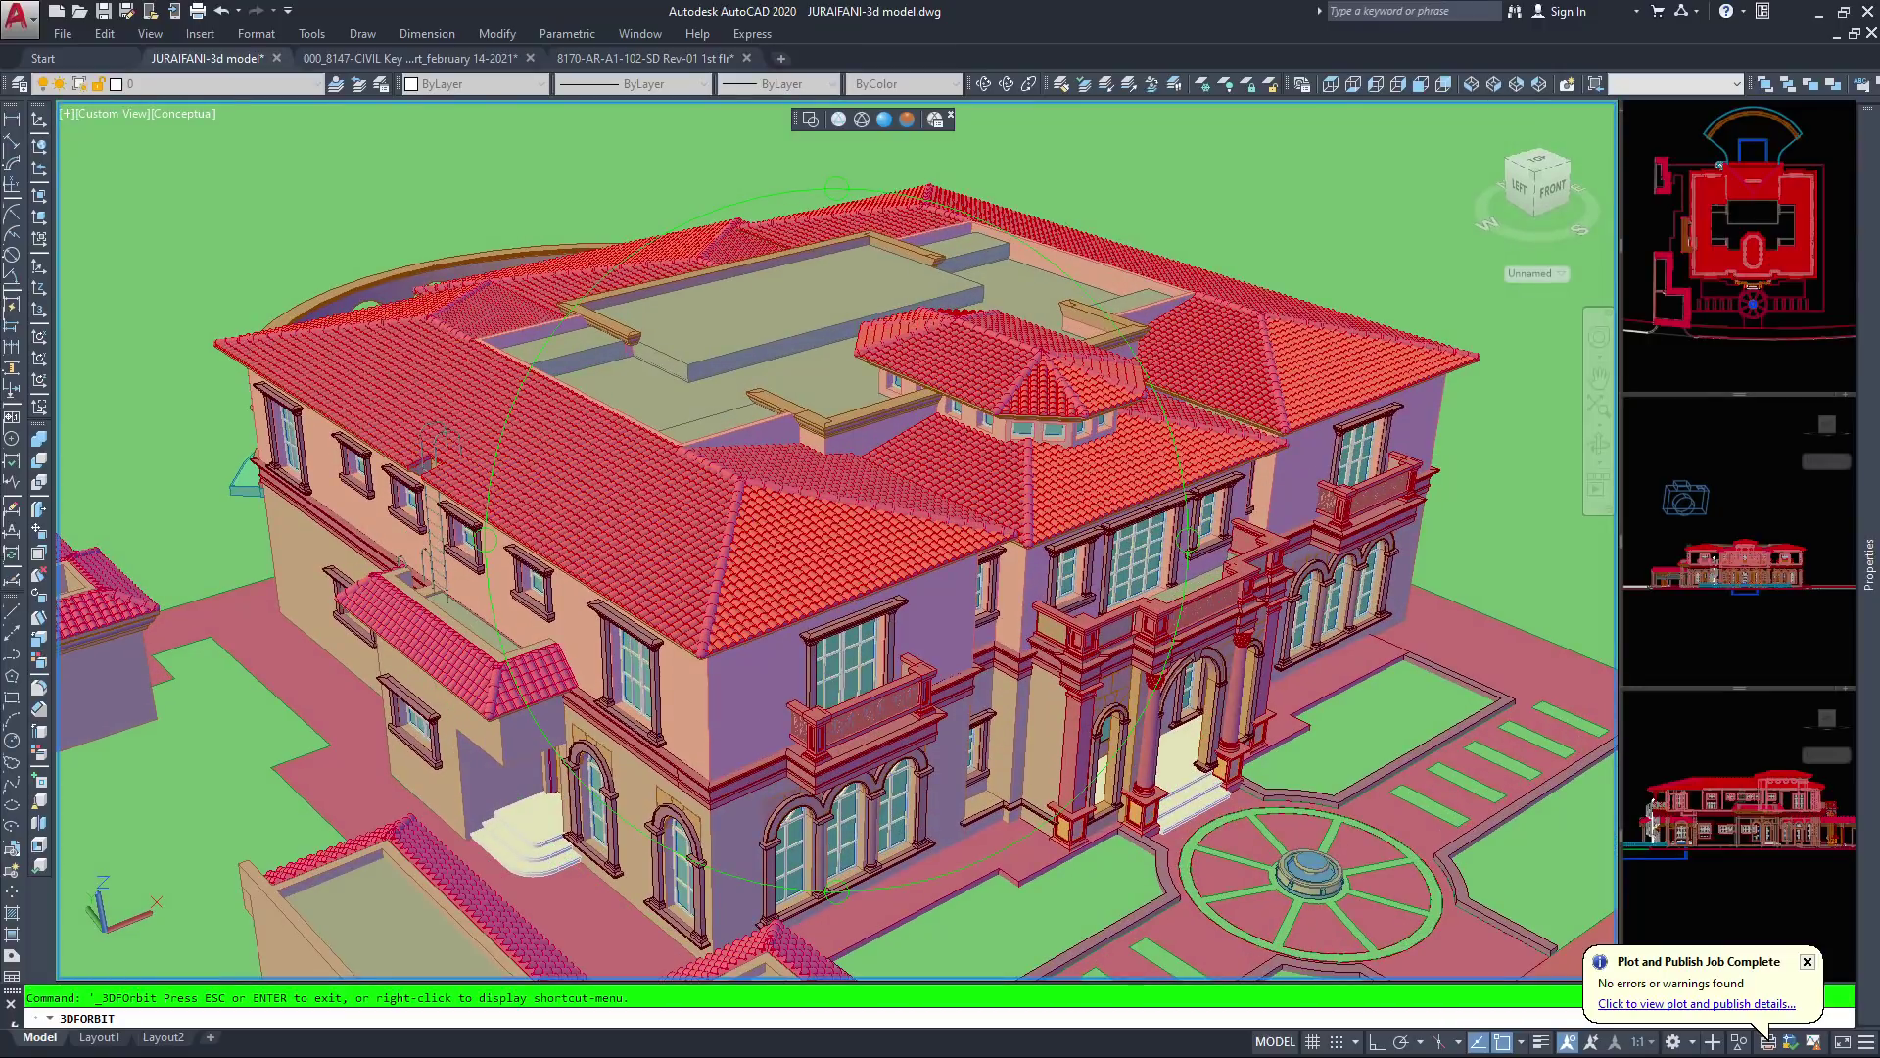
pyautogui.moveTo(1063, 464); pyautogui.dragTo(1060, 482)
pyautogui.moveTo(869, 637); pyautogui.dragTo(874, 612, button='middle')
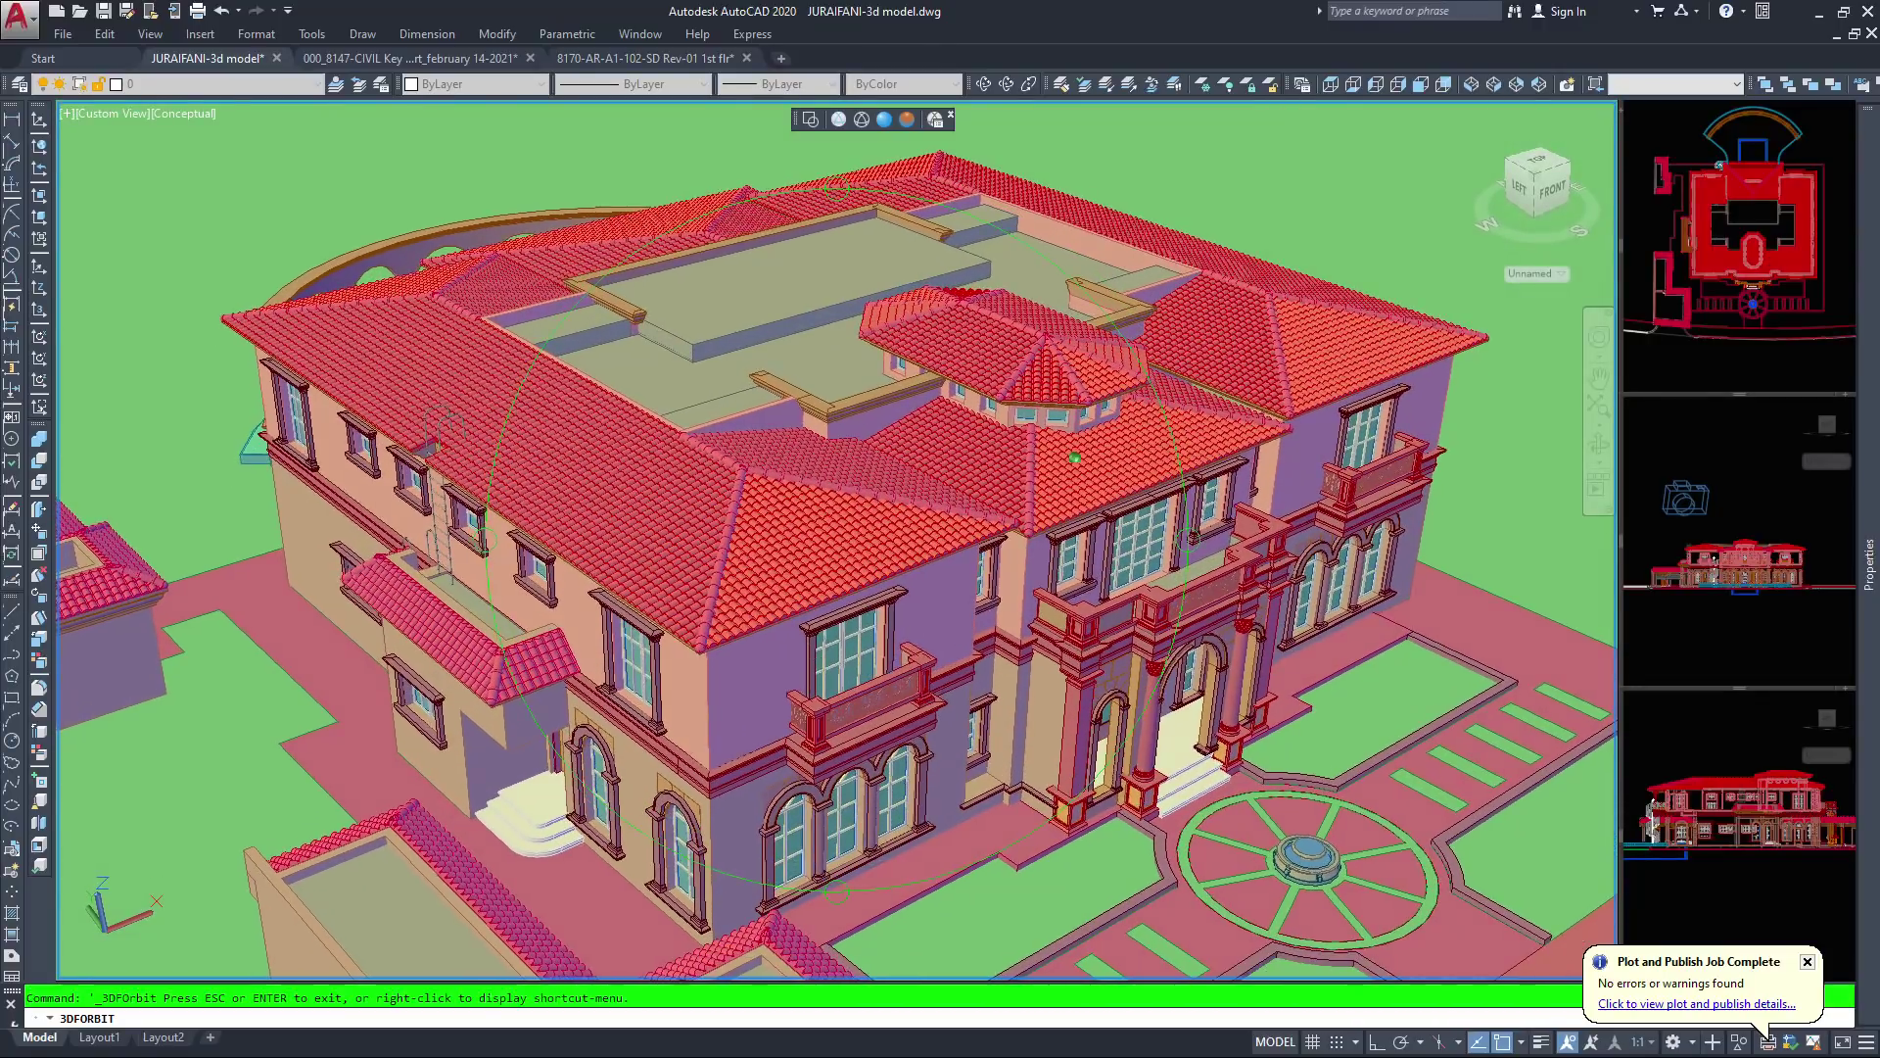
# Leave the free orbit and set the main viewport's visual style to Realistic
pyautogui.press('Escape')
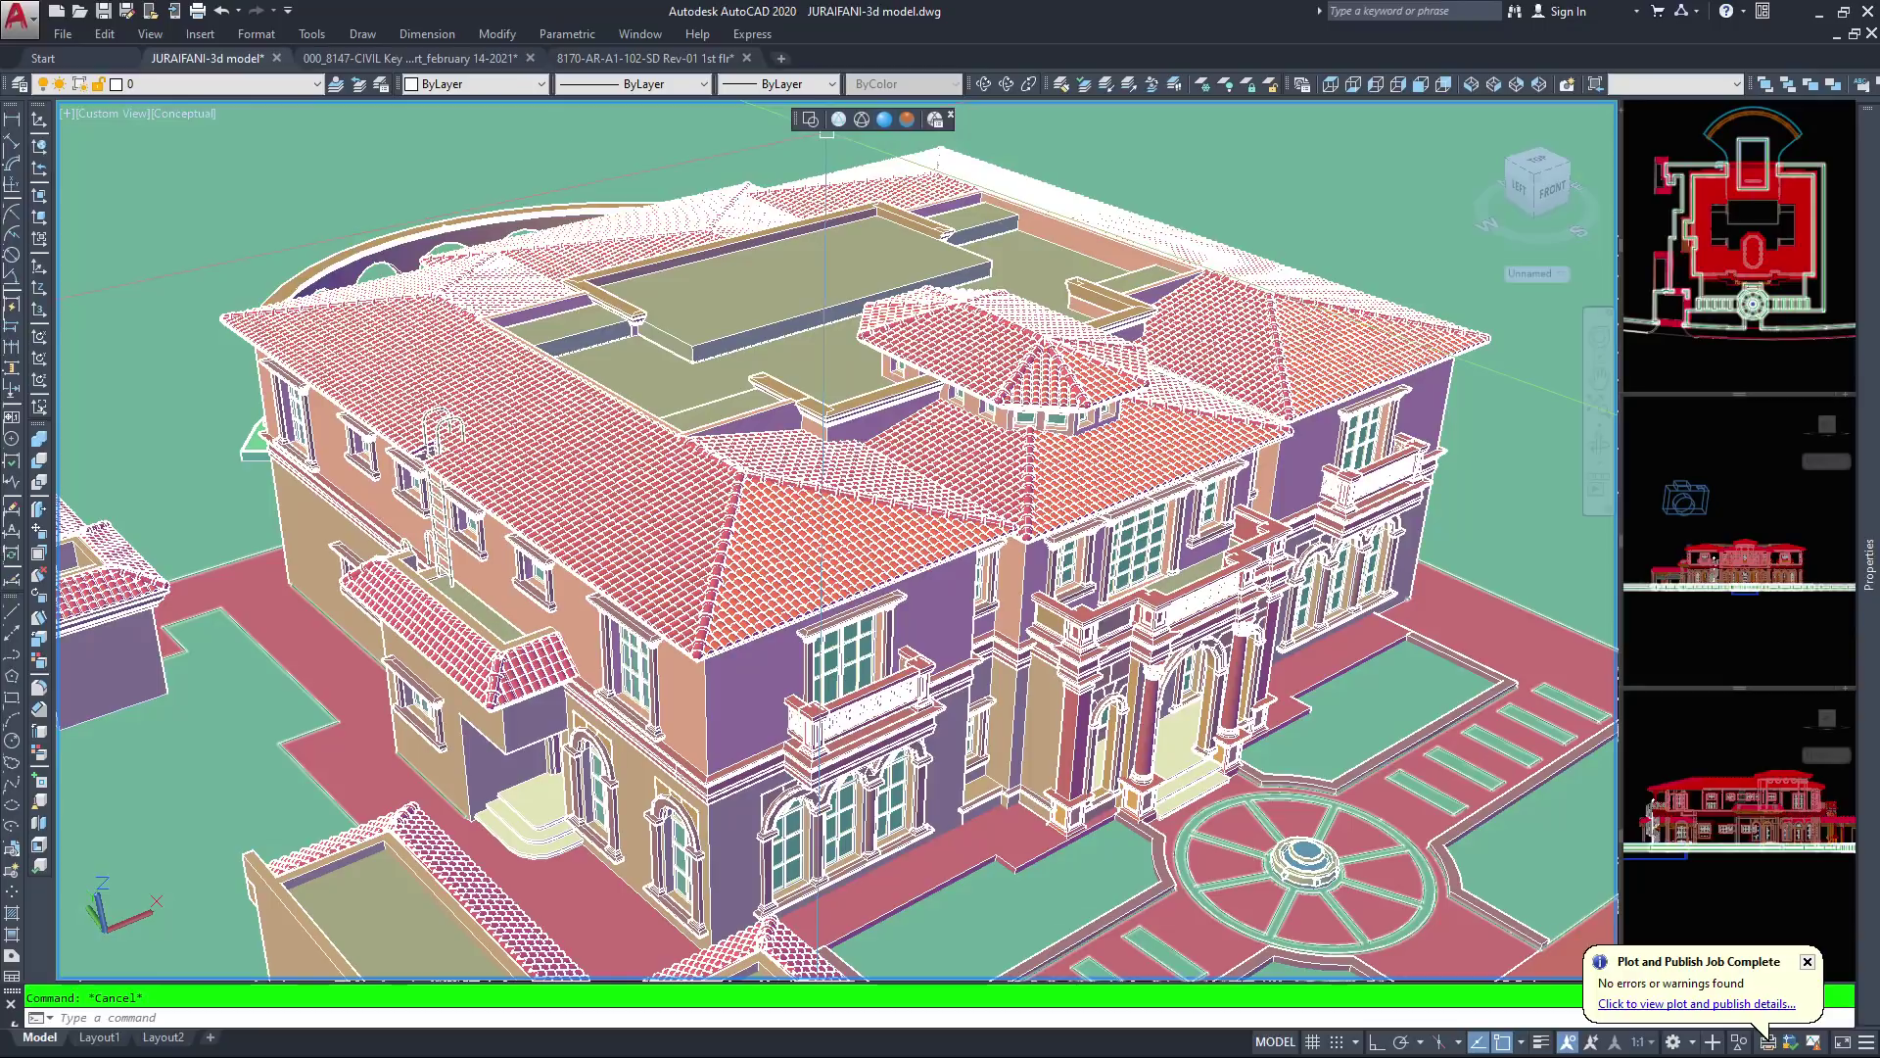
pyautogui.click(885, 118)
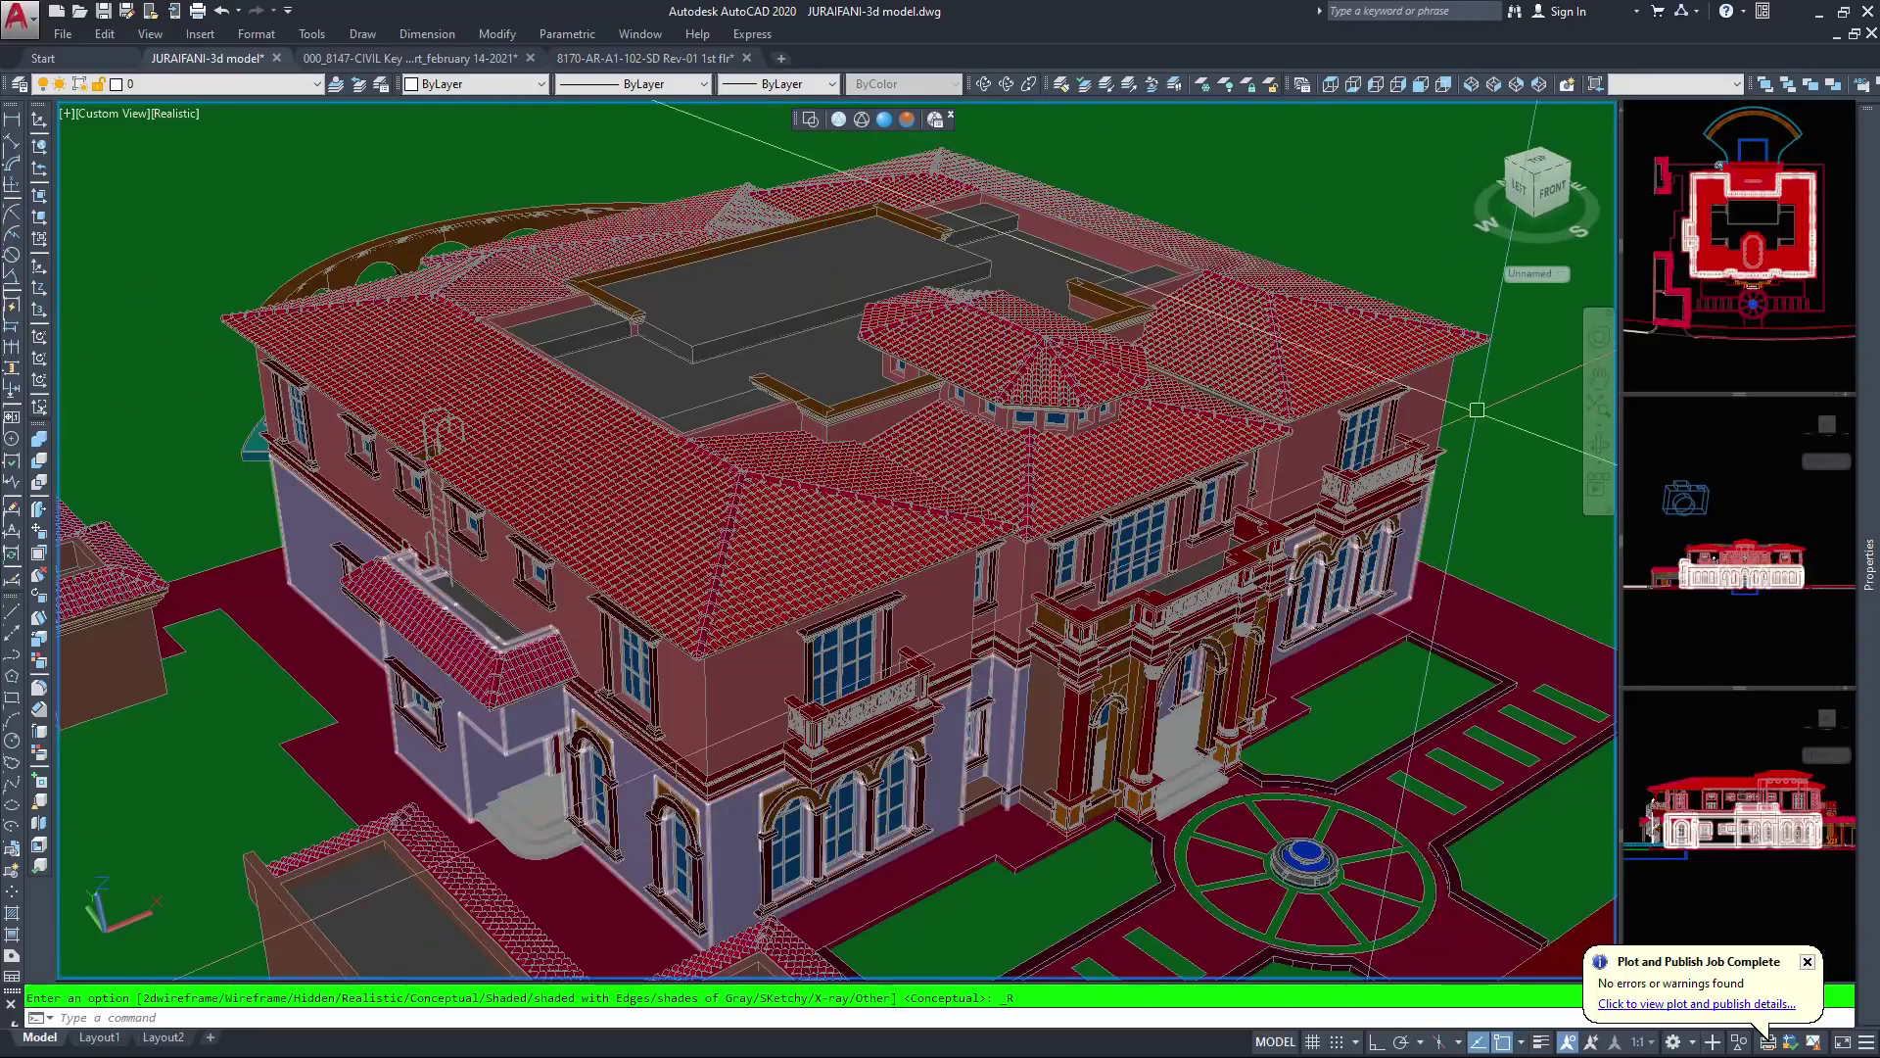
pyautogui.press('Escape')
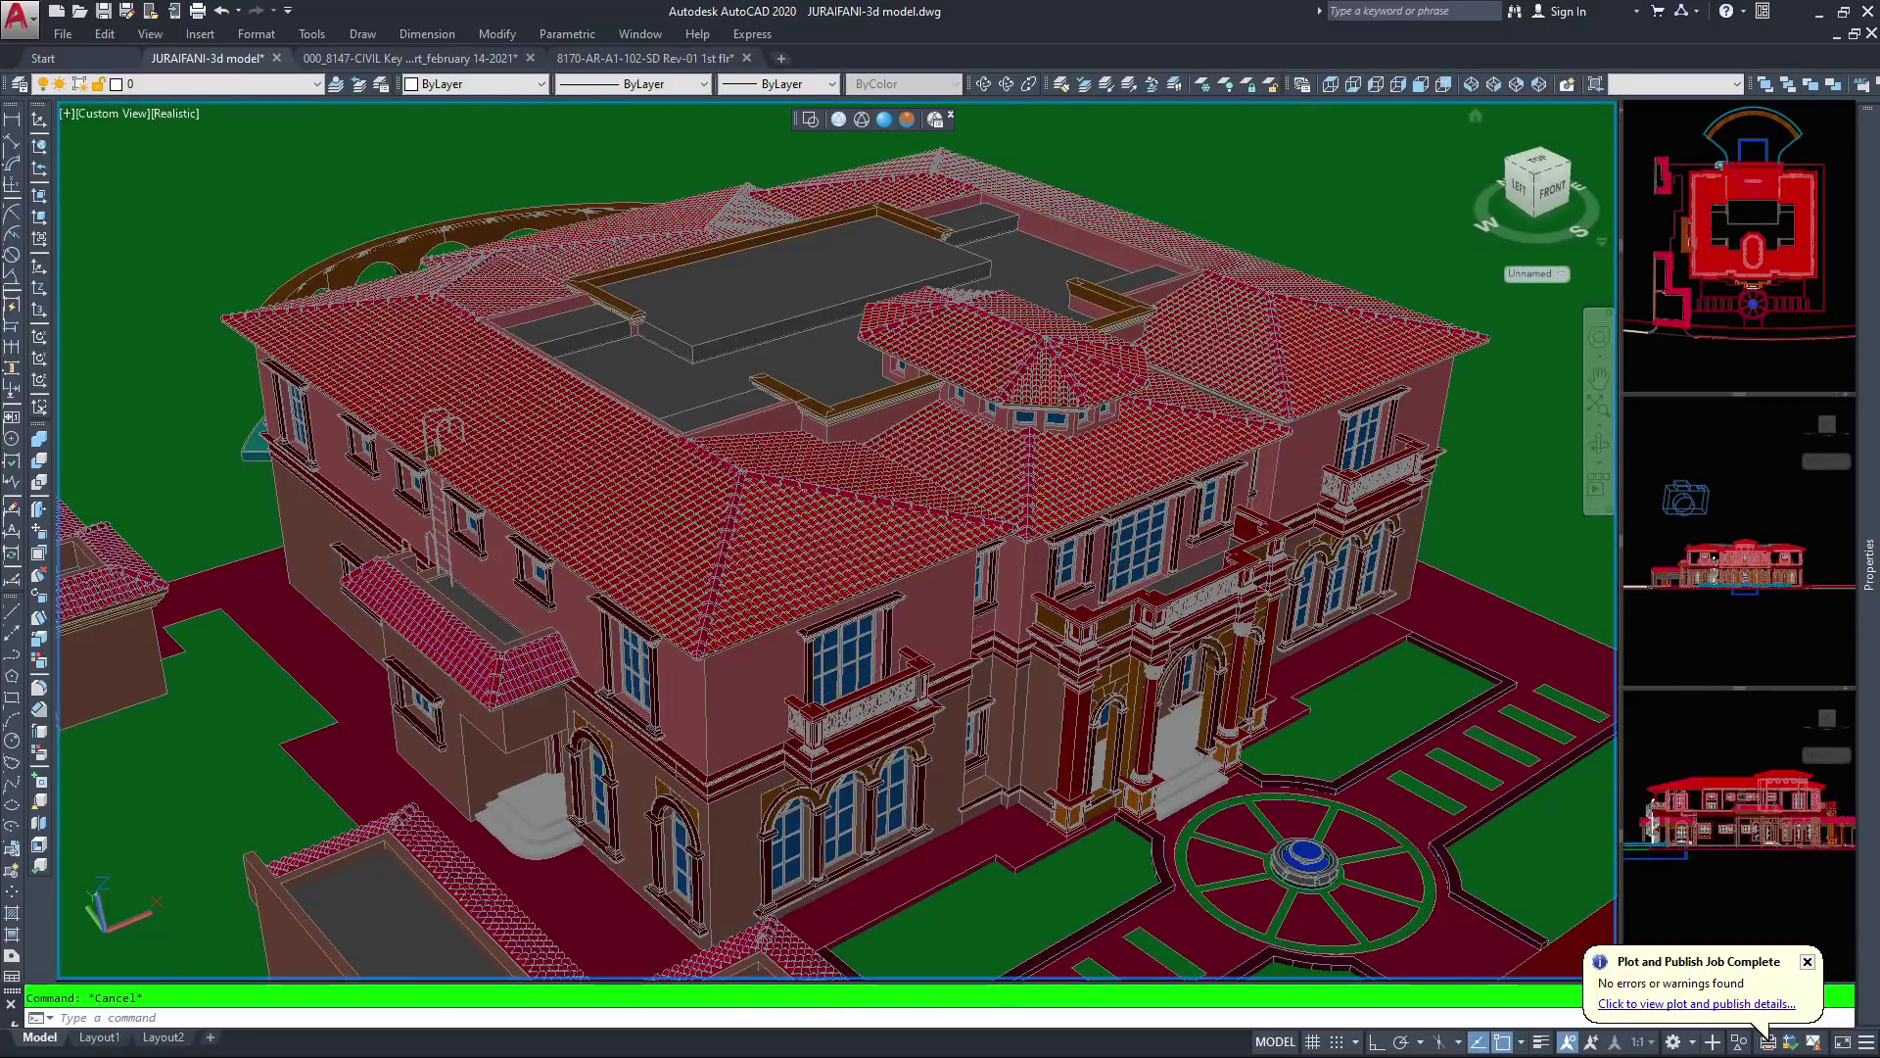
# Open the Layer Properties Manager and narrow its palette so that more of the villa stays visible
pyautogui.write('la')
pyautogui.press('Return')
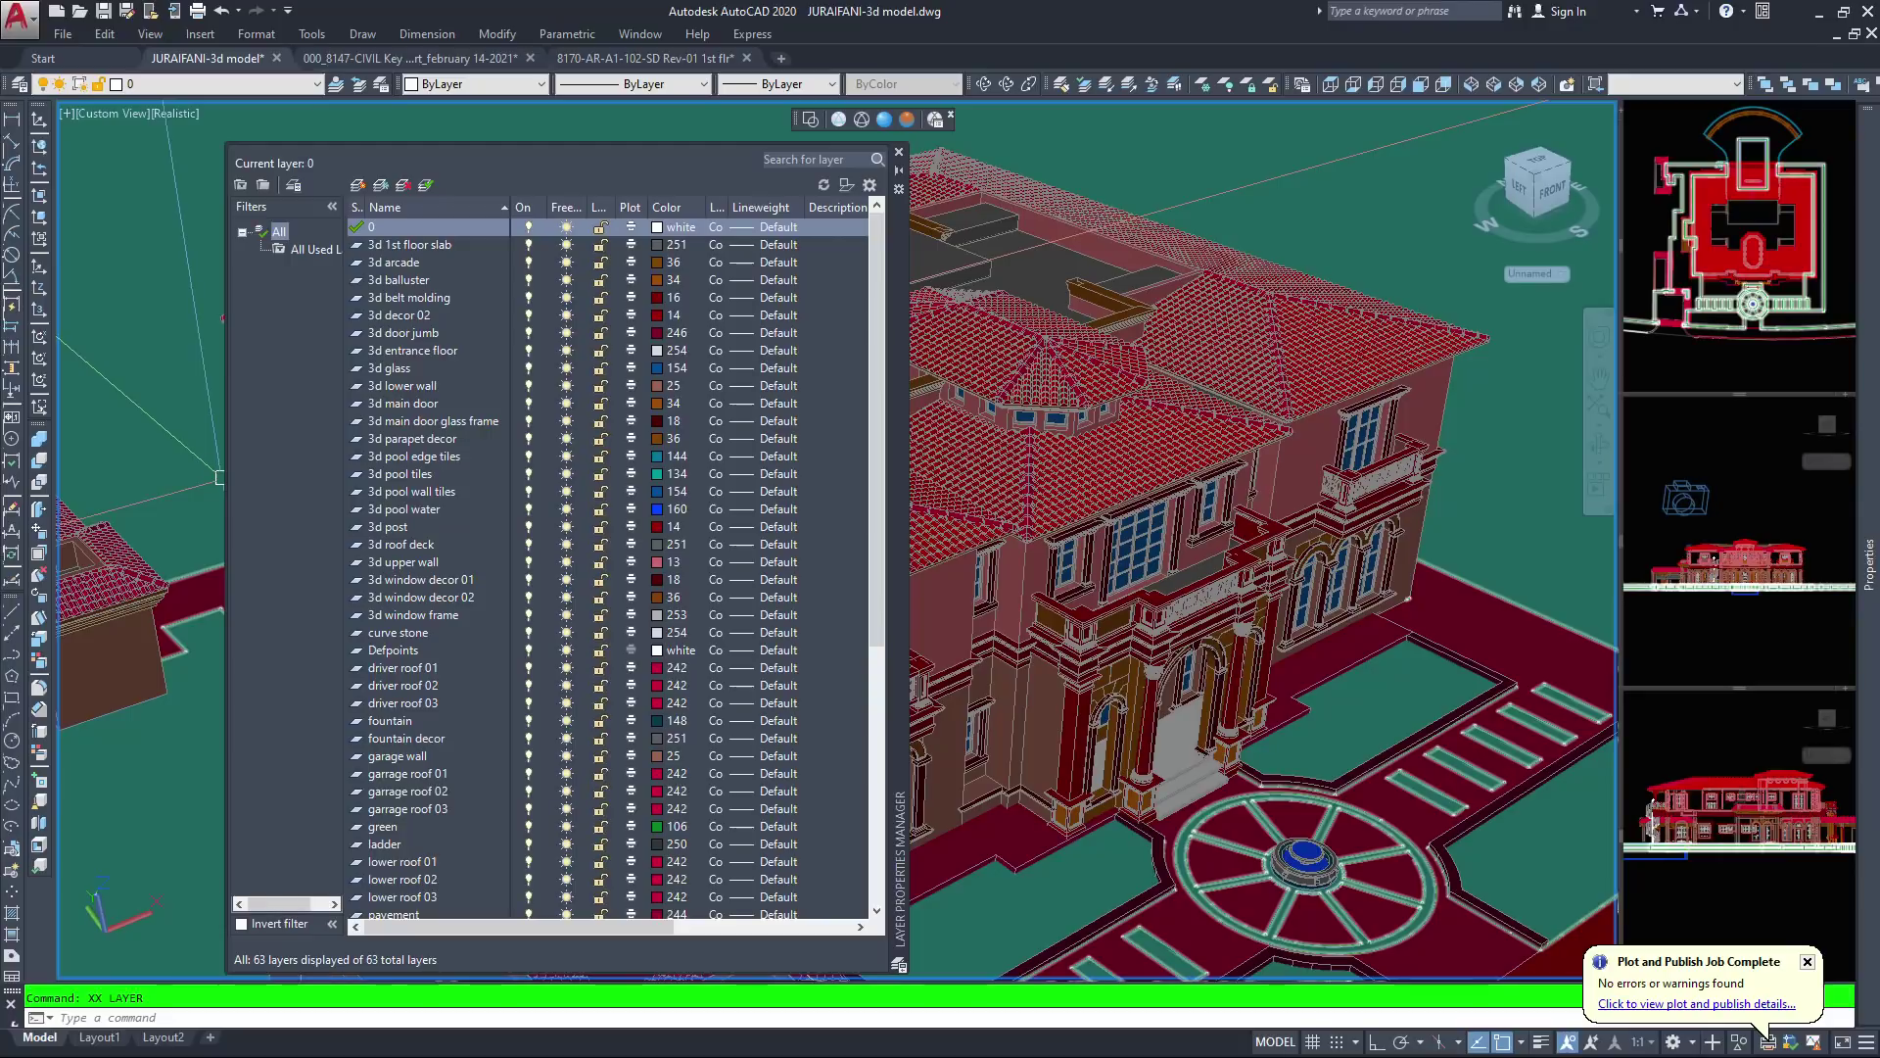
pyautogui.moveTo(226, 478); pyautogui.dragTo(484, 493)
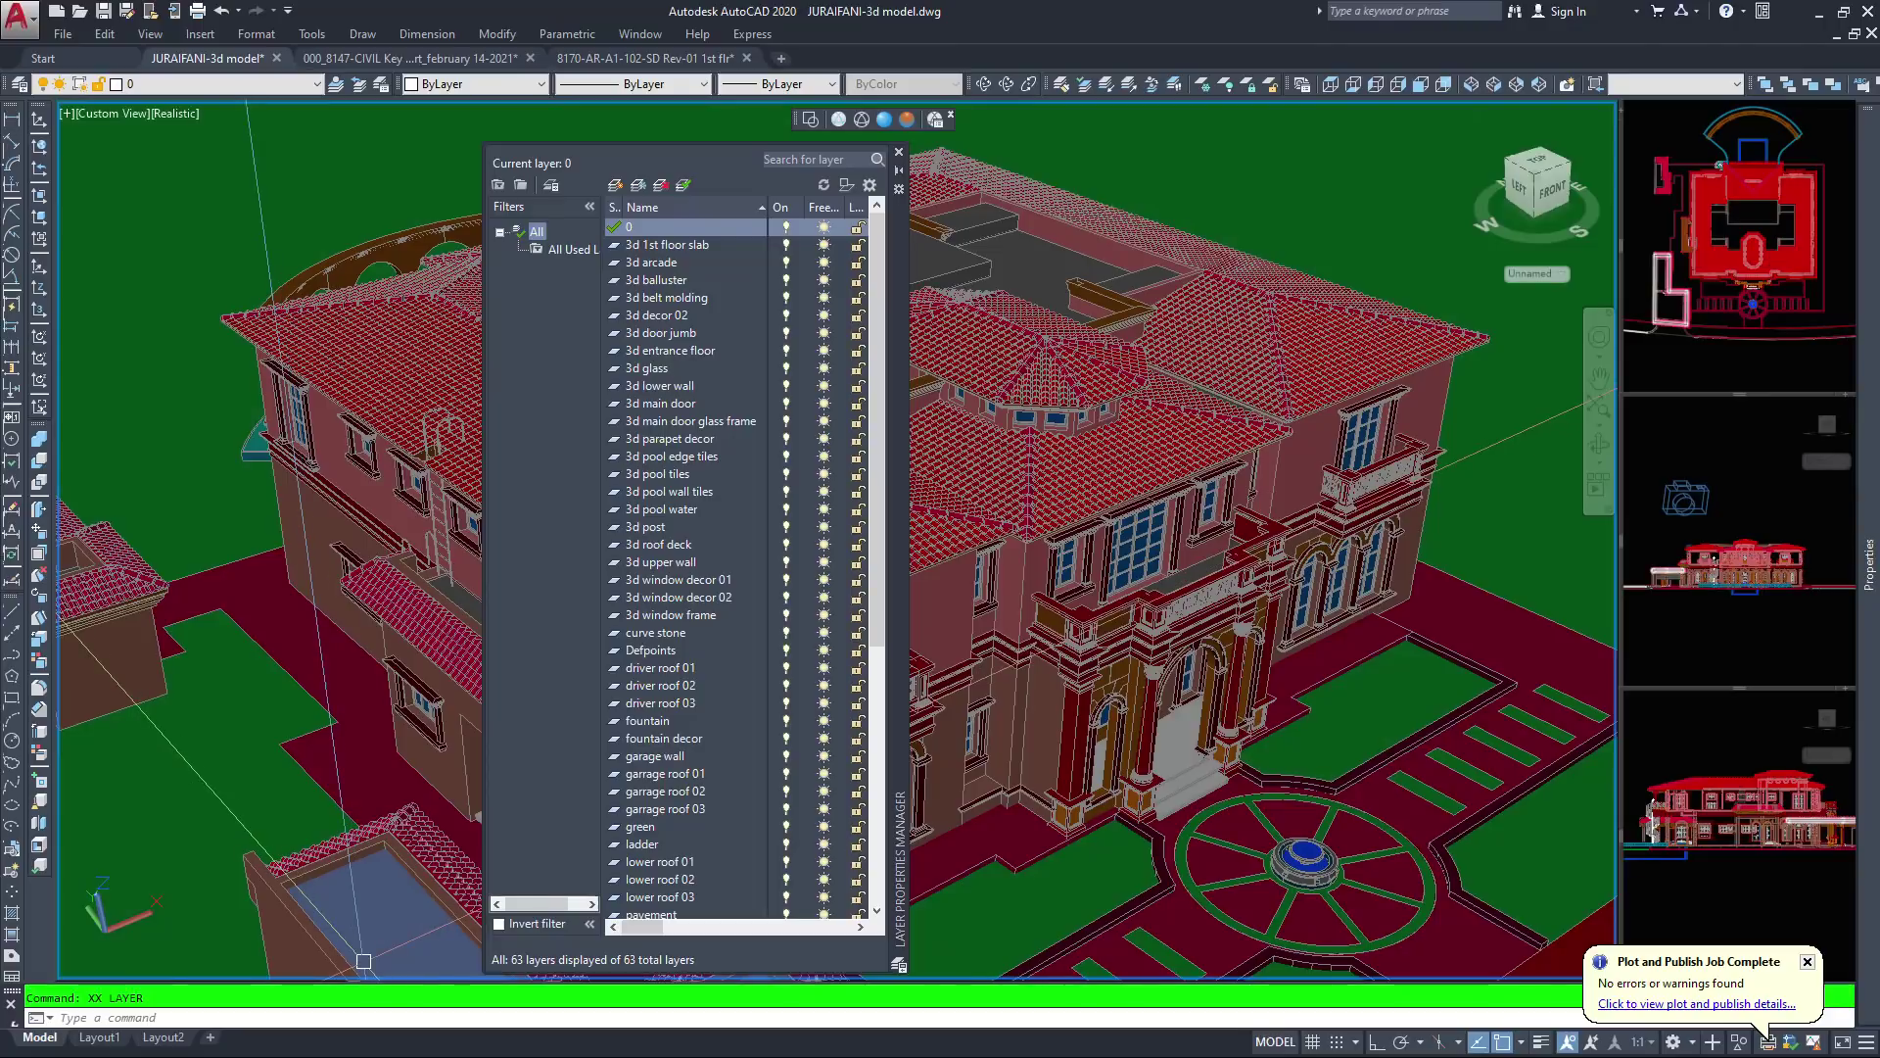
# Show the closing text on Layout2 and return to model space with the layer palette placed beside the villa
pyautogui.click(162, 1037)
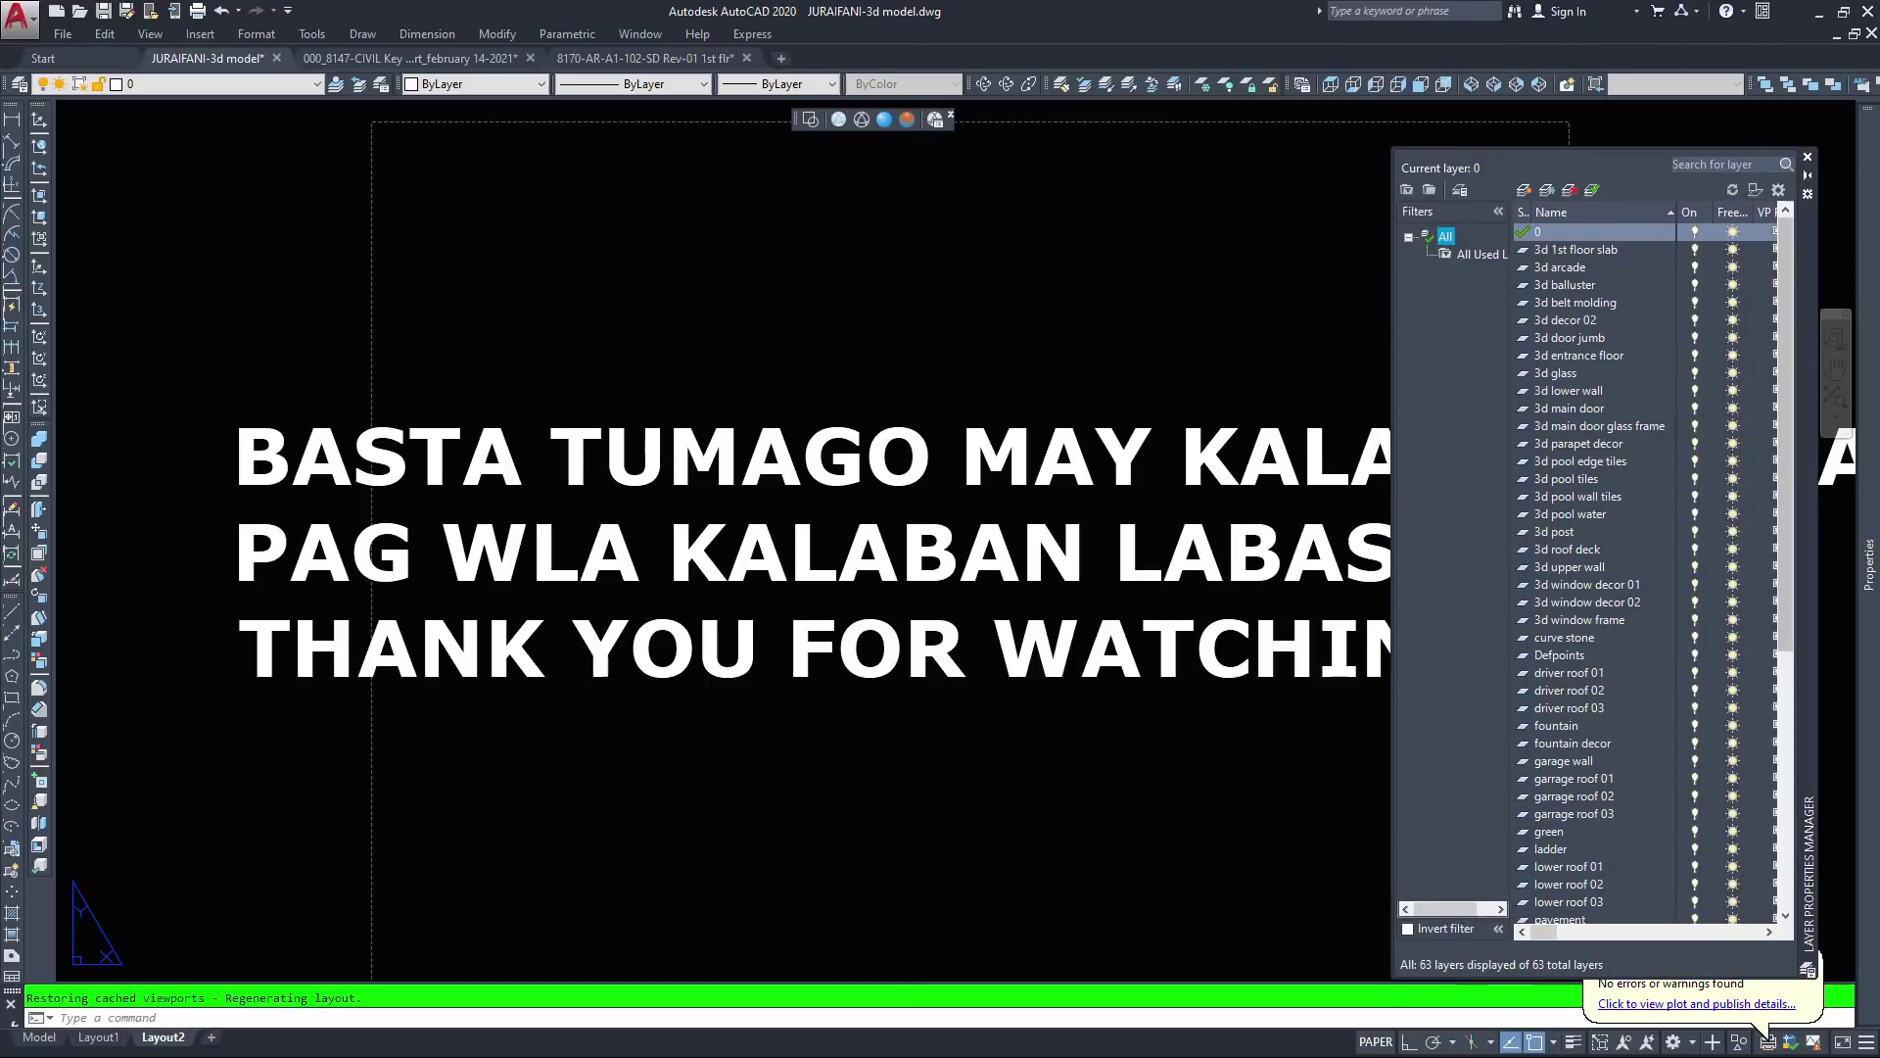
pyautogui.moveTo(1809, 490); pyautogui.dragTo(1821, 471)
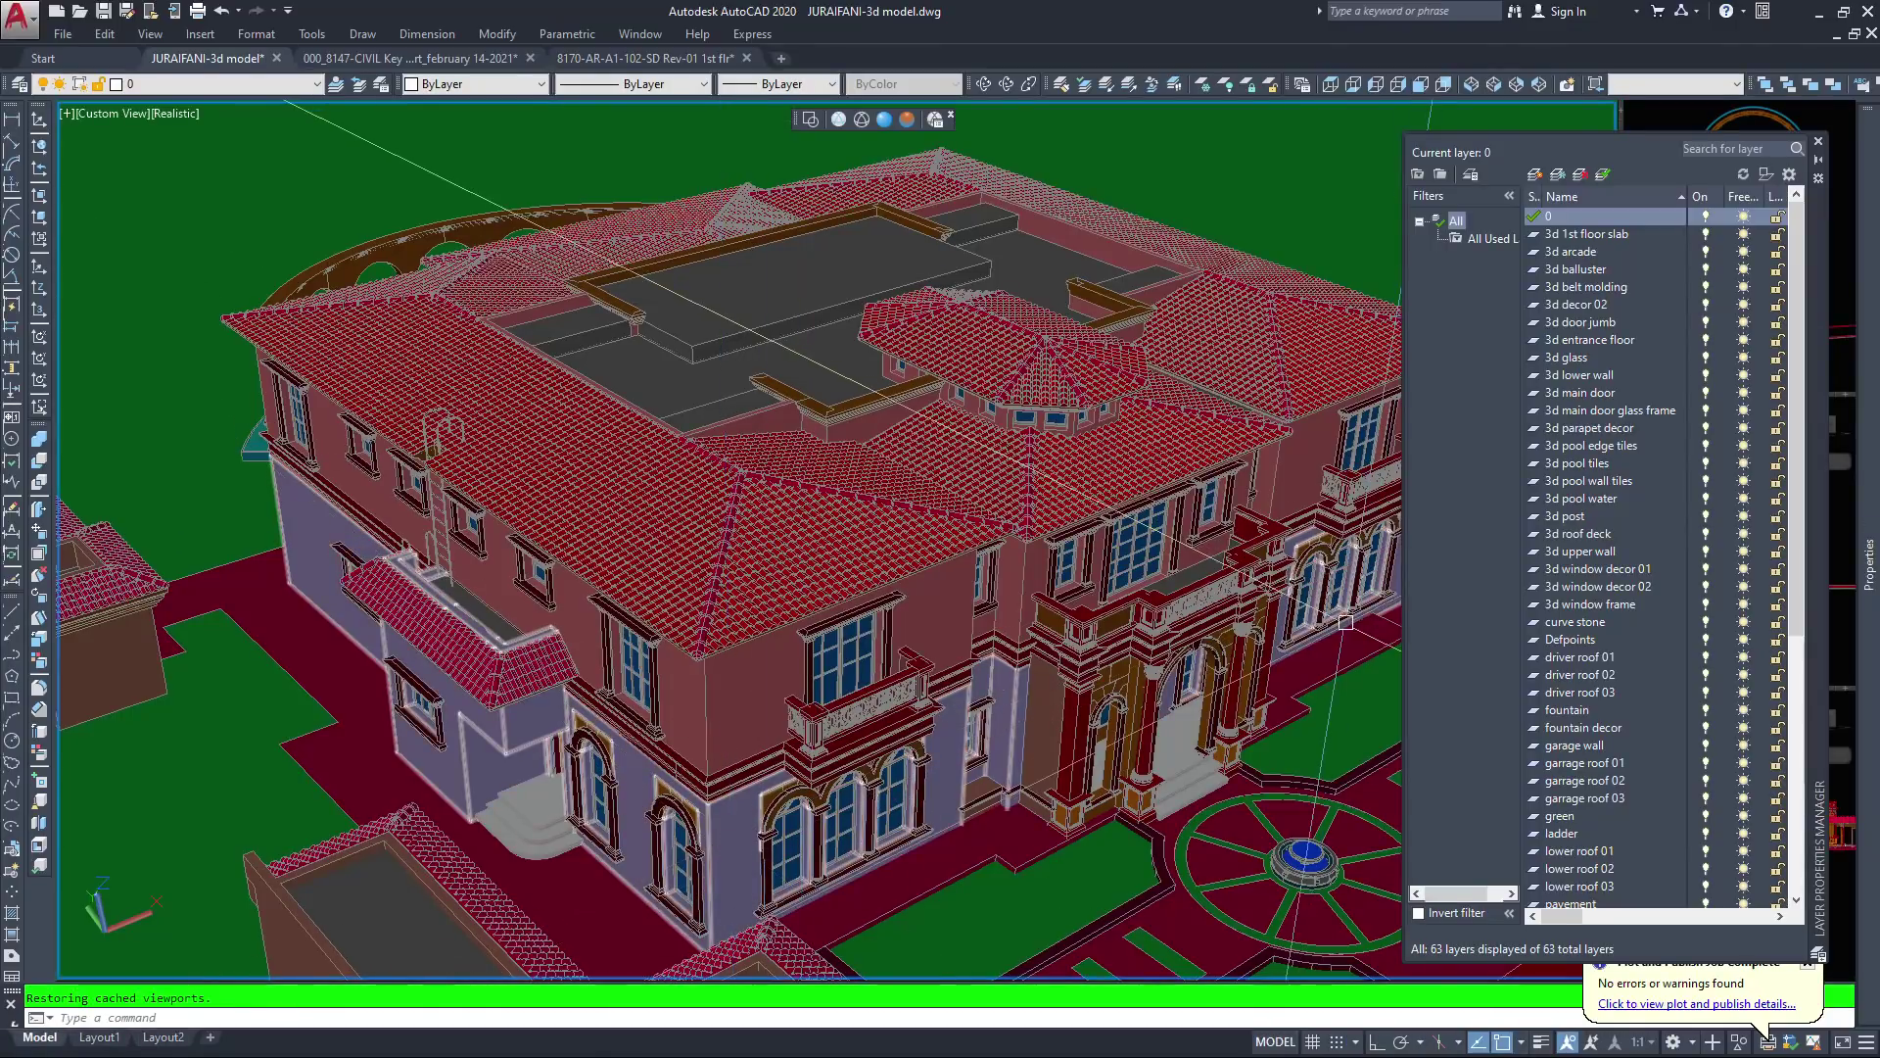
pyautogui.moveTo(1010, 721); pyautogui.dragTo(862, 734, button='middle')
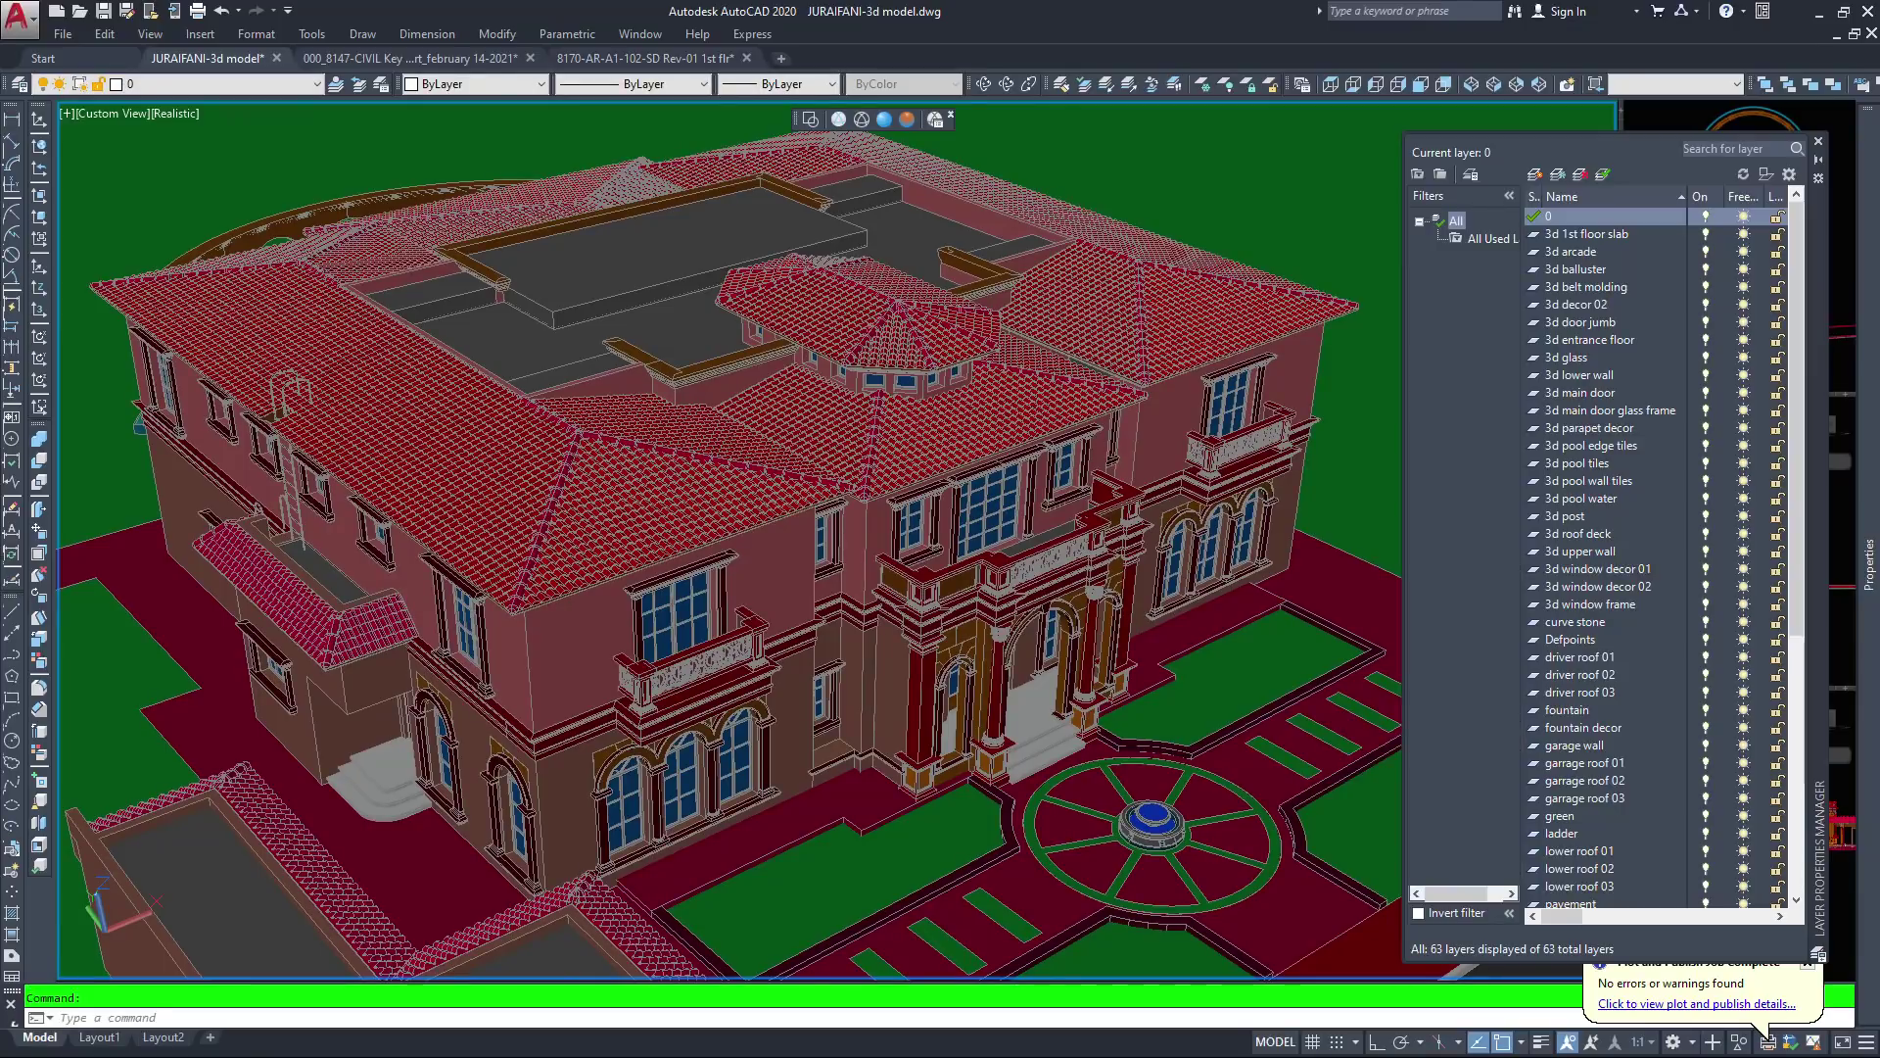
# Turn off all layers of the drawing at once, including the current layer 0
pyautogui.click(1587, 234)
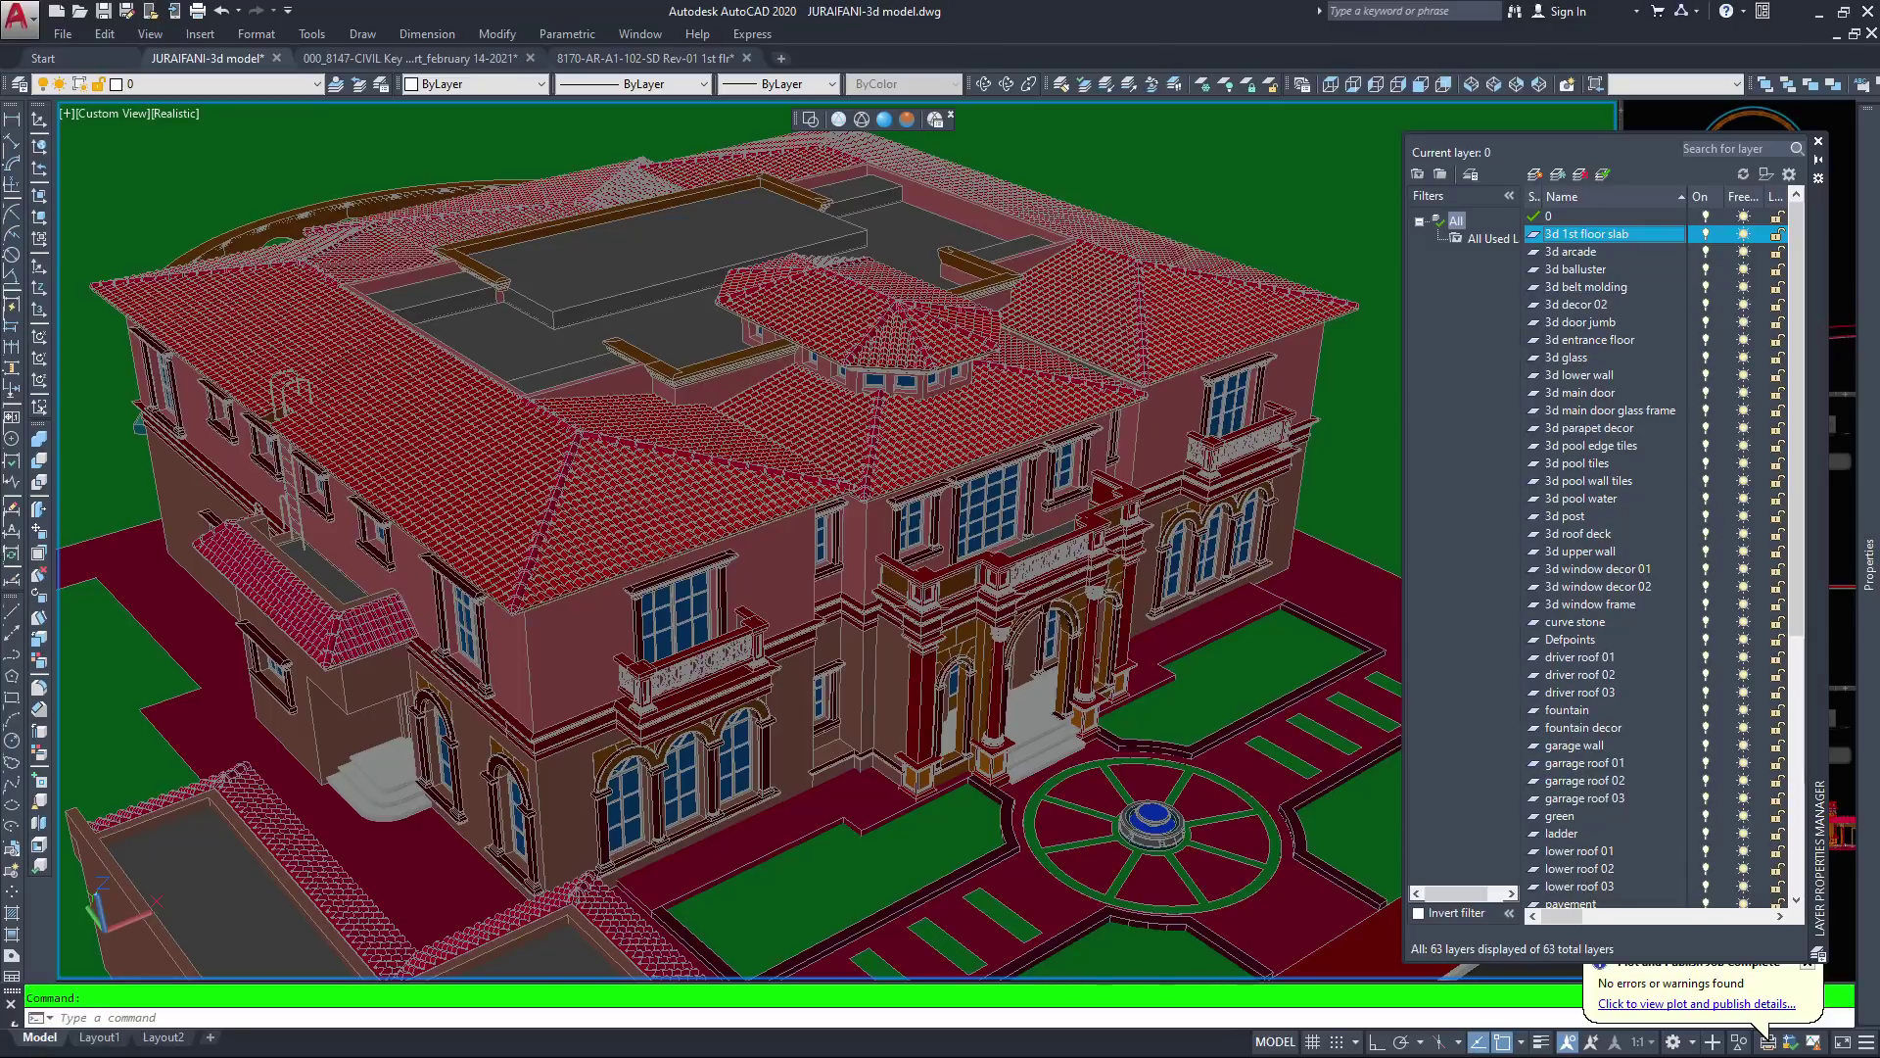
pyautogui.hotkey('ctrl', 'a')
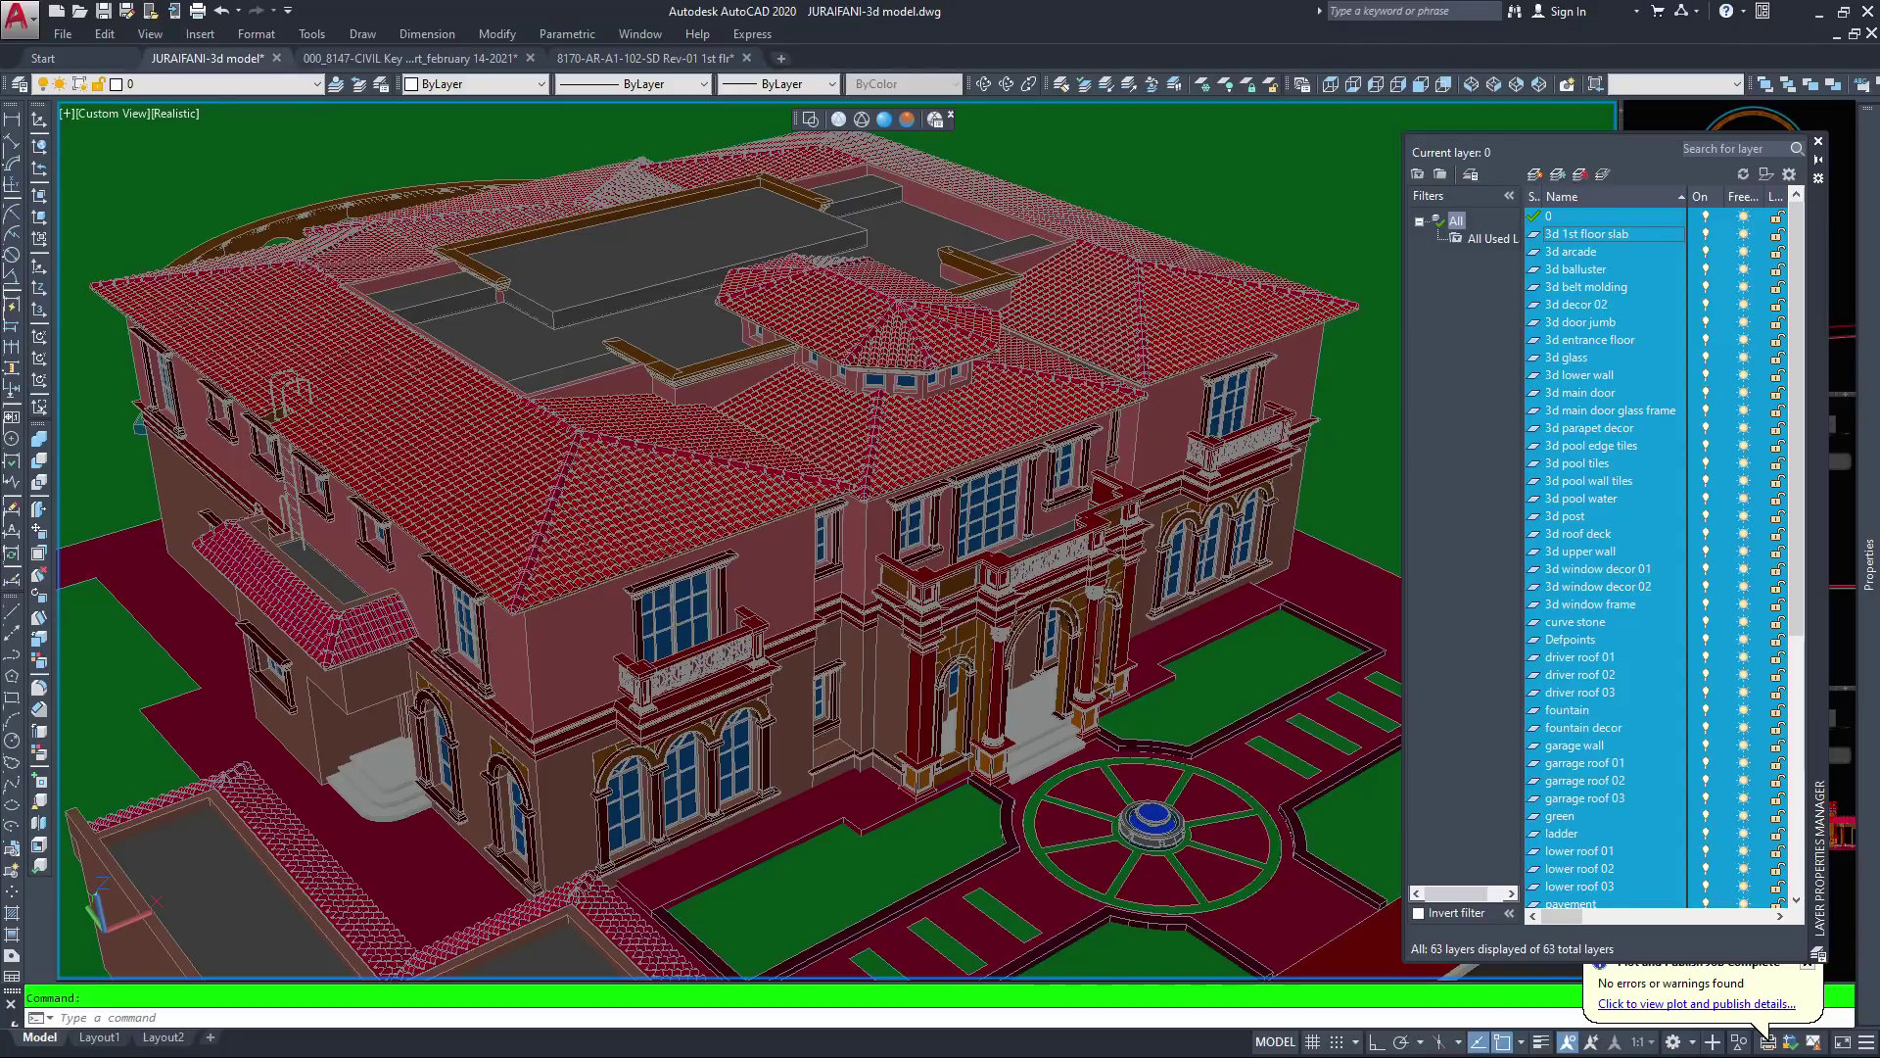
pyautogui.click(1706, 234)
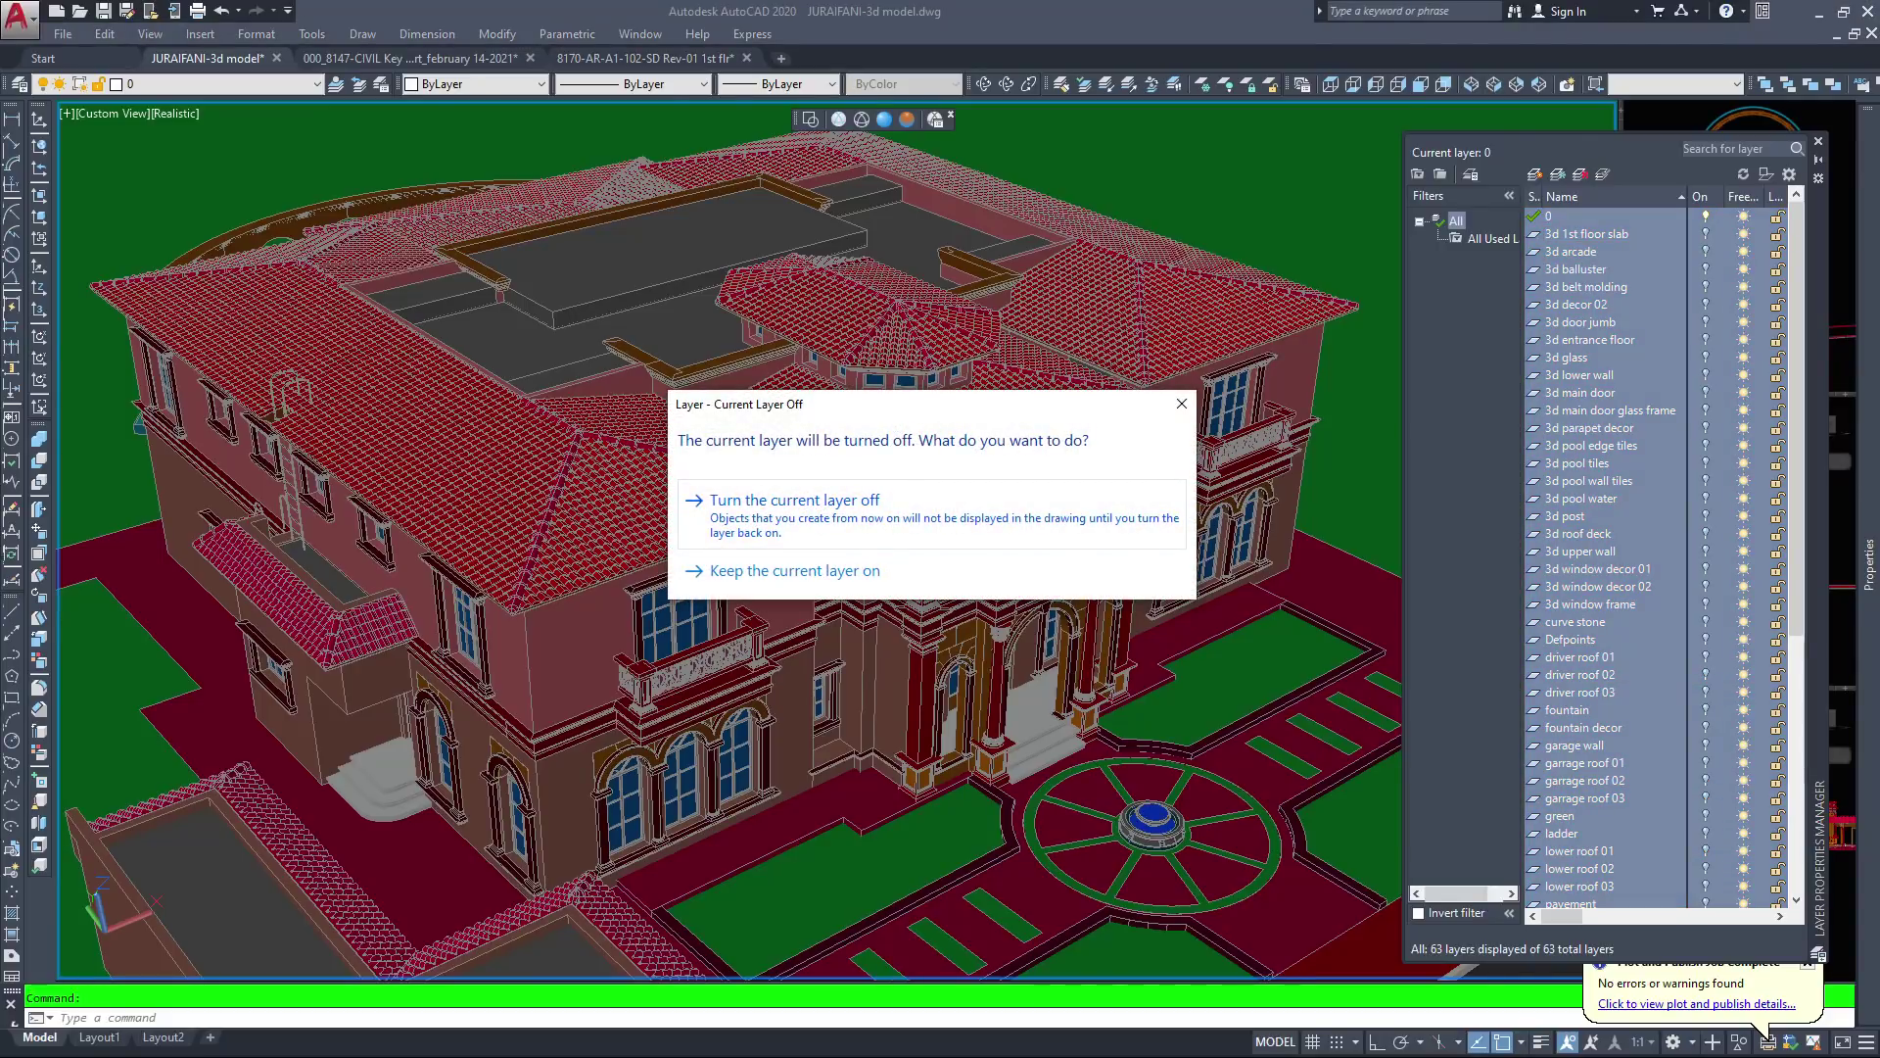
pyautogui.click(811, 510)
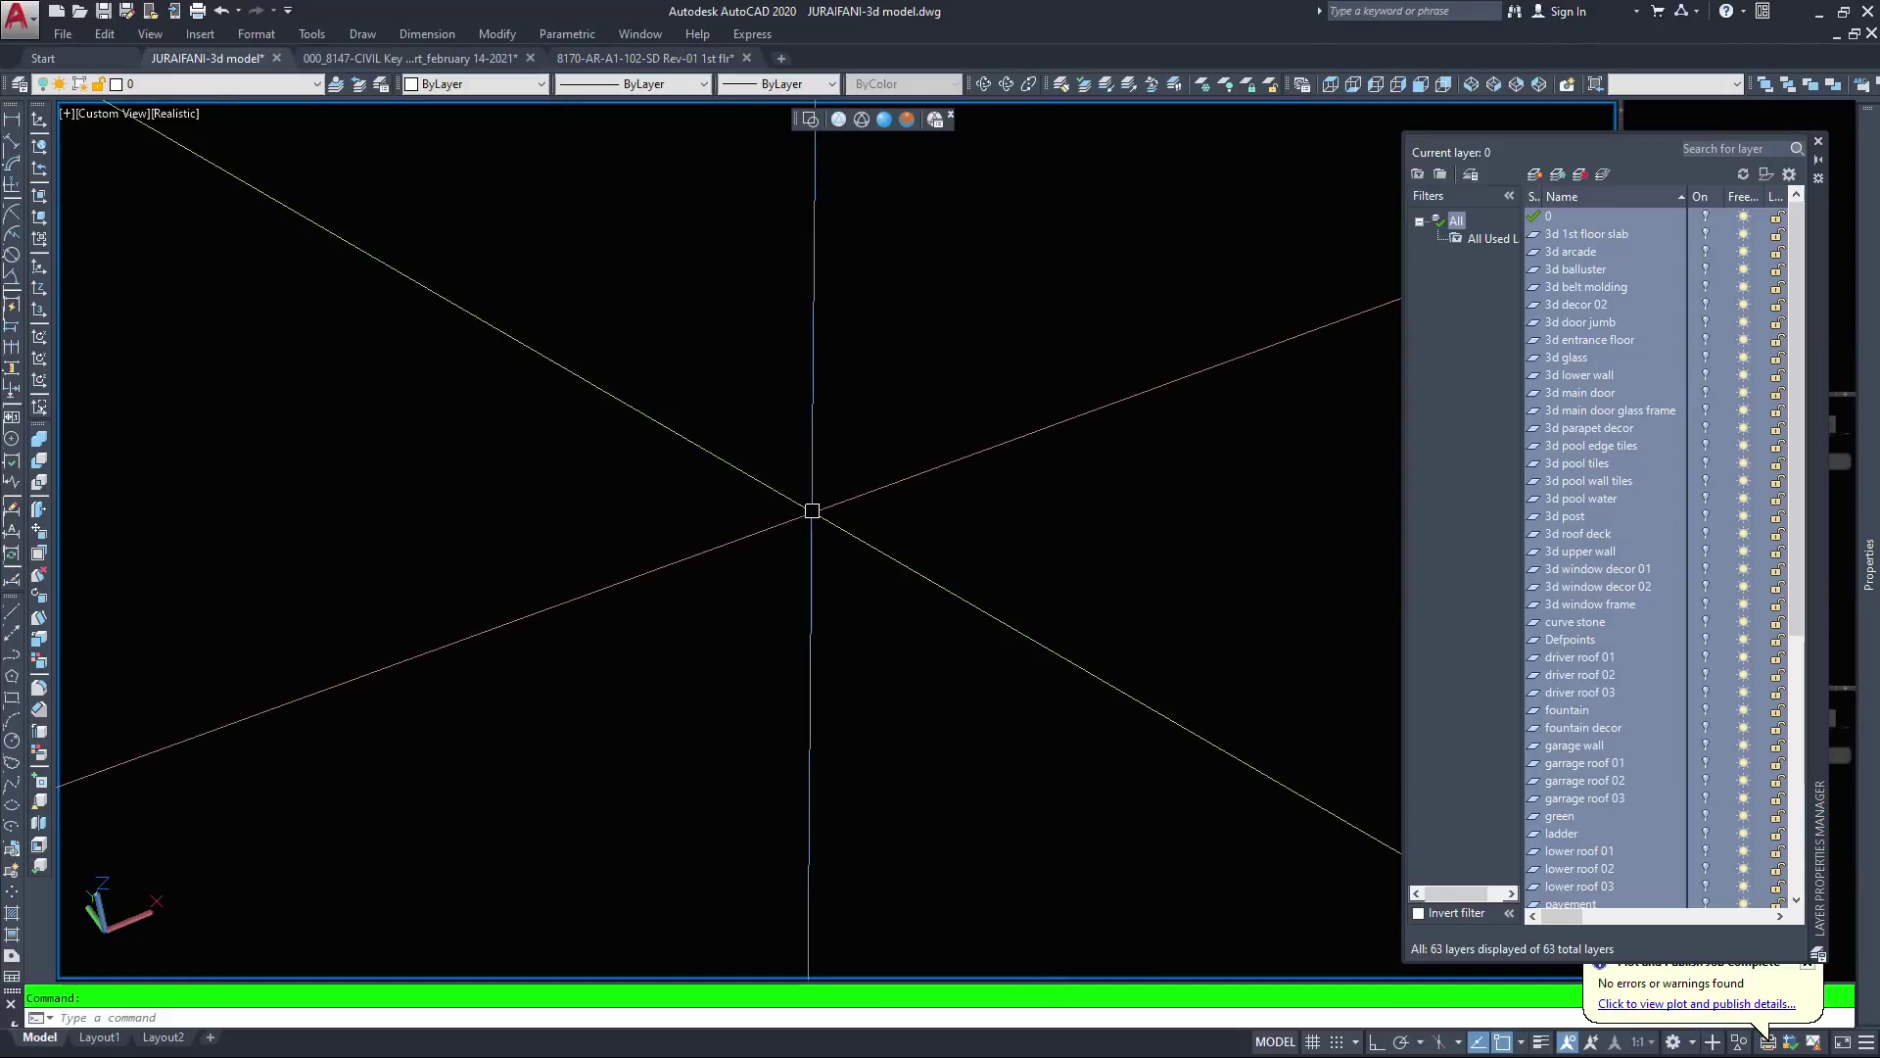
# Turn all the selected layers on and switch them all off again, current layer included
pyautogui.click(1705, 217)
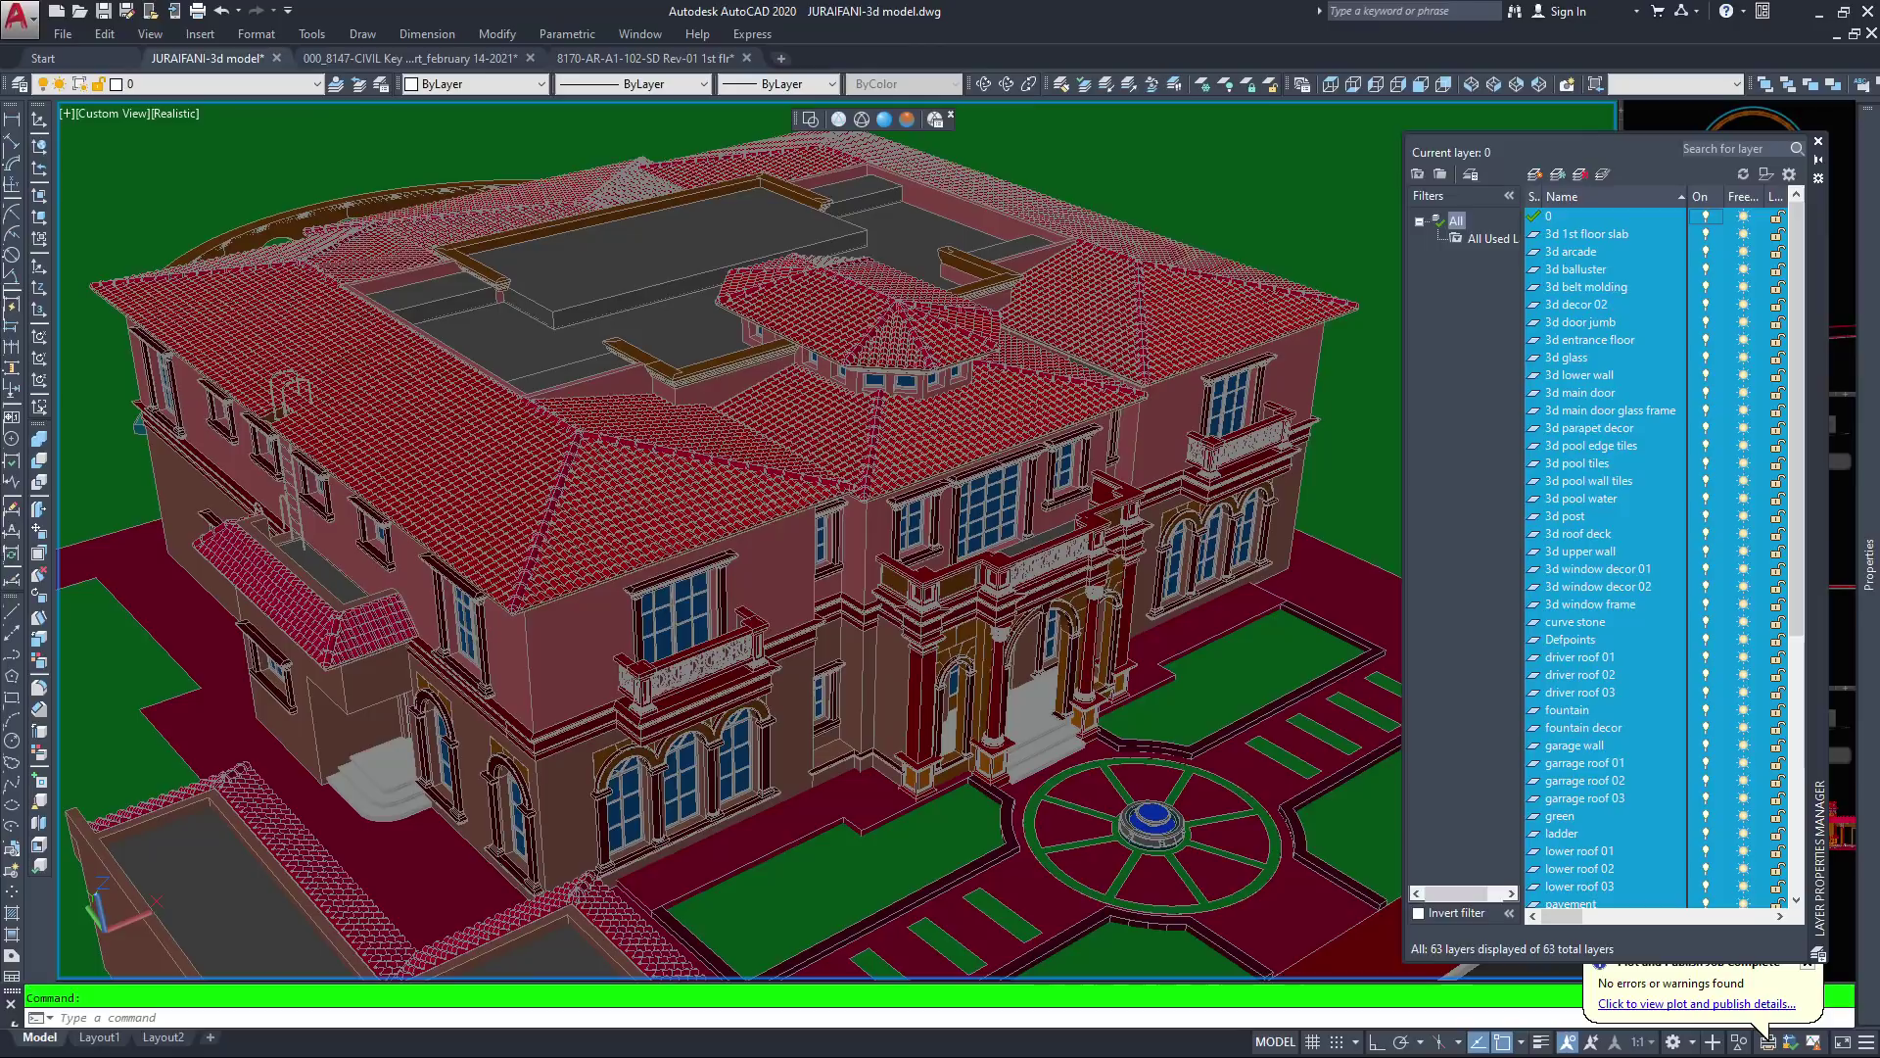
pyautogui.click(1705, 217)
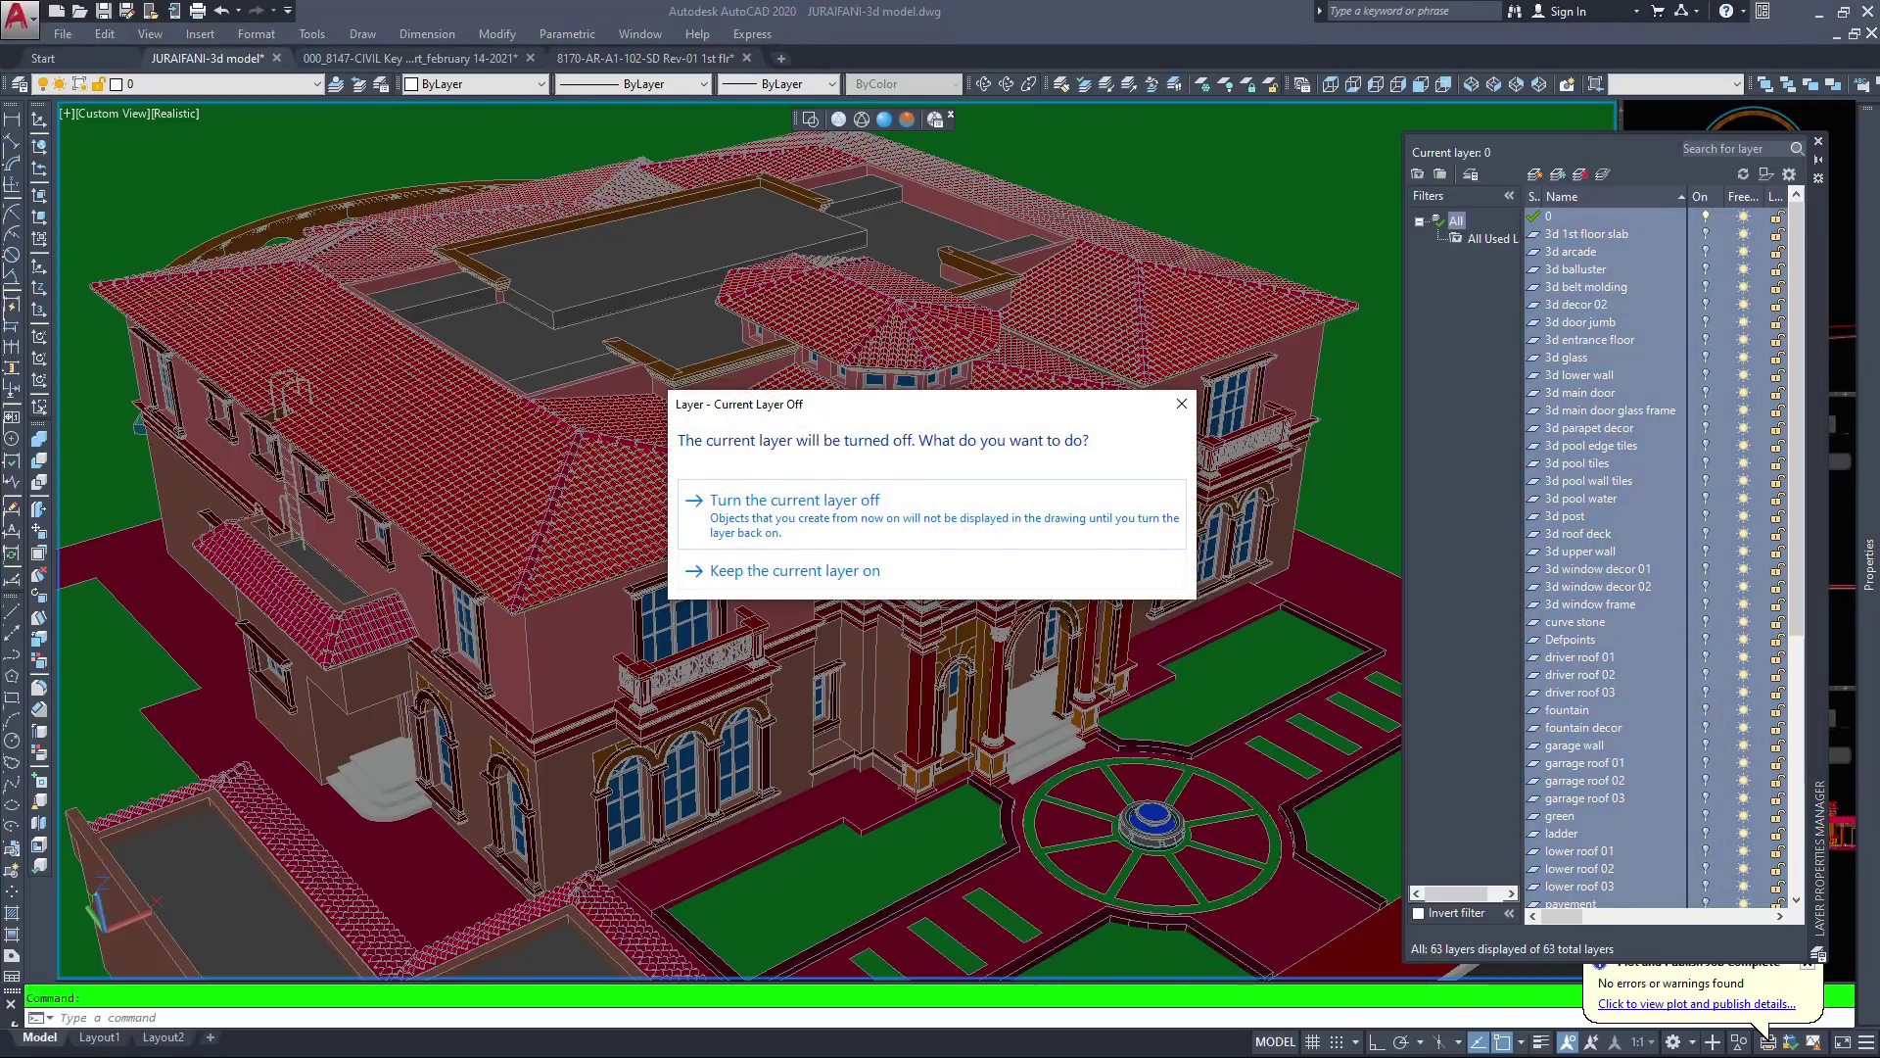
pyautogui.click(838, 504)
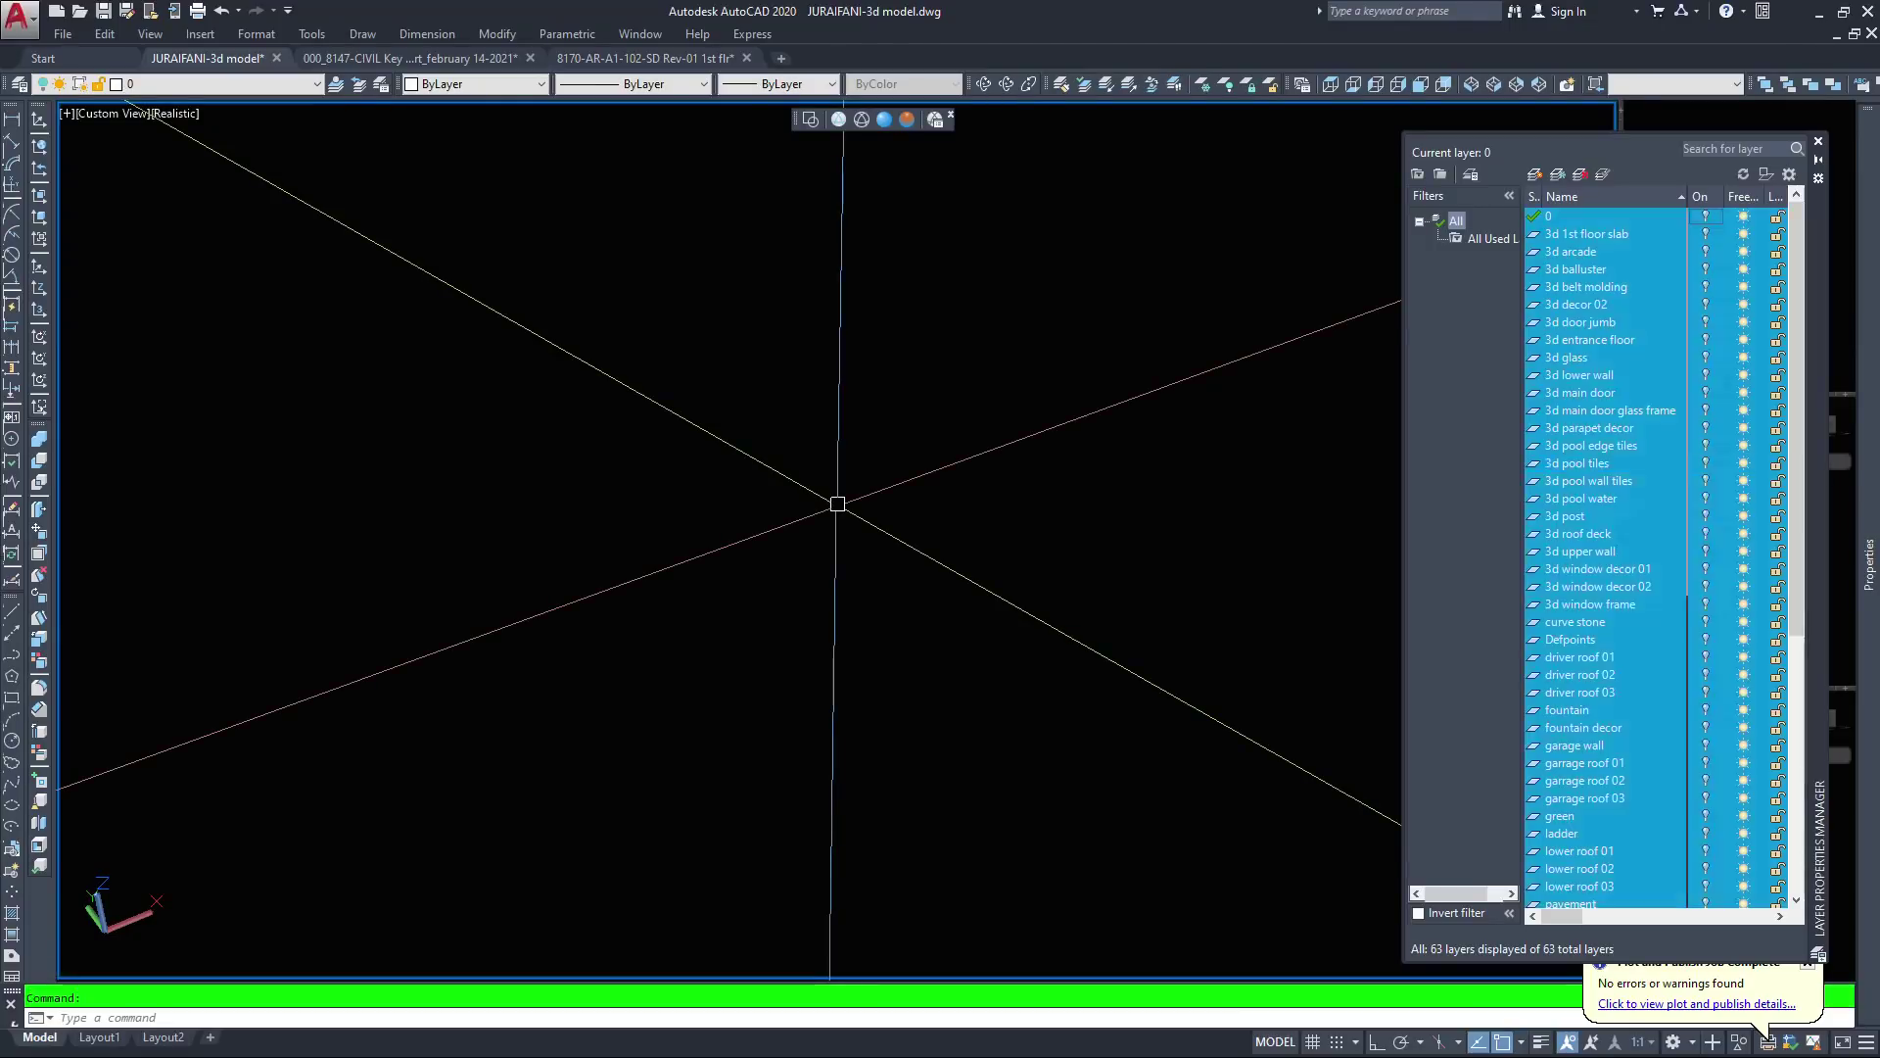
# Turn on layer 0, check the empty model area for objects, and turn on the layer 3d 1st floor slab
pyautogui.click(1587, 234)
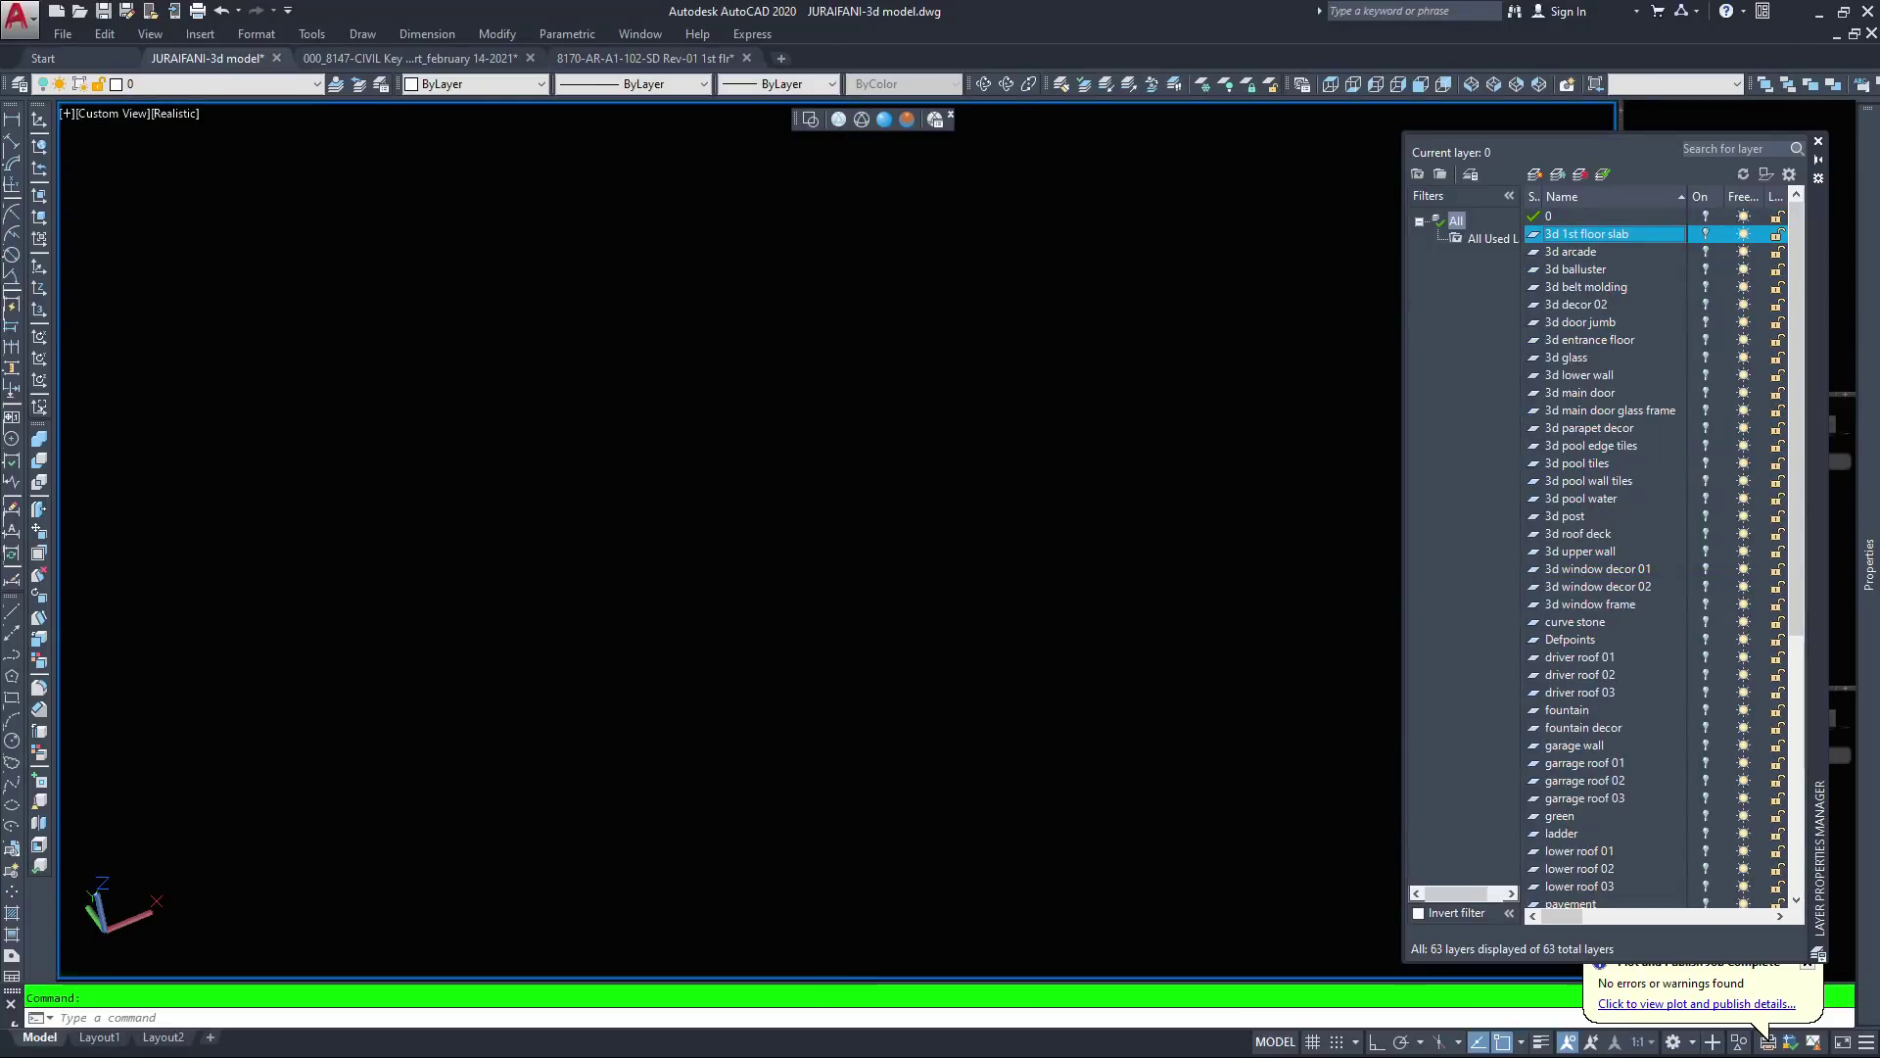
pyautogui.click(1705, 216)
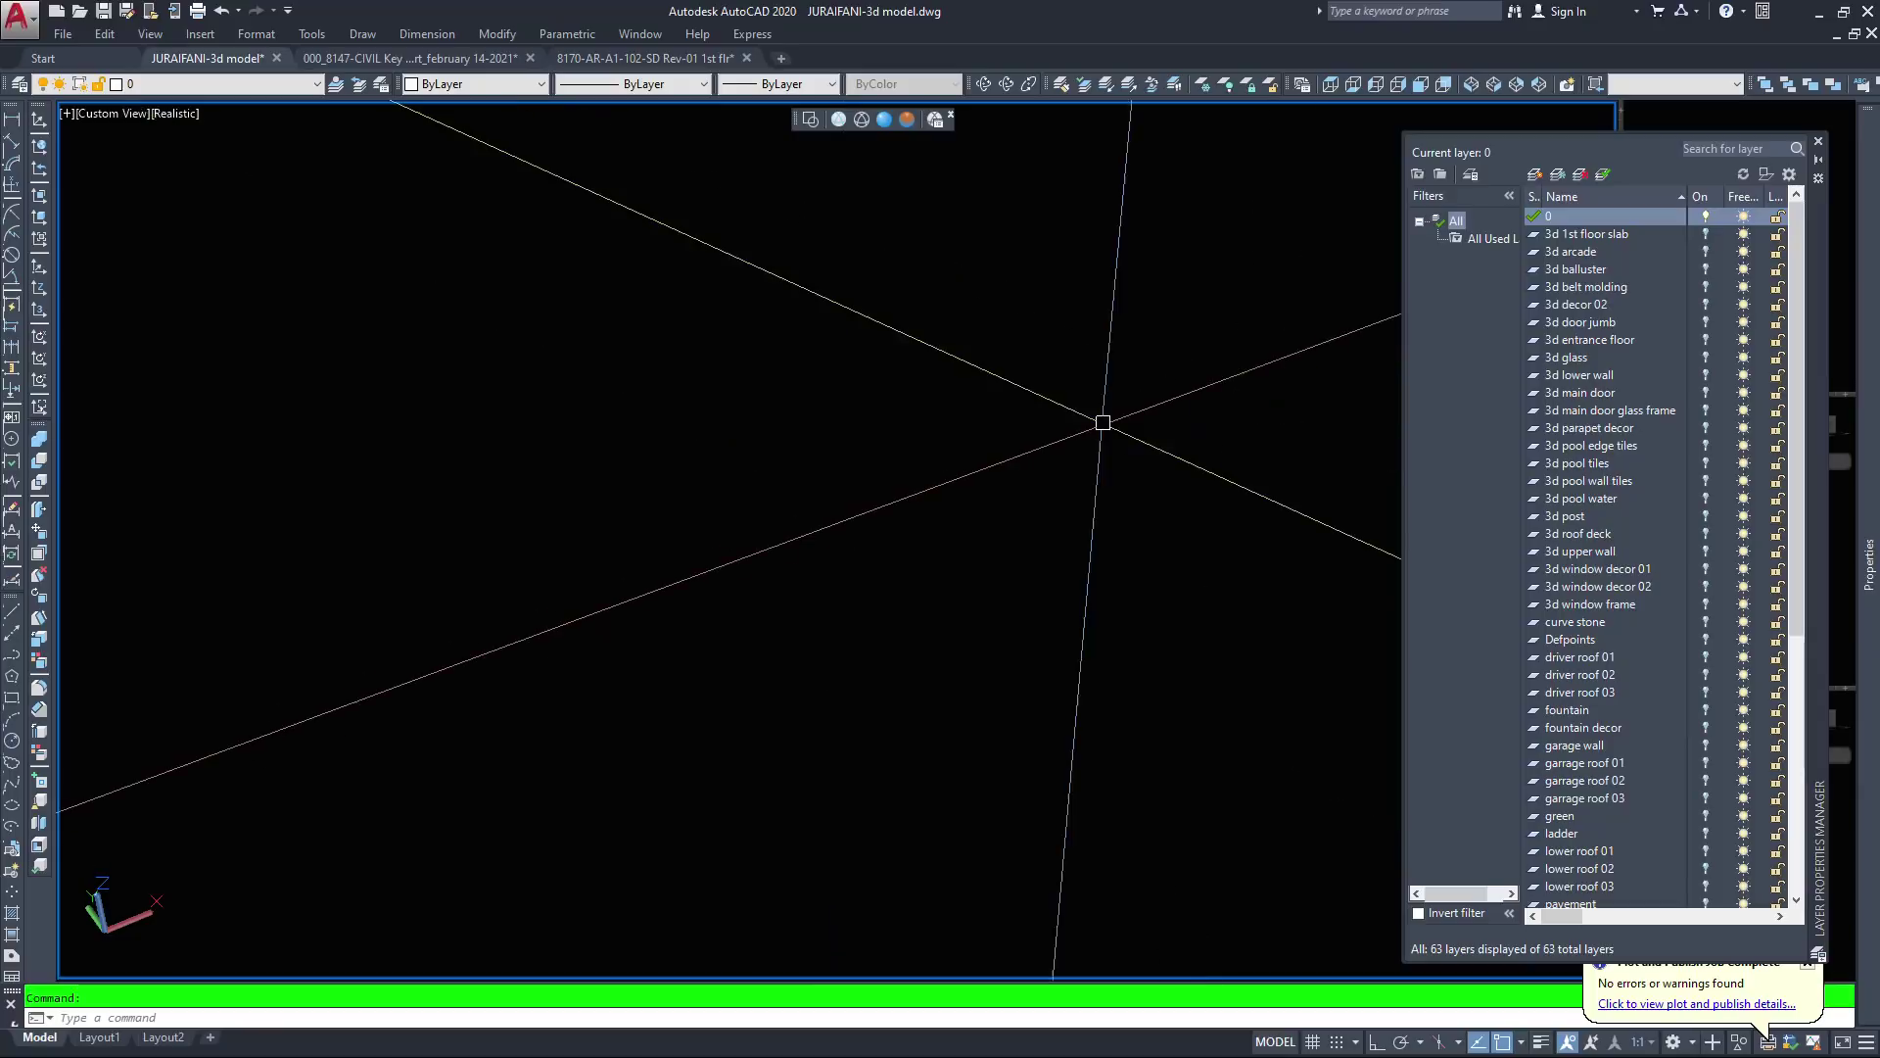
pyautogui.click(1134, 357)
pyautogui.click(933, 586)
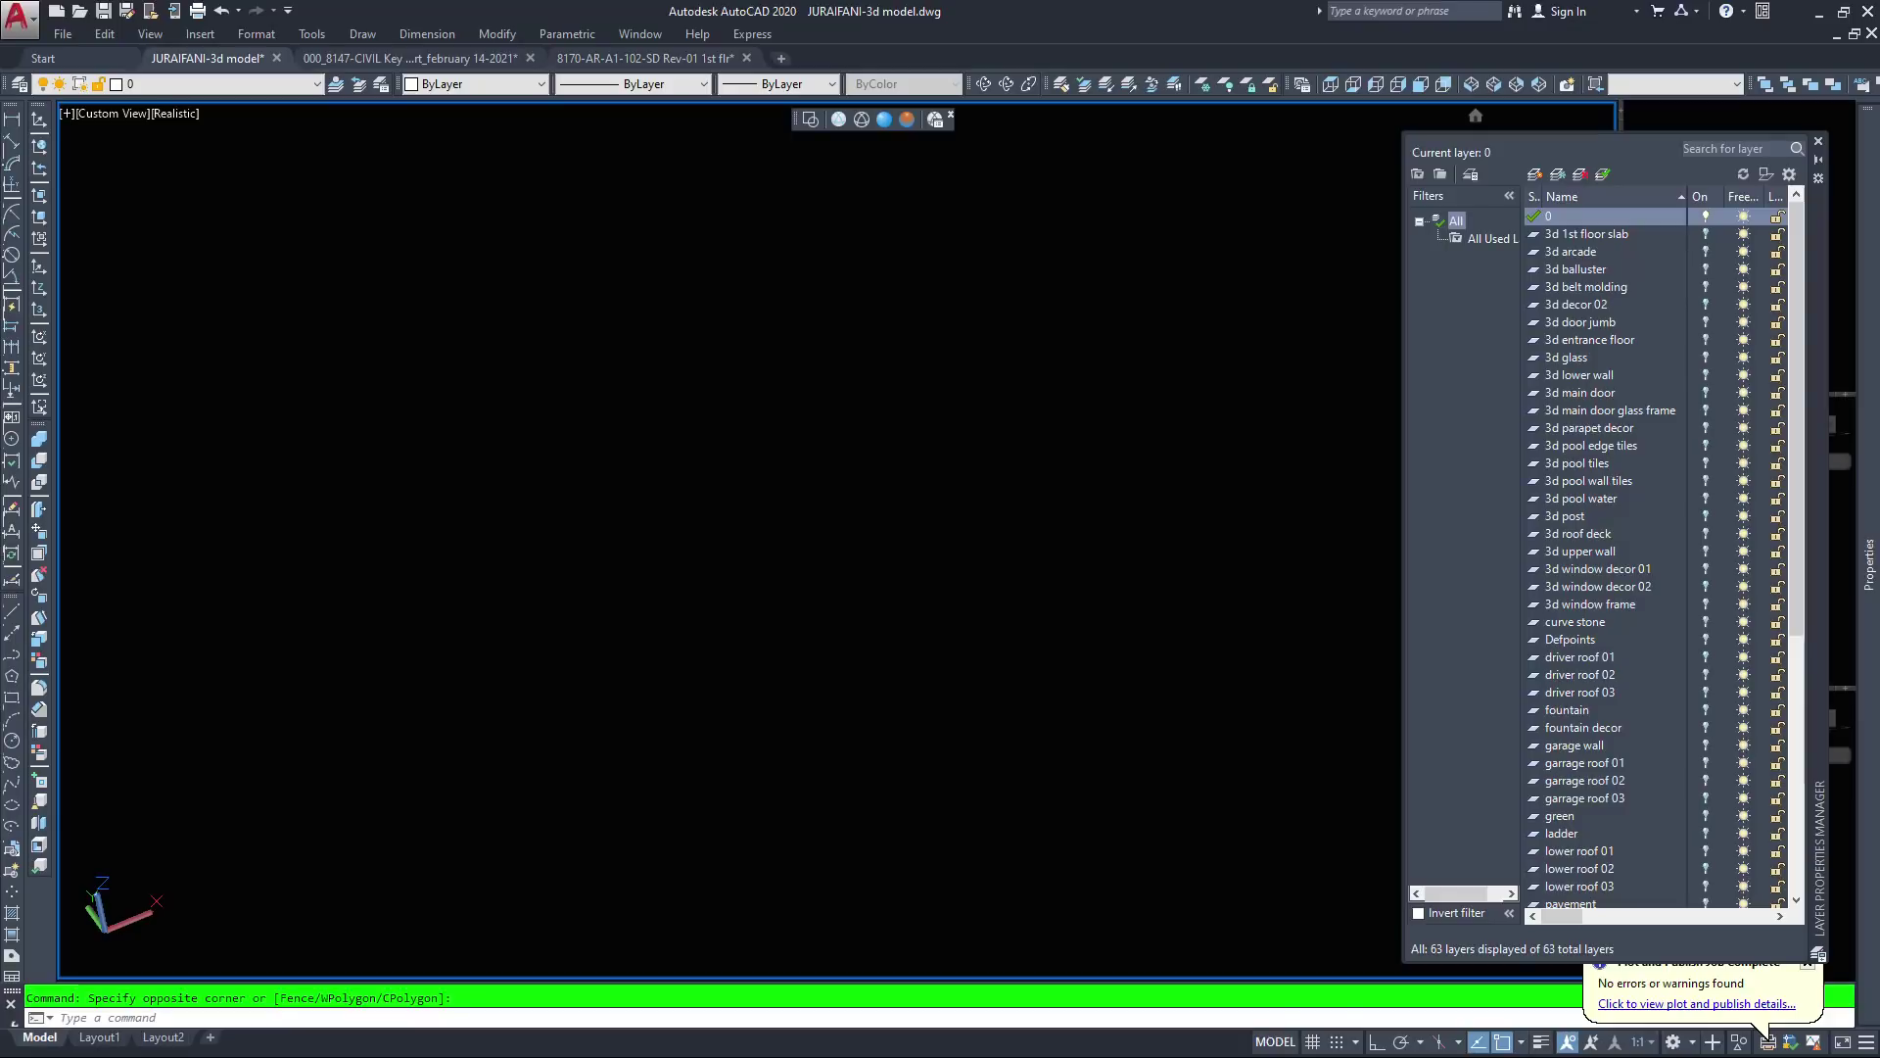
pyautogui.click(1706, 234)
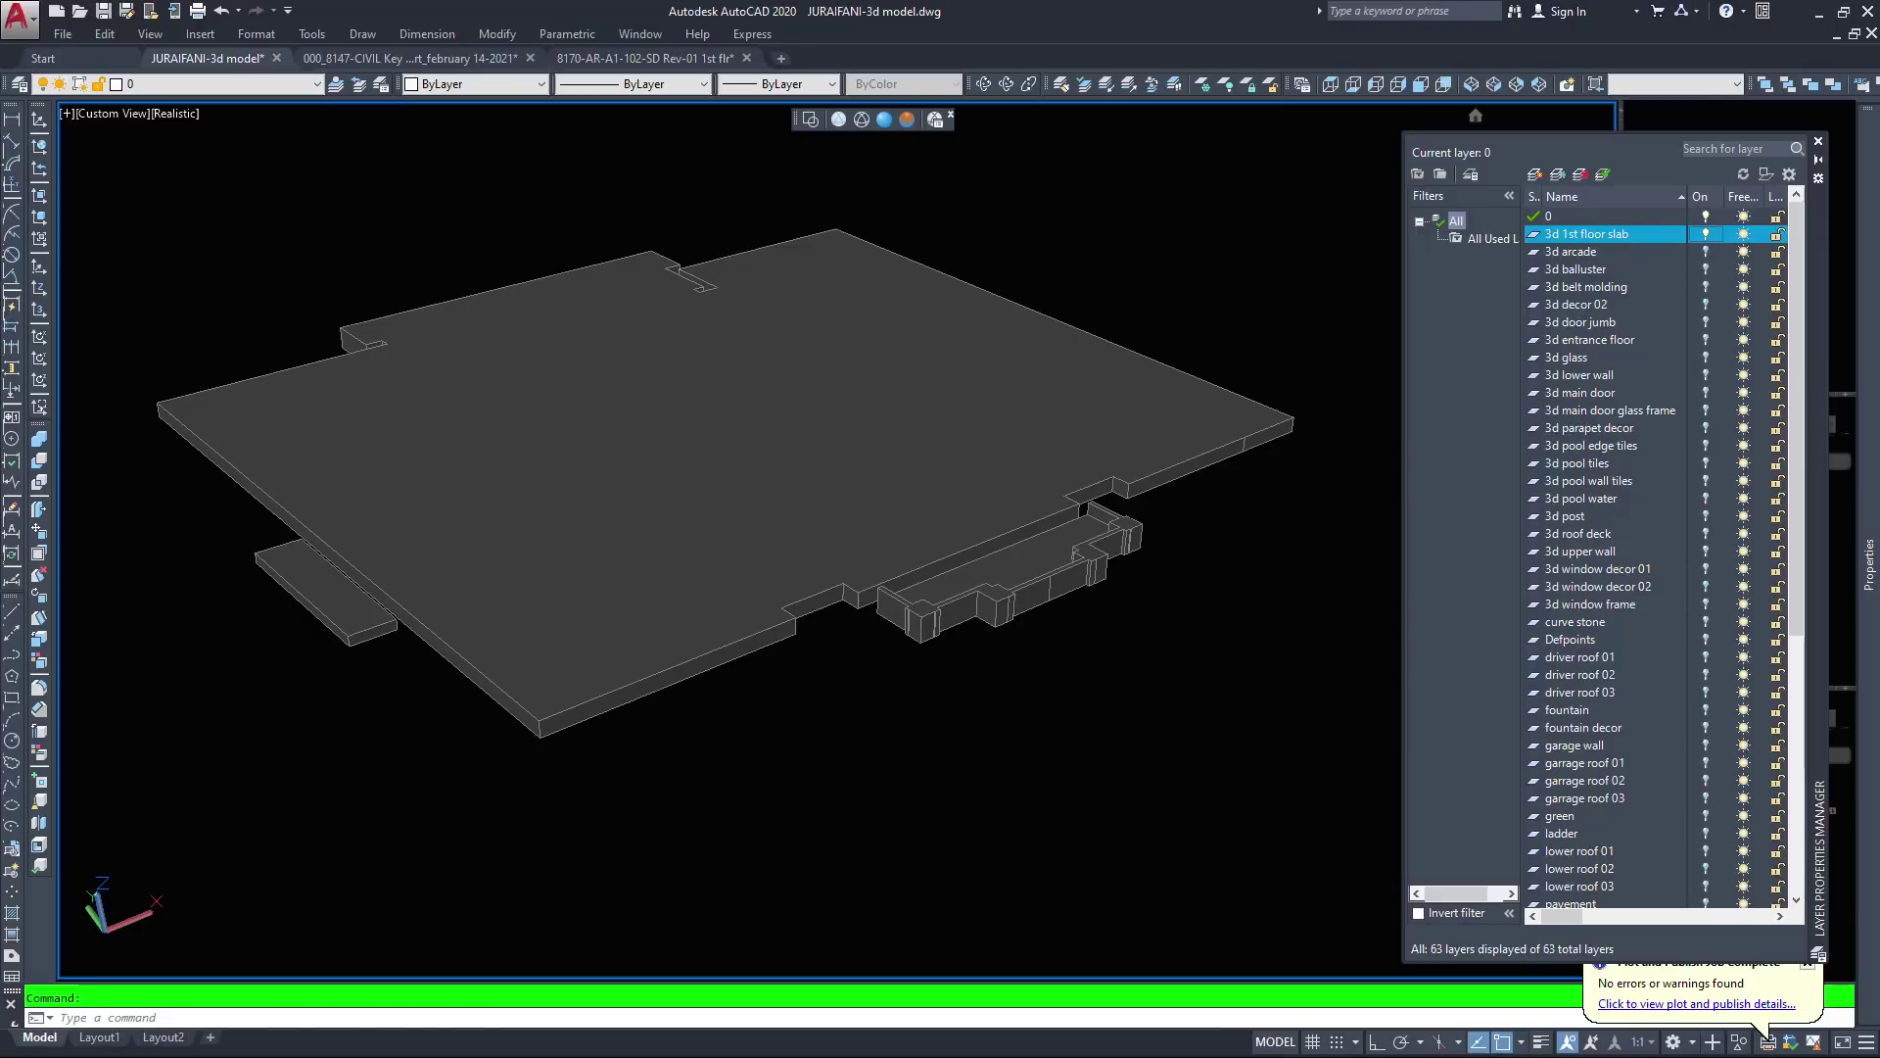
# Turn on the layers 3d arcade, 3d balluster, 3d belt molding, 3d decor 02, 3d door jumb and 3d entrance floor one by one
pyautogui.click(1705, 252)
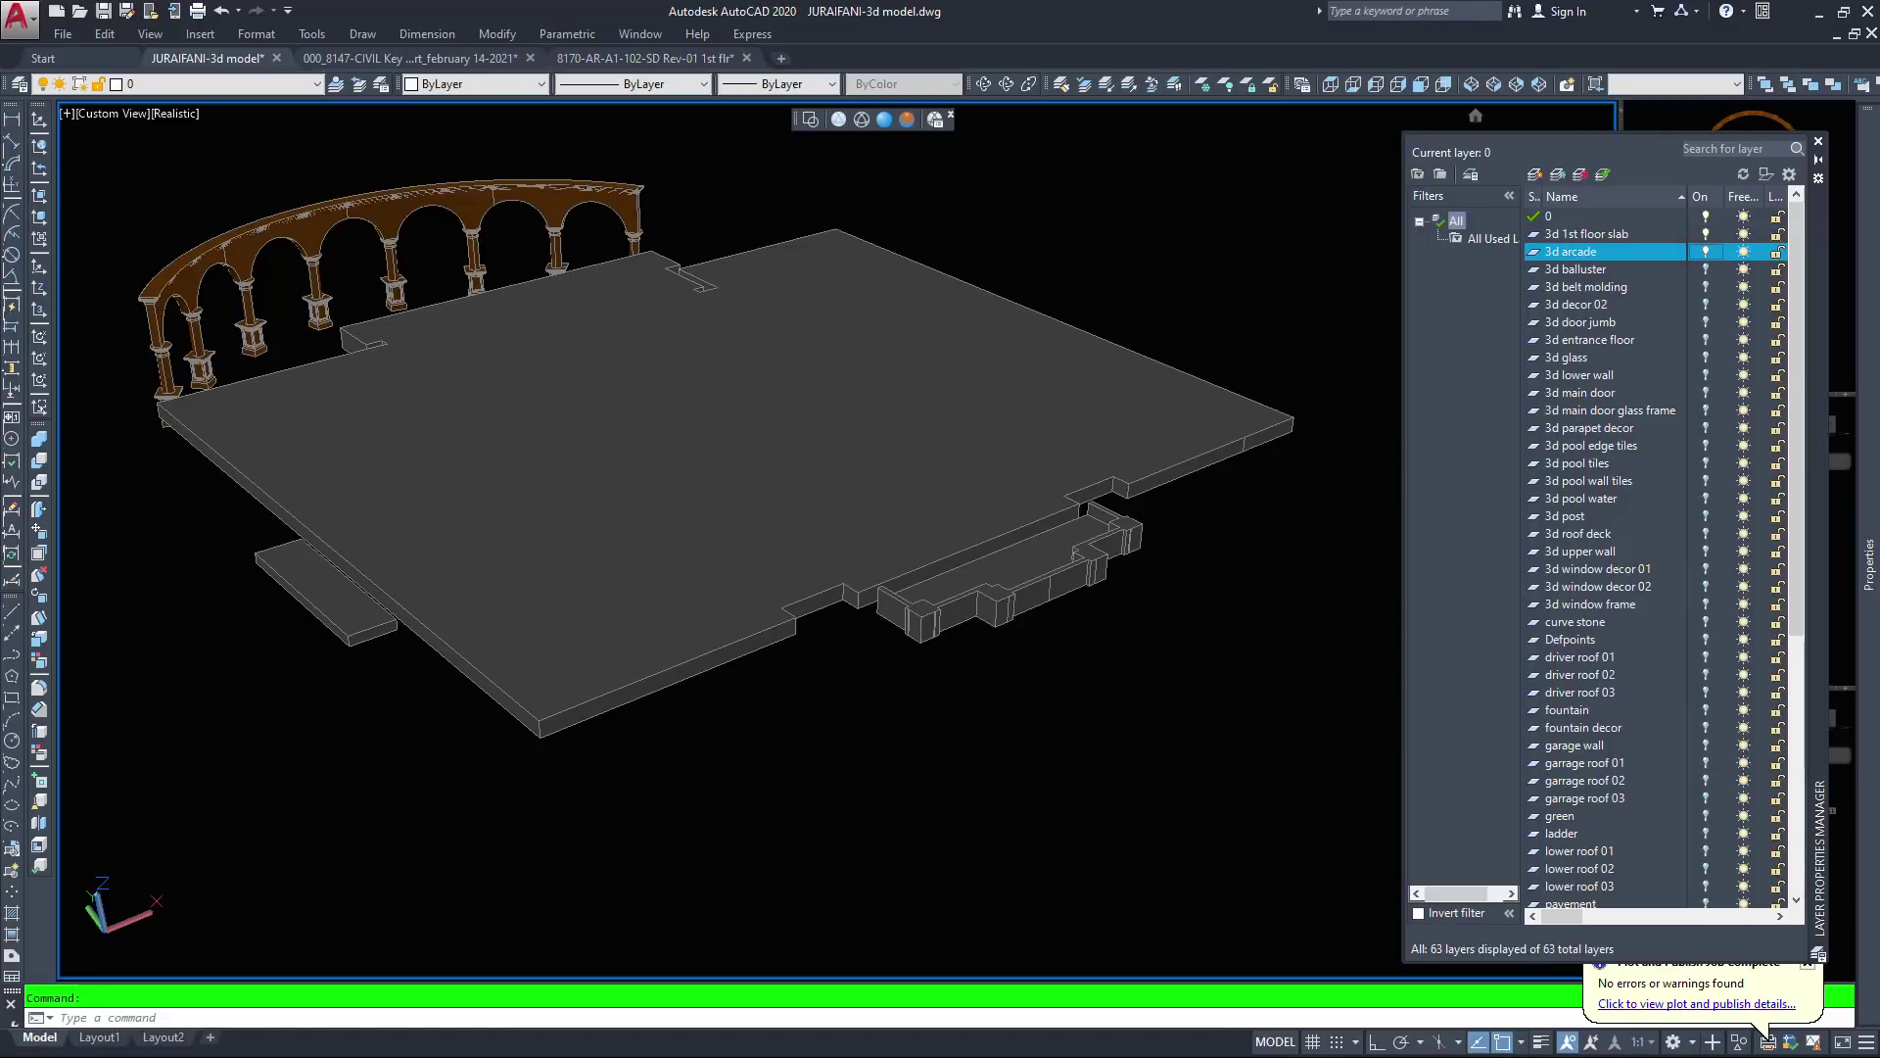
pyautogui.click(1705, 269)
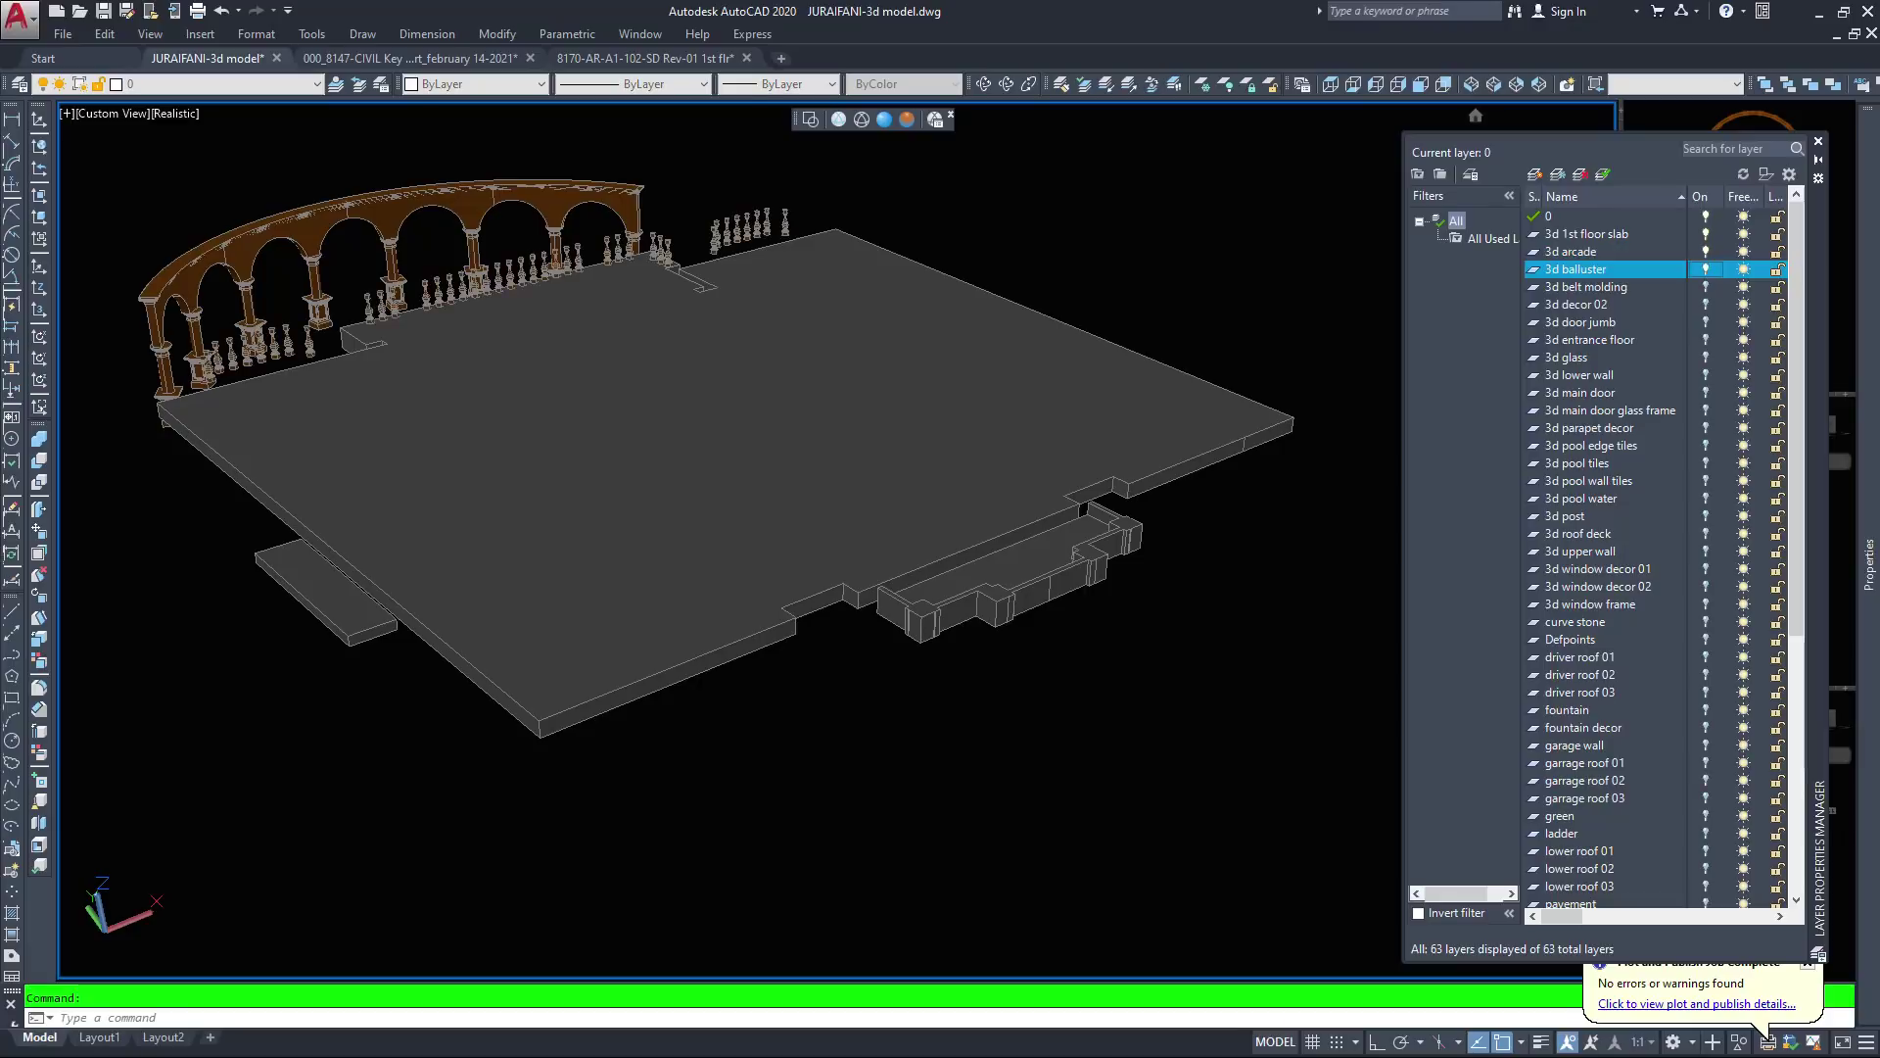
pyautogui.click(1705, 287)
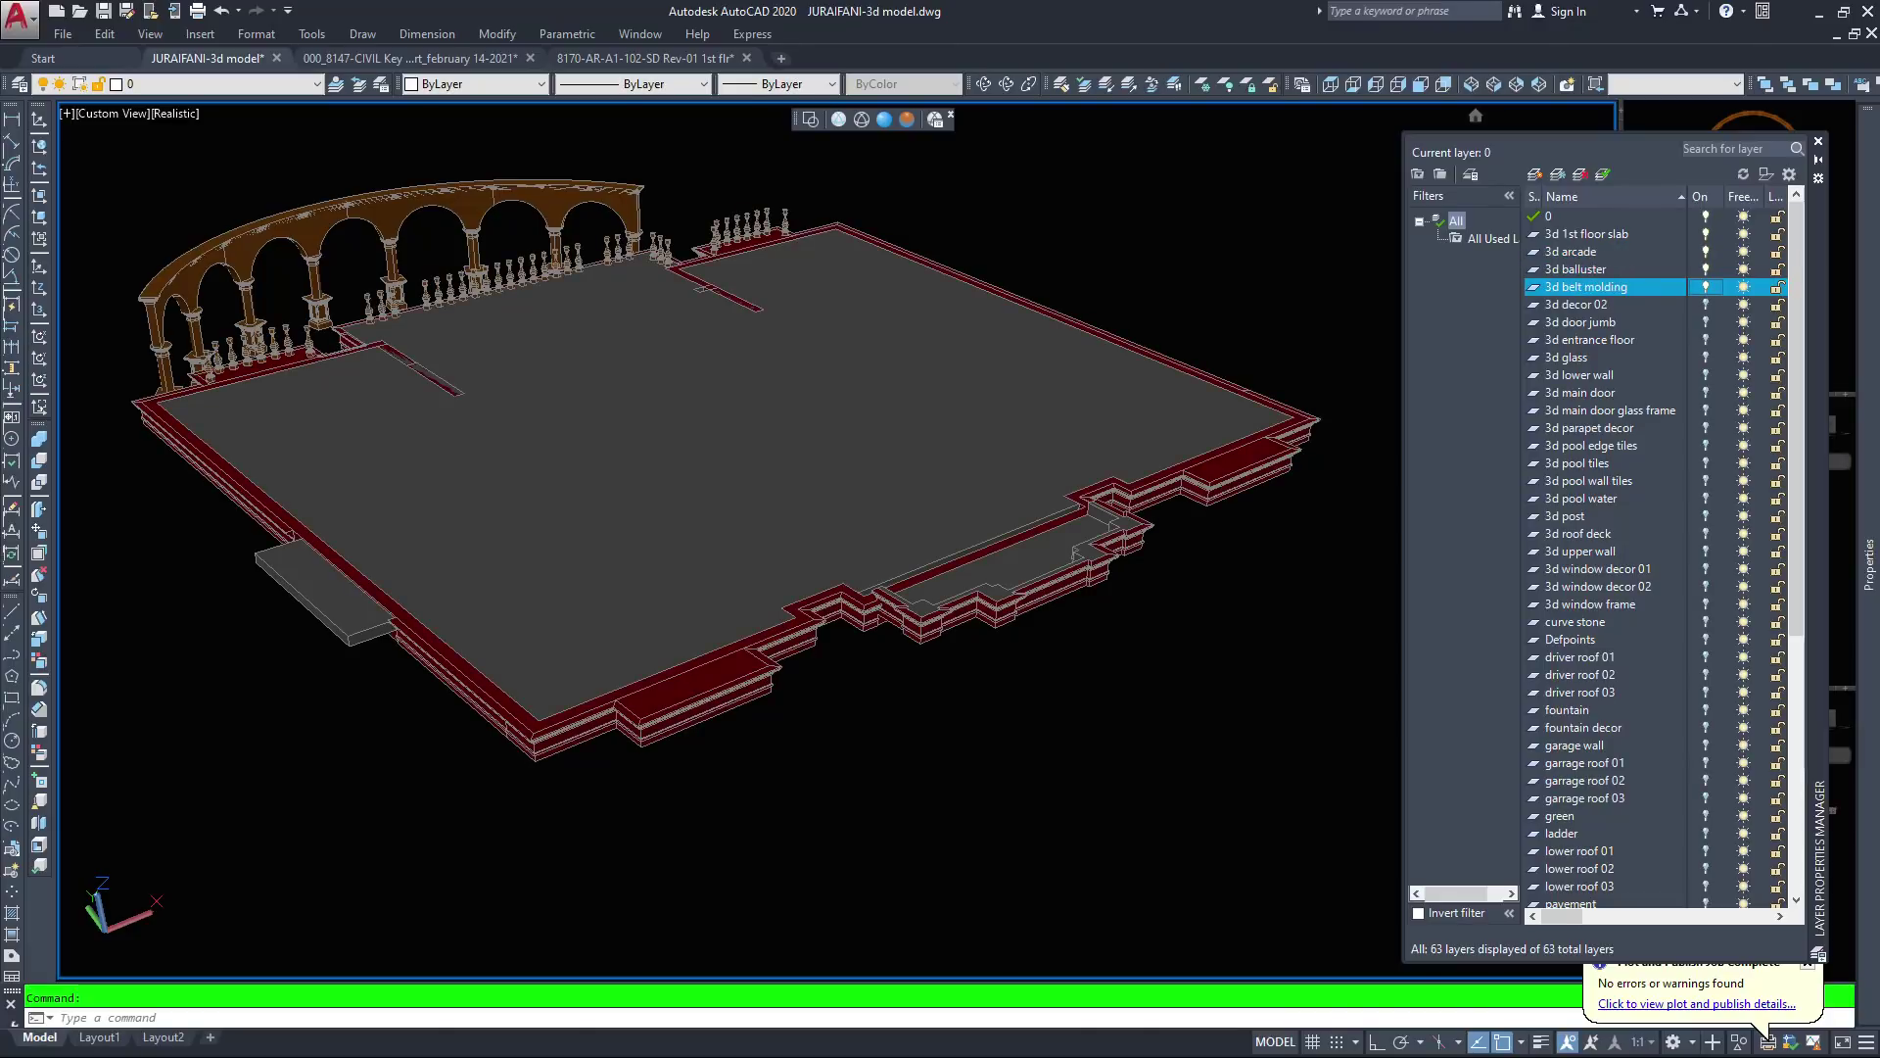
pyautogui.click(1705, 304)
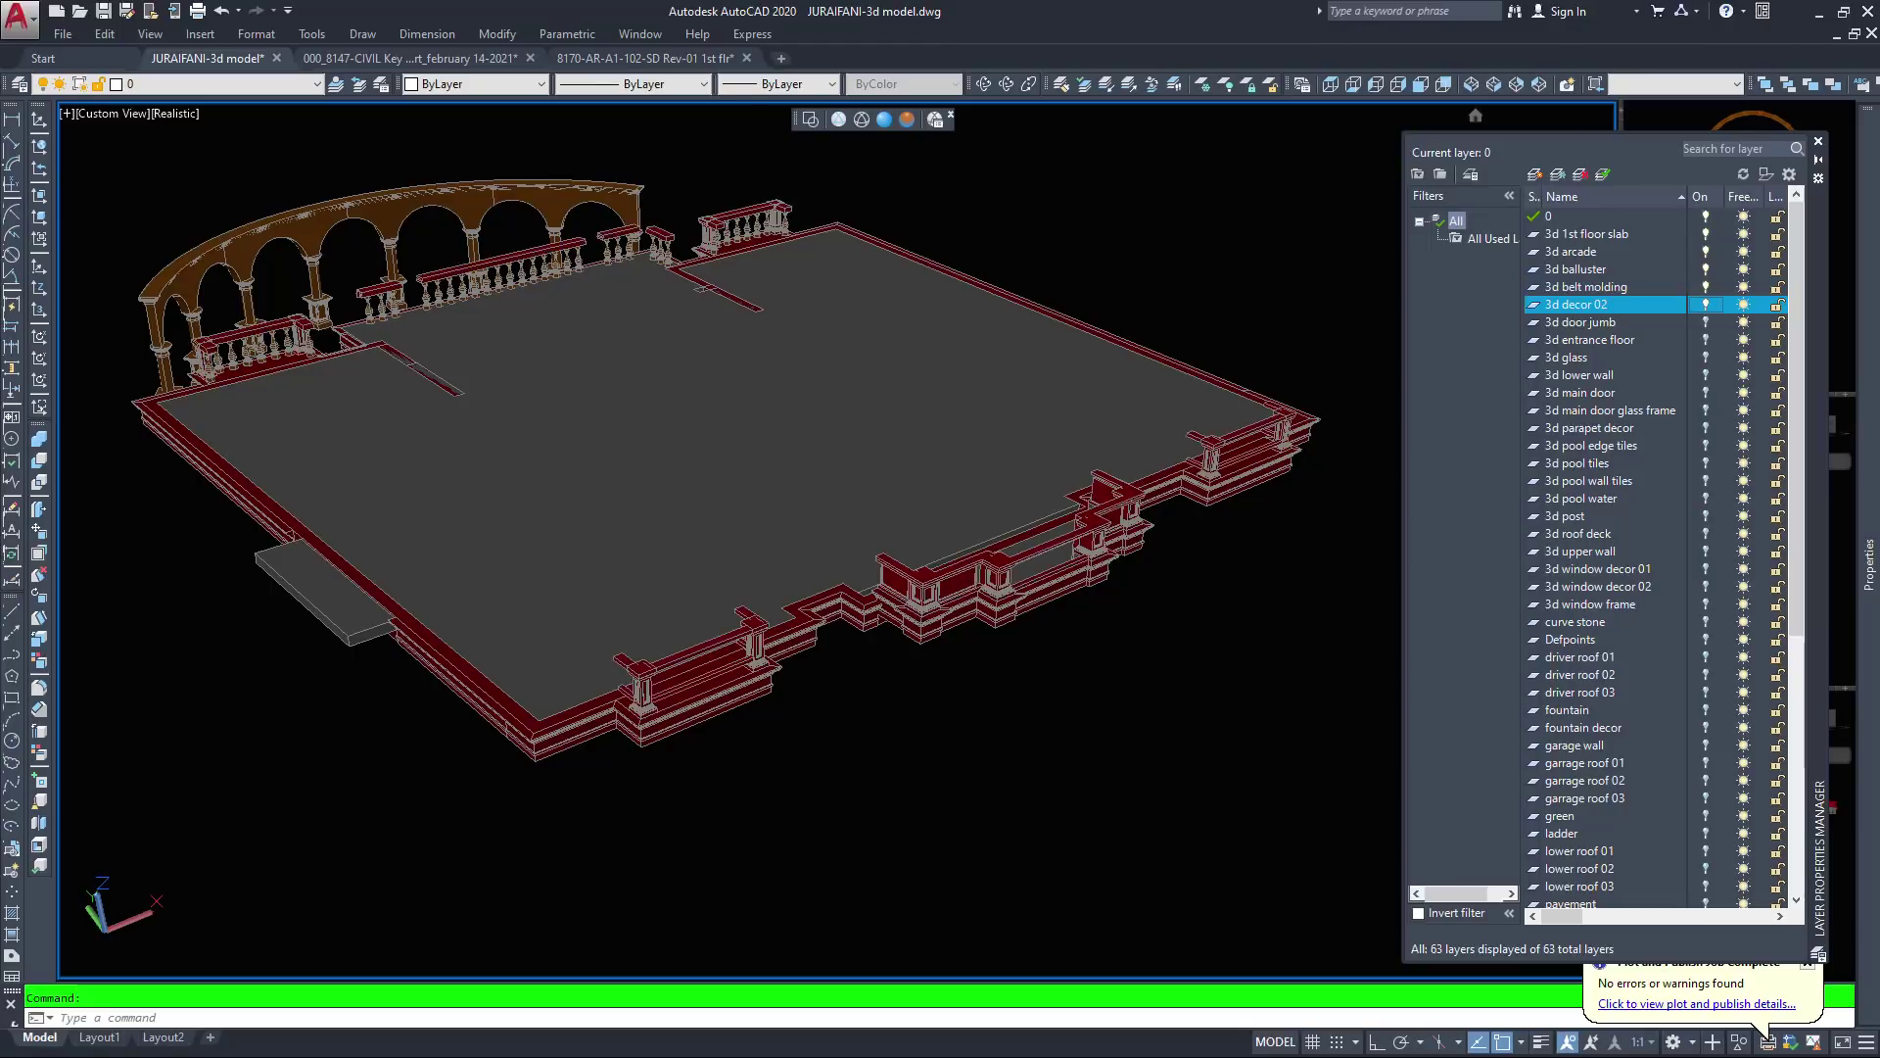
pyautogui.click(1705, 322)
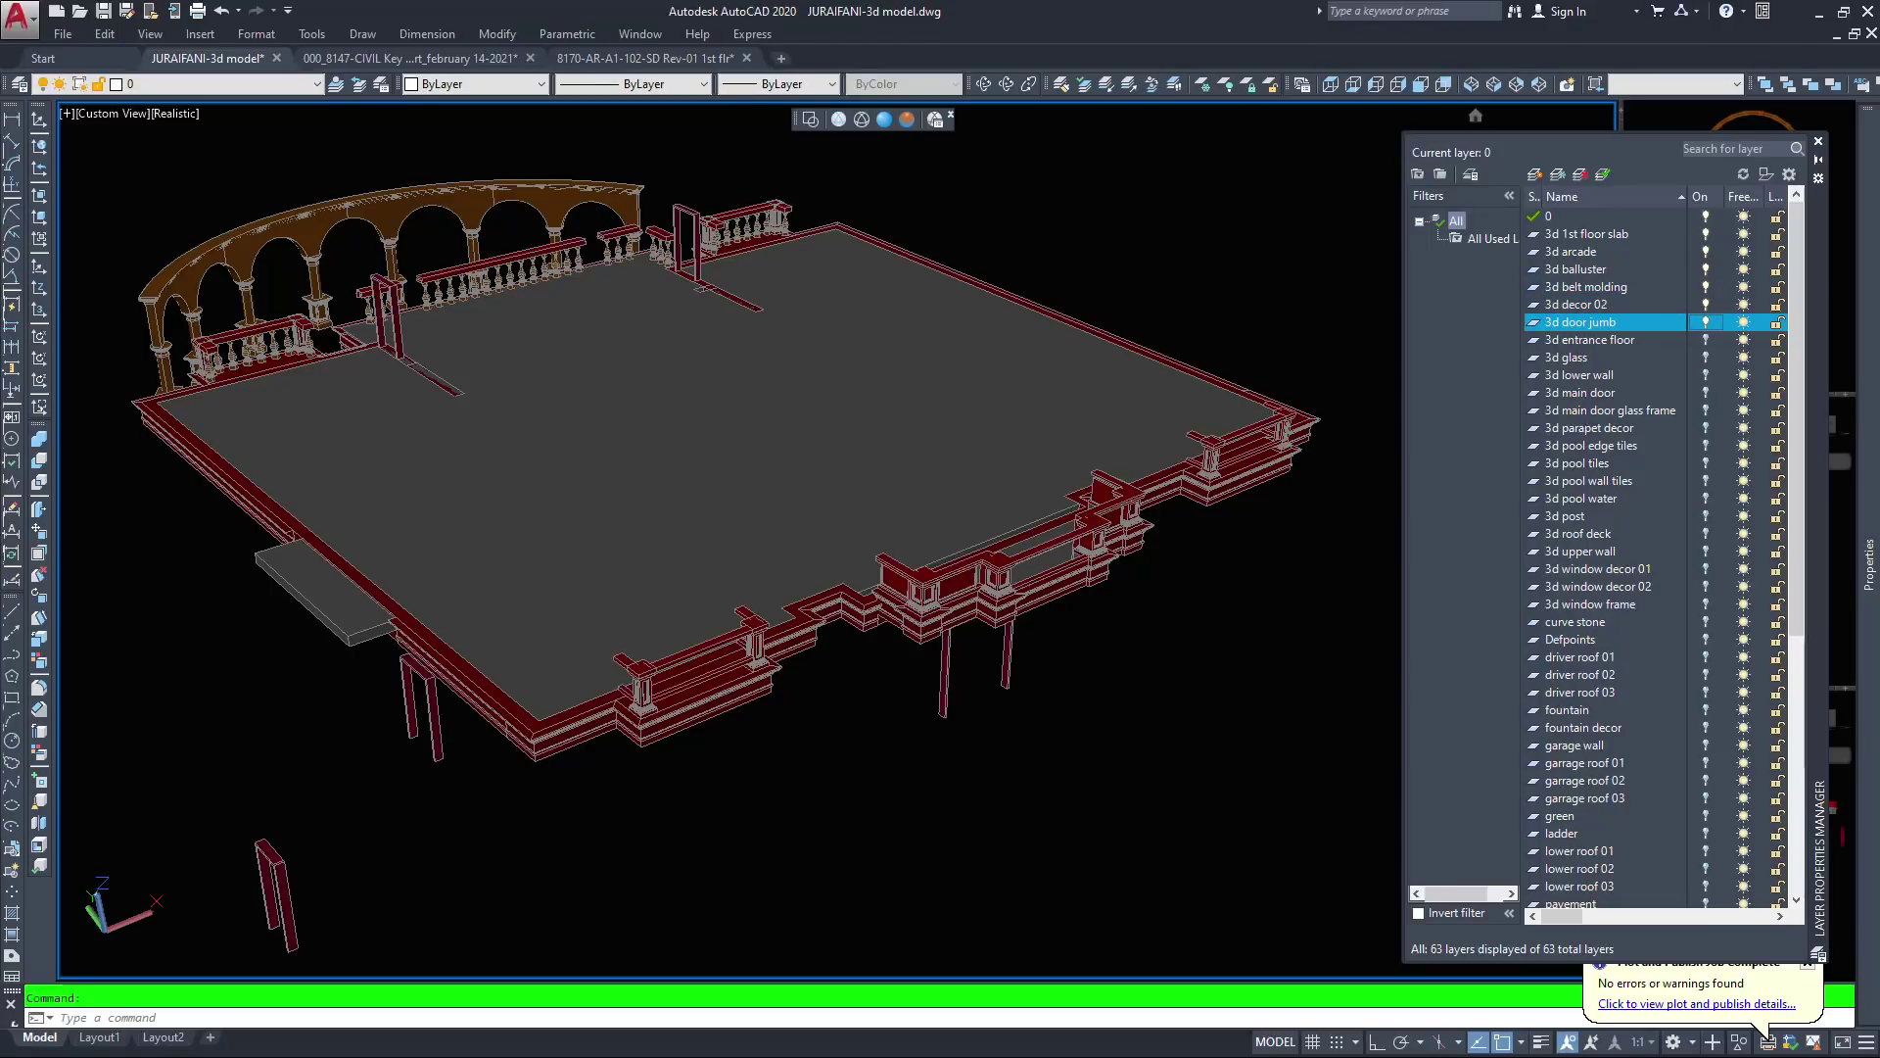
pyautogui.click(1705, 340)
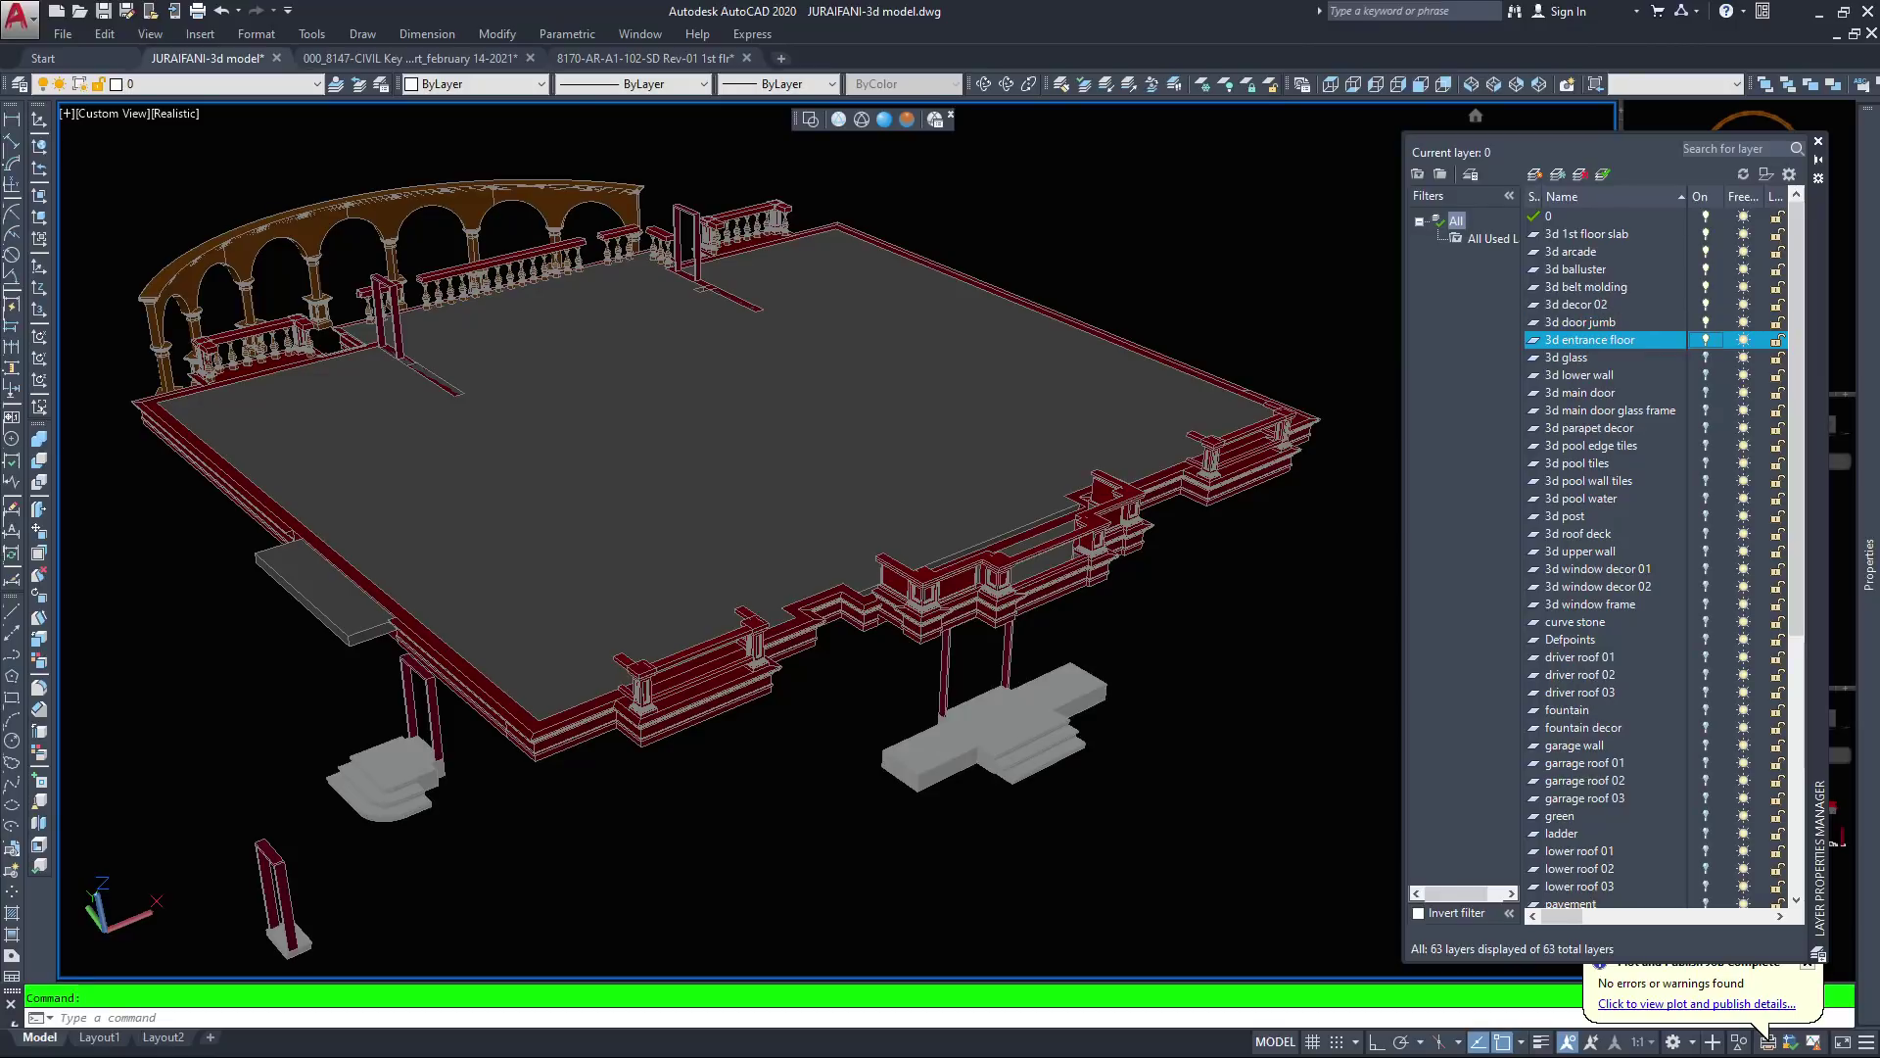
# Turn on the layers 3d glass, 3d lower wall, 3d main door, 3d main door glass frame and 3d parapet decor
pyautogui.click(1705, 357)
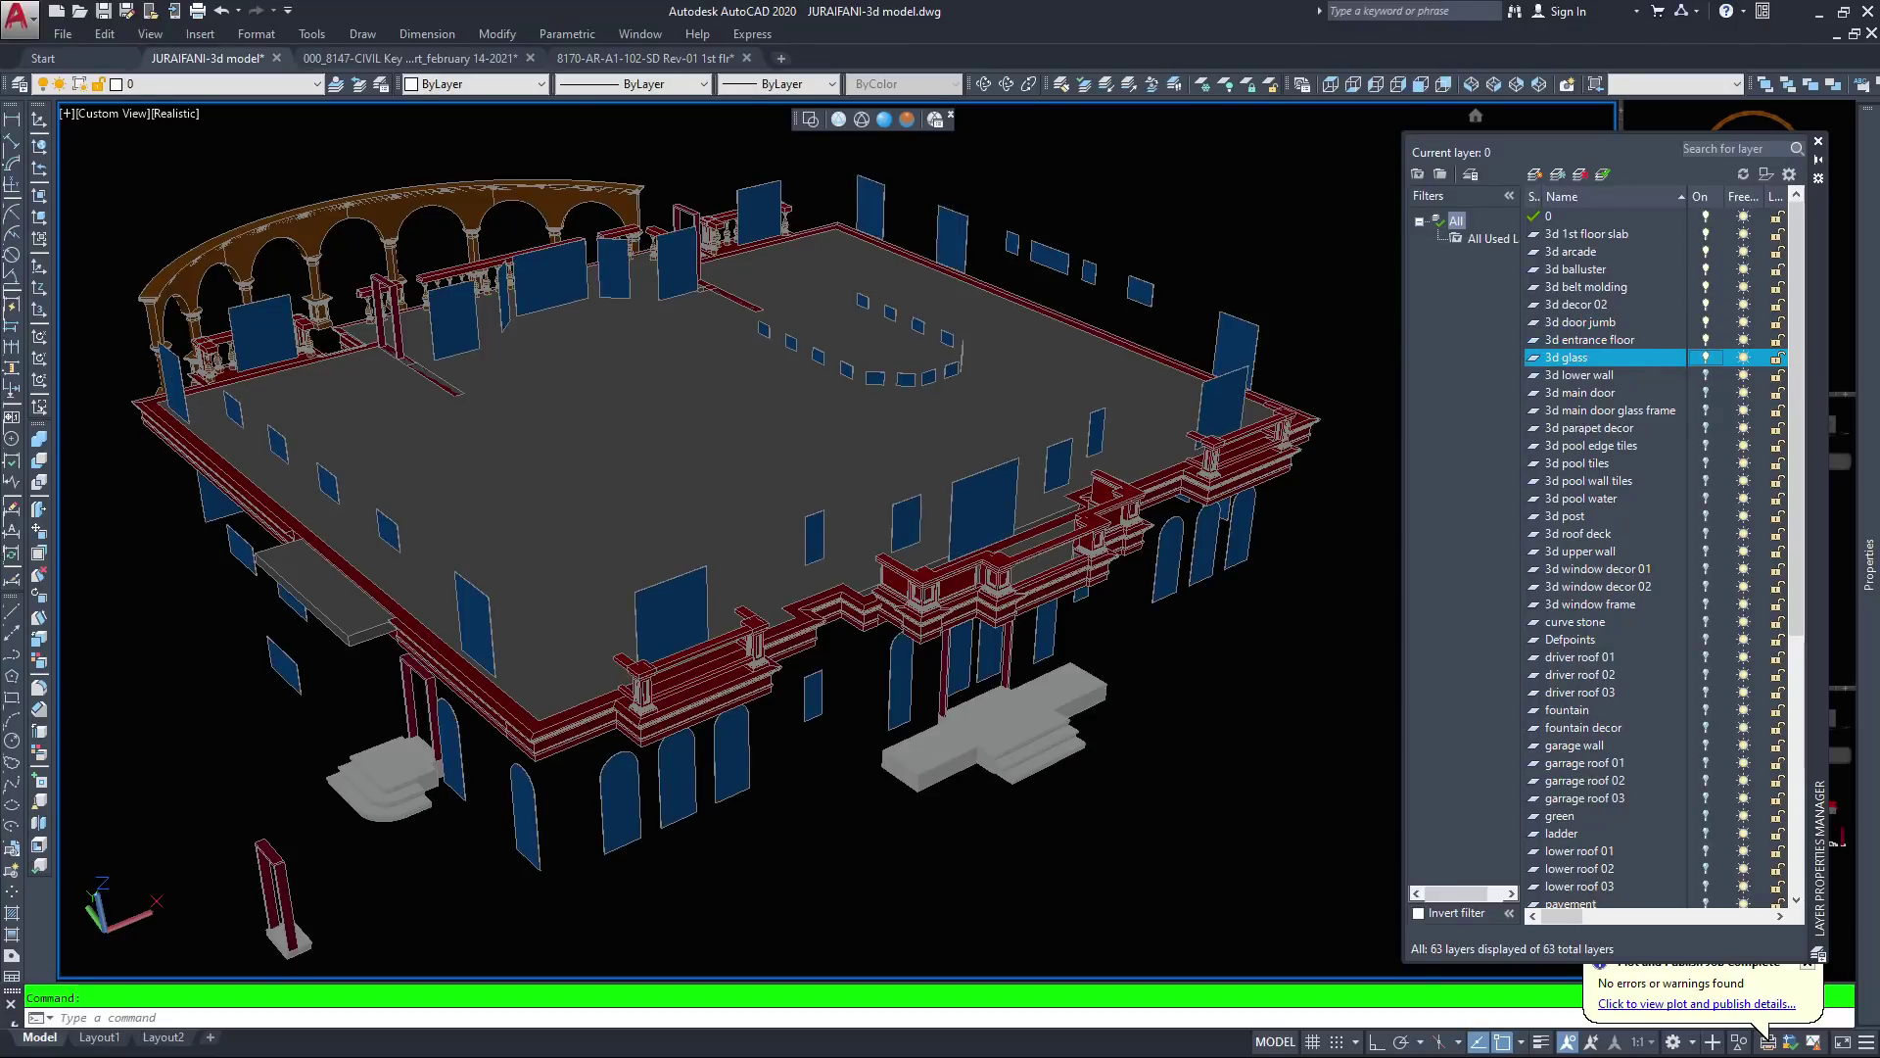
pyautogui.click(1705, 375)
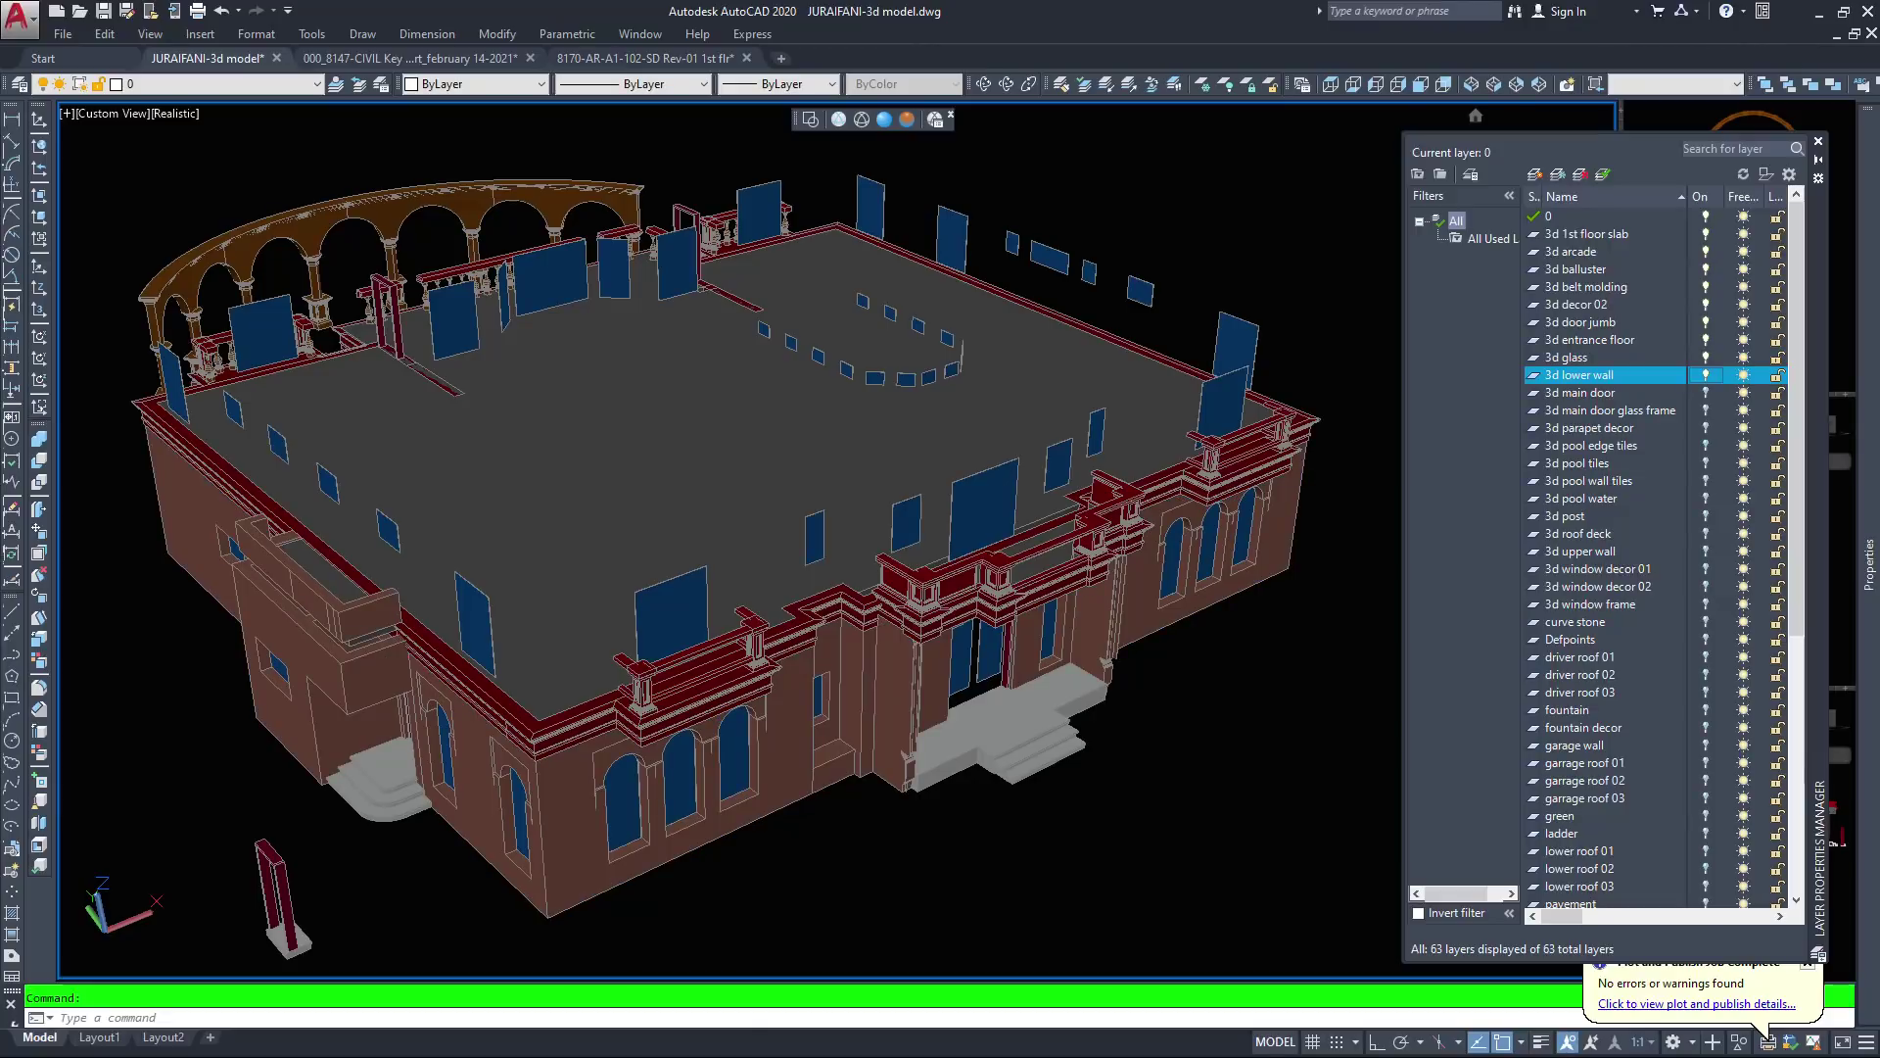
pyautogui.click(1705, 393)
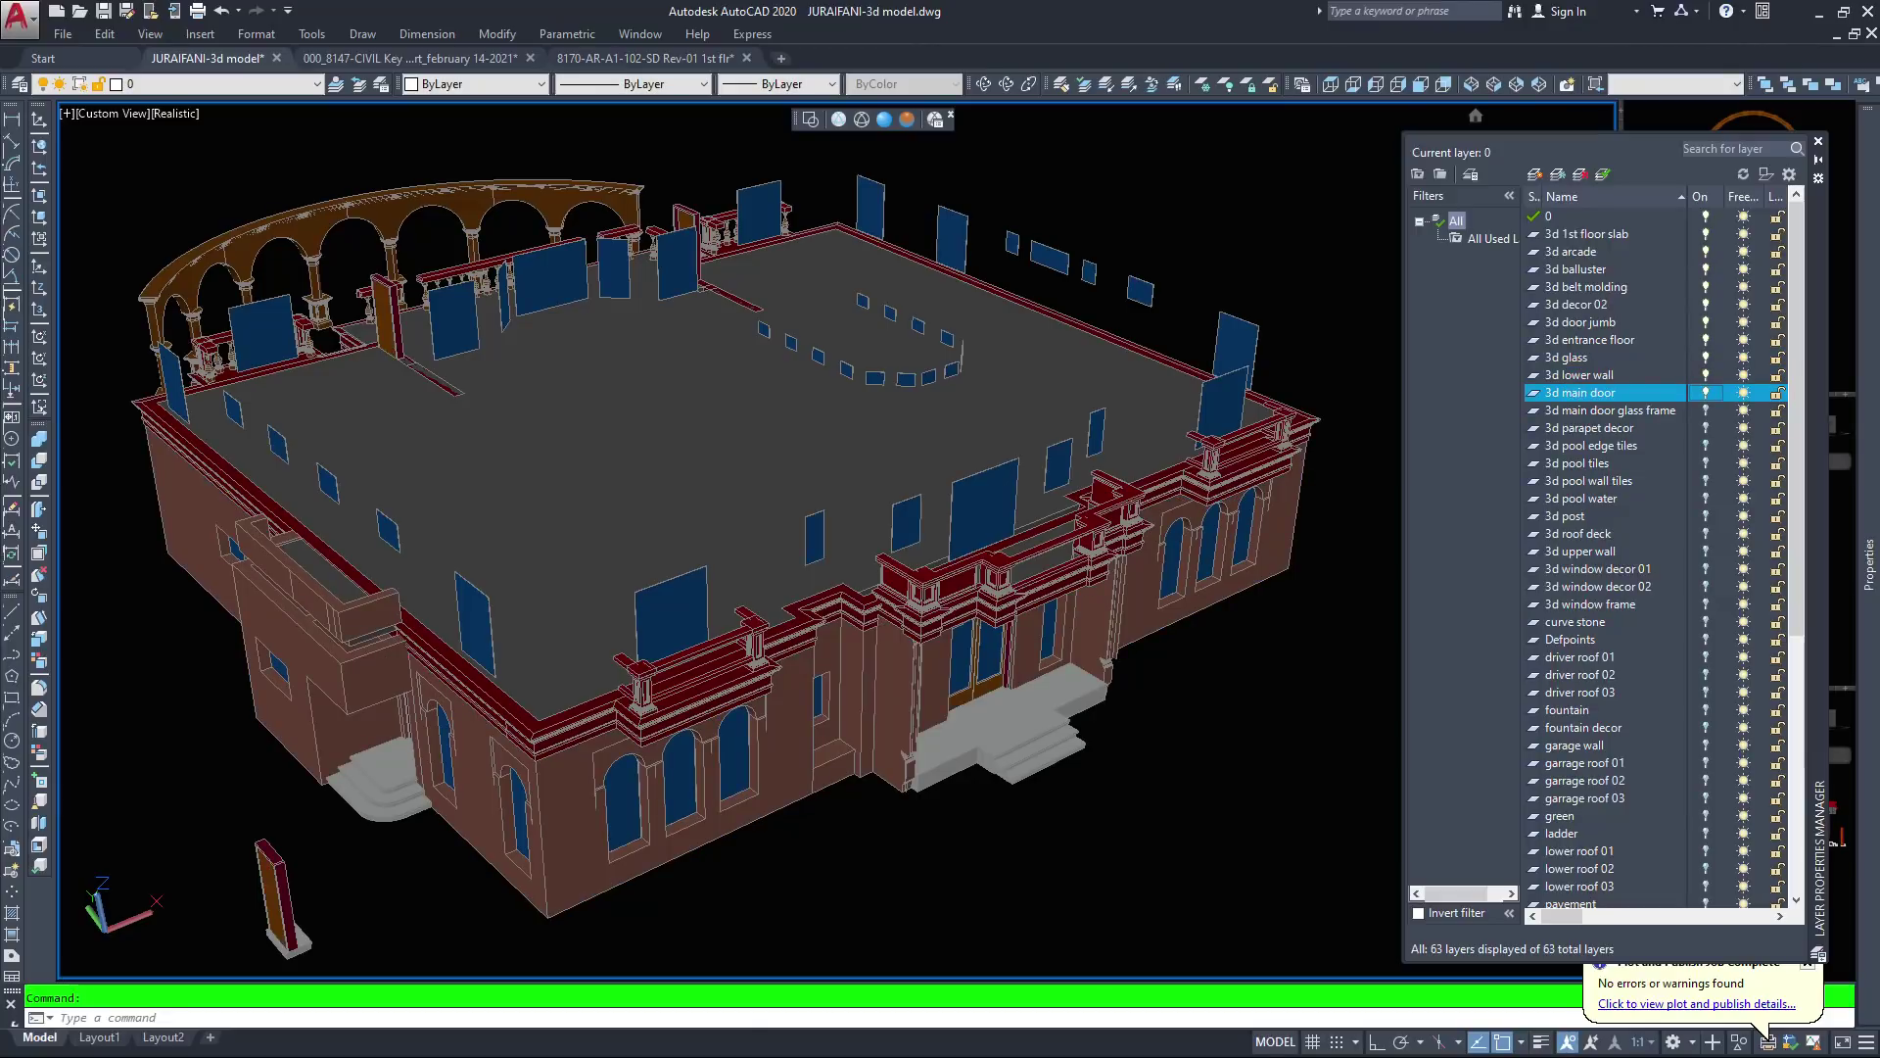
pyautogui.click(1705, 411)
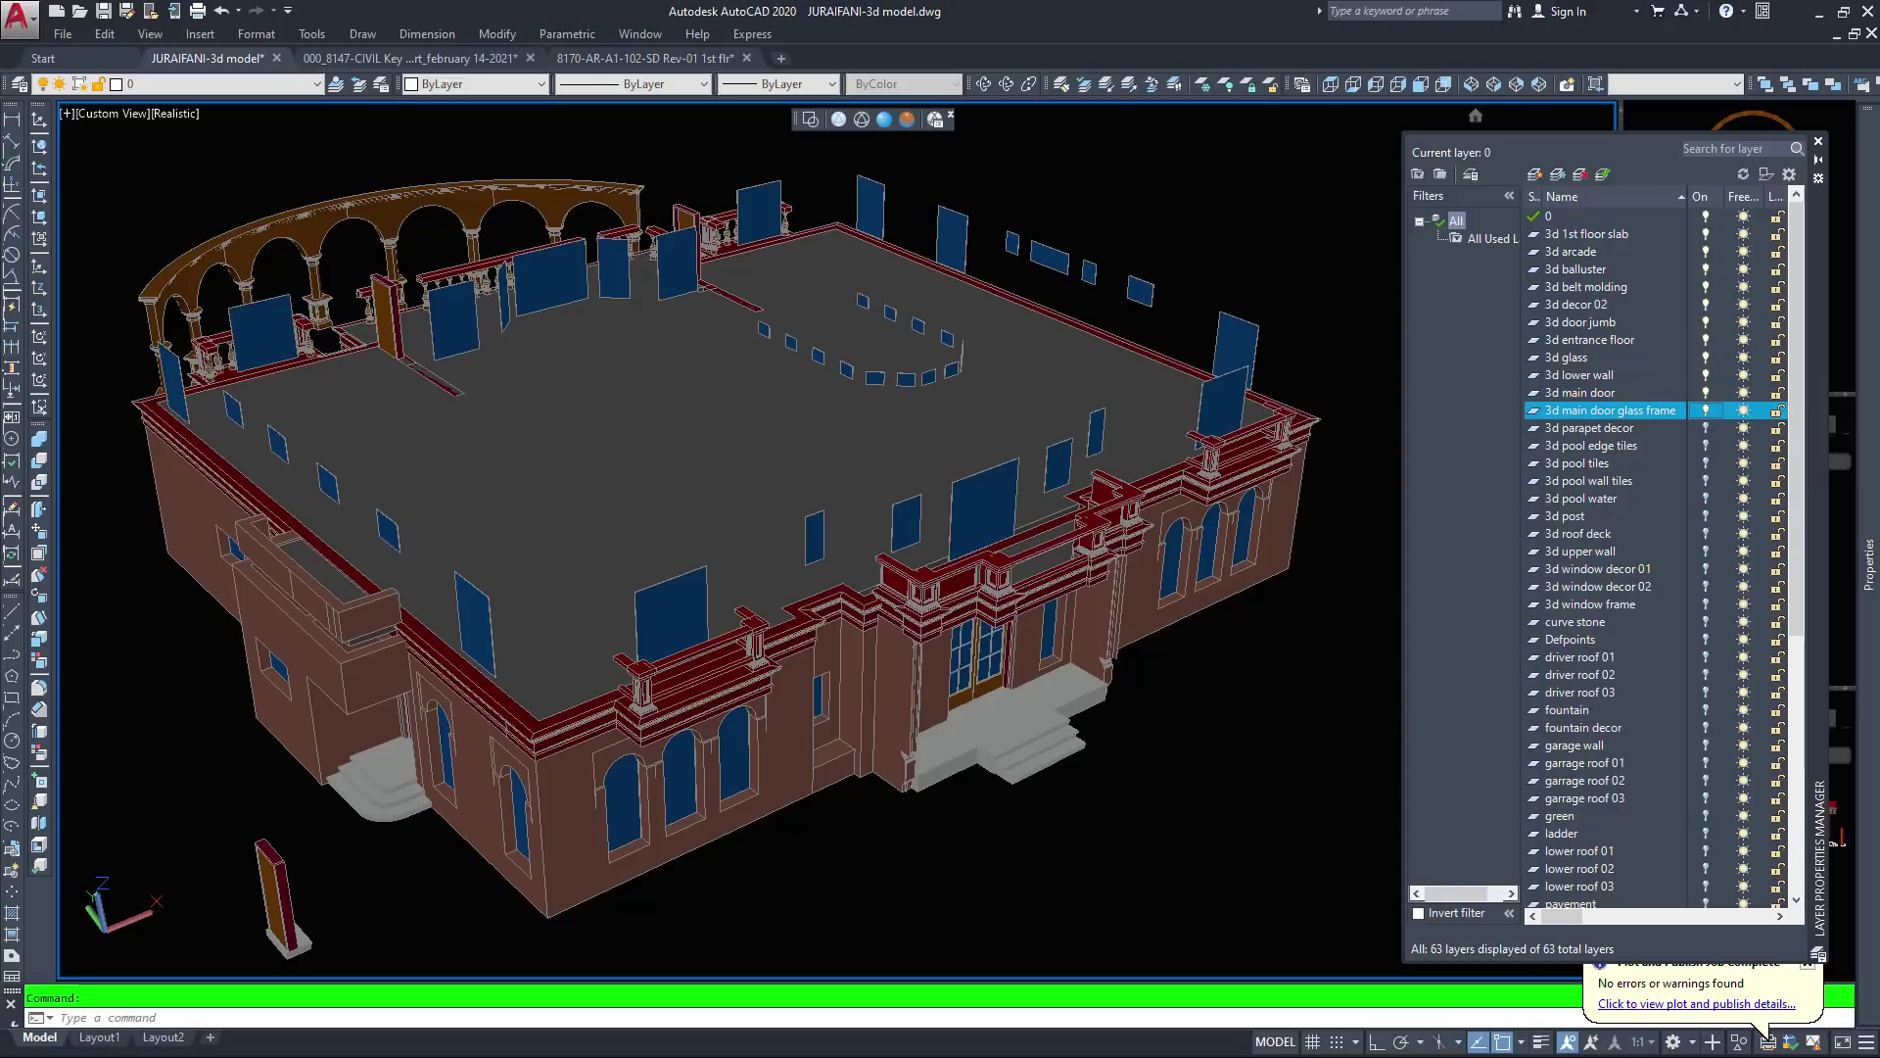
pyautogui.click(1705, 428)
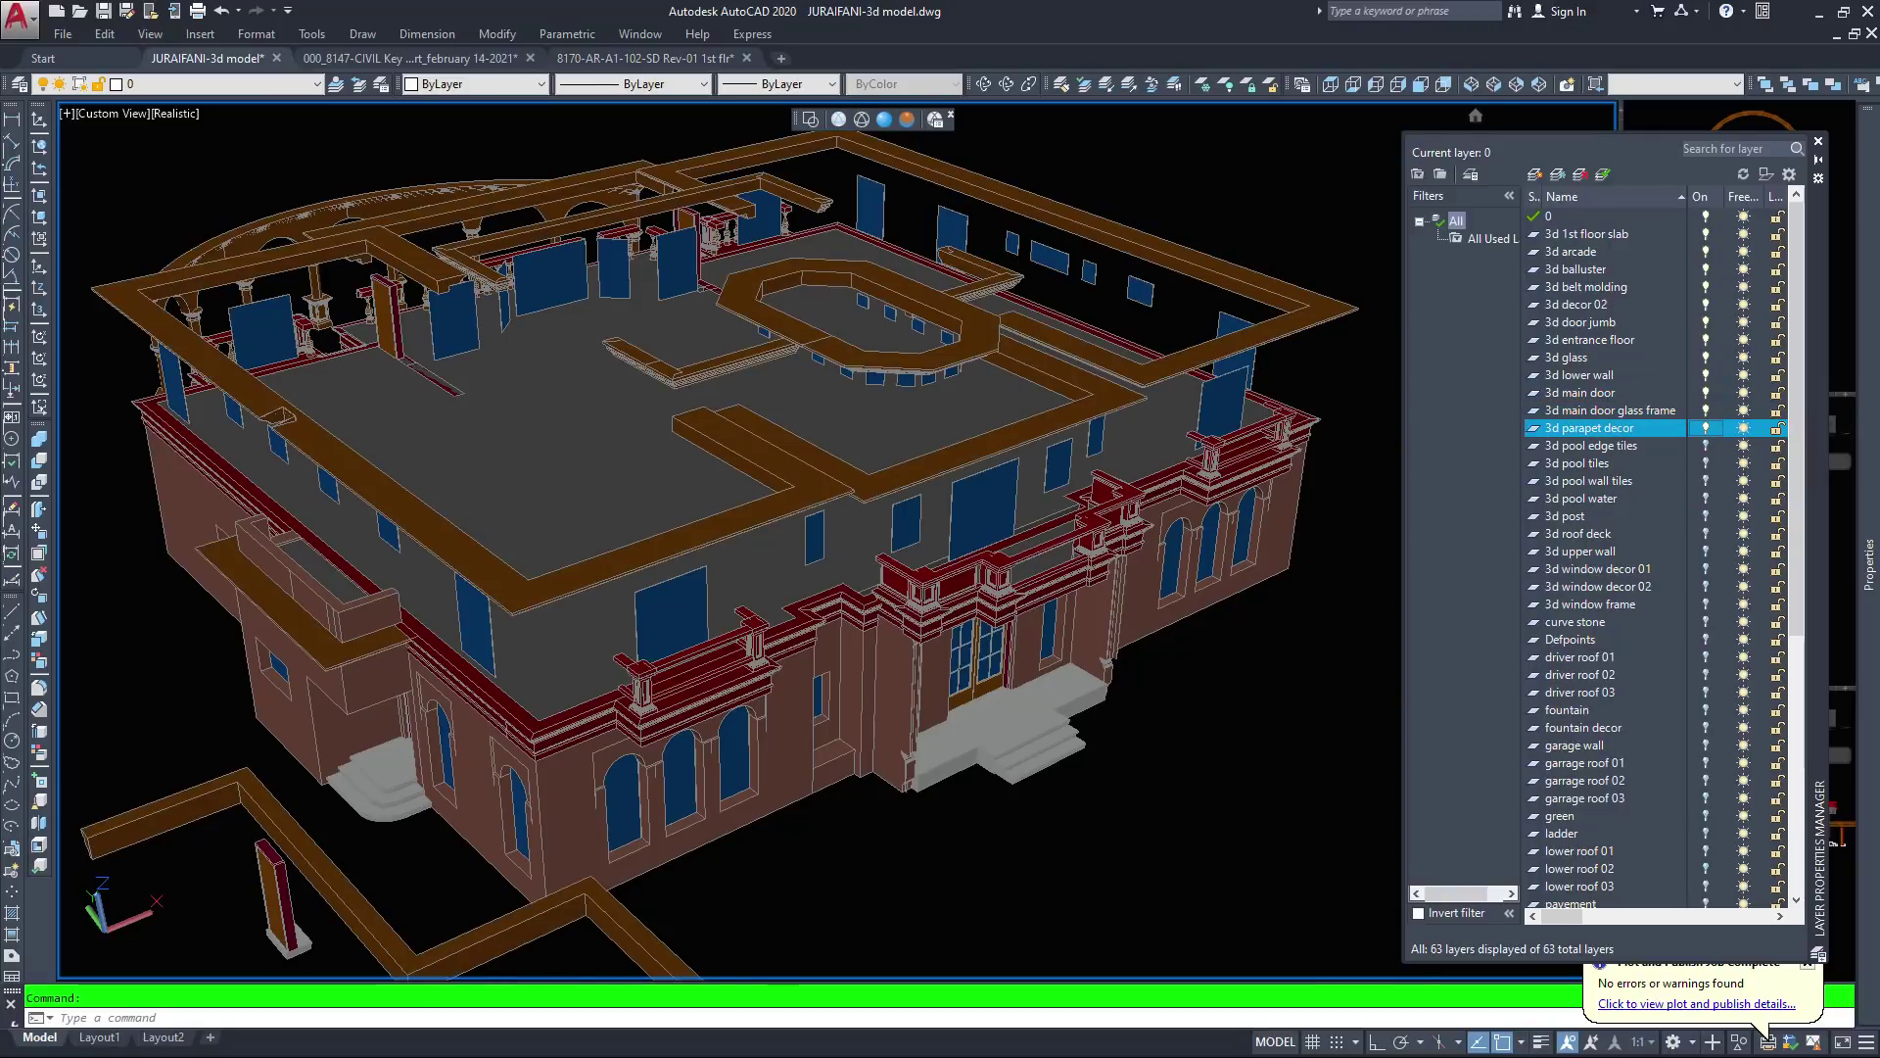
# Turn on the four pool layers: 3d pool edge tiles, 3d pool tiles, 3d pool wall tiles and 3d pool water
pyautogui.click(1705, 445)
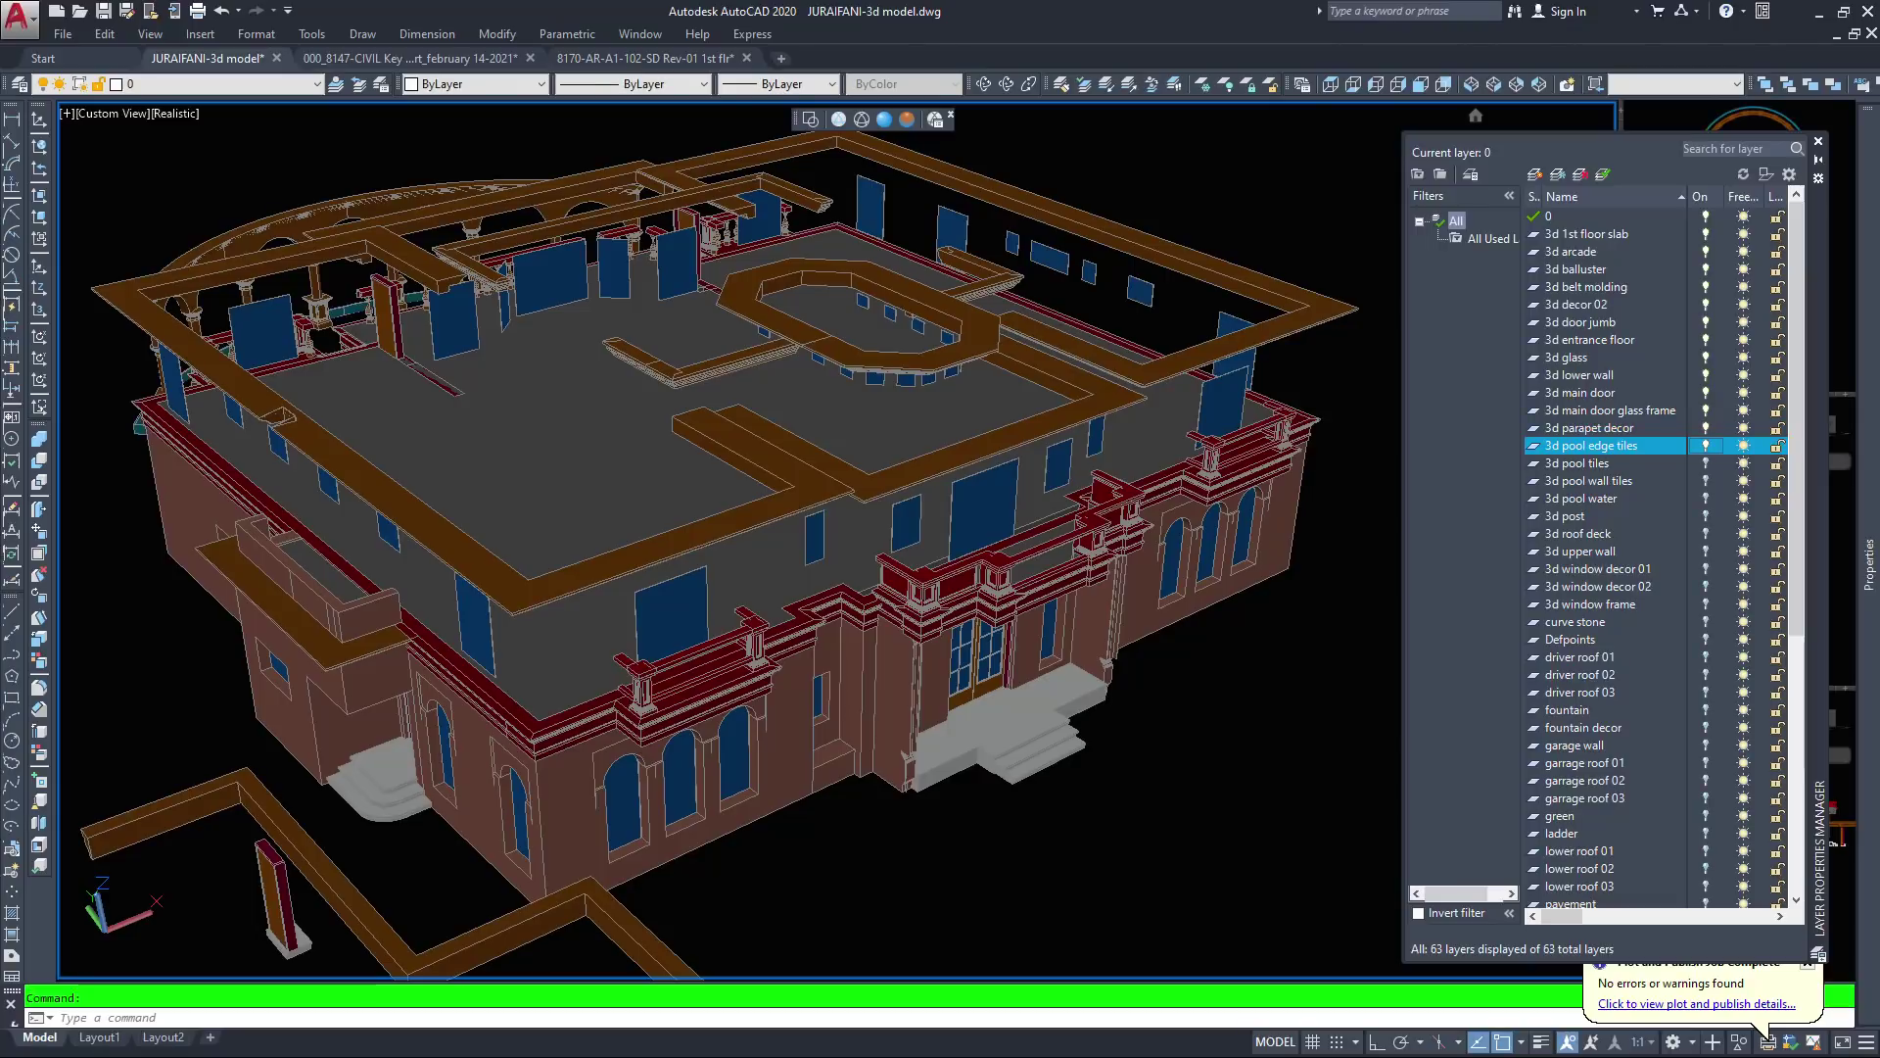
pyautogui.click(1705, 464)
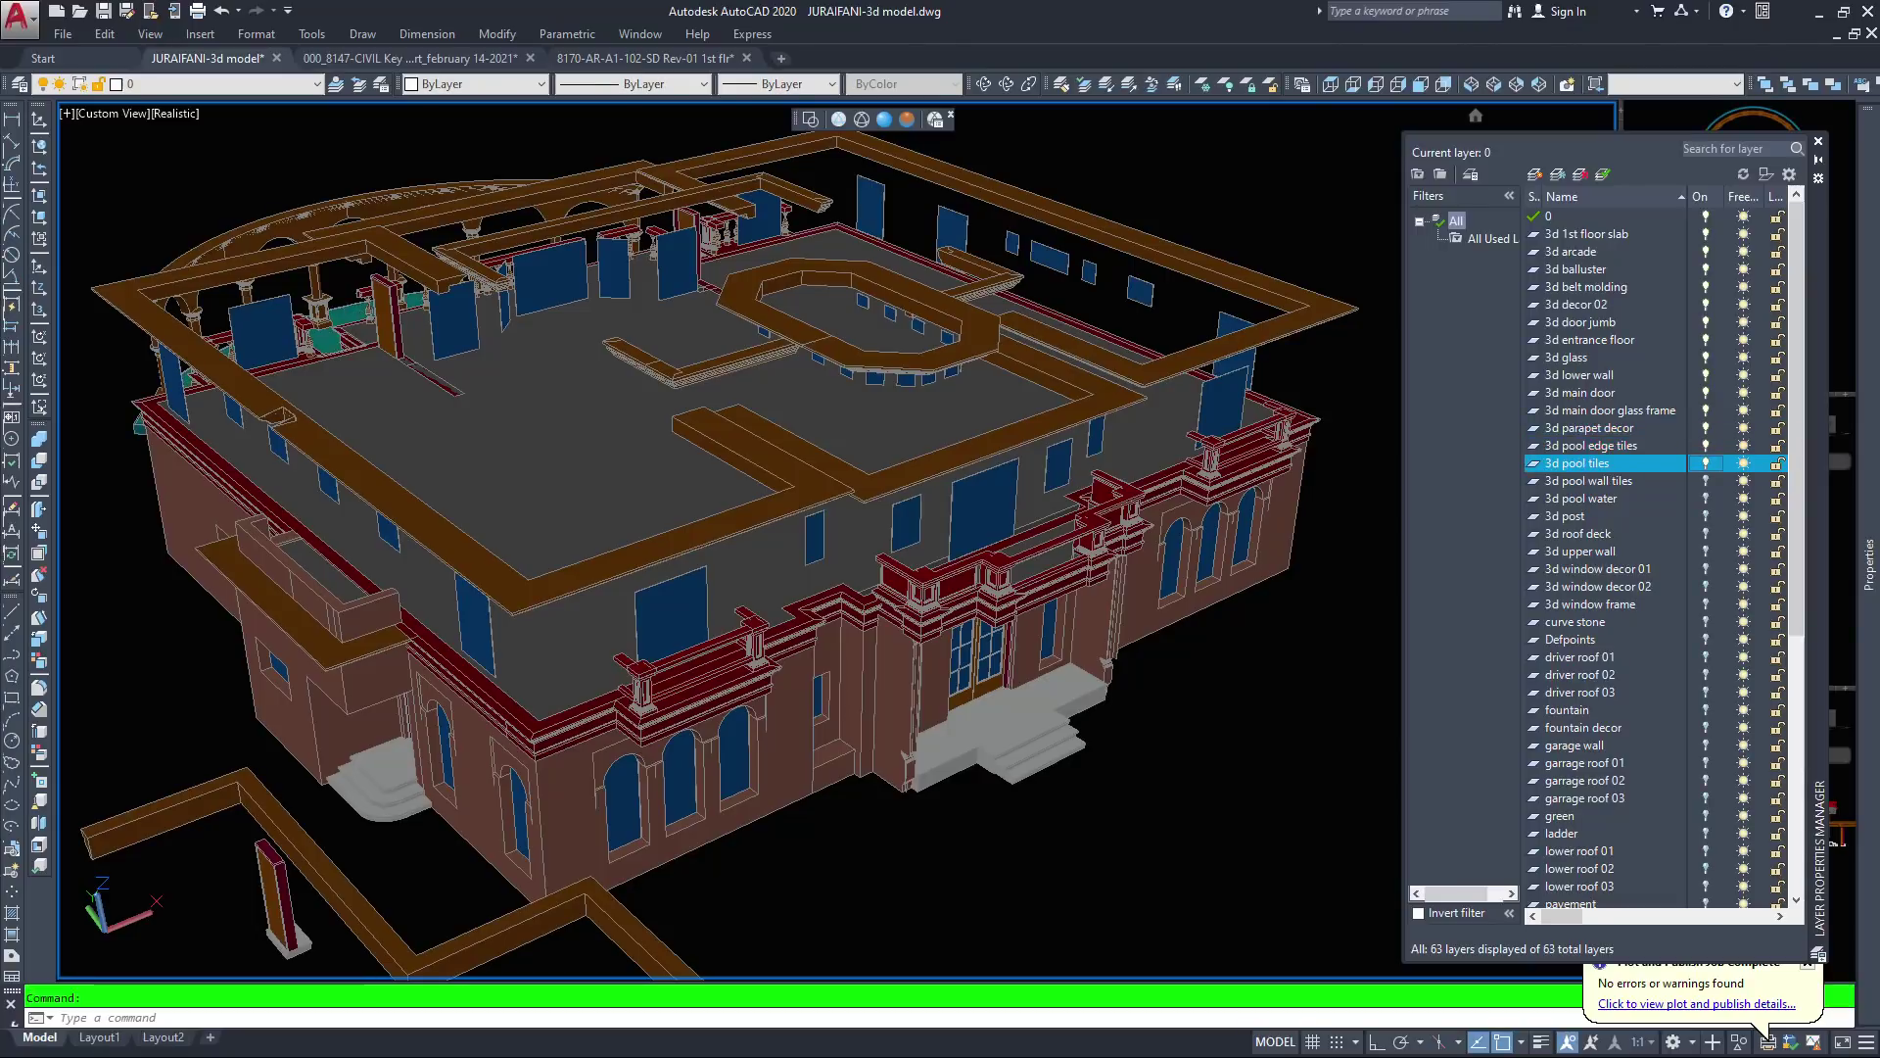
pyautogui.click(1705, 481)
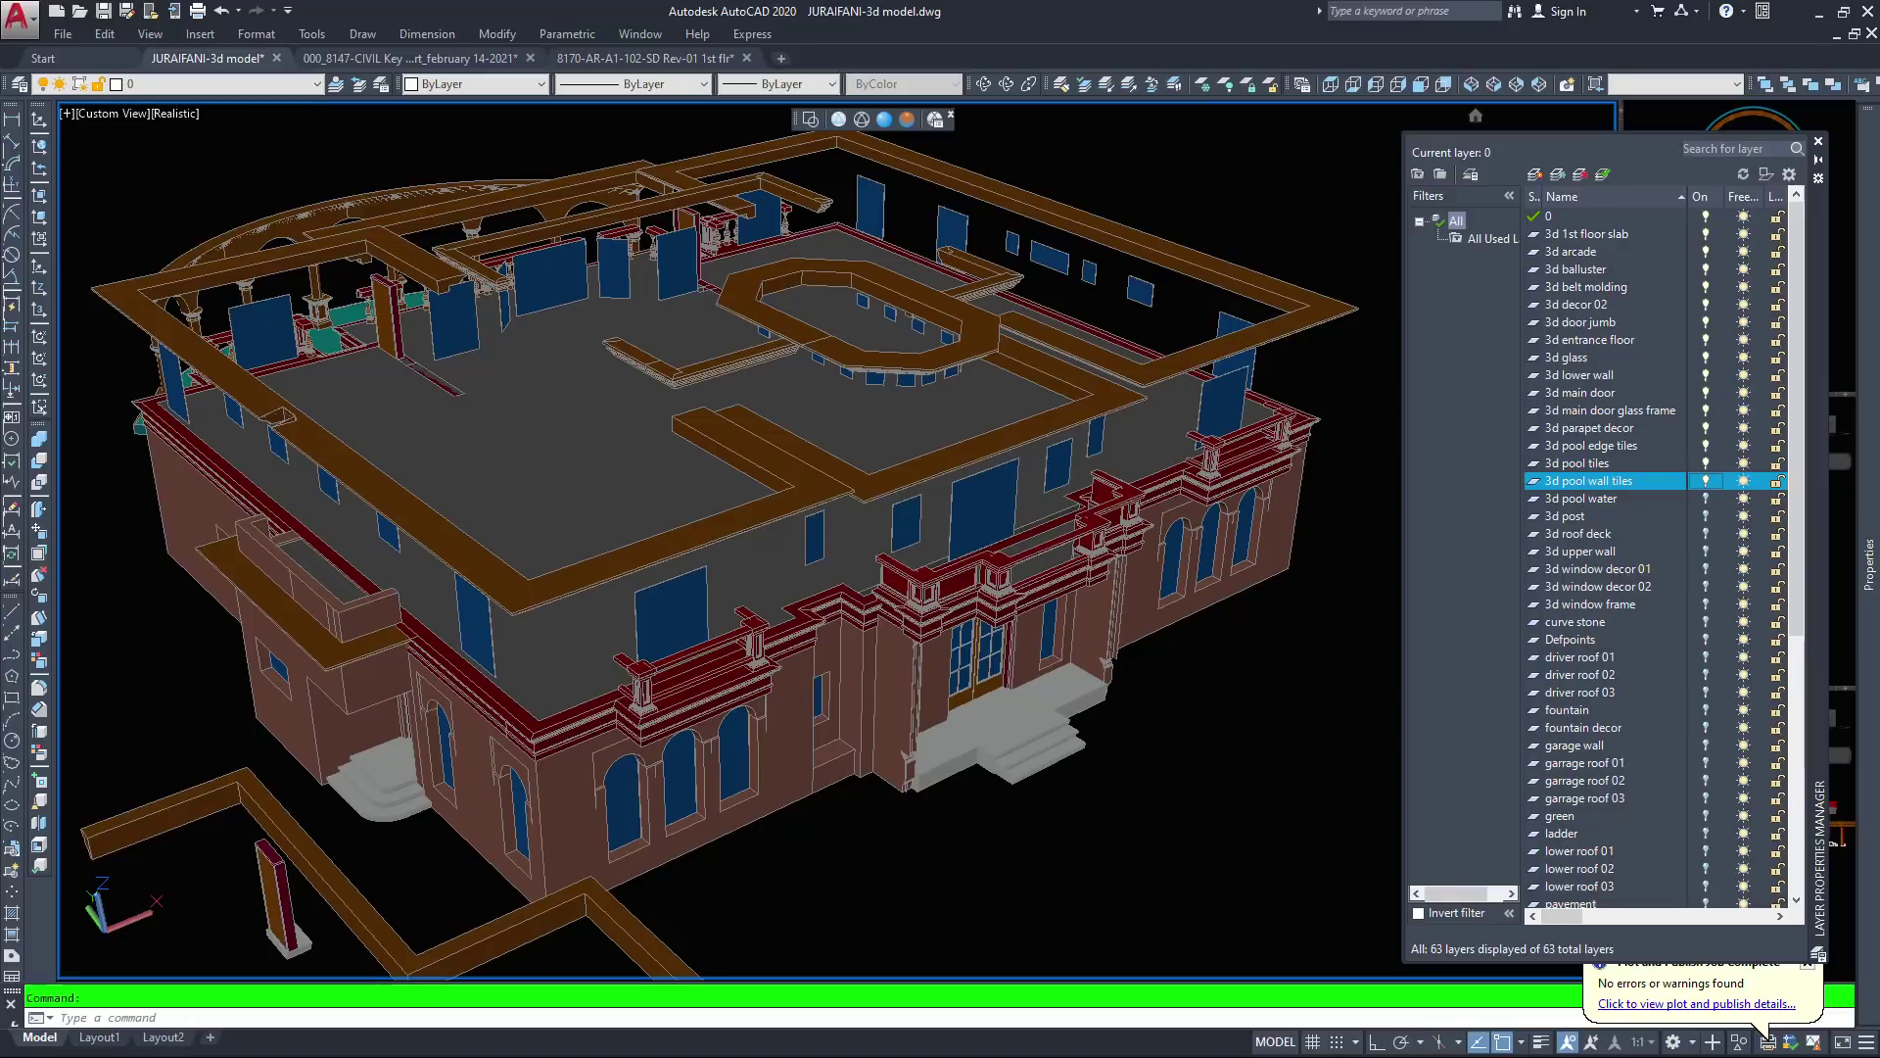
pyautogui.click(1705, 499)
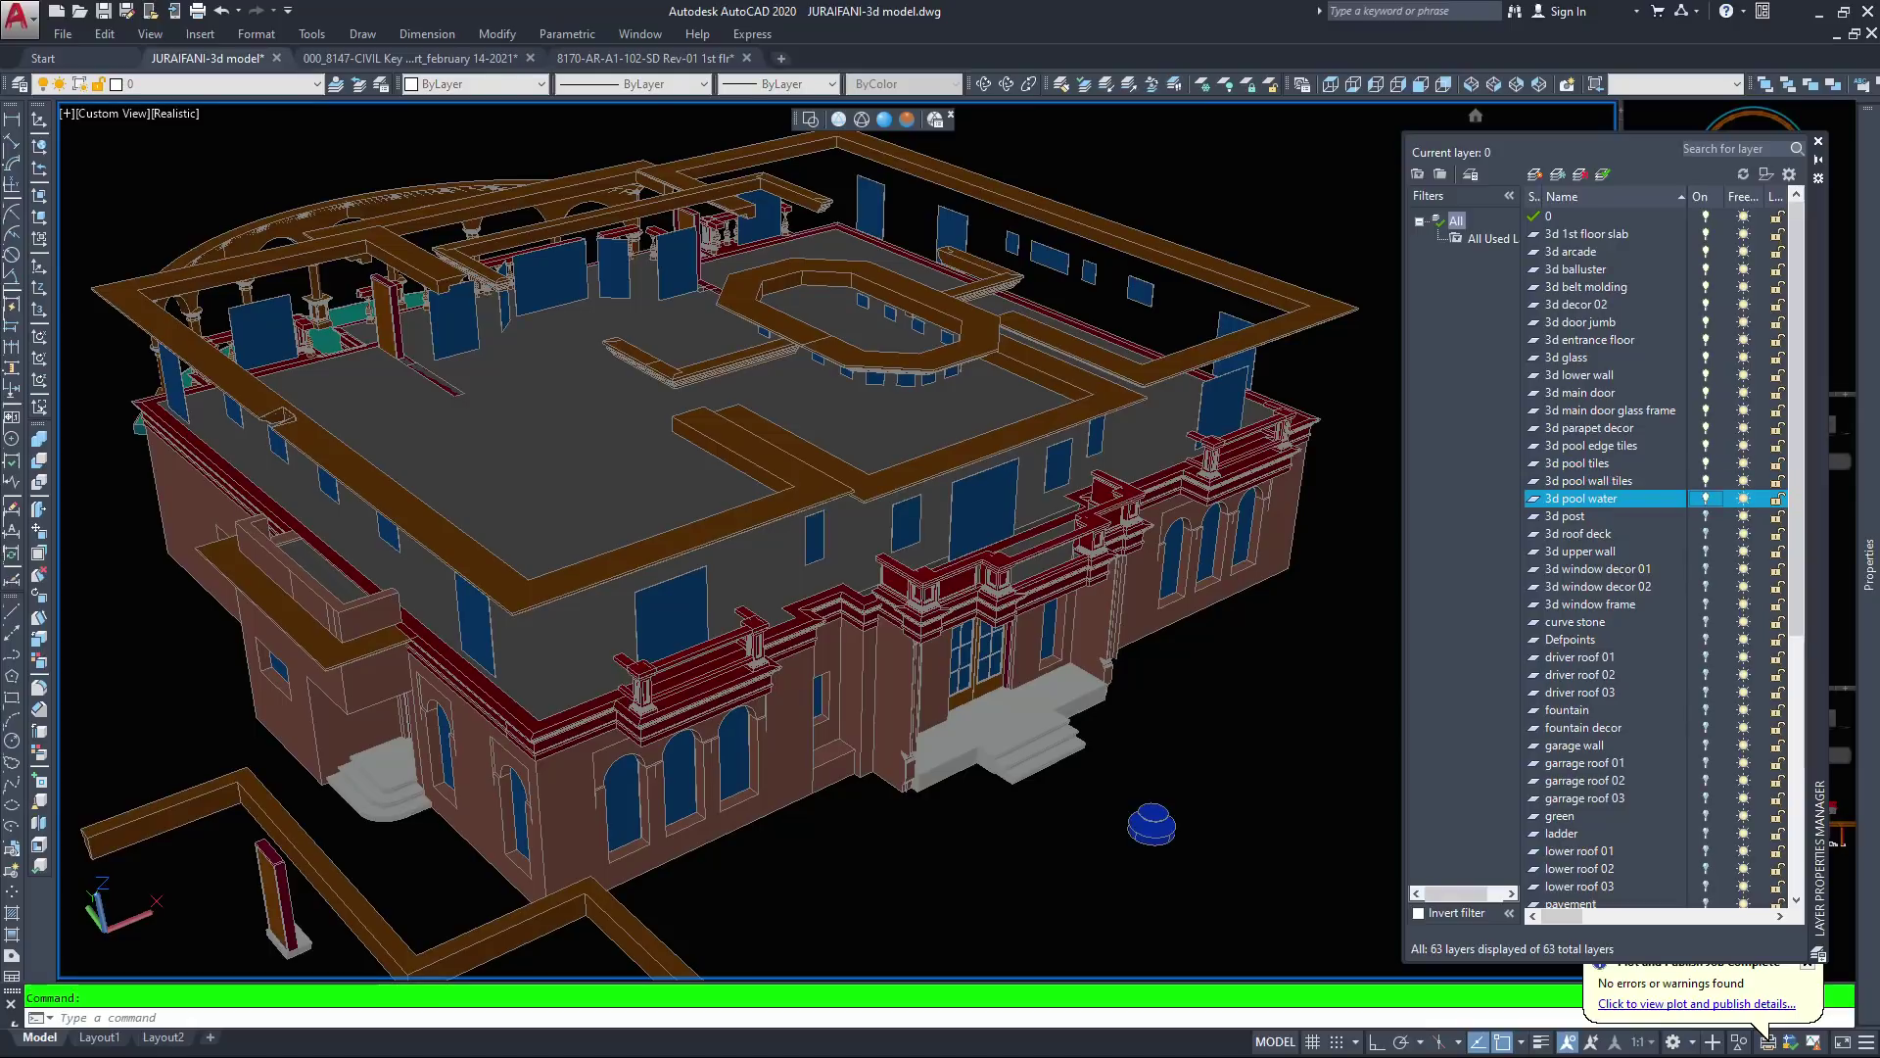
# Turn on the layers 3d post, 3d roof deck, 3d upper wall, 3d window decor 01, 3d window decor 02 and 3d window frame
pyautogui.click(1705, 516)
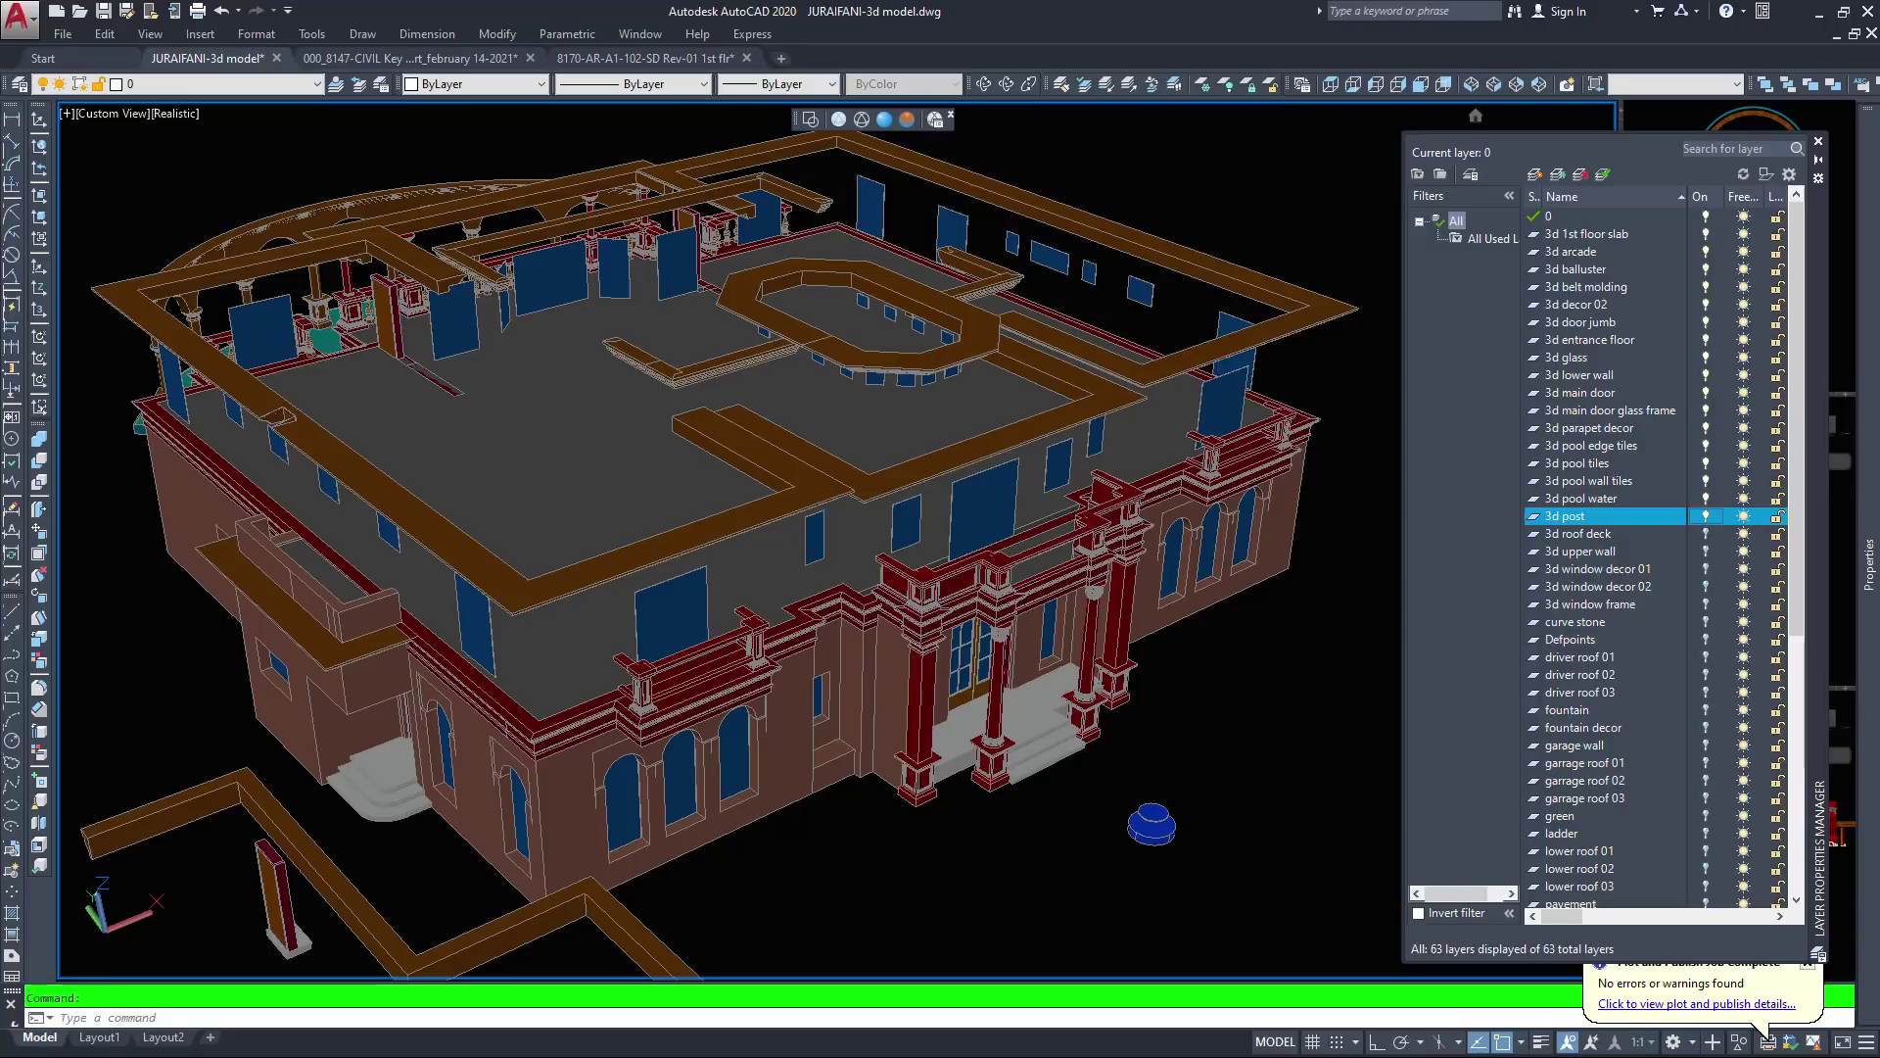
pyautogui.click(1705, 534)
pyautogui.click(1705, 552)
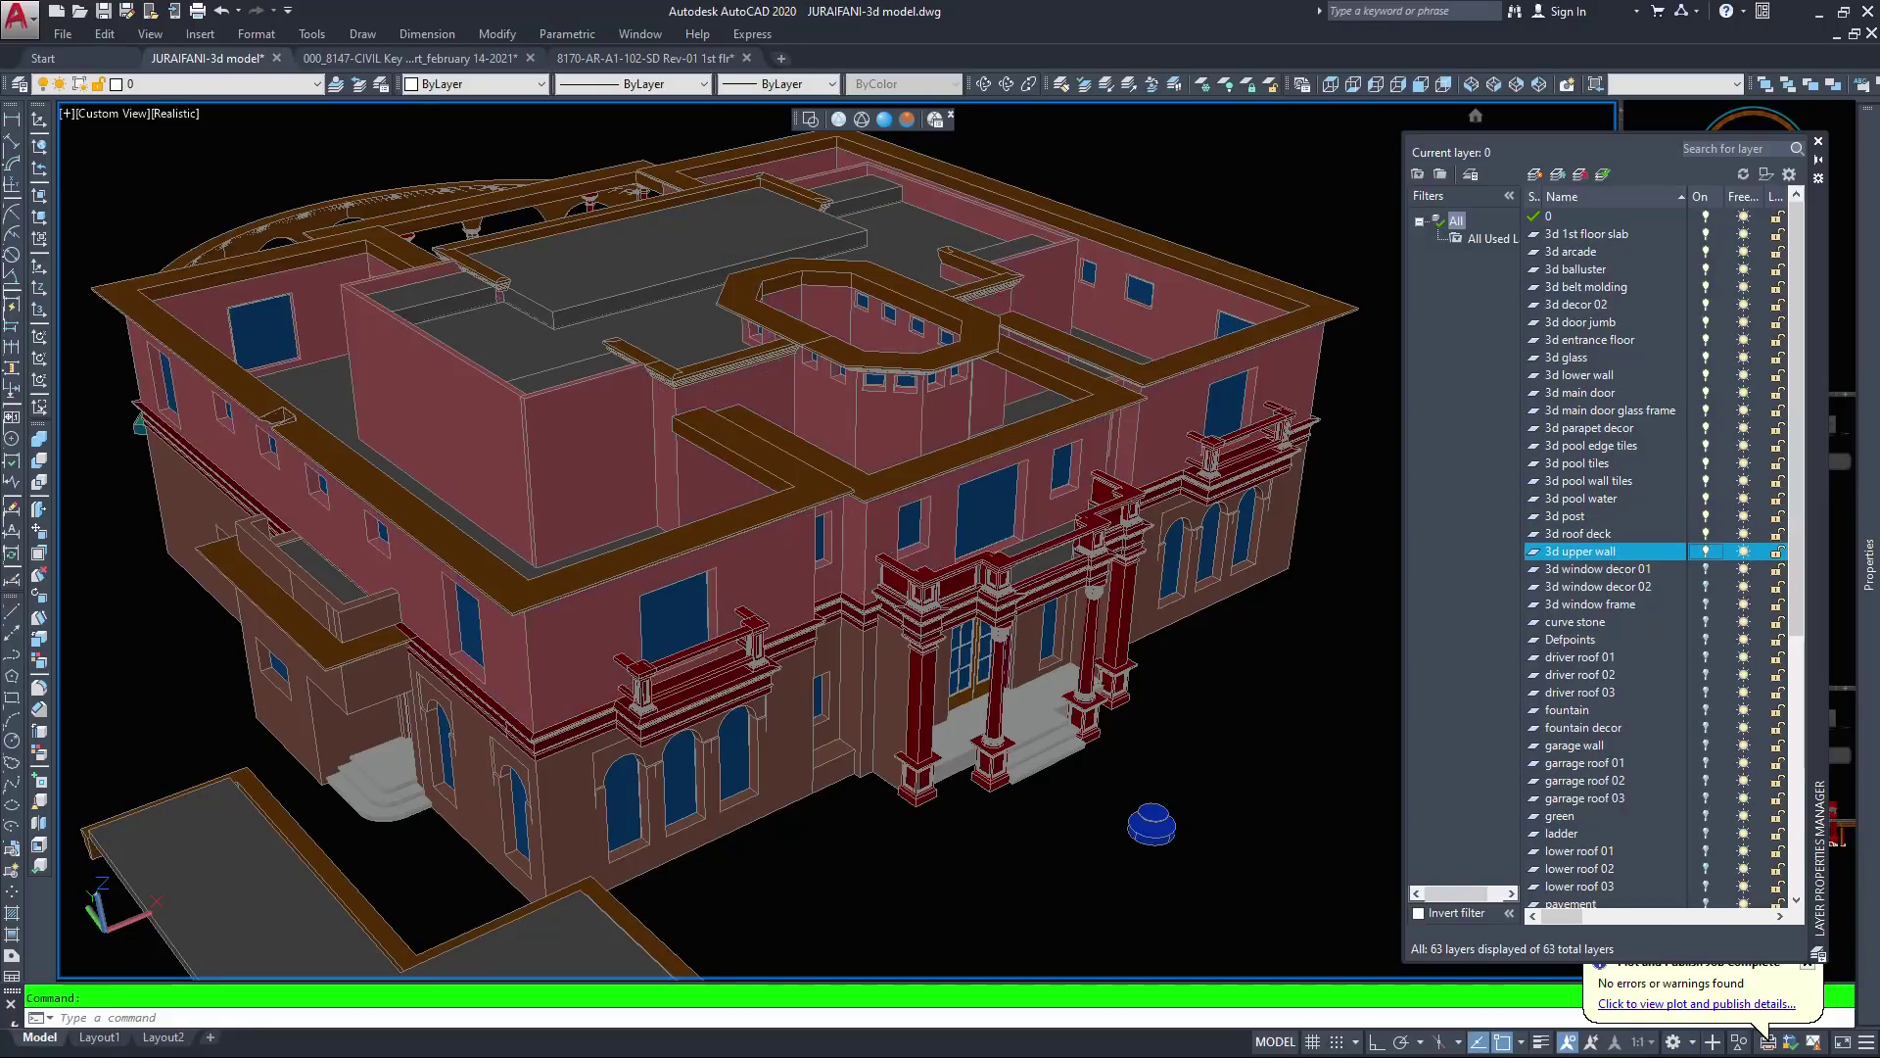
pyautogui.click(1705, 569)
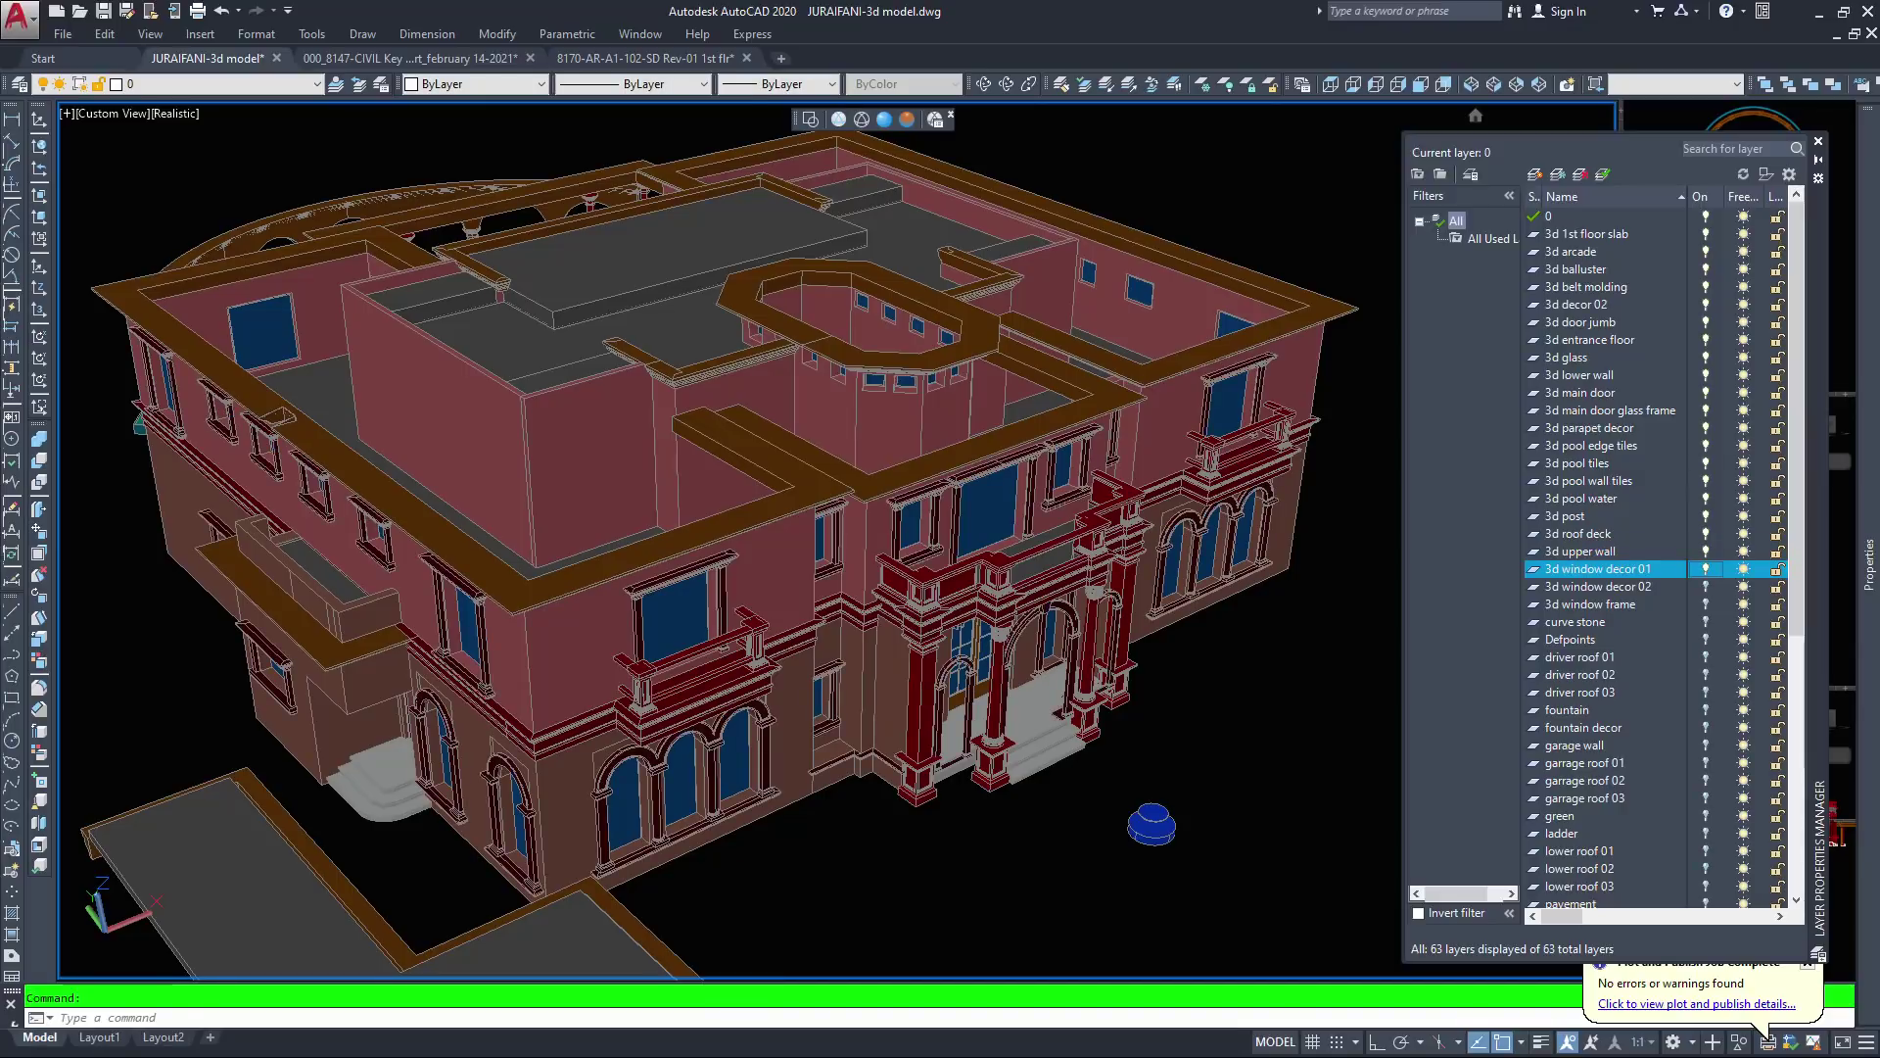
pyautogui.click(1704, 586)
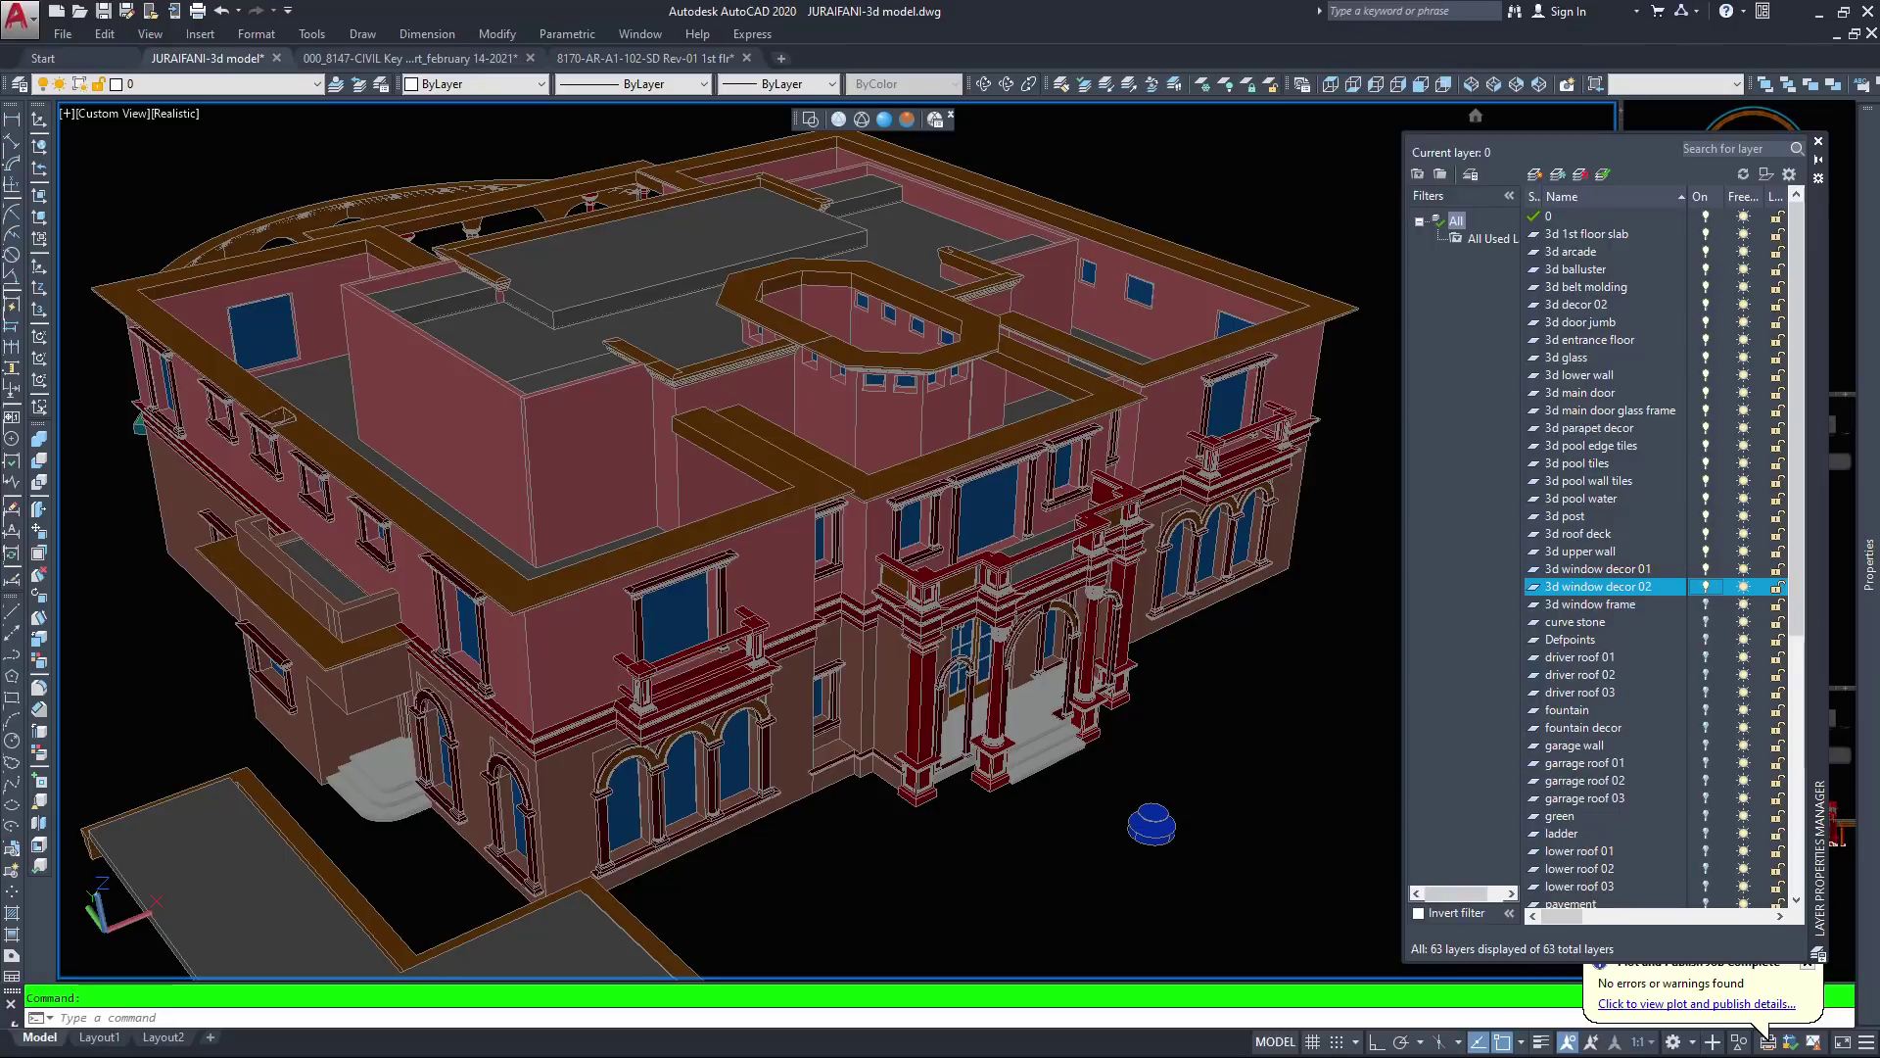
pyautogui.click(1705, 605)
# Turn on the layers curve stone, Defpoints and driver roof 01 to 03
pyautogui.click(1705, 622)
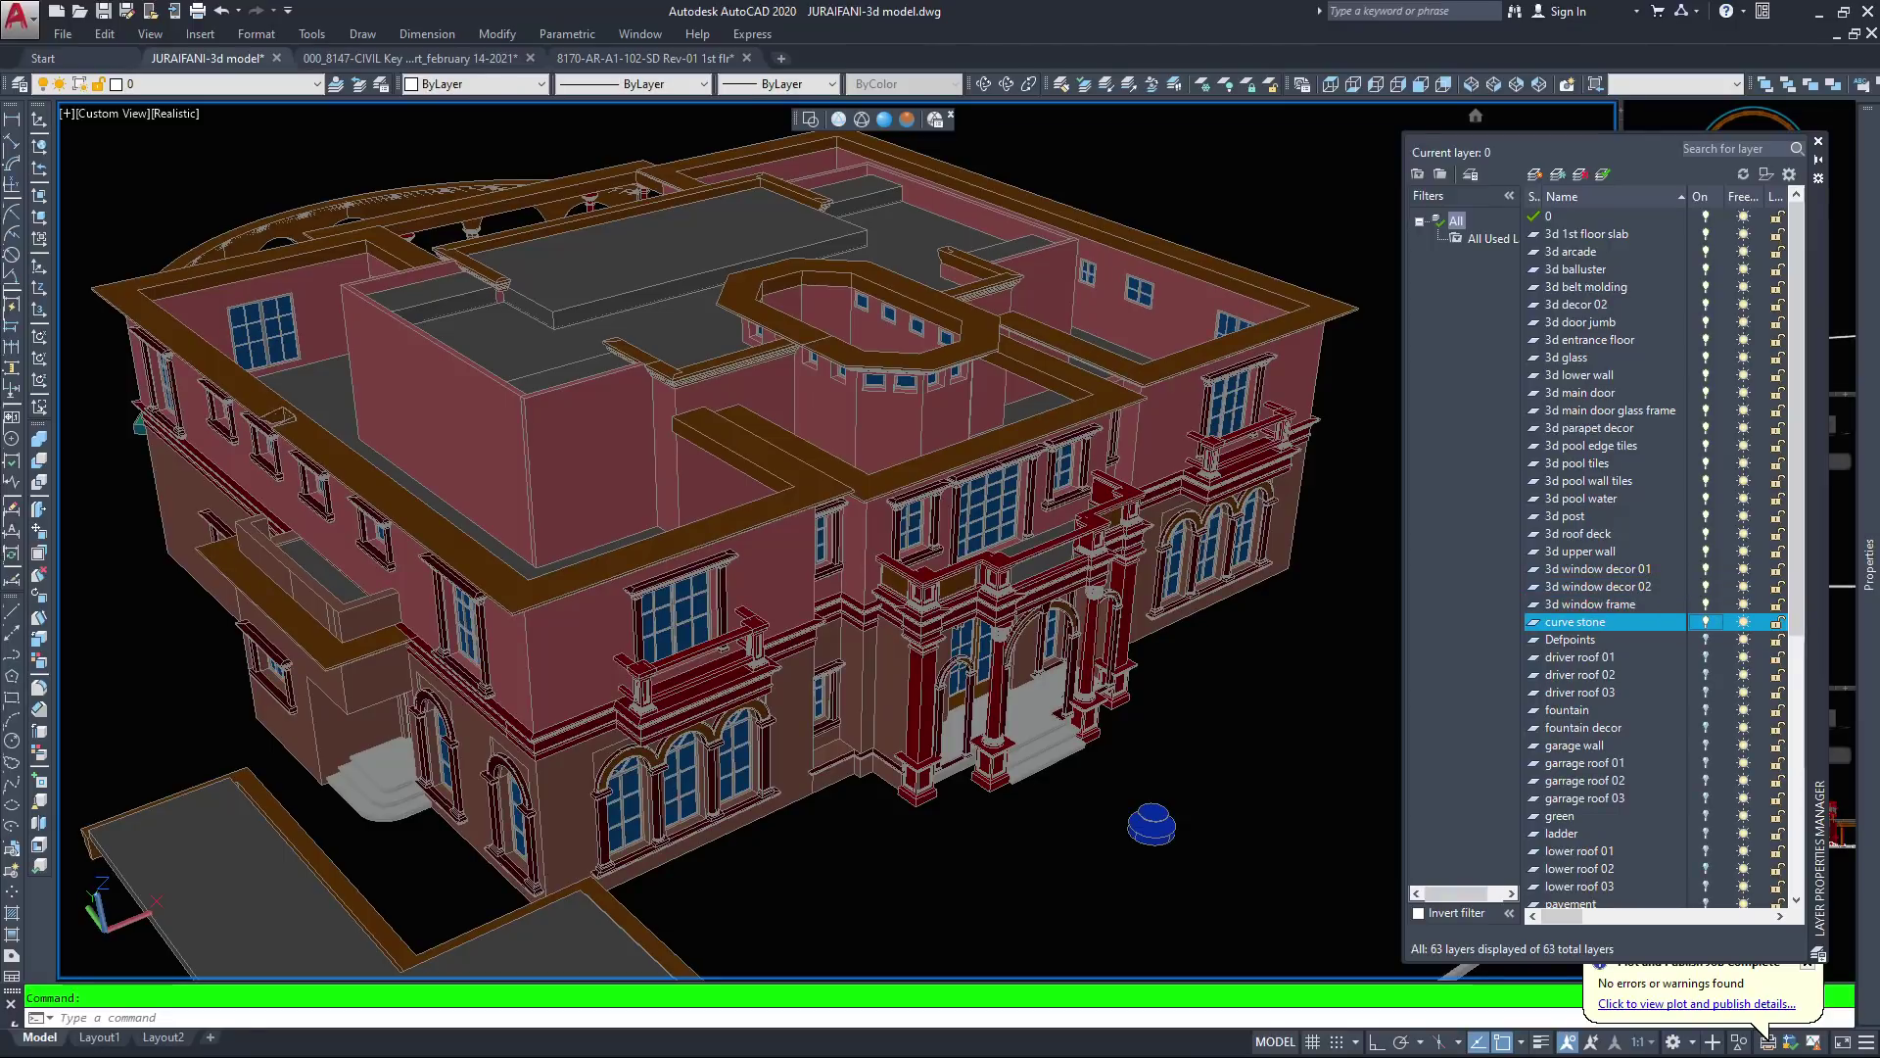
pyautogui.click(1705, 639)
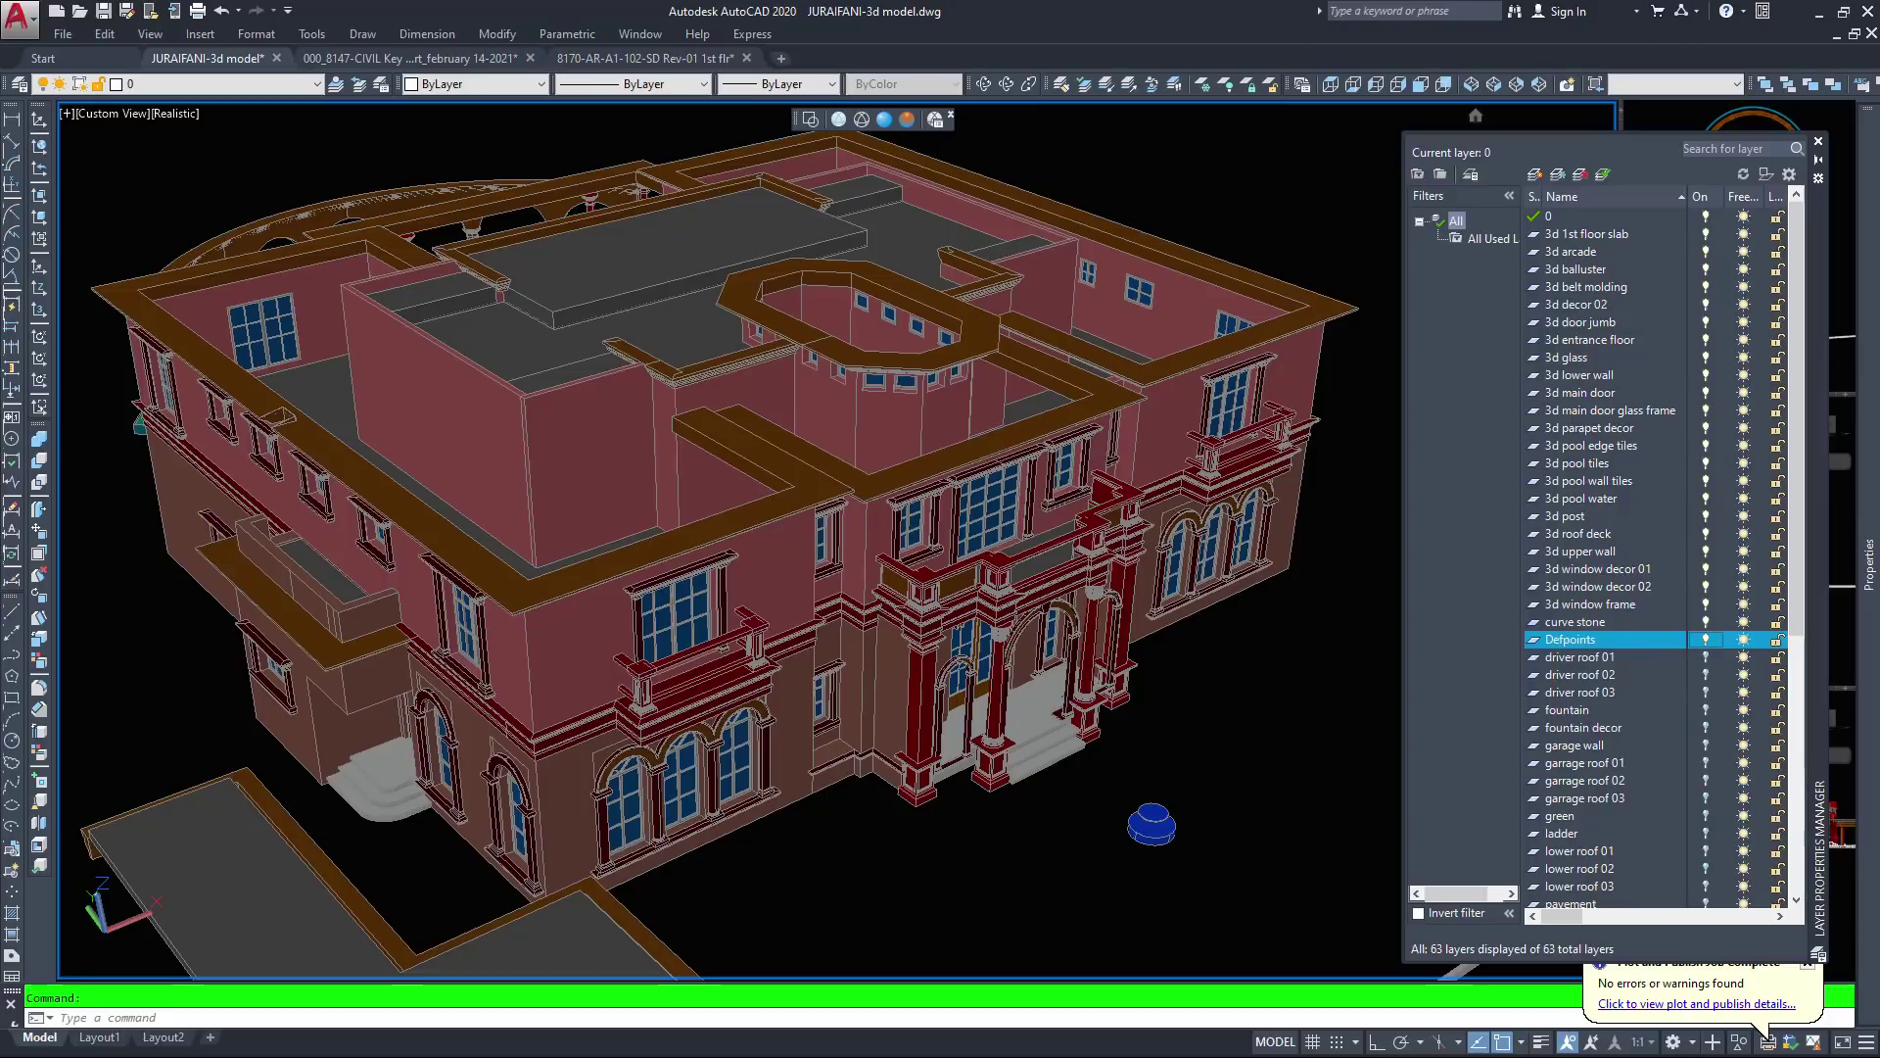
pyautogui.click(1705, 657)
pyautogui.click(1705, 675)
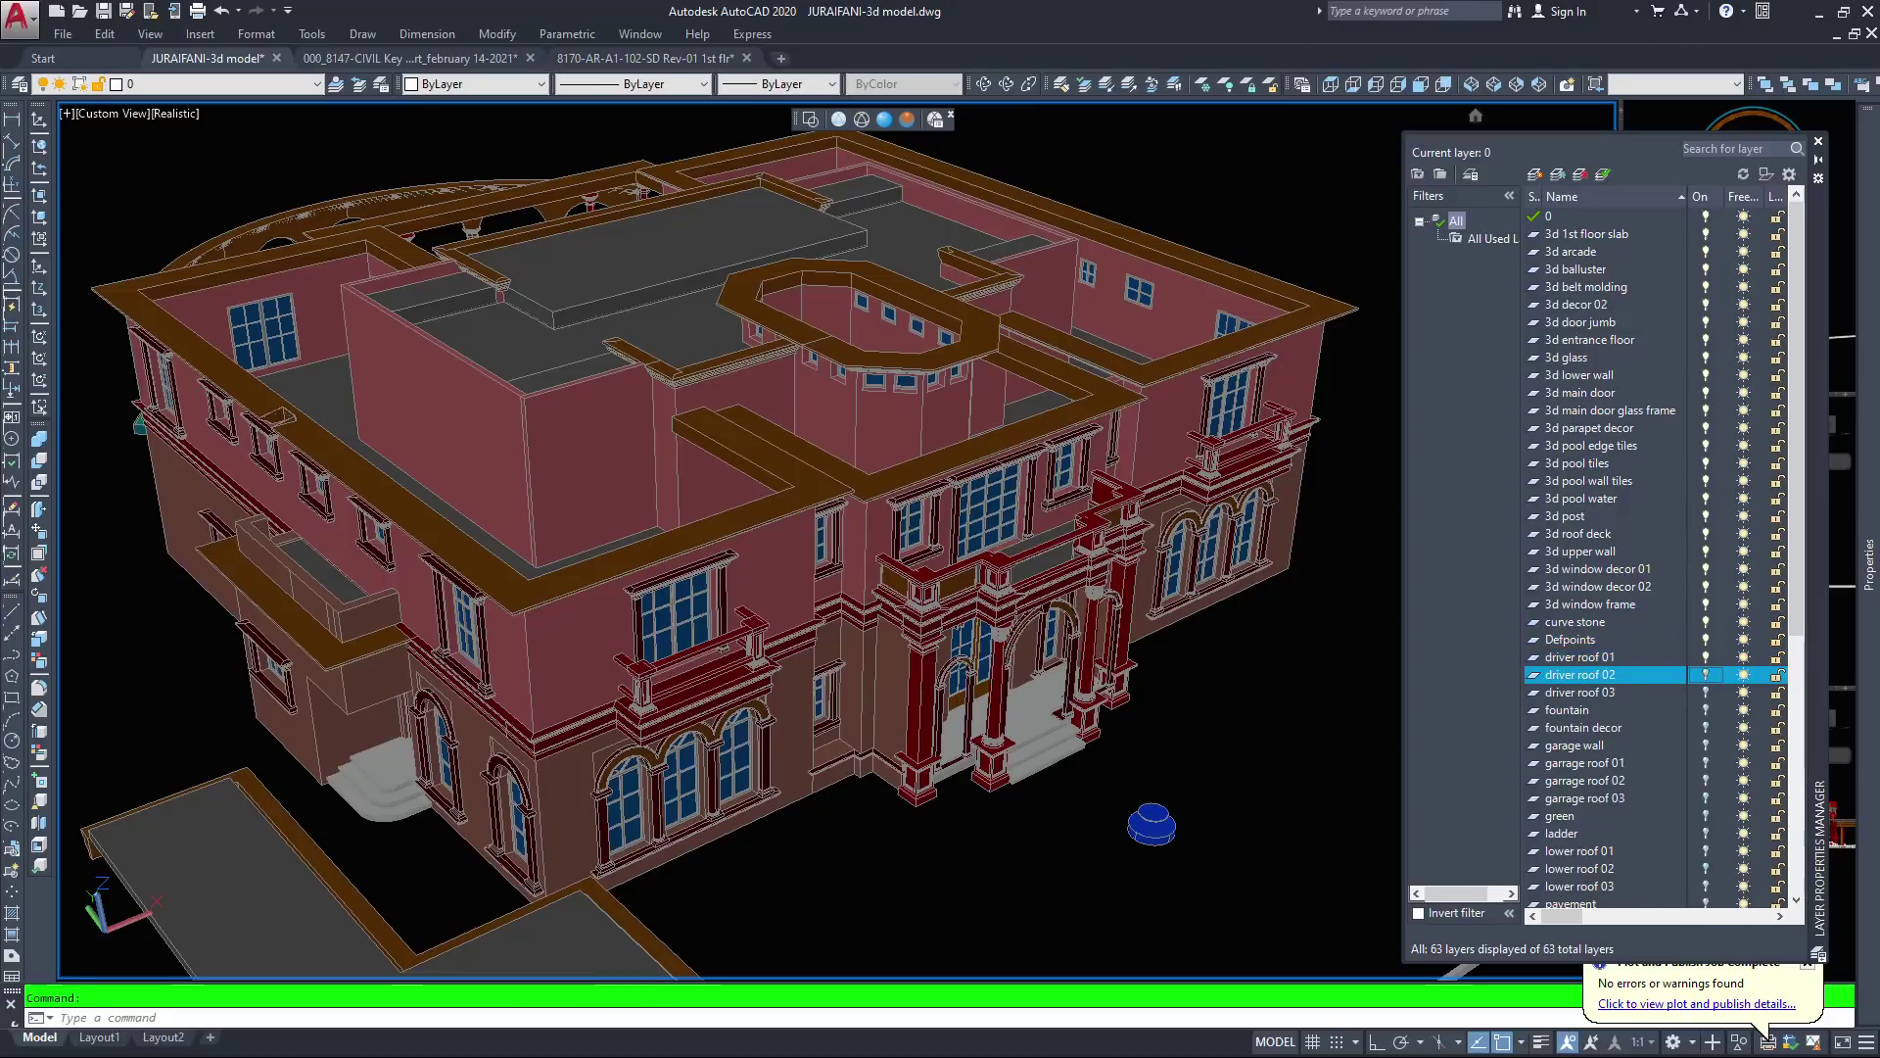
pyautogui.click(1705, 692)
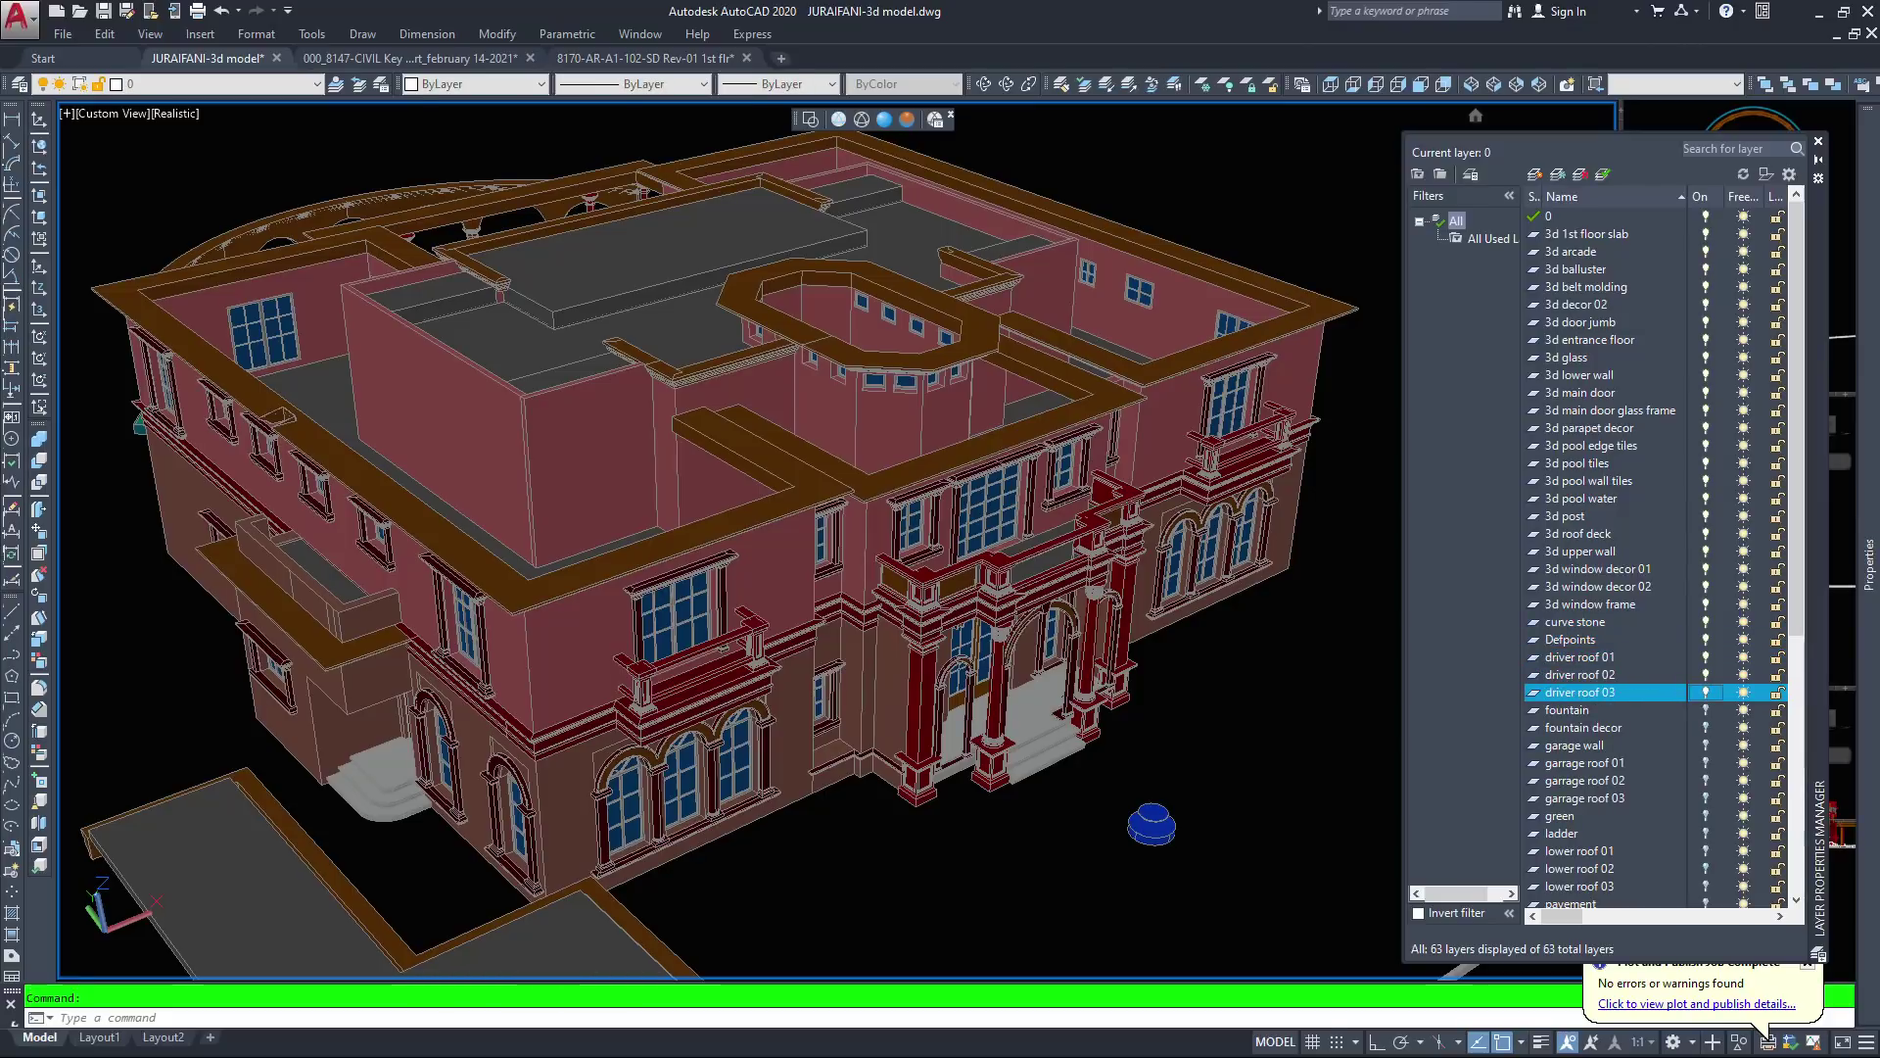
# Turn on the fountain and garage layers: fountain, fountain decor, garage wall and garrage roof 01 to 03
pyautogui.click(1705, 710)
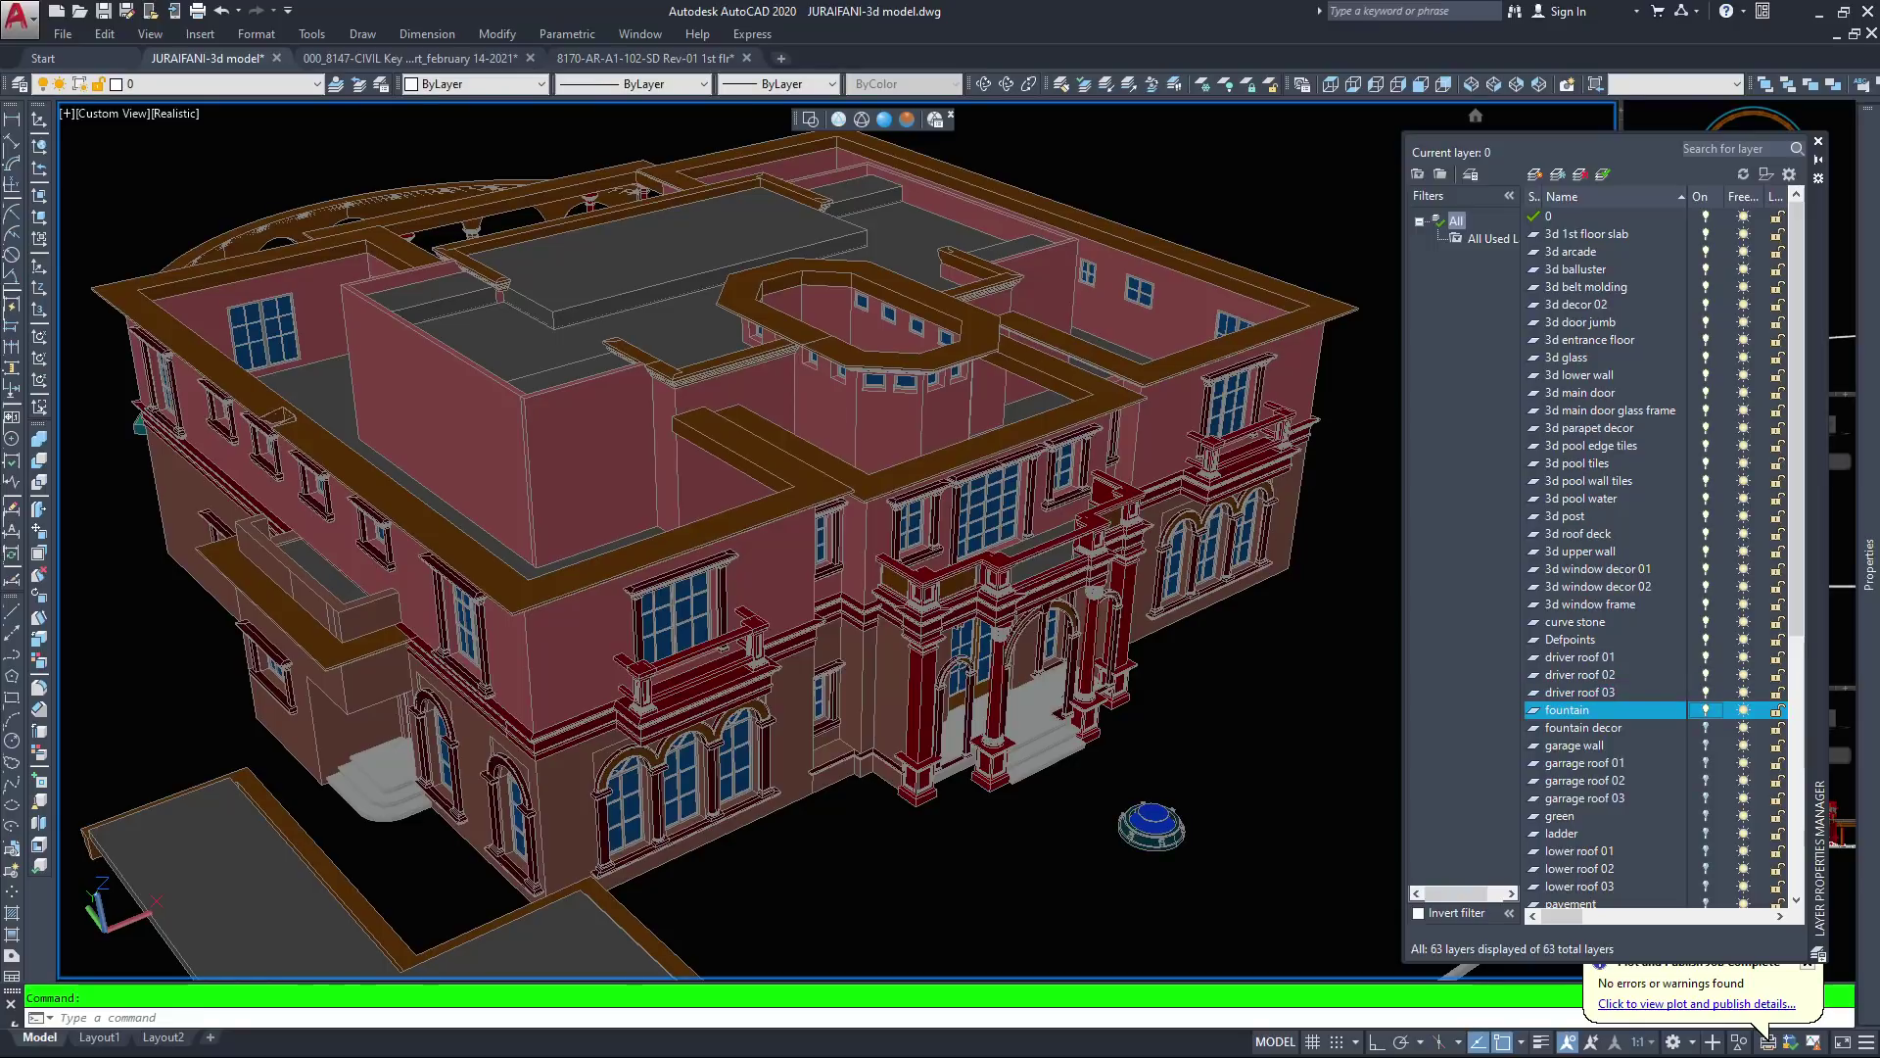
pyautogui.click(1705, 728)
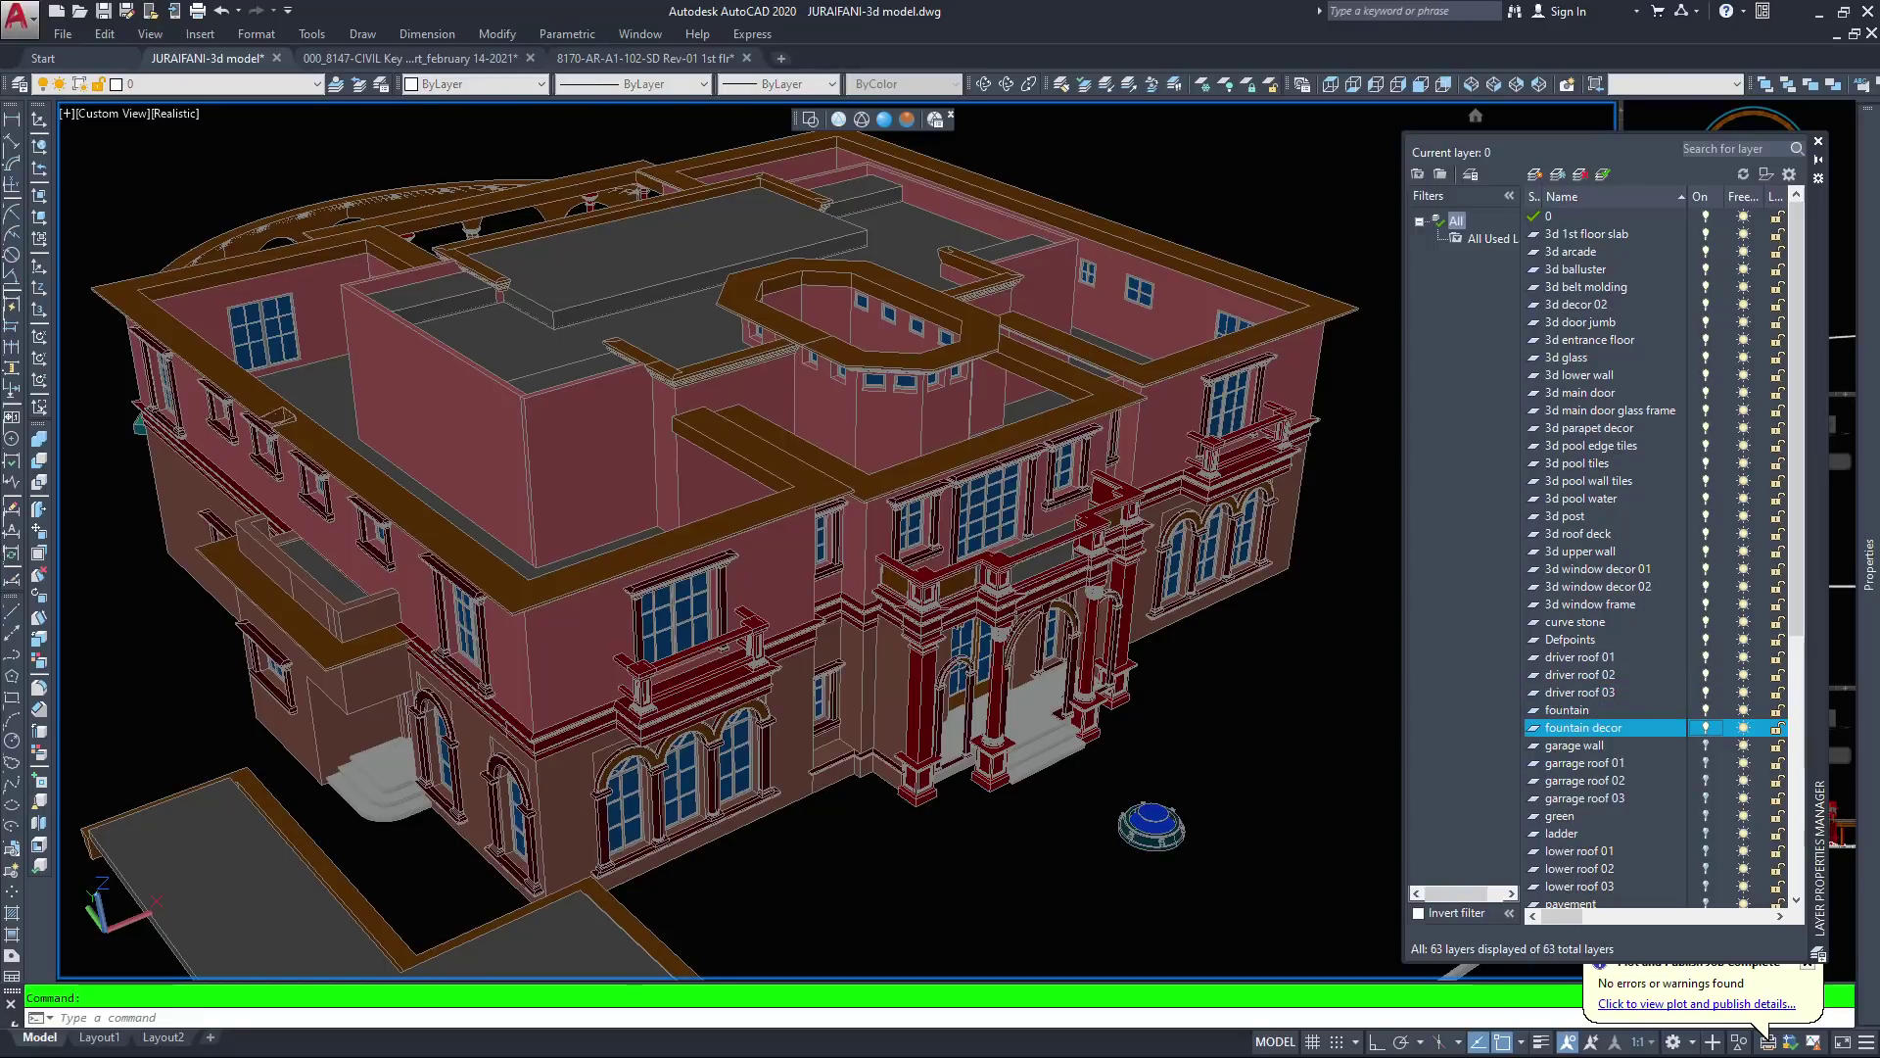
pyautogui.click(1705, 745)
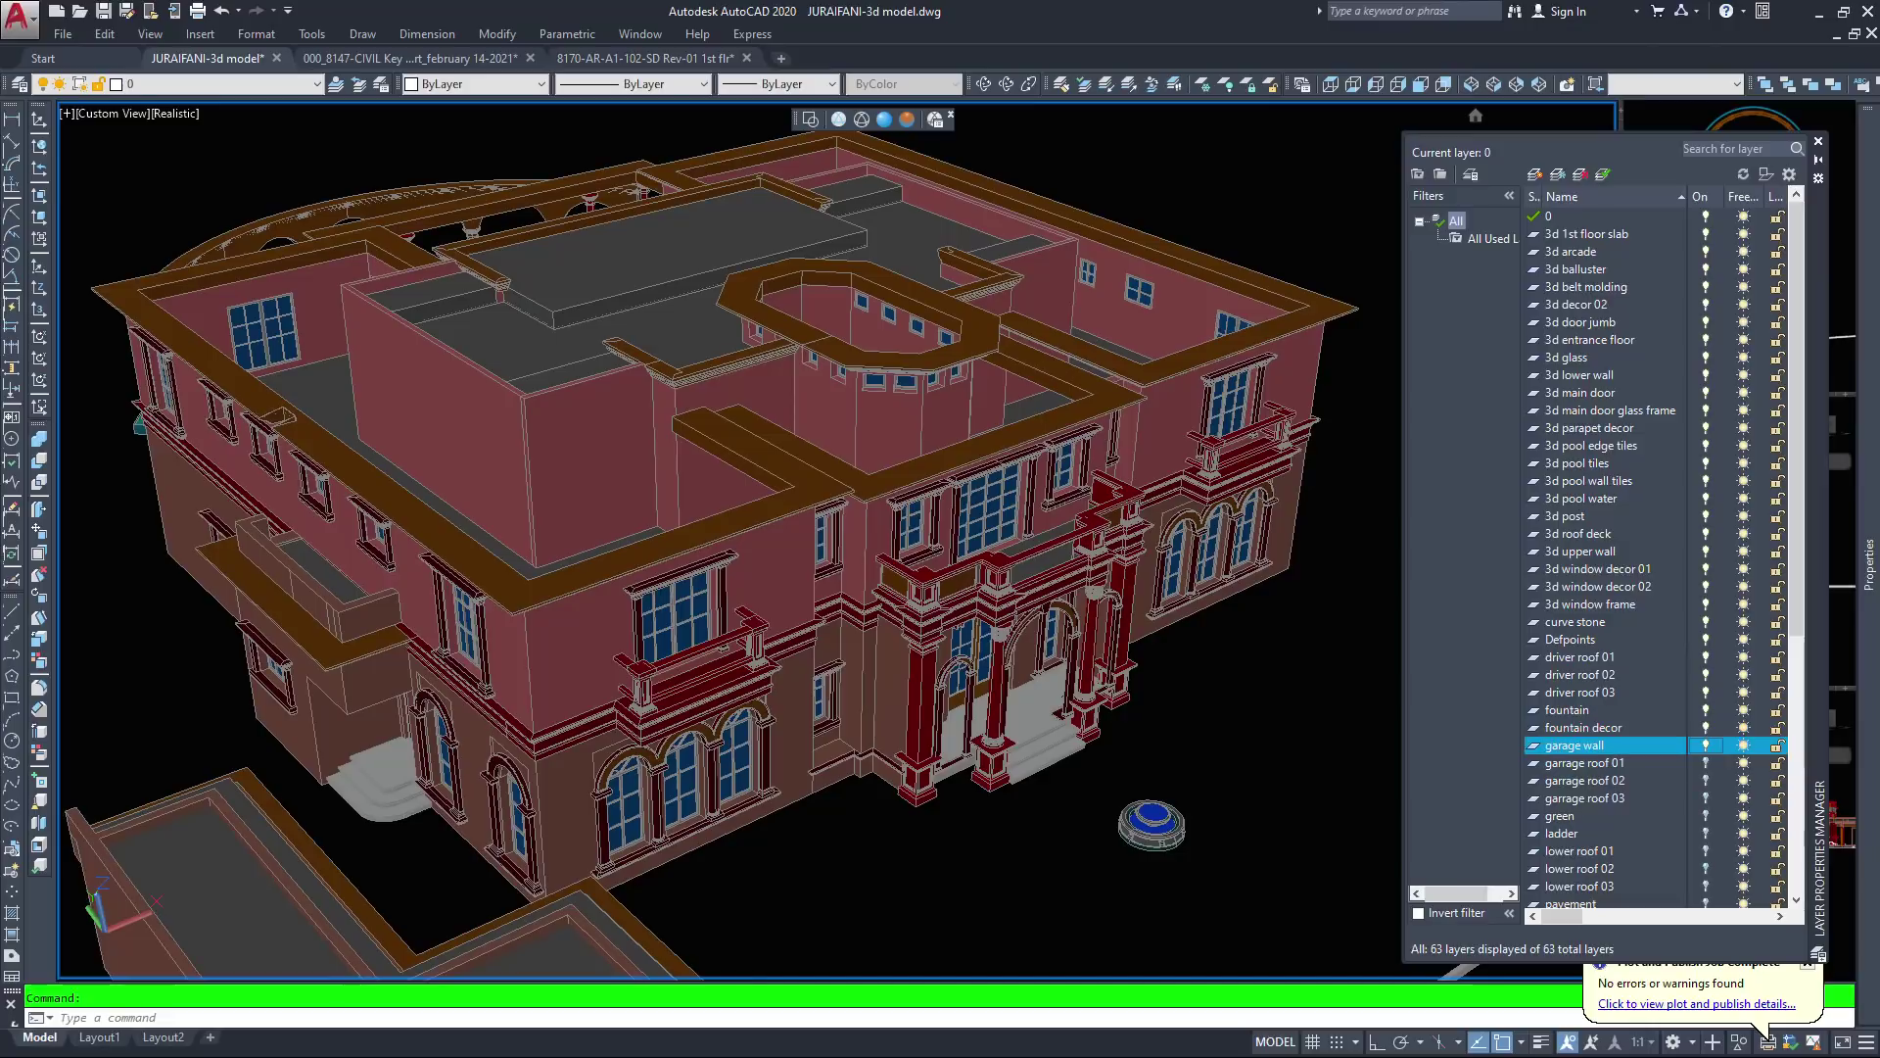
pyautogui.click(1705, 763)
pyautogui.click(1705, 781)
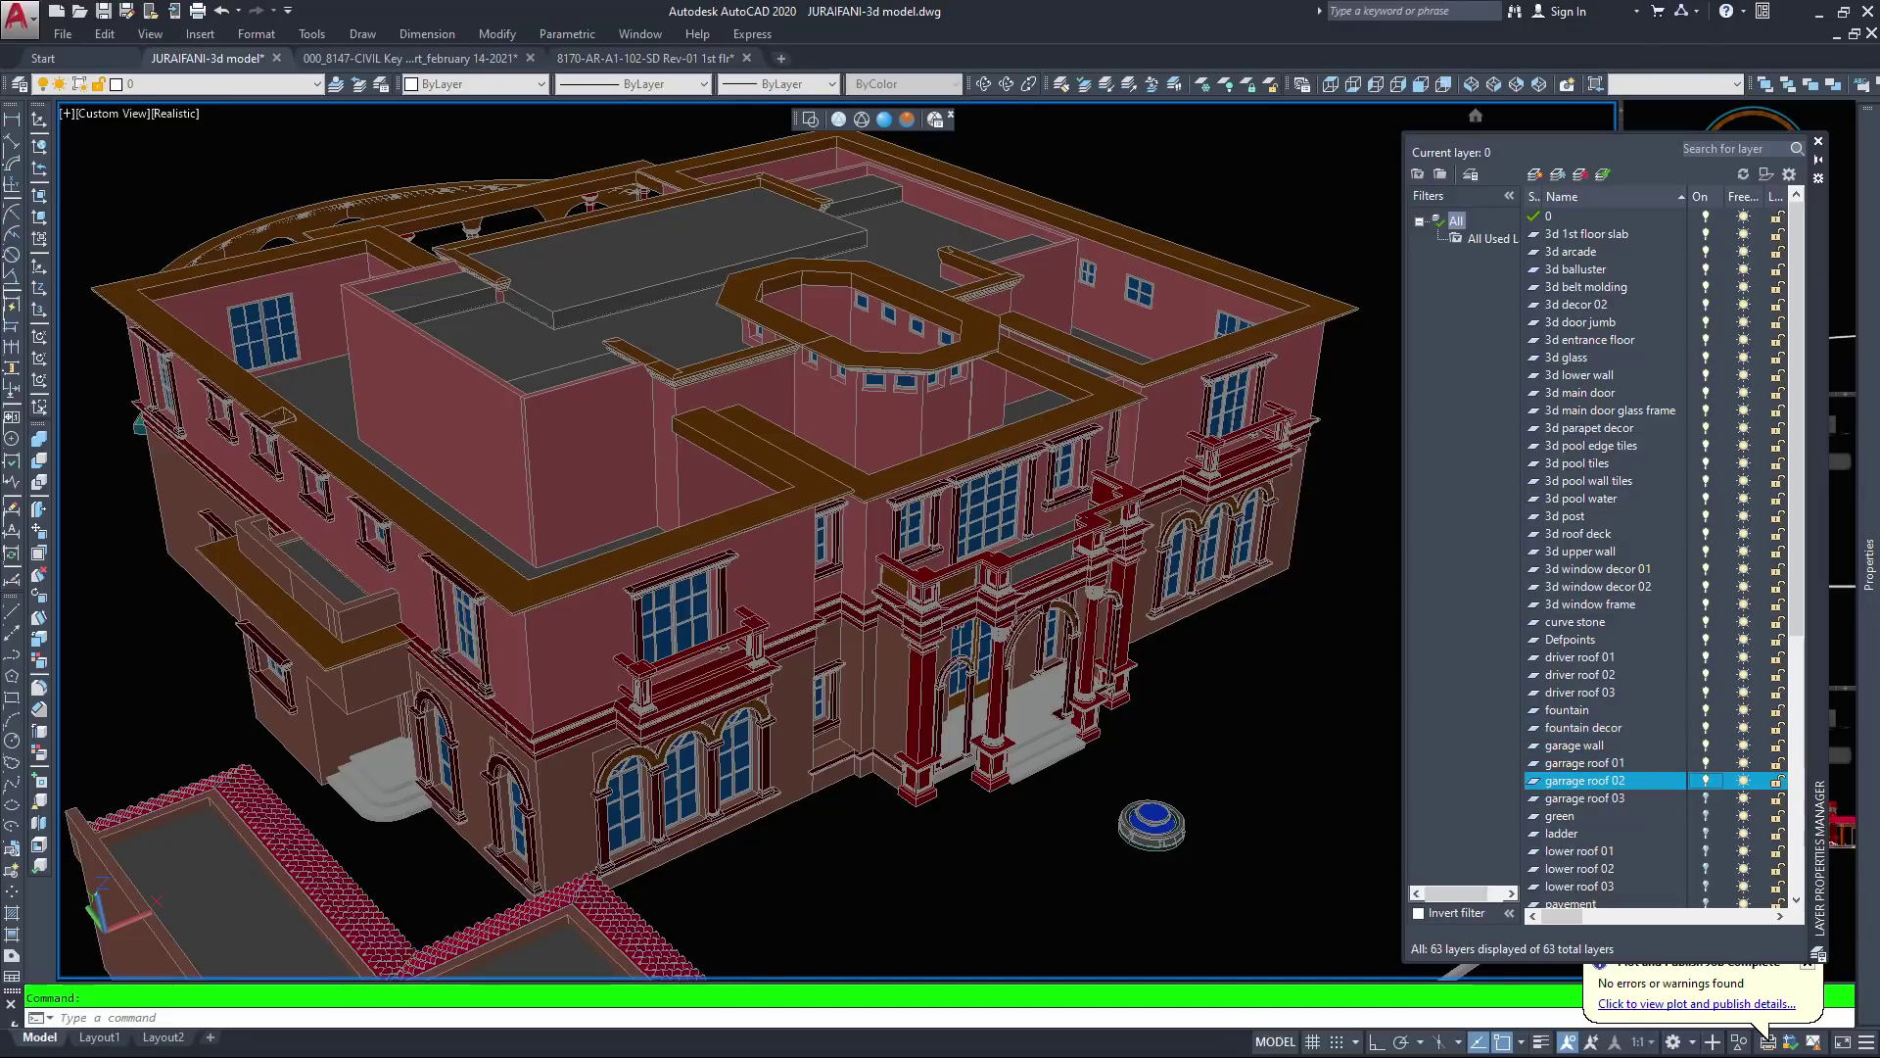
pyautogui.click(1705, 798)
# Turn on the layers green, ladder and lower roof 01 to 03
pyautogui.click(1705, 816)
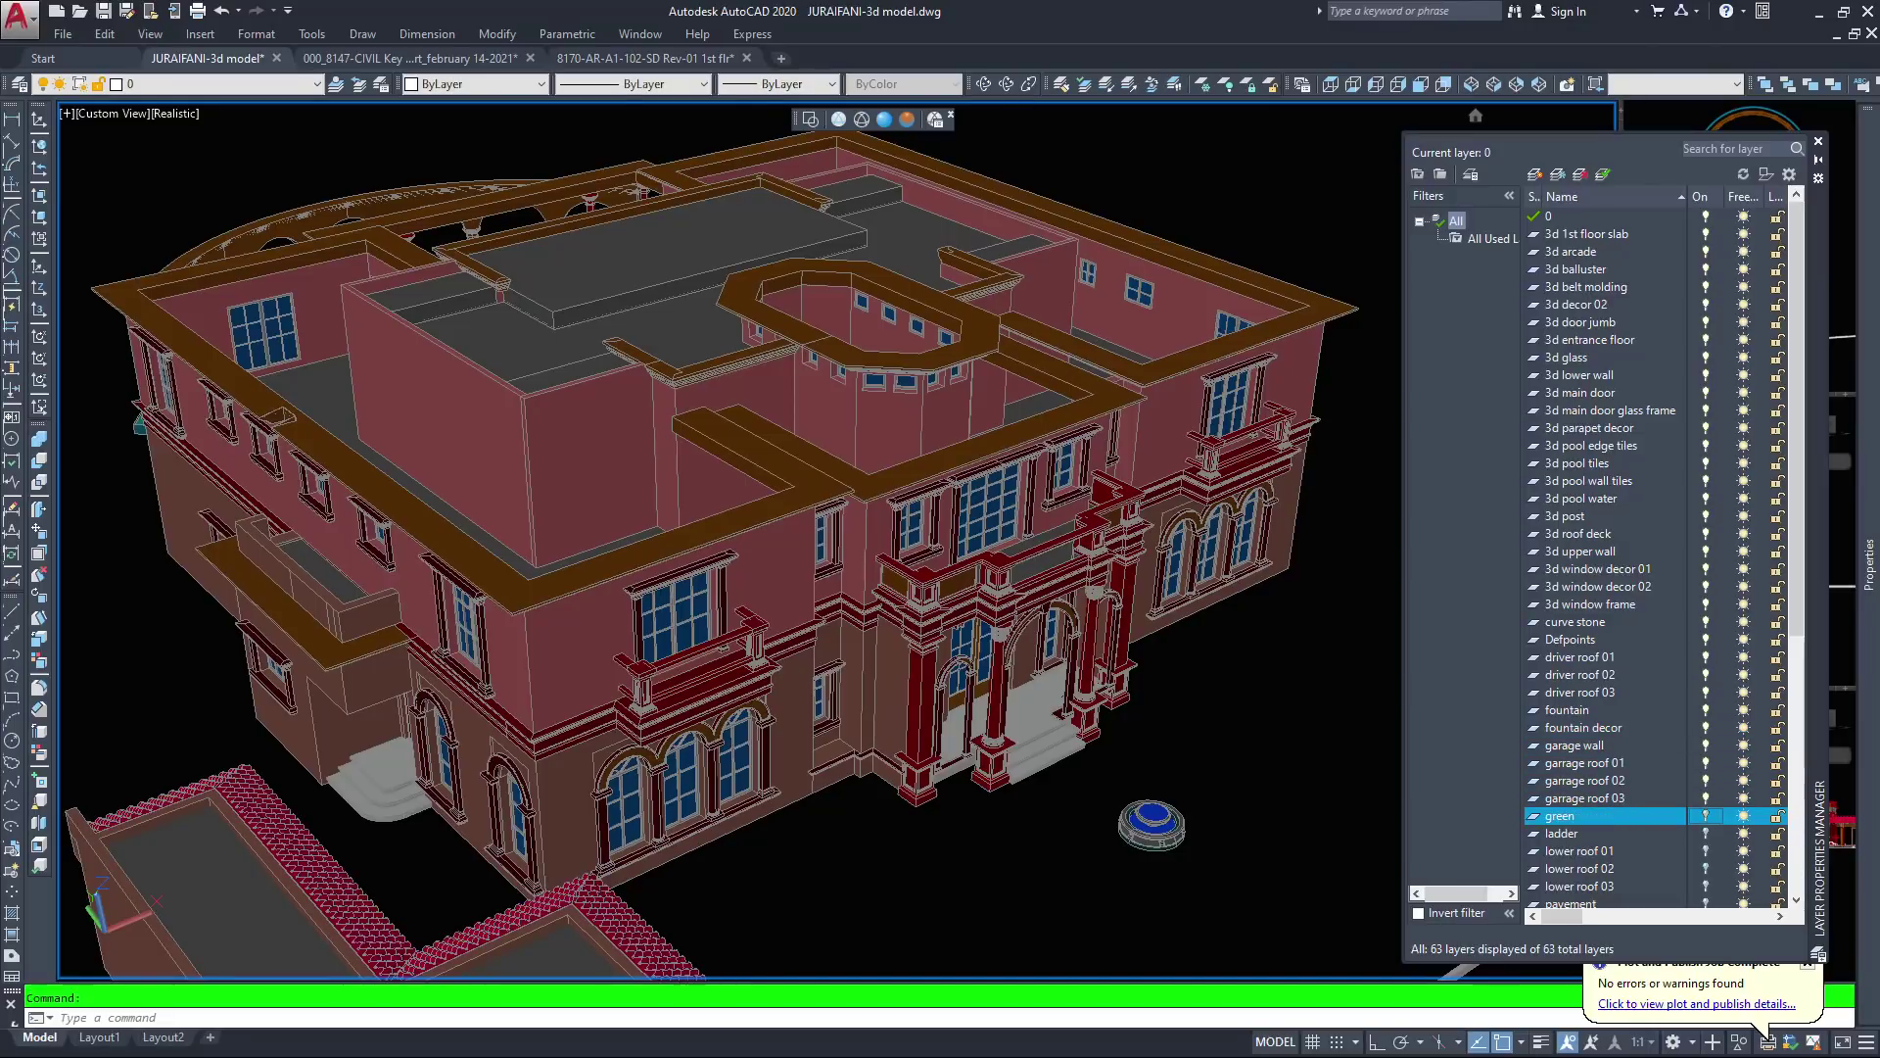
pyautogui.click(1705, 834)
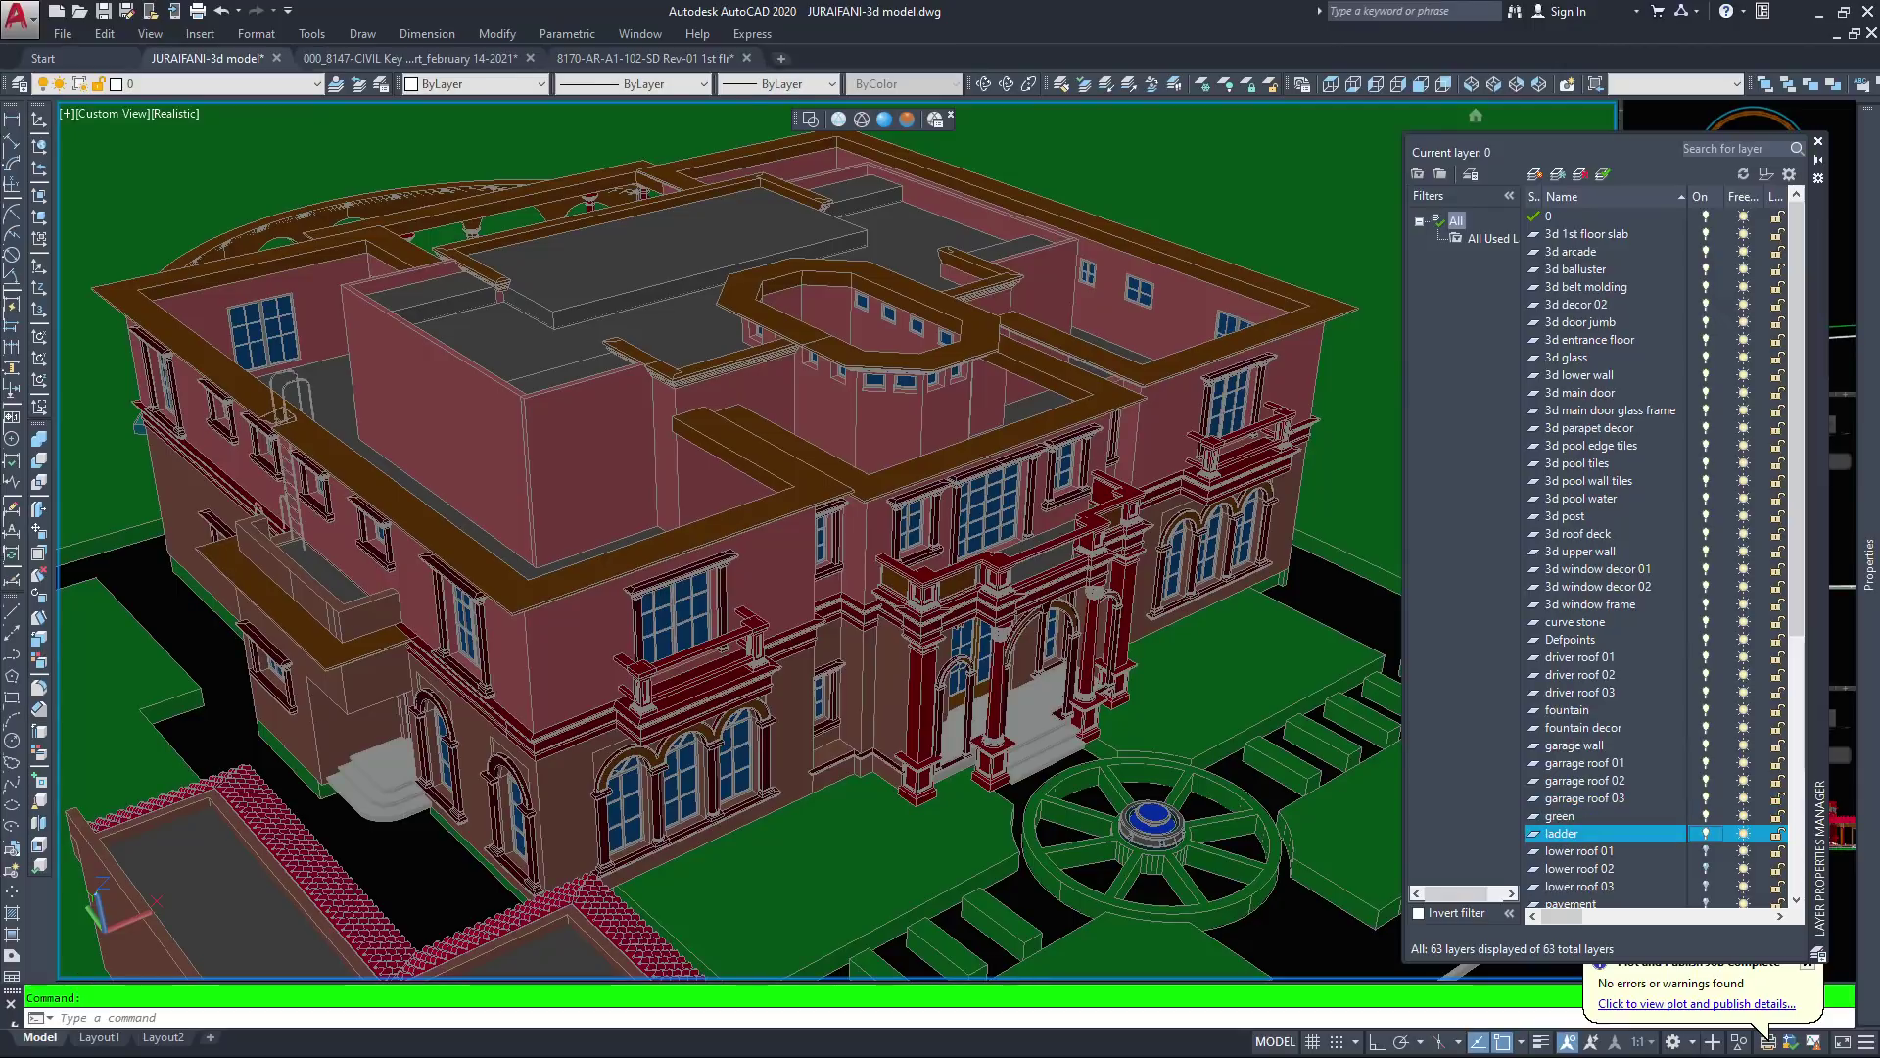
pyautogui.click(1705, 851)
pyautogui.click(1705, 869)
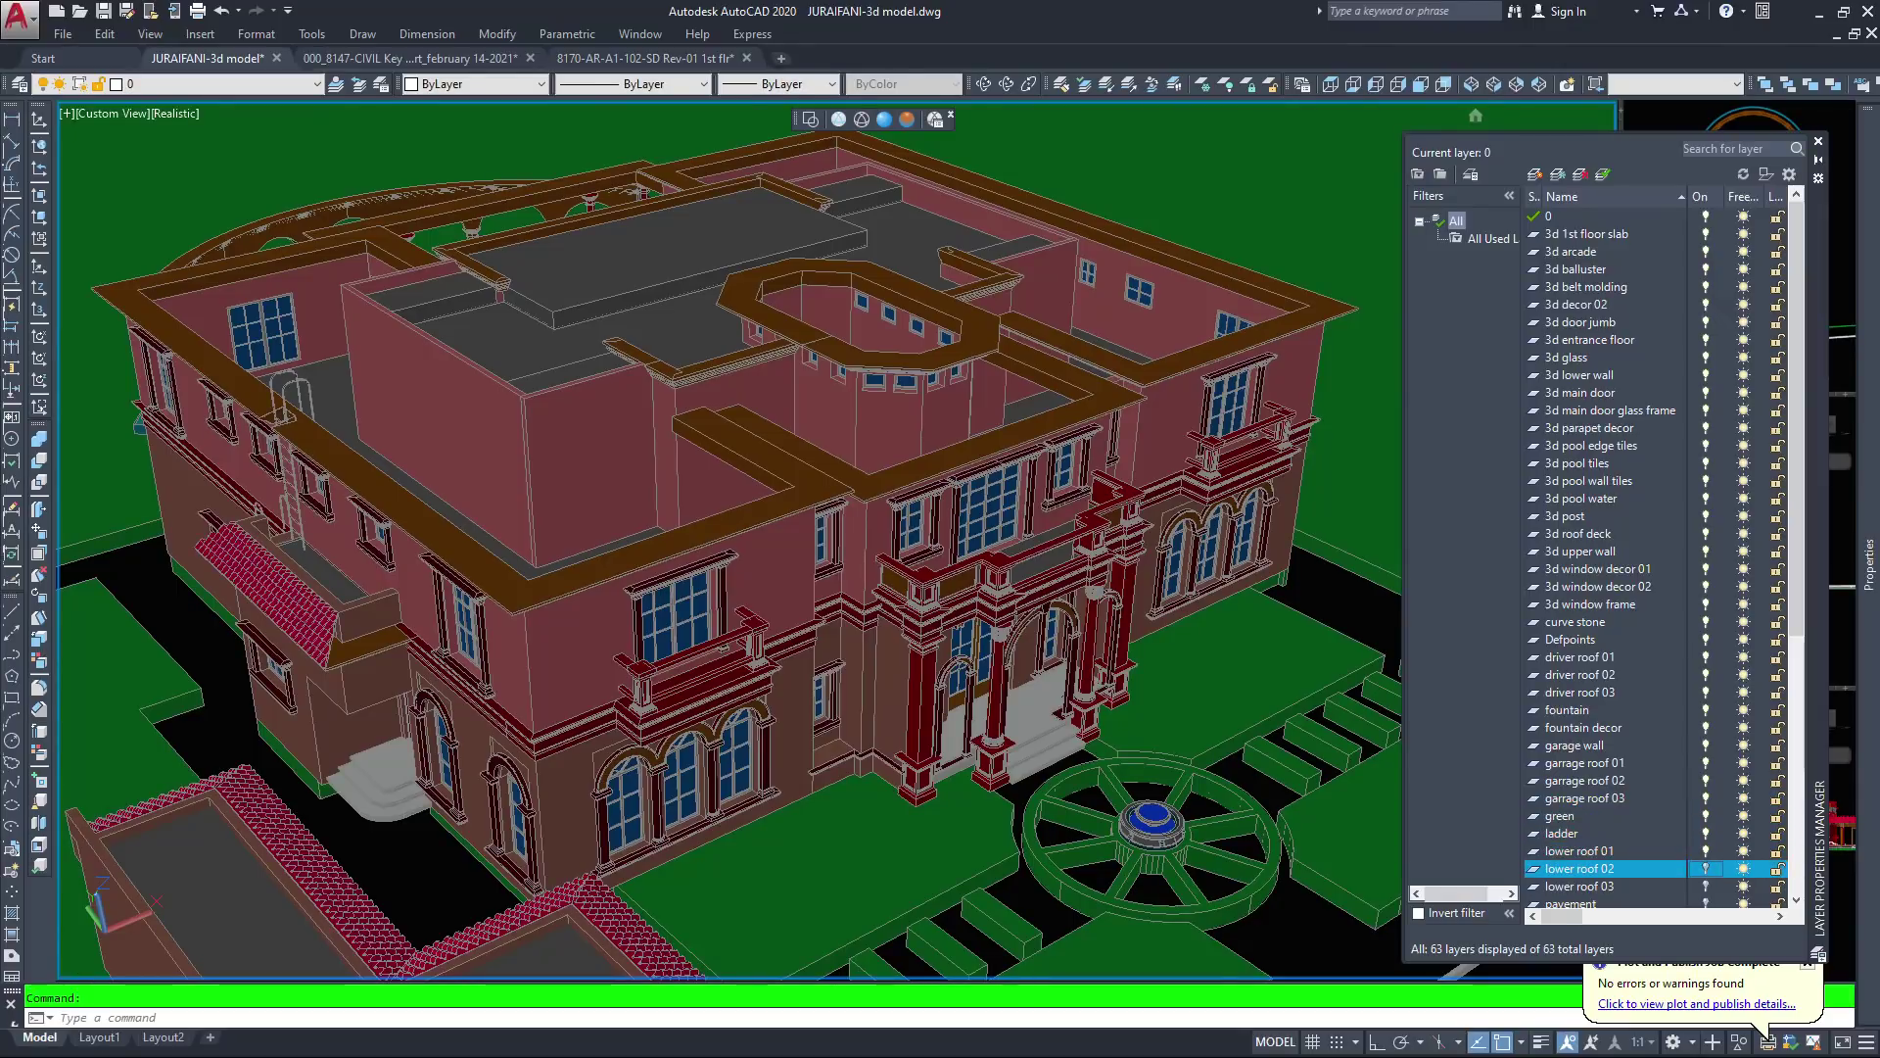
pyautogui.scroll(-7, 1655, 558)
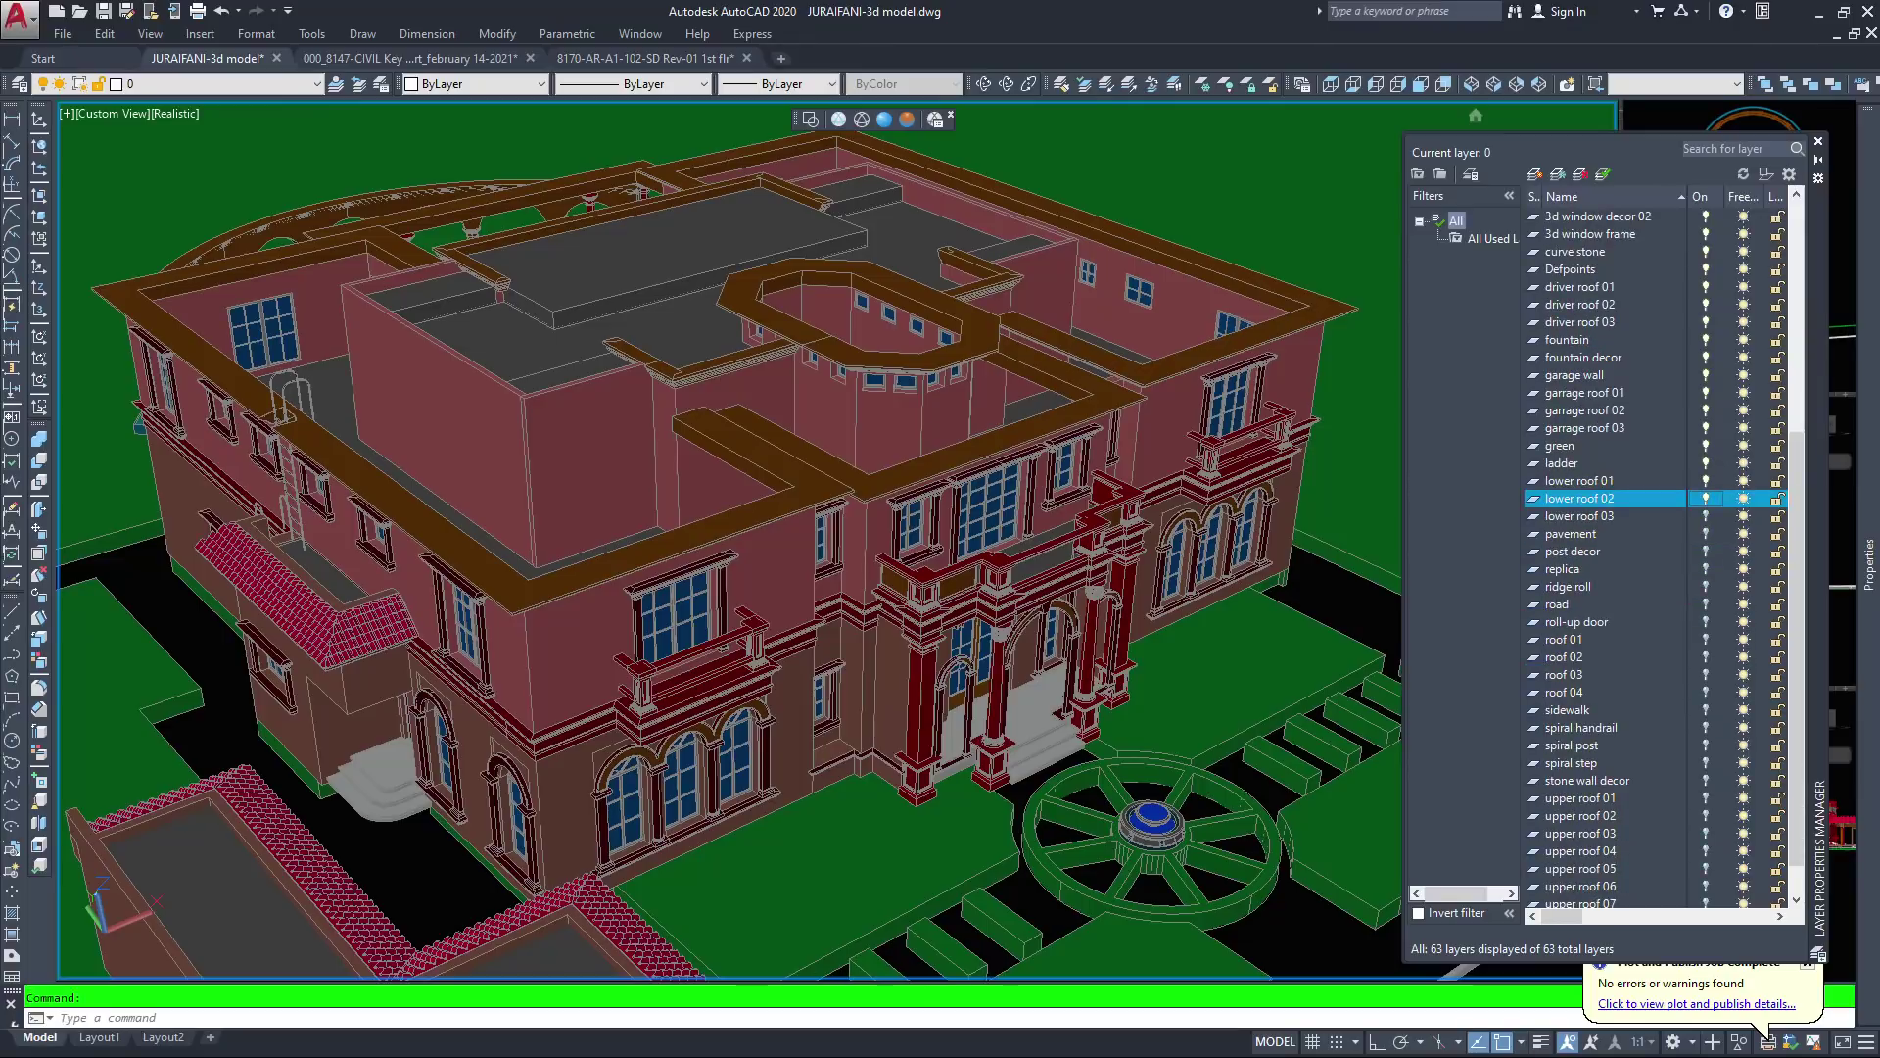
pyautogui.click(1705, 516)
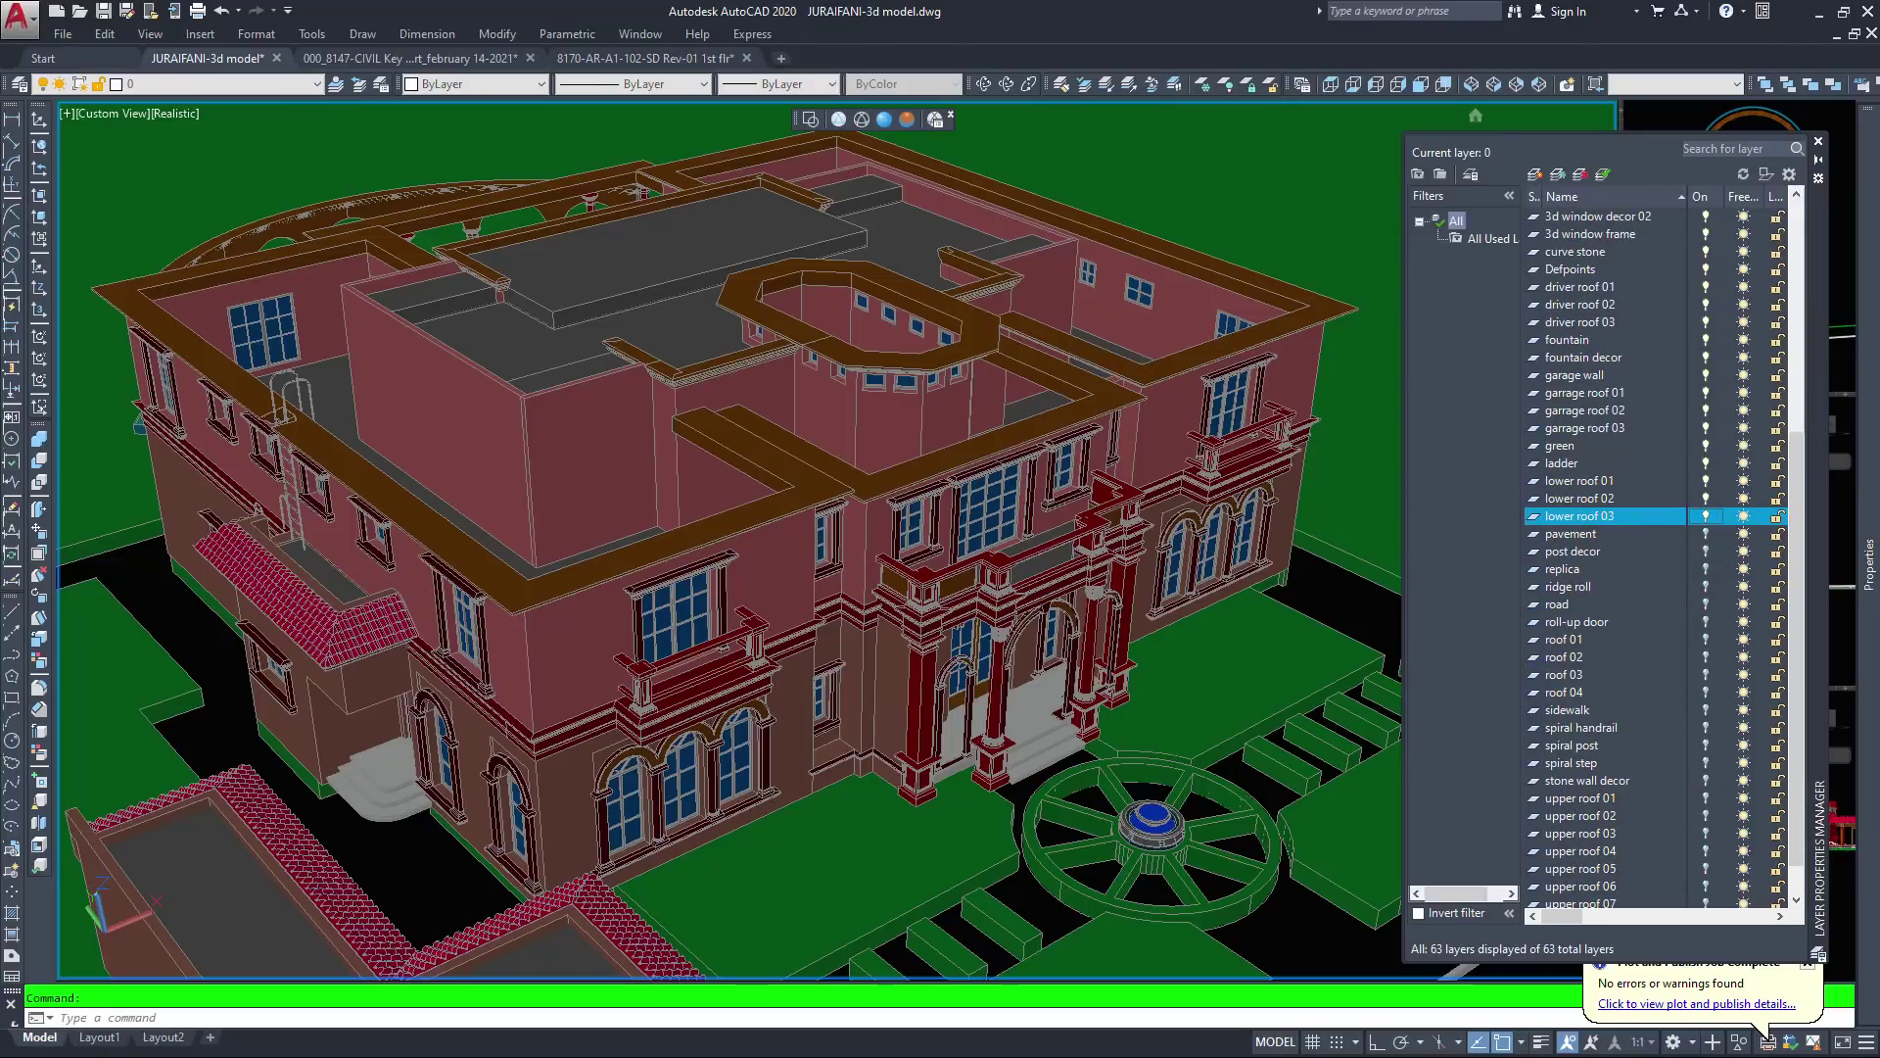
# Turn on the layers pavement, post decor, replica and ridge roll
pyautogui.click(1705, 534)
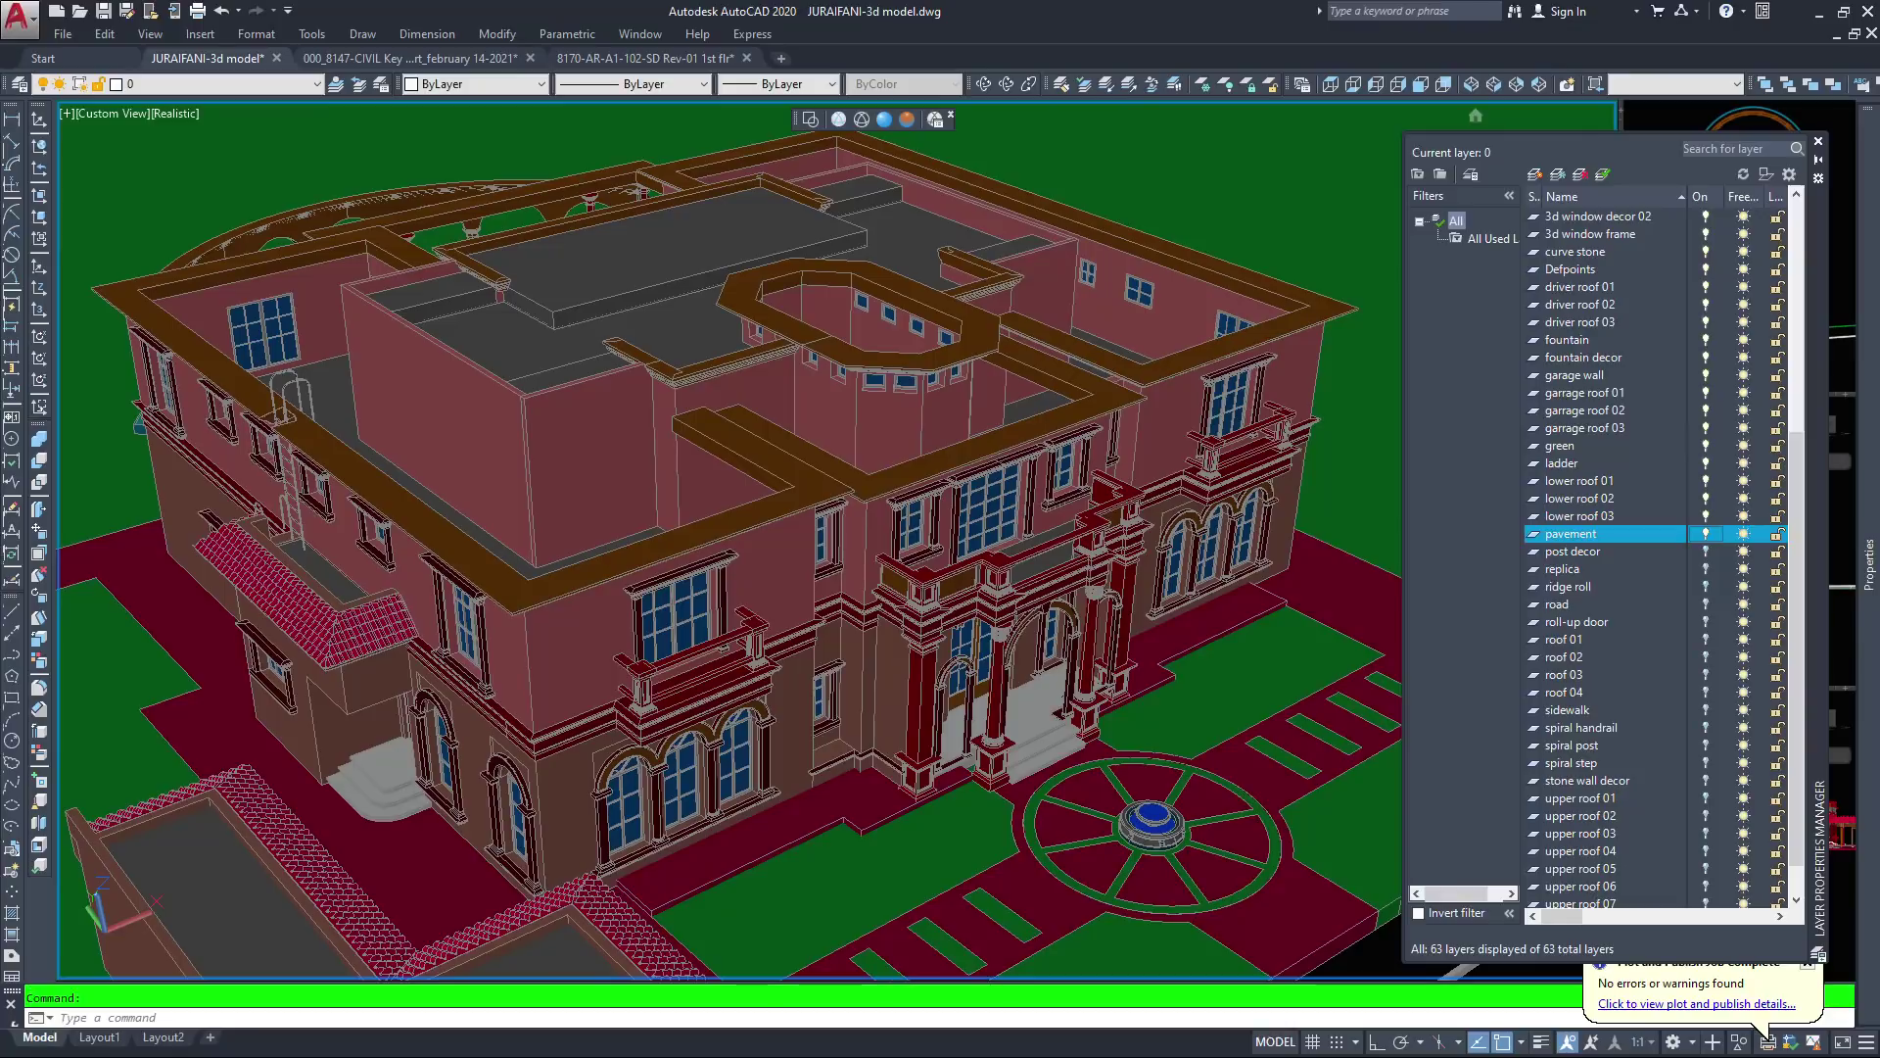
pyautogui.click(1705, 551)
pyautogui.click(1705, 569)
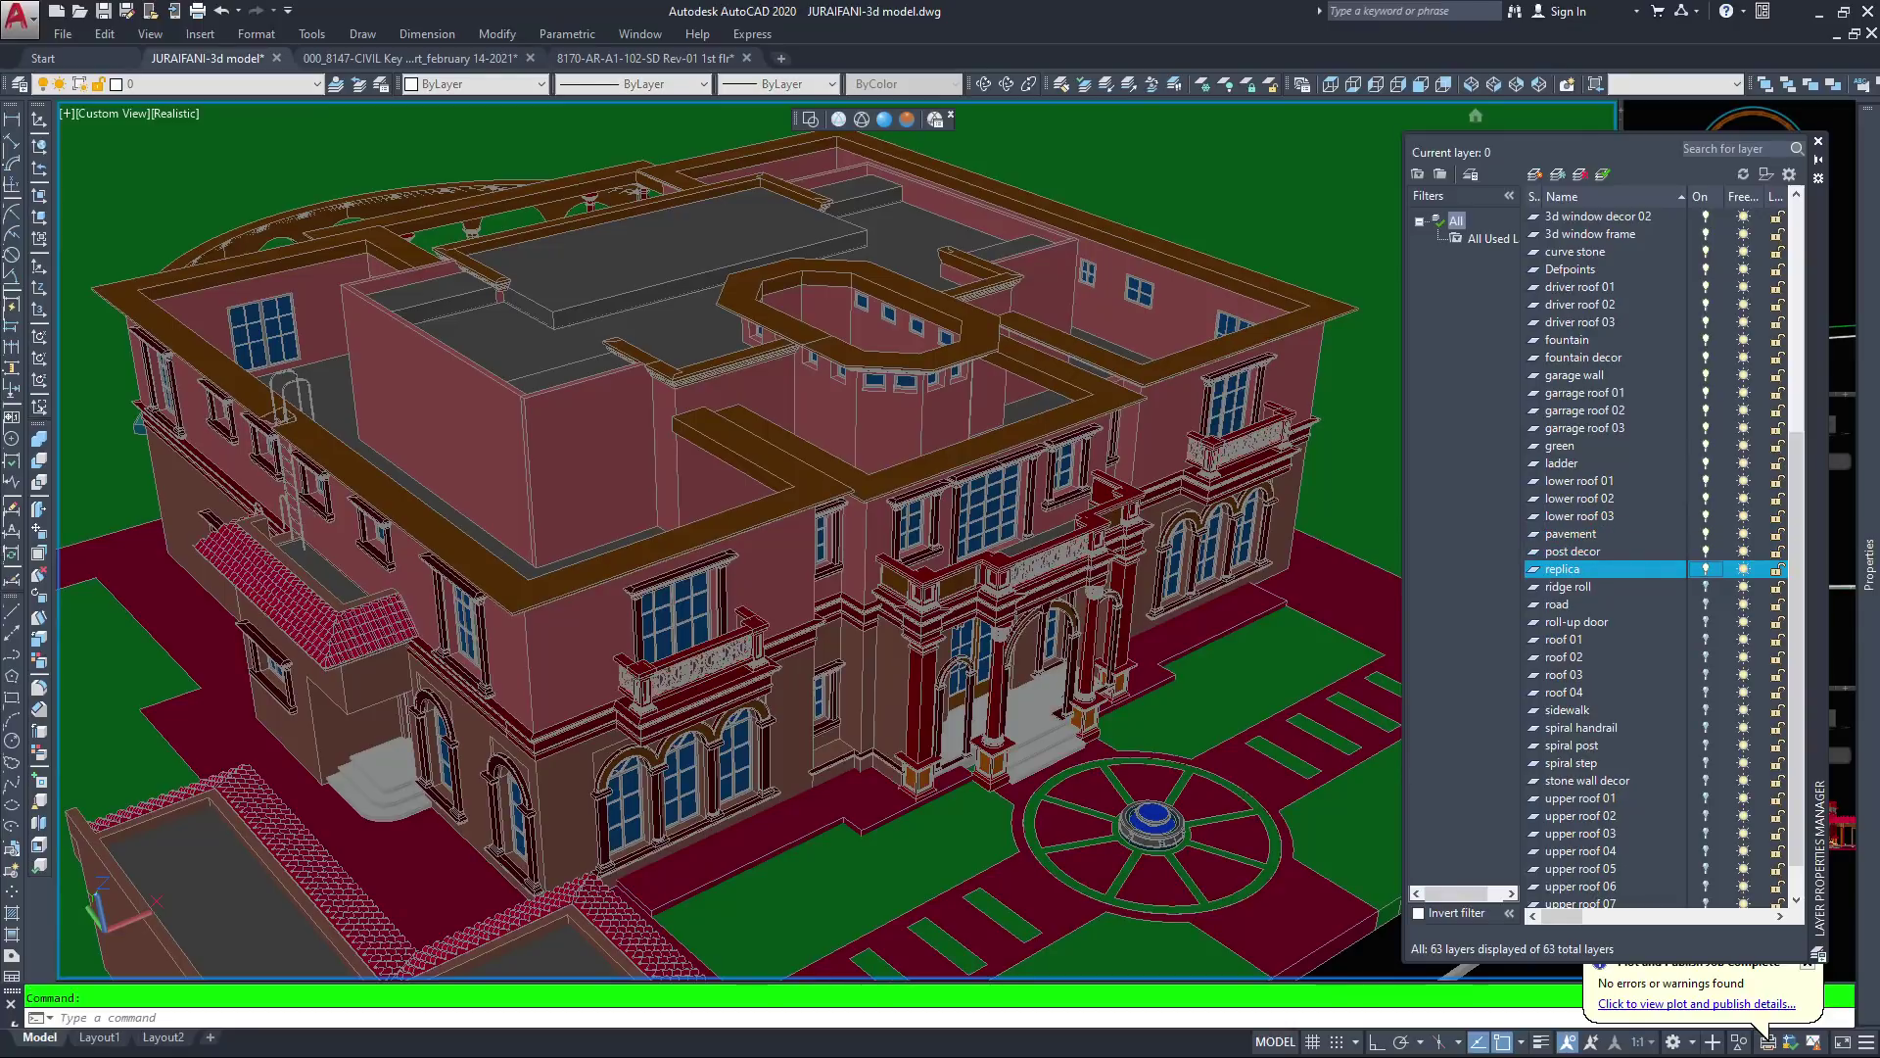
pyautogui.click(1705, 586)
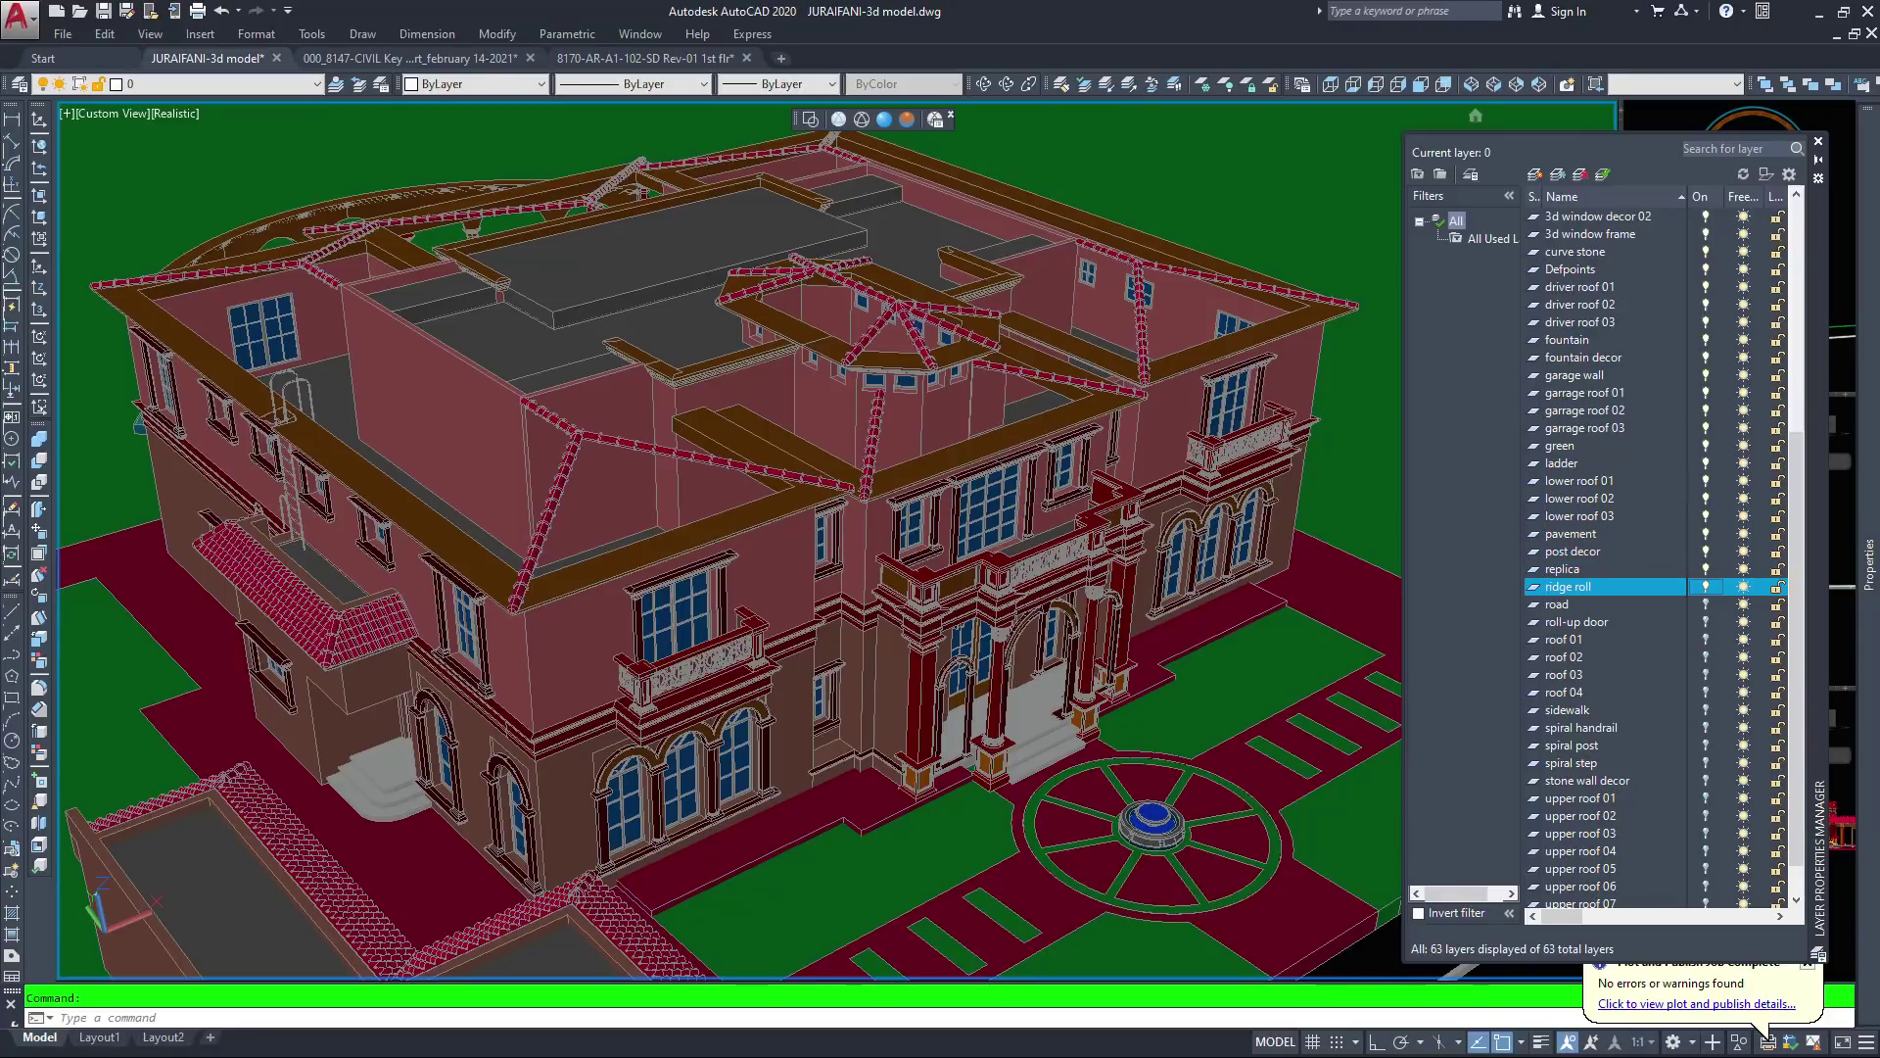
# Turn on the layers road, roll-up door and roof 01 to 04
pyautogui.click(1705, 604)
pyautogui.click(1705, 622)
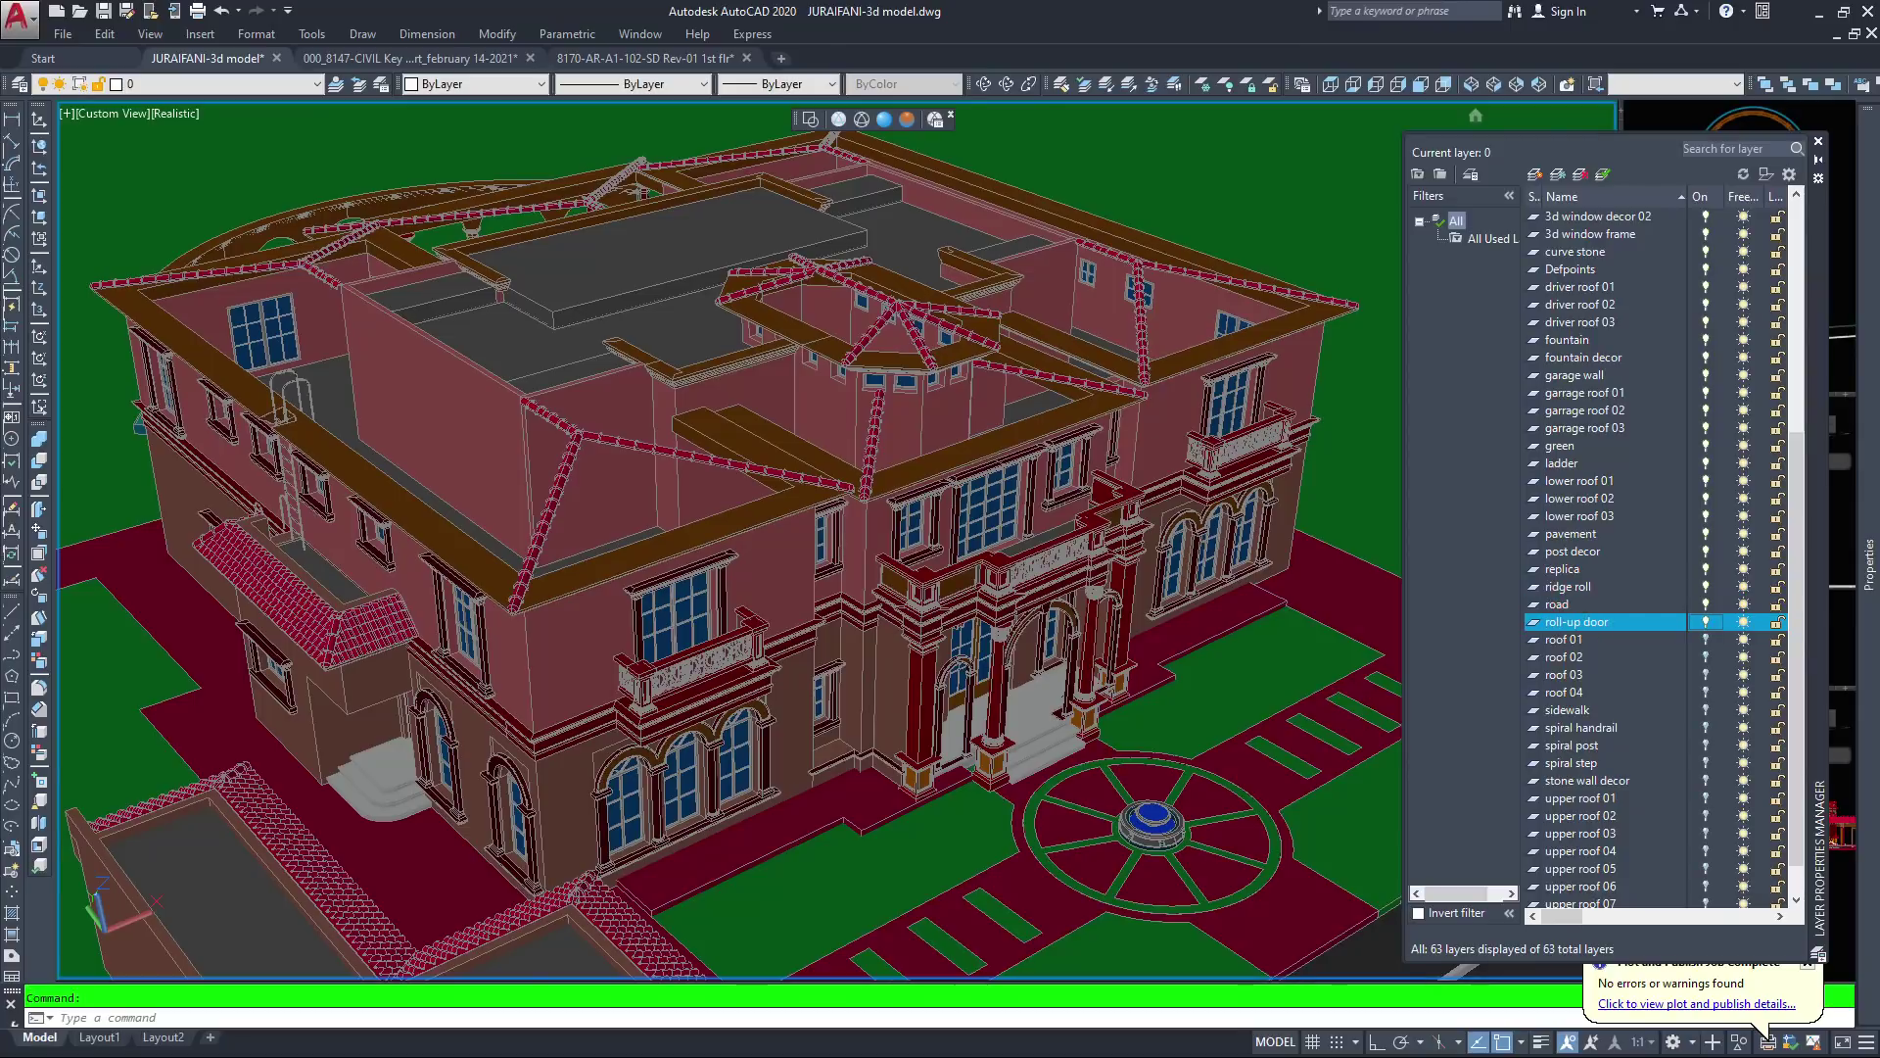
pyautogui.click(1705, 640)
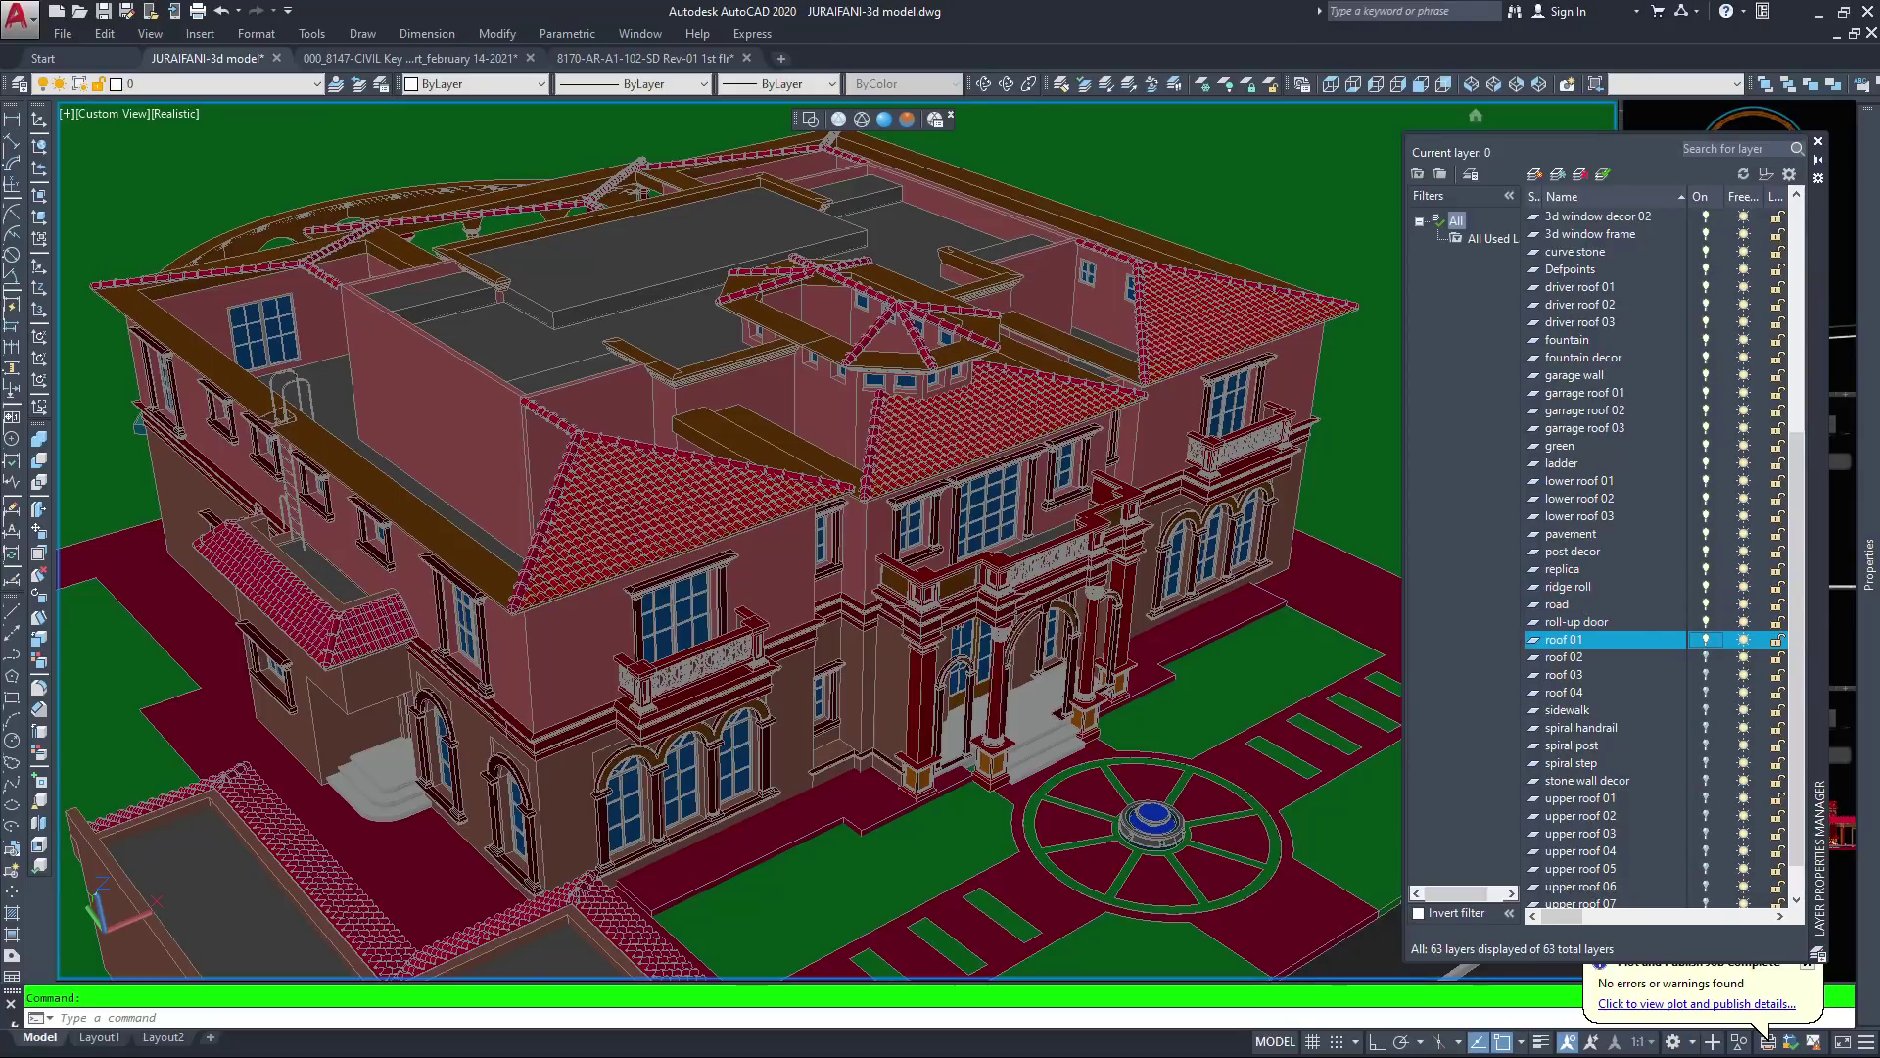
pyautogui.click(1705, 657)
pyautogui.click(1705, 675)
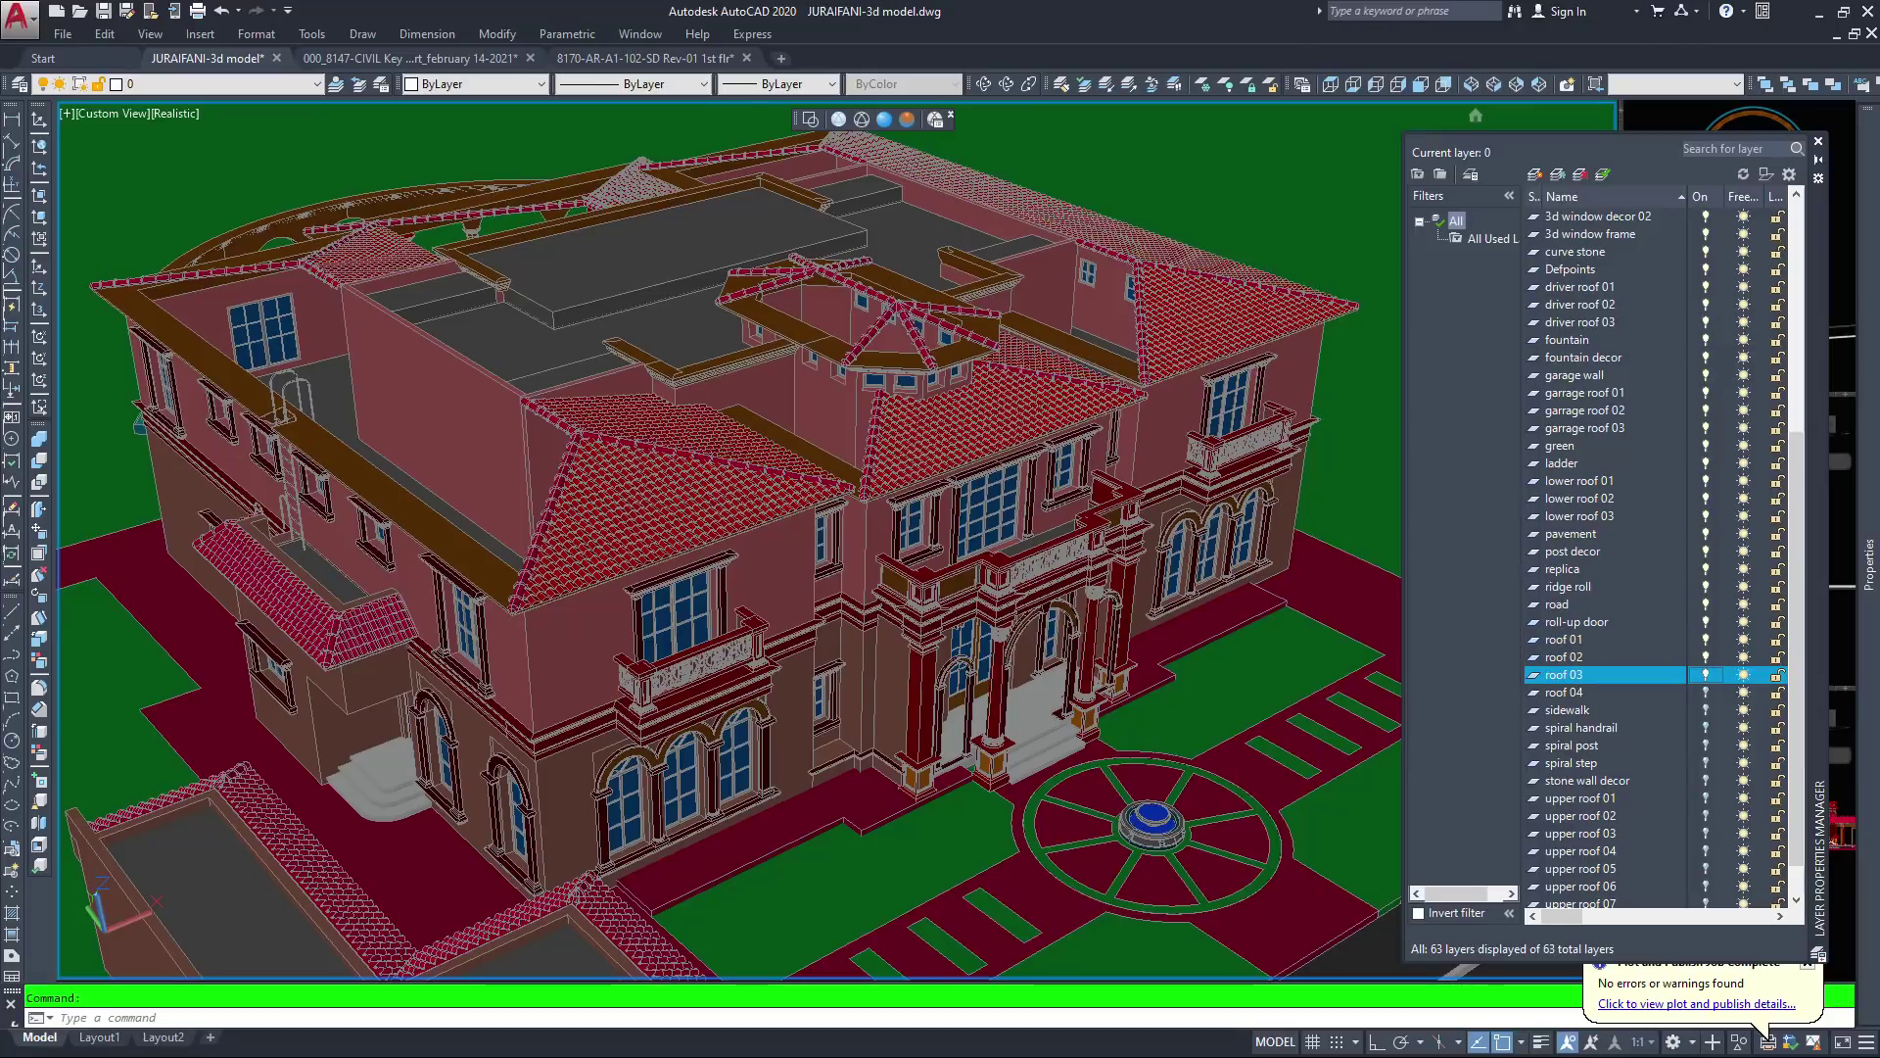
pyautogui.click(1705, 692)
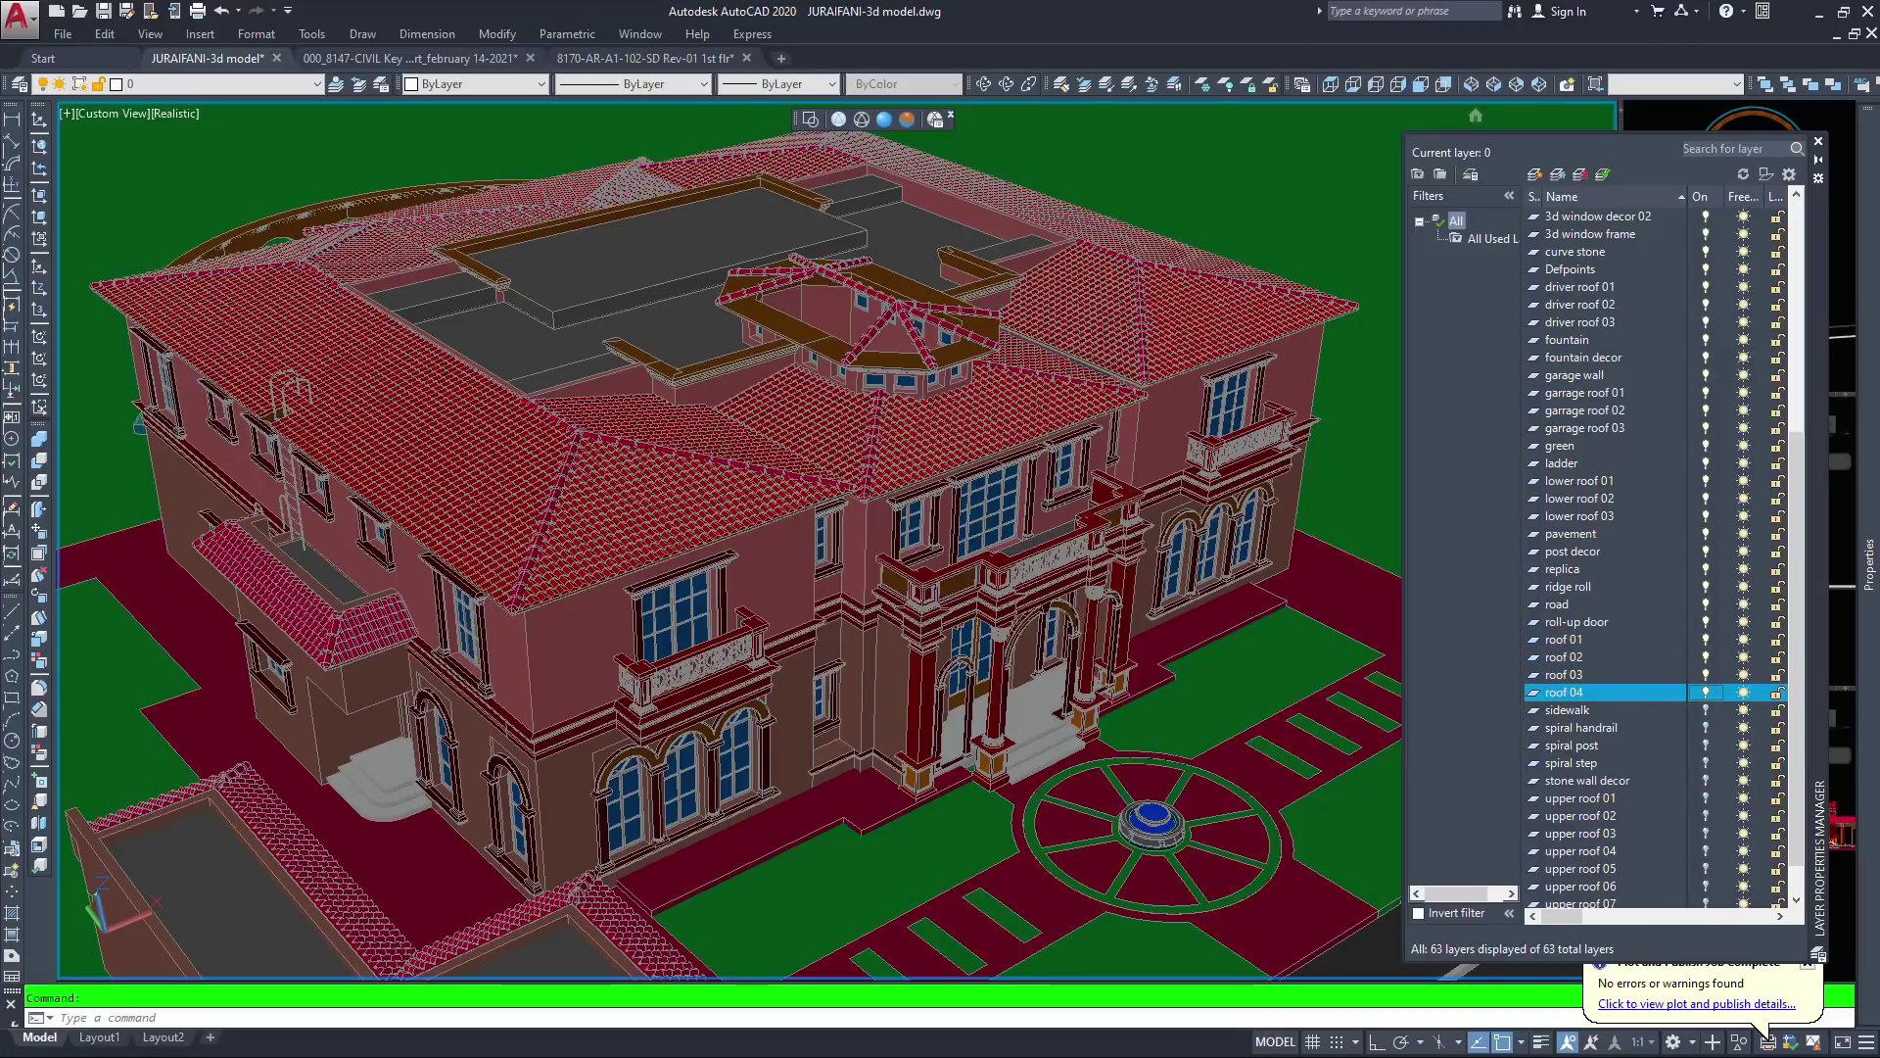
# Turn on the layers sidewalk, spiral handrail, spiral post, spiral step and stone wall decor
pyautogui.click(1705, 710)
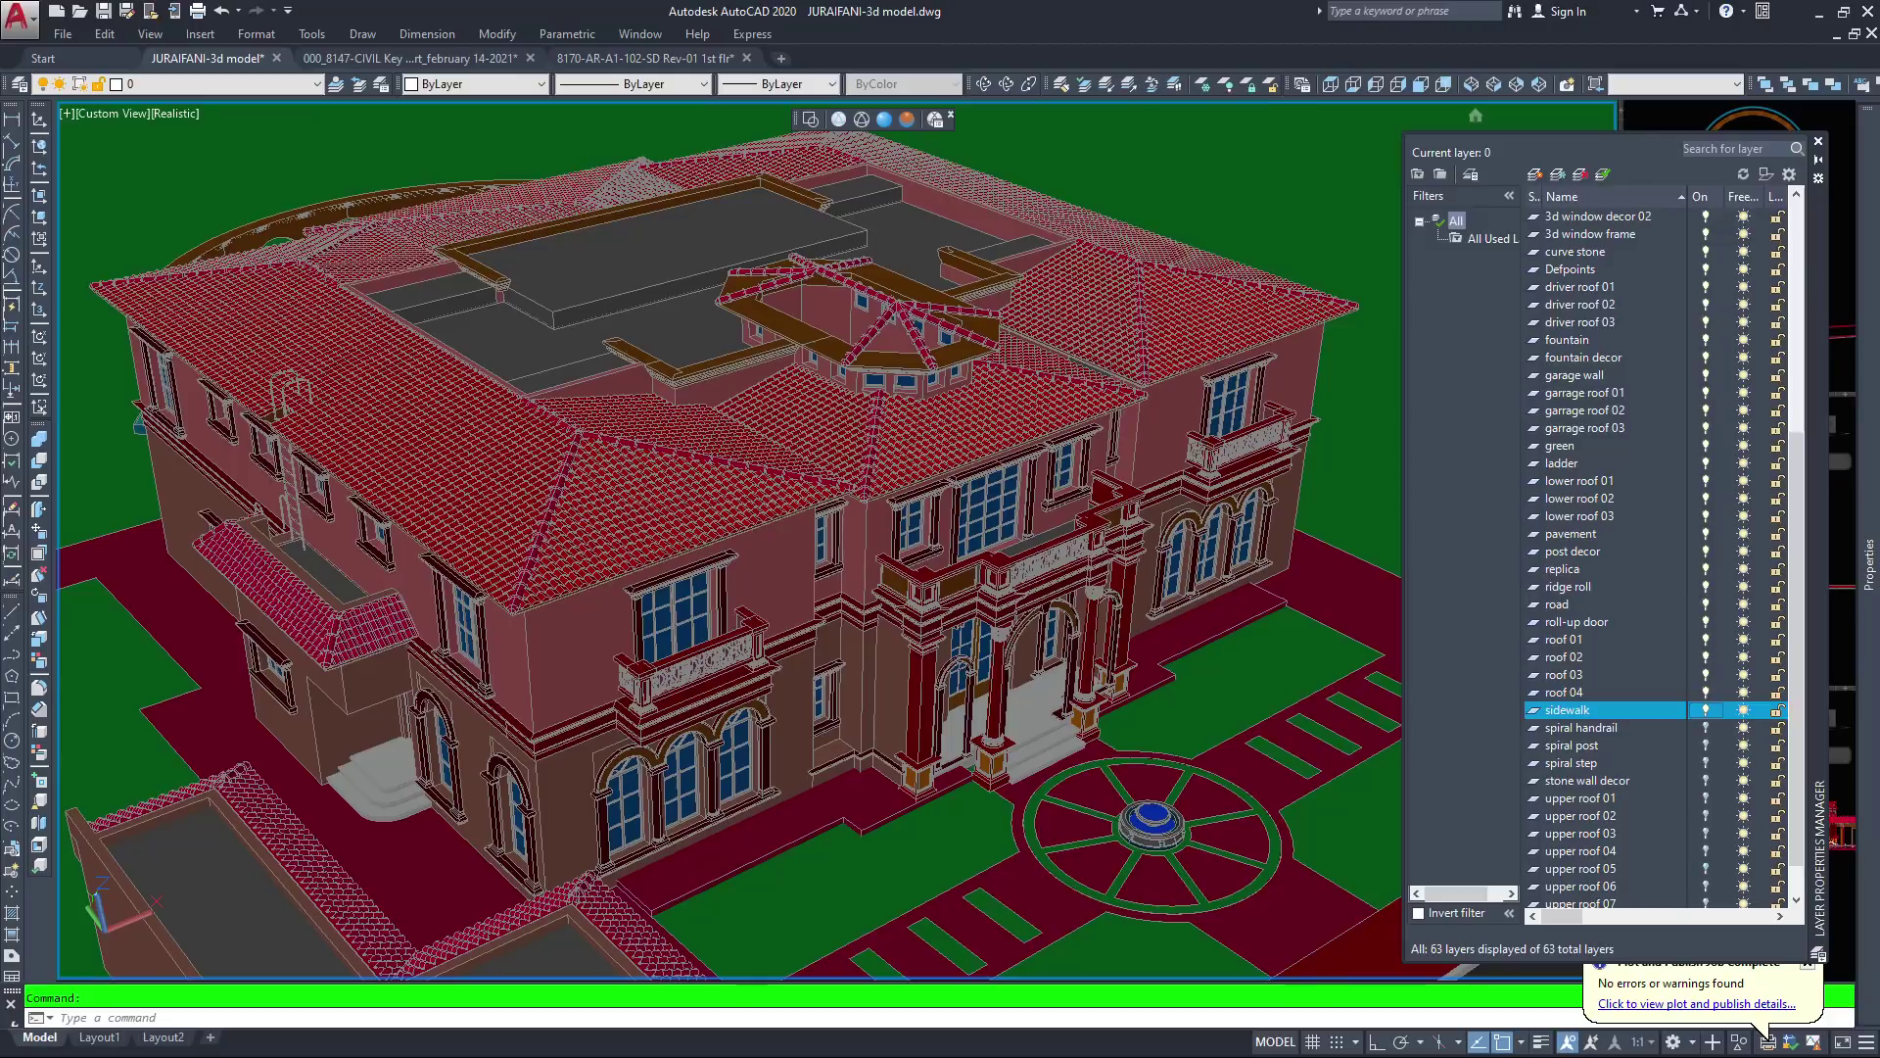
pyautogui.click(1704, 728)
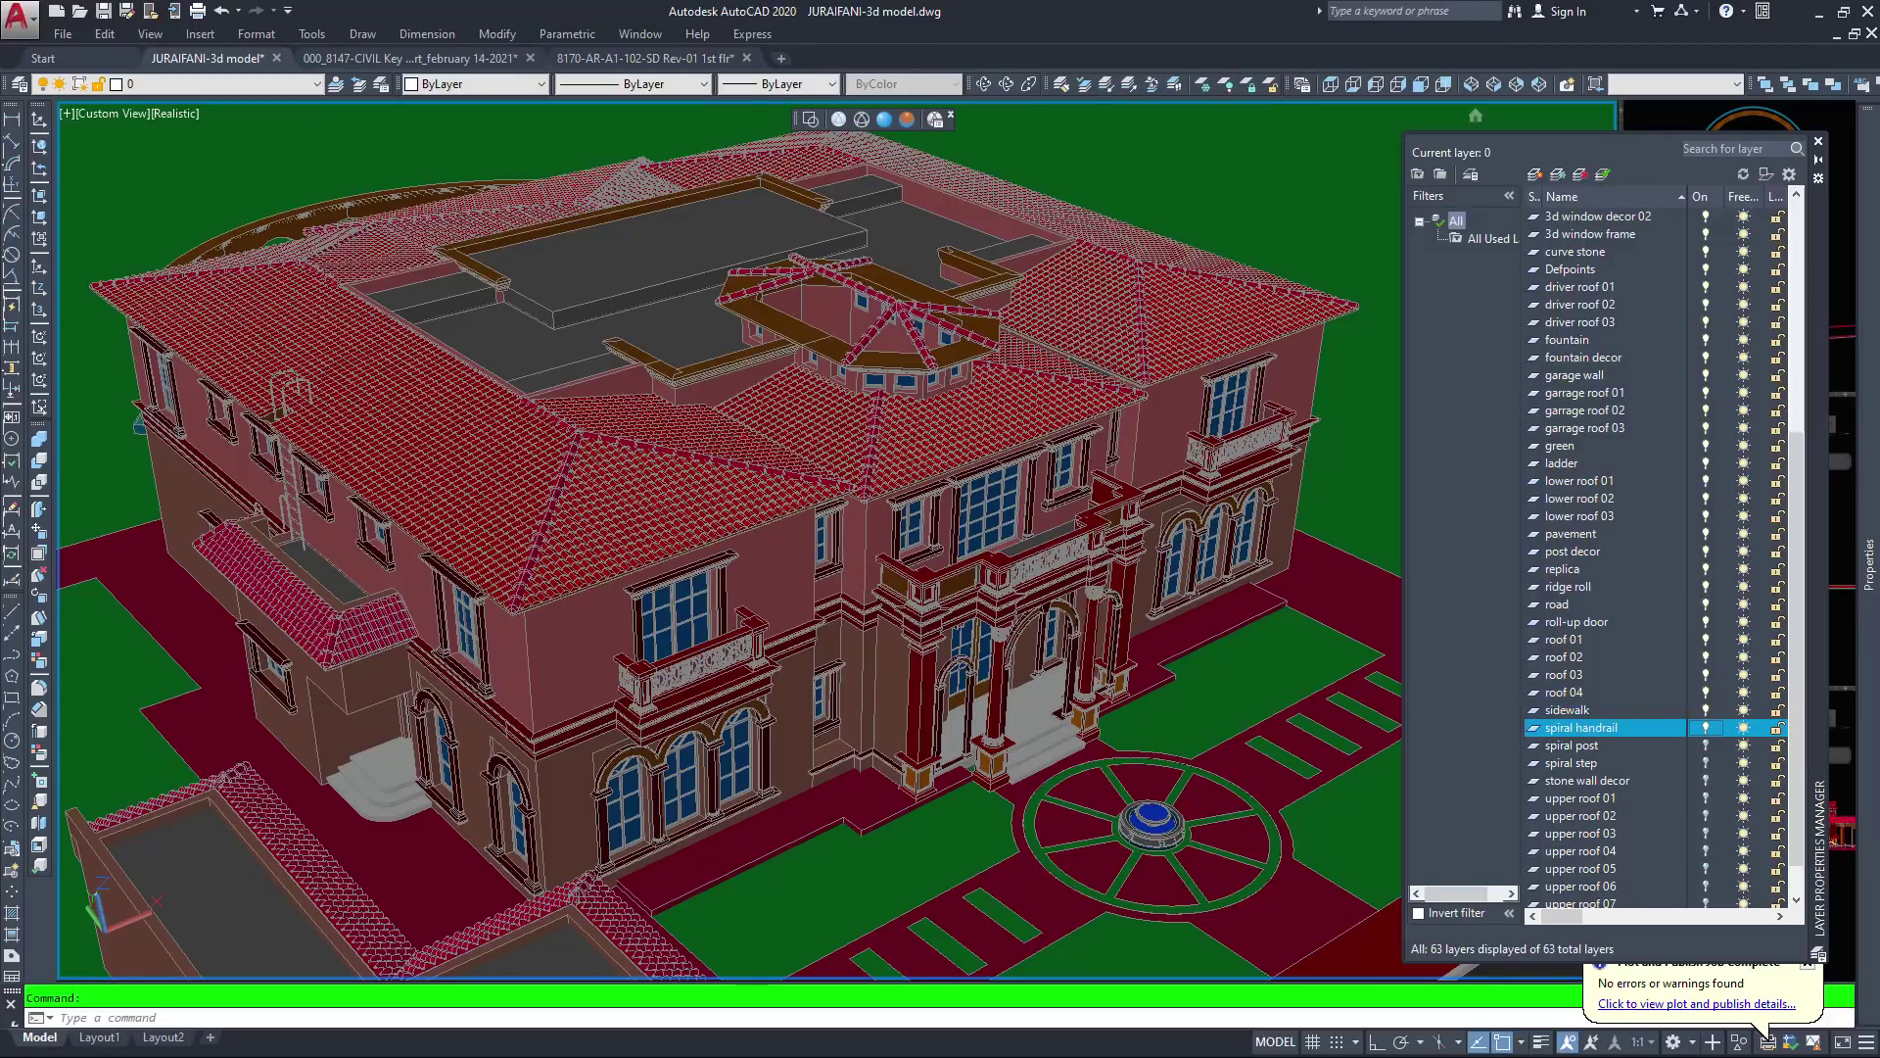
pyautogui.click(1705, 746)
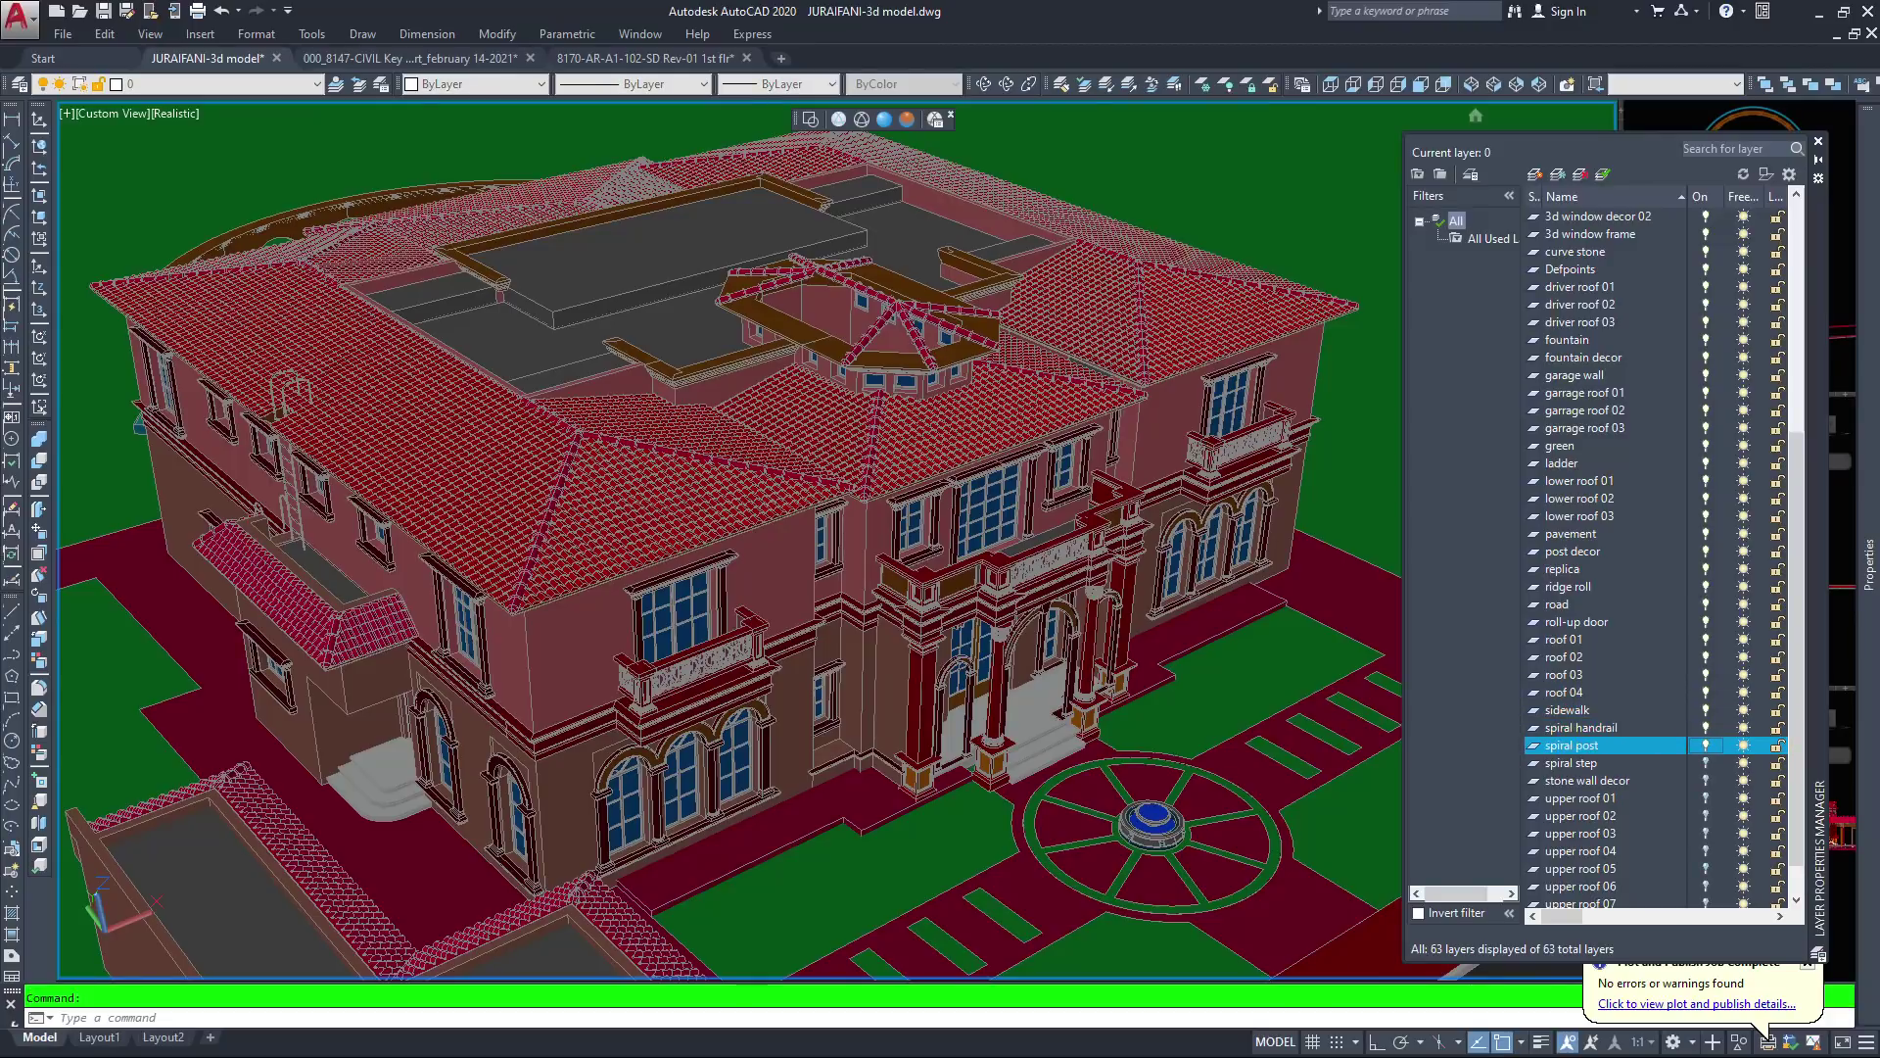
pyautogui.click(1705, 763)
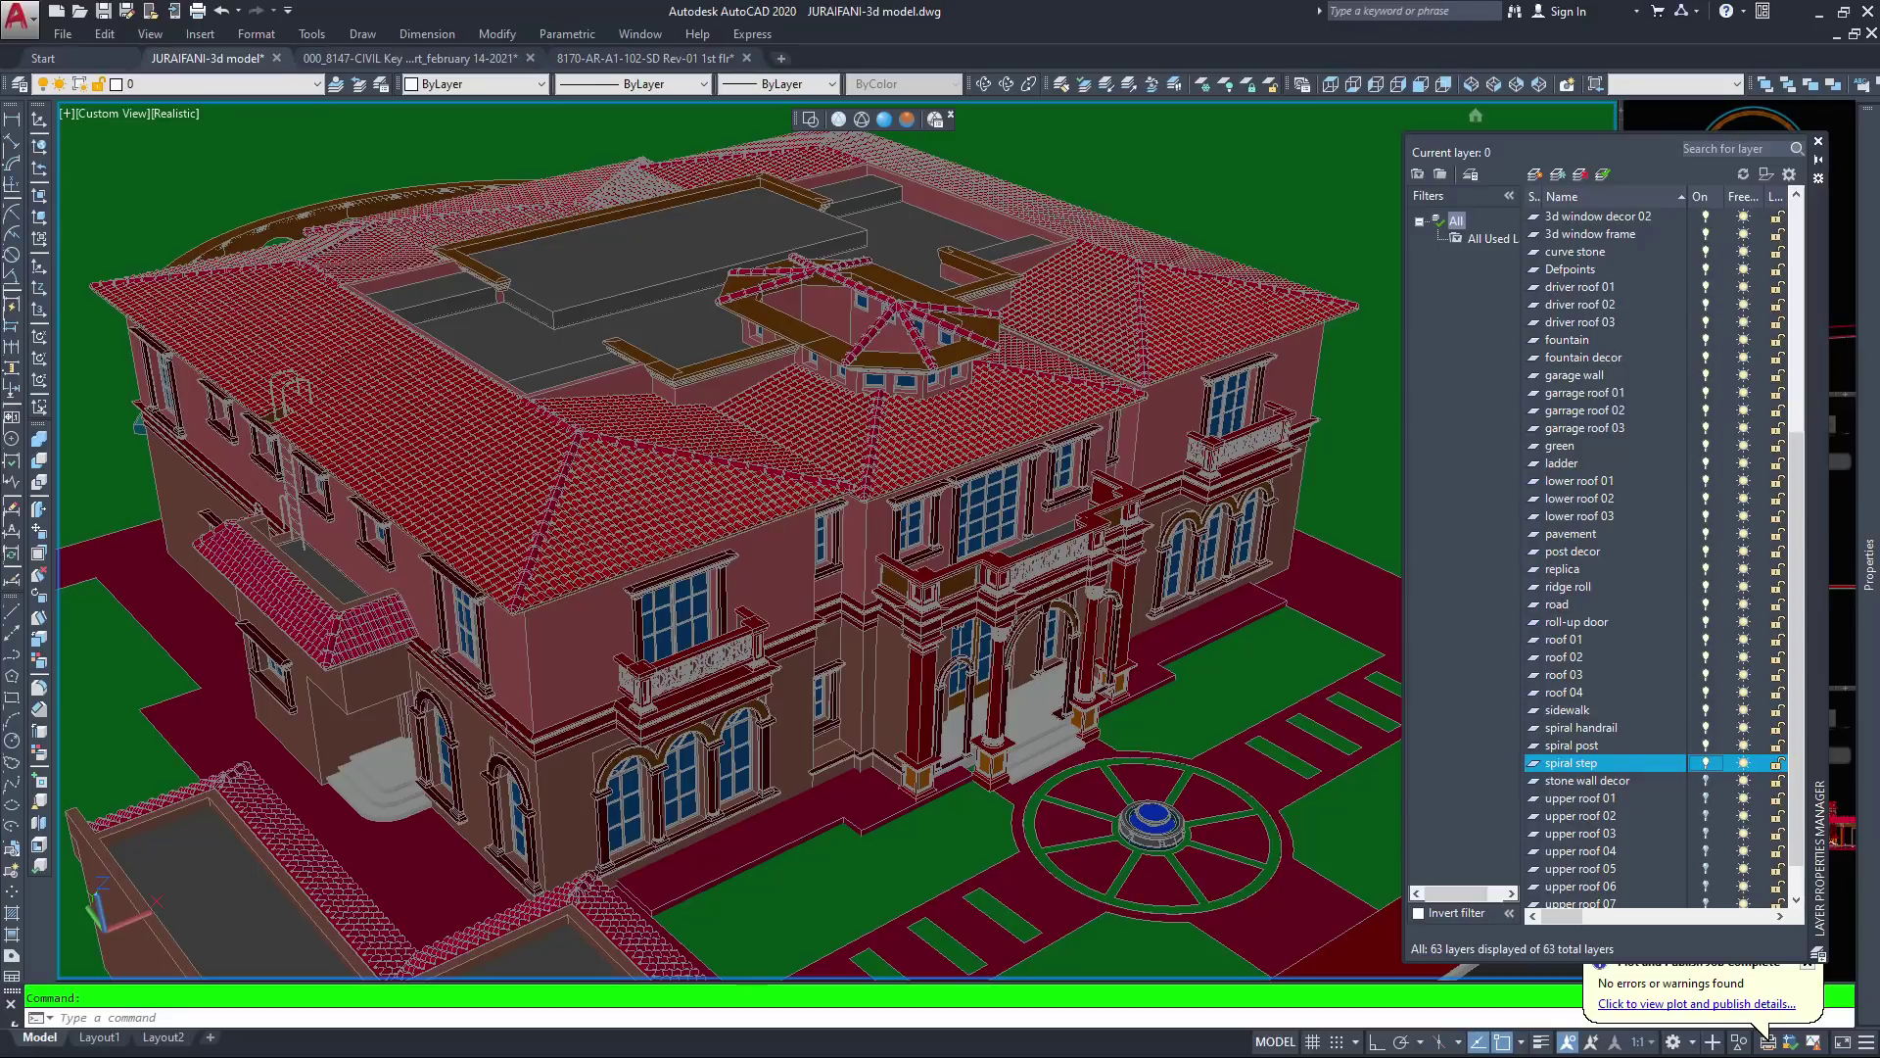
pyautogui.click(1705, 781)
# Turn on the layers upper roof 01 to 04
pyautogui.click(1705, 798)
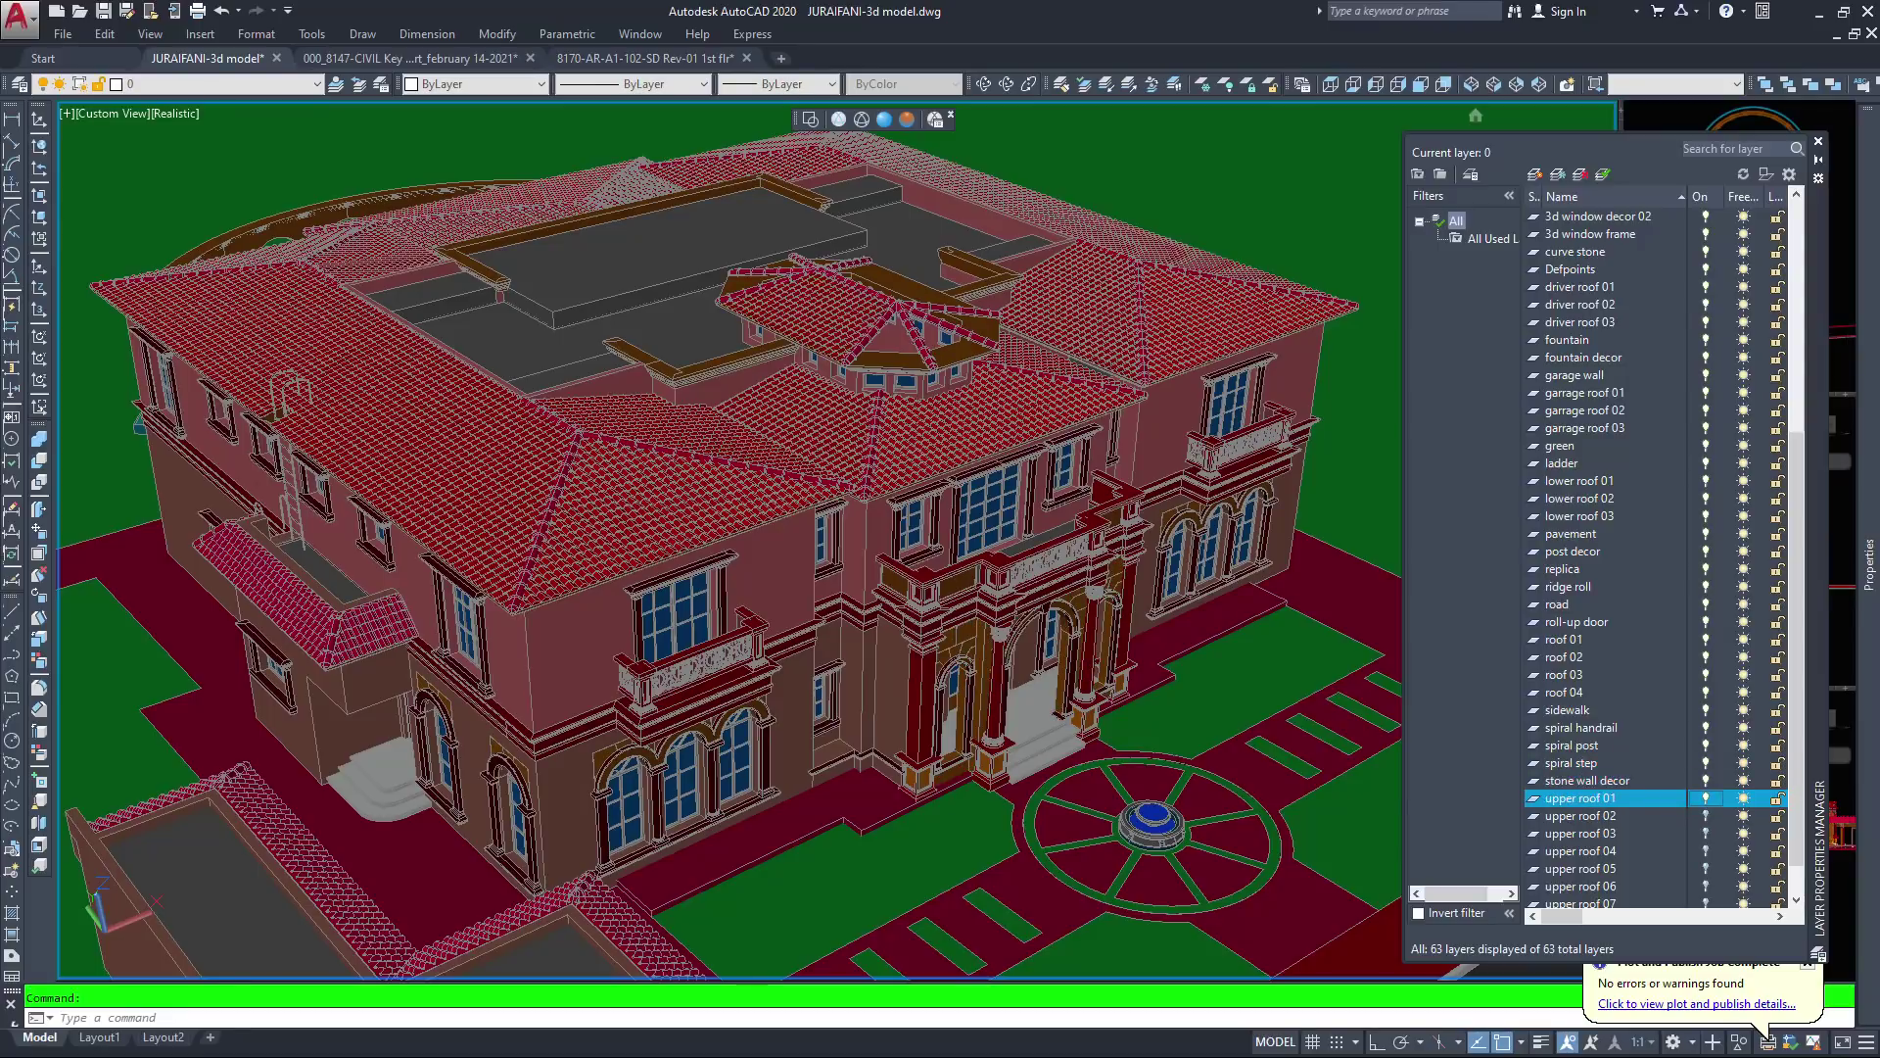
pyautogui.click(1705, 816)
pyautogui.click(1705, 834)
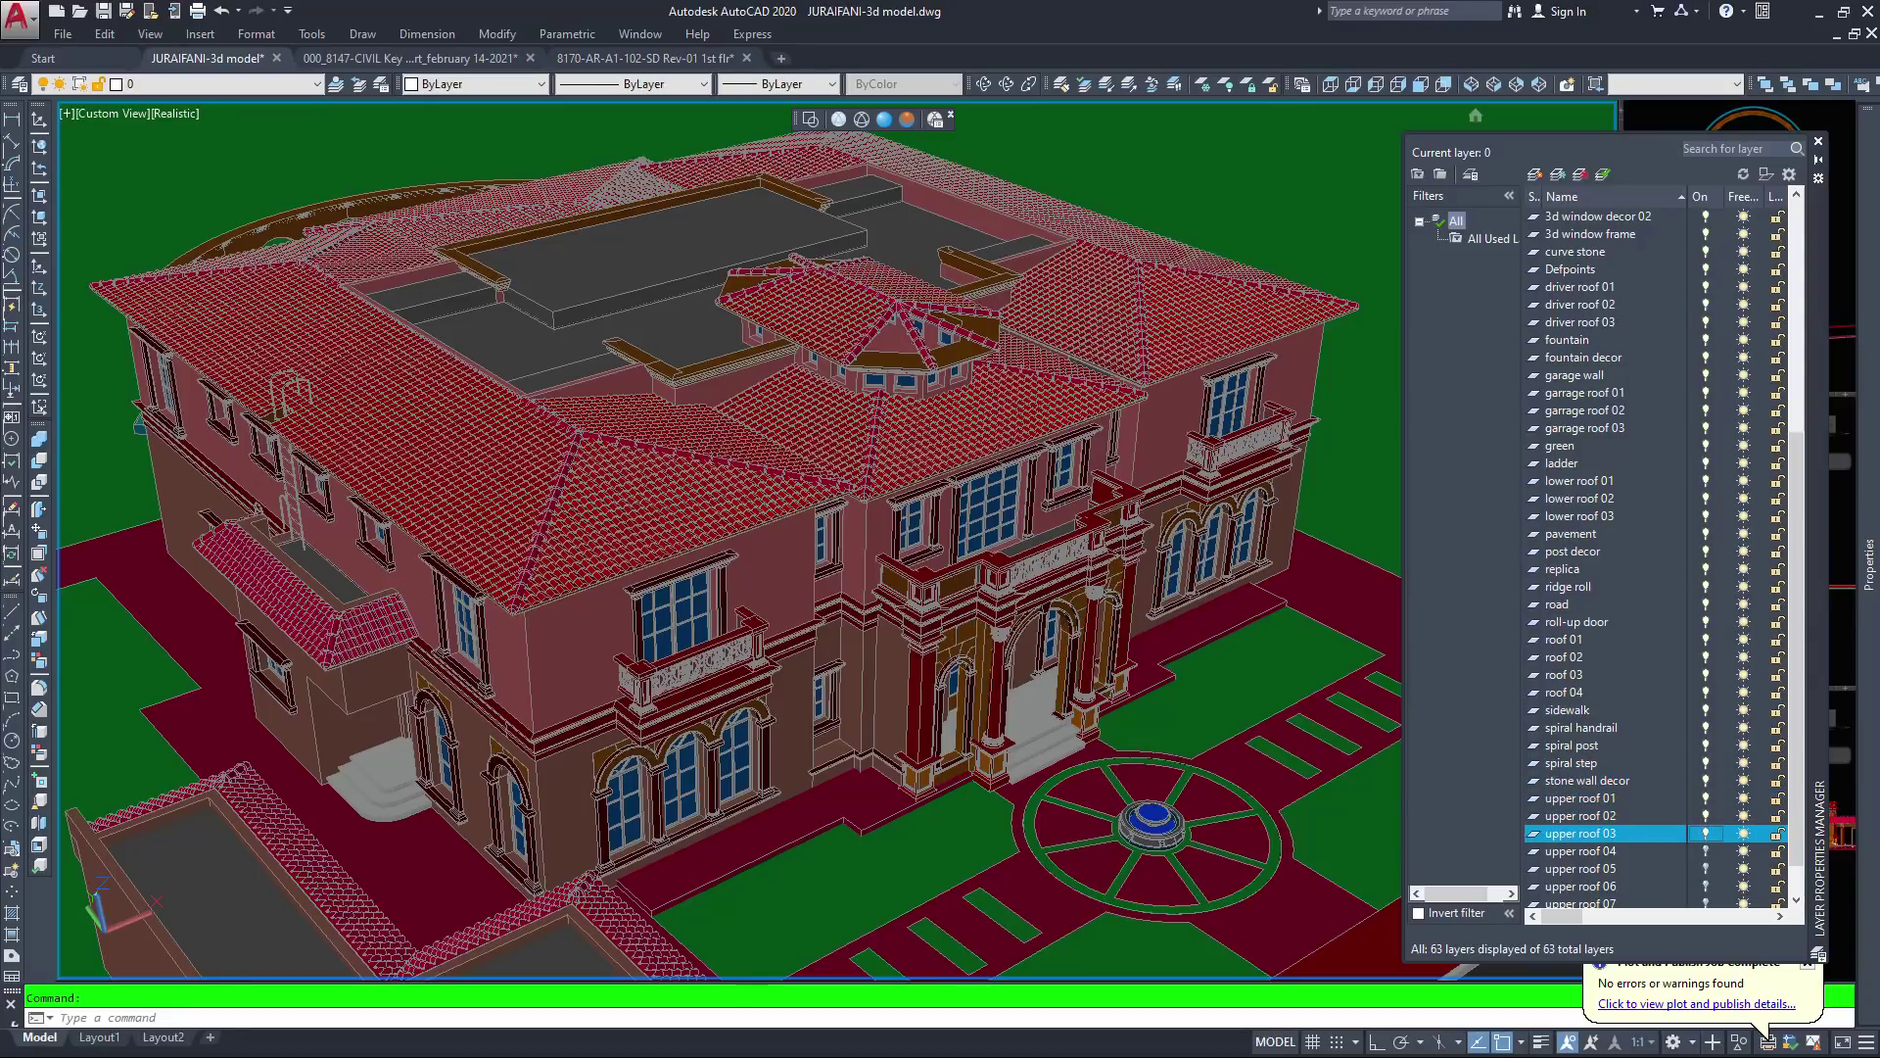
pyautogui.click(1705, 851)
# Turn on the layers upper roof 05 to 08 and walkway wall, and close the layer manager
pyautogui.scroll(-1, 1705, 851)
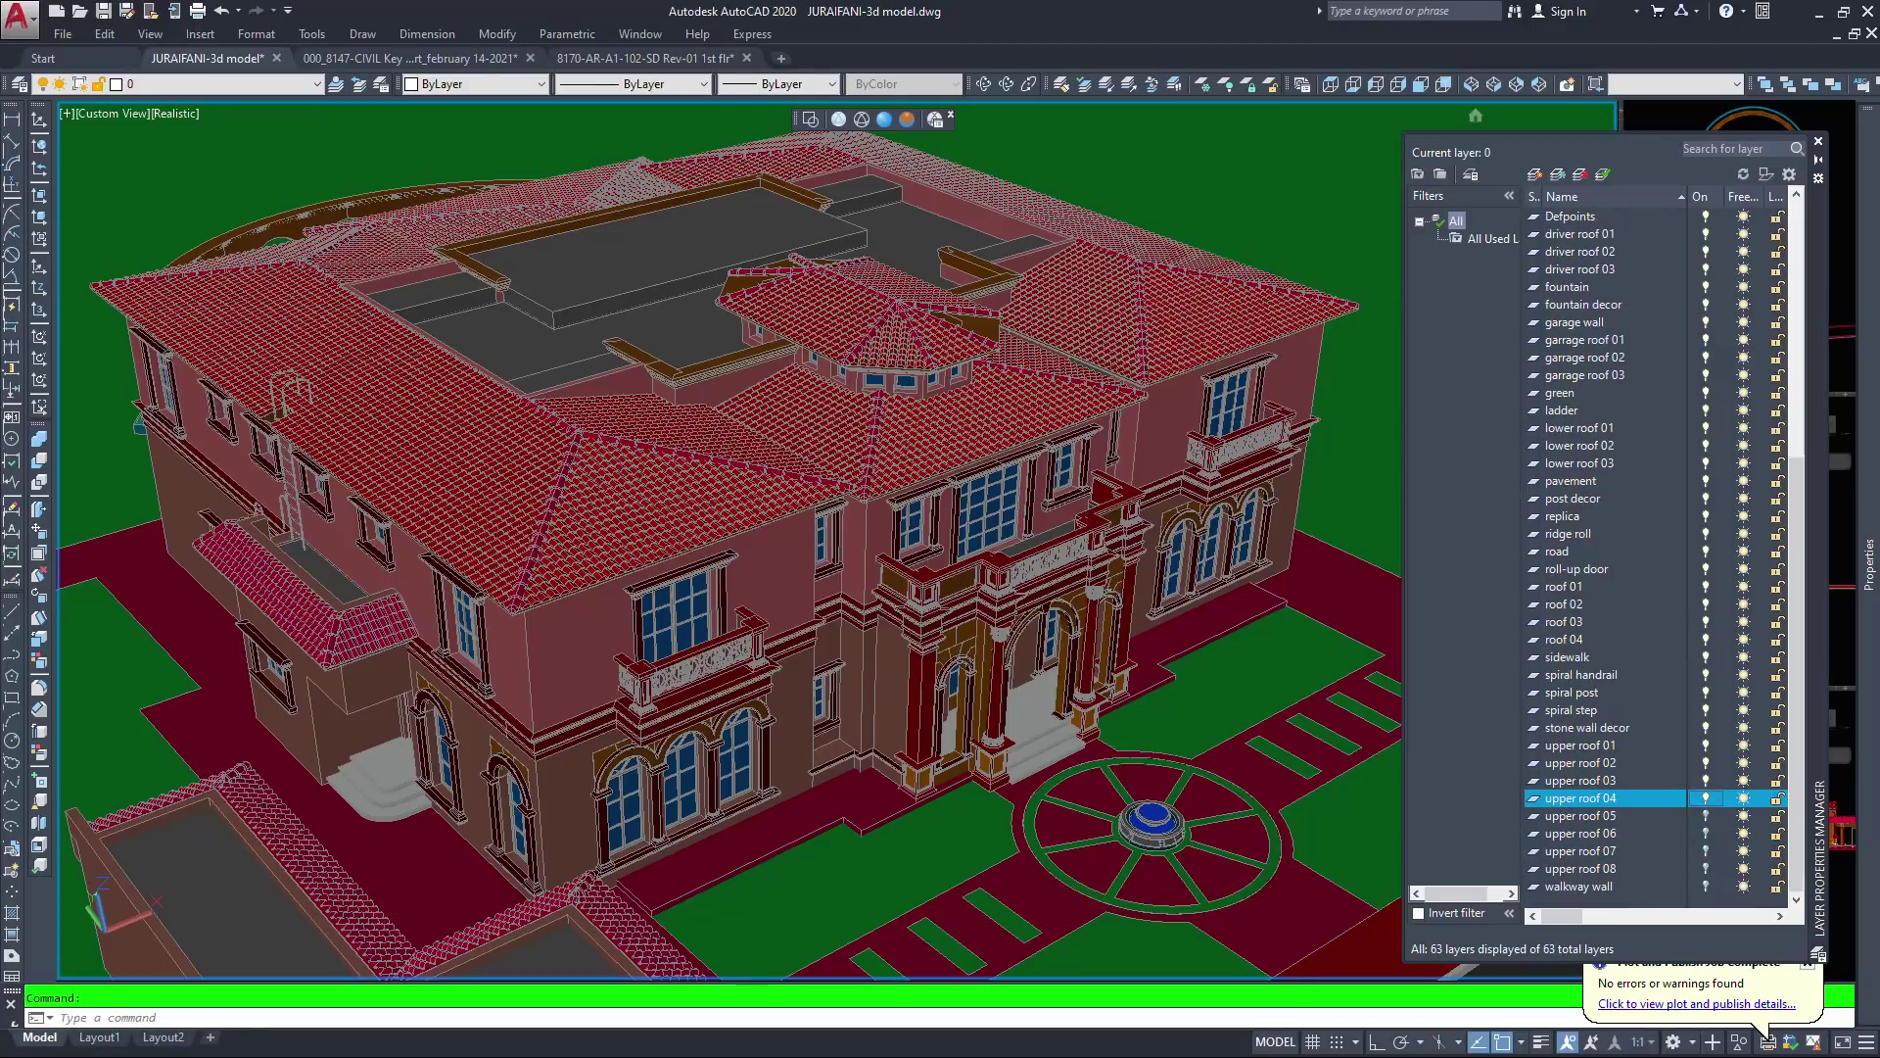
pyautogui.click(1705, 816)
pyautogui.click(1705, 833)
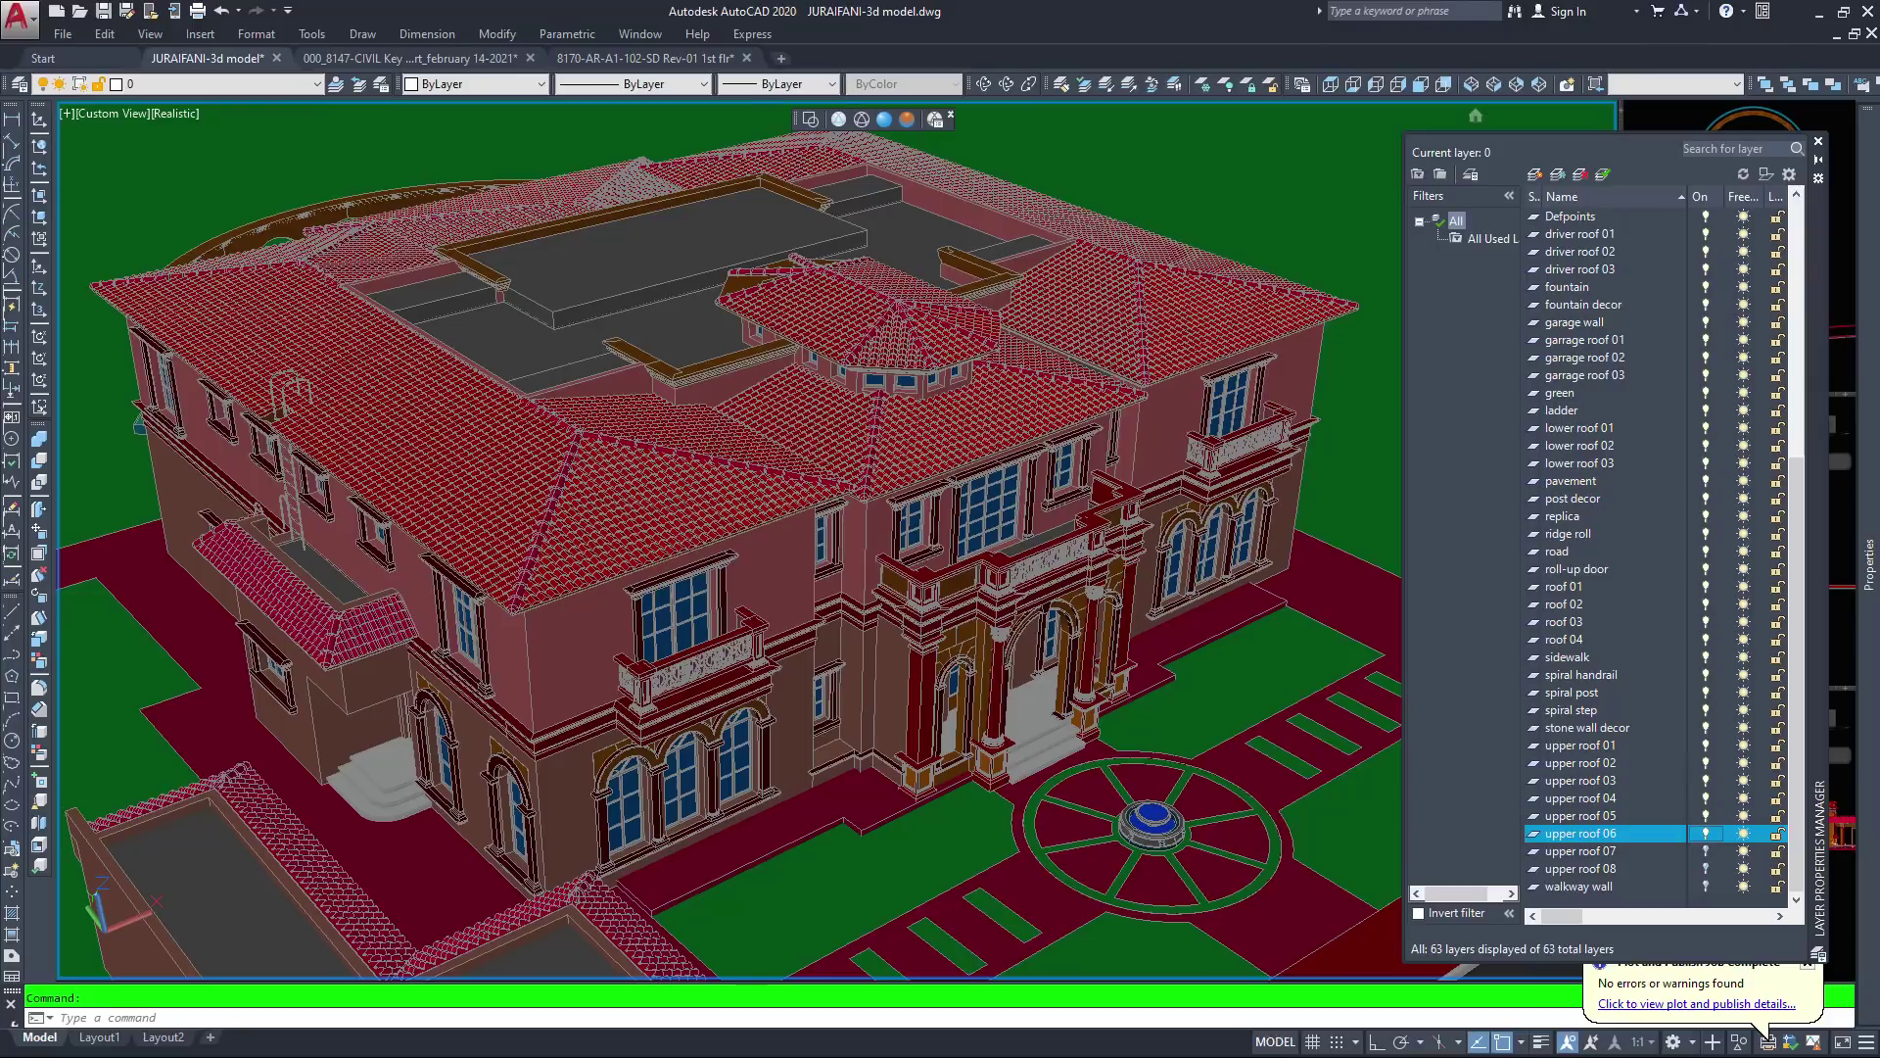
pyautogui.click(1705, 851)
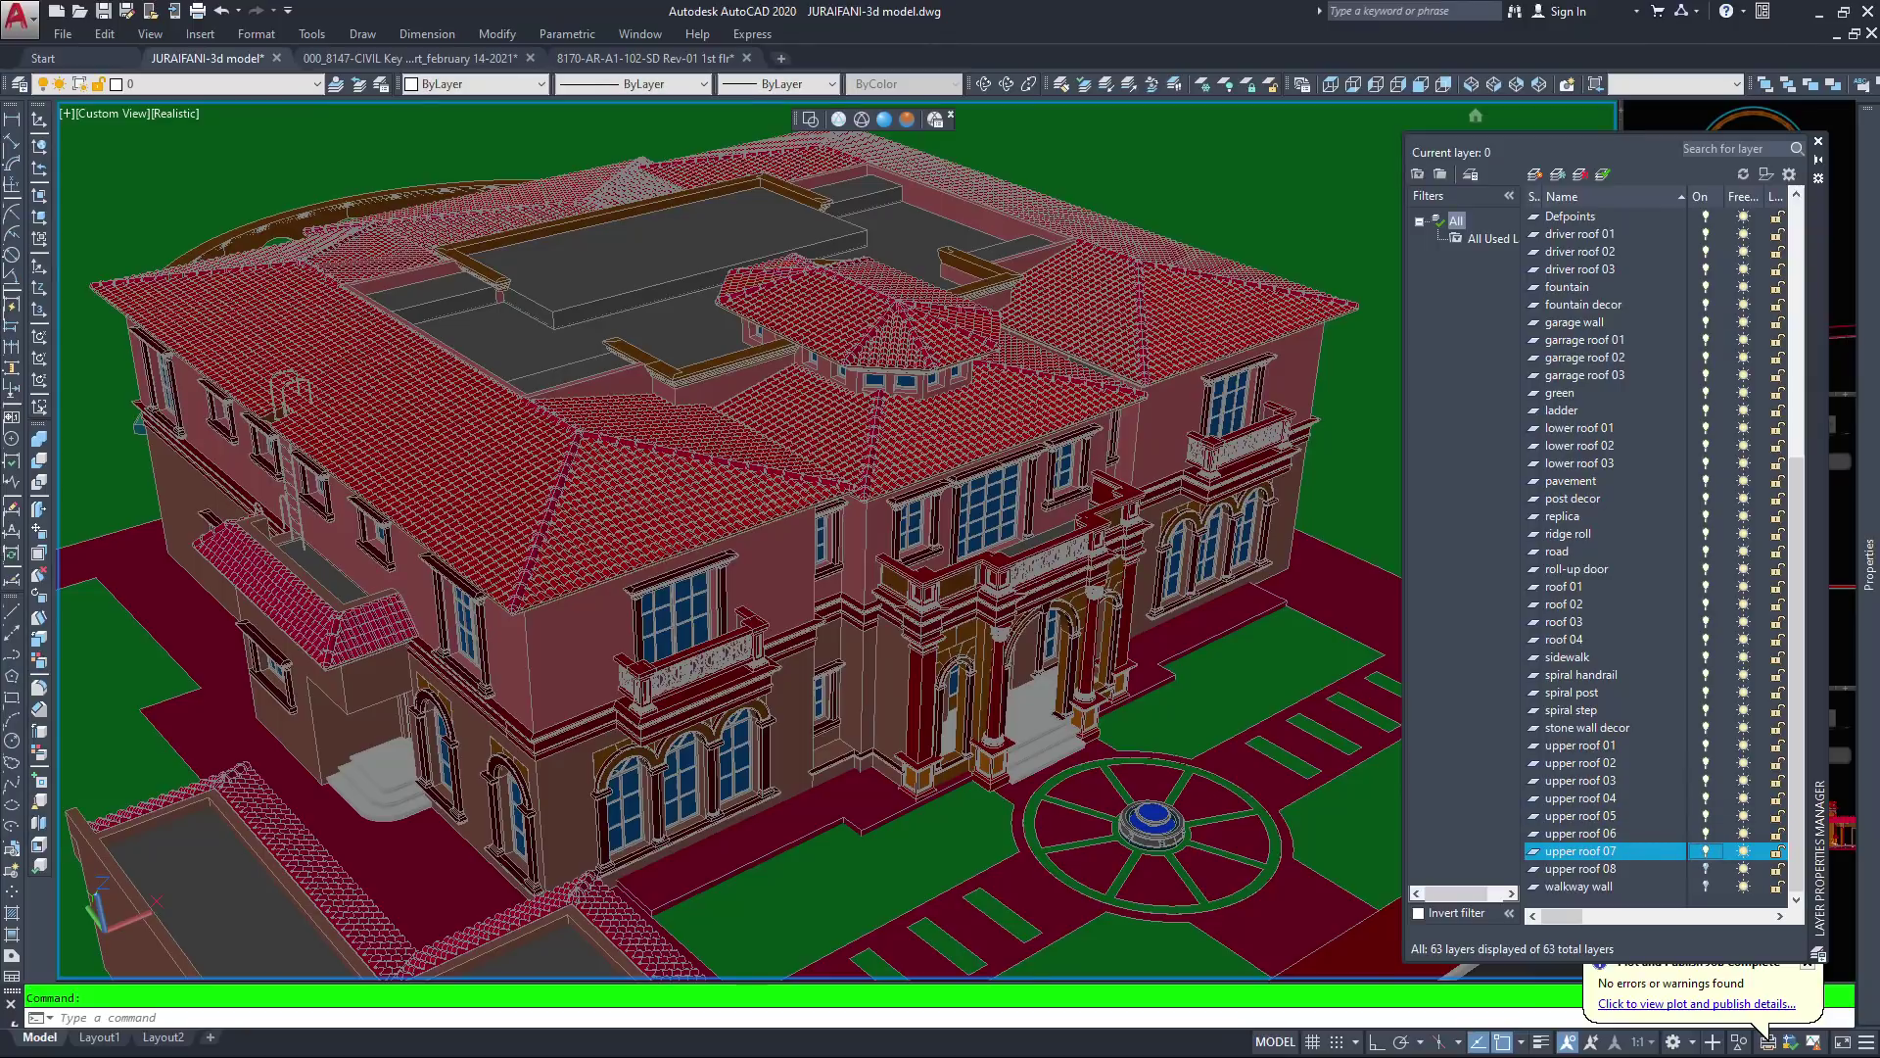
pyautogui.click(1705, 869)
pyautogui.click(1705, 886)
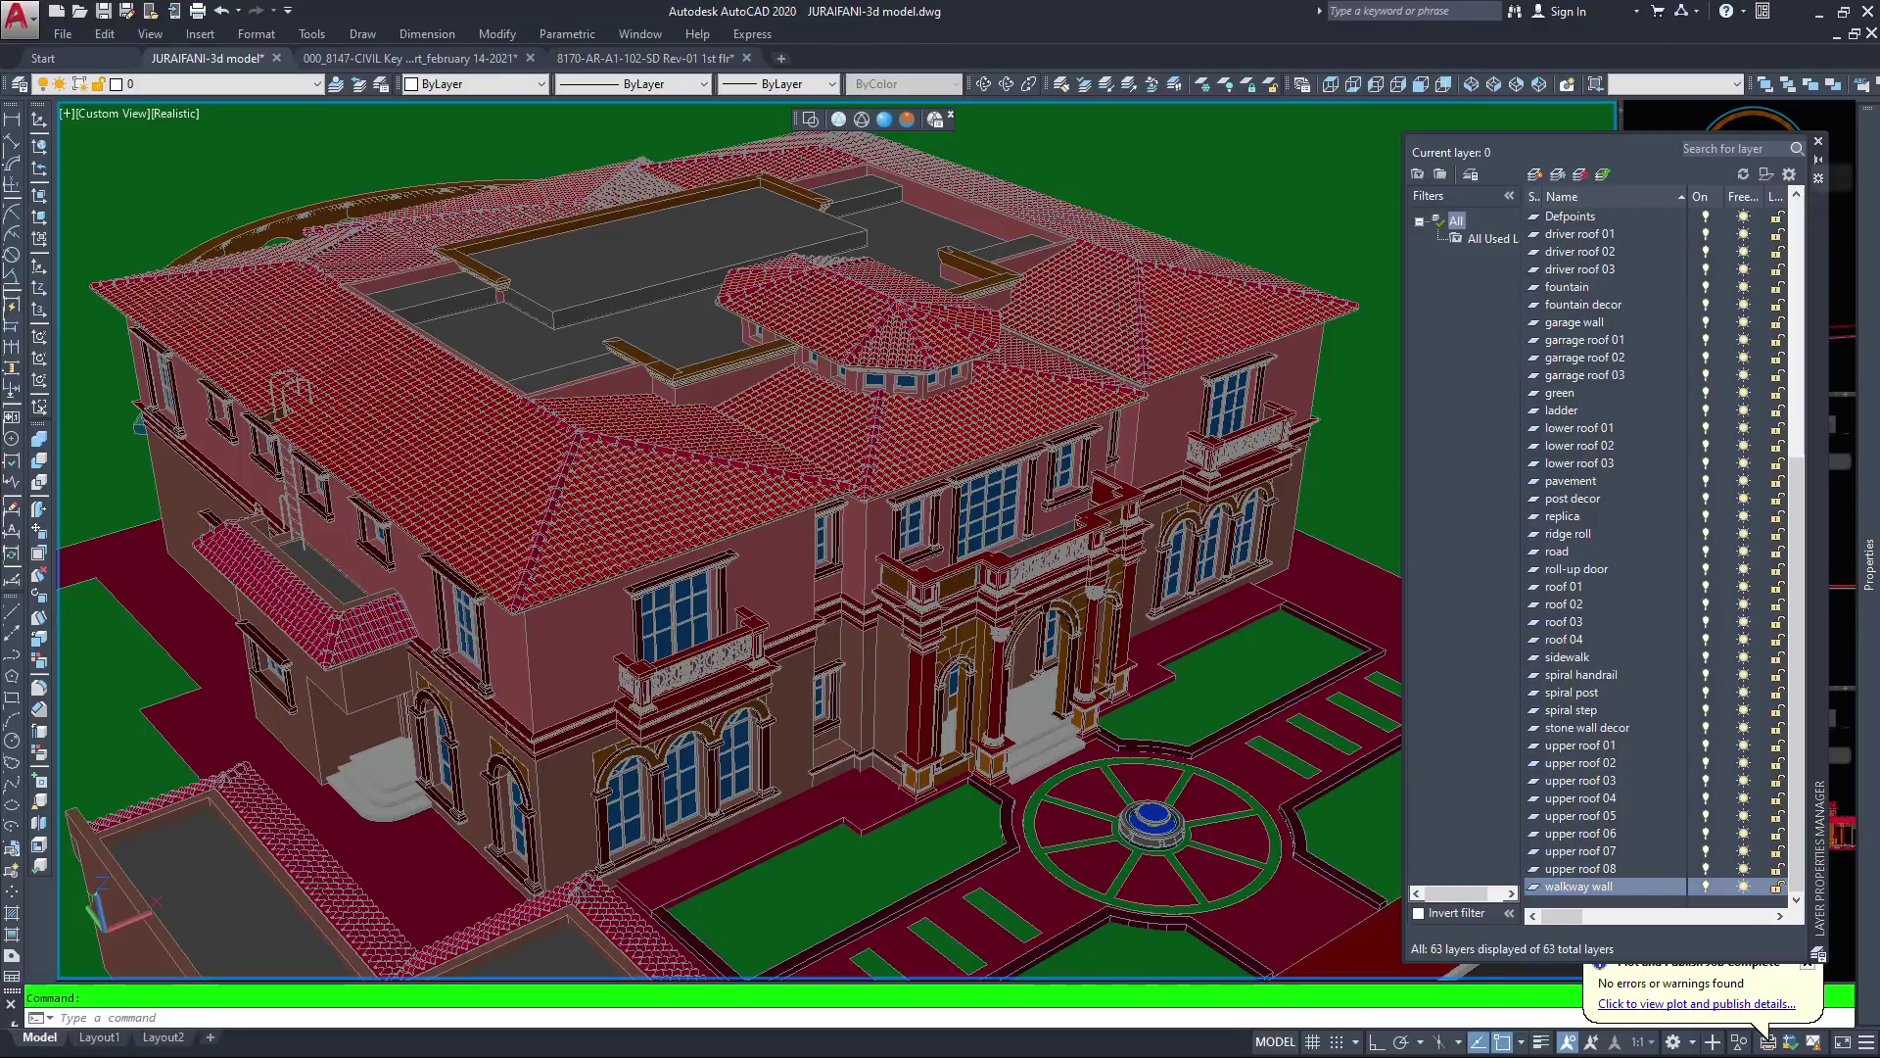
pyautogui.click(1818, 142)
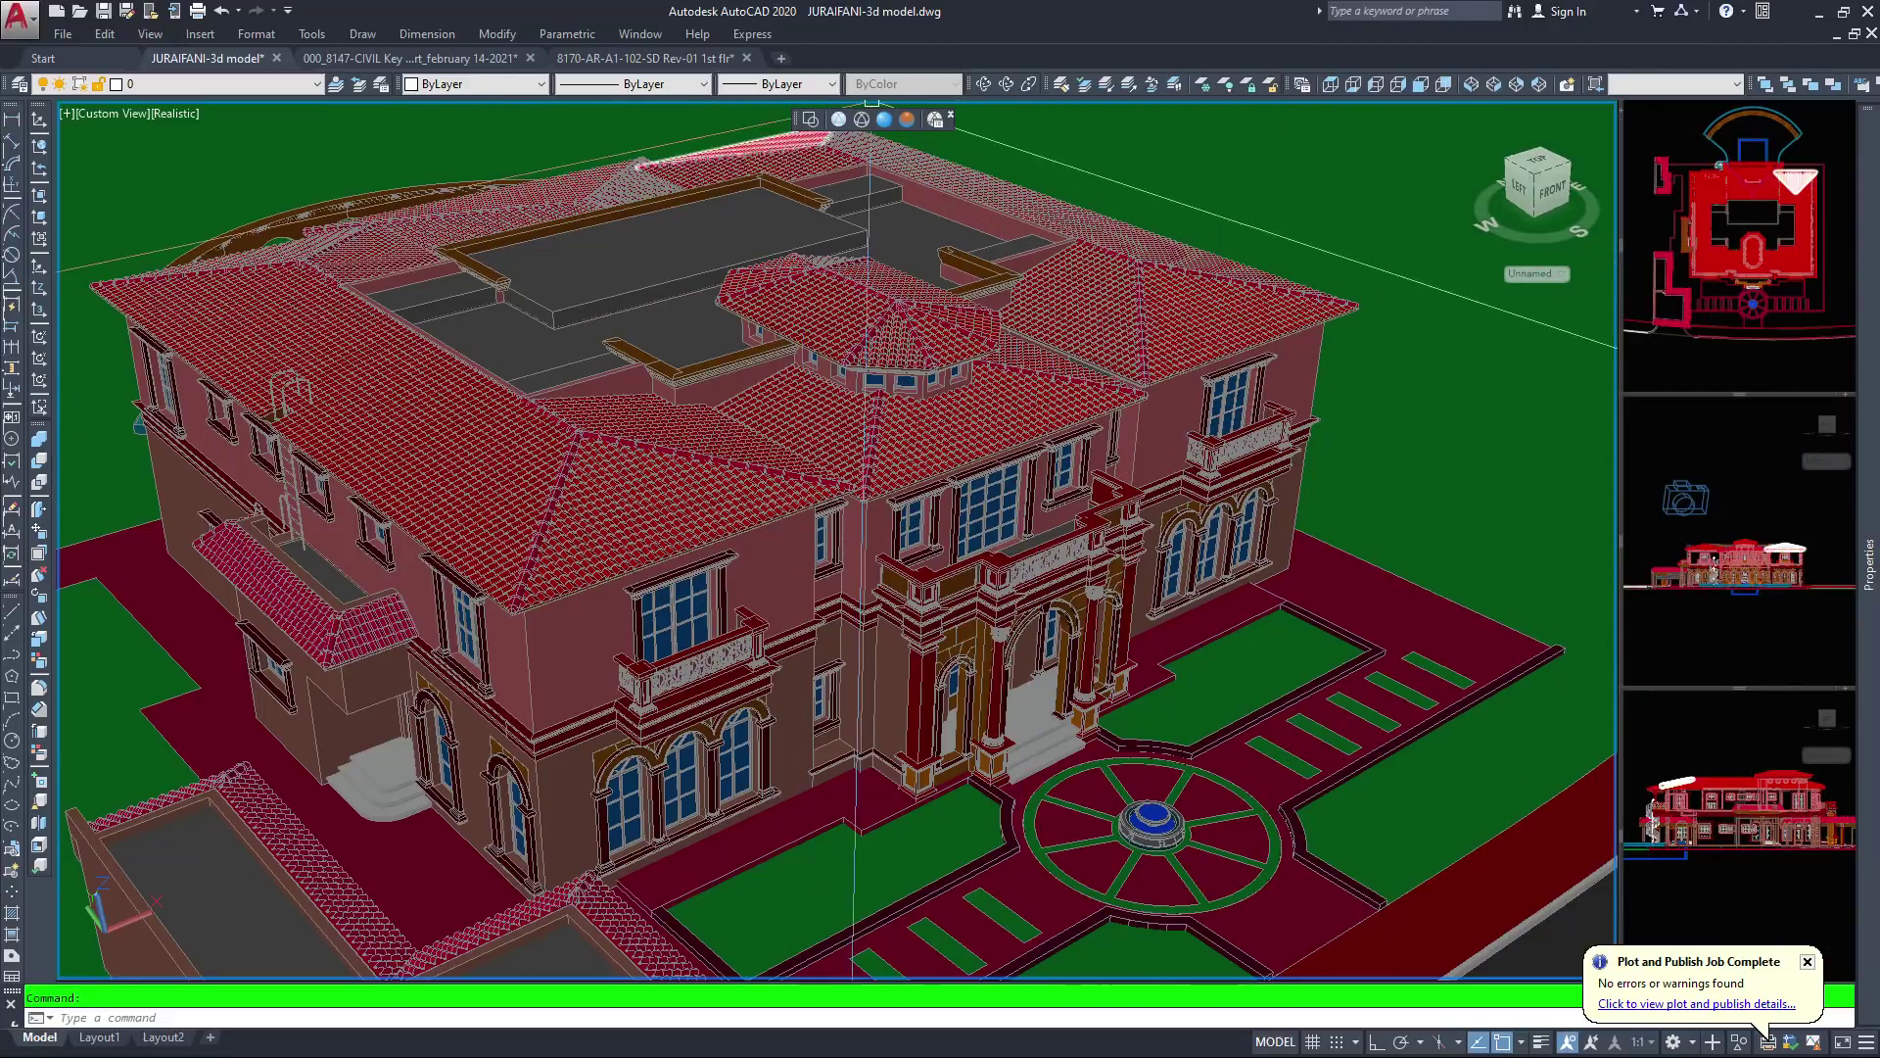
# Free-orbit the completed villa from a low front-left angle round to its front-right corner to examine the facades
pyautogui.click(868, 147)
pyautogui.click(1007, 85)
pyautogui.moveTo(768, 597); pyautogui.dragTo(772, 454)
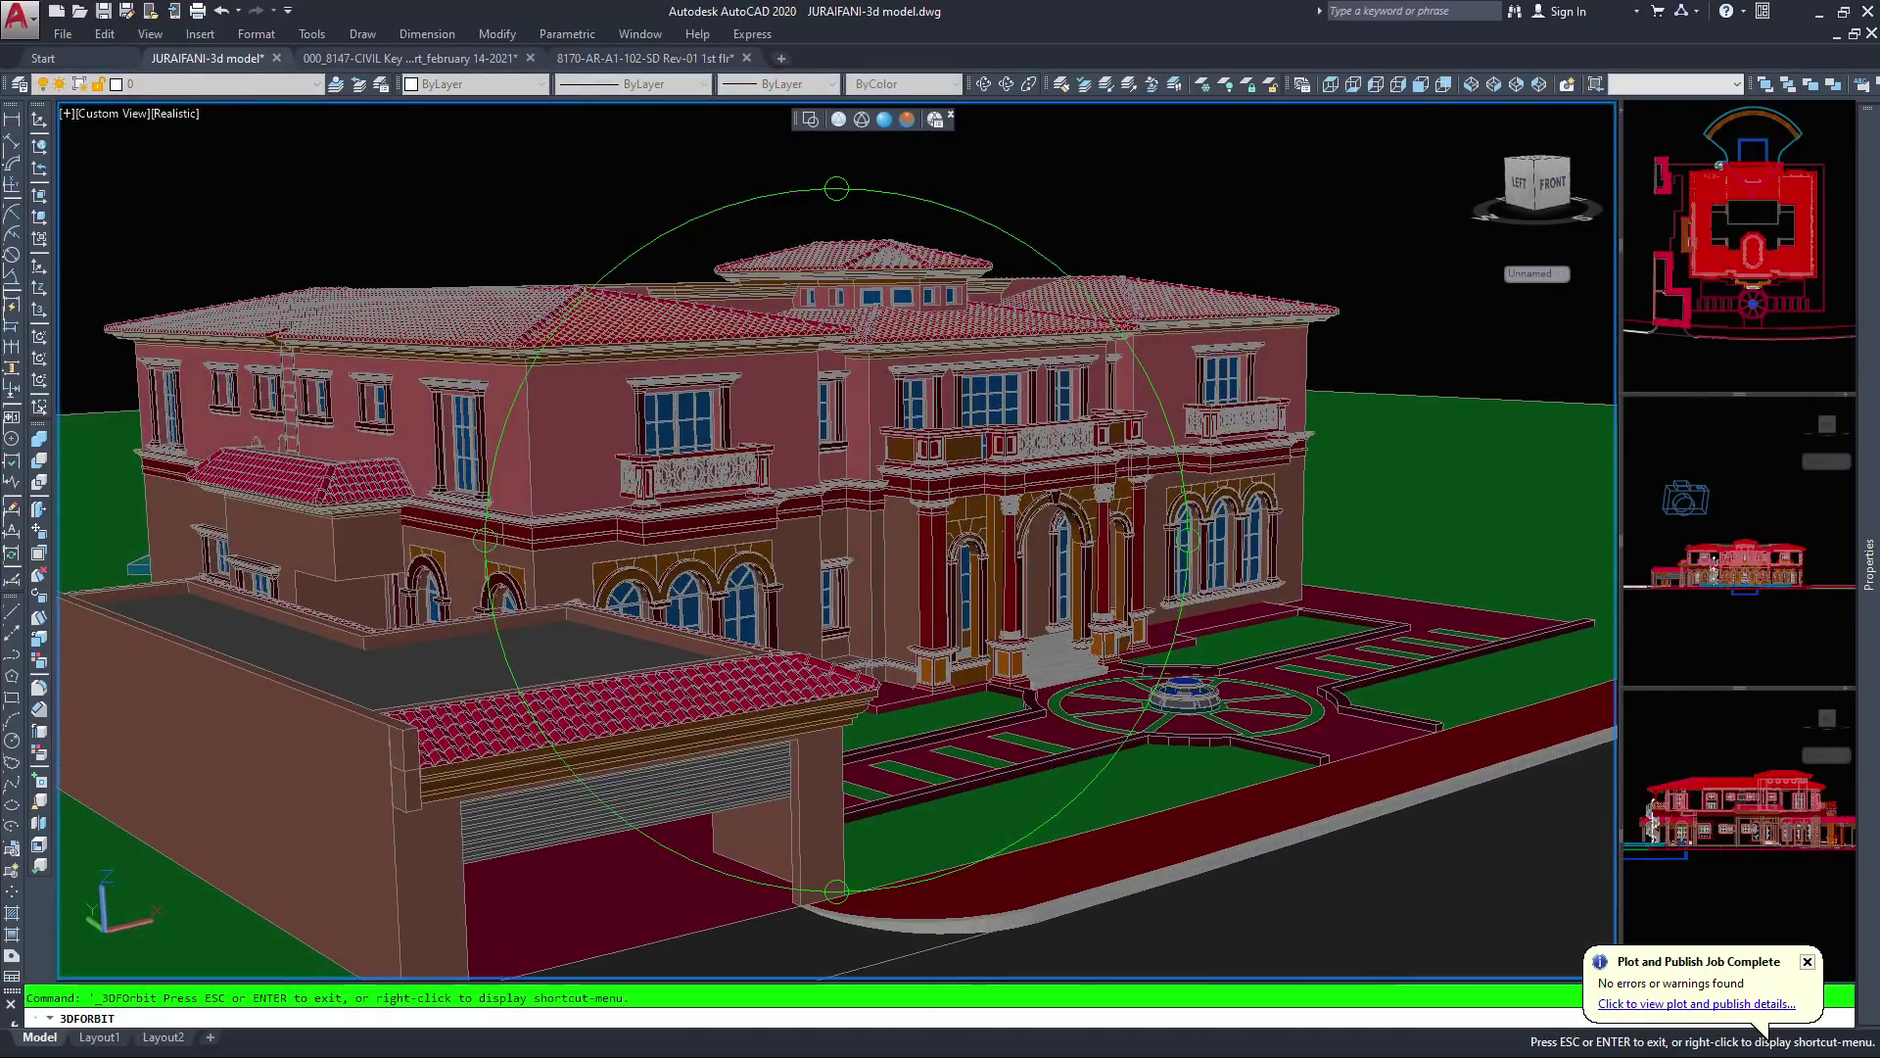
pyautogui.scroll(10, 816, 524)
pyautogui.scroll(-10, 781, 467)
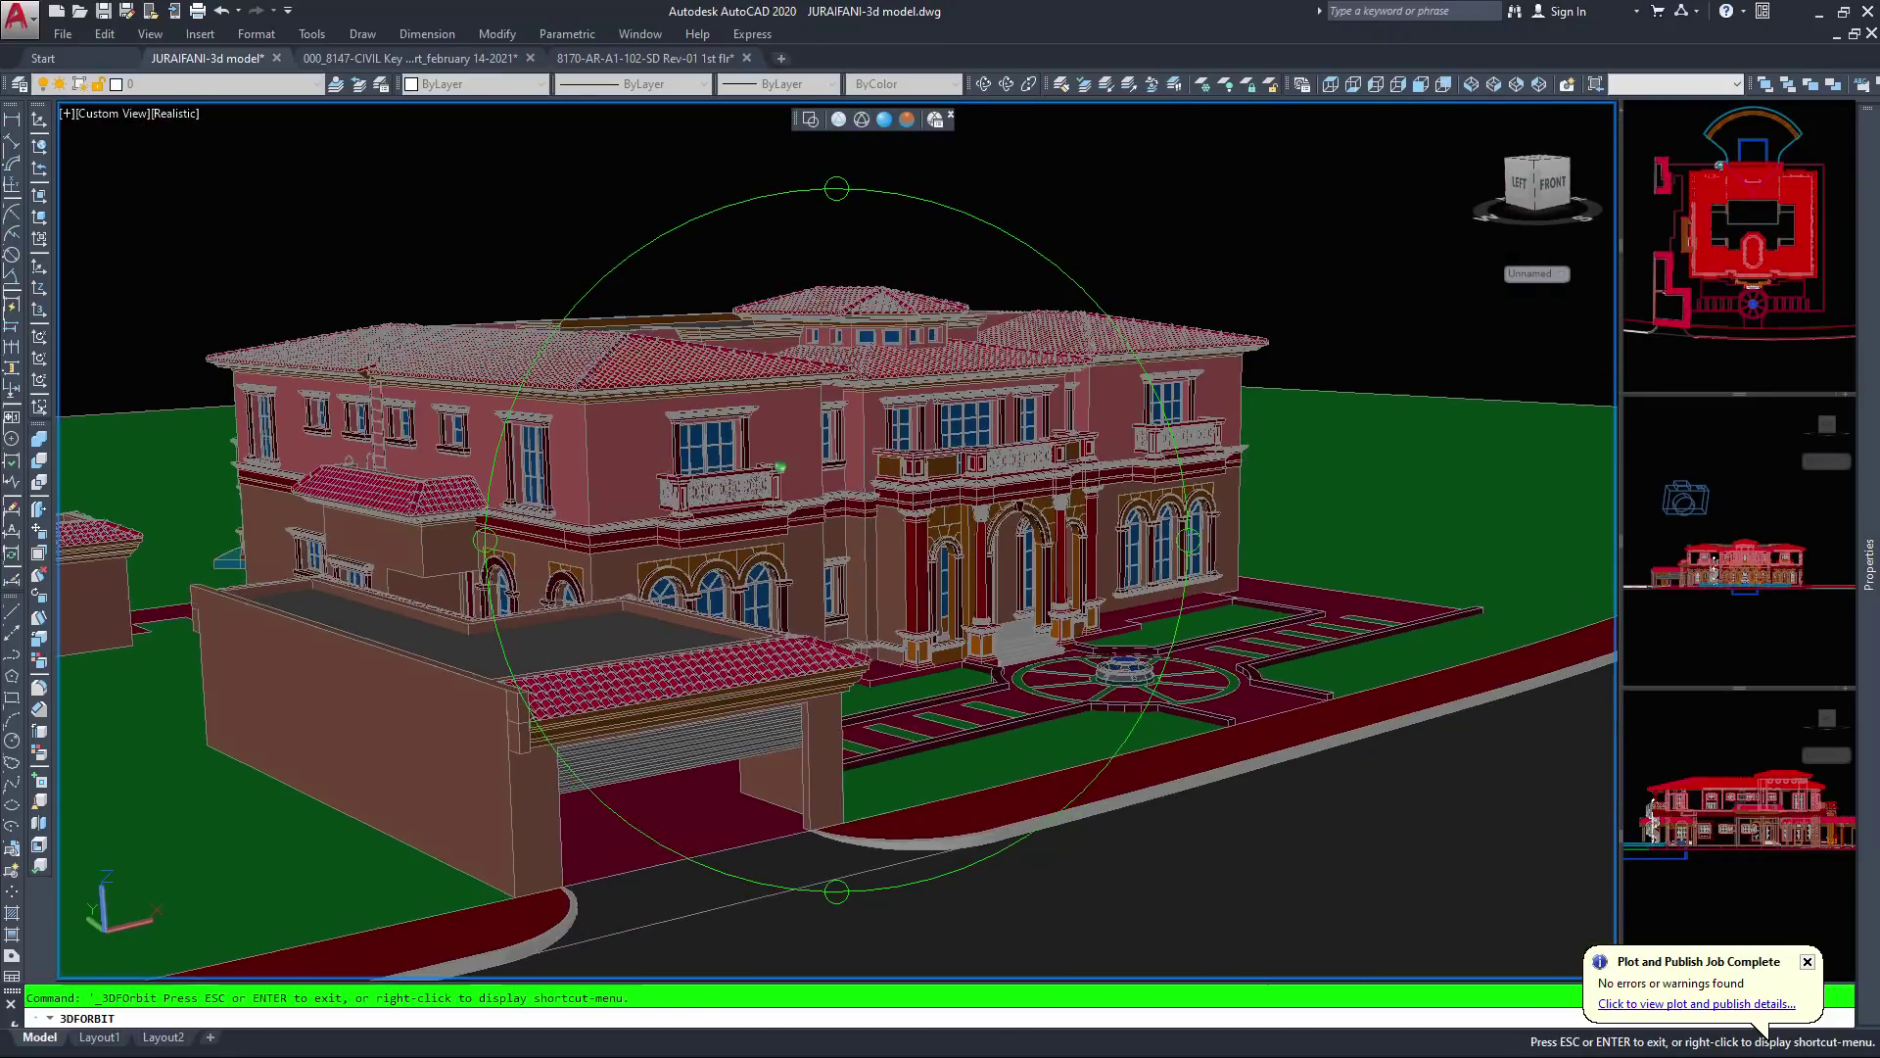
pyautogui.moveTo(780, 467)
pyautogui.mouseDown()
pyautogui.moveTo(784, 504)
pyautogui.moveTo(806, 499)
pyautogui.moveTo(799, 478)
pyautogui.mouseUp()
pyautogui.scroll(-4, 783, 504)
pyautogui.scroll(-4, 799, 478)
pyautogui.moveTo(1297, 720); pyautogui.dragTo(208, 364)
pyautogui.scroll(5, 842, 548)
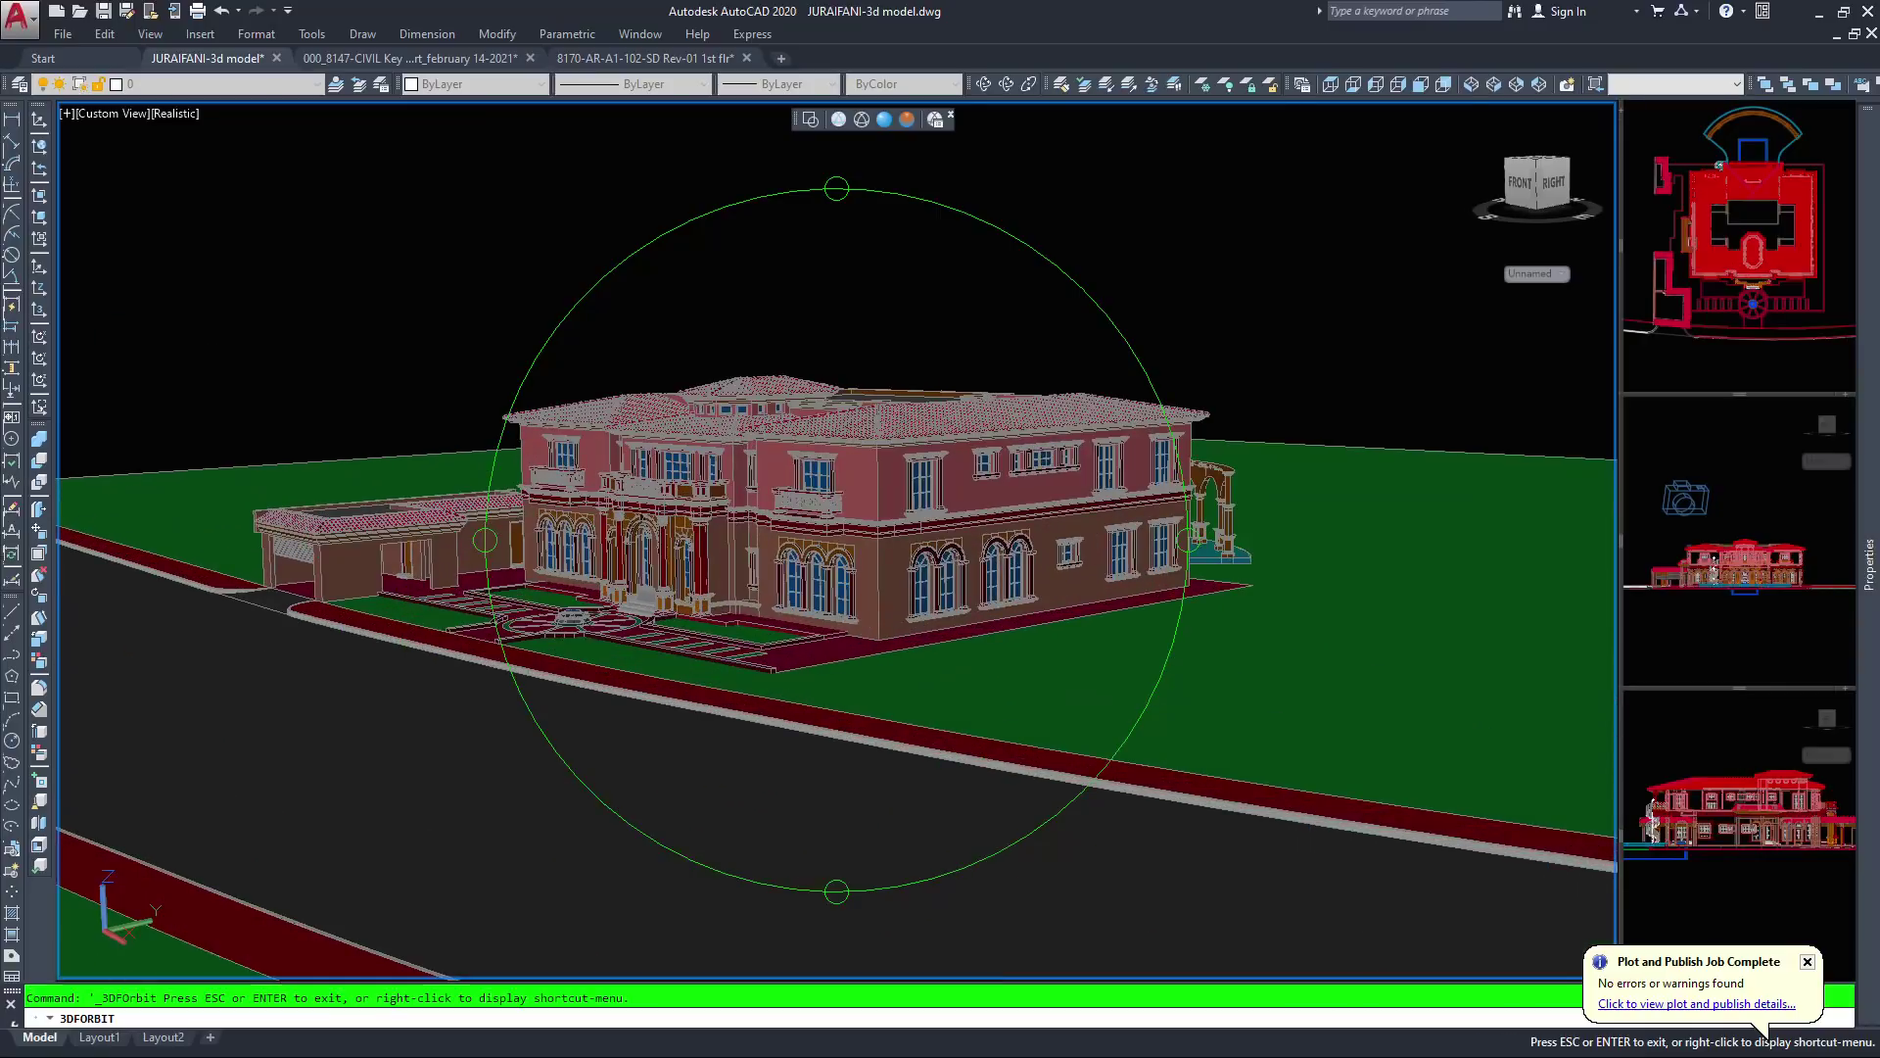
pyautogui.moveTo(788, 548); pyautogui.dragTo(791, 481)
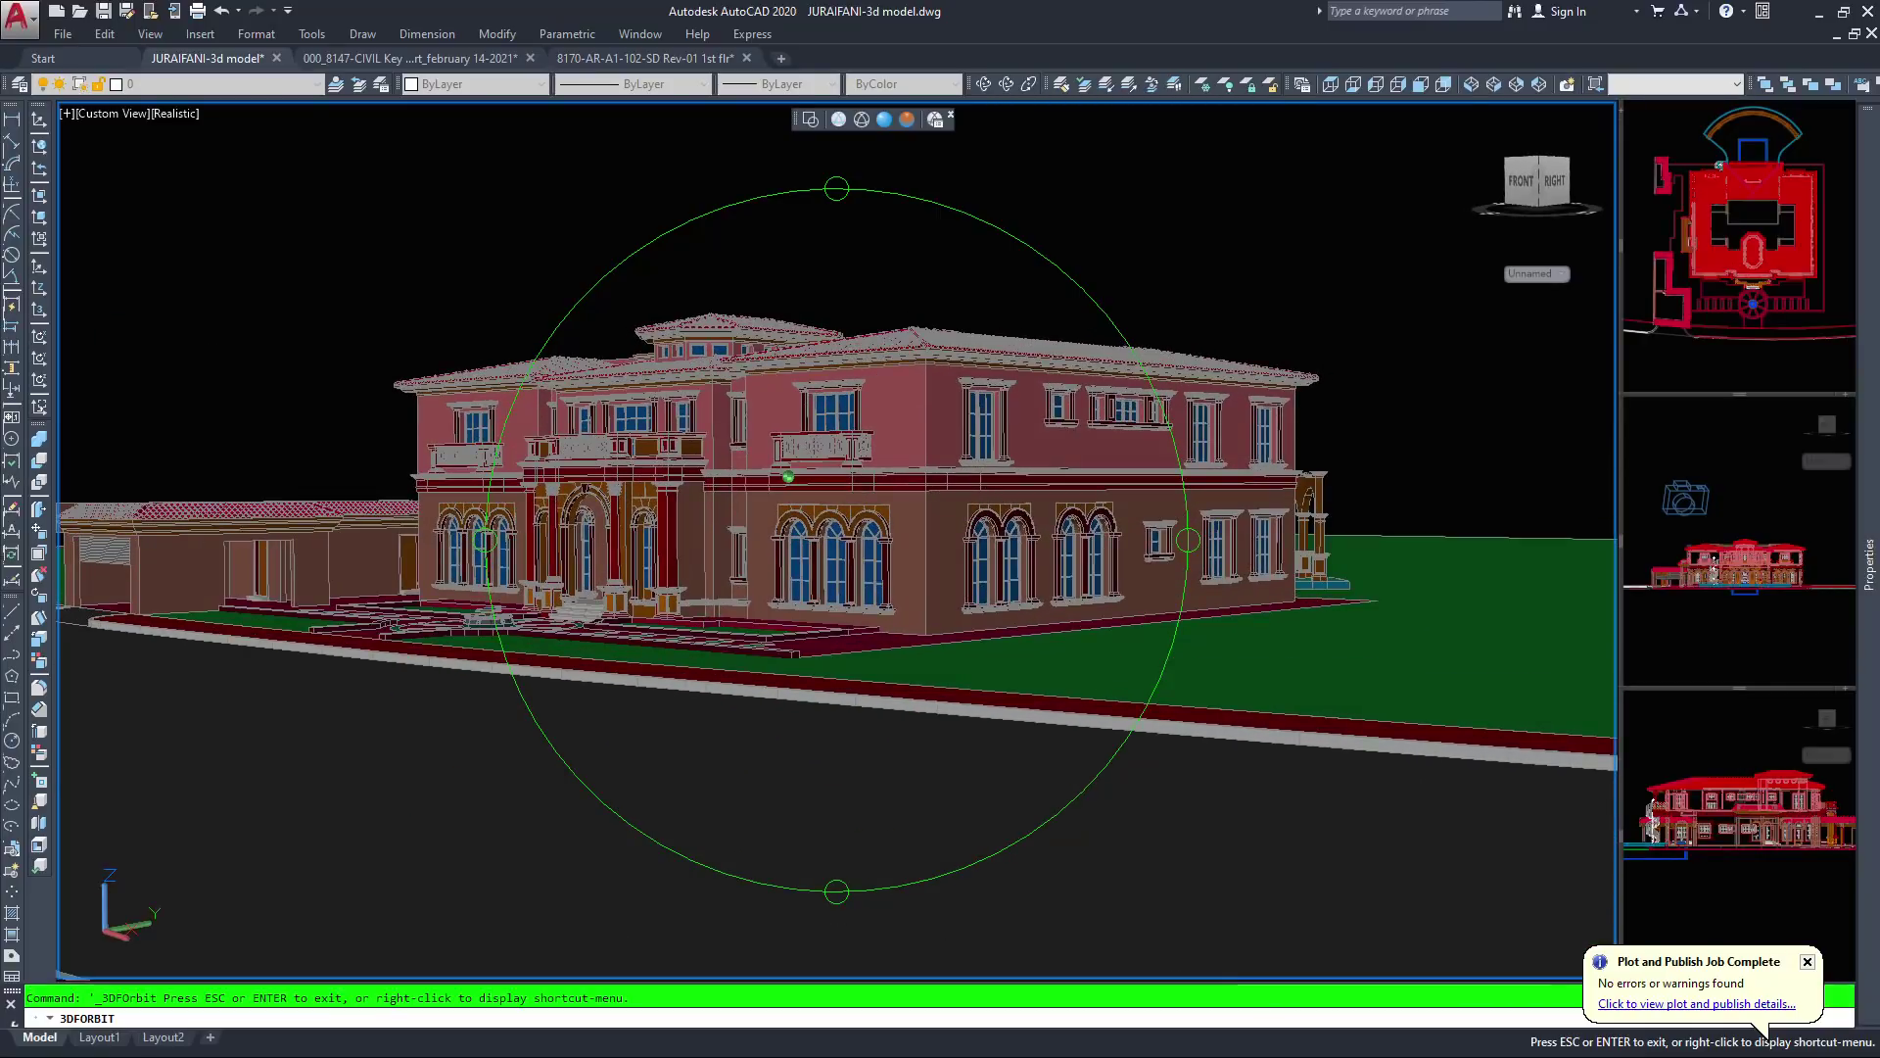
pyautogui.scroll(-3, 838, 539)
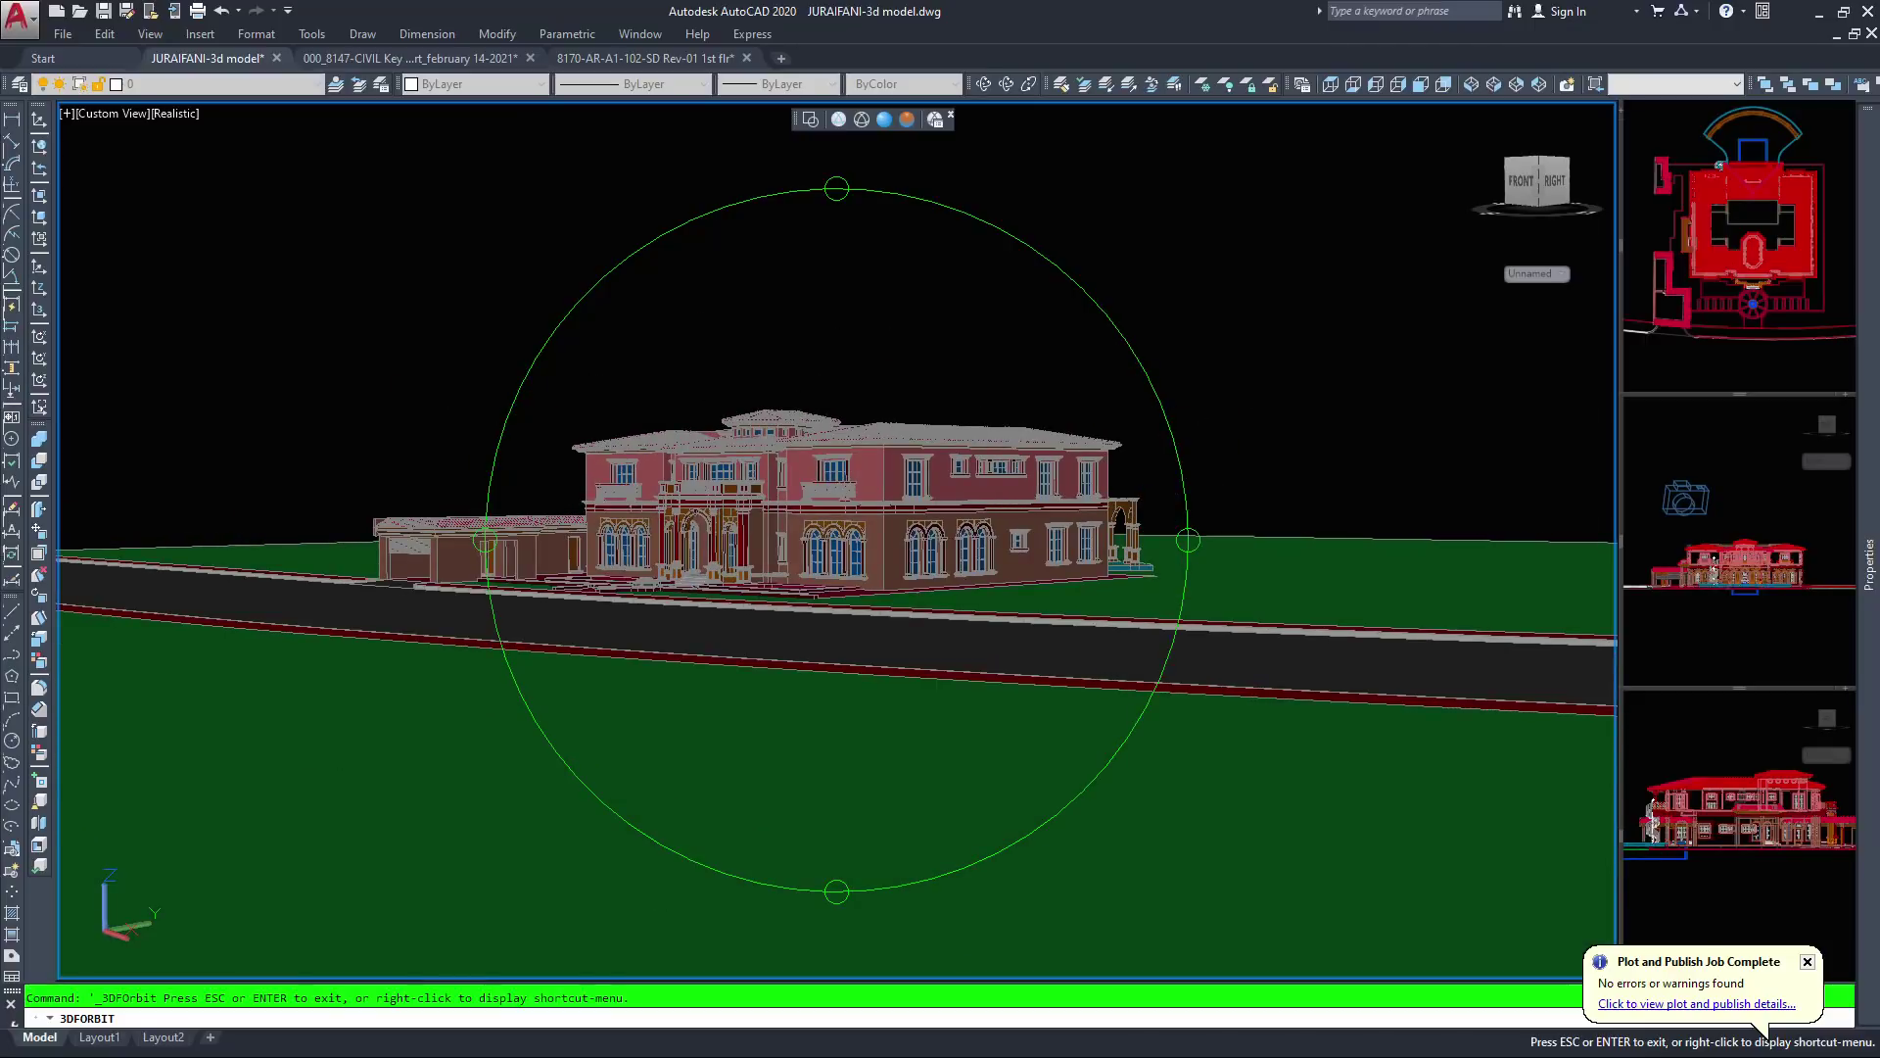
pyautogui.scroll(3, 837, 538)
# Orbit back to the garage side and examine the villa from overhead, street level and low angles
pyautogui.moveTo(794, 486); pyautogui.dragTo(977, 423)
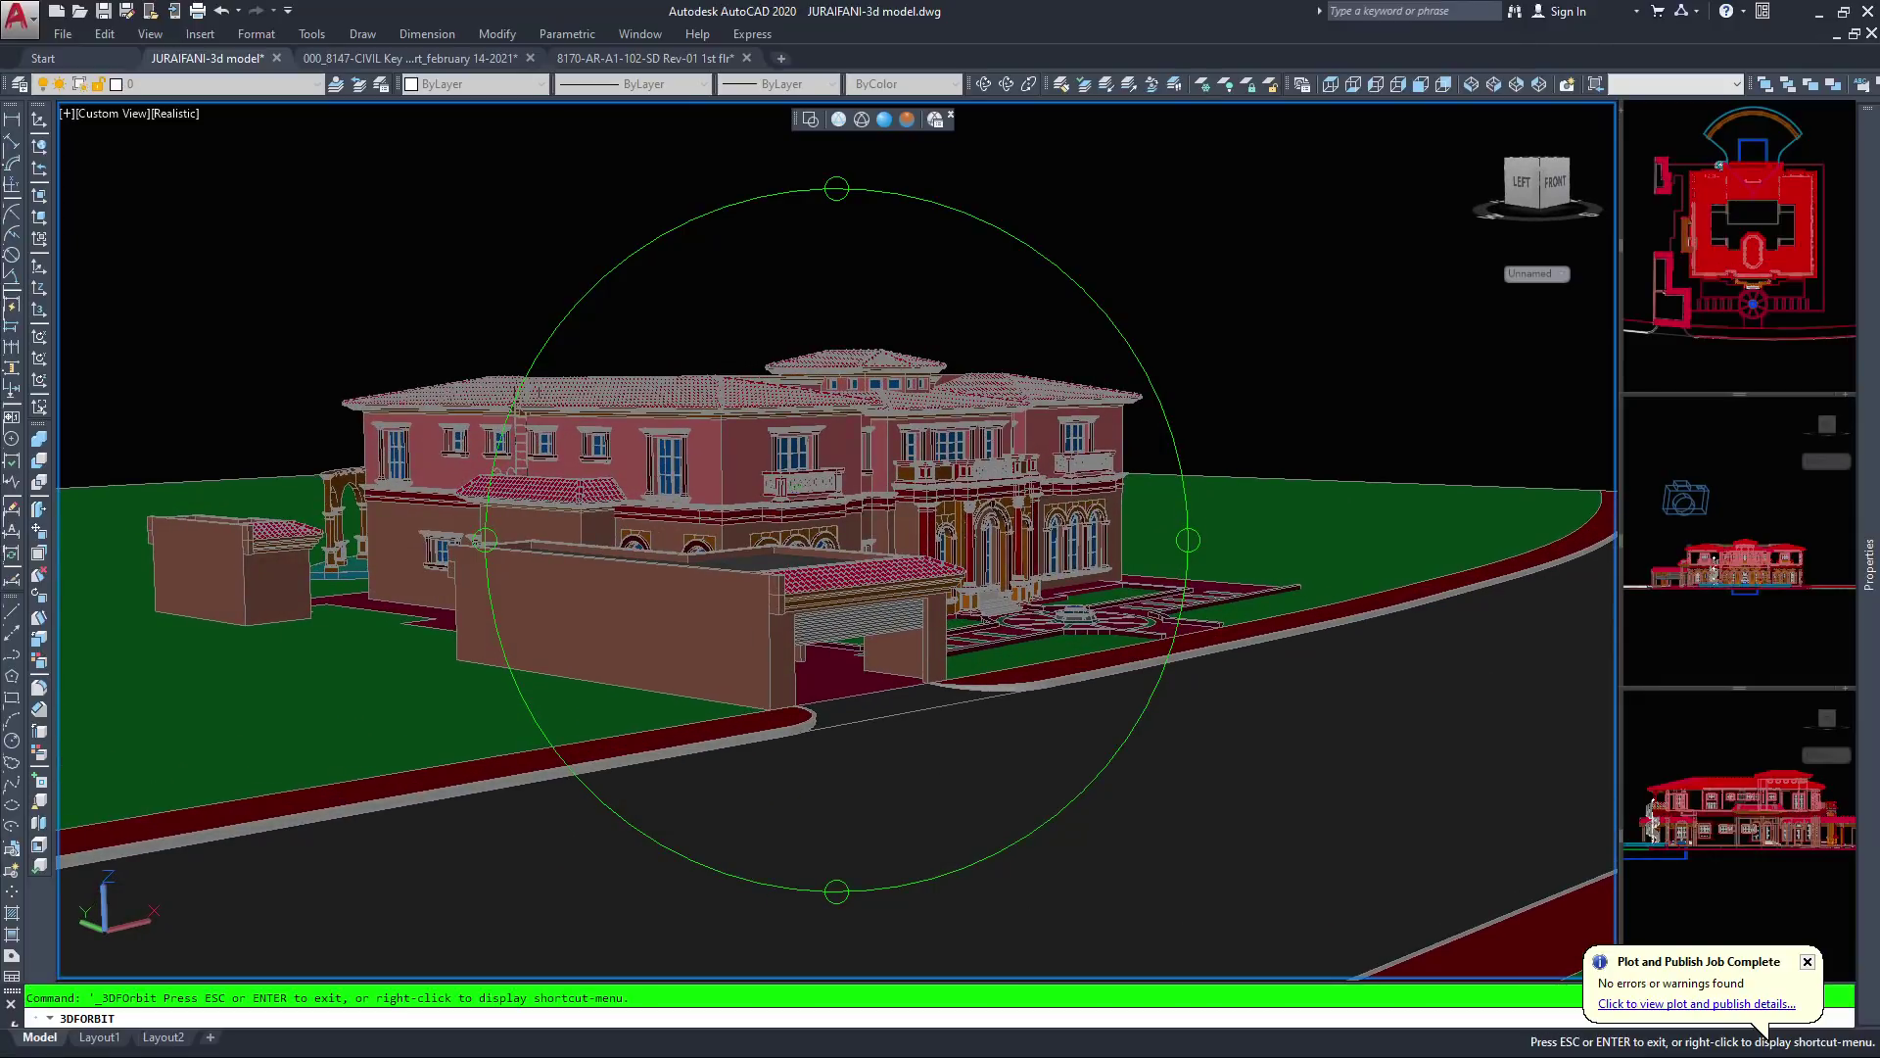
pyautogui.moveTo(977, 422); pyautogui.dragTo(932, 334, button='middle')
pyautogui.moveTo(931, 334); pyautogui.dragTo(931, 365)
pyautogui.moveTo(749, 396); pyautogui.dragTo(750, 395)
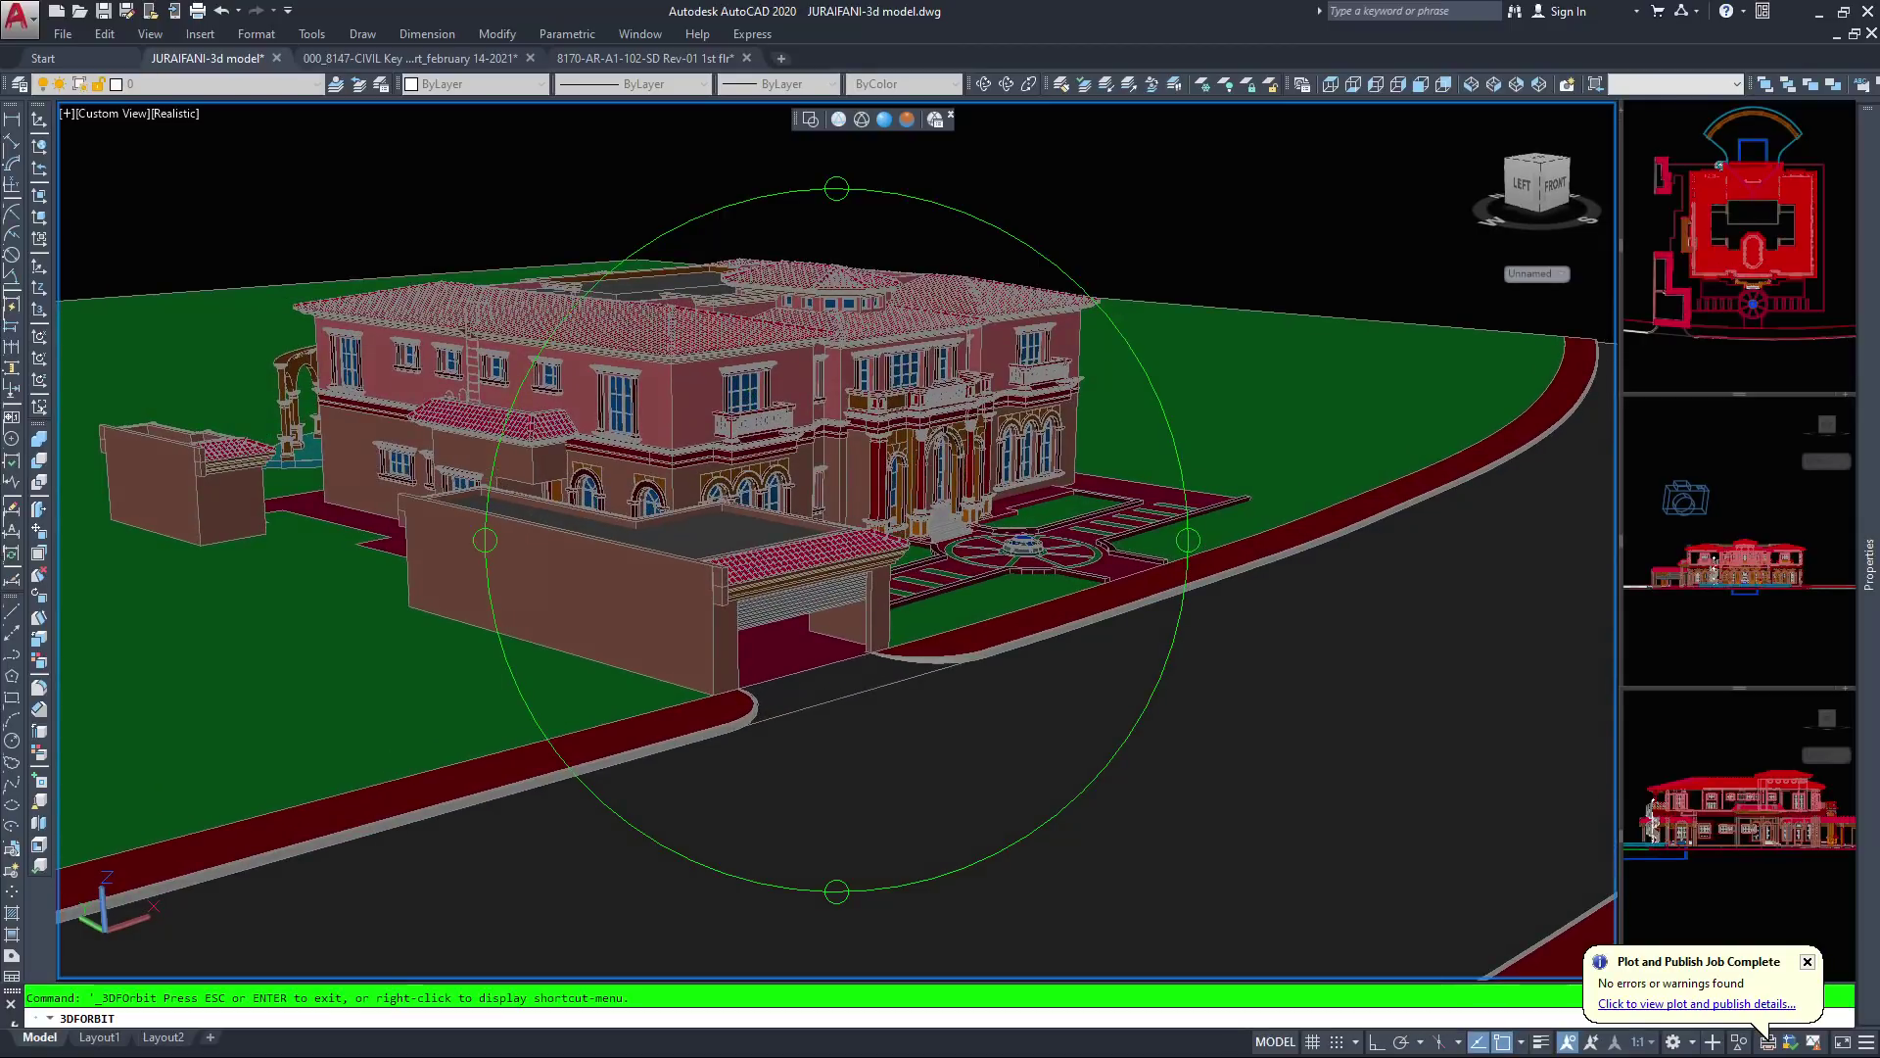
pyautogui.scroll(2, 749, 401)
pyautogui.scroll(-2, 749, 402)
pyautogui.moveTo(749, 405); pyautogui.dragTo(749, 511)
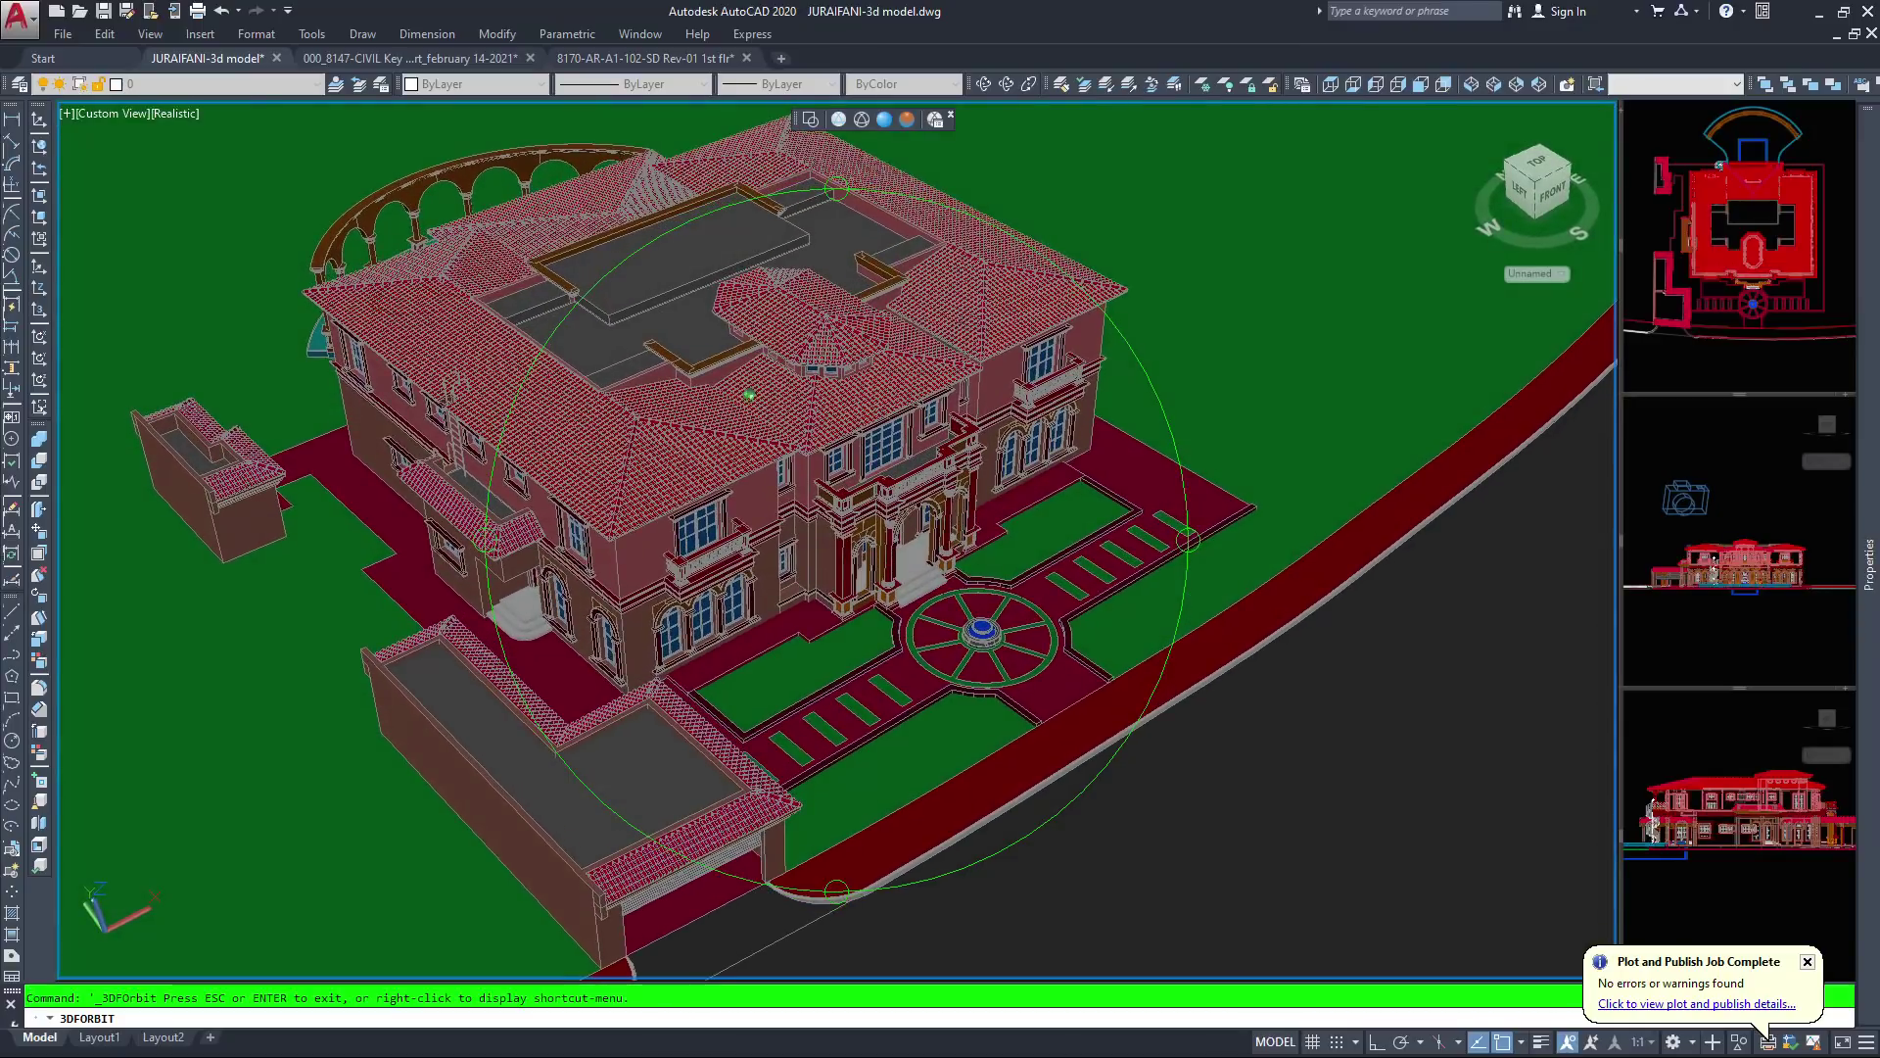
pyautogui.scroll(-2, 778, 500)
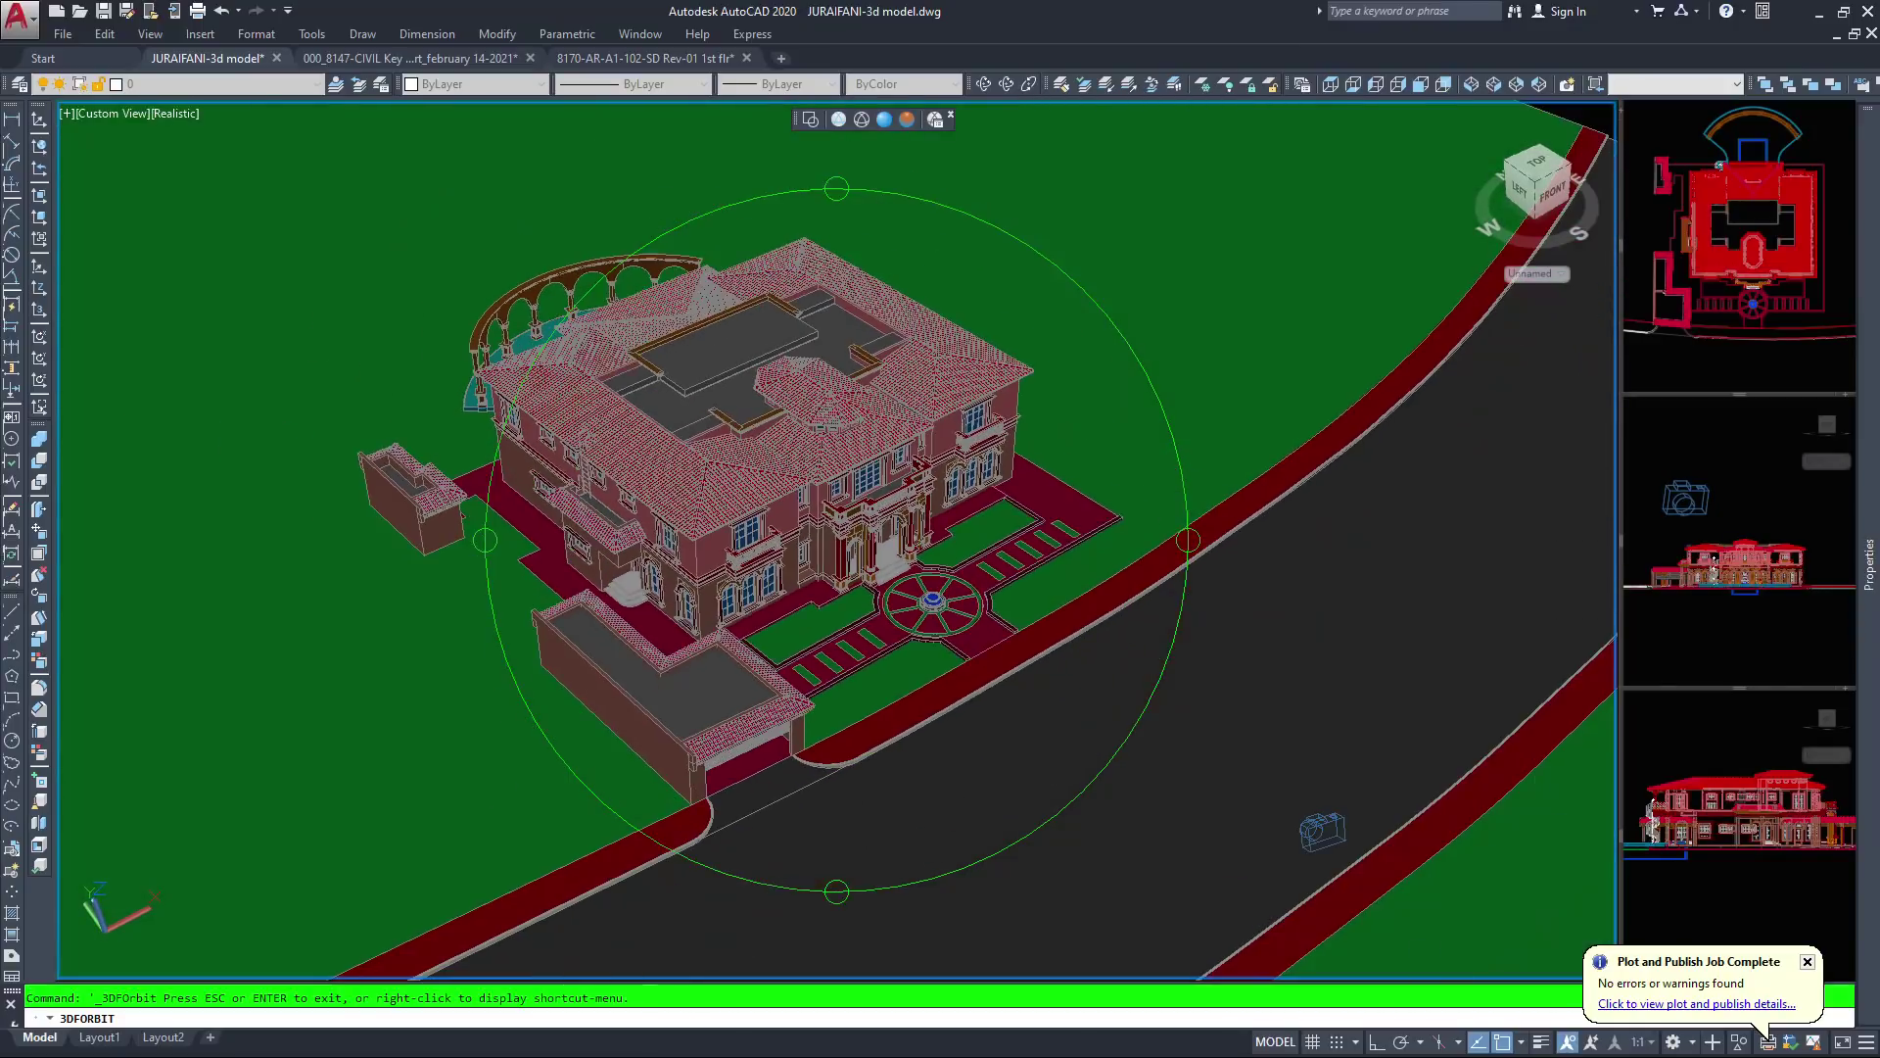
pyautogui.moveTo(777, 499); pyautogui.dragTo(777, 441)
pyautogui.scroll(2, 837, 540)
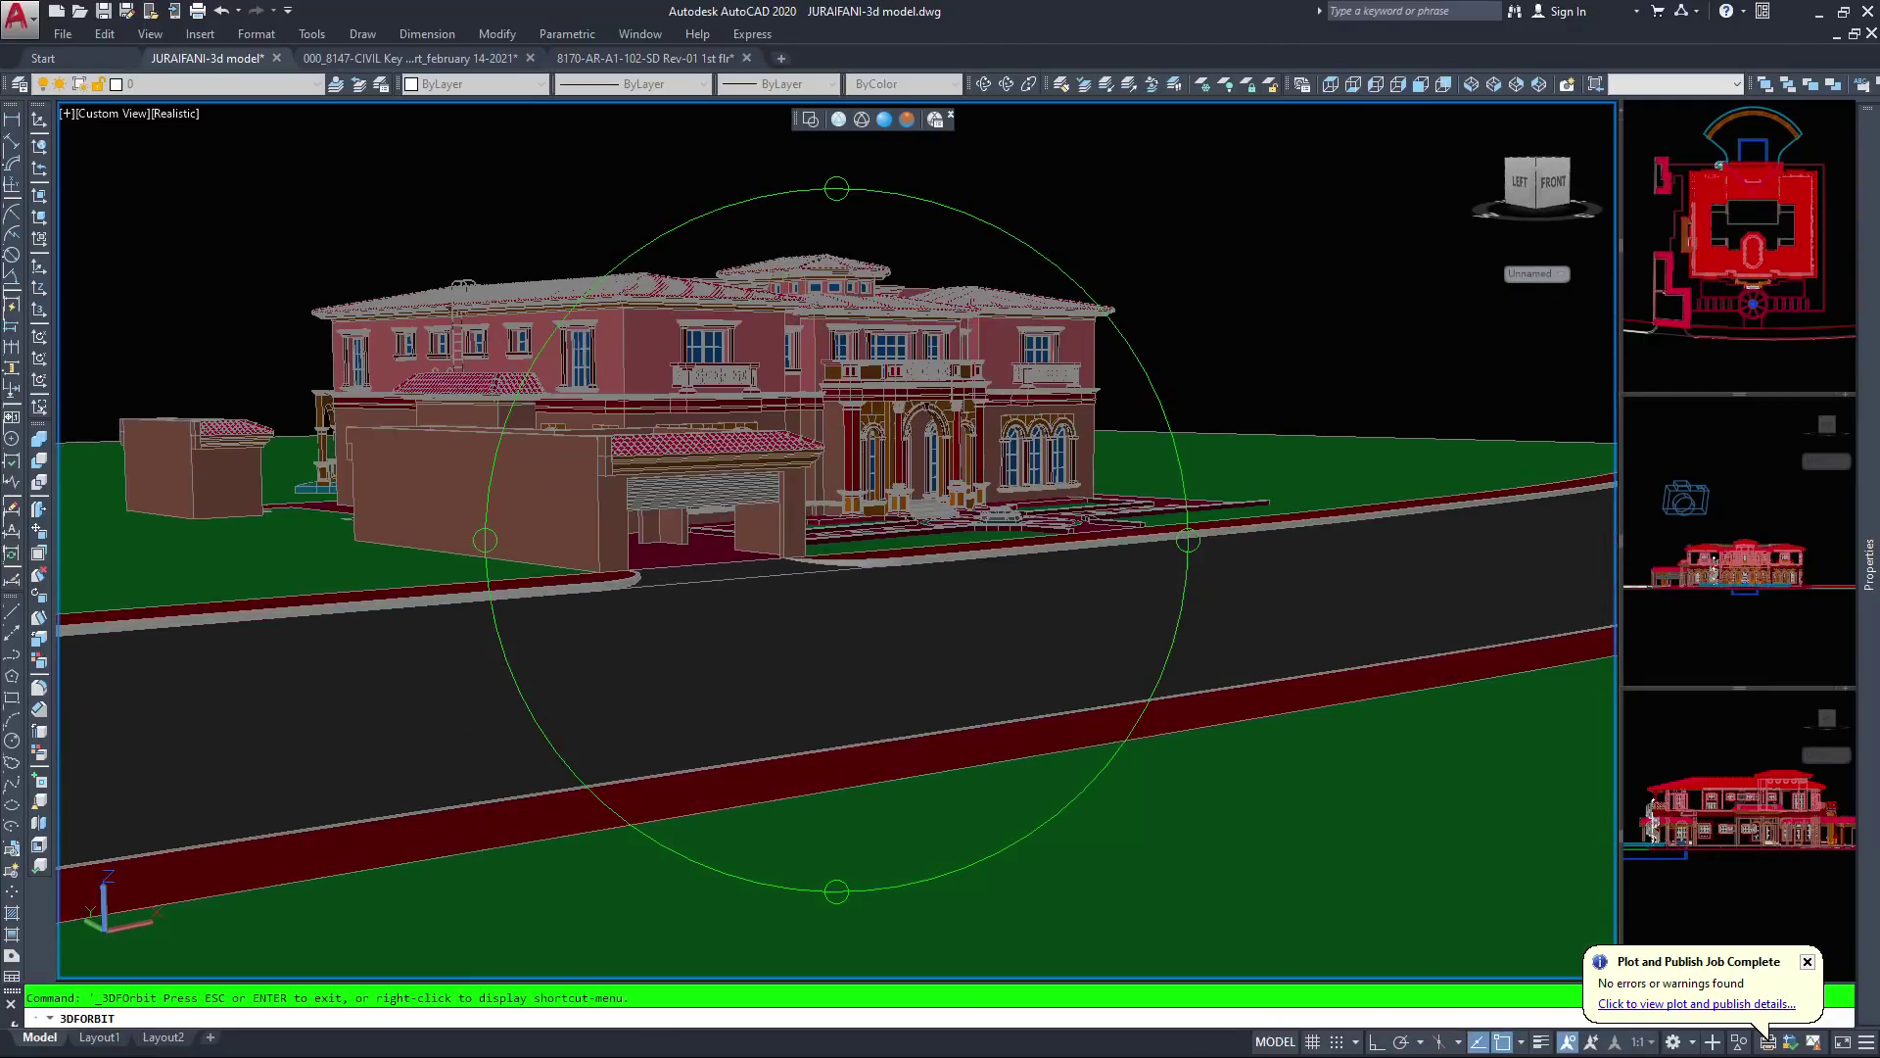
pyautogui.moveTo(783, 490); pyautogui.dragTo(786, 450)
pyautogui.scroll(2, 837, 540)
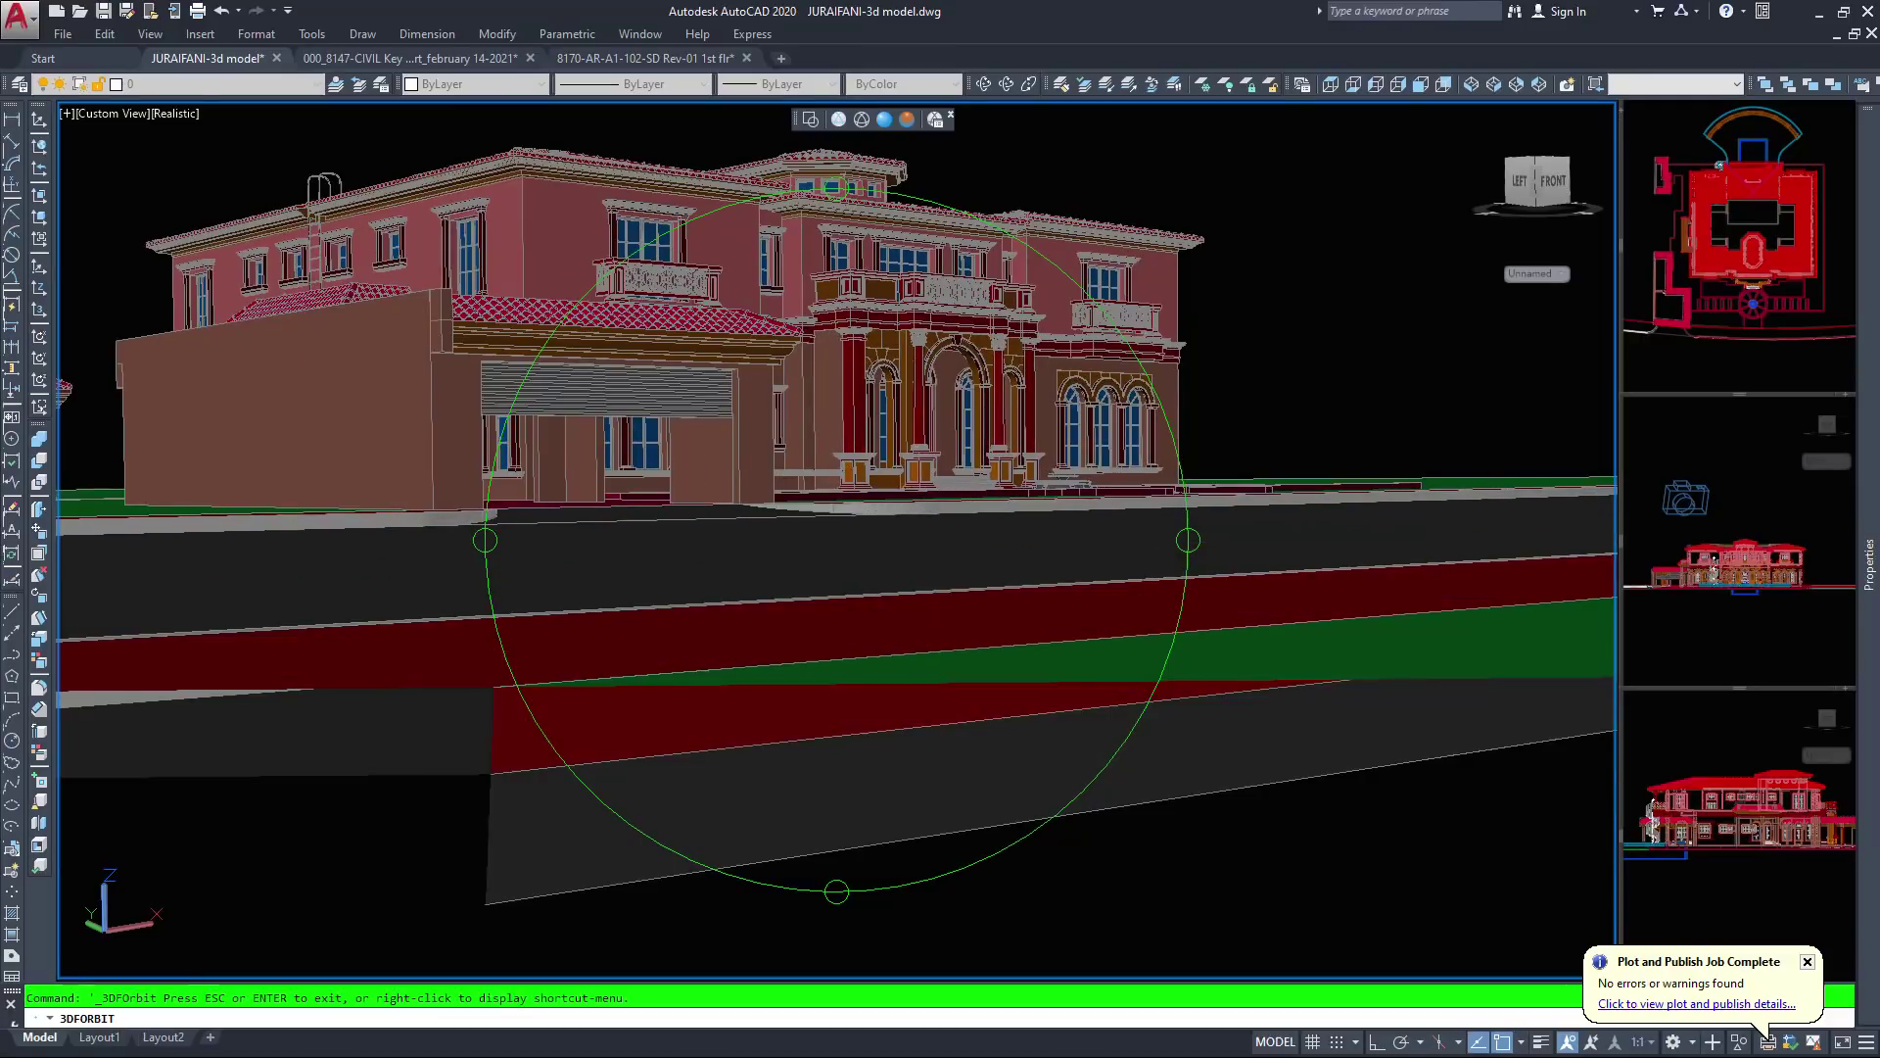
pyautogui.scroll(-3, 752, 367)
pyautogui.moveTo(750, 360); pyautogui.dragTo(750, 394)
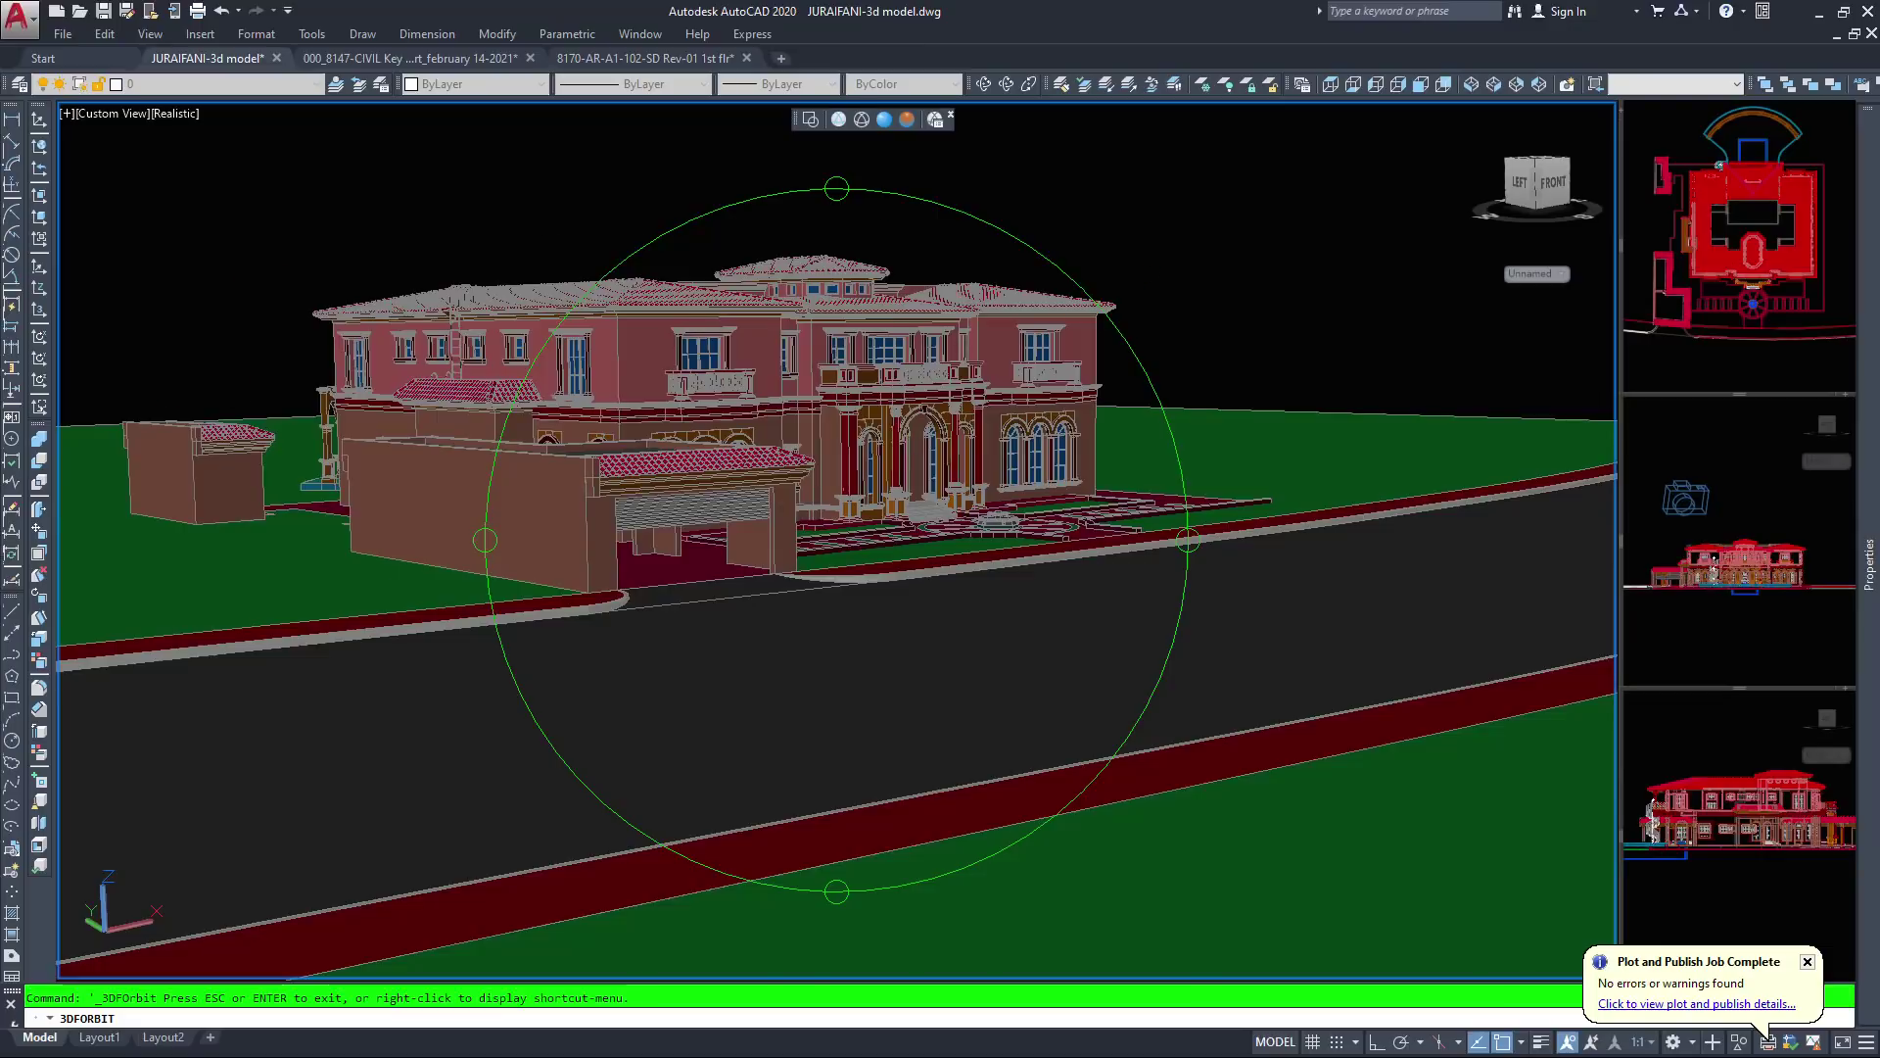
# Orbit the villa past its front facade to a slightly raised front-right view and leave the orbit
pyautogui.scroll(1, 836, 539)
pyautogui.moveTo(882, 548); pyautogui.dragTo(709, 544)
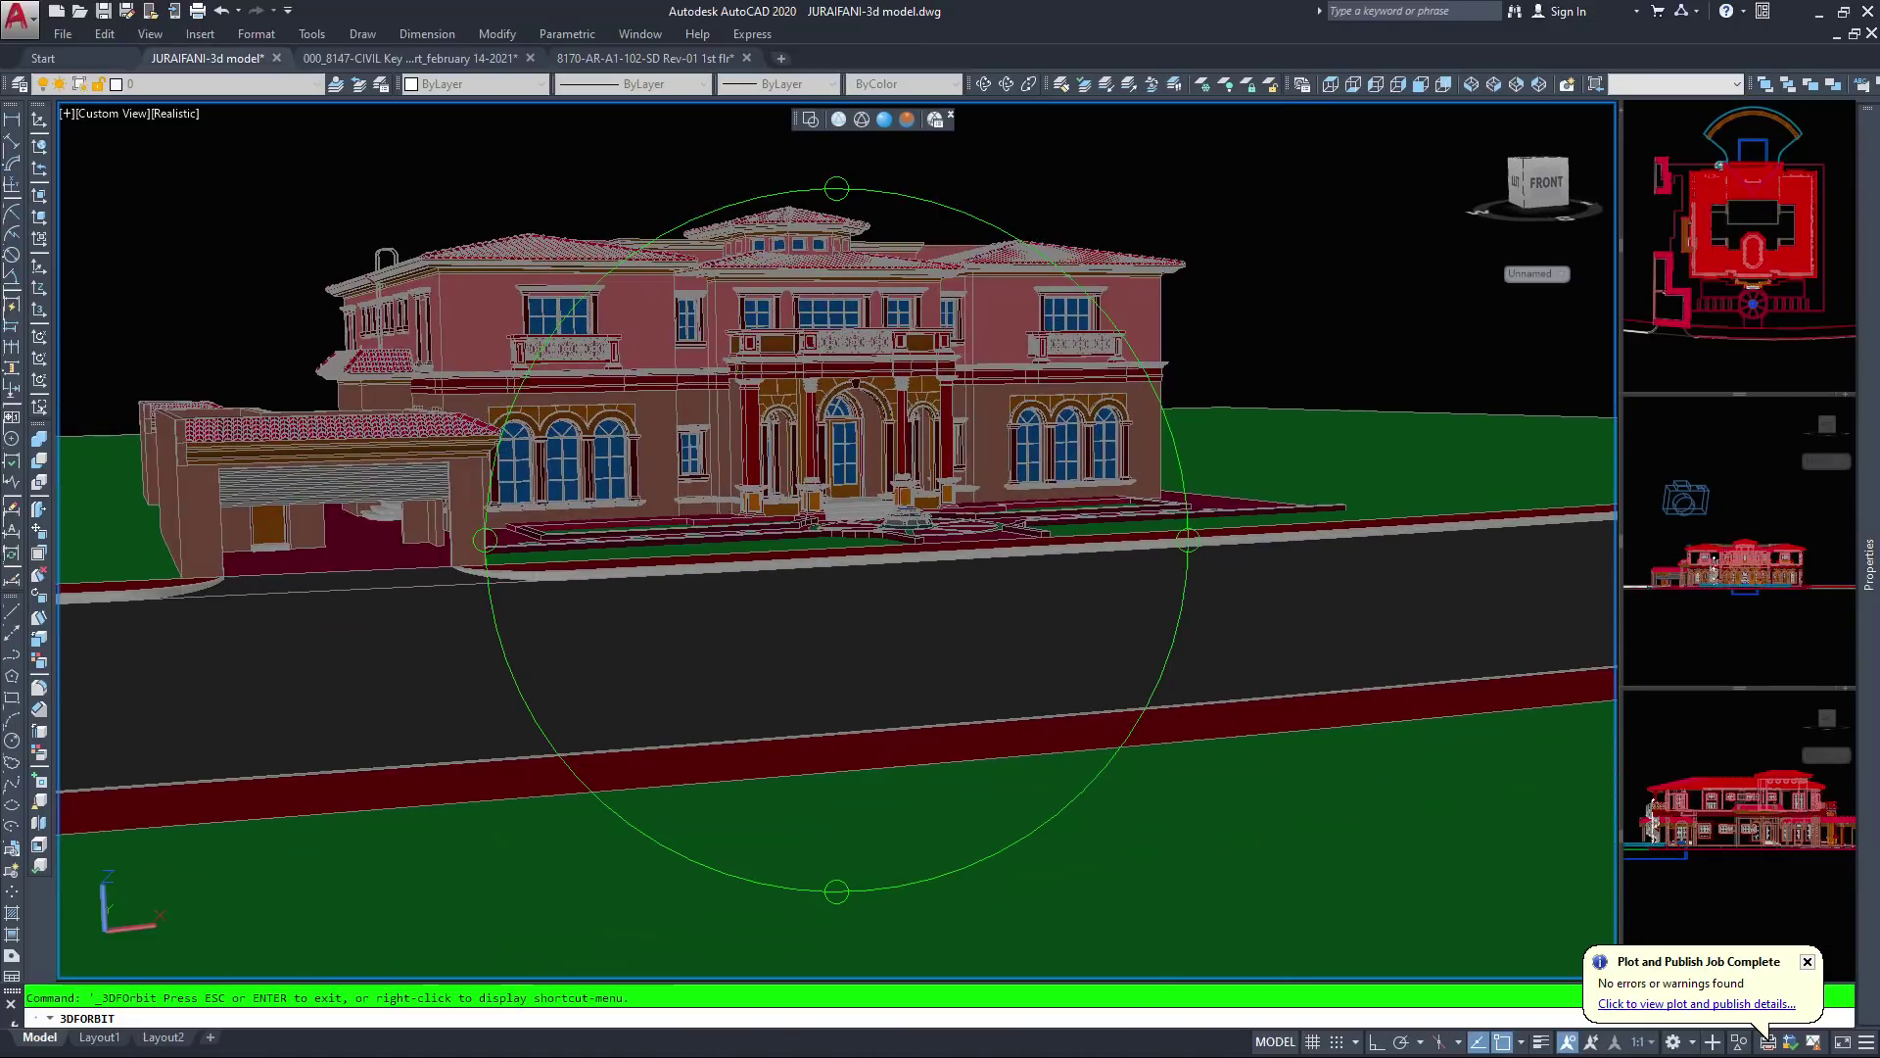
pyautogui.moveTo(862, 549); pyautogui.dragTo(774, 550)
pyautogui.moveTo(803, 352); pyautogui.dragTo(1021, 356, button='middle')
pyautogui.moveTo(1021, 356); pyautogui.dragTo(924, 374)
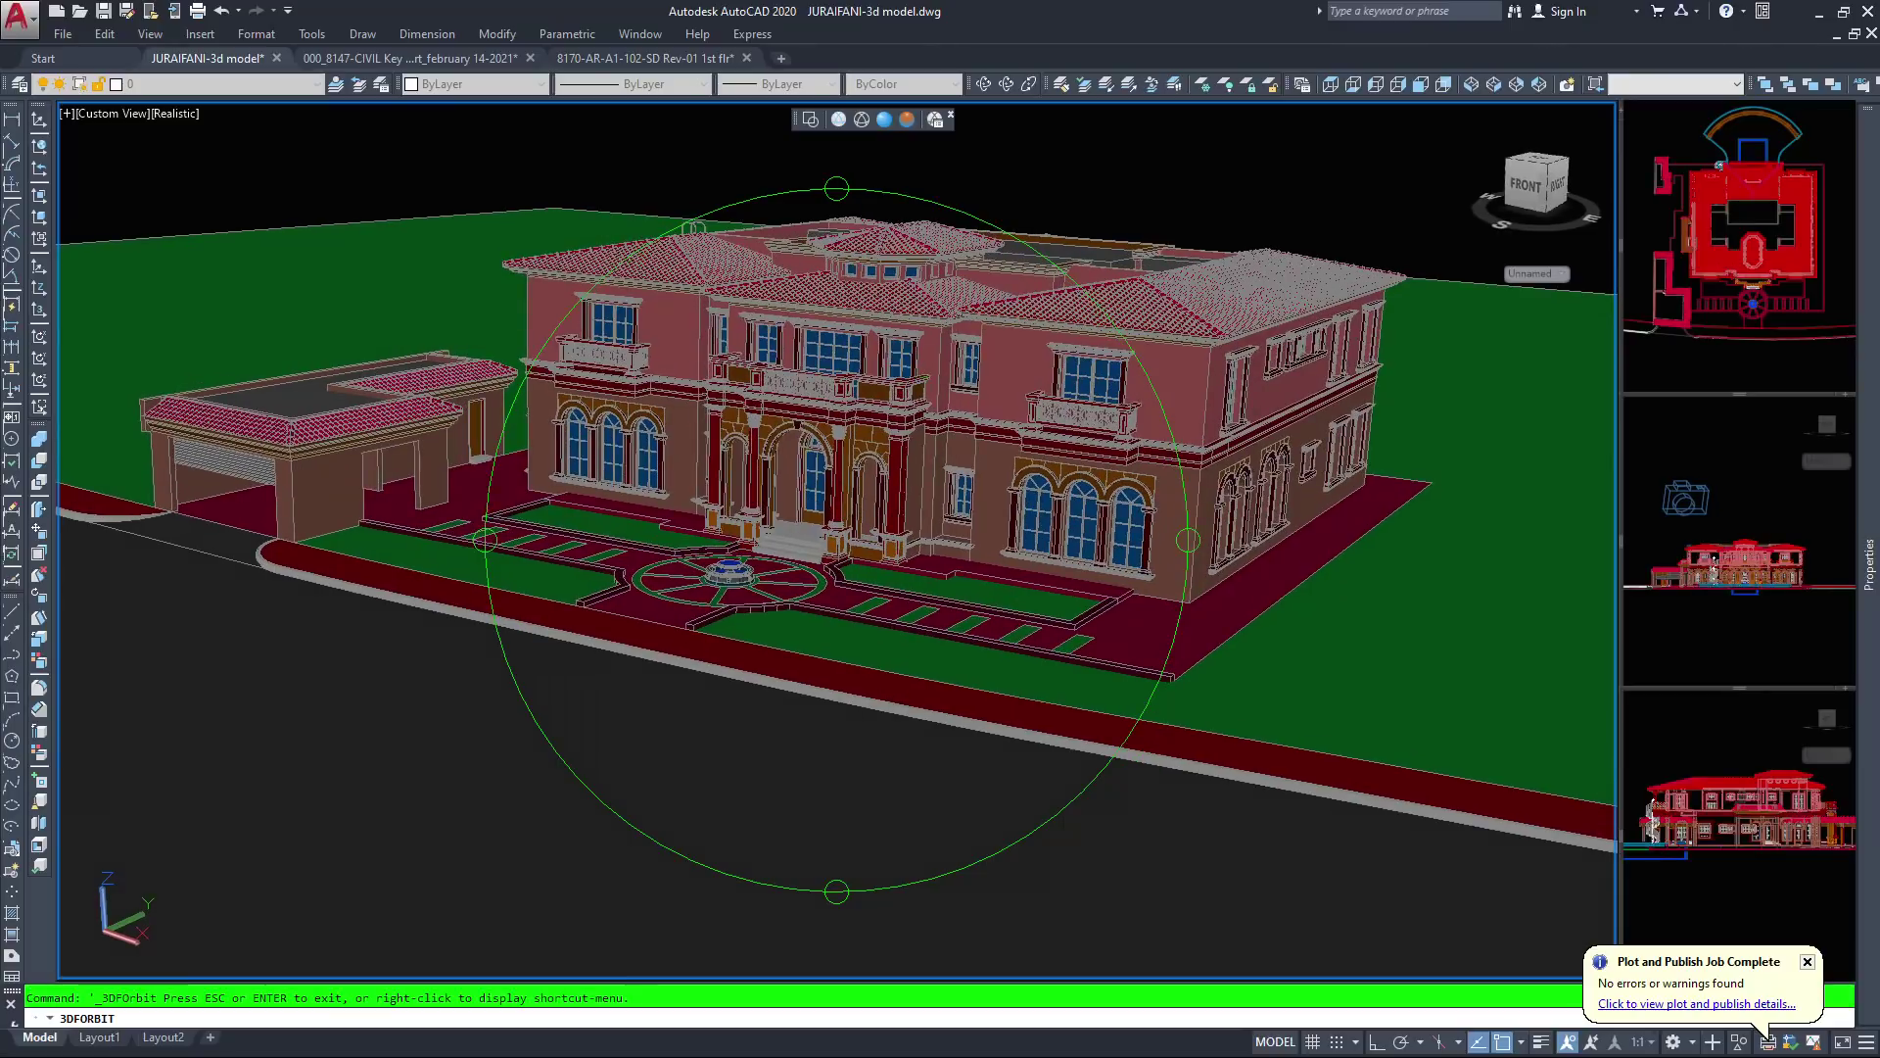
pyautogui.press('Escape')
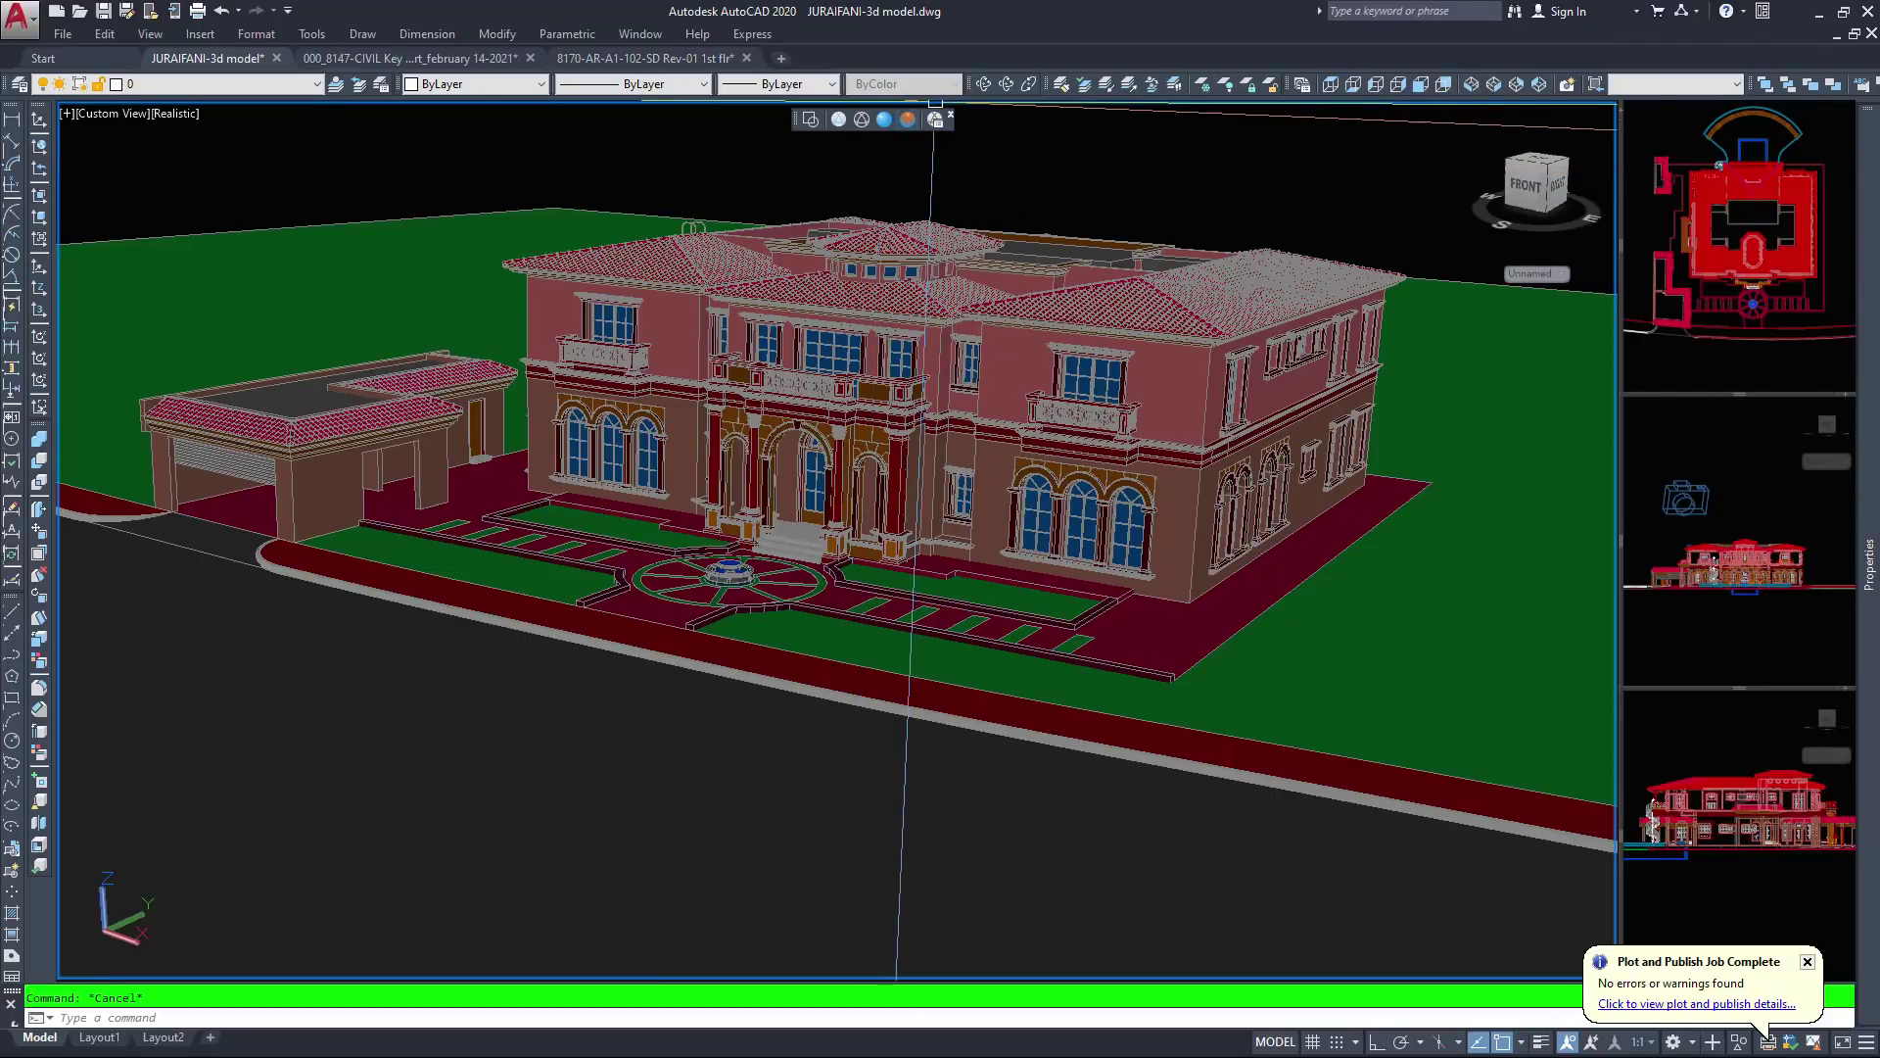
# Preview the model in the Conceptual visual style and return it to Realistic
pyautogui.click(908, 119)
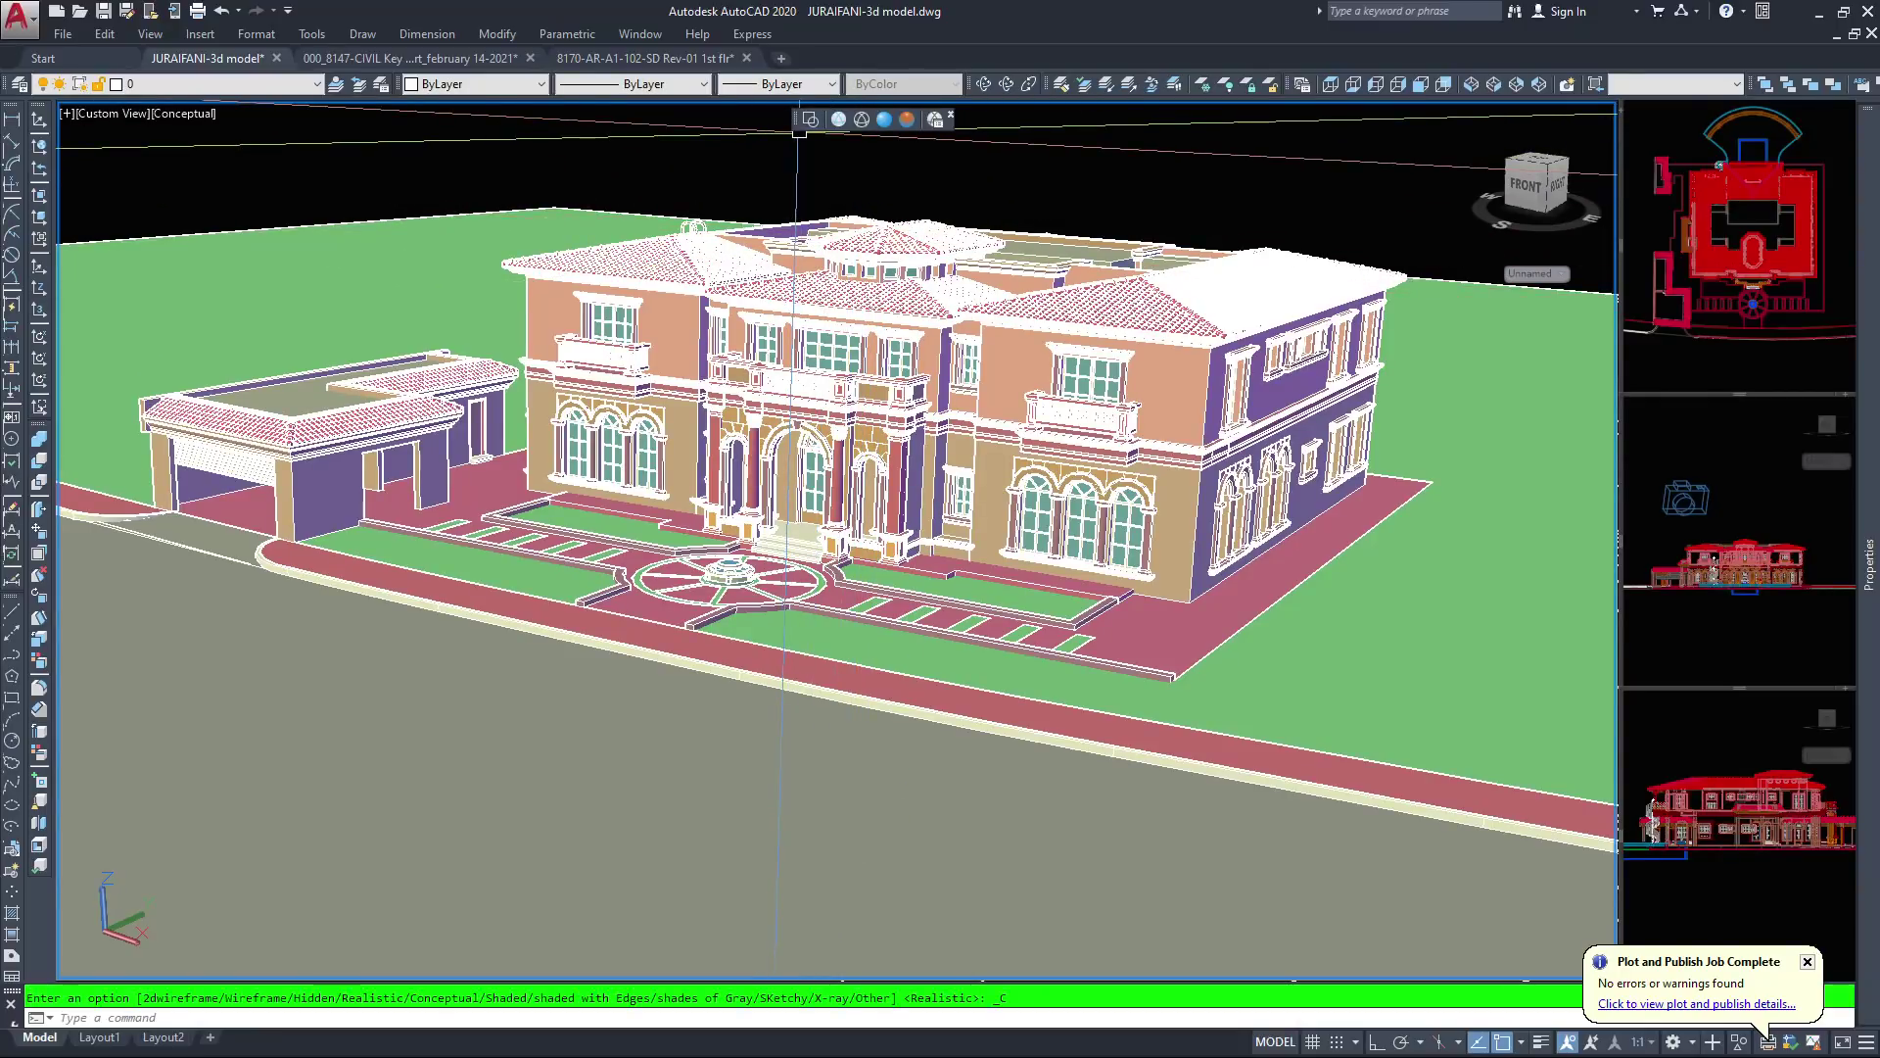
pyautogui.click(884, 119)
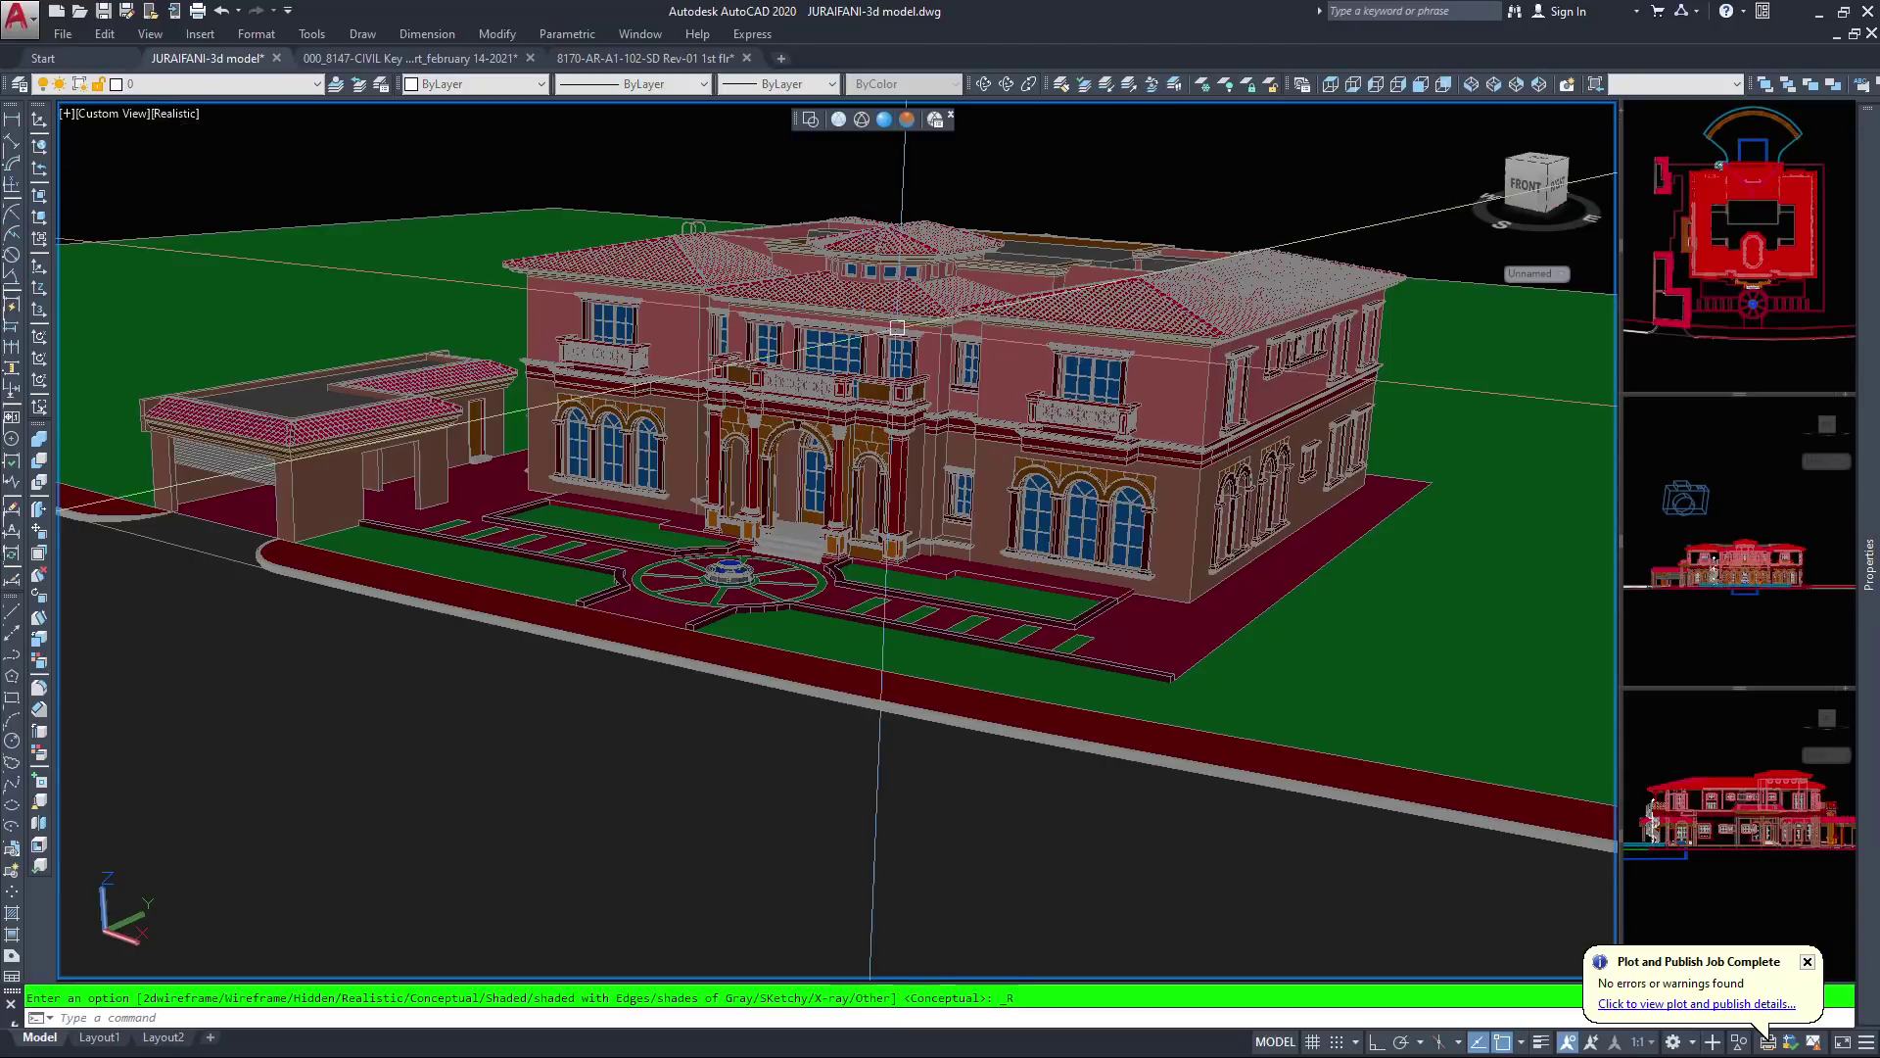
# Free-orbit the villa to a lower view of its front-right corner and leave the orbit
pyautogui.keyDown('shift'); pyautogui.moveTo(1007, 390); pyautogui.dragTo(1014, 290, button='middle'); pyautogui.keyUp('shift')
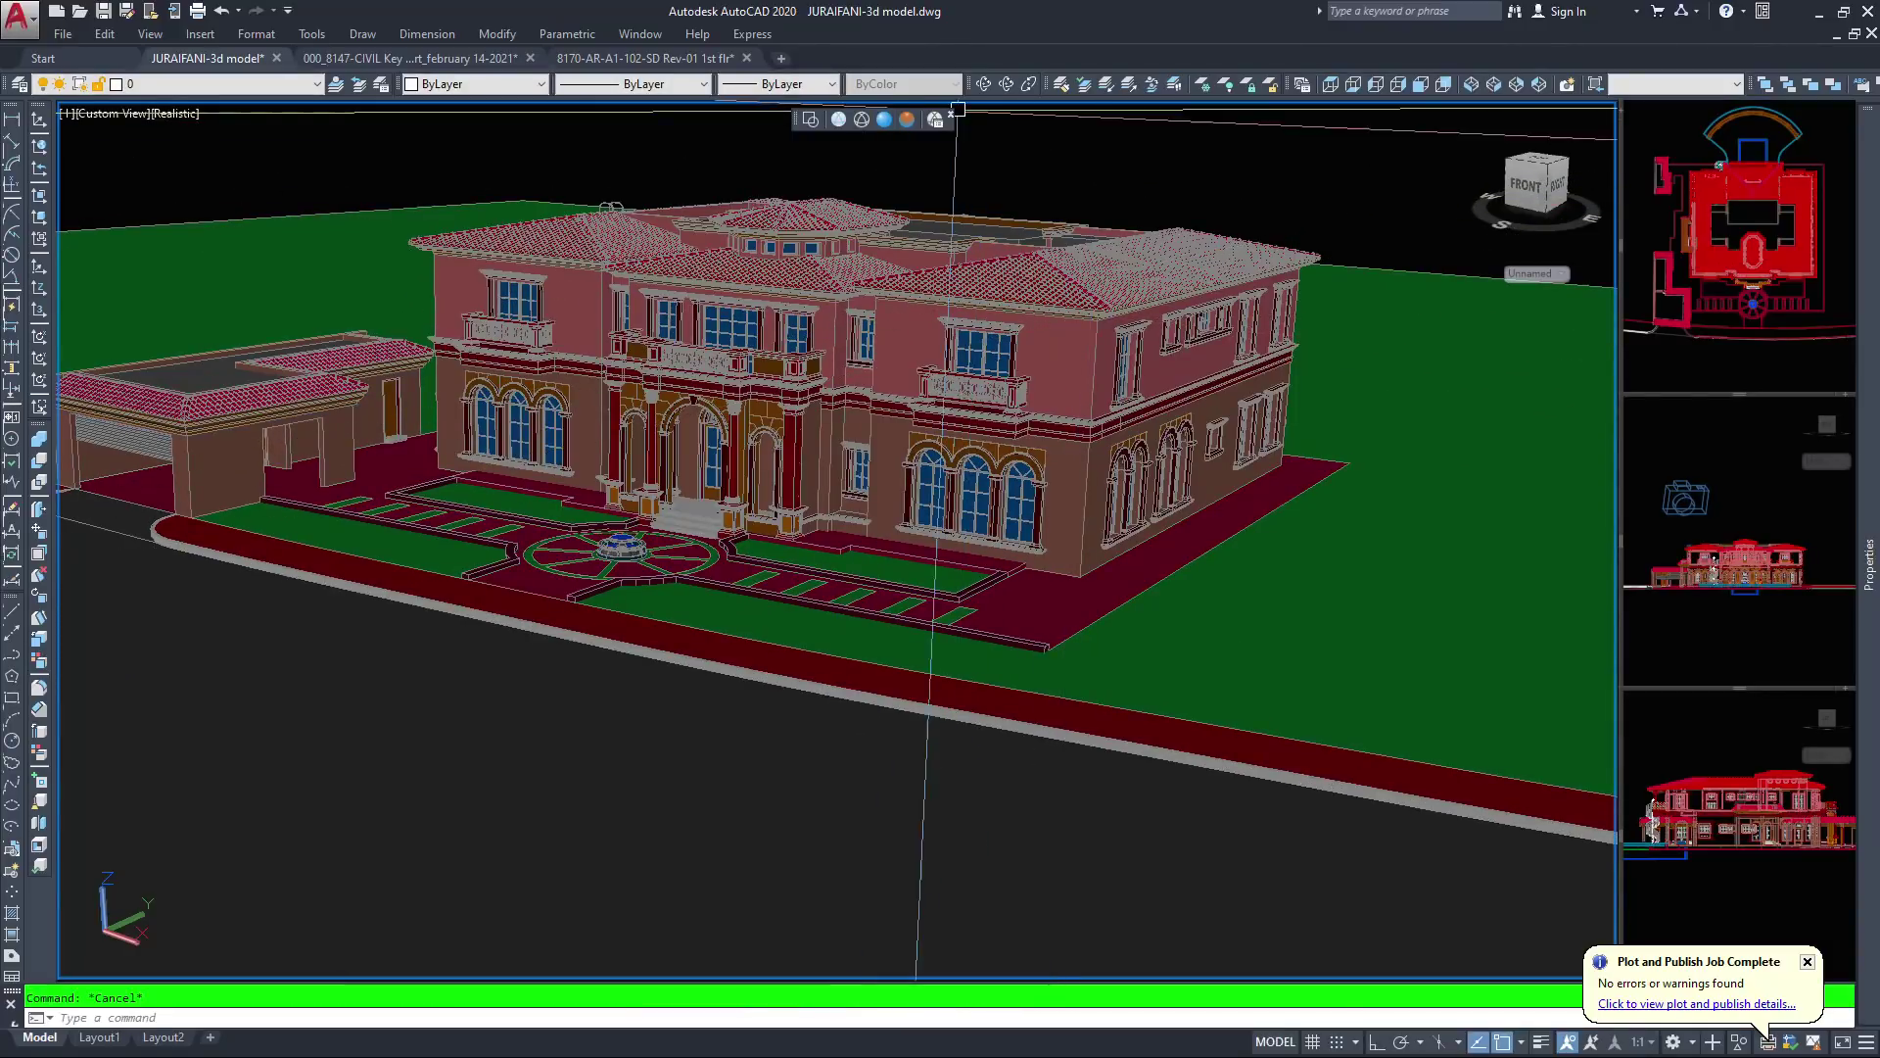
pyautogui.click(1006, 86)
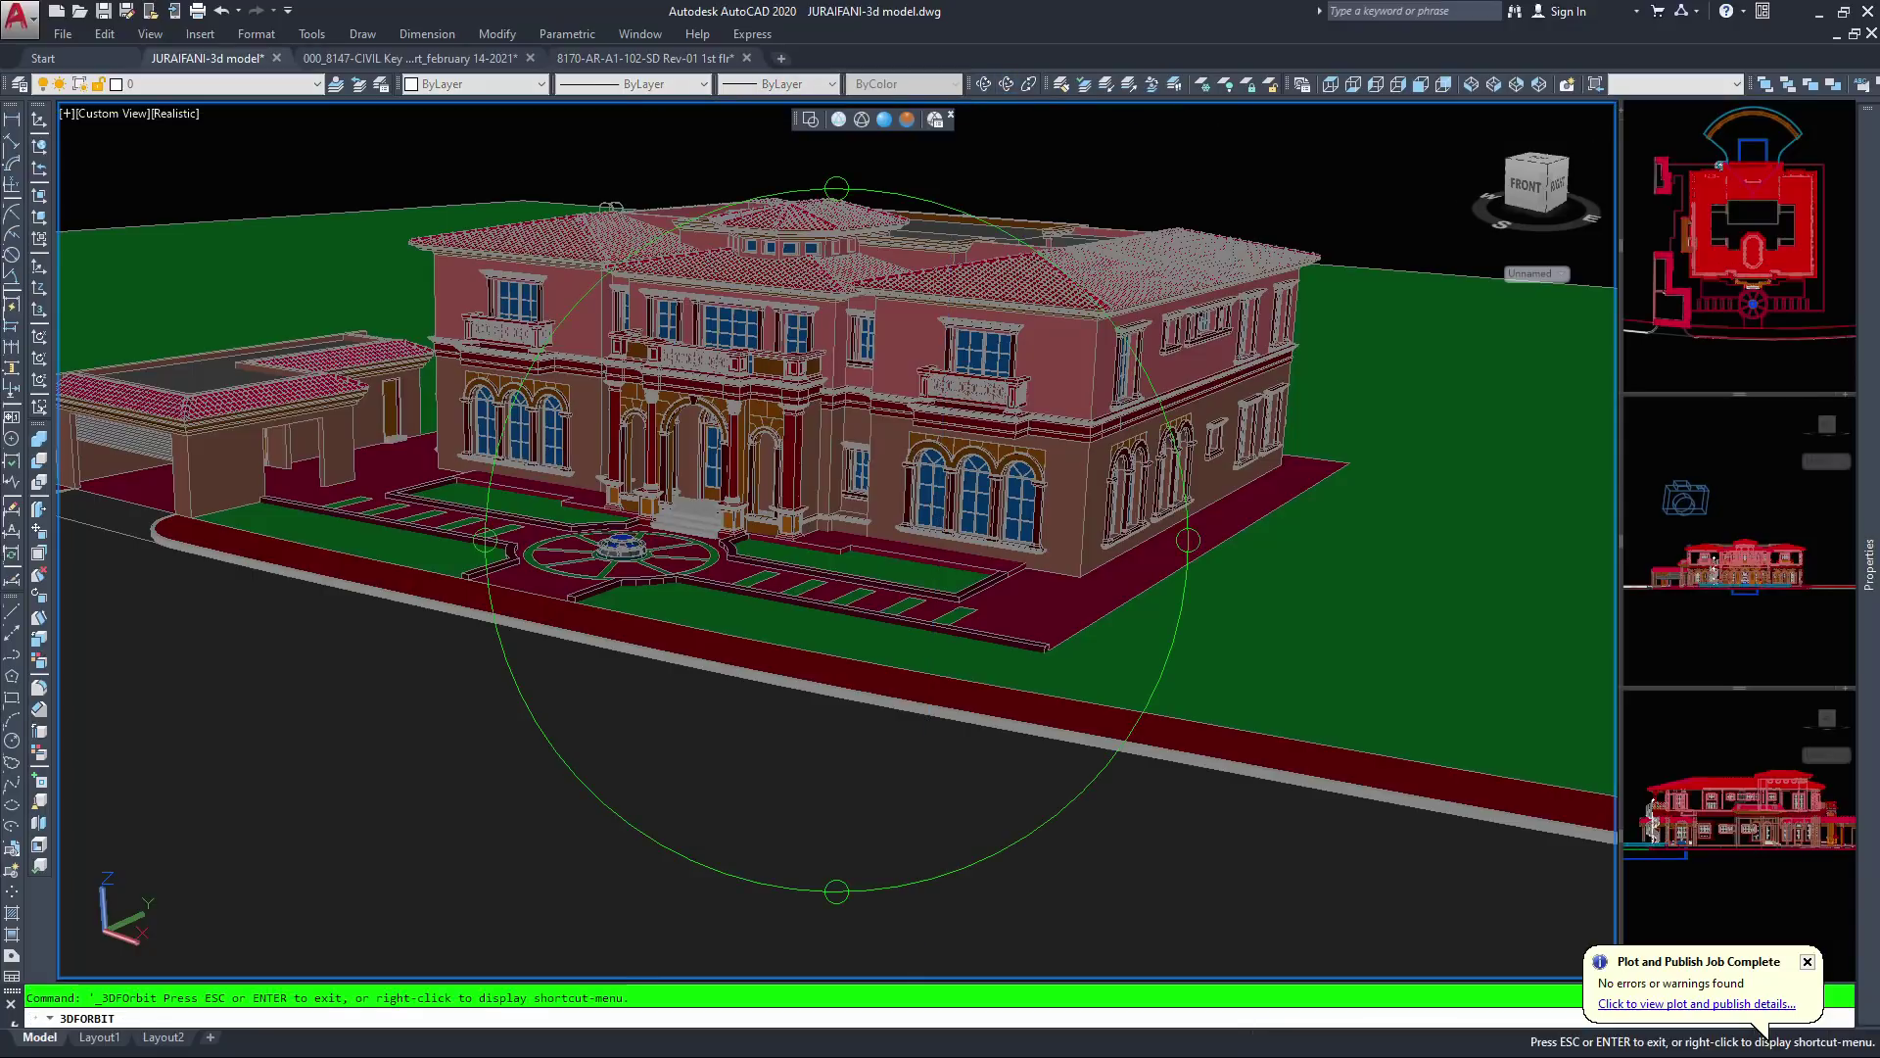
pyautogui.moveTo(844, 510); pyautogui.dragTo(847, 416)
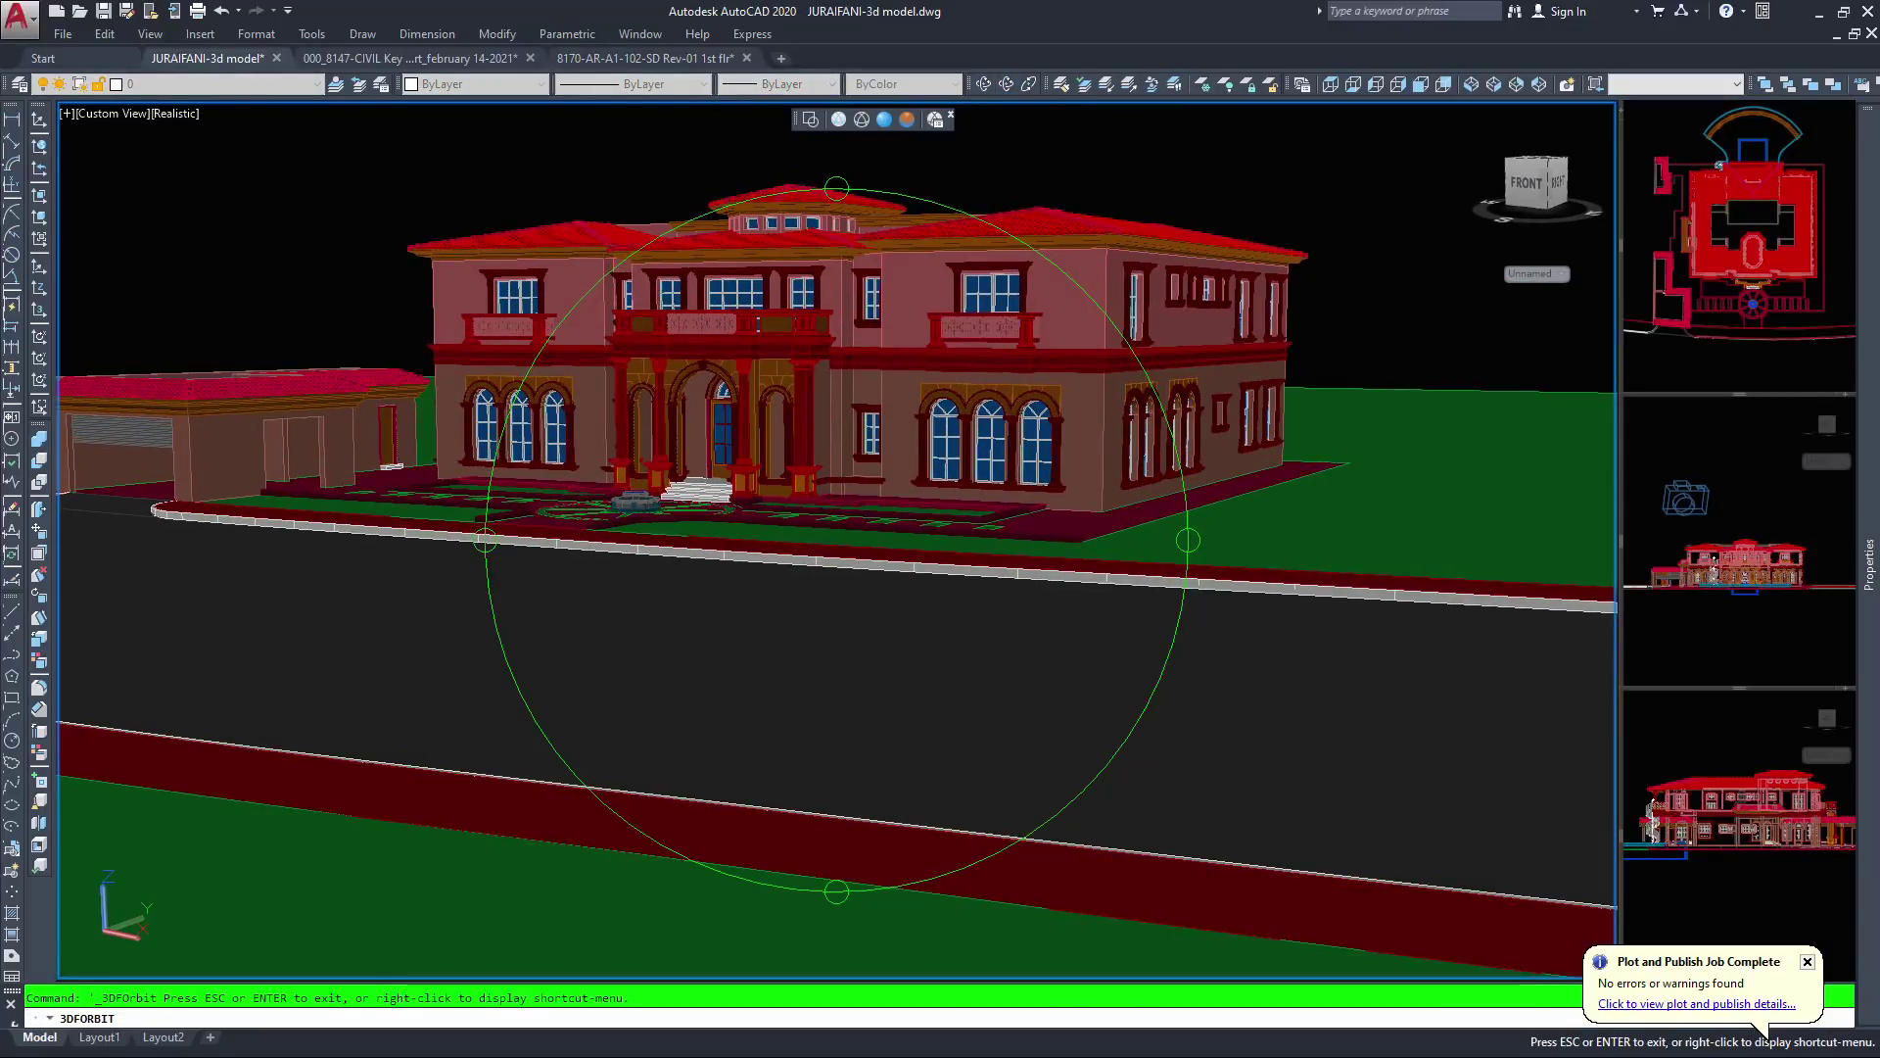
pyautogui.moveTo(758, 326); pyautogui.dragTo(815, 350)
pyautogui.press('Escape')
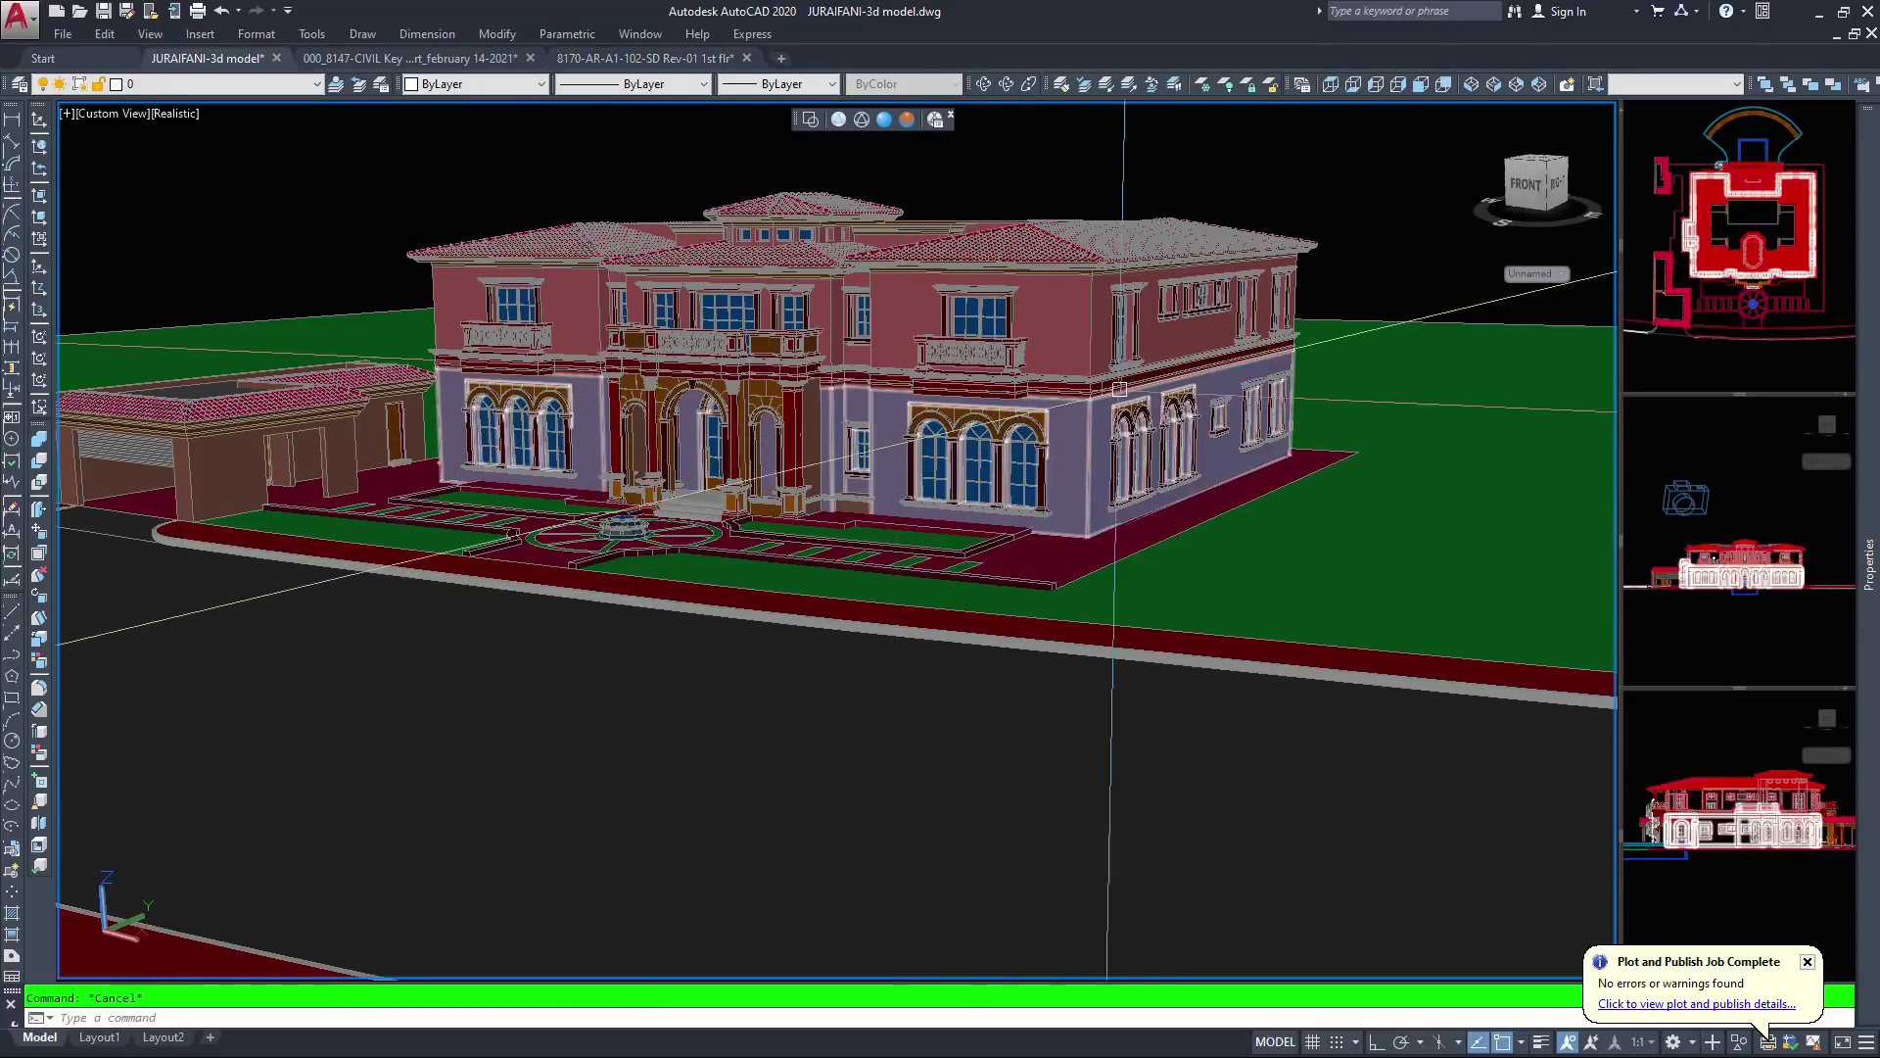
# Select the upper wall and the lower wall in turn at the front-right corner to check their layers, clearing each selection
pyautogui.moveTo(1299, 417); pyautogui.dragTo(1263, 447, button='middle')
pyautogui.scroll(3, 1063, 374)
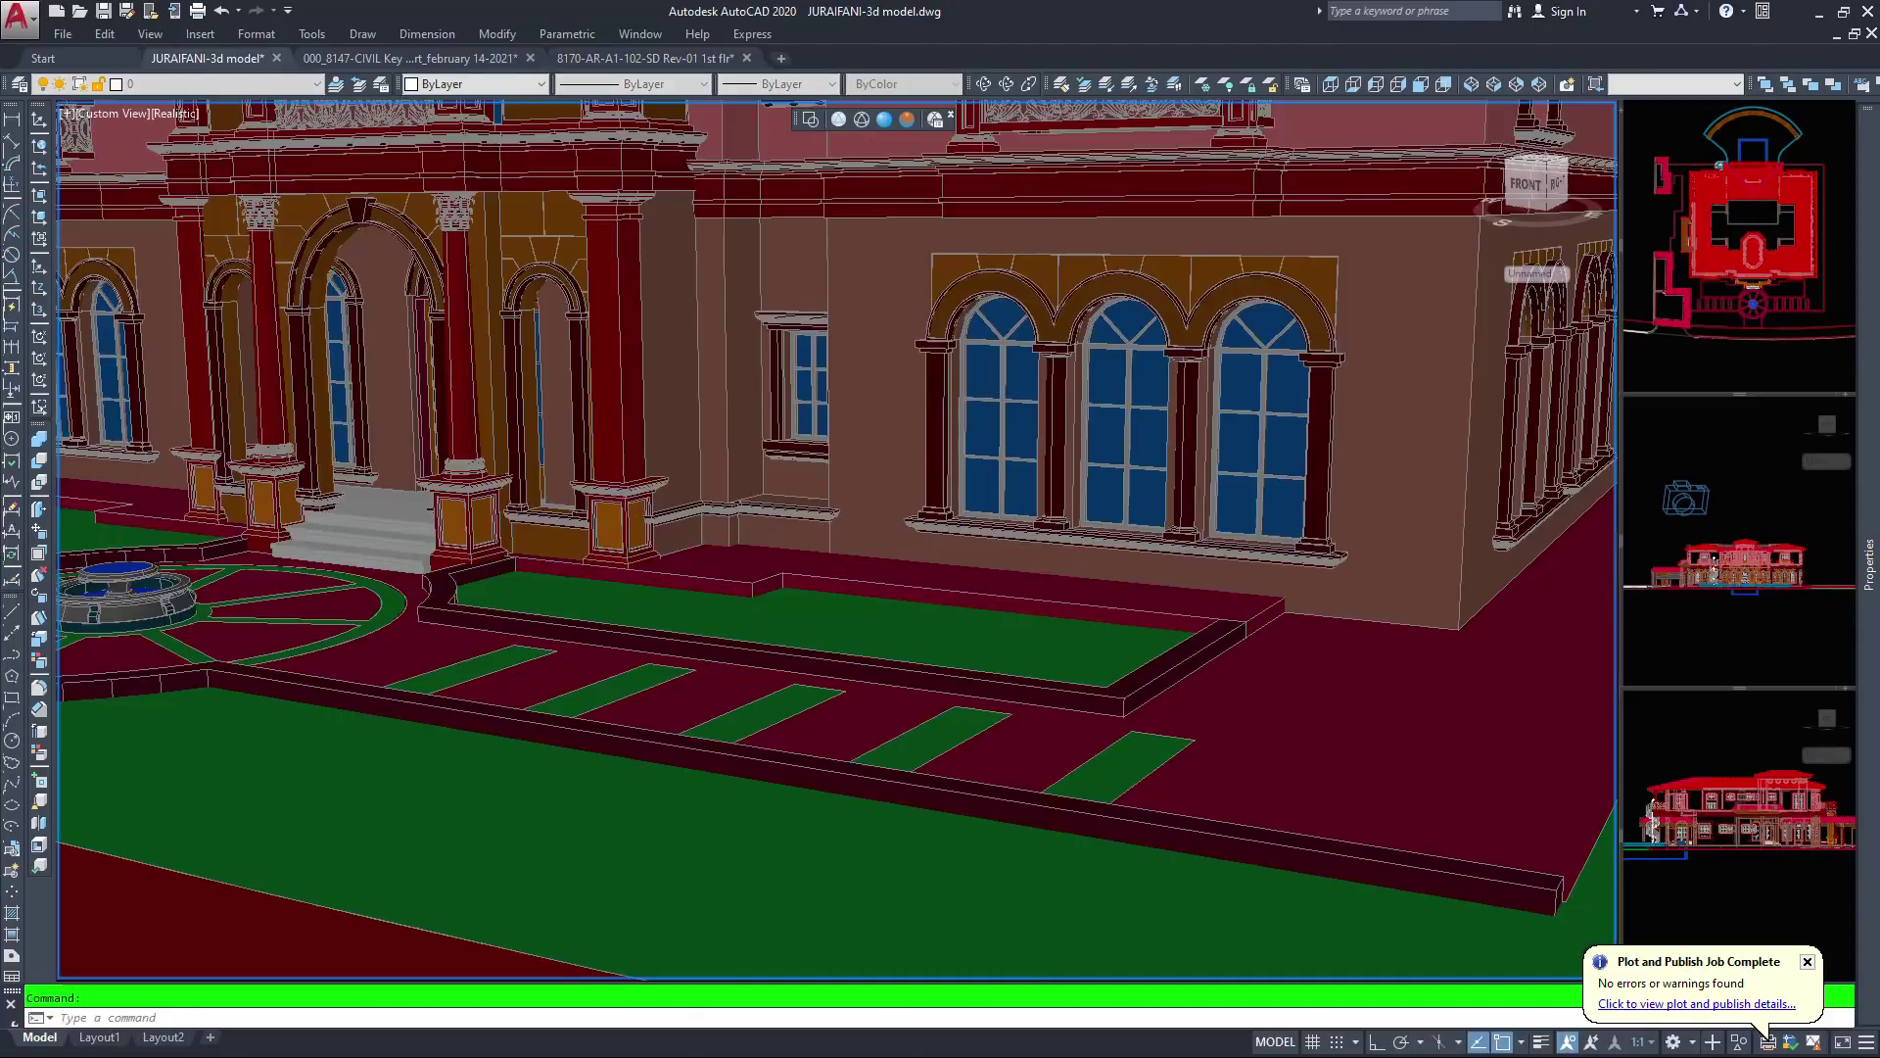
pyautogui.scroll(3, 1062, 374)
pyautogui.scroll(-5, 1063, 374)
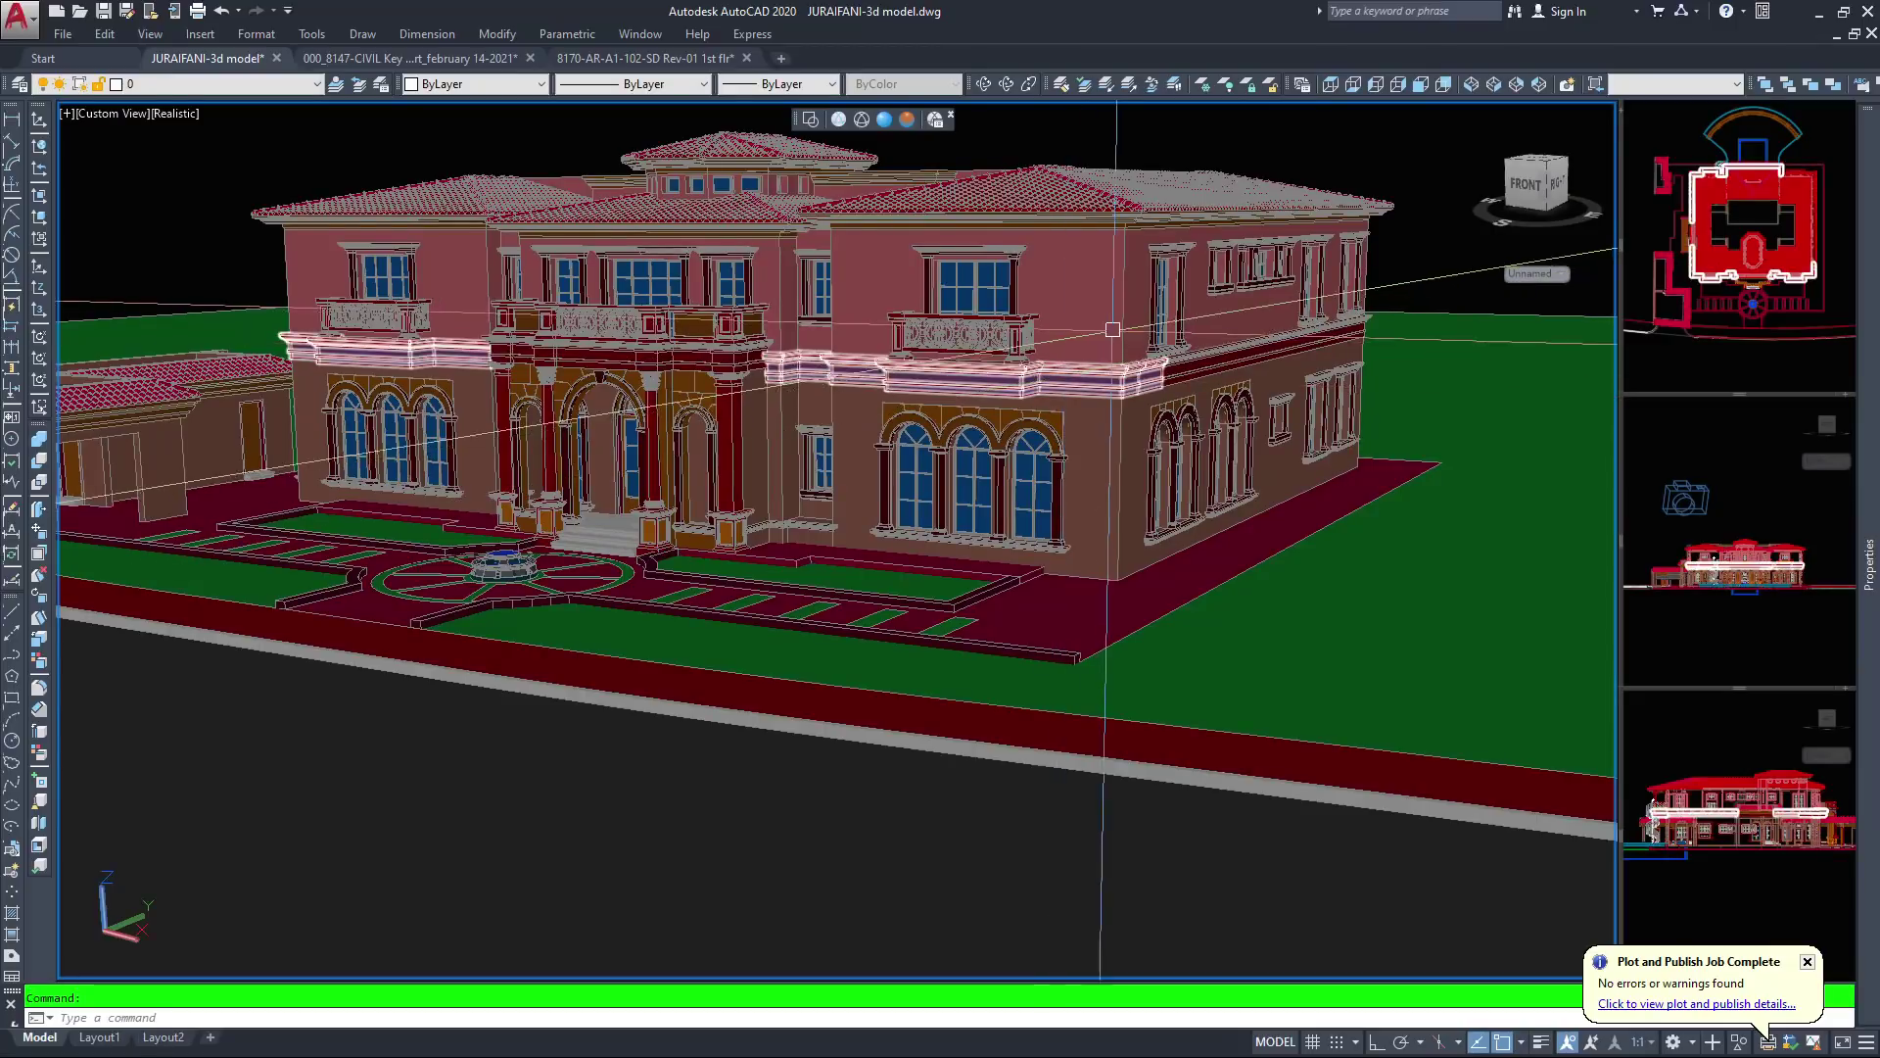
pyautogui.scroll(4, 1063, 374)
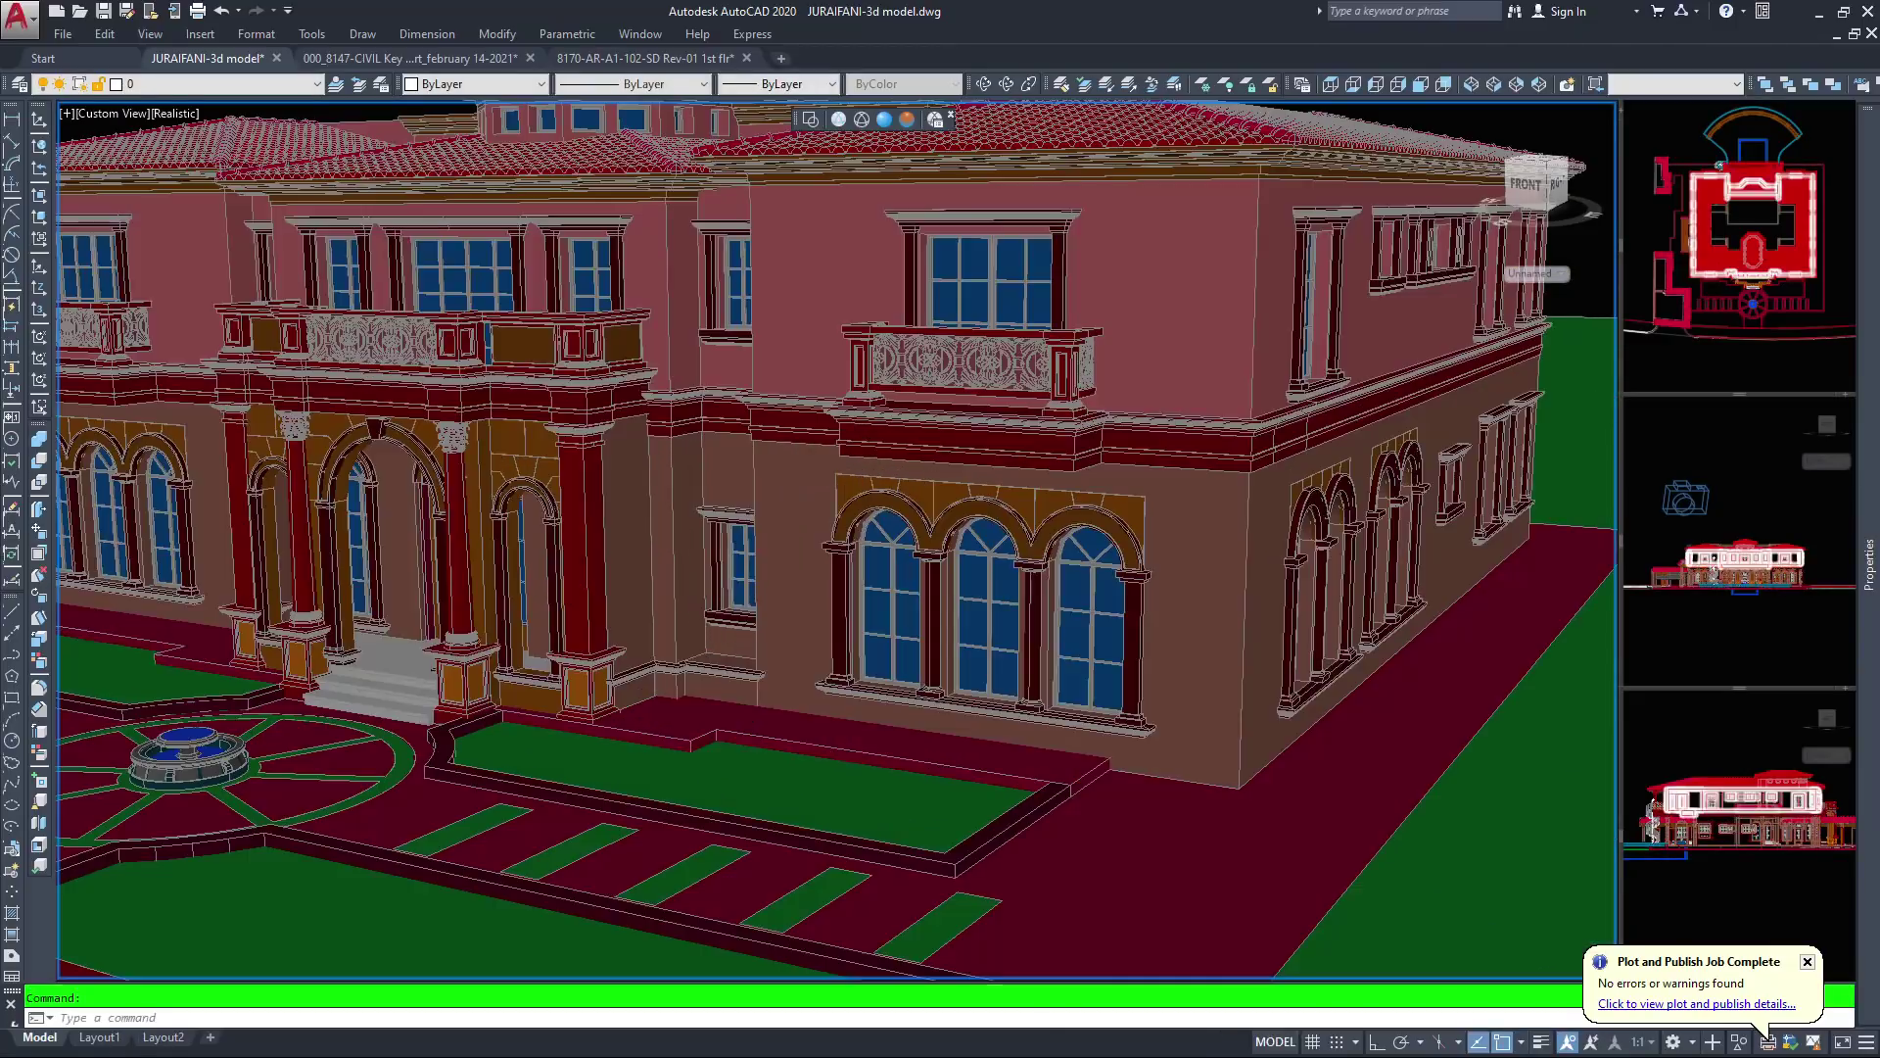
pyautogui.press('Escape')
pyautogui.click(1066, 372)
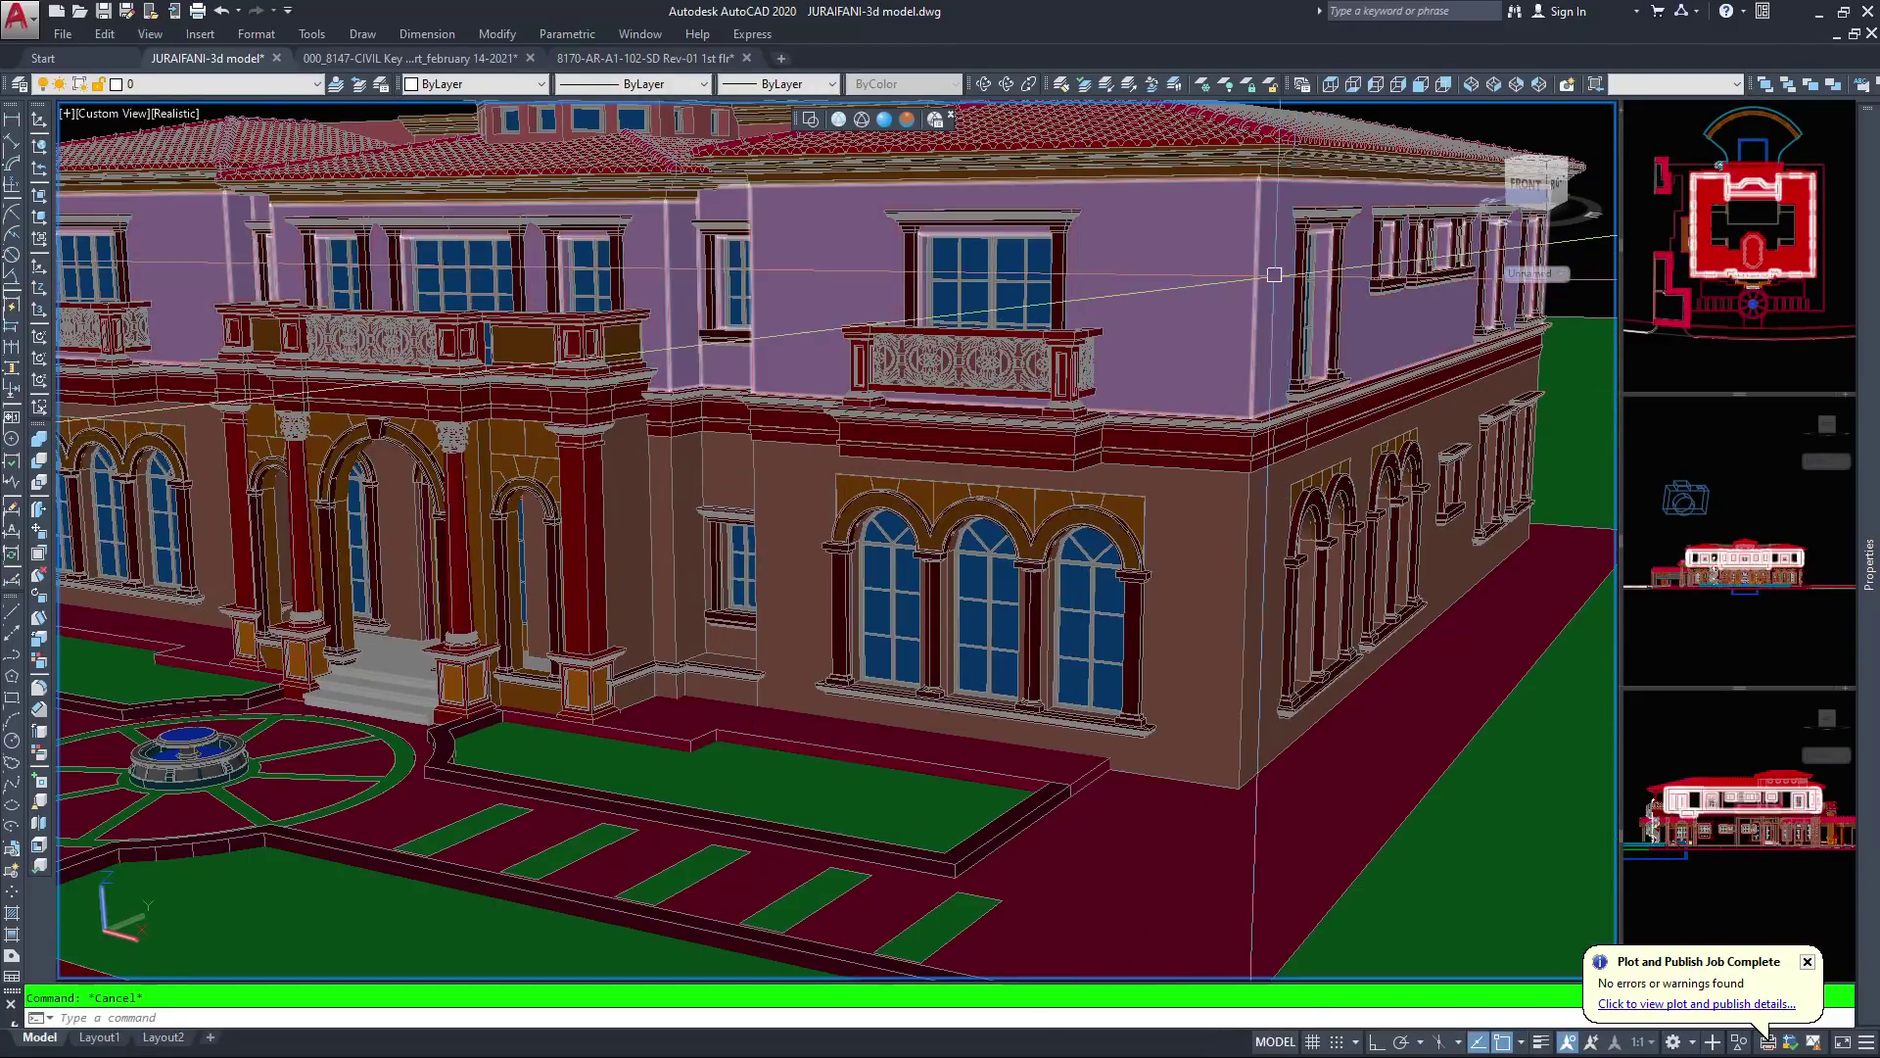
pyautogui.click(1251, 282)
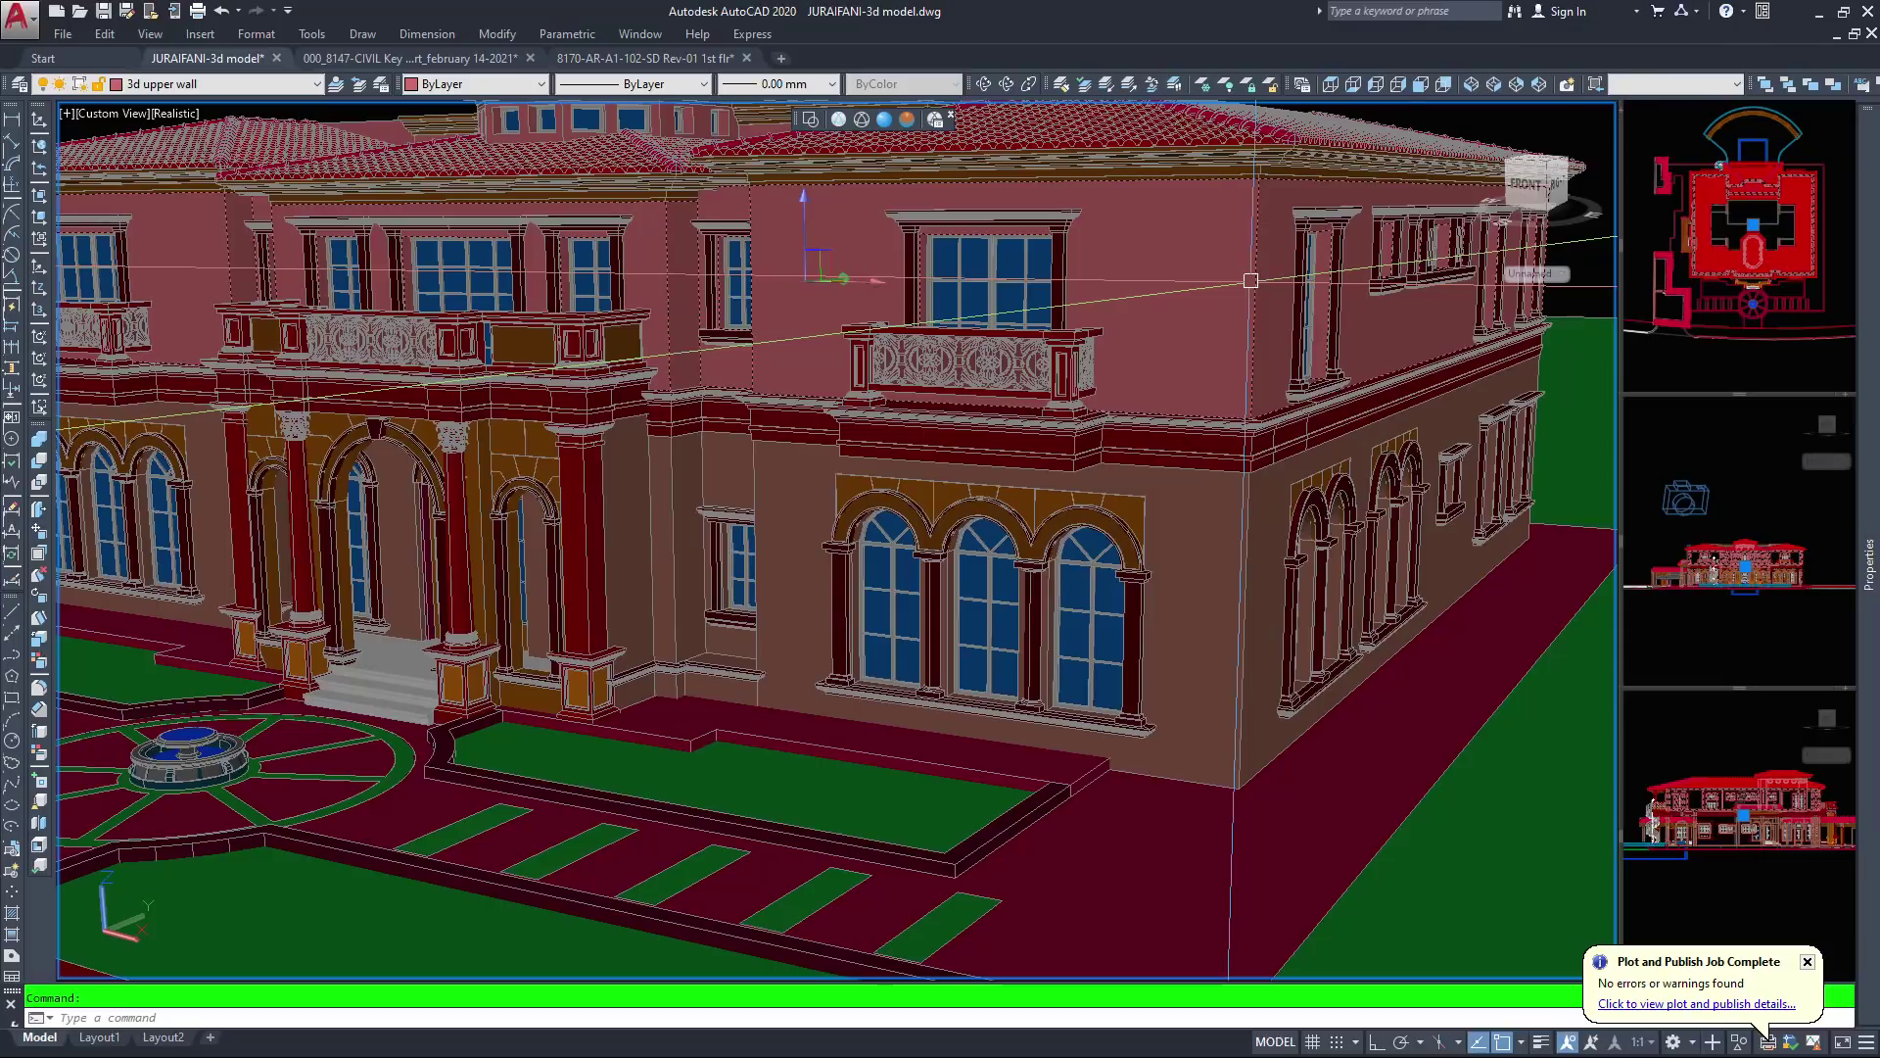
pyautogui.press('Escape')
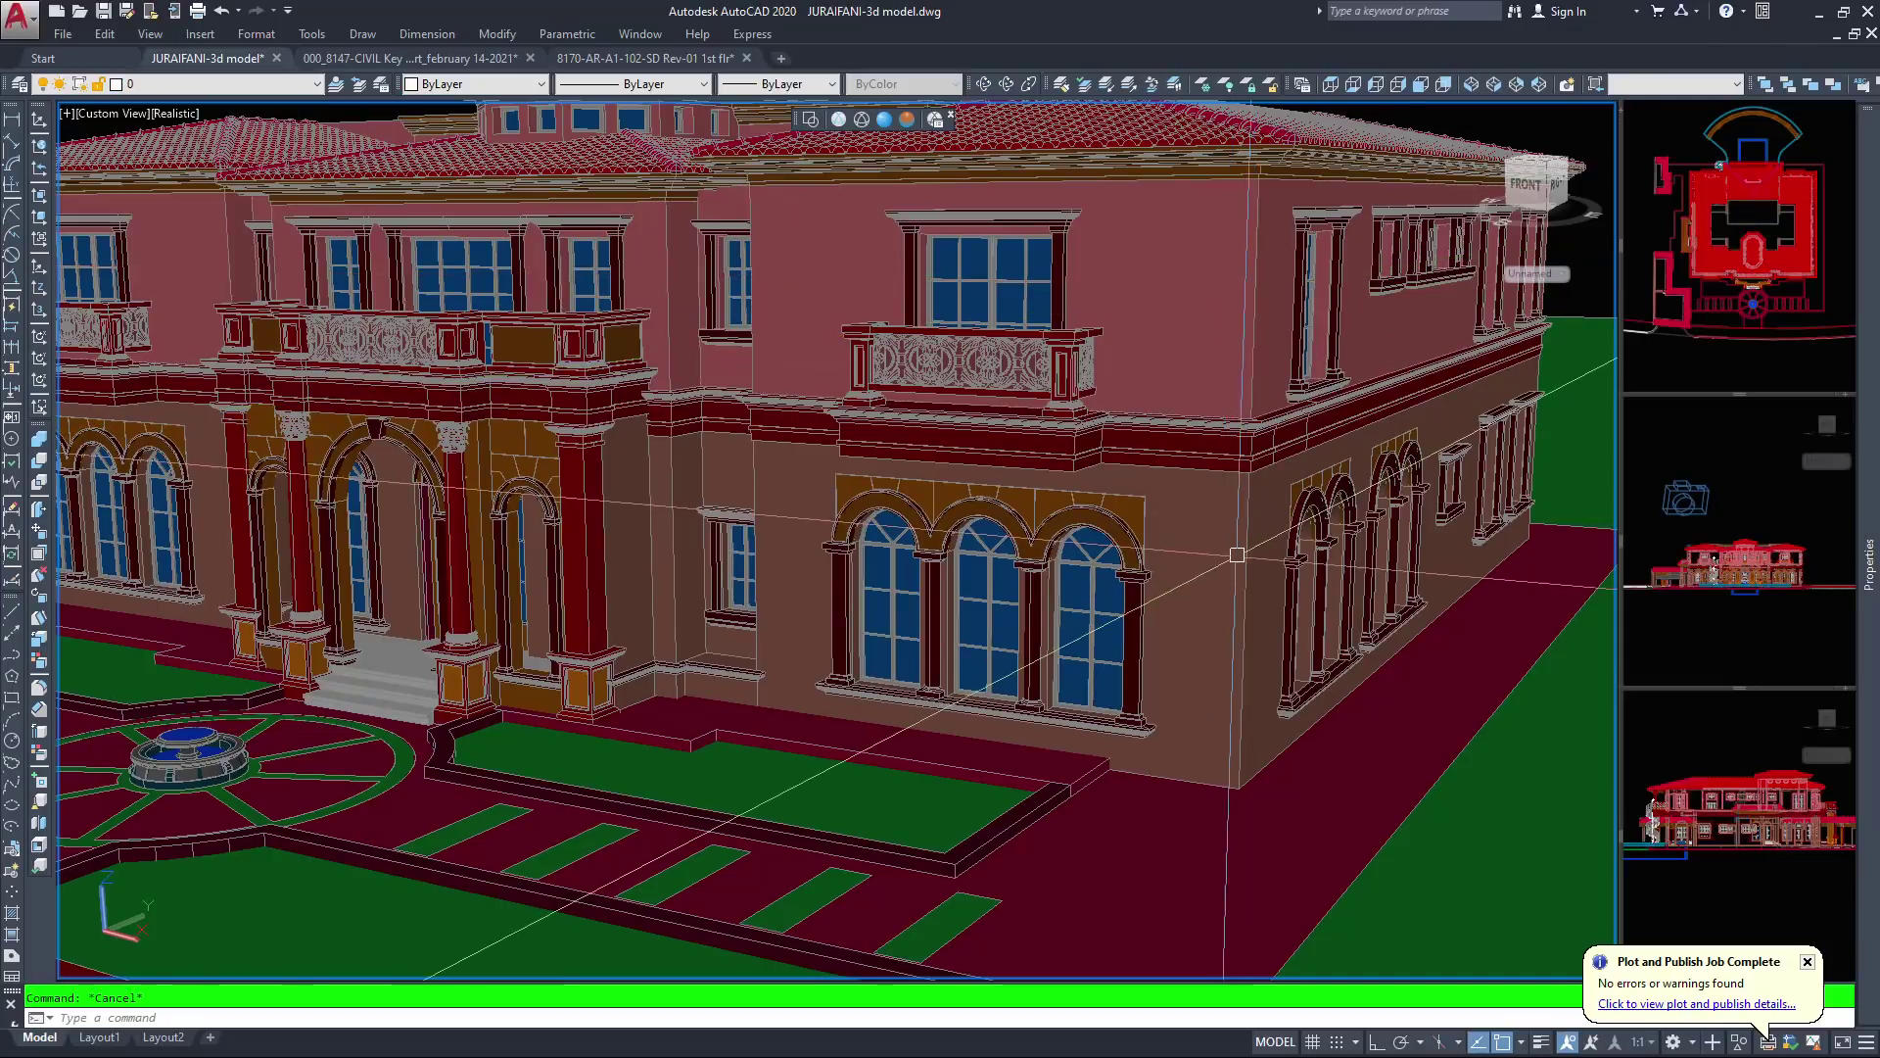
pyautogui.click(1251, 540)
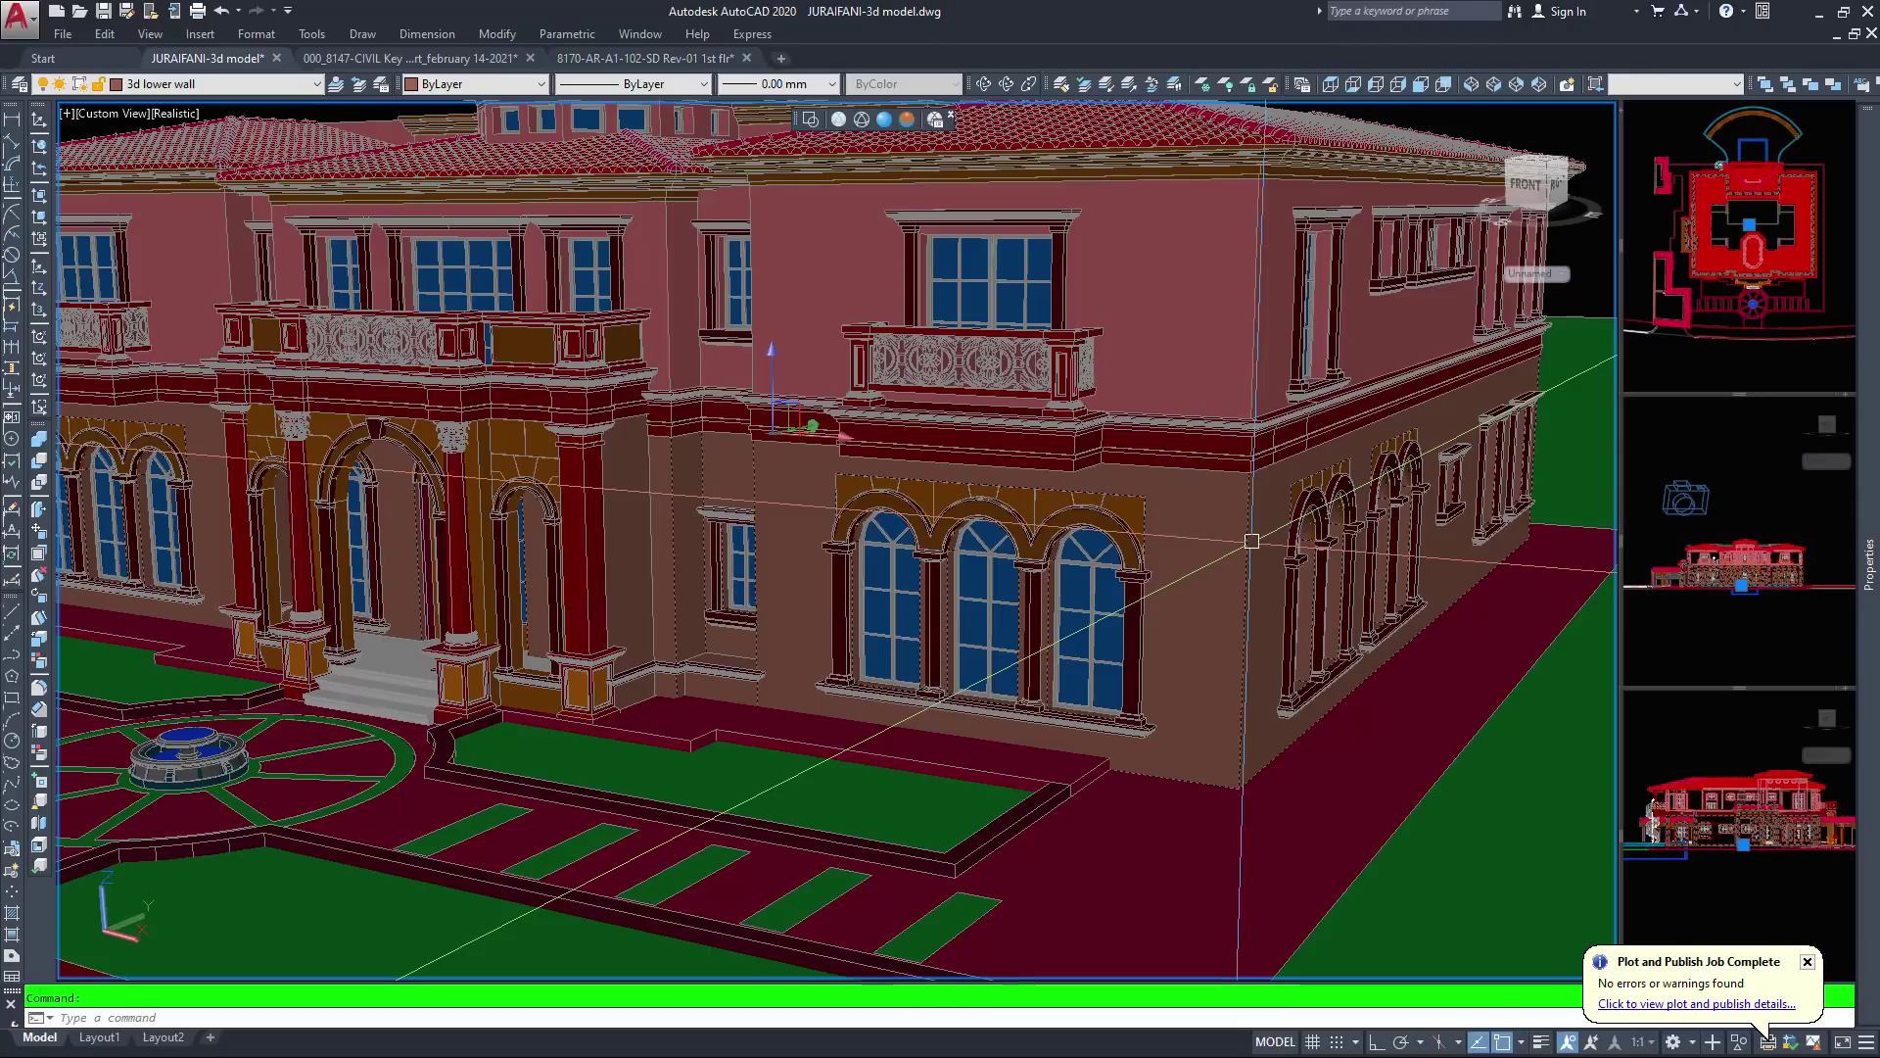
pyautogui.press('Escape')
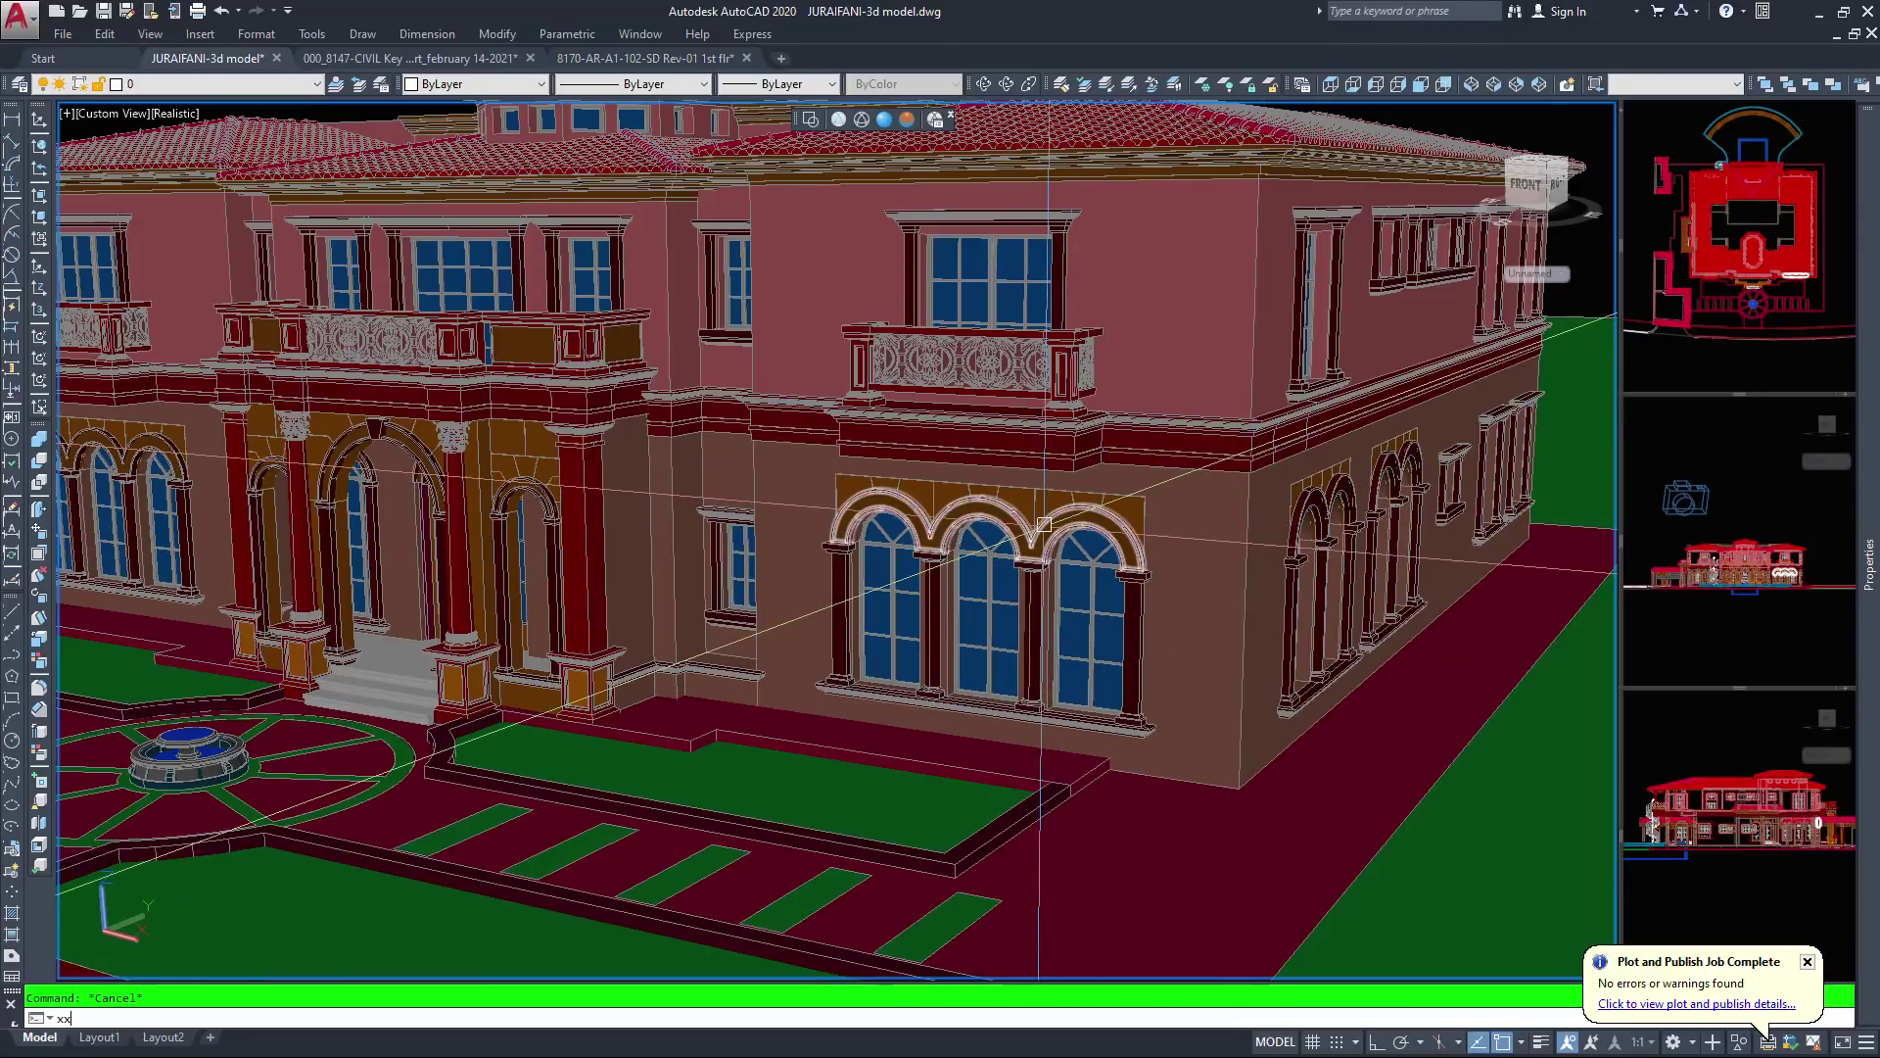
# Open the layer manager, widen it to show the layer colors, and check the 3d lower wall and garage wall layers
pyautogui.write('xx')
pyautogui.press('Return')
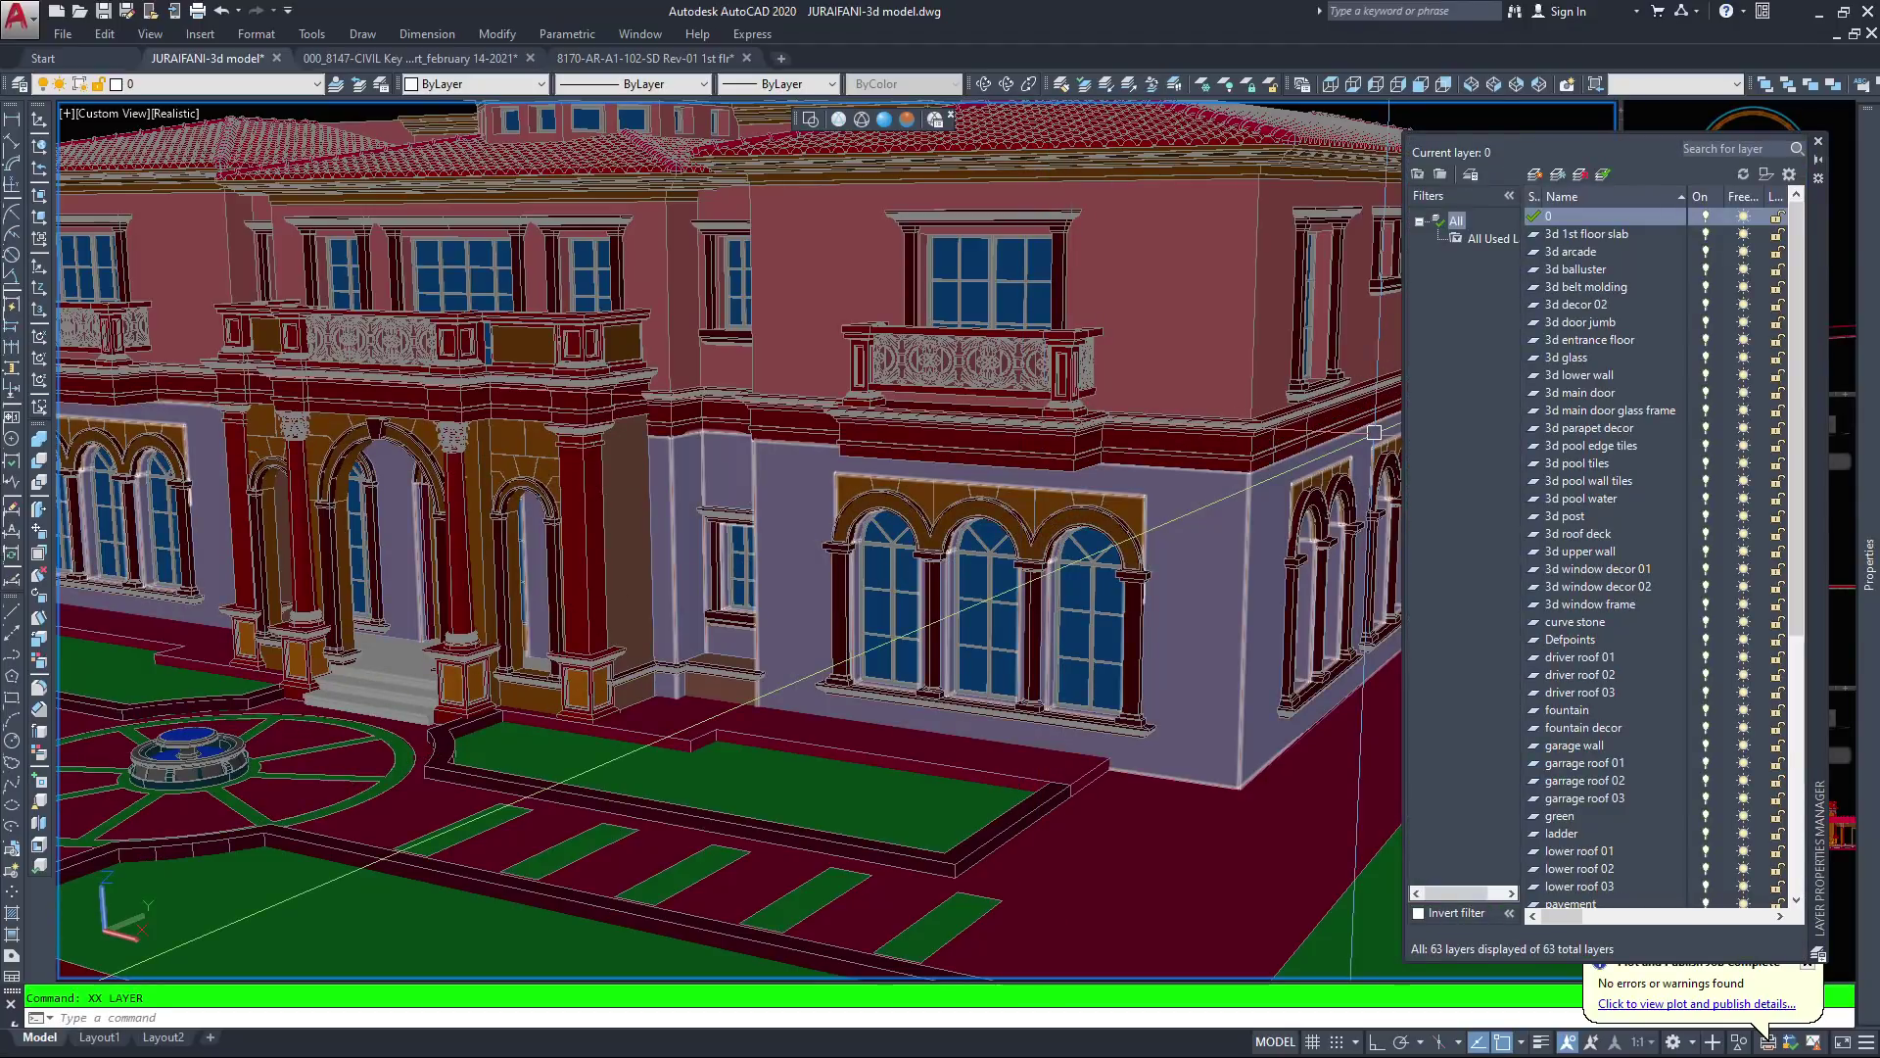
pyautogui.click(1579, 375)
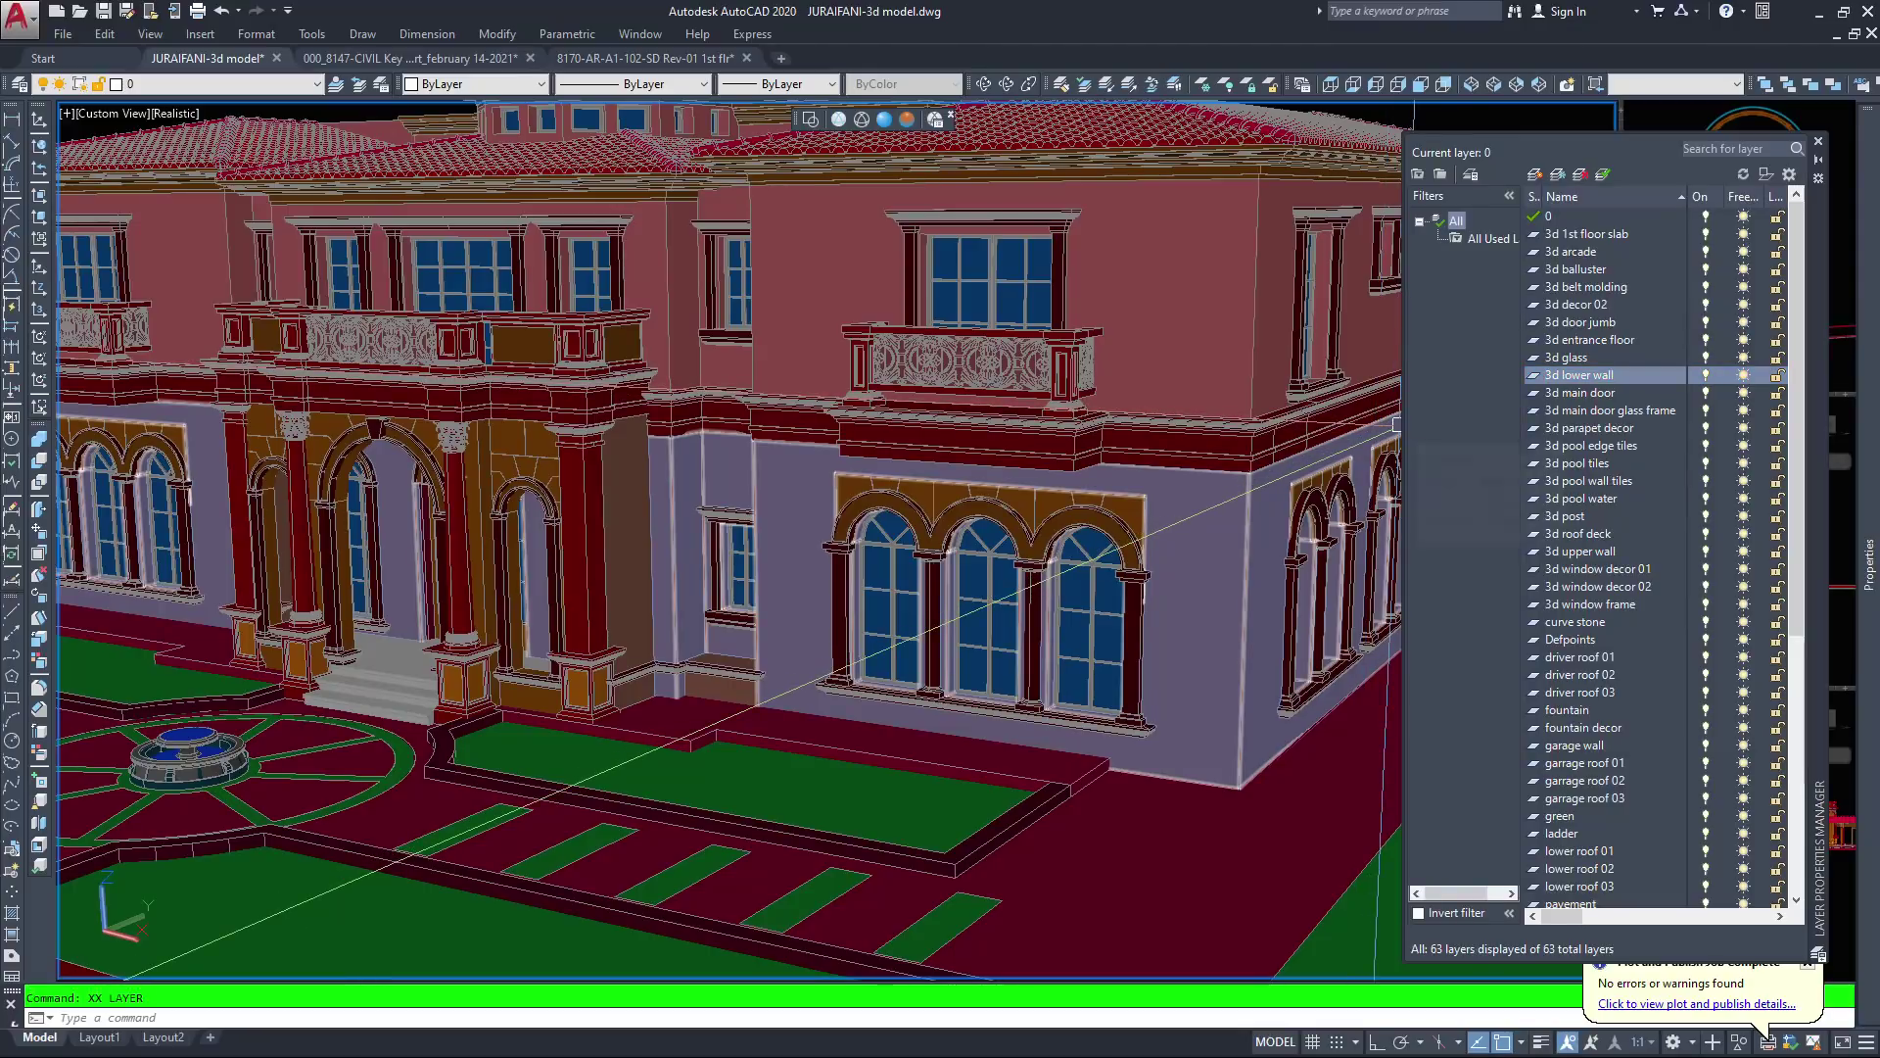
pyautogui.moveTo(1407, 442); pyautogui.dragTo(1265, 442)
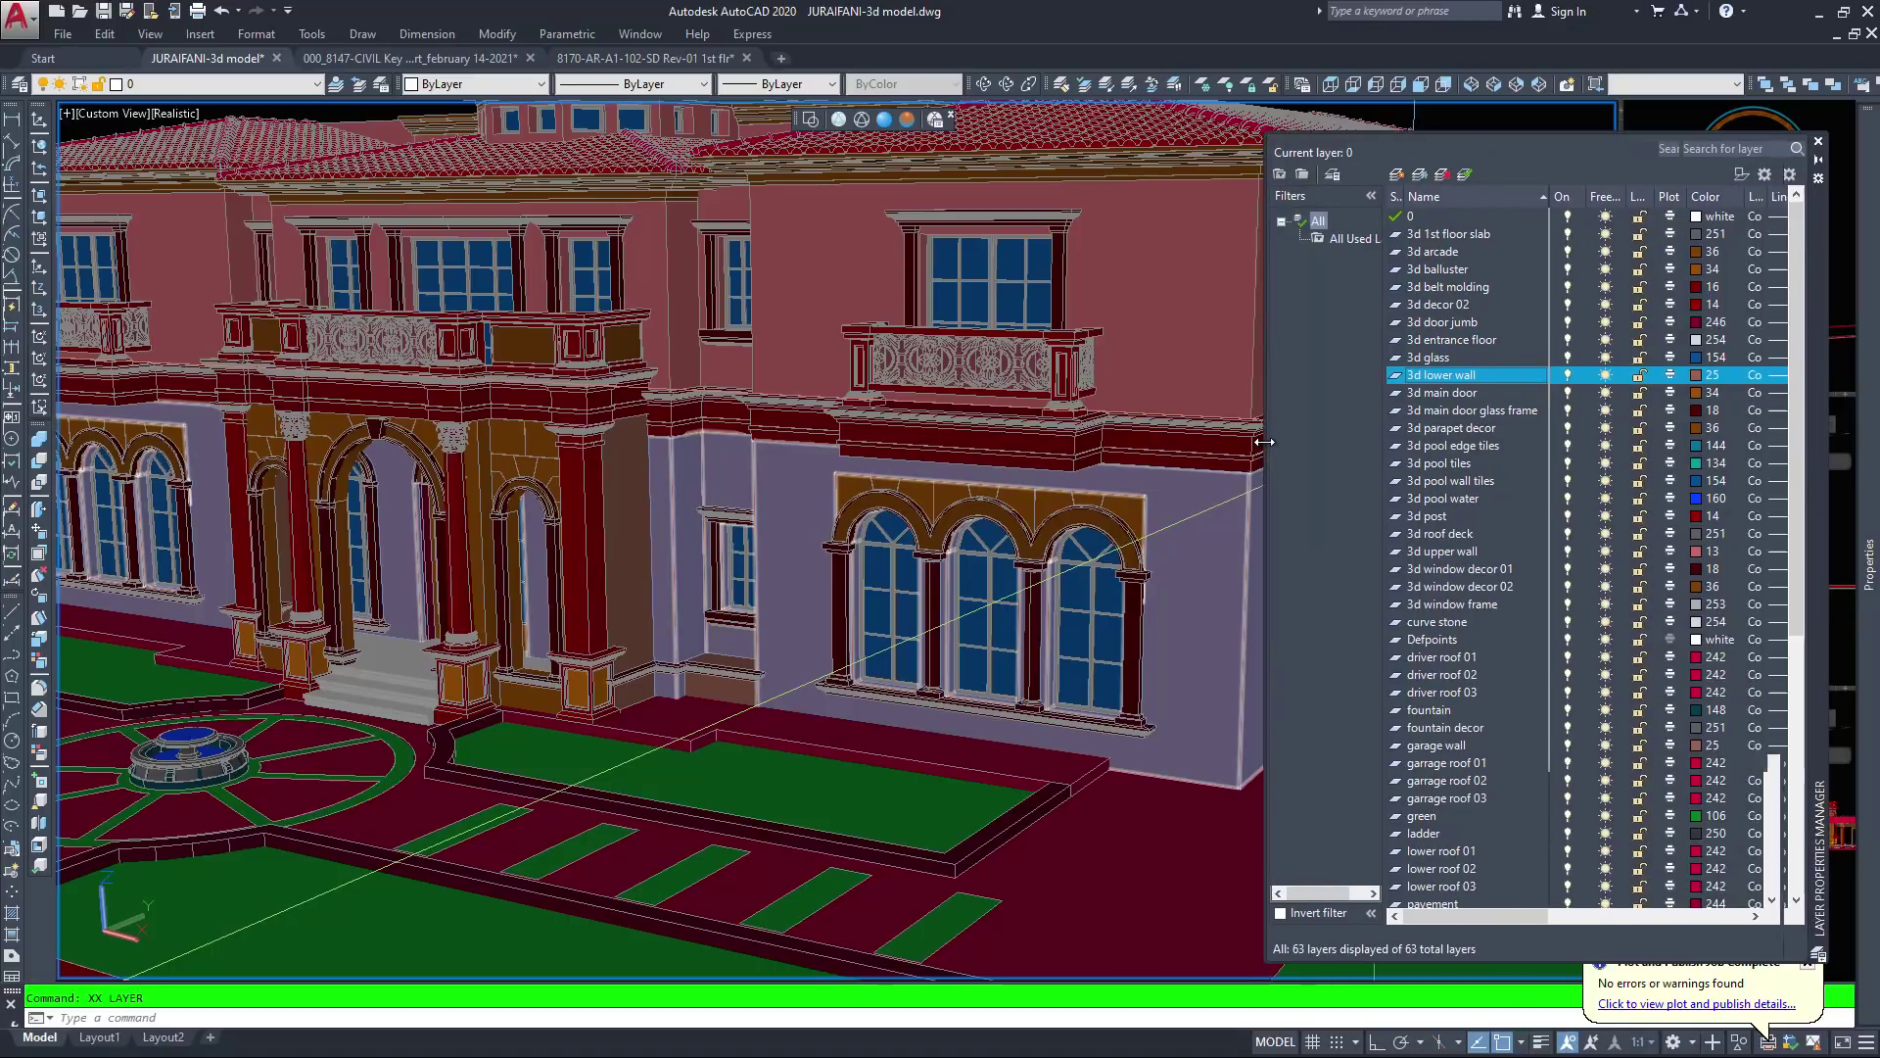
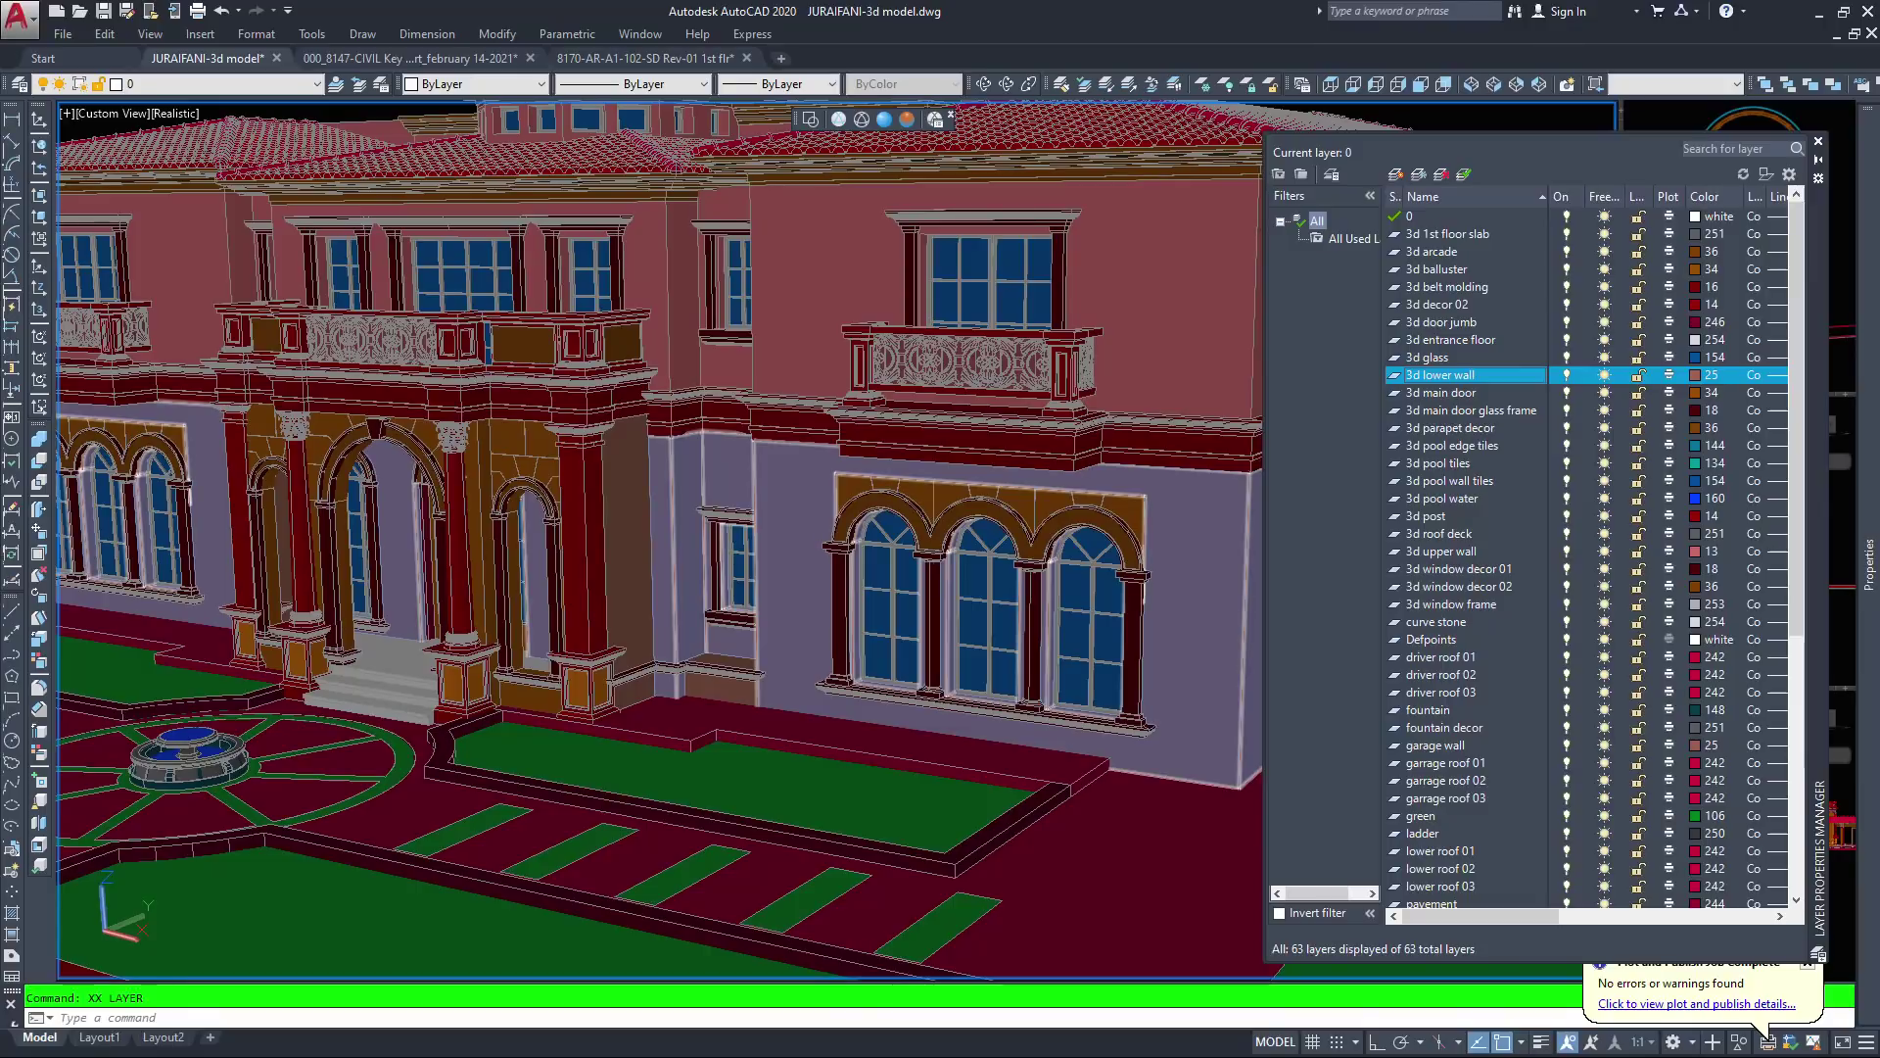
pyautogui.click(1443, 498)
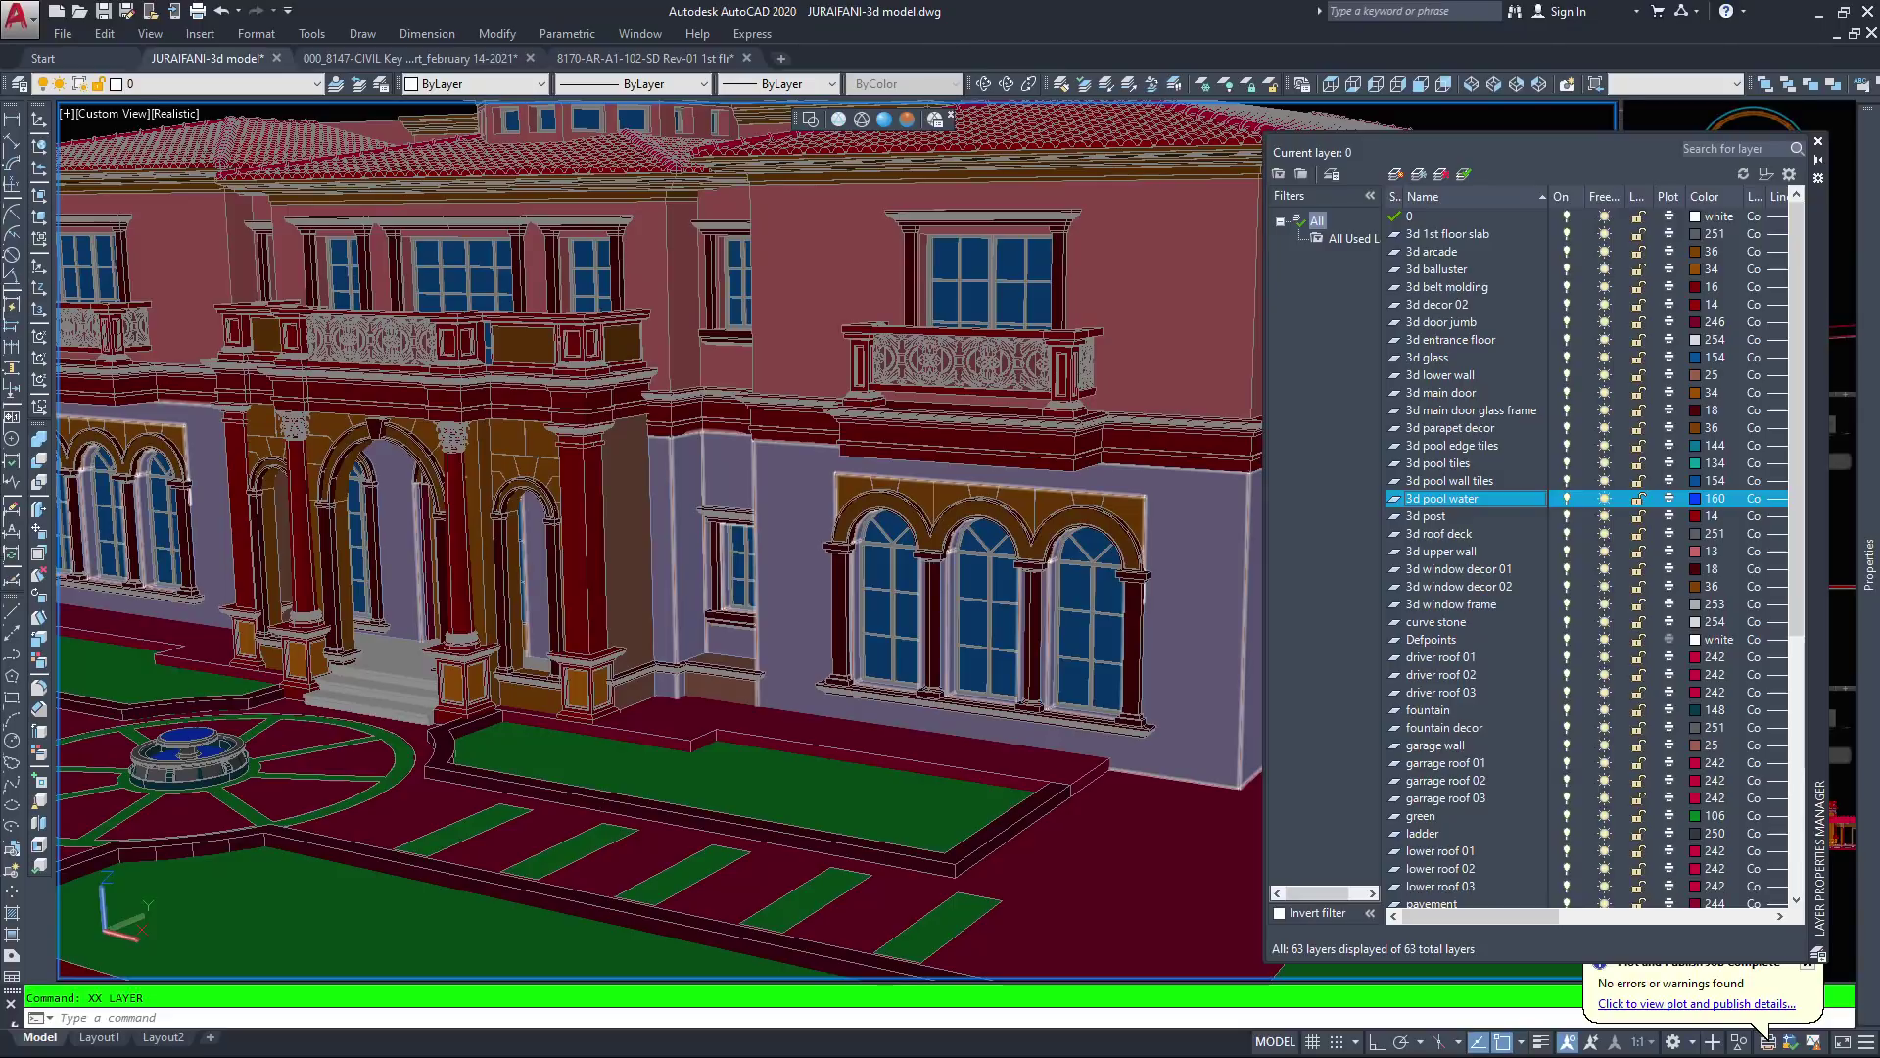
pyautogui.click(1435, 745)
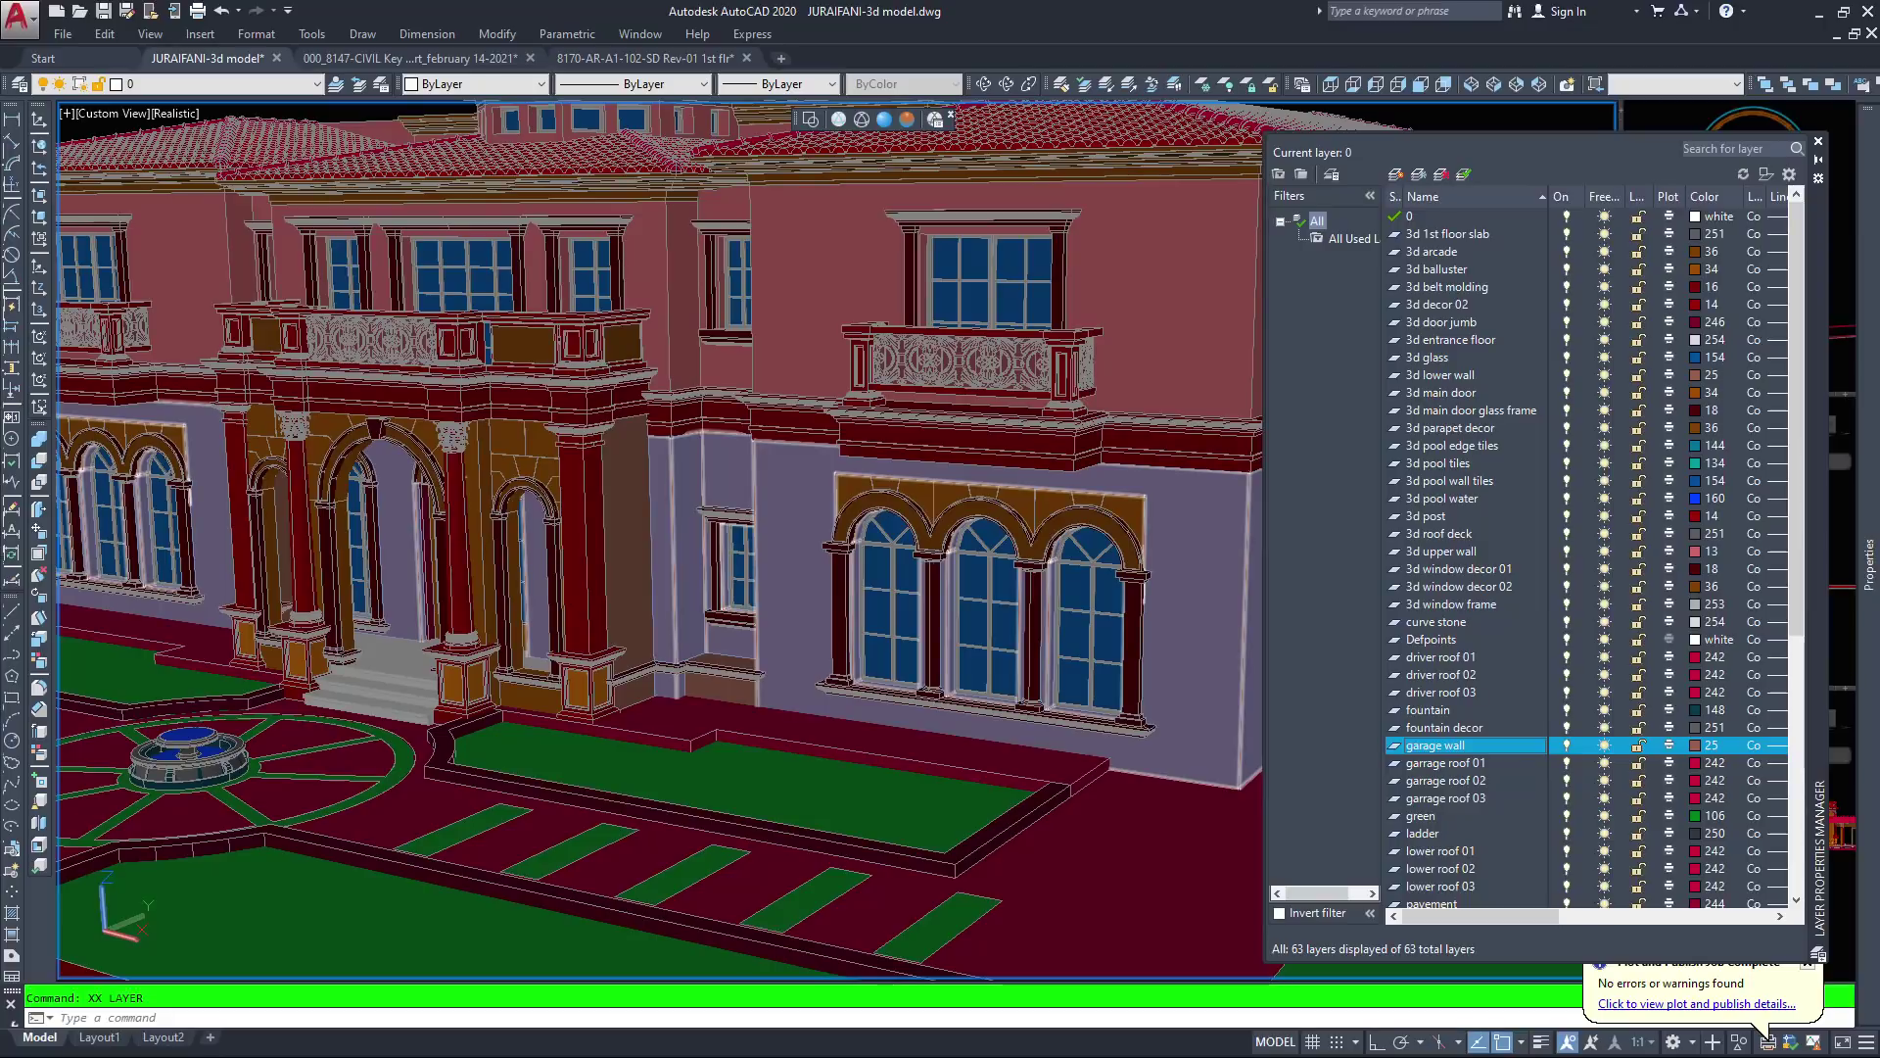
# Set the color of the 3d upper wall layer to index 25
pyautogui.click(1441, 552)
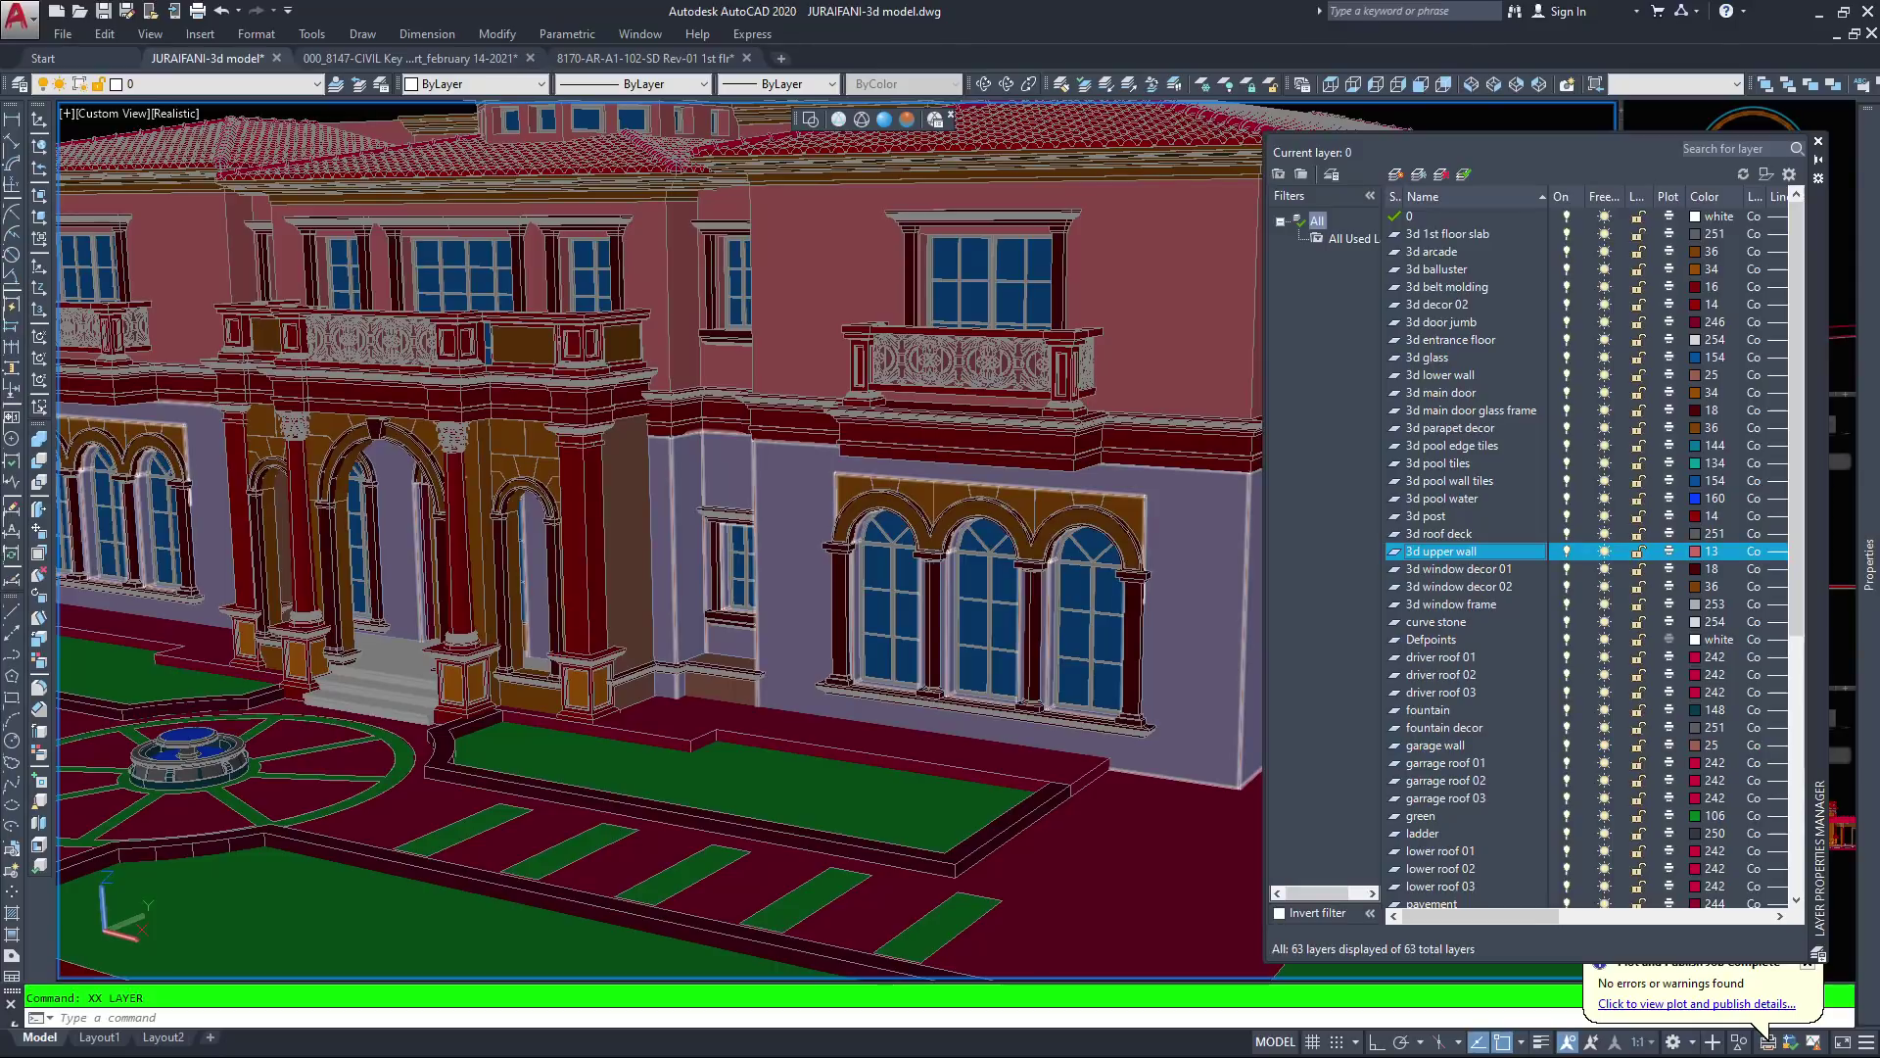
pyautogui.click(1695, 551)
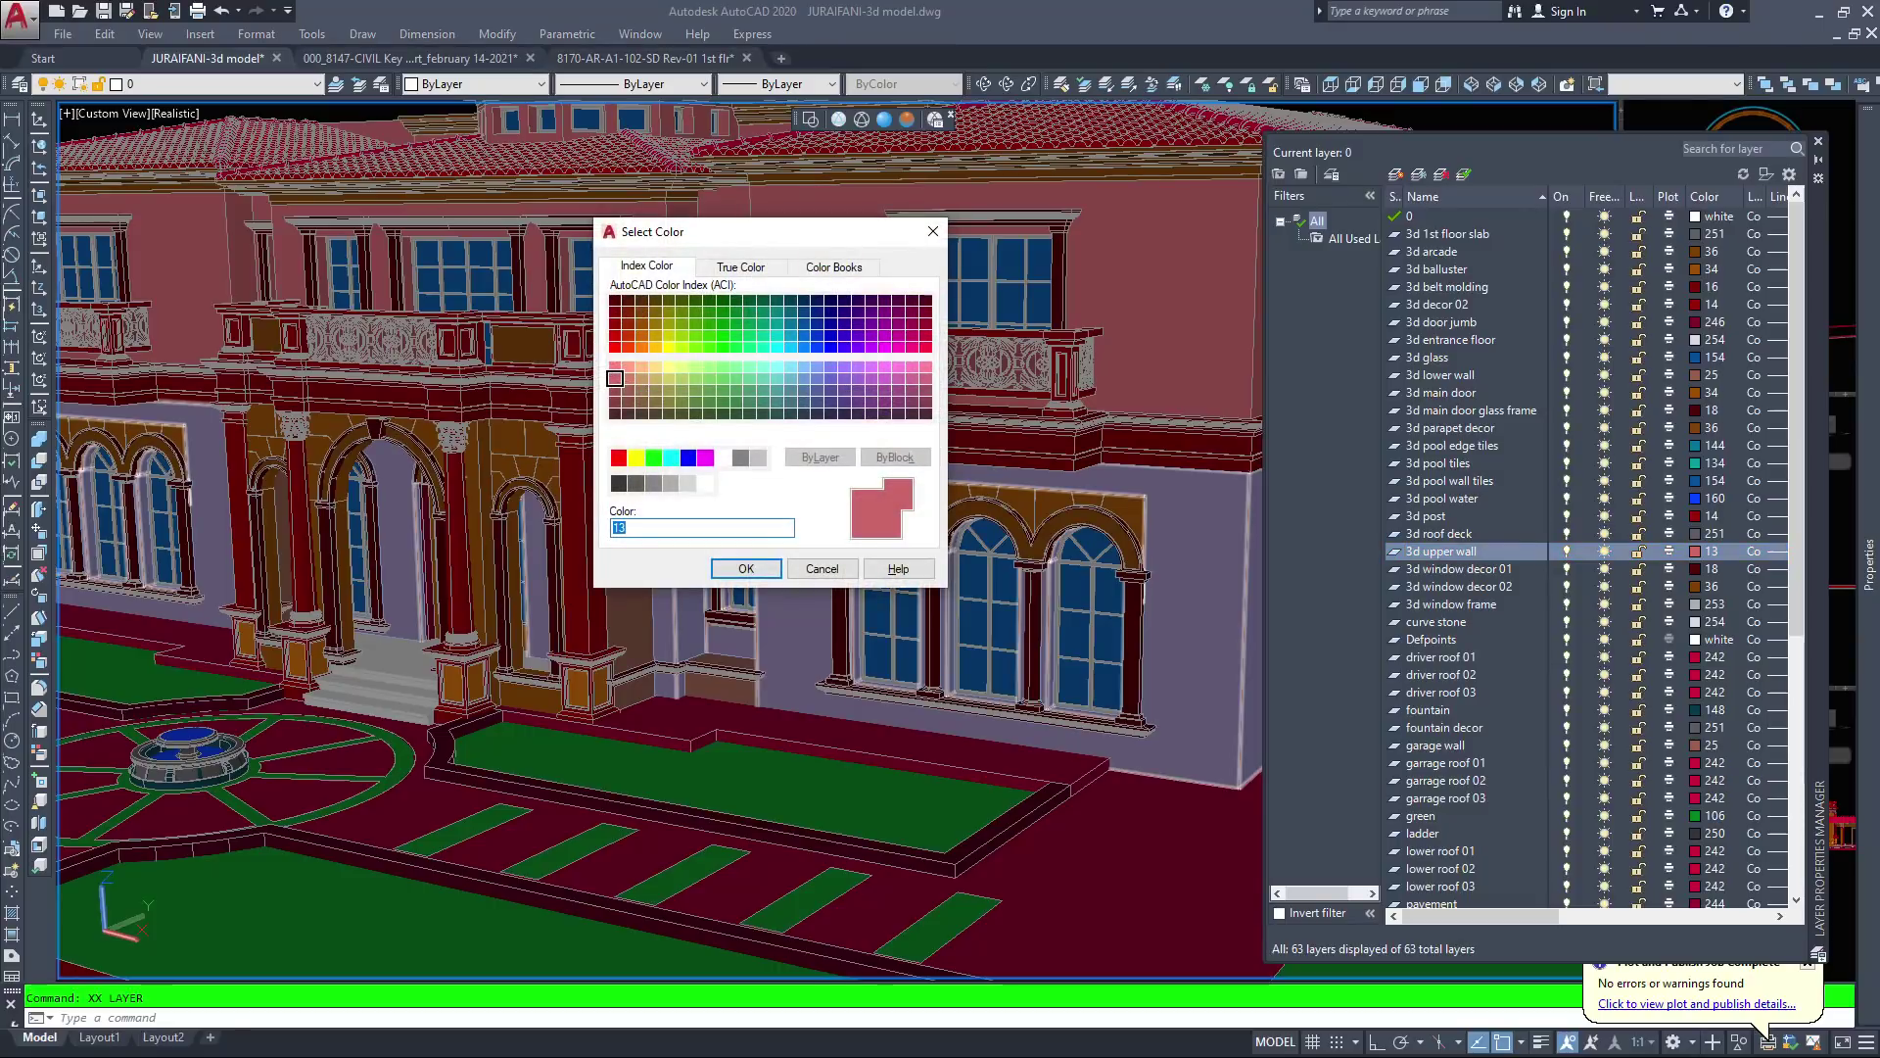
pyautogui.write('25')
pyautogui.click(746, 568)
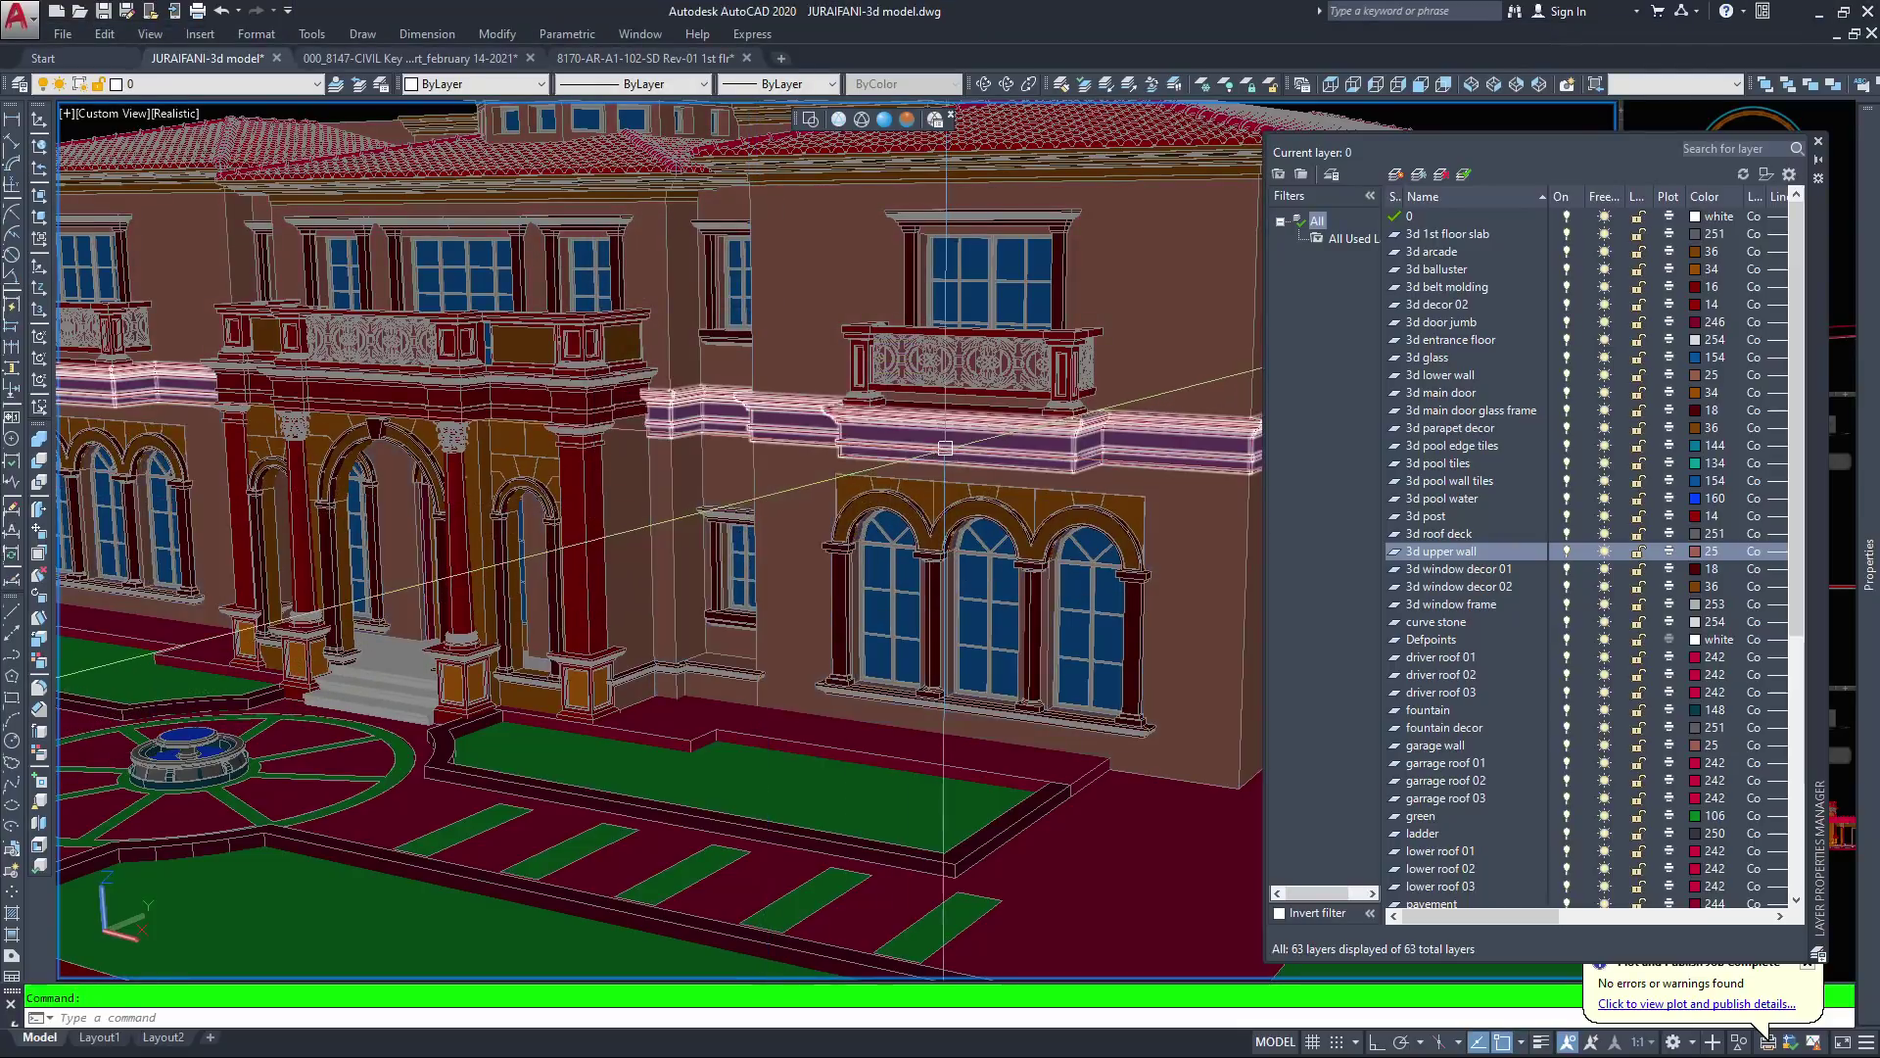
pyautogui.press('Escape')
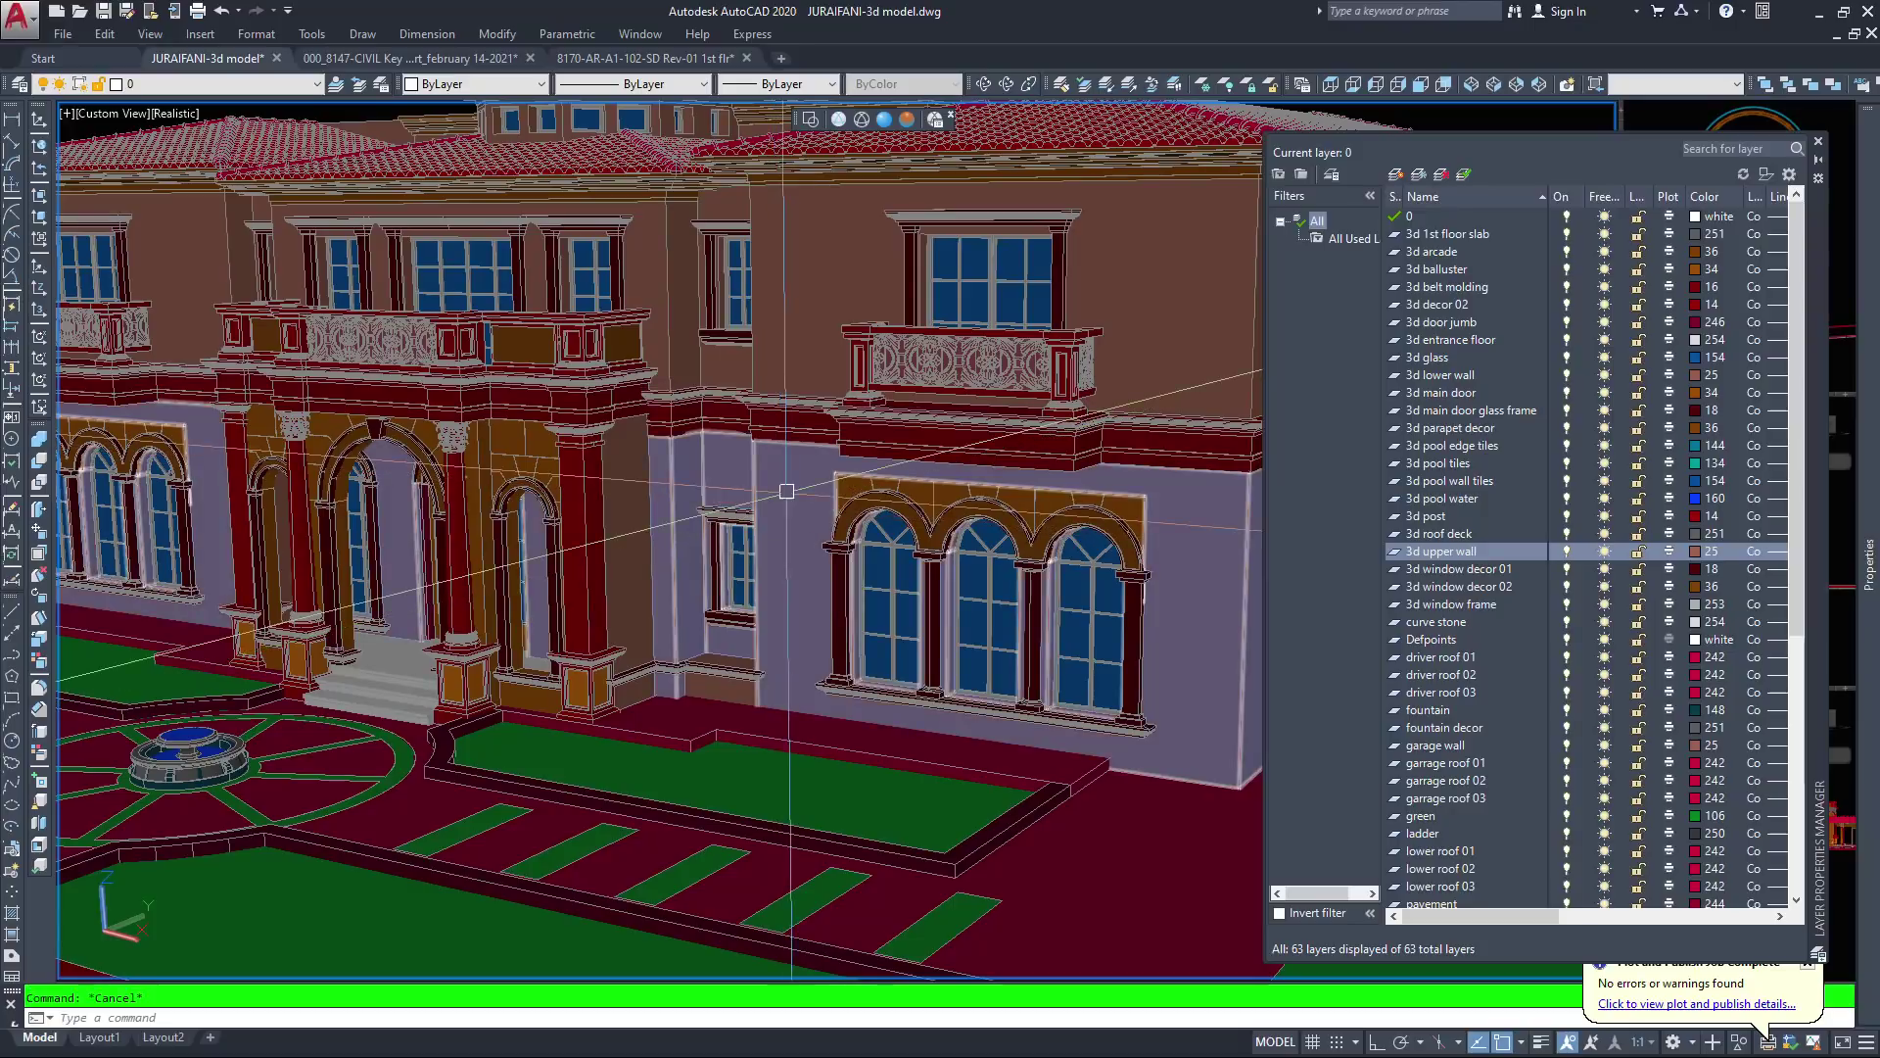
# Frame the villa's front-right corner and switch the viewport to the Conceptual visual style
pyautogui.scroll(-3, 824, 413)
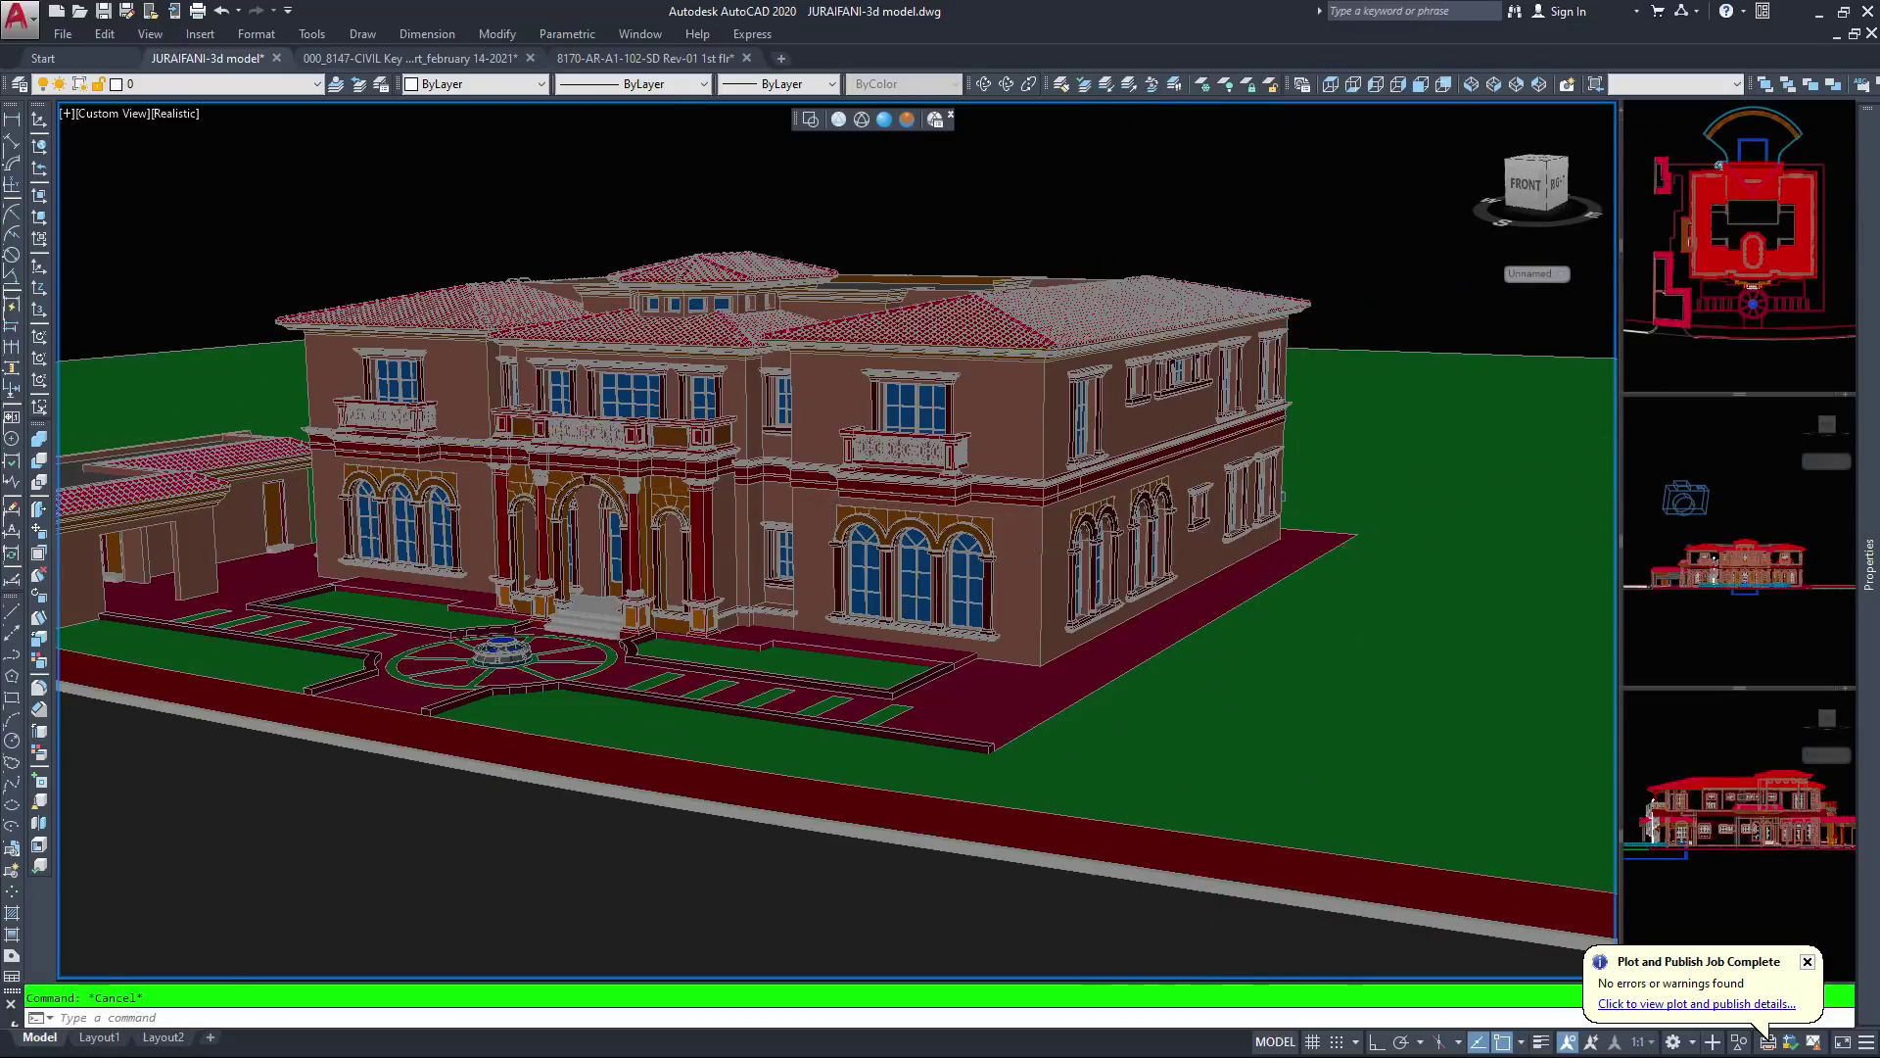
pyautogui.scroll(2, 852, 520)
pyautogui.moveTo(1039, 343); pyautogui.dragTo(1022, 466, button='middle')
pyautogui.press('Escape')
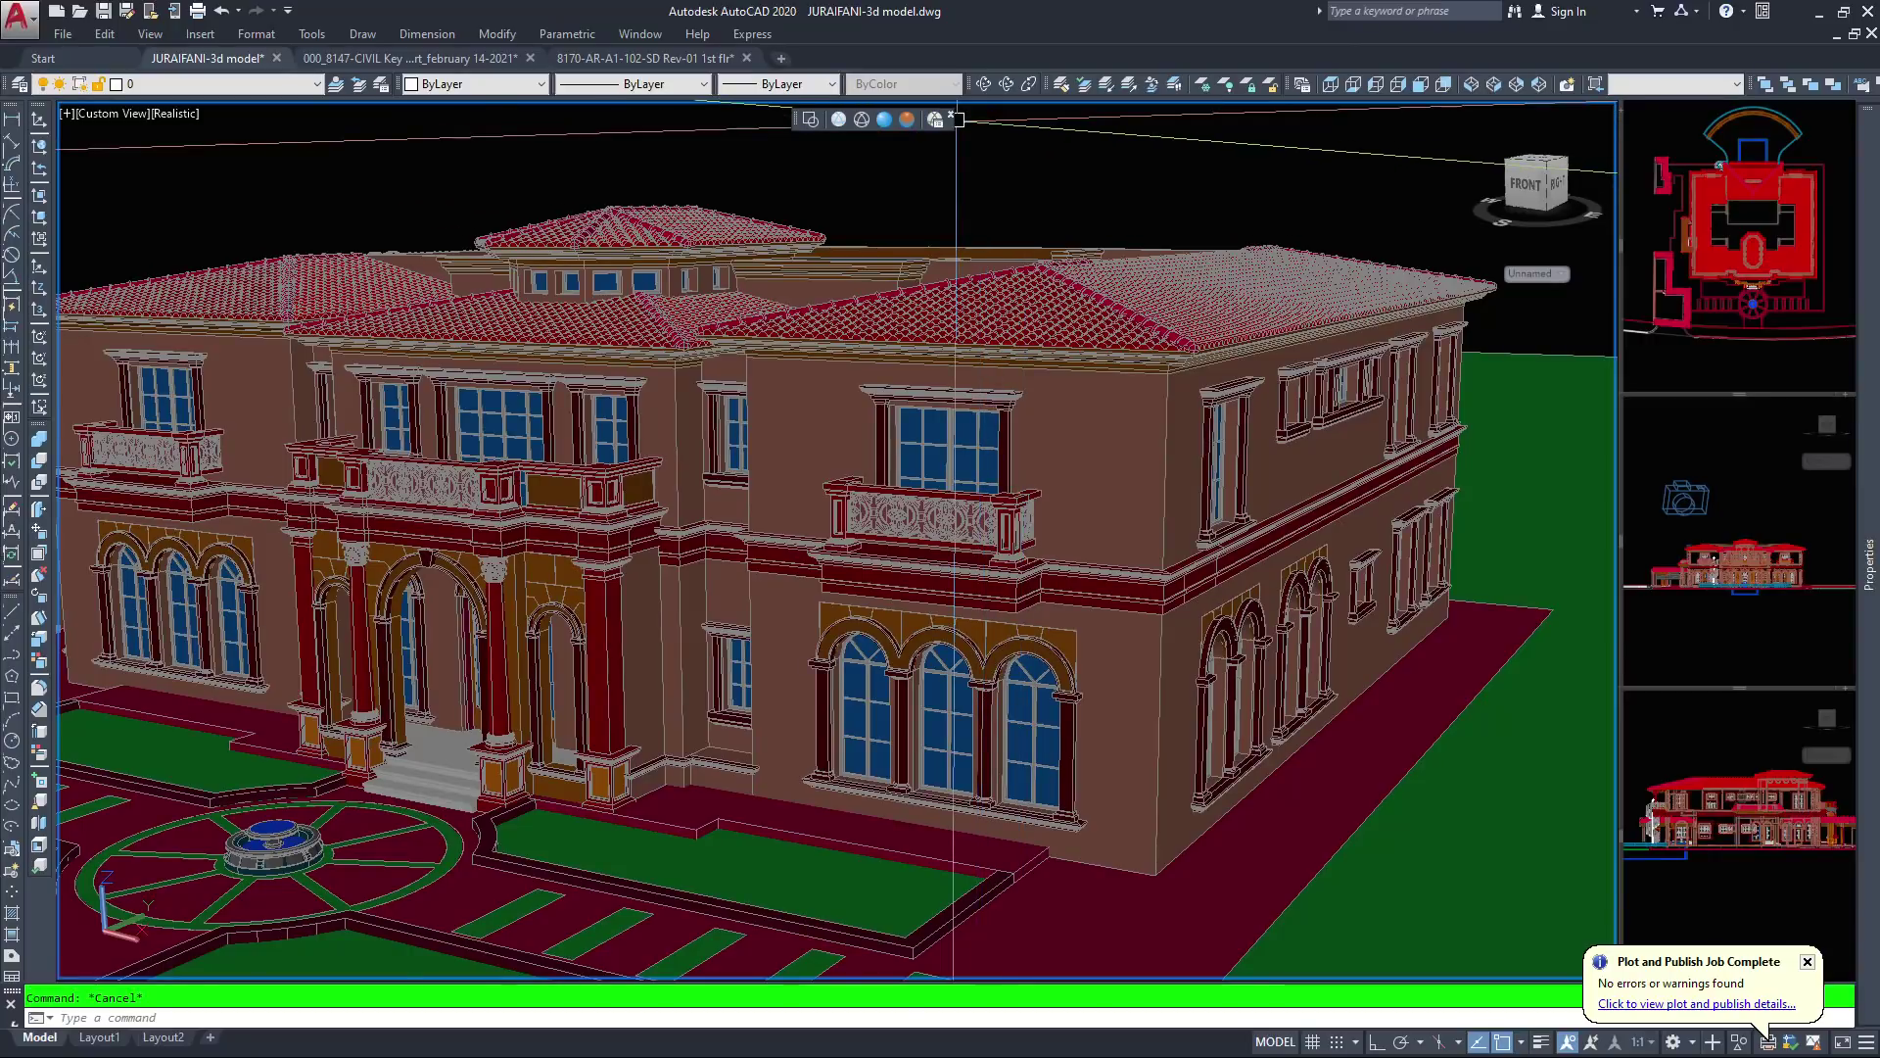
pyautogui.click(907, 119)
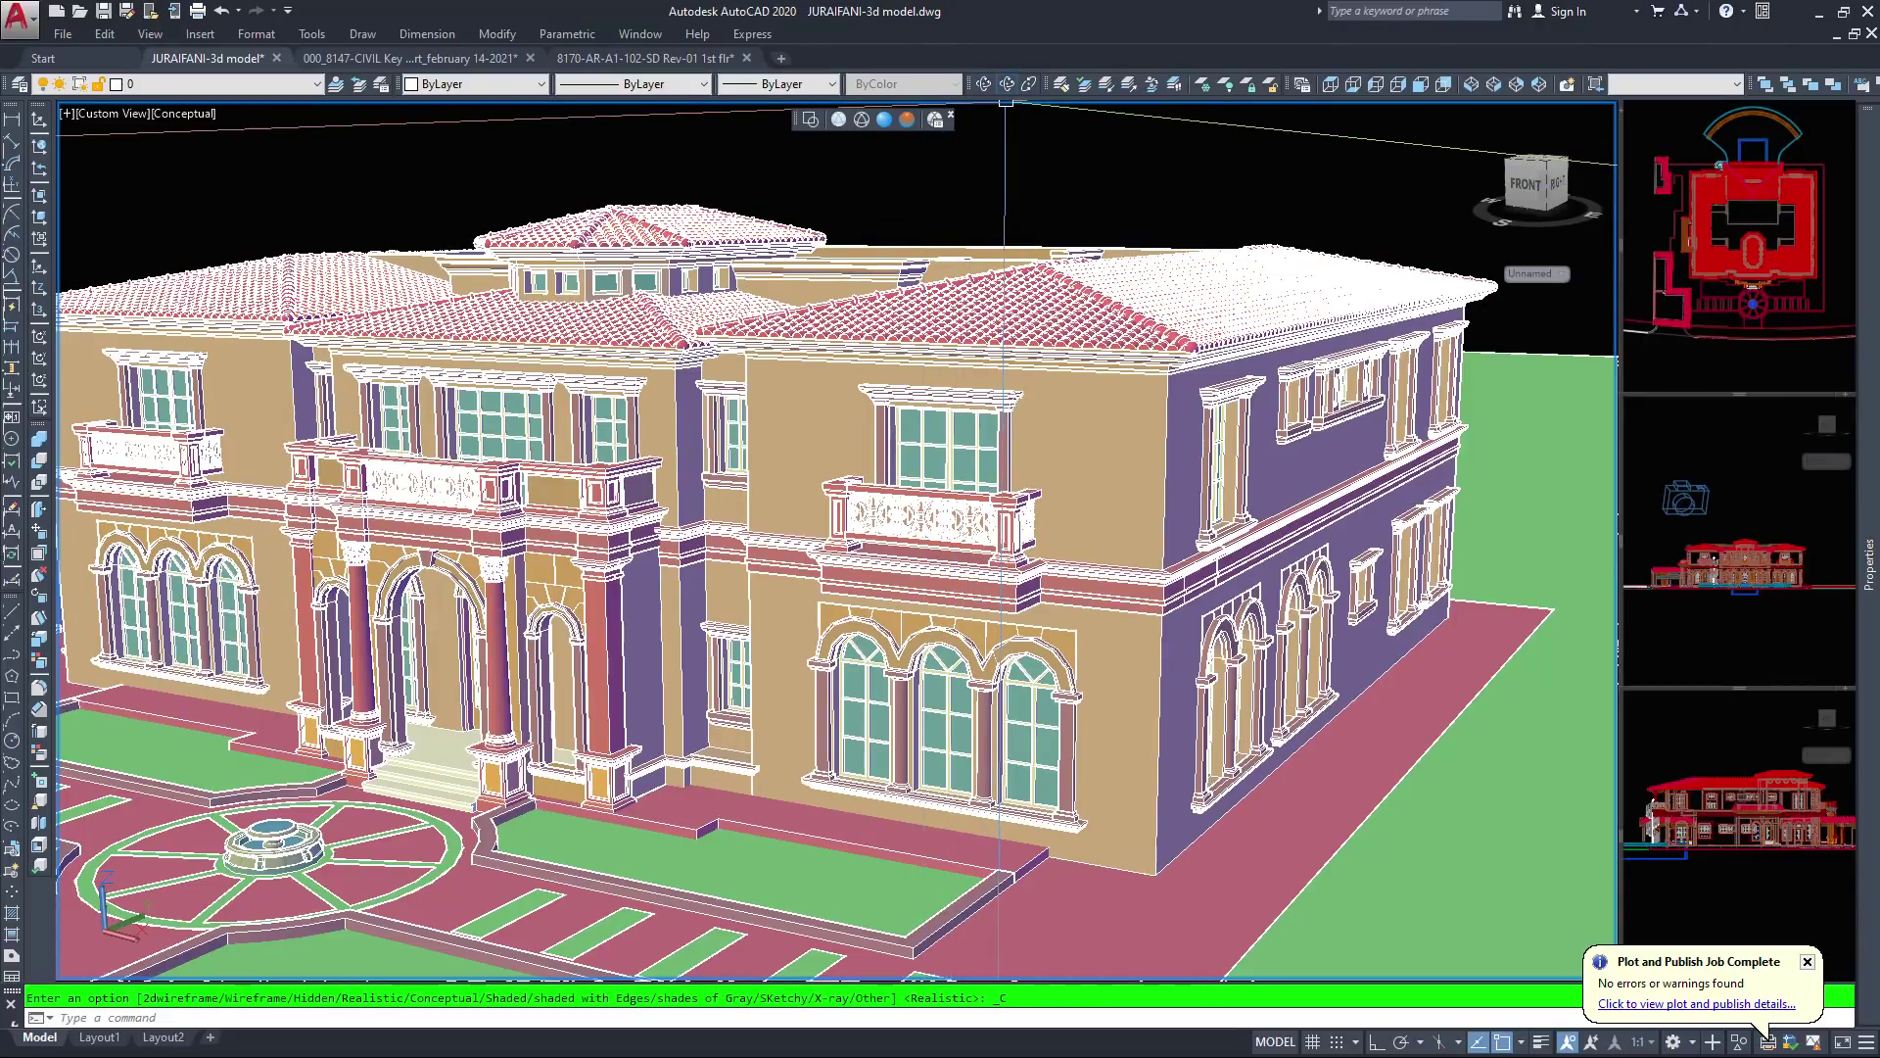
# Free-orbit from the front balcony past the villa's right side to the rear pool and arcade, examining the facades up close
pyautogui.click(1007, 84)
pyautogui.scroll(3, 875, 538)
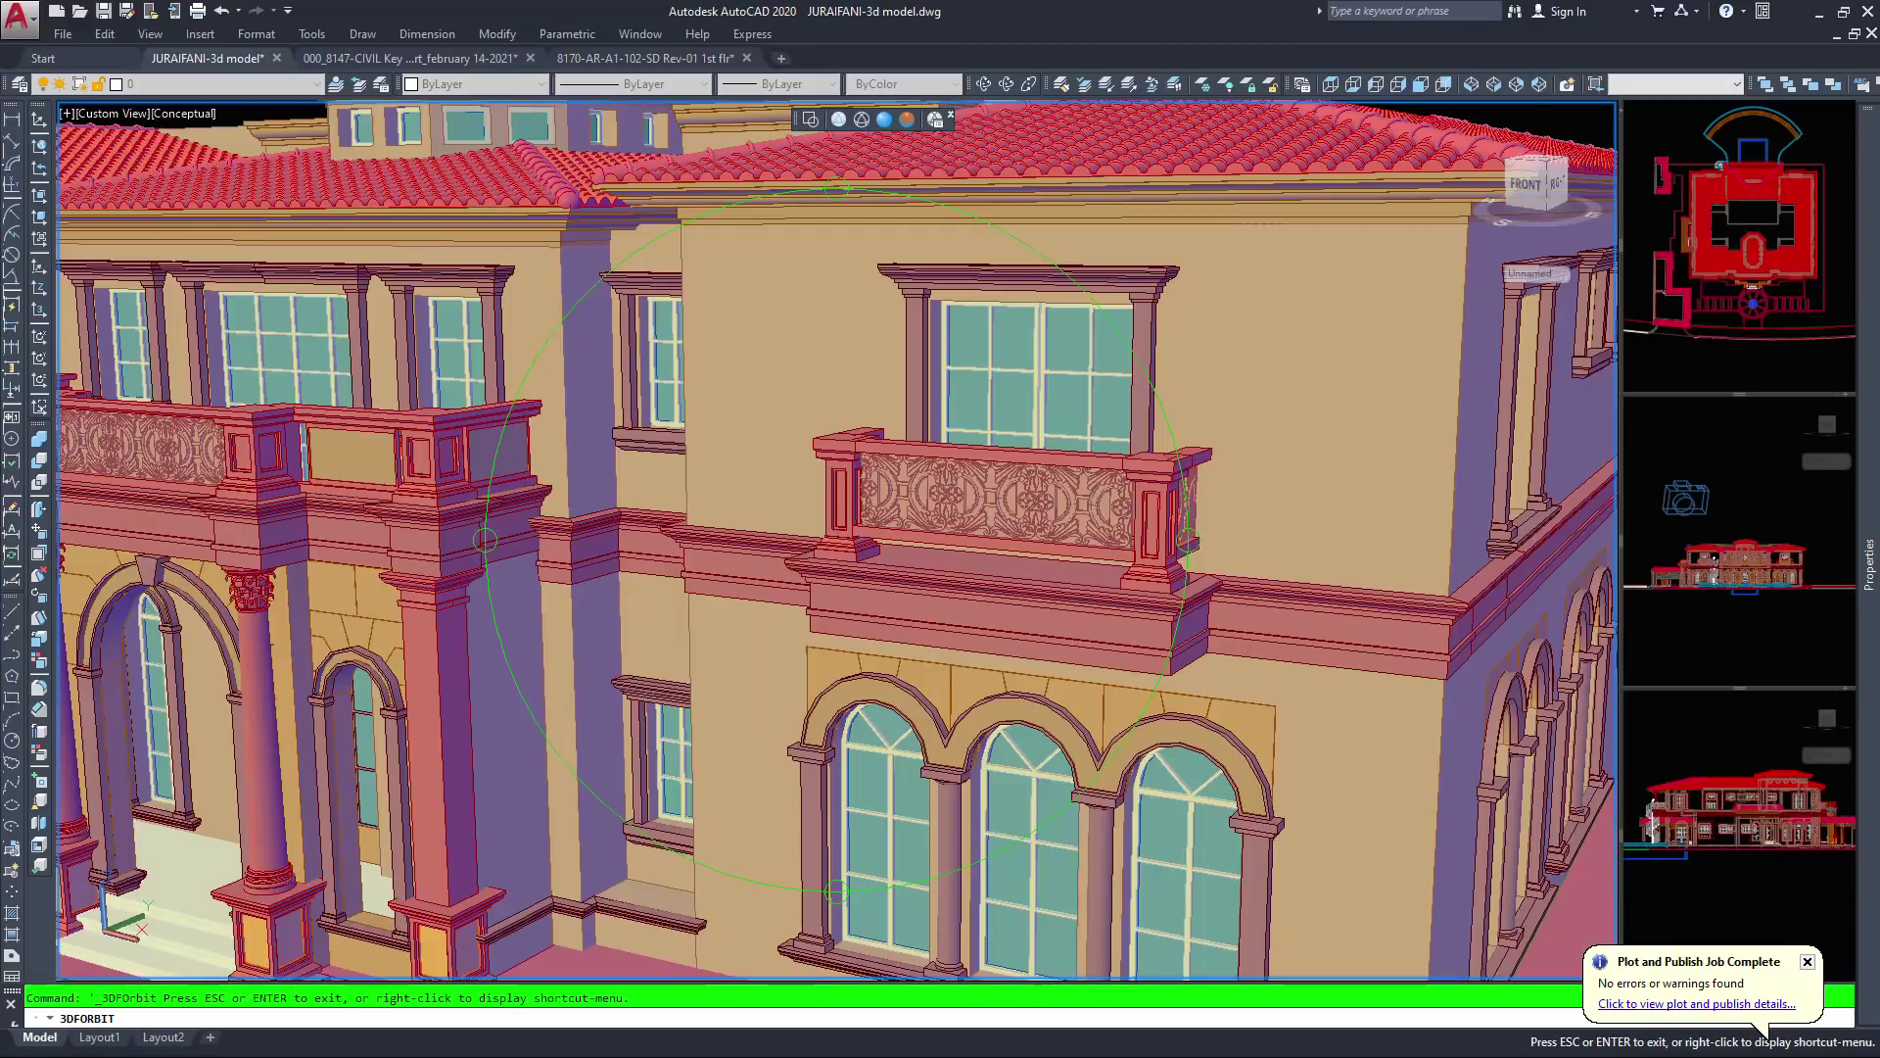
pyautogui.moveTo(705, 470); pyautogui.dragTo(707, 405)
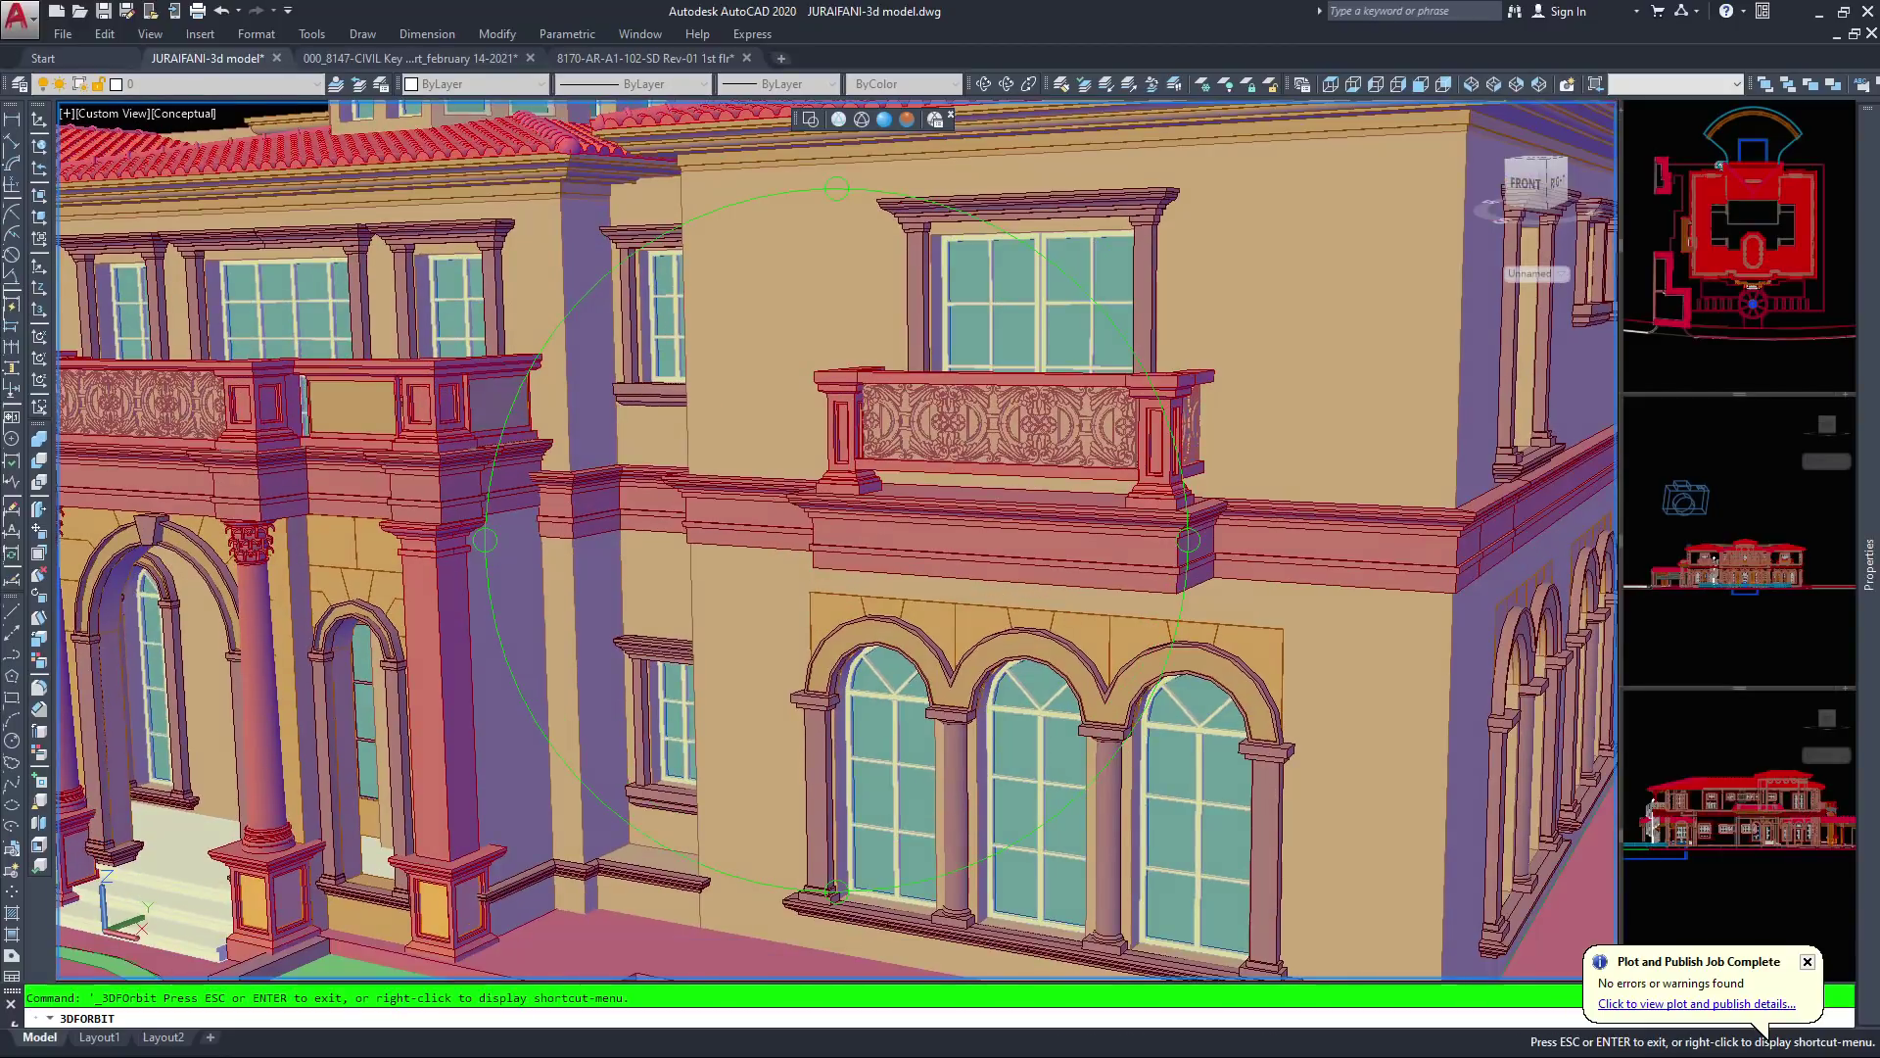
pyautogui.scroll(-3, 867, 519)
pyautogui.moveTo(867, 519); pyautogui.dragTo(580, 519)
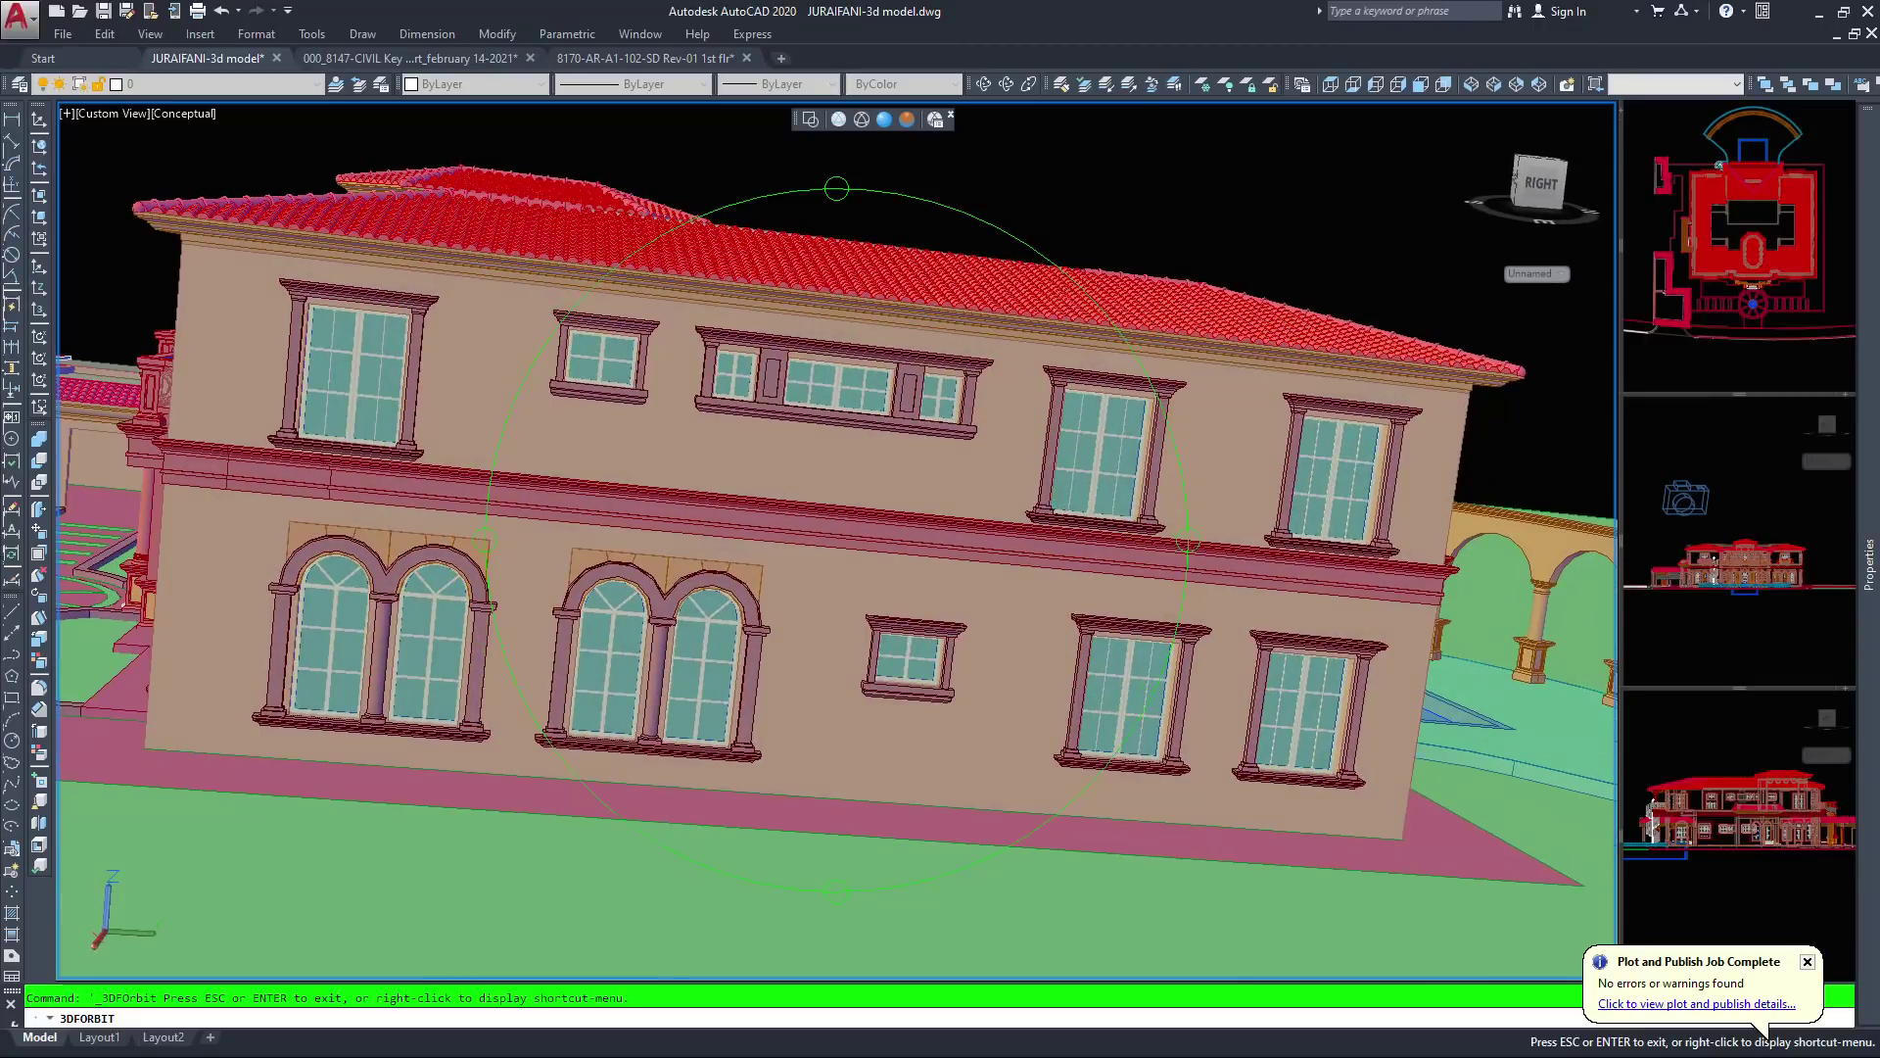
pyautogui.moveTo(730, 426); pyautogui.dragTo(691, 446)
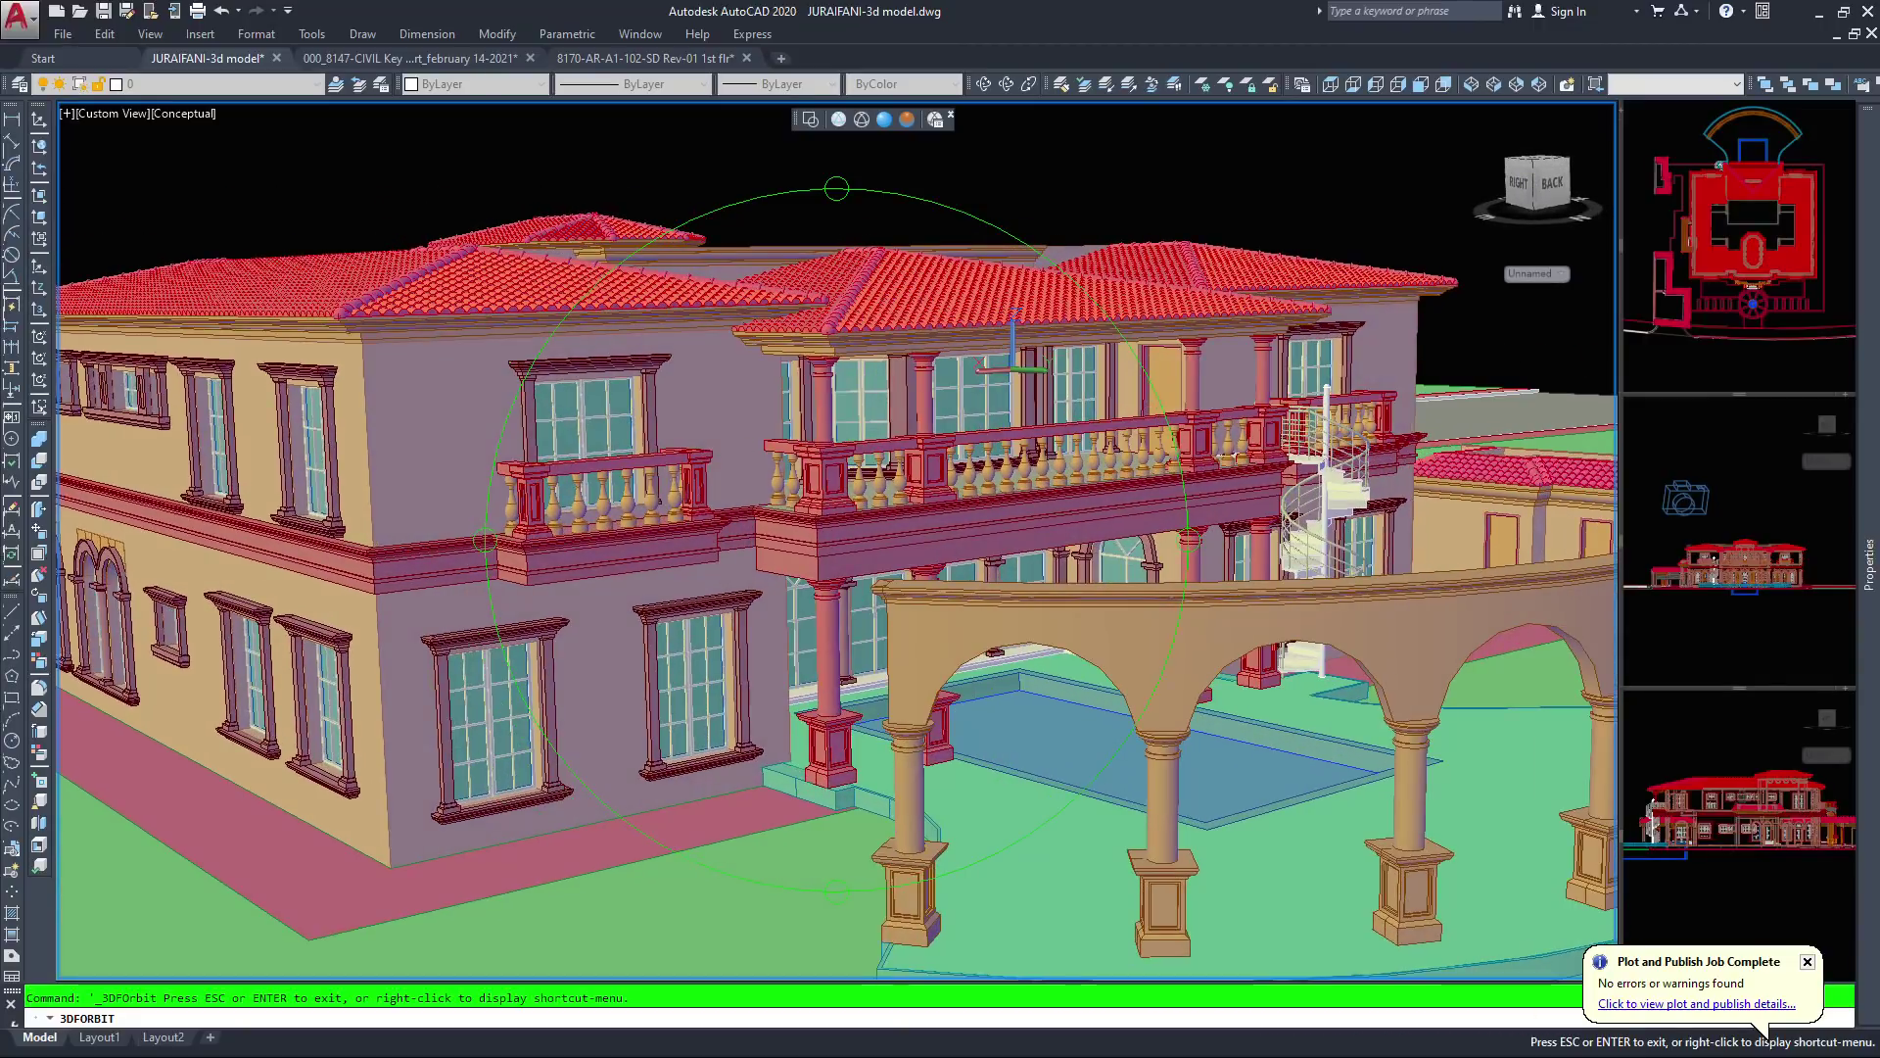
pyautogui.scroll(5, 837, 538)
pyautogui.scroll(-7, 773, 411)
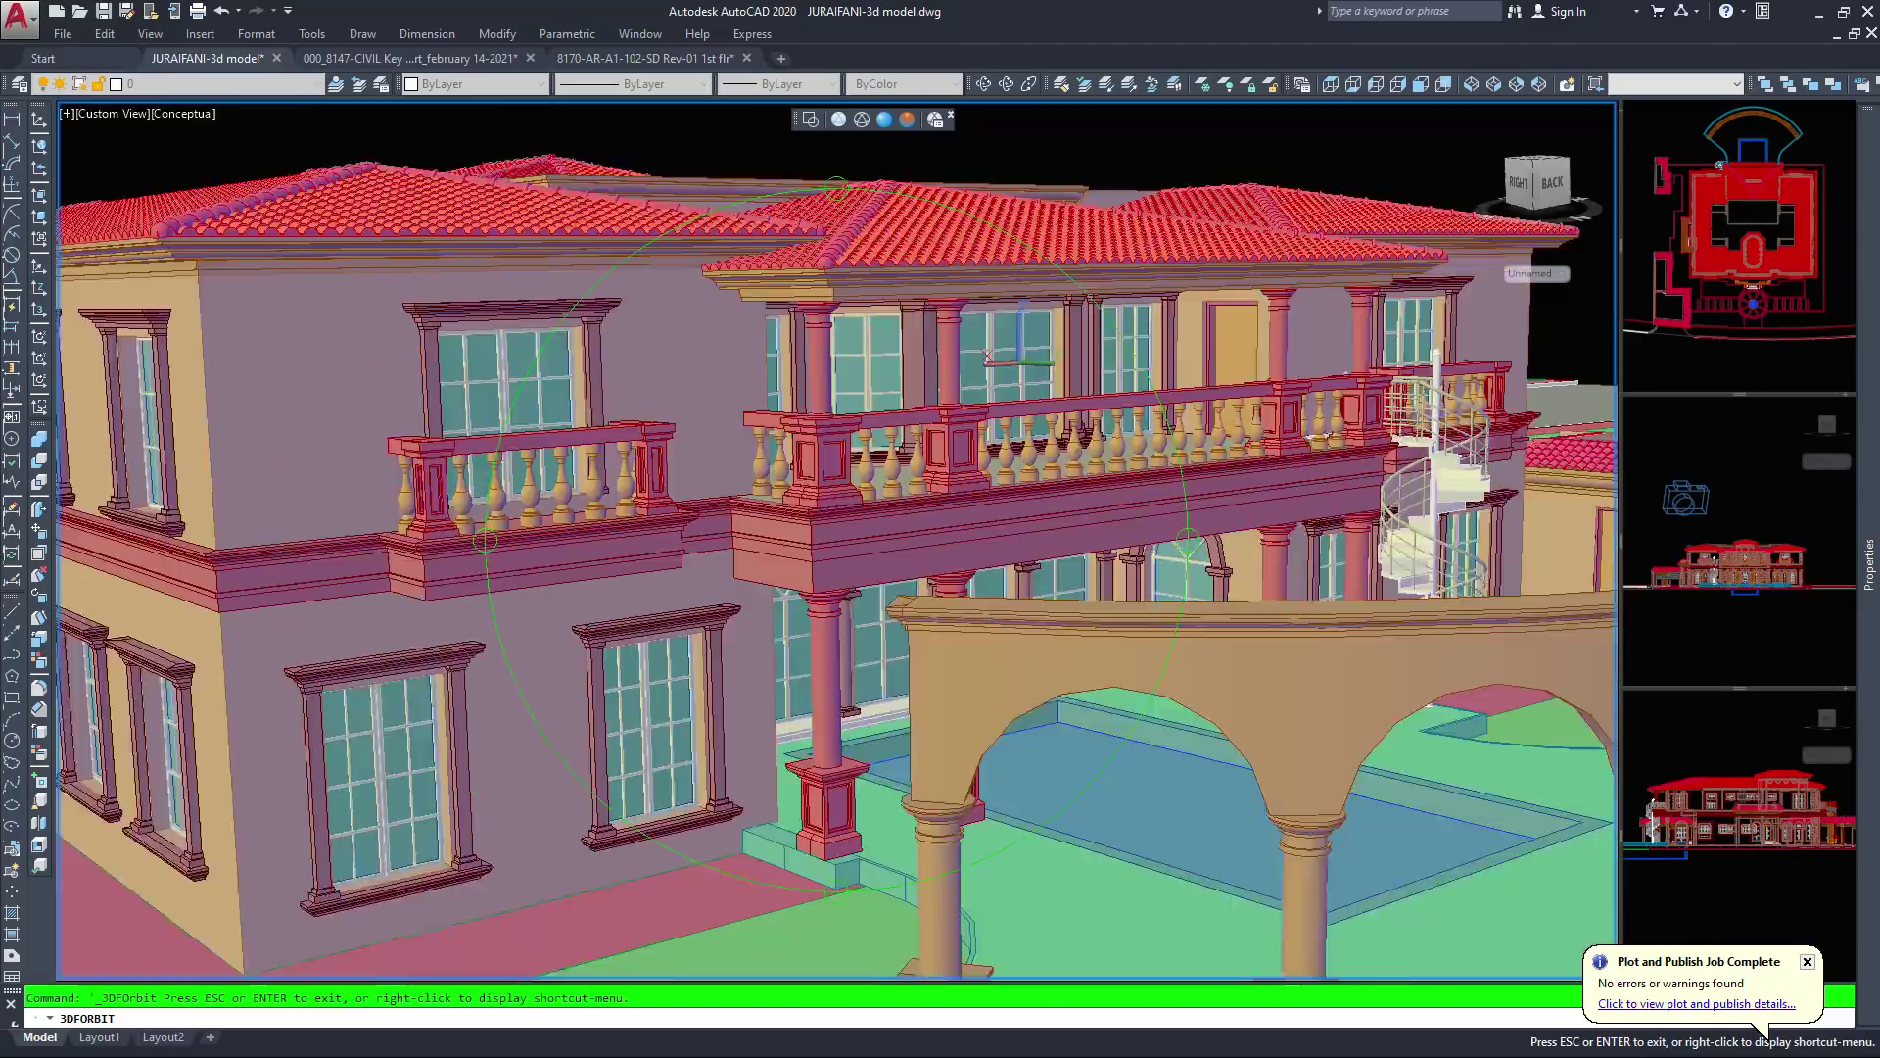
# Orbit from the rear of the villa round to a close front-left view over the garage and leave the orbit
pyautogui.moveTo(768, 401); pyautogui.dragTo(766, 446)
pyautogui.scroll(-3, 837, 539)
pyautogui.moveTo(1274, 539); pyautogui.dragTo(1171, 255)
pyautogui.moveTo(835, 542); pyautogui.dragTo(836, 541)
pyautogui.moveTo(91, 318); pyautogui.dragTo(1059, 236)
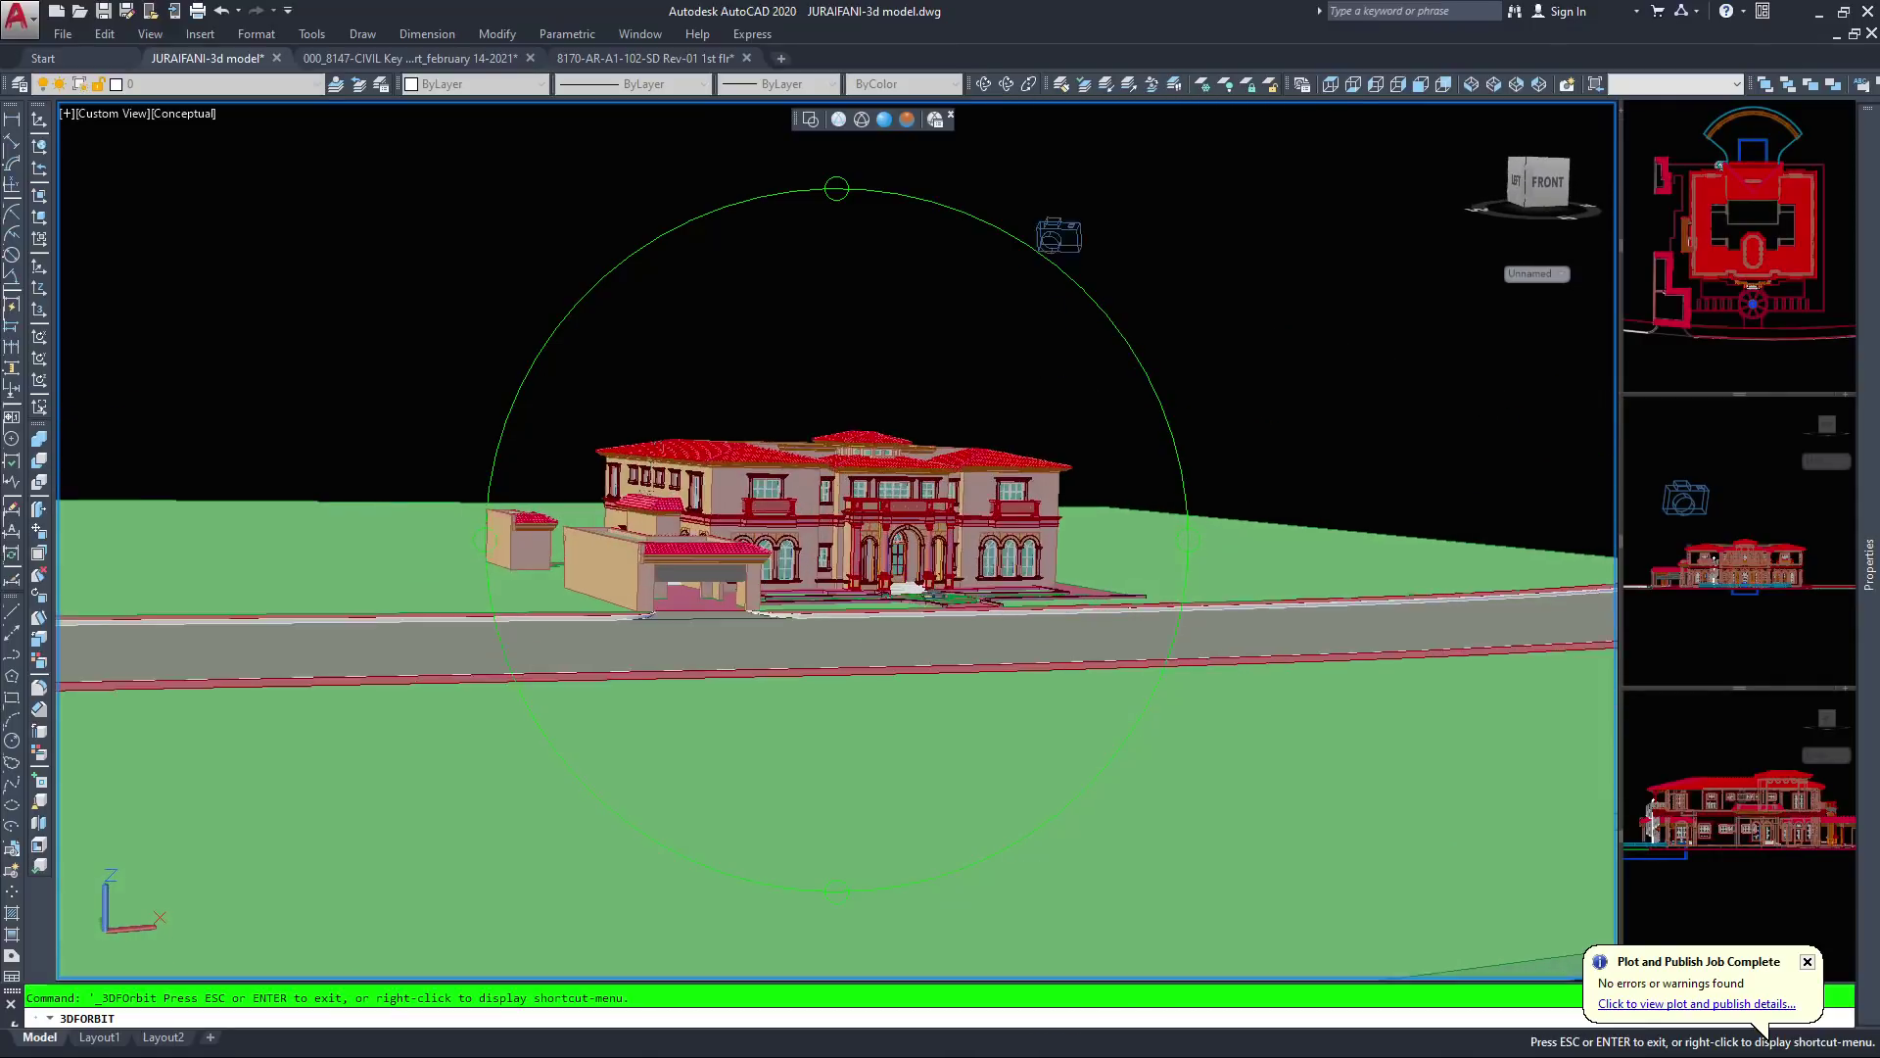
pyautogui.scroll(5, 832, 539)
pyautogui.moveTo(730, 460); pyautogui.dragTo(758, 460)
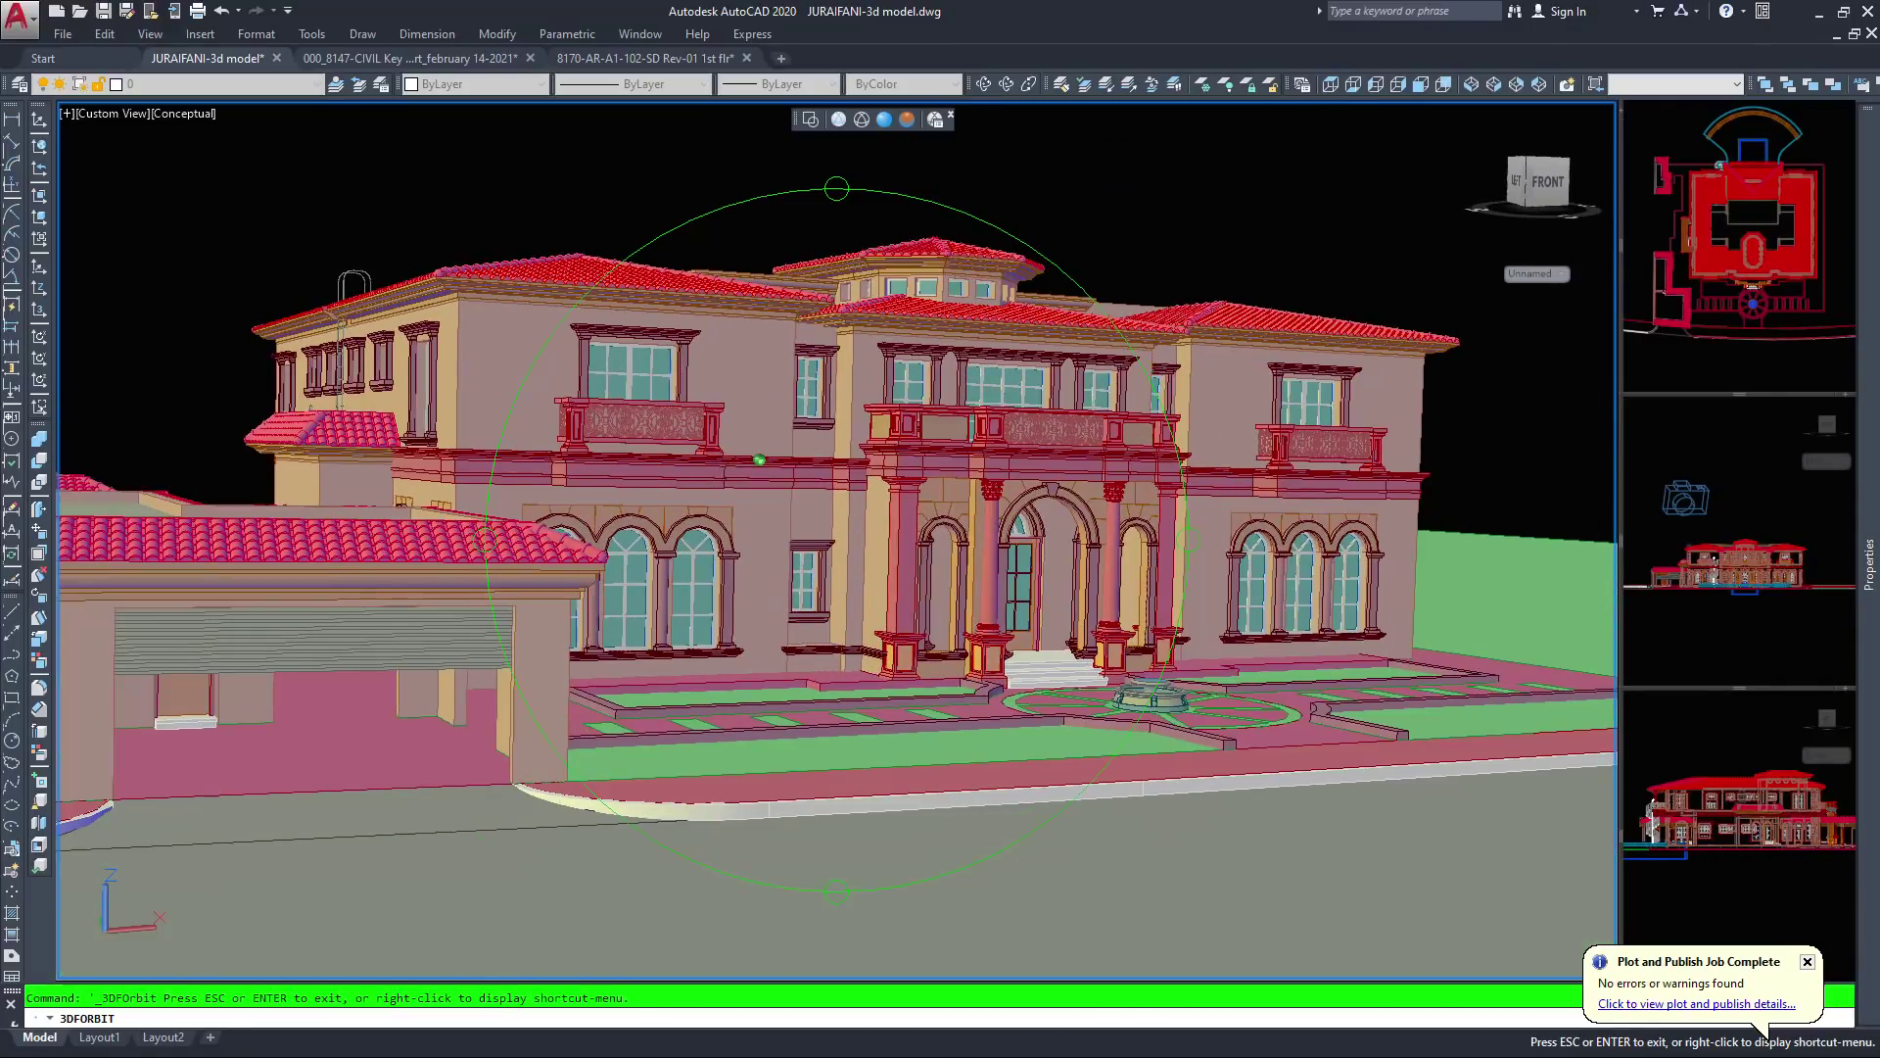
pyautogui.moveTo(863, 519); pyautogui.dragTo(871, 547)
pyautogui.press('Escape')
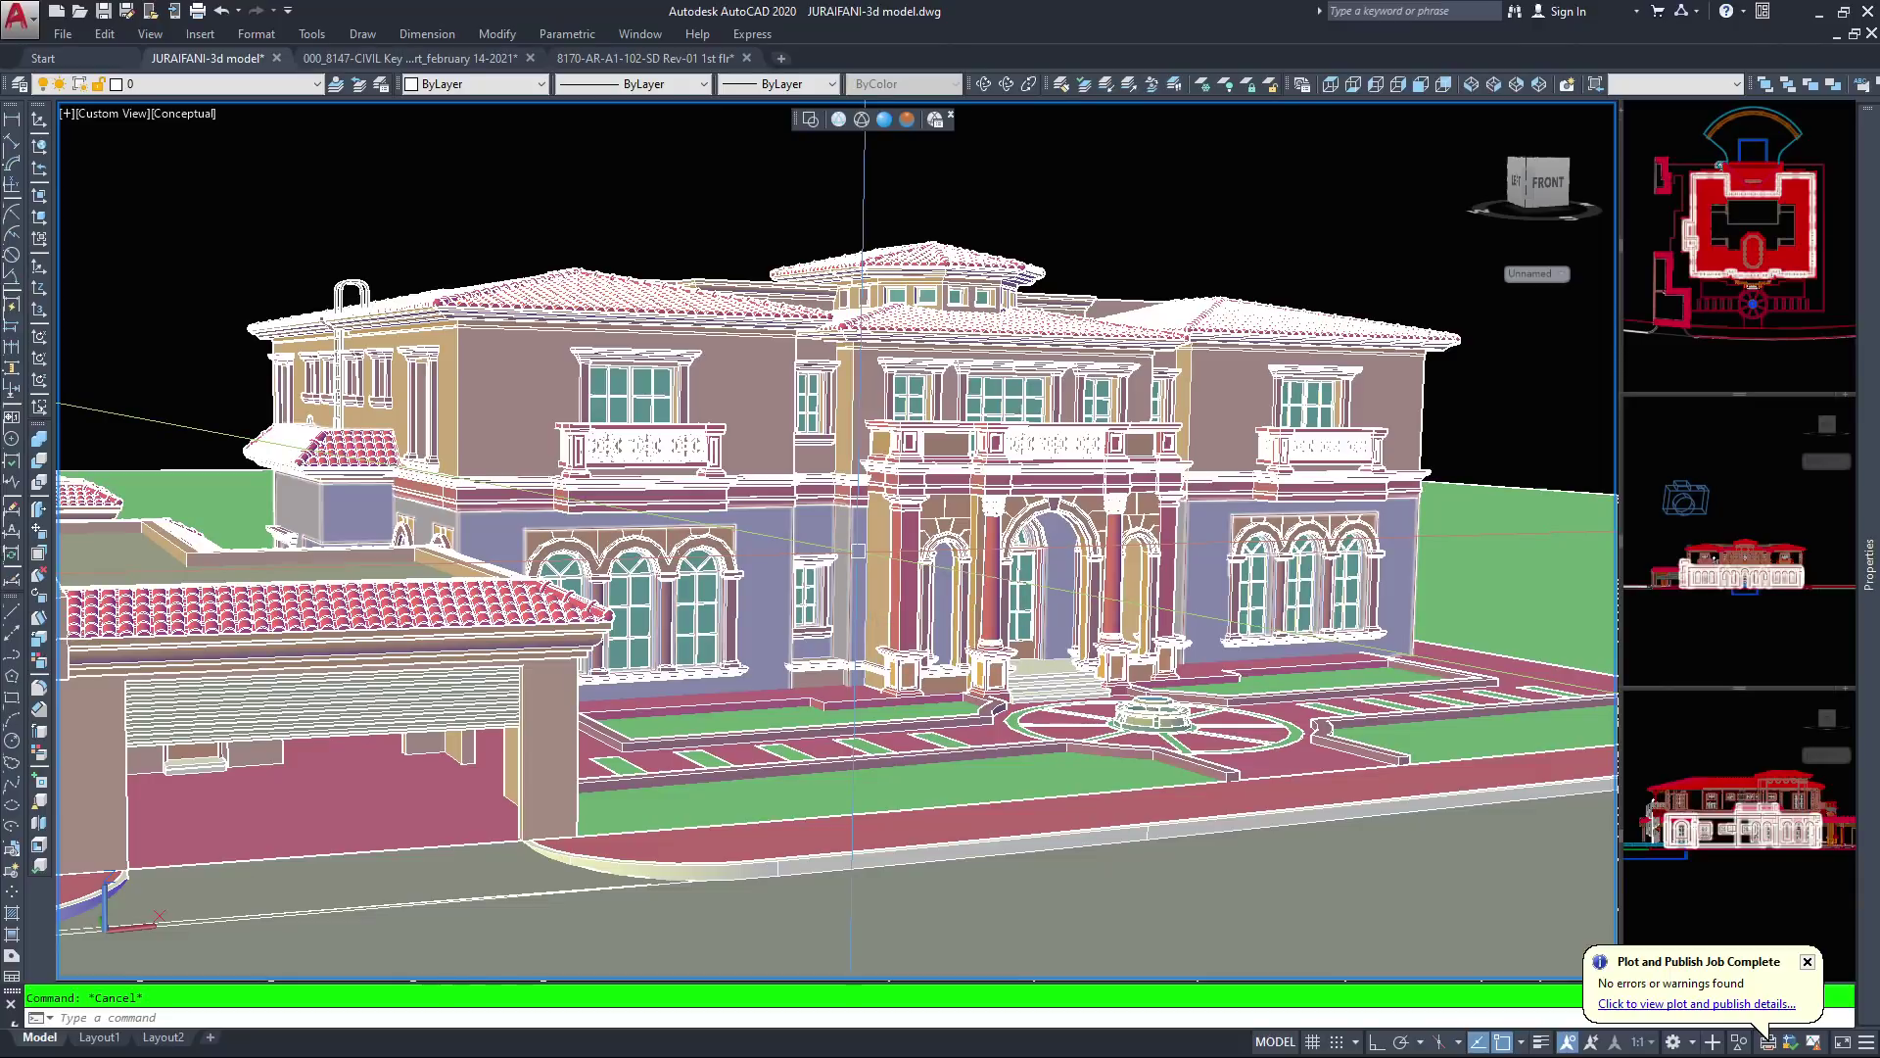
# Set the color of the 3d upper wall layer to index 13
pyautogui.write('xx')
pyautogui.press('Return')
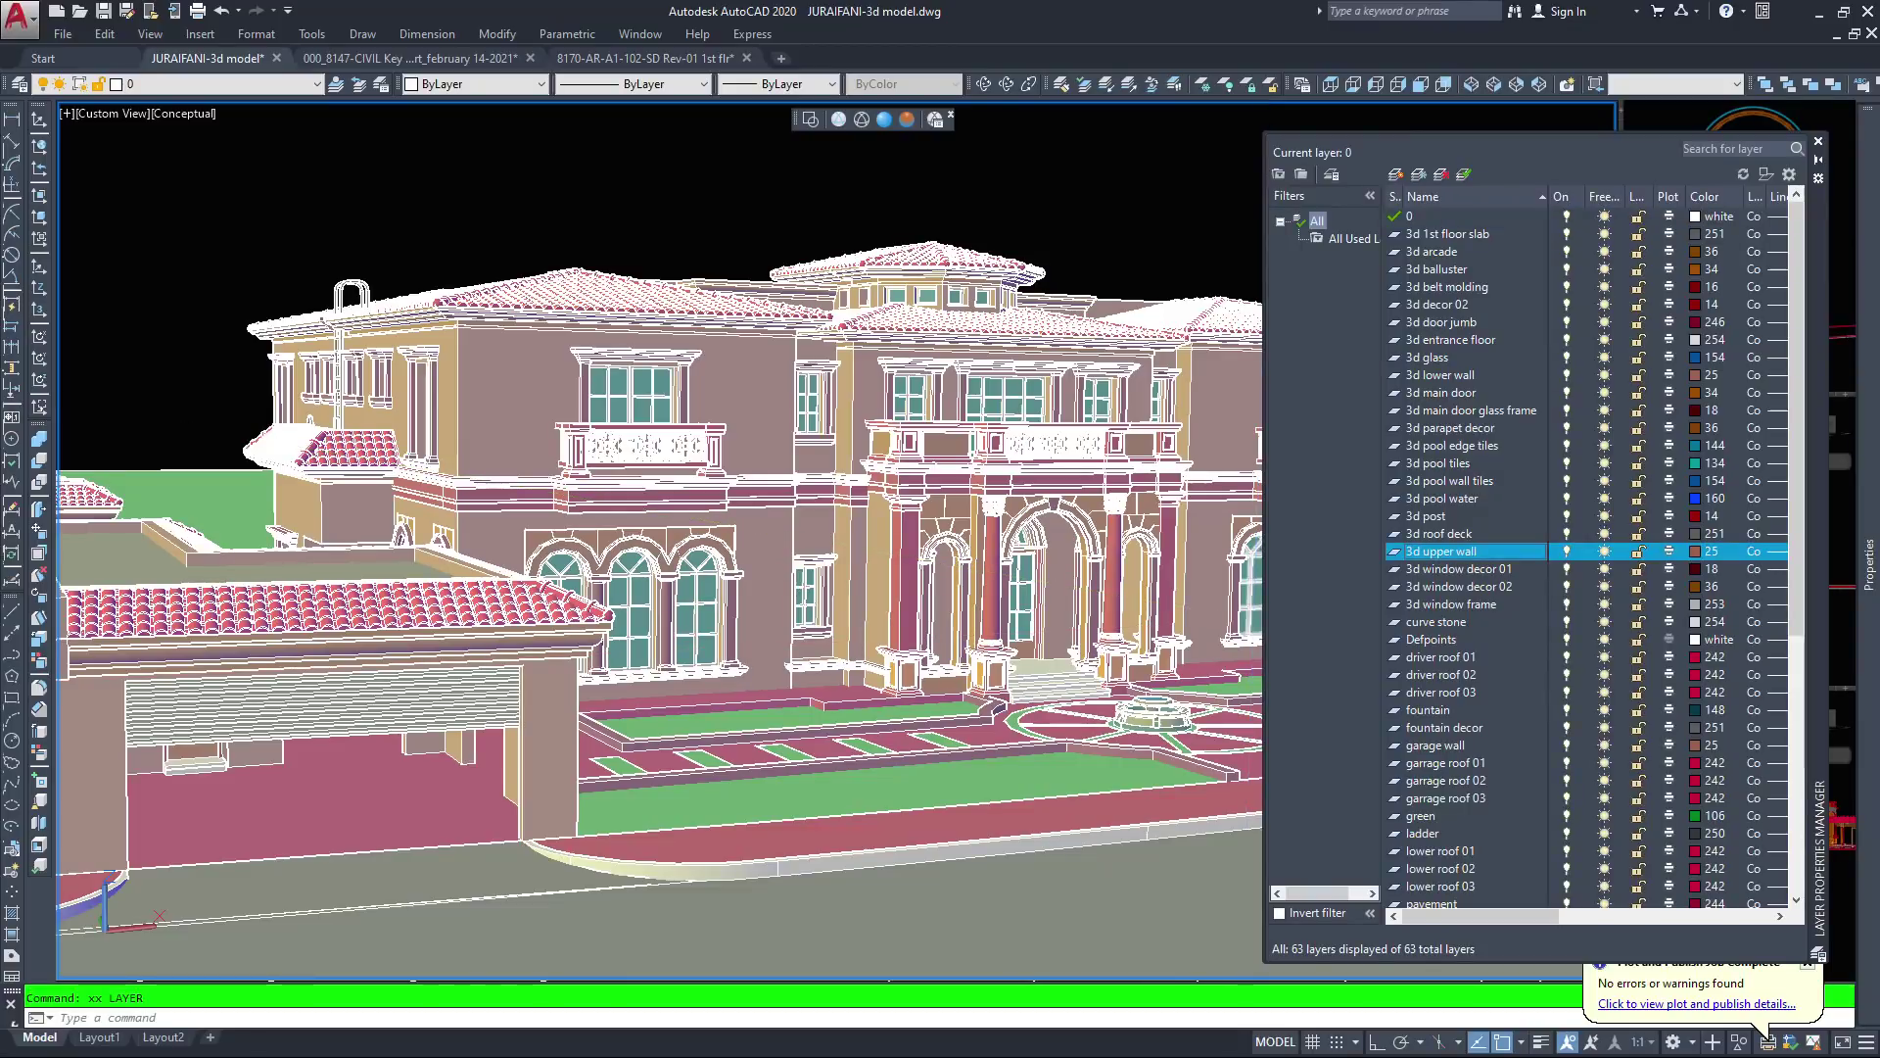
pyautogui.click(1711, 550)
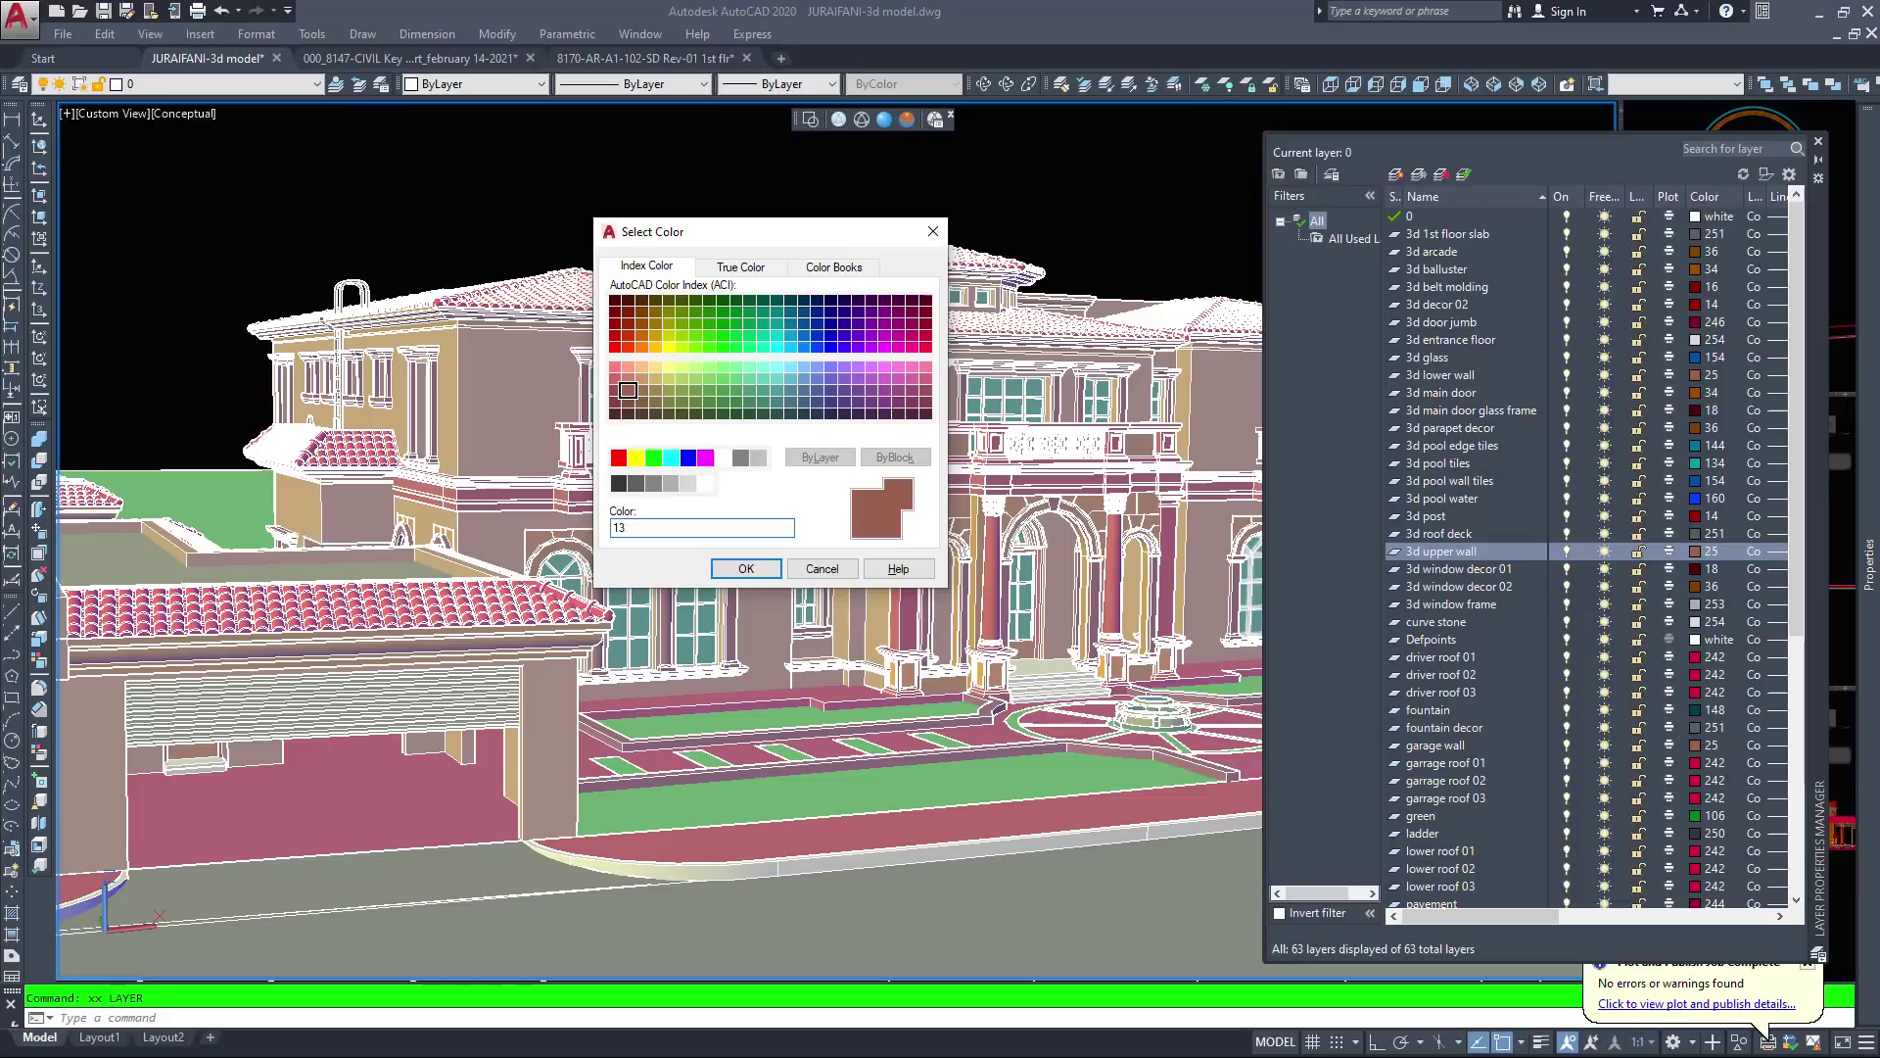
pyautogui.click(762, 564)
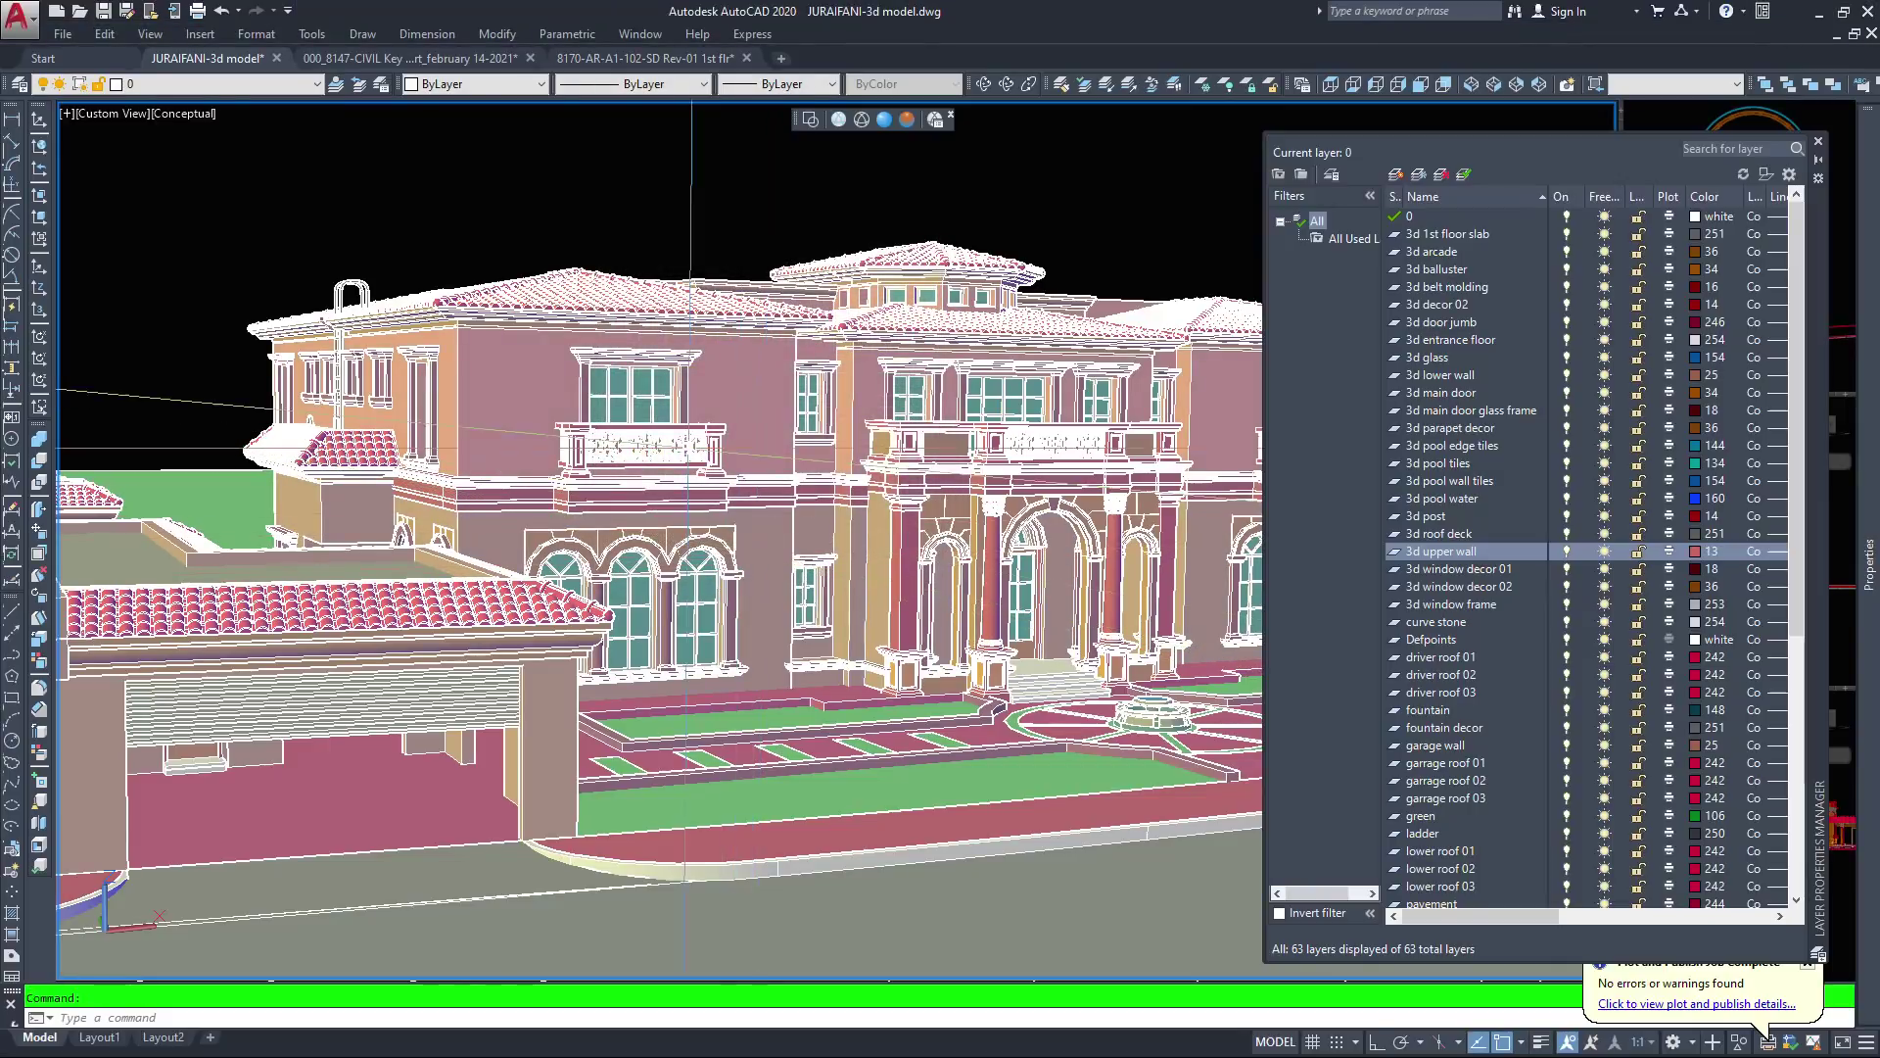
pyautogui.click(739, 206)
pyautogui.press('Escape')
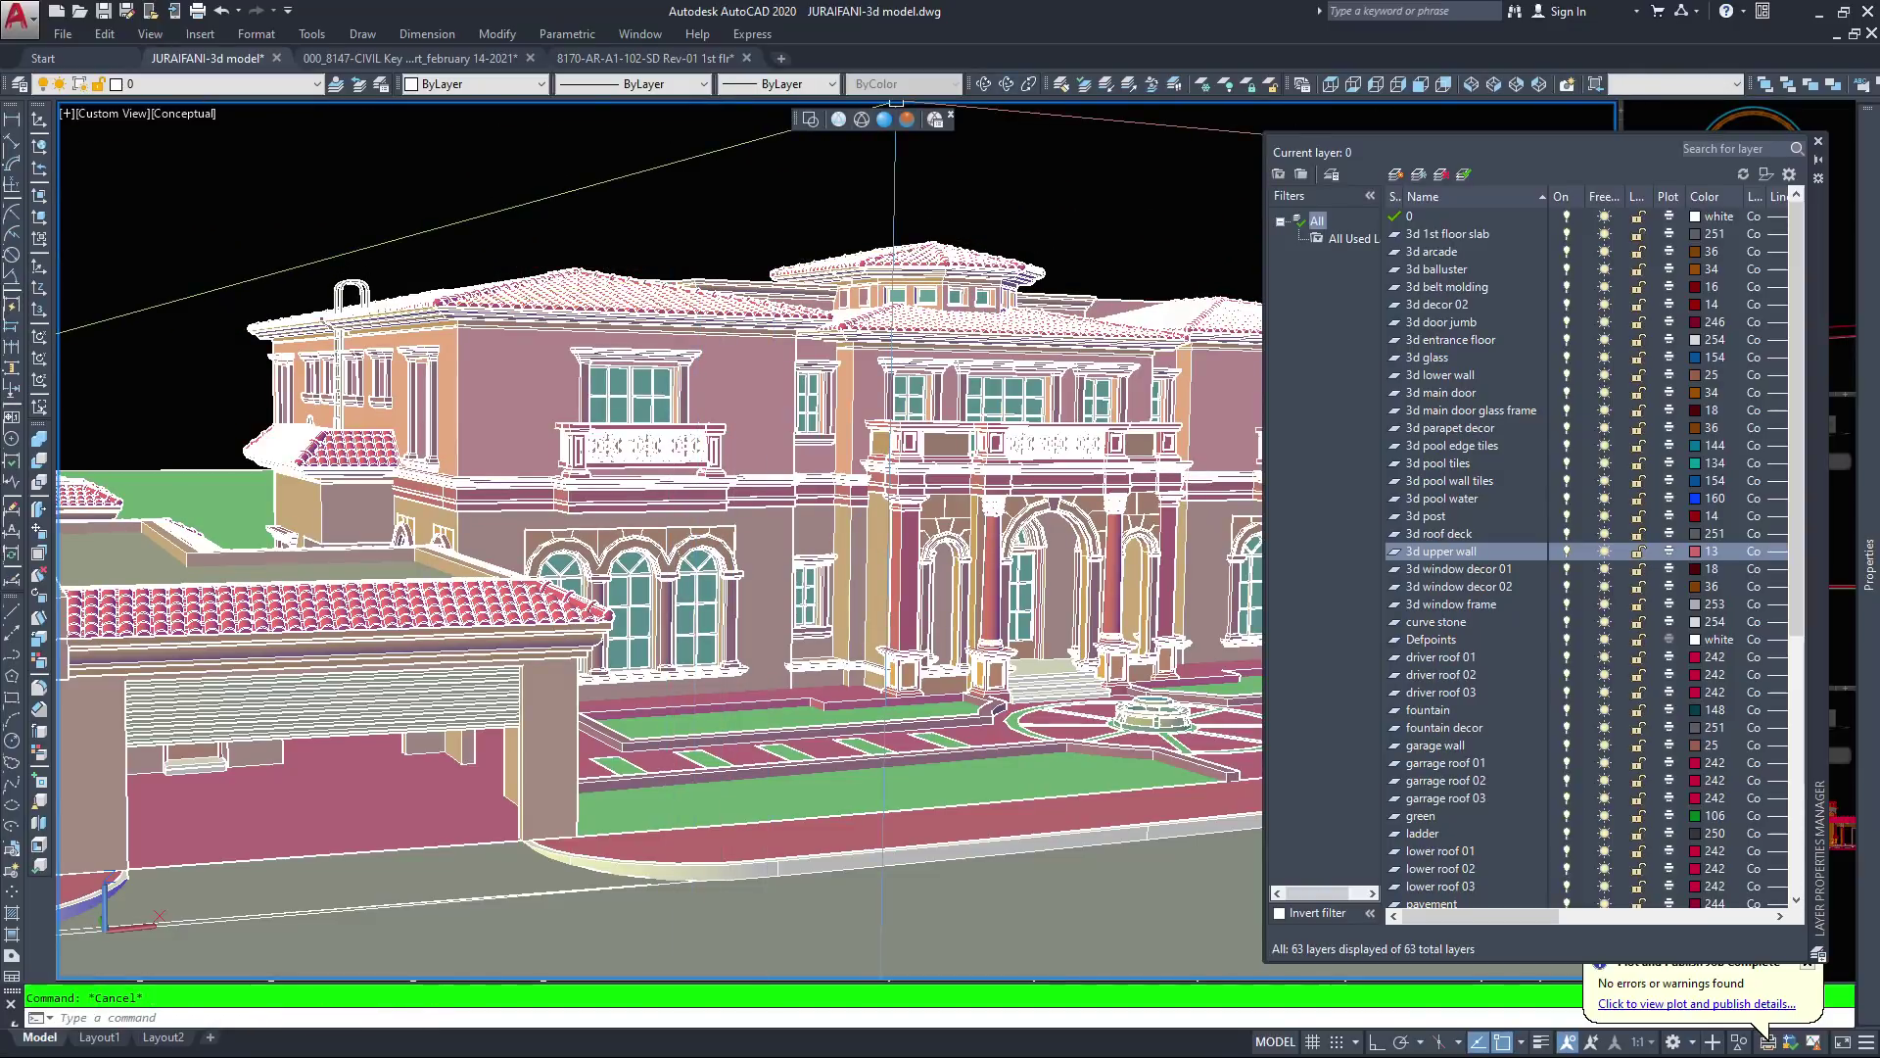
# Free-orbit to the villa's right side and front-right corner to examine the upper walls, and close the Layer Properties Manager
pyautogui.click(1006, 83)
pyautogui.moveTo(965, 419); pyautogui.dragTo(668, 457)
pyautogui.moveTo(940, 467); pyautogui.dragTo(725, 470)
pyautogui.scroll(-5, 814, 470)
pyautogui.scroll(9, 724, 470)
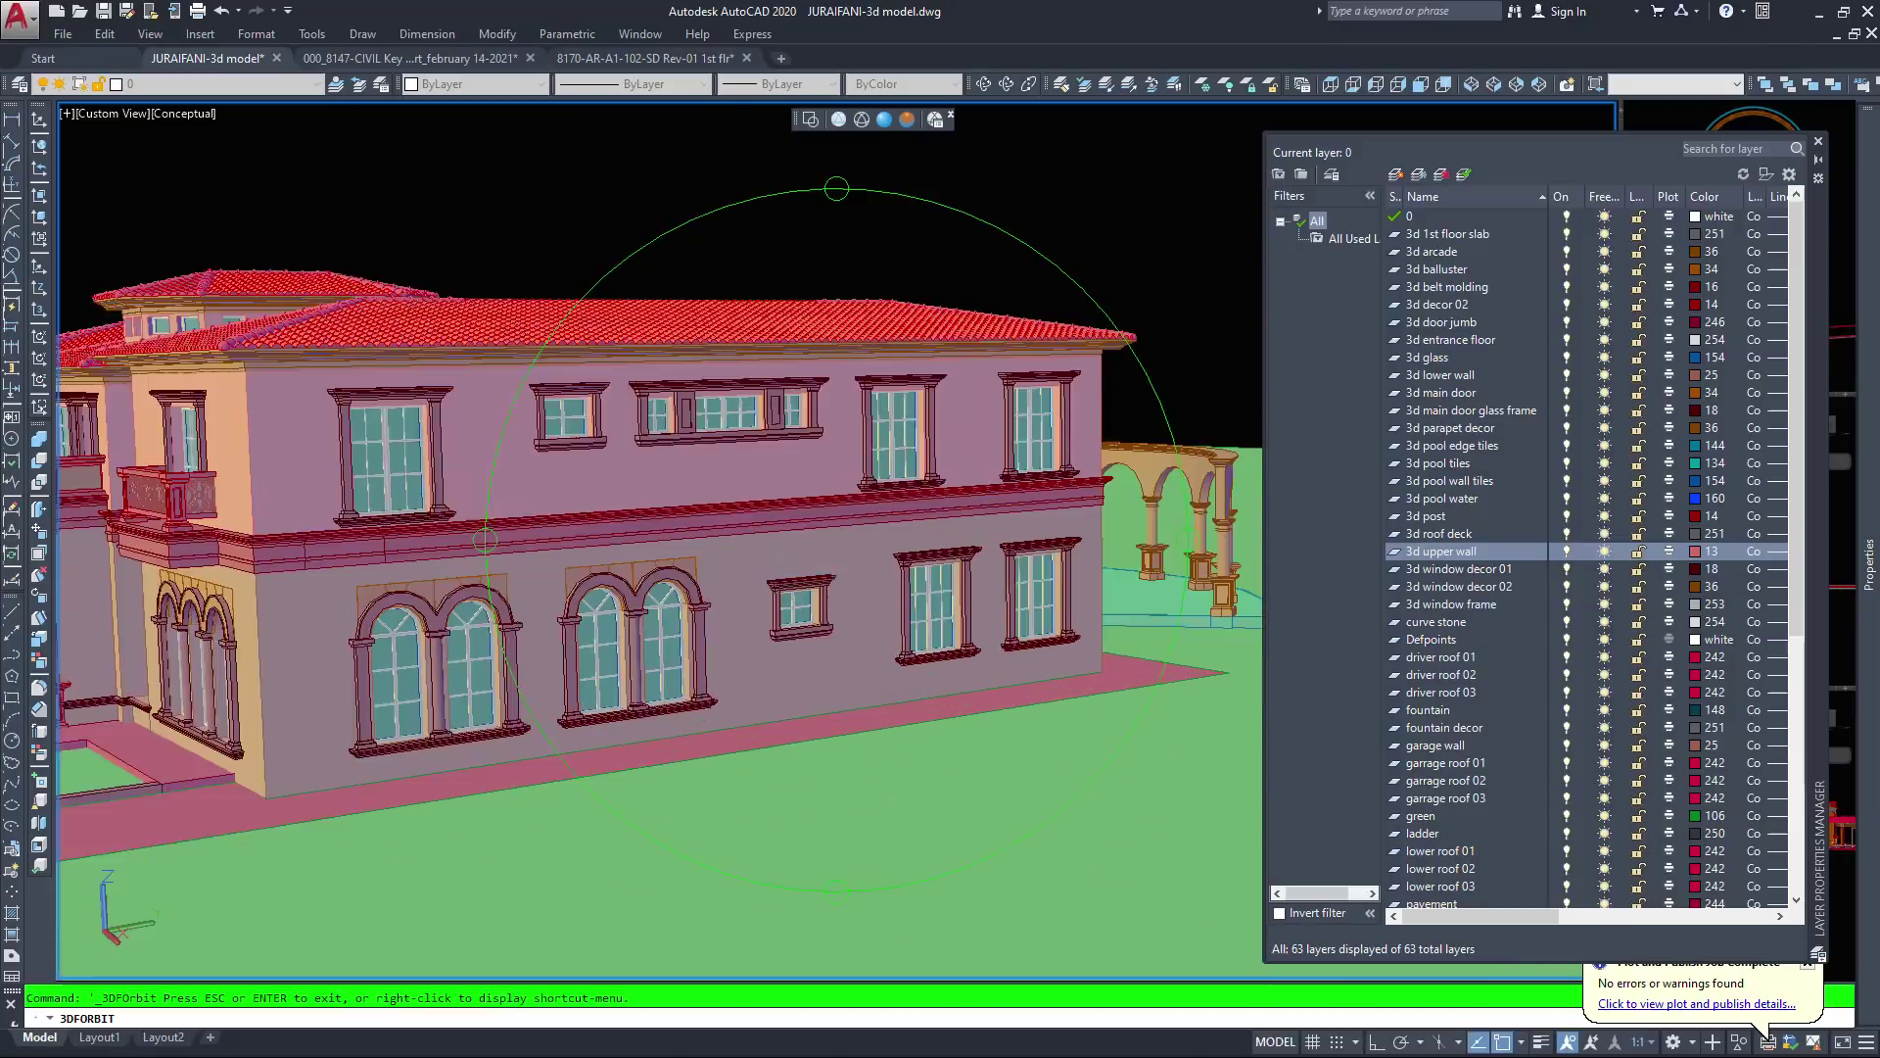
pyautogui.scroll(-8, 814, 469)
pyautogui.moveTo(196, 478); pyautogui.dragTo(417, 468)
pyautogui.scroll(-5, 416, 469)
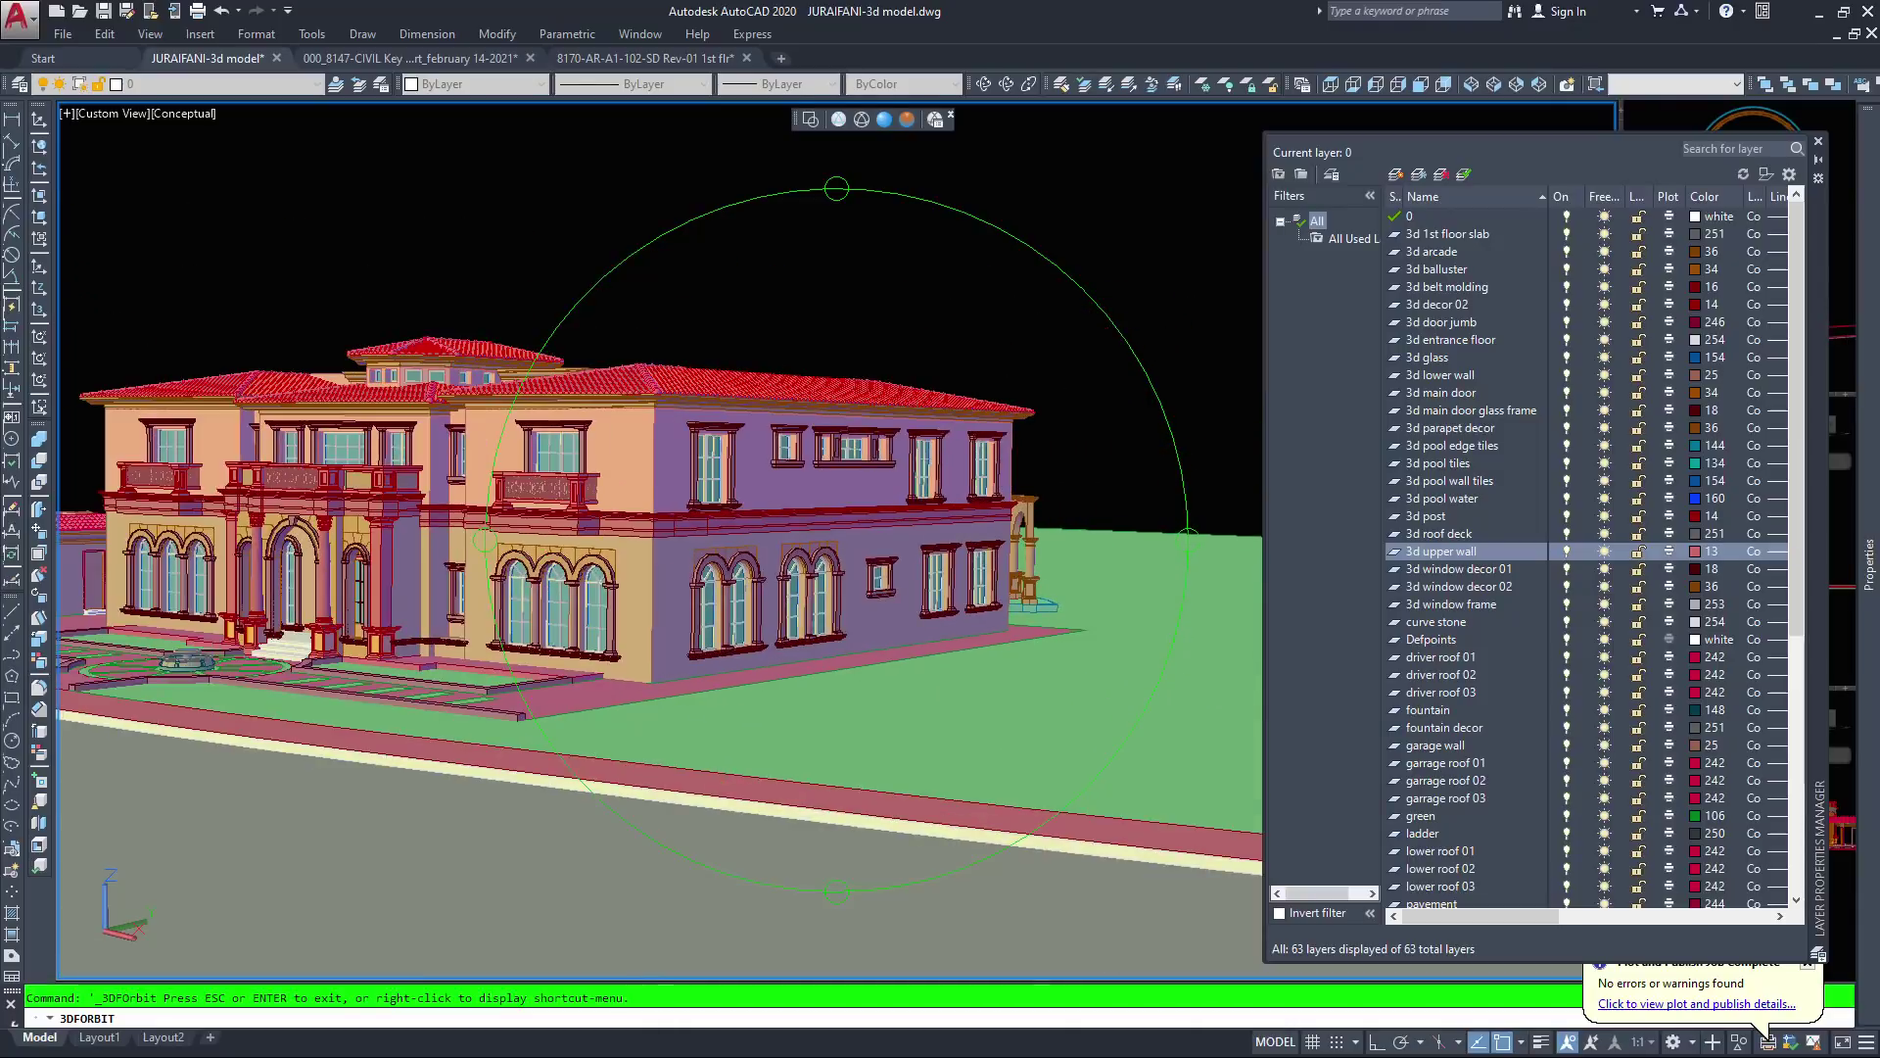
pyautogui.scroll(4, 994, 469)
pyautogui.moveTo(648, 390); pyautogui.dragTo(649, 414)
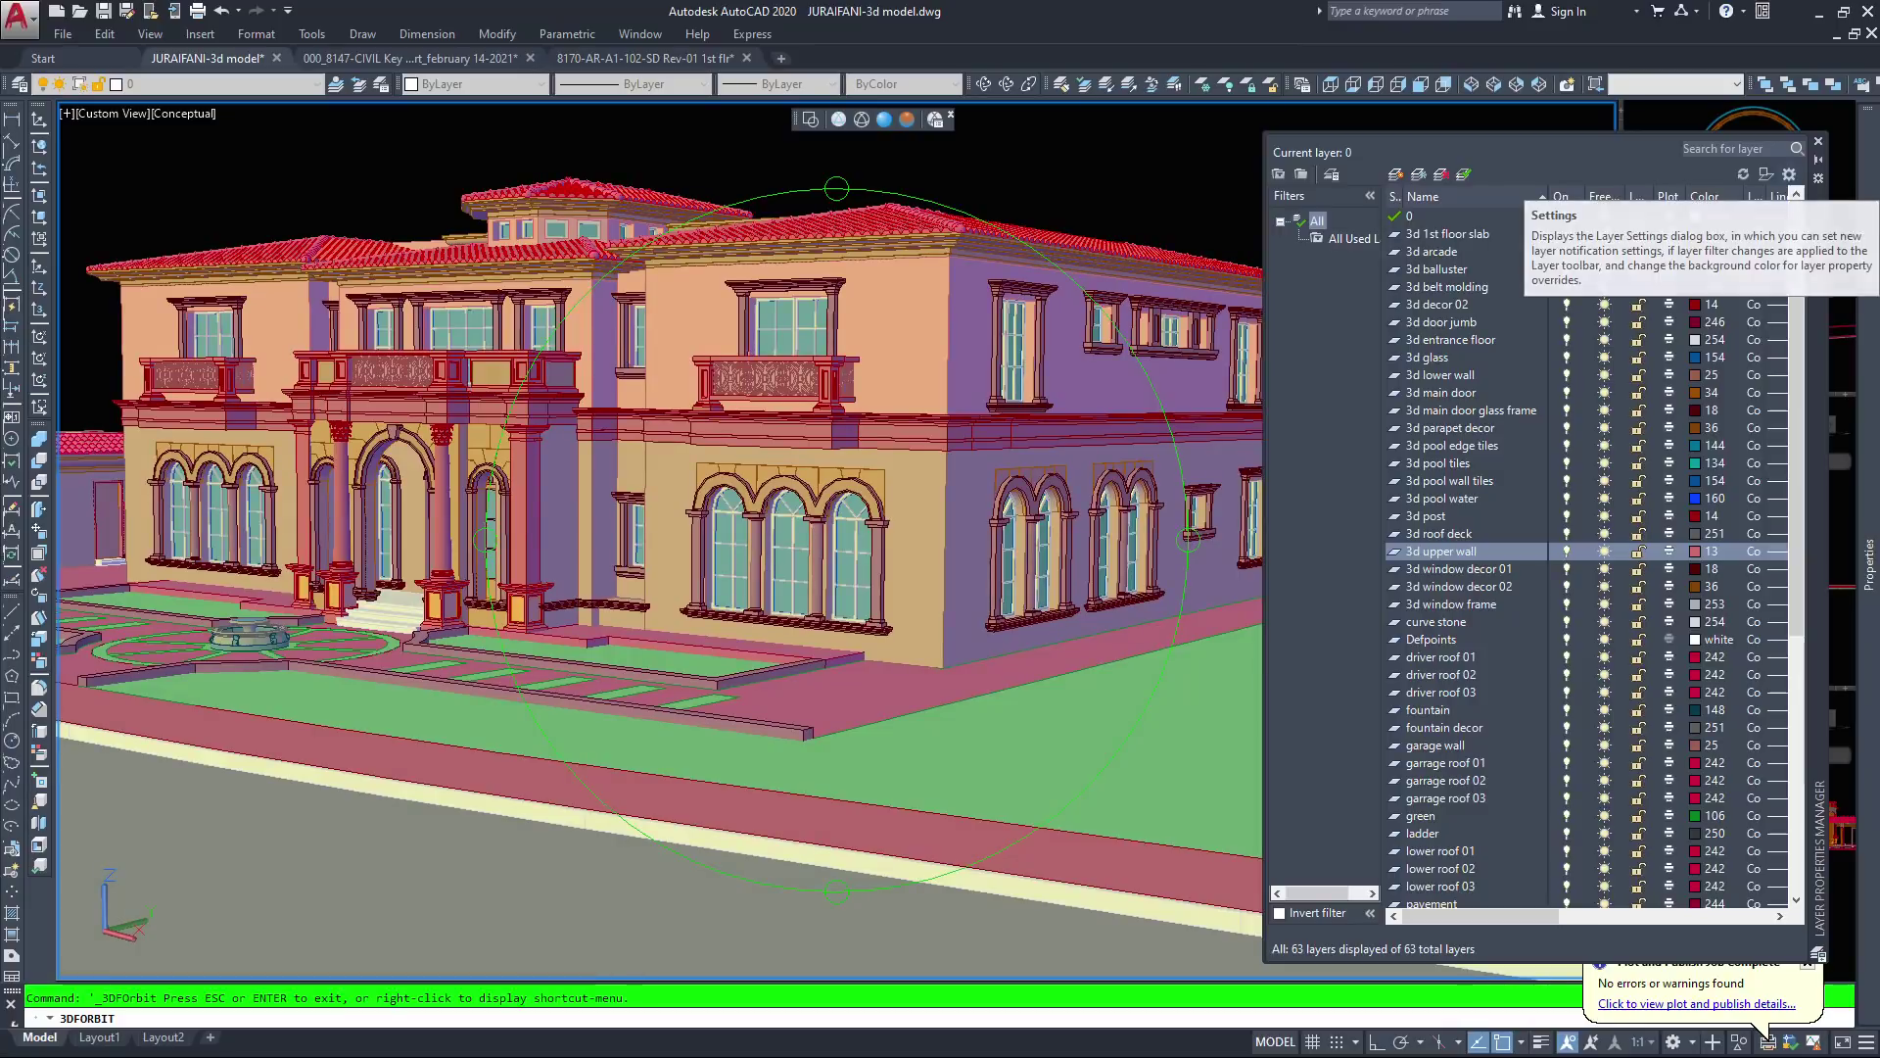
pyautogui.click(1819, 141)
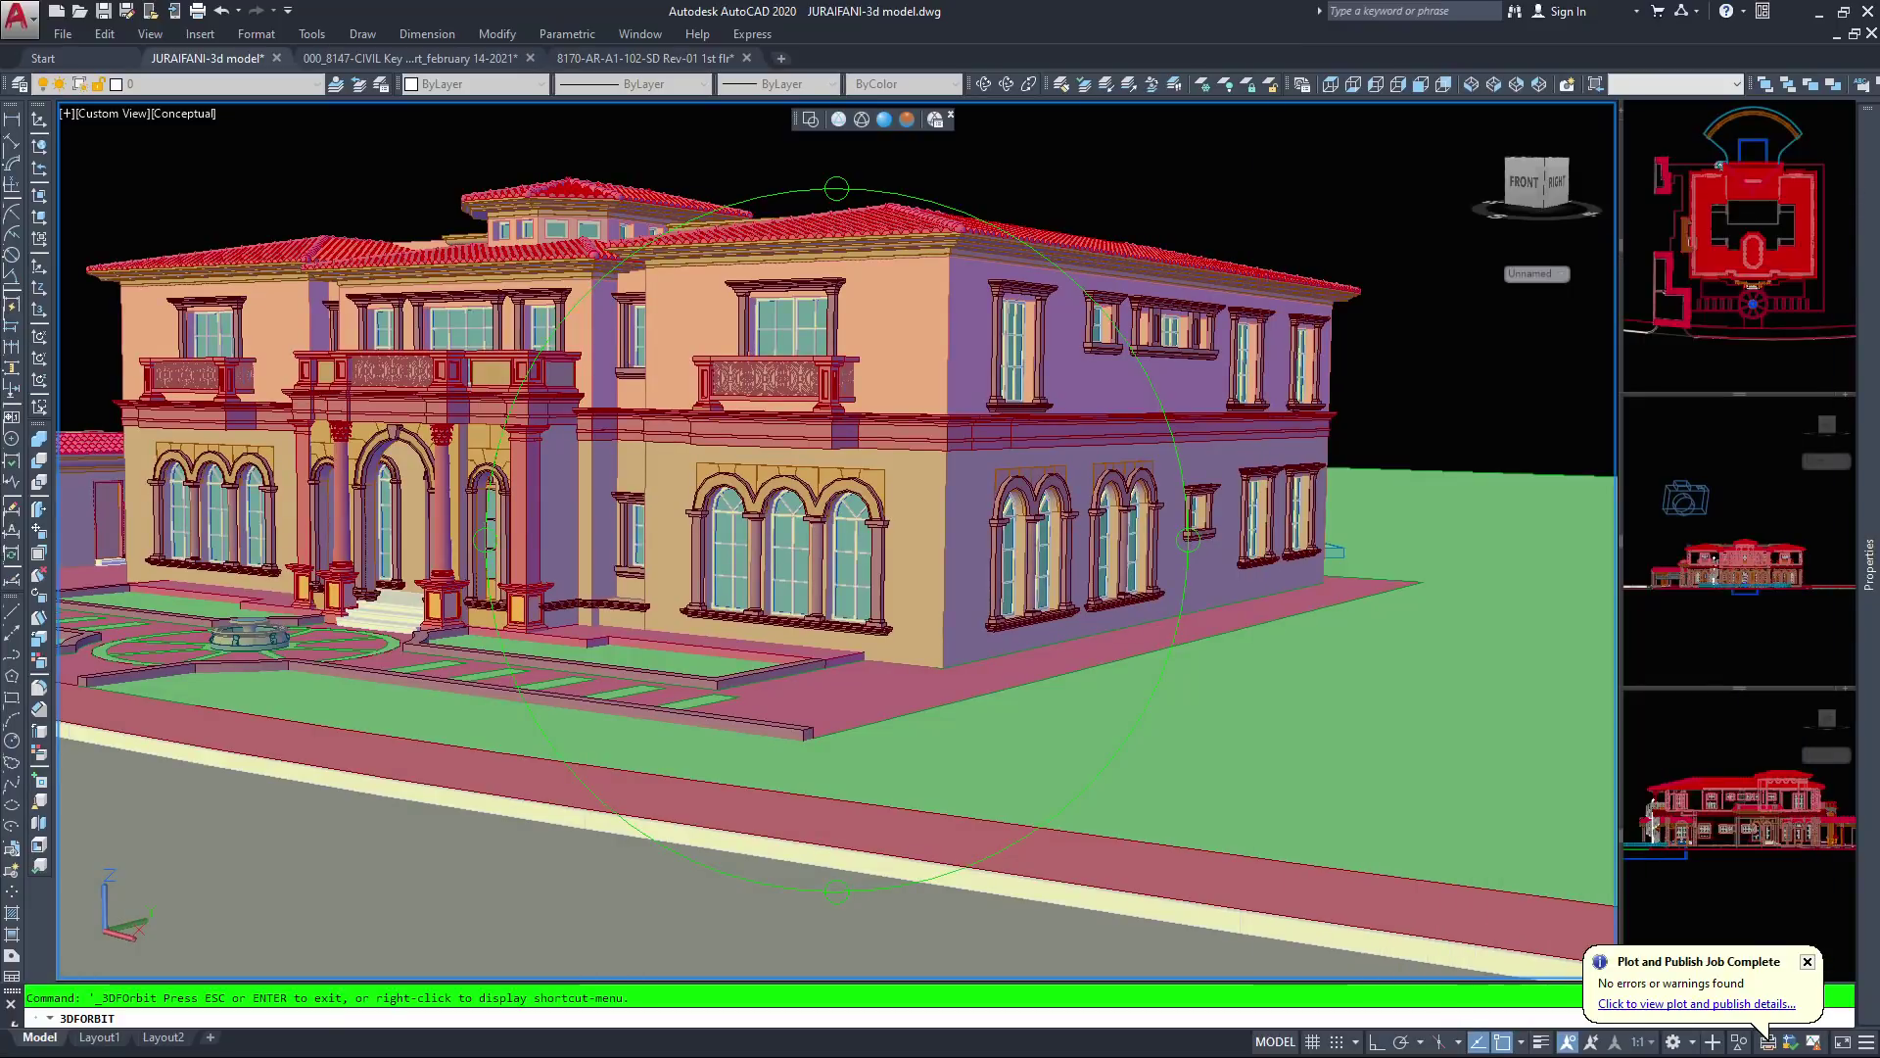
# Examine the front facade up close, from the arched windows to the entrance portico and its balcony
pyautogui.moveTo(843, 471); pyautogui.dragTo(1073, 432, button='middle')
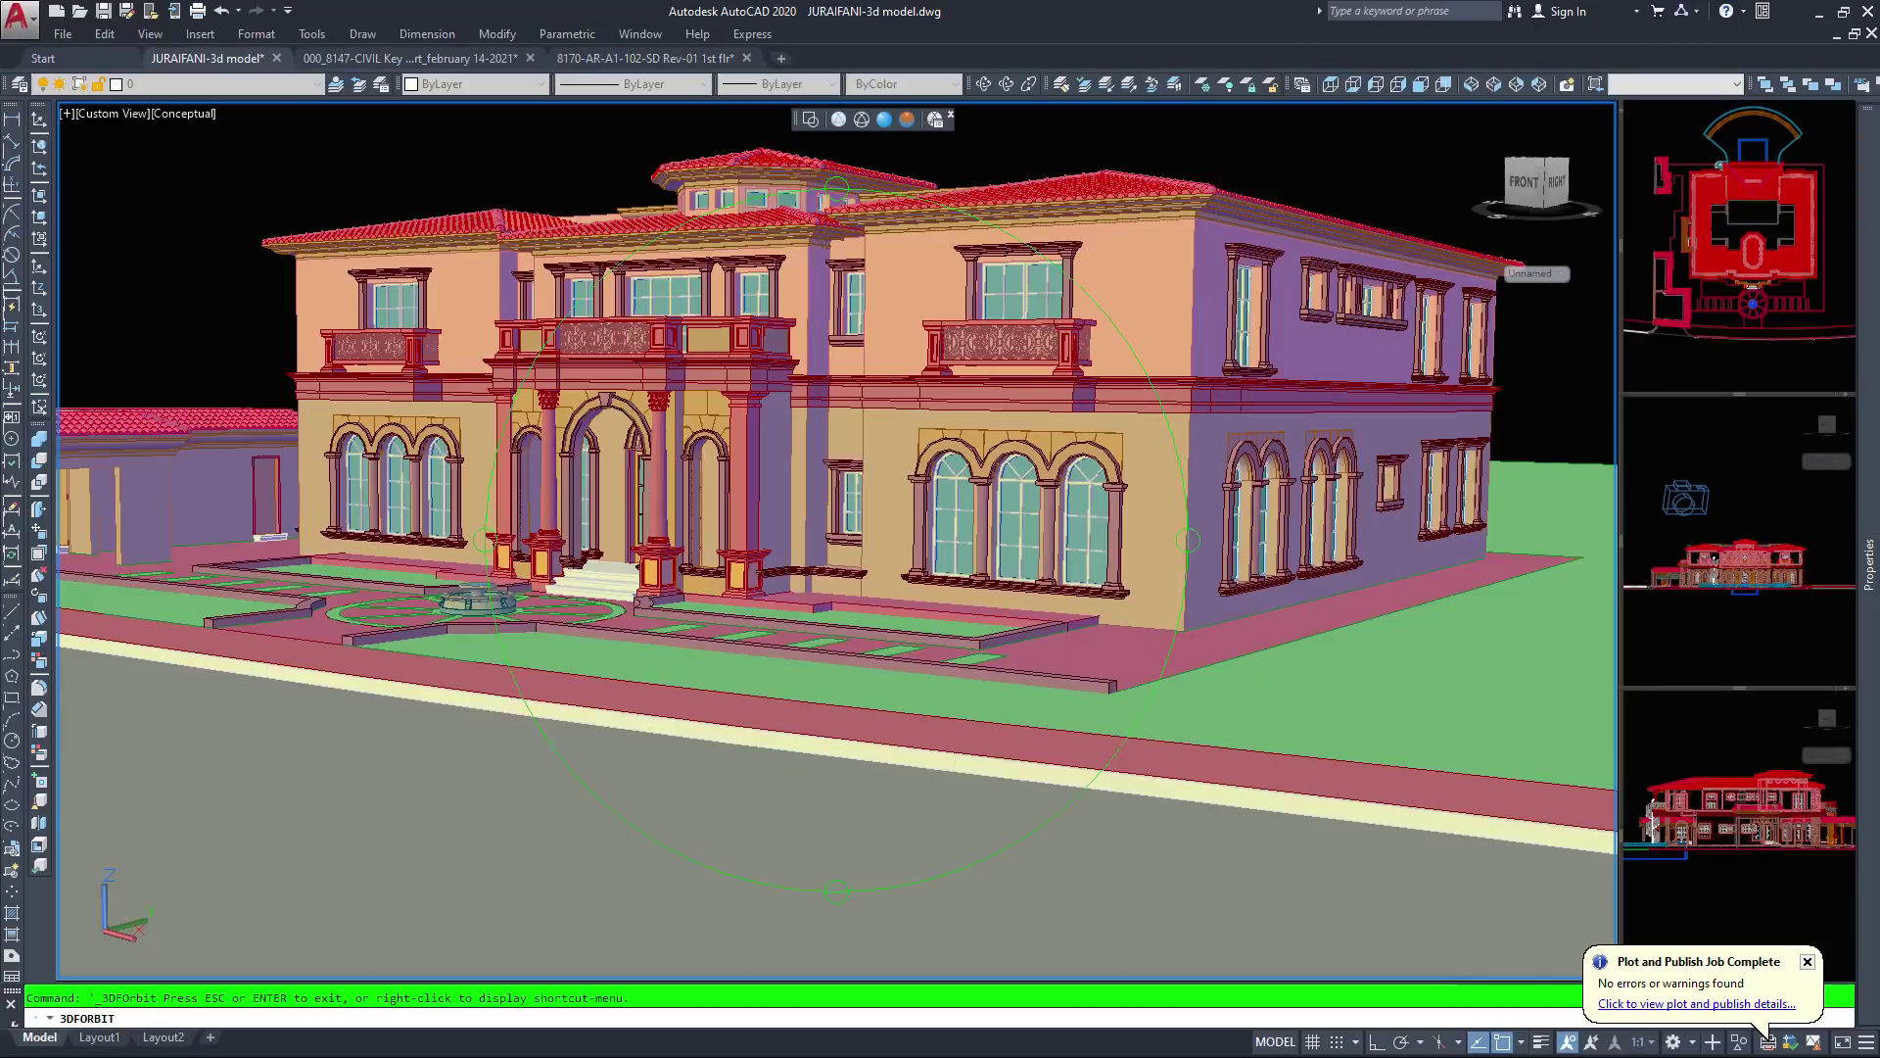
pyautogui.scroll(4, 984, 431)
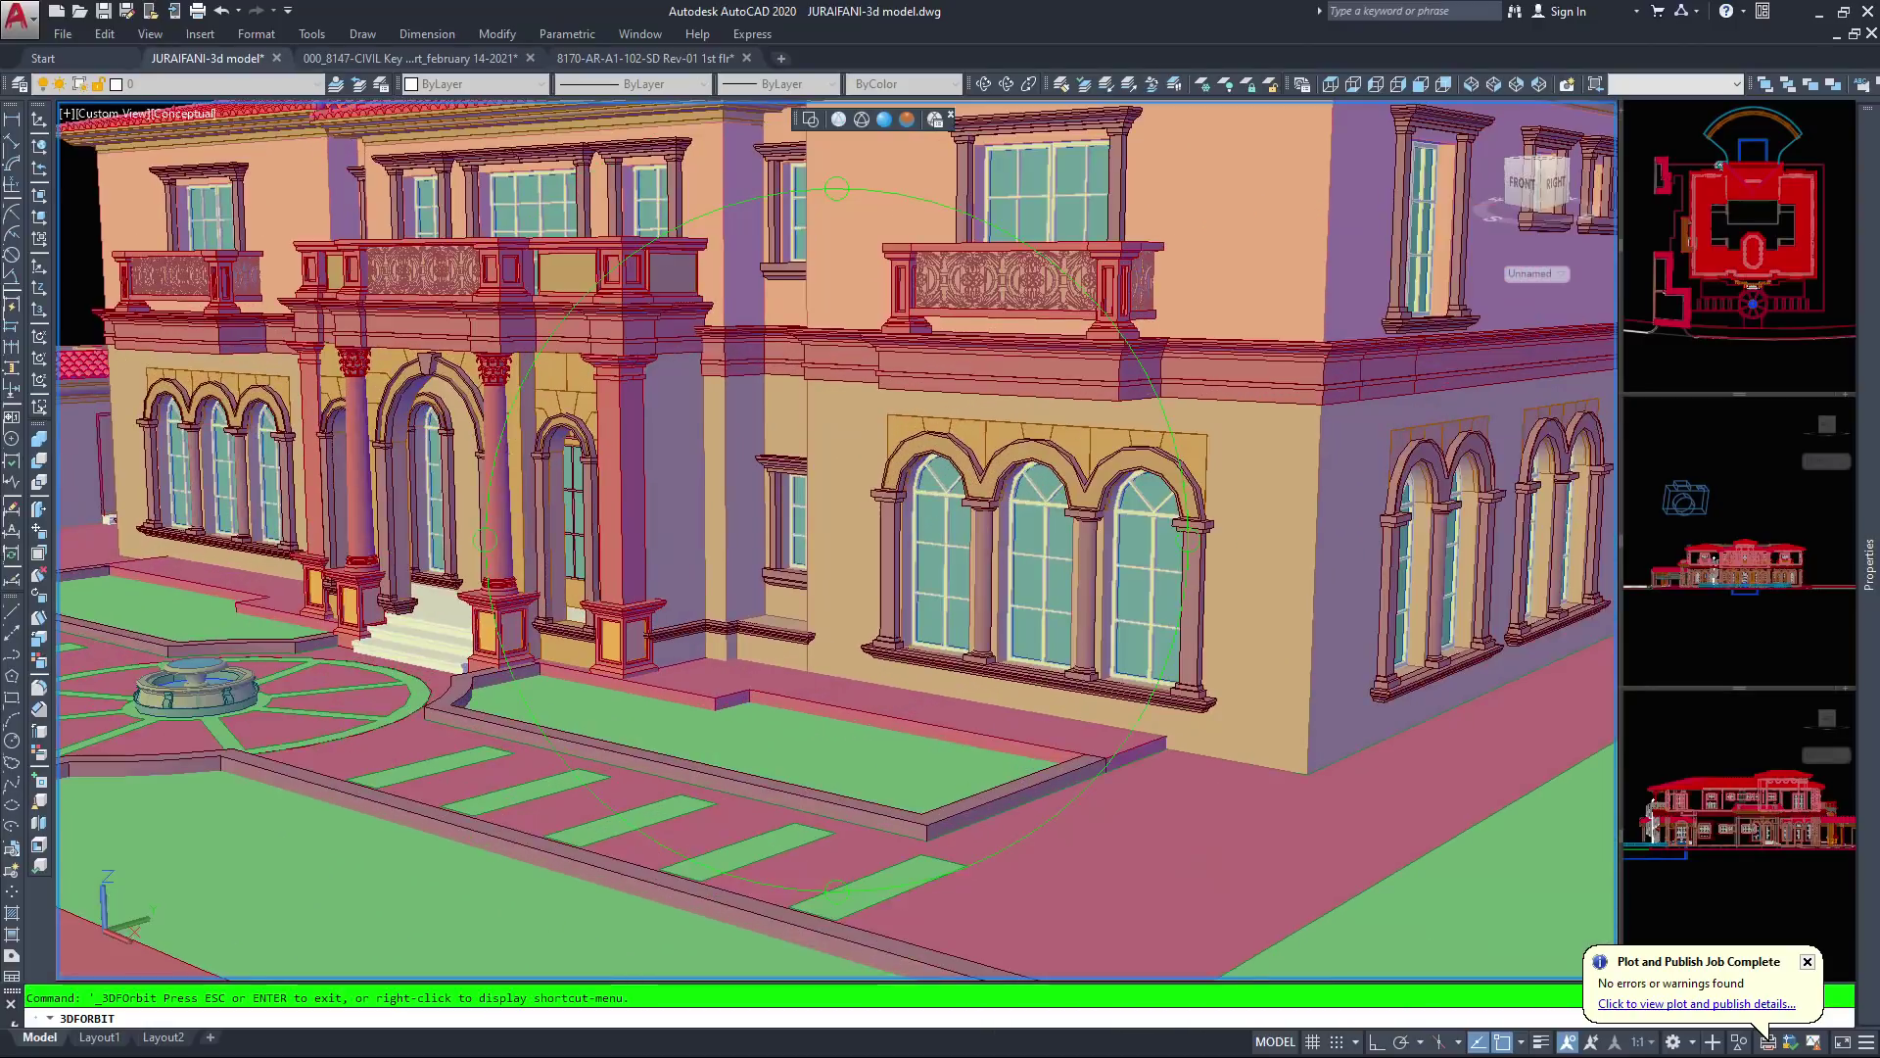
pyautogui.scroll(-7, 832, 538)
pyautogui.moveTo(777, 524); pyautogui.dragTo(831, 475)
pyautogui.moveTo(563, 399); pyautogui.dragTo(641, 411)
pyautogui.moveTo(831, 475); pyautogui.dragTo(864, 509)
pyautogui.scroll(5, 833, 514)
pyautogui.moveTo(434, 287); pyautogui.dragTo(423, 281)
pyautogui.scroll(8, 838, 535)
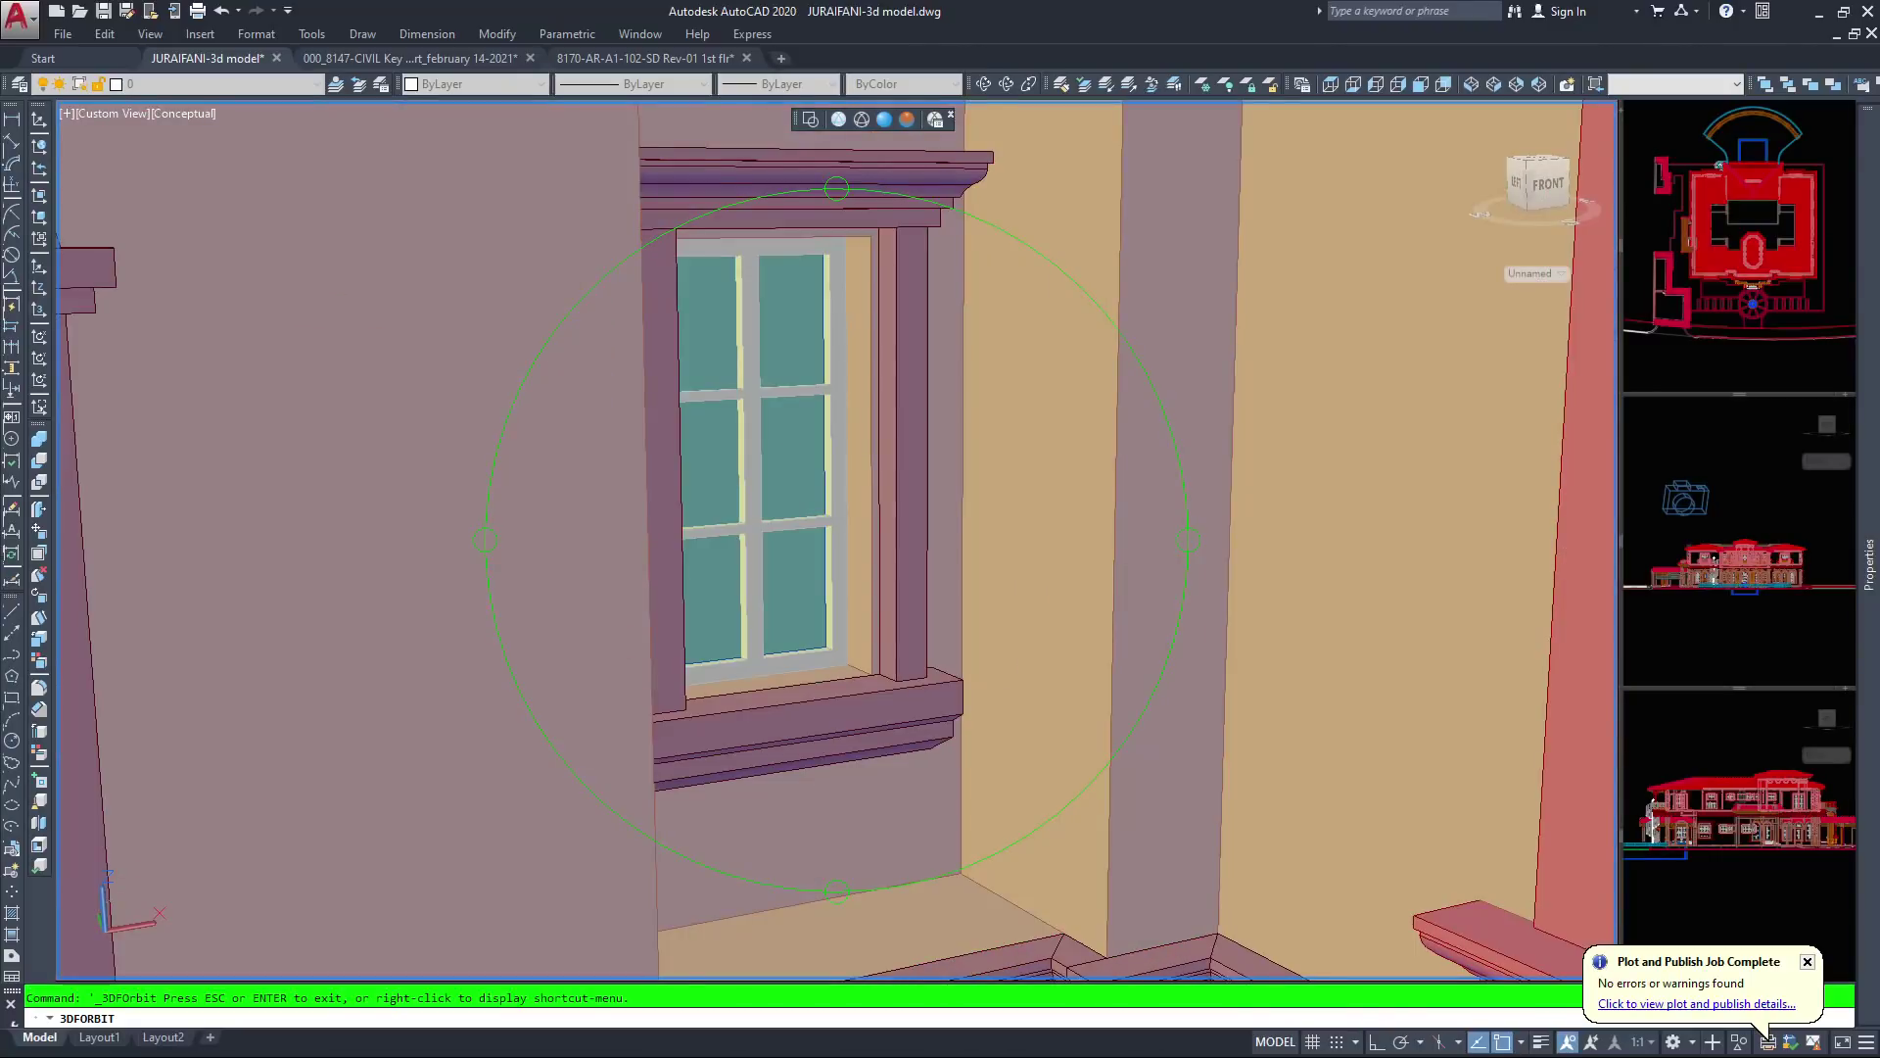
pyautogui.scroll(-2, 837, 536)
pyautogui.moveTo(1088, 443); pyautogui.dragTo(812, 587, button='middle')
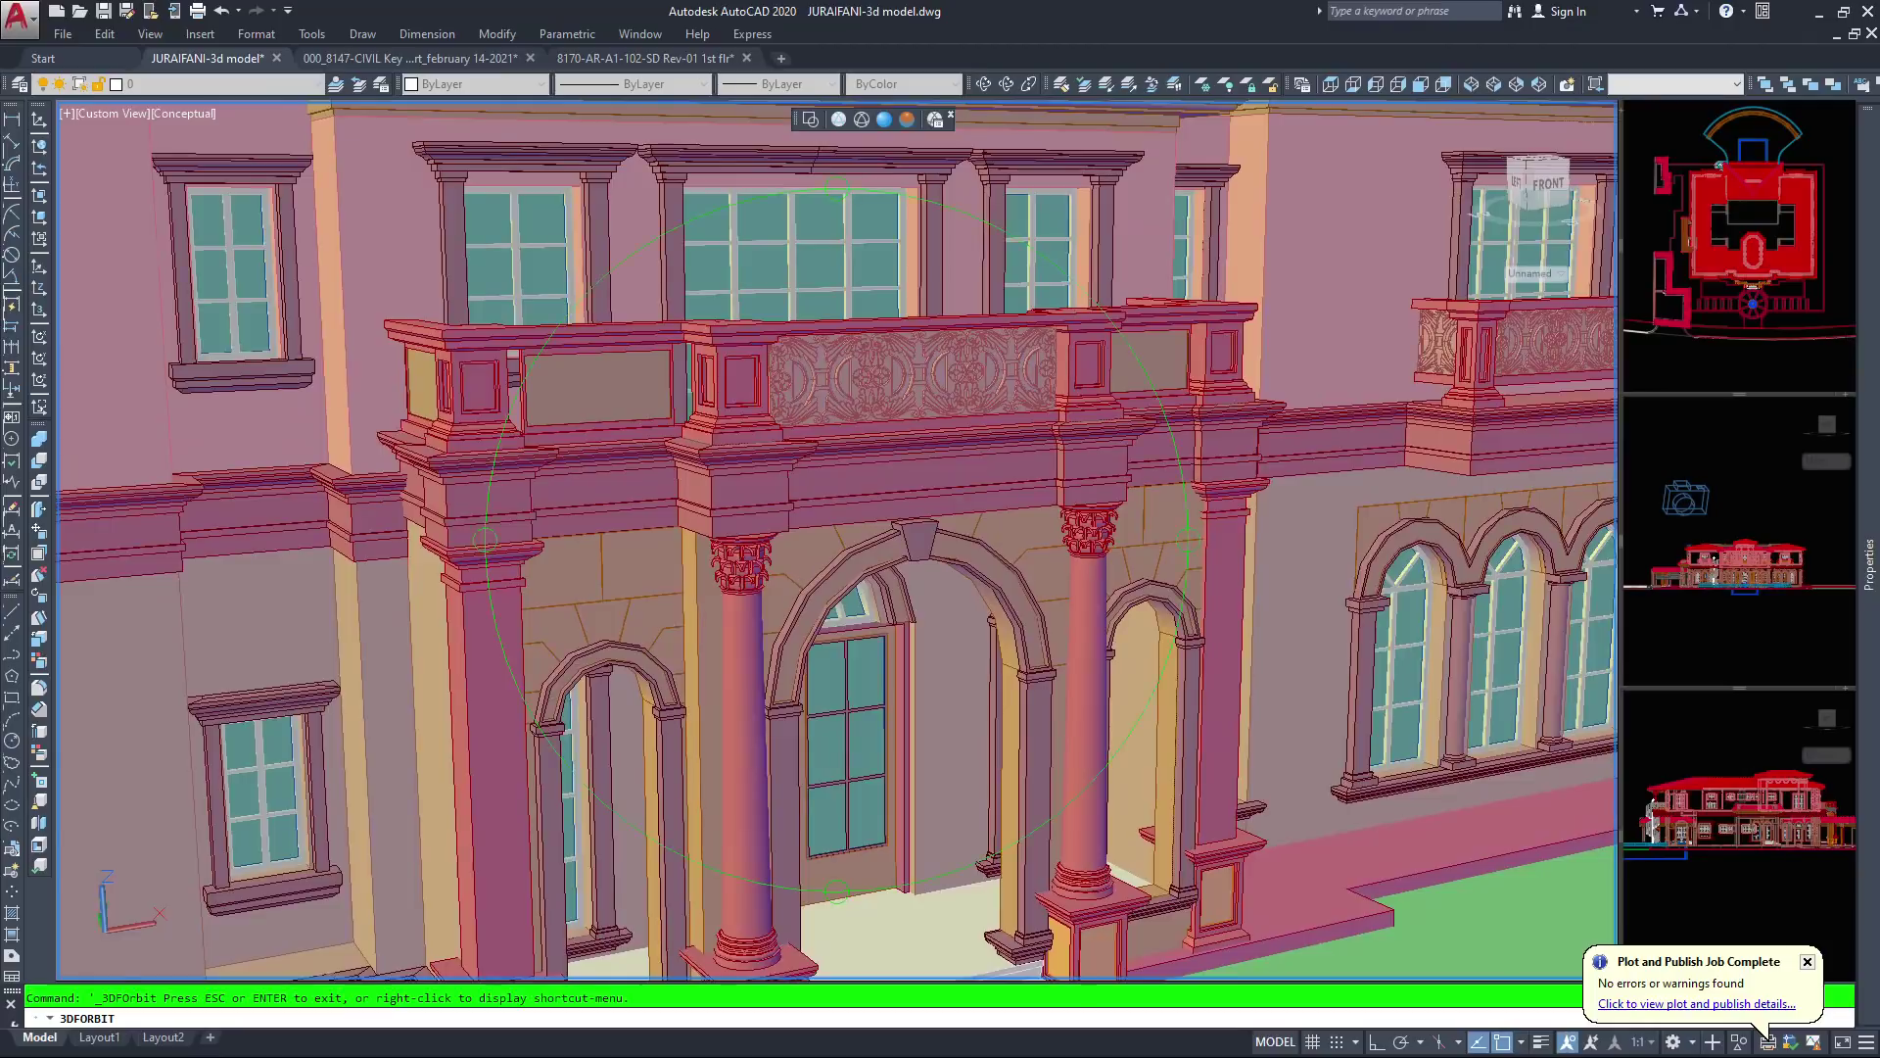
pyautogui.scroll(6, 813, 587)
pyautogui.scroll(-5, 818, 558)
pyautogui.moveTo(876, 442); pyautogui.dragTo(891, 466, button='middle')
pyautogui.moveTo(862, 460); pyautogui.dragTo(886, 524)
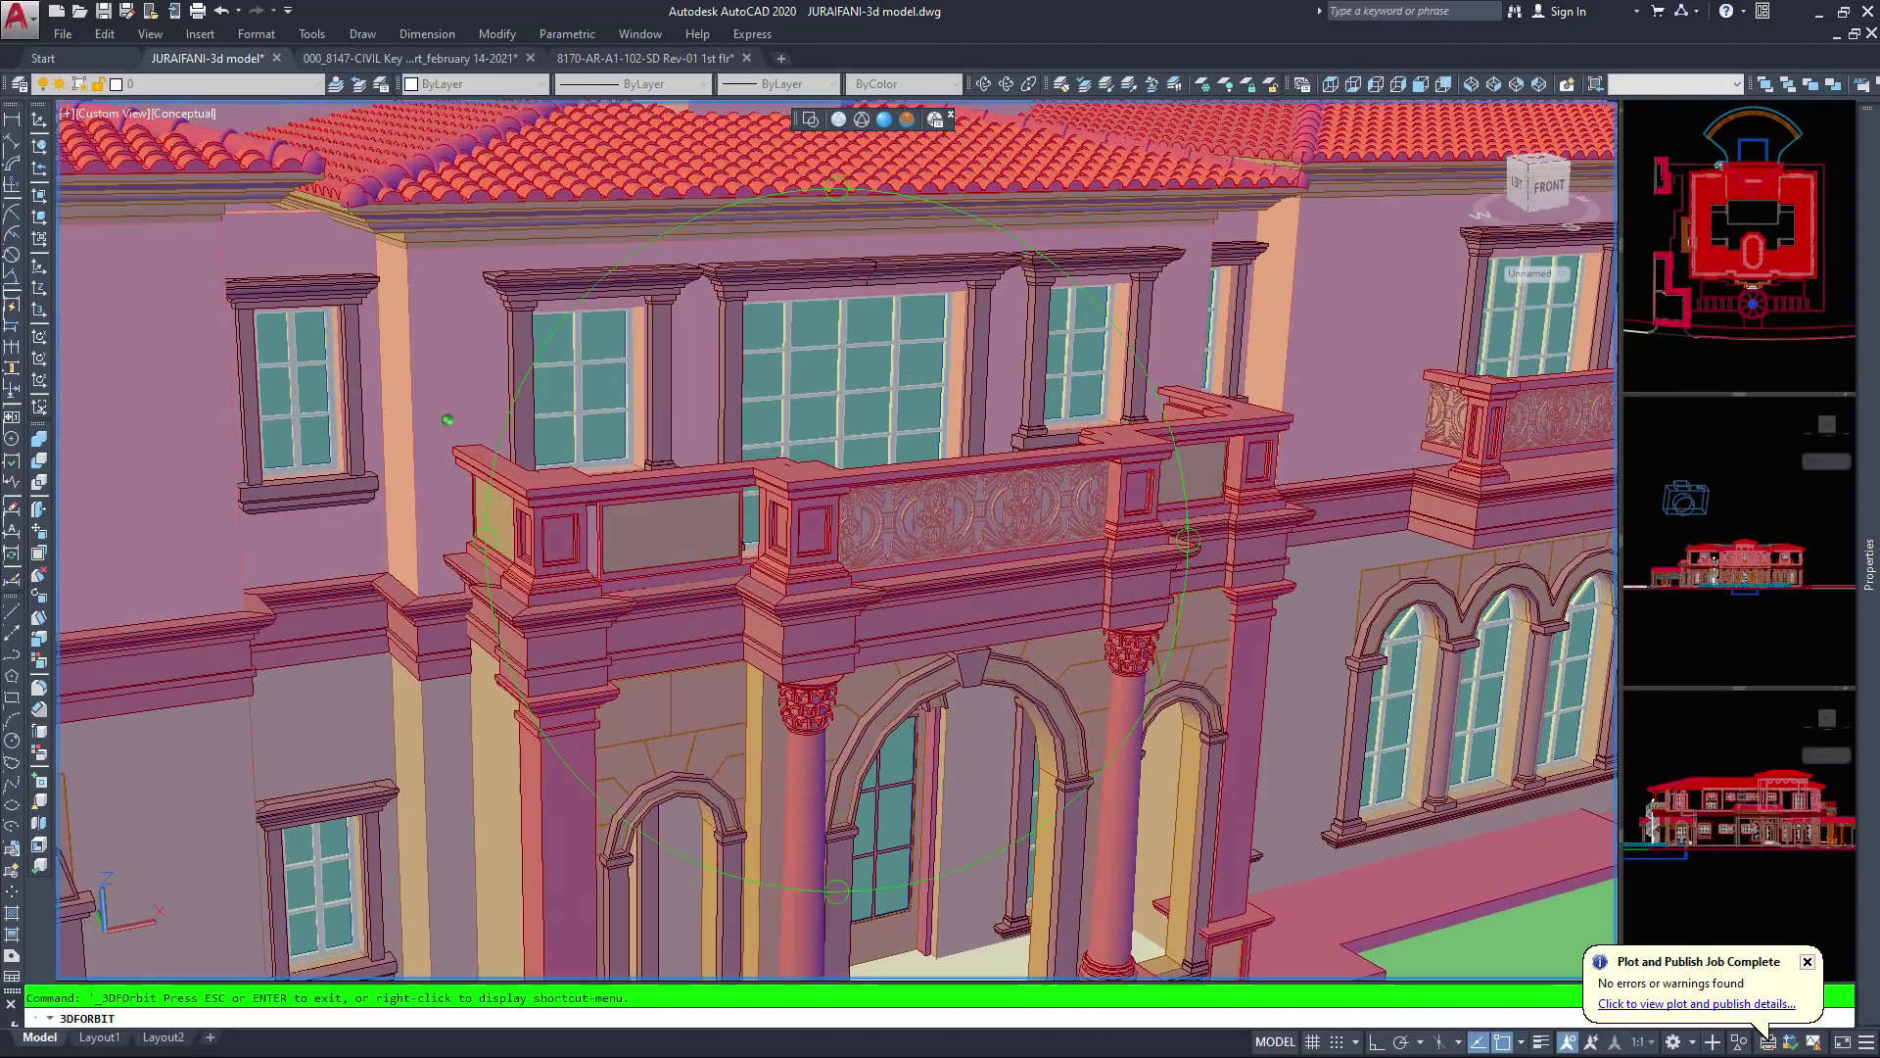
# Orbit from the entrance past the villa's left side and the rear pool arcade to the right facade
pyautogui.scroll(-5, 447, 419)
pyautogui.moveTo(577, 436); pyautogui.dragTo(724, 446)
pyautogui.scroll(-2, 588, 490)
pyautogui.moveTo(799, 561); pyautogui.dragTo(827, 495, button='middle')
pyautogui.moveTo(828, 494); pyautogui.dragTo(1043, 490)
pyautogui.moveTo(766, 392); pyautogui.dragTo(768, 397)
pyautogui.scroll(-6, 768, 398)
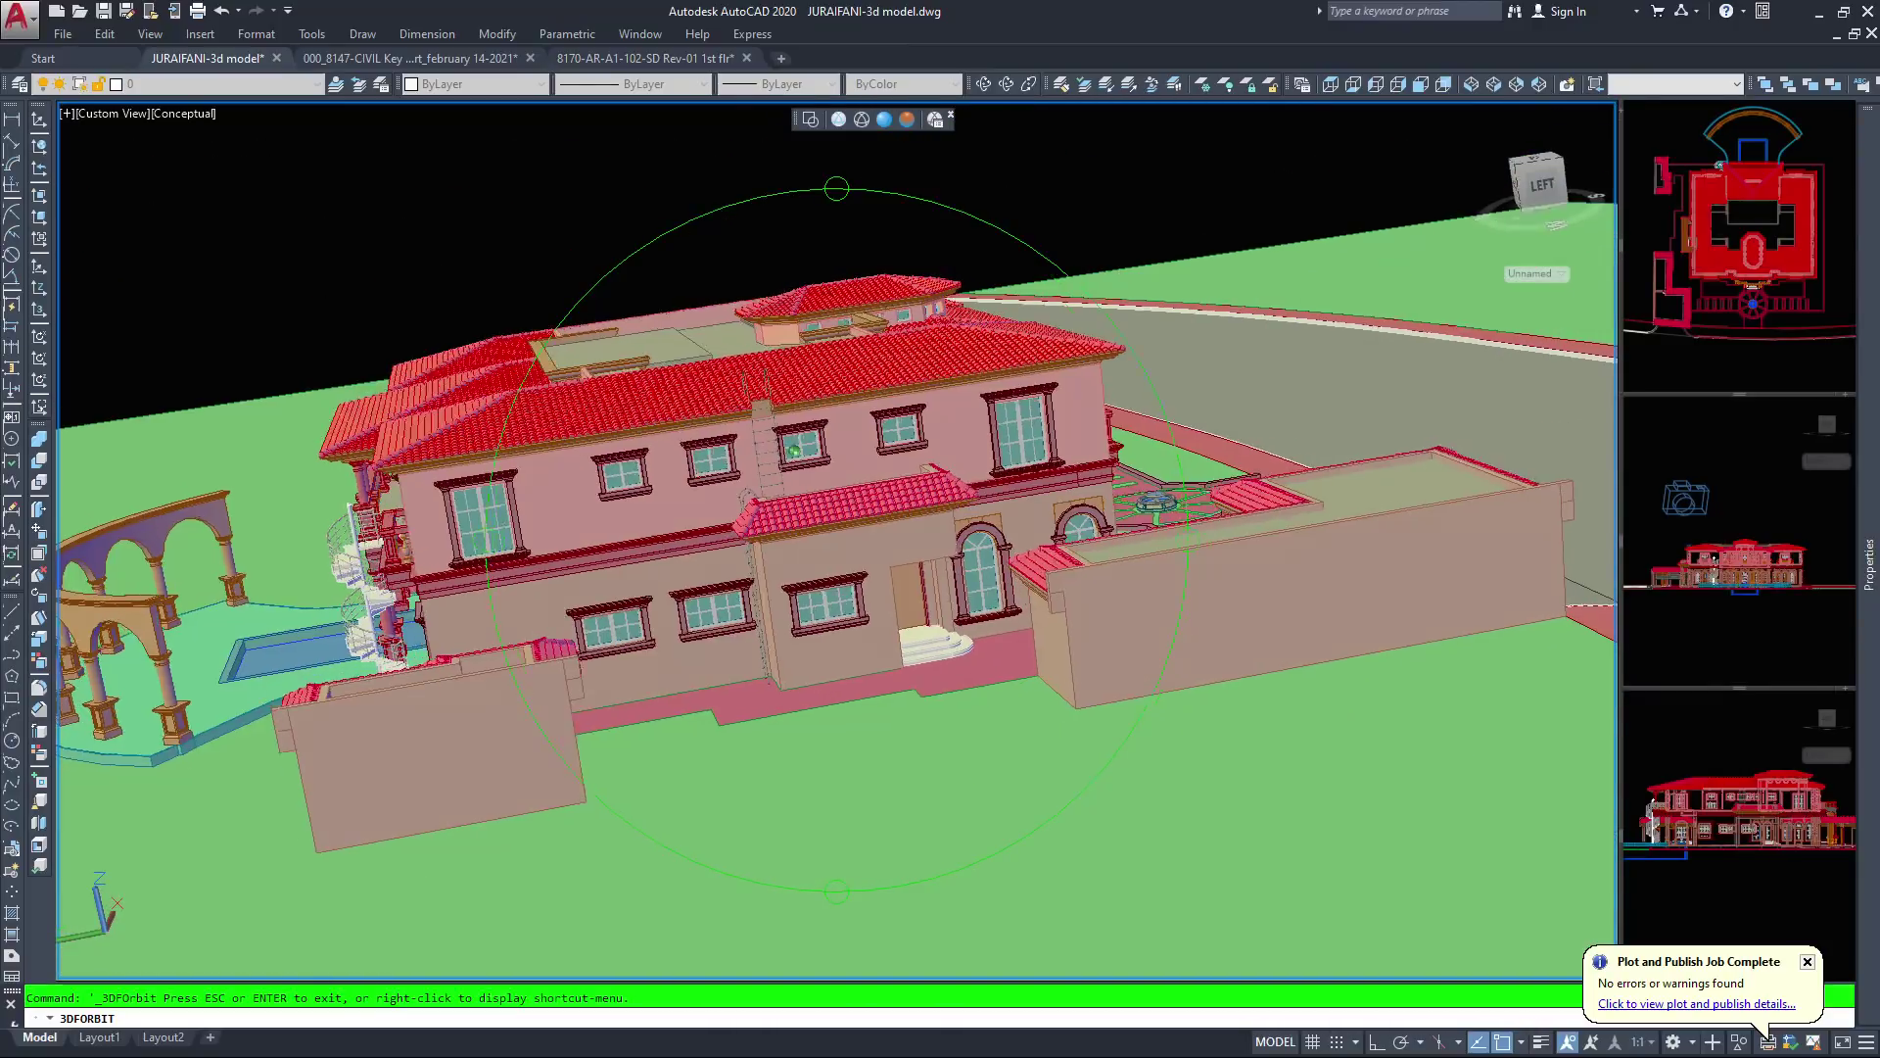
pyautogui.moveTo(794, 450); pyautogui.dragTo(1035, 379)
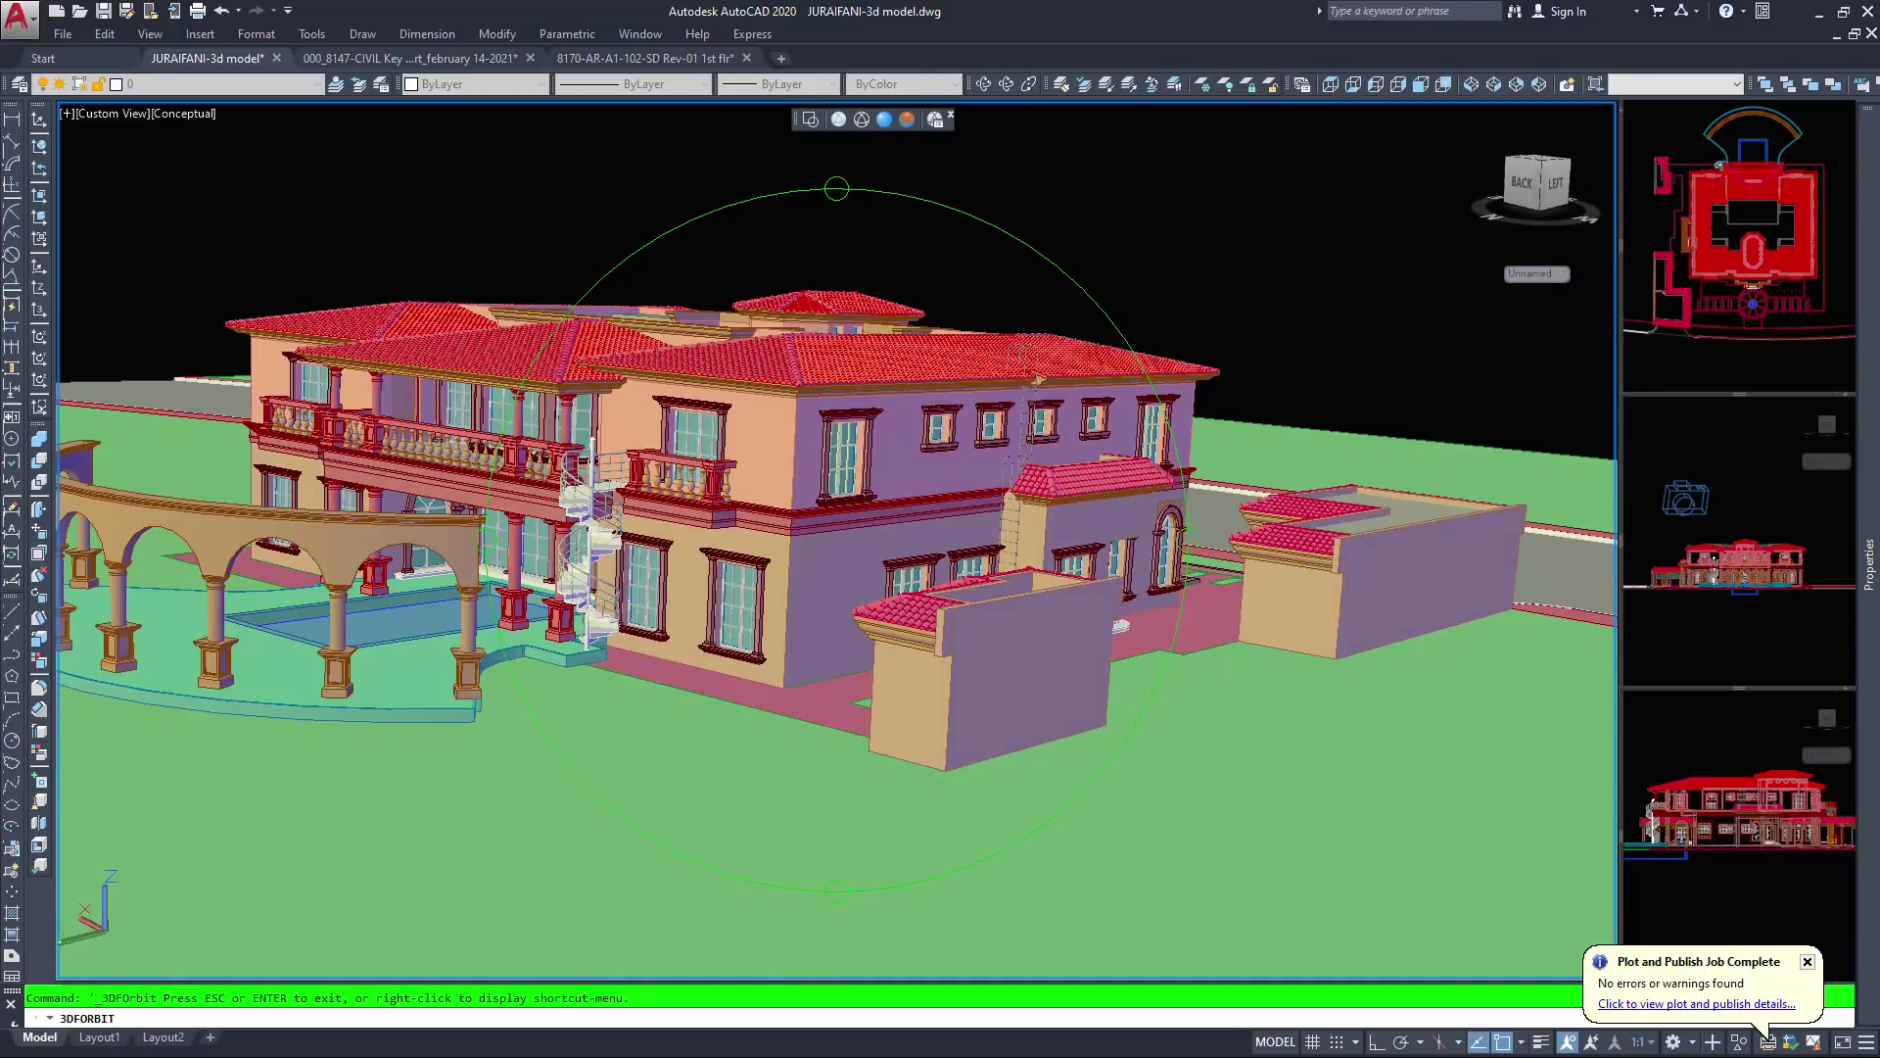
pyautogui.scroll(5, 857, 531)
pyautogui.moveTo(842, 534); pyautogui.dragTo(1097, 559)
pyautogui.scroll(-5, 980, 543)
pyautogui.moveTo(842, 539); pyautogui.dragTo(1155, 521)
pyautogui.moveTo(789, 438); pyautogui.dragTo(828, 437)
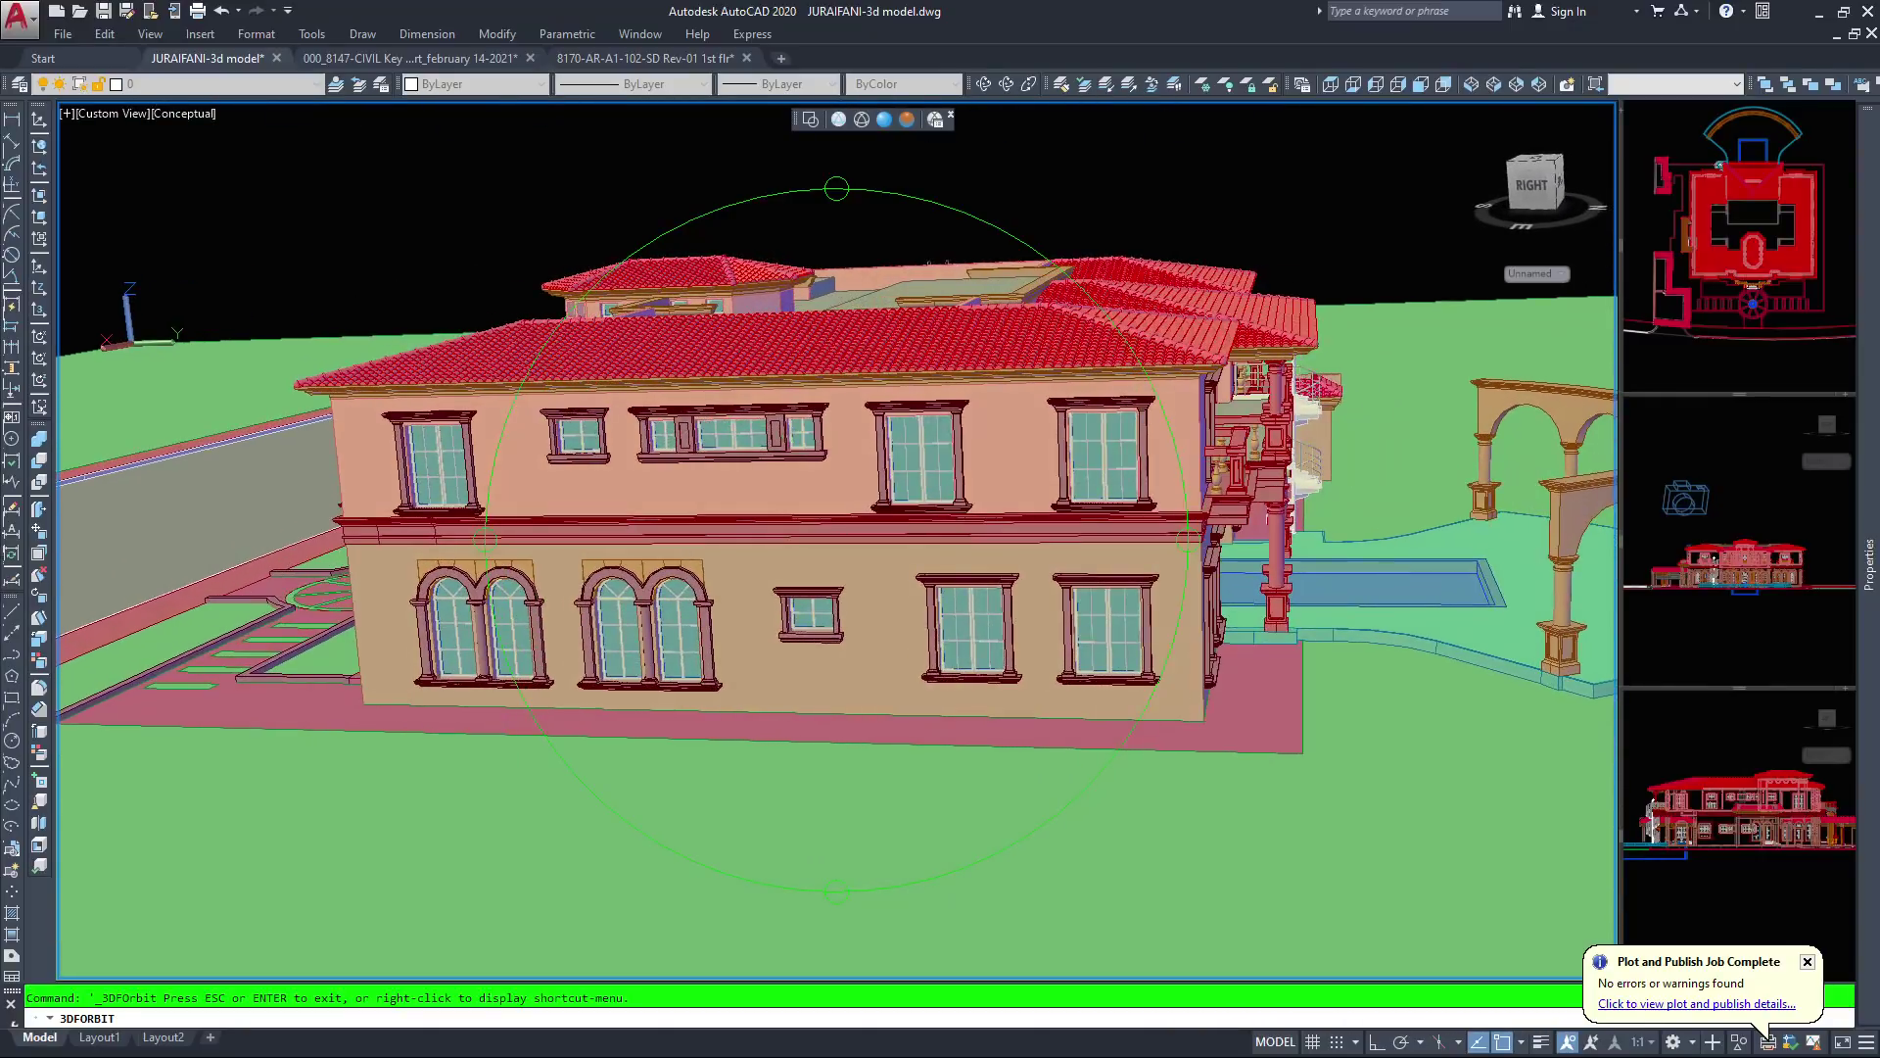
# Orbit from the right facade up to an aerial front view and examine the tiled roof and roof deck
pyautogui.scroll(5, 837, 540)
pyautogui.scroll(-4, 836, 540)
pyautogui.moveTo(780, 490); pyautogui.dragTo(922, 490)
pyautogui.moveTo(780, 460); pyautogui.dragTo(915, 521)
pyautogui.moveTo(780, 419); pyautogui.dragTo(301, 282)
pyautogui.scroll(-5, 301, 282)
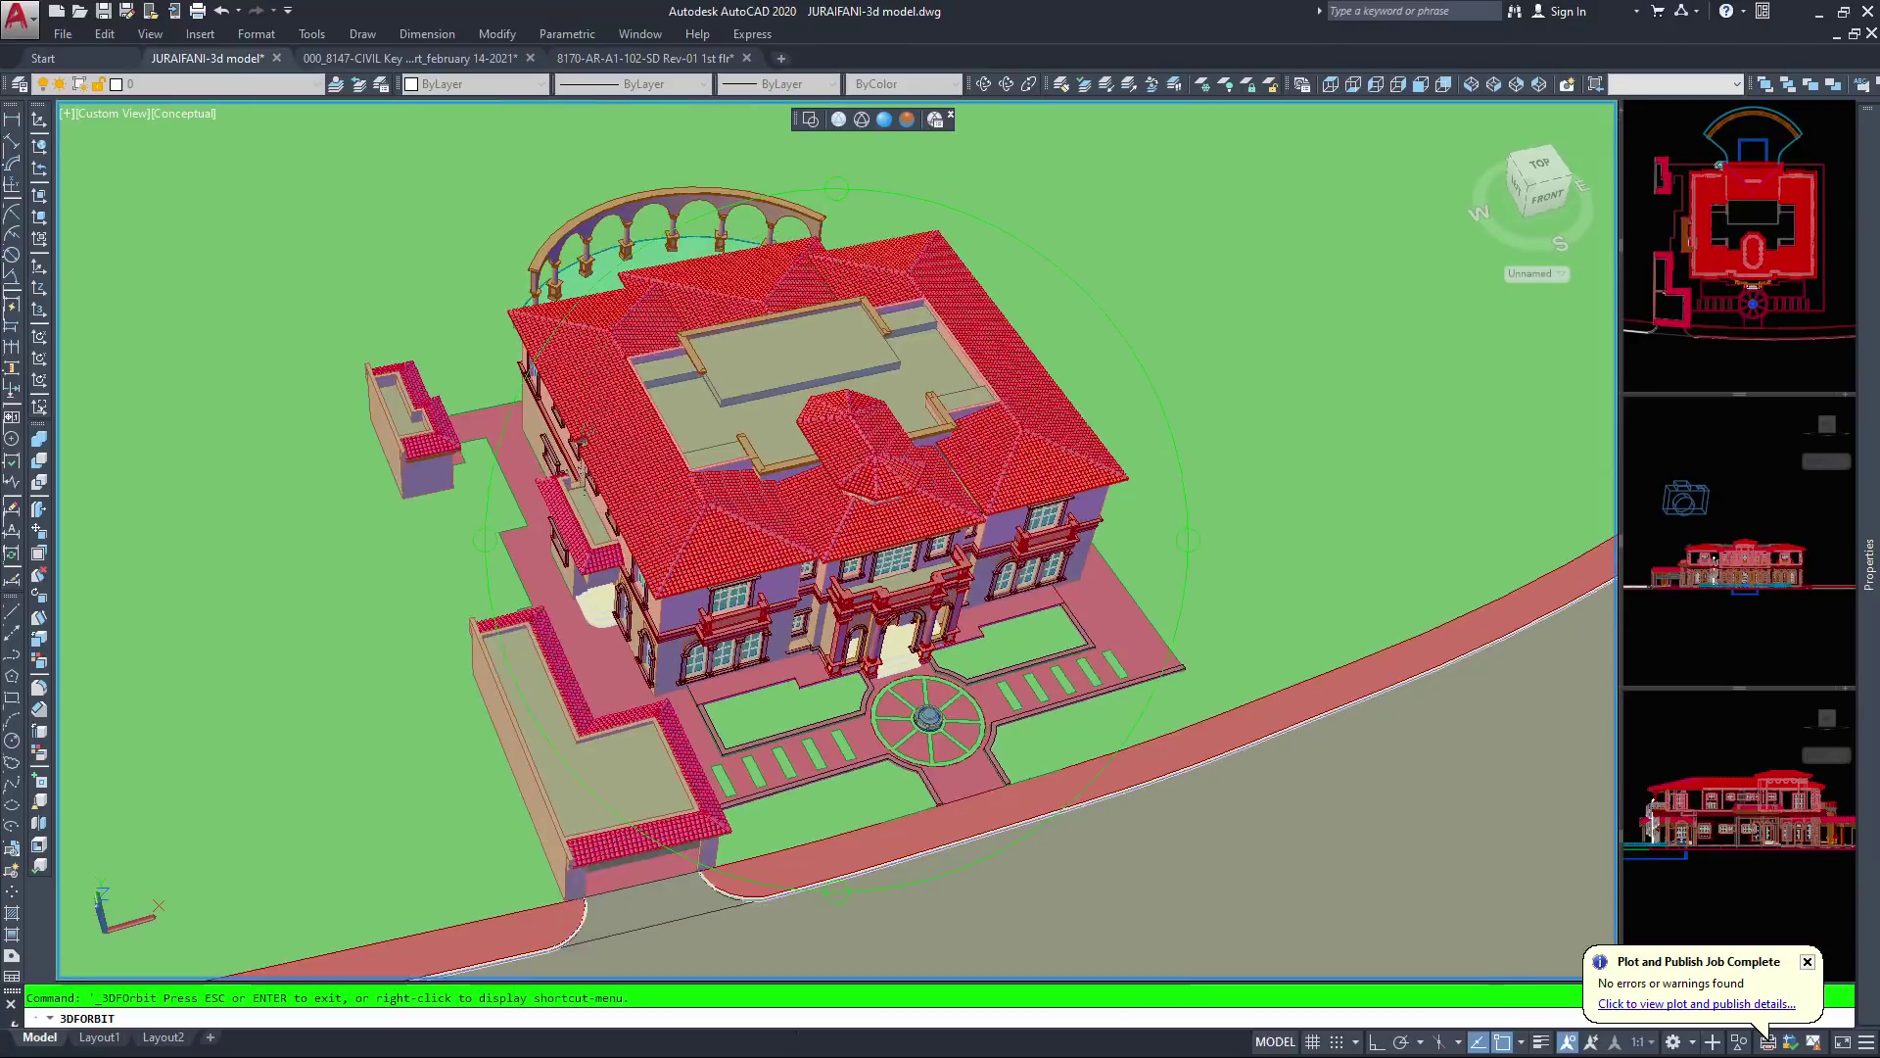
pyautogui.moveTo(614, 451); pyautogui.dragTo(582, 479)
pyautogui.scroll(1, 581, 479)
pyautogui.scroll(3, 838, 535)
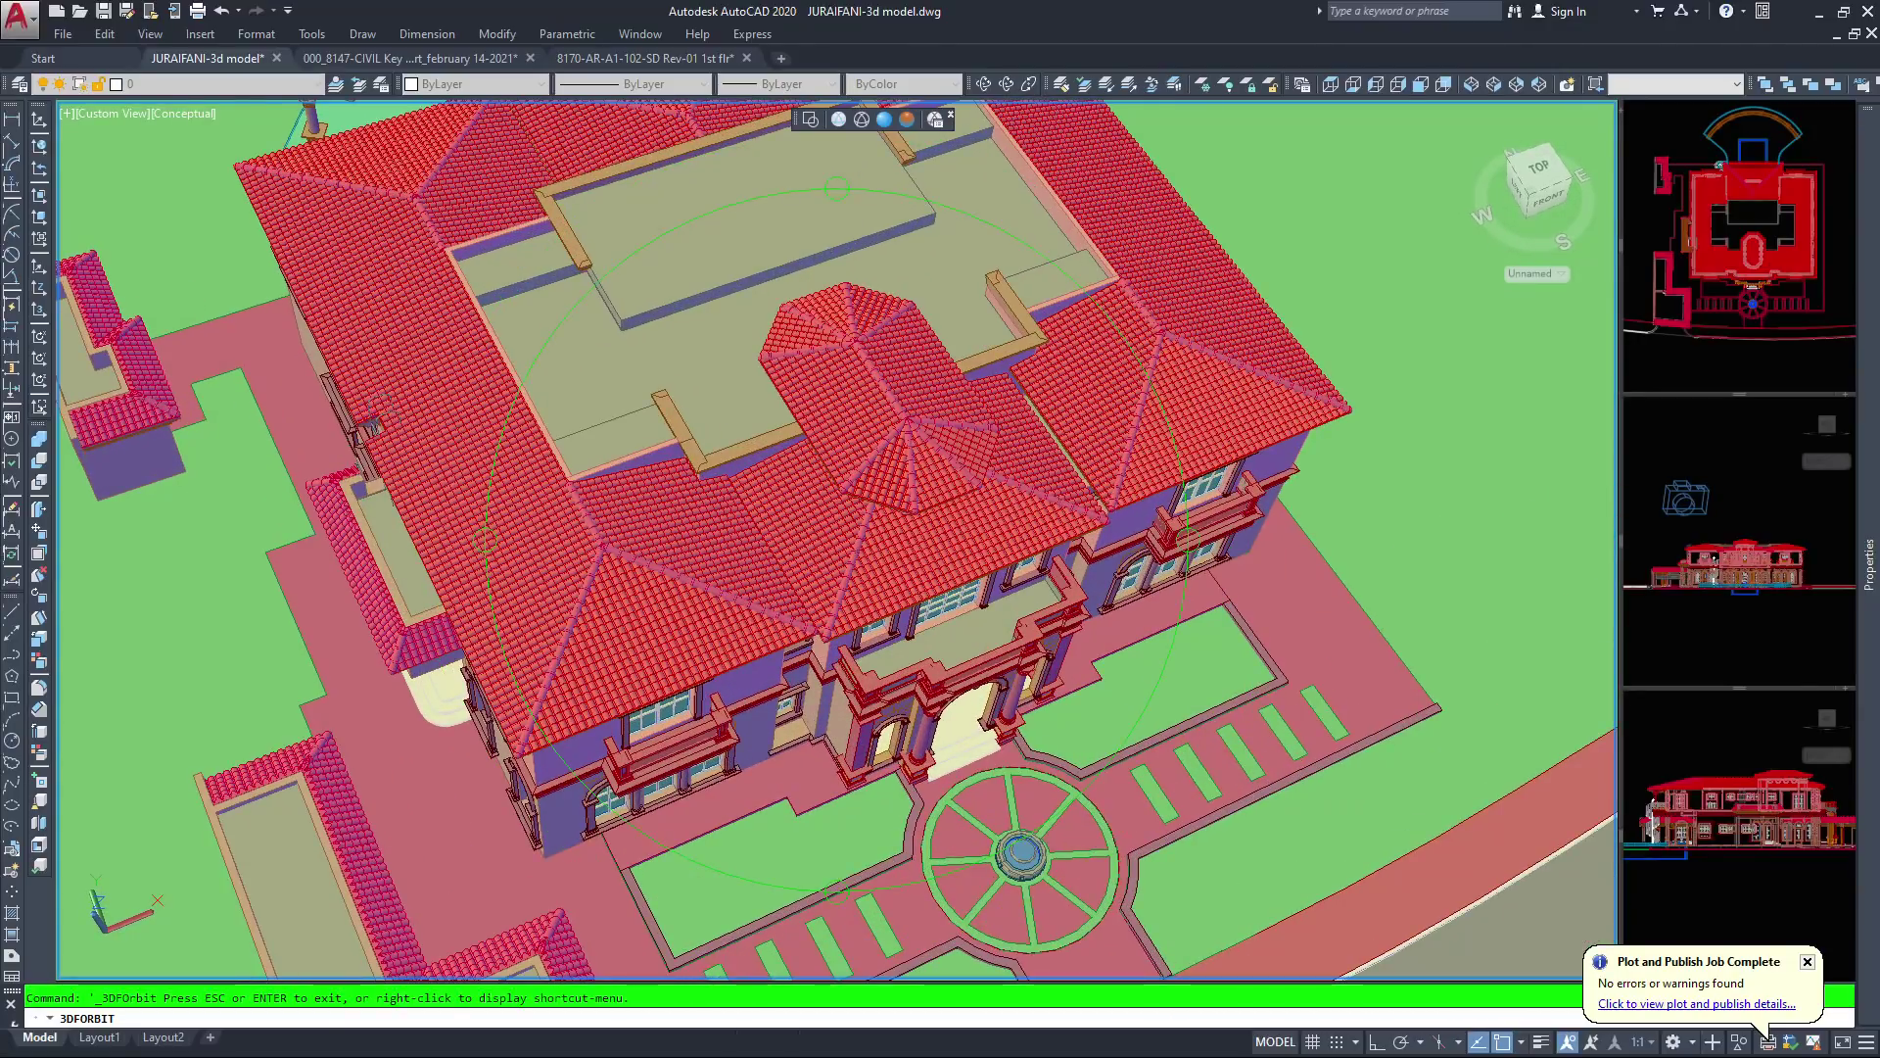
pyautogui.scroll(-3, 839, 536)
# Orbit to the villa's rear-left side from above and examine the roof access ladder and nearby windows up close
pyautogui.moveTo(690, 511); pyautogui.dragTo(908, 370, button='middle')
pyautogui.moveTo(908, 369); pyautogui.dragTo(1173, 458)
pyautogui.moveTo(1017, 332); pyautogui.dragTo(1185, 401)
pyautogui.scroll(8, 1190, 409)
pyautogui.moveTo(1217, 579); pyautogui.dragTo(458, 530, button='middle')
pyautogui.scroll(6, 842, 587)
pyautogui.moveTo(1391, 519); pyautogui.dragTo(323, 648, button='middle')
pyautogui.scroll(4, 803, 583)
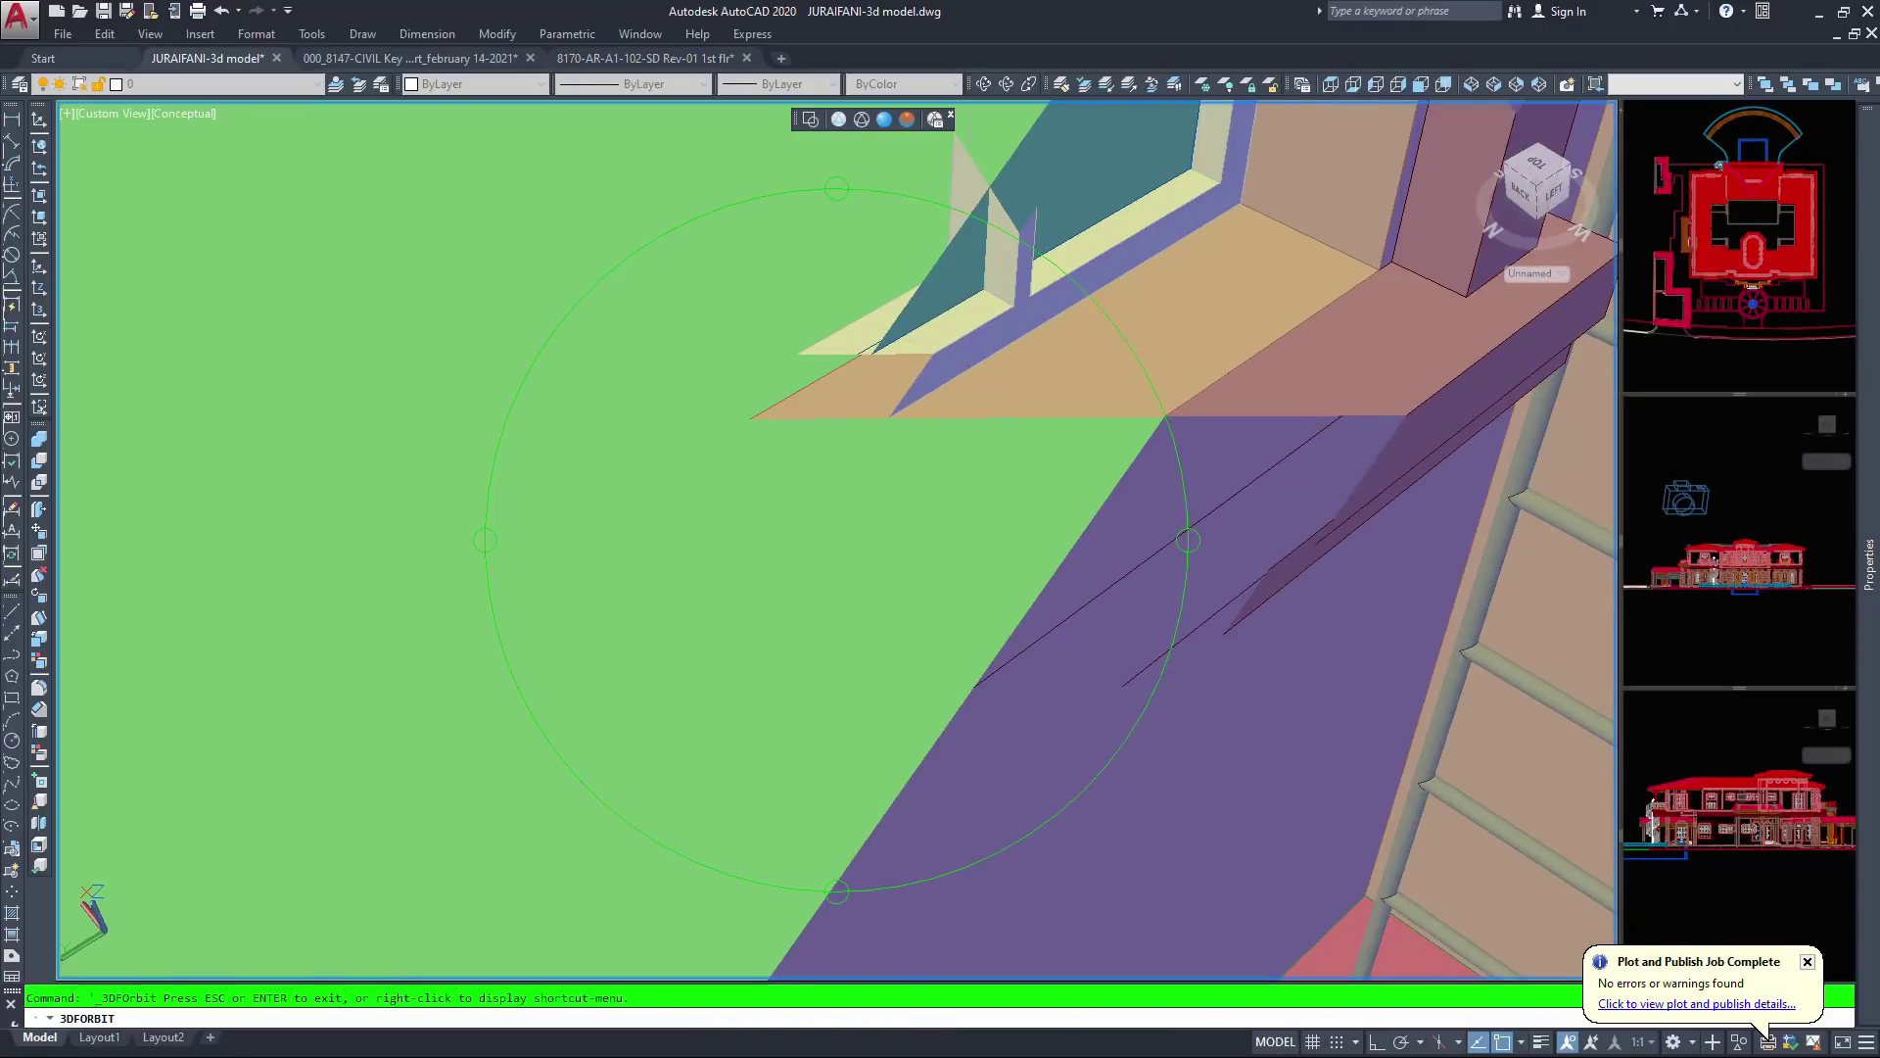
pyautogui.scroll(-6, 900, 567)
pyautogui.moveTo(940, 514); pyautogui.dragTo(888, 641, button='middle')
pyautogui.moveTo(999, 284); pyautogui.dragTo(968, 627, button='middle')
pyautogui.moveTo(1061, 258); pyautogui.dragTo(987, 517, button='middle')
pyautogui.moveTo(1035, 348); pyautogui.dragTo(1040, 523, button='middle')
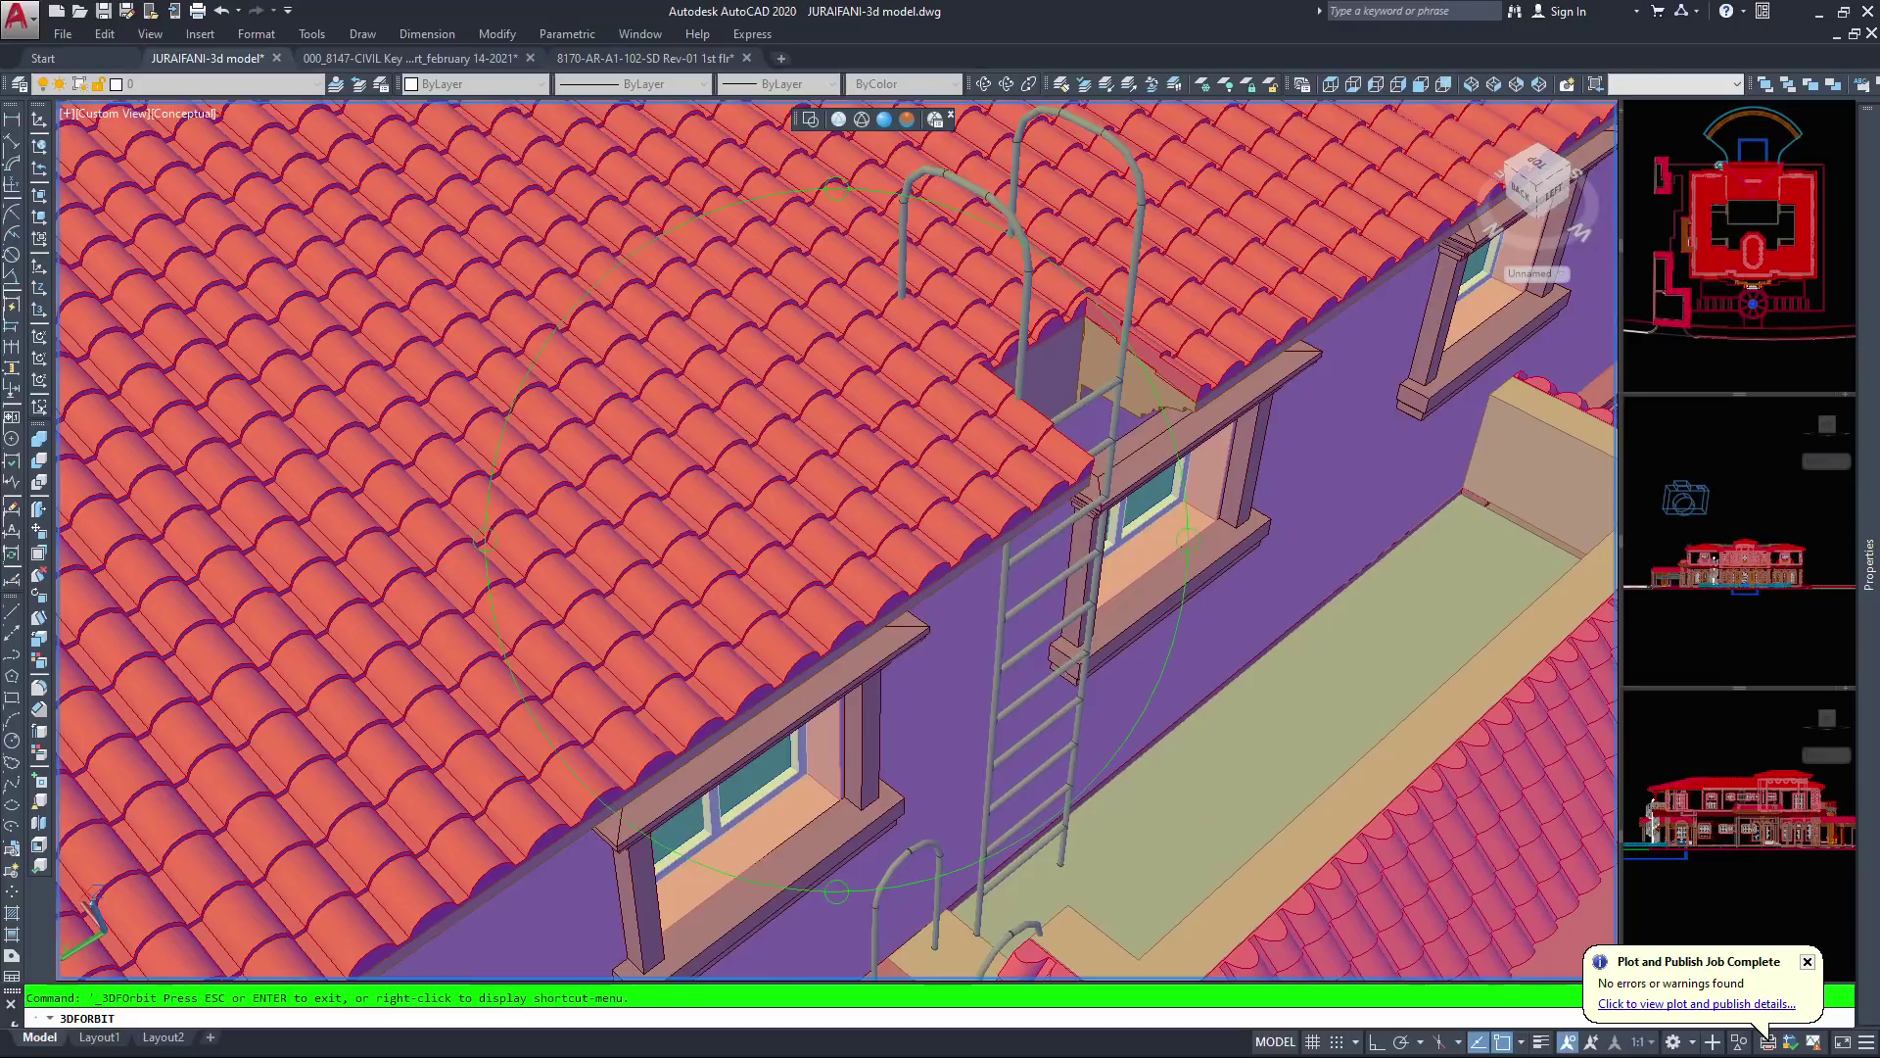
pyautogui.moveTo(1029, 363); pyautogui.dragTo(1028, 520, button='middle')
pyautogui.moveTo(1028, 529); pyautogui.dragTo(1022, 445)
# Orbit from the rear-left aerial view round to the front-right side and examine the garage and front garden up close
pyautogui.scroll(-6, 793, 631)
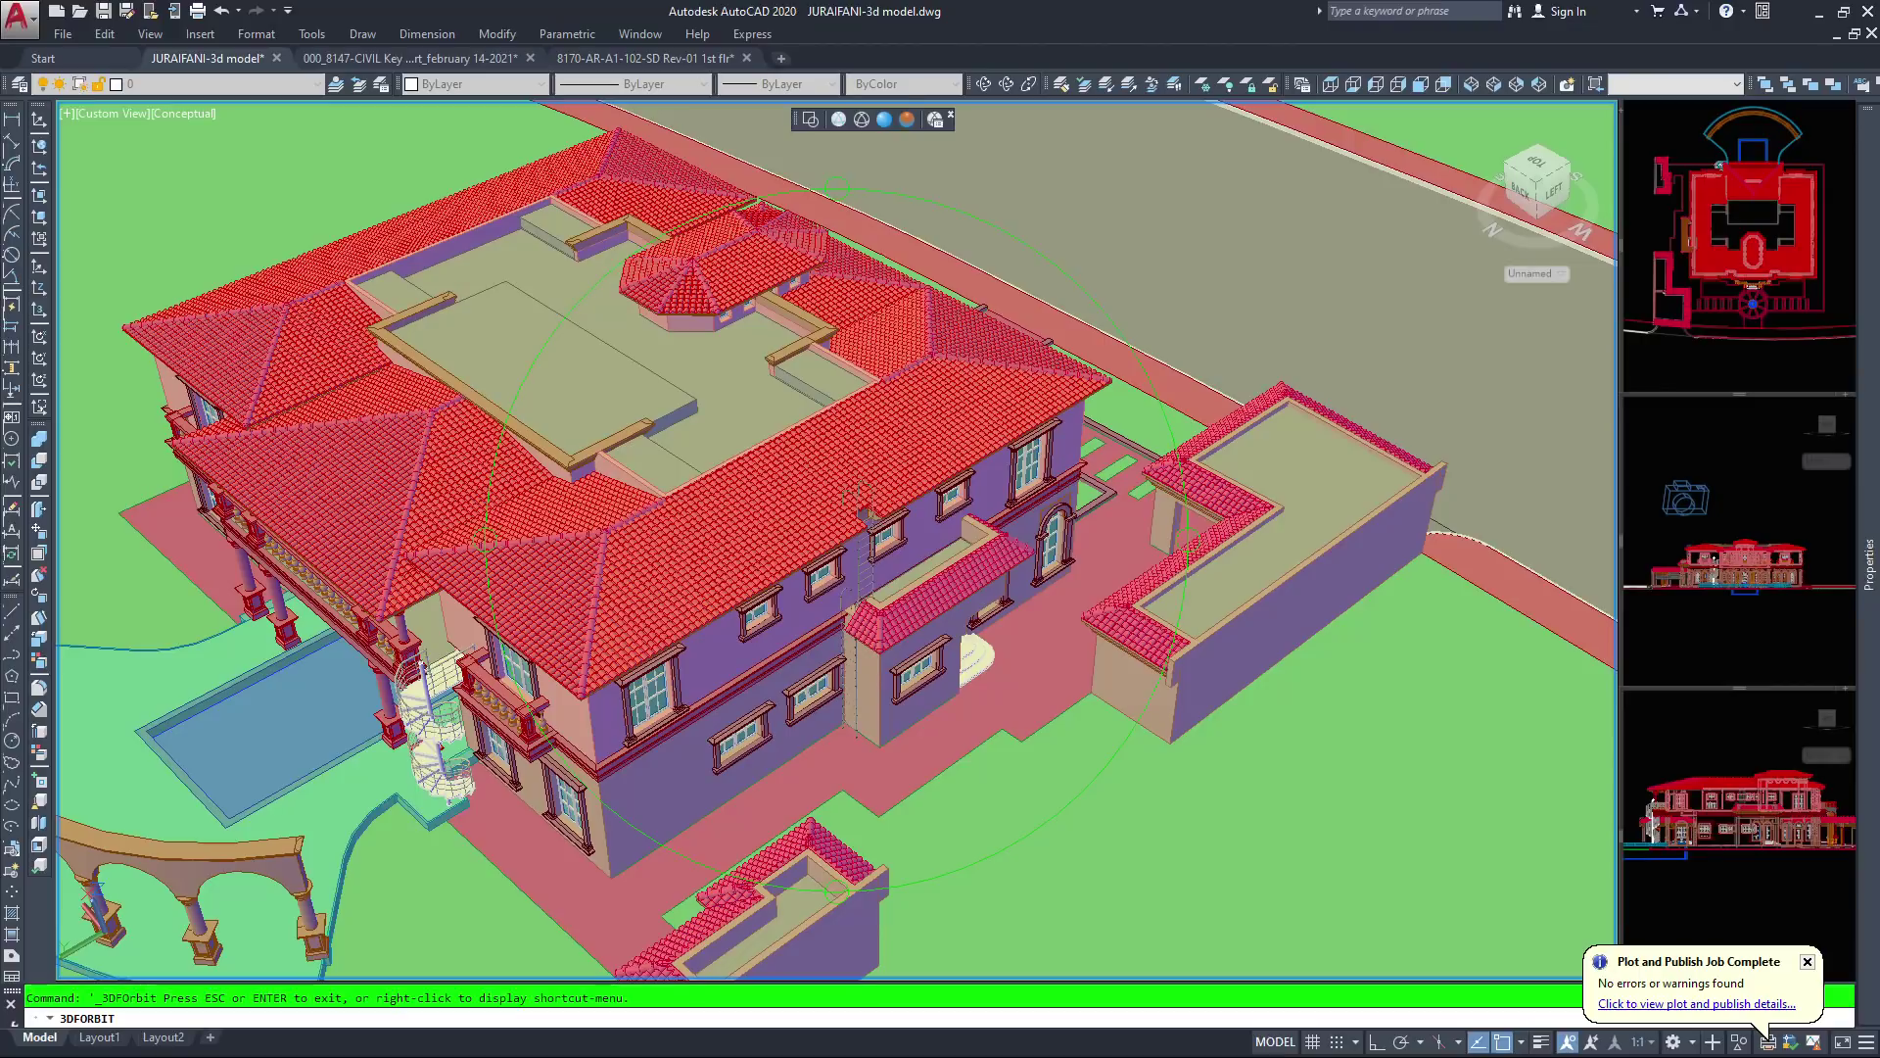
pyautogui.moveTo(862, 501); pyautogui.dragTo(813, 496)
pyautogui.moveTo(951, 492); pyautogui.dragTo(627, 399)
pyautogui.scroll(-3, 860, 476)
pyautogui.moveTo(829, 480); pyautogui.dragTo(862, 440)
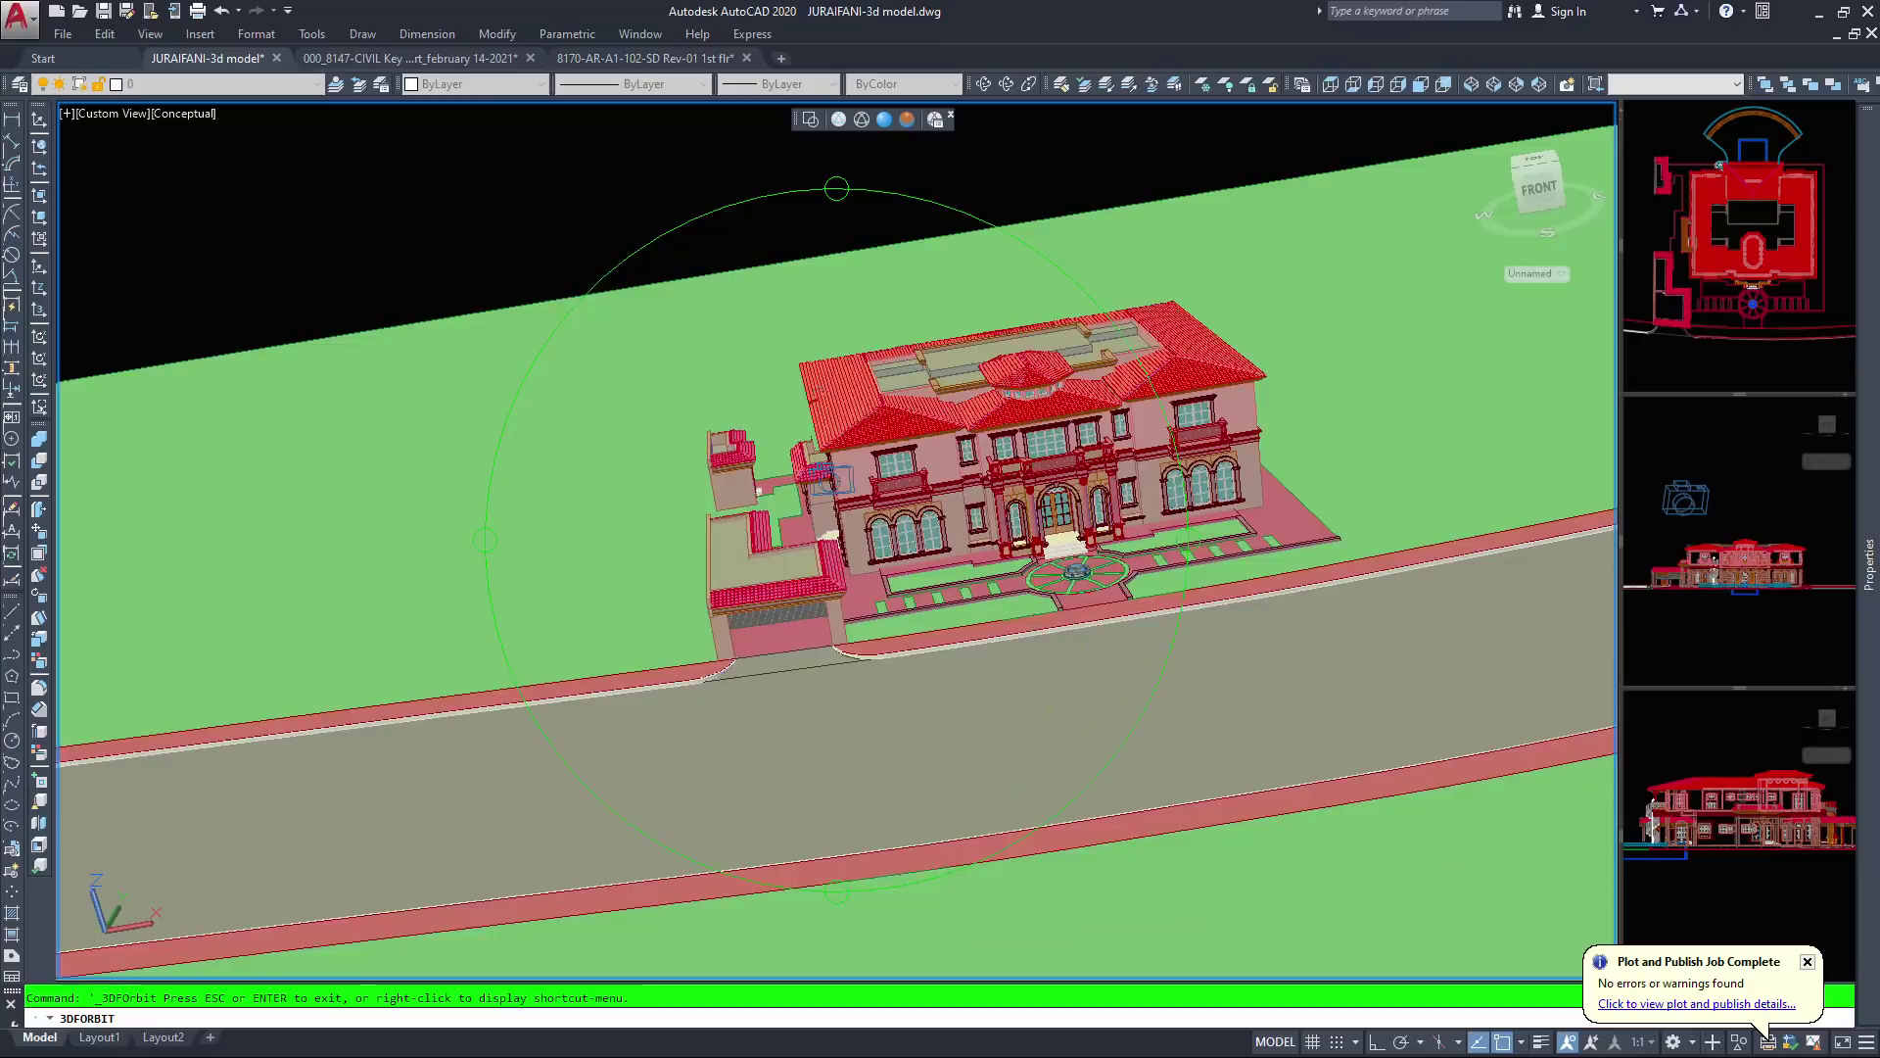
pyautogui.moveTo(831, 479); pyautogui.dragTo(191, 308)
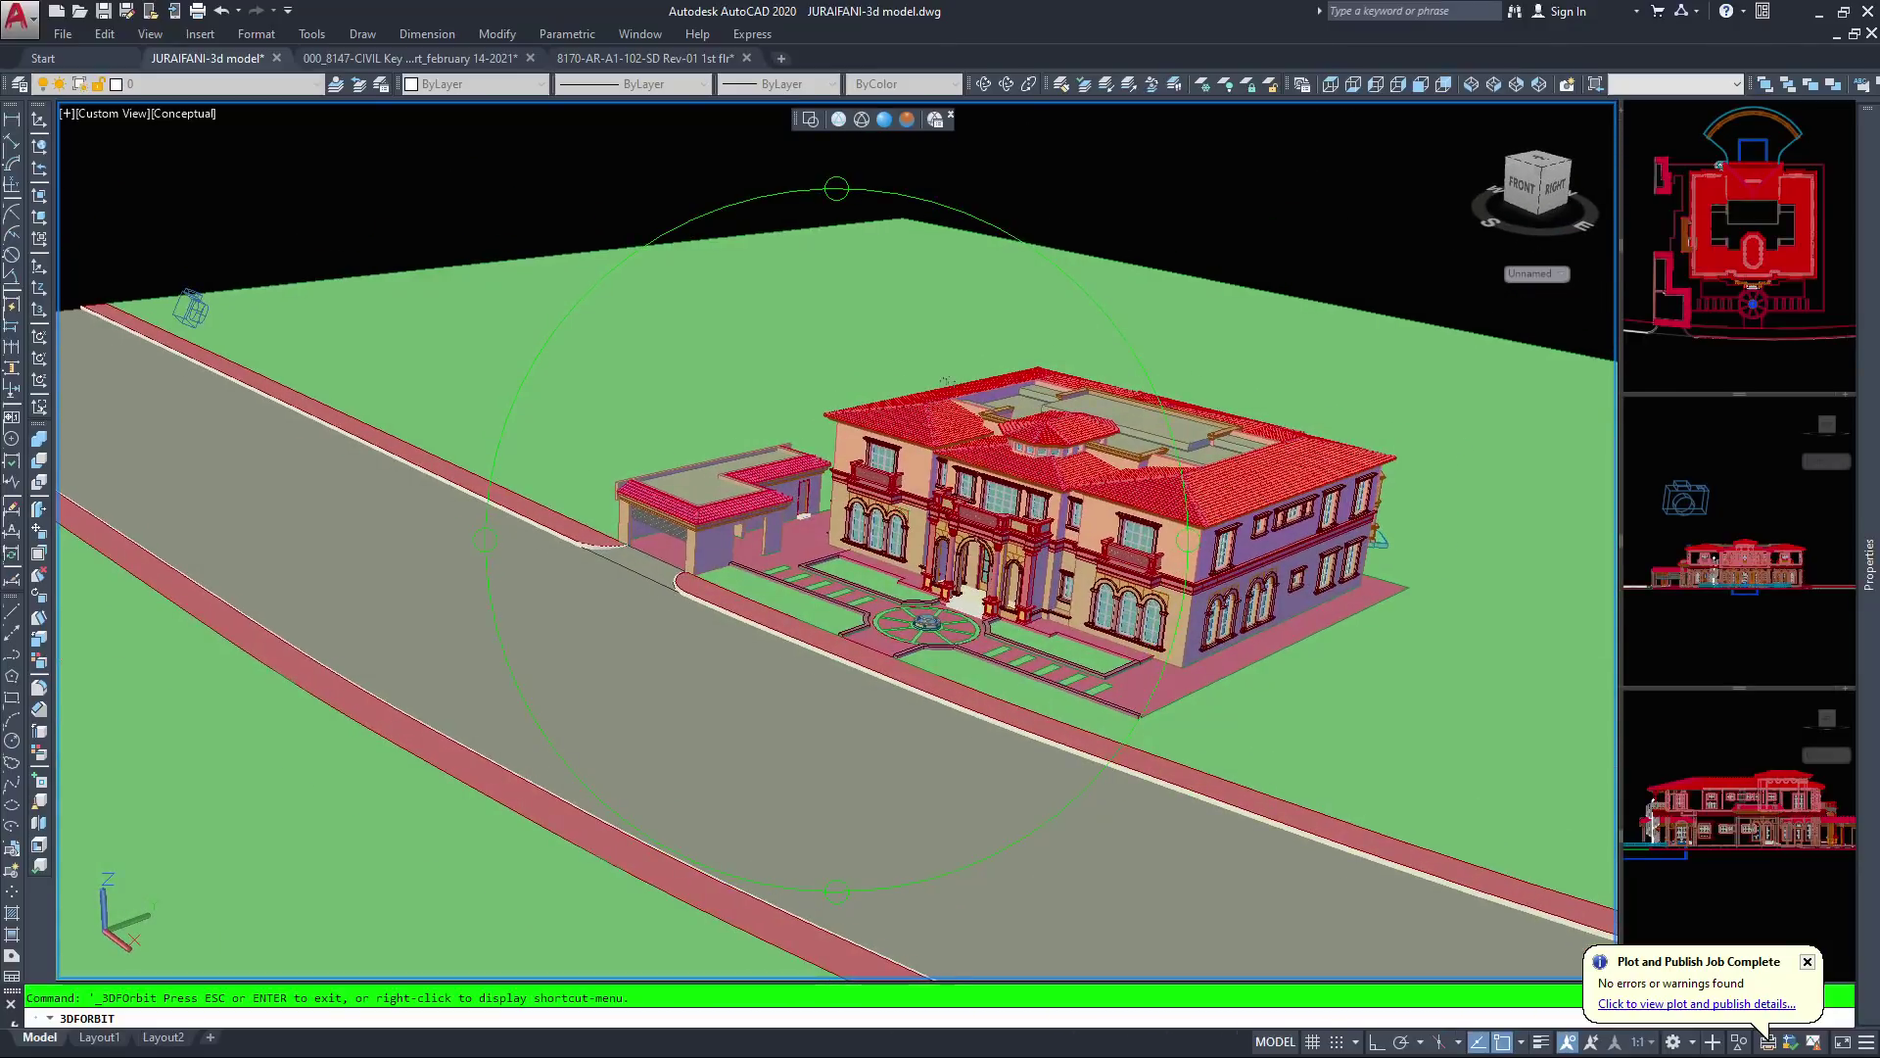
pyautogui.scroll(5, 191, 309)
pyautogui.moveTo(733, 528); pyautogui.dragTo(866, 555, button='middle')
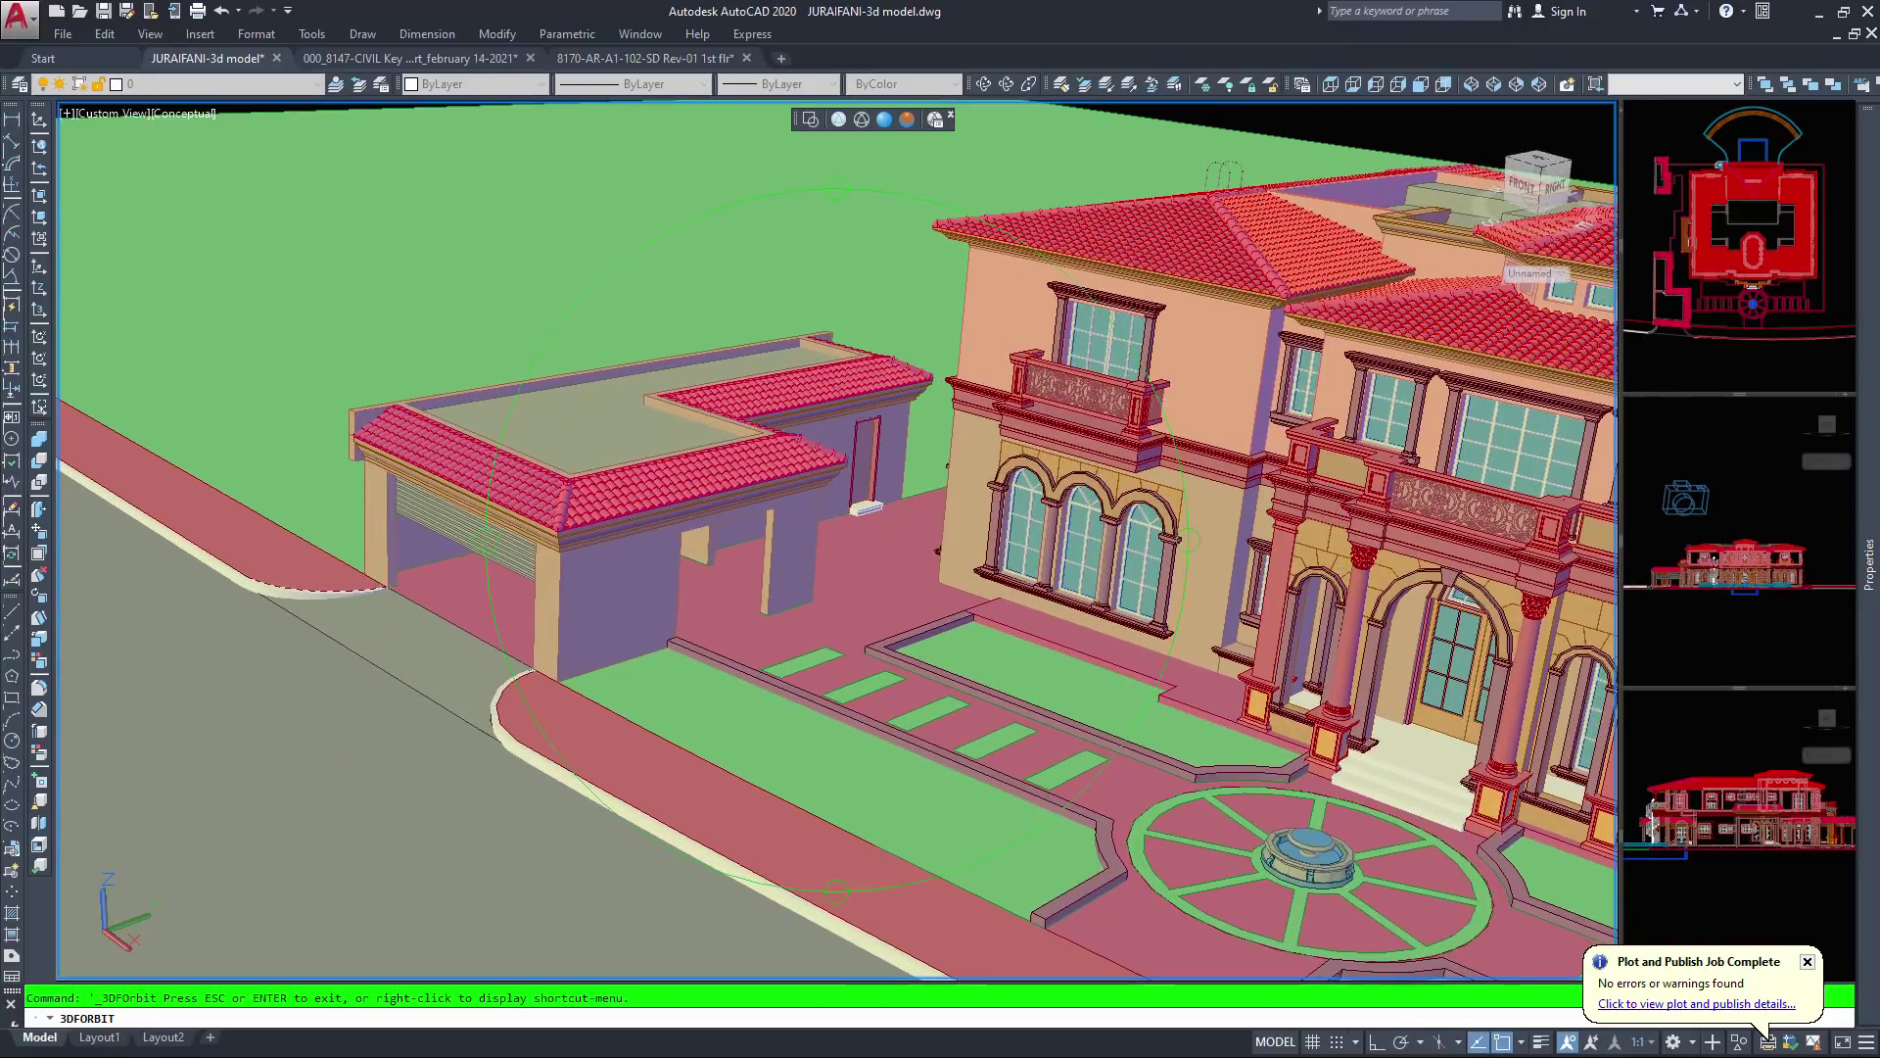
pyautogui.scroll(3, 866, 554)
pyautogui.moveTo(867, 554); pyautogui.dragTo(857, 328)
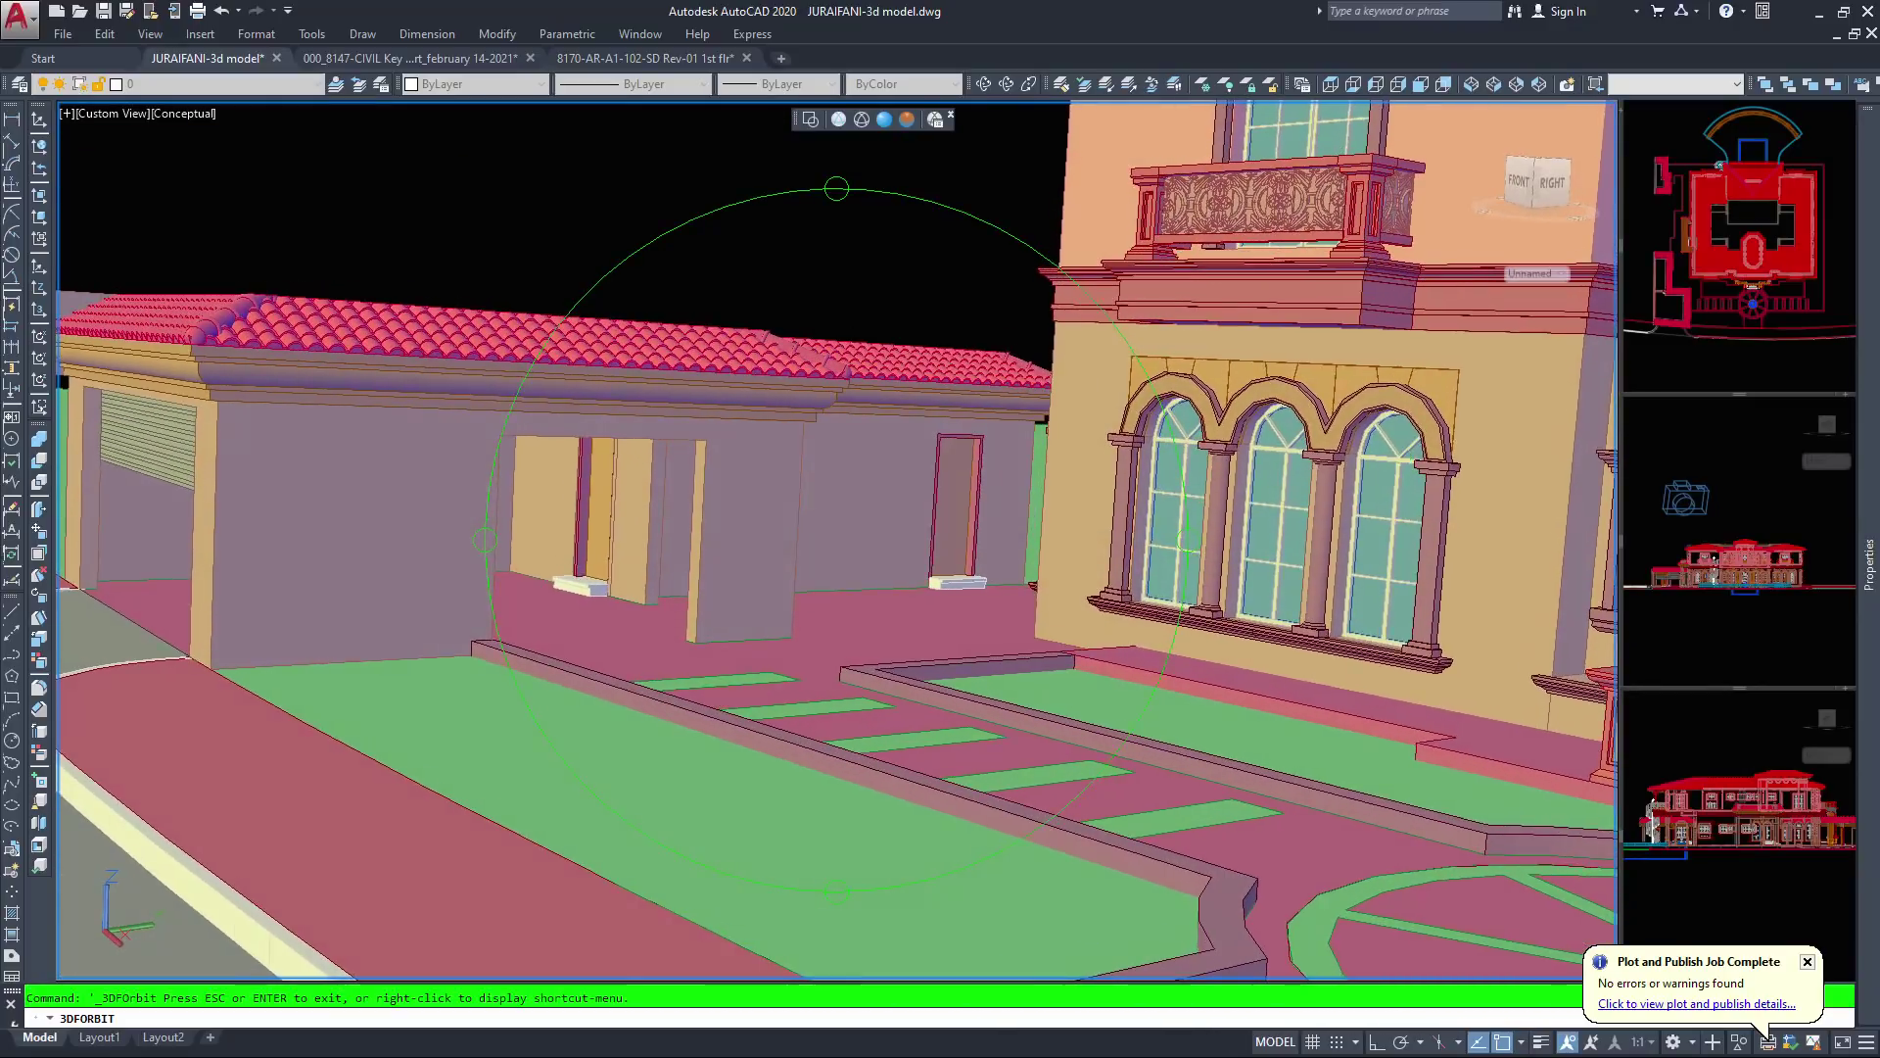
# Orbit to the villa's front-left side and examine the garage and front facade from above and at street level
pyautogui.scroll(-5, 854, 524)
pyautogui.moveTo(809, 488); pyautogui.dragTo(1075, 646)
pyautogui.scroll(-2, 1076, 646)
pyautogui.moveTo(1075, 646); pyautogui.dragTo(530, 555, button='middle')
pyautogui.moveTo(530, 555); pyautogui.dragTo(639, 517)
pyautogui.moveTo(739, 433); pyautogui.dragTo(964, 575, button='middle')
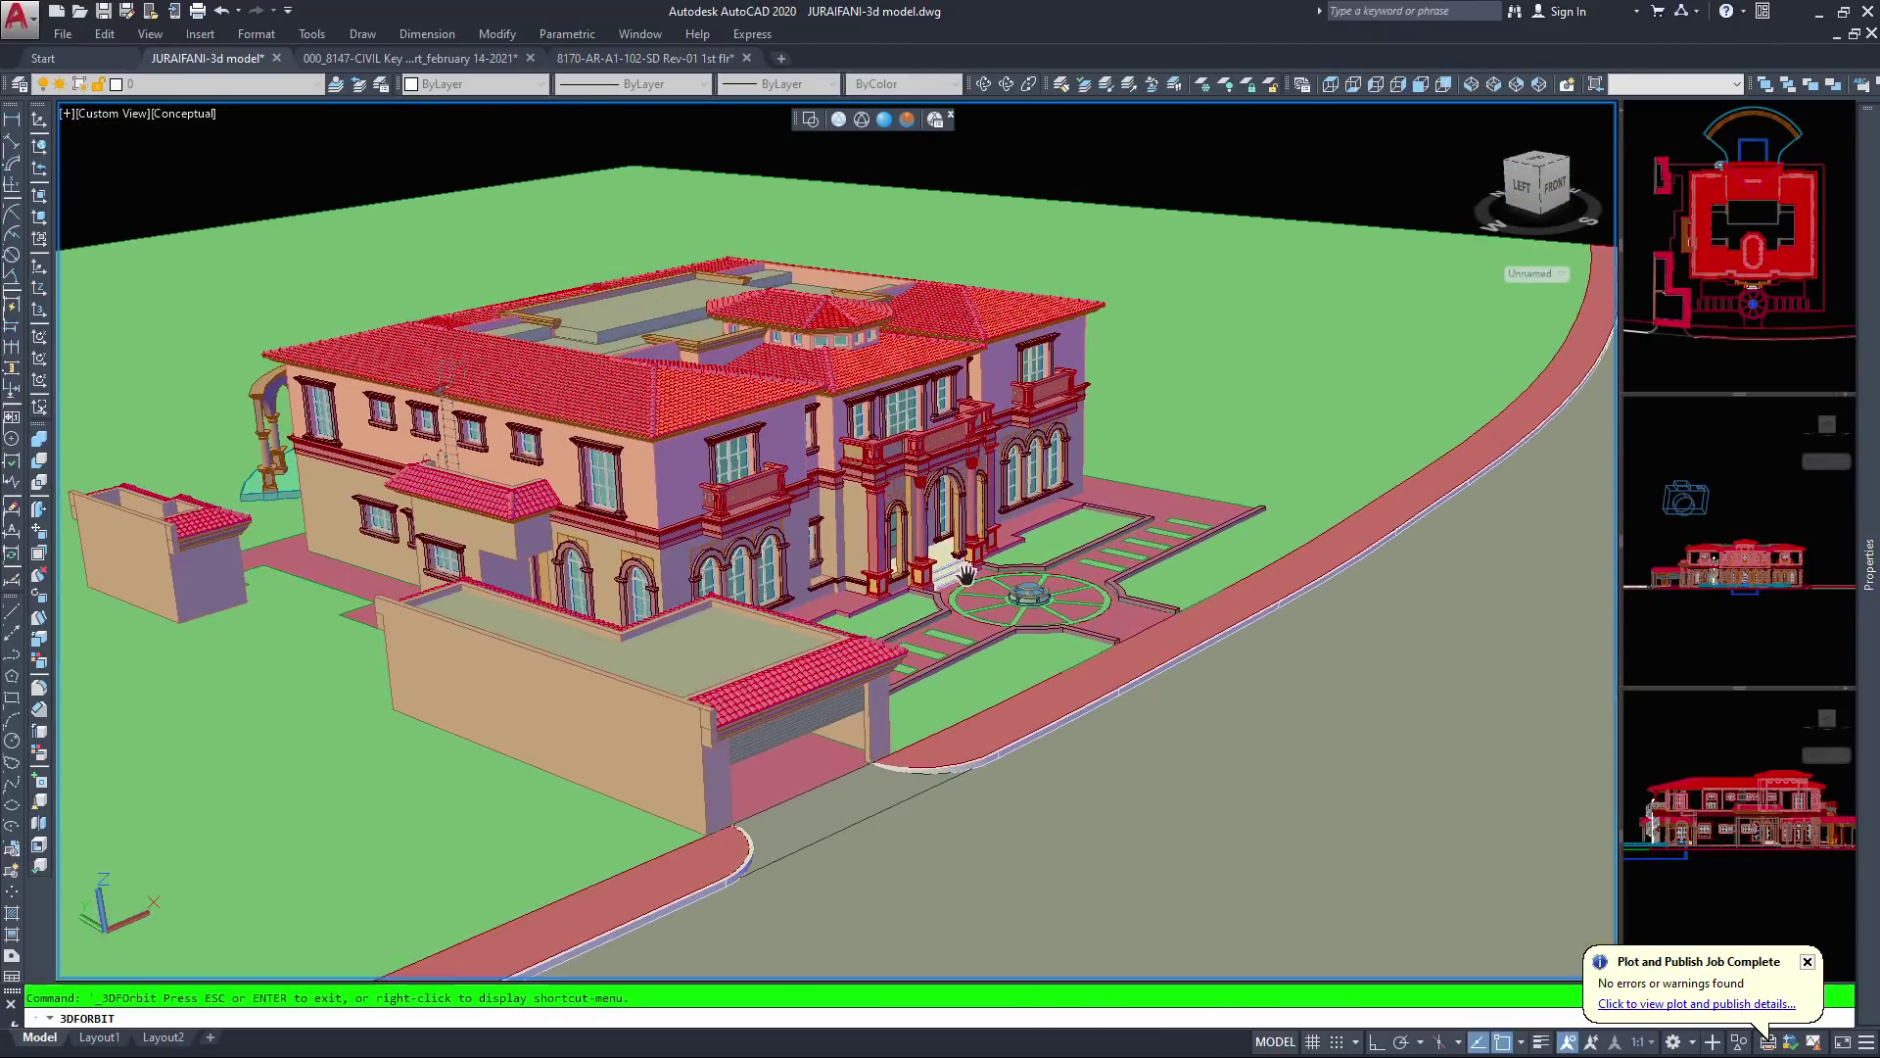
pyautogui.moveTo(788, 646); pyautogui.dragTo(696, 548)
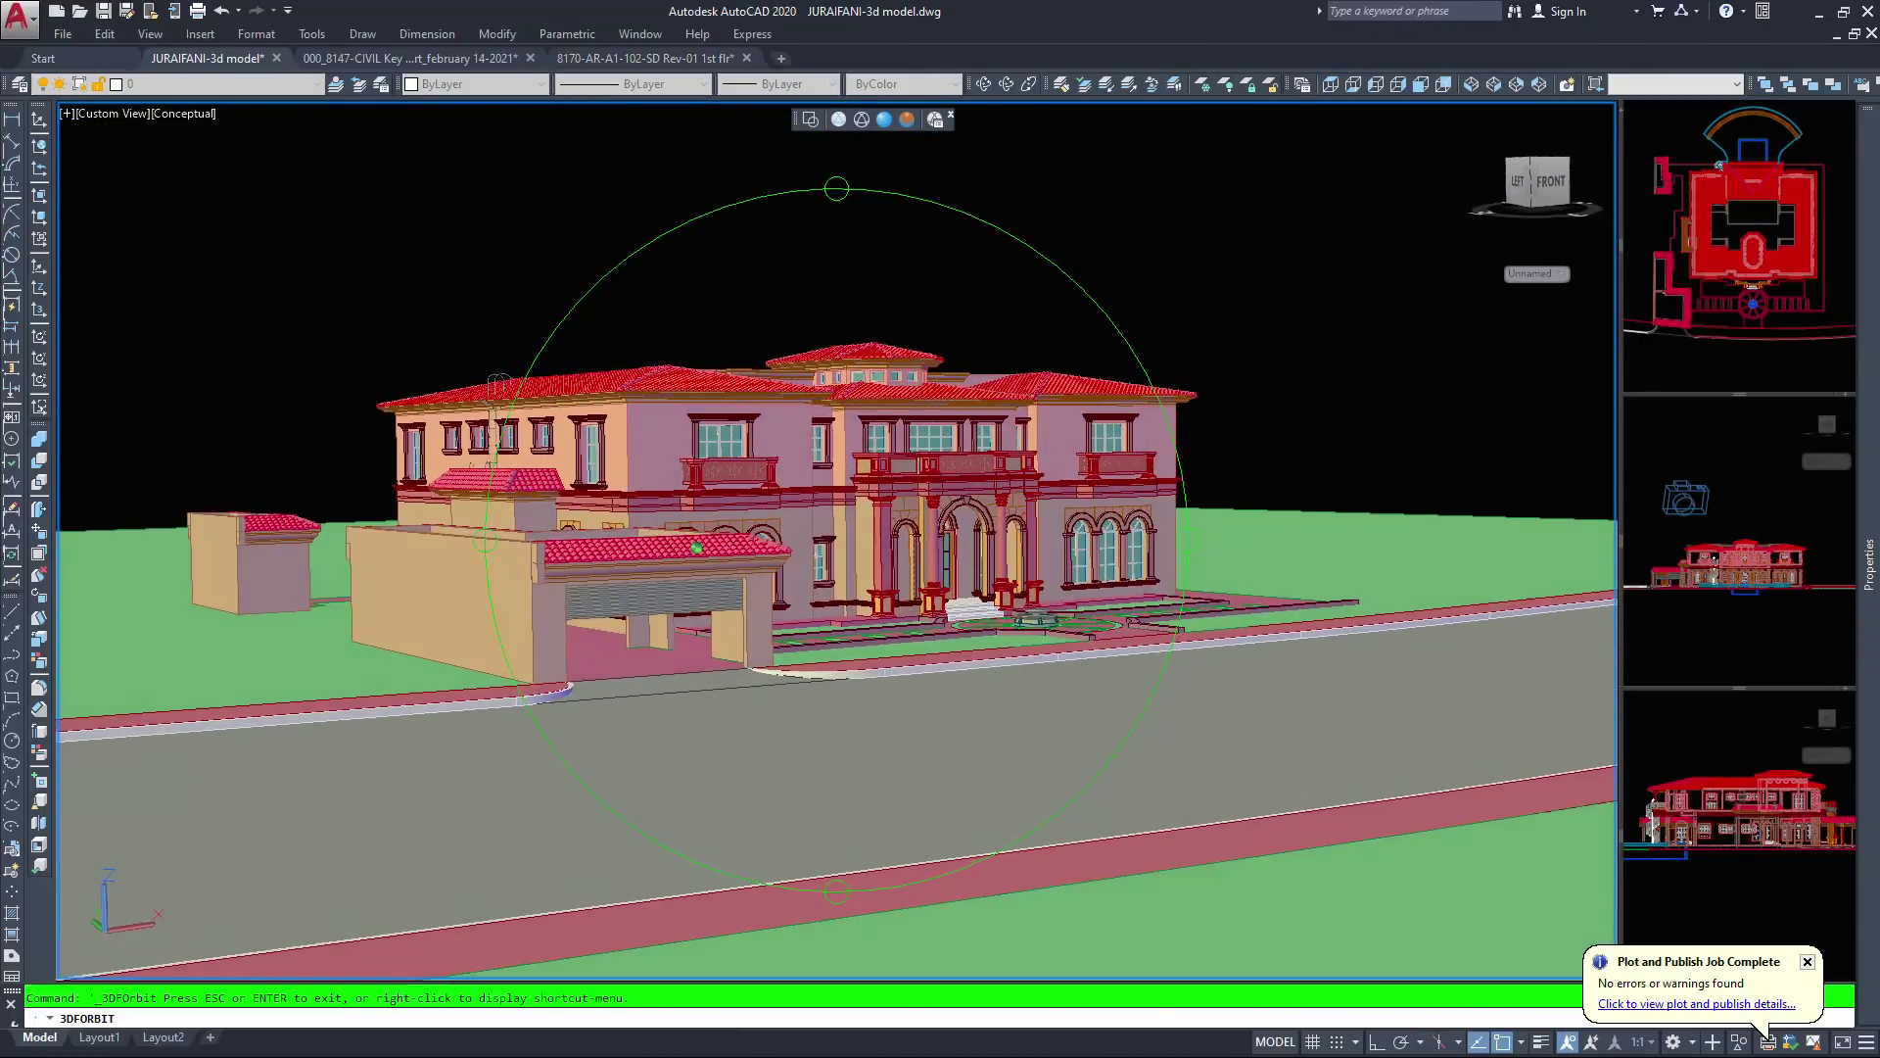
pyautogui.scroll(3, 500, 384)
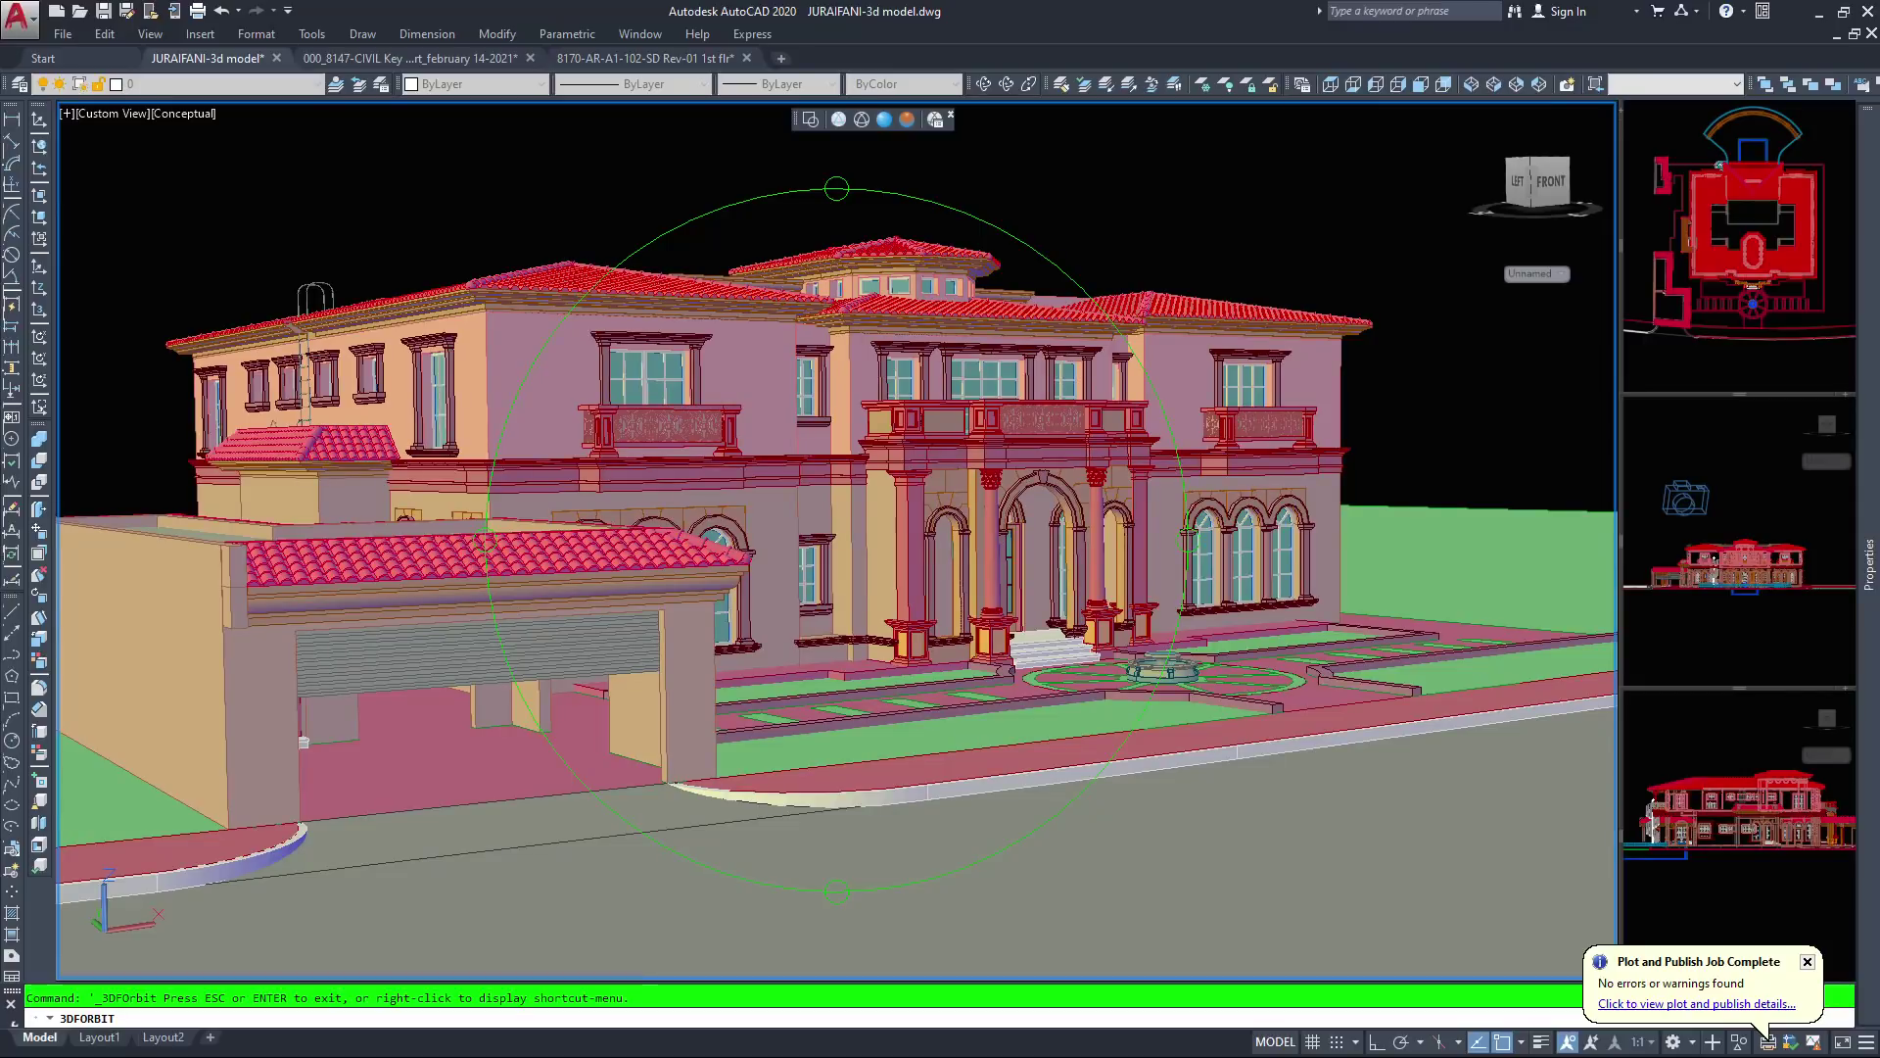
pyautogui.scroll(-2, 878, 494)
# Orbit to a close view of the villa's front-right corner with the fountain in frame and leave the orbit
pyautogui.moveTo(878, 549); pyautogui.dragTo(670, 599)
pyautogui.moveTo(480, 267); pyautogui.dragTo(646, 550)
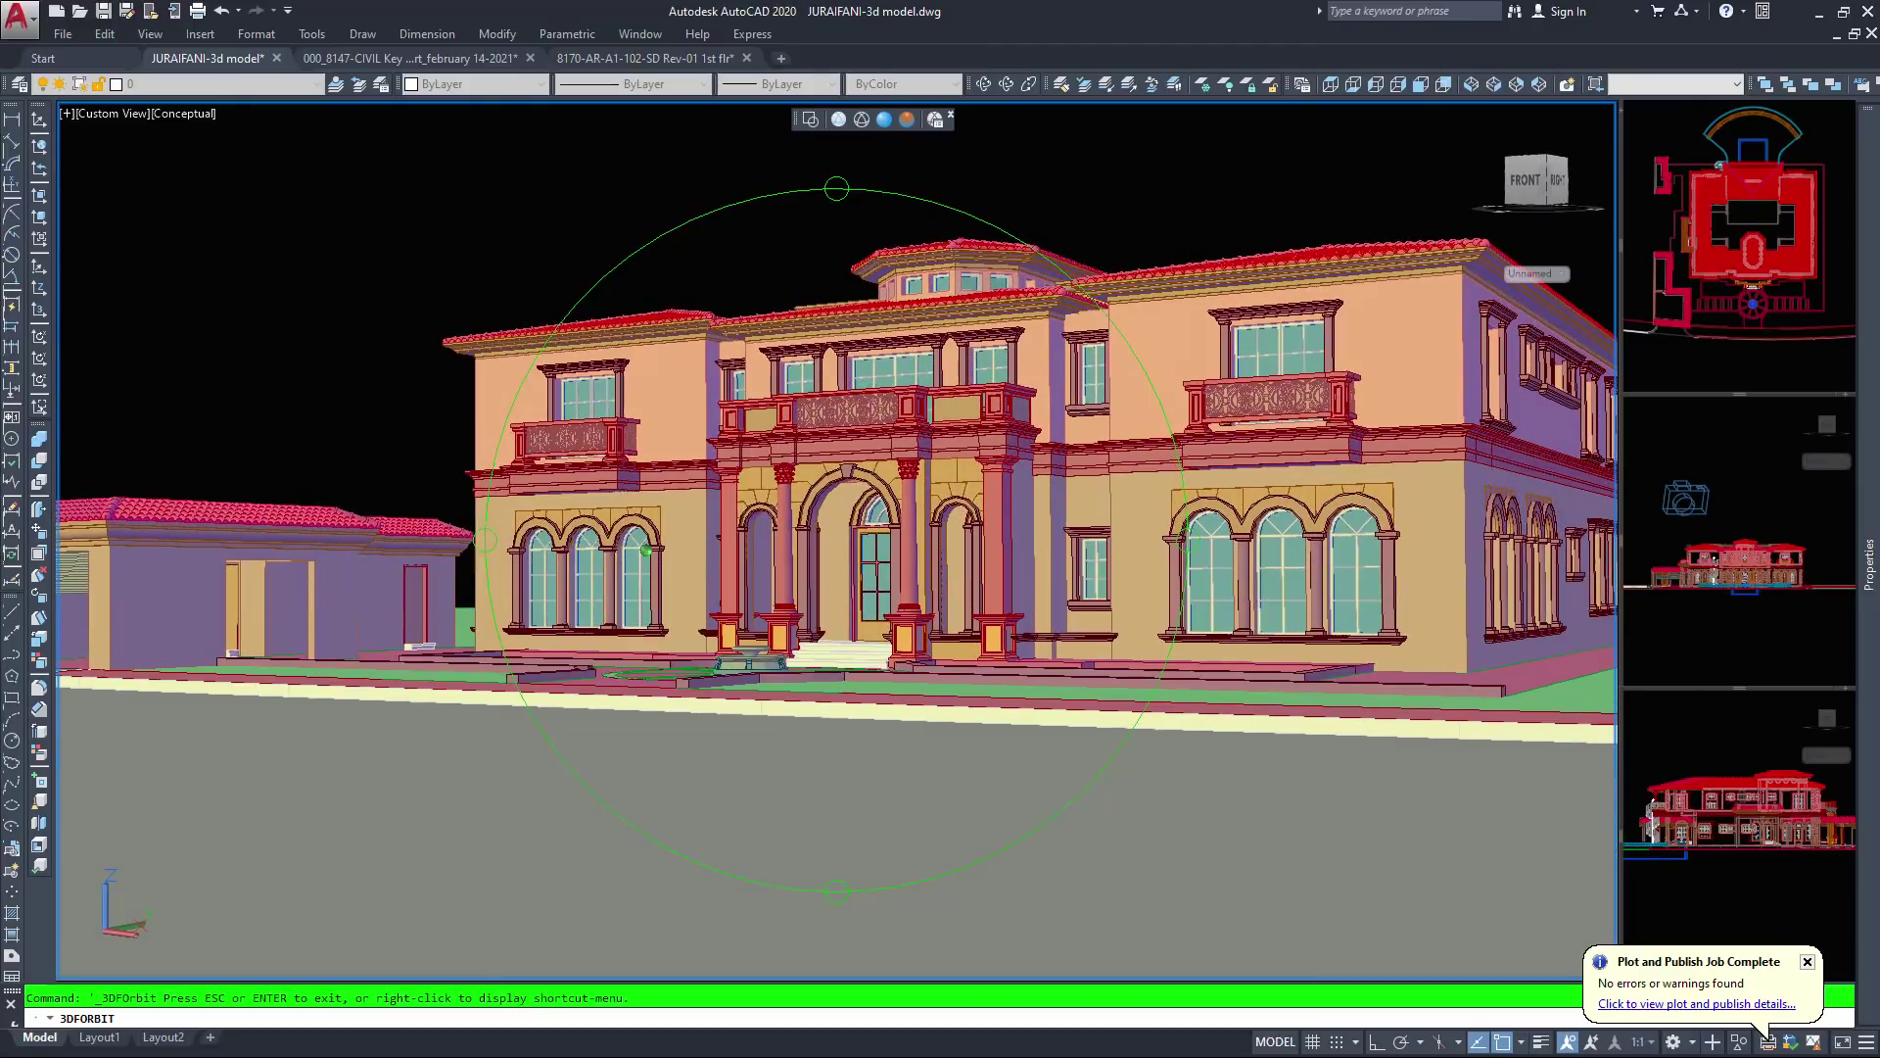
pyautogui.scroll(-5, 1038, 666)
pyautogui.scroll(3, 1038, 666)
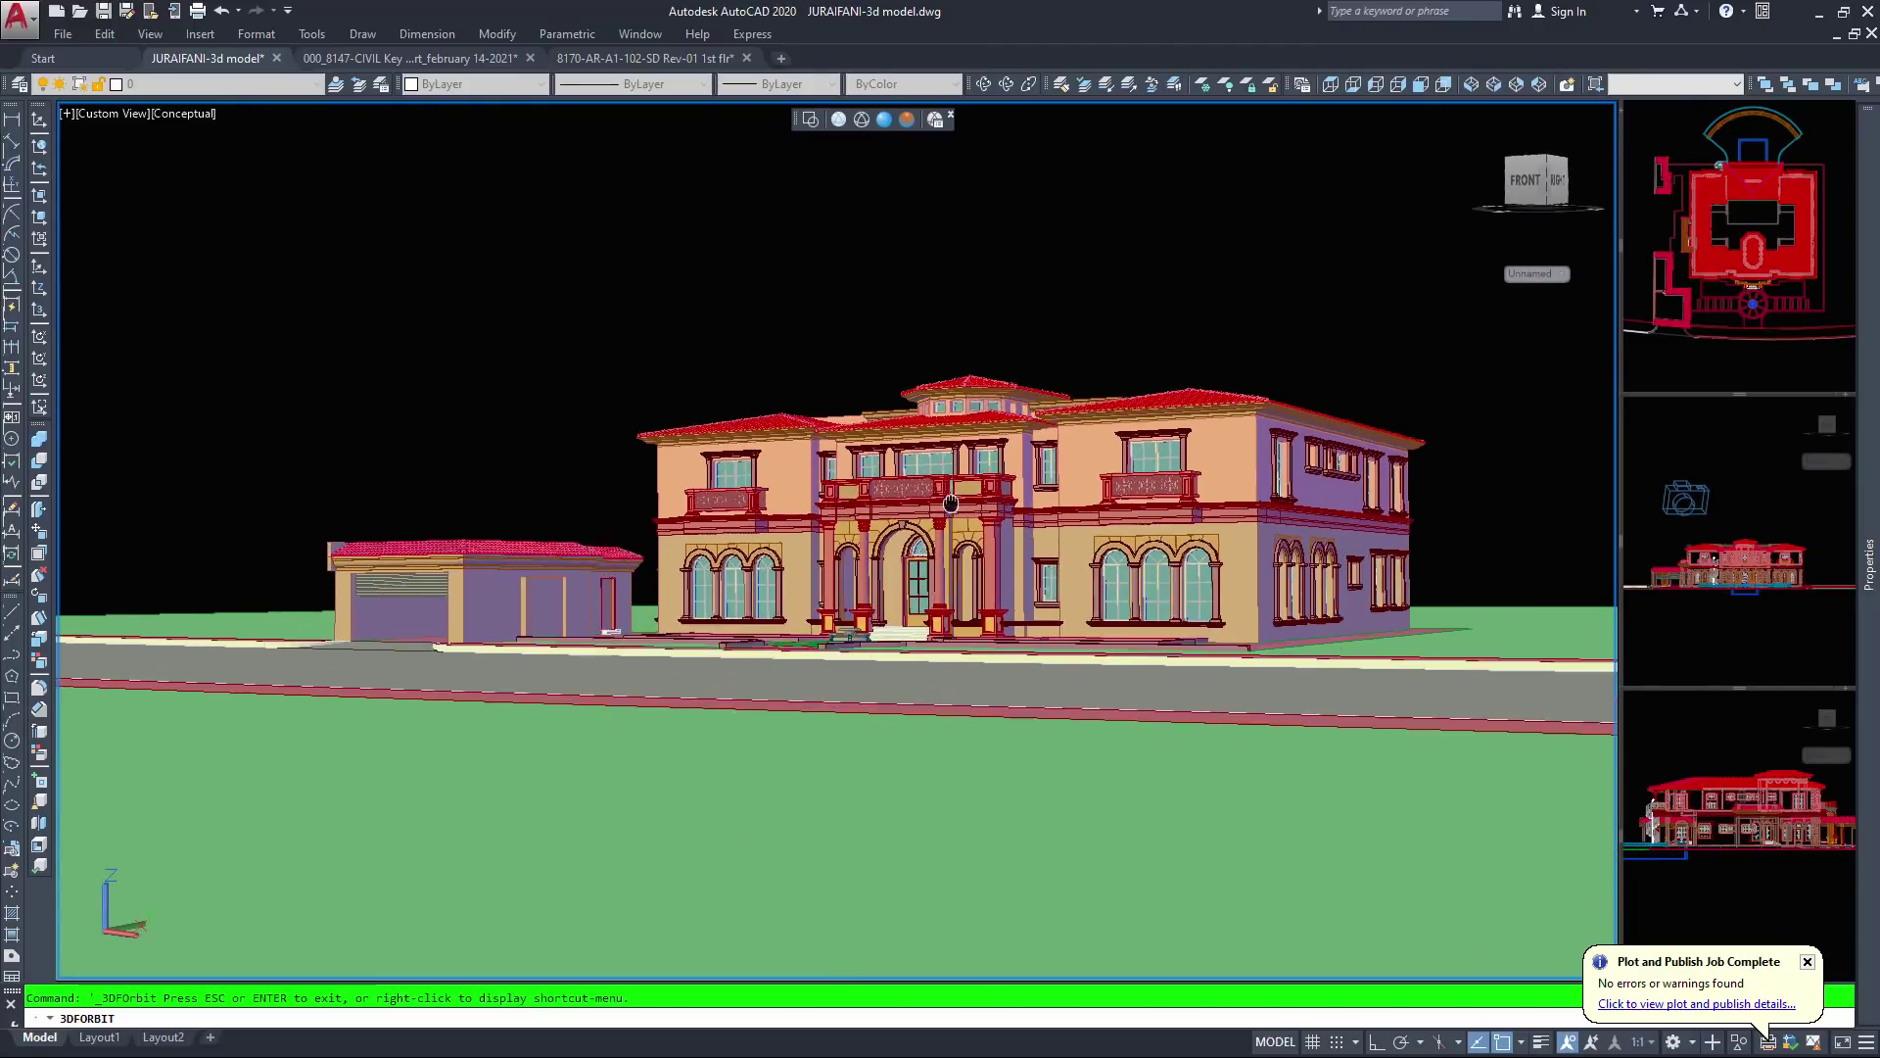
pyautogui.scroll(2, 839, 541)
pyautogui.moveTo(926, 504); pyautogui.dragTo(928, 550)
pyautogui.moveTo(927, 550); pyautogui.dragTo(935, 361, button='middle')
pyautogui.moveTo(744, 365); pyautogui.dragTo(779, 431)
pyautogui.scroll(4, 867, 324)
pyautogui.moveTo(874, 293); pyautogui.dragTo(854, 397, button='middle')
pyautogui.scroll(2, 842, 470)
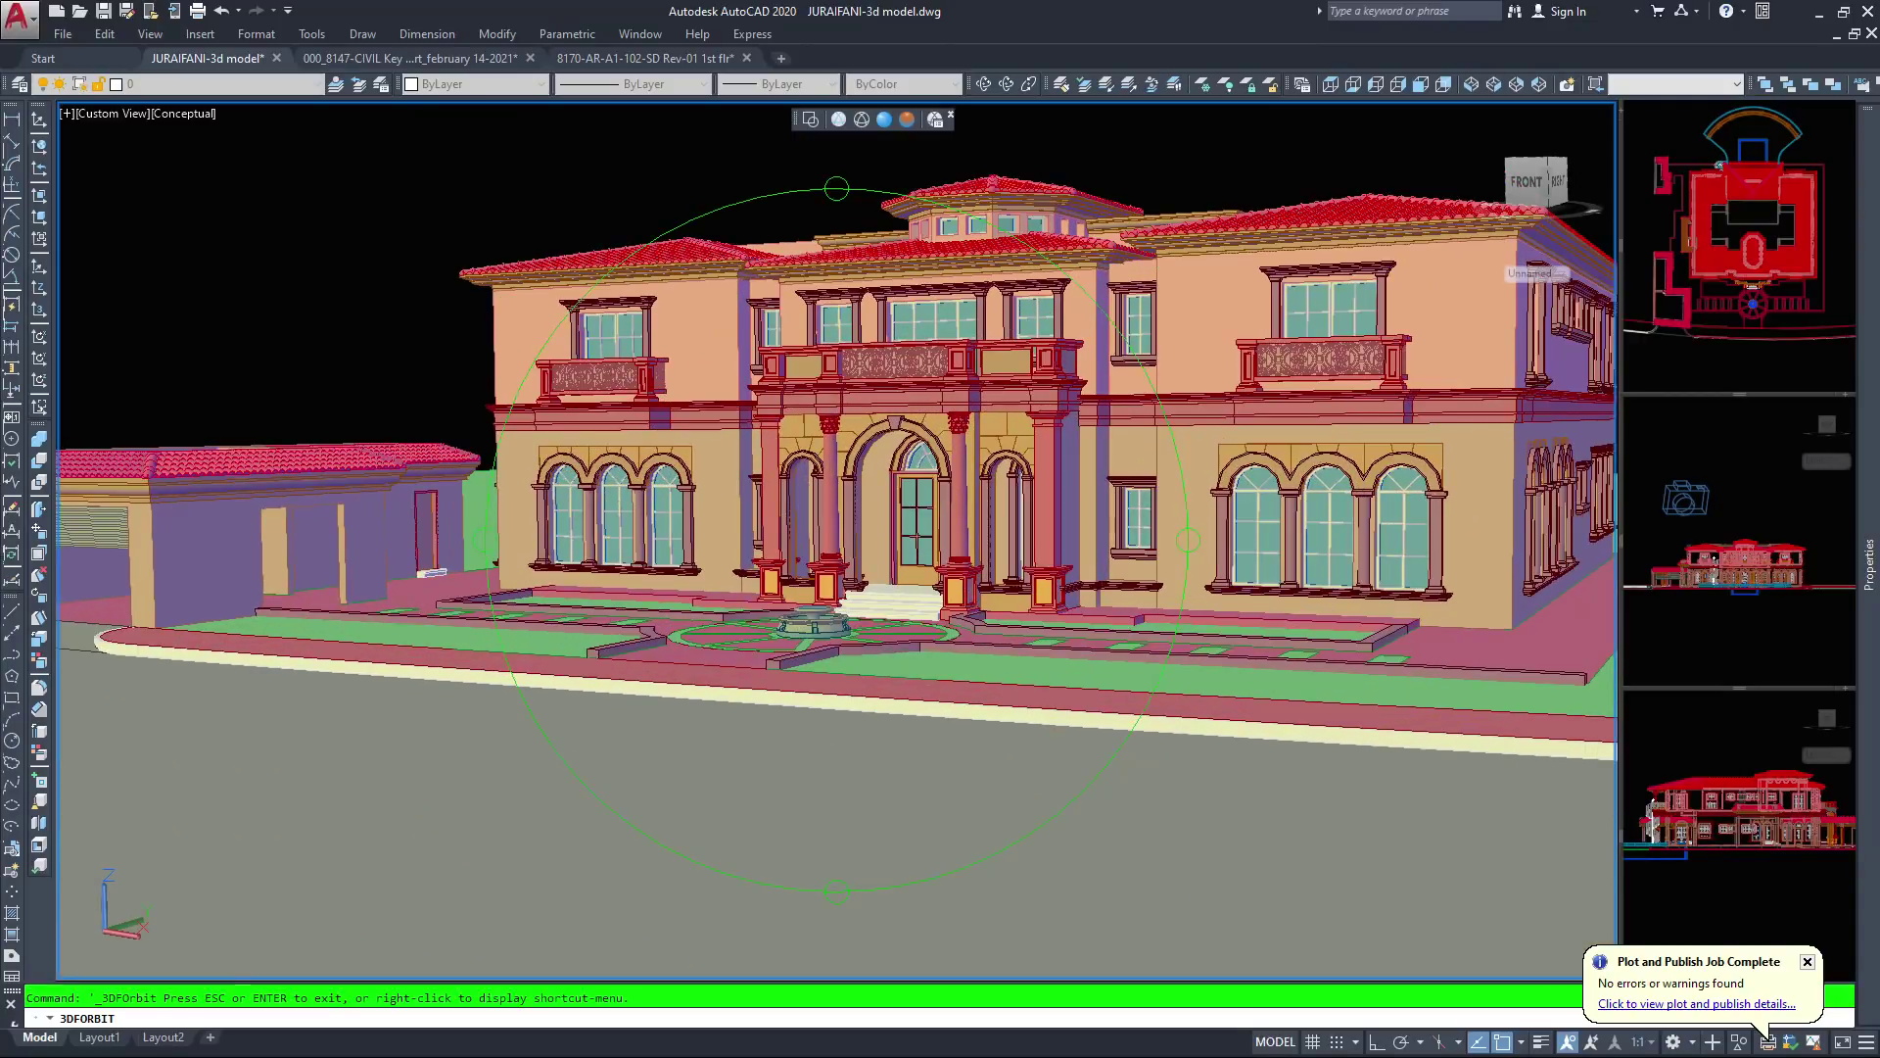
pyautogui.scroll(5, 842, 470)
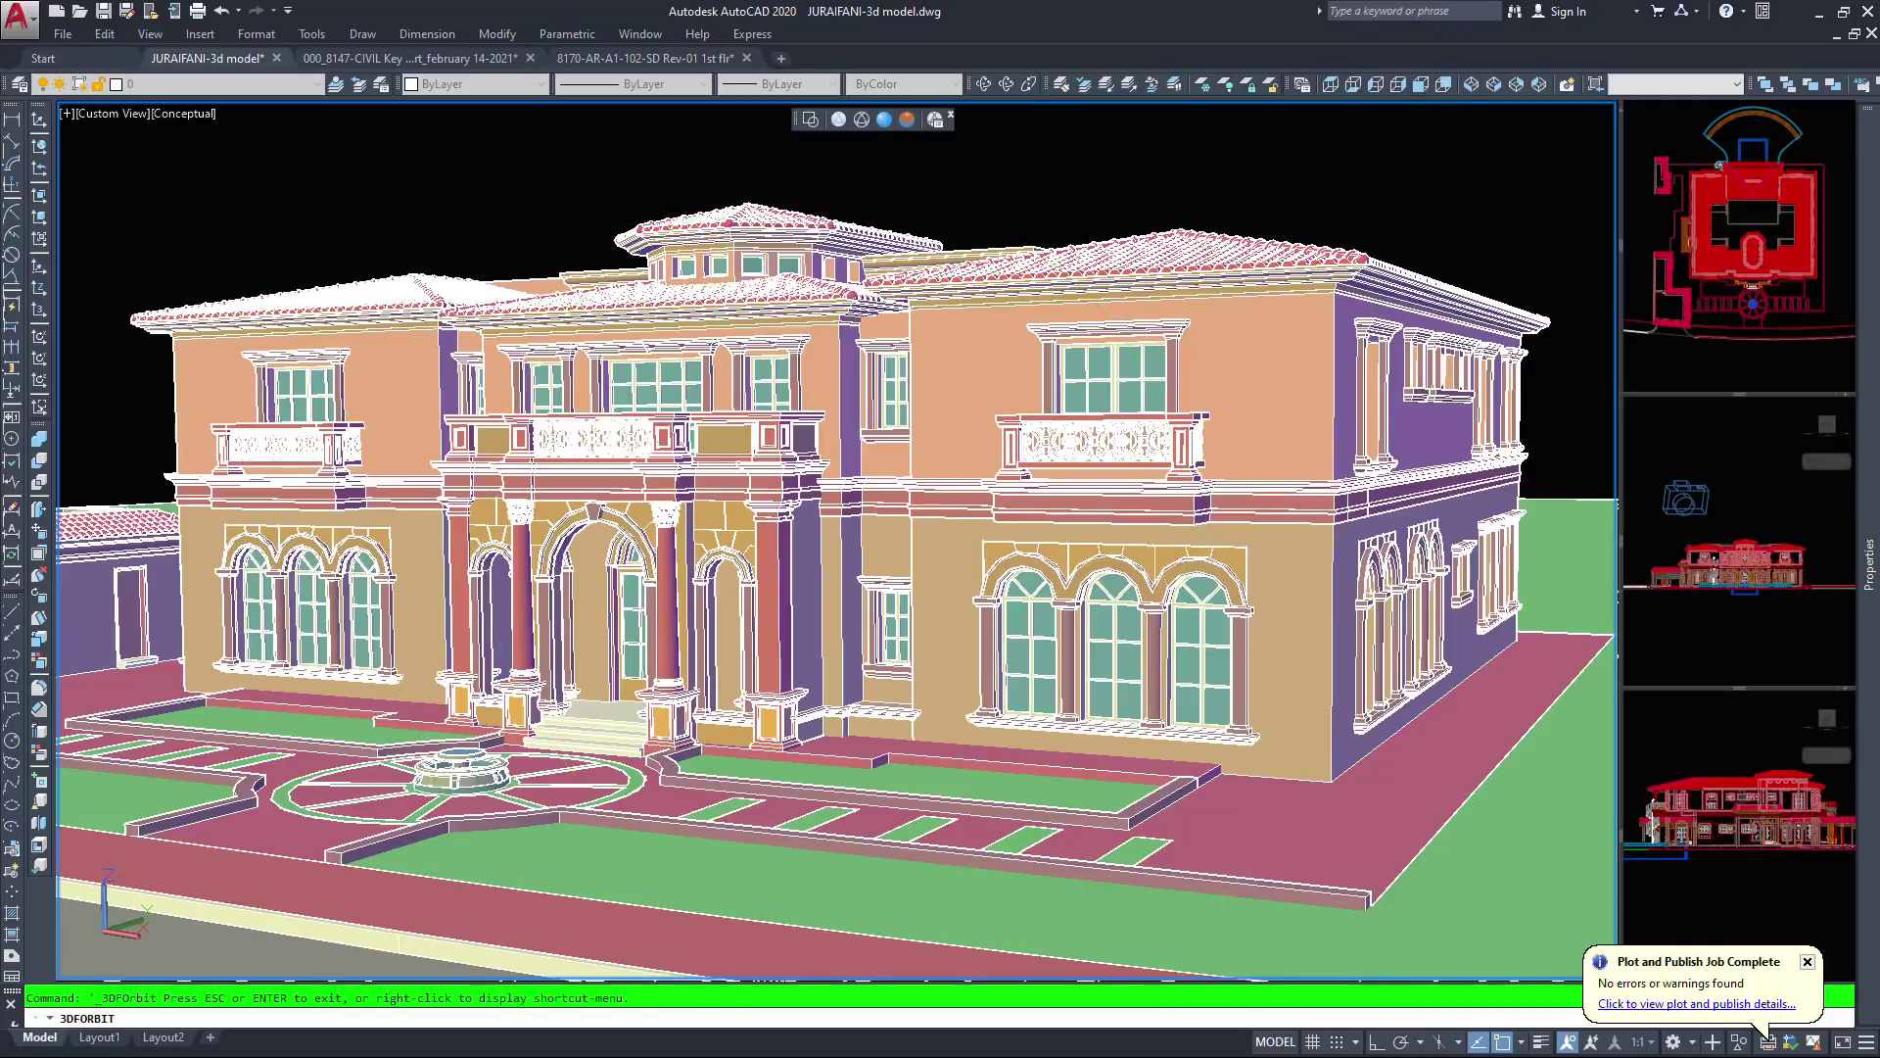
pyautogui.press('Escape')
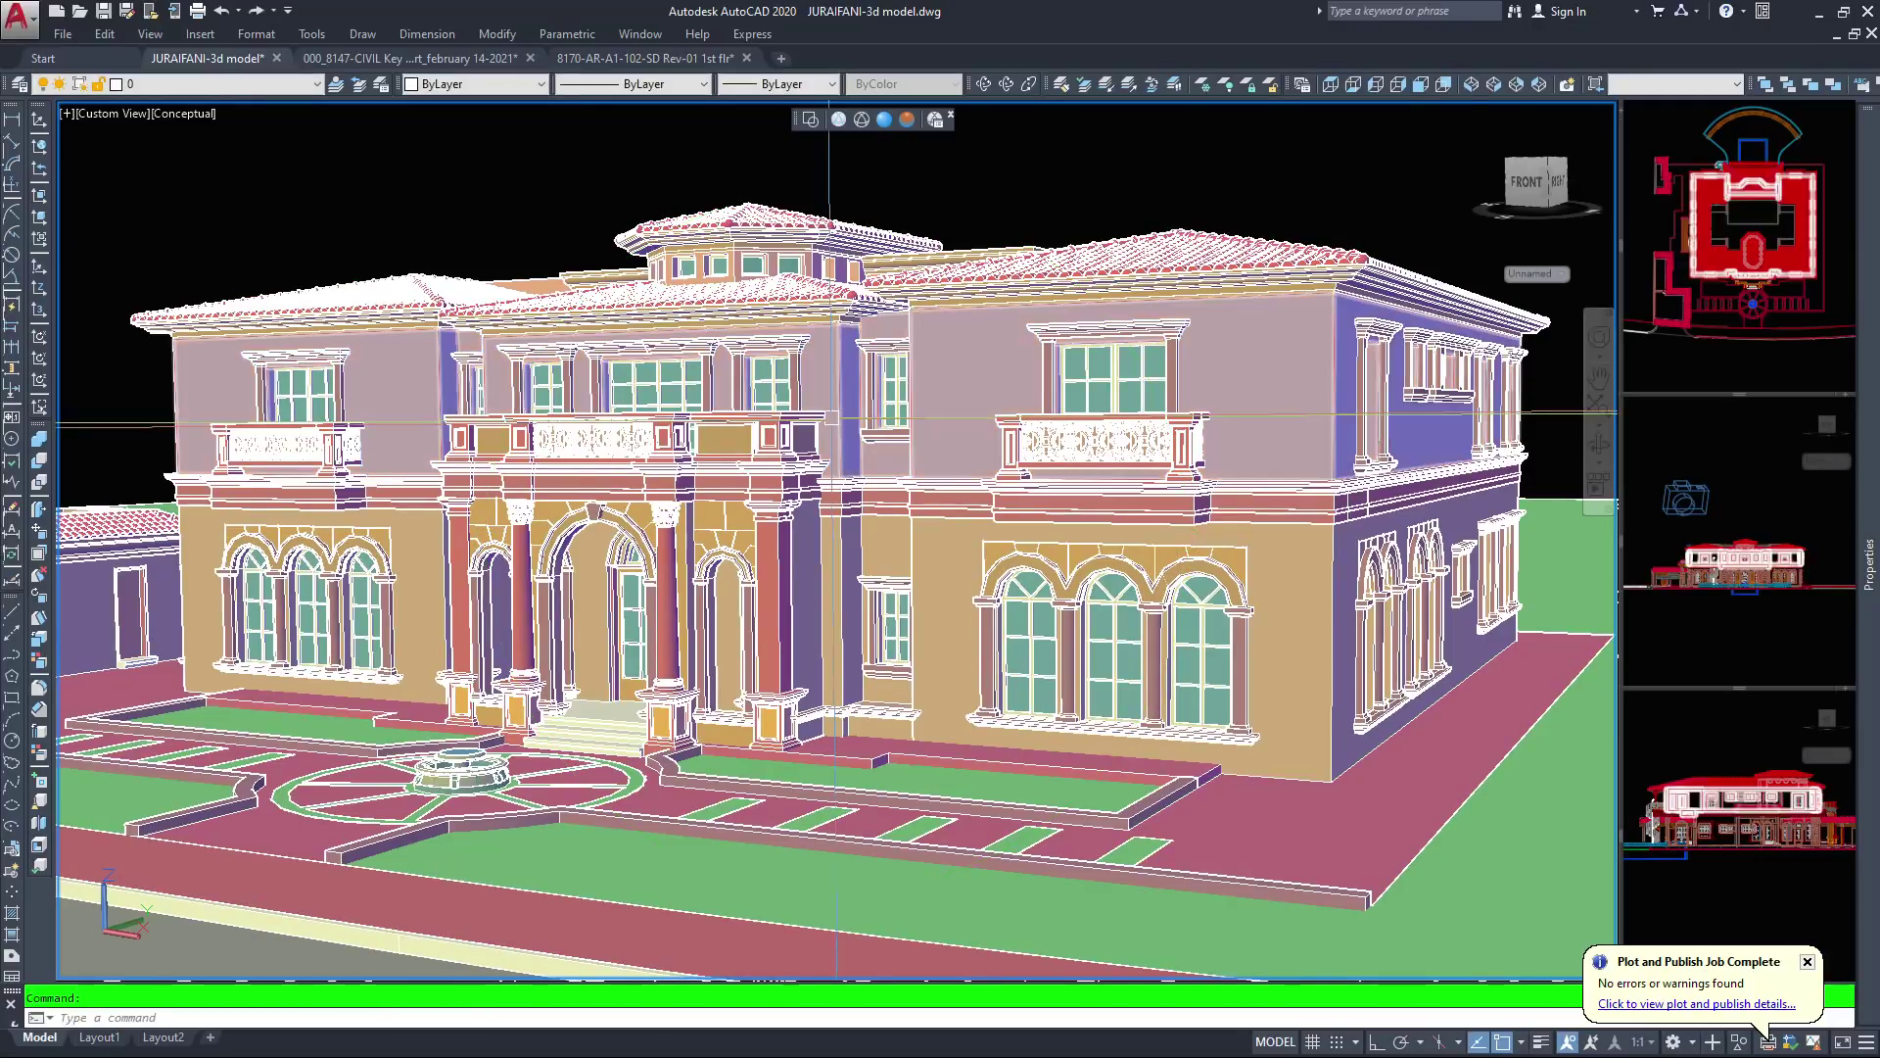
# Switch the main viewport to the Realistic visual style, followed by the Wireframe style
pyautogui.click(884, 119)
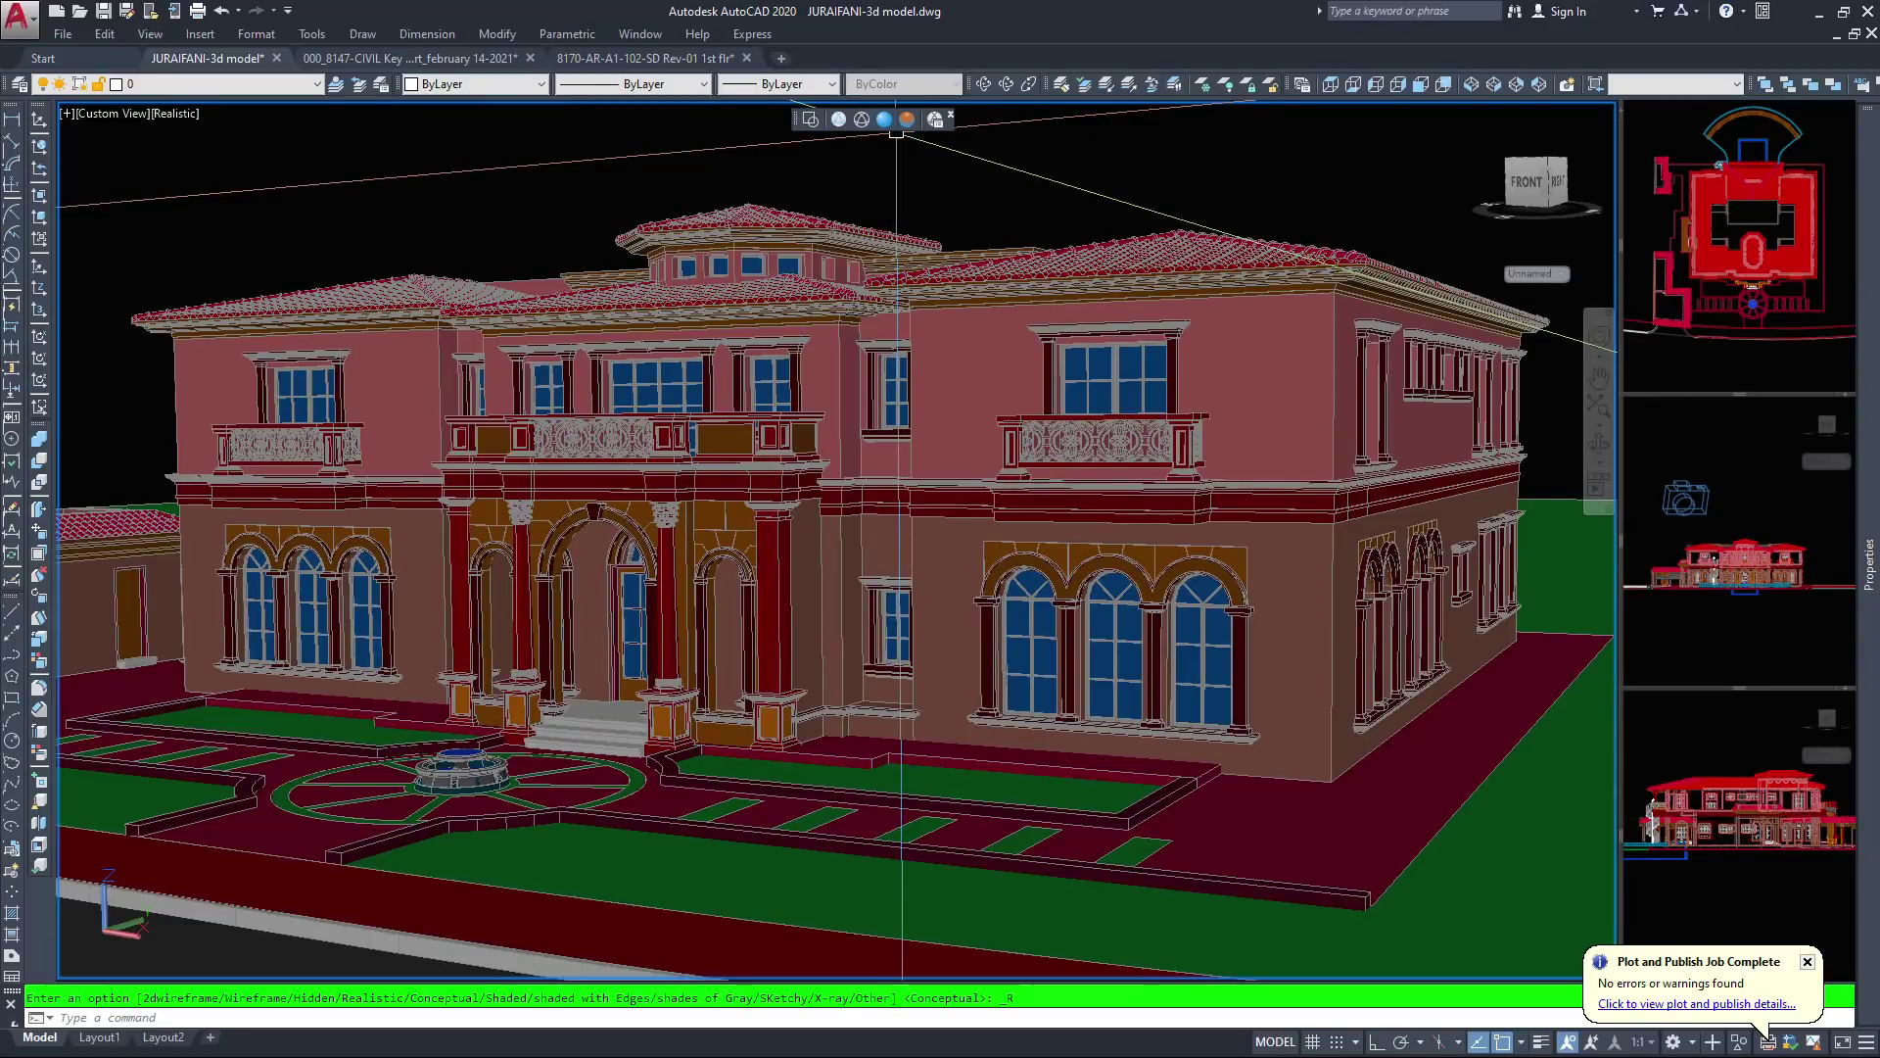
pyautogui.click(839, 118)
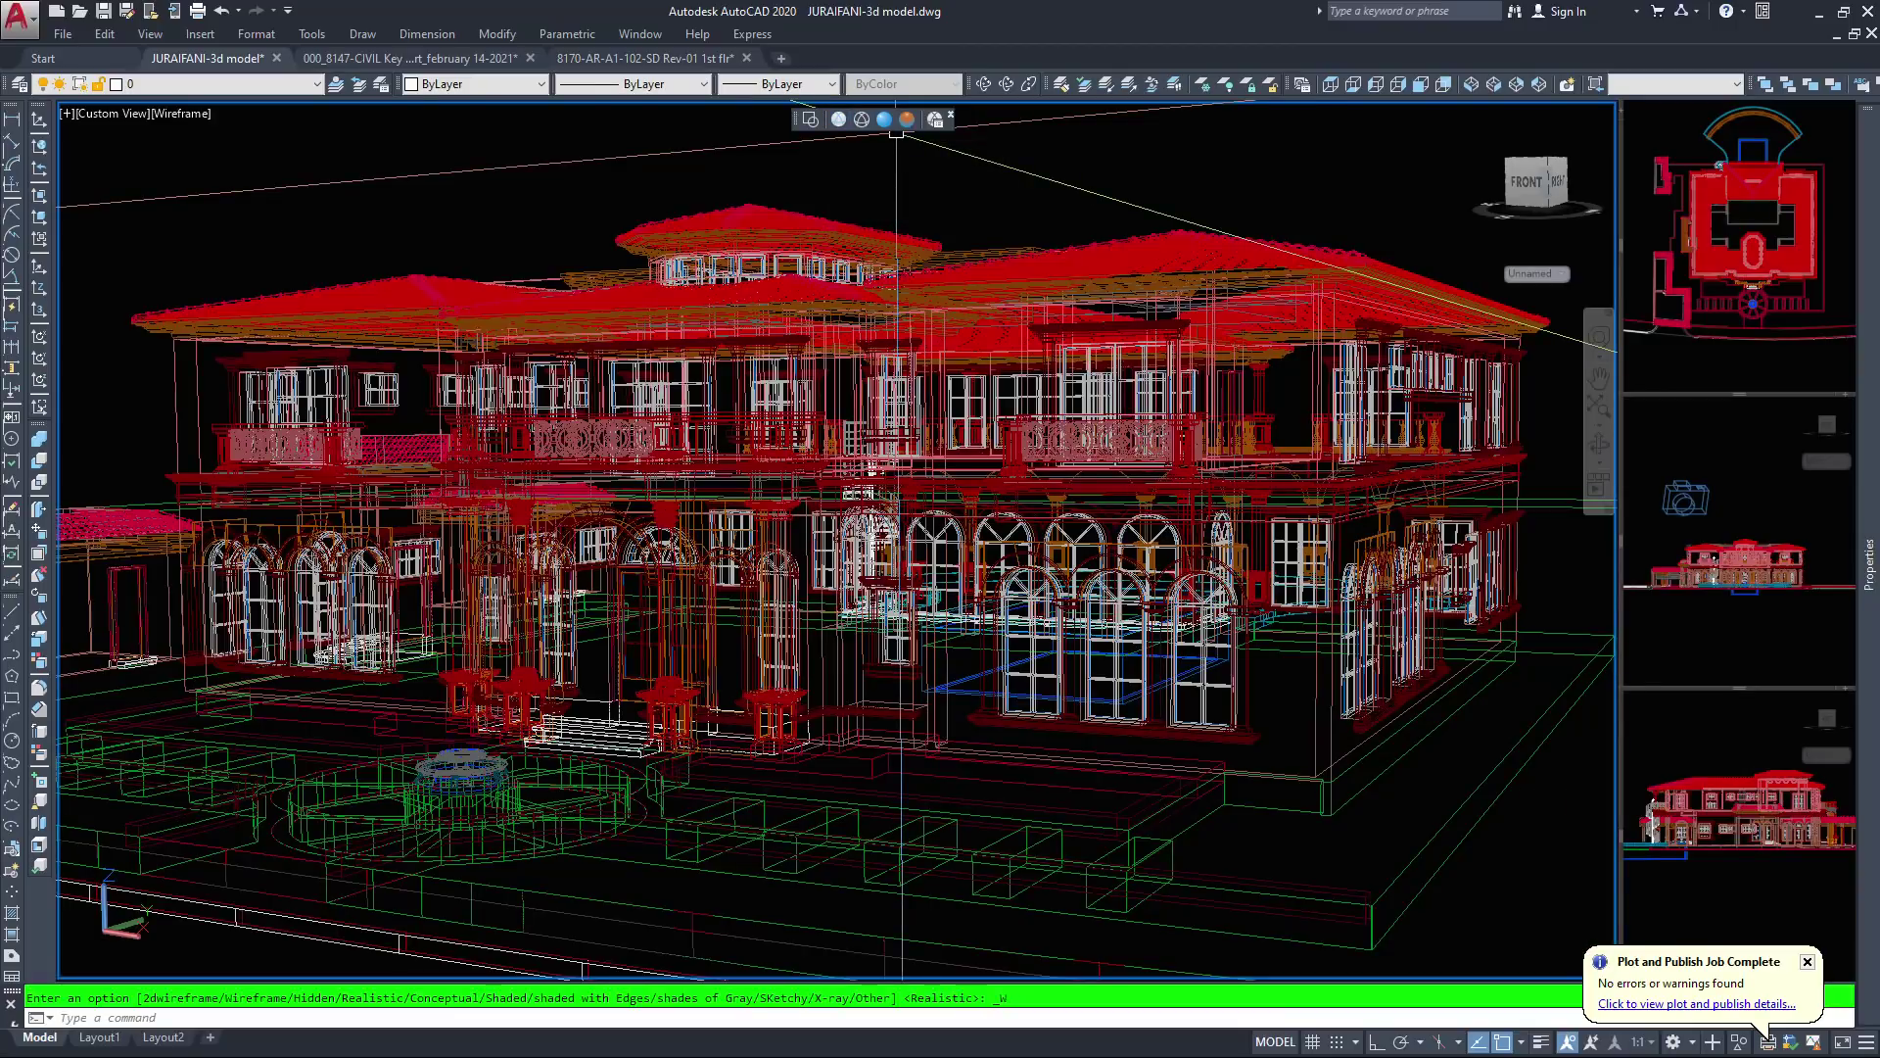
# Cycle the main viewport through the Hidden, Conceptual and Realistic visual styles and finish on Conceptual
pyautogui.click(862, 118)
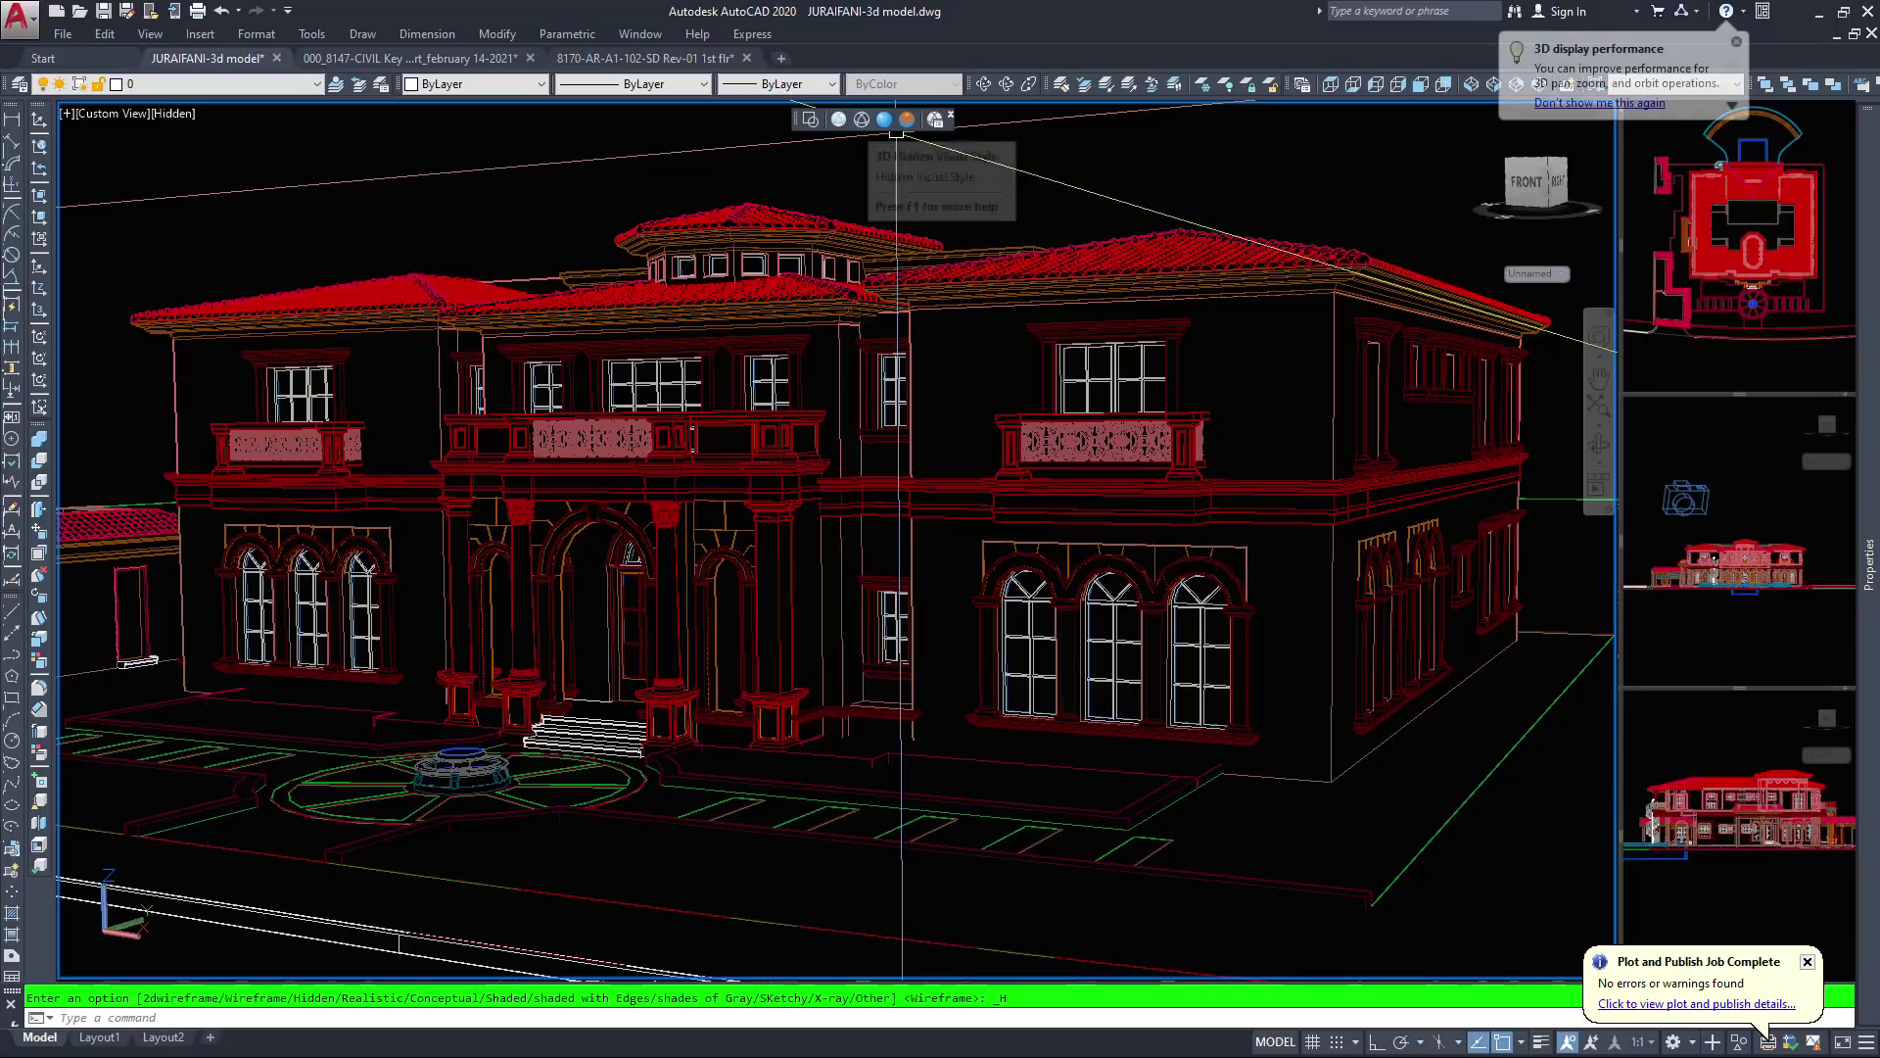
pyautogui.click(907, 118)
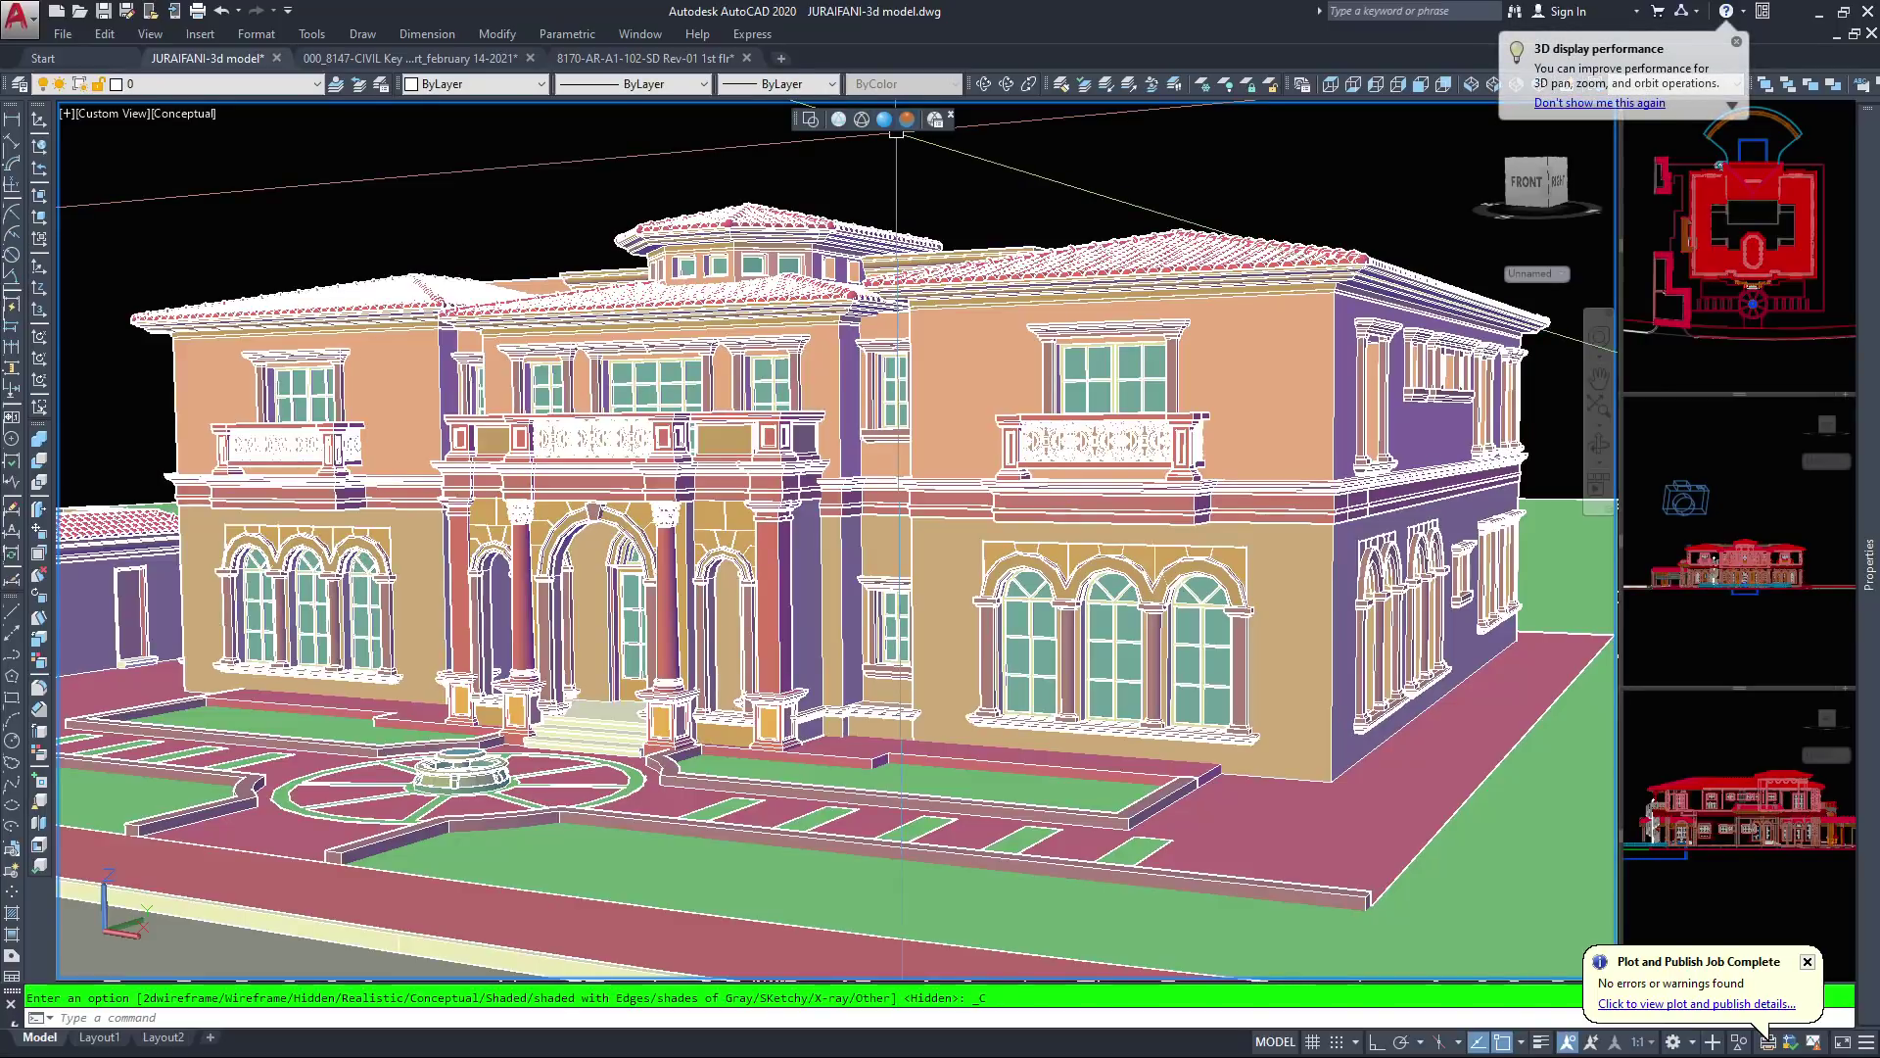
pyautogui.click(884, 119)
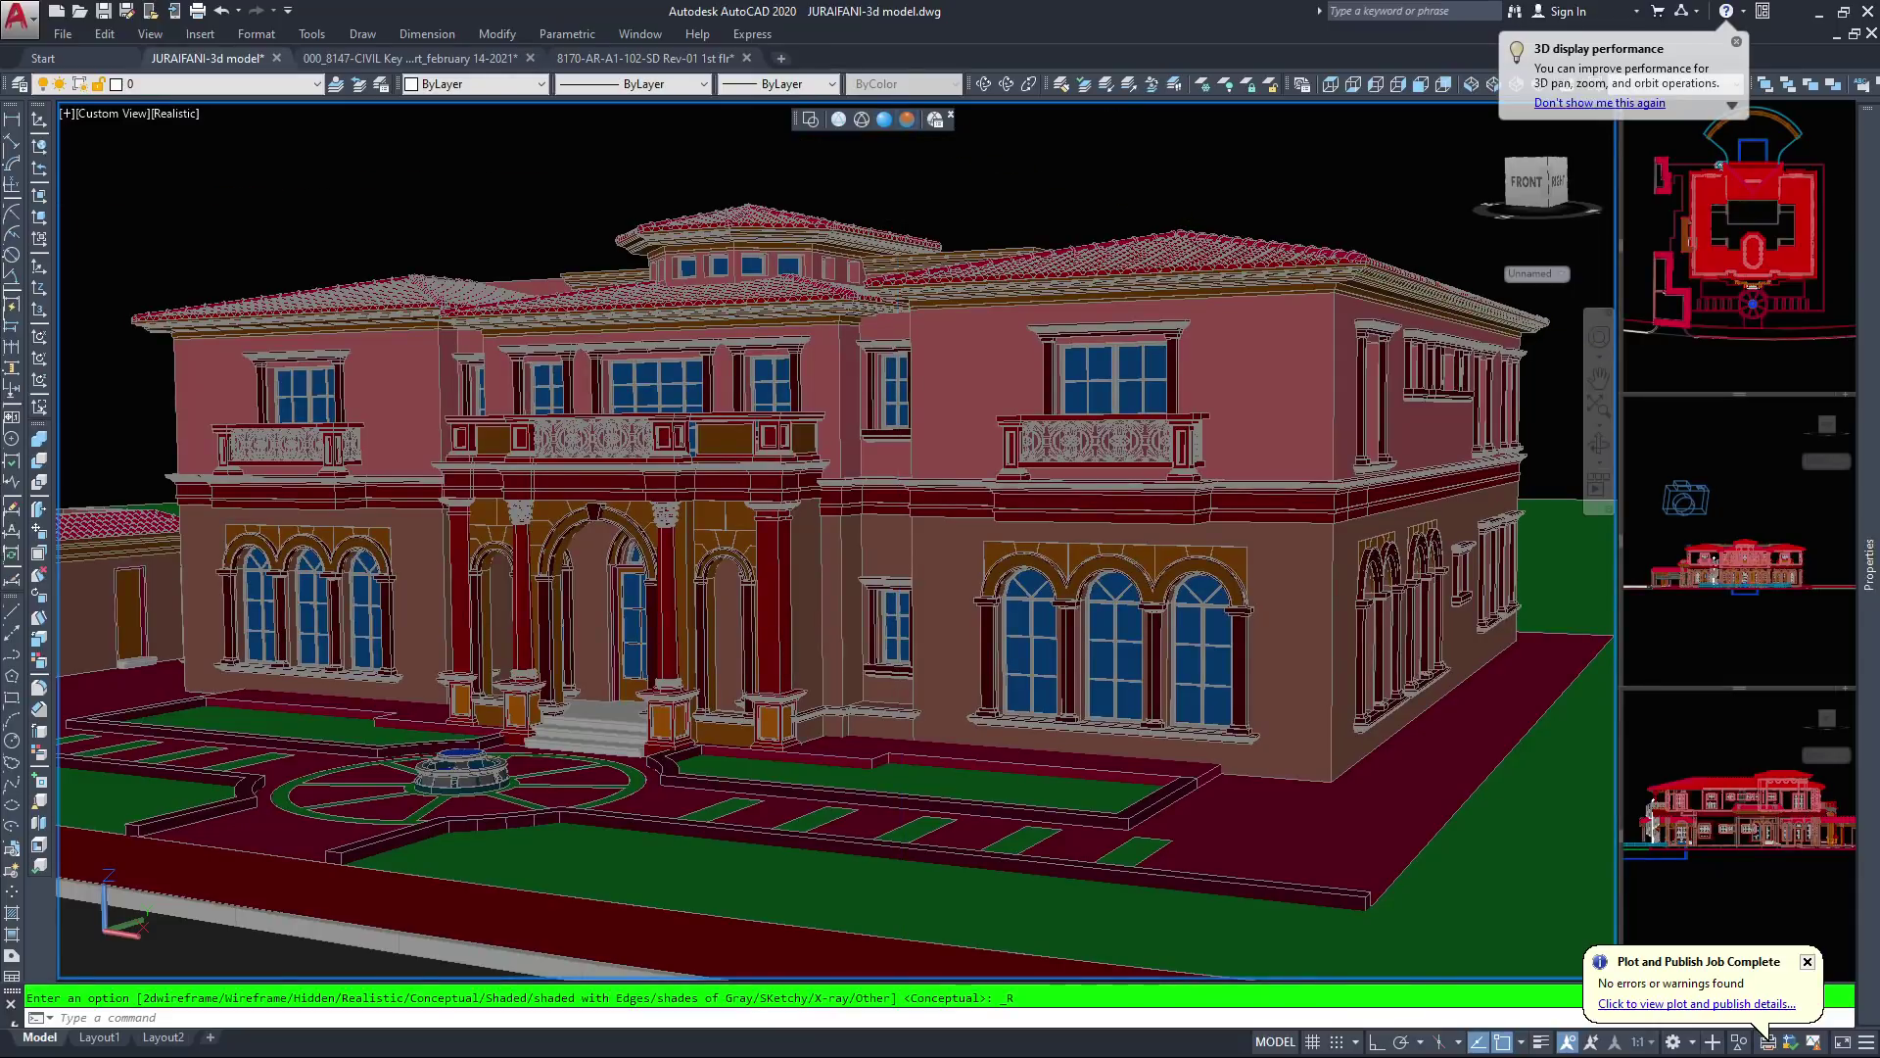
pyautogui.click(907, 119)
# Orbit the villa slightly from its front-right corner and frame the whole front facade with the garden
pyautogui.click(1005, 84)
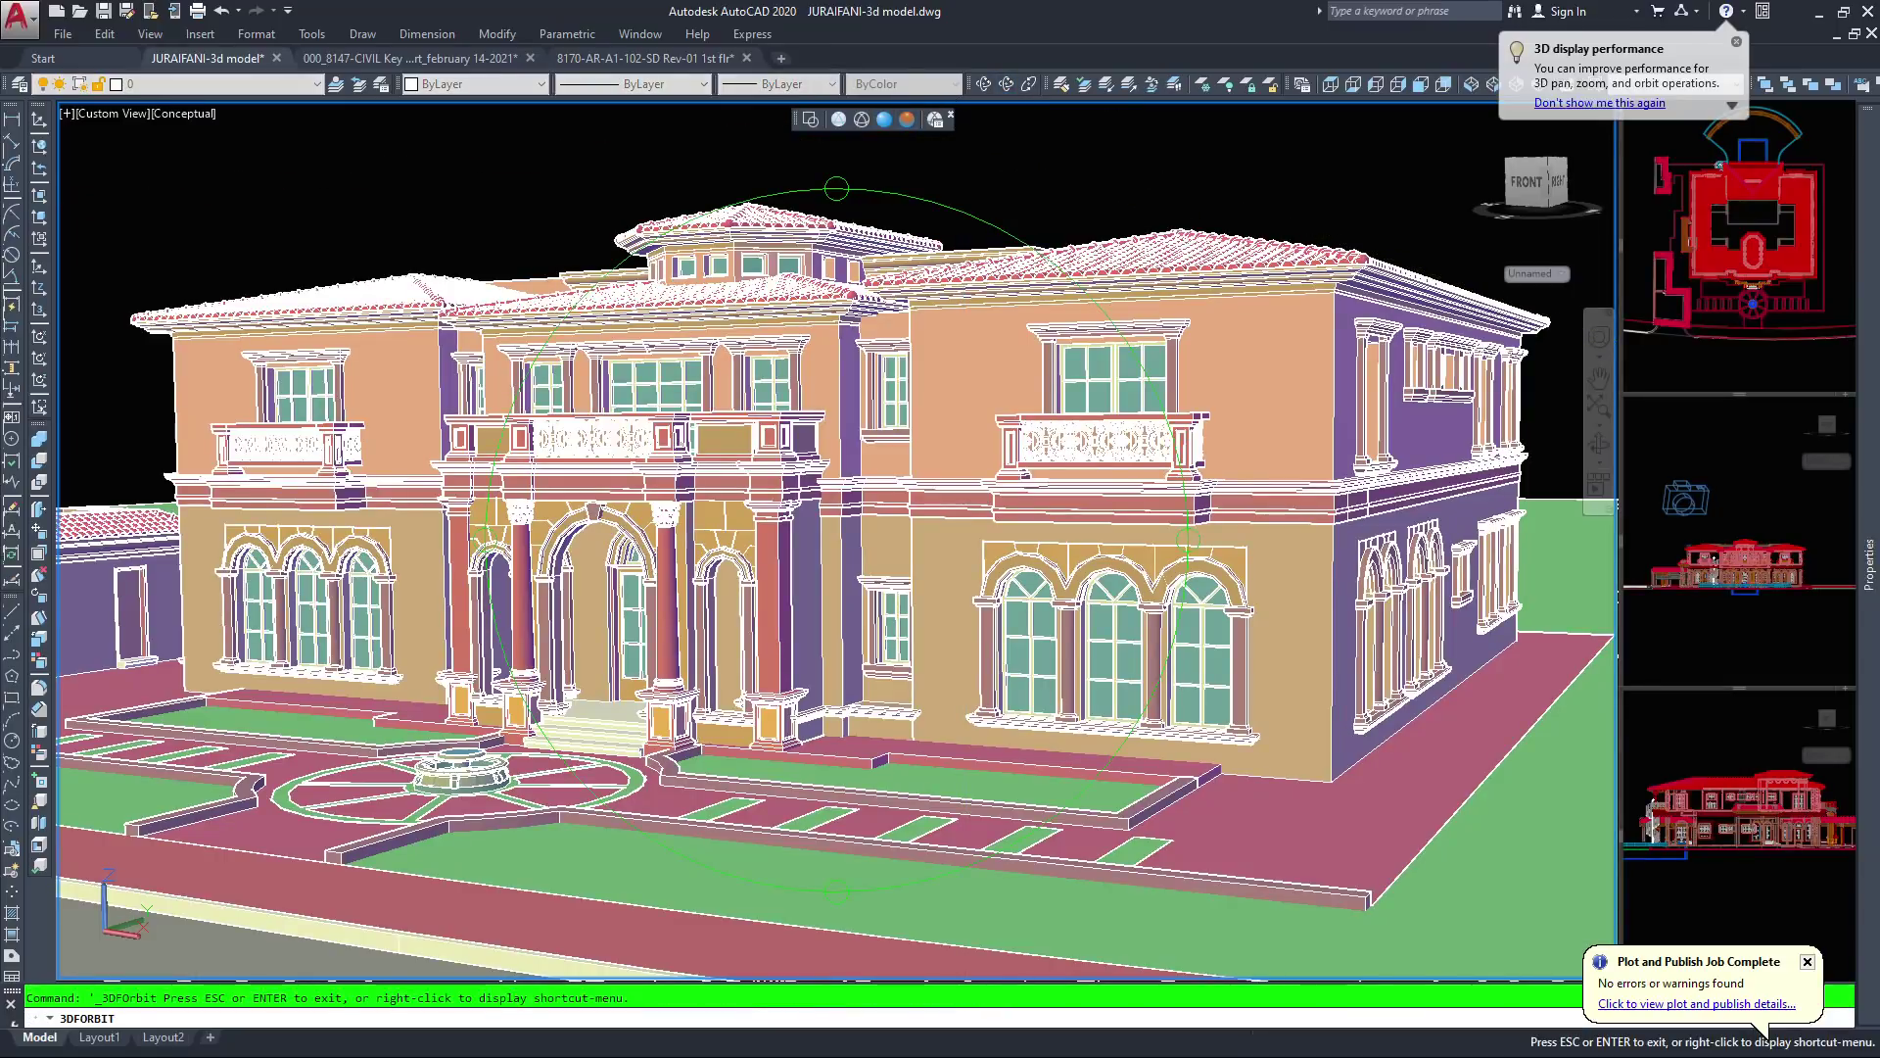
pyautogui.moveTo(805, 497); pyautogui.dragTo(814, 474)
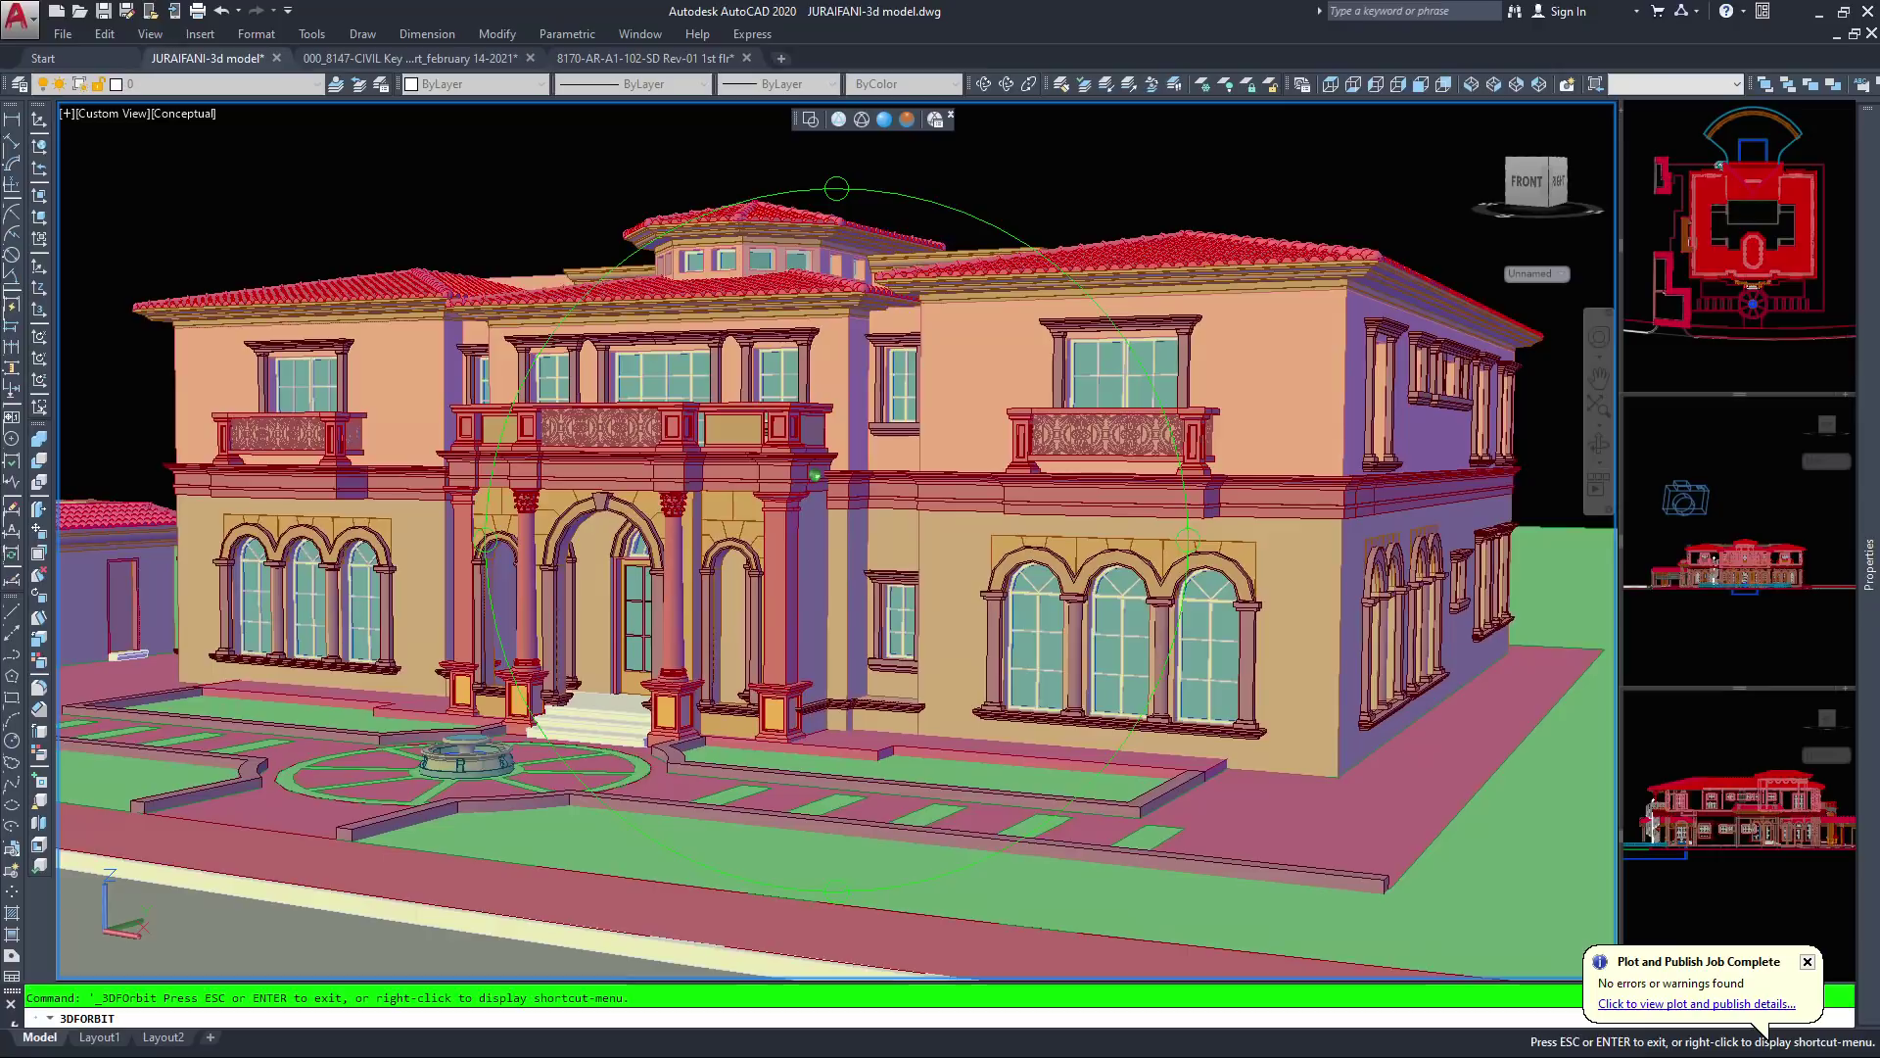
pyautogui.press('Escape')
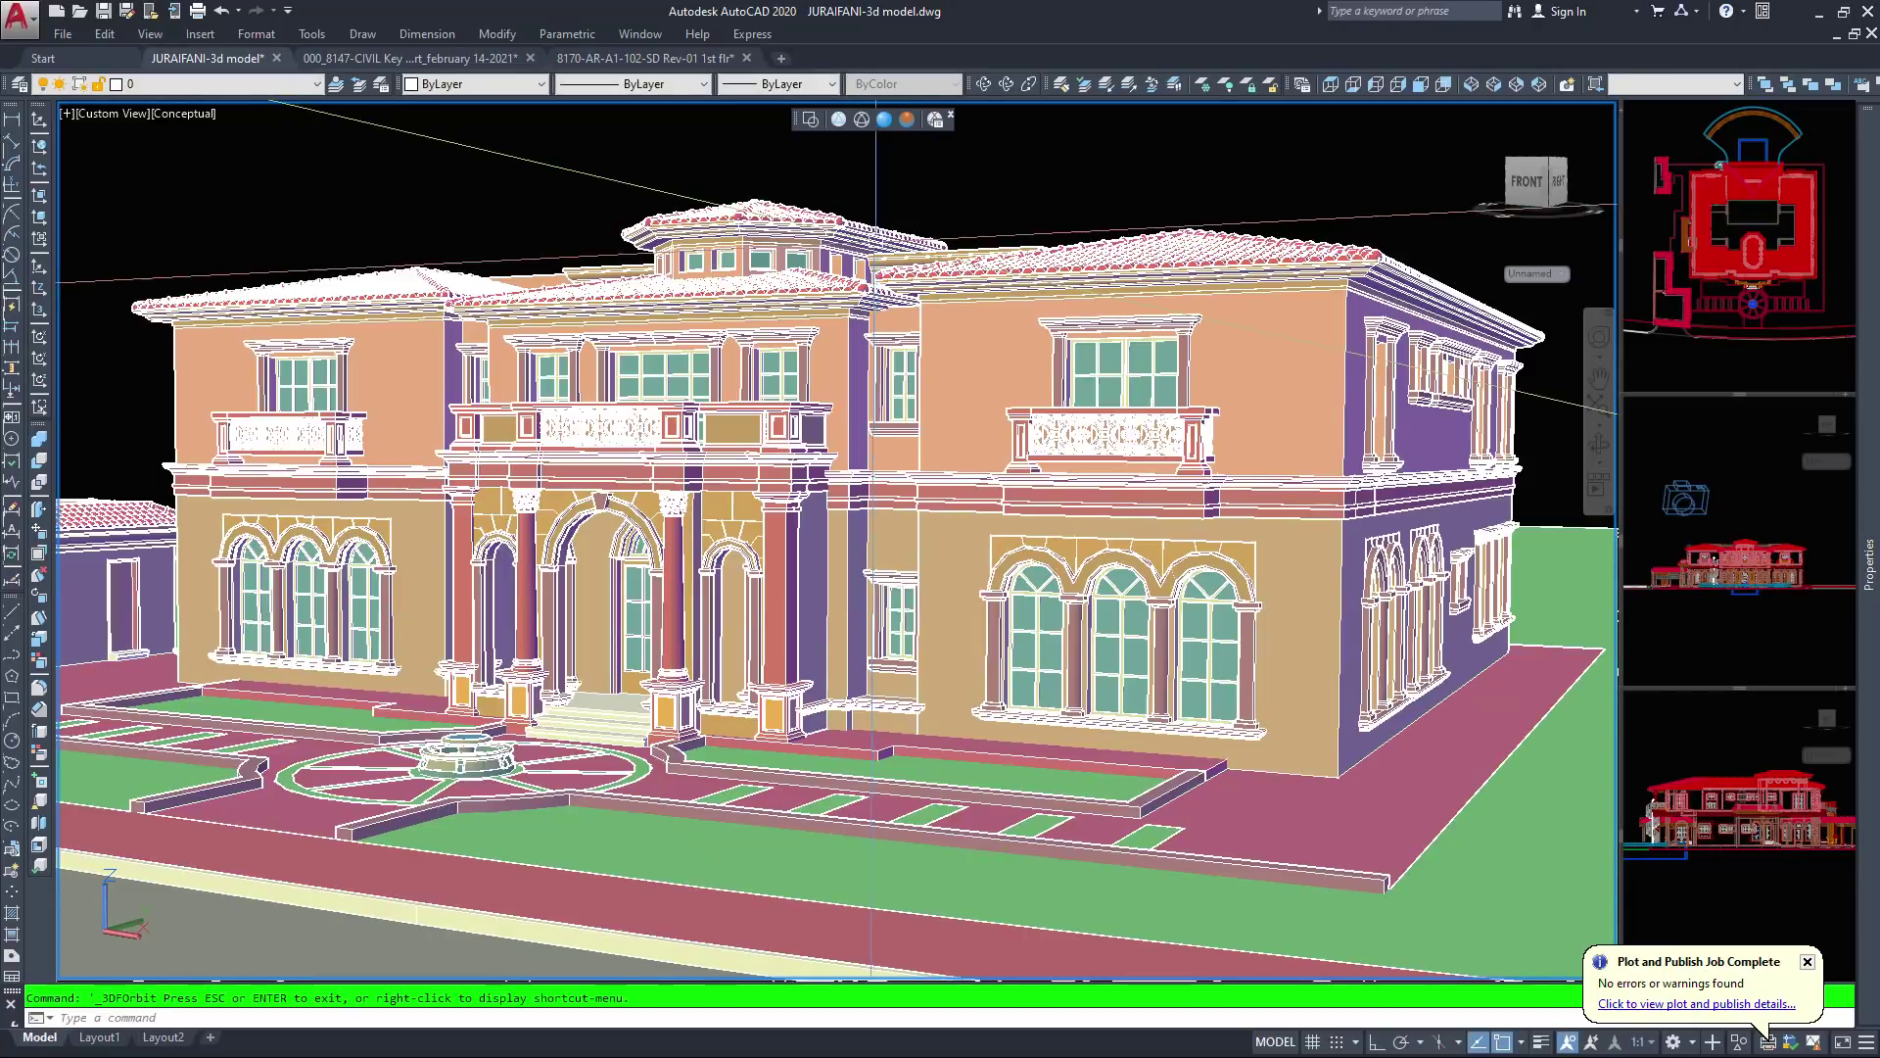
pyautogui.scroll(-2, 941, 337)
pyautogui.press('Escape')
pyautogui.scroll(2, 942, 337)
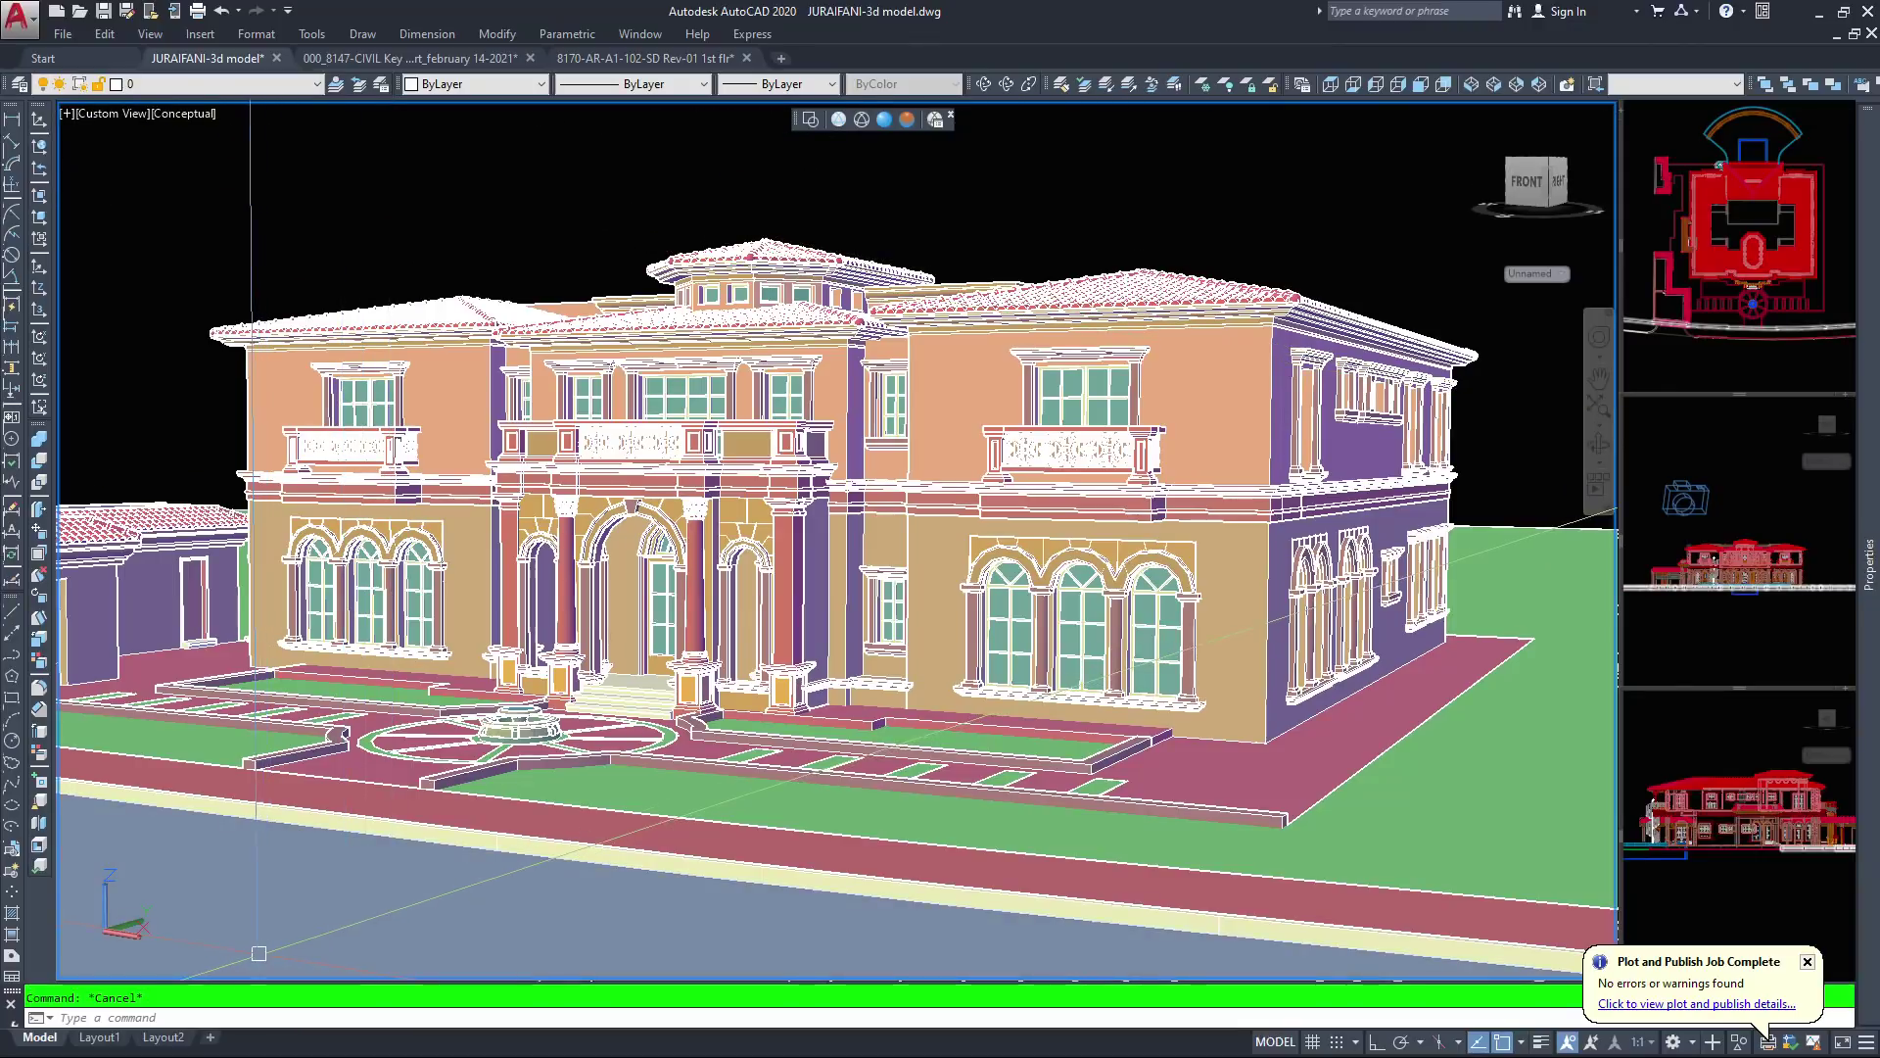
# Read the closing text on Layout2 and examine the villa viewport on Layout1
pyautogui.click(163, 1037)
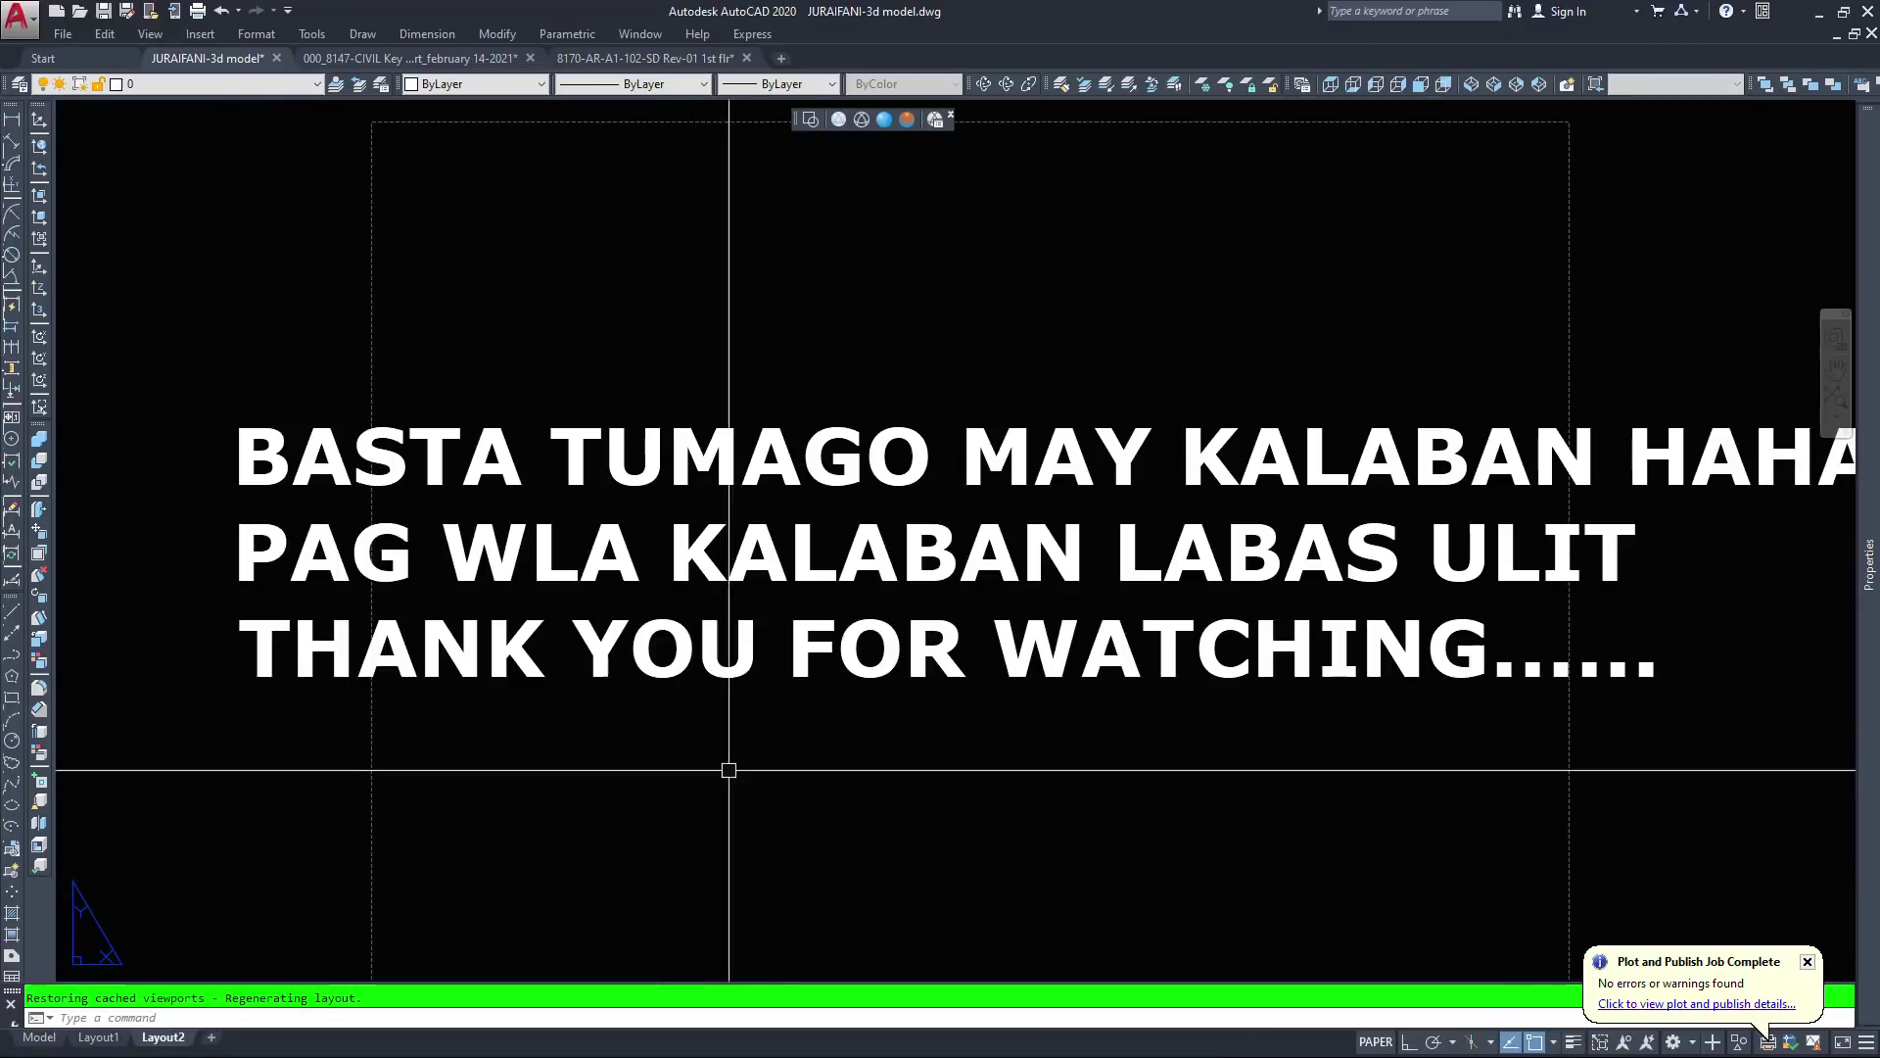
pyautogui.moveTo(857, 772); pyautogui.dragTo(756, 790, button='middle')
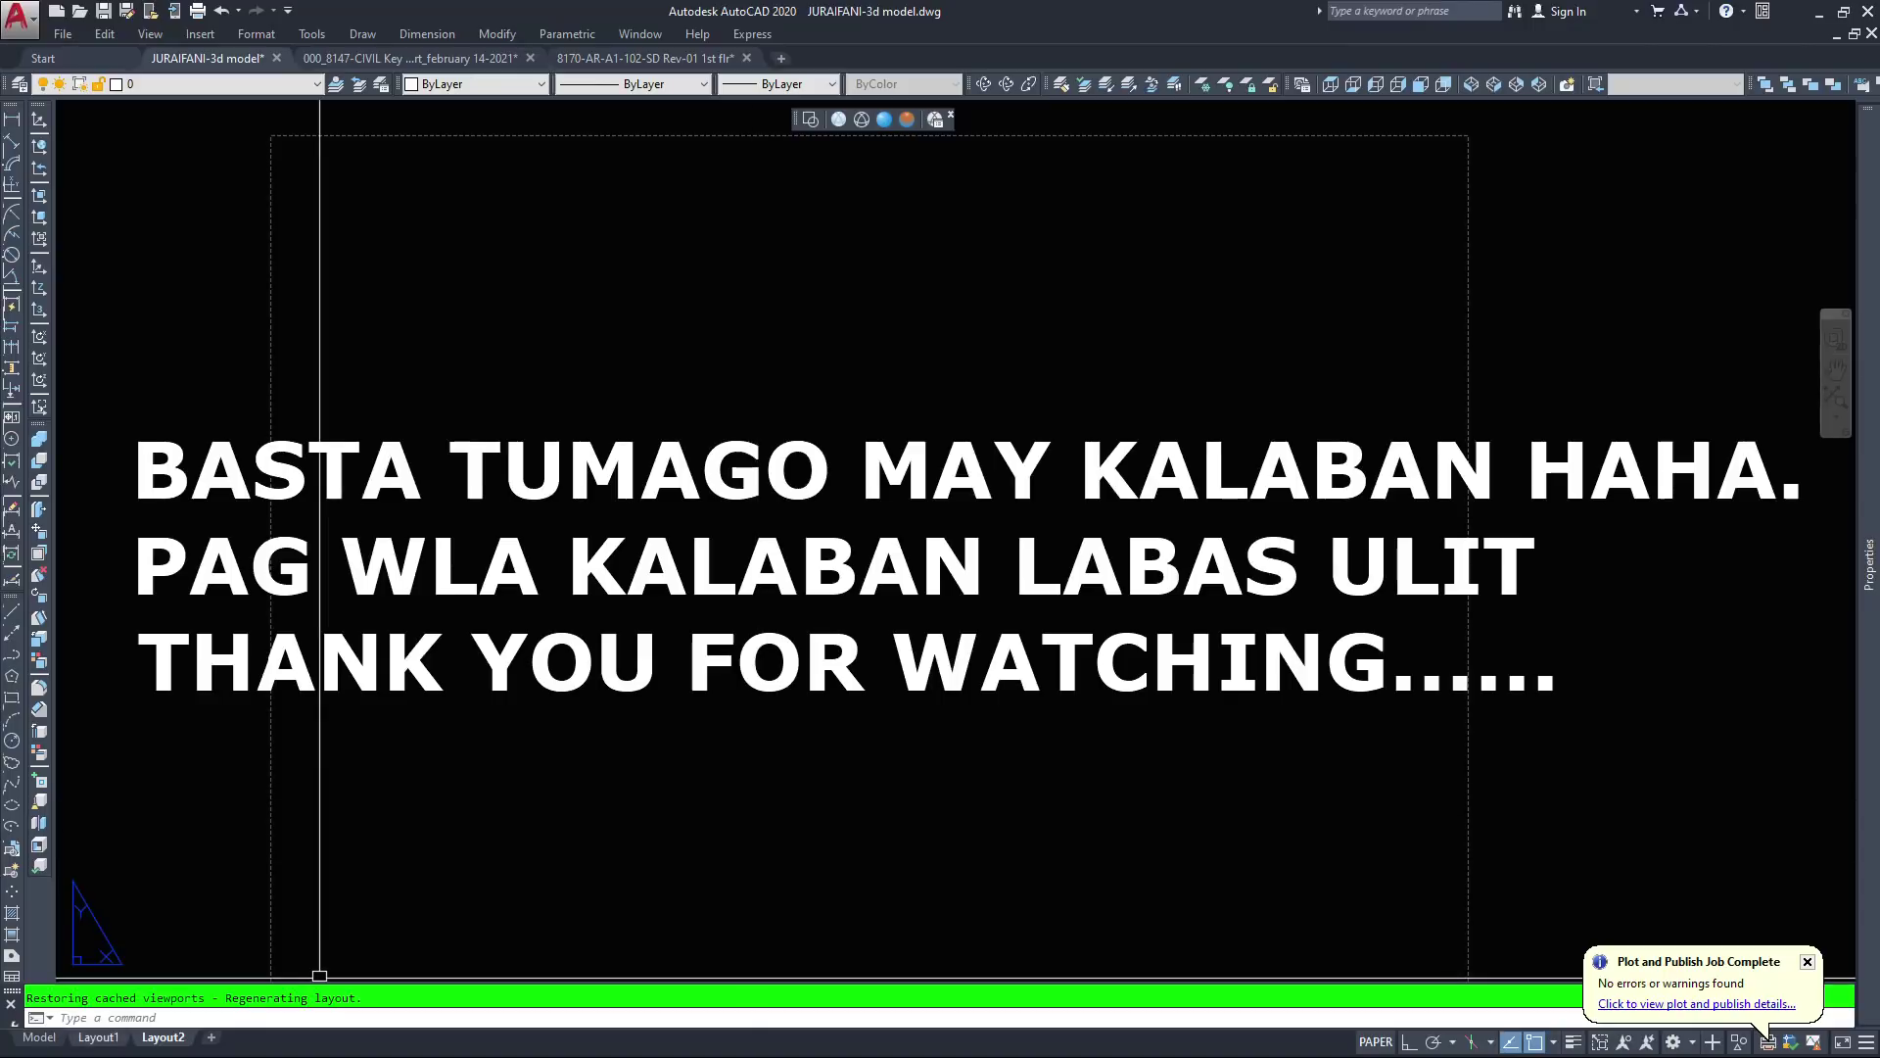
pyautogui.click(98, 1037)
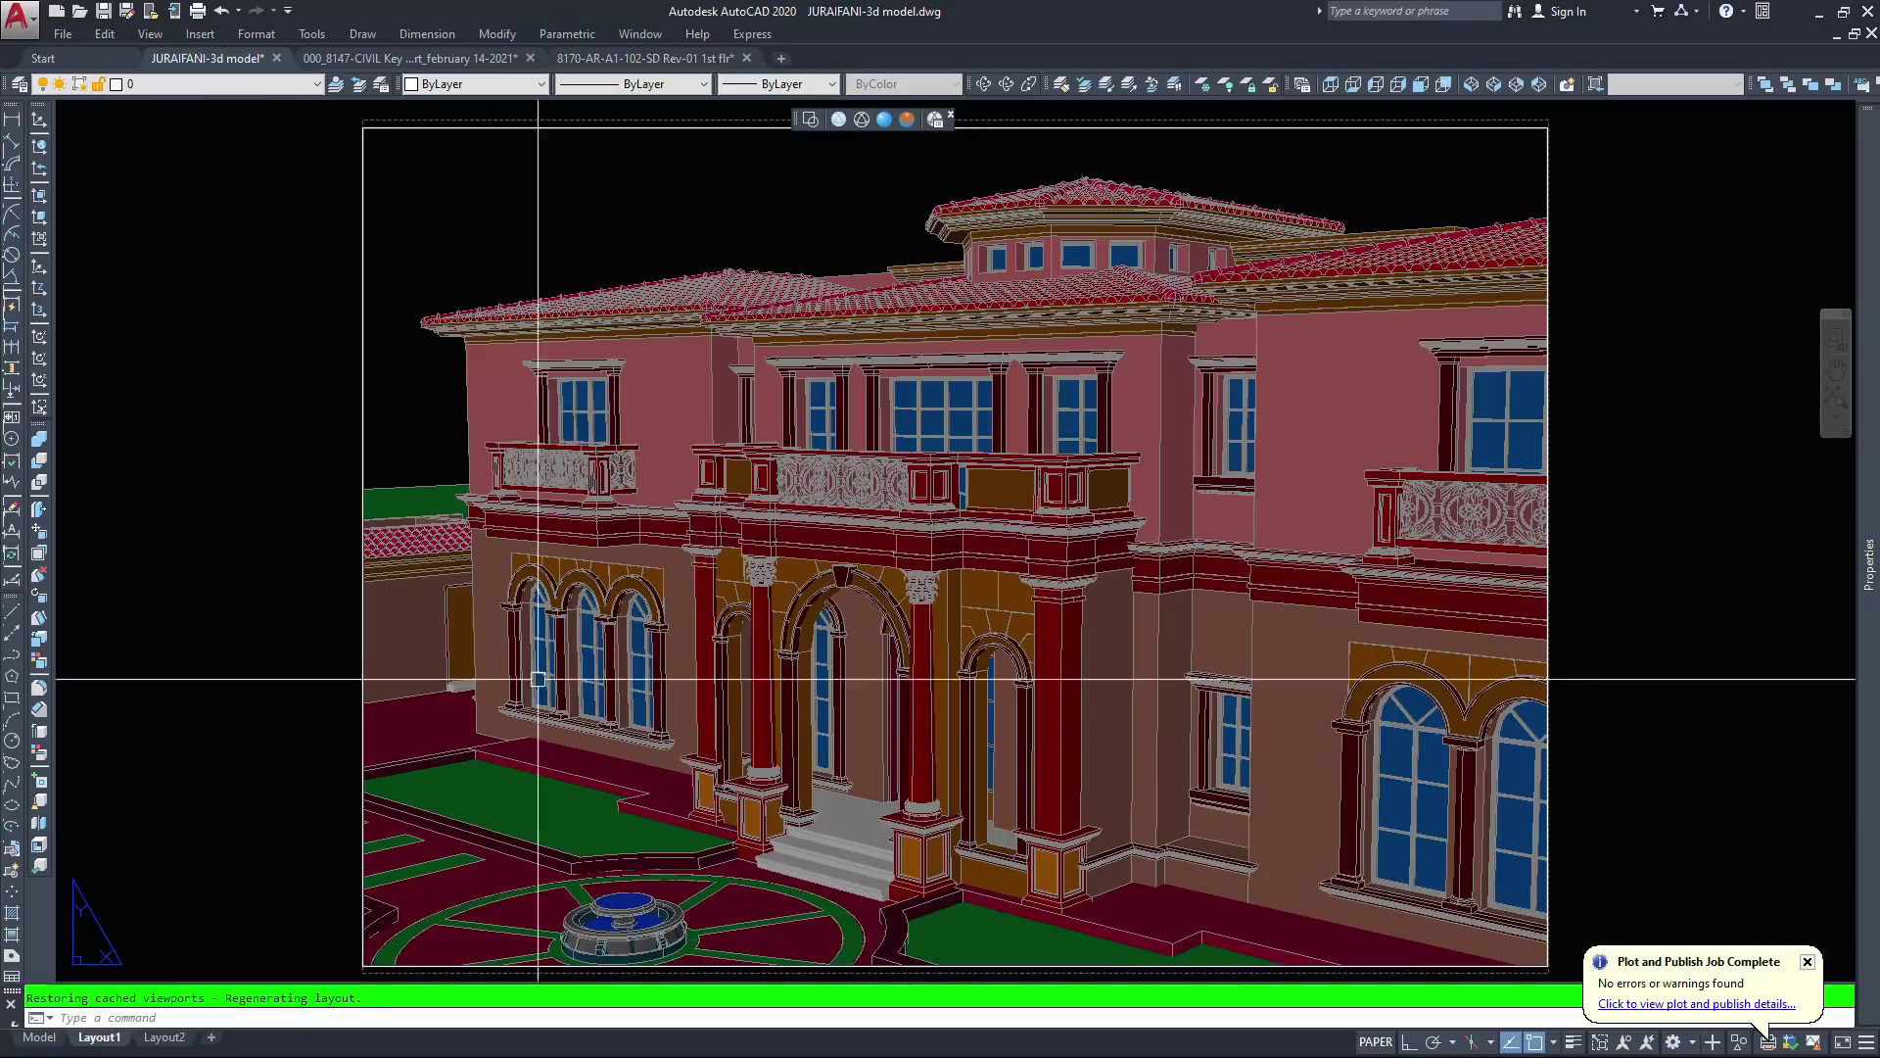
pyautogui.scroll(-2, 554, 535)
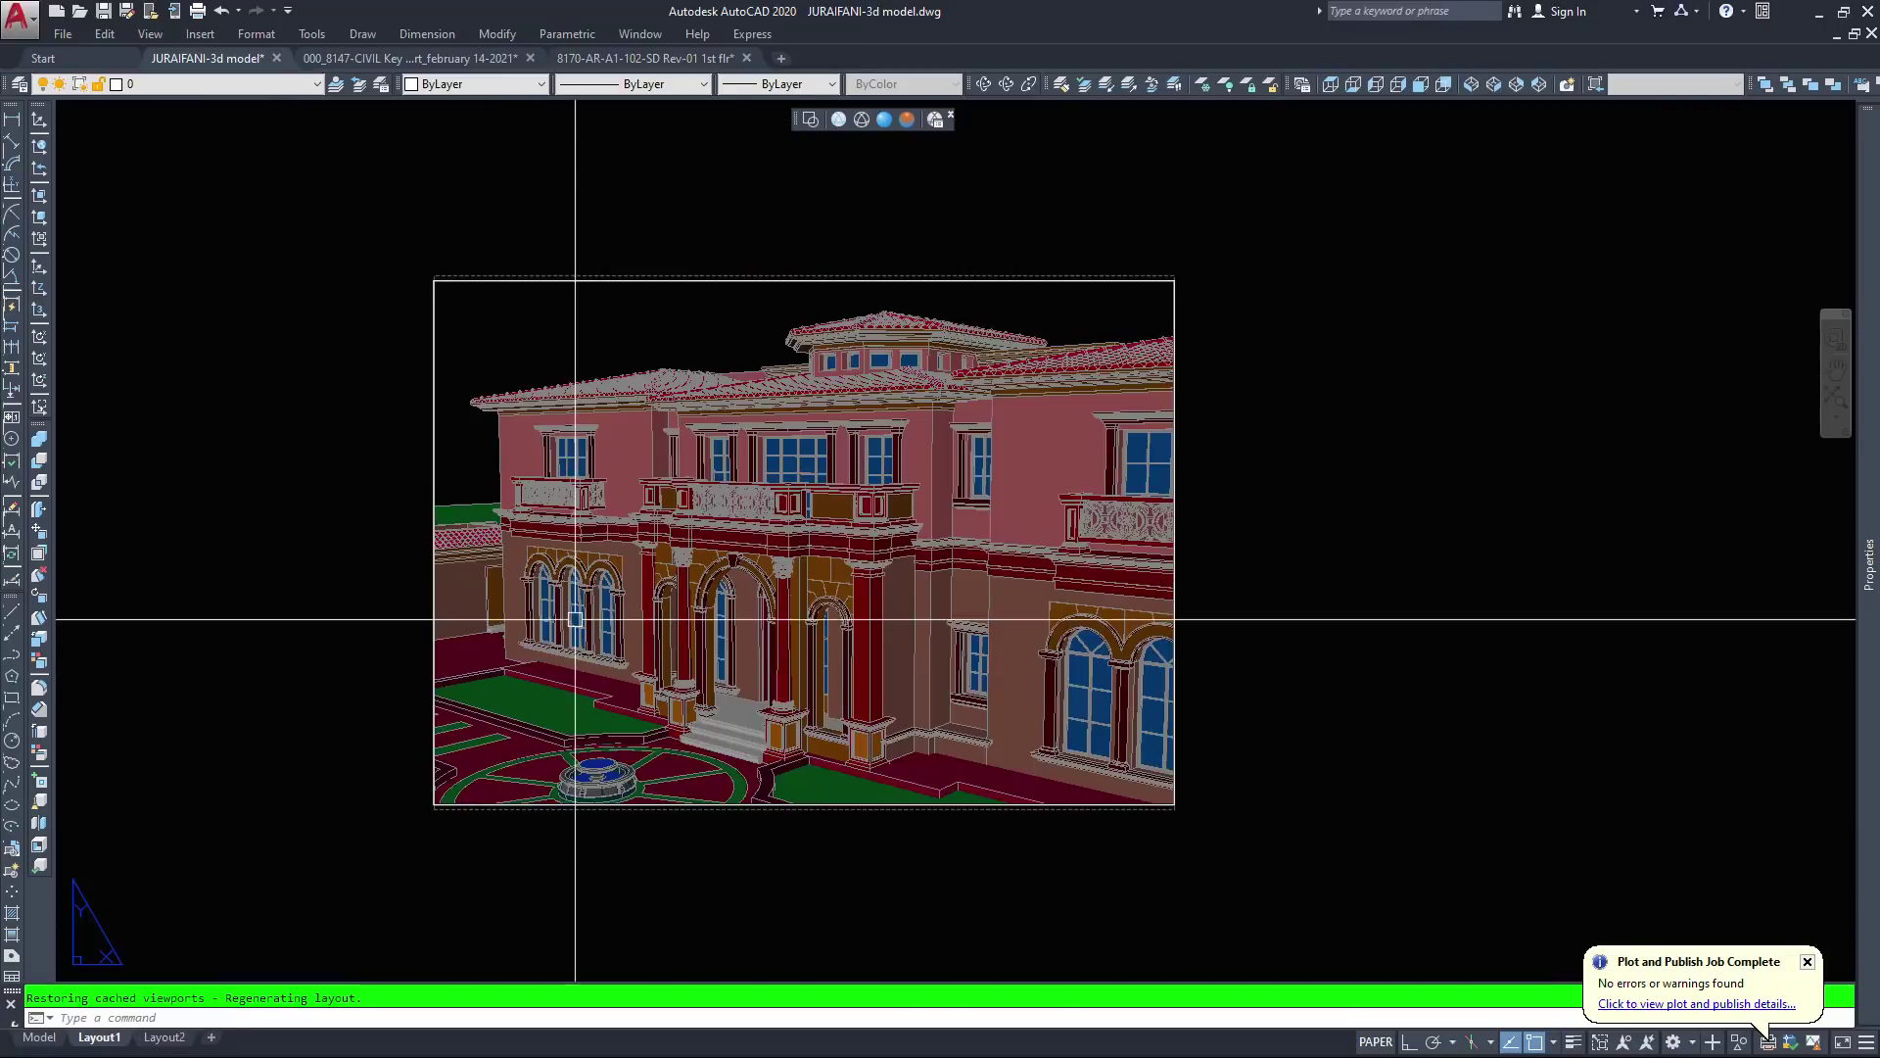
pyautogui.click(320, 416)
pyautogui.press('Escape')
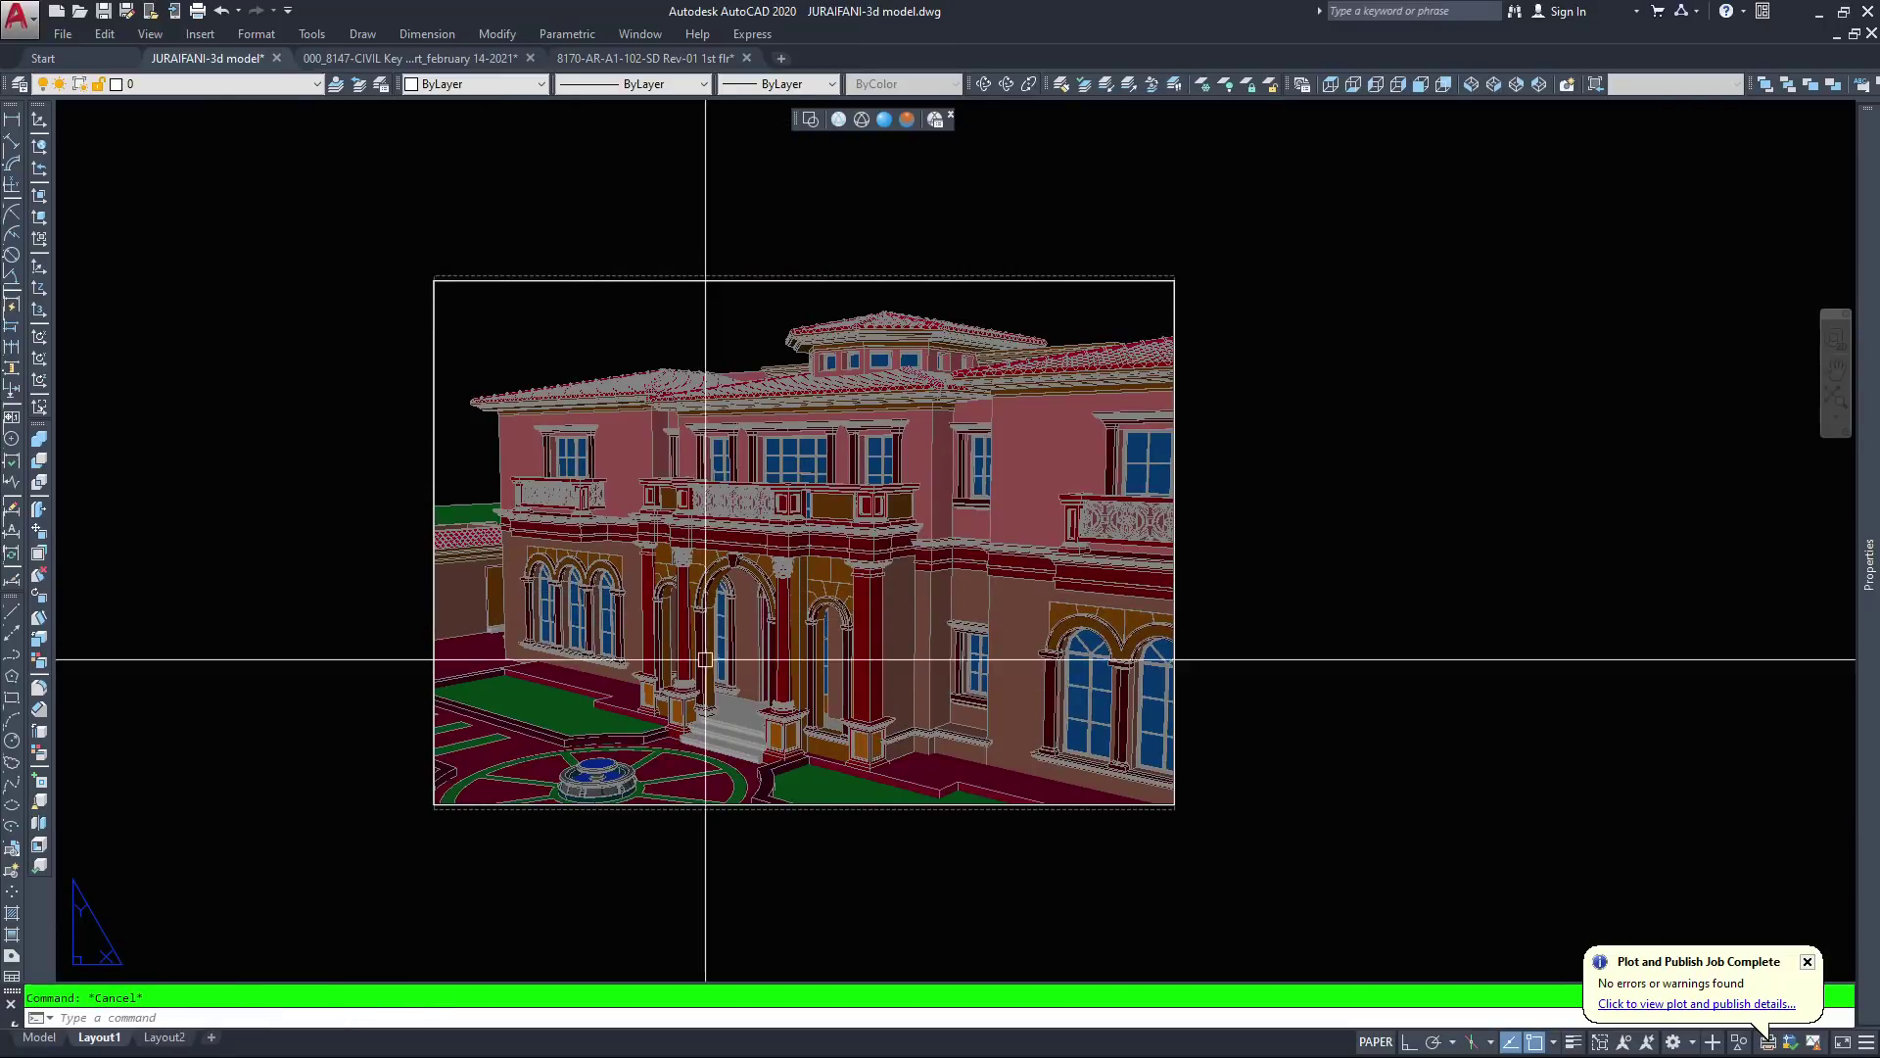
pyautogui.scroll(2, 776, 567)
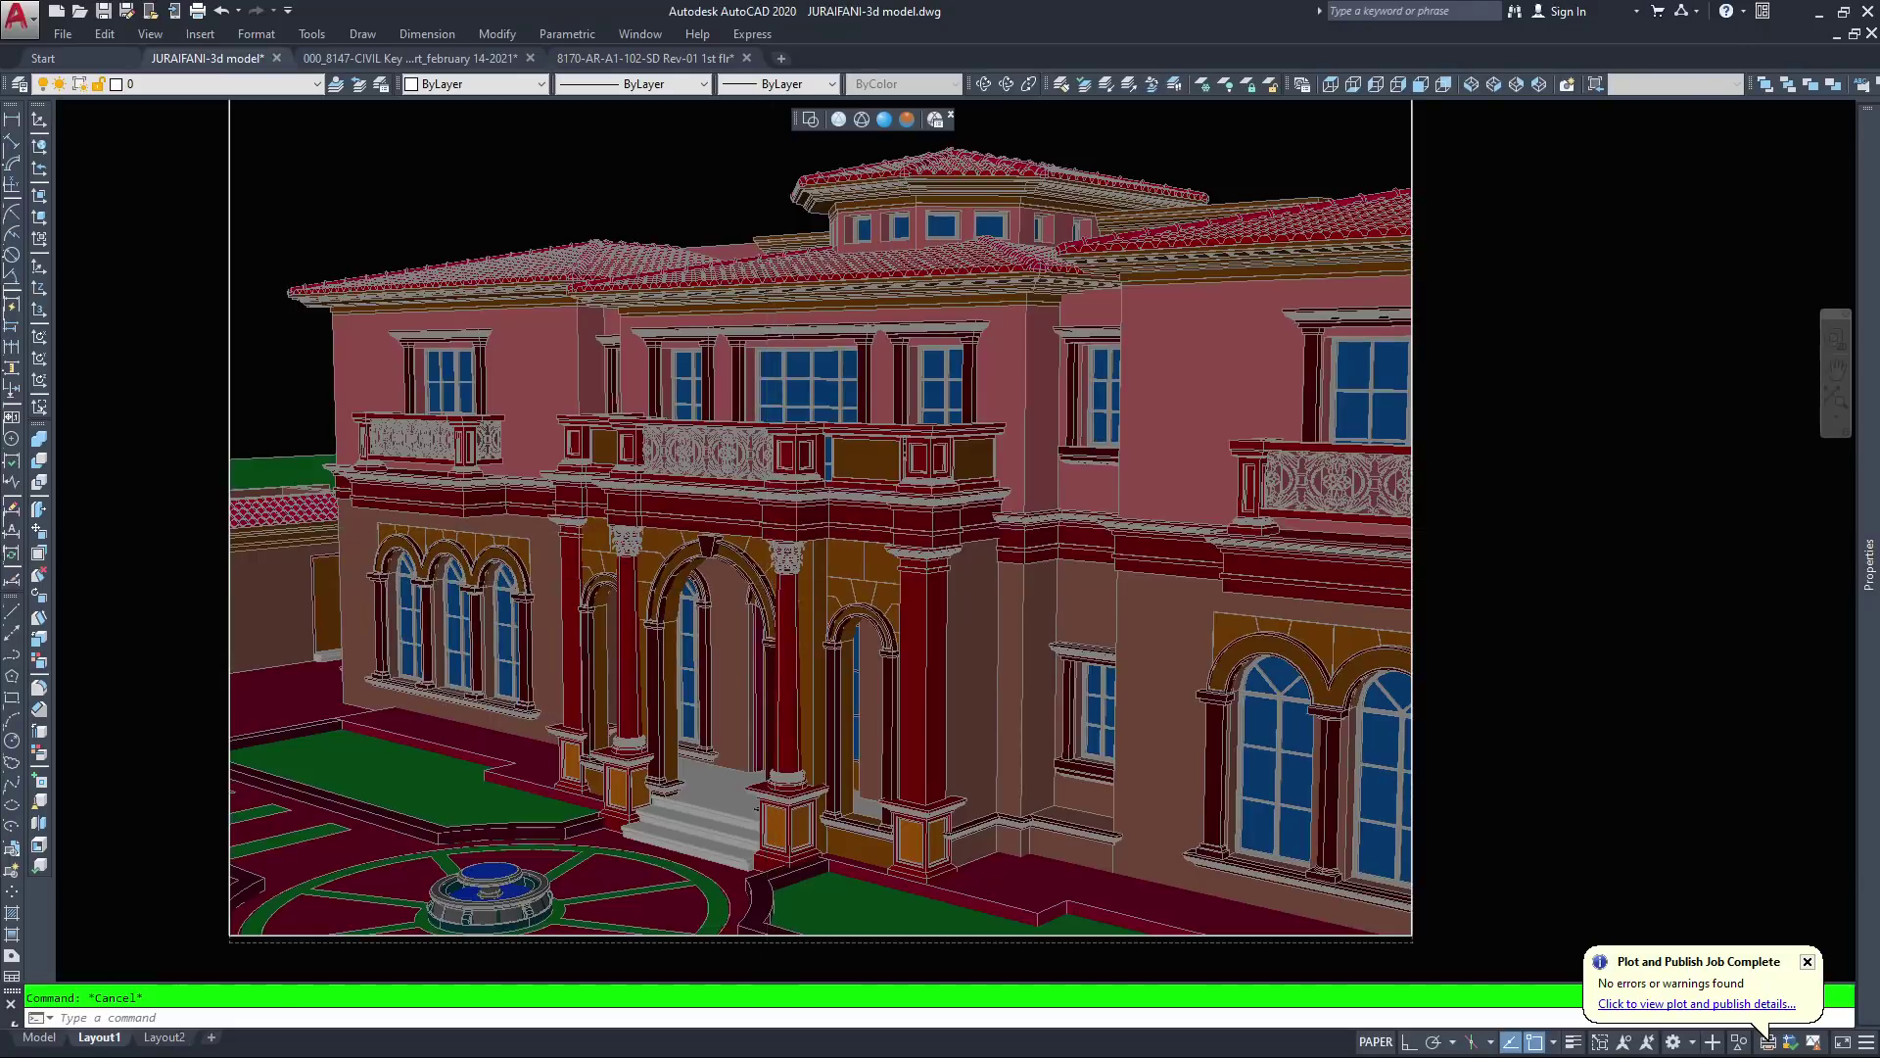
pyautogui.scroll(-2, 752, 499)
pyautogui.moveTo(760, 456); pyautogui.dragTo(773, 477, button='middle')
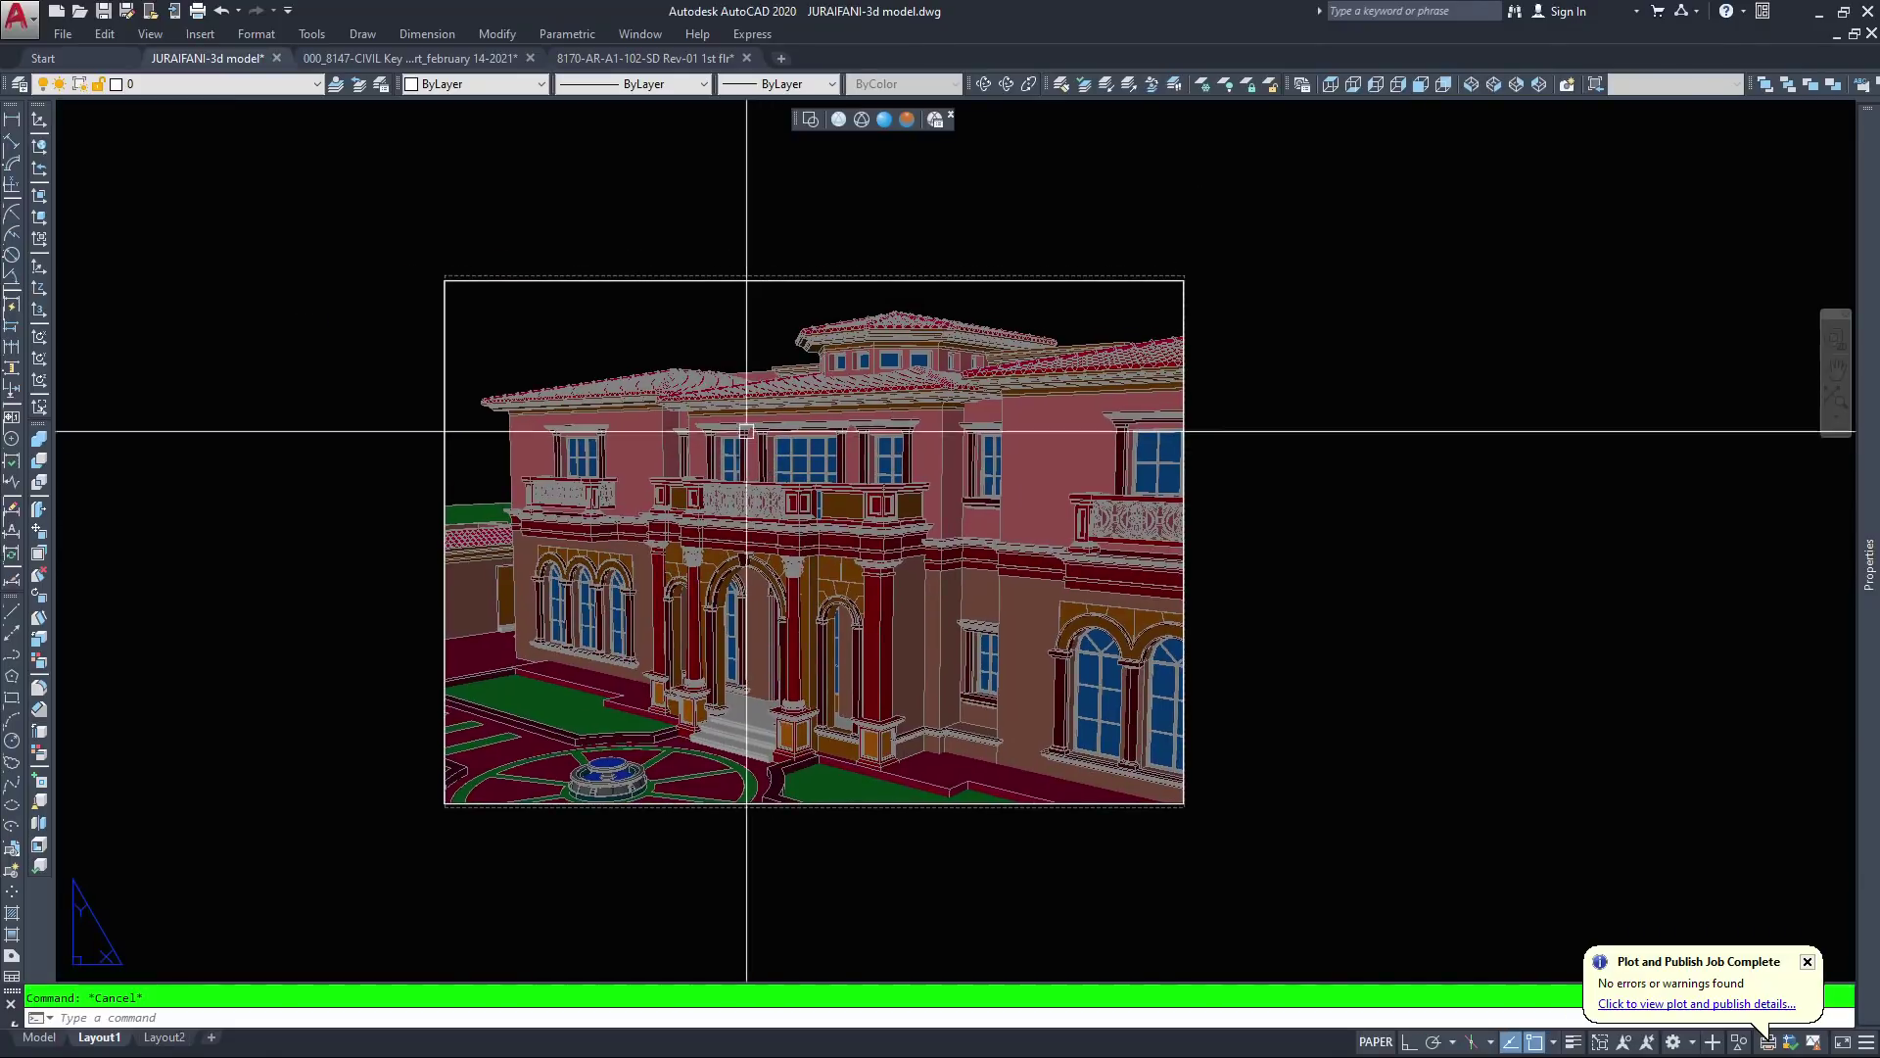
# Set the visual style of the Layout1 villa viewport to Conceptual and return to paper space
pyautogui.doubleClick(699, 324)
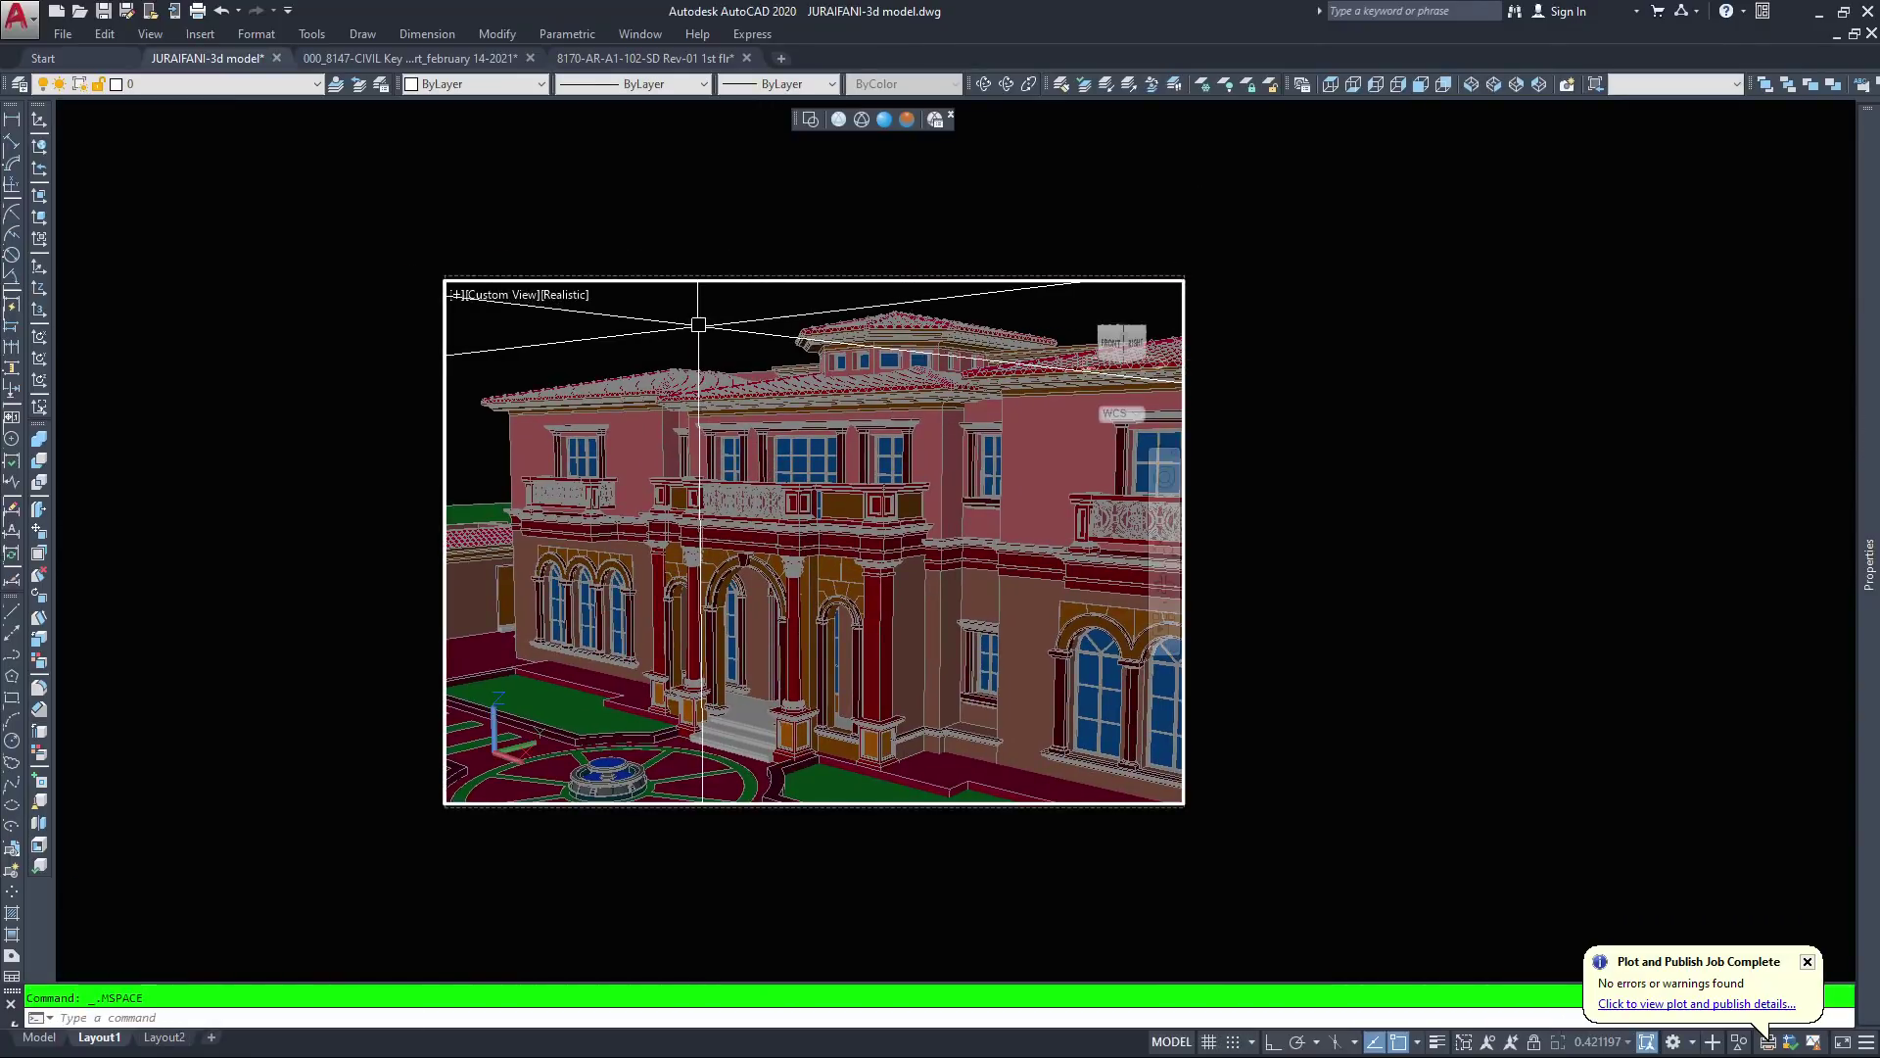
pyautogui.doubleClick(369, 294)
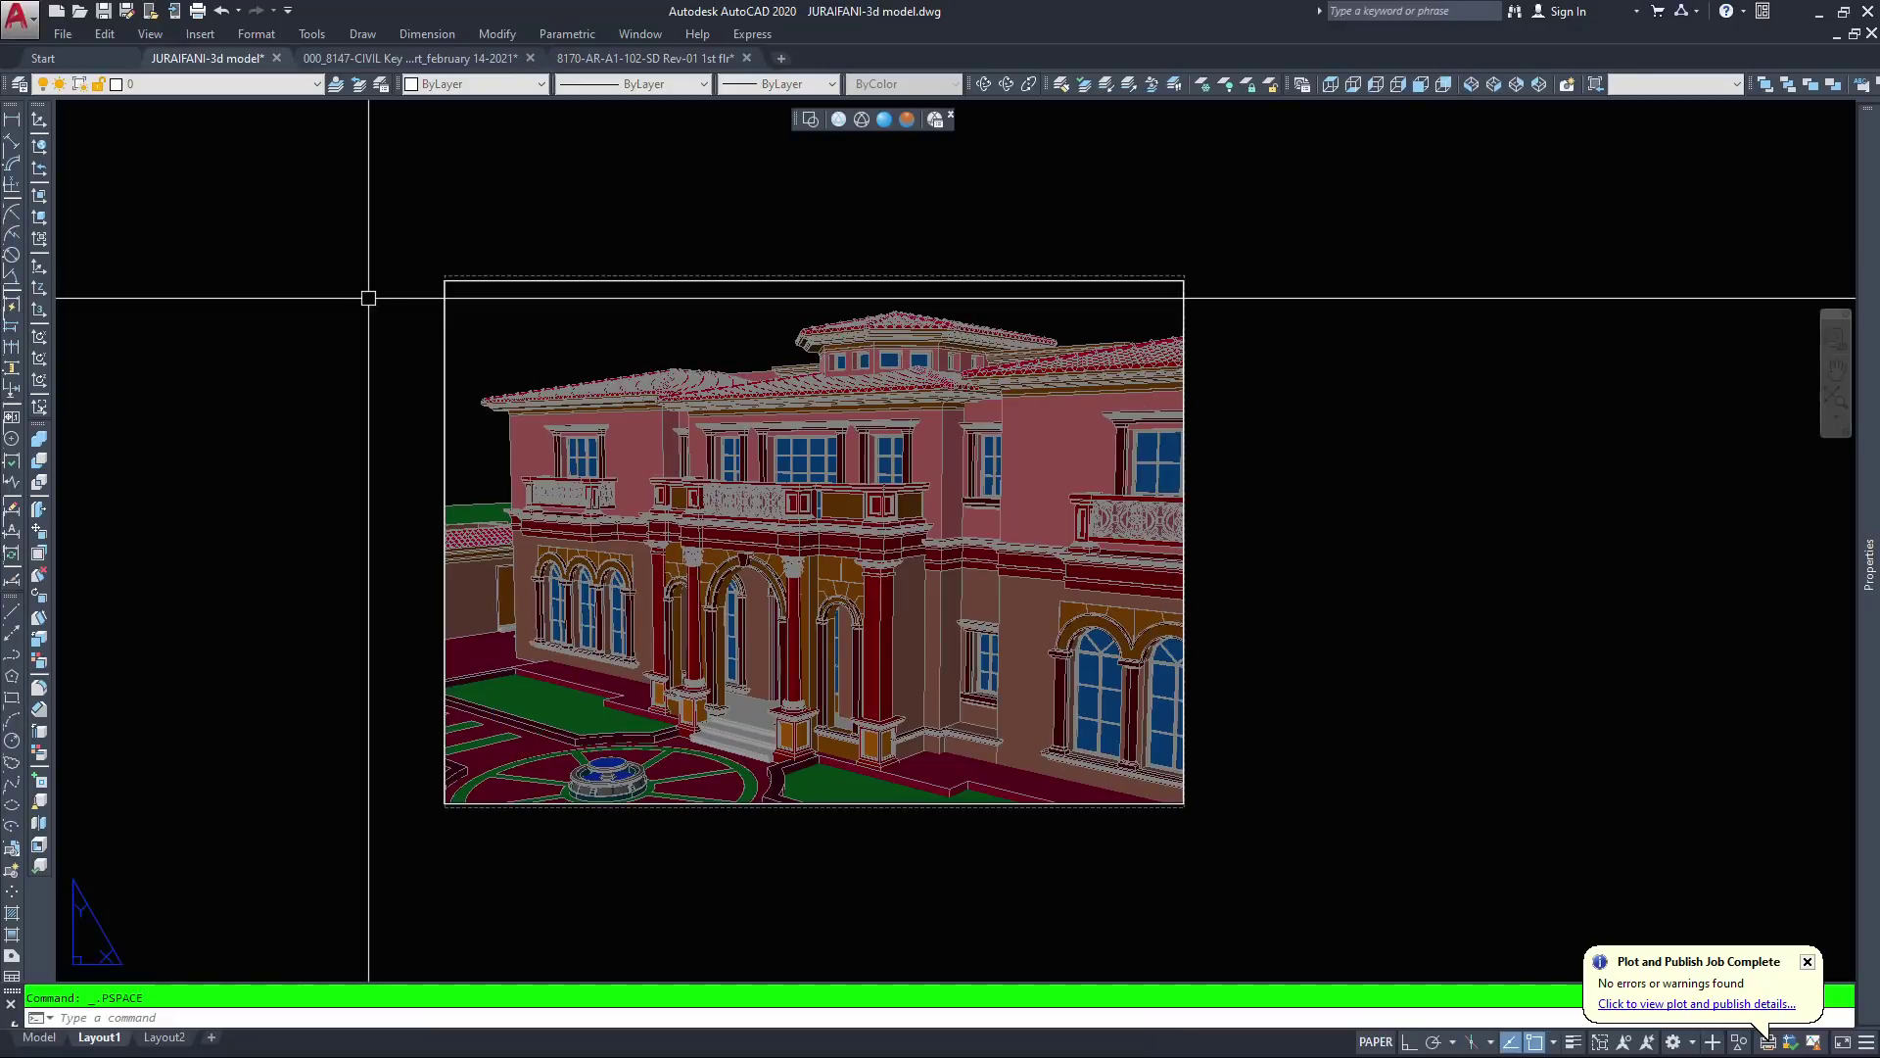
pyautogui.doubleClick(696, 321)
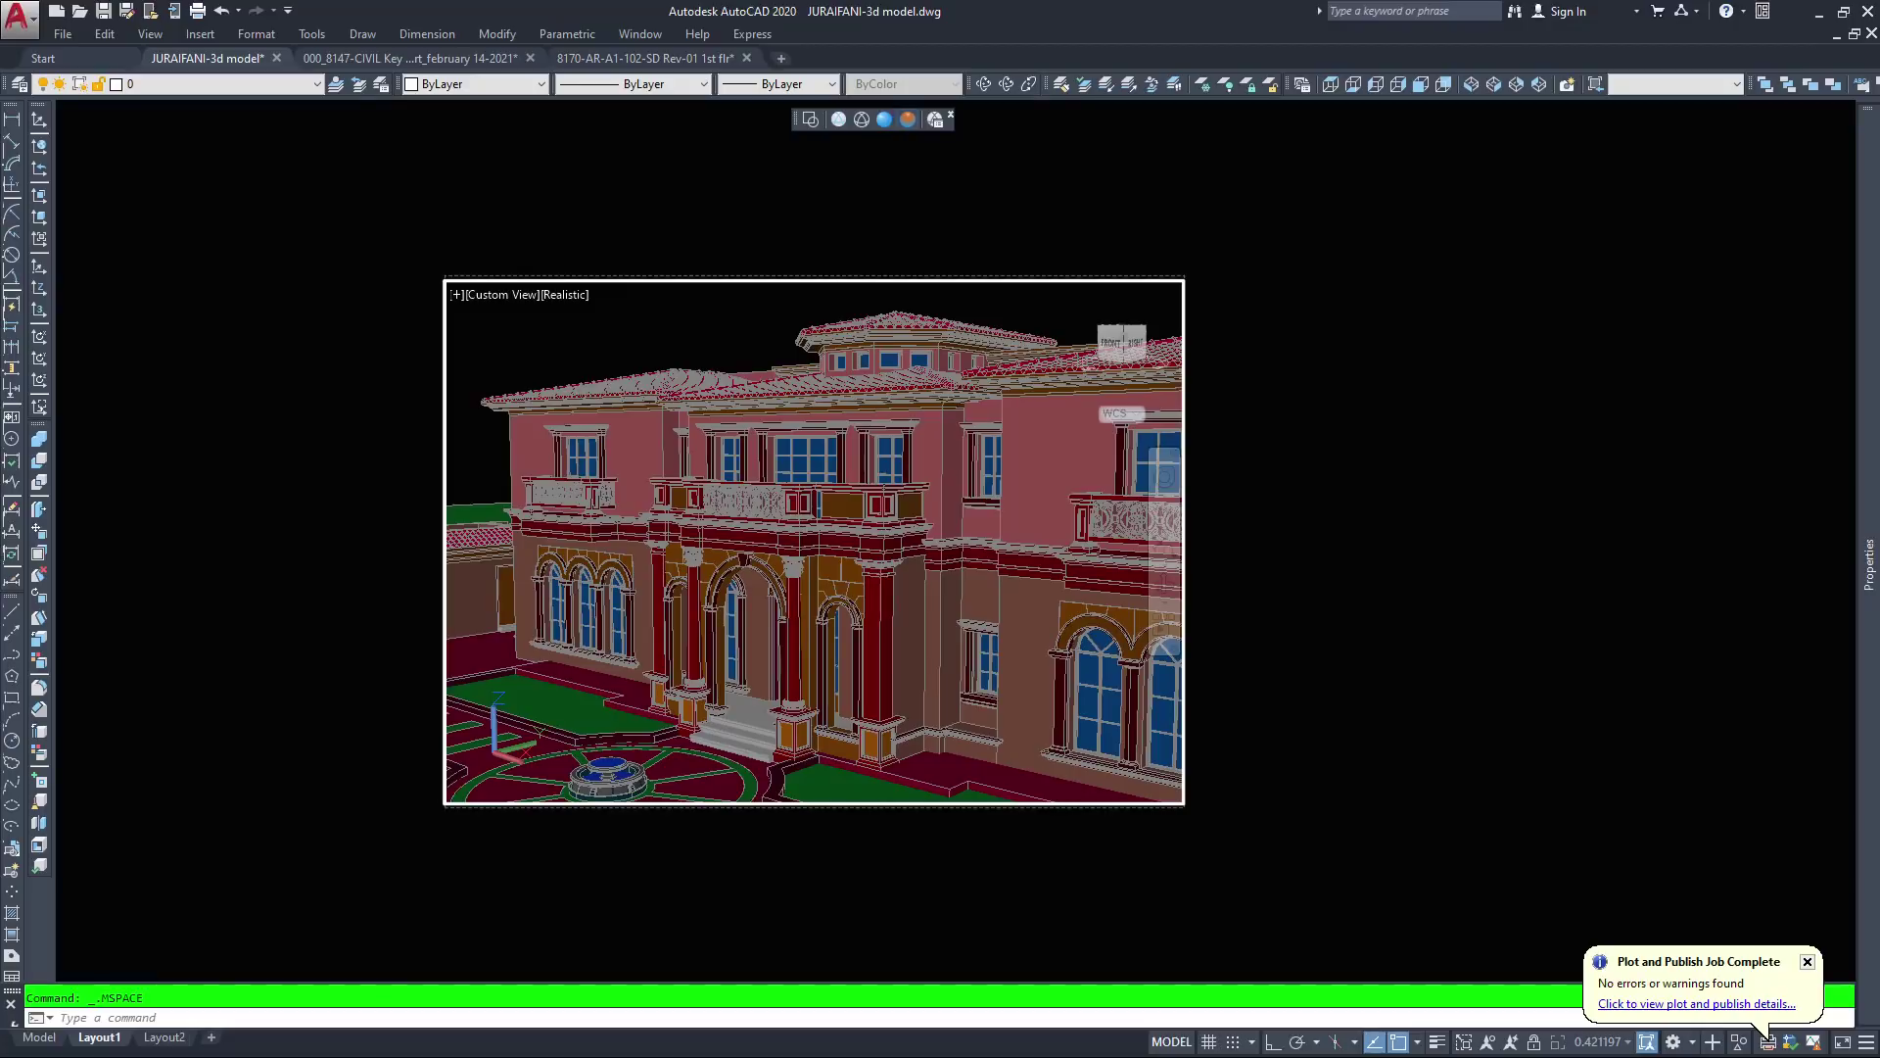
pyautogui.click(908, 119)
pyautogui.press('Escape')
pyautogui.doubleClick(1222, 357)
pyautogui.scroll(2, 1038, 357)
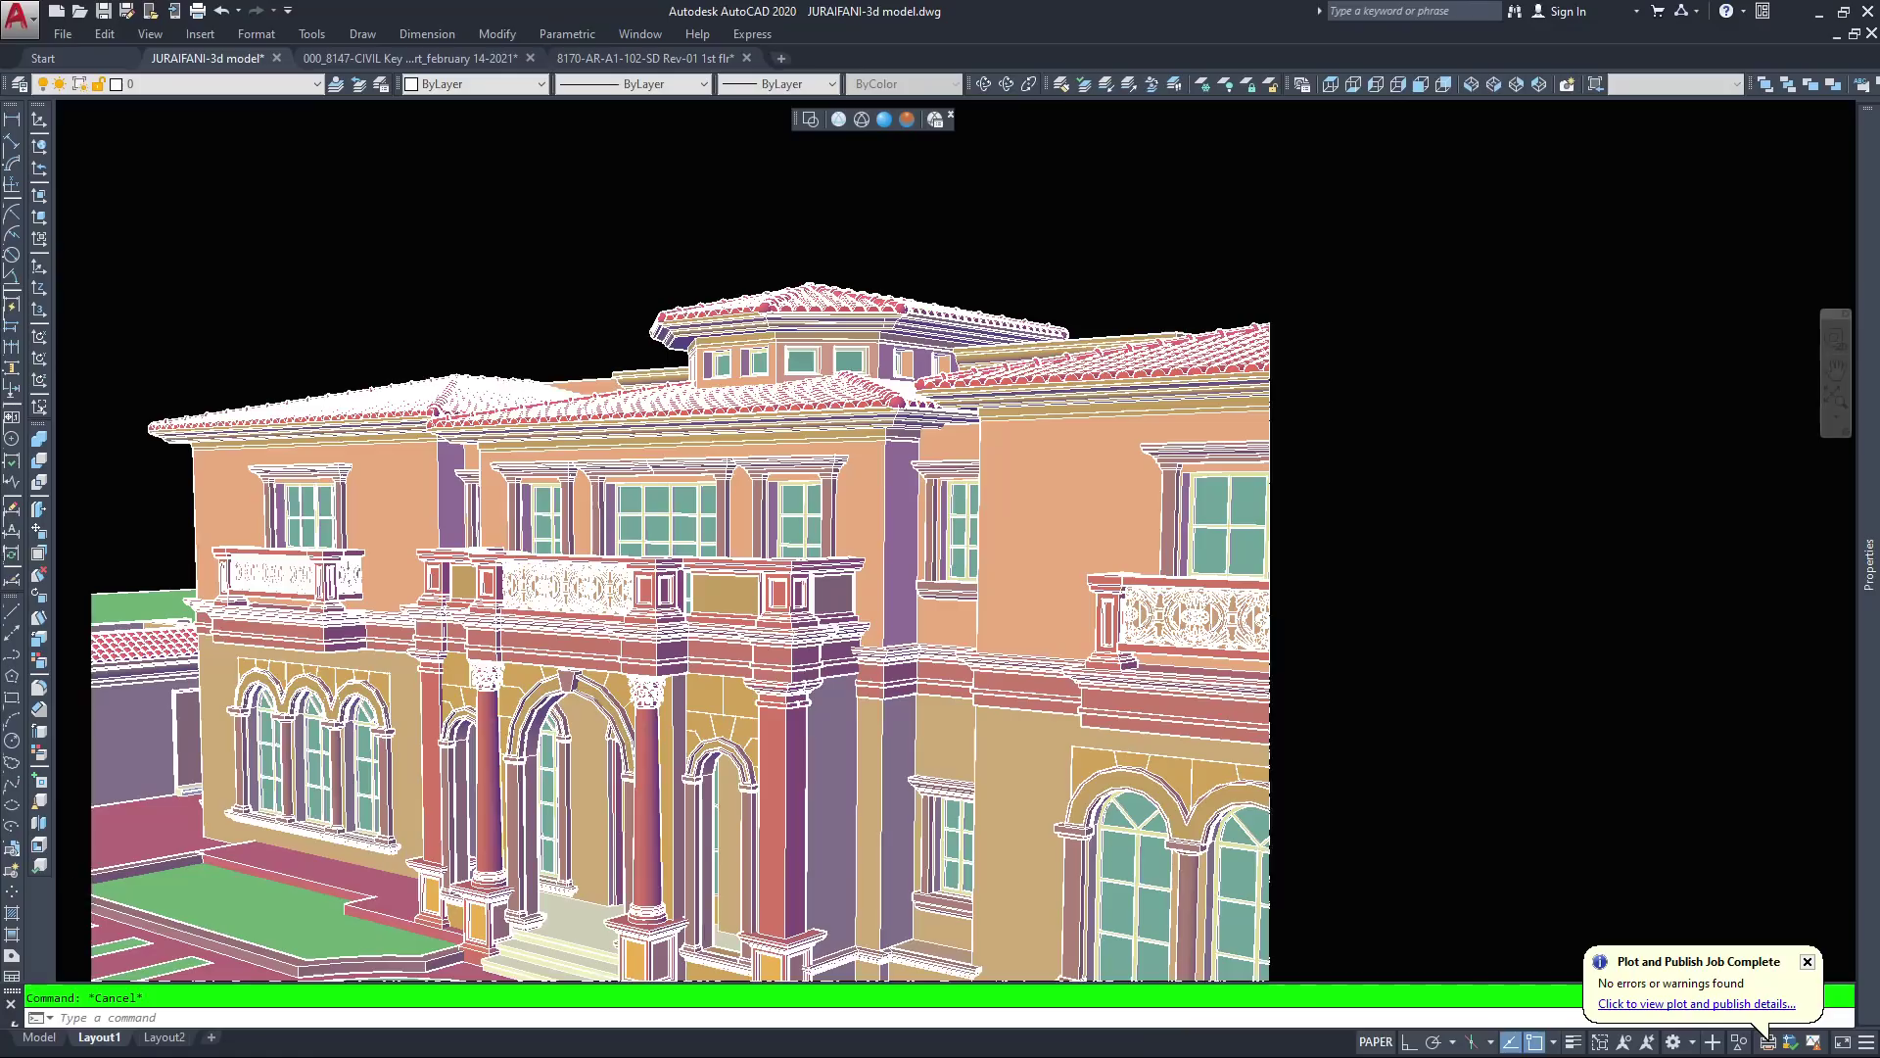
pyautogui.scroll(-2, 1058, 354)
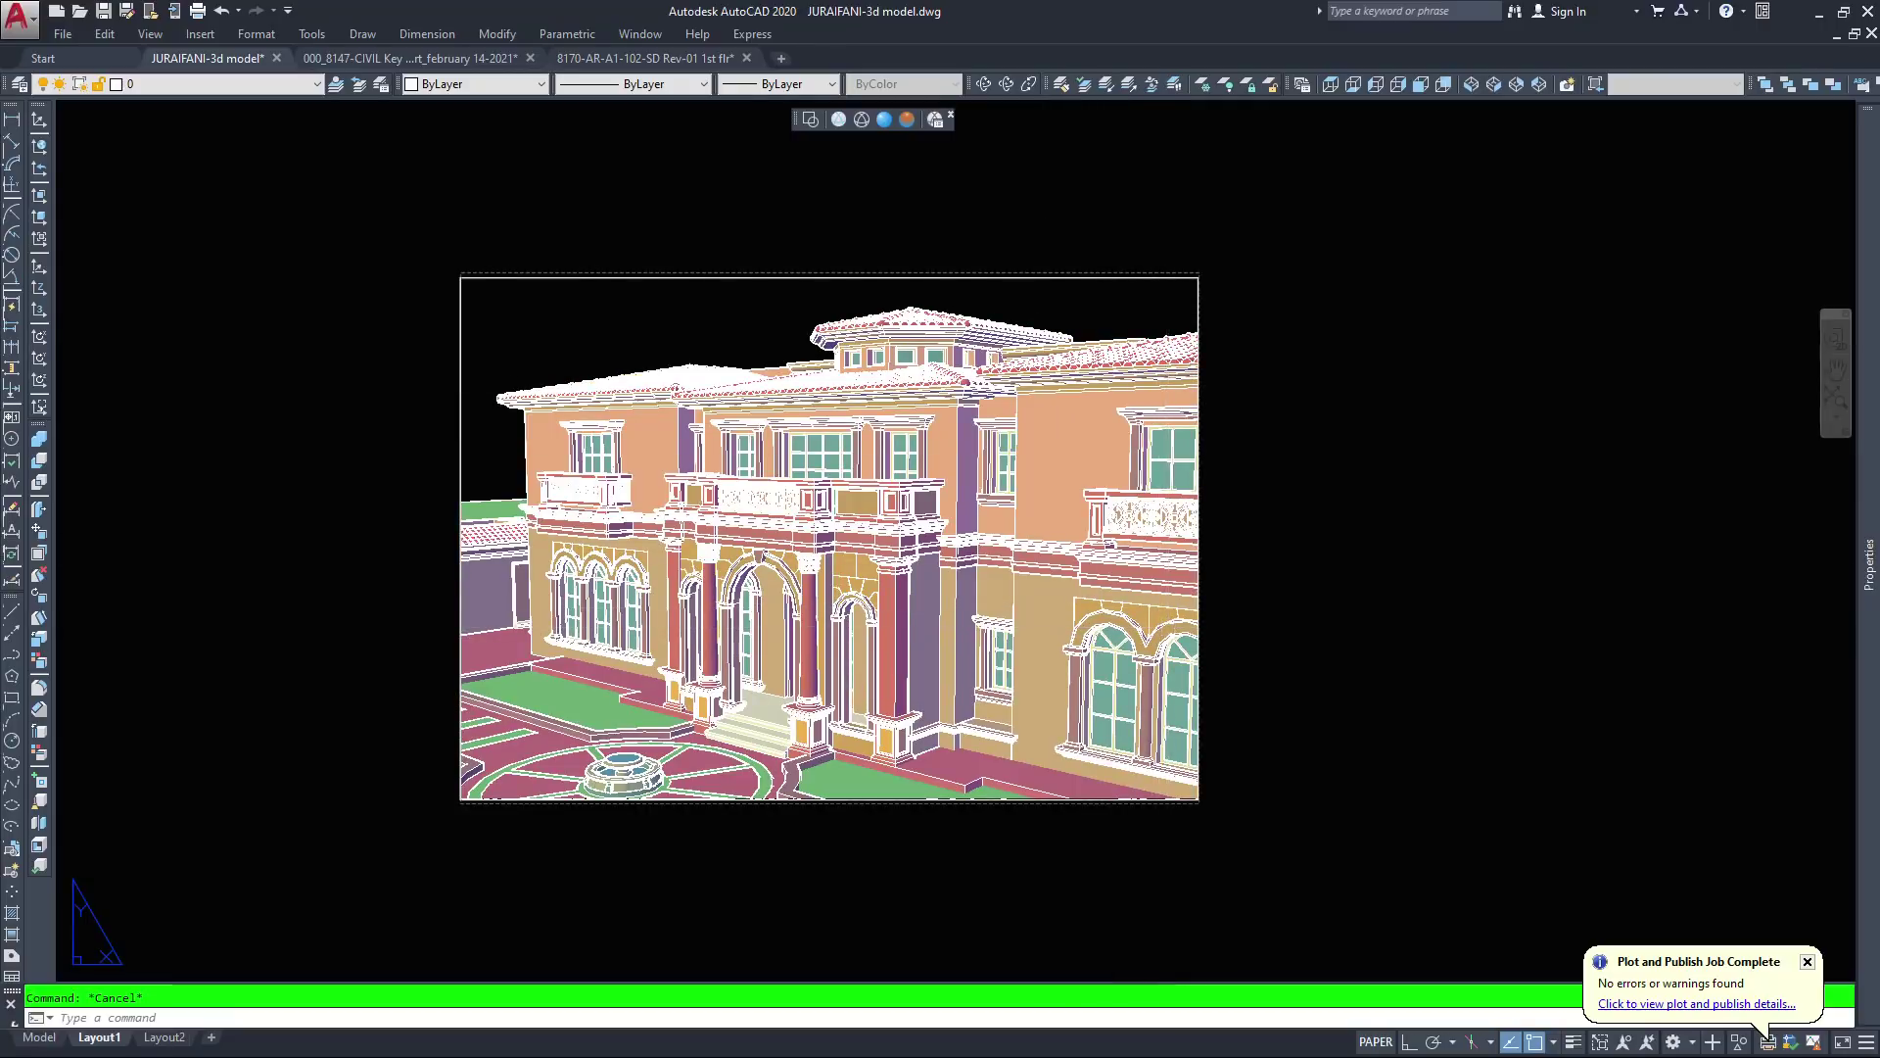
# Preview the Layout1 plot with DWG To PDF.pc3 and plot it in the YT-SIDELINE CAD WORK folder, overwriting 001.pdf
pyautogui.hotkey('ctrl', 'p')
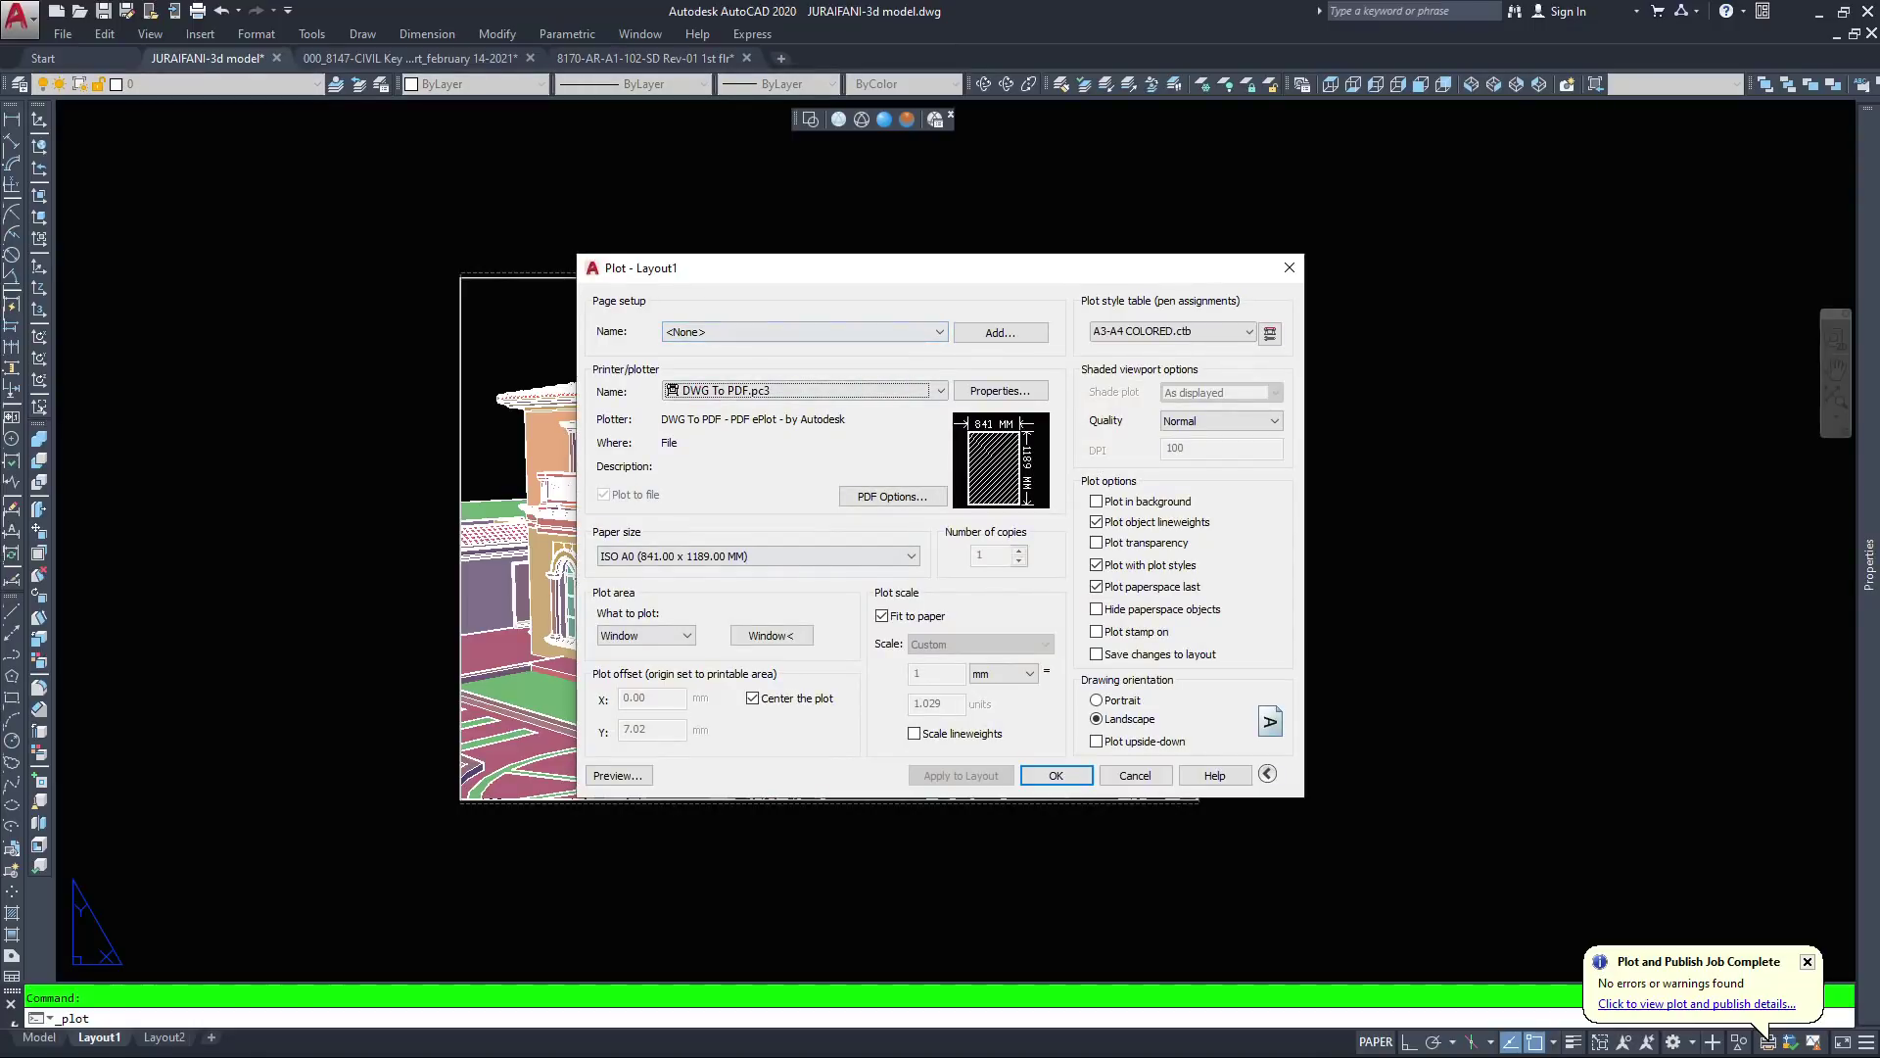
pyautogui.click(618, 775)
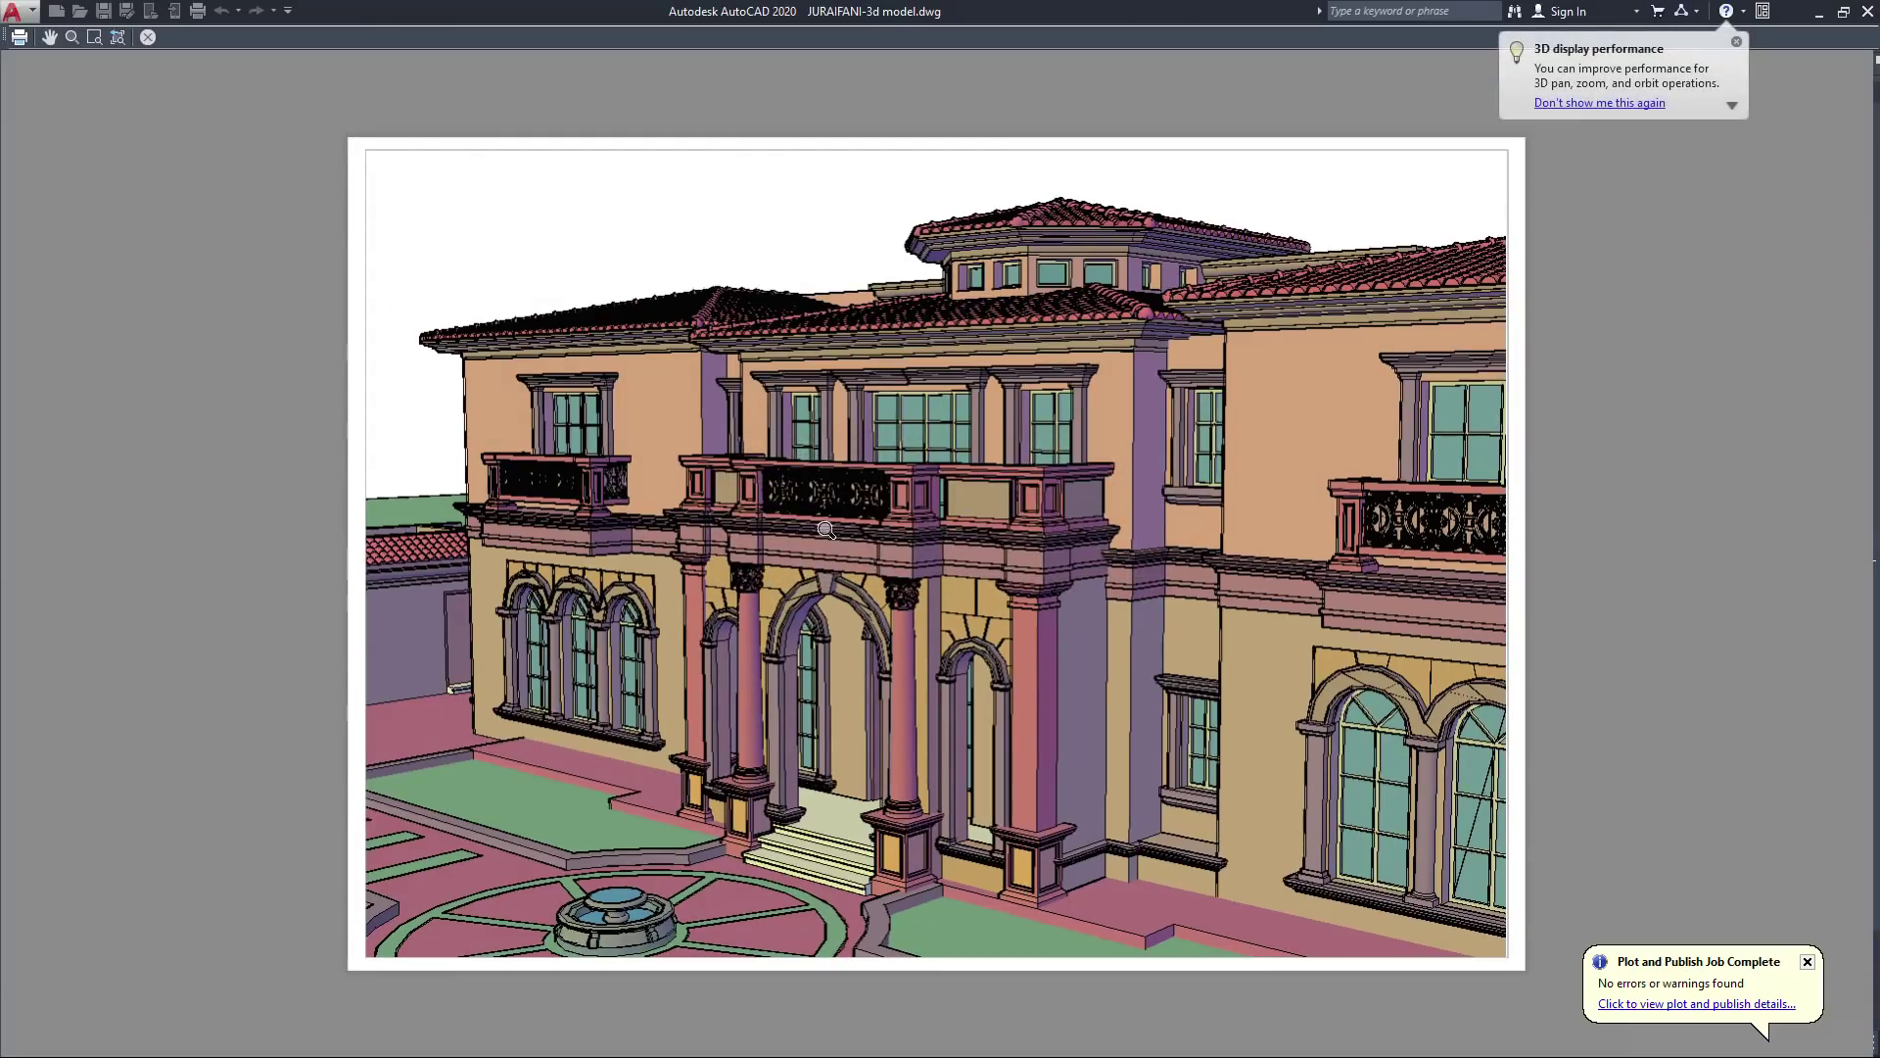
pyautogui.rightClick(792, 477)
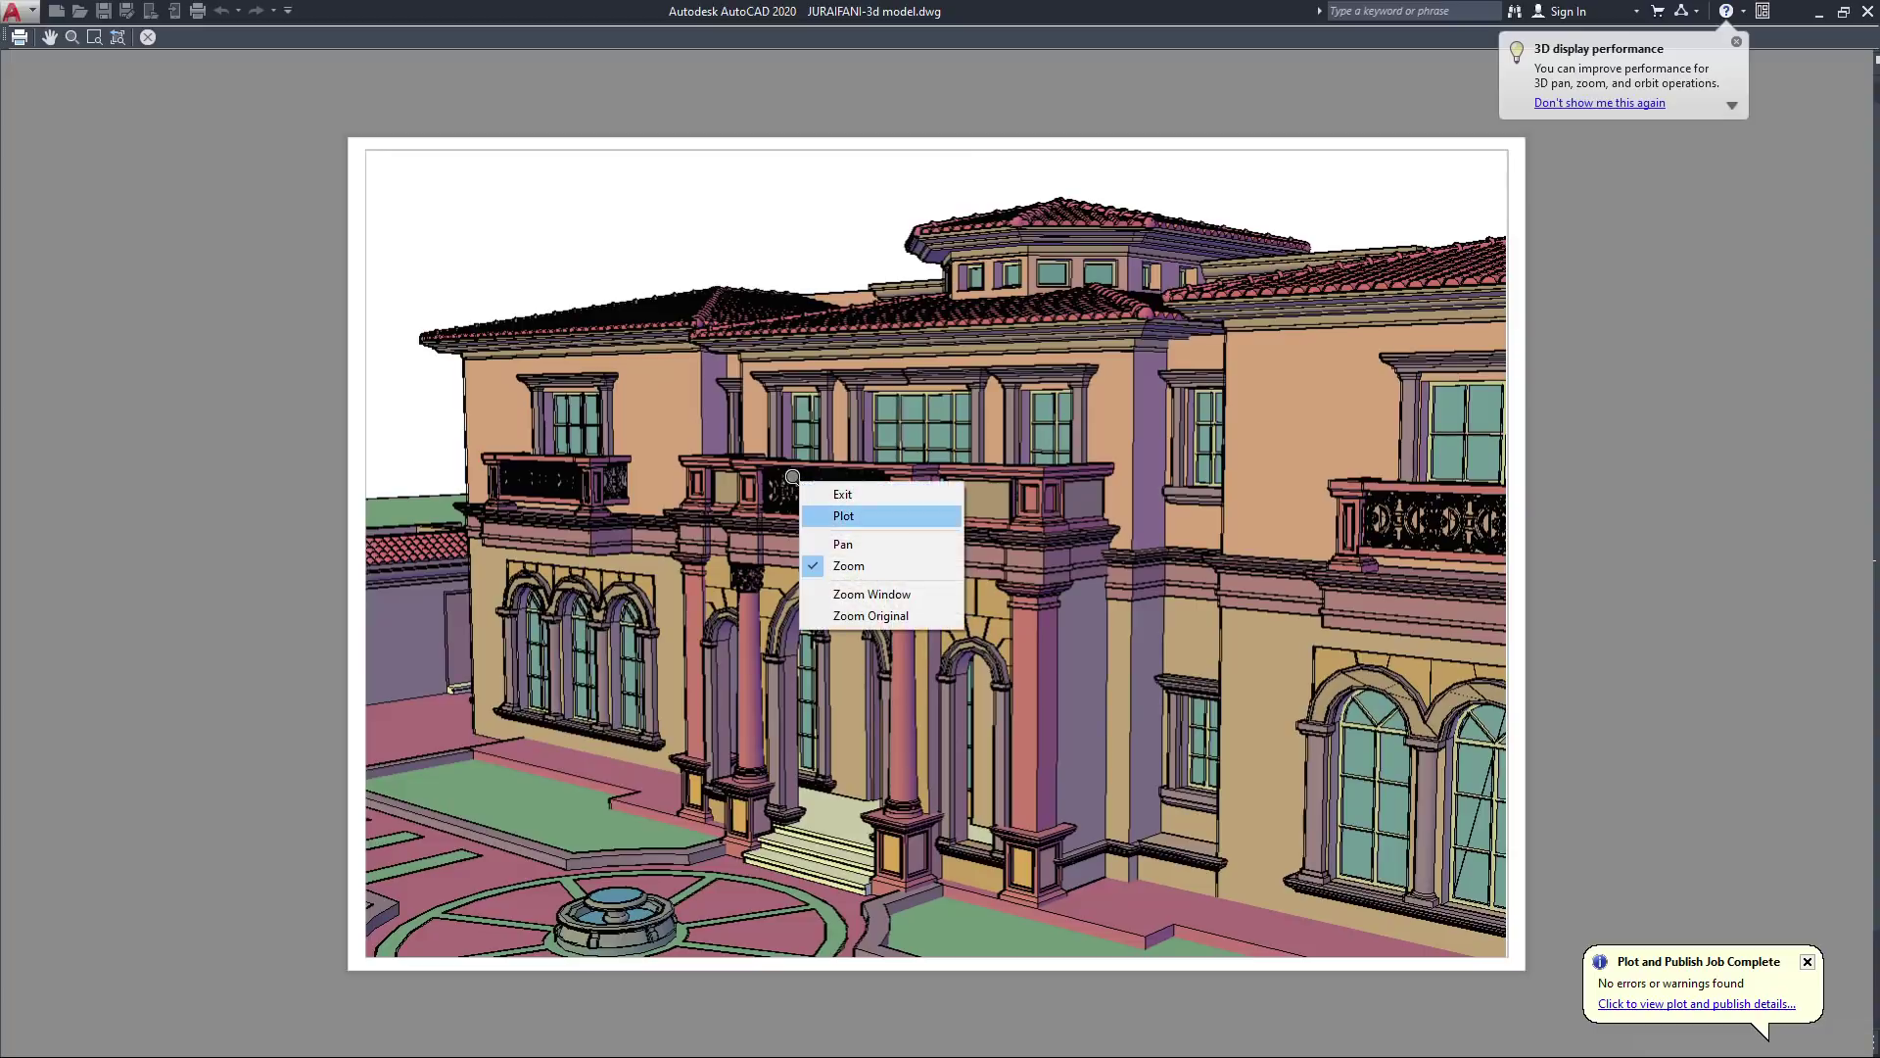
pyautogui.click(843, 515)
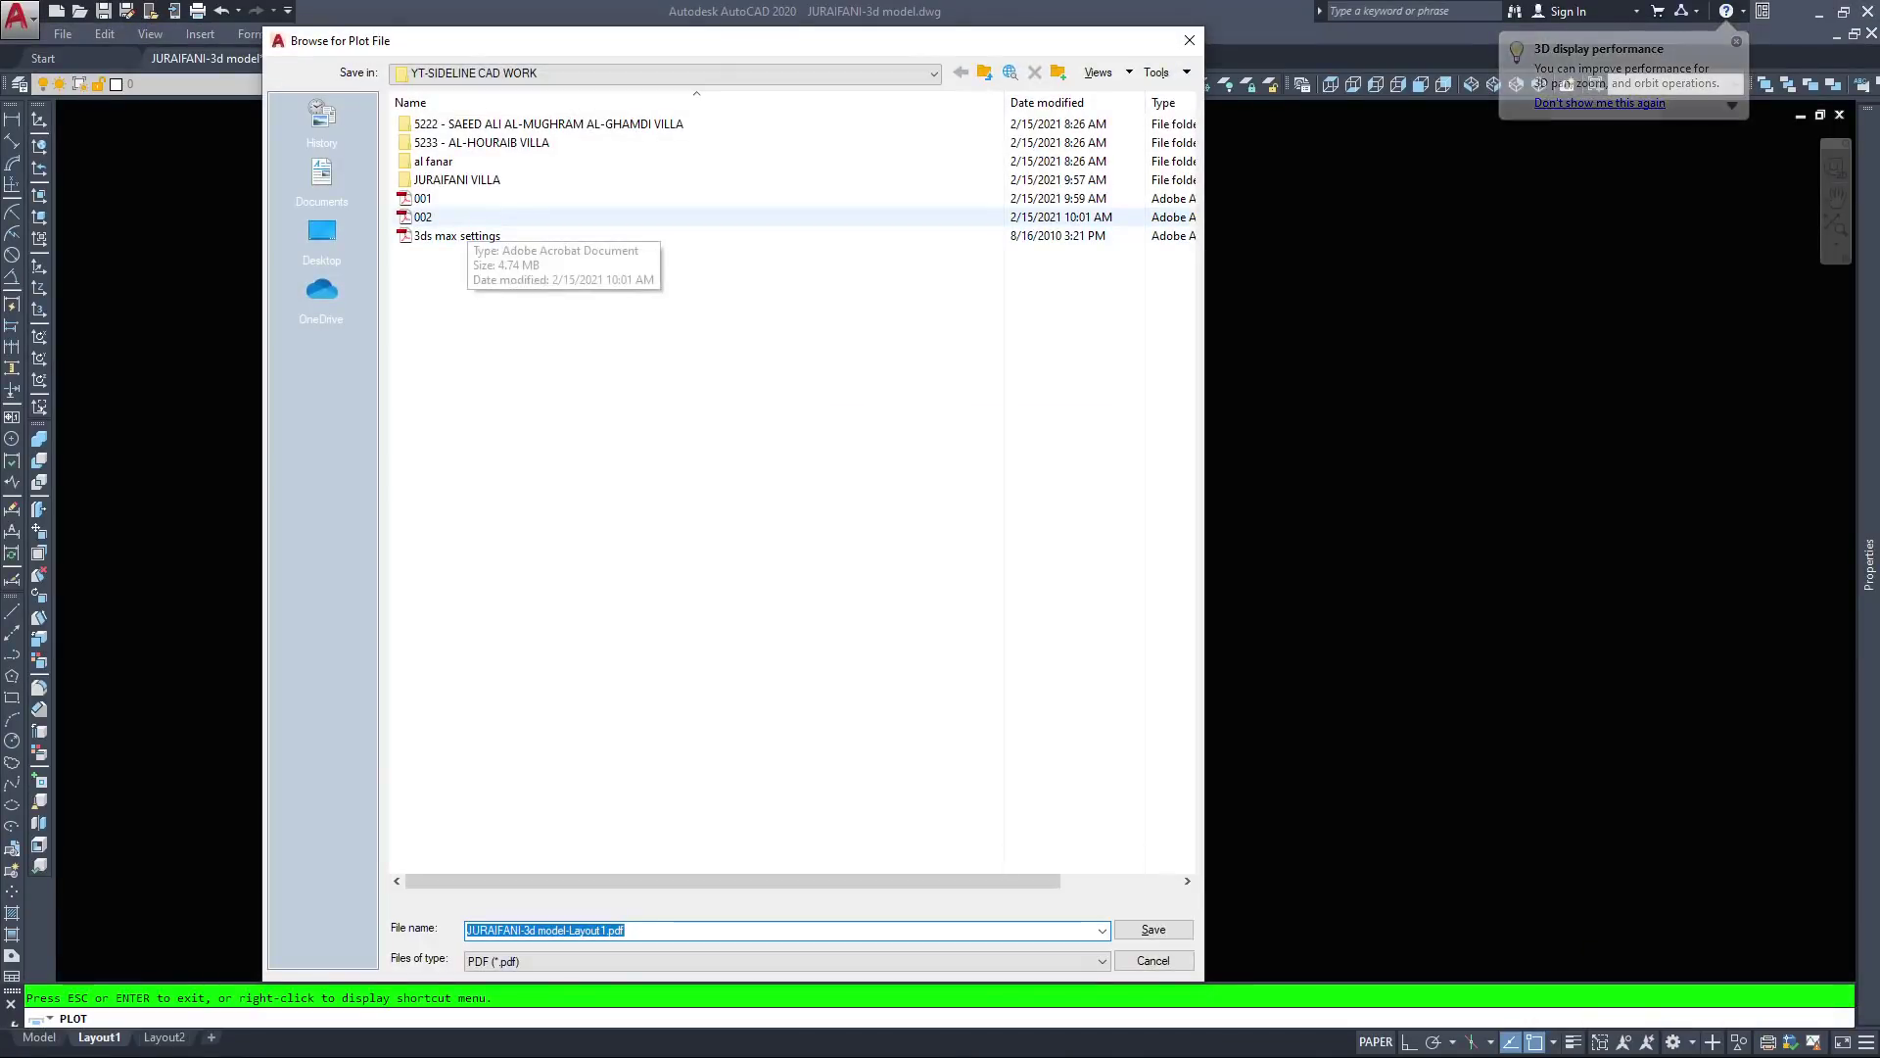
pyautogui.click(448, 198)
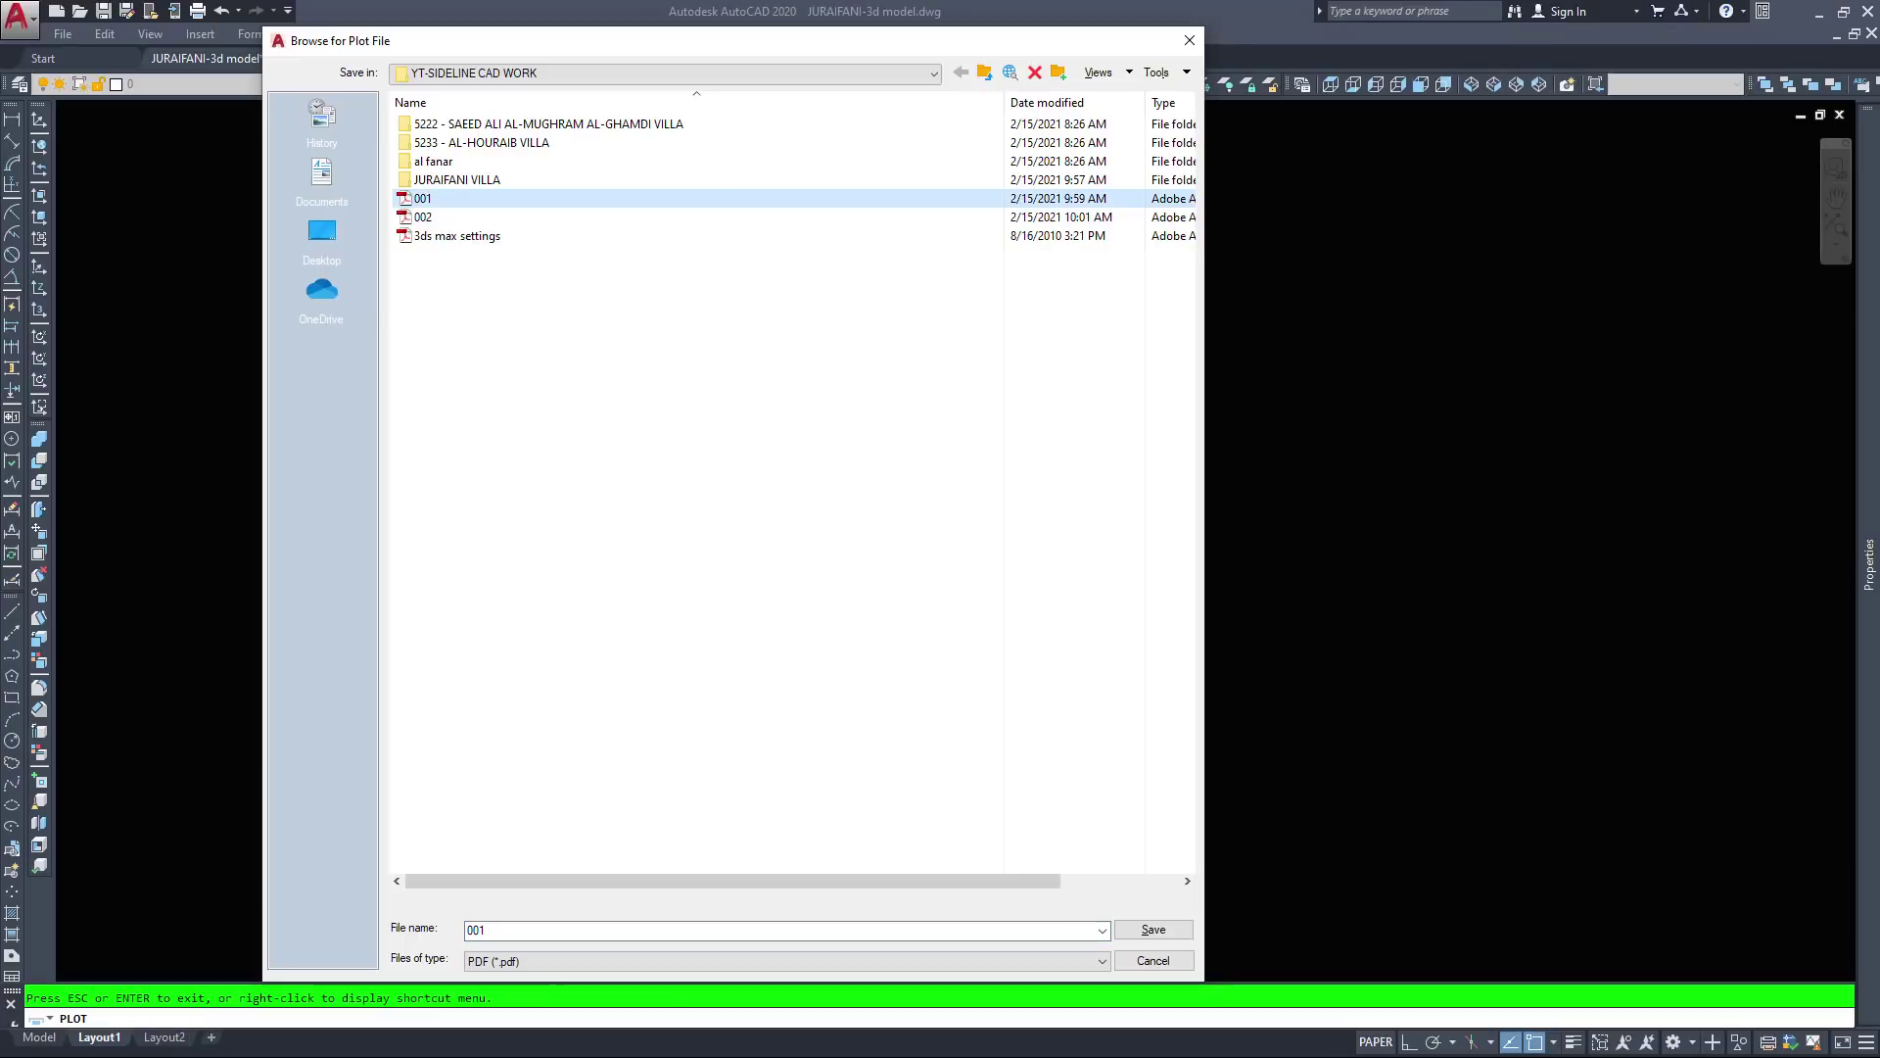
pyautogui.click(1152, 929)
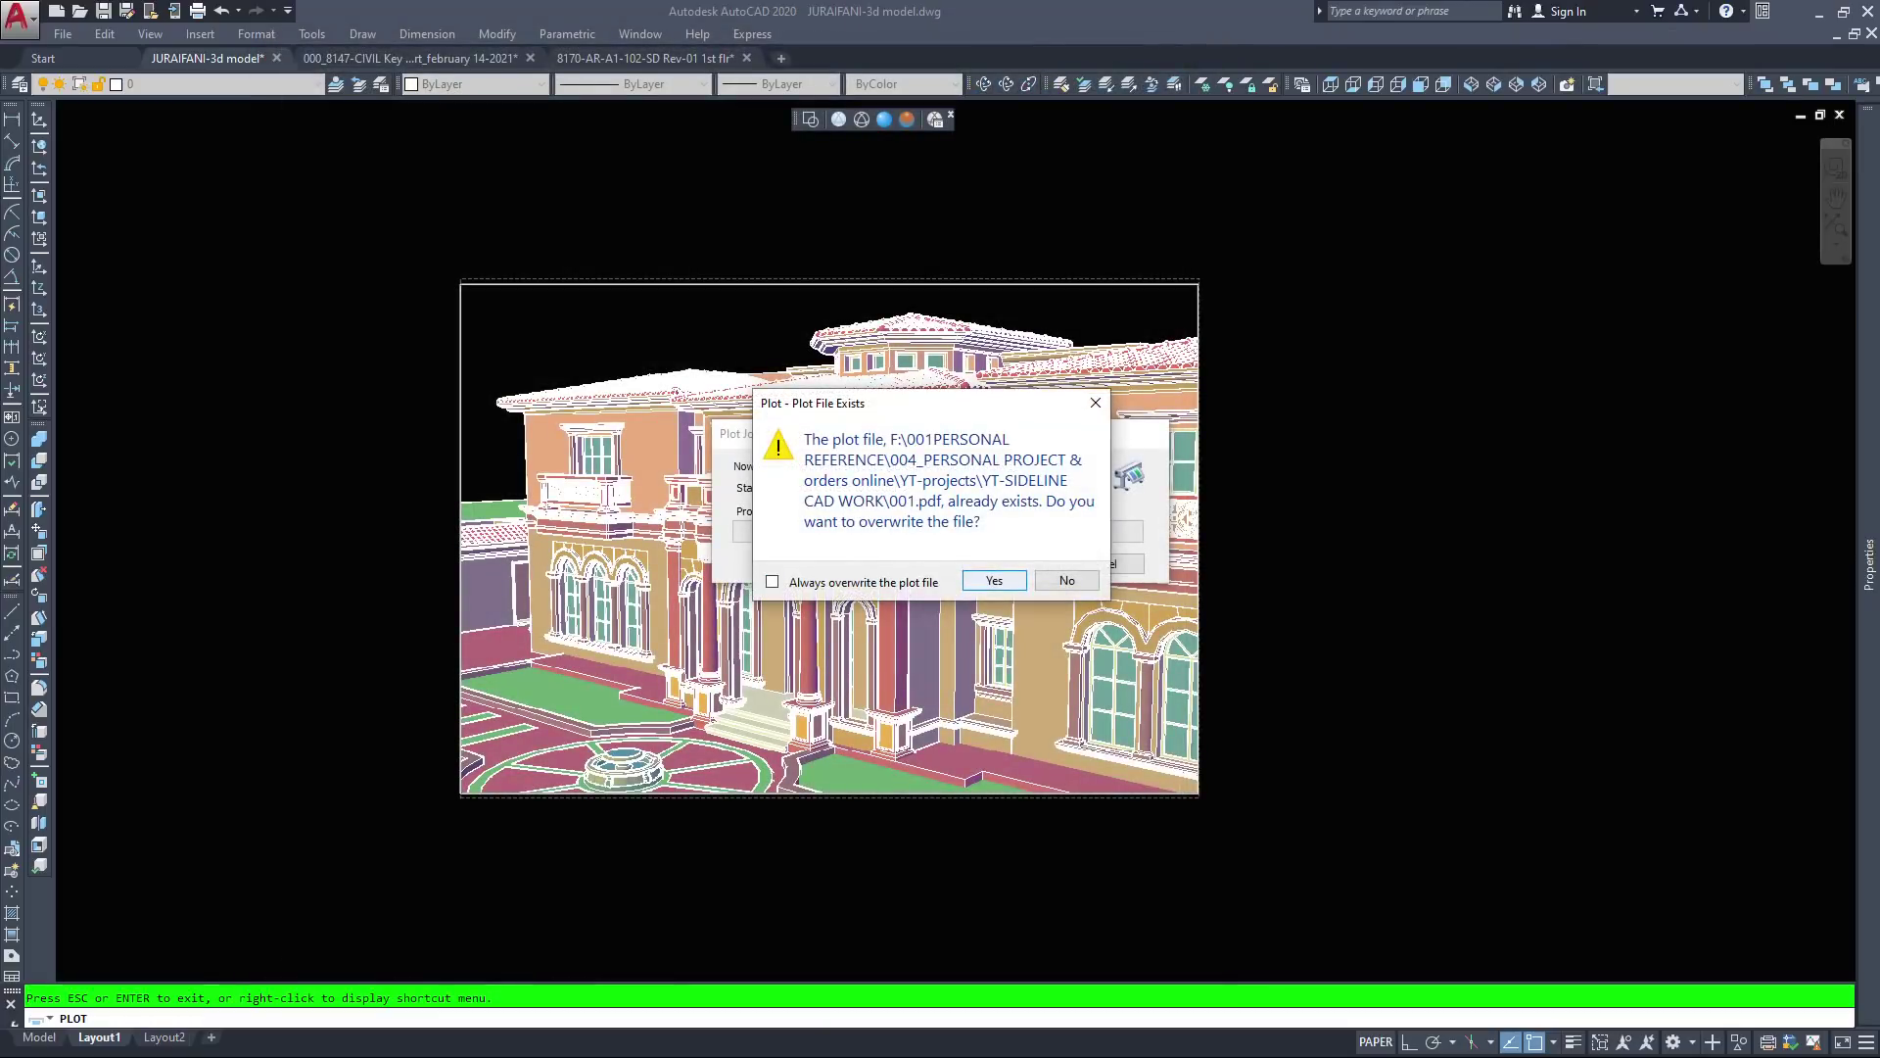
pyautogui.press('Return')
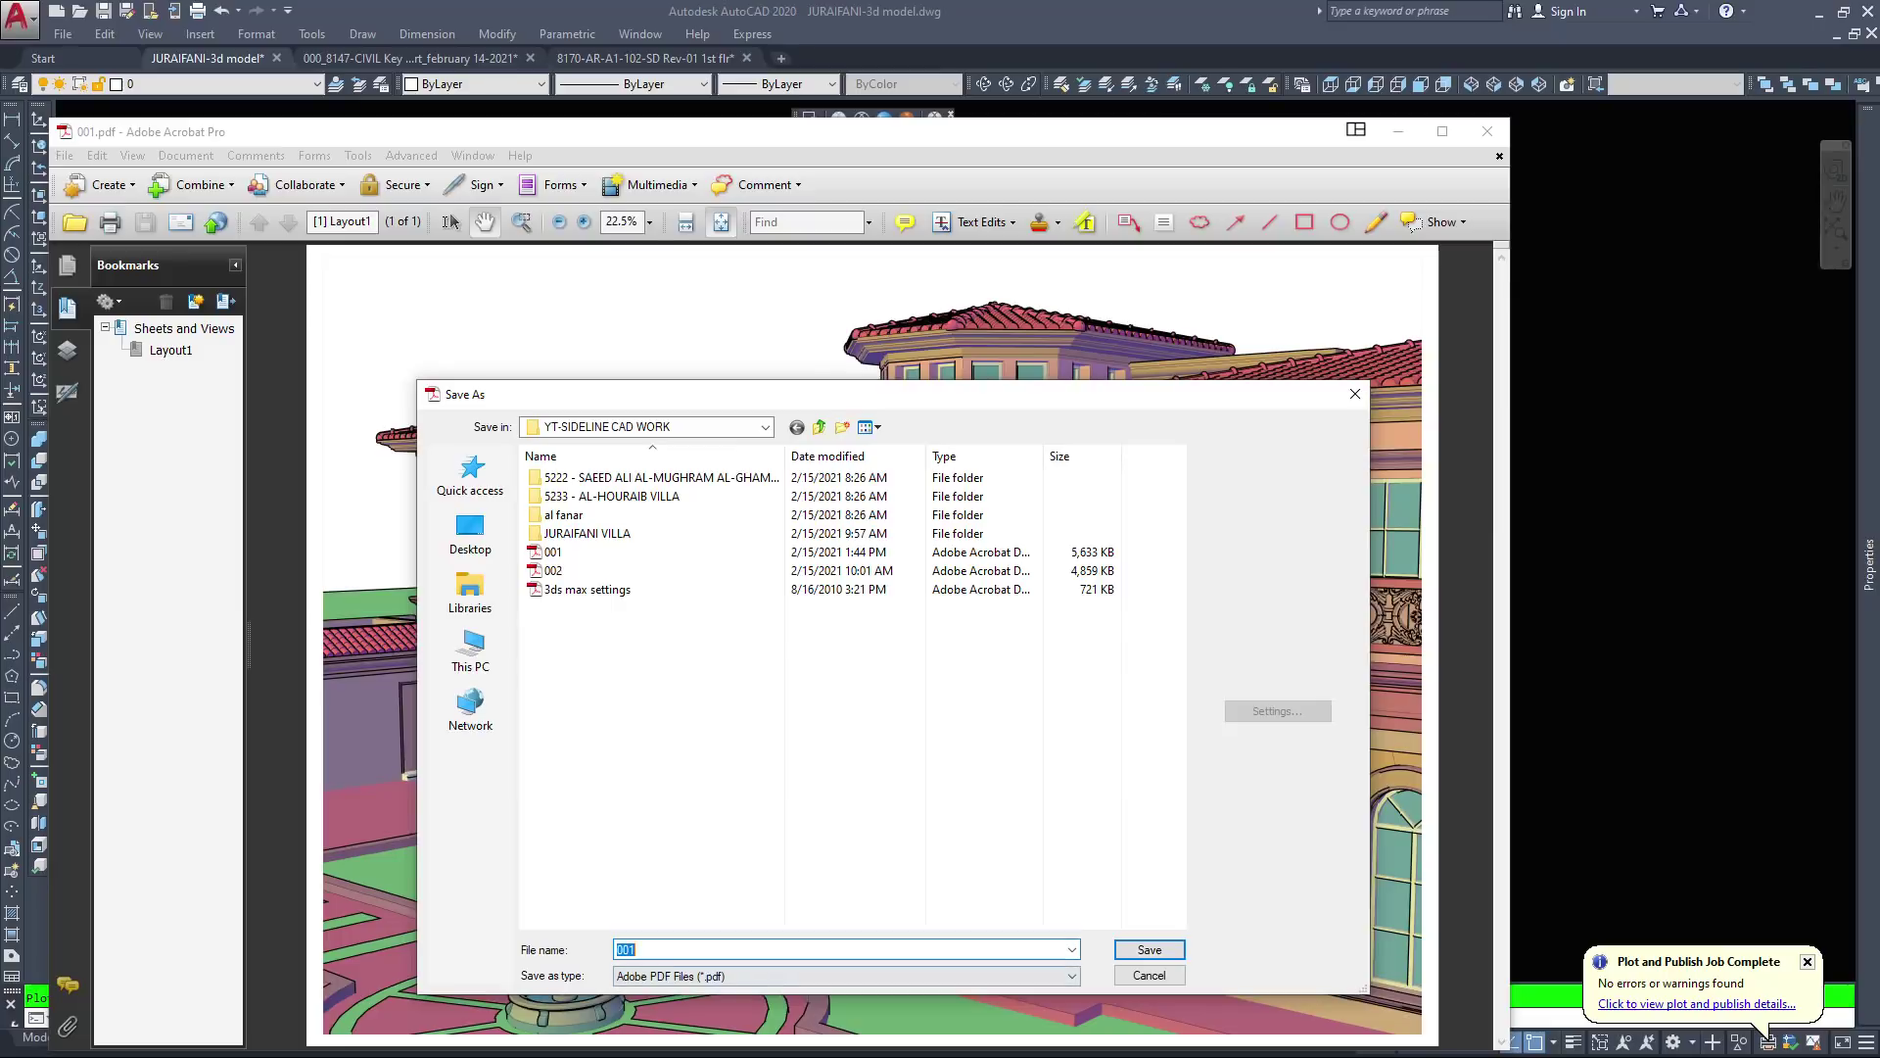
# Save the plotted PDF from Acrobat as 001.png in PNG format, replacing the existing file, and close the PDF
pyautogui.click(848, 976)
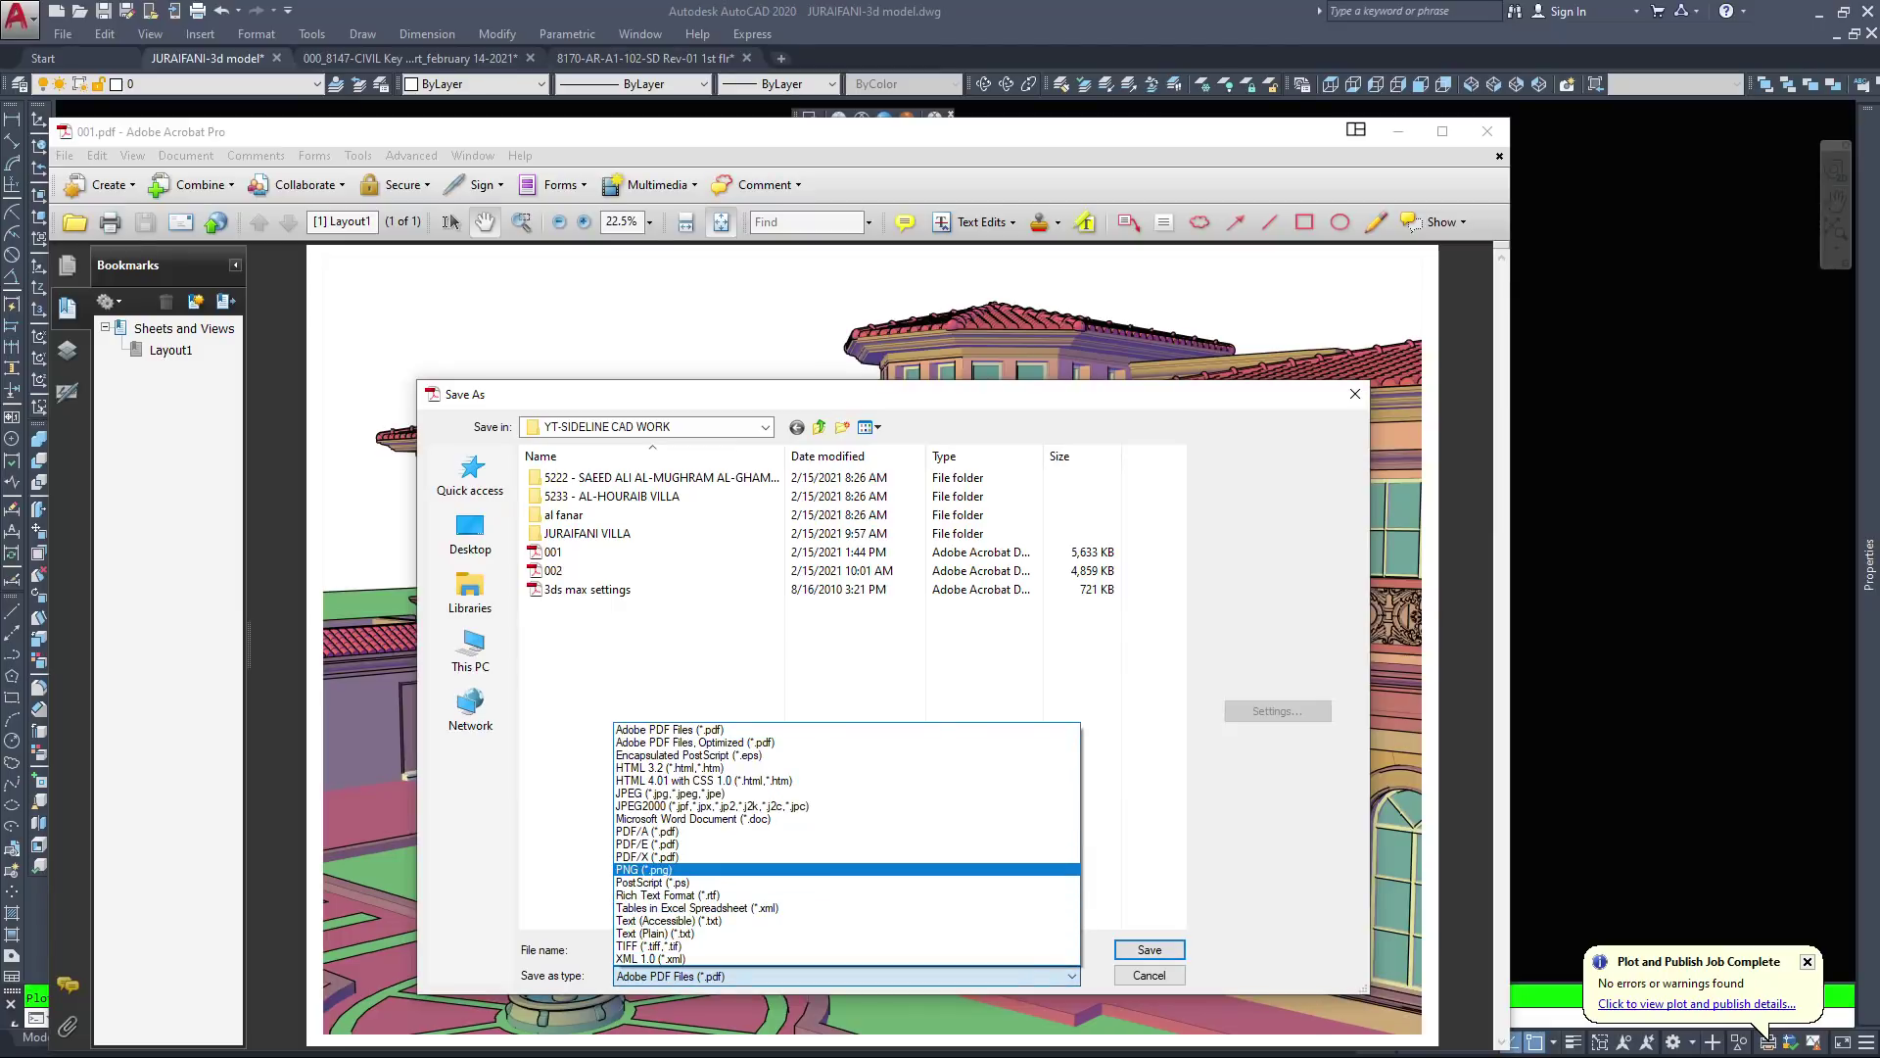
pyautogui.press('Return')
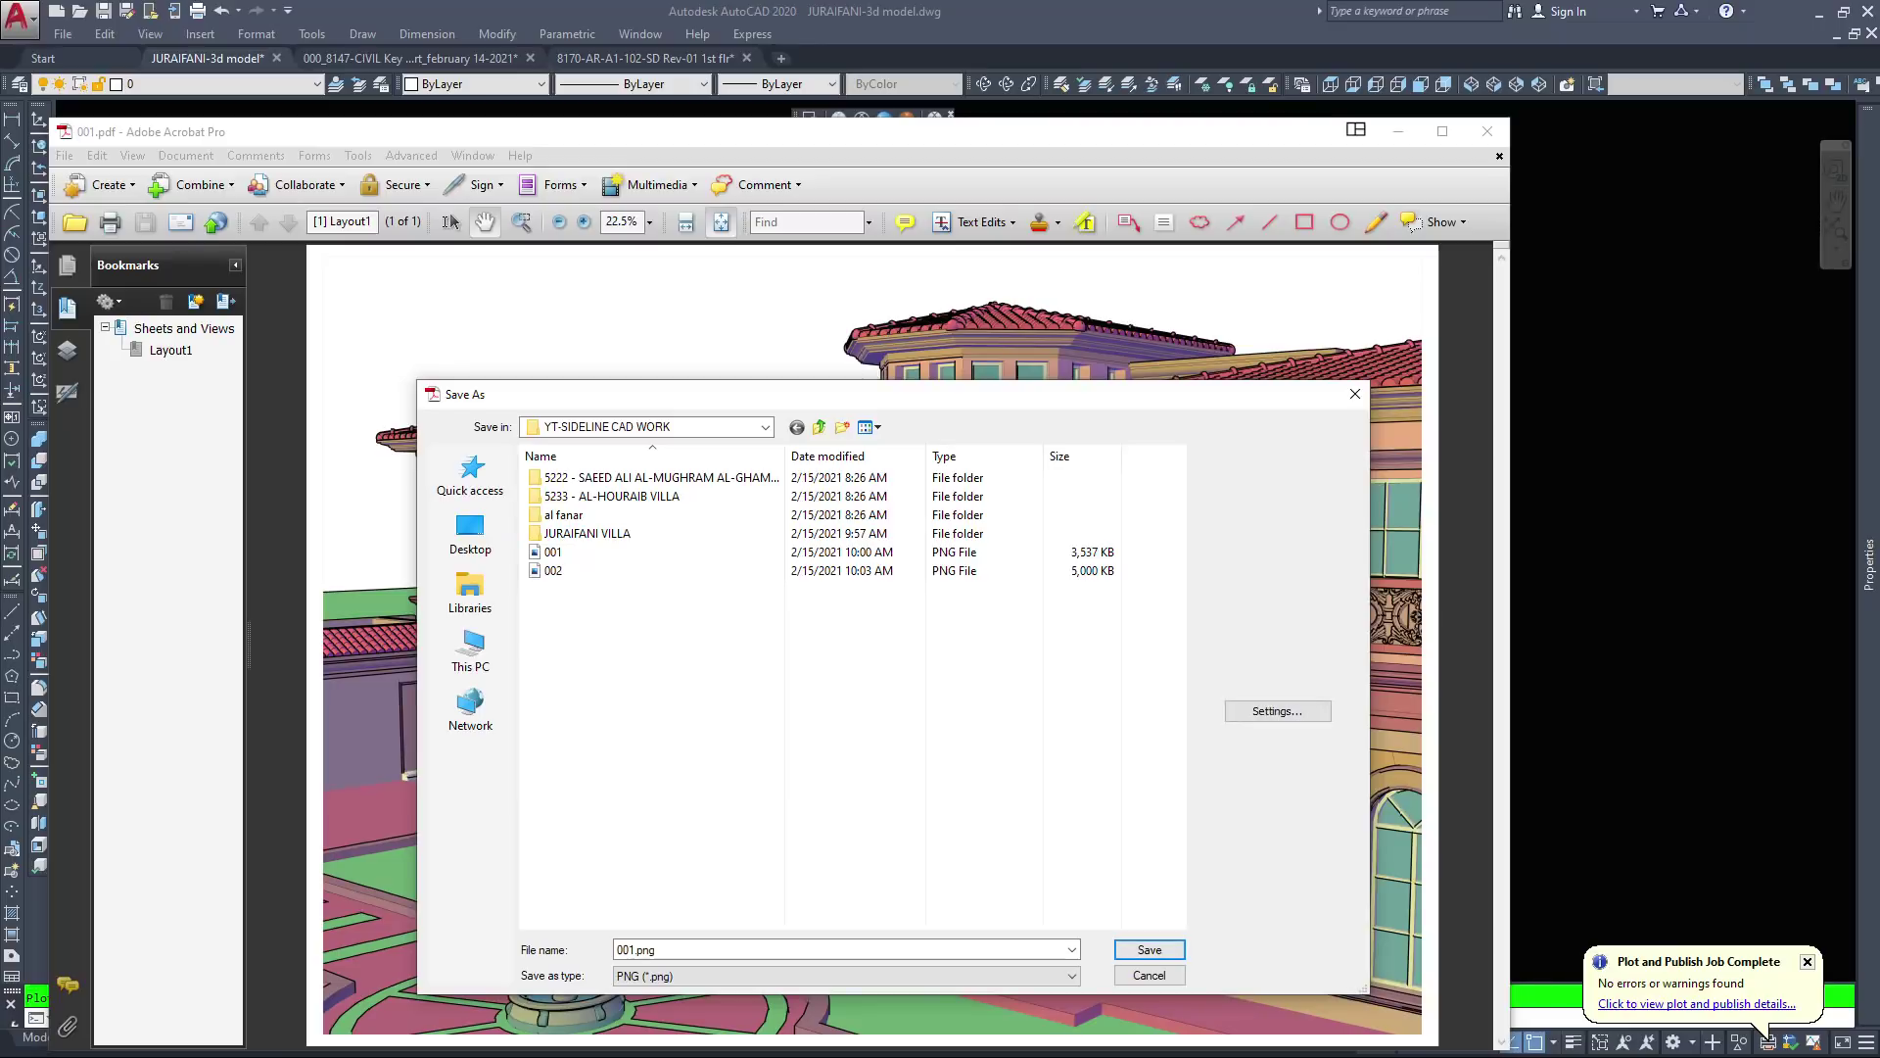
pyautogui.press('Return')
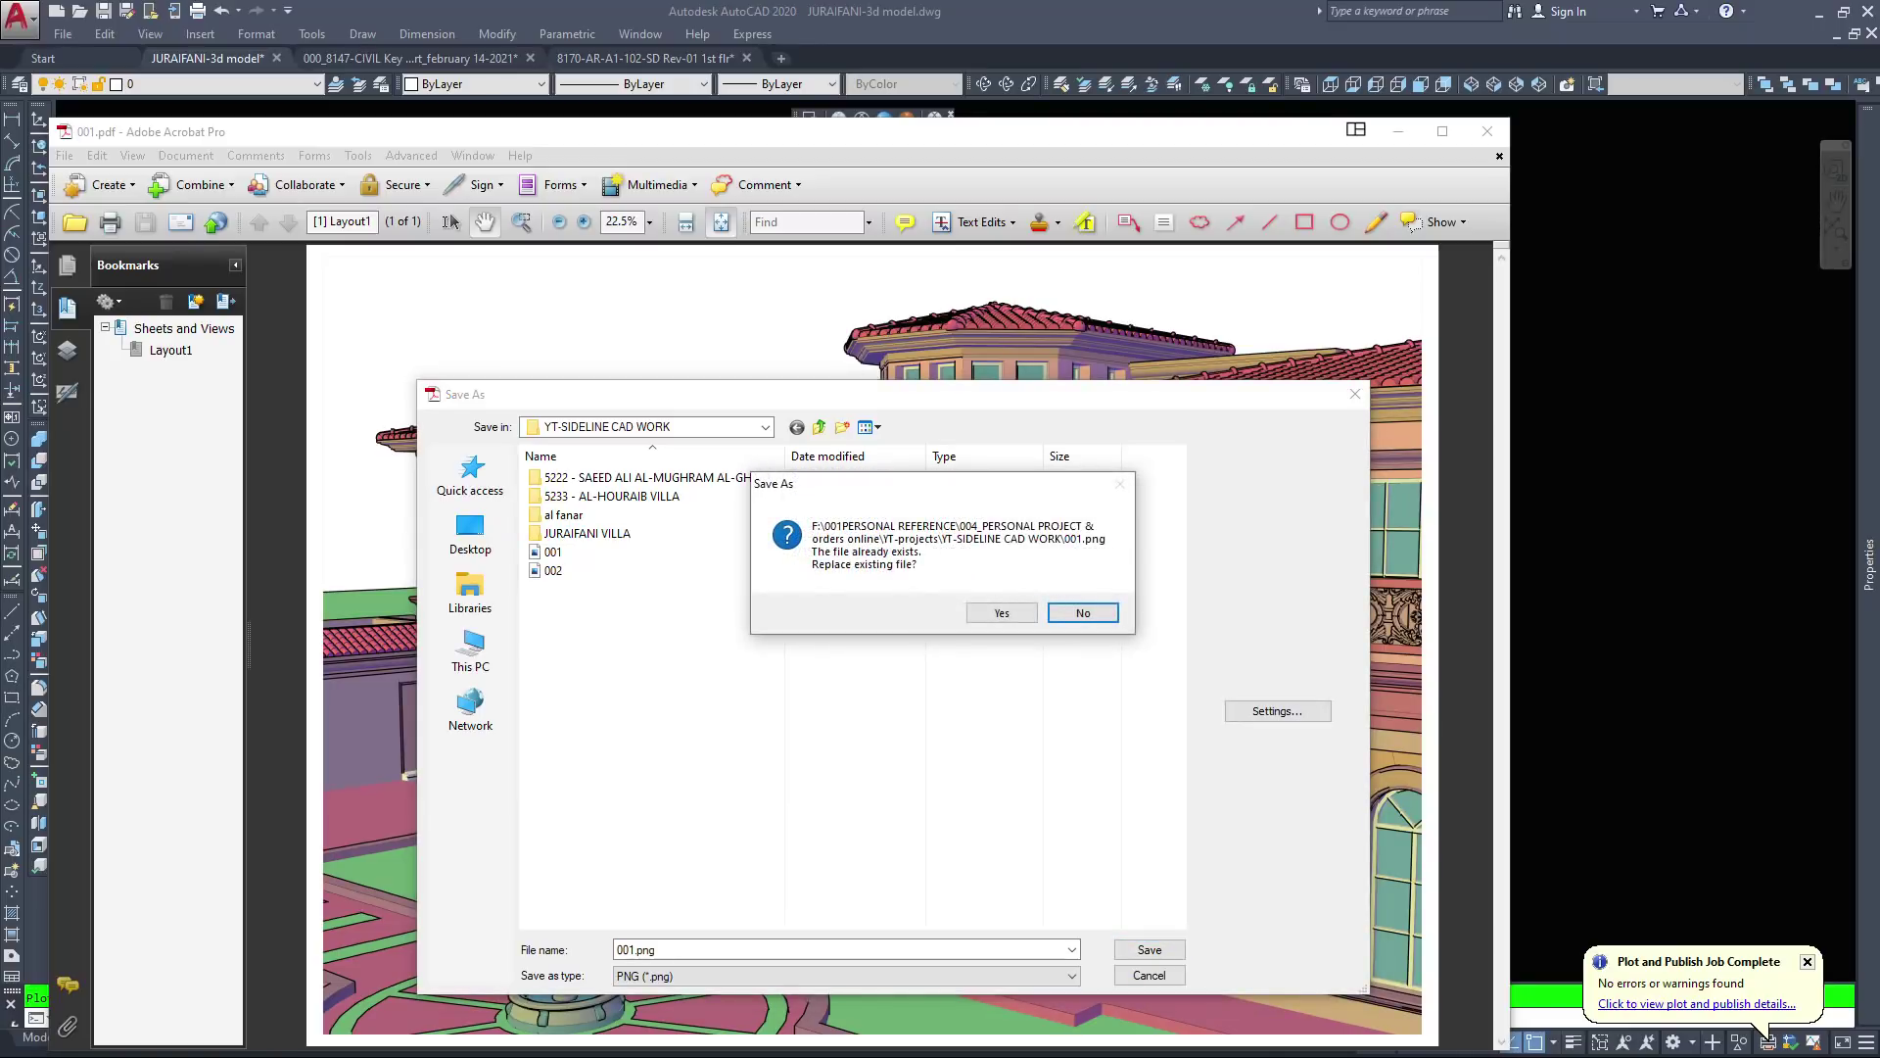
pyautogui.press('y')
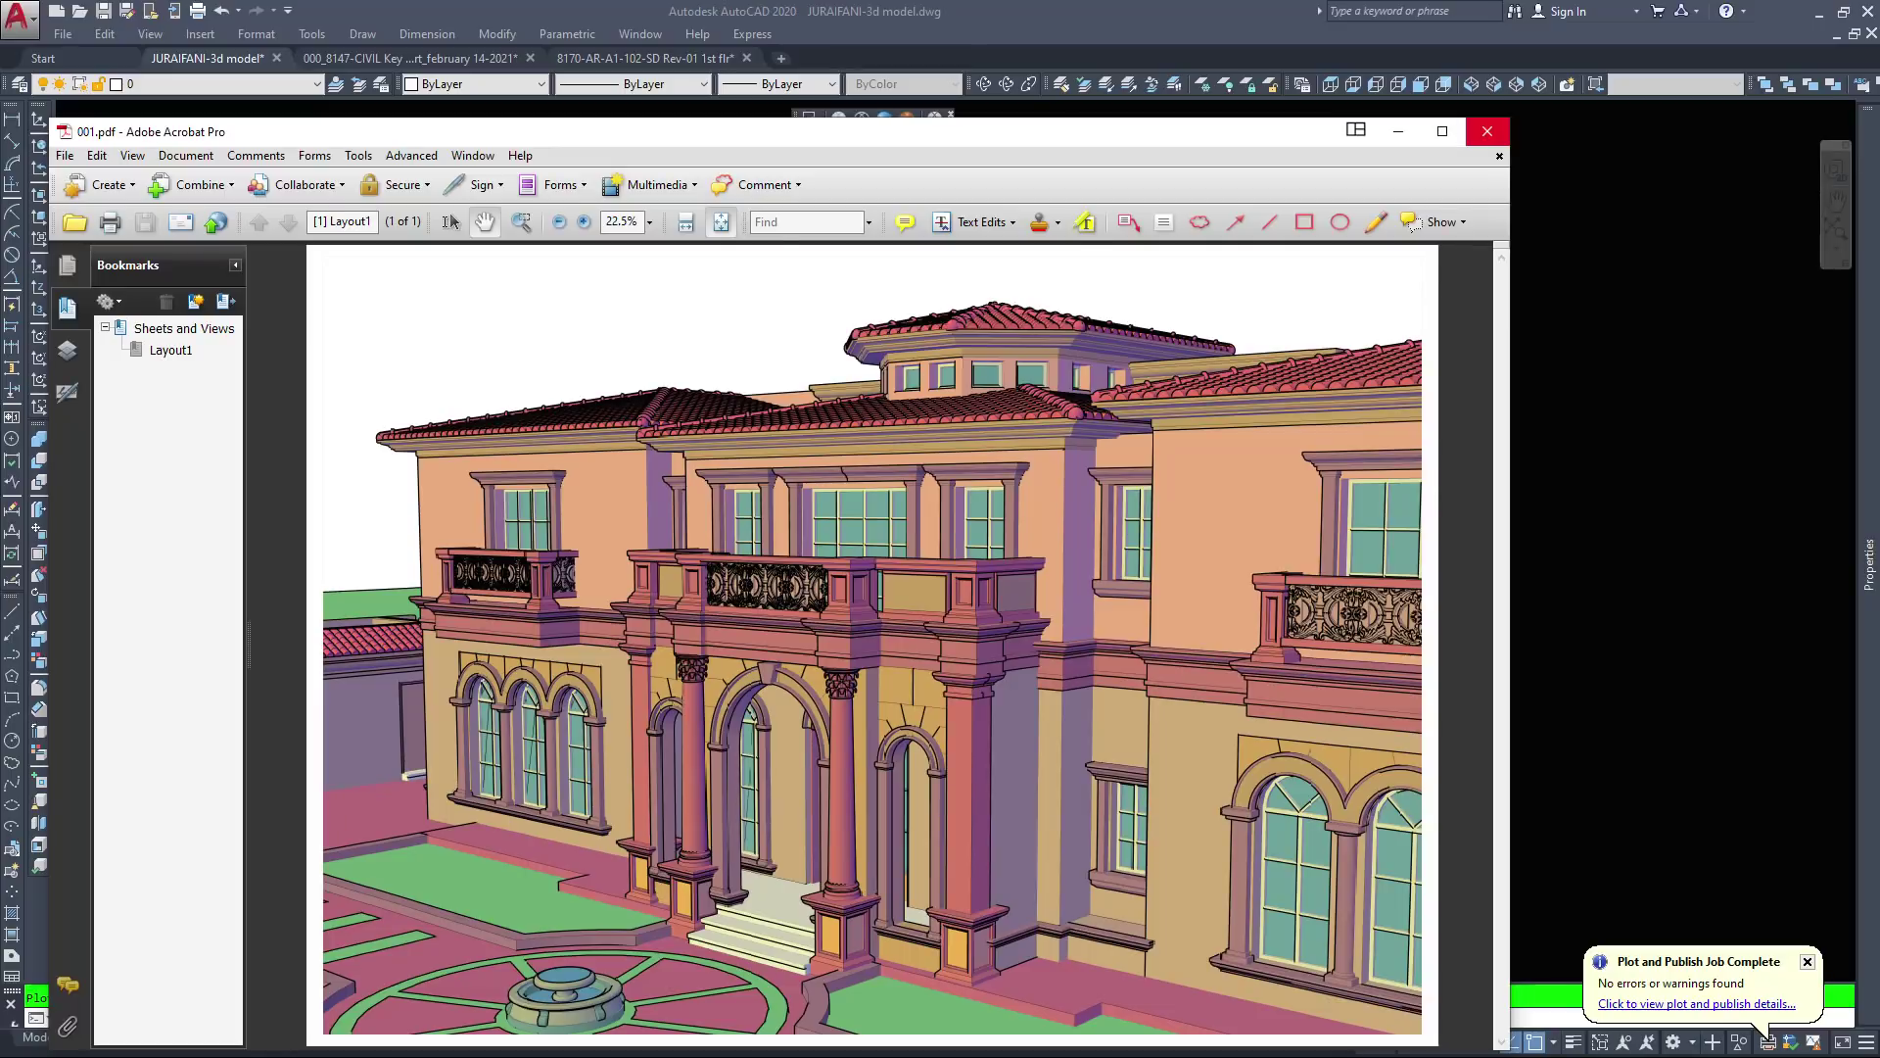
pyautogui.click(1487, 131)
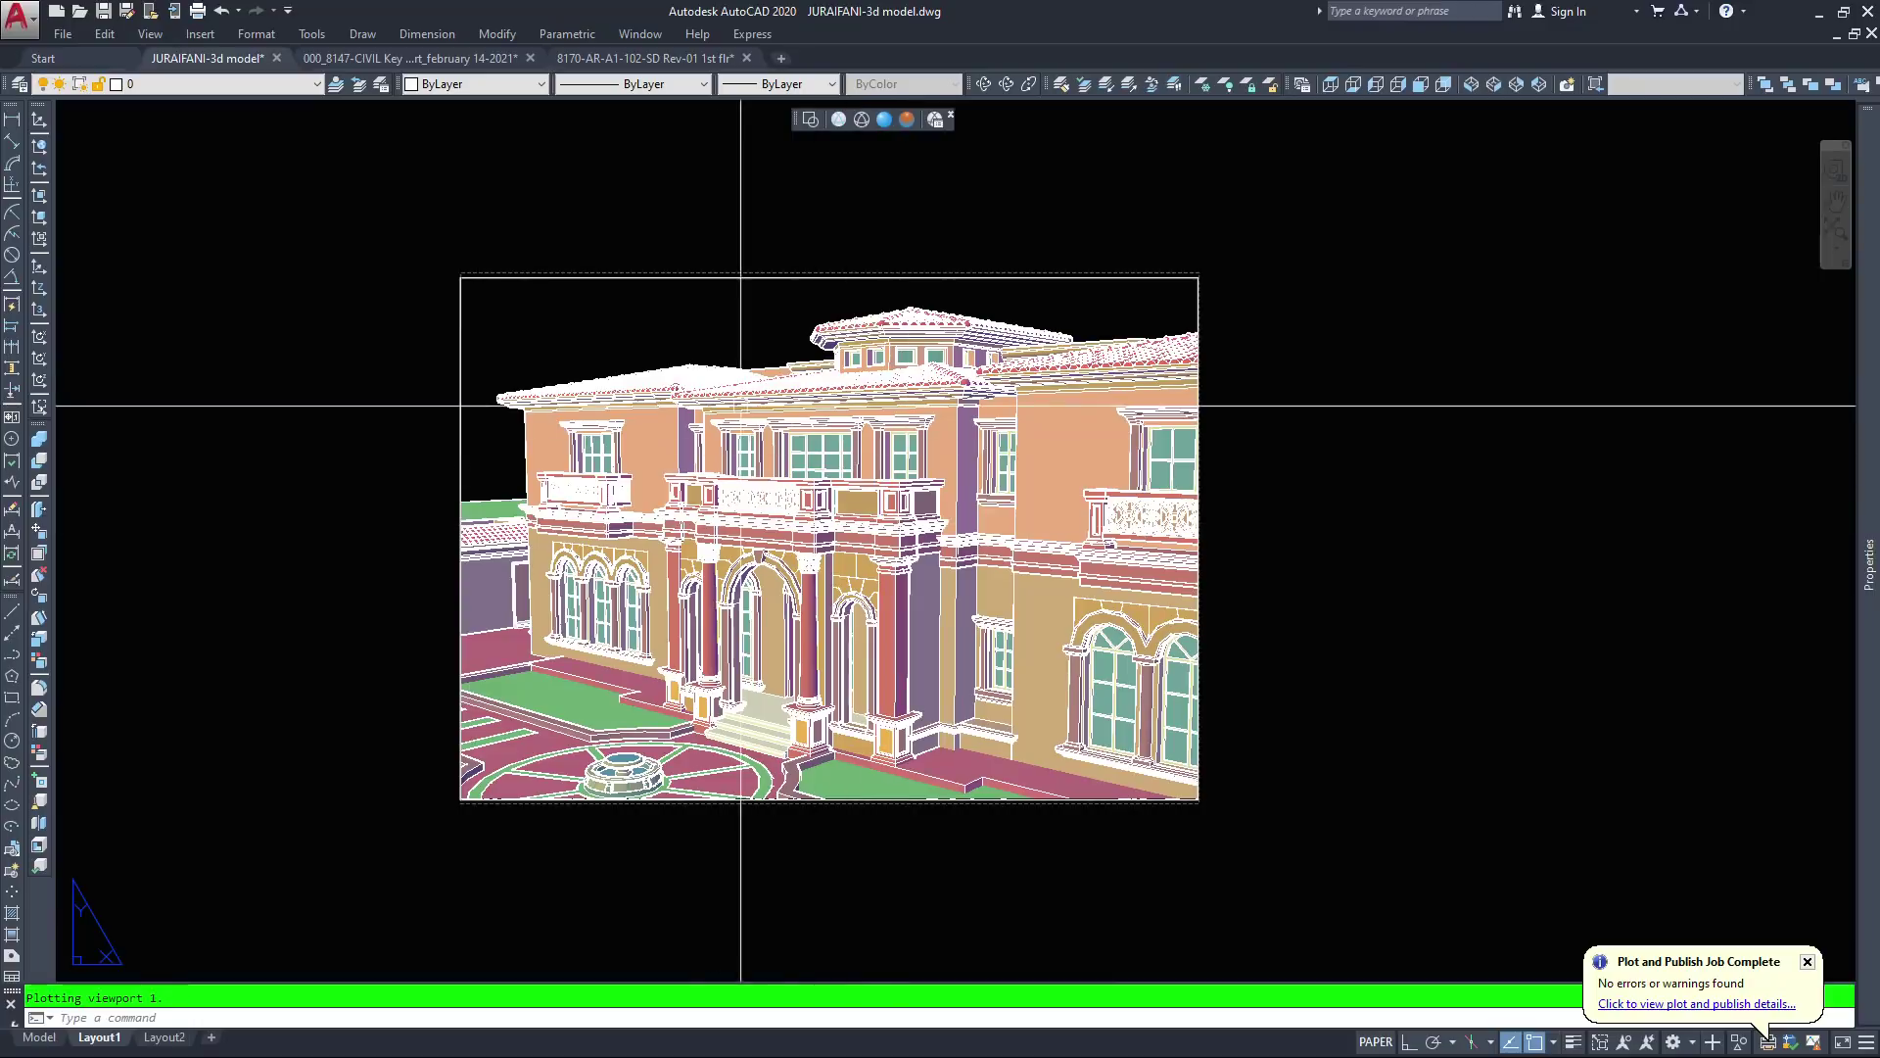
# Activate the villa viewport on Layout1 and free-orbit it to a wider view of the villa's front and right side
pyautogui.click(677, 294)
pyautogui.press('Escape')
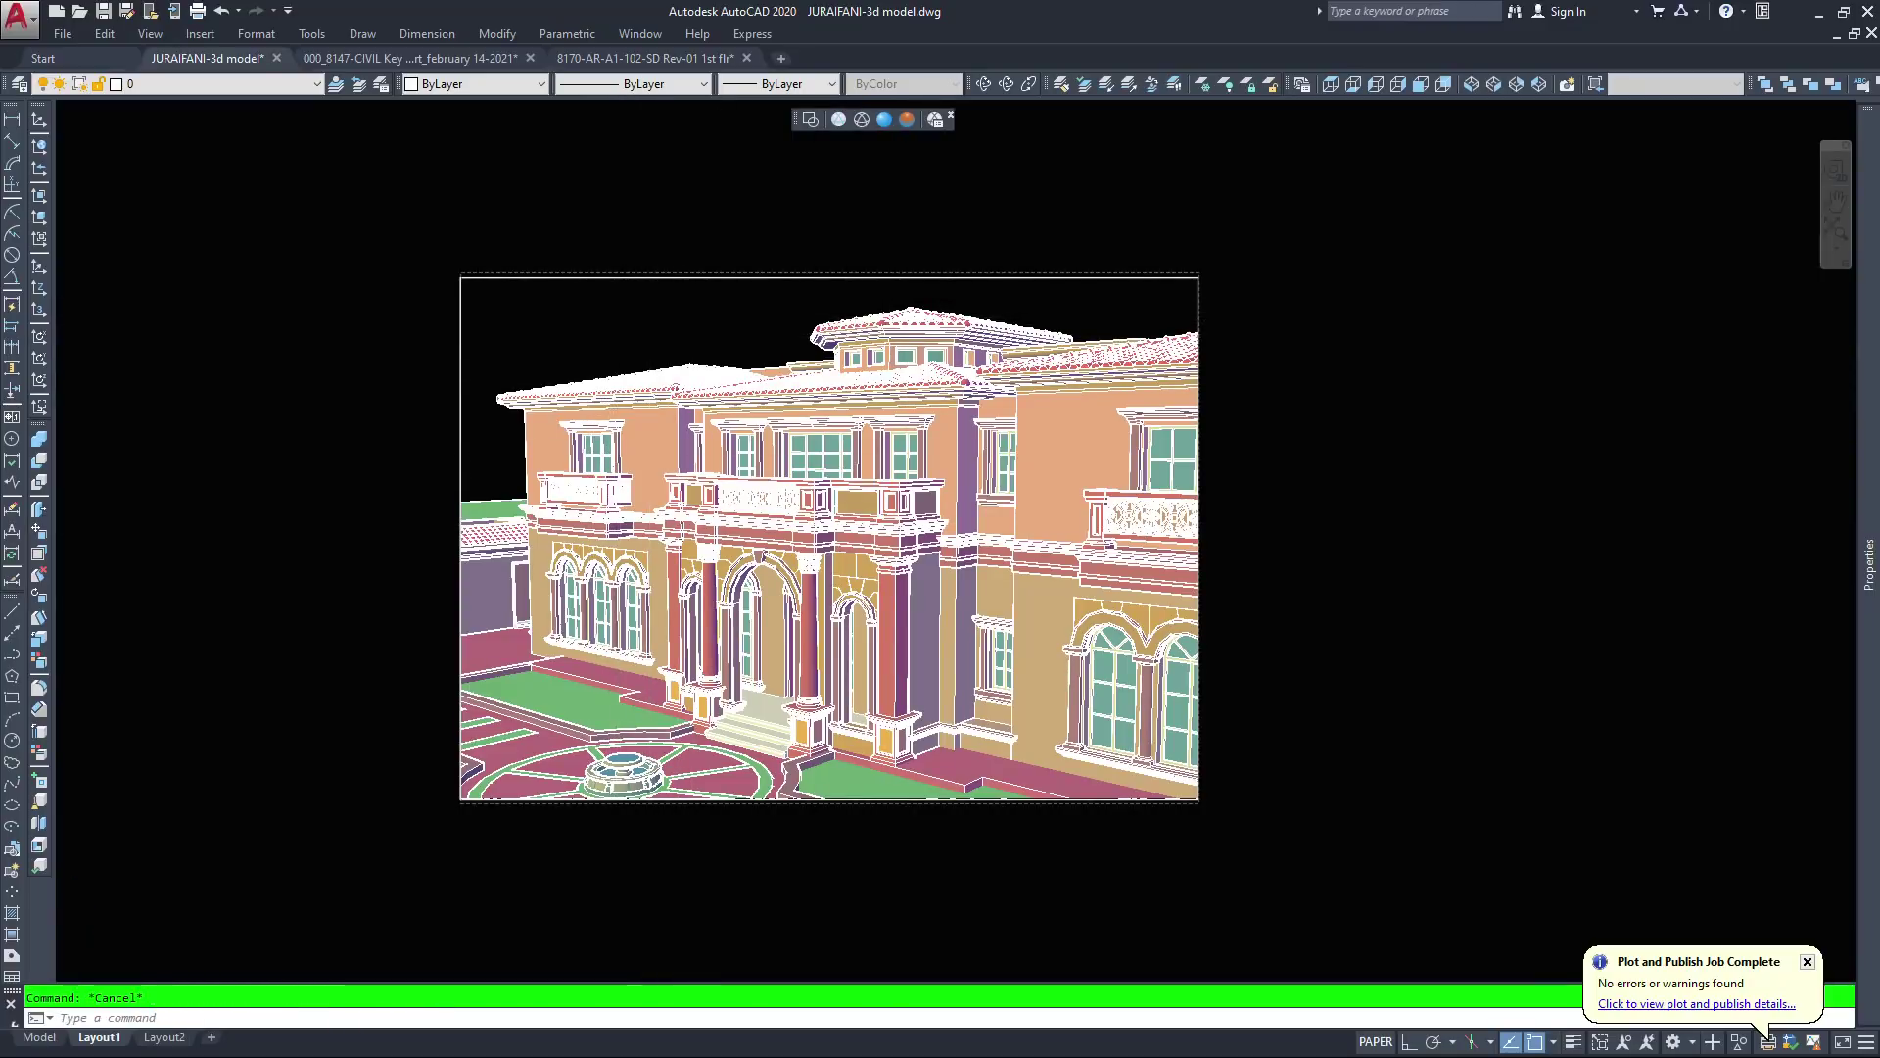
pyautogui.scroll(2, 675, 333)
pyautogui.moveTo(692, 327); pyautogui.dragTo(760, 233, button='middle')
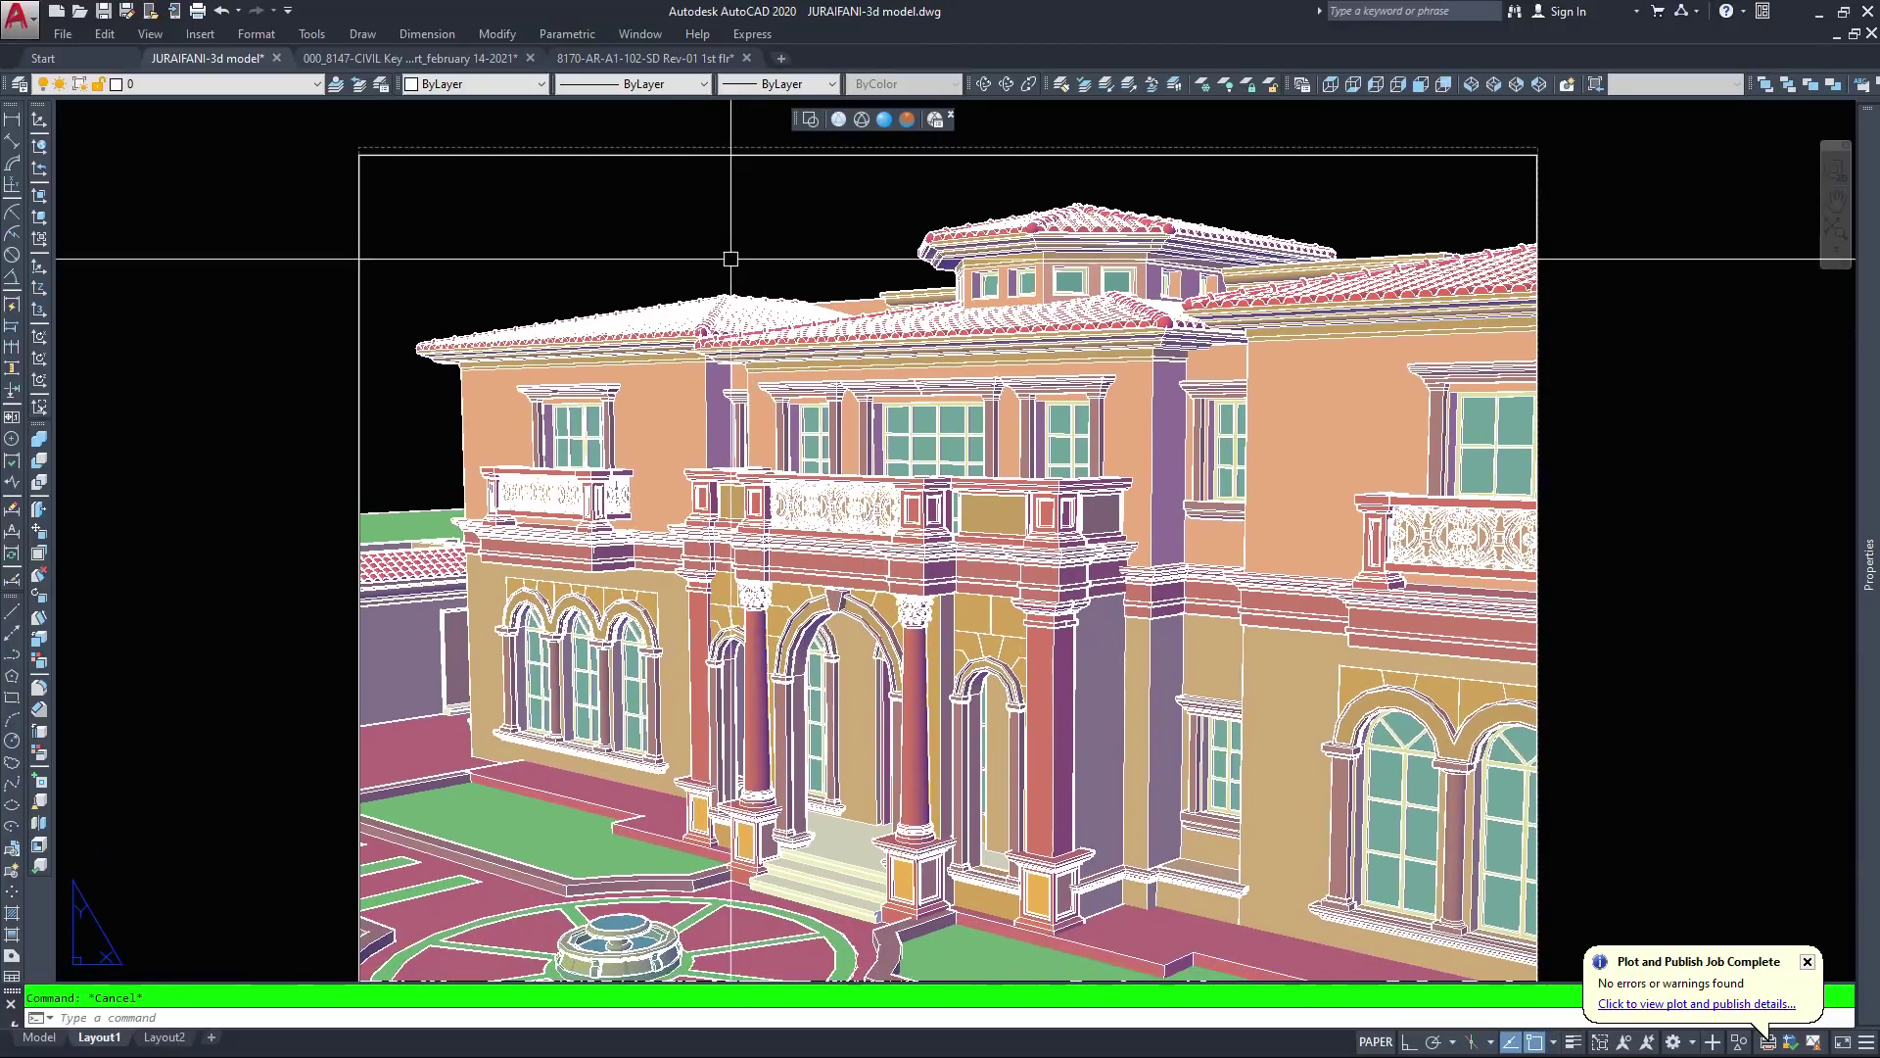
pyautogui.scroll(-2, 729, 240)
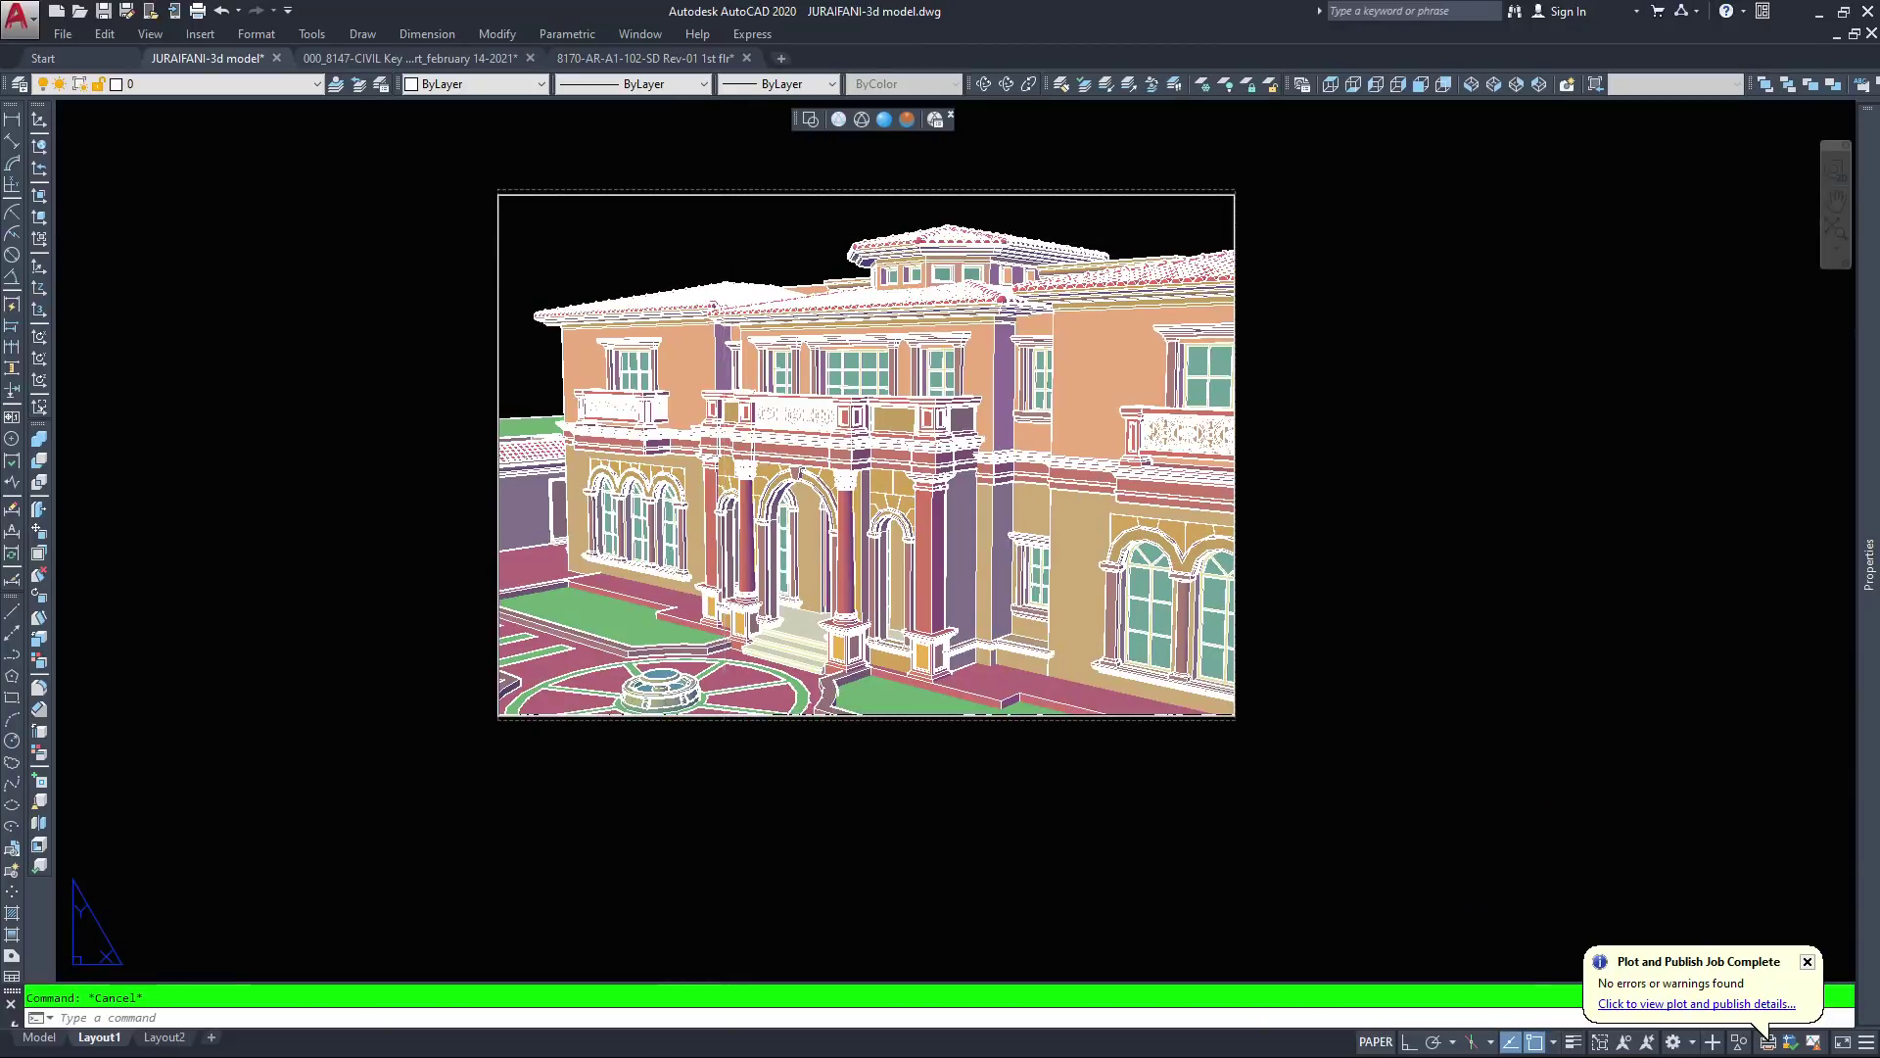
pyautogui.doubleClick(722, 227)
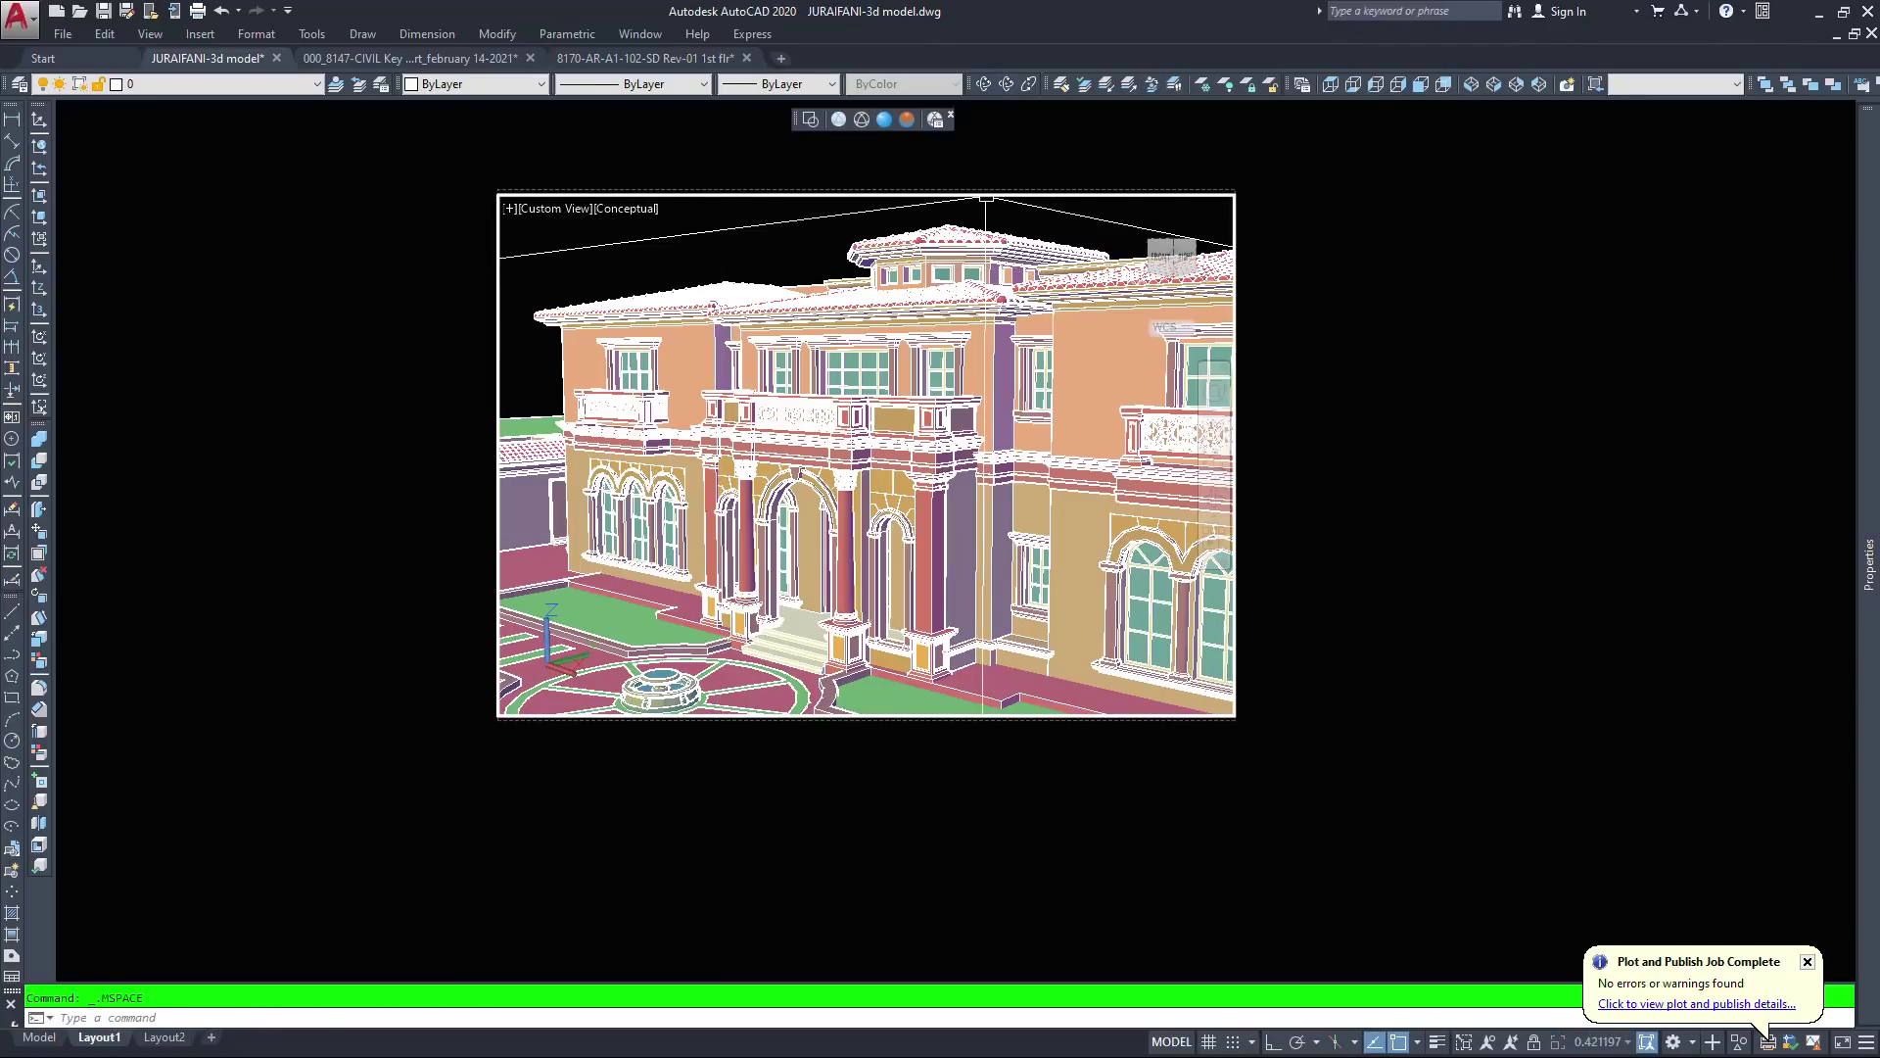
pyautogui.click(1006, 83)
pyautogui.moveTo(805, 433); pyautogui.dragTo(865, 435)
pyautogui.scroll(-1, 984, 504)
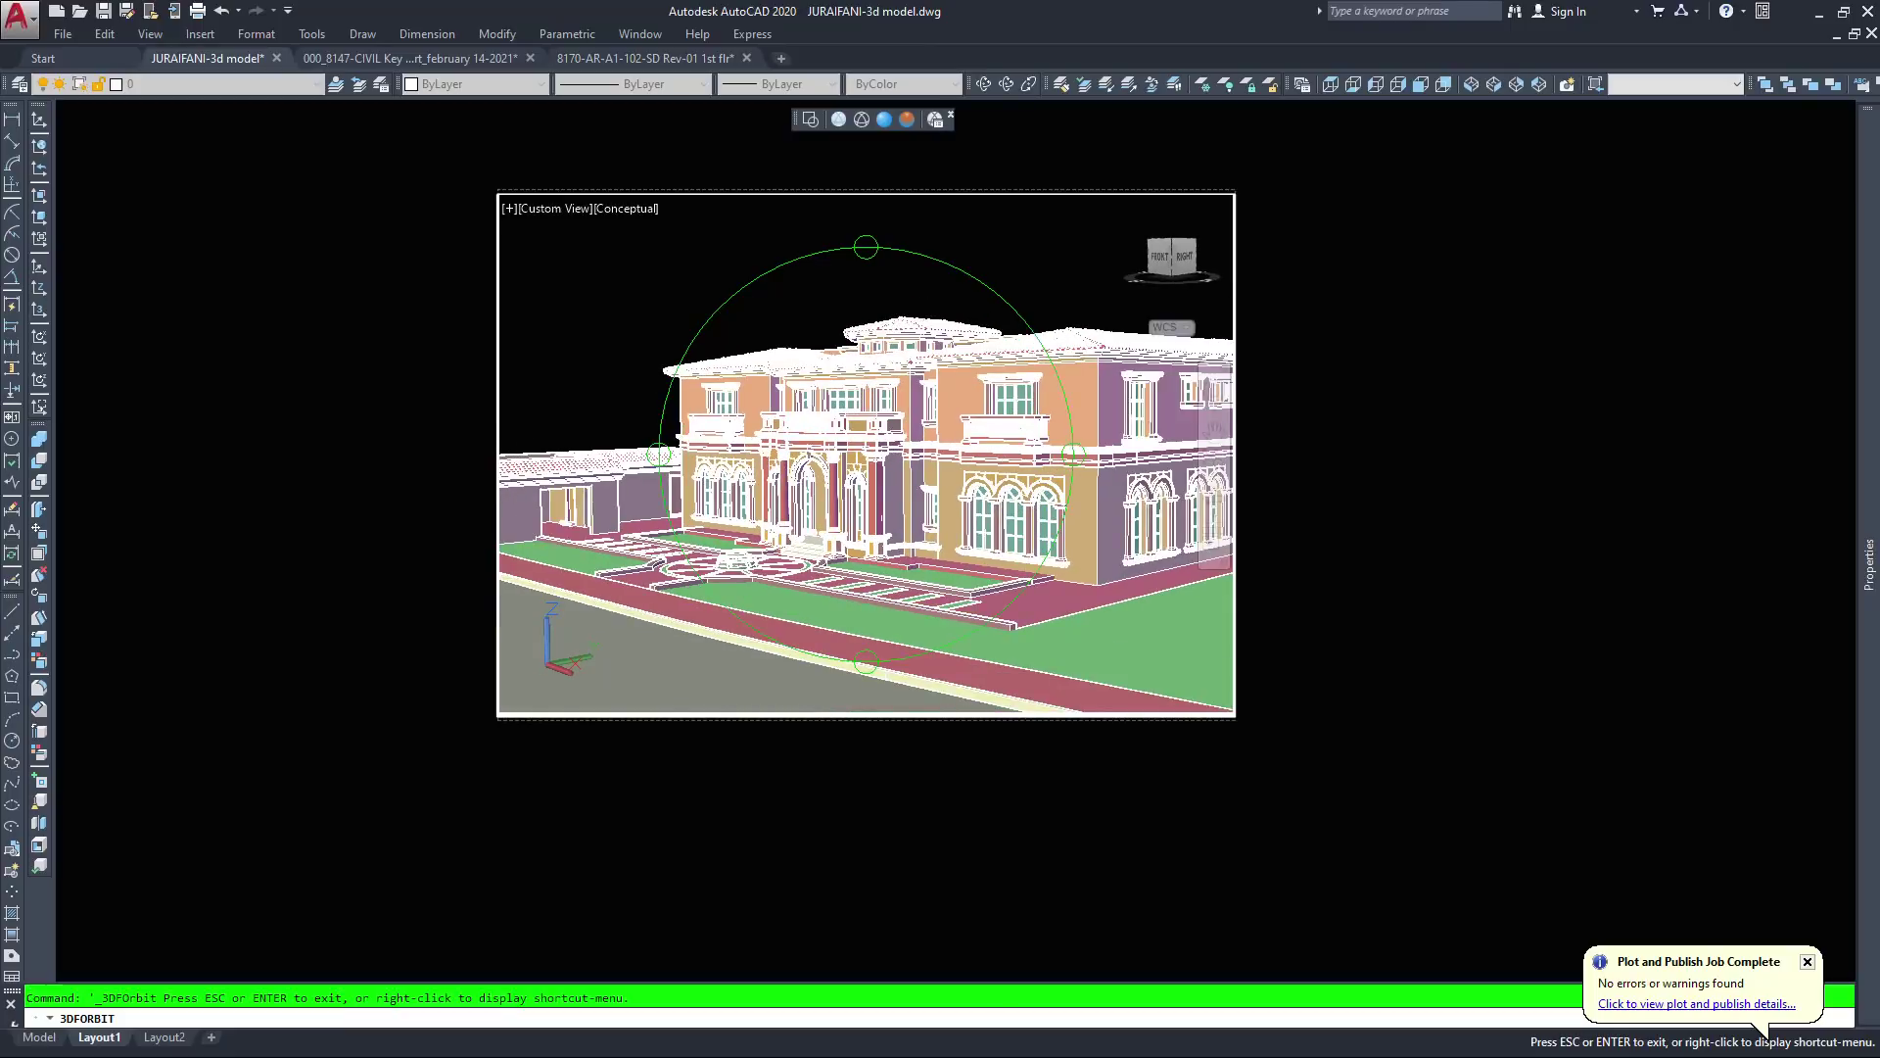
pyautogui.moveTo(991, 511); pyautogui.dragTo(832, 465, button='middle')
pyautogui.moveTo(865, 435); pyautogui.dragTo(865, 436)
pyautogui.moveTo(753, 383); pyautogui.dragTo(755, 405)
pyautogui.moveTo(849, 498); pyautogui.dragTo(898, 522, button='middle')
pyautogui.moveTo(897, 521); pyautogui.dragTo(808, 432)
pyautogui.scroll(1, 808, 432)
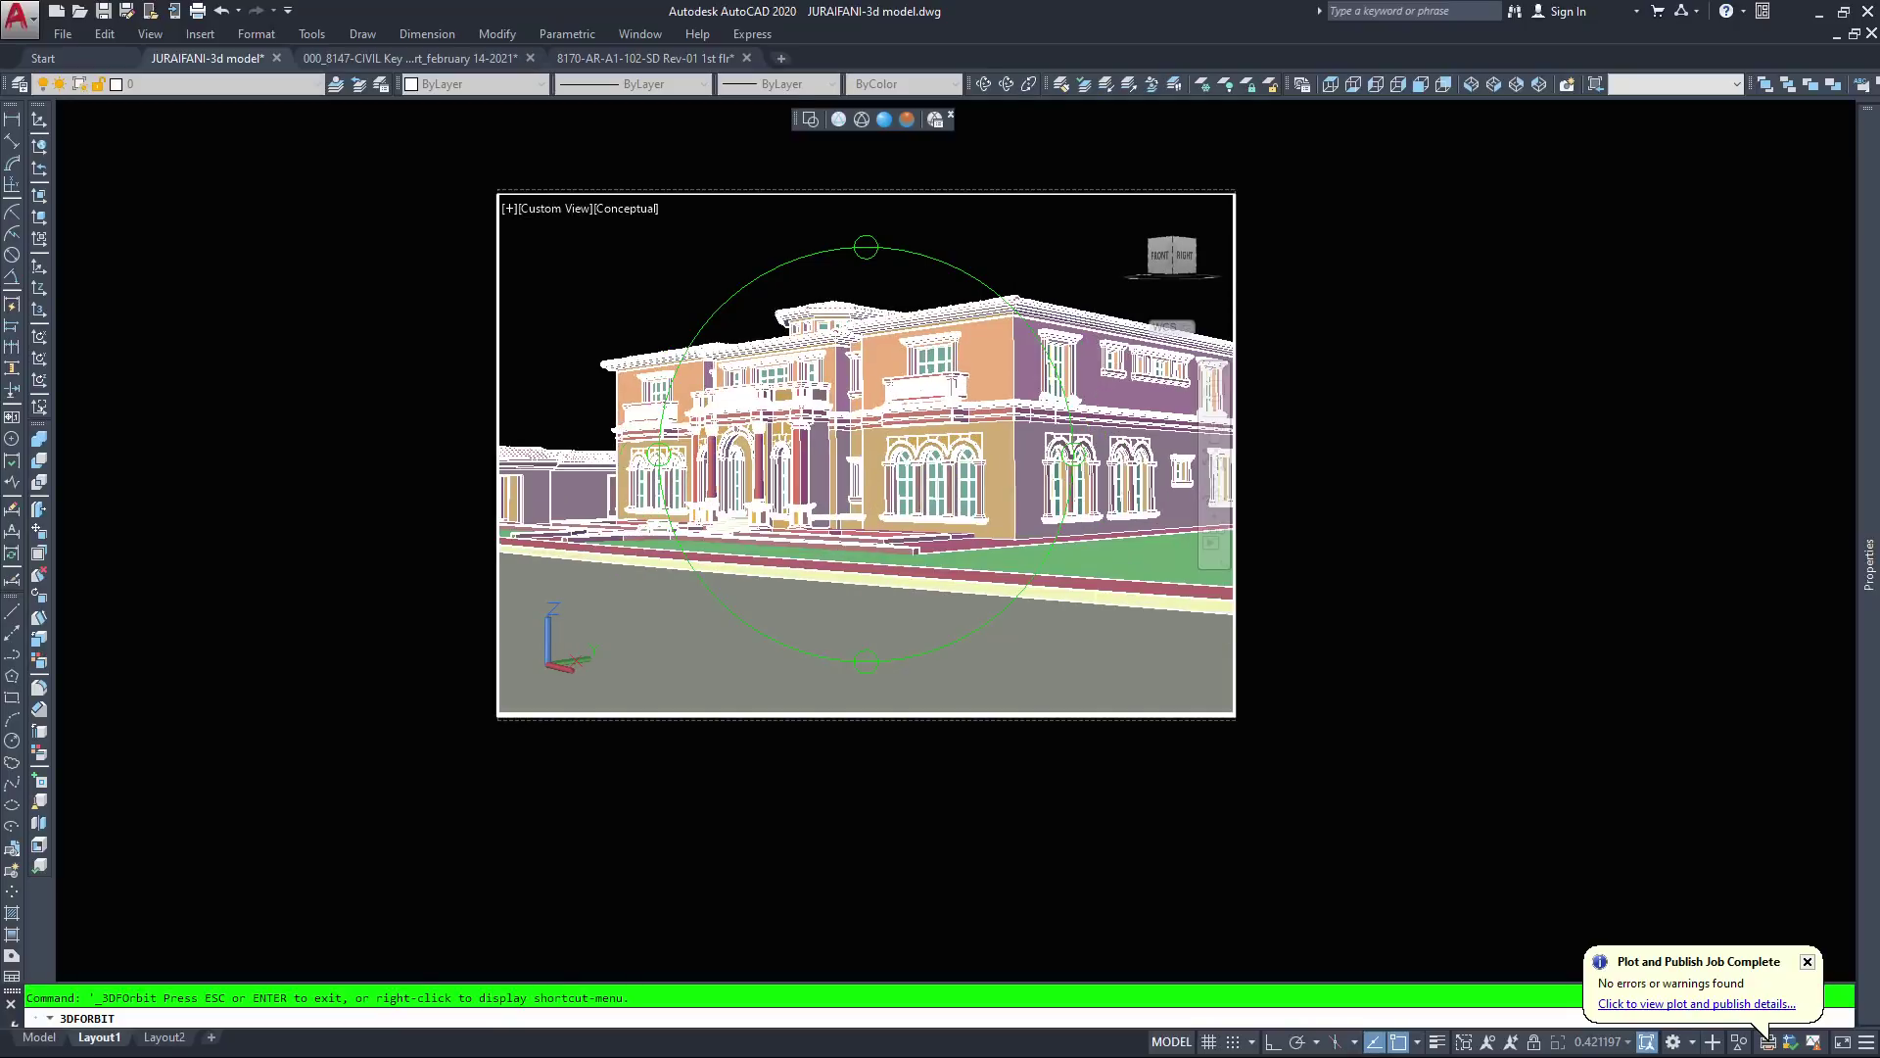
pyautogui.moveTo(832, 445)
pyautogui.mouseDown()
pyautogui.moveTo(848, 456)
pyautogui.moveTo(808, 432)
pyautogui.mouseUp()
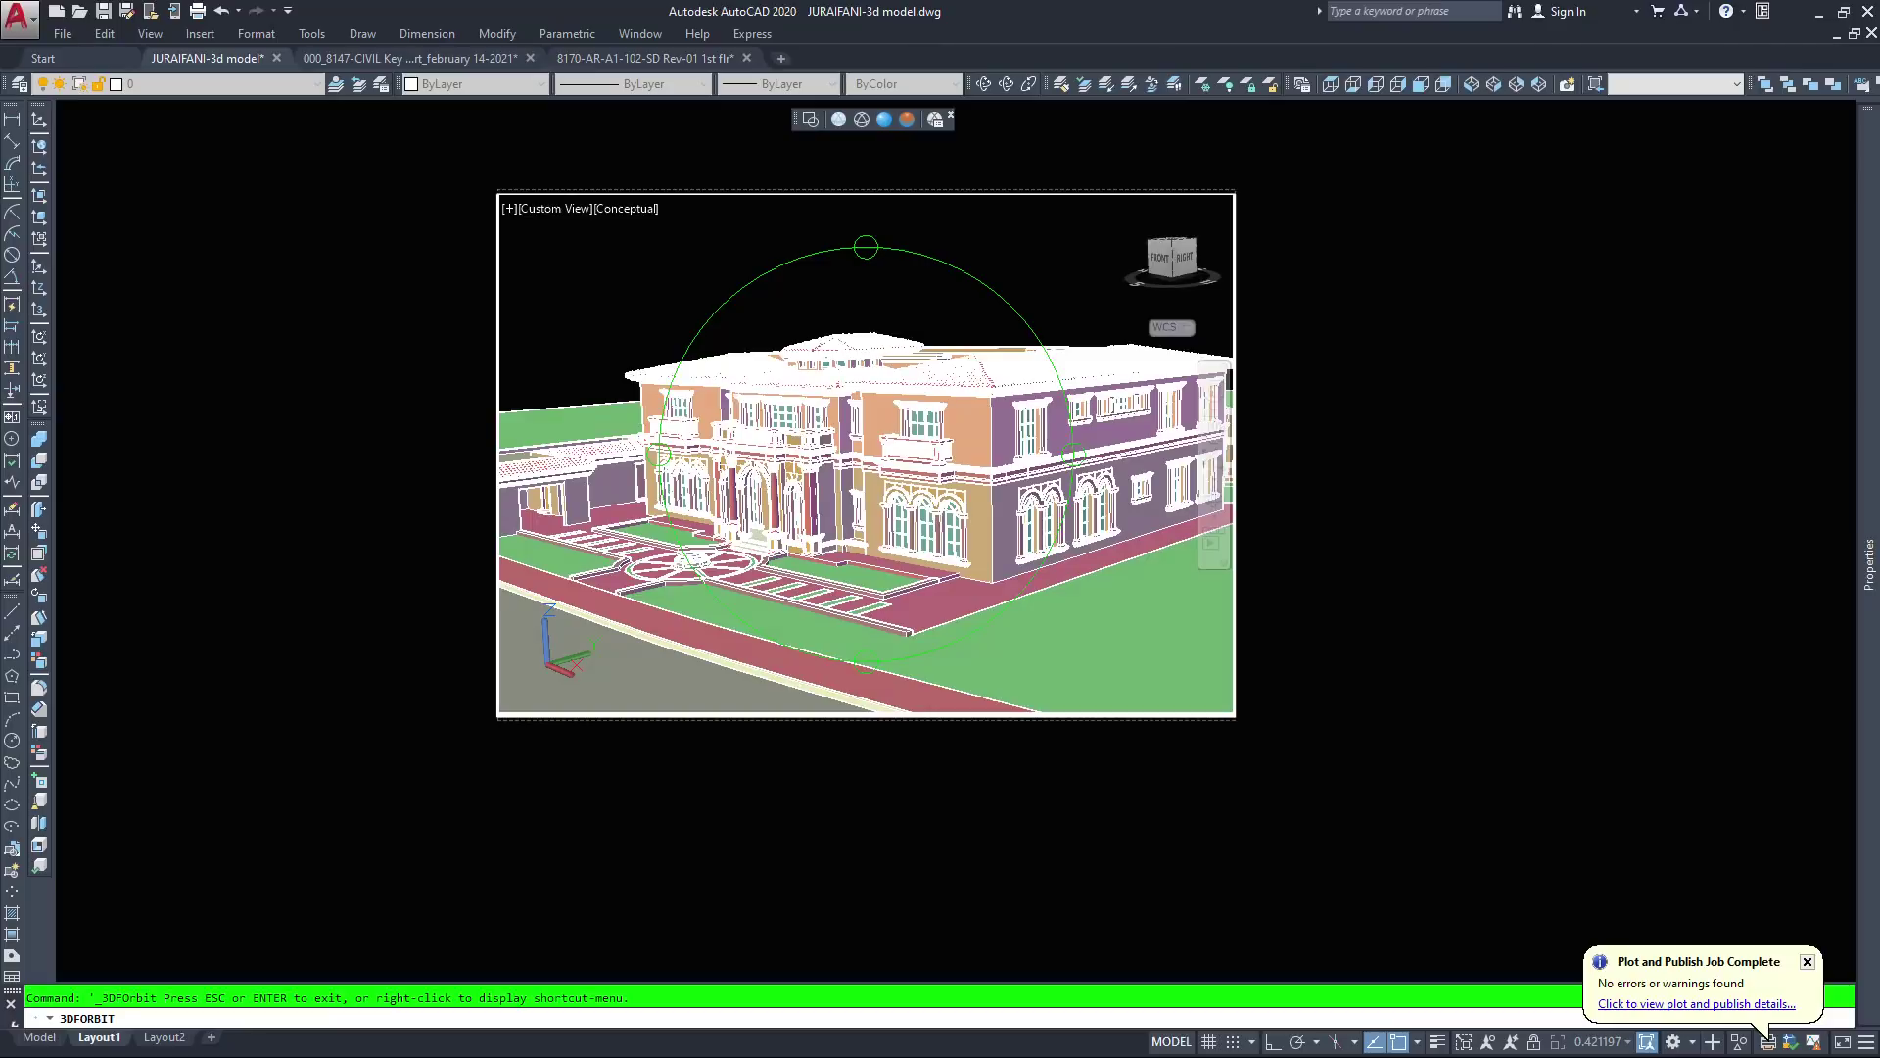
# Refine the viewport's perspective to an elevated corner view framing the whole villa, its grounds and the side garage
pyautogui.moveTo(995, 569); pyautogui.dragTo(950, 520, button='middle')
pyautogui.moveTo(767, 376); pyautogui.dragTo(771, 392)
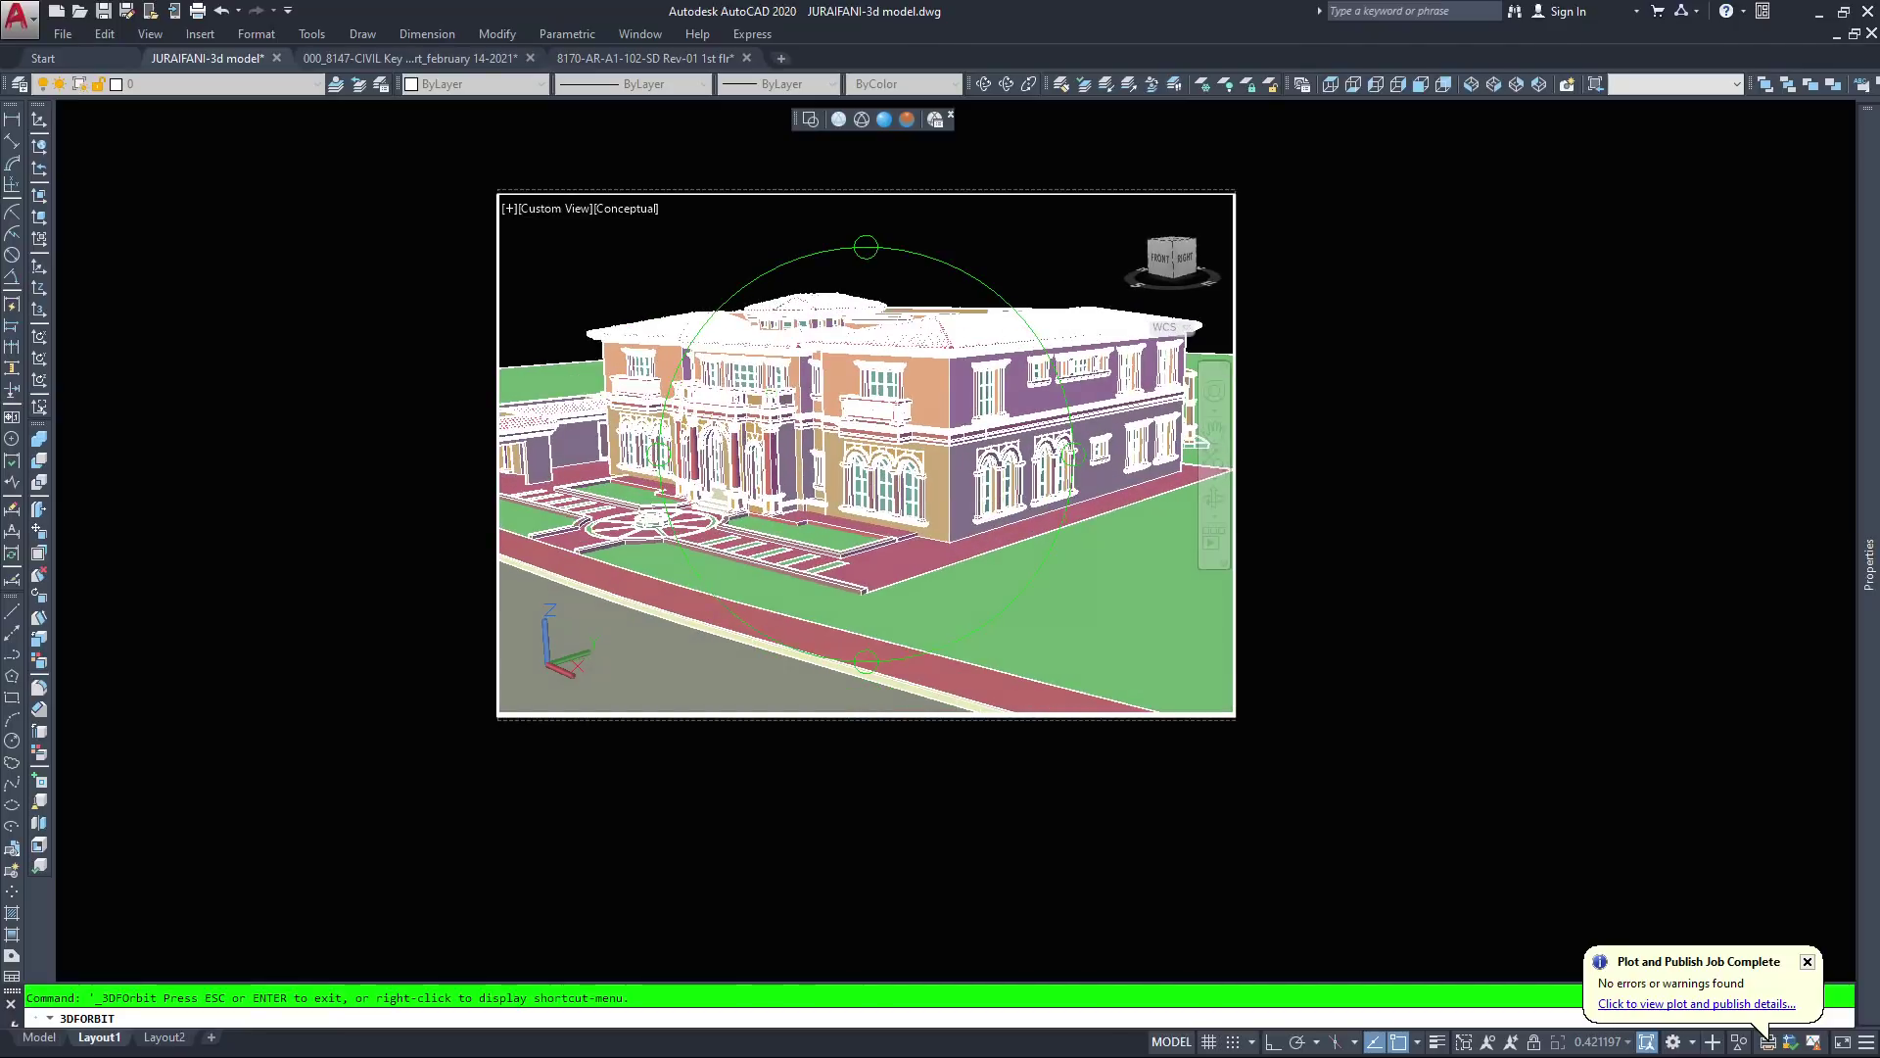
pyautogui.moveTo(862, 563); pyautogui.dragTo(917, 567, button='middle')
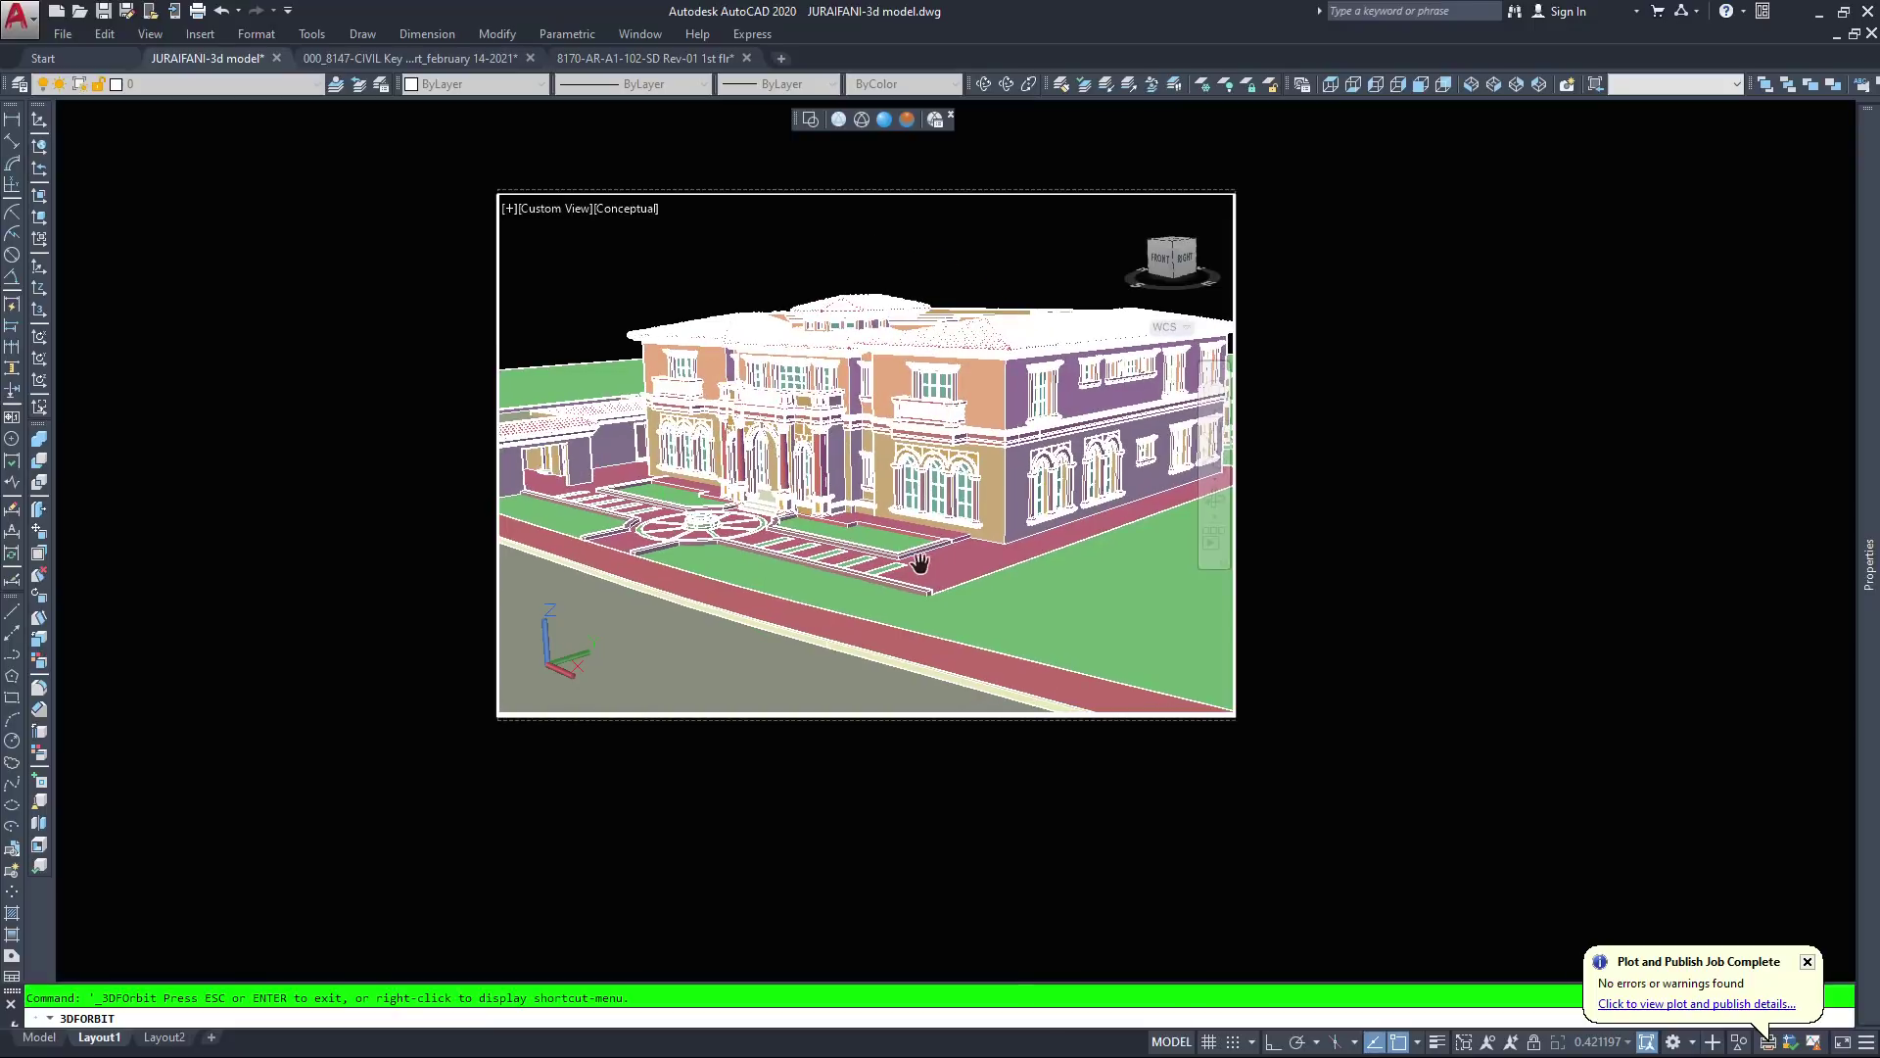
pyautogui.scroll(-1, 920, 565)
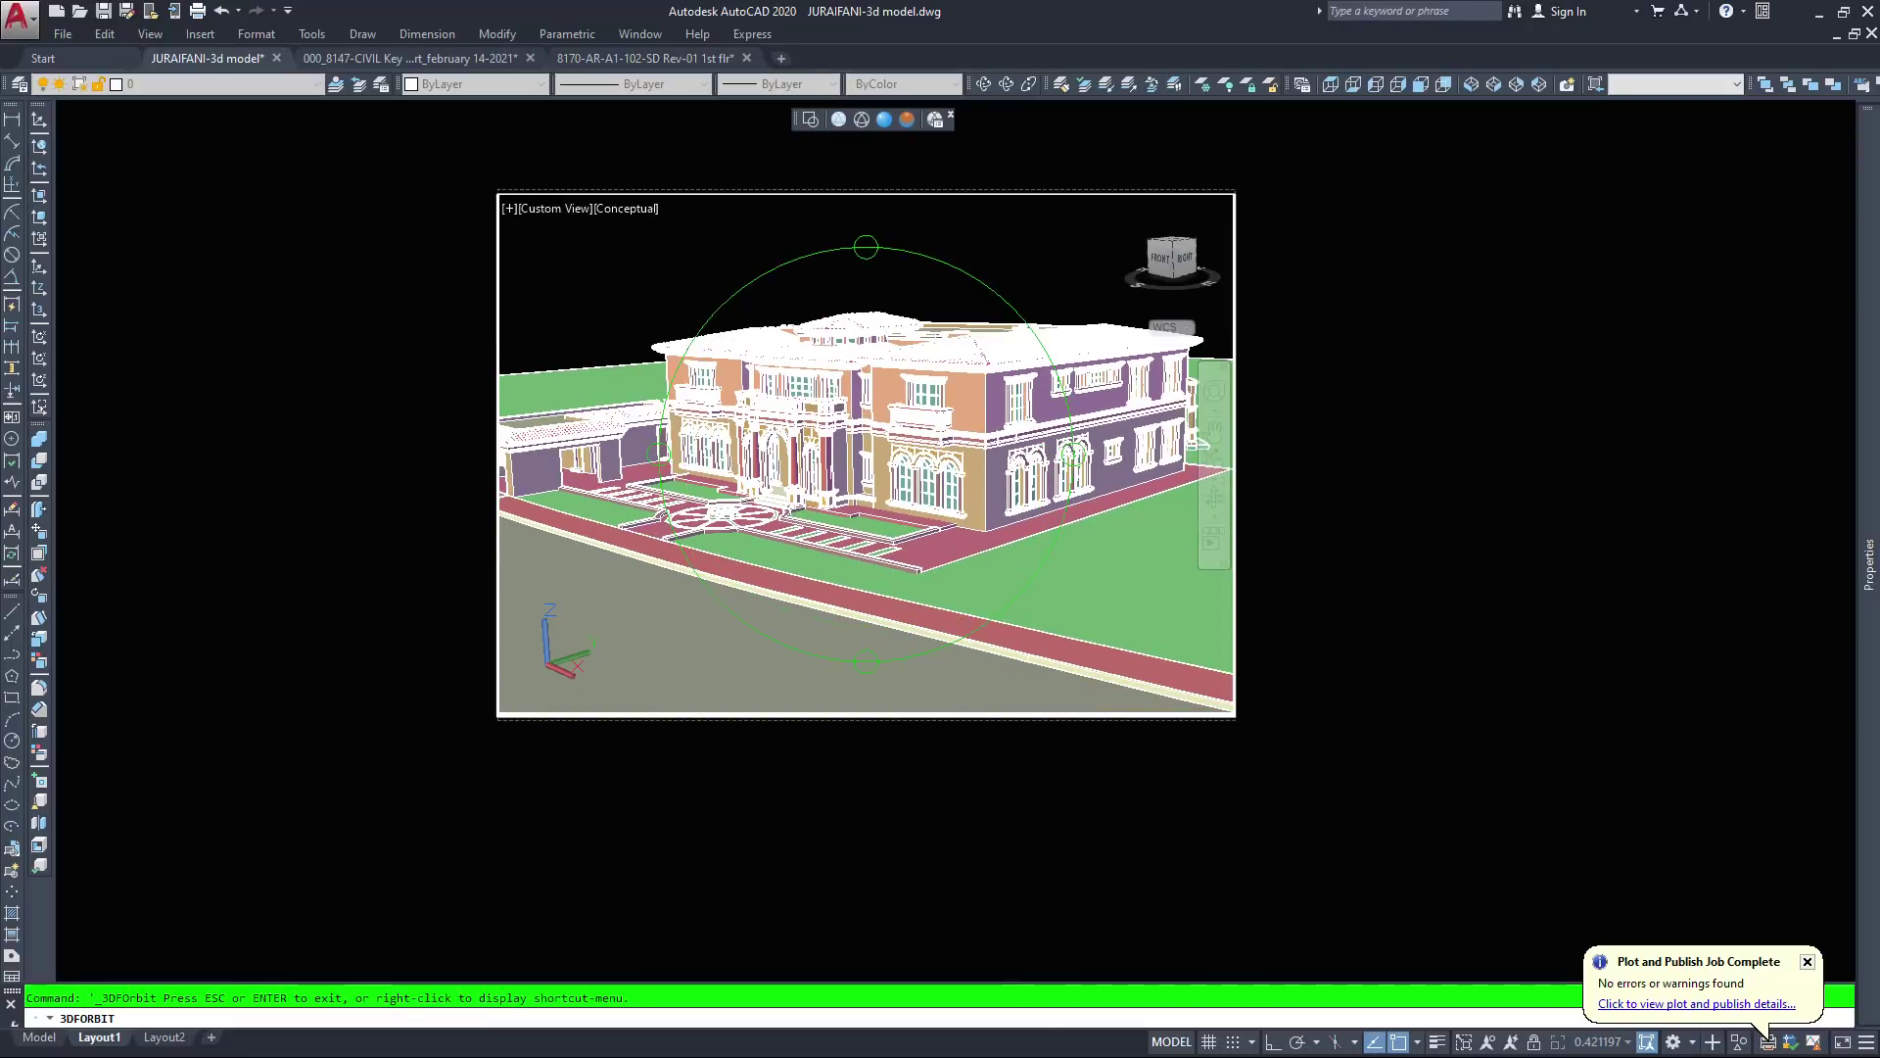
pyautogui.moveTo(874, 522); pyautogui.dragTo(914, 533, button='middle')
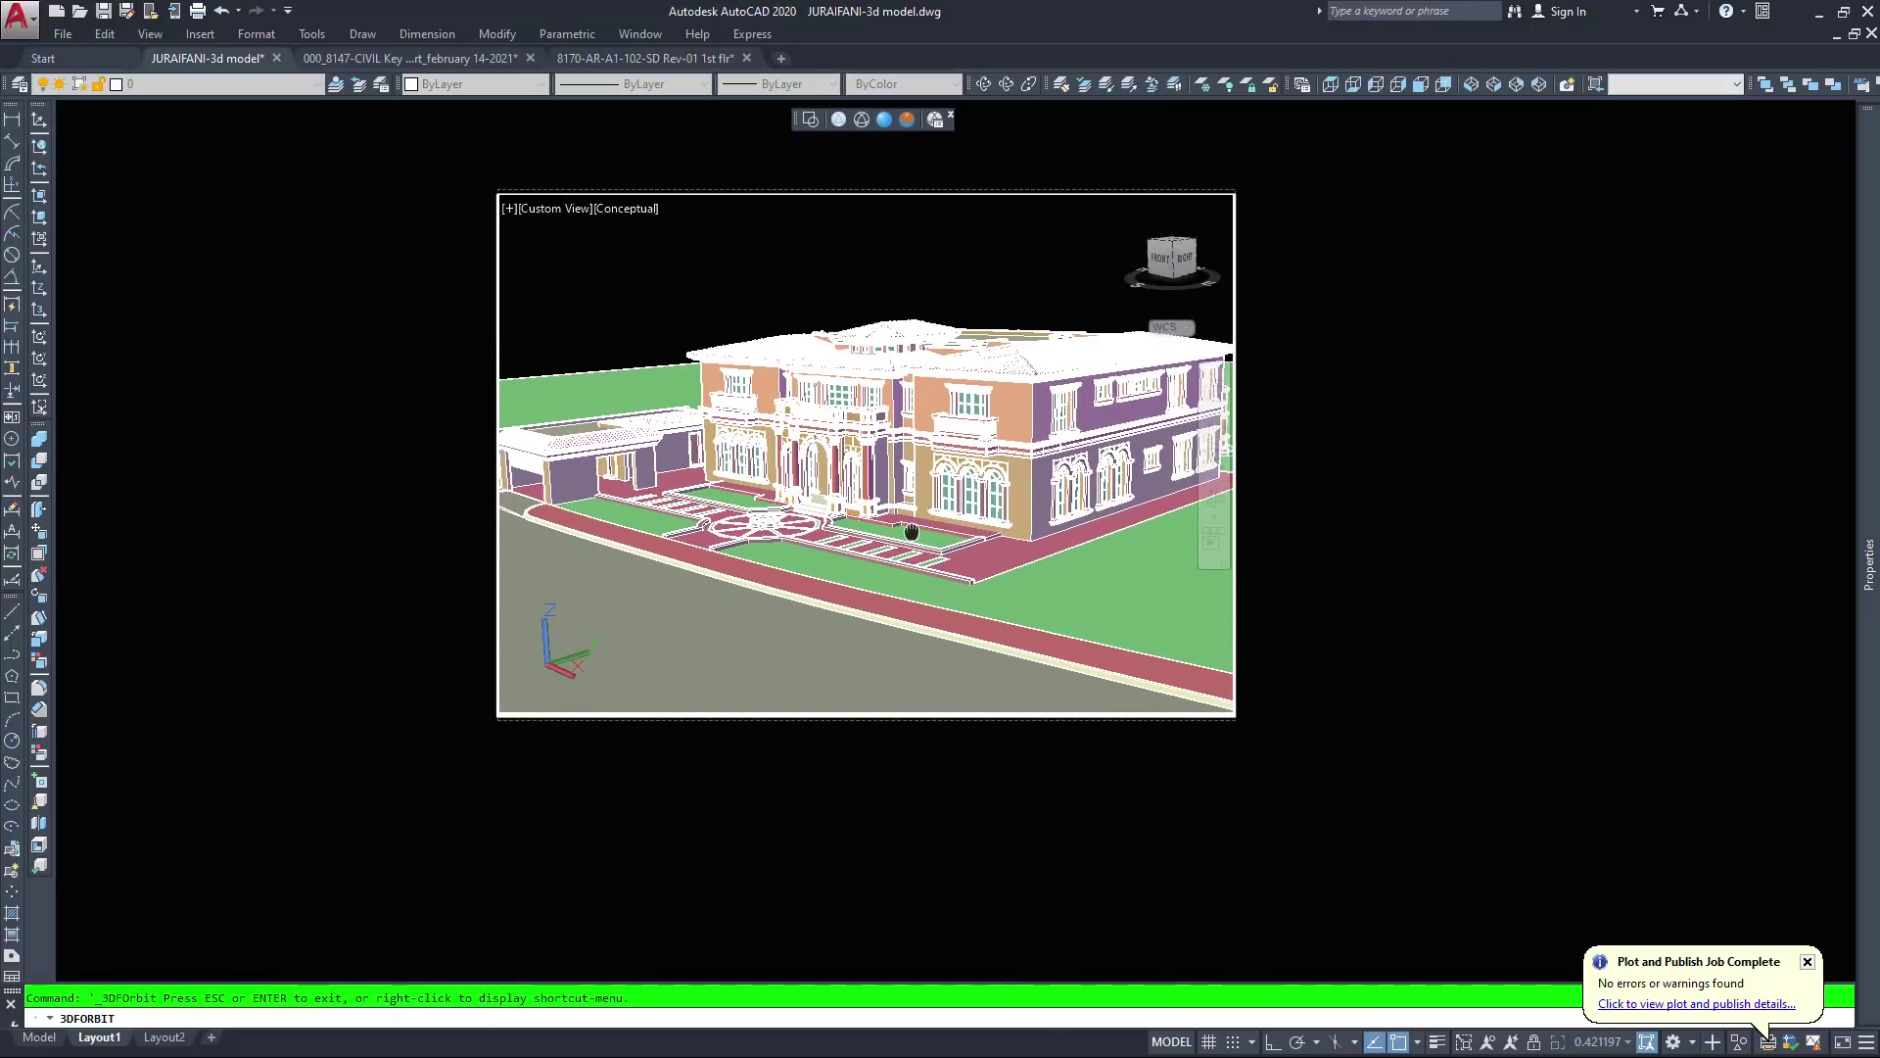
pyautogui.moveTo(851, 407); pyautogui.dragTo(857, 404)
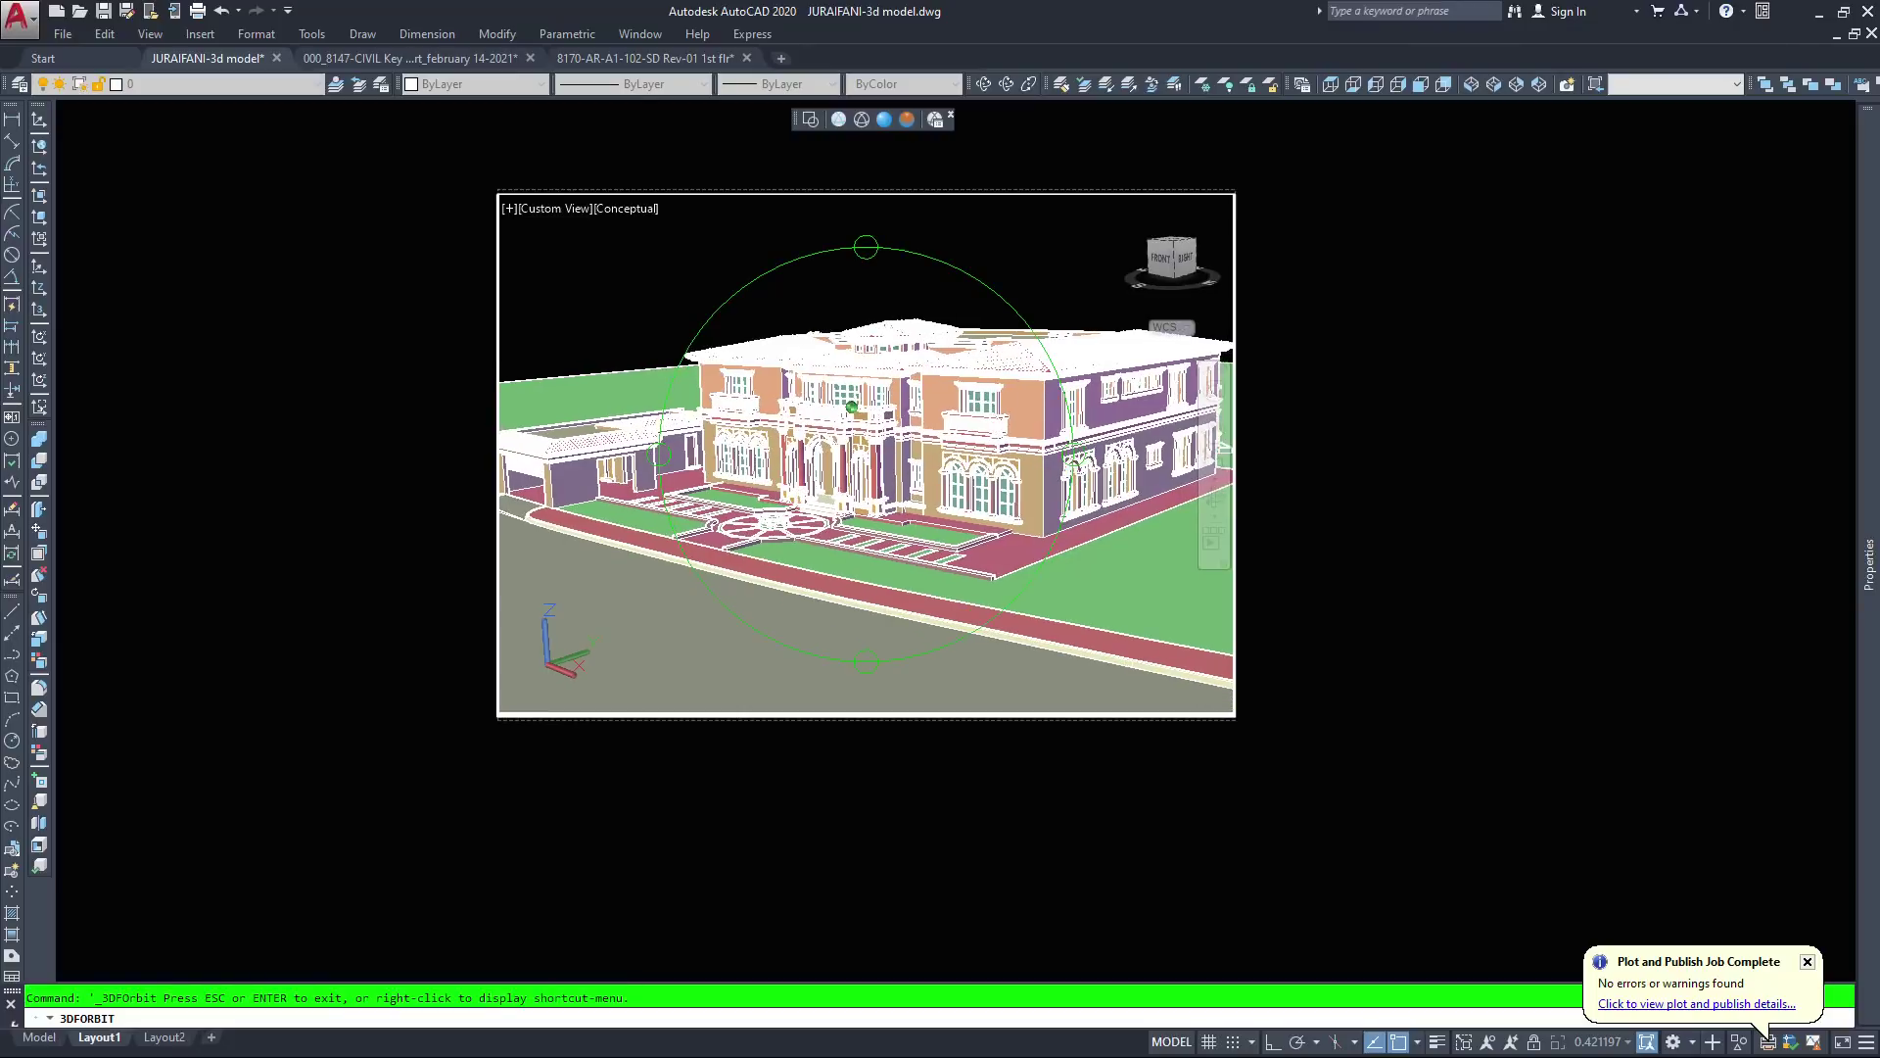
pyautogui.scroll(-1, 858, 448)
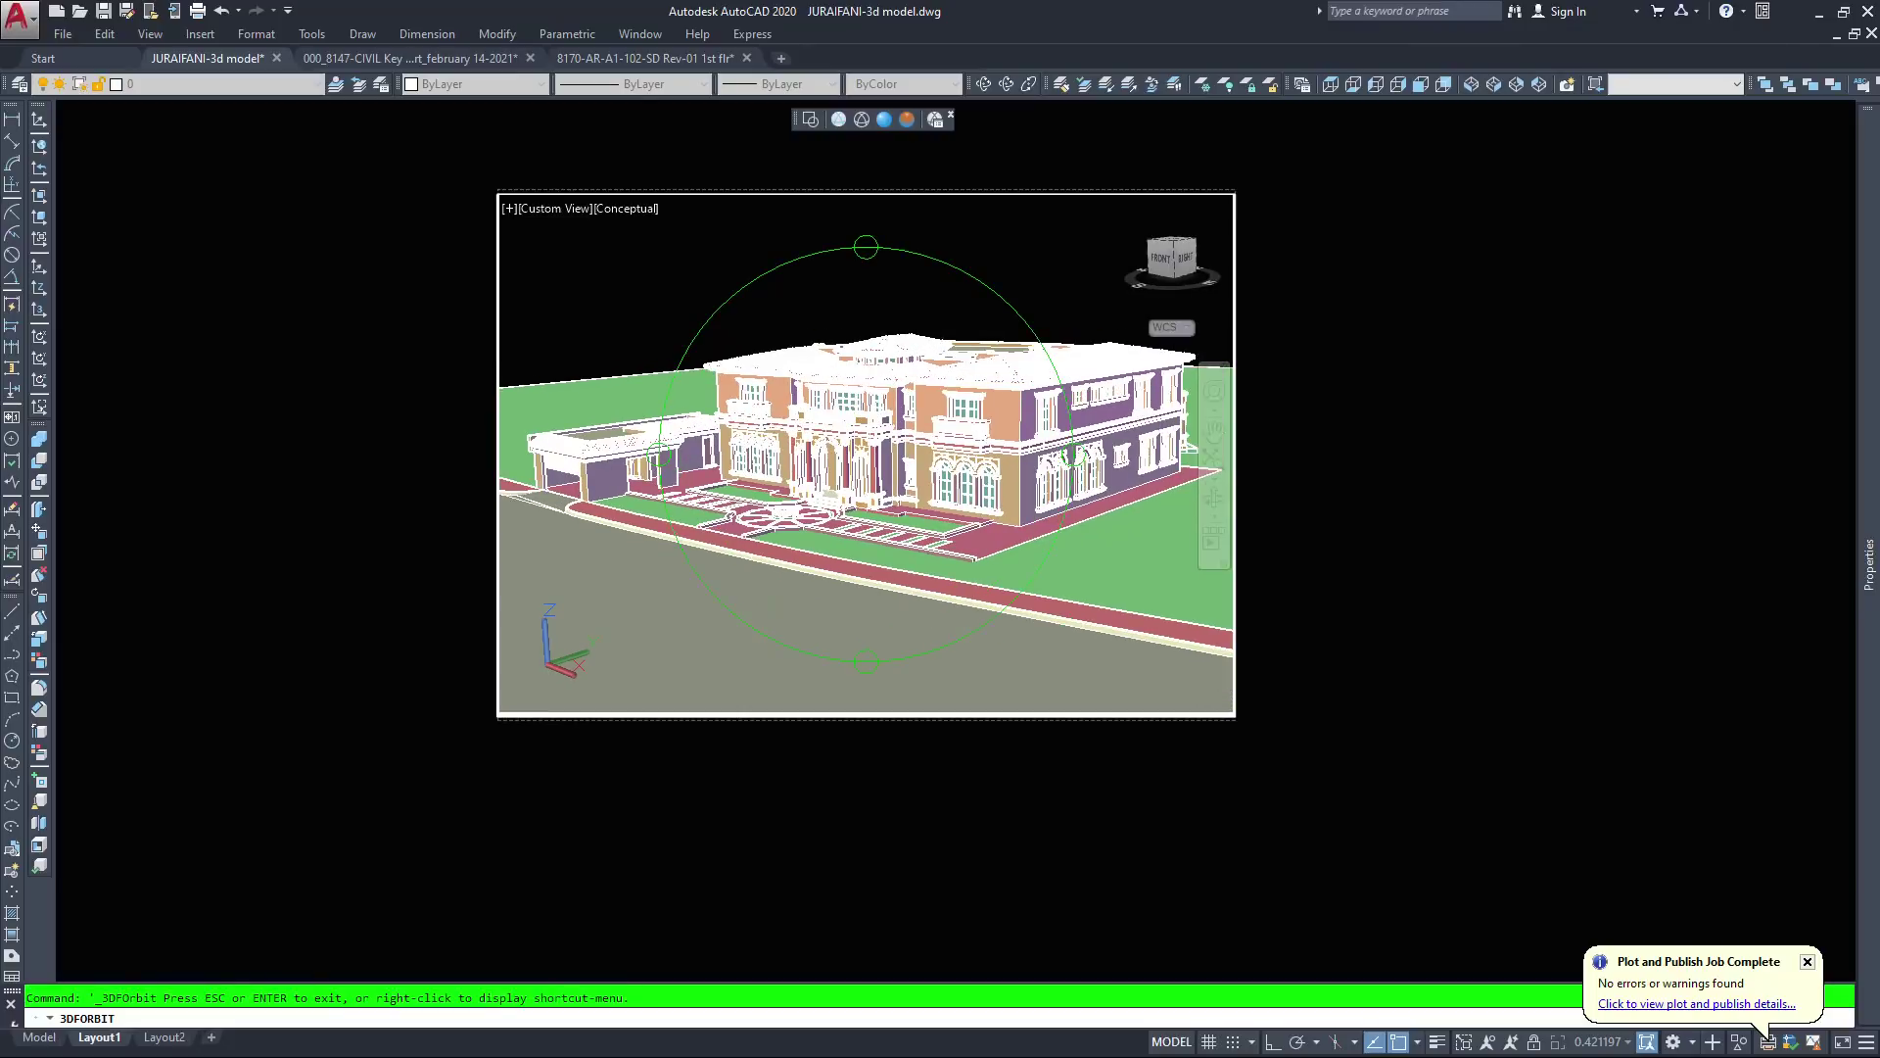
pyautogui.moveTo(886, 497); pyautogui.dragTo(912, 511, button='middle')
pyautogui.scroll(1, 910, 509)
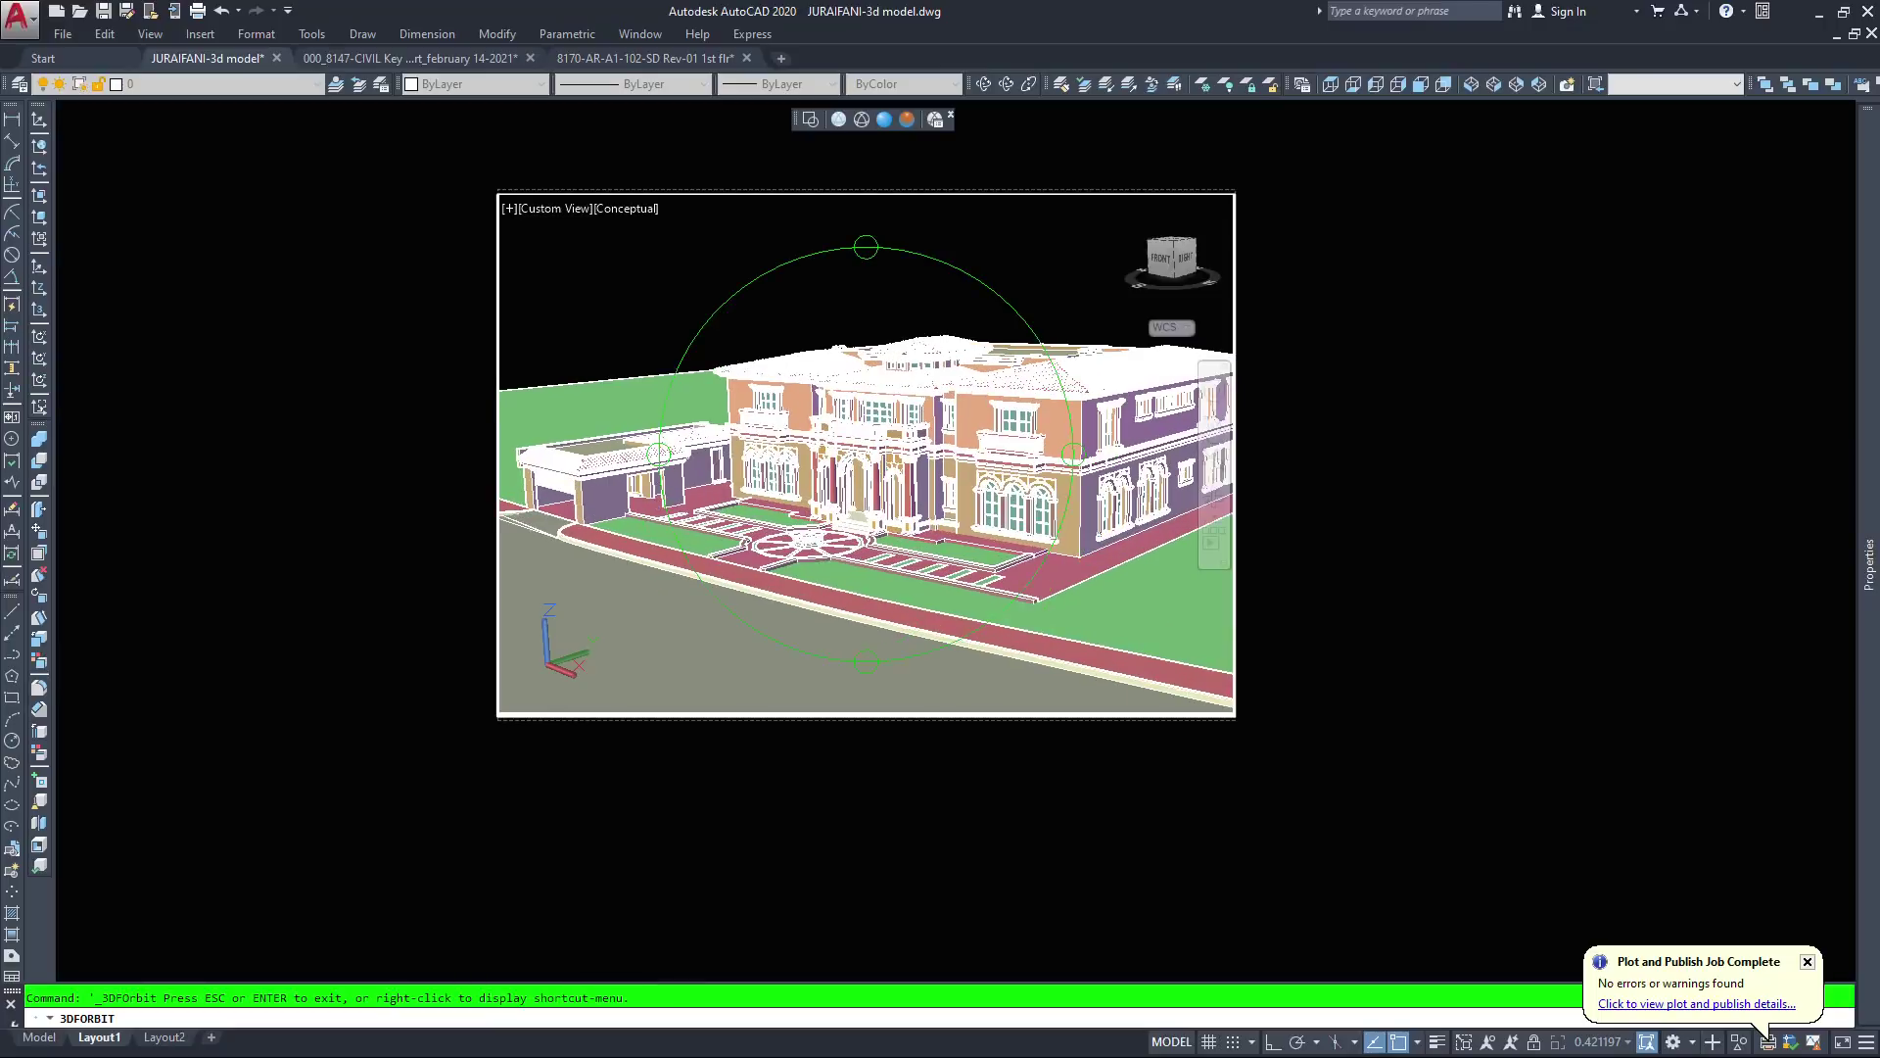
pyautogui.scroll(-1, 911, 510)
pyautogui.moveTo(911, 510)
pyautogui.mouseDown()
pyautogui.moveTo(876, 507)
pyautogui.moveTo(911, 497)
pyautogui.mouseUp()
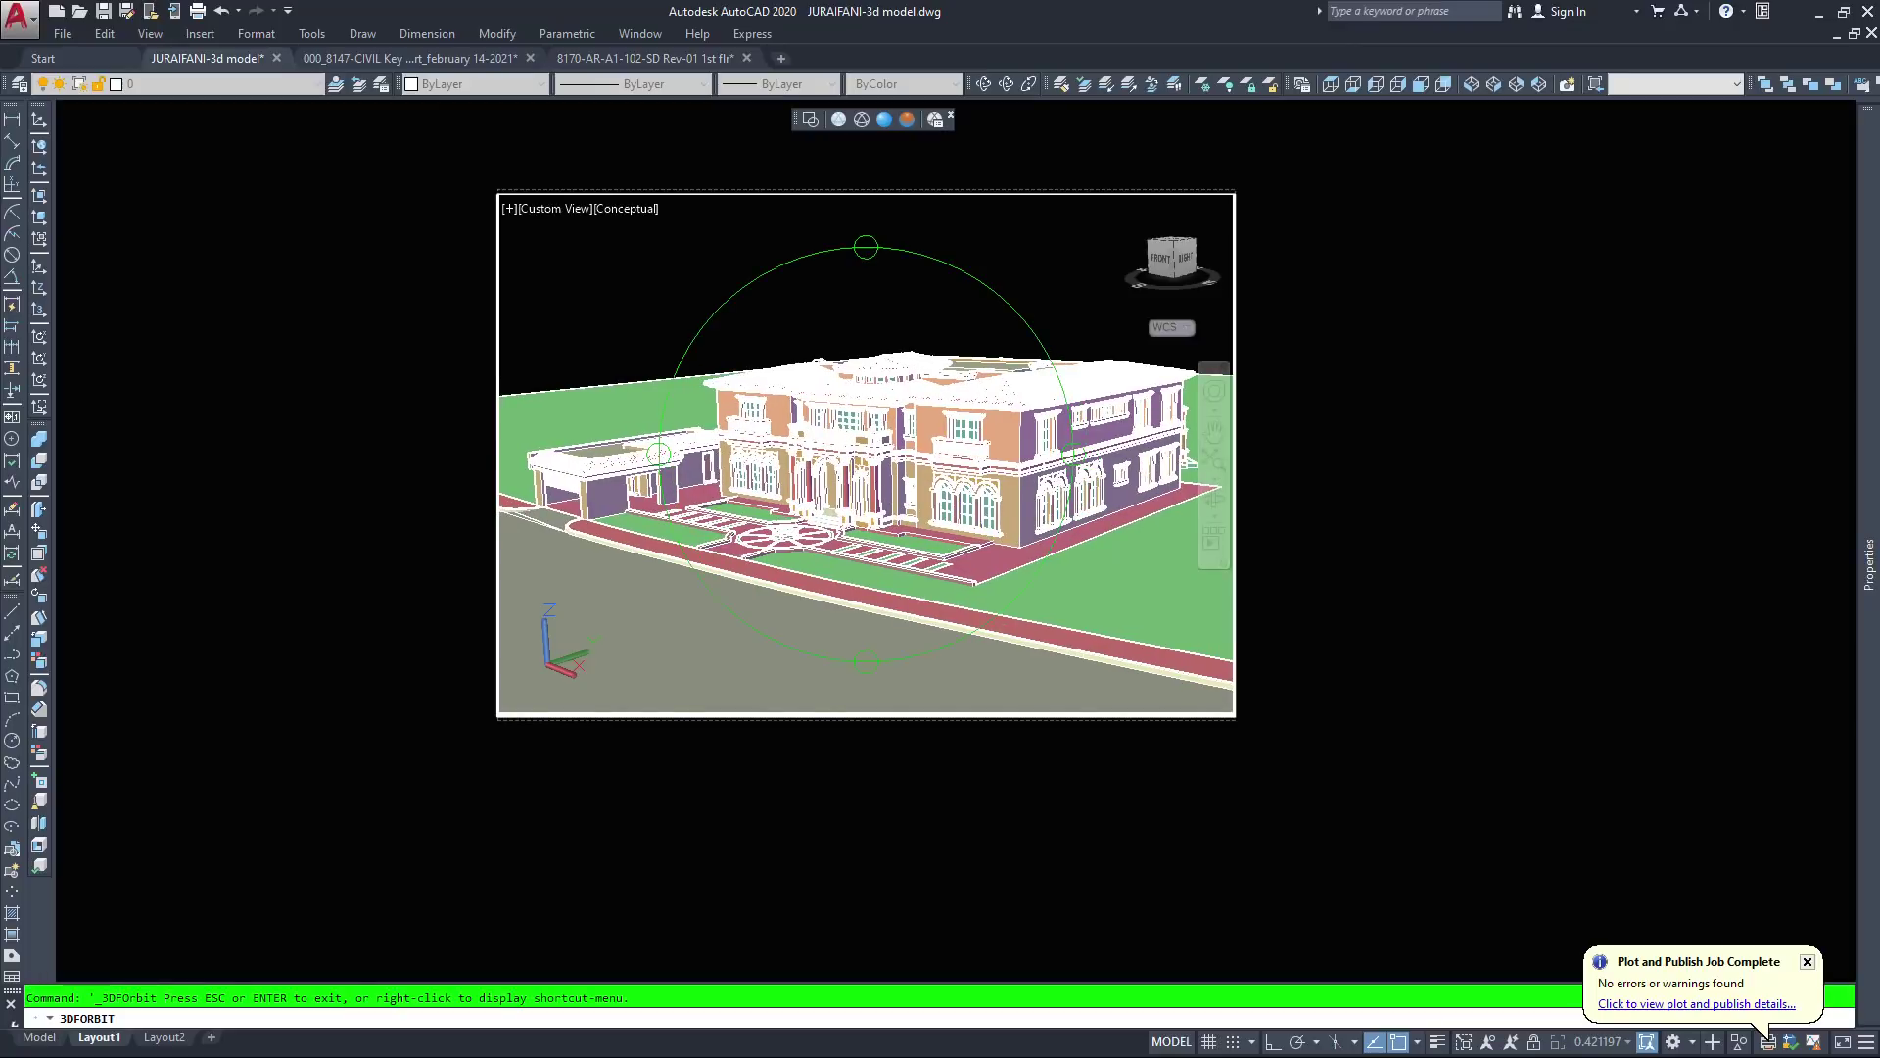
# Lower the viewport's perspective to near street level, keep the villa and garage framed, and return to paper space
pyautogui.scroll(1, 866, 454)
pyautogui.moveTo(929, 498); pyautogui.dragTo(858, 437)
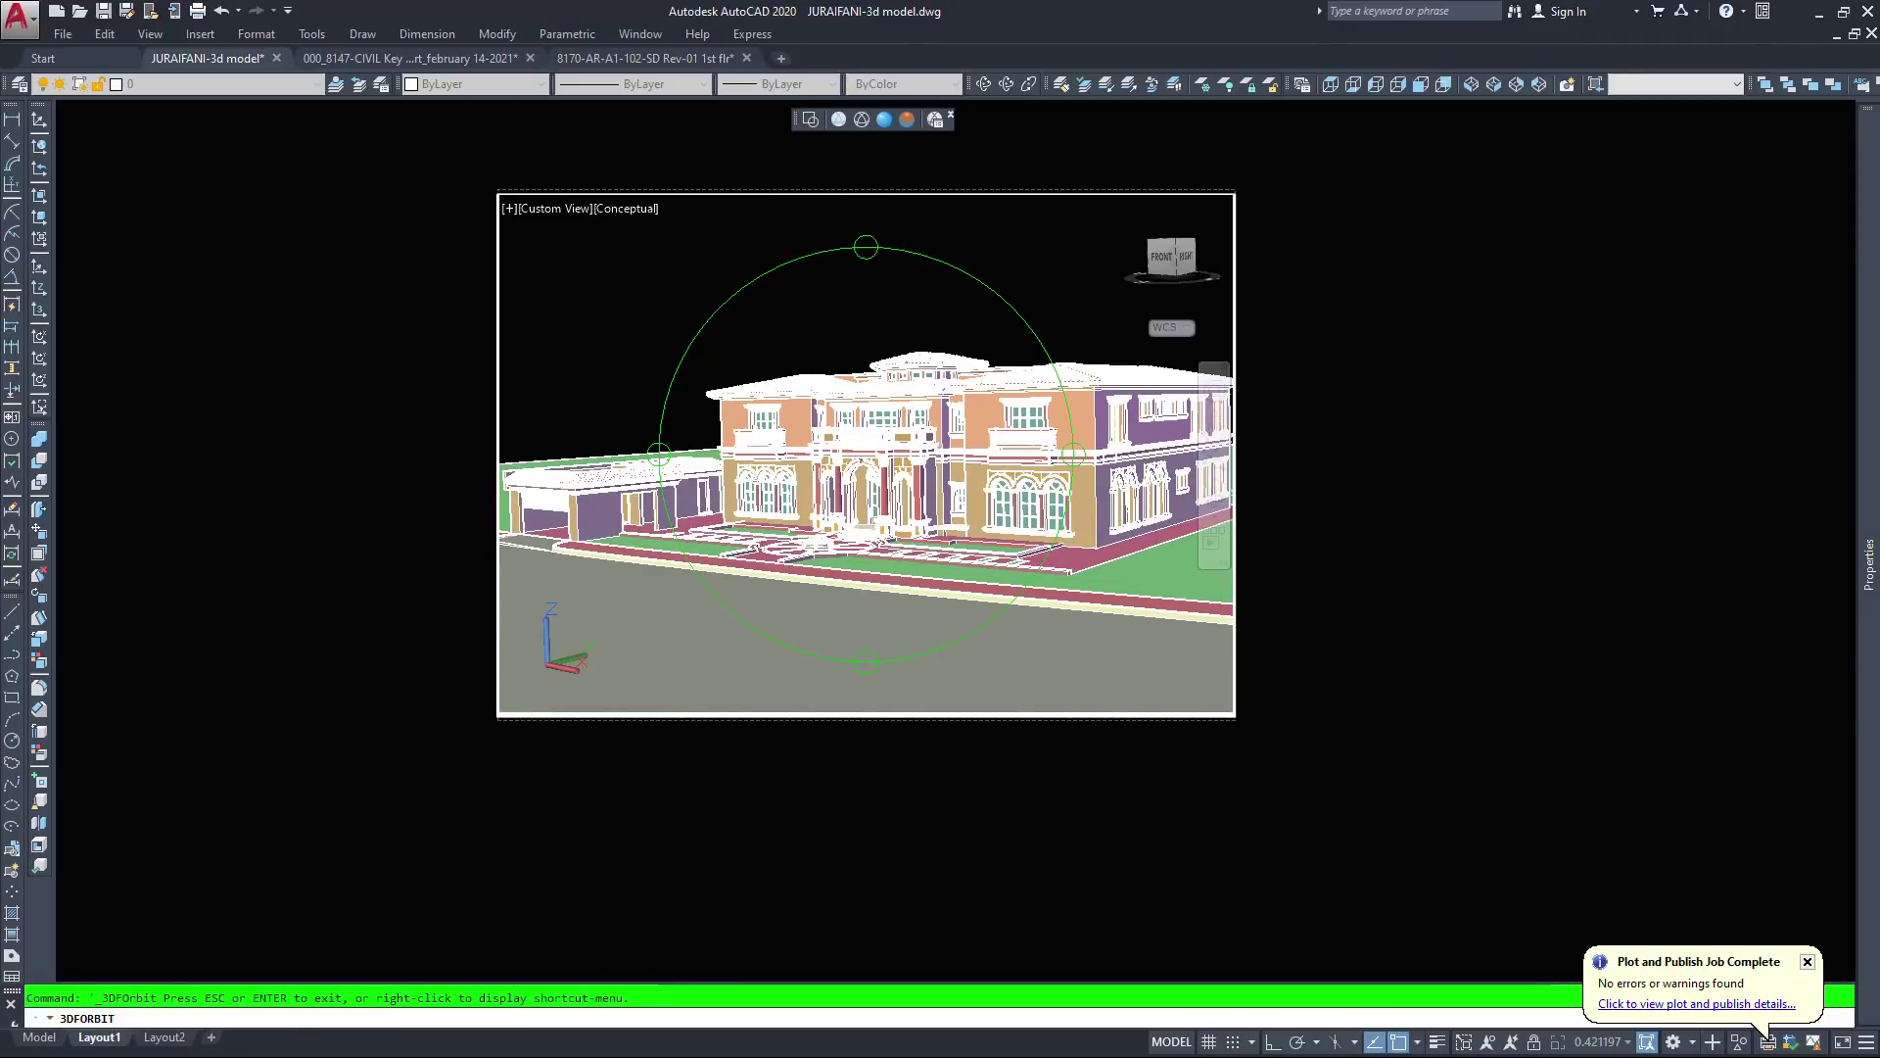
pyautogui.scroll(-1, 913, 496)
pyautogui.moveTo(913, 496); pyautogui.dragTo(911, 484, button='middle')
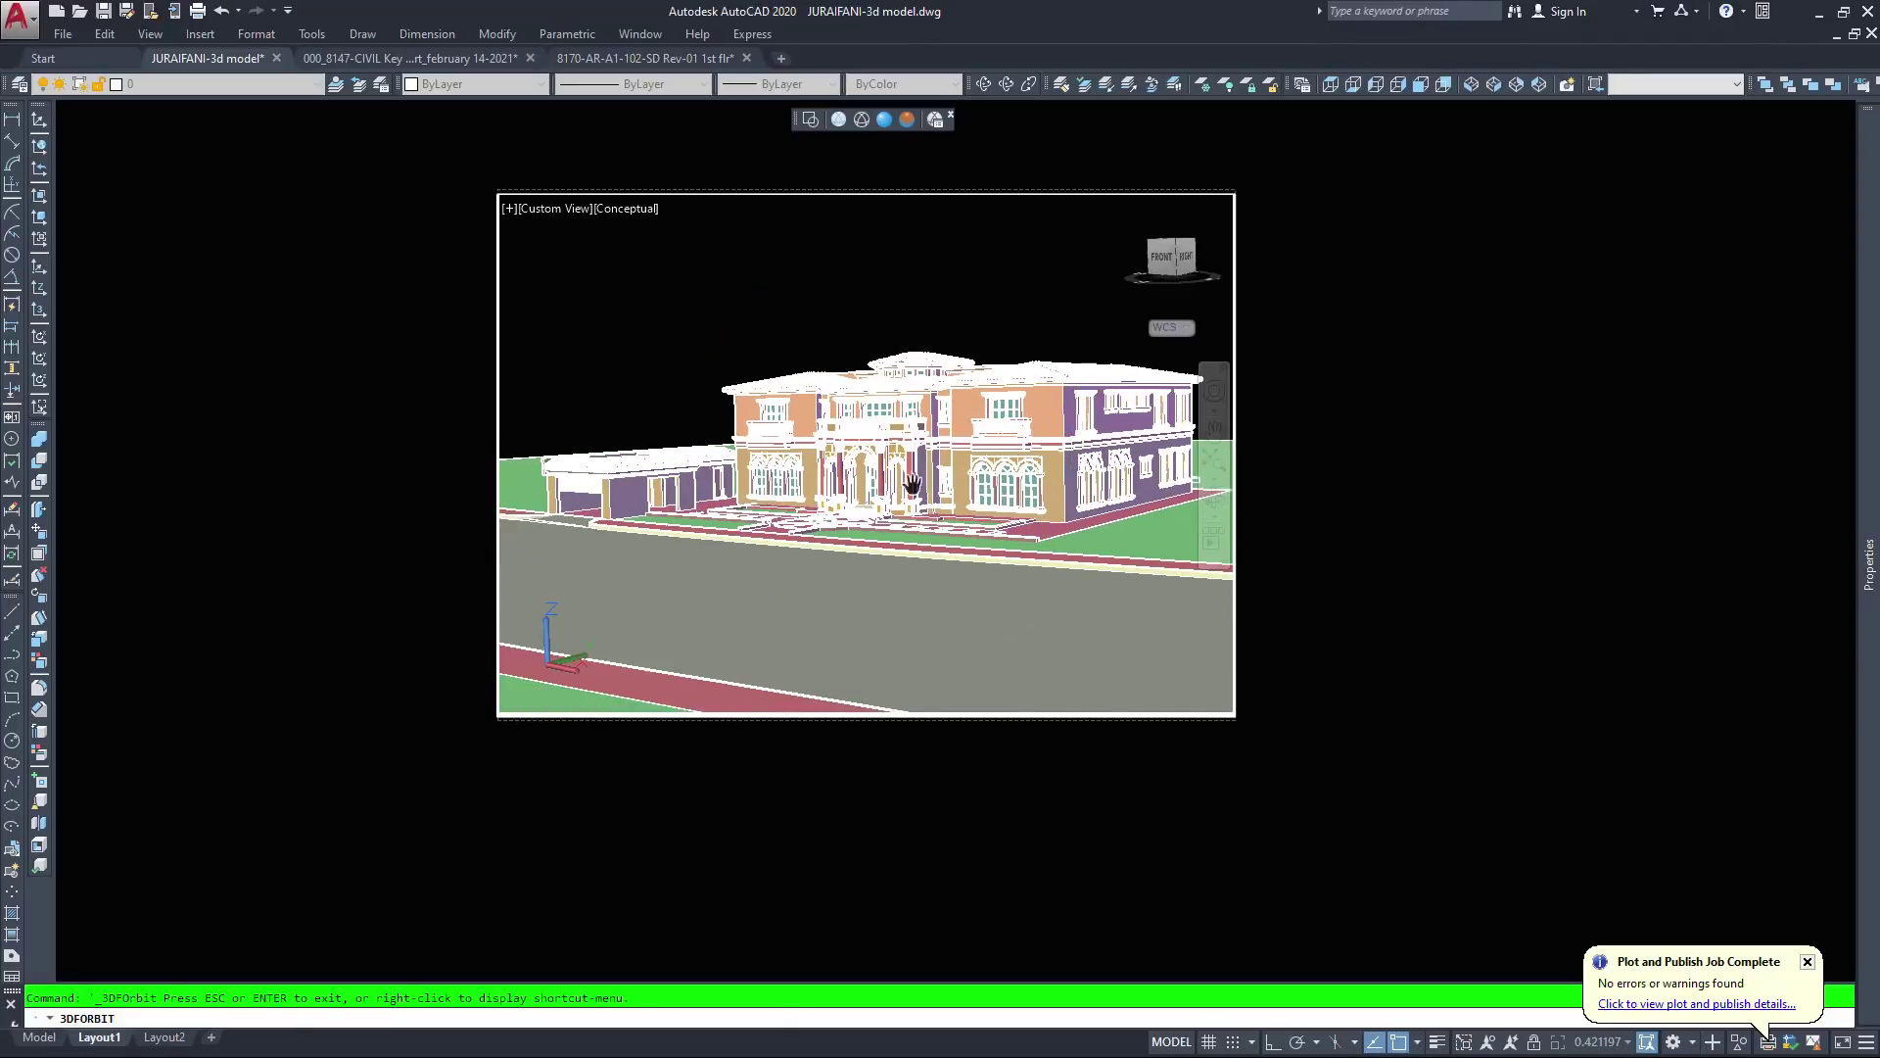
pyautogui.moveTo(862, 436); pyautogui.dragTo(872, 435)
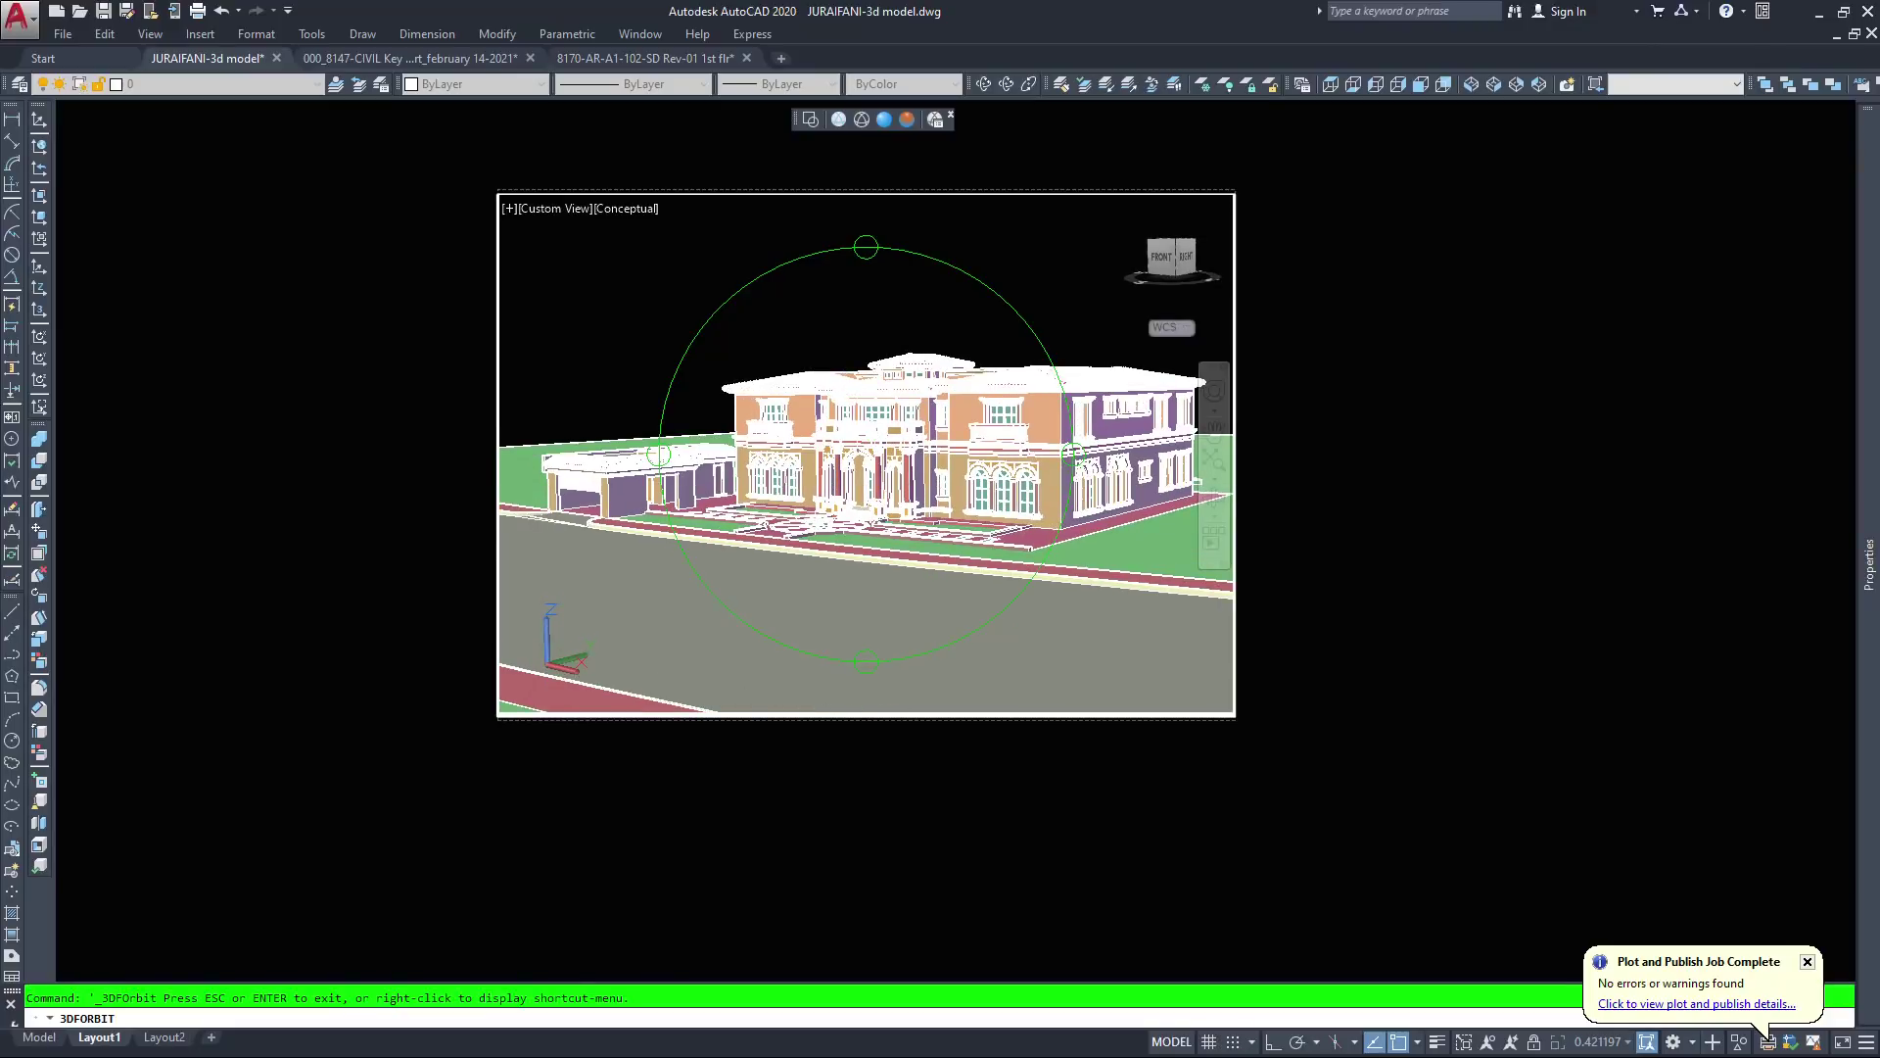
pyautogui.scroll(1, 872, 460)
pyautogui.moveTo(876, 465); pyautogui.dragTo(872, 471, button='middle')
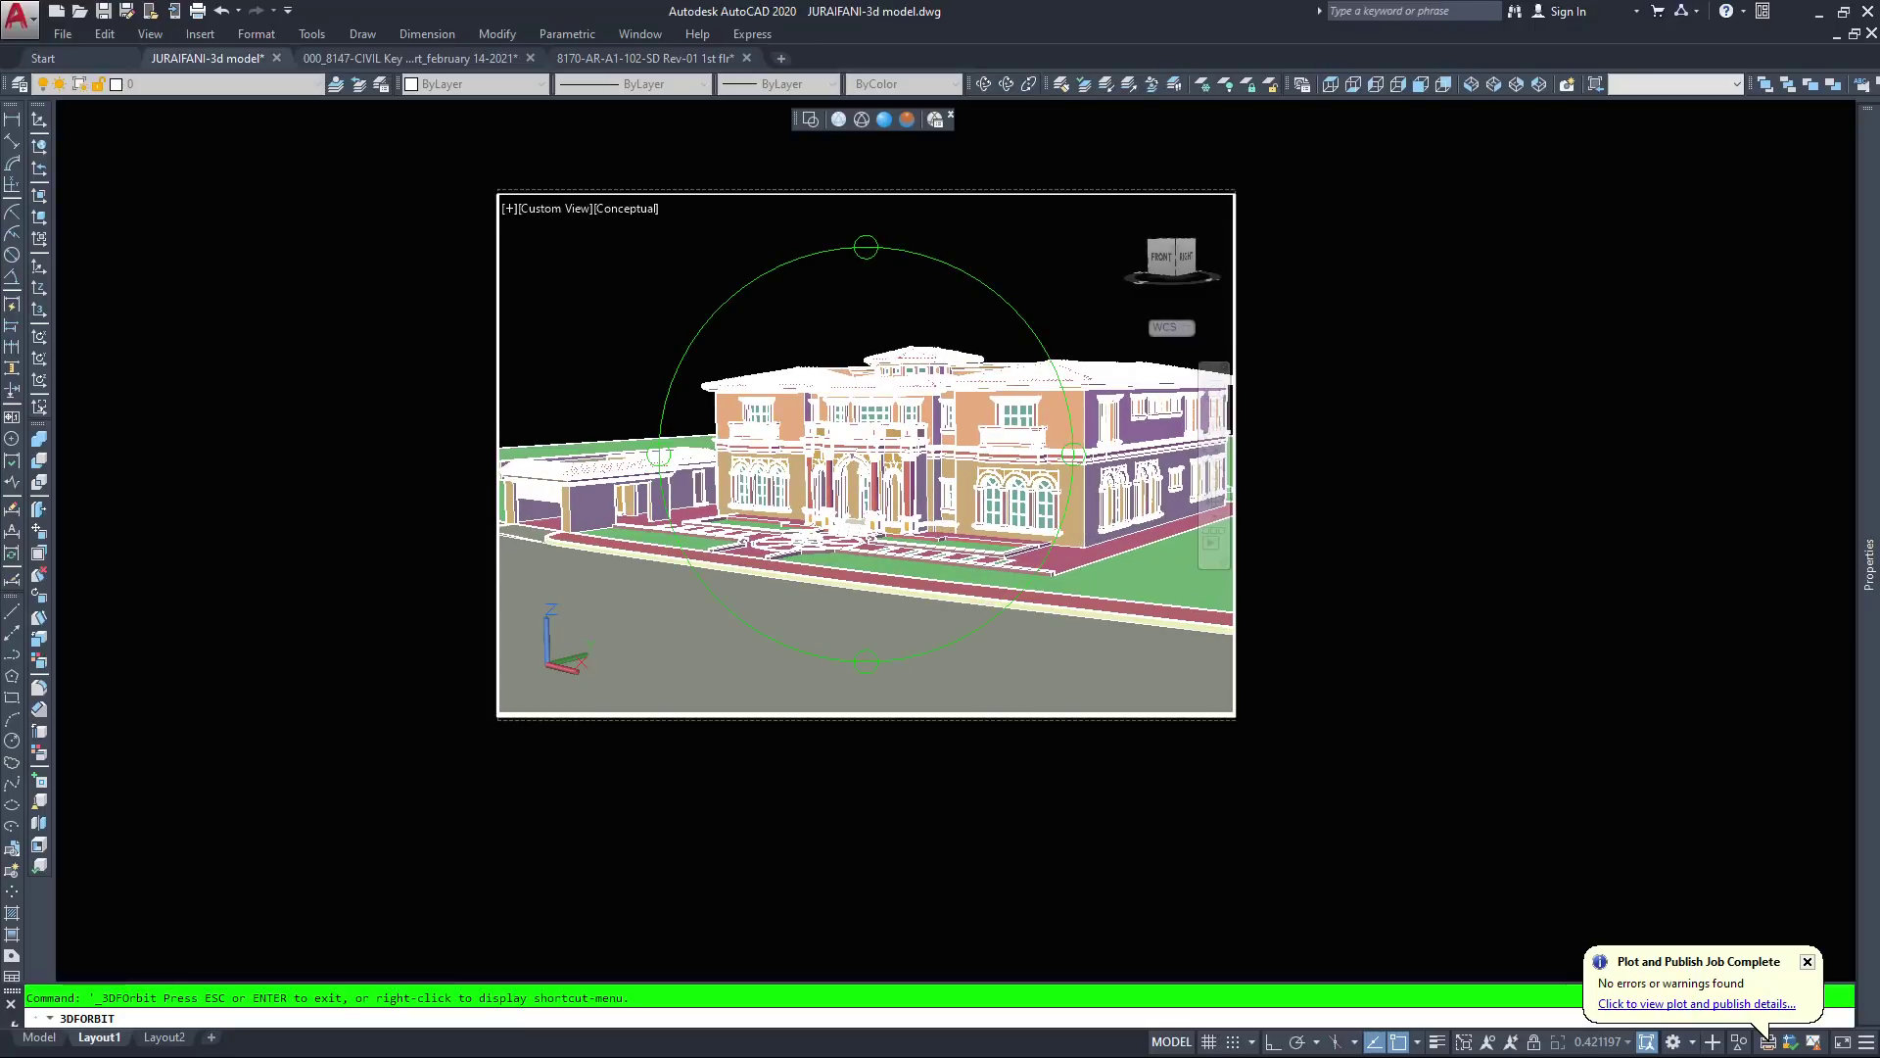
pyautogui.press('Escape')
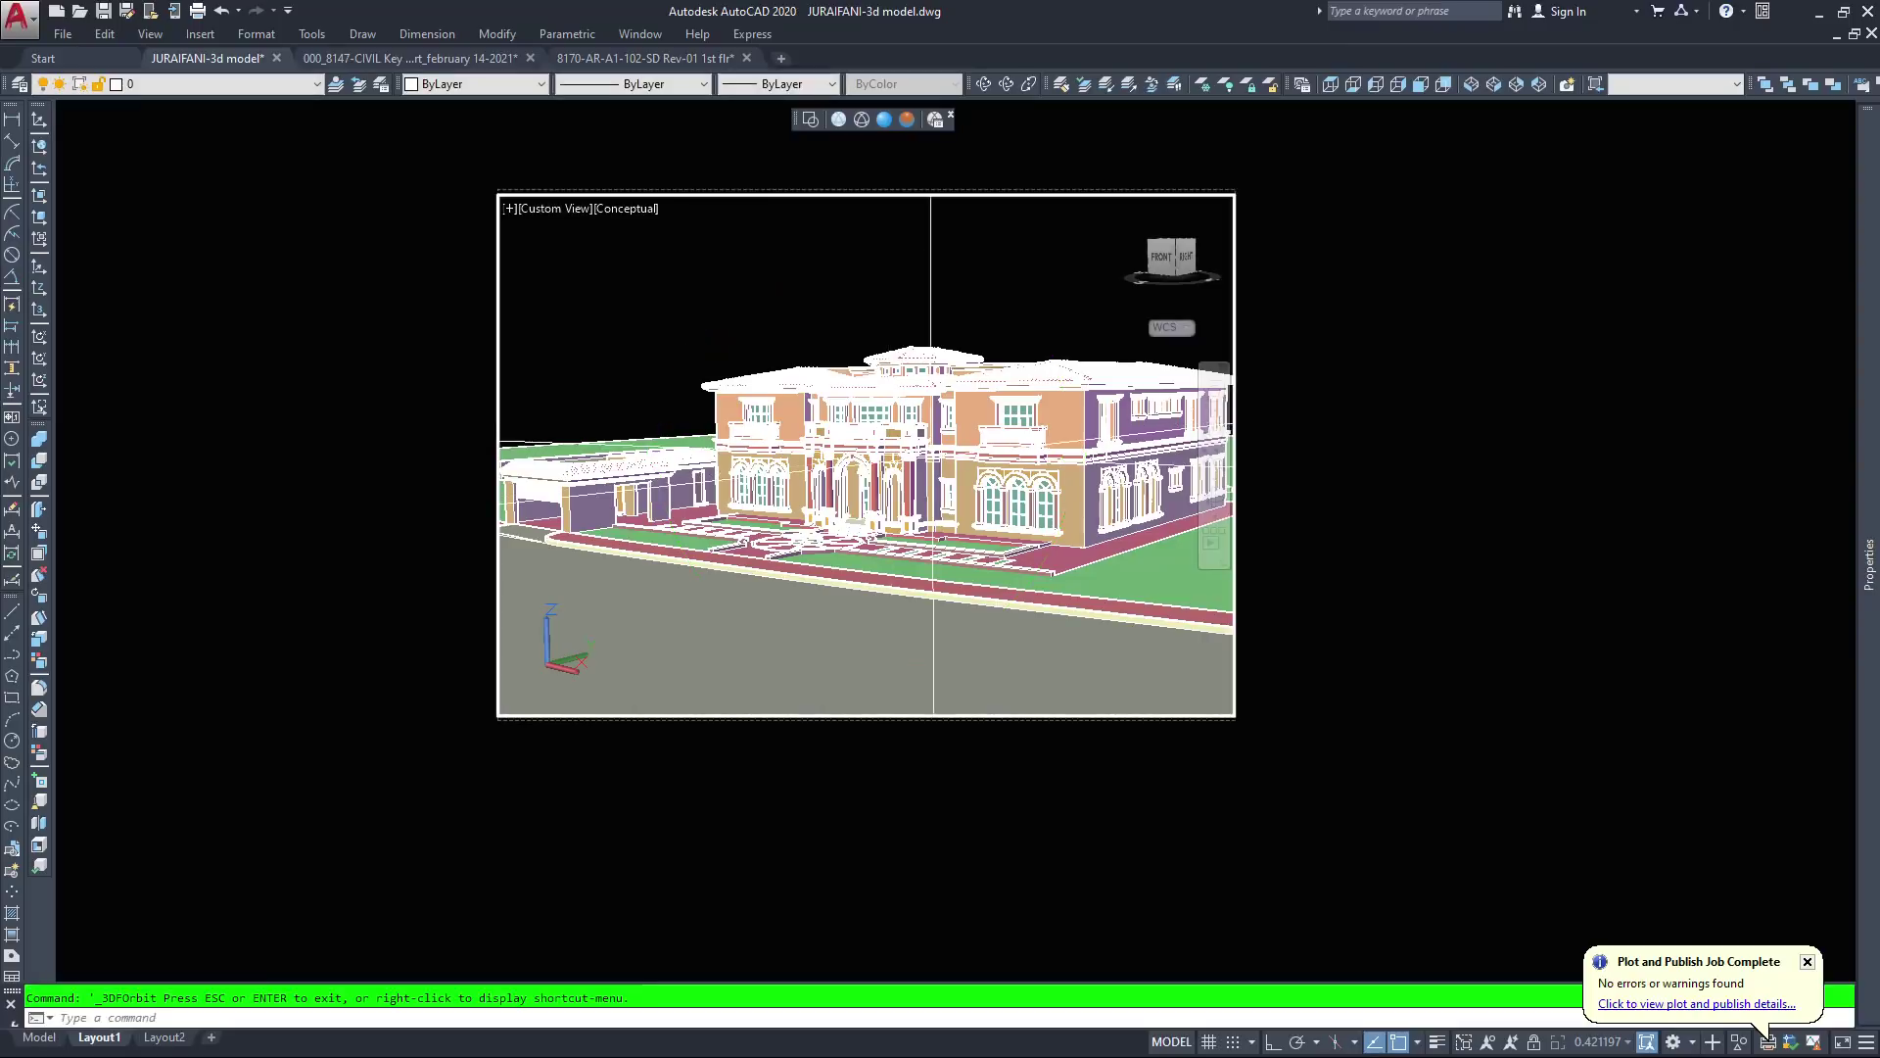
pyautogui.doubleClick(1427, 382)
pyautogui.press('Escape')
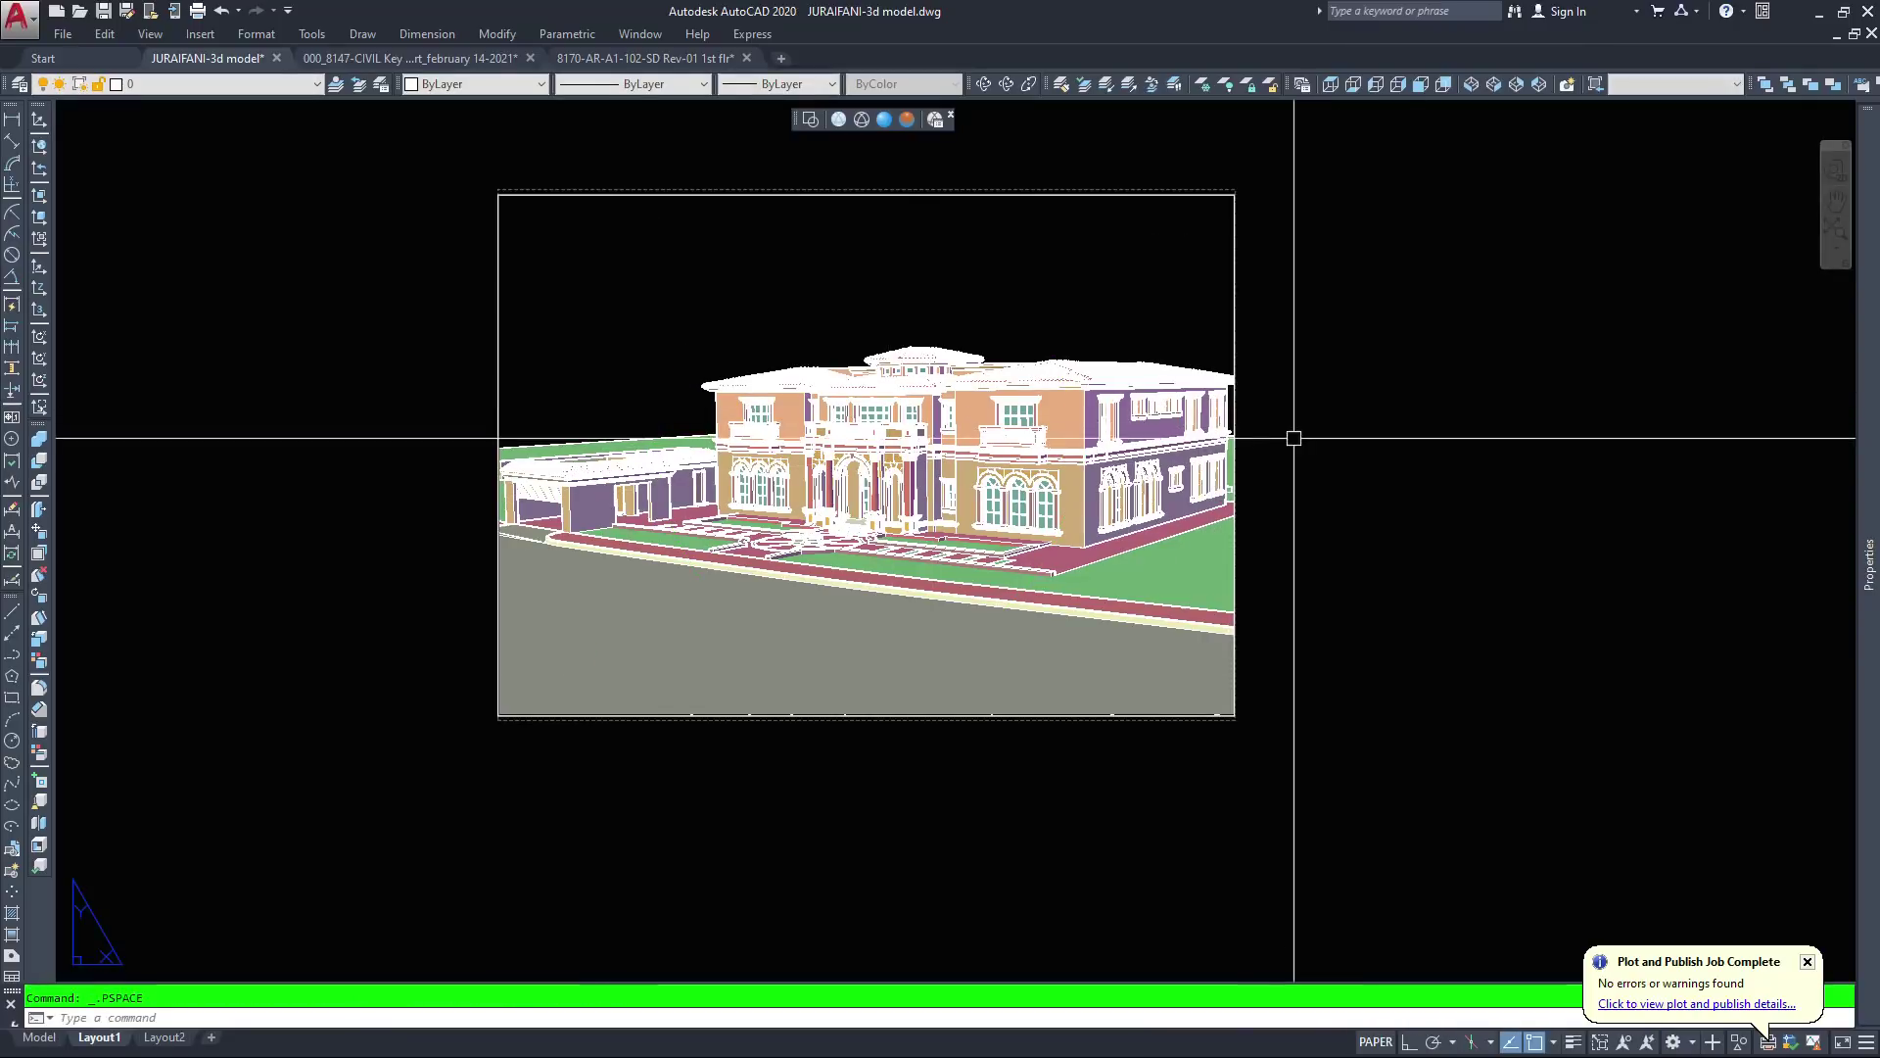
# Zoom Layout1 to its extents and preview its plot with DWG To PDF.pc3 and no named page setup
pyautogui.scroll(2, 1218, 460)
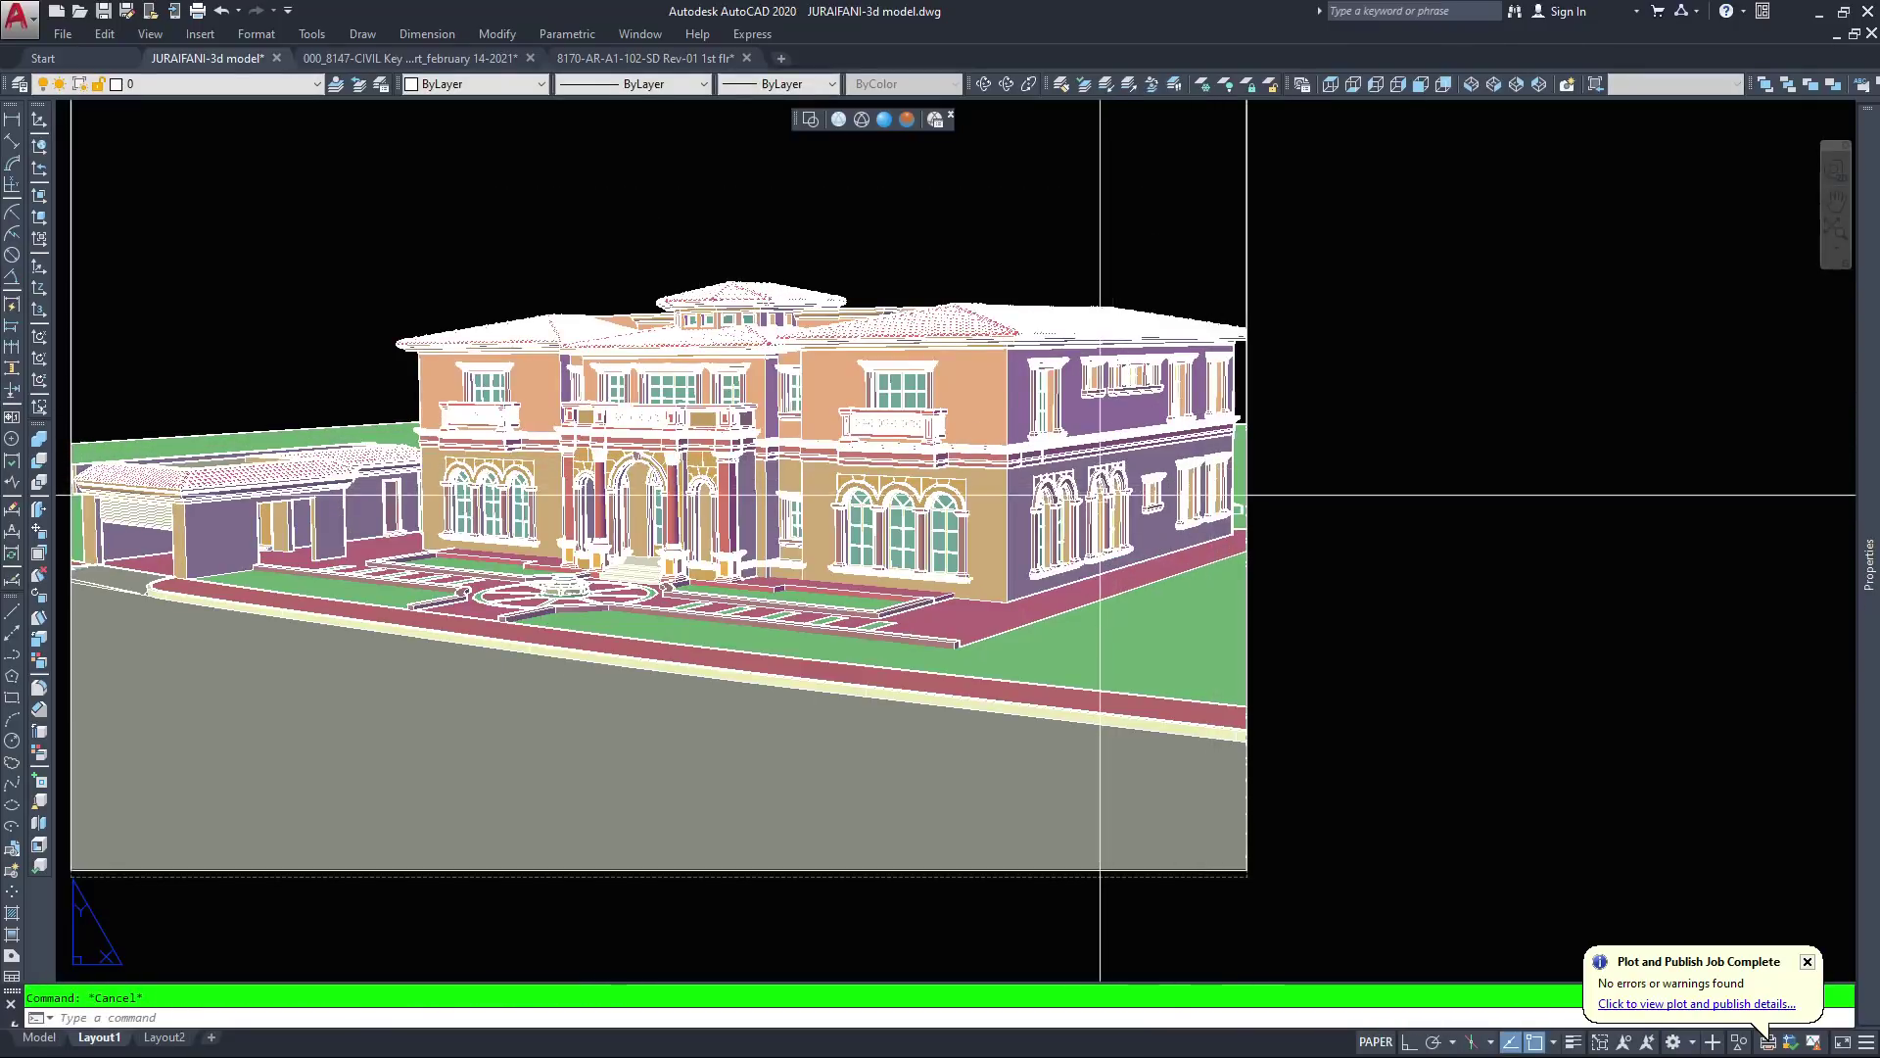
pyautogui.write('z')
pyautogui.press('Return')
pyautogui.write('e')
pyautogui.press('Return')
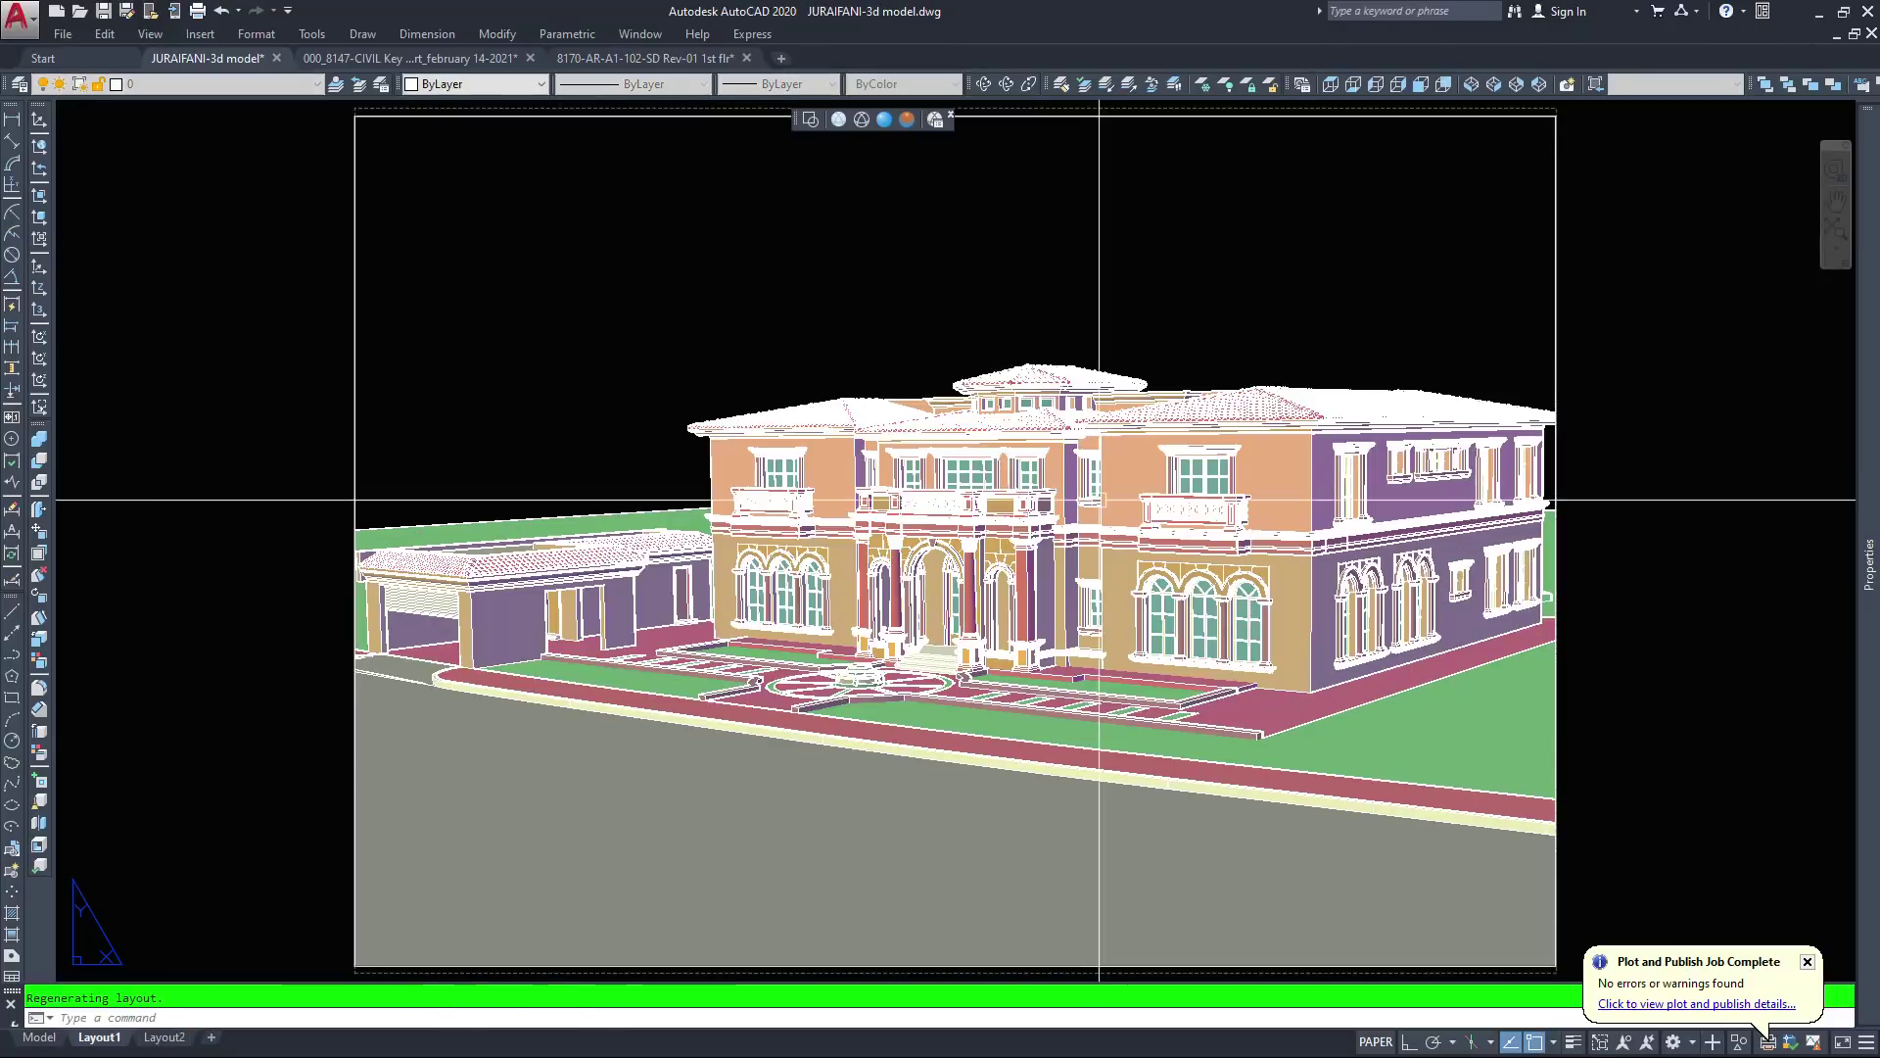
pyautogui.press('Escape')
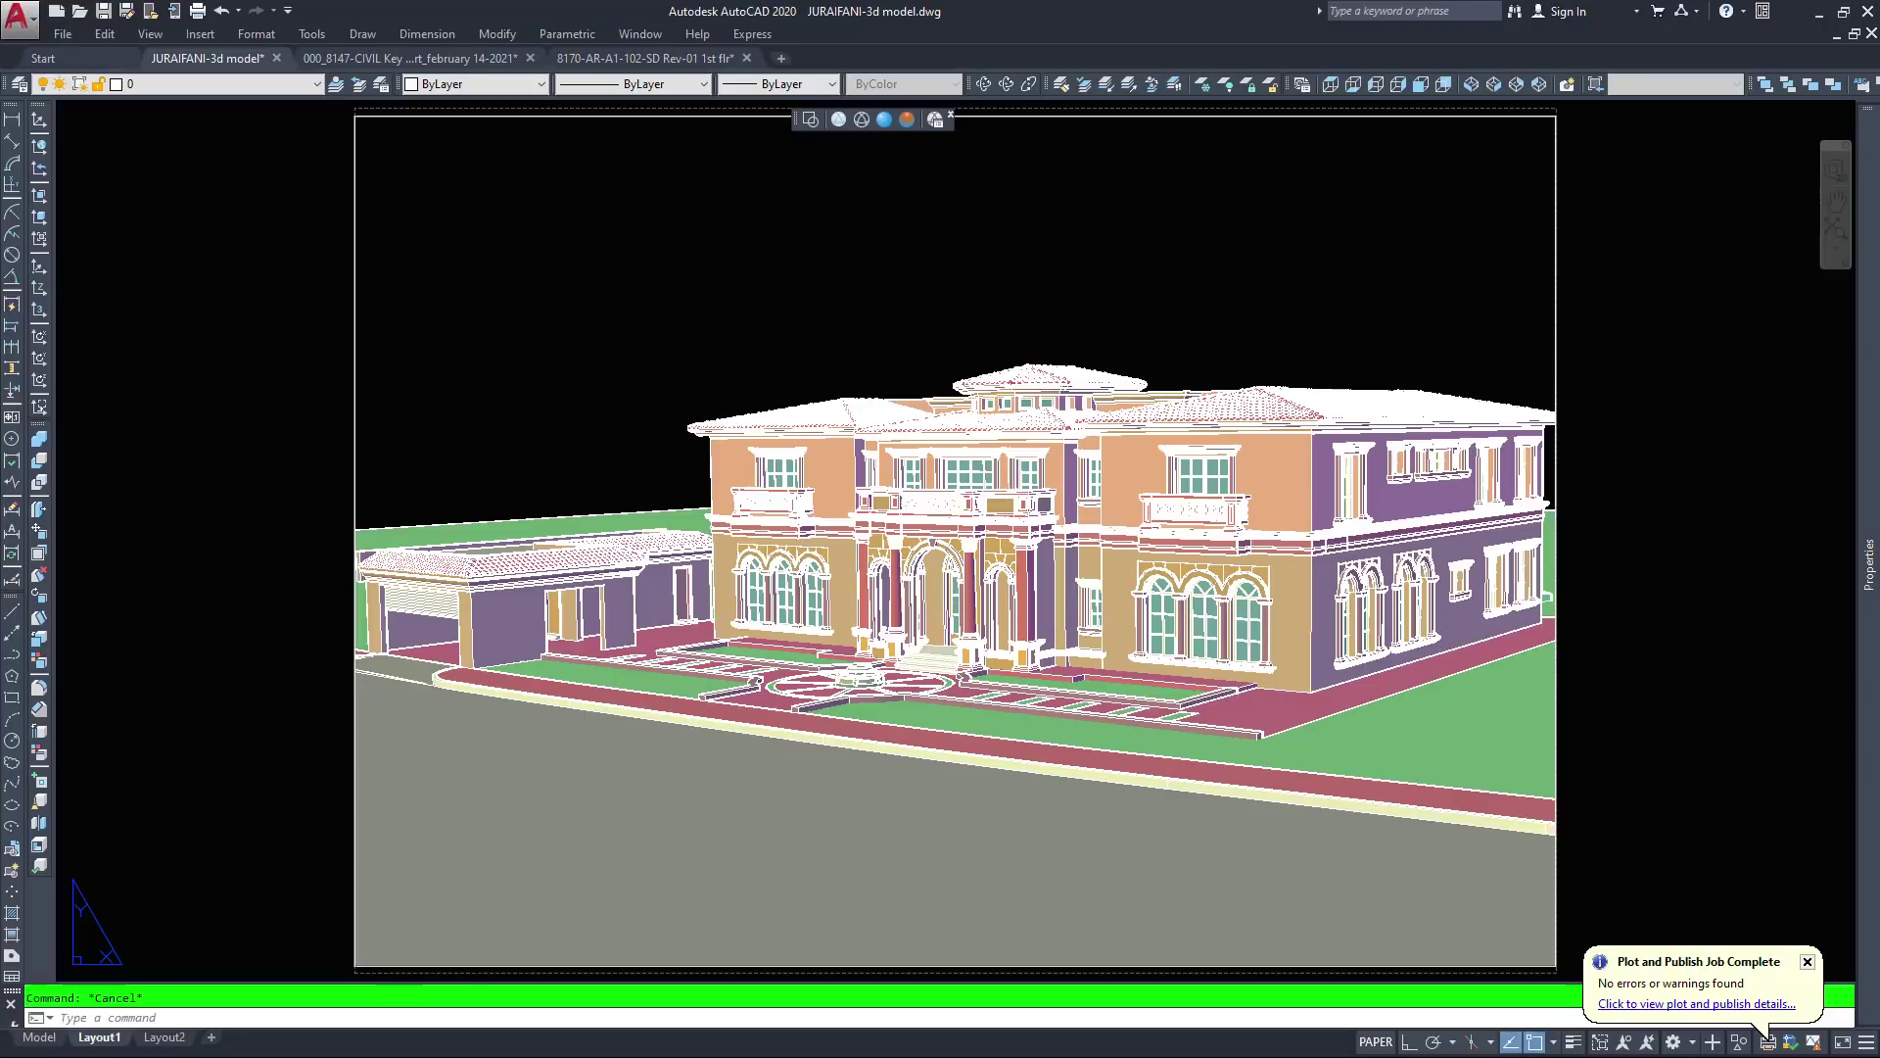
pyautogui.hotkey('ctrl', 'p')
pyautogui.click(804, 332)
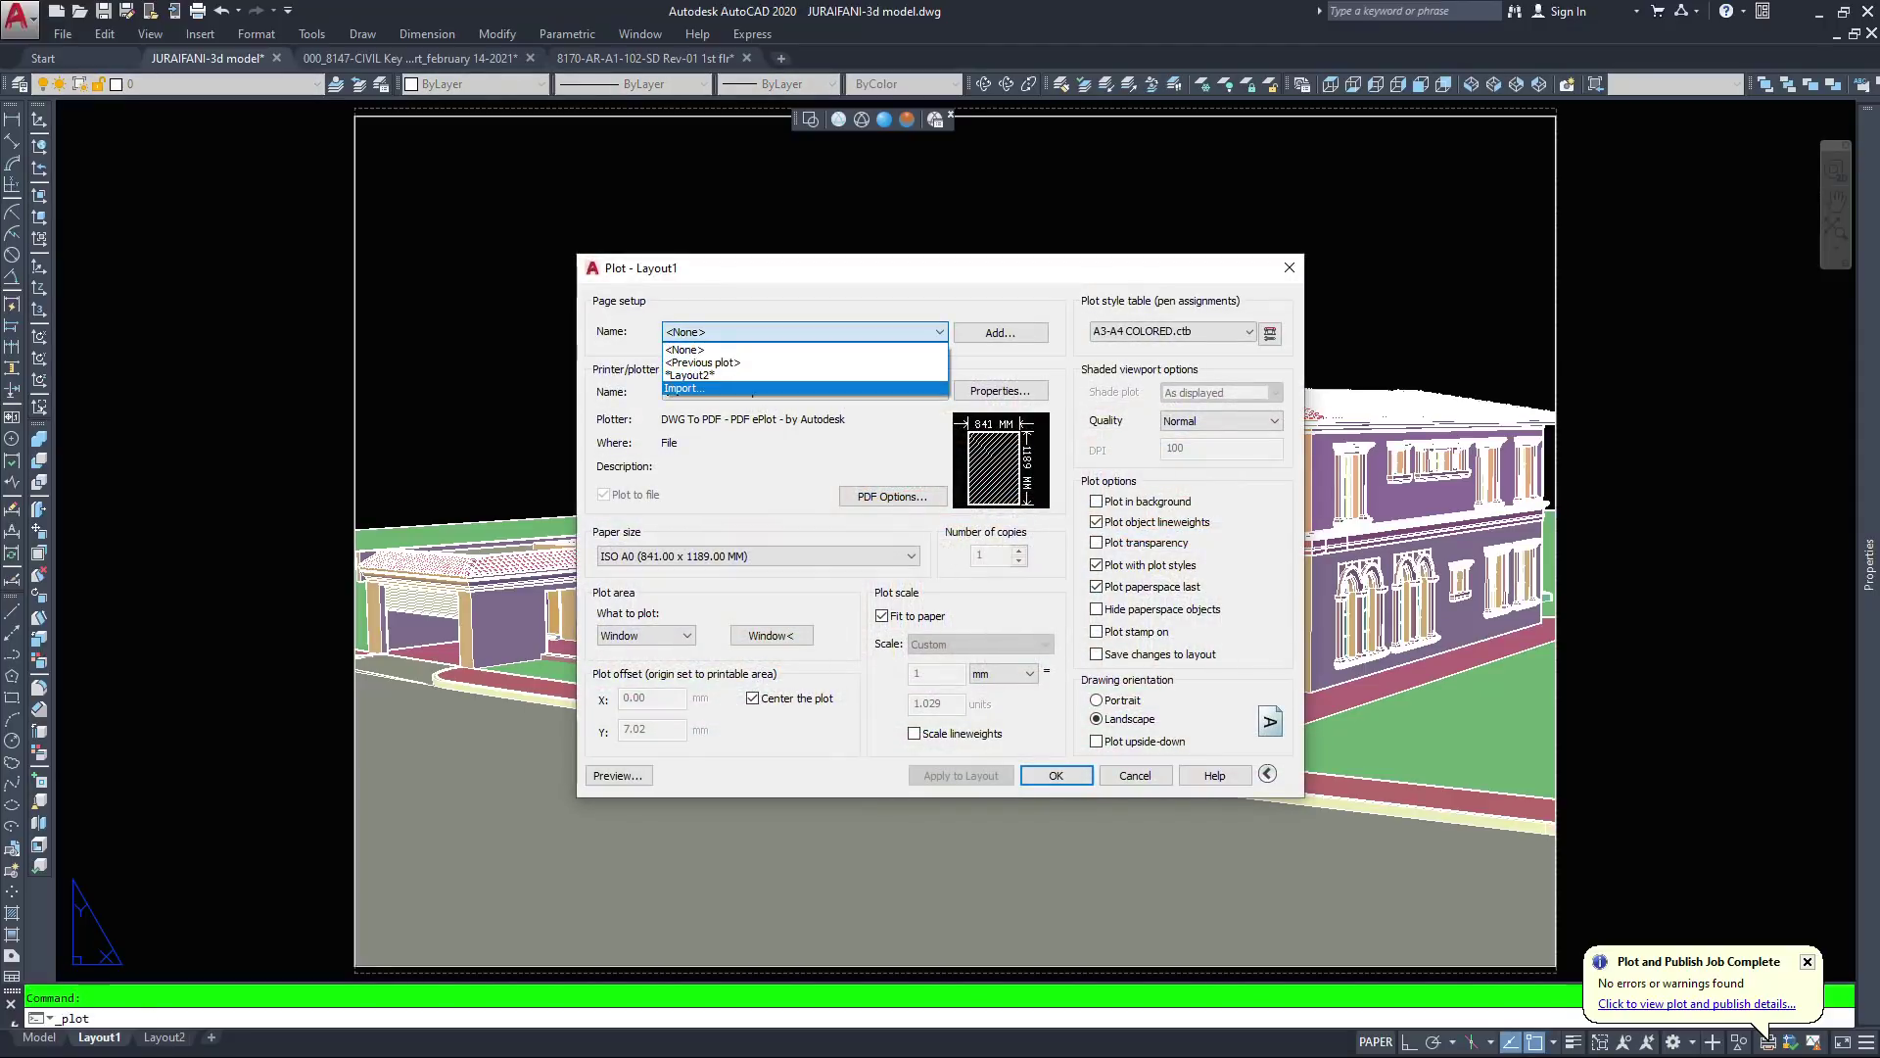
pyautogui.click(744, 389)
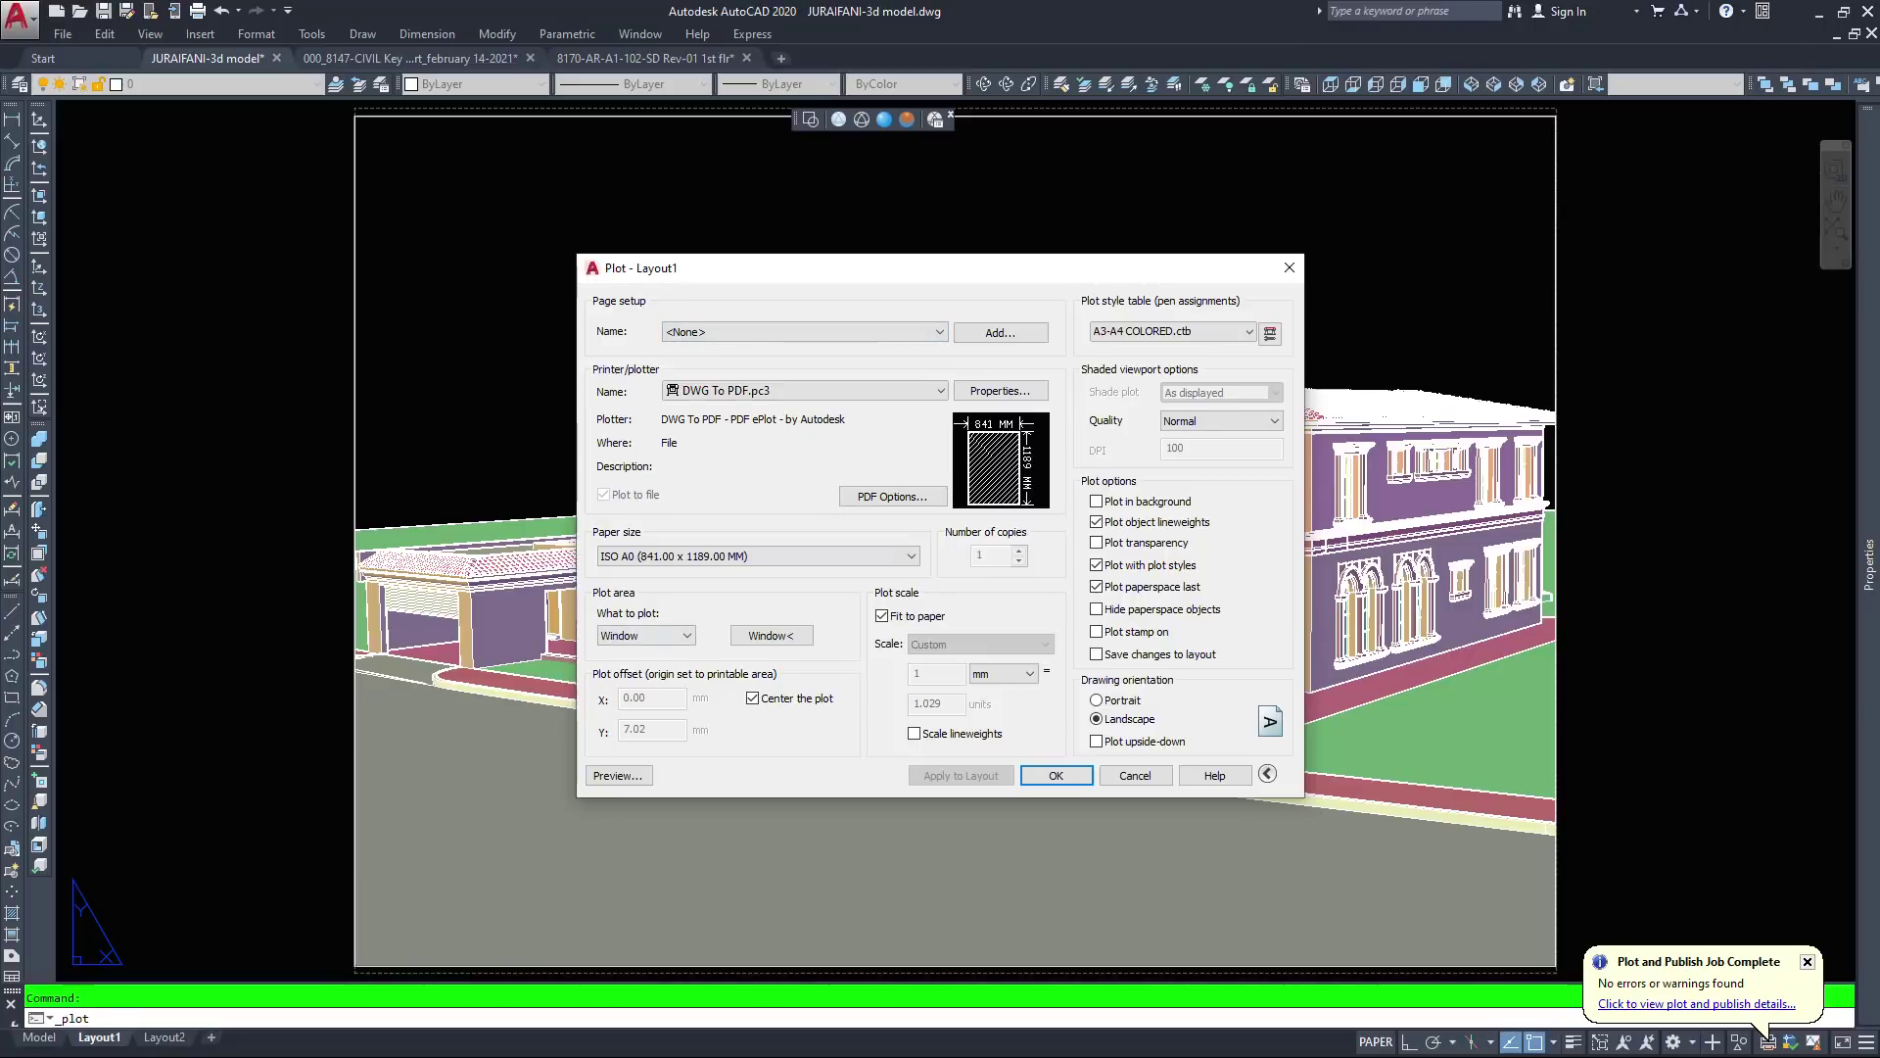
pyautogui.click(617, 775)
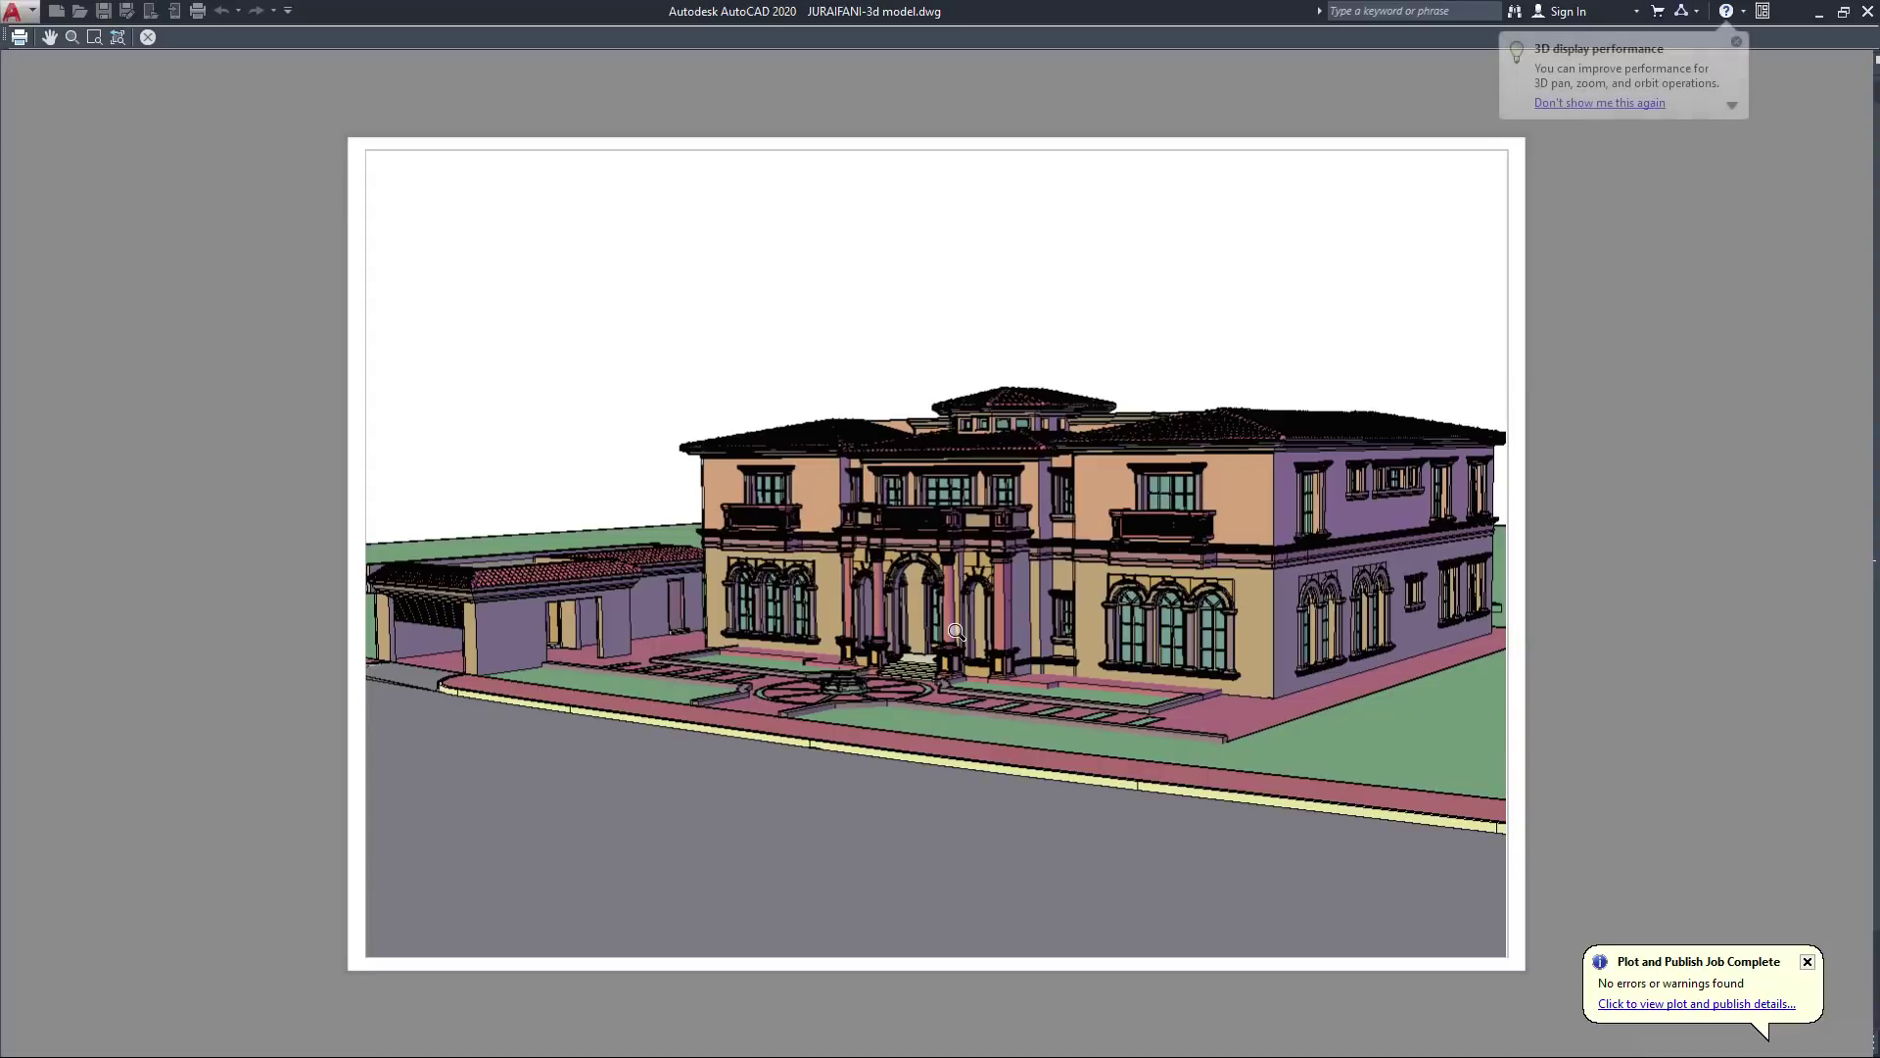
# Plot the previewed Layout1 sheet to the YT-SIDELINE CAD WORK folder, overwriting 002.pdf
pyautogui.rightClick(685, 404)
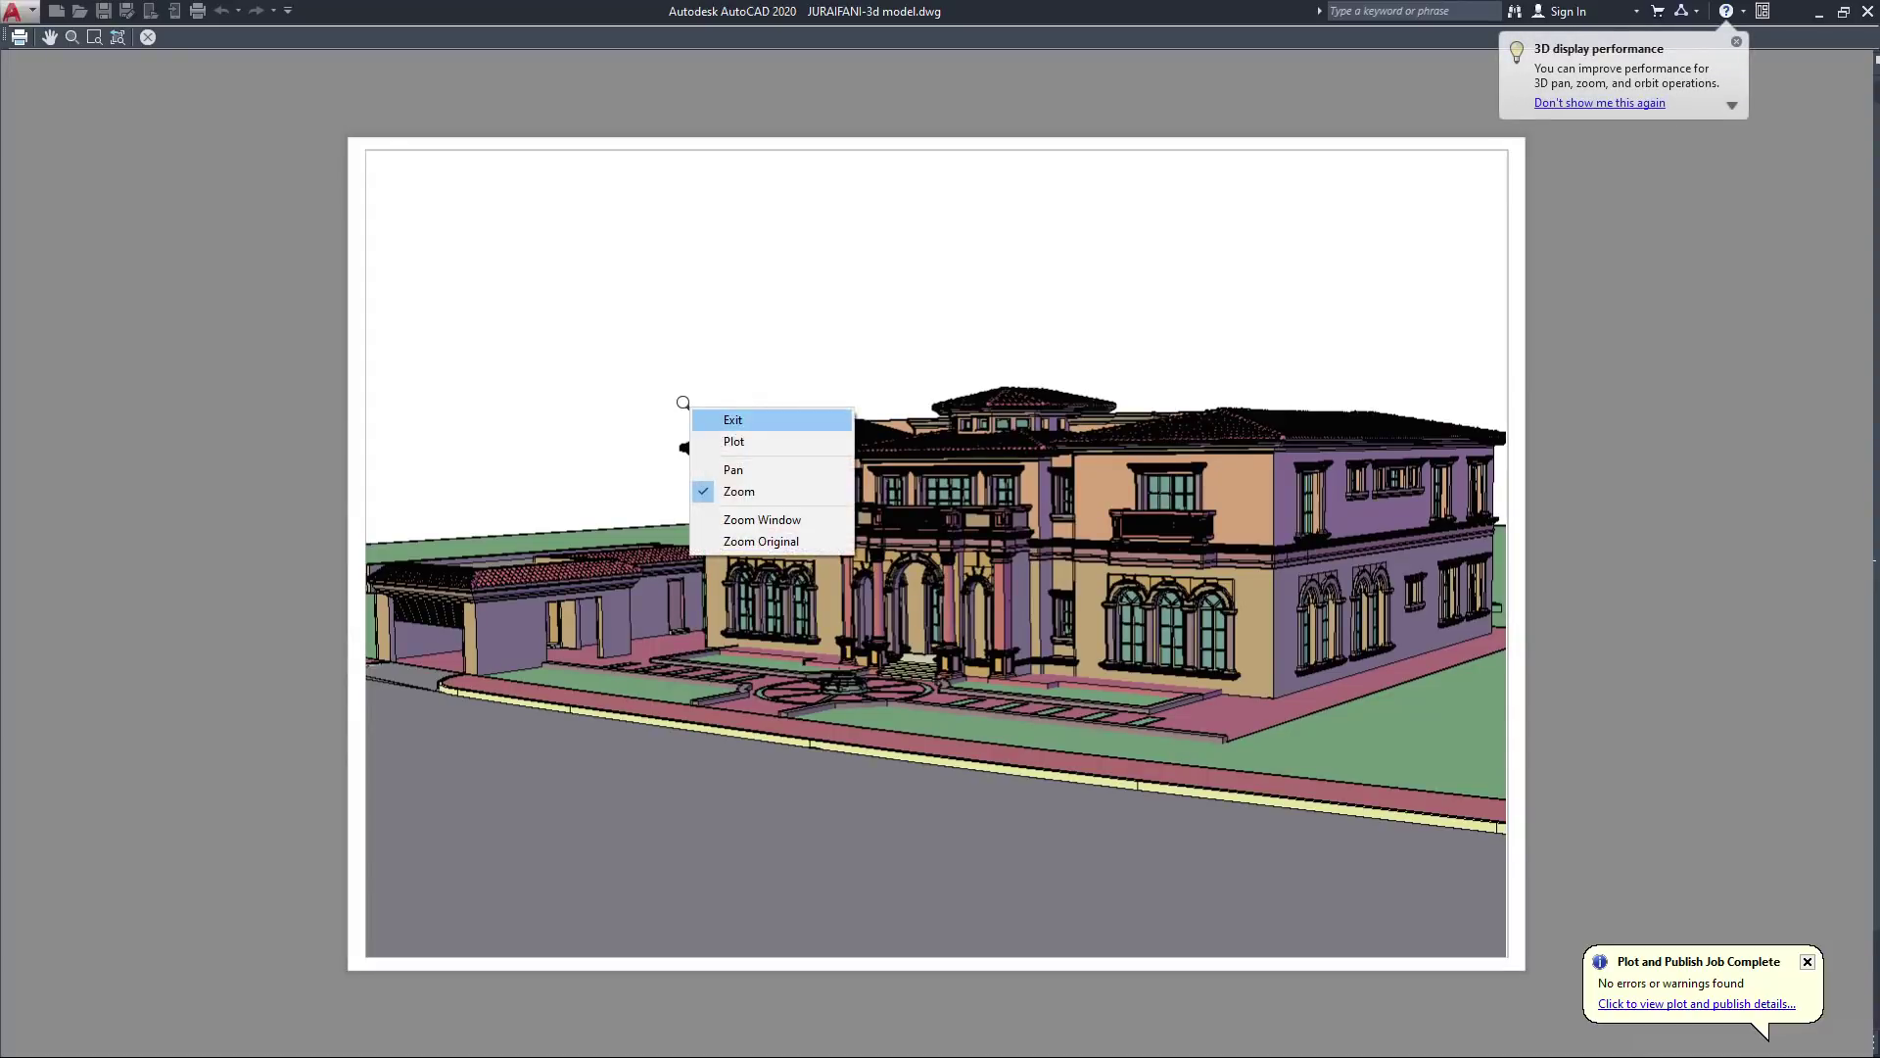
pyautogui.click(735, 441)
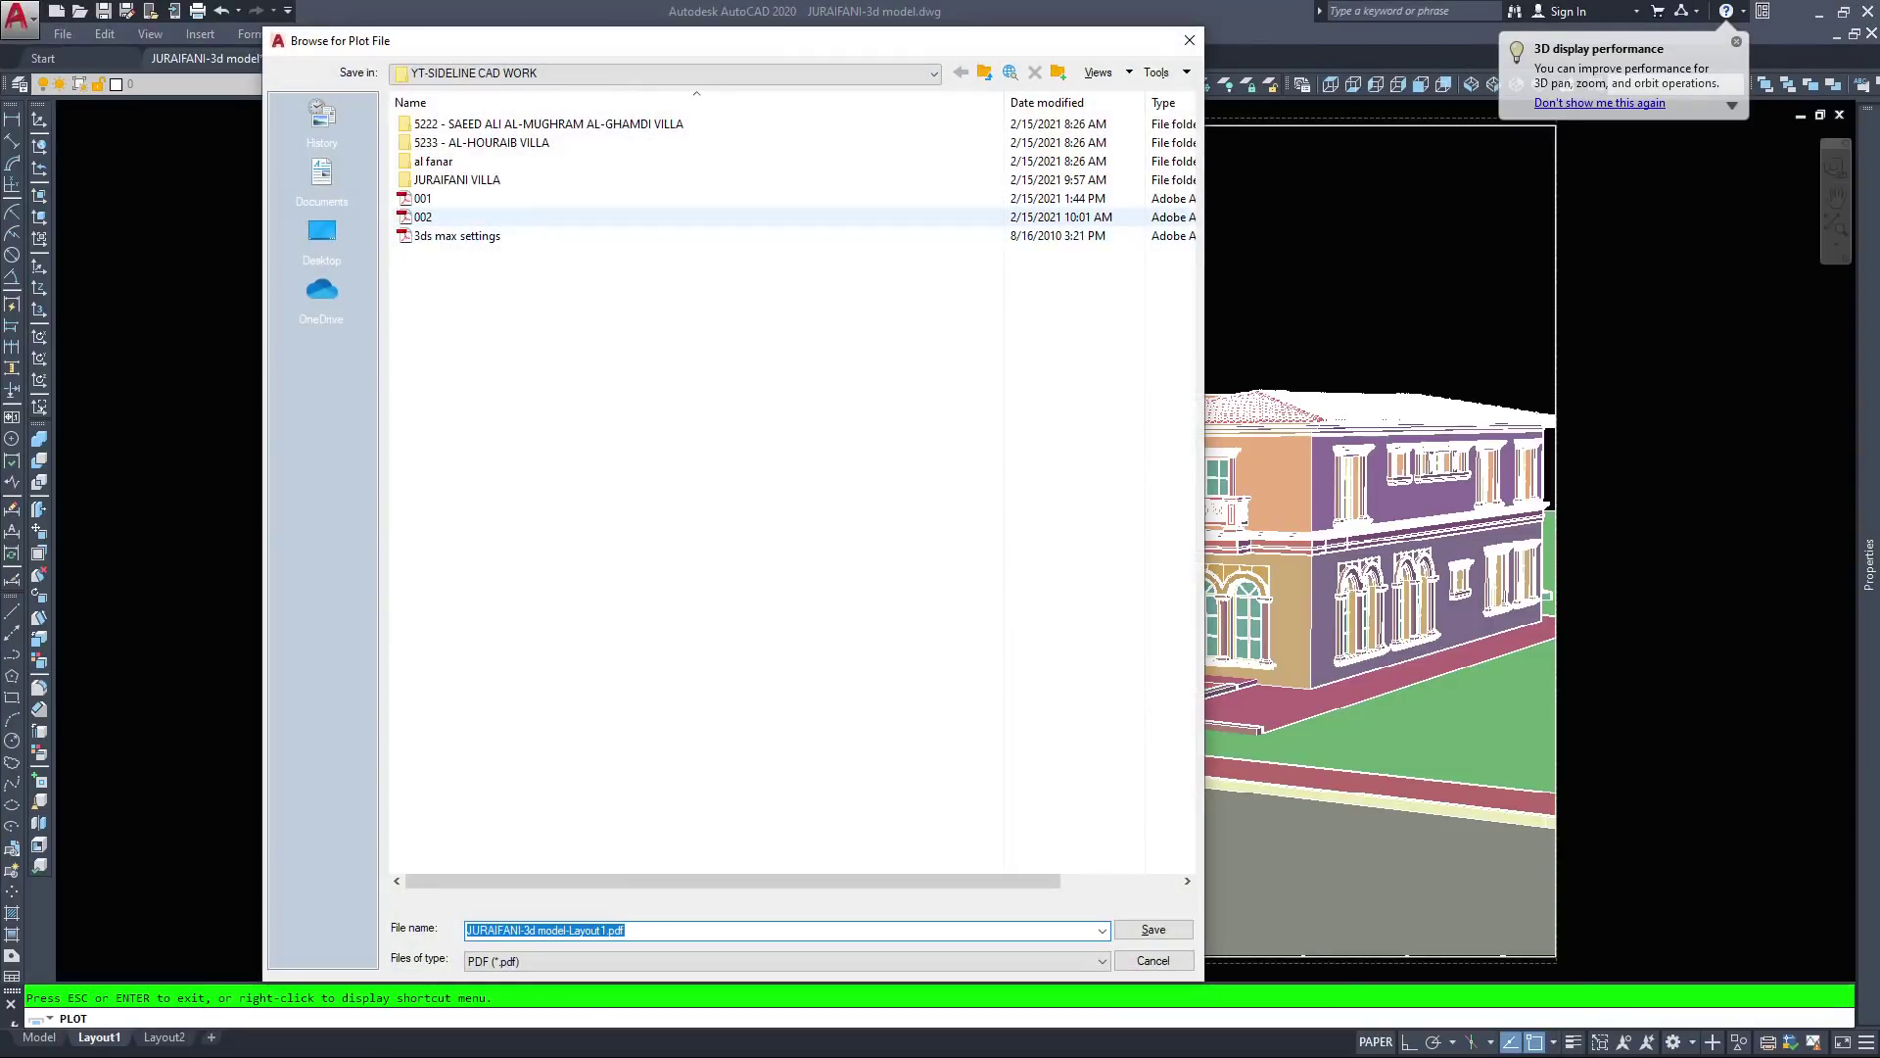
pyautogui.click(423, 216)
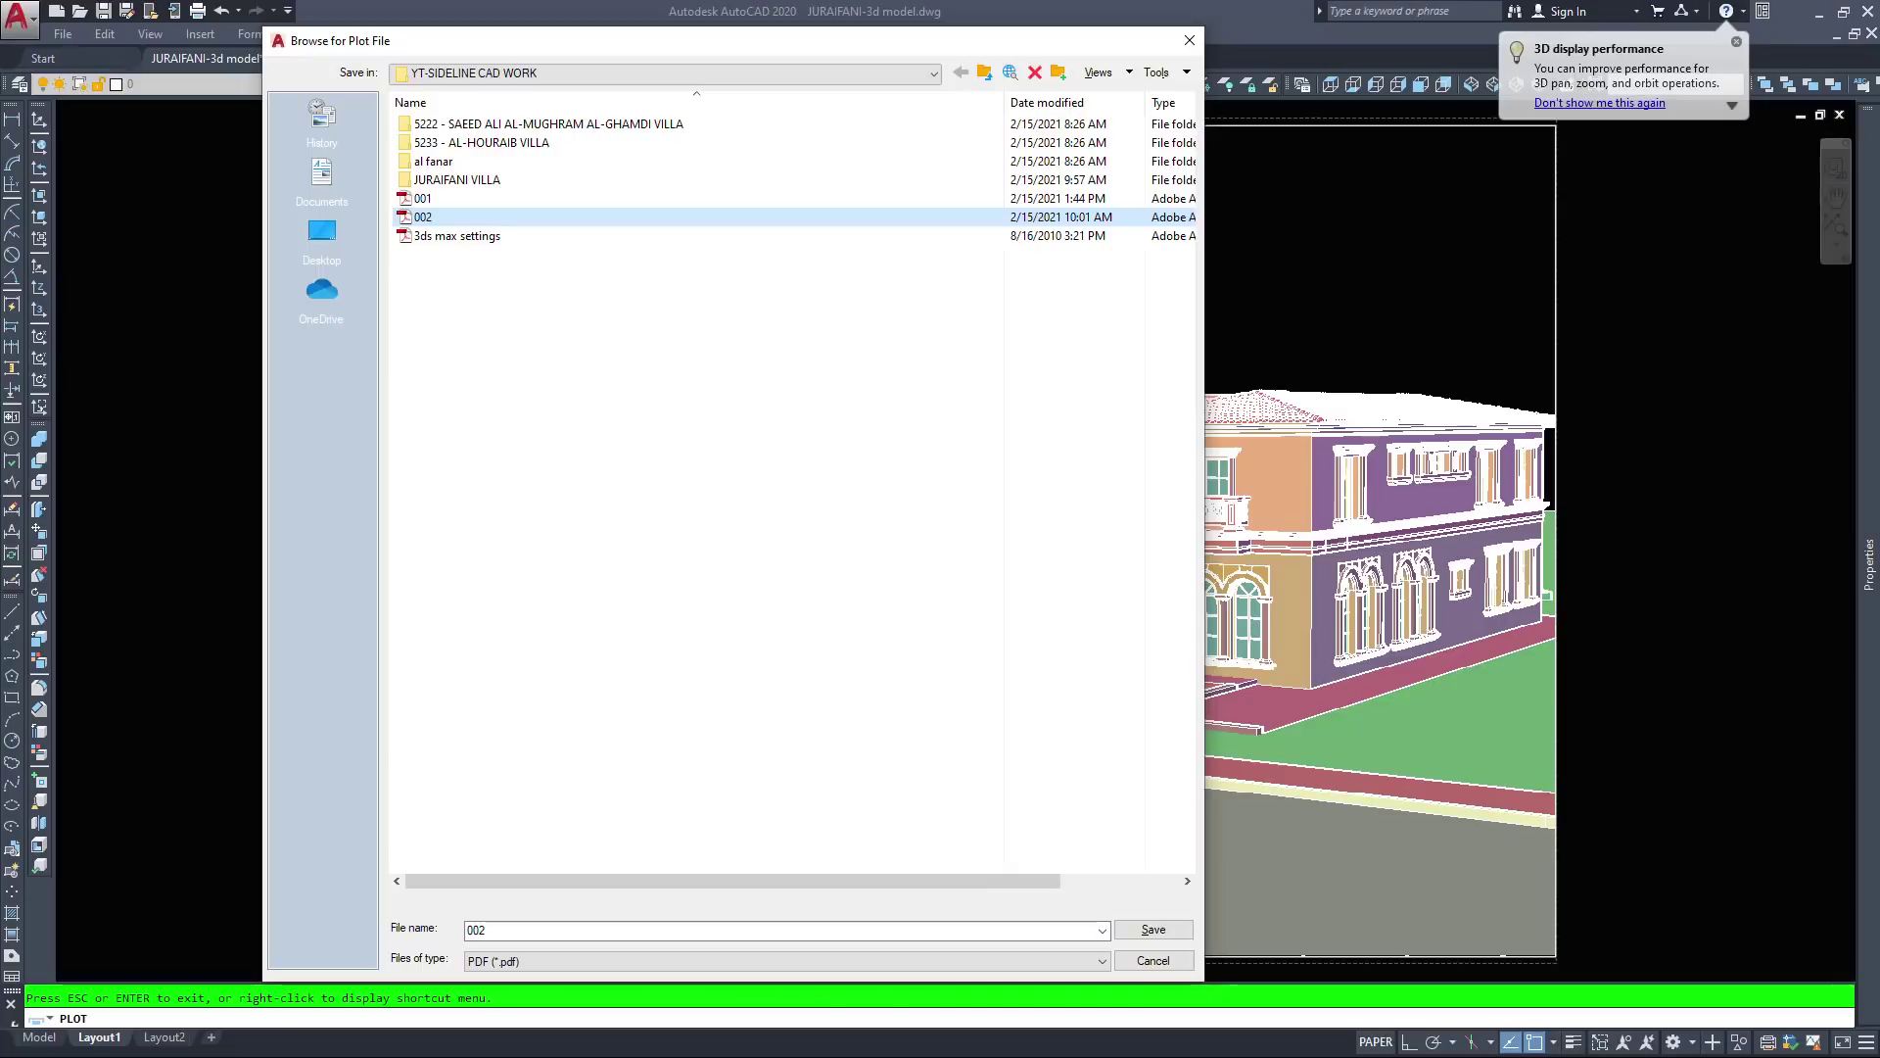
pyautogui.click(1153, 929)
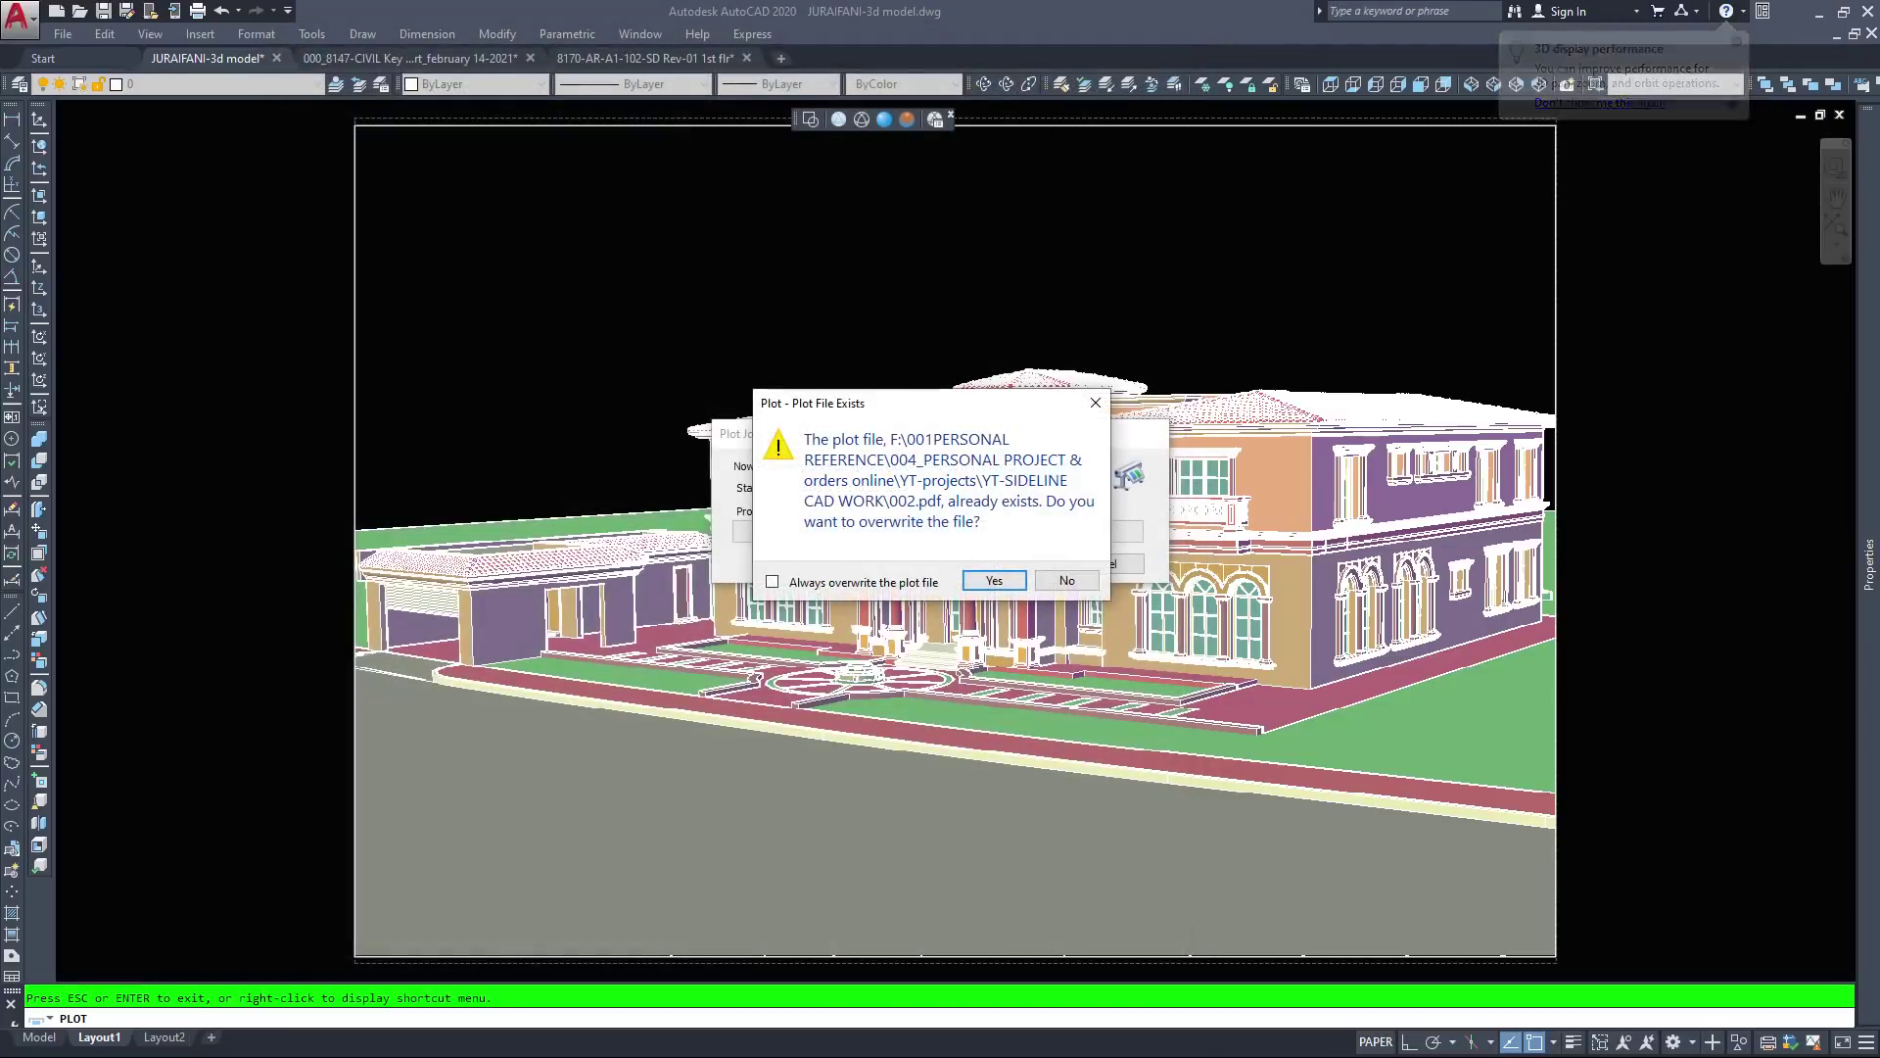
pyautogui.click(994, 580)
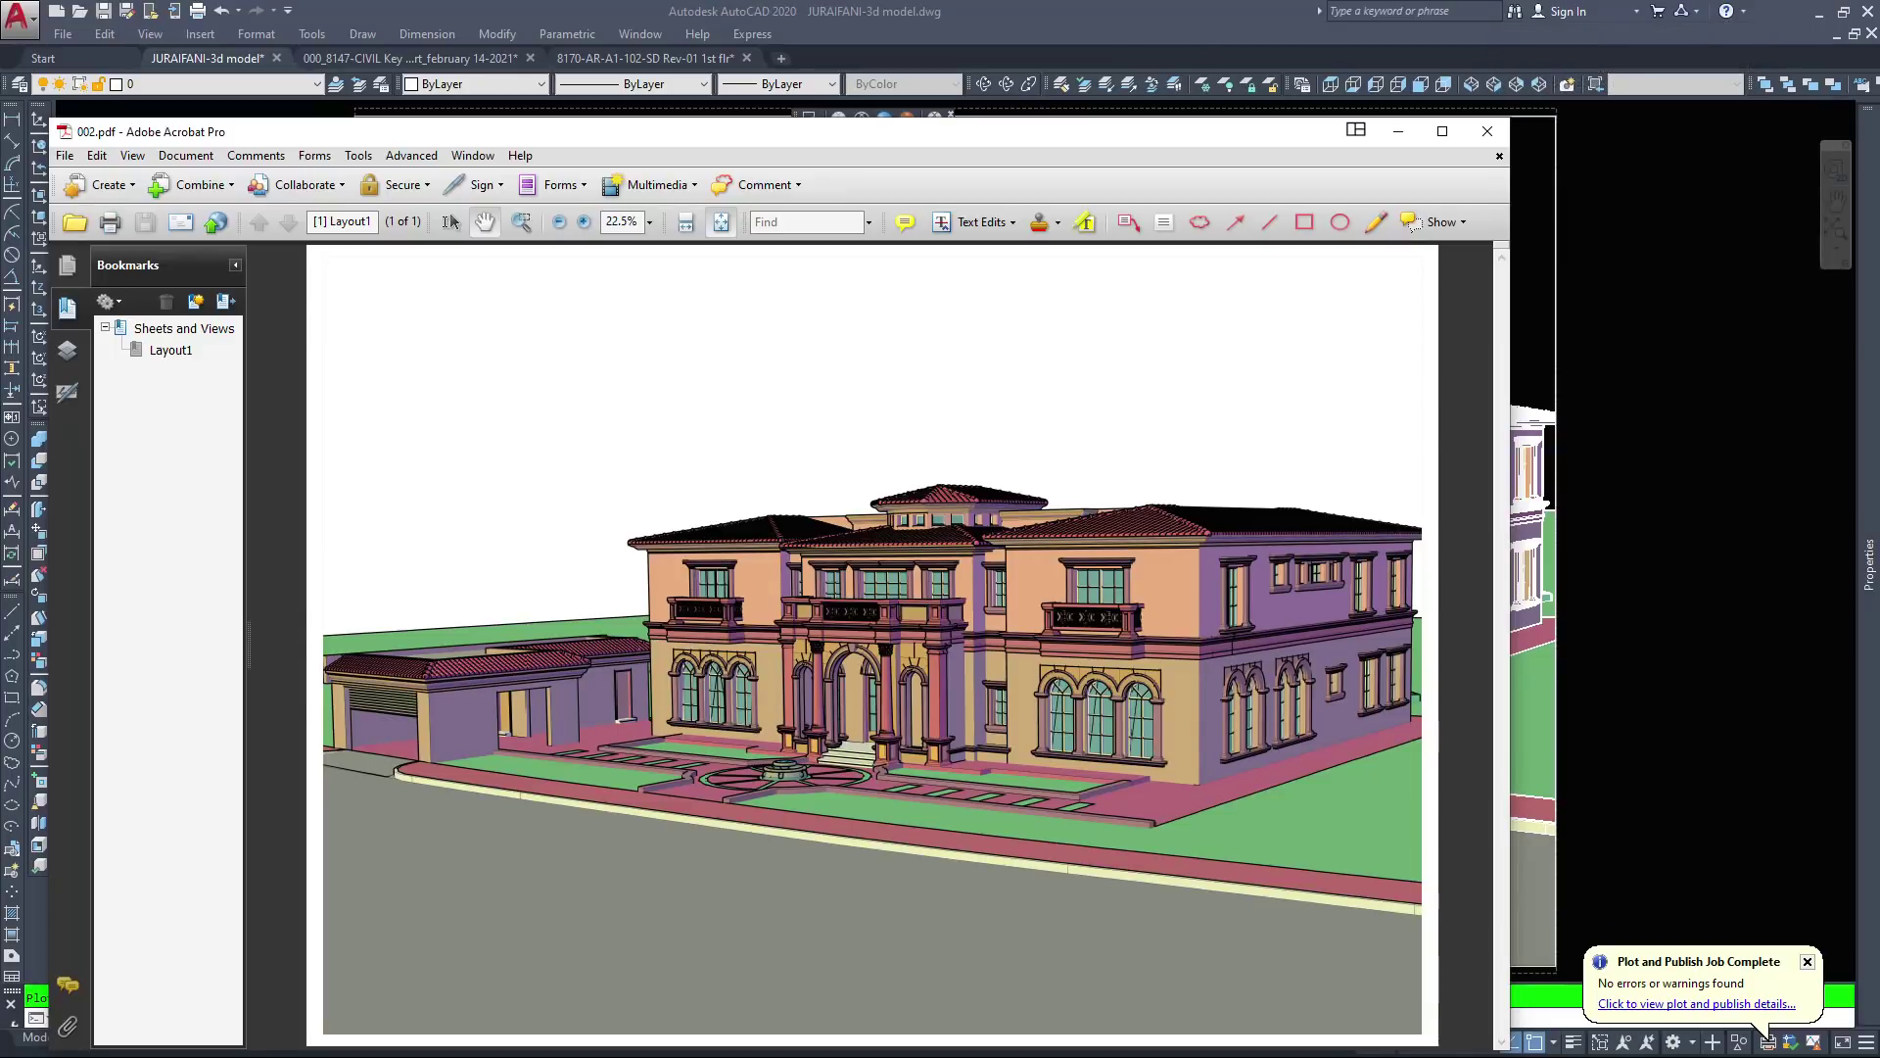
# Save the plotted PDF as 002.png in the YT-SIDELINE CAD WORK folder, replacing the existing file, and close it to return to AutoCAD
pyautogui.hotkey('ctrl', 'shift', 's')
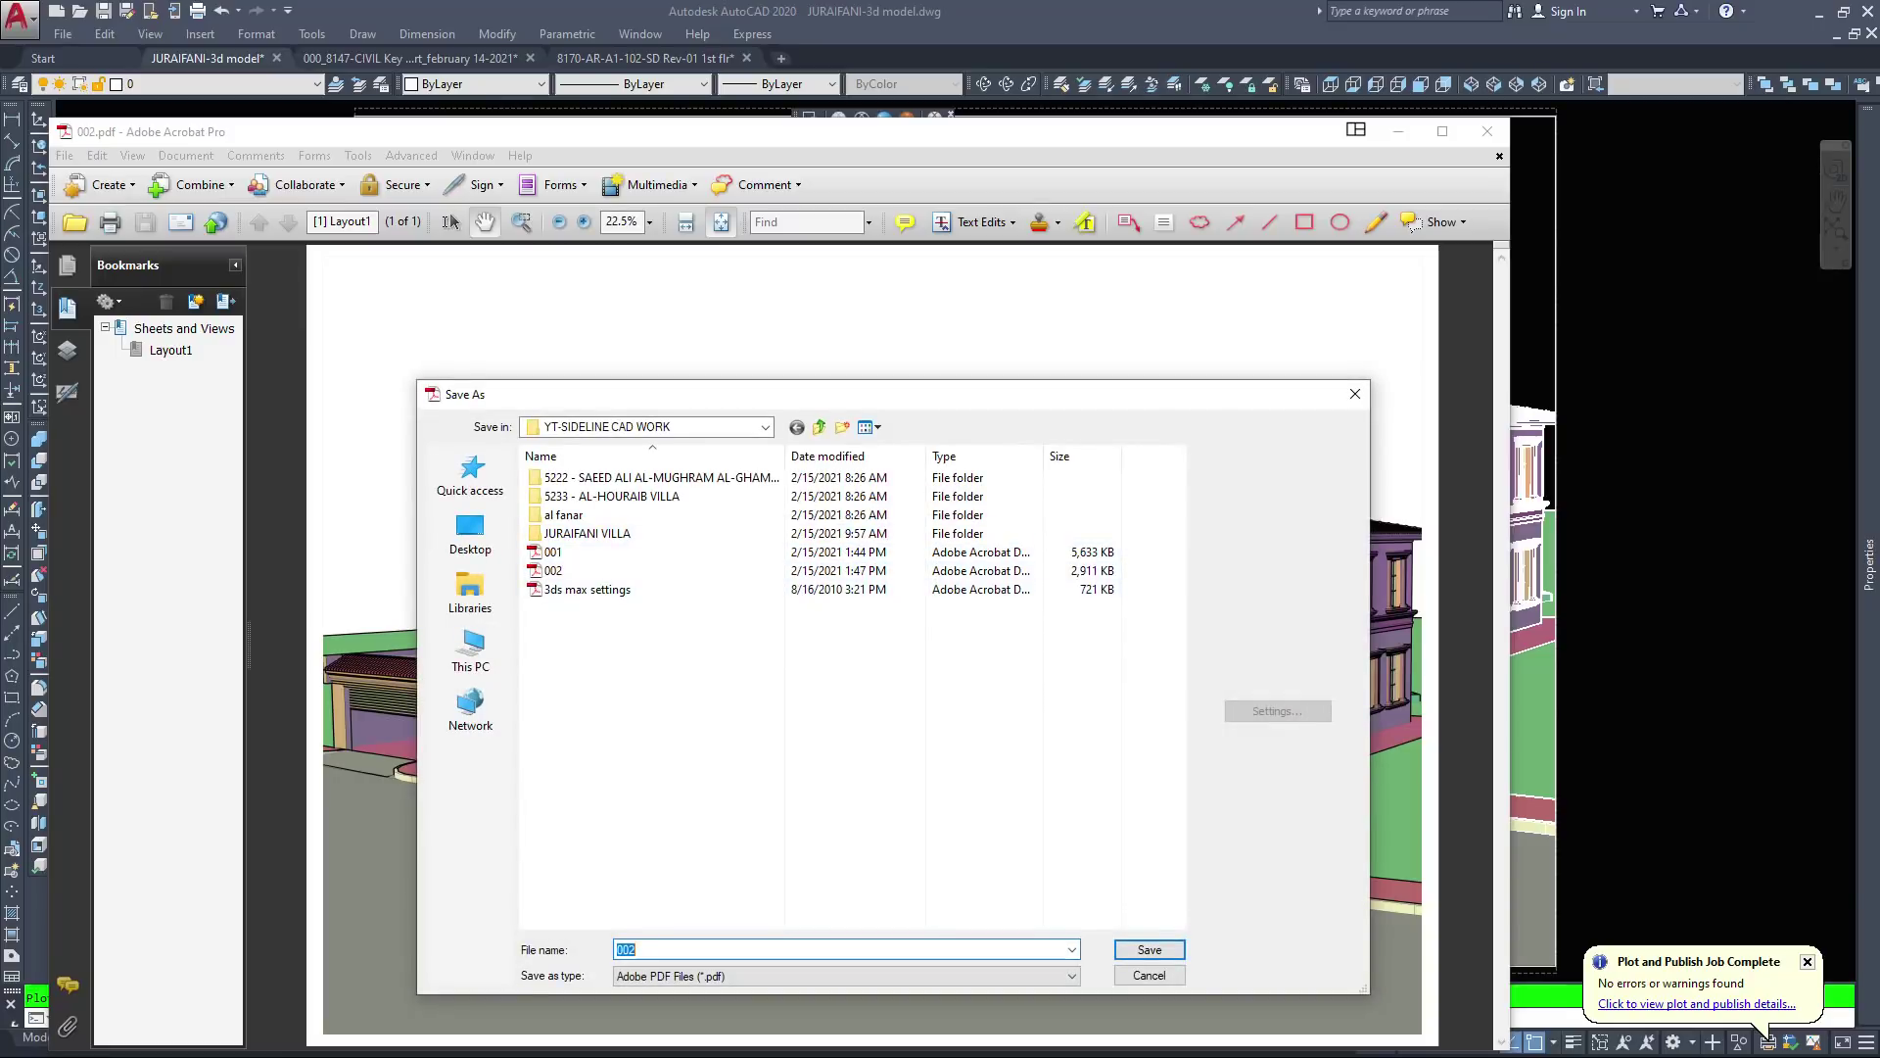
pyautogui.click(846, 977)
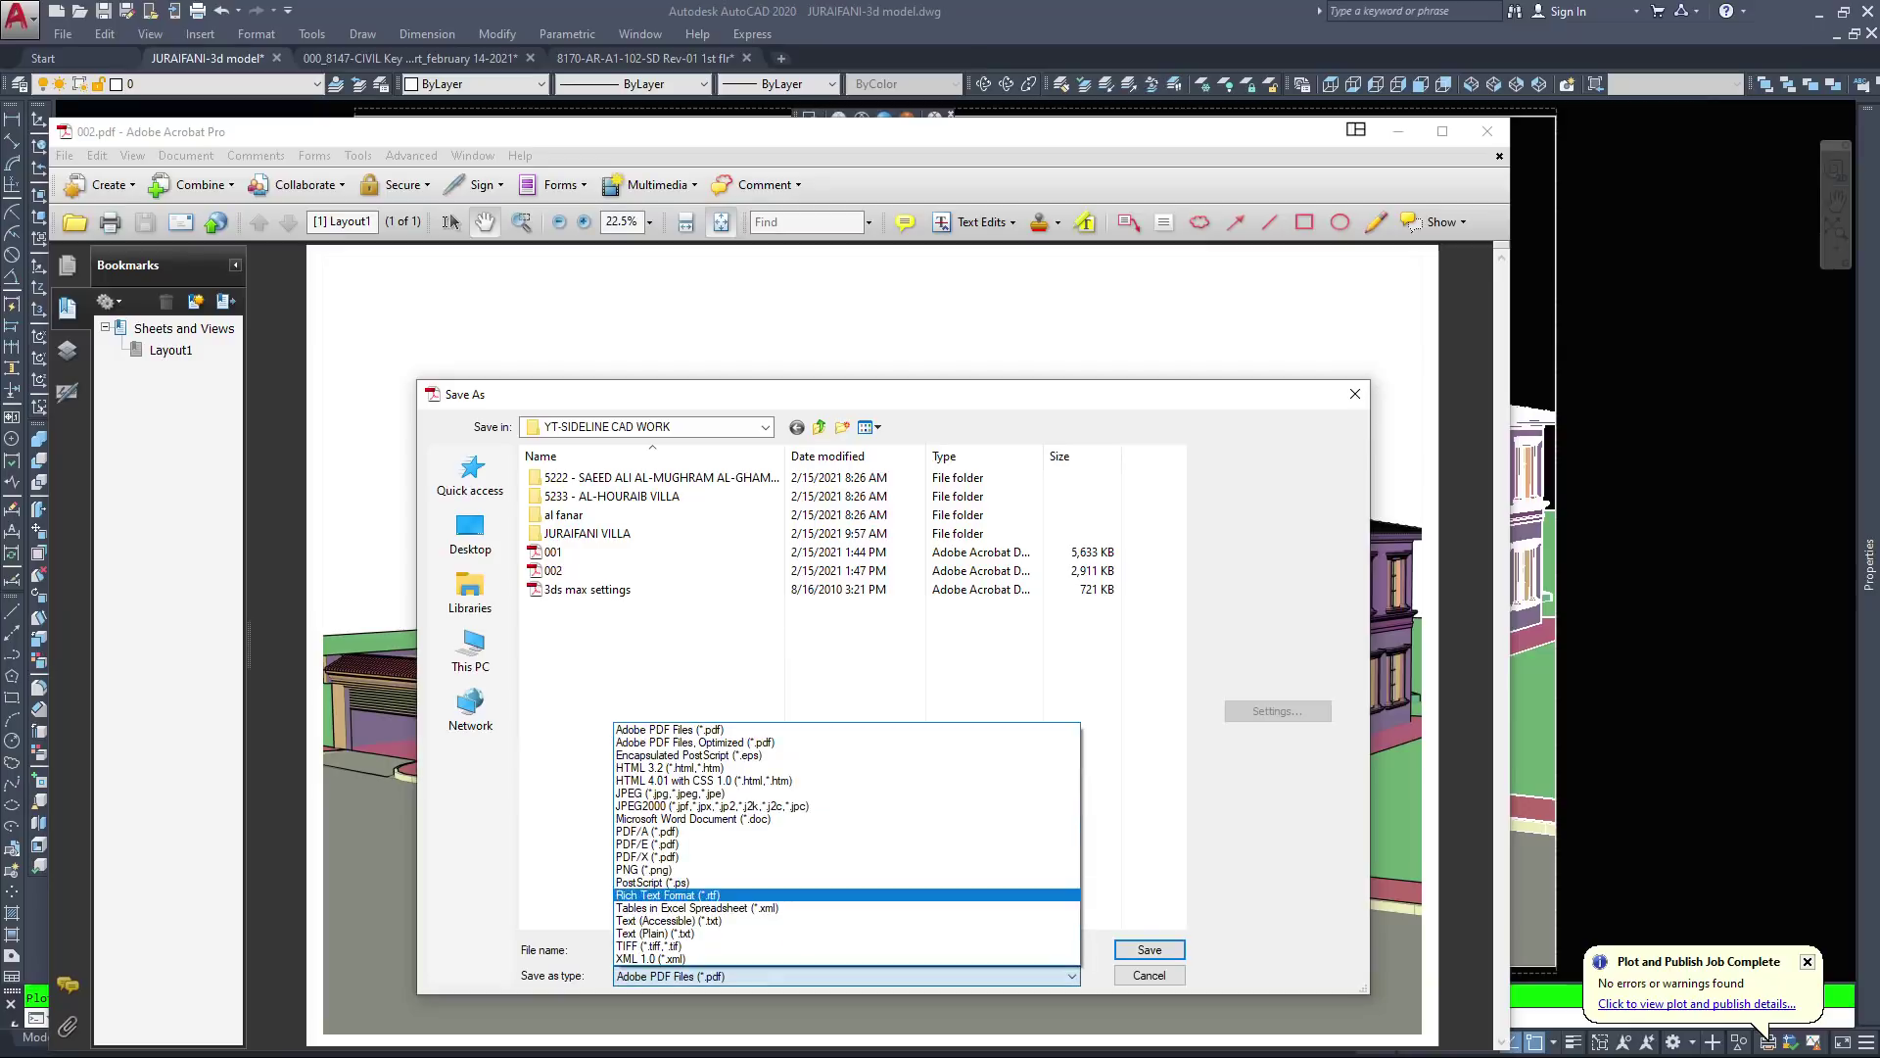
pyautogui.press('Up')
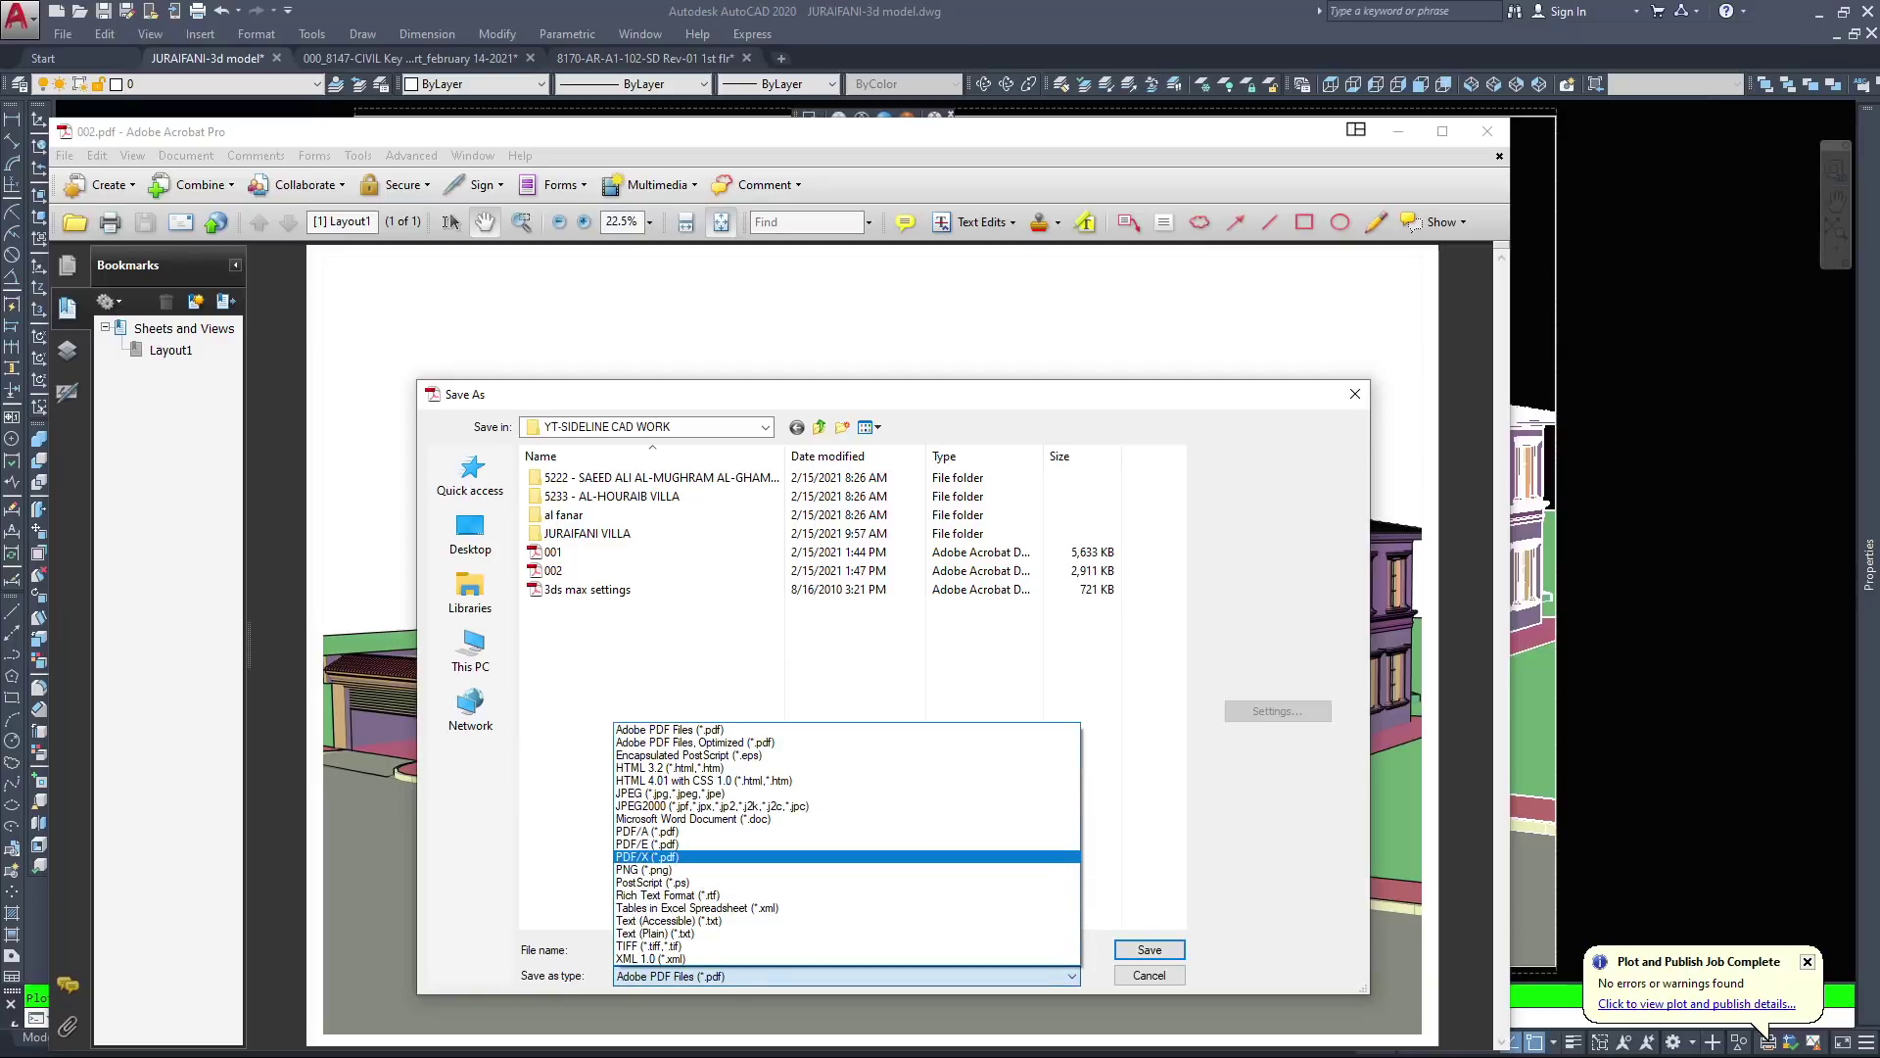
pyautogui.press('Return')
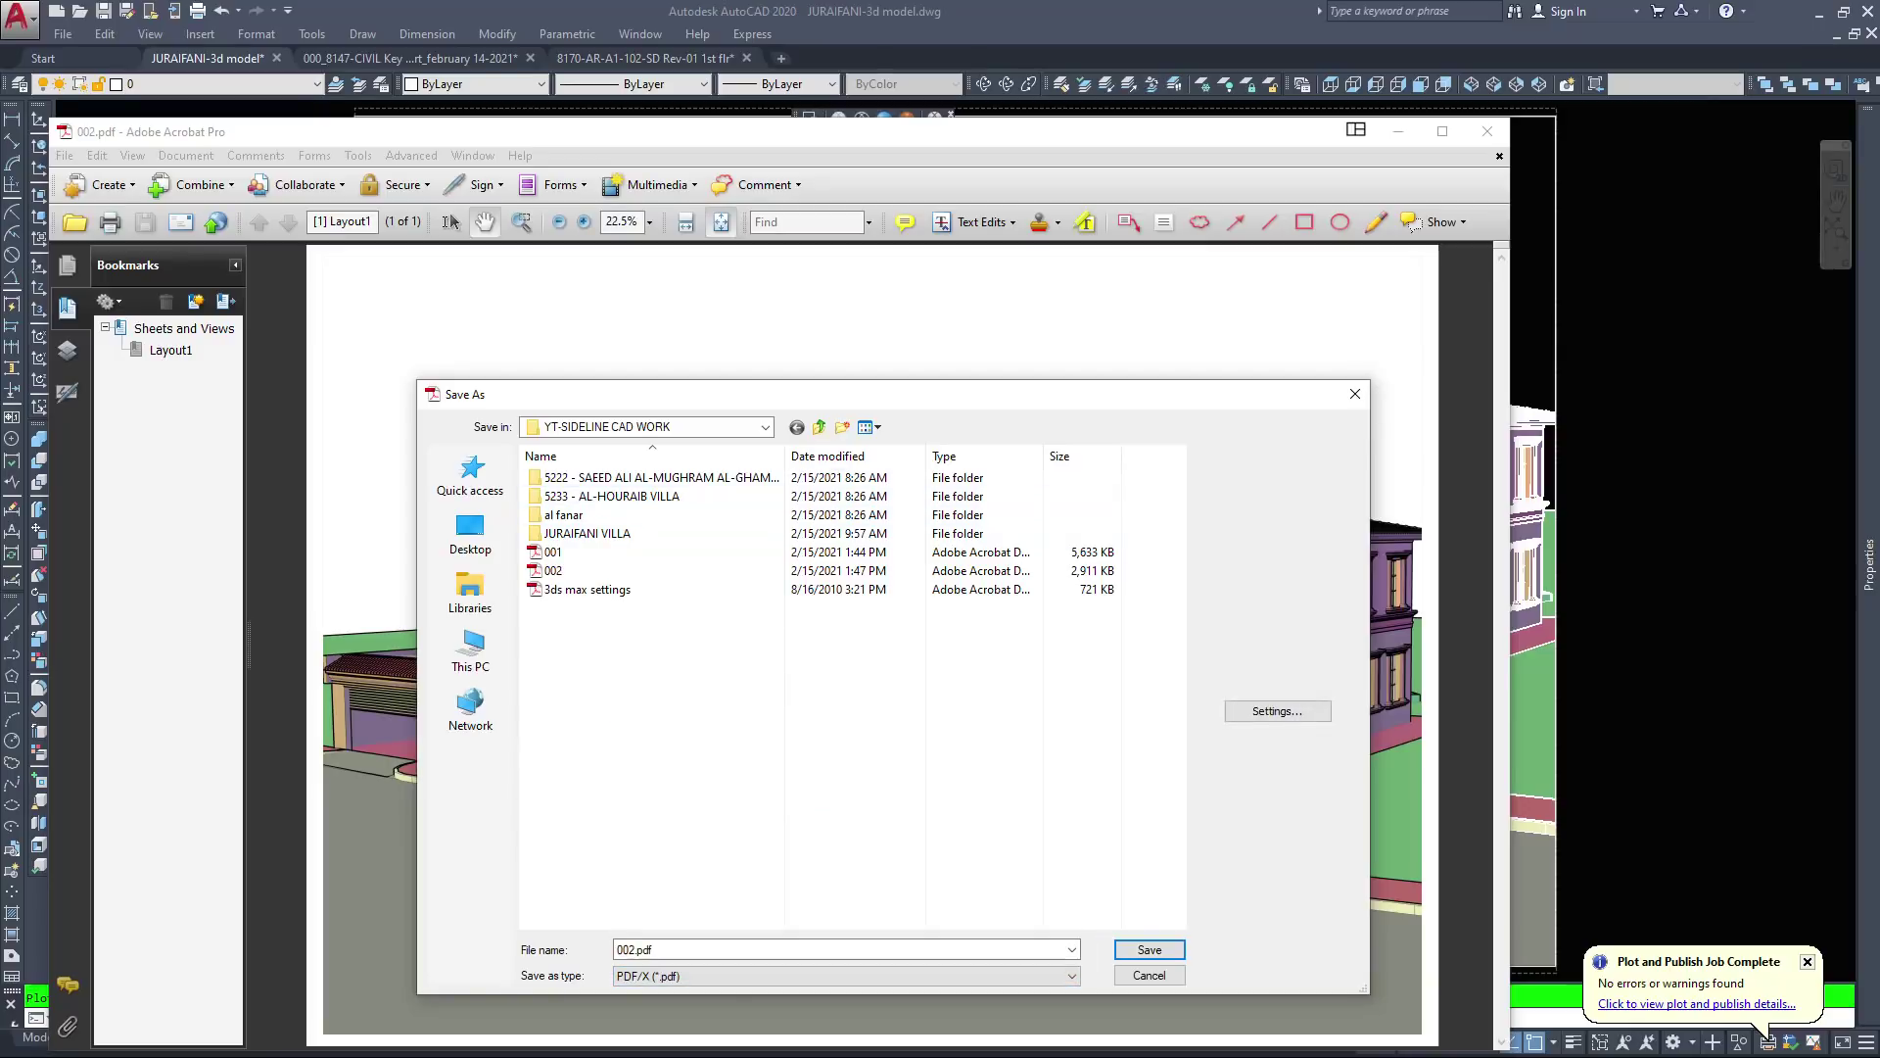
pyautogui.click(846, 976)
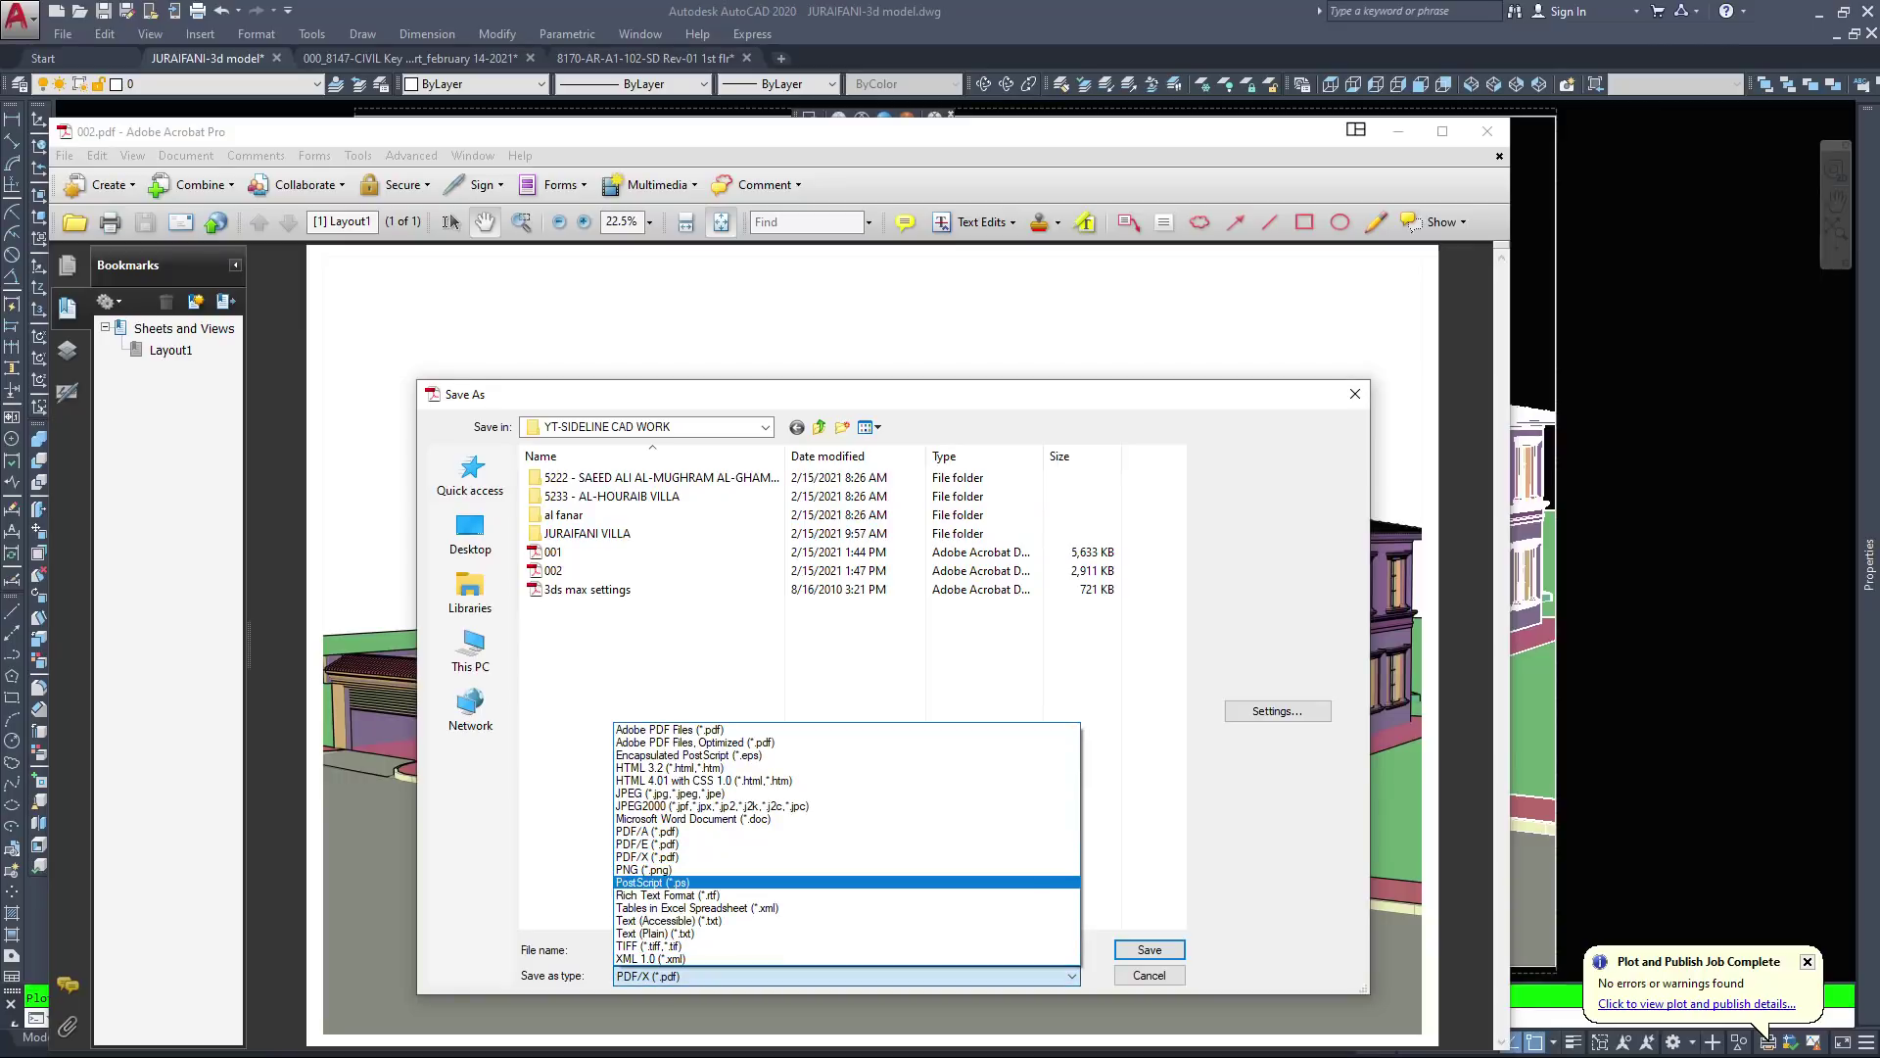
pyautogui.press('Up')
pyautogui.press('Return')
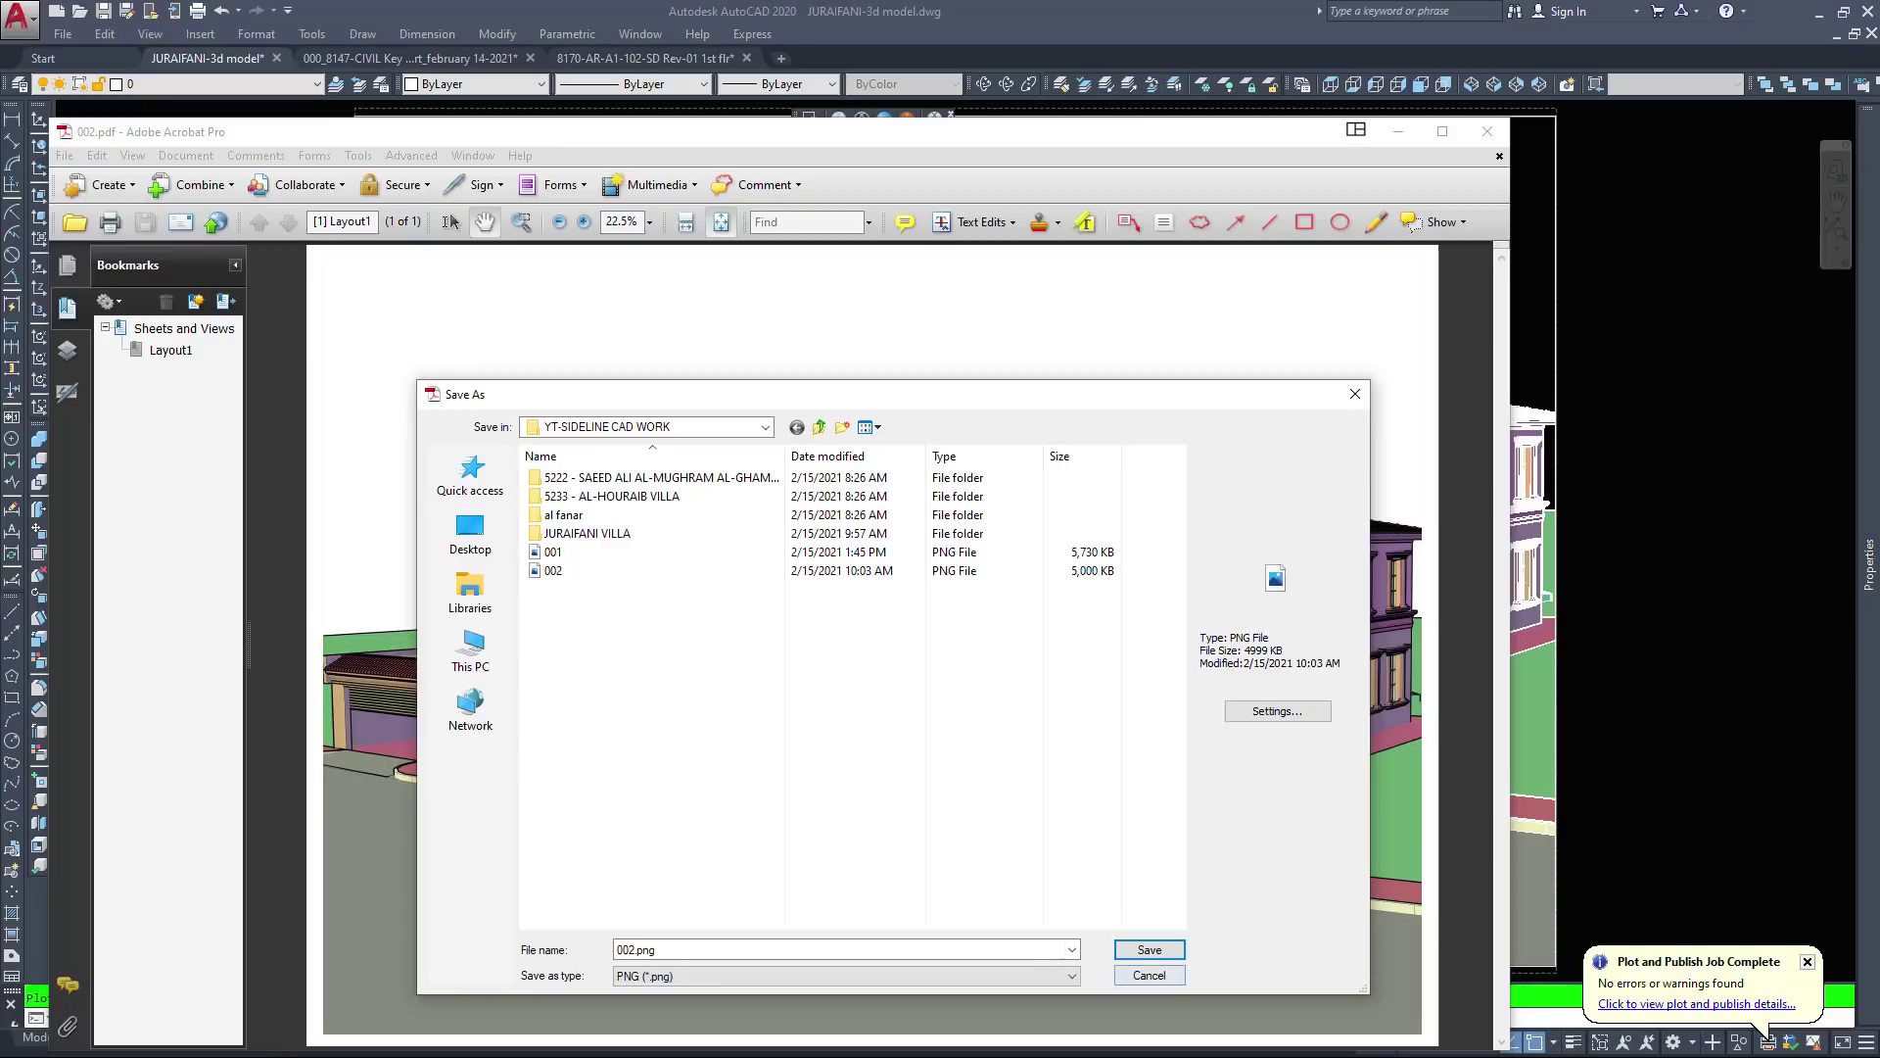
pyautogui.press('Return')
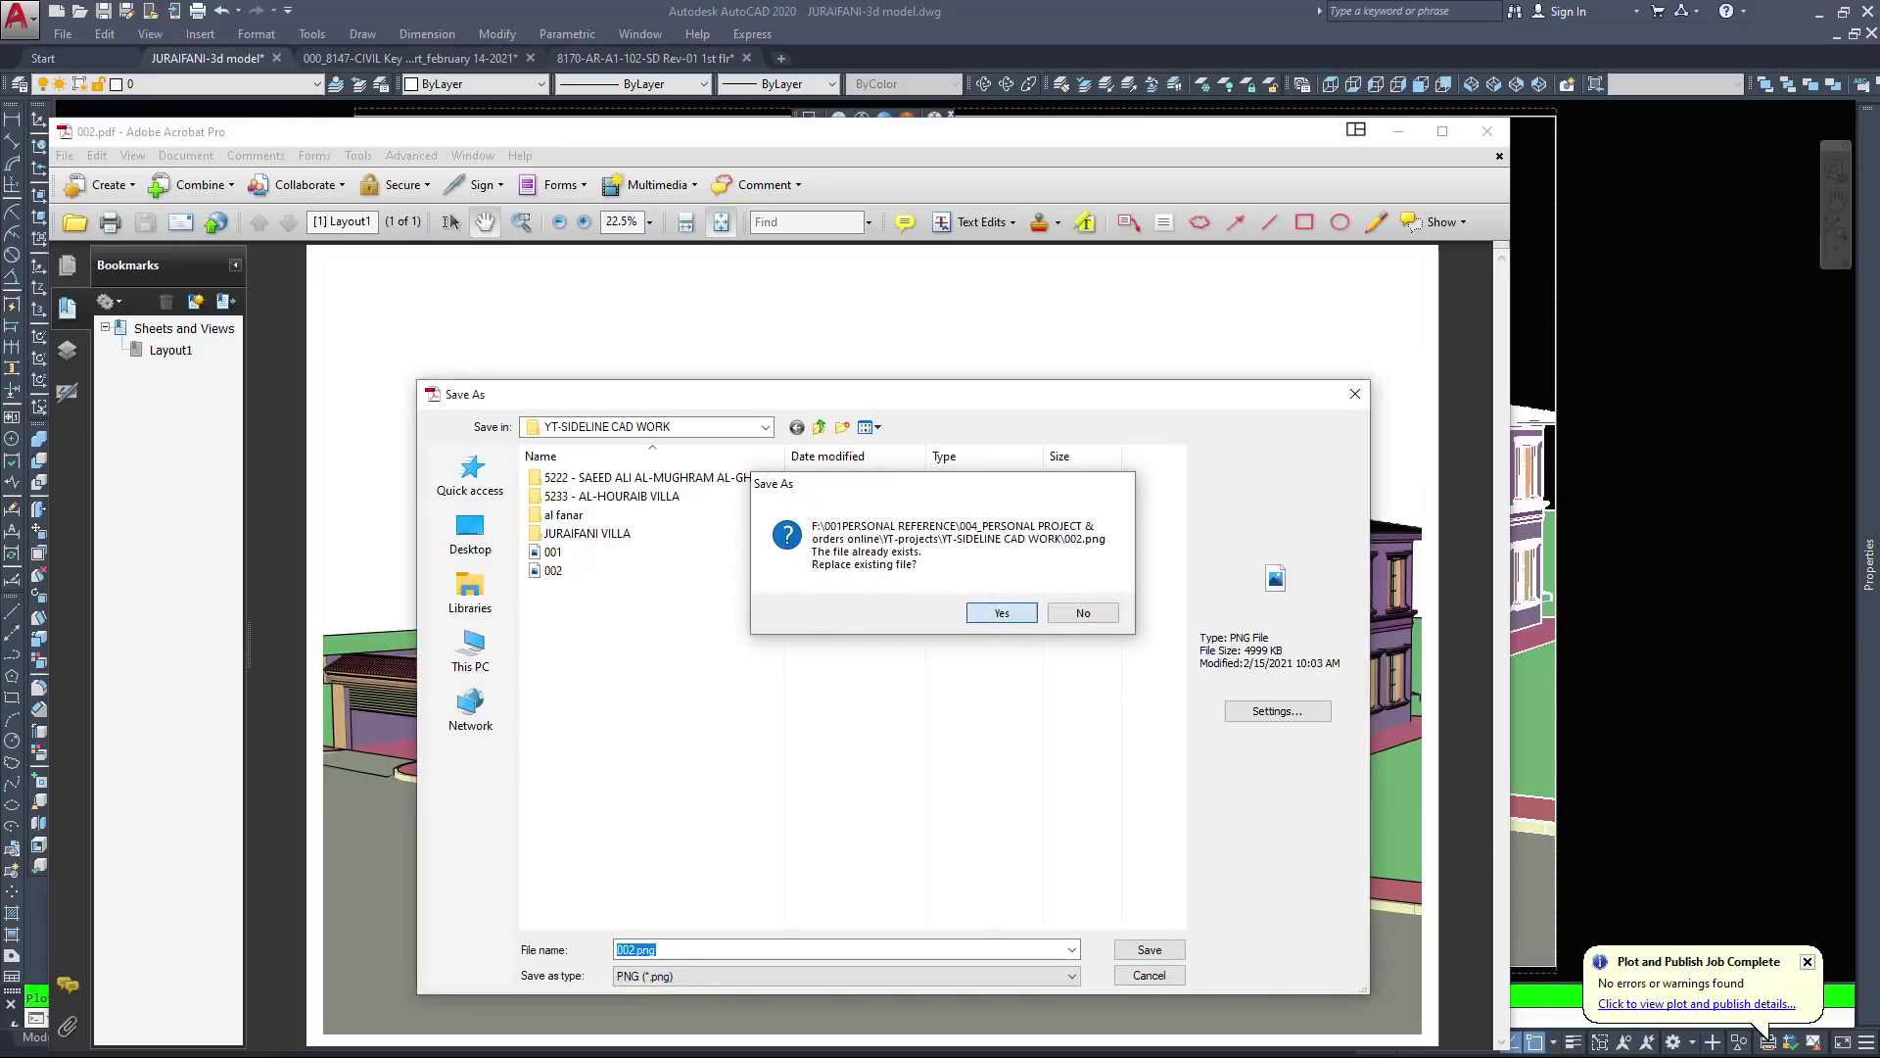
pyautogui.press('y')
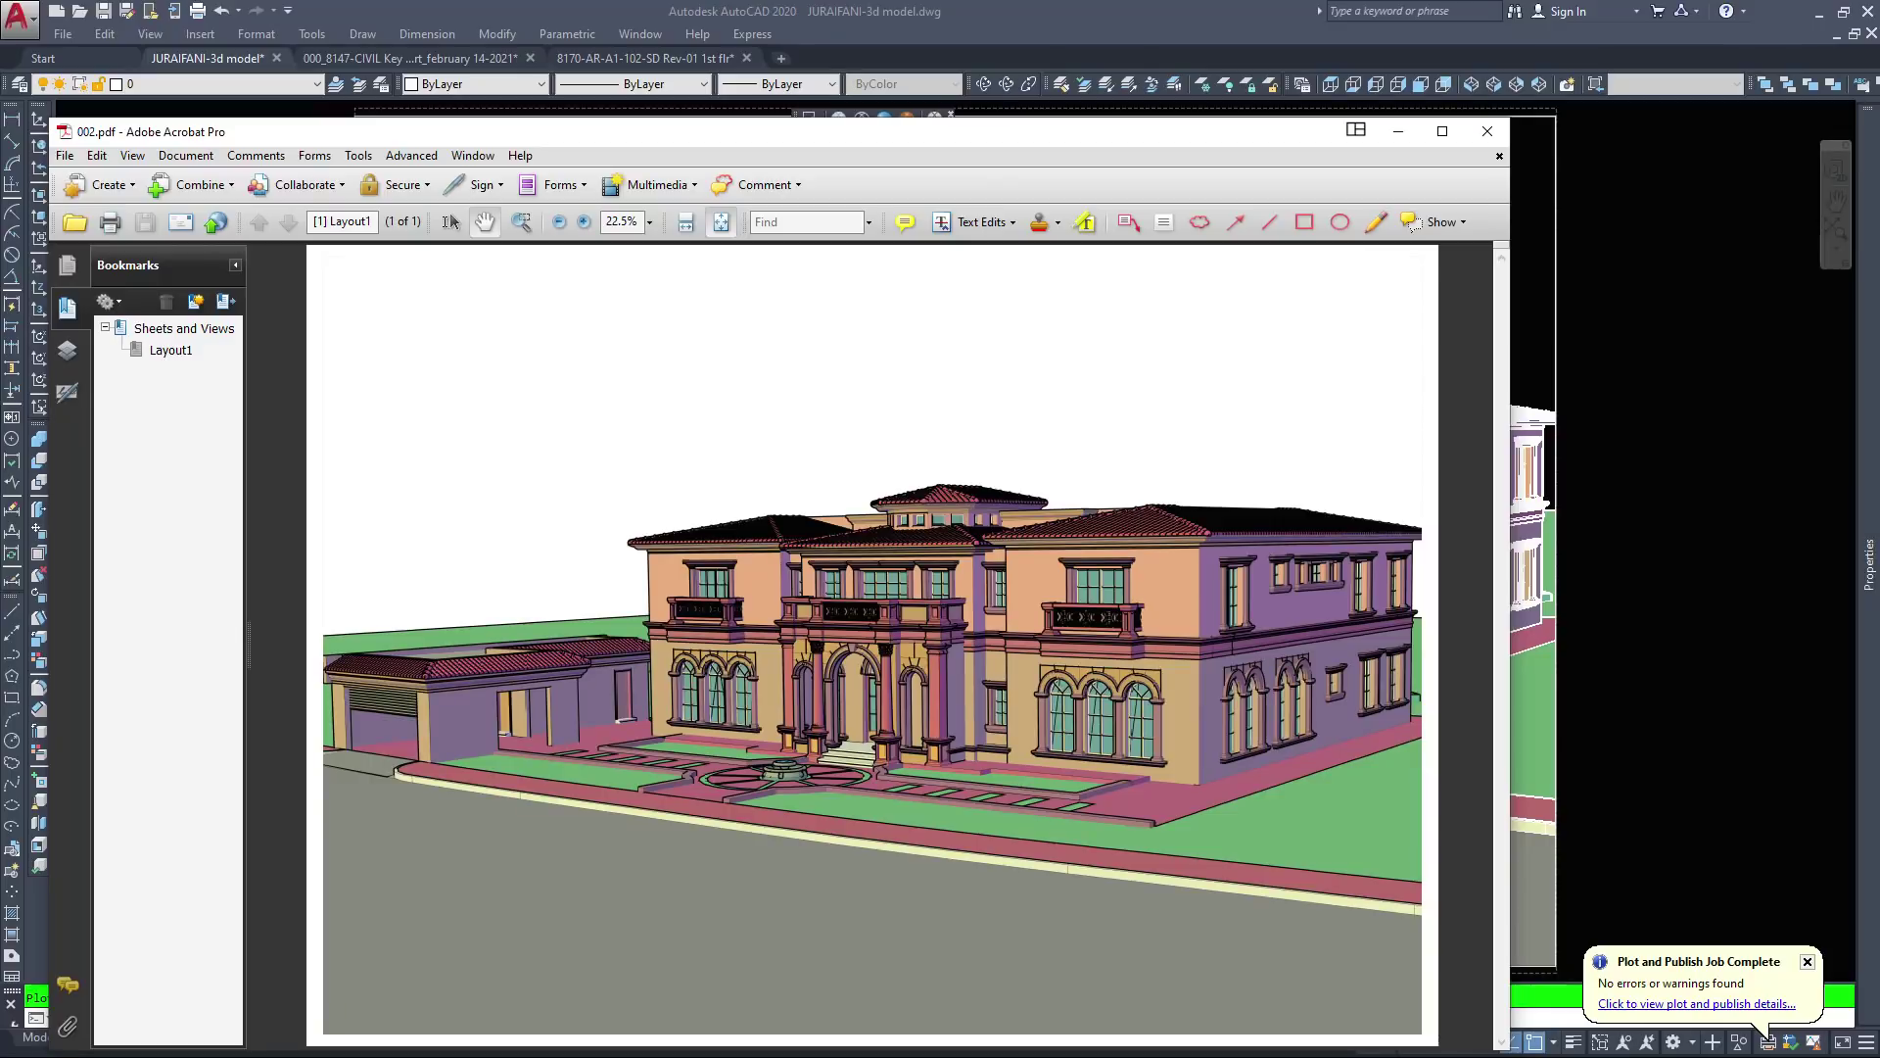
pyautogui.click(1488, 130)
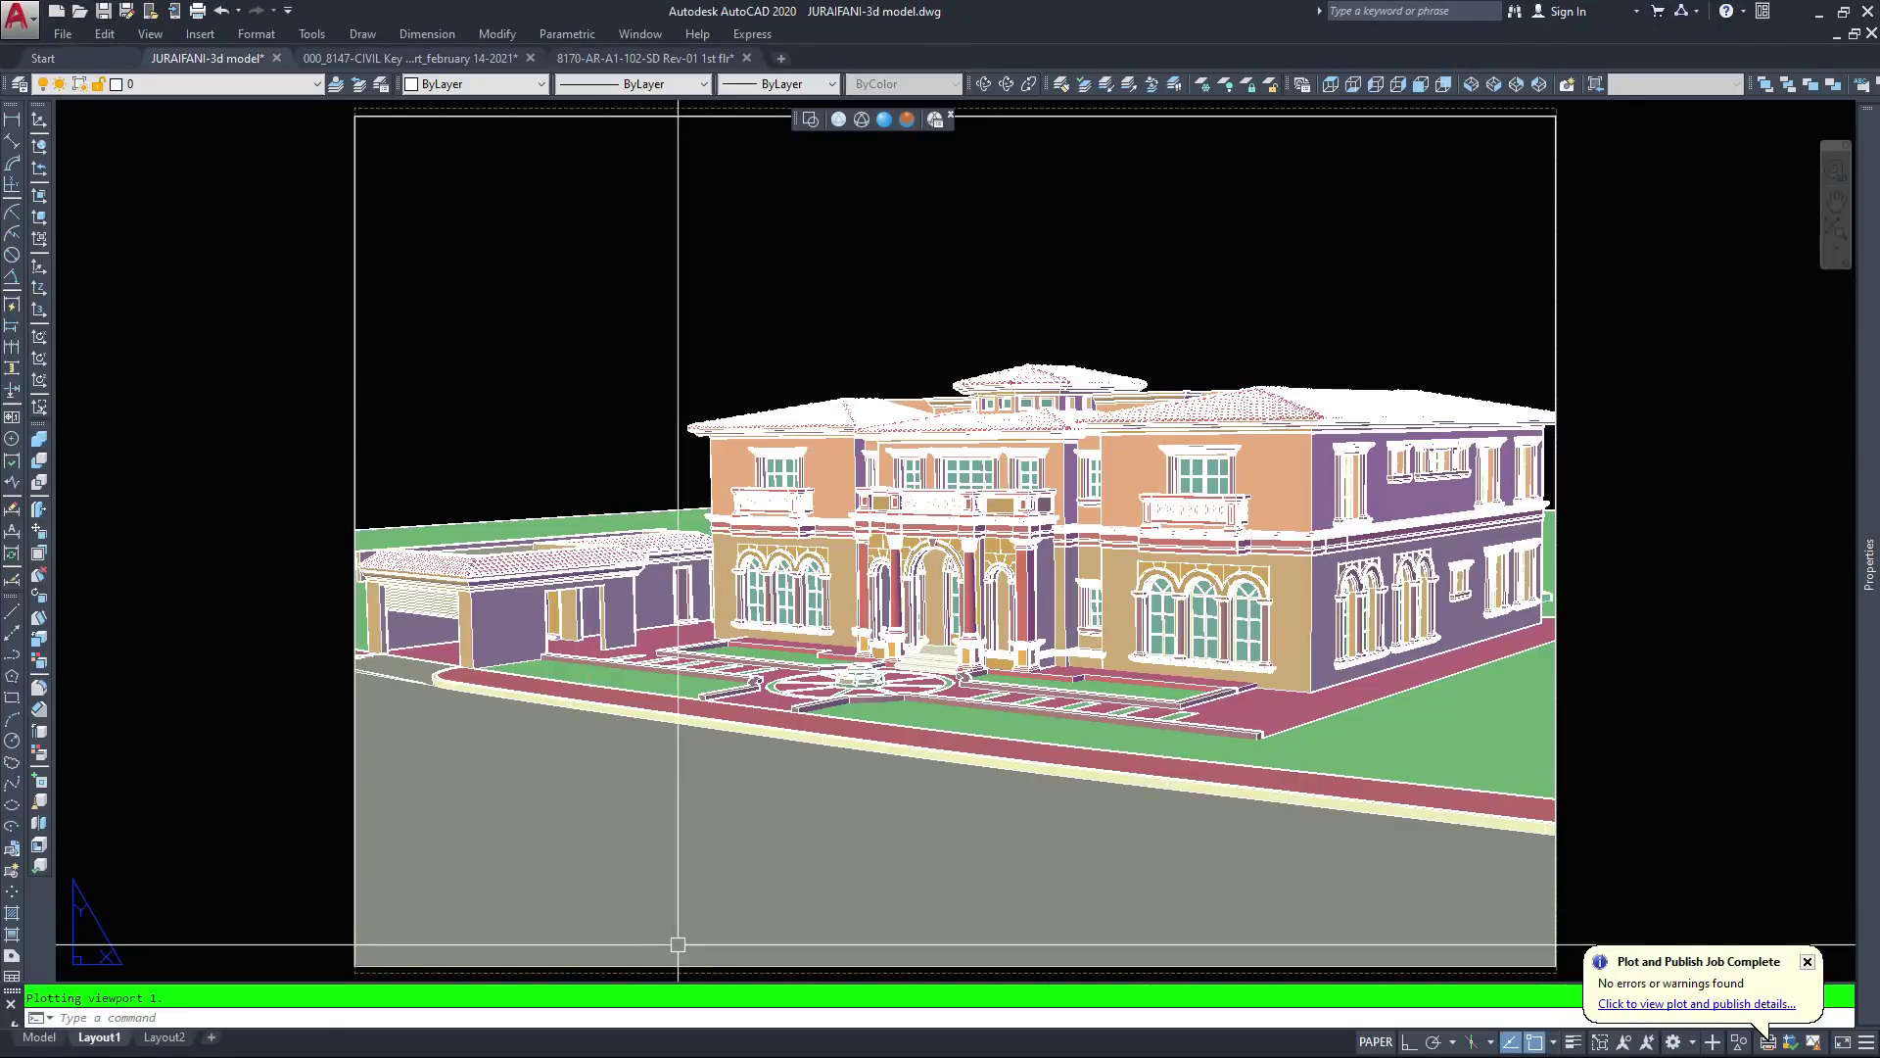
# Regenerate the villa perspective on the Layout1 sheet and clear any active selection
pyautogui.press('Escape')
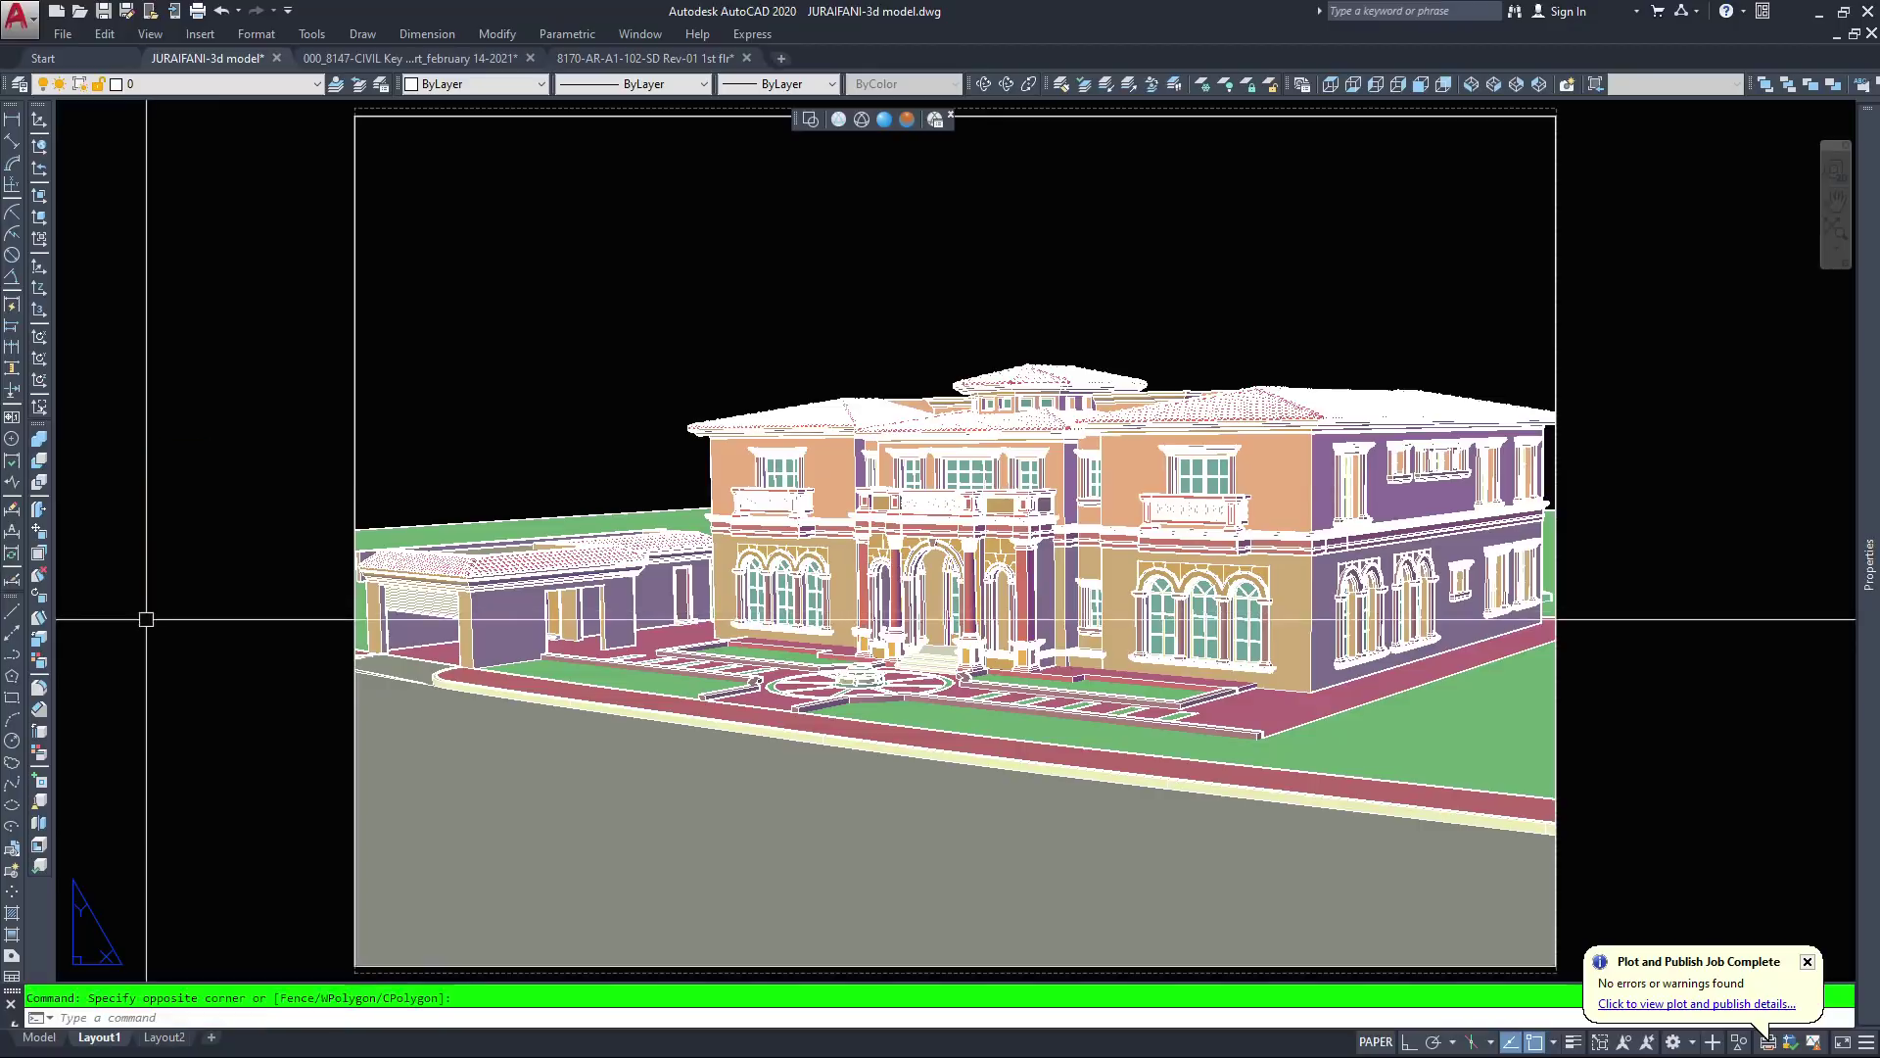
pyautogui.write('re')
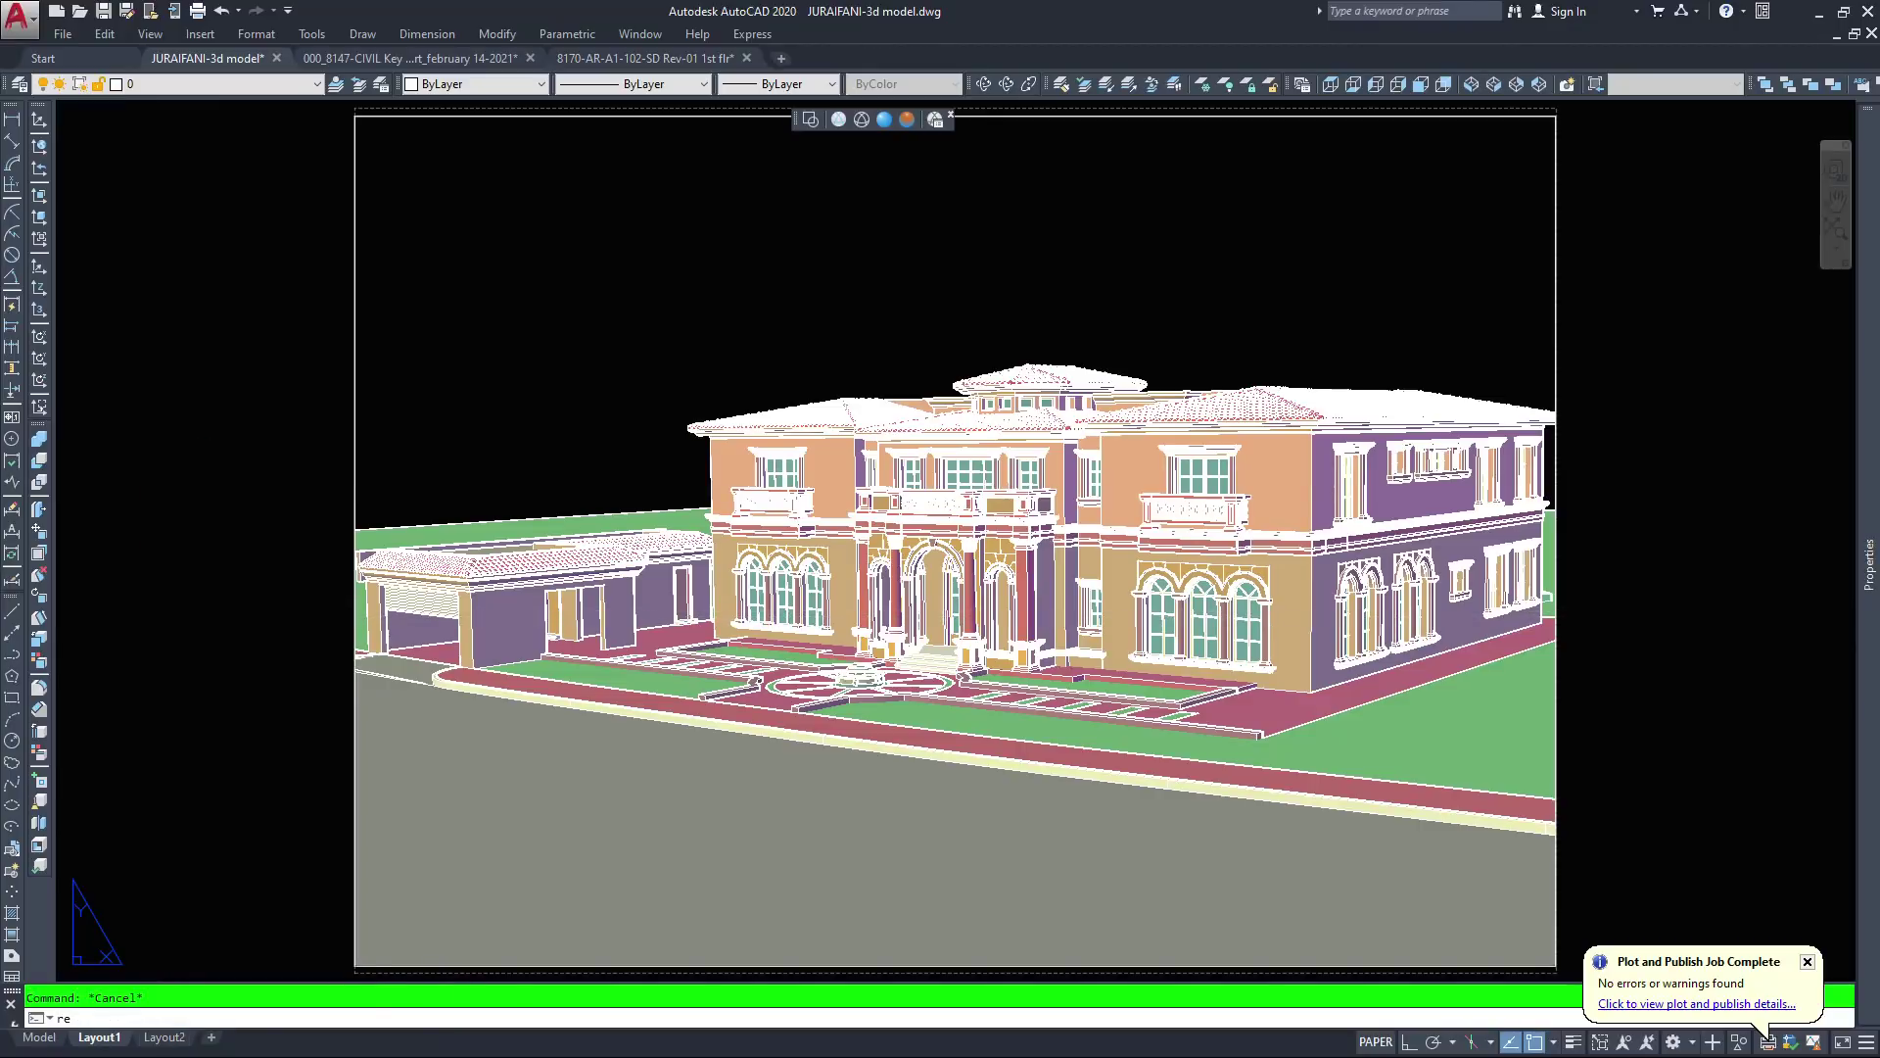
pyautogui.press('Return')
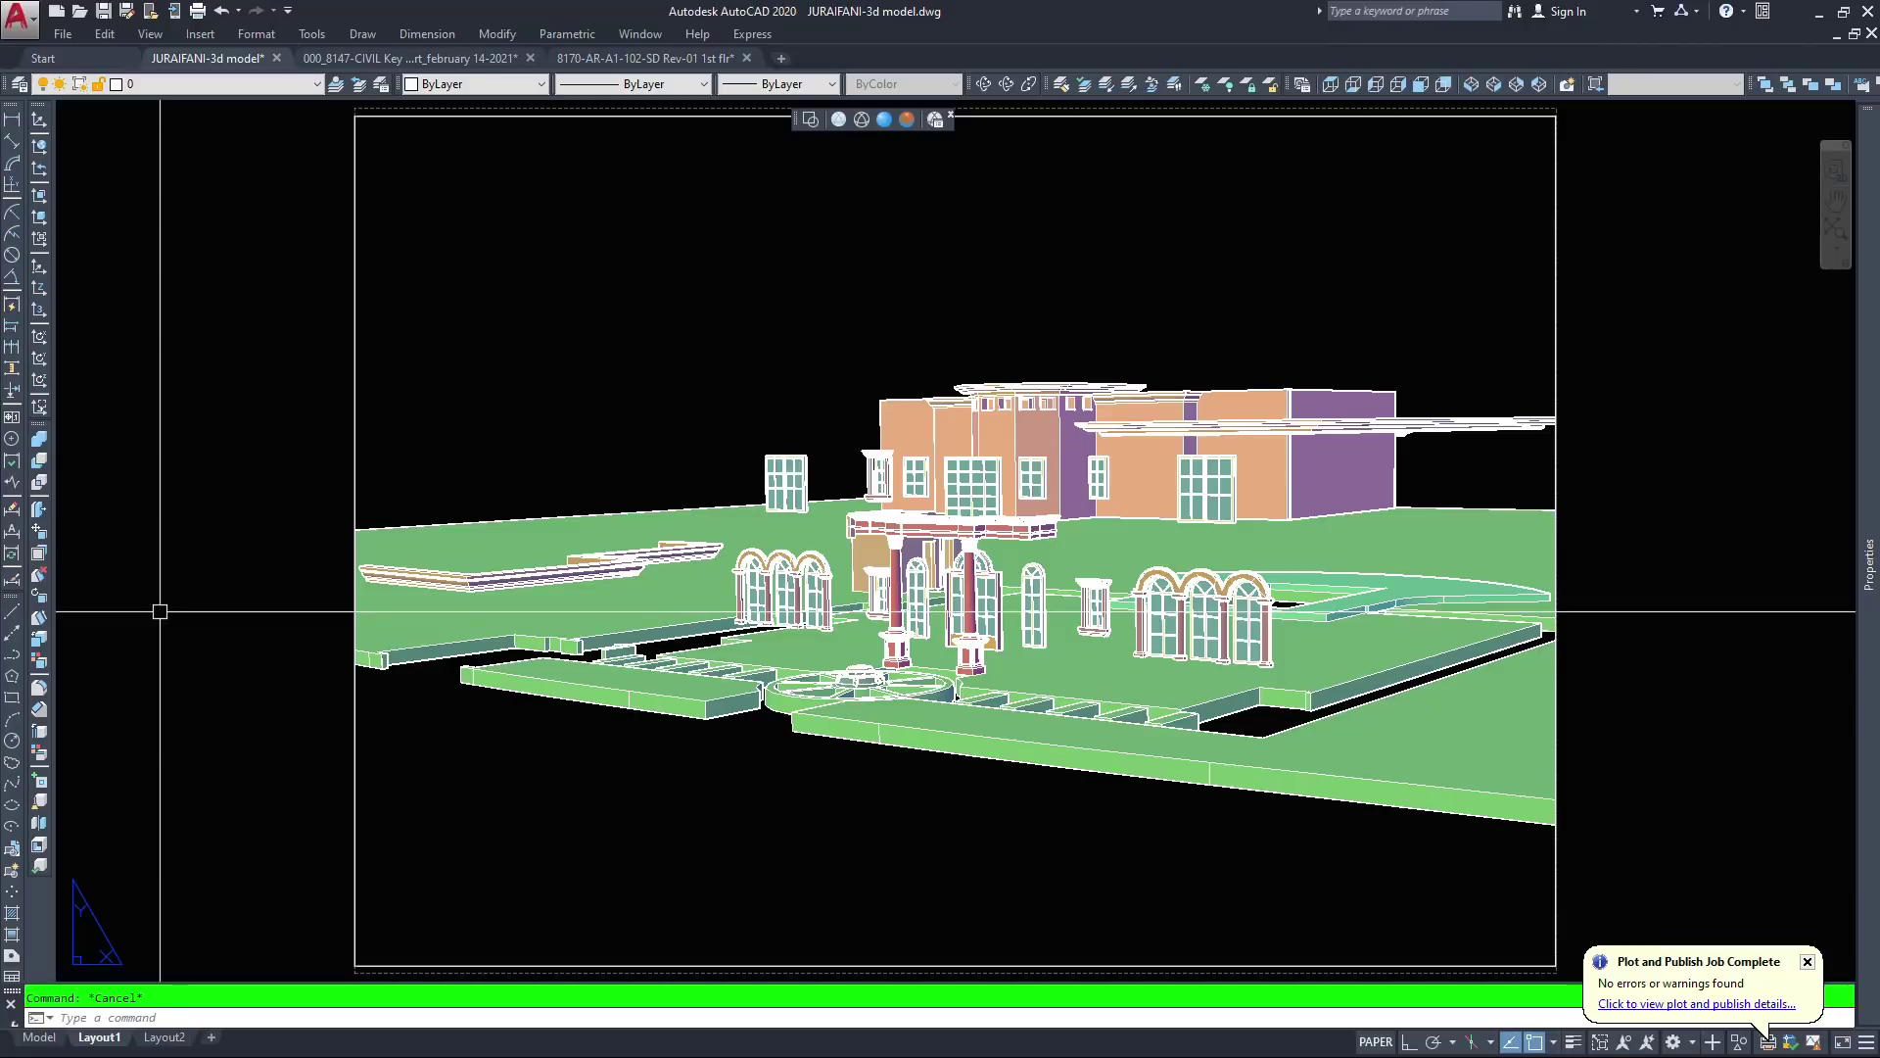
pyautogui.write('re')
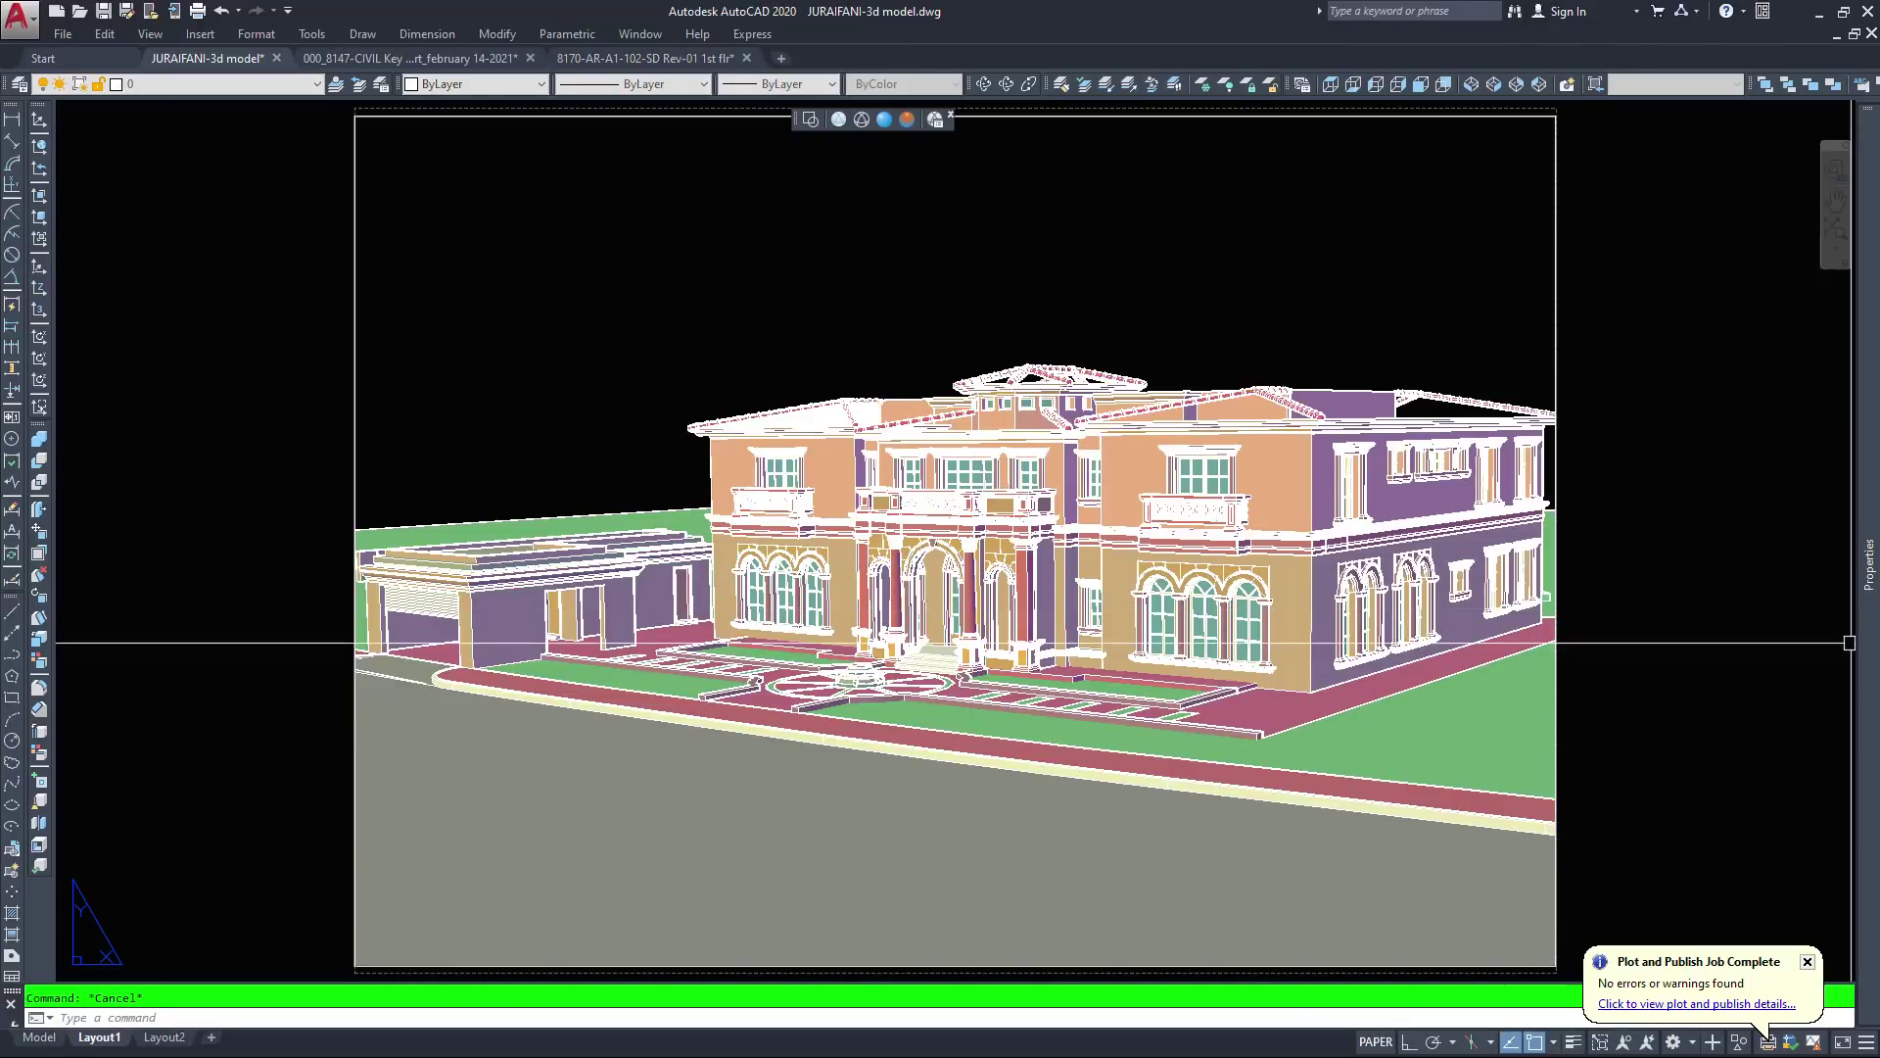
pyautogui.moveTo(1869, 639)
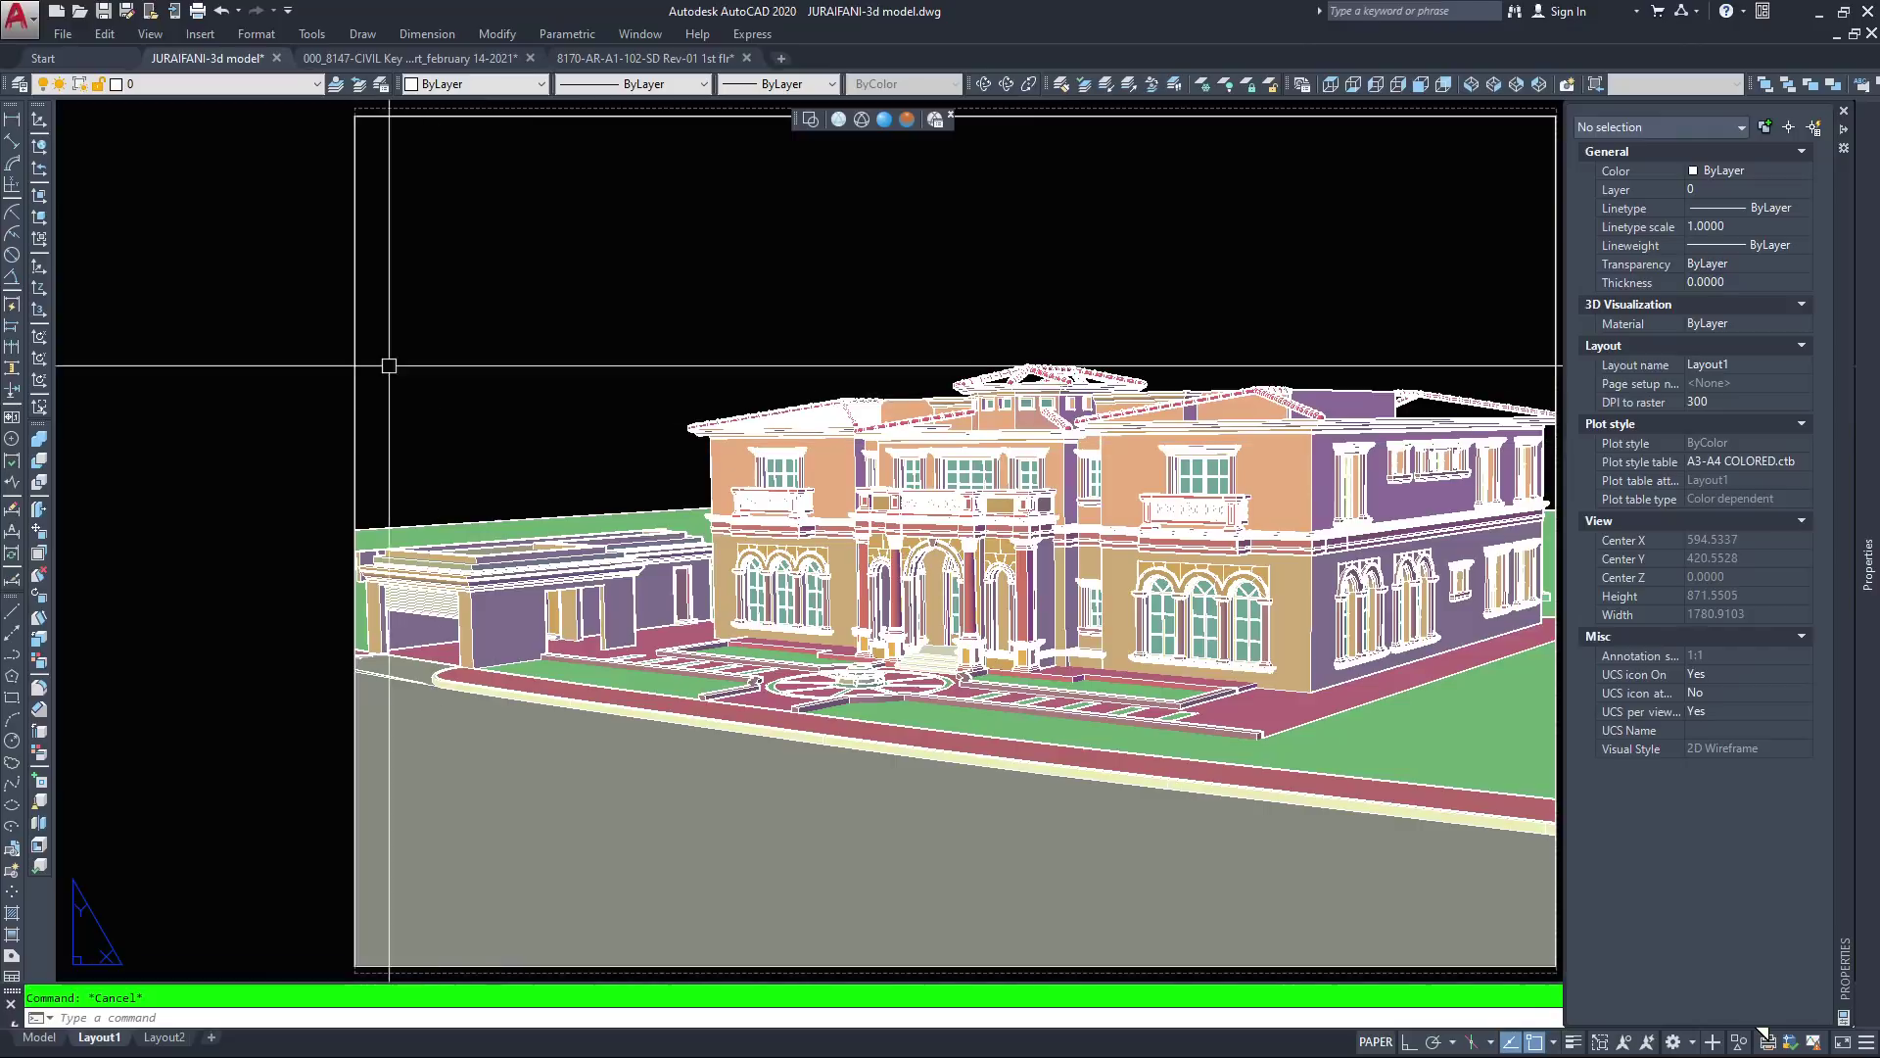
pyautogui.click(265, 270)
pyautogui.press('Escape')
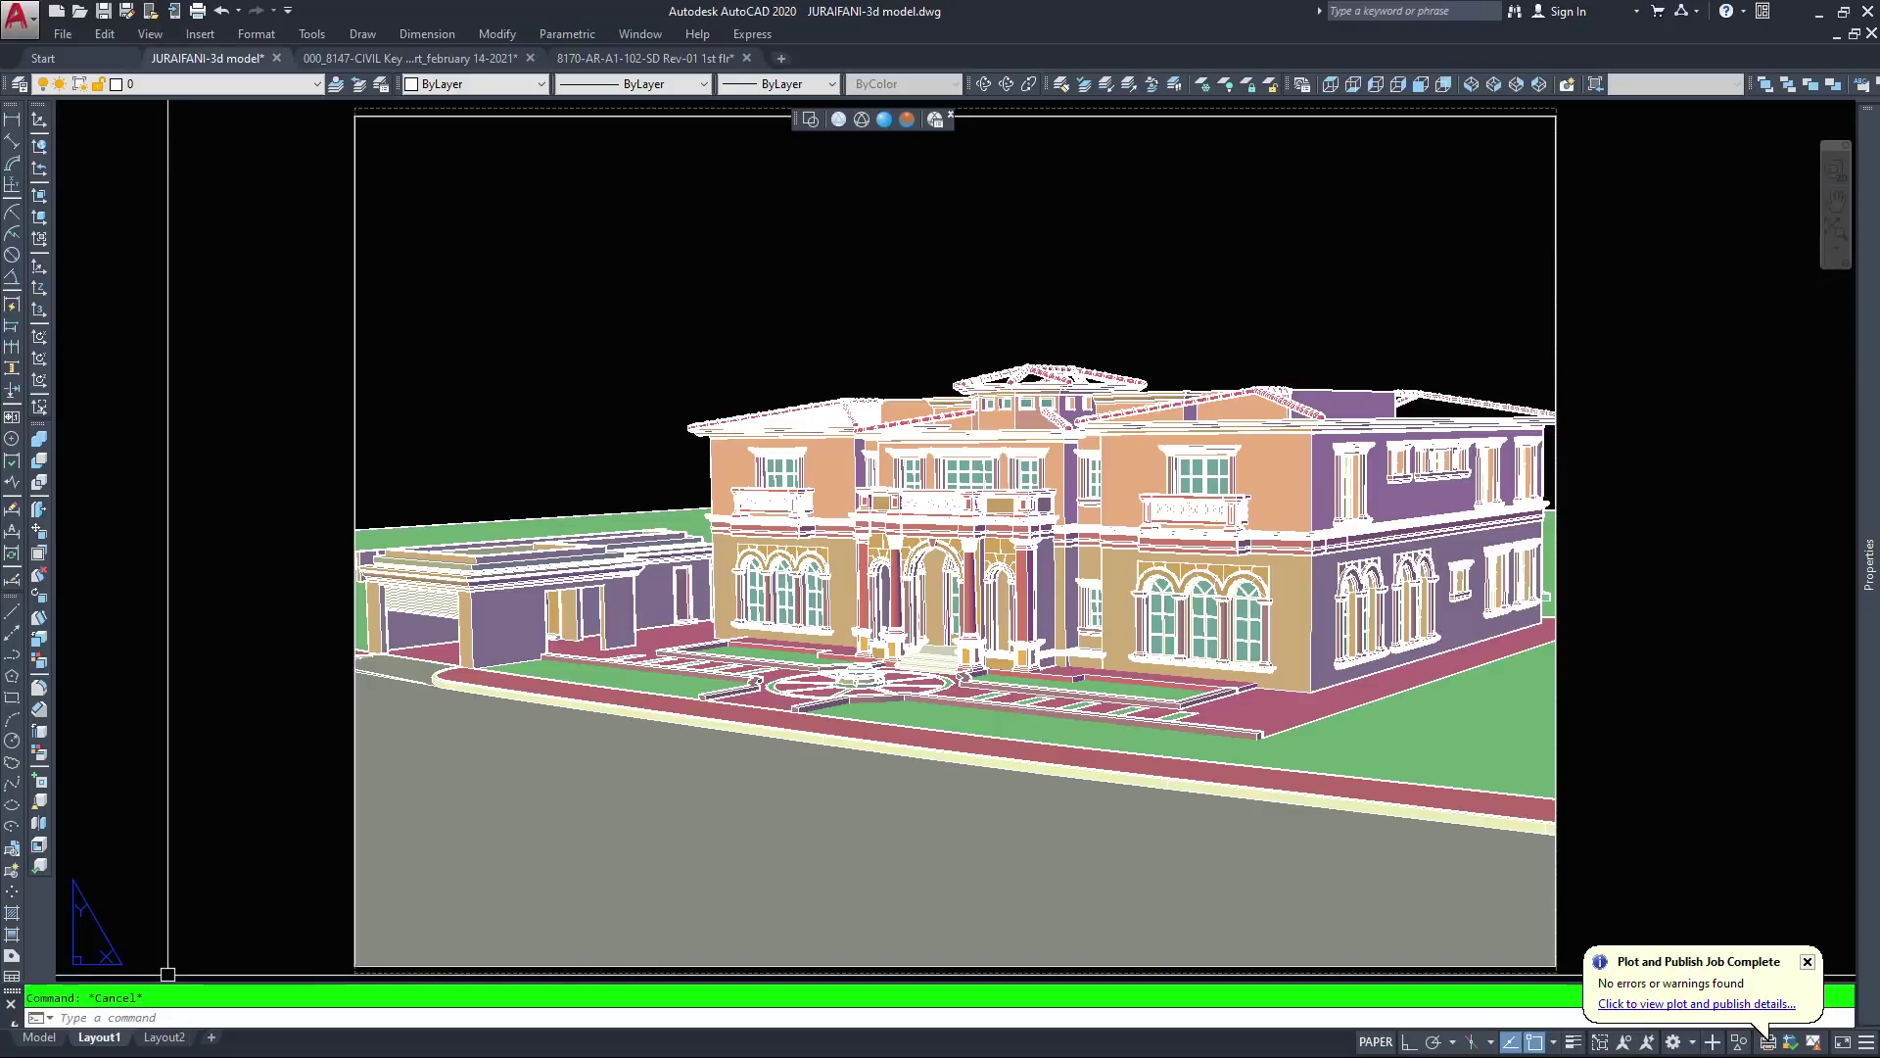
# Open Layout2 and show its closing thank-you text at different zoom levels, with nothing selected
pyautogui.click(165, 1037)
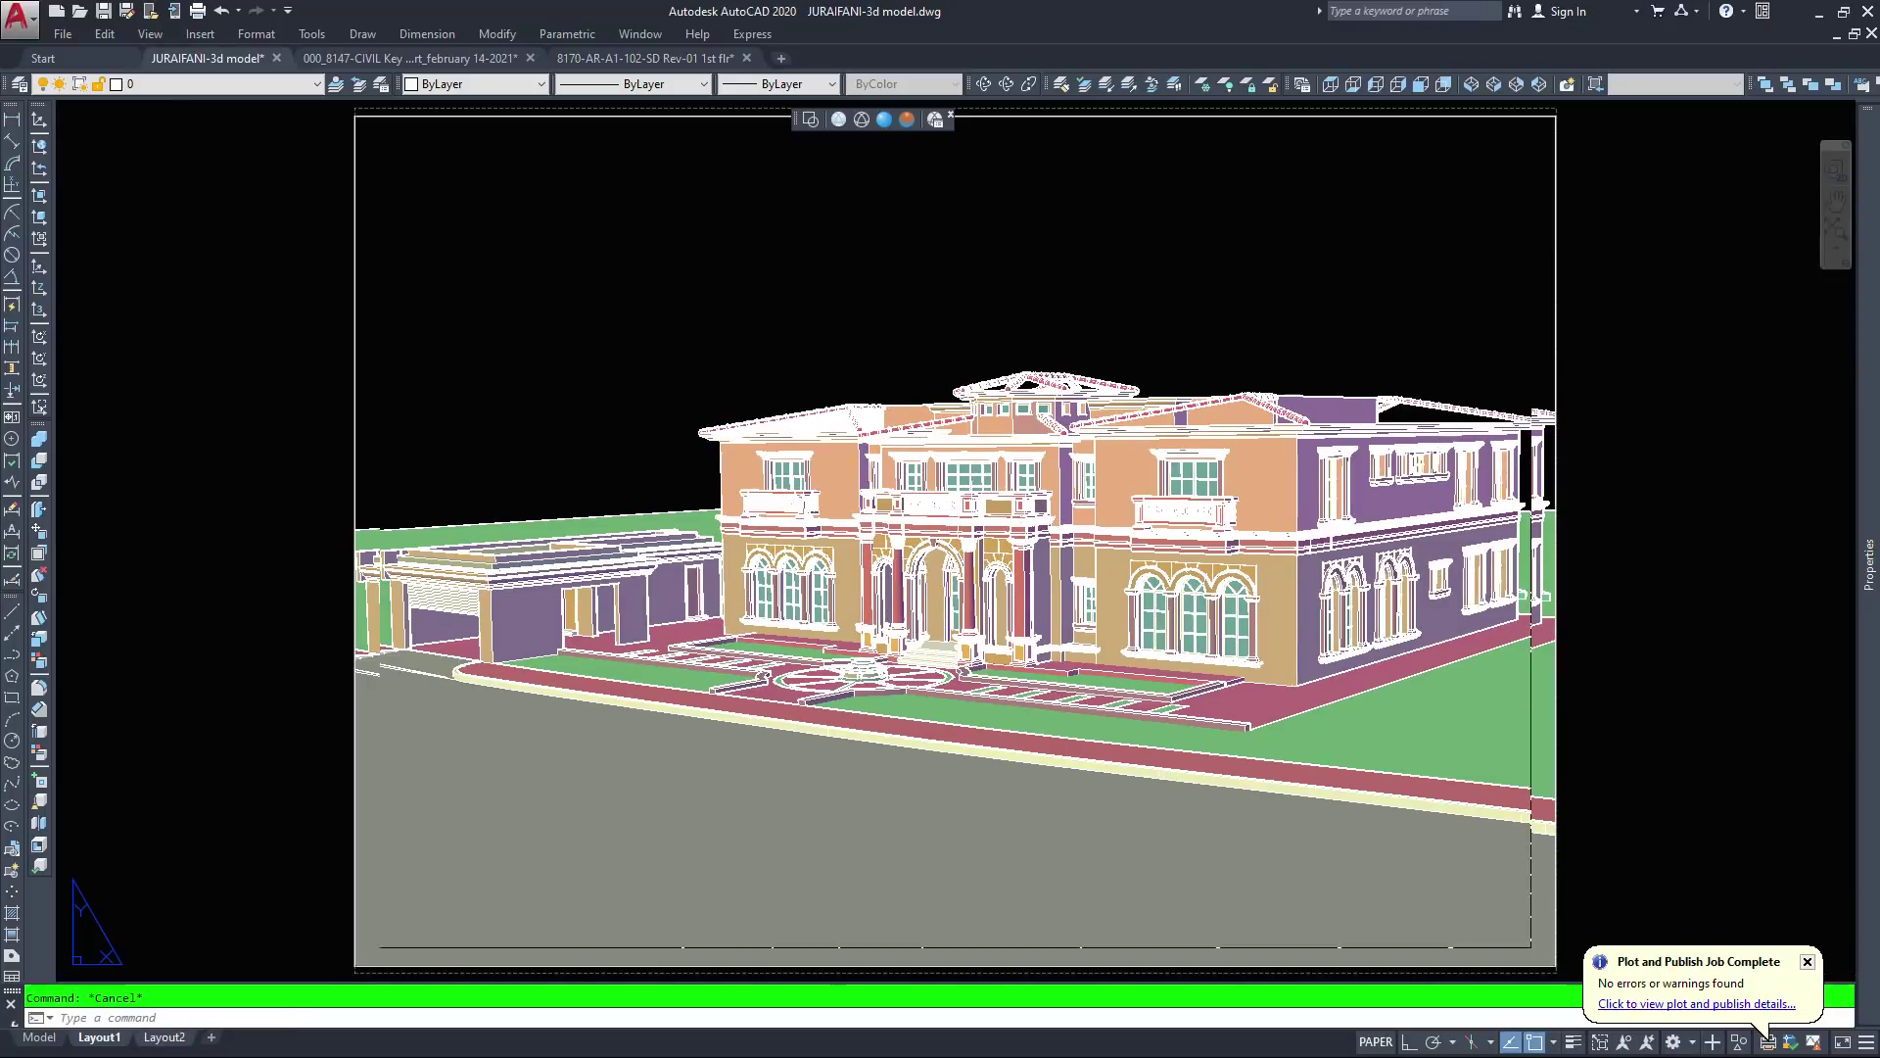
pyautogui.hotkey('ctrl', 'pagedown')
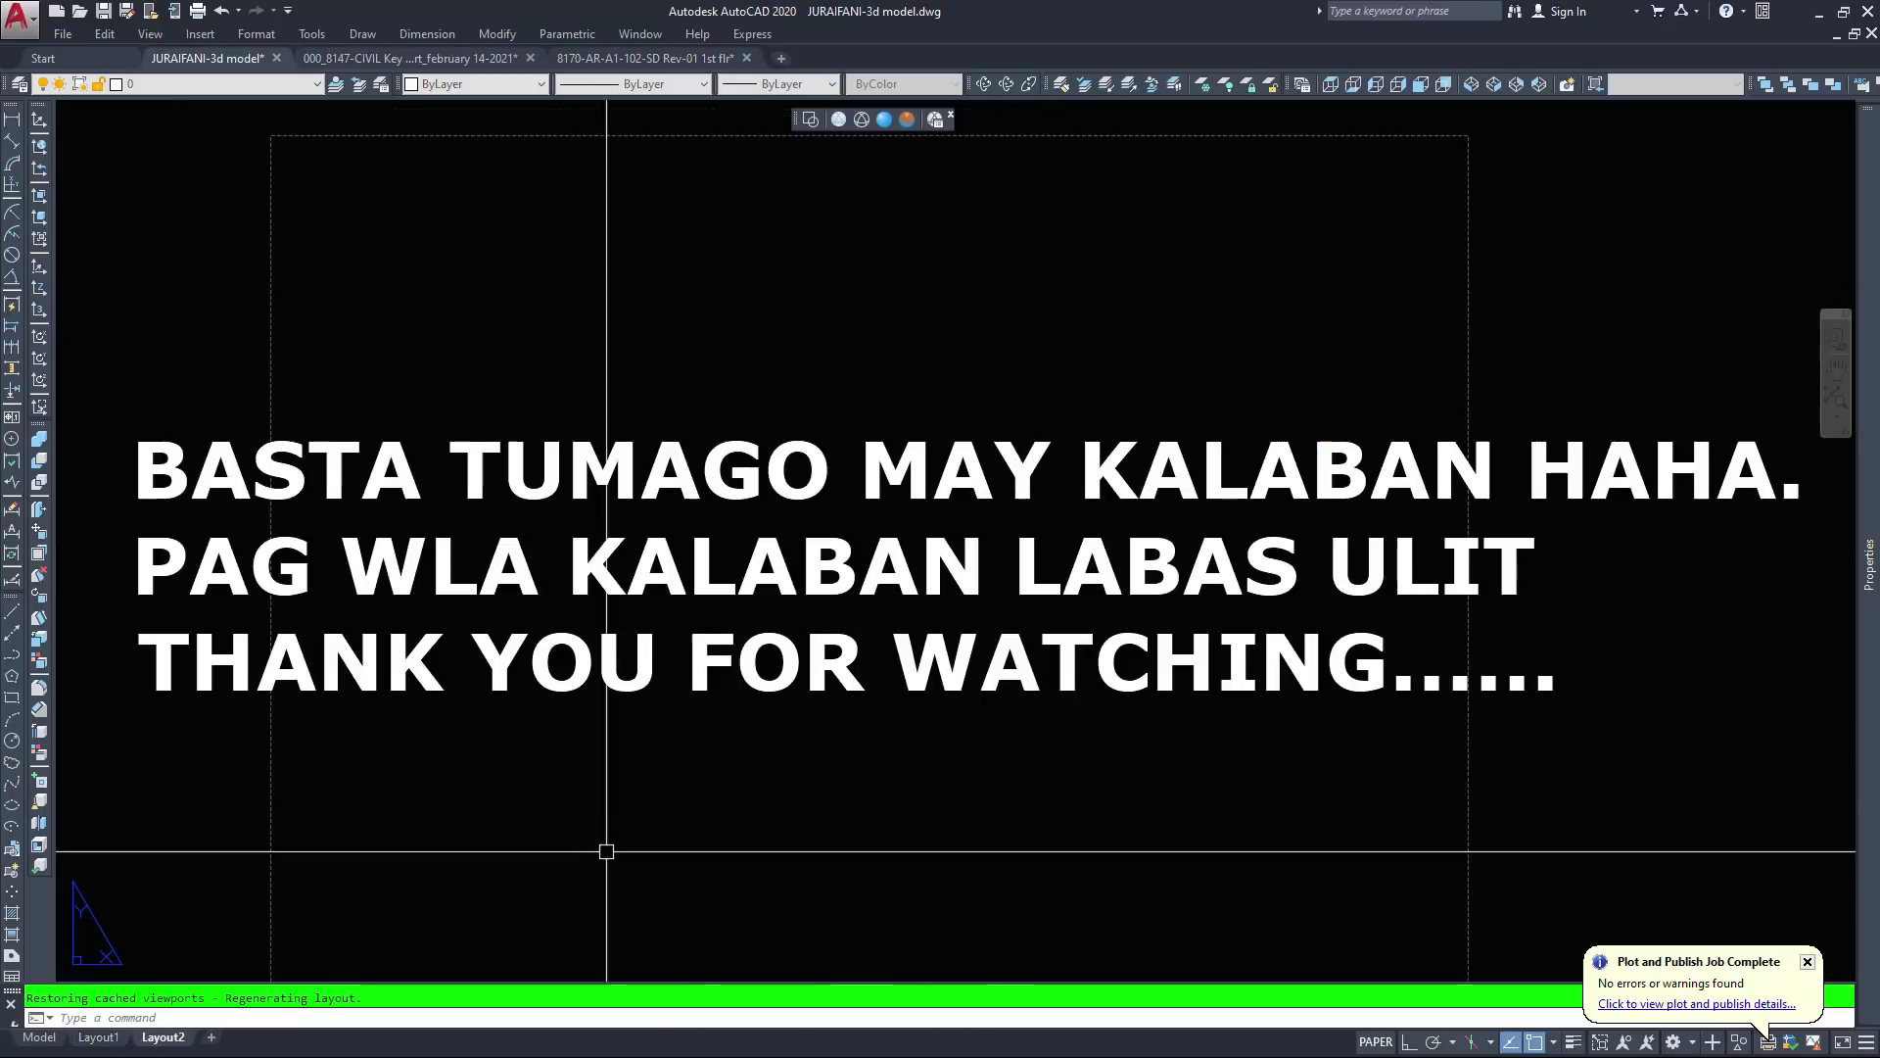
pyautogui.click(852, 860)
pyautogui.click(826, 939)
pyautogui.press('Escape')
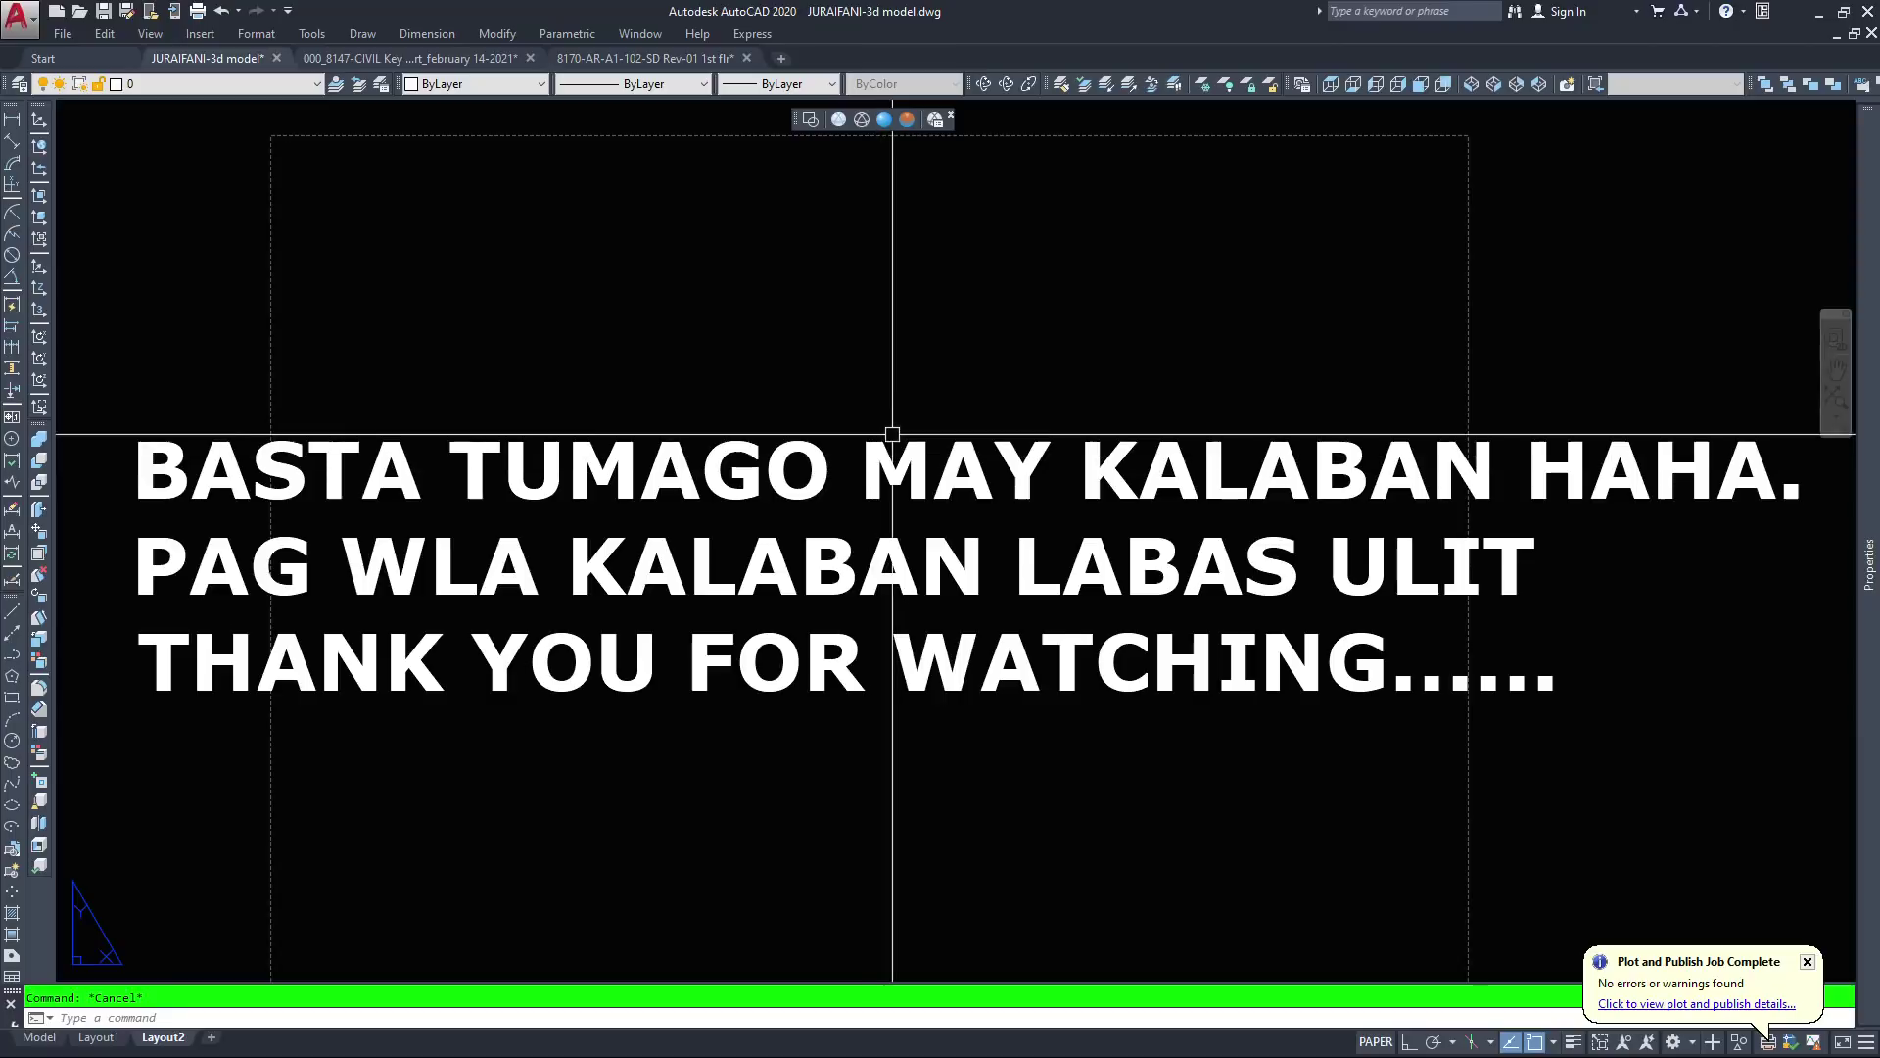
pyautogui.scroll(-6, 892, 431)
pyautogui.scroll(3, 912, 479)
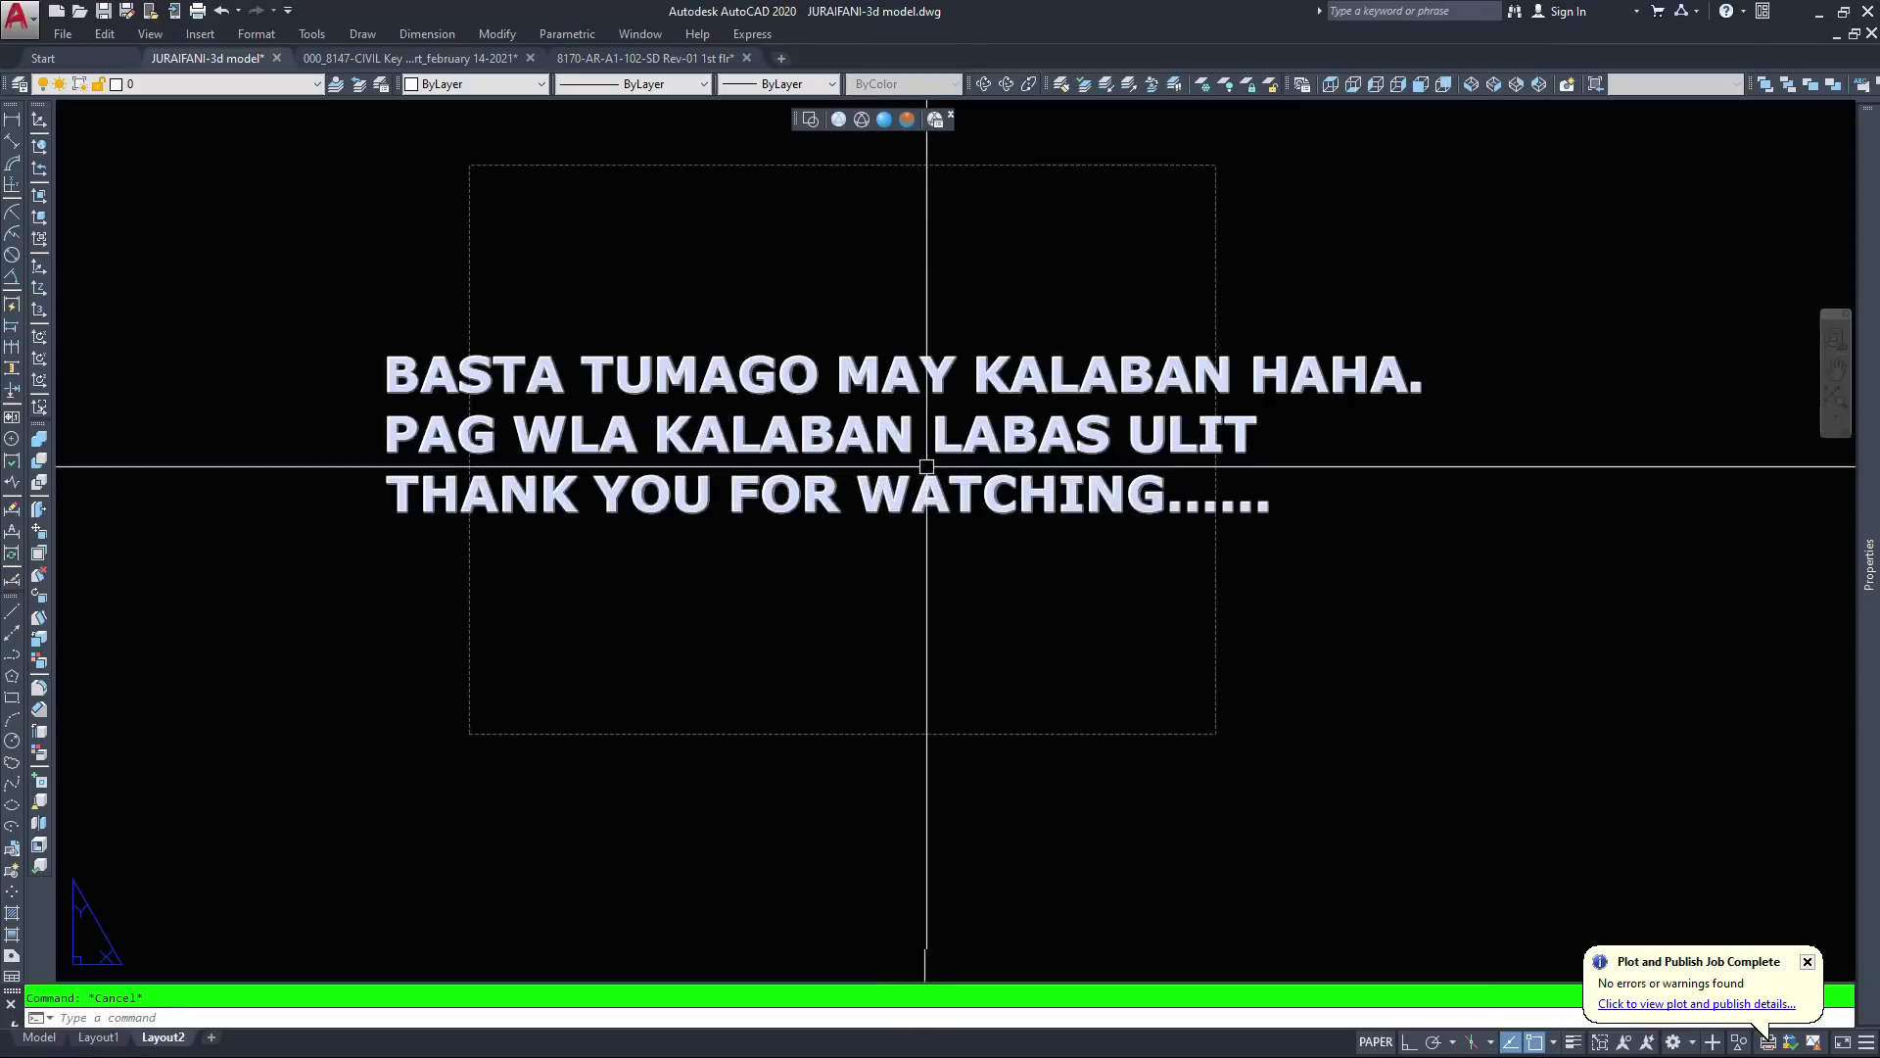
pyautogui.scroll(3, 940, 470)
pyautogui.moveTo(1052, 689); pyautogui.dragTo(1175, 780, button='middle')
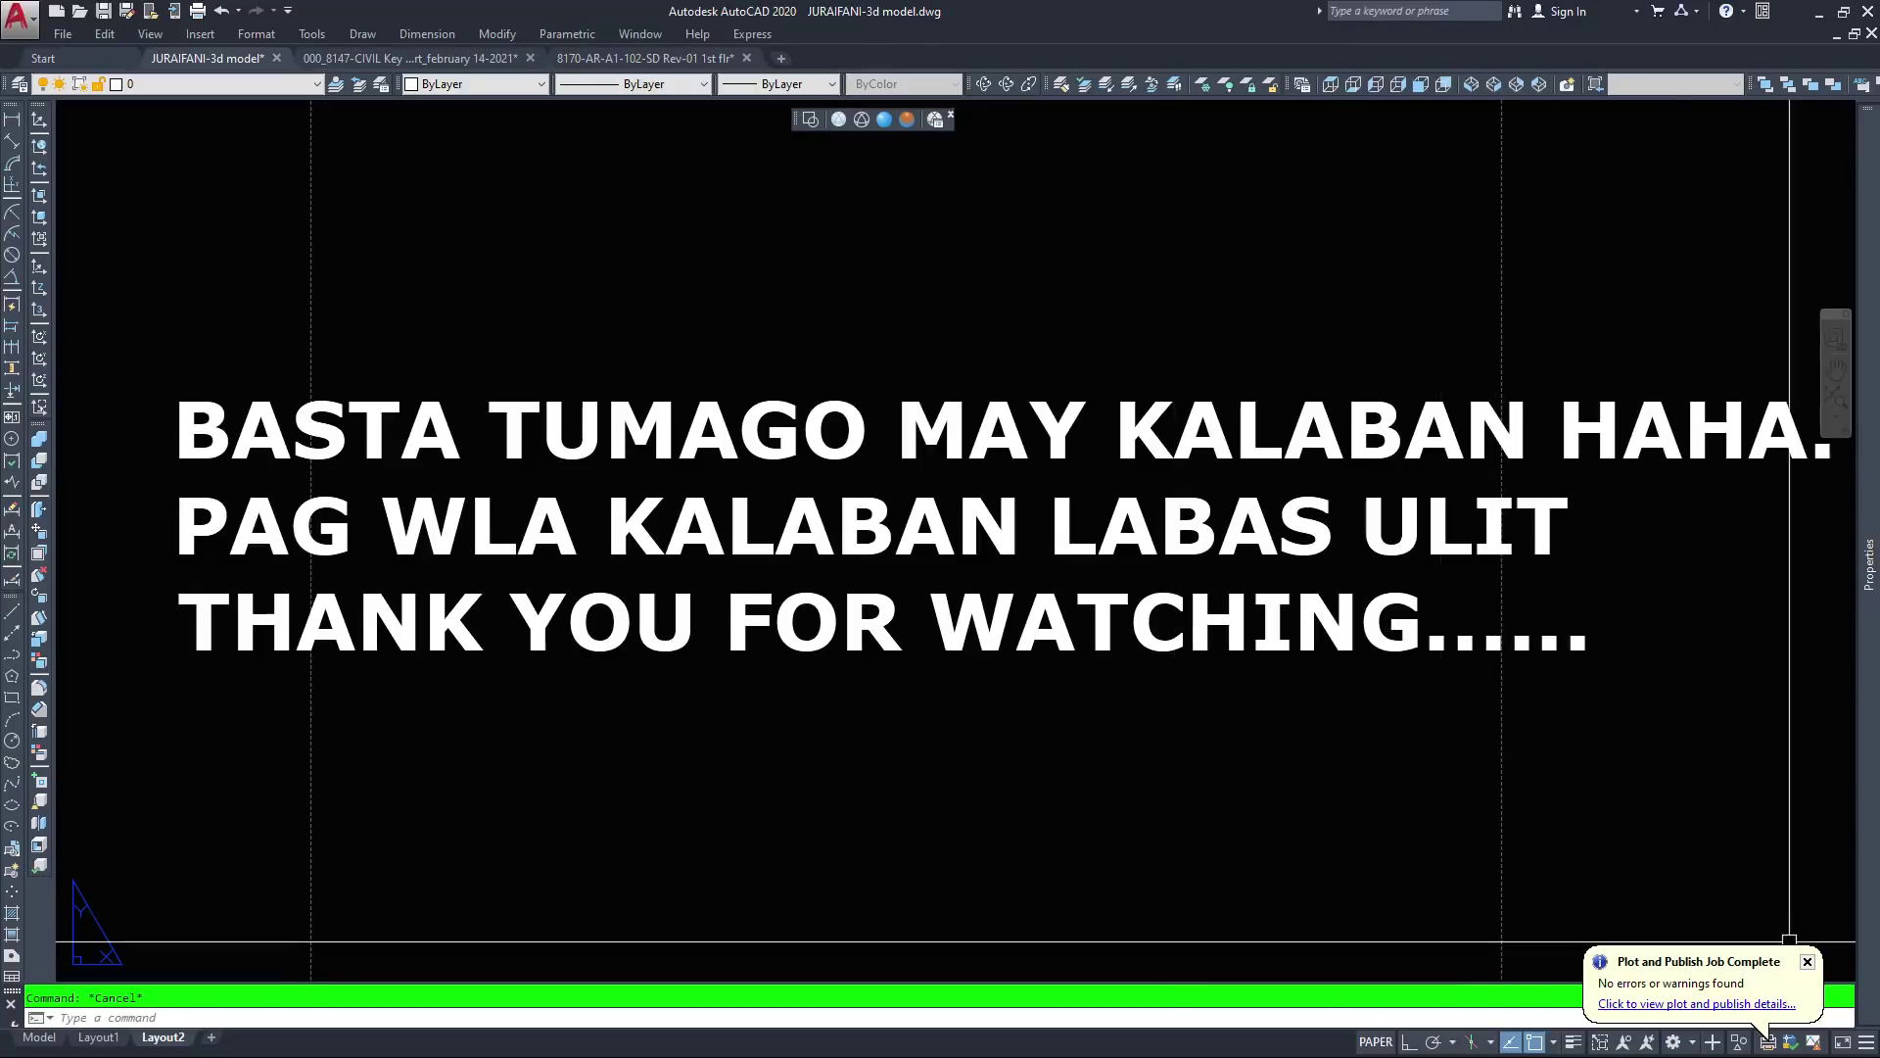
pyautogui.click(1156, 763)
pyautogui.press('Escape')
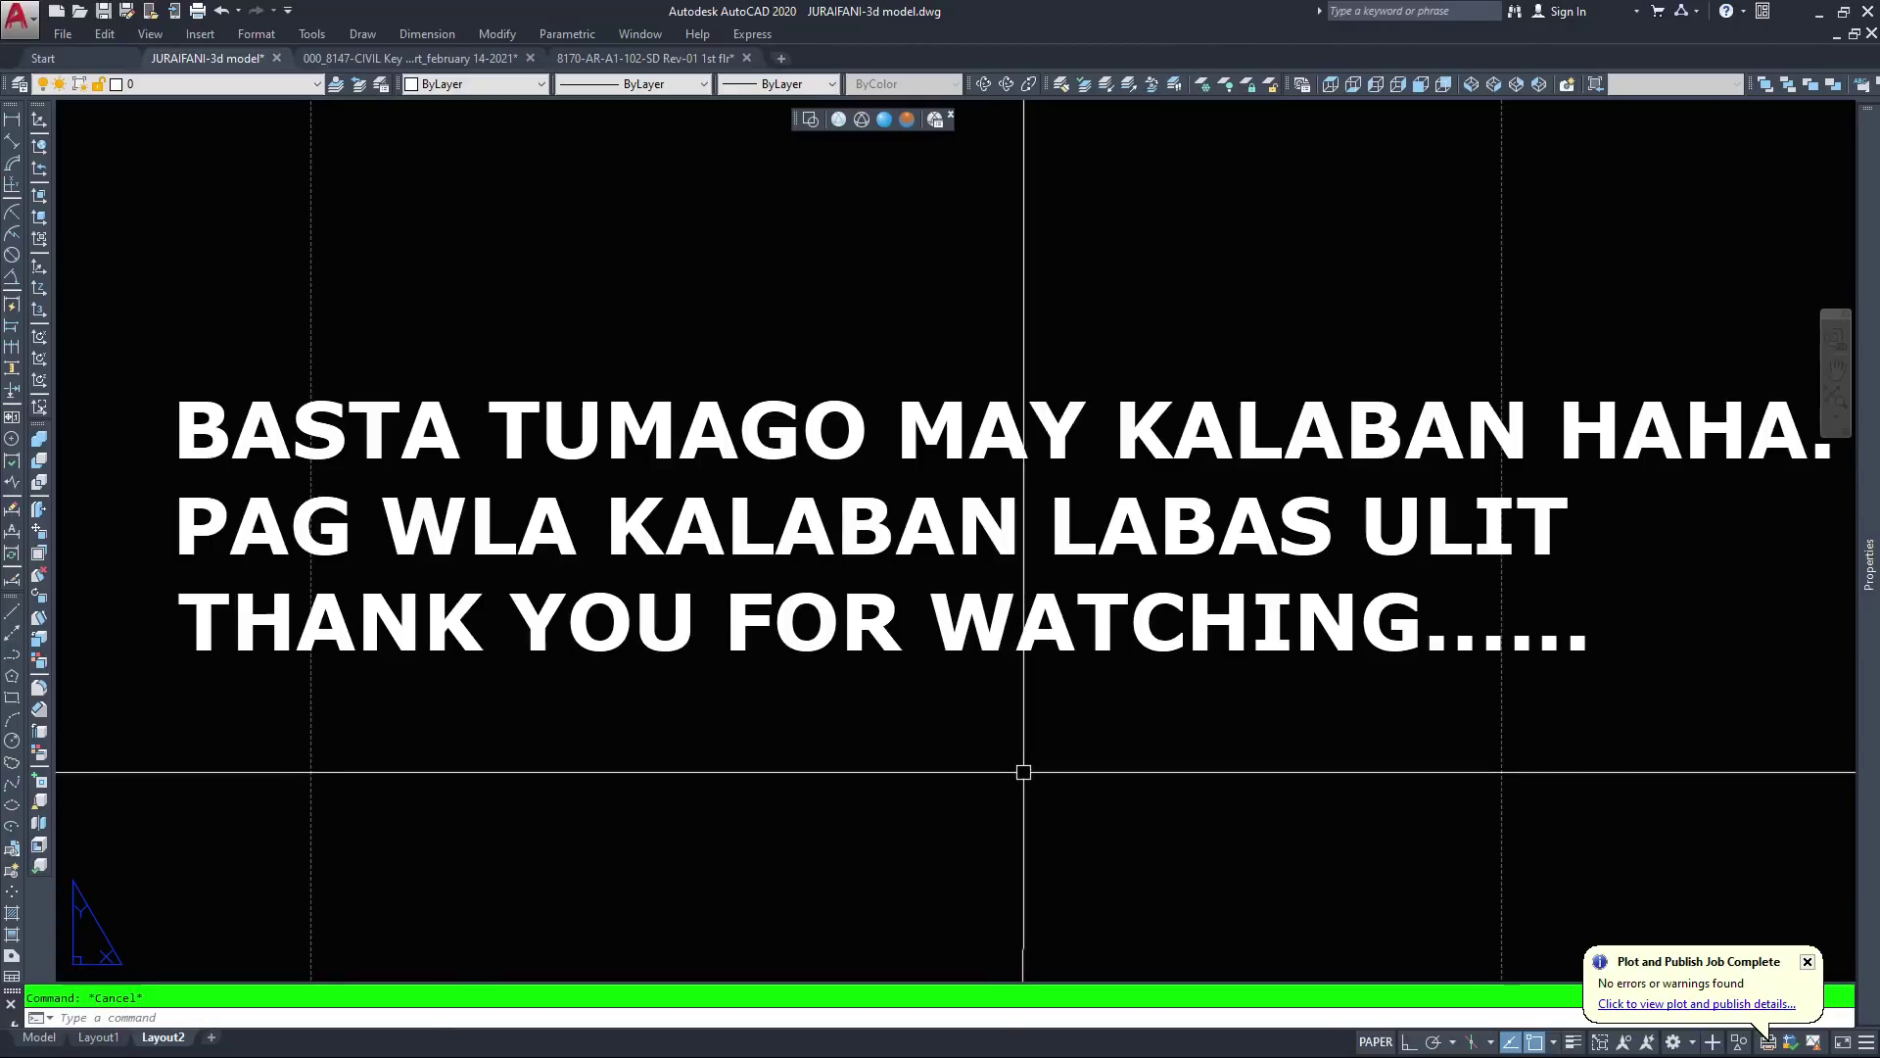
pyautogui.scroll(-1, 1023, 772)
pyautogui.moveTo(1032, 760); pyautogui.dragTo(942, 773, button='middle')
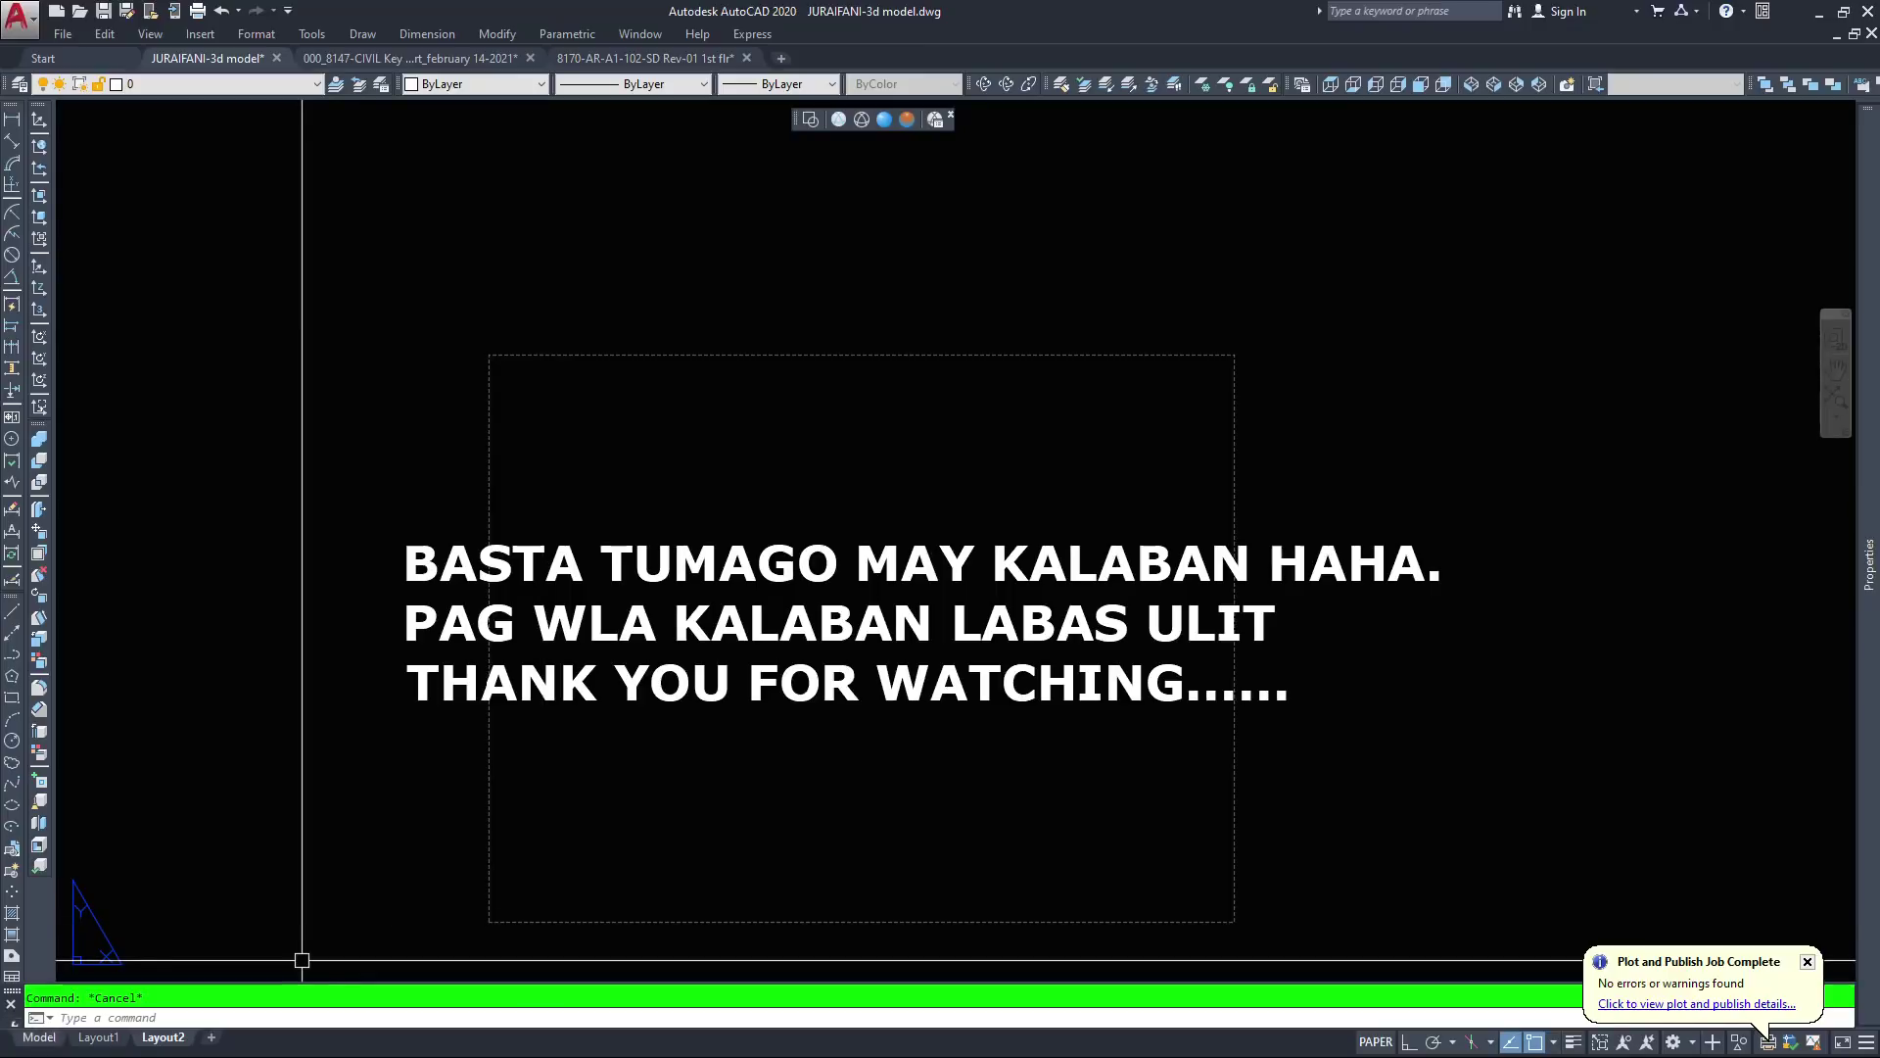
# Return to model space and set the main viewport's visual style to 2D Wireframe
pyautogui.click(39, 1036)
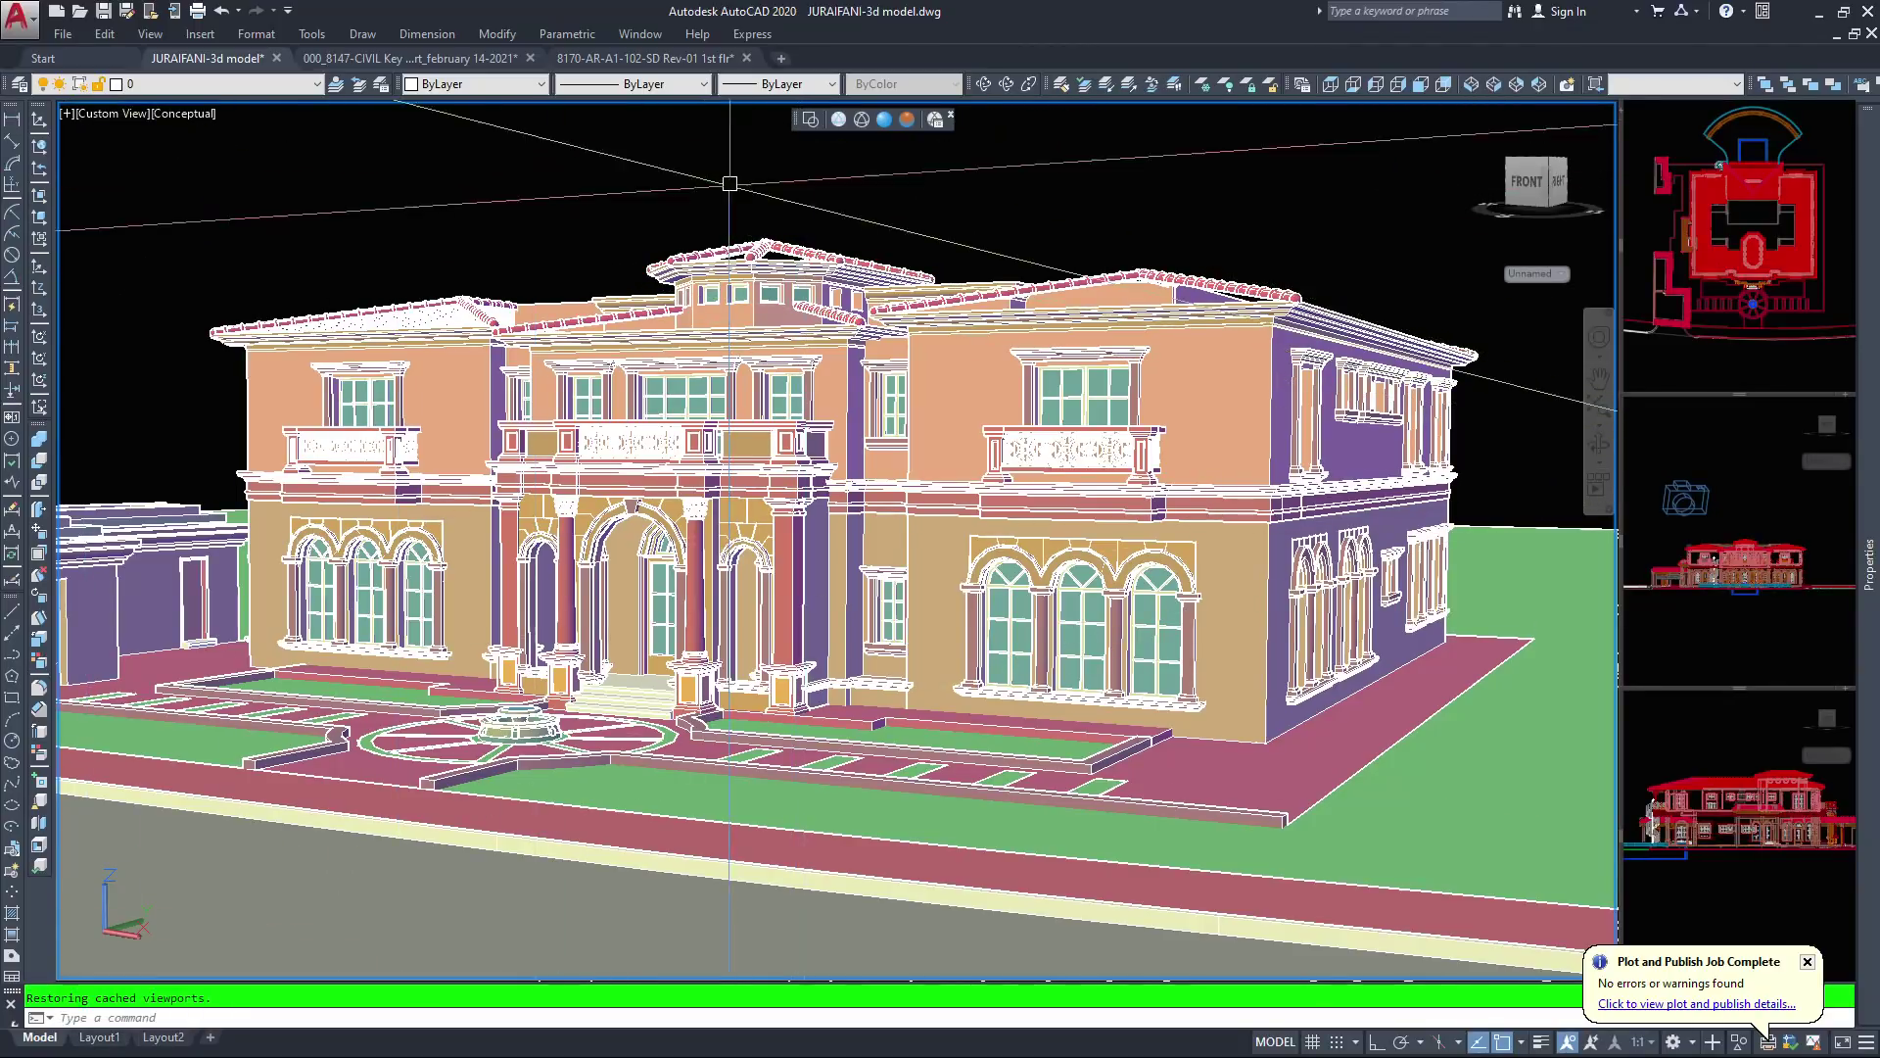
pyautogui.click(132, 597)
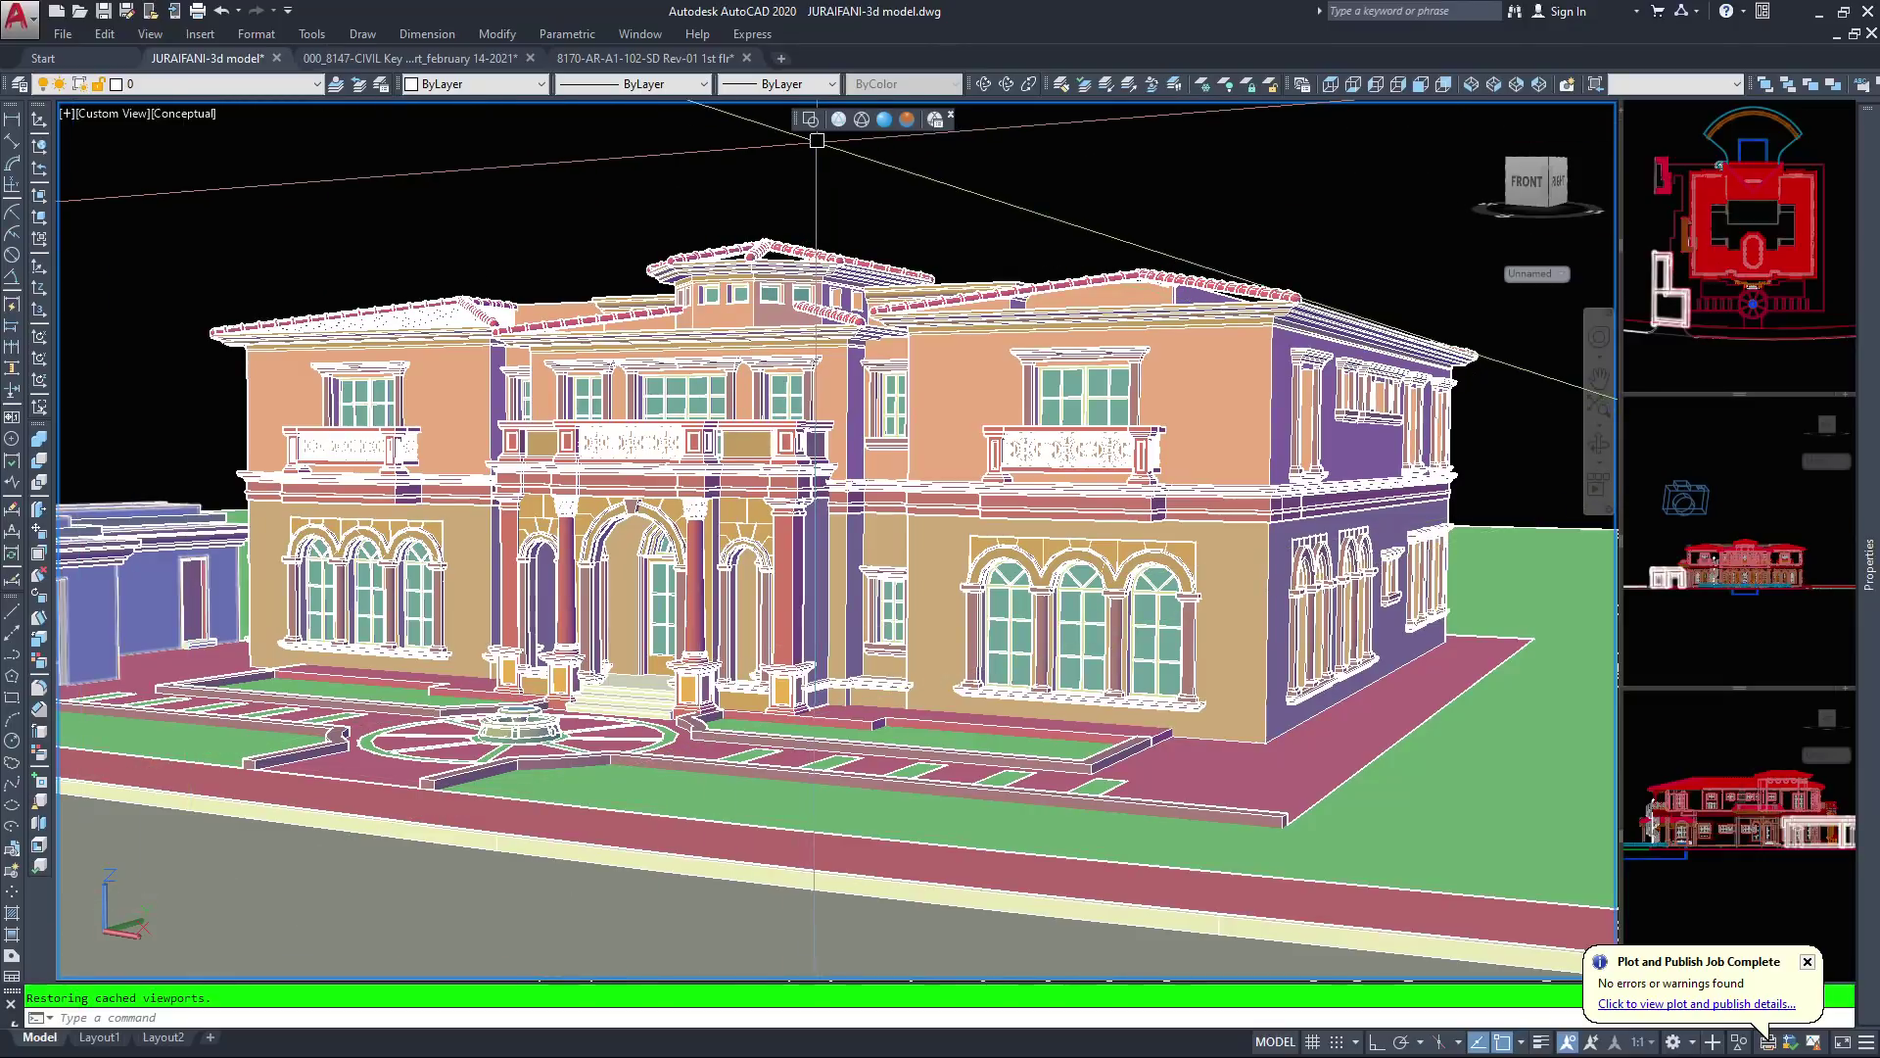
pyautogui.press('Escape')
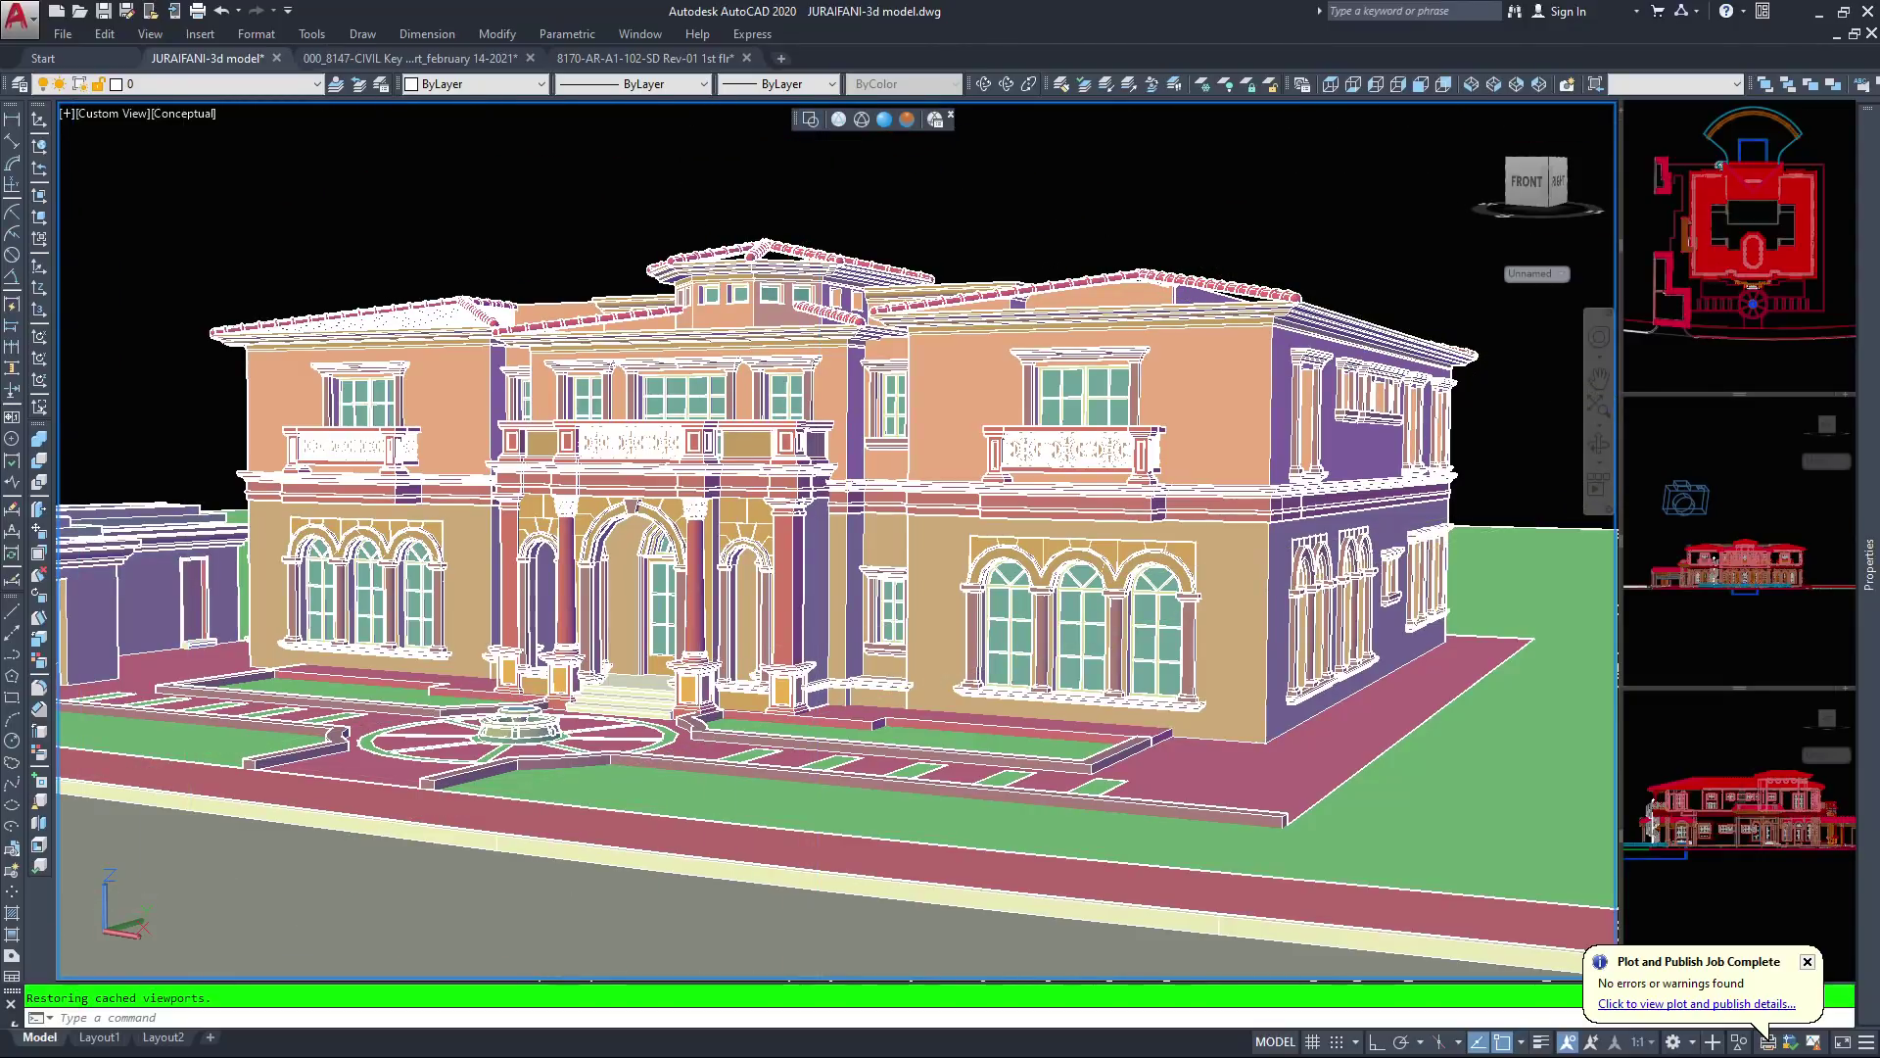
pyautogui.click(810, 119)
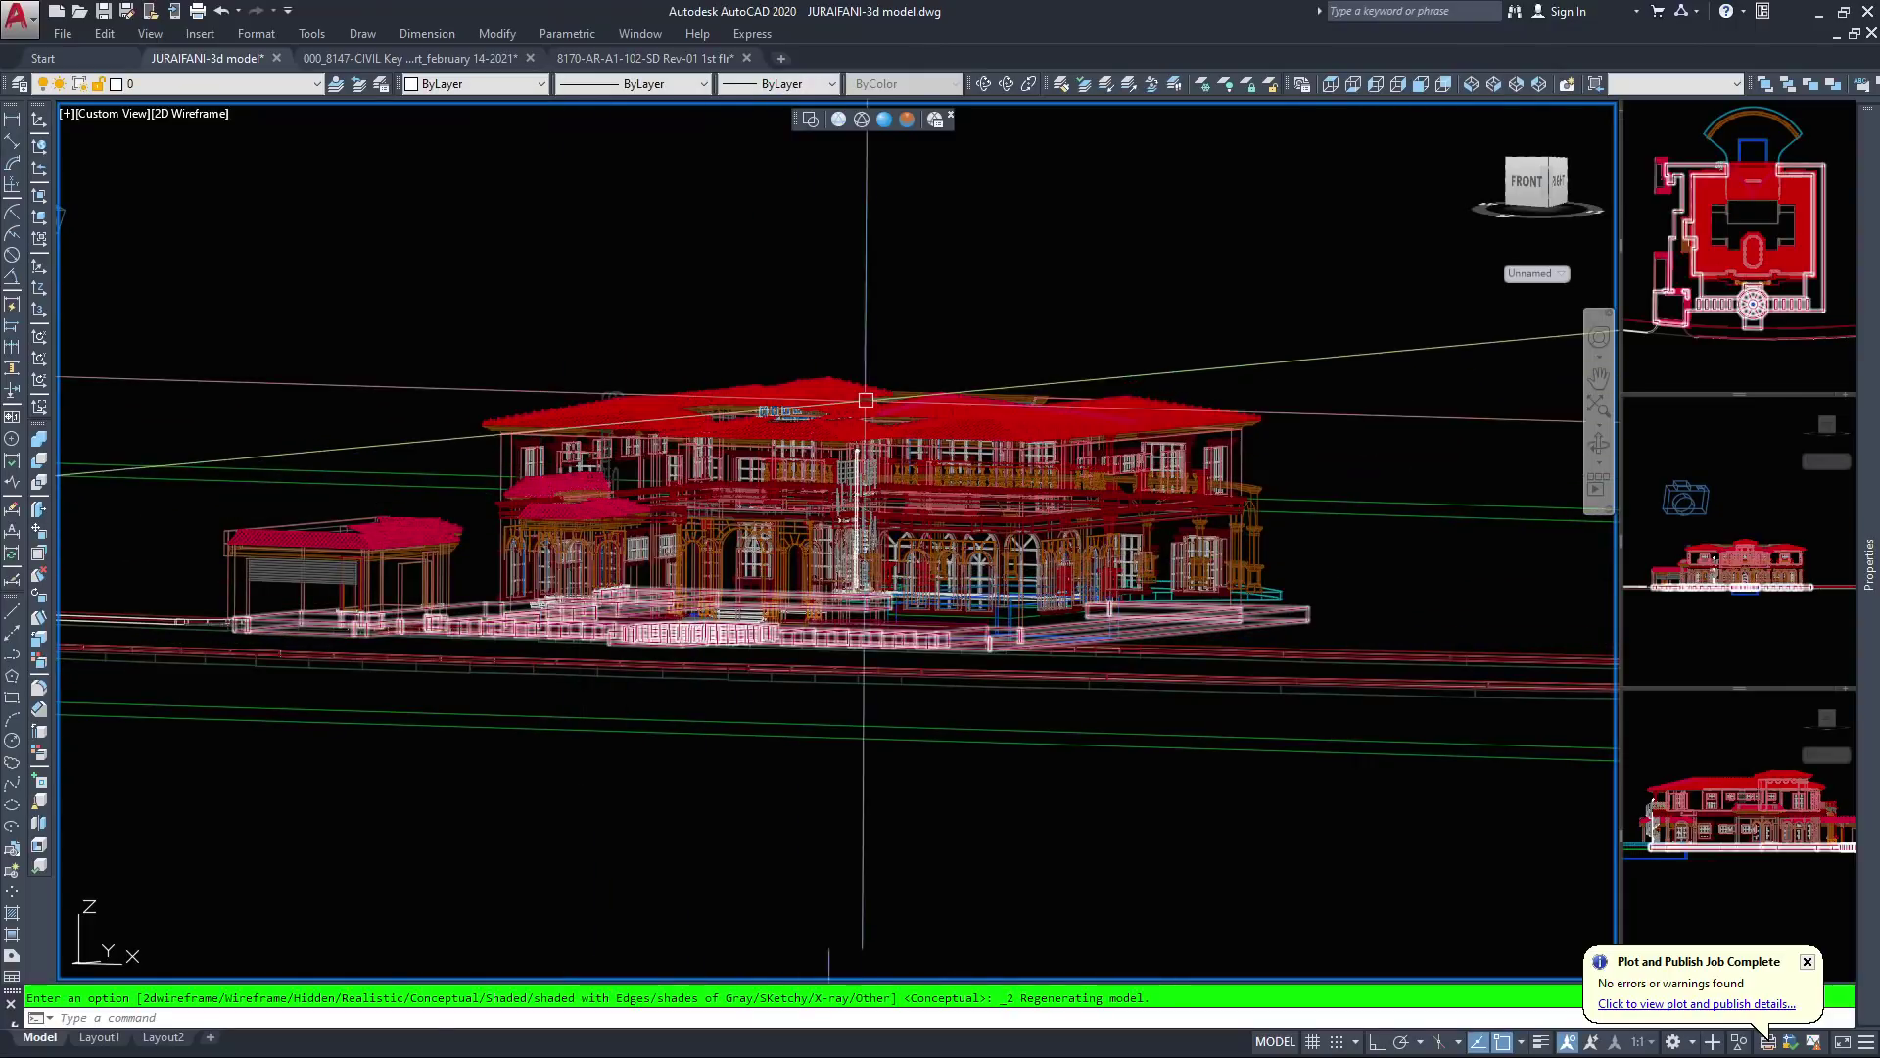
pyautogui.press('Escape')
pyautogui.scroll(2, 874, 397)
pyautogui.scroll(3, 861, 348)
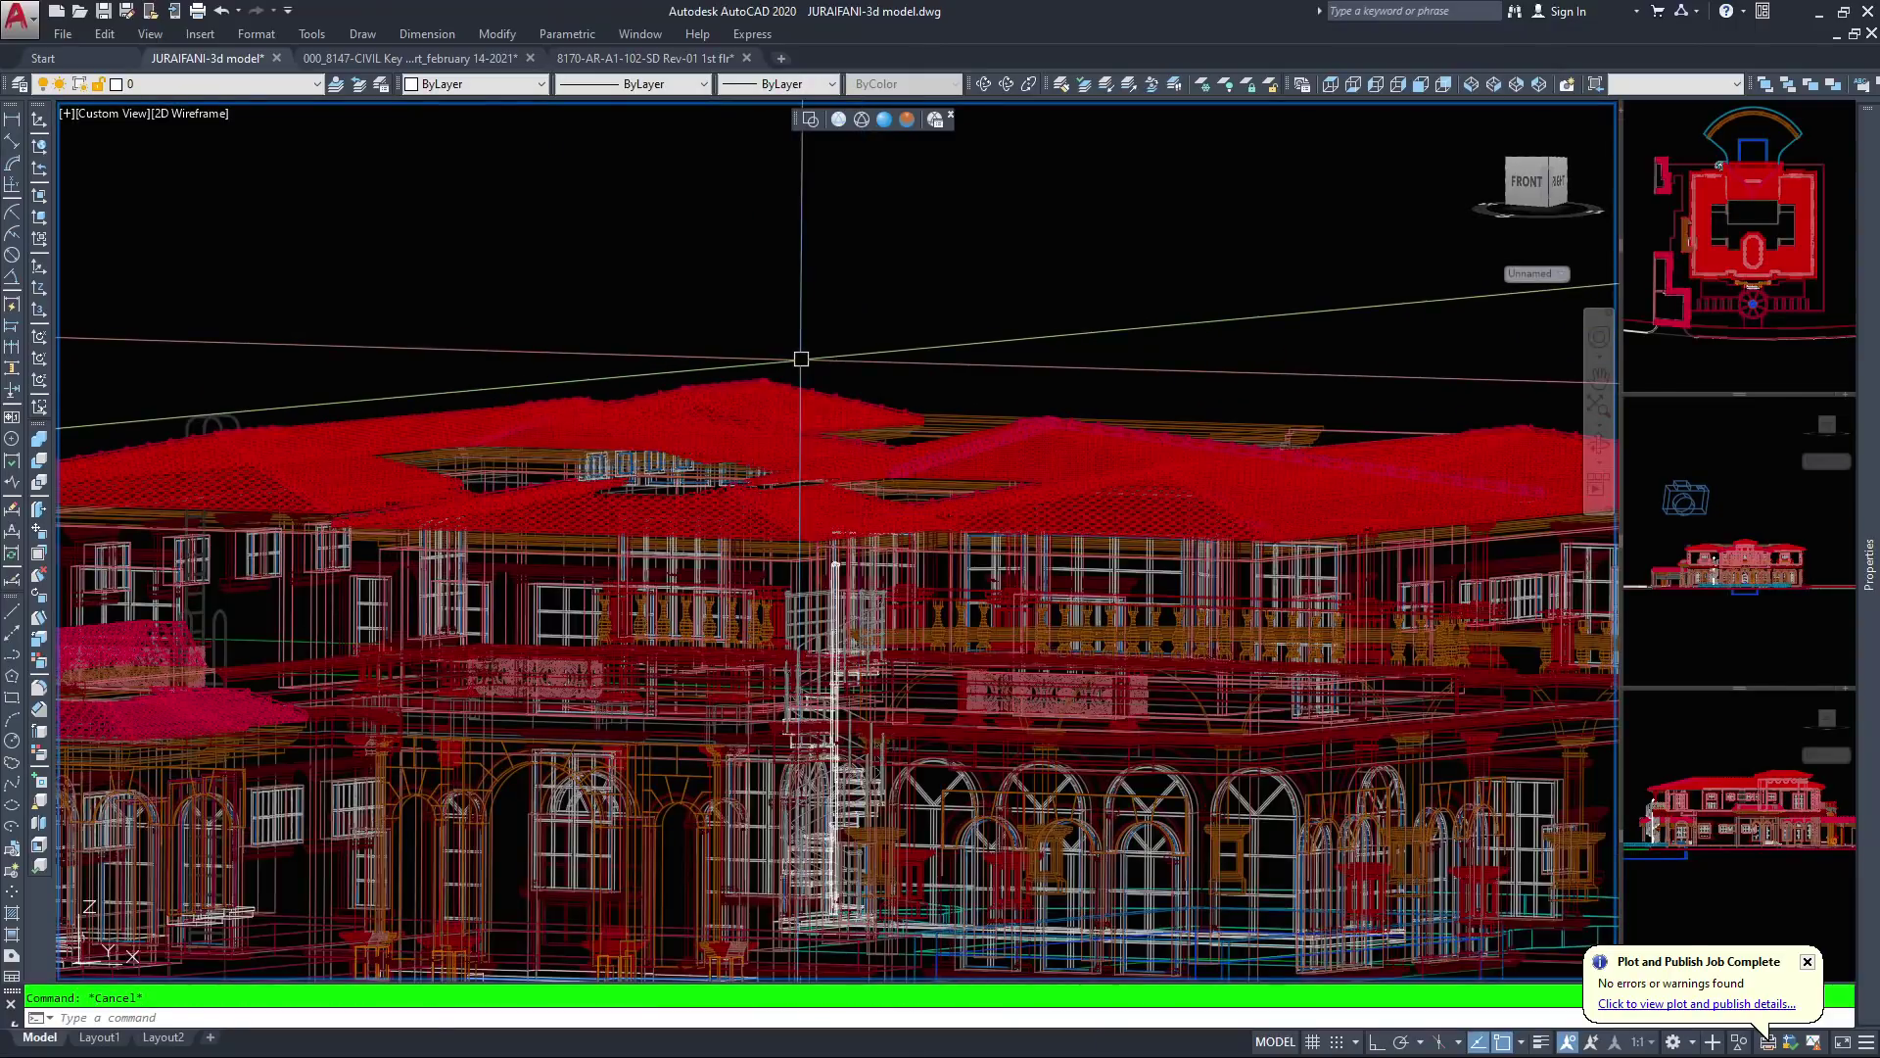
pyautogui.scroll(-3, 814, 250)
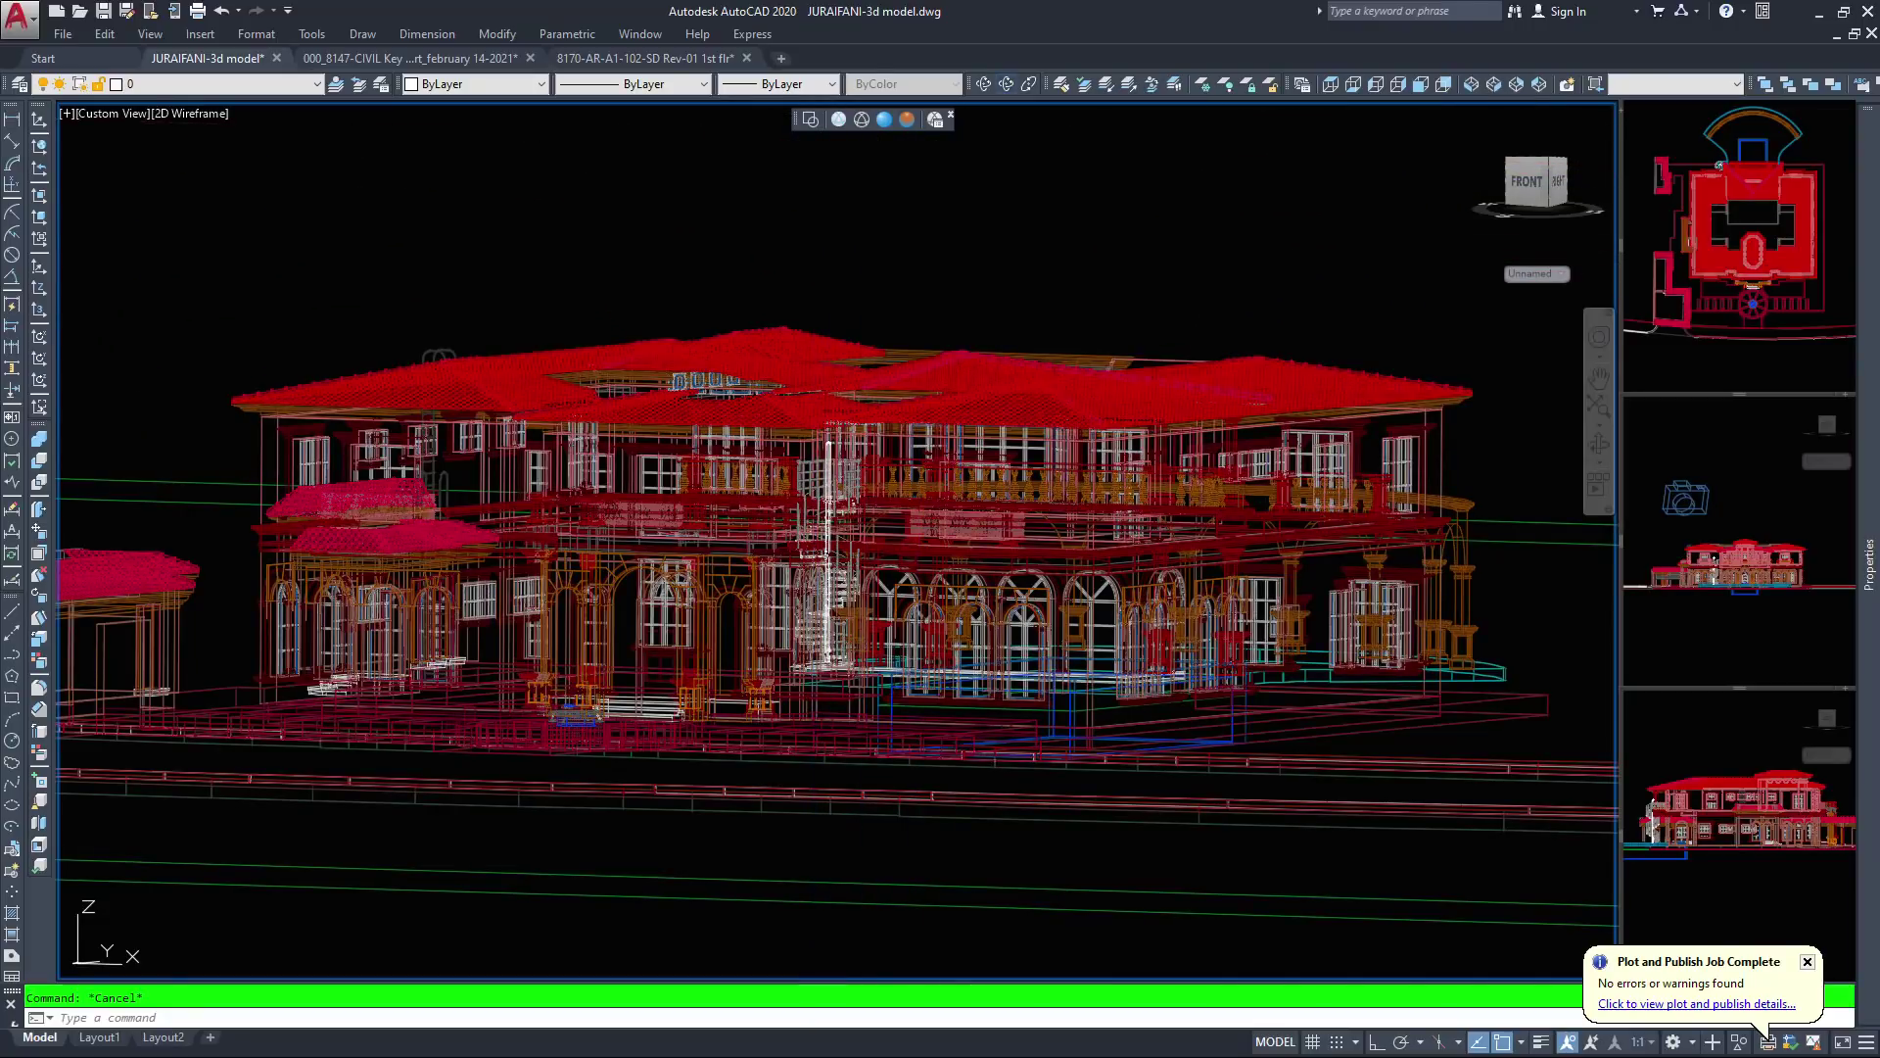
# Free-orbit the wireframe villa to an elevated view of its front and right-hand corner
pyautogui.click(1005, 85)
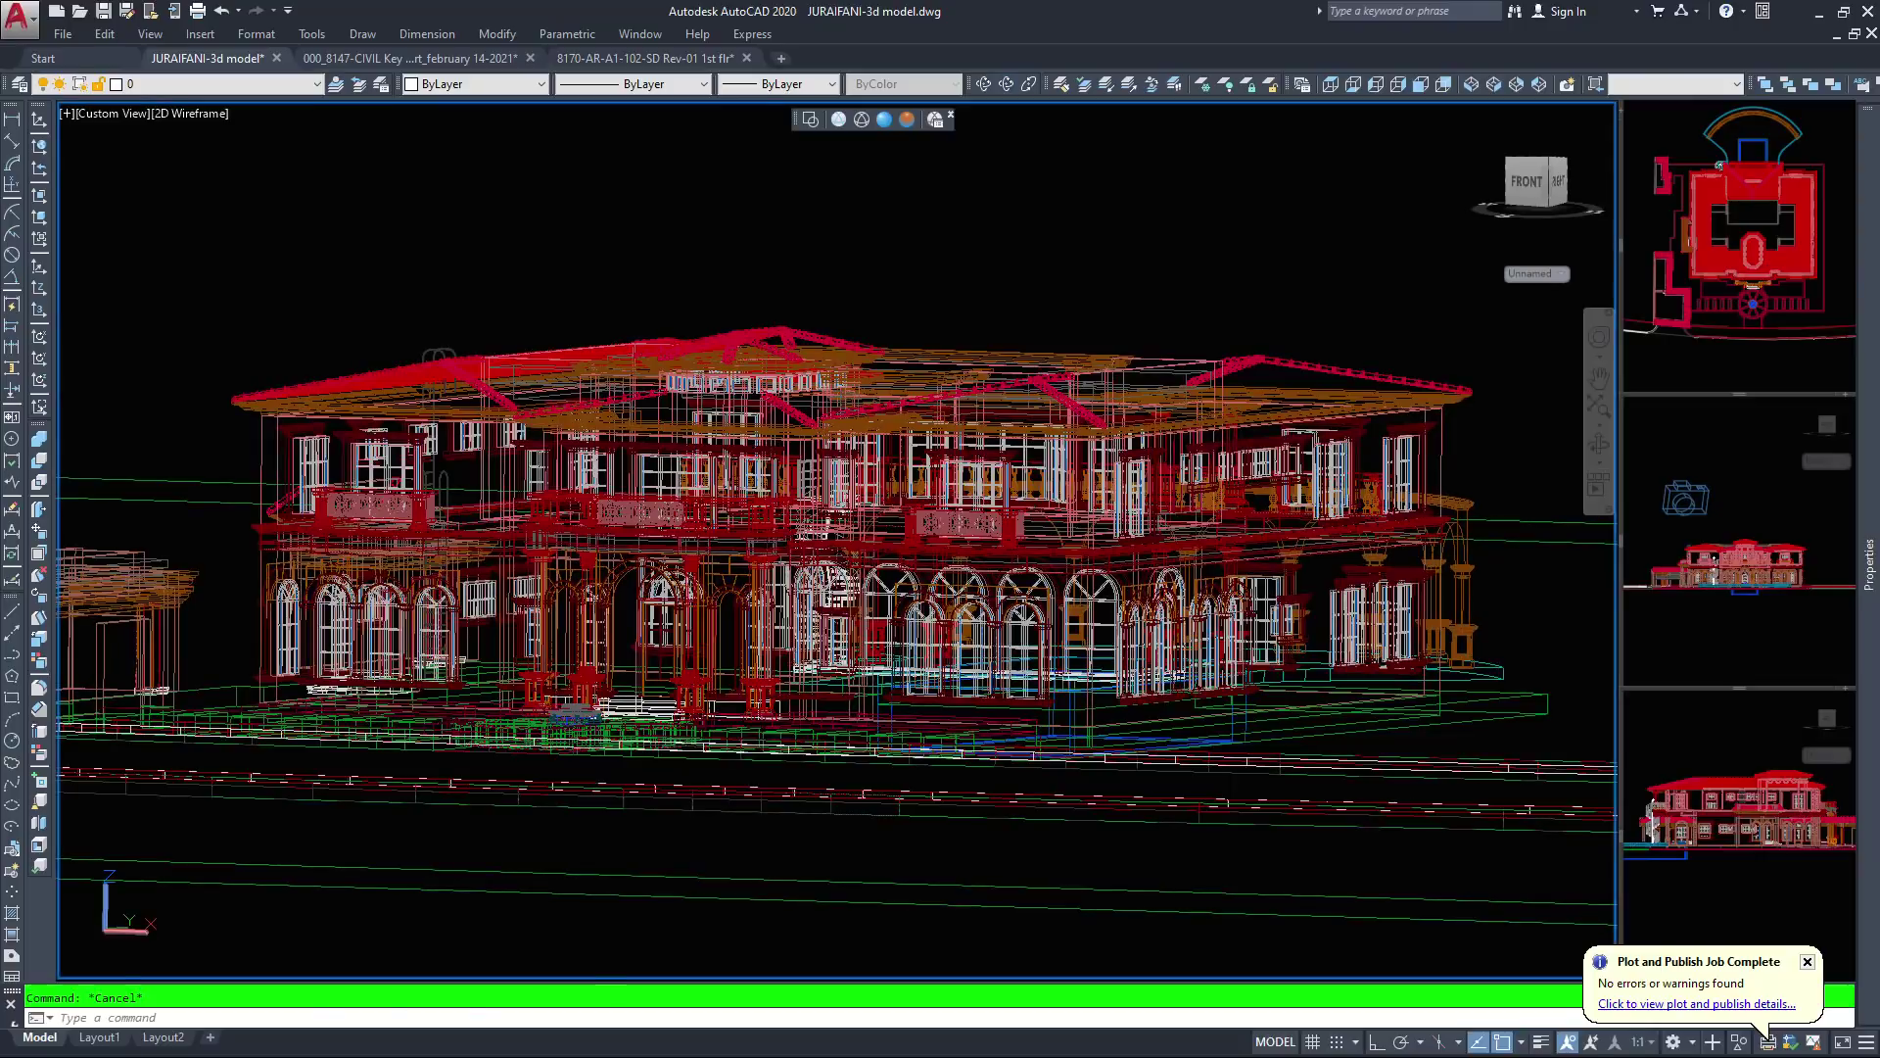
pyautogui.moveTo(836, 190); pyautogui.dragTo(836, 351)
pyautogui.scroll(-4, 889, 413)
pyautogui.moveTo(983, 351); pyautogui.dragTo(925, 318)
pyautogui.scroll(3, 862, 597)
pyautogui.scroll(1, 862, 597)
pyautogui.moveTo(858, 592); pyautogui.dragTo(836, 537)
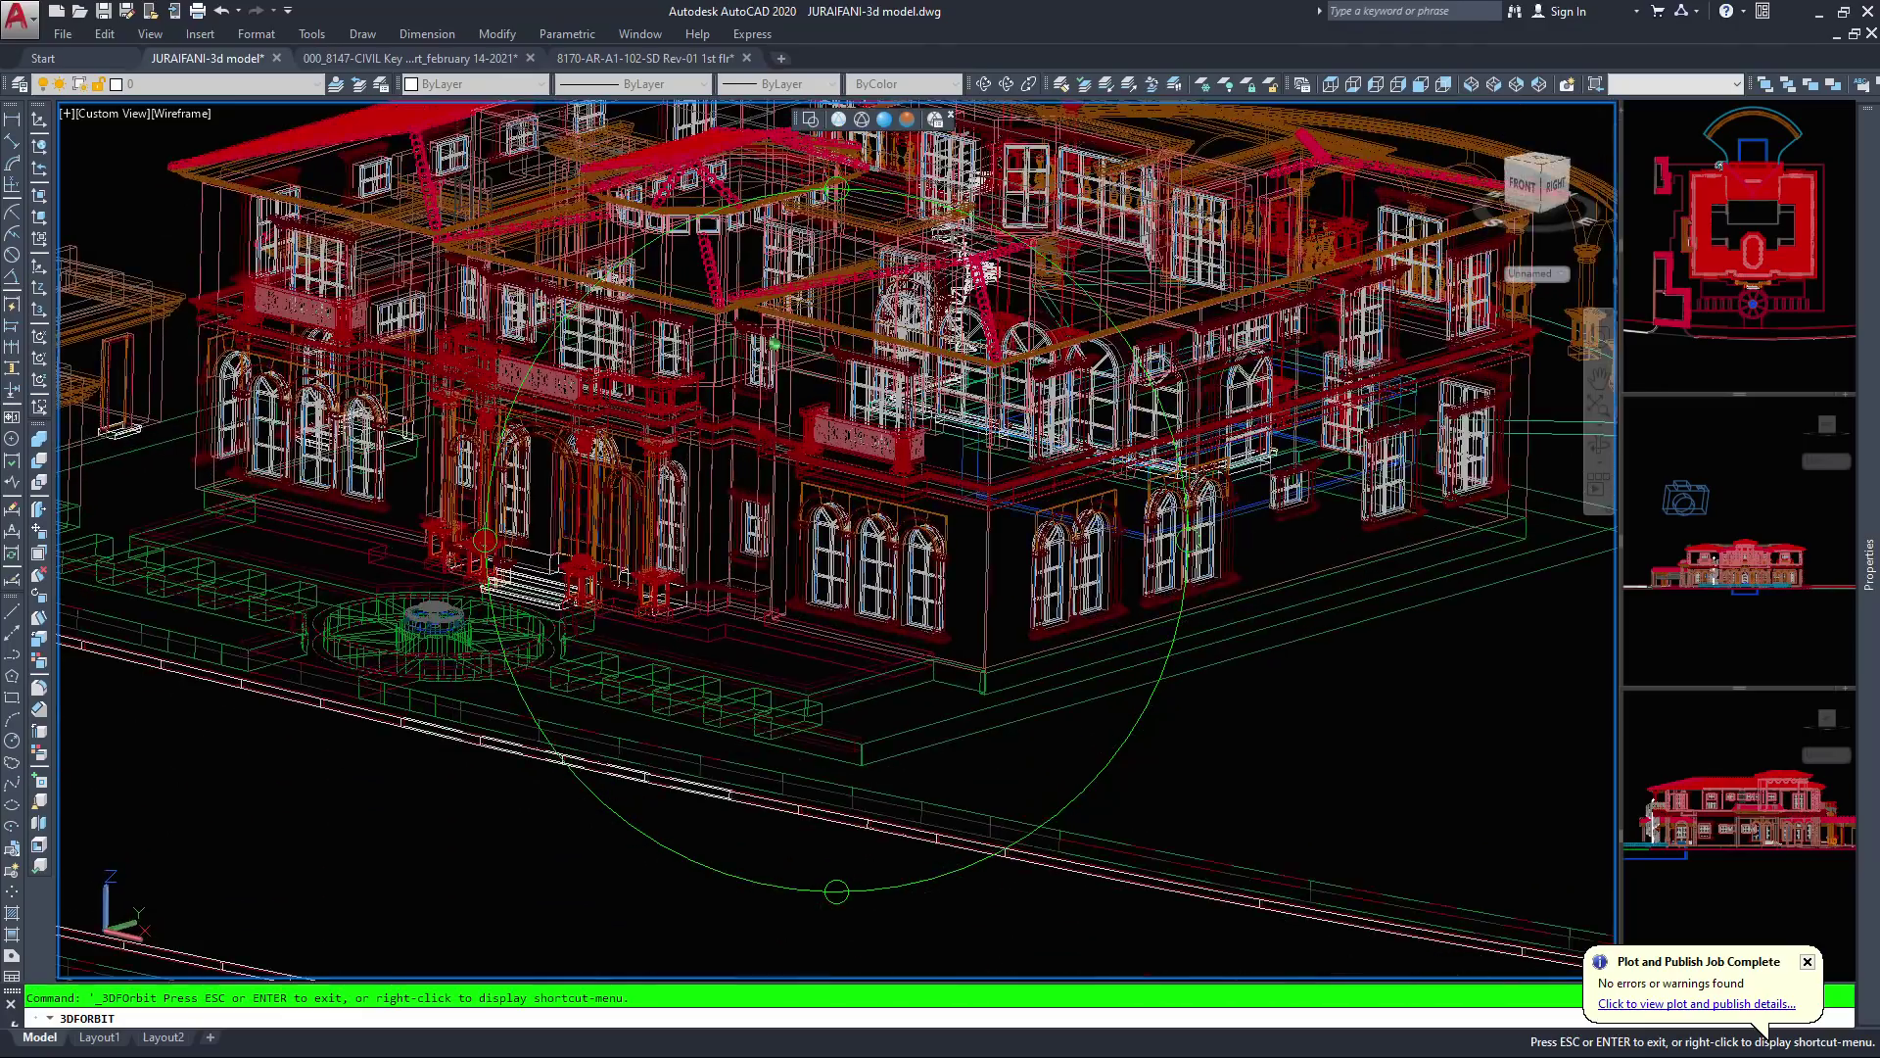
# Orbit the villa around to its rear side to examine the curved colonnade, pool and roofs
pyautogui.moveTo(837, 537); pyautogui.dragTo(830, 604, button='middle')
pyautogui.moveTo(831, 602); pyautogui.dragTo(676, 549)
pyautogui.scroll(-3, 862, 578)
pyautogui.moveTo(861, 578); pyautogui.dragTo(470, 587)
pyautogui.moveTo(598, 582); pyautogui.dragTo(724, 578)
pyautogui.scroll(3, 729, 576)
pyautogui.scroll(-3, 759, 548)
pyautogui.scroll(5, 881, 443)
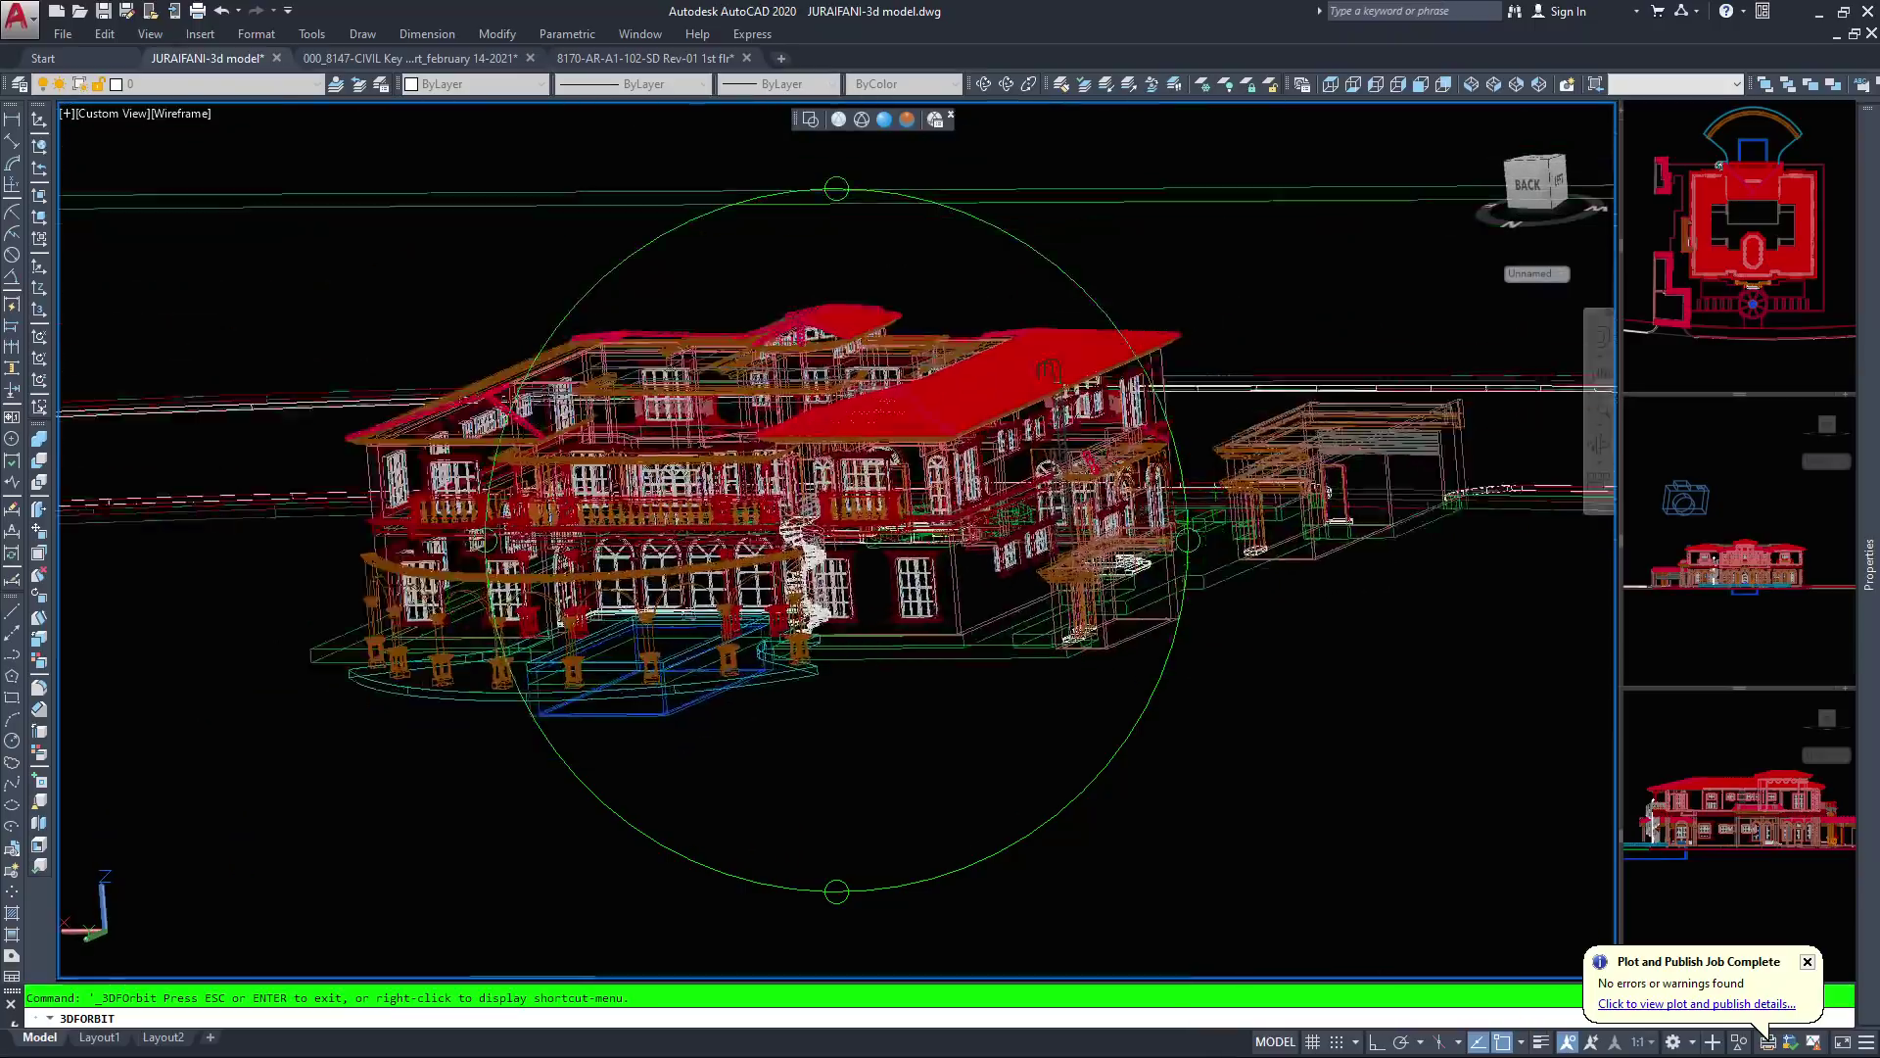
pyautogui.scroll(-5, 838, 538)
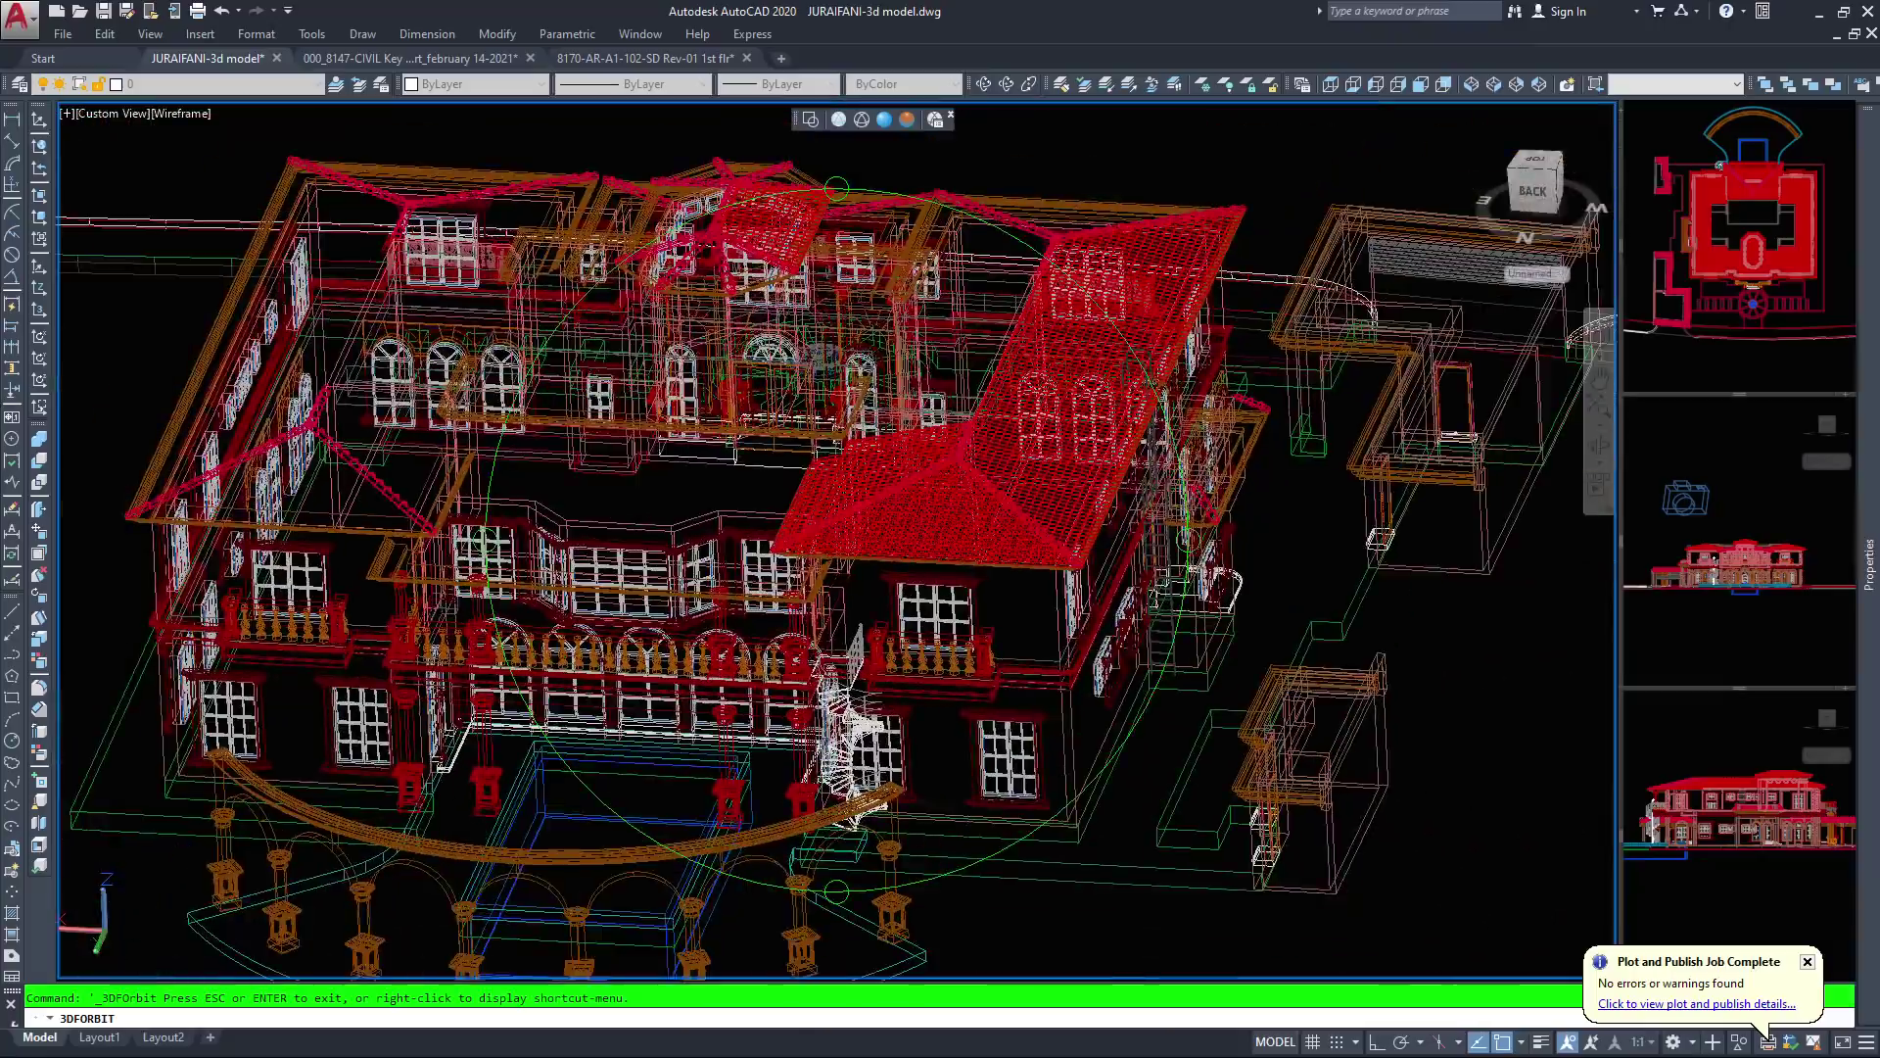
# Orbit the villa from its rear back to a high front corner view over the garage and entrance, and end the orbit
pyautogui.moveTo(887, 428); pyautogui.dragTo(1160, 538)
pyautogui.moveTo(848, 906); pyautogui.dragTo(848, 960)
pyautogui.moveTo(886, 656); pyautogui.dragTo(838, 538)
pyautogui.scroll(-2, 837, 539)
pyautogui.moveTo(683, 537); pyautogui.dragTo(959, 517)
pyautogui.scroll(-3, 850, 584)
pyautogui.moveTo(563, 338); pyautogui.dragTo(958, 371)
pyautogui.scroll(3, 648, 774)
pyautogui.moveTo(654, 593); pyautogui.dragTo(699, 635)
pyautogui.scroll(5, 699, 635)
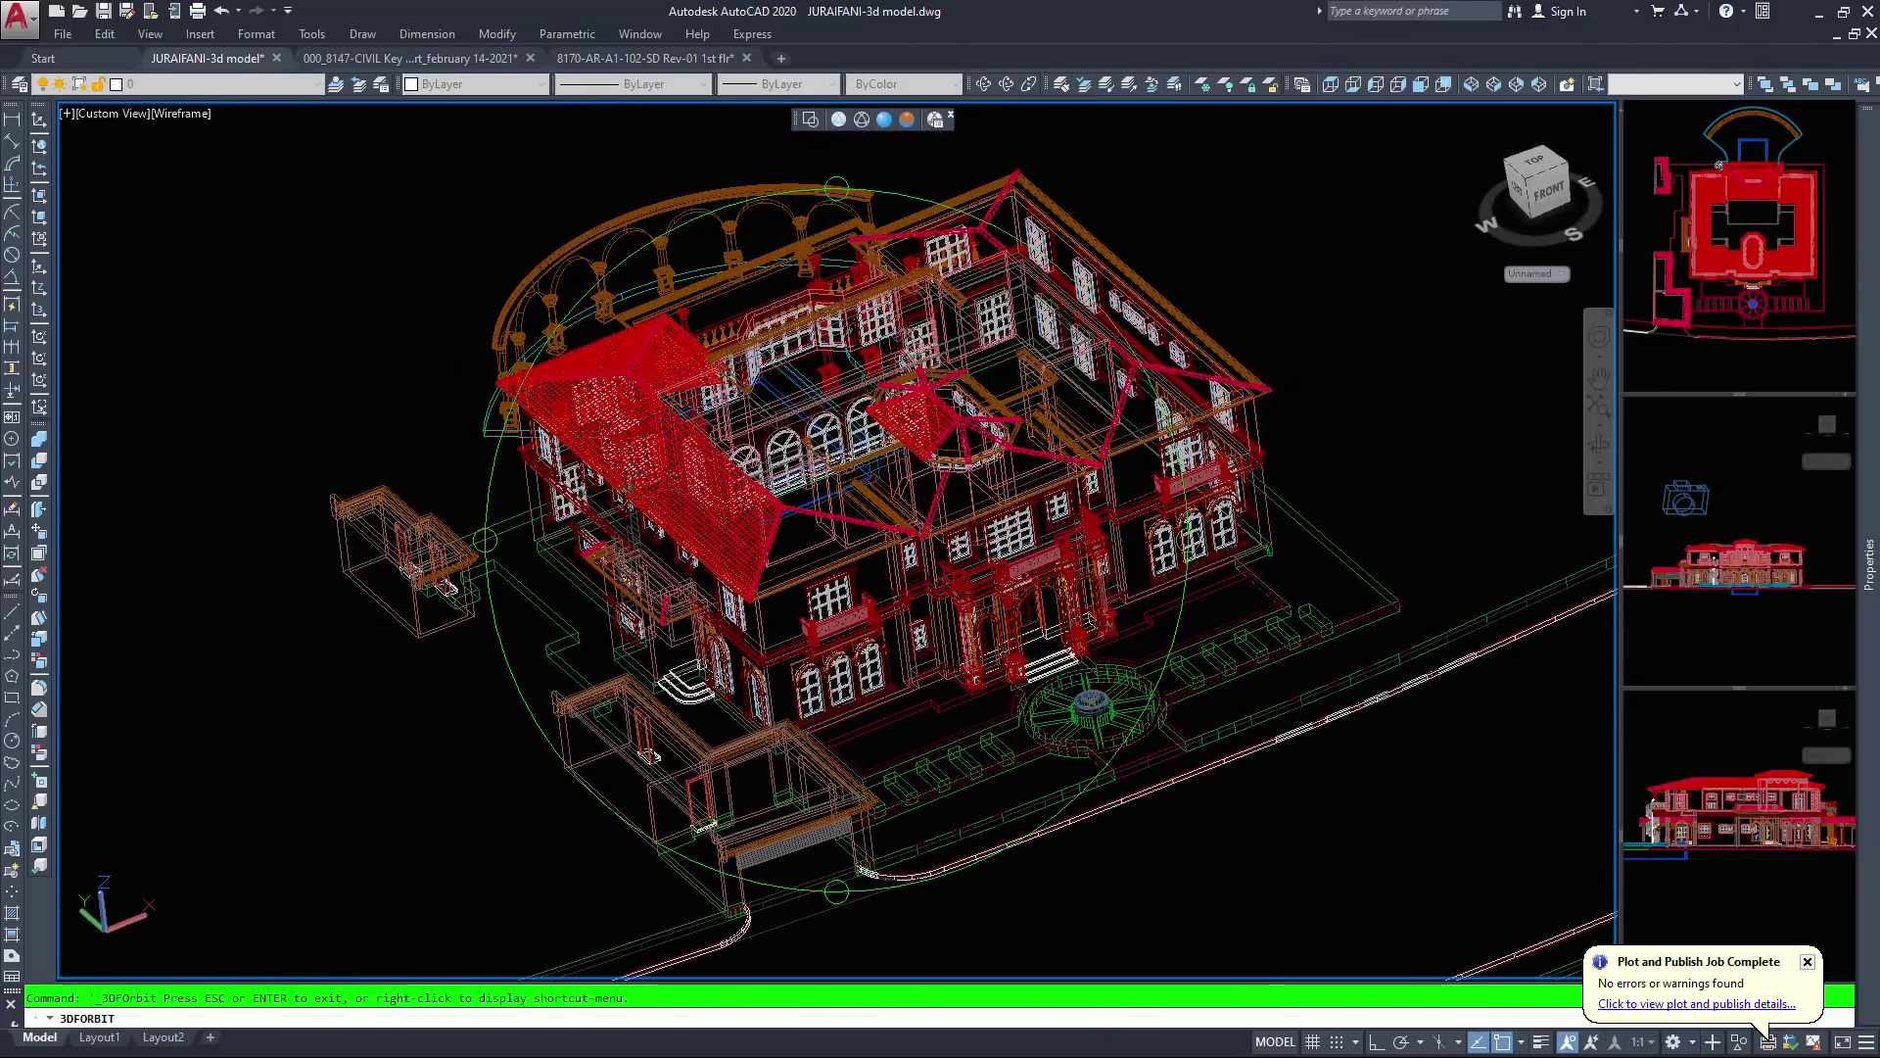
pyautogui.scroll(-4, 98, 754)
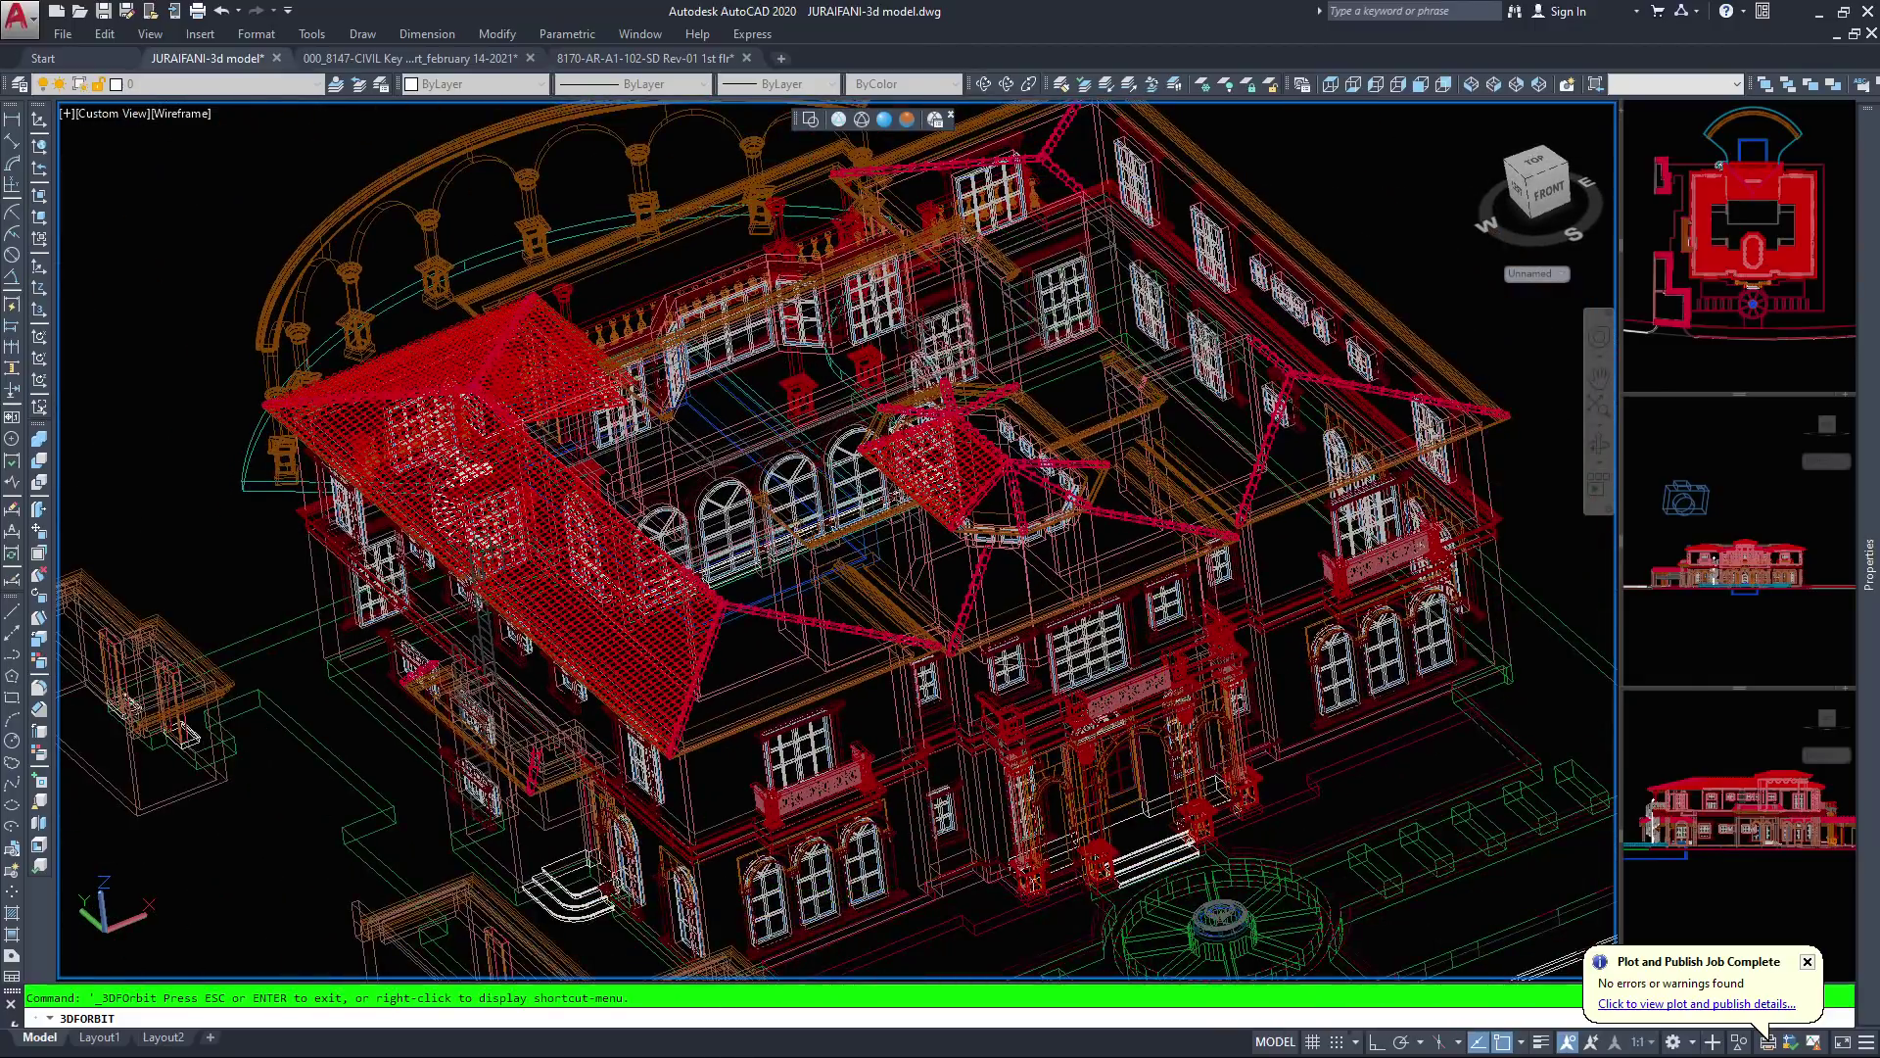
pyautogui.press('Escape')
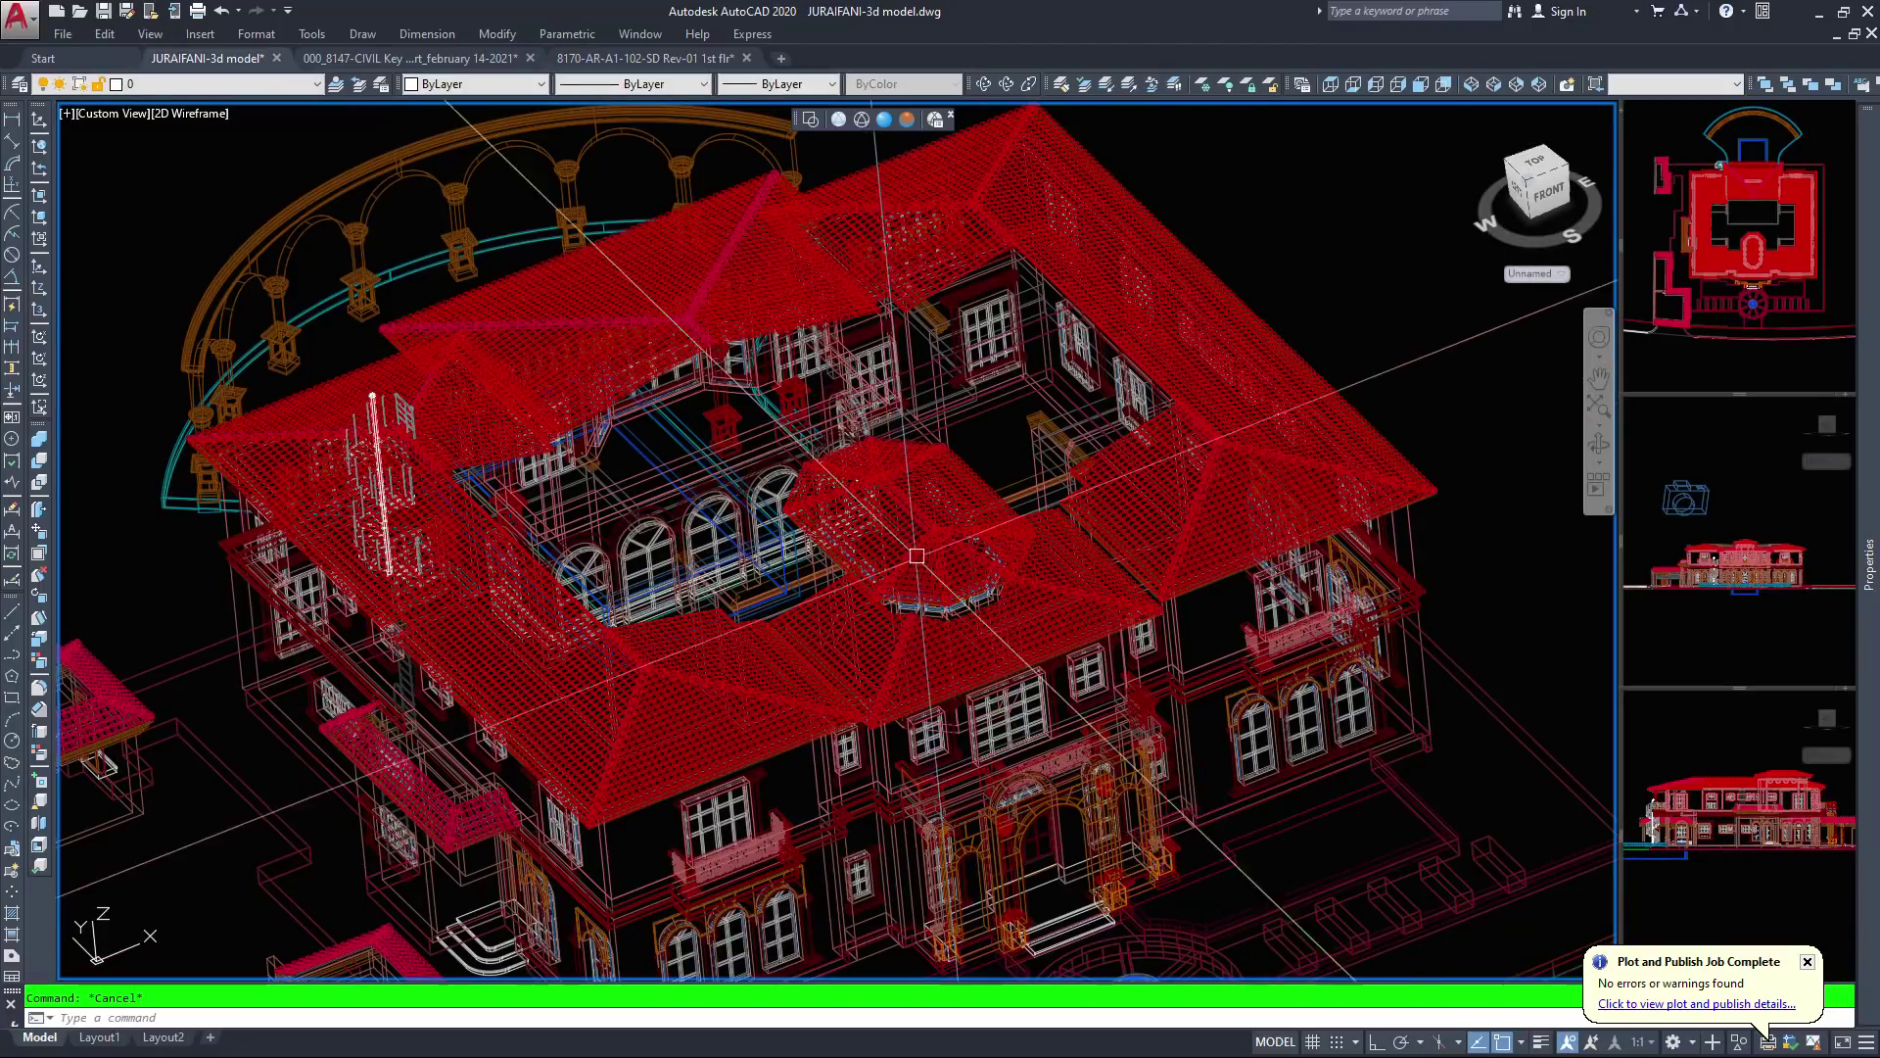
# Switch to Layout1 and activate model space inside its villa perspective viewport
pyautogui.scroll(-2, 970, 464)
pyautogui.scroll(3, 915, 588)
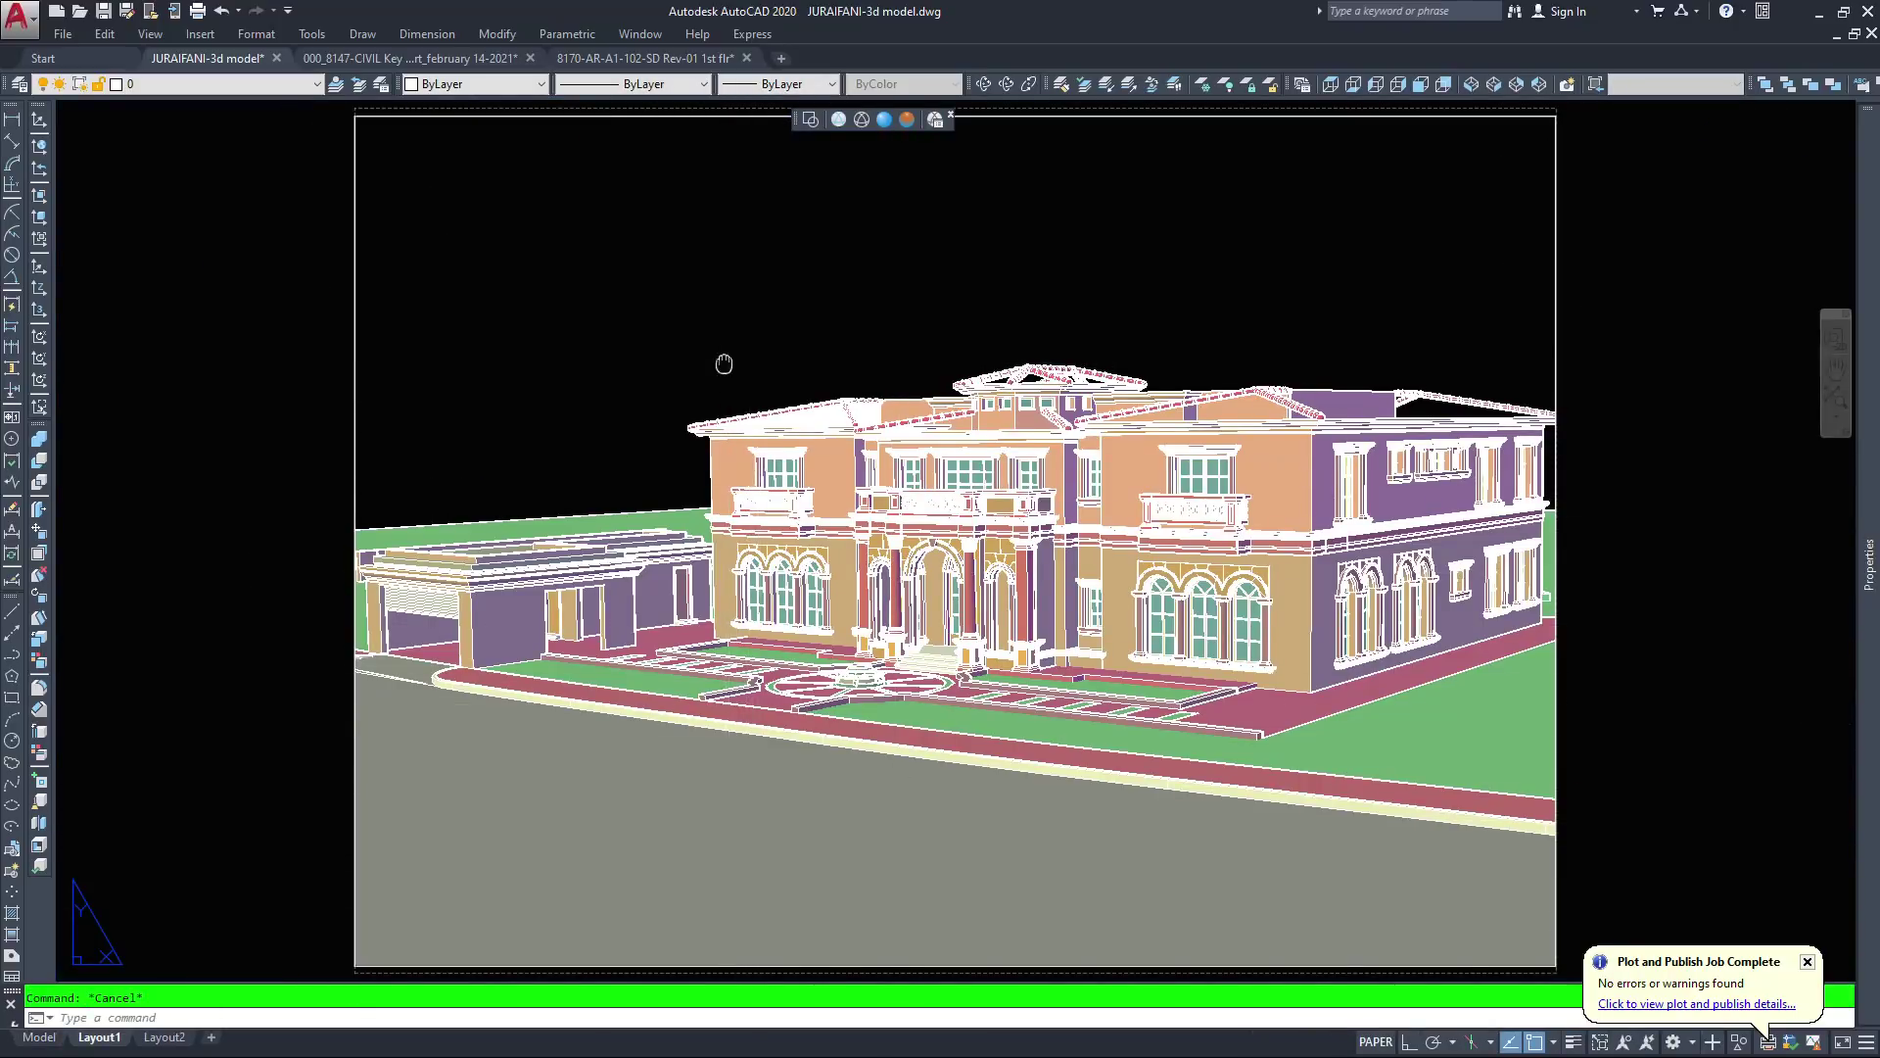
pyautogui.moveTo(721, 366); pyautogui.dragTo(675, 362, button='middle')
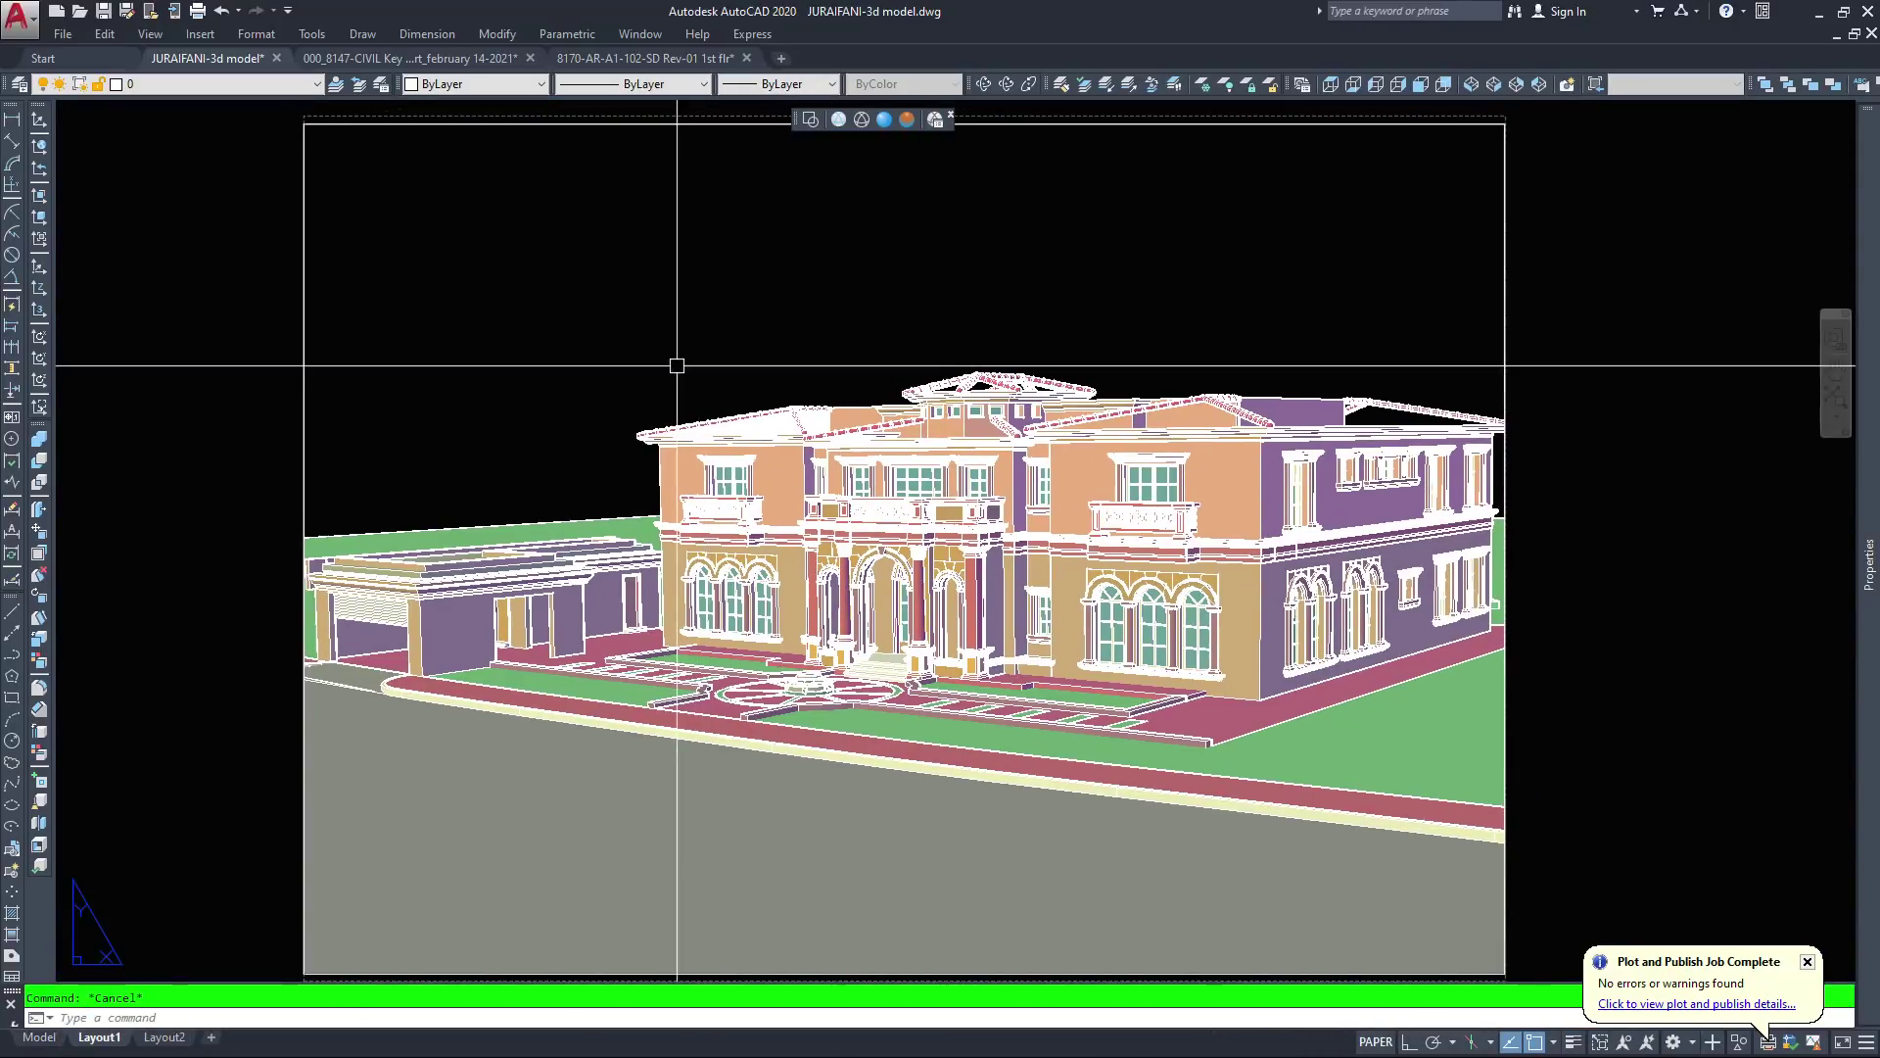
pyautogui.doubleClick(691, 269)
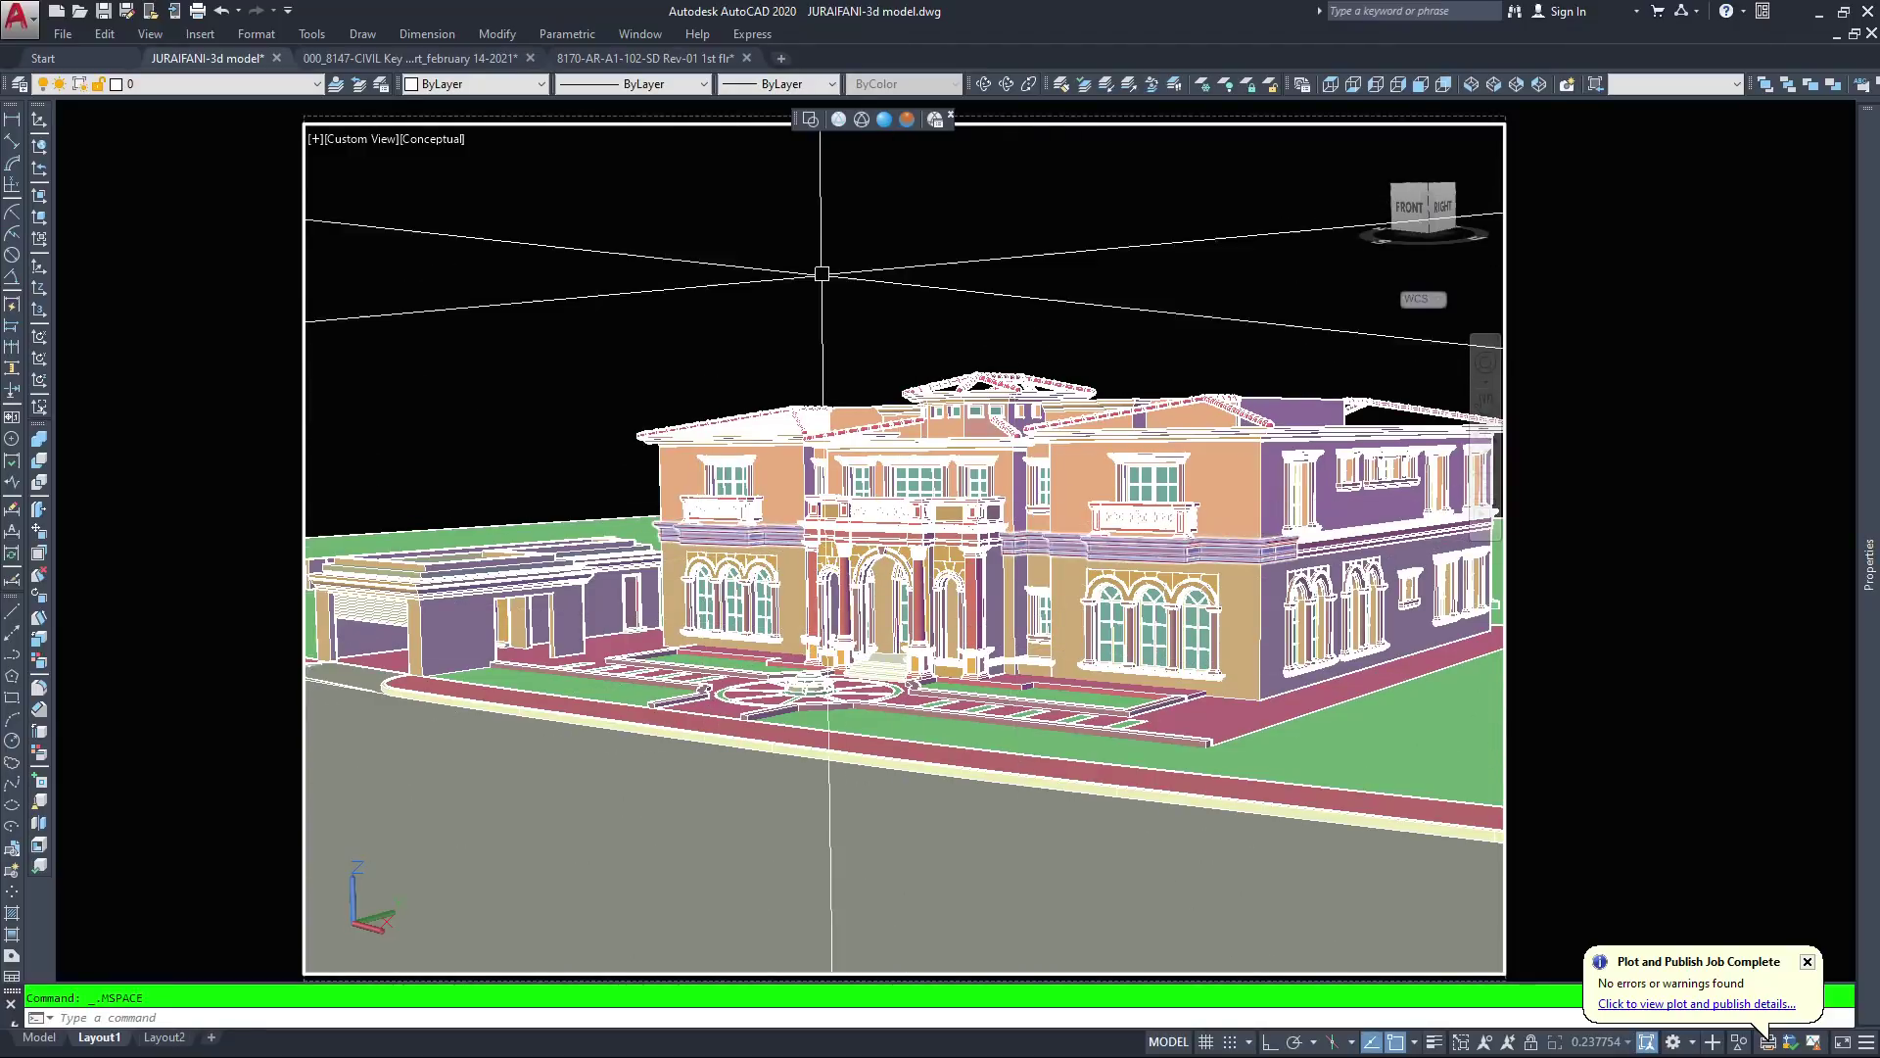
pyautogui.click(819, 209)
pyautogui.press('Escape')
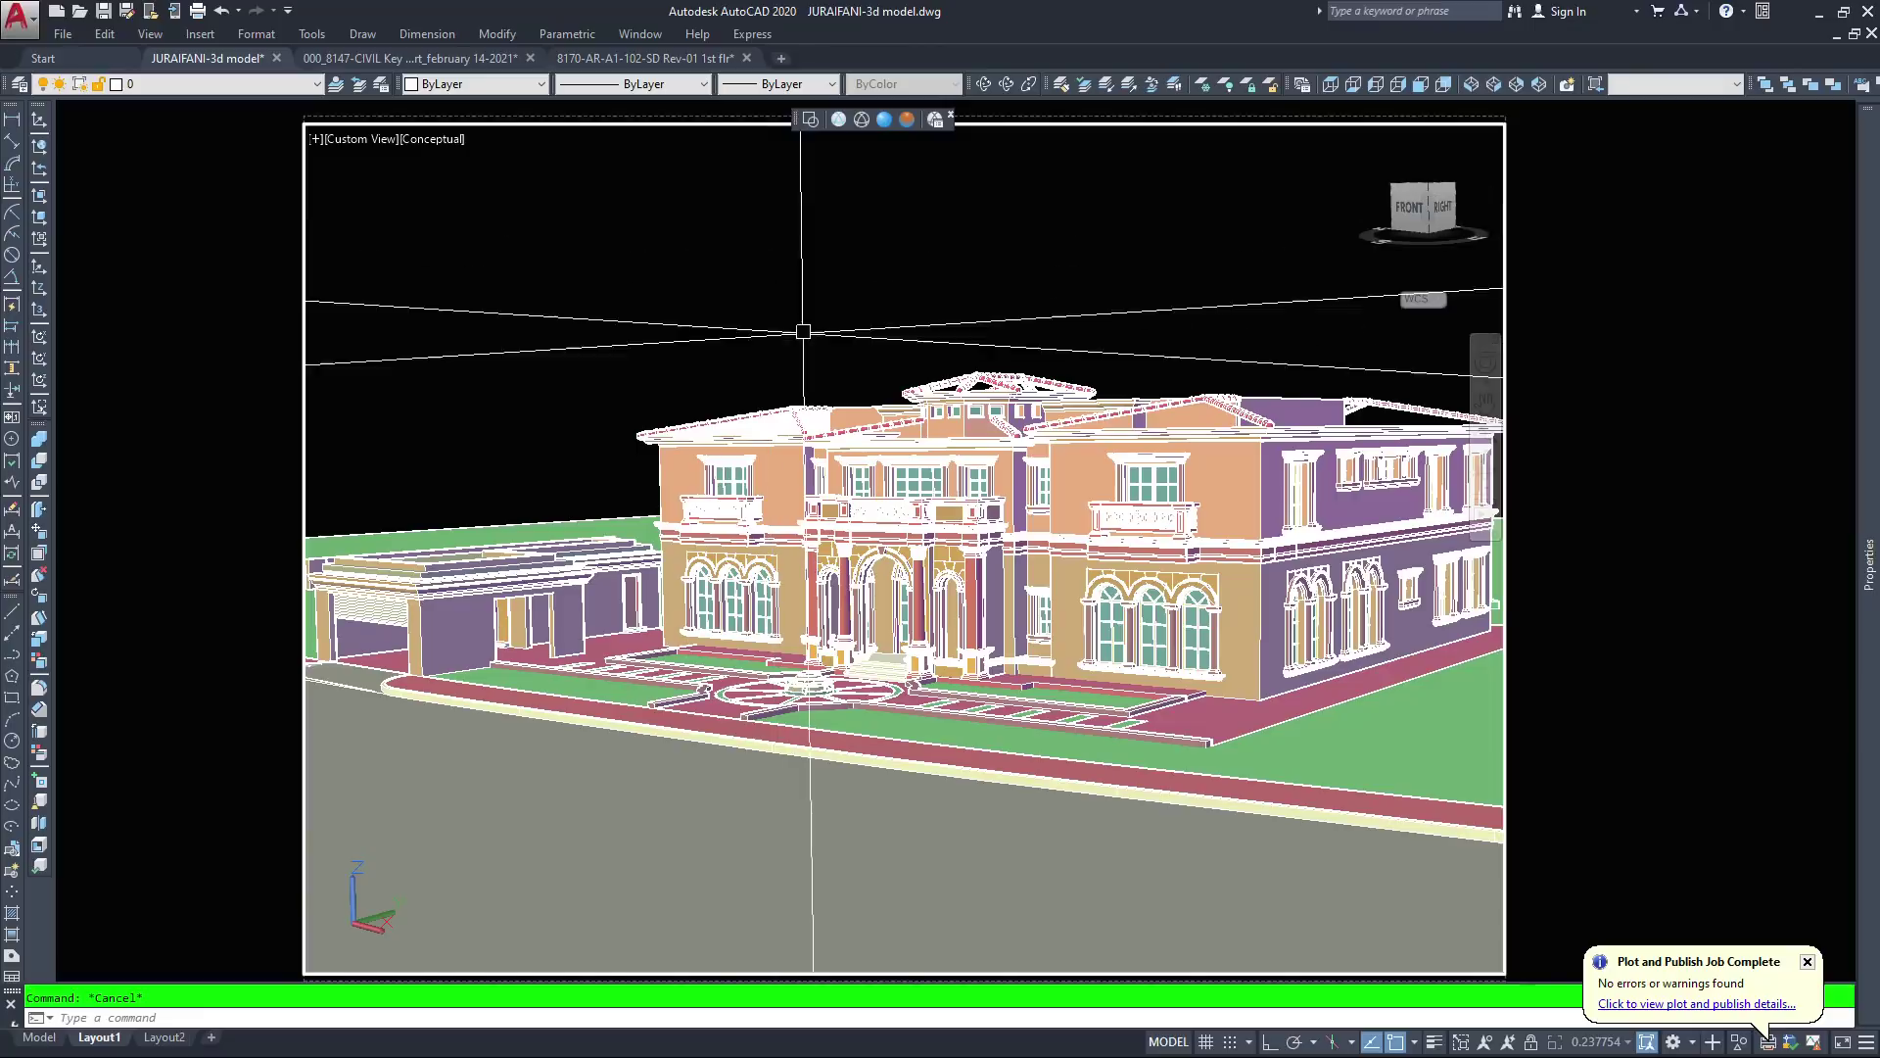
# Frame the entrance portico close up in the Layout1 viewport, with its arches, columns and balcony in view
pyautogui.scroll(1, 803, 331)
pyautogui.scroll(1, 803, 331)
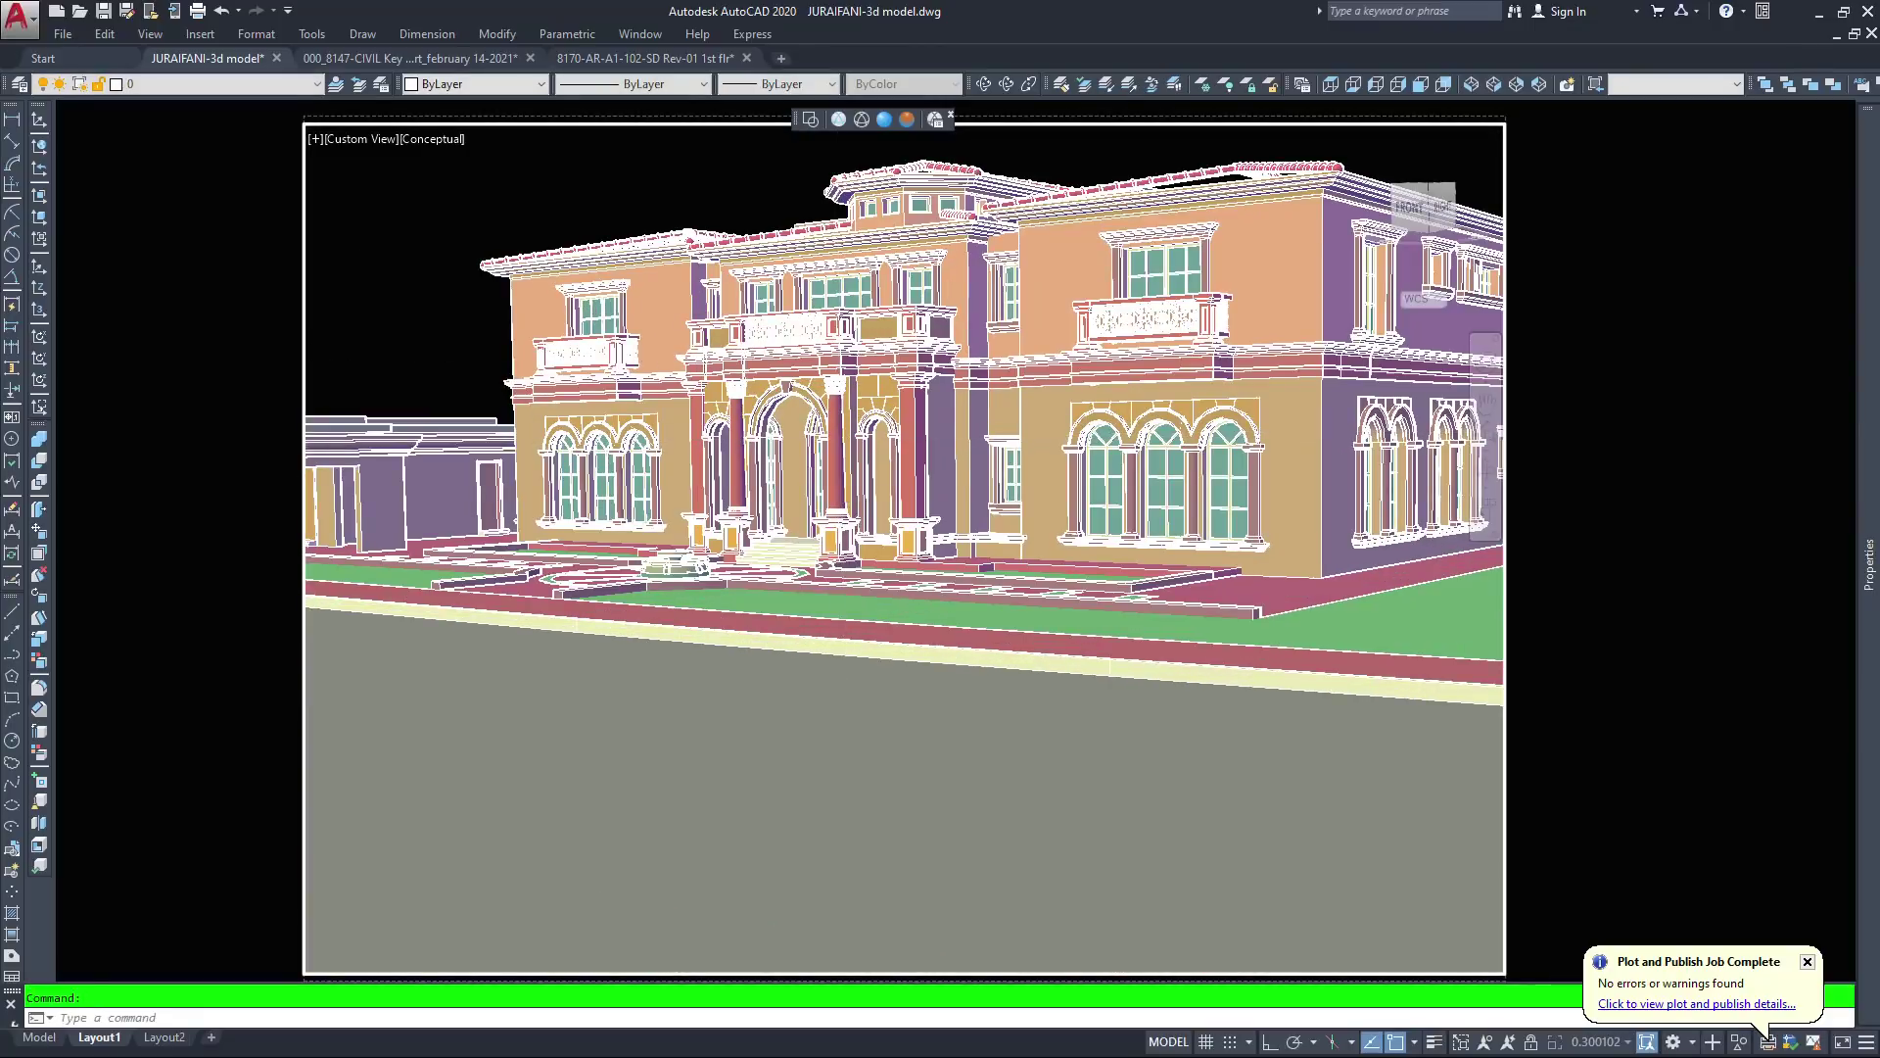
pyautogui.scroll(2, 919, 585)
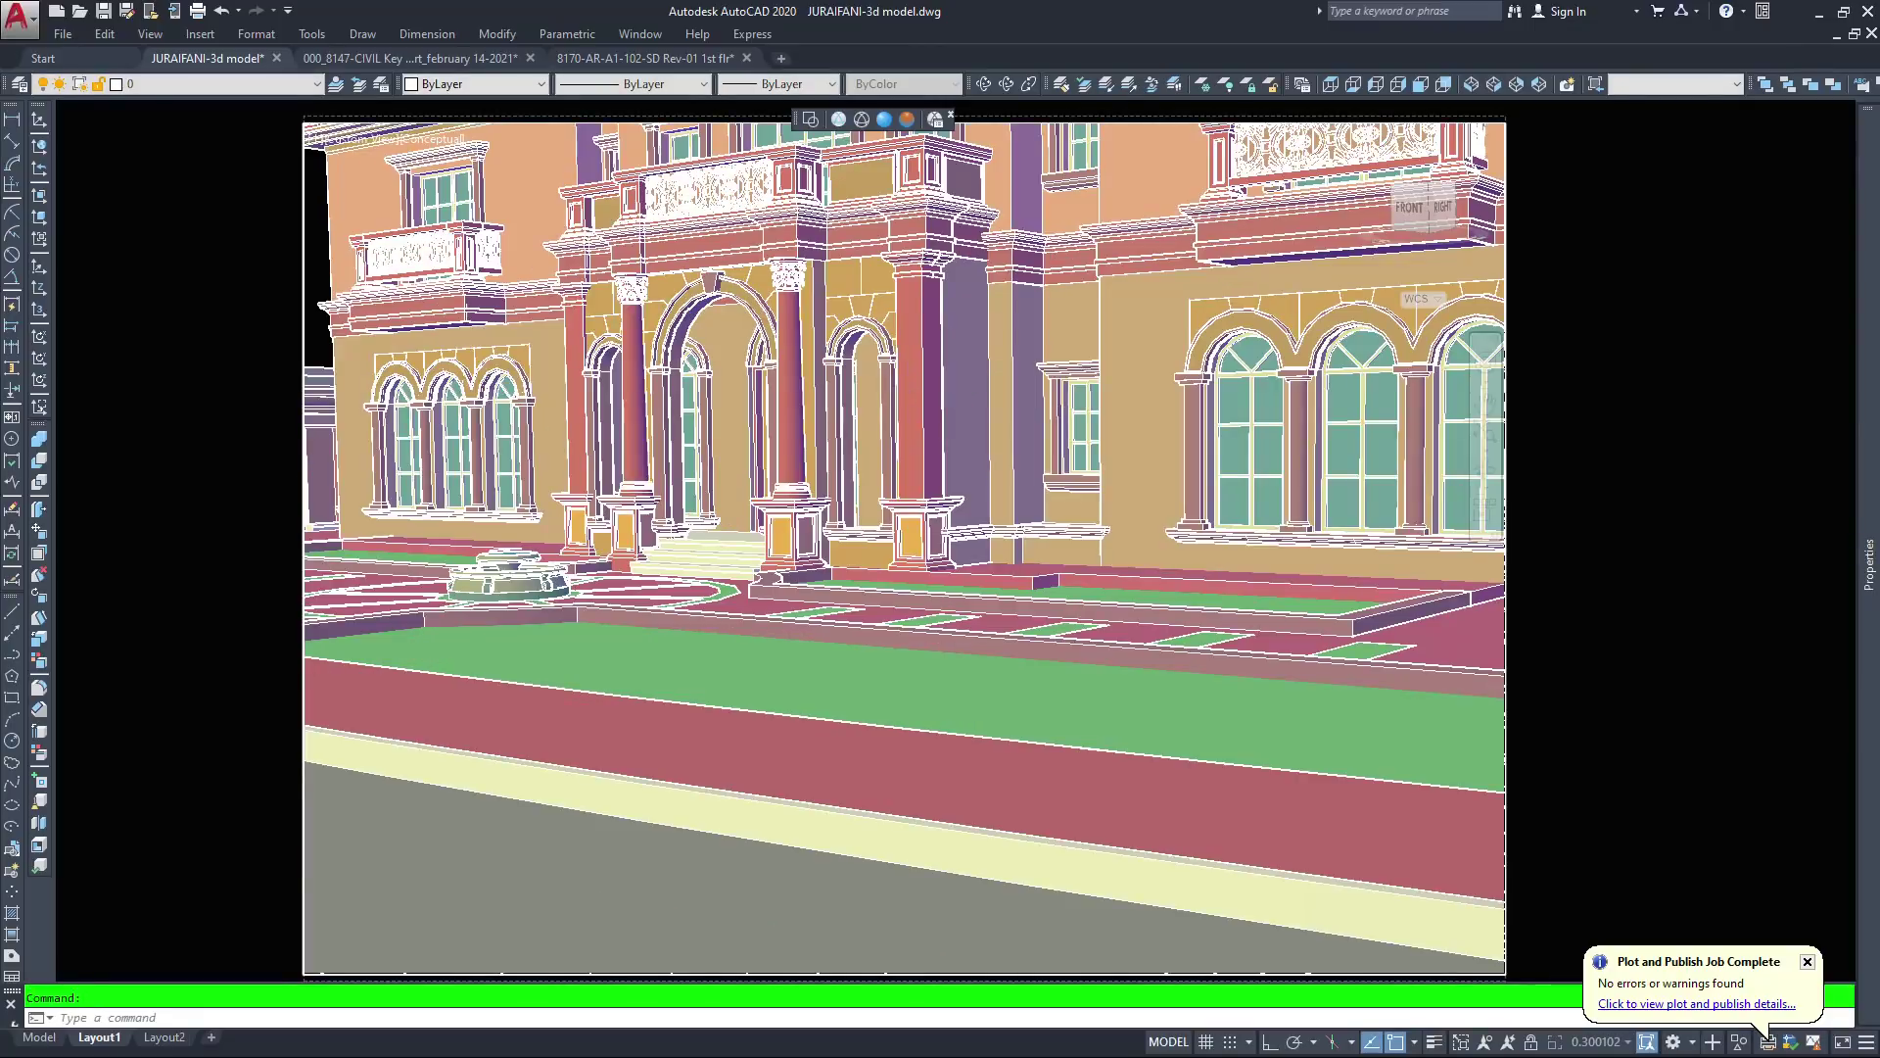
pyautogui.scroll(4, 857, 437)
pyautogui.moveTo(857, 437); pyautogui.dragTo(1009, 520, button='middle')
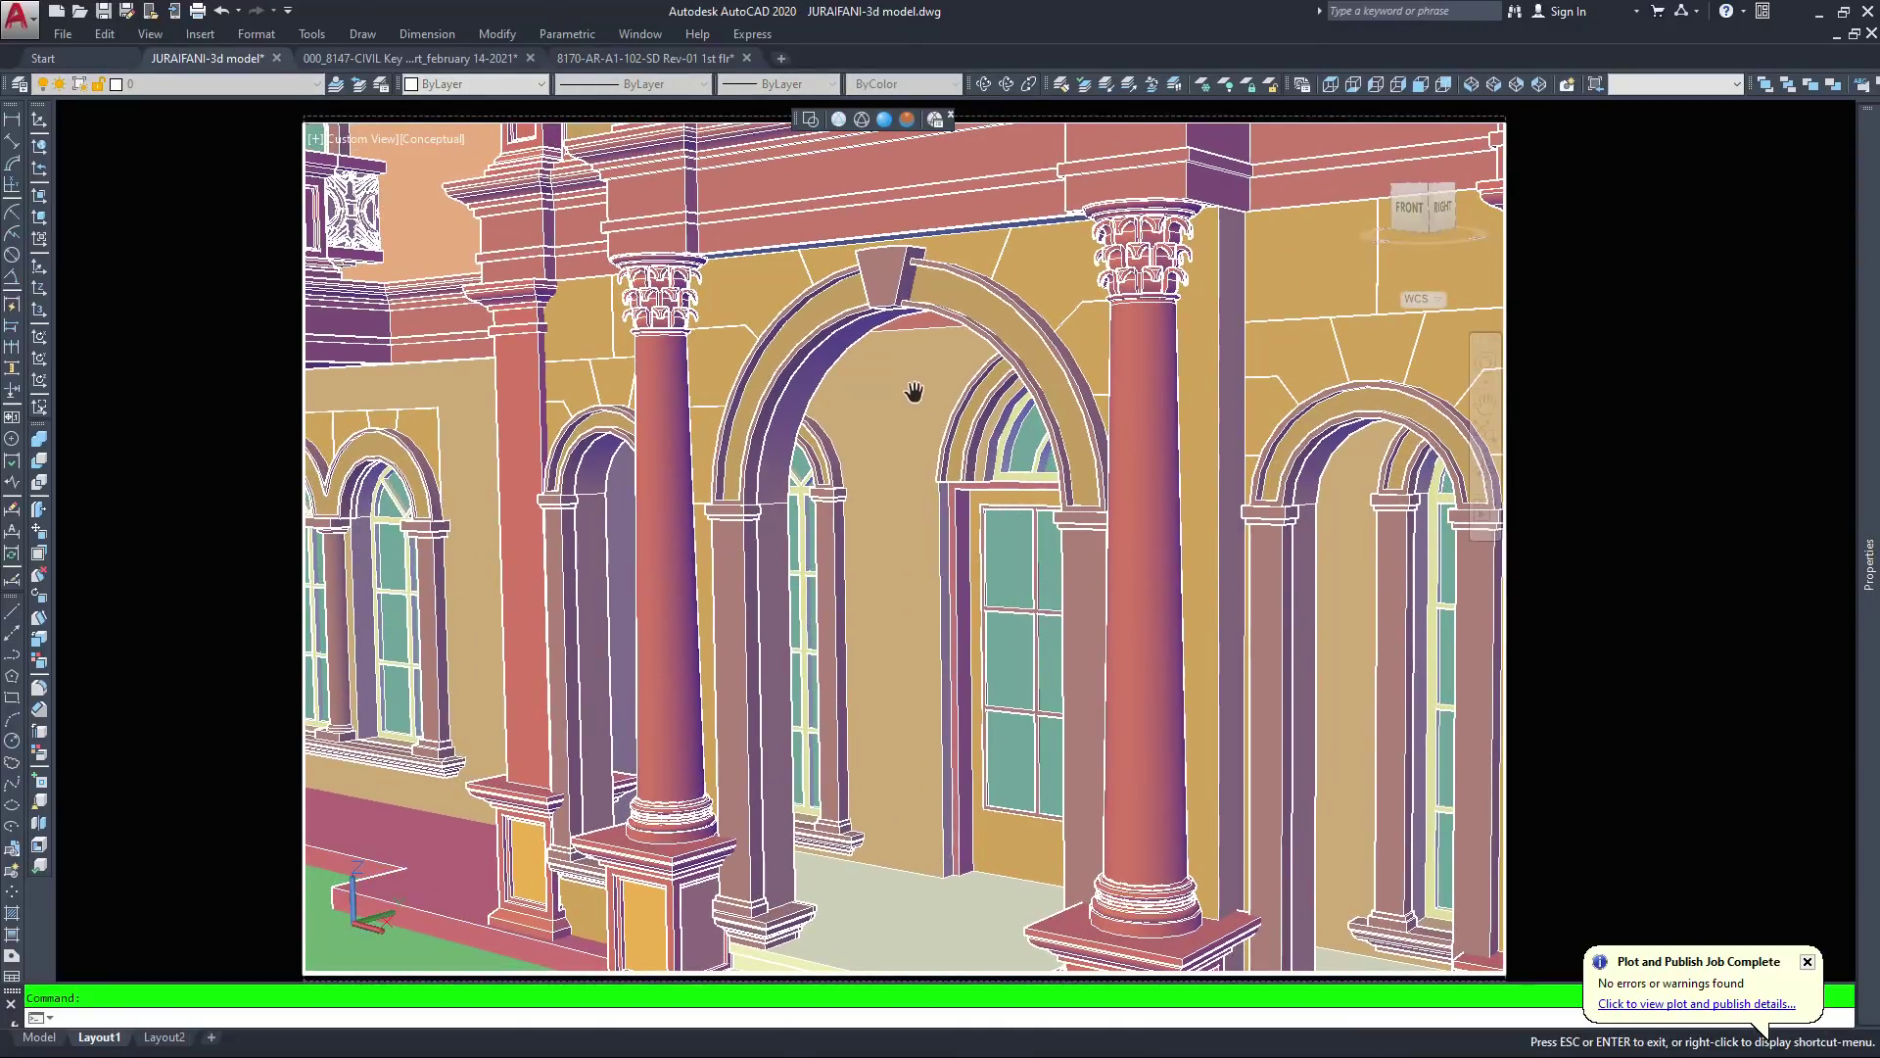
pyautogui.scroll(-2, 912, 392)
pyautogui.moveTo(906, 386); pyautogui.dragTo(927, 484, button='middle')
pyautogui.moveTo(916, 367); pyautogui.dragTo(903, 488, button='middle')
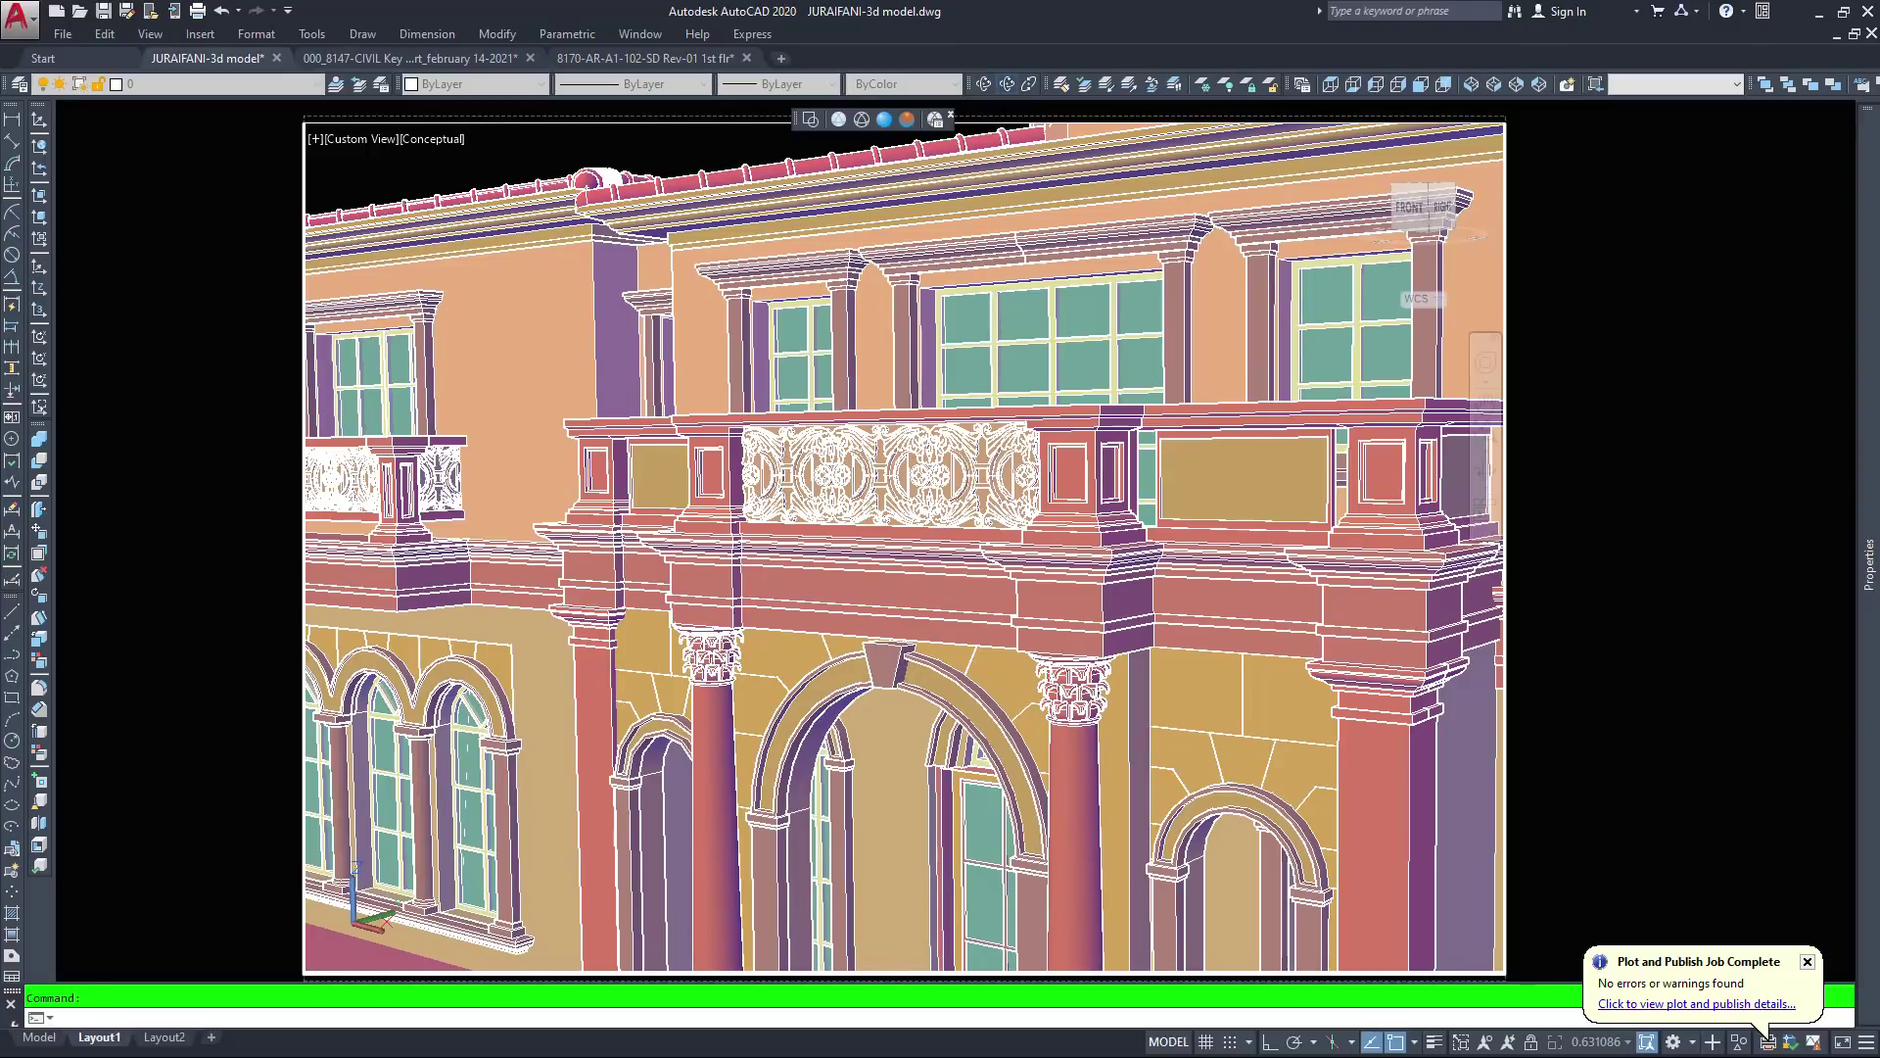
# Free-orbit the Layout1 viewport to a low-angle perspective of the entrance portico seen from the front-right corner
pyautogui.keyDown('shift'); pyautogui.moveTo(938, 531); pyautogui.dragTo(948, 357, button='middle'); pyautogui.keyUp('shift')
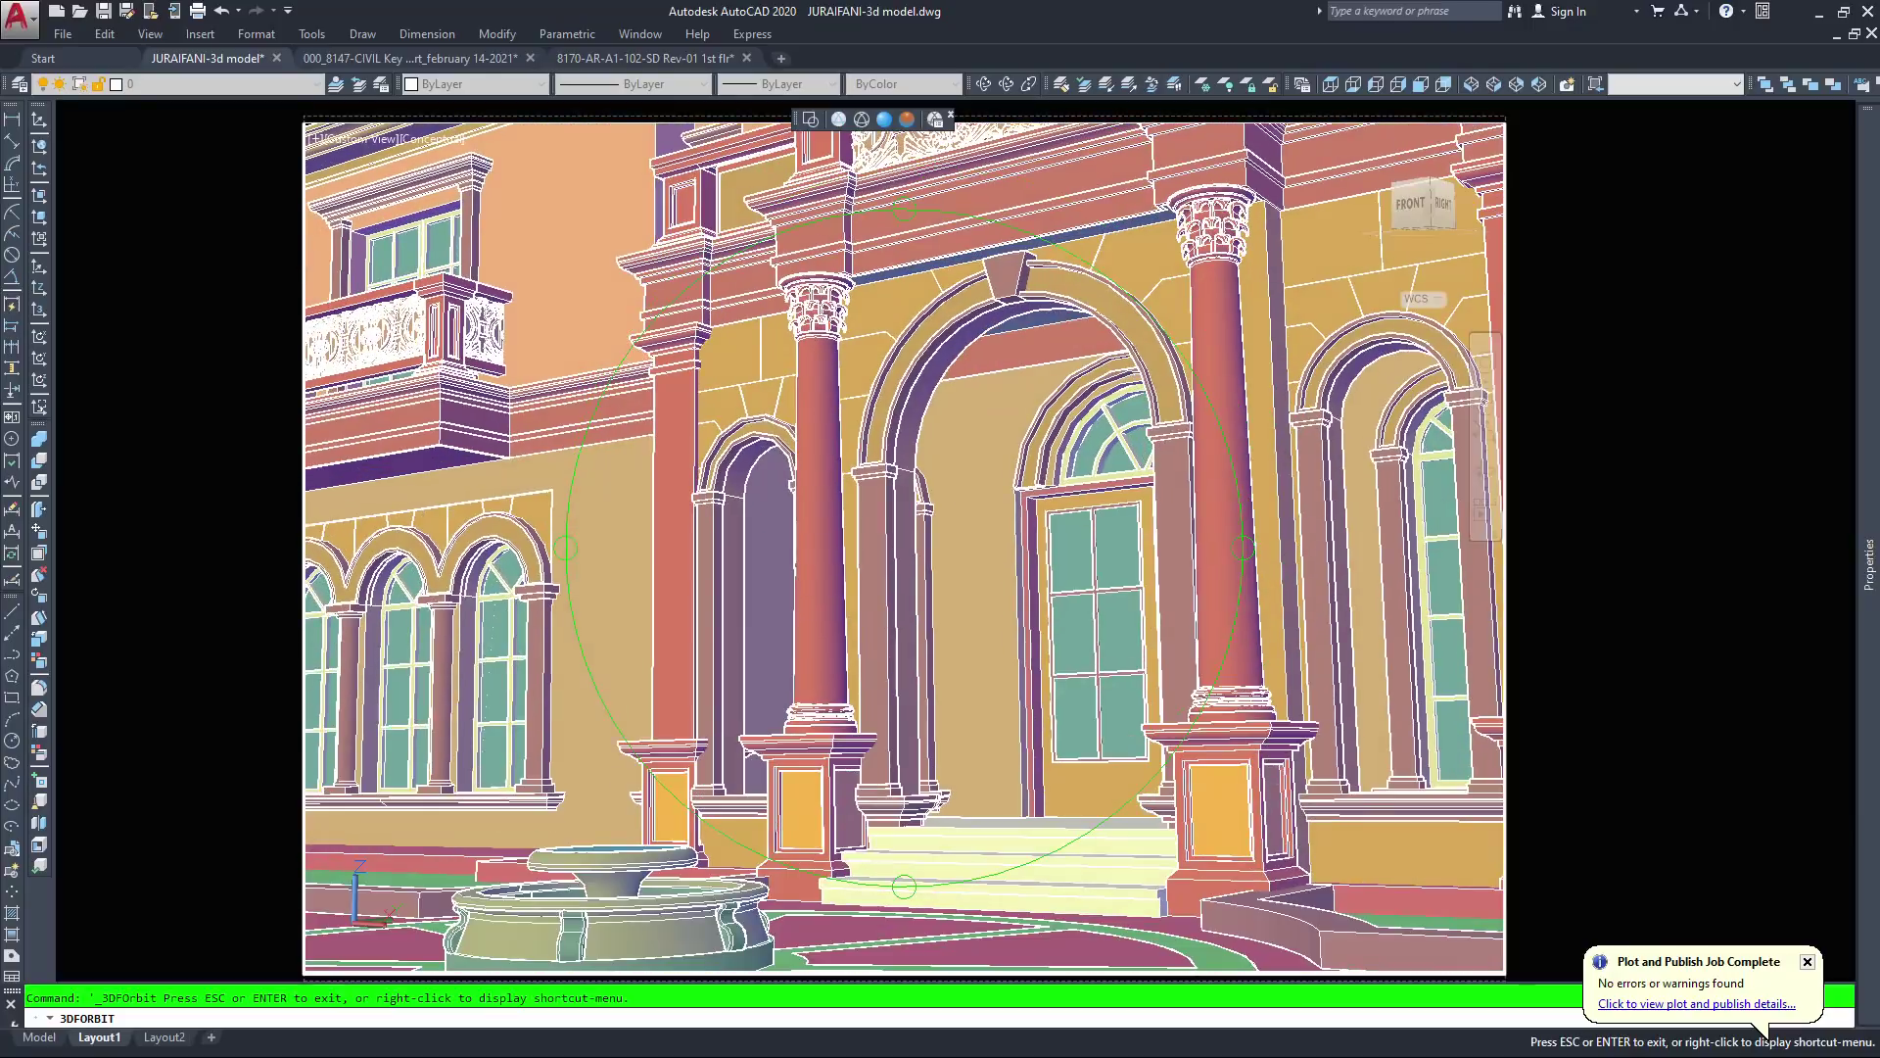
pyautogui.scroll(-5, 948, 357)
pyautogui.keyDown('shift'); pyautogui.moveTo(950, 470); pyautogui.dragTo(921, 657, button='middle'); pyautogui.keyUp('shift')
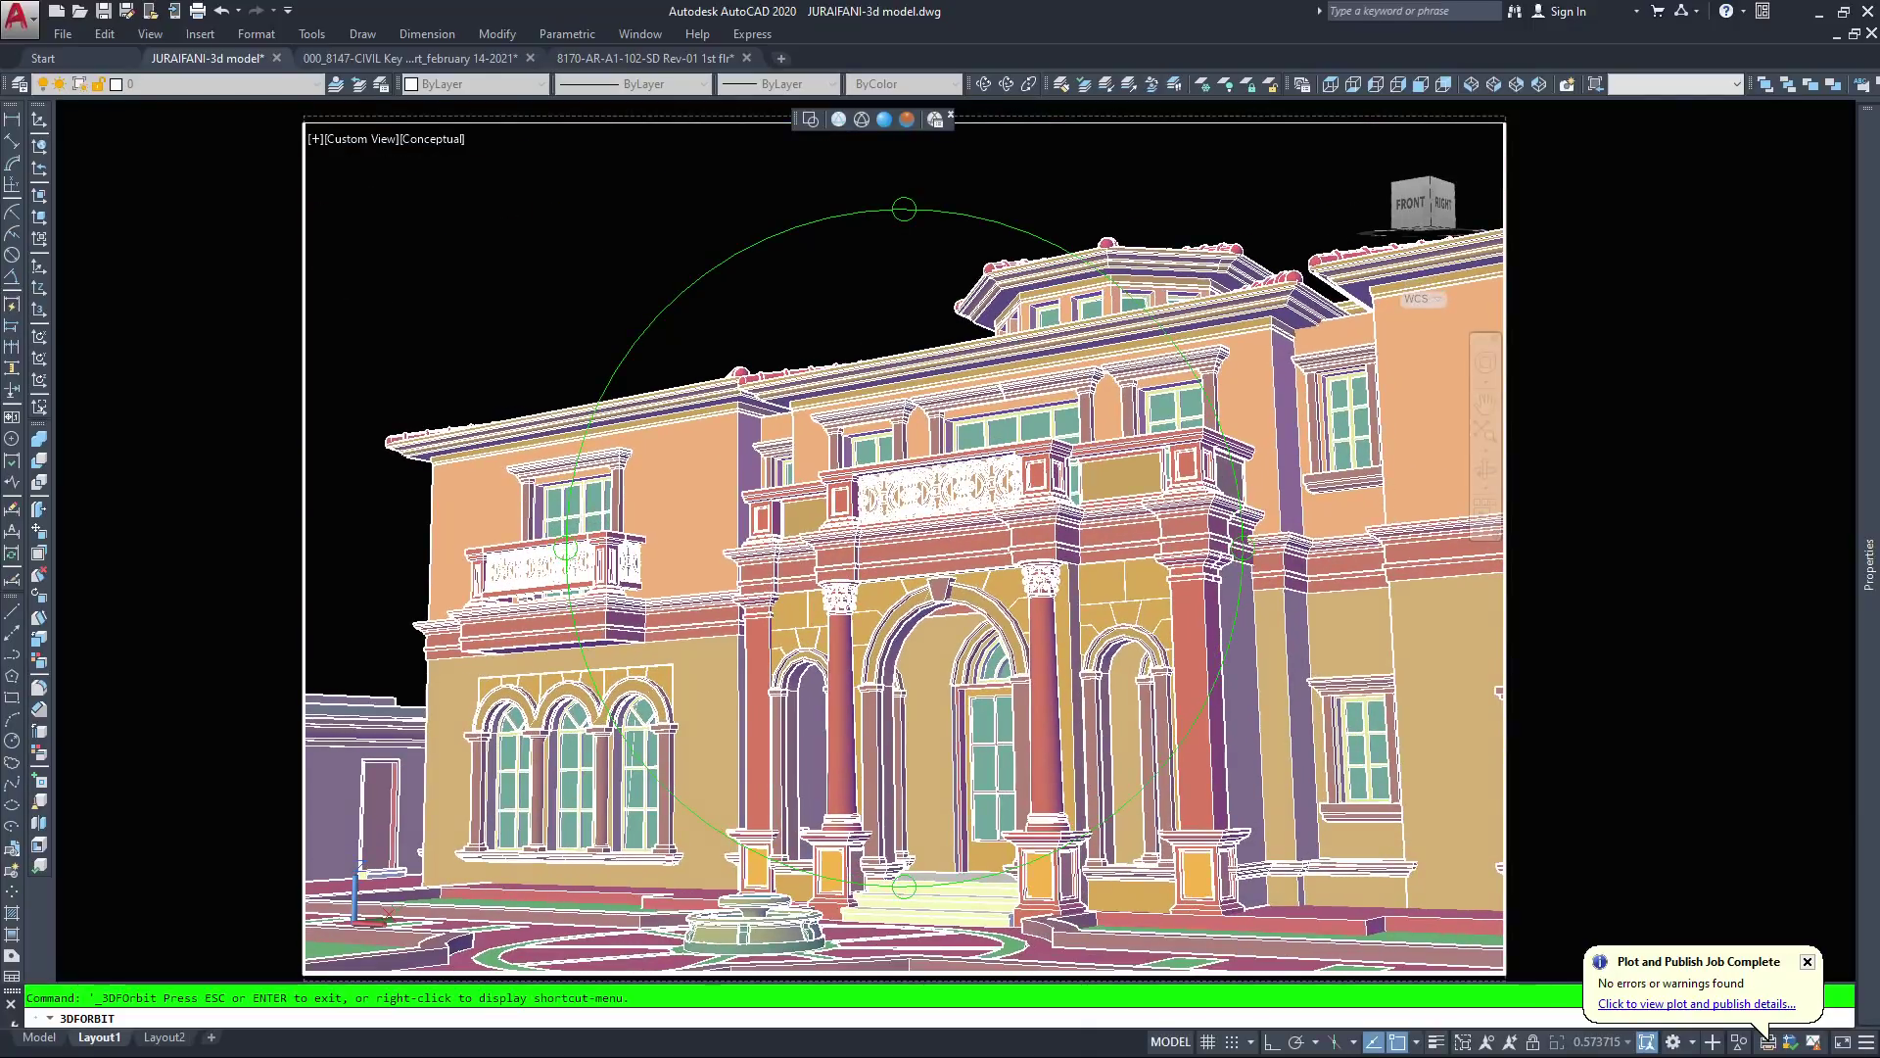
pyautogui.scroll(4, 901, 538)
pyautogui.keyDown('ctrl'); pyautogui.keyDown('shift'); pyautogui.moveTo(1038, 603); pyautogui.dragTo(887, 602, button='middle'); pyautogui.keyUp('shift'); pyautogui.keyUp('ctrl')
pyautogui.scroll(-2, 904, 547)
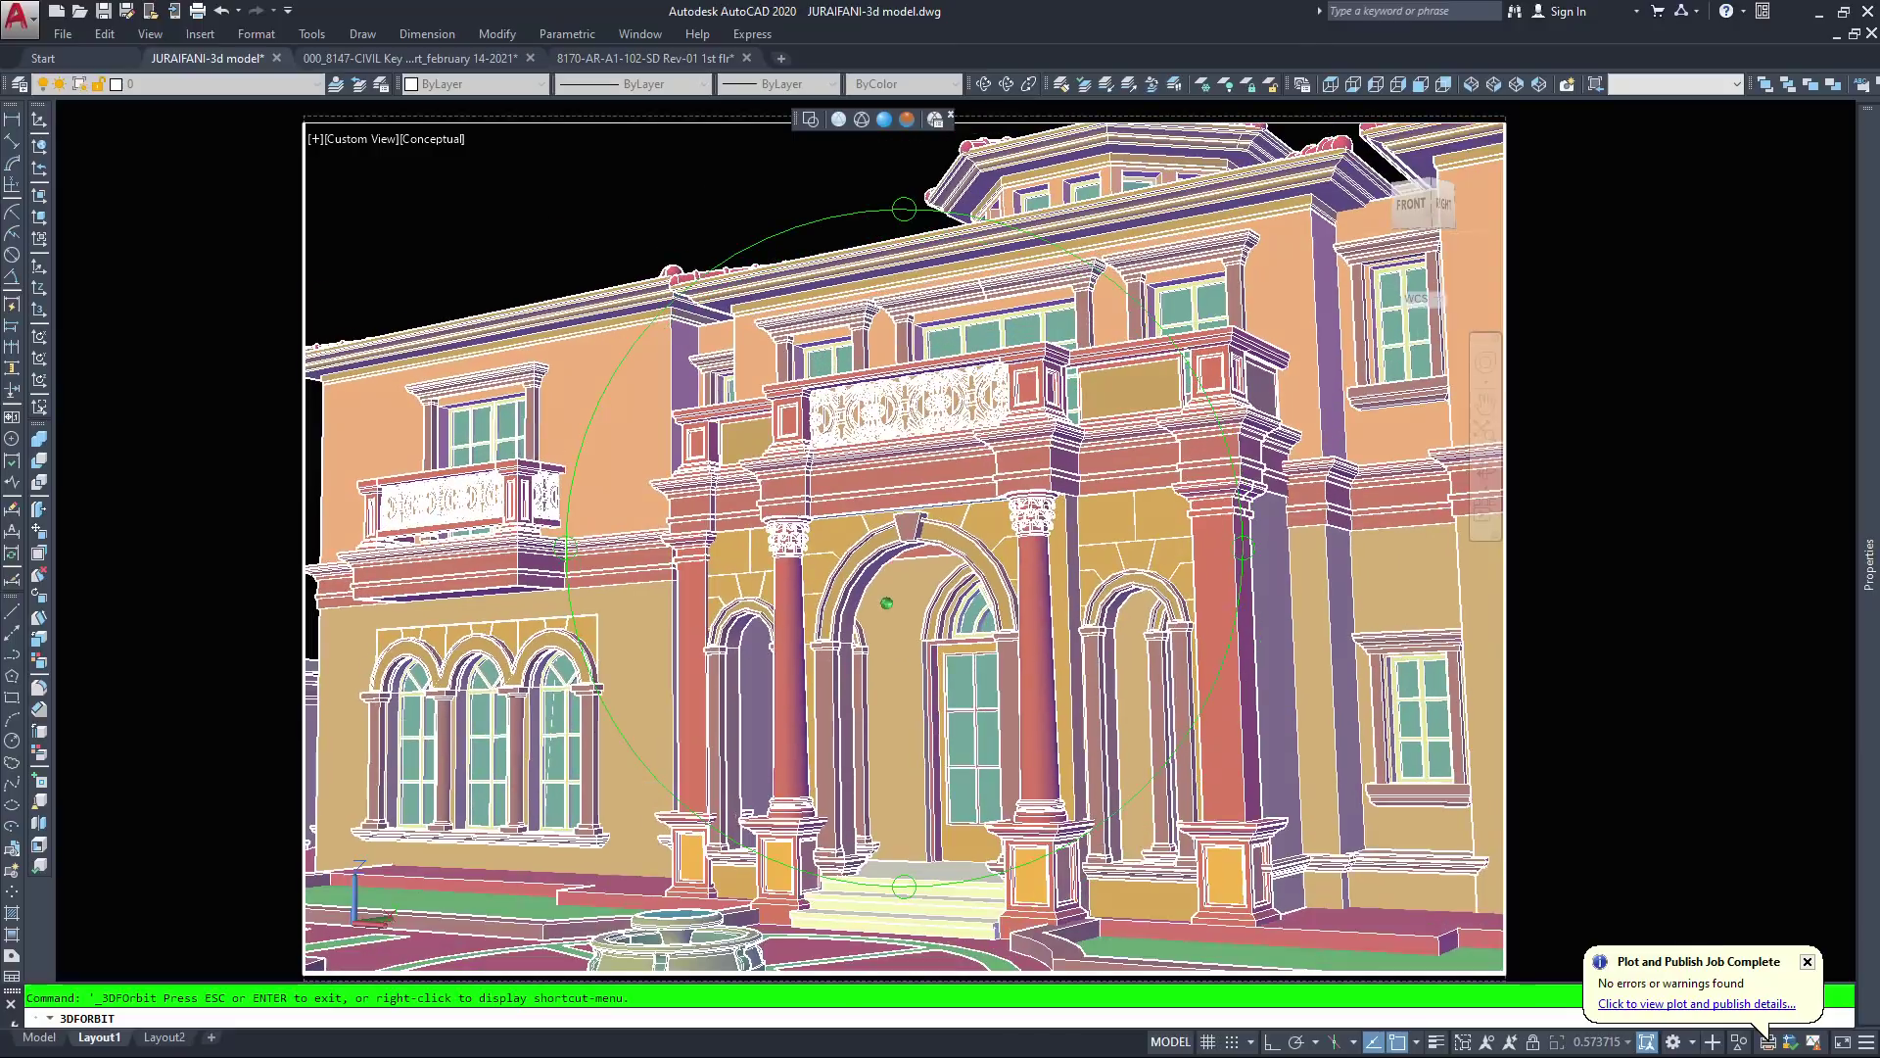
pyautogui.moveTo(899, 526); pyautogui.dragTo(882, 499, button='middle')
pyautogui.scroll(2, 881, 500)
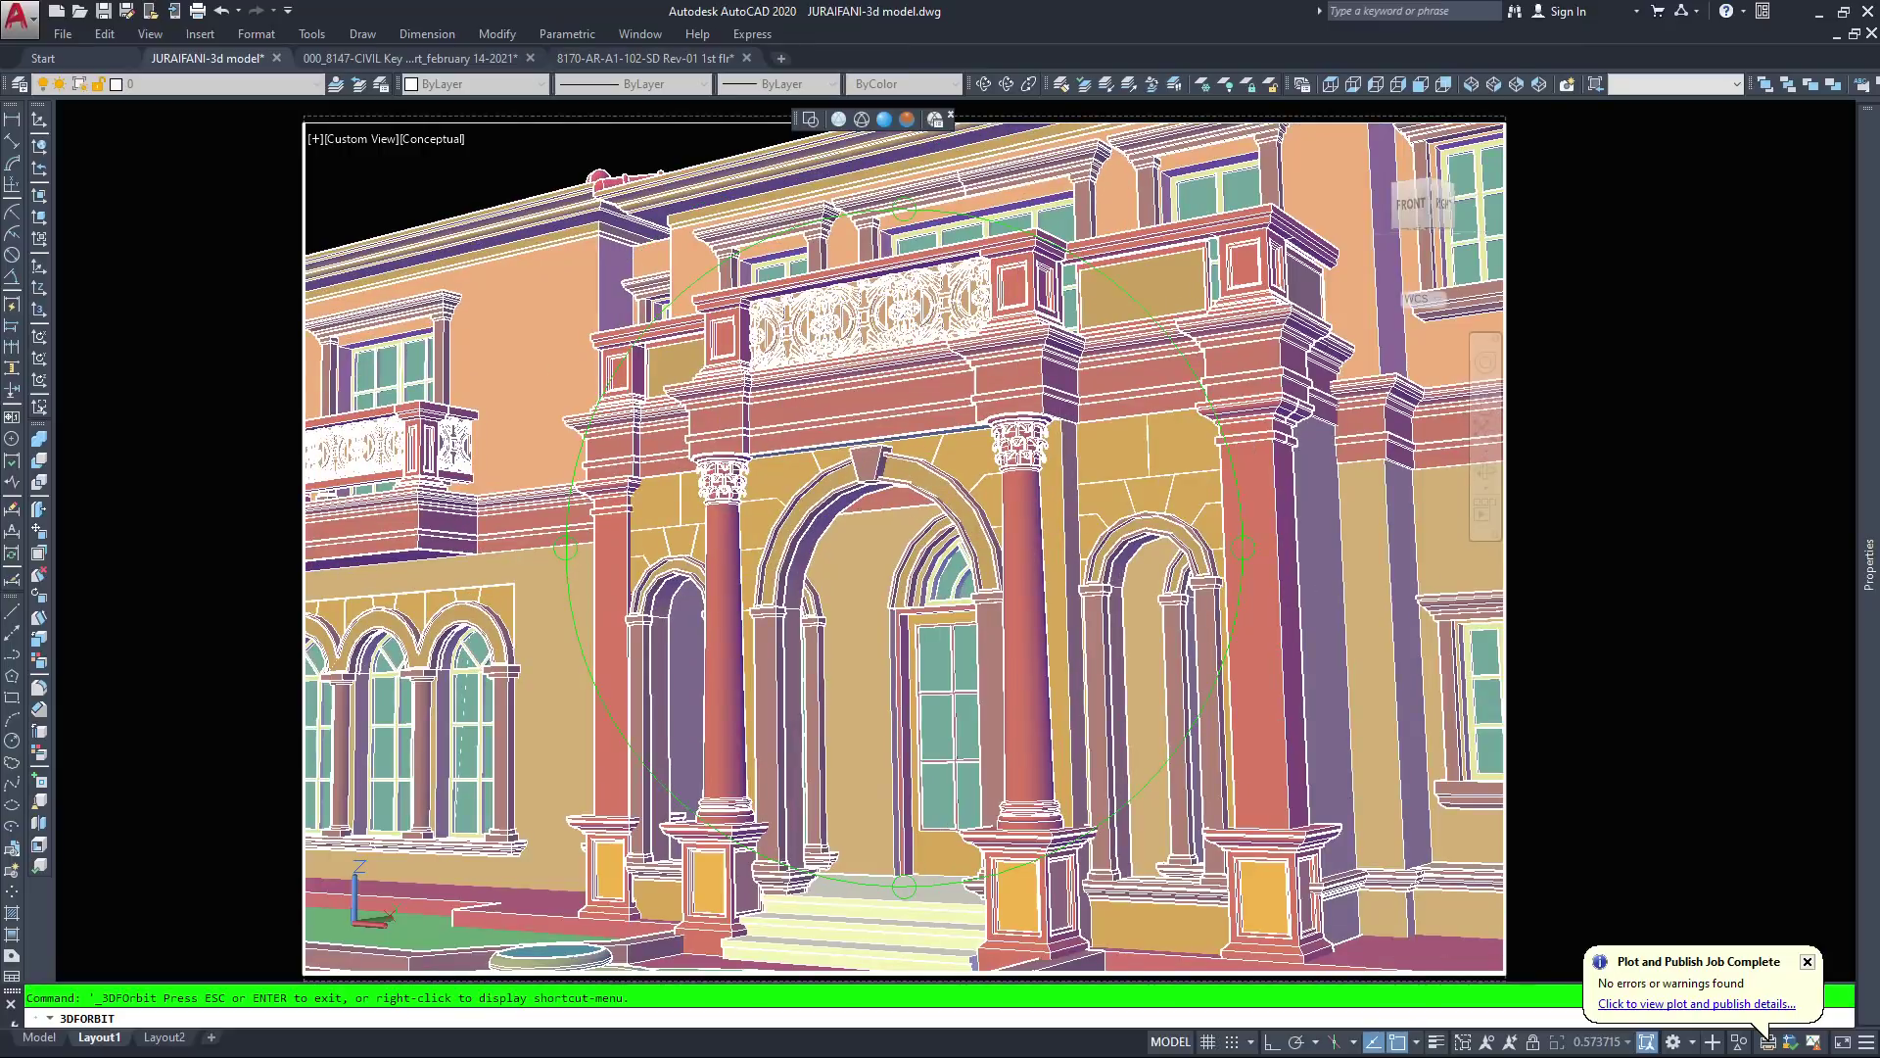
# Orbit the portico perspective around to a nearly frontal view of the entrance doors and balcony
pyautogui.keyDown('ctrl'); pyautogui.keyDown('shift'); pyautogui.moveTo(1001, 541); pyautogui.dragTo(607, 541, button='middle'); pyautogui.keyUp('shift'); pyautogui.keyUp('ctrl')
pyautogui.moveTo(607, 541); pyautogui.dragTo(615, 541)
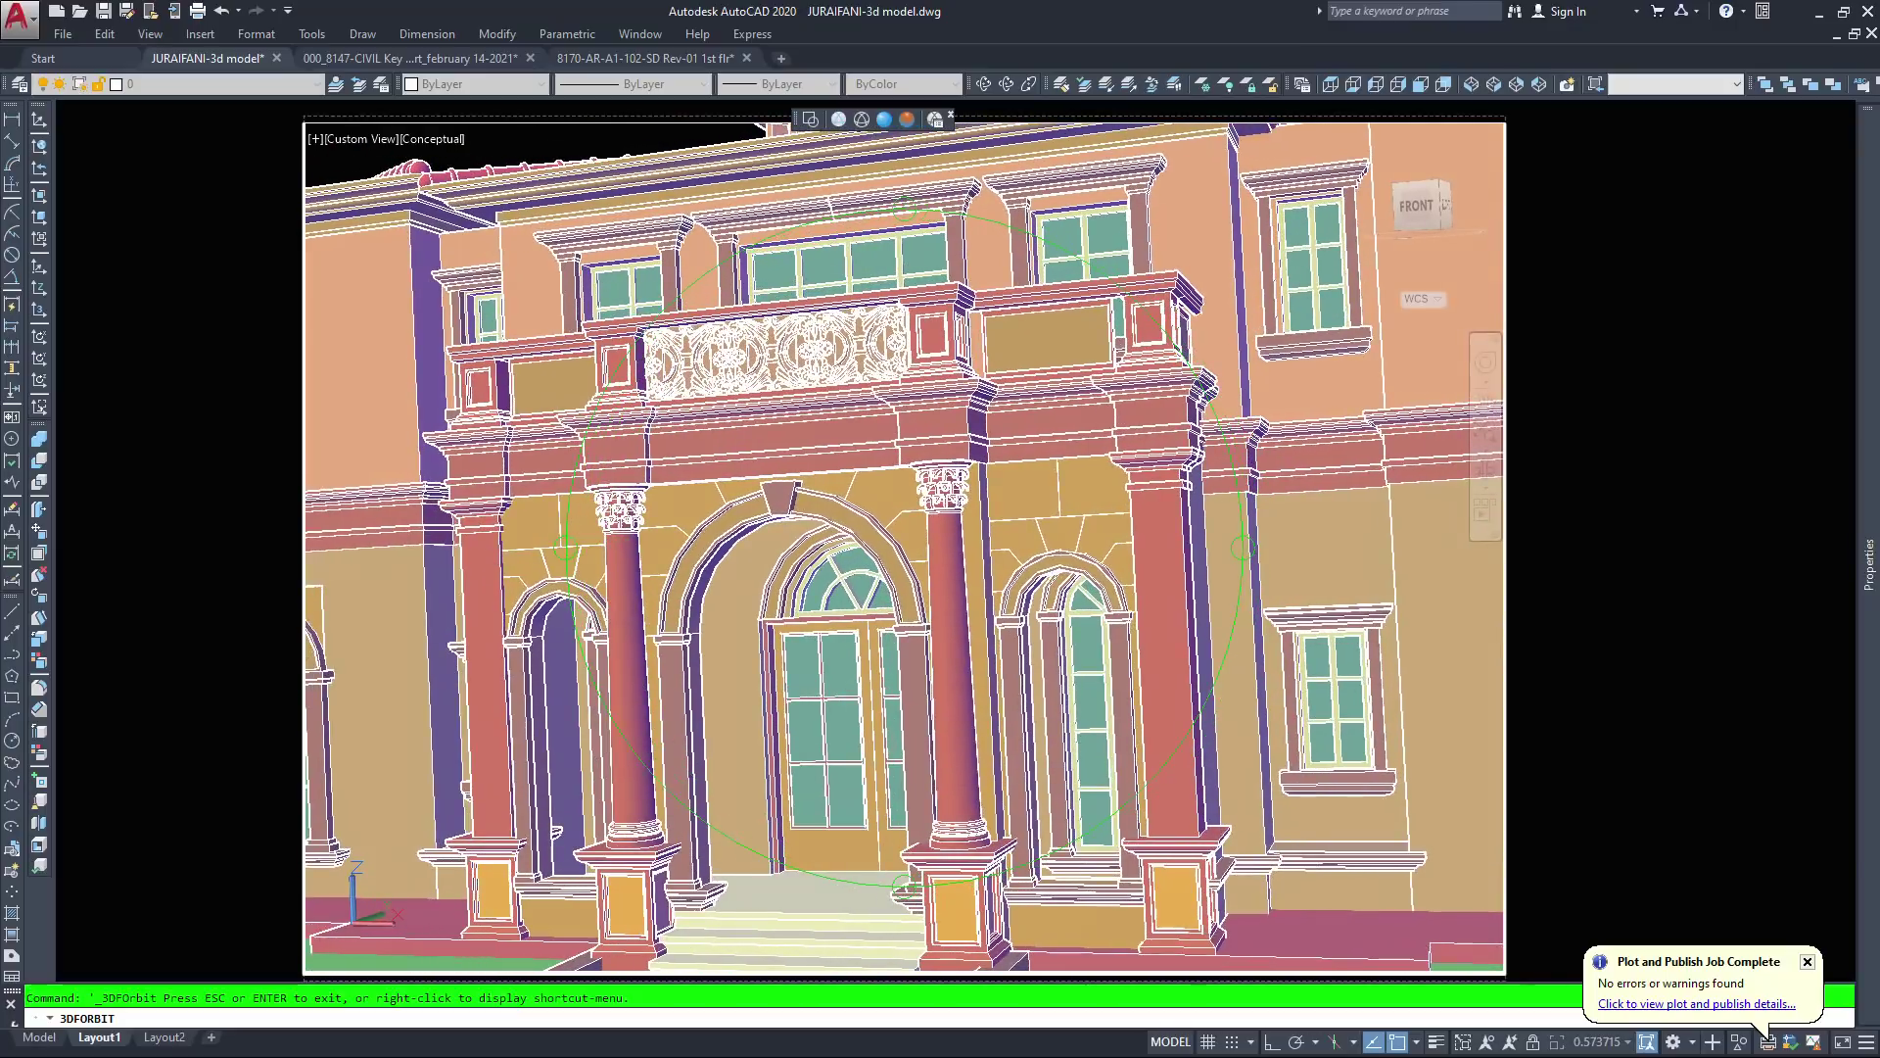
pyautogui.keyDown('ctrl'); pyautogui.keyDown('shift'); pyautogui.moveTo(615, 542); pyautogui.dragTo(638, 541, button='middle'); pyautogui.keyUp('shift'); pyautogui.keyUp('ctrl')
pyautogui.scroll(-2, 904, 548)
pyautogui.scroll(2, 904, 548)
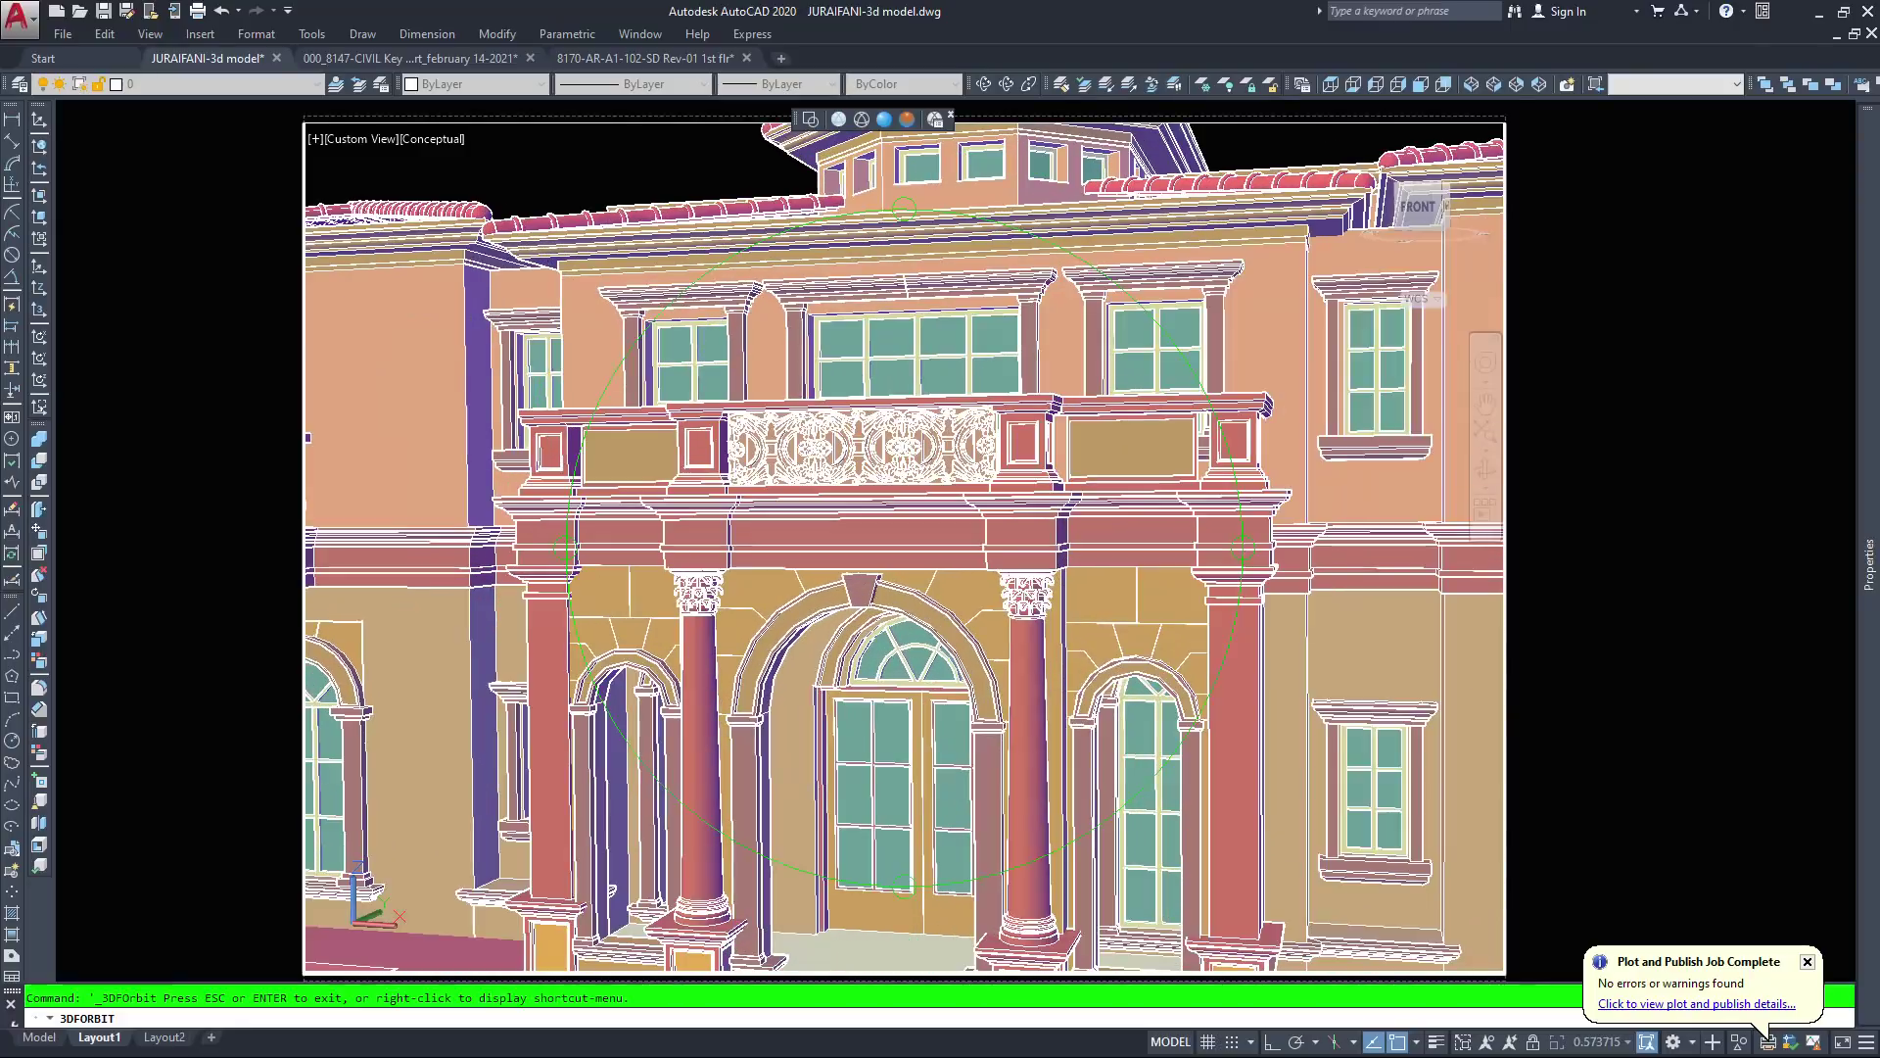
pyautogui.keyDown('ctrl'); pyautogui.keyDown('shift'); pyautogui.moveTo(642, 539); pyautogui.dragTo(607, 540, button='middle'); pyautogui.keyUp('shift'); pyautogui.keyUp('ctrl')
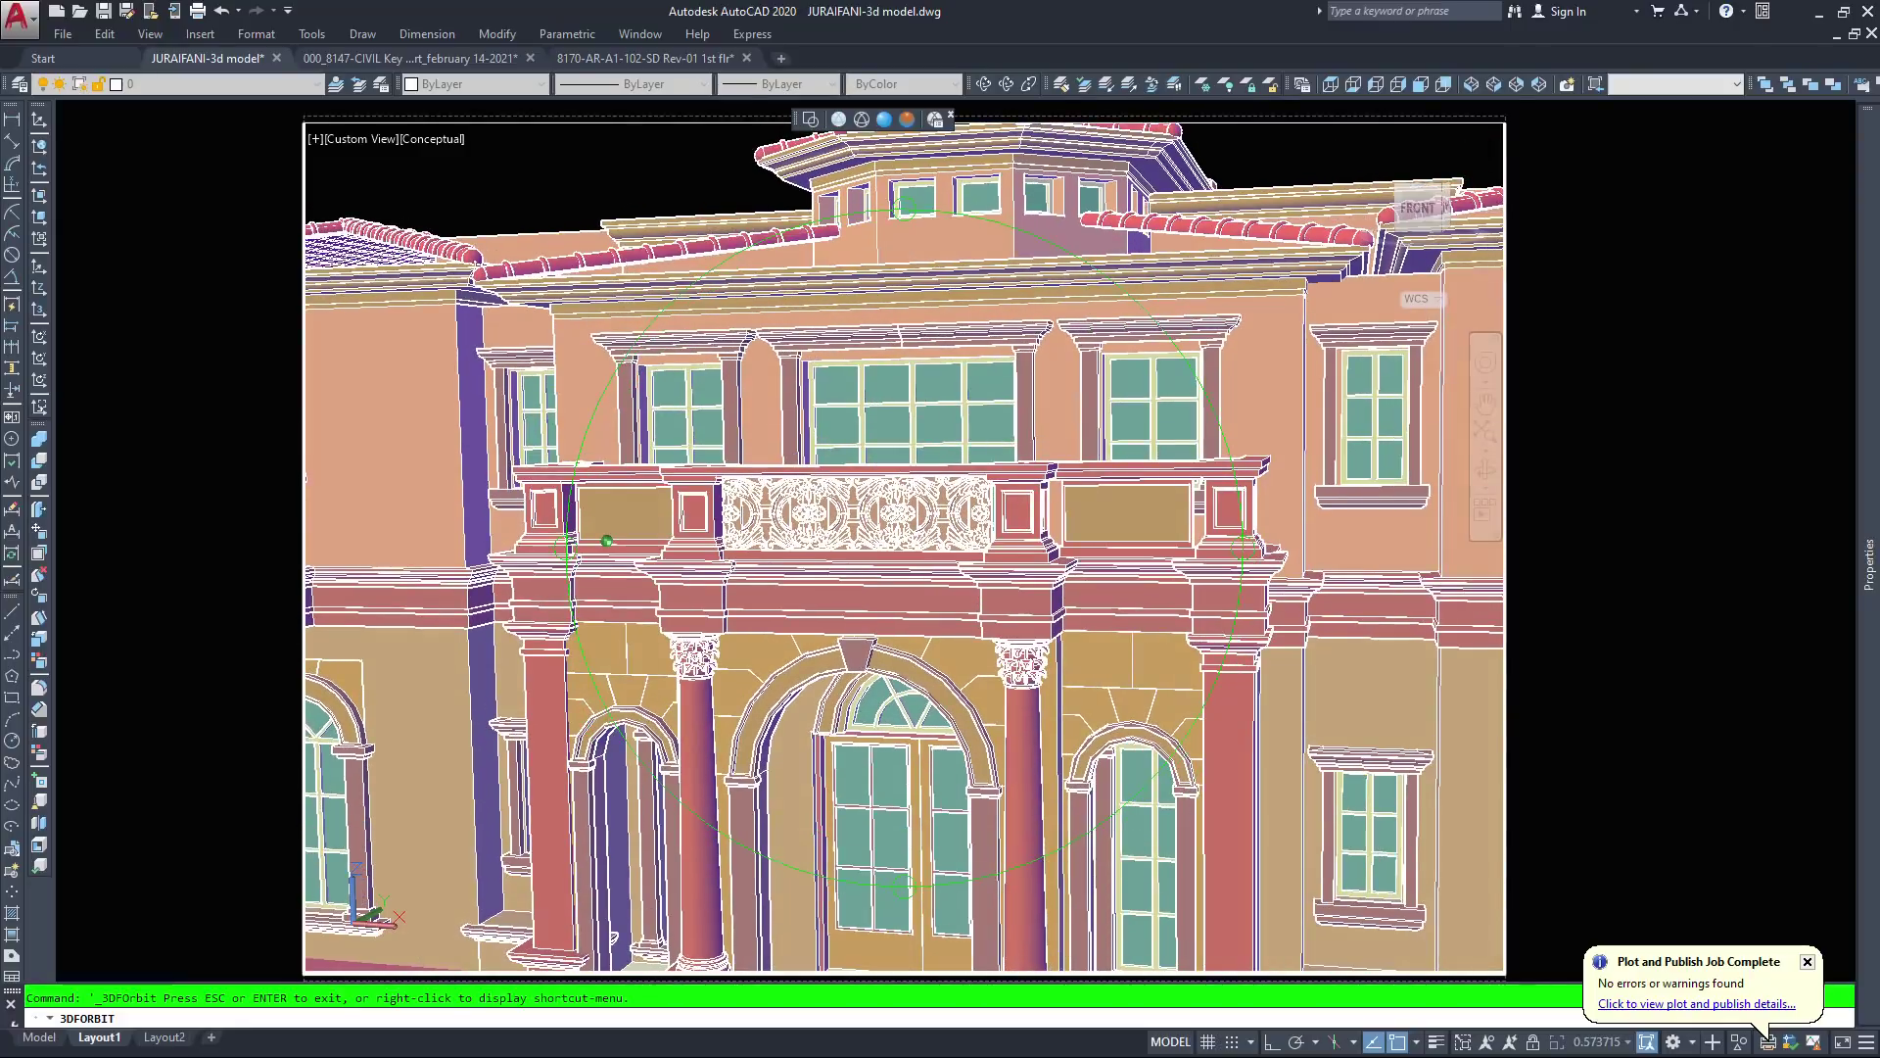
pyautogui.scroll(-2, 607, 541)
pyautogui.moveTo(878, 519); pyautogui.dragTo(877, 471, button='middle')
pyautogui.scroll(2, 904, 547)
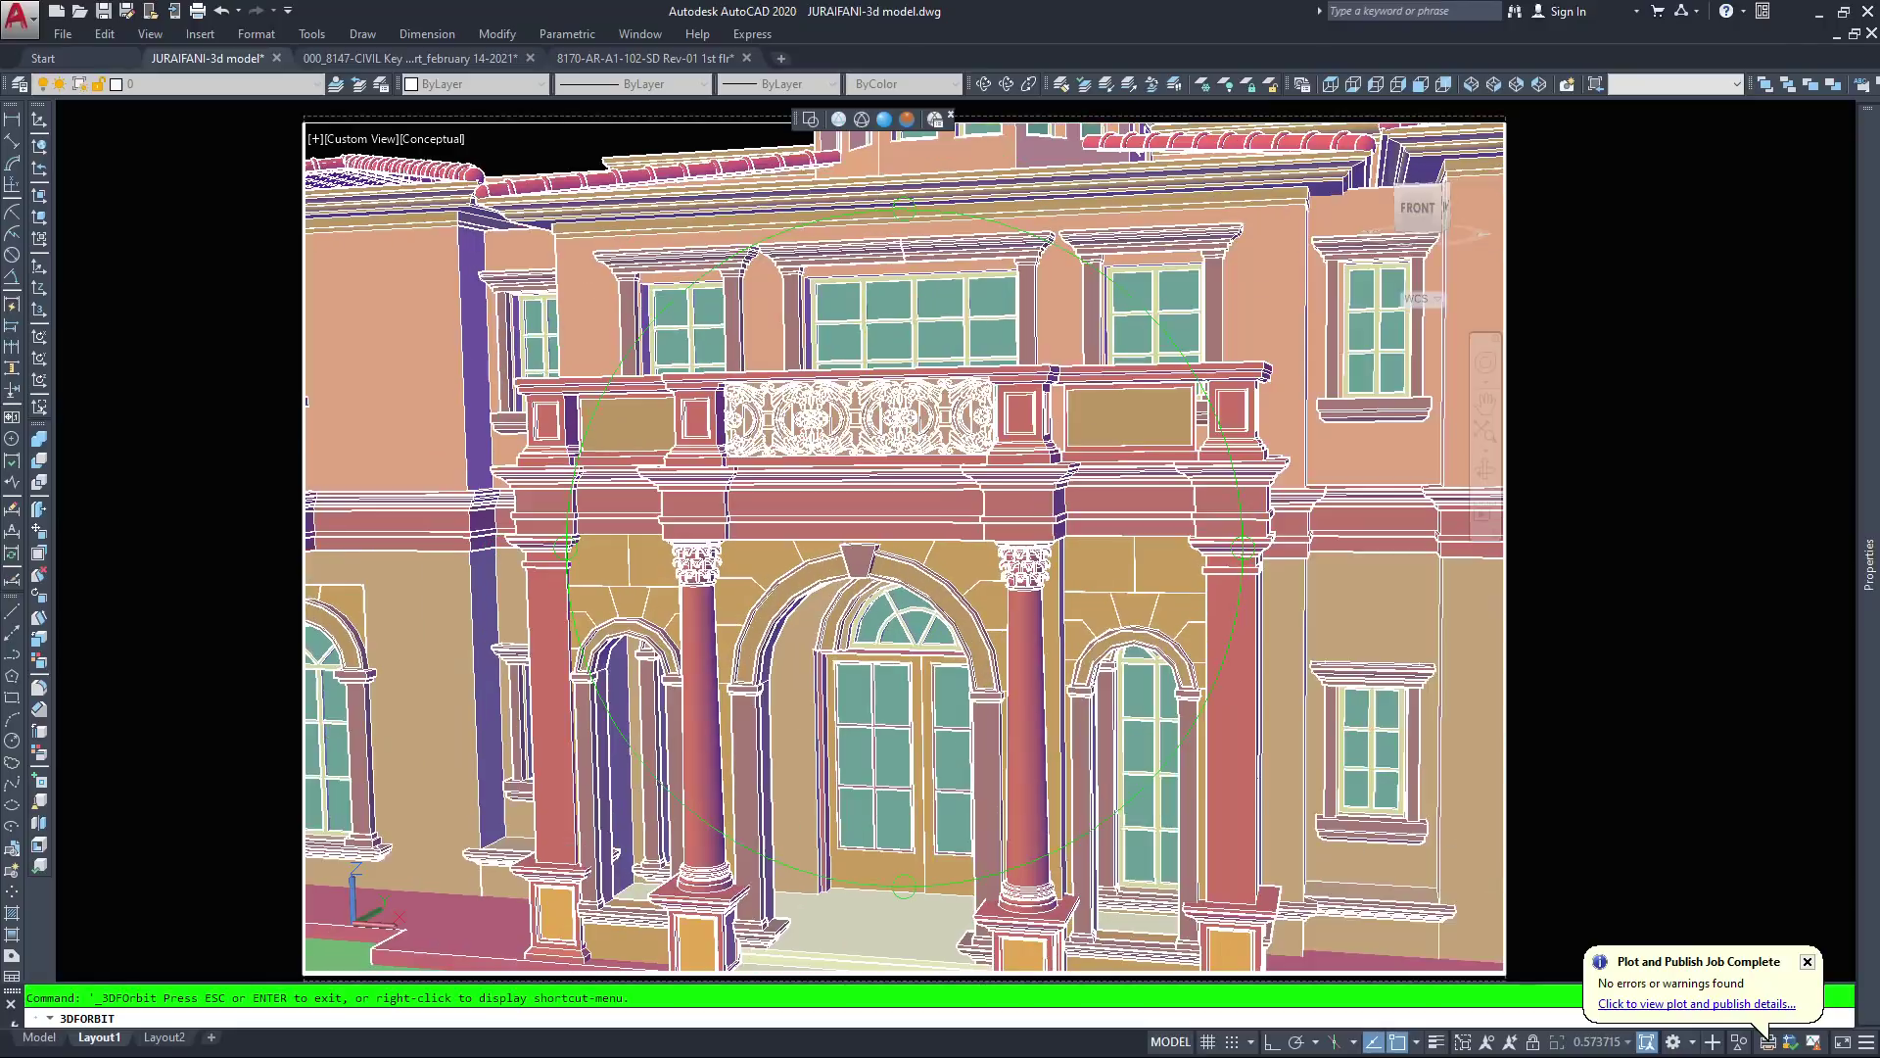
# Widen the entrance view to include the octagonal roof tower and front steps, end the orbit, and return to paper space
pyautogui.scroll(-2, 890, 460)
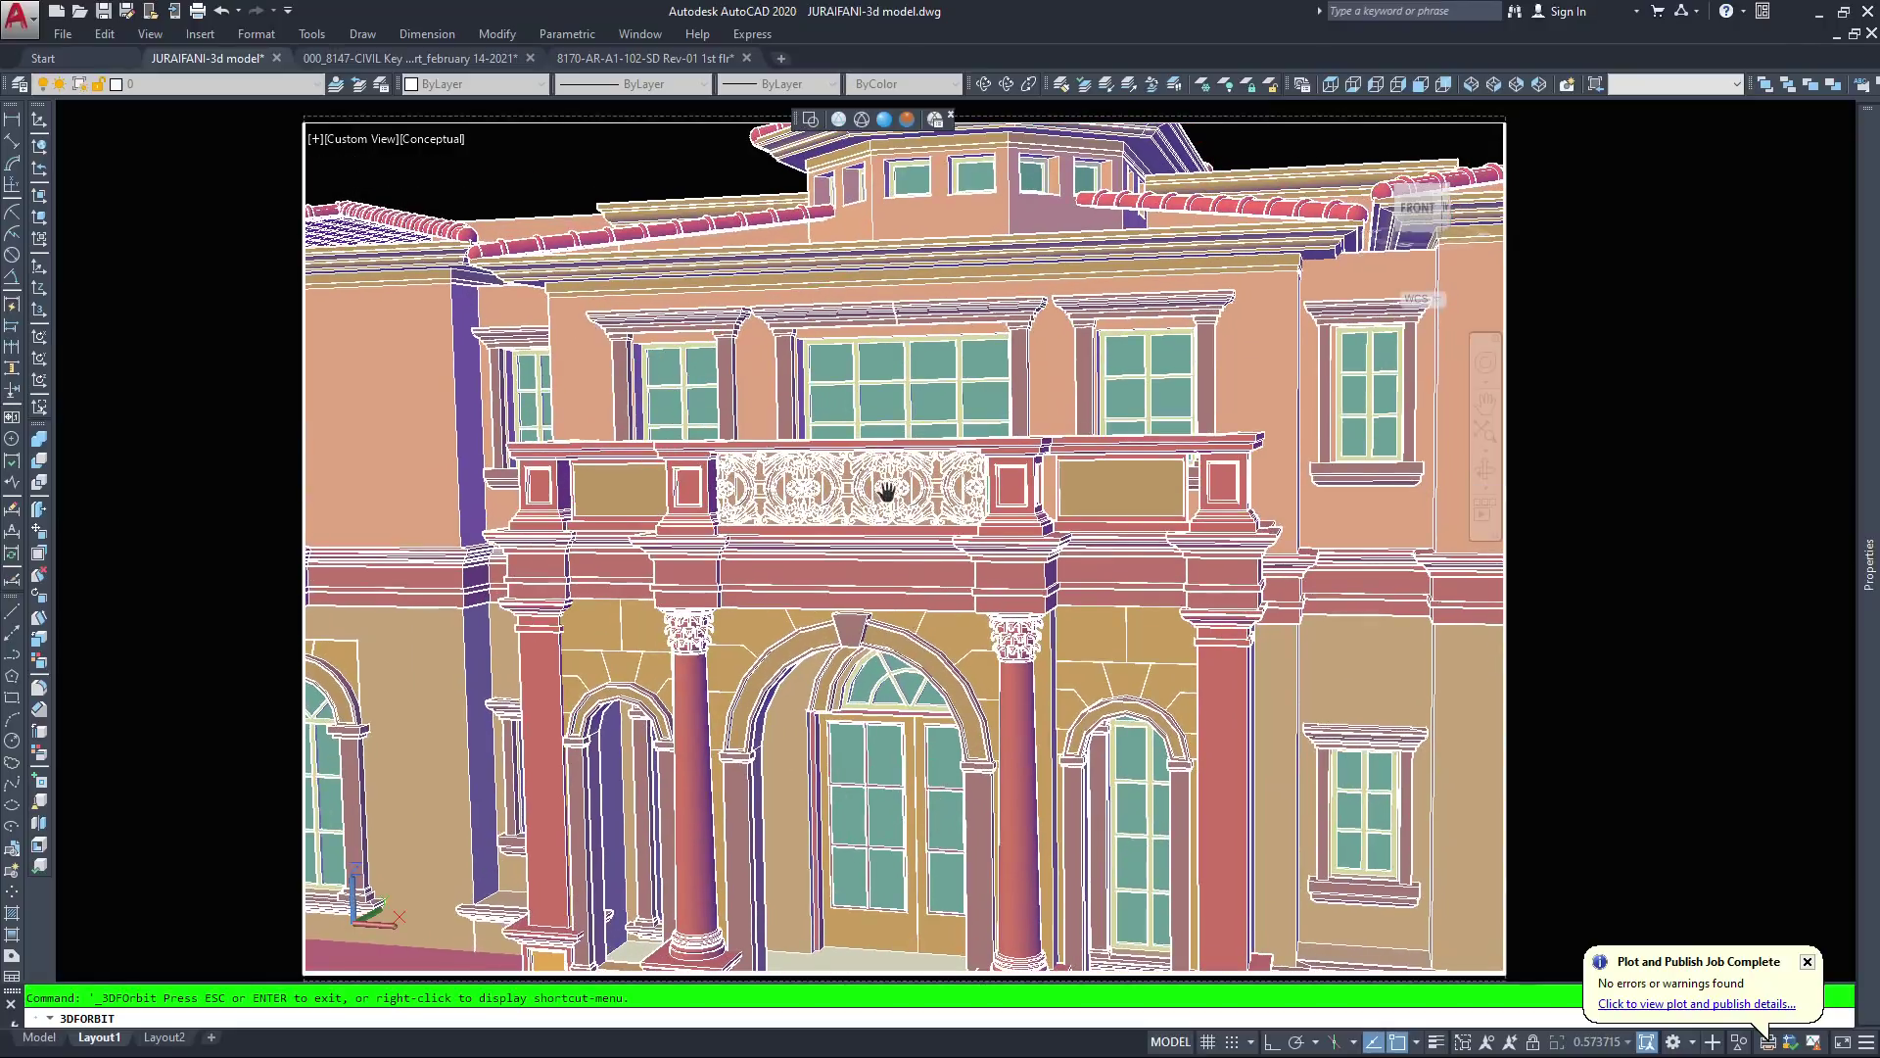
pyautogui.scroll(-1, 888, 490)
pyautogui.moveTo(887, 490); pyautogui.dragTo(887, 472)
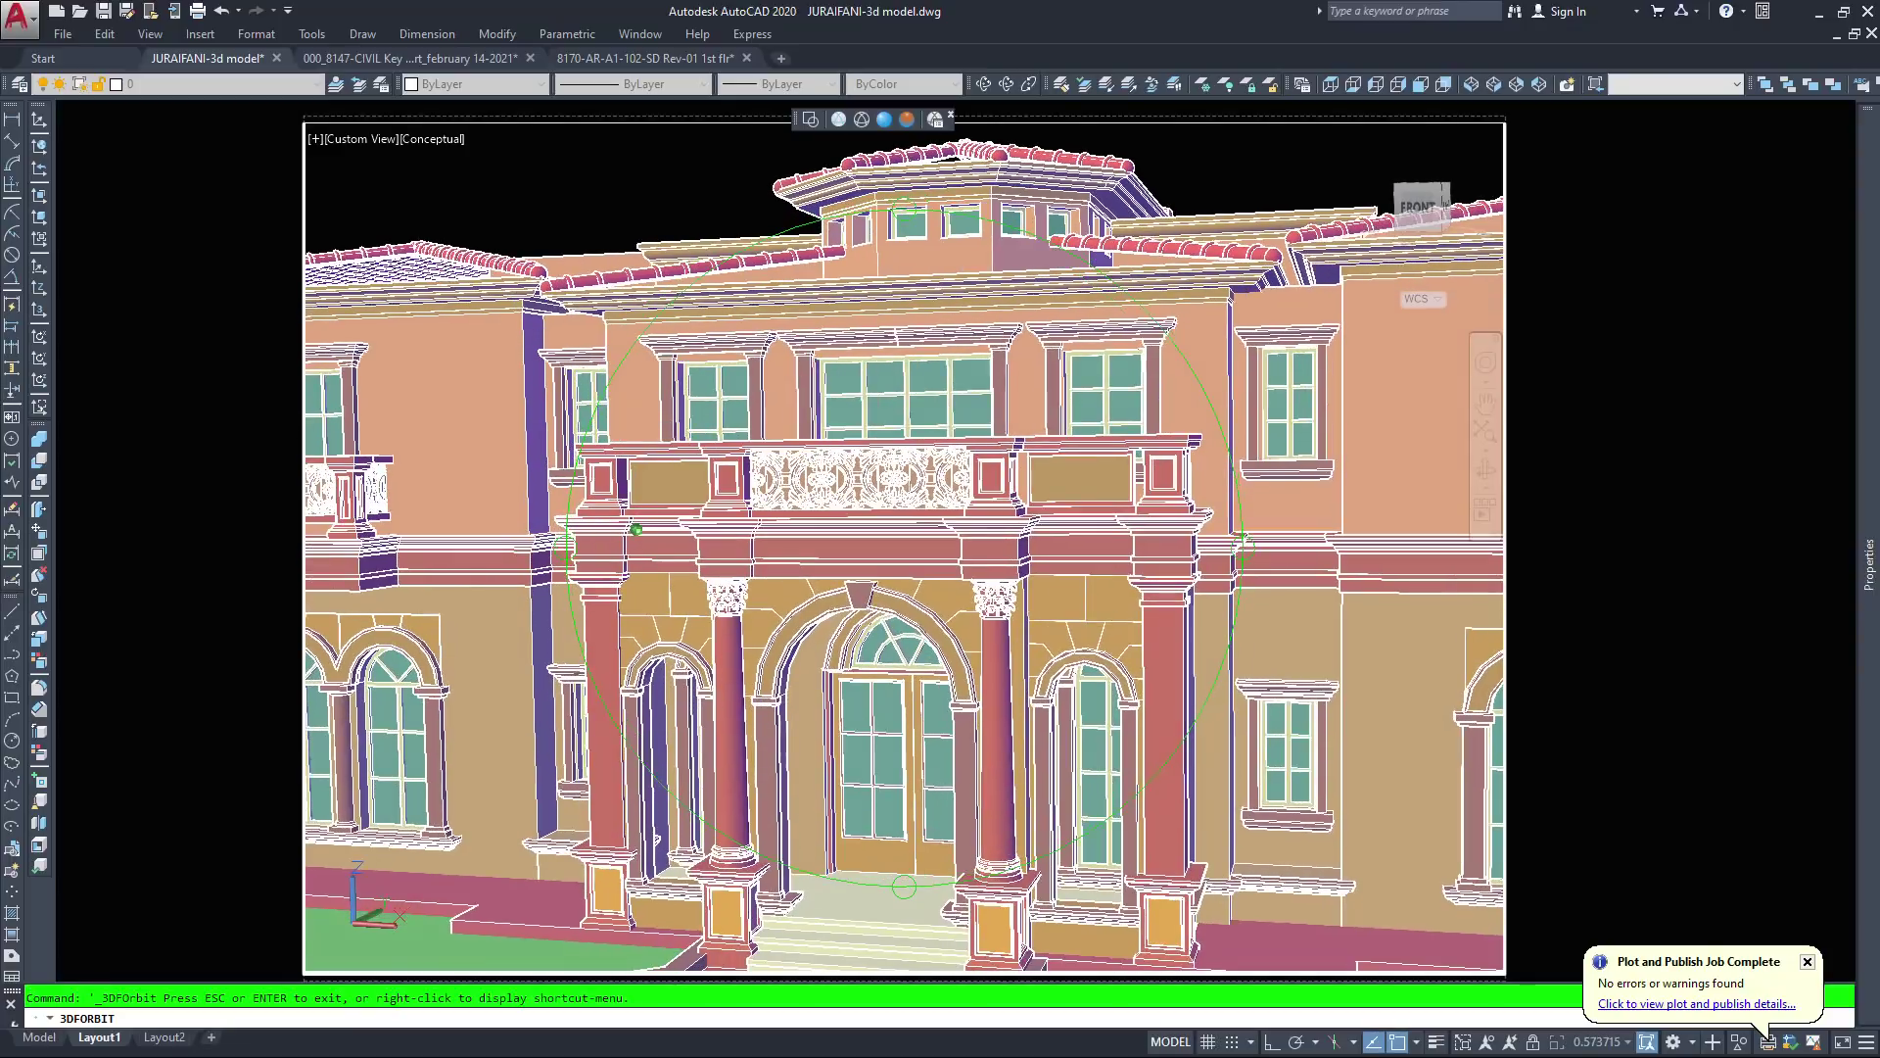
pyautogui.keyDown('shift'); pyautogui.moveTo(636, 529); pyautogui.dragTo(637, 529, button='middle'); pyautogui.keyUp('shift')
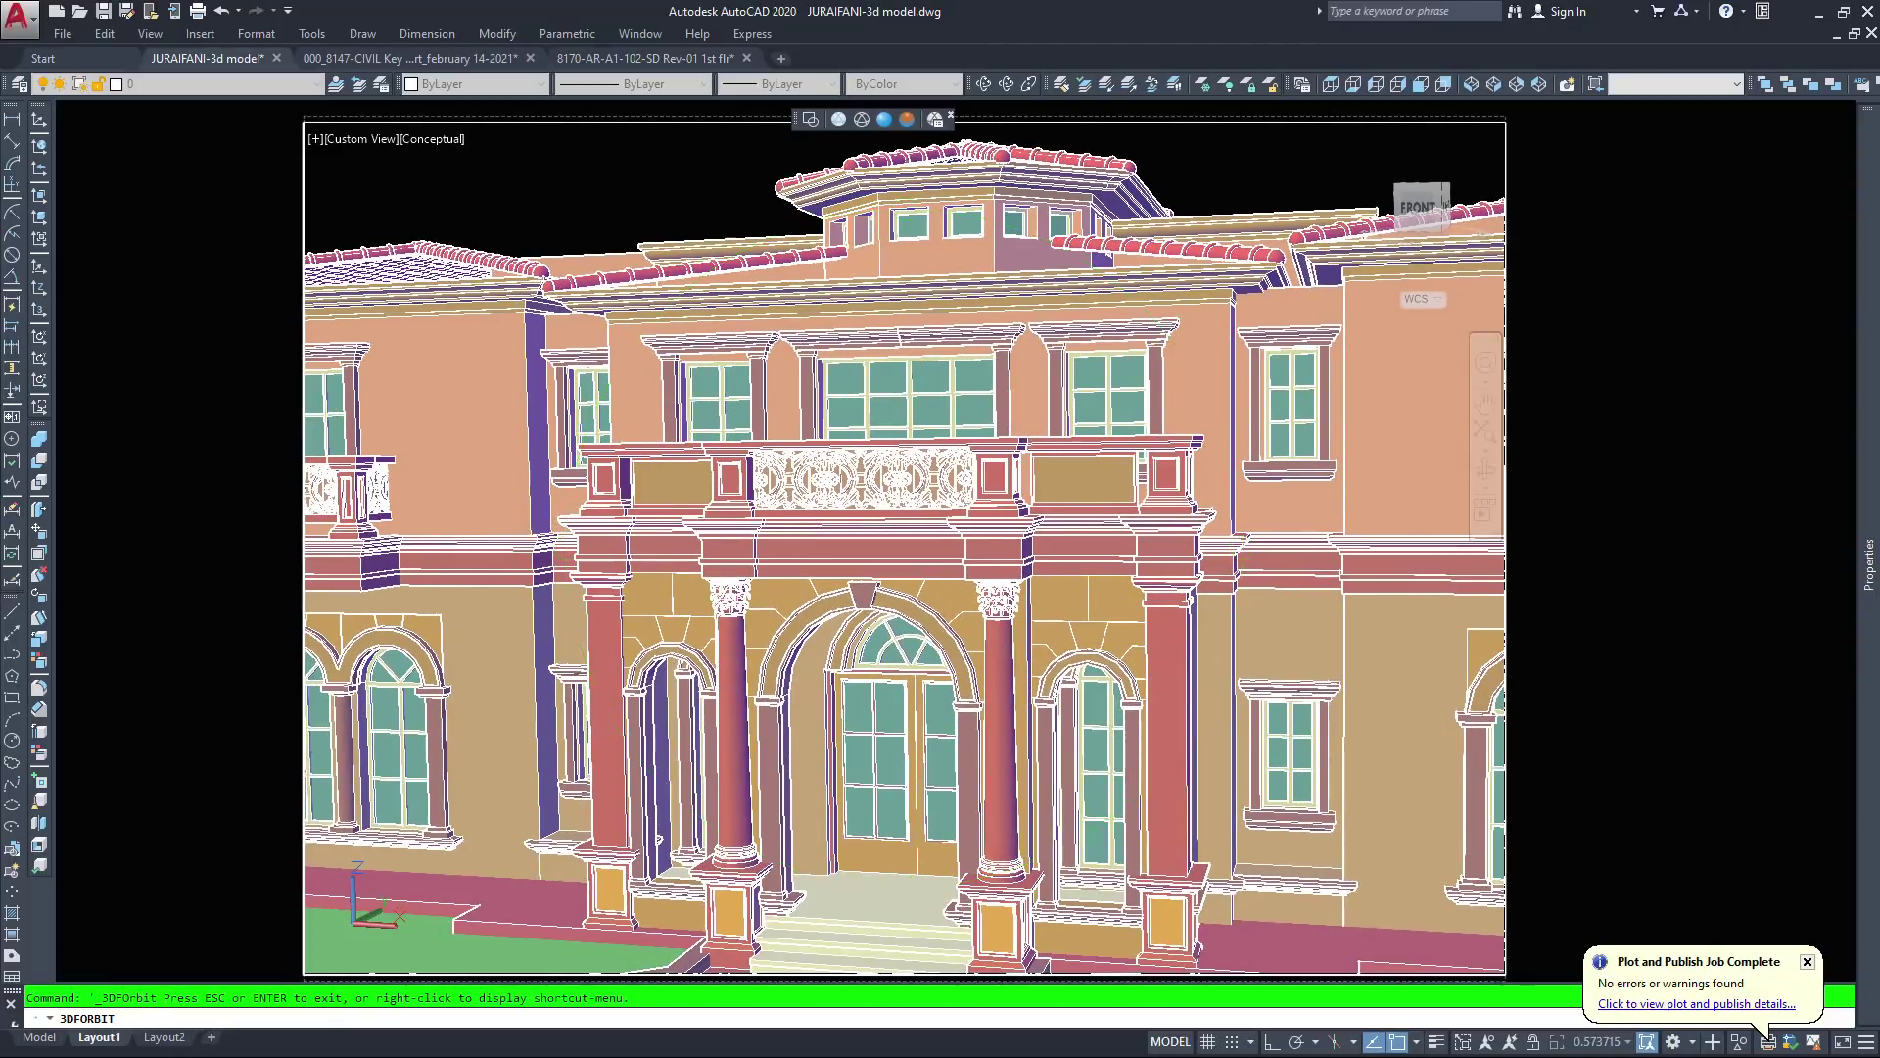
pyautogui.press('Escape')
pyautogui.press('Escape')
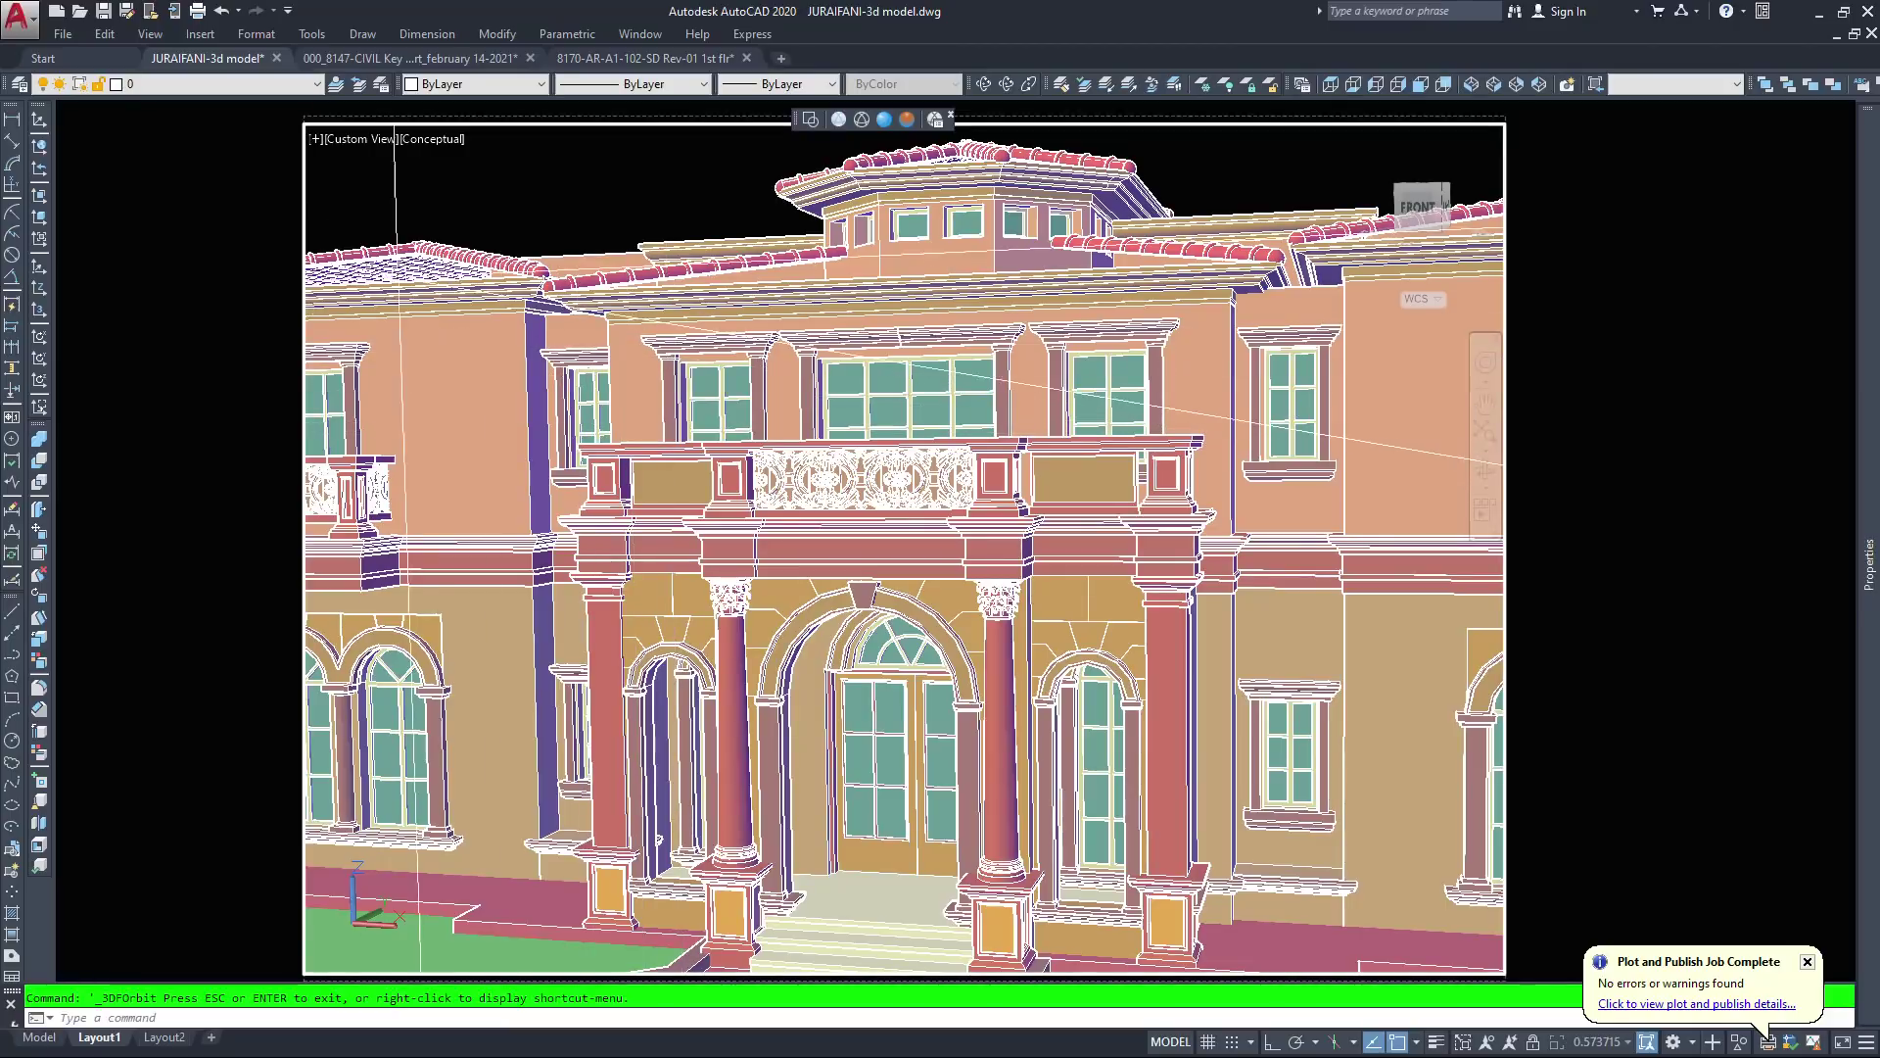
pyautogui.doubleClick(231, 219)
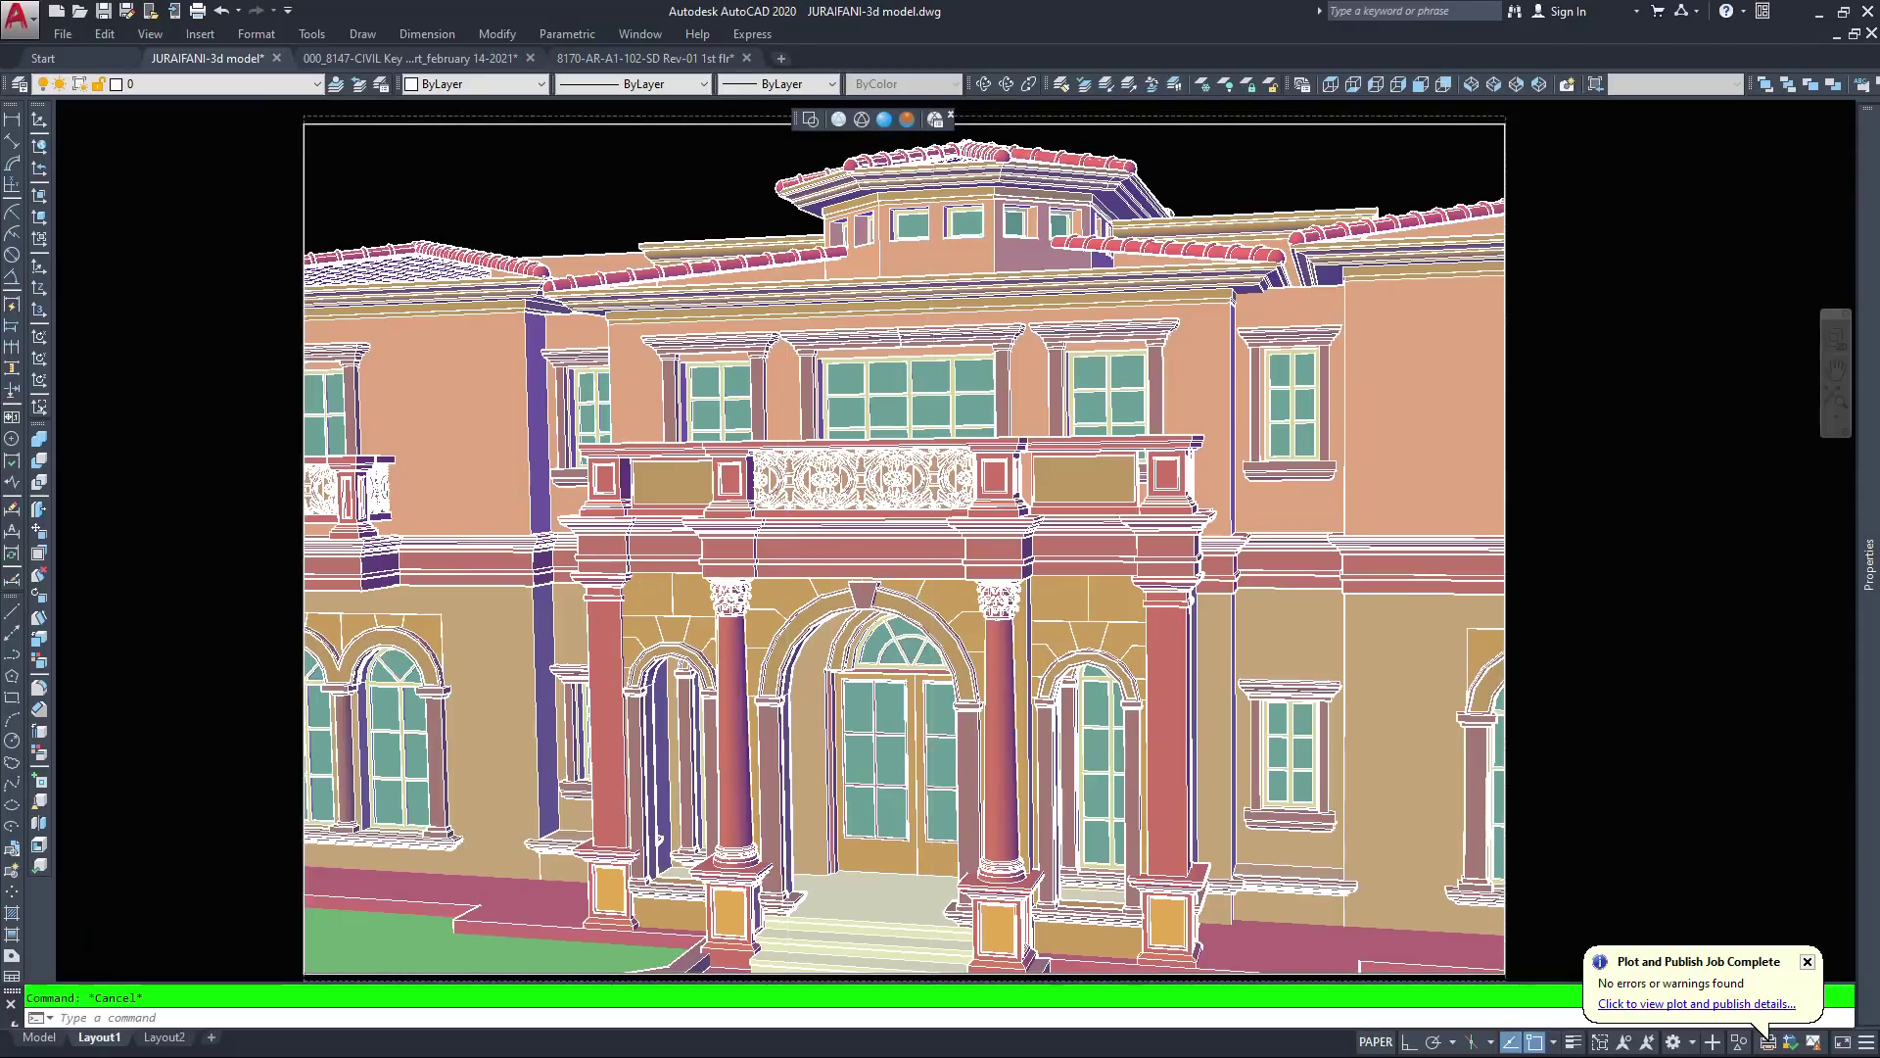
# Examine the roof tower's details and the overall entrance composition on the Layout1 sheet
pyautogui.scroll(6, 932, 154)
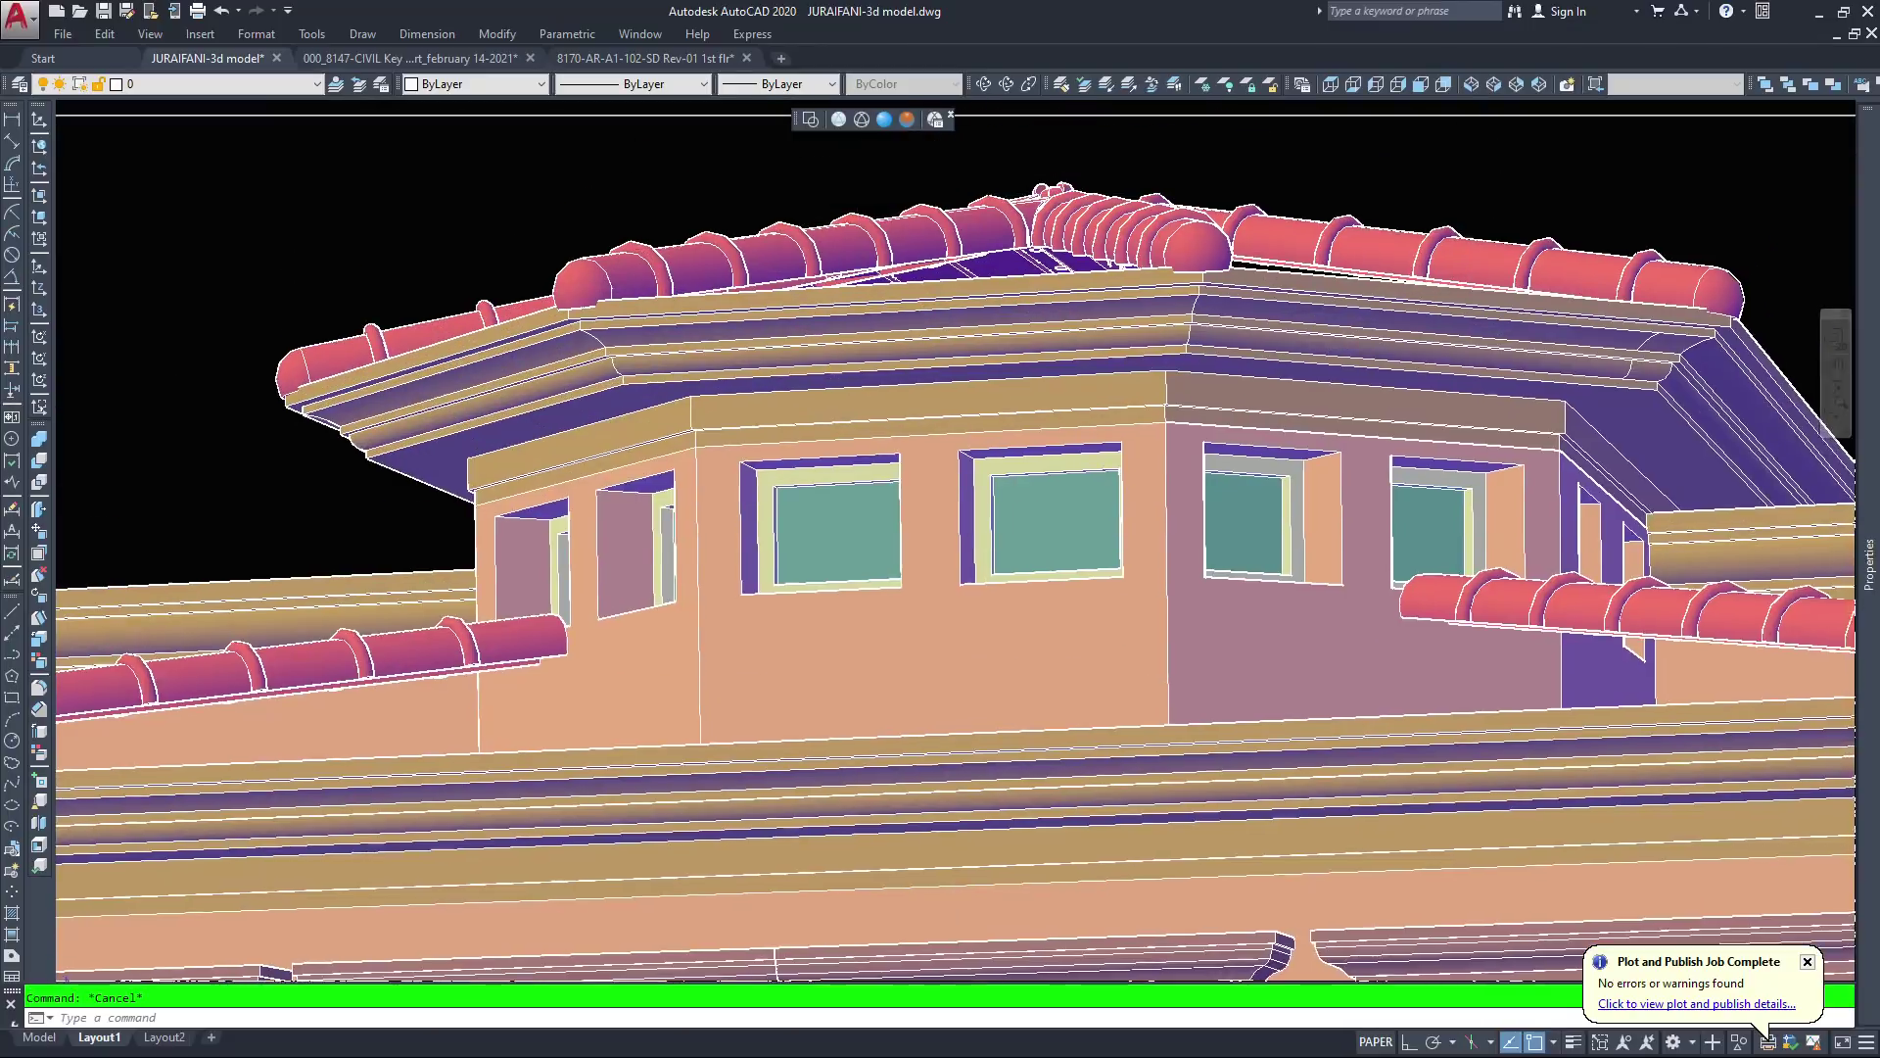
pyautogui.moveTo(923, 301); pyautogui.dragTo(922, 365, button='middle')
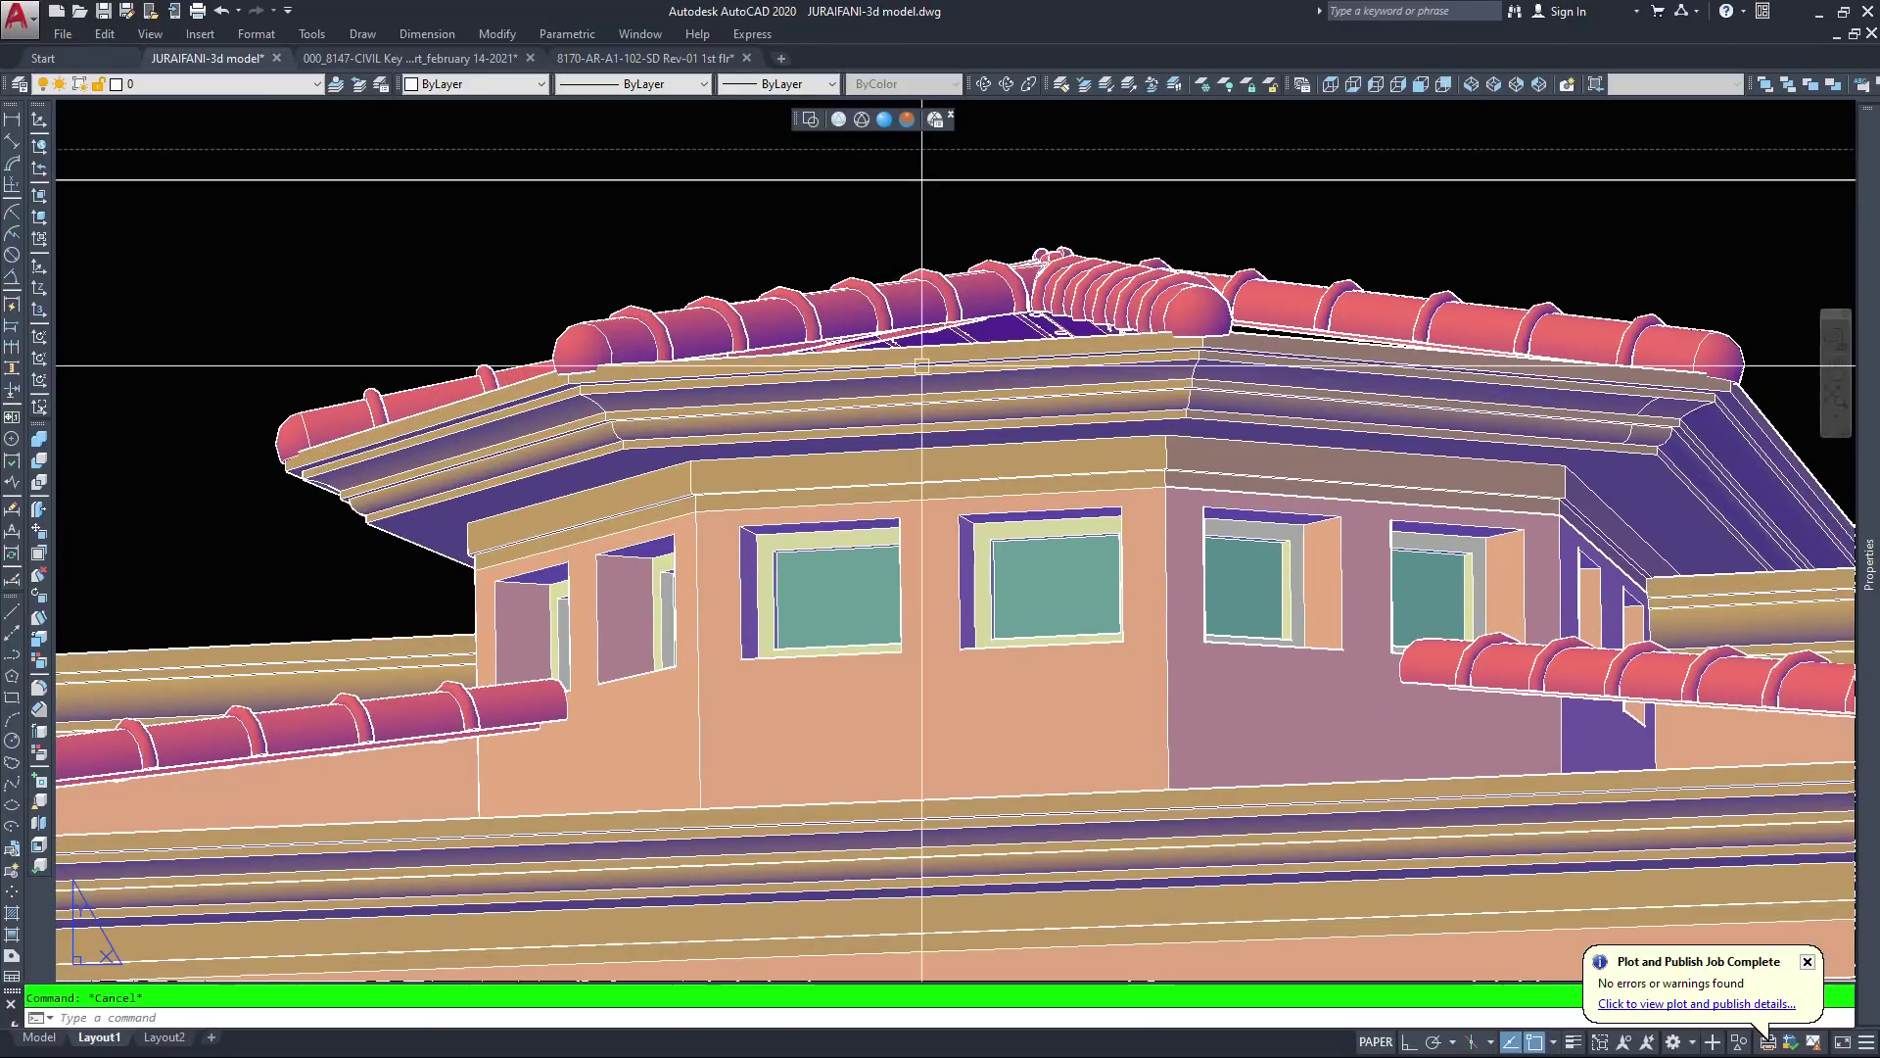
pyautogui.scroll(-8, 958, 324)
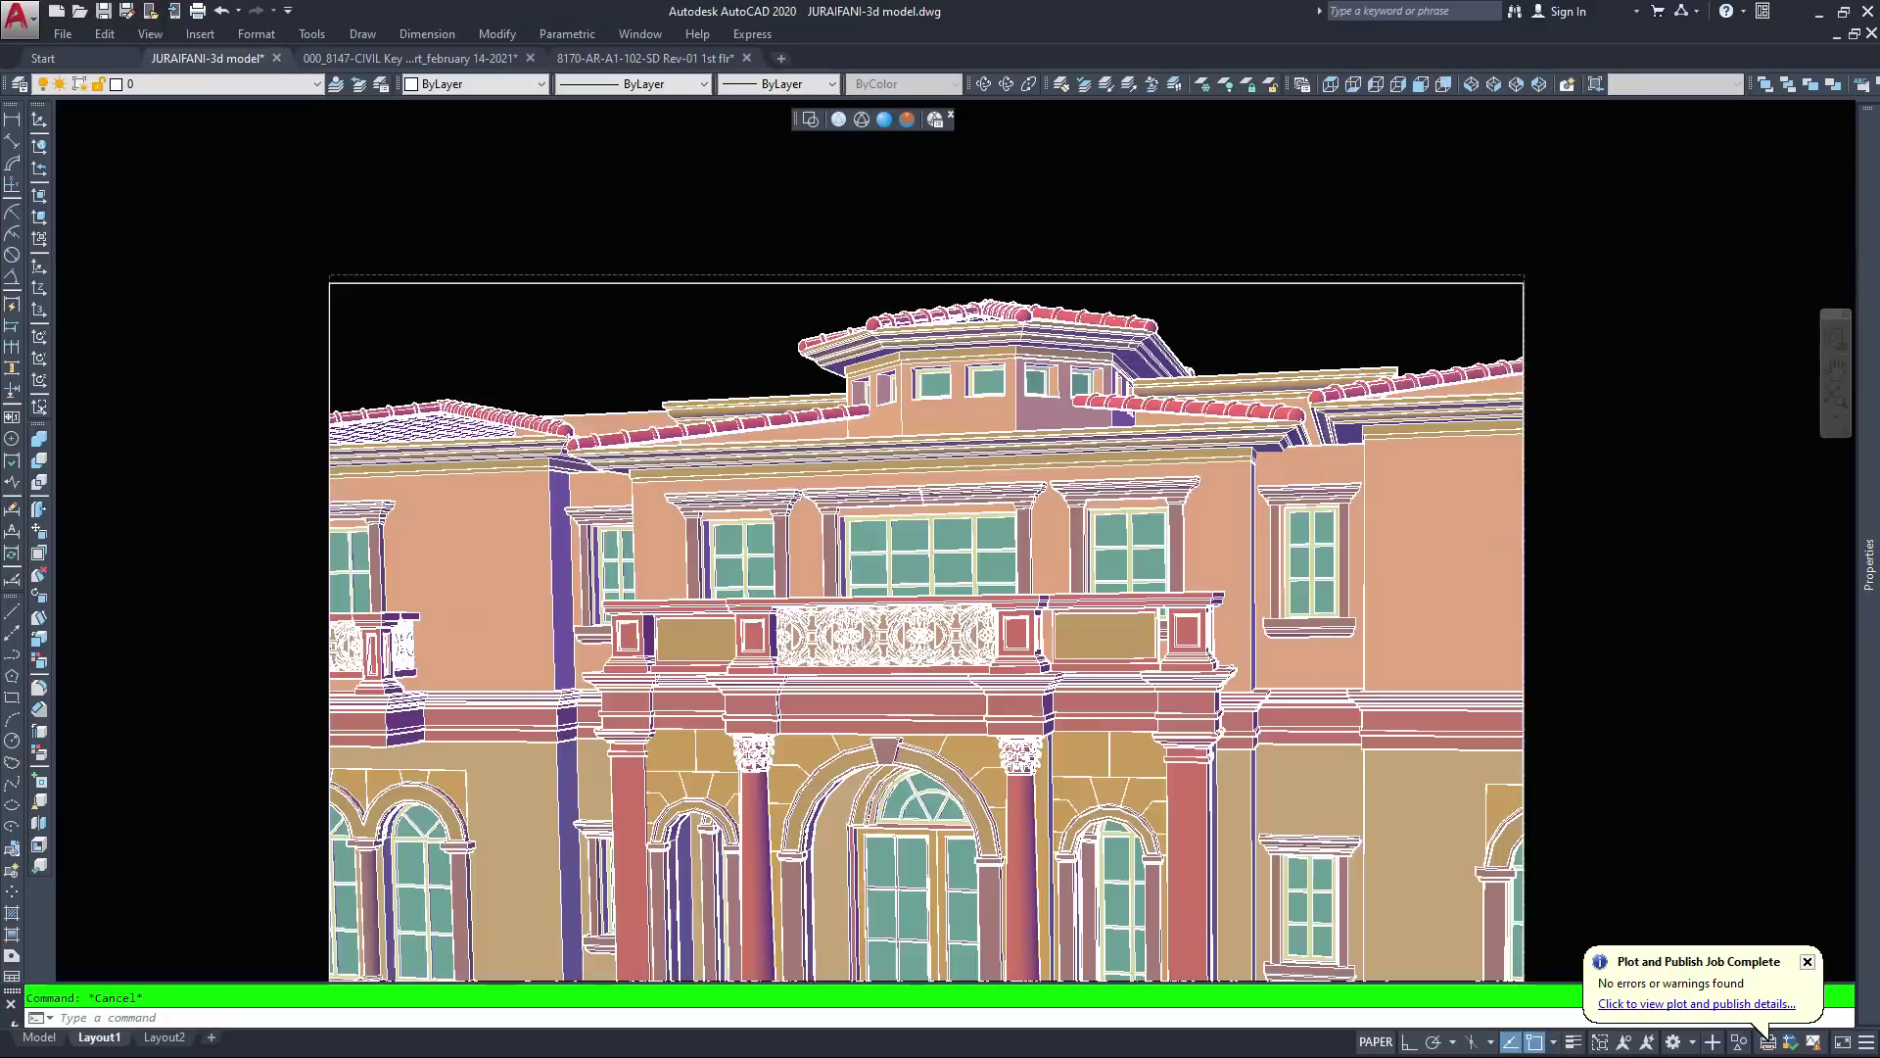
pyautogui.scroll(2, 939, 409)
pyautogui.moveTo(939, 416); pyautogui.dragTo(937, 343, button='middle')
pyautogui.scroll(-2, 937, 351)
pyautogui.scroll(2, 930, 367)
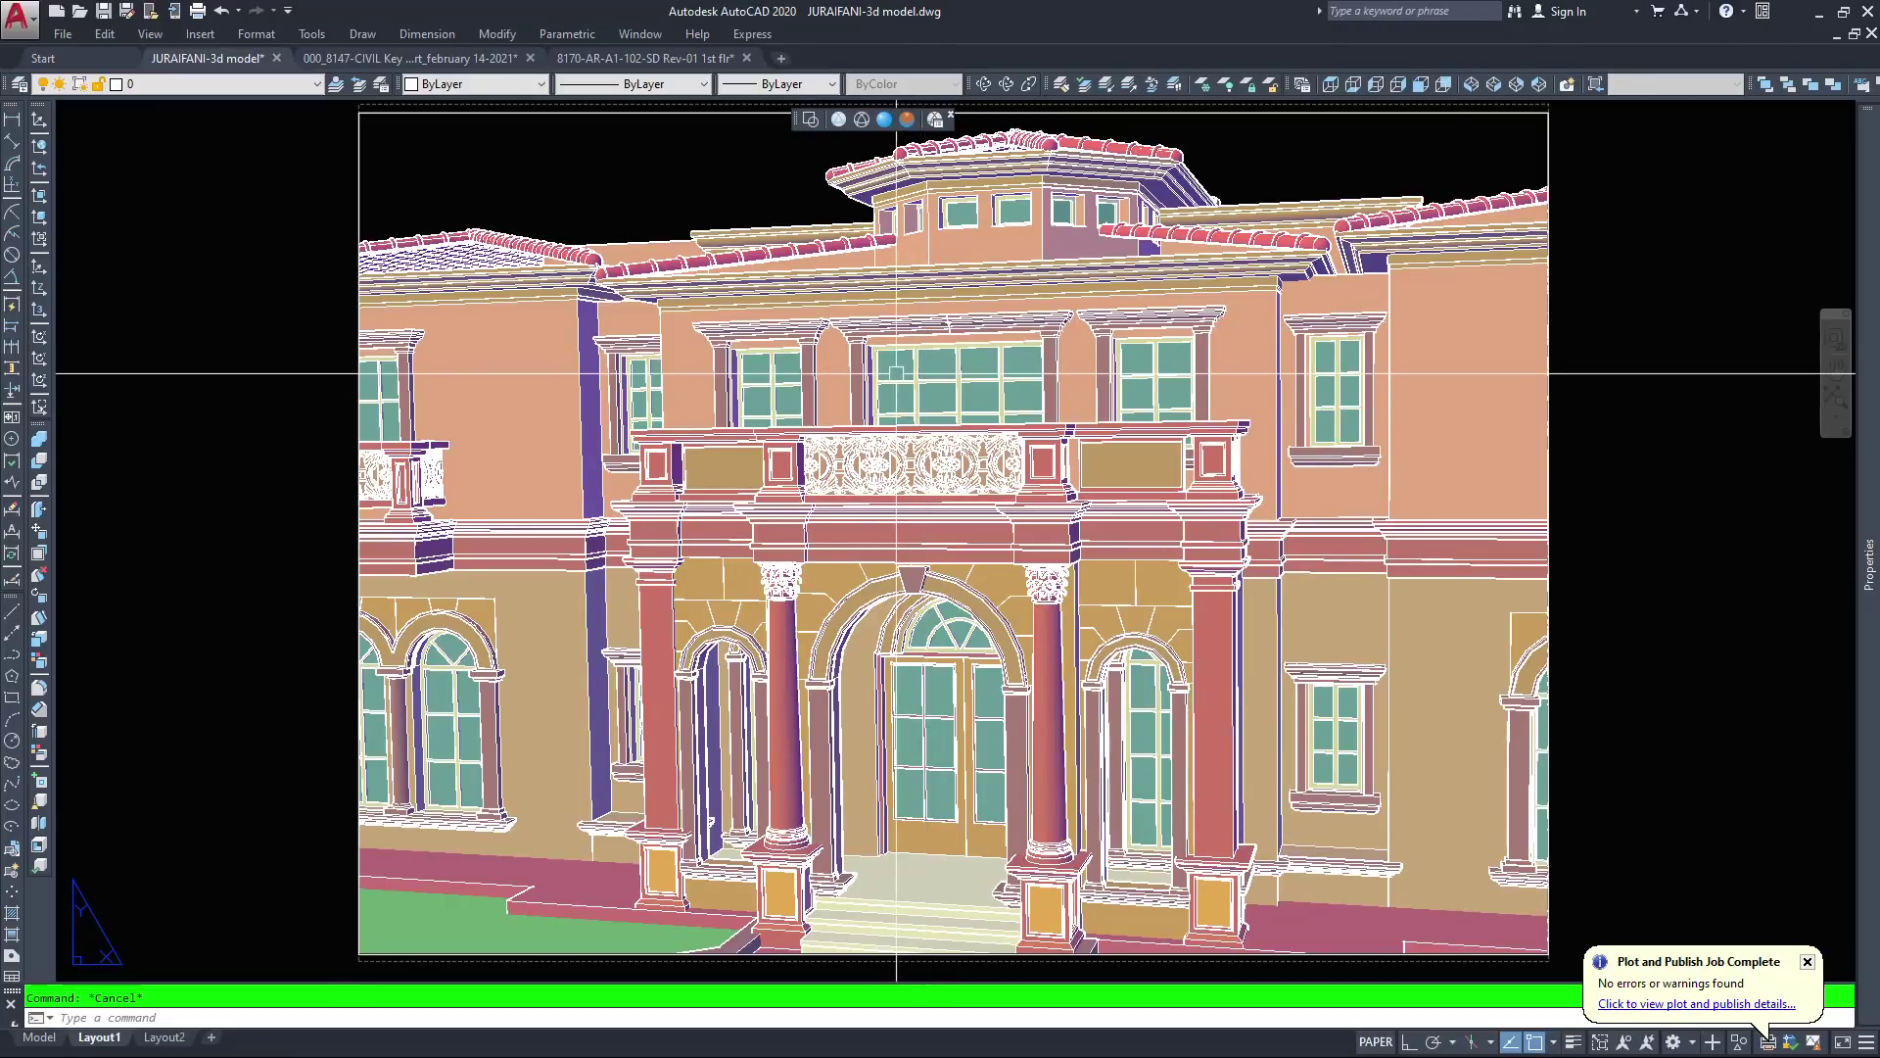
pyautogui.scroll(-2, 893, 403)
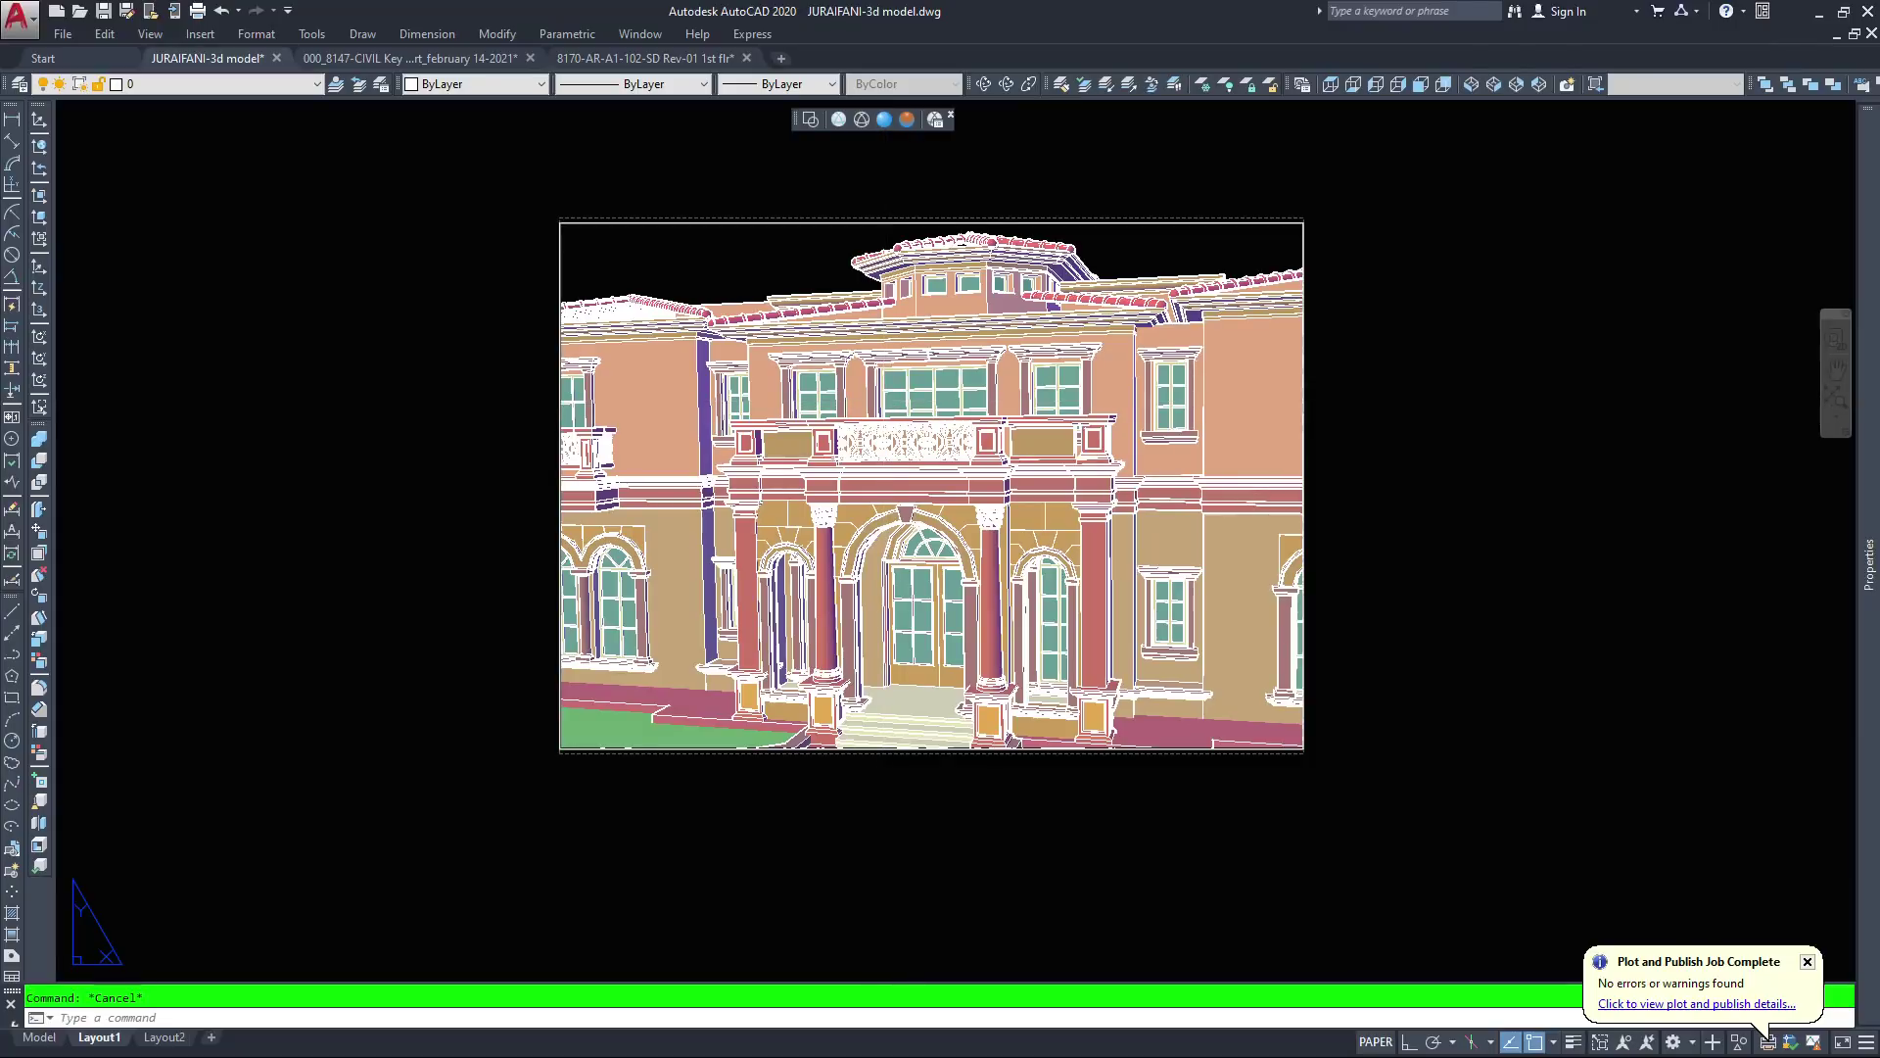
# Preview the Layout1 plot with DWG To PDF.pc3 and plot it to the YT-SIDELINE CAD WORK folder as 003
pyautogui.hotkey('ctrl', 'p')
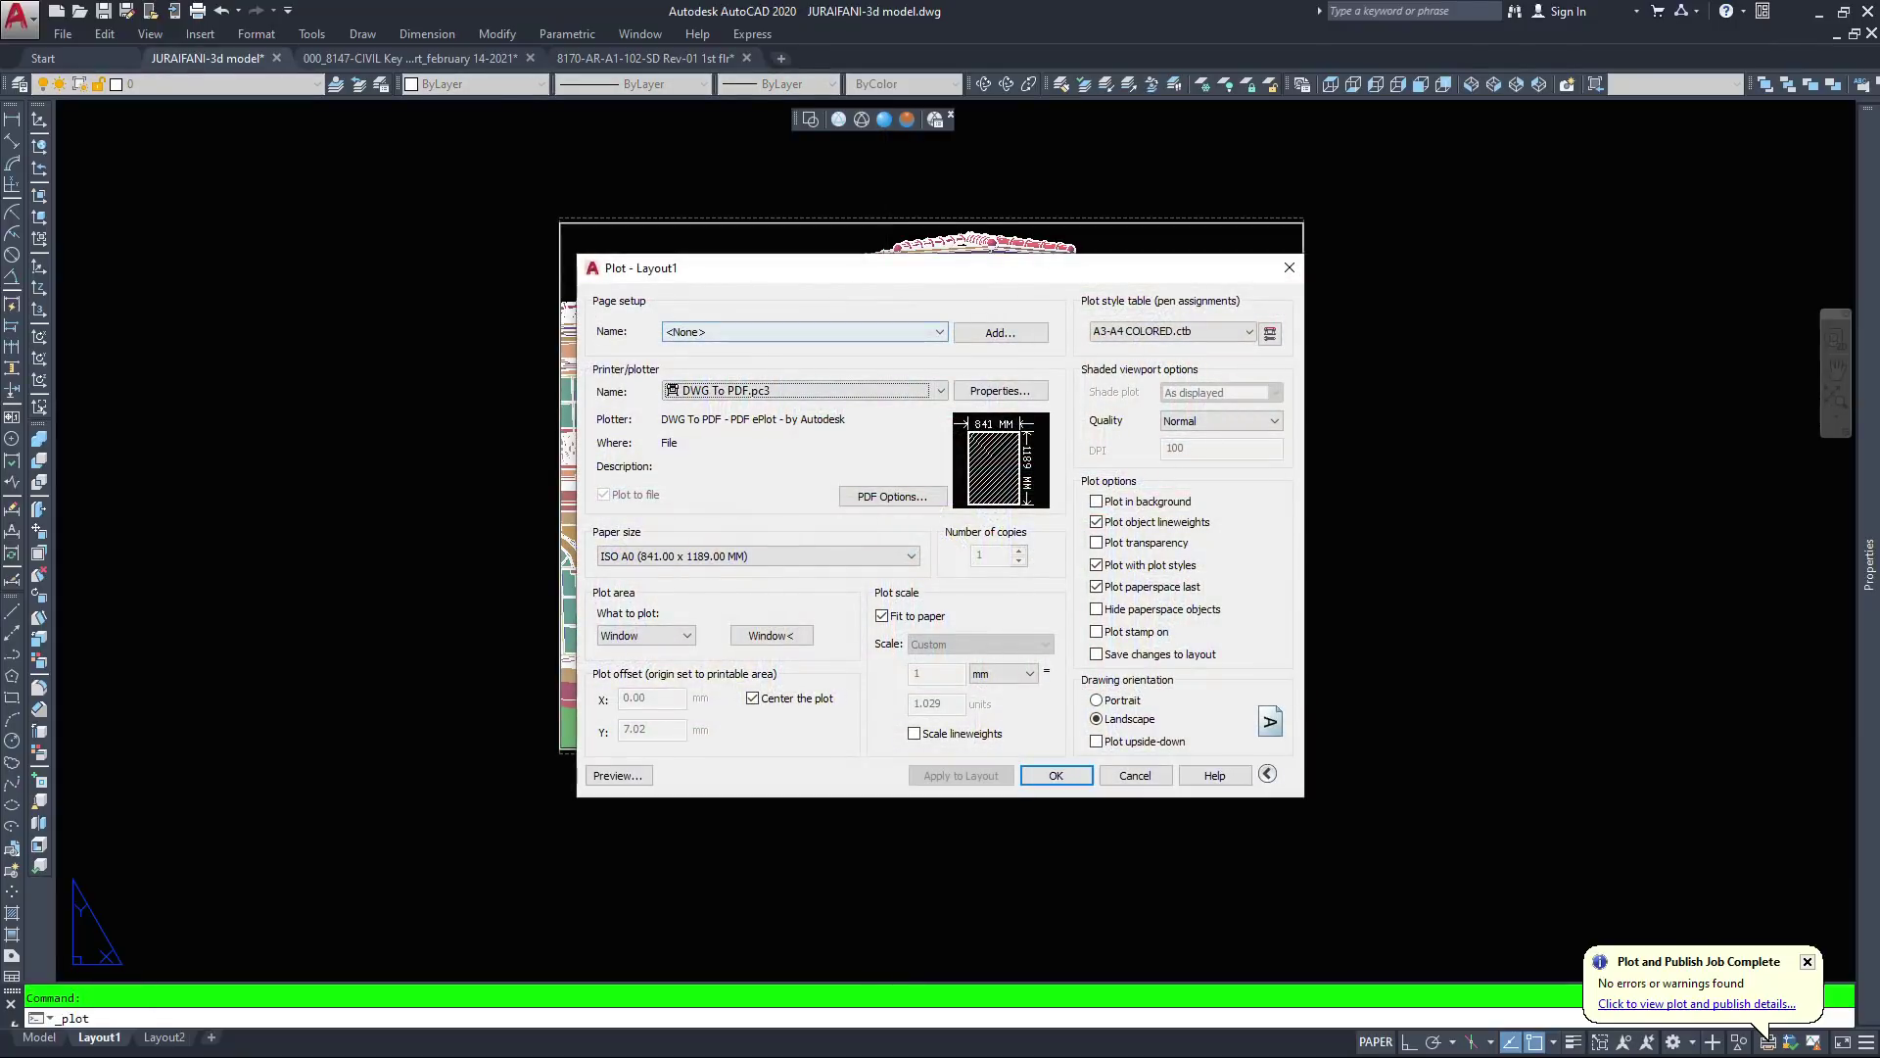
pyautogui.click(619, 776)
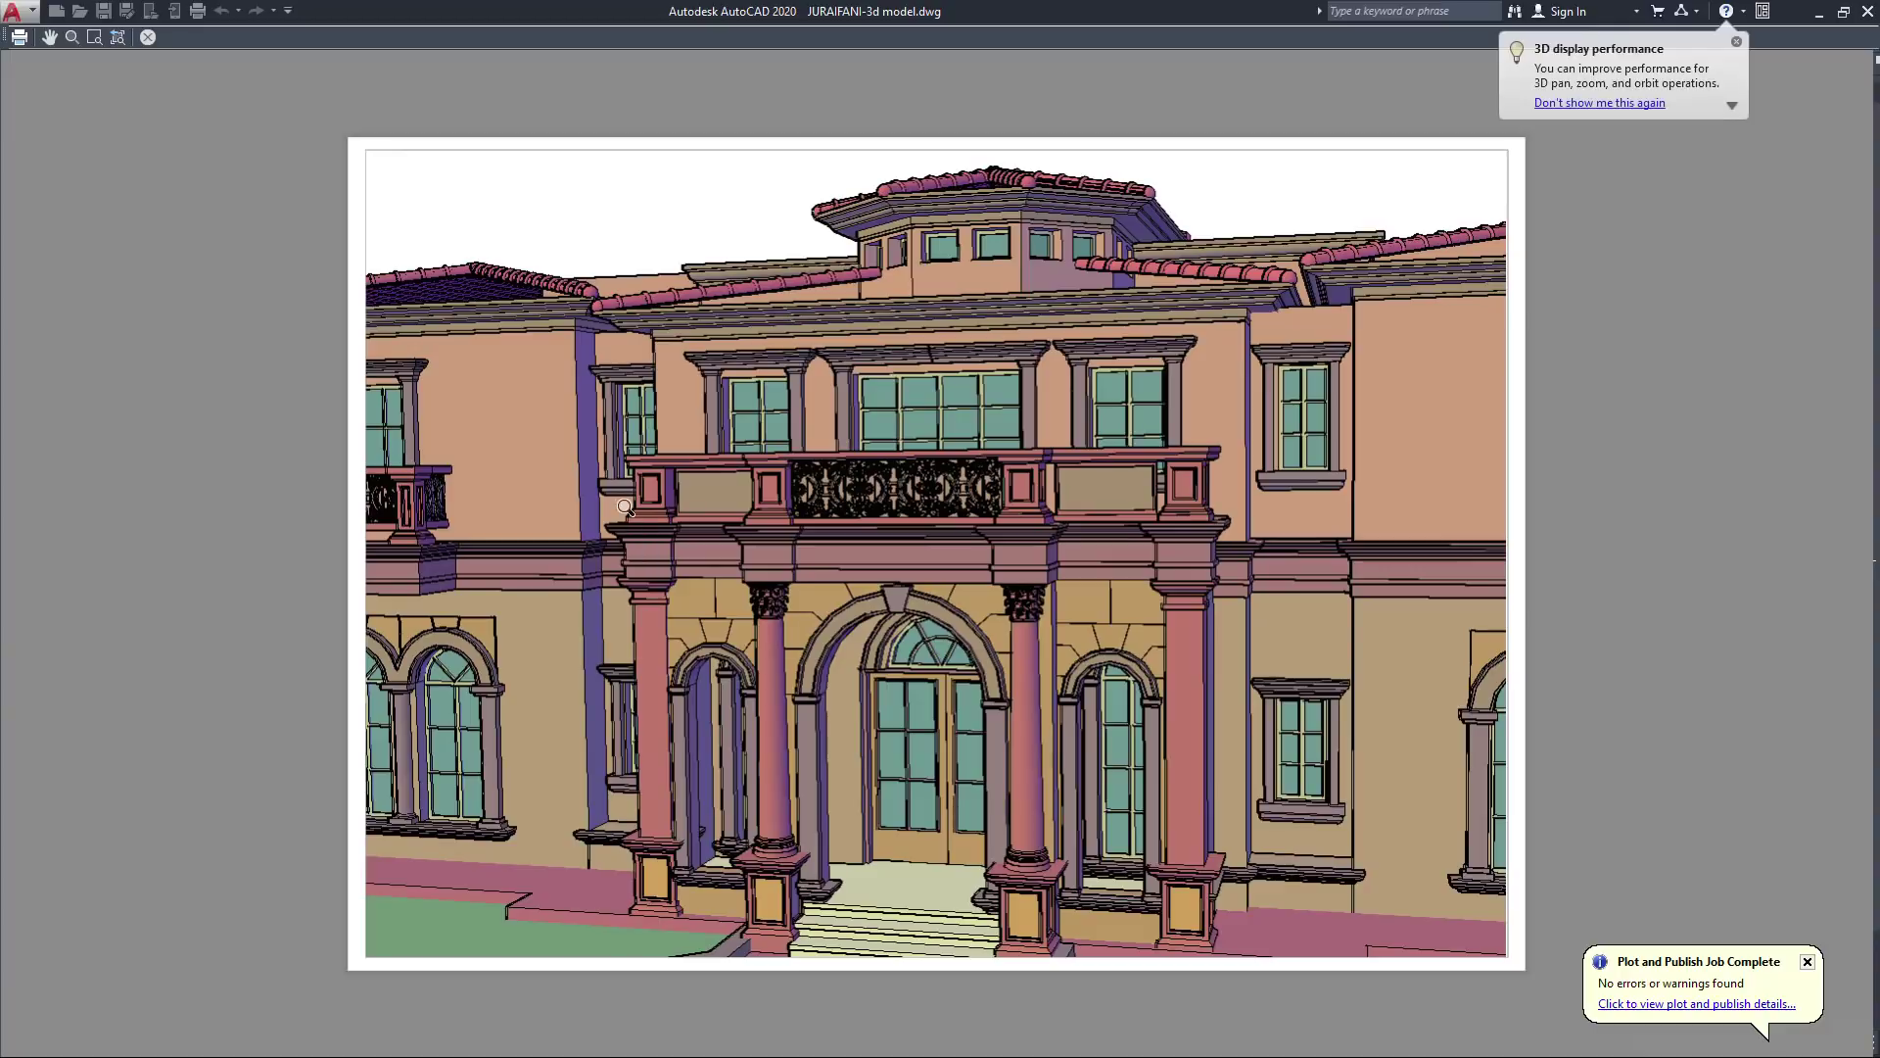
pyautogui.rightClick(625, 508)
pyautogui.click(674, 544)
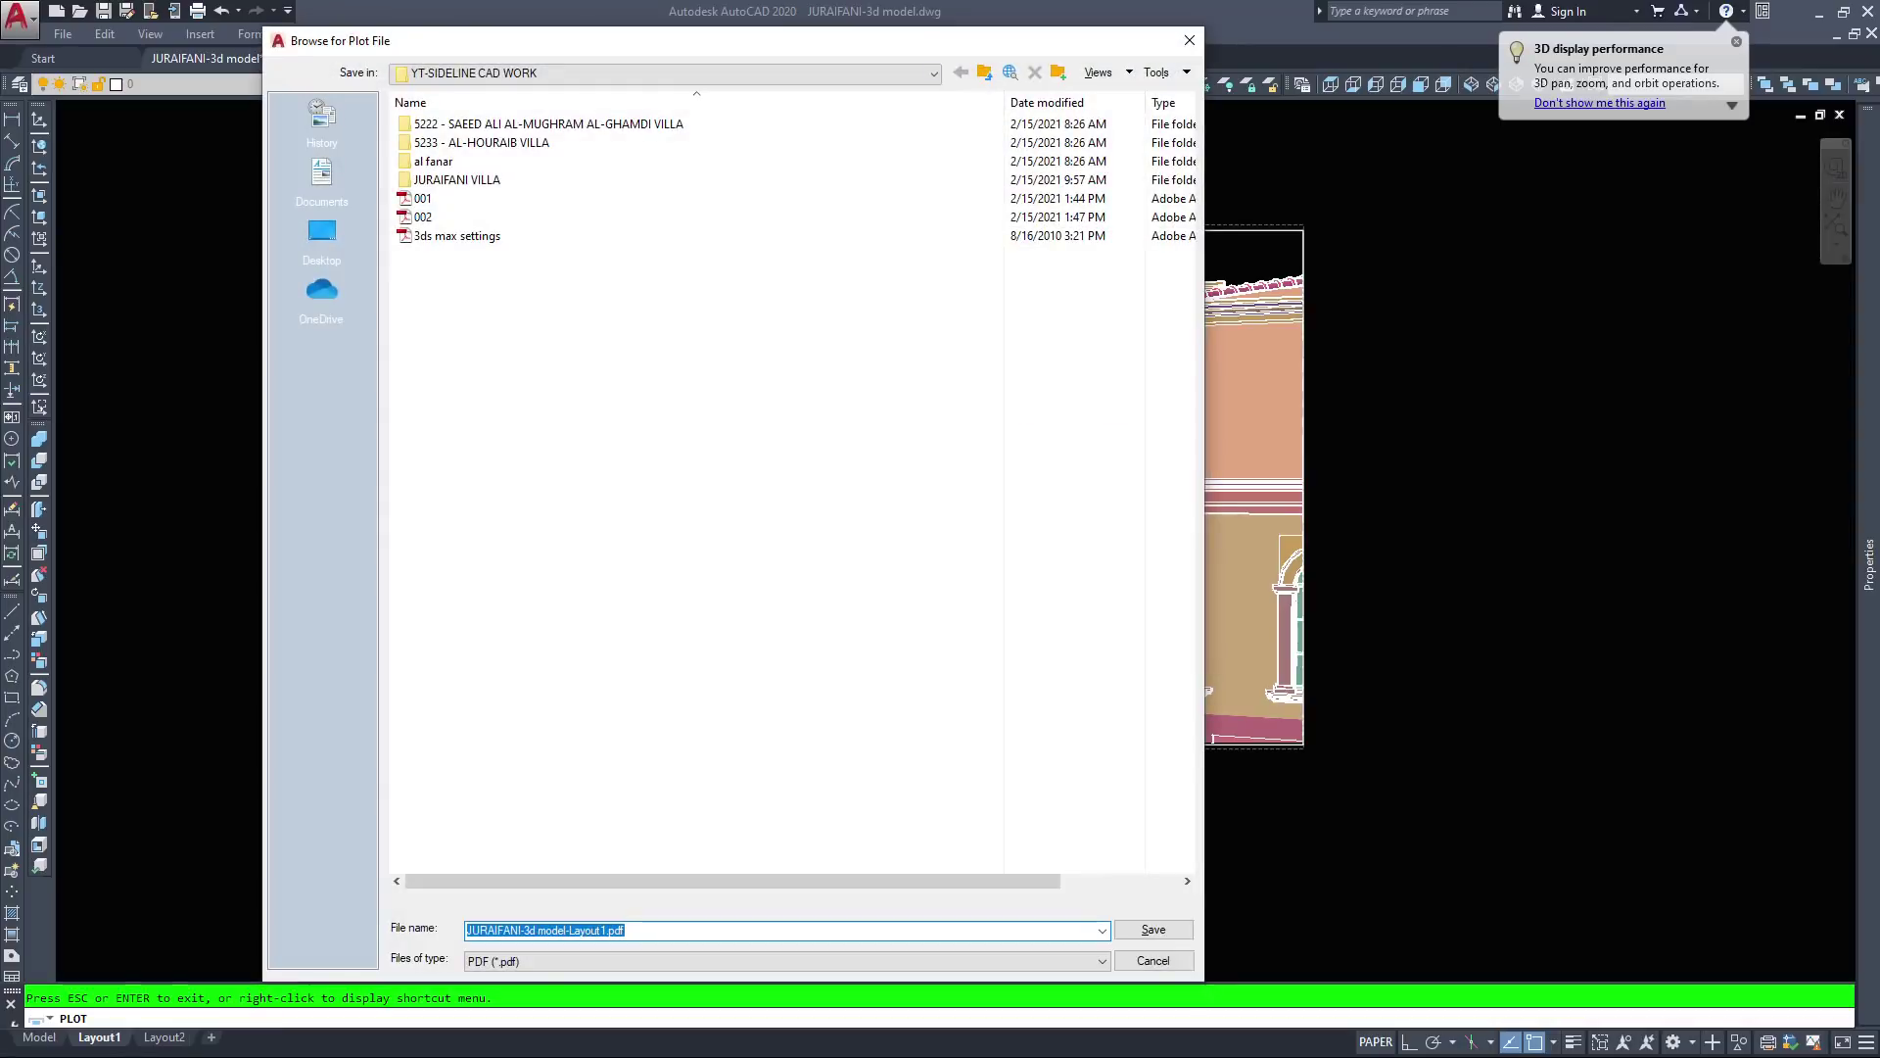
pyautogui.write('003')
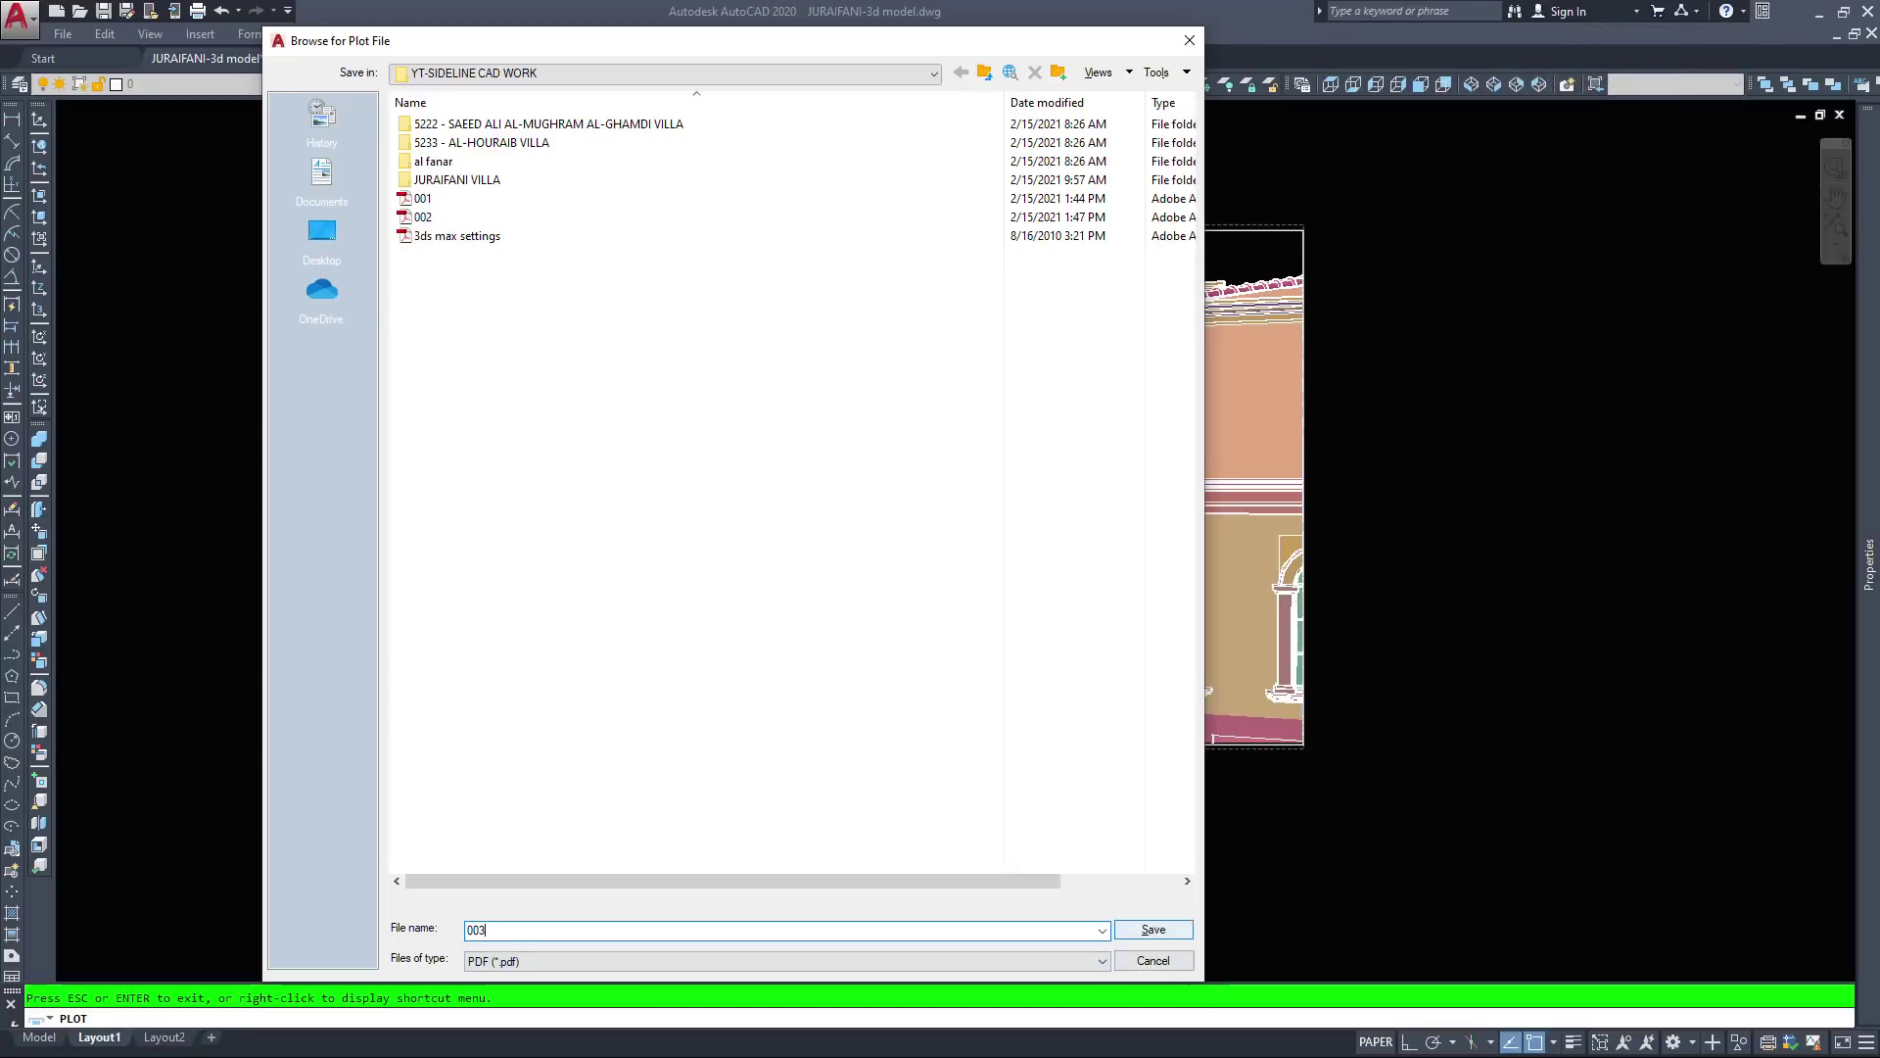
pyautogui.click(1153, 930)
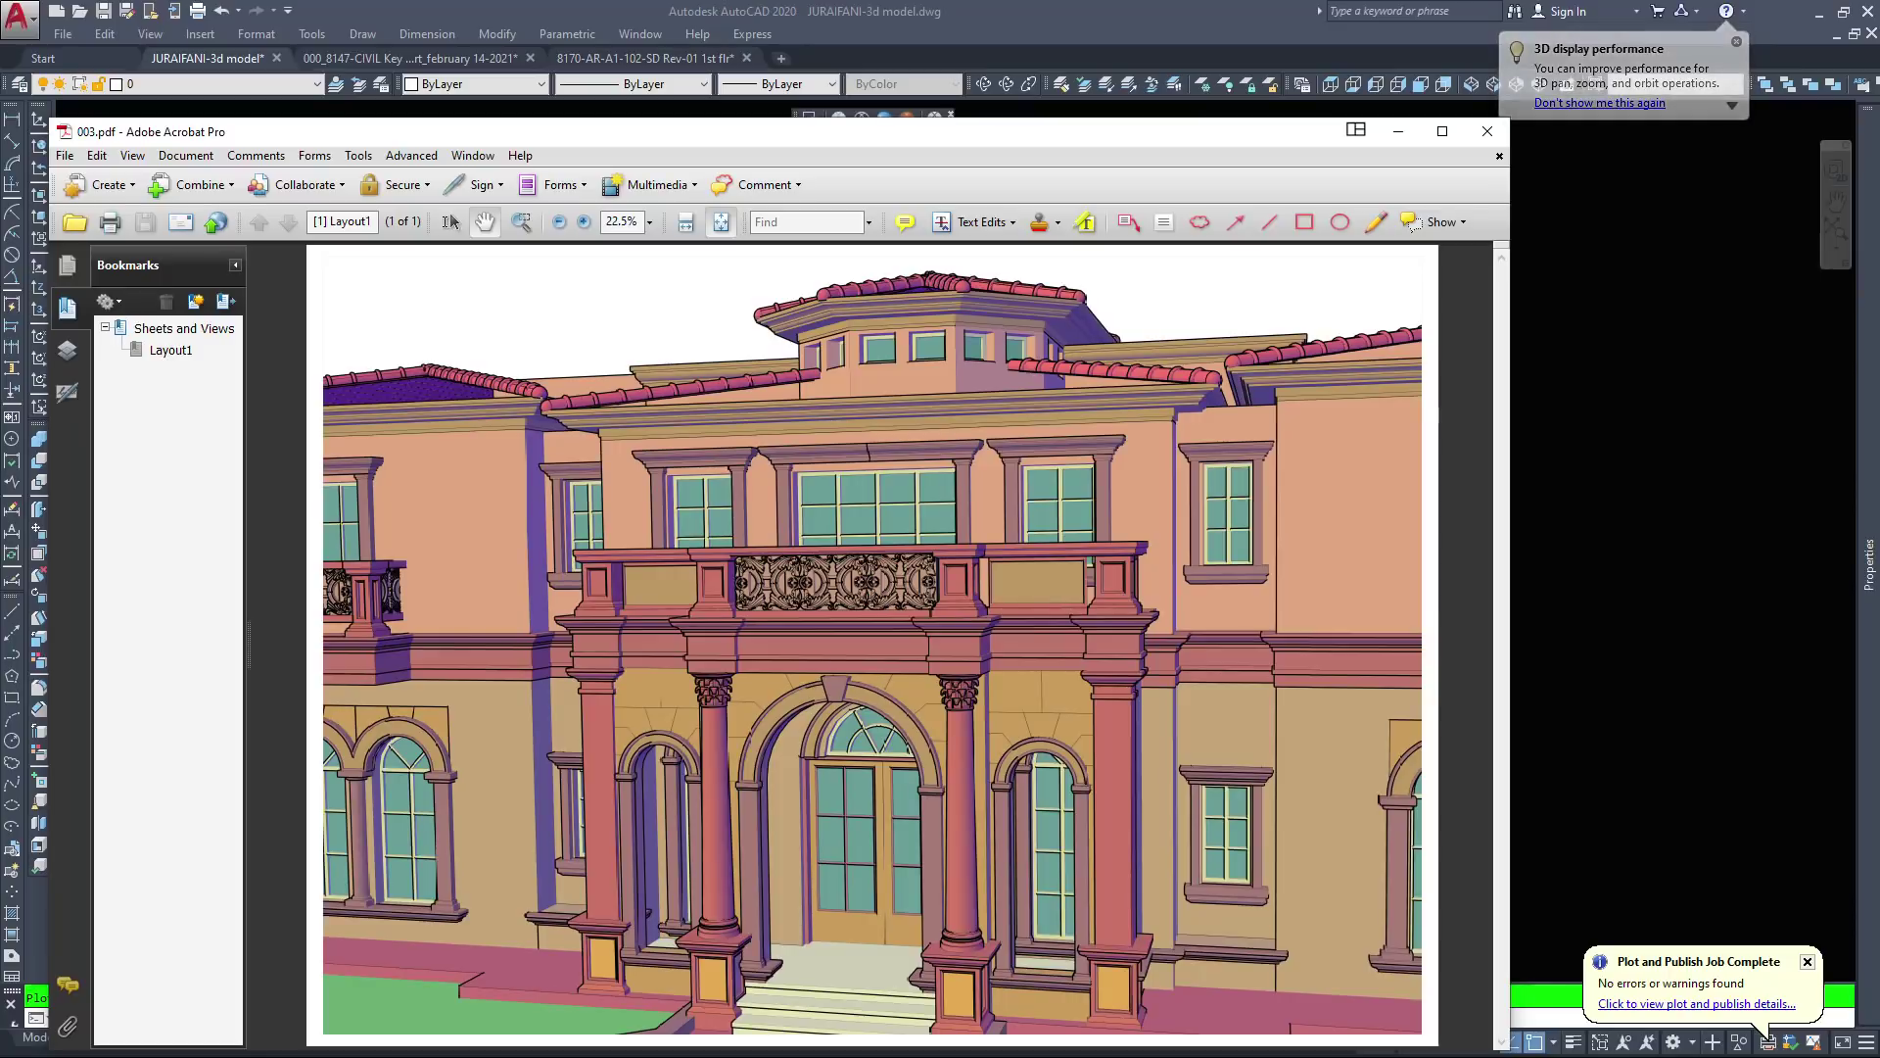
# Inspect the line quality of the cornices, windows and roof tower in 003.pdf at closer magnification
pyautogui.keyDown('ctrl'); pyautogui.scroll(1, 873, 363); pyautogui.keyUp('ctrl')
pyautogui.keyDown('ctrl'); pyautogui.scroll(5, 885, 373); pyautogui.keyUp('ctrl')
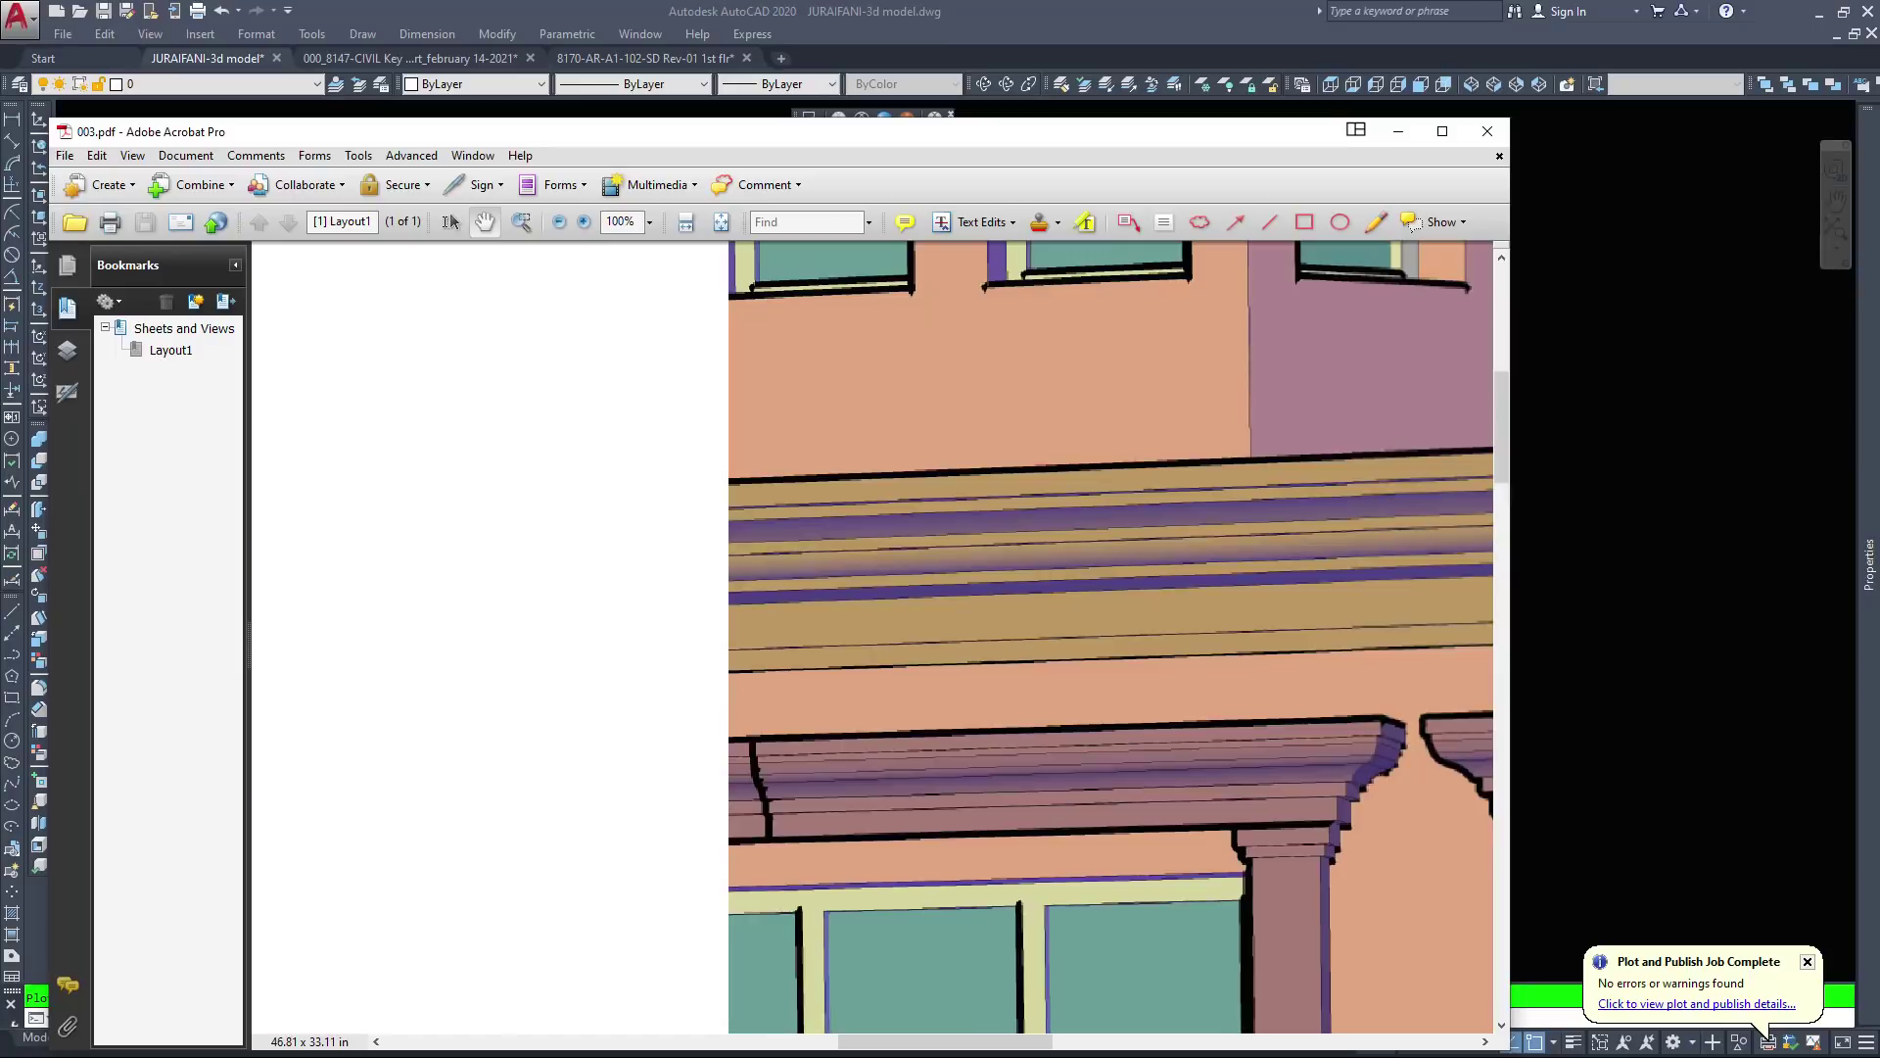
pyautogui.keyDown('ctrl'); pyautogui.scroll(1, 960, 461); pyautogui.keyUp('ctrl')
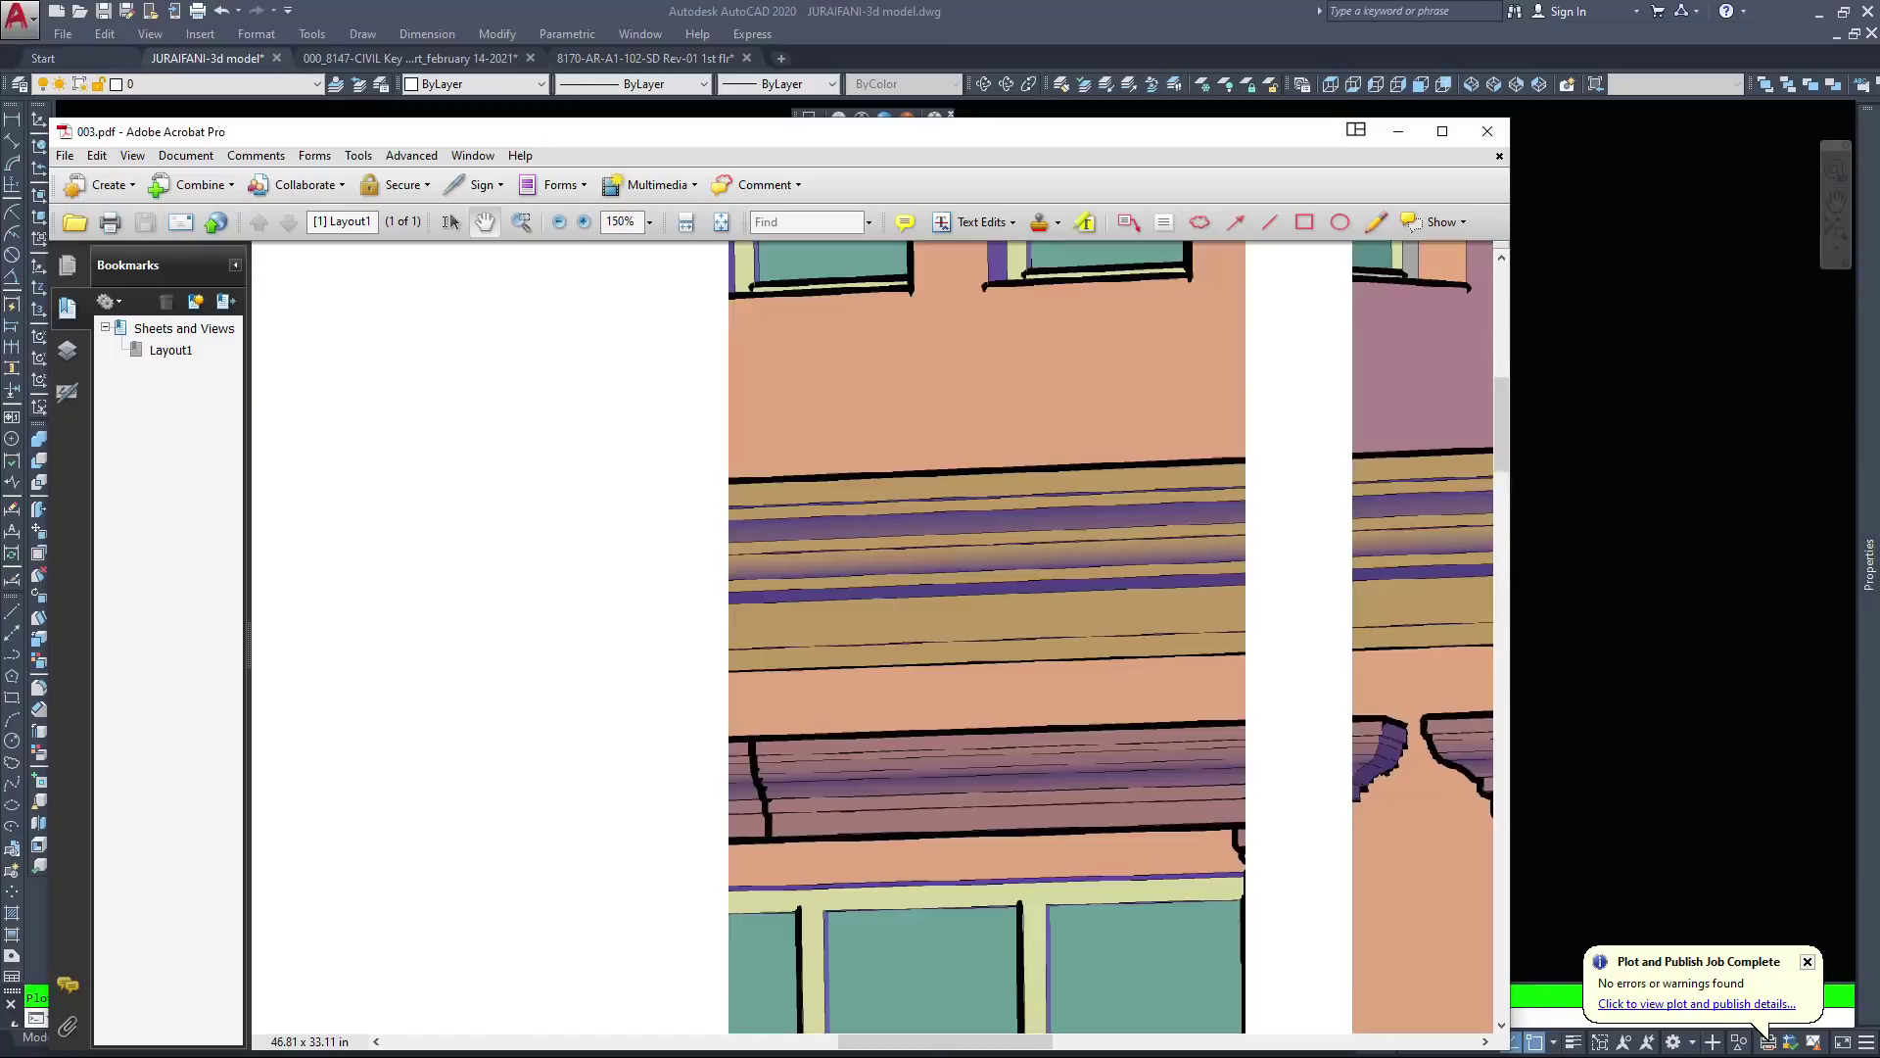
pyautogui.keyDown('ctrl'); pyautogui.scroll(-1, 942, 477); pyautogui.keyUp('ctrl')
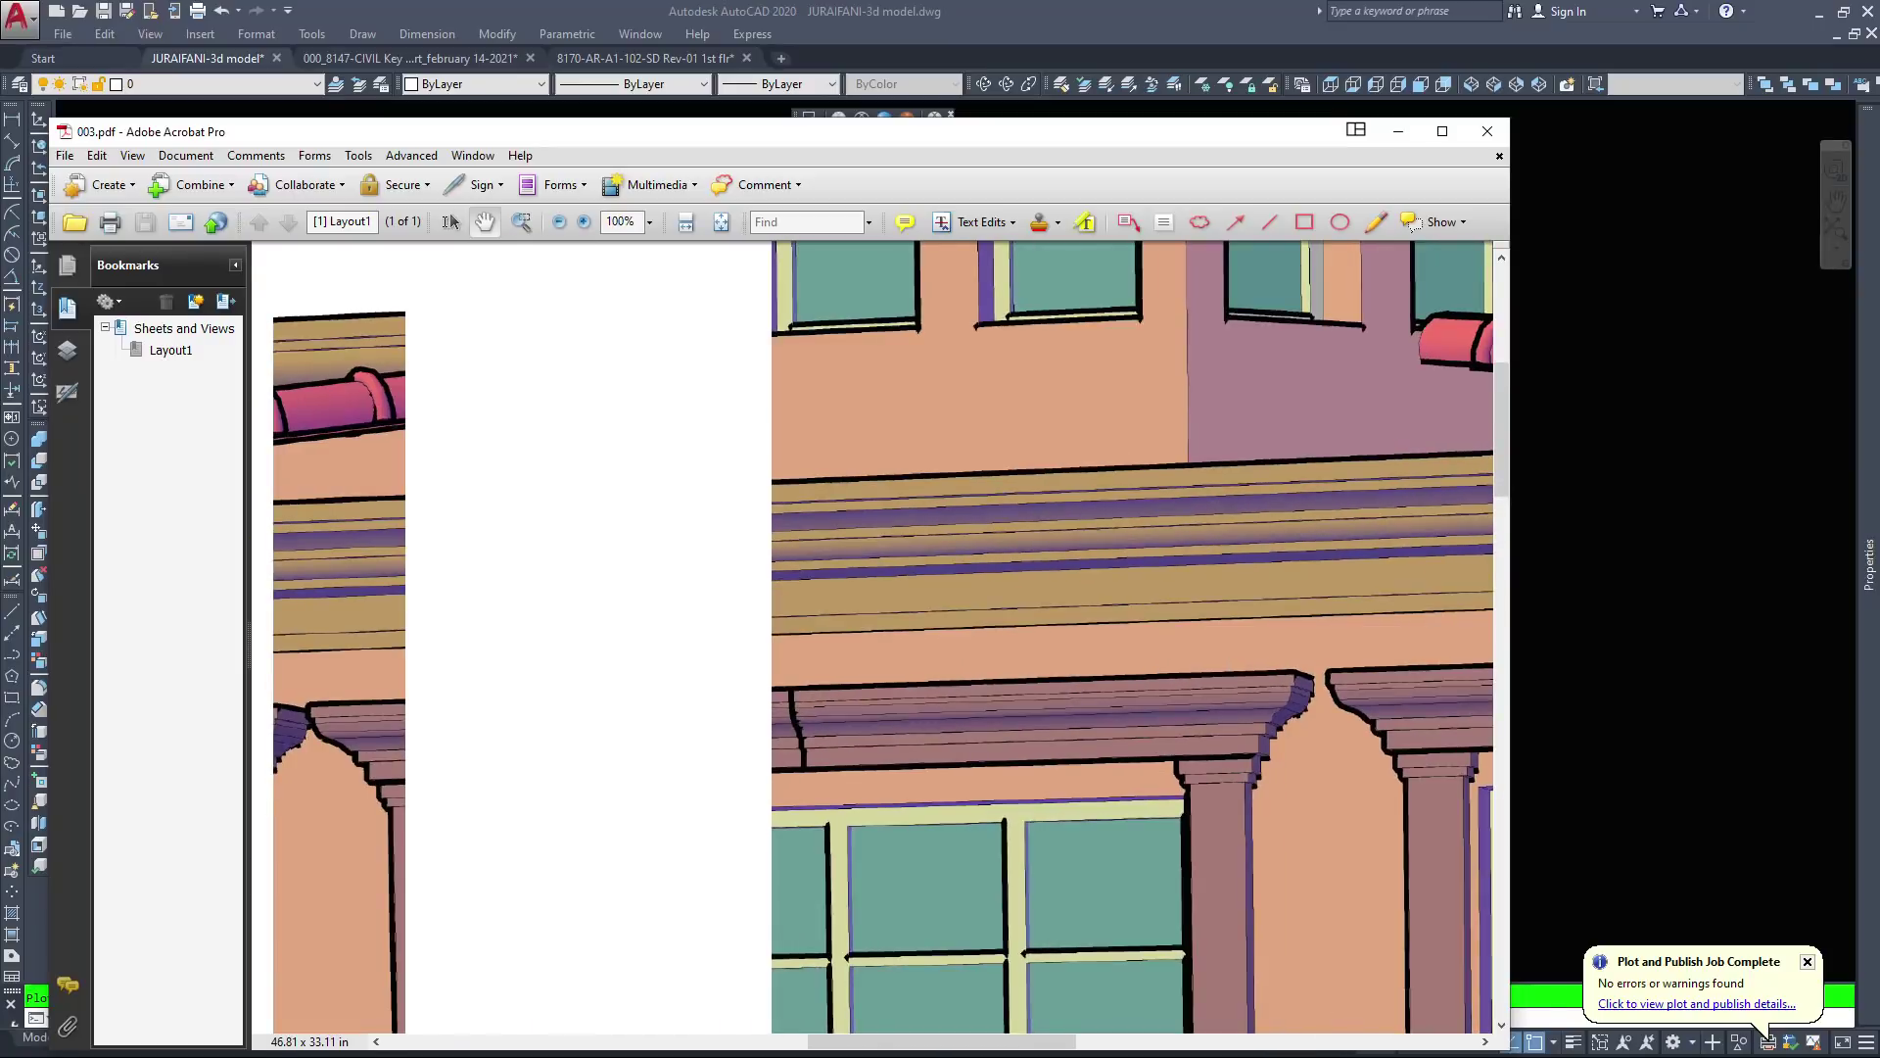
pyautogui.keyDown('ctrl'); pyautogui.scroll(-2, 950, 479); pyautogui.keyUp('ctrl')
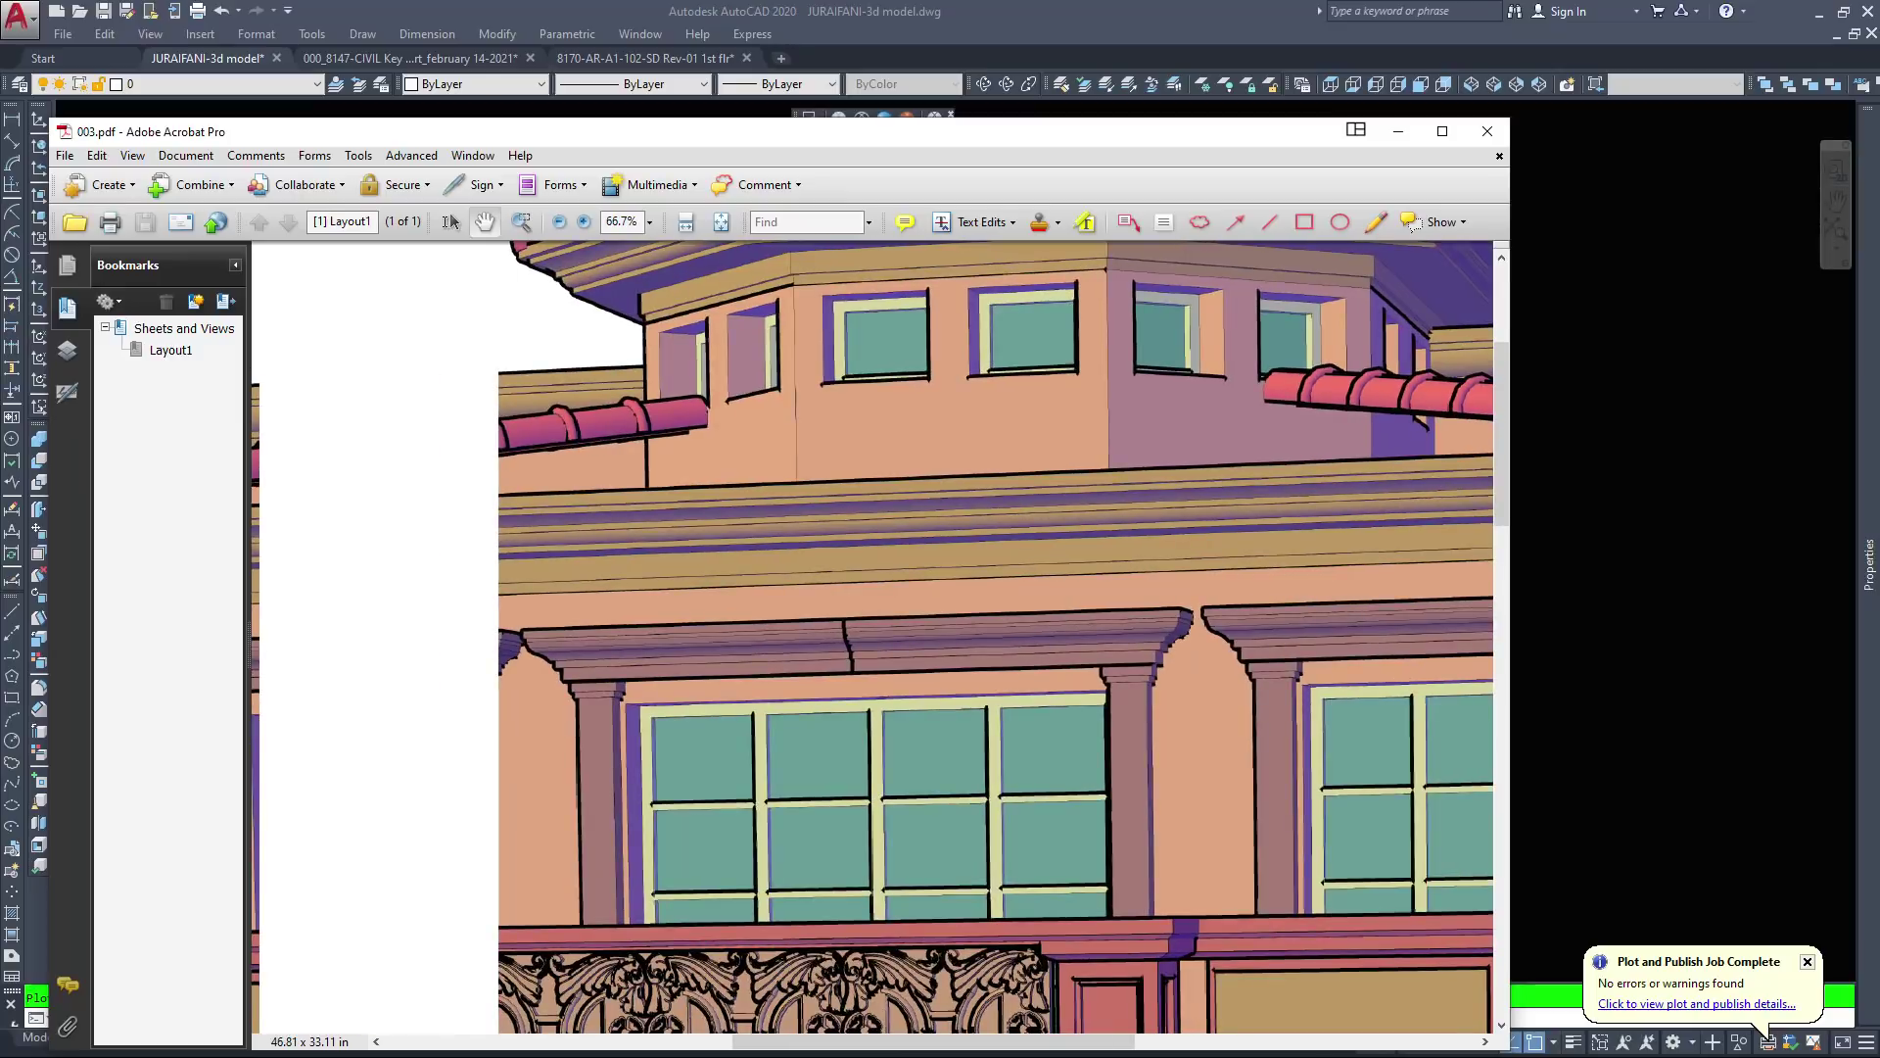
# Review the overall entrance perspective in 003.pdf at 22.5% magnification, close the PDF, and return to the villa drawing in AutoCAD
pyautogui.keyDown('ctrl'); pyautogui.scroll(-1, 950, 479); pyautogui.keyUp('ctrl')
pyautogui.hotkey('ctrl', '-')
pyautogui.hotkey('ctrl', '-')
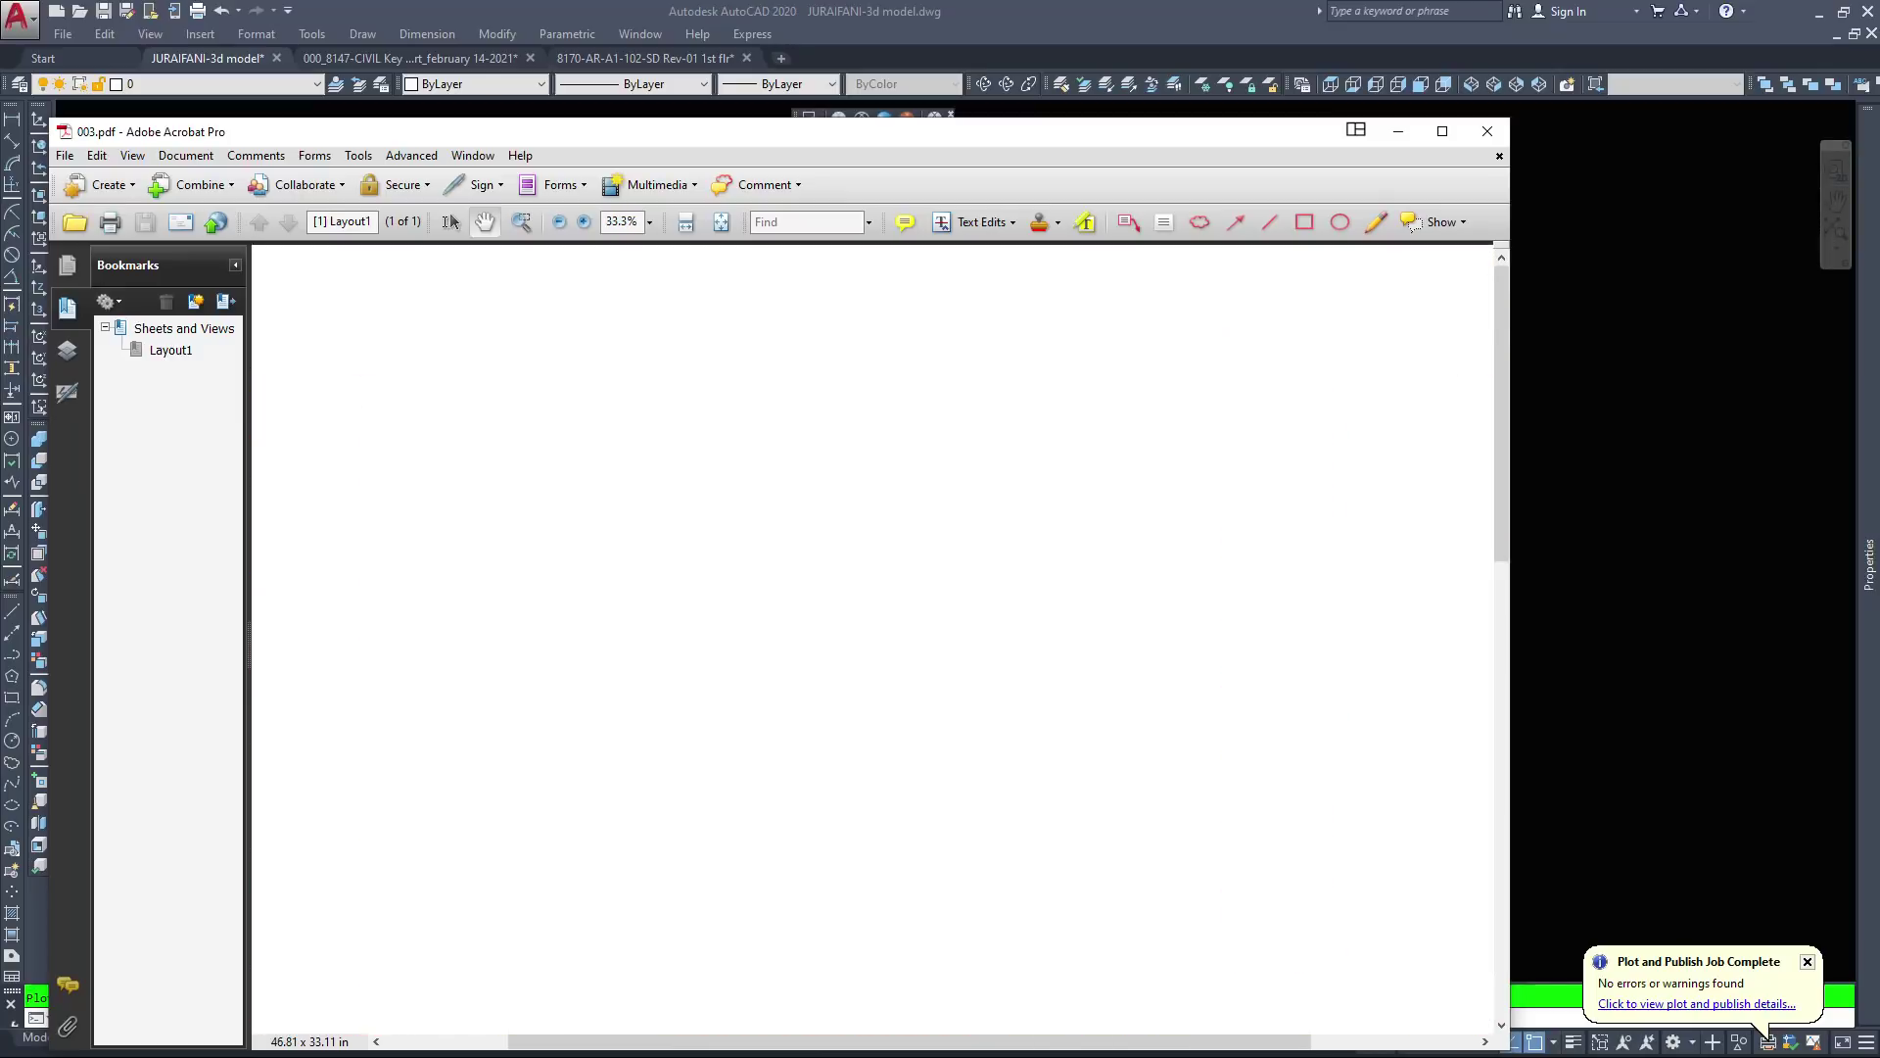
pyautogui.hotkey('ctrl', '-')
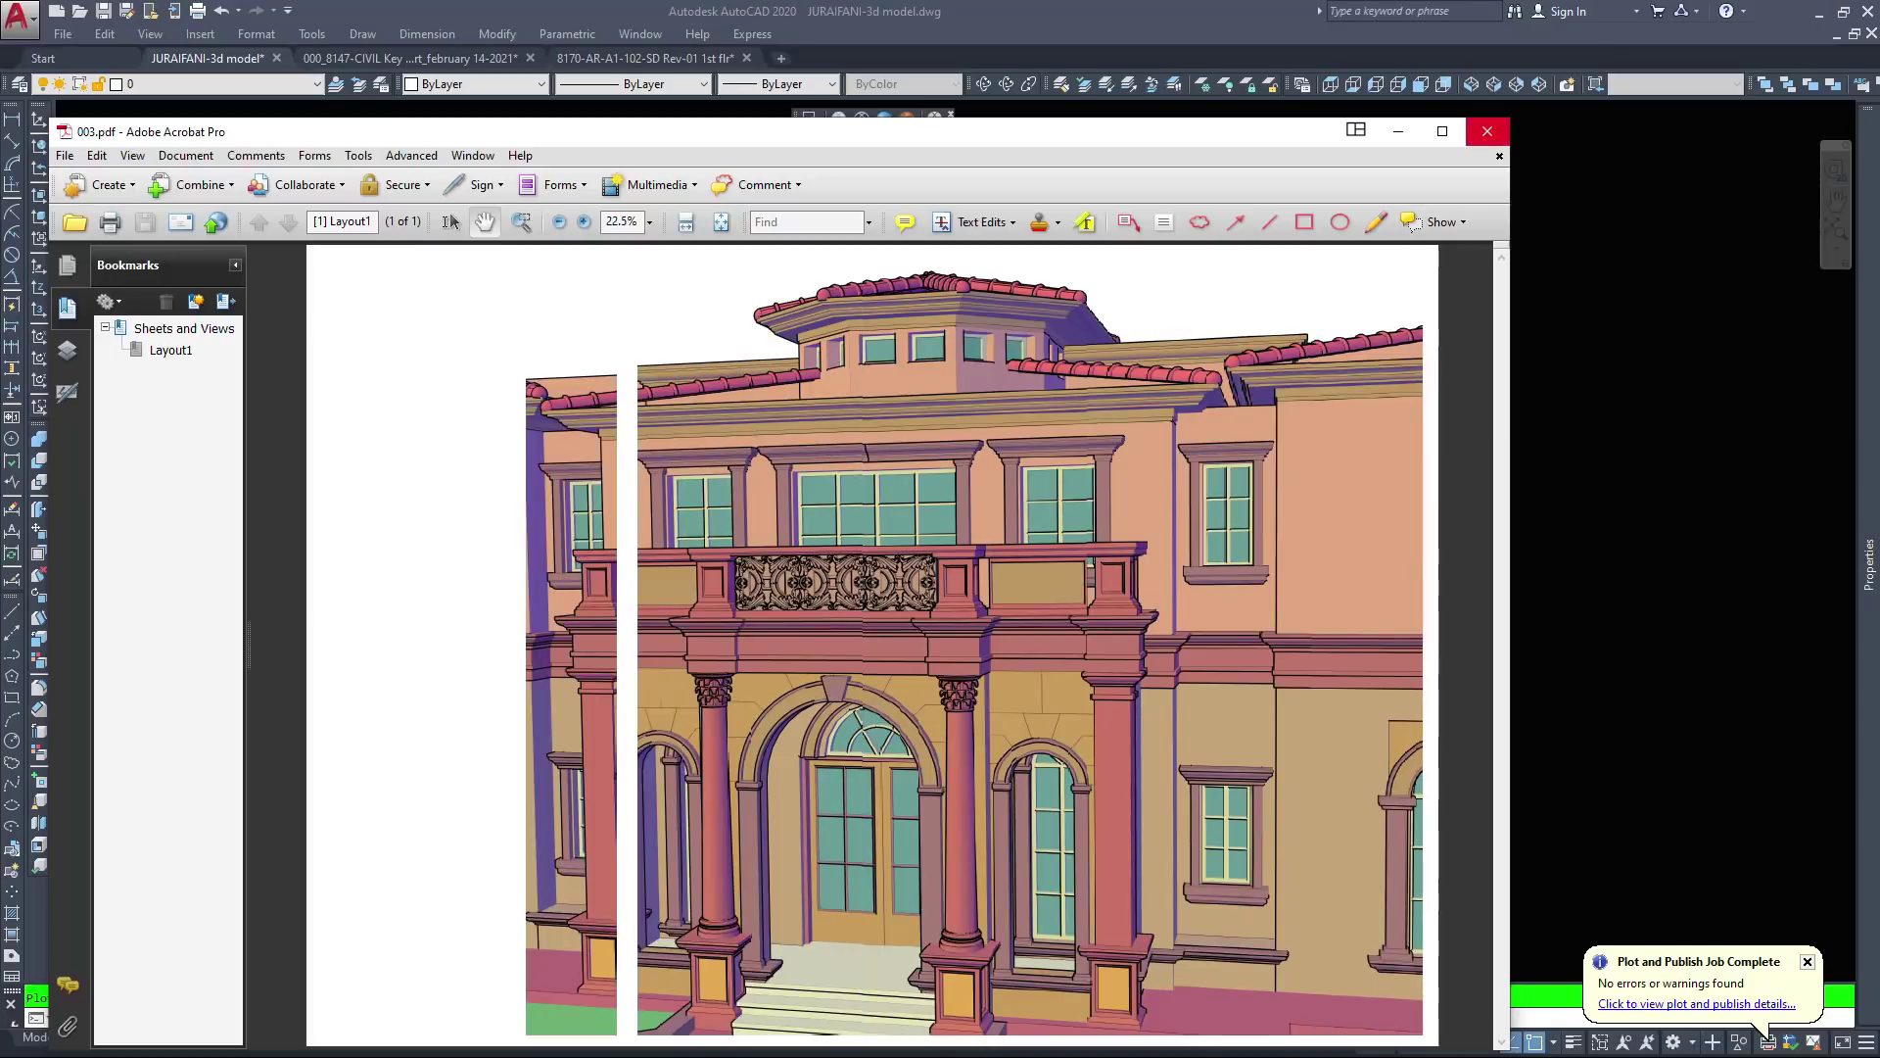
pyautogui.click(1487, 131)
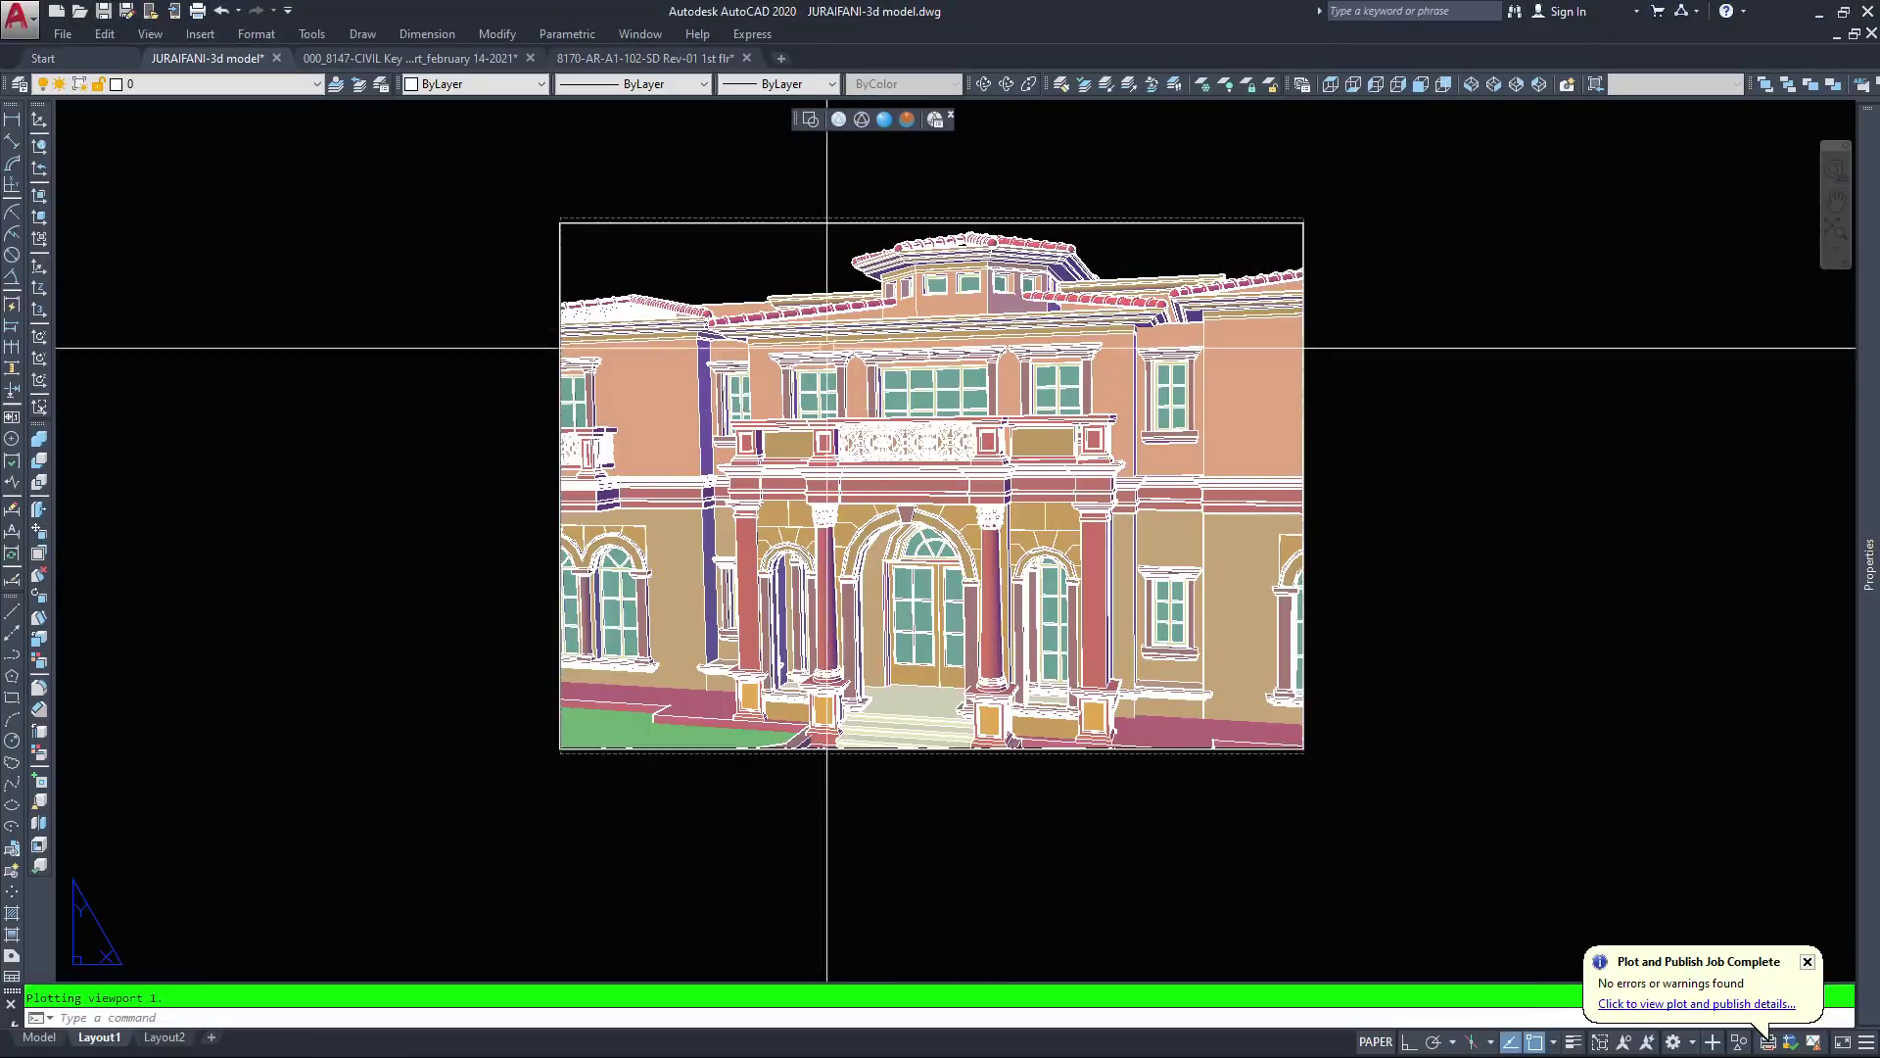
# Turn on all layers from Layout1's paper space, and repeat the command inside the entrance viewport's model space
pyautogui.press('Escape')
pyautogui.click(783, 260)
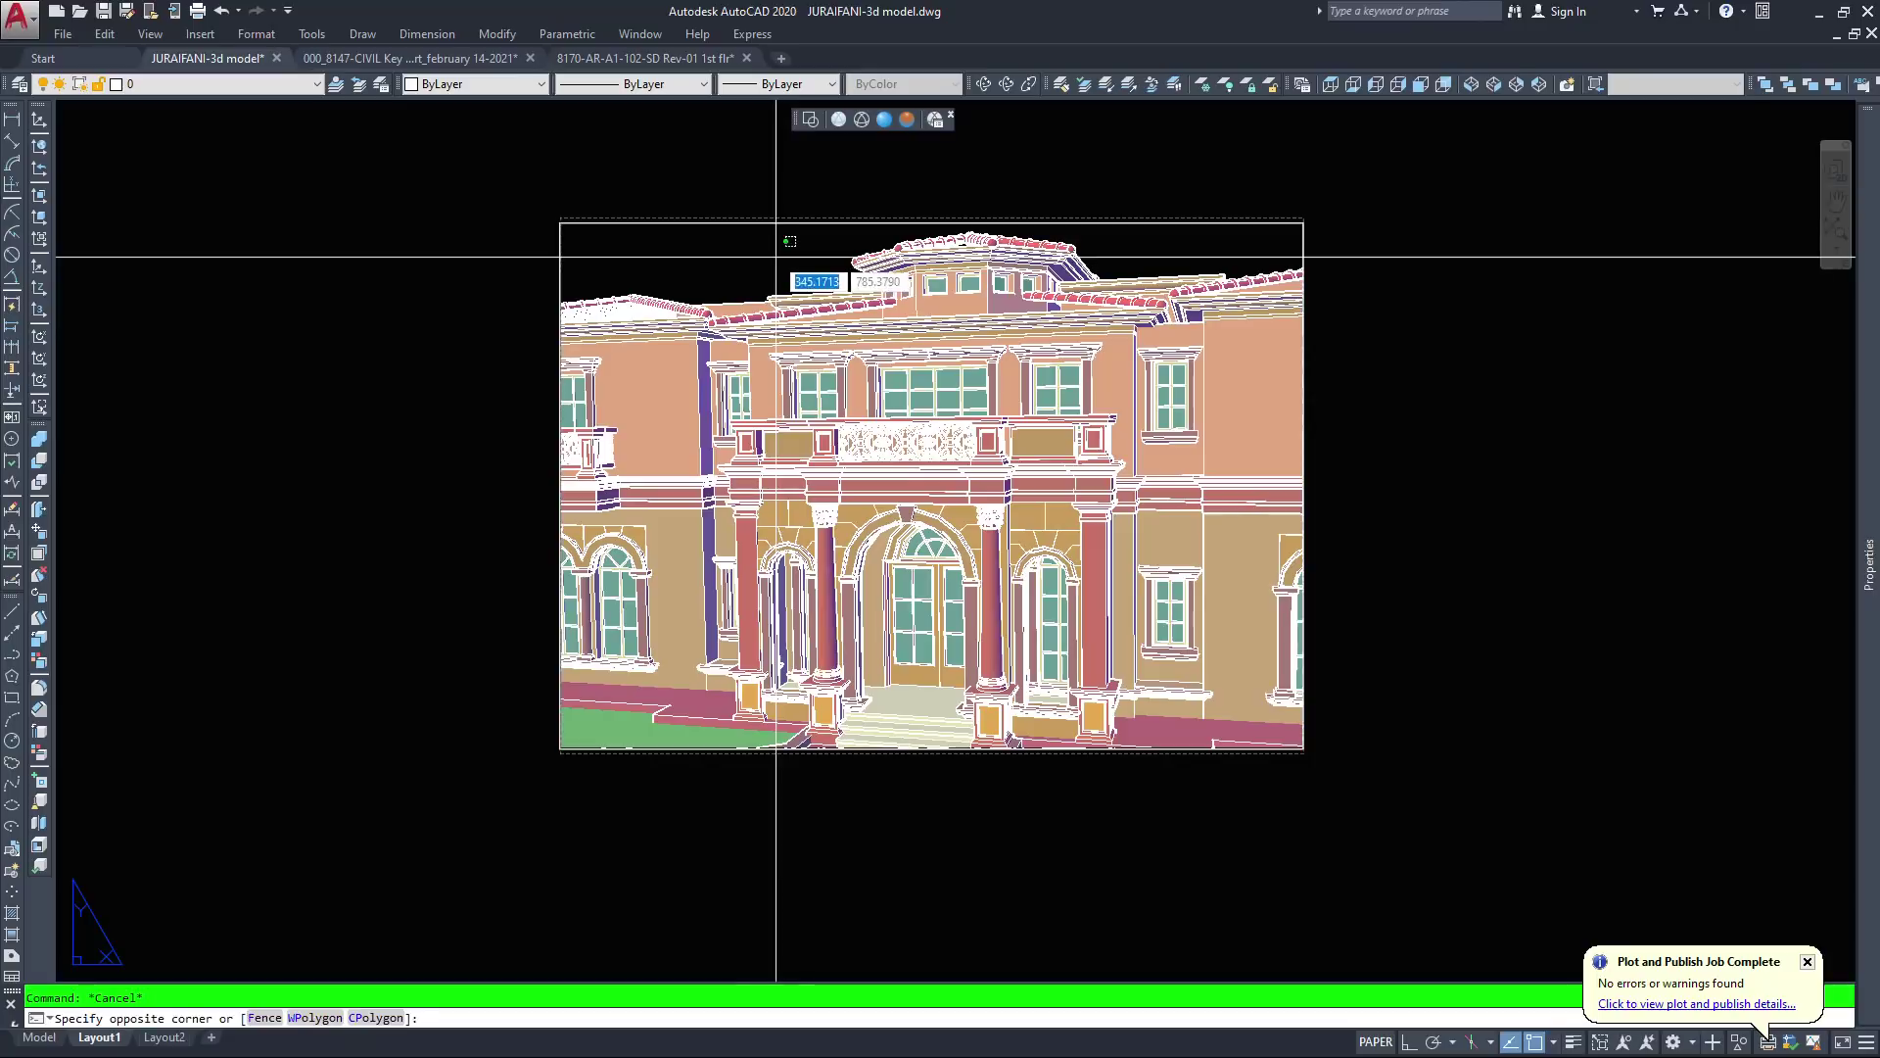
pyautogui.press('Escape')
pyautogui.write('11')
pyautogui.press('Return')
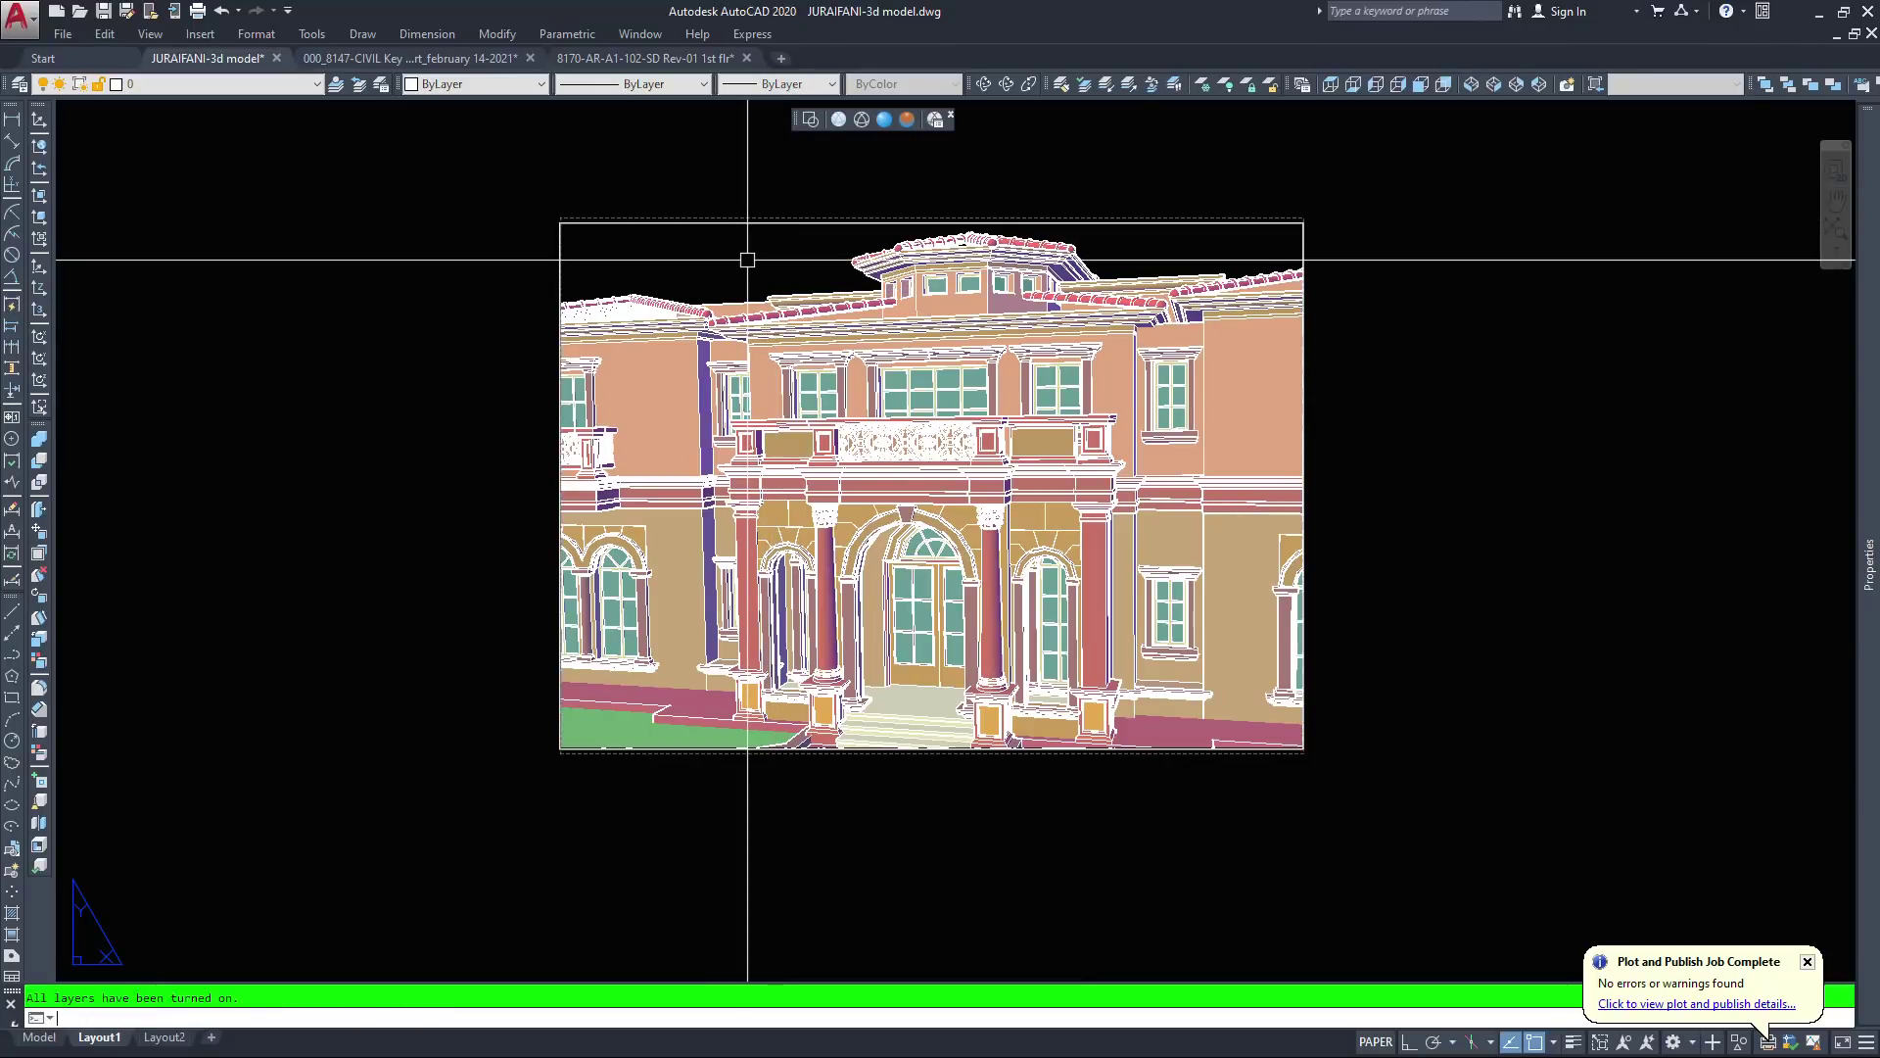
pyautogui.doubleClick(747, 260)
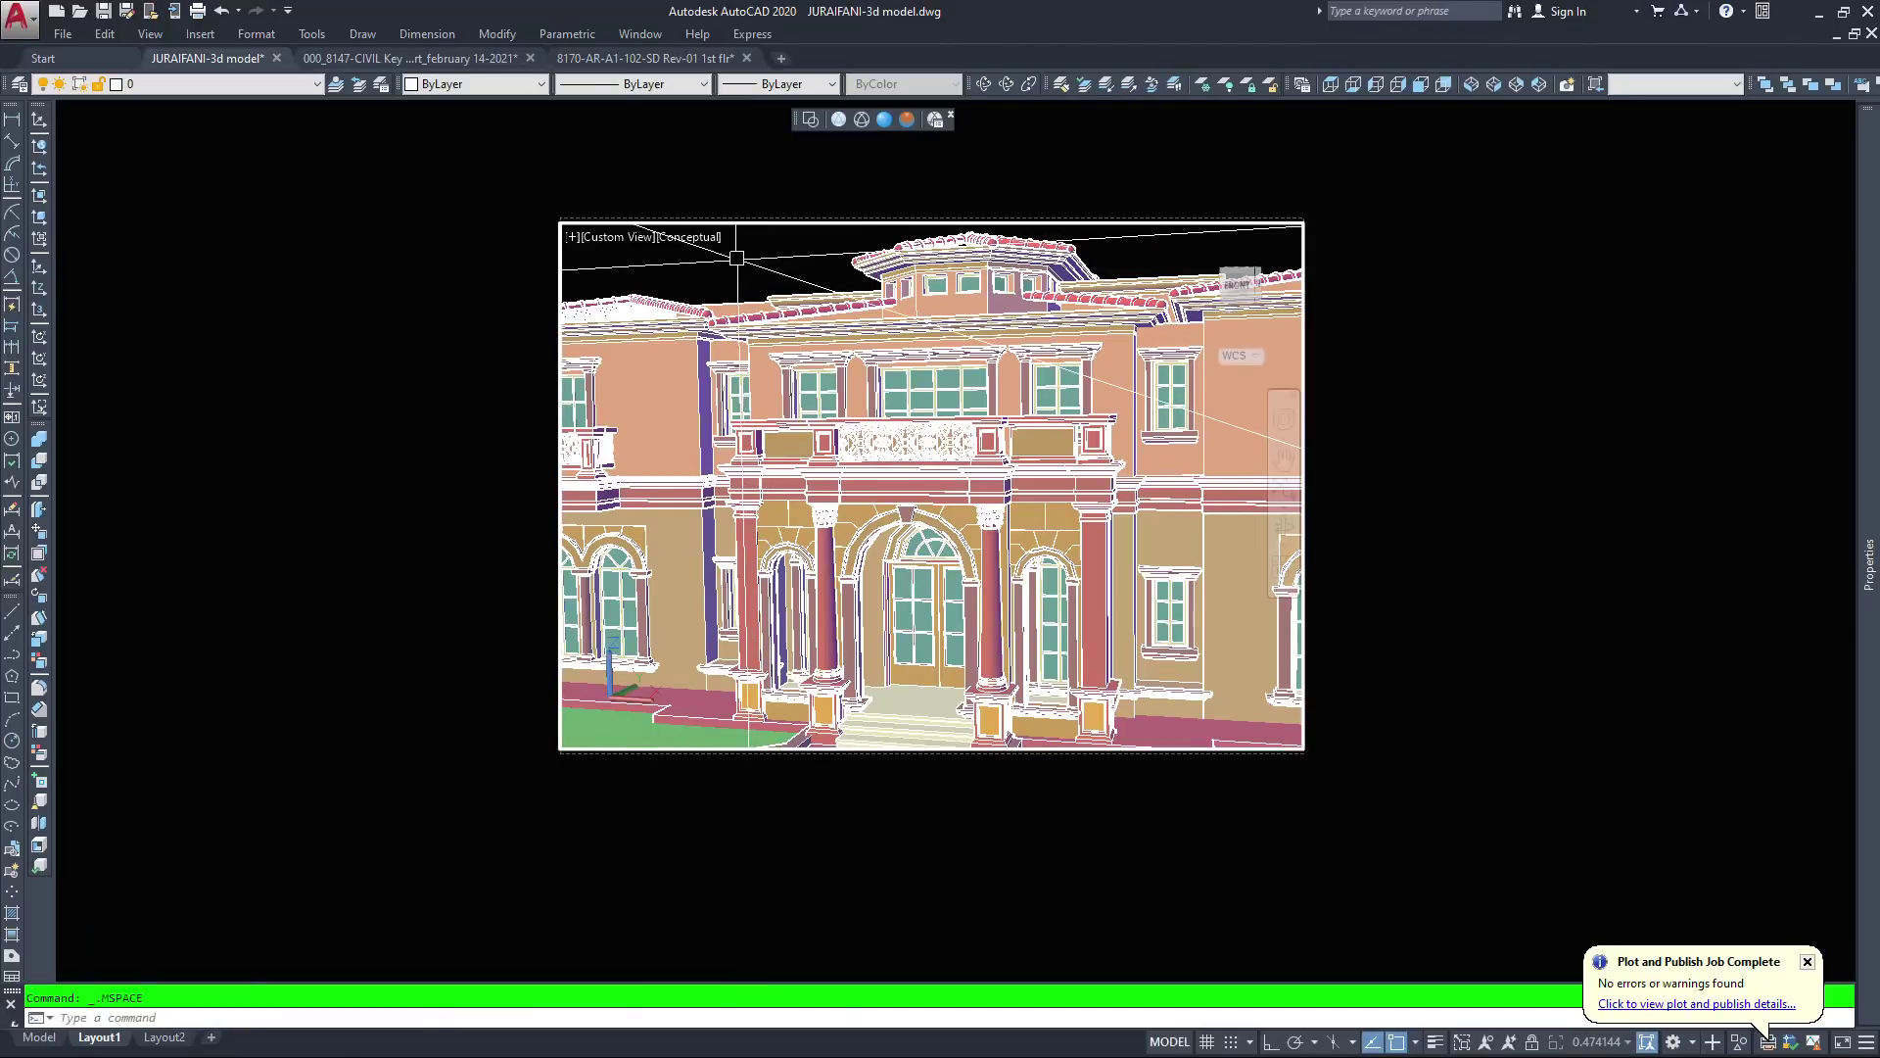
pyautogui.write('11')
pyautogui.press('Return')
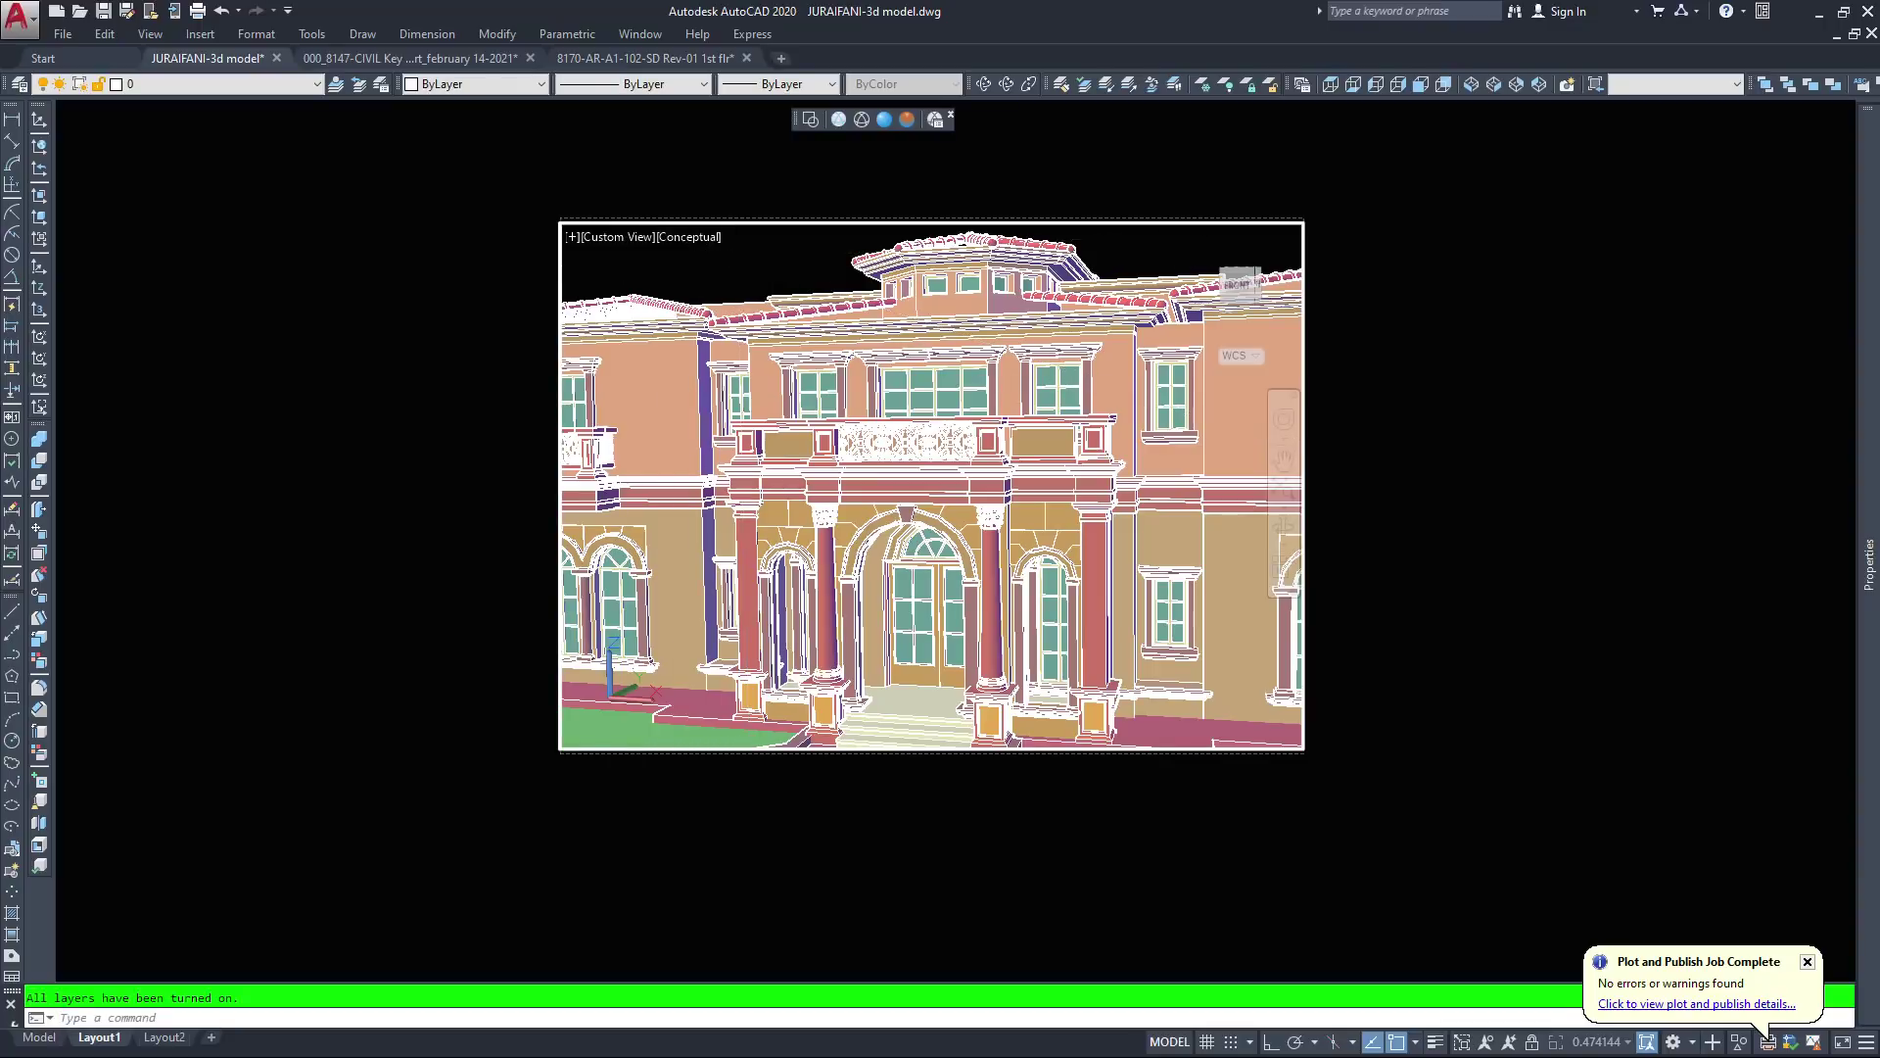
# View the whole villa model in model space and return to Layout1
pyautogui.doubleClick(128, 976)
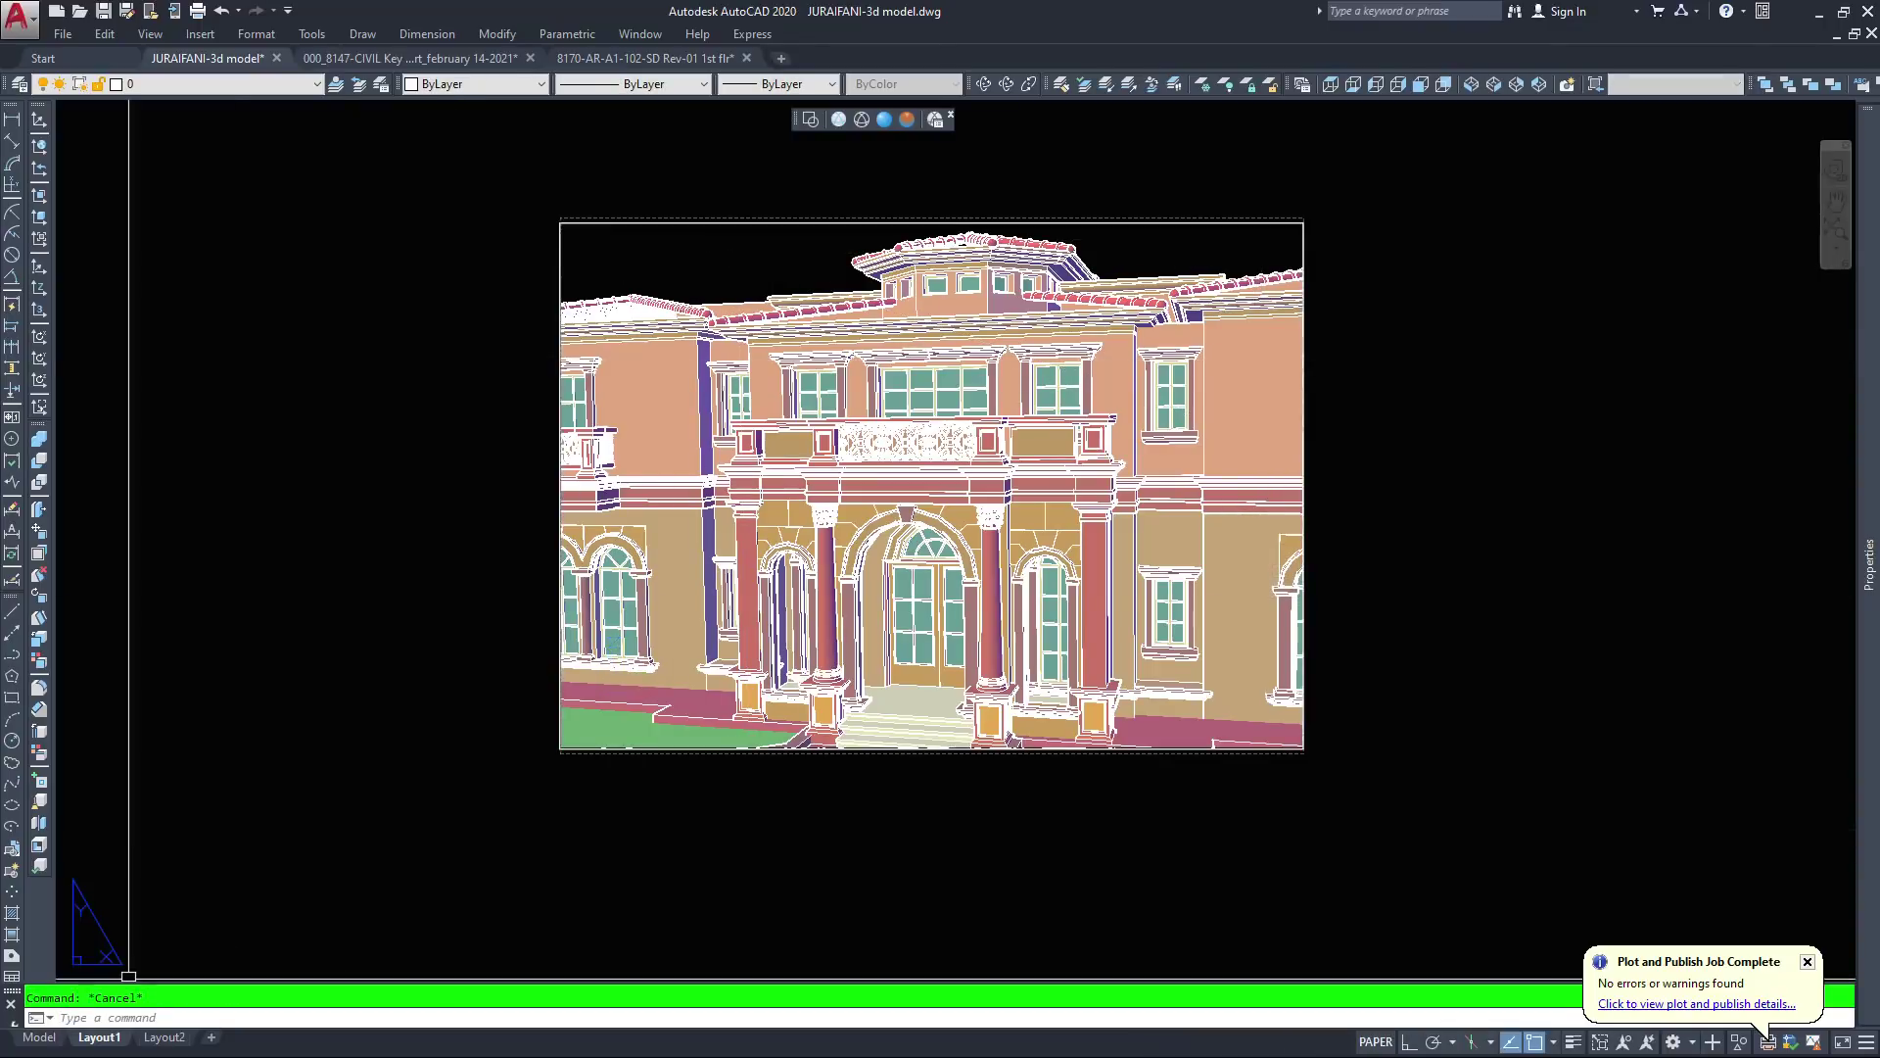
pyautogui.scroll(2, 888, 389)
pyautogui.scroll(-2, 888, 389)
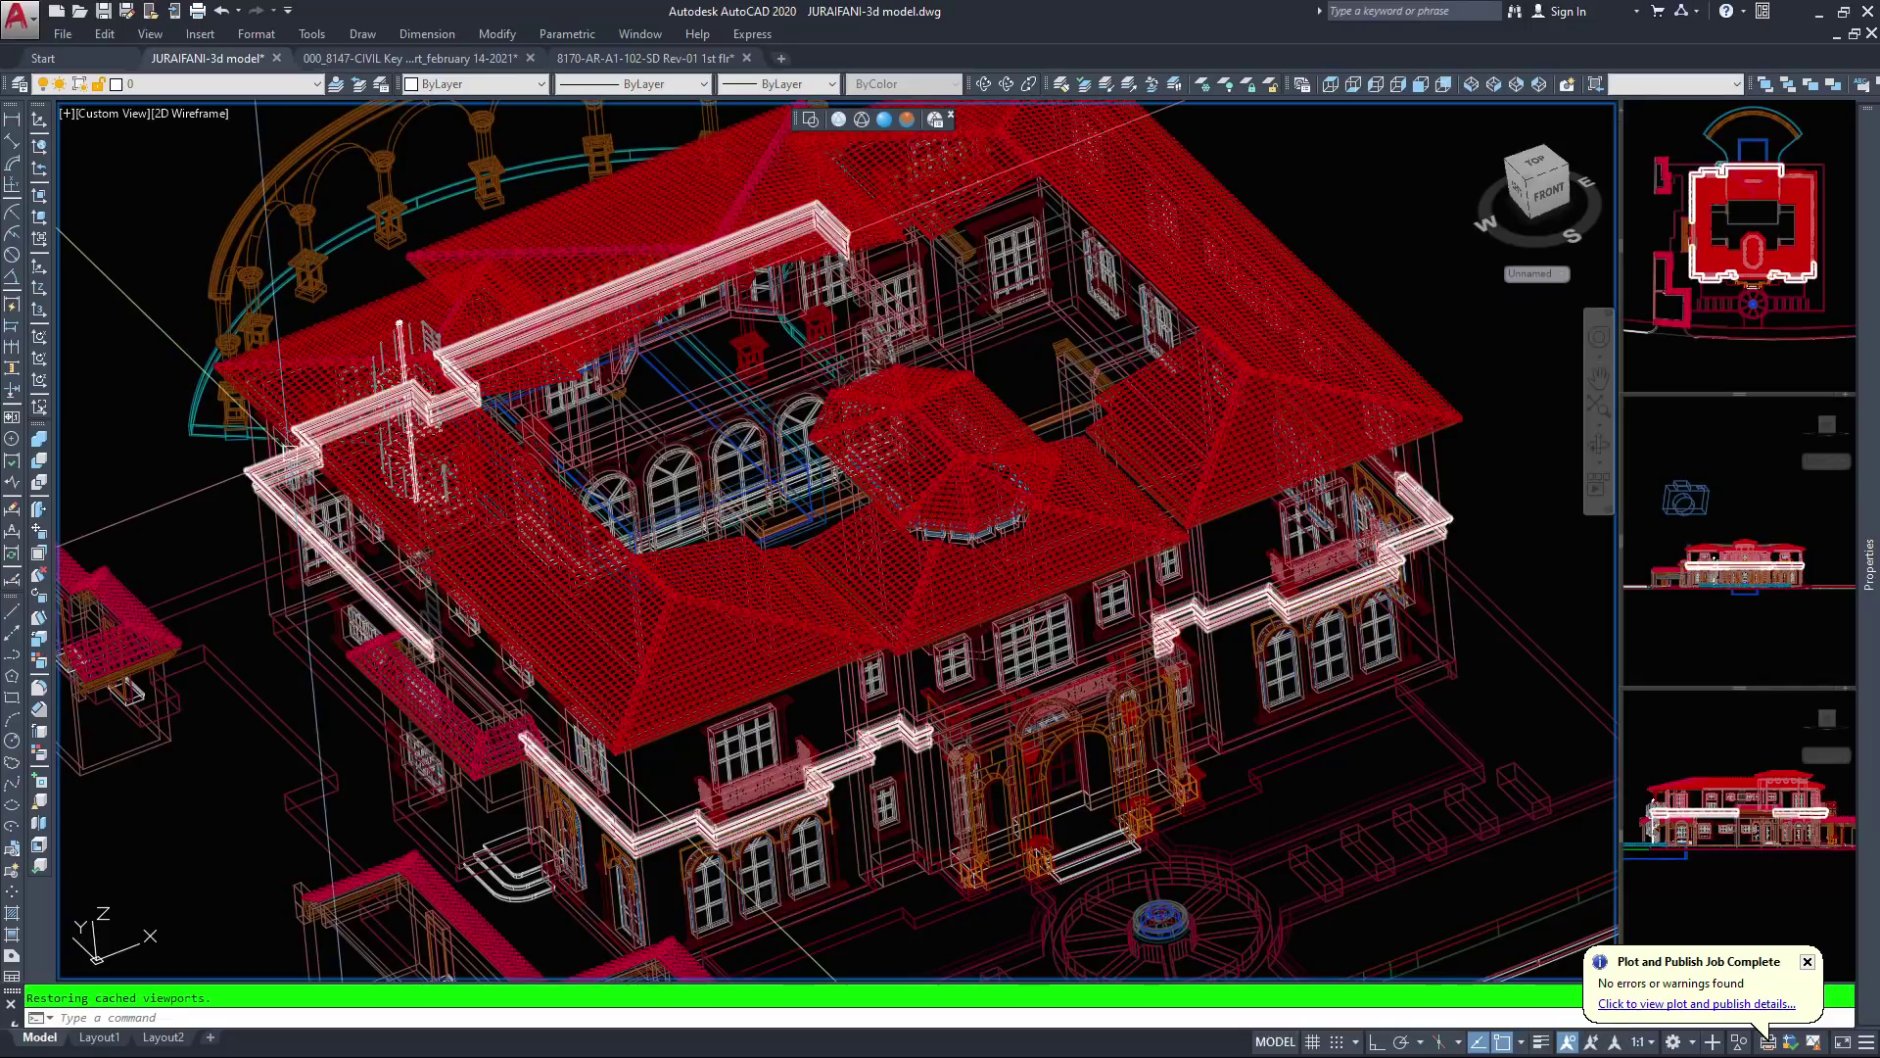
pyautogui.press('Escape')
pyautogui.scroll(-3, 848, 642)
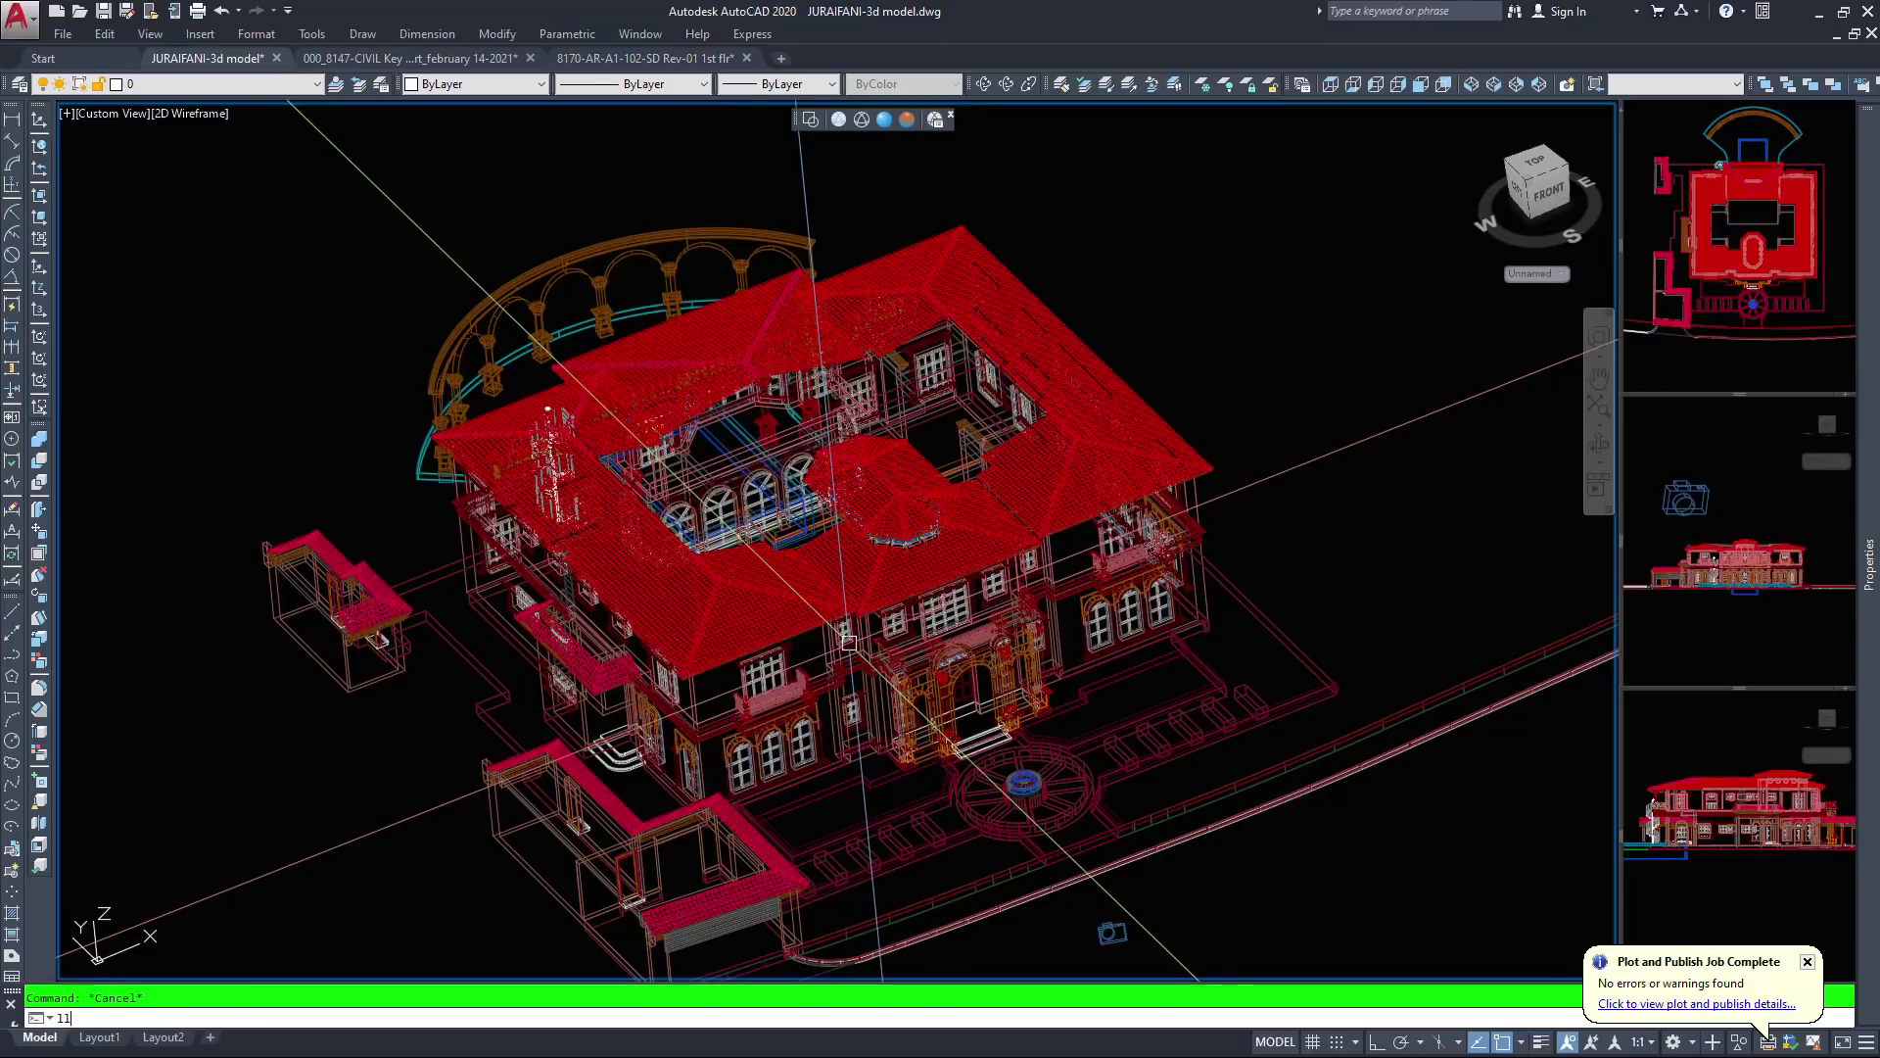
pyautogui.press('Escape')
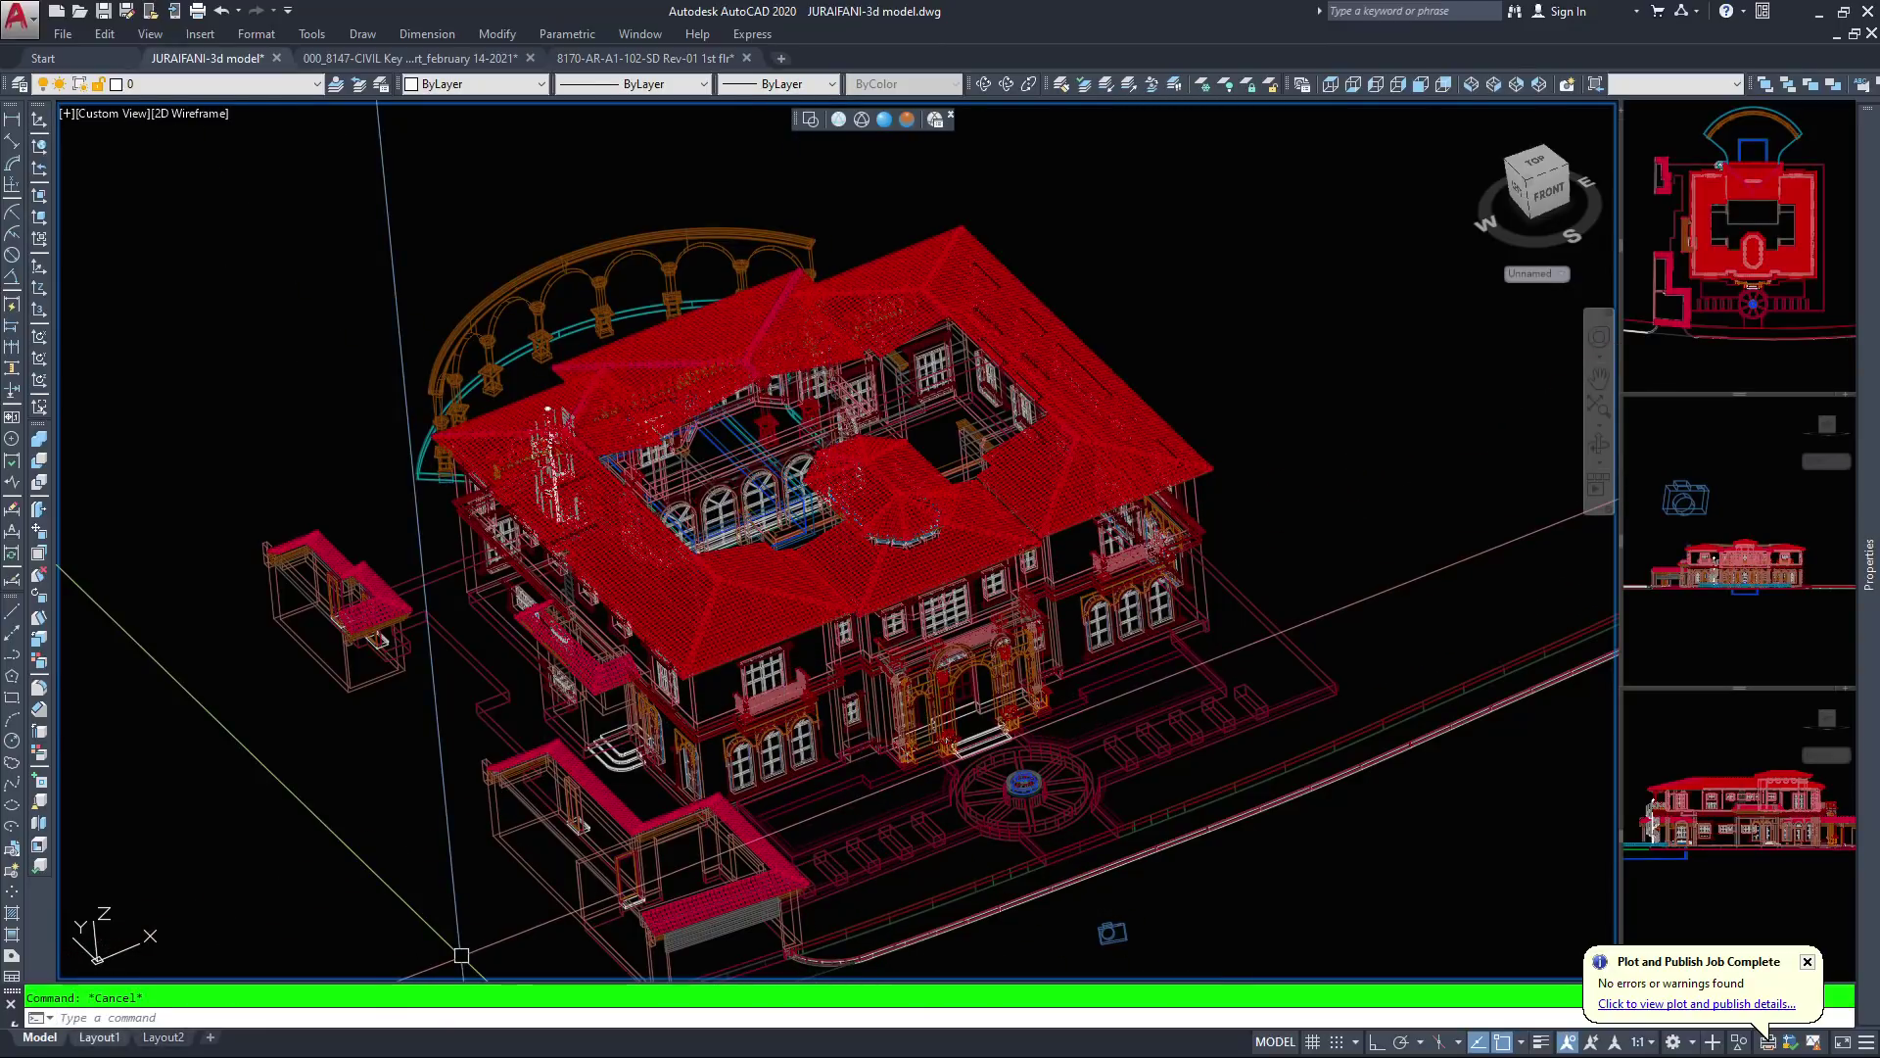
pyautogui.click(99, 1037)
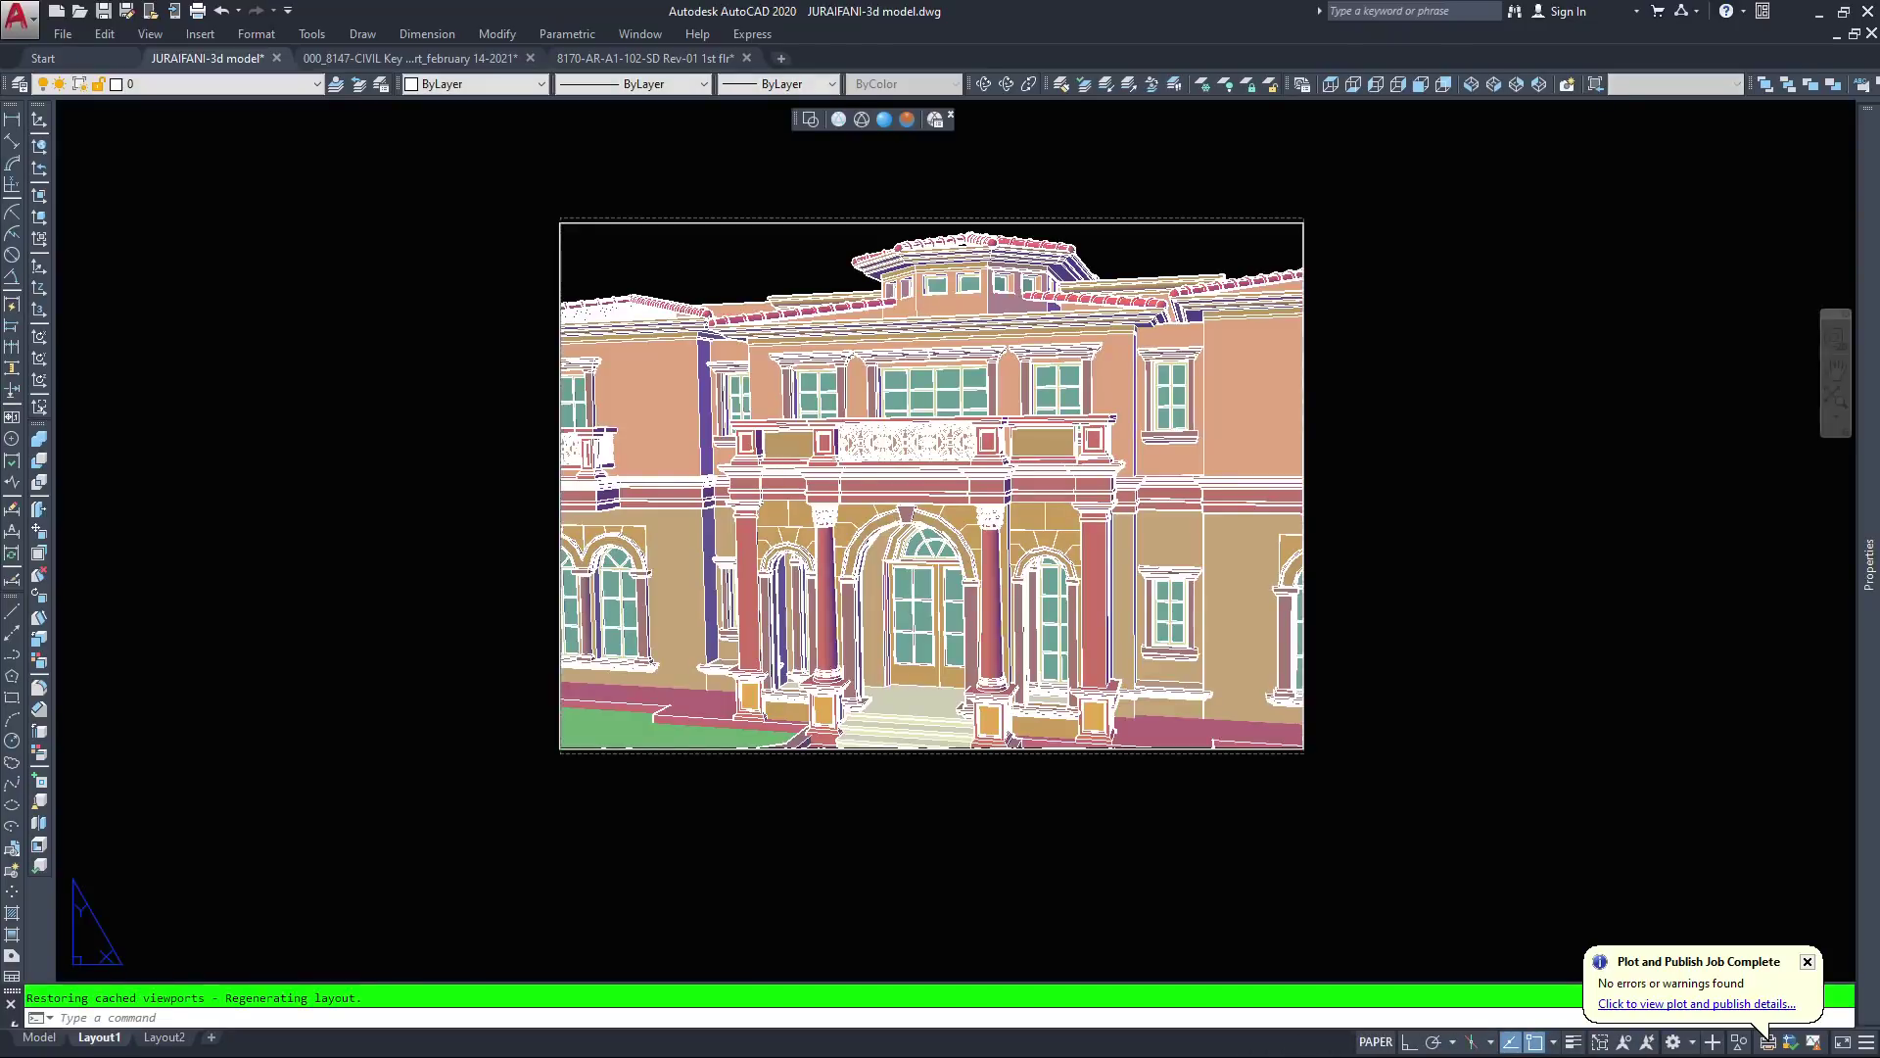
# Activate the Layout1 viewport and set its visual style to 2D Wireframe
pyautogui.click(797, 271)
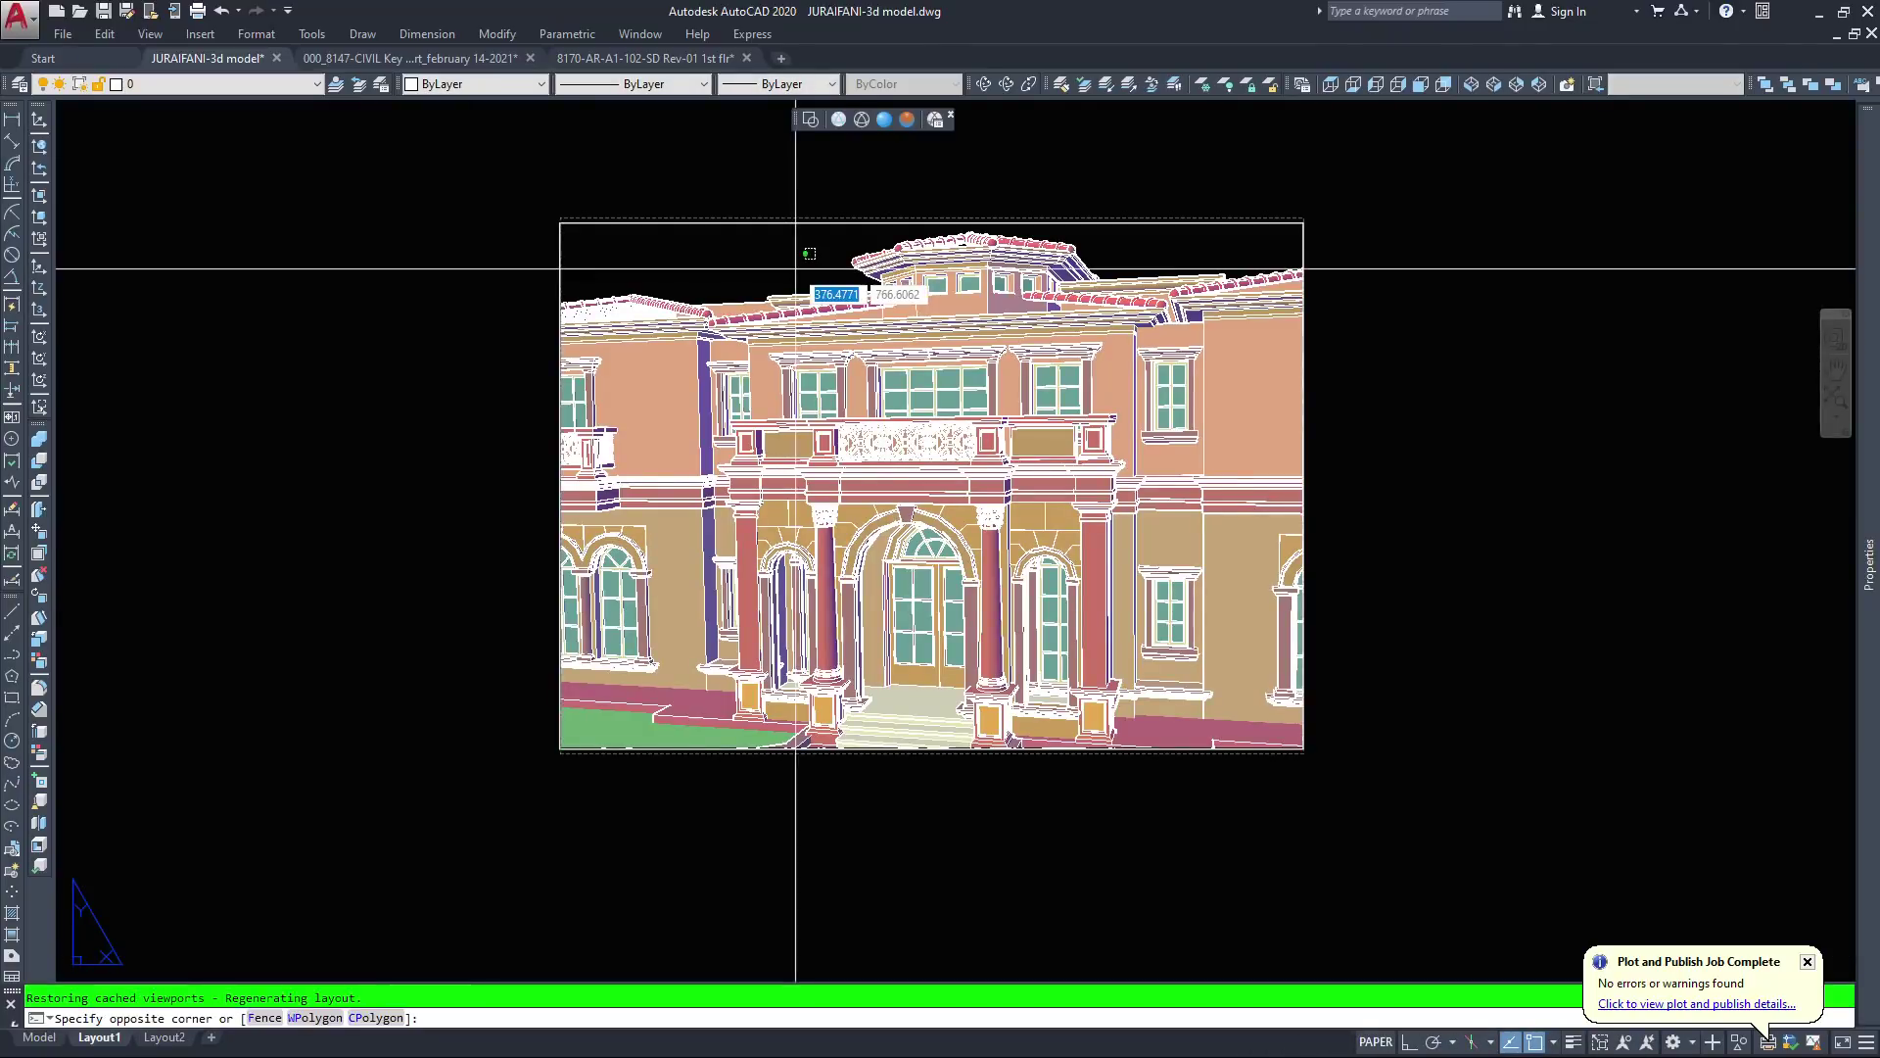
pyautogui.press('Escape')
pyautogui.click(787, 246)
pyautogui.press('Escape')
pyautogui.press('Escape')
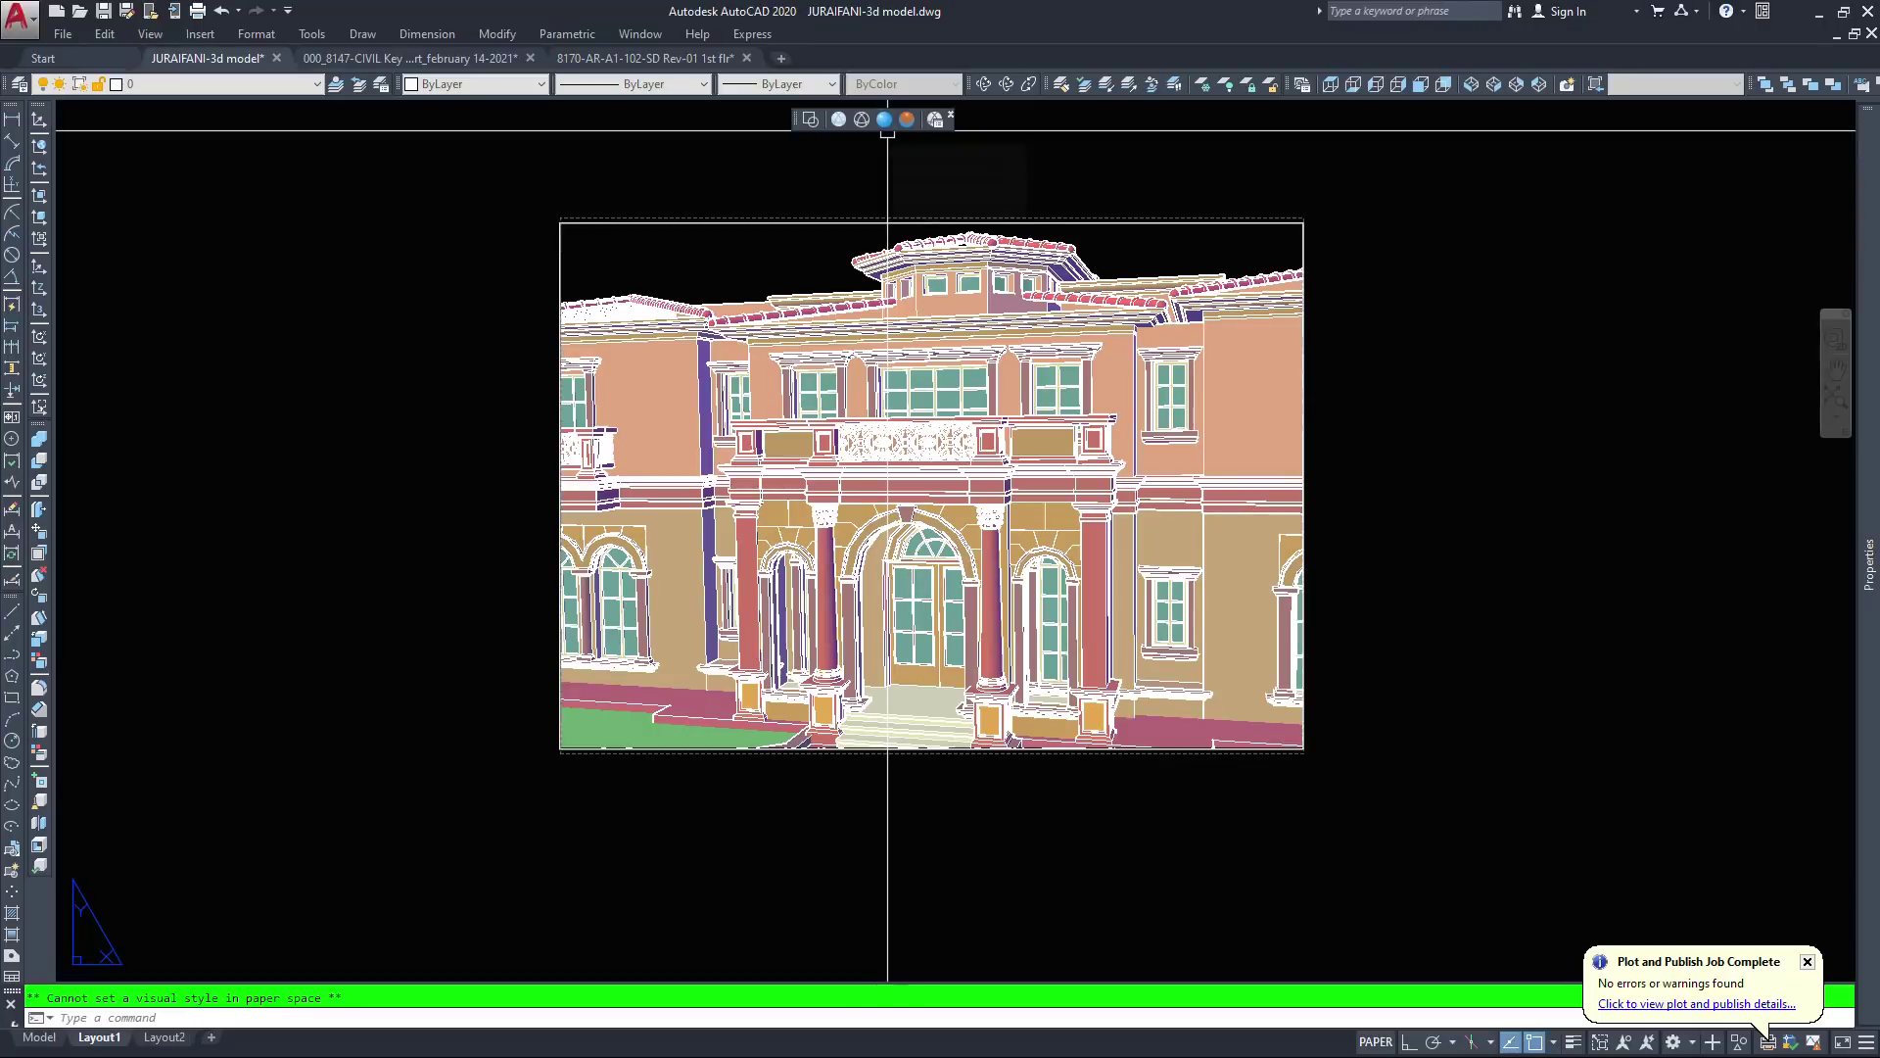
pyautogui.doubleClick(804, 240)
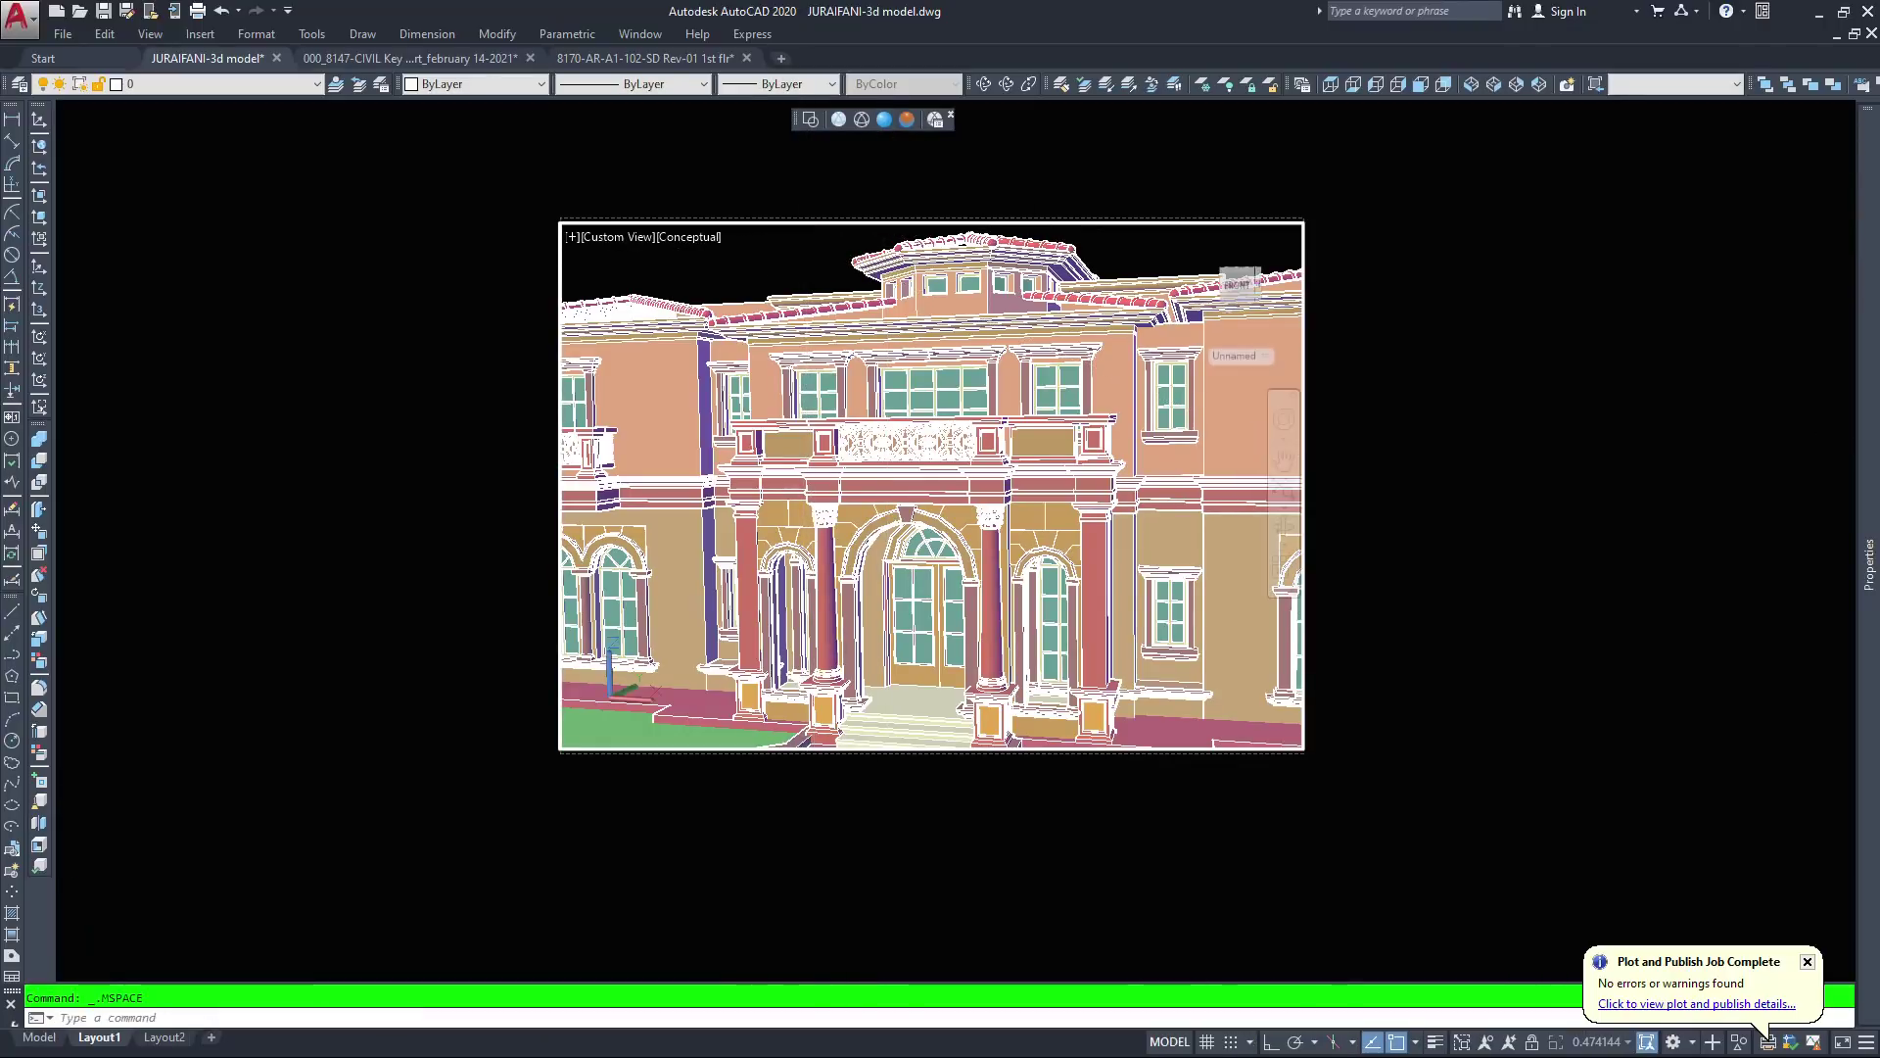
pyautogui.click(885, 119)
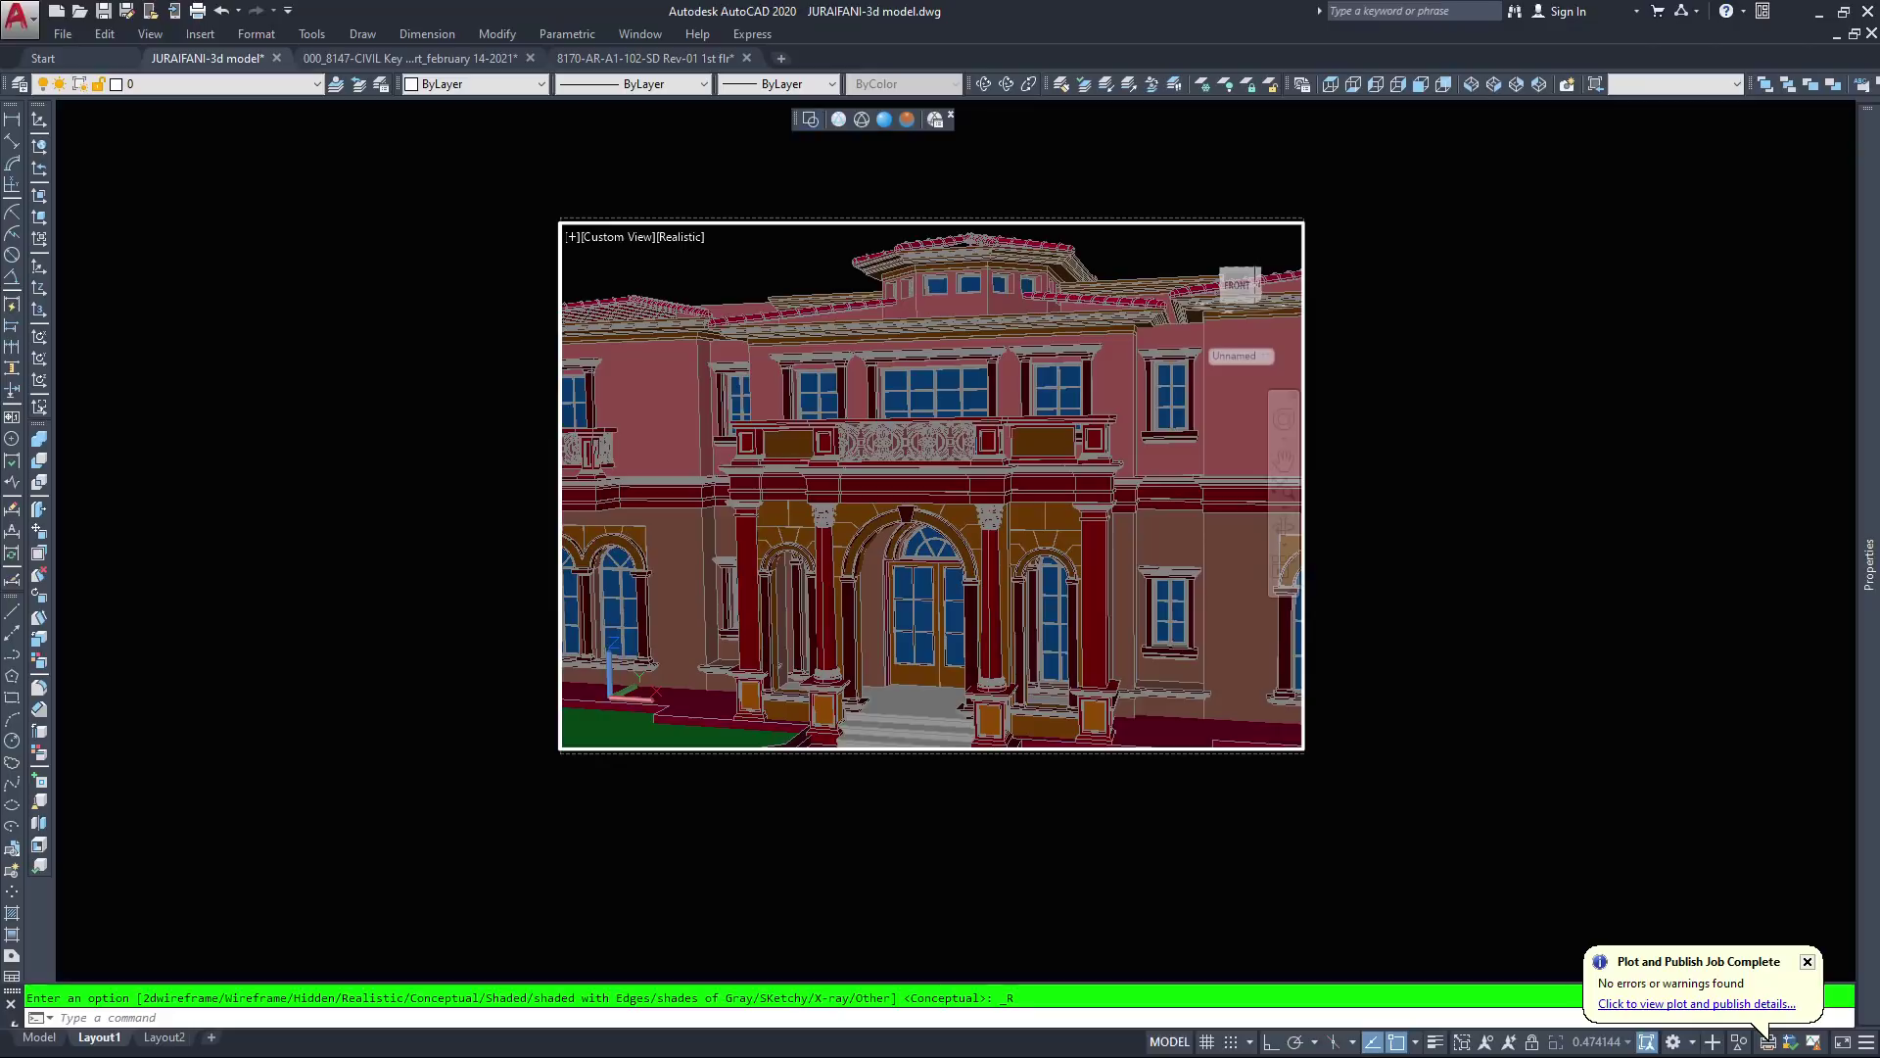
pyautogui.click(810, 119)
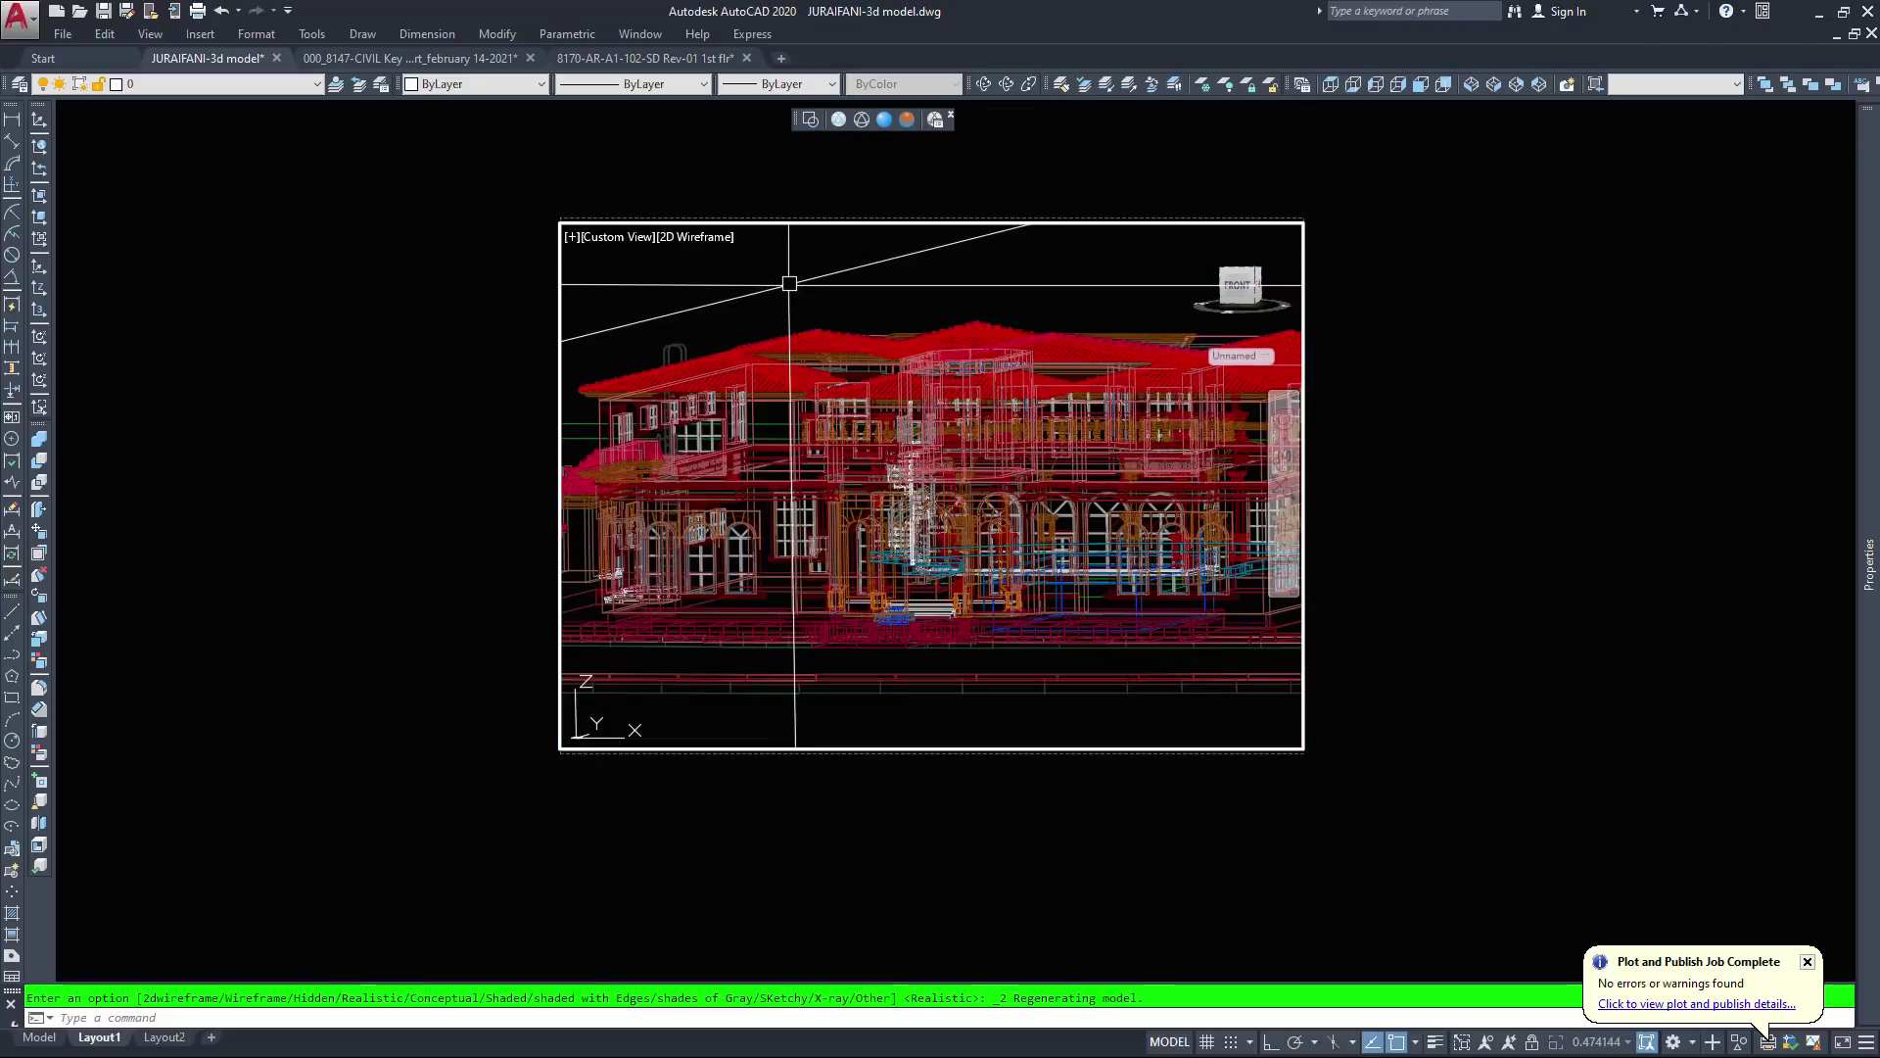
pyautogui.press('Escape')
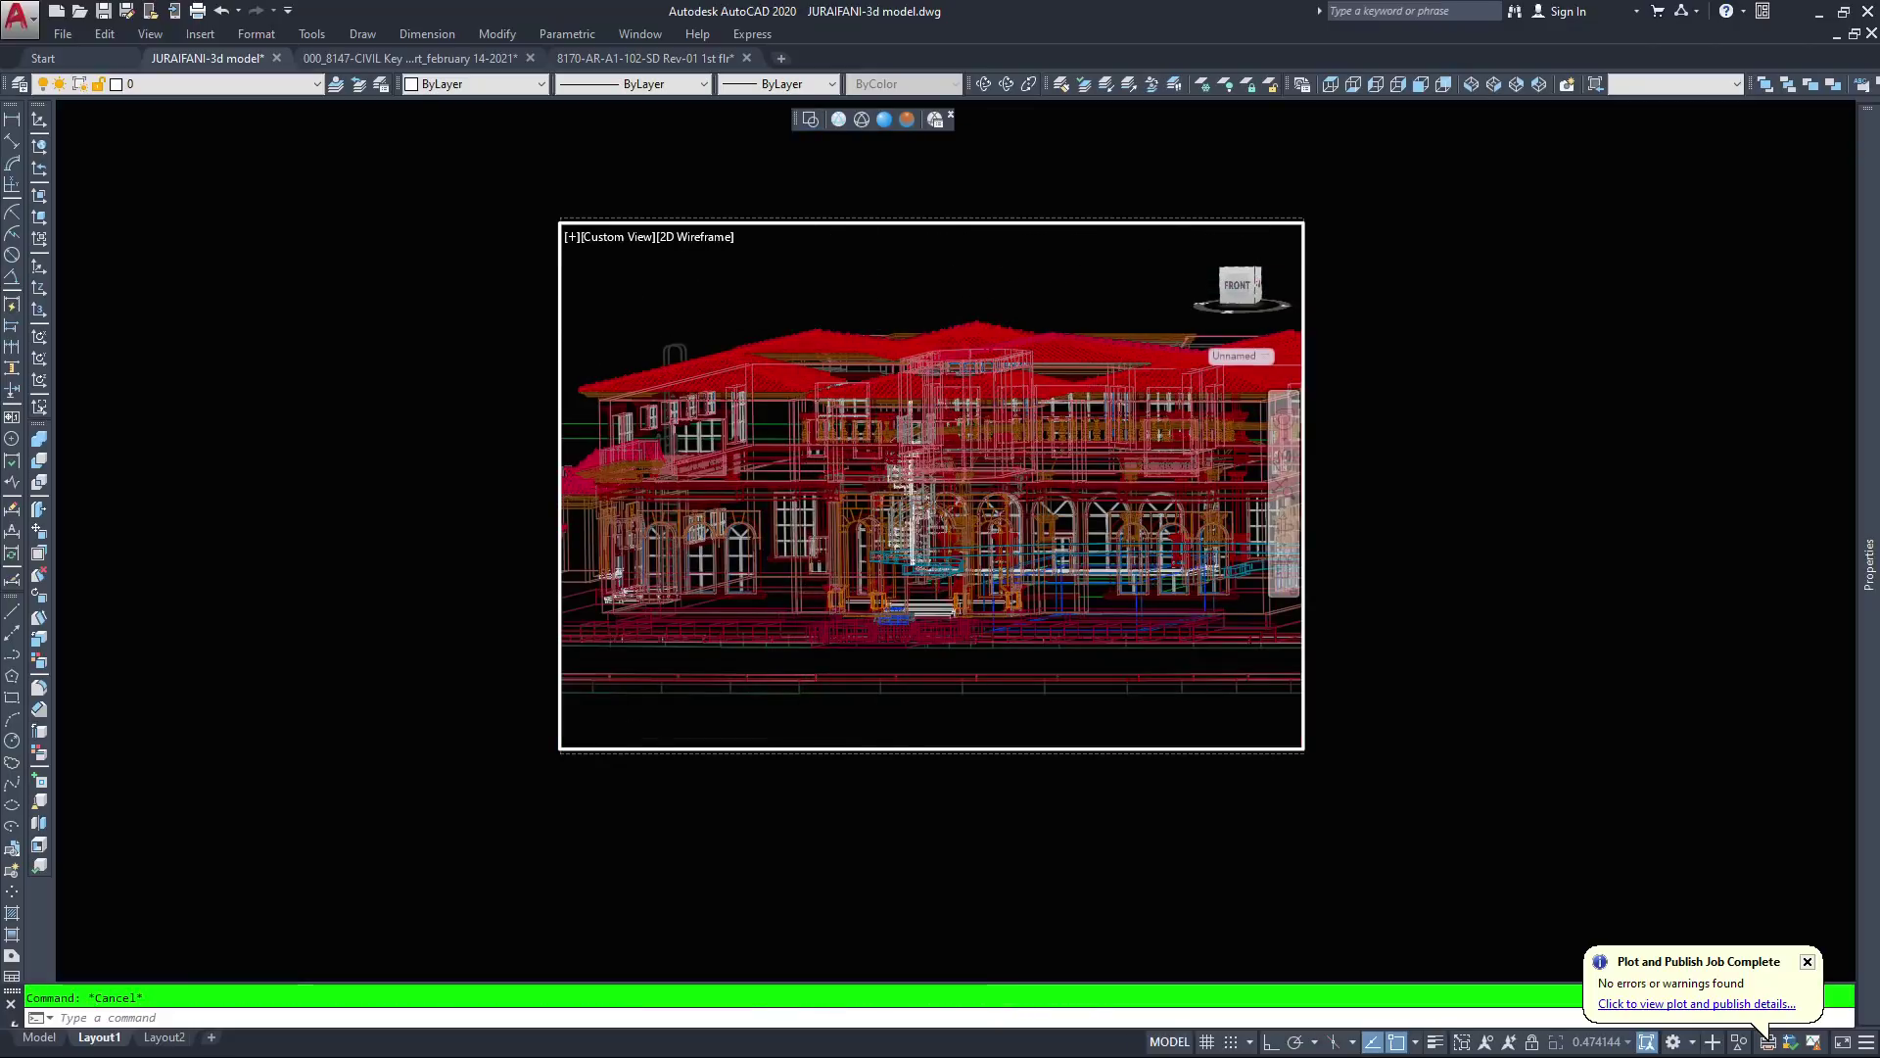
# Select the camera beside the villa and set the viewport to its camera view, framing the whole front of the building
pyautogui.scroll(-3, 915, 323)
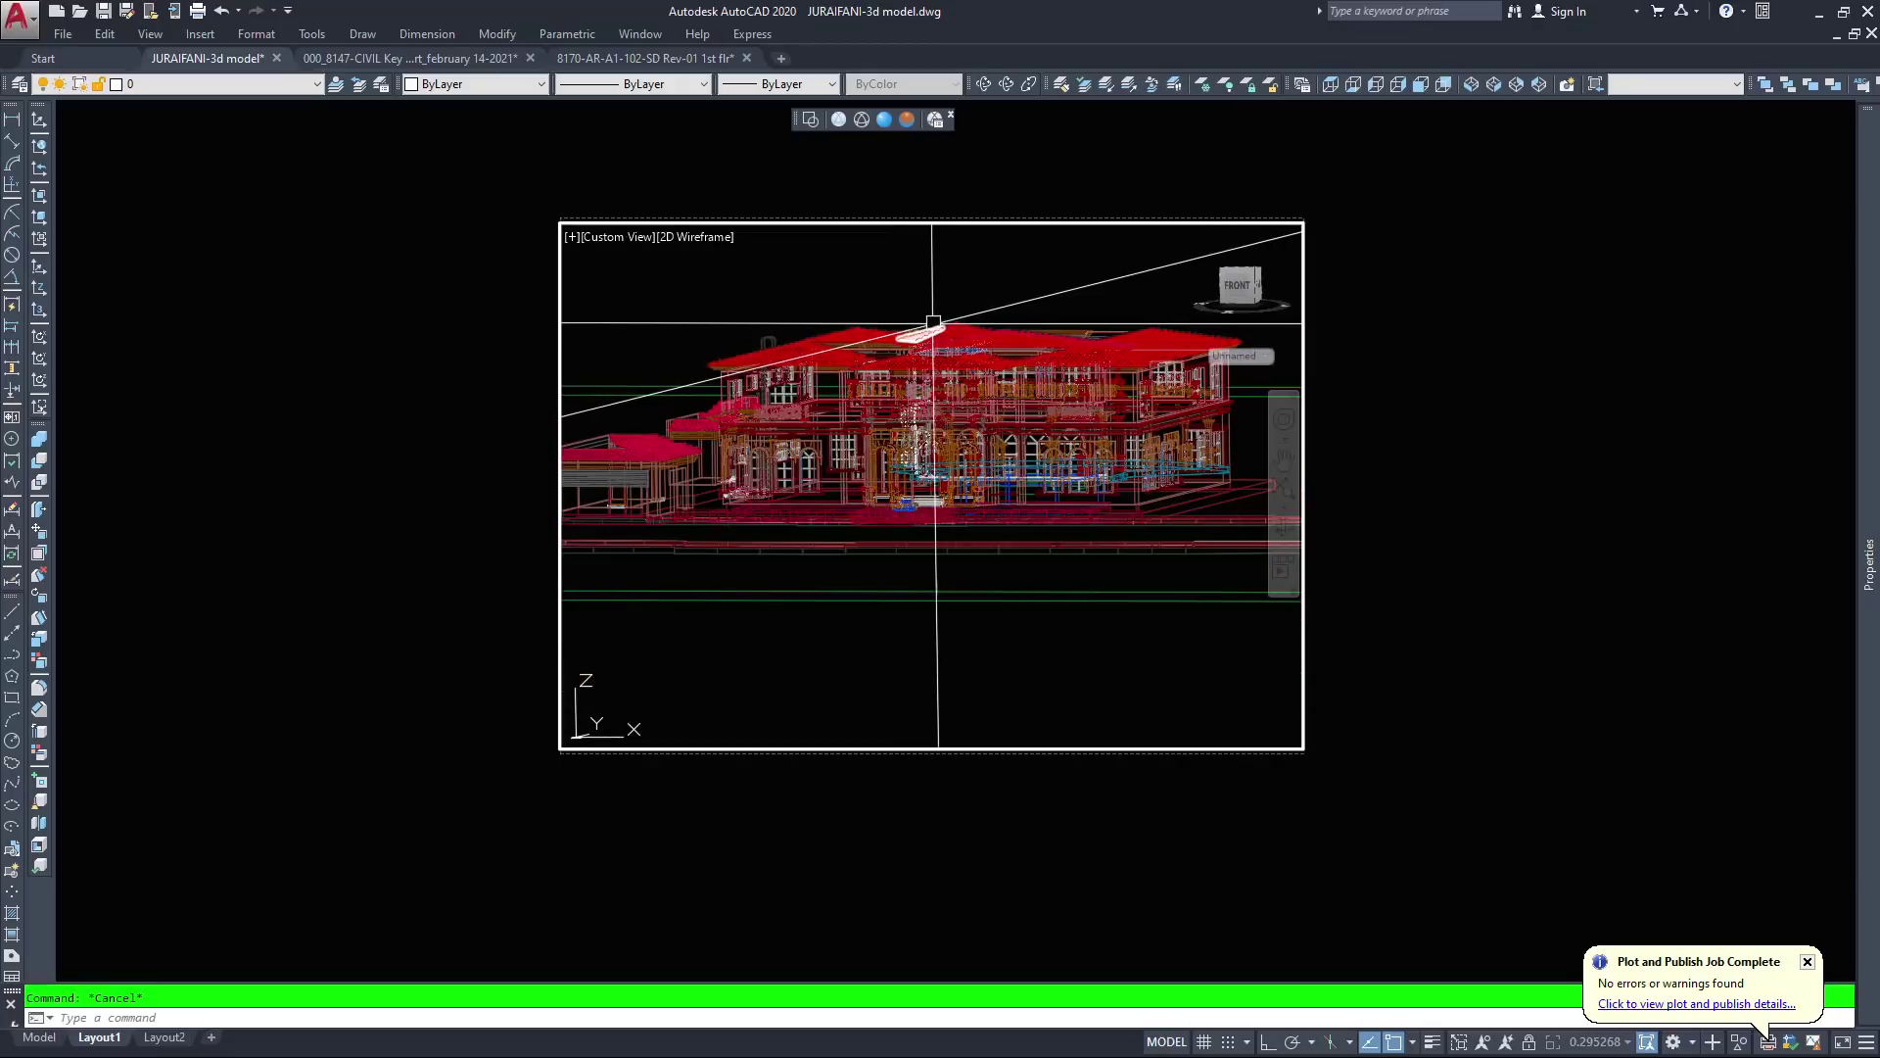
pyautogui.scroll(-5, 979, 429)
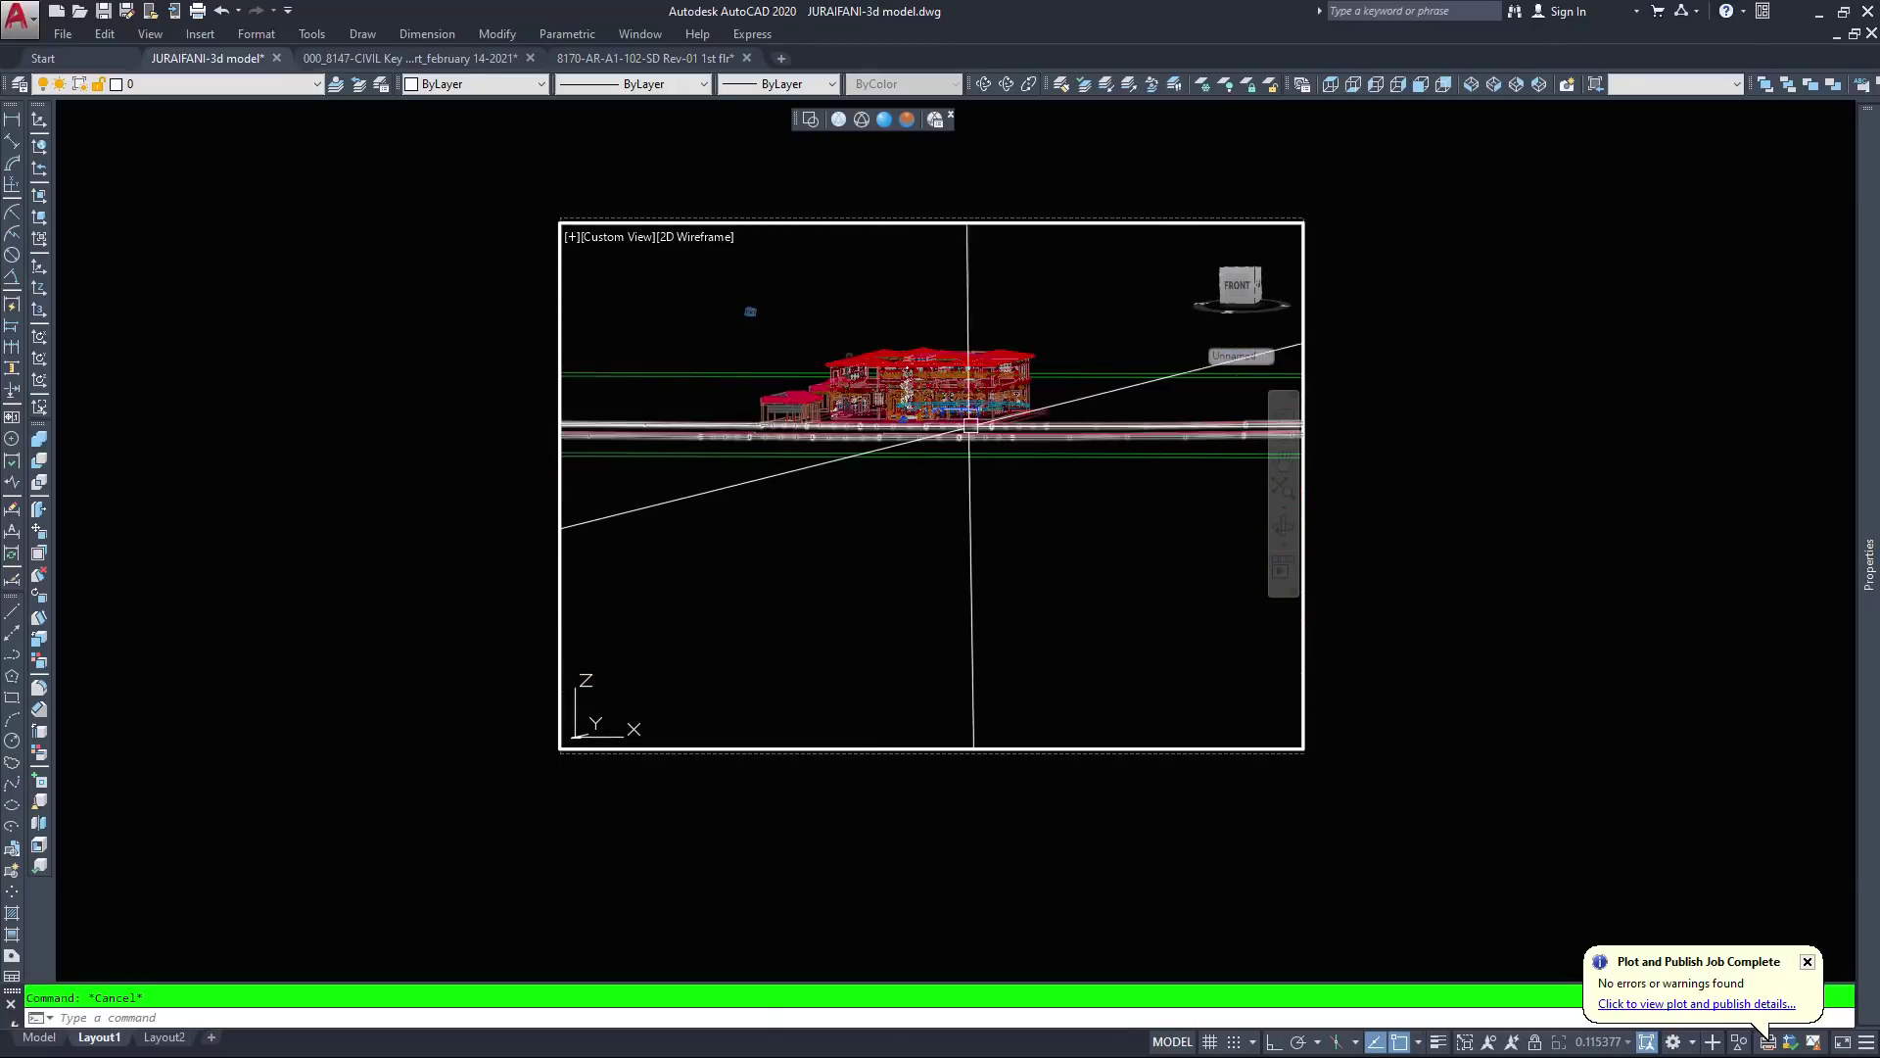
pyautogui.scroll(3, 721, 315)
pyautogui.click(798, 309)
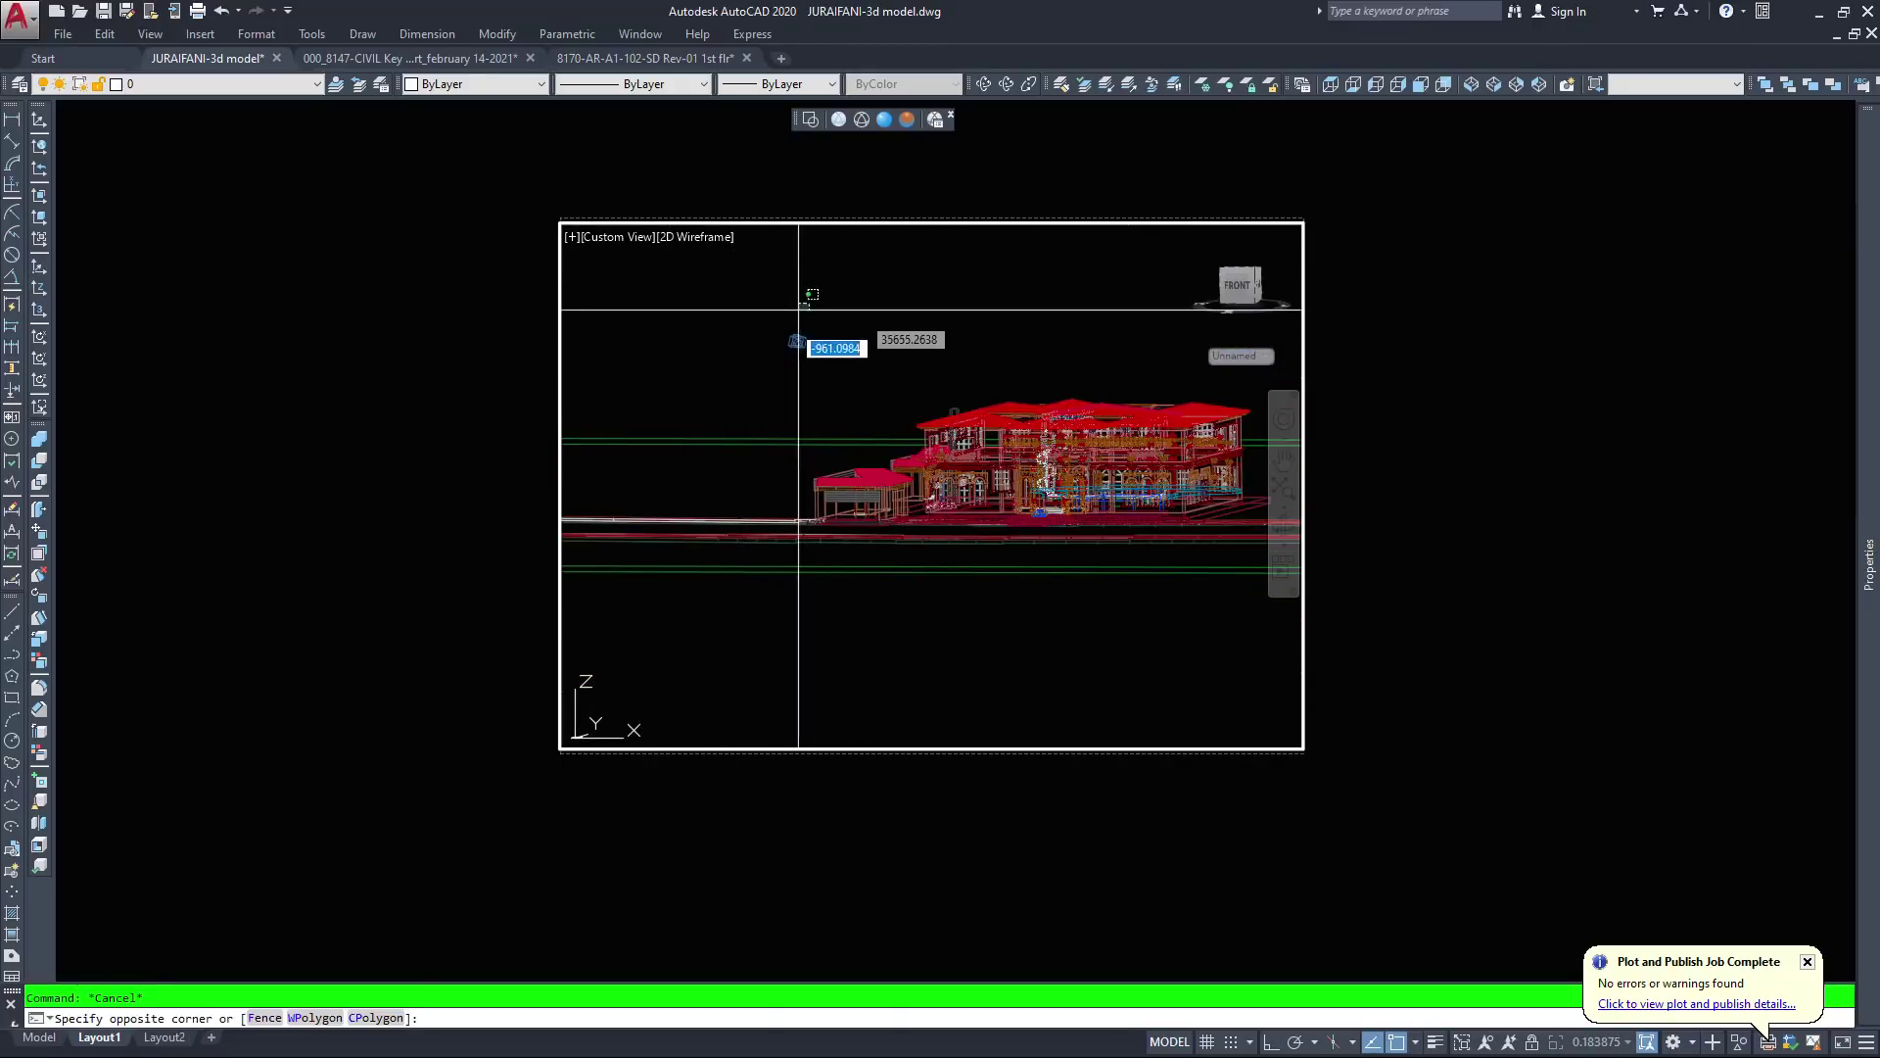
pyautogui.click(797, 343)
pyautogui.rightClick(797, 342)
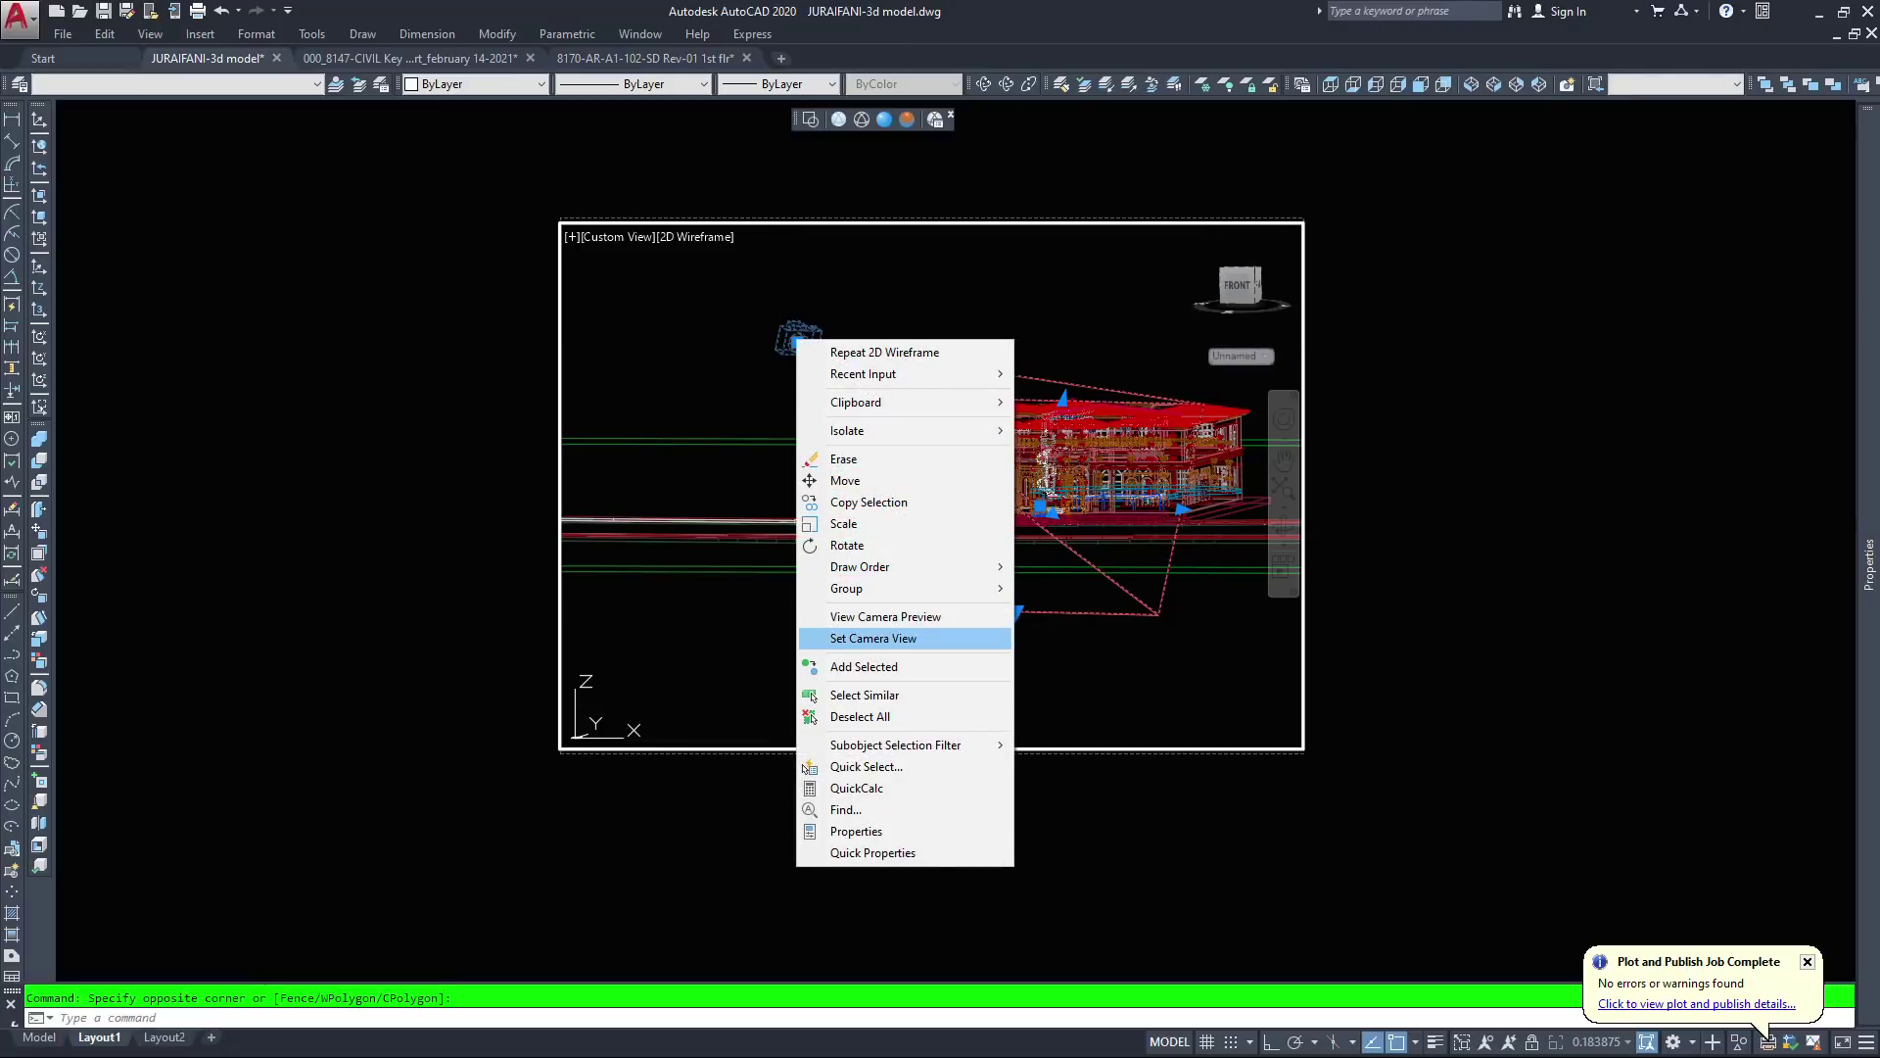
pyautogui.click(872, 637)
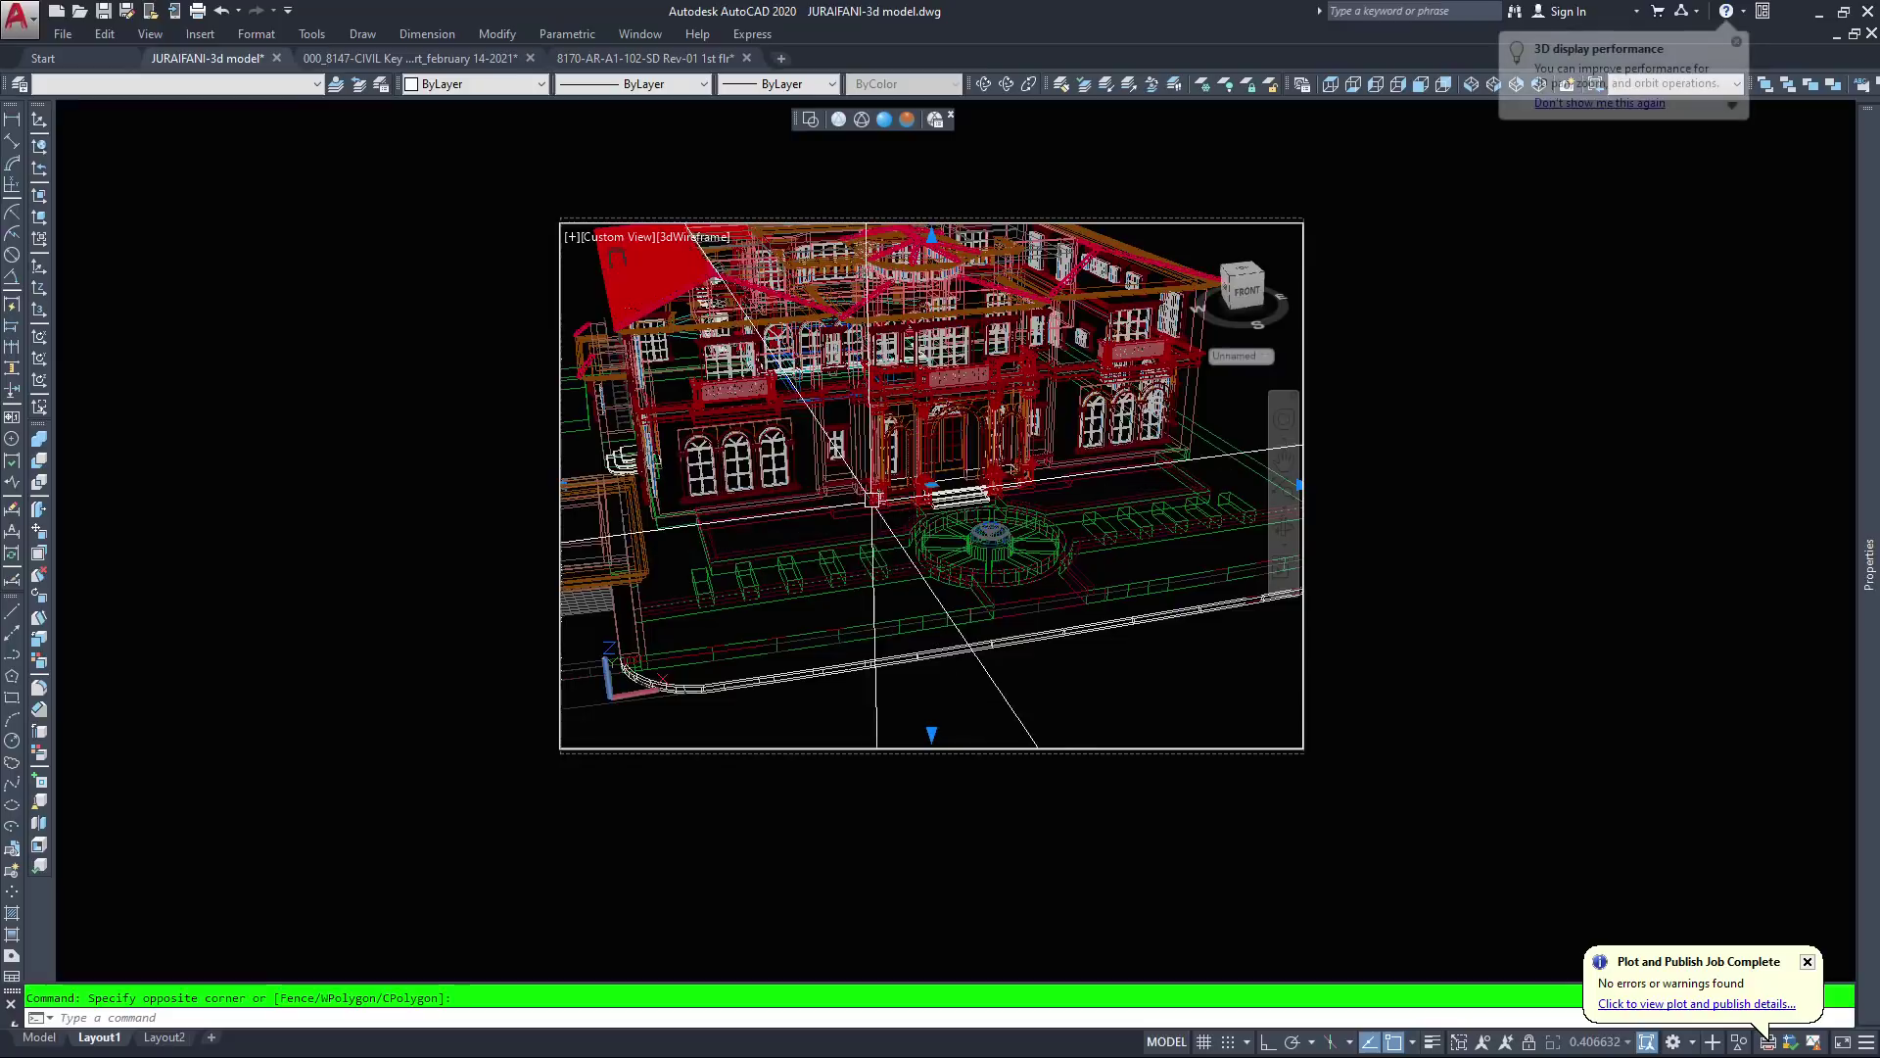
pyautogui.moveTo(933, 442); pyautogui.dragTo(976, 536, button='middle')
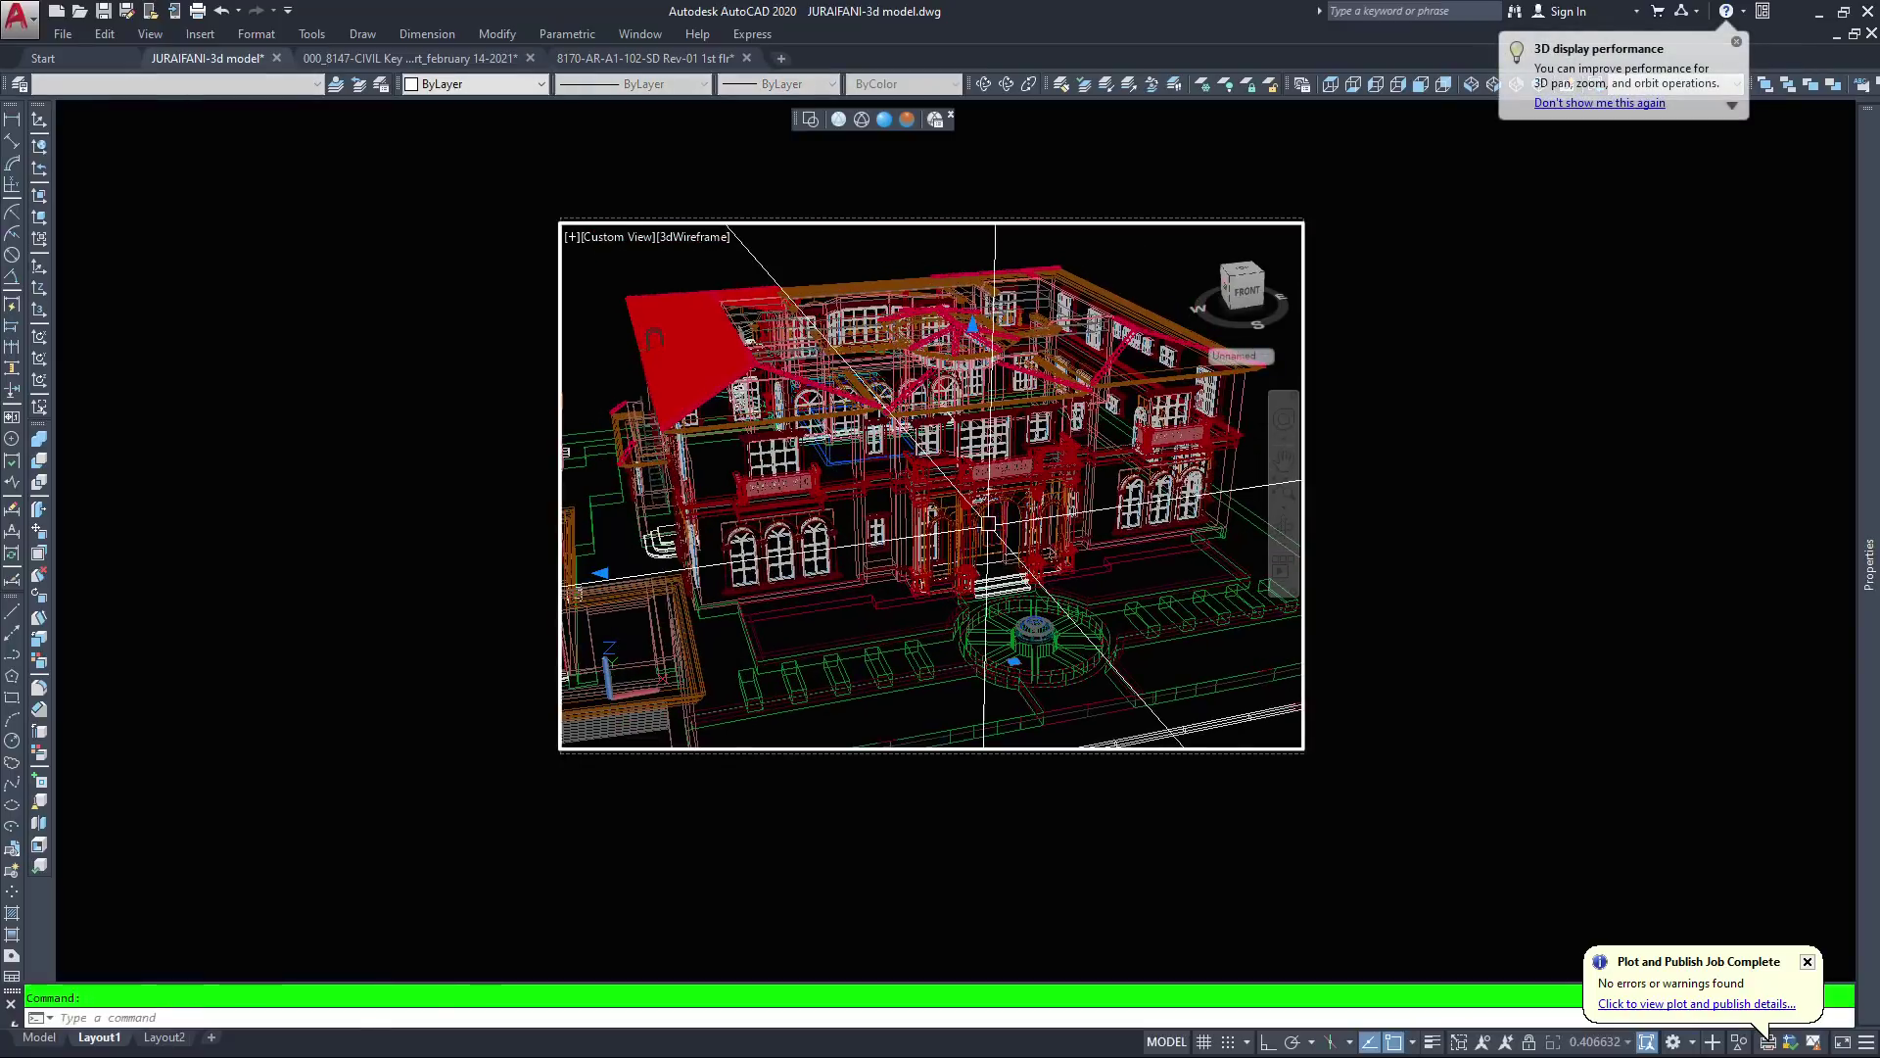
pyautogui.press('Escape')
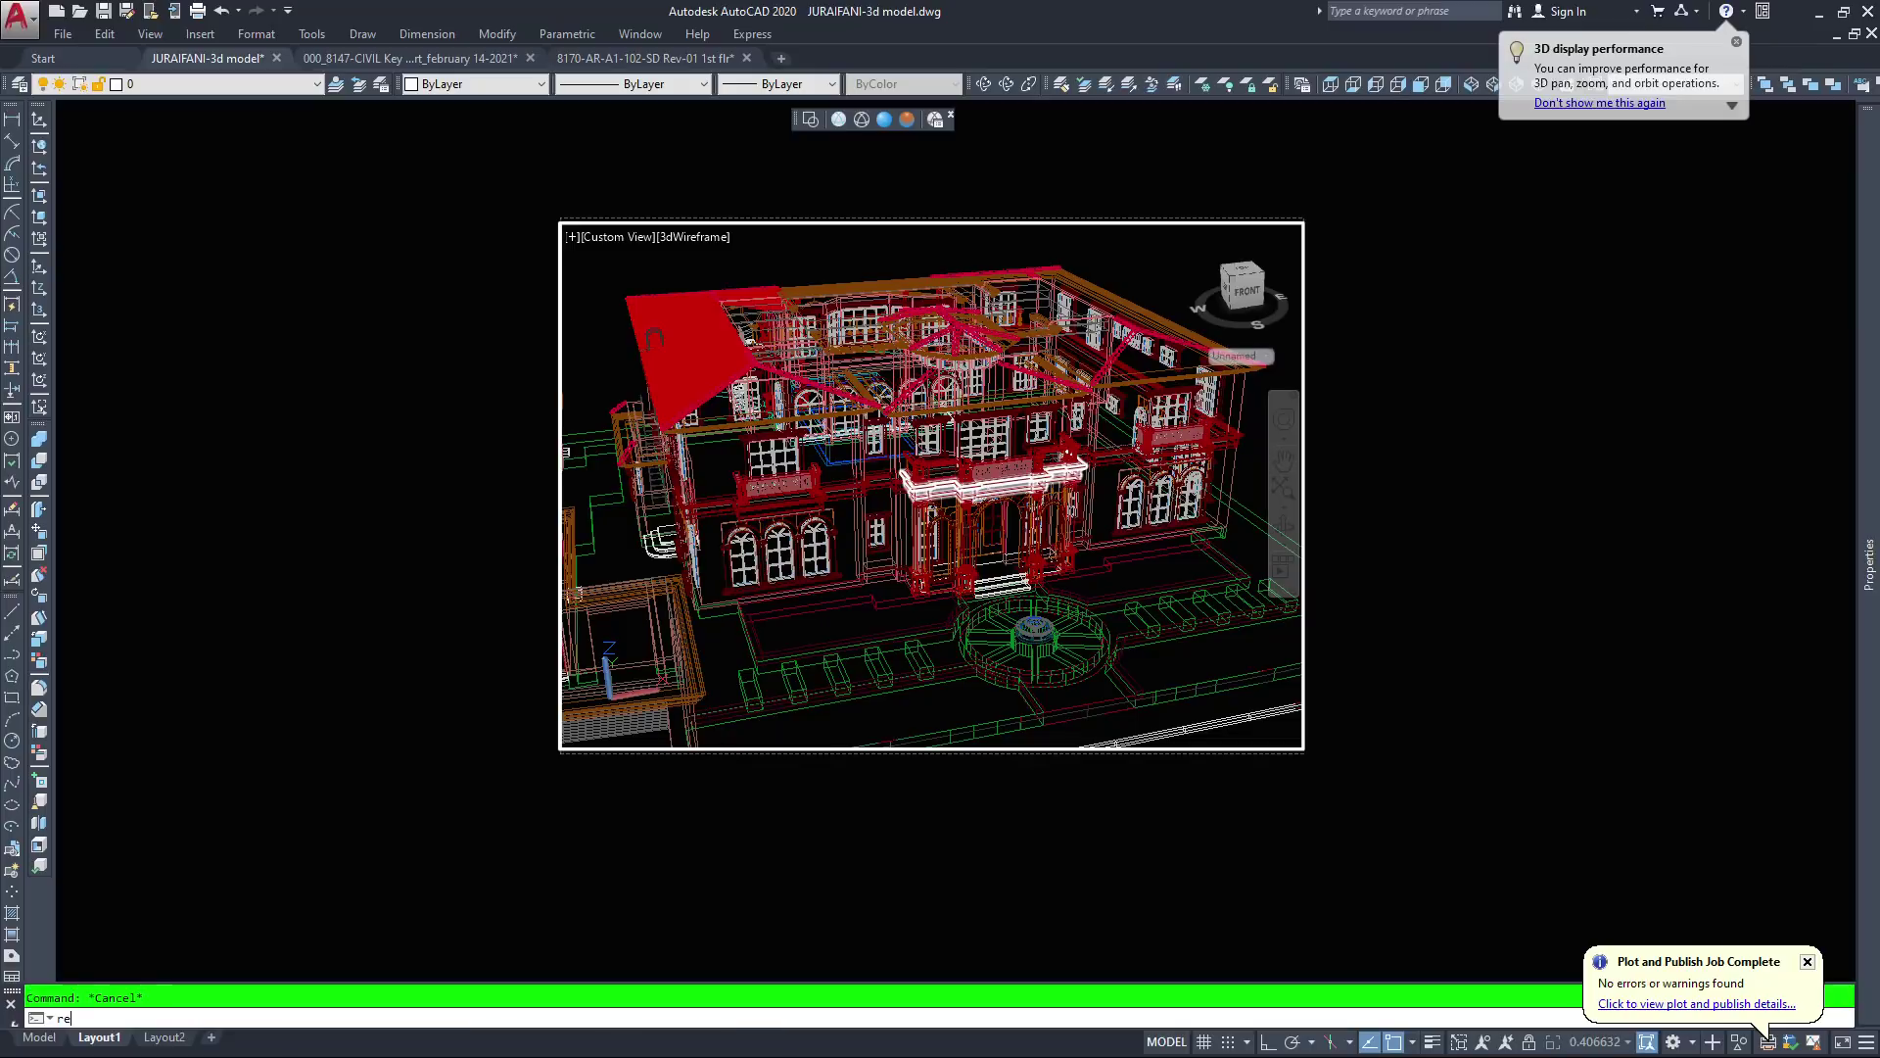
# Regenerate the viewport display and turn on all layers to restore the missing roof parts
pyautogui.press('Return')
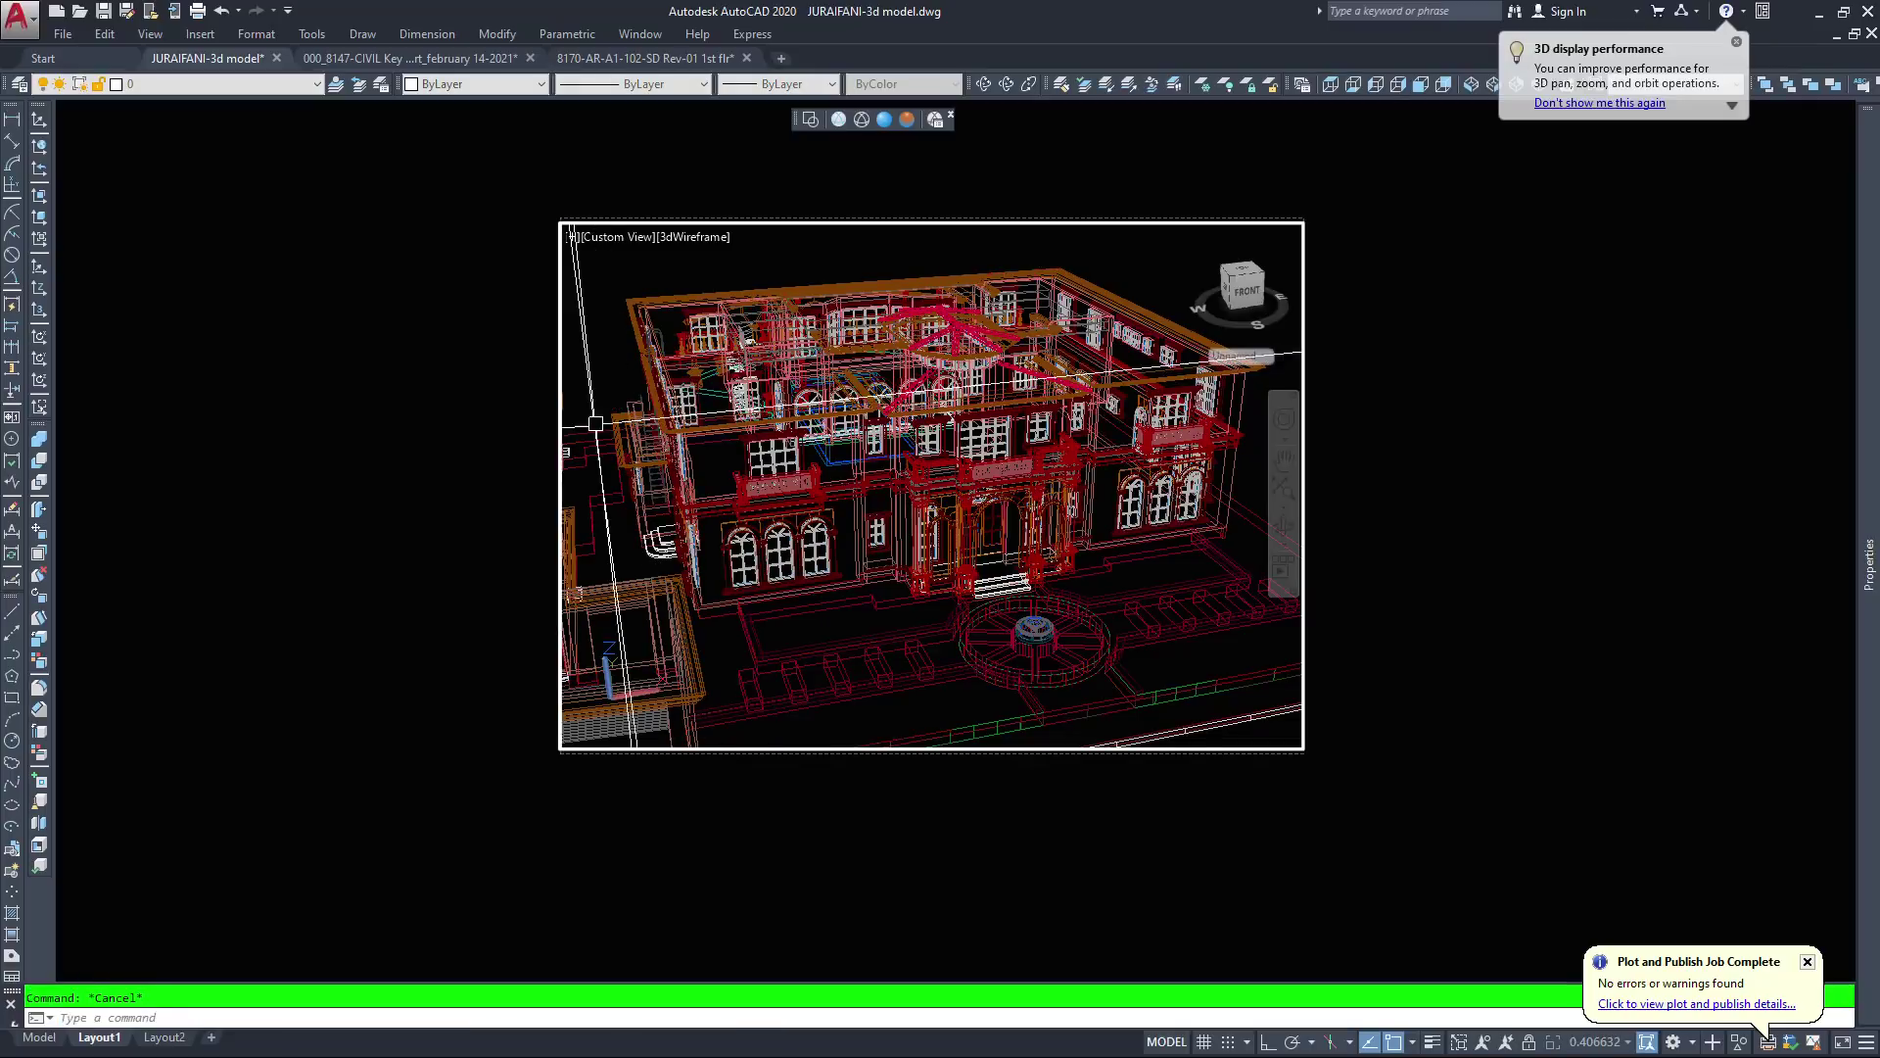
pyautogui.click(599, 296)
pyautogui.press('Escape')
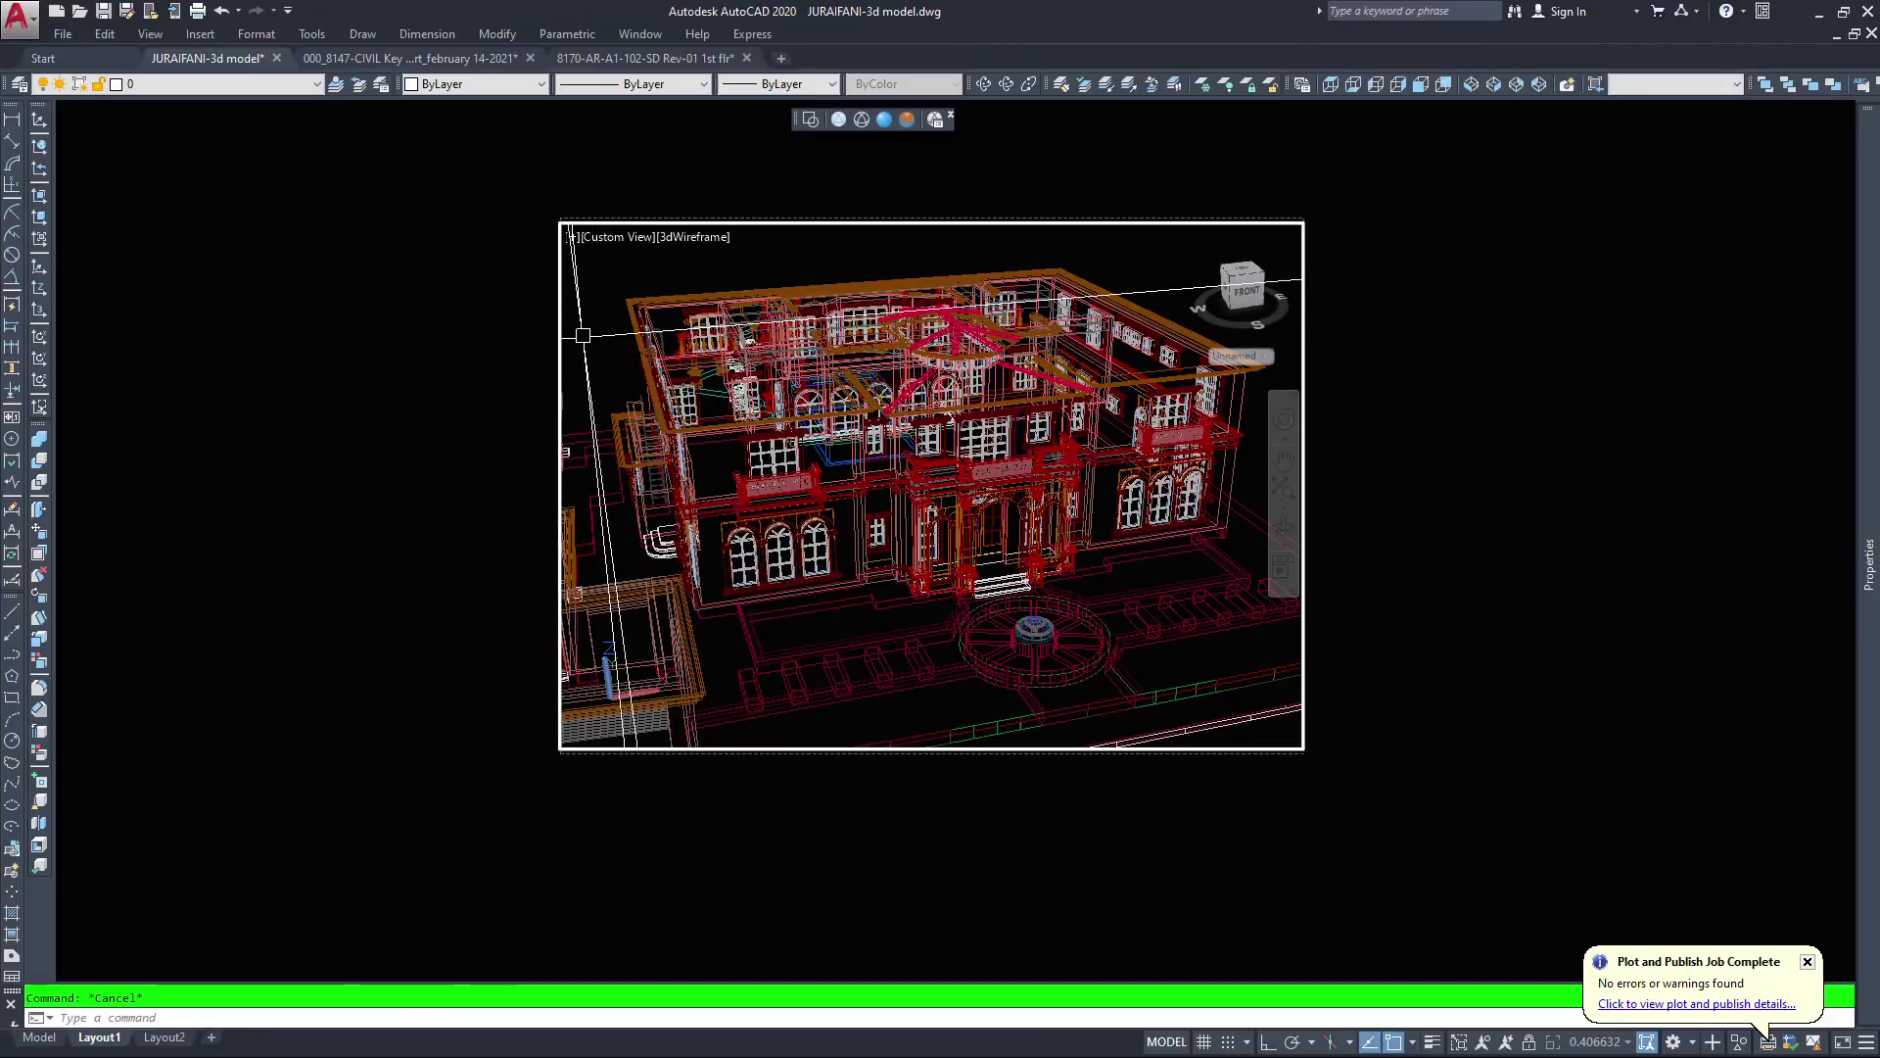
pyautogui.write('11')
pyautogui.press('Return')
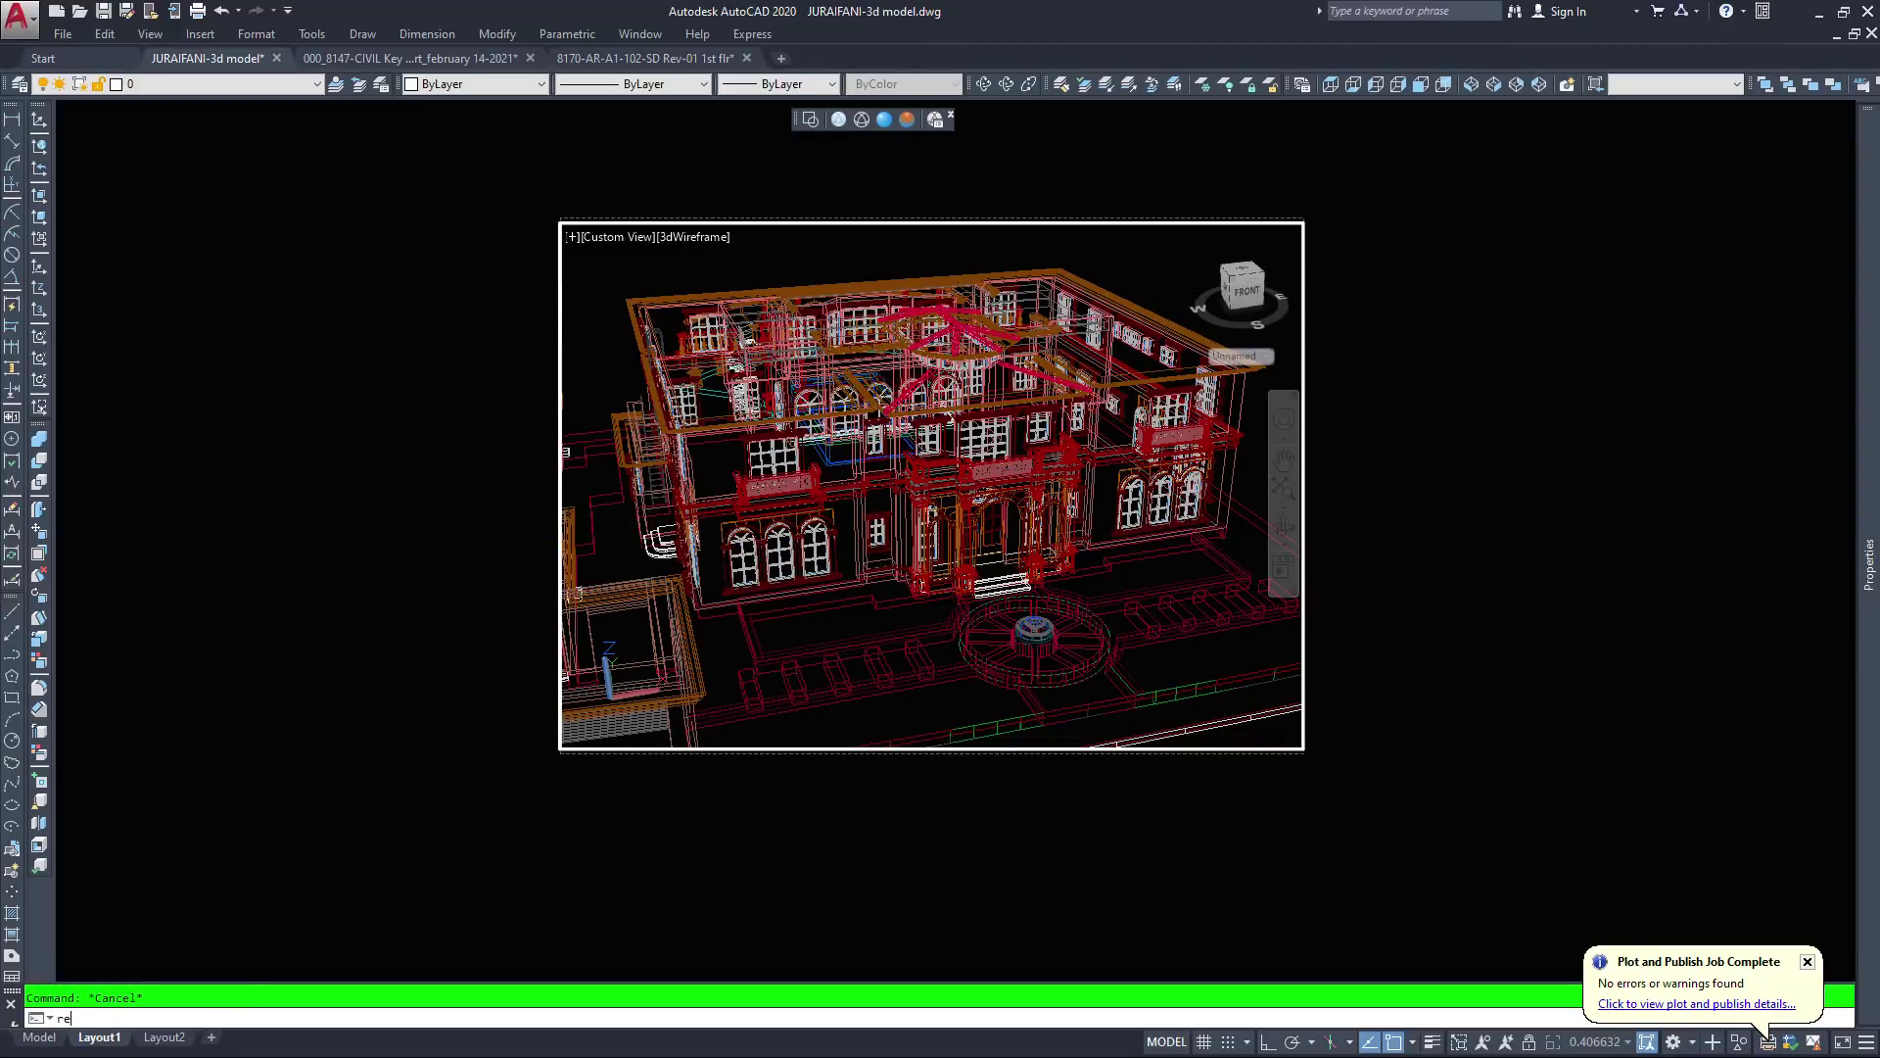
pyautogui.press('Return')
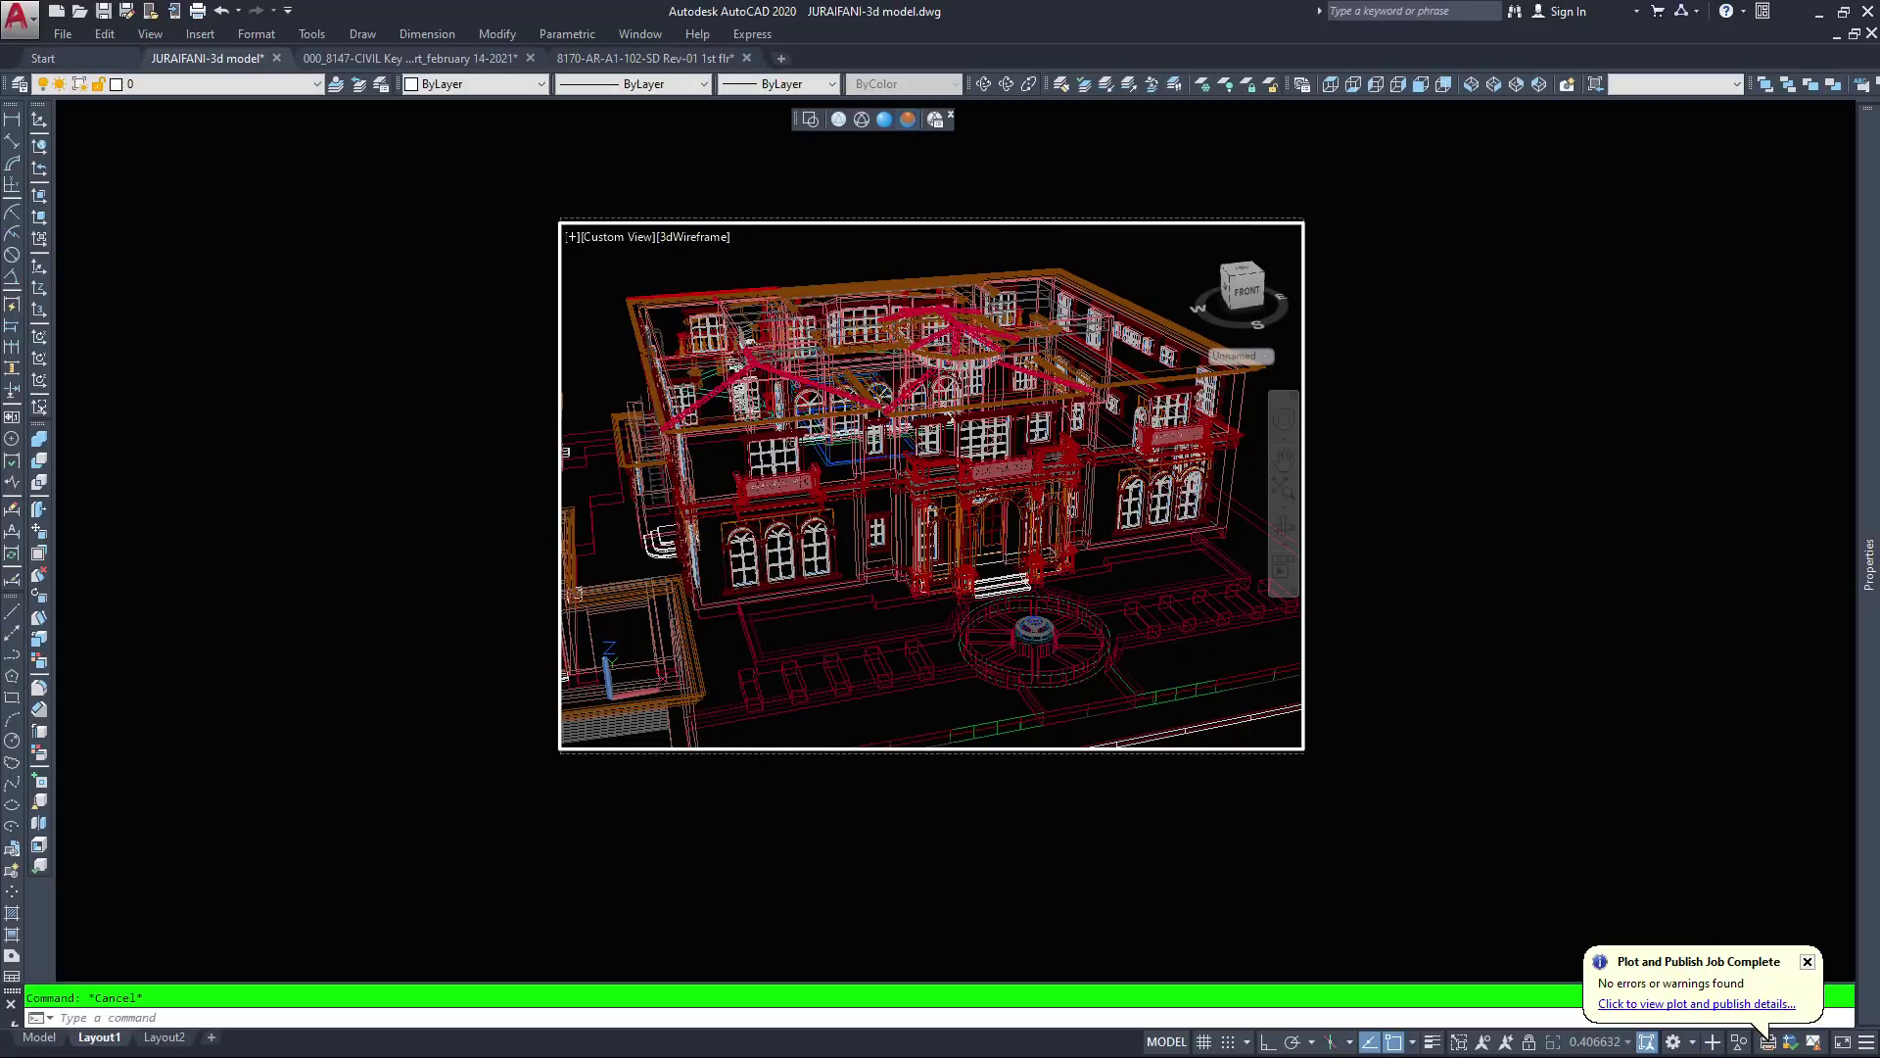
# Set the viewport's visual style to Conceptual and return to paper space
pyautogui.click(908, 119)
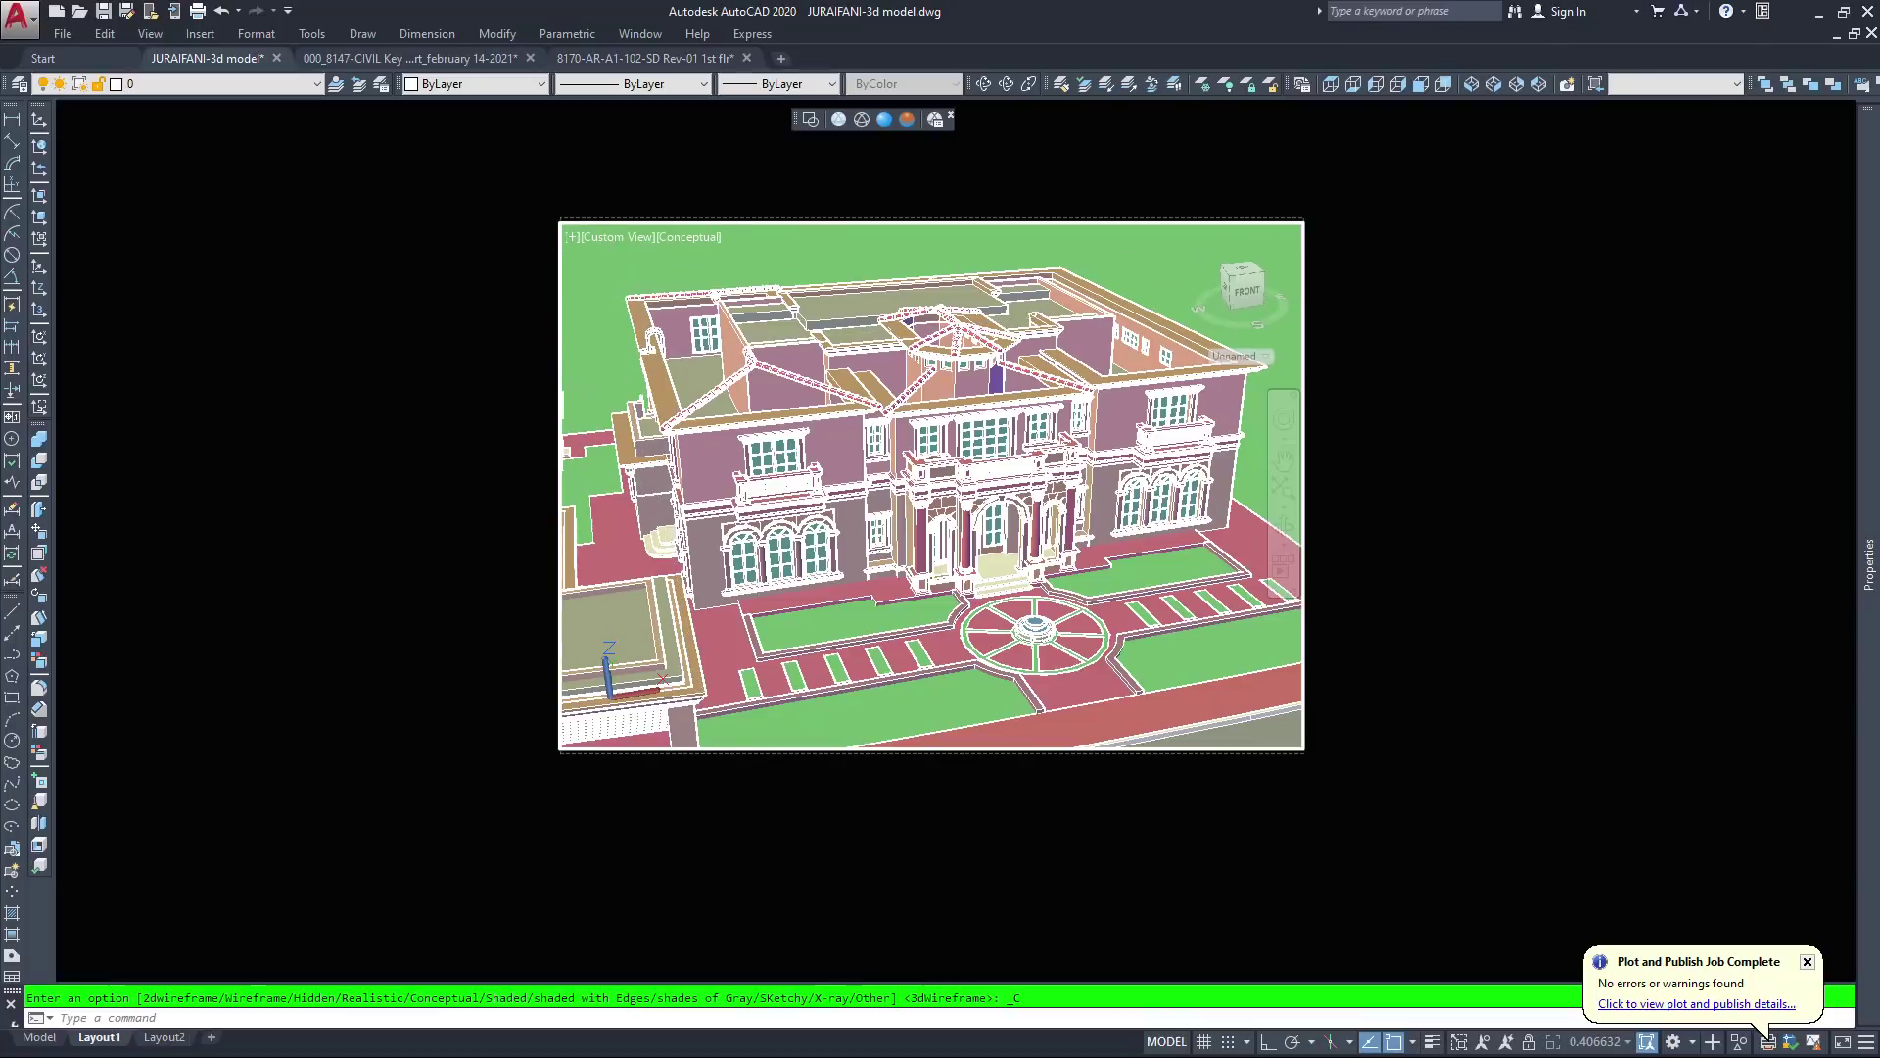
pyautogui.doubleClick(487, 273)
pyautogui.press('Escape')
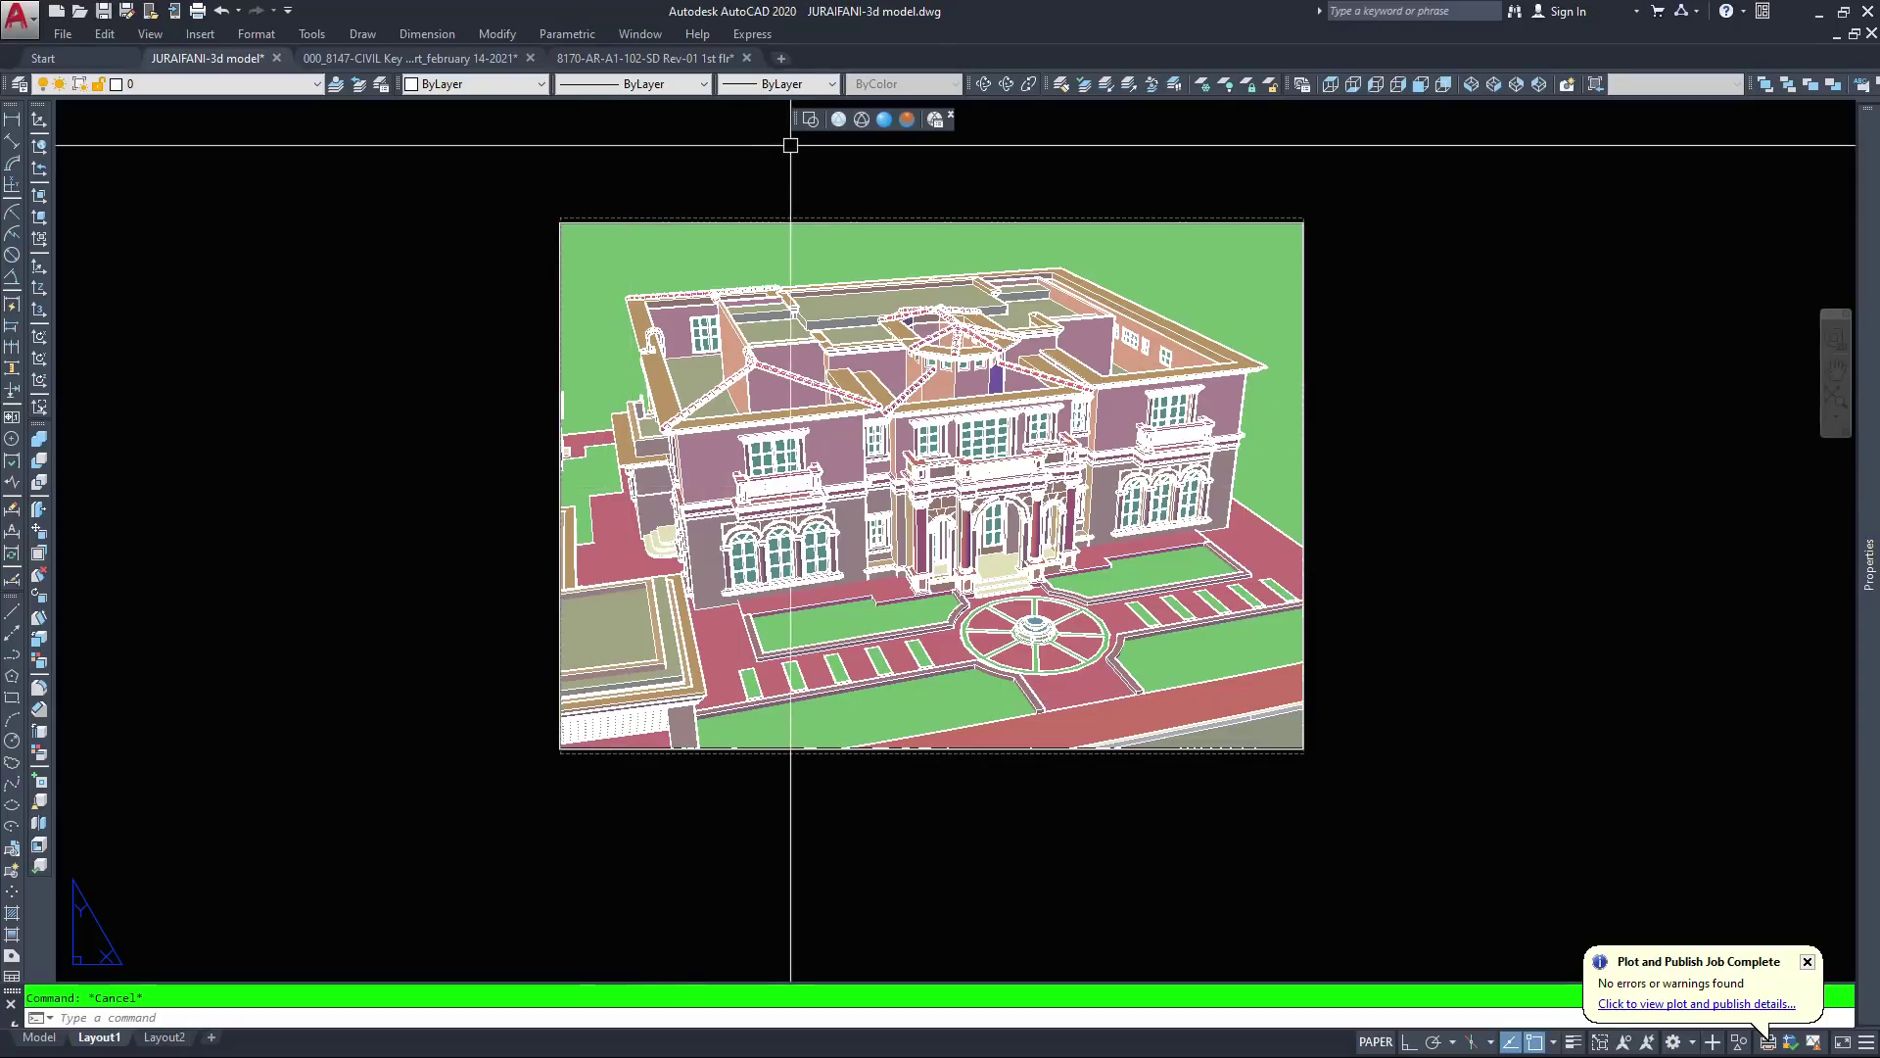
# Reactivate the layout viewport, switch it to 2D Wireframe and regenerate the model
pyautogui.click(809, 120)
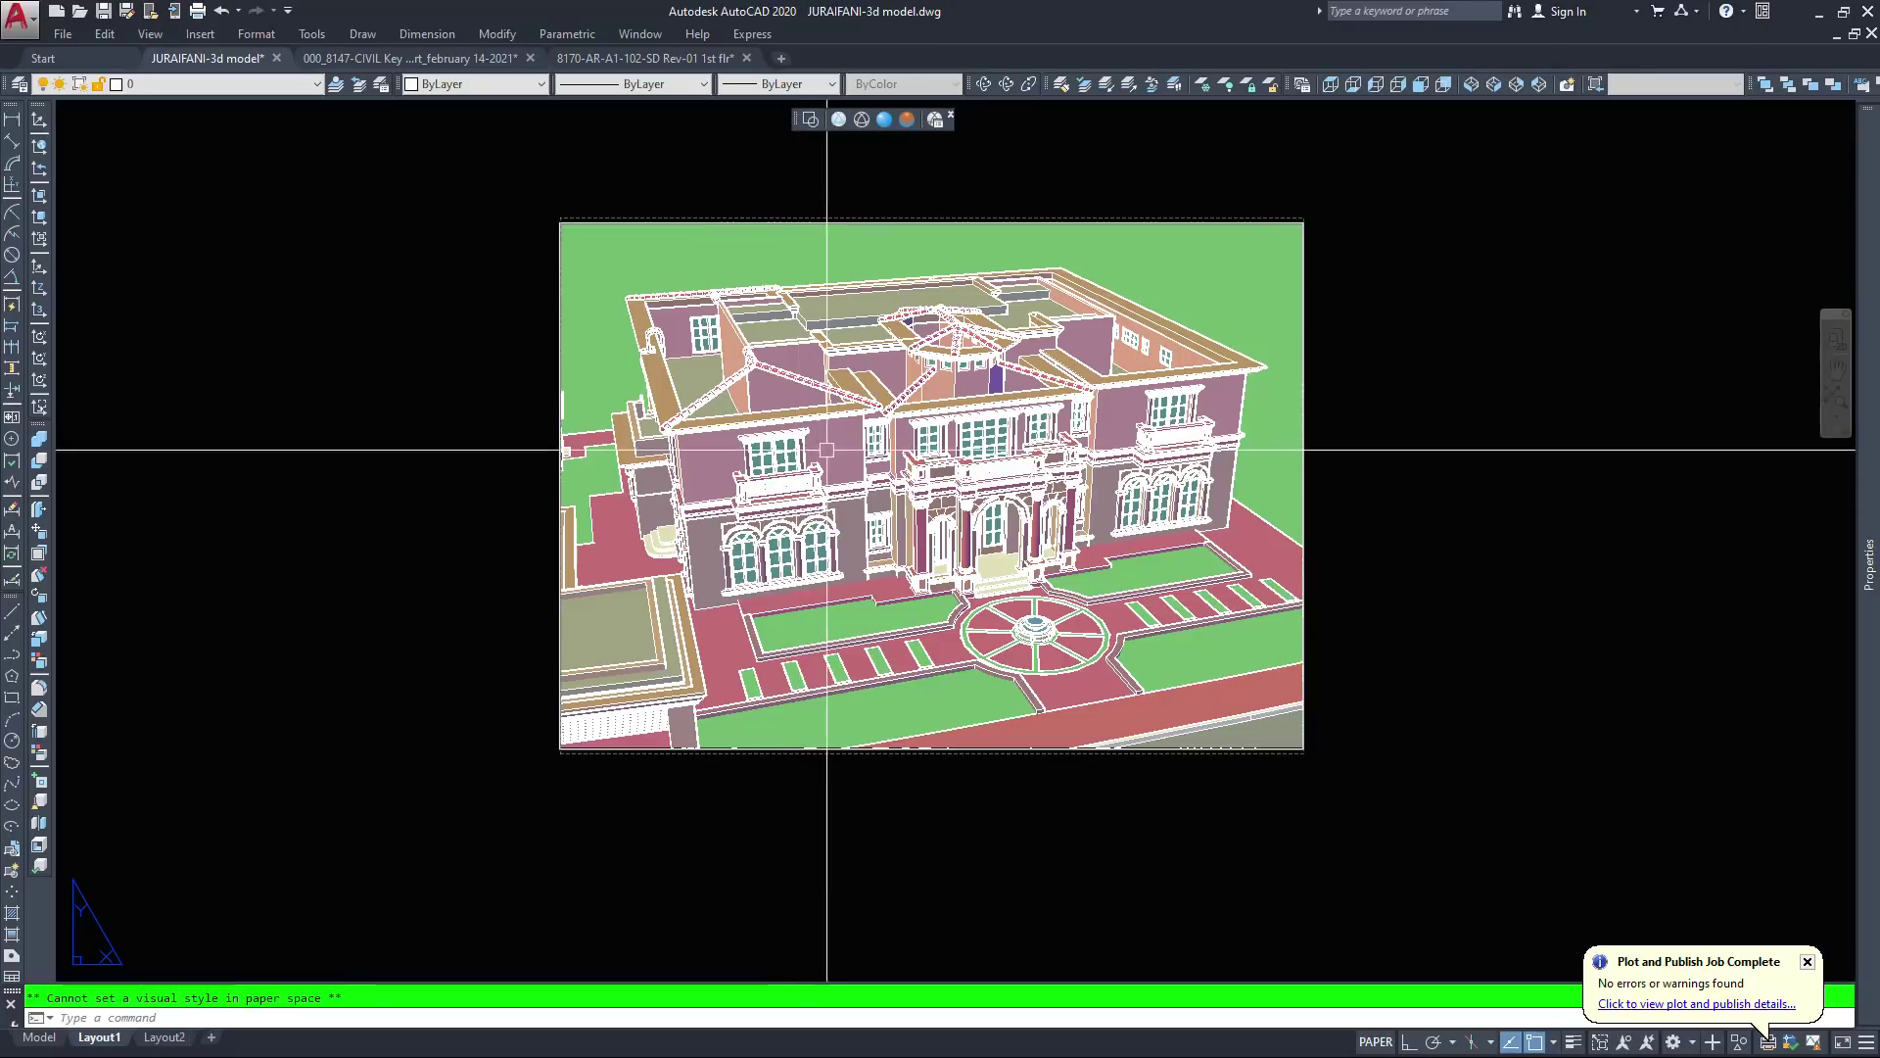
pyautogui.doubleClick(619, 278)
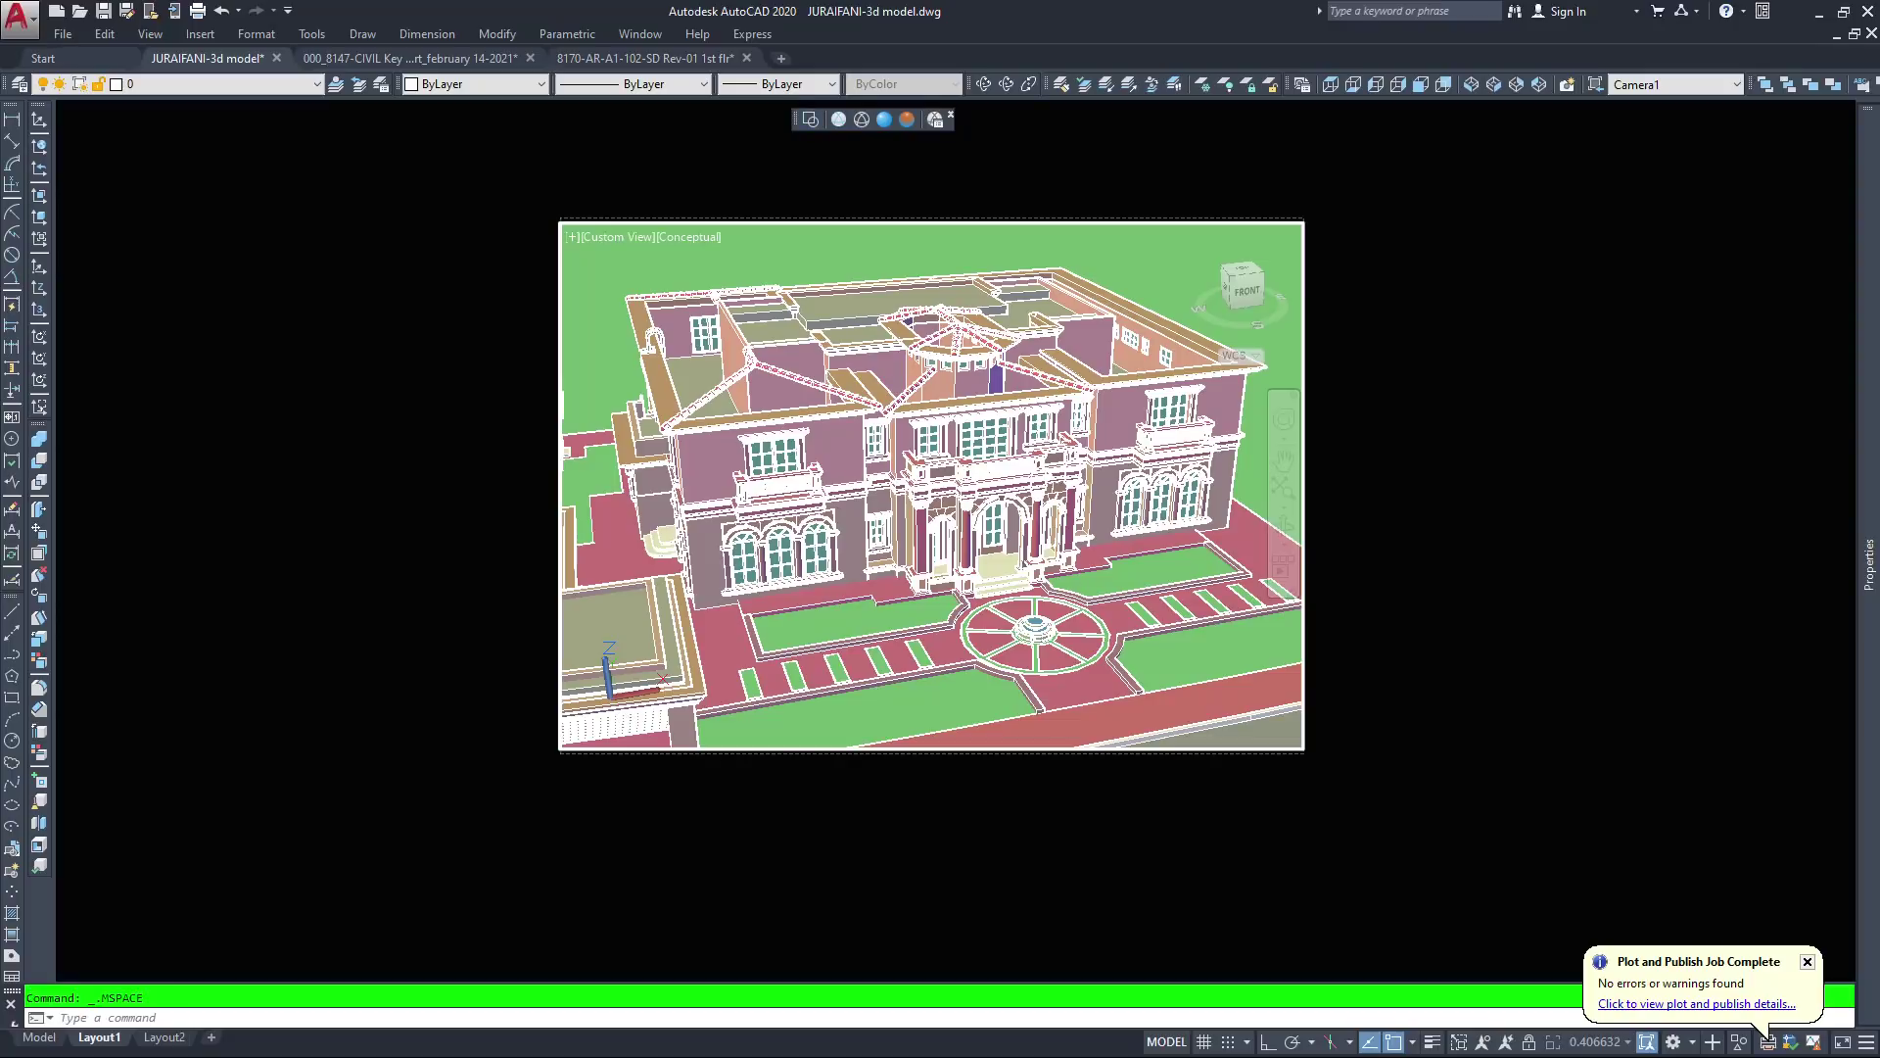
pyautogui.click(809, 120)
pyautogui.scroll(3, 930, 485)
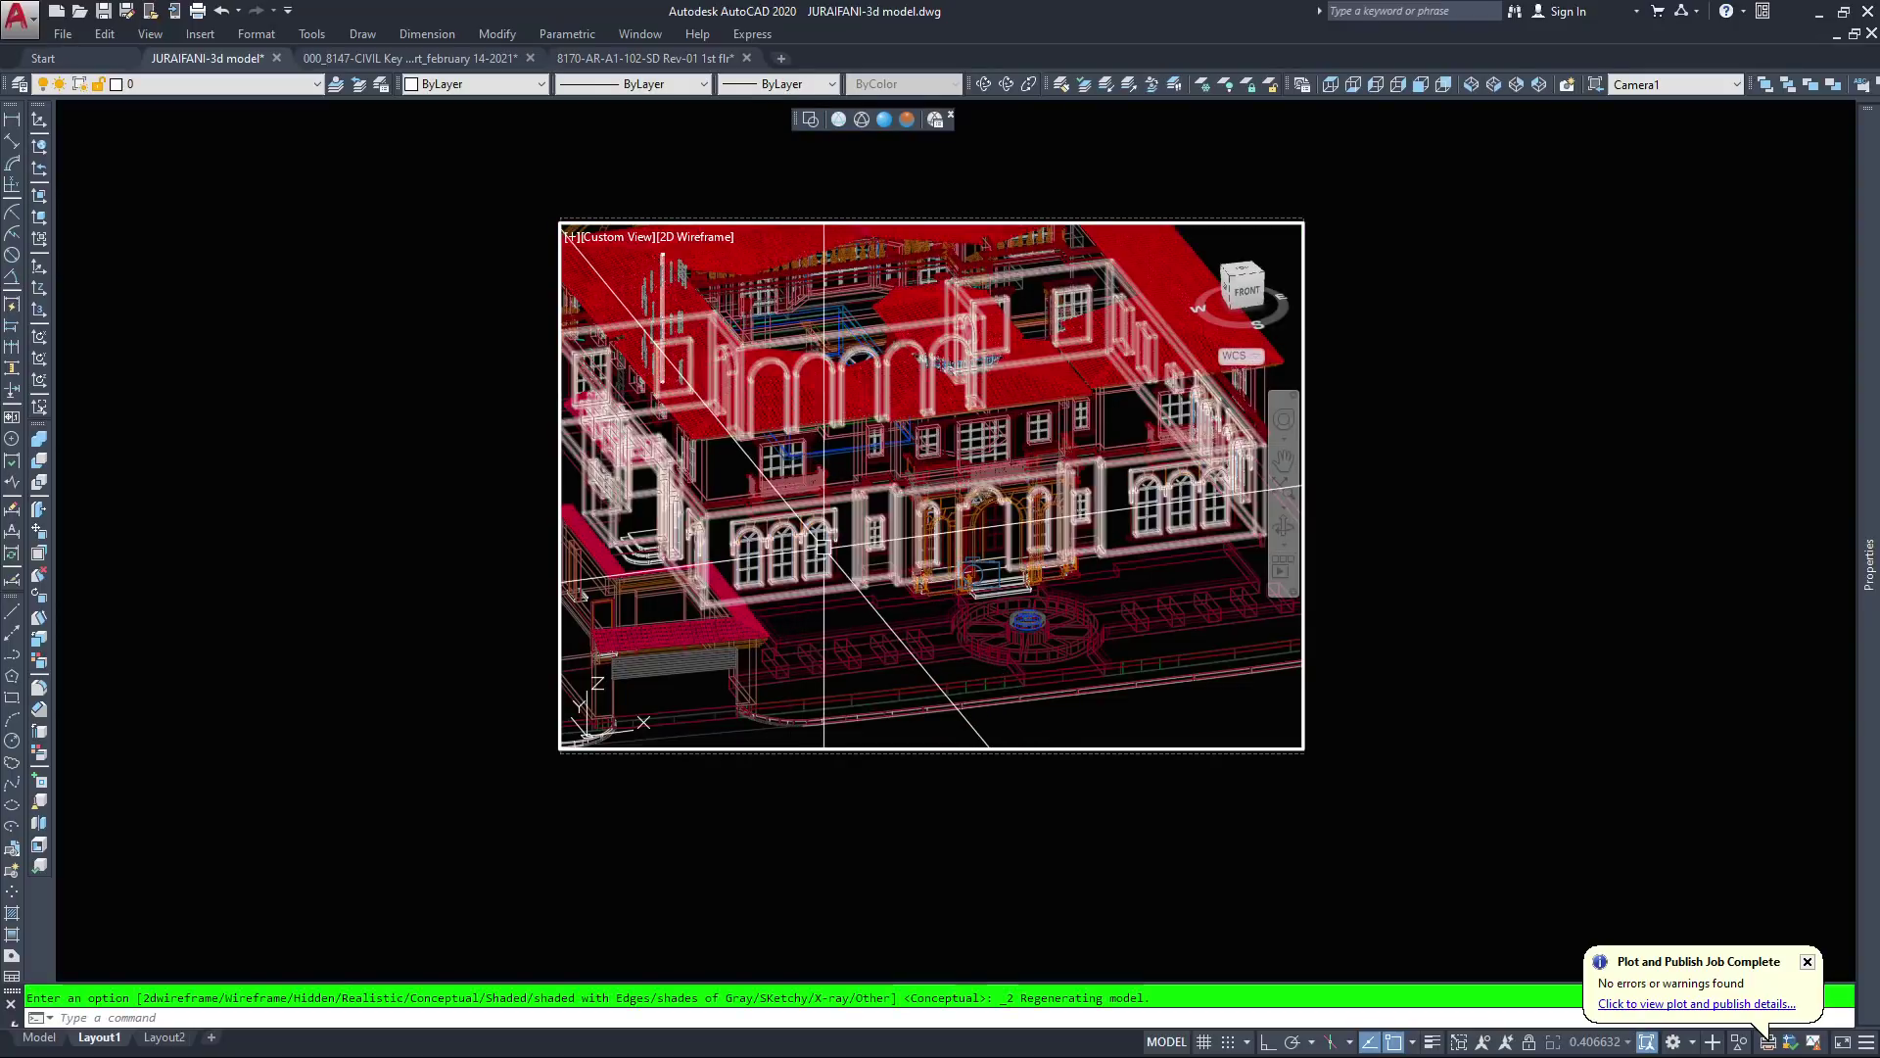
pyautogui.scroll(-5, 930, 485)
pyautogui.press('Escape')
pyautogui.click(1148, 341)
pyautogui.press('Escape')
pyautogui.write('re')
pyautogui.press('Return')
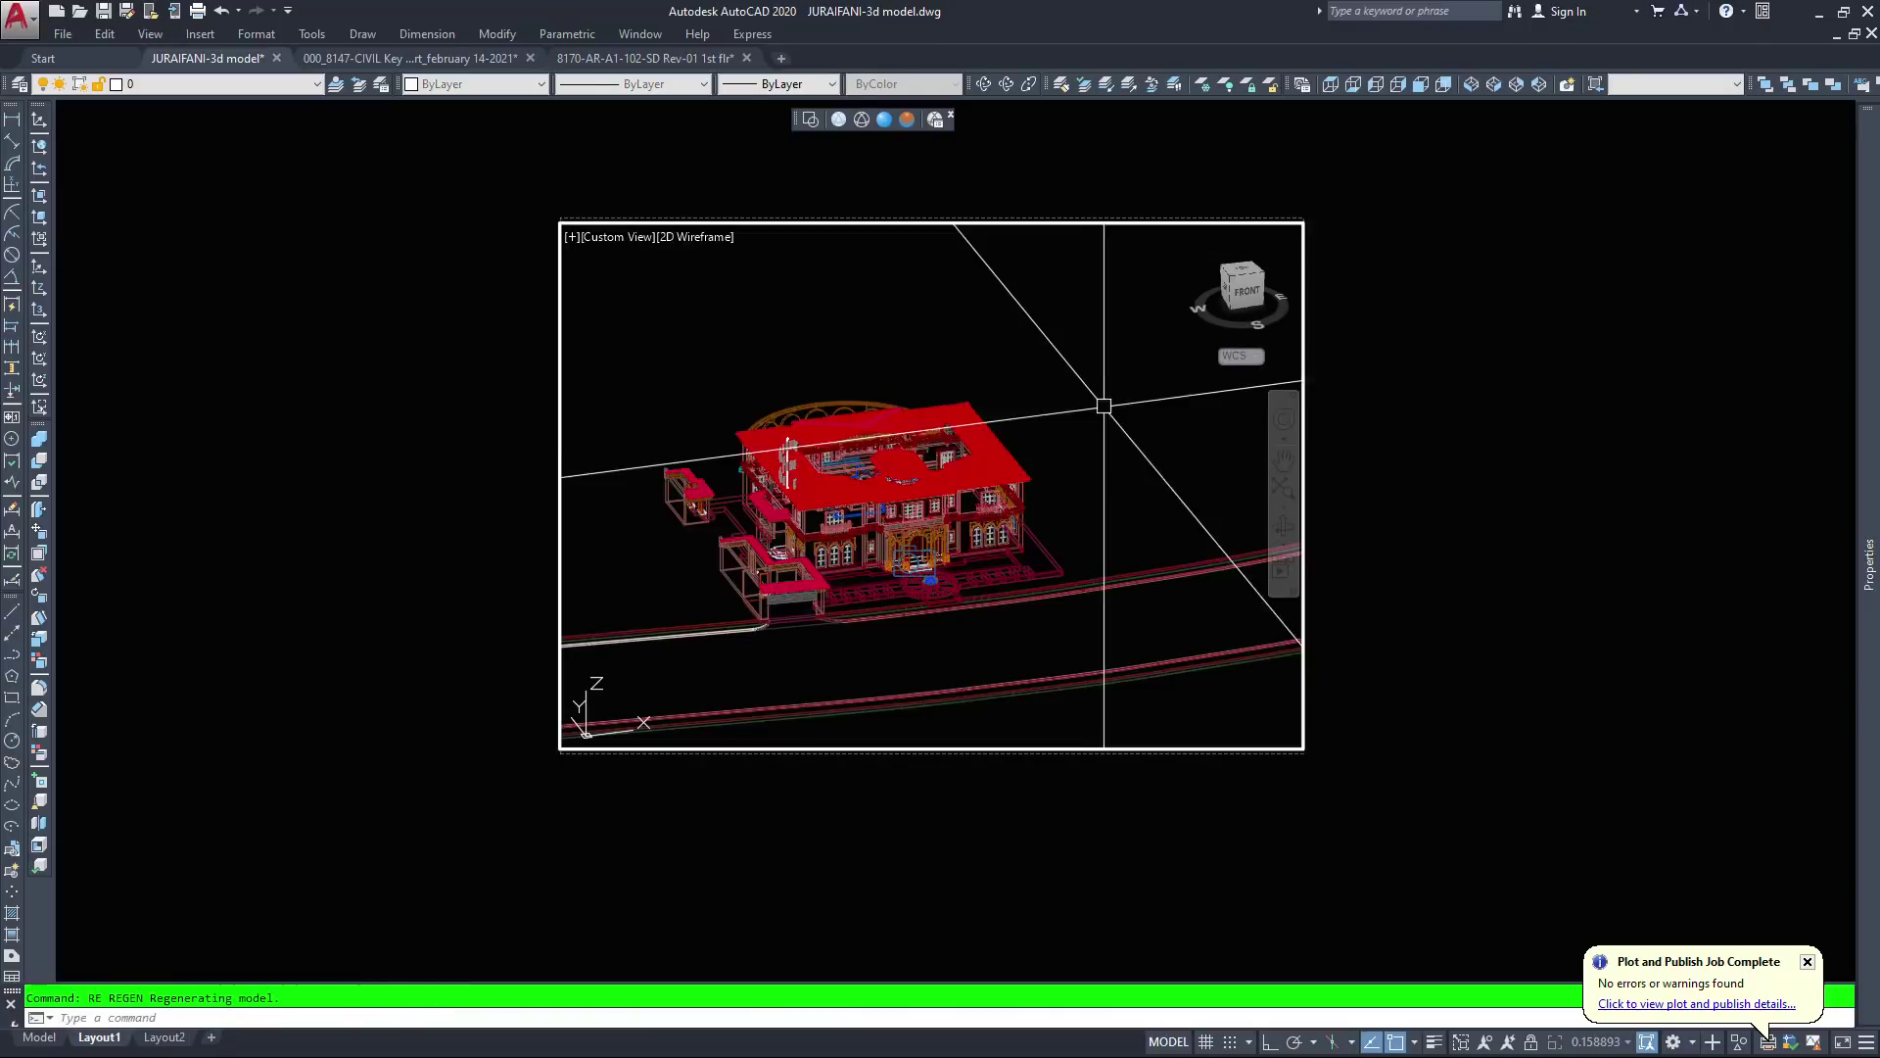
# Check the drawing for unused named items with Purge and close the dialog without purging
pyautogui.press('Escape')
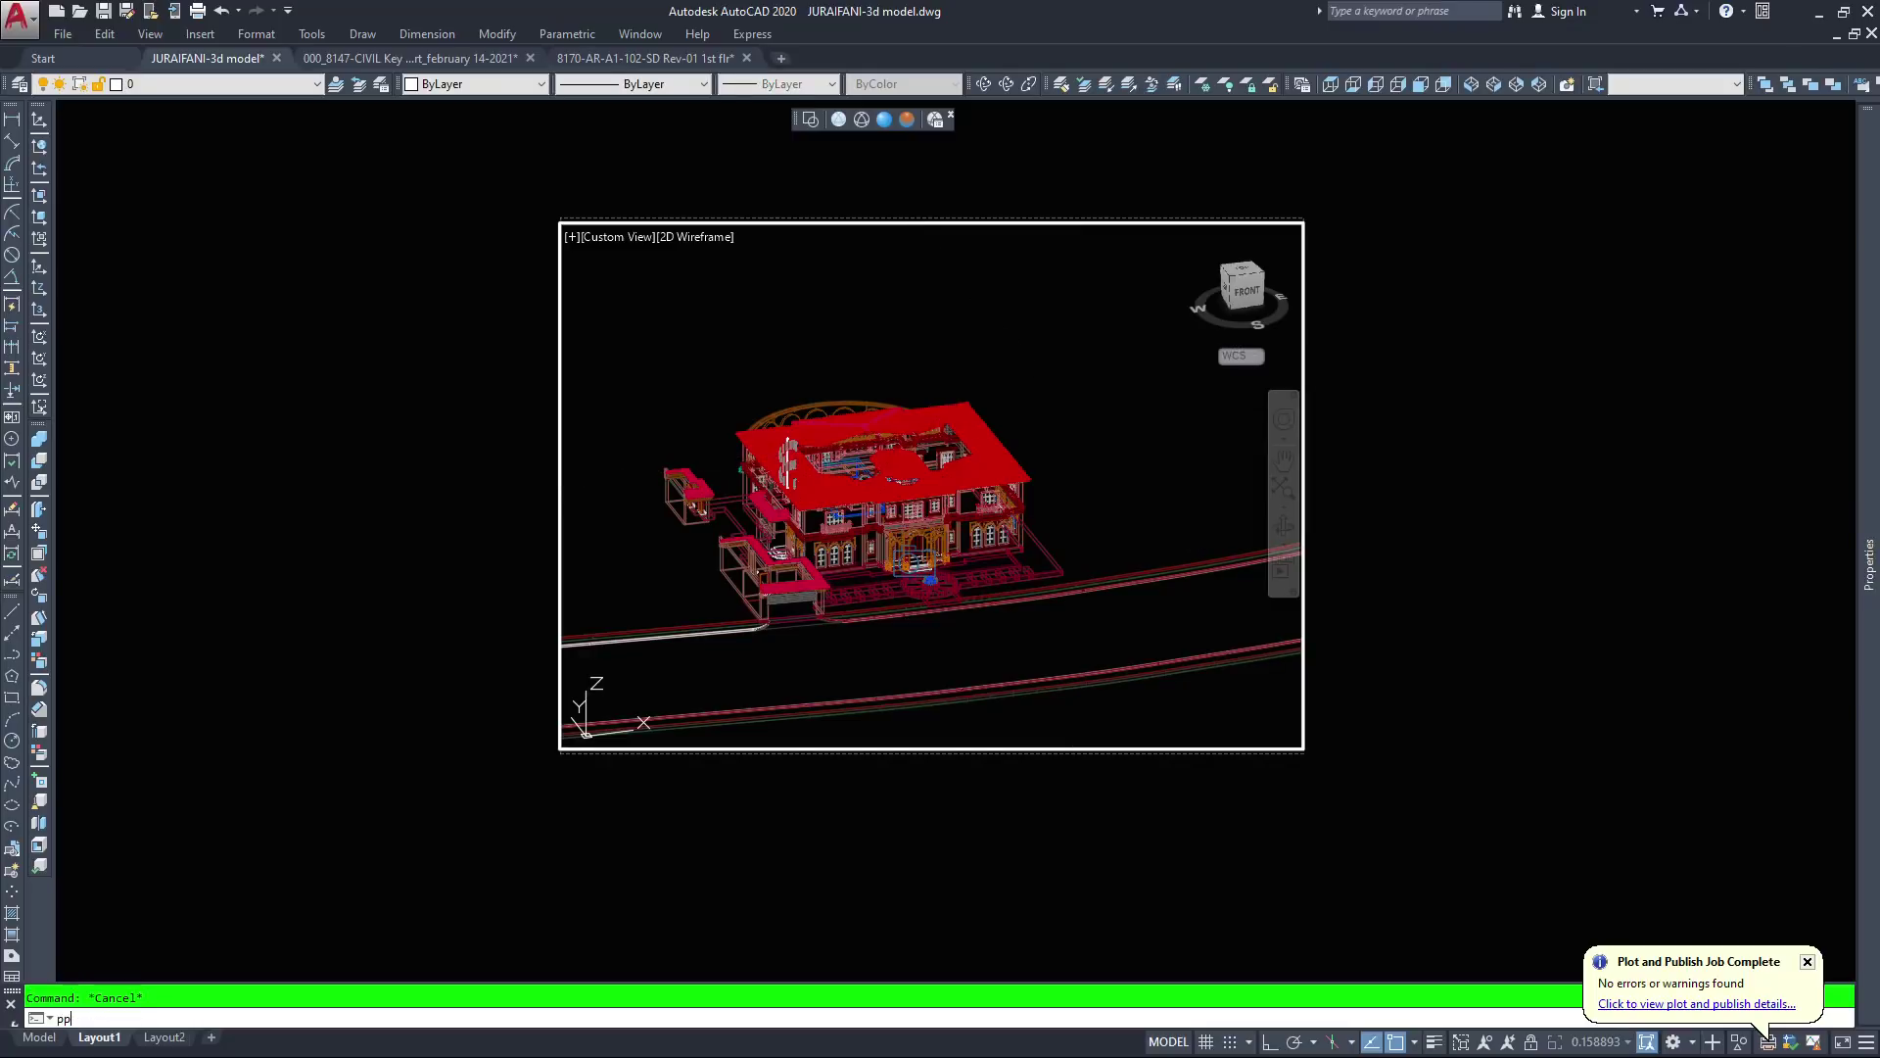
pyautogui.press('Return')
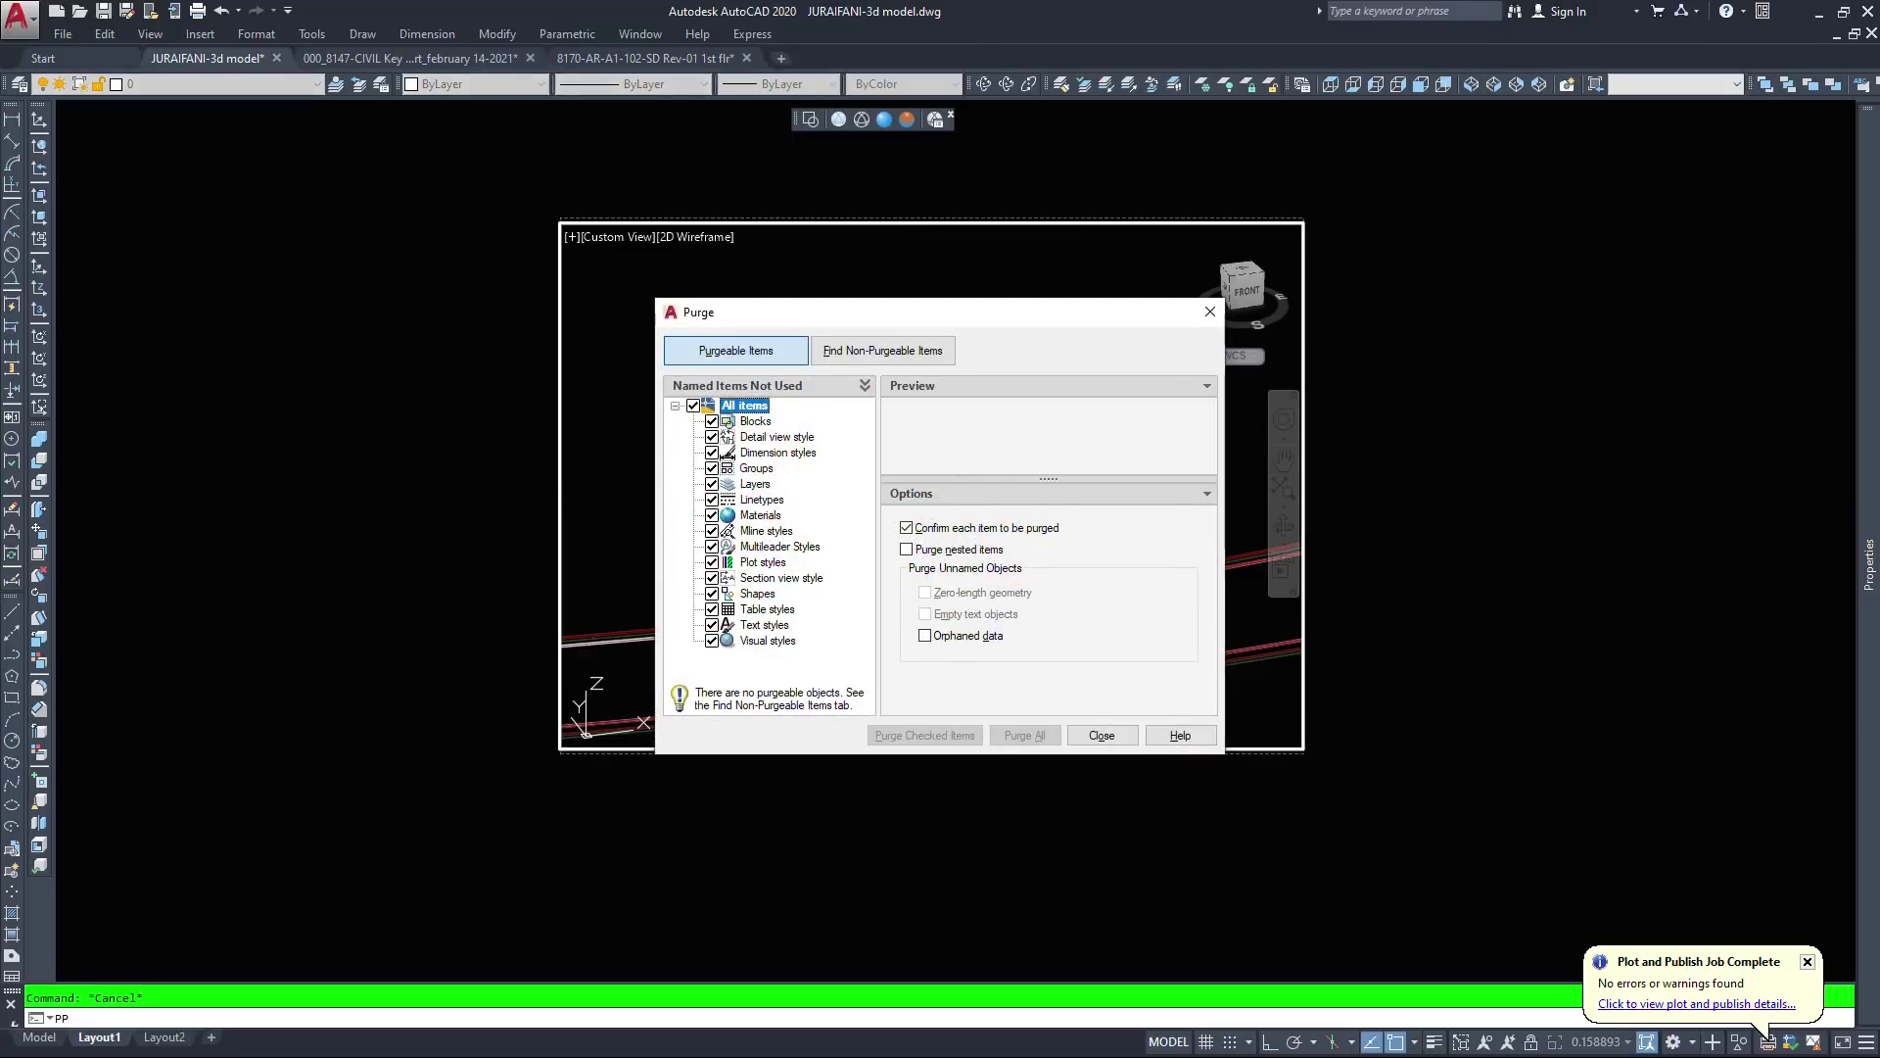
pyautogui.press('Escape')
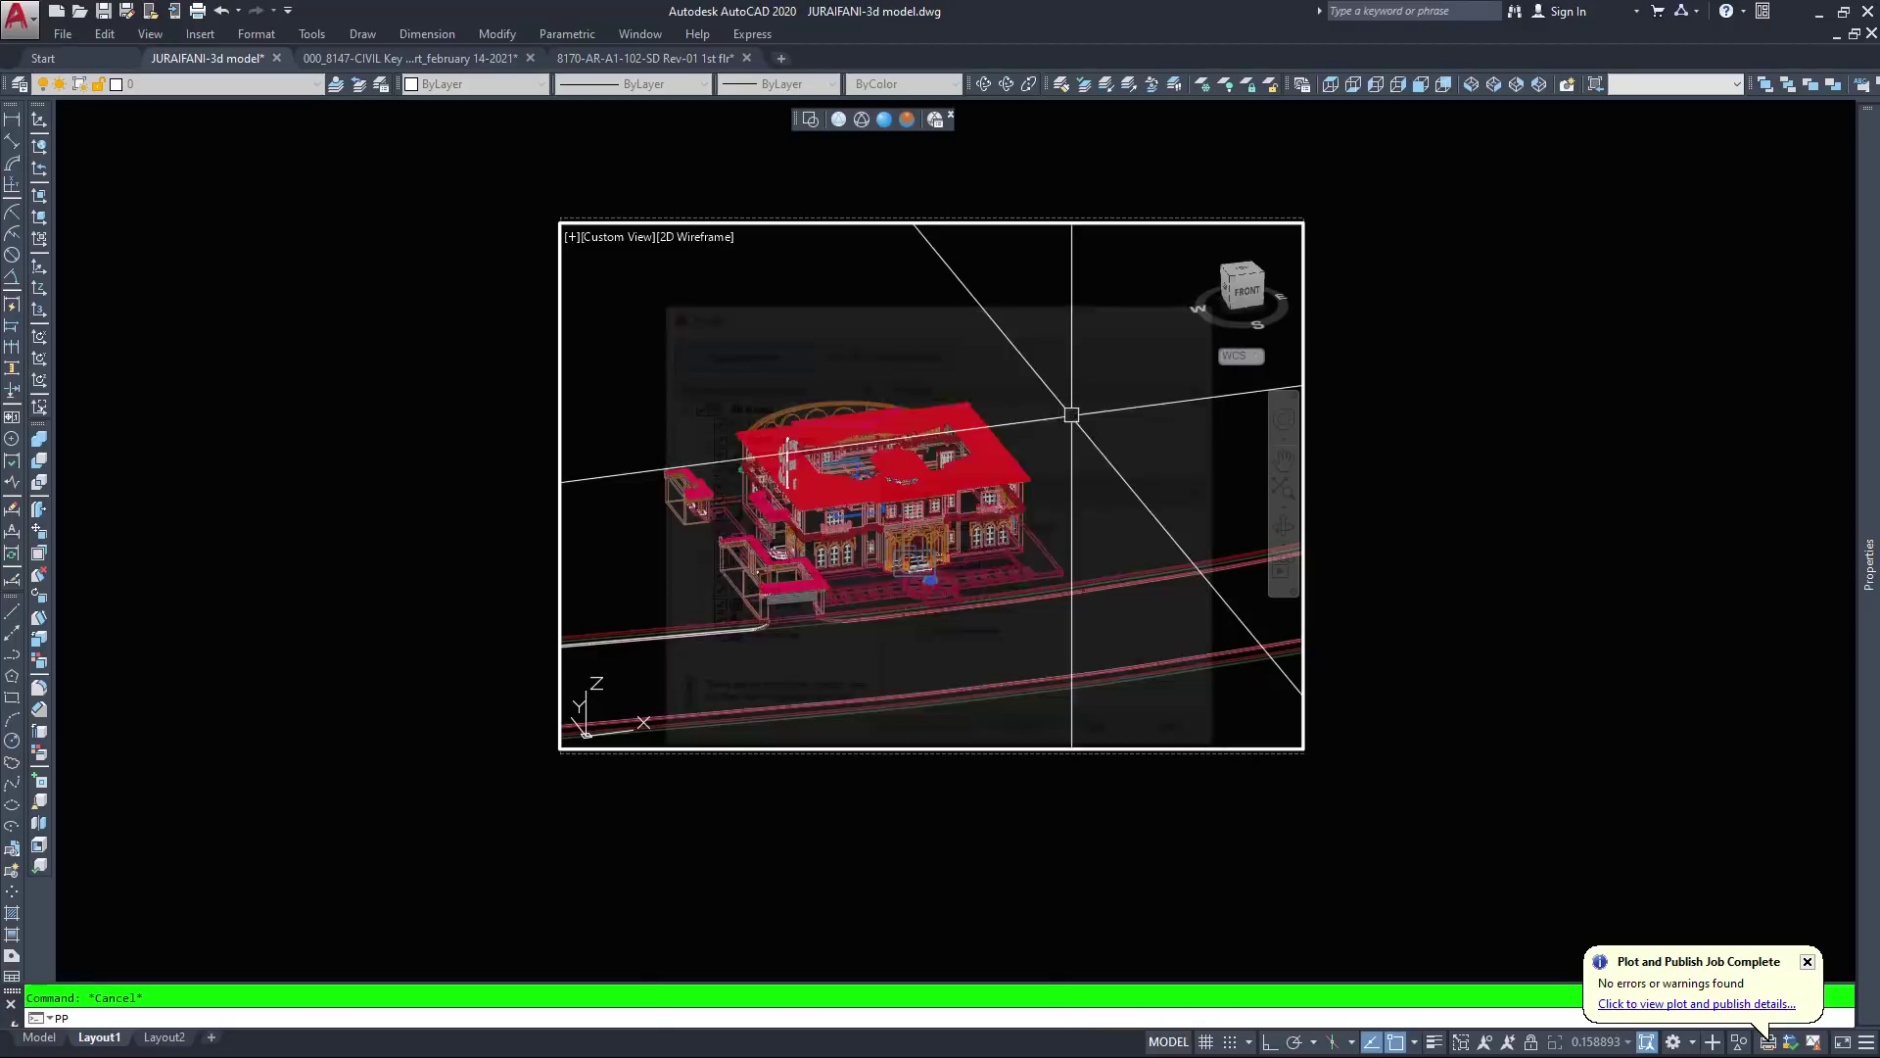
# Turn on all layers in the drawing
pyautogui.write('11')
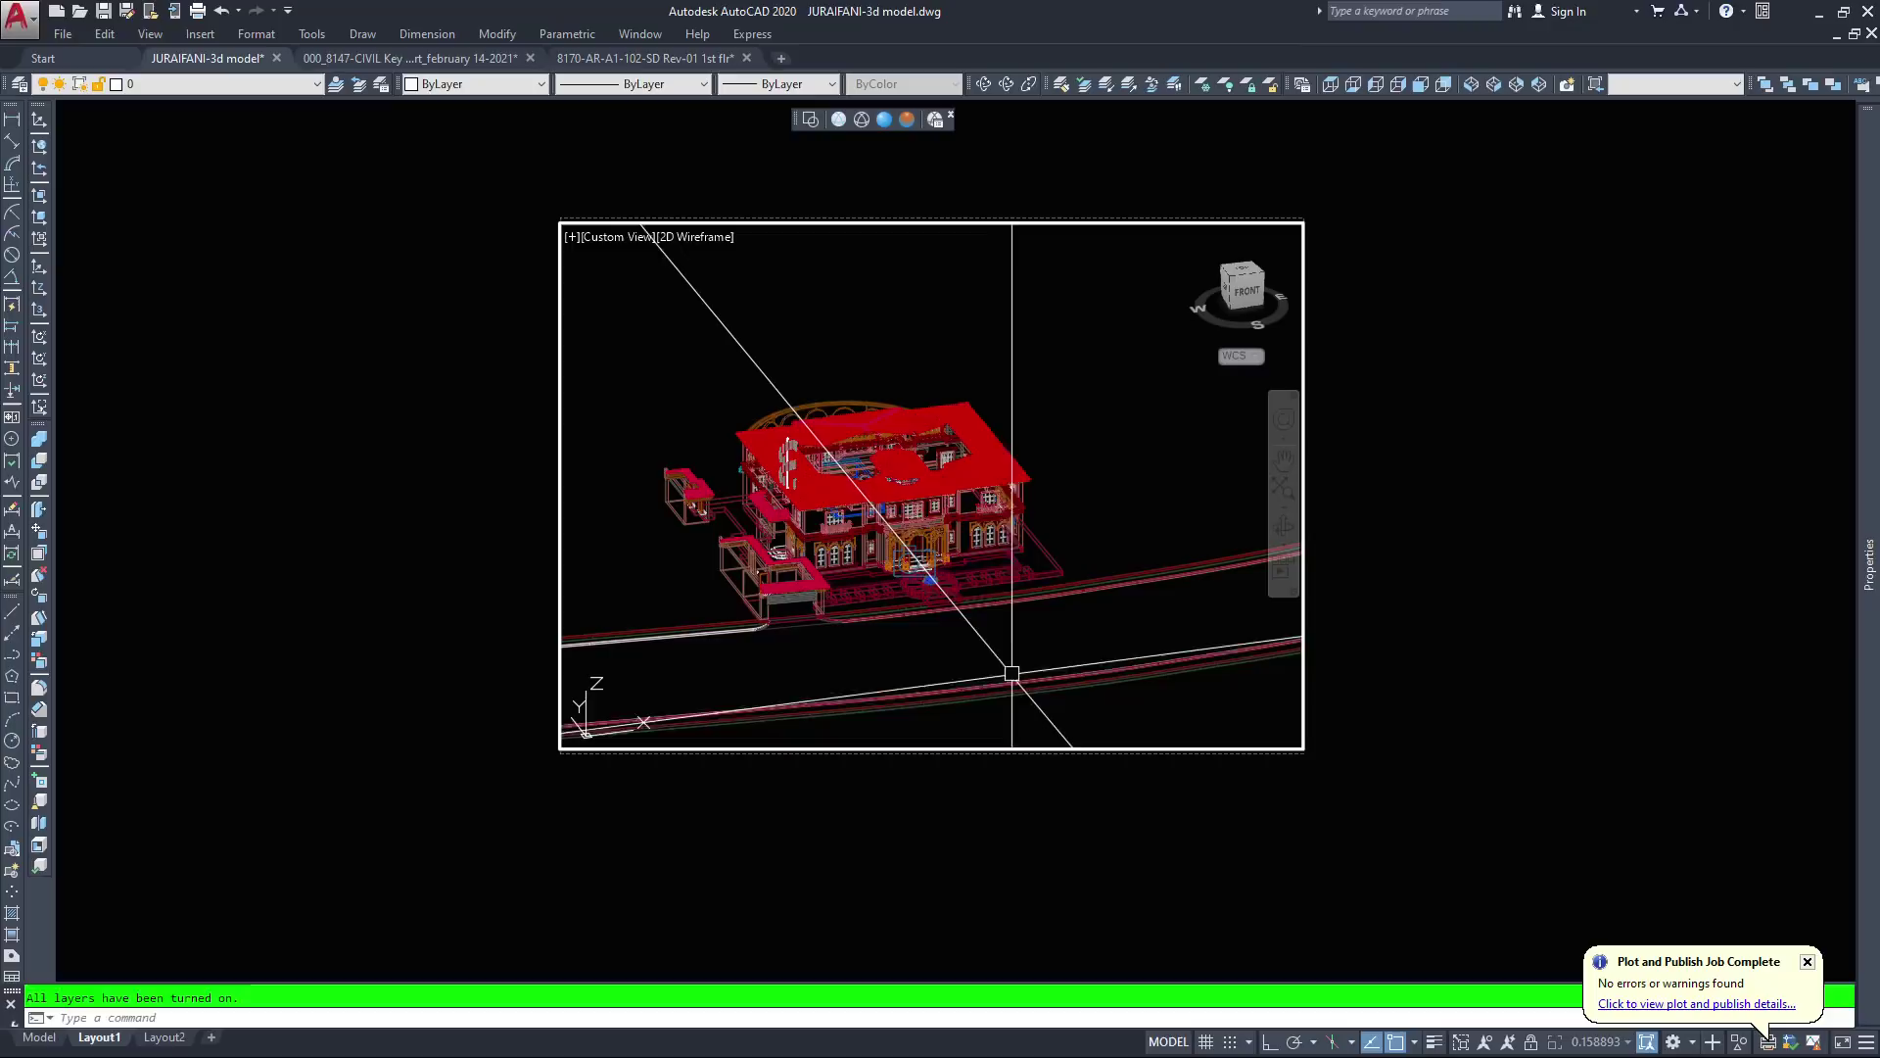
pyautogui.press('Escape')
pyautogui.scroll(2, 974, 509)
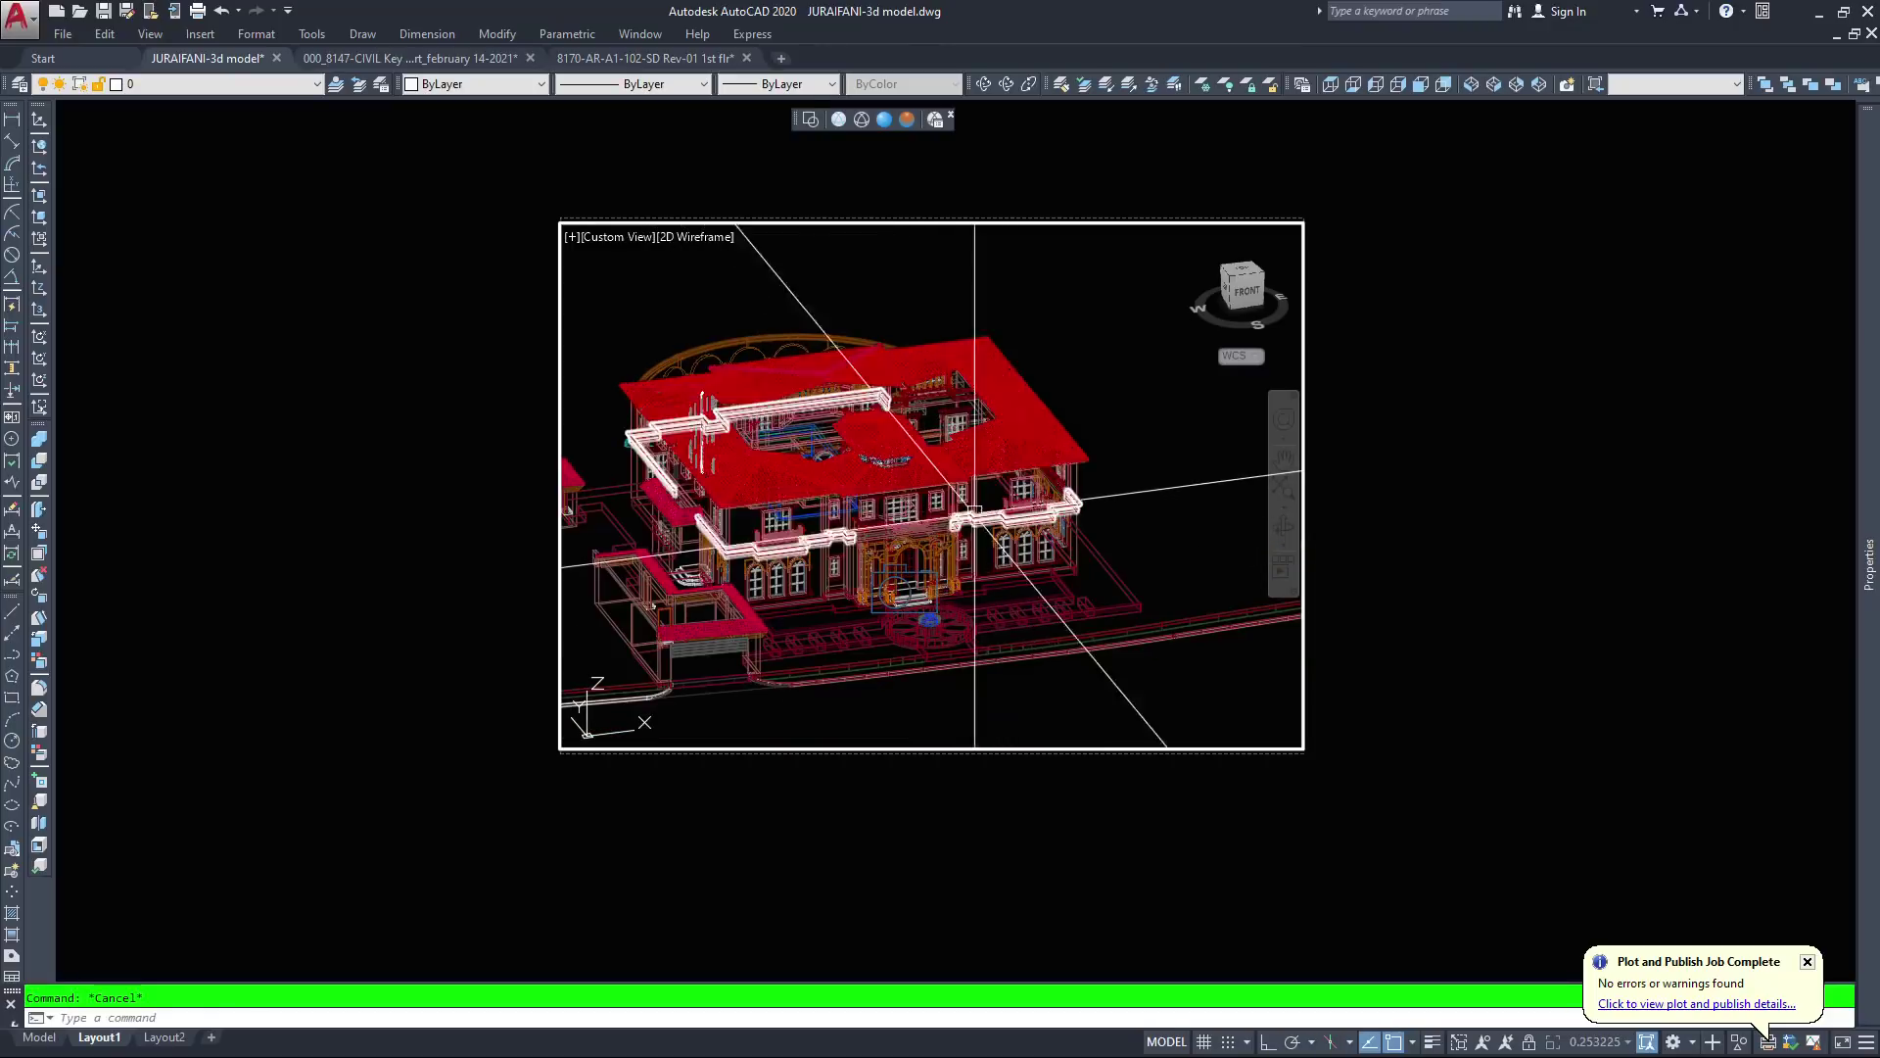
pyautogui.scroll(-3, 974, 509)
pyautogui.scroll(3, 948, 566)
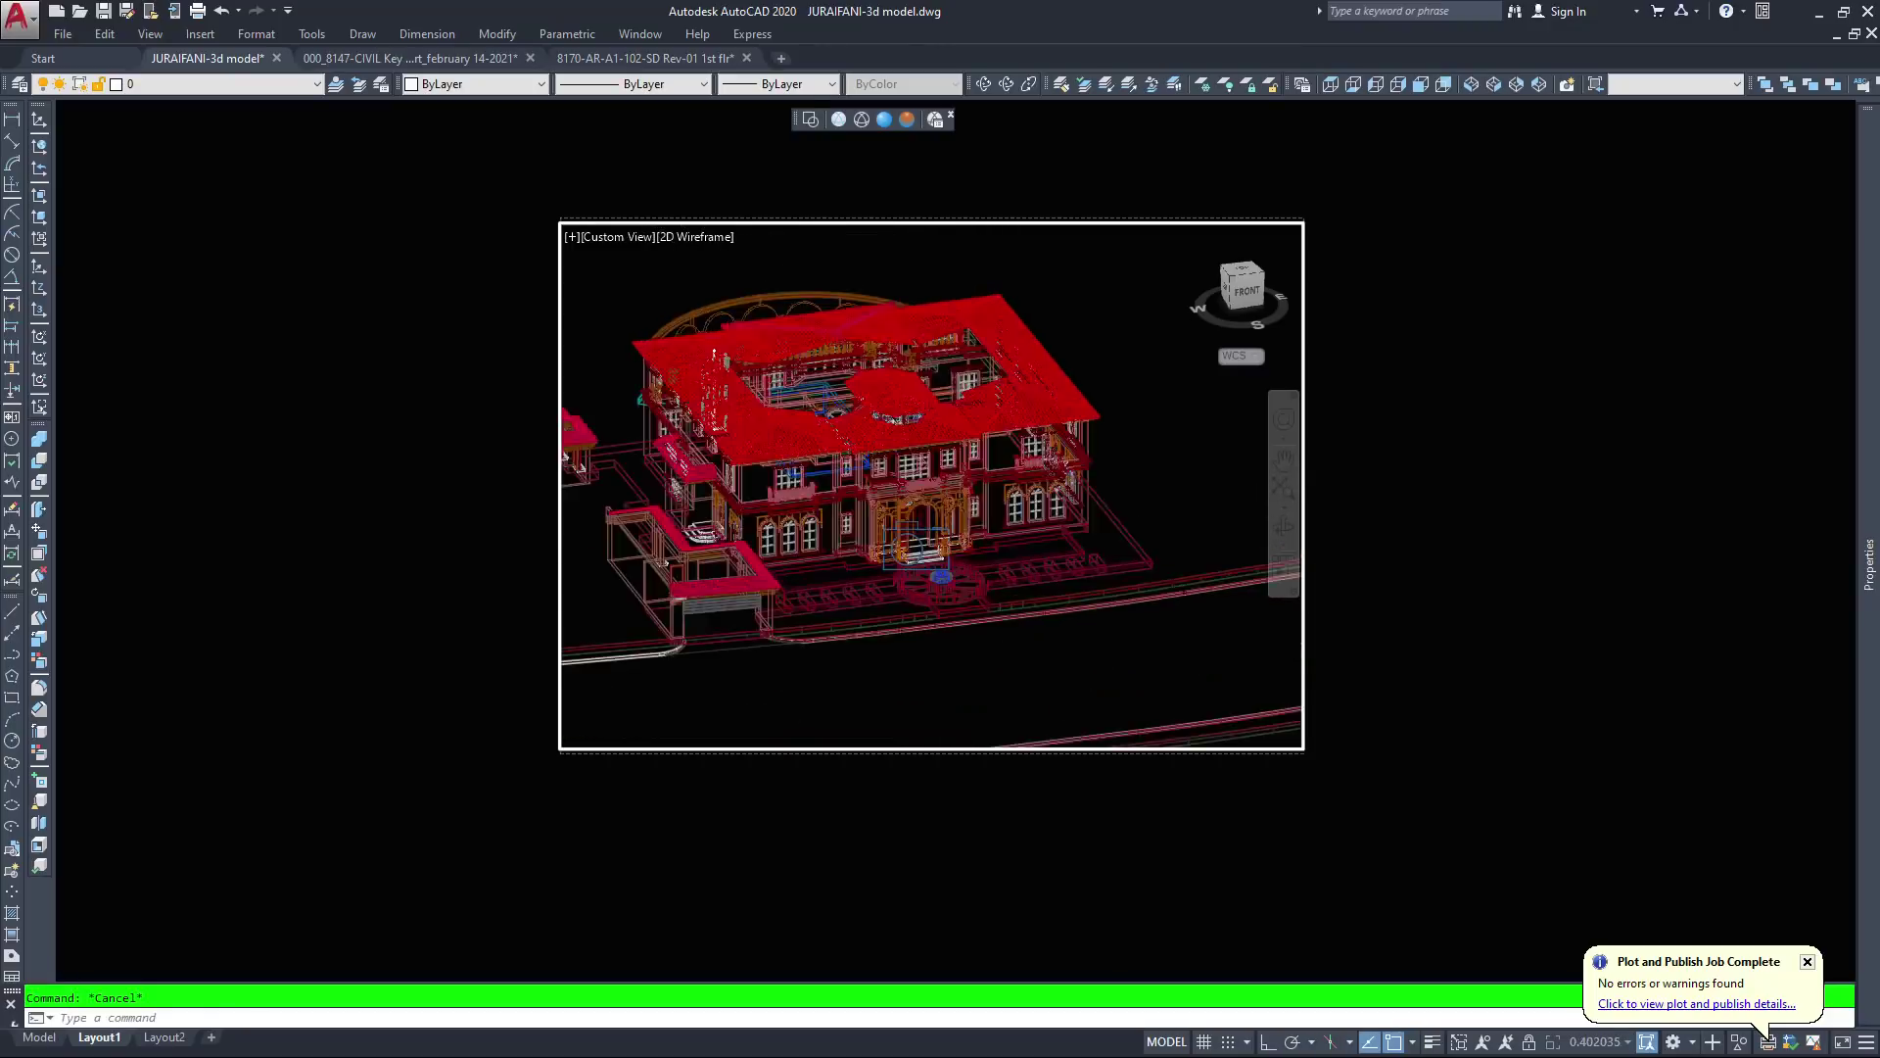
pyautogui.scroll(6, 948, 578)
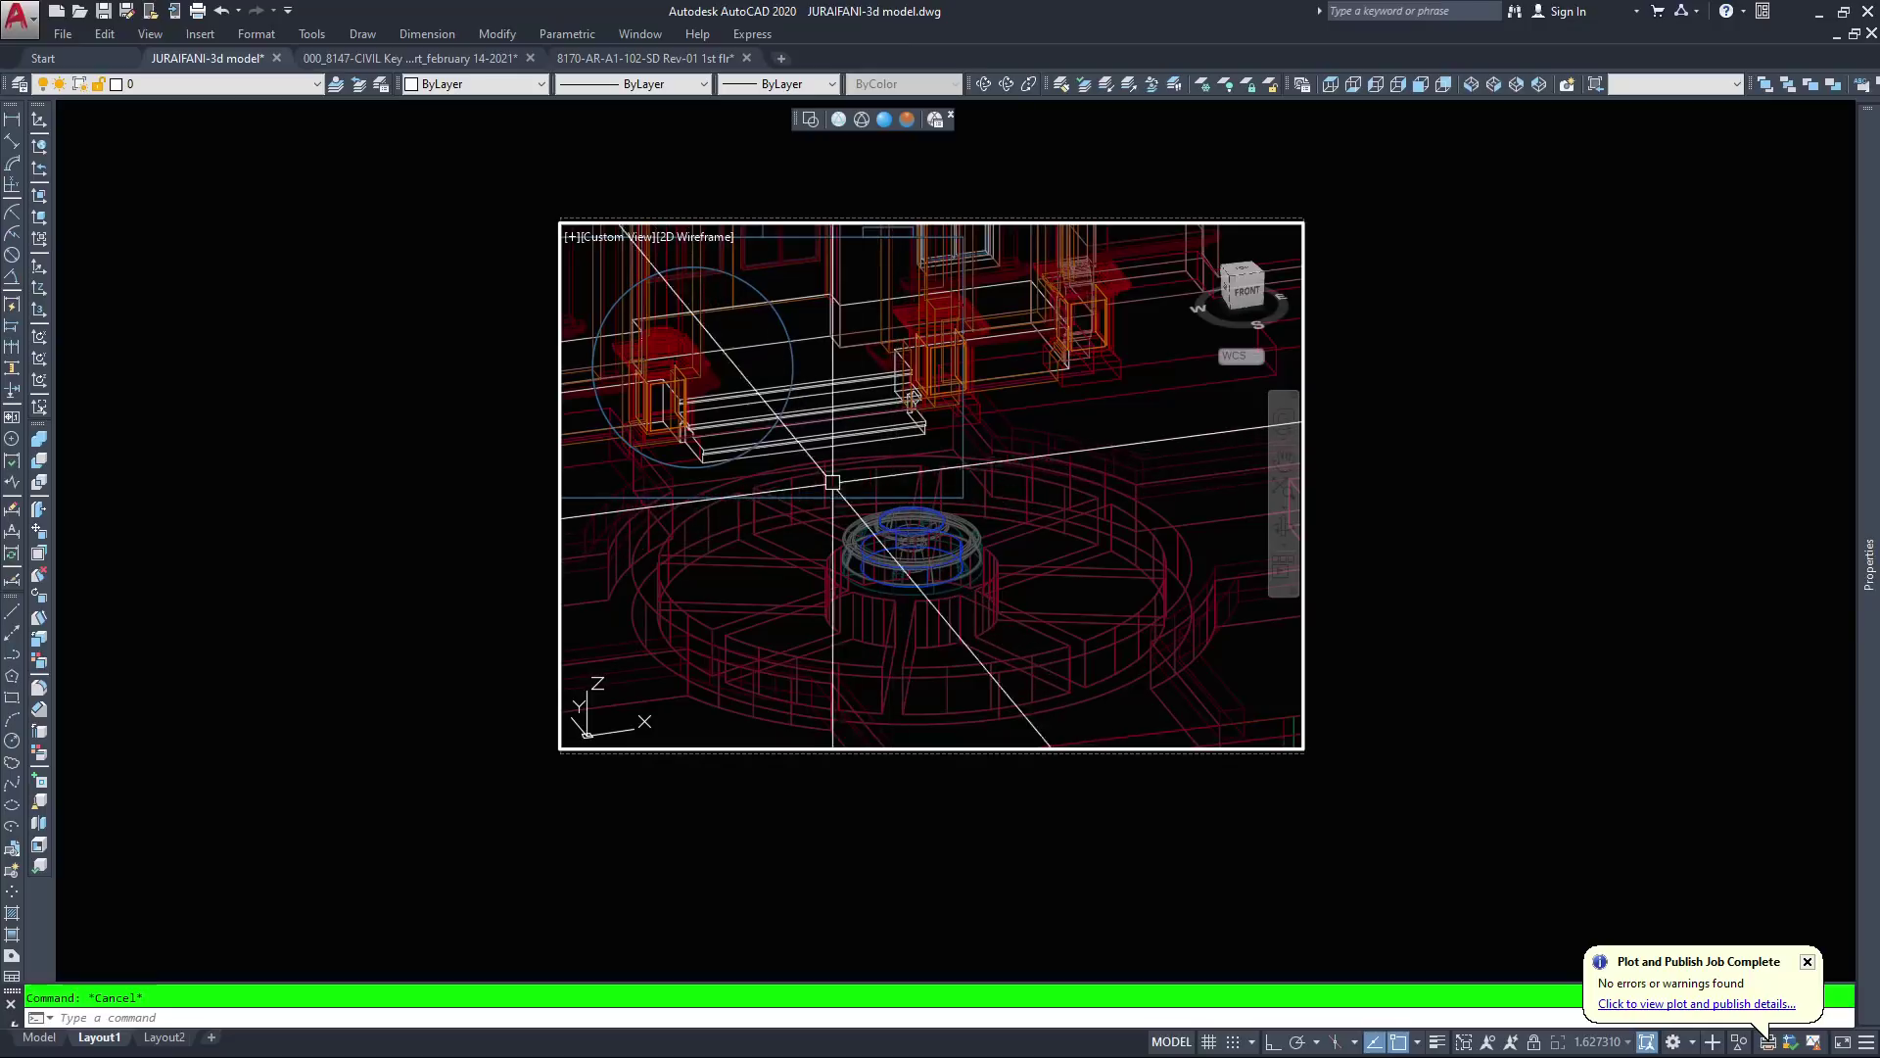
# Set the layout viewport's view from the camera placed in front of the villa and show the whole building
pyautogui.scroll(4, 702, 474)
pyautogui.scroll(-14, 878, 491)
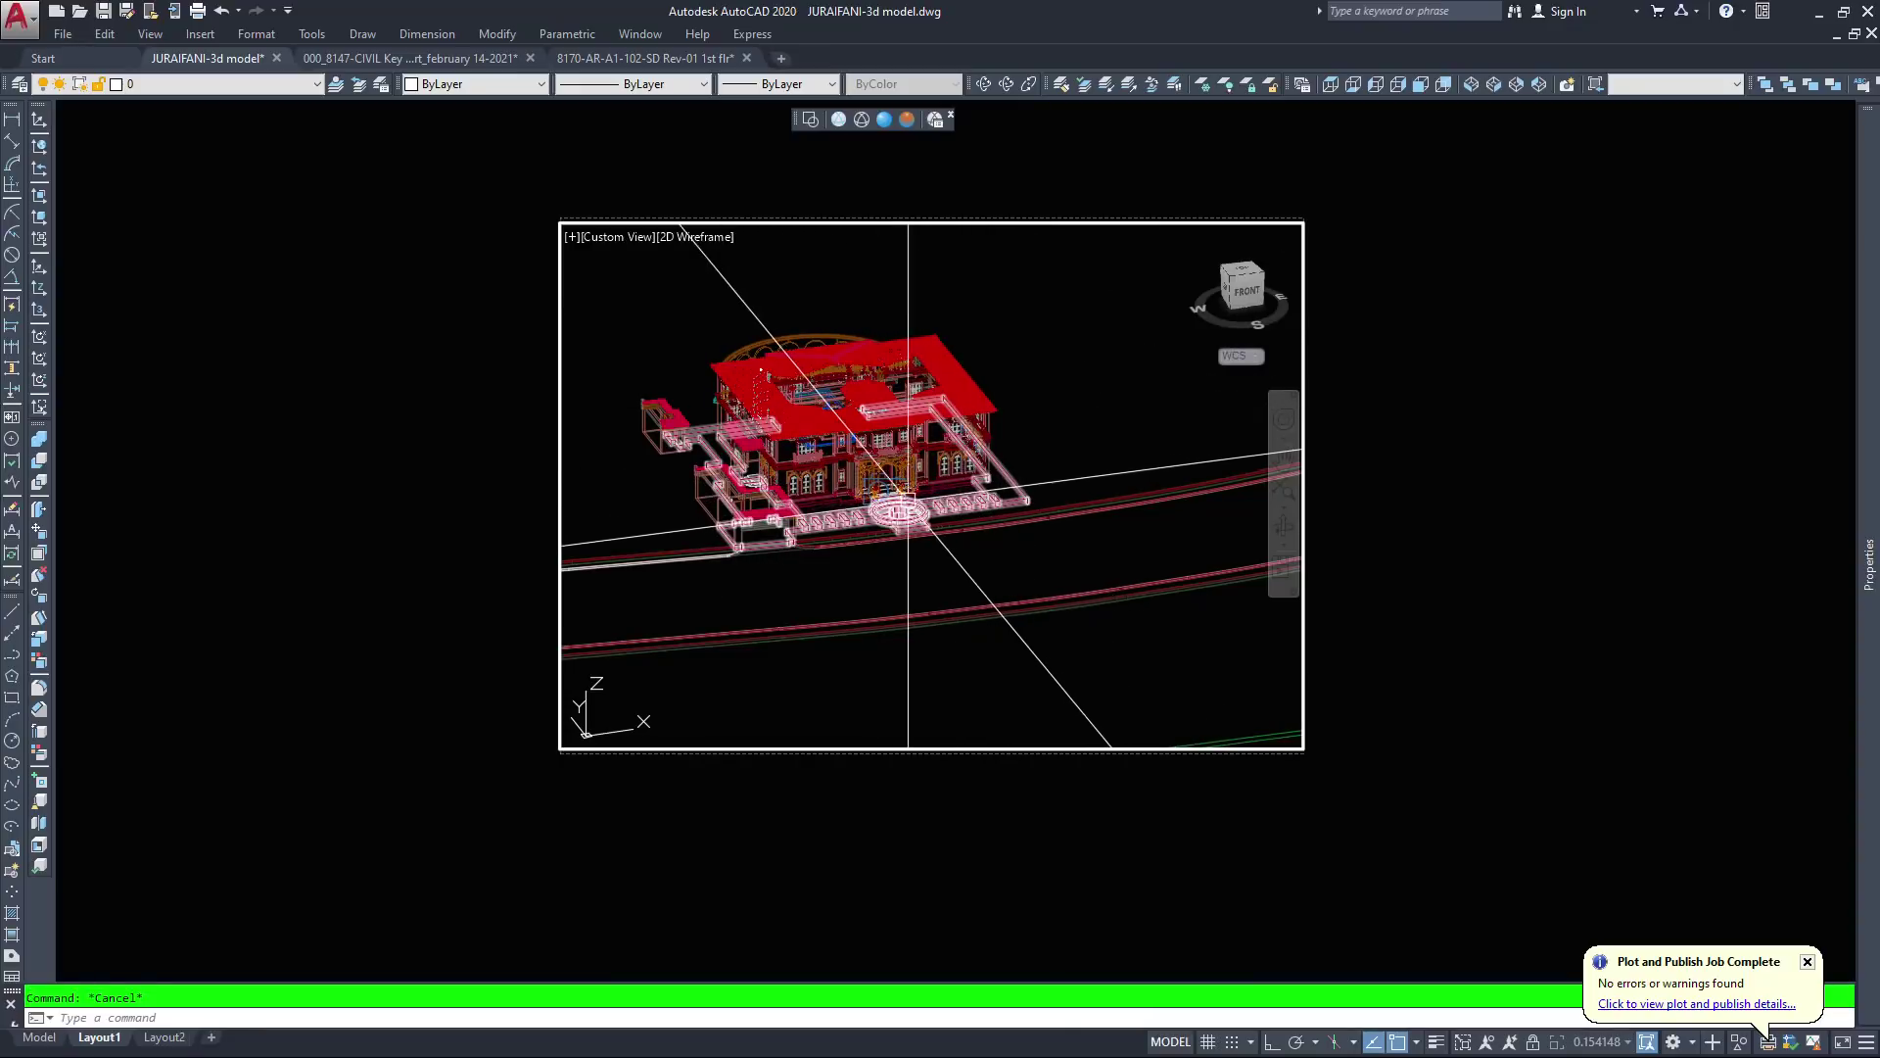
pyautogui.scroll(3, 889, 489)
pyautogui.click(921, 514)
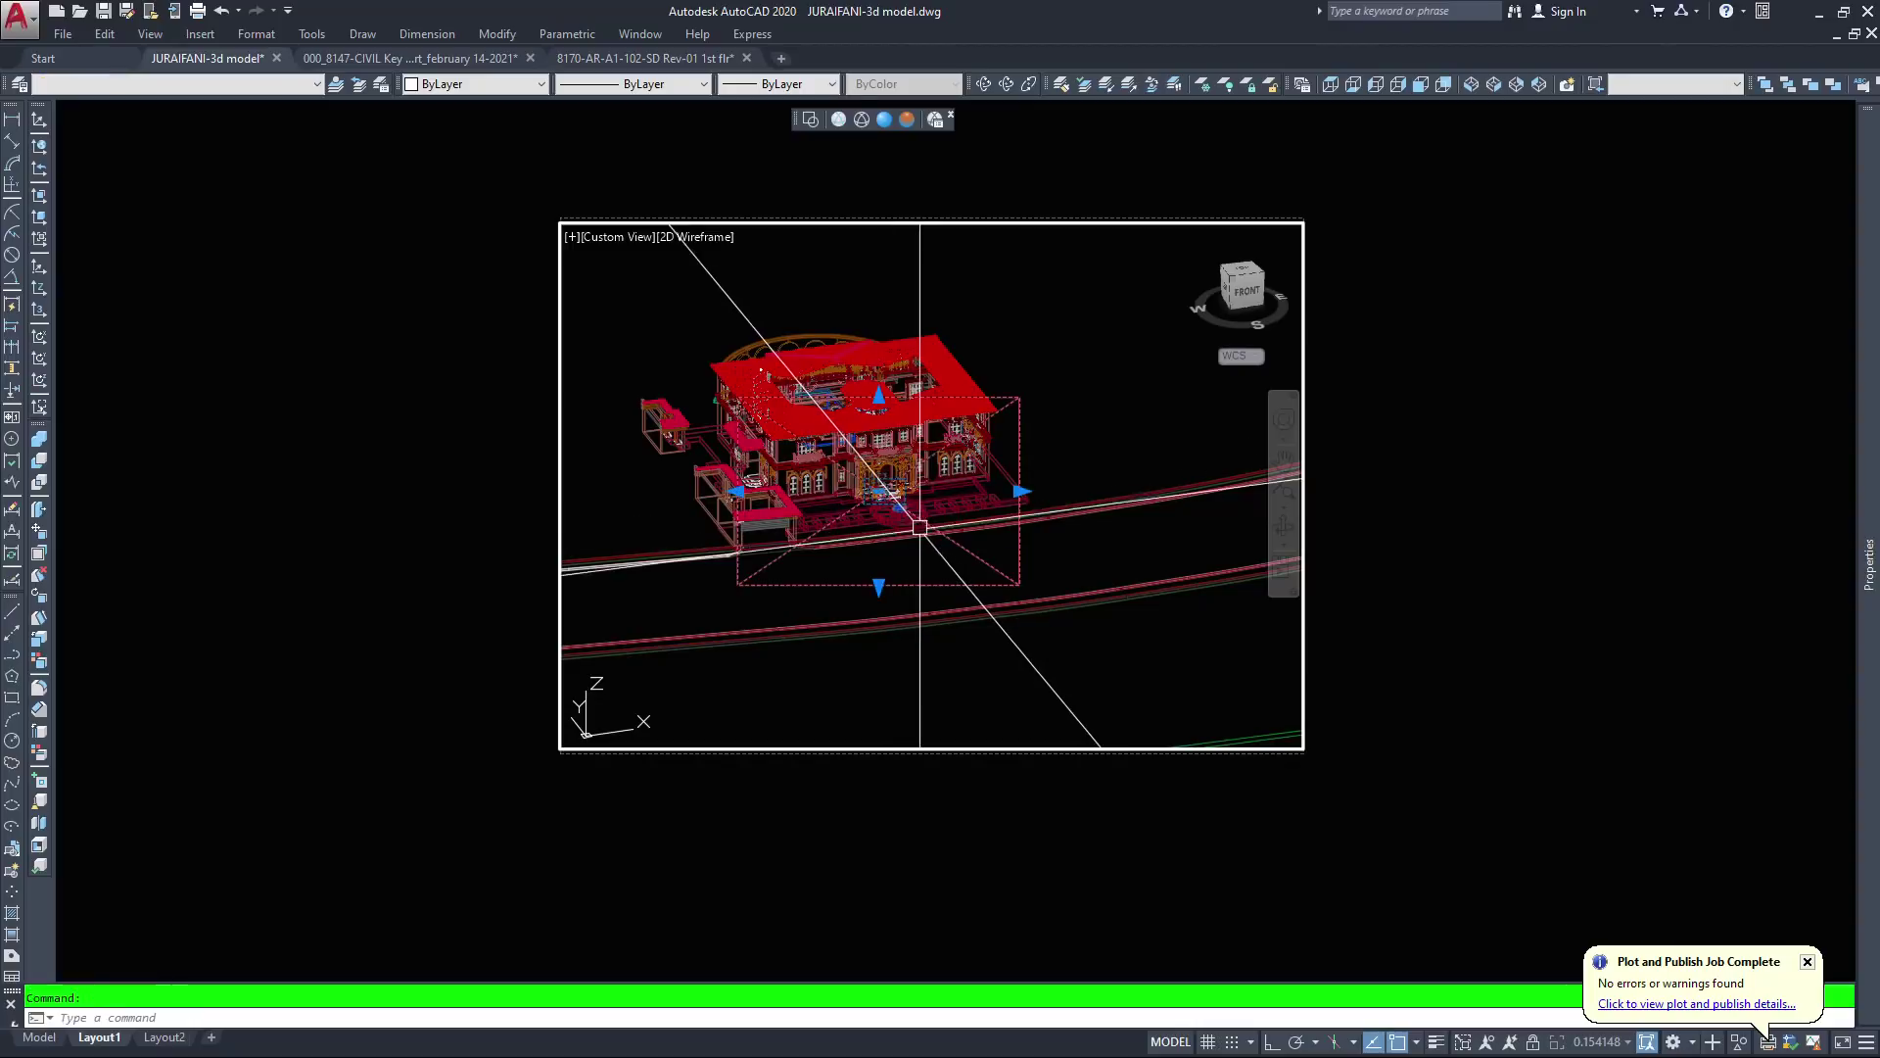
pyautogui.rightClick(882, 487)
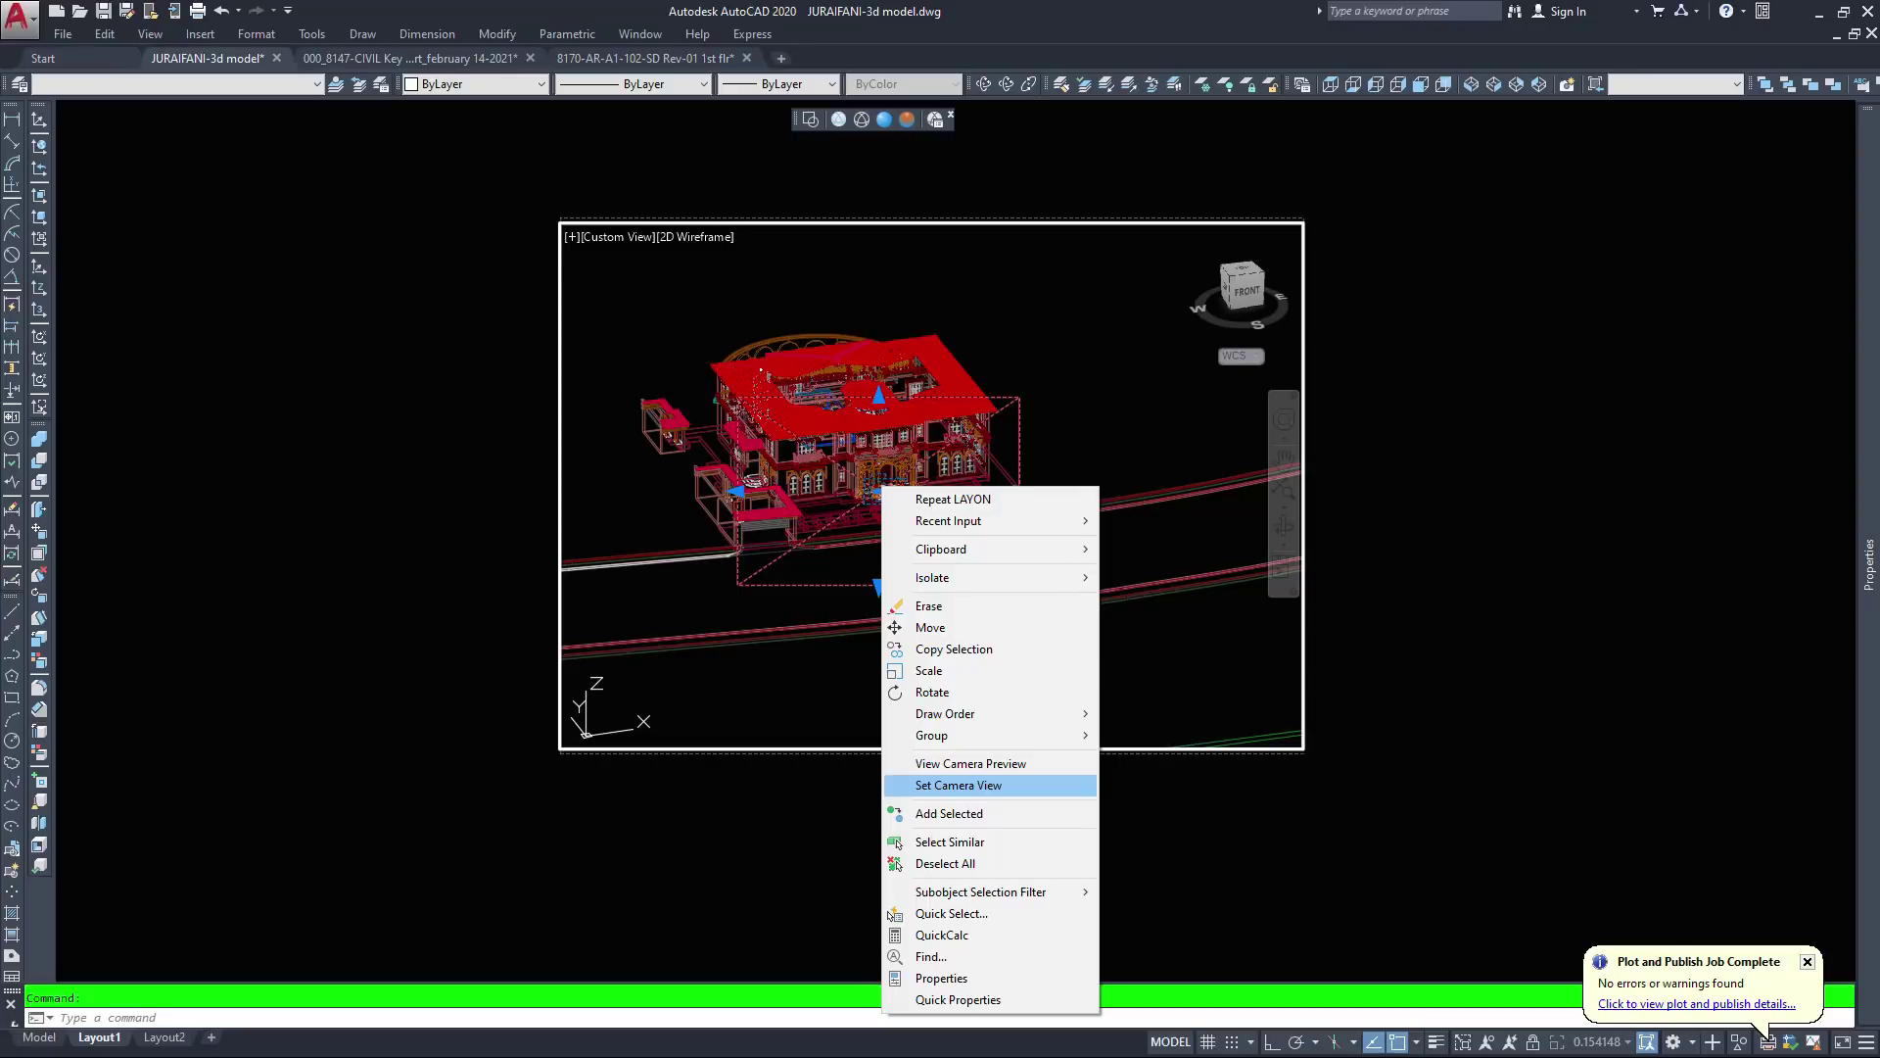
pyautogui.click(957, 785)
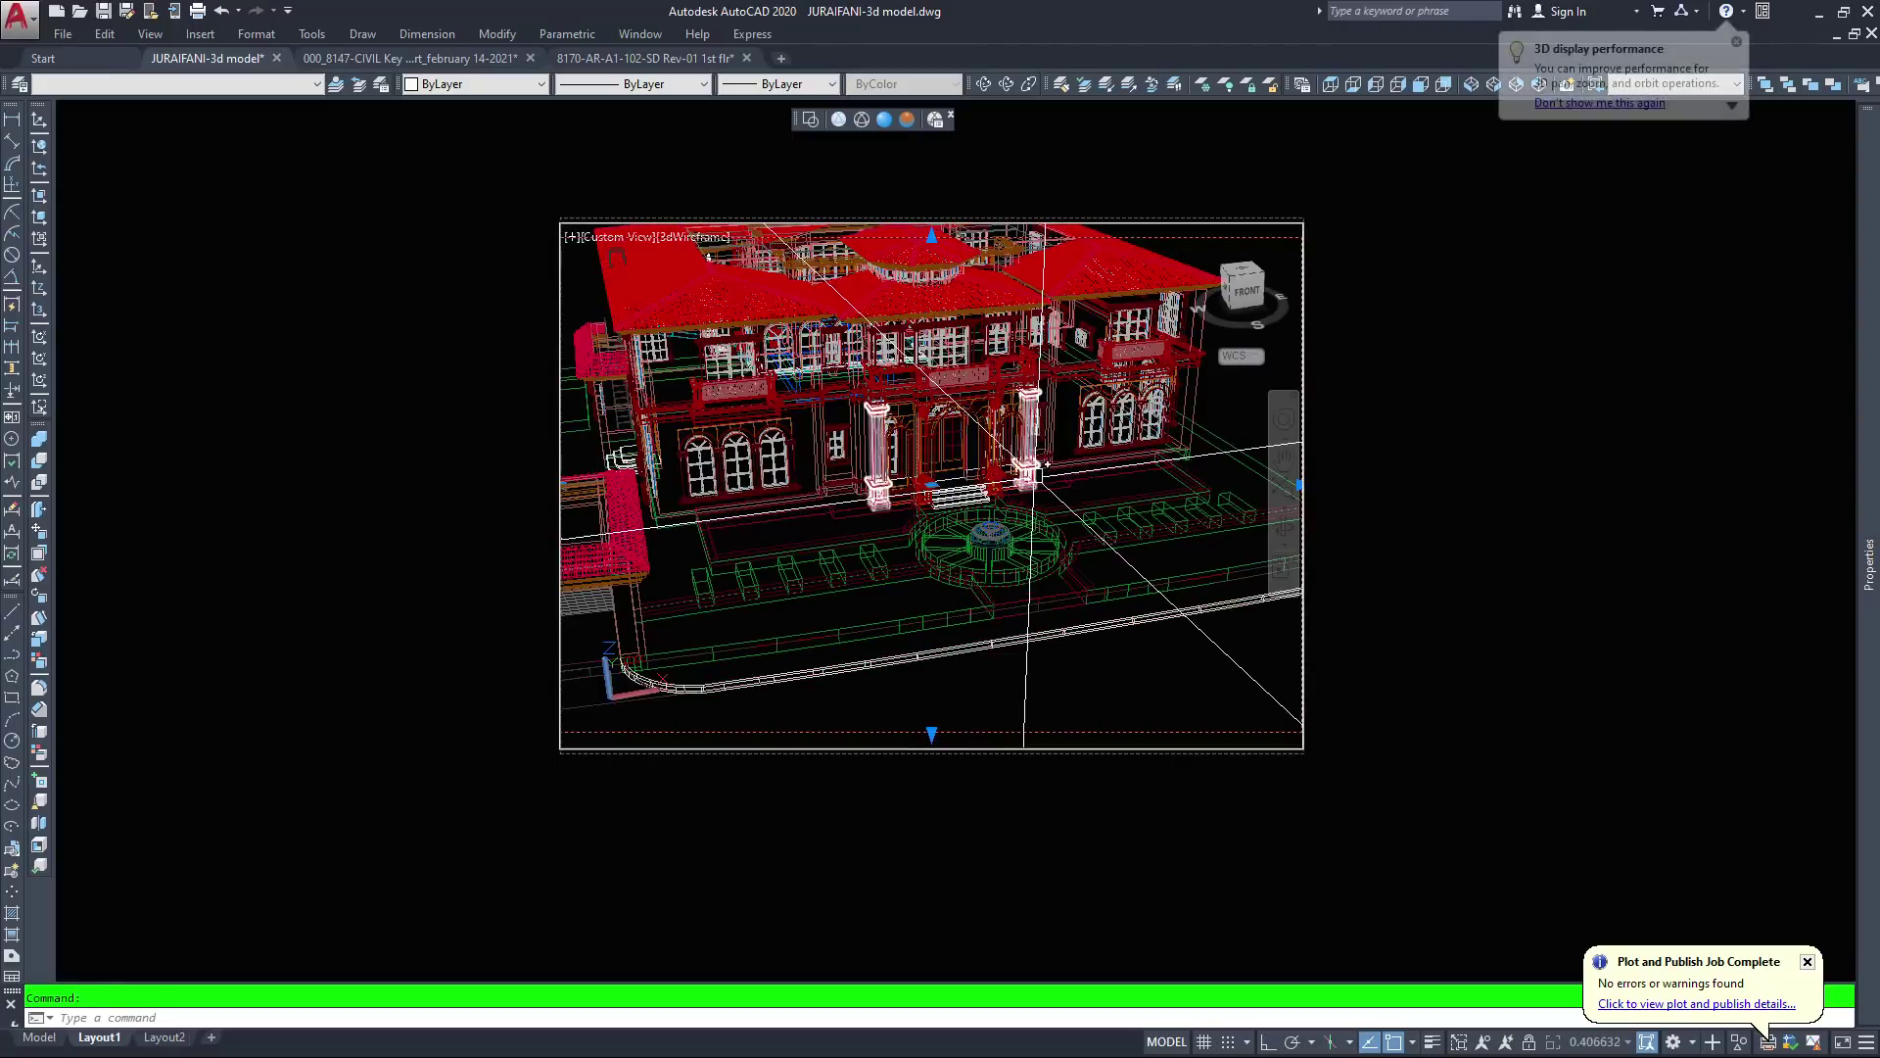
pyautogui.scroll(-3, 1027, 490)
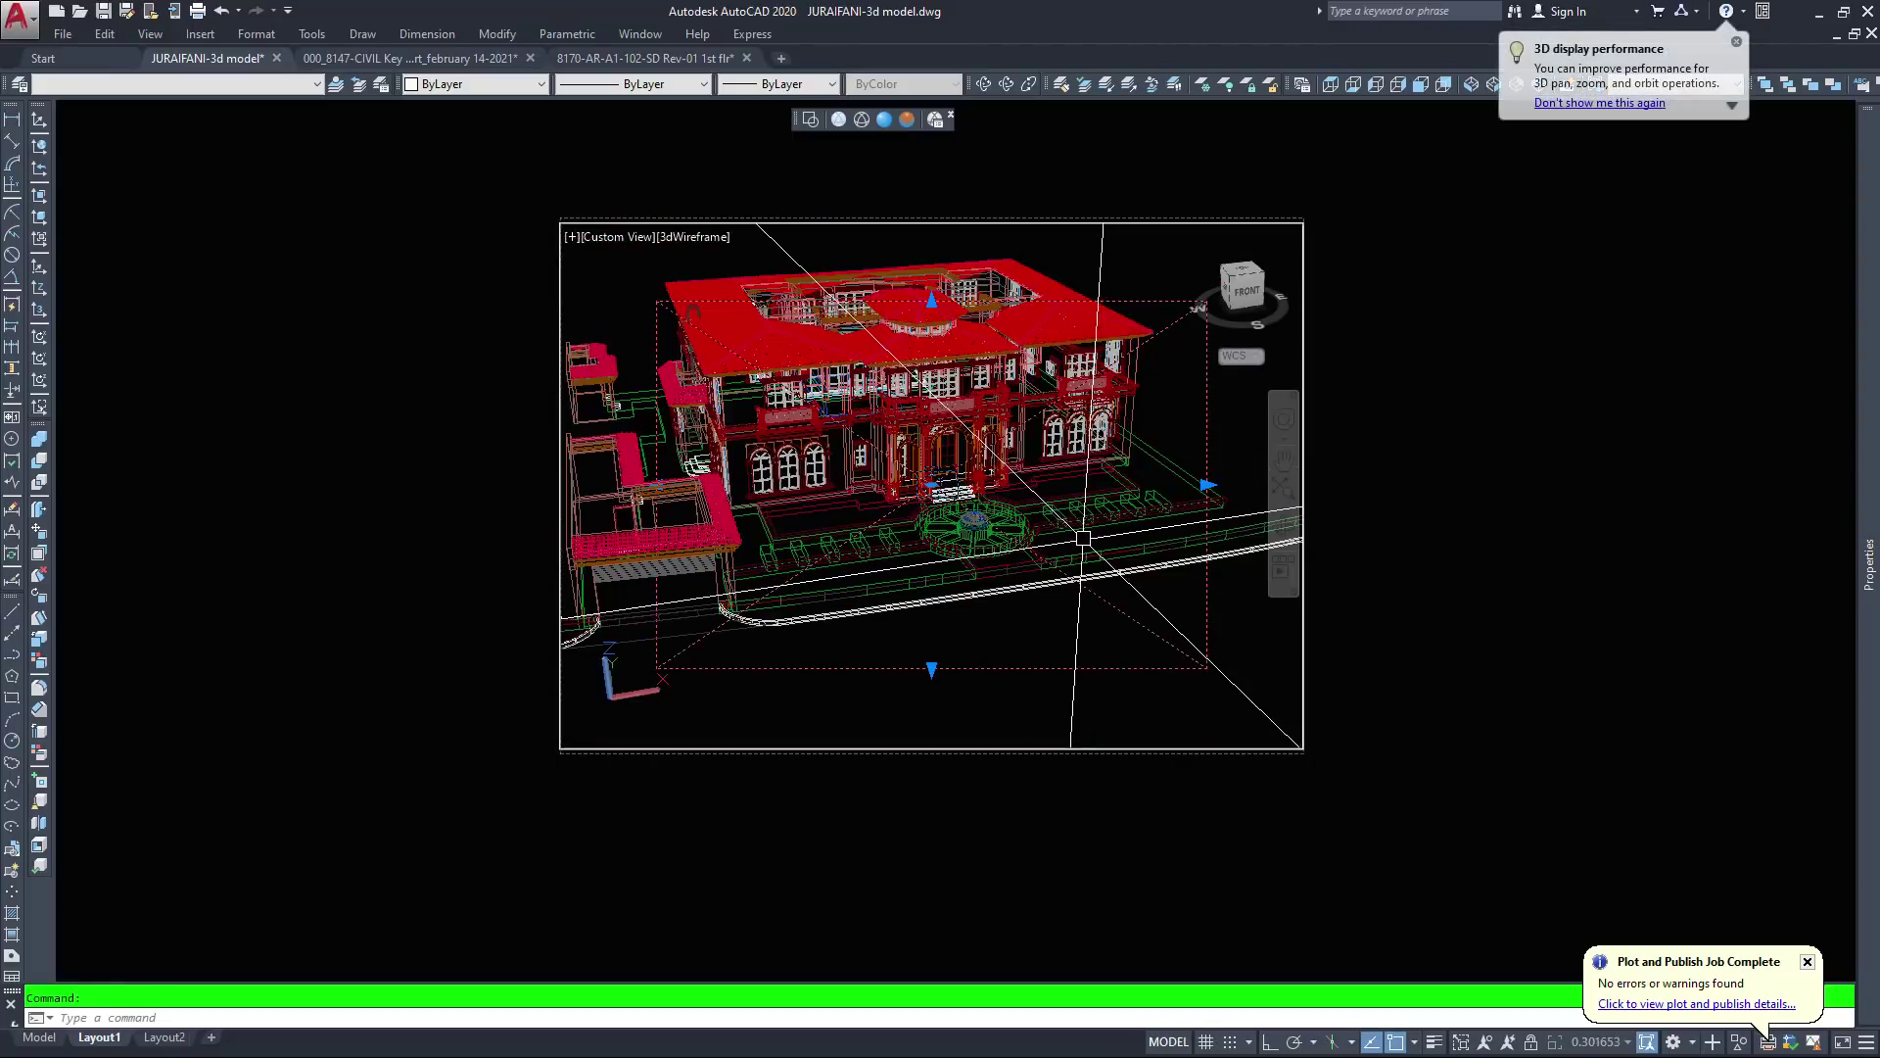
# Orbit the camera view to a low front-corner perspective with the garage in the foreground, and clear the camera selection
pyautogui.click(1005, 84)
pyautogui.moveTo(879, 472); pyautogui.dragTo(877, 375)
pyautogui.moveTo(694, 305); pyautogui.dragTo(964, 487)
pyautogui.moveTo(942, 421); pyautogui.dragTo(937, 428)
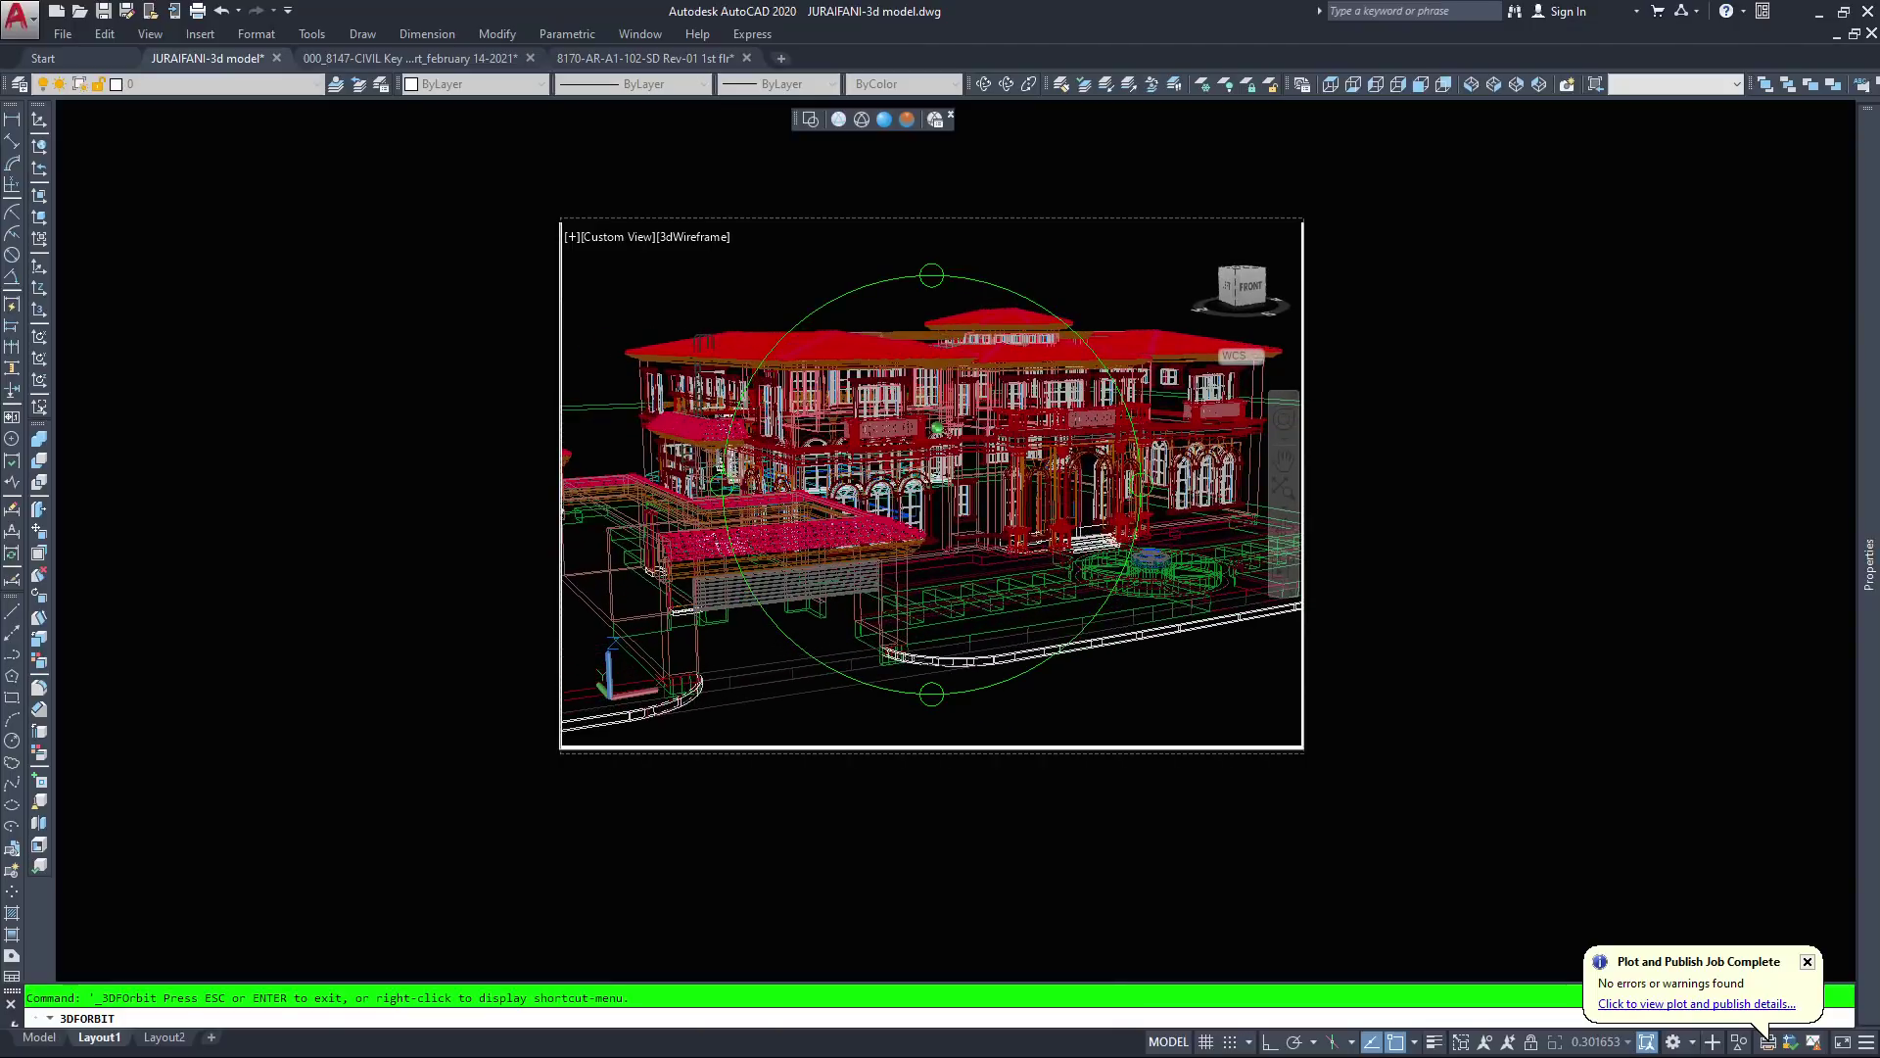
pyautogui.press('Escape')
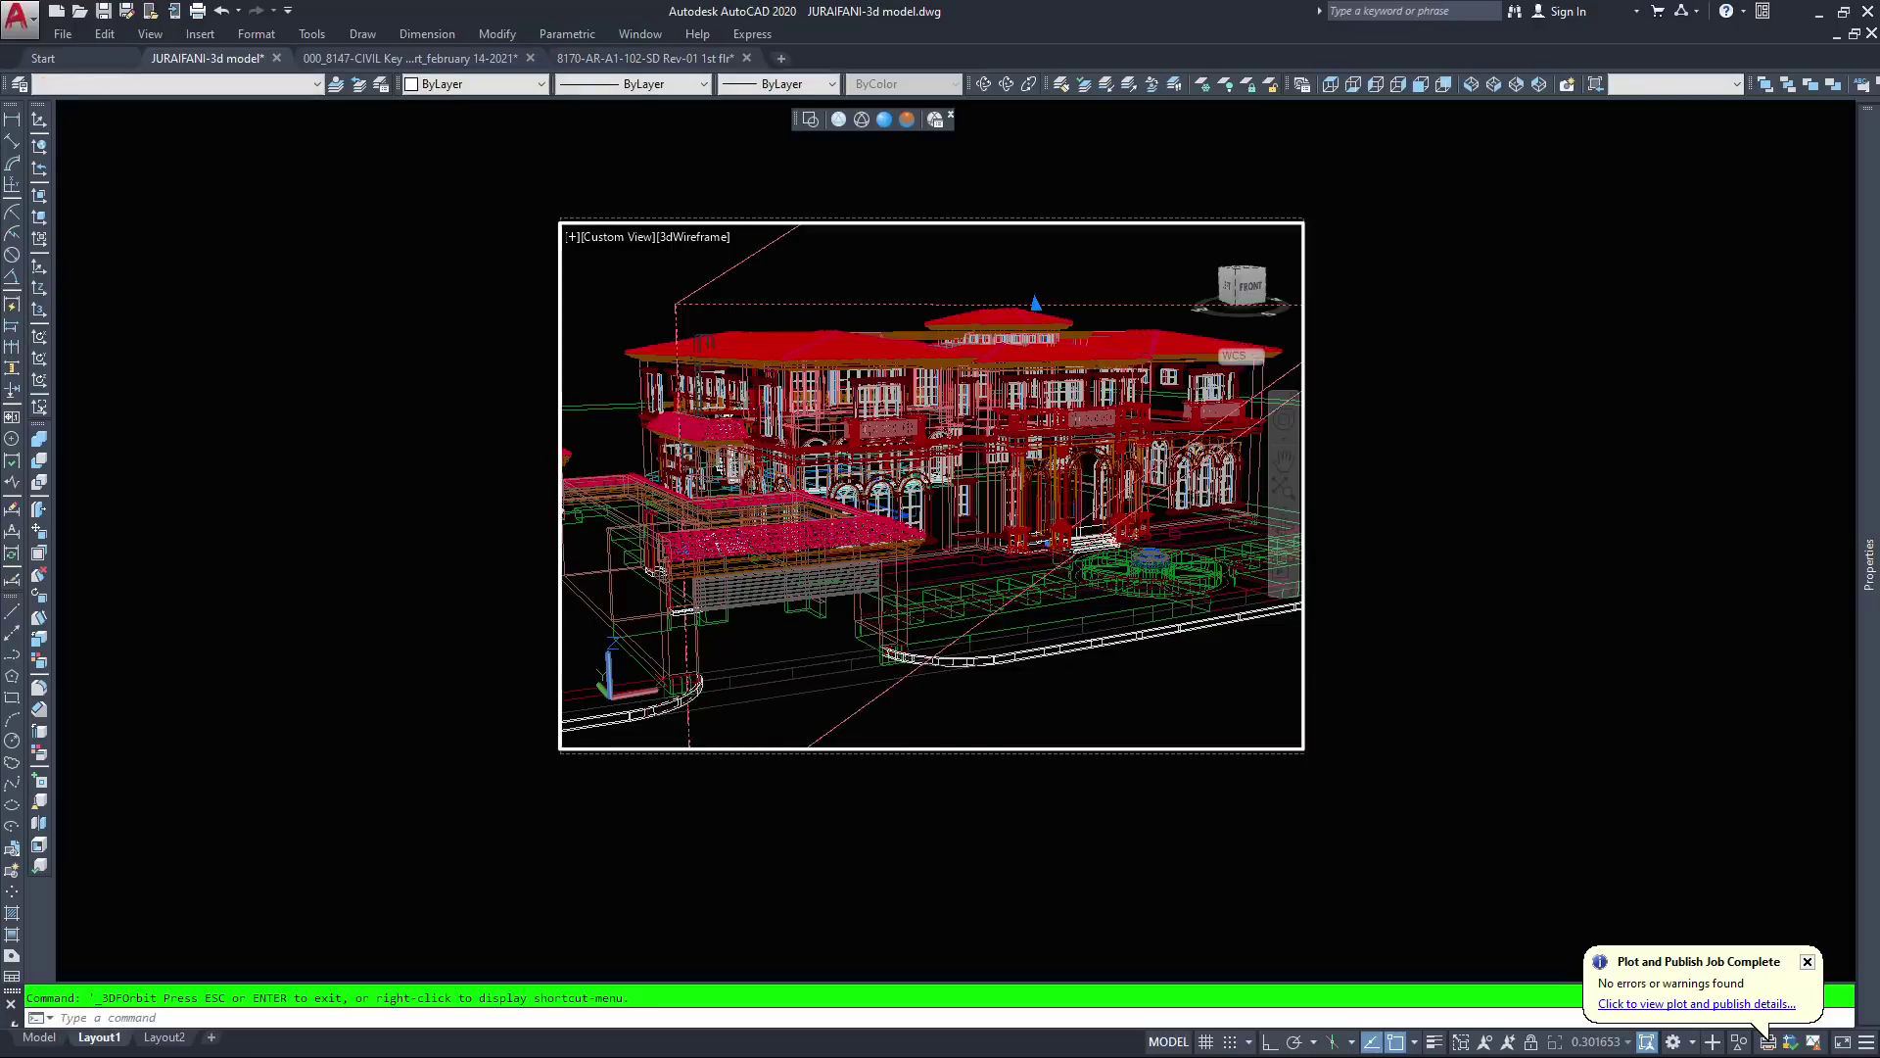
pyautogui.press('Escape')
# Apply the Conceptual visual style to the reoriented viewport and inspect the villa from paper space
pyautogui.doubleClick(352, 541)
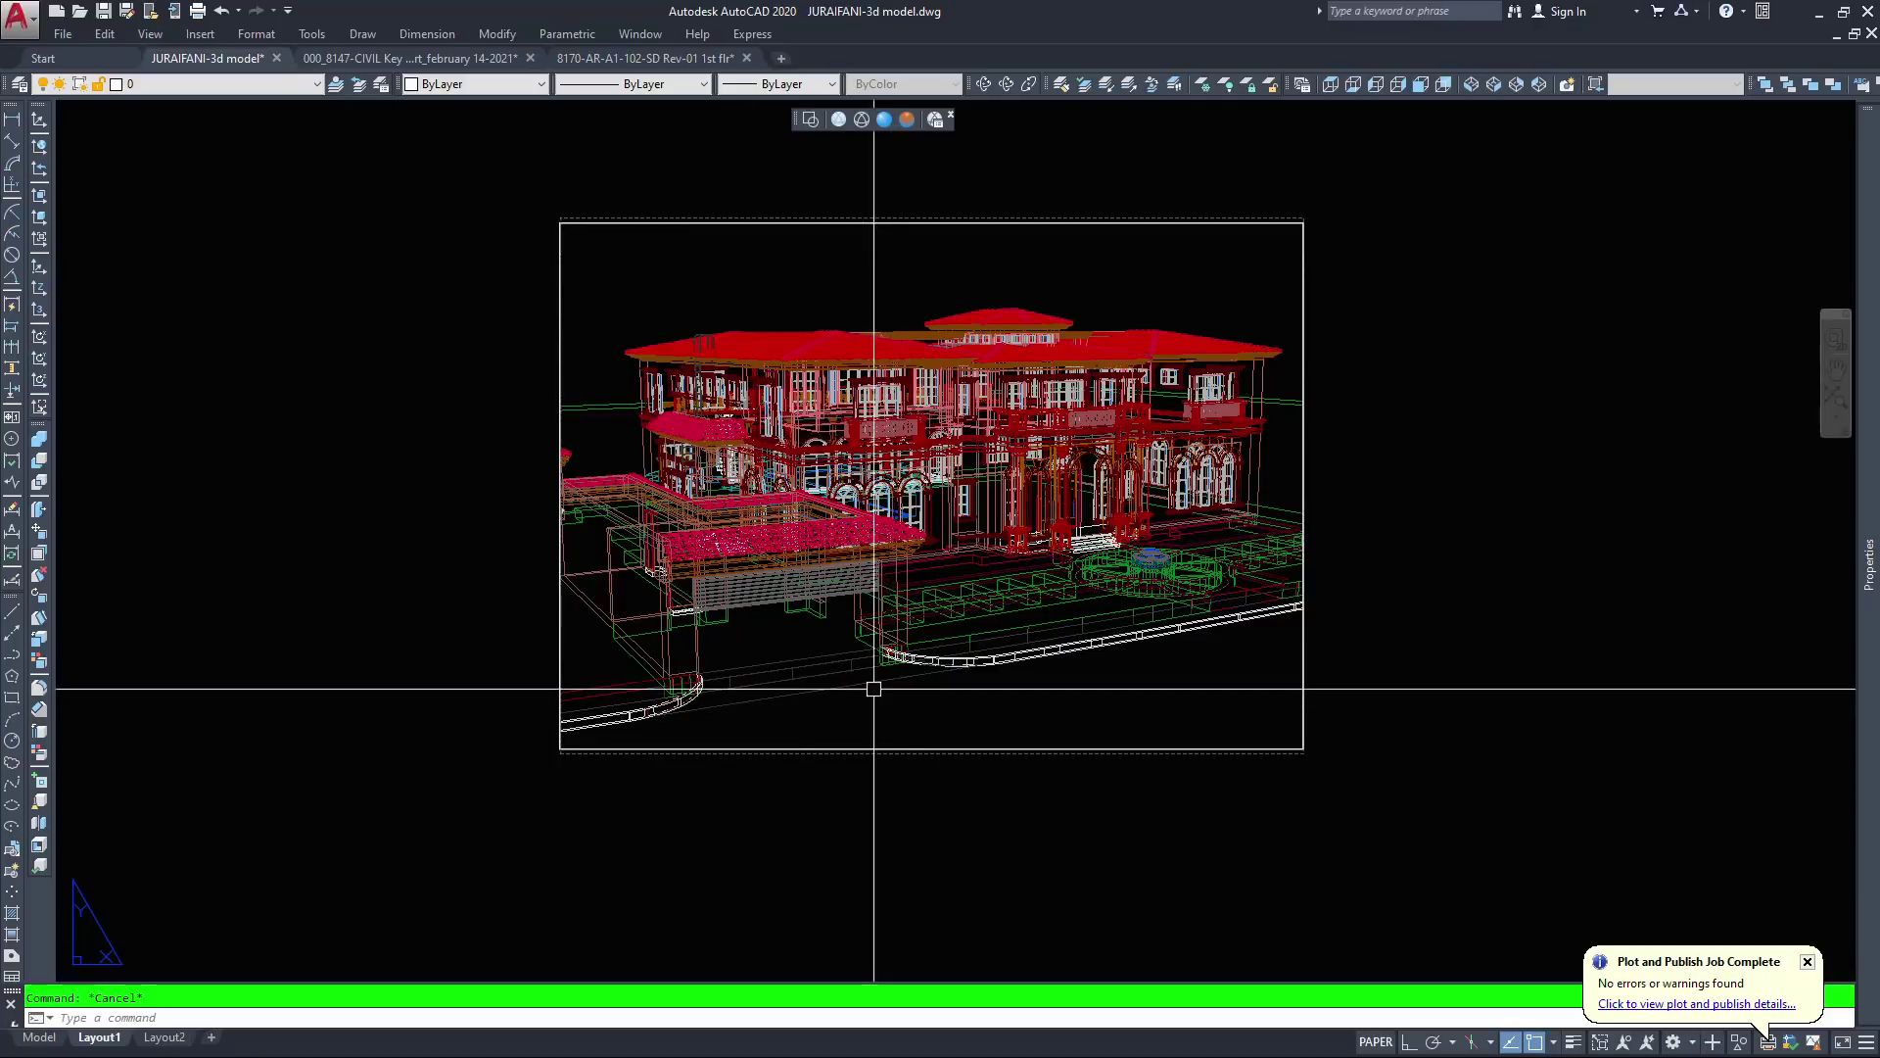
pyautogui.click(930, 694)
pyautogui.doubleClick(916, 710)
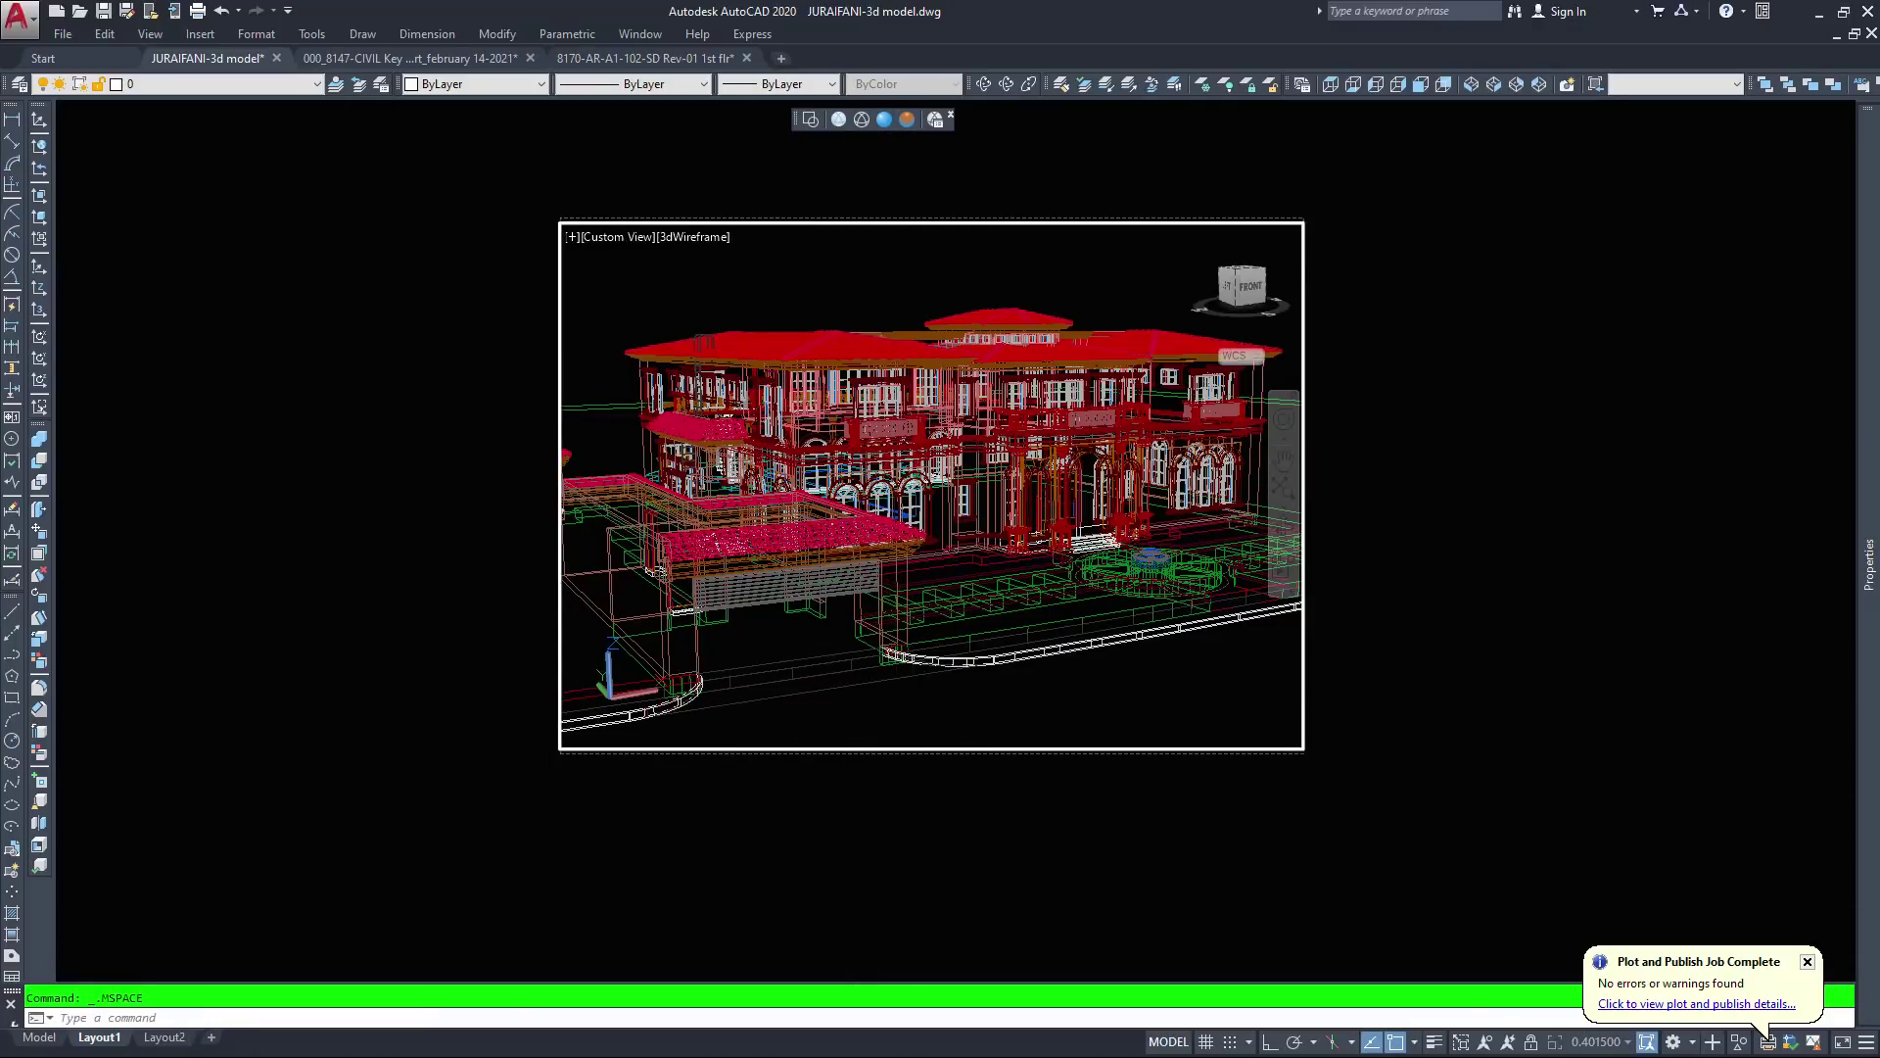
pyautogui.click(907, 120)
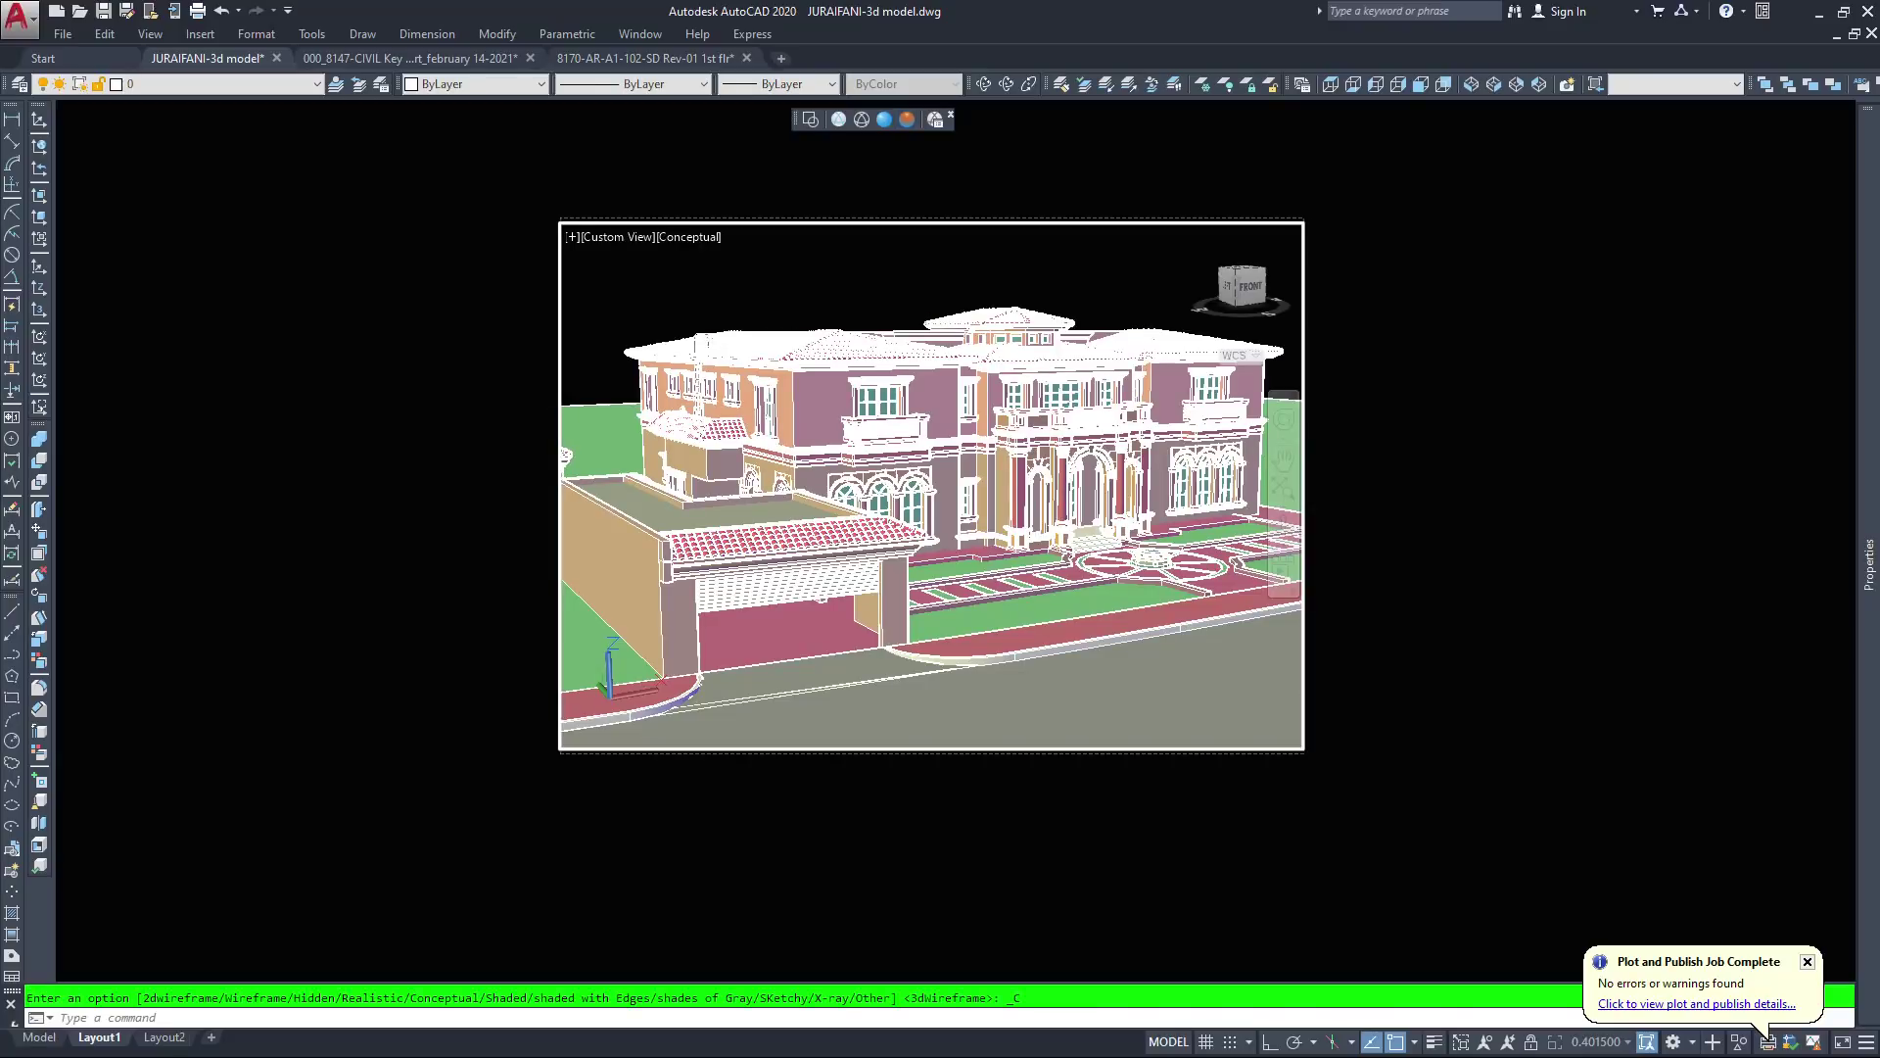
pyautogui.doubleClick(402, 539)
pyautogui.press('Escape')
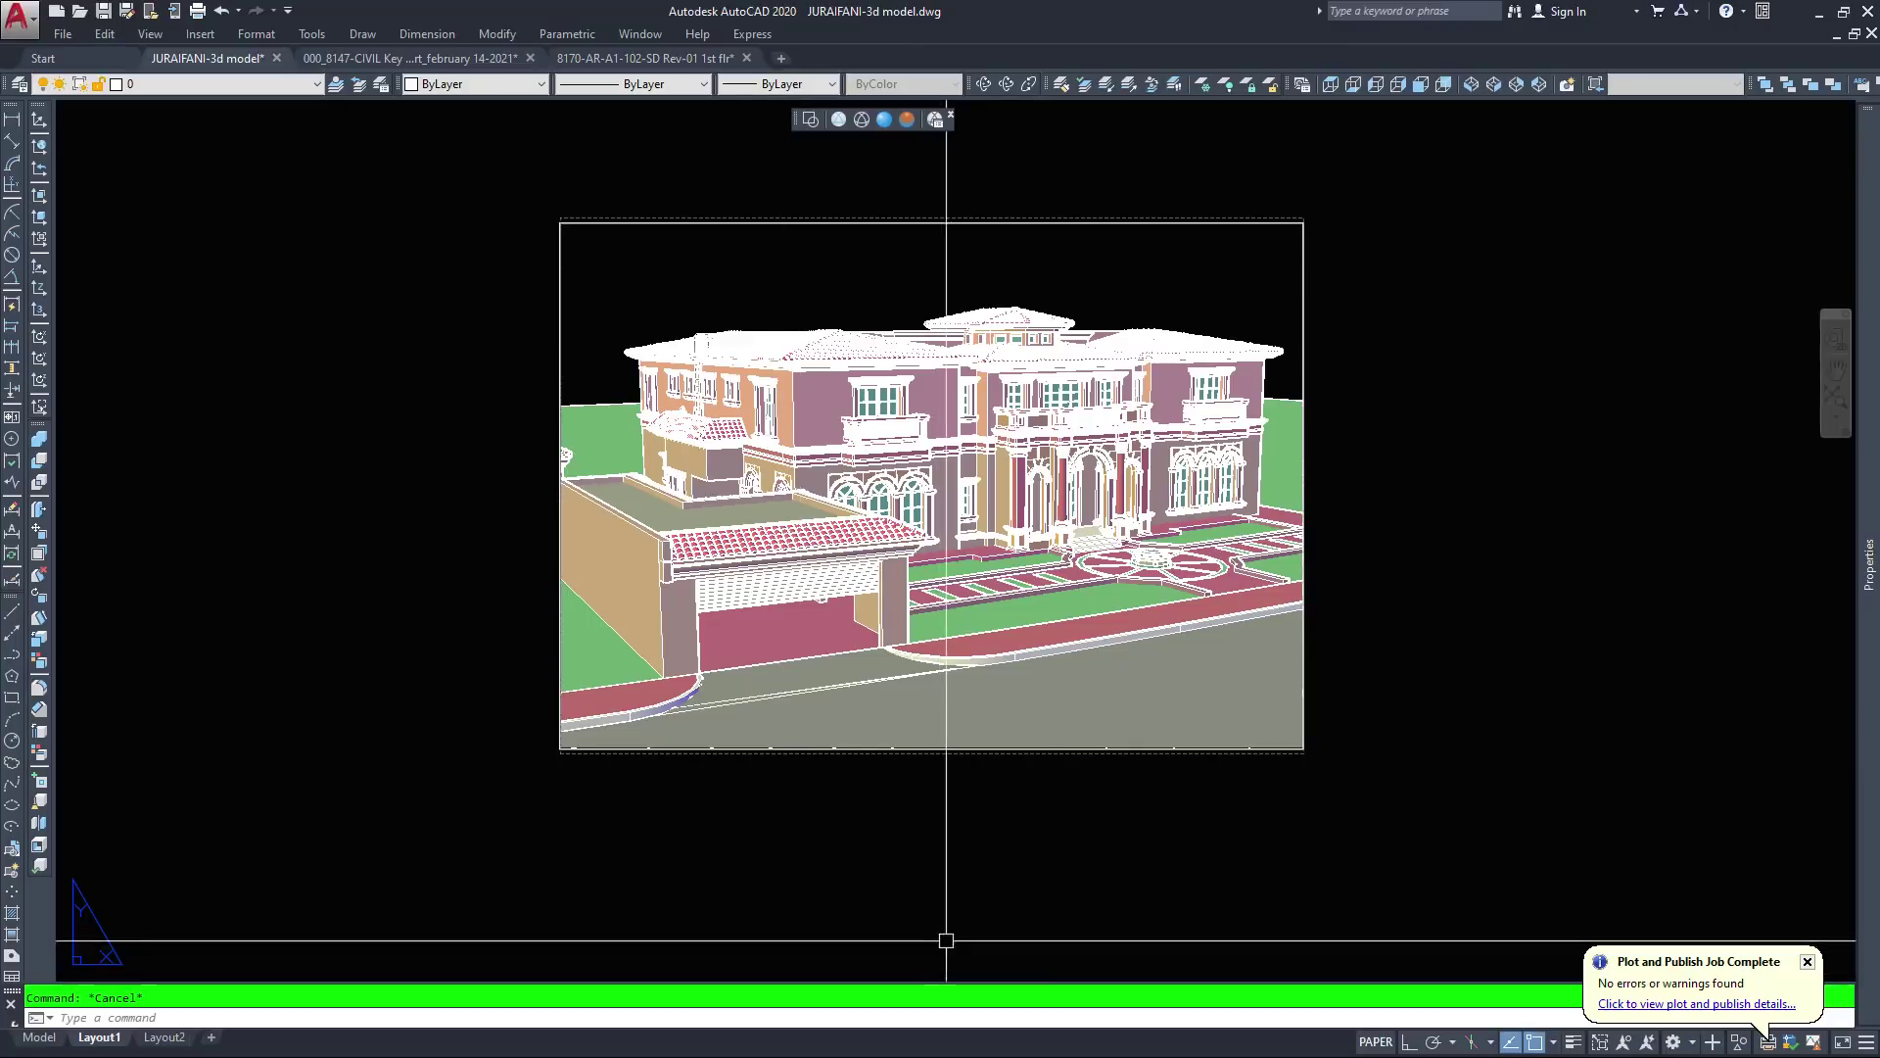
pyautogui.click(1044, 839)
pyautogui.press('Escape')
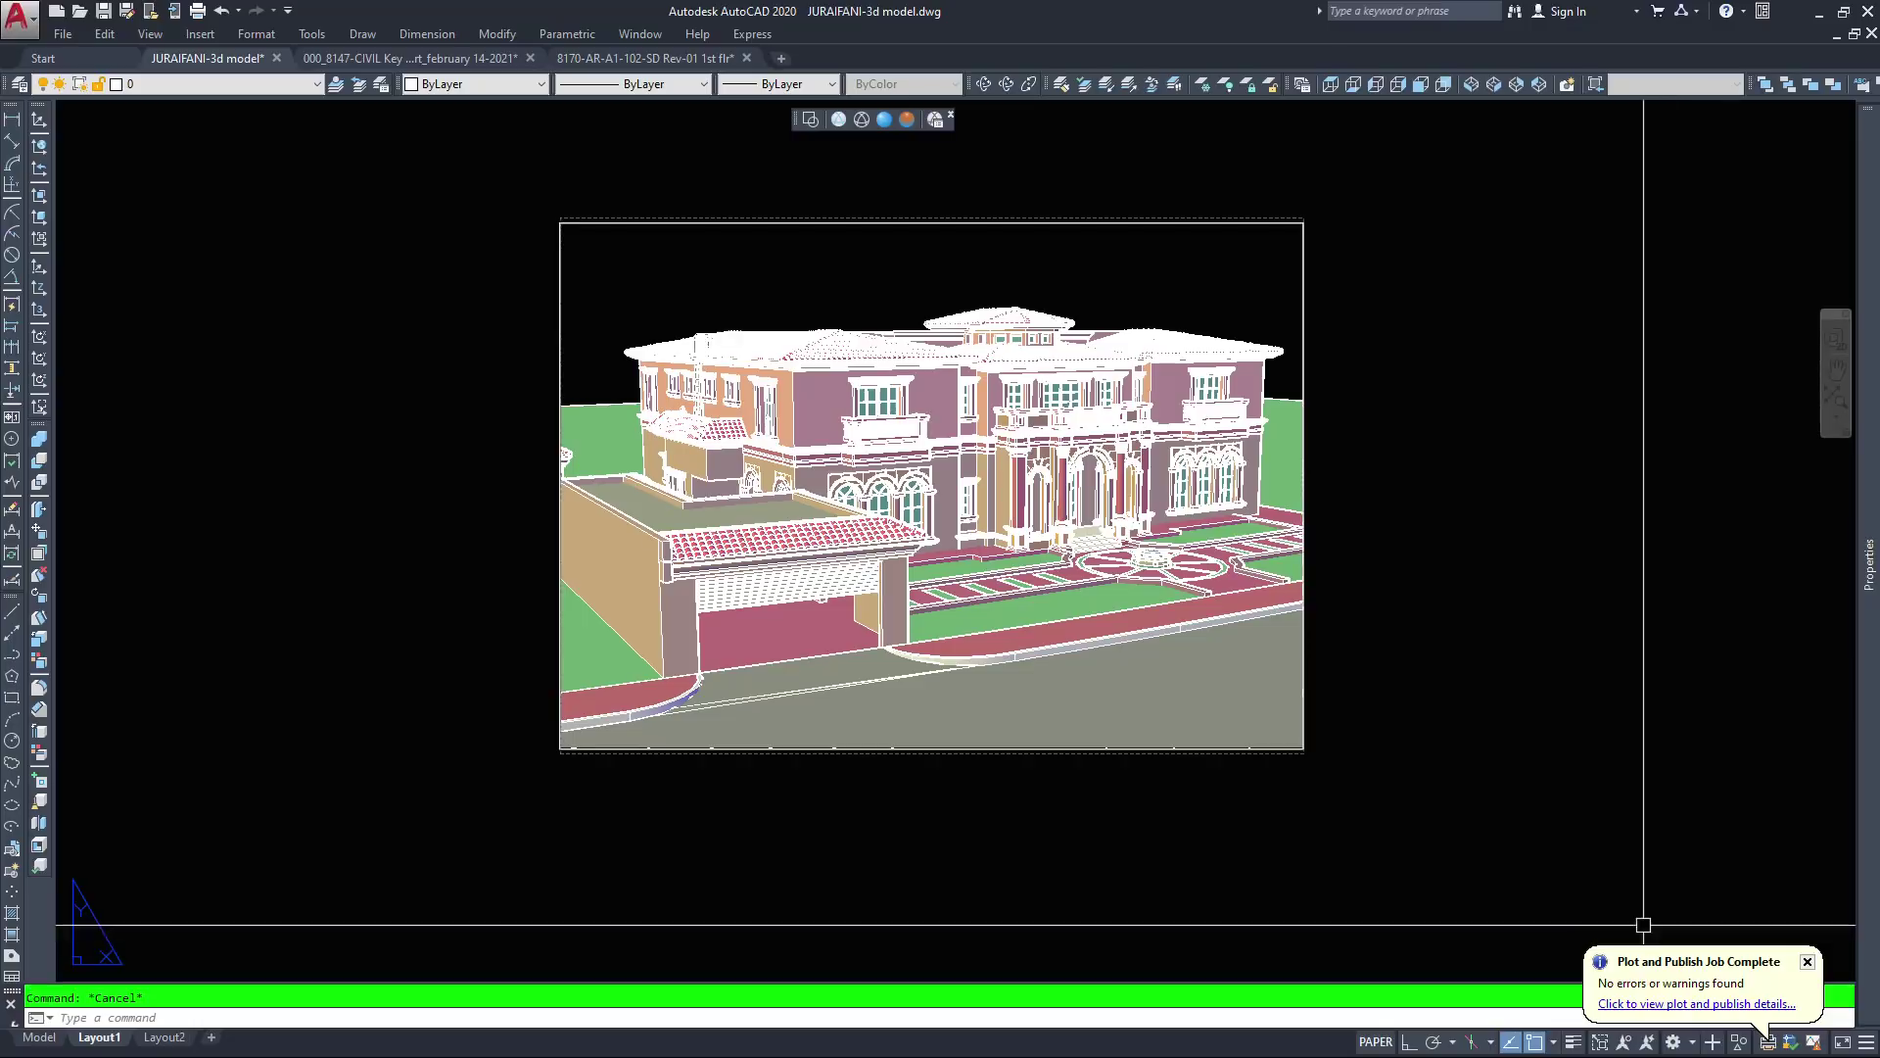
pyautogui.scroll(2, 921, 519)
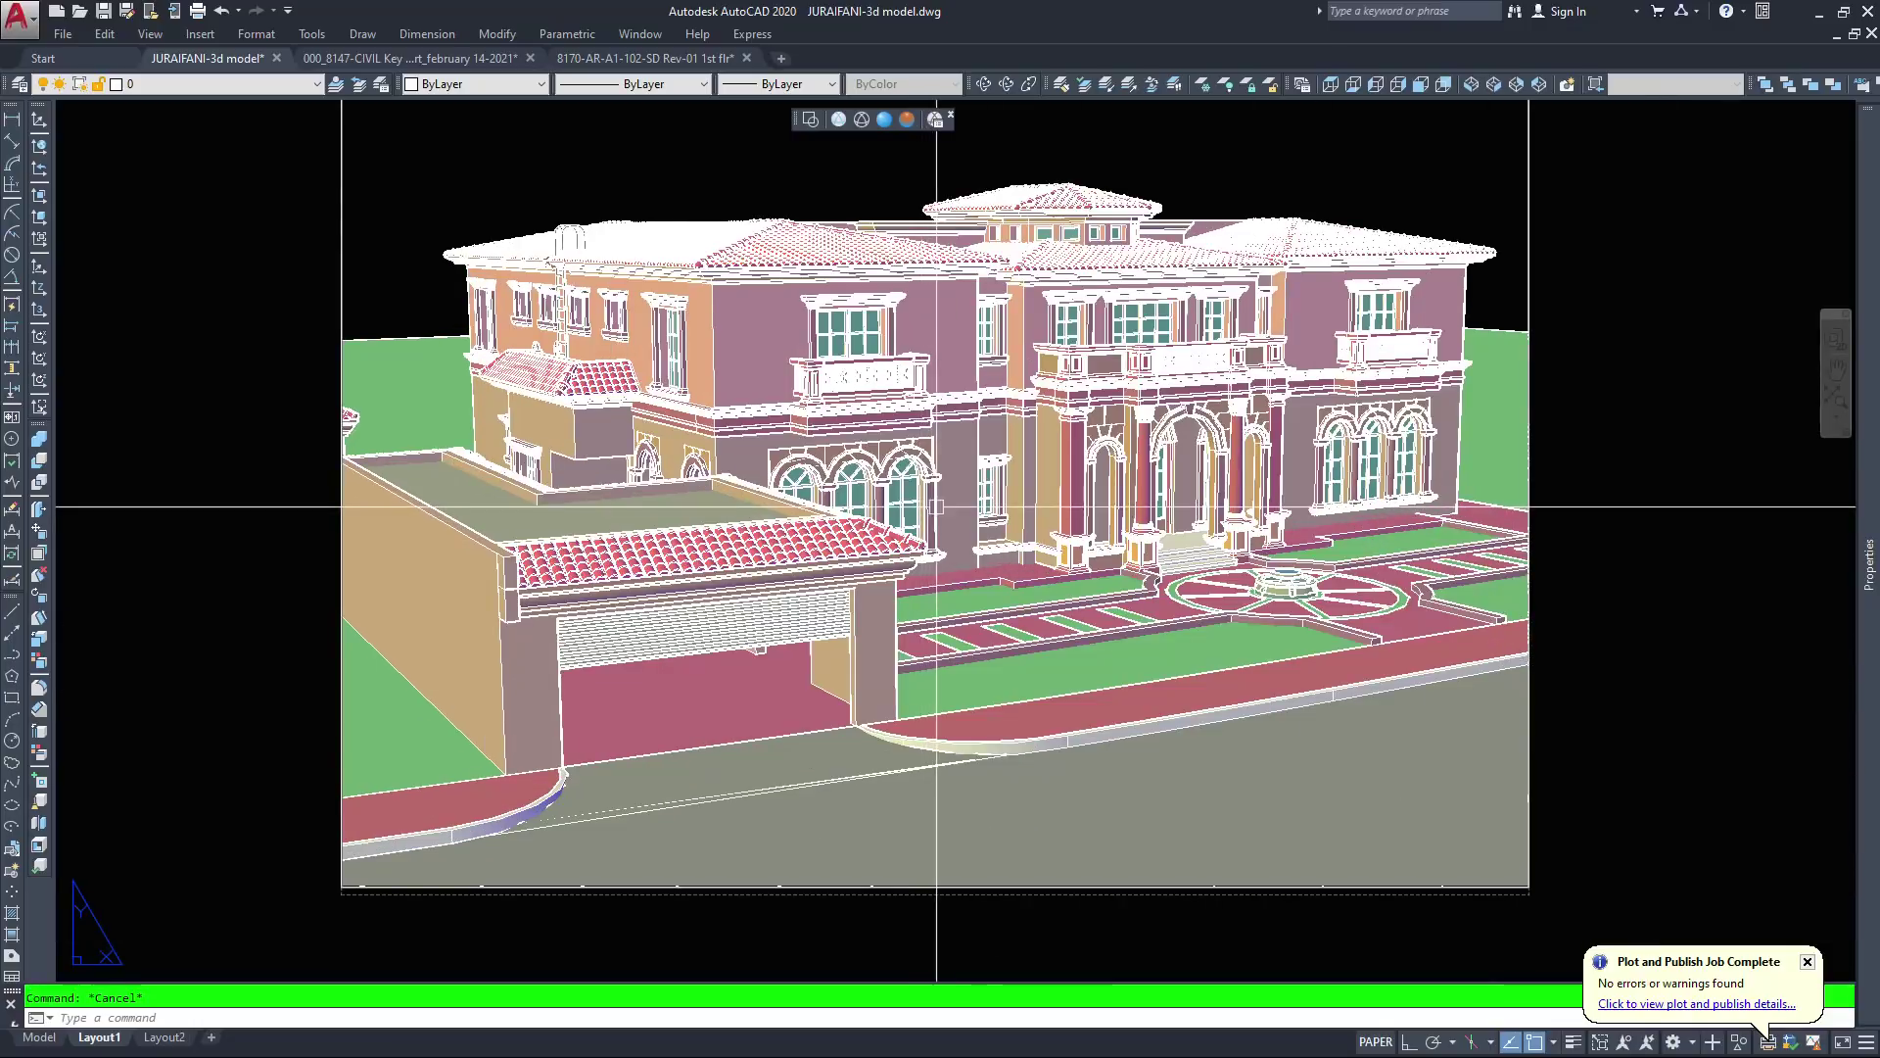
pyautogui.moveTo(987, 521); pyautogui.dragTo(957, 537, button='middle')
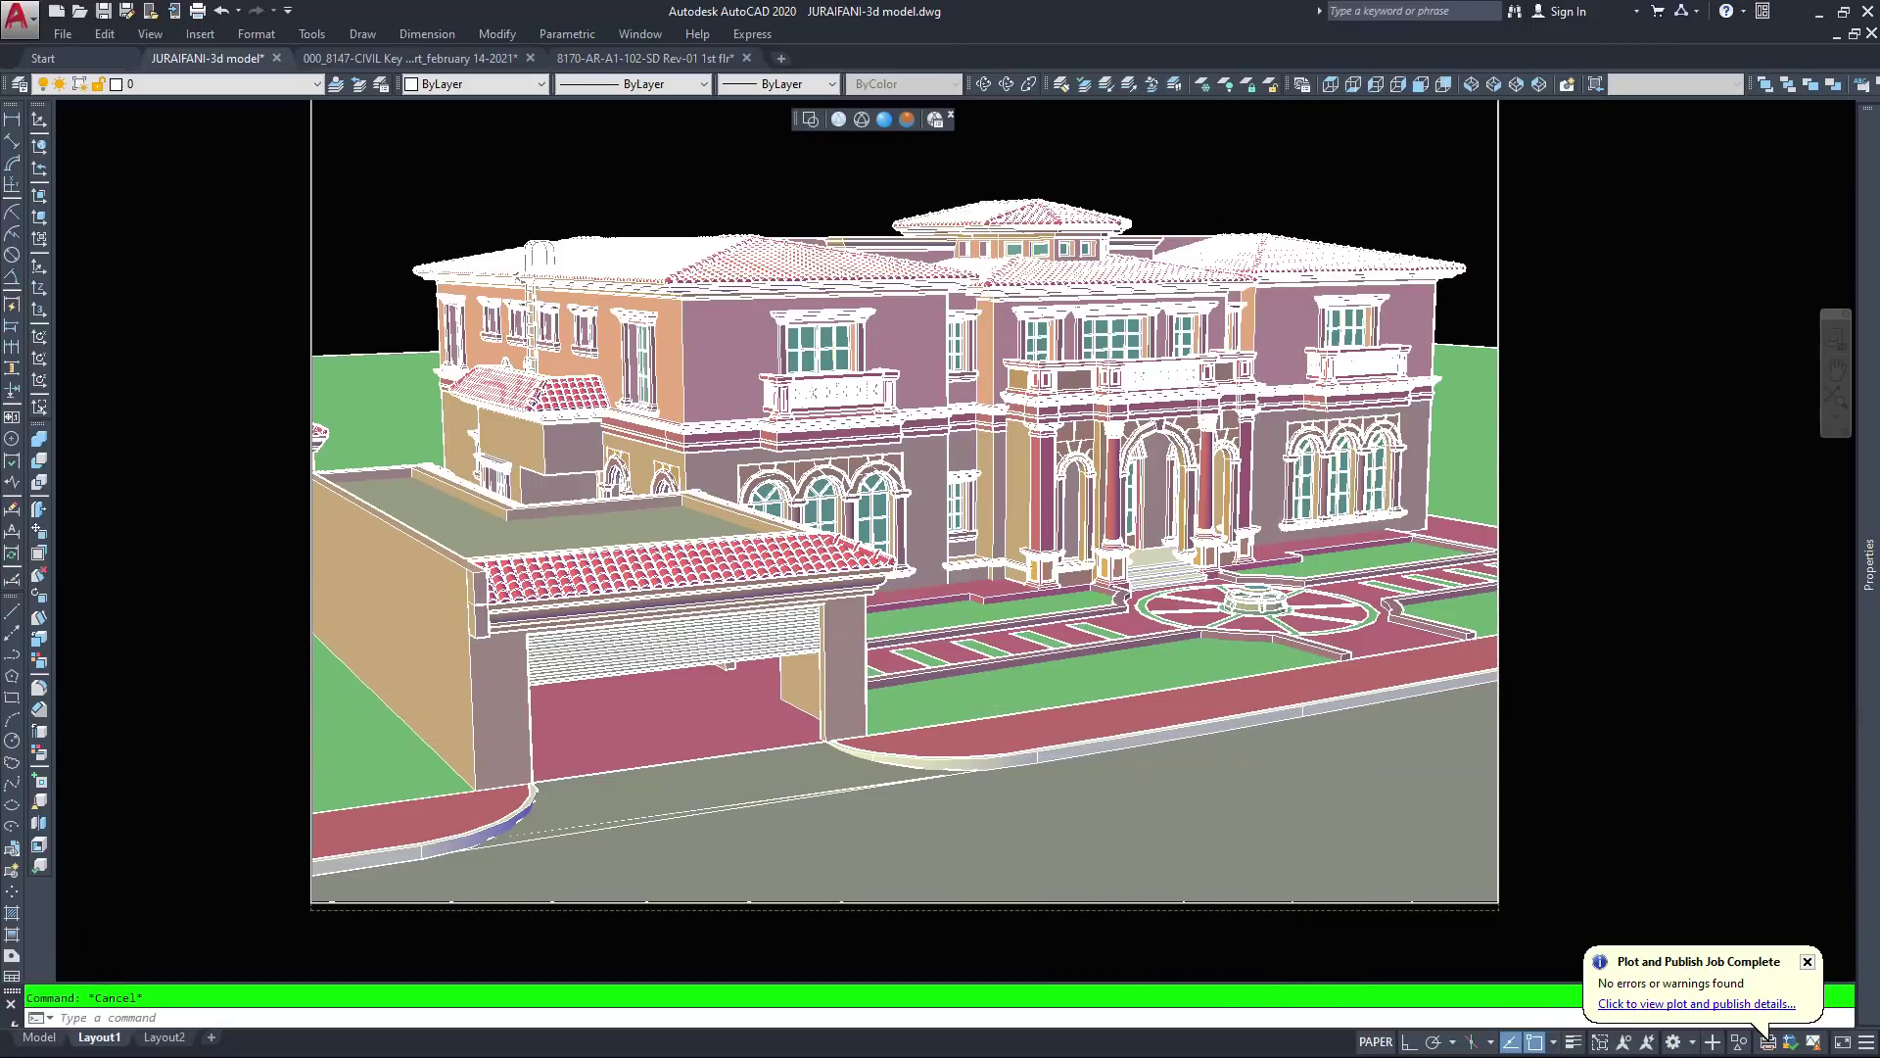
pyautogui.scroll(-2, 1068, 623)
# Set the viewport's visual style to Realistic, return to paper space and inspect the villa
pyautogui.doubleClick(1050, 353)
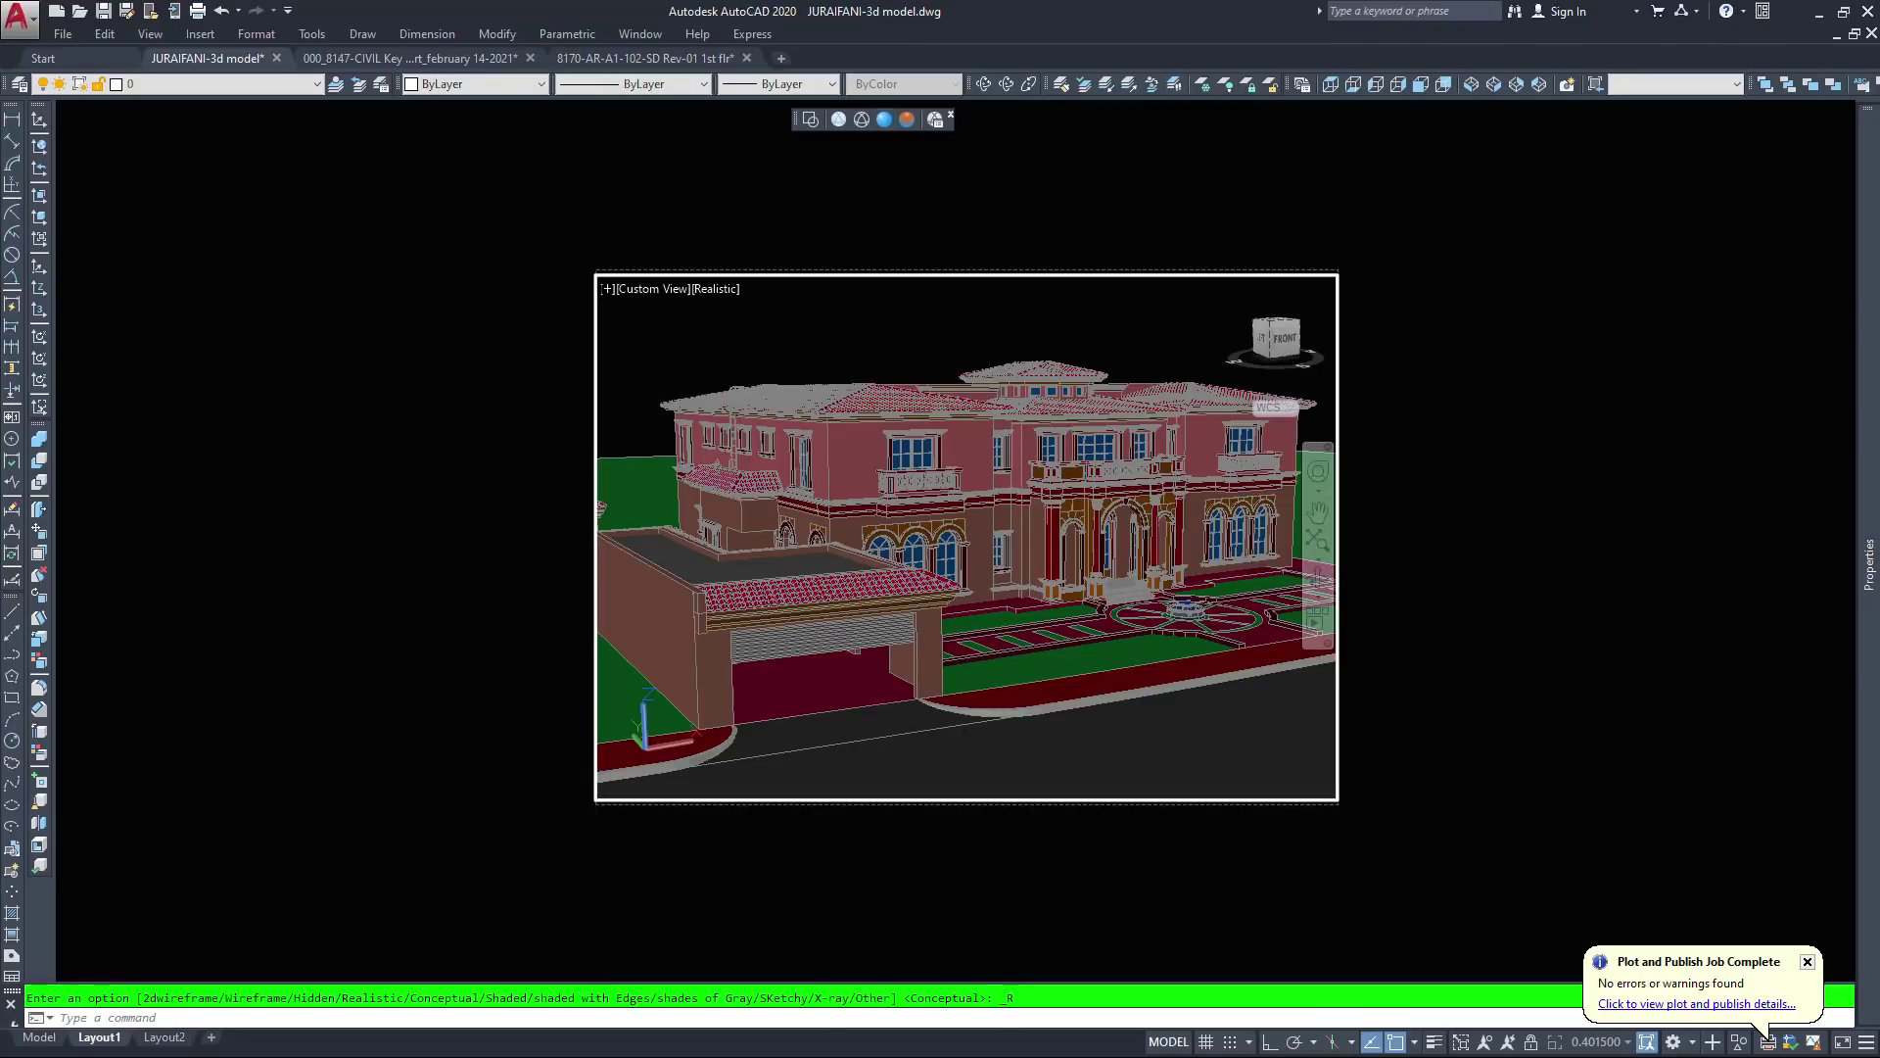
pyautogui.doubleClick(1460, 432)
pyautogui.press('Escape')
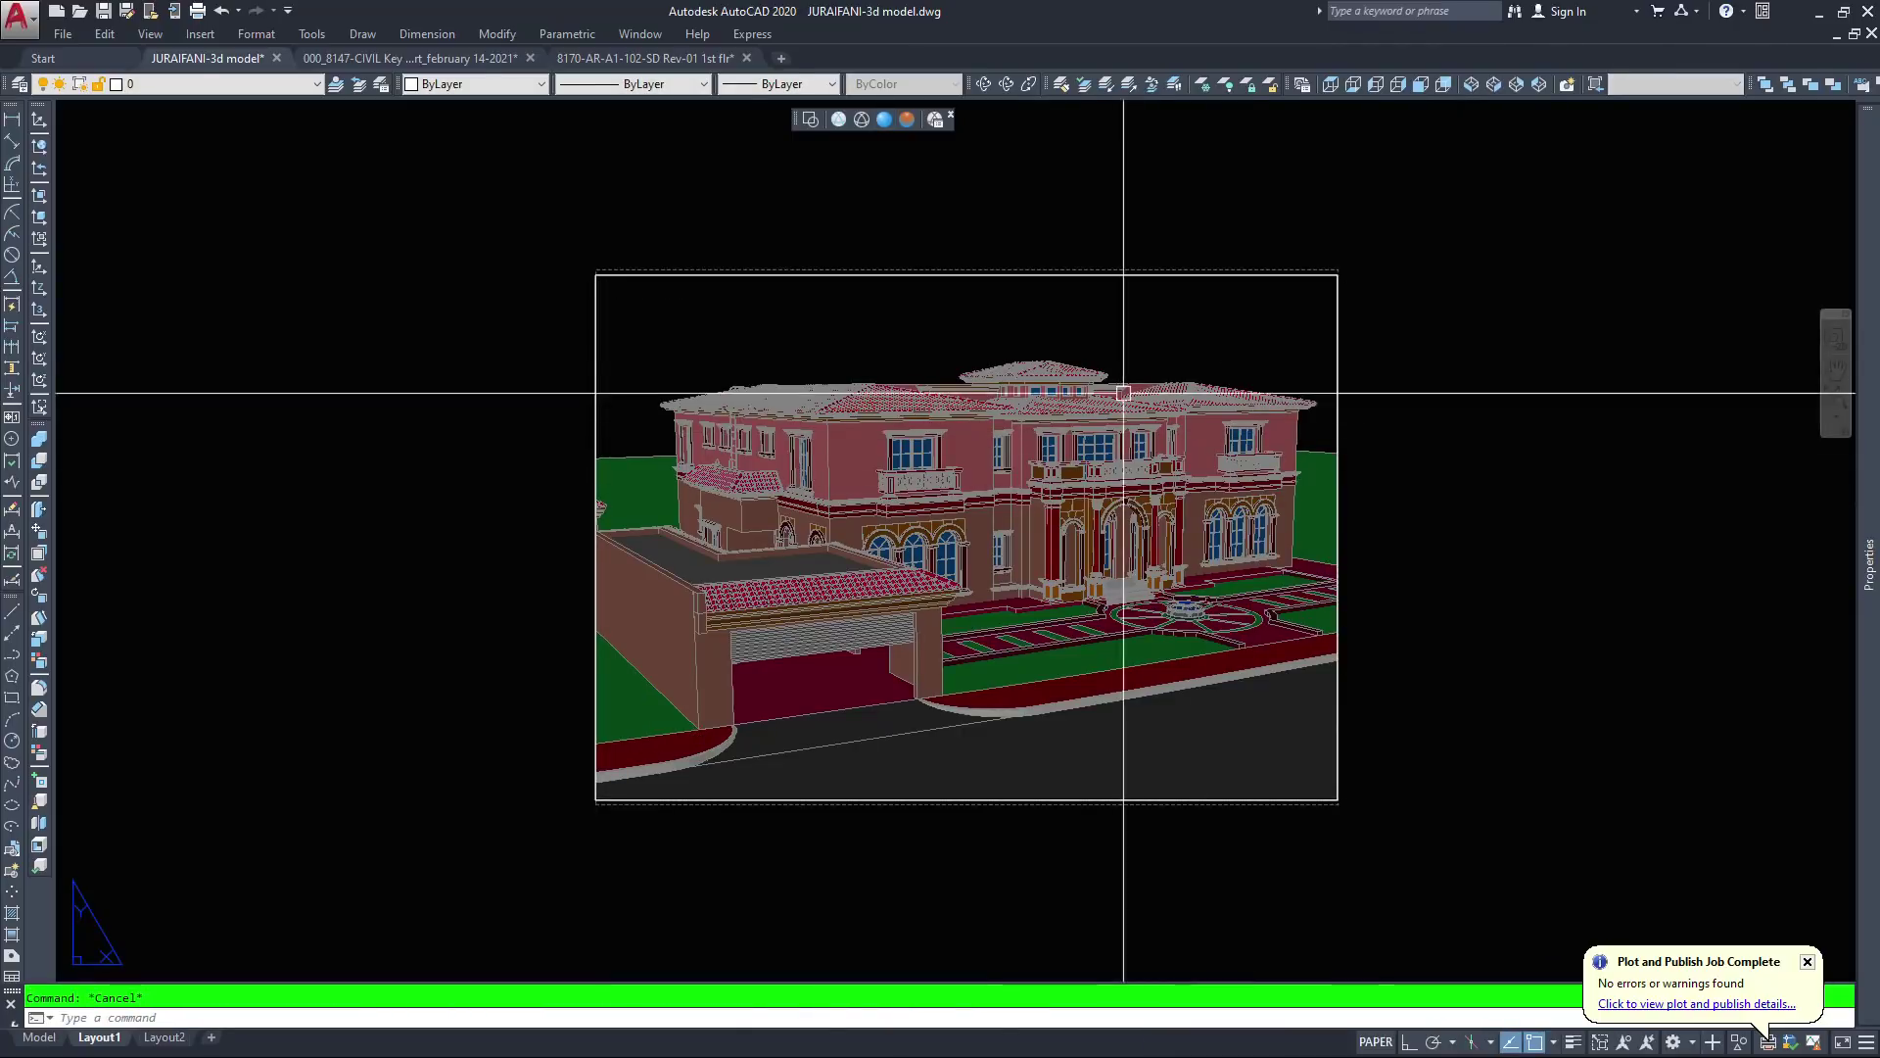
pyautogui.scroll(2, 1112, 365)
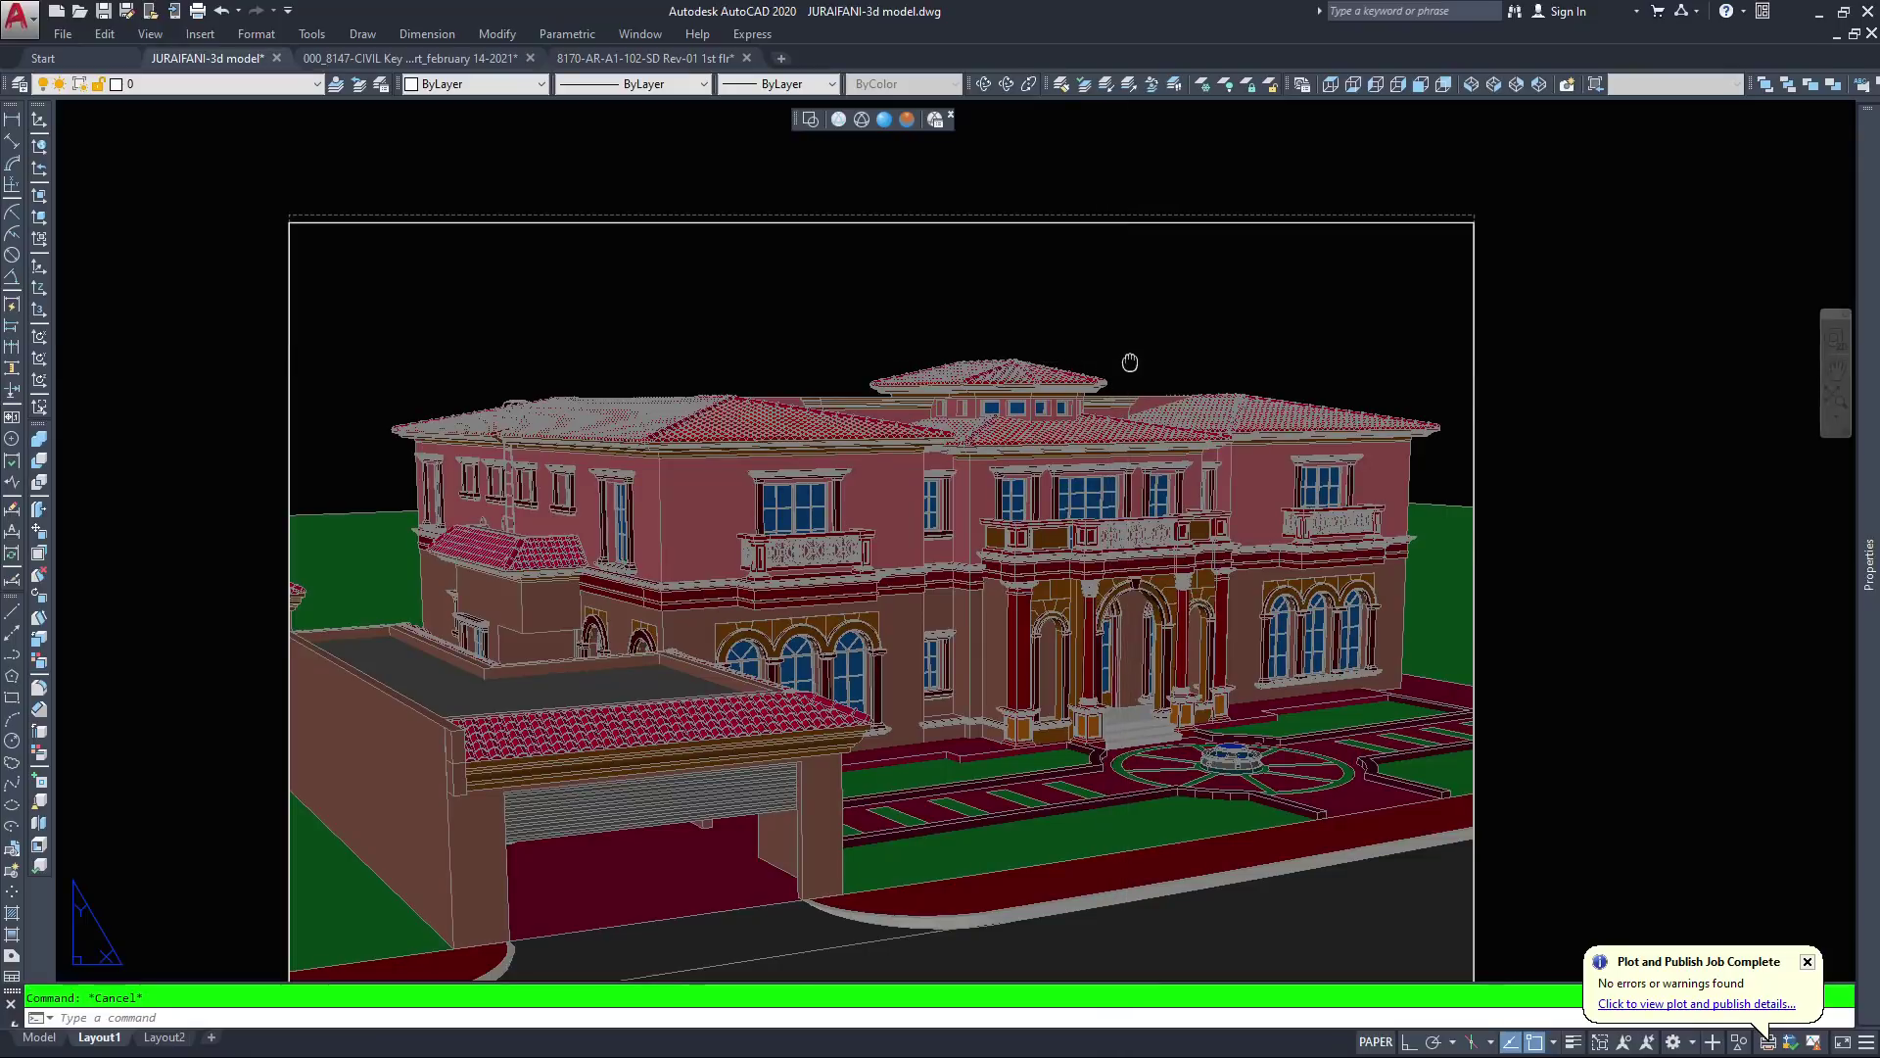
pyautogui.moveTo(1129, 365); pyautogui.dragTo(1120, 327, button='middle')
pyautogui.scroll(-2, 1097, 342)
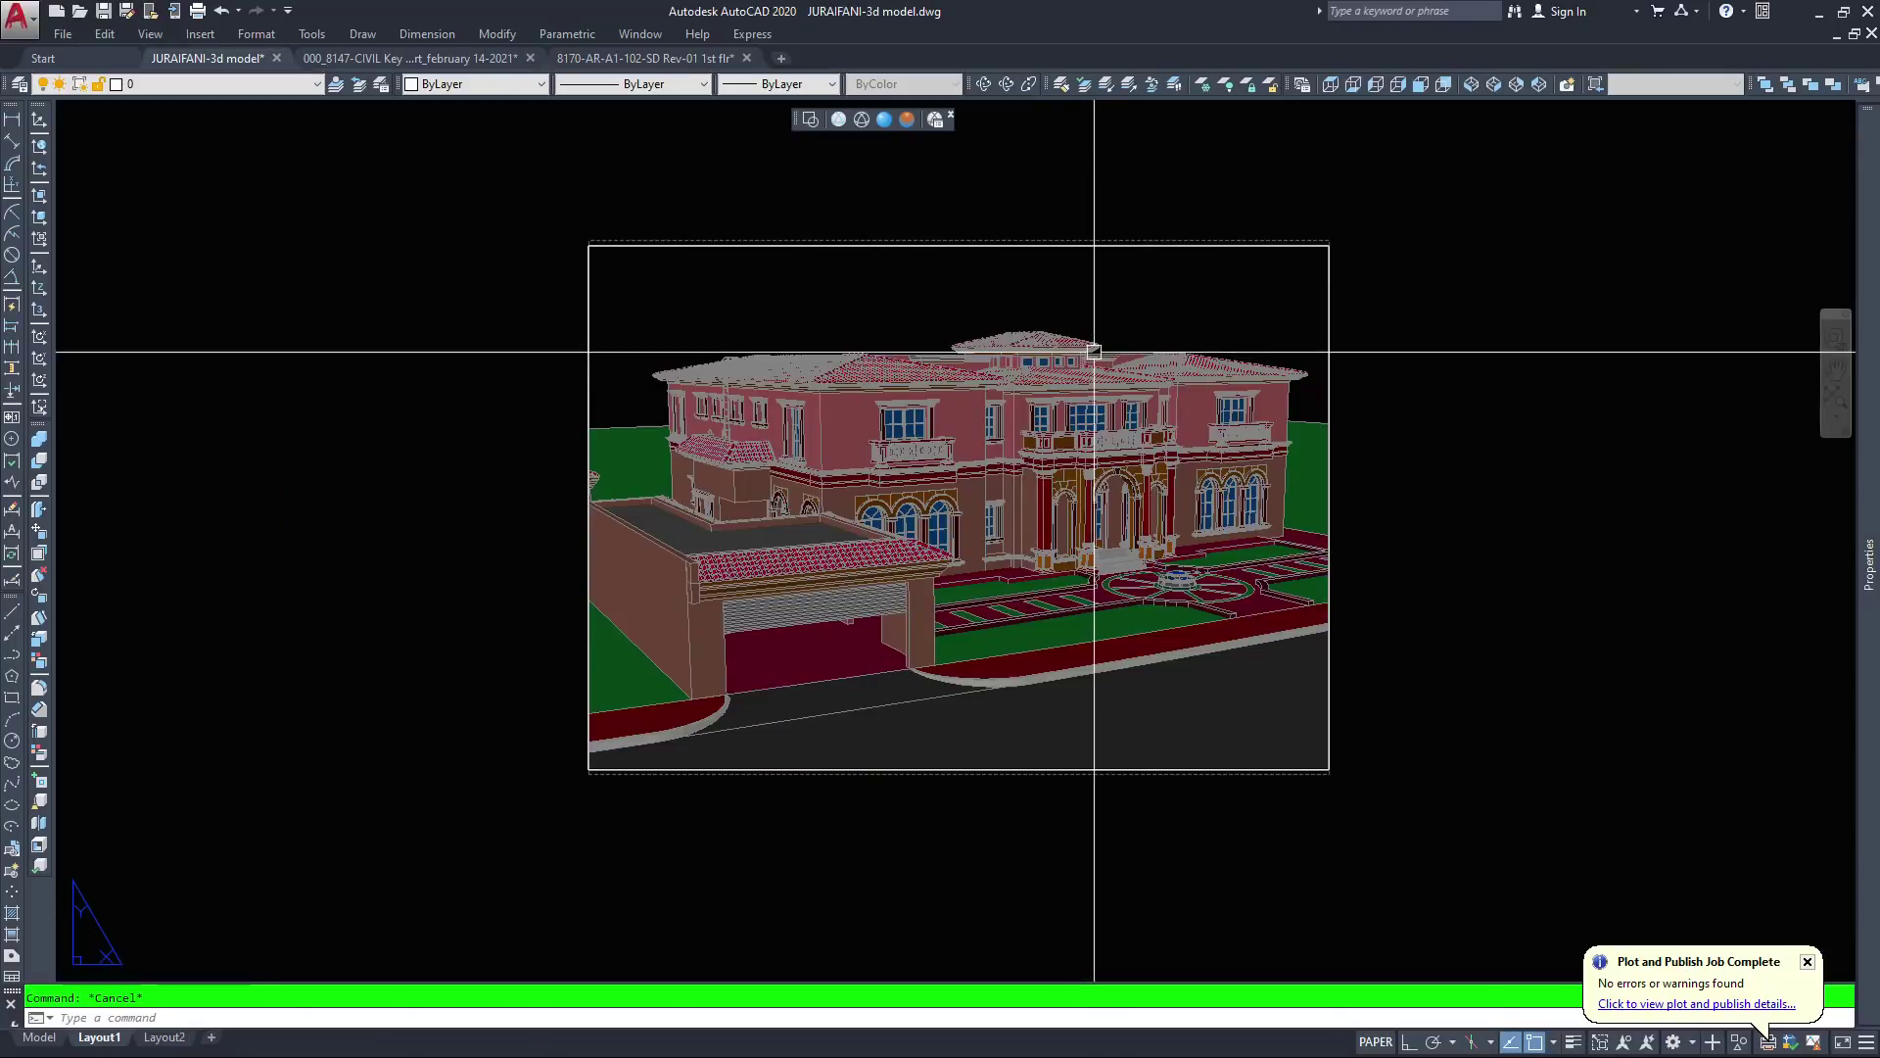
pyautogui.moveTo(1133, 327); pyautogui.dragTo(1092, 337, button='middle')
# Fit the whole layout on screen, preview its plot, and plot it to a PDF file named 004
pyautogui.write('z')
pyautogui.press('Return')
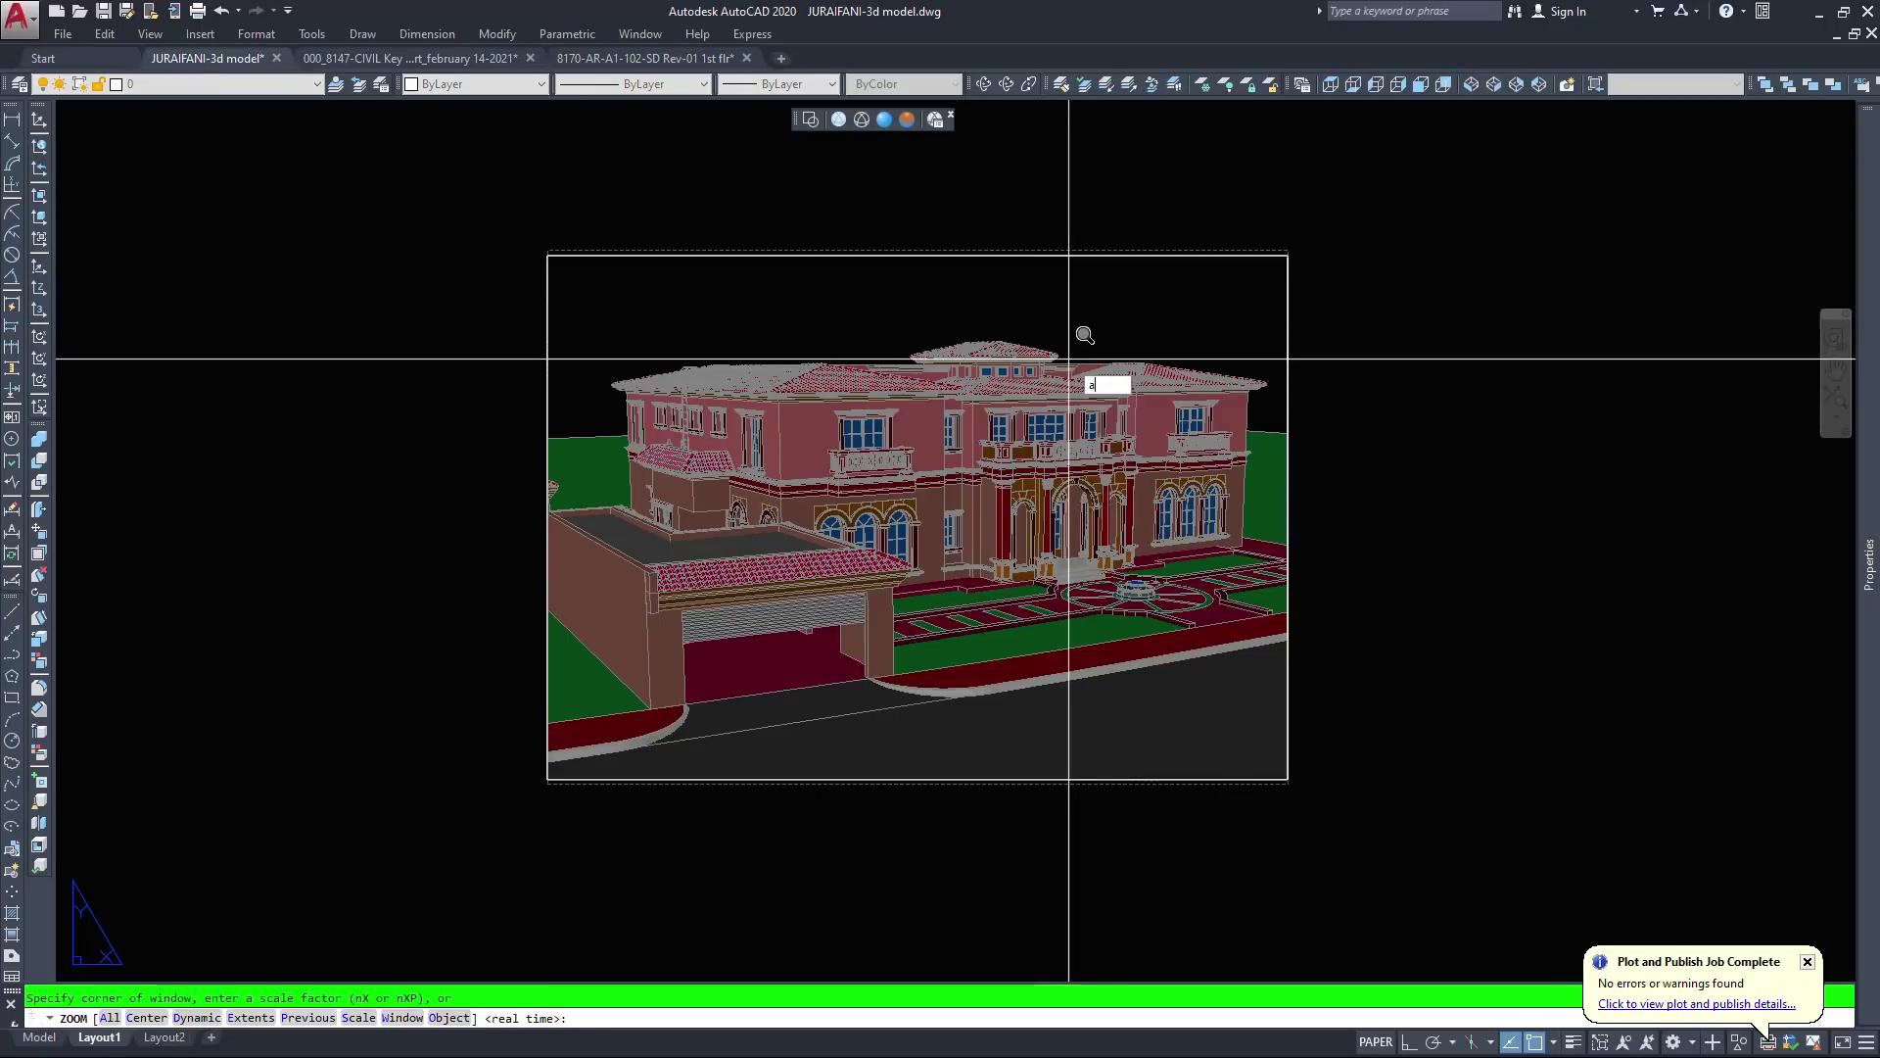
pyautogui.write('a')
pyautogui.press('Return')
pyautogui.press('Escape')
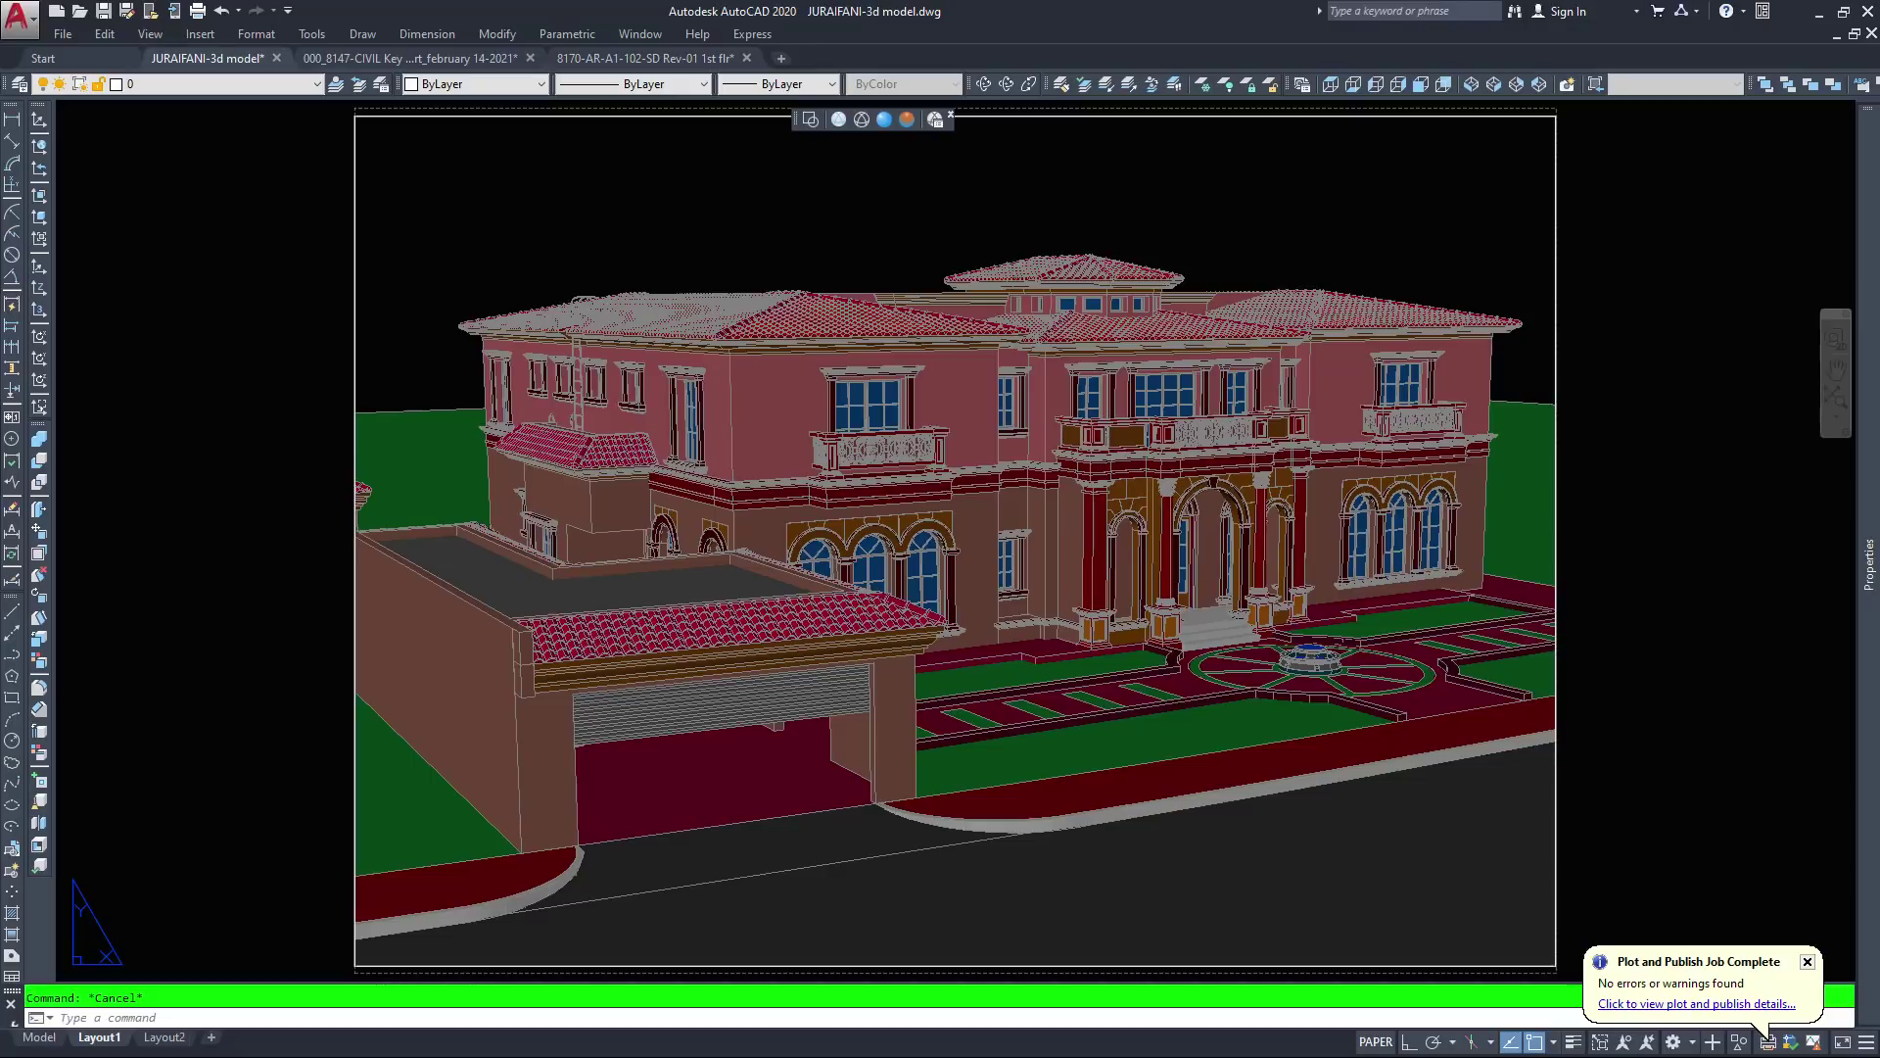
pyautogui.hotkey('ctrl', 'p')
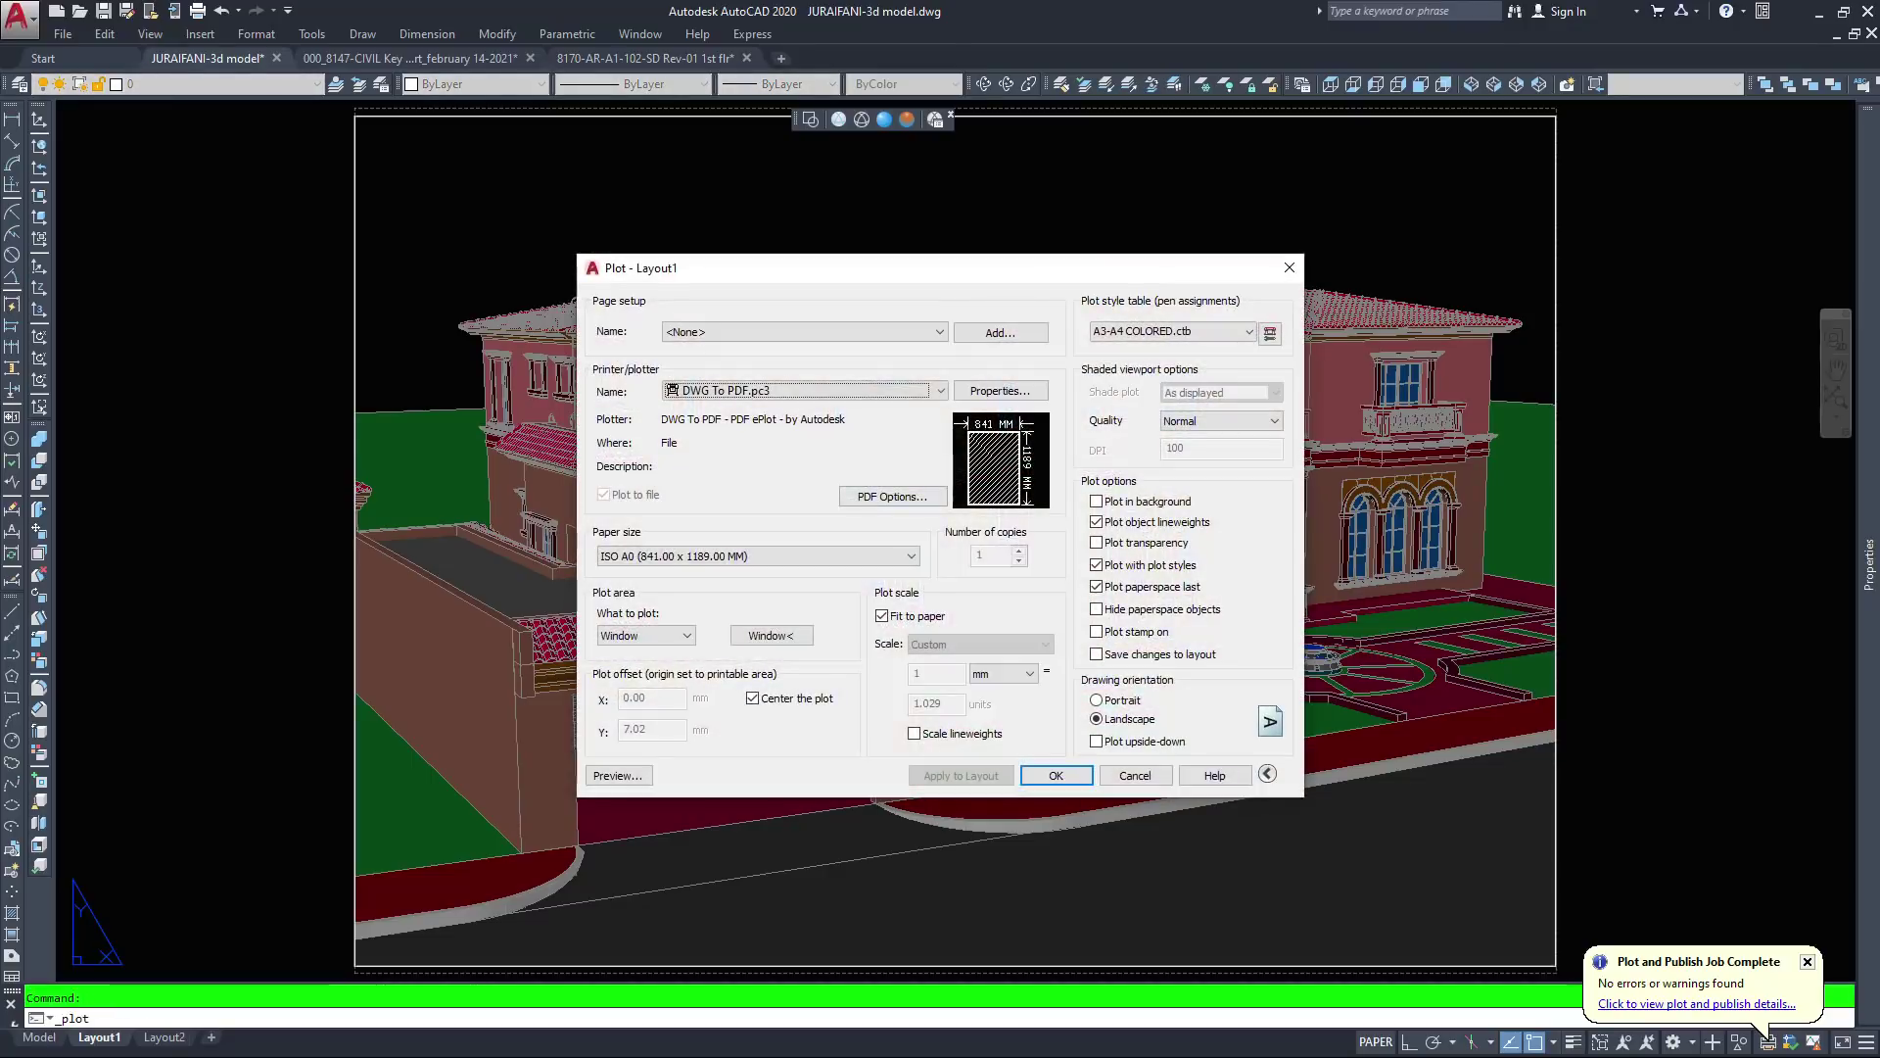
pyautogui.click(619, 775)
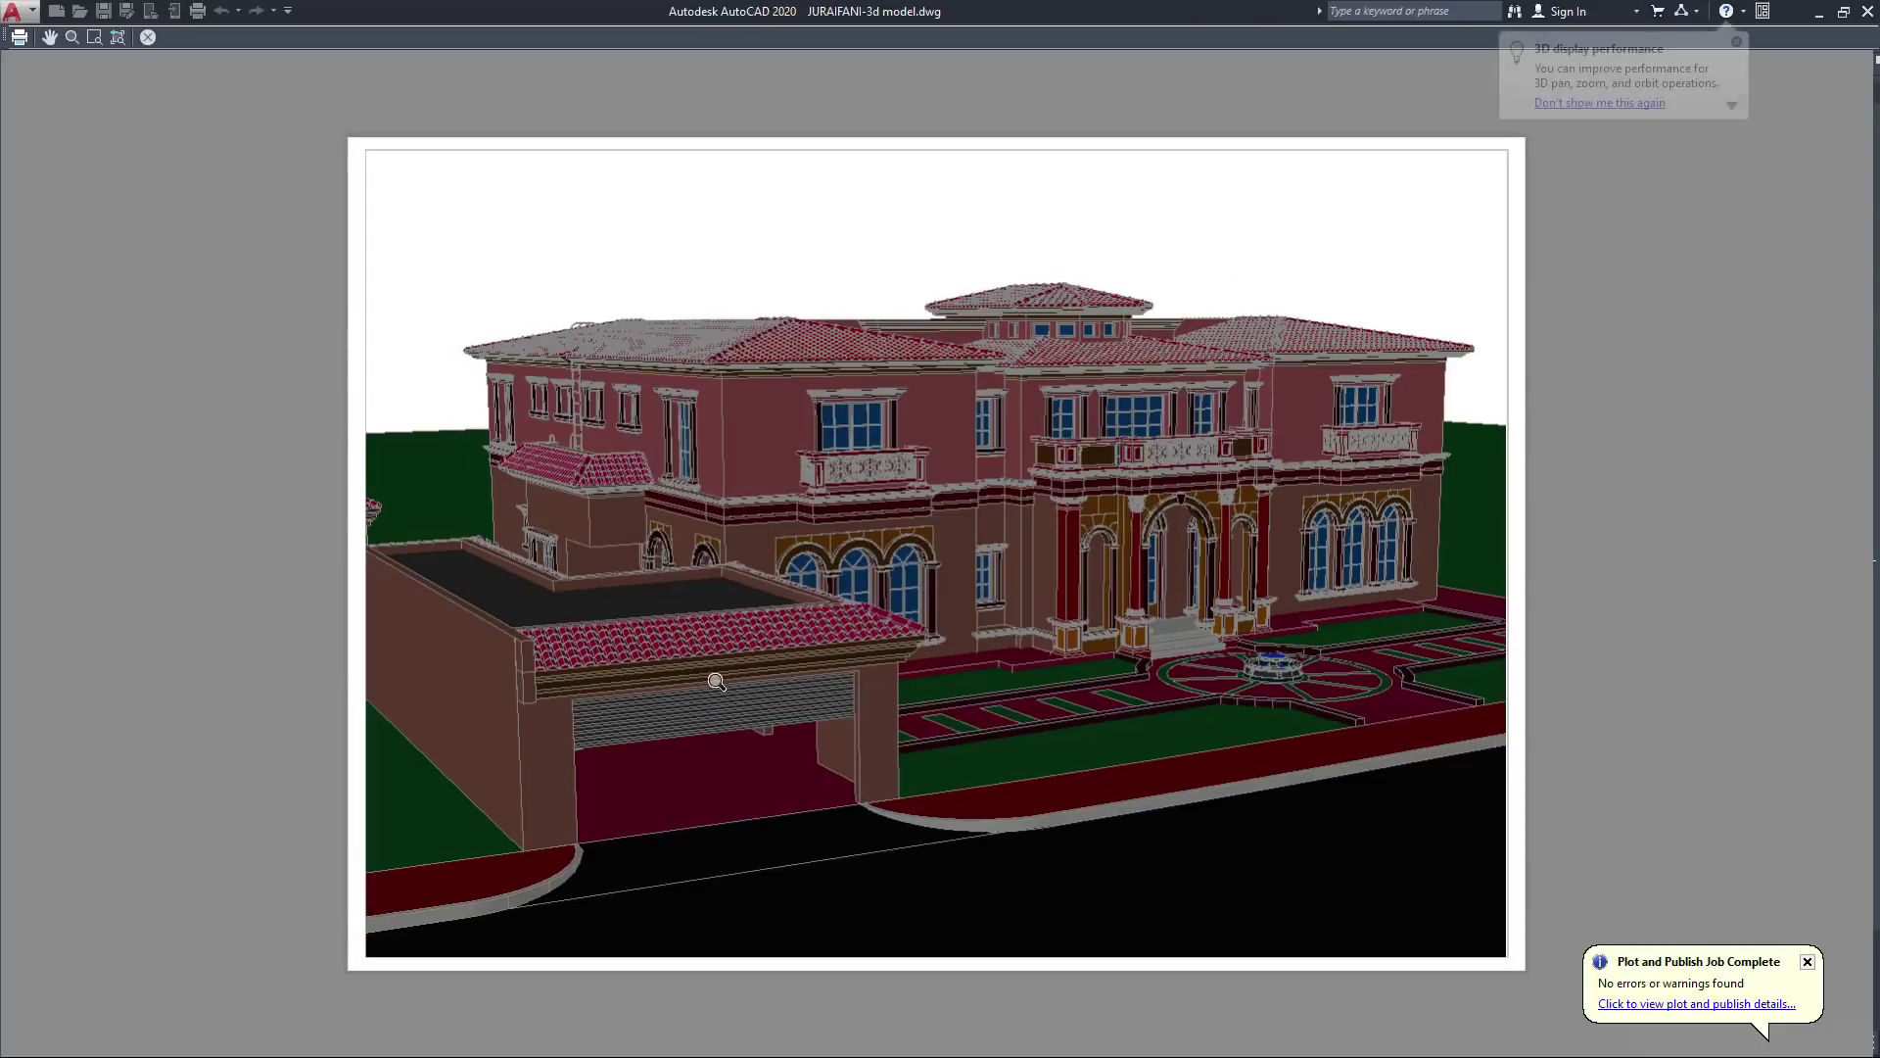
pyautogui.rightClick(800, 573)
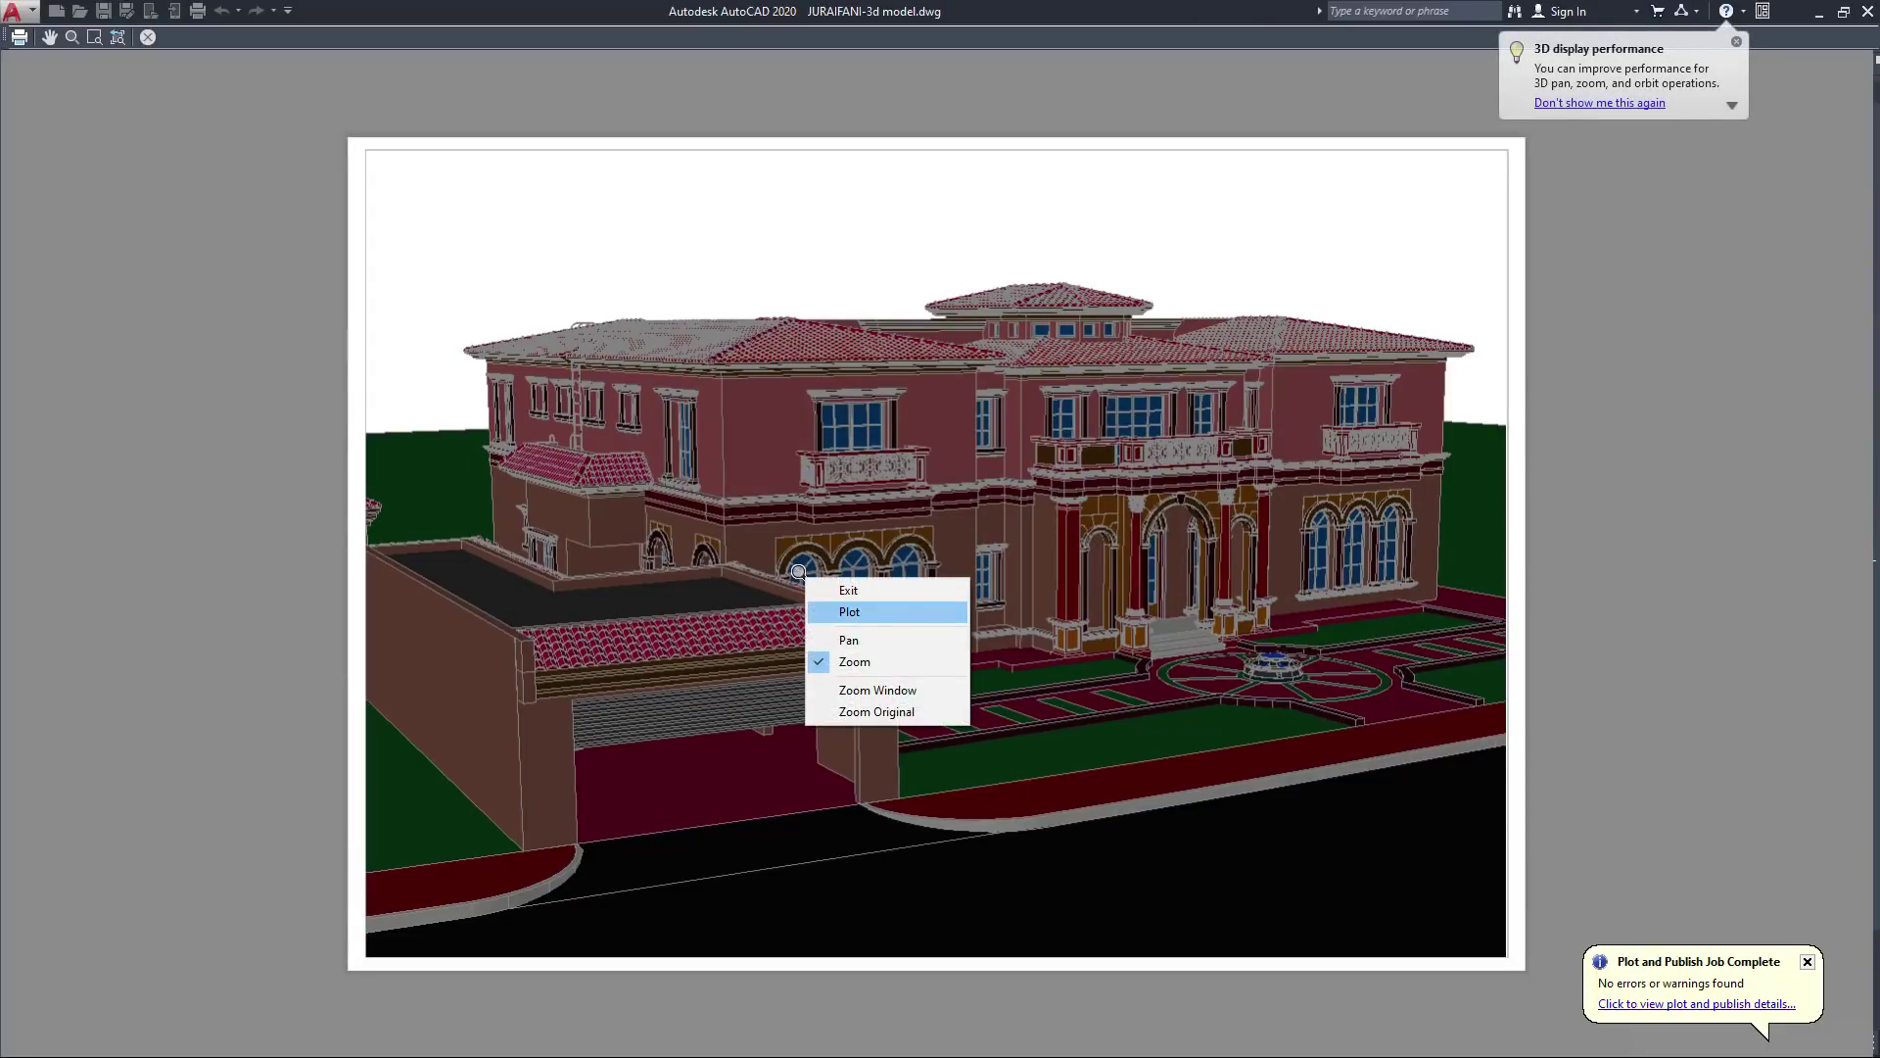
pyautogui.click(849, 611)
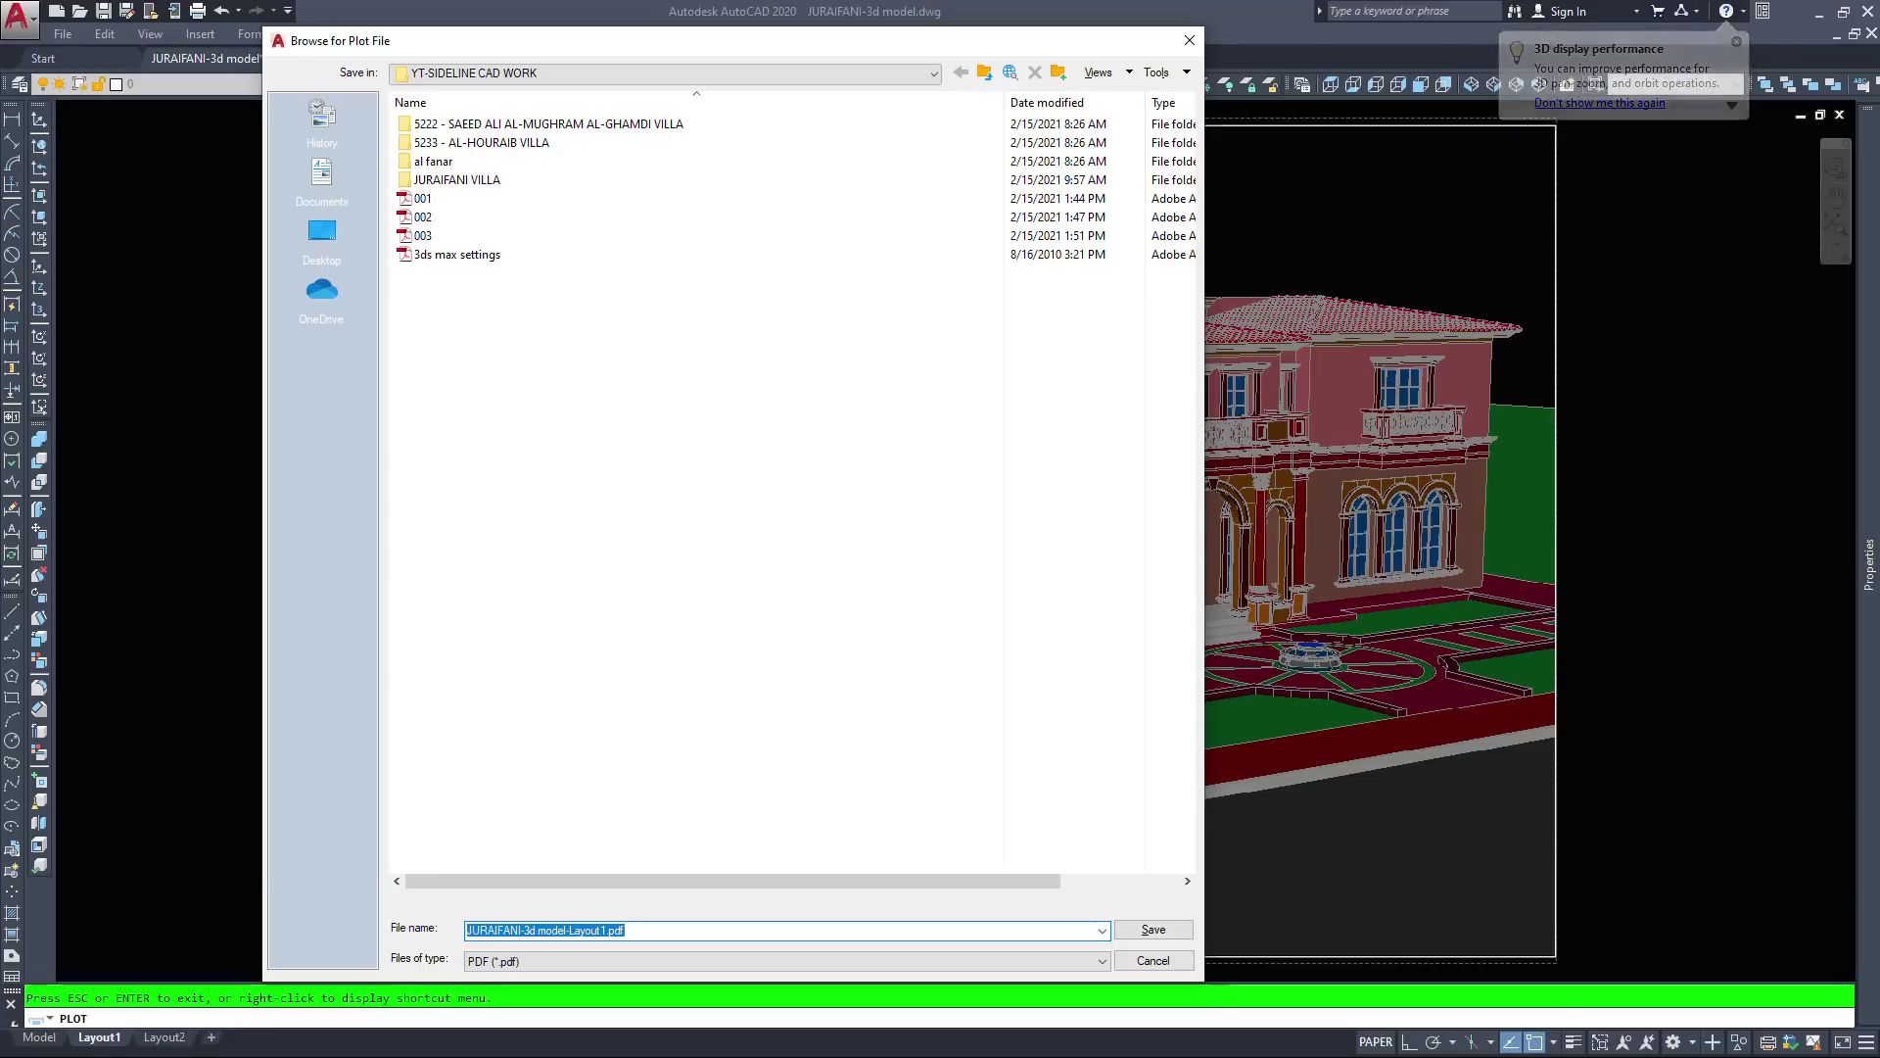
pyautogui.write('004')
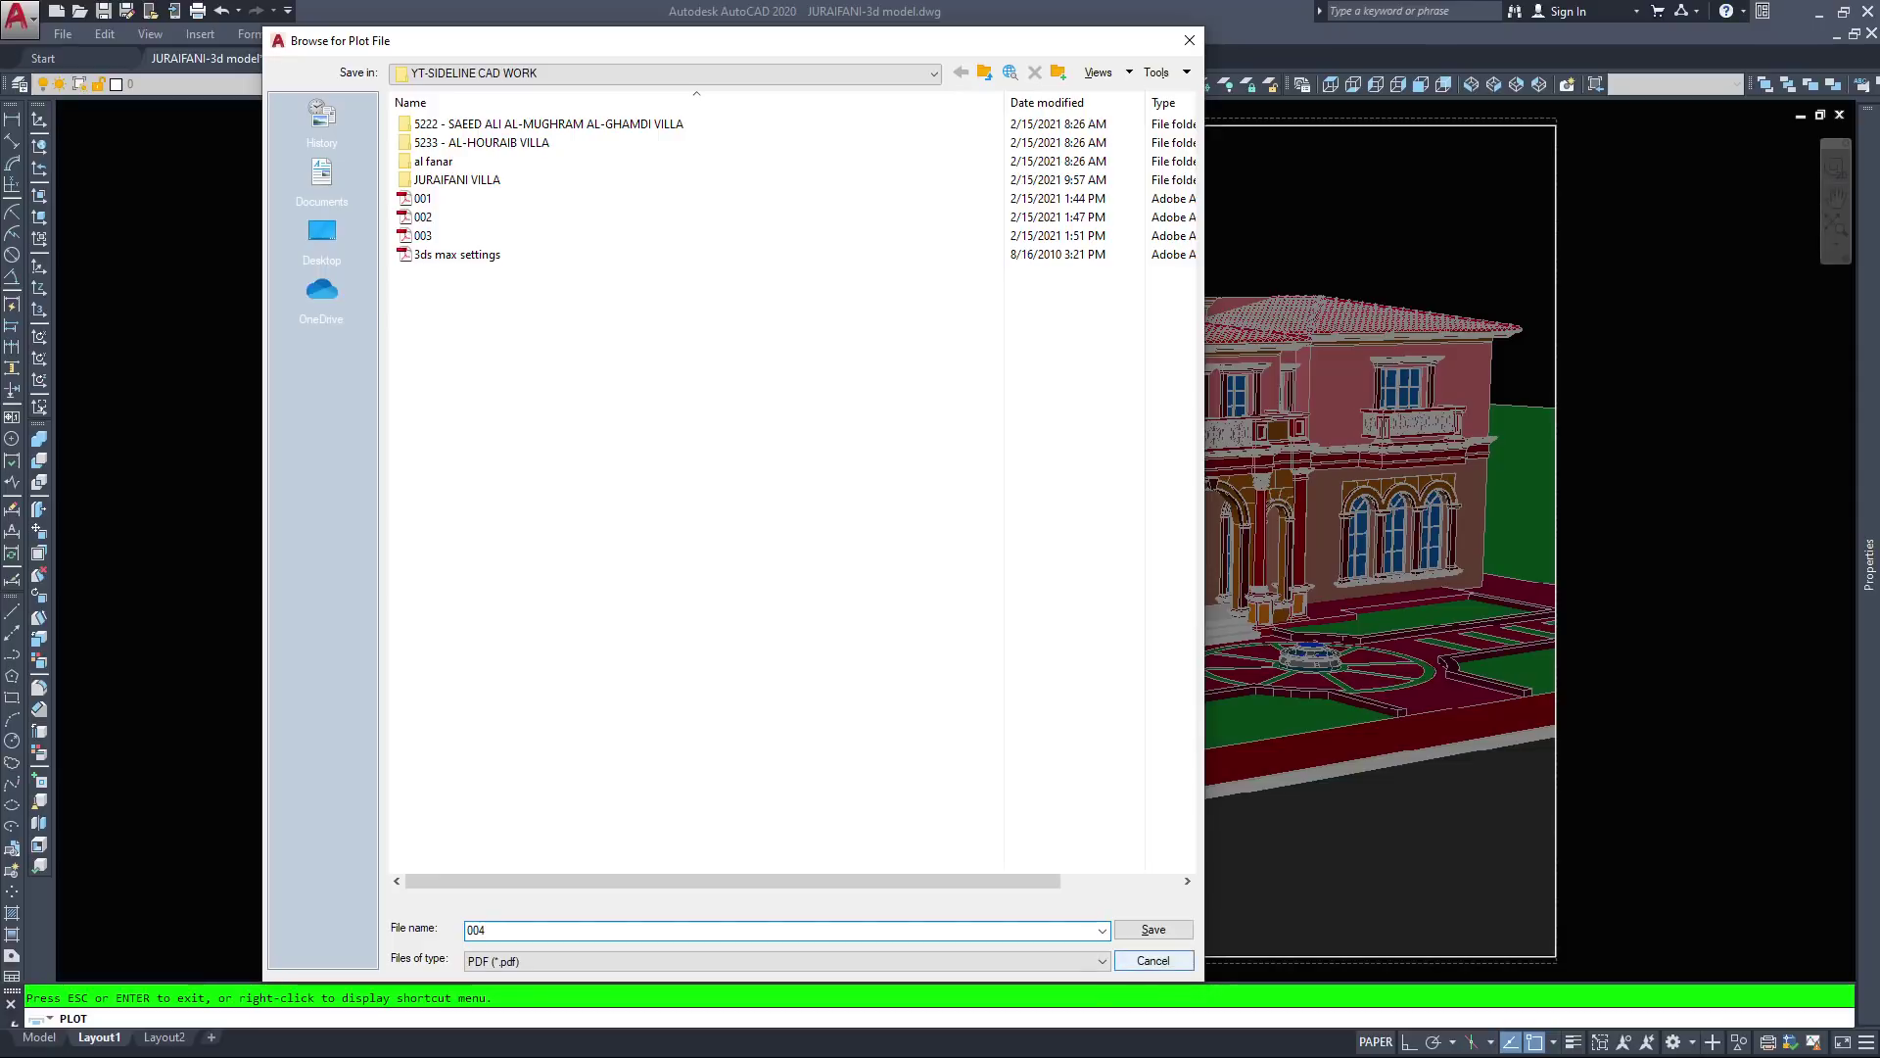
pyautogui.click(1153, 930)
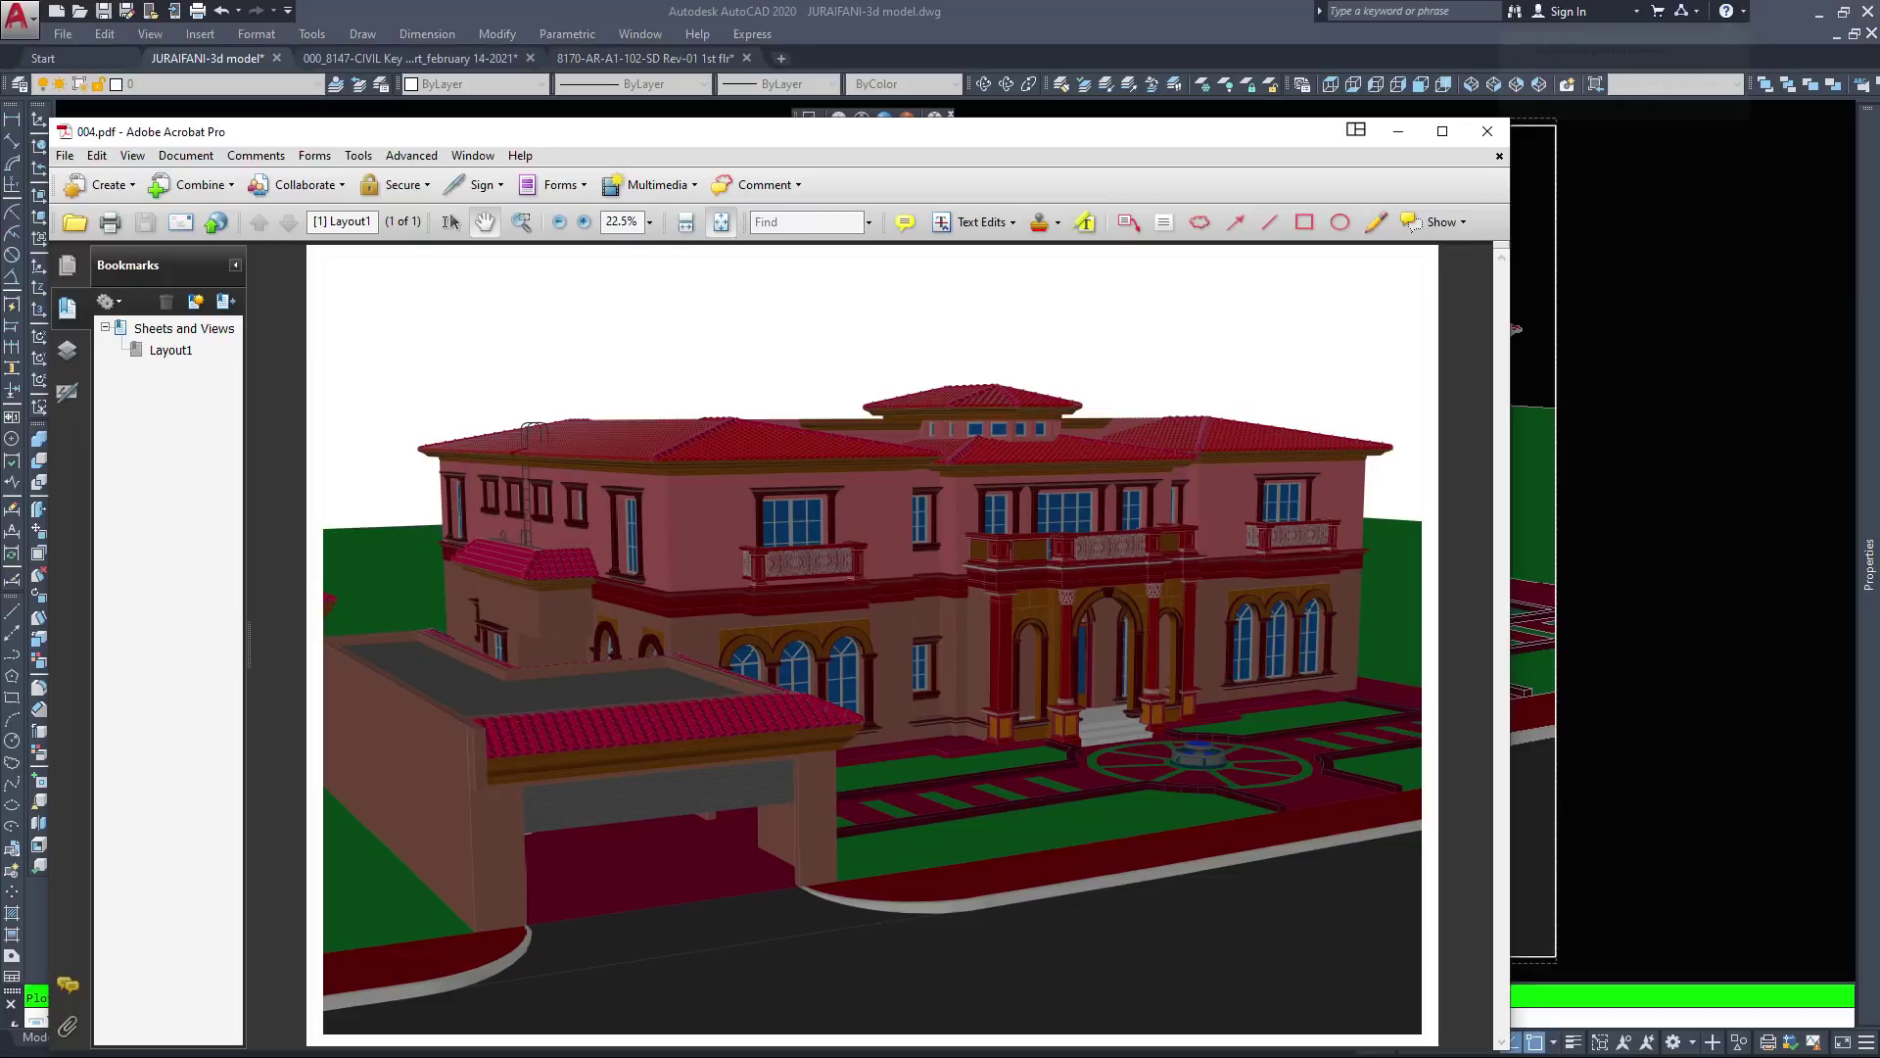
# Save the plotted PDF in Adobe Acrobat Pro as a PNG image named 004.png
pyautogui.hotkey('ctrl', 'shift', 's')
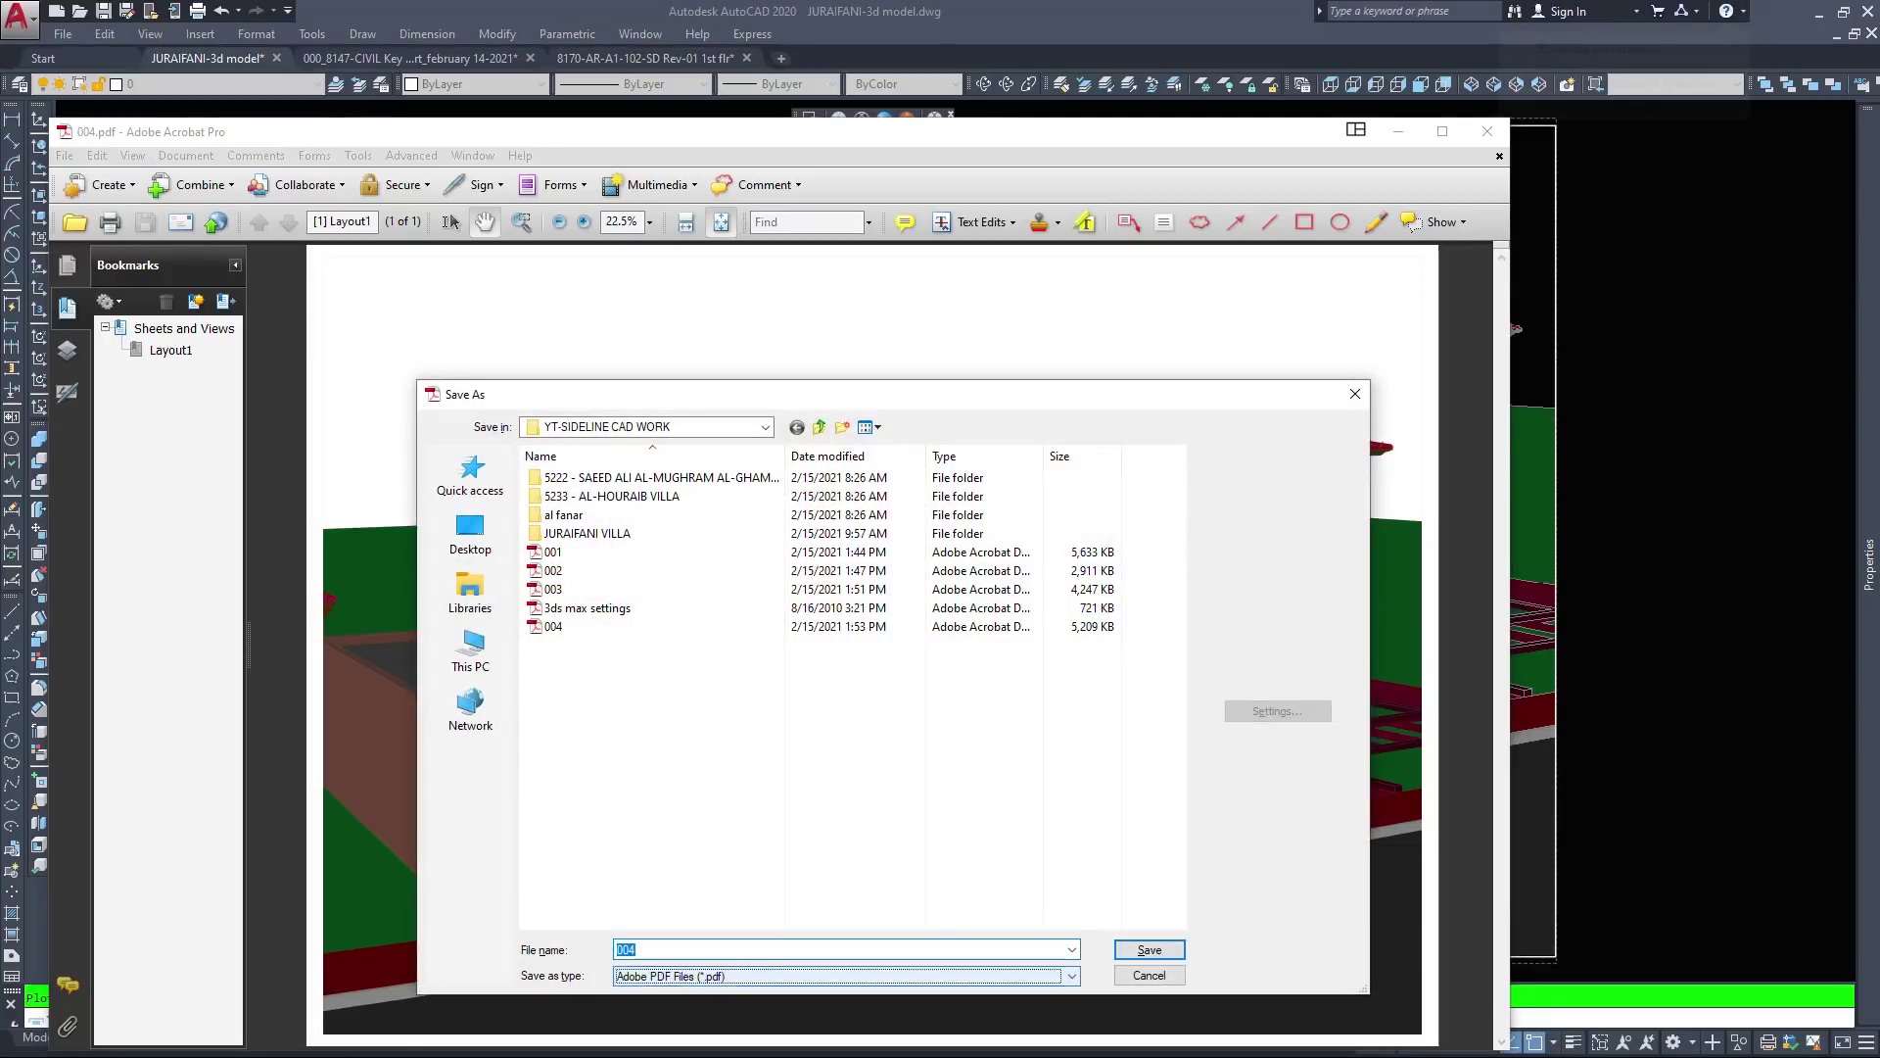
pyautogui.click(847, 976)
pyautogui.press('Up')
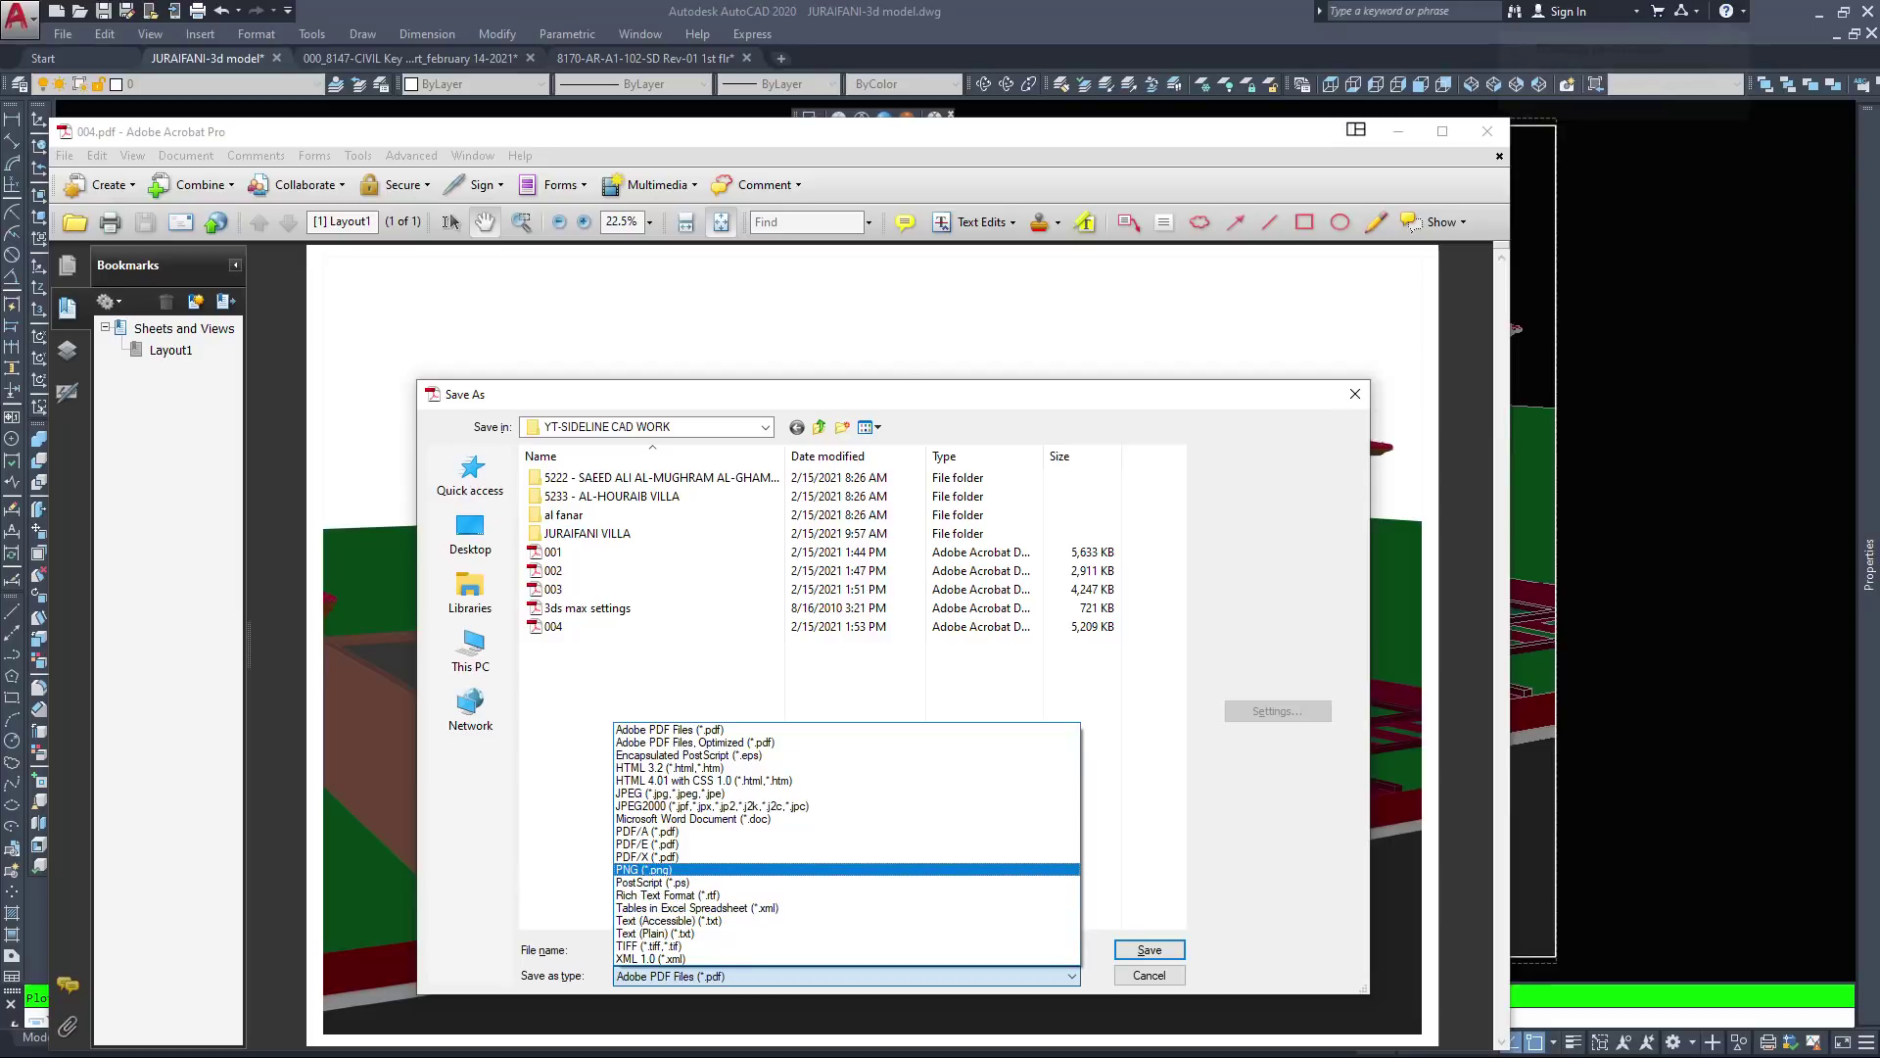
pyautogui.press('Return')
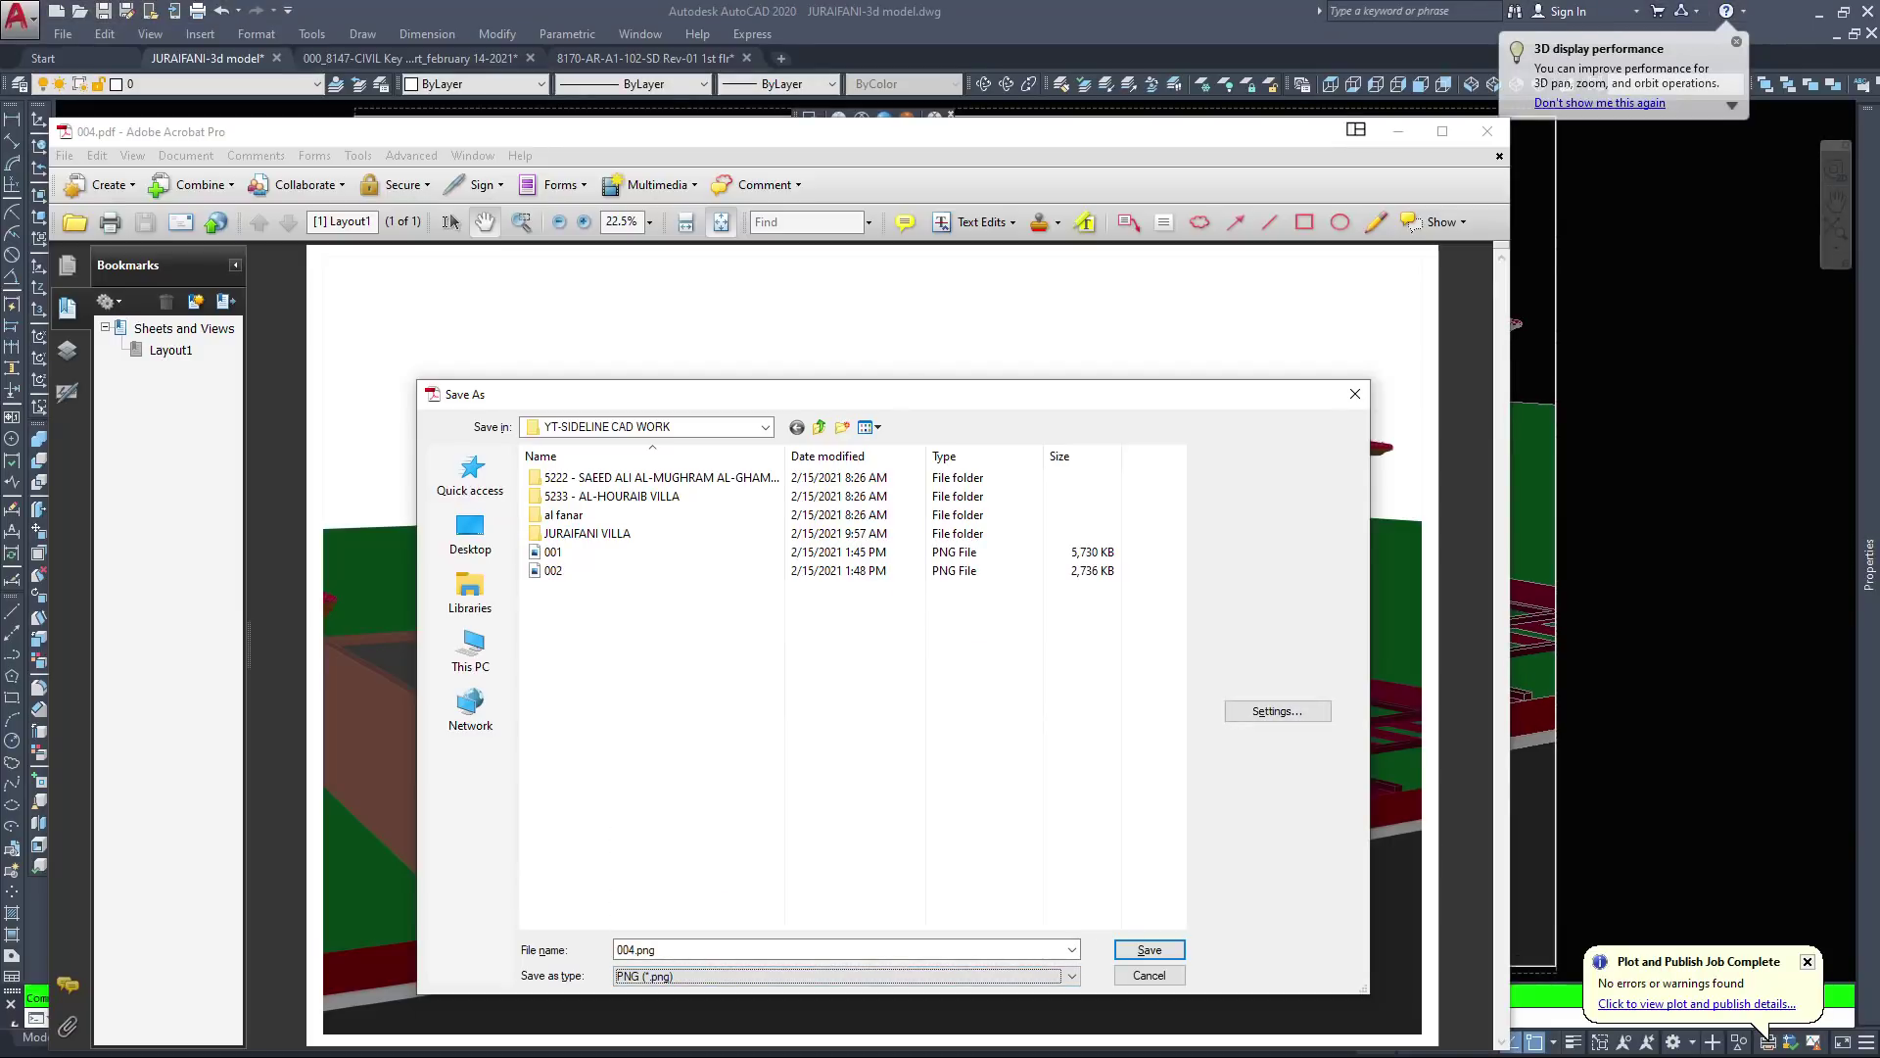
pyautogui.press('Return')
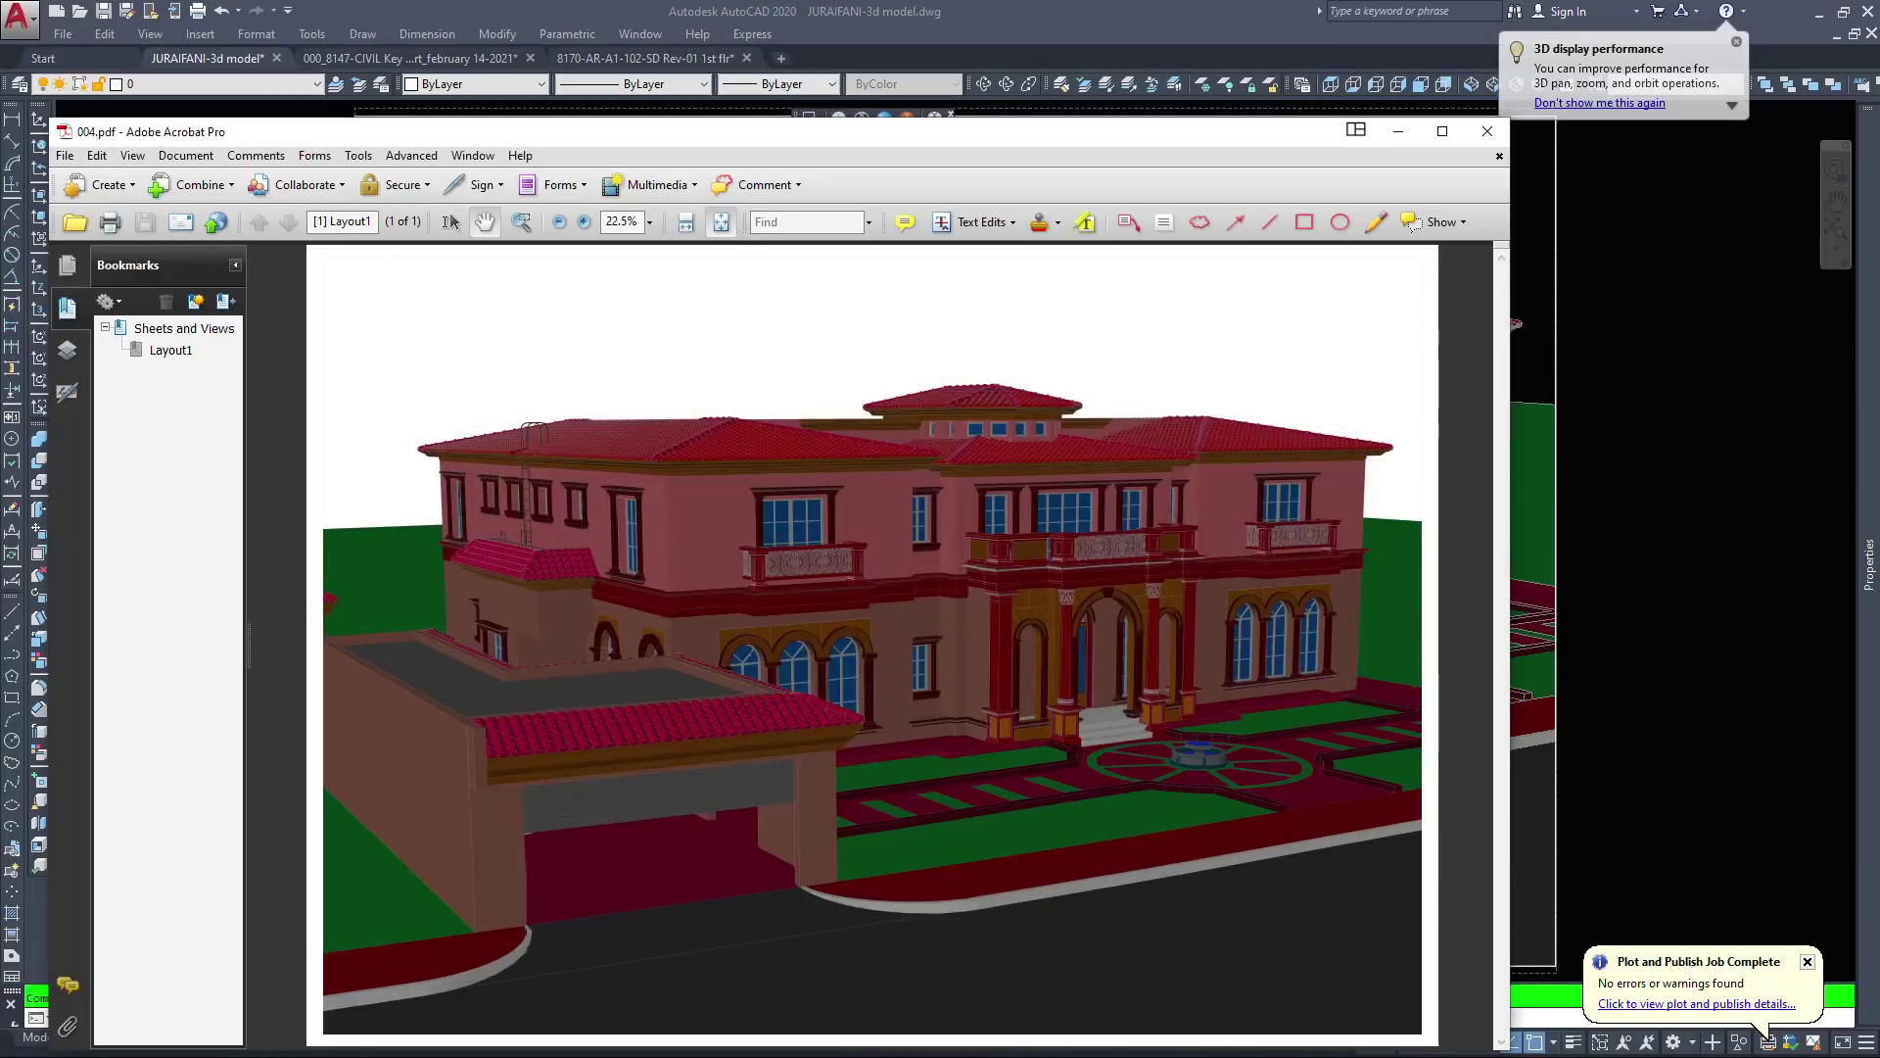
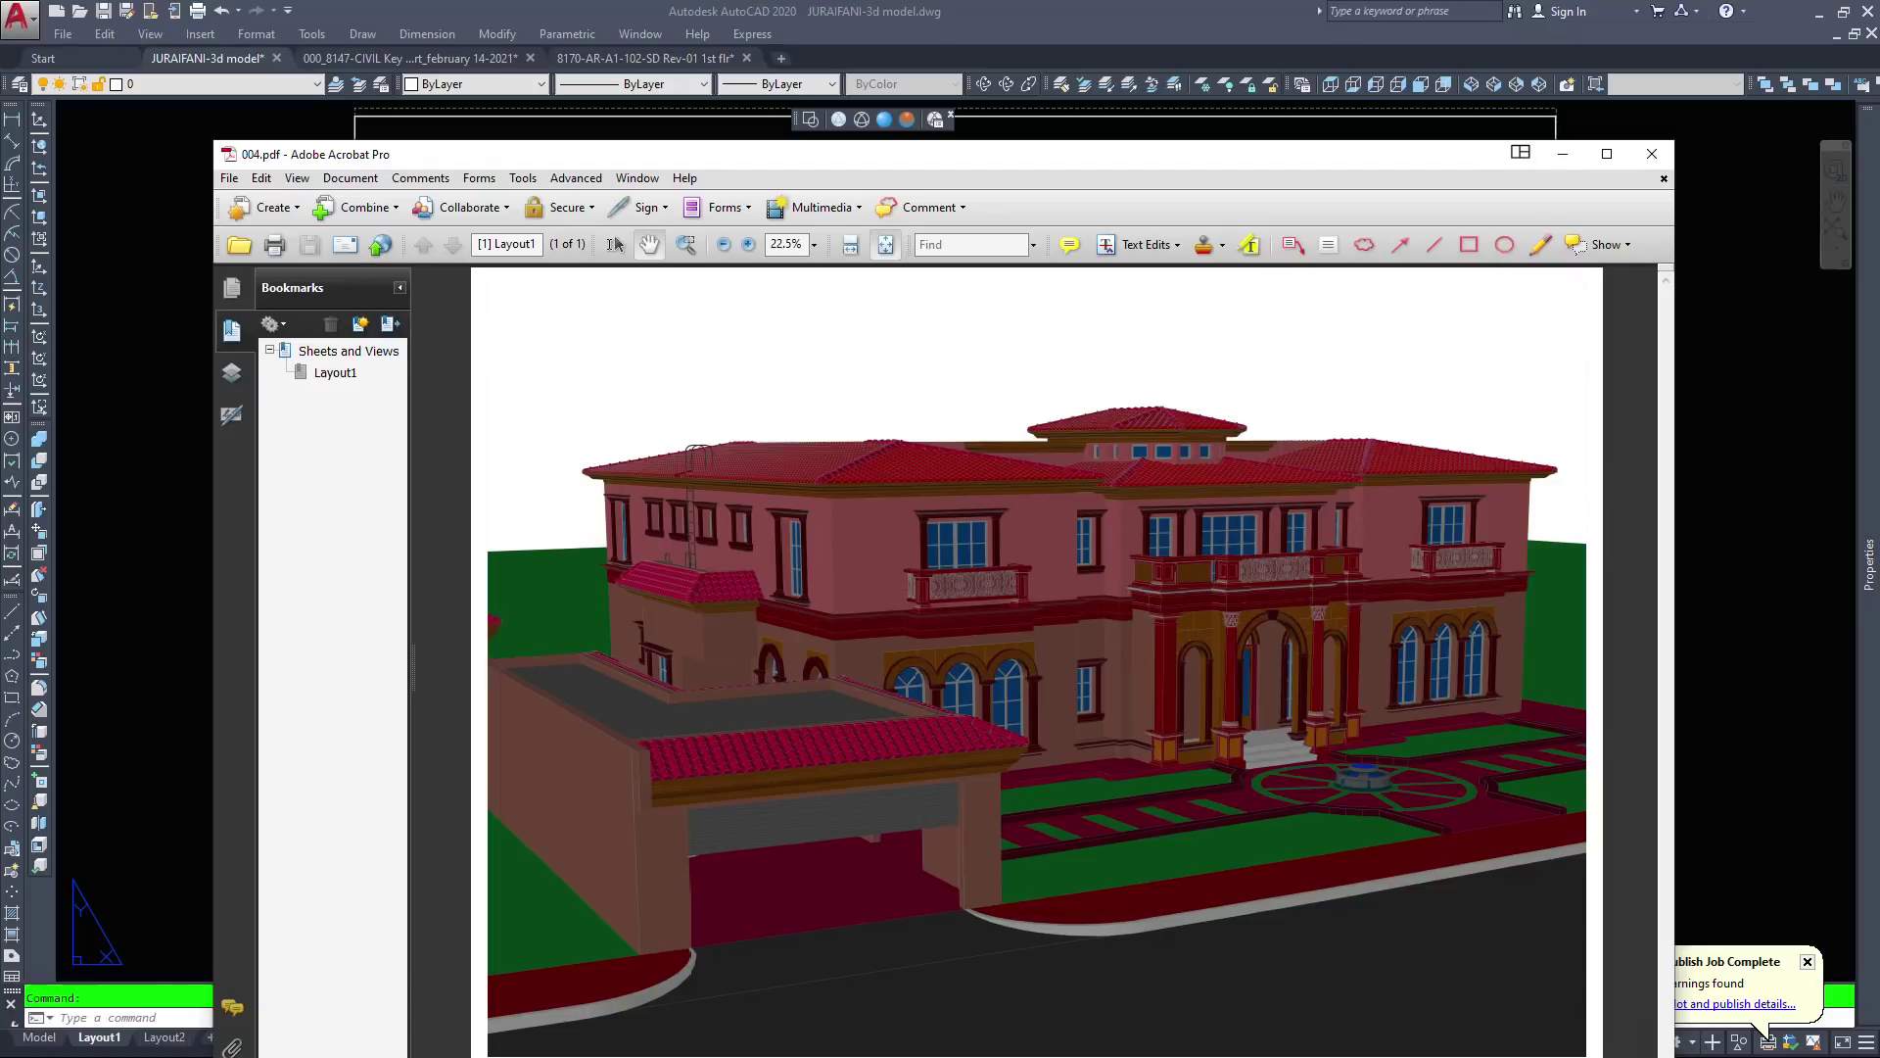
# Examine the line and surface detail of the entrance balcony, columns and arches in the plotted PDF up close
pyautogui.keyDown('ctrl'); pyautogui.scroll(6, 1226, 604); pyautogui.keyUp('ctrl')
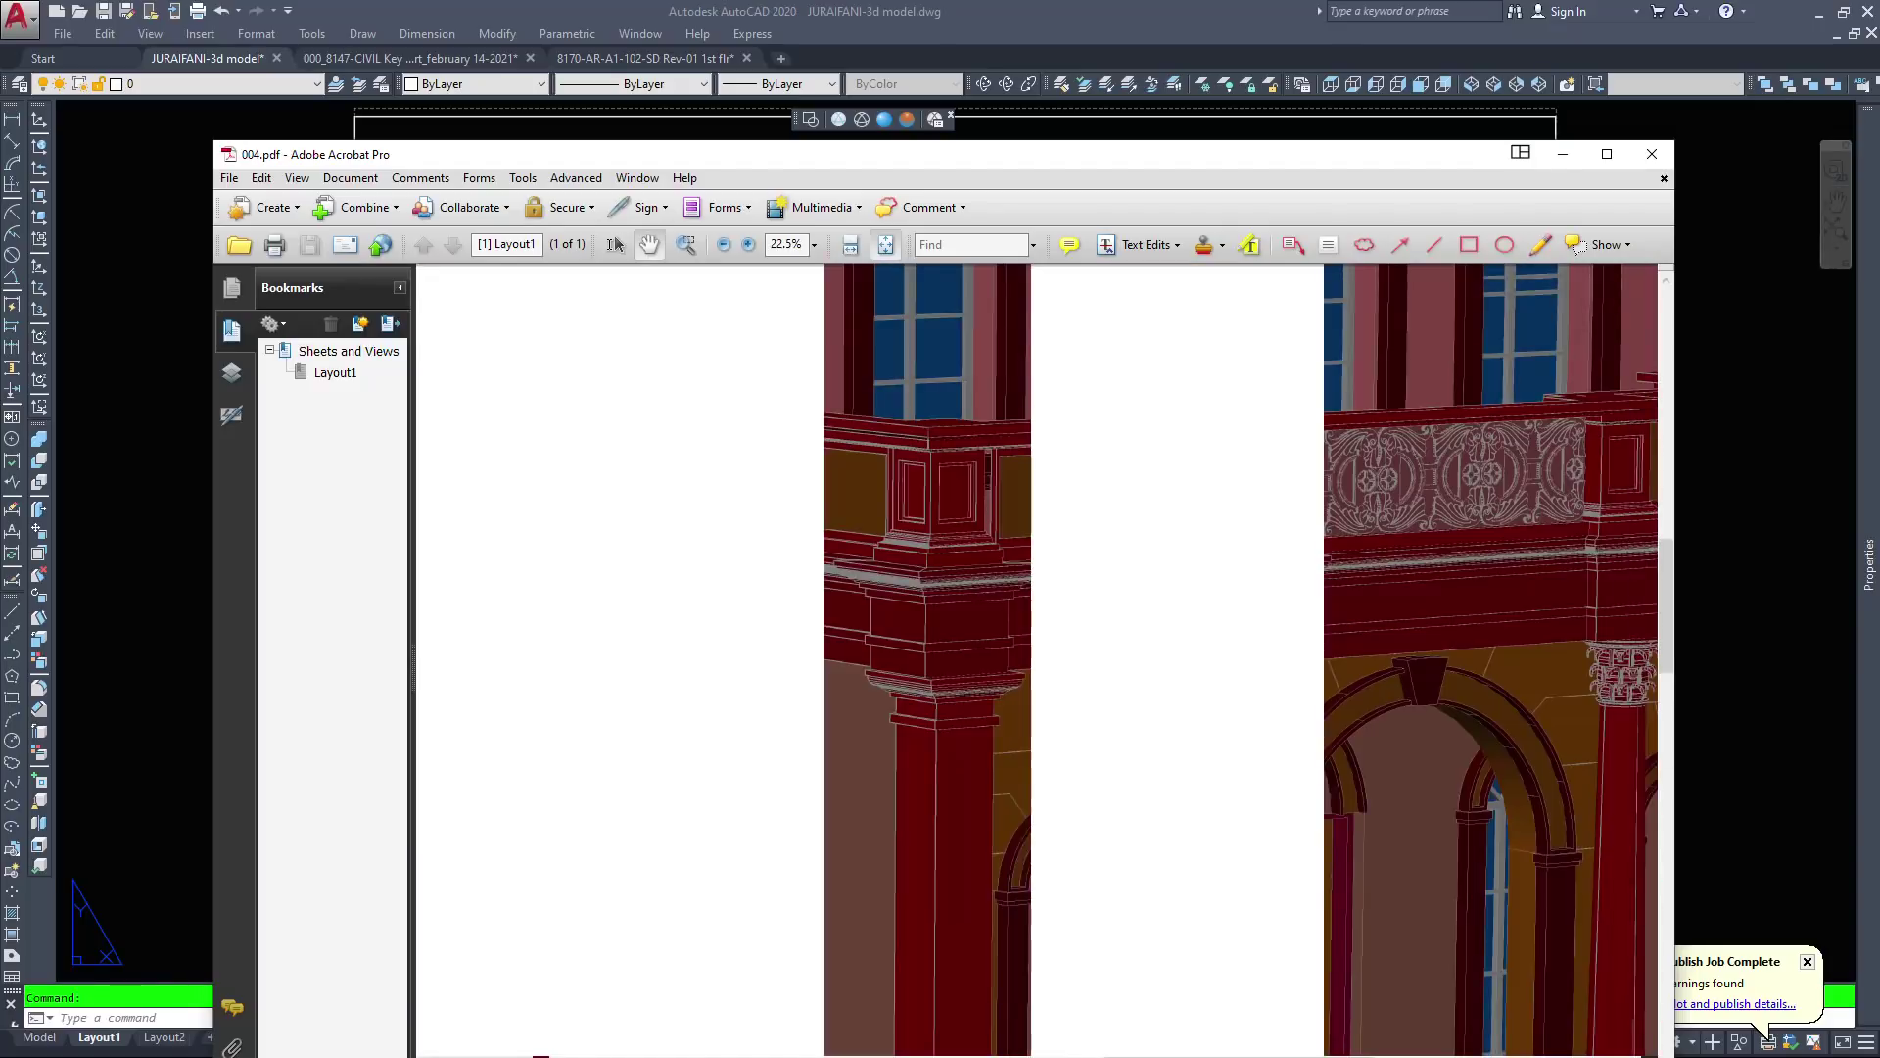
pyautogui.keyDown('ctrl'); pyautogui.scroll(2, 1226, 604); pyautogui.keyUp('ctrl')
pyautogui.hotkey('ctrl', '=')
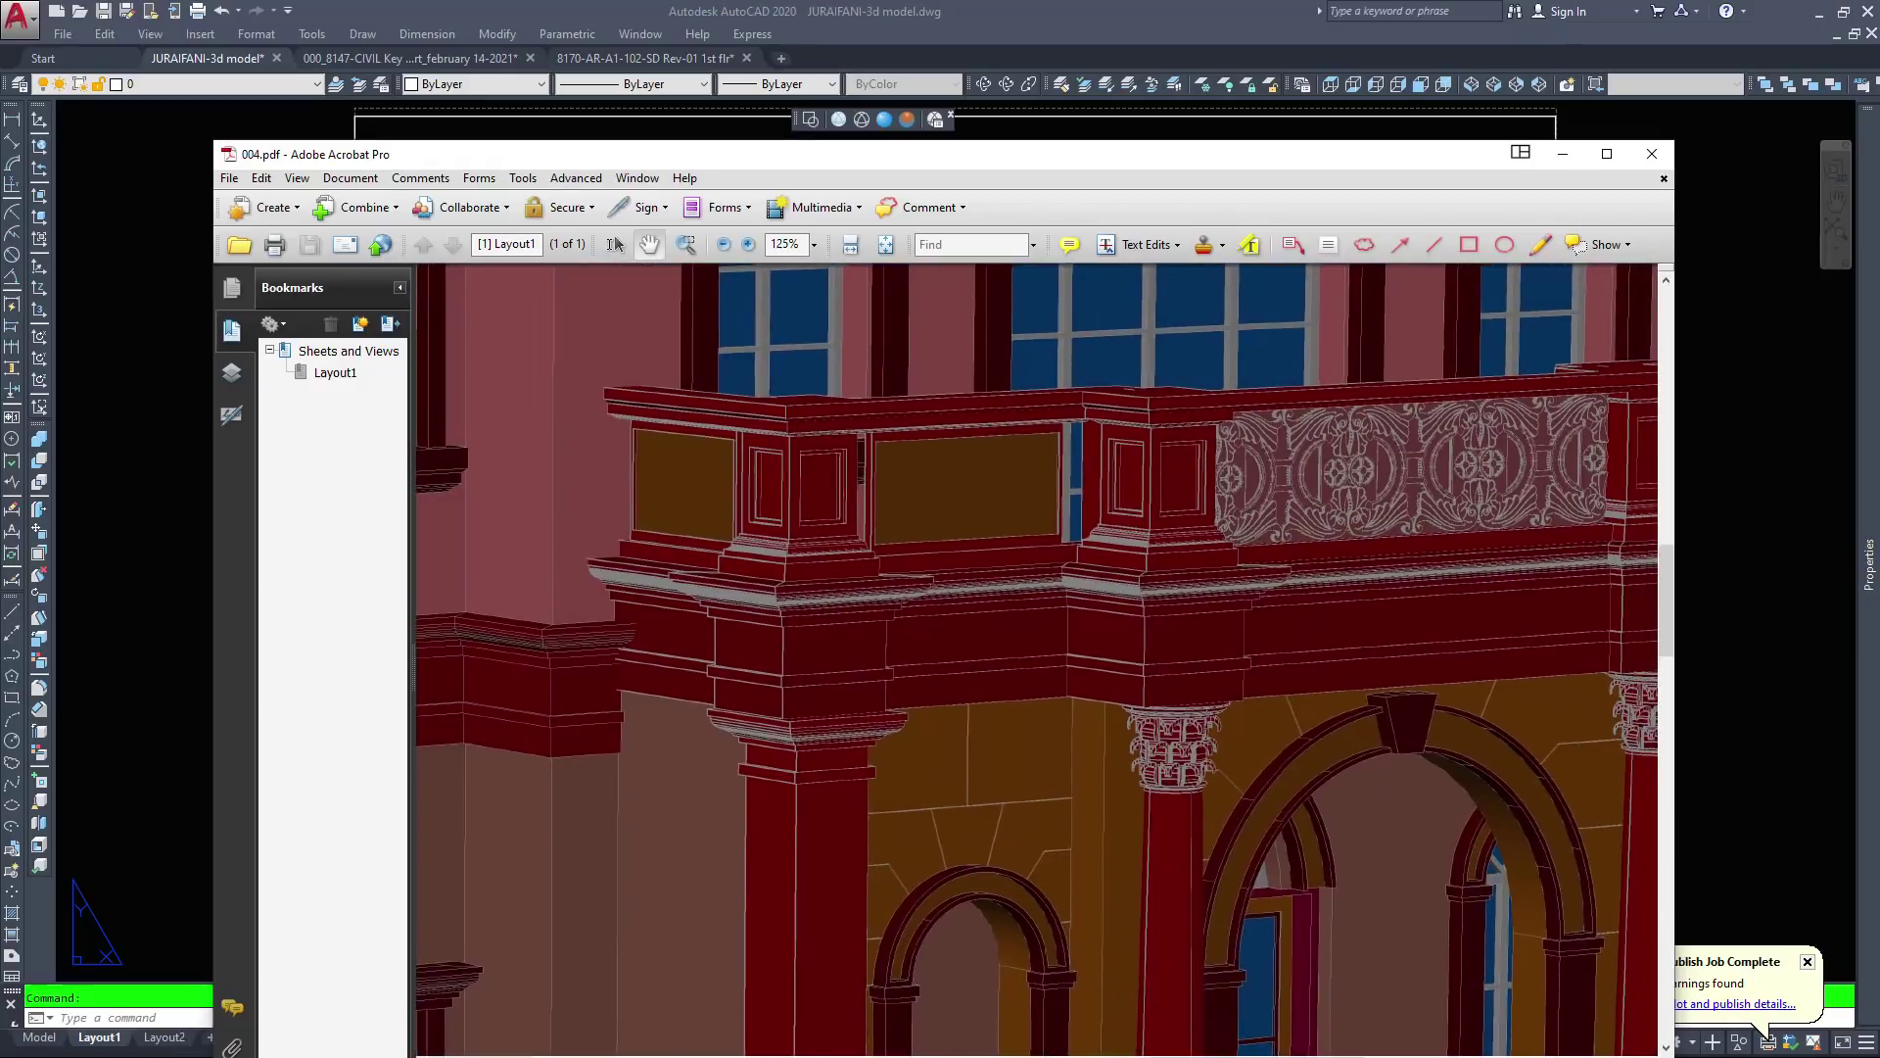
pyautogui.hotkey('ctrl', '=')
pyautogui.hotkey('ctrl', '=')
pyautogui.hotkey('ctrl', '=')
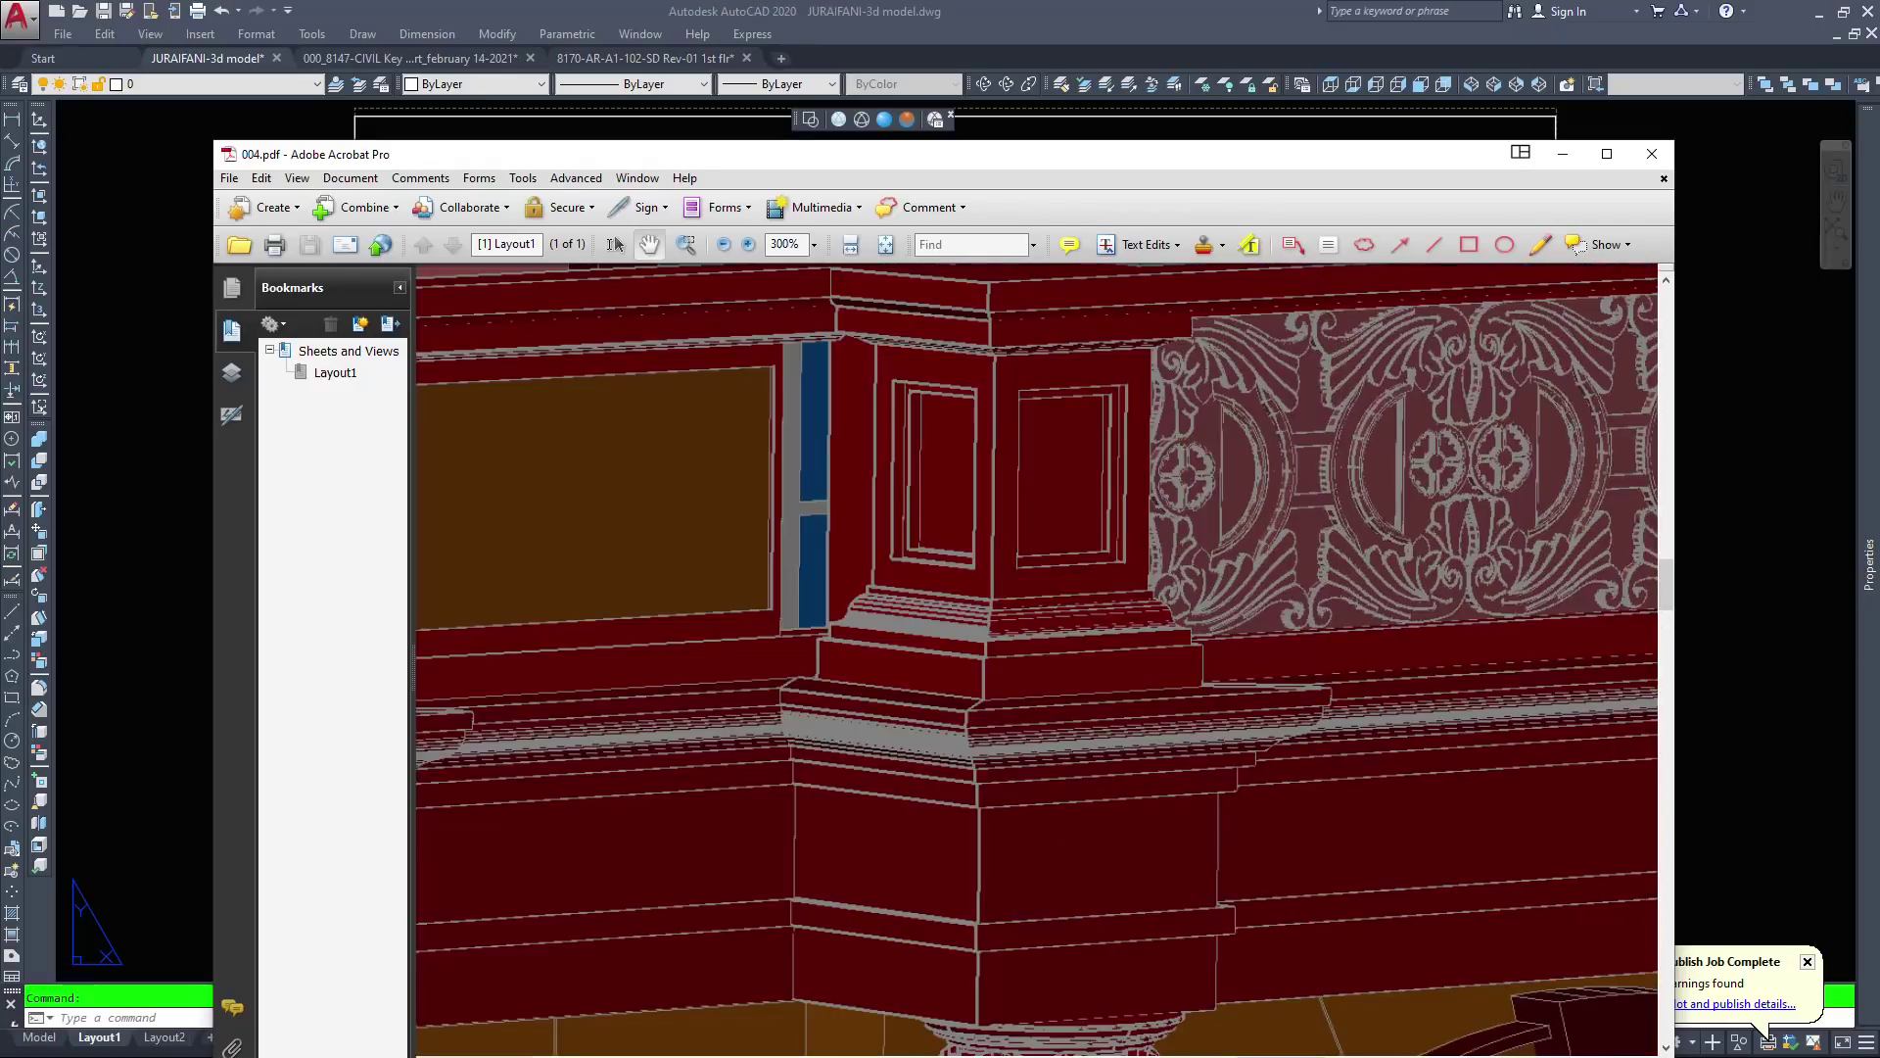
pyautogui.keyDown('ctrl'); pyautogui.scroll(-1, 1038, 659); pyautogui.keyUp('ctrl')
pyautogui.moveTo(1037, 608); pyautogui.dragTo(1079, 705)
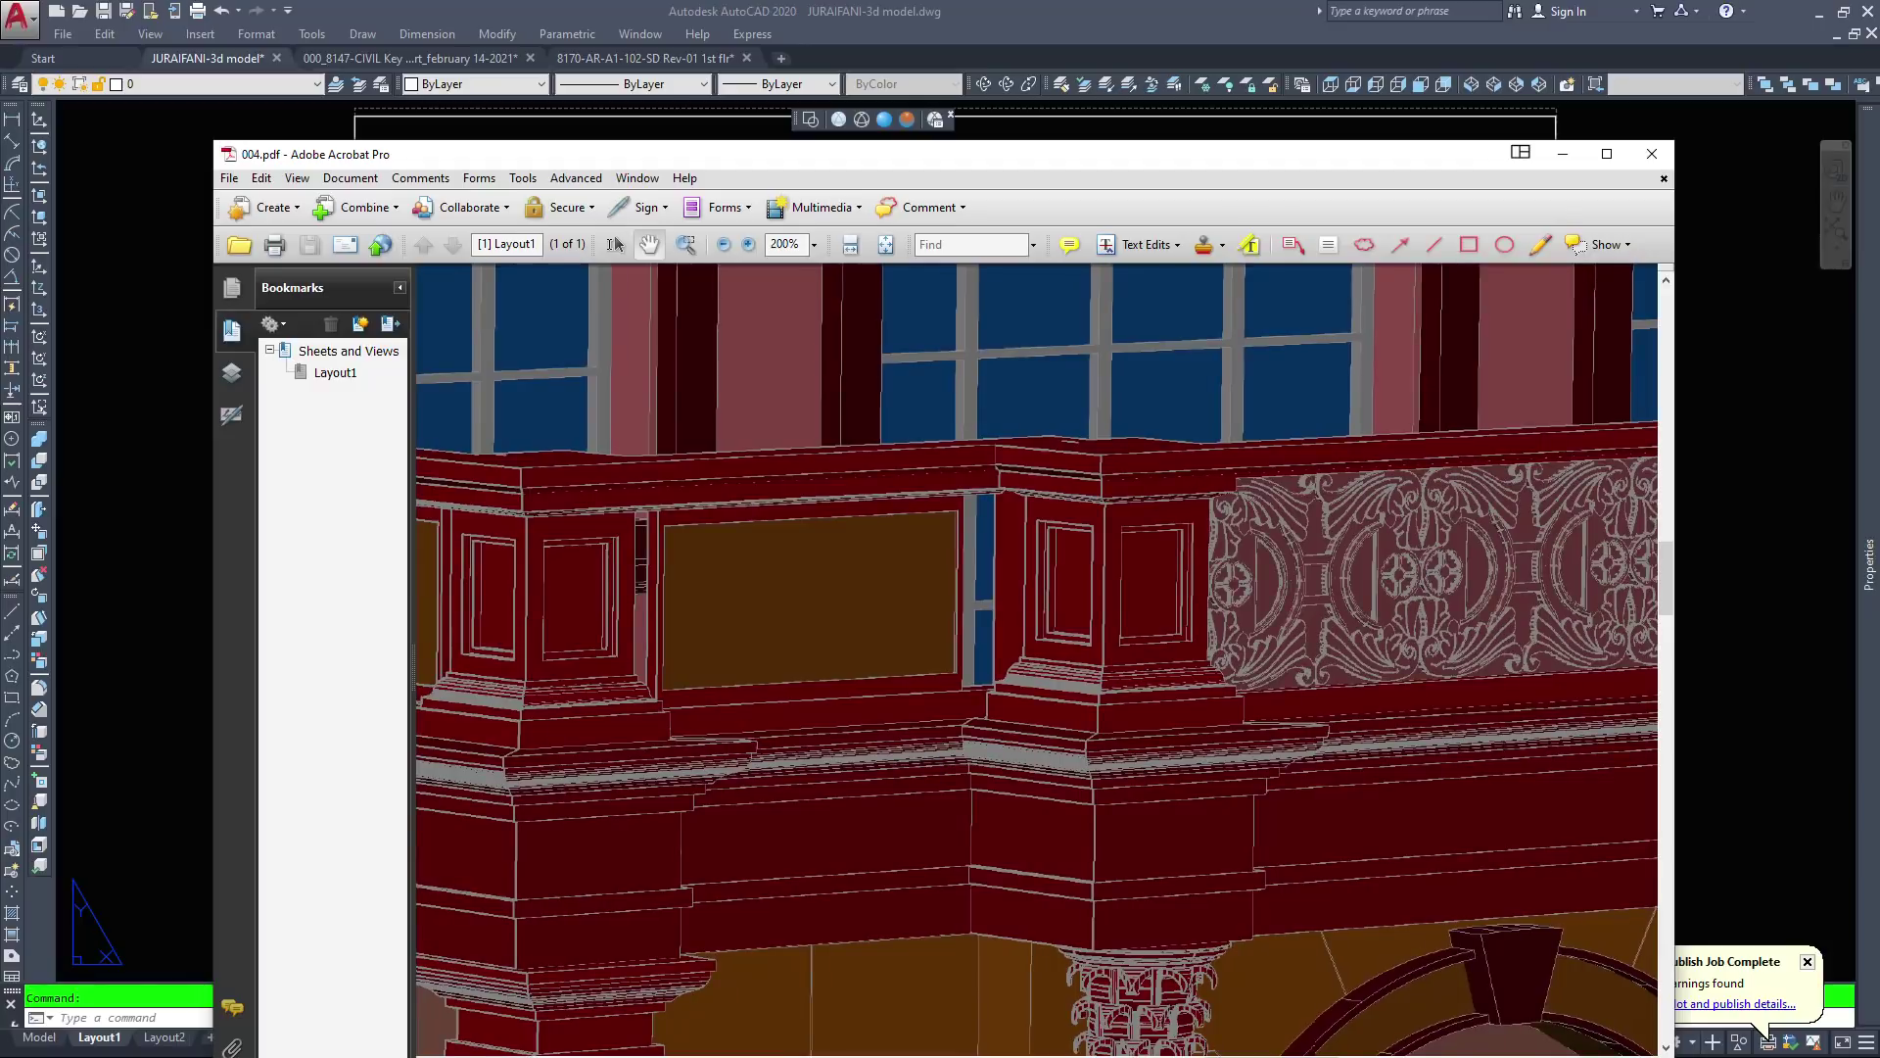
# Examine the balcony, roof tiles, cornices and upper windows in the plotted PDF up close and close the file
pyautogui.keyDown('ctrl'); pyautogui.scroll(-1, 1079, 705); pyautogui.keyUp('ctrl')
pyautogui.hotkey('ctrl', '-')
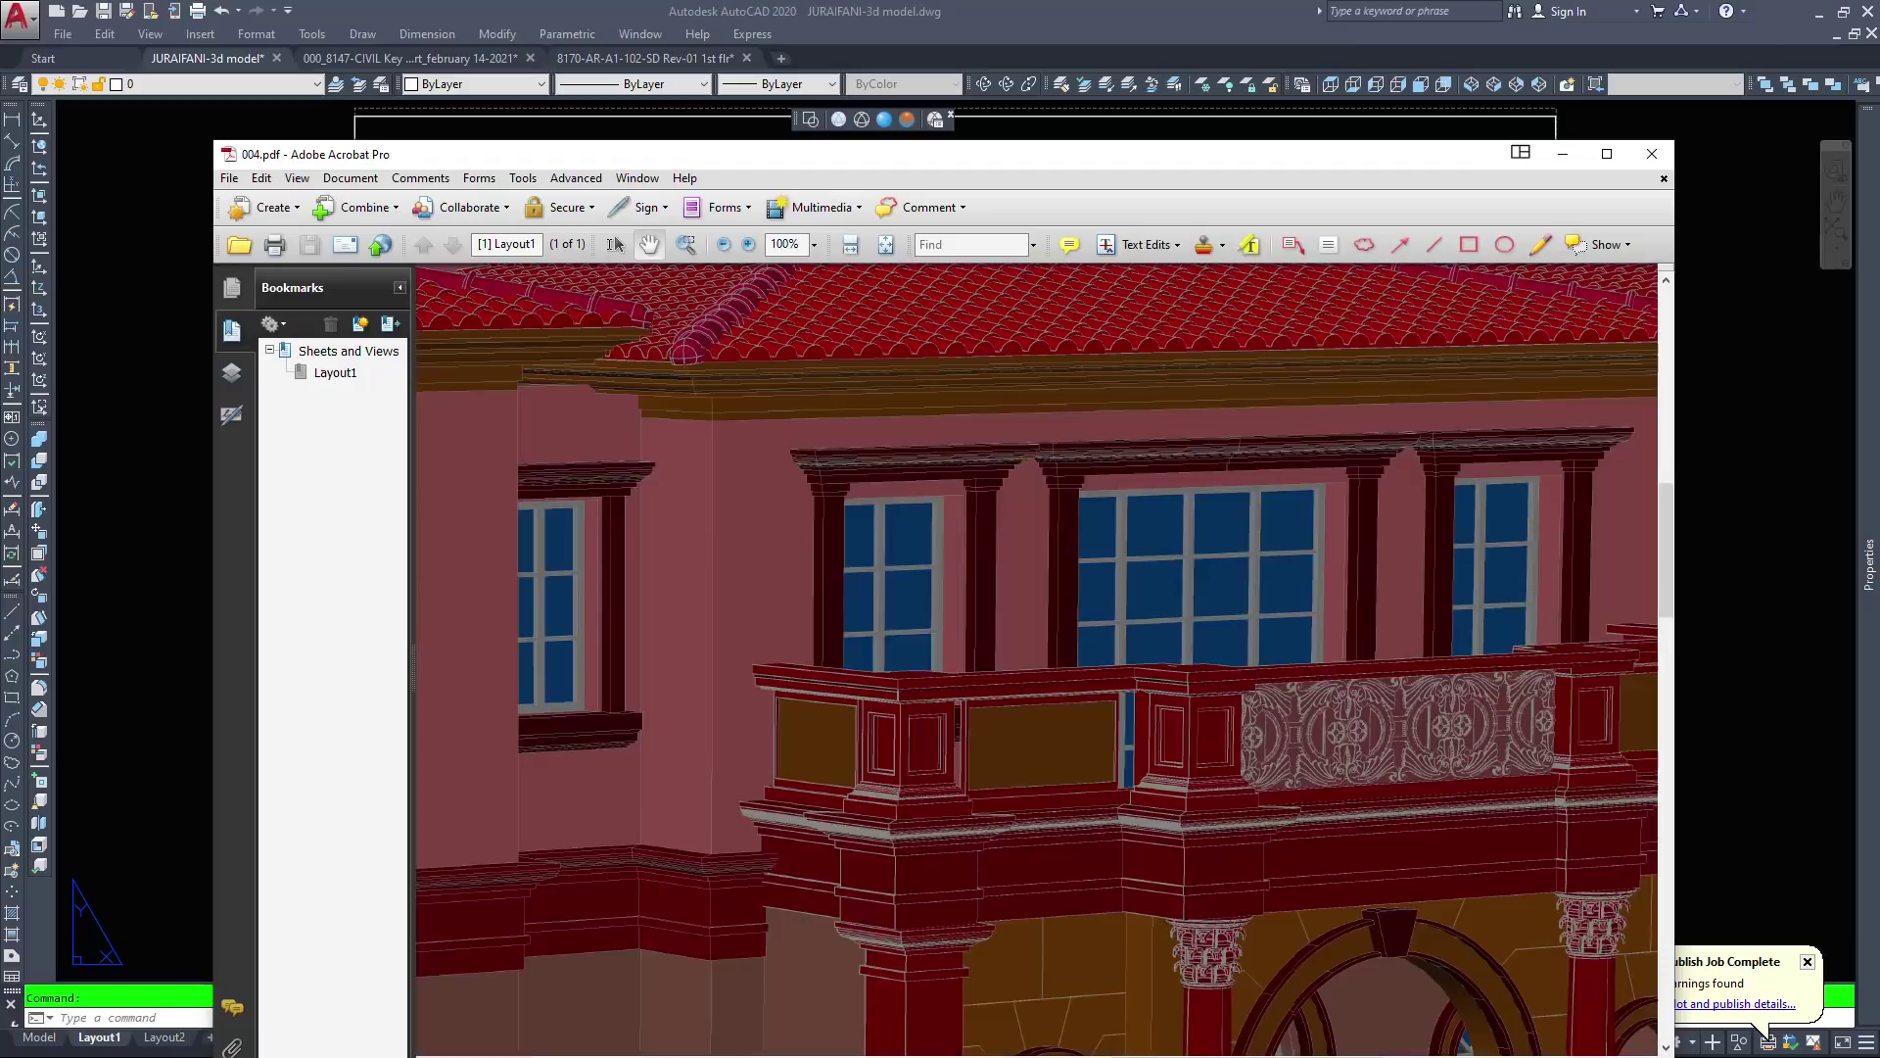
pyautogui.moveTo(1037, 607); pyautogui.dragTo(1616, 956)
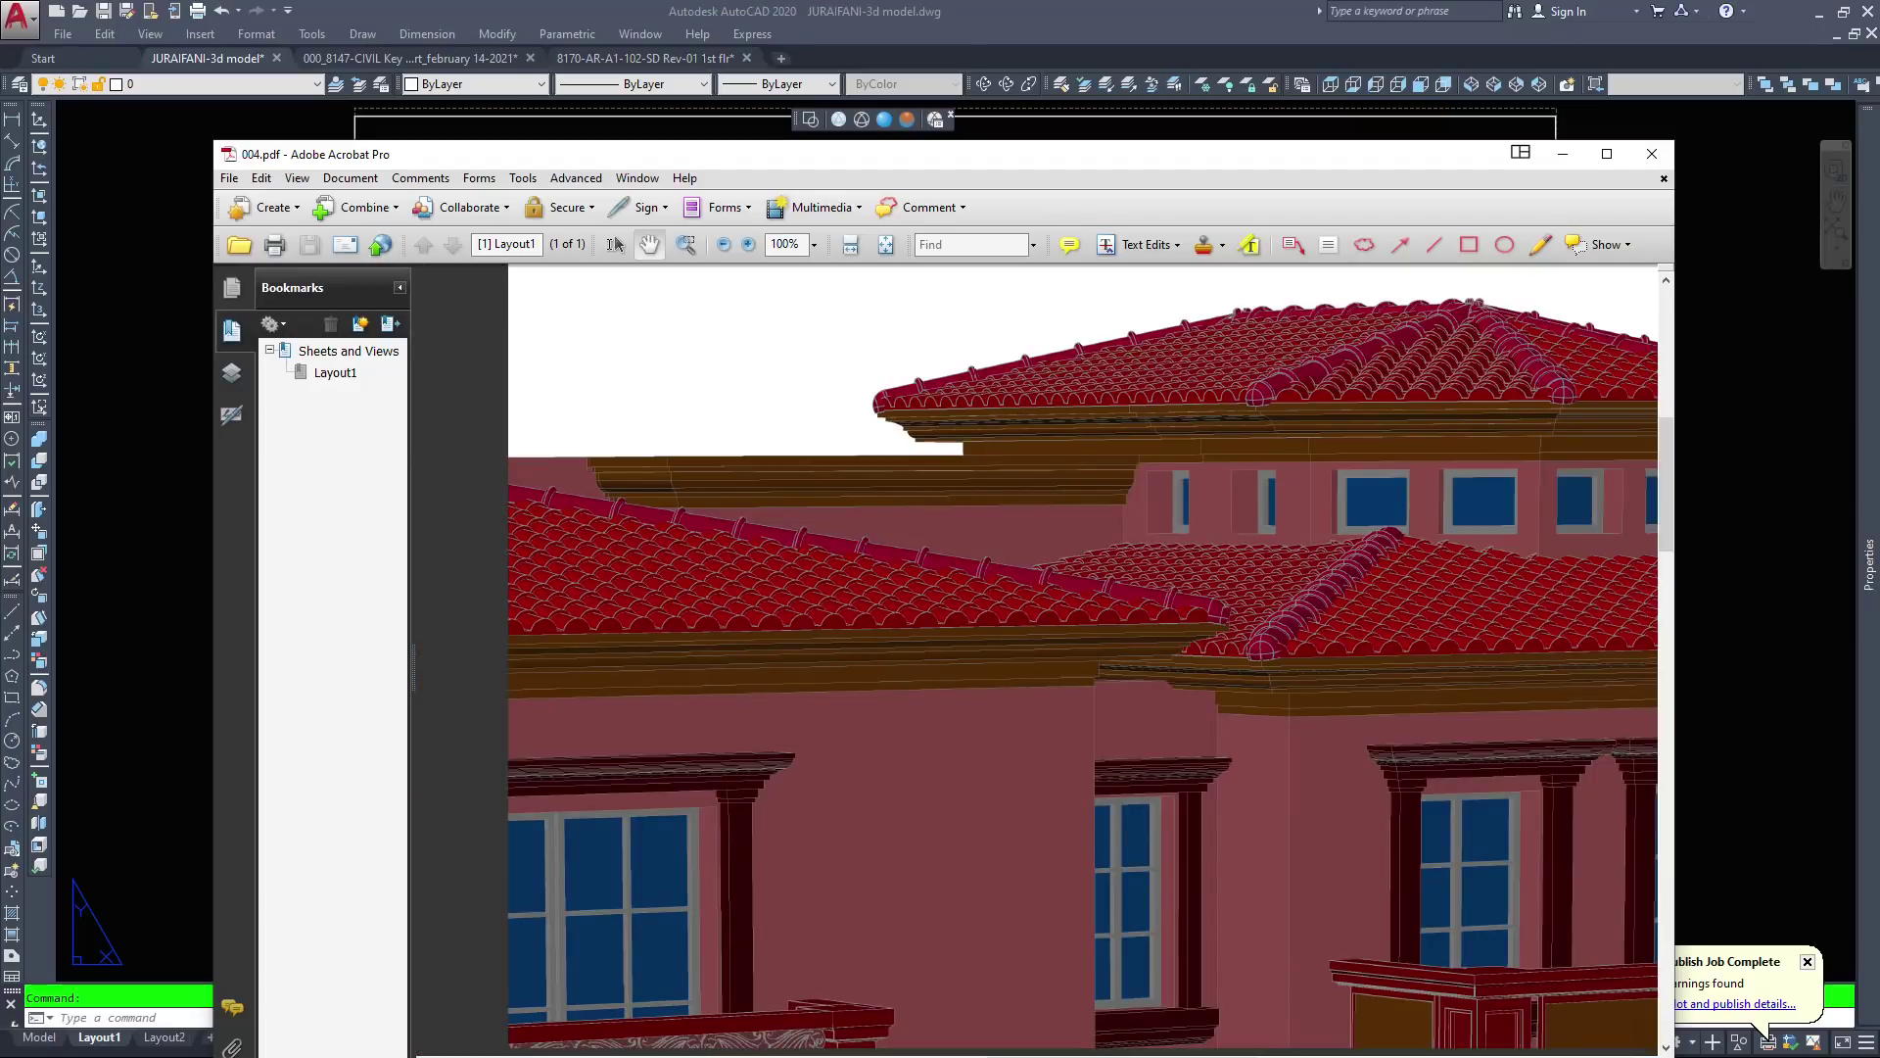
pyautogui.keyDown('ctrl'); pyautogui.scroll(-1, 1190, 600); pyautogui.keyUp('ctrl')
pyautogui.moveTo(1190, 599); pyautogui.dragTo(1492, 611)
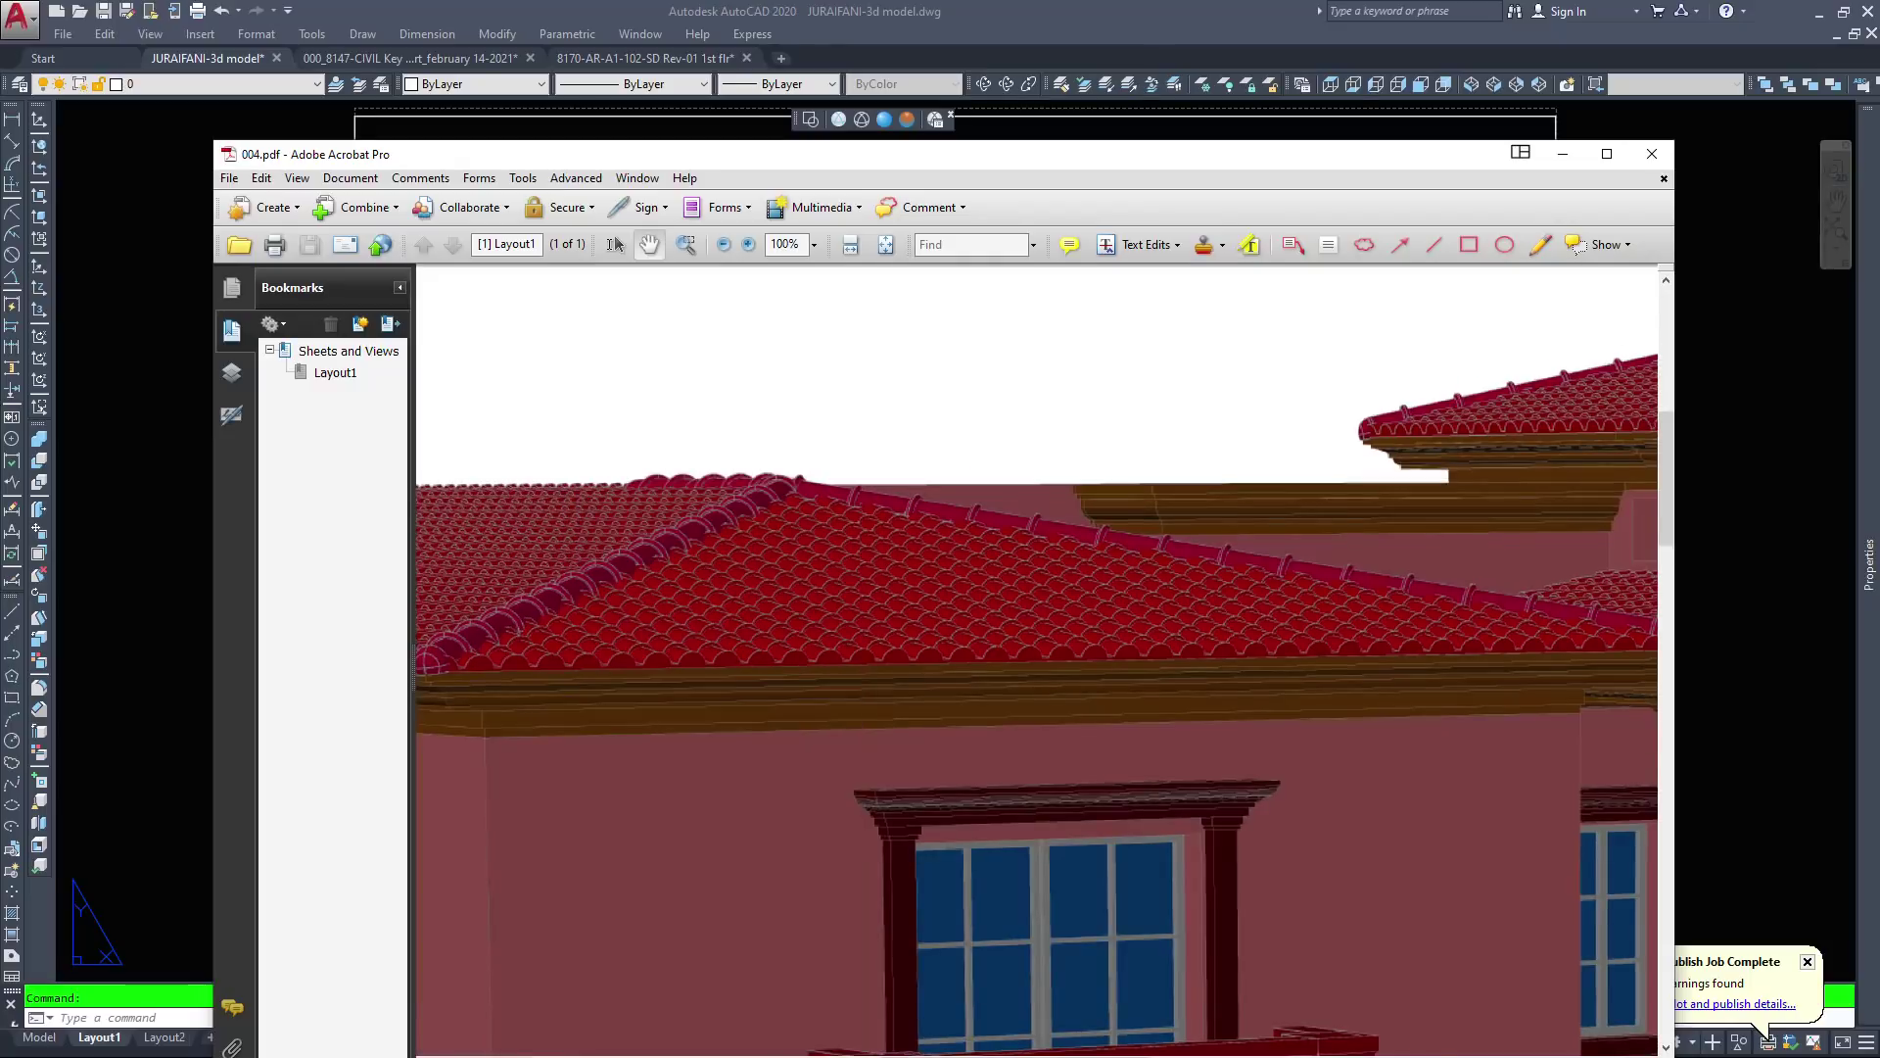
pyautogui.hotkey('ctrl', '+')
pyautogui.hotkey('ctrl', '+')
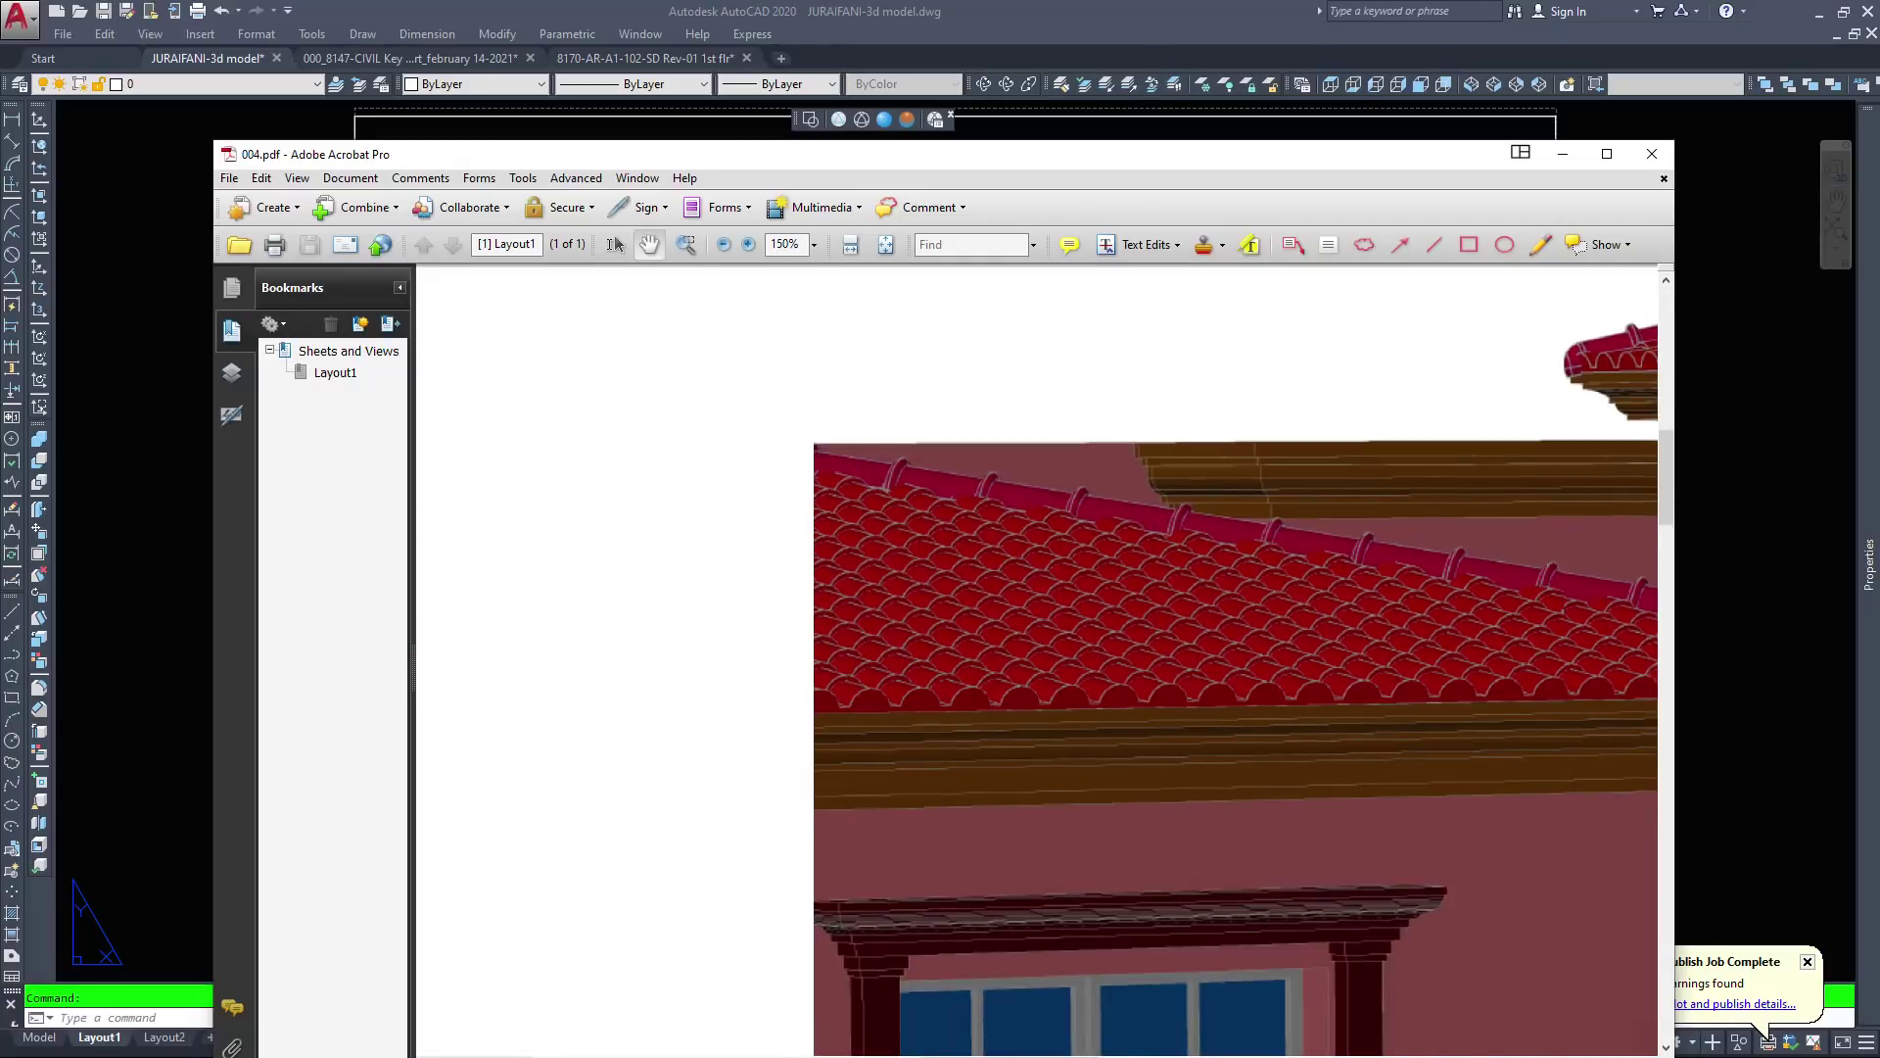
pyautogui.hotkey('ctrl', '-')
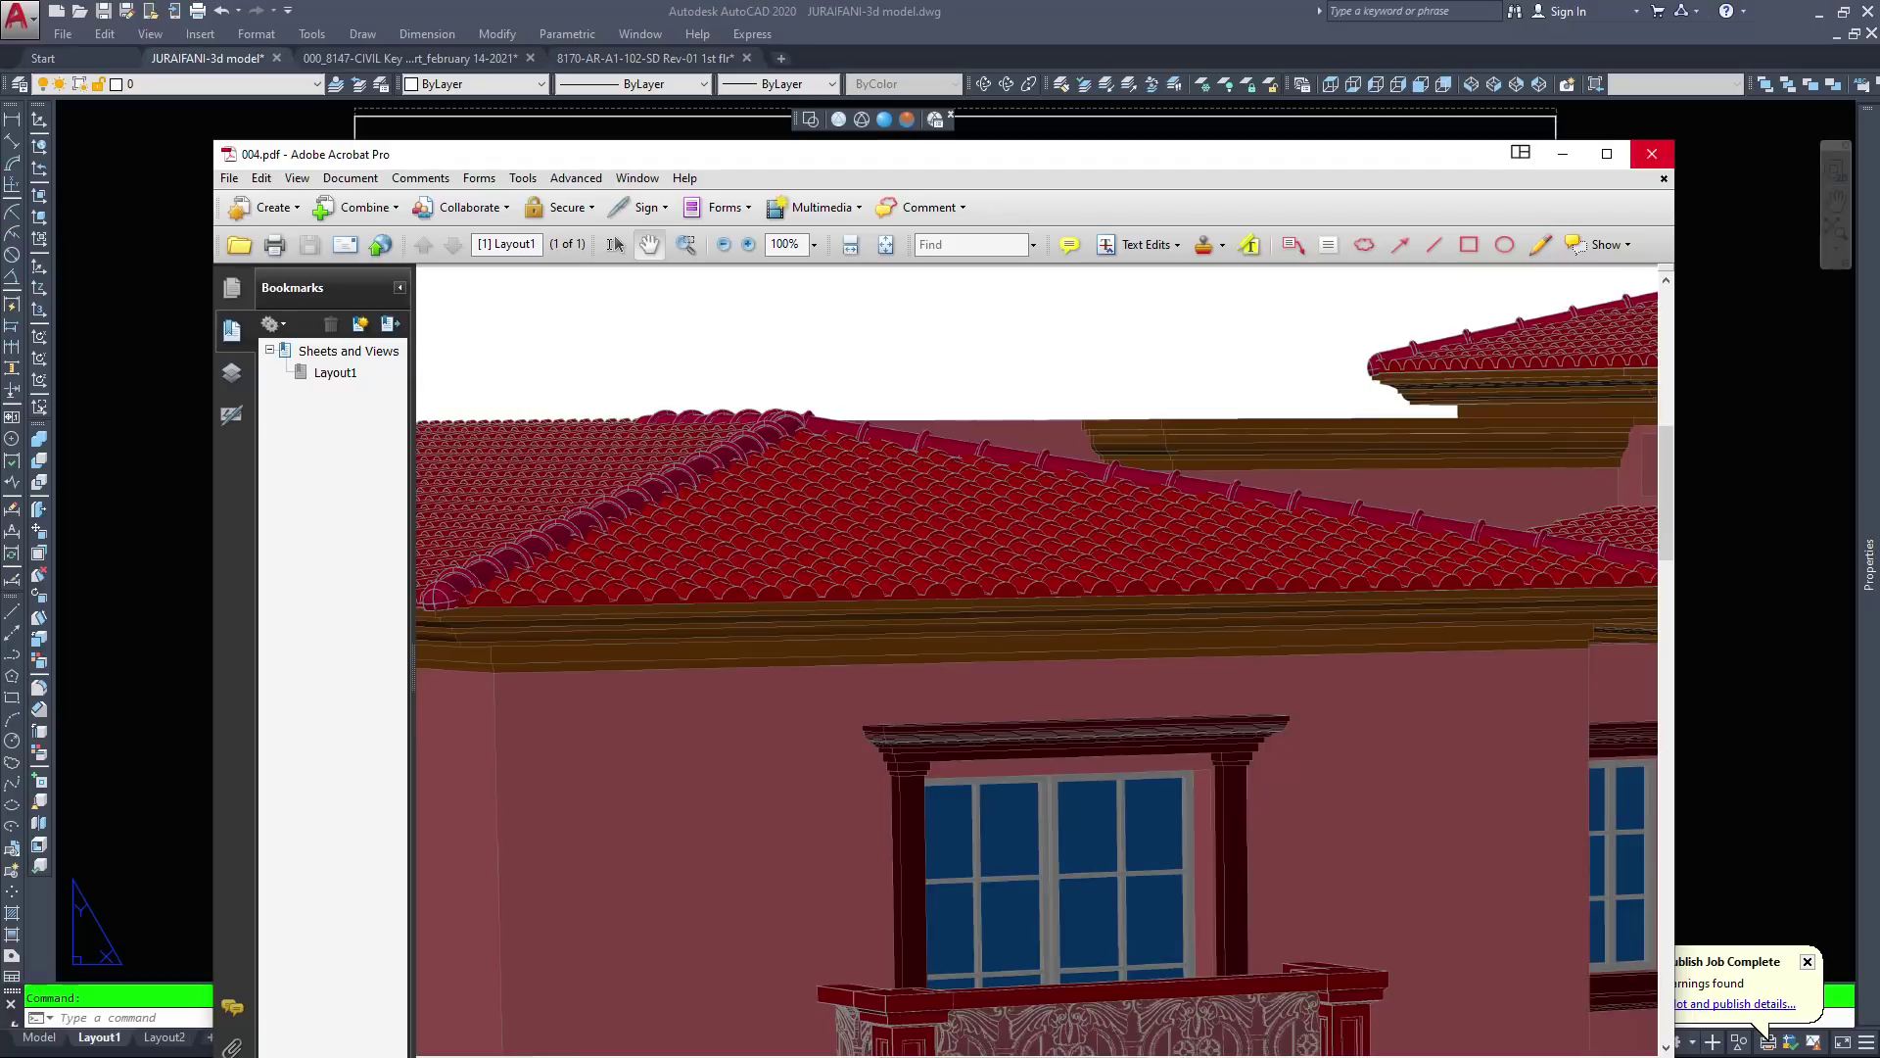
pyautogui.click(1652, 154)
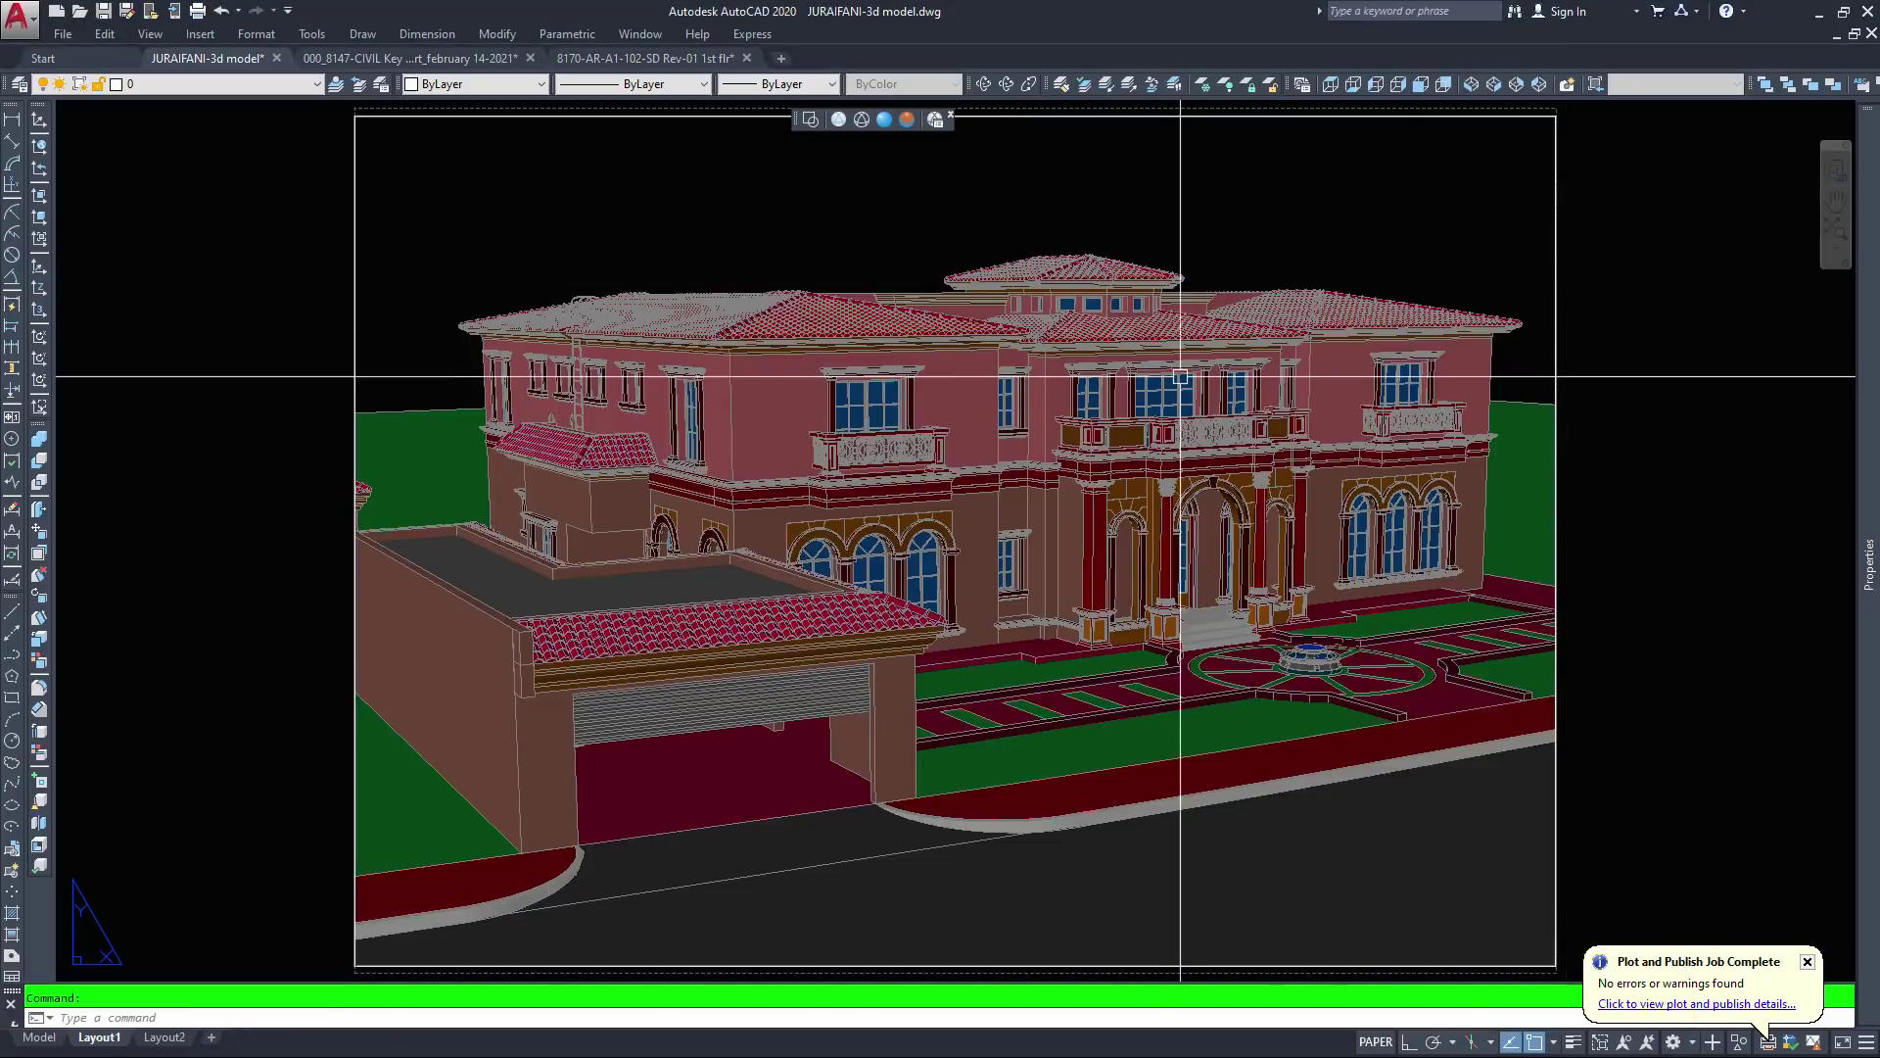
# Activate the Layout1 viewport and reframe its view more closely around the villa's entrance and fountain
pyautogui.press('Escape')
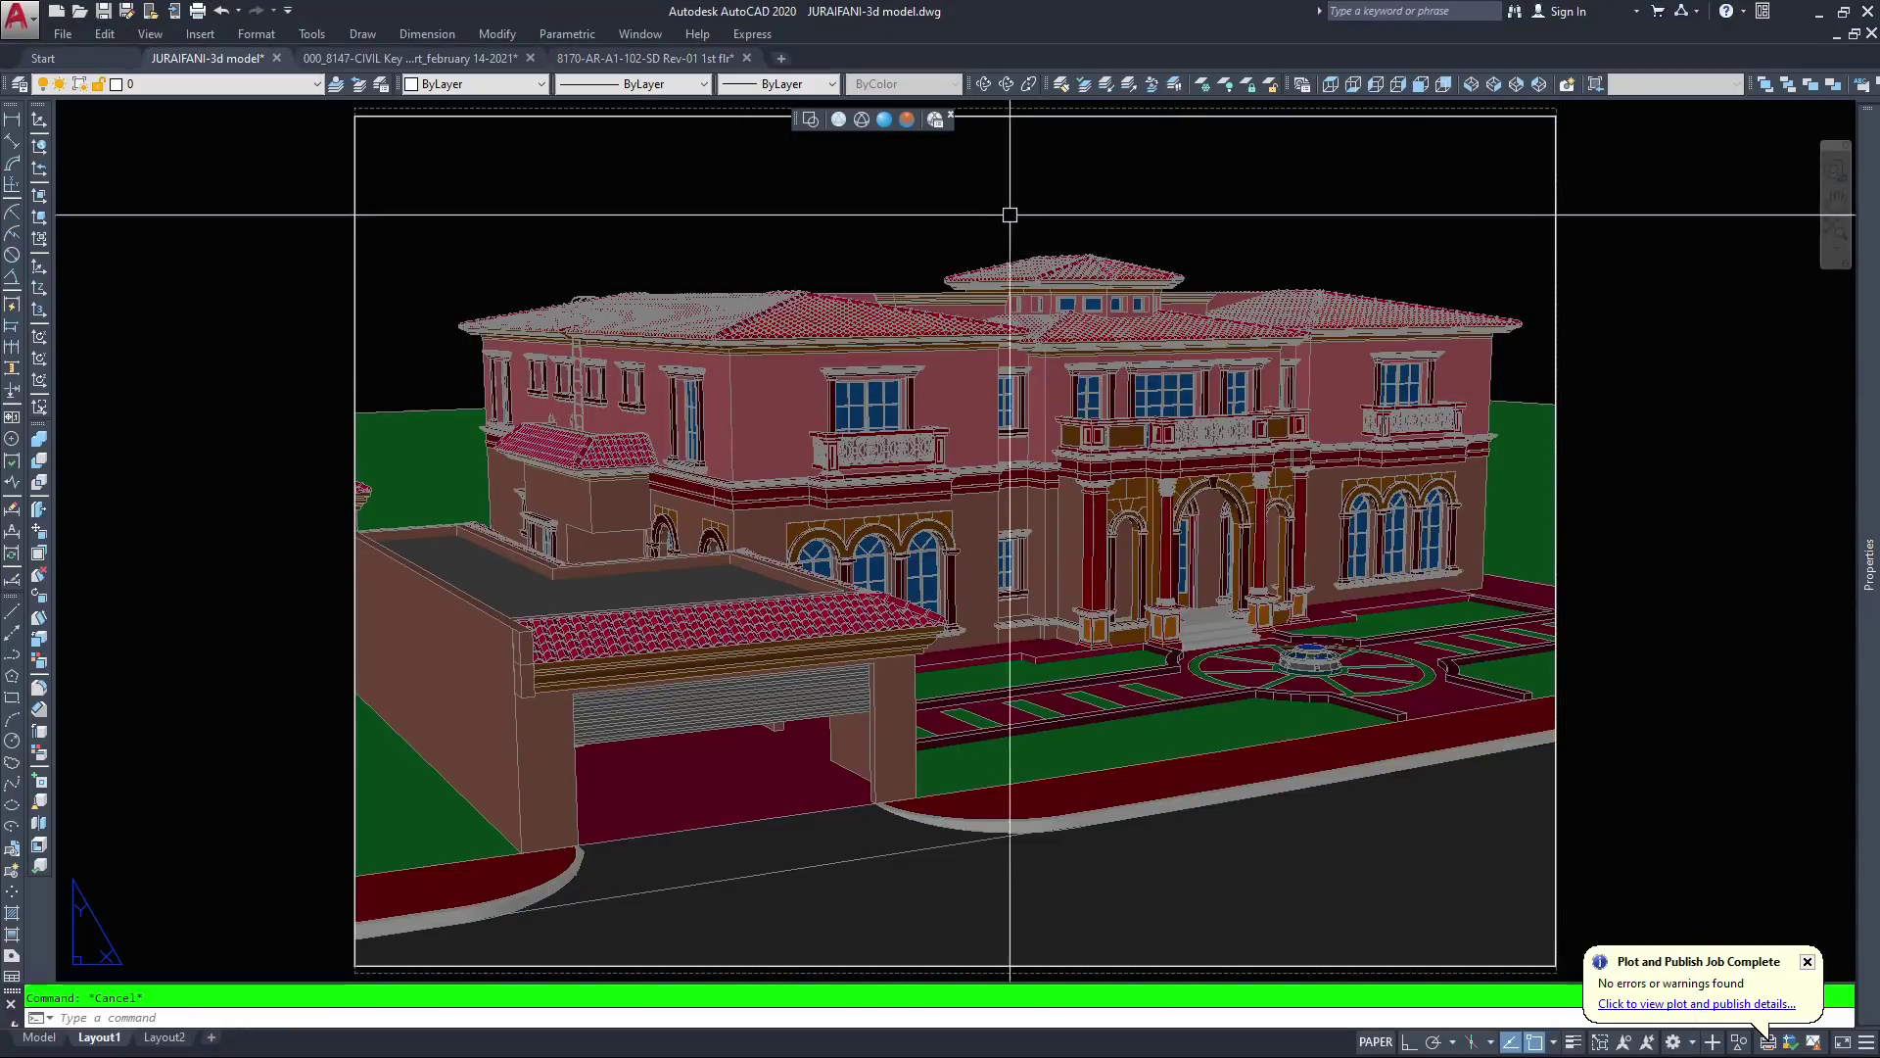
pyautogui.click(1086, 181)
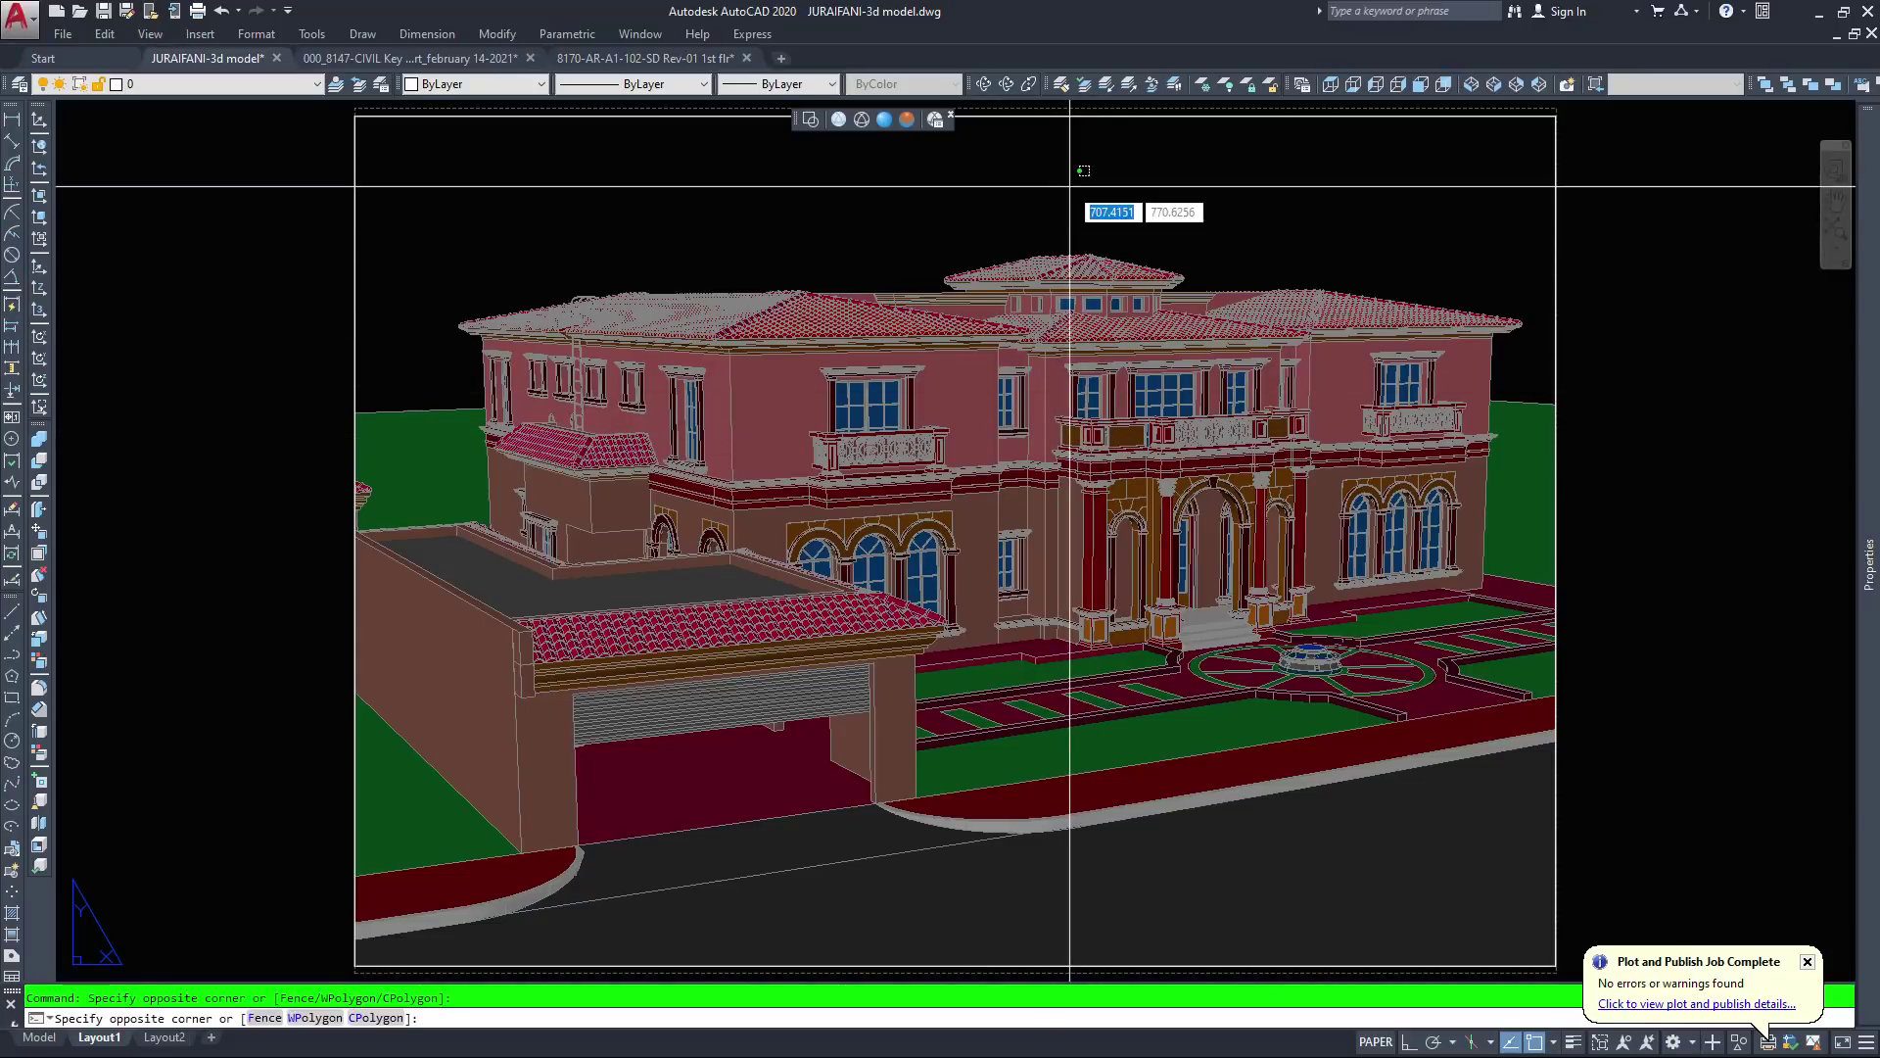
pyautogui.doubleClick(1071, 186)
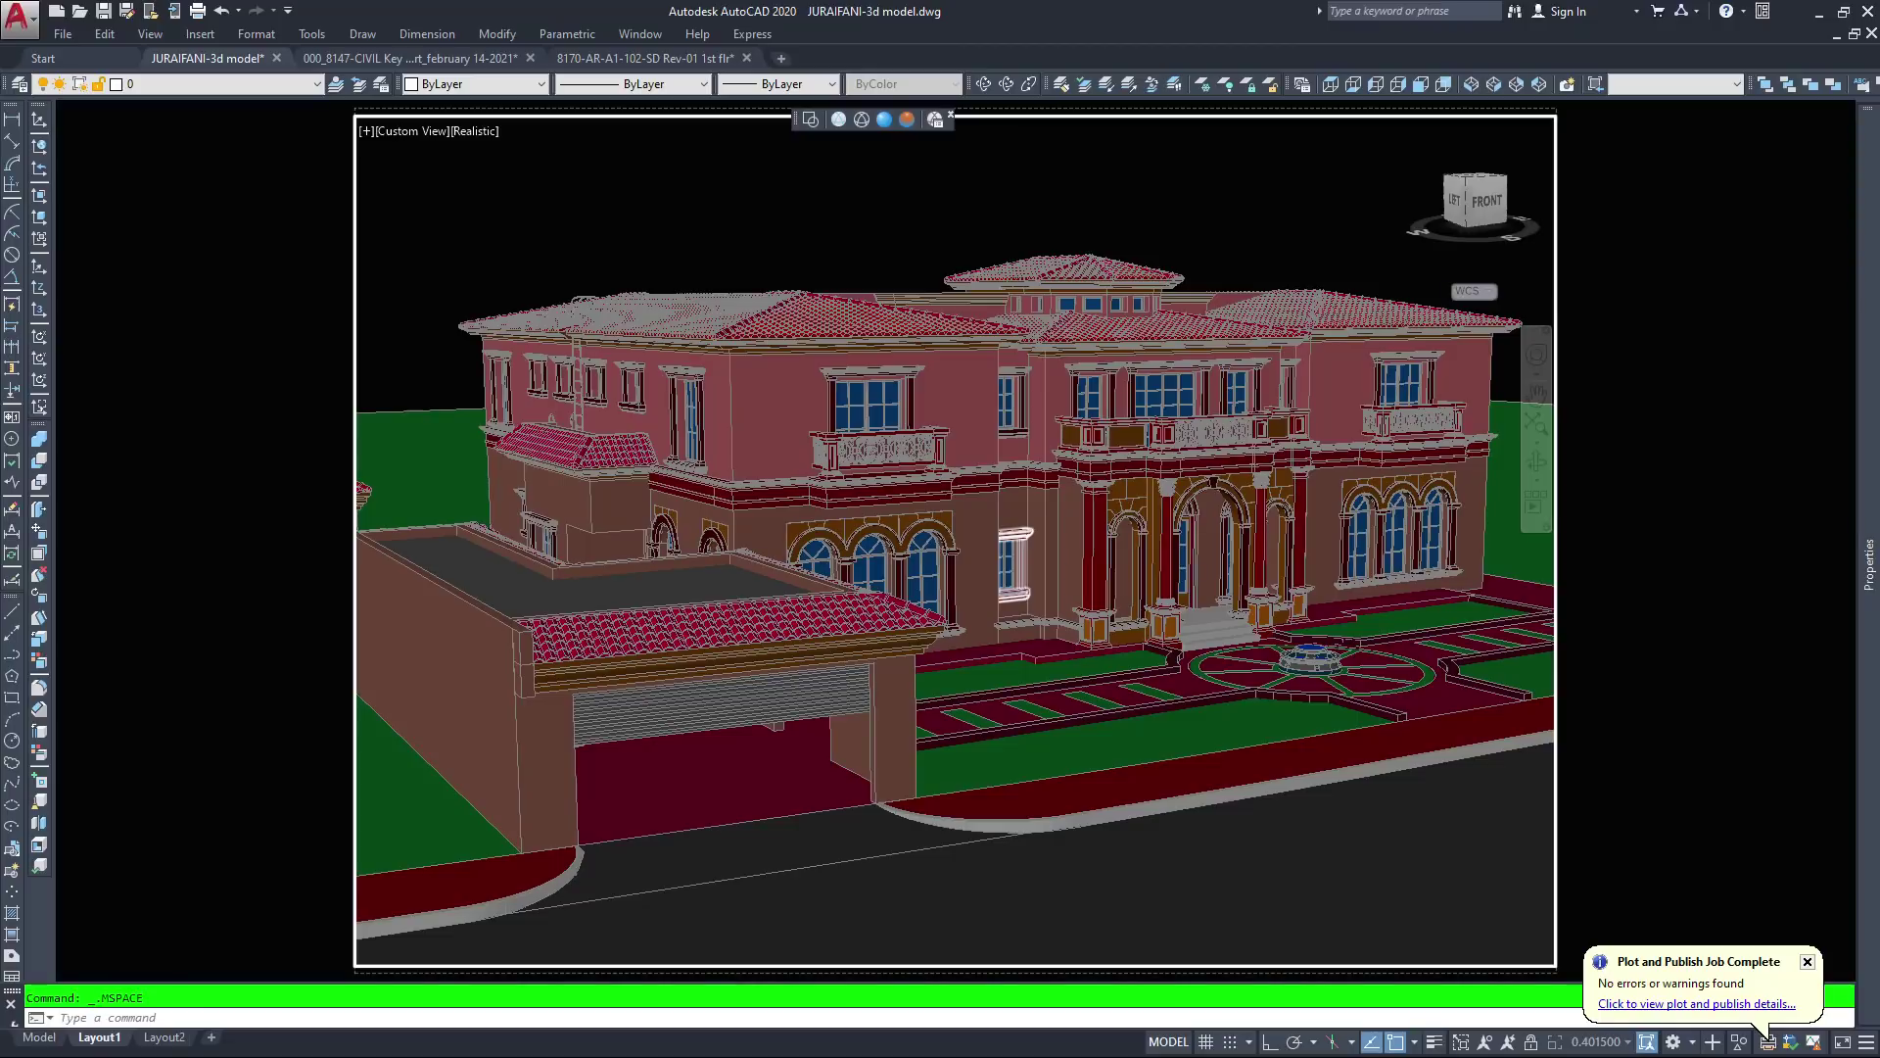
pyautogui.scroll(3, 960, 538)
pyautogui.scroll(4, 950, 524)
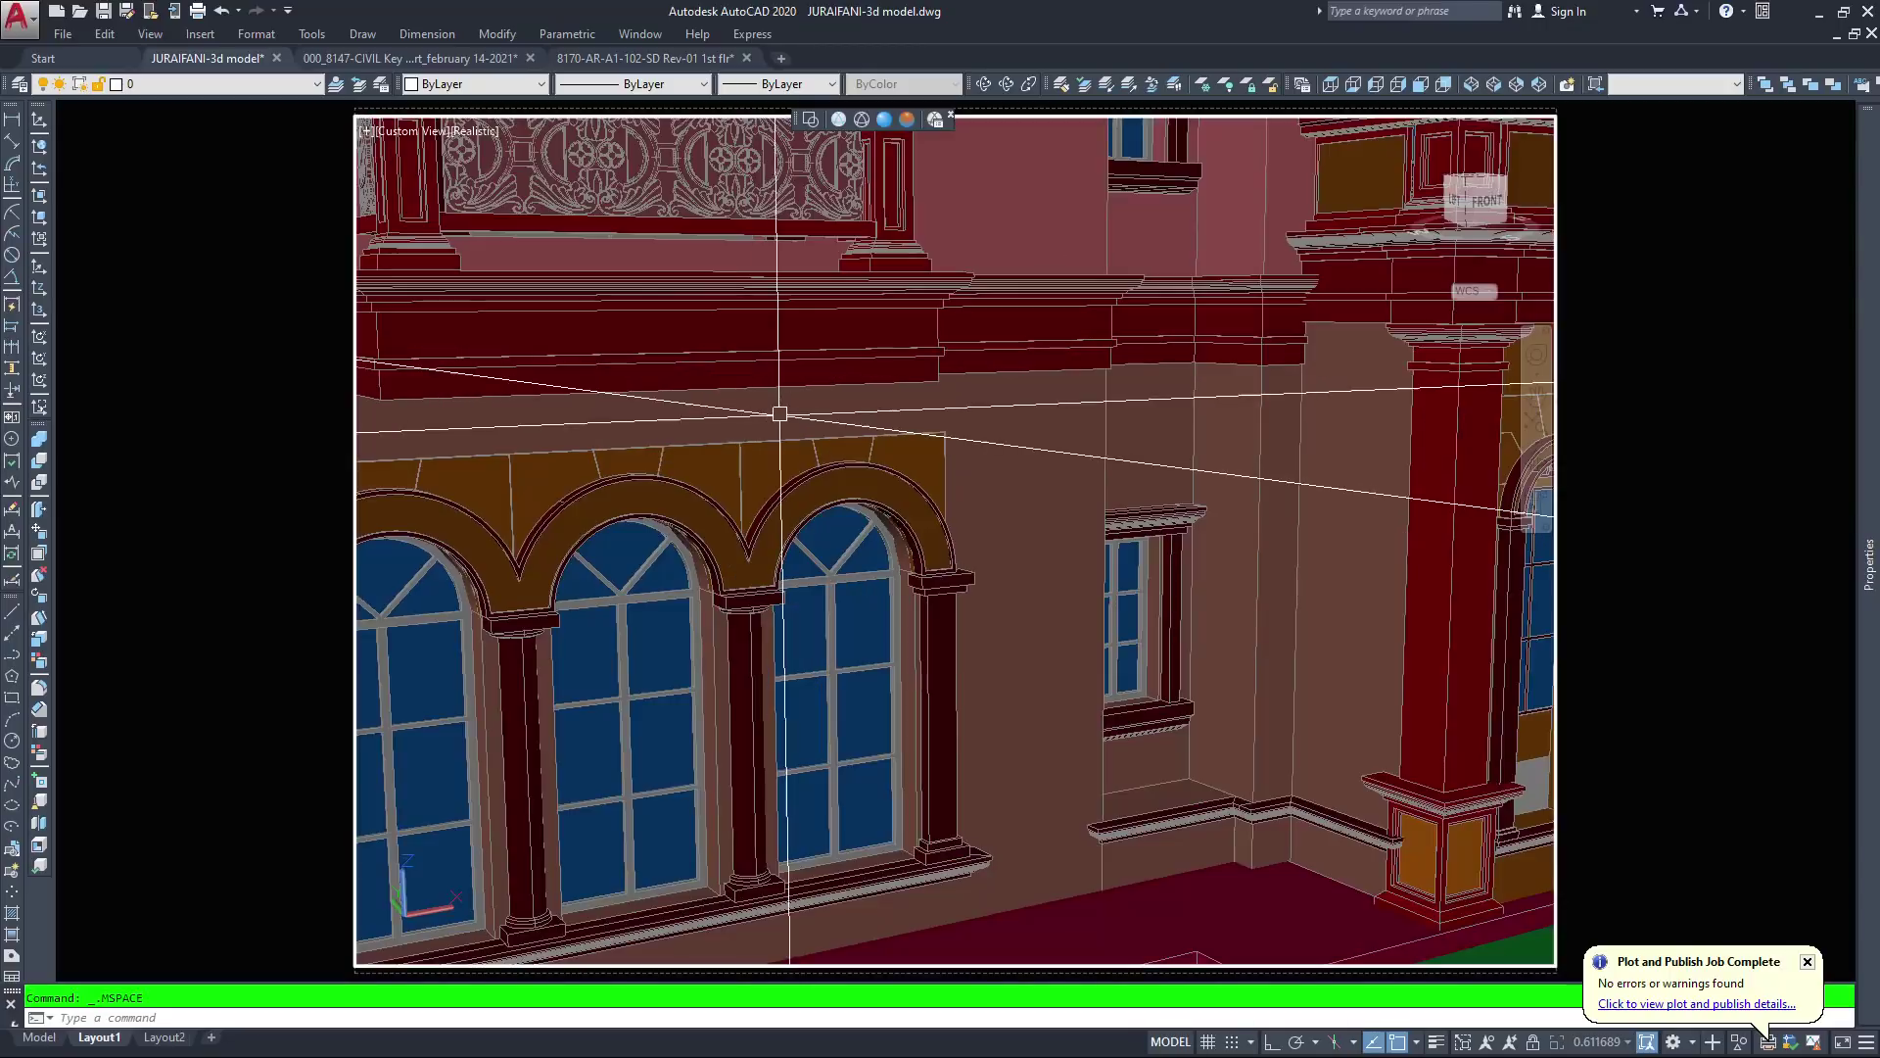
pyautogui.moveTo(928, 471); pyautogui.dragTo(621, 577, button='middle')
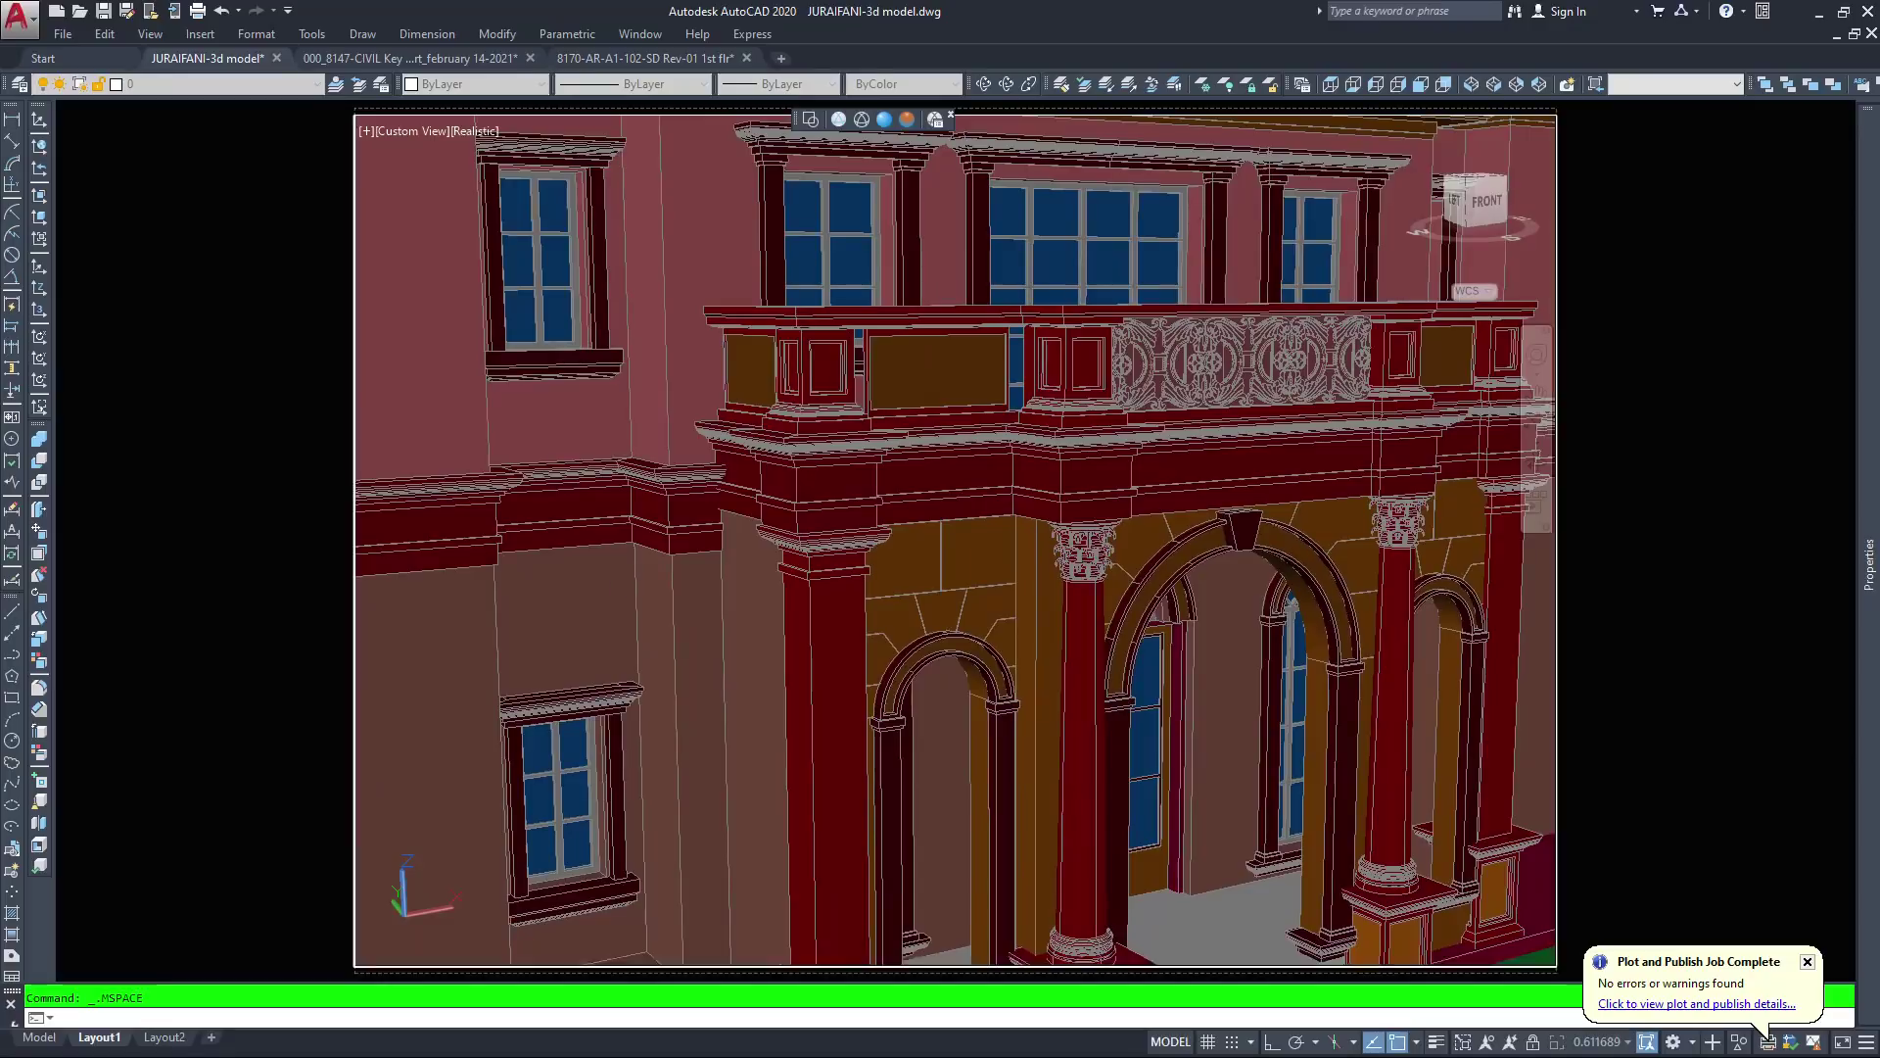
pyautogui.scroll(-4, 851, 514)
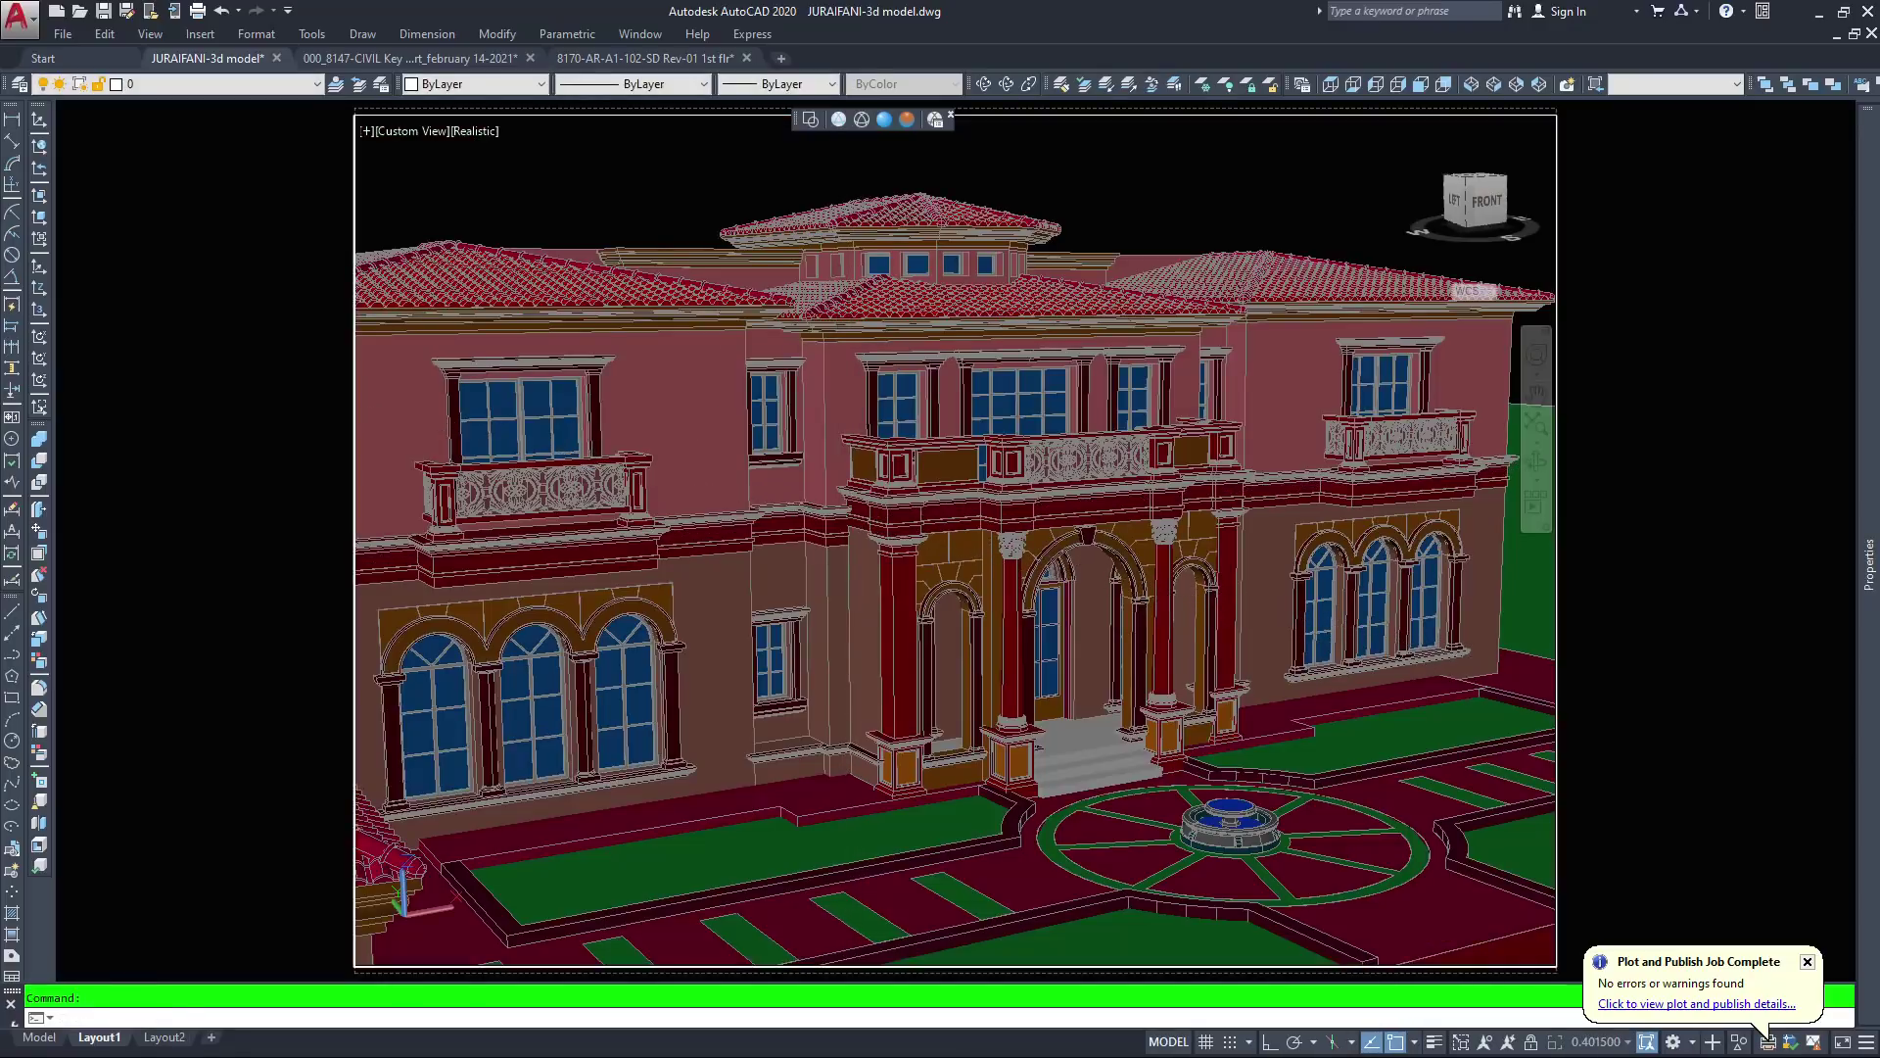
pyautogui.scroll(2, 850, 516)
pyautogui.scroll(3, 856, 507)
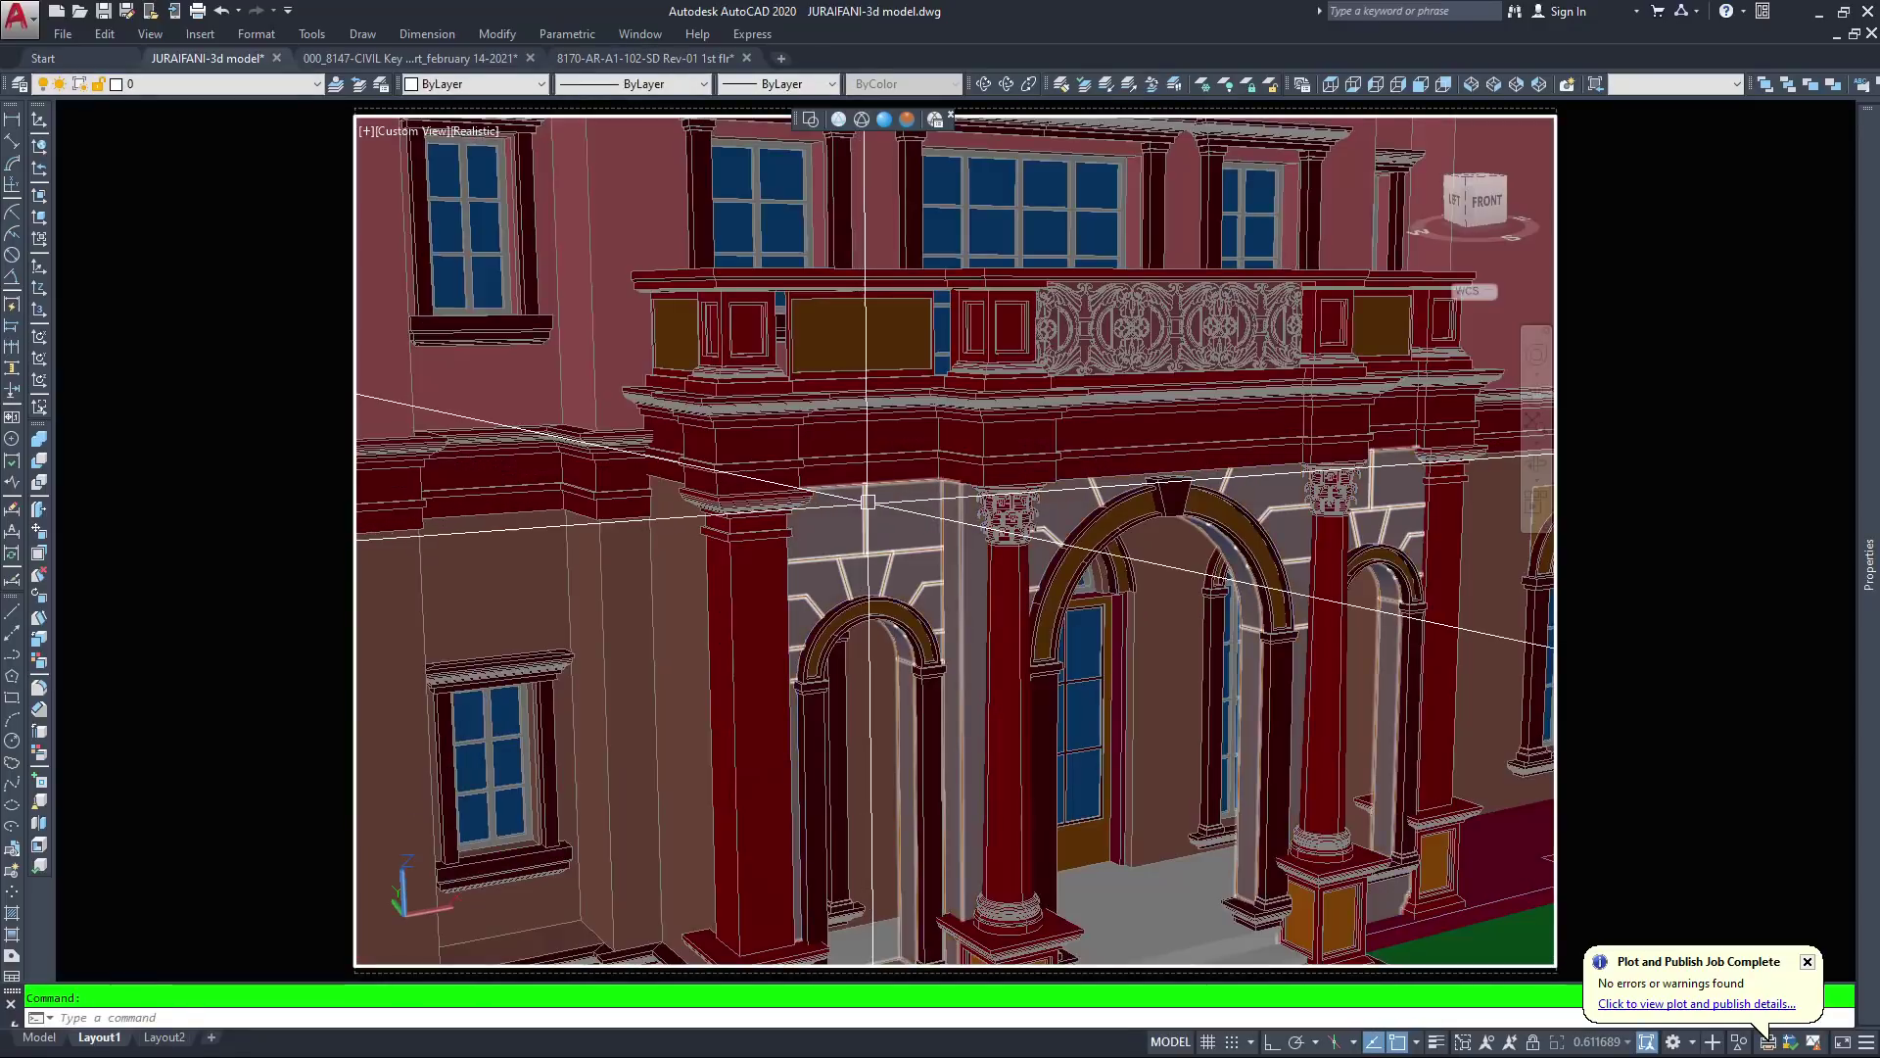
pyautogui.scroll(-5, 879, 505)
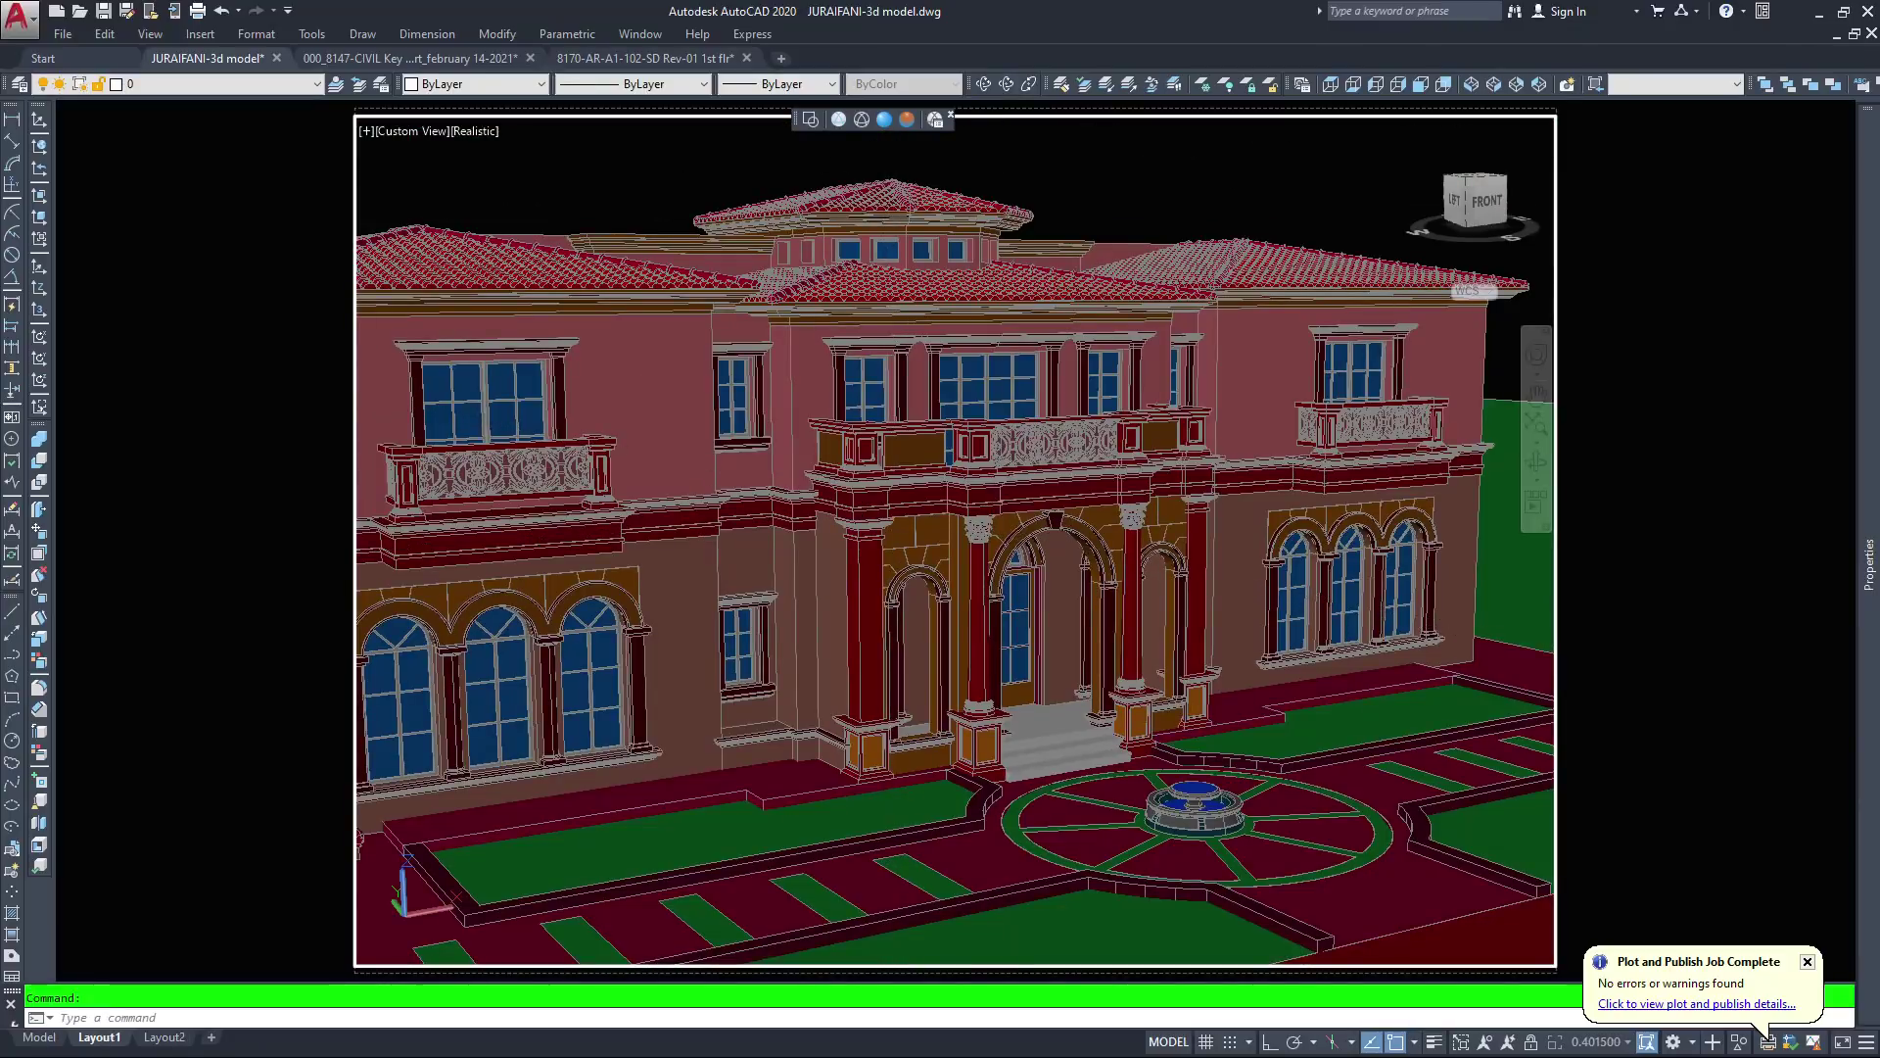
# Orbit the villa in the viewport with Free Orbit to view the entrance facade from its other side
pyautogui.click(1006, 83)
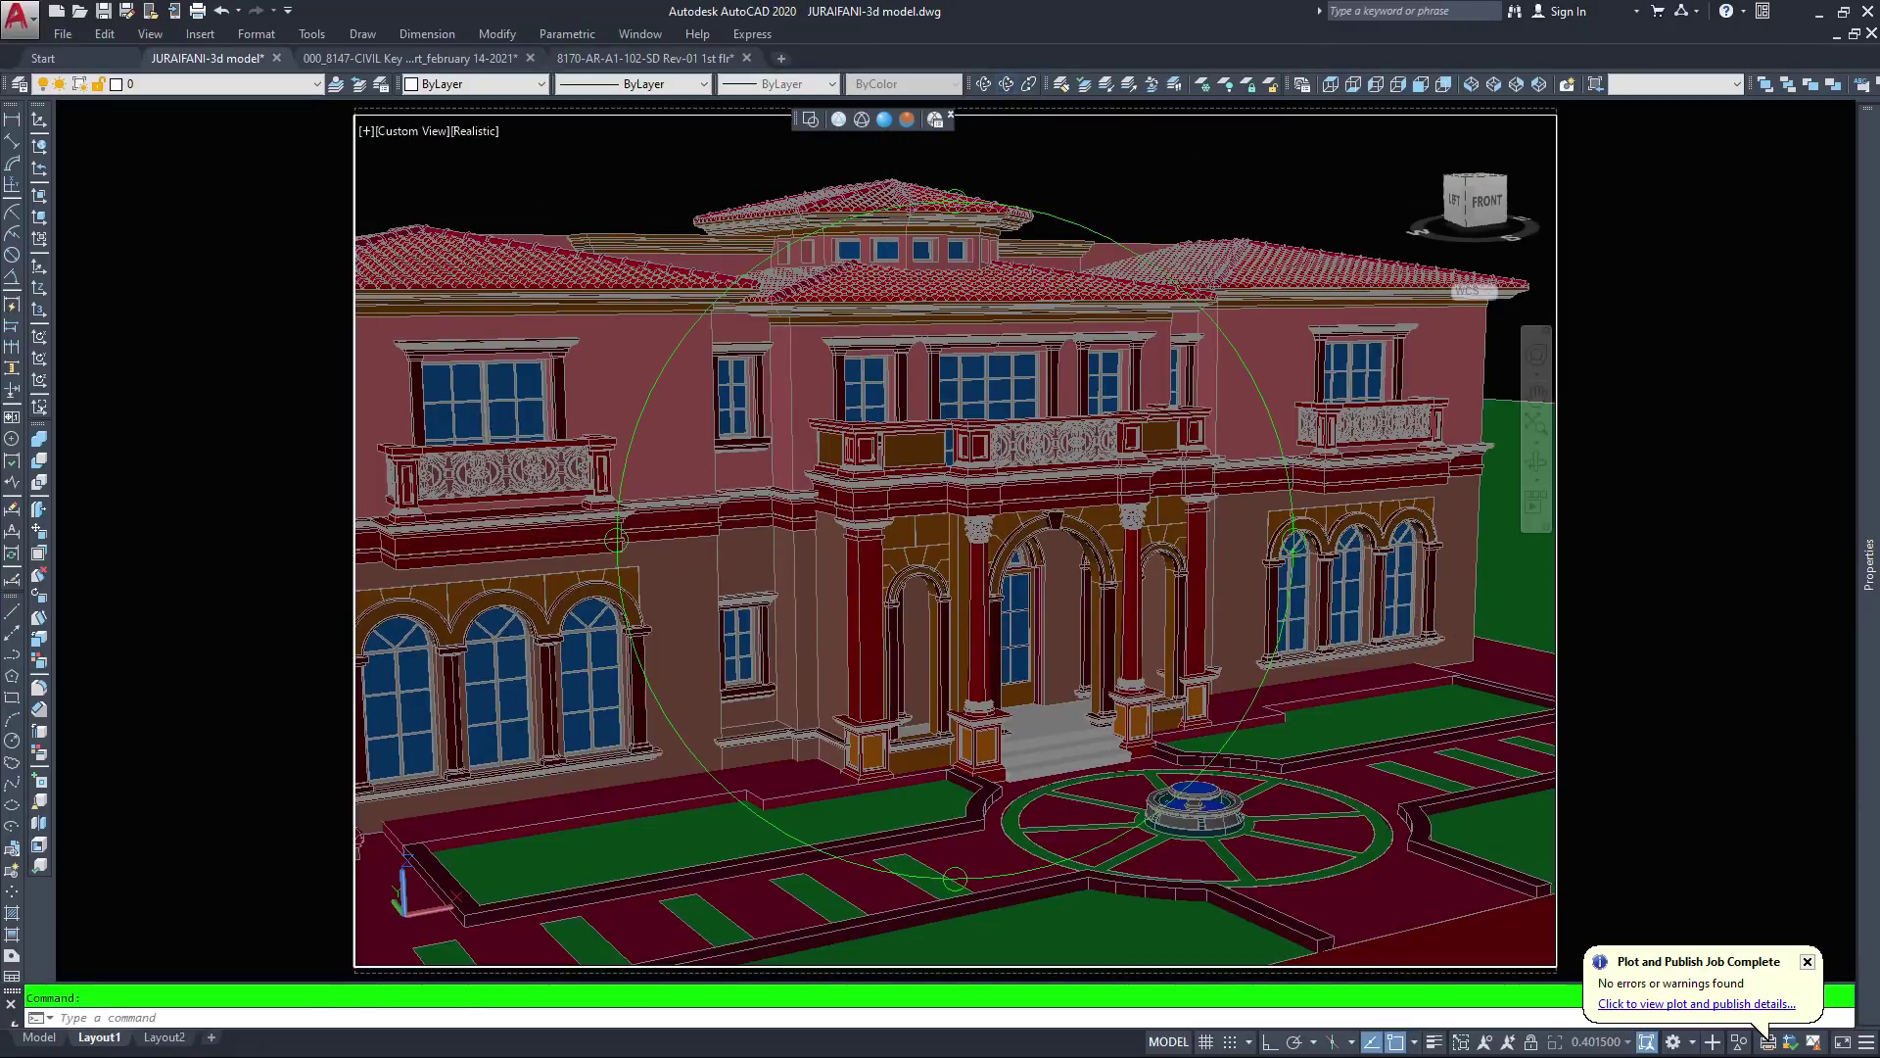
pyautogui.moveTo(979, 451); pyautogui.dragTo(954, 588)
pyautogui.moveTo(954, 587); pyautogui.dragTo(1050, 570, button='middle')
pyautogui.moveTo(1050, 570); pyautogui.dragTo(1097, 592)
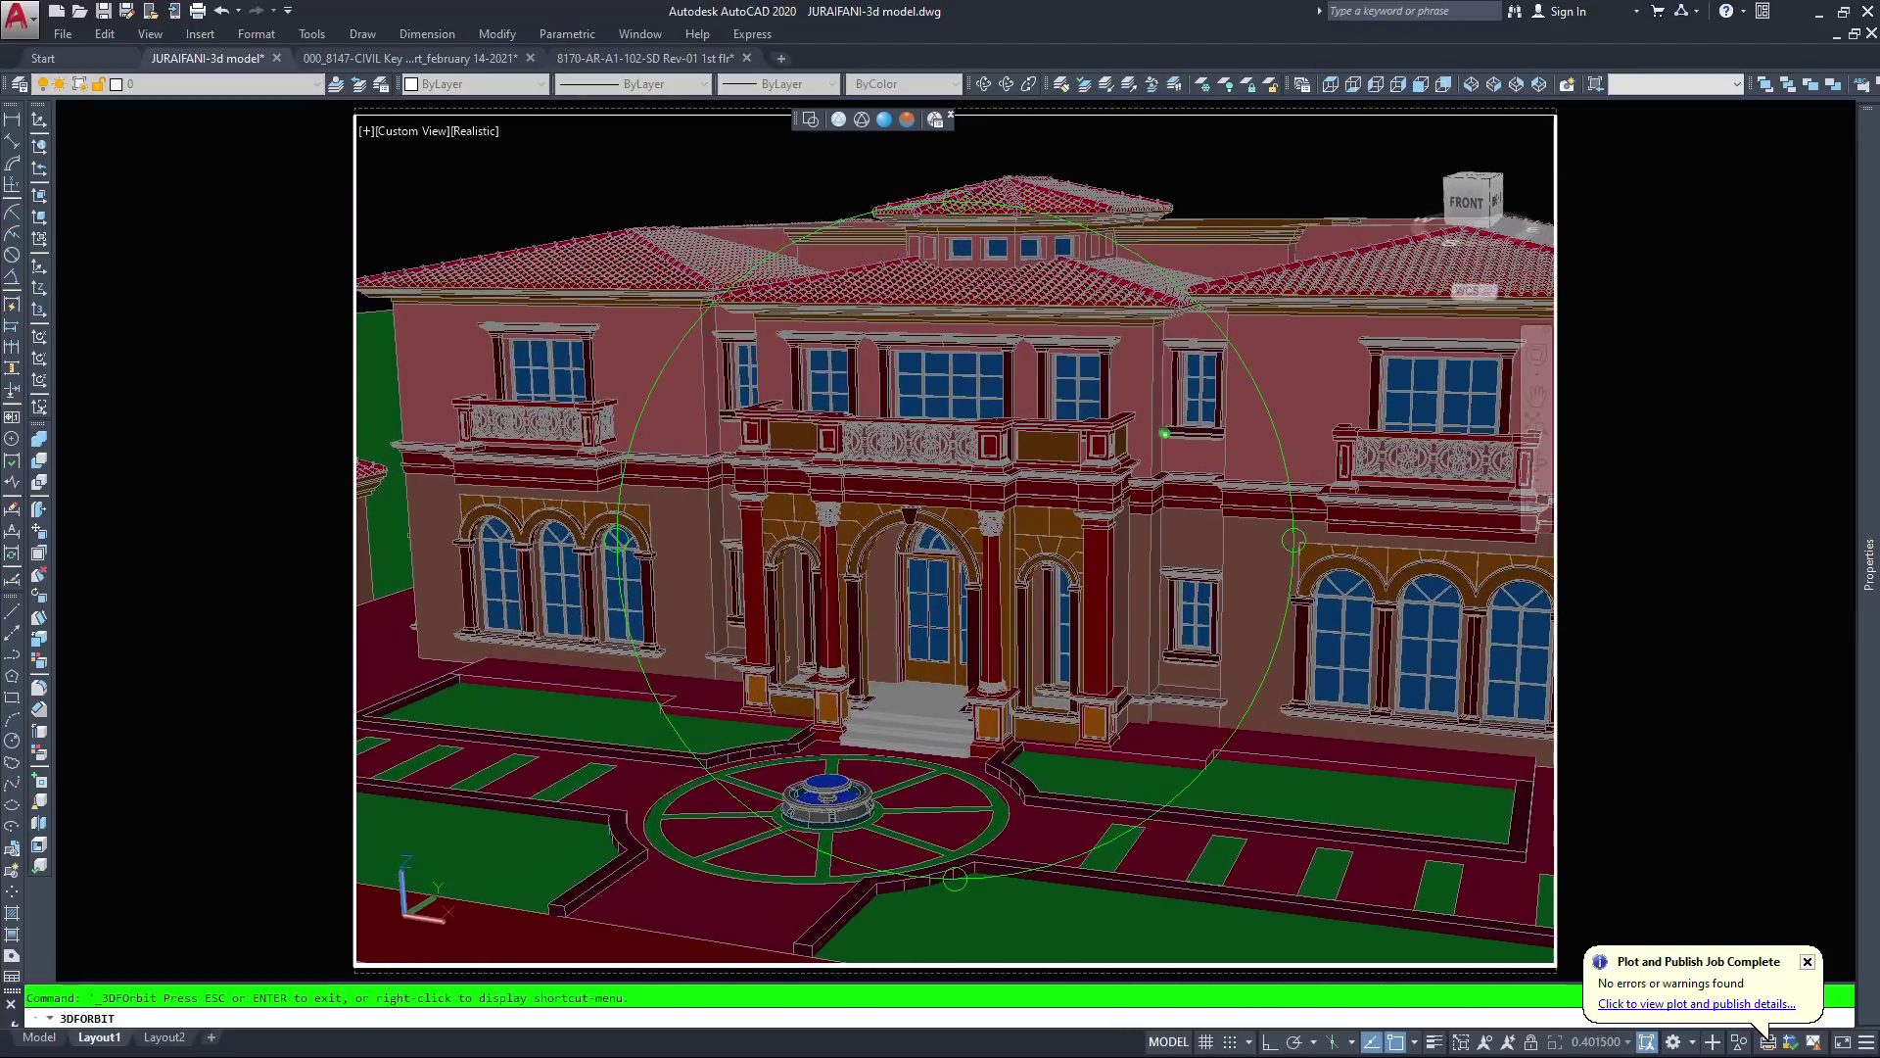
# Frame the entrance balcony, columns and roof tower closely with a lower orbit angle and return to paper space
pyautogui.scroll(5, 950, 541)
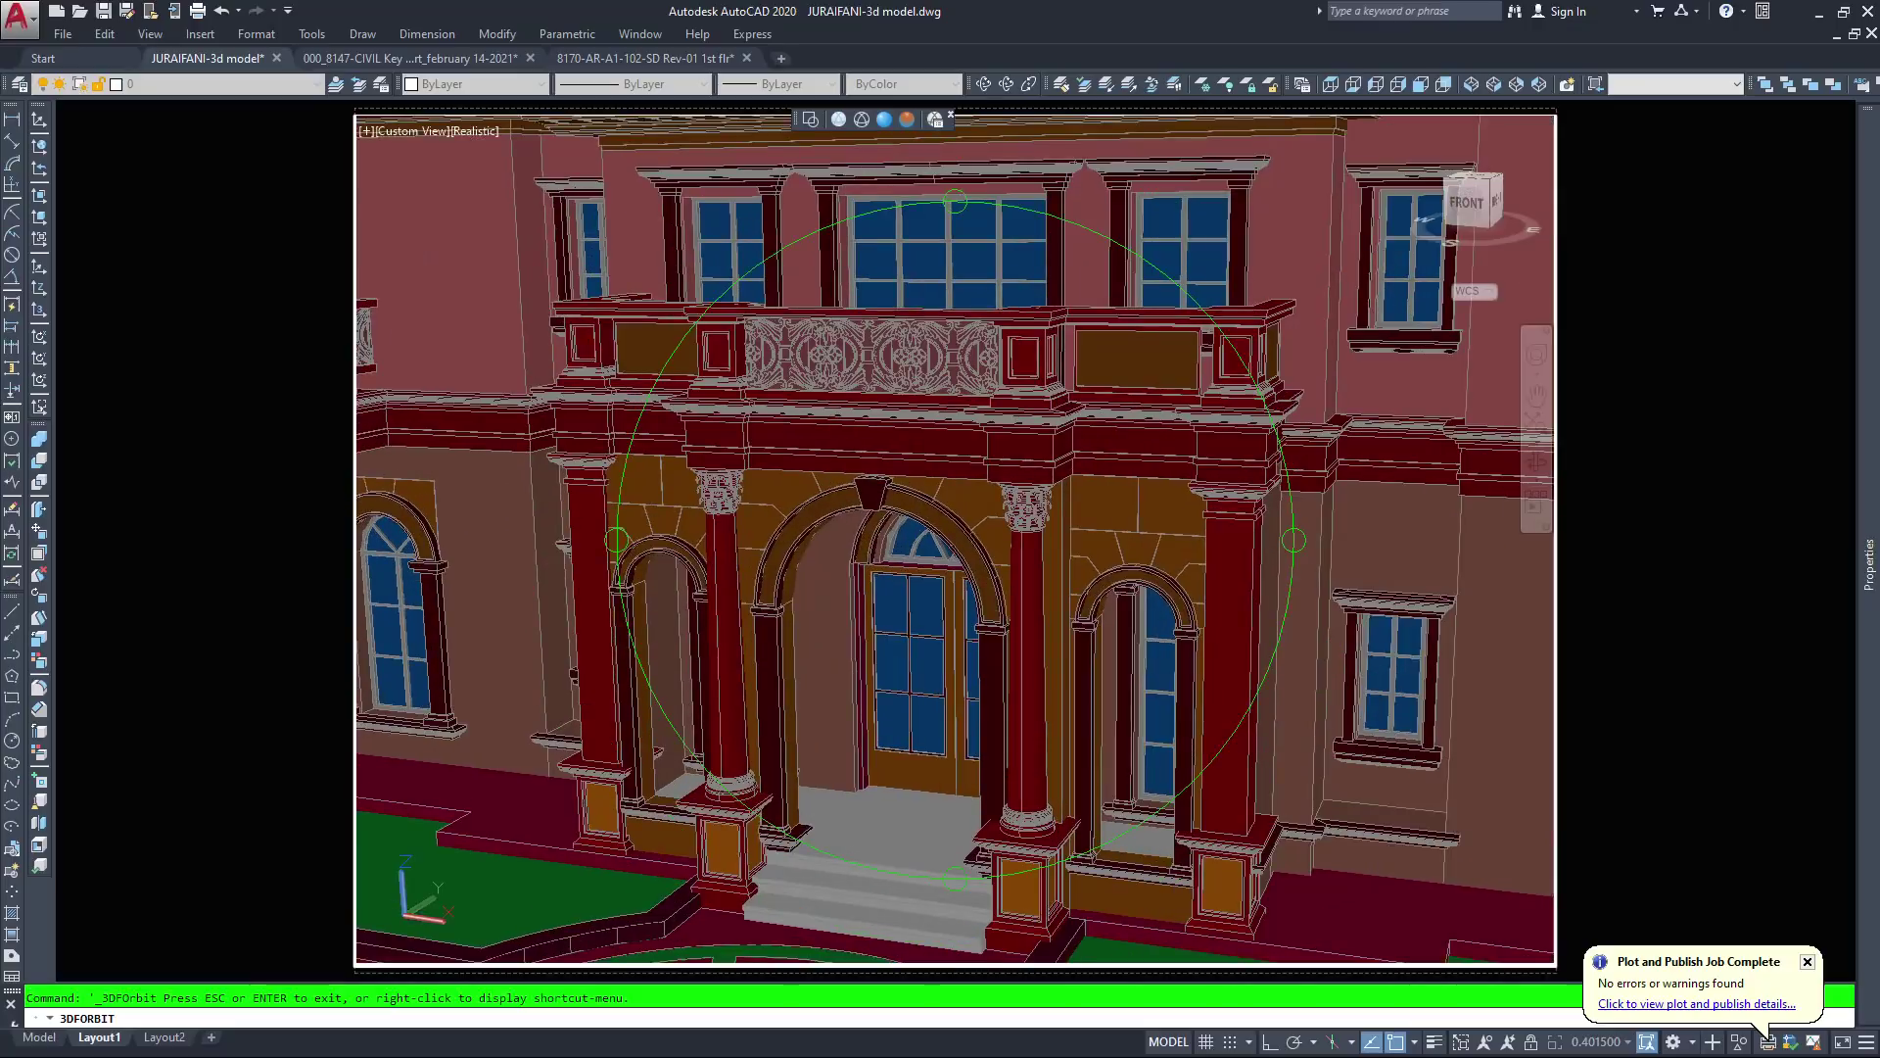
pyautogui.moveTo(925, 441); pyautogui.dragTo(929, 620, button='middle')
pyautogui.moveTo(1292, 548); pyautogui.dragTo(1295, 505)
pyautogui.scroll(-2, 1293, 551)
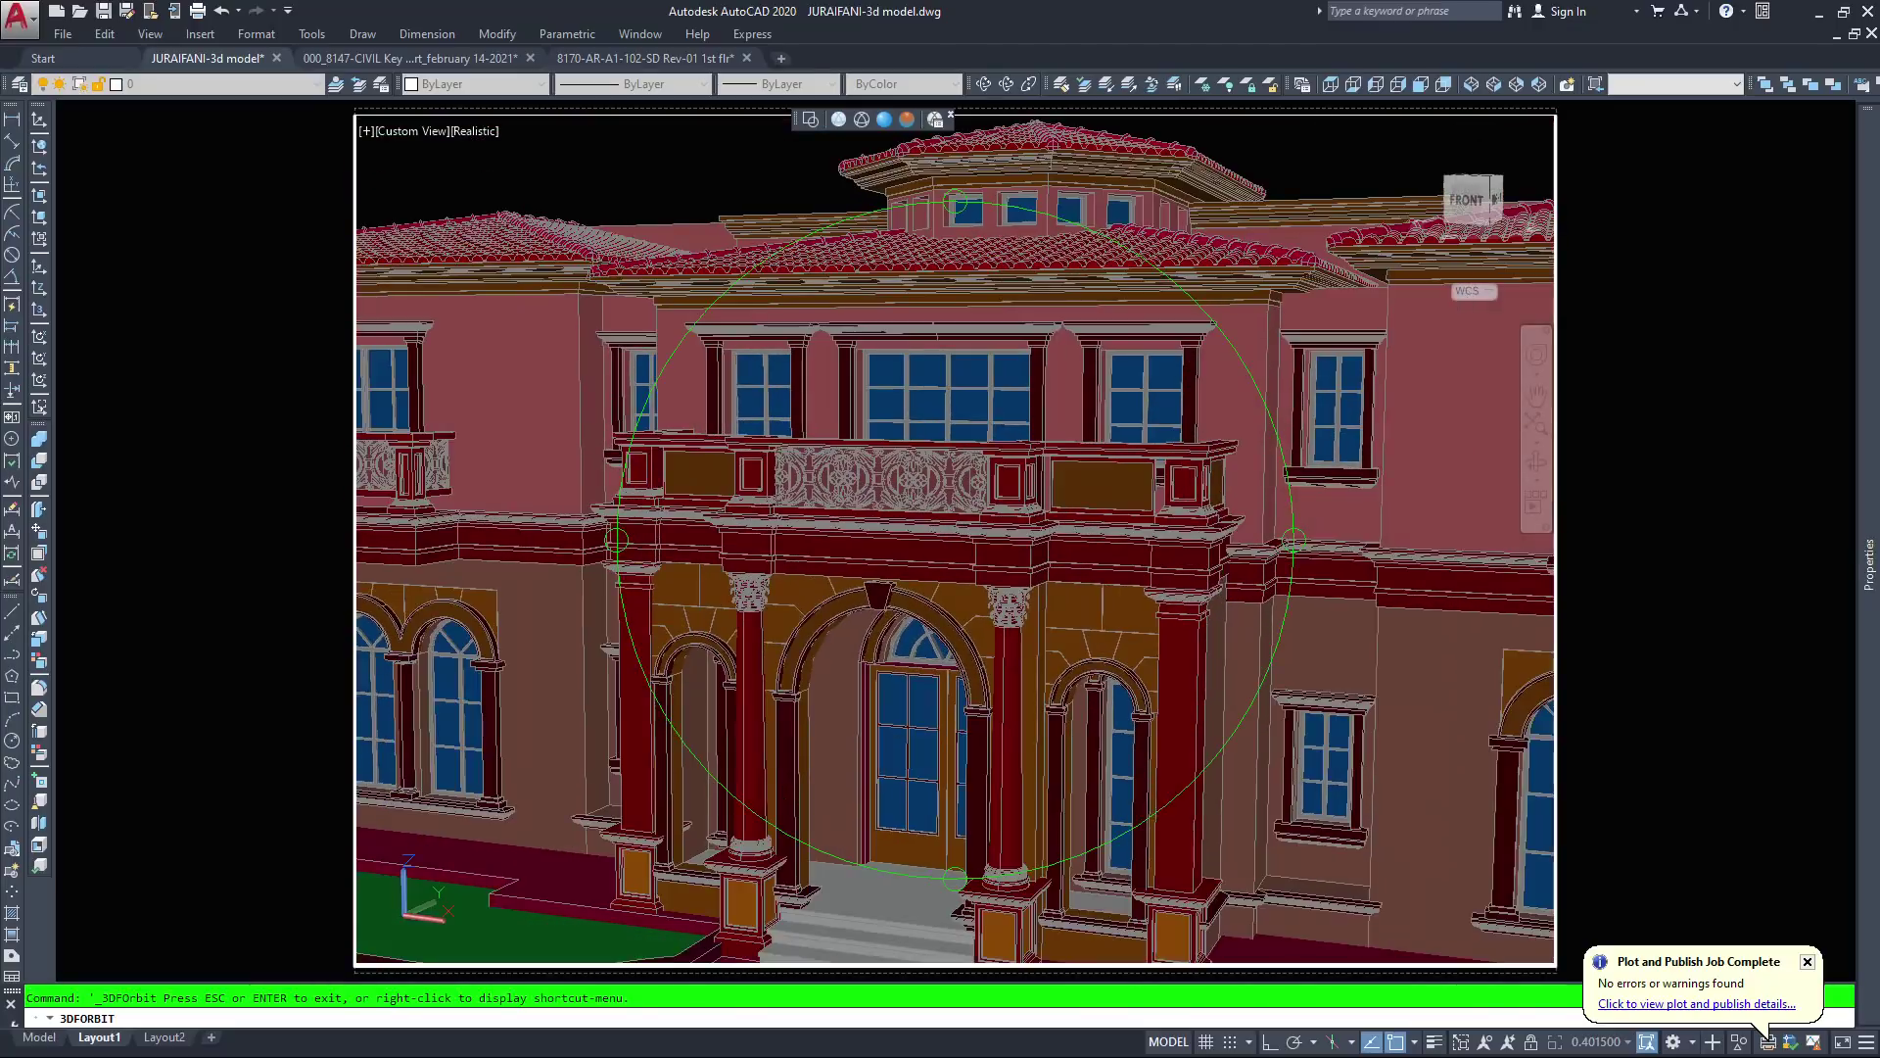
pyautogui.moveTo(1295, 470); pyautogui.dragTo(1247, 495)
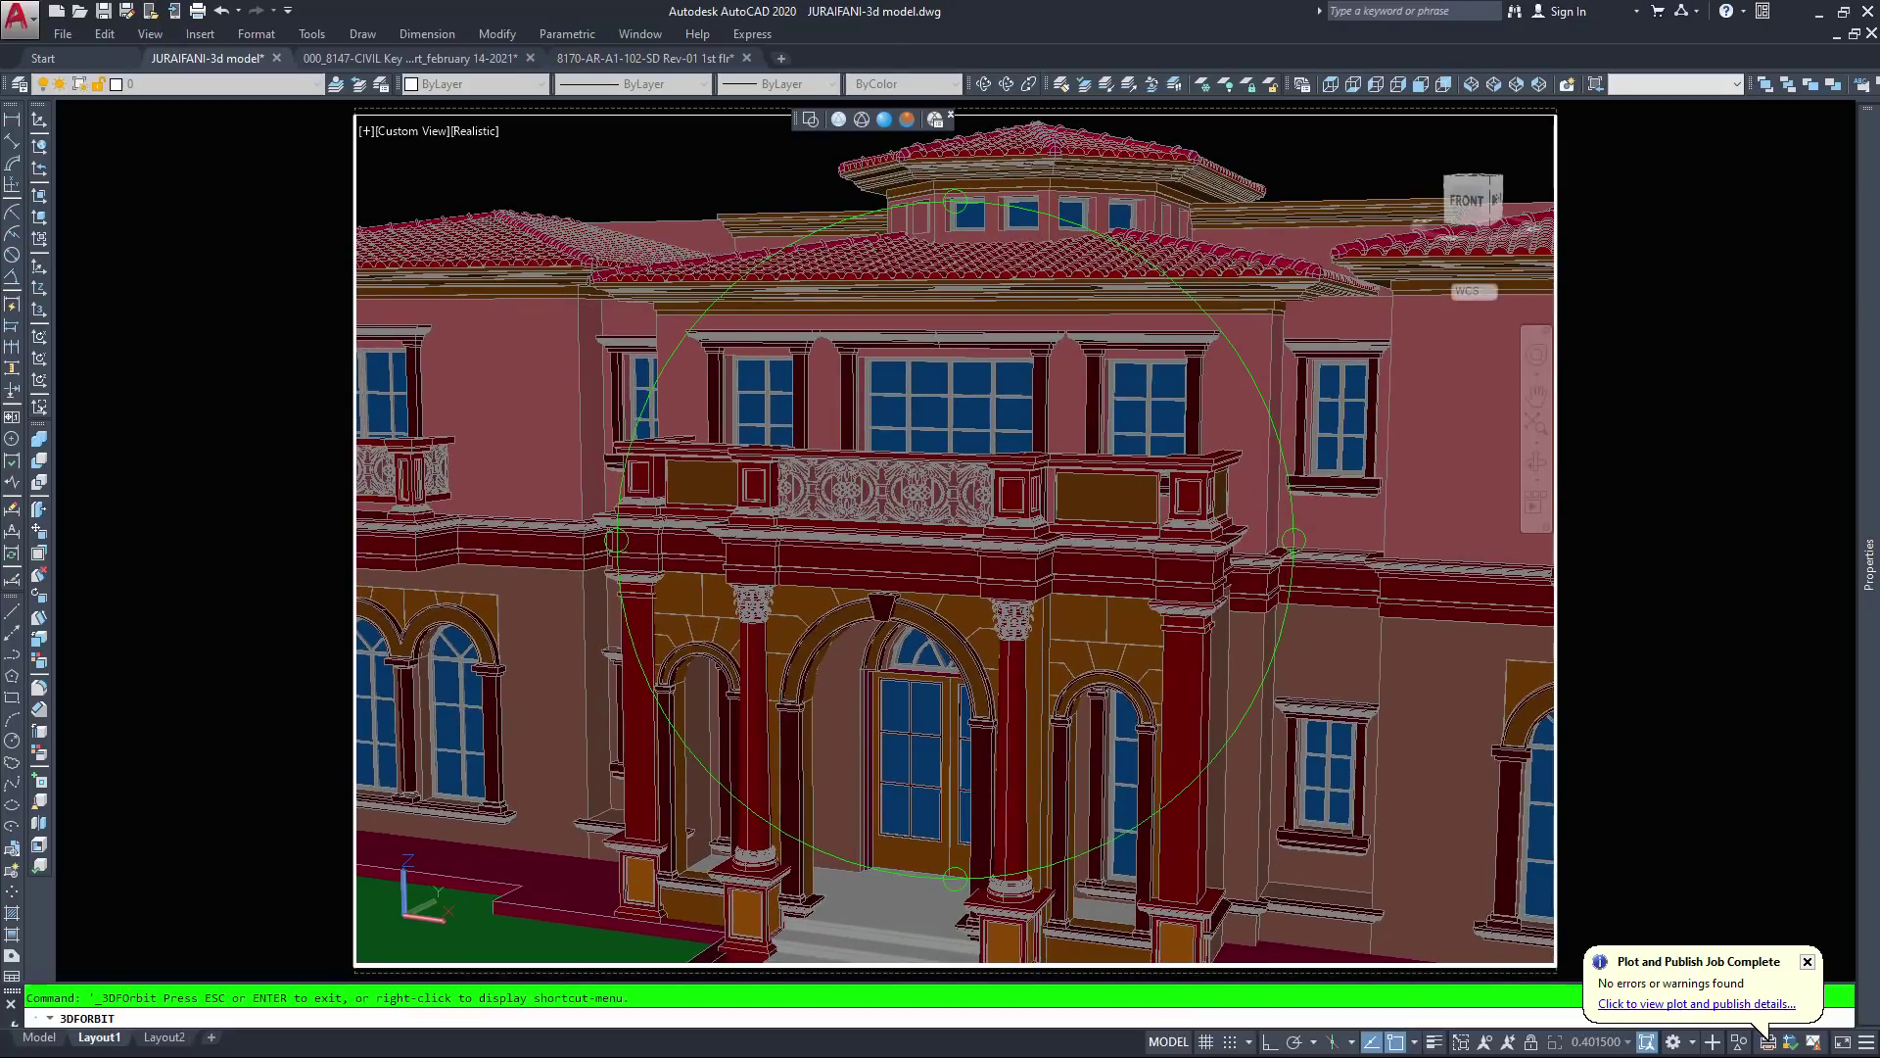
pyautogui.moveTo(913, 493)
pyautogui.mouseDown(button='middle')
pyautogui.moveTo(928, 479)
pyautogui.moveTo(915, 499)
pyautogui.mouseUp(button='middle')
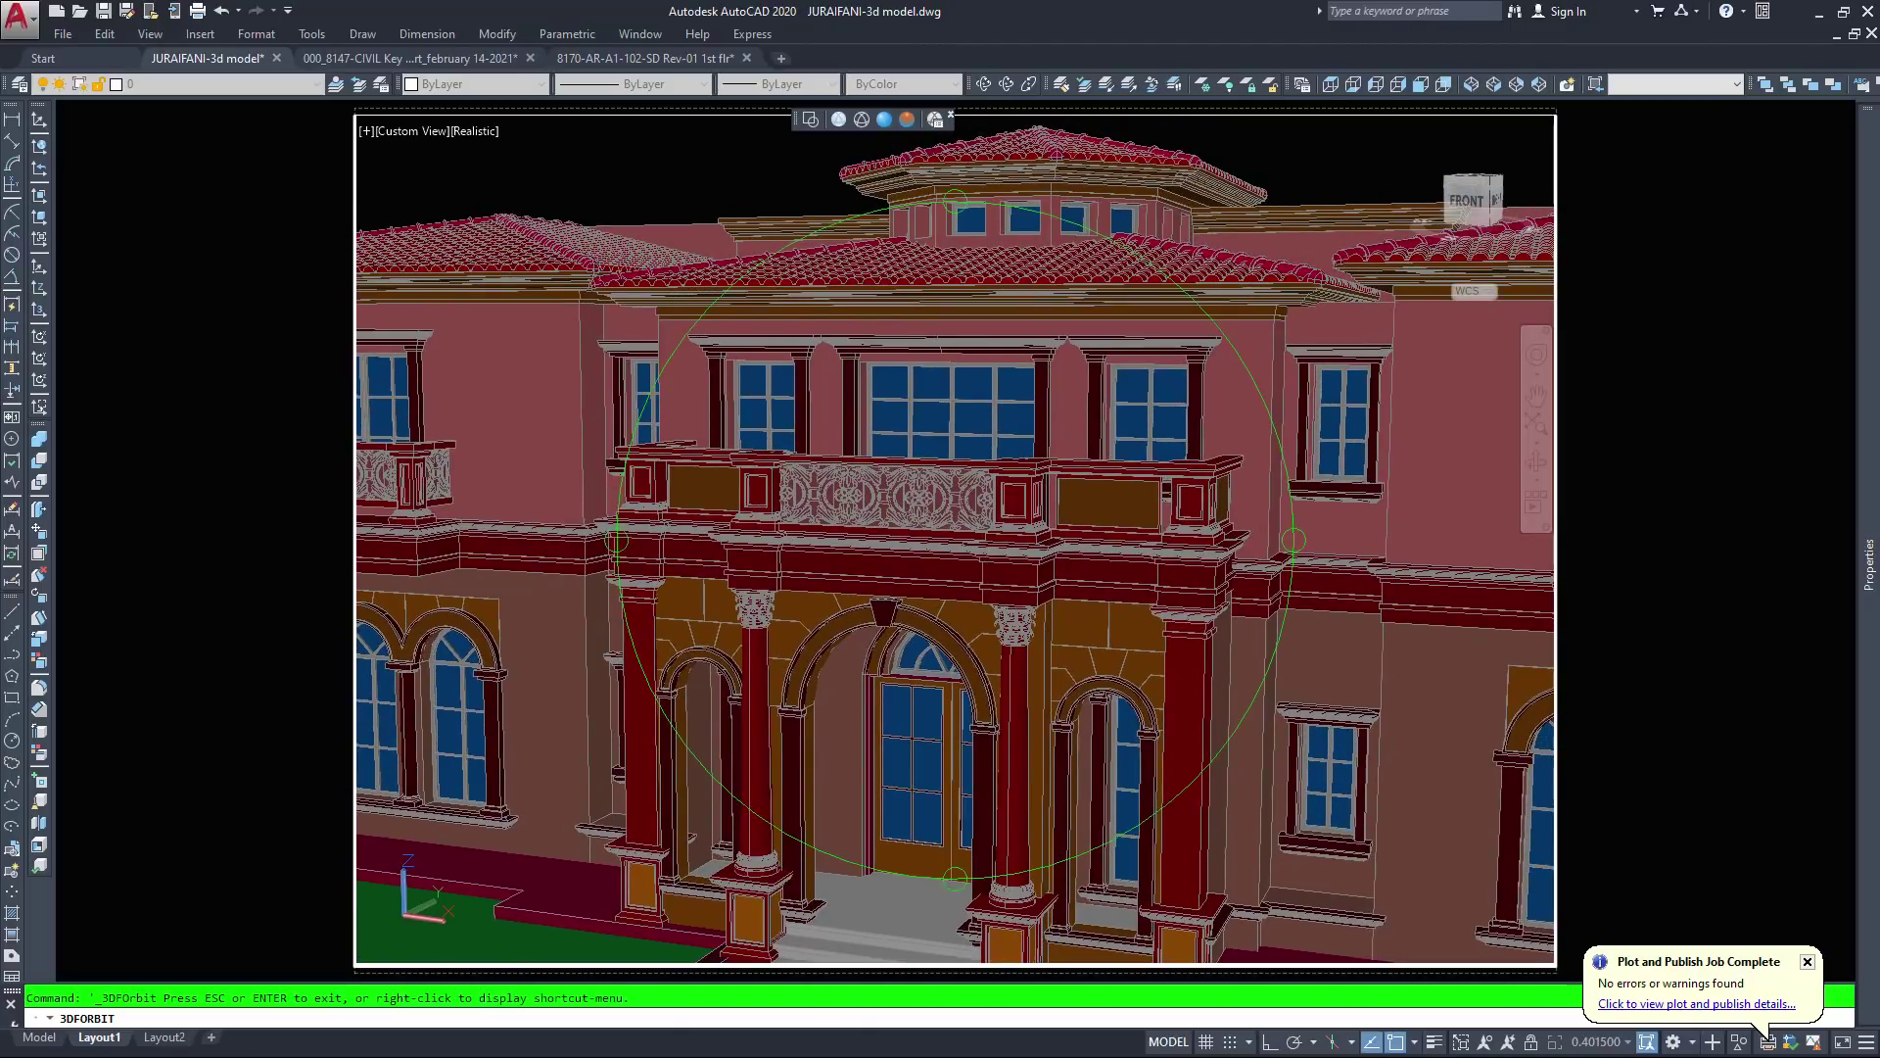
pyautogui.press('Escape')
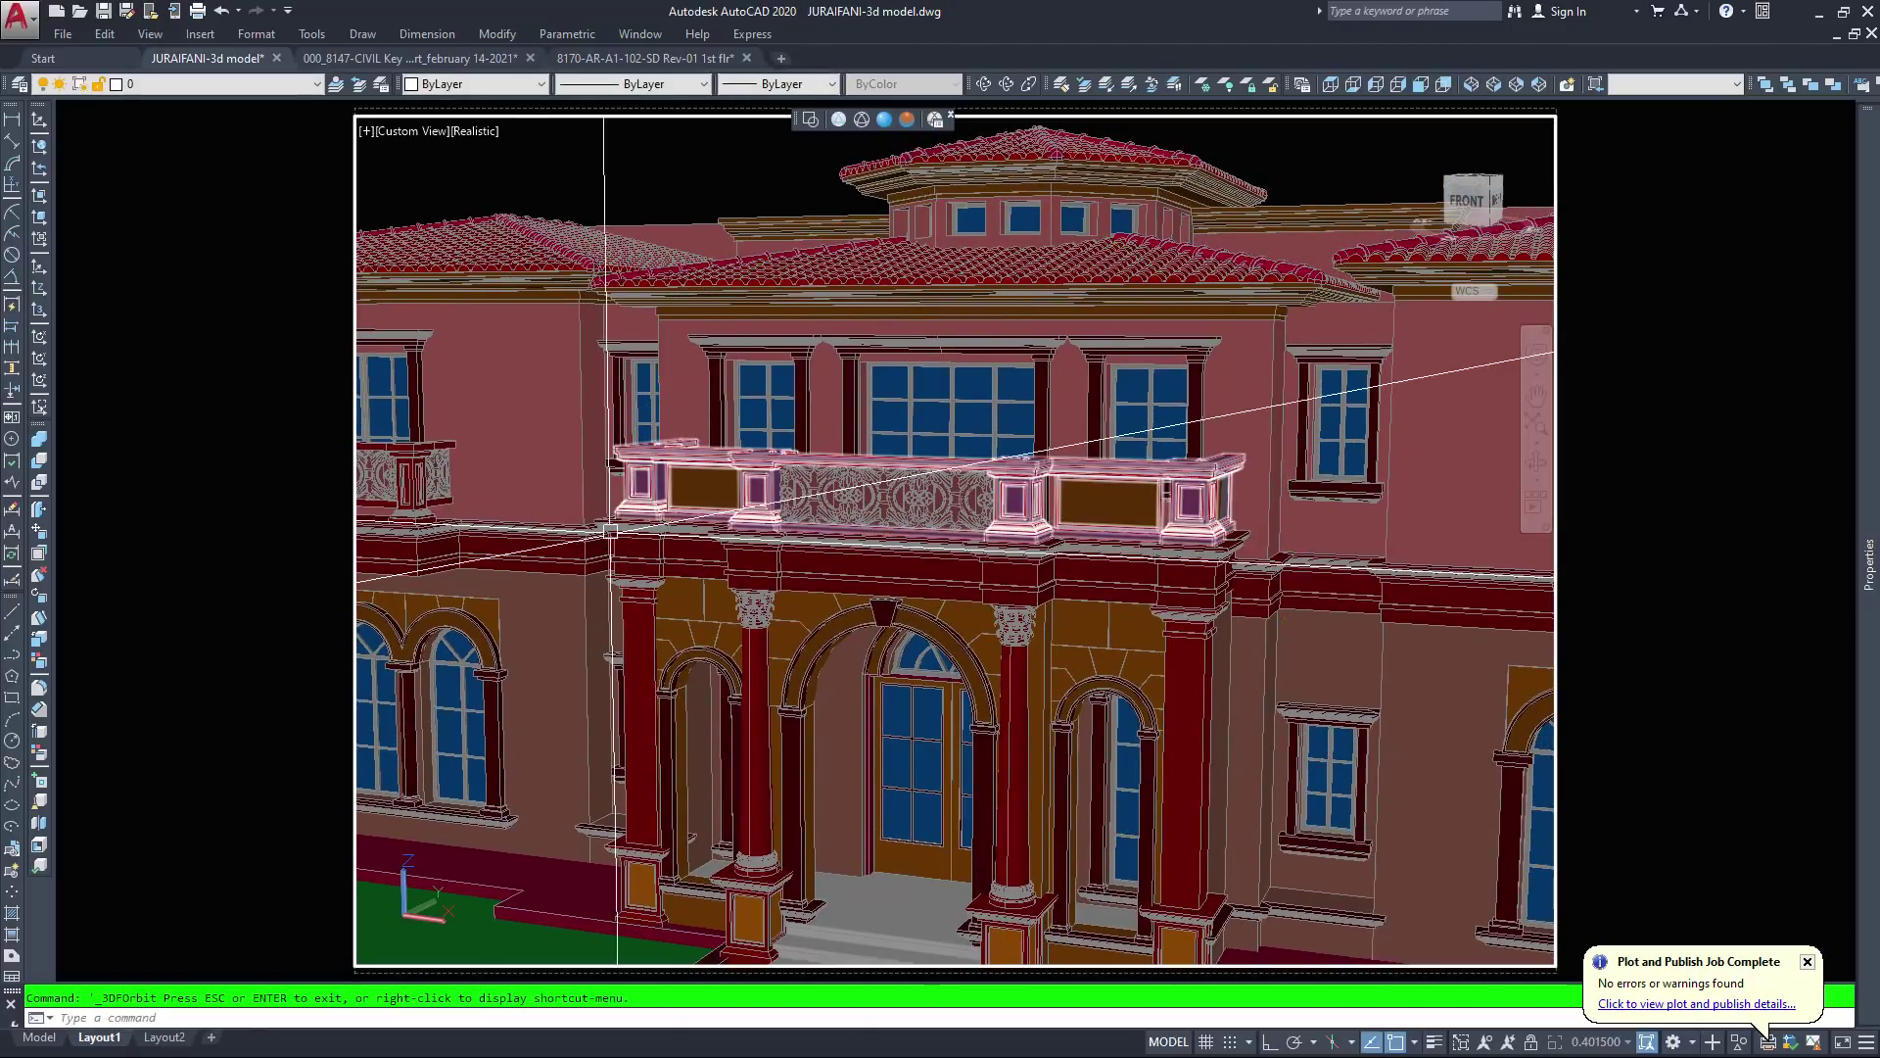
pyautogui.doubleClick(221, 443)
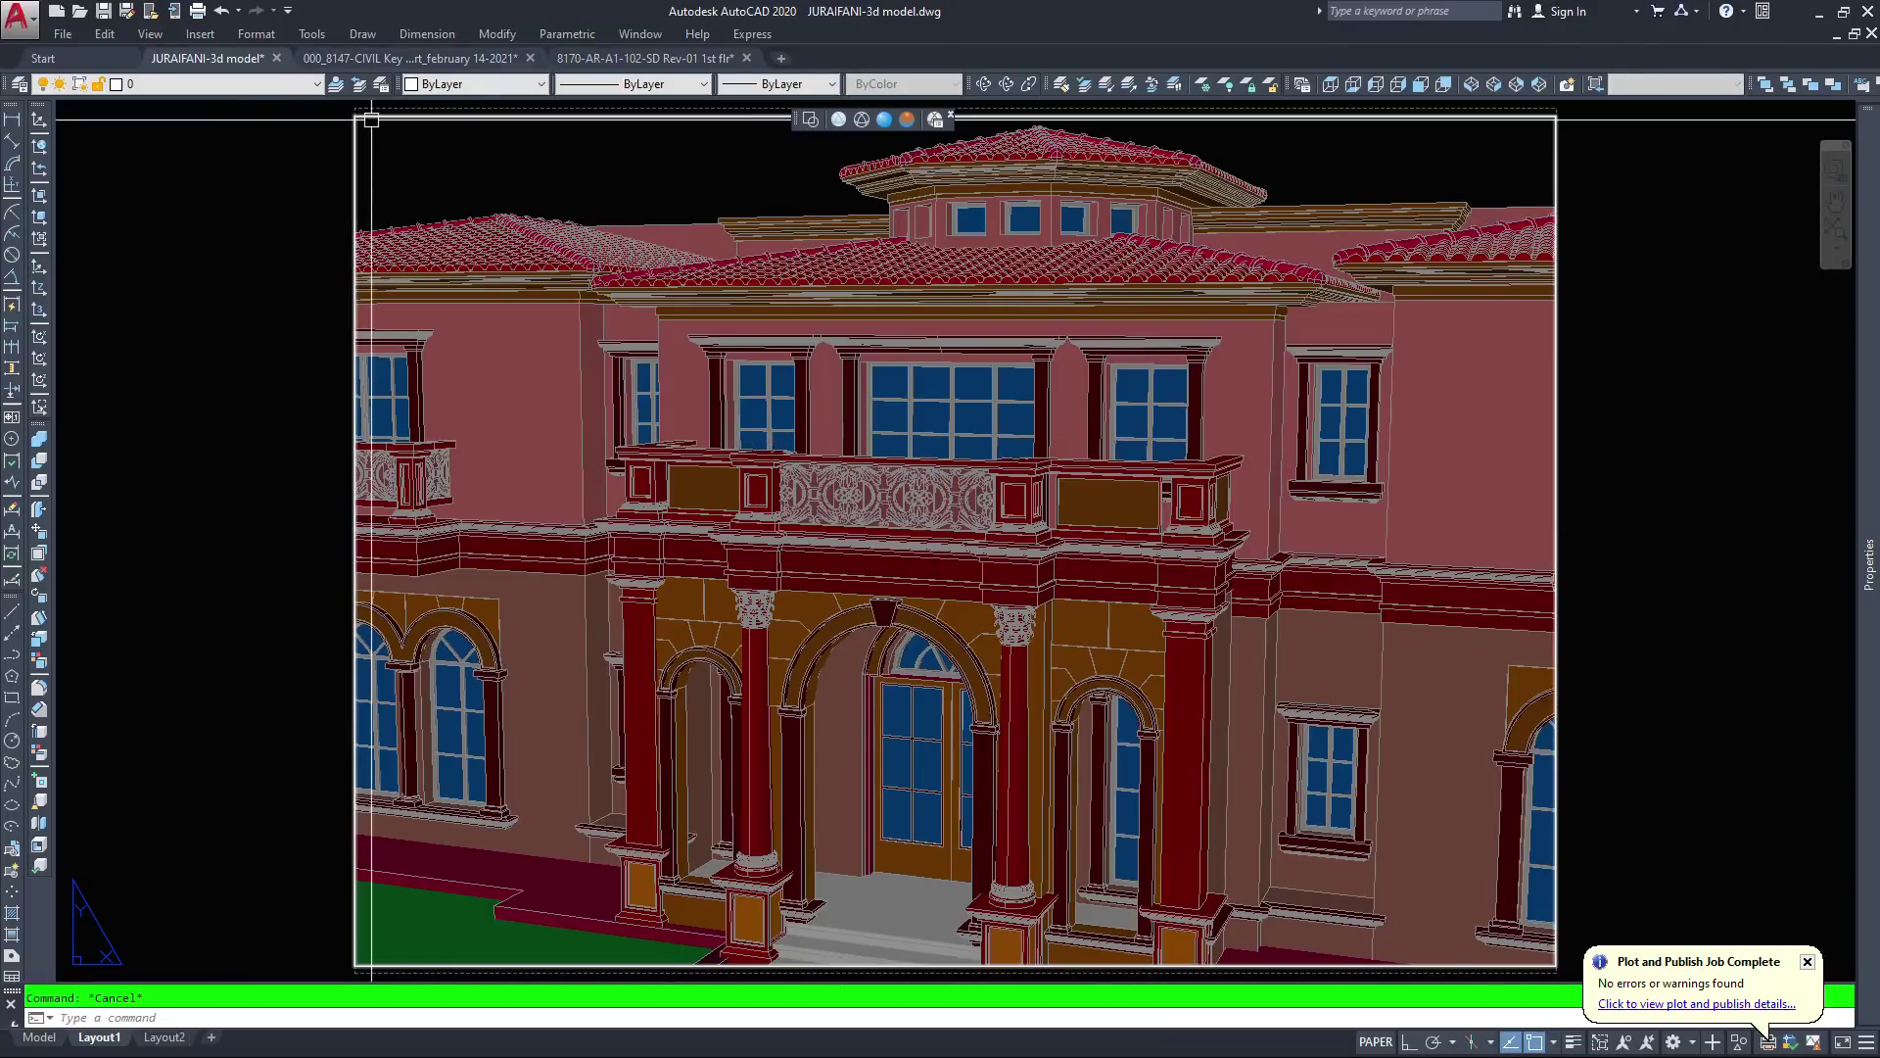
# Switch to the civil key plan drawing and examine its road network and the valve chambers around the tourist shops
pyautogui.click(410, 58)
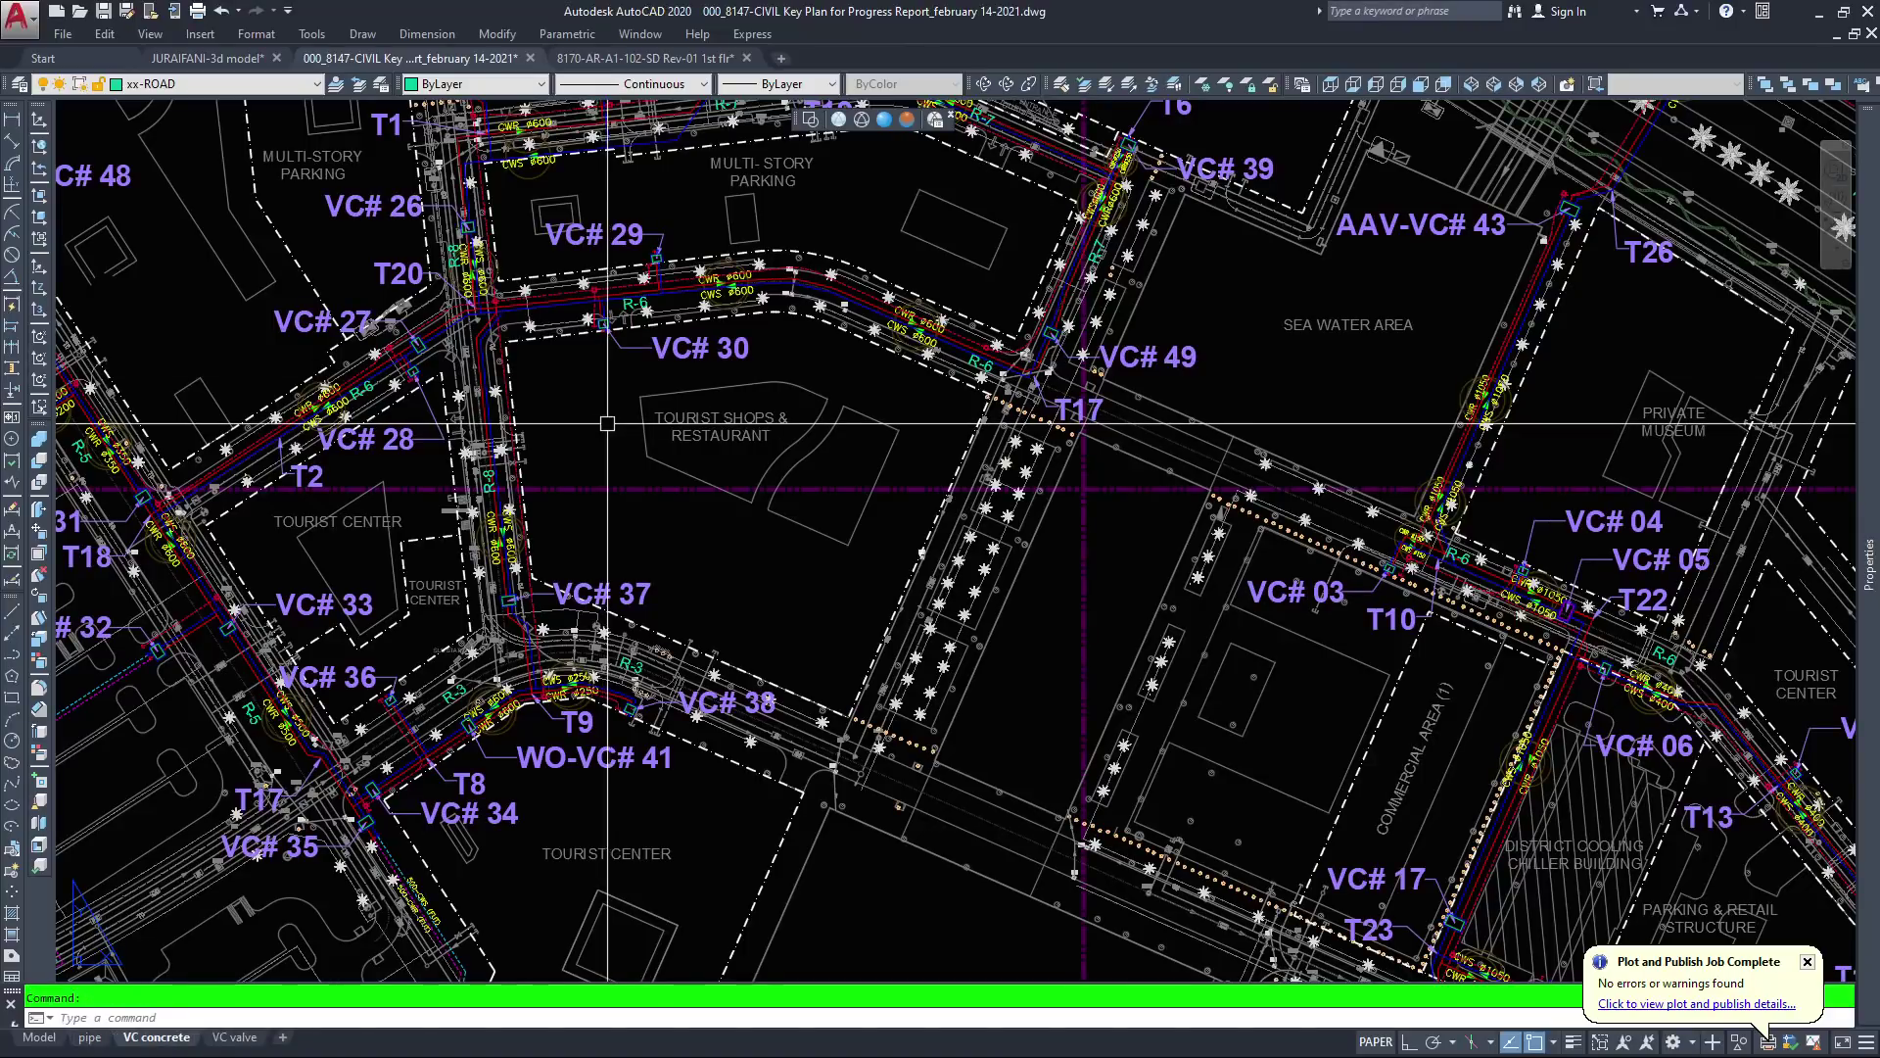
pyautogui.scroll(-4, 596, 440)
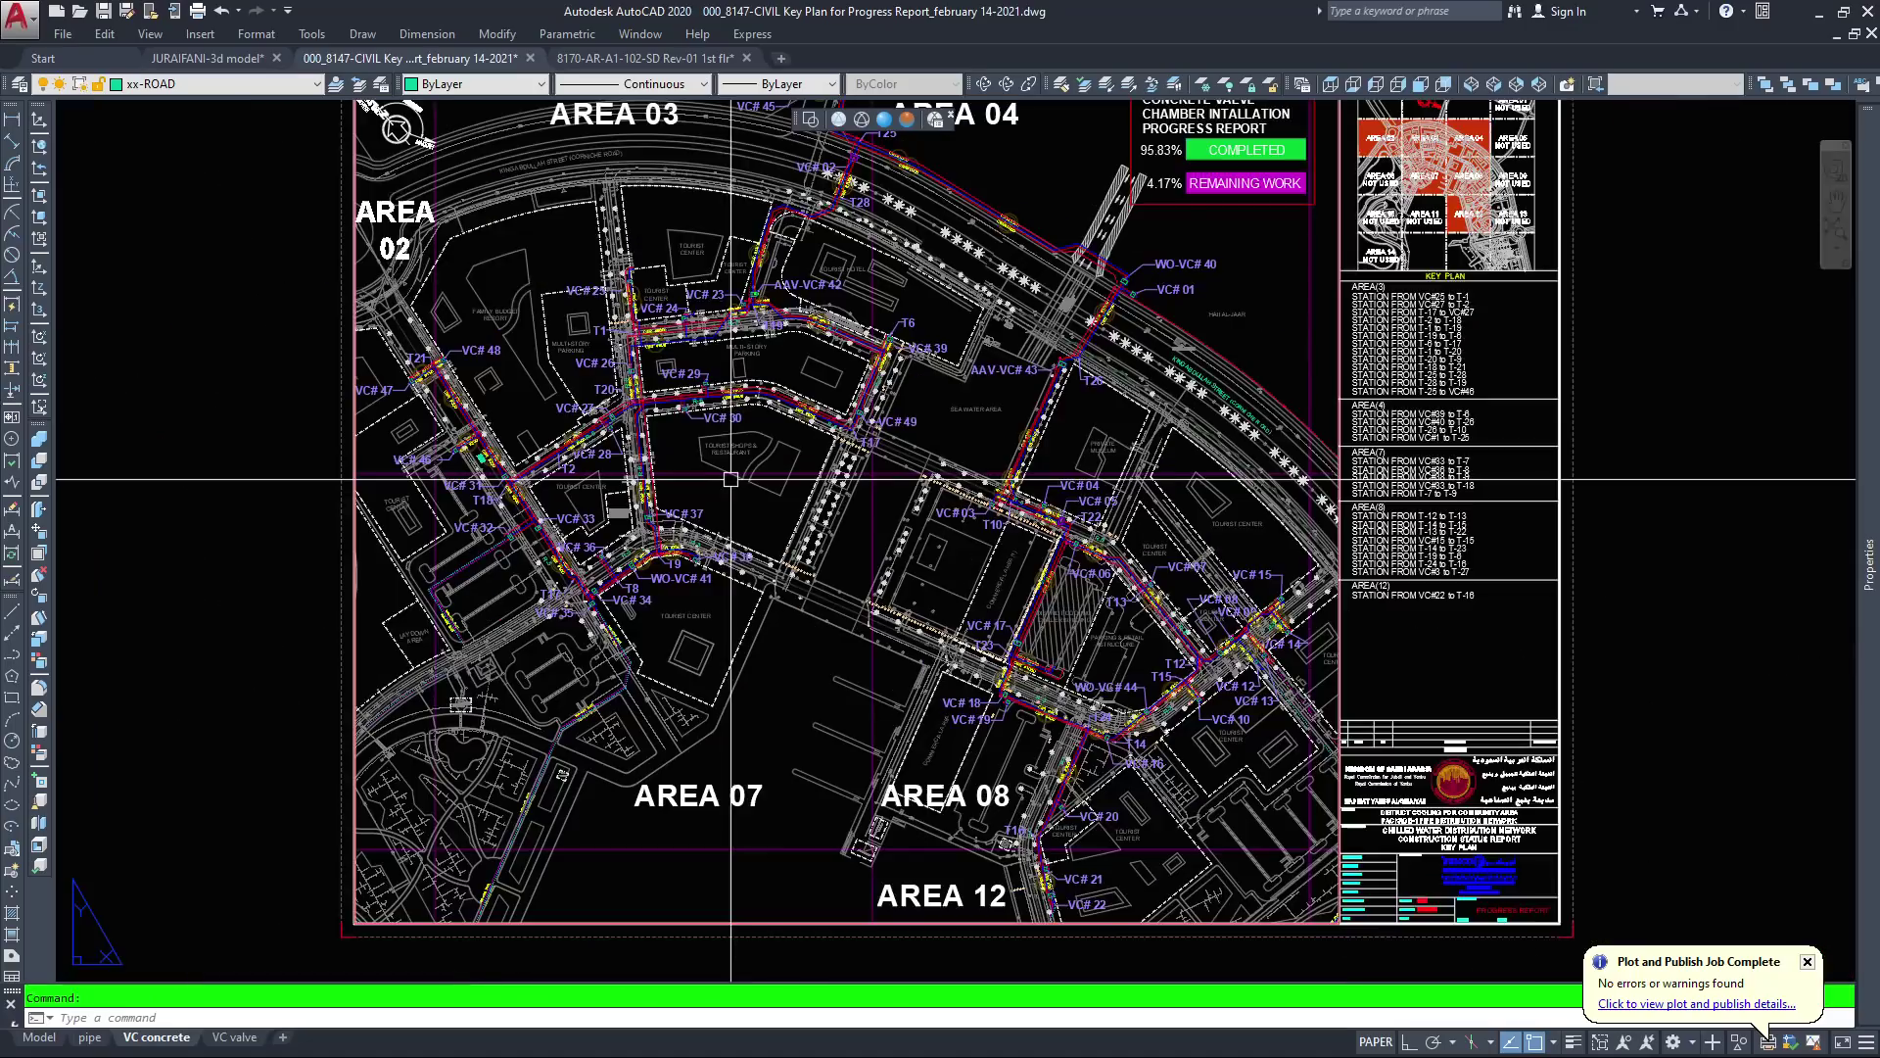
pyautogui.scroll(6, 838, 393)
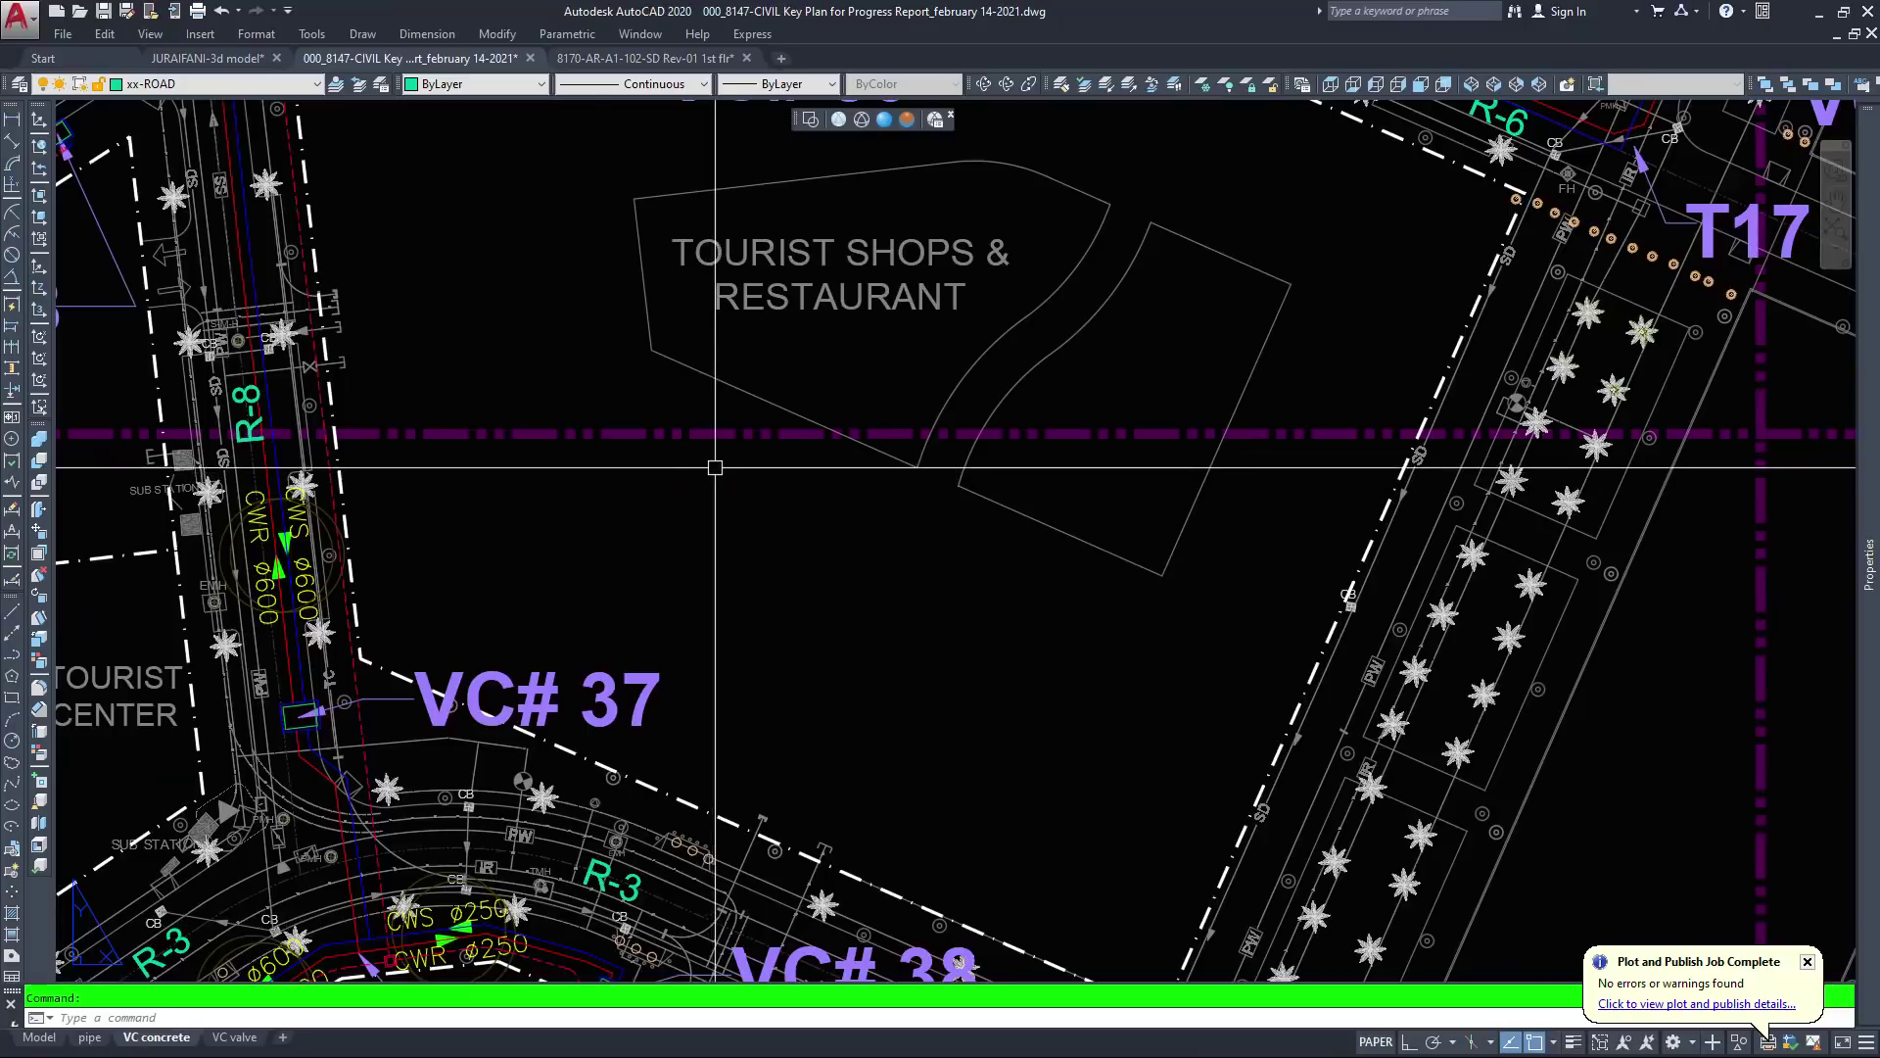
pyautogui.scroll(-3, 838, 392)
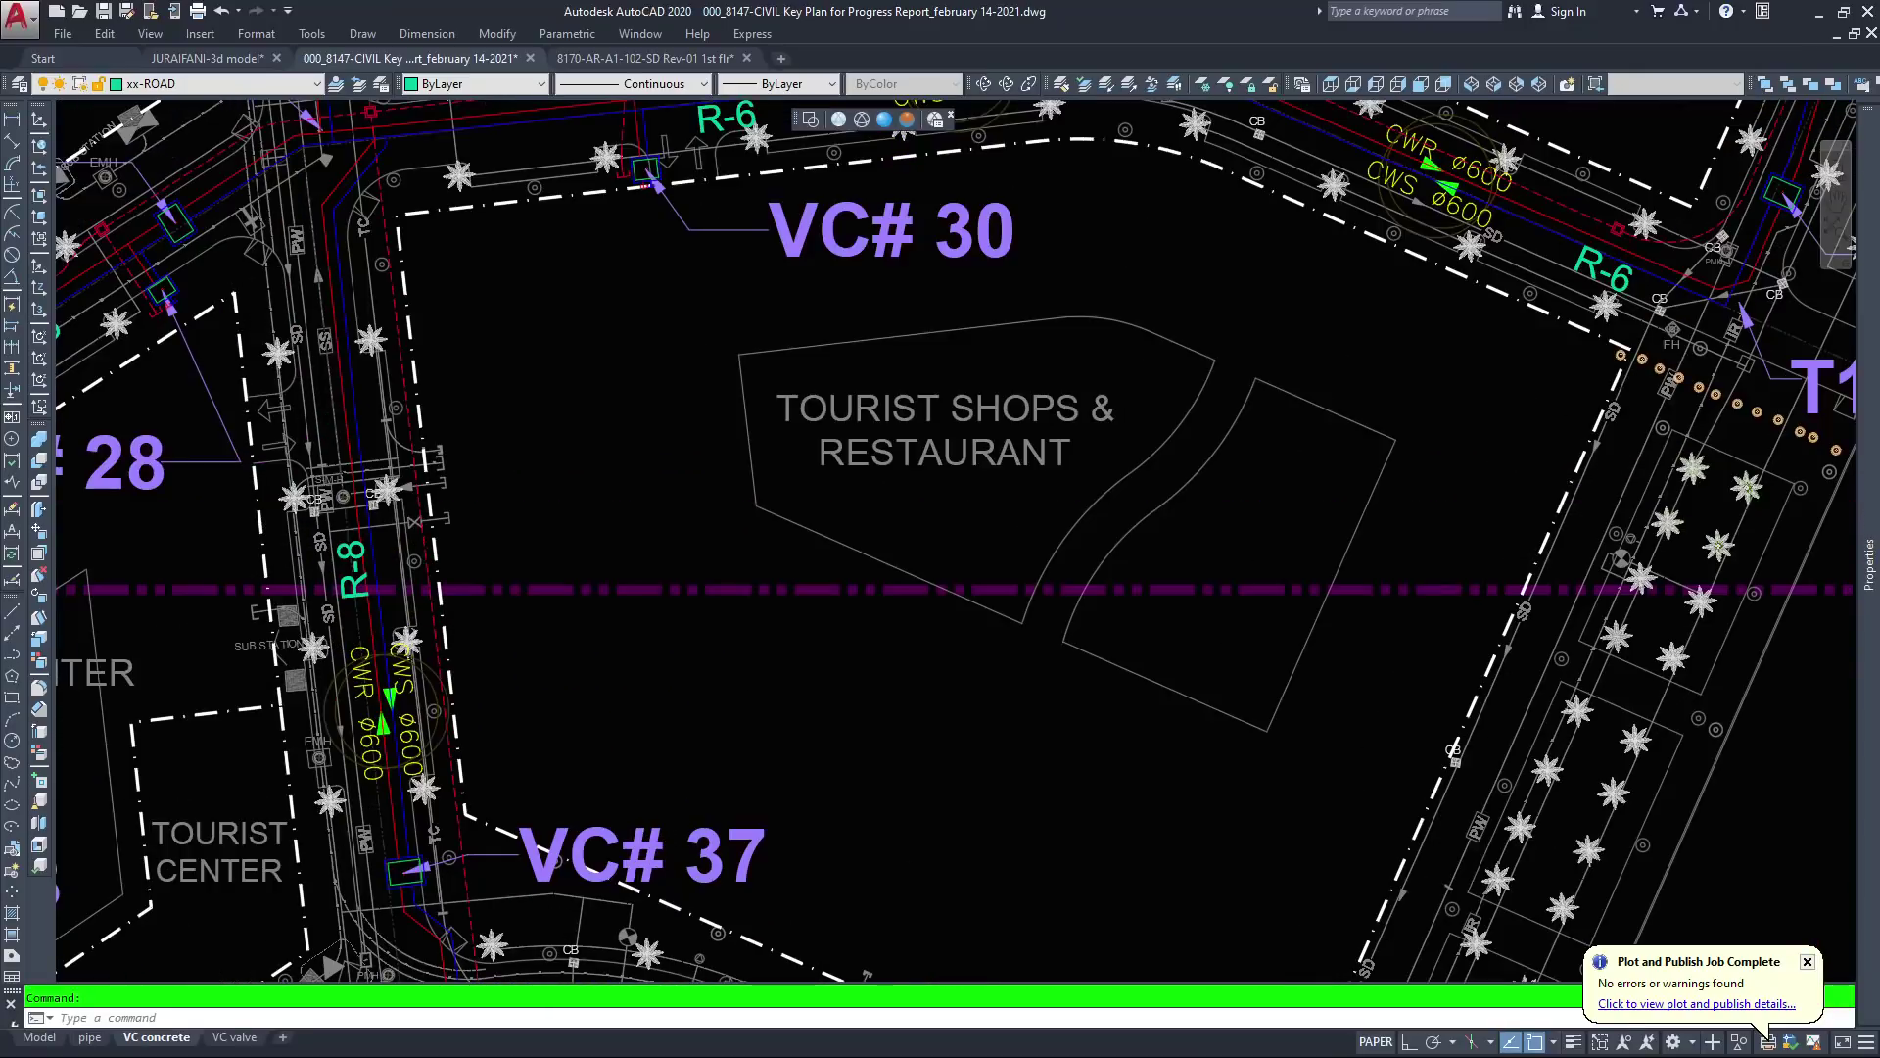
pyautogui.scroll(-4, 837, 497)
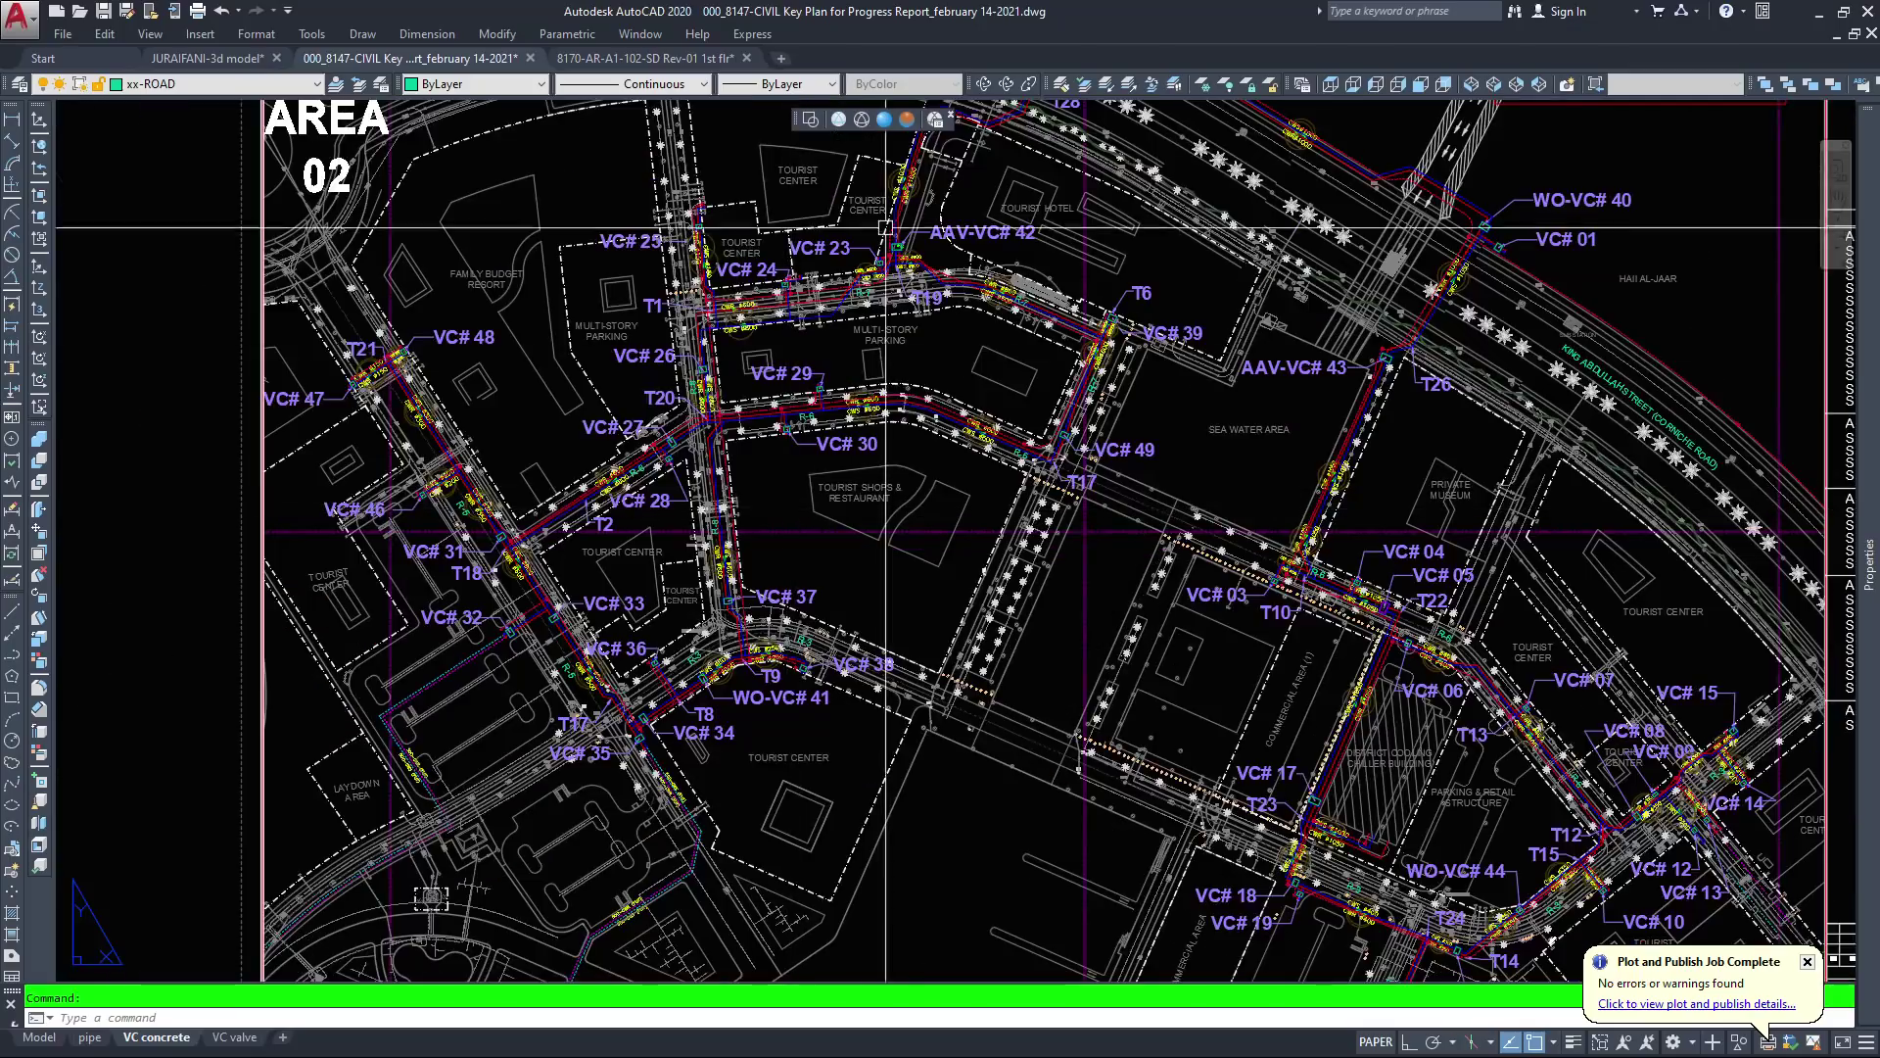
# Switch to the 8170-AR-A1-102-SD first floor drawing and examine the electrical, telecom, pantry and toilet rooms
pyautogui.hotkey('ctrl', 'Tab')
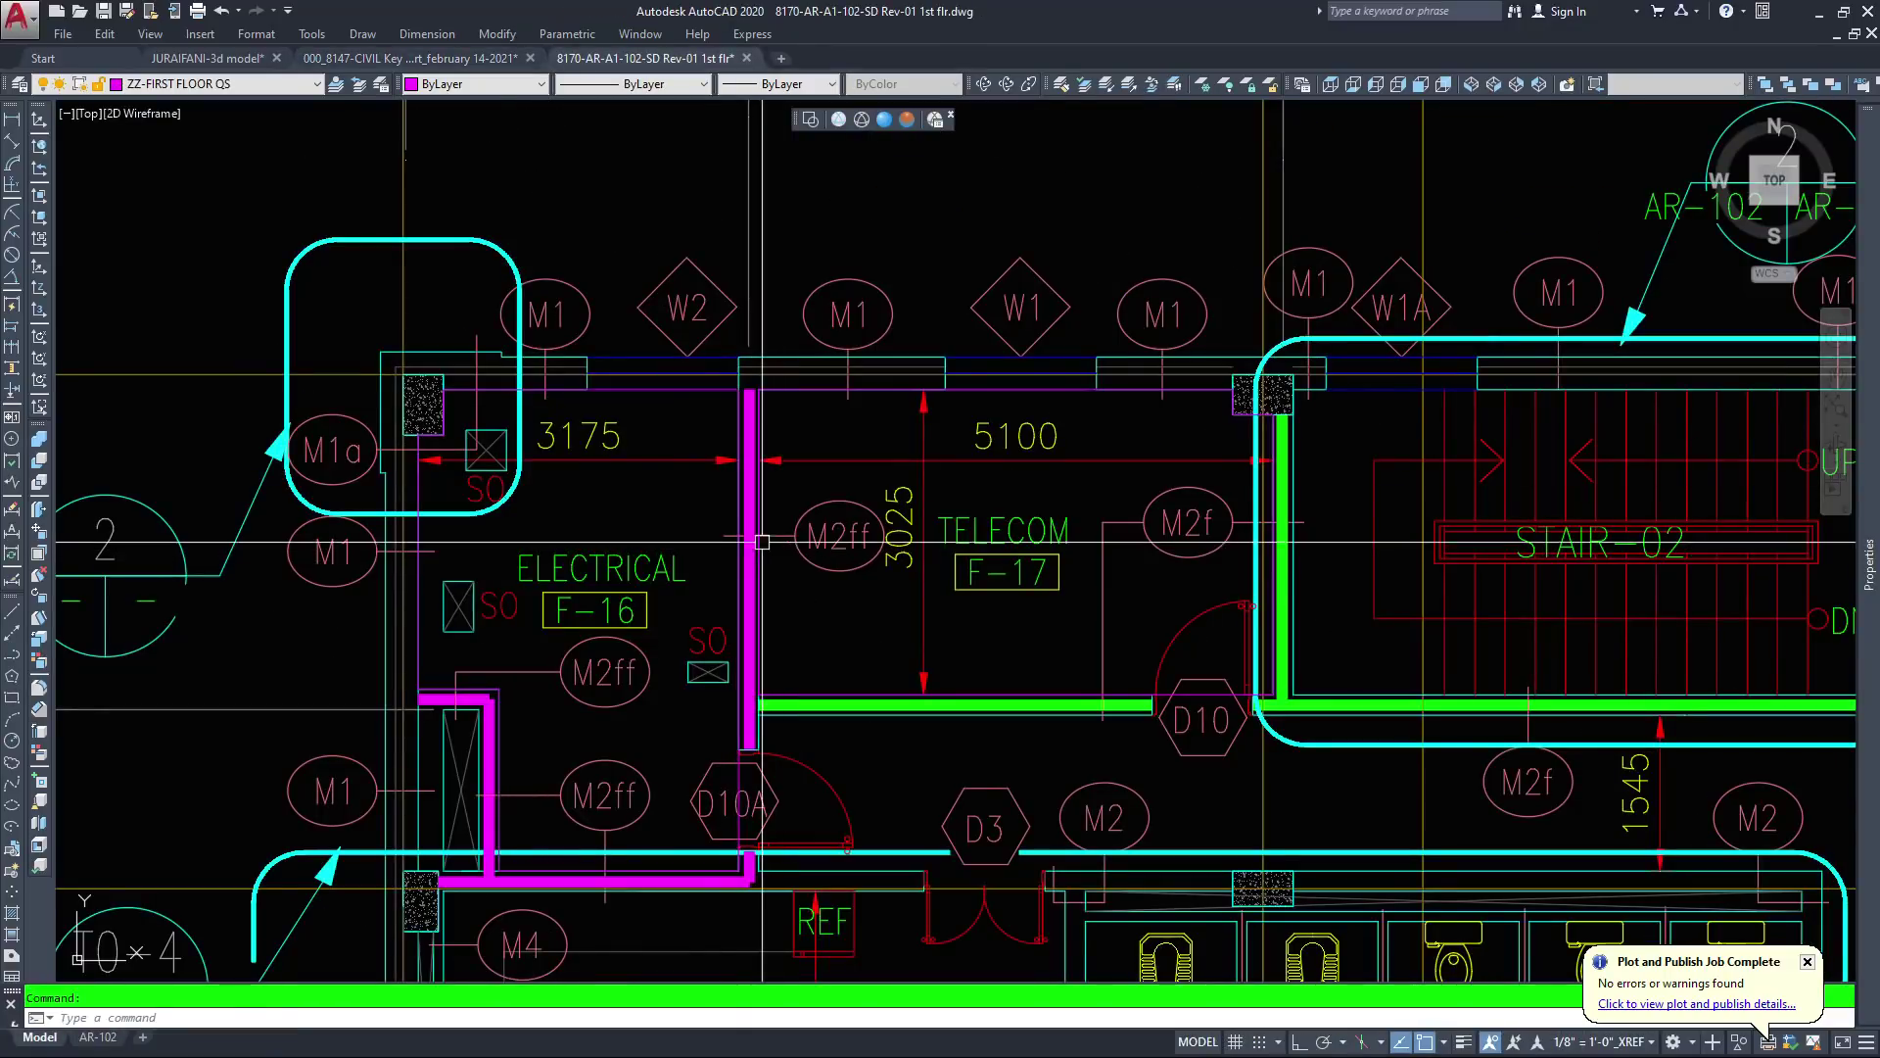
pyautogui.moveTo(749, 550); pyautogui.dragTo(966, 561, button='middle')
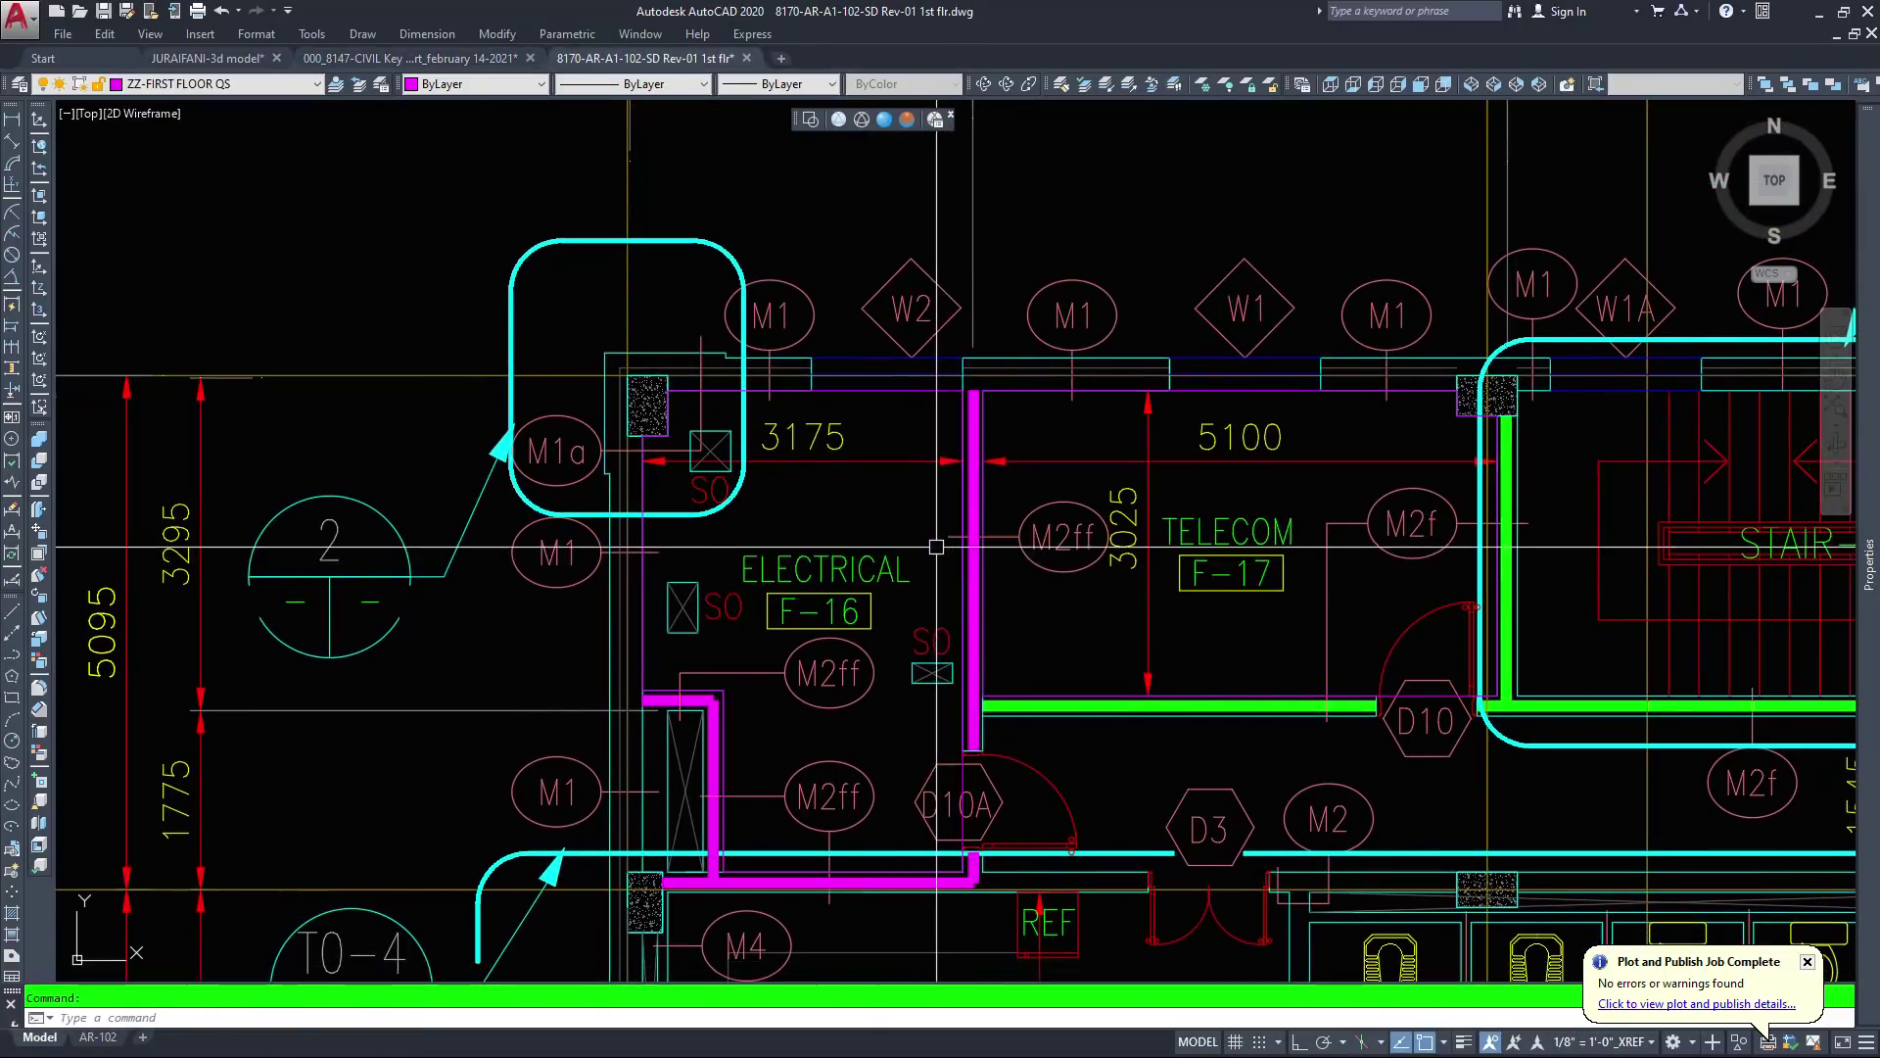
pyautogui.scroll(-3, 910, 509)
pyautogui.scroll(-4, 637, 520)
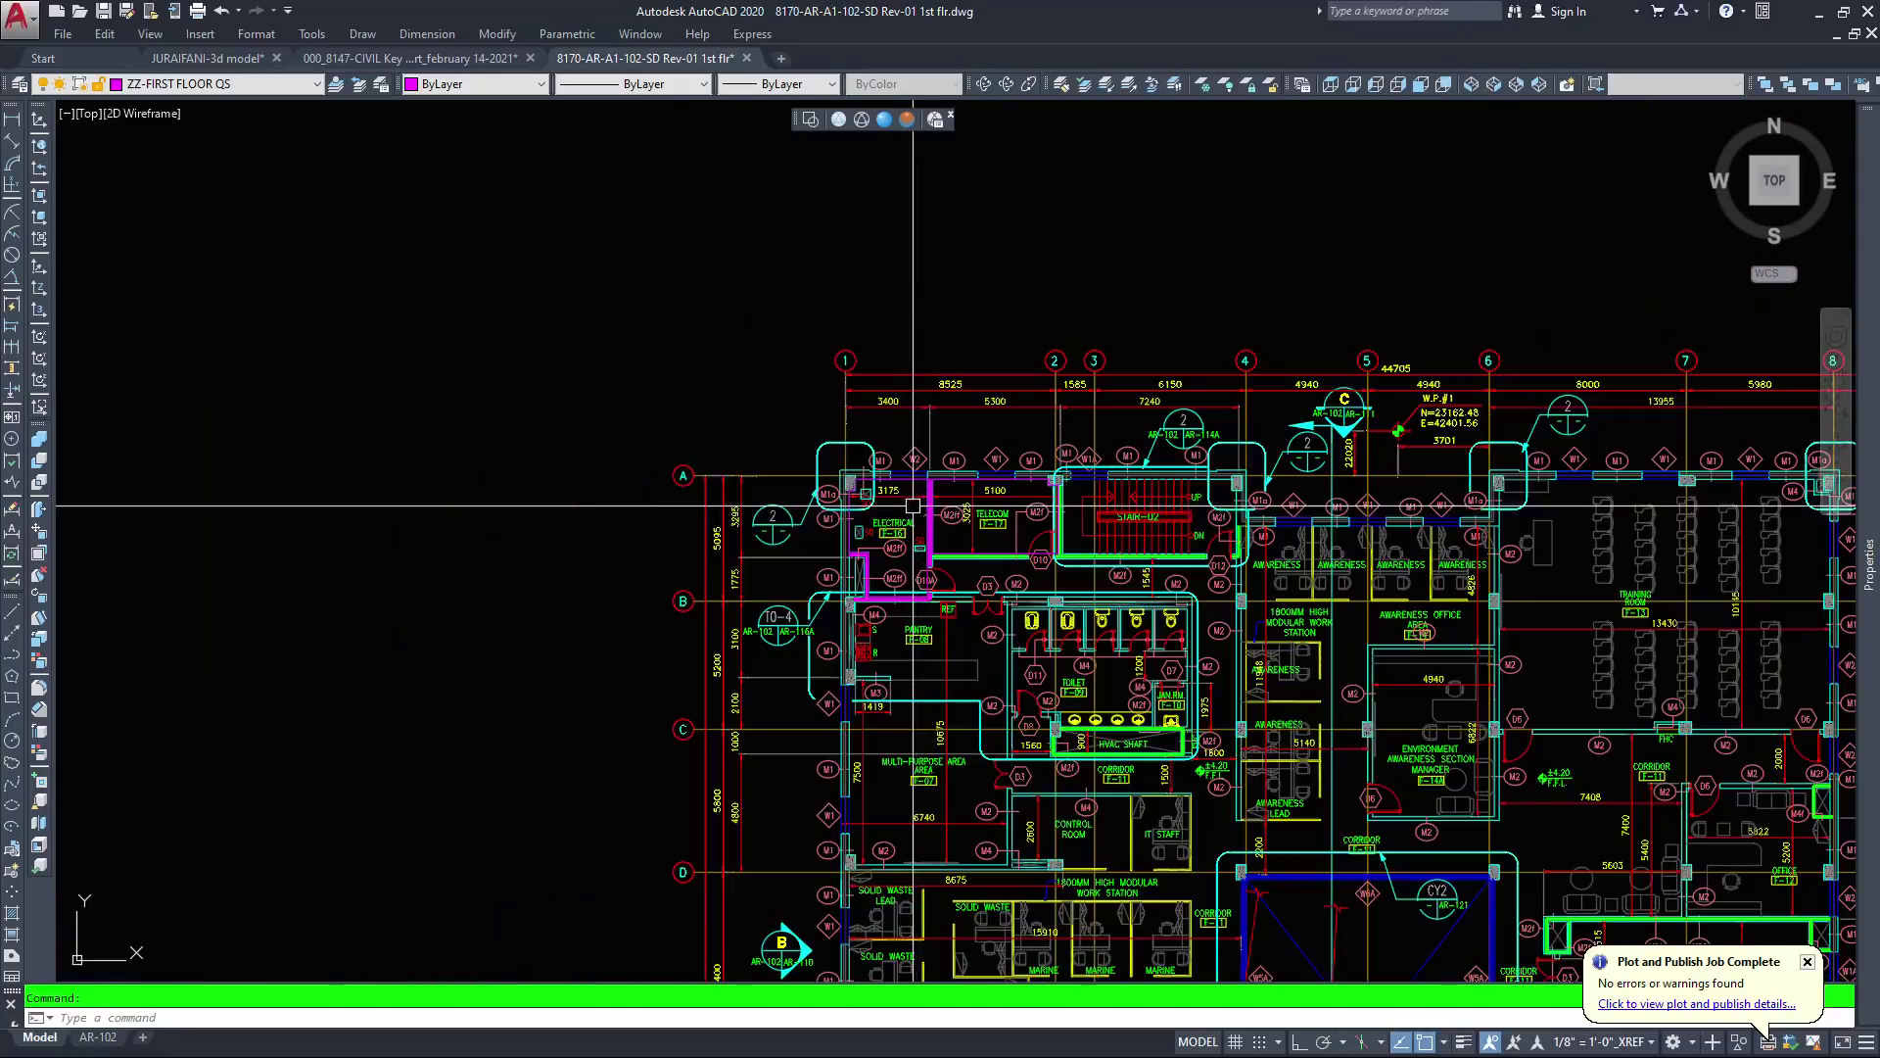
pyautogui.scroll(3, 862, 545)
pyautogui.scroll(2, 877, 548)
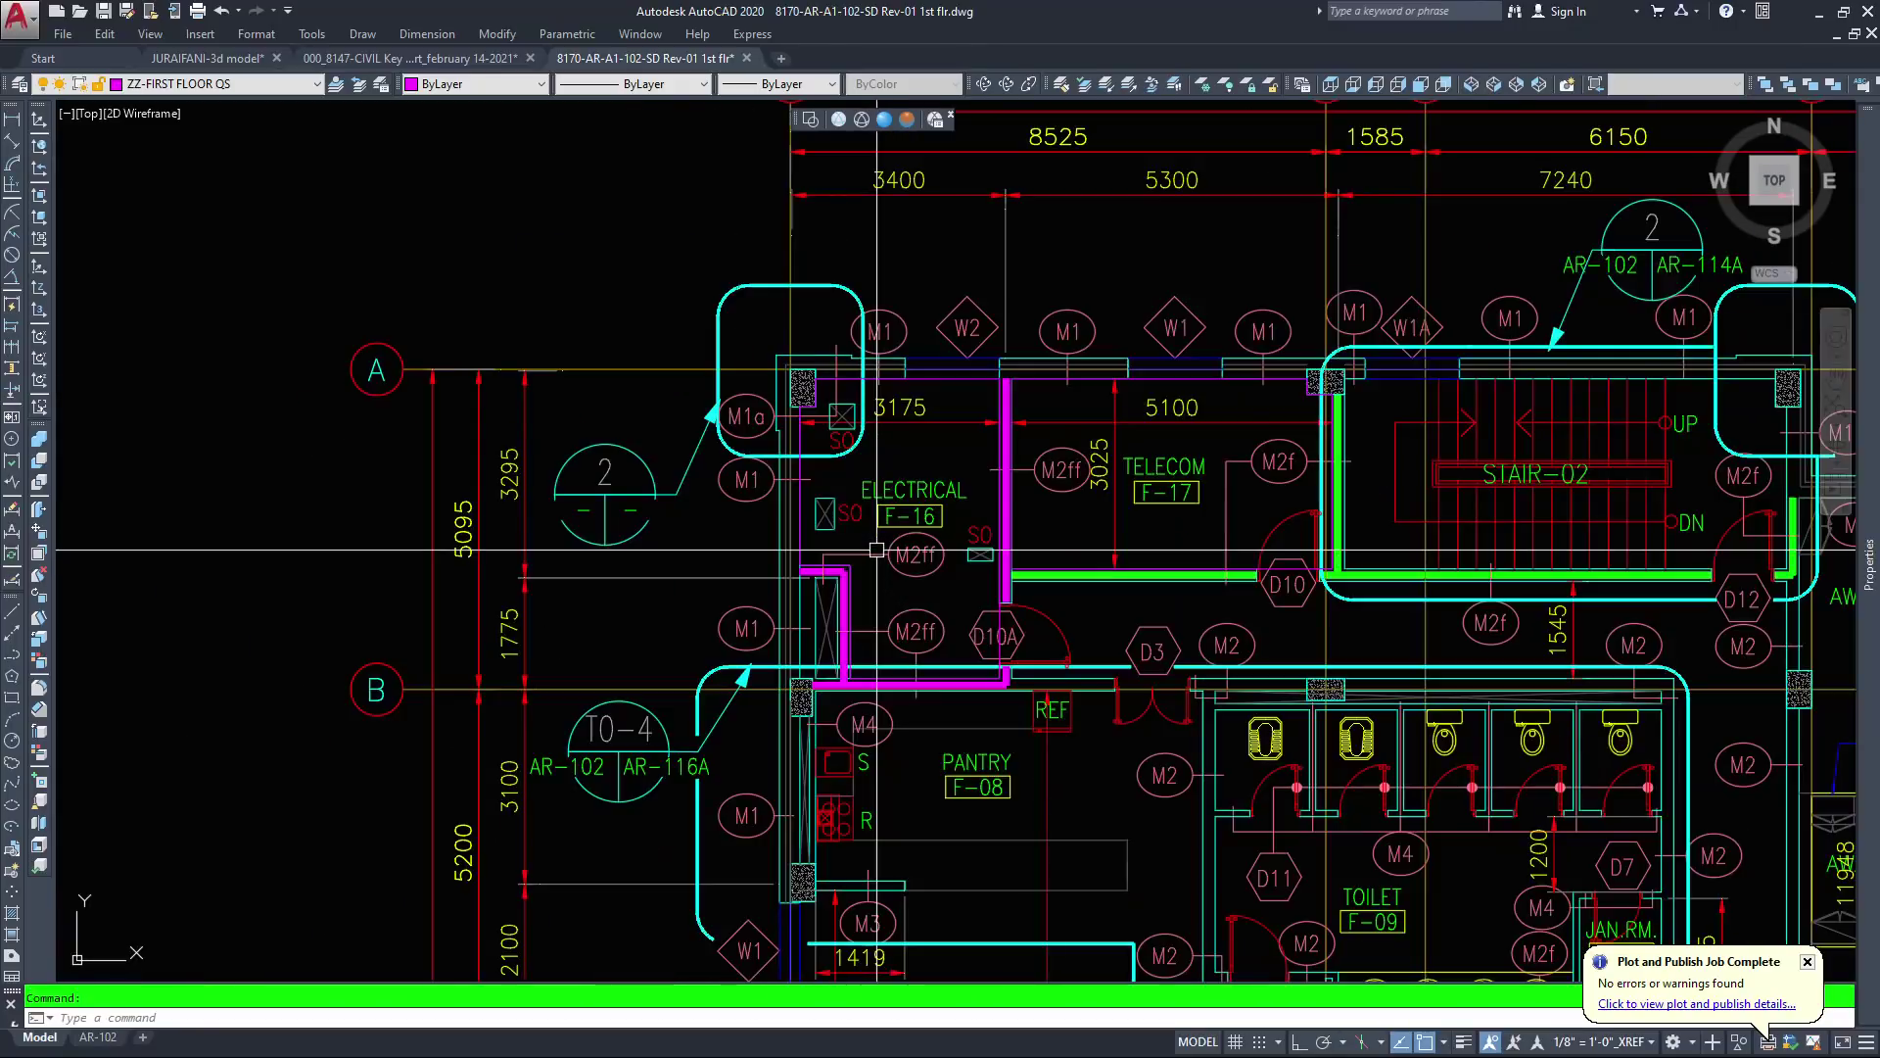
pyautogui.moveTo(922, 694); pyautogui.dragTo(898, 618, button='middle')
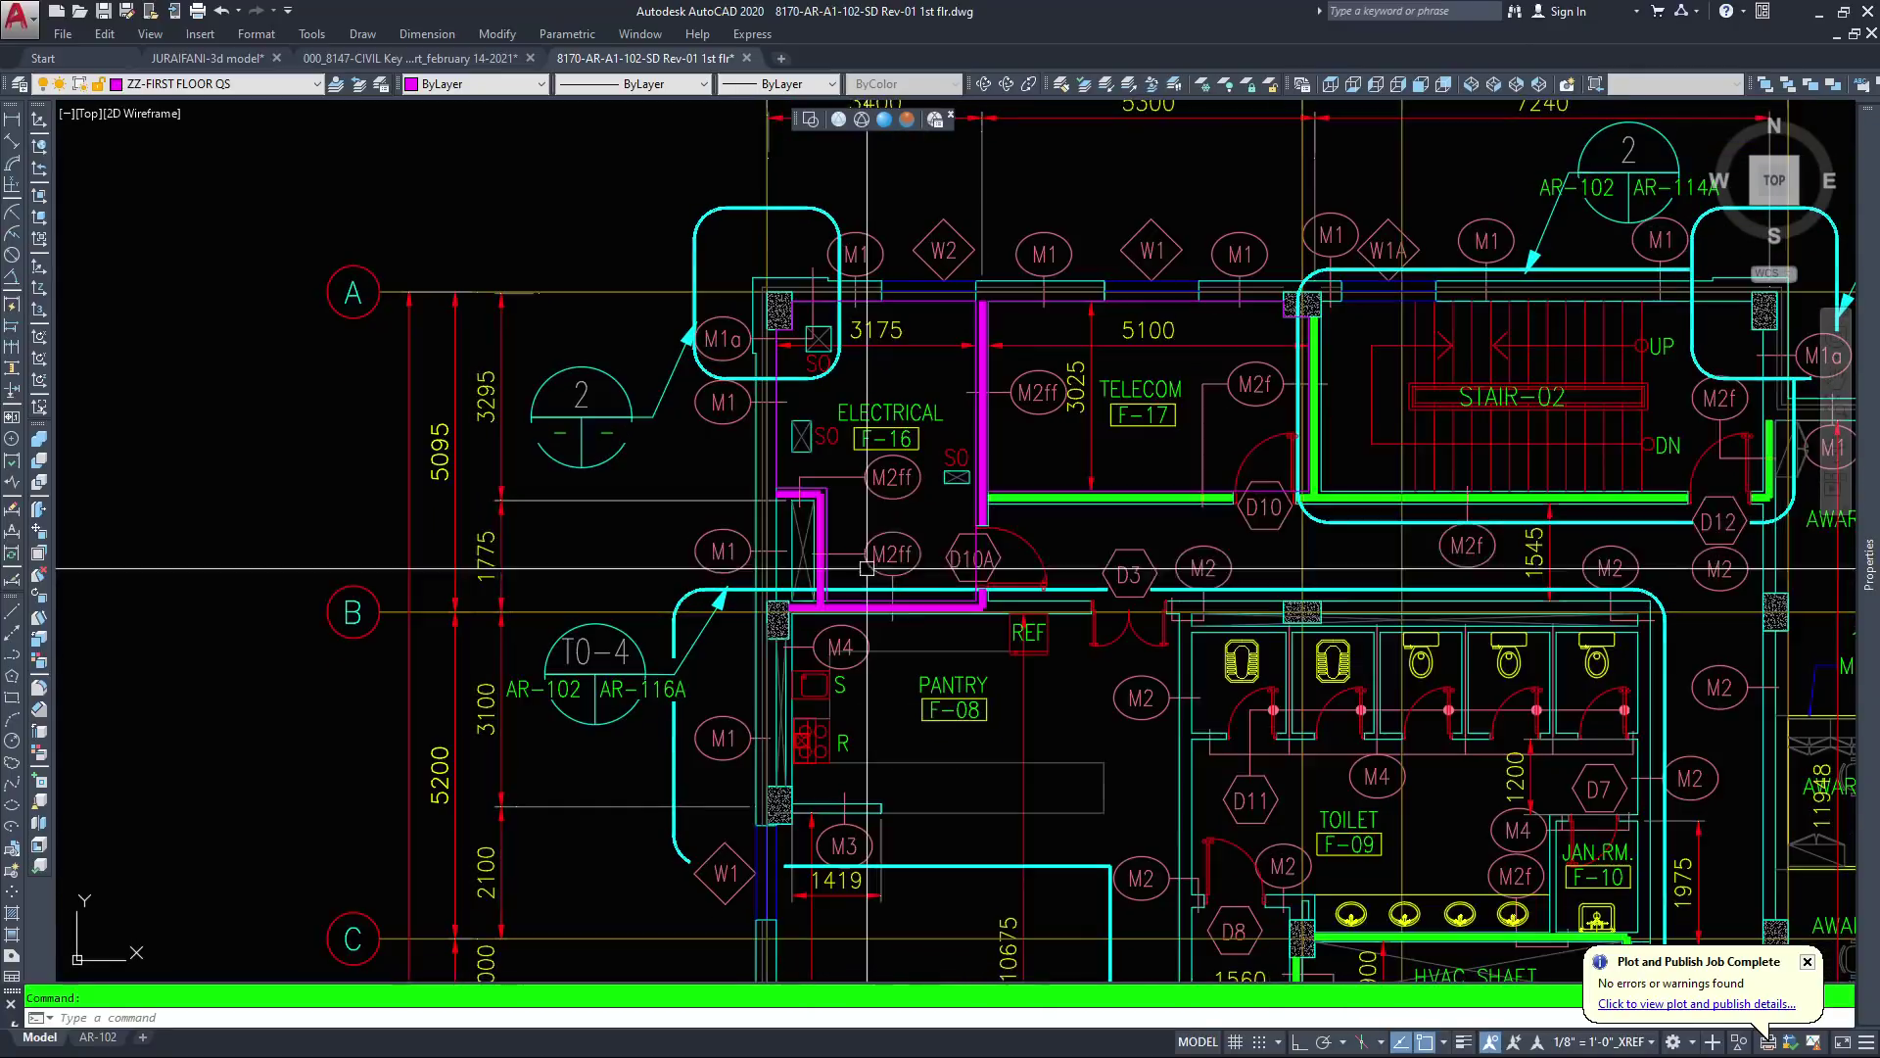
pyautogui.moveTo(869, 586); pyautogui.dragTo(870, 628, button='middle')
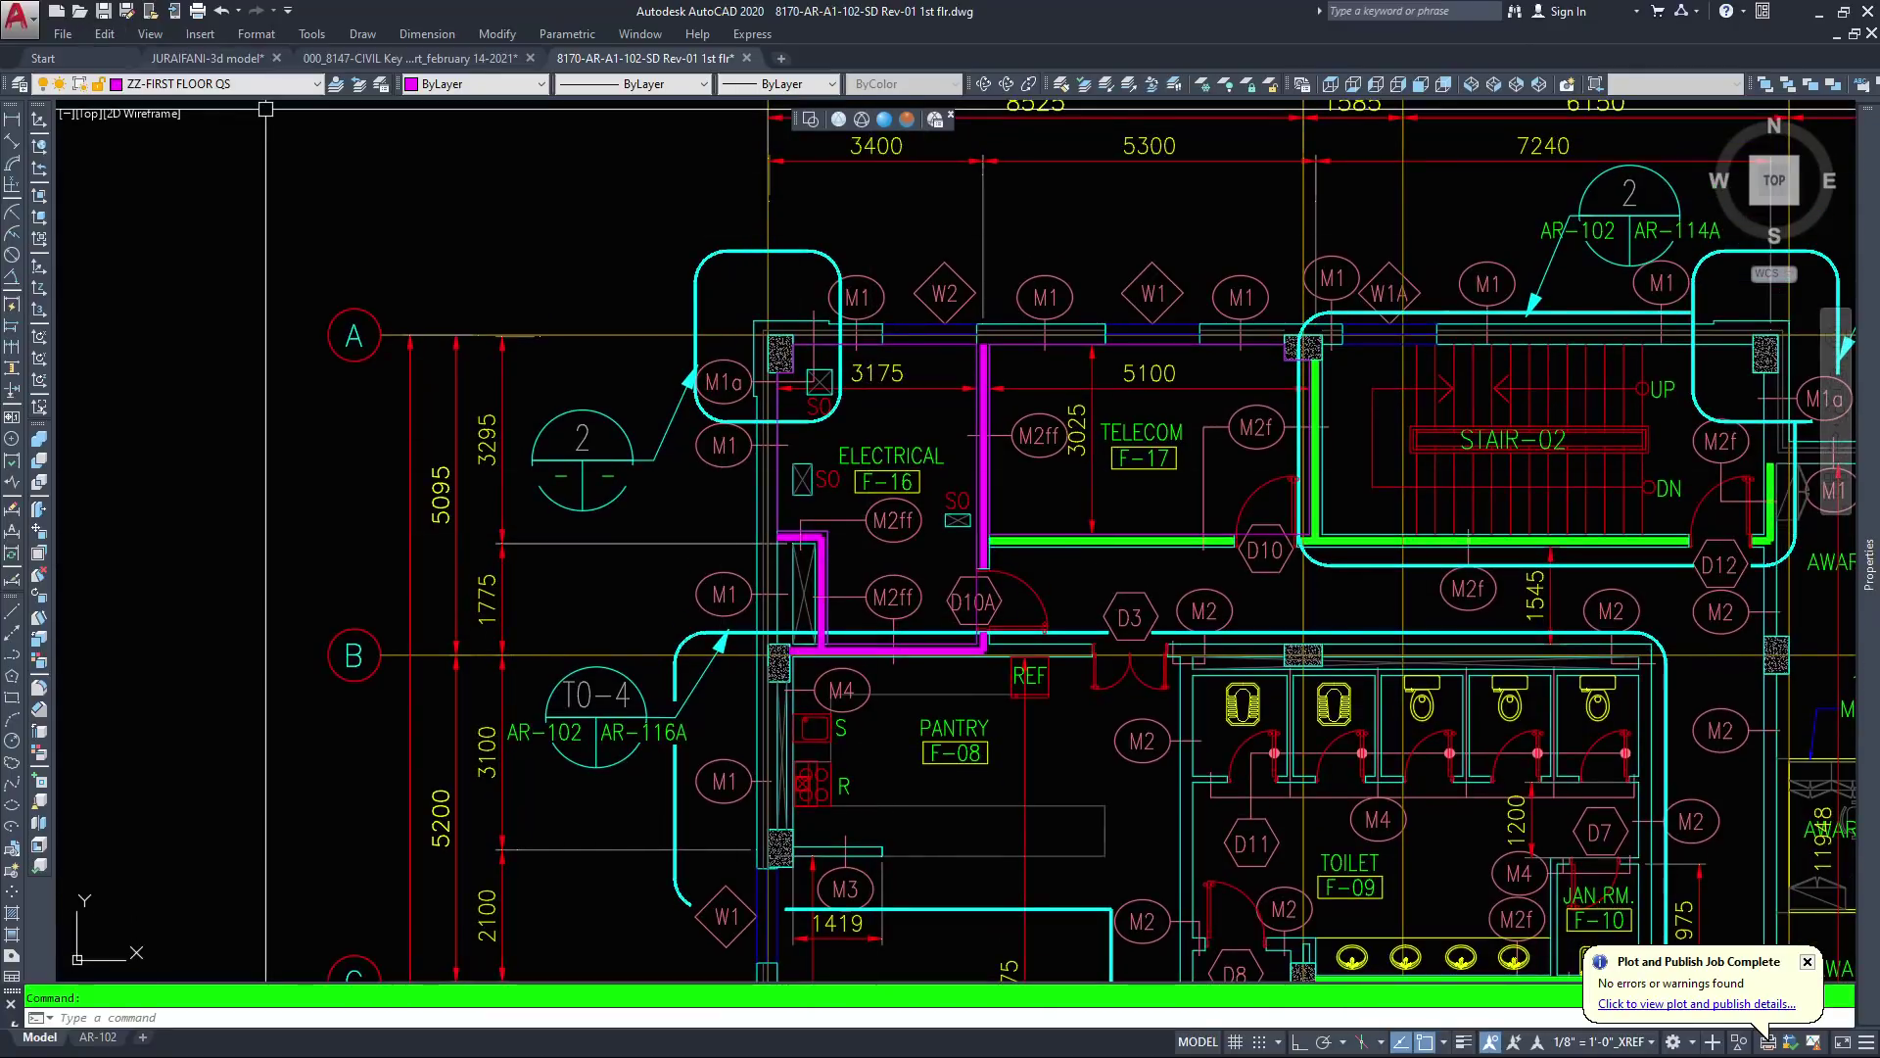
# Return to the JURAIFANI-3d model drawing, preview the Layout1 entrance view and plot it to a PDF file named 005
pyautogui.click(208, 59)
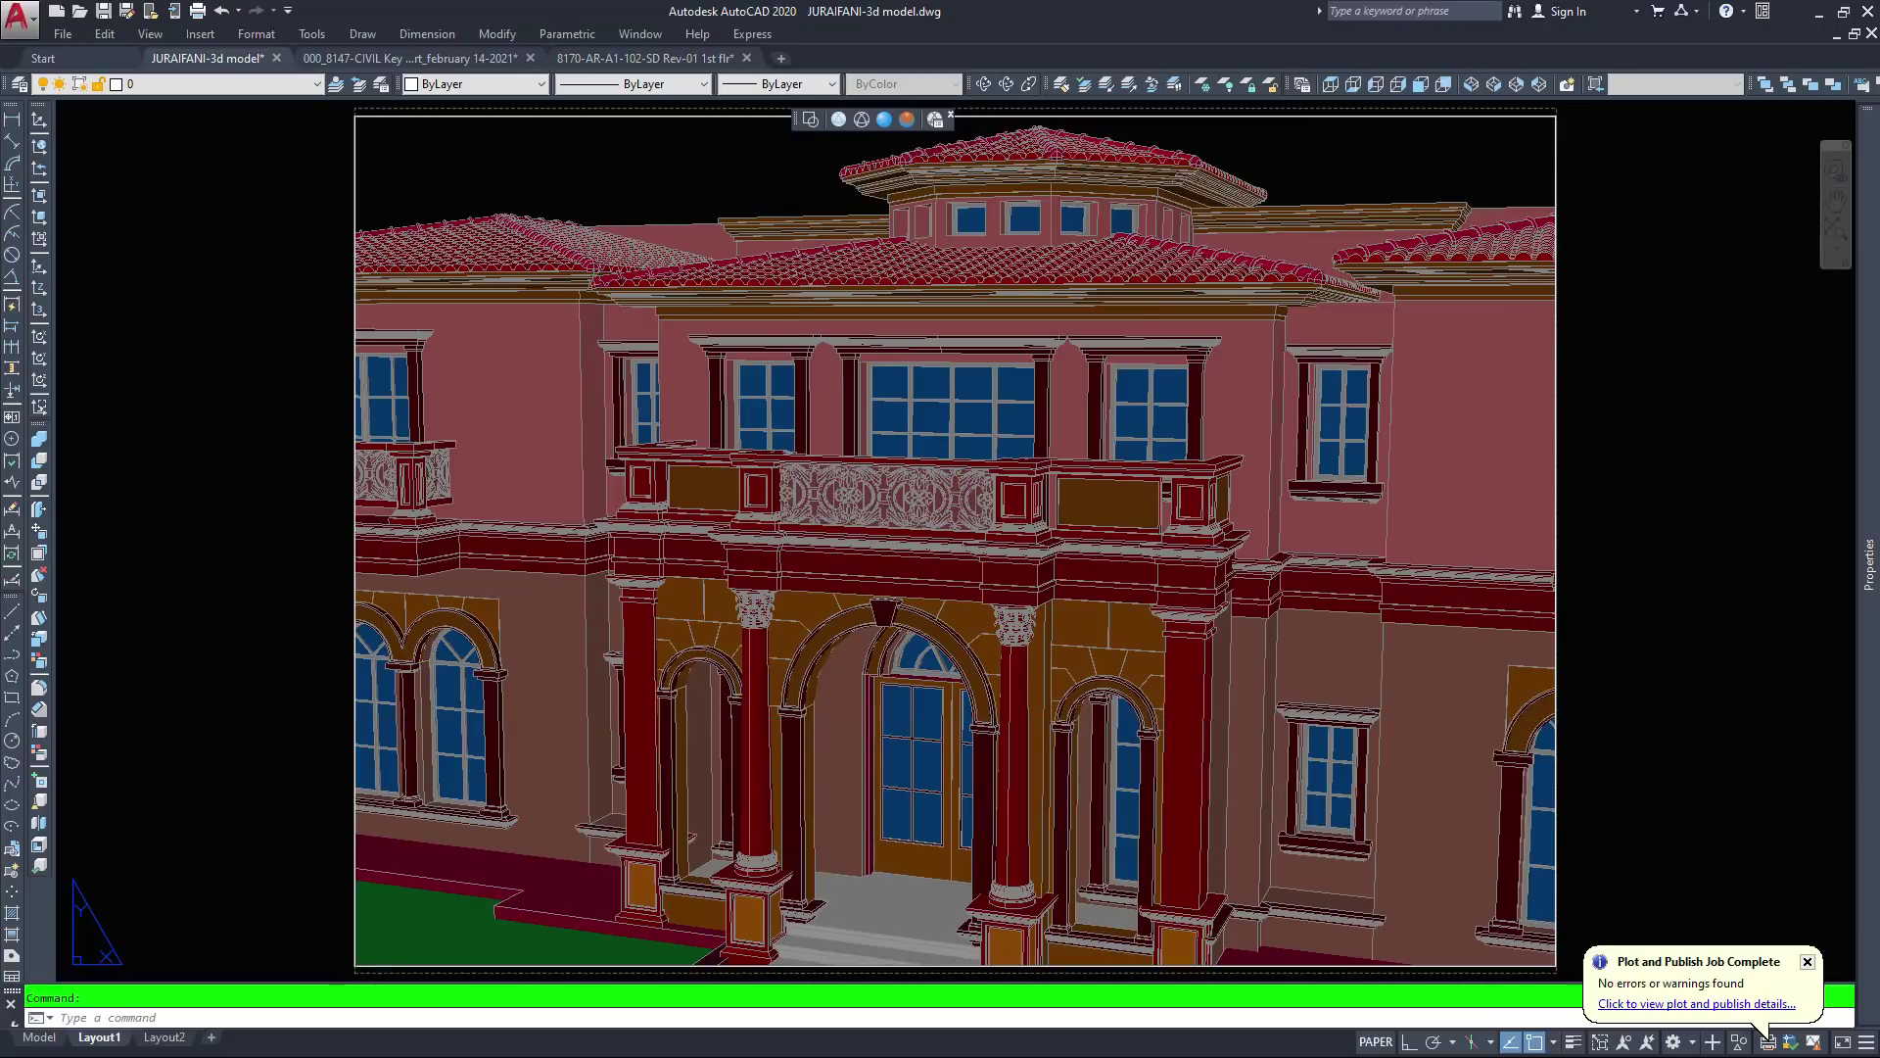
pyautogui.hotkey('ctrl', 'p')
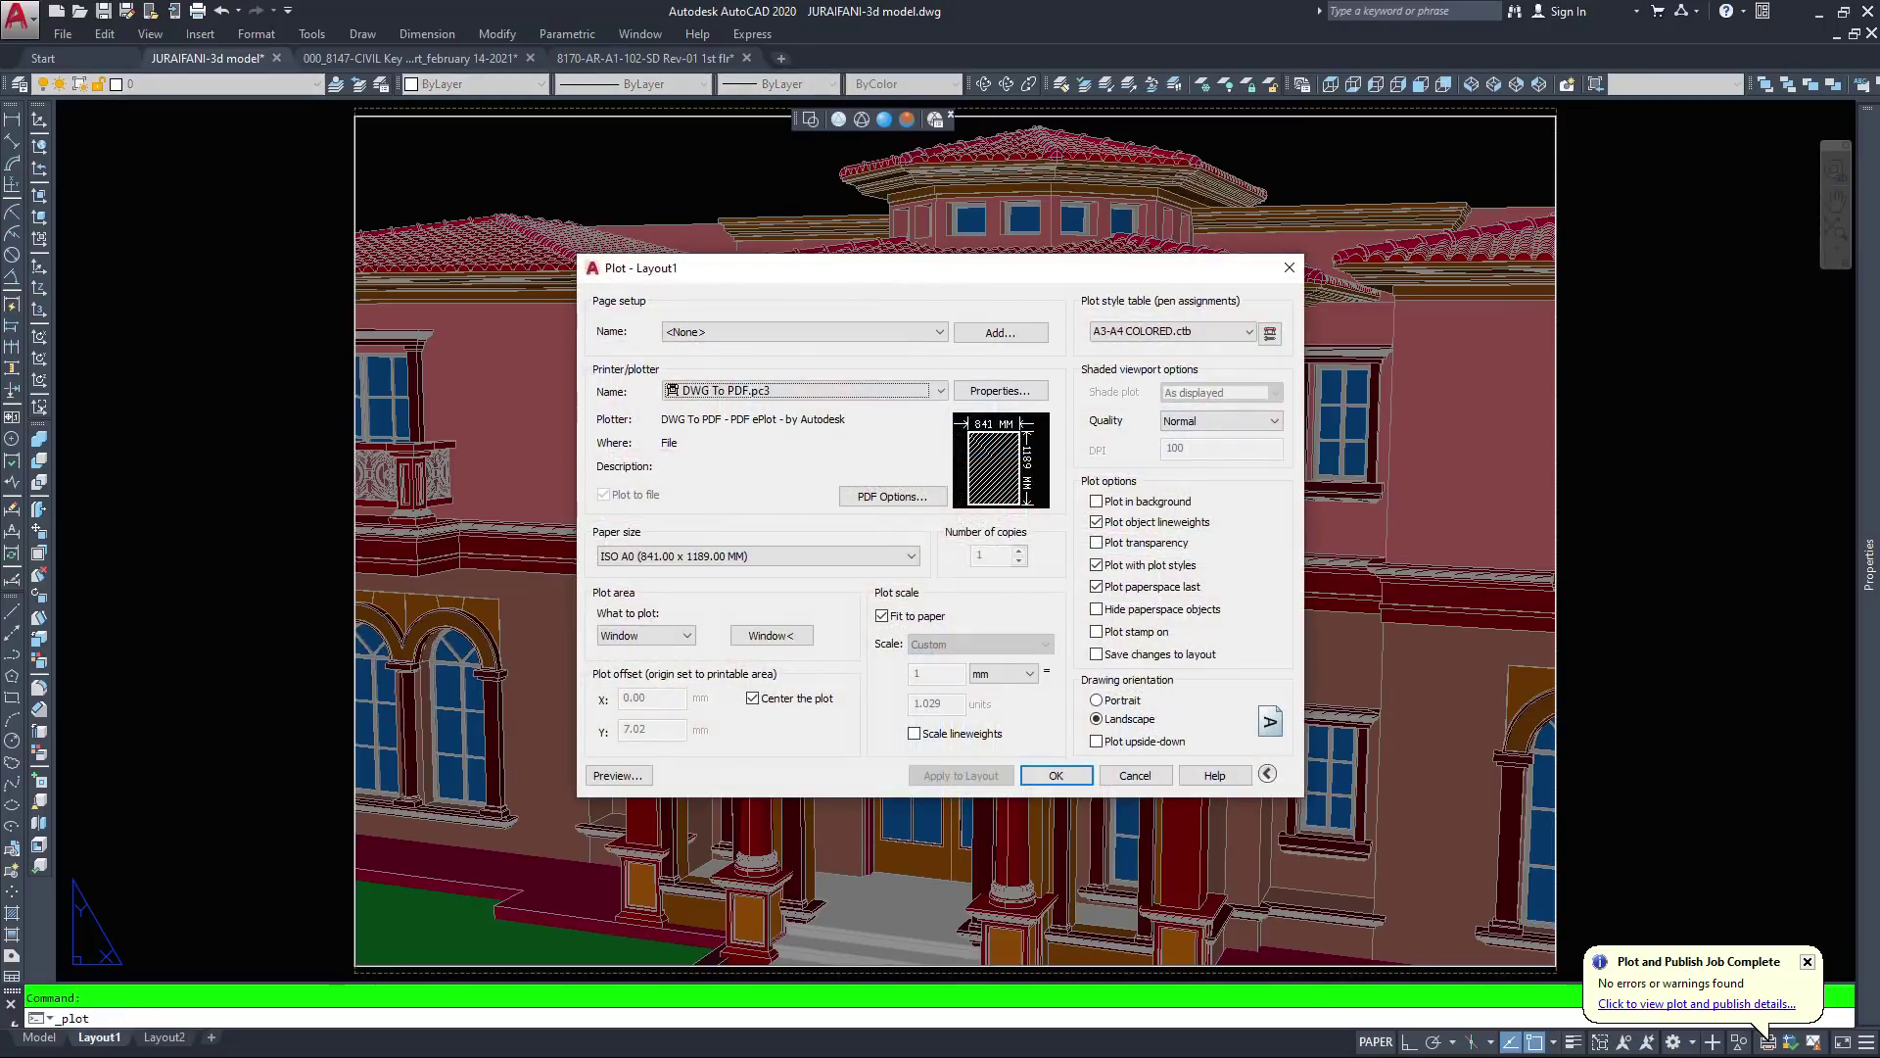
pyautogui.click(619, 775)
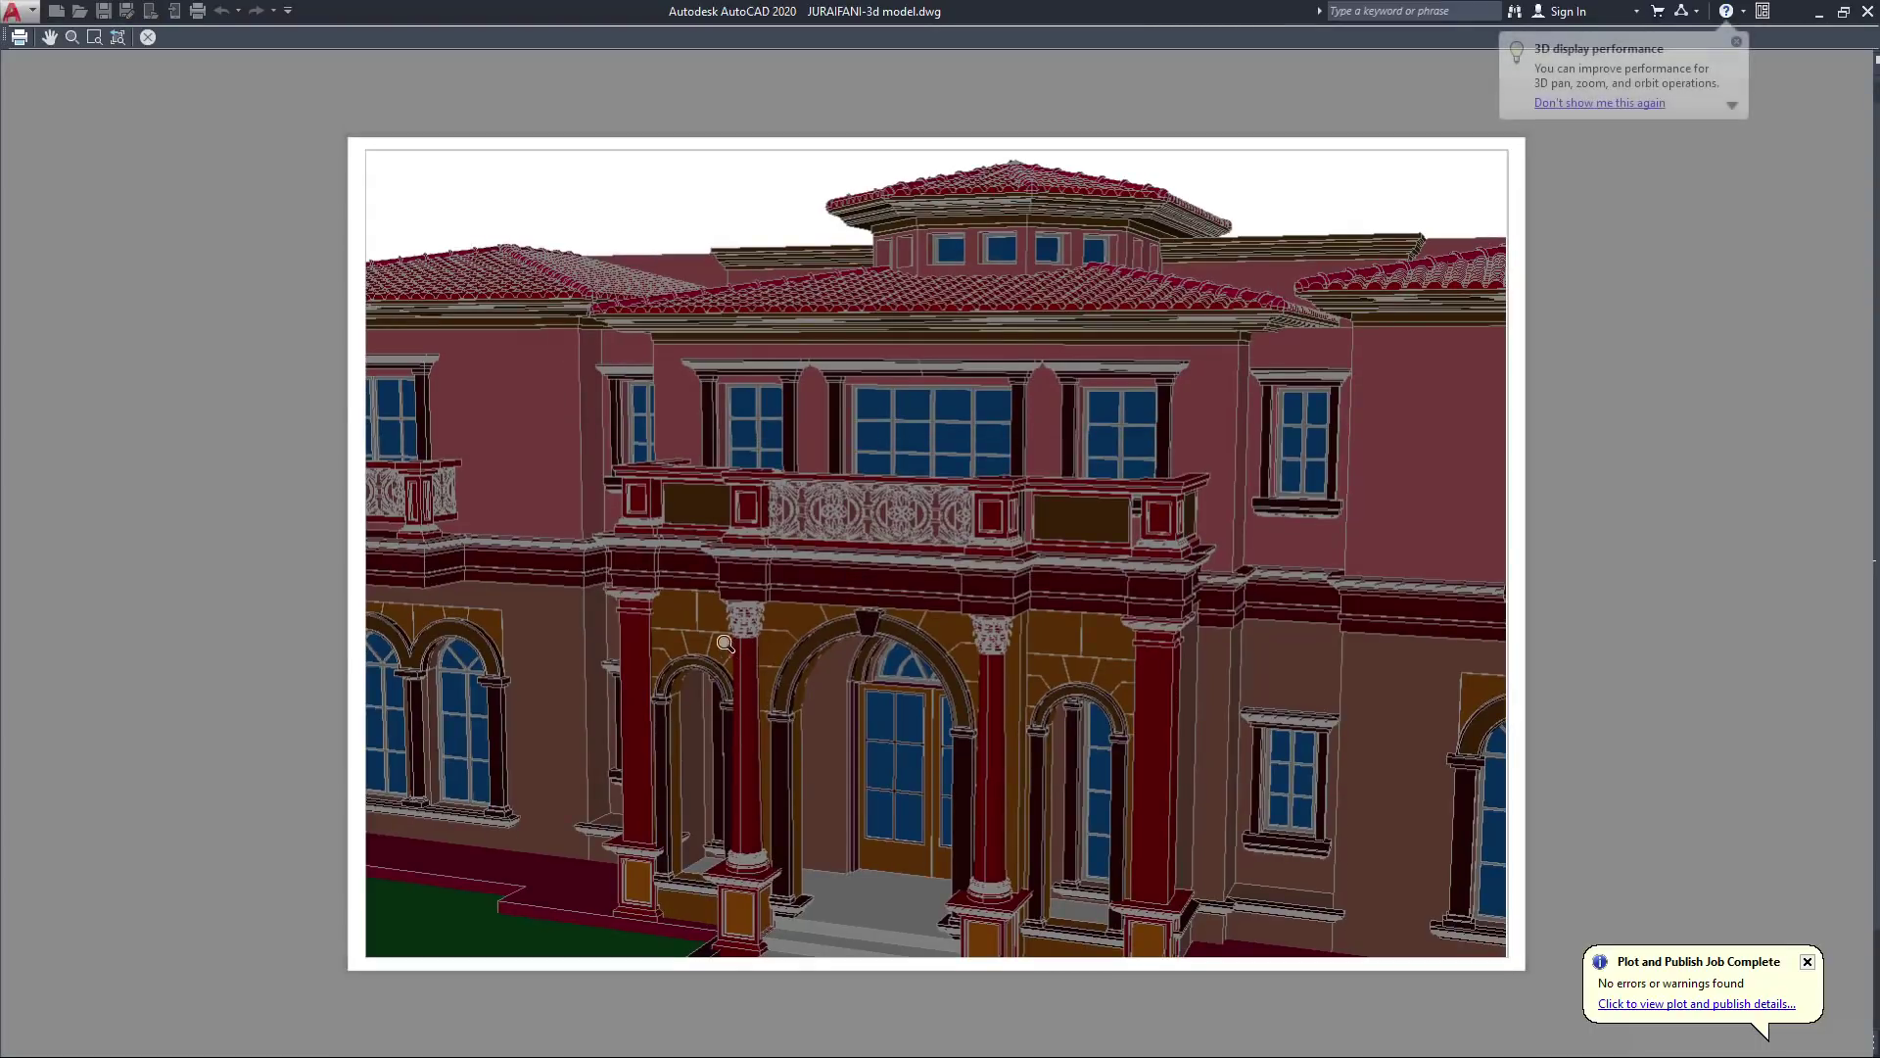
pyautogui.rightClick(723, 634)
pyautogui.click(773, 671)
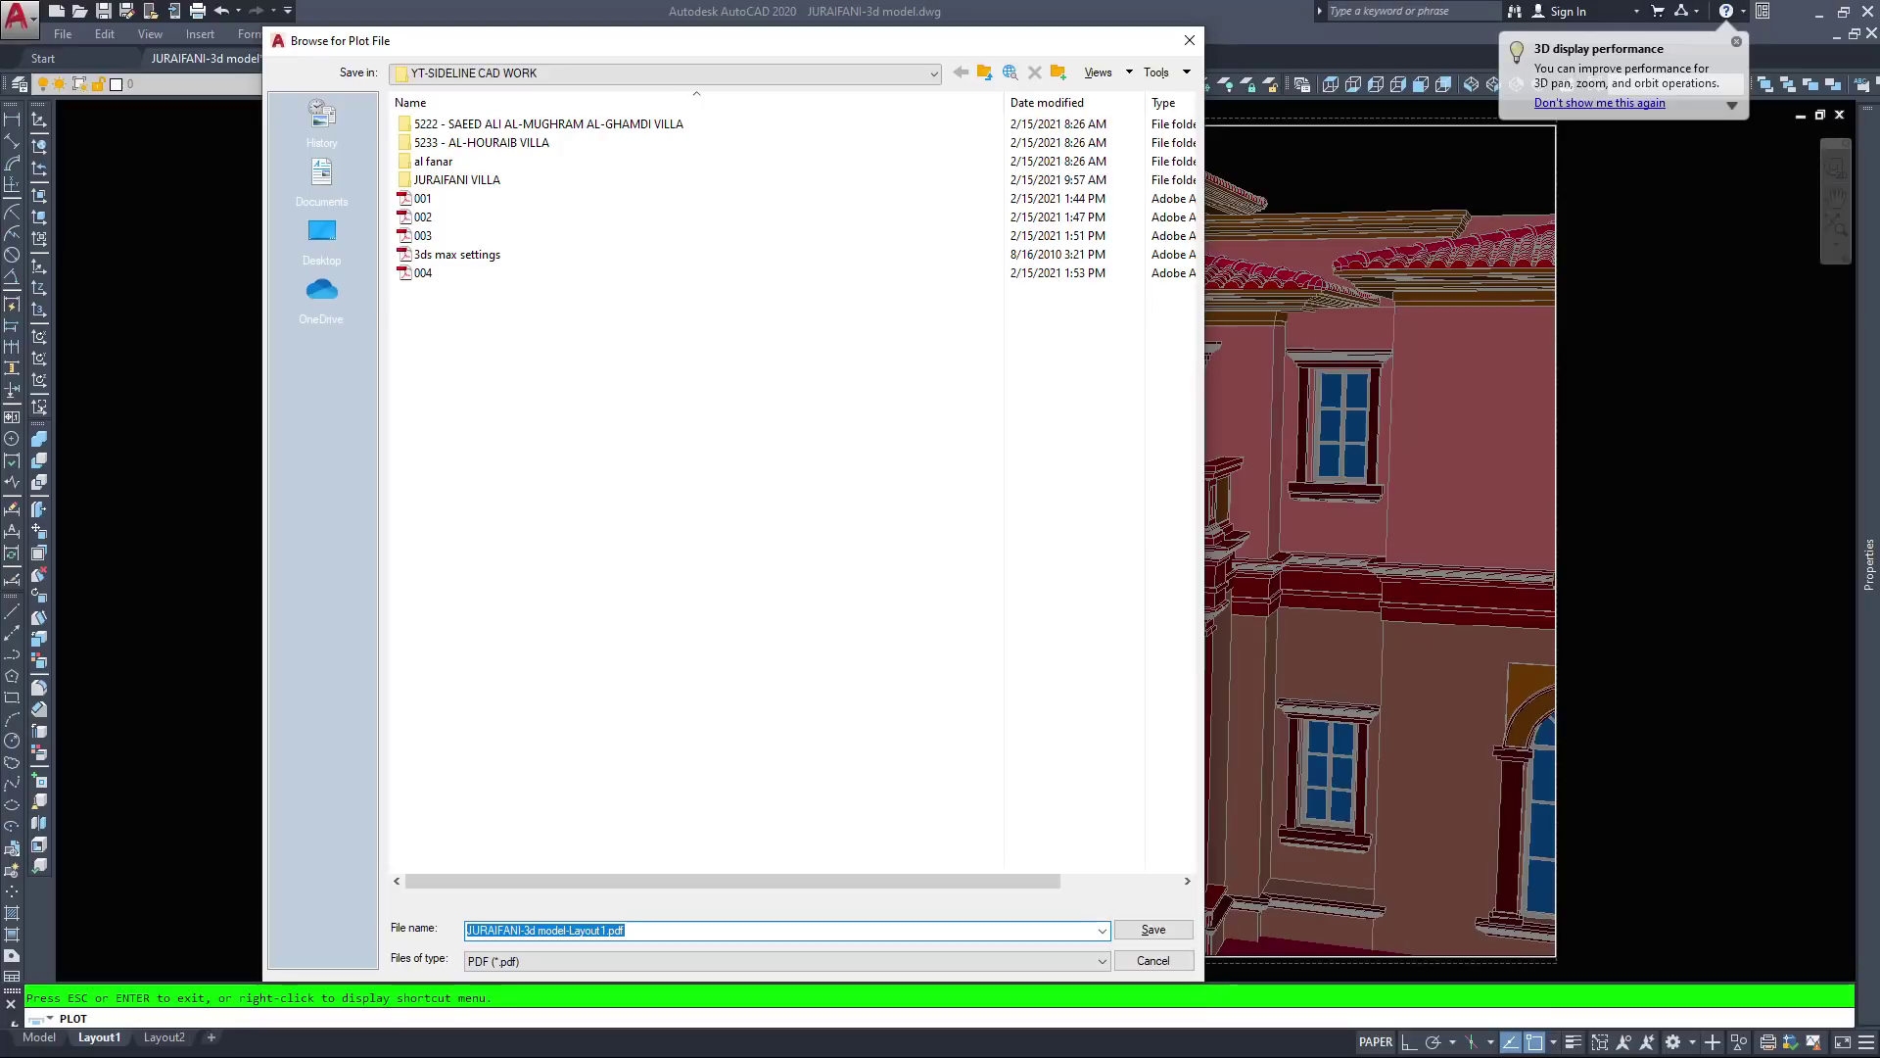
pyautogui.write('005')
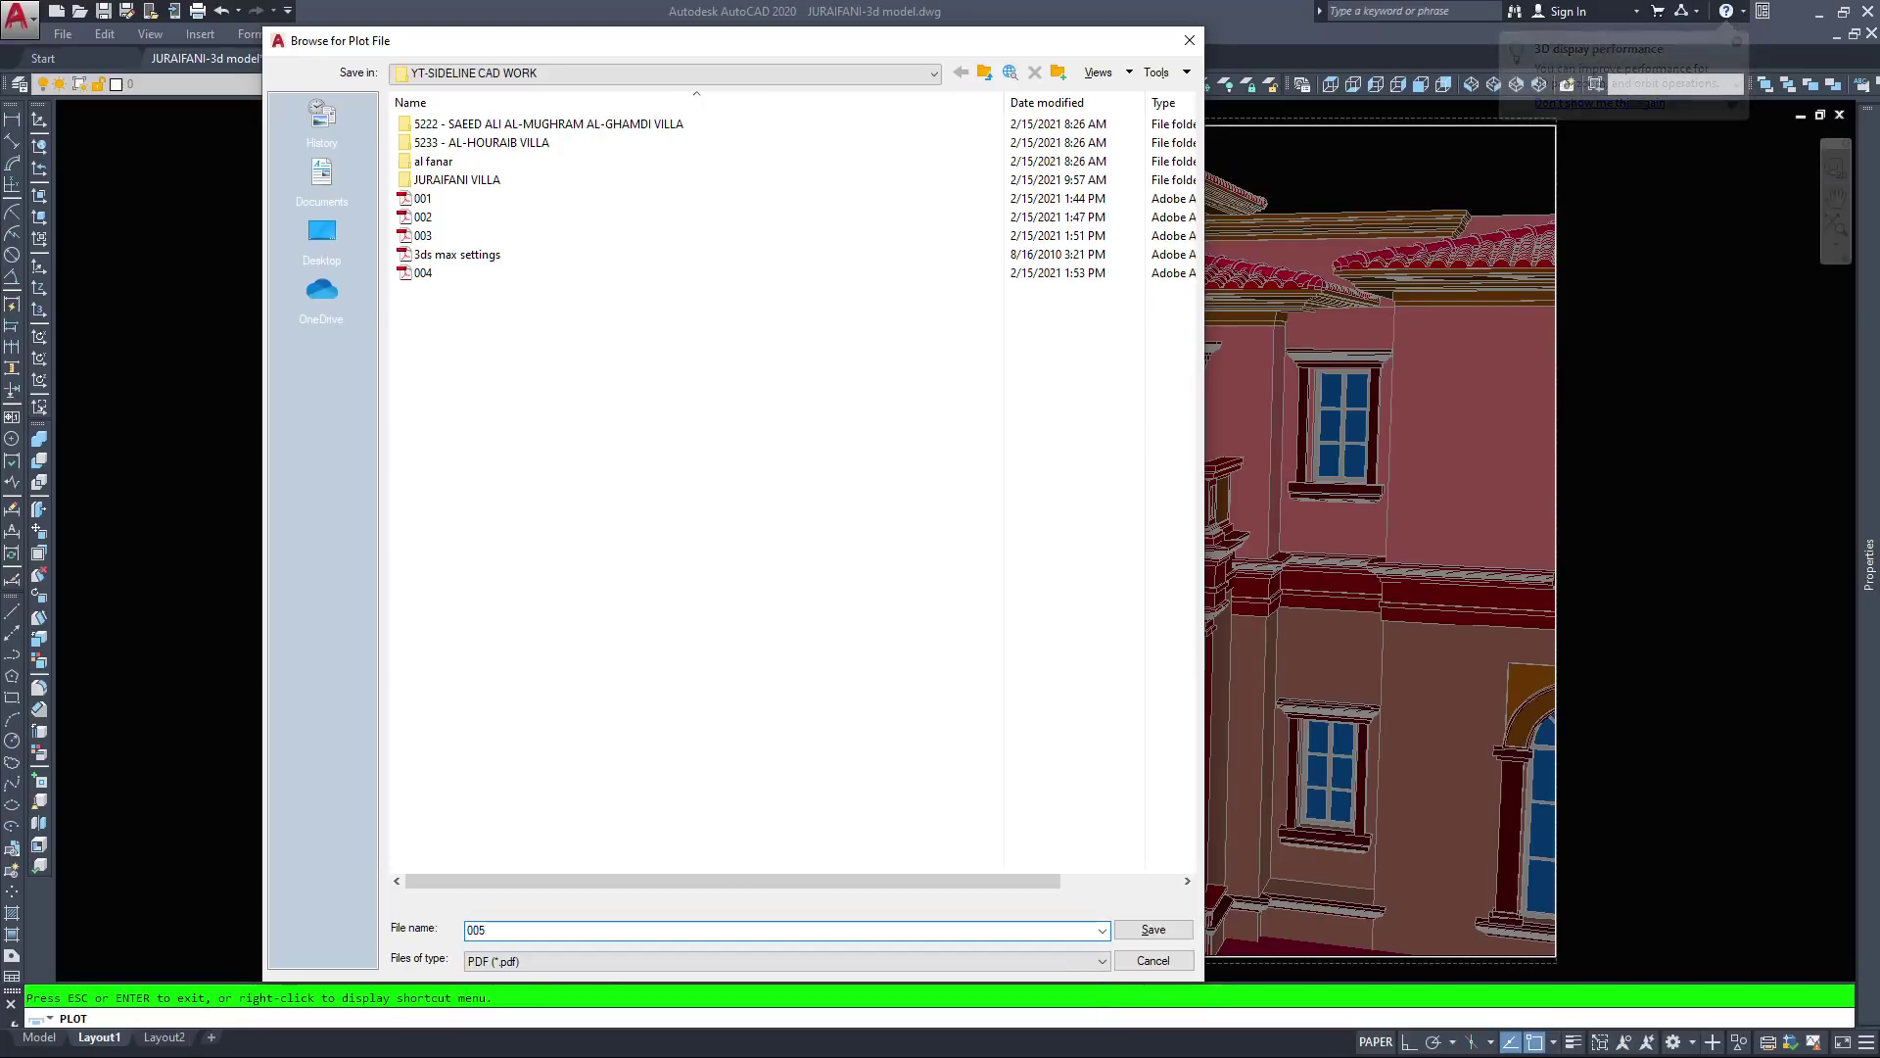
pyautogui.click(1152, 928)
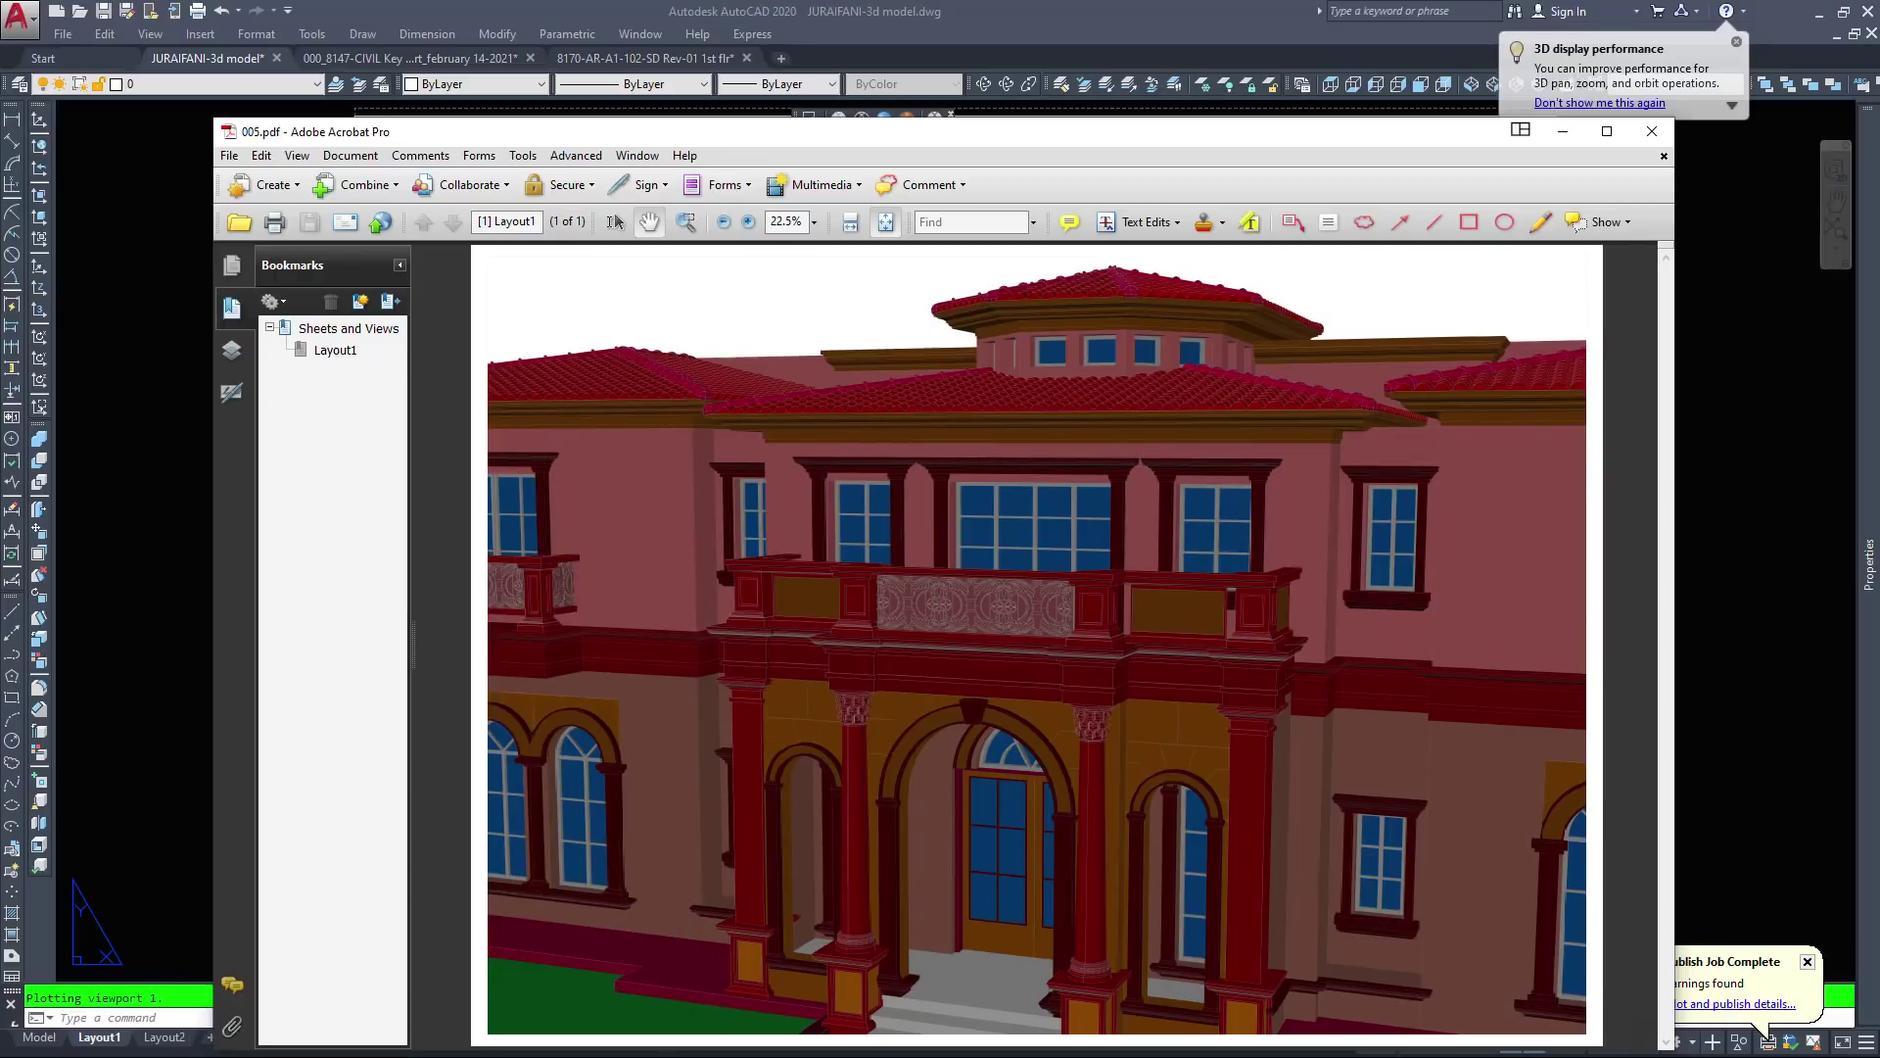
# Save the plotted entrance view as the PNG image 005.png in the YT-SIDELINE CAD WORK folder and close the PDF
pyautogui.hotkey('ctrl', 'shift', 's')
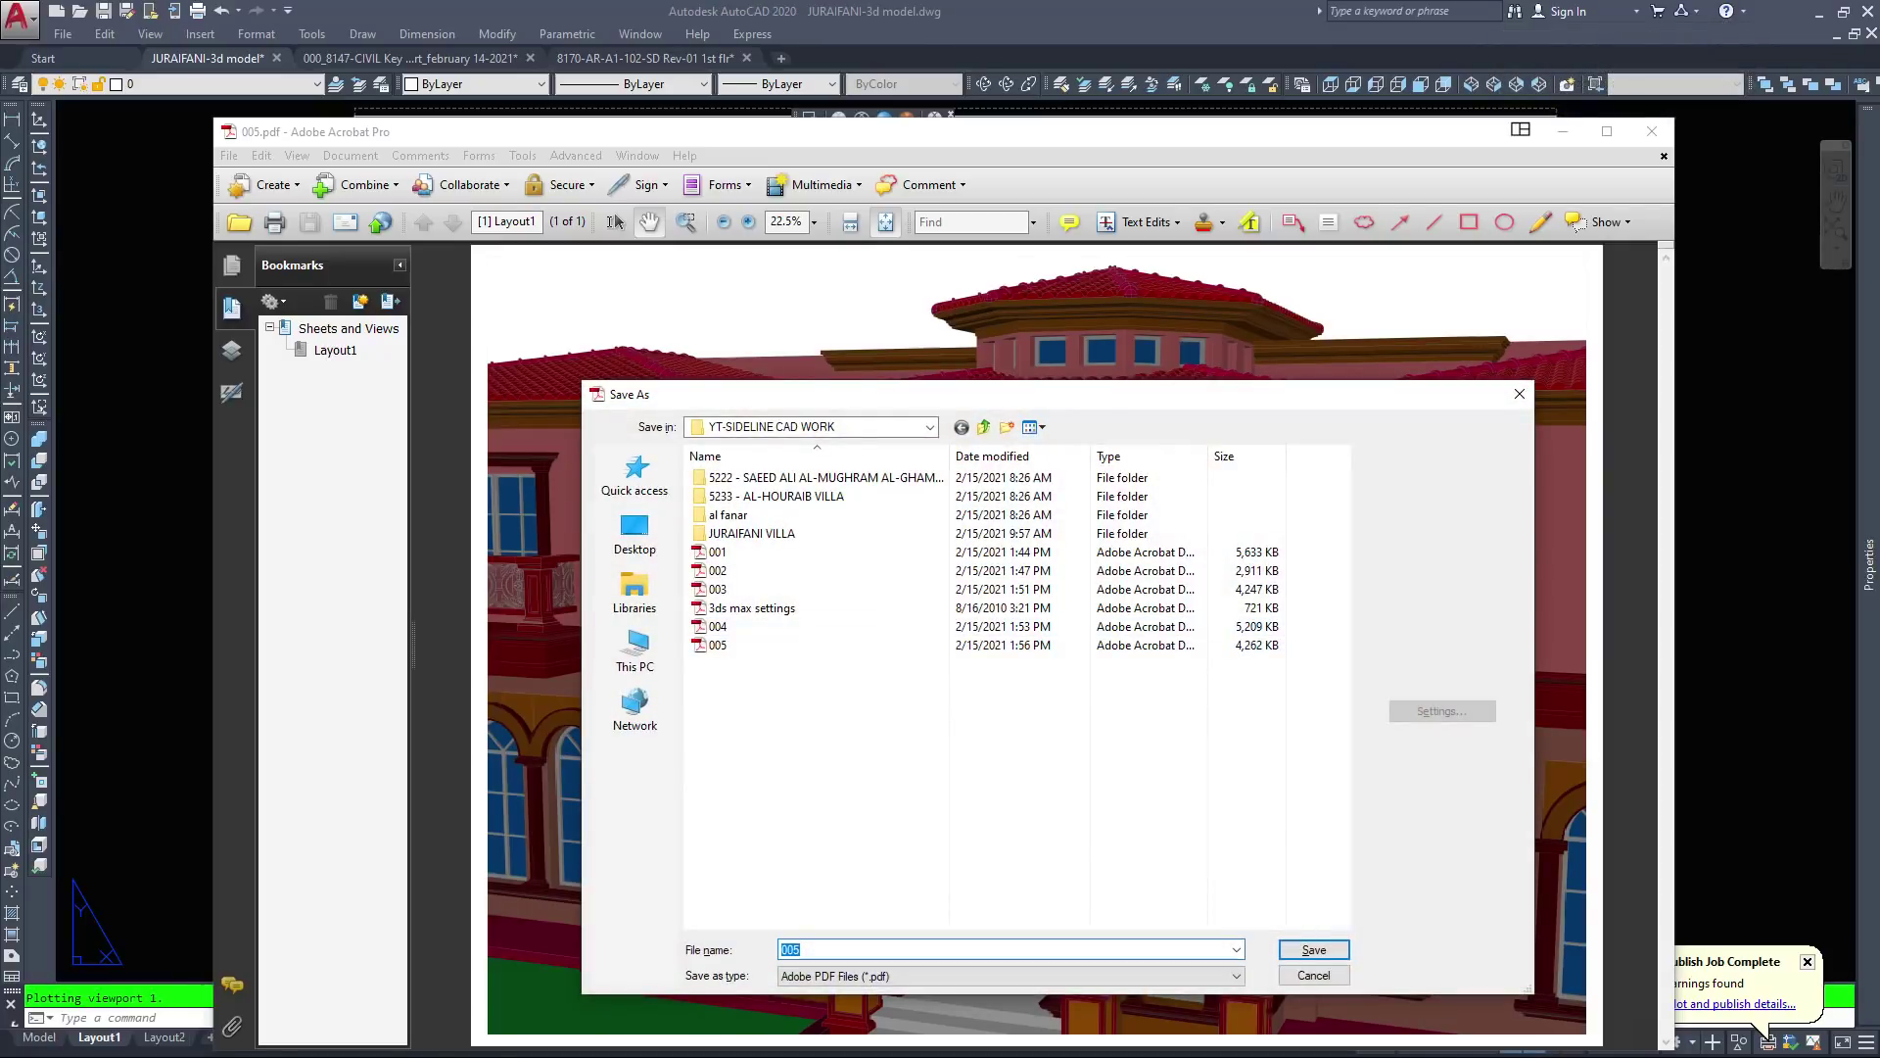
pyautogui.click(1215, 976)
pyautogui.press('Up')
pyautogui.press('Up')
pyautogui.press('Up')
pyautogui.press('Up')
pyautogui.press('Up')
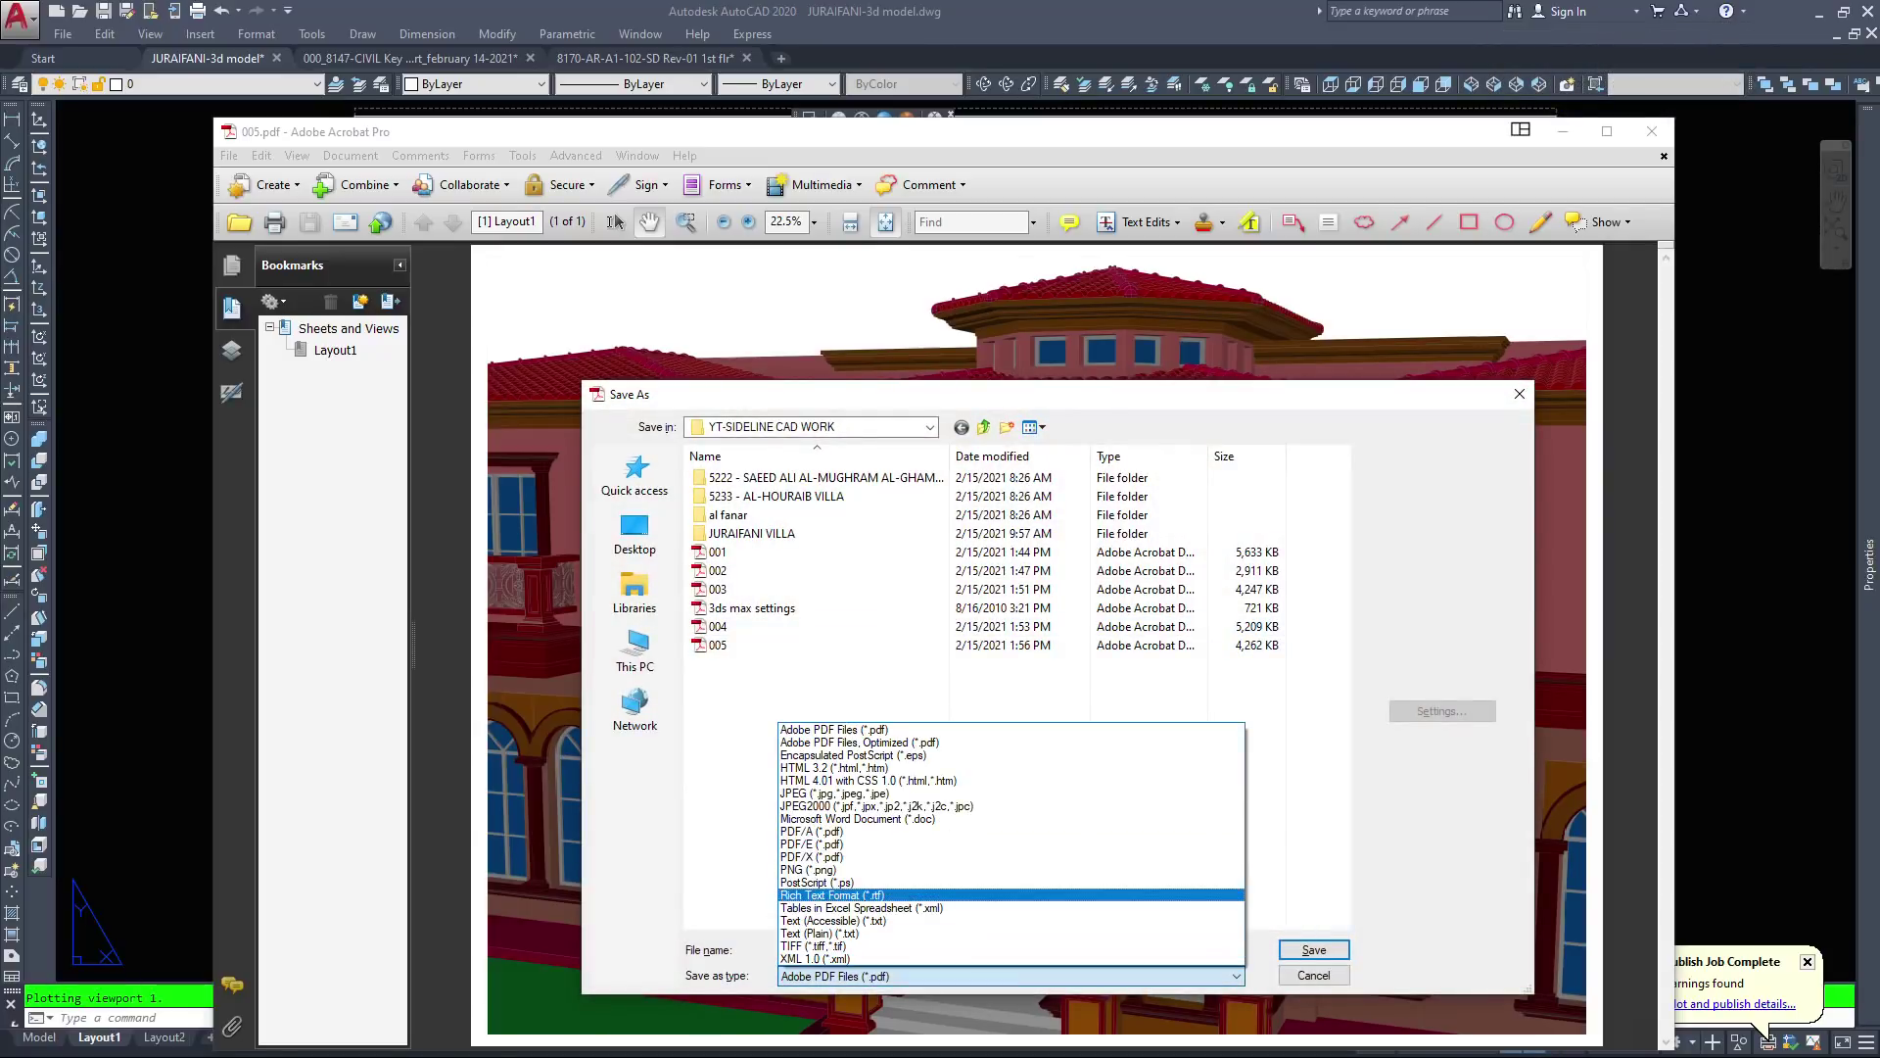
pyautogui.press('Up')
pyautogui.press('Up')
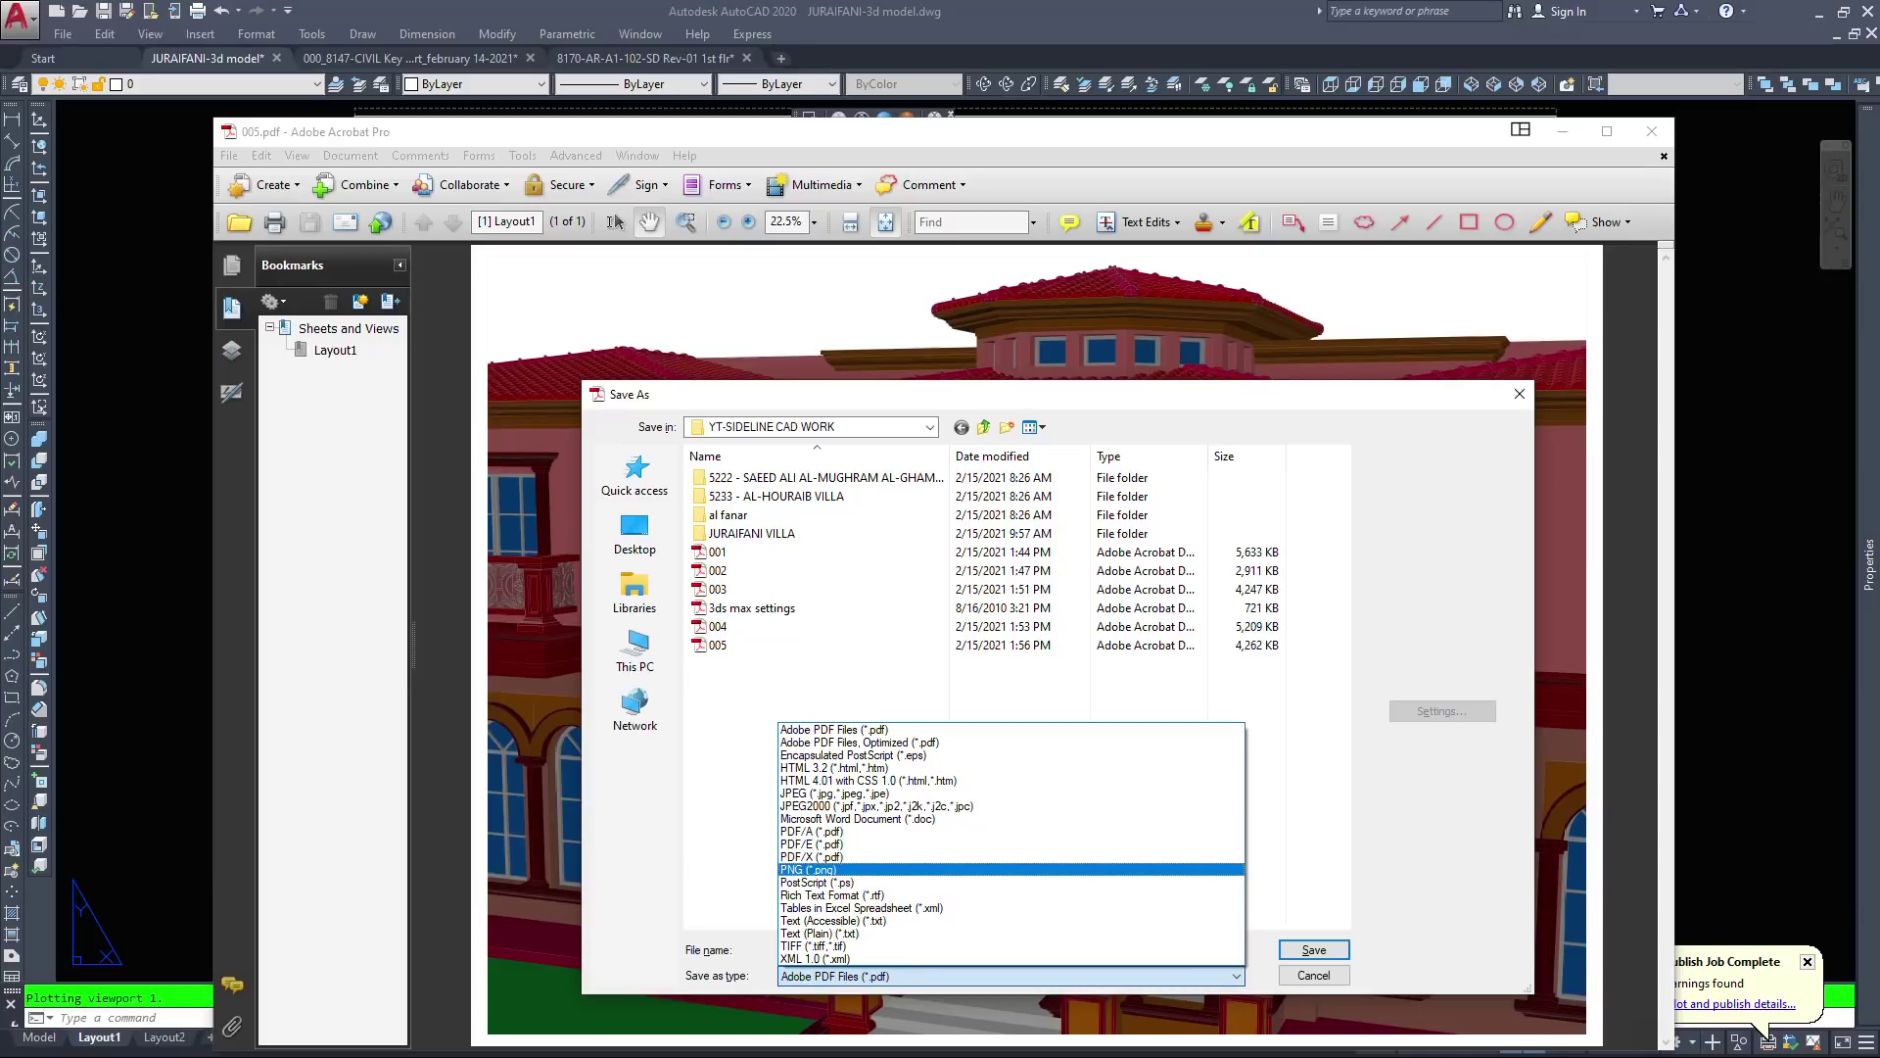
pyautogui.press('Return')
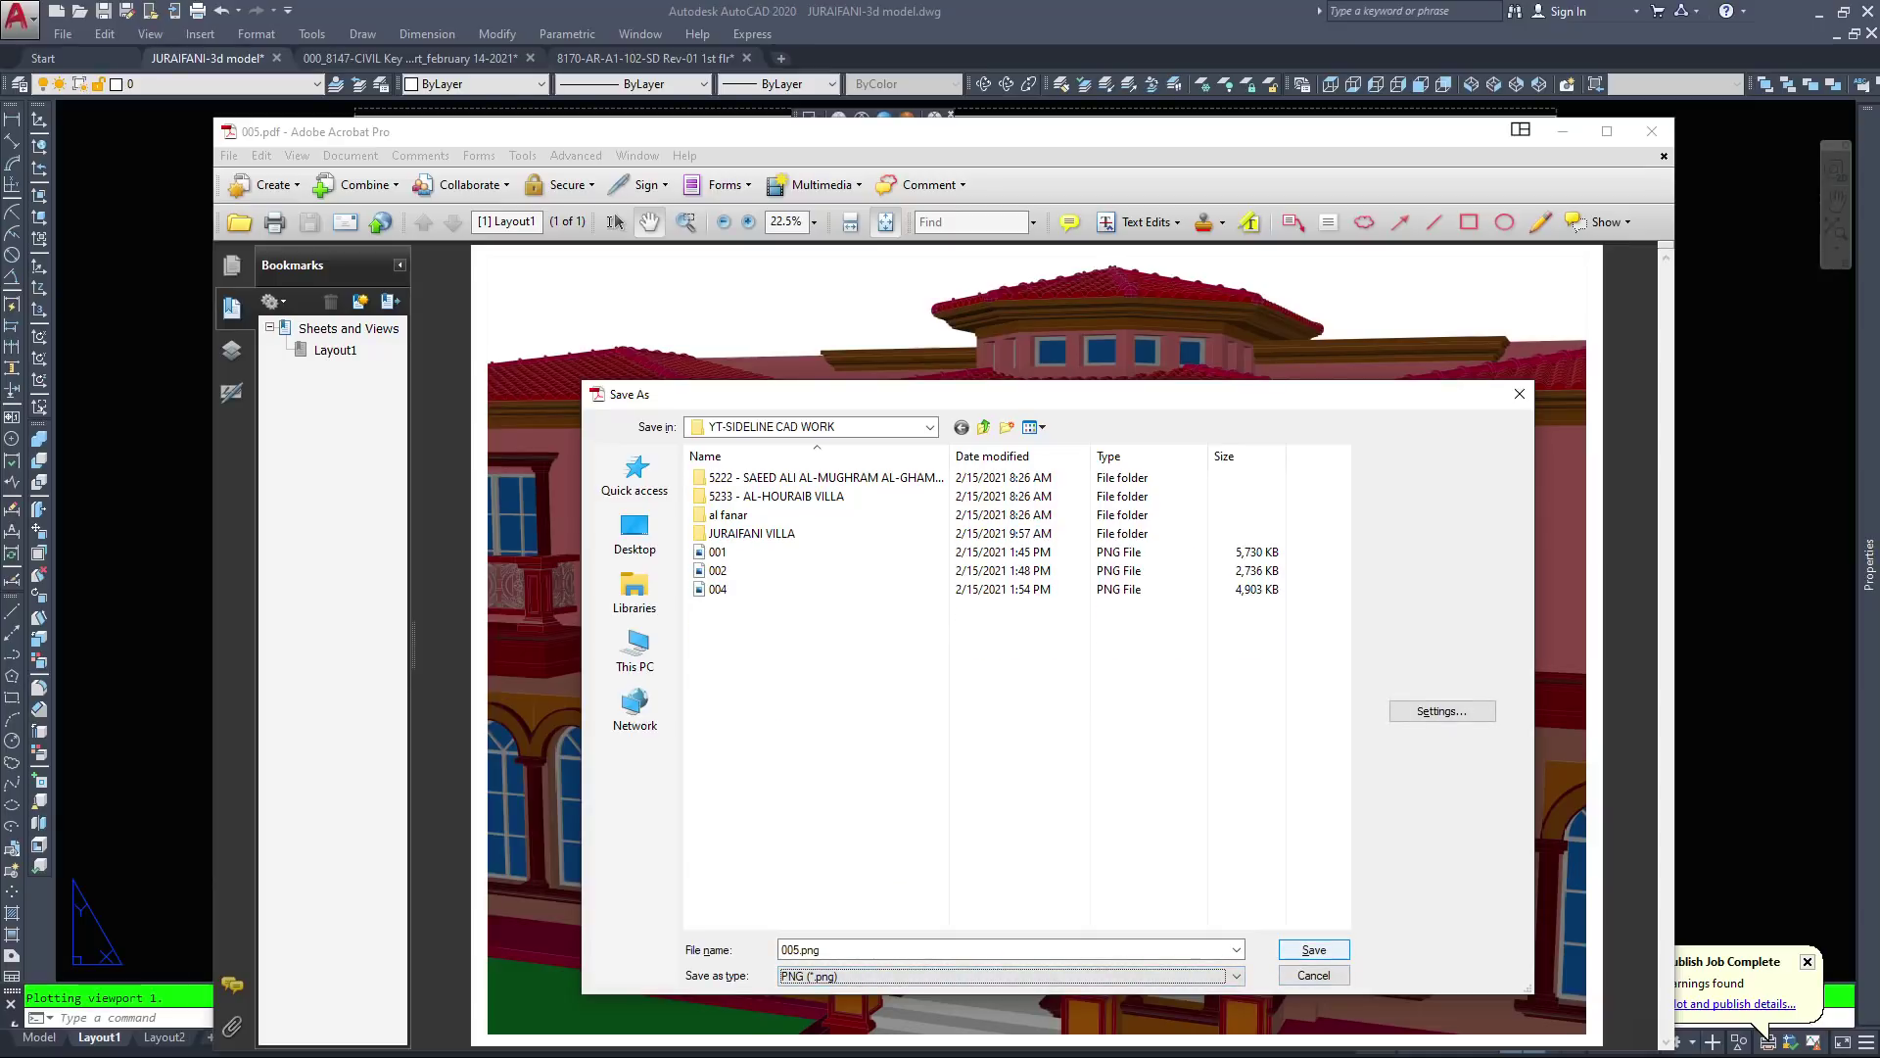
pyautogui.press('Return')
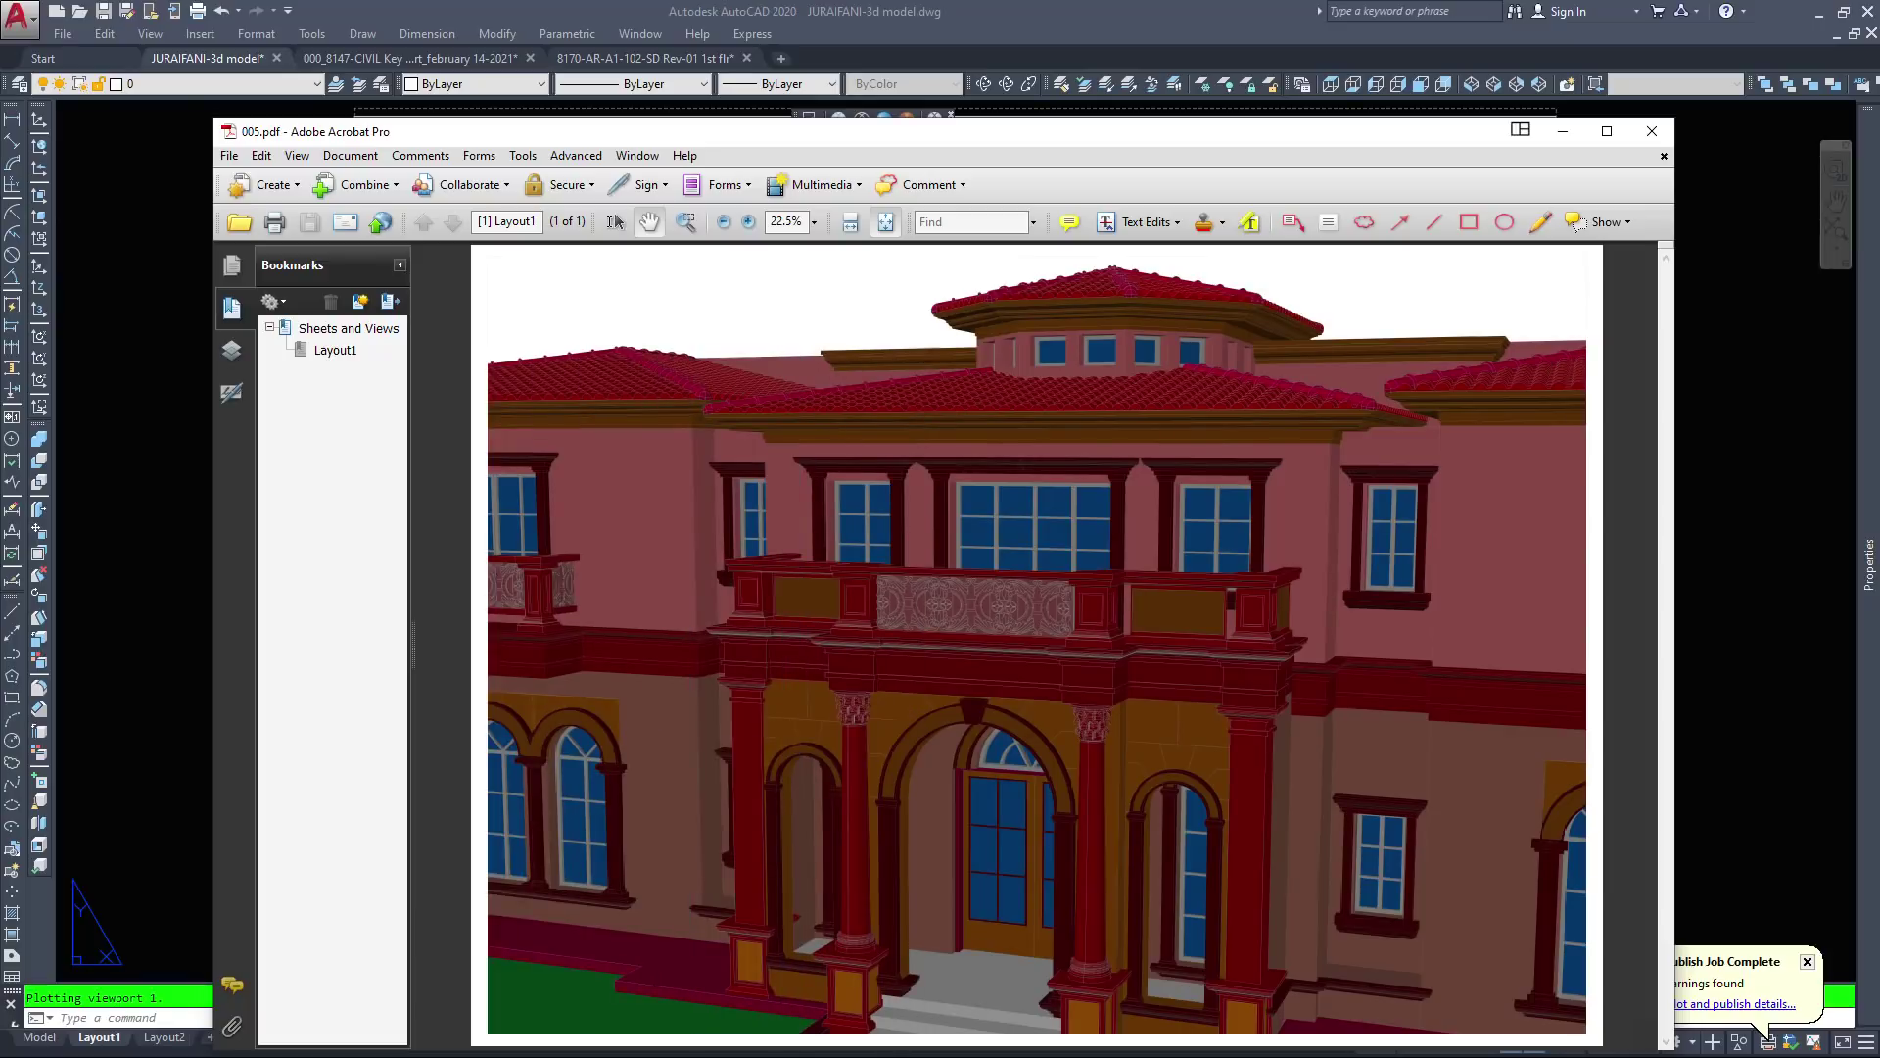
pyautogui.click(1652, 131)
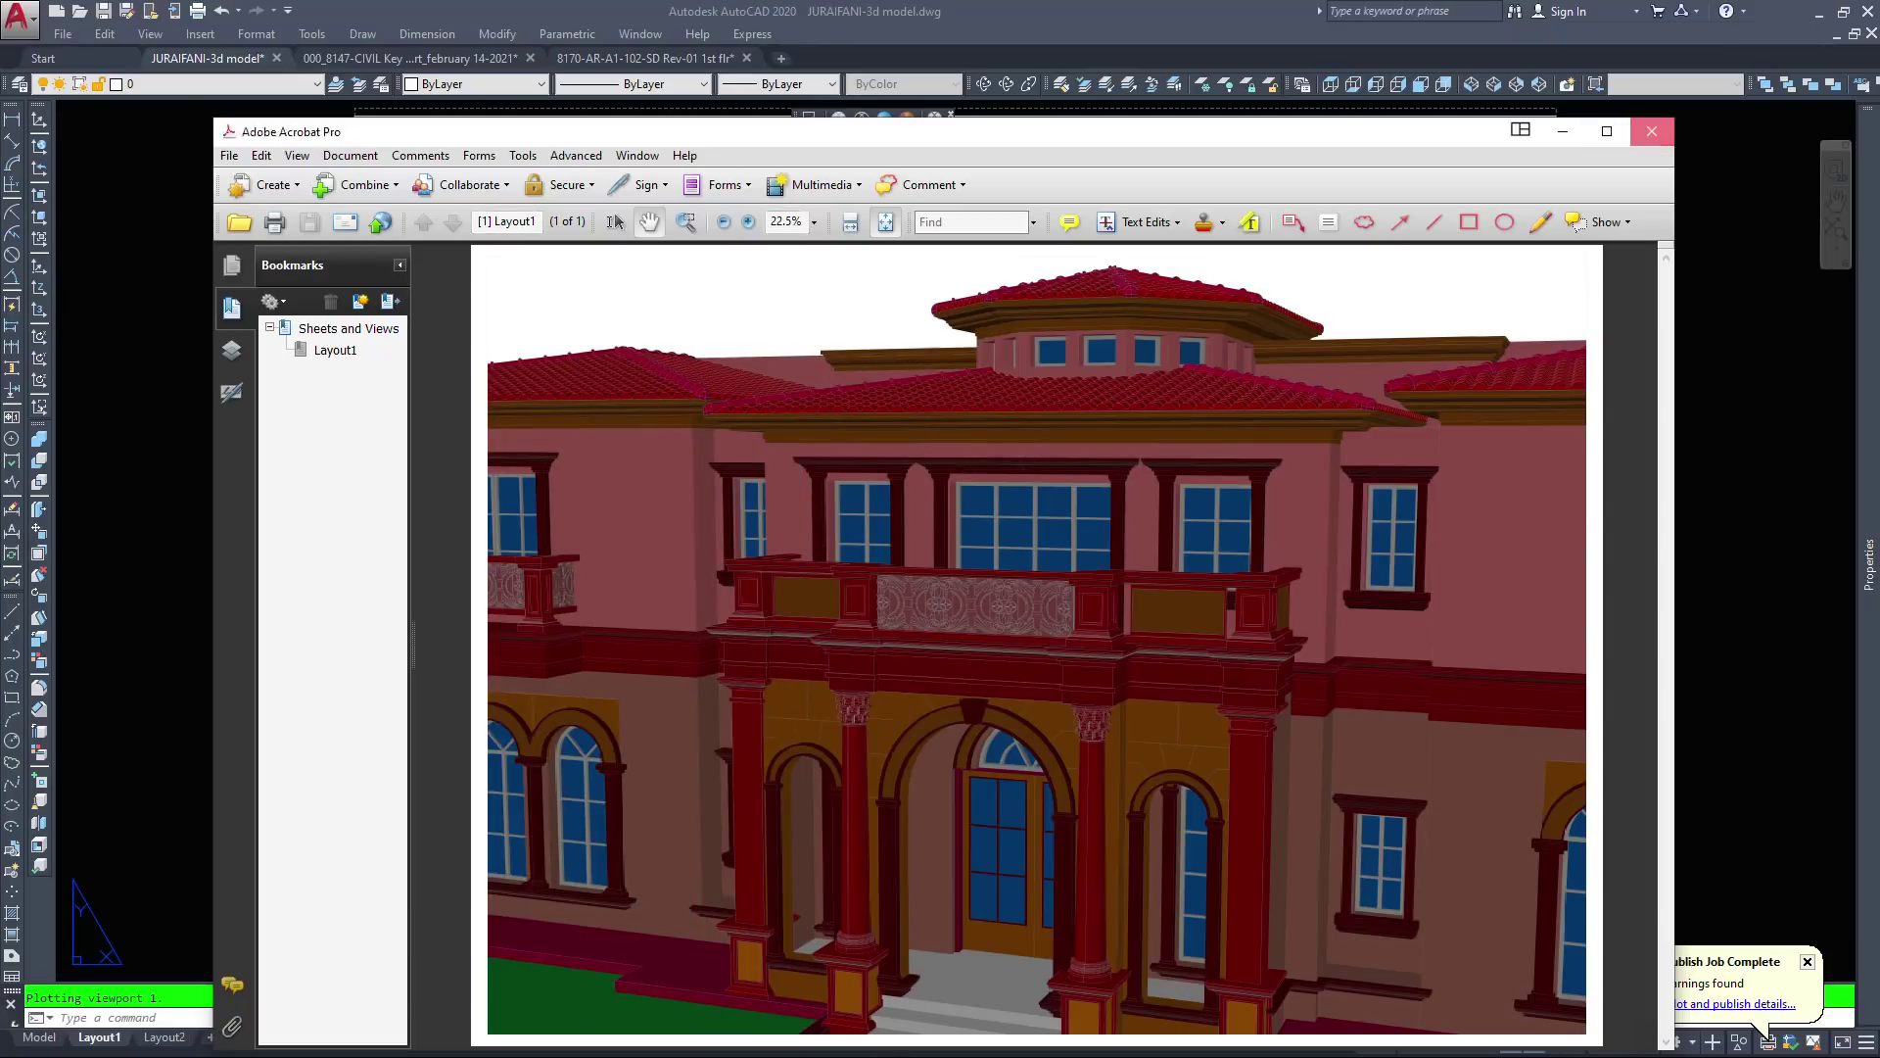
pyautogui.press('Escape')
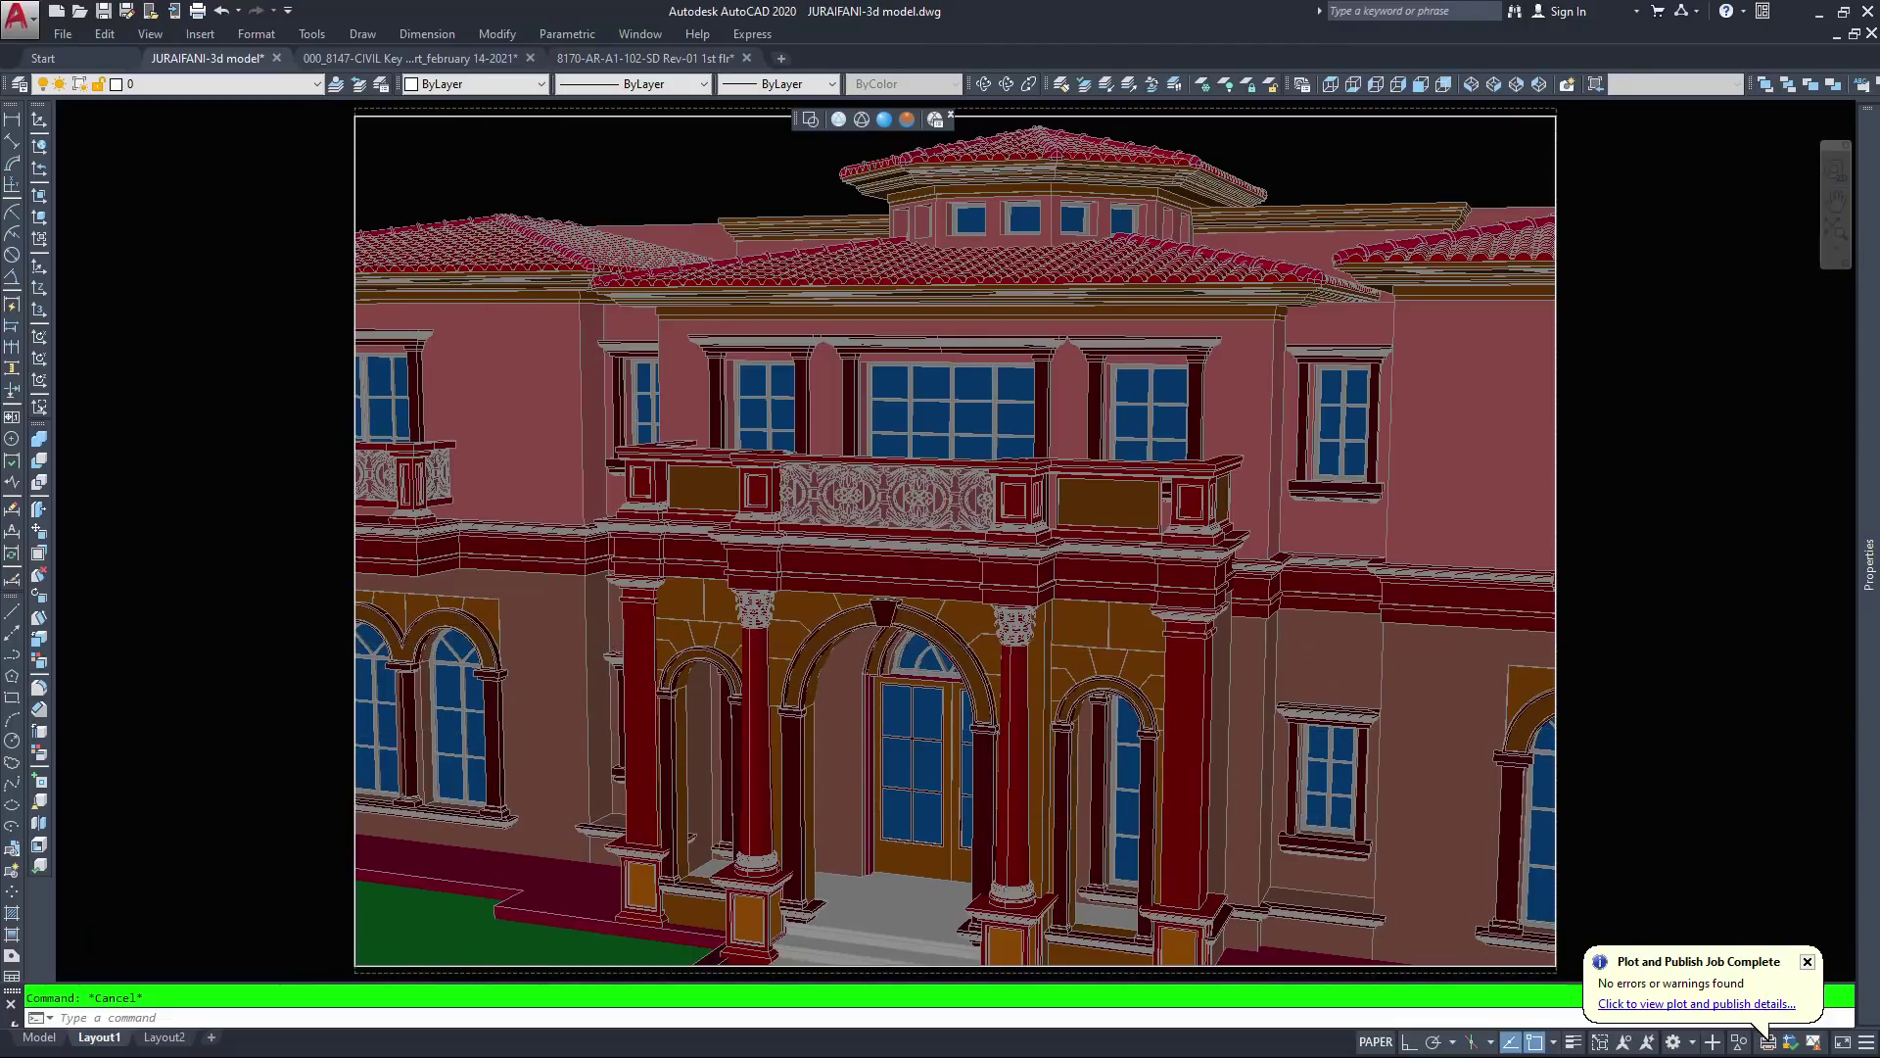
# Activate the Layout1 viewport and pull the view back until the whole villa and its front garden fit inside
pyautogui.scroll(-2, 543, 612)
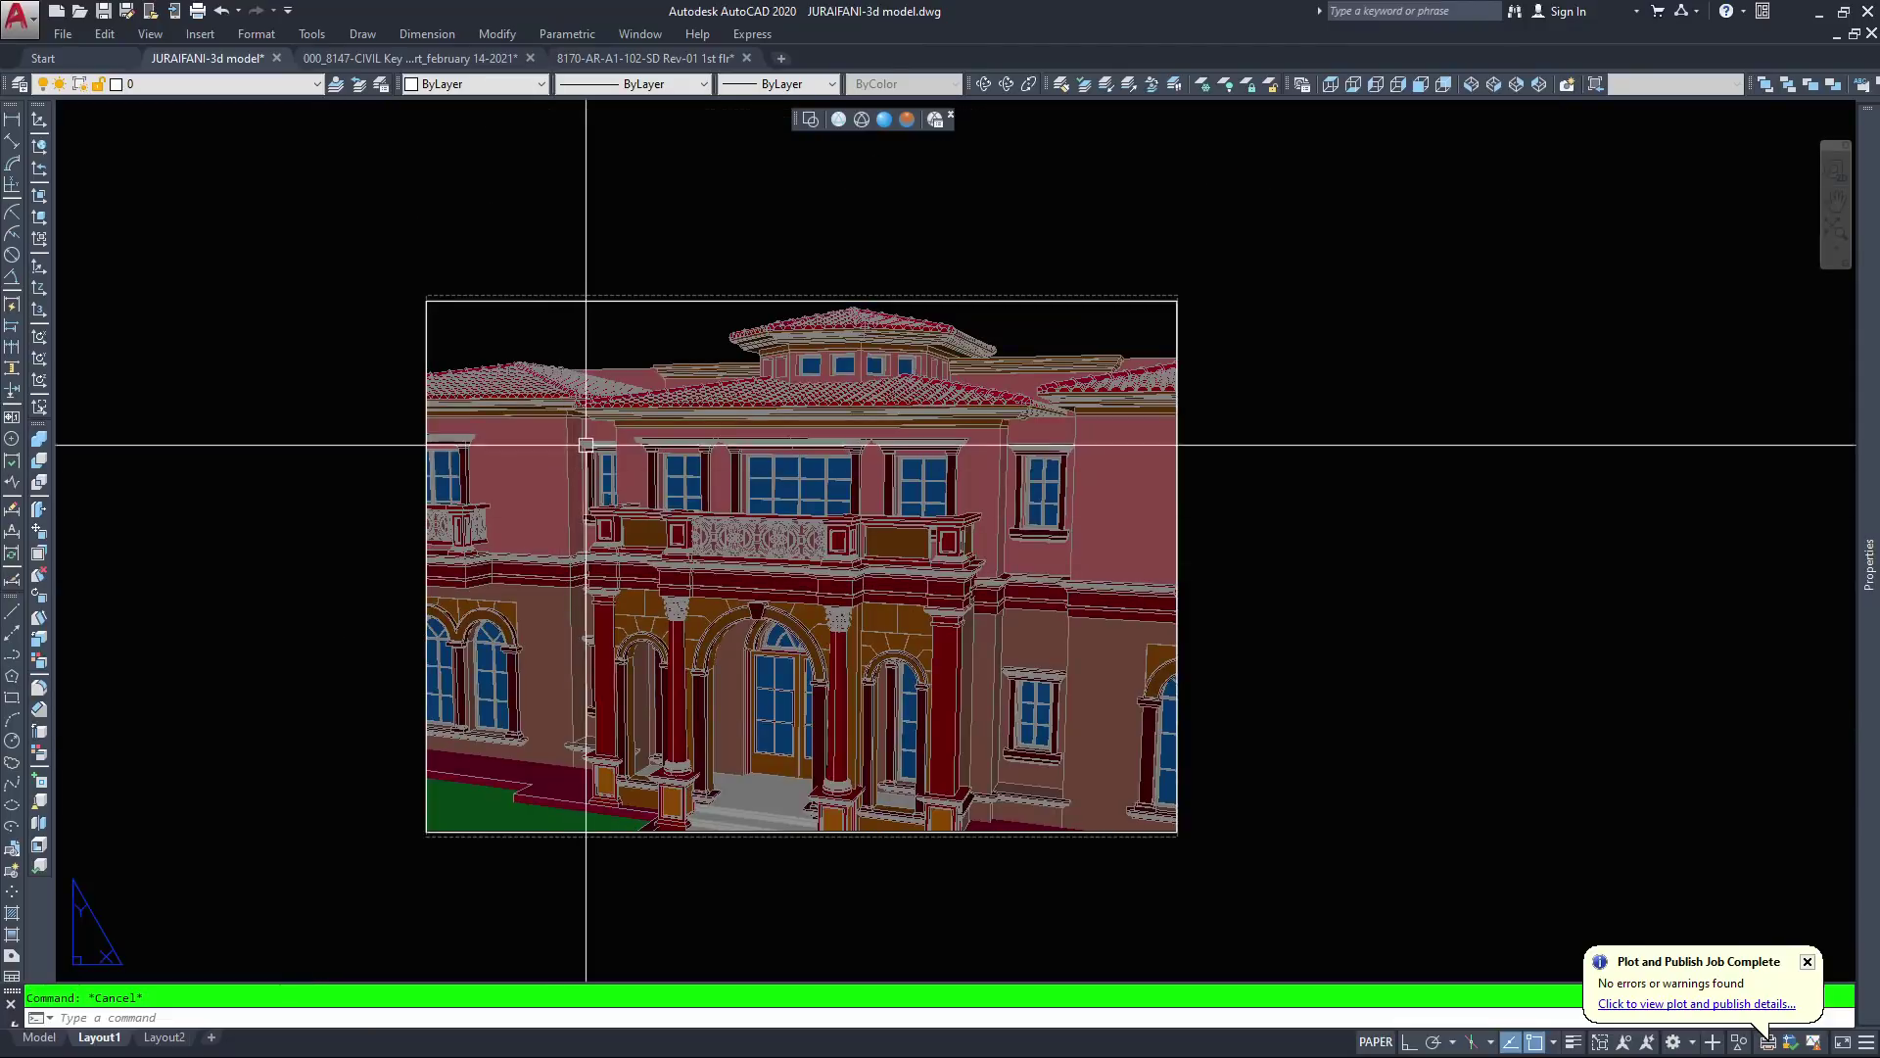
pyautogui.doubleClick(605, 332)
pyautogui.scroll(-2, 604, 332)
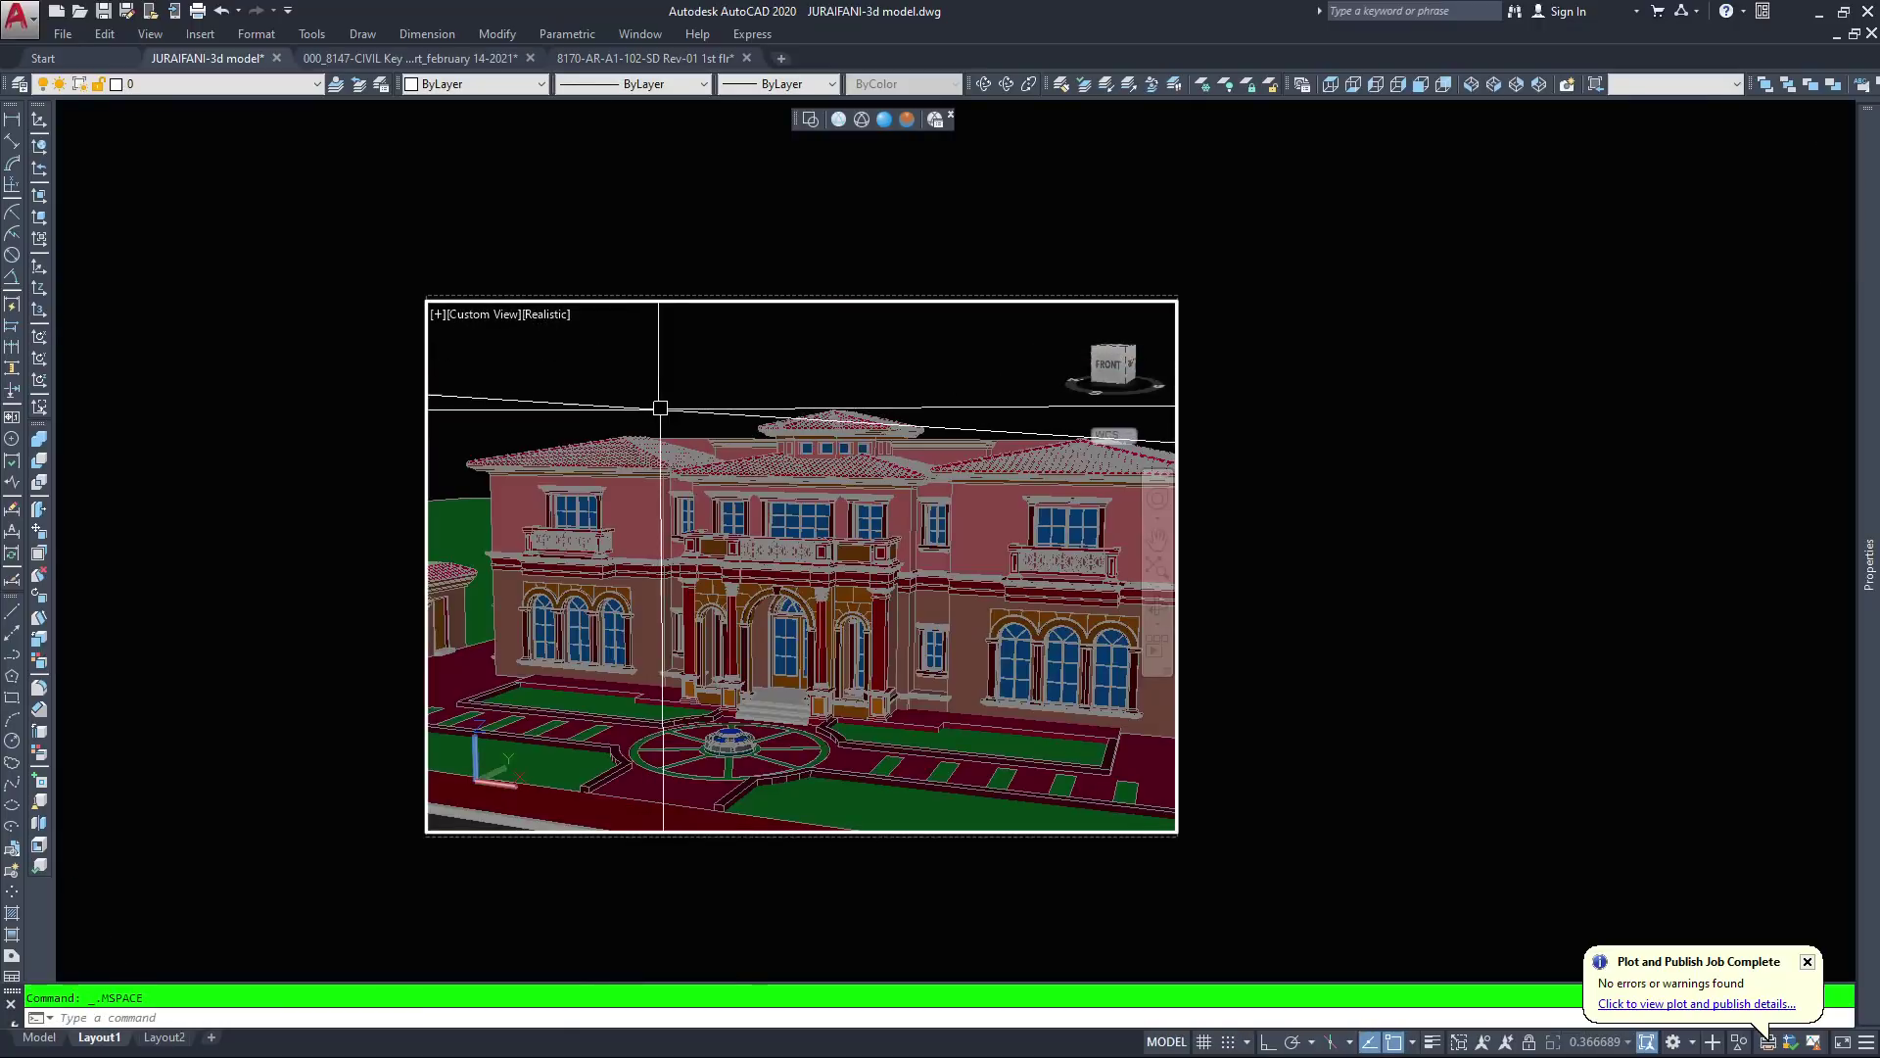
pyautogui.scroll(-2, 659, 408)
pyautogui.moveTo(772, 638); pyautogui.dragTo(781, 584, button='middle')
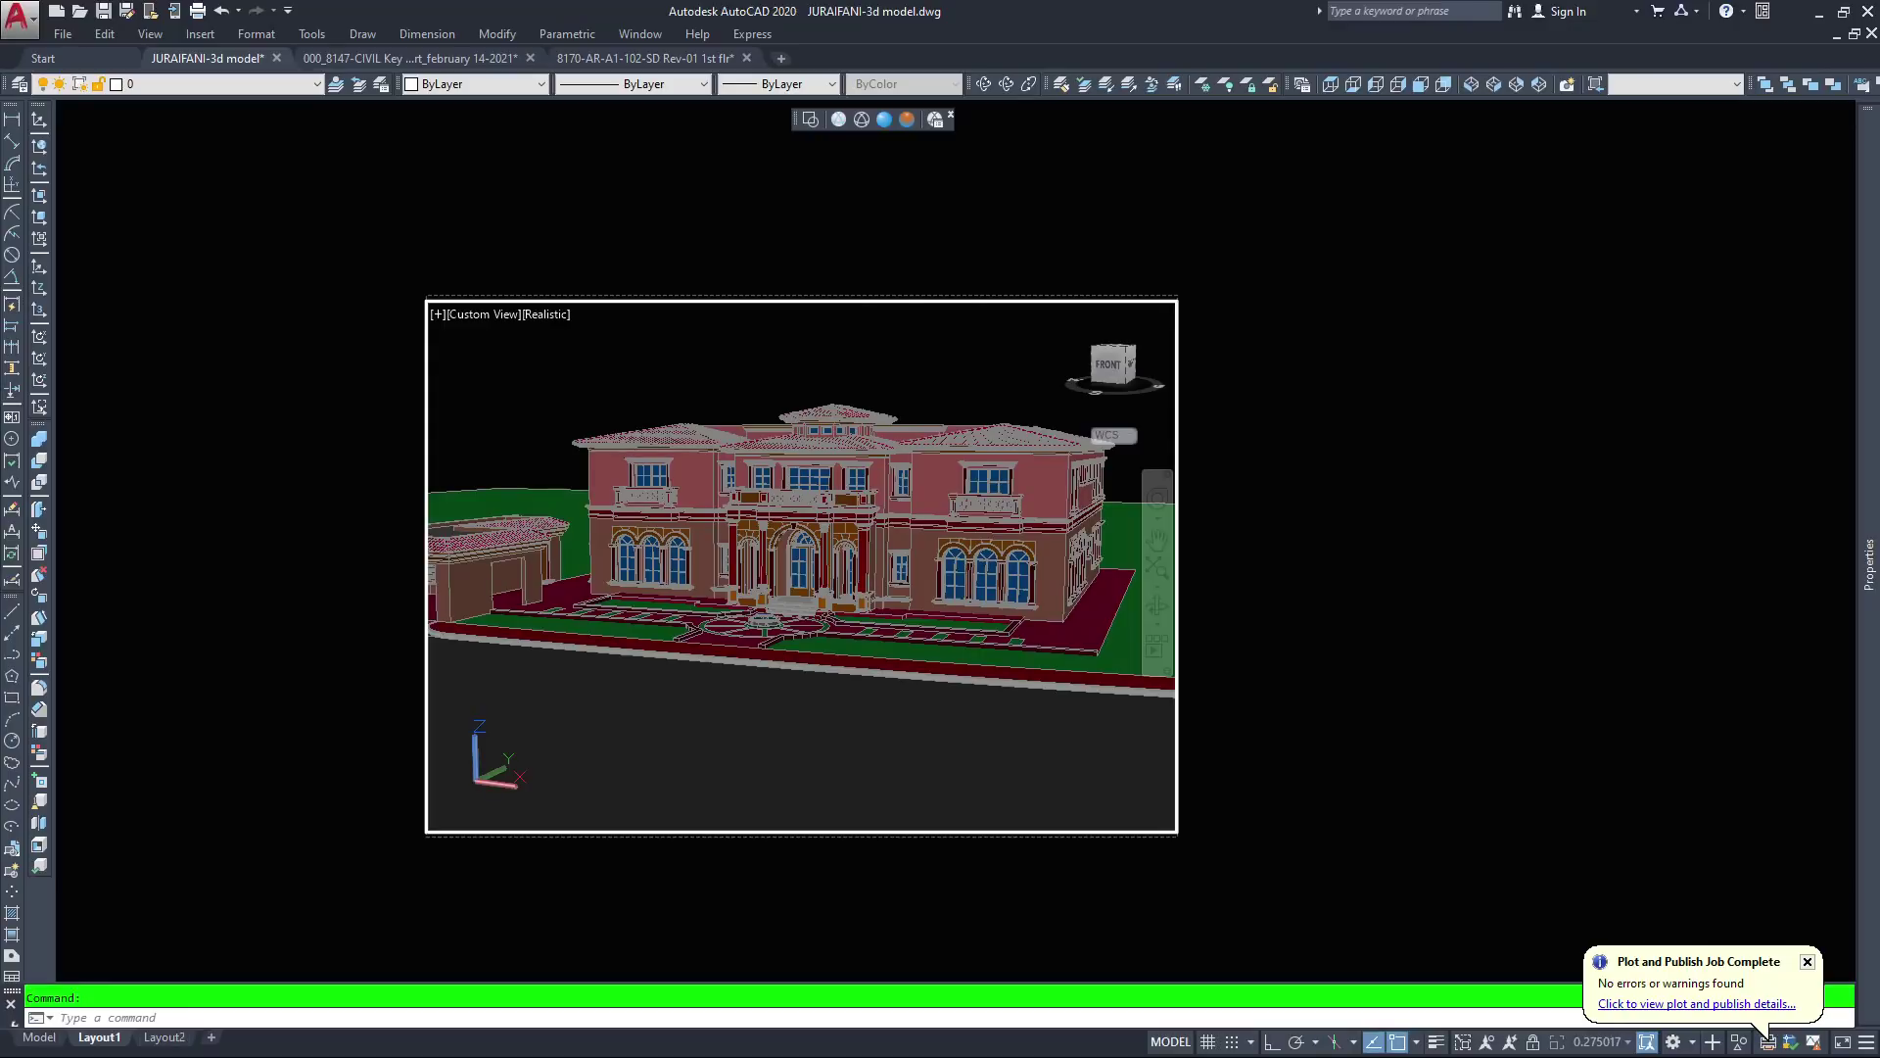
# Orbit the villa in the viewport with Free Orbit to view the rear facade with the swimming pool and curved arcade
pyautogui.click(1006, 85)
pyautogui.moveTo(874, 527); pyautogui.dragTo(834, 508)
pyautogui.keyDown('ctrl'); pyautogui.keyDown('shift'); pyautogui.moveTo(834, 507); pyautogui.dragTo(684, 479, button='middle'); pyautogui.keyUp('shift'); pyautogui.keyUp('ctrl')
pyautogui.scroll(-2, 834, 507)
pyautogui.moveTo(683, 479); pyautogui.dragTo(676, 477)
pyautogui.keyDown('ctrl'); pyautogui.keyDown('shift'); pyautogui.moveTo(675, 477); pyautogui.dragTo(771, 477, button='middle'); pyautogui.keyUp('shift'); pyautogui.keyUp('ctrl')
pyautogui.moveTo(771, 477)
pyautogui.mouseDown()
pyautogui.moveTo(749, 507)
pyautogui.moveTo(771, 476)
pyautogui.mouseUp()
pyautogui.keyDown('ctrl'); pyautogui.keyDown('shift'); pyautogui.moveTo(793, 315); pyautogui.dragTo(764, 472, button='middle'); pyautogui.keyUp('shift'); pyautogui.keyUp('ctrl')
pyautogui.moveTo(764, 472); pyautogui.dragTo(755, 415)
pyautogui.keyDown('ctrl'); pyautogui.keyDown('shift'); pyautogui.moveTo(648, 451); pyautogui.dragTo(661, 412, button='middle'); pyautogui.keyUp('shift'); pyautogui.keyUp('ctrl')
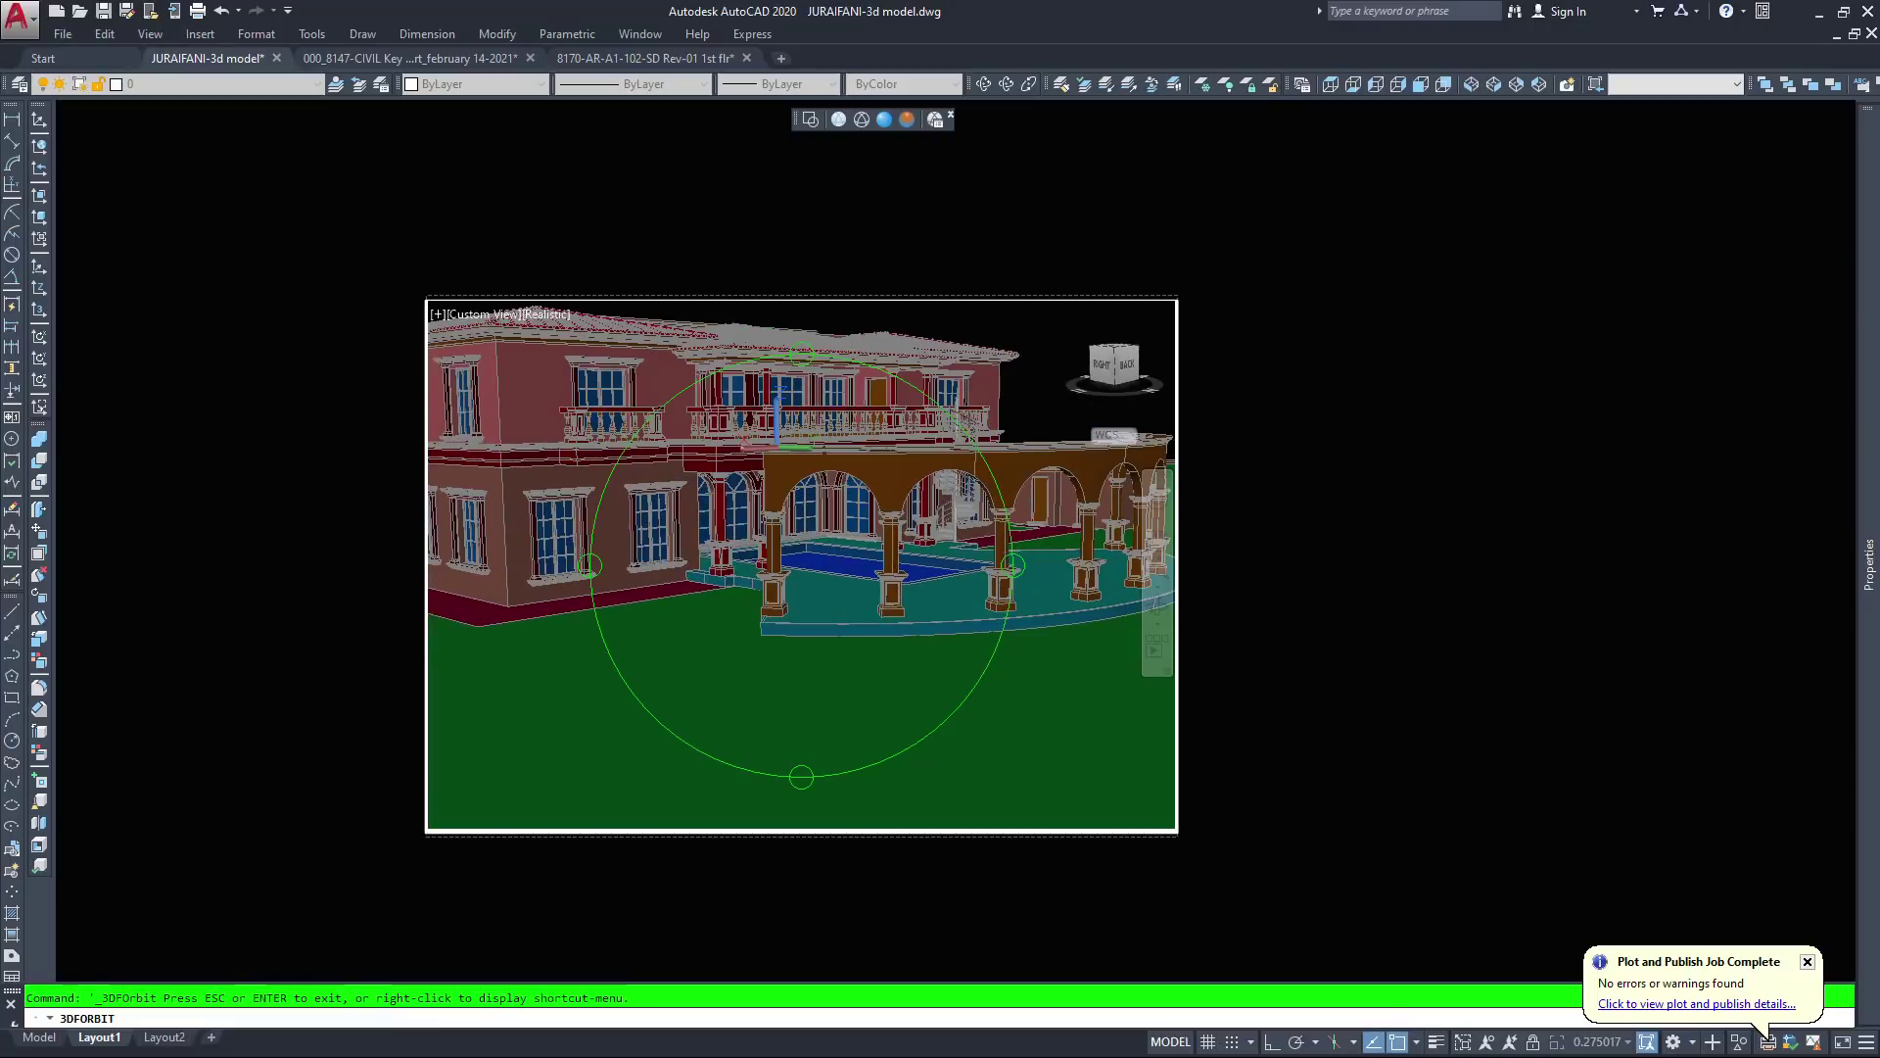
# Adjust the orbit angle and framing of the rear facade, pool and arcade, and return to paper space
pyautogui.moveTo(825, 490); pyautogui.dragTo(839, 590, button='middle')
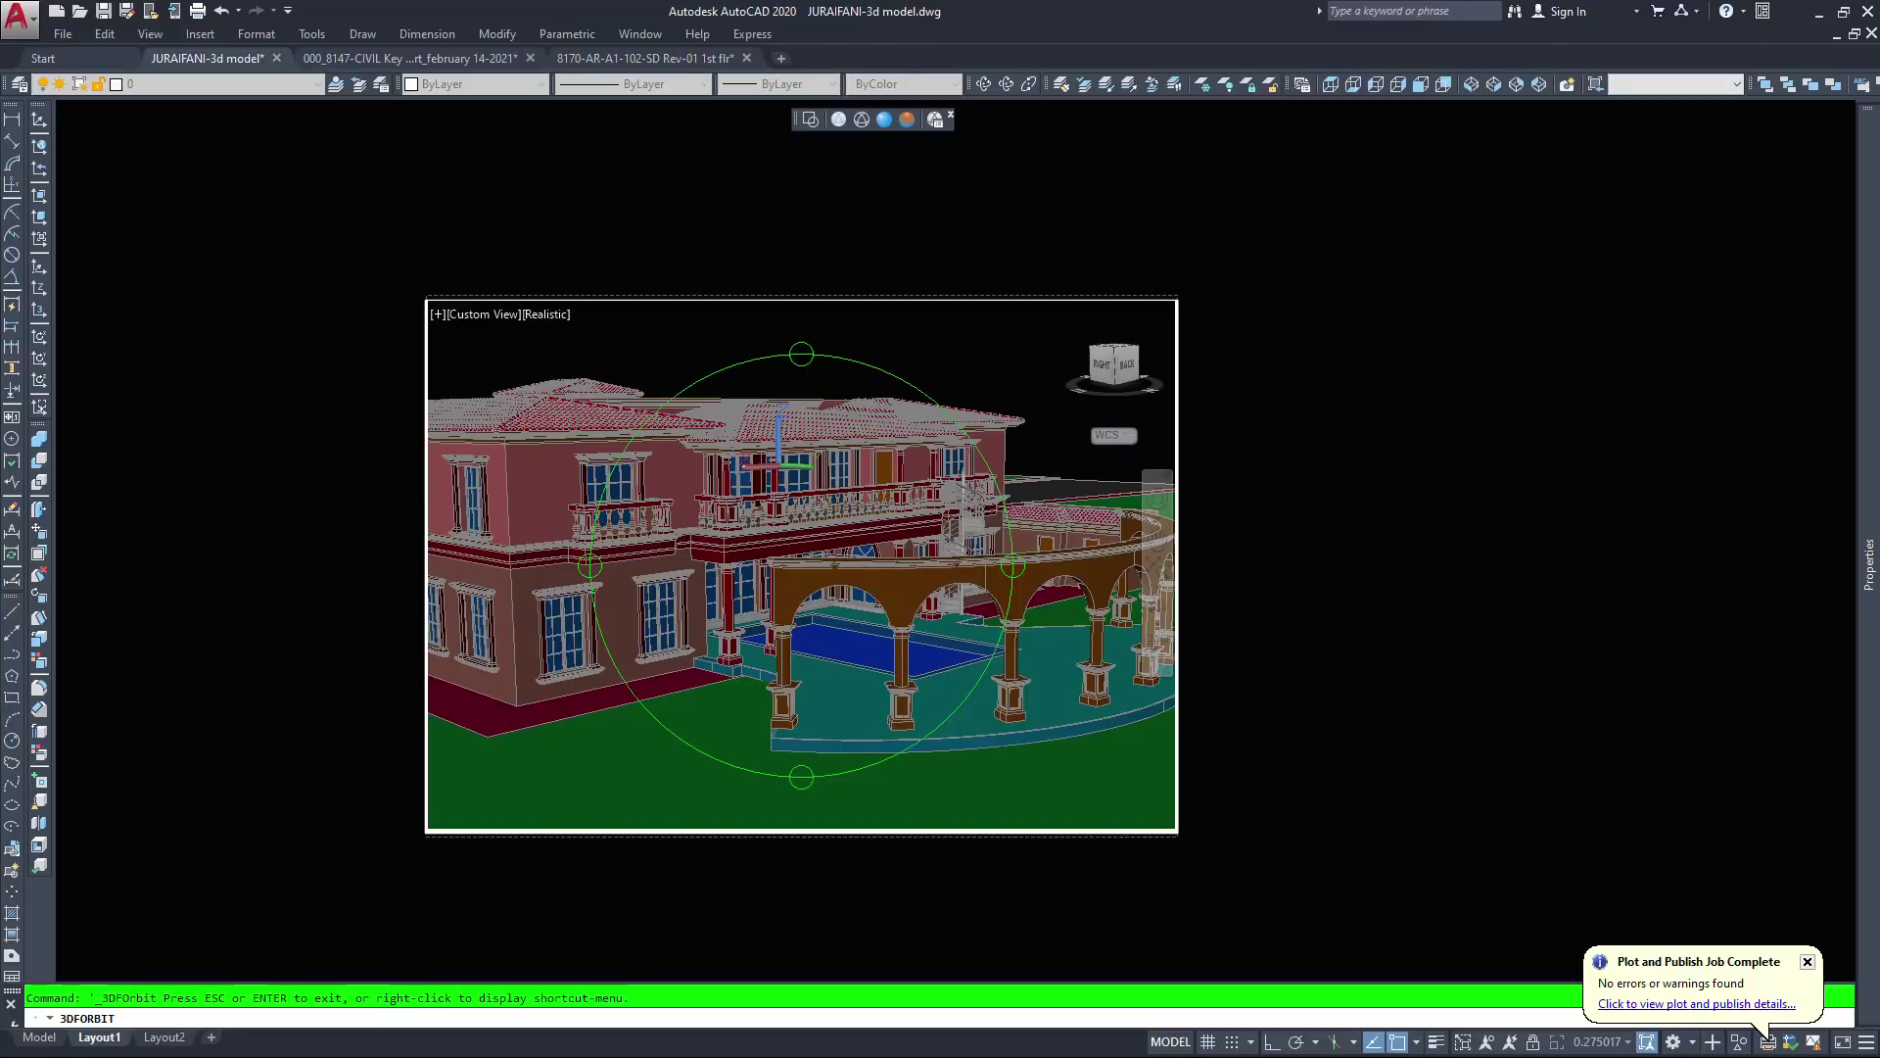
pyautogui.moveTo(628, 499); pyautogui.dragTo(636, 501)
pyautogui.keyDown('ctrl'); pyautogui.keyDown('shift'); pyautogui.moveTo(637, 502); pyautogui.dragTo(637, 548, button='middle'); pyautogui.keyUp('shift'); pyautogui.keyUp('ctrl')
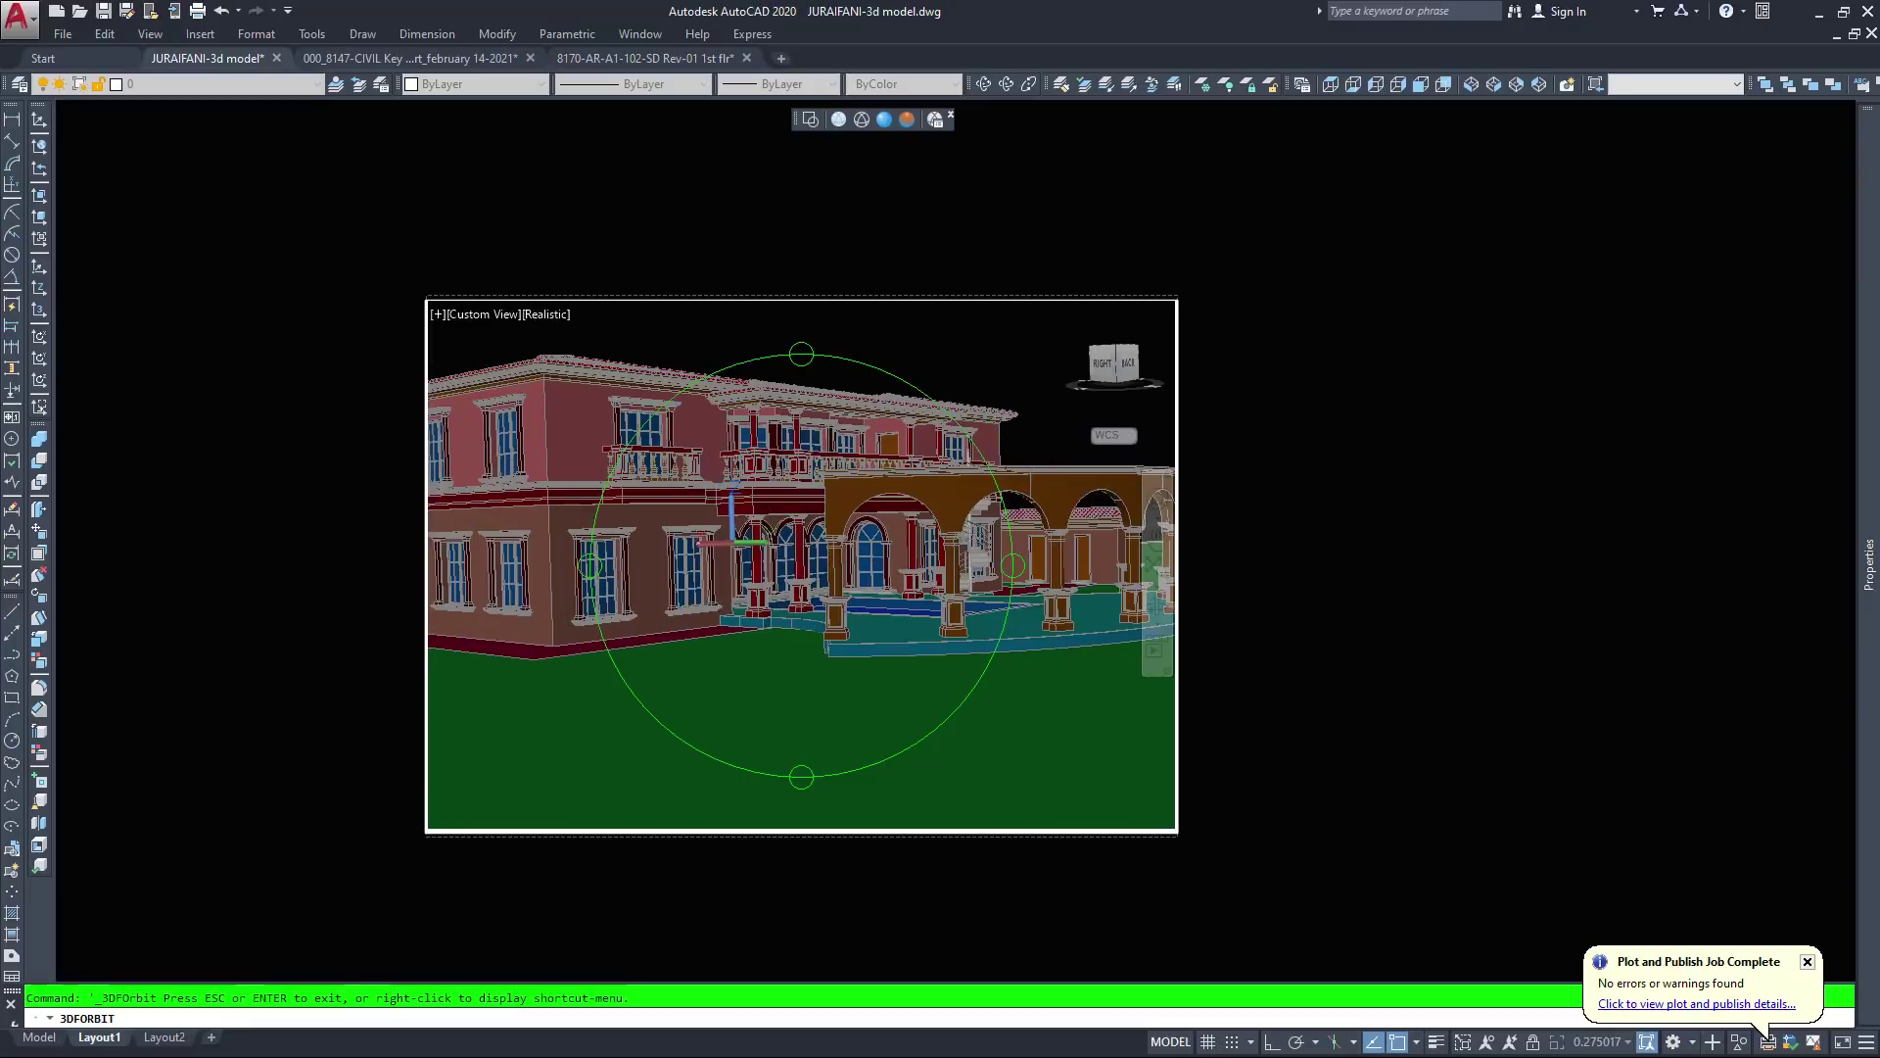
pyautogui.moveTo(968, 455); pyautogui.dragTo(945, 481, button='middle')
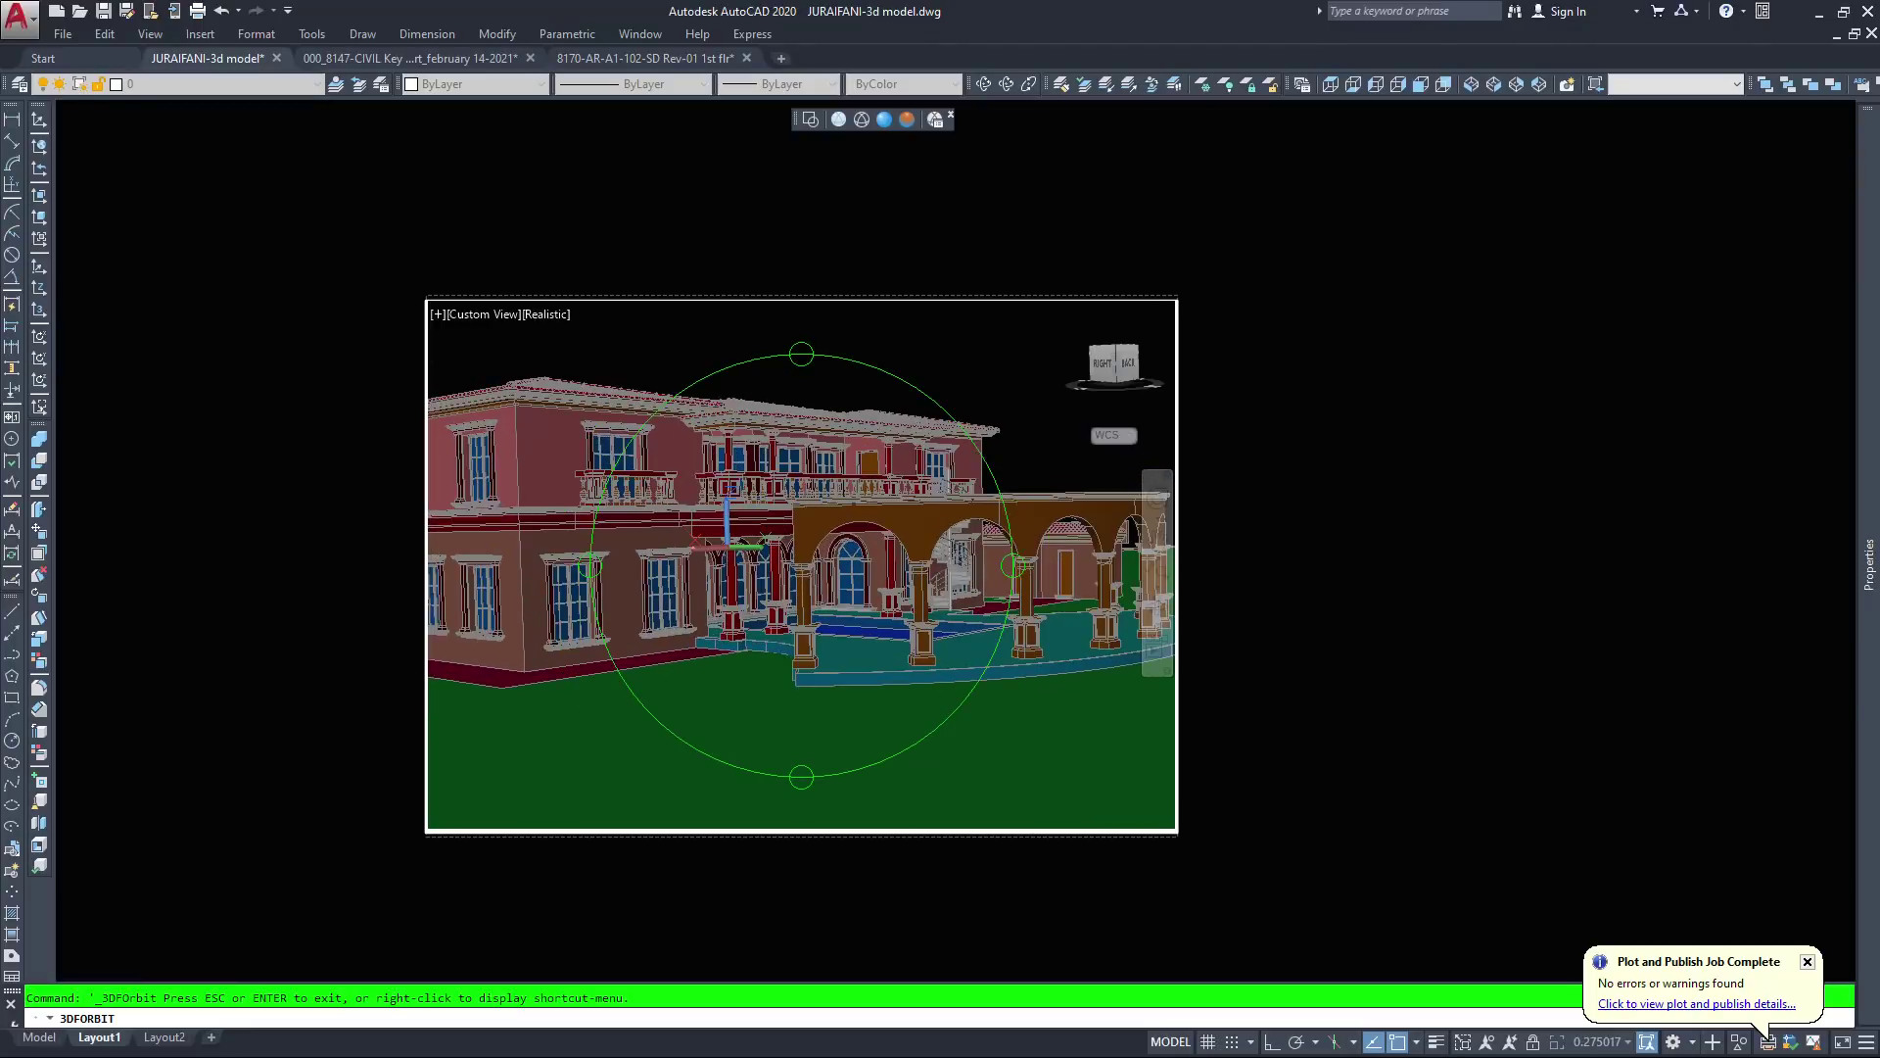
pyautogui.moveTo(617, 536); pyautogui.dragTo(617, 518)
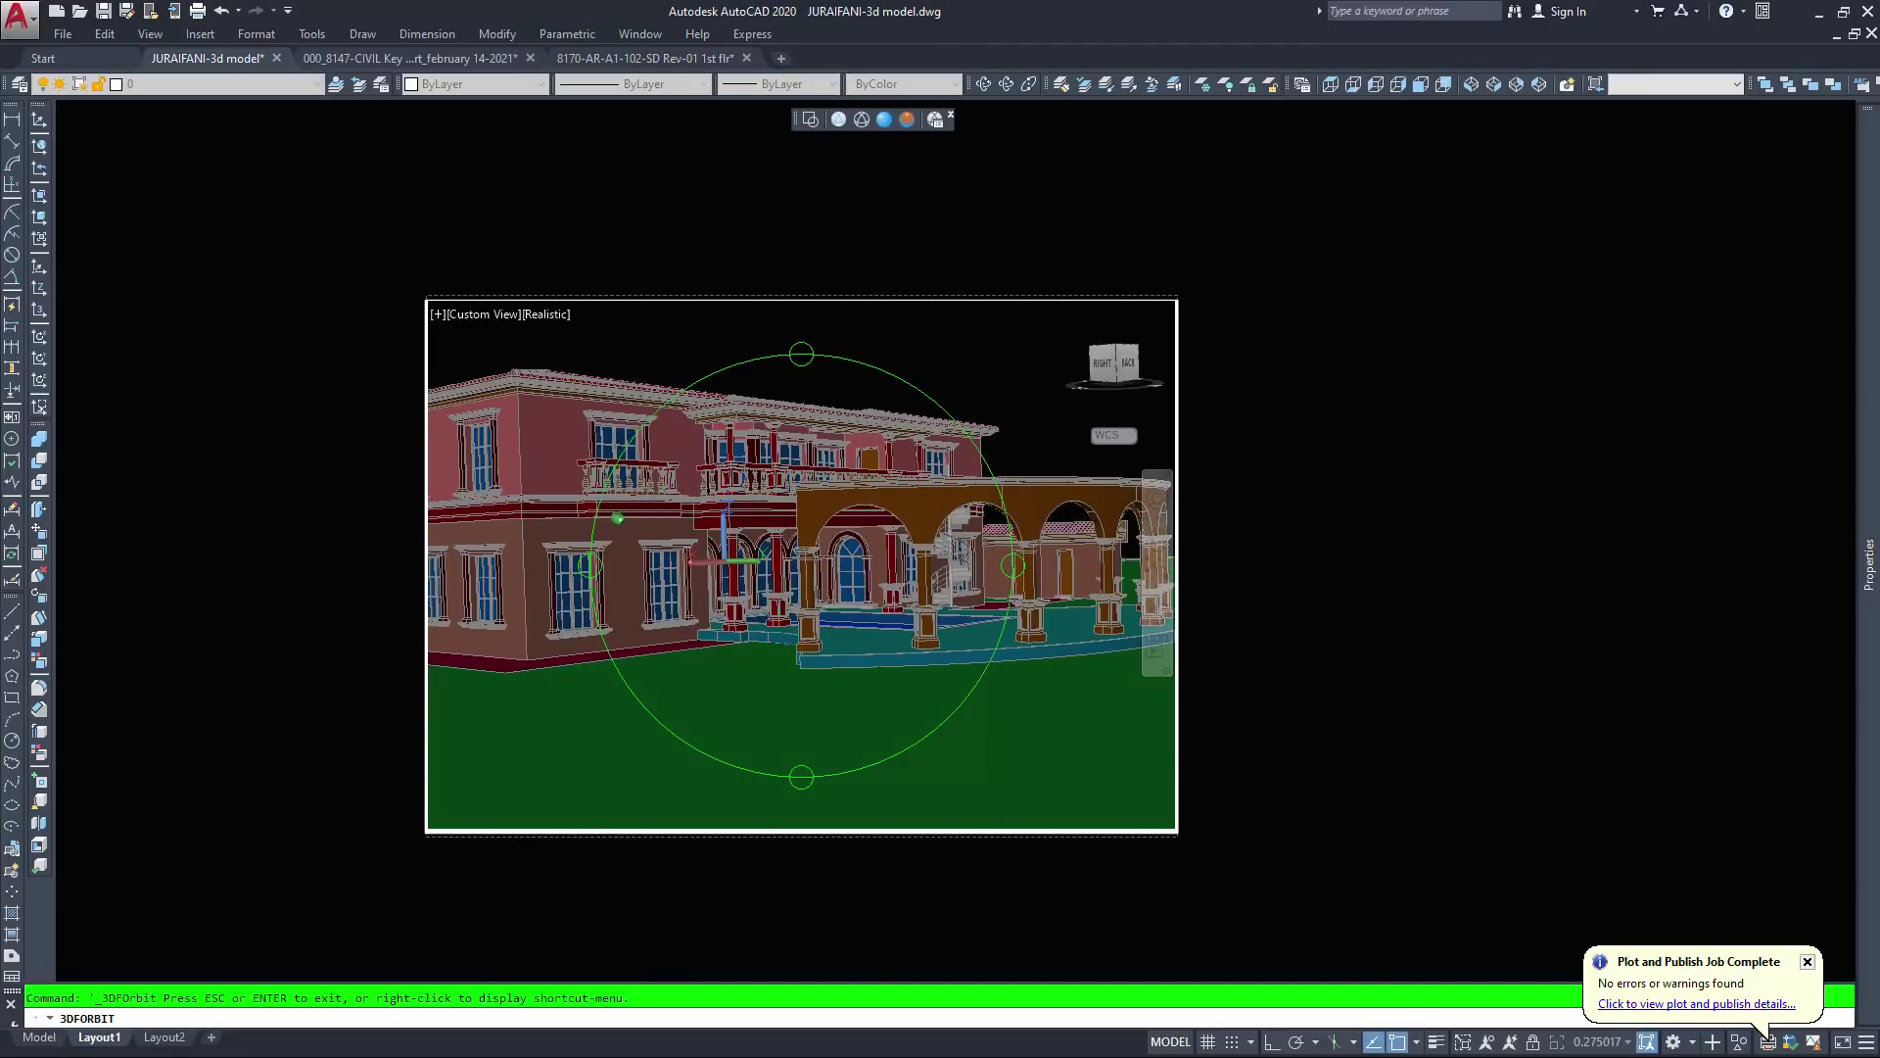
pyautogui.moveTo(618, 518)
pyautogui.keyDown('ctrl'); pyautogui.keyDown('shift'); pyautogui.mouseDown(button='middle')
pyautogui.moveTo(588, 517)
pyautogui.moveTo(635, 520)
pyautogui.mouseUp(button='middle'); pyautogui.keyUp('shift'); pyautogui.keyUp('ctrl')
pyautogui.moveTo(770, 620); pyautogui.dragTo(791, 621, button='middle')
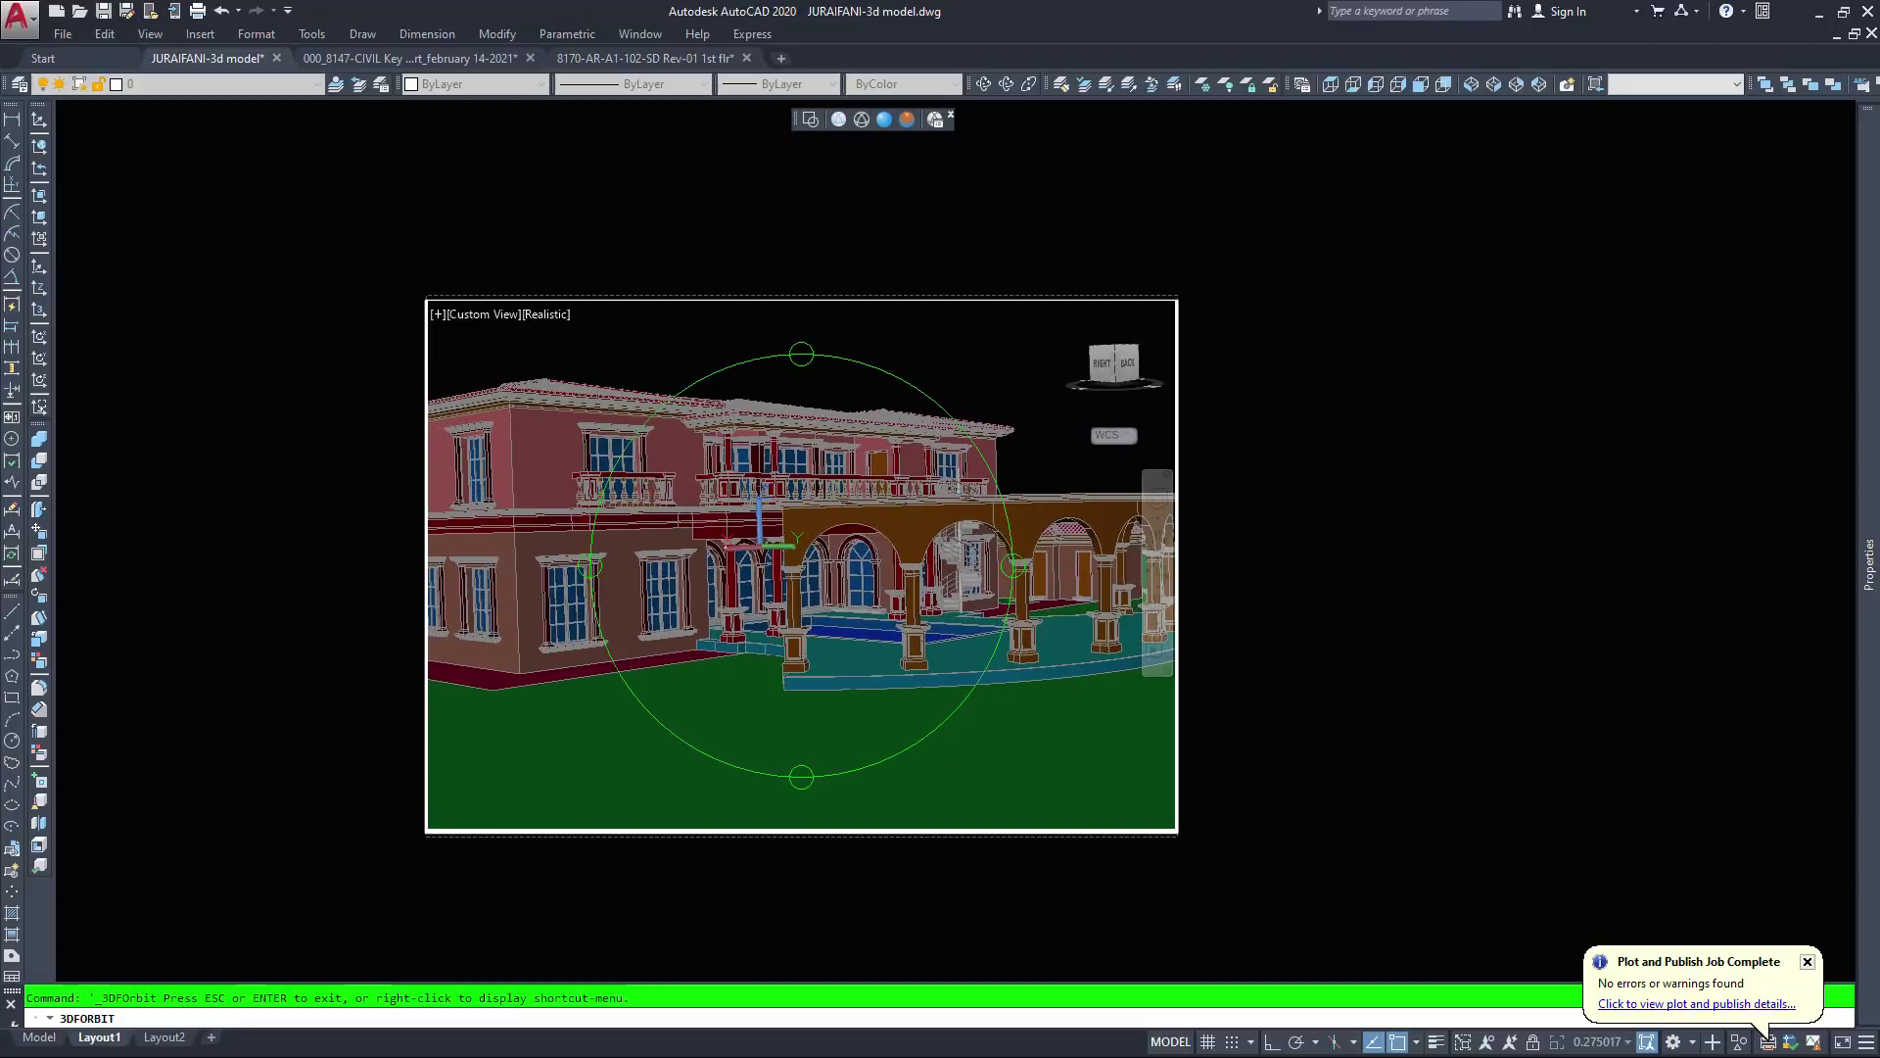
pyautogui.moveTo(630, 523); pyautogui.dragTo(630, 519)
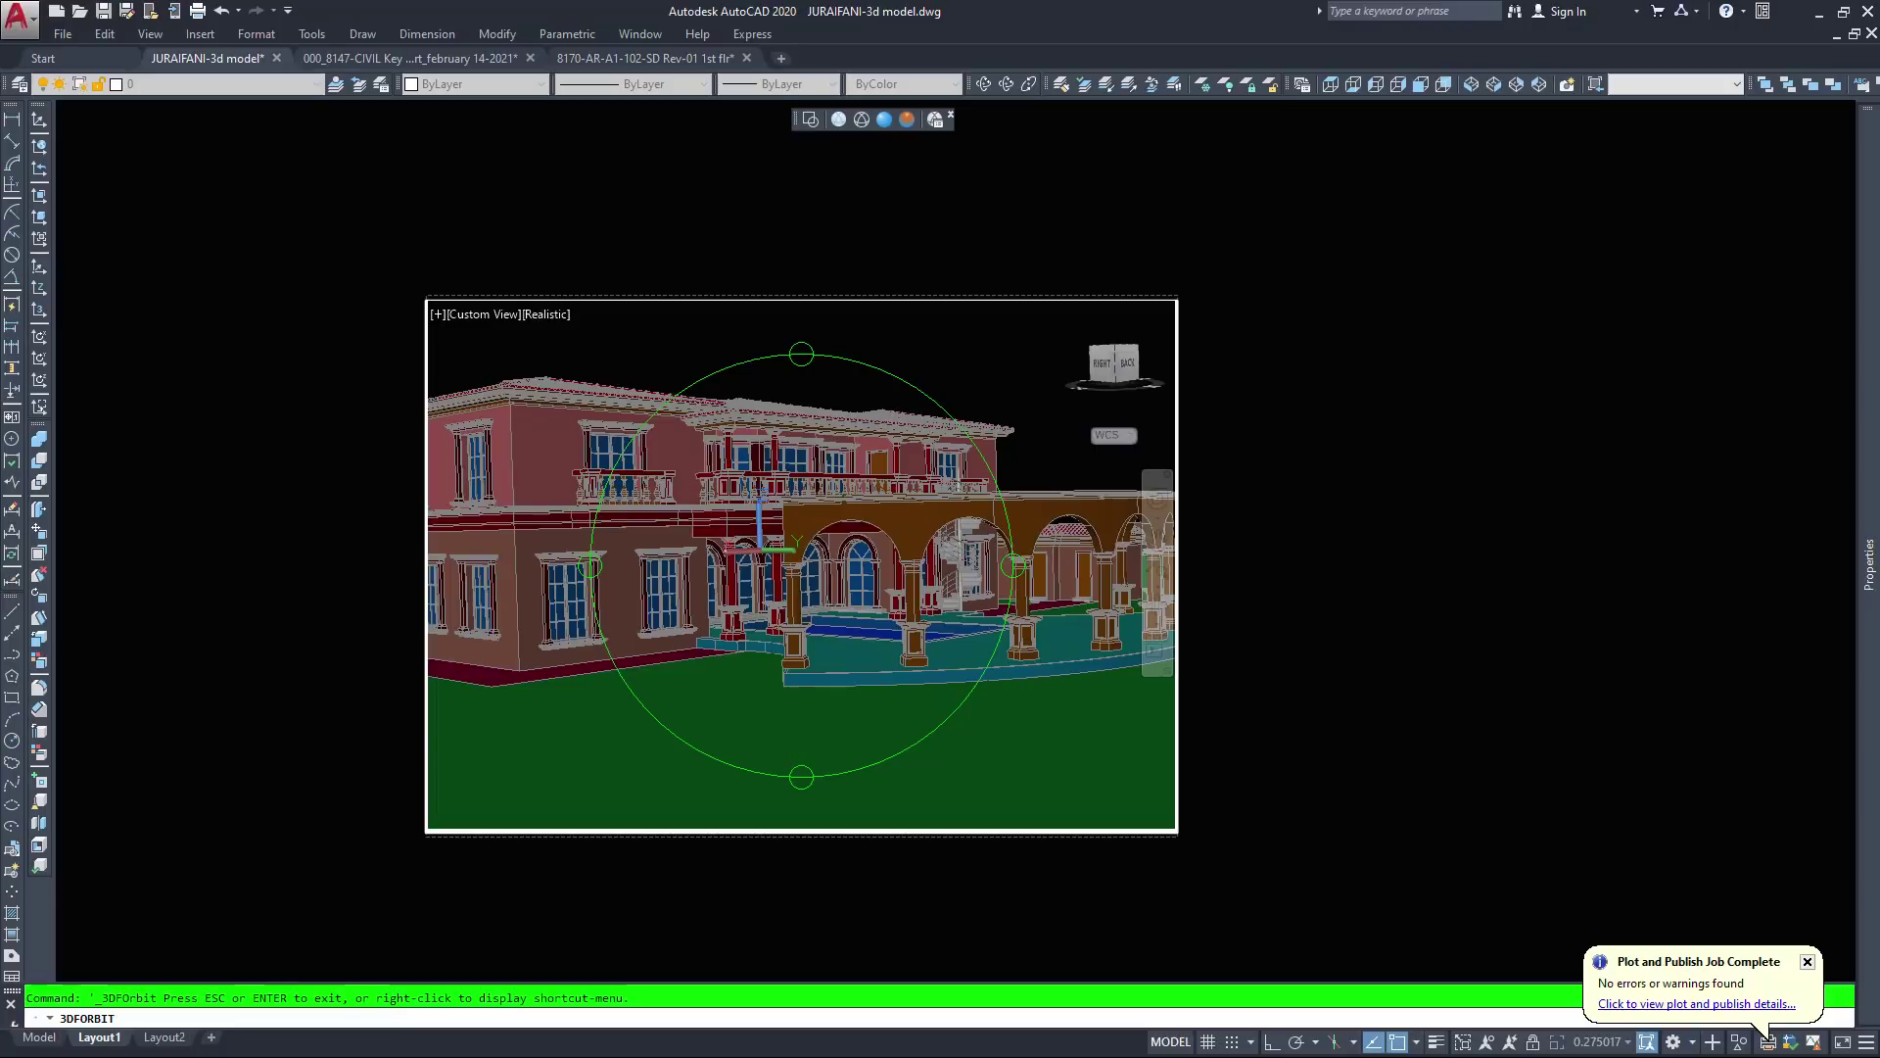
pyautogui.moveTo(820, 625); pyautogui.dragTo(812, 636, button='middle')
pyautogui.press('Escape')
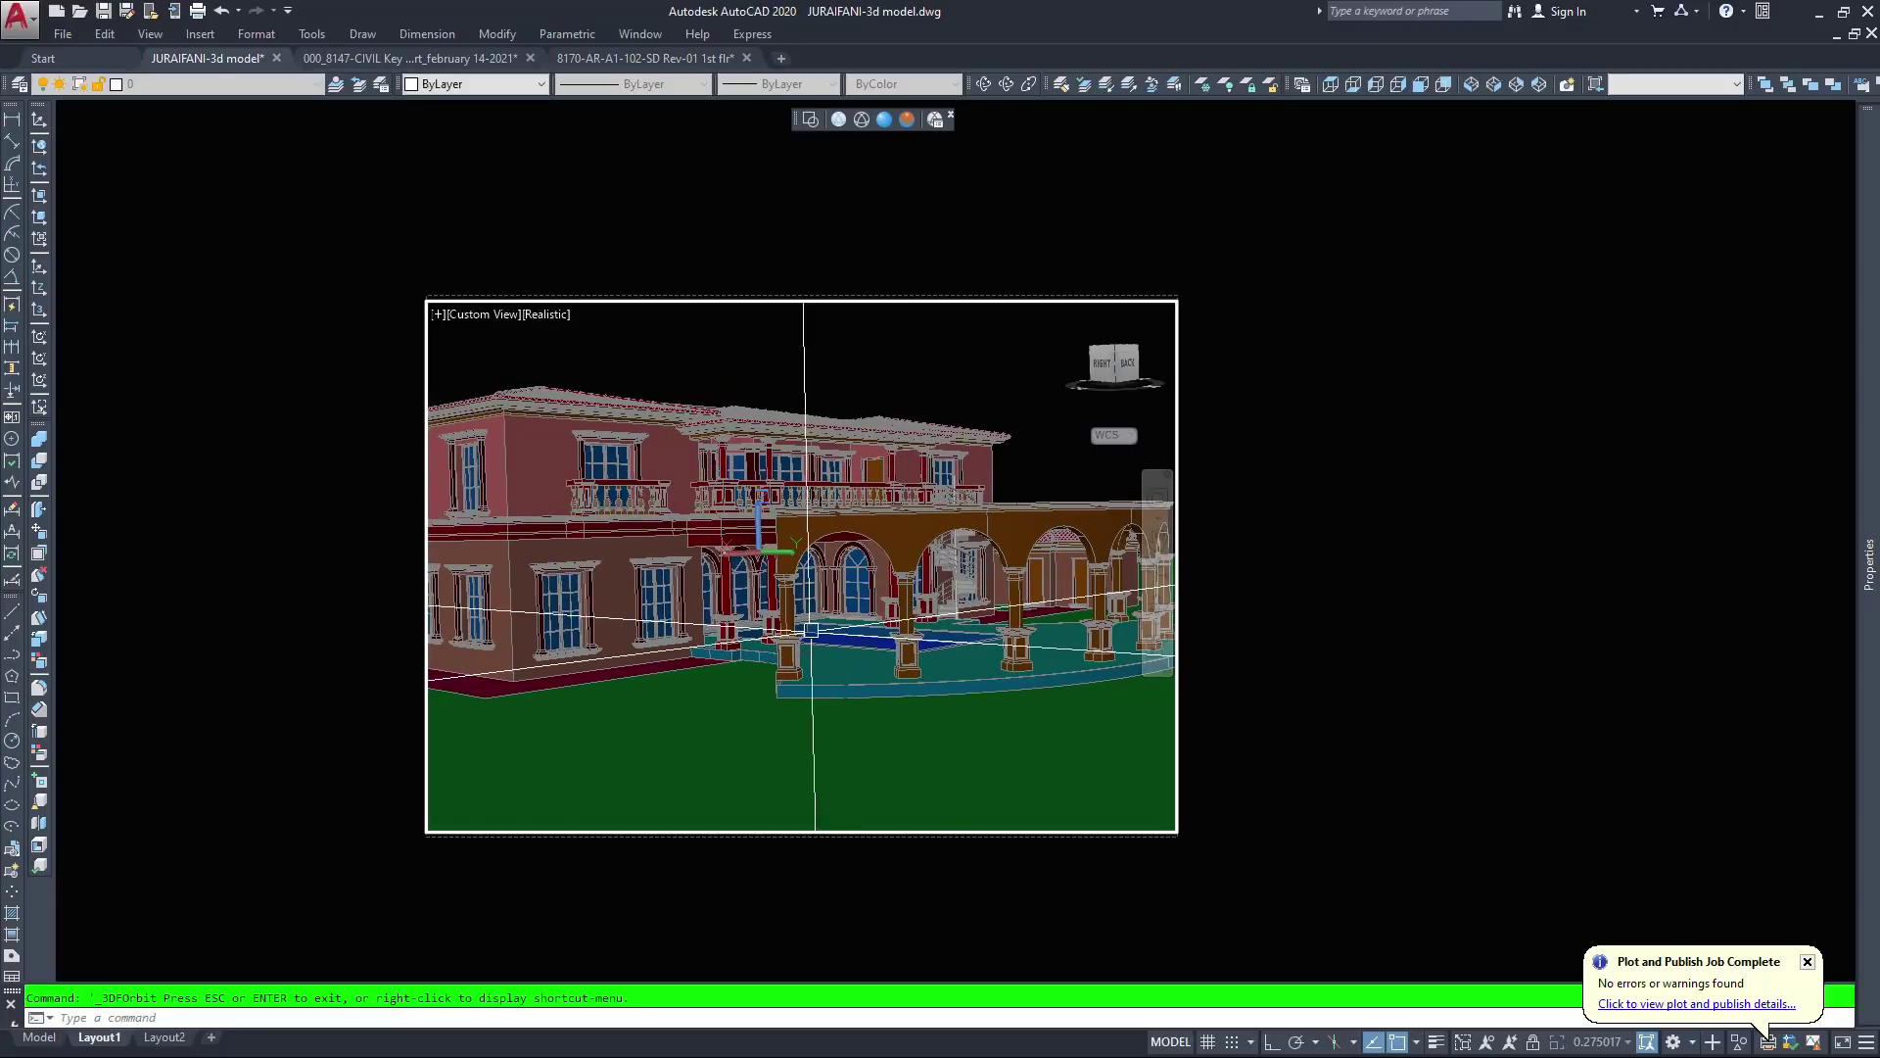
pyautogui.press('Escape')
pyautogui.doubleClick(1273, 568)
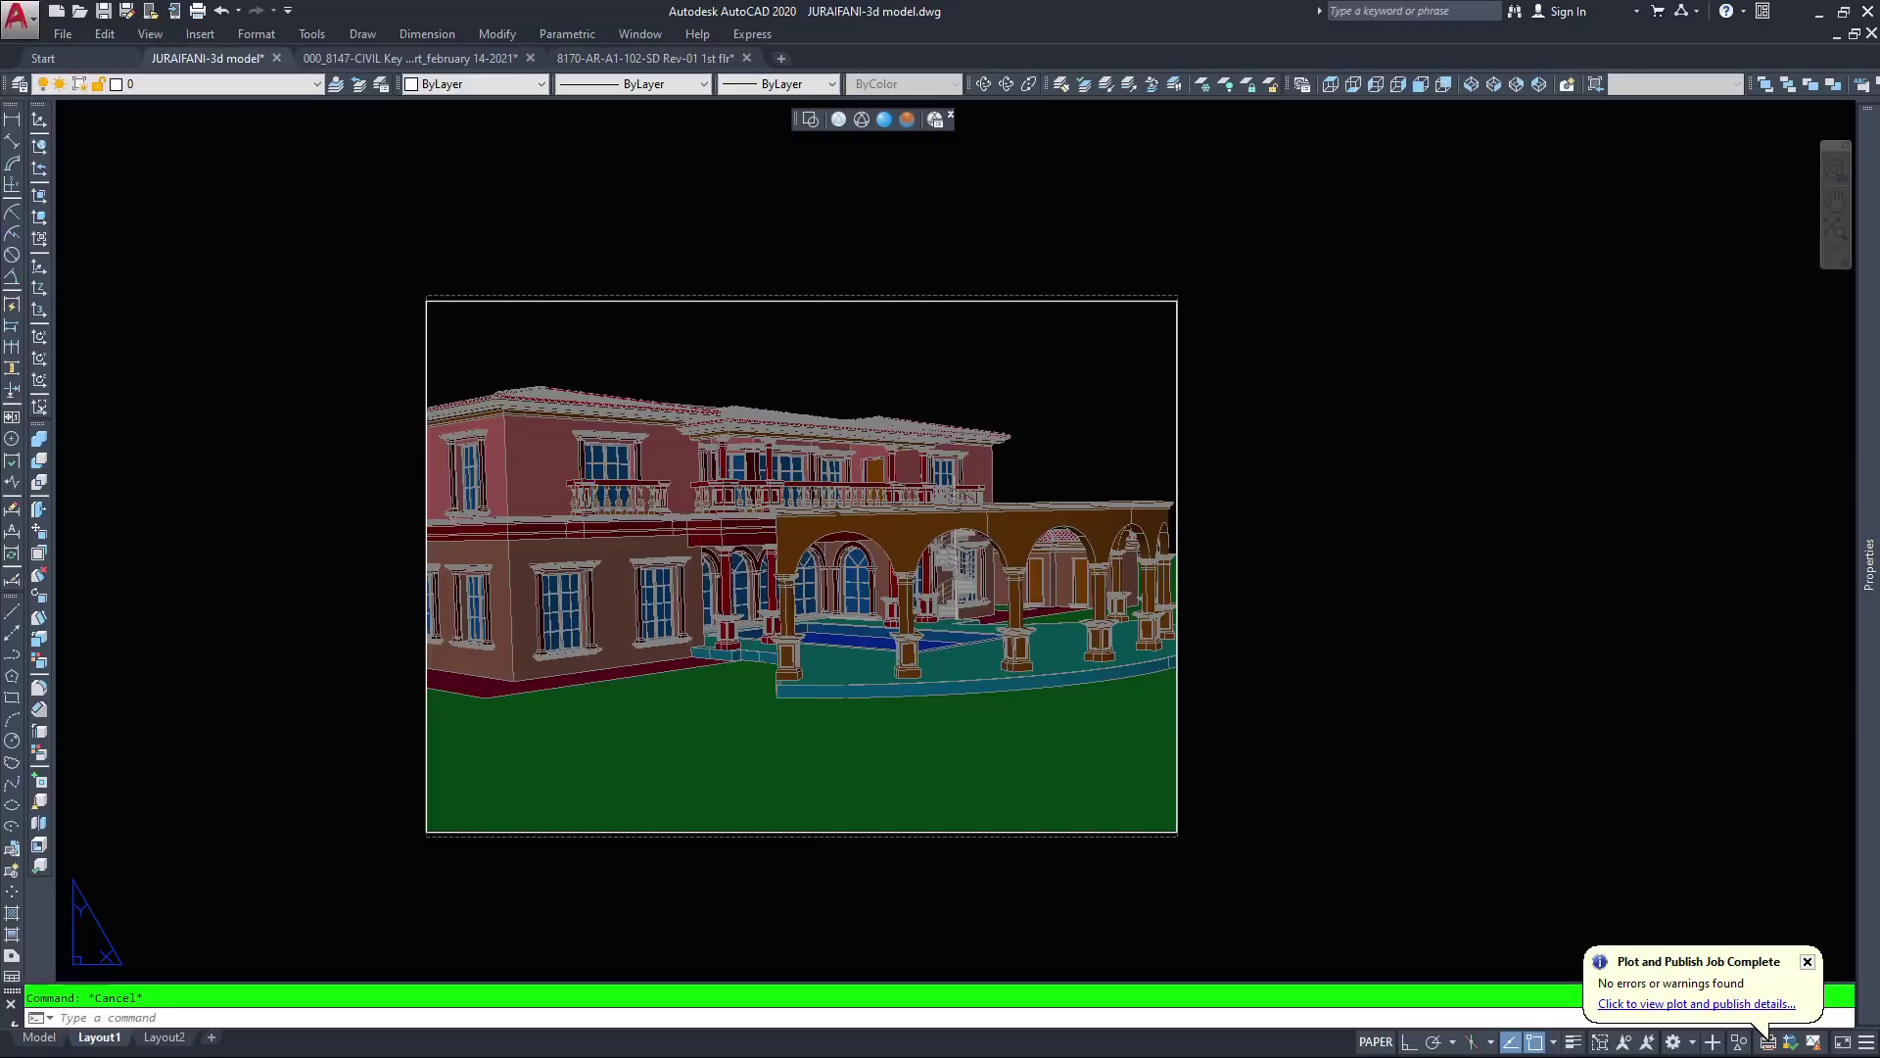
# Preview the Layout1 pool-side view and plot it to a PDF file named 006
pyautogui.hotkey('ctrl', 'p')
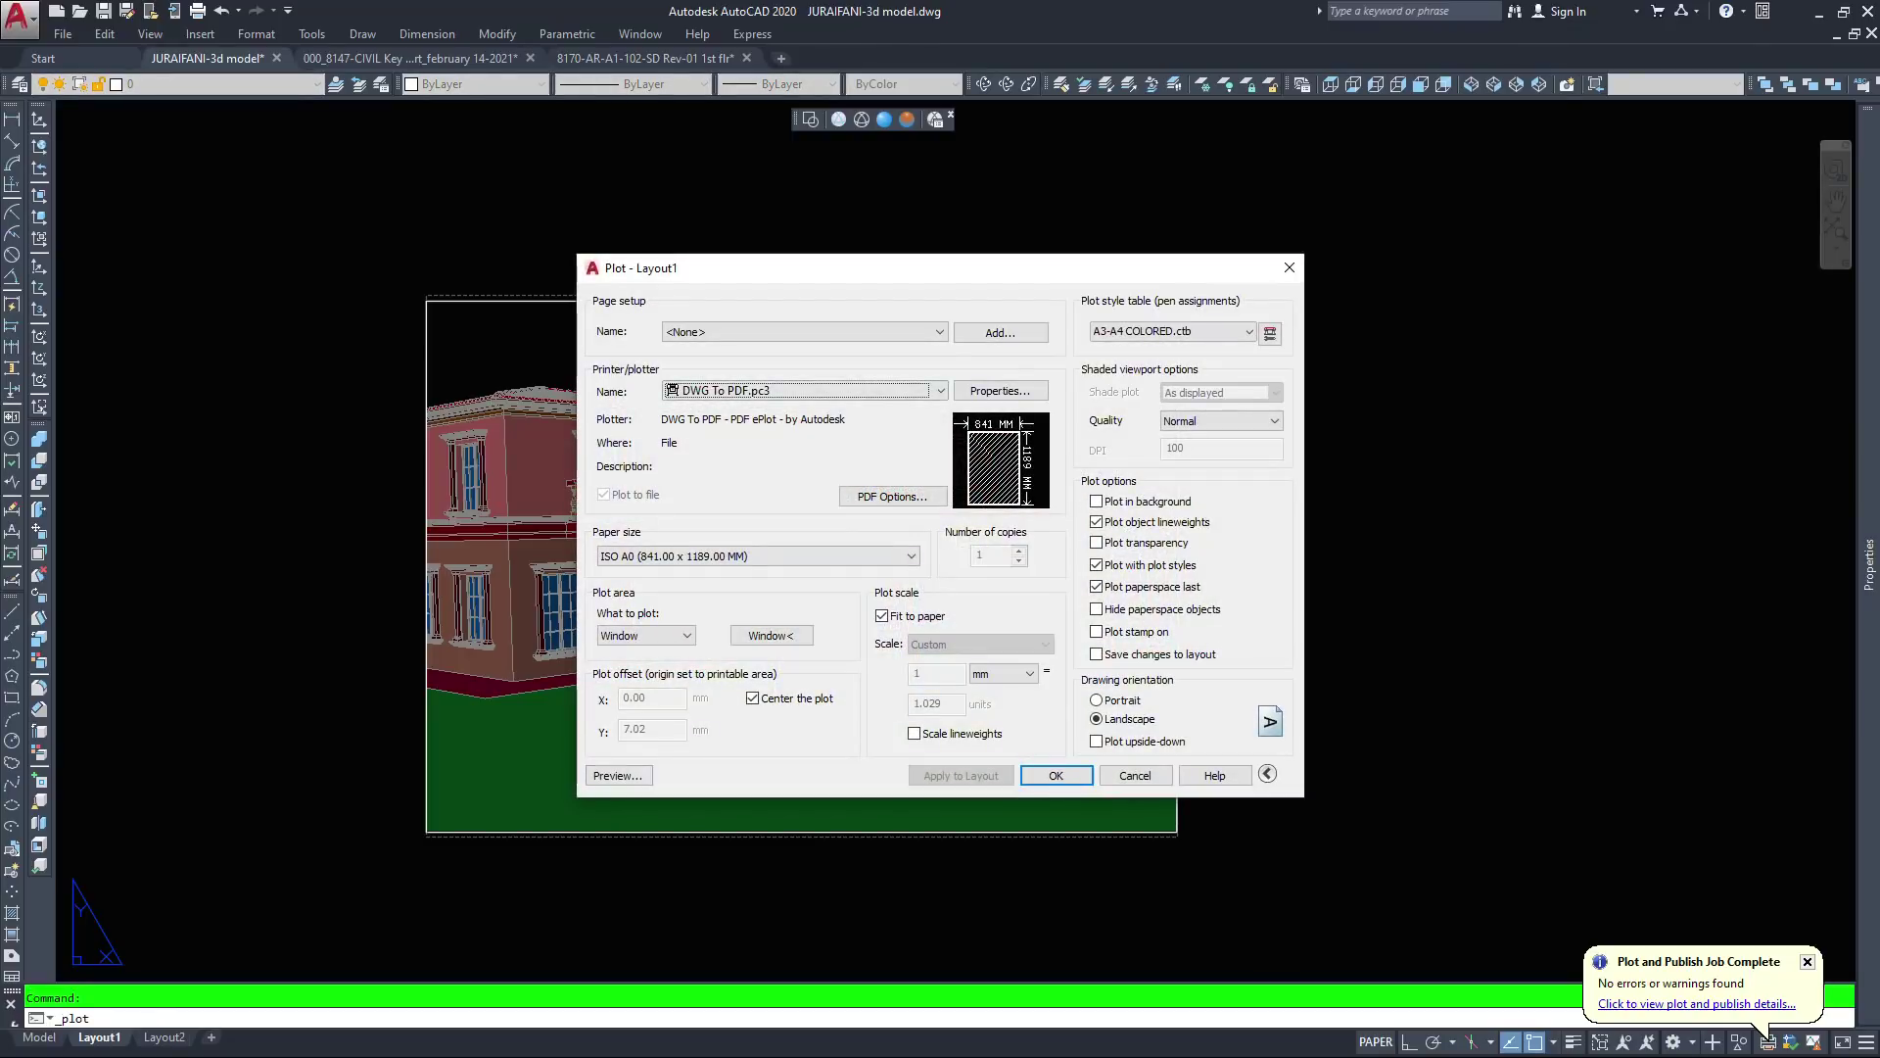
pyautogui.click(618, 774)
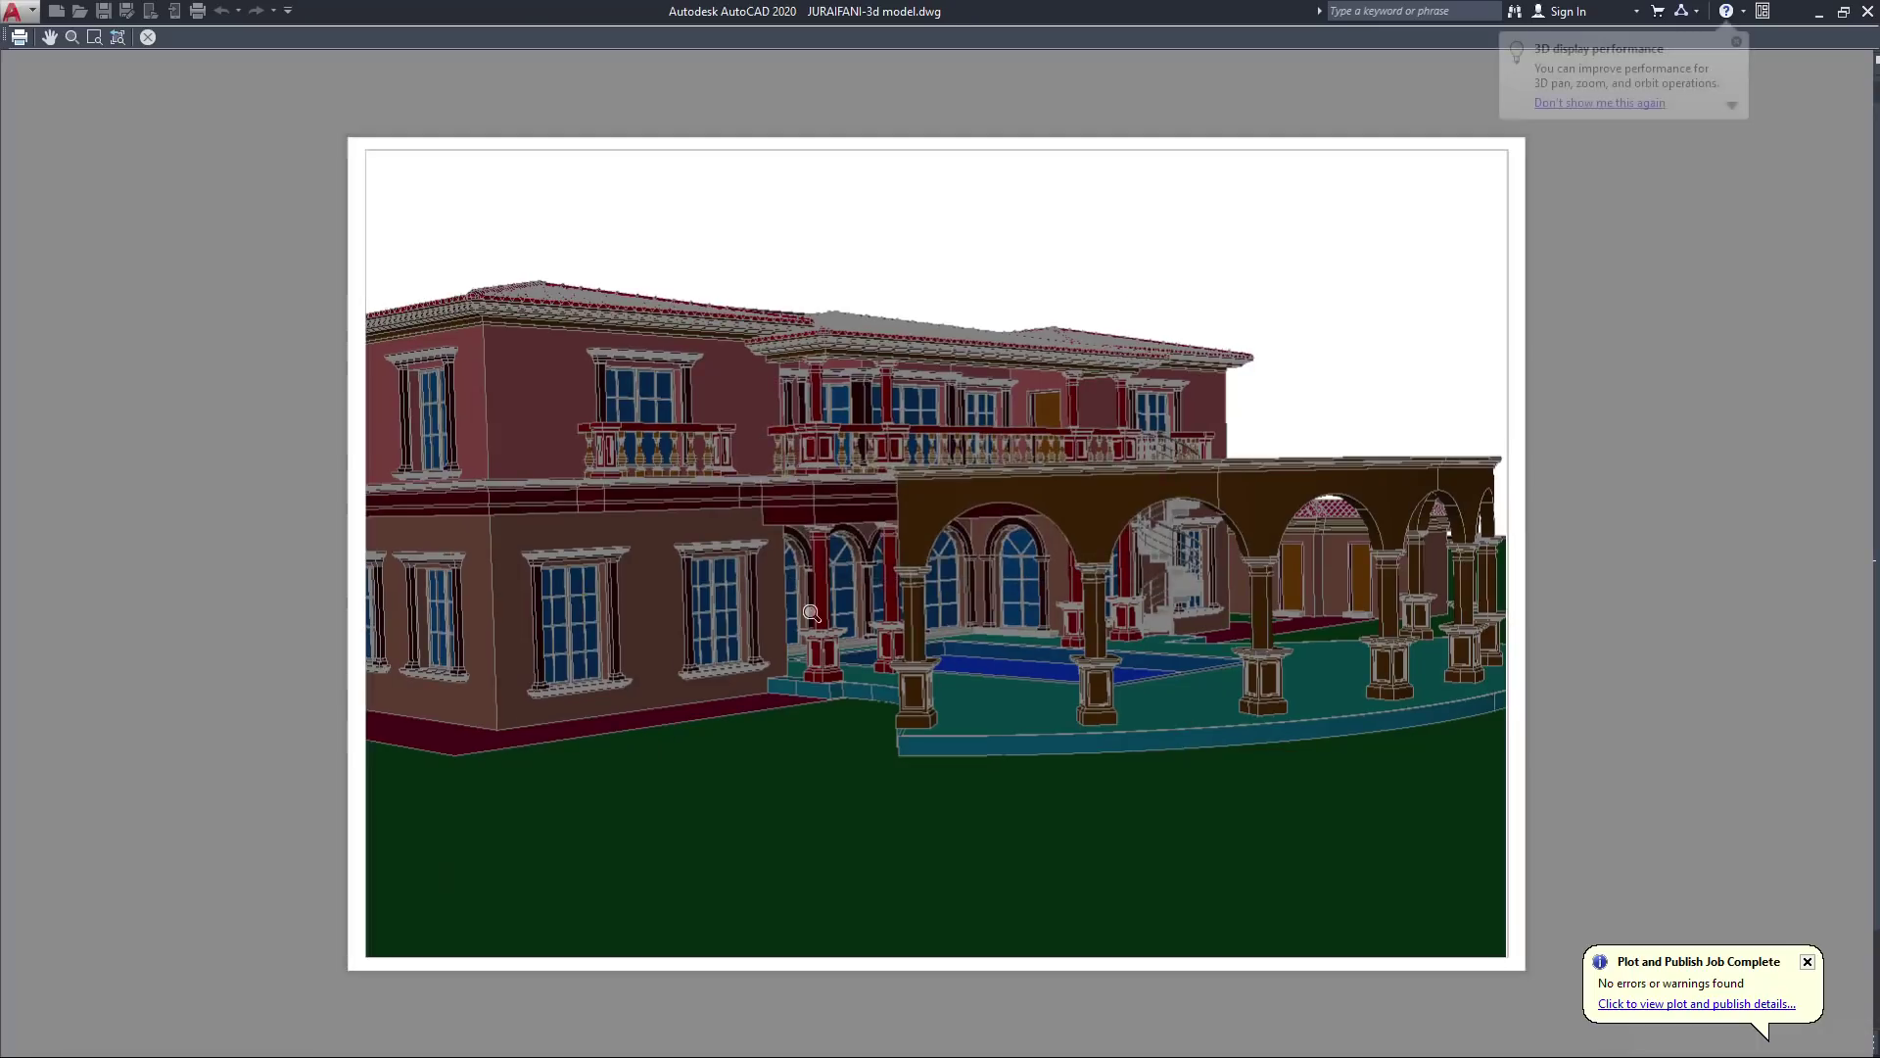
pyautogui.rightClick(767, 569)
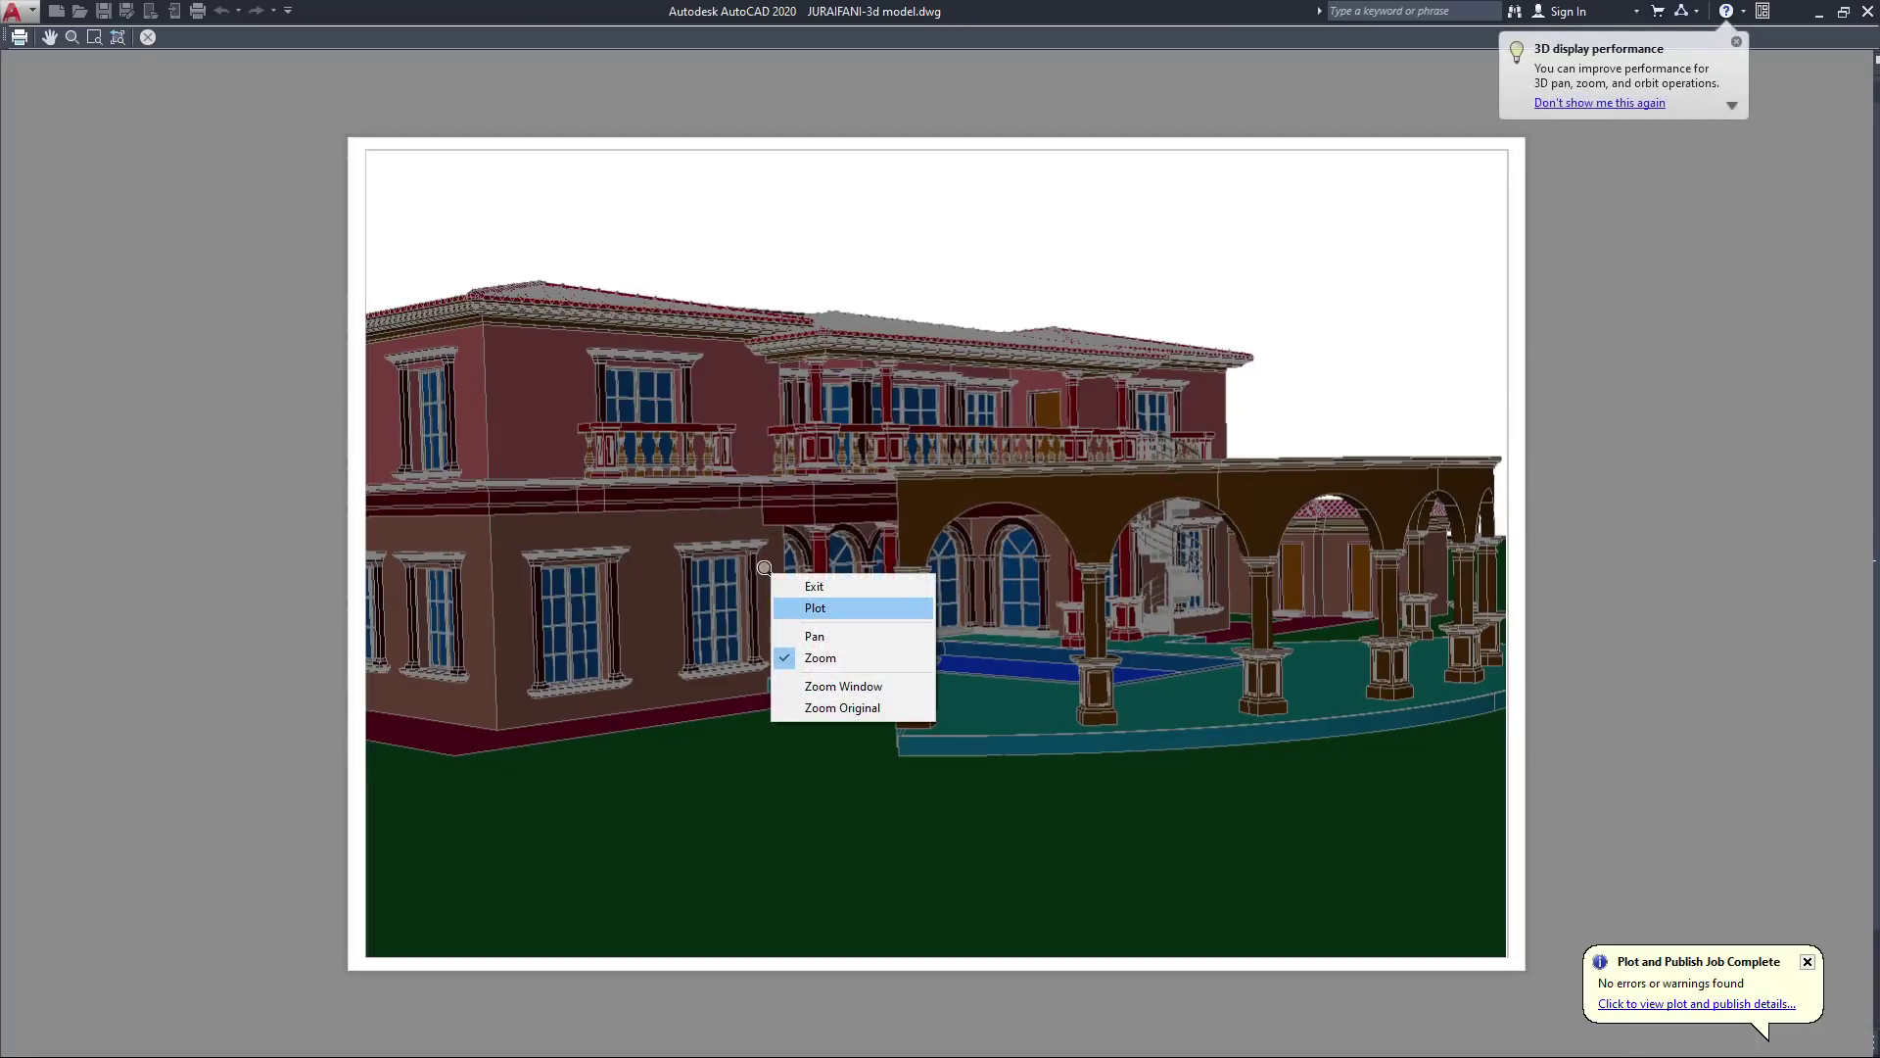
pyautogui.click(814, 607)
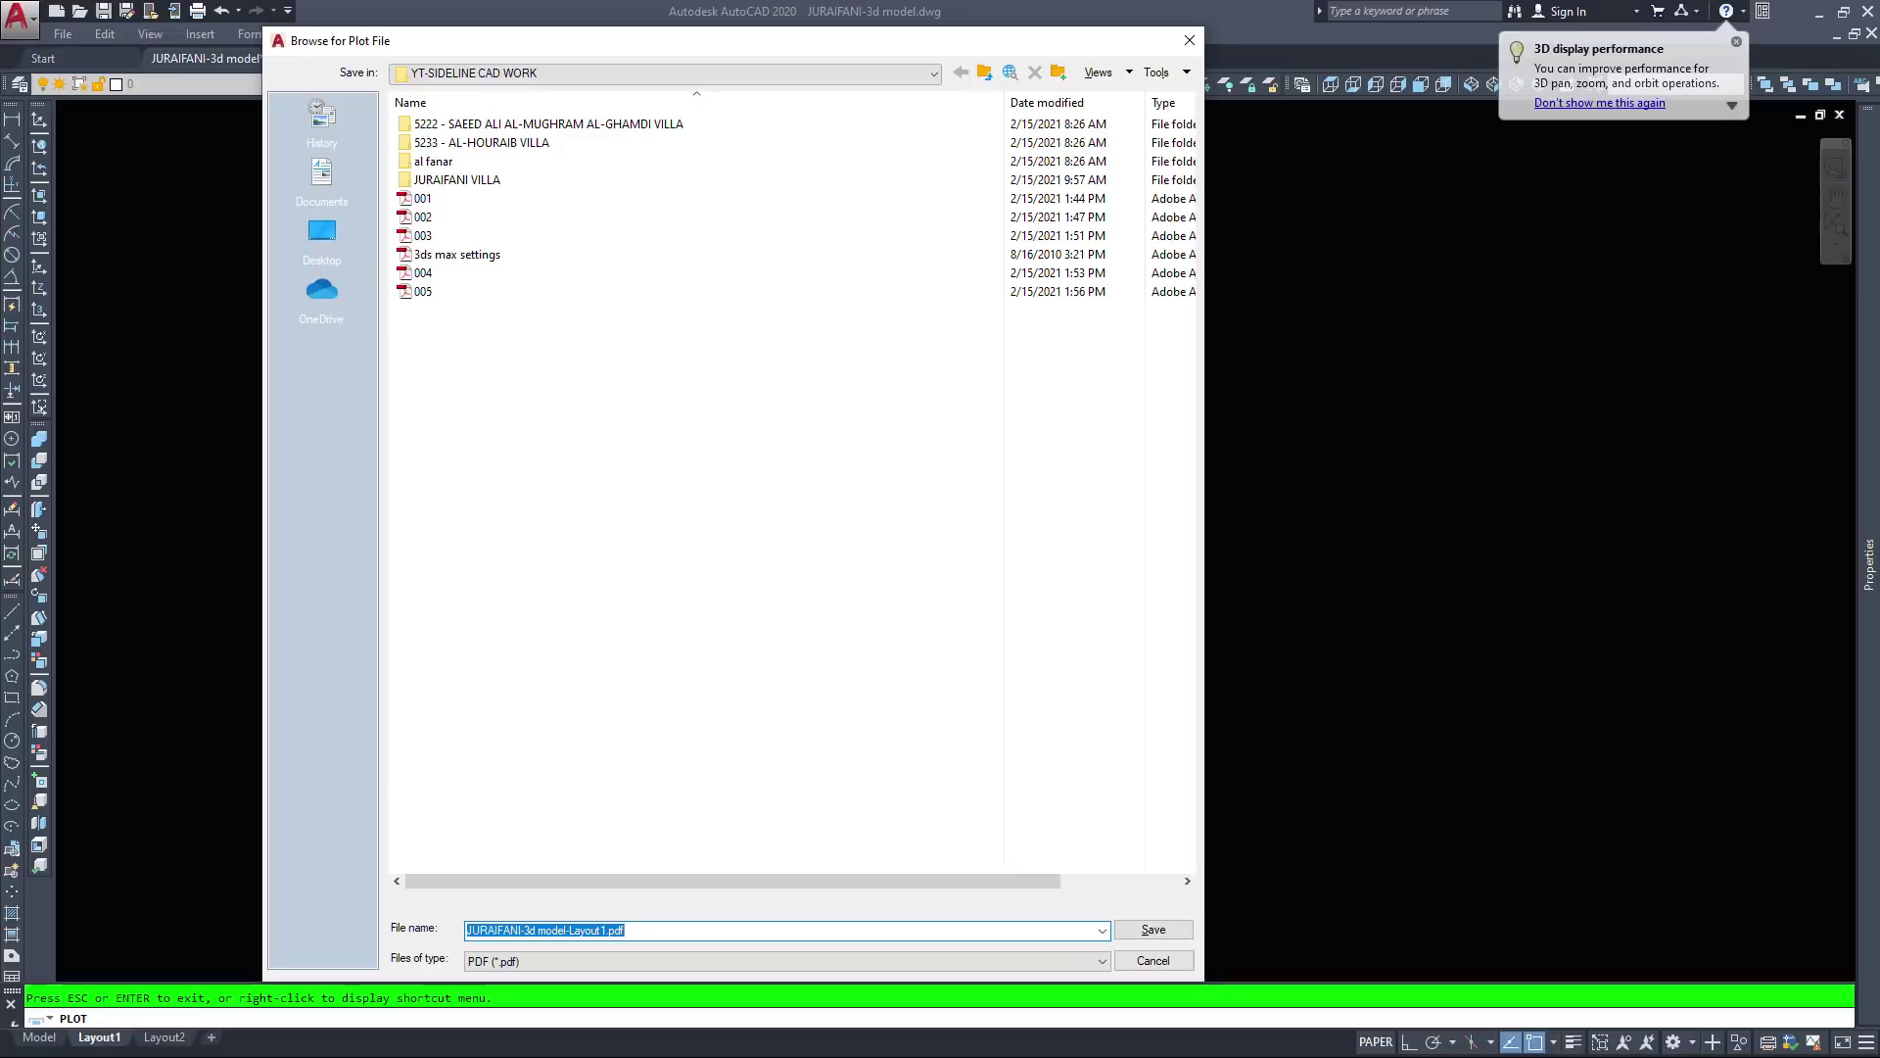
pyautogui.write('006')
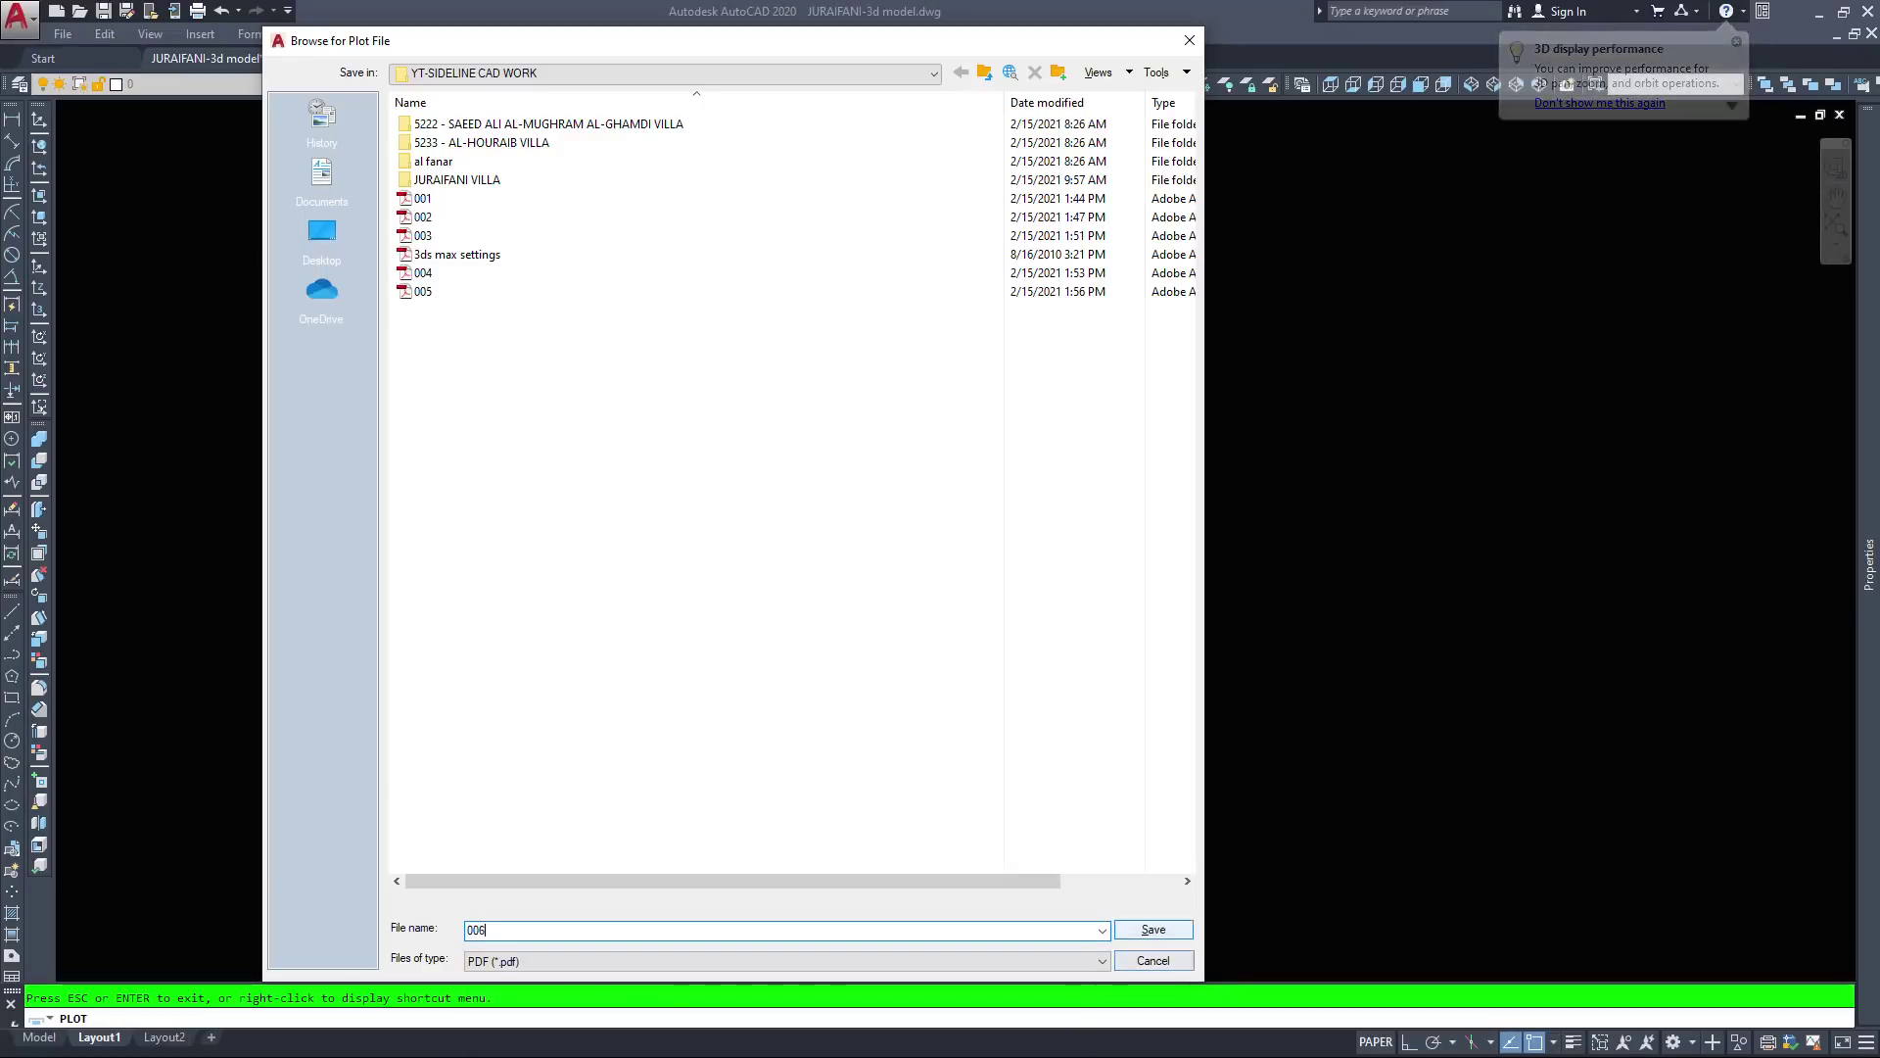
pyautogui.press('Return')
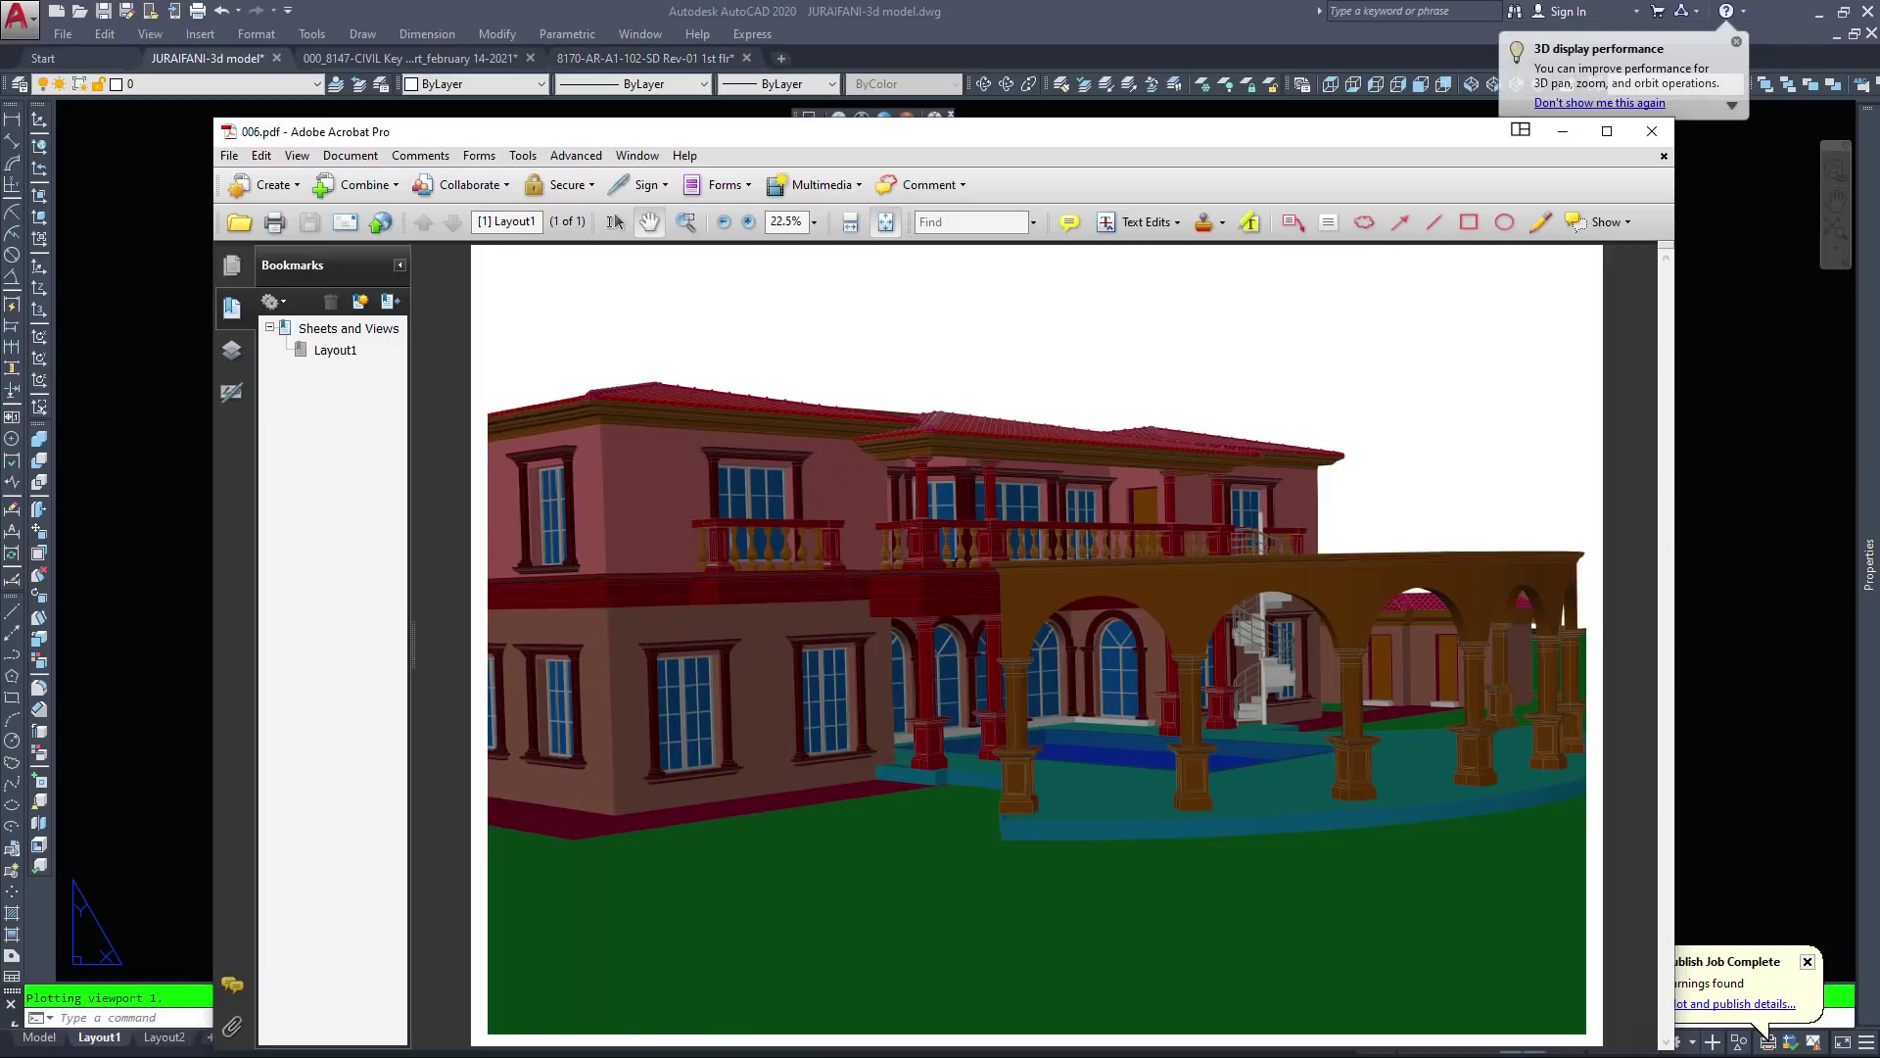
# Examine the balcony balusters, spiral staircase and pool arcade closely in the plotted 006 PDF and zoom back out
pyautogui.keyDown('ctrl'); pyautogui.scroll(6, 1216, 542); pyautogui.keyUp('ctrl')
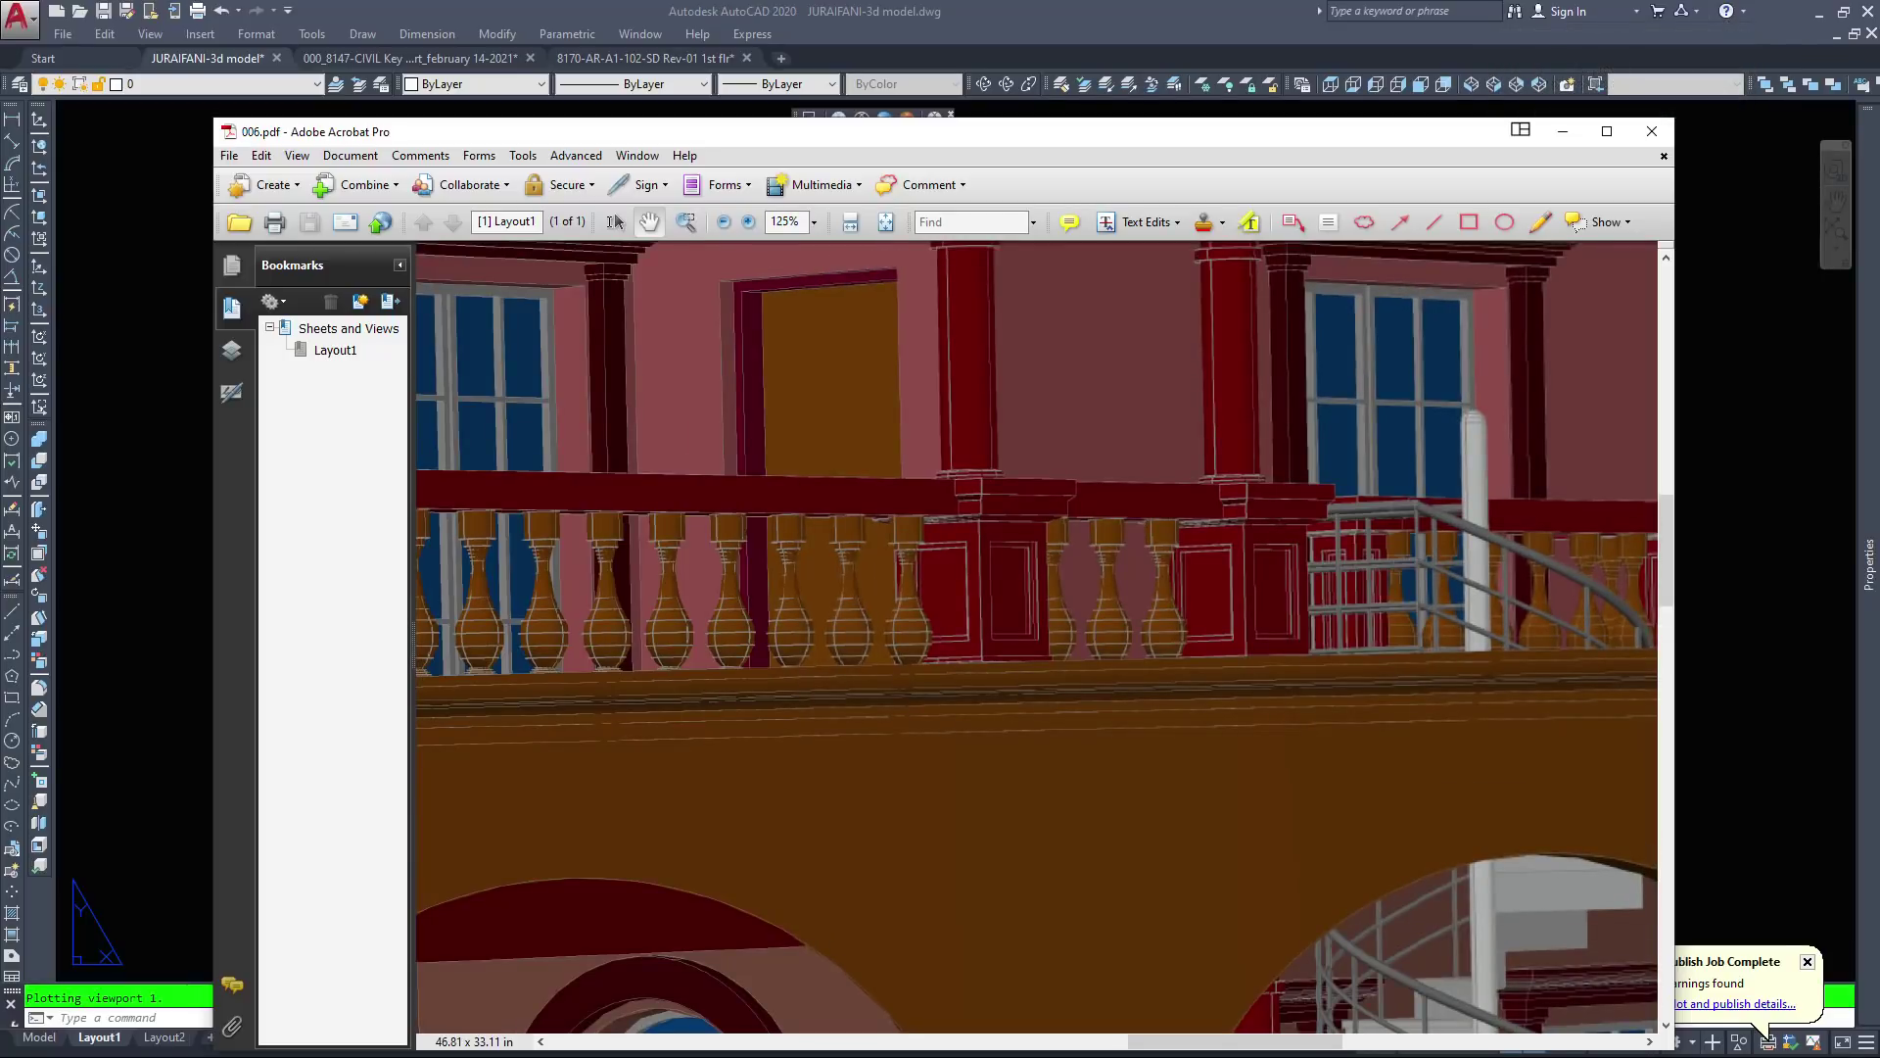
pyautogui.keyDown('ctrl'); pyautogui.scroll(-5, 614, 213); pyautogui.keyUp('ctrl')
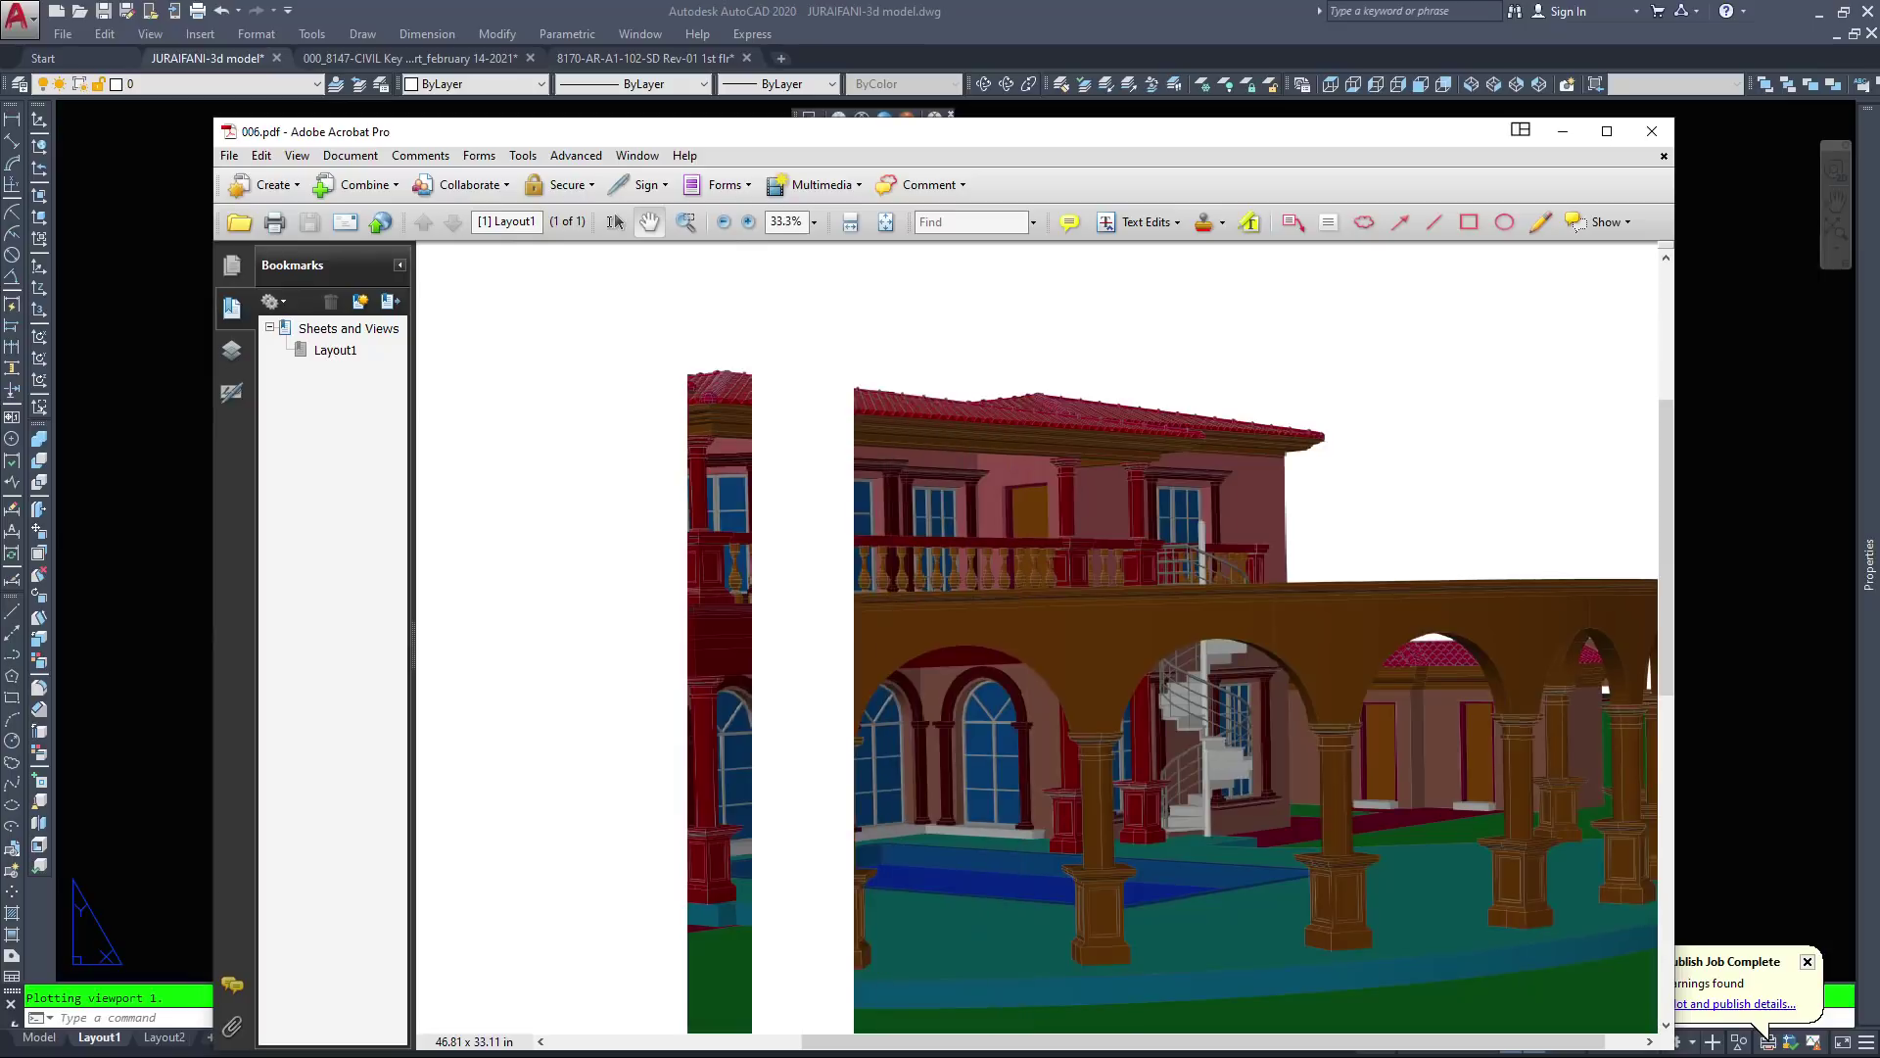
pyautogui.keyDown('ctrl'); pyautogui.scroll(-1, 614, 214); pyautogui.keyUp('ctrl')
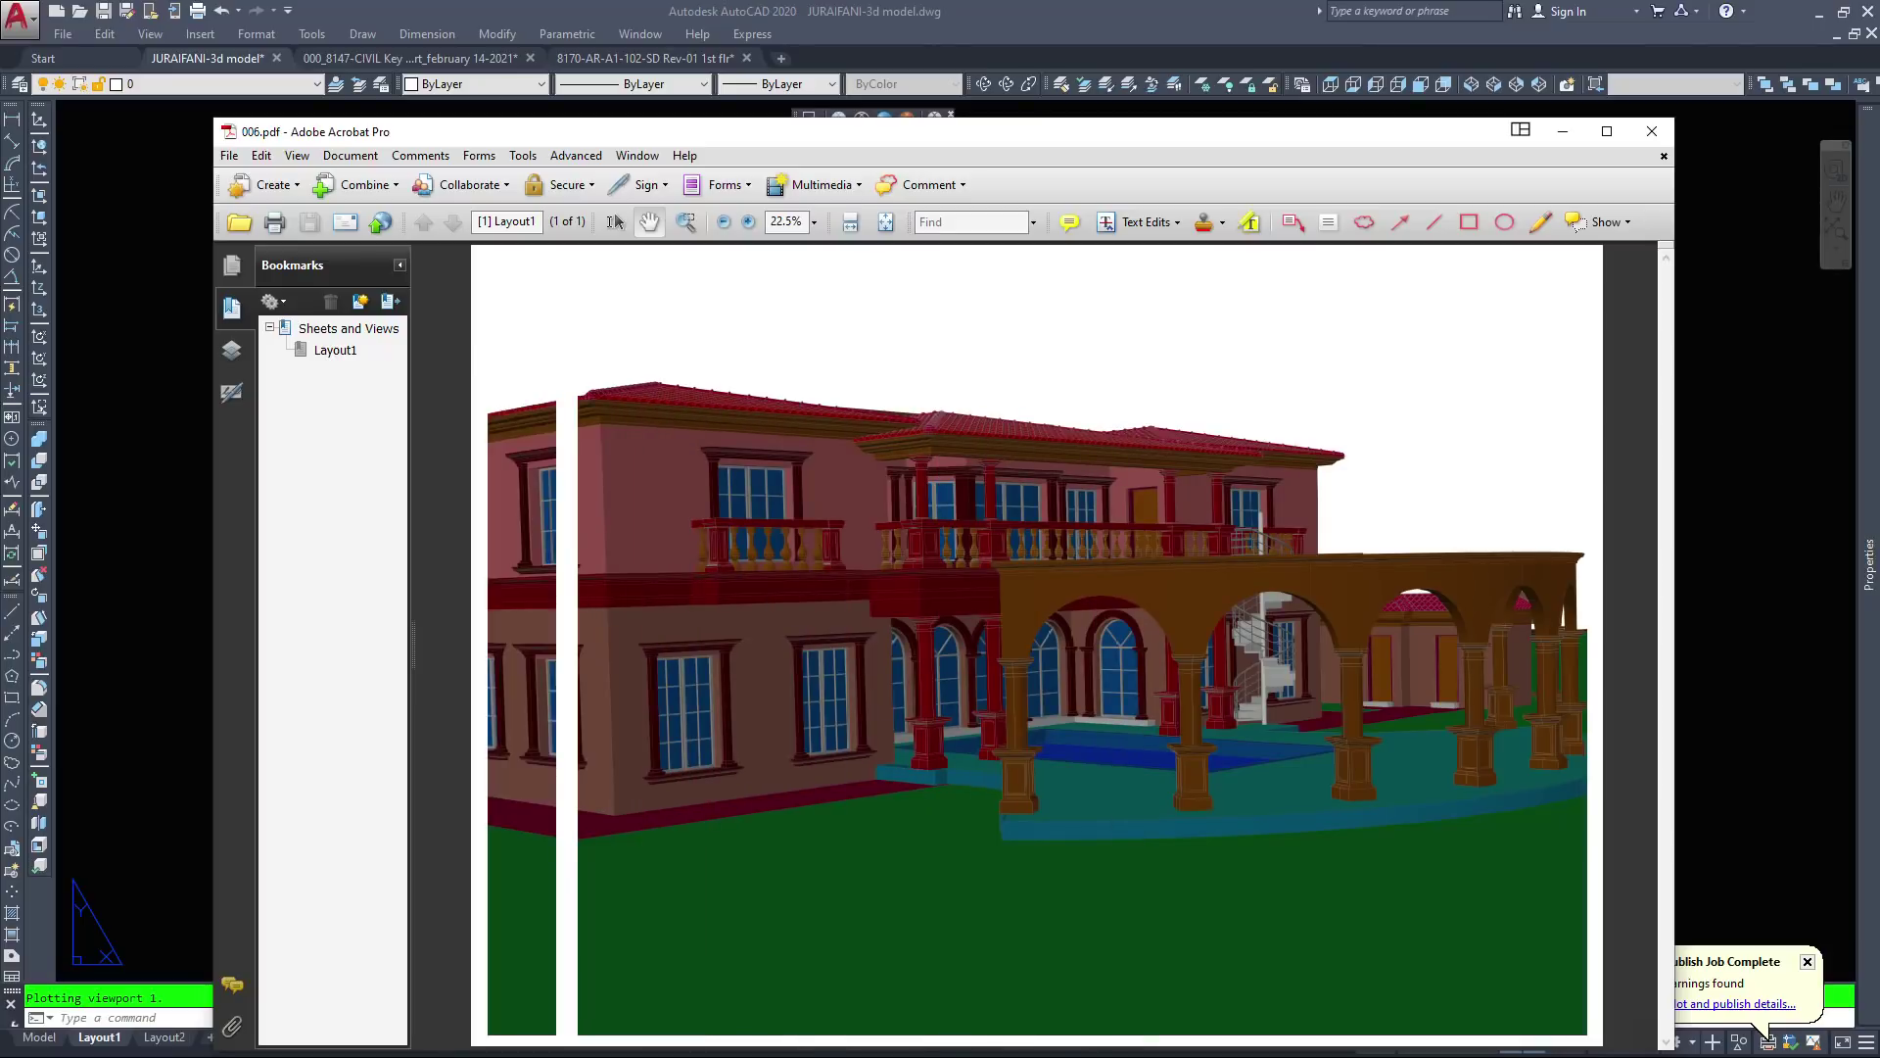
pyautogui.hotkey('ctrl', '-')
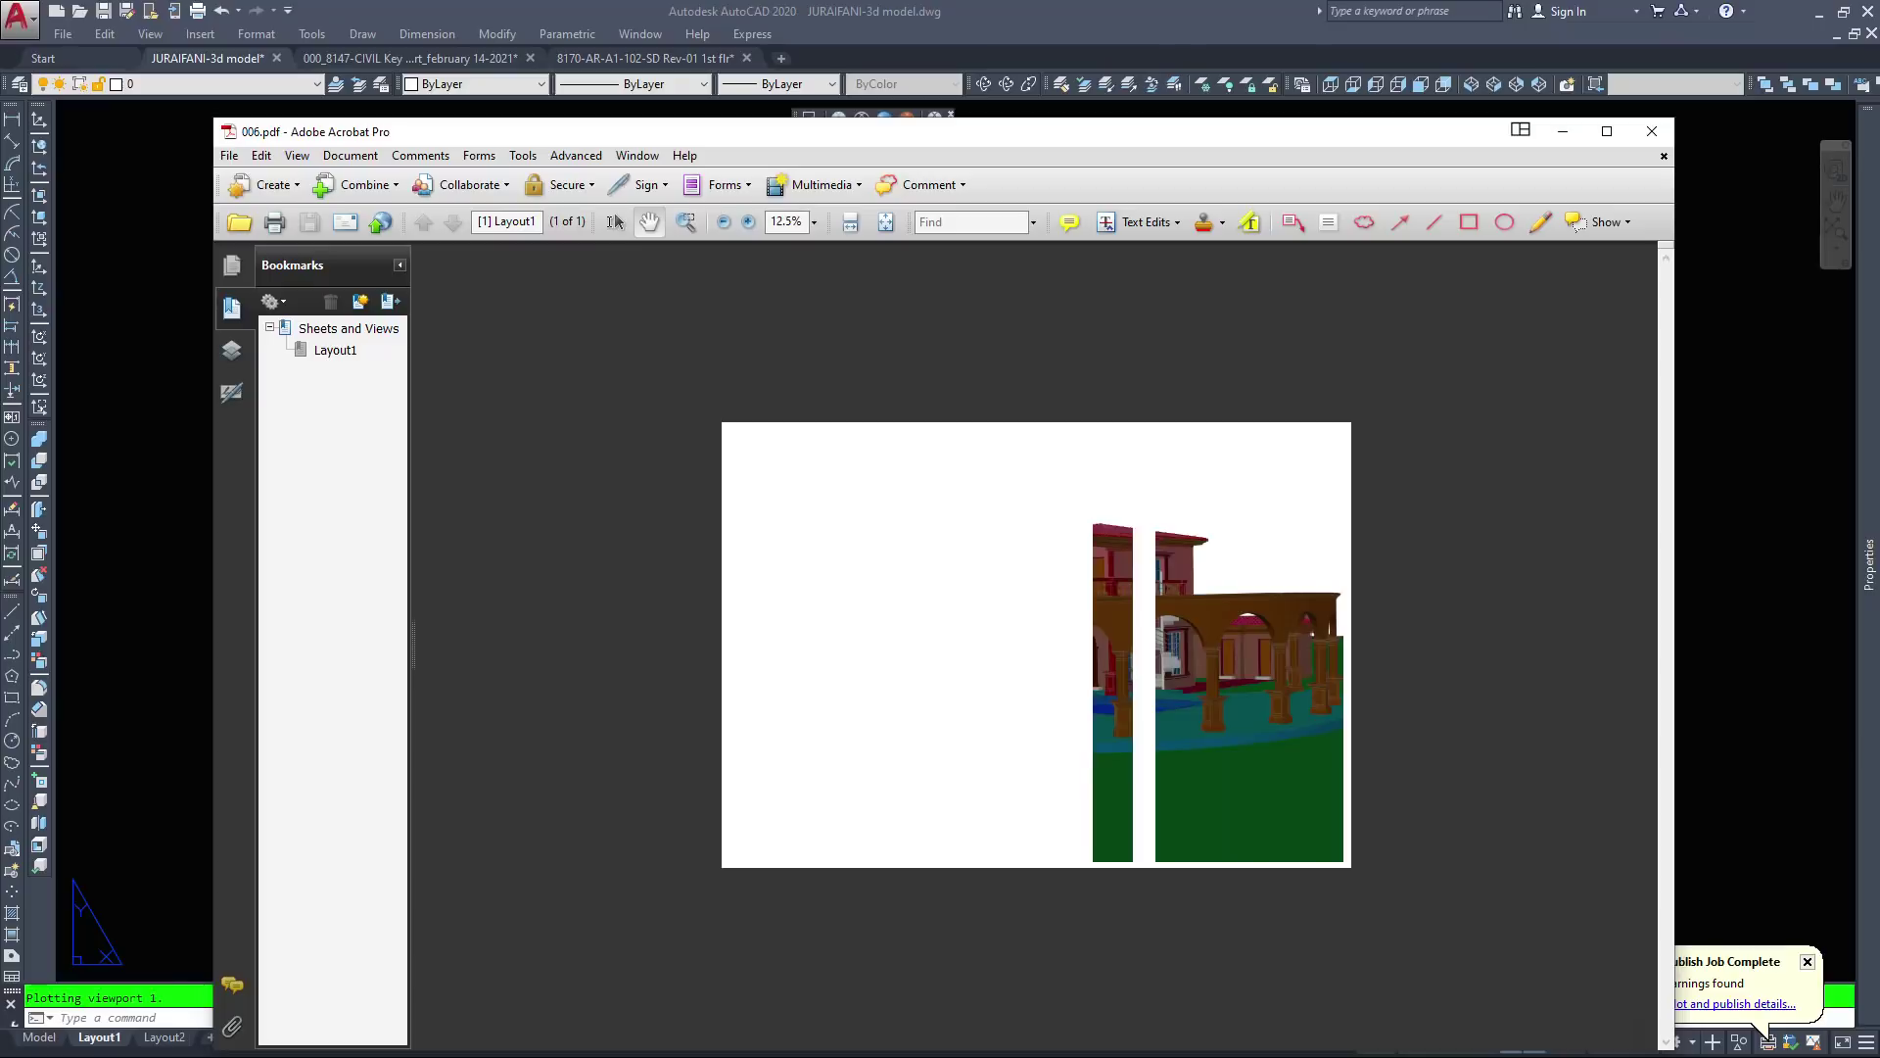
# Save the plotted pool-side page as a PNG image named 006.png and close the PDF
pyautogui.keyDown('ctrl'); pyautogui.scroll(2, 1036, 644); pyautogui.keyUp('ctrl')
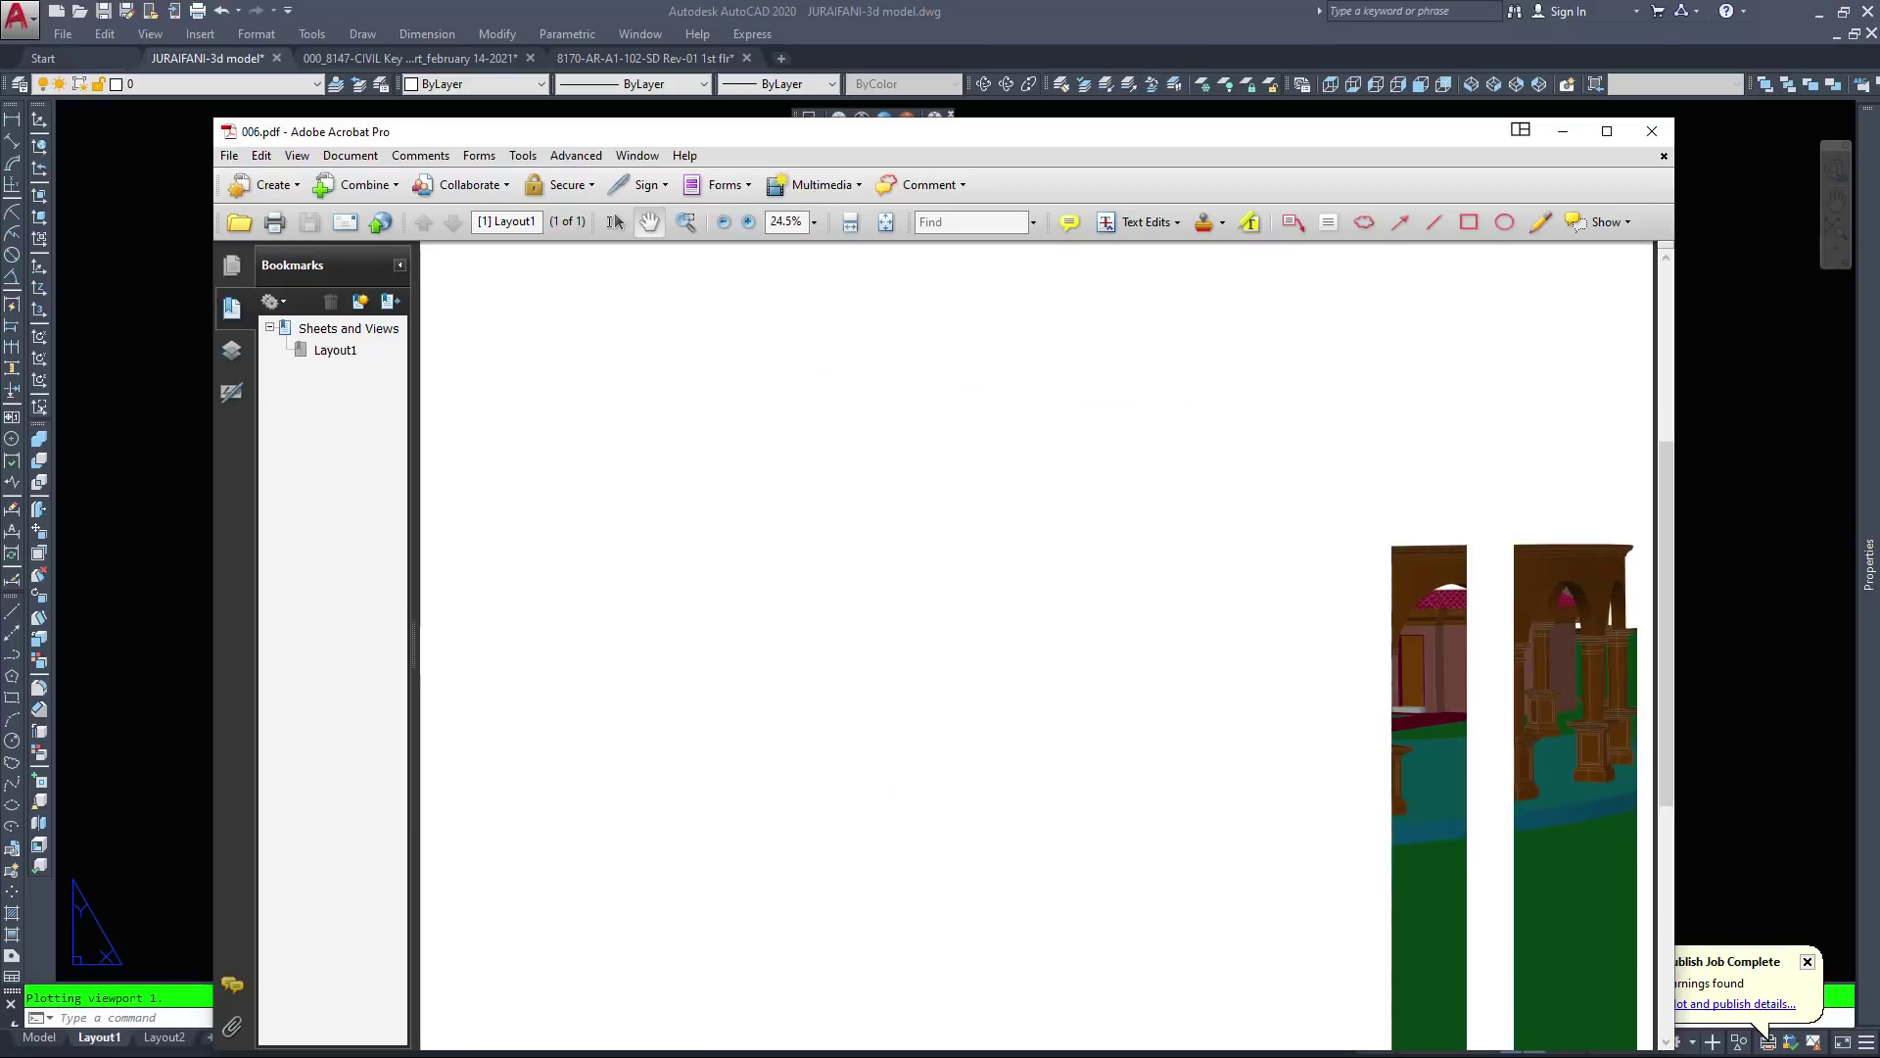
pyautogui.keyDown('ctrl'); pyautogui.scroll(-2, 1036, 644); pyautogui.keyUp('ctrl')
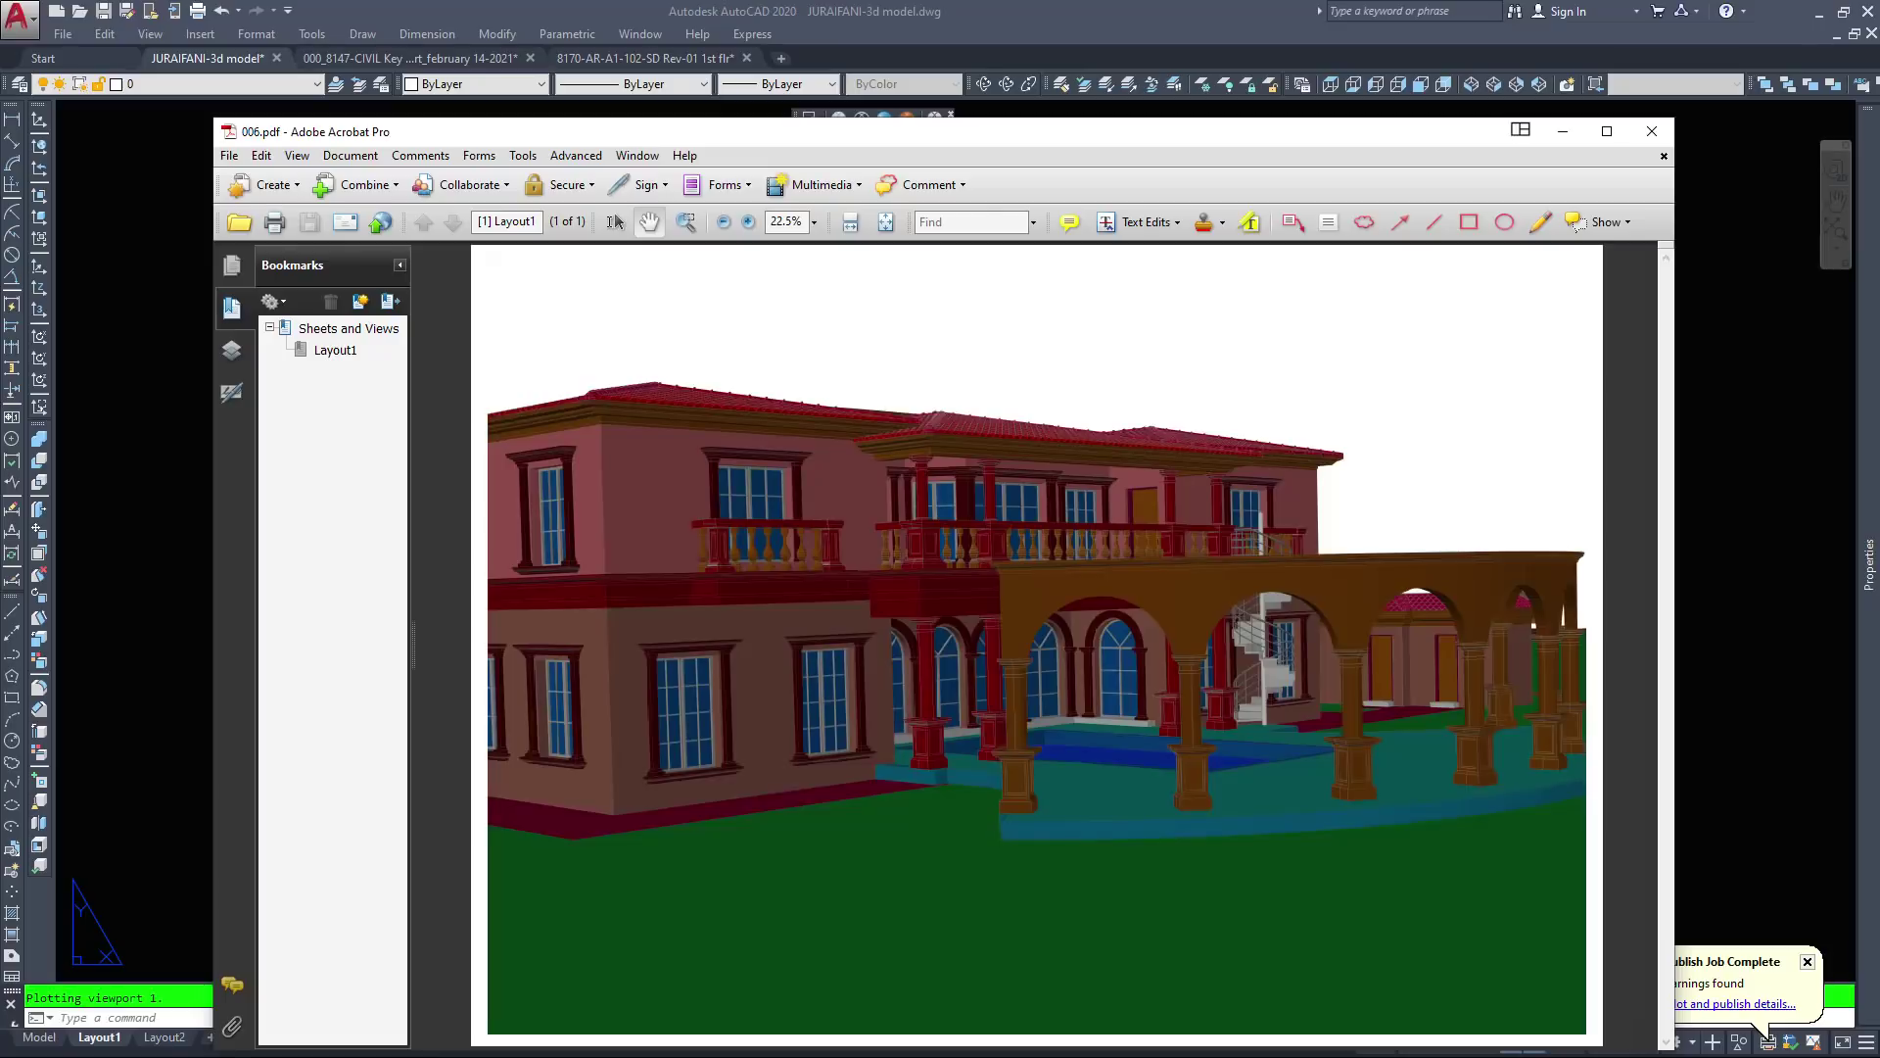
pyautogui.hotkey('ctrl', '-')
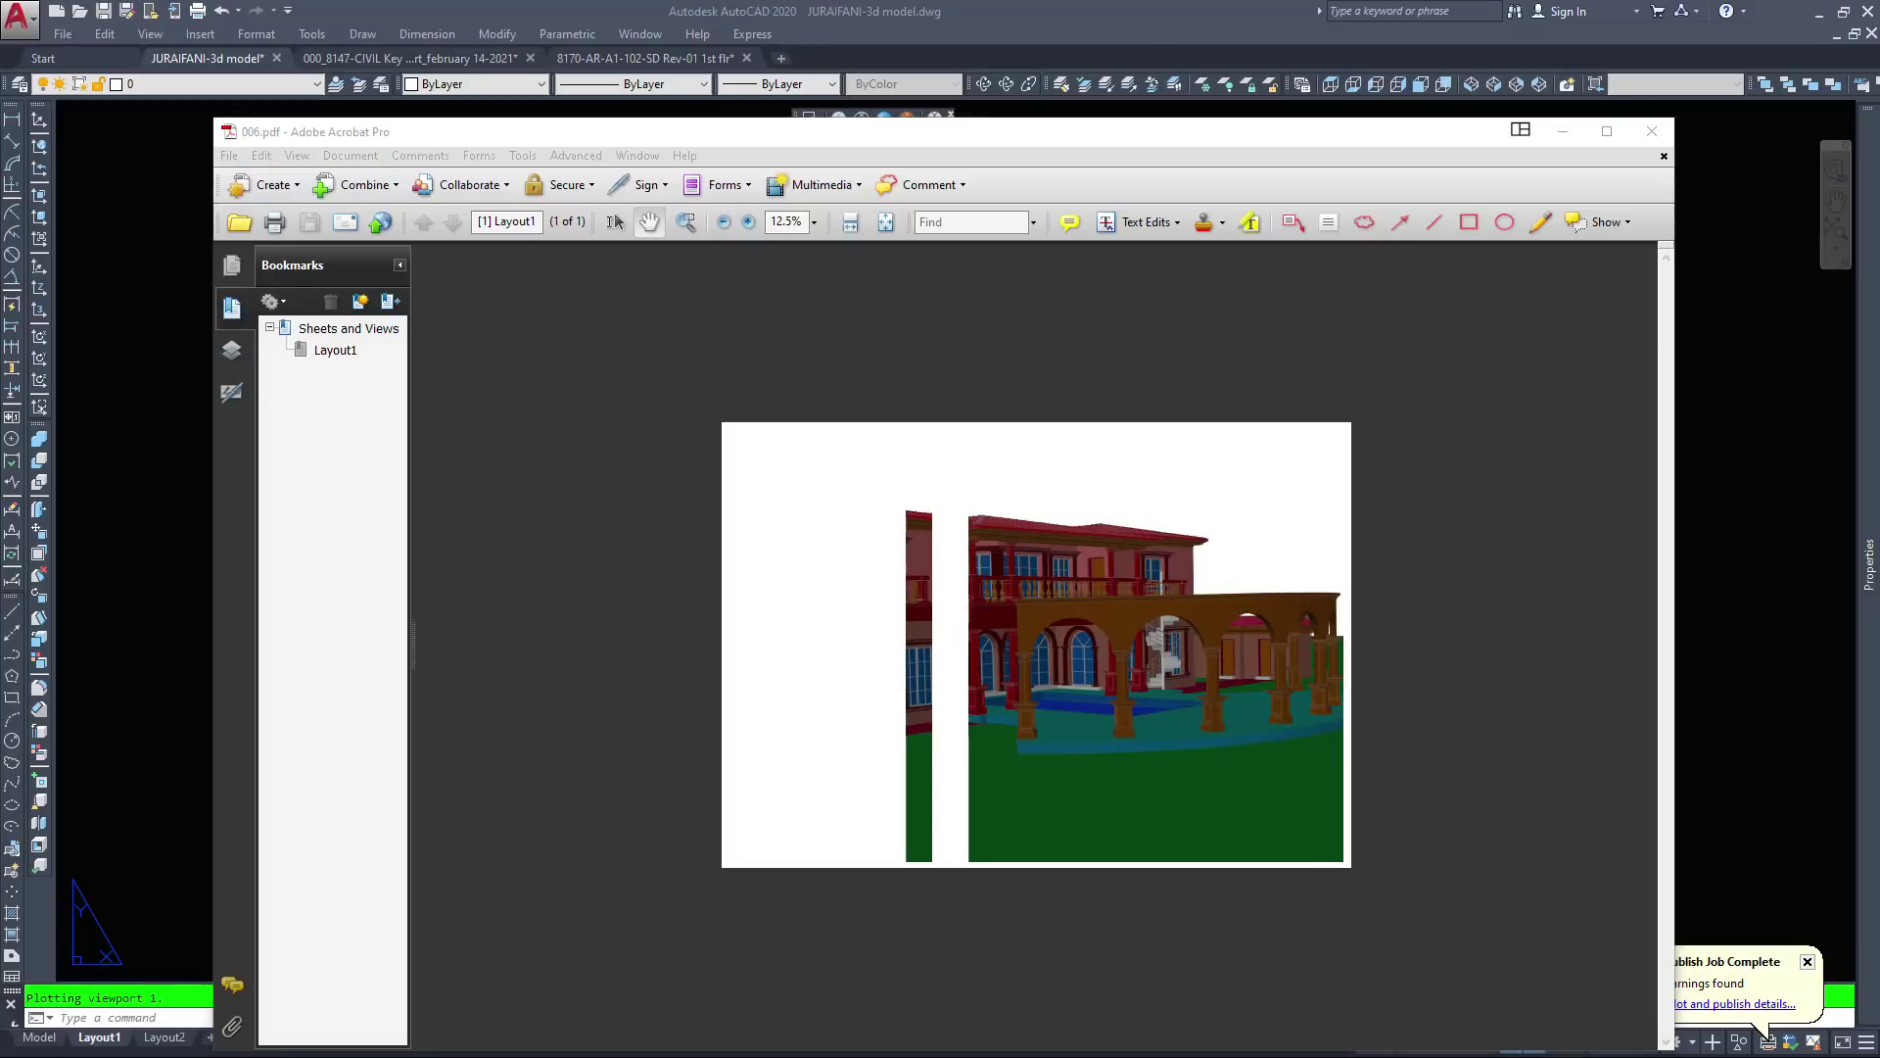
pyautogui.hotkey('ctrl', 'shift', 's')
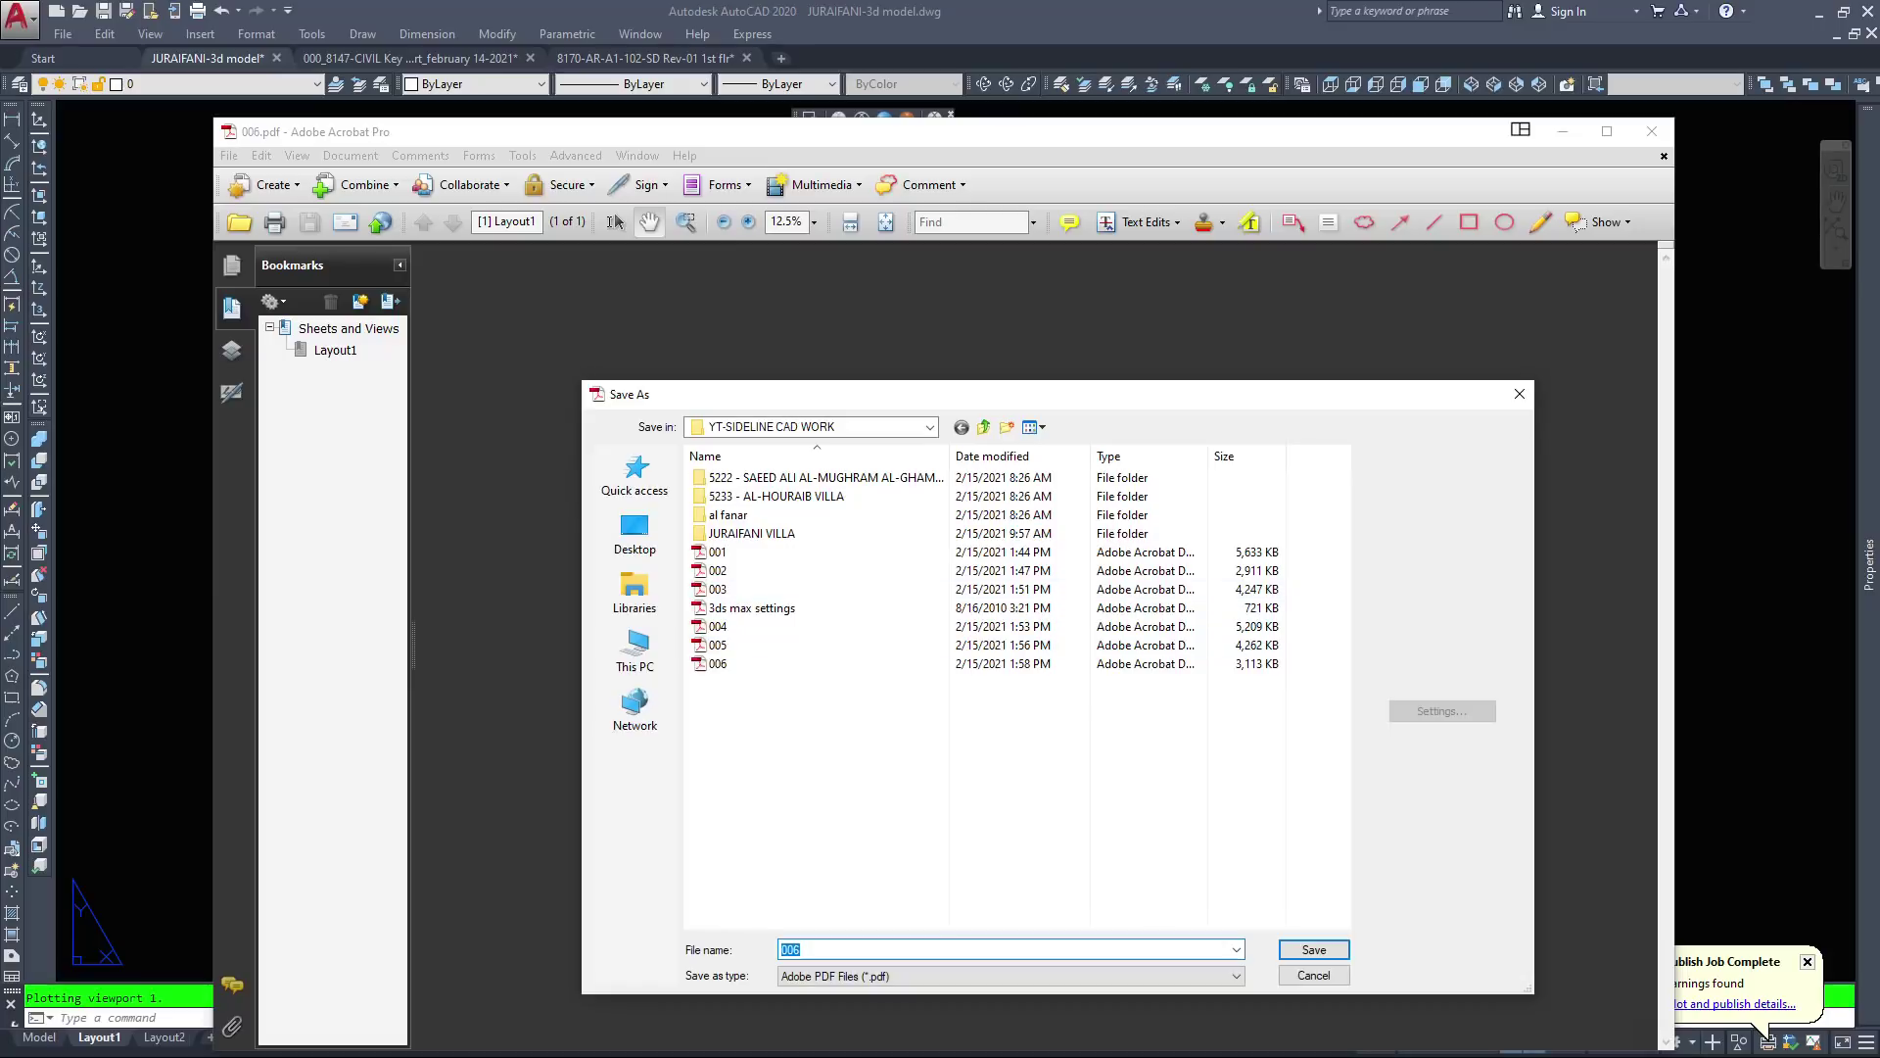
pyautogui.click(1011, 976)
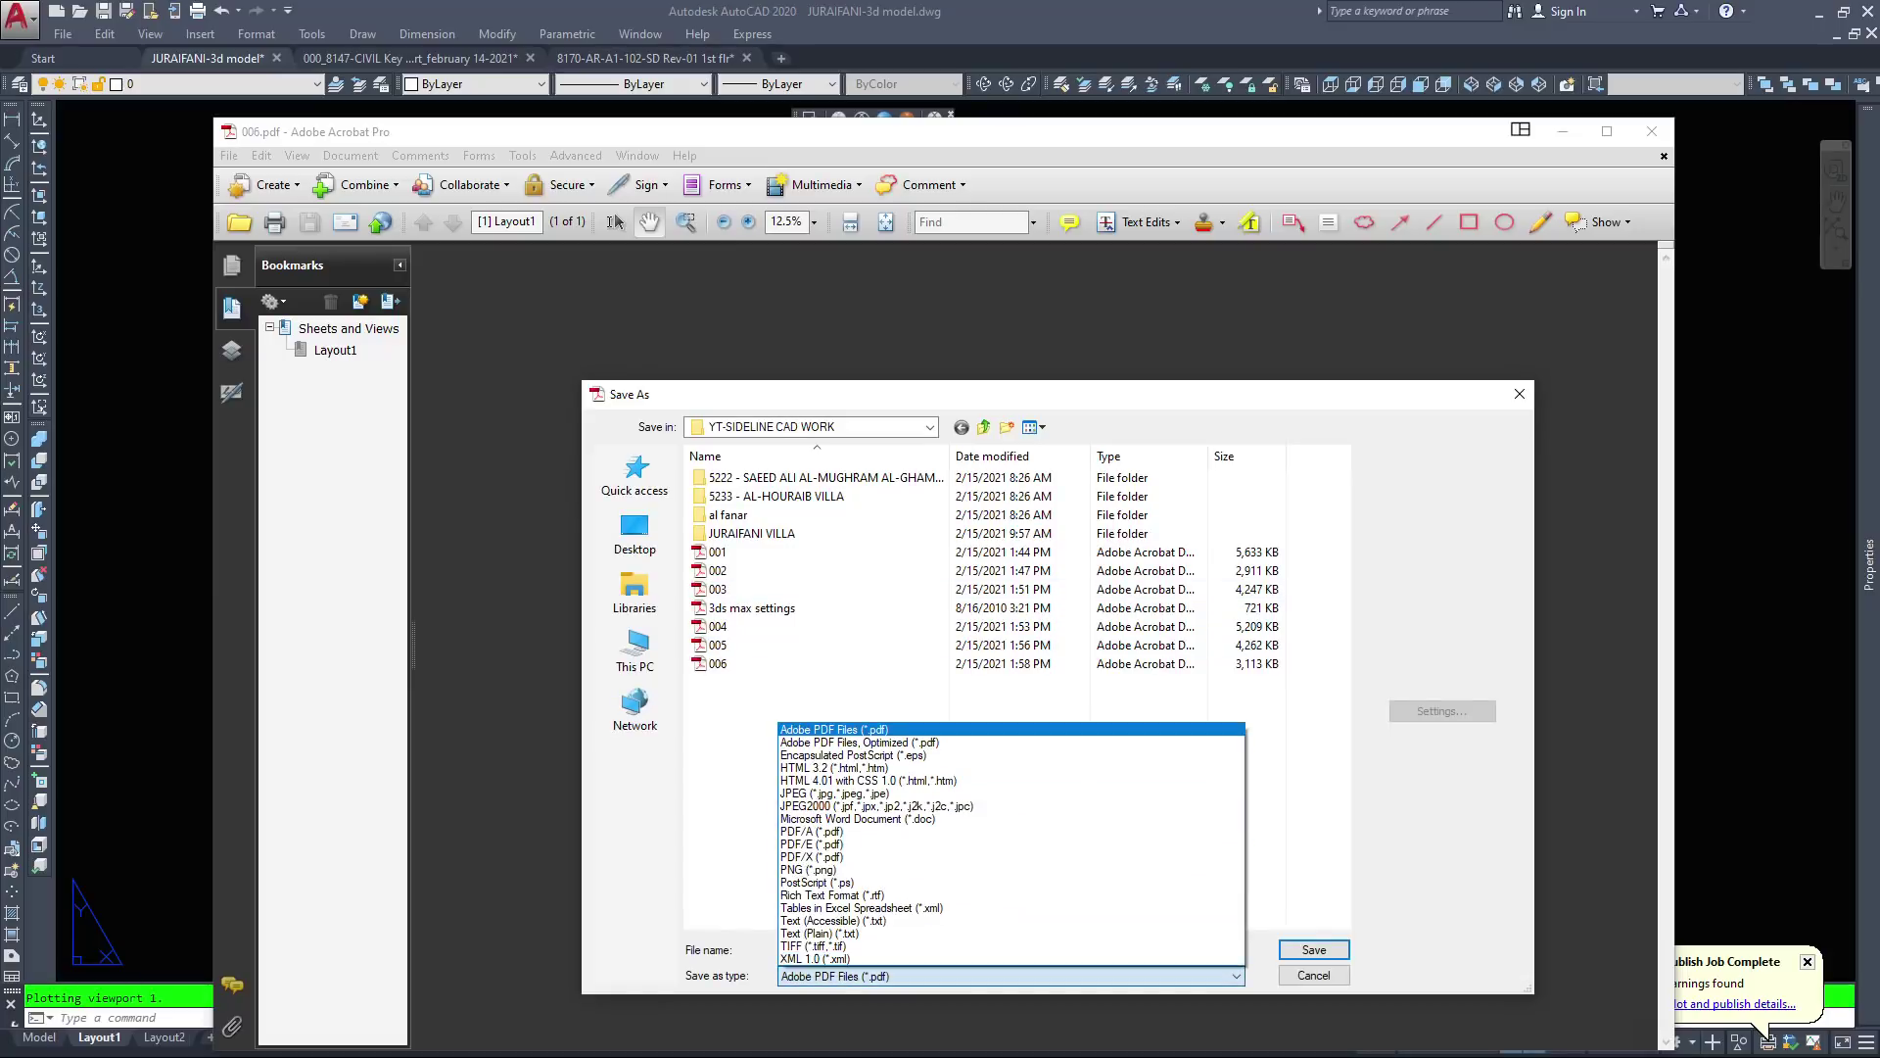
pyautogui.press('Up')
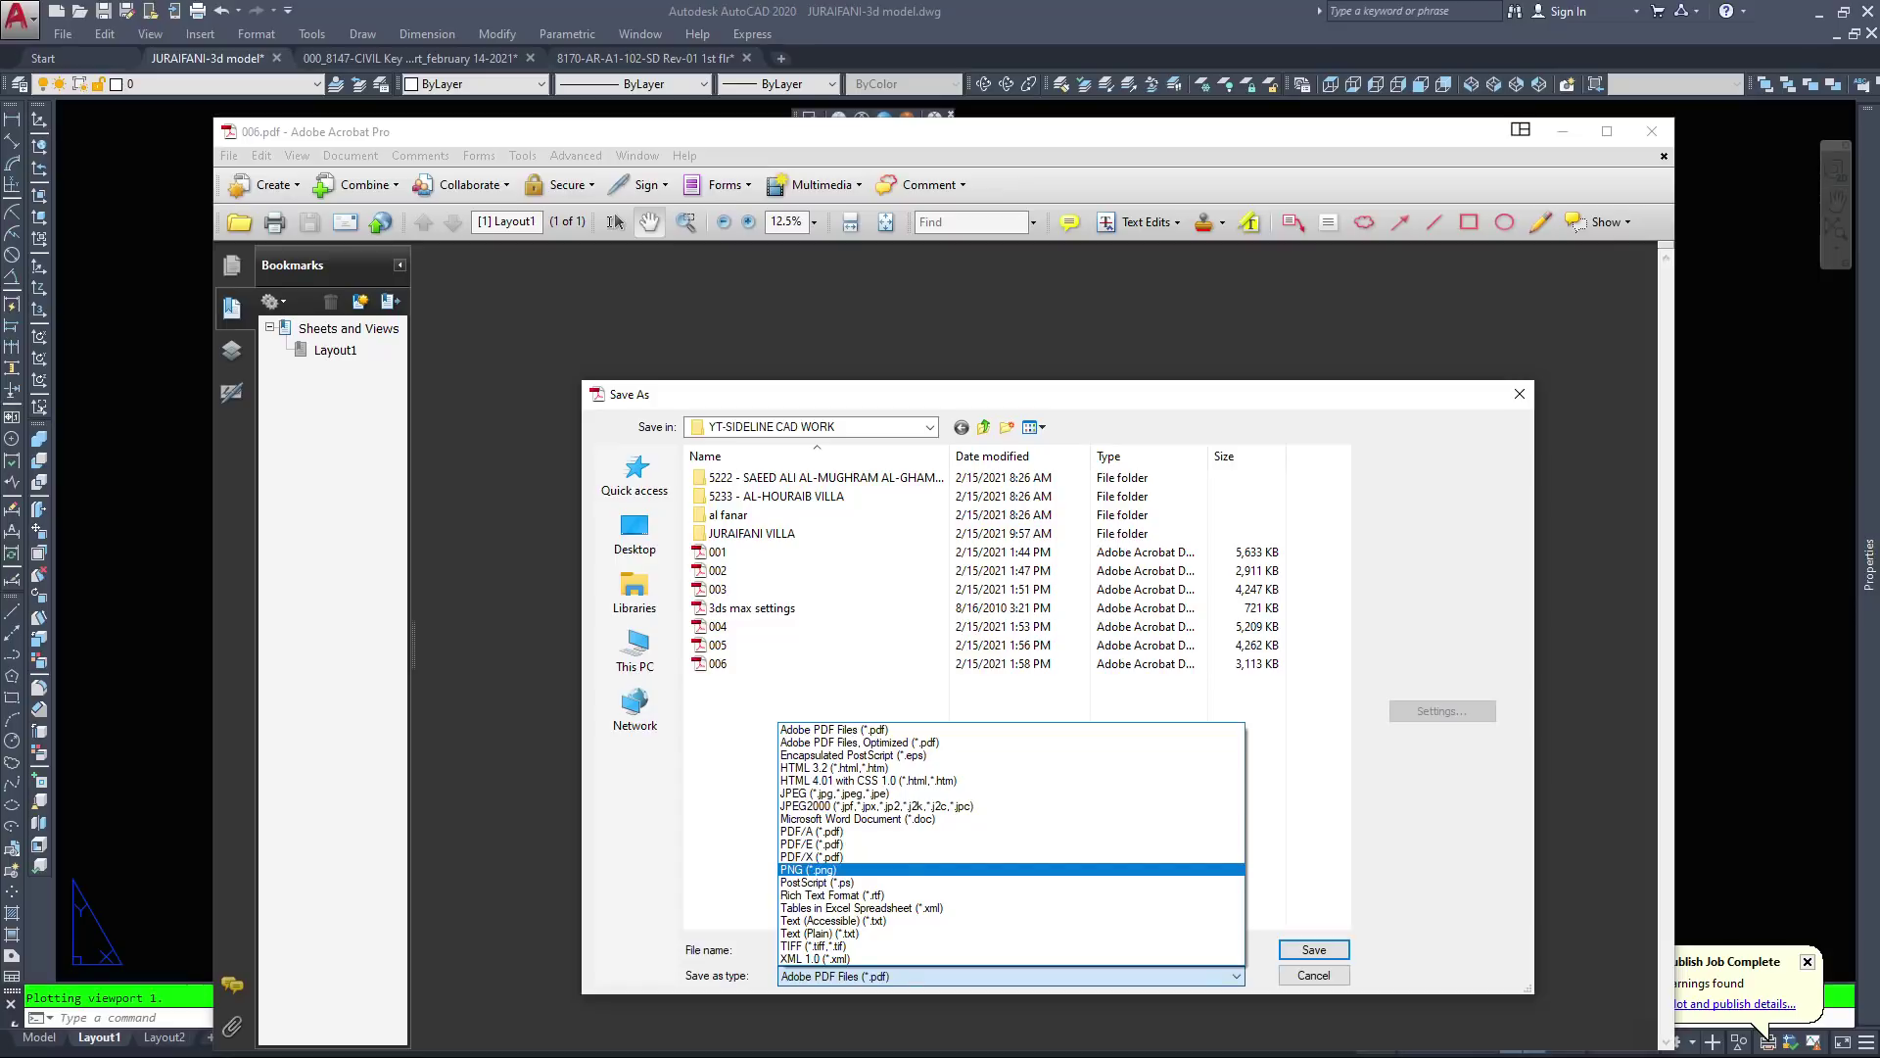
pyautogui.press('Return')
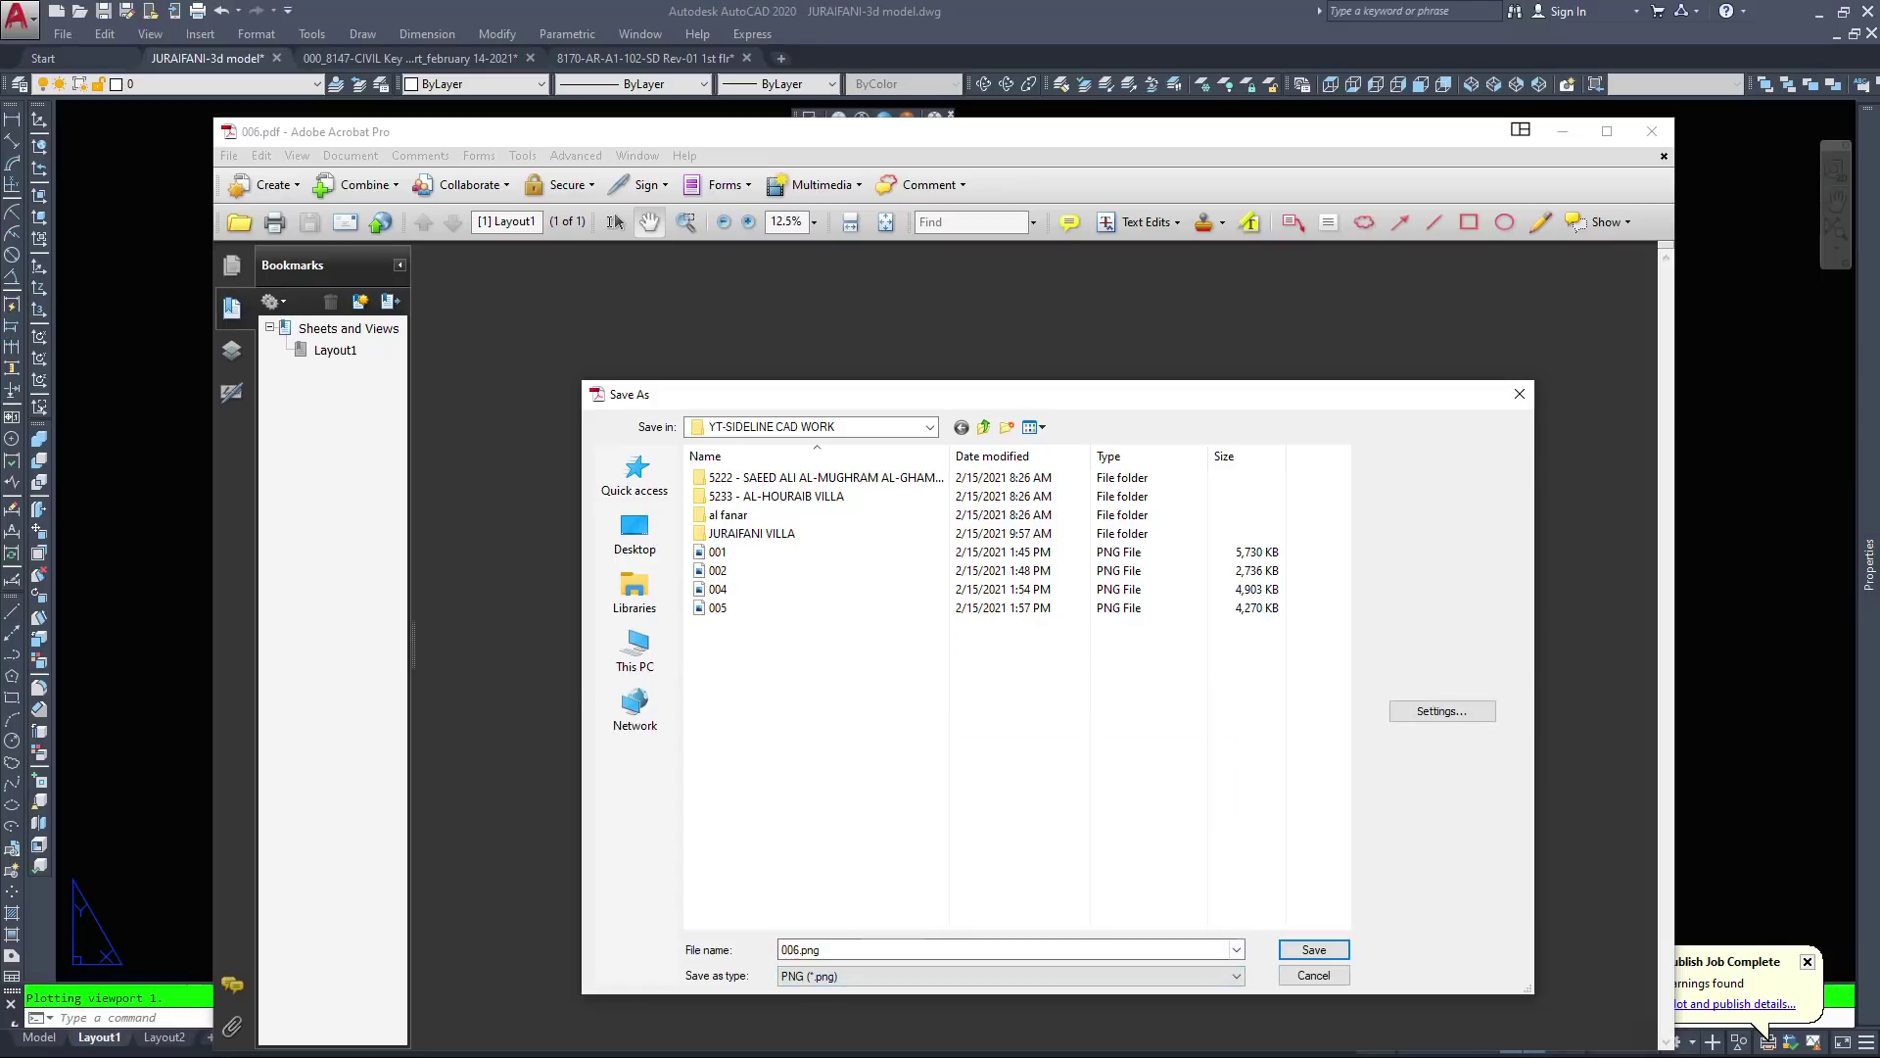
pyautogui.press('Return')
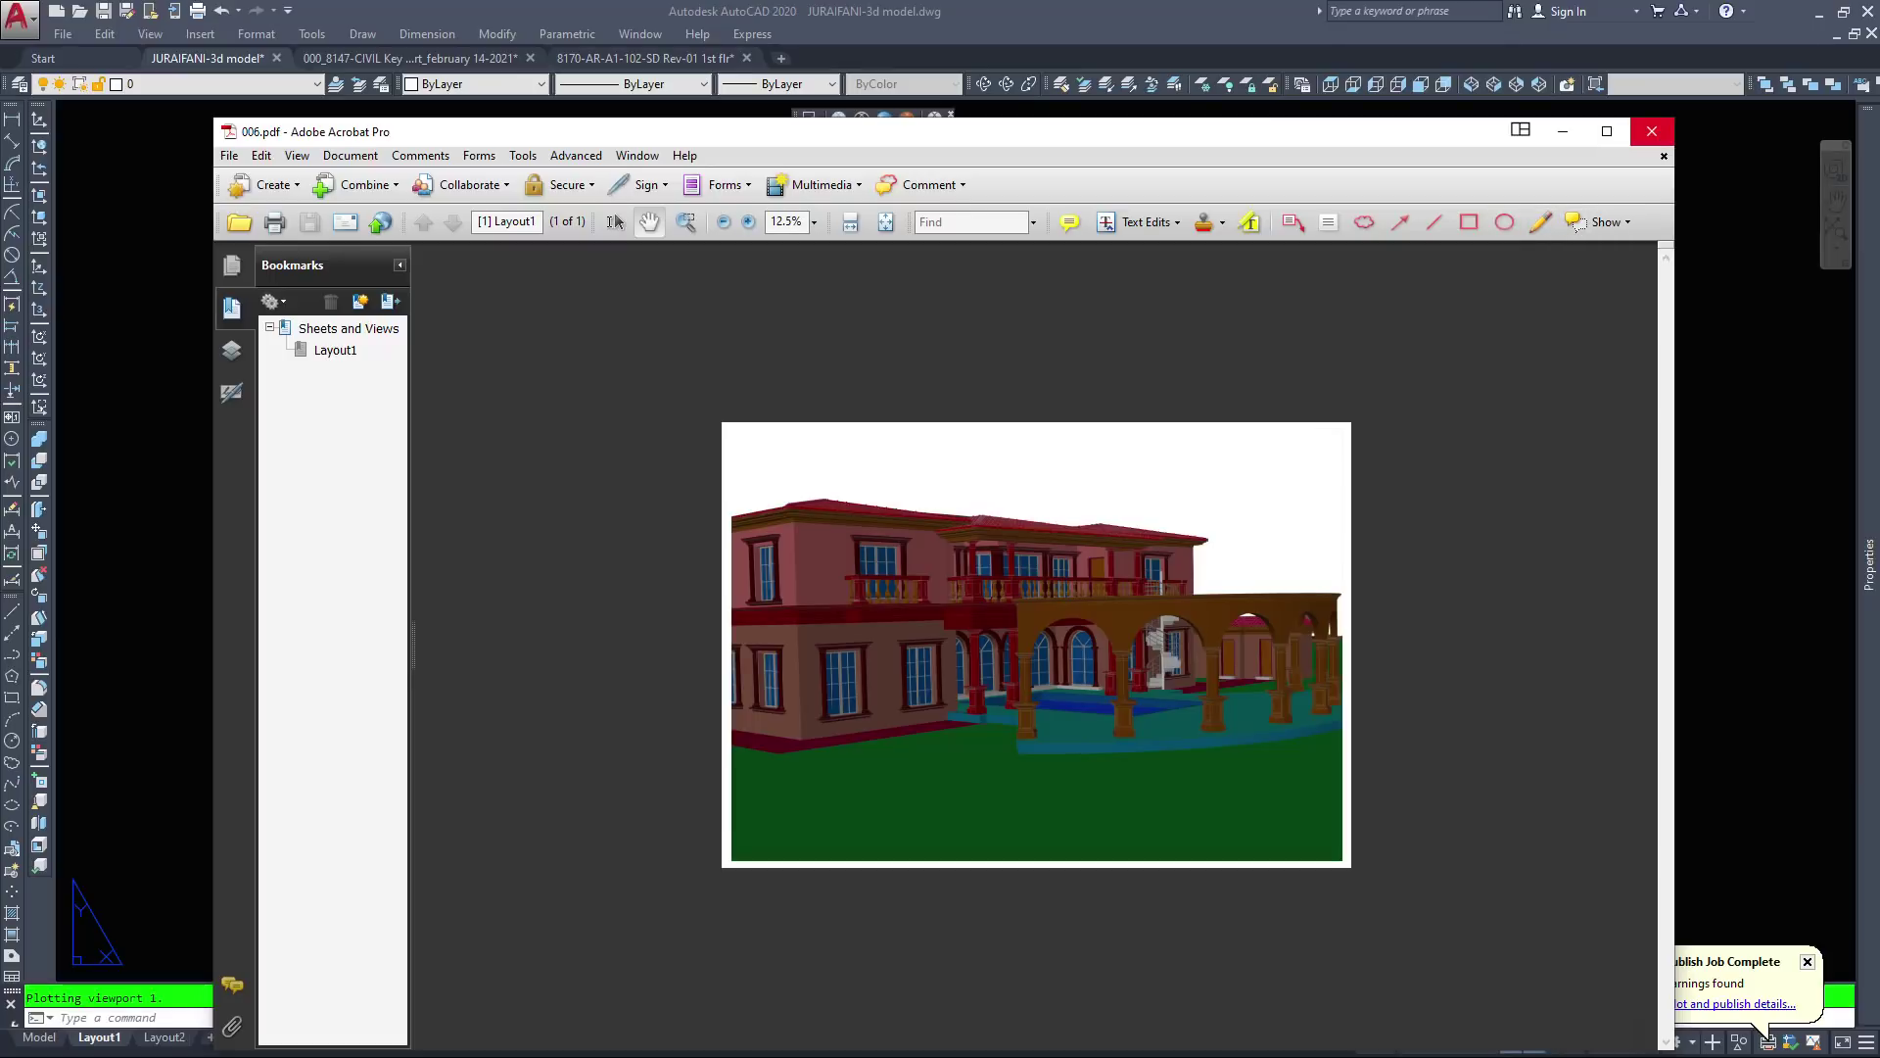
pyautogui.click(1652, 130)
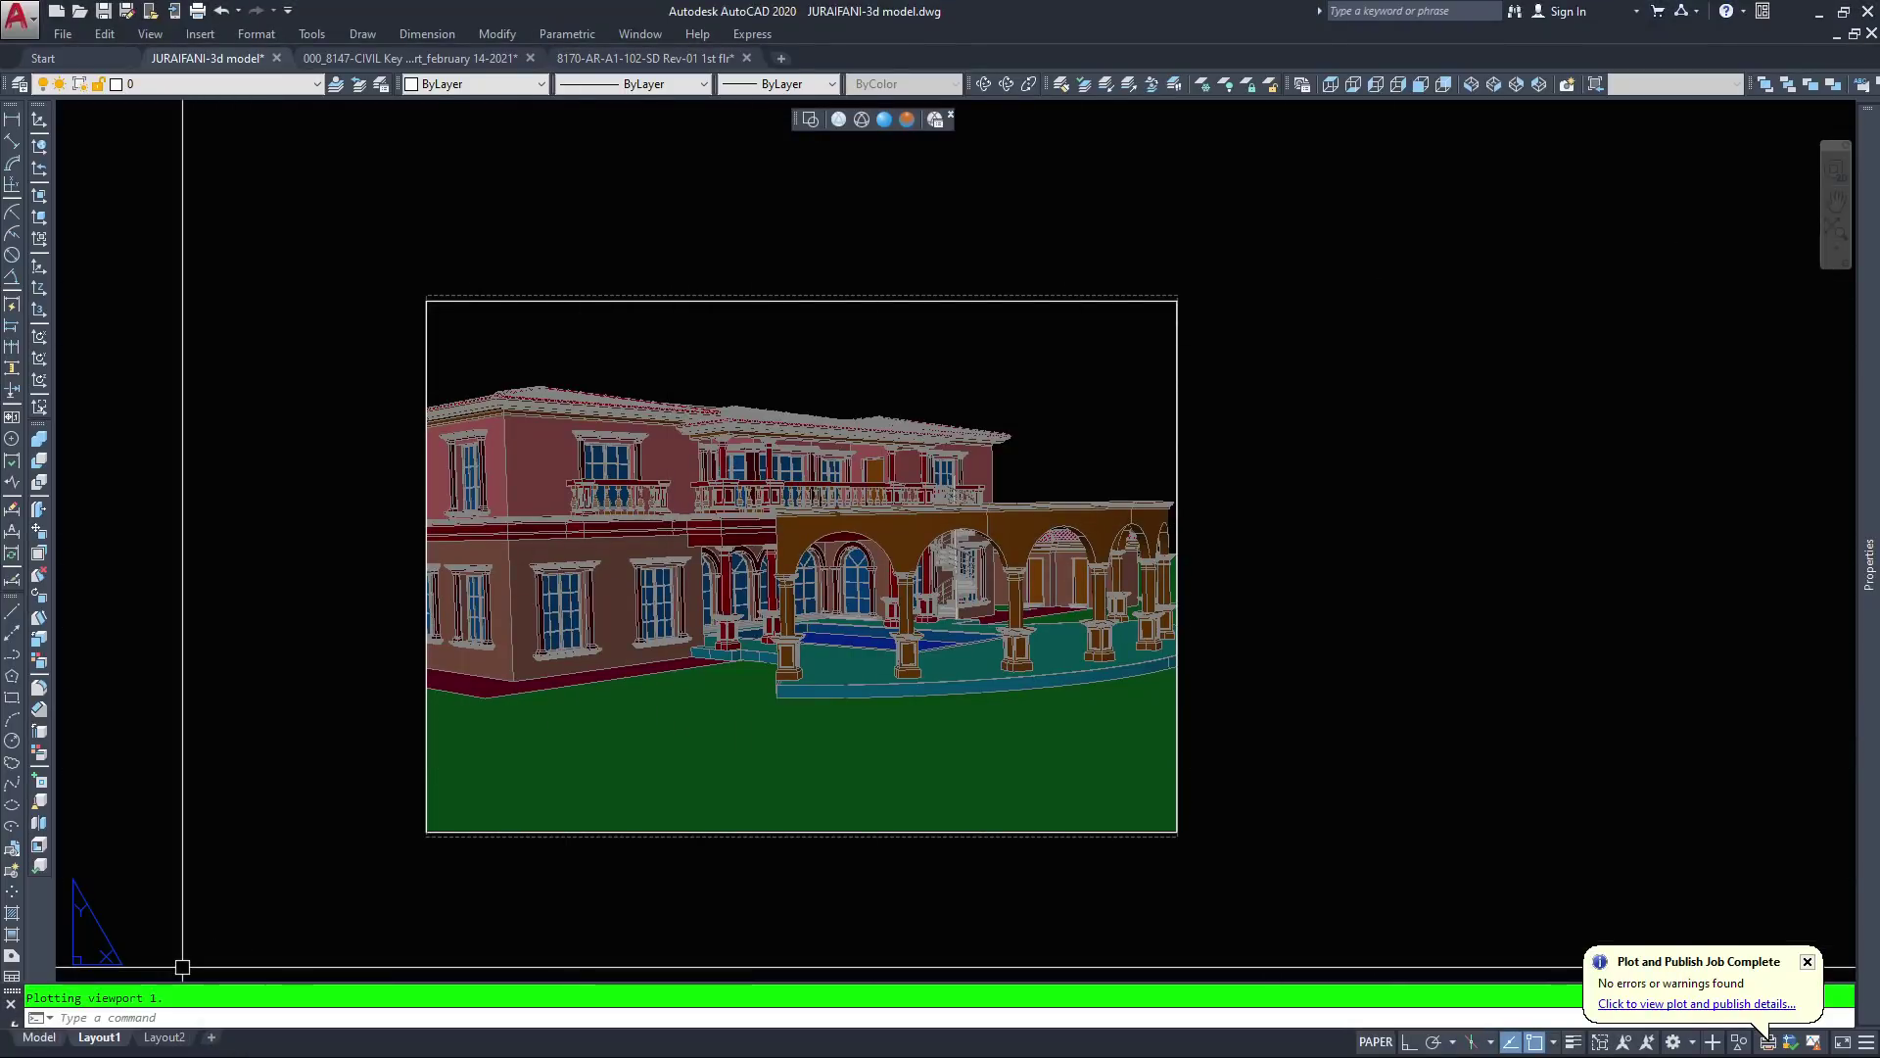
# Return to model space and set the main viewport to the view of the camera in front of the villa
pyautogui.click(40, 1037)
pyautogui.scroll(-2, 515, 610)
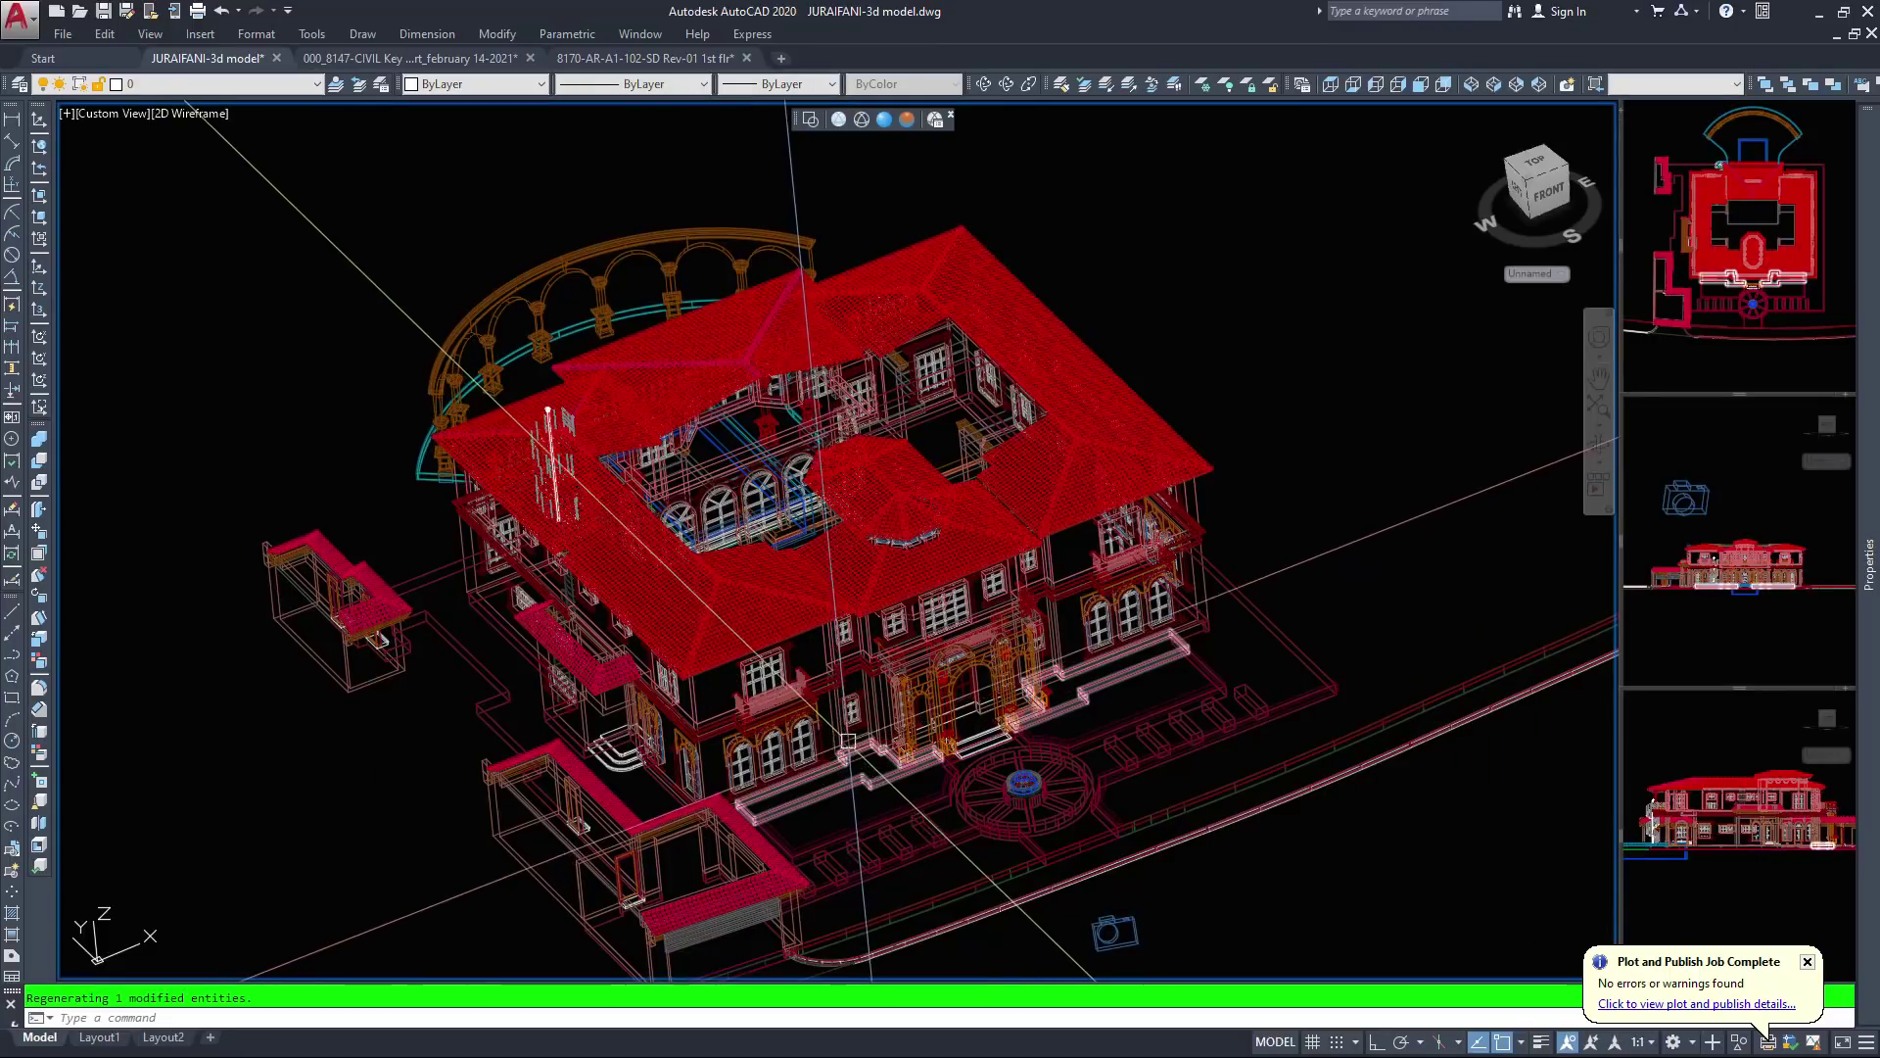
pyautogui.moveTo(632, 810); pyautogui.dragTo(628, 806, button='middle')
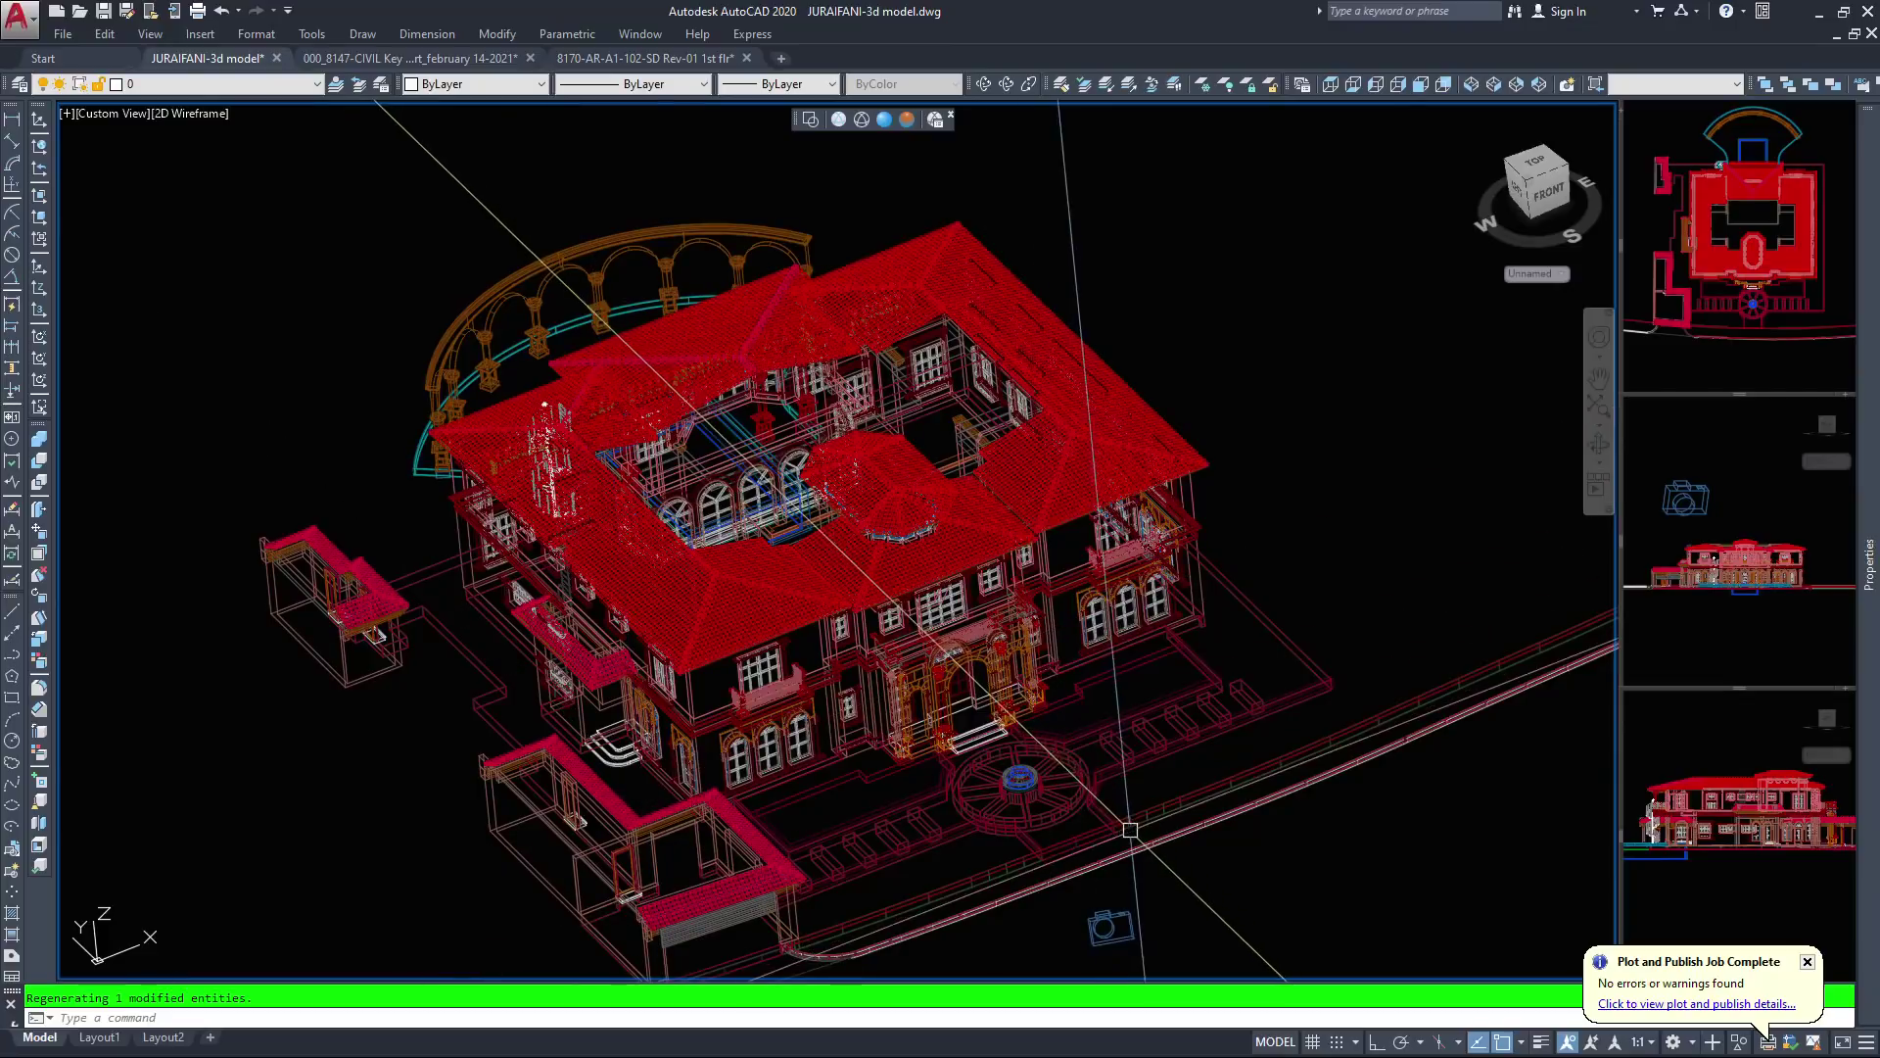
pyautogui.moveTo(1074, 774); pyautogui.dragTo(1071, 634, button='middle')
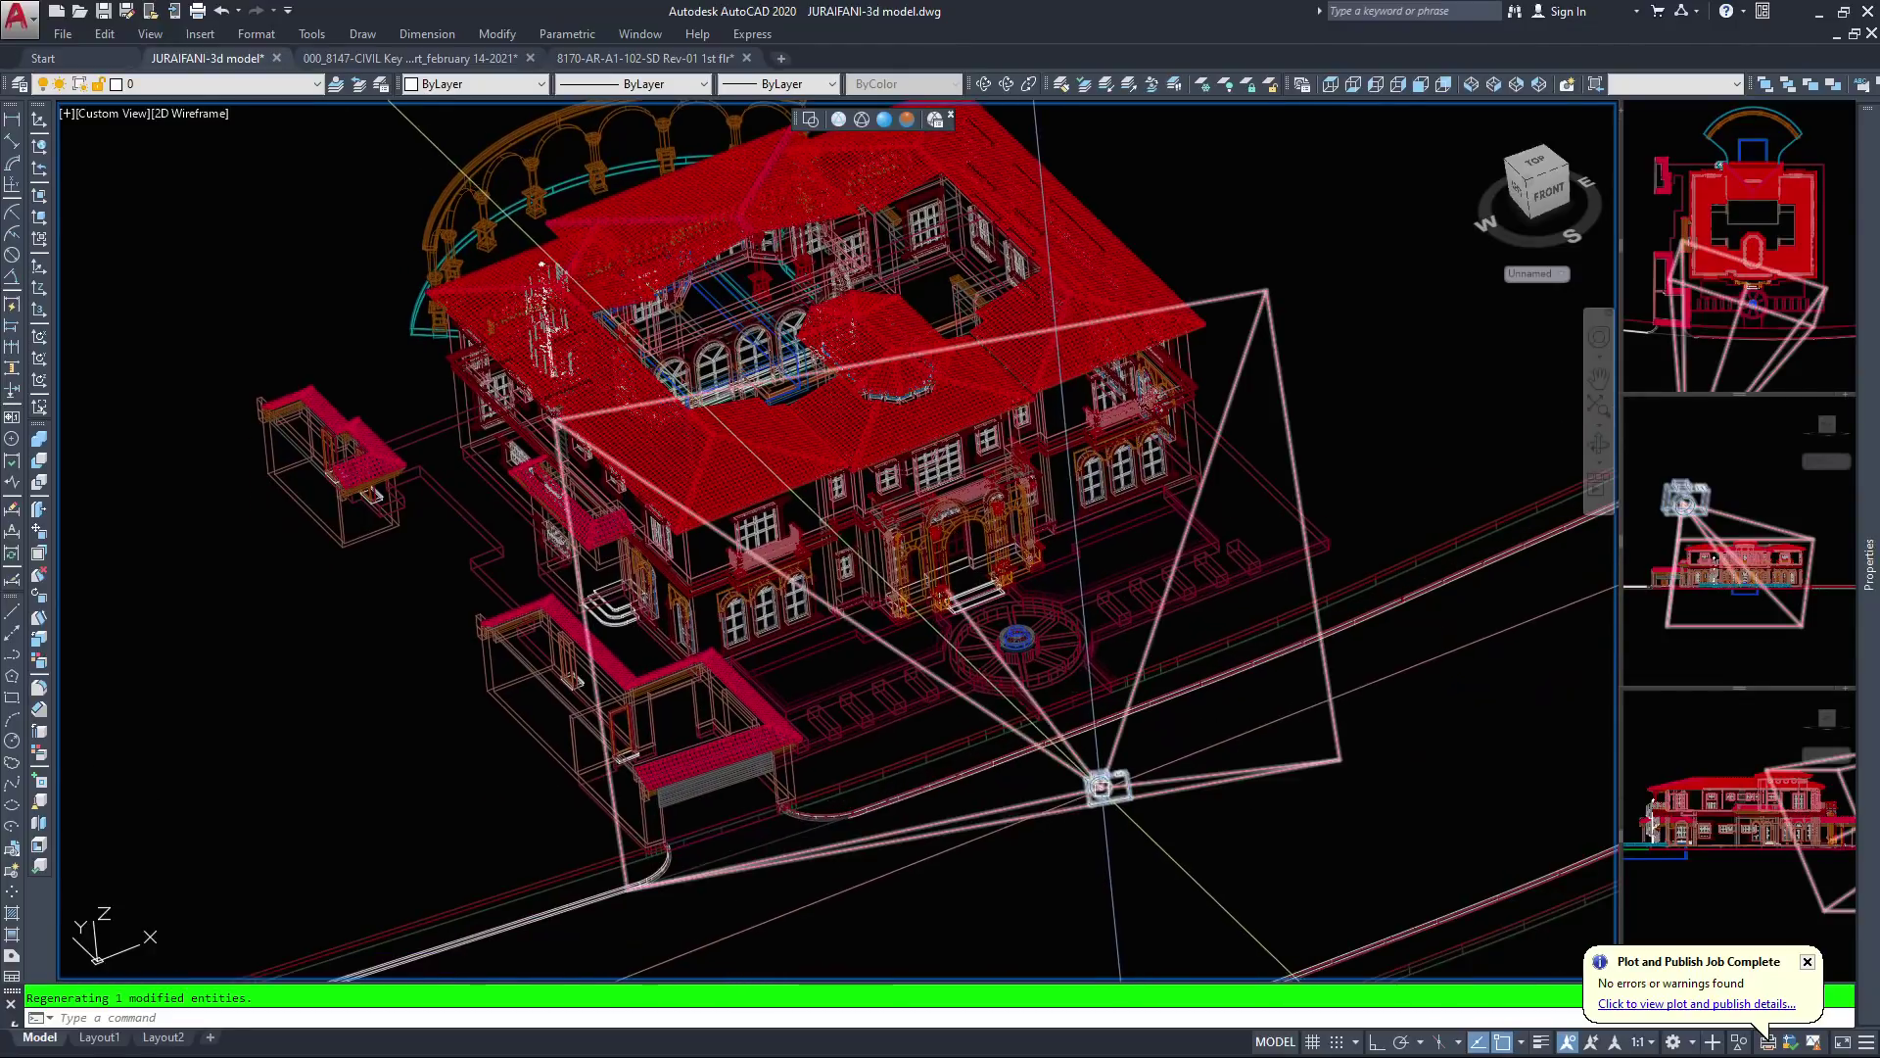
pyautogui.rightClick(1103, 781)
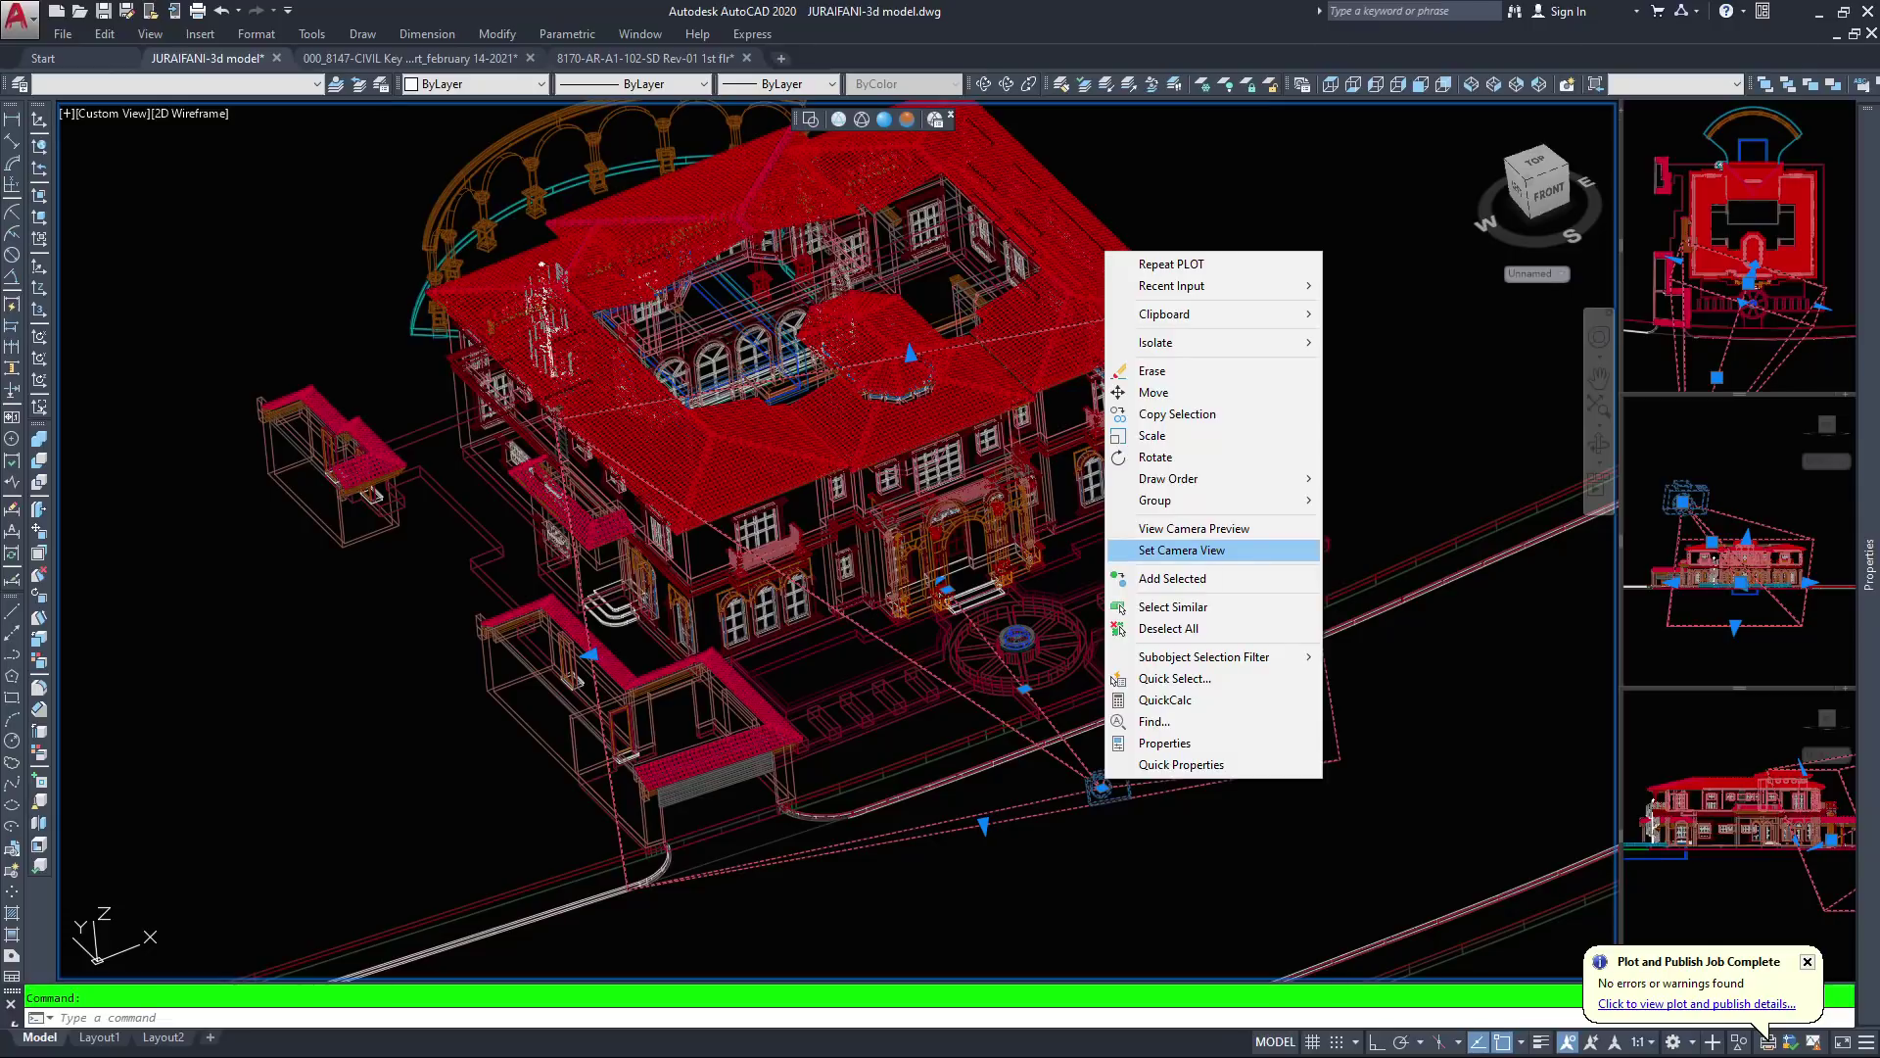
pyautogui.click(1182, 550)
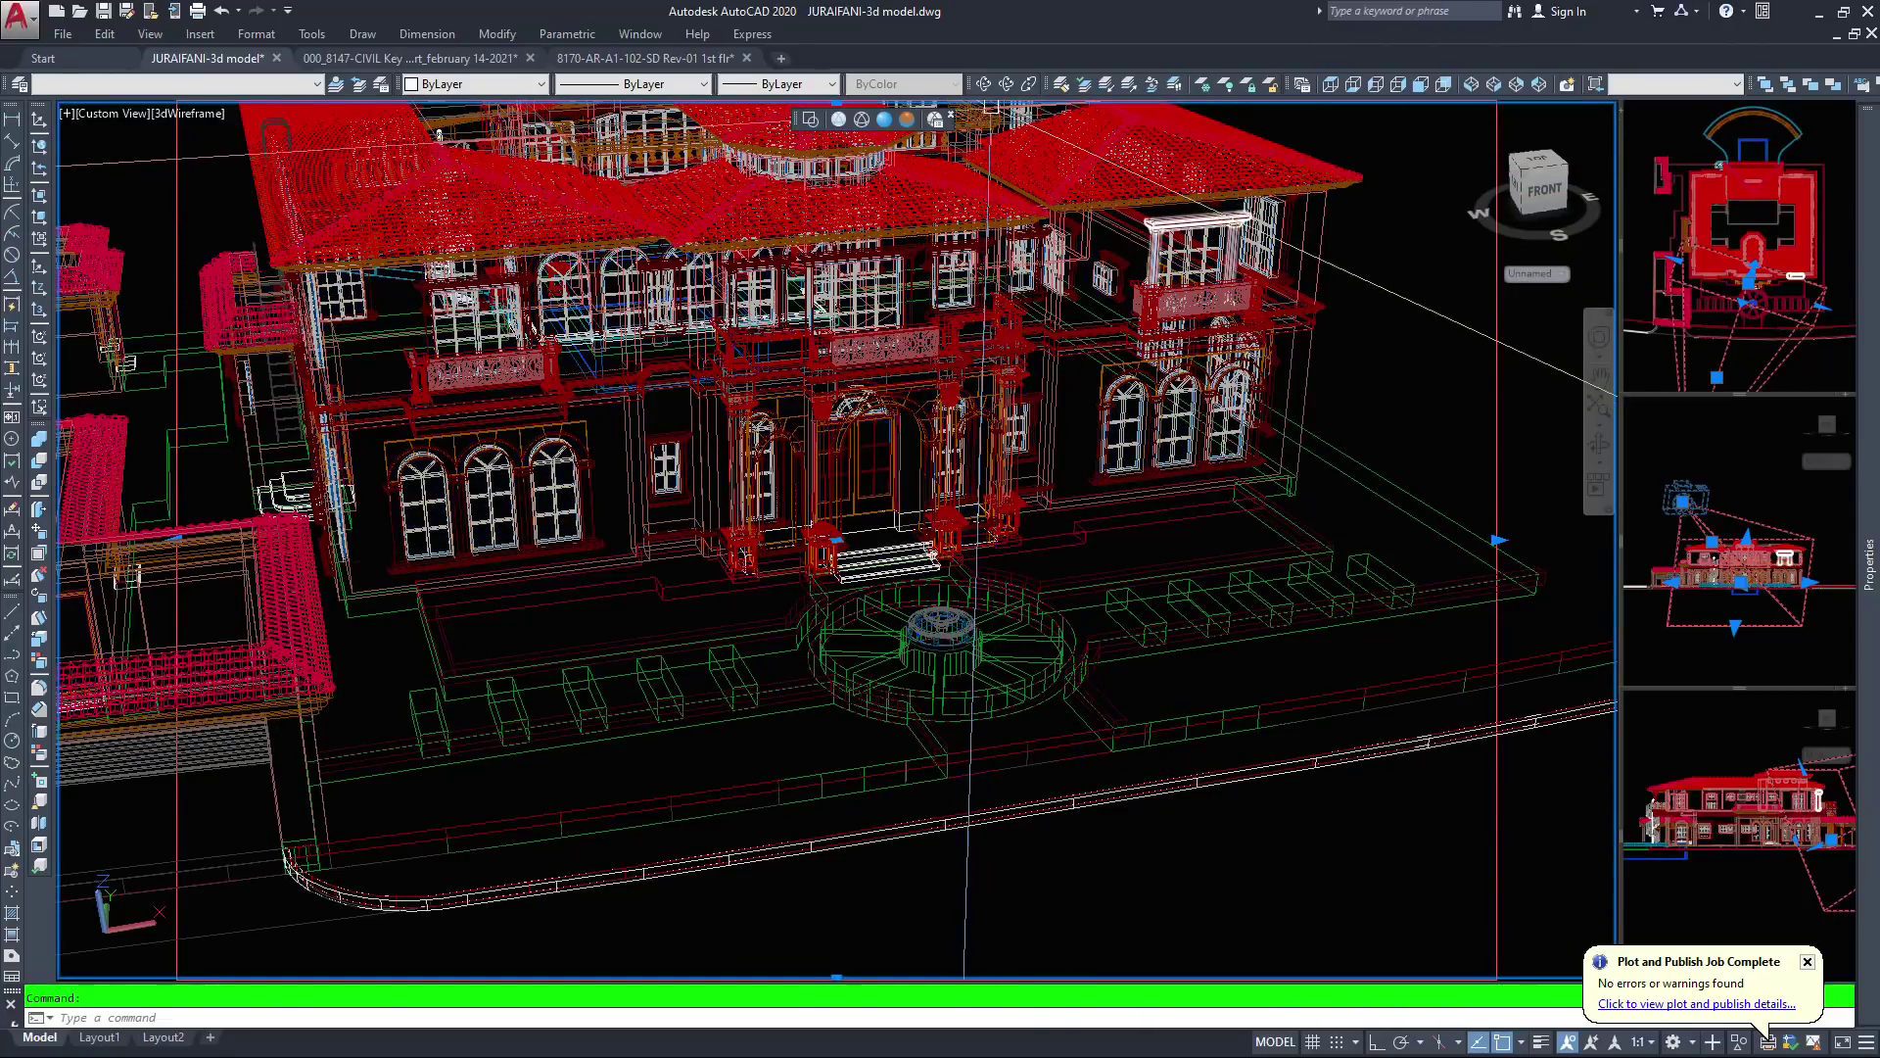
# Lower the view with Free Orbit to show the whole front facade near eye level, then clear the camera selection
pyautogui.click(1006, 85)
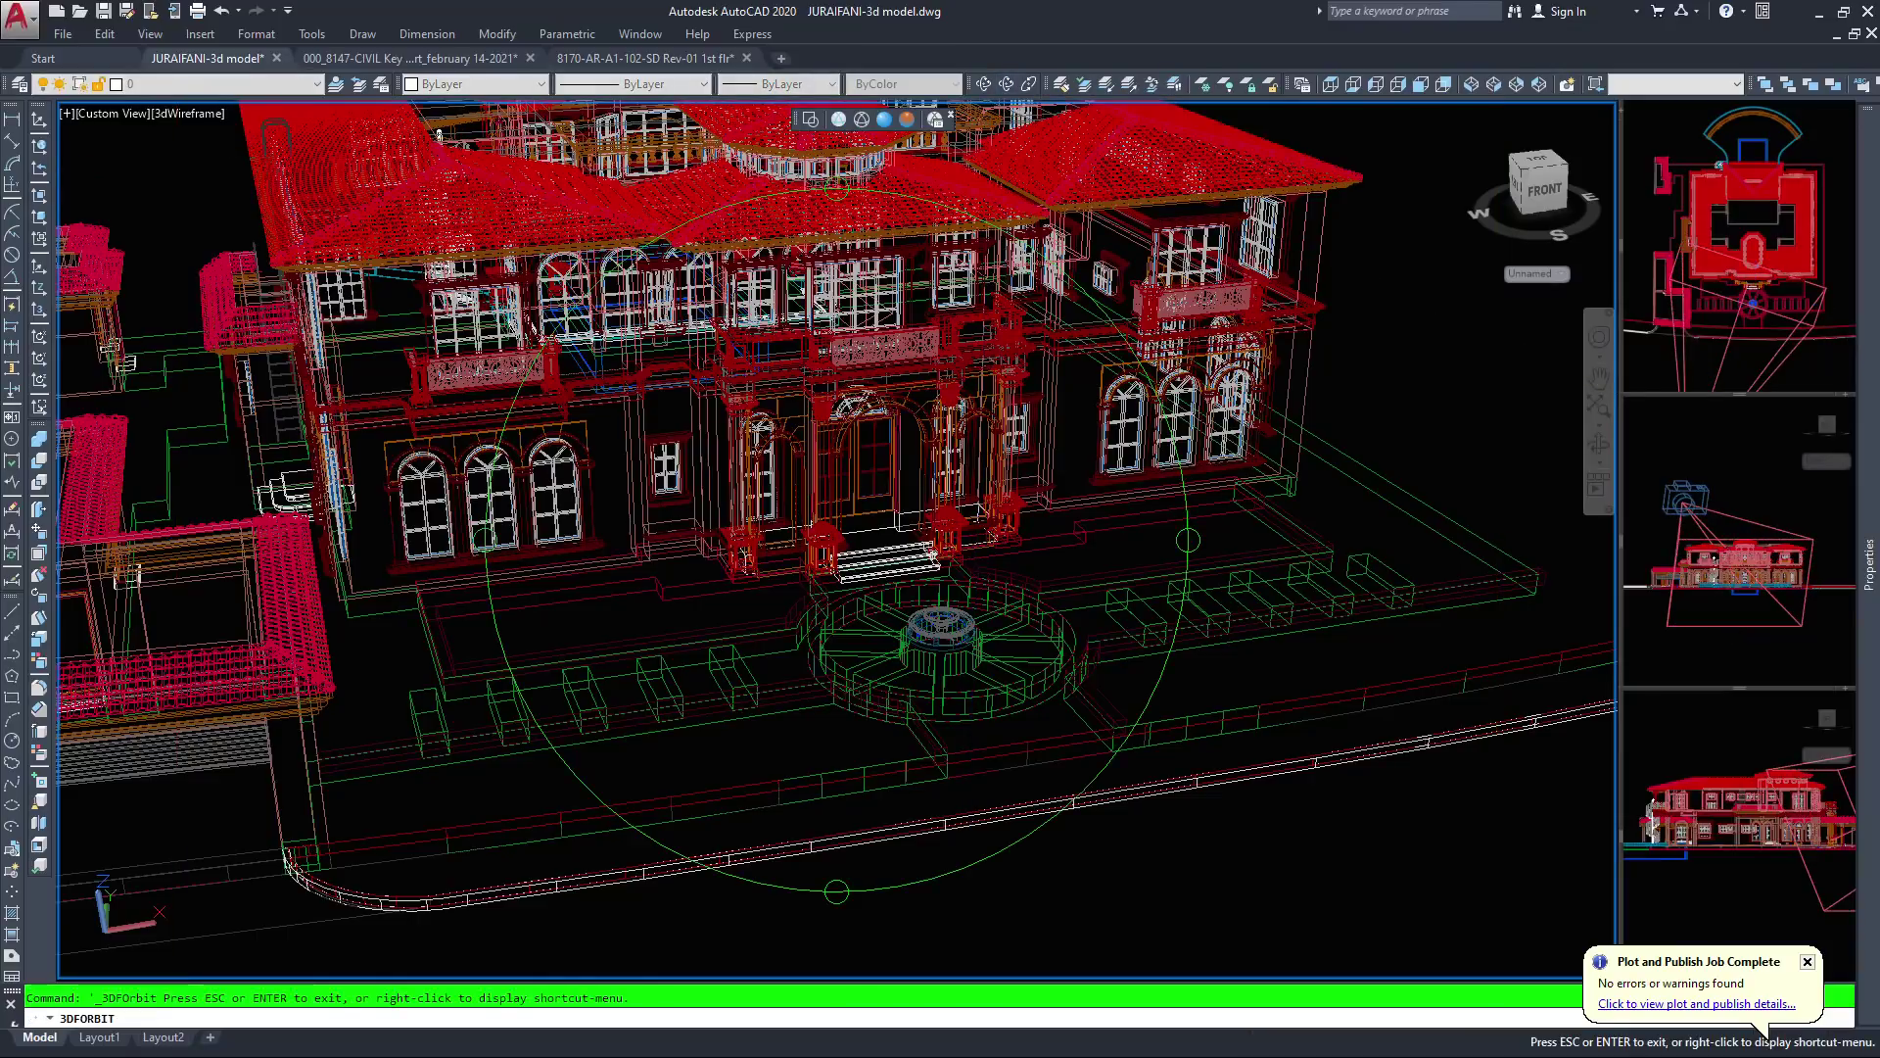
pyautogui.moveTo(832, 607); pyautogui.dragTo(833, 460)
pyautogui.moveTo(833, 460); pyautogui.dragTo(957, 648, button='middle')
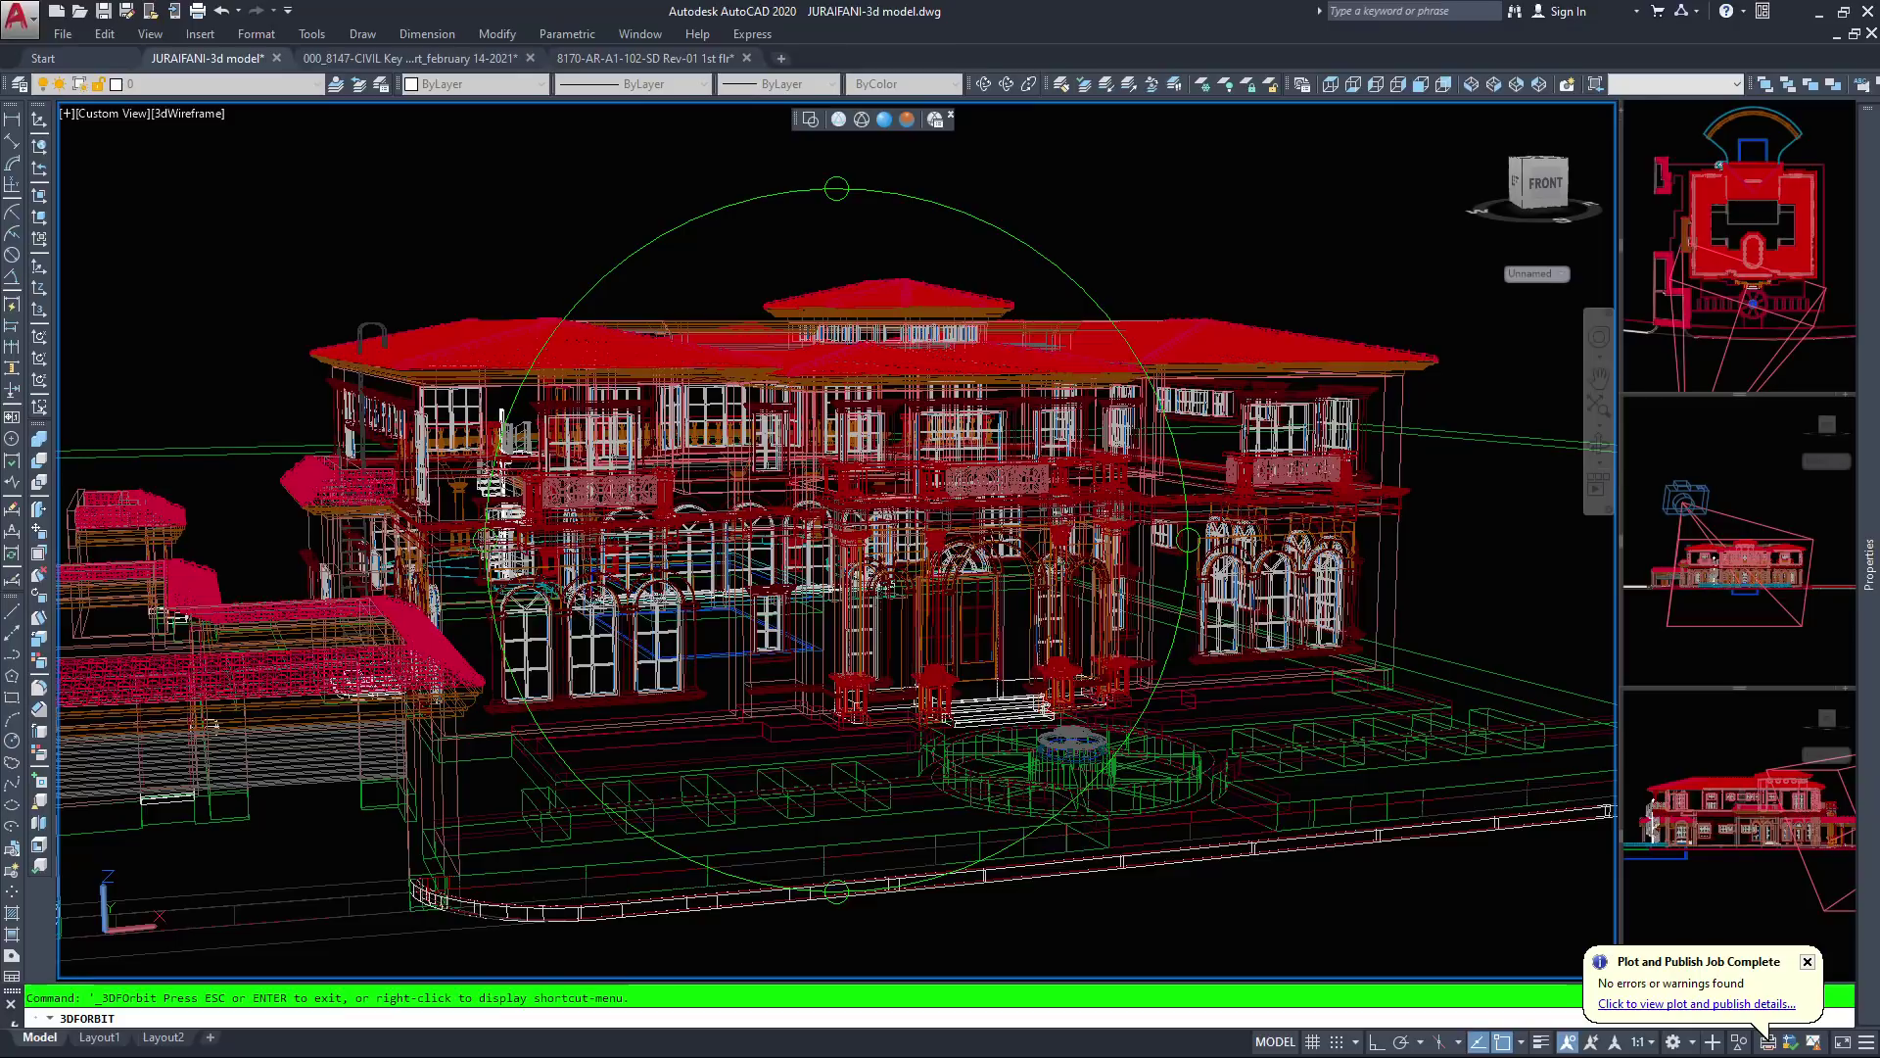
pyautogui.press('Escape')
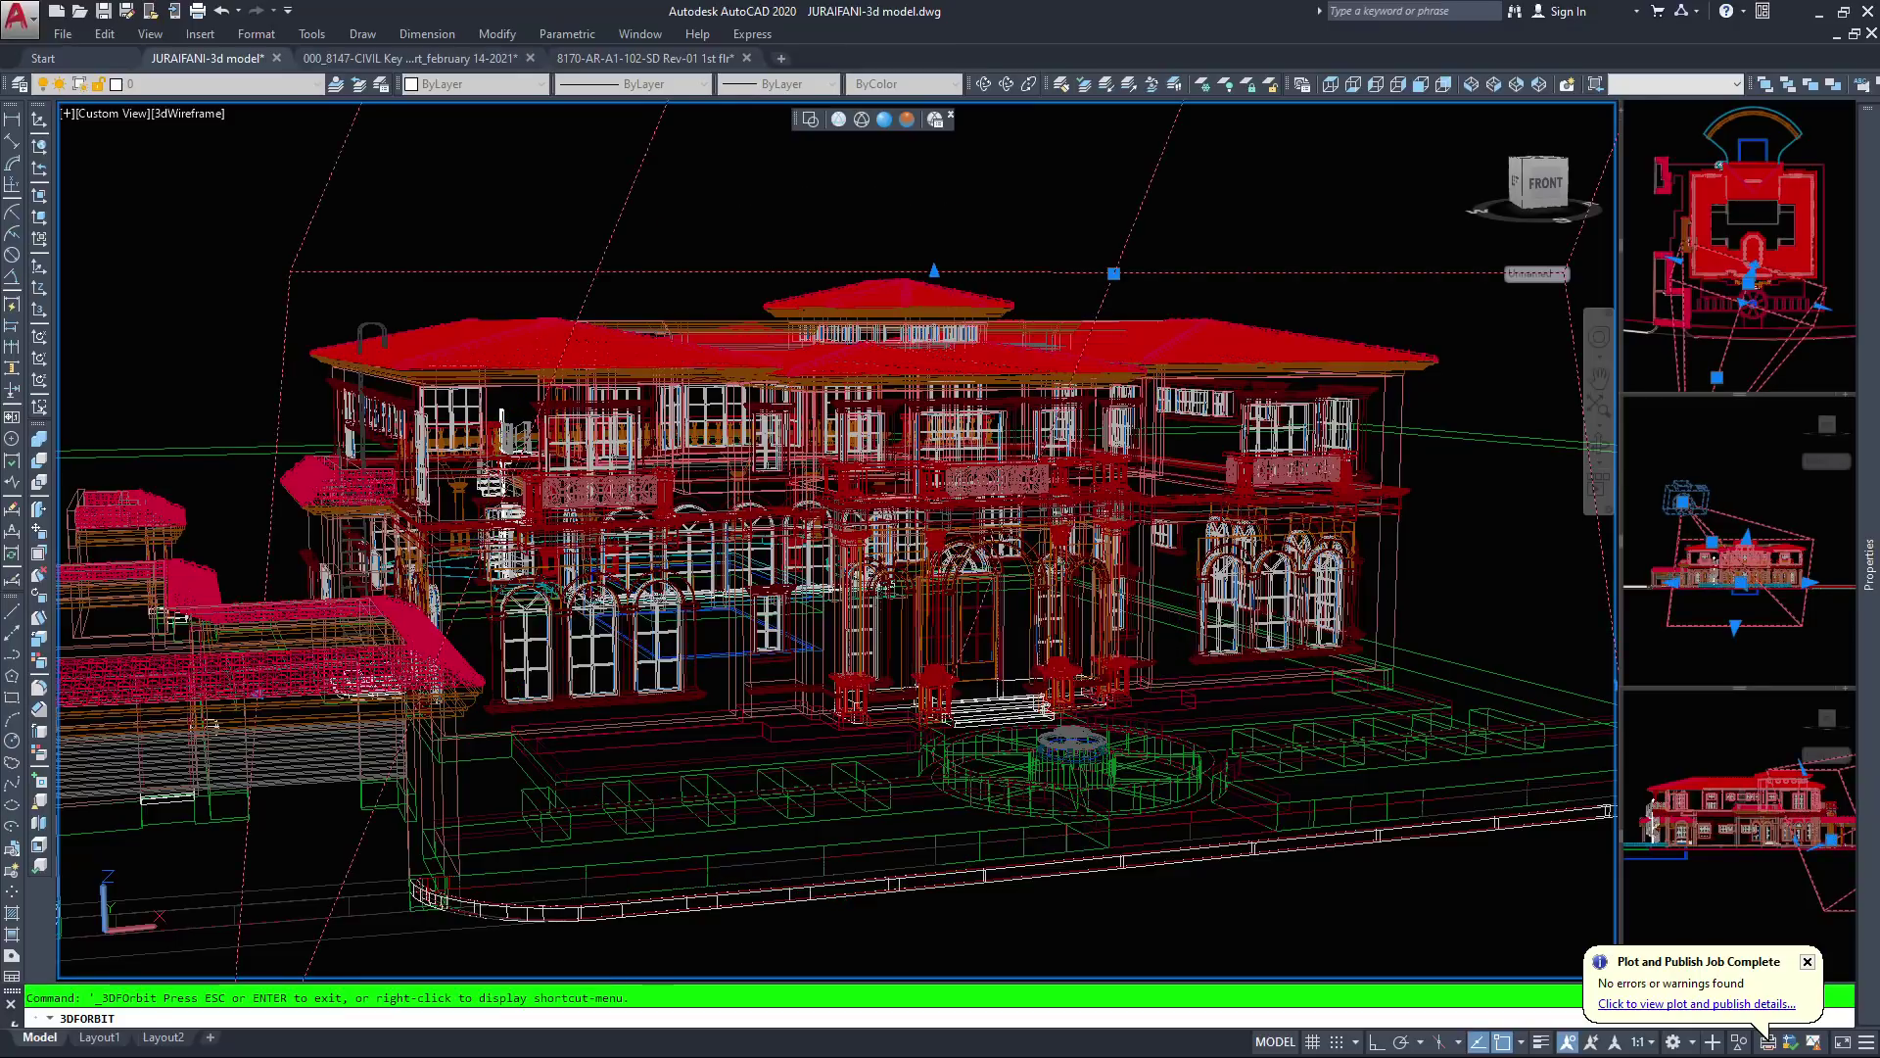
pyautogui.press('Escape')
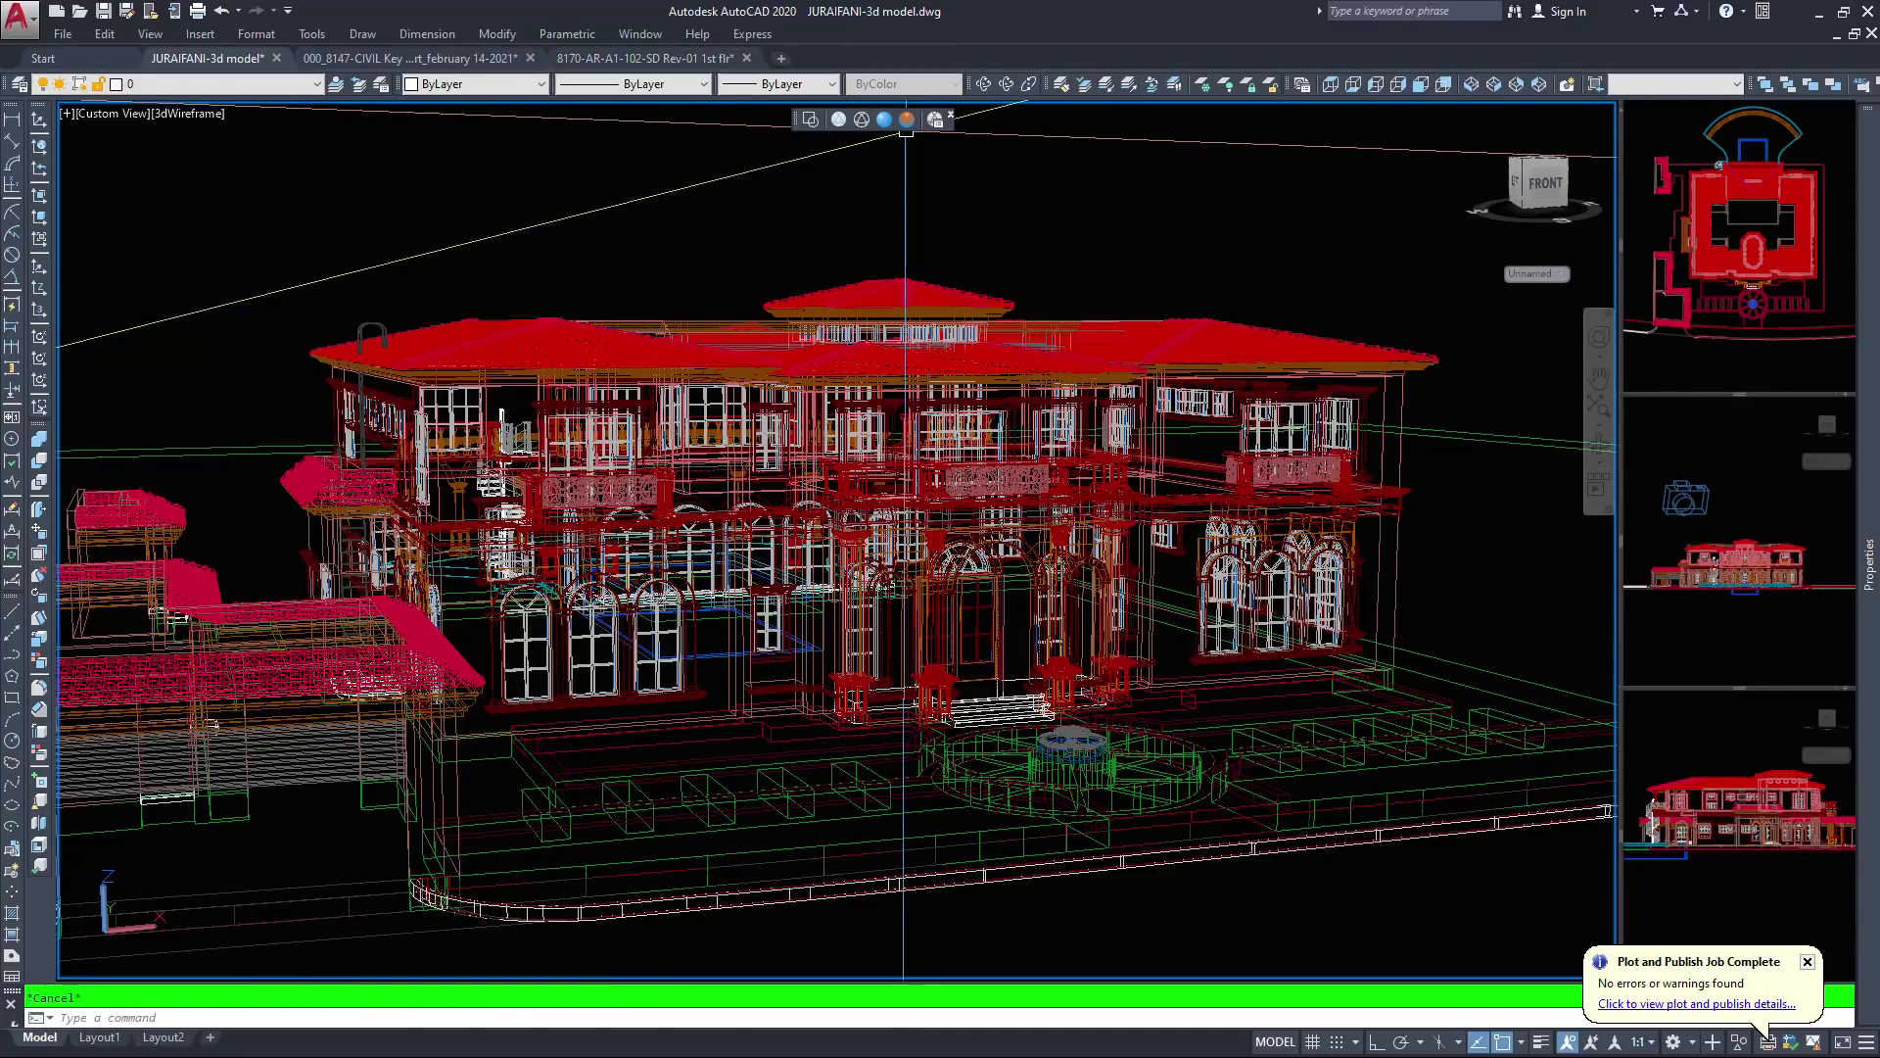
# Apply the Conceptual visual style to the main viewport and orbit to the balcony above the entrance with Free Orbit
pyautogui.click(907, 119)
pyautogui.scroll(6, 869, 540)
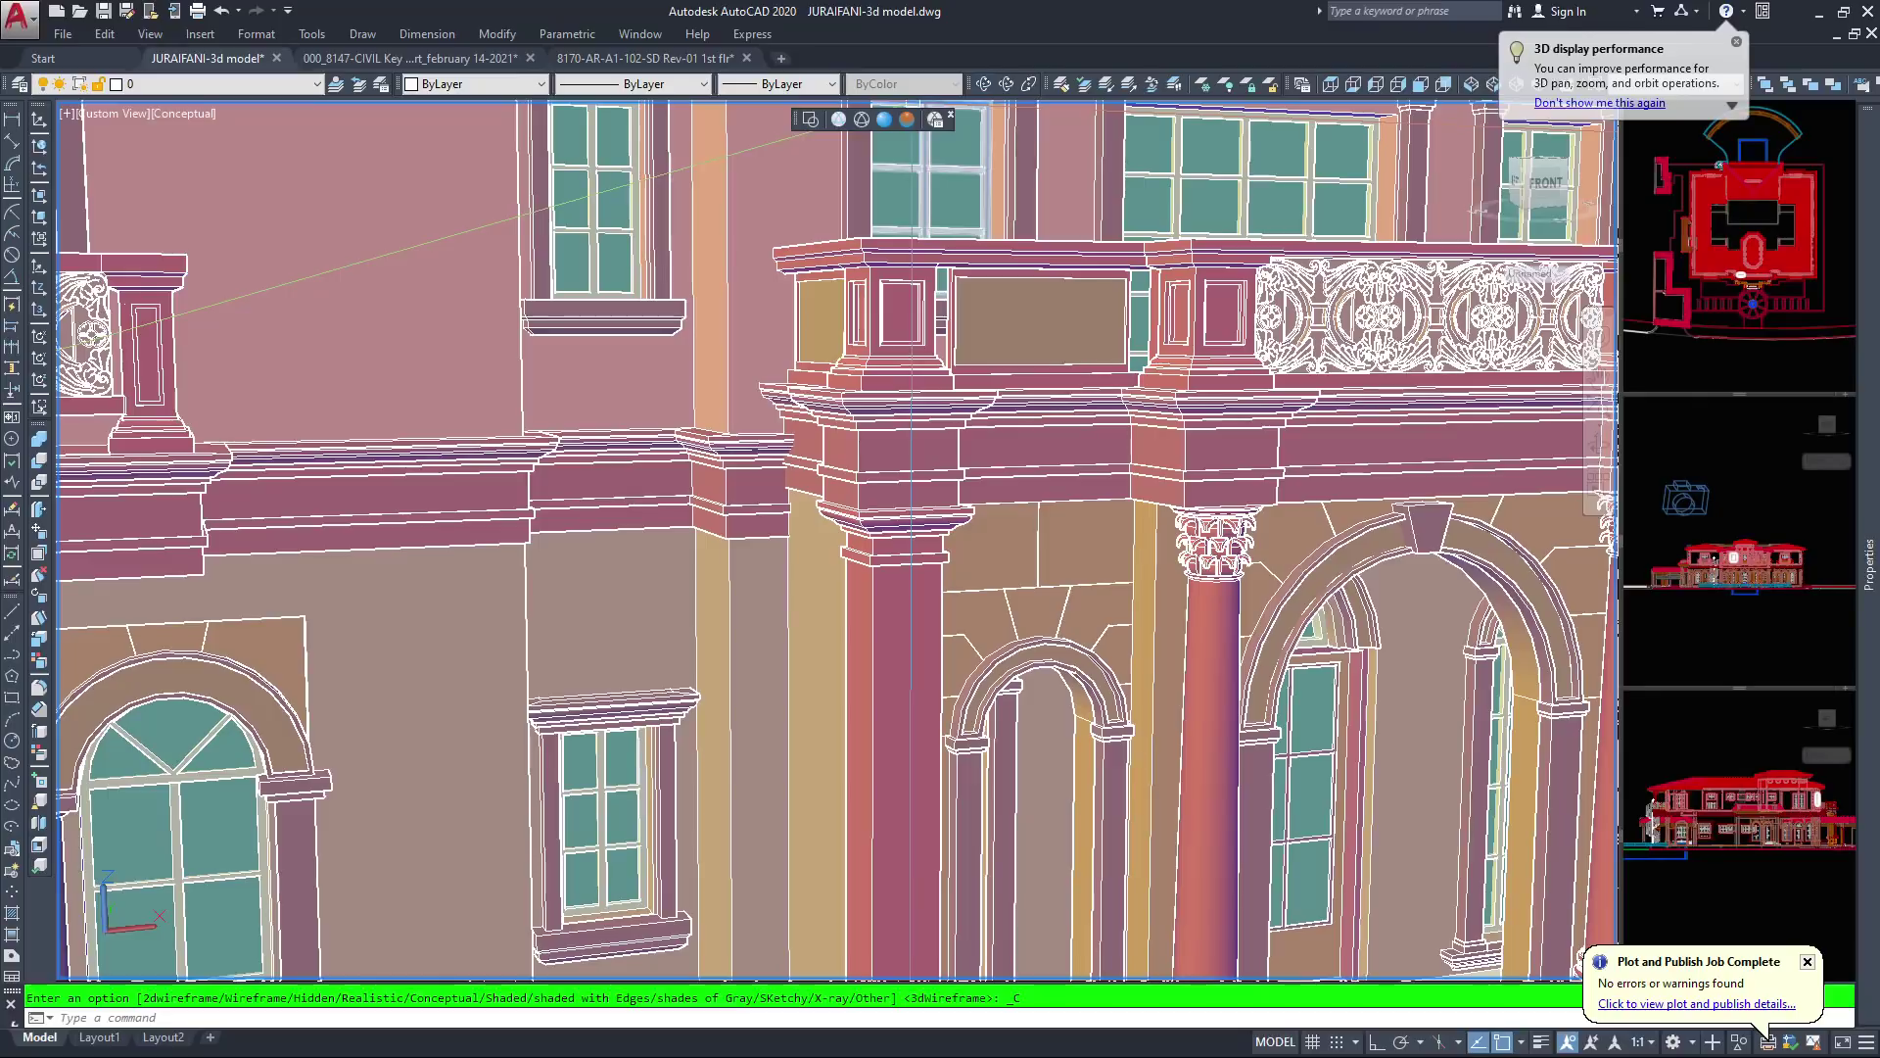
pyautogui.click(1006, 86)
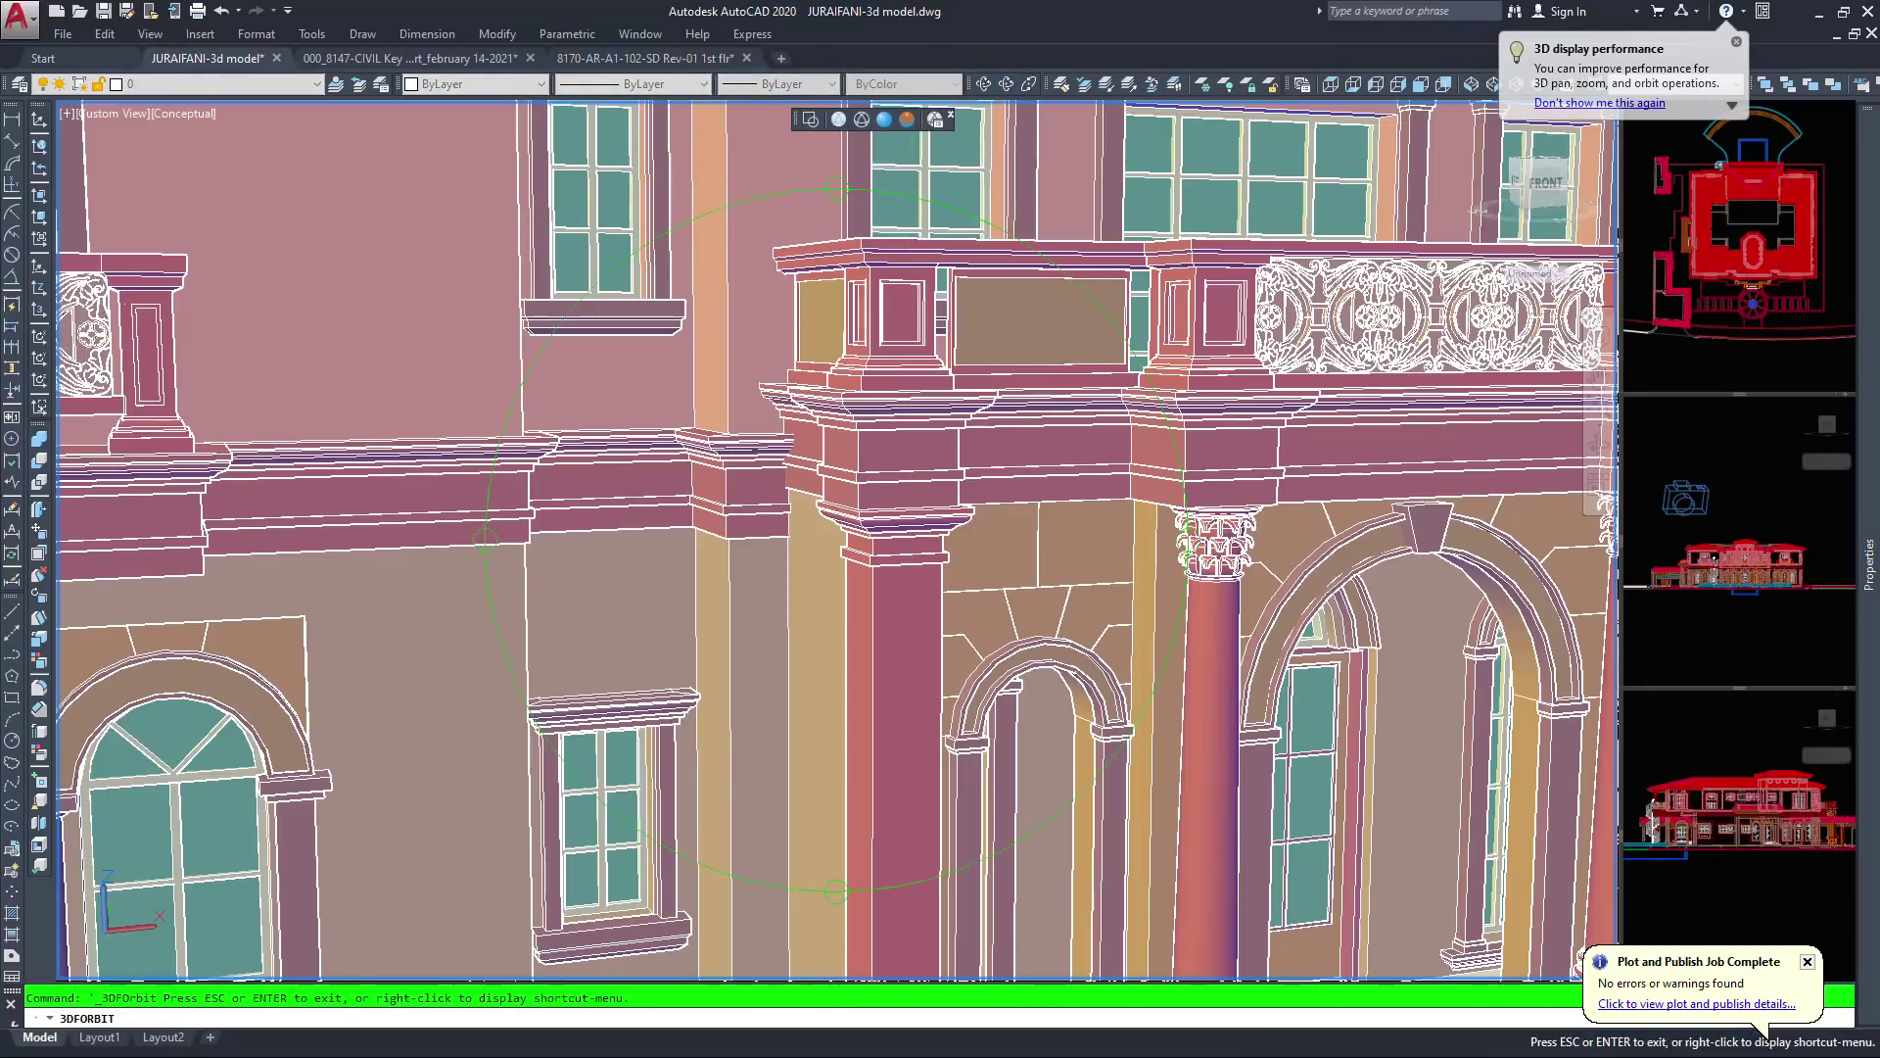
pyautogui.moveTo(886, 447); pyautogui.dragTo(809, 448)
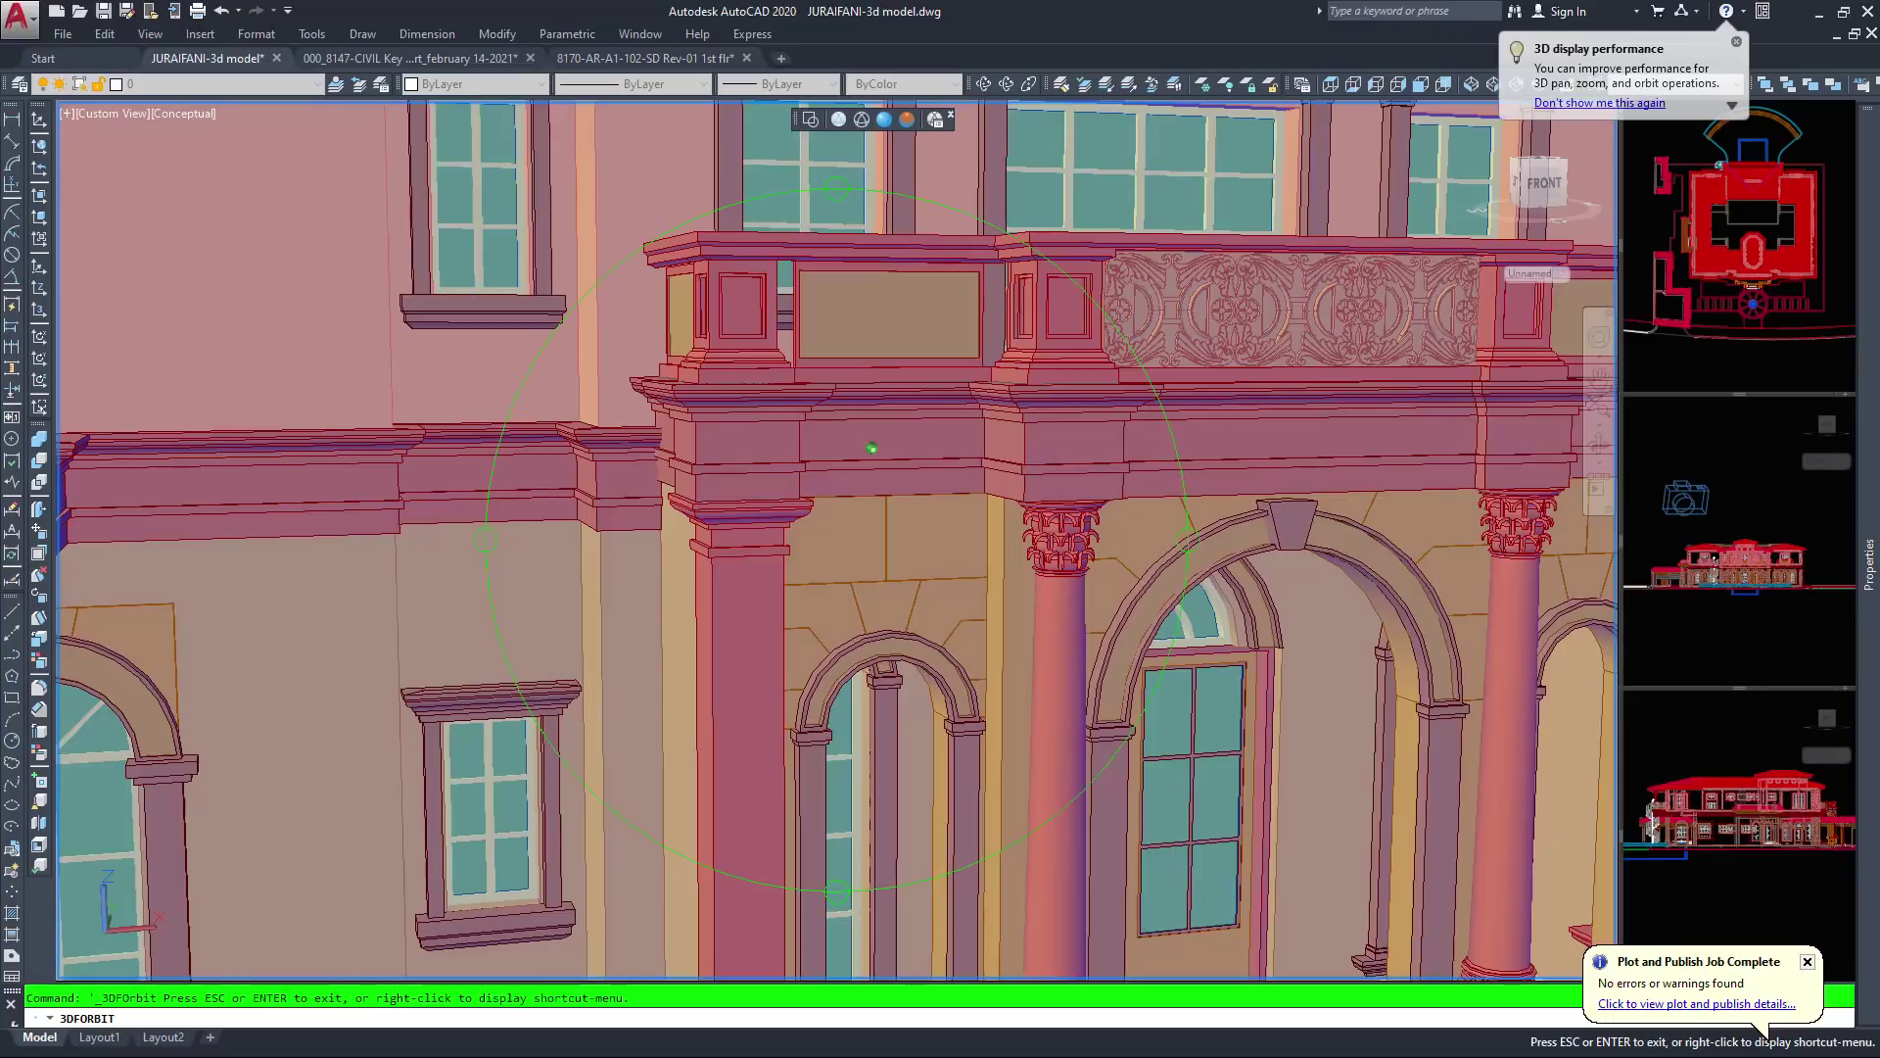
pyautogui.scroll(-3, 1066, 448)
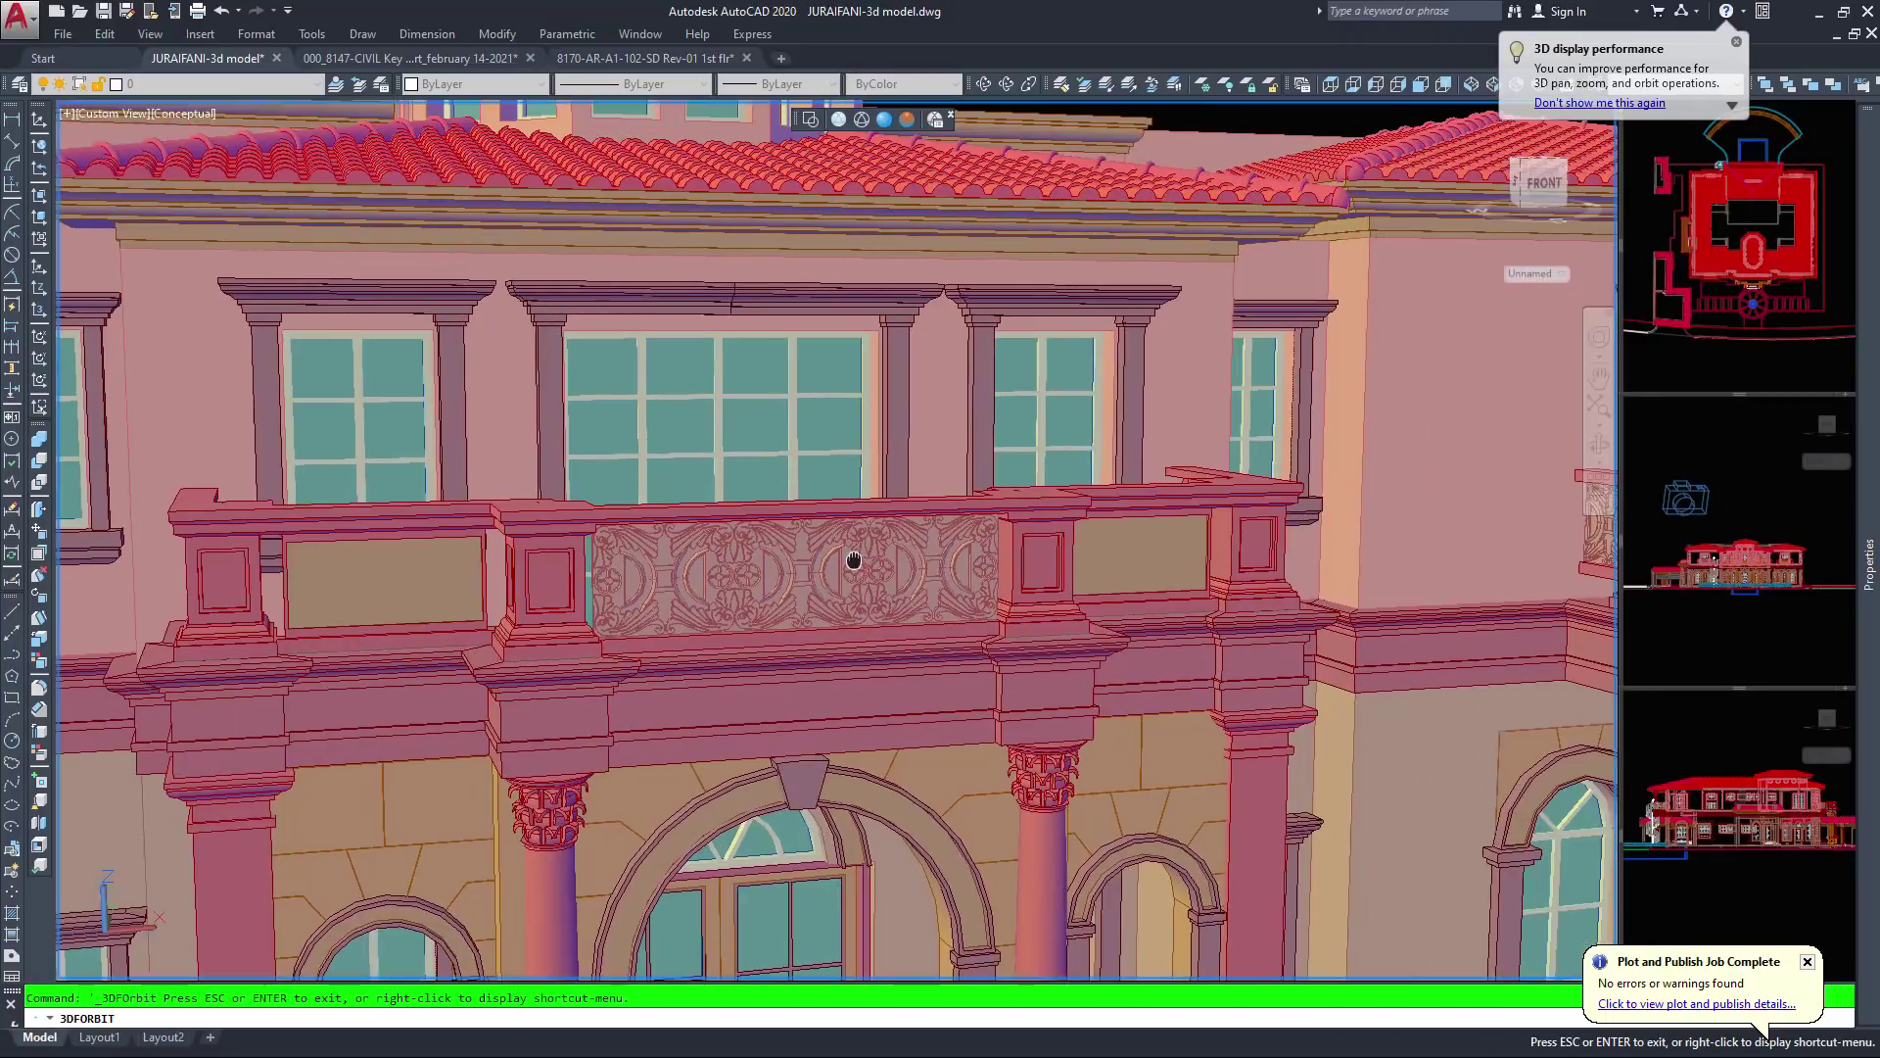
# Examine the carved ornamental panel of the entrance balcony up close, then the surrounding front facade
pyautogui.scroll(8, 852, 555)
pyautogui.moveTo(835, 633); pyautogui.dragTo(927, 550, button='middle')
pyautogui.moveTo(792, 448); pyautogui.dragTo(787, 580, button='middle')
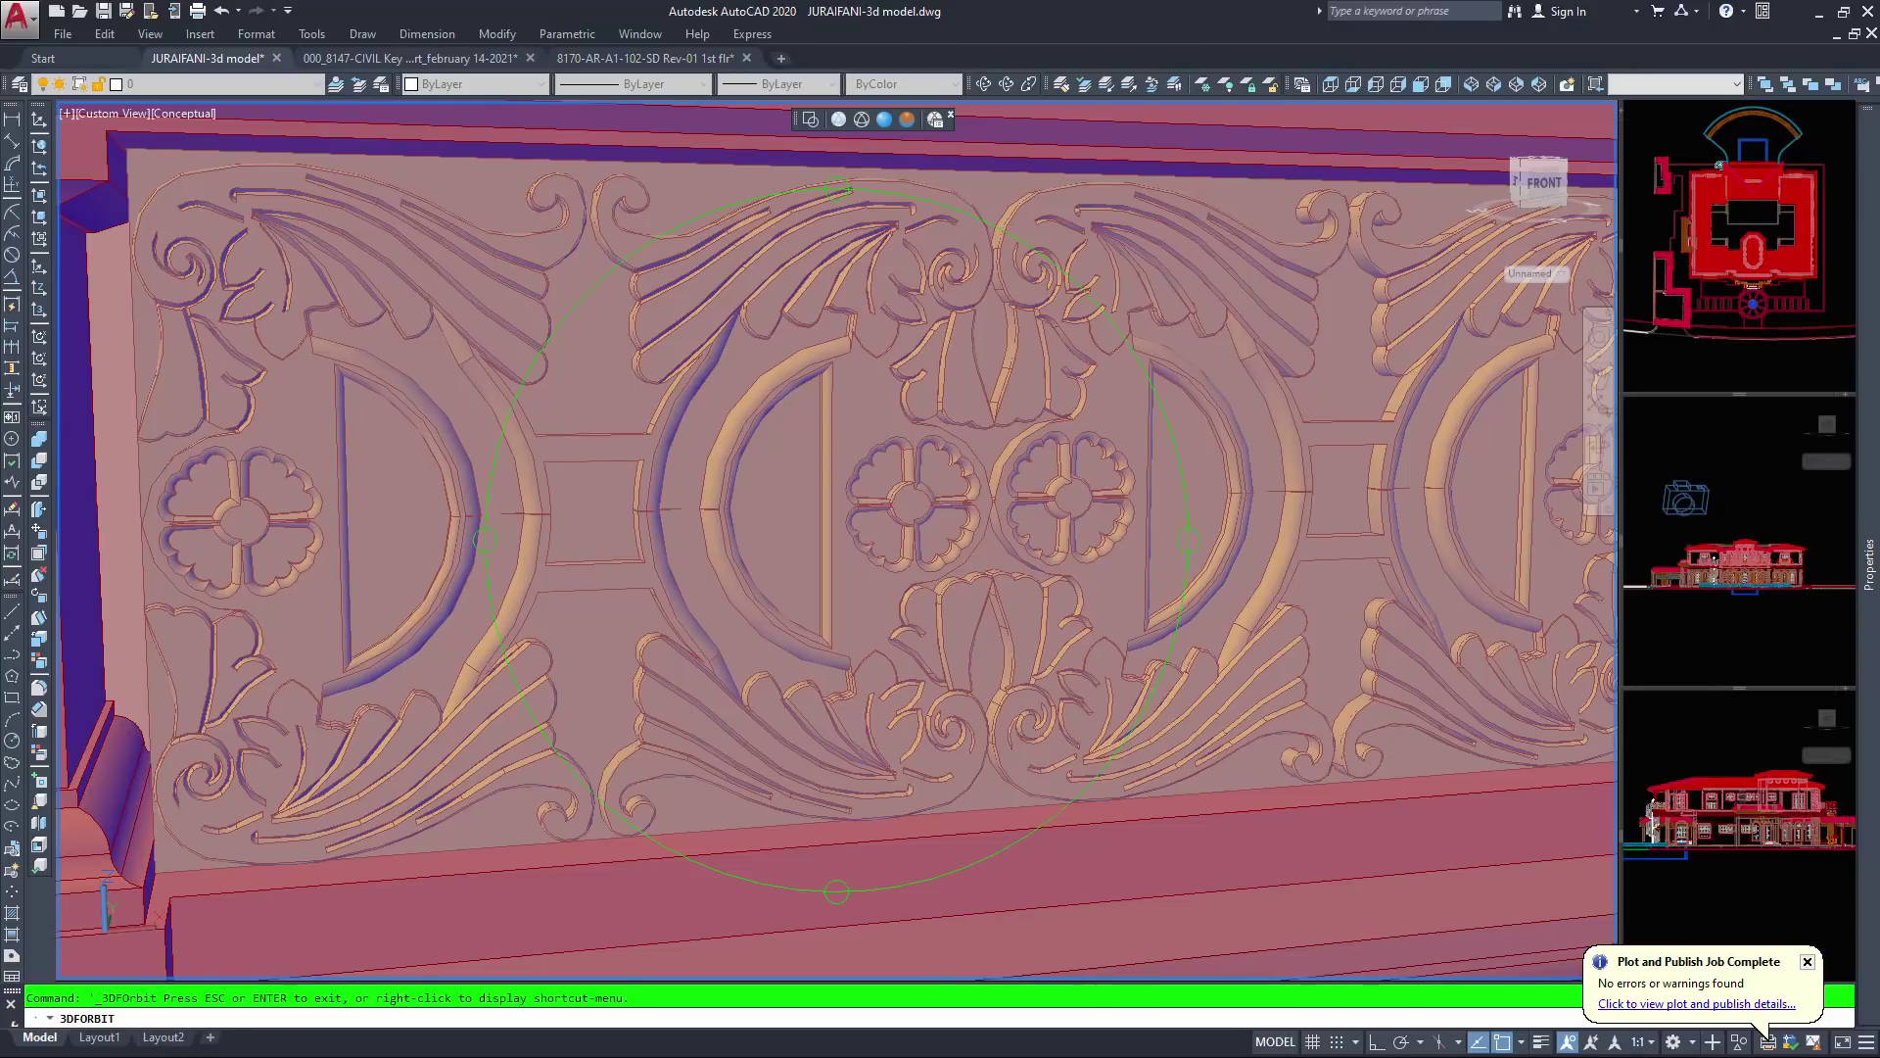
pyautogui.scroll(-2, 832, 538)
pyautogui.scroll(3, 793, 533)
pyautogui.scroll(-2, 798, 535)
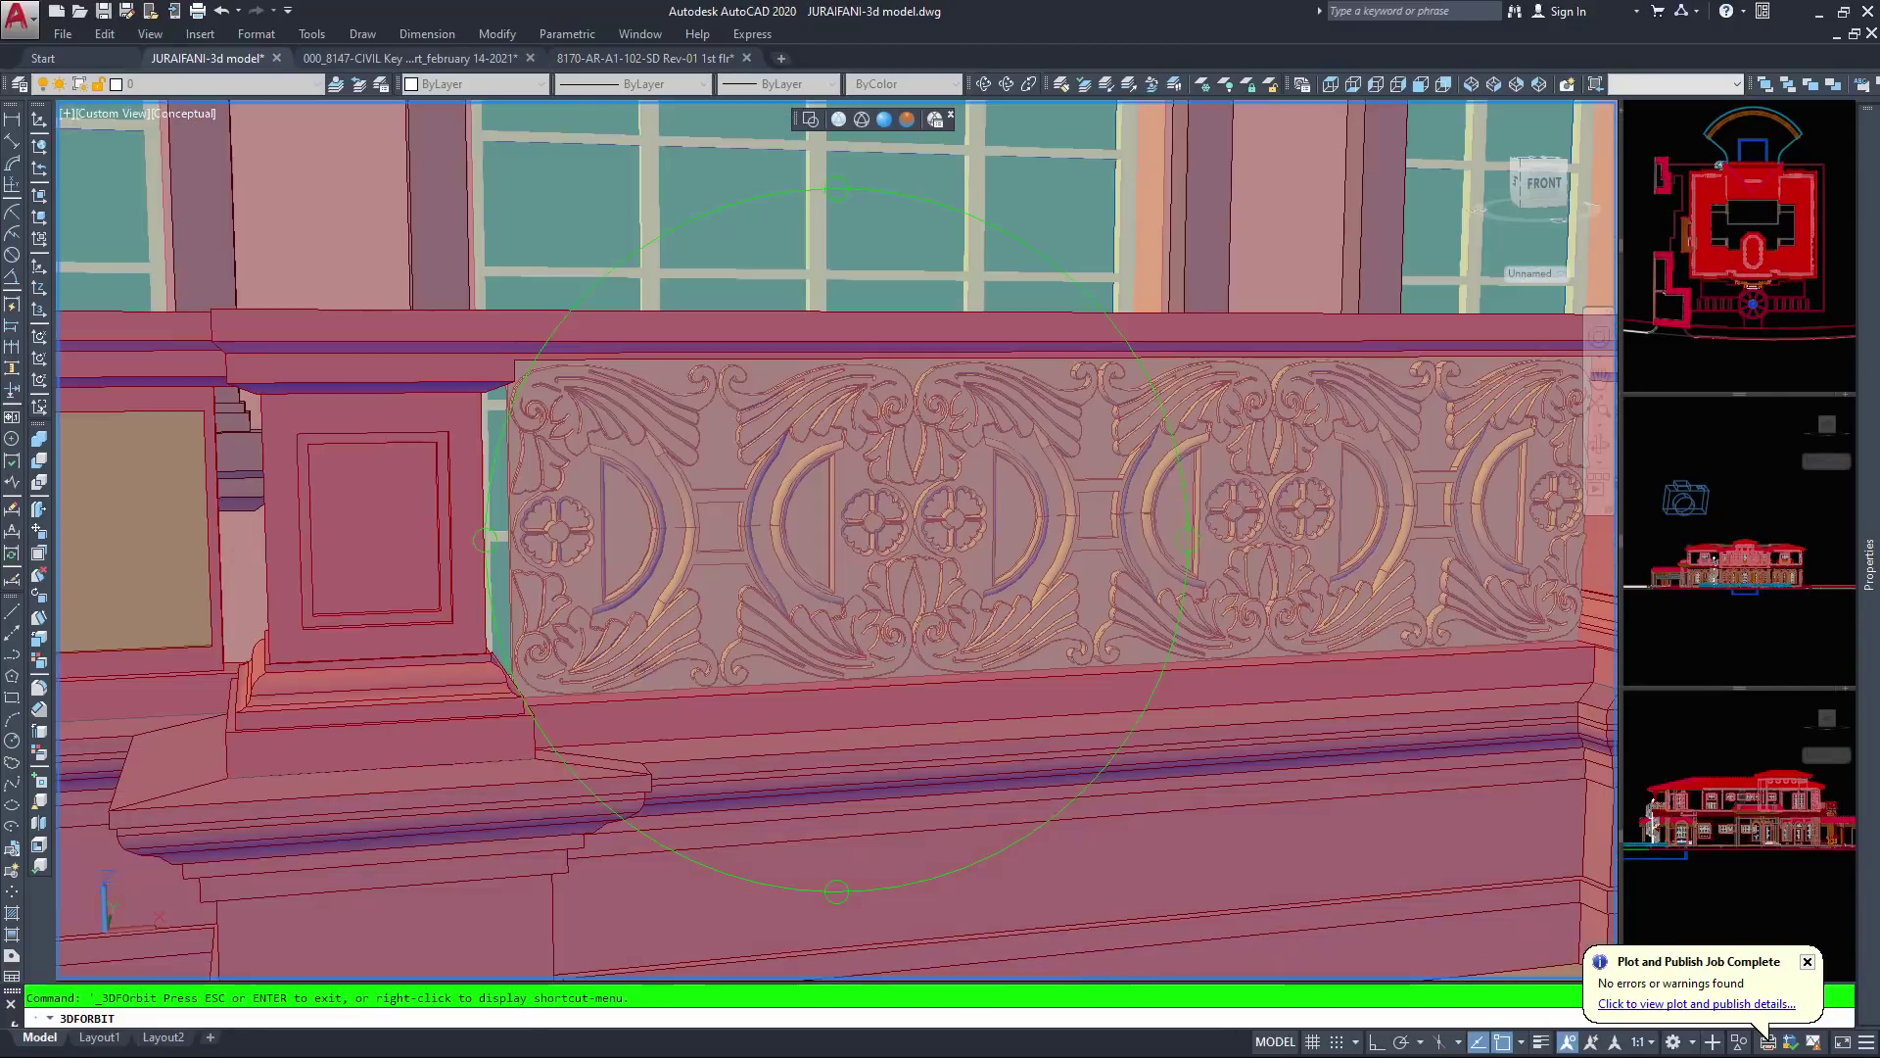
pyautogui.scroll(-3, 832, 539)
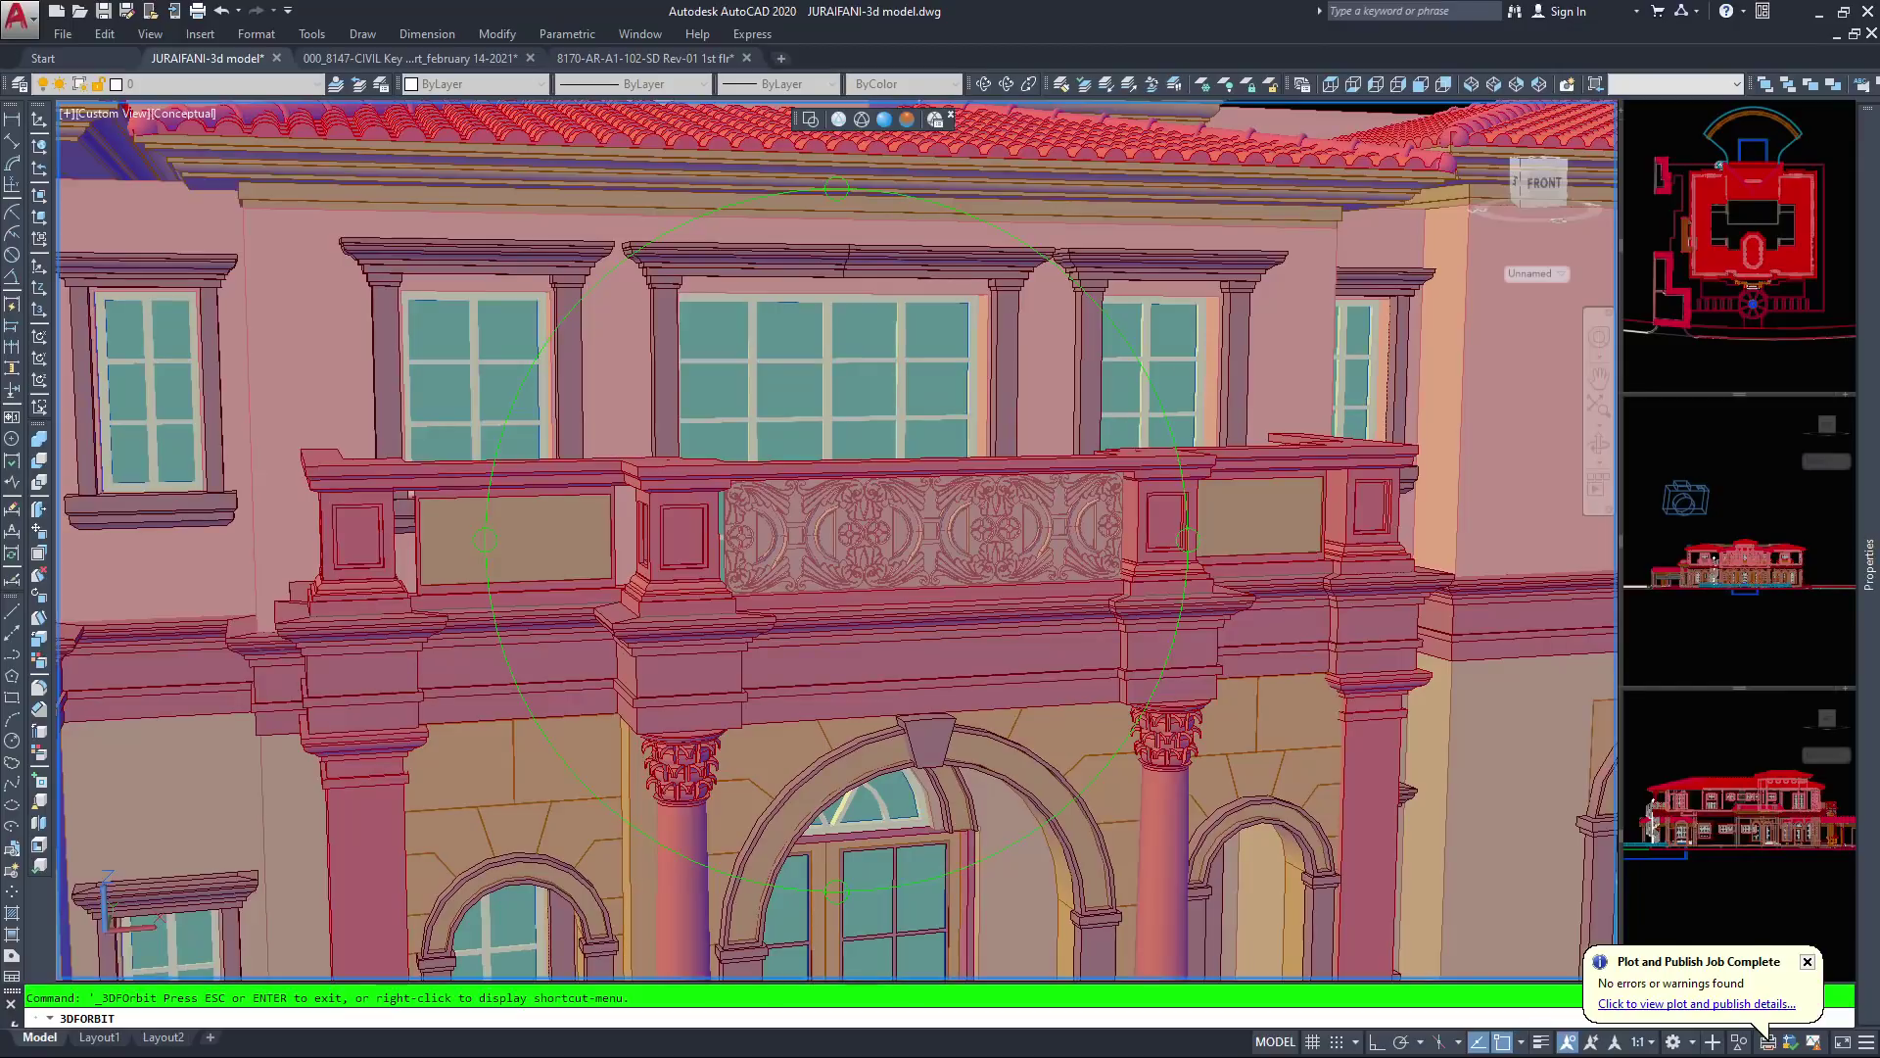
pyautogui.scroll(-5, 837, 538)
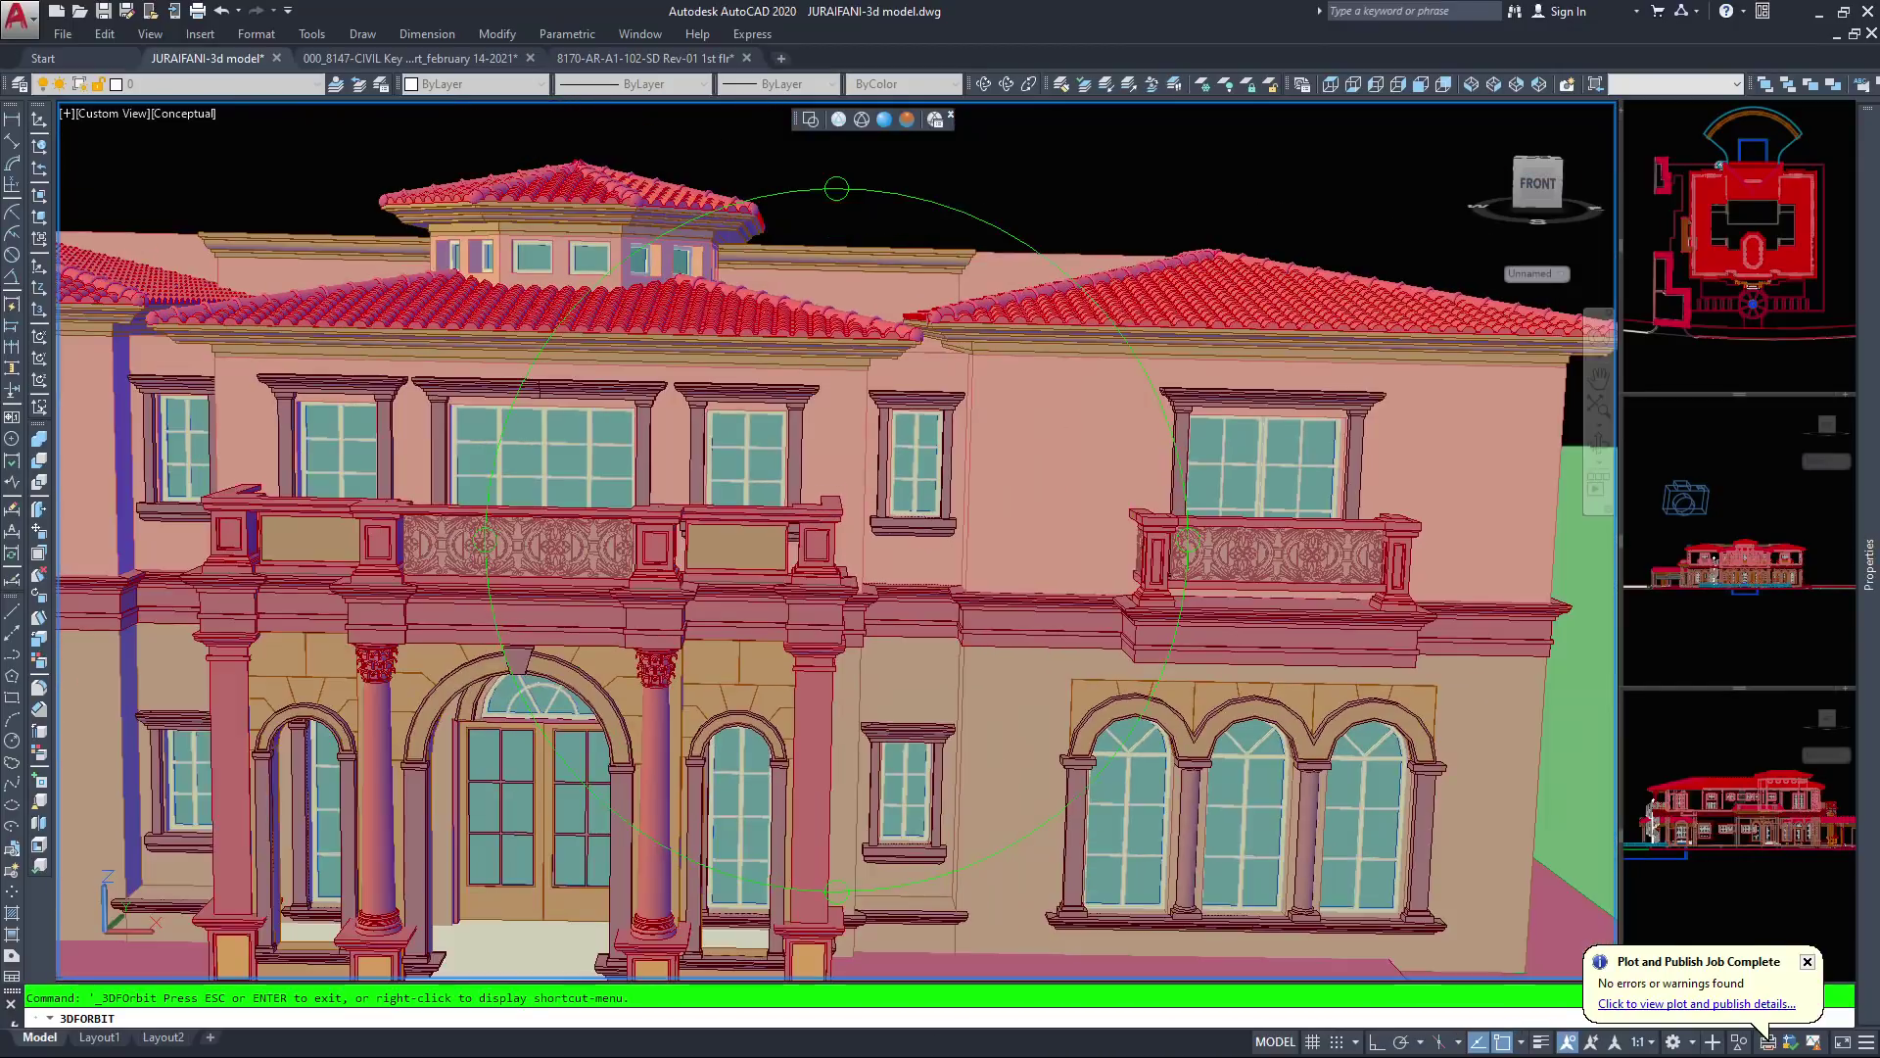
# Examine the upper-floor window frames, roof tiles, cornices and small roof tower from the front corner of the villa
pyautogui.moveTo(934, 599); pyautogui.dragTo(1087, 575, button='middle')
pyautogui.moveTo(1087, 574); pyautogui.dragTo(823, 500)
pyautogui.scroll(6, 800, 440)
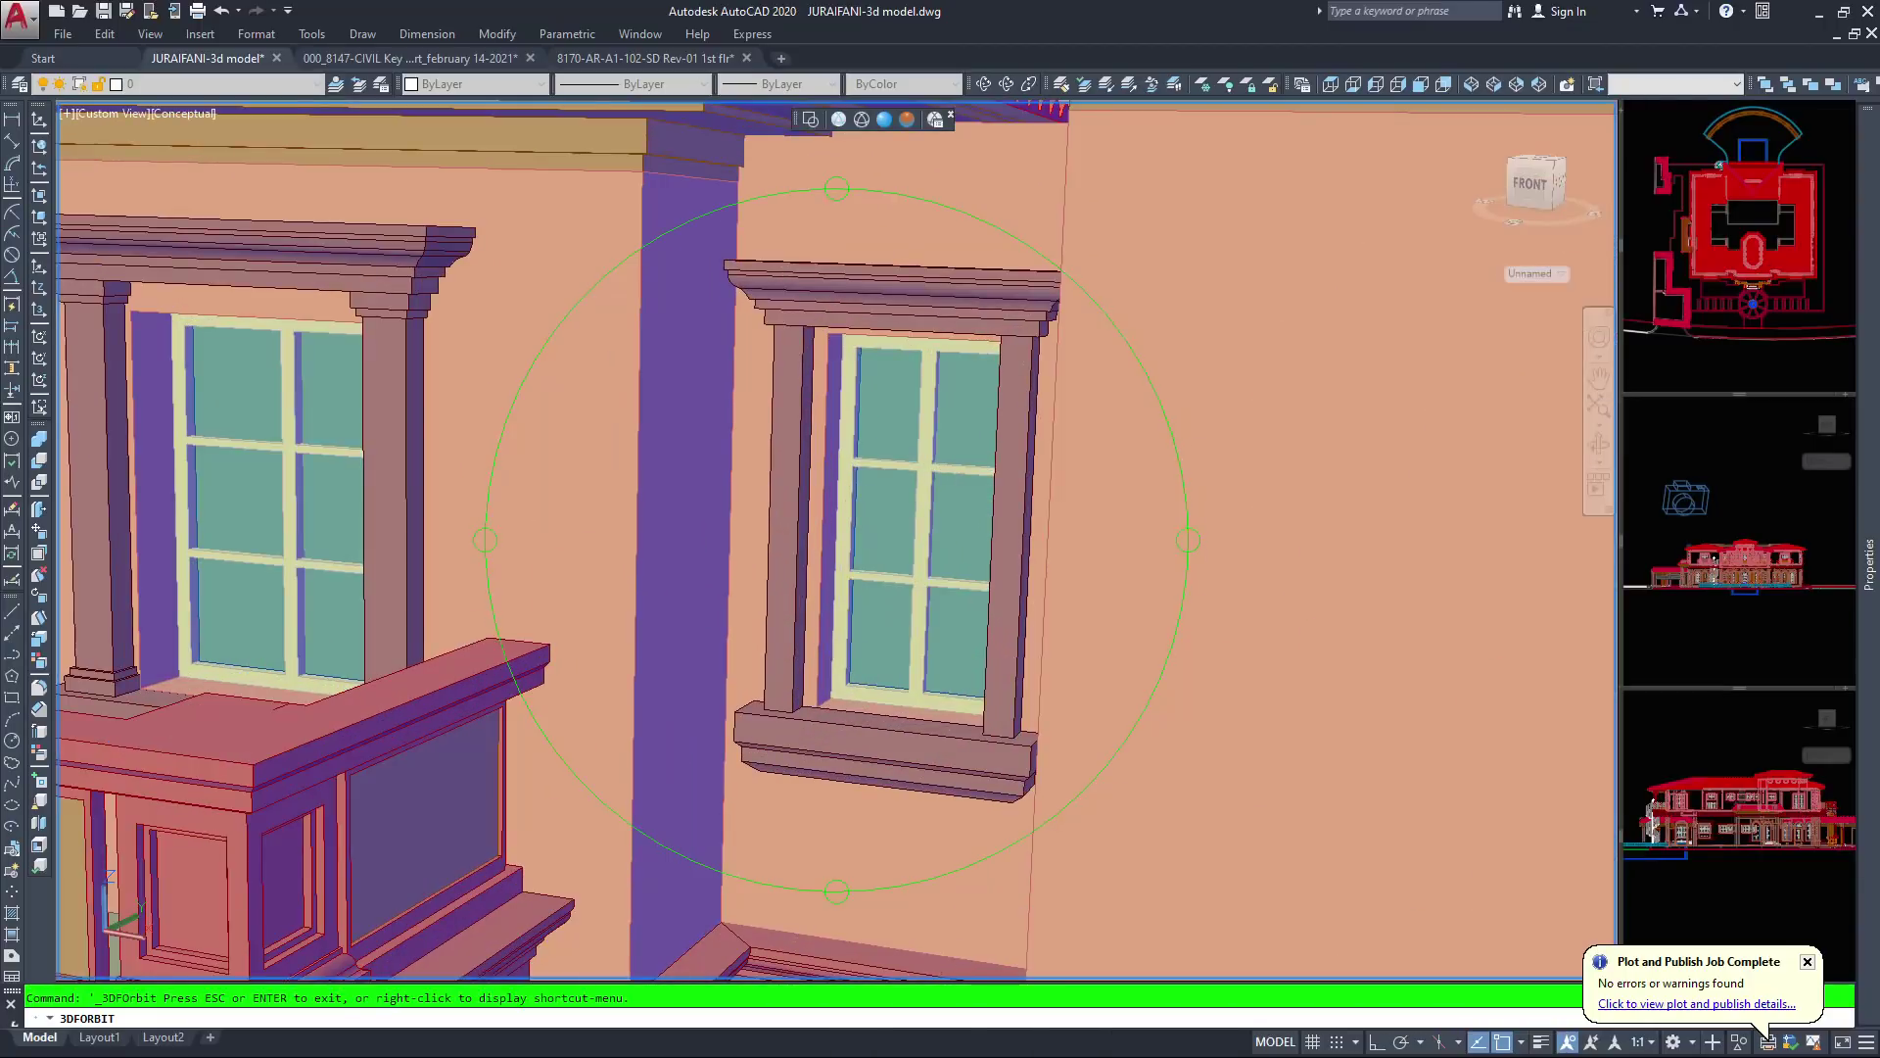
pyautogui.moveTo(800, 441); pyautogui.dragTo(810, 538)
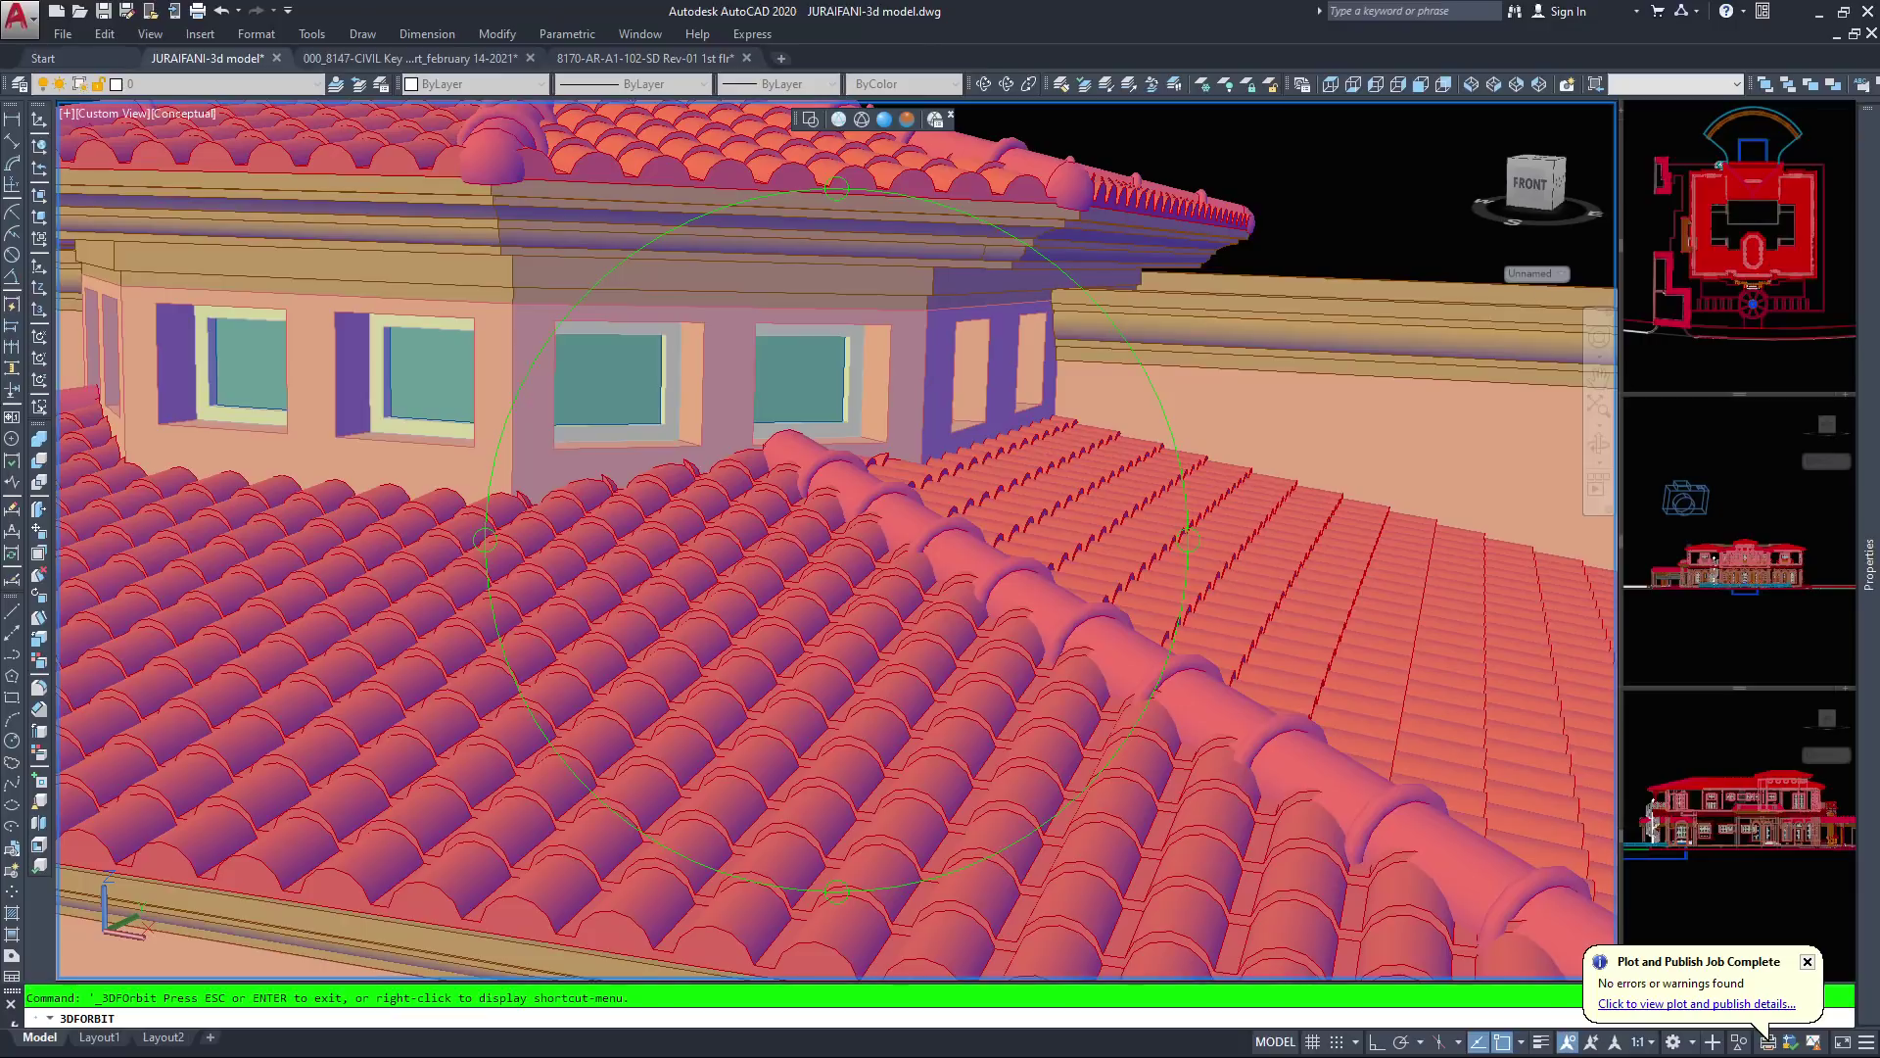
pyautogui.moveTo(1277, 883); pyautogui.dragTo(1236, 863, button='middle')
pyautogui.moveTo(490, 712); pyautogui.dragTo(752, 575, button='middle')
pyautogui.scroll(-2, 843, 578)
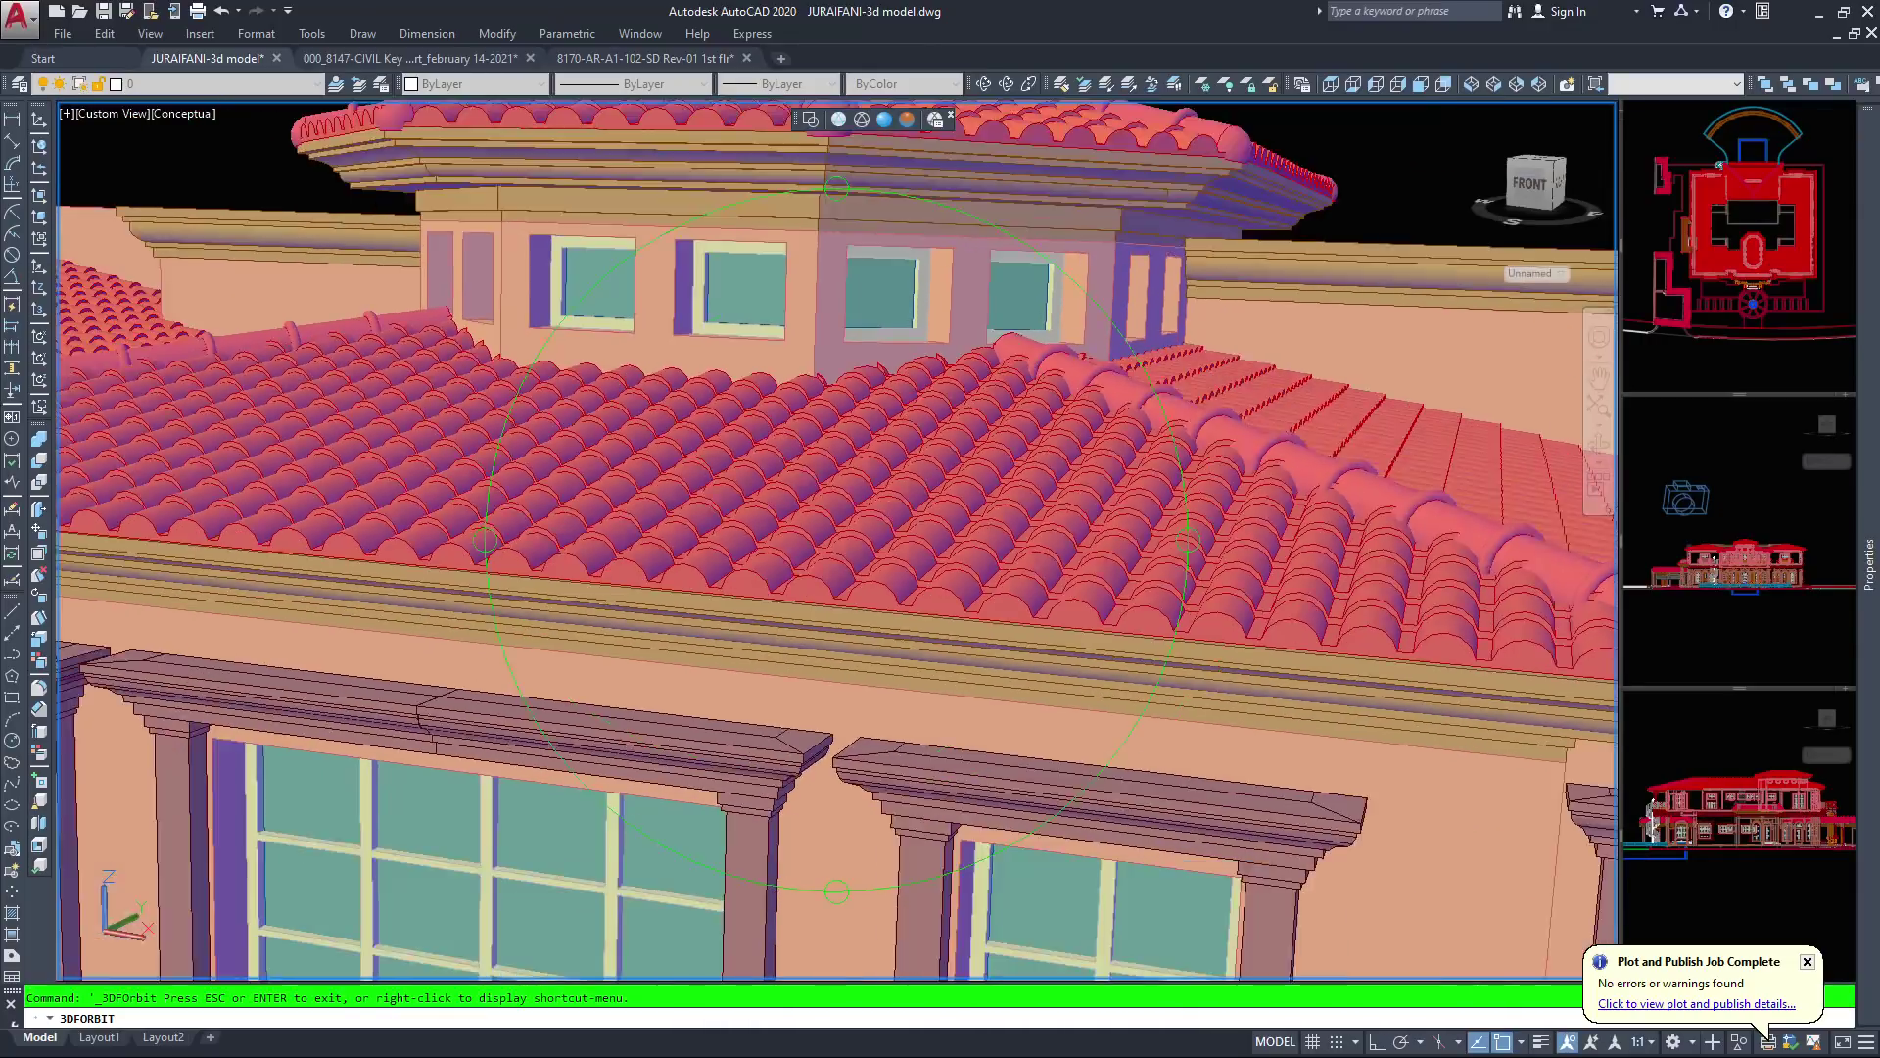
pyautogui.moveTo(1301, 781); pyautogui.dragTo(1156, 769)
pyautogui.scroll(-3, 837, 539)
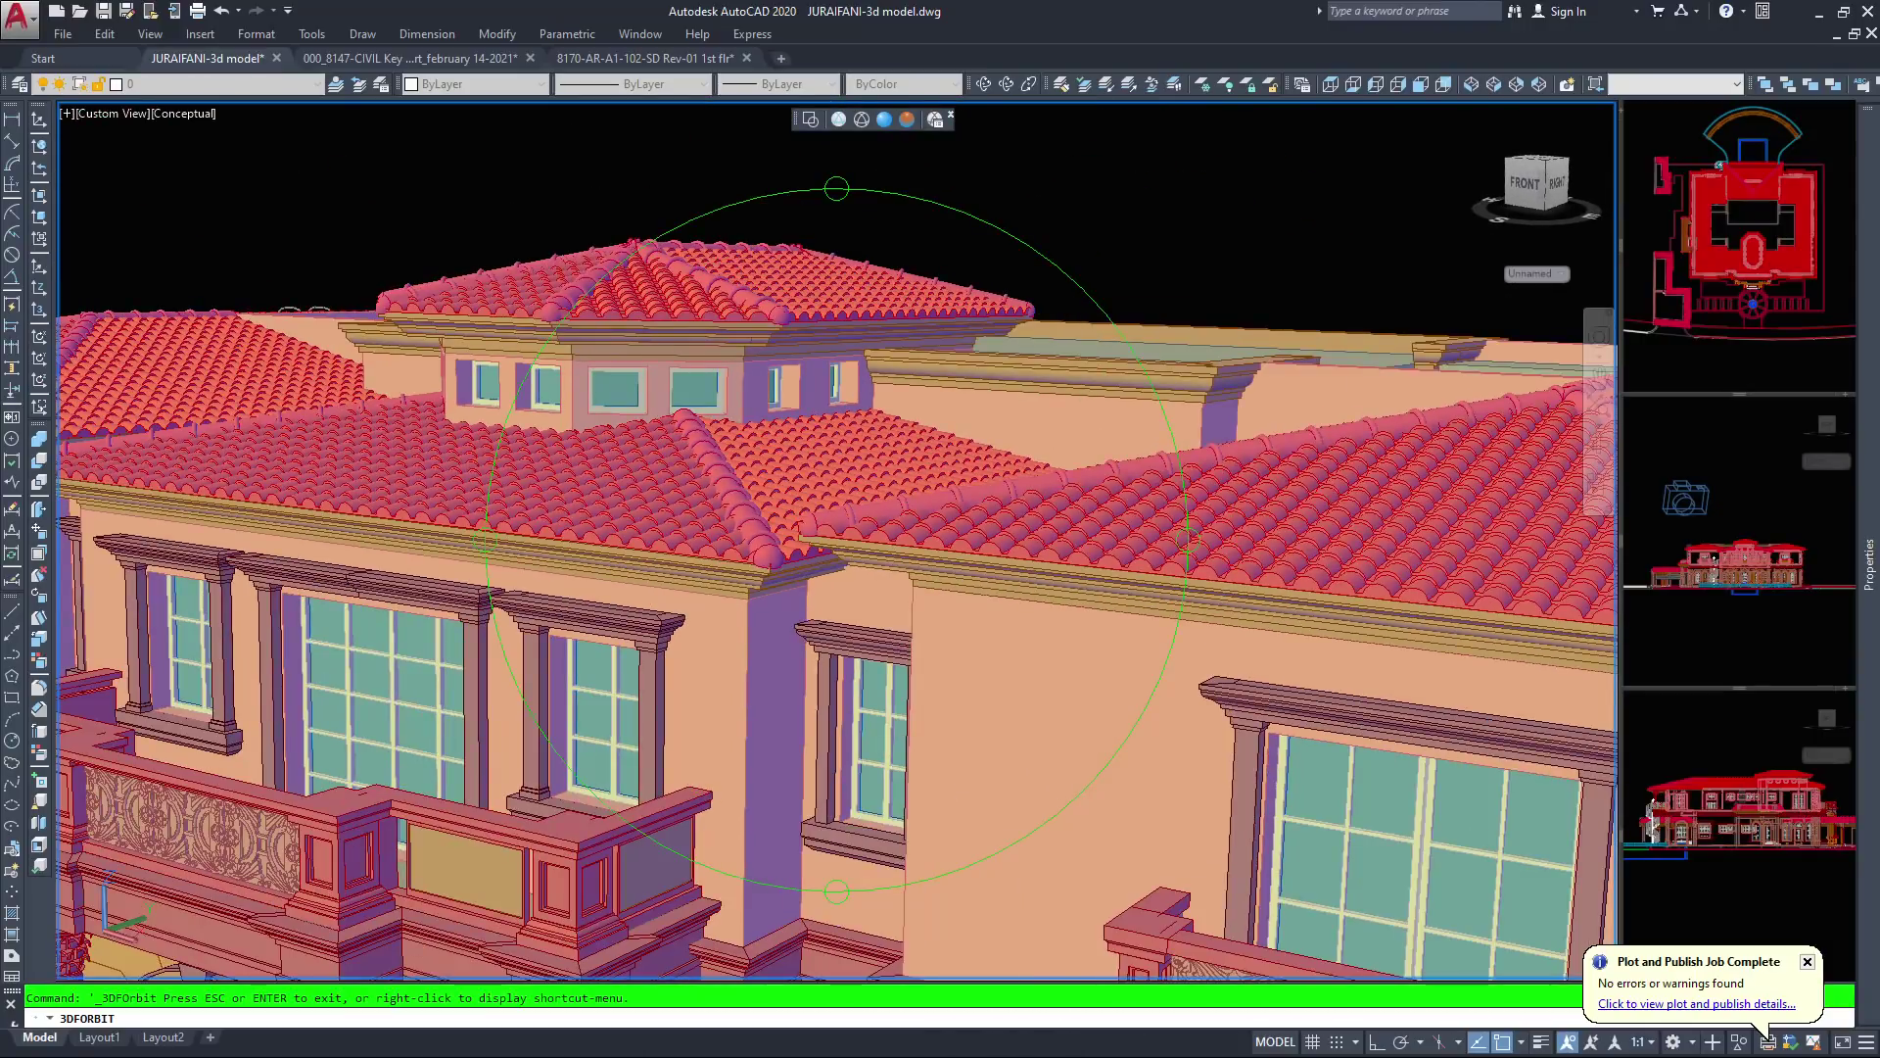
pyautogui.scroll(5, 955, 537)
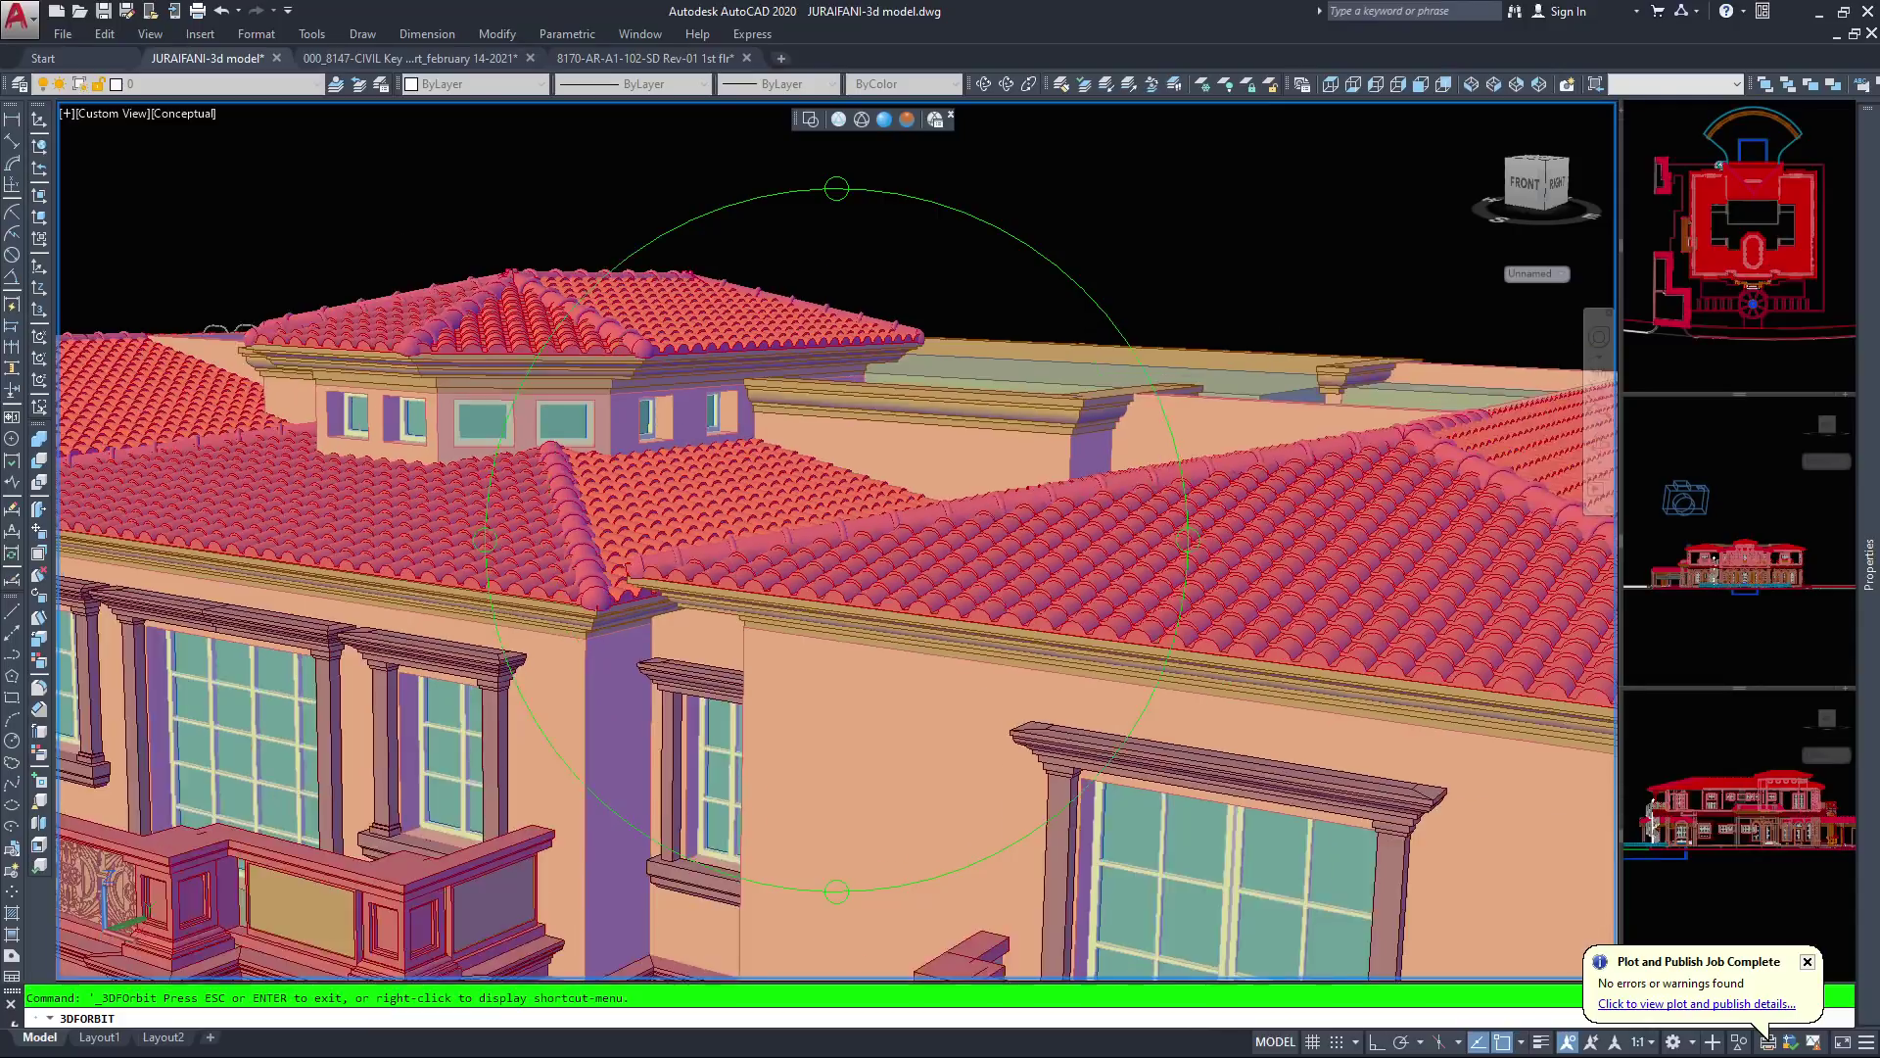
pyautogui.scroll(-3, 834, 529)
# Orbit above the villa to inspect the tiled roof, flat roof deck and parapets from the front and side
pyautogui.moveTo(374, 382); pyautogui.dragTo(412, 265)
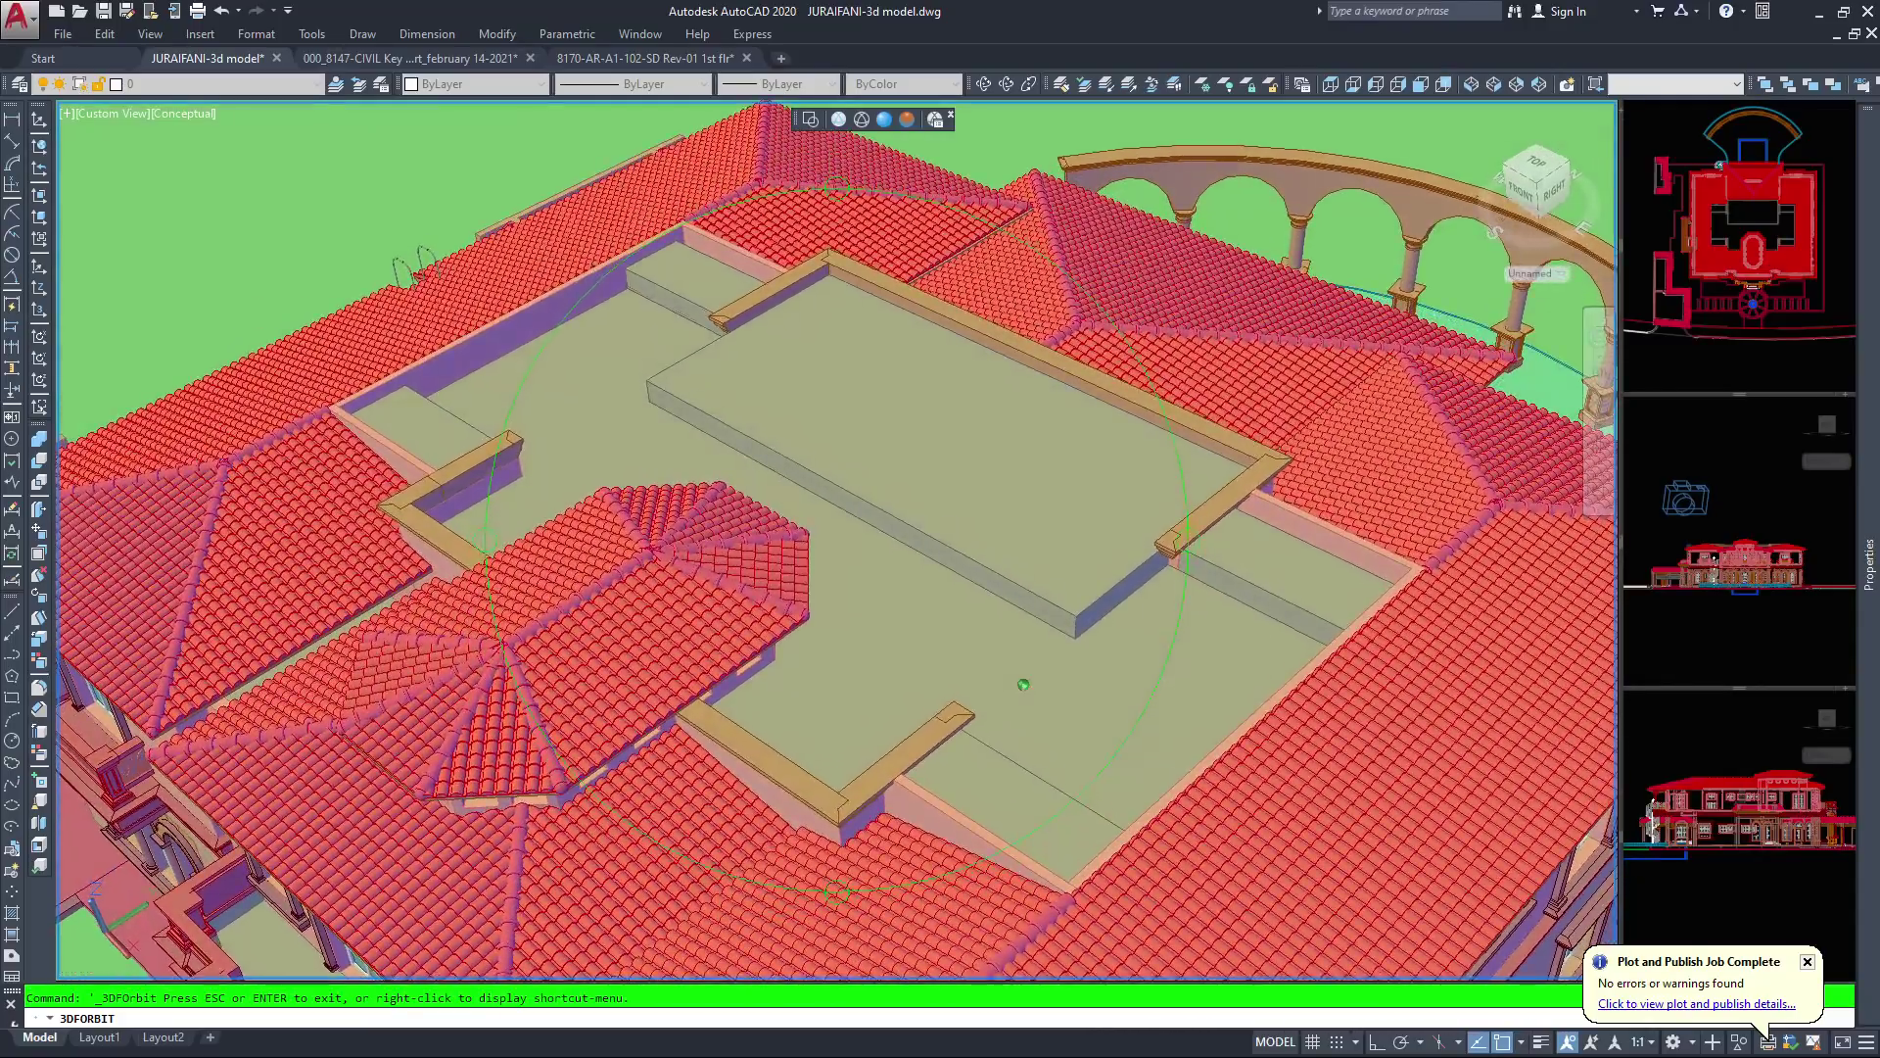
pyautogui.scroll(-2, 835, 529)
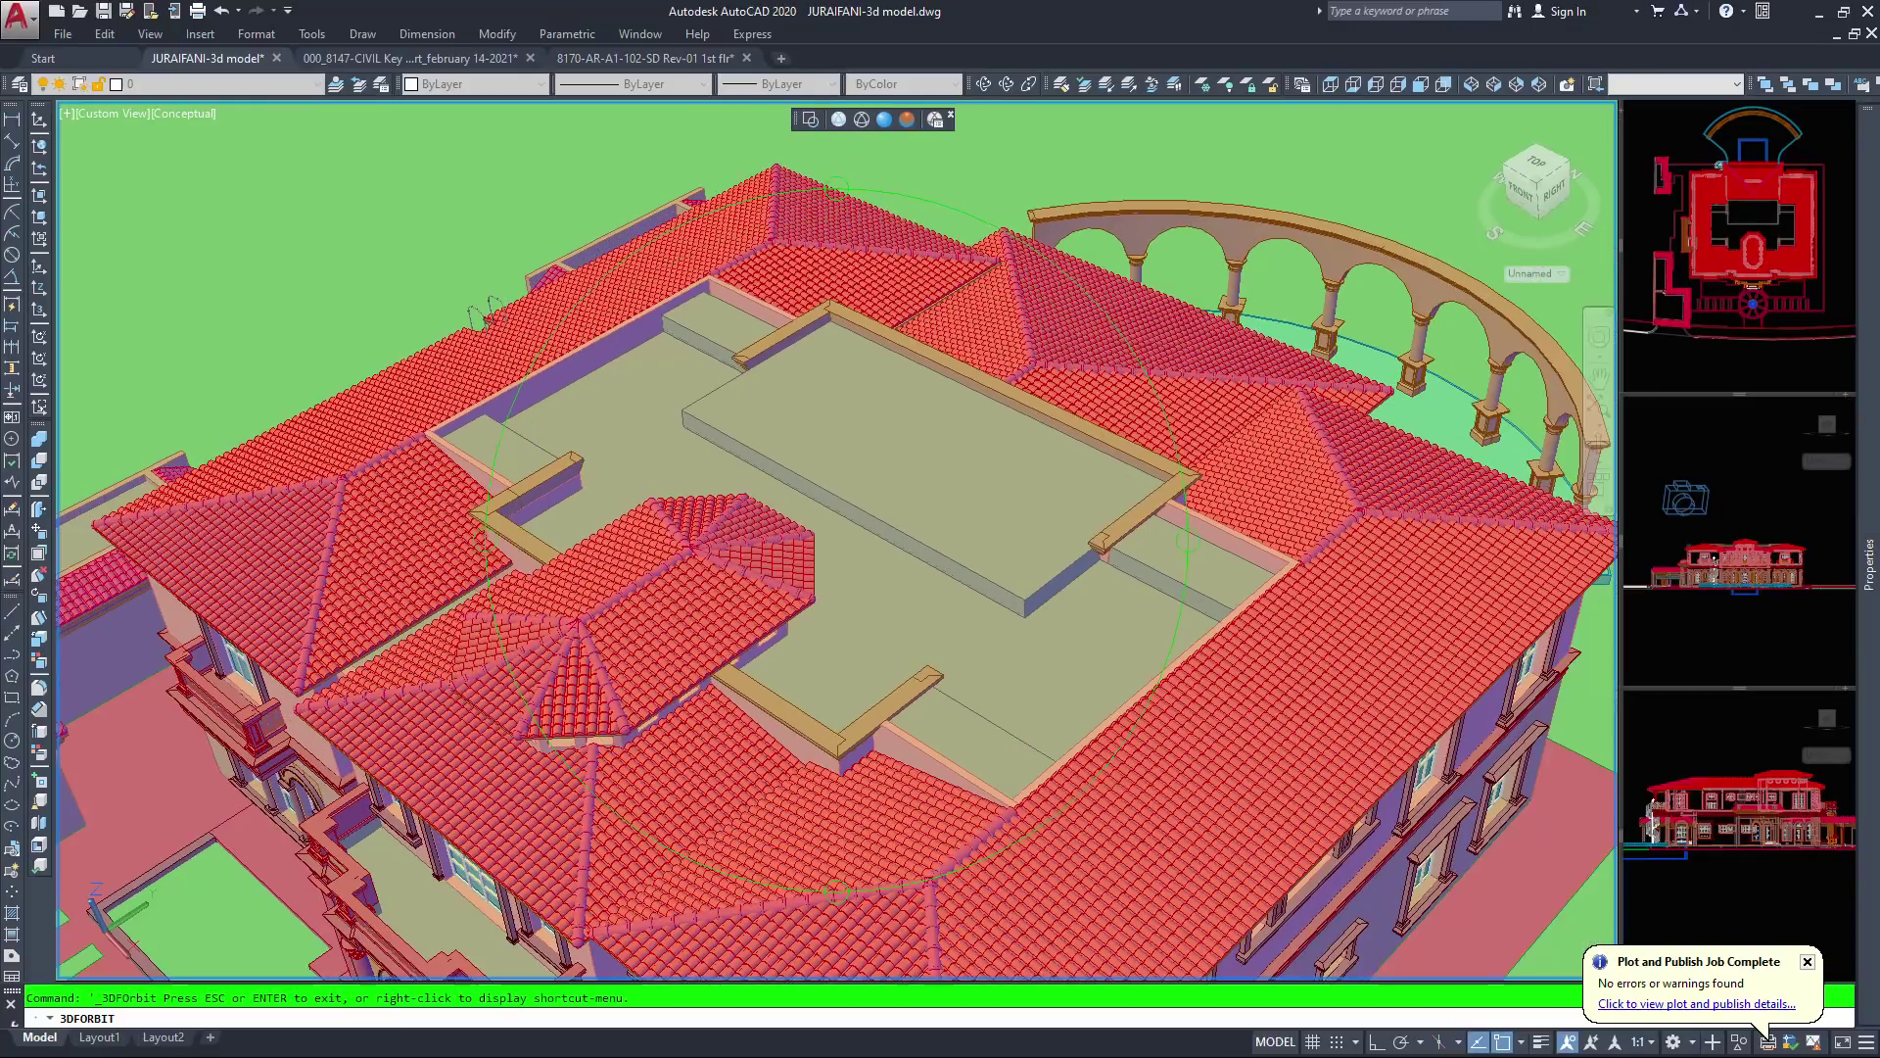
pyautogui.moveTo(997, 668)
pyautogui.mouseDown()
pyautogui.moveTo(971, 588)
pyautogui.moveTo(991, 656)
pyautogui.moveTo(950, 655)
pyautogui.moveTo(989, 658)
pyautogui.mouseUp()
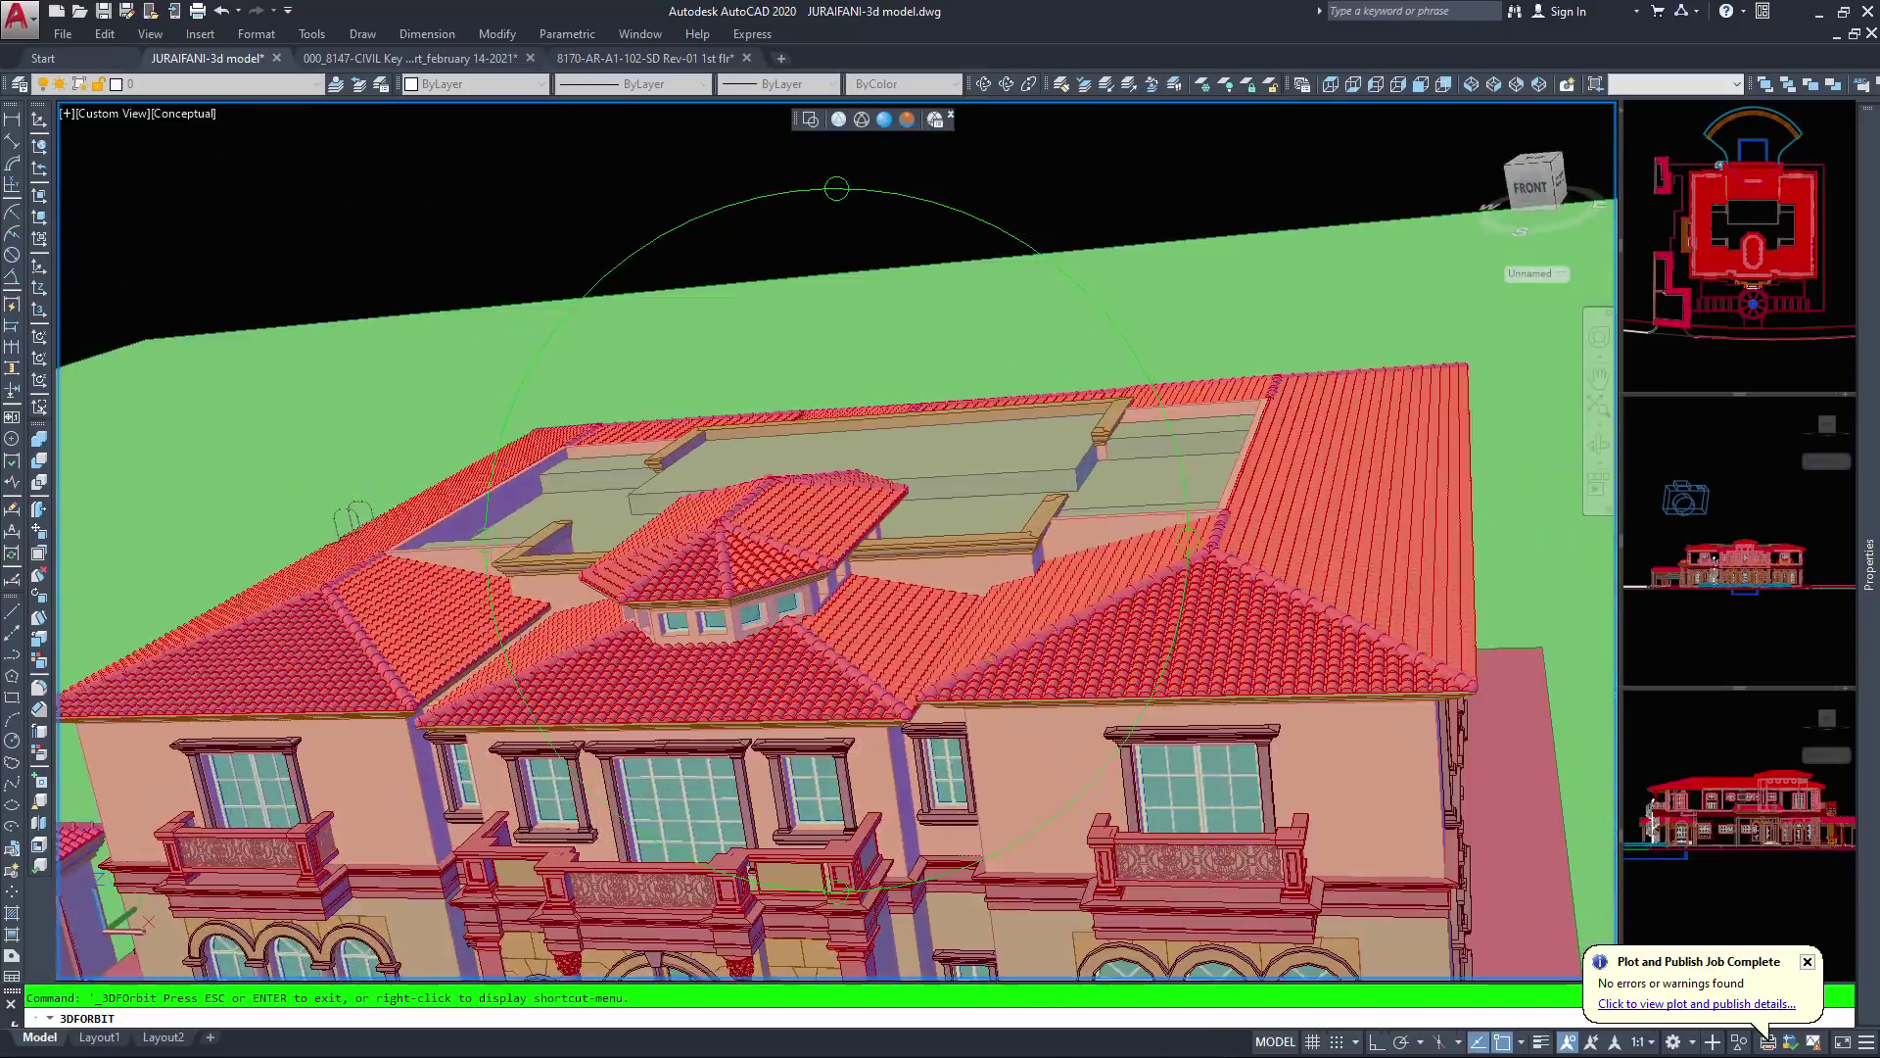
pyautogui.moveTo(354, 516); pyautogui.dragTo(587, 827)
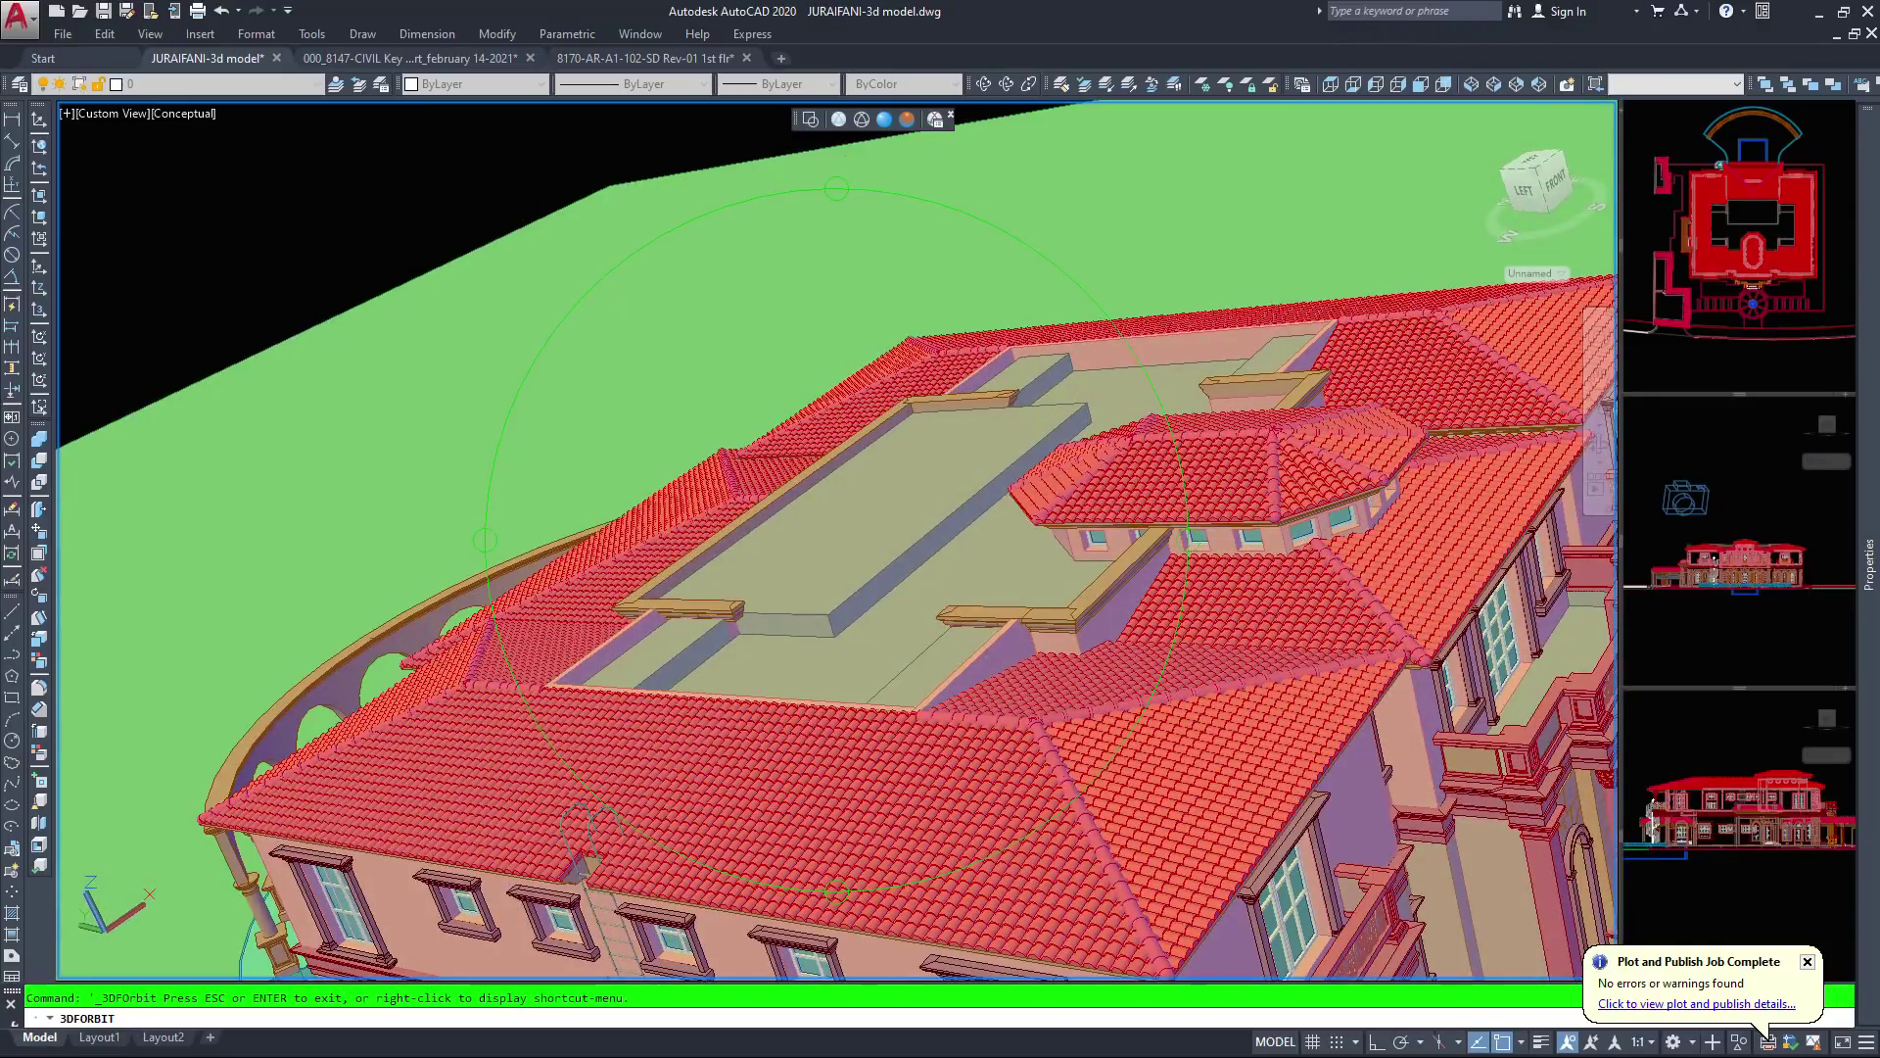
# Examine the side elevation up close, including the roof access ladder, tiled eaves, window frames and small tiled projection
pyautogui.moveTo(739, 729); pyautogui.dragTo(891, 426, button='middle')
pyautogui.scroll(3, 886, 441)
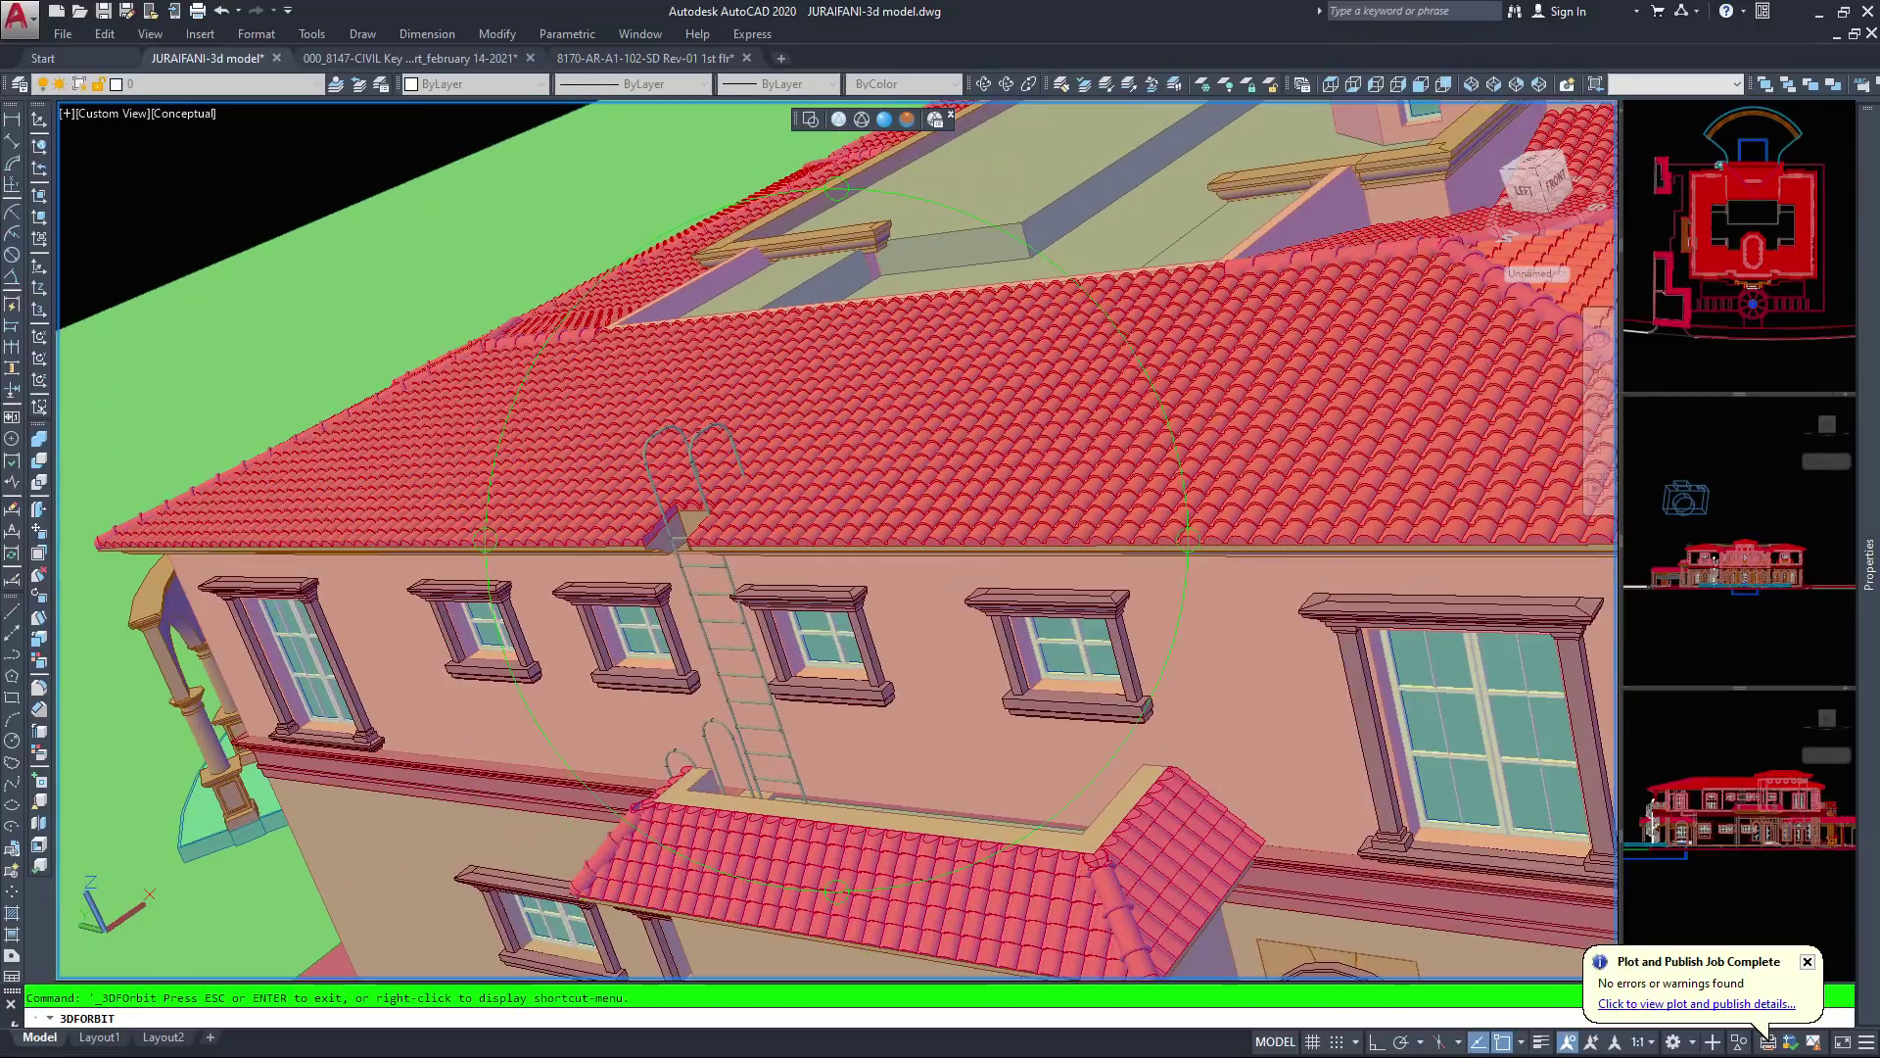
pyautogui.moveTo(852, 568); pyautogui.dragTo(992, 406)
pyautogui.scroll(-3, 992, 406)
pyautogui.moveTo(1097, 631); pyautogui.dragTo(709, 603, button='middle')
pyautogui.moveTo(657, 323); pyautogui.dragTo(856, 385)
pyautogui.moveTo(931, 647); pyautogui.dragTo(974, 715)
pyautogui.moveTo(1273, 527); pyautogui.dragTo(971, 538, button='middle')
pyautogui.scroll(4, 971, 539)
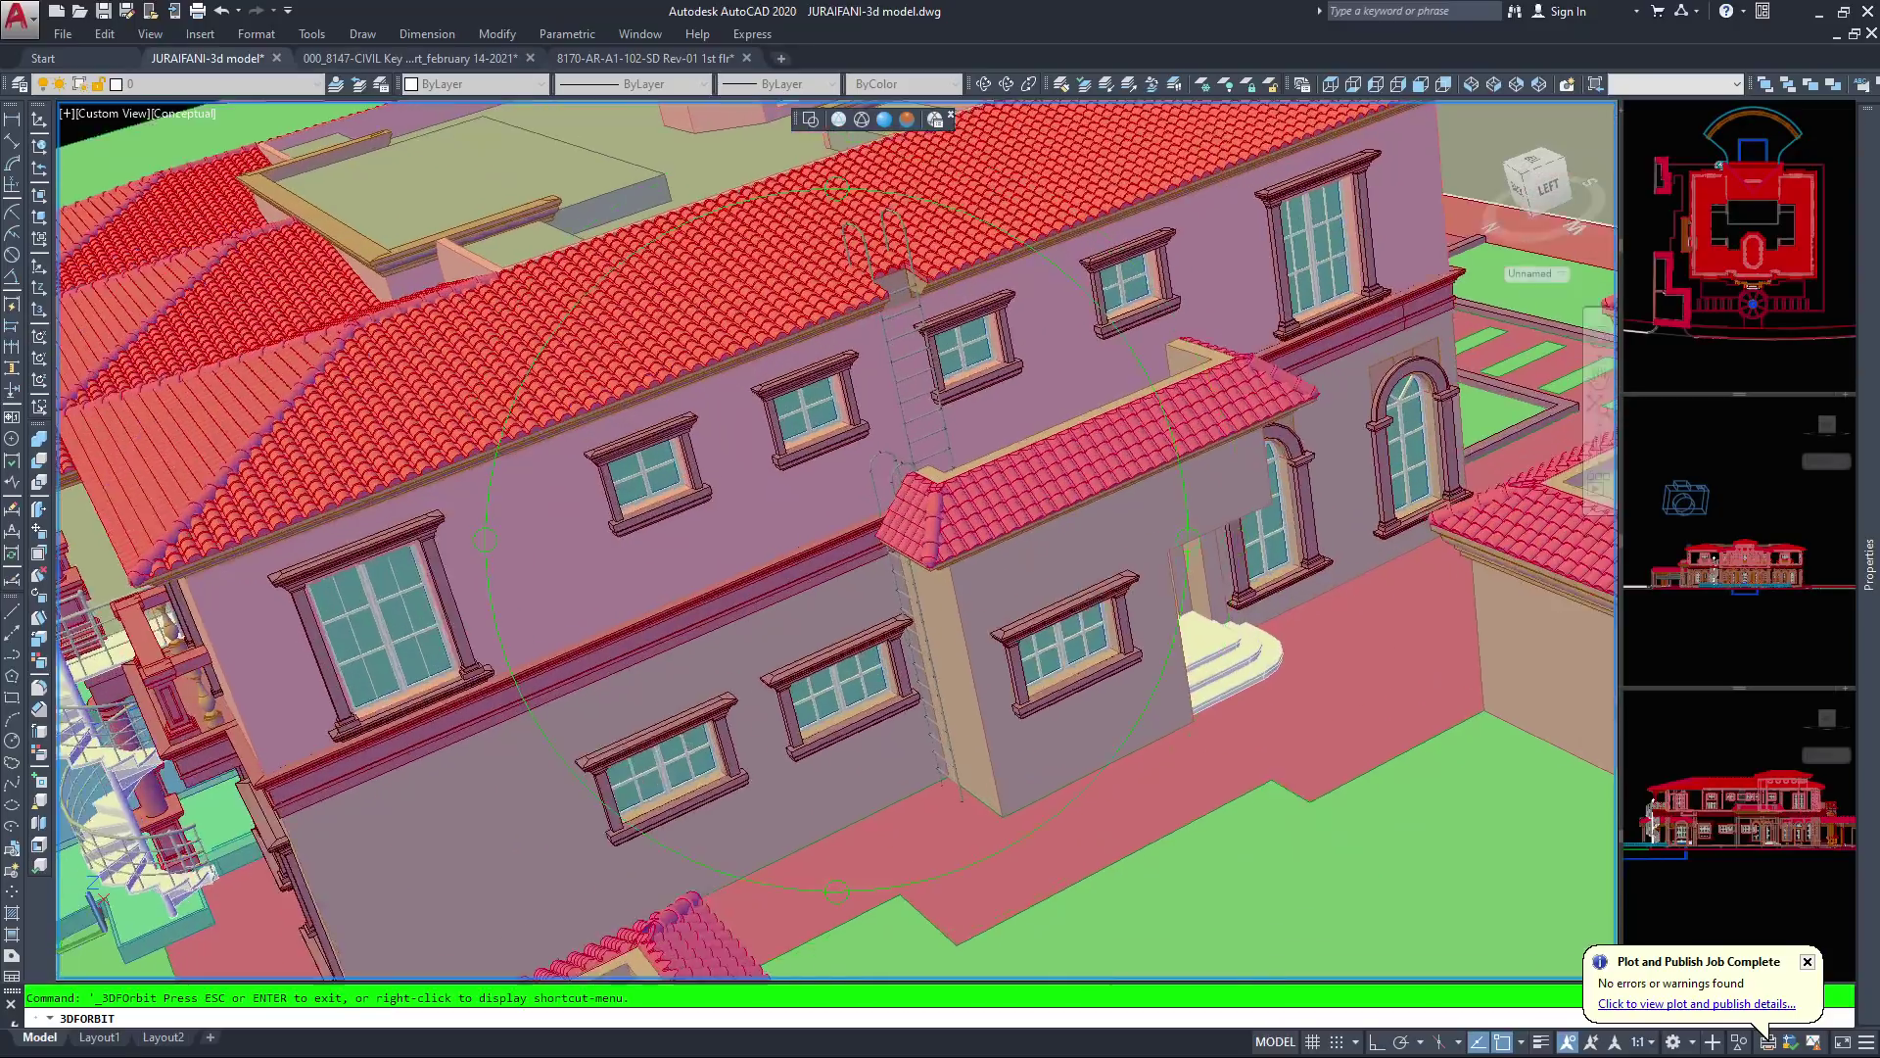
pyautogui.moveTo(910, 568); pyautogui.dragTo(984, 546)
pyautogui.moveTo(1038, 690); pyautogui.dragTo(1096, 681)
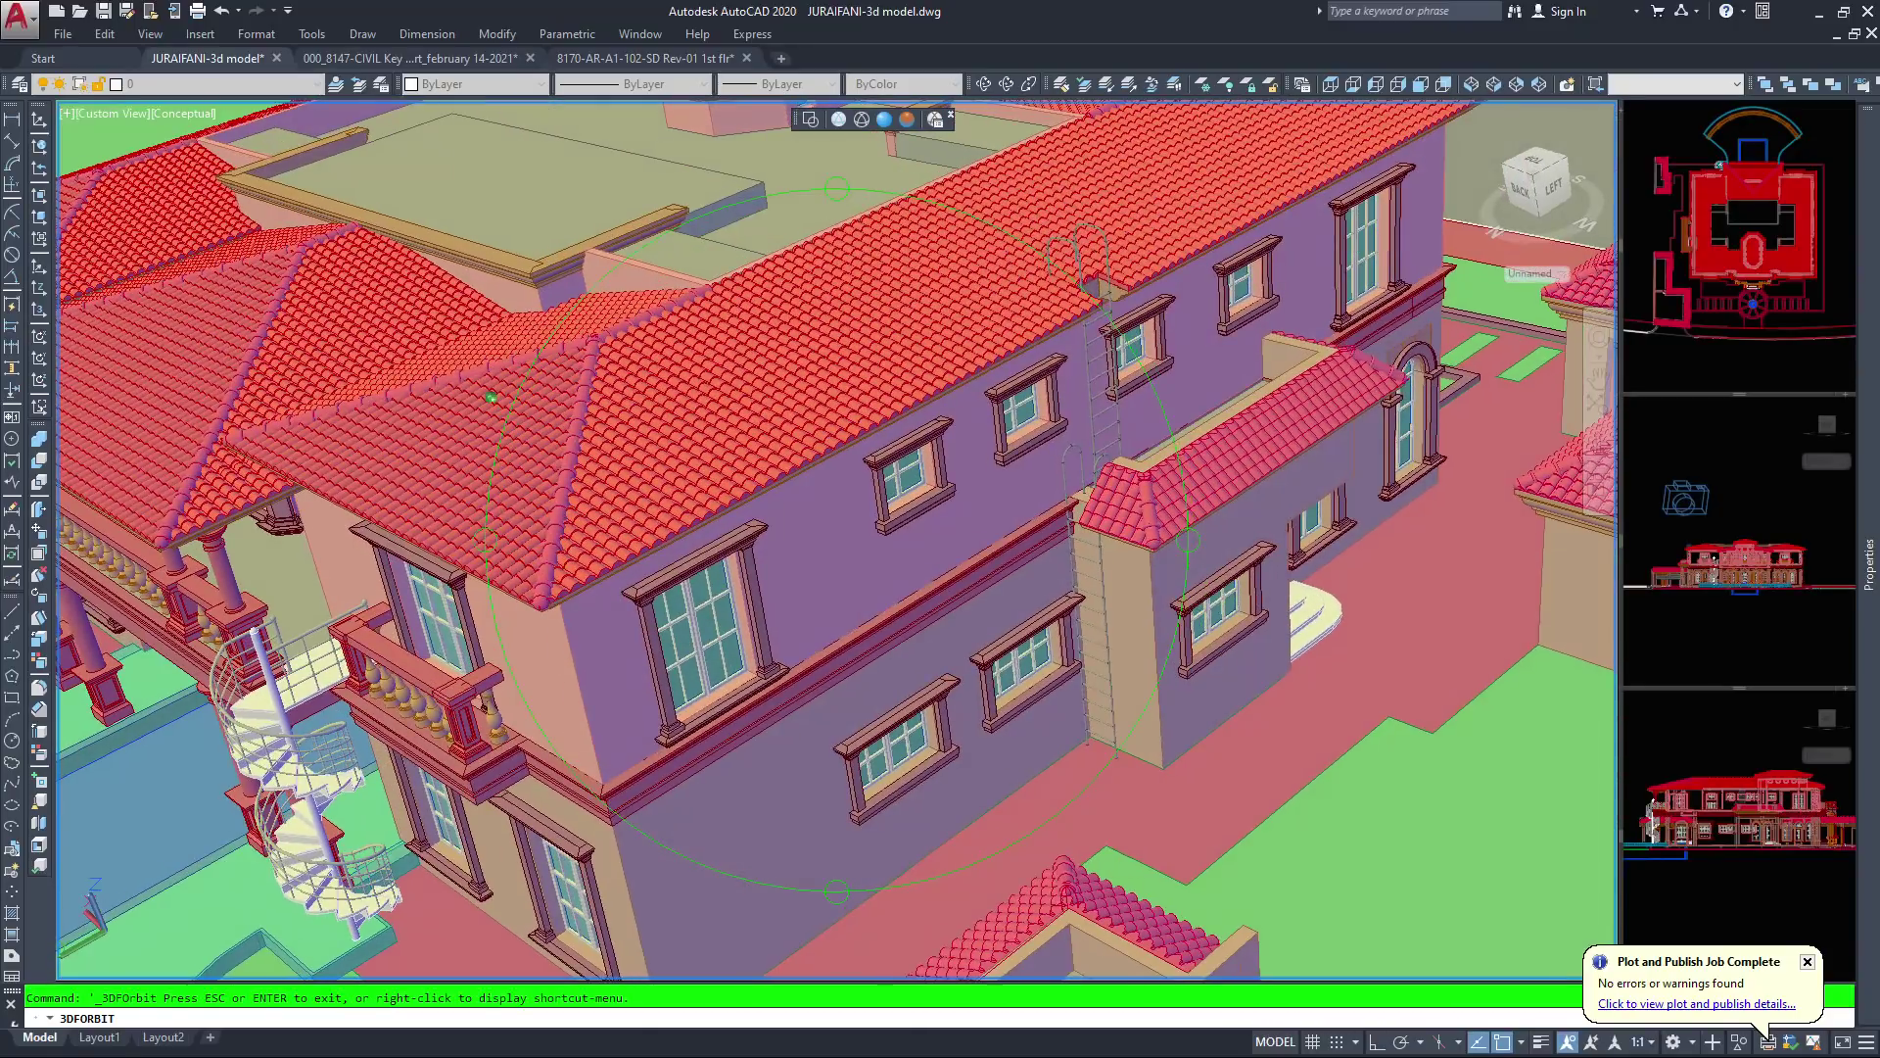
pyautogui.scroll(3, 848, 533)
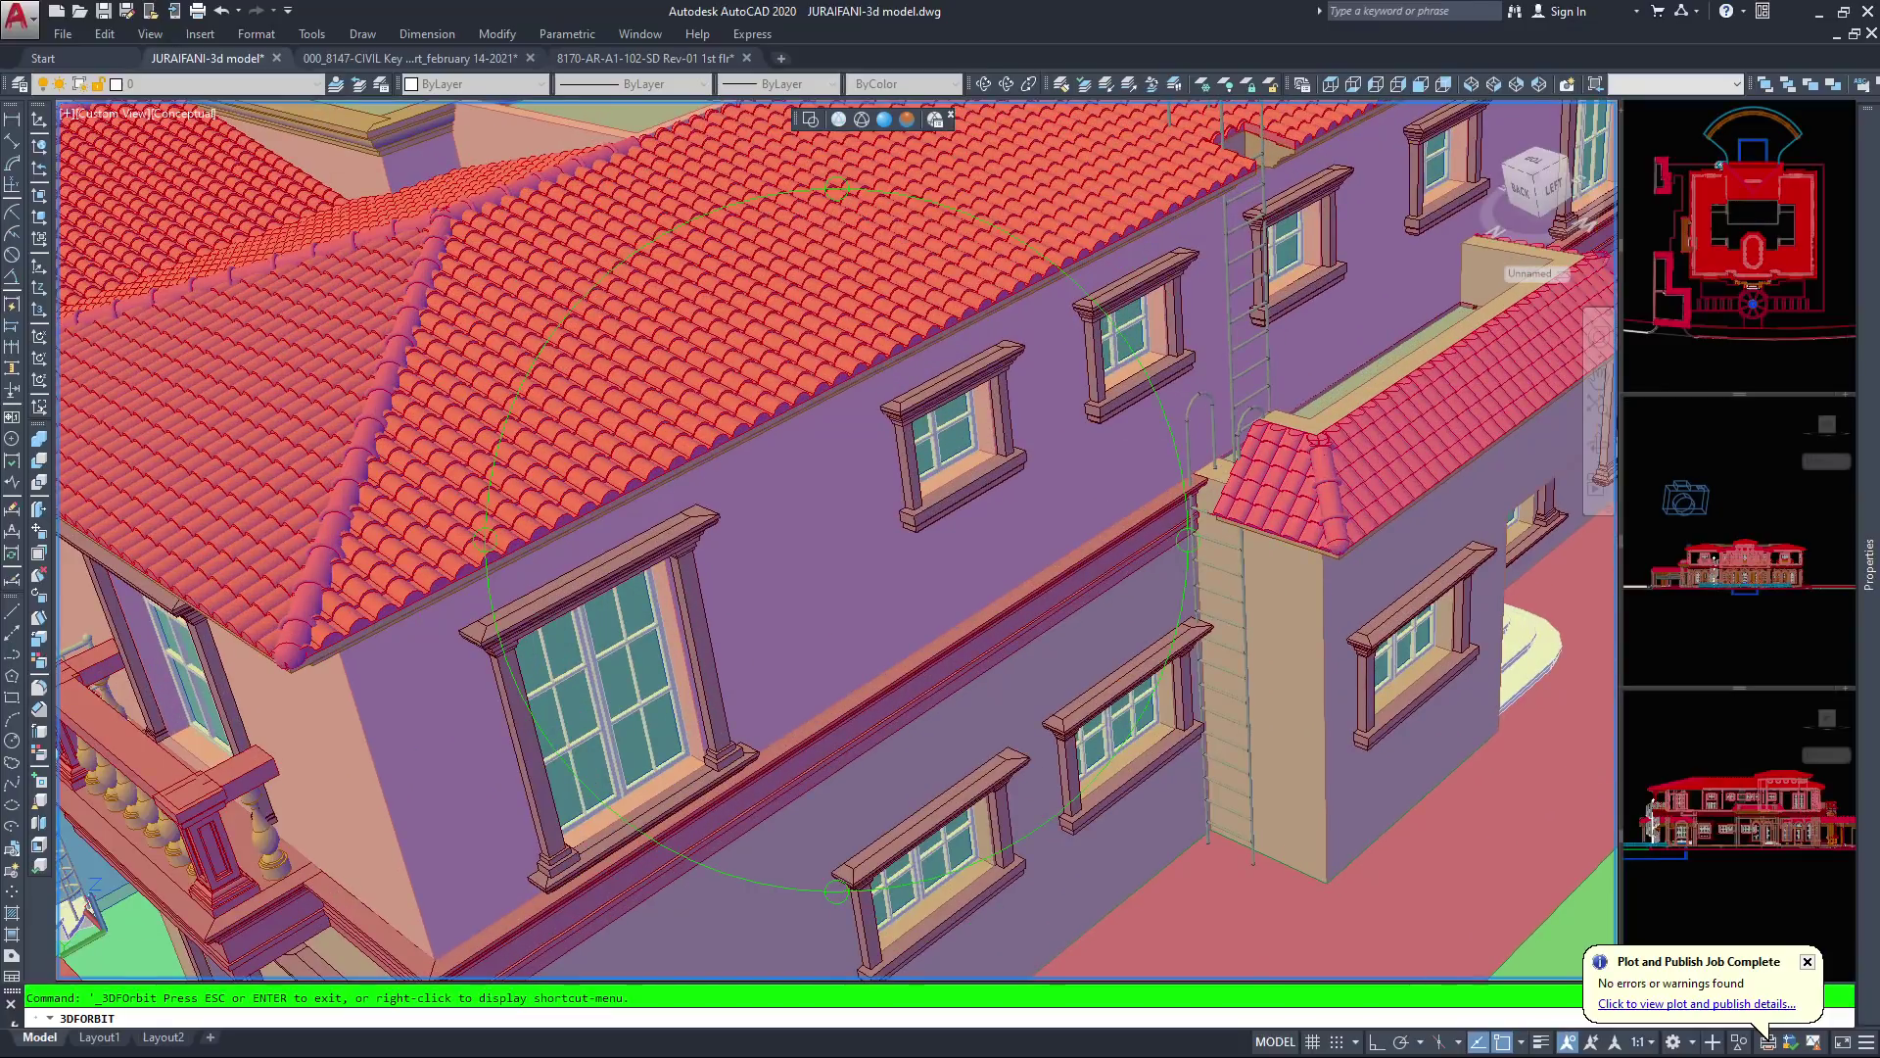
pyautogui.scroll(-4, 848, 534)
# Orbit from the side roof around to the front facade and inspect the entrance columns, balconies, arched windows and fountain
pyautogui.moveTo(833, 534); pyautogui.dragTo(683, 479)
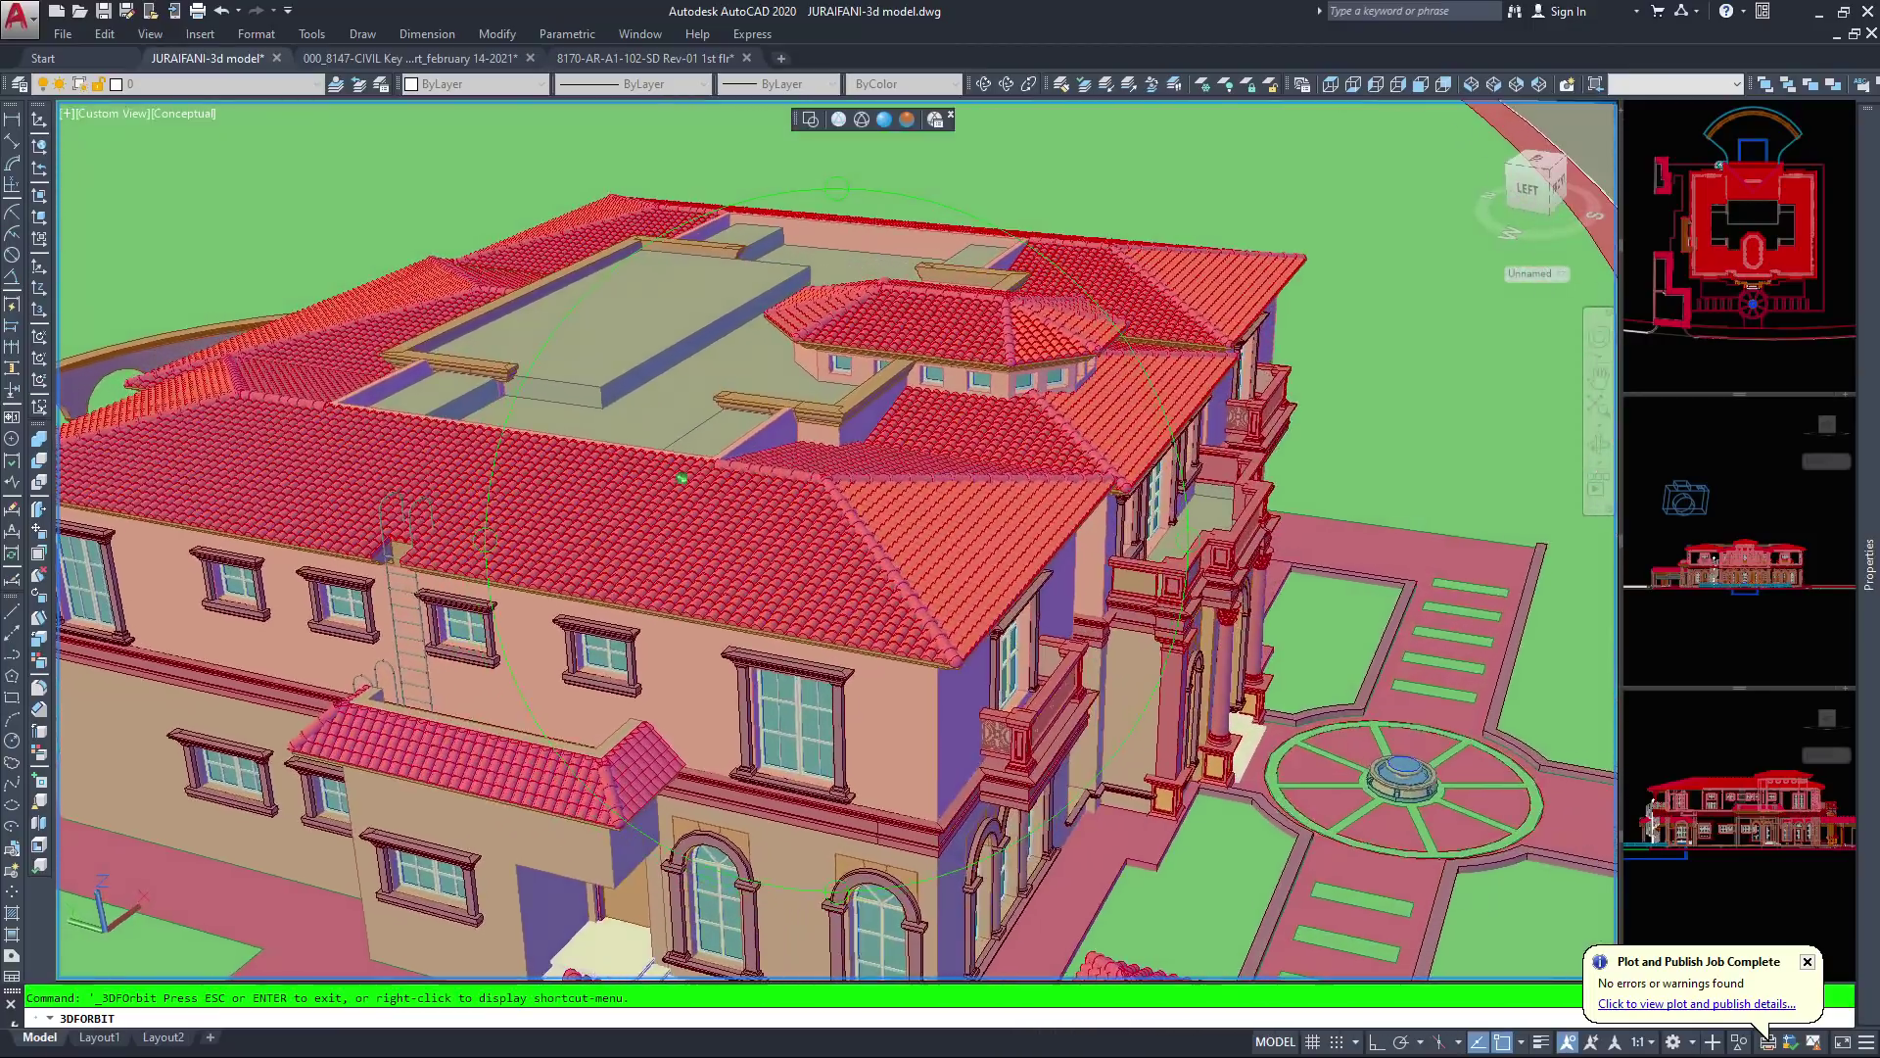
pyautogui.scroll(2, 682, 479)
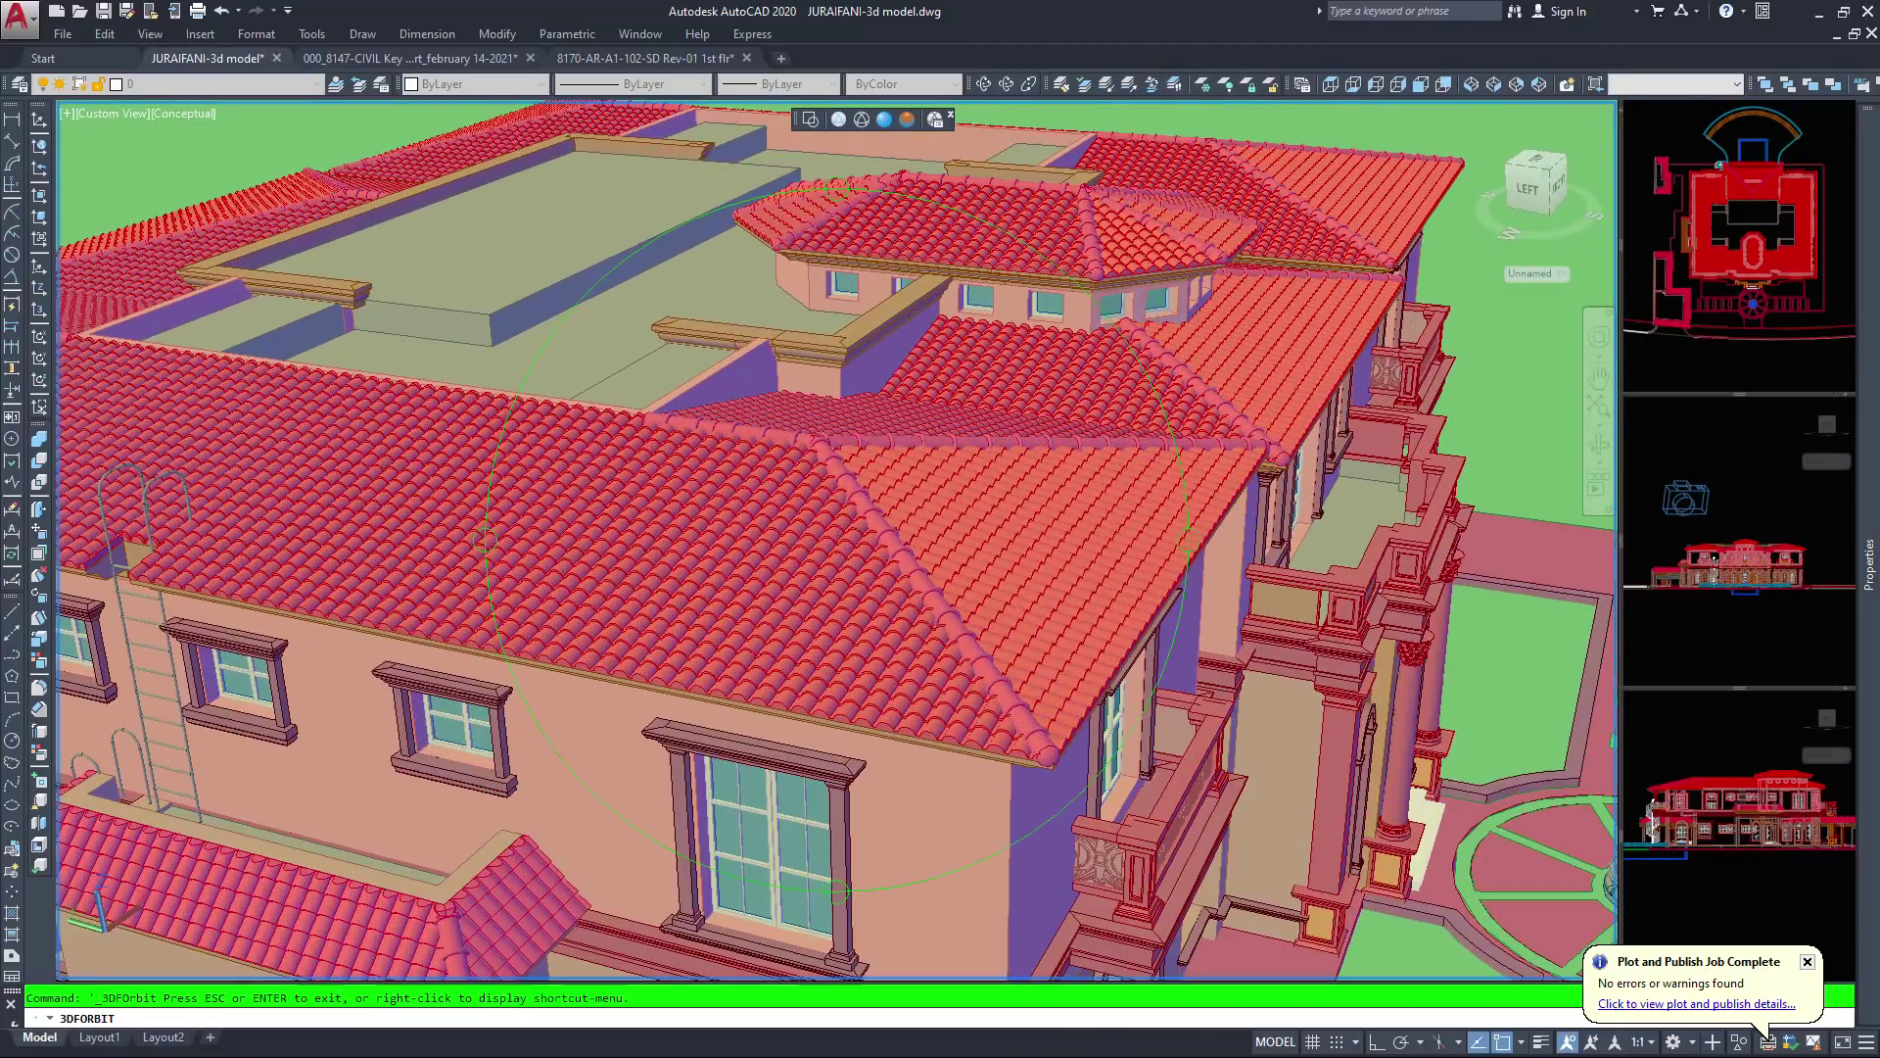
pyautogui.moveTo(665, 401); pyautogui.dragTo(779, 446)
pyautogui.scroll(-2, 631, 429)
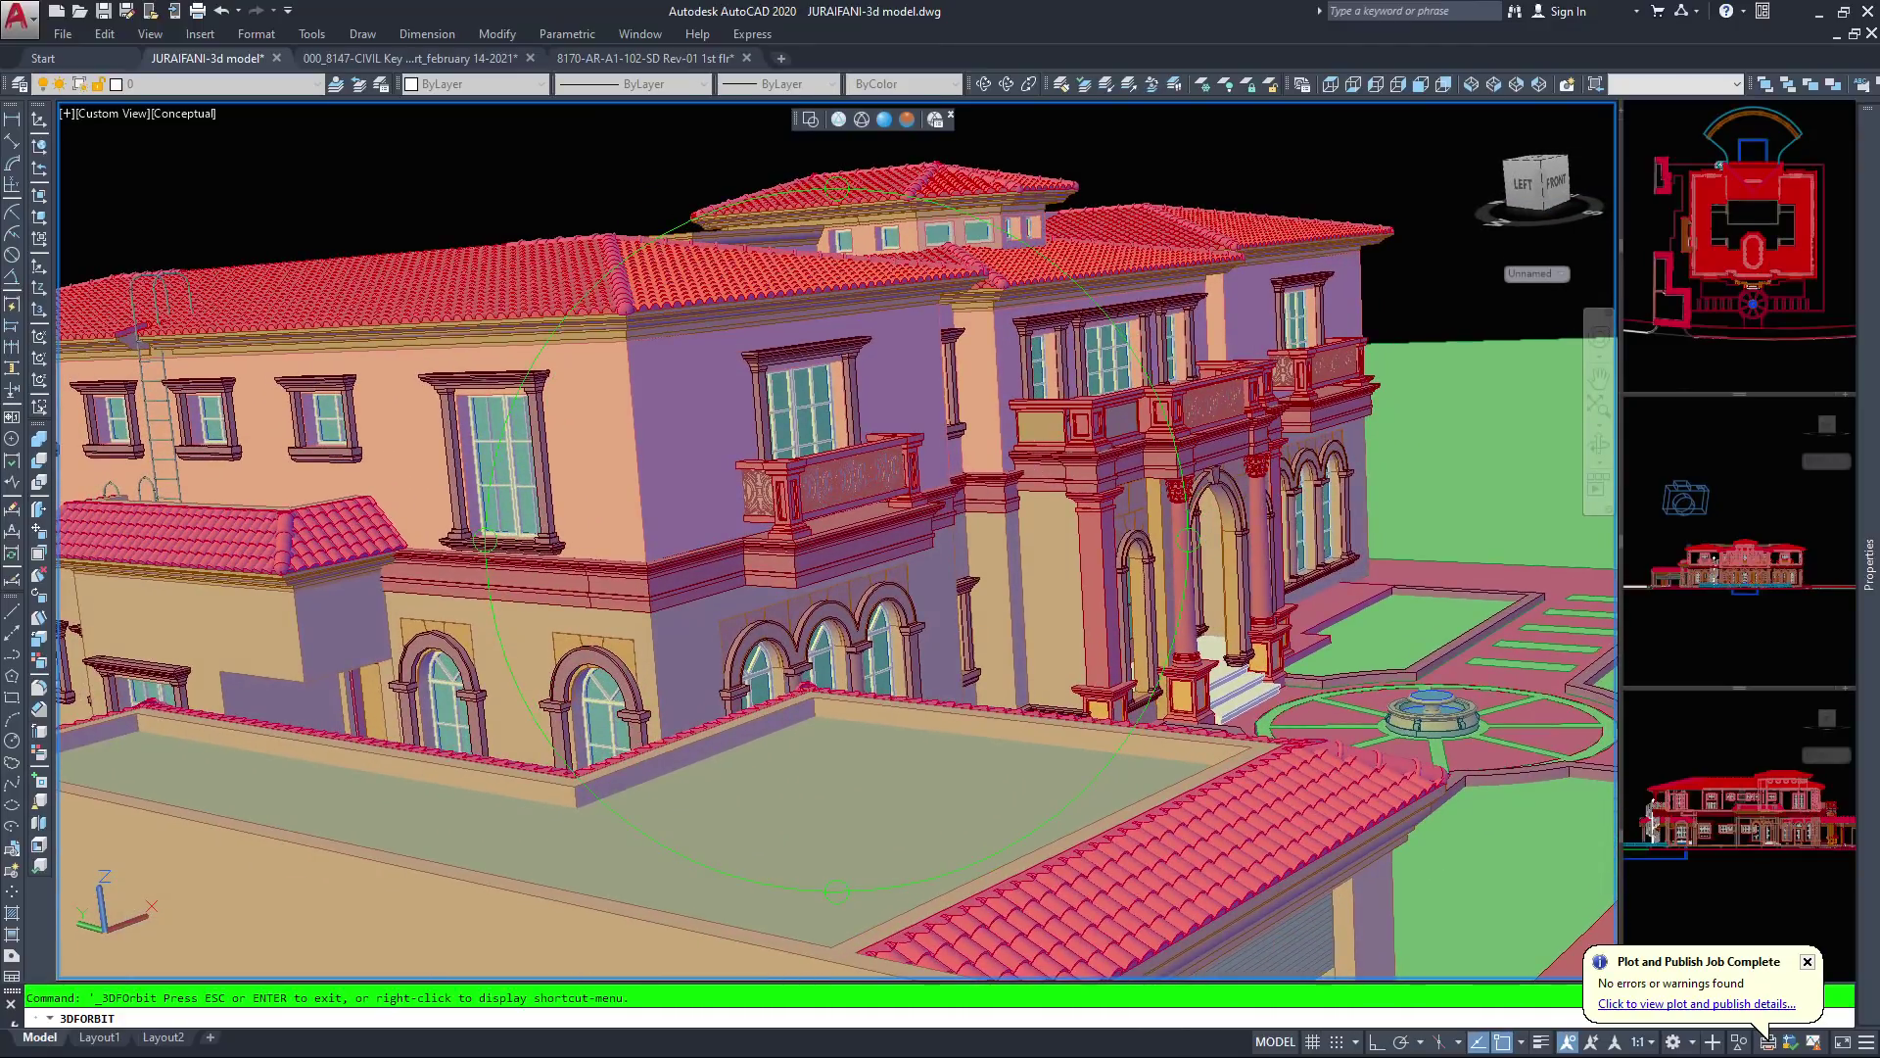
pyautogui.scroll(-1, 862, 534)
pyautogui.moveTo(862, 534); pyautogui.dragTo(823, 464)
pyautogui.scroll(3, 824, 464)
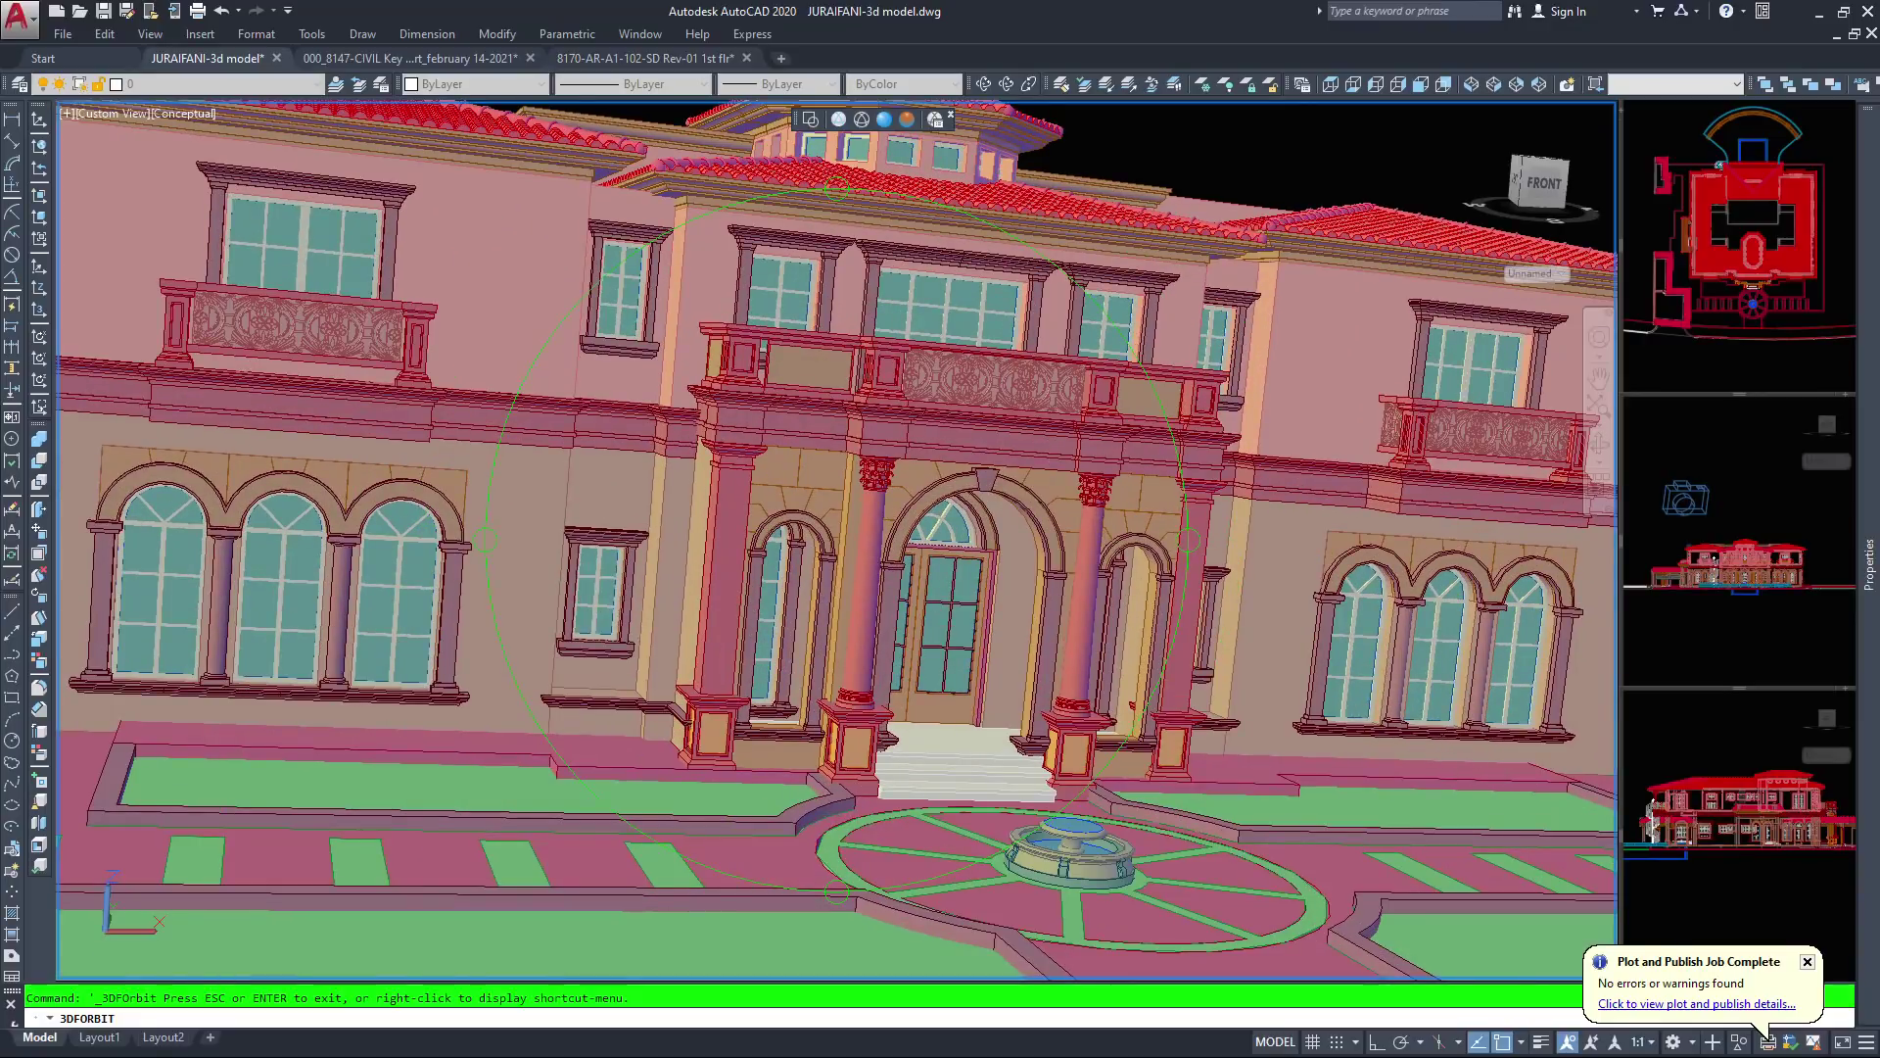
pyautogui.scroll(-3, 836, 533)
pyautogui.moveTo(798, 451); pyautogui.dragTo(916, 491, button='middle')
pyautogui.moveTo(353, 237); pyautogui.dragTo(323, 285)
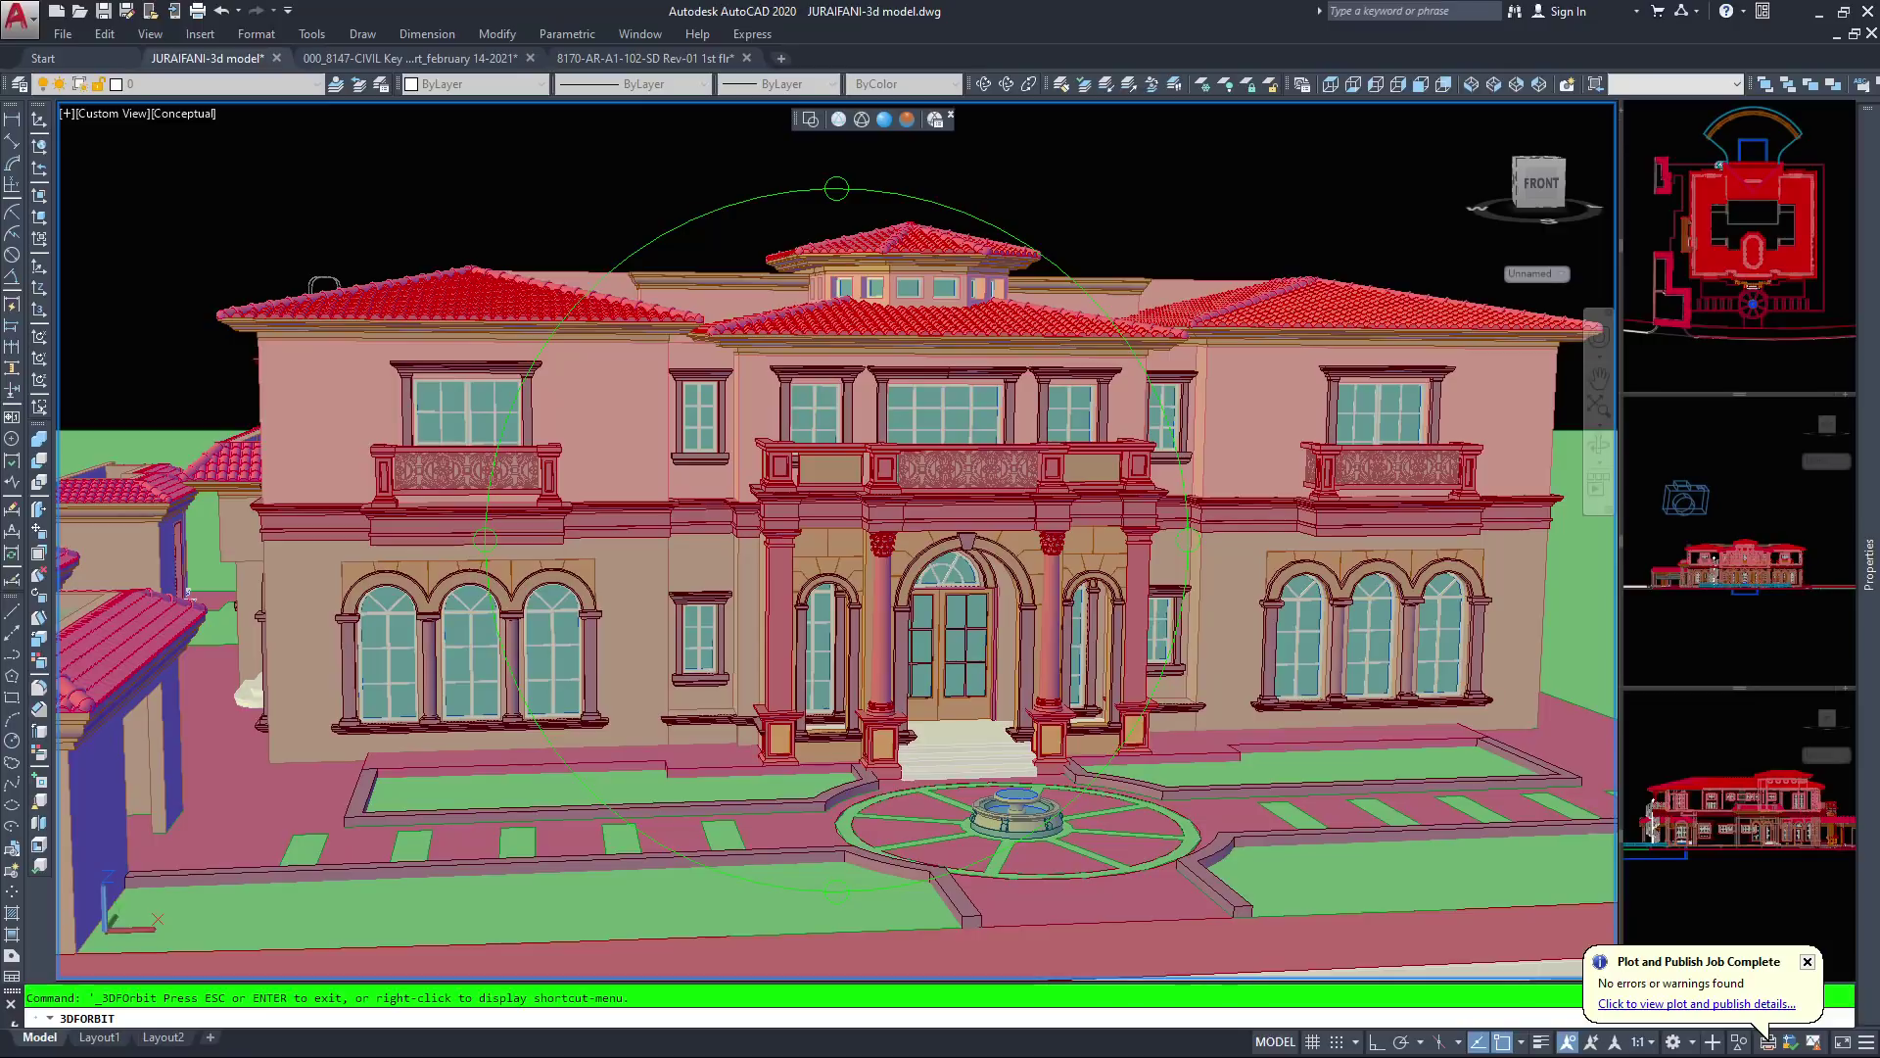
# Orbit to the rear of the villa and inspect the pool, curved arcade, balconies and roof from high and low angles
pyautogui.moveTo(323, 285); pyautogui.dragTo(905, 497)
pyautogui.moveTo(1109, 480); pyautogui.dragTo(1257, 423)
pyautogui.scroll(4, 836, 539)
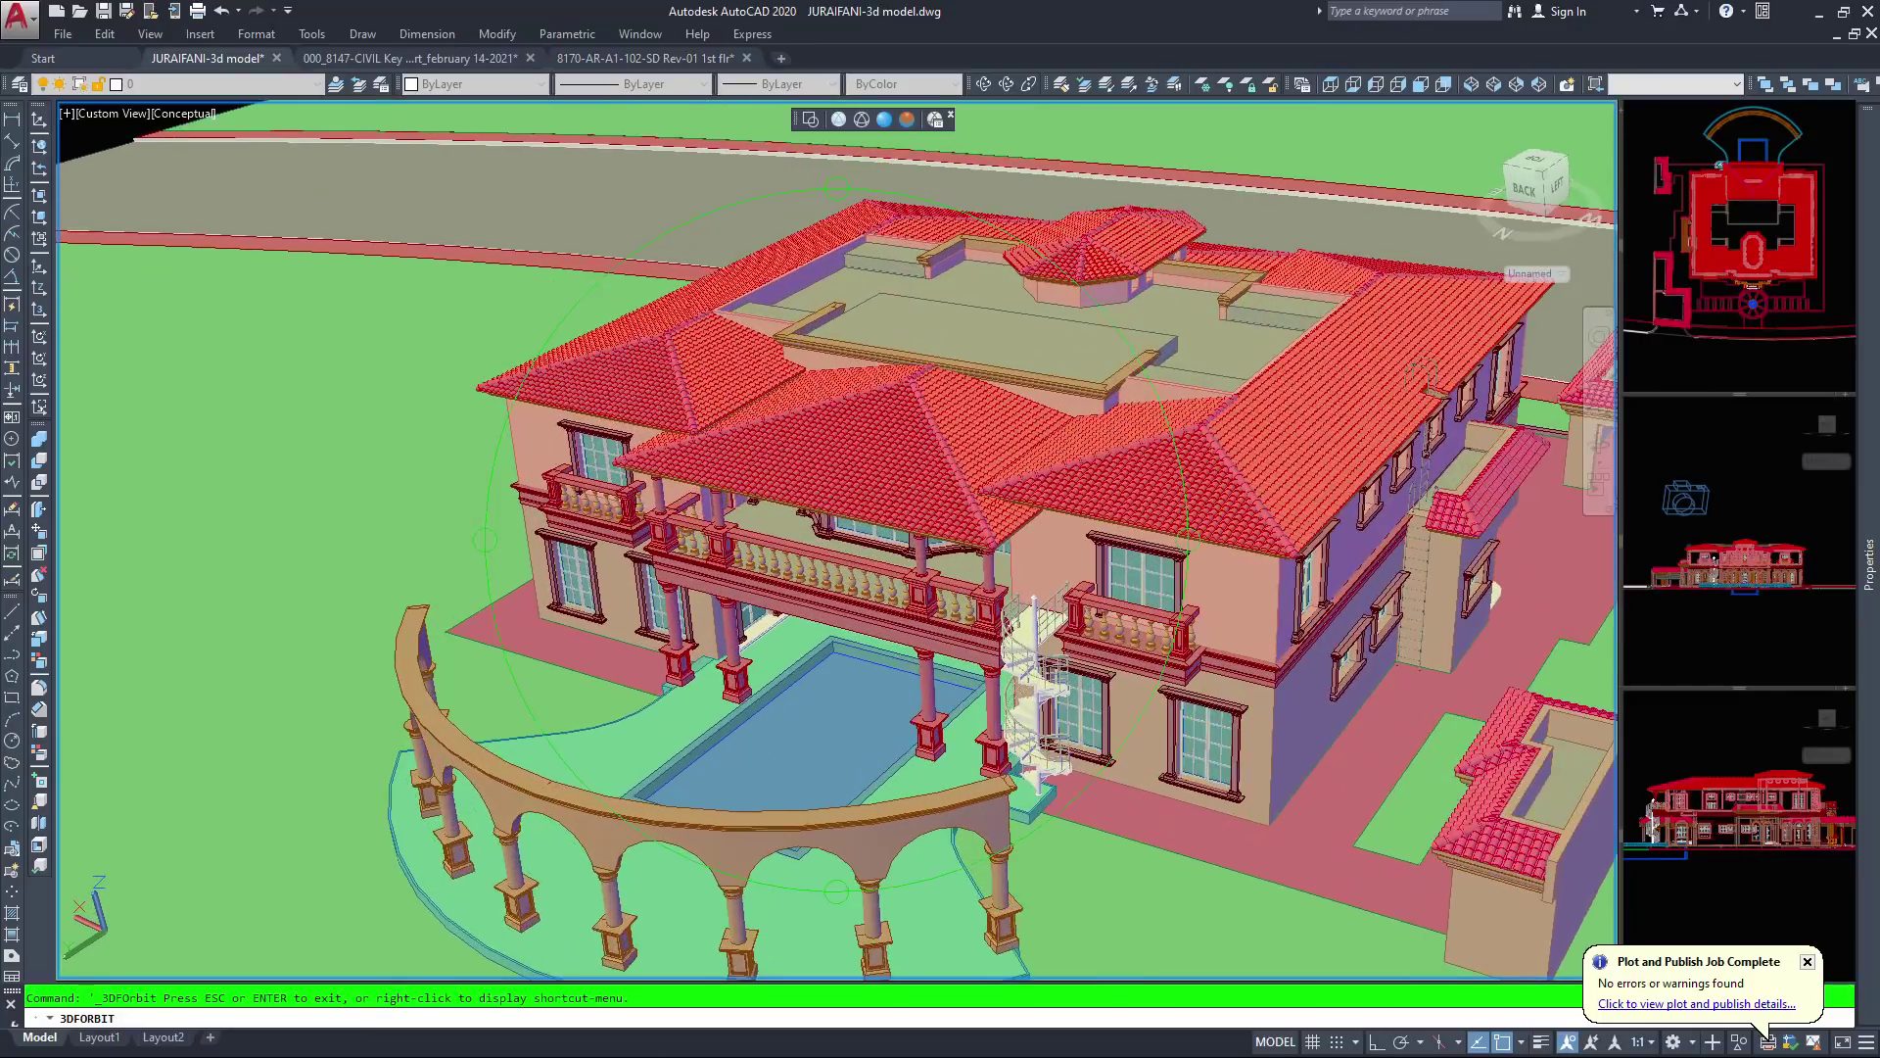
pyautogui.moveTo(893, 656); pyautogui.dragTo(751, 670, button='middle')
pyautogui.moveTo(805, 579); pyautogui.dragTo(830, 361)
pyautogui.scroll(5, 891, 549)
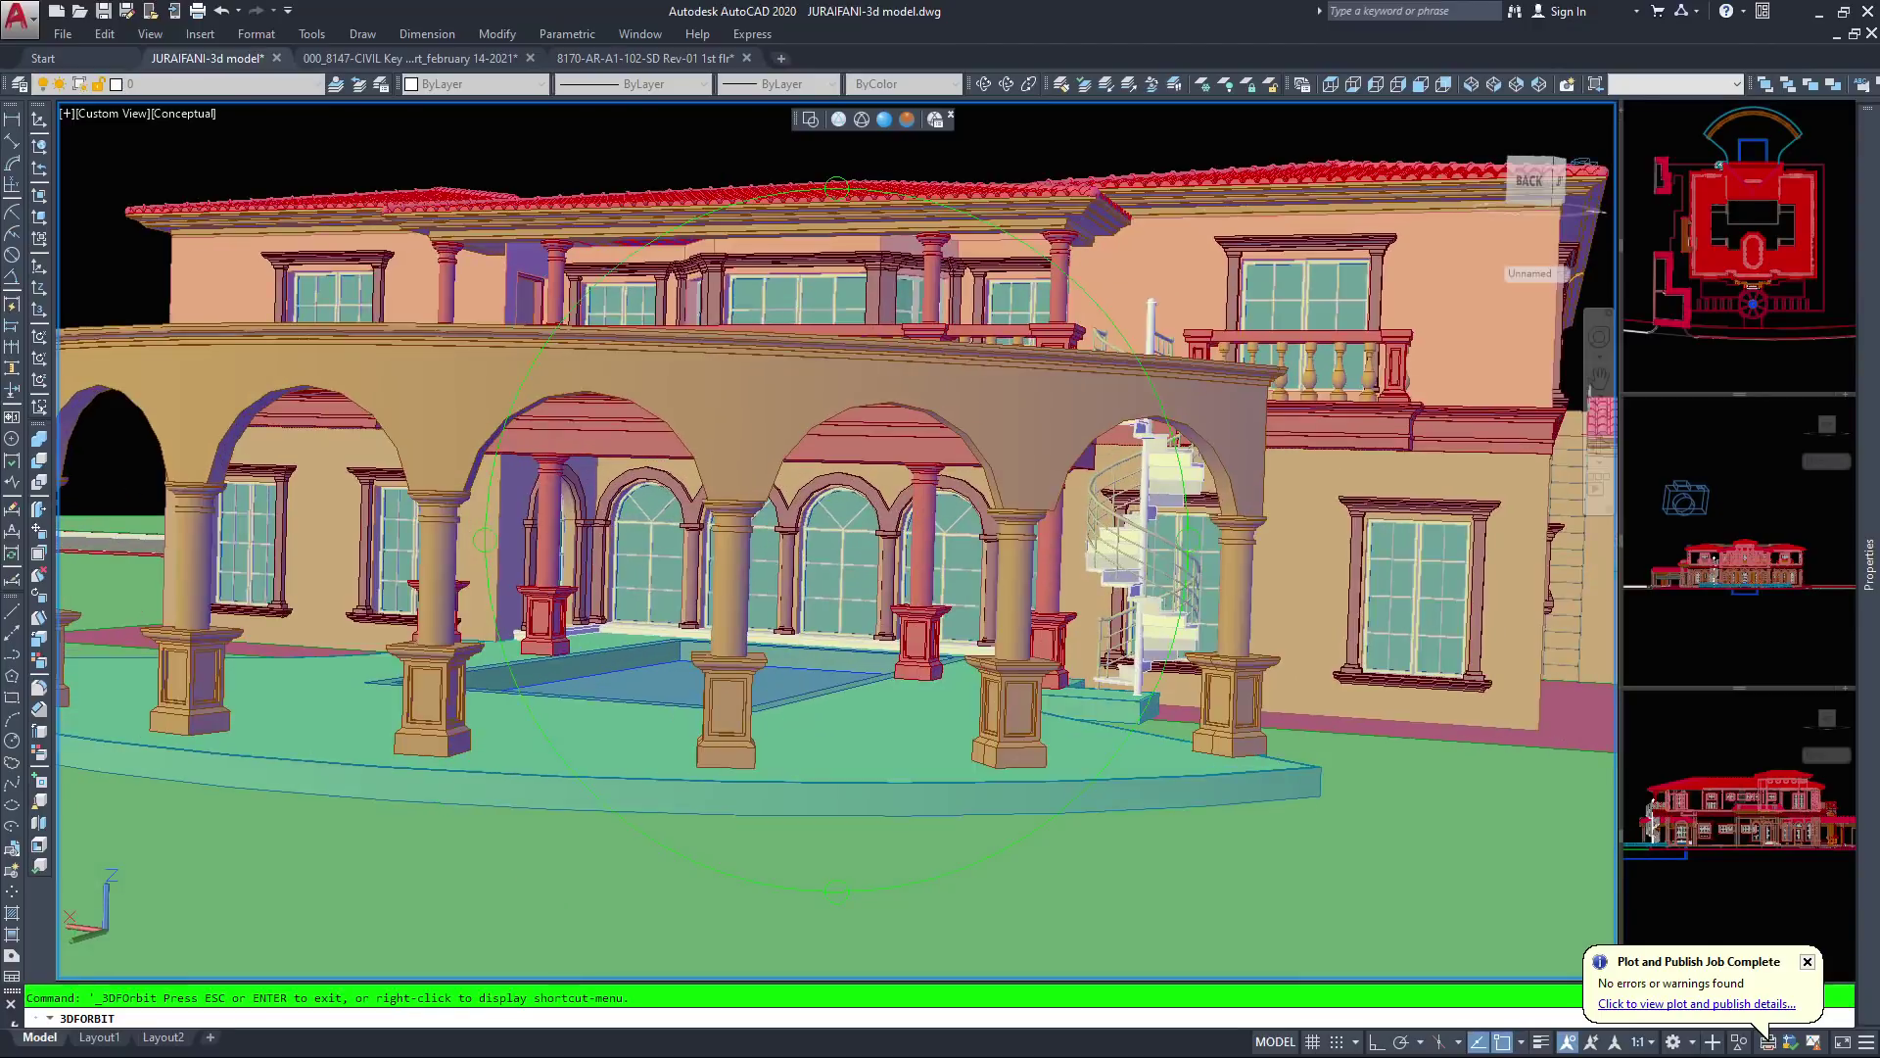
pyautogui.moveTo(805, 417); pyautogui.dragTo(803, 461)
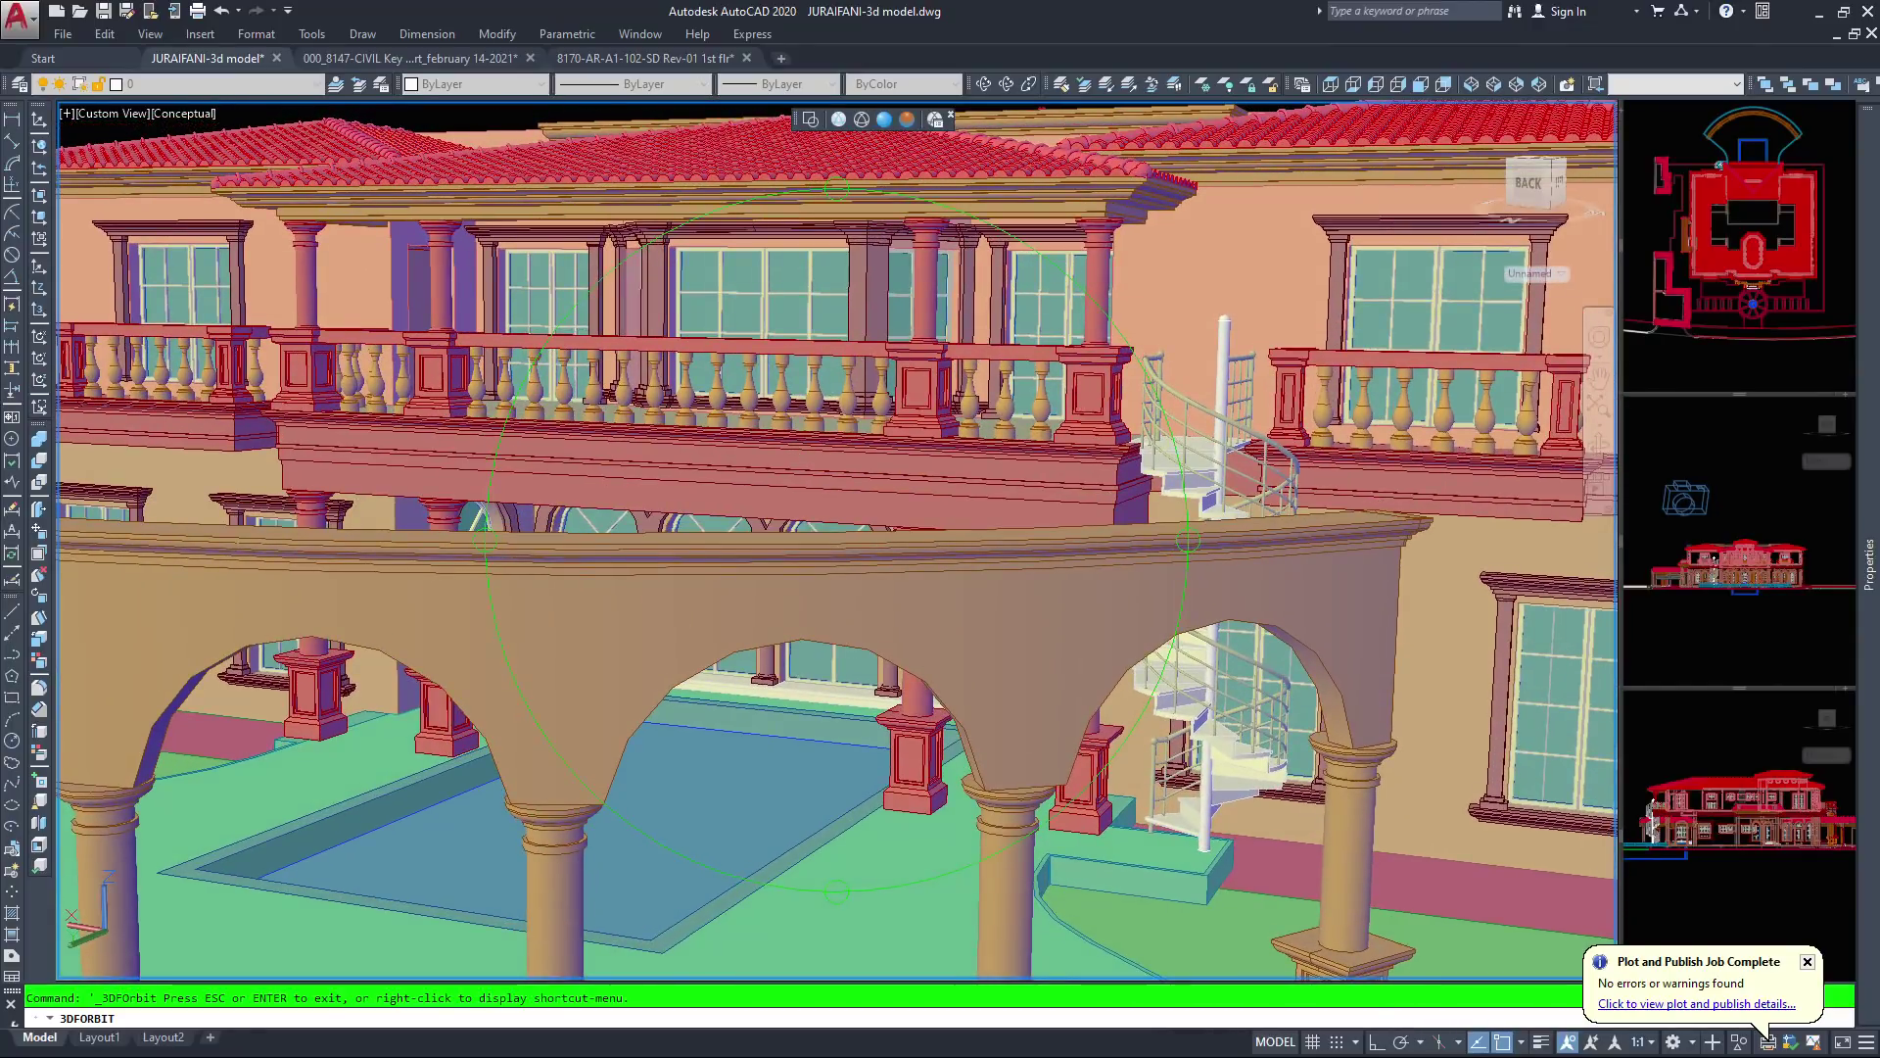
pyautogui.scroll(3, 837, 538)
pyautogui.scroll(-3, 838, 538)
pyautogui.scroll(-3, 837, 539)
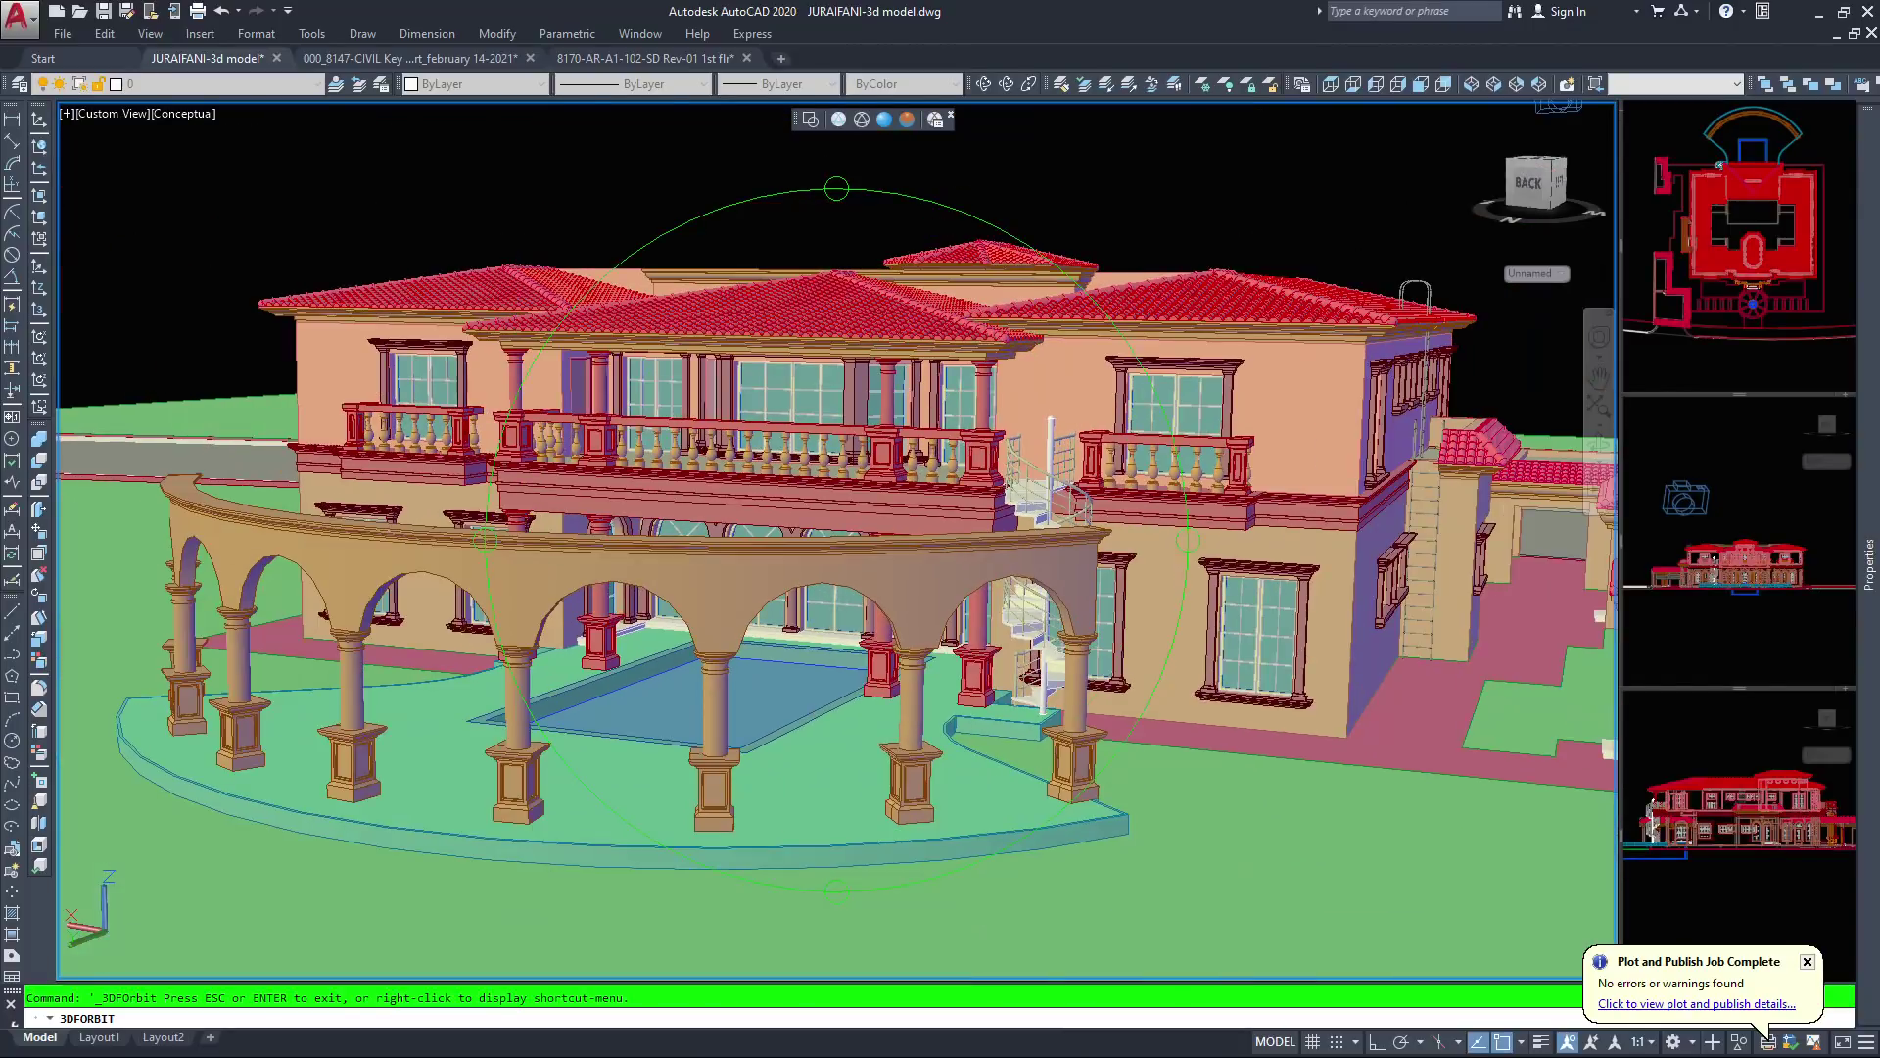
pyautogui.moveTo(837, 539); pyautogui.dragTo(840, 632)
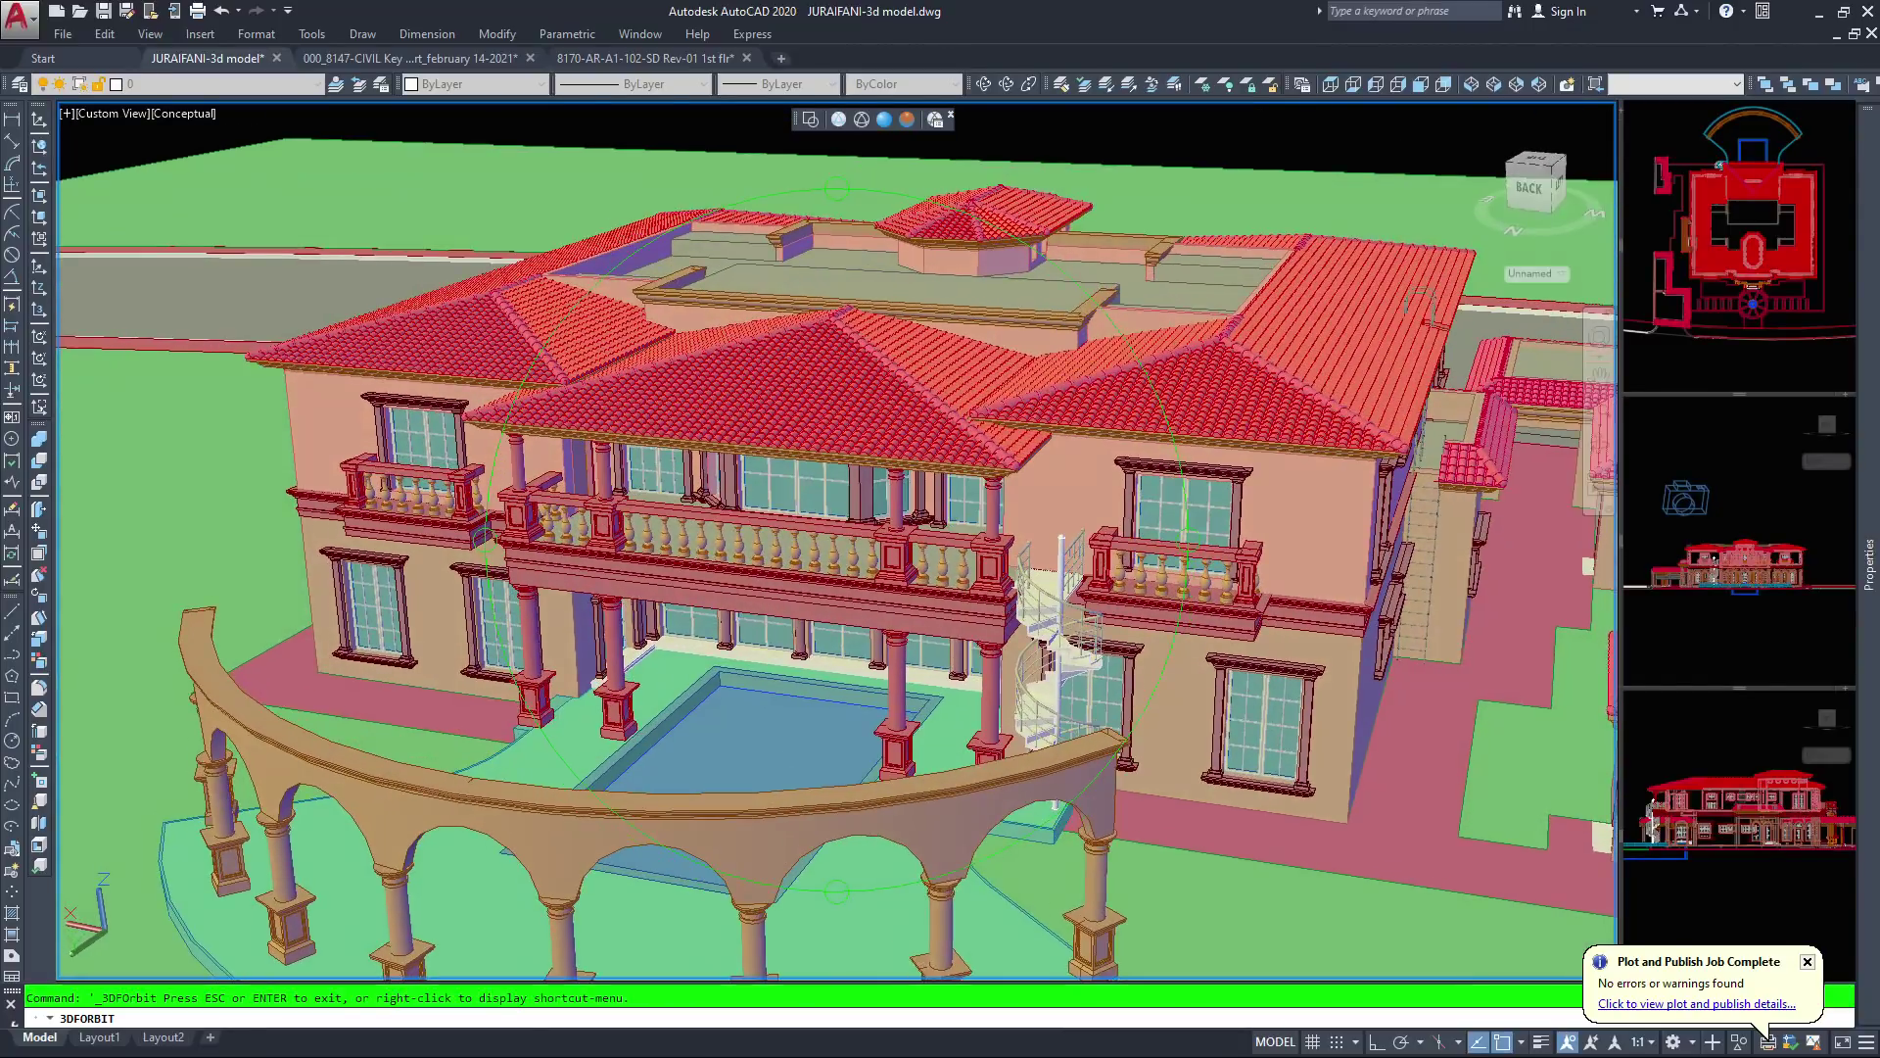
# Examine the rear balcony's balusters, pedestals and supporting columns above the pool up close
pyautogui.scroll(4, 838, 538)
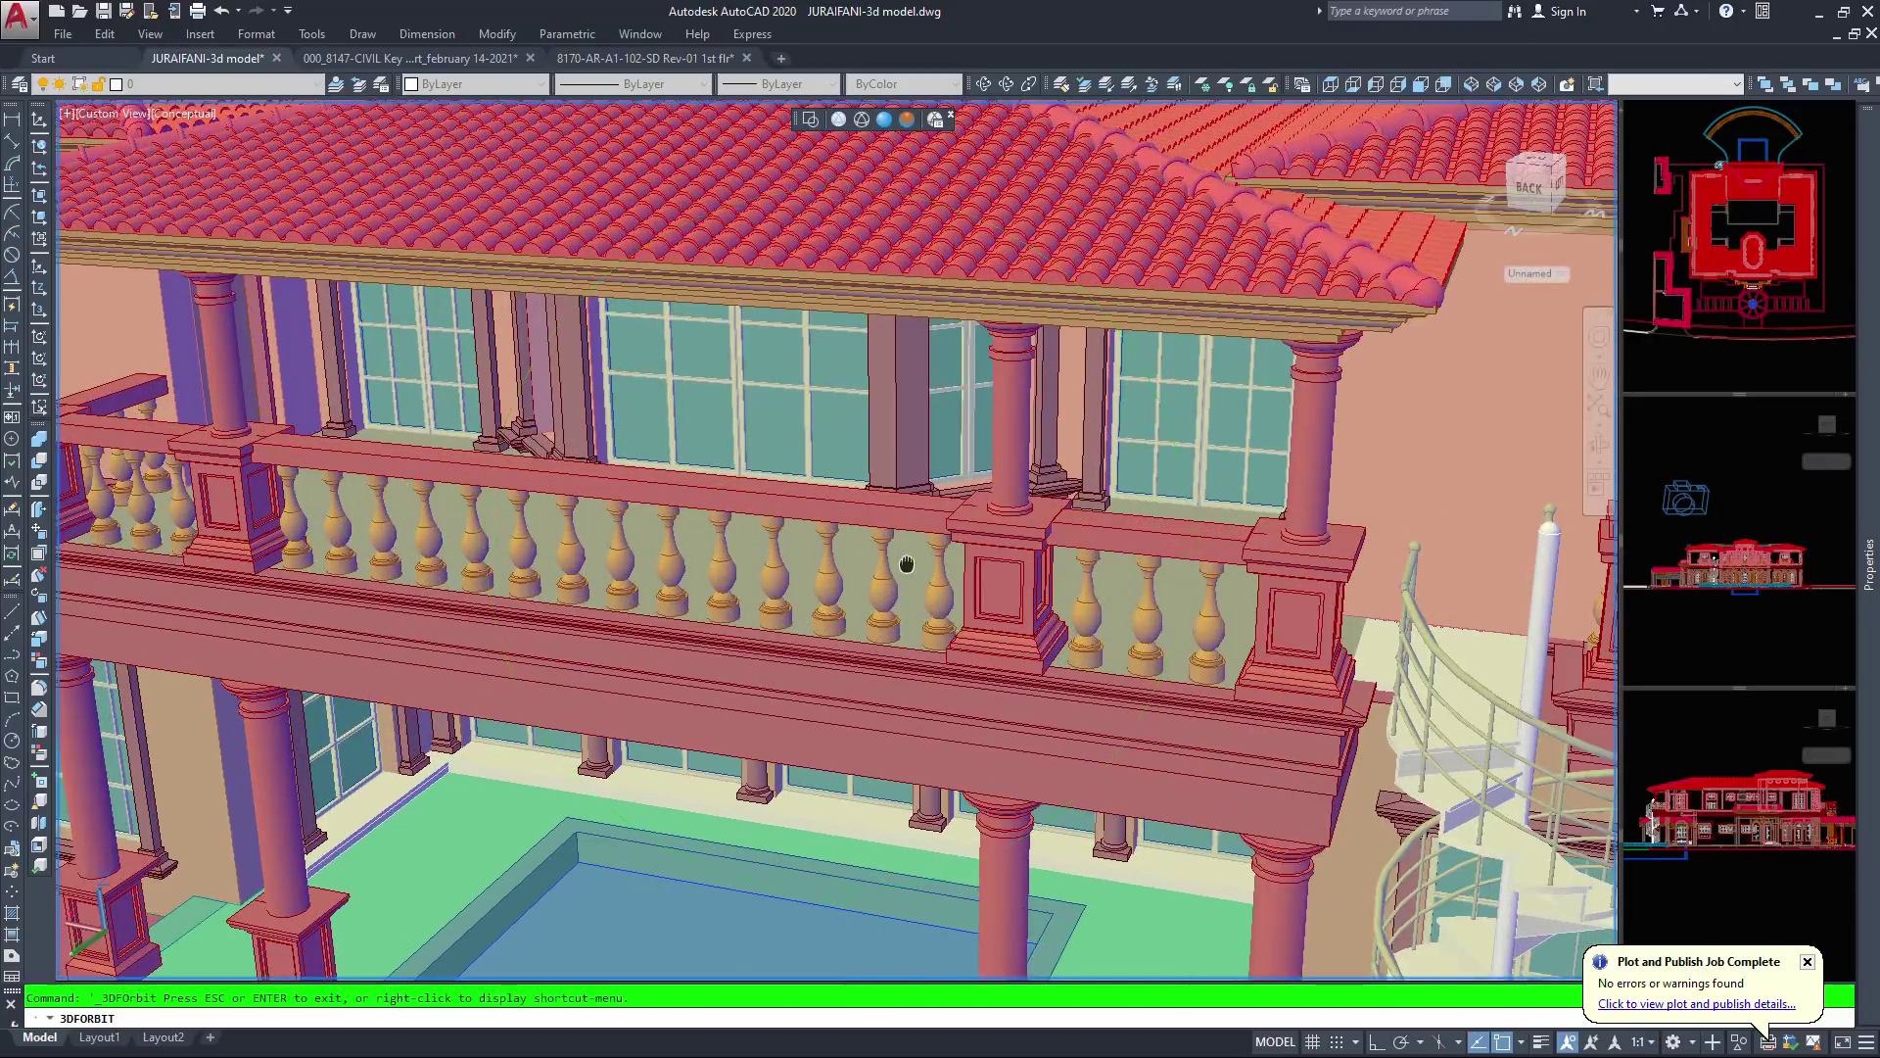
pyautogui.scroll(-3, 907, 565)
pyautogui.moveTo(833, 549); pyautogui.dragTo(936, 545)
pyautogui.moveTo(801, 373); pyautogui.dragTo(827, 372)
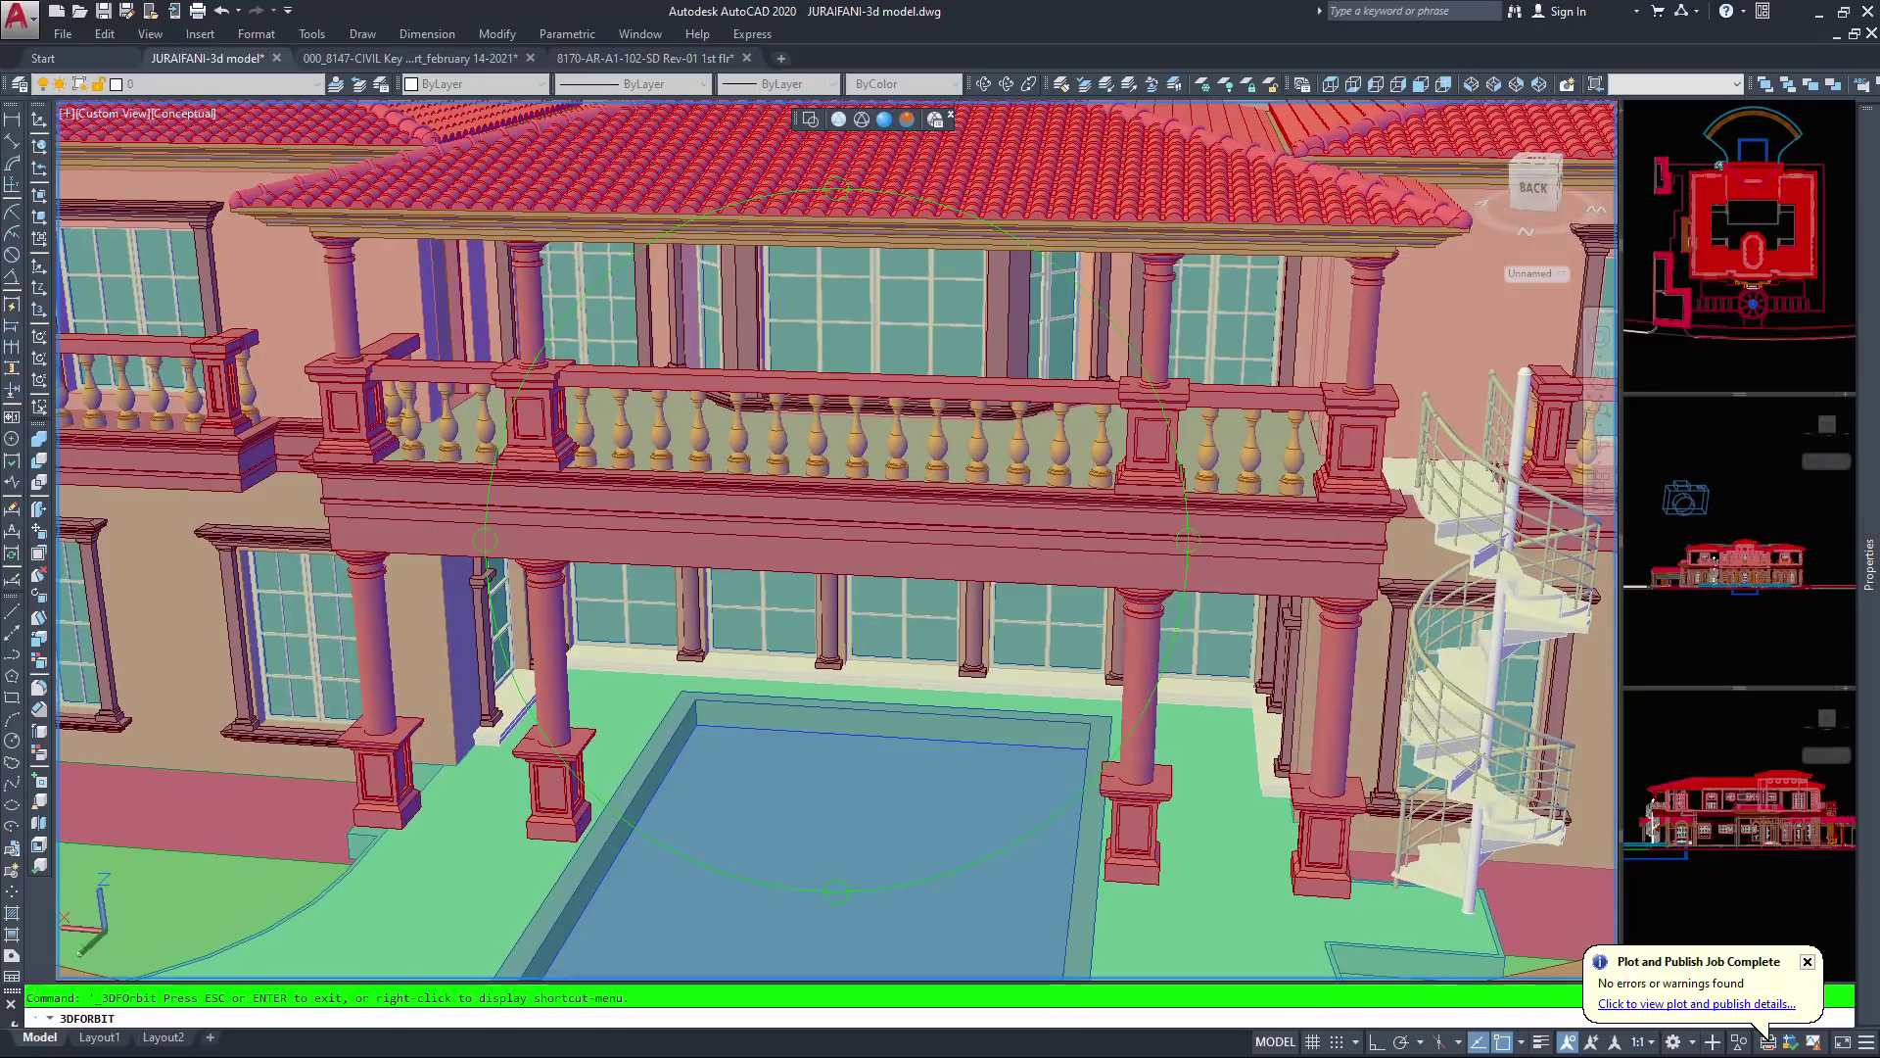
pyautogui.scroll(-2, 813, 529)
pyautogui.moveTo(813, 529); pyautogui.dragTo(830, 641)
pyautogui.scroll(5, 783, 441)
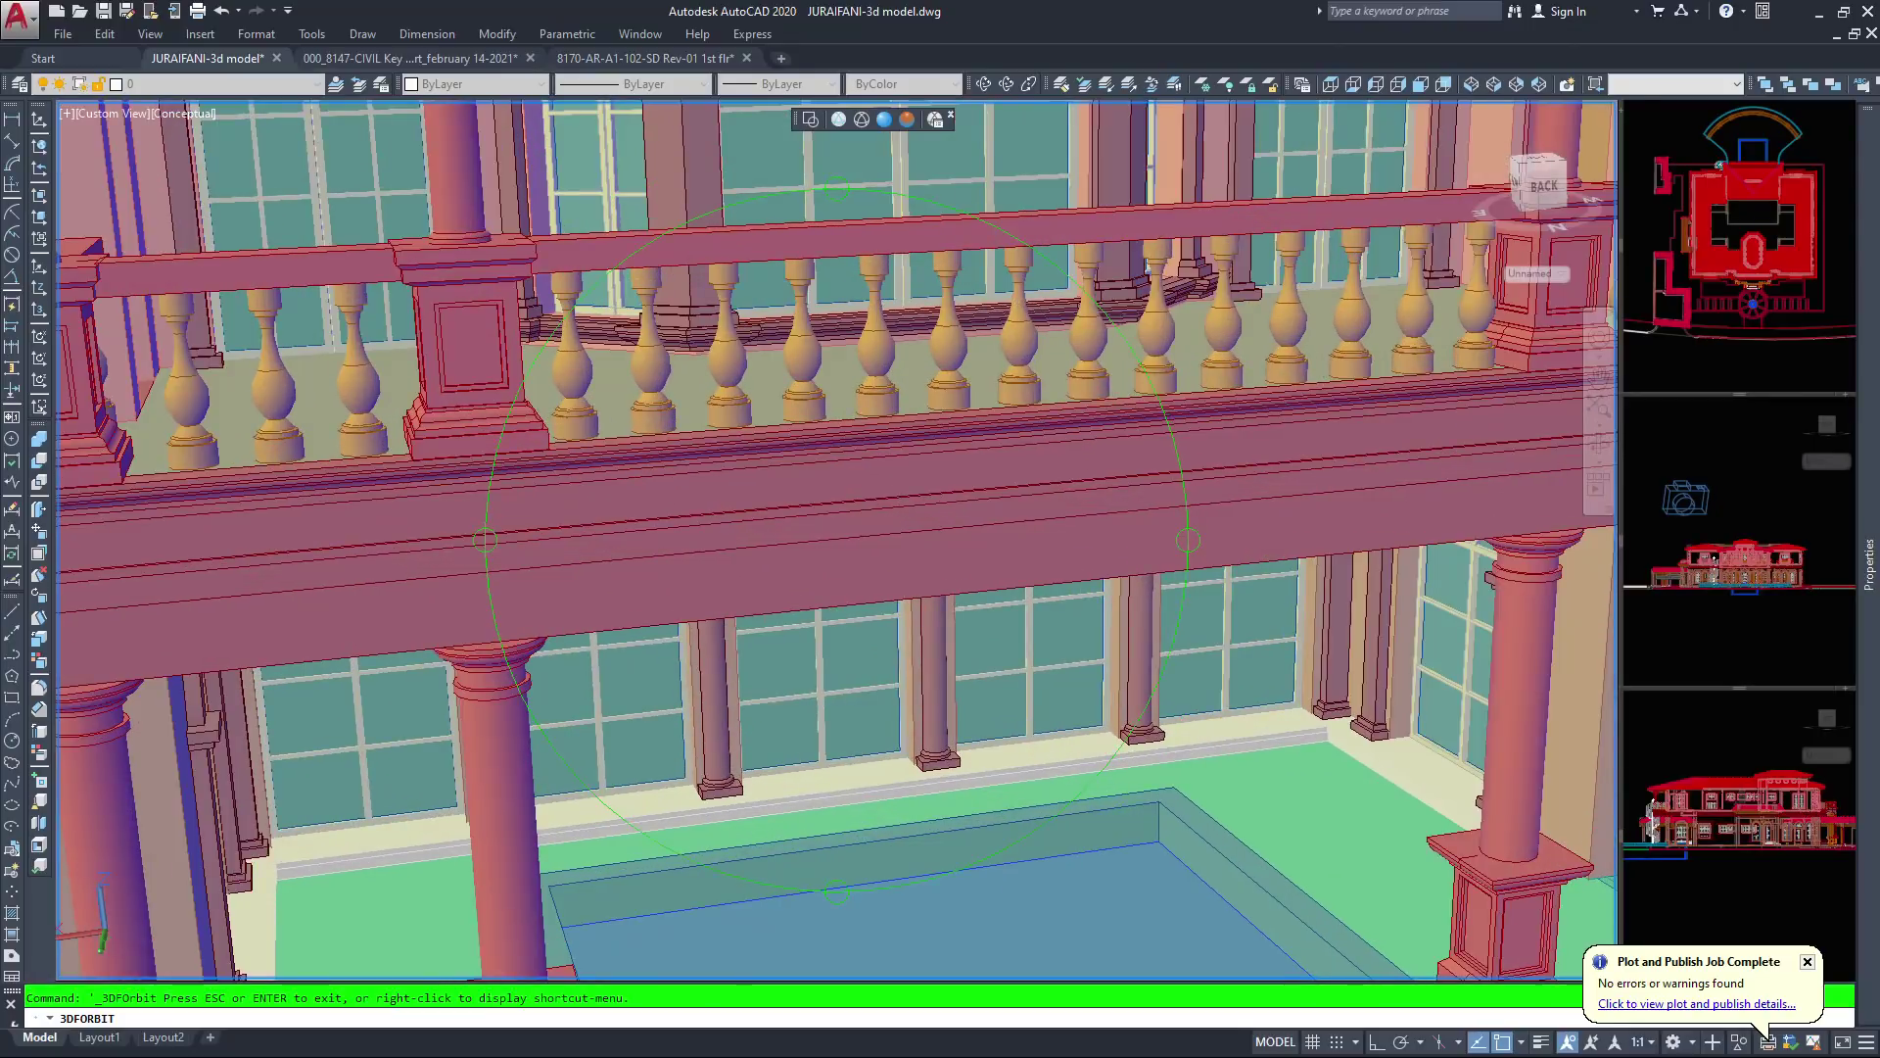
# Examine the arched ground-floor windows and their slender columns beneath the rear balcony
pyautogui.moveTo(784, 470); pyautogui.dragTo(824, 360)
pyautogui.scroll(3, 837, 539)
pyautogui.moveTo(1053, 499); pyautogui.dragTo(707, 621, button='middle')
pyautogui.scroll(3, 707, 621)
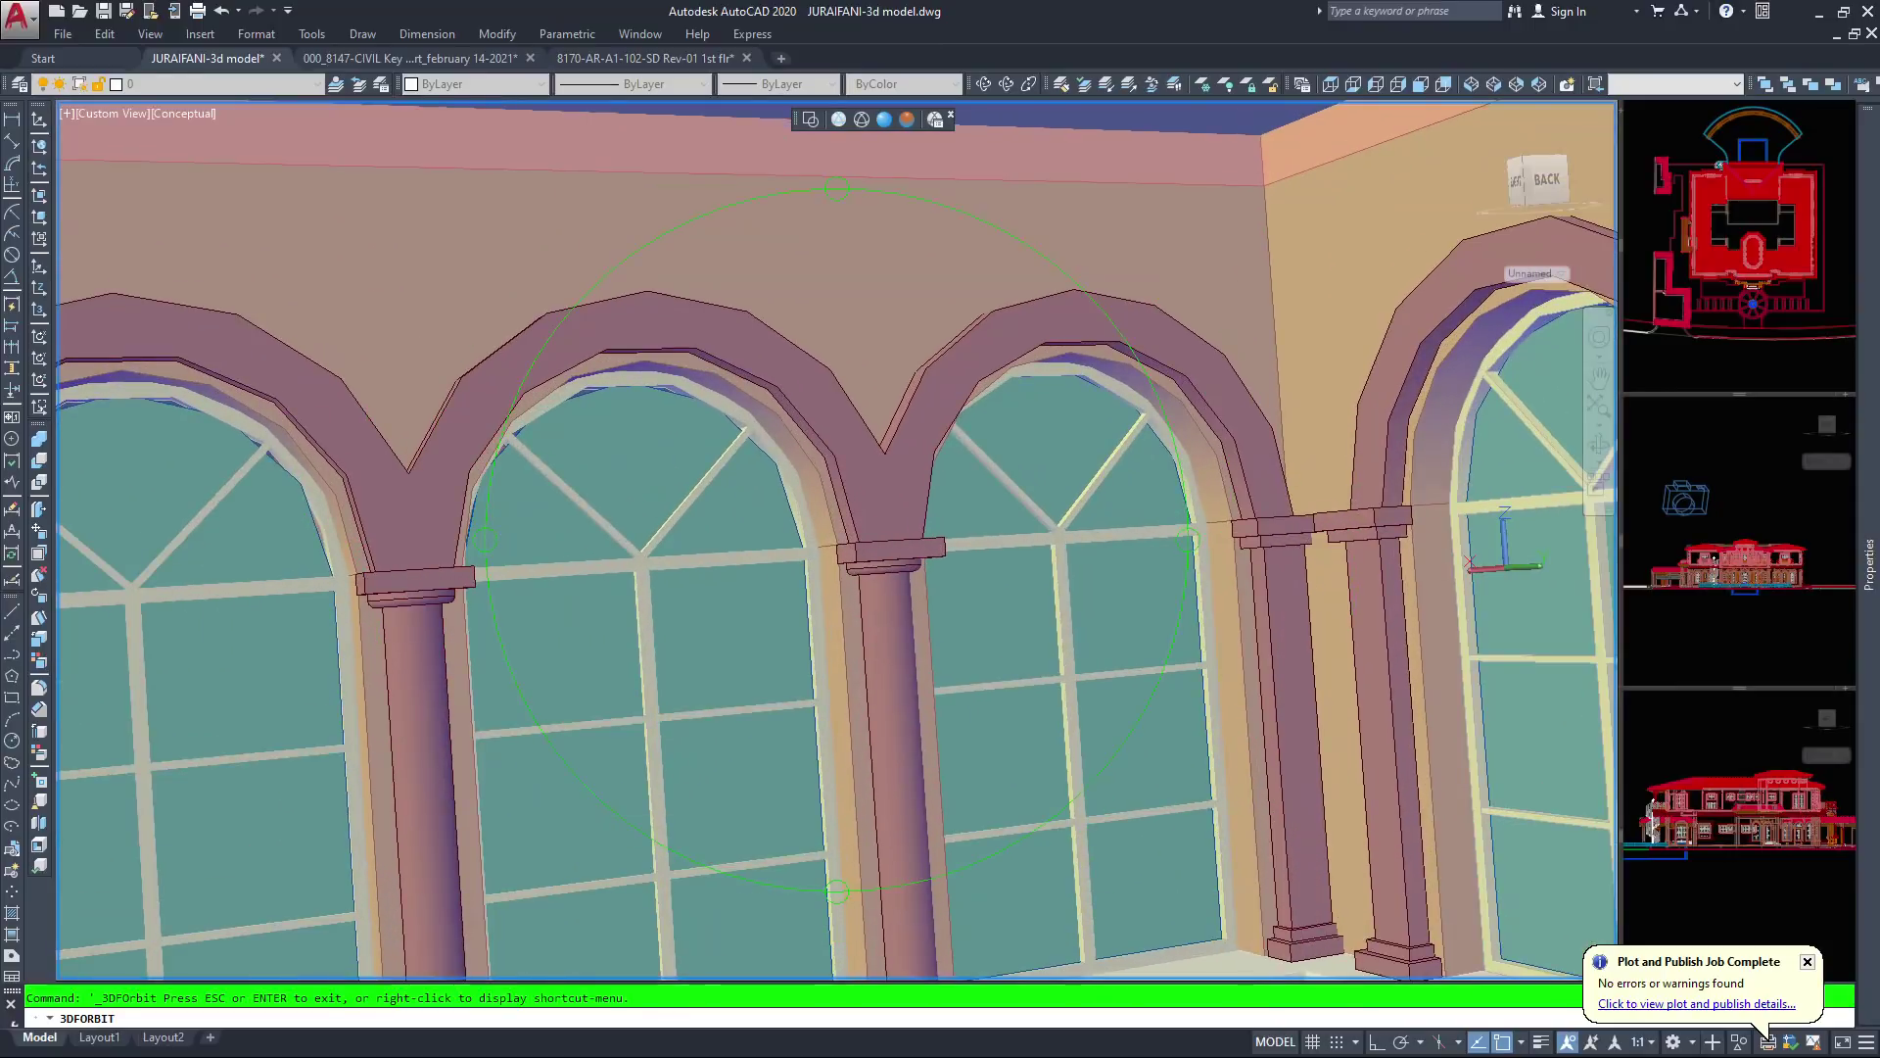
pyautogui.moveTo(707, 621); pyautogui.dragTo(736, 615)
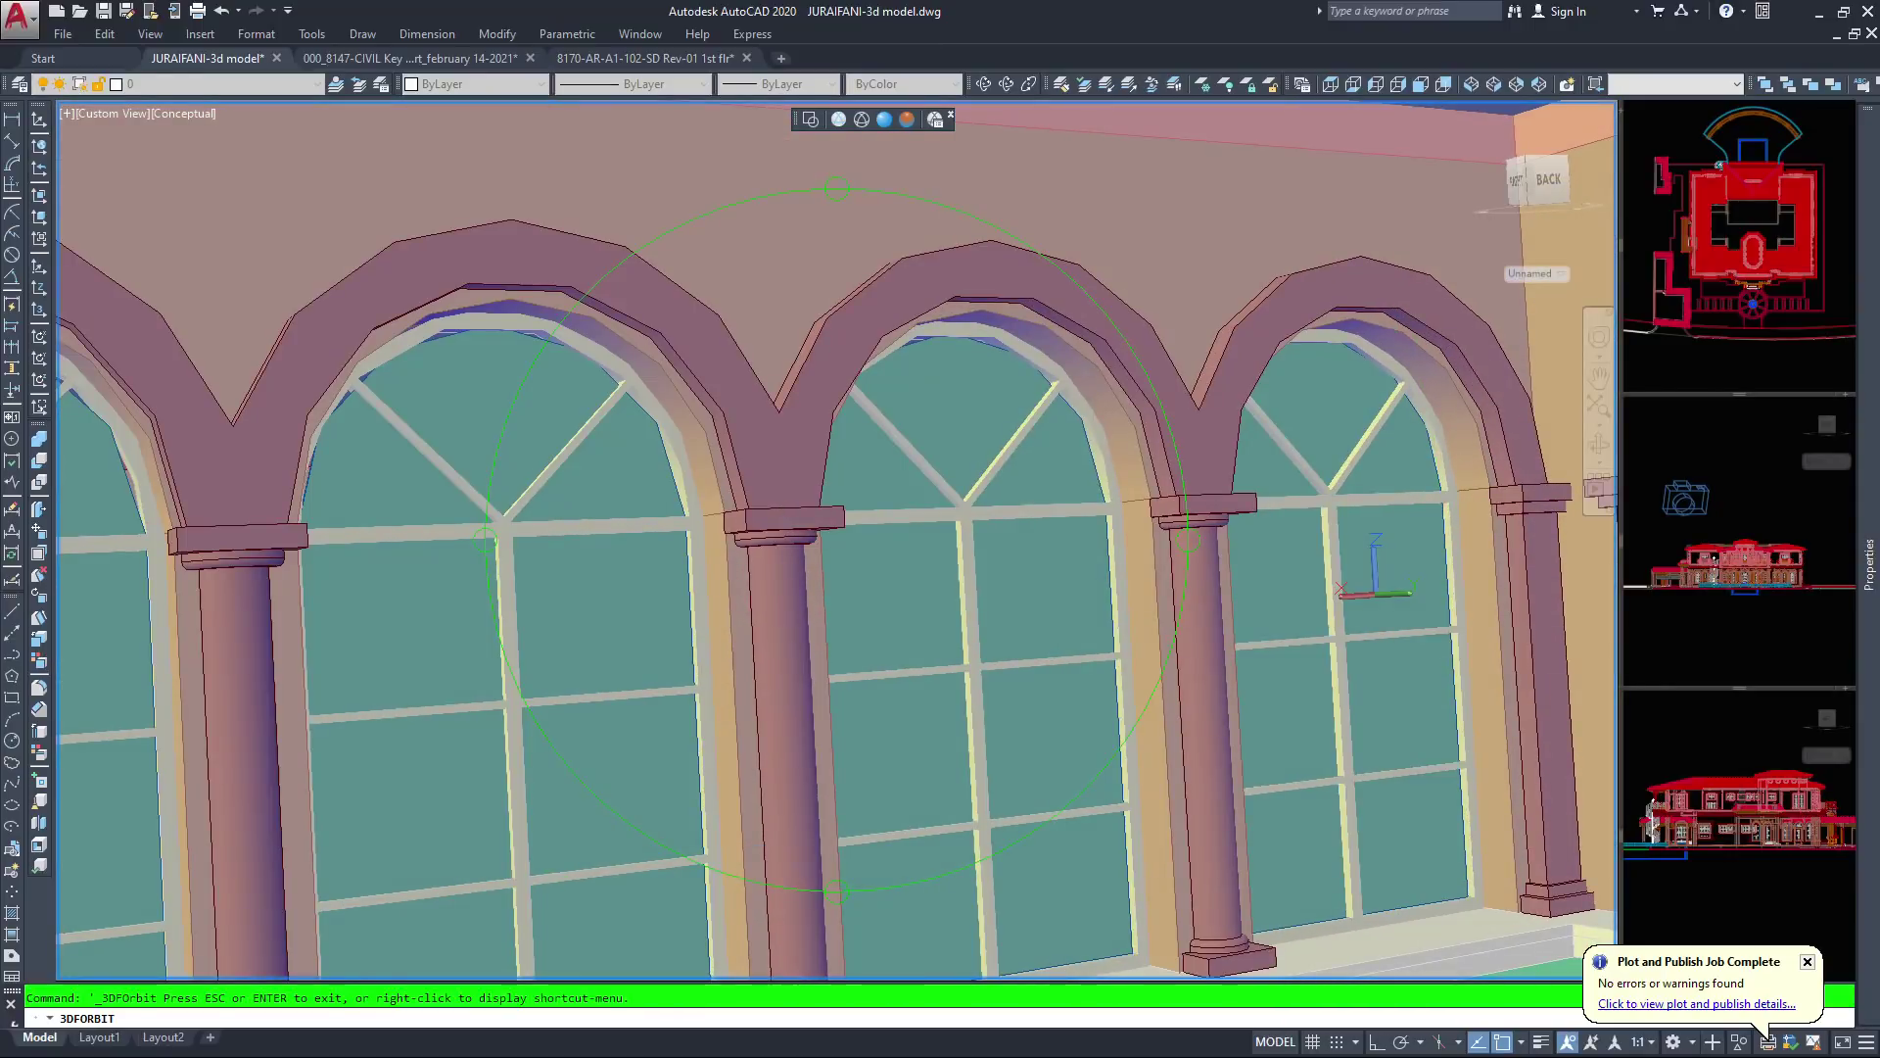
pyautogui.scroll(-5, 837, 539)
pyautogui.scroll(2, 837, 539)
pyautogui.moveTo(744, 587); pyautogui.dragTo(808, 585)
# Inspect the curved arcade's arches and columns at ground level, continuing around to the side wall and outbuildings
pyautogui.scroll(-4, 838, 539)
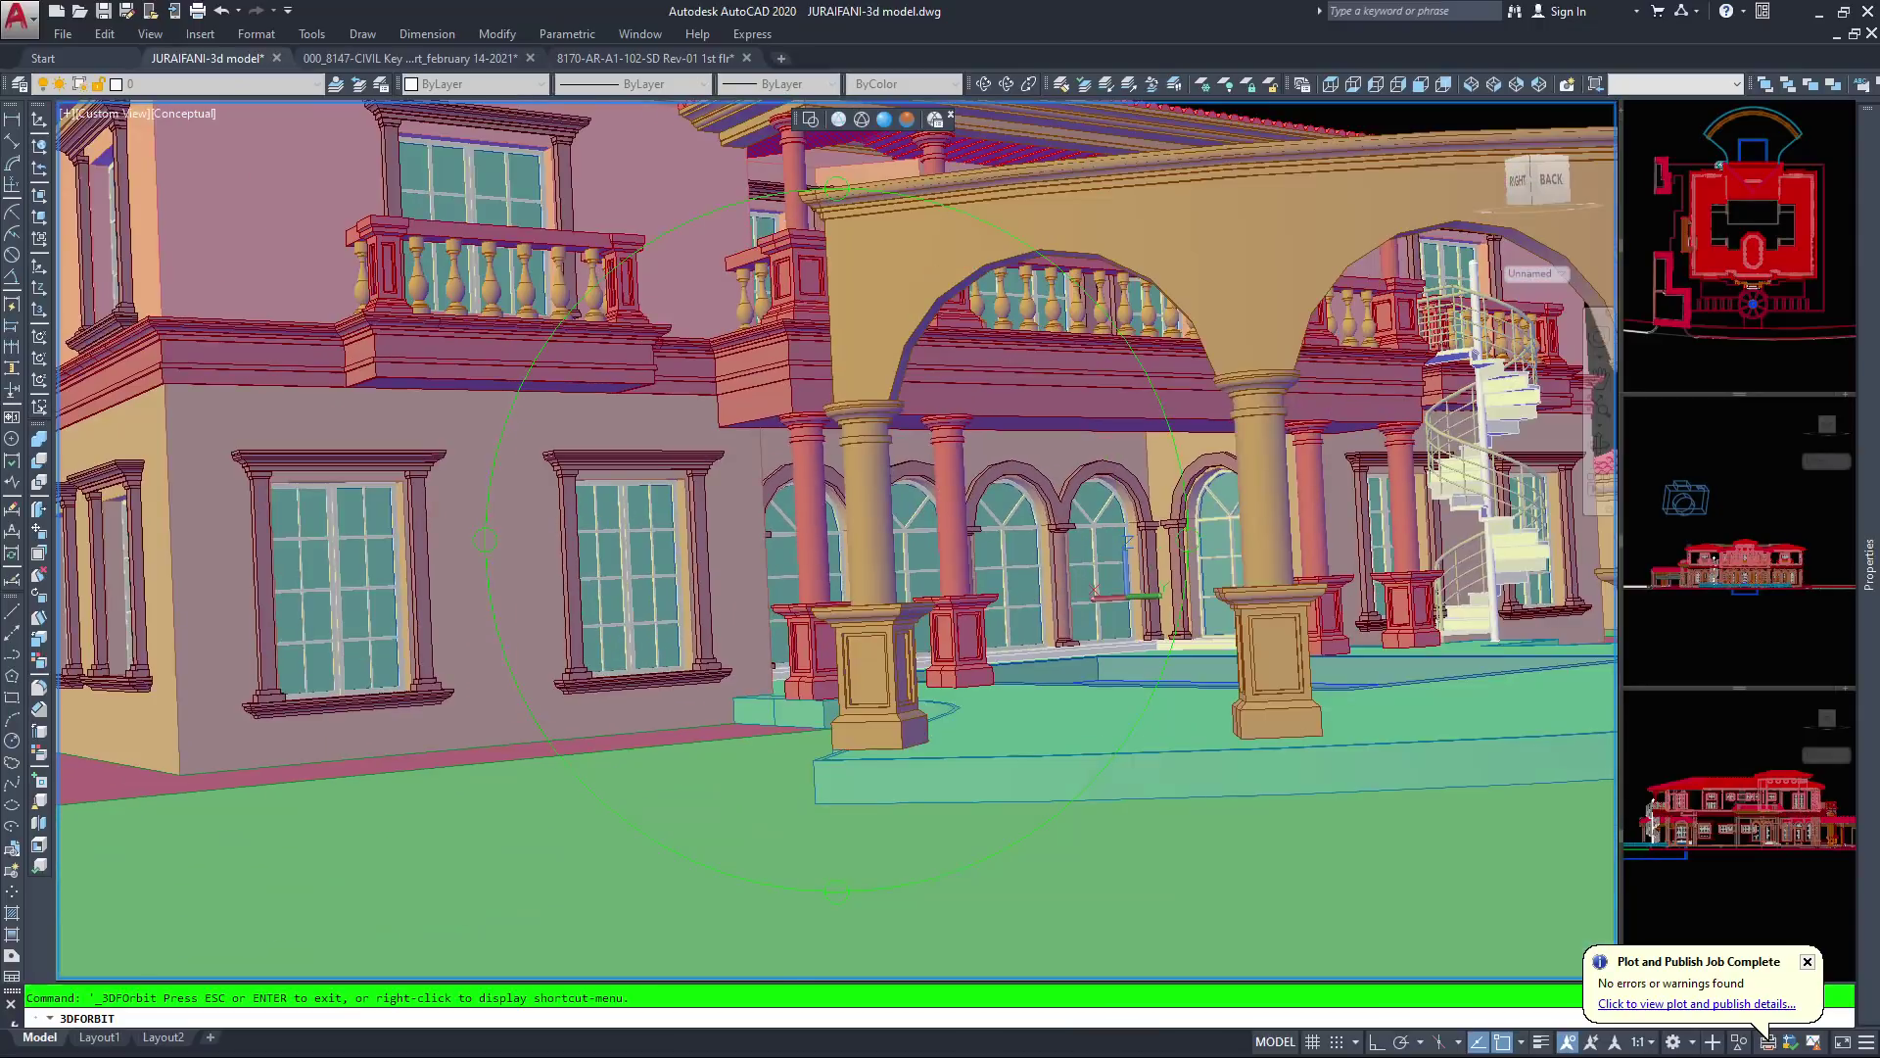
pyautogui.moveTo(783, 475)
pyautogui.mouseDown()
pyautogui.moveTo(833, 521)
pyautogui.moveTo(808, 525)
pyautogui.moveTo(809, 490)
pyautogui.mouseUp()
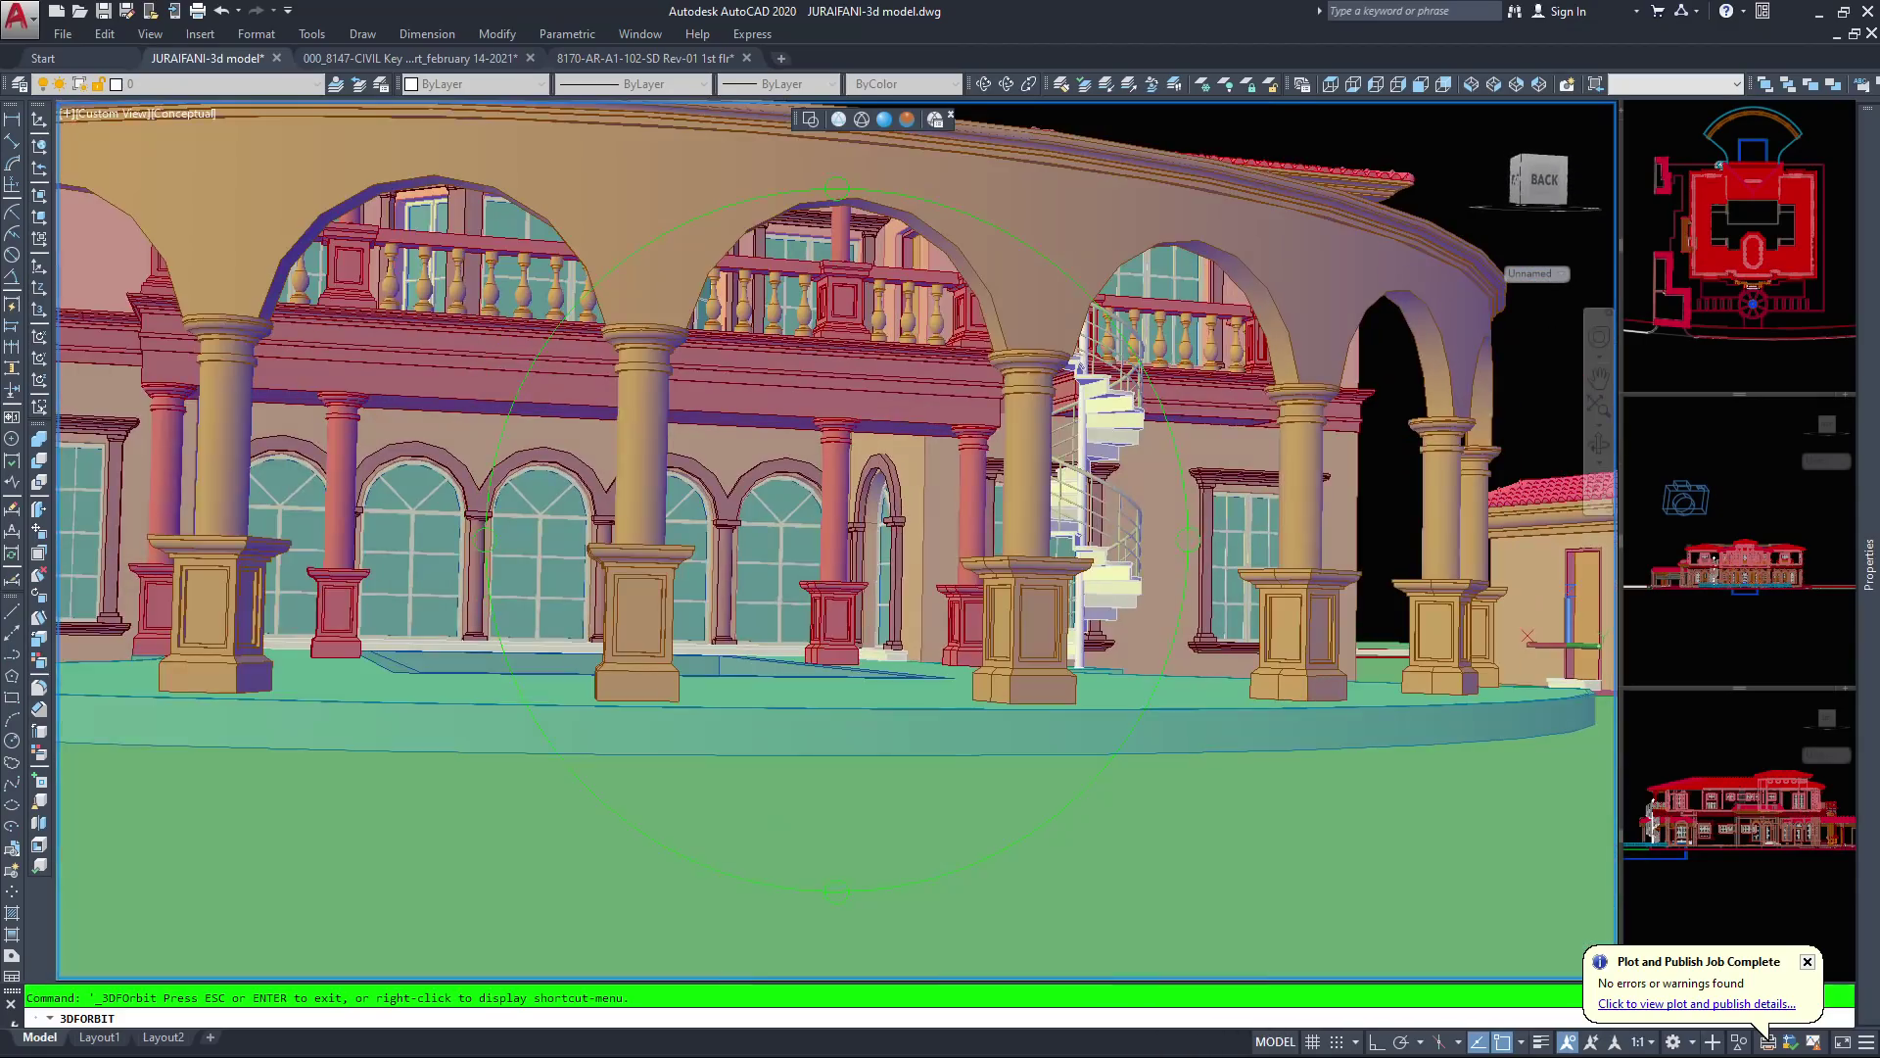
pyautogui.scroll(4, 833, 534)
pyautogui.moveTo(1198, 532); pyautogui.dragTo(940, 549)
pyautogui.scroll(-3, 920, 552)
pyautogui.moveTo(919, 551); pyautogui.dragTo(1362, 551, button='middle')
pyautogui.moveTo(1188, 541); pyautogui.dragTo(842, 568)
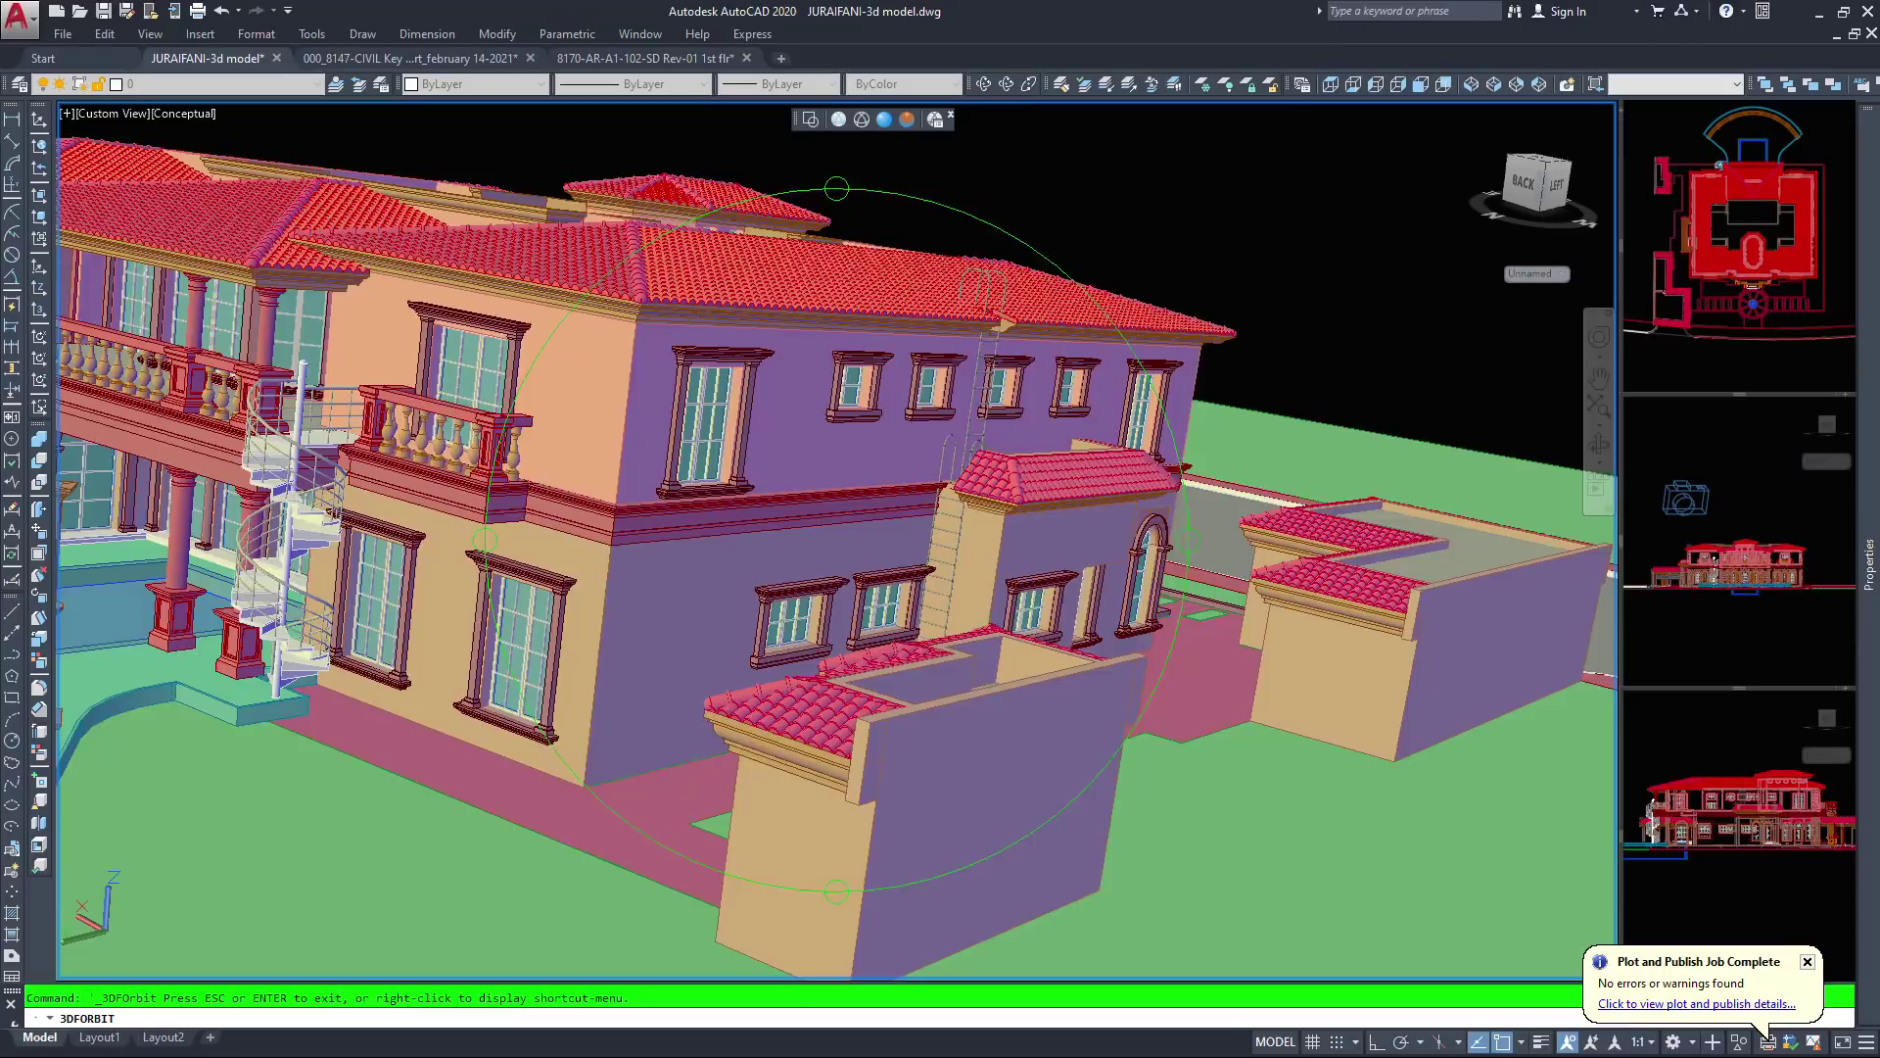
# Examine the spiral staircase beside the pool, its railings and landing, and the adjoining rear balconies
pyautogui.moveTo(345, 508); pyautogui.dragTo(872, 502, button='middle')
pyautogui.scroll(5, 873, 500)
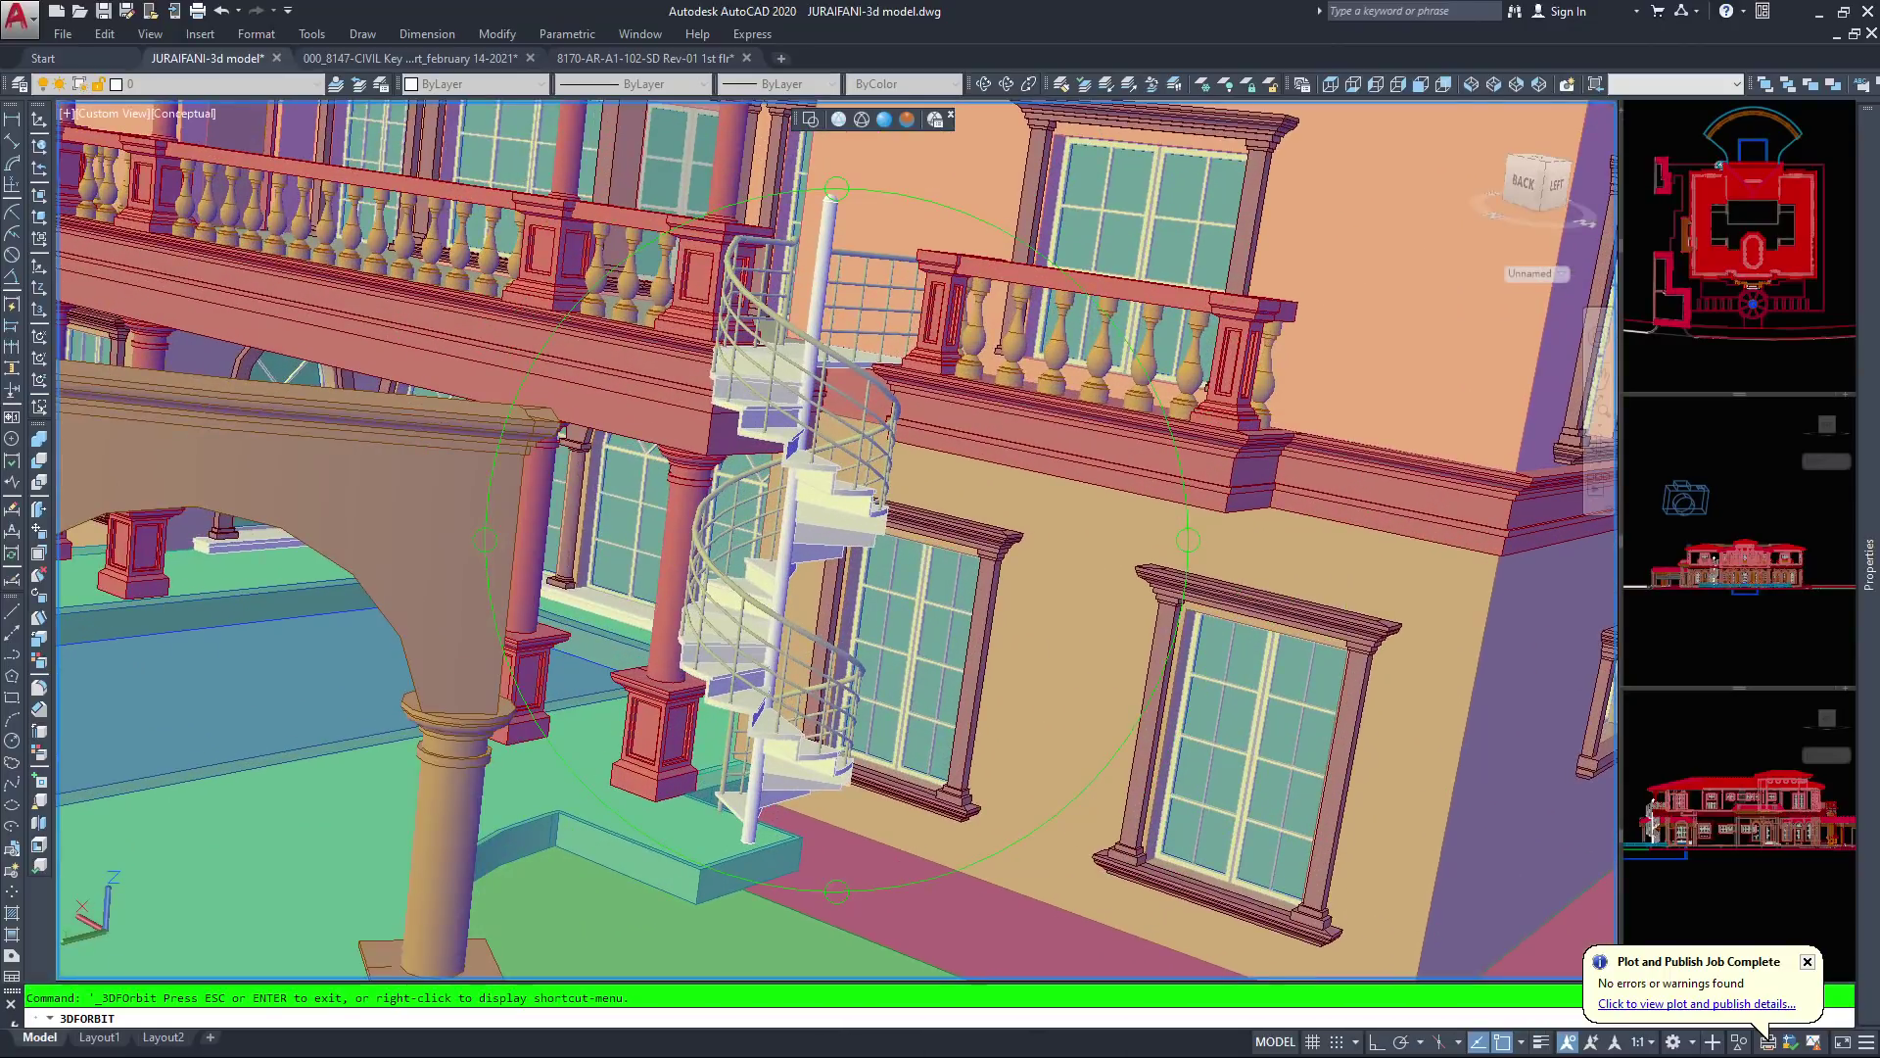
pyautogui.moveTo(764, 568); pyautogui.dragTo(983, 366)
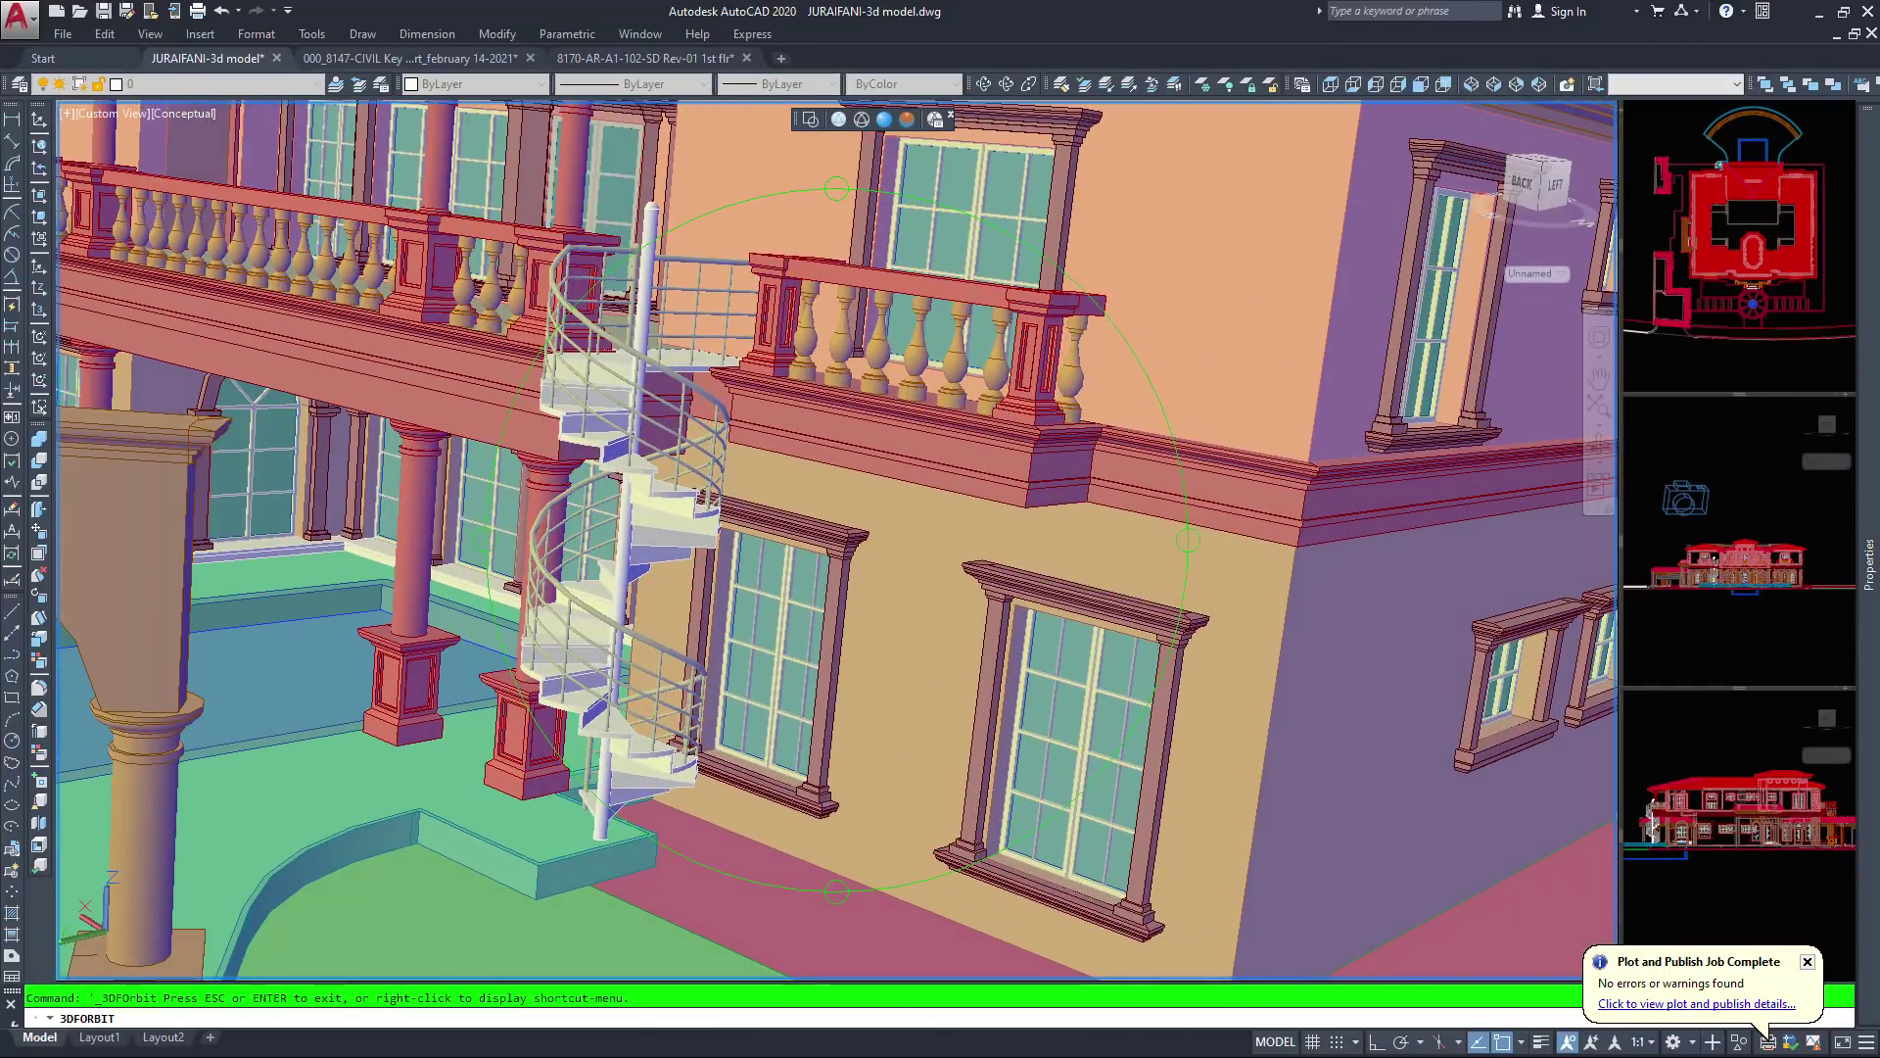
pyautogui.moveTo(697, 626); pyautogui.dragTo(1177, 569, button='middle')
pyautogui.moveTo(862, 500); pyautogui.dragTo(774, 550)
pyautogui.scroll(3, 842, 480)
pyautogui.moveTo(965, 642); pyautogui.dragTo(908, 663)
pyautogui.scroll(-3, 882, 538)
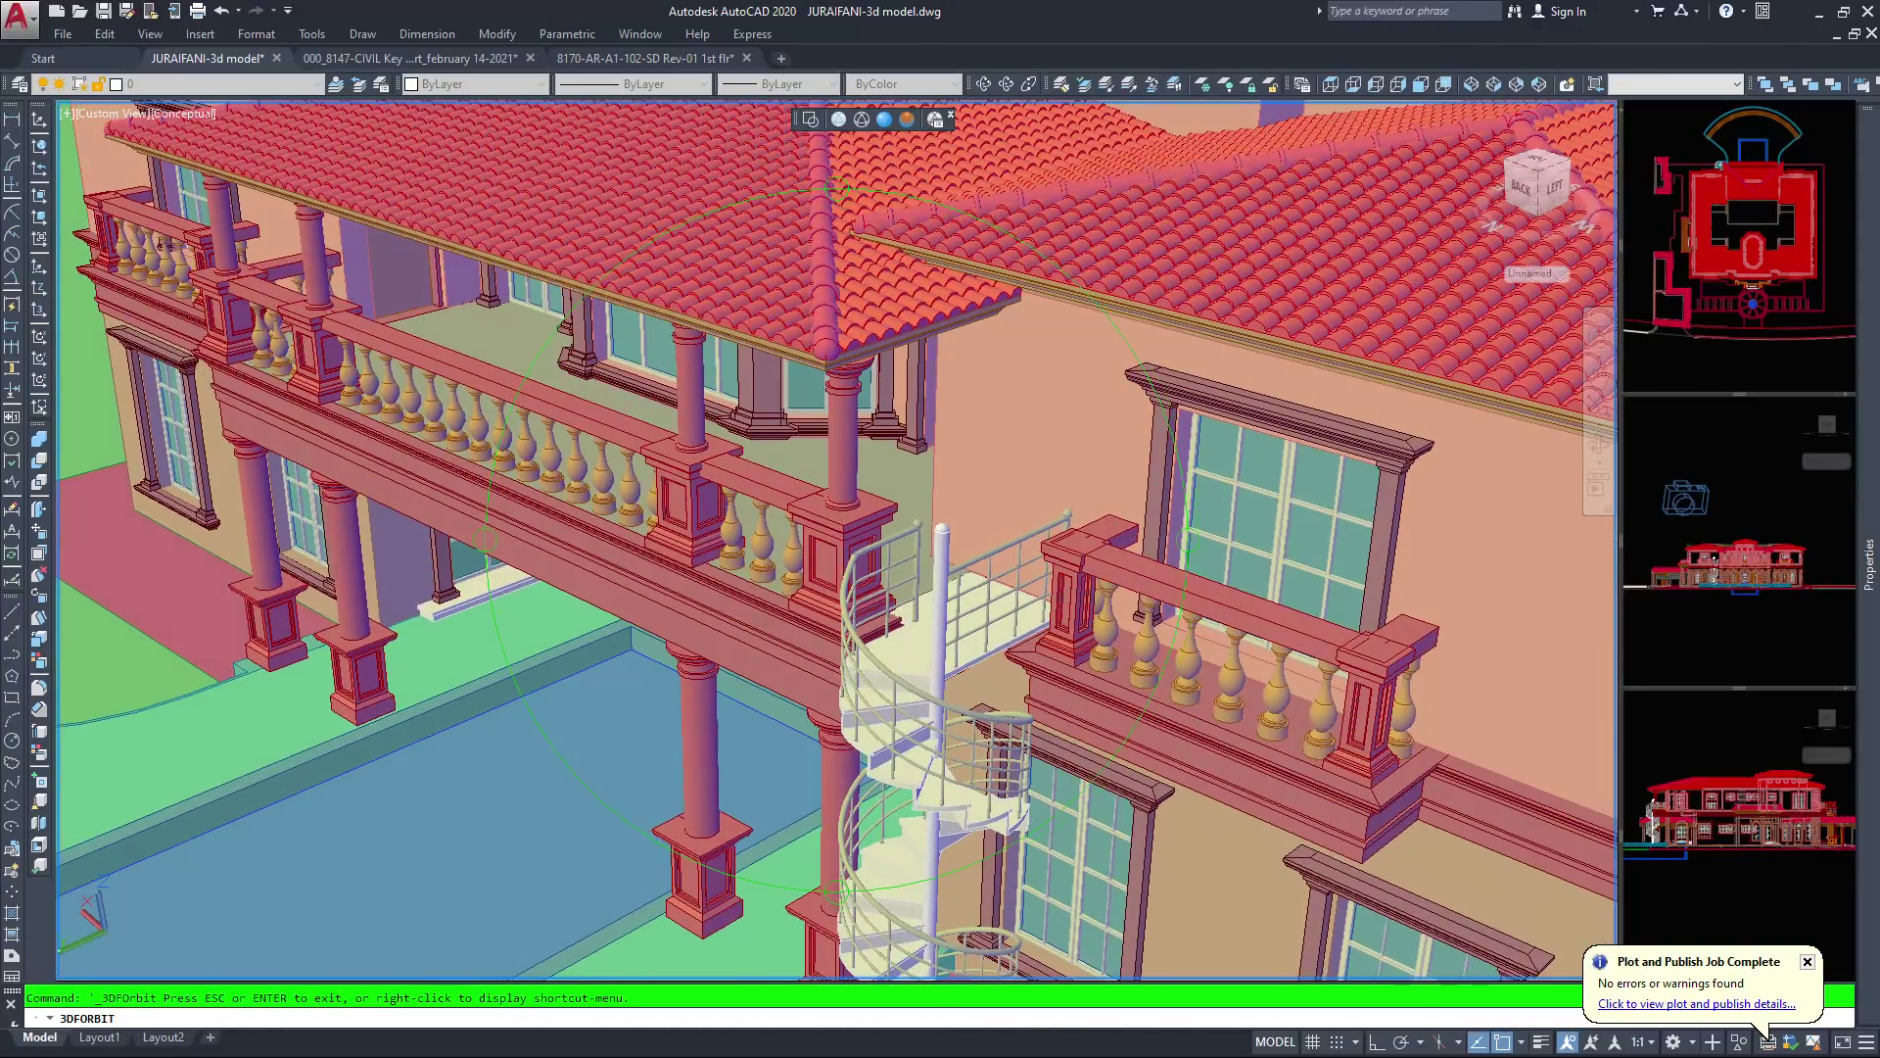
pyautogui.scroll(-4, 817, 587)
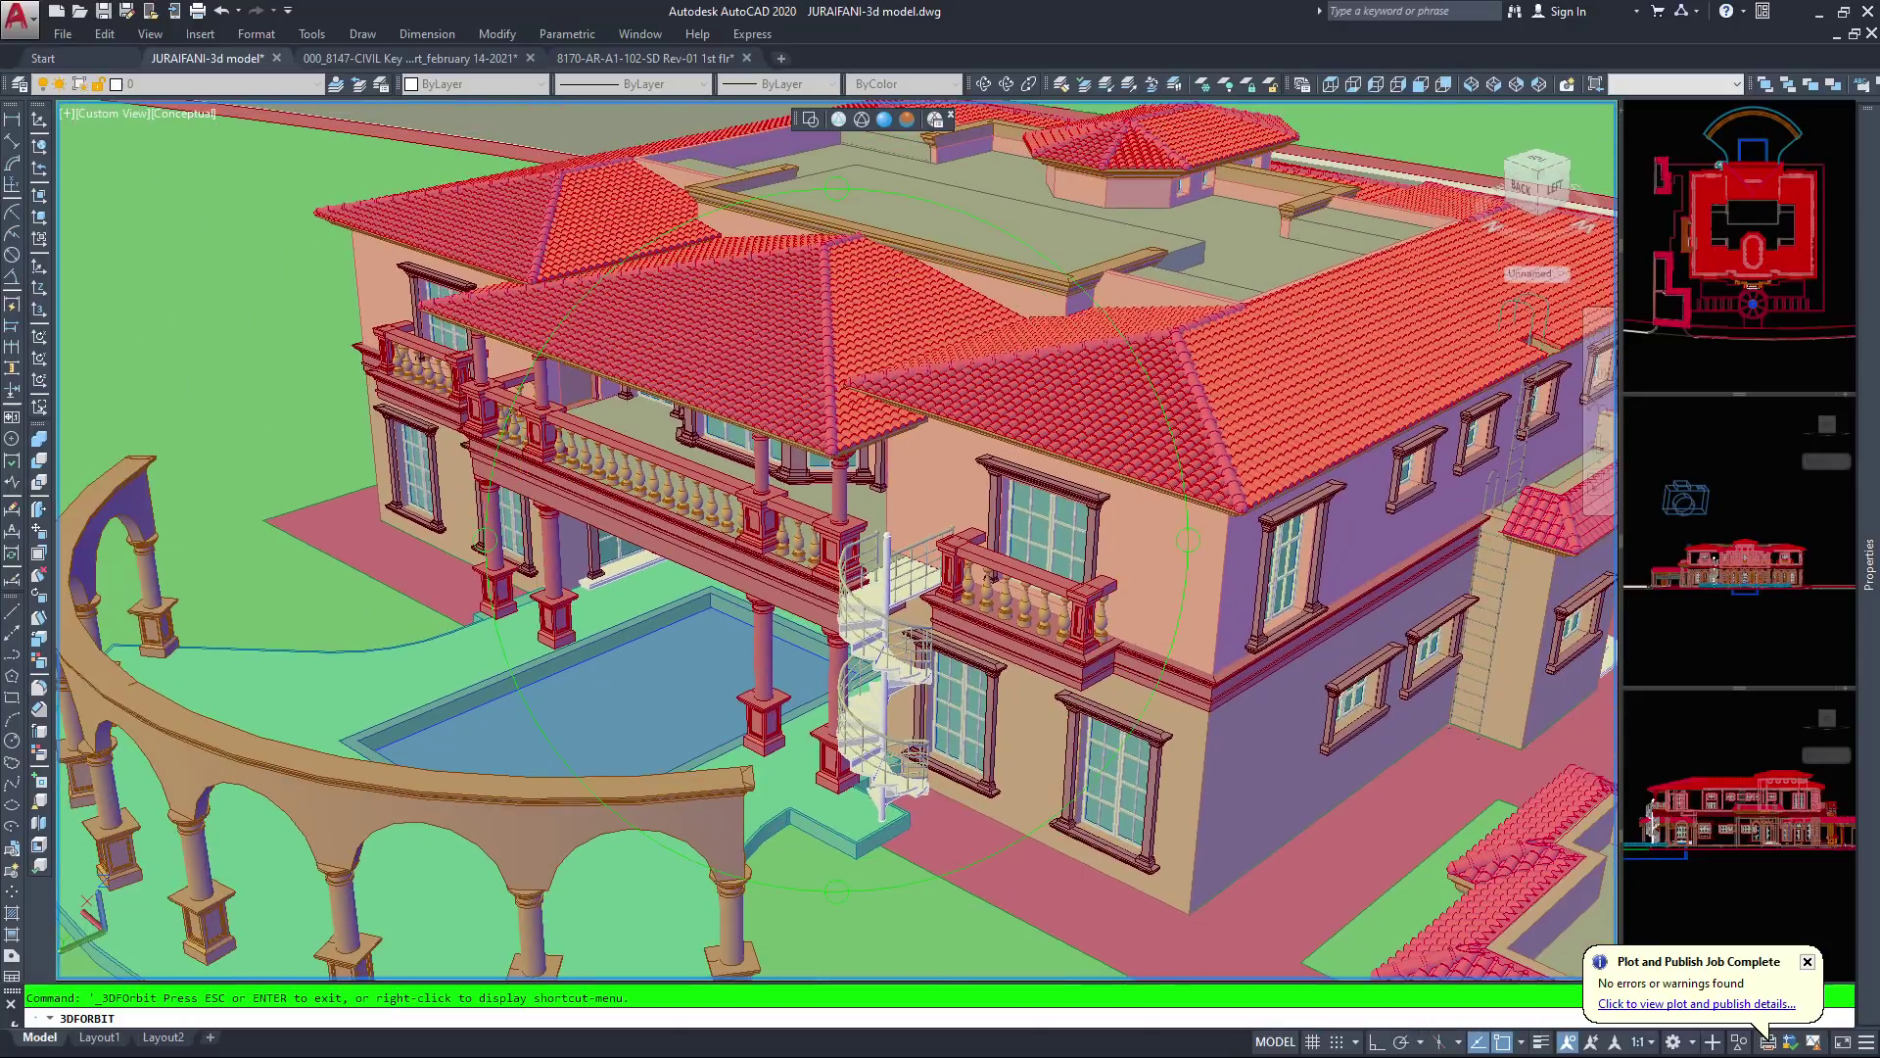
# Orbit around the rear of the villa to a low perspective of the rear corner with the pool and arcade
pyautogui.moveTo(1126, 269); pyautogui.dragTo(857, 253)
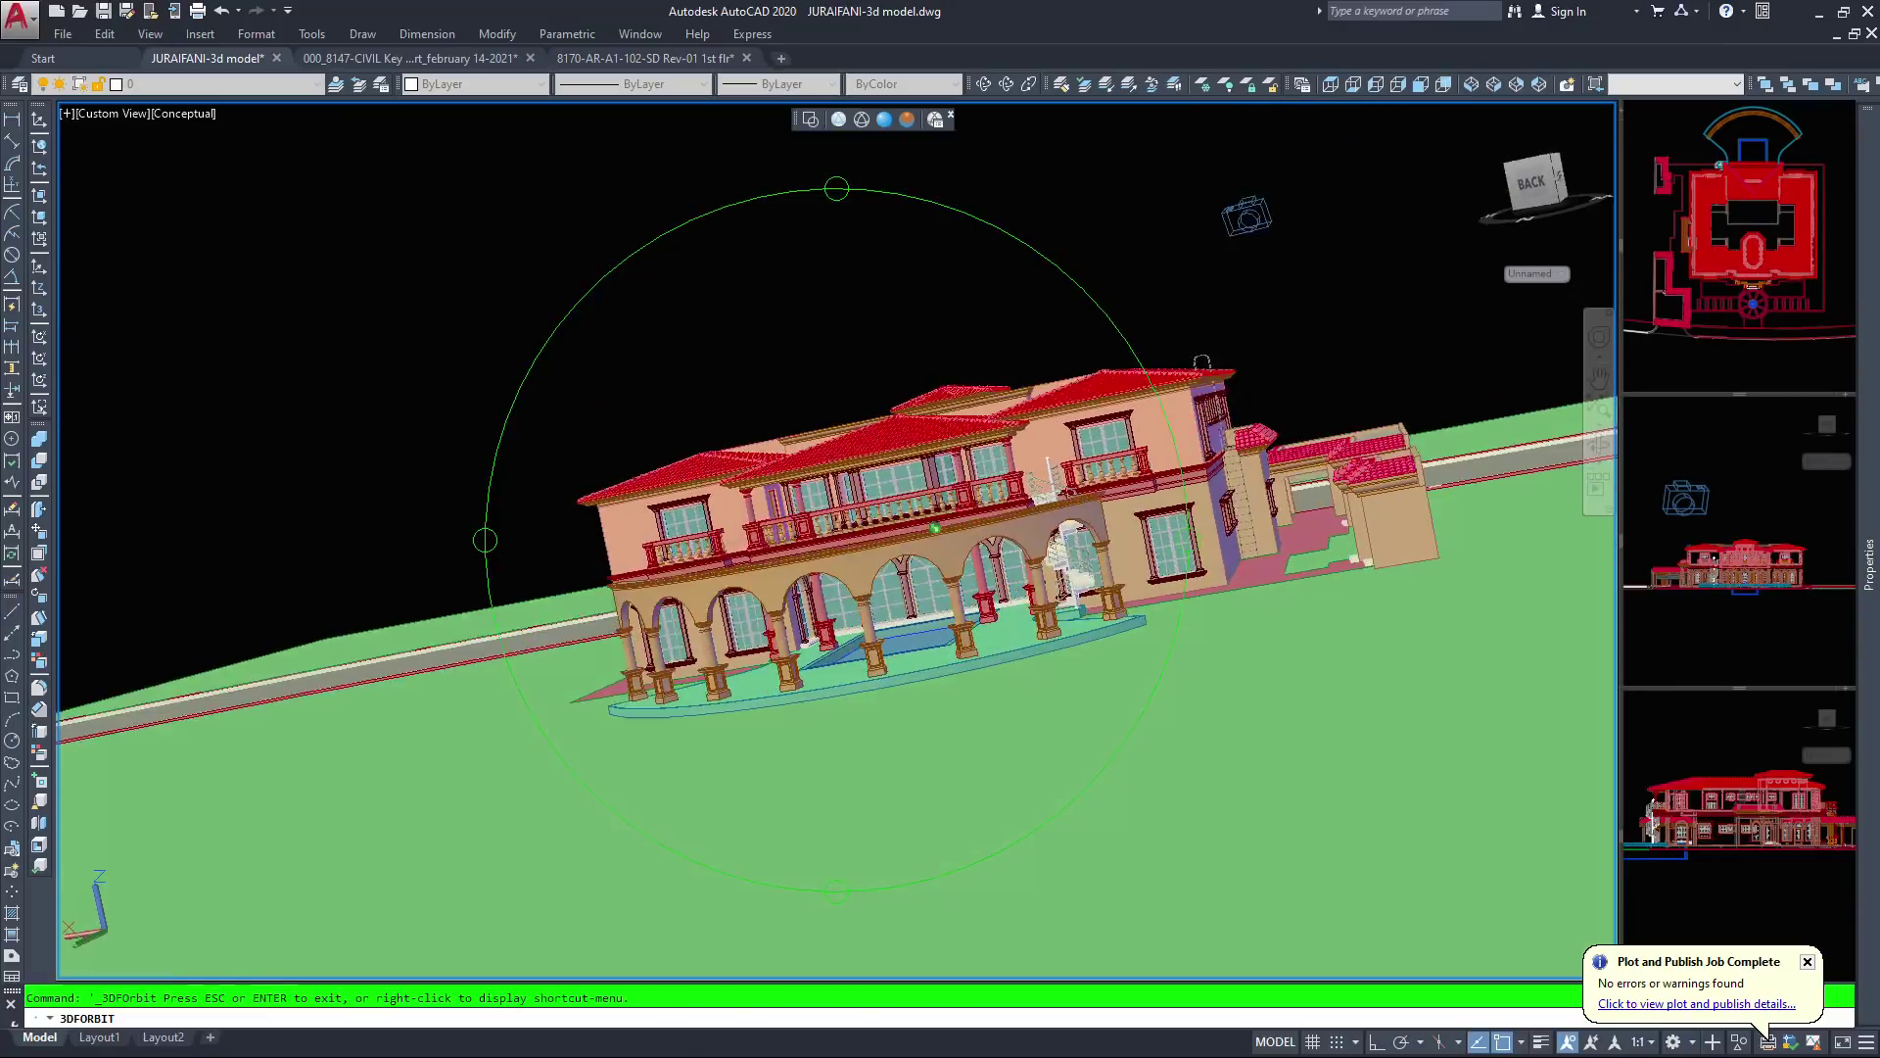
pyautogui.moveTo(935, 528); pyautogui.dragTo(958, 544)
pyautogui.scroll(4, 951, 550)
pyautogui.moveTo(948, 555); pyautogui.dragTo(689, 551, button='middle')
pyautogui.moveTo(688, 566); pyautogui.dragTo(768, 552)
pyautogui.scroll(3, 769, 551)
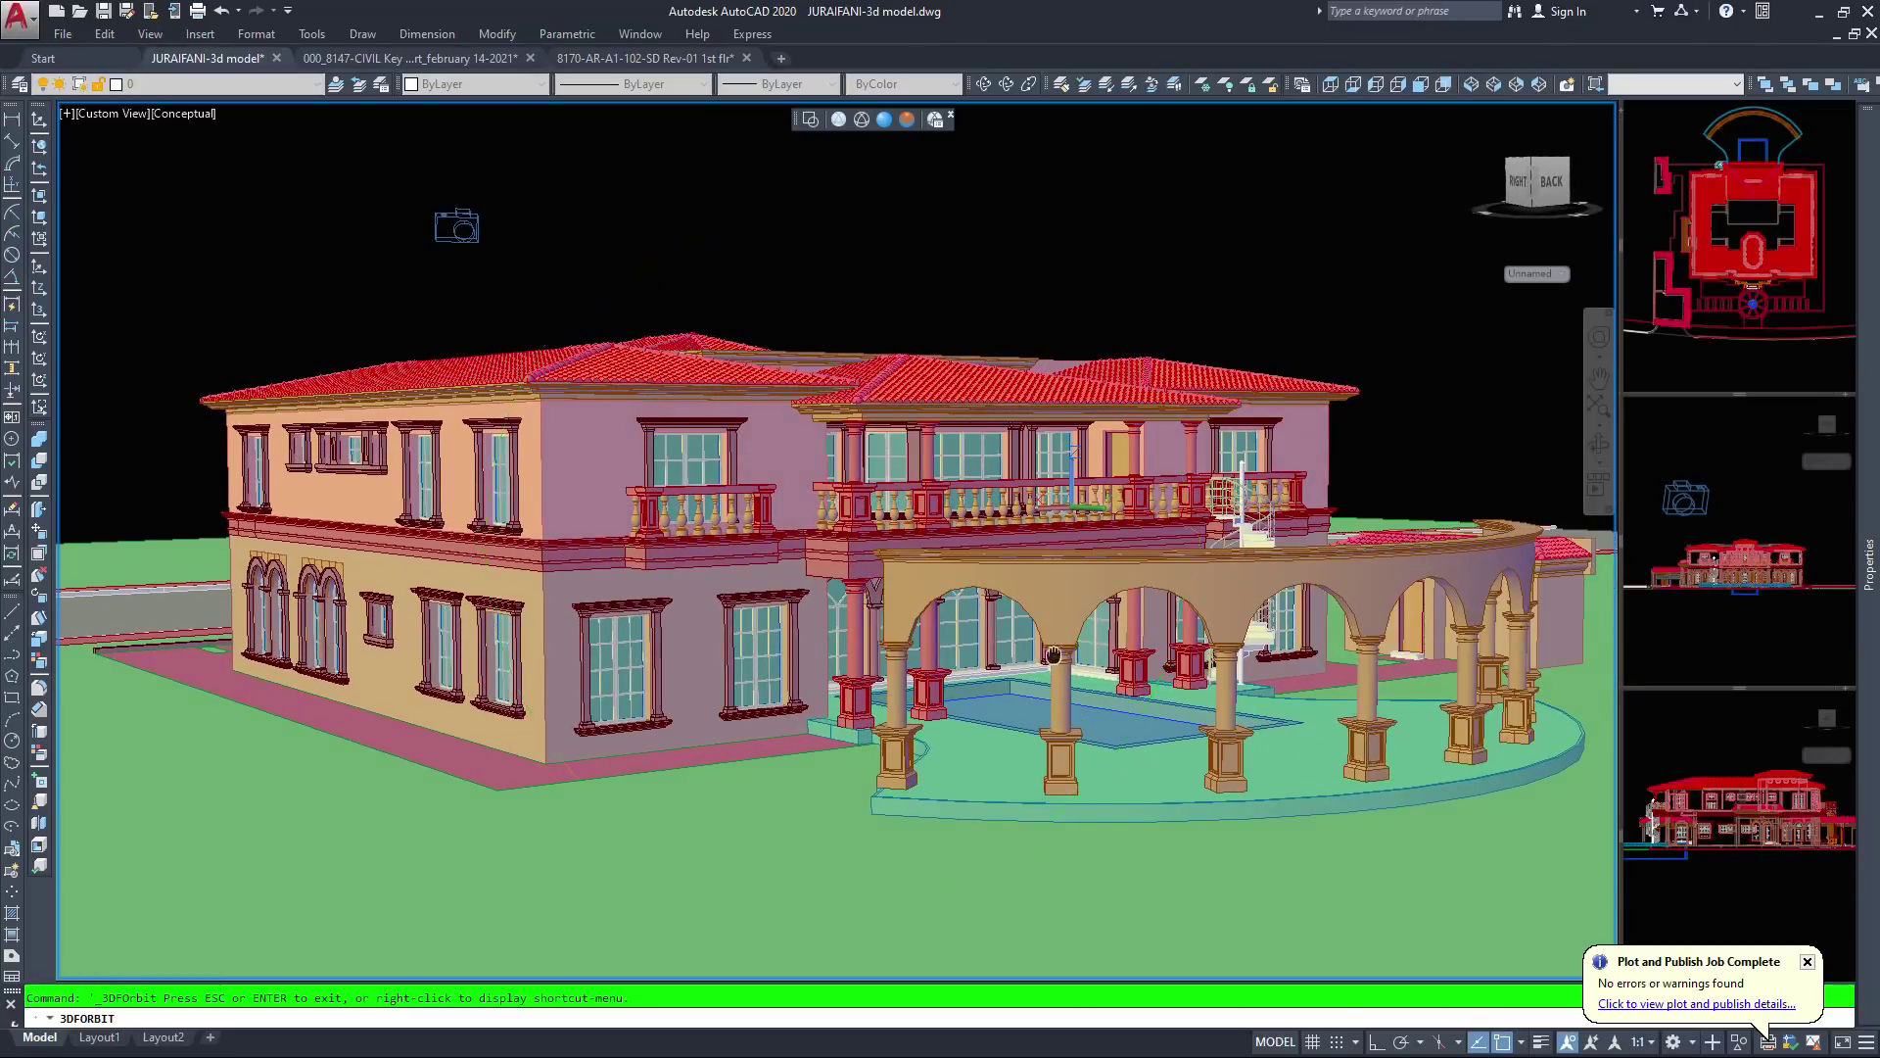
pyautogui.moveTo(1053, 654); pyautogui.dragTo(783, 619, button='middle')
pyautogui.moveTo(784, 619); pyautogui.dragTo(871, 623)
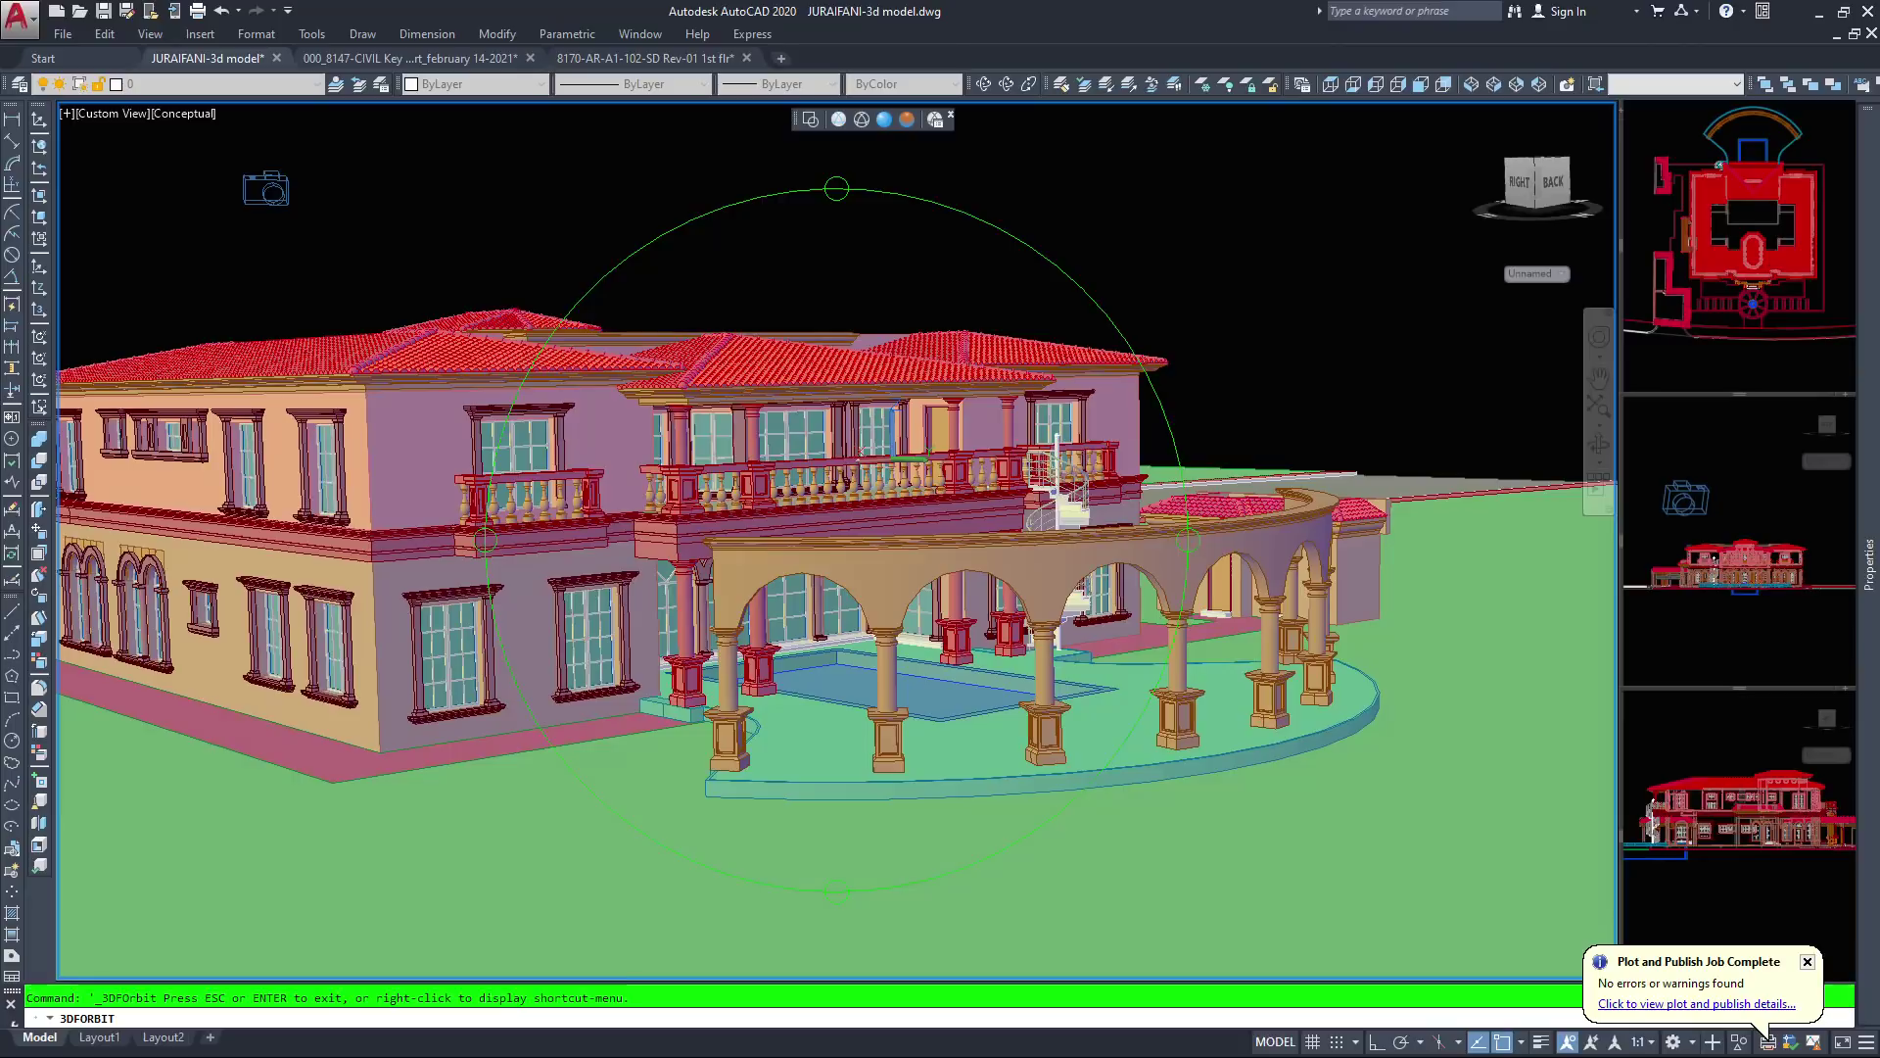
pyautogui.moveTo(848, 605); pyautogui.dragTo(1069, 647, button='middle')
pyautogui.moveTo(1058, 644); pyautogui.dragTo(1055, 588)
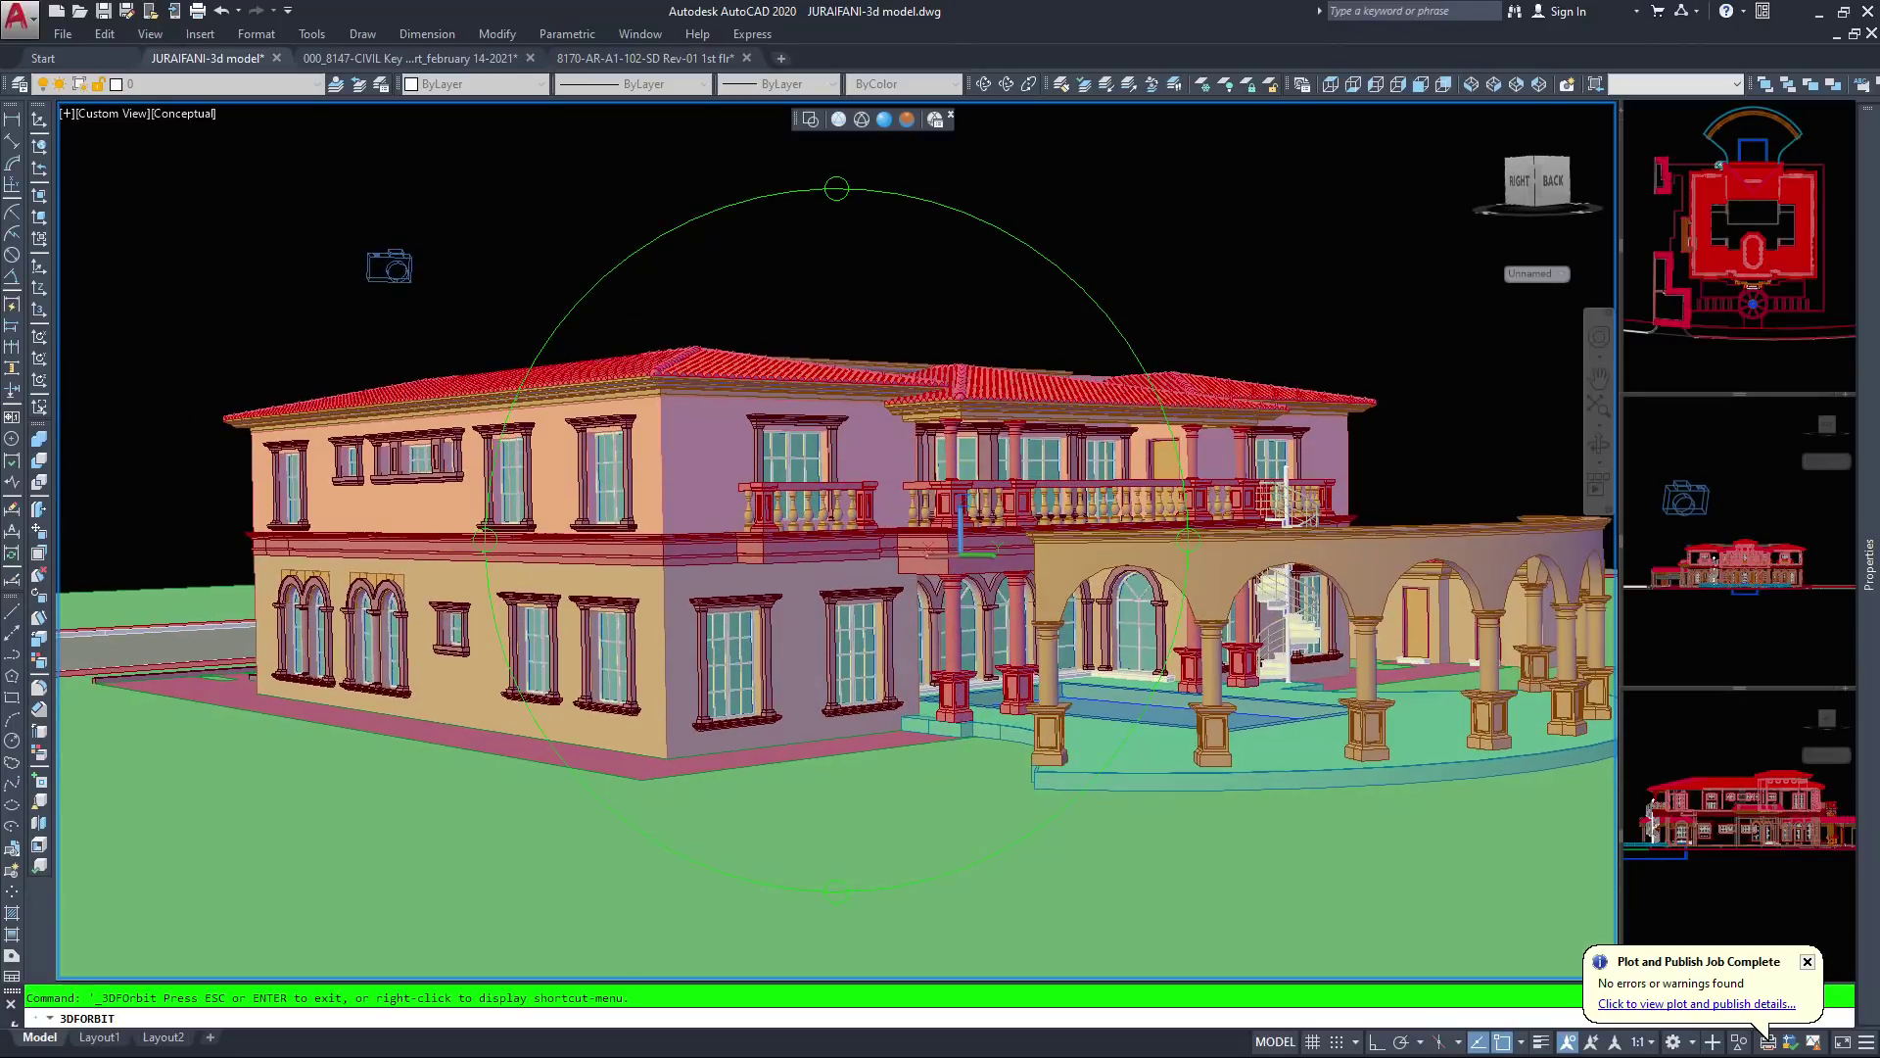
pyautogui.moveTo(1056, 589); pyautogui.dragTo(945, 584, button='middle')
pyautogui.moveTo(845, 555); pyautogui.dragTo(858, 556, button='middle')
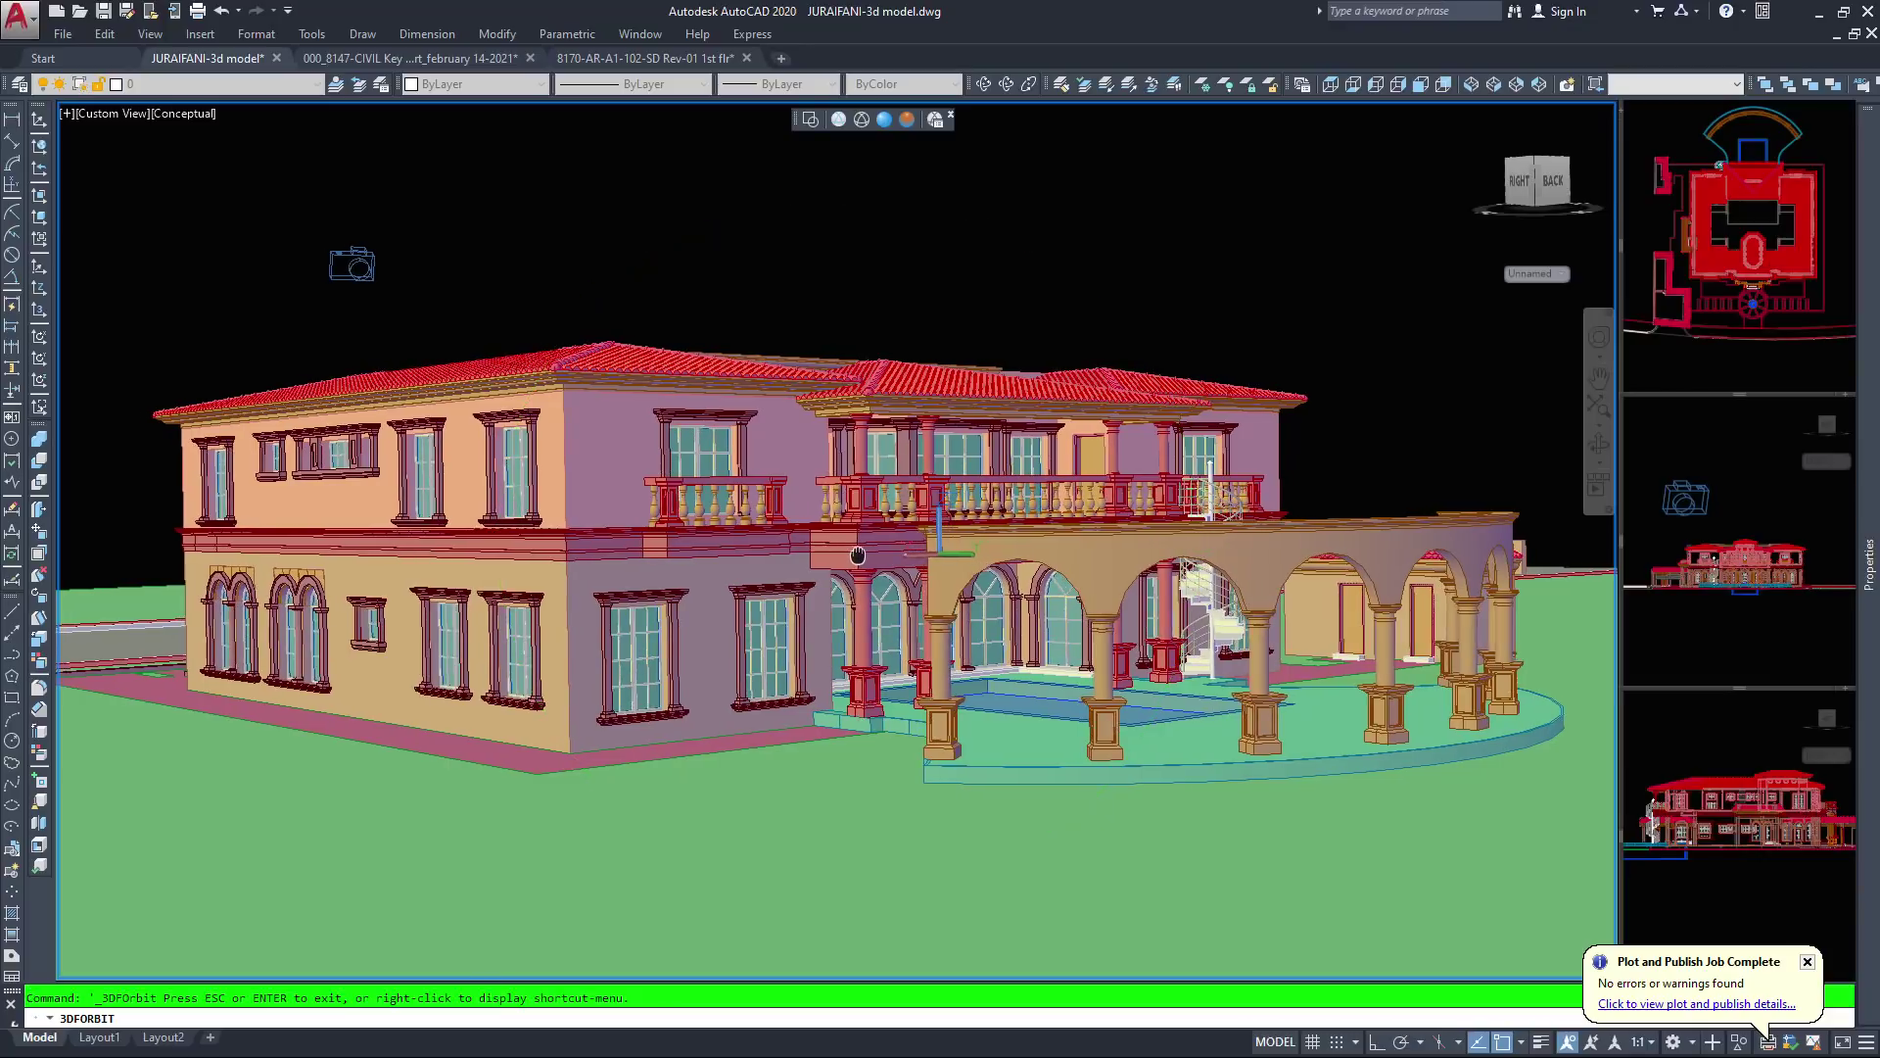
# Compare slightly higher and lower viewpoints of the rear corner, ending with an orbit to face the rear arcade
pyautogui.moveTo(581, 585)
pyautogui.mouseDown()
pyautogui.moveTo(583, 560)
pyautogui.moveTo(527, 542)
pyautogui.moveTo(583, 560)
pyautogui.mouseUp()
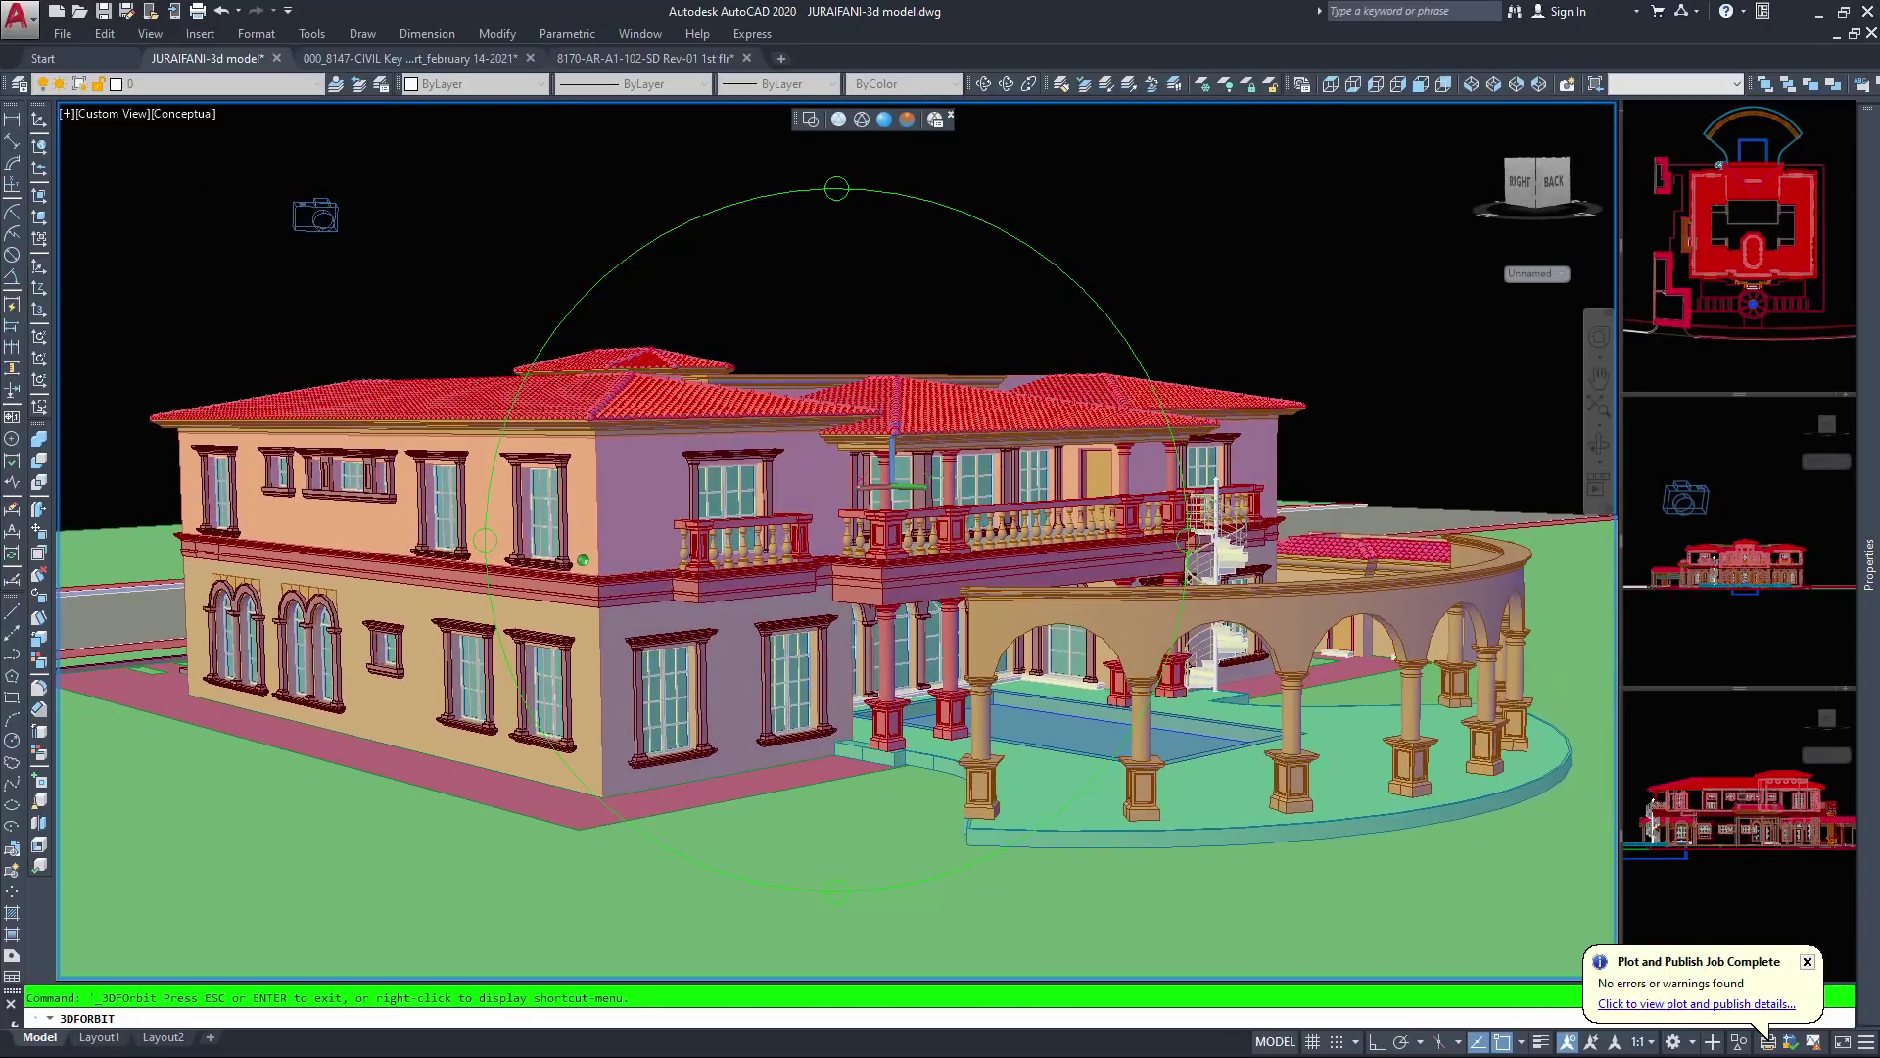
pyautogui.moveTo(957, 636); pyautogui.dragTo(893, 592, button='middle')
pyautogui.moveTo(893, 591); pyautogui.dragTo(903, 551)
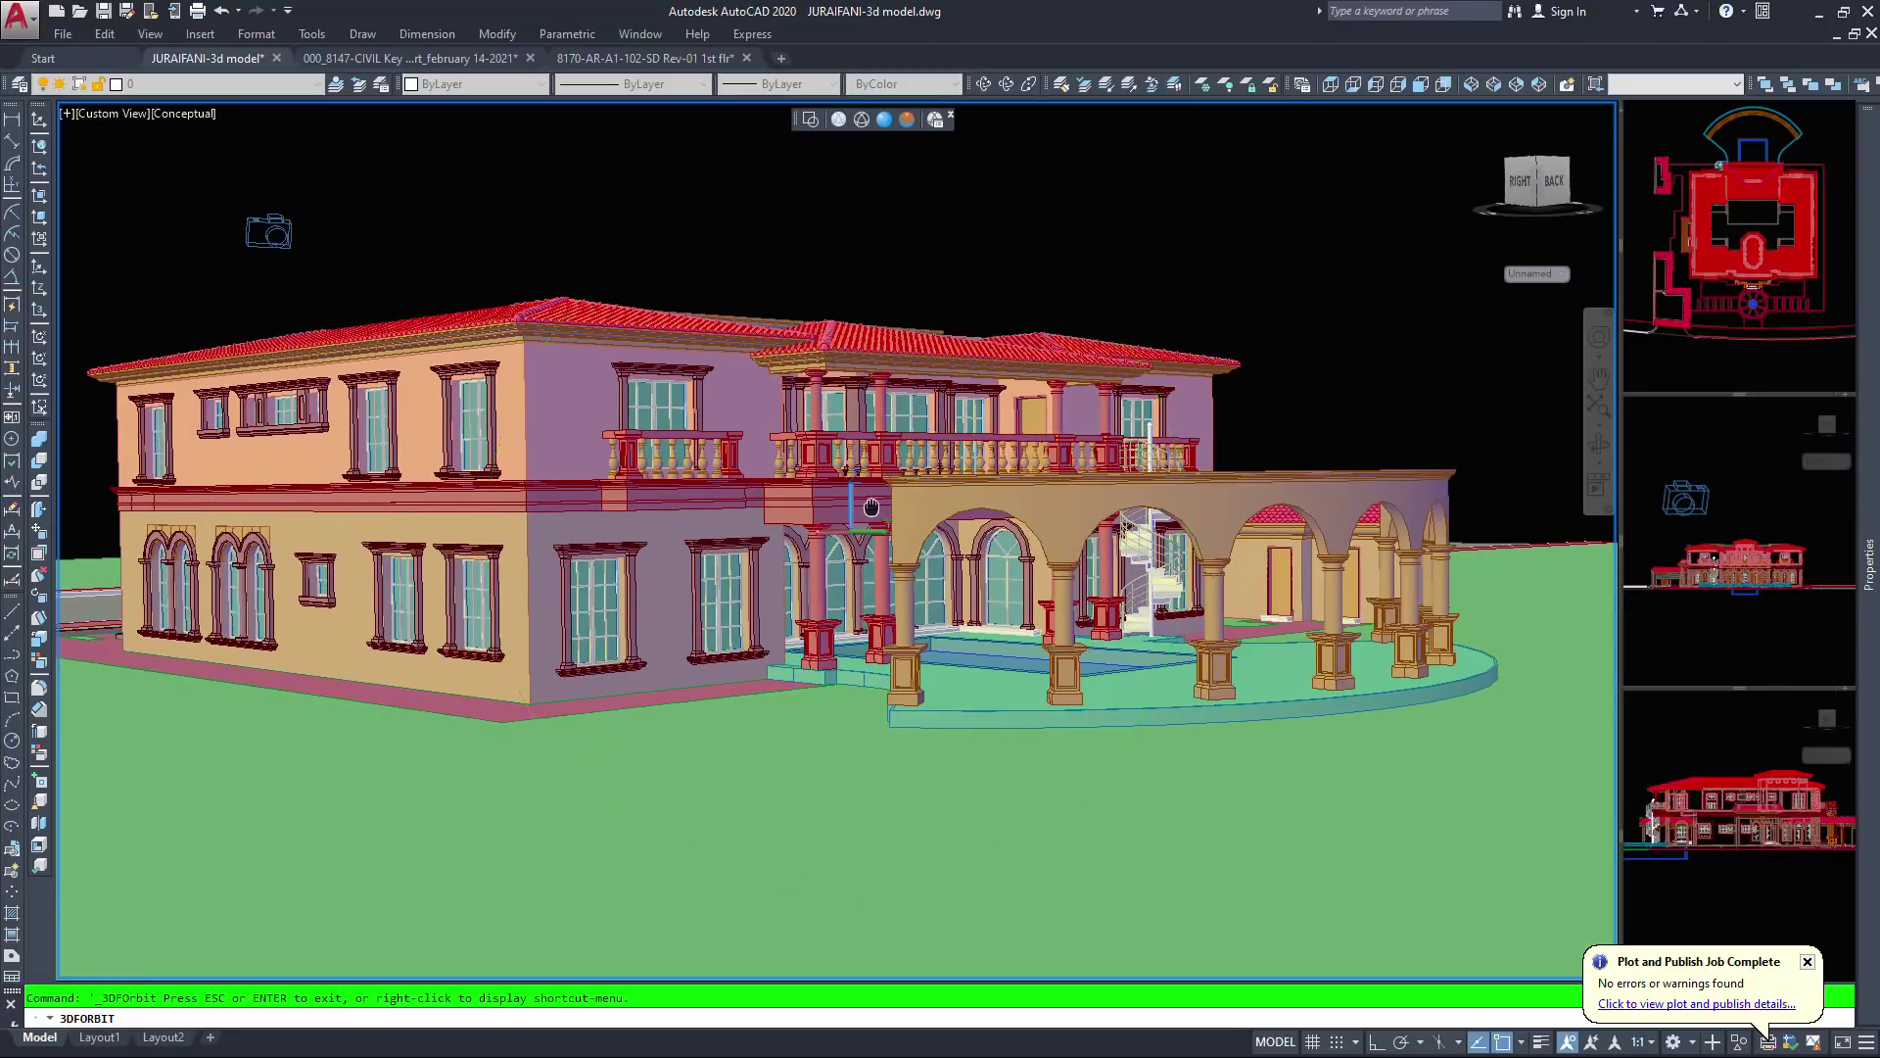
pyautogui.moveTo(872, 507); pyautogui.dragTo(888, 575, button='middle')
pyautogui.moveTo(533, 590)
pyautogui.mouseDown()
pyautogui.moveTo(533, 569)
pyautogui.moveTo(538, 606)
pyautogui.mouseUp()
pyautogui.scroll(1, 537, 605)
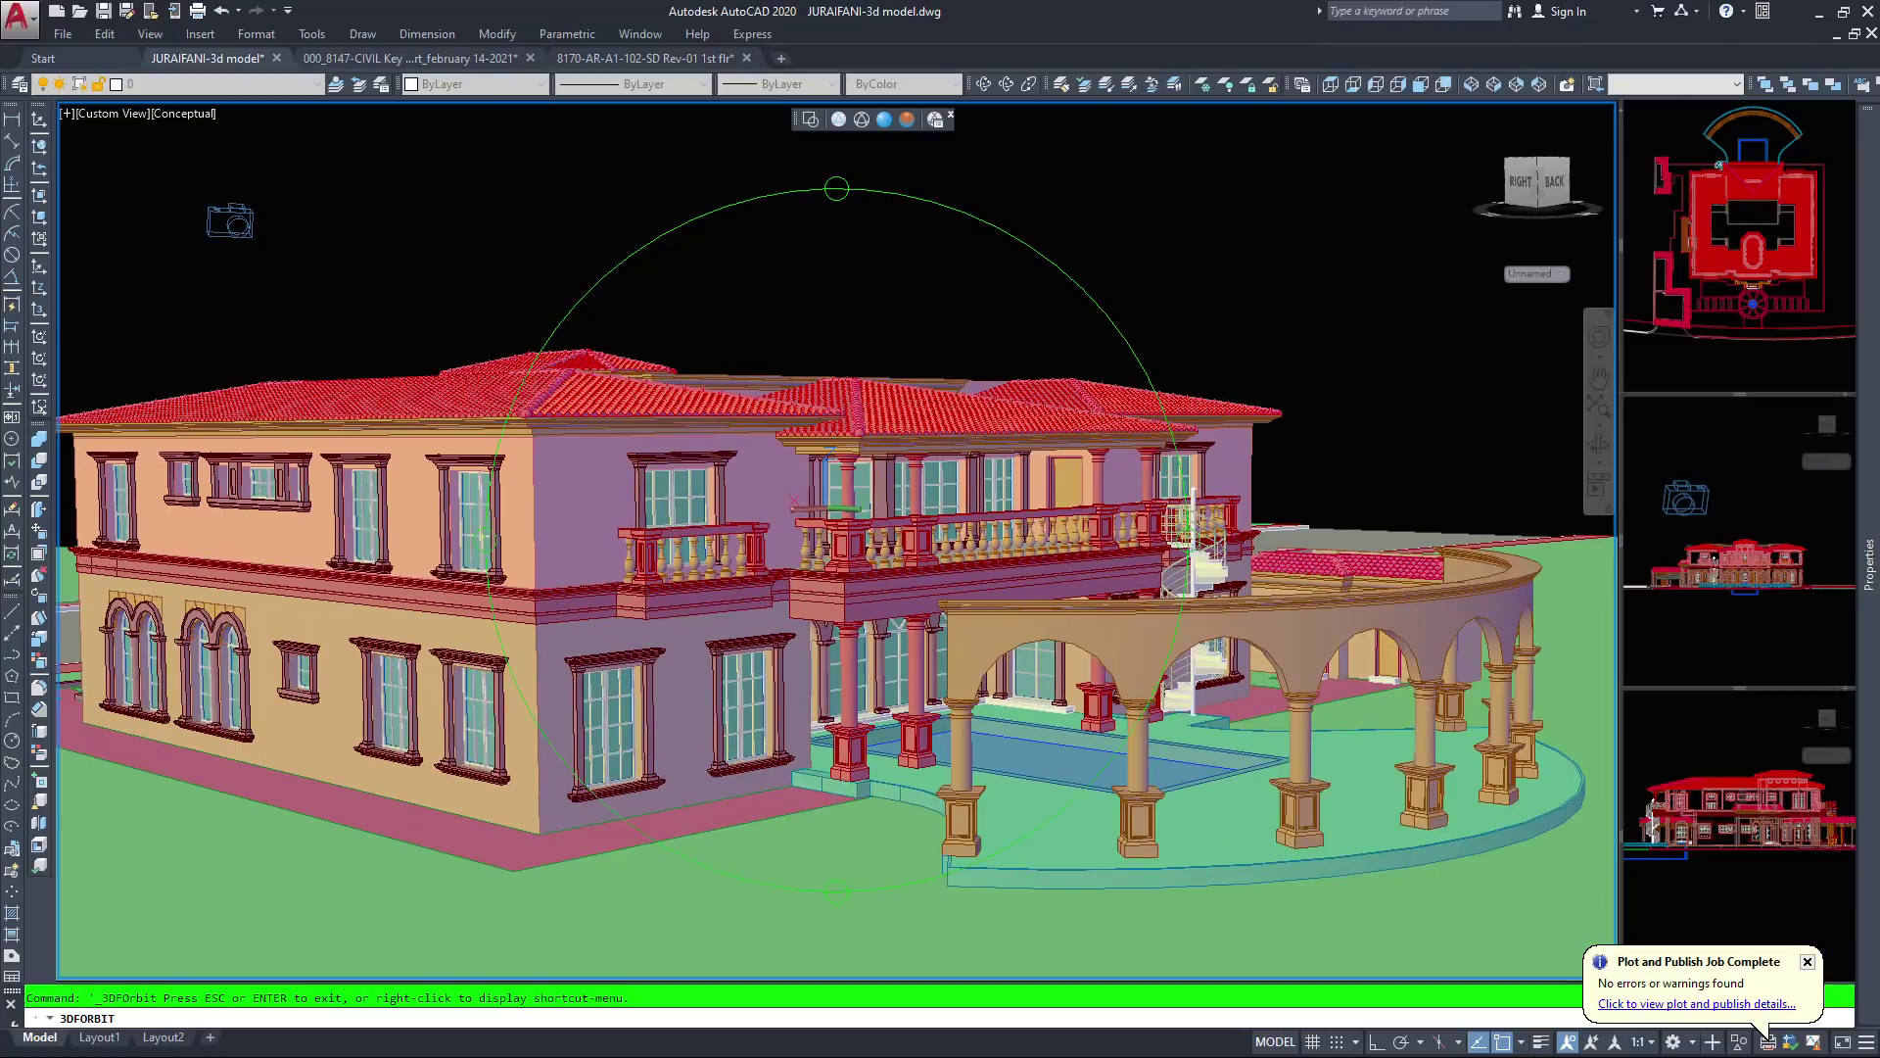
pyautogui.scroll(-1, 837, 540)
pyautogui.moveTo(762, 580); pyautogui.dragTo(1190, 587)
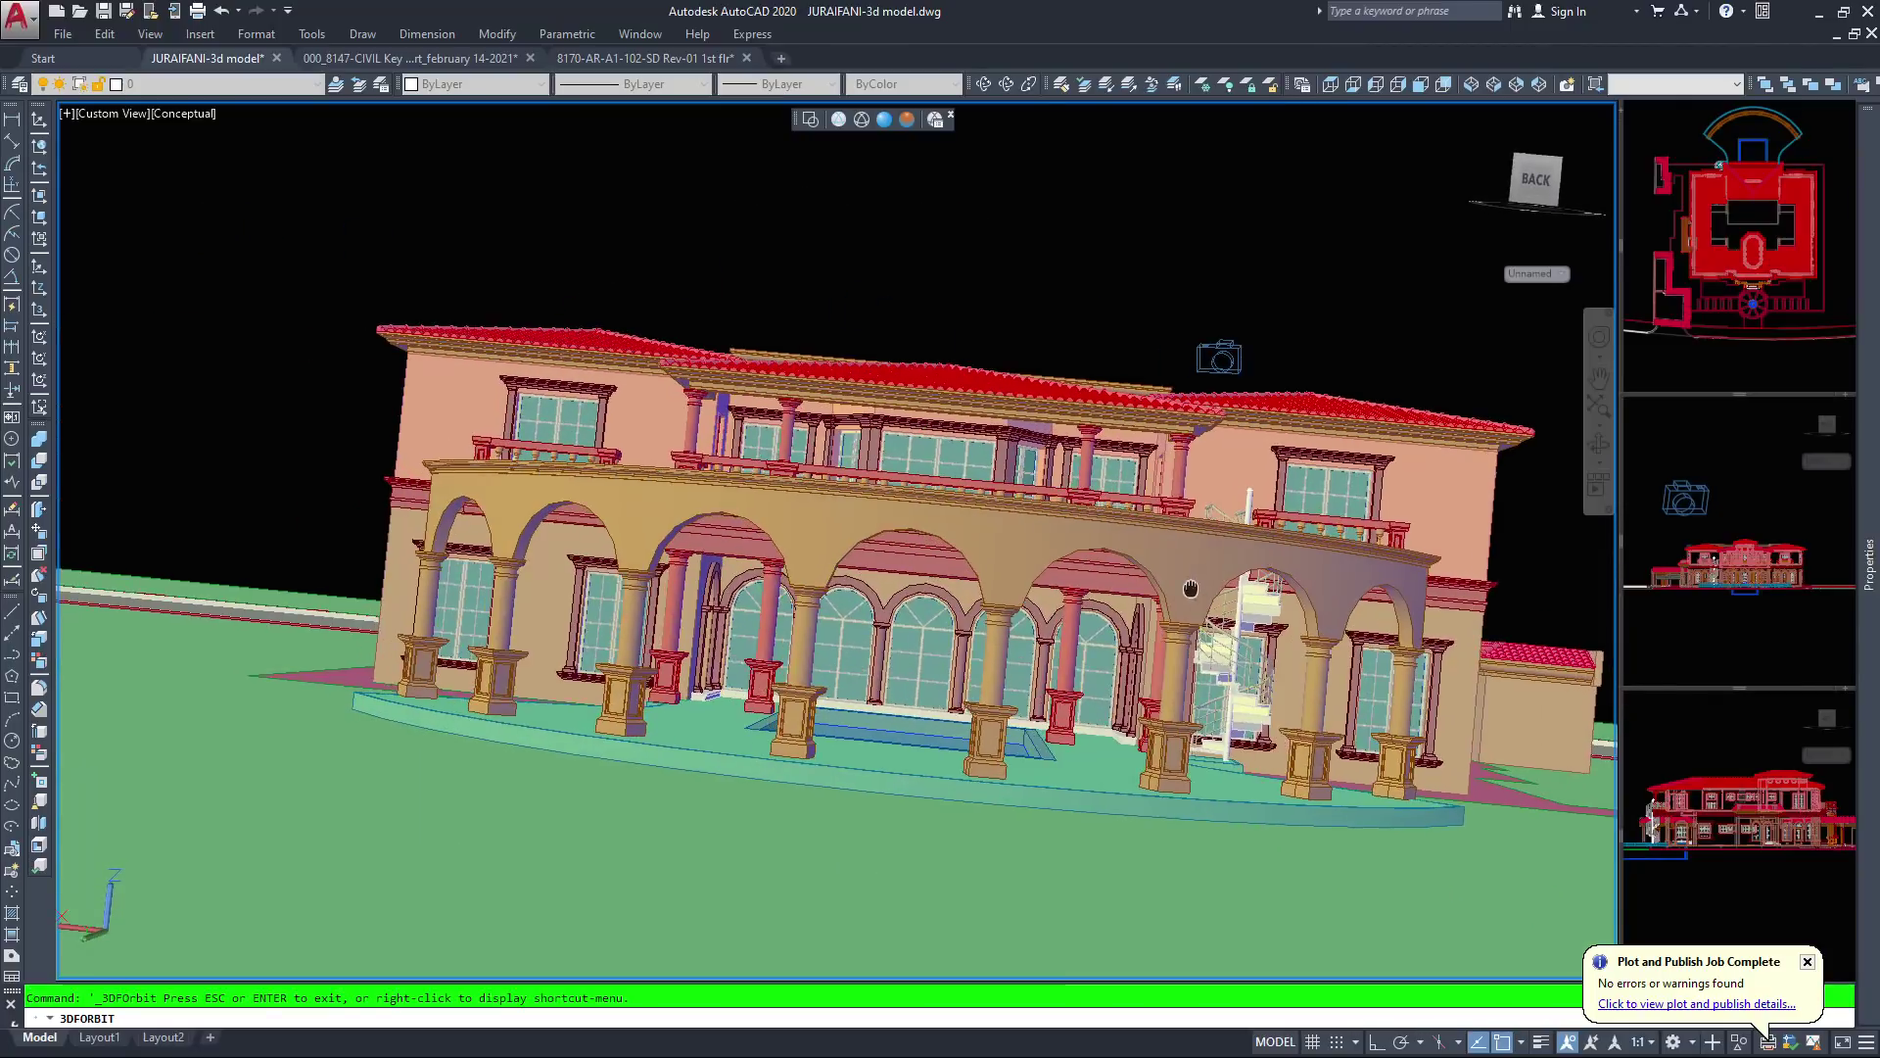
# Orbit around the villa's rear corner, comparing low and raised viewpoints of the arcade, pool, spiral staircase and side outbuildings
pyautogui.moveTo(1219, 358); pyautogui.dragTo(1207, 387)
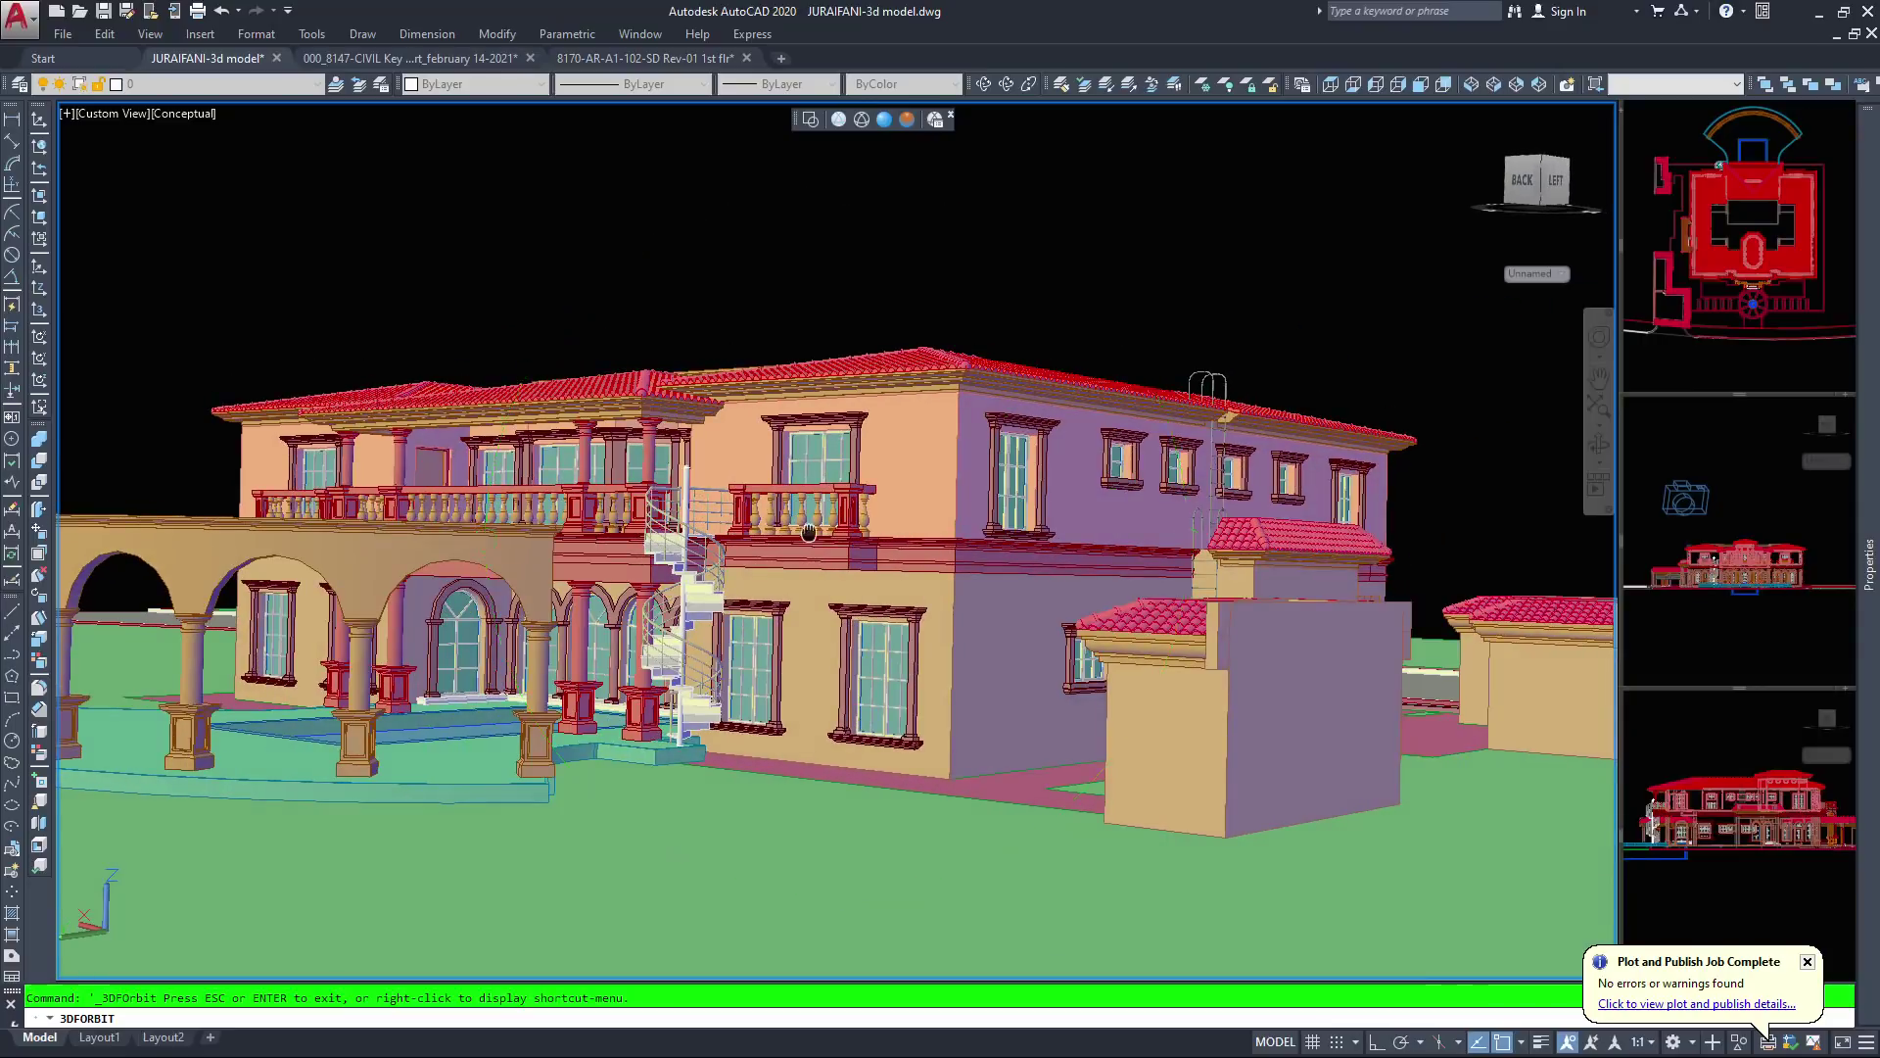
pyautogui.moveTo(808, 533); pyautogui.dragTo(1061, 521, button='middle')
pyautogui.moveTo(1064, 549); pyautogui.dragTo(1077, 575)
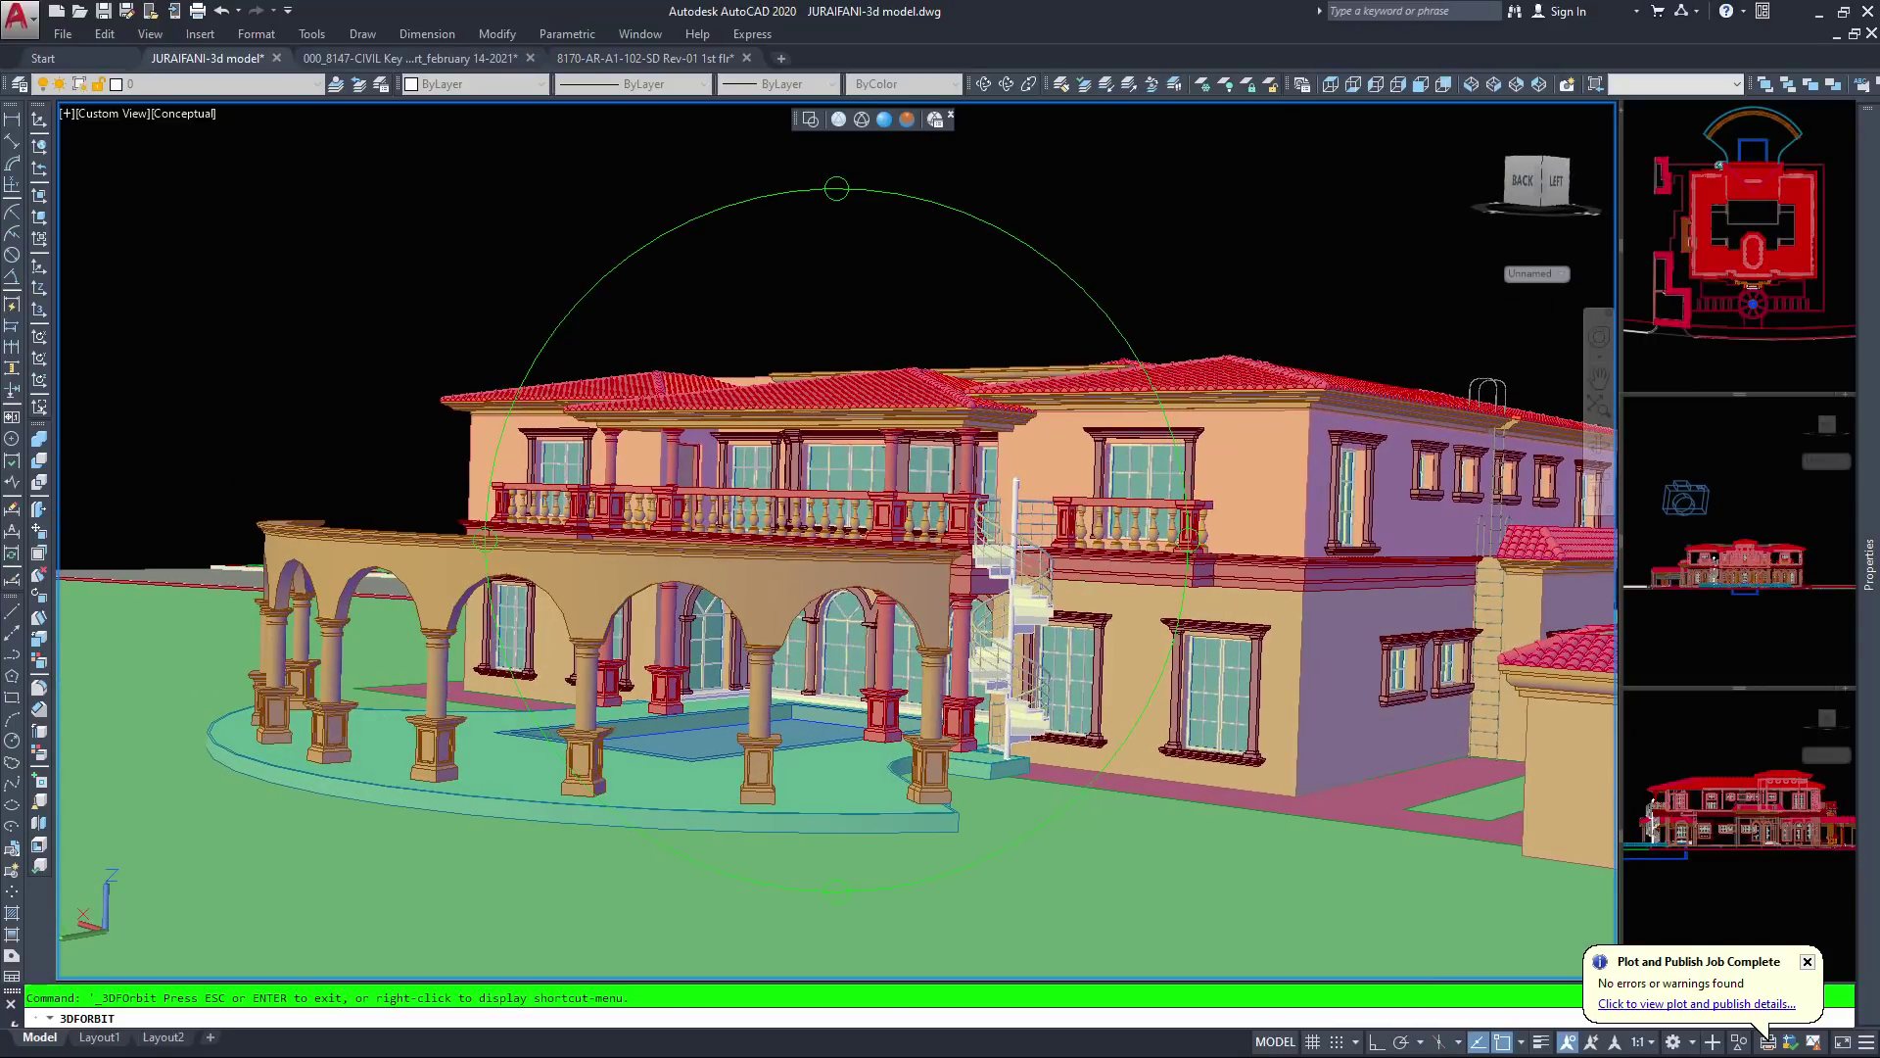
pyautogui.moveTo(1069, 583); pyautogui.dragTo(1010, 578, button='middle')
pyautogui.moveTo(1019, 573); pyautogui.dragTo(958, 565)
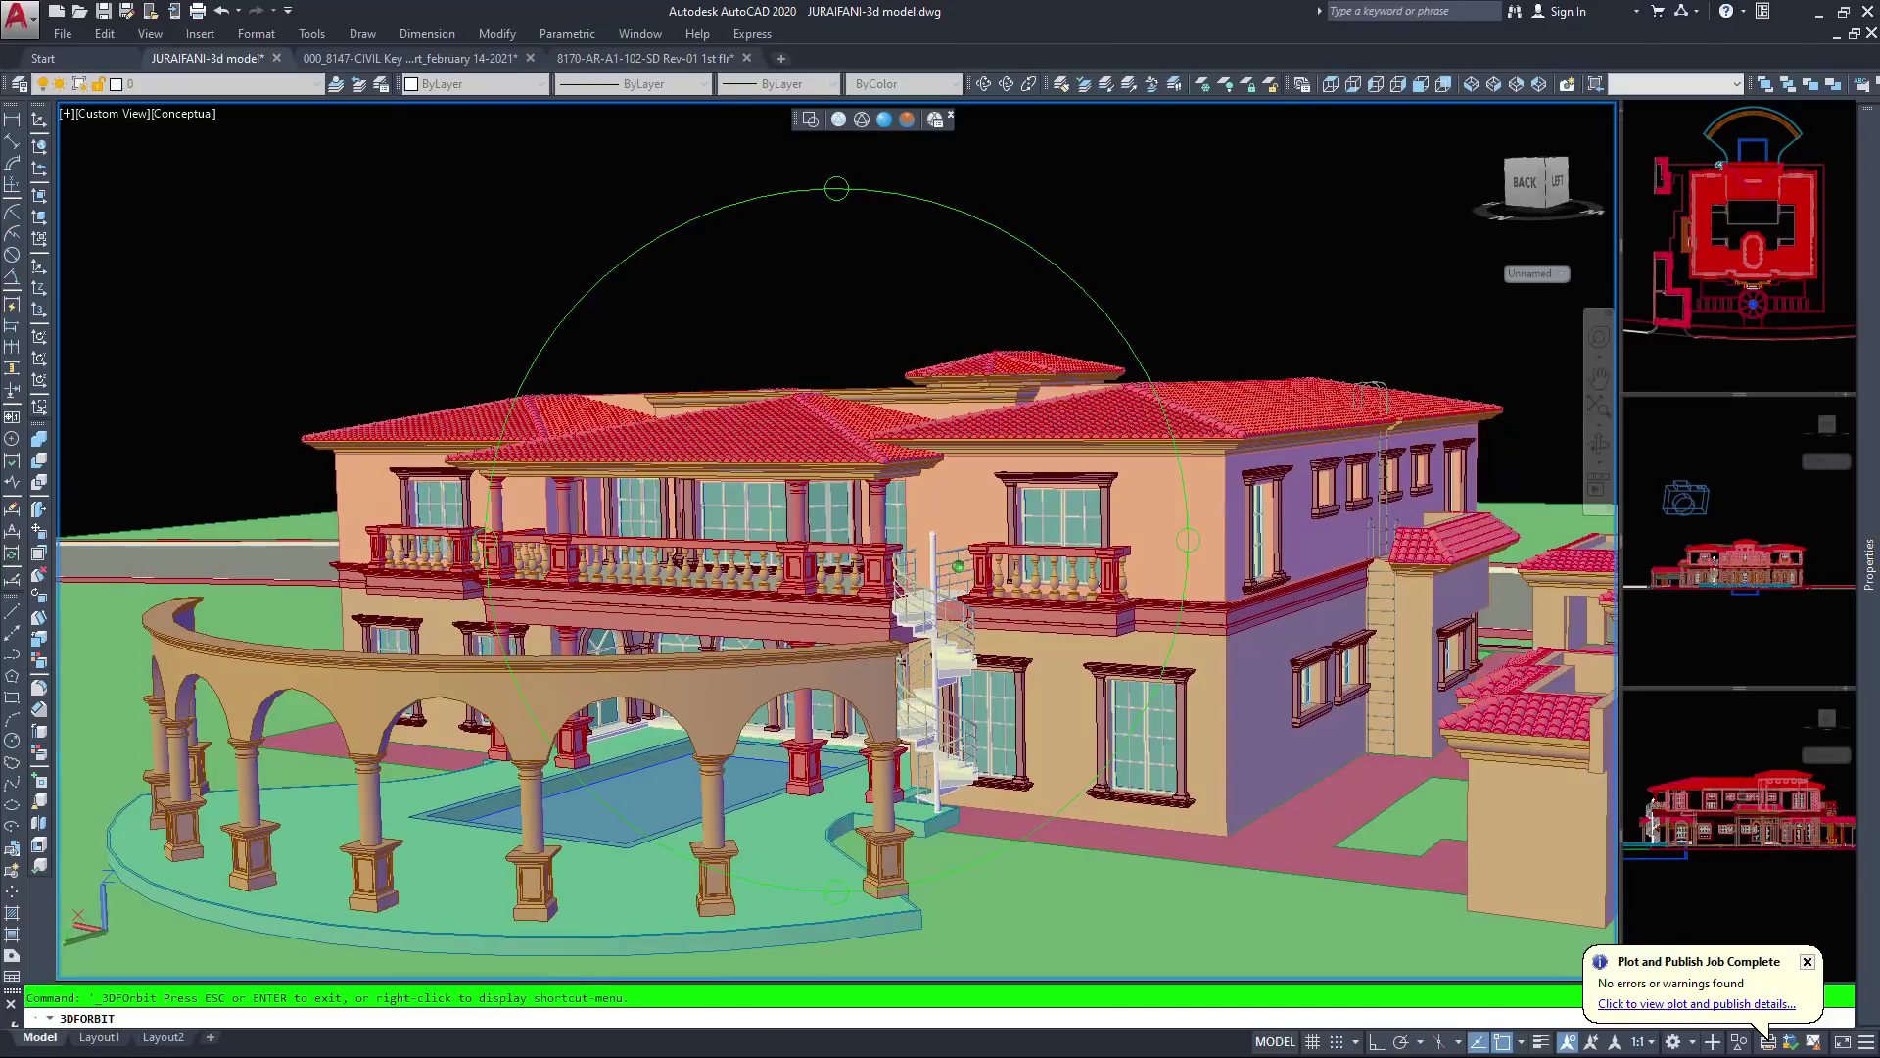
pyautogui.moveTo(959, 683); pyautogui.dragTo(938, 630, button='middle')
pyautogui.scroll(-1, 938, 630)
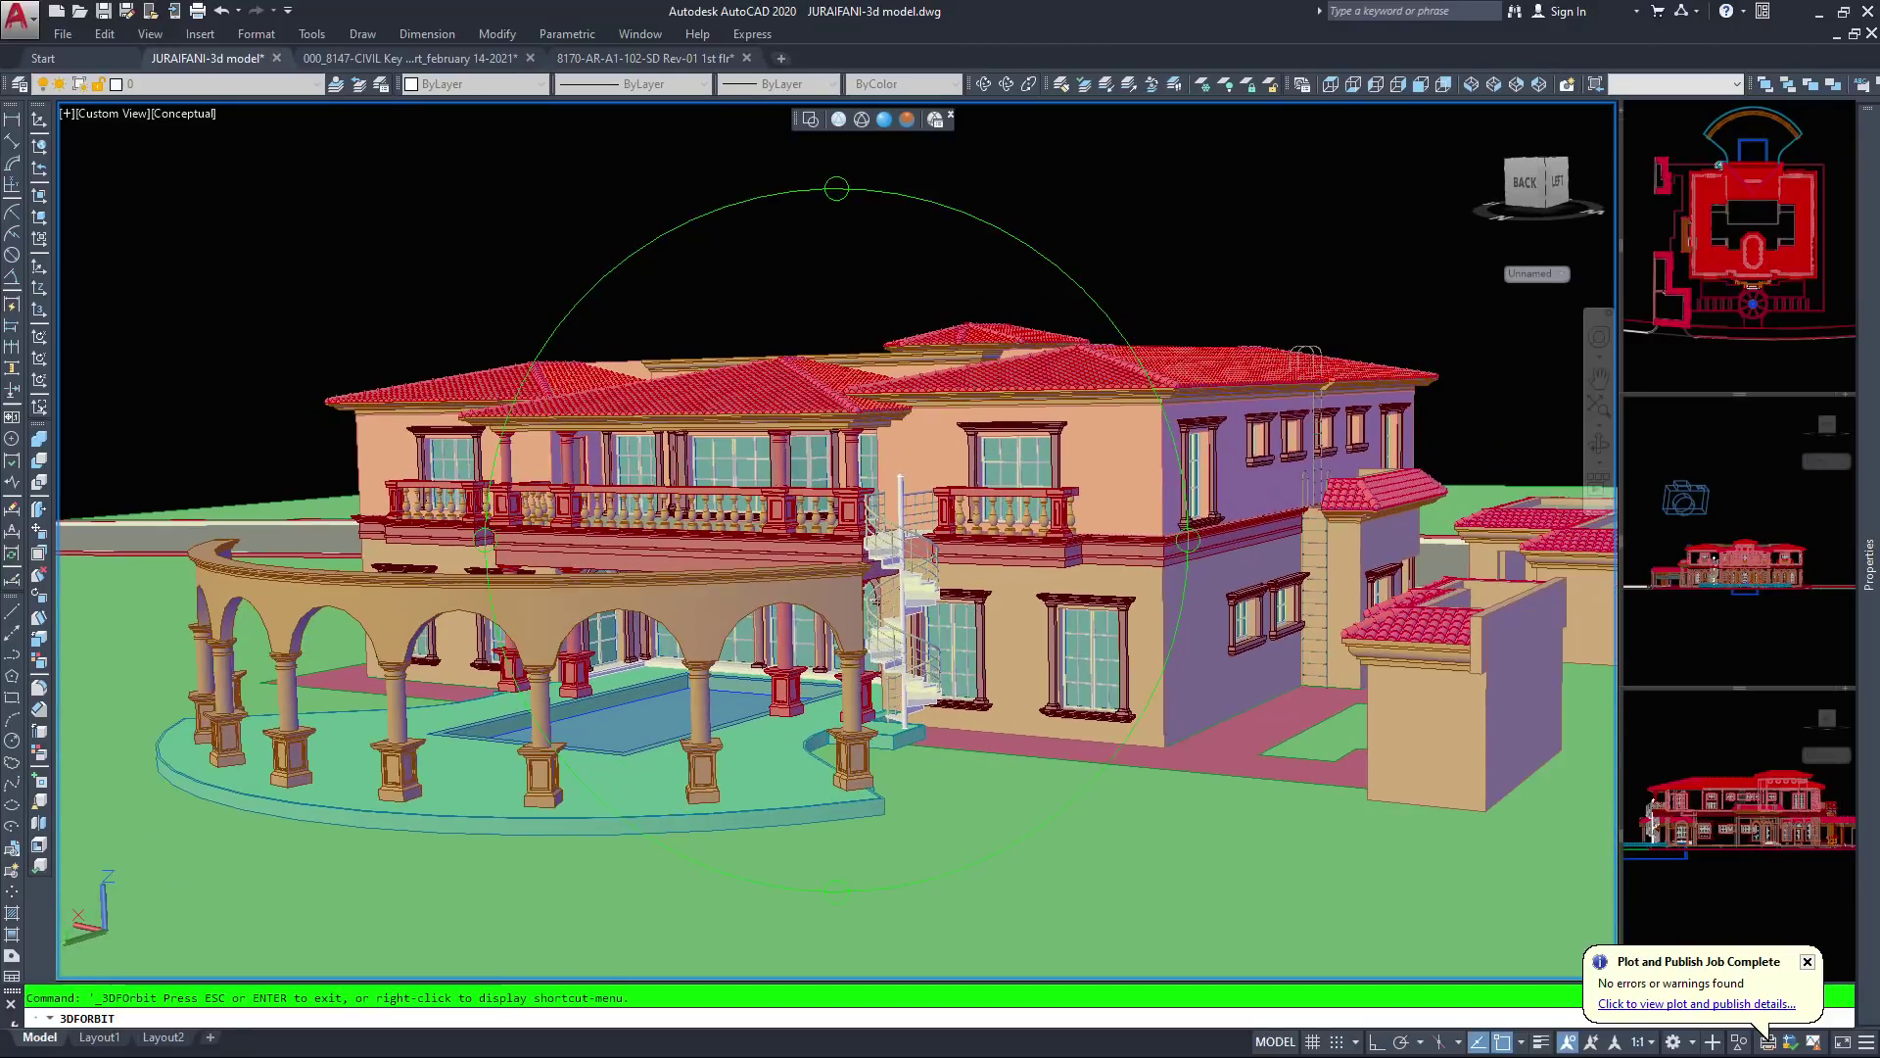
pyautogui.moveTo(936, 678); pyautogui.dragTo(934, 525)
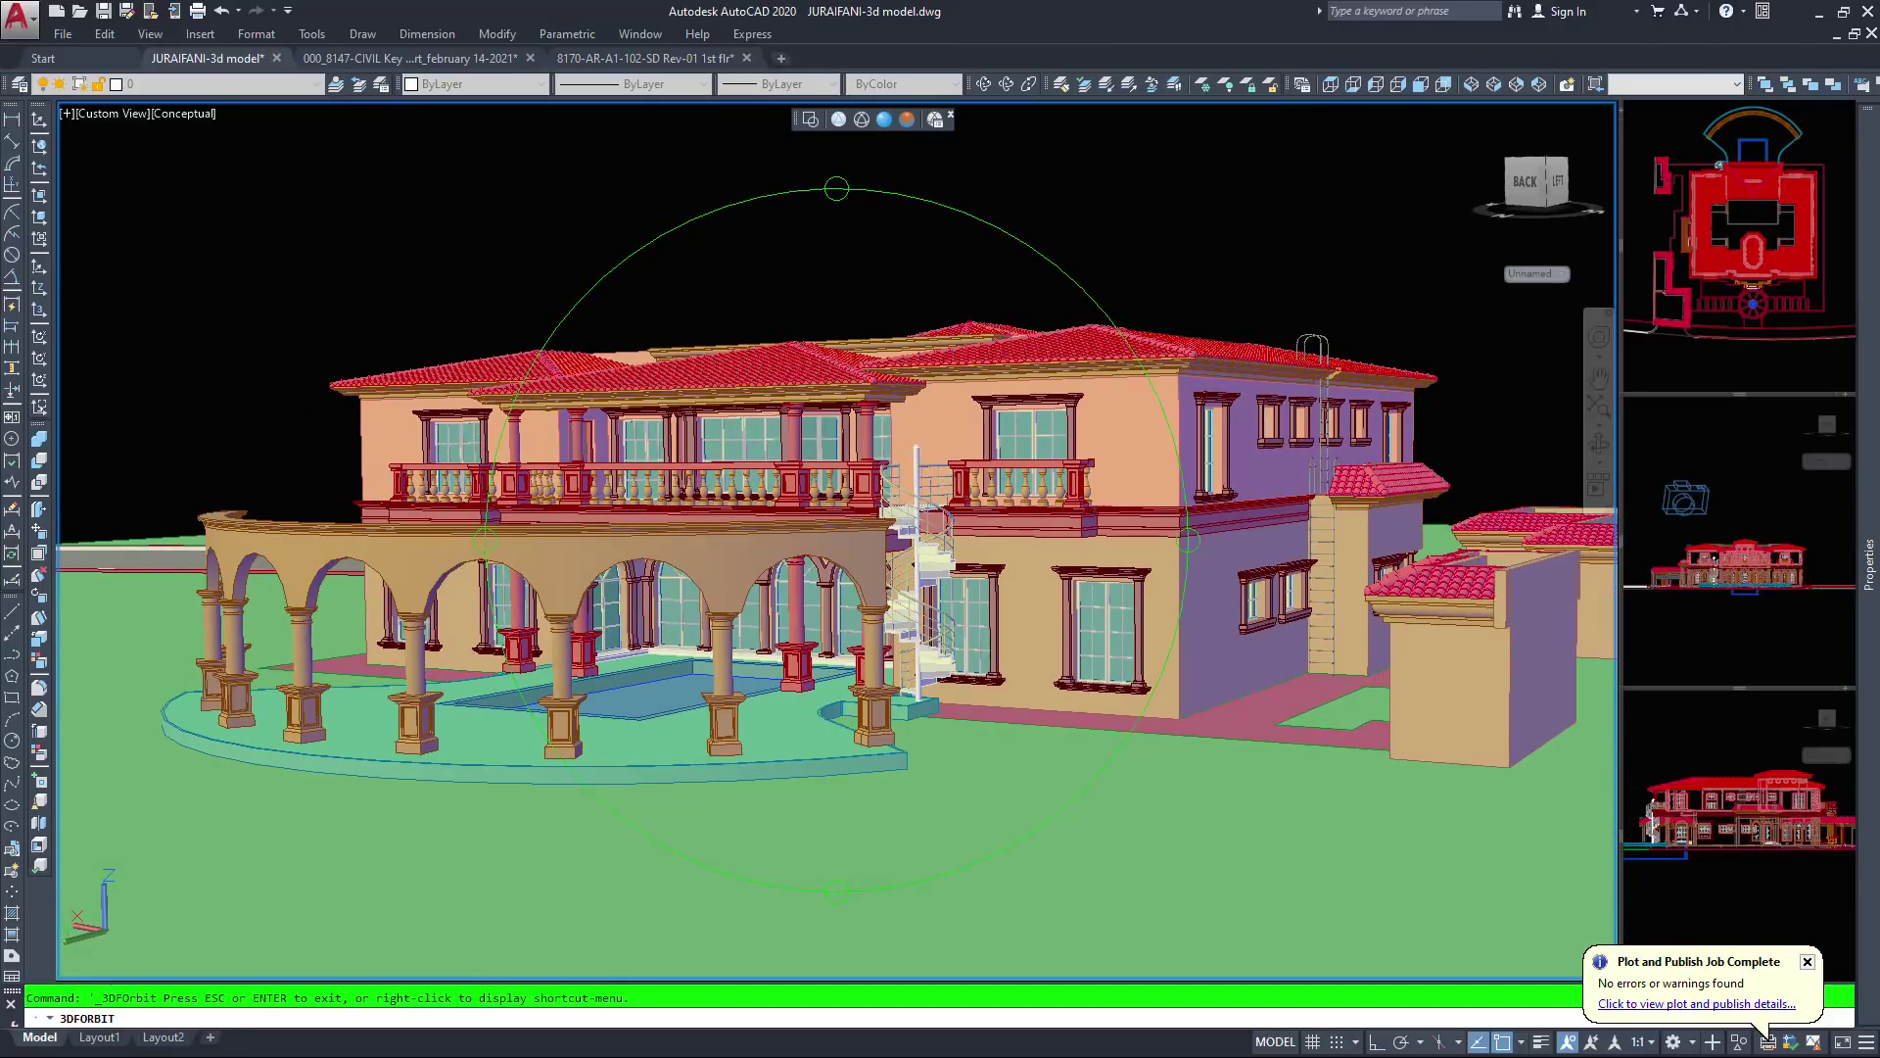
pyautogui.moveTo(975, 725); pyautogui.dragTo(872, 683, button='middle')
pyautogui.scroll(4, 832, 538)
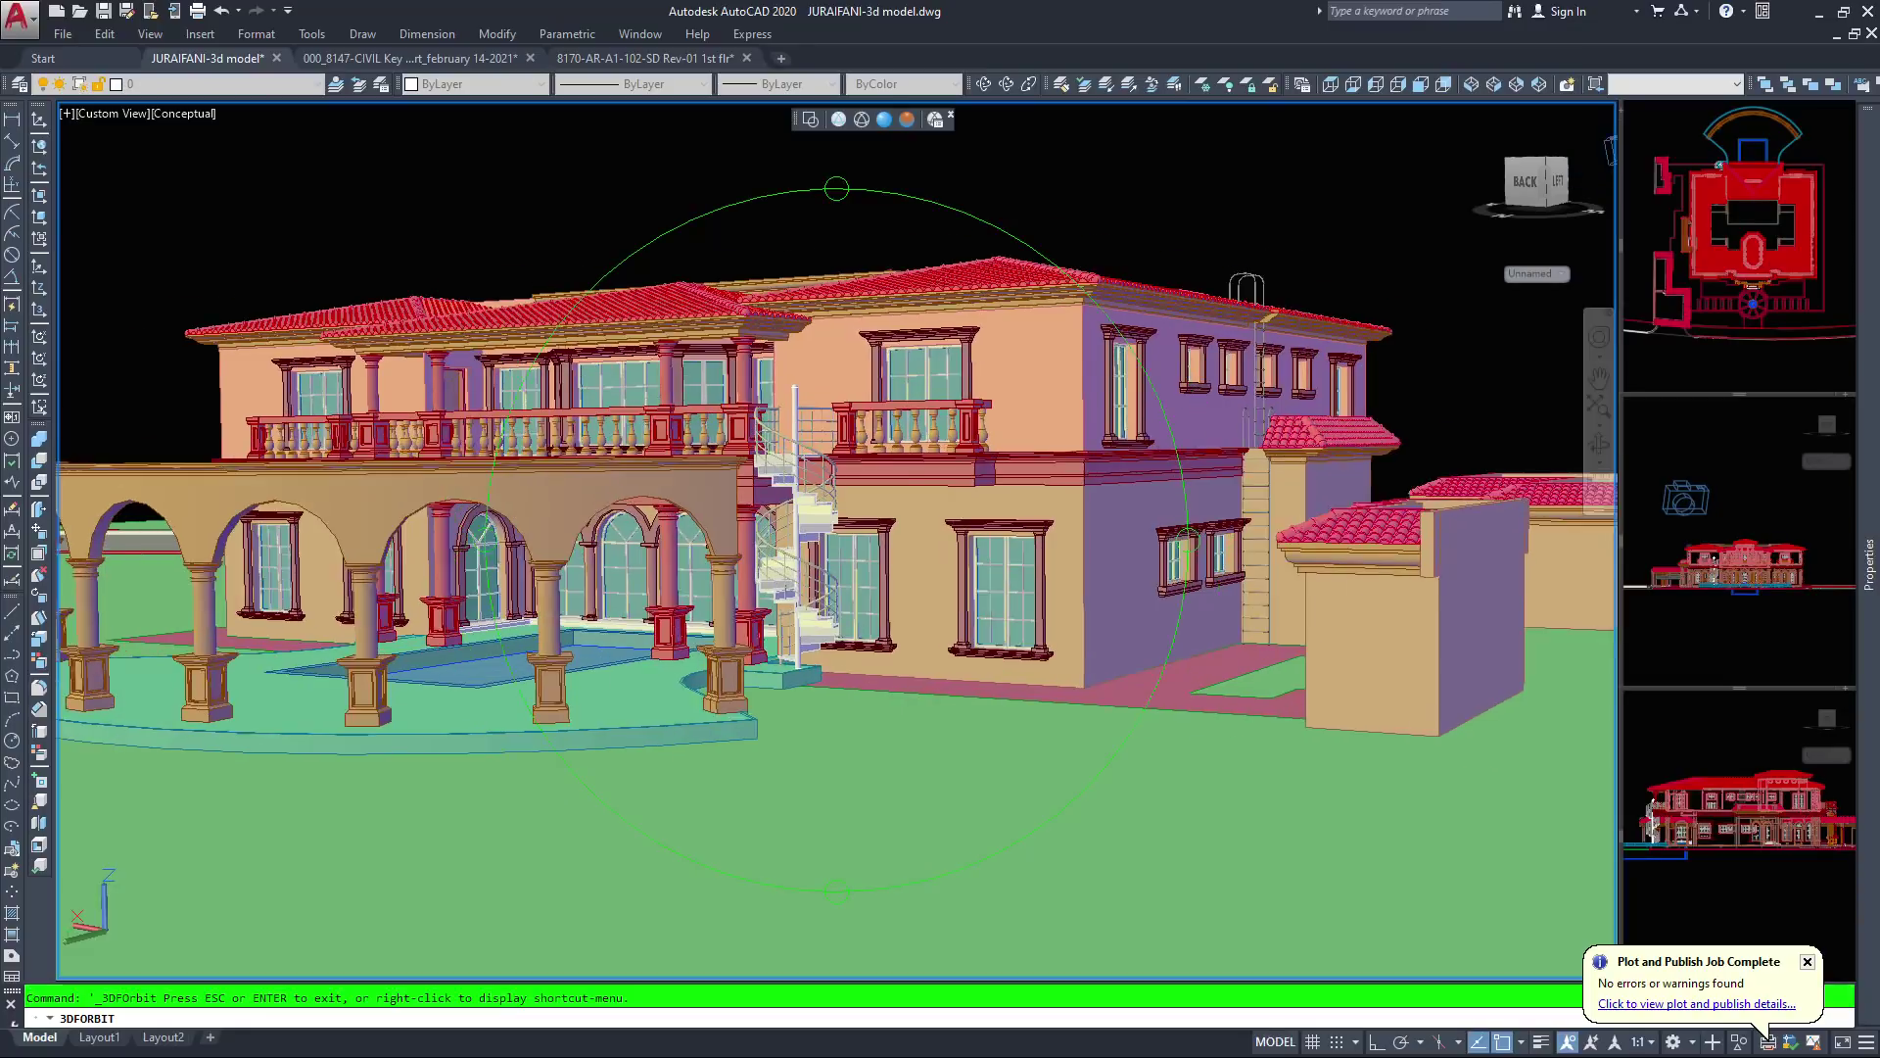
pyautogui.scroll(2, 837, 539)
pyautogui.scroll(-4, 838, 540)
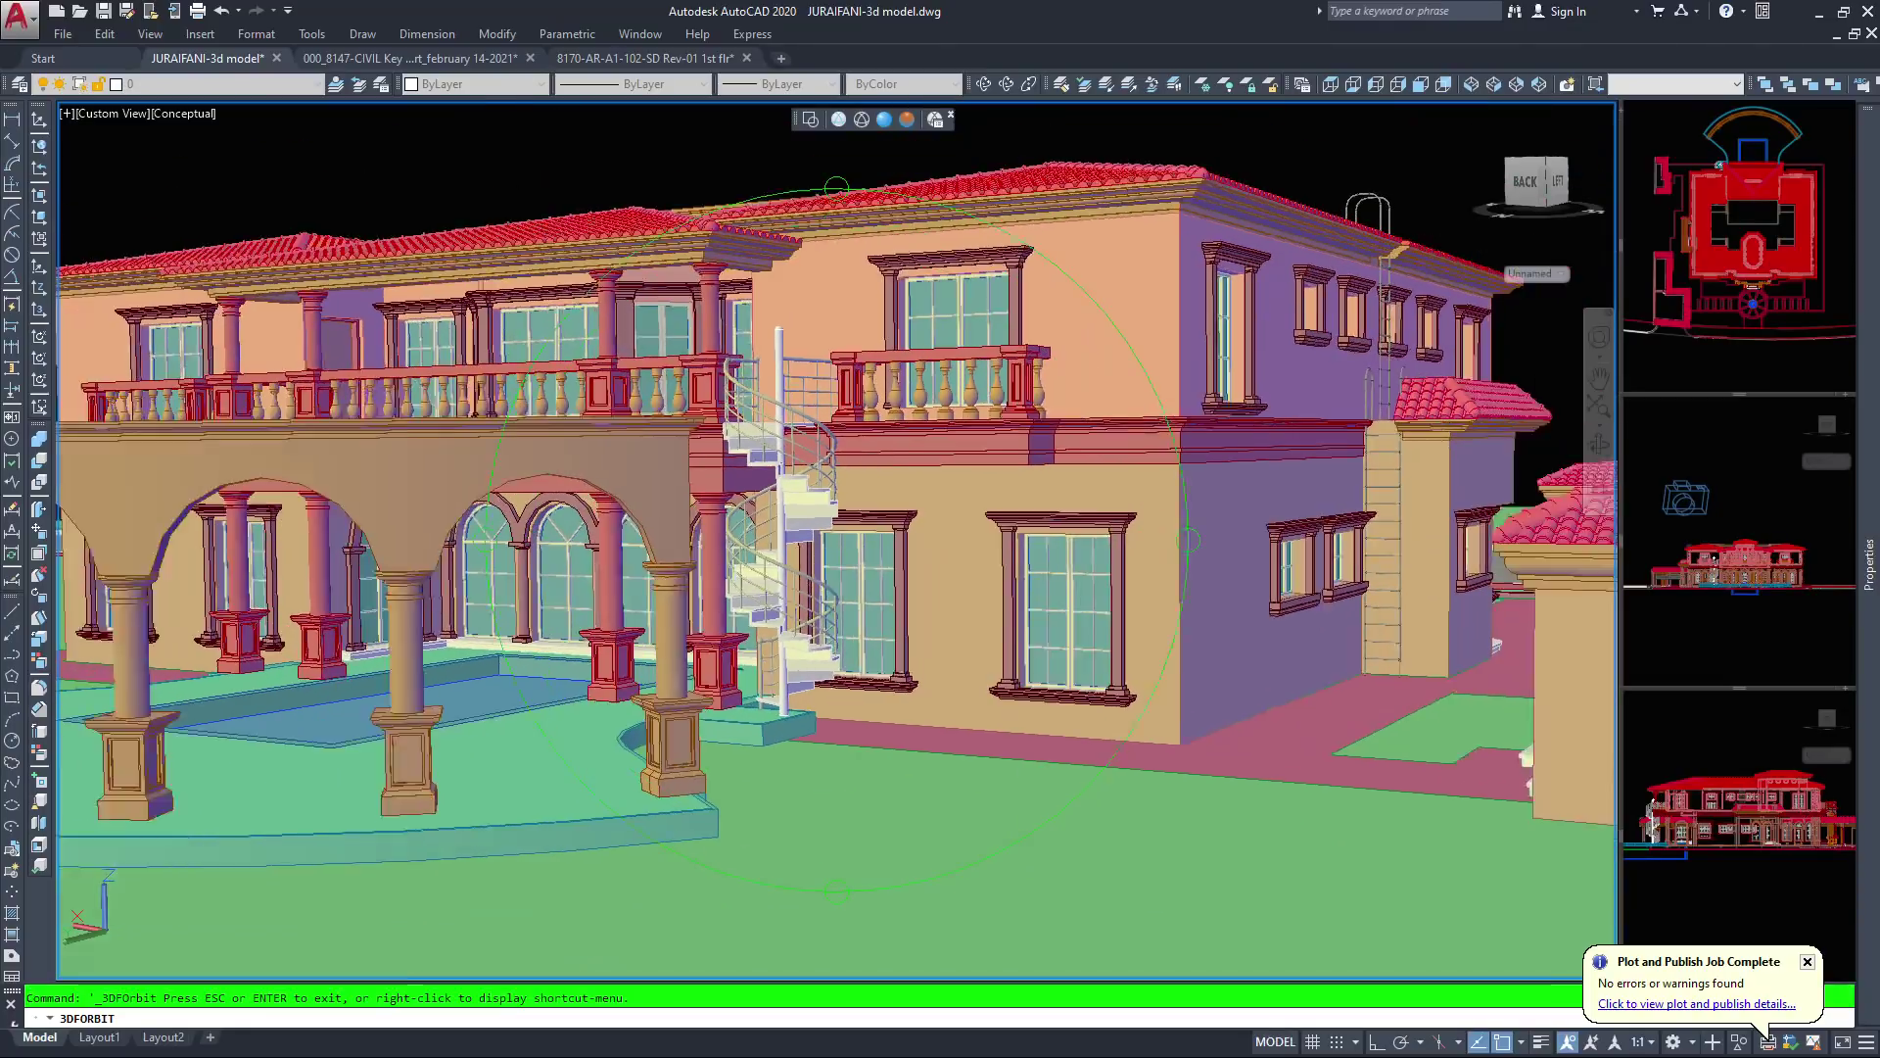
pyautogui.moveTo(727, 536); pyautogui.dragTo(744, 529, button='middle')
# Orbit past the rear arcade to the opposite rear corner and examine its balconies and side wall windows
pyautogui.moveTo(744, 529); pyautogui.dragTo(940, 558)
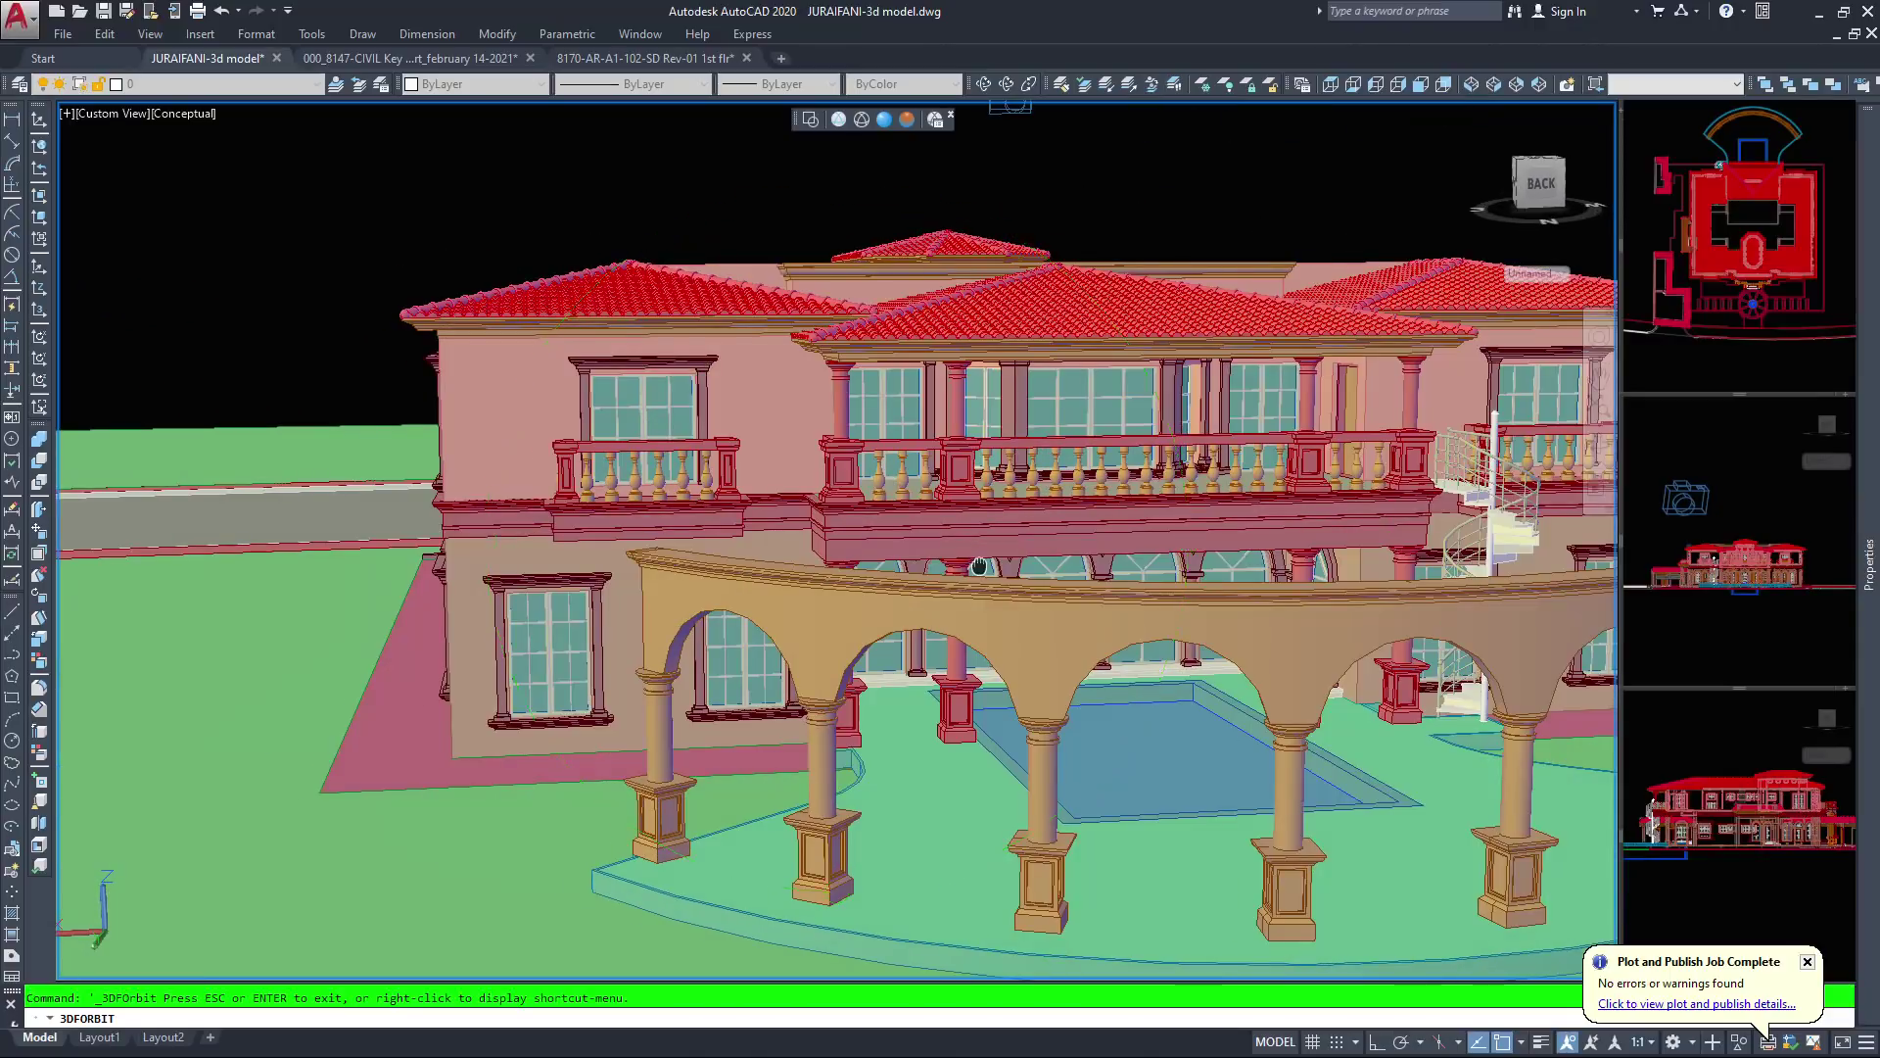
pyautogui.moveTo(979, 566); pyautogui.dragTo(716, 554, button='middle')
pyautogui.moveTo(719, 556); pyautogui.dragTo(999, 588)
pyautogui.moveTo(999, 587); pyautogui.dragTo(932, 595, button='middle')
pyautogui.scroll(3, 932, 593)
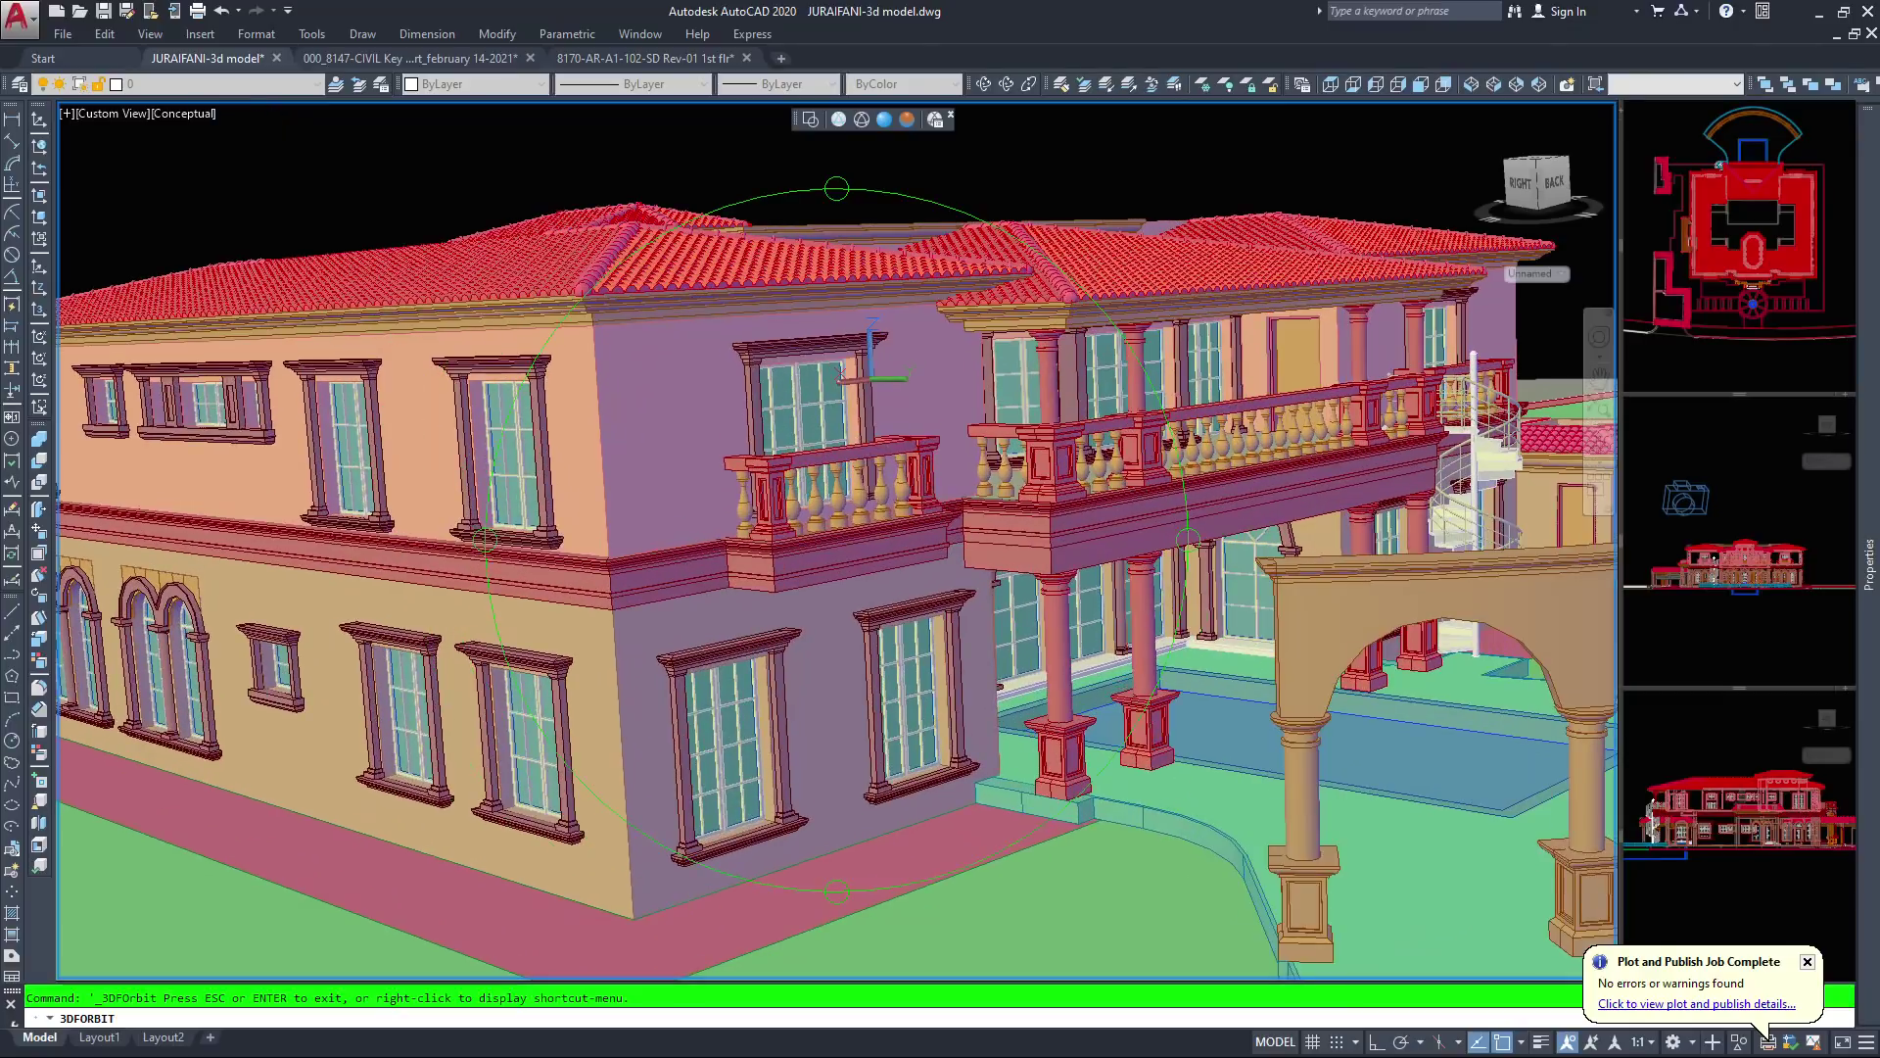
pyautogui.scroll(-3, 839, 523)
pyautogui.moveTo(839, 524); pyautogui.dragTo(783, 603)
pyautogui.scroll(3, 840, 548)
pyautogui.scroll(-5, 1146, 259)
# Examine the front facade from both front corners, including the entrance portico, arched windows and fountain court
pyautogui.moveTo(1028, 326); pyautogui.dragTo(541, 302)
pyautogui.scroll(5, 541, 302)
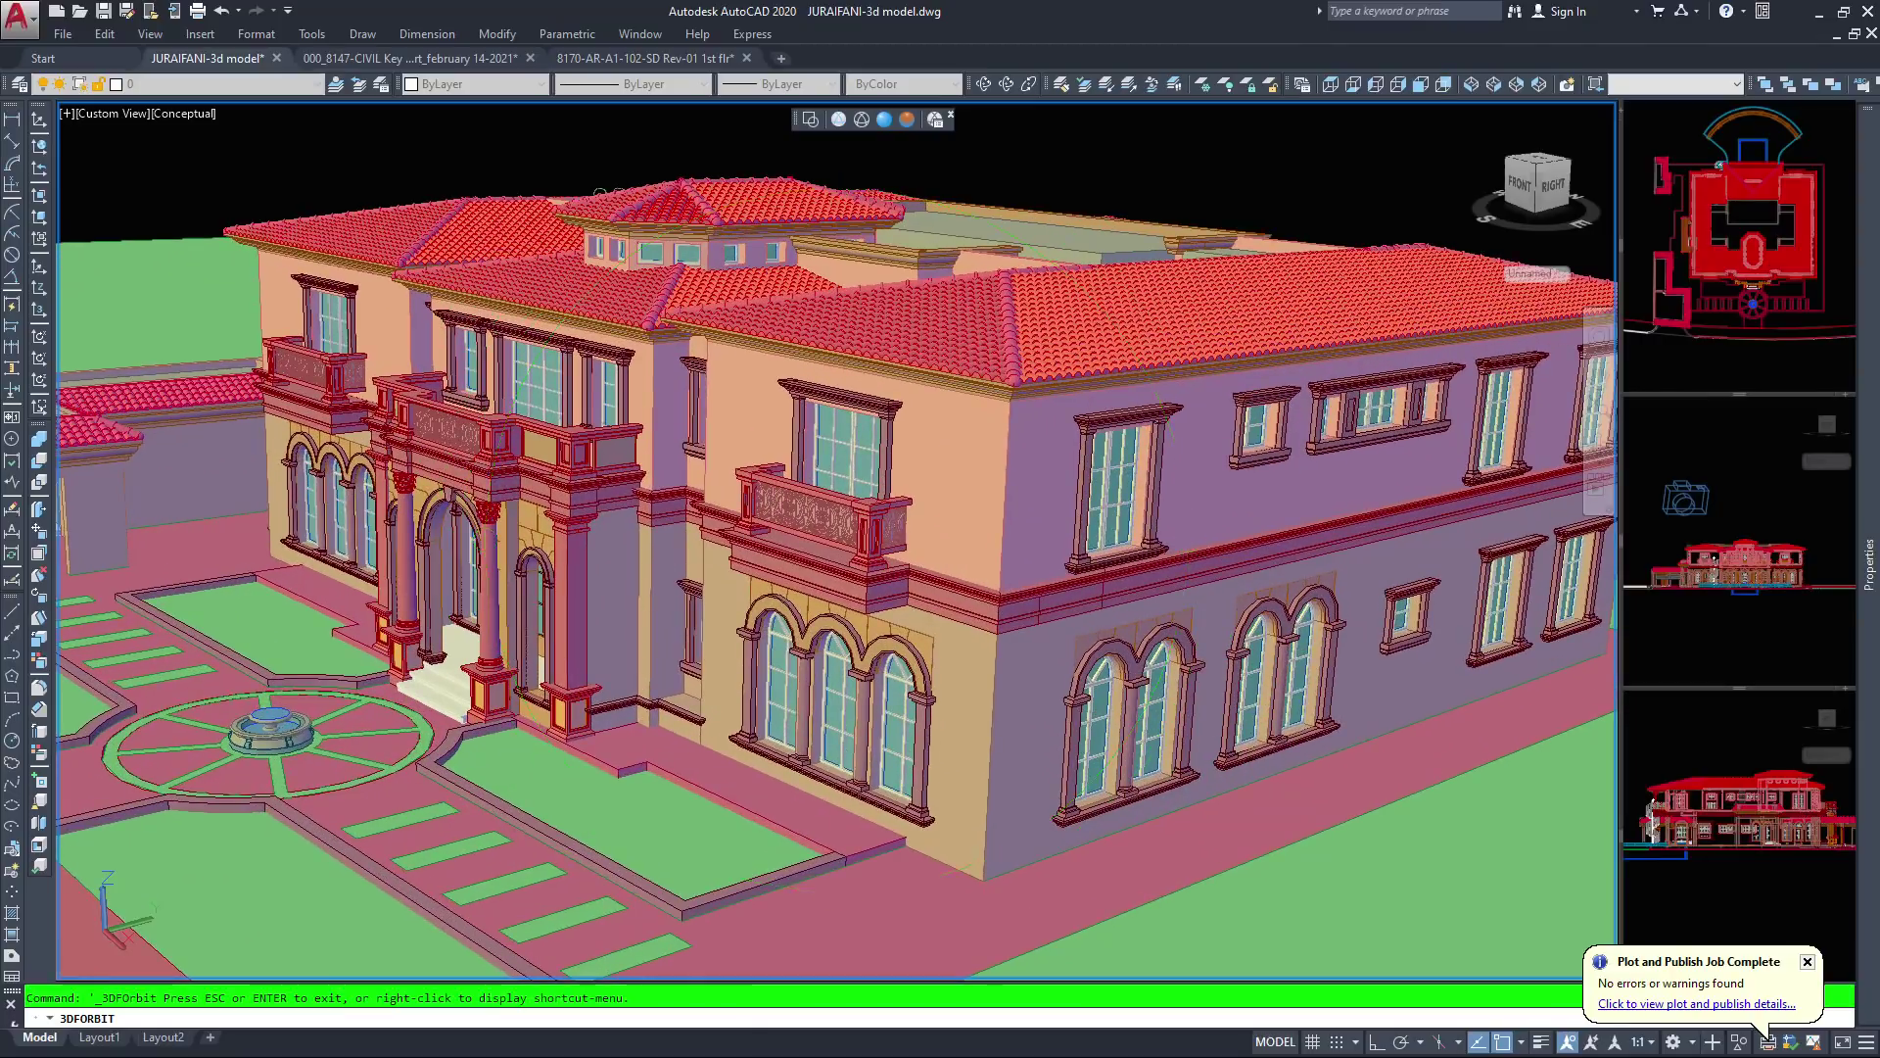
pyautogui.moveTo(768, 568); pyautogui.dragTo(1091, 690, button='middle')
pyautogui.moveTo(833, 284); pyautogui.dragTo(1092, 615)
pyautogui.moveTo(1001, 714); pyautogui.dragTo(839, 577, button='middle')
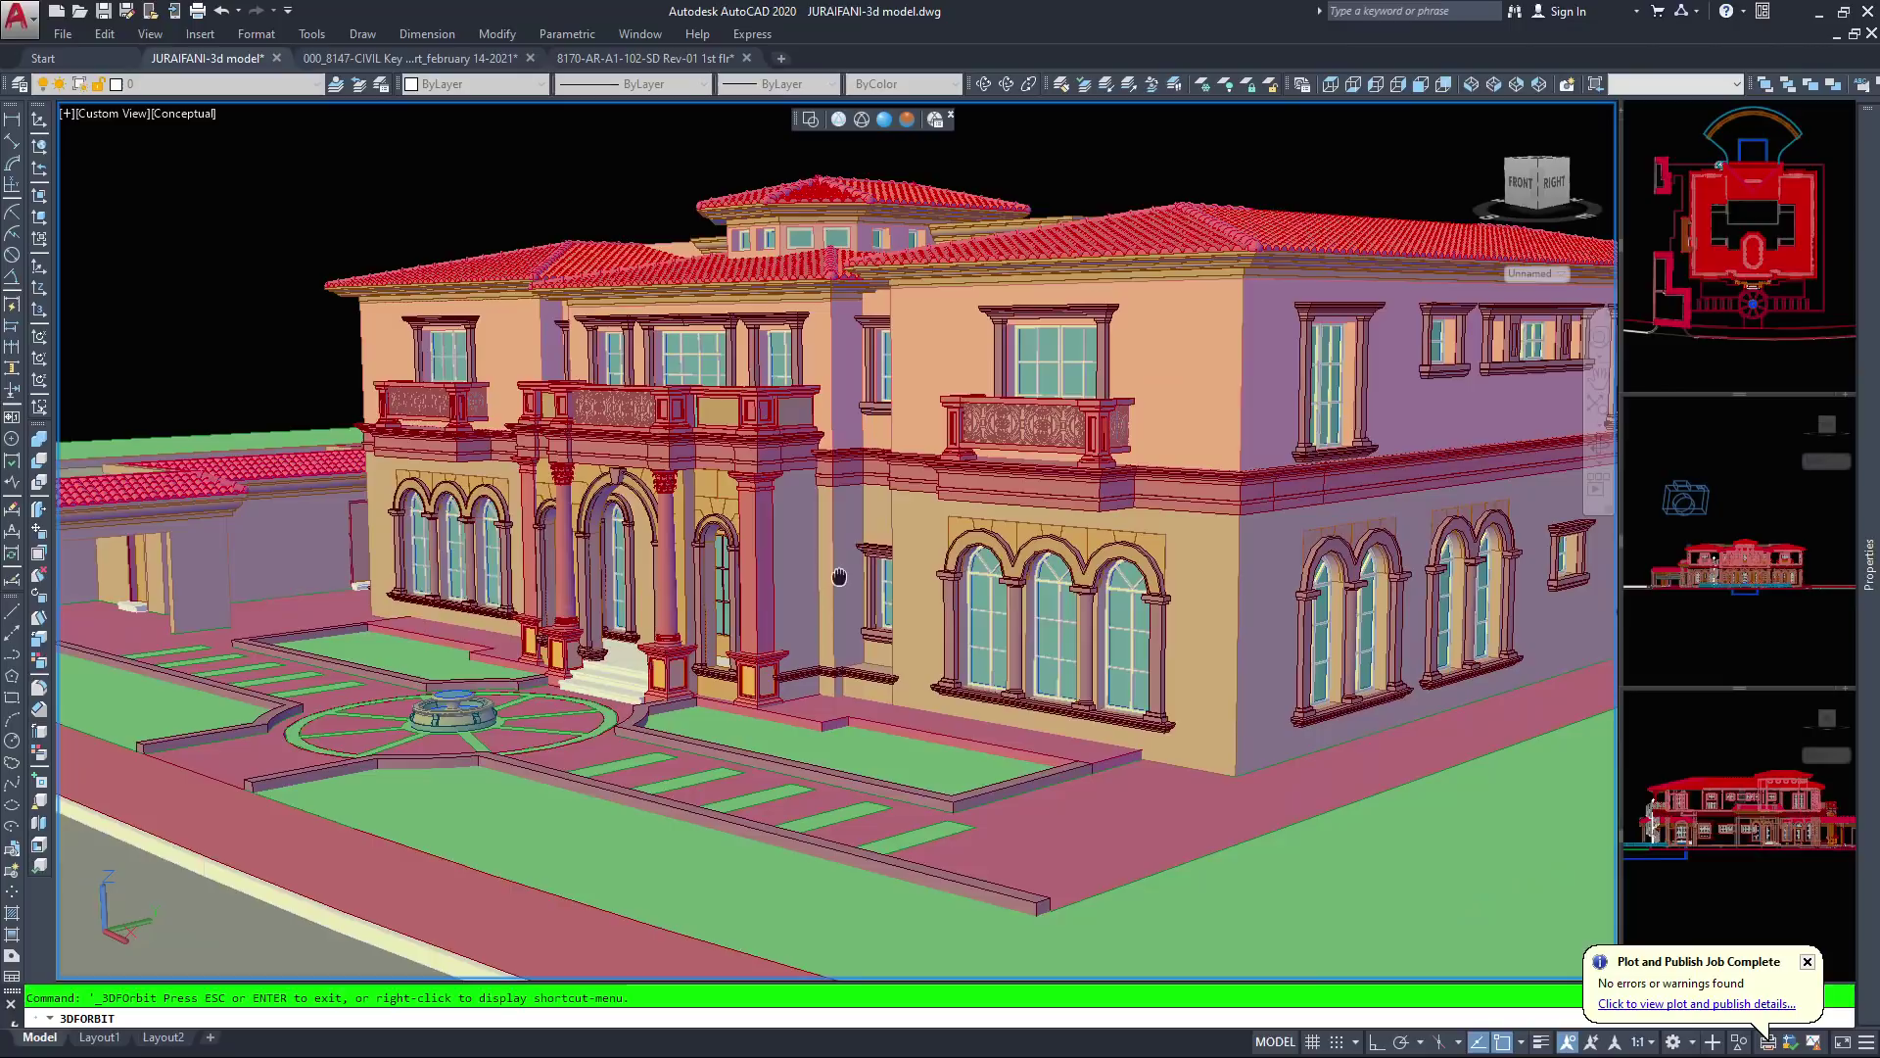
pyautogui.scroll(2, 844, 574)
pyautogui.moveTo(893, 489); pyautogui.dragTo(1056, 501)
pyautogui.moveTo(881, 448); pyautogui.dragTo(972, 479)
pyautogui.moveTo(971, 480); pyautogui.dragTo(1128, 551)
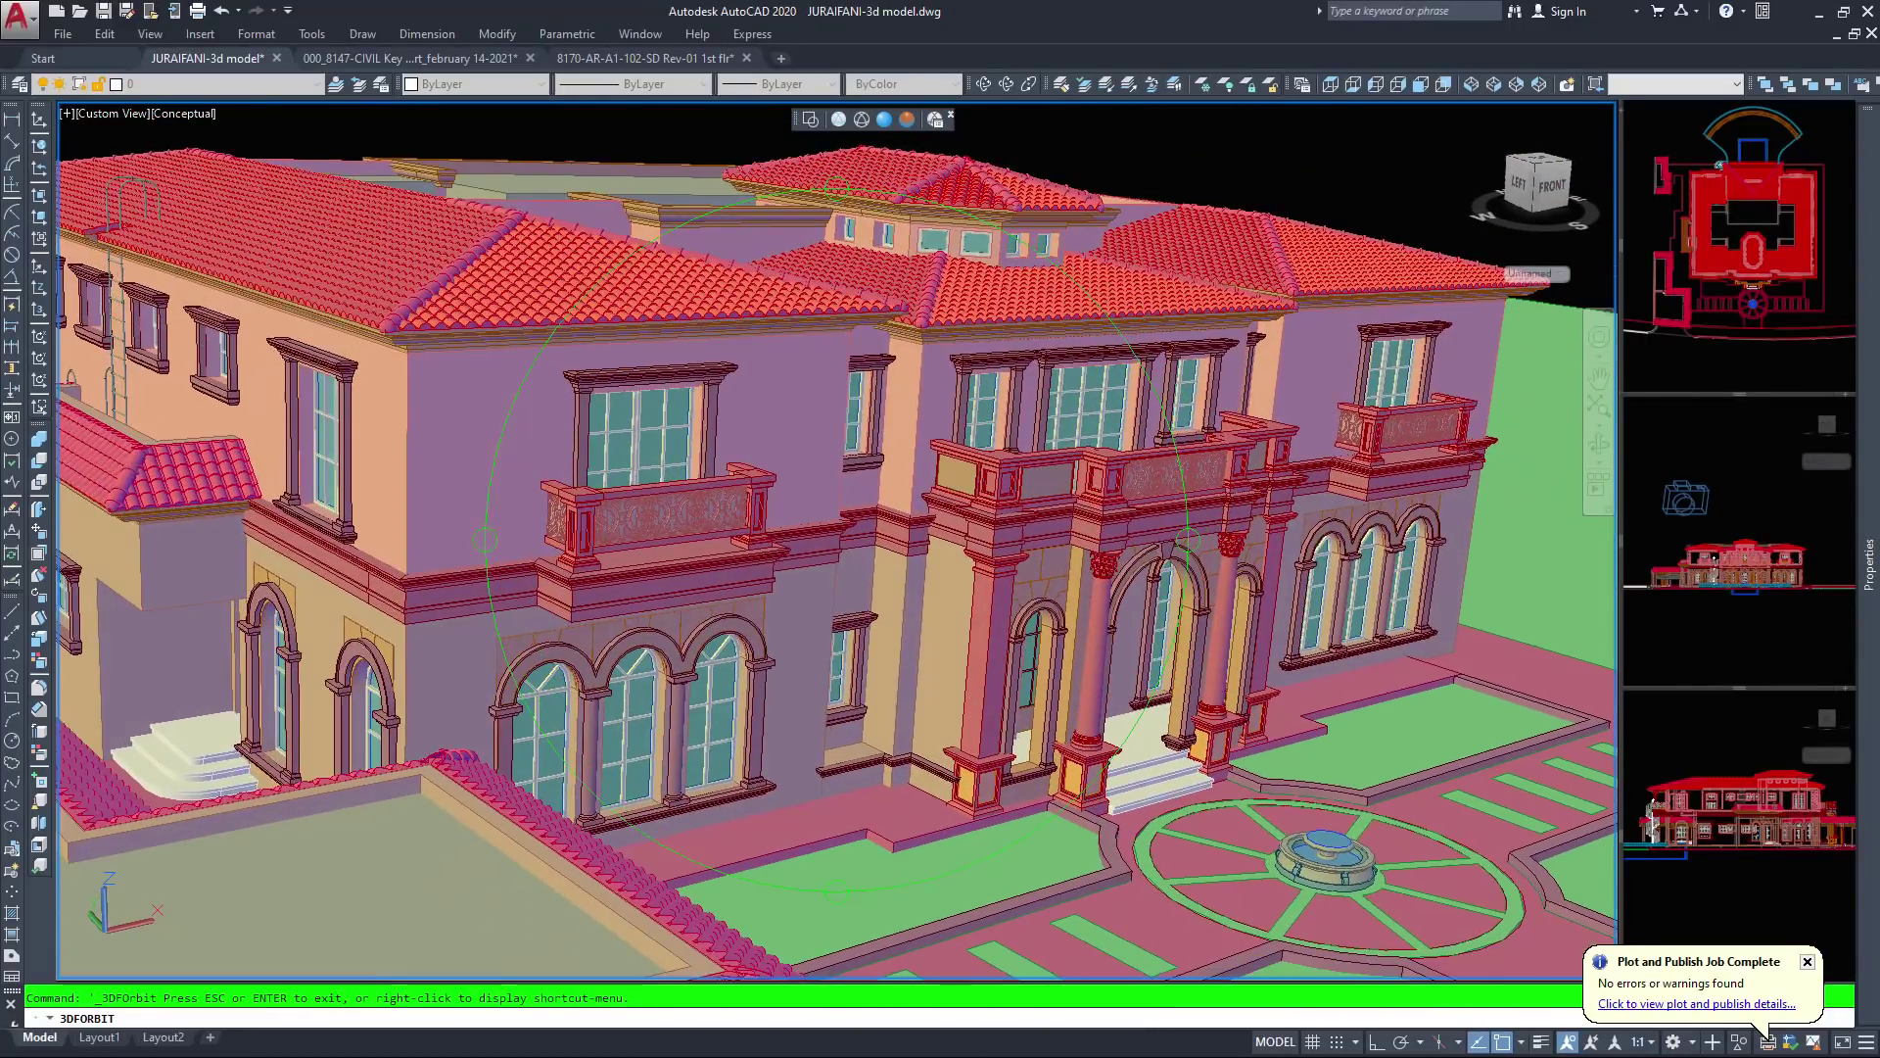
pyautogui.scroll(-4, 952, 490)
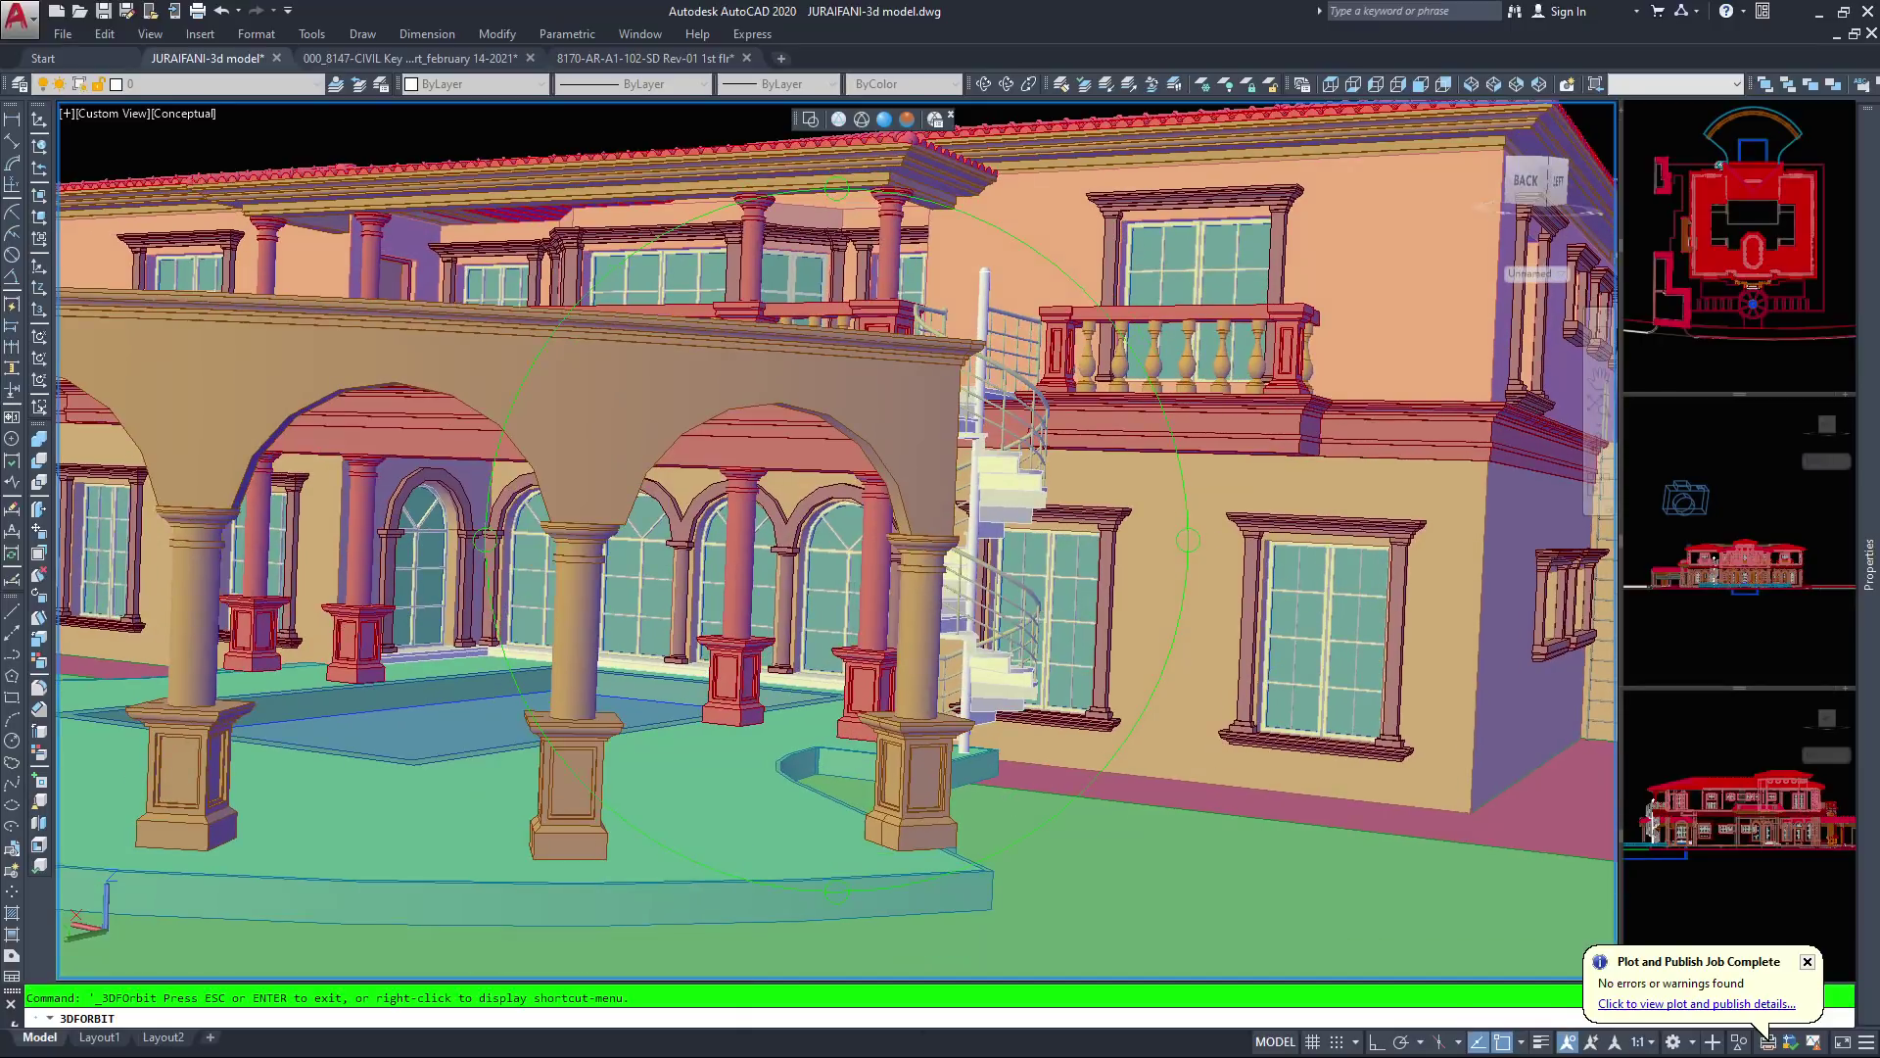
# View the rear arcade straight on, then rise to an aerial view of the roof, pool and curved arcade
pyautogui.scroll(-4, 836, 540)
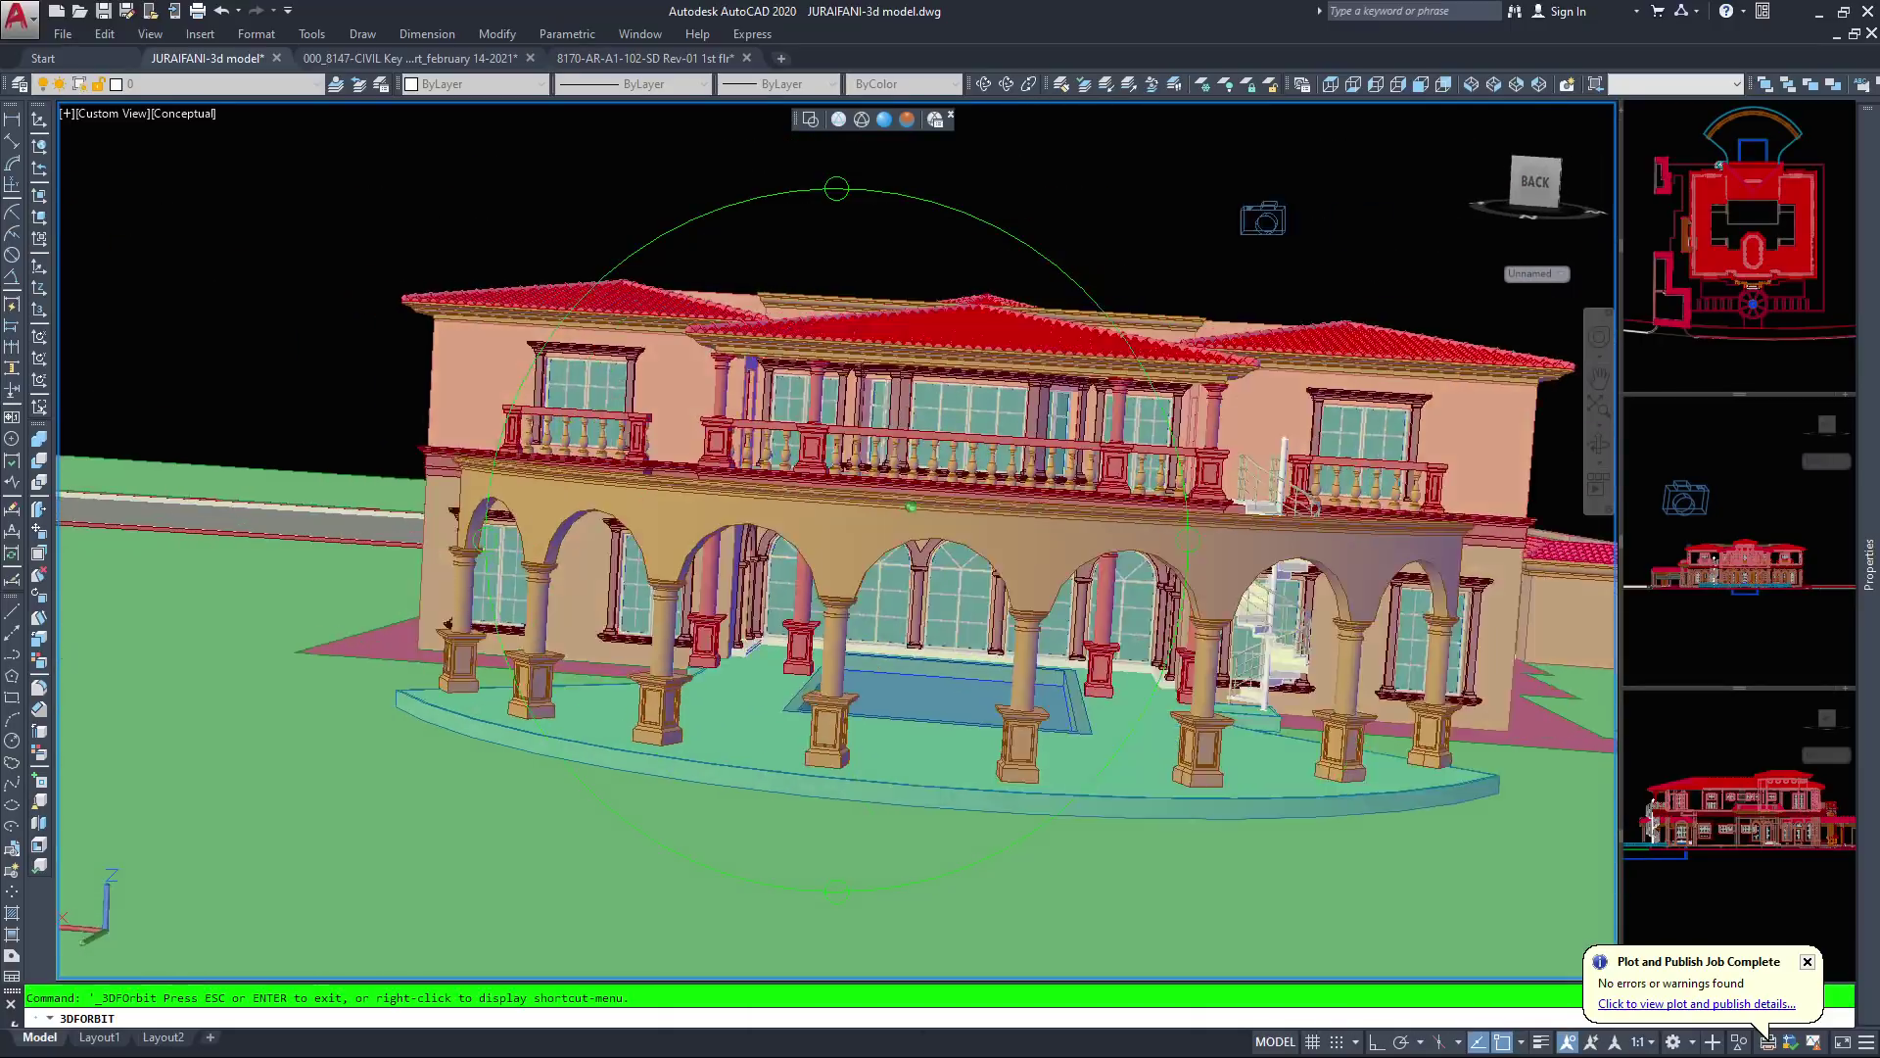
pyautogui.moveTo(911, 506); pyautogui.dragTo(994, 578)
pyautogui.moveTo(994, 578); pyautogui.dragTo(831, 471, button='middle')
pyautogui.moveTo(830, 471); pyautogui.dragTo(878, 472)
pyautogui.moveTo(867, 567); pyautogui.dragTo(840, 549, button='middle')
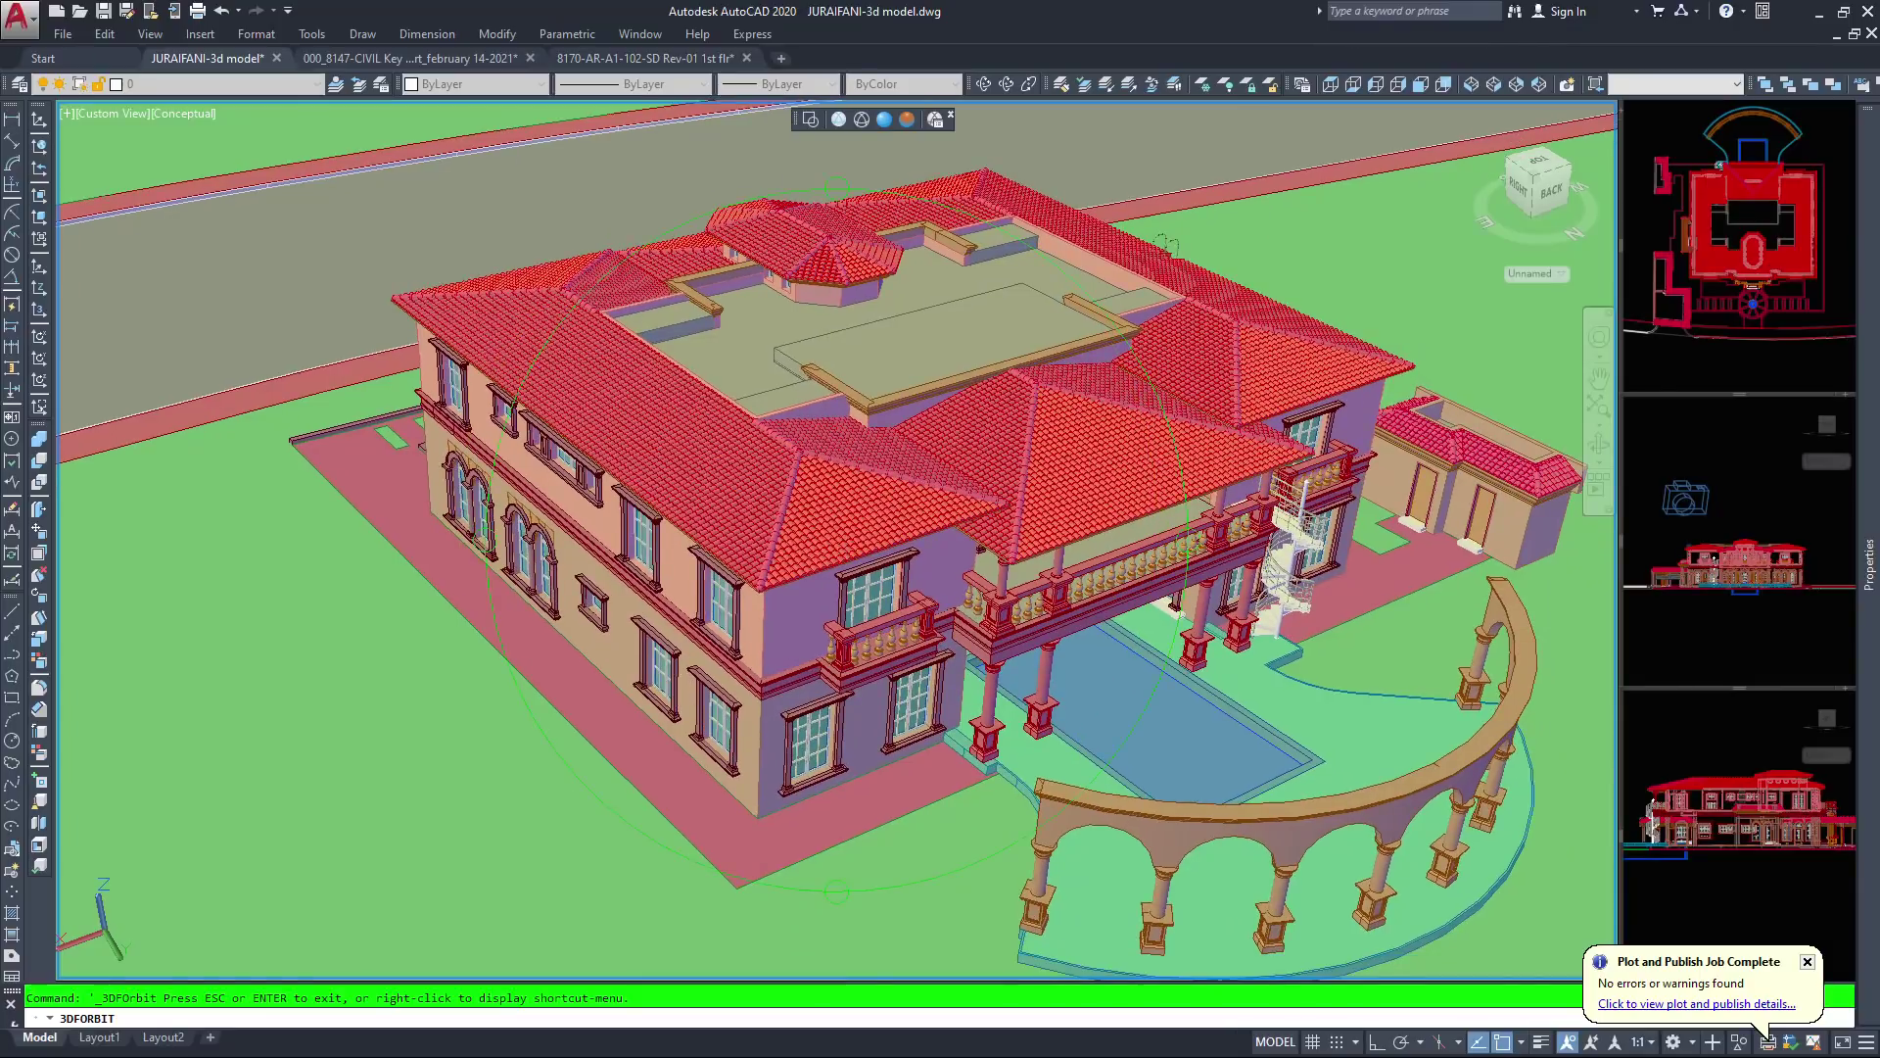
pyautogui.moveTo(864, 511); pyautogui.dragTo(874, 543)
pyautogui.scroll(-1, 874, 543)
pyautogui.moveTo(873, 543); pyautogui.dragTo(838, 553, button='middle')
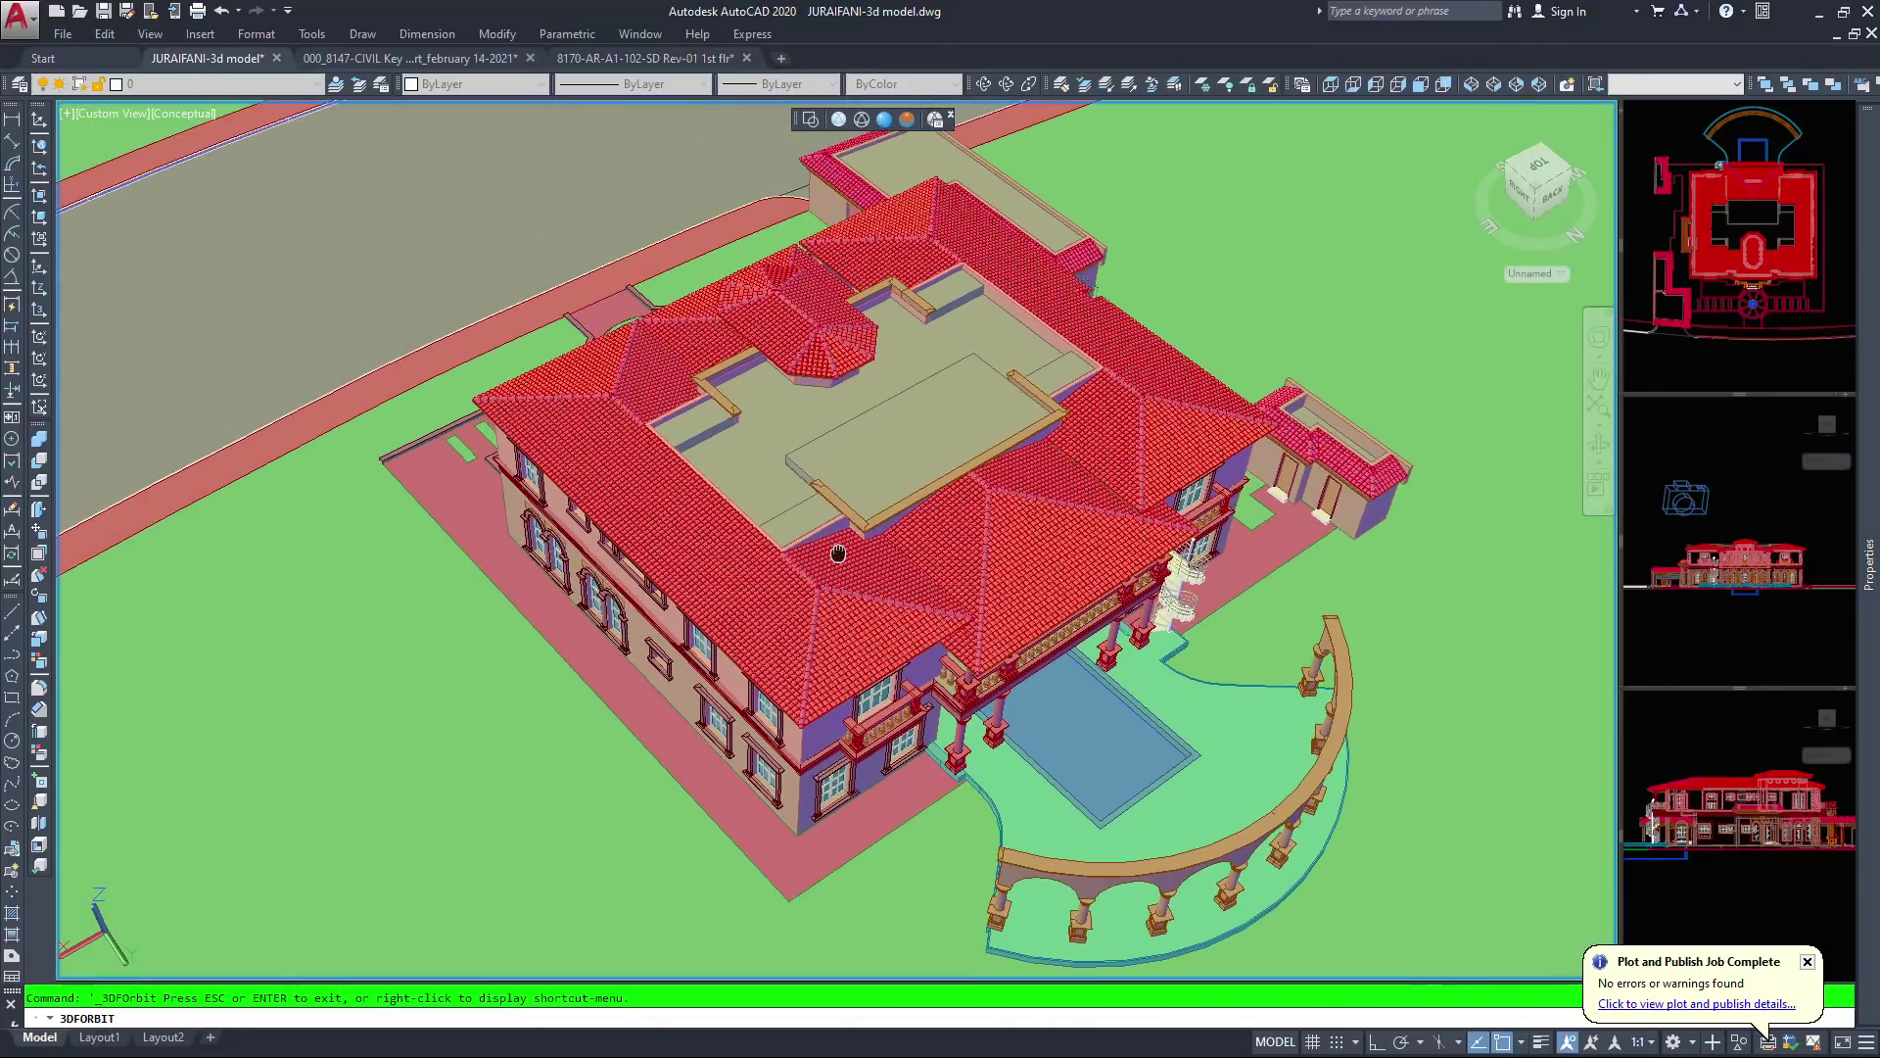
pyautogui.scroll(-2, 838, 554)
# Continue orbiting the villa from the aerial viewpoint, inspect it closer and further away, and end the orbit
pyautogui.moveTo(607, 548); pyautogui.dragTo(817, 367)
pyautogui.moveTo(725, 450); pyautogui.dragTo(1008, 556, button='middle')
pyautogui.moveTo(822, 602); pyautogui.dragTo(1048, 565)
pyautogui.moveTo(1047, 565); pyautogui.dragTo(921, 489, button='middle')
pyautogui.scroll(3, 920, 489)
pyautogui.moveTo(593, 253); pyautogui.dragTo(944, 500)
pyautogui.scroll(-3, 882, 483)
pyautogui.press('Escape')
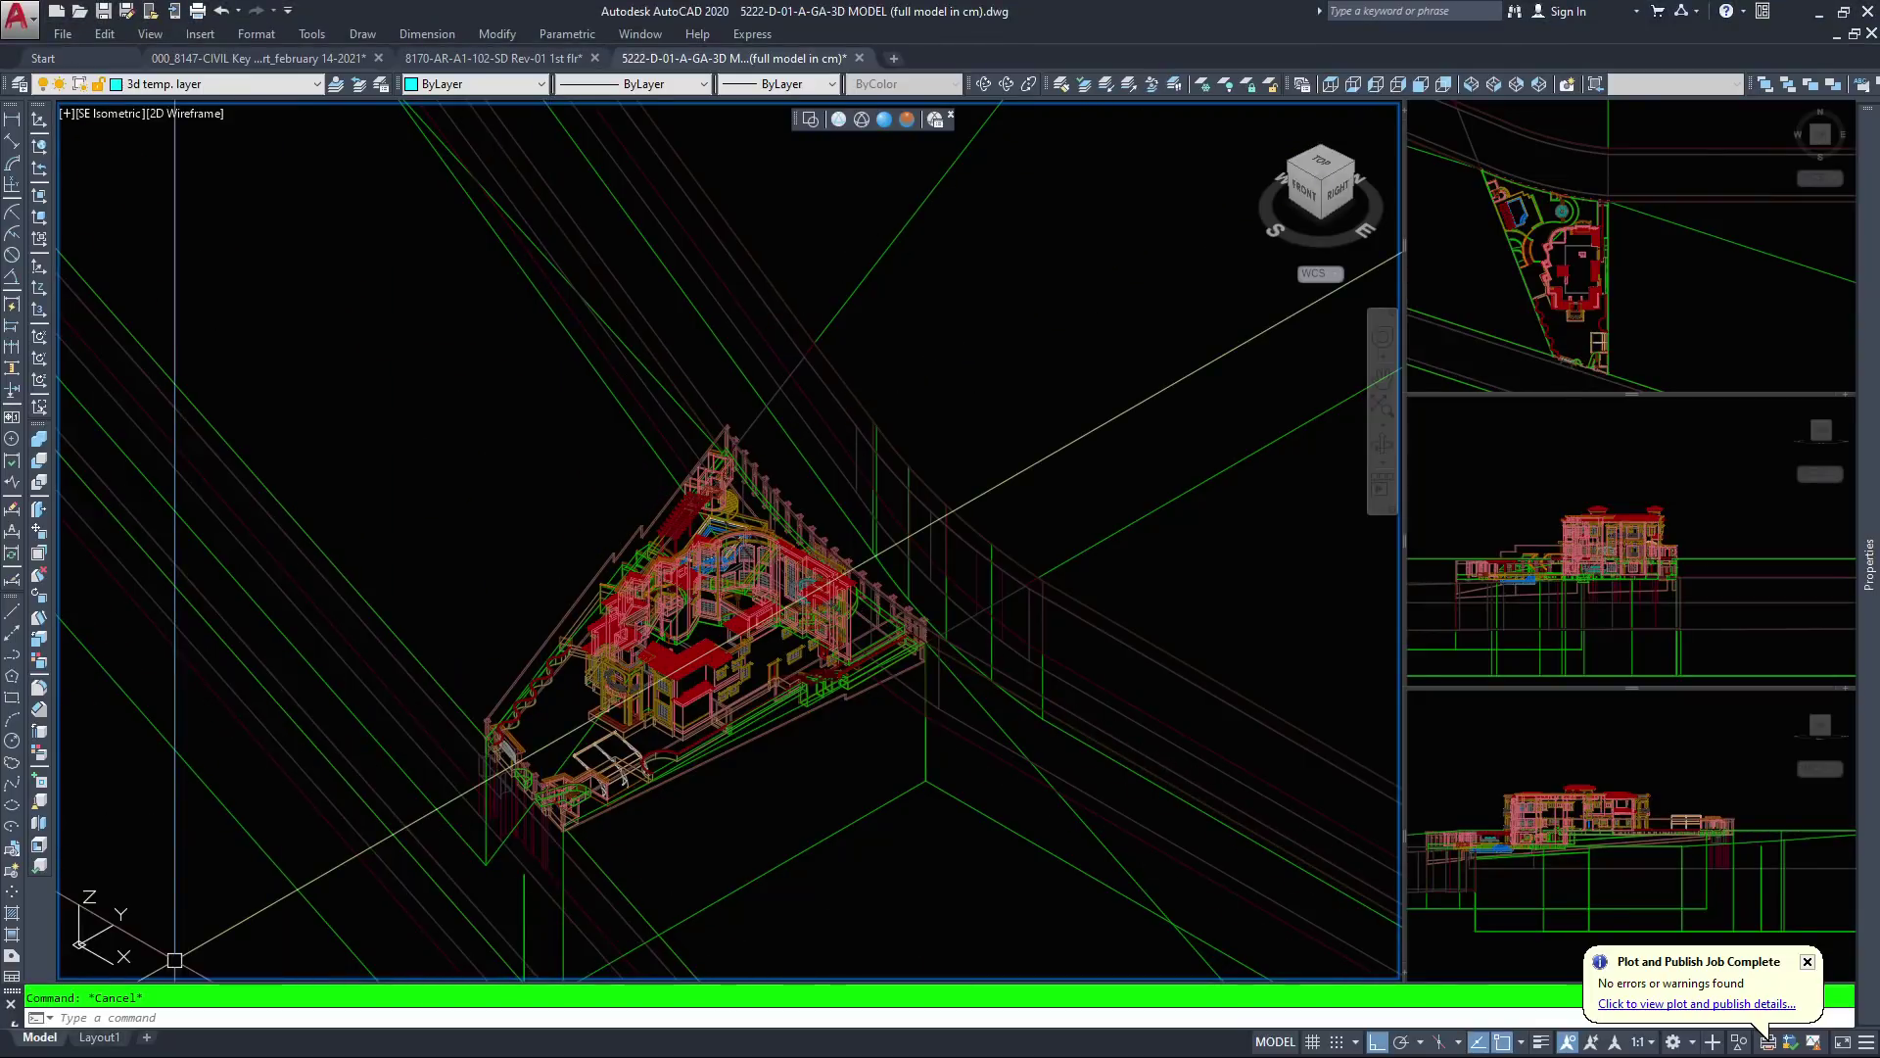
# Delete the existing viewport from Layout1 of the full site model drawing
pyautogui.click(98, 1037)
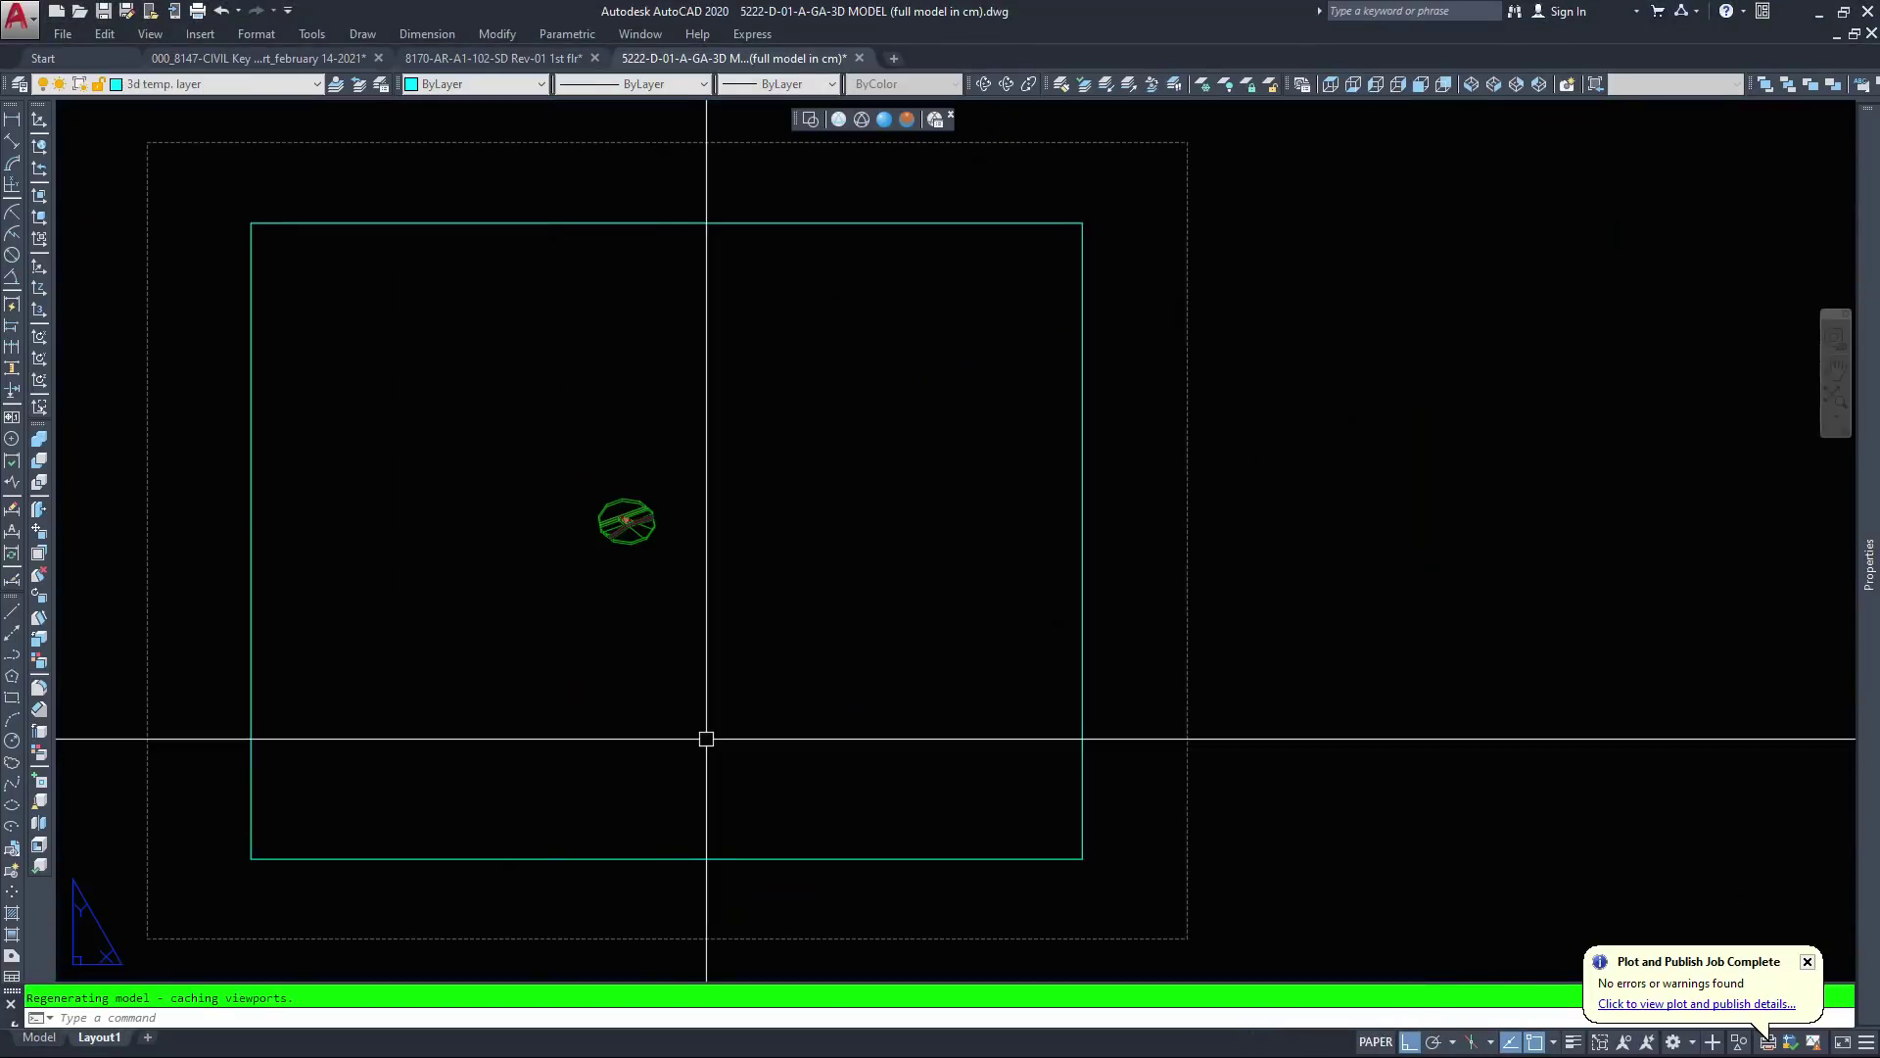
pyautogui.moveTo(592, 587); pyautogui.dragTo(718, 622, button='middle')
pyautogui.scroll(2, 735, 509)
pyautogui.scroll(-2, 734, 526)
pyautogui.moveTo(806, 529); pyautogui.dragTo(978, 549, button='middle')
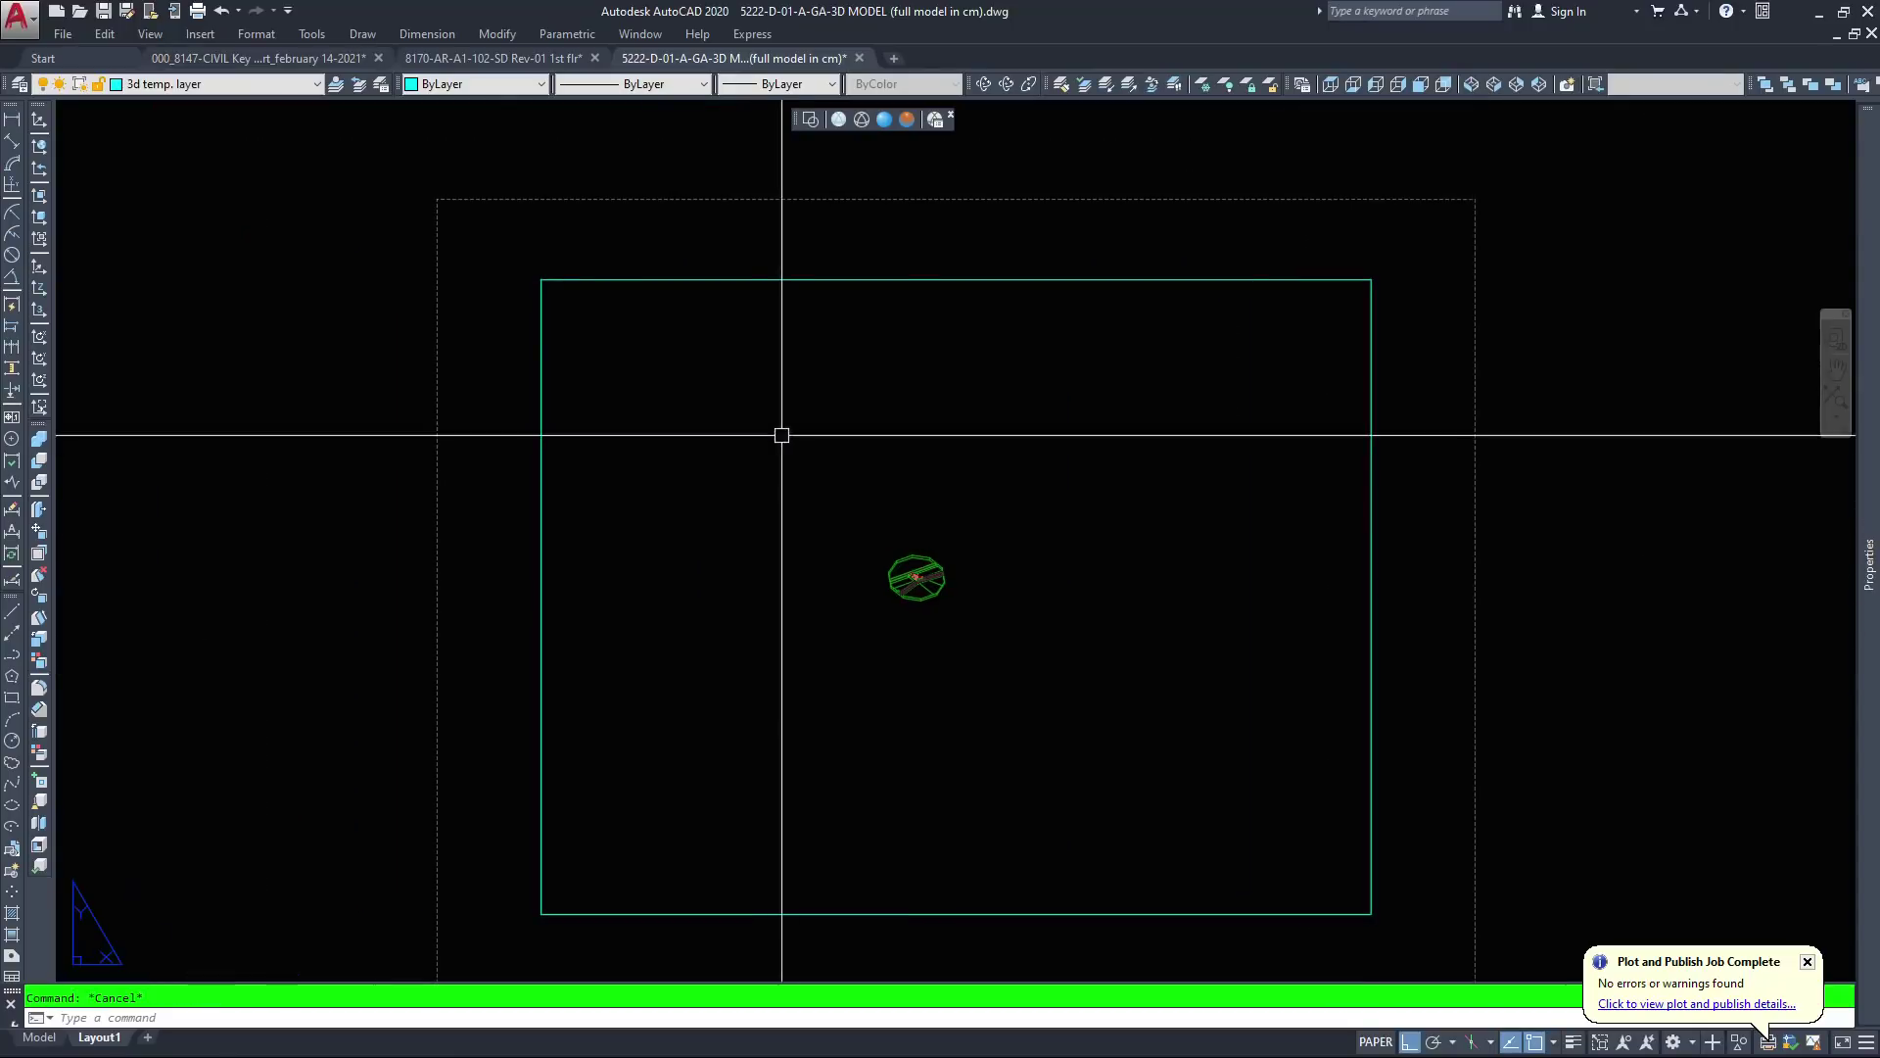
pyautogui.click(766, 243)
pyautogui.click(703, 336)
pyautogui.press('Delete')
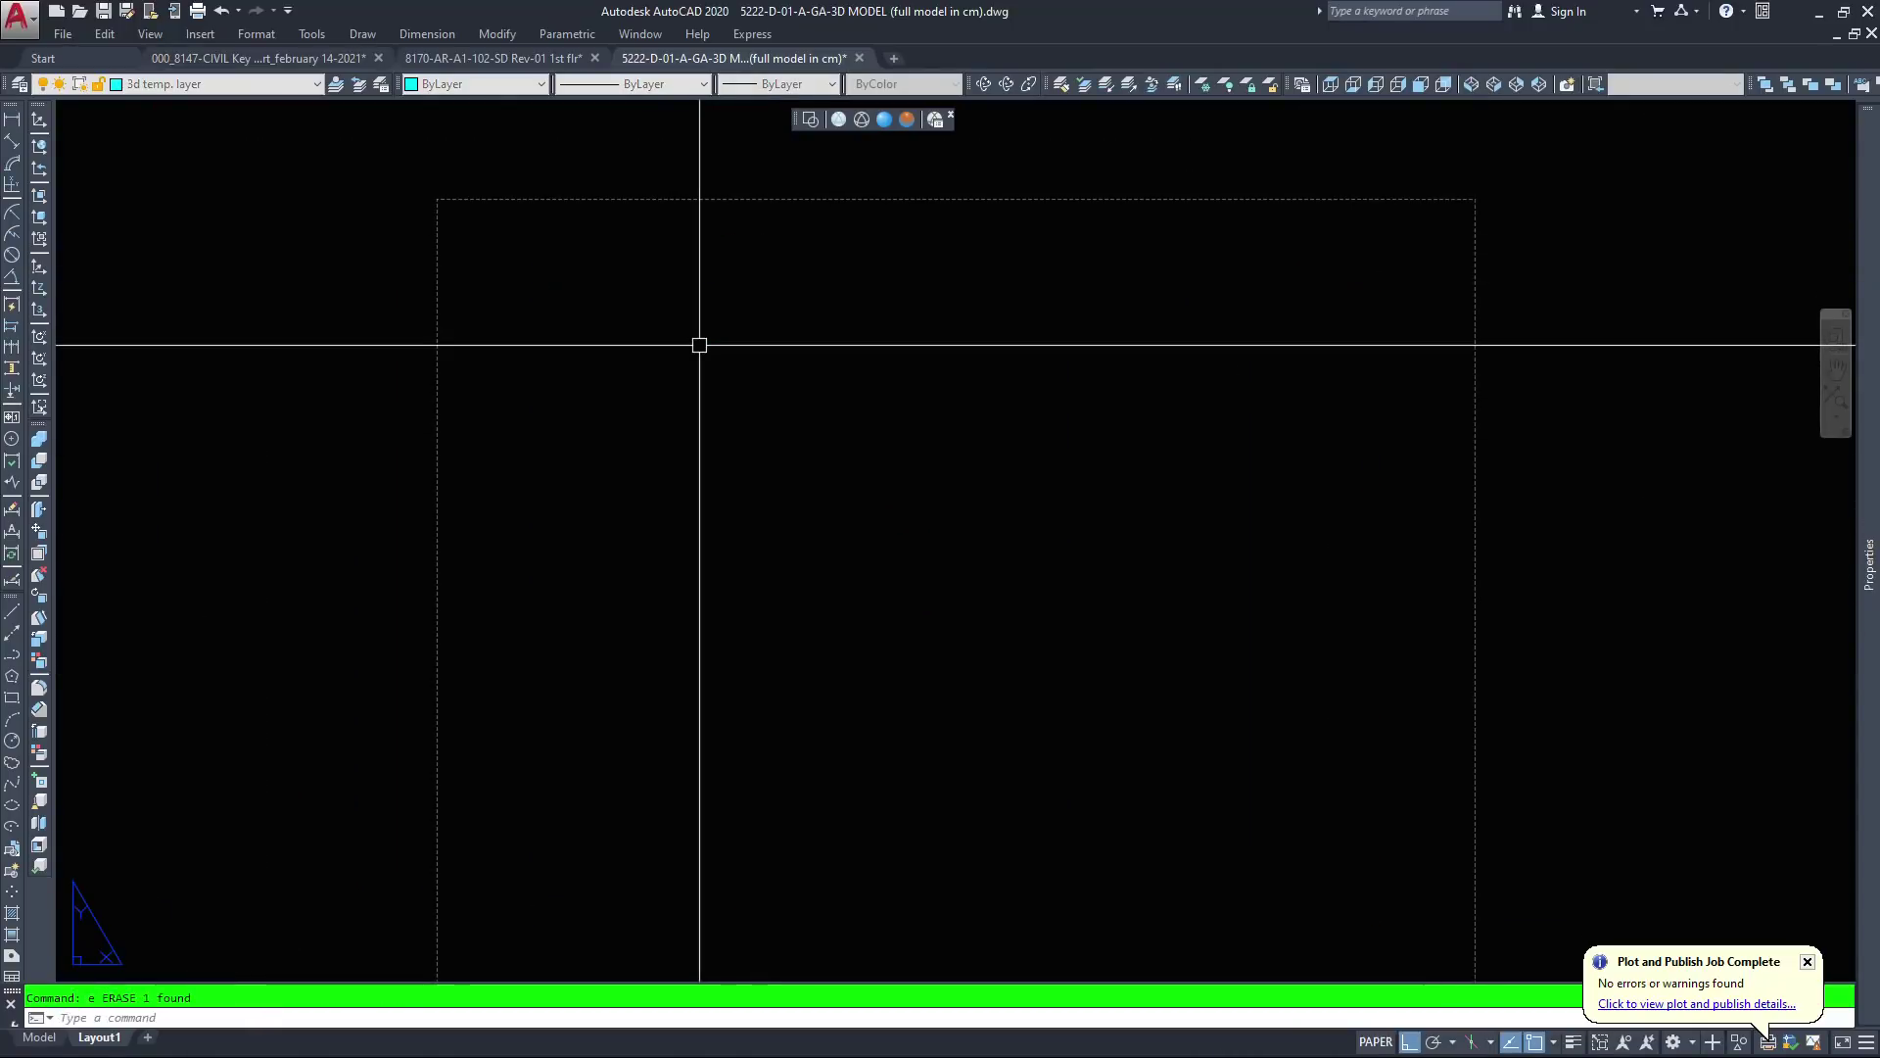
# Return to model space and preview the walled villa site in the Conceptual visual style before restoring 2D Wireframe
pyautogui.click(39, 1036)
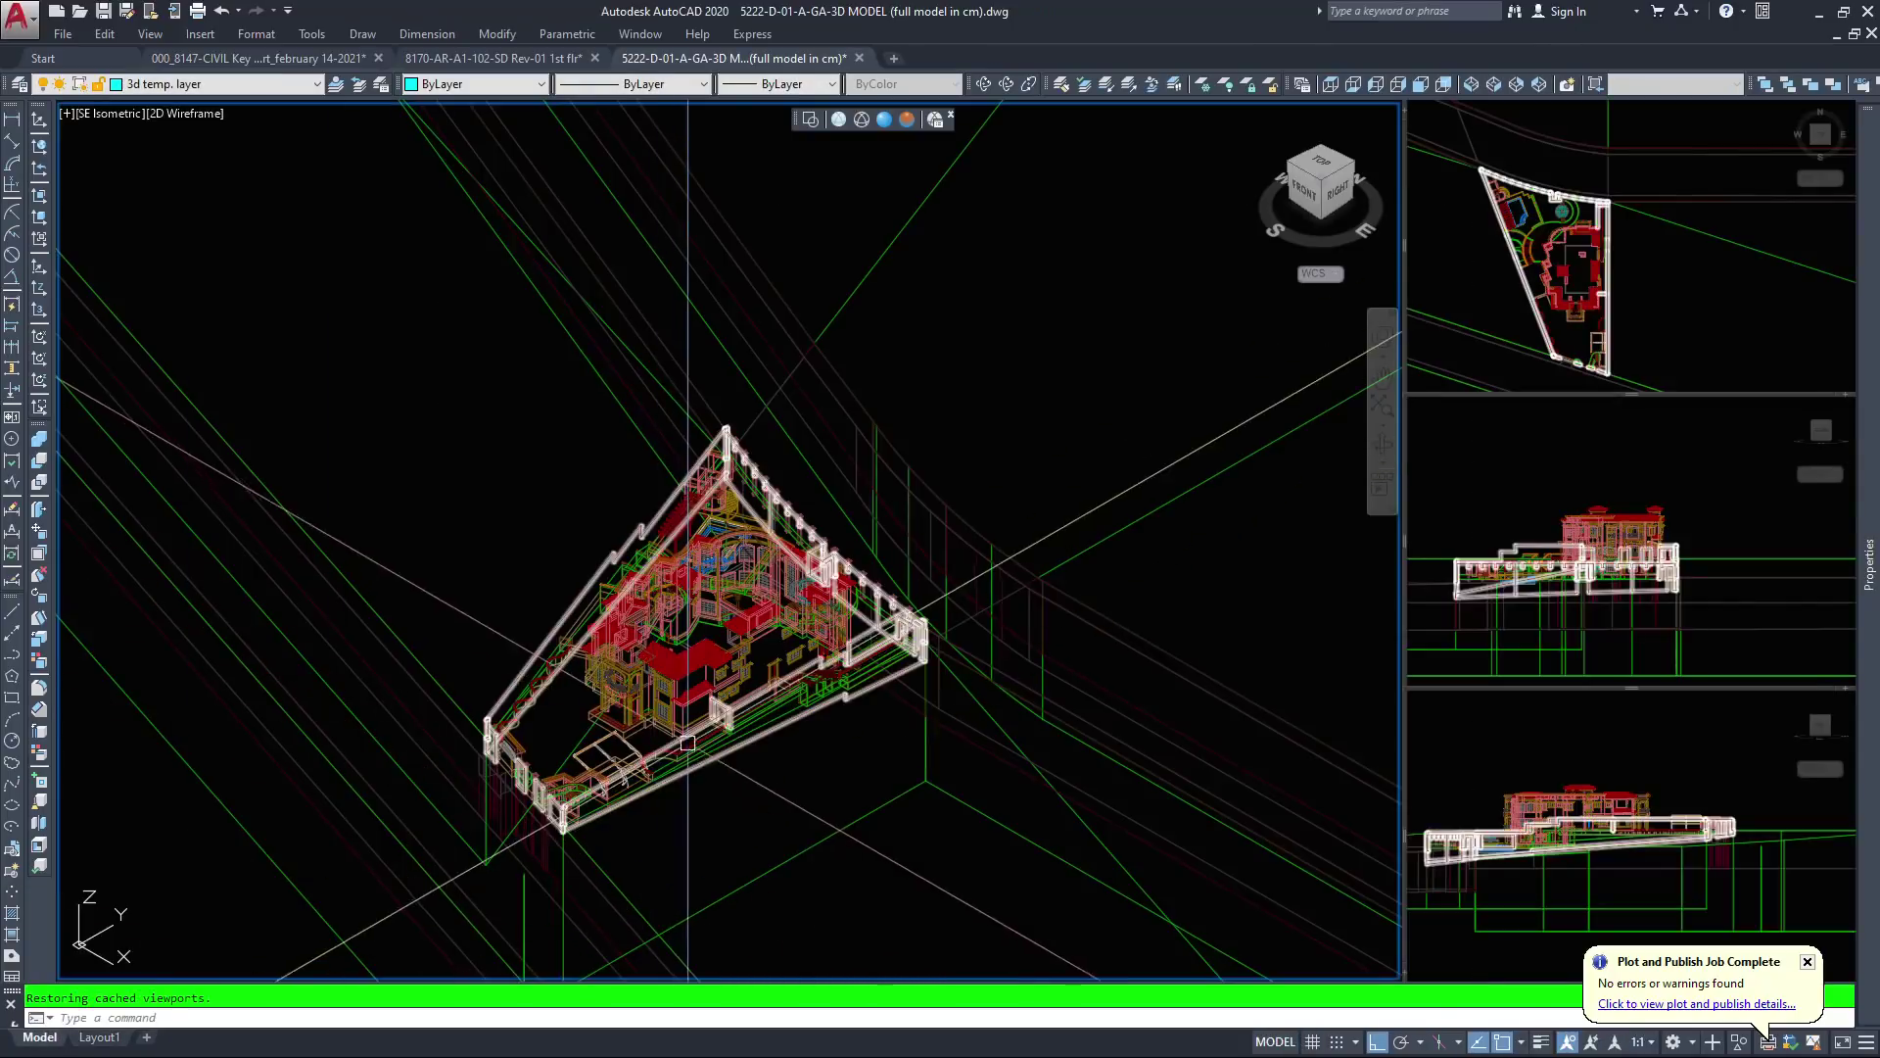
pyautogui.scroll(-3, 687, 746)
pyautogui.press('Escape')
pyautogui.moveTo(701, 818); pyautogui.dragTo(803, 751, button='middle')
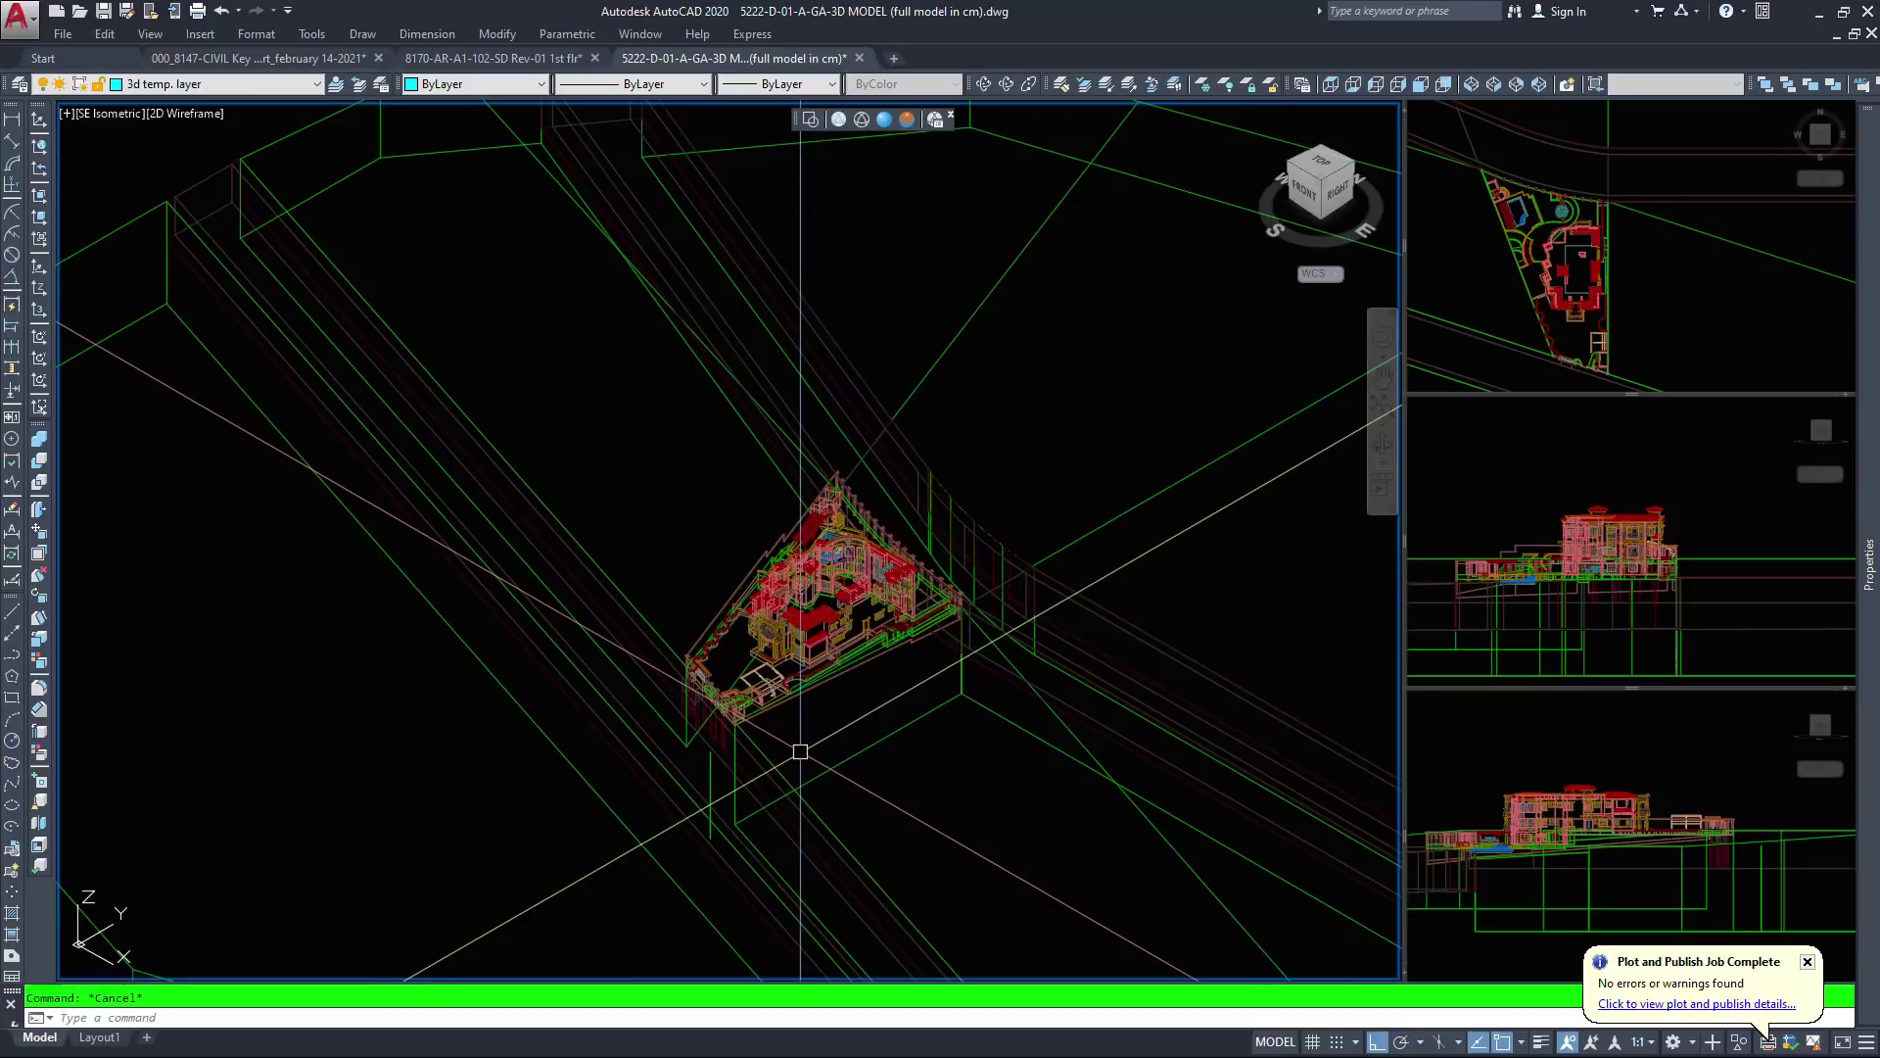
pyautogui.scroll(-2, 686, 705)
pyautogui.scroll(4, 694, 642)
pyautogui.scroll(3, 694, 641)
pyautogui.moveTo(544, 534); pyautogui.dragTo(492, 404, button='middle')
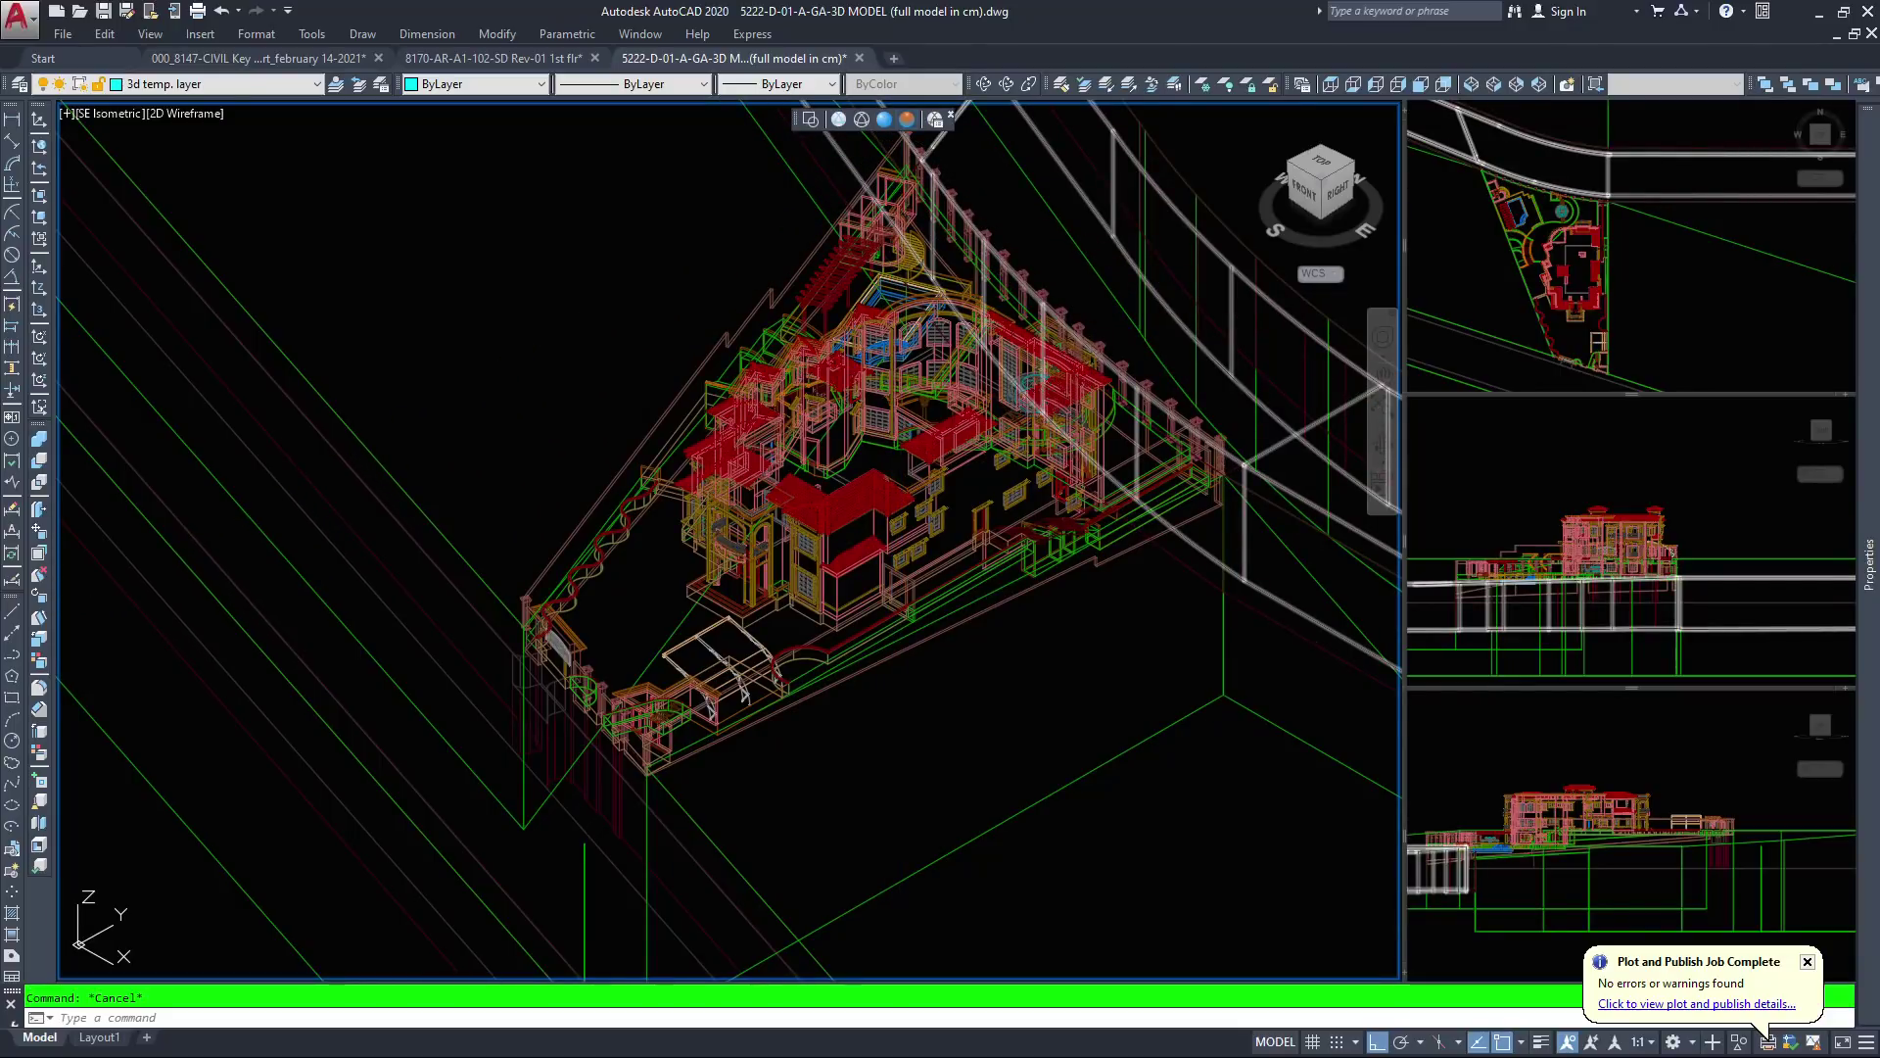
pyautogui.click(907, 119)
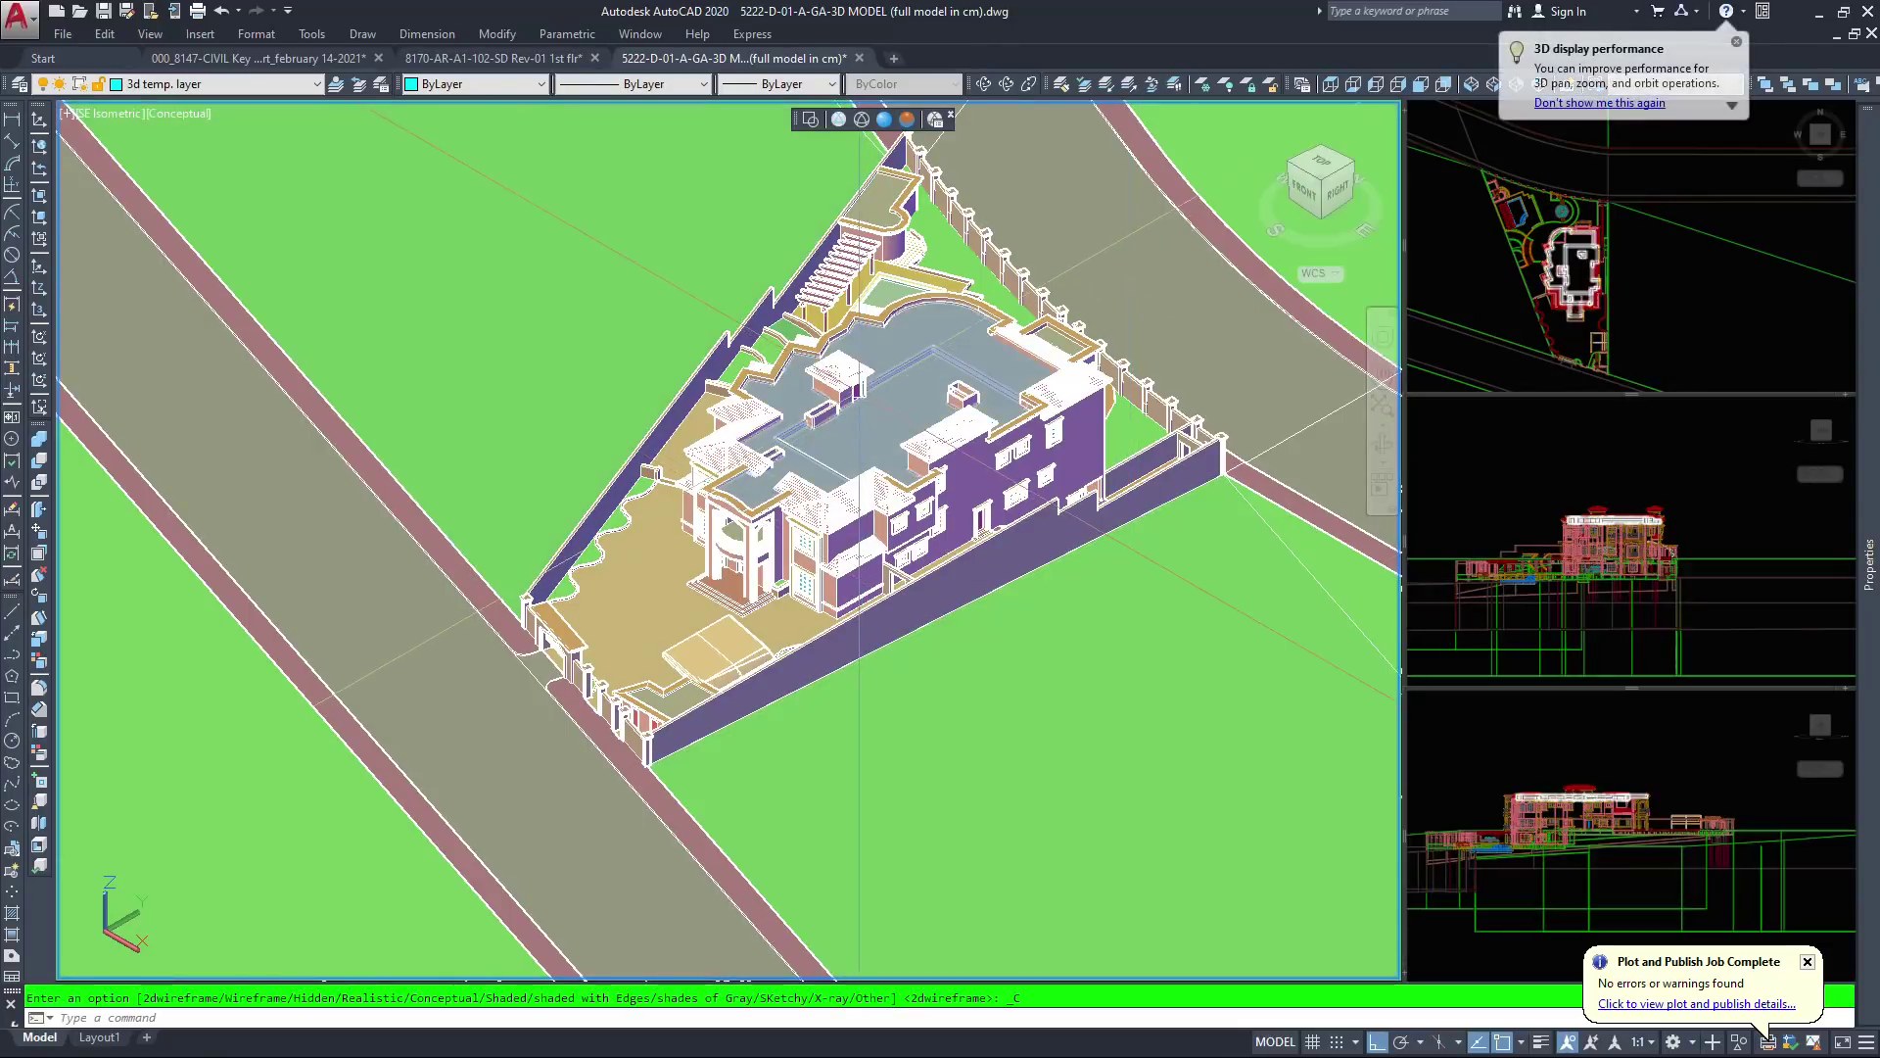
pyautogui.click(810, 118)
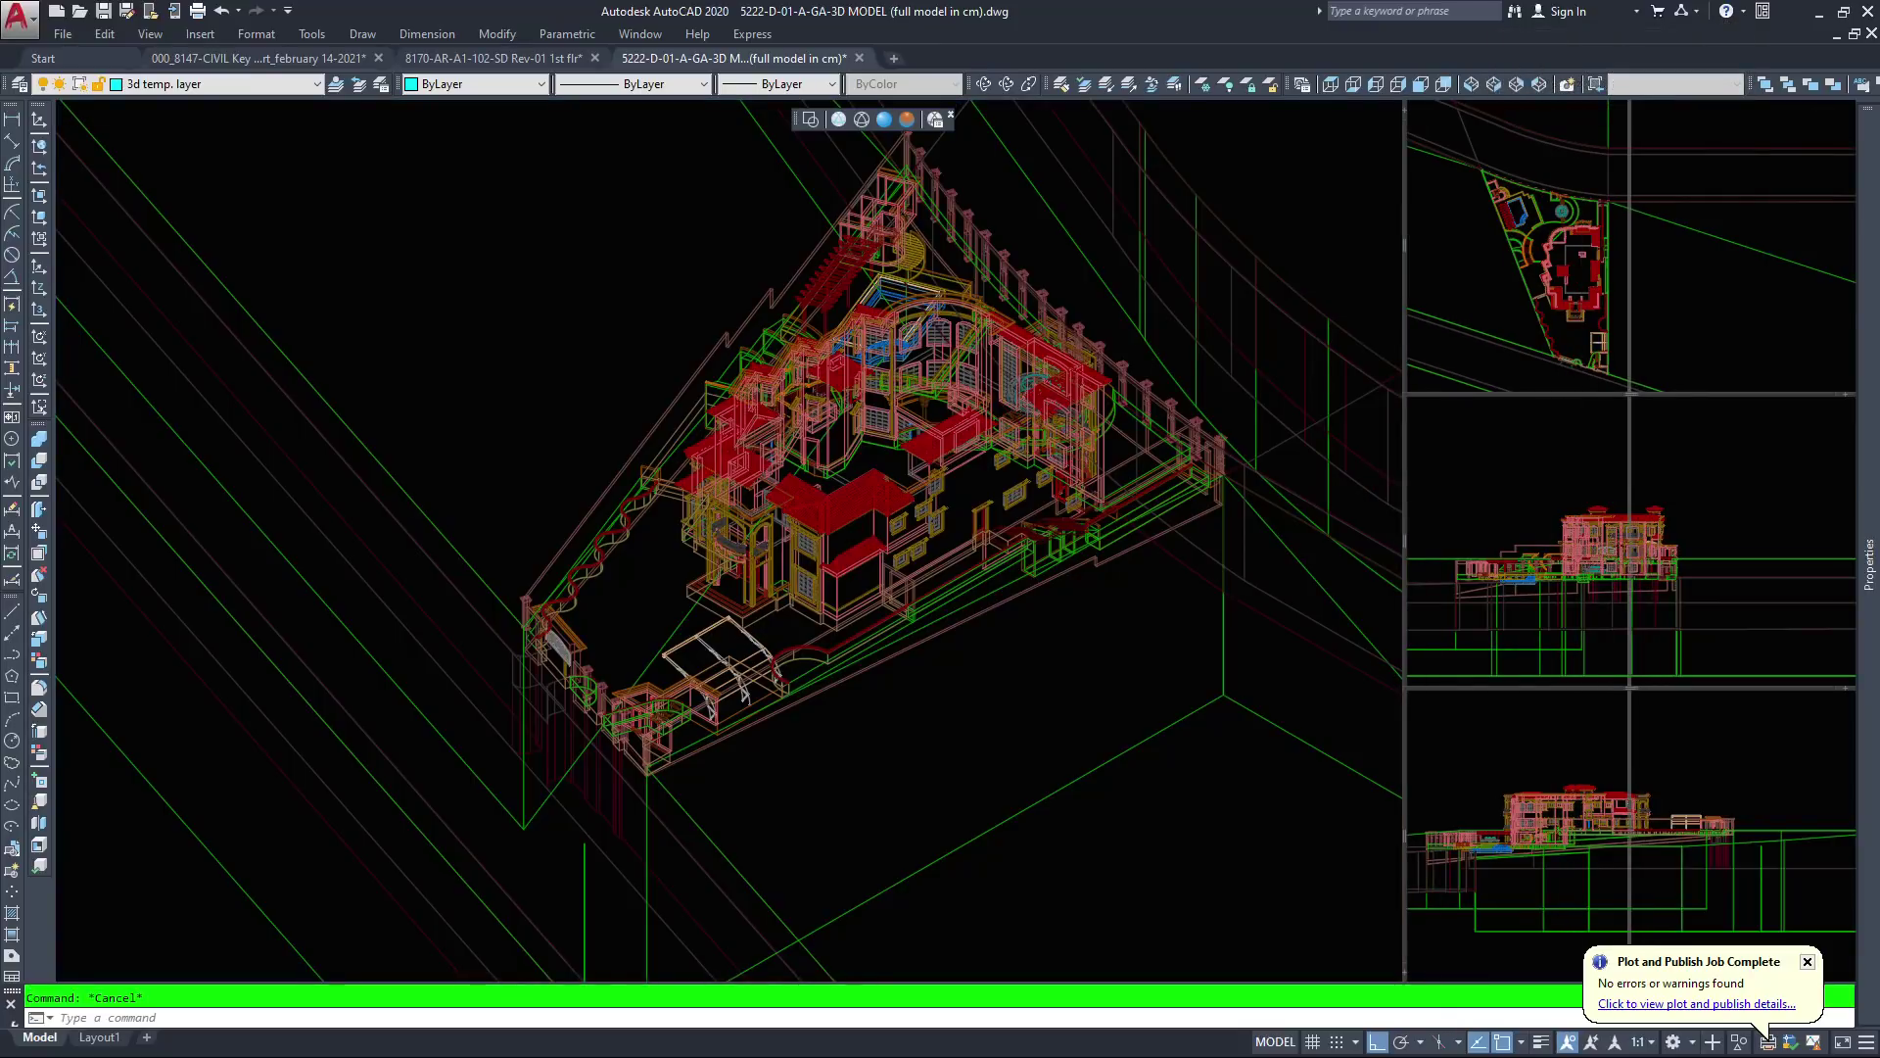
# Widen the isometric viewport and reframe the villa in the narrowed top, front and left viewports
pyautogui.moveTo(1405, 541); pyautogui.dragTo(1611, 541)
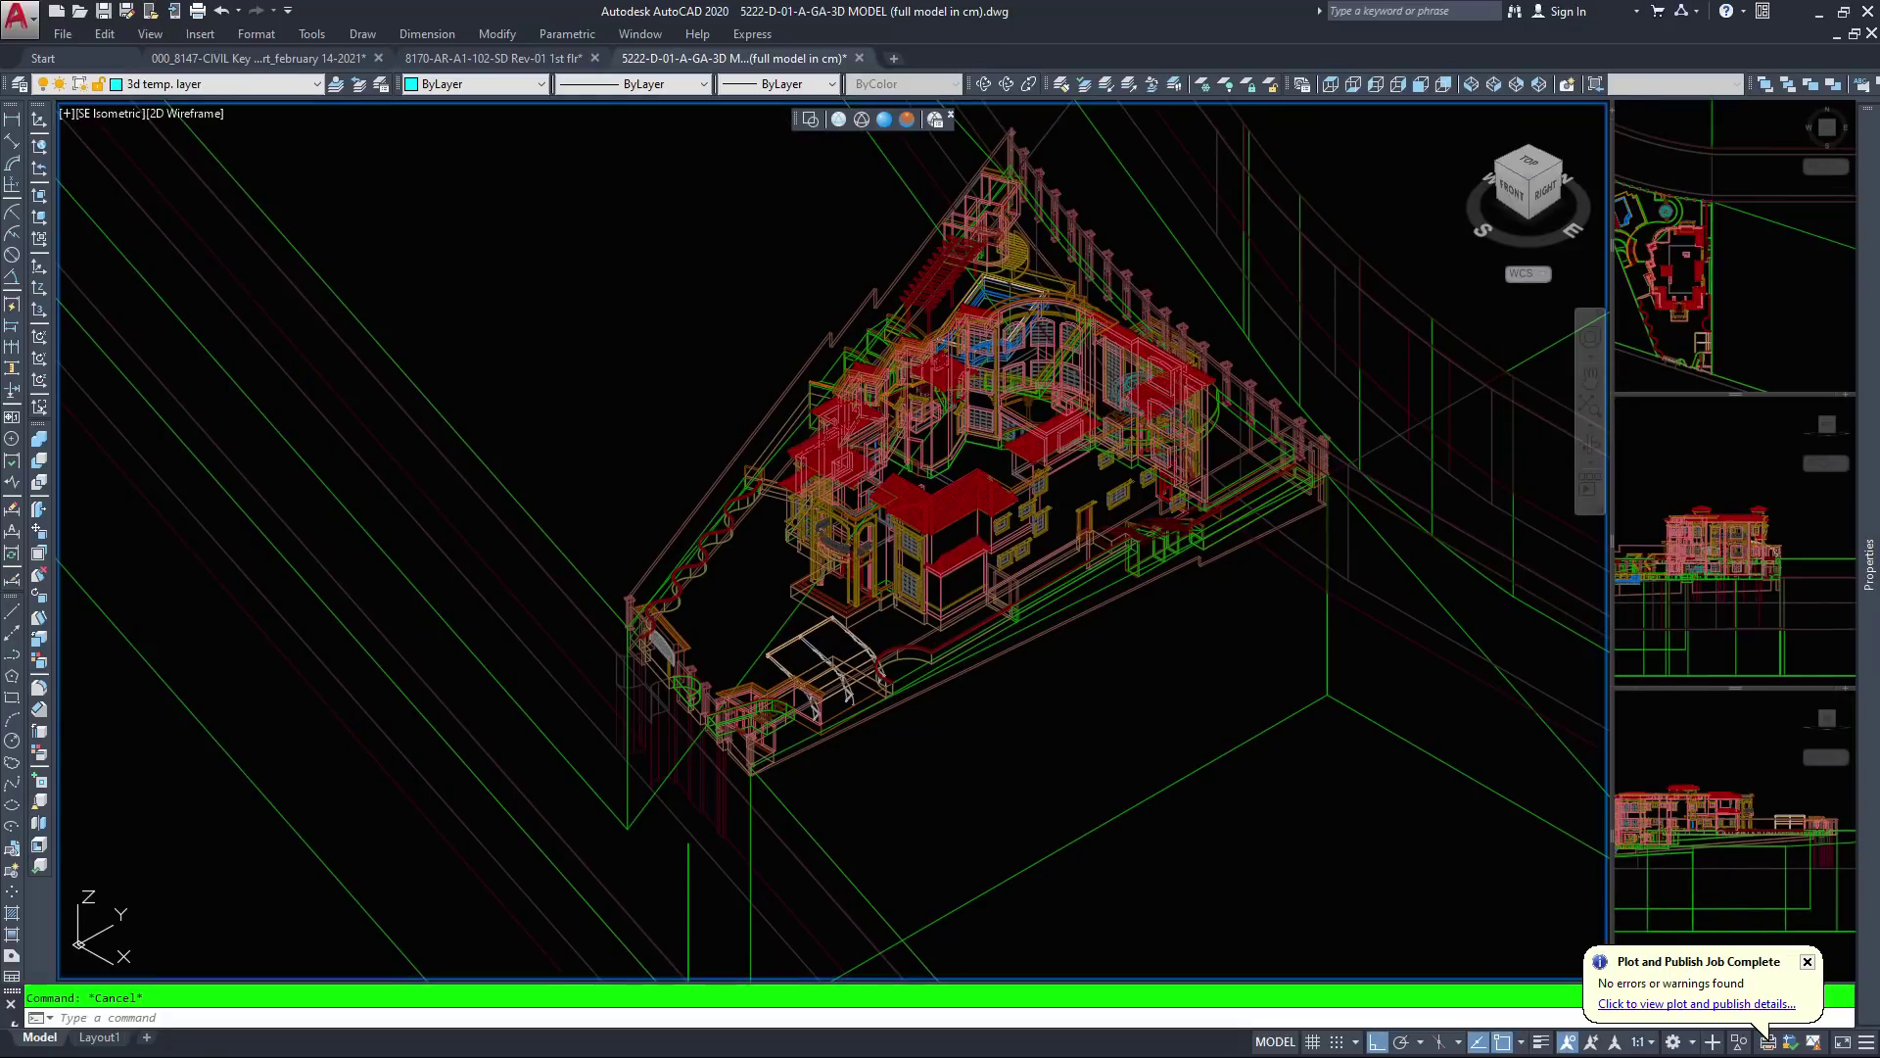
pyautogui.click(1770, 274)
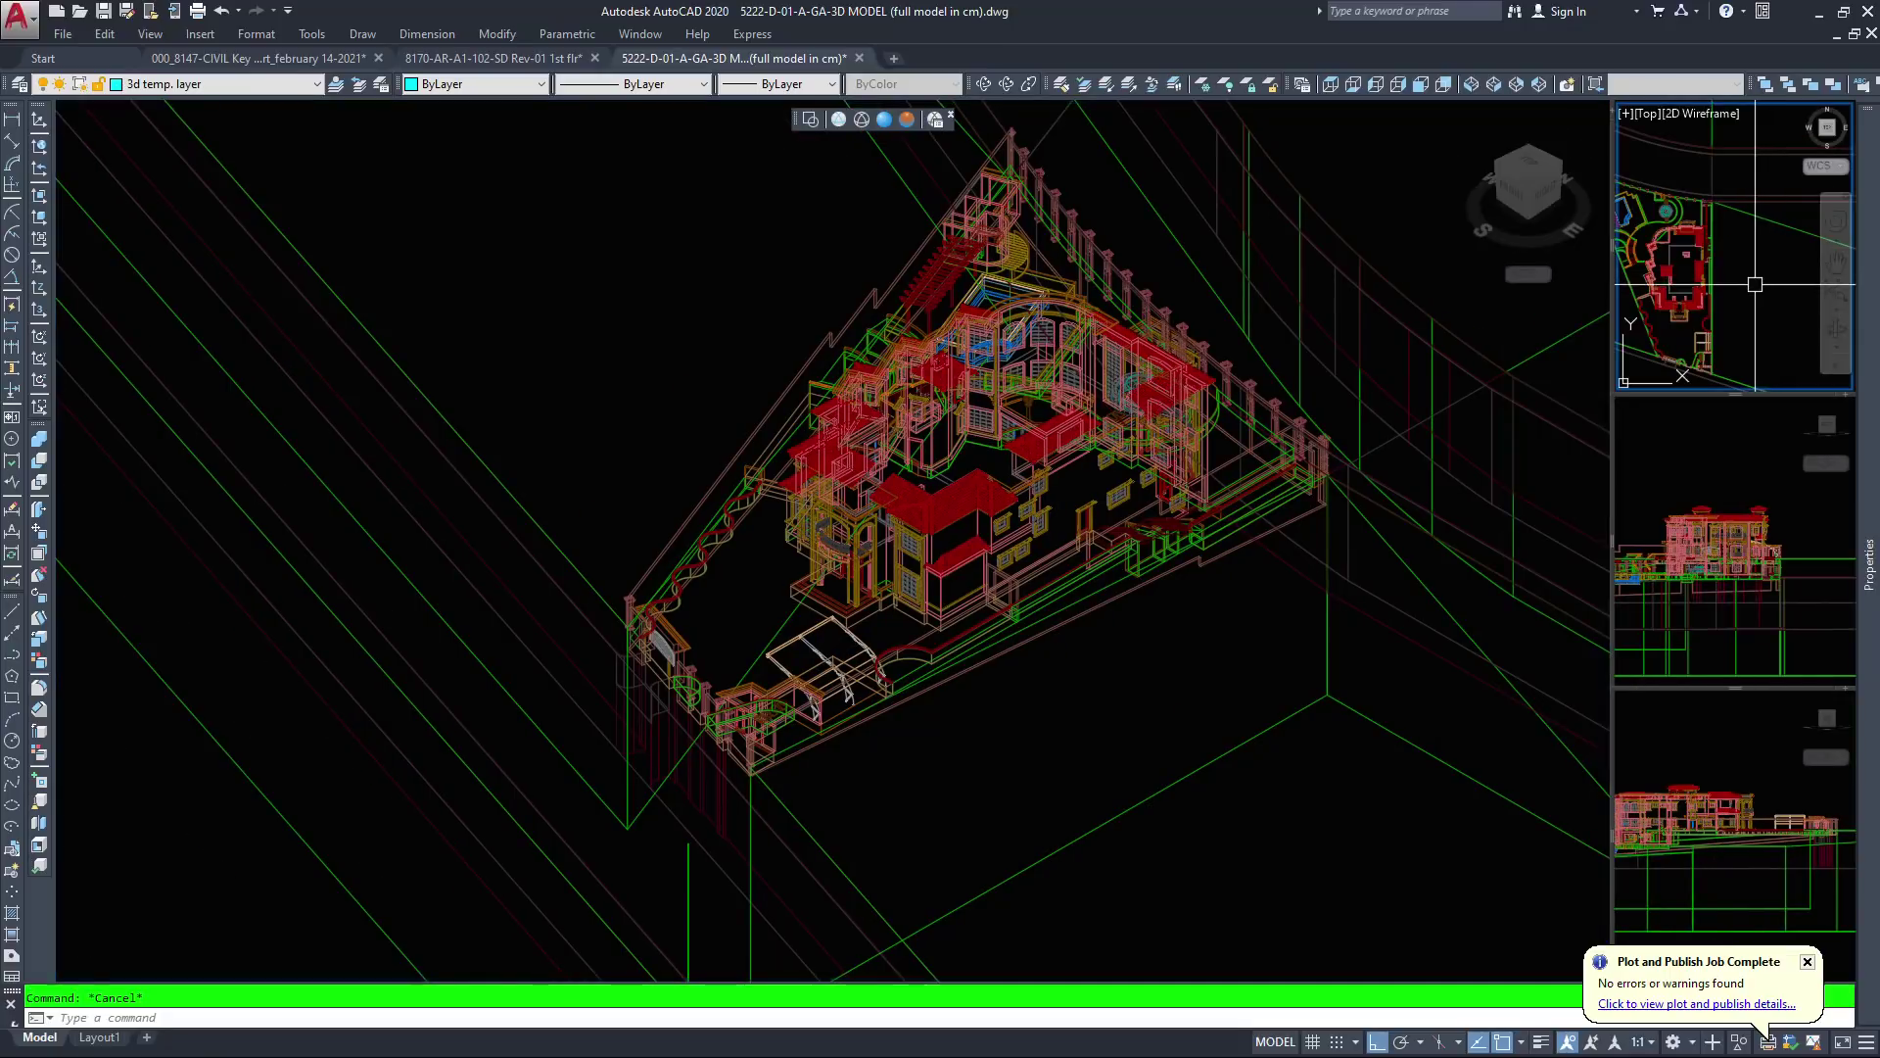
pyautogui.moveTo(1767, 290); pyautogui.dragTo(1811, 272, button='middle')
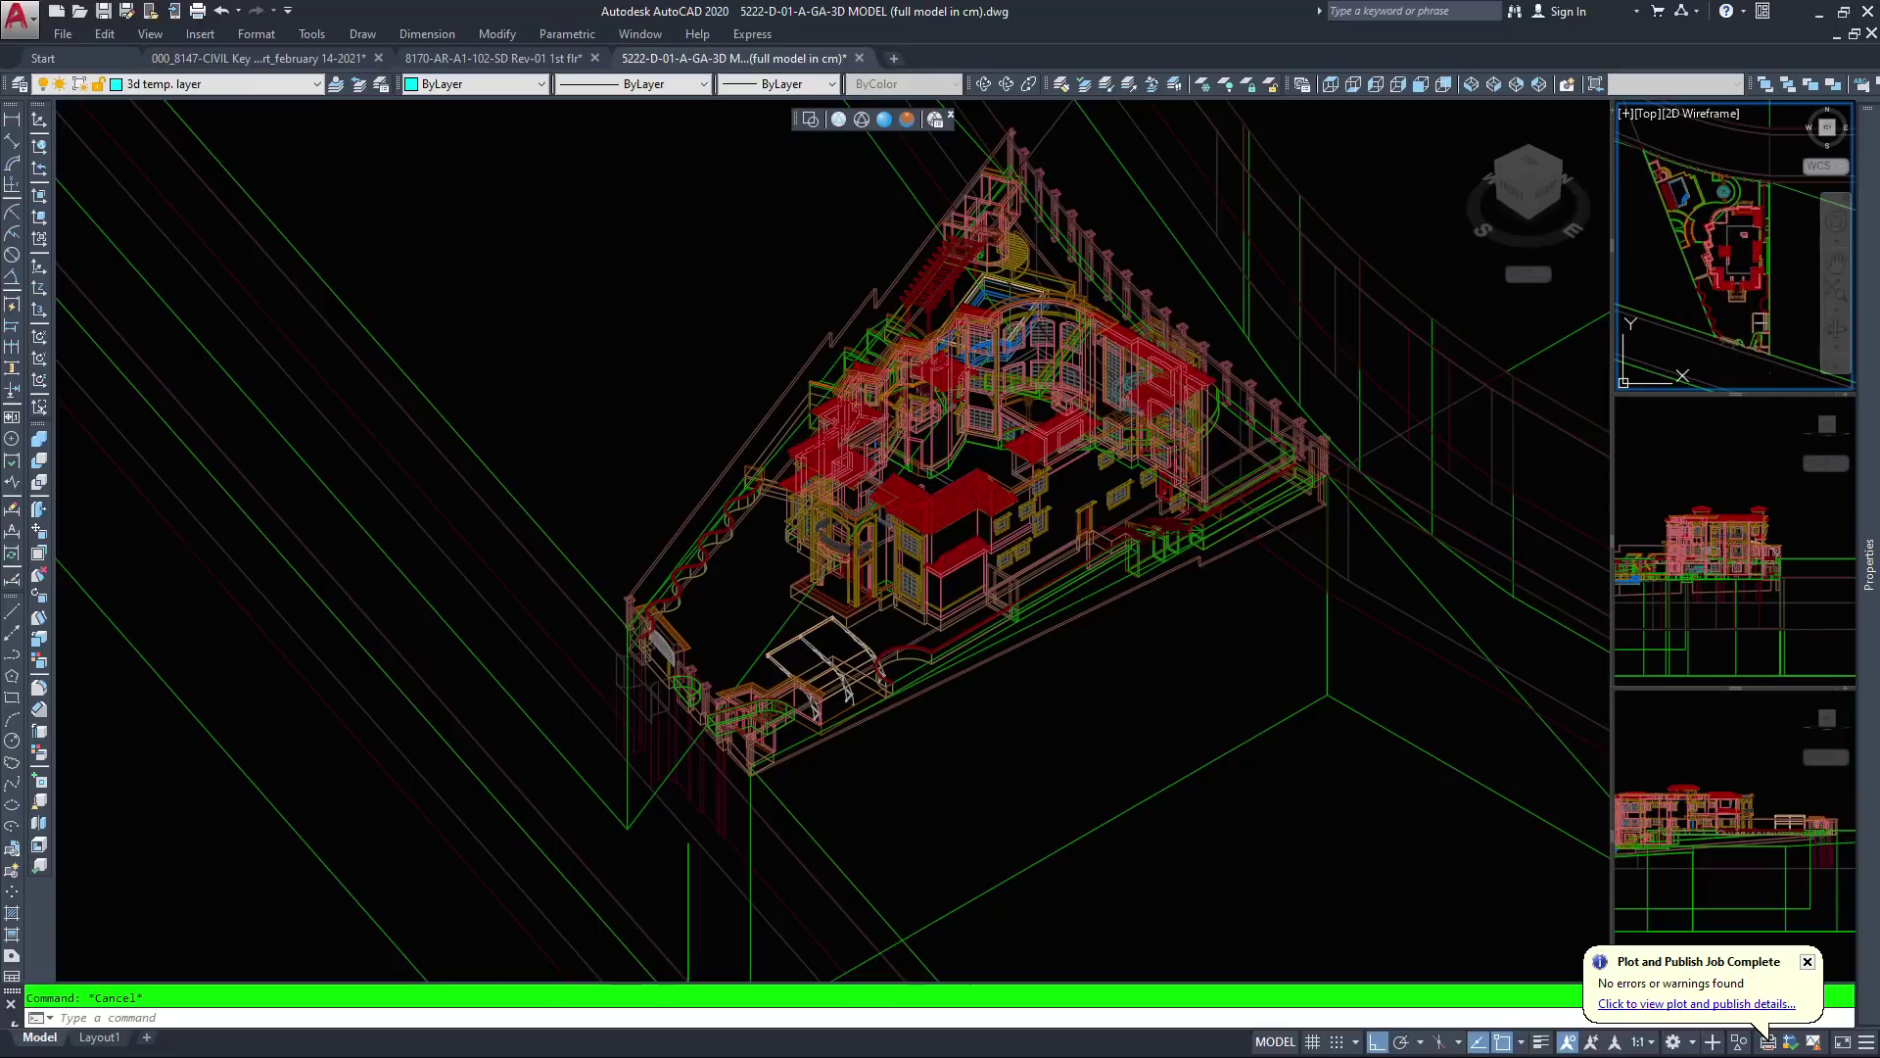
pyautogui.click(1667, 497)
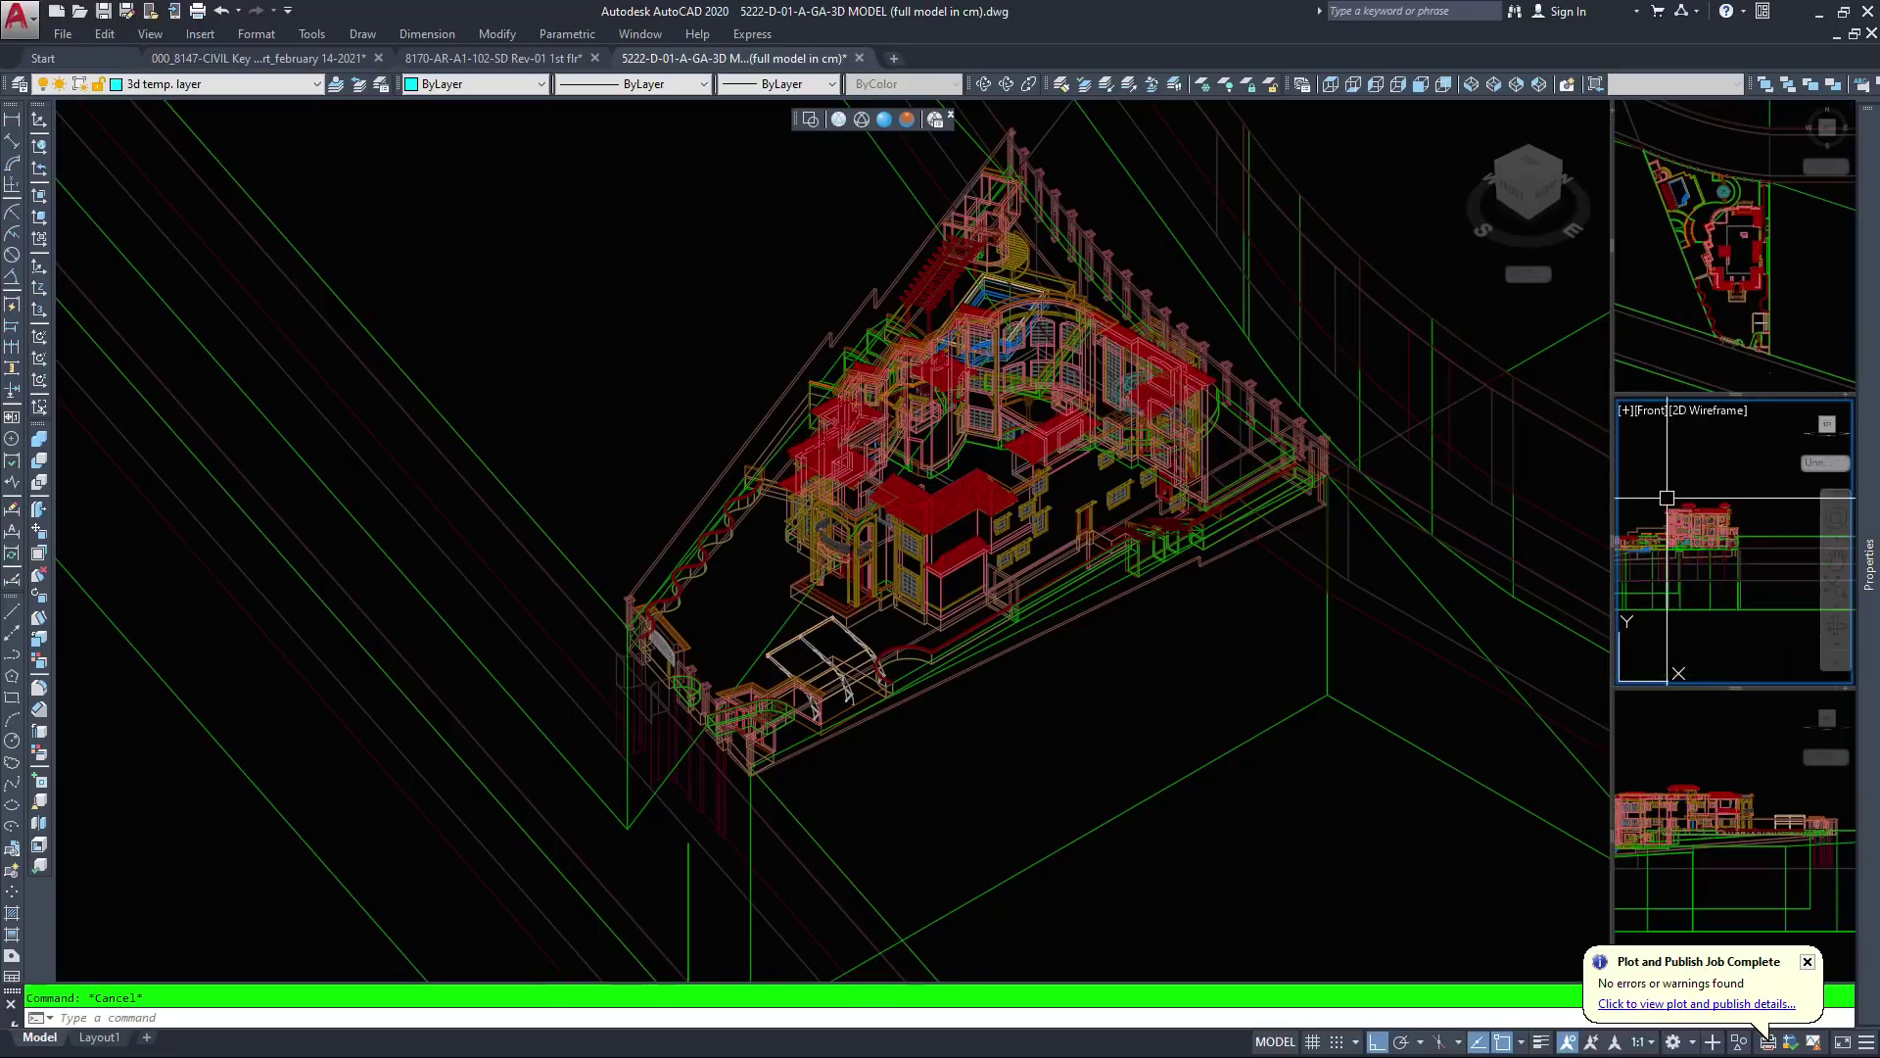
pyautogui.moveTo(1669, 505); pyautogui.dragTo(1702, 494, button='middle')
pyautogui.scroll(2, 1700, 493)
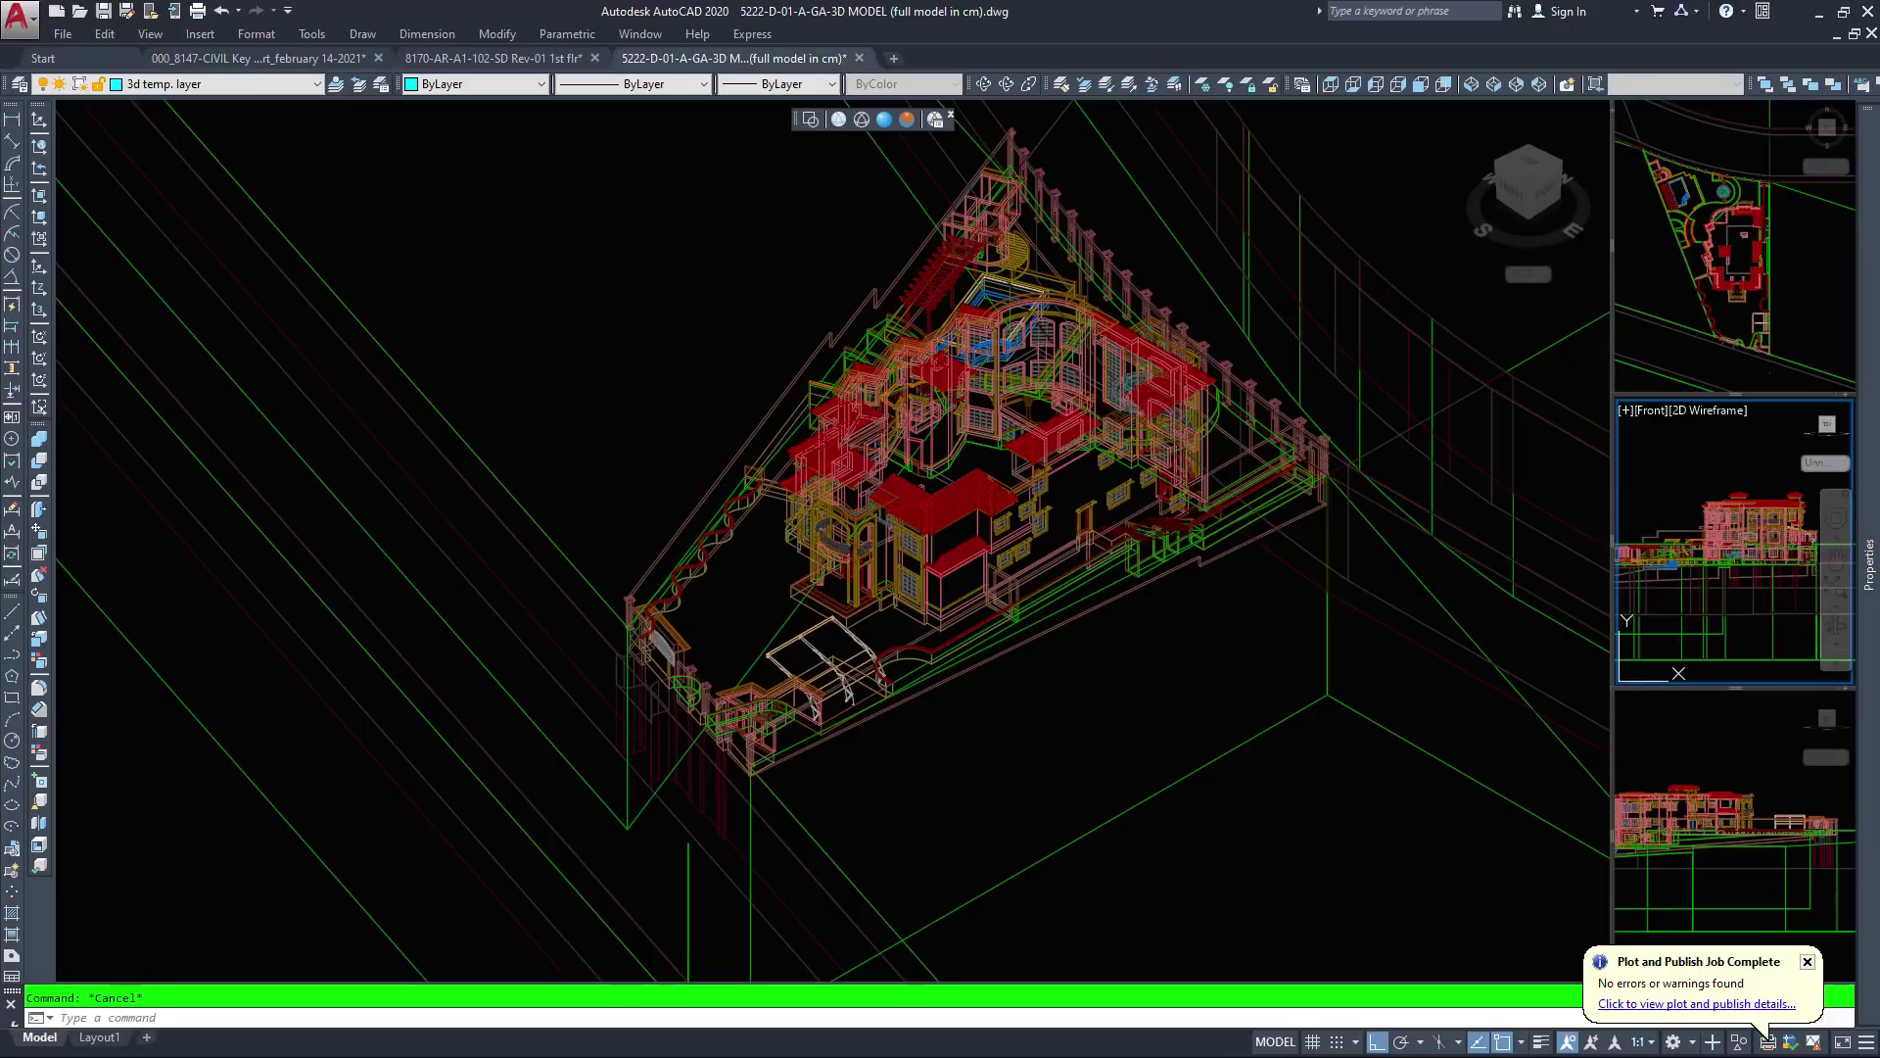
pyautogui.click(1693, 770)
pyautogui.moveTo(1690, 745); pyautogui.dragTo(1739, 732, button='middle')
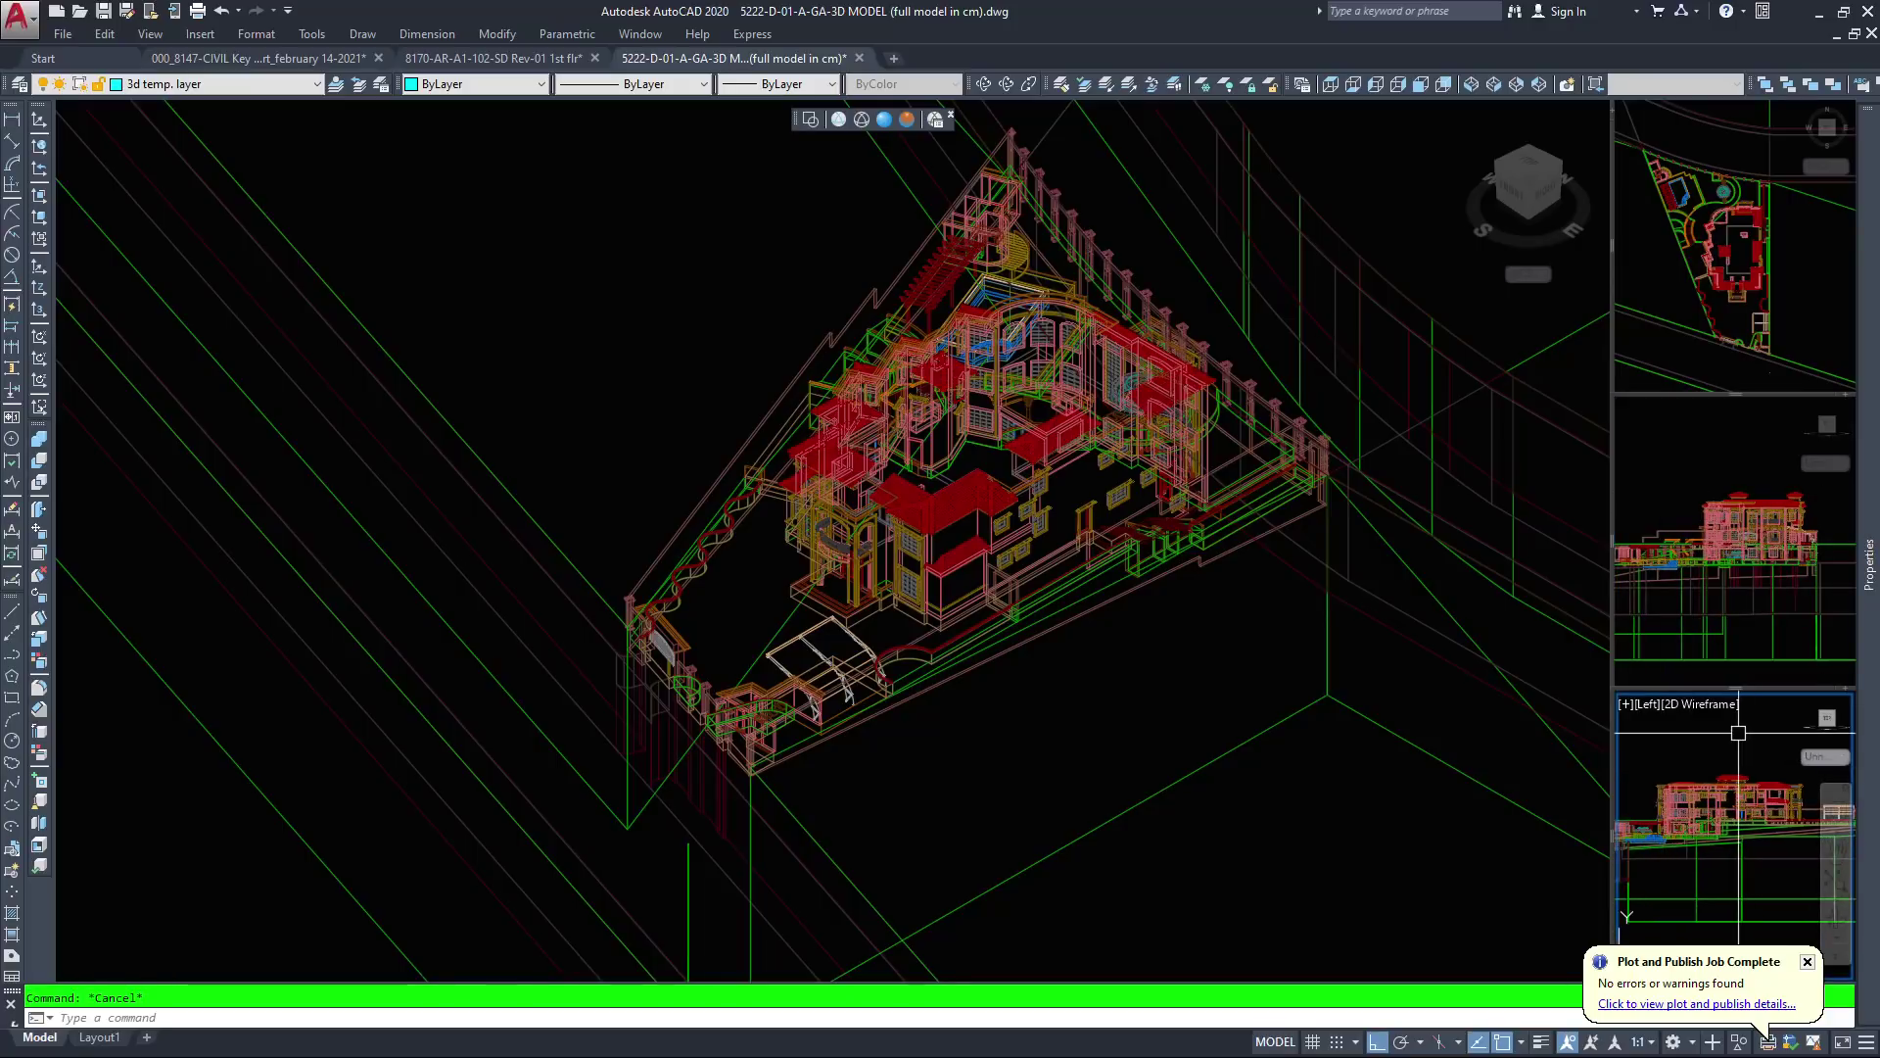
# Activate the SE isometric viewport and frame the villa and its boundary walls at a closer scale
pyautogui.click(1230, 810)
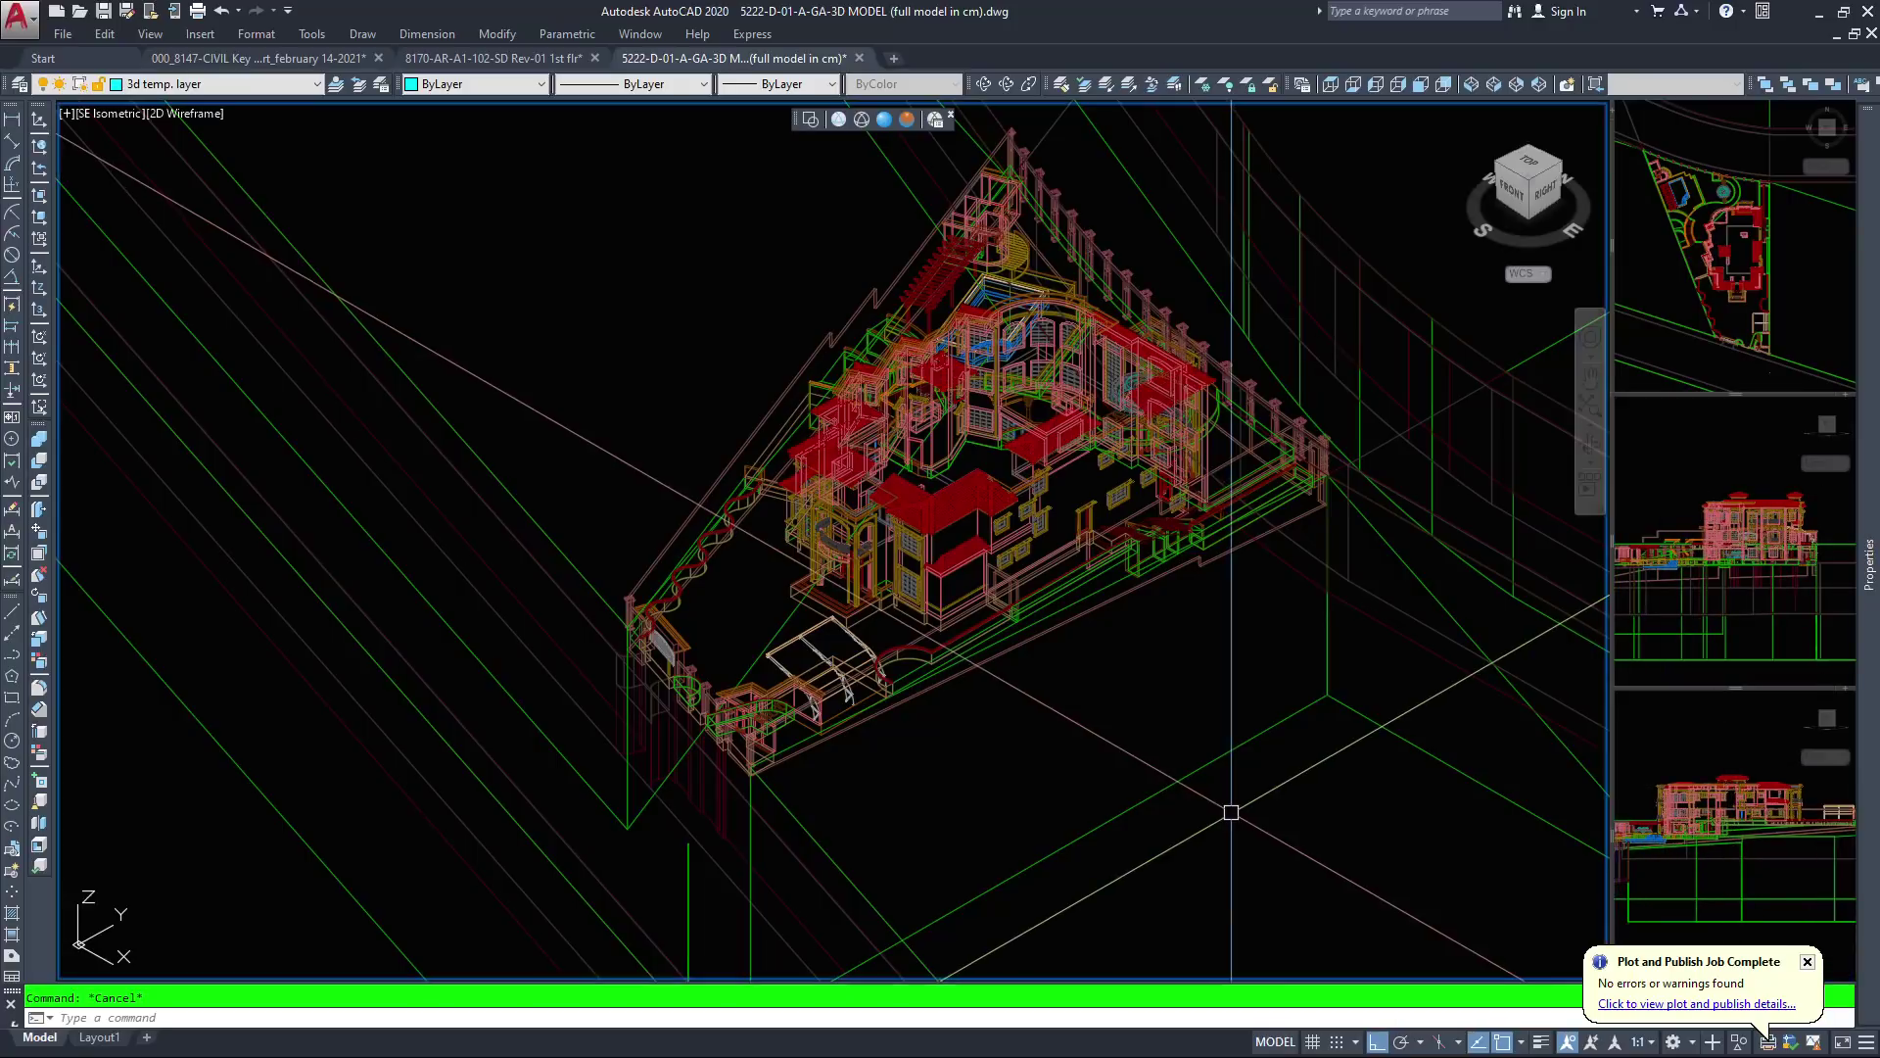
pyautogui.scroll(-4, 1236, 806)
pyautogui.scroll(1, 1172, 752)
pyautogui.scroll(3, 1136, 686)
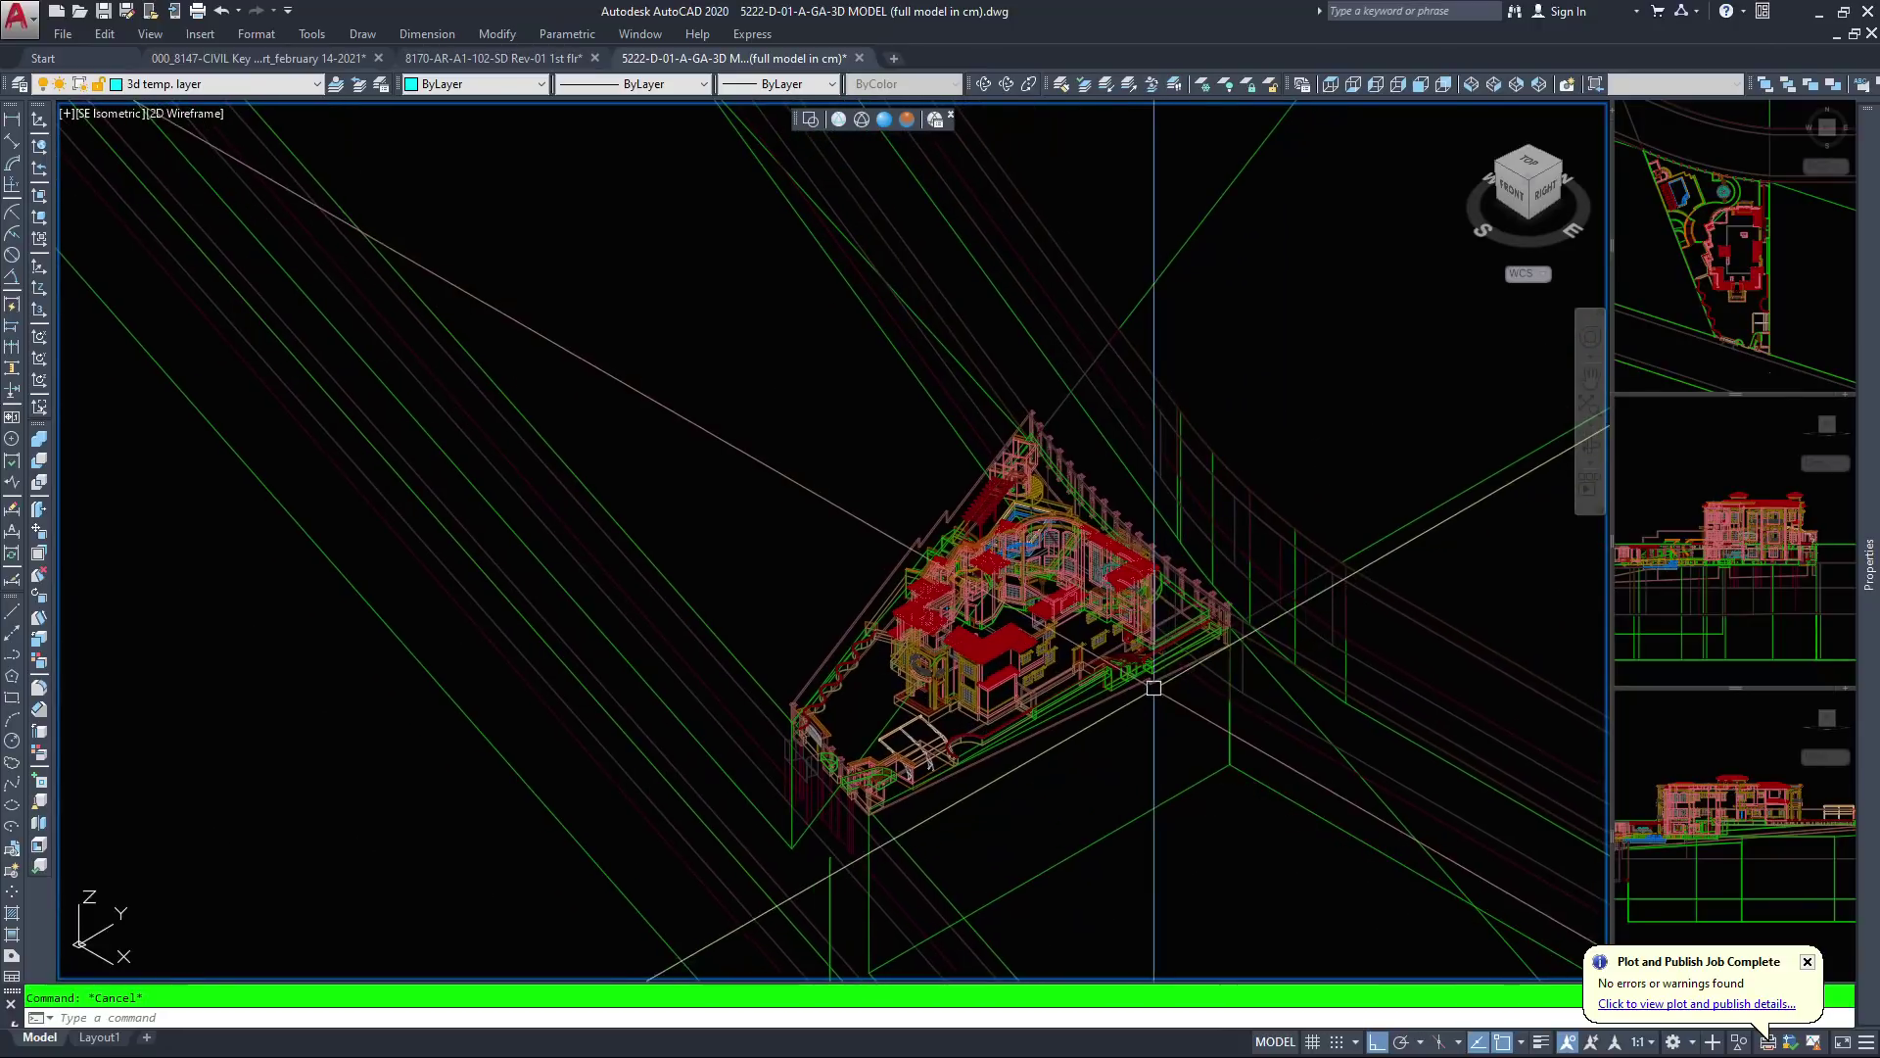
pyautogui.scroll(2, 1107, 725)
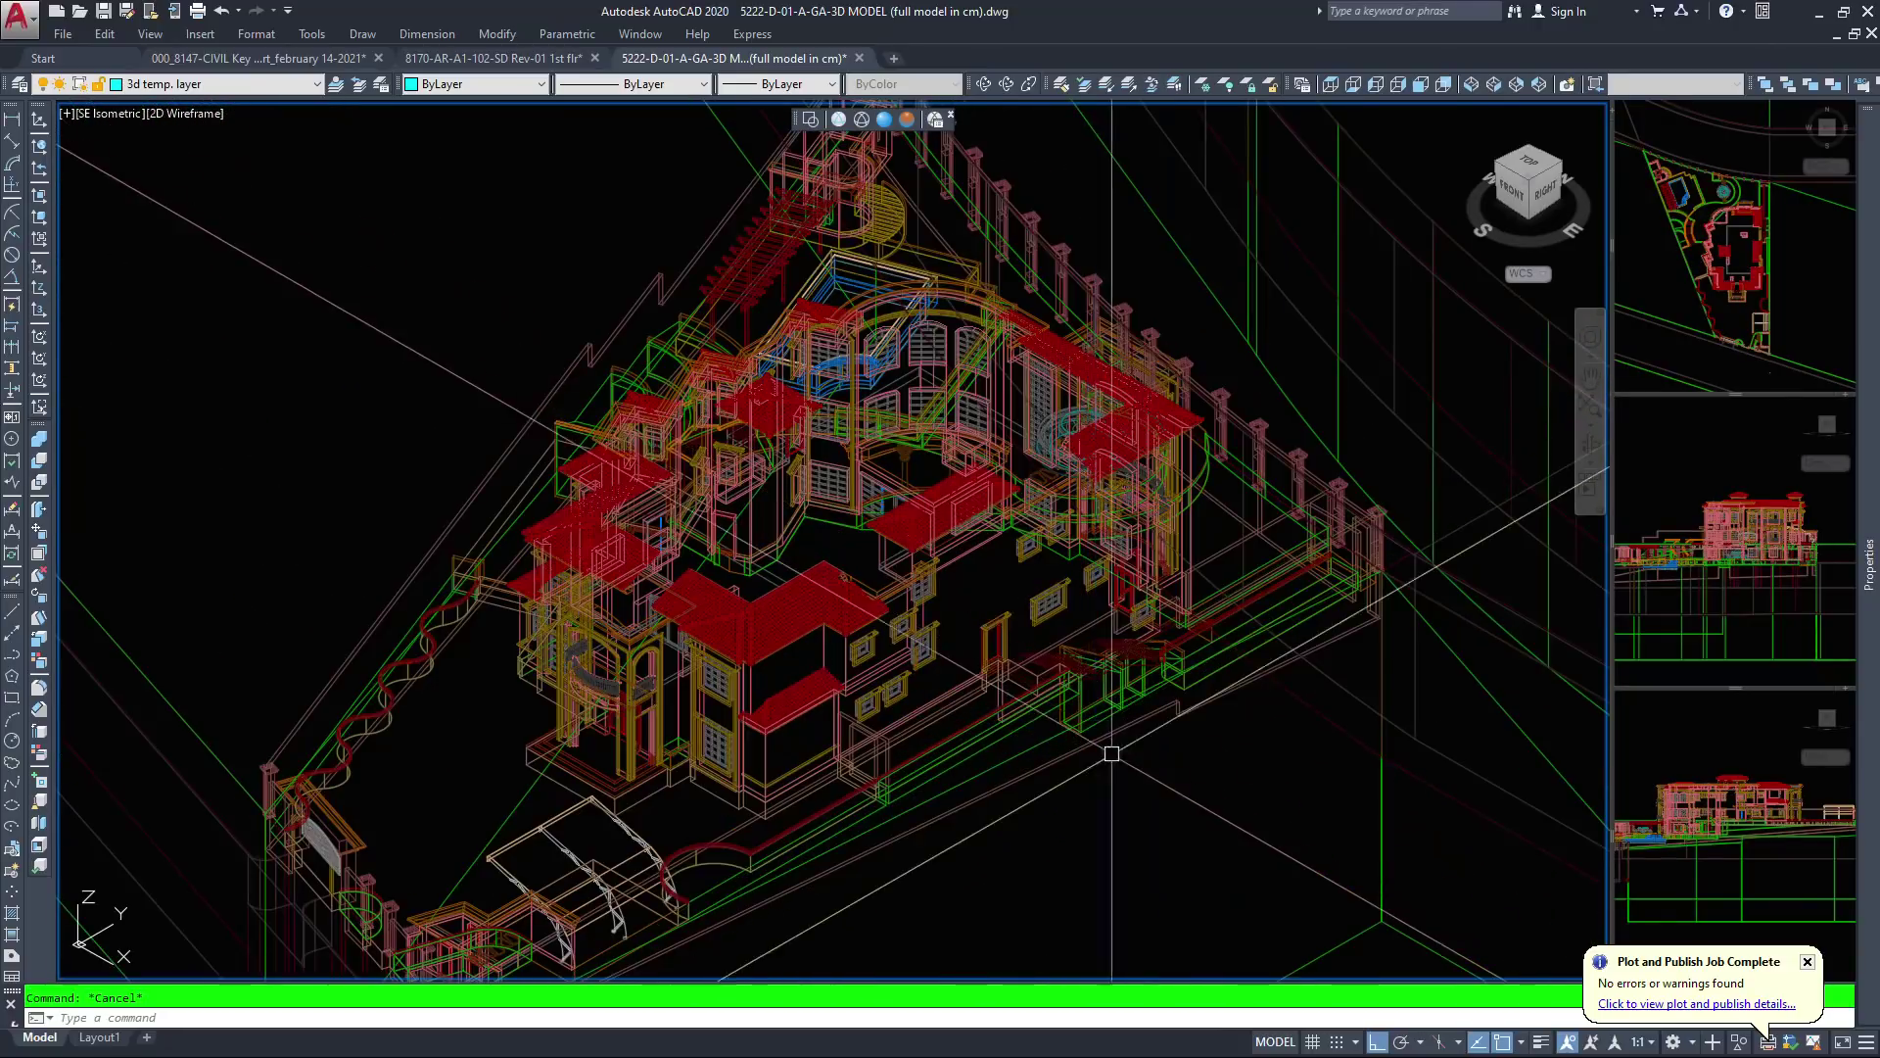
pyautogui.scroll(3, 1077, 744)
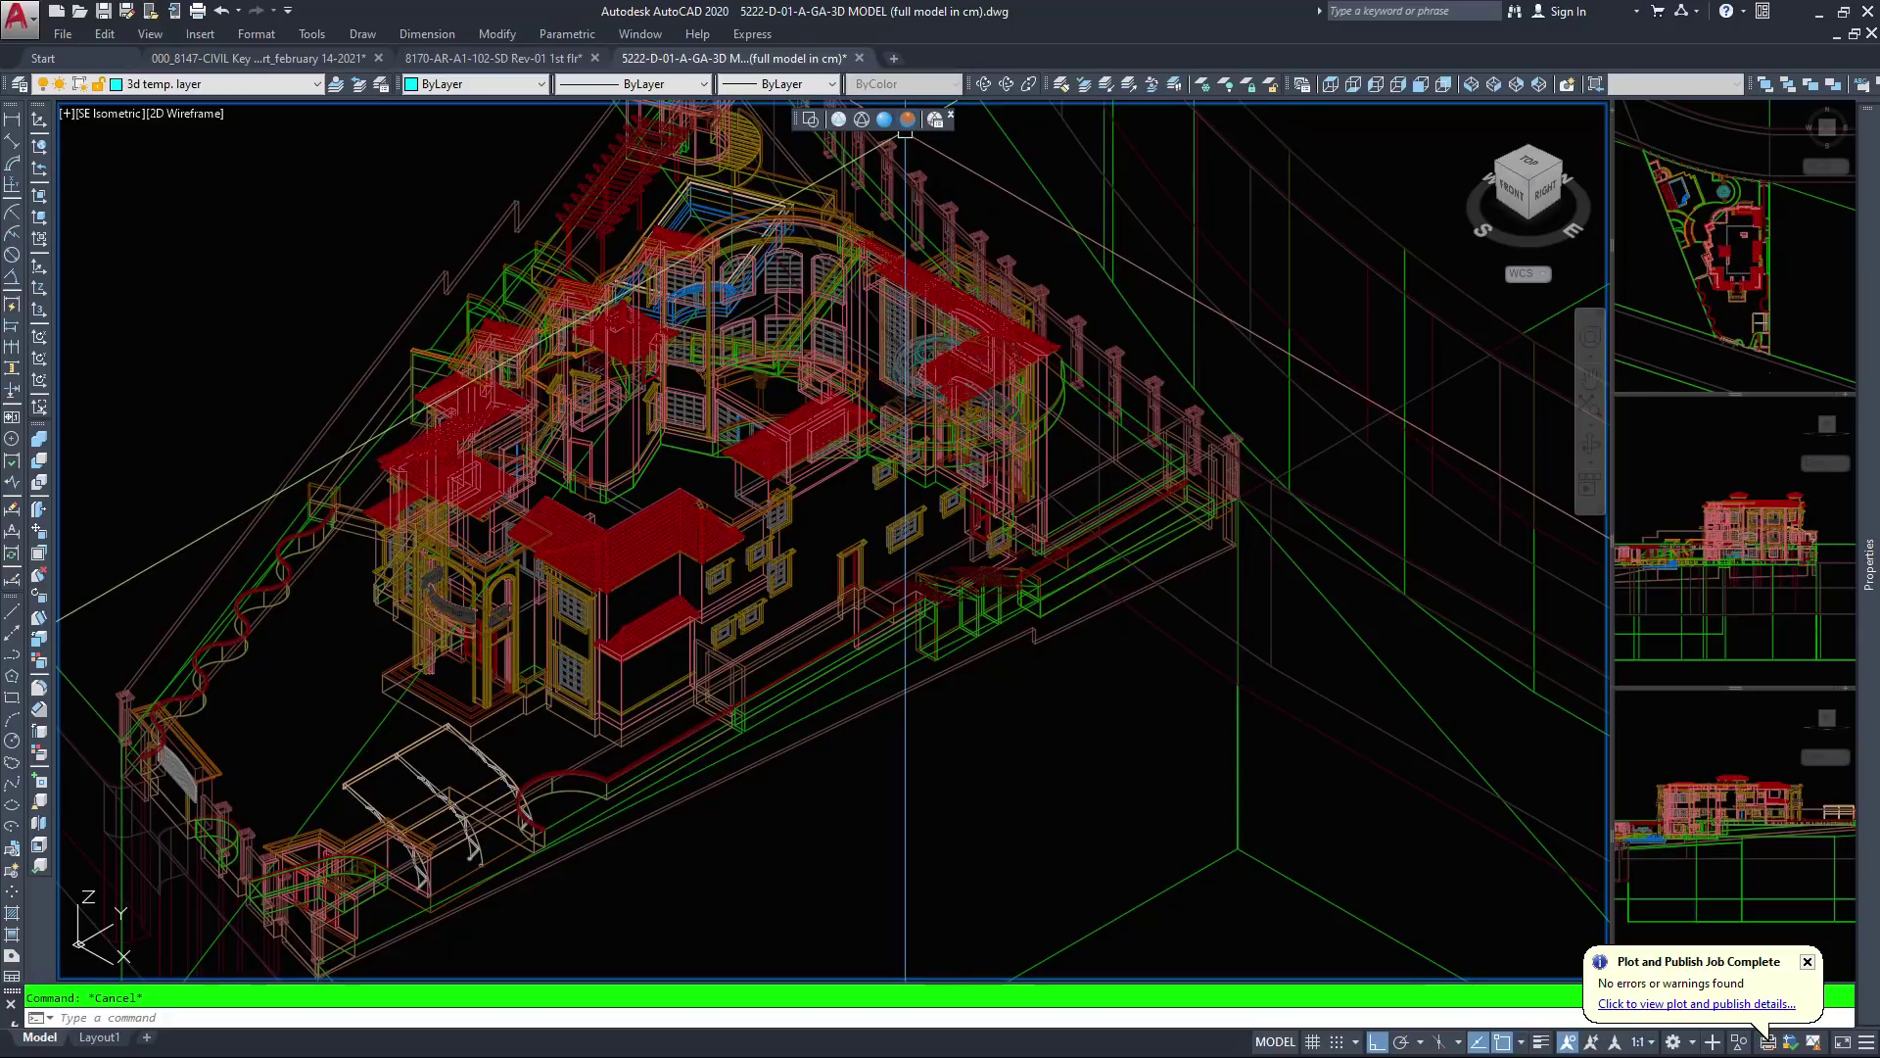
# Show the isometric viewport in the Conceptual visual style and orbit to inspect the villa's front entrance and gate
pyautogui.click(907, 119)
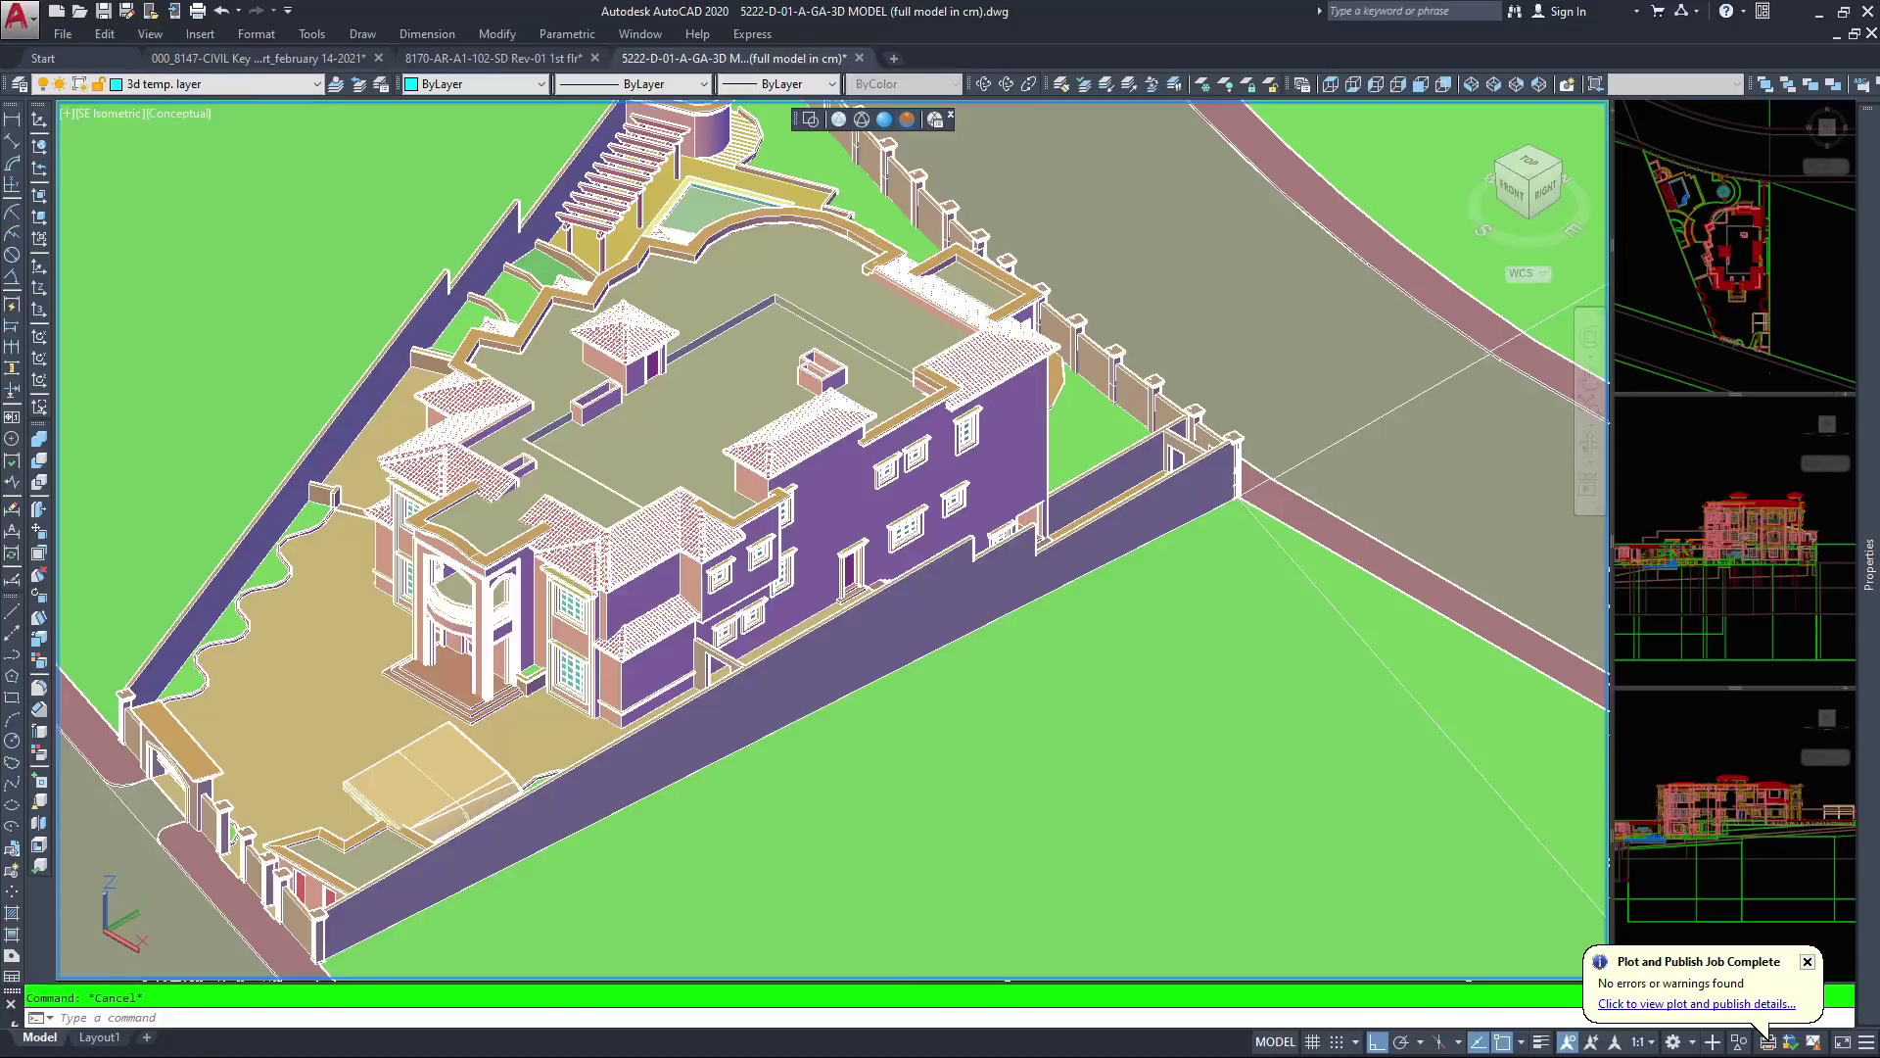
pyautogui.click(1006, 86)
pyautogui.moveTo(485, 626); pyautogui.dragTo(667, 476)
pyautogui.scroll(5, 773, 612)
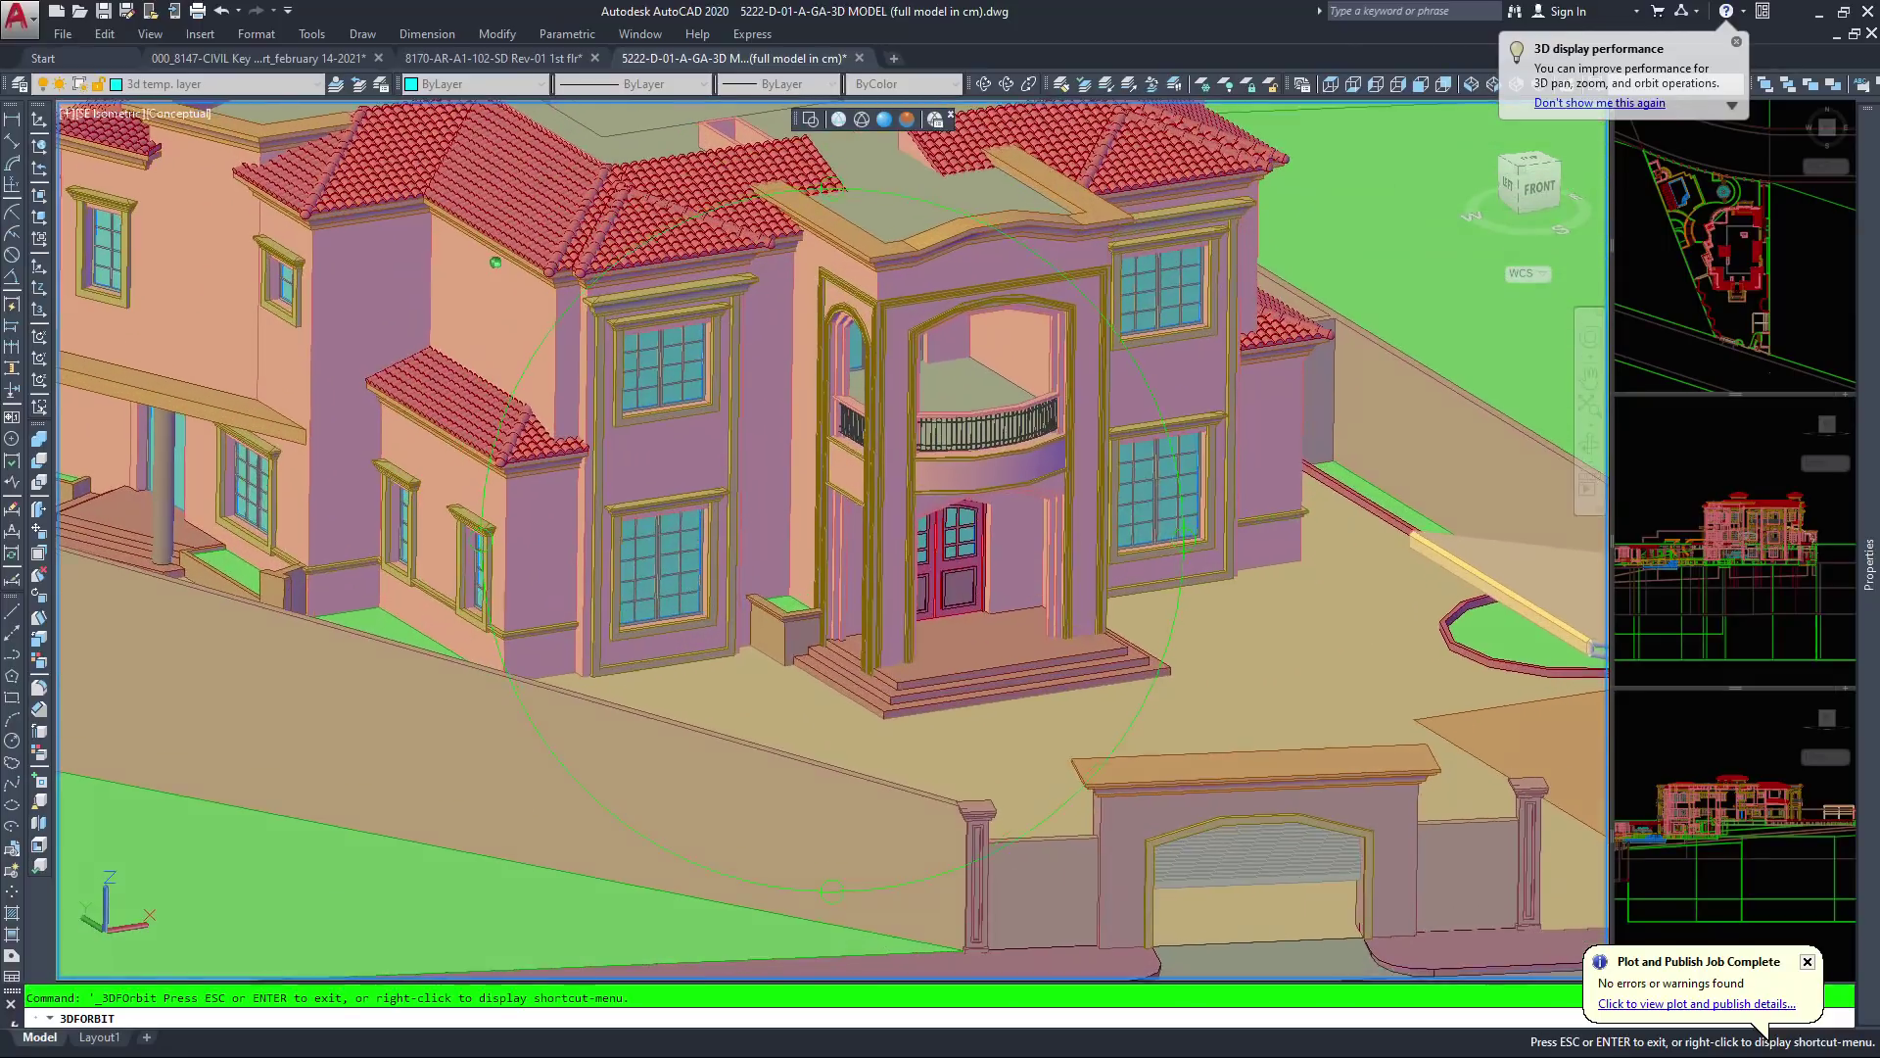
pyautogui.moveTo(862, 617); pyautogui.dragTo(865, 563)
pyautogui.moveTo(865, 563); pyautogui.dragTo(947, 595, button='middle')
pyautogui.scroll(-2, 806, 551)
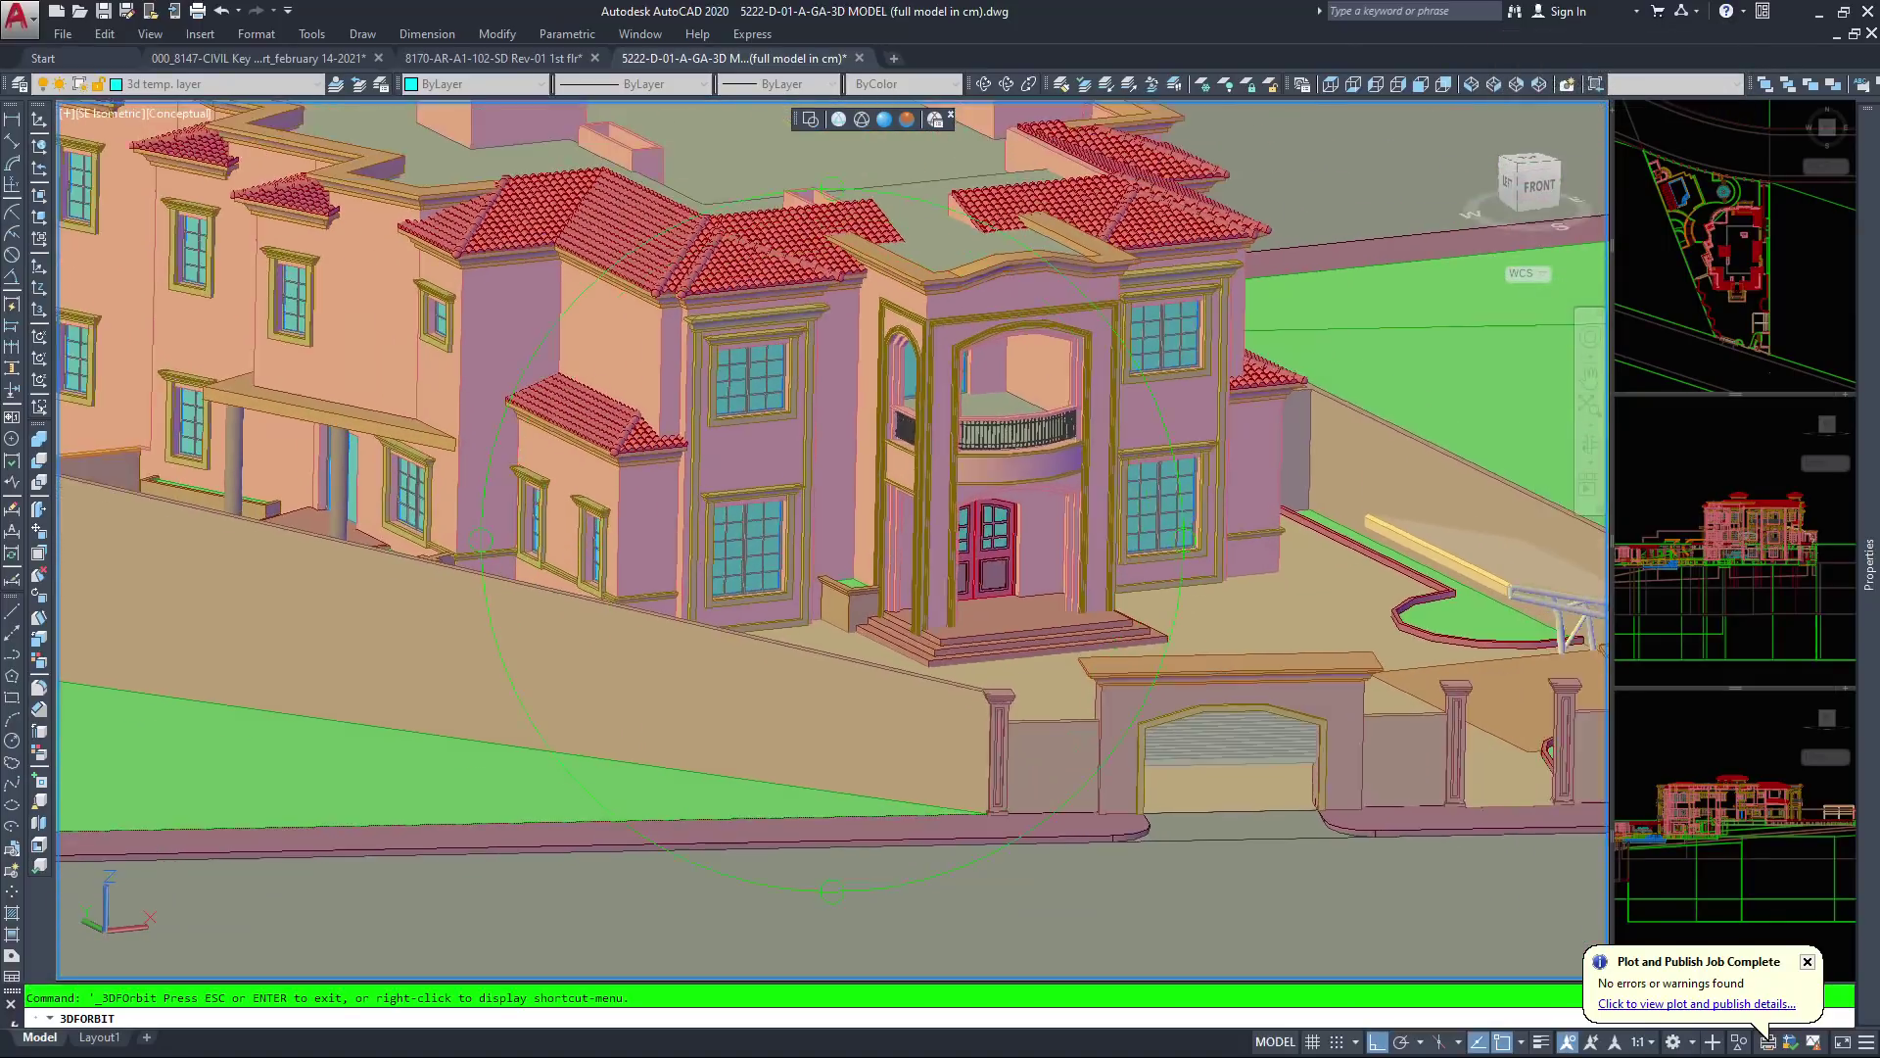
# Orbit around to the villa's rear to examine the curved facade, pool, pergola, side stairs and boundary walls
pyautogui.moveTo(806, 551); pyautogui.dragTo(889, 633, button='middle')
pyautogui.scroll(-2, 889, 632)
pyautogui.moveTo(857, 514); pyautogui.dragTo(529, 475)
pyautogui.moveTo(733, 536); pyautogui.dragTo(647, 543)
pyautogui.scroll(3, 856, 814)
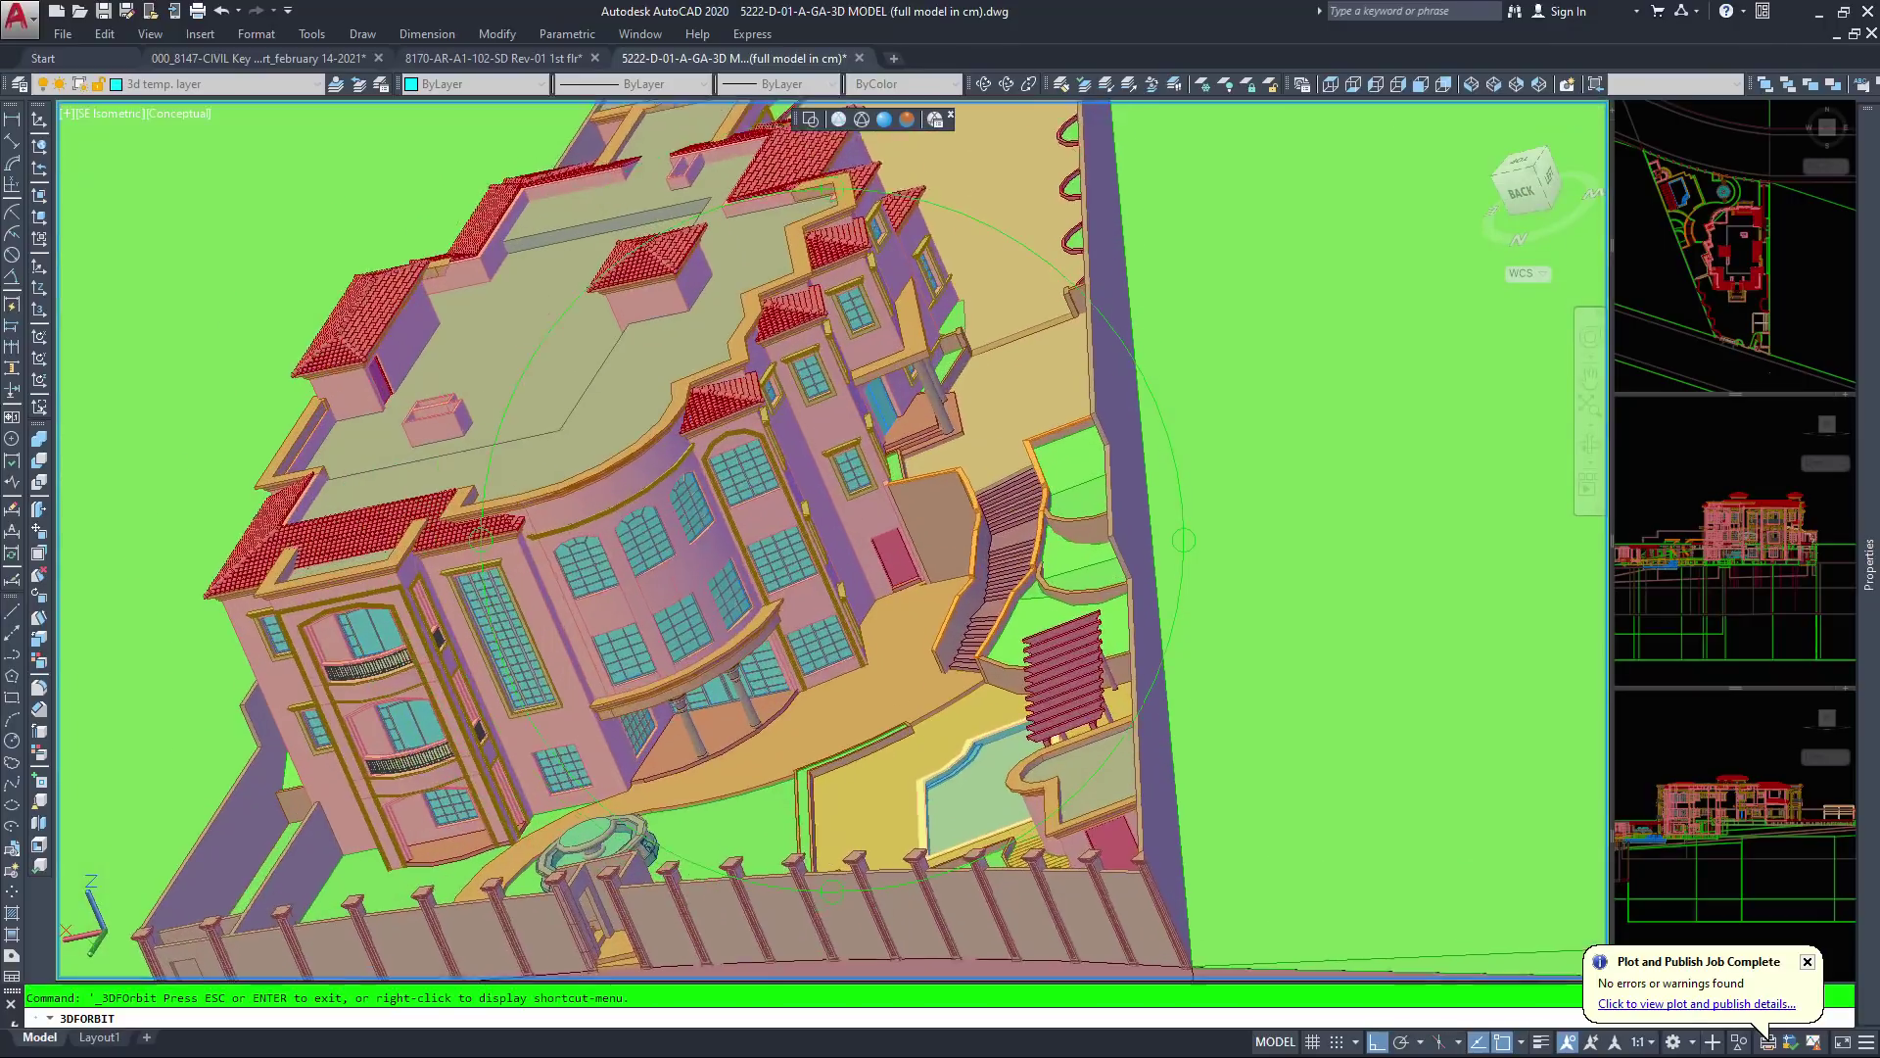
pyautogui.moveTo(856, 814); pyautogui.dragTo(1006, 527, button='middle')
pyautogui.moveTo(1127, 588); pyautogui.dragTo(1013, 641)
pyautogui.moveTo(1014, 641); pyautogui.dragTo(1158, 749, button='middle')
pyautogui.scroll(-2, 1077, 681)
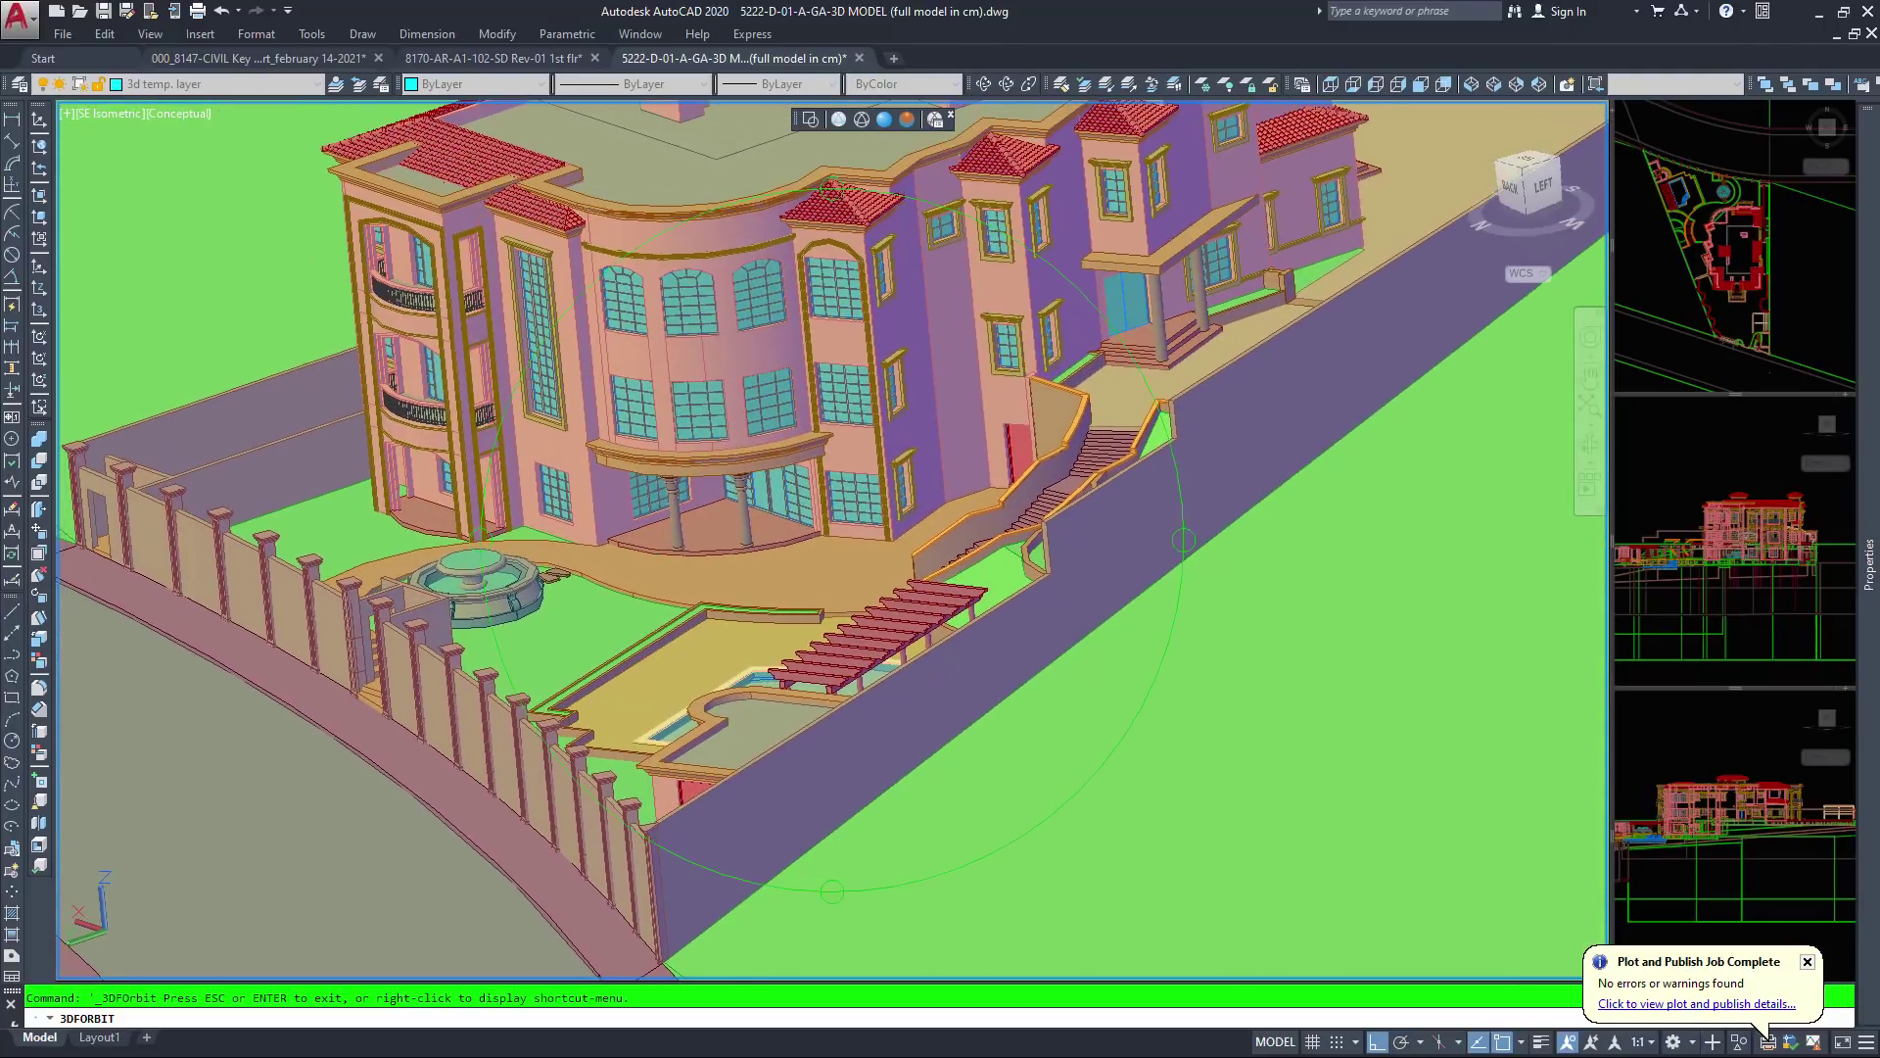
pyautogui.press('Escape')
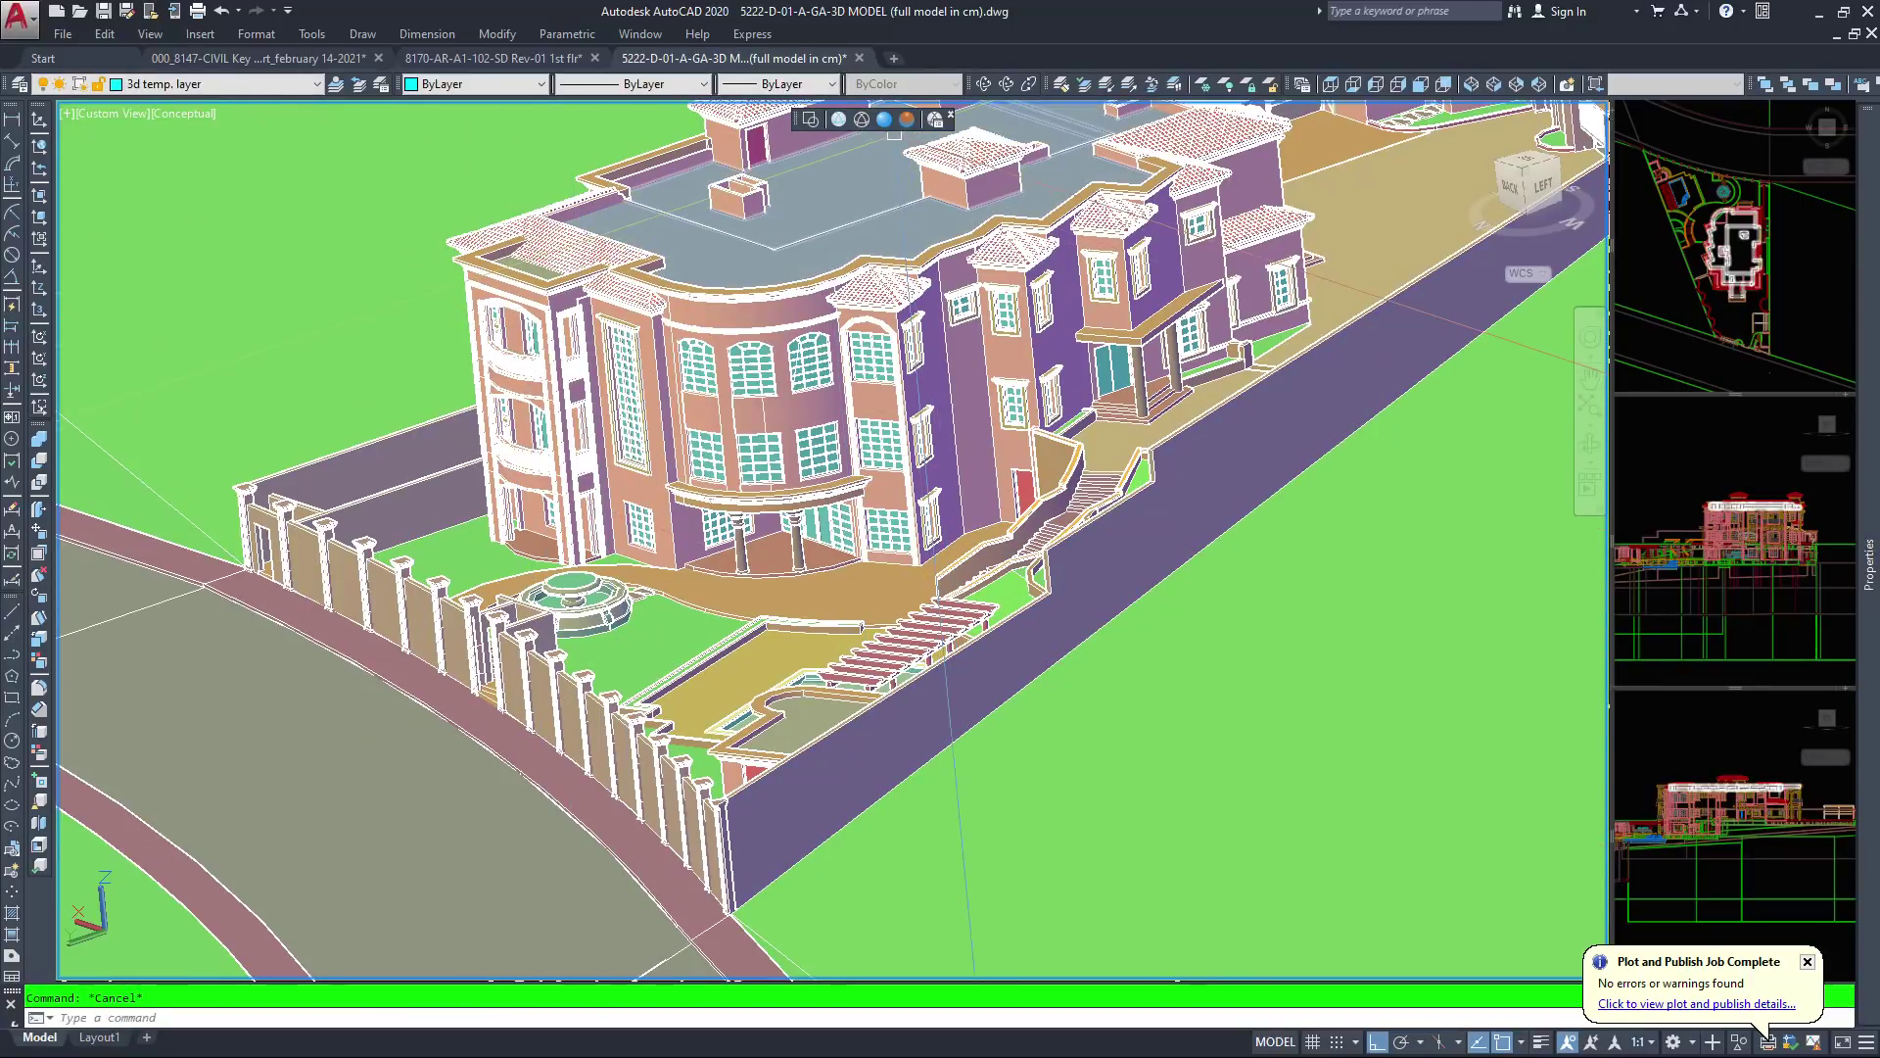
# Restore the 2D Wireframe style and orbit the whole site model to an elevated view between front and right
pyautogui.click(811, 120)
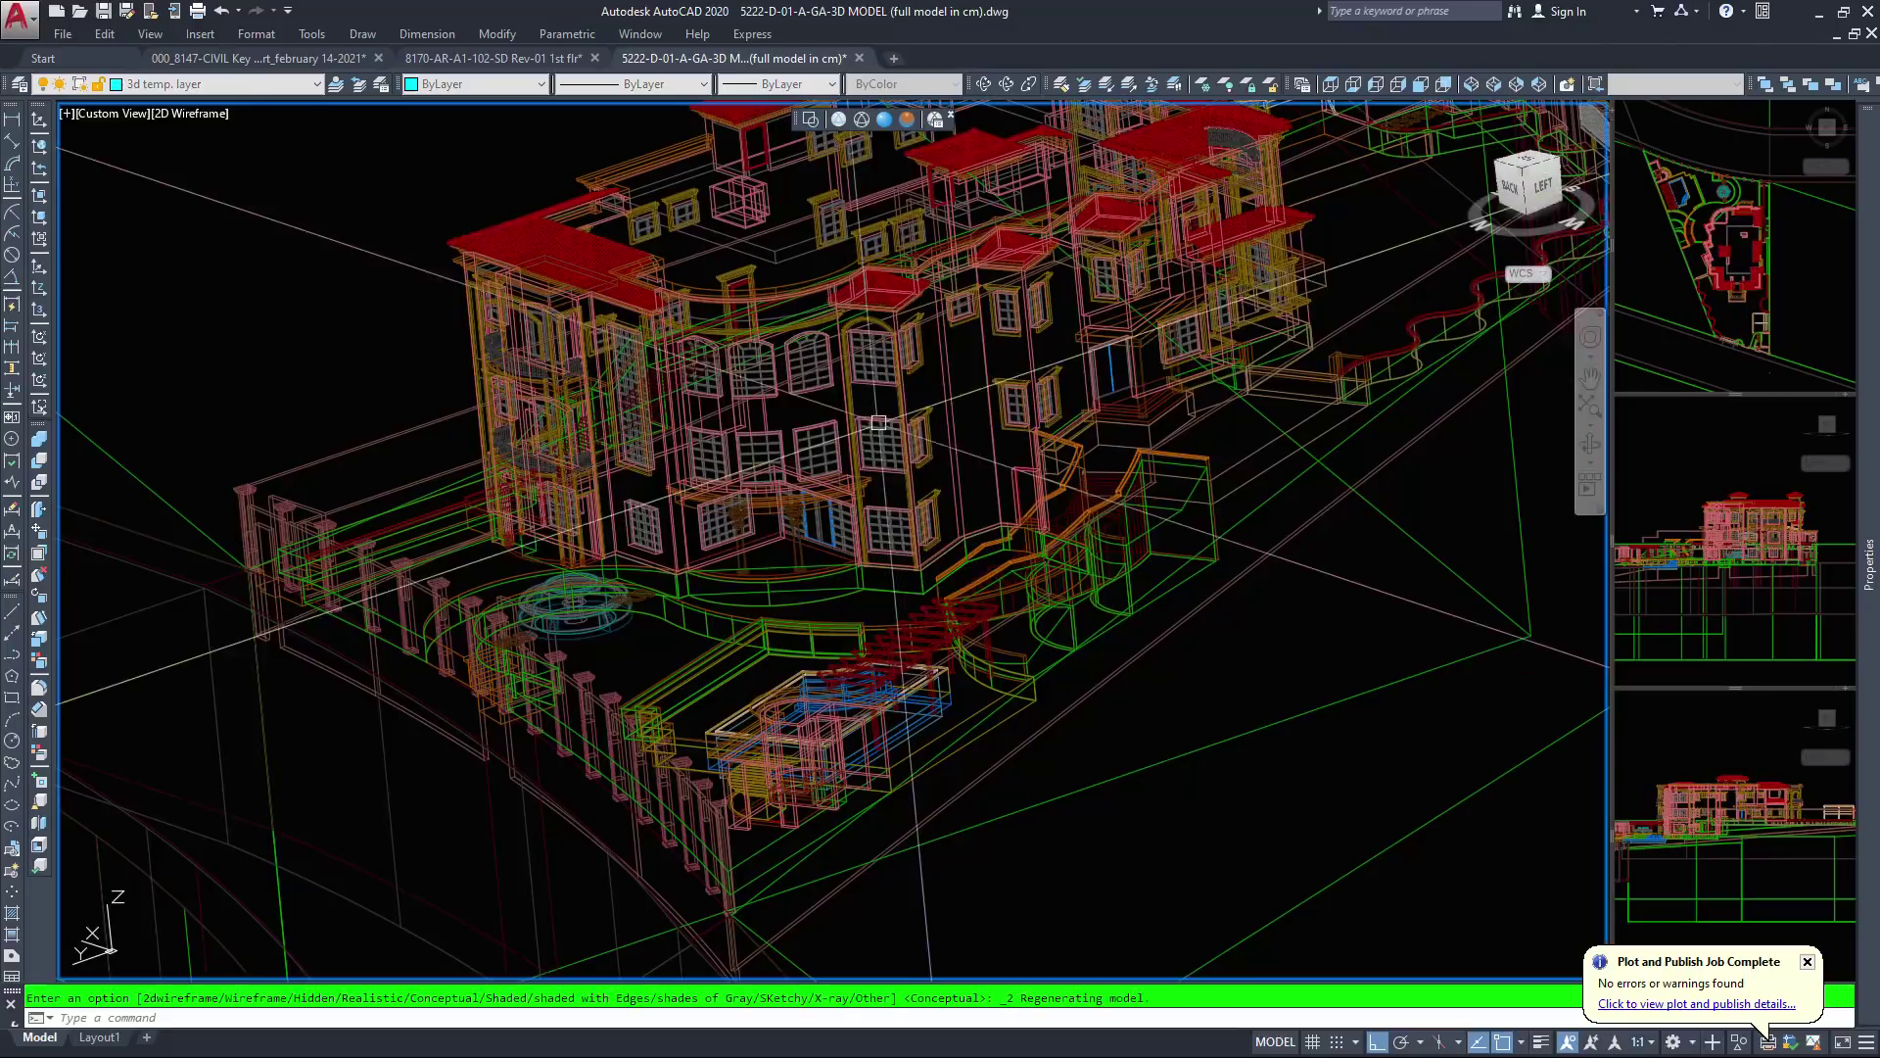
pyautogui.scroll(-4, 941, 586)
pyautogui.scroll(-5, 970, 568)
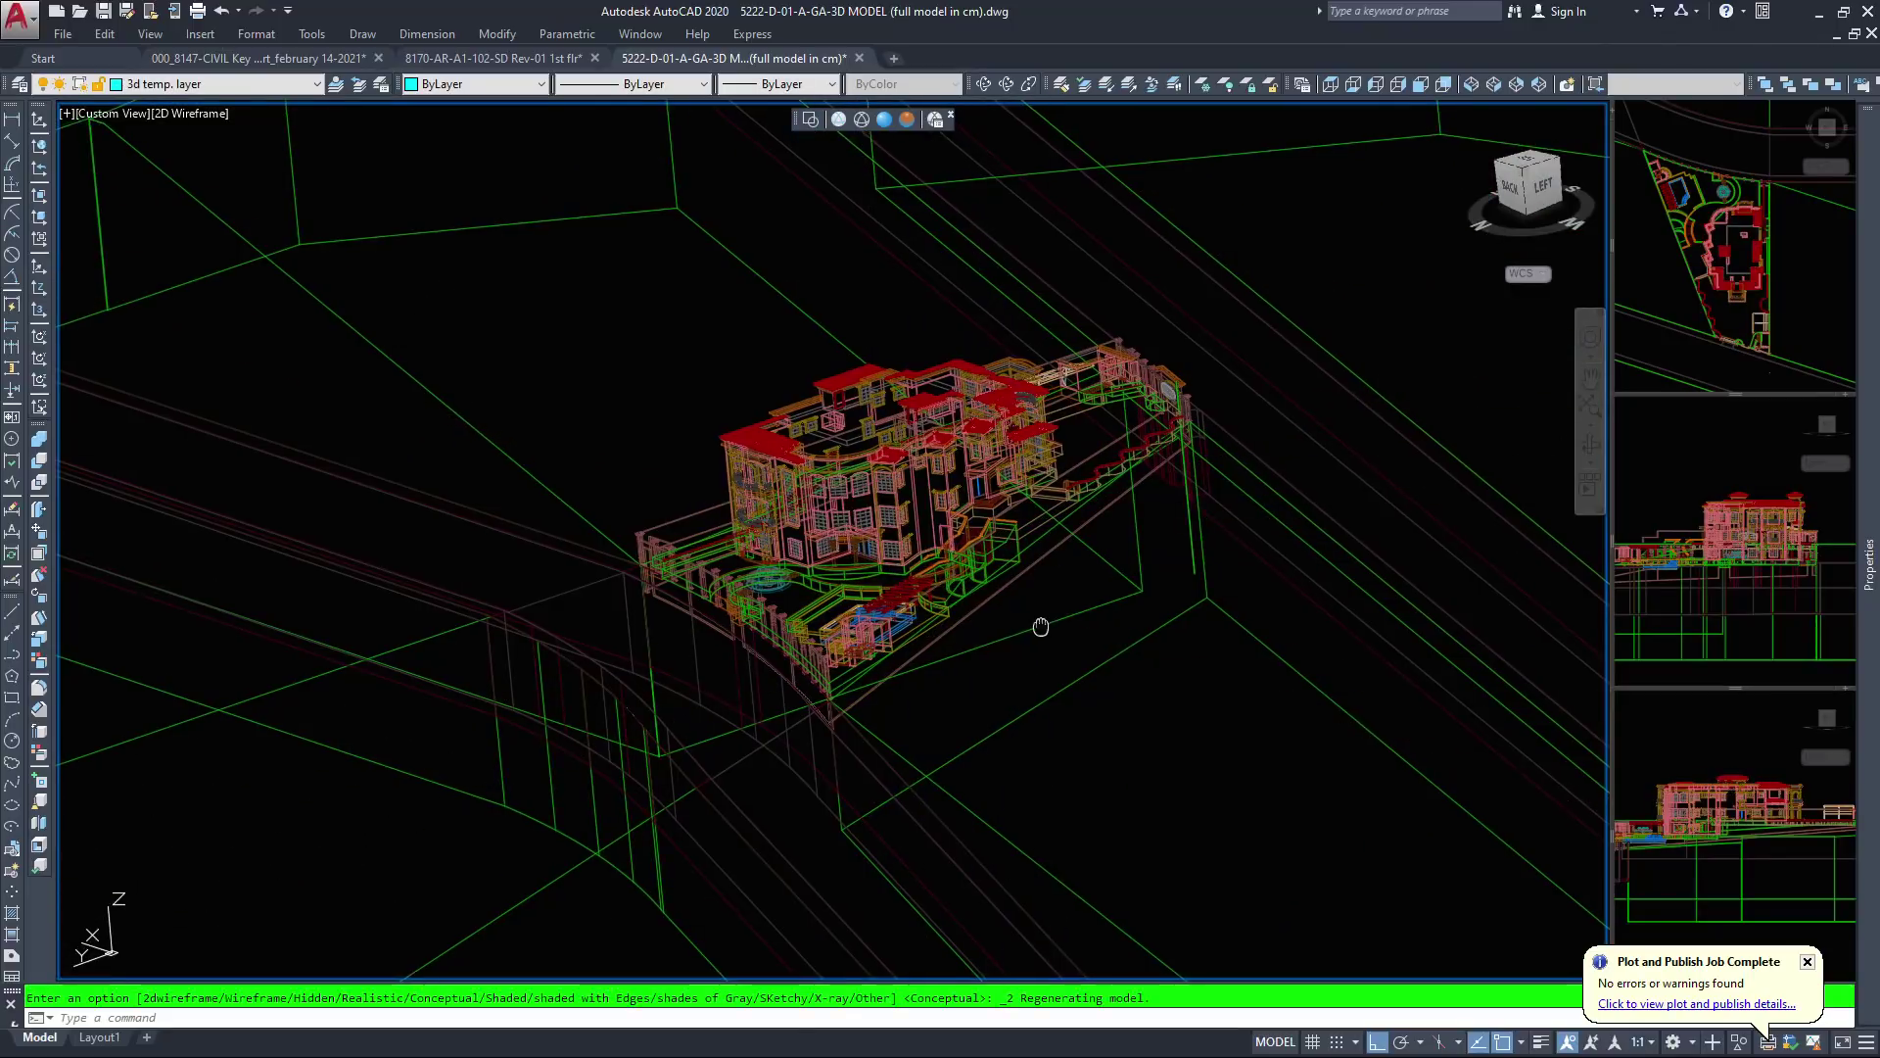
pyautogui.moveTo(968, 574); pyautogui.dragTo(928, 596, button='middle')
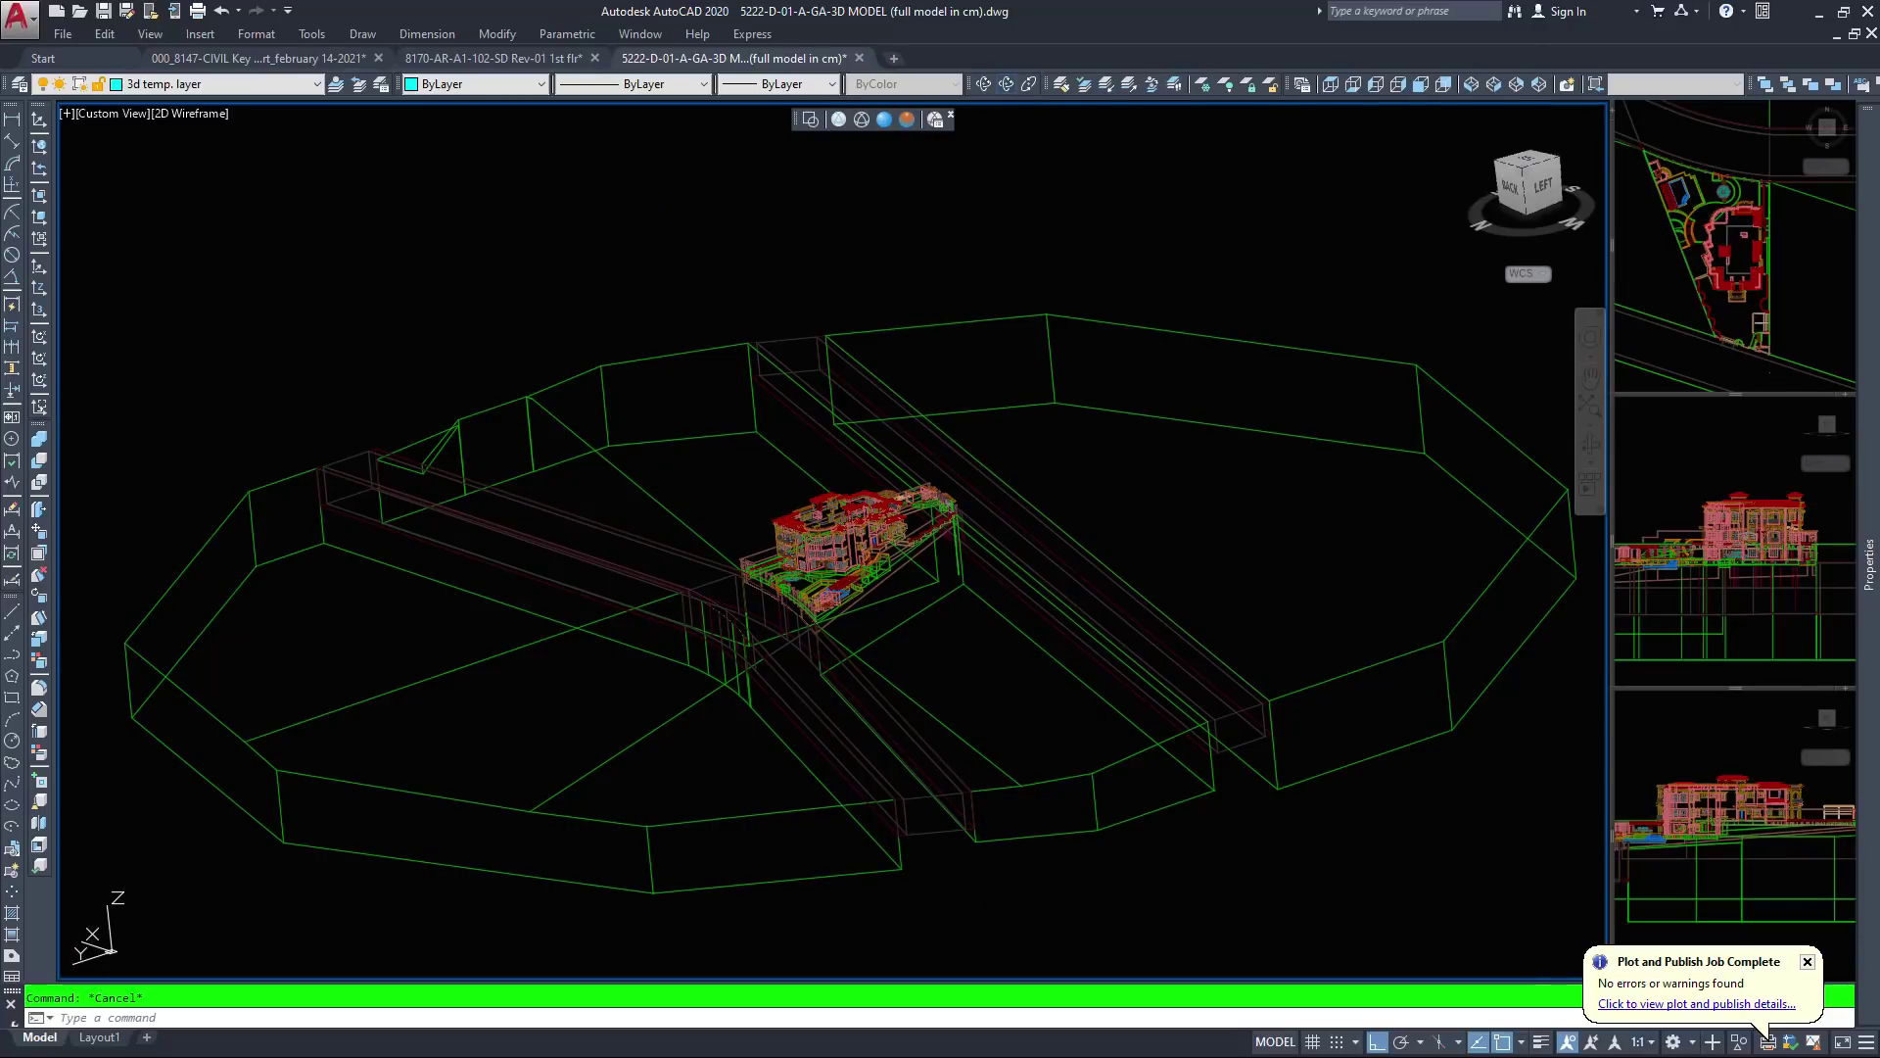
pyautogui.click(1006, 85)
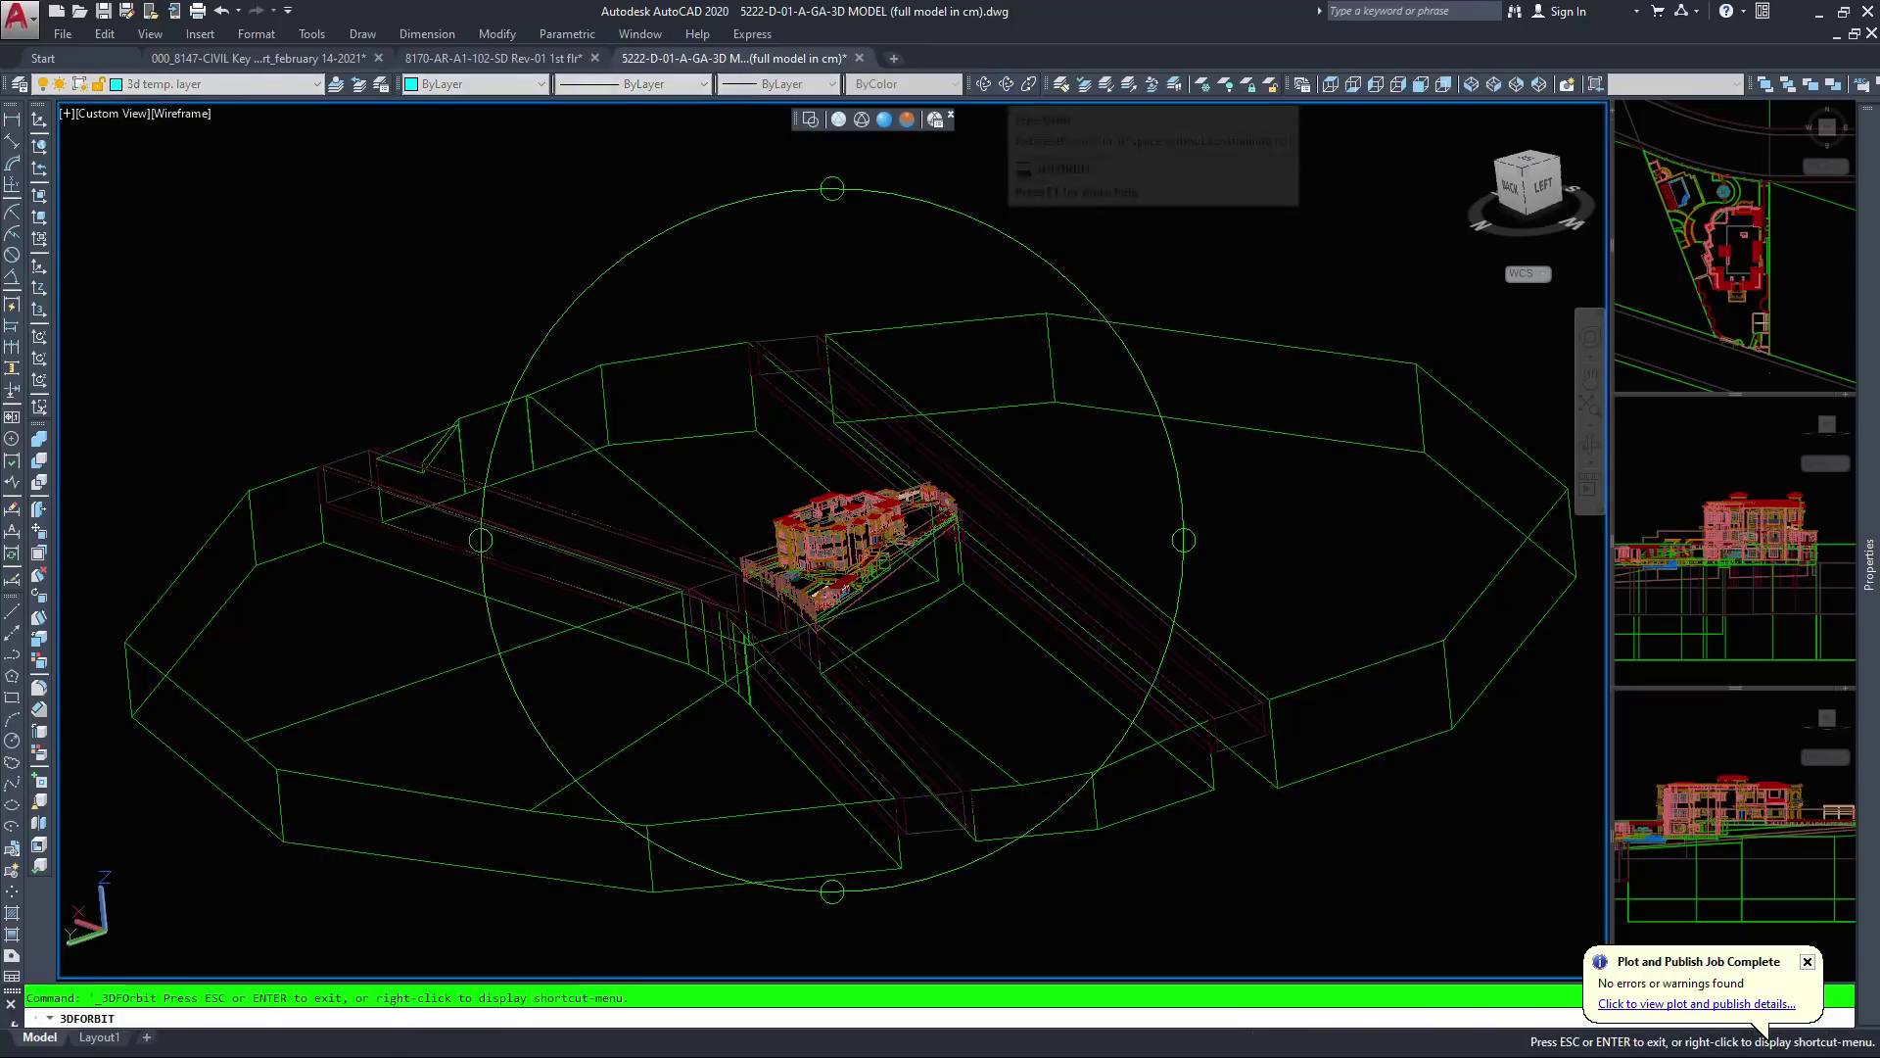
pyautogui.moveTo(887, 490); pyautogui.dragTo(361, 593)
pyautogui.moveTo(743, 675); pyautogui.dragTo(832, 648, button='middle')
pyautogui.press('Escape')
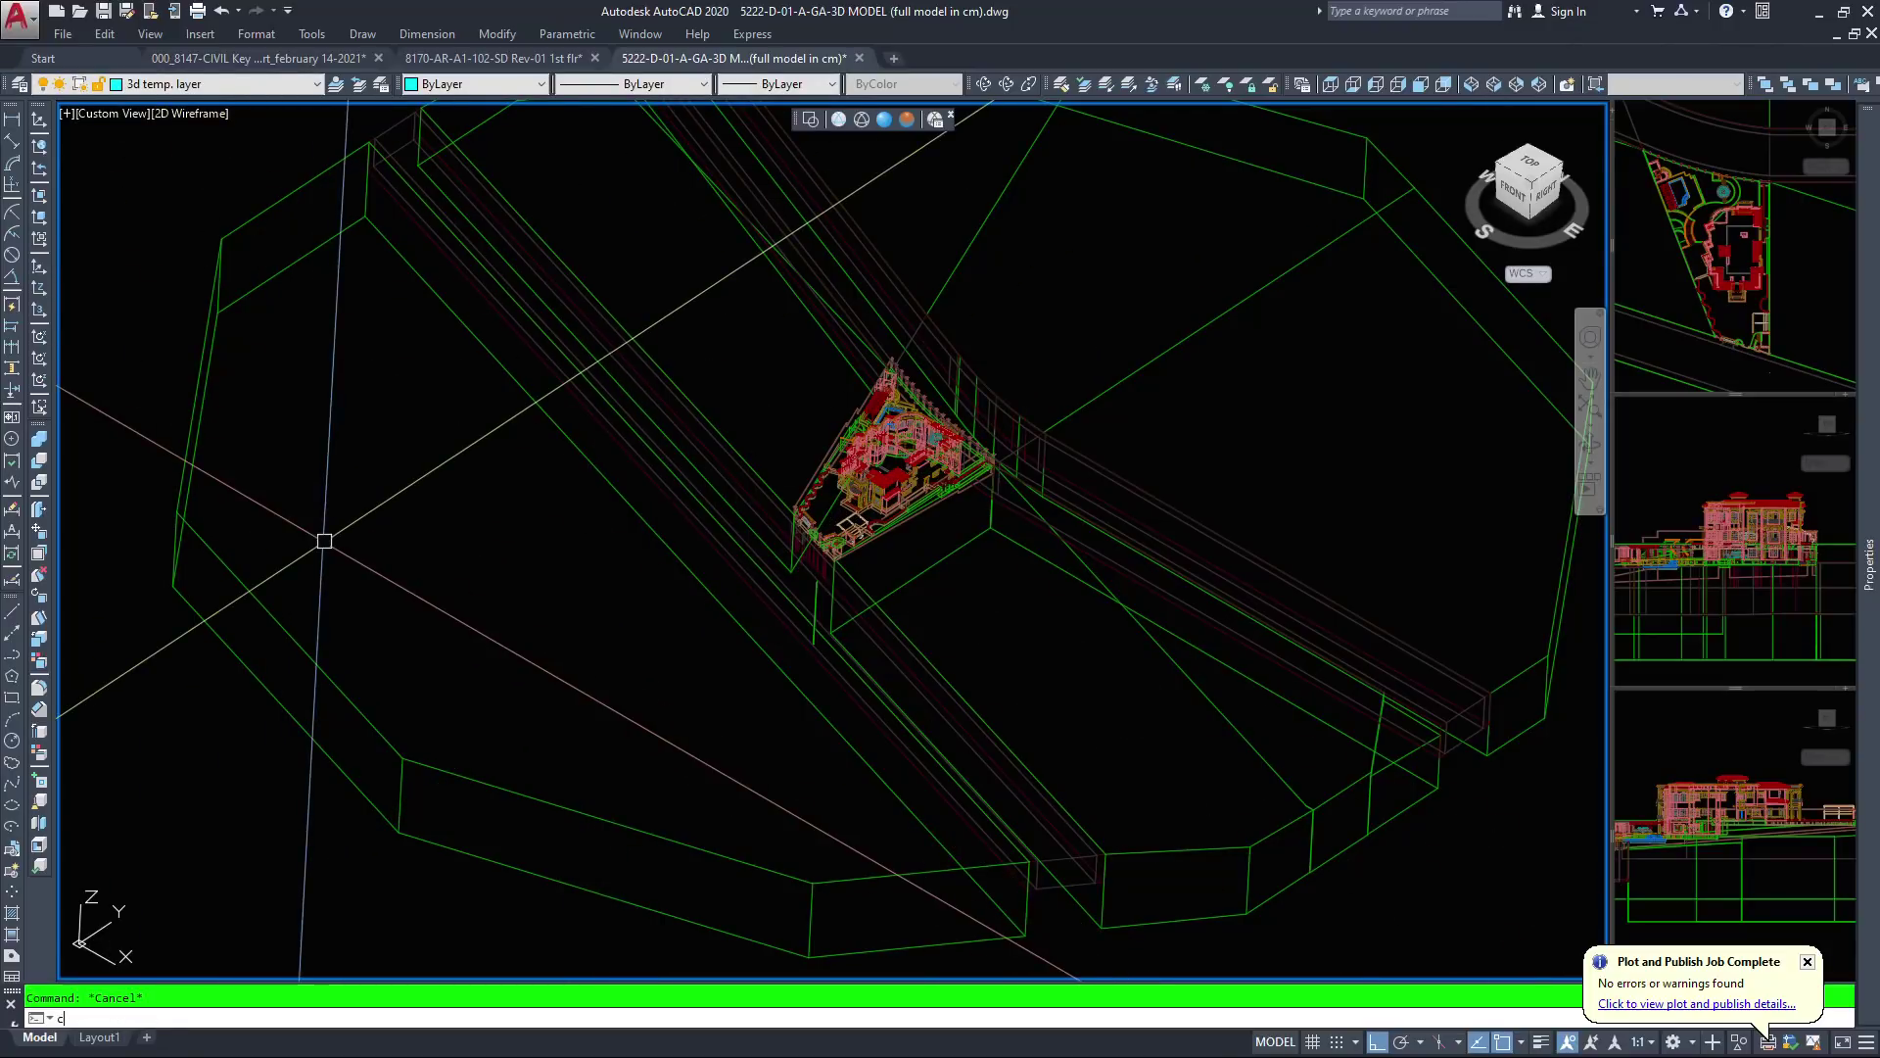
# Place a camera on the open ground in front of the villa, aimed at the front corner of its plot
pyautogui.write('m')
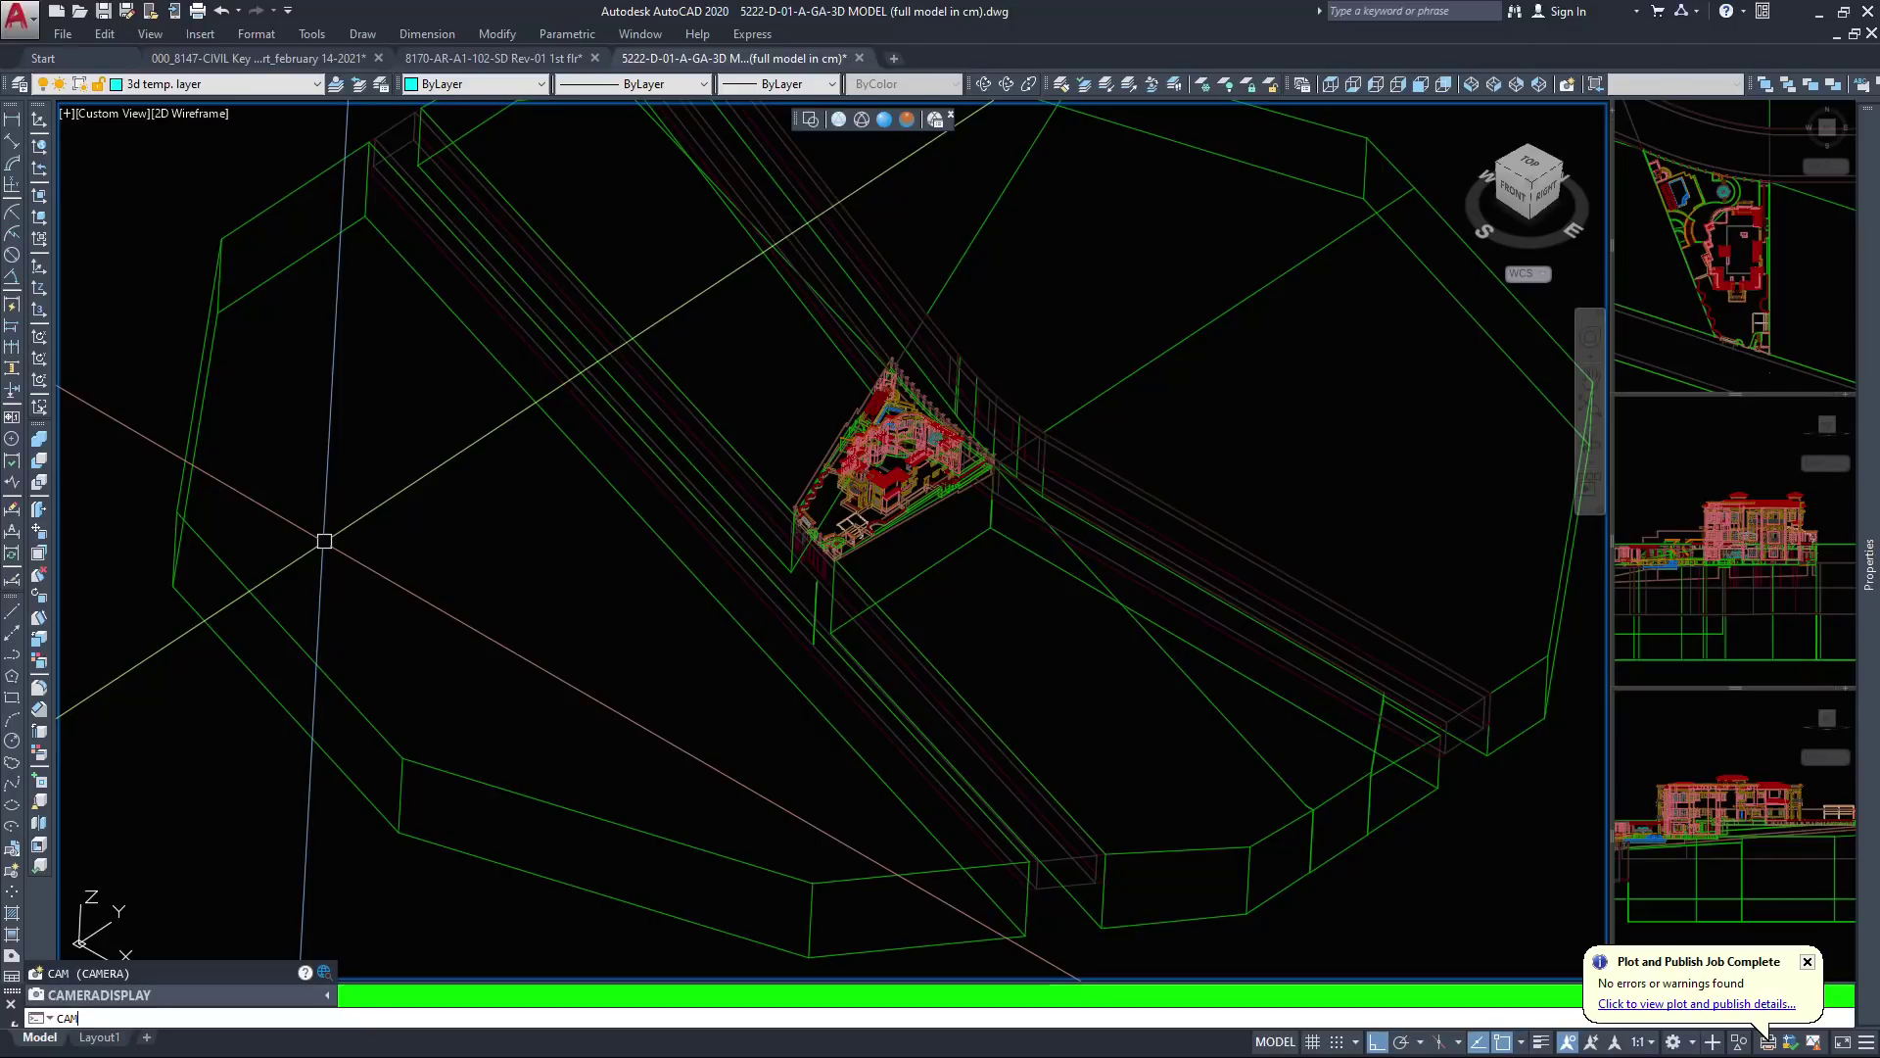
pyautogui.press('Return')
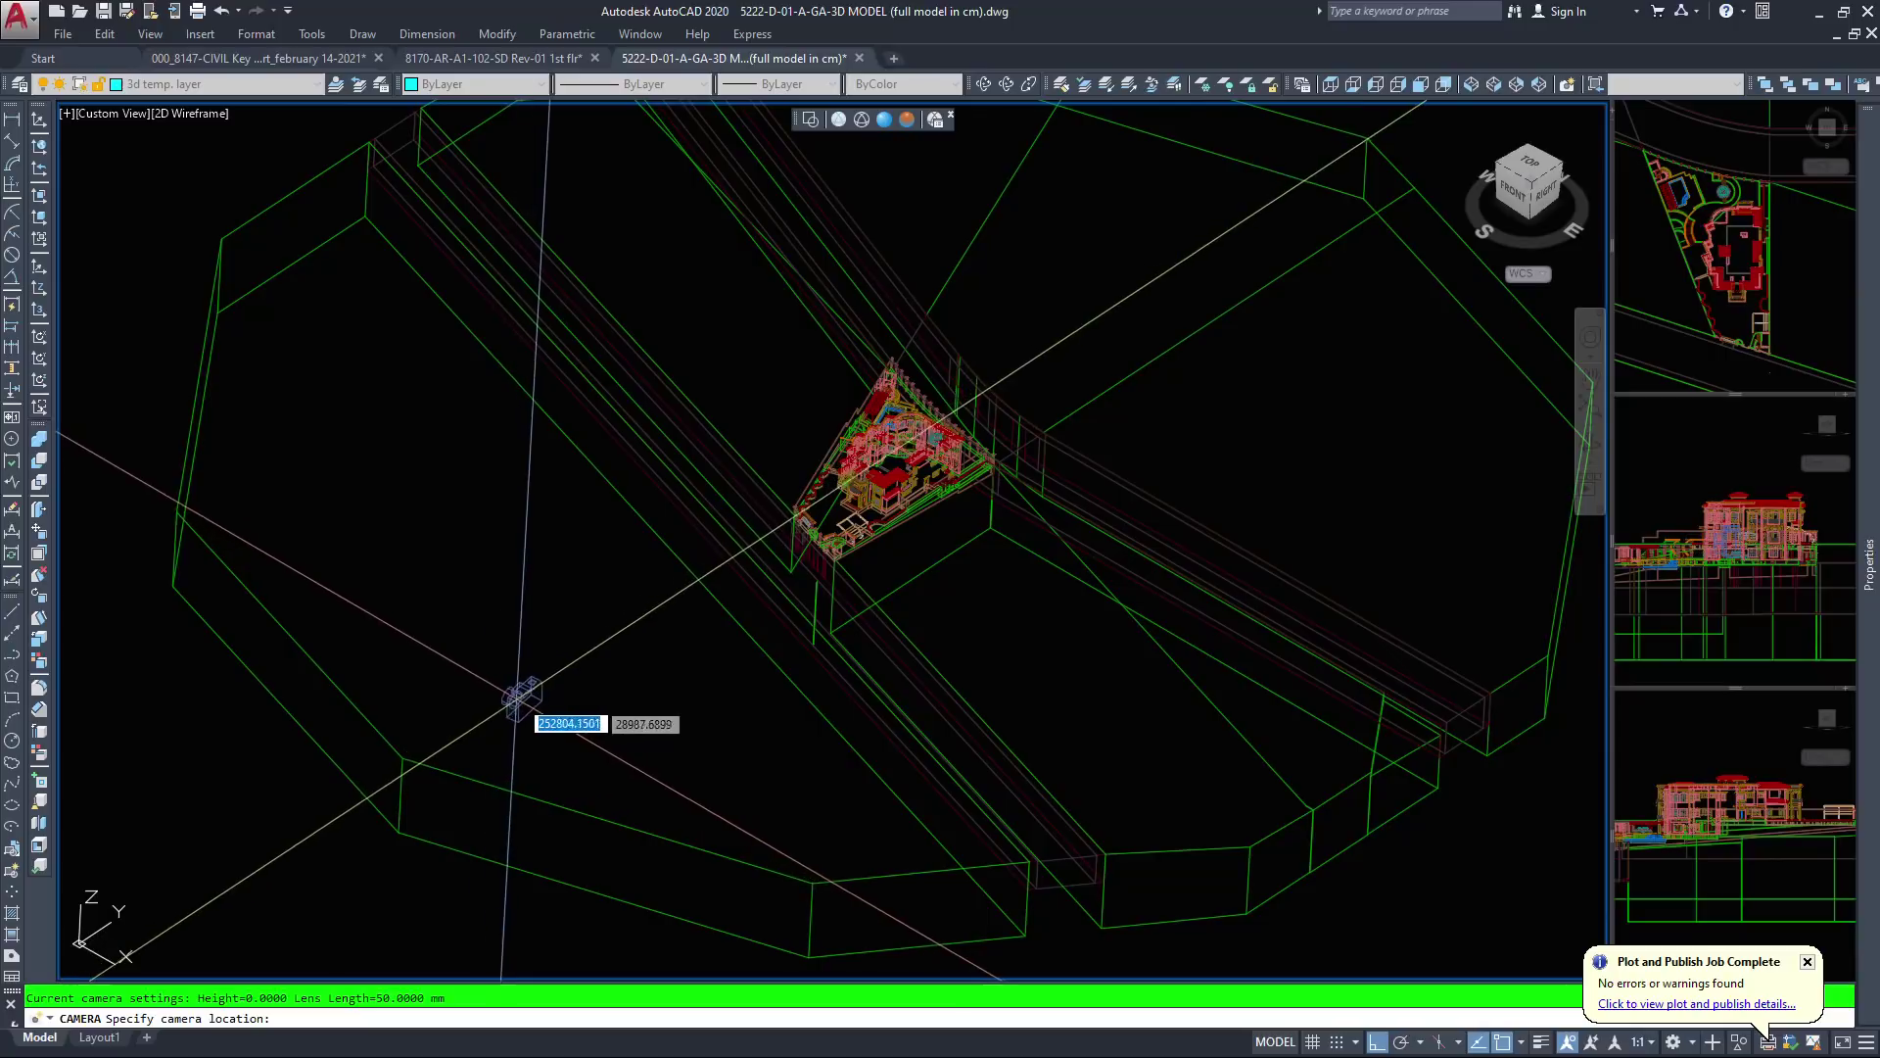
pyautogui.click(506, 663)
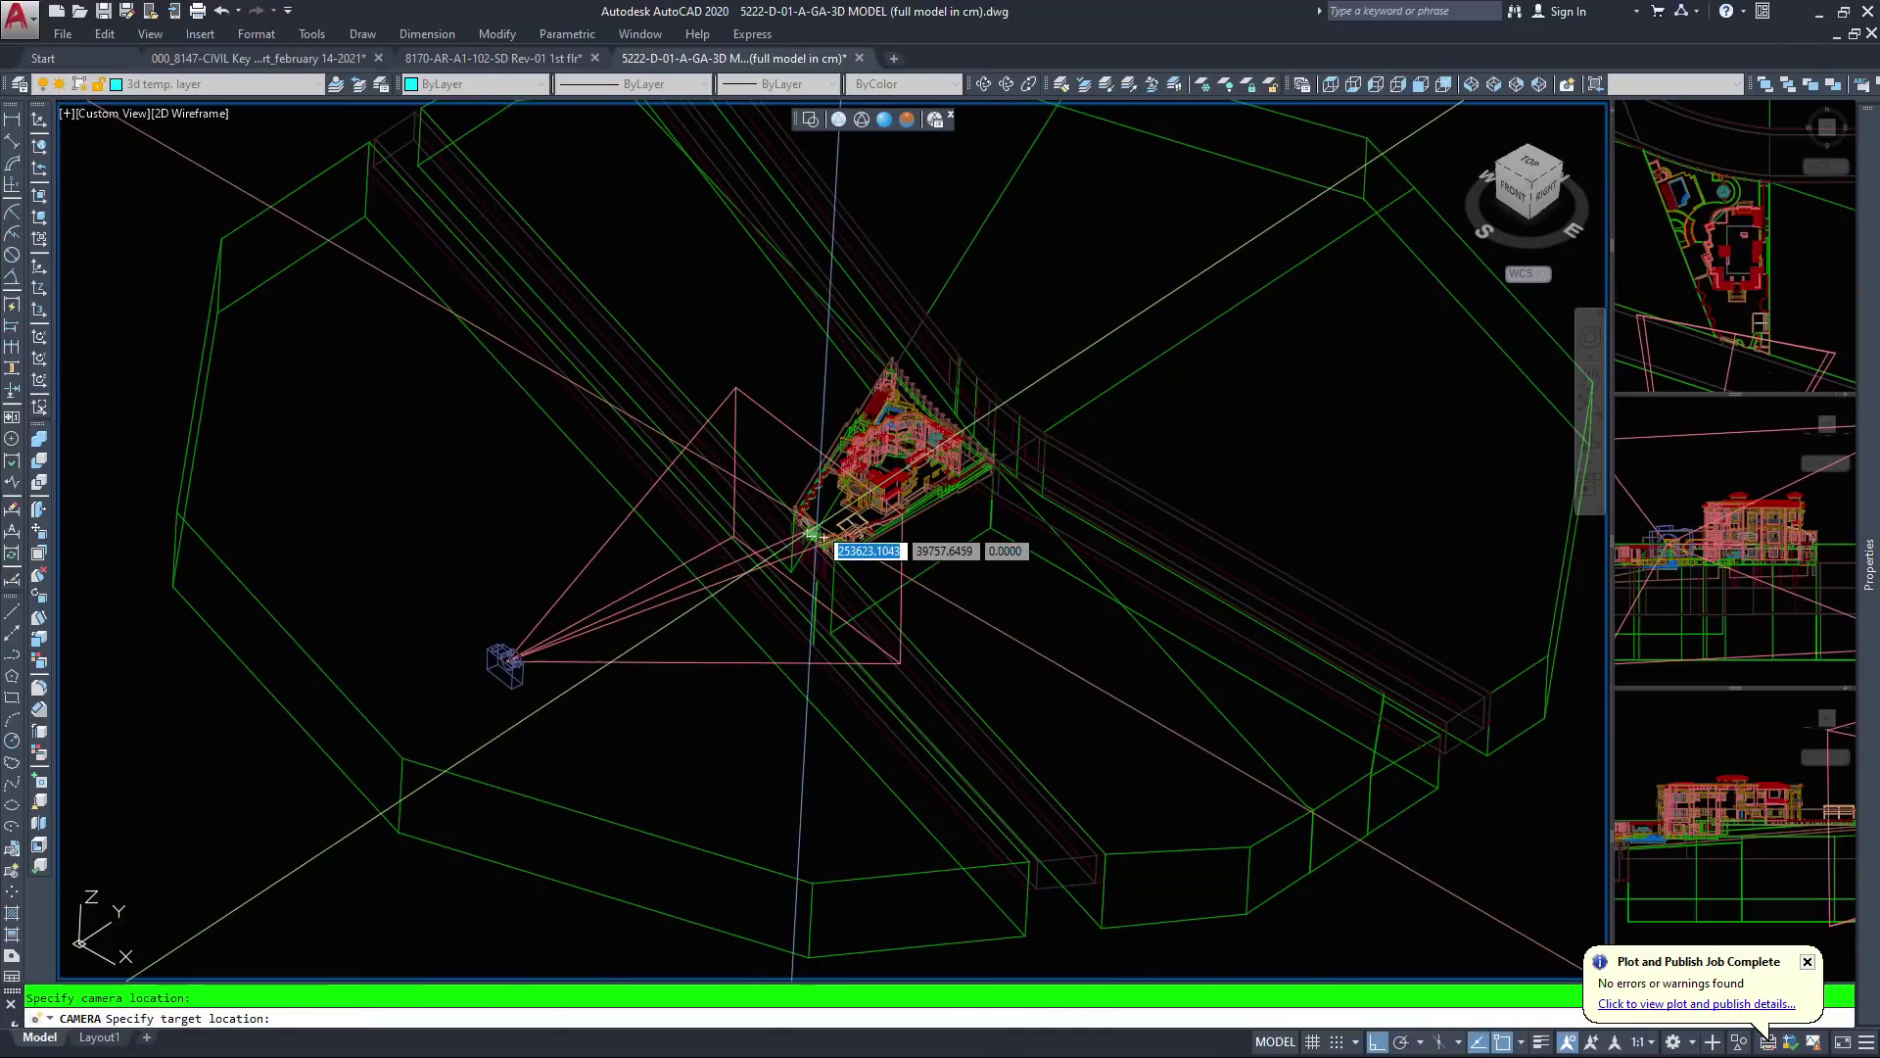
pyautogui.click(811, 535)
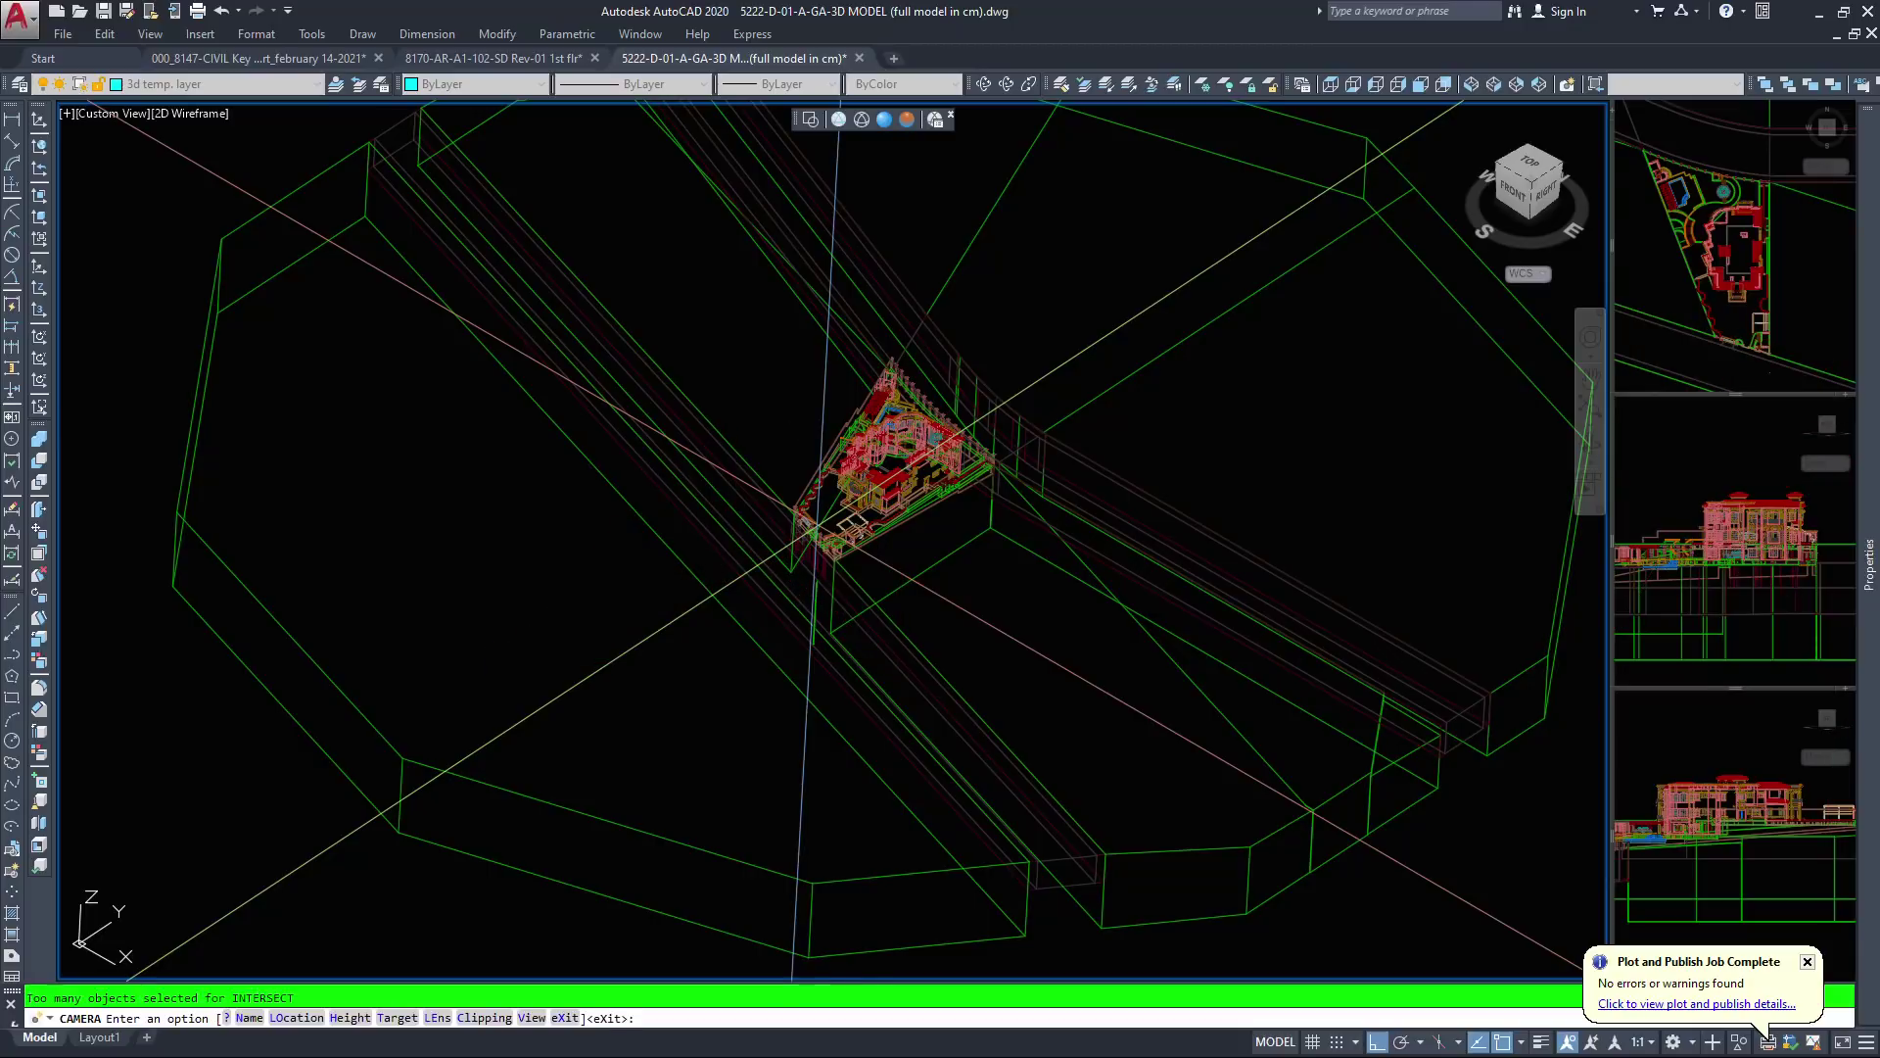
pyautogui.press('Escape')
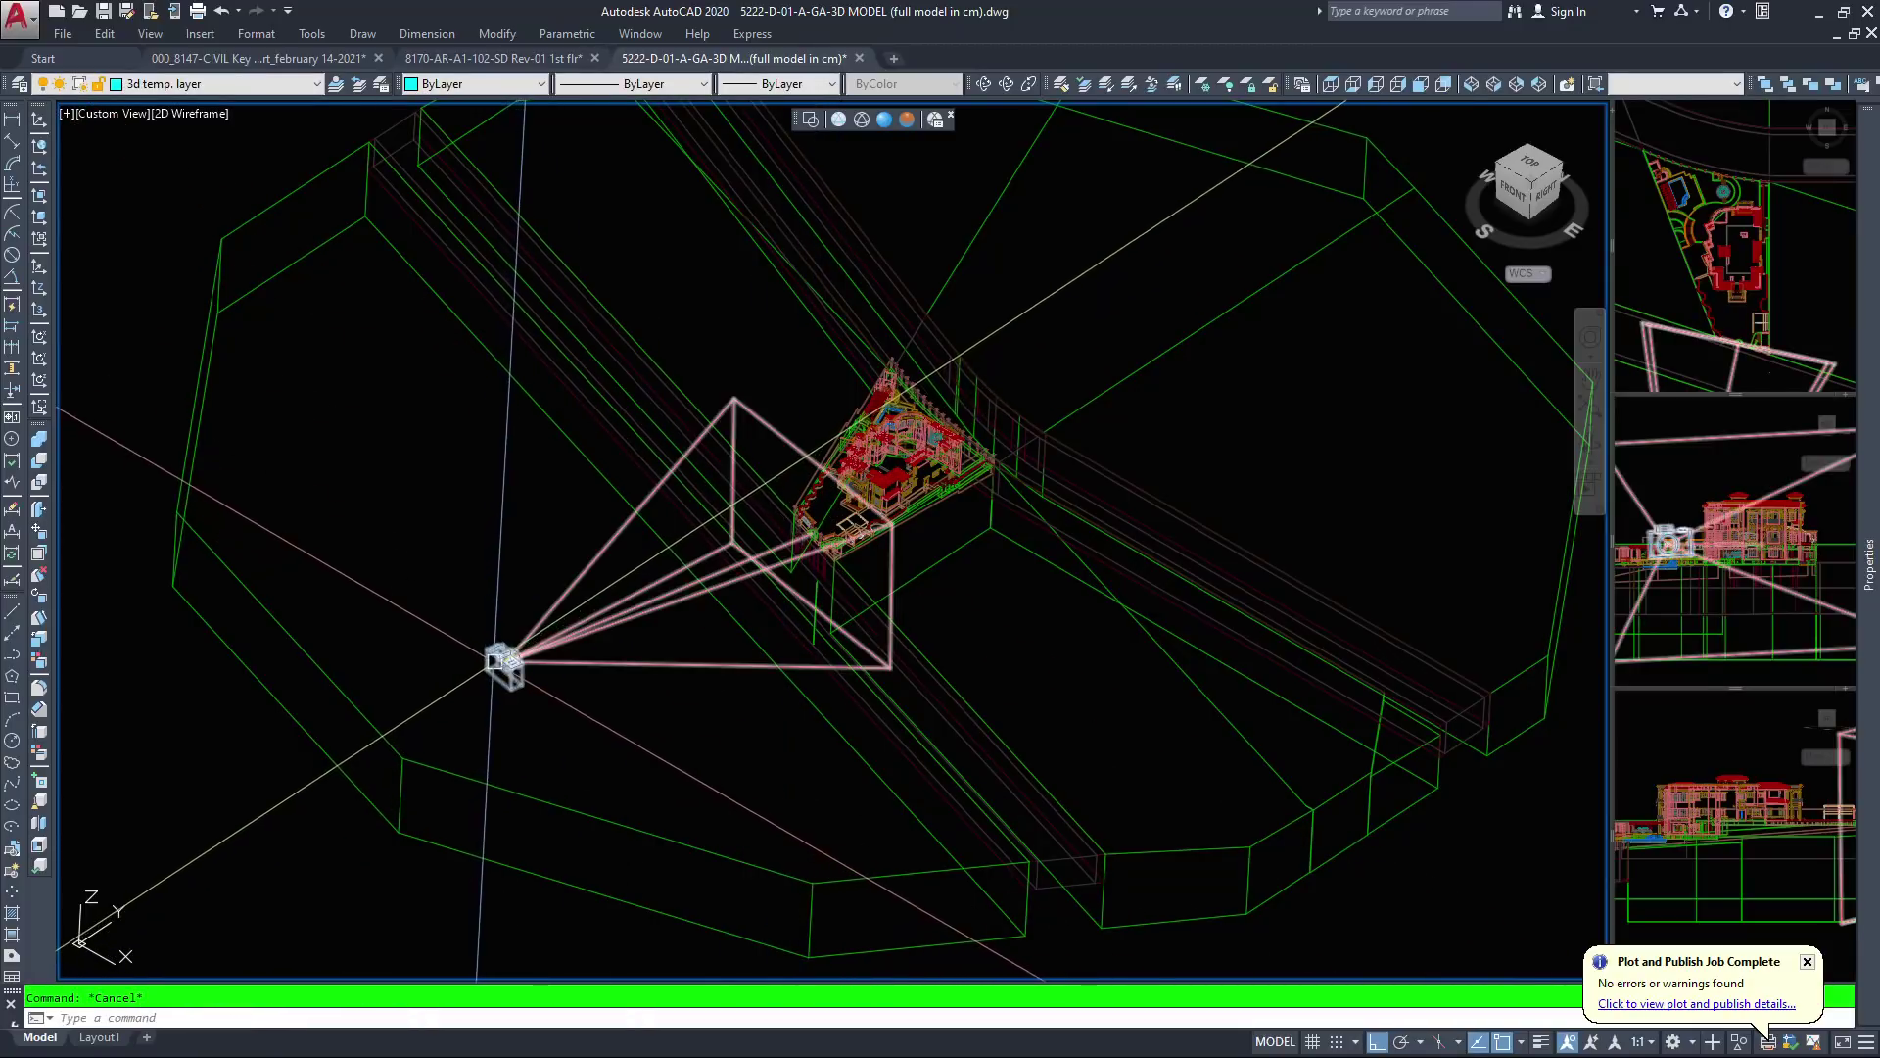
# Select the new camera, turn off displaying the preview window when editing a camera, and close the preview
pyautogui.click(505, 664)
pyautogui.rightClick(502, 660)
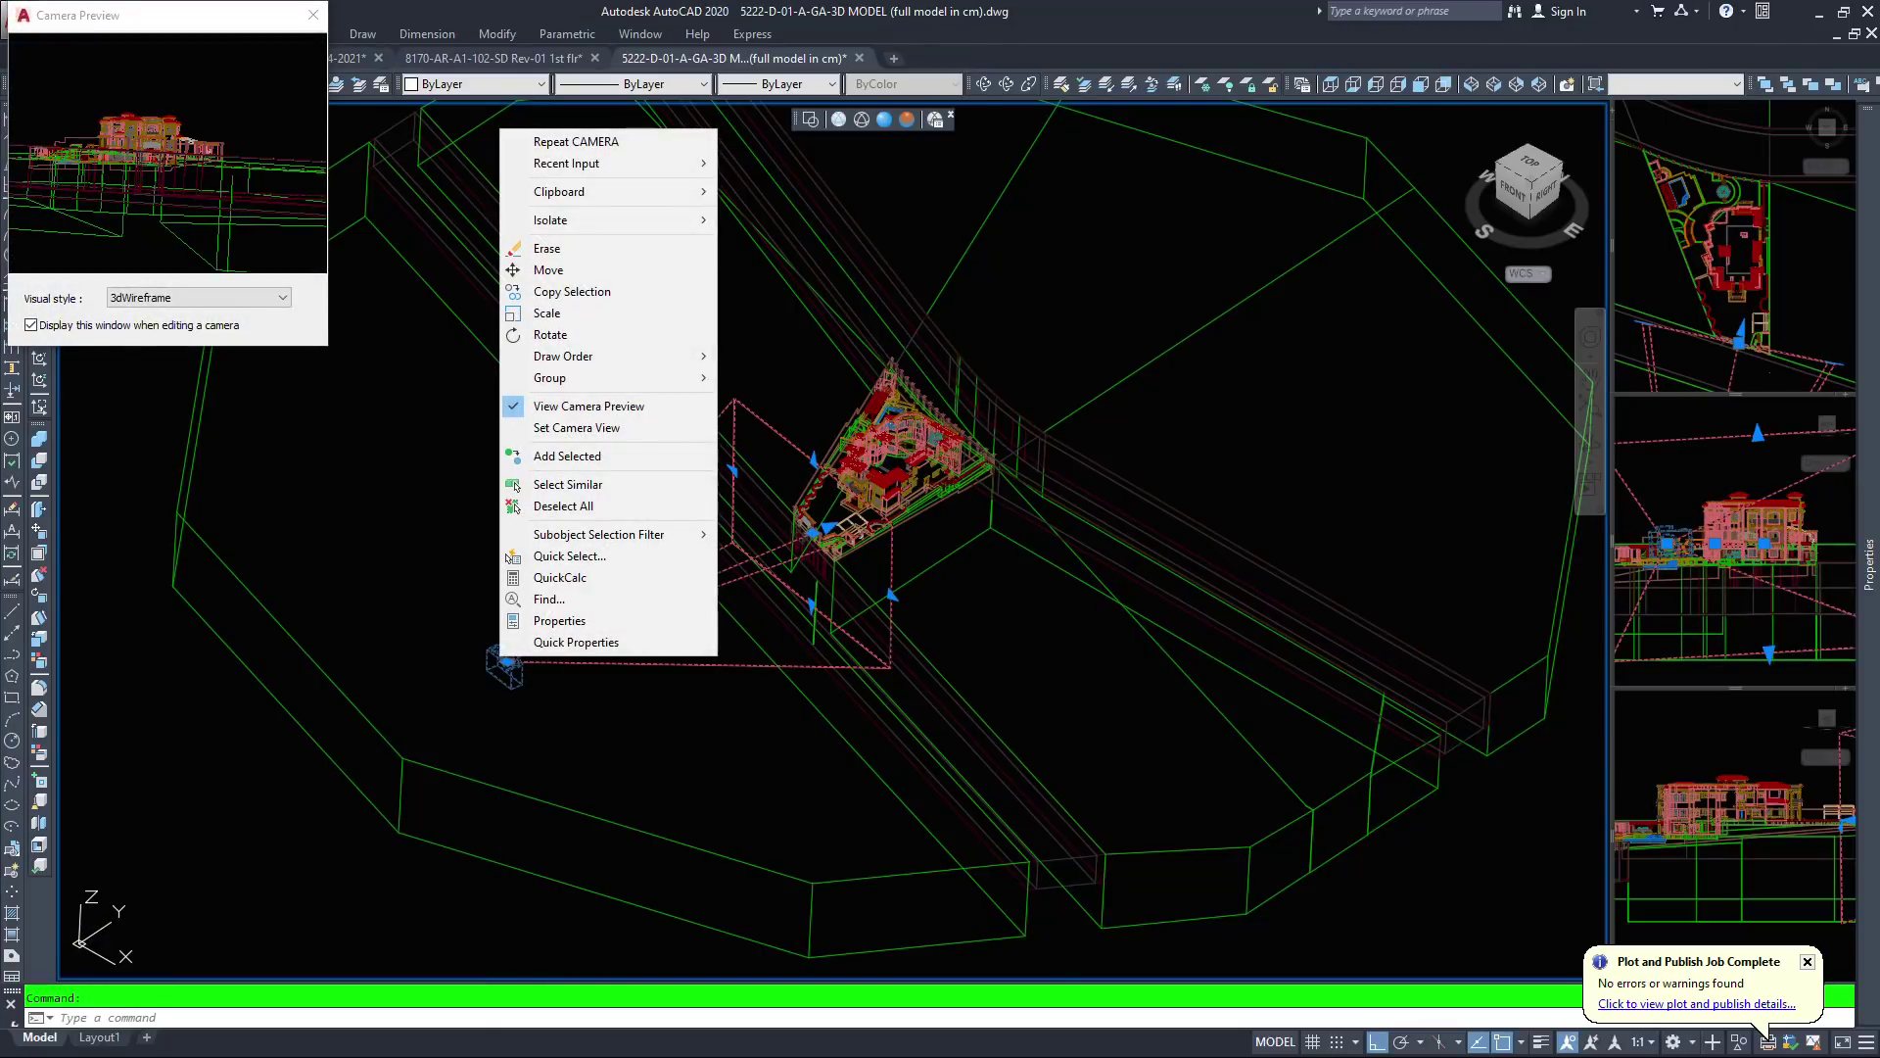
pyautogui.press('Escape')
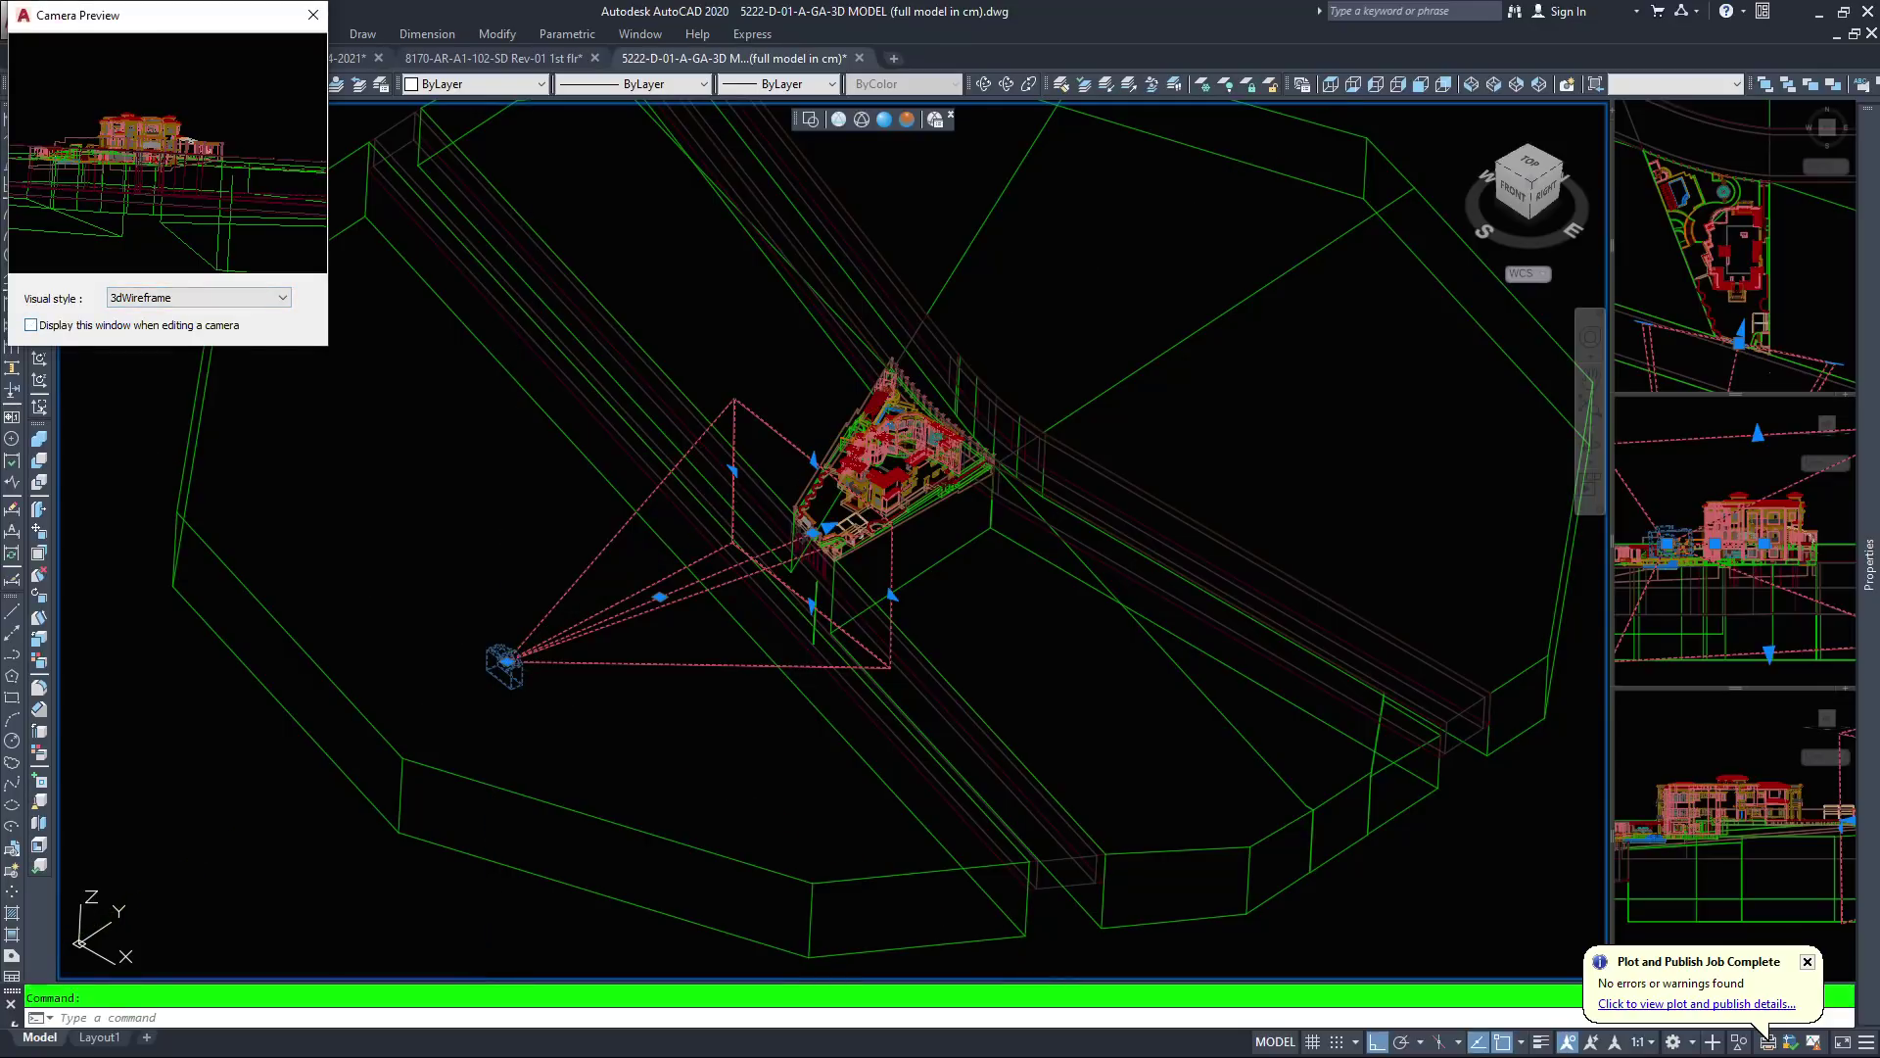
pyautogui.click(314, 15)
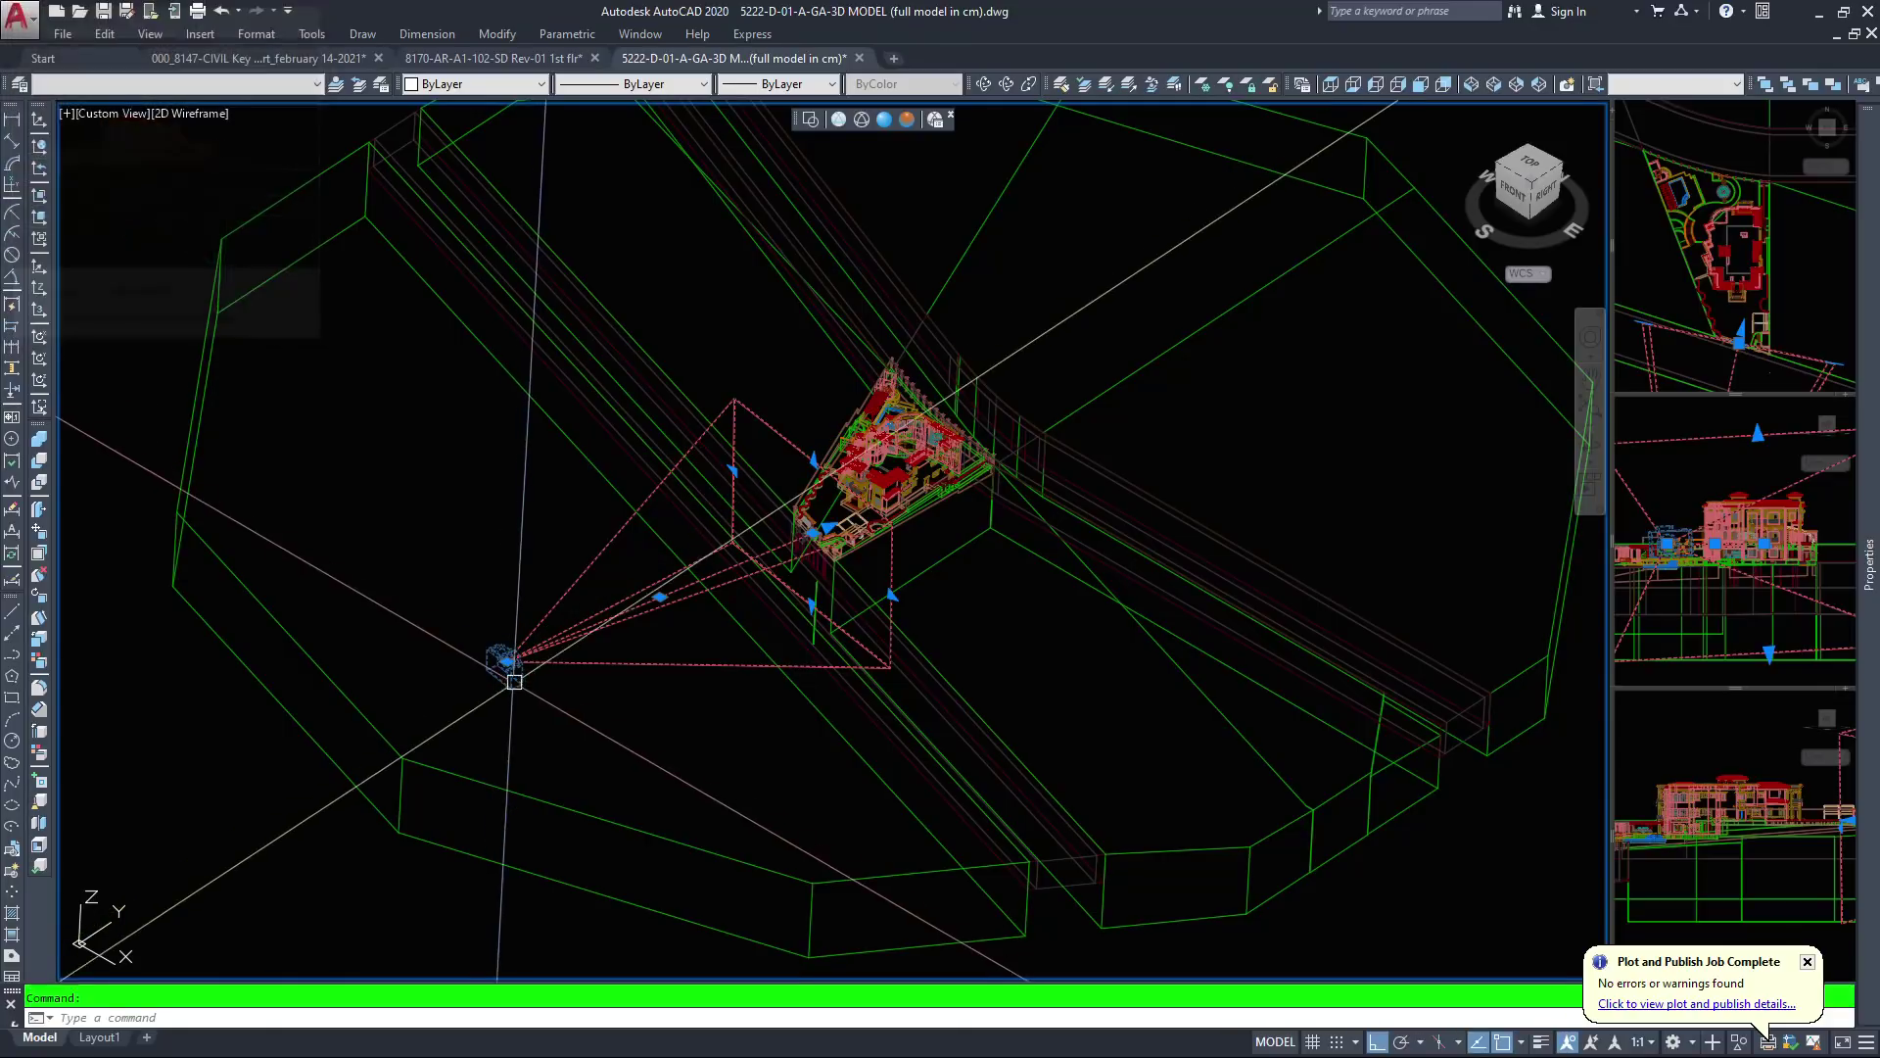
pyautogui.press('Escape')
# Set the large viewport to the new camera's view
pyautogui.click(510, 661)
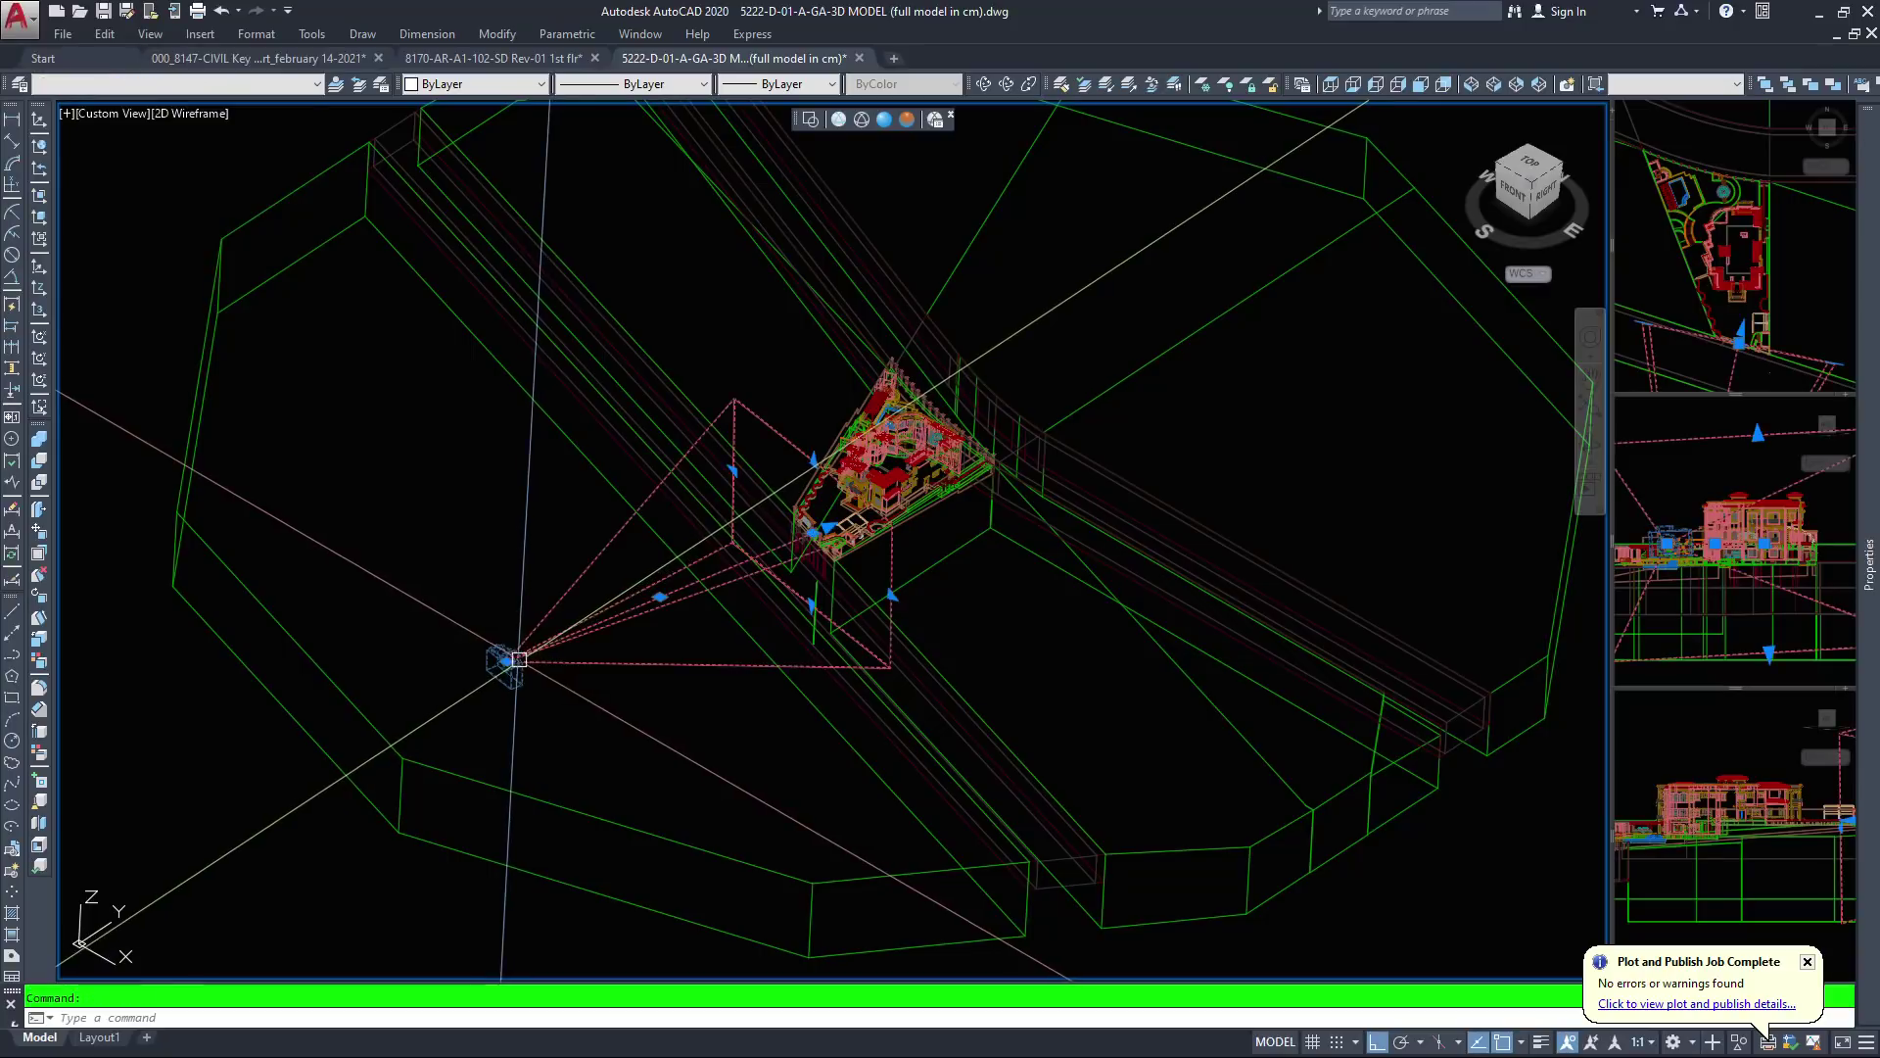
pyautogui.rightClick(514, 661)
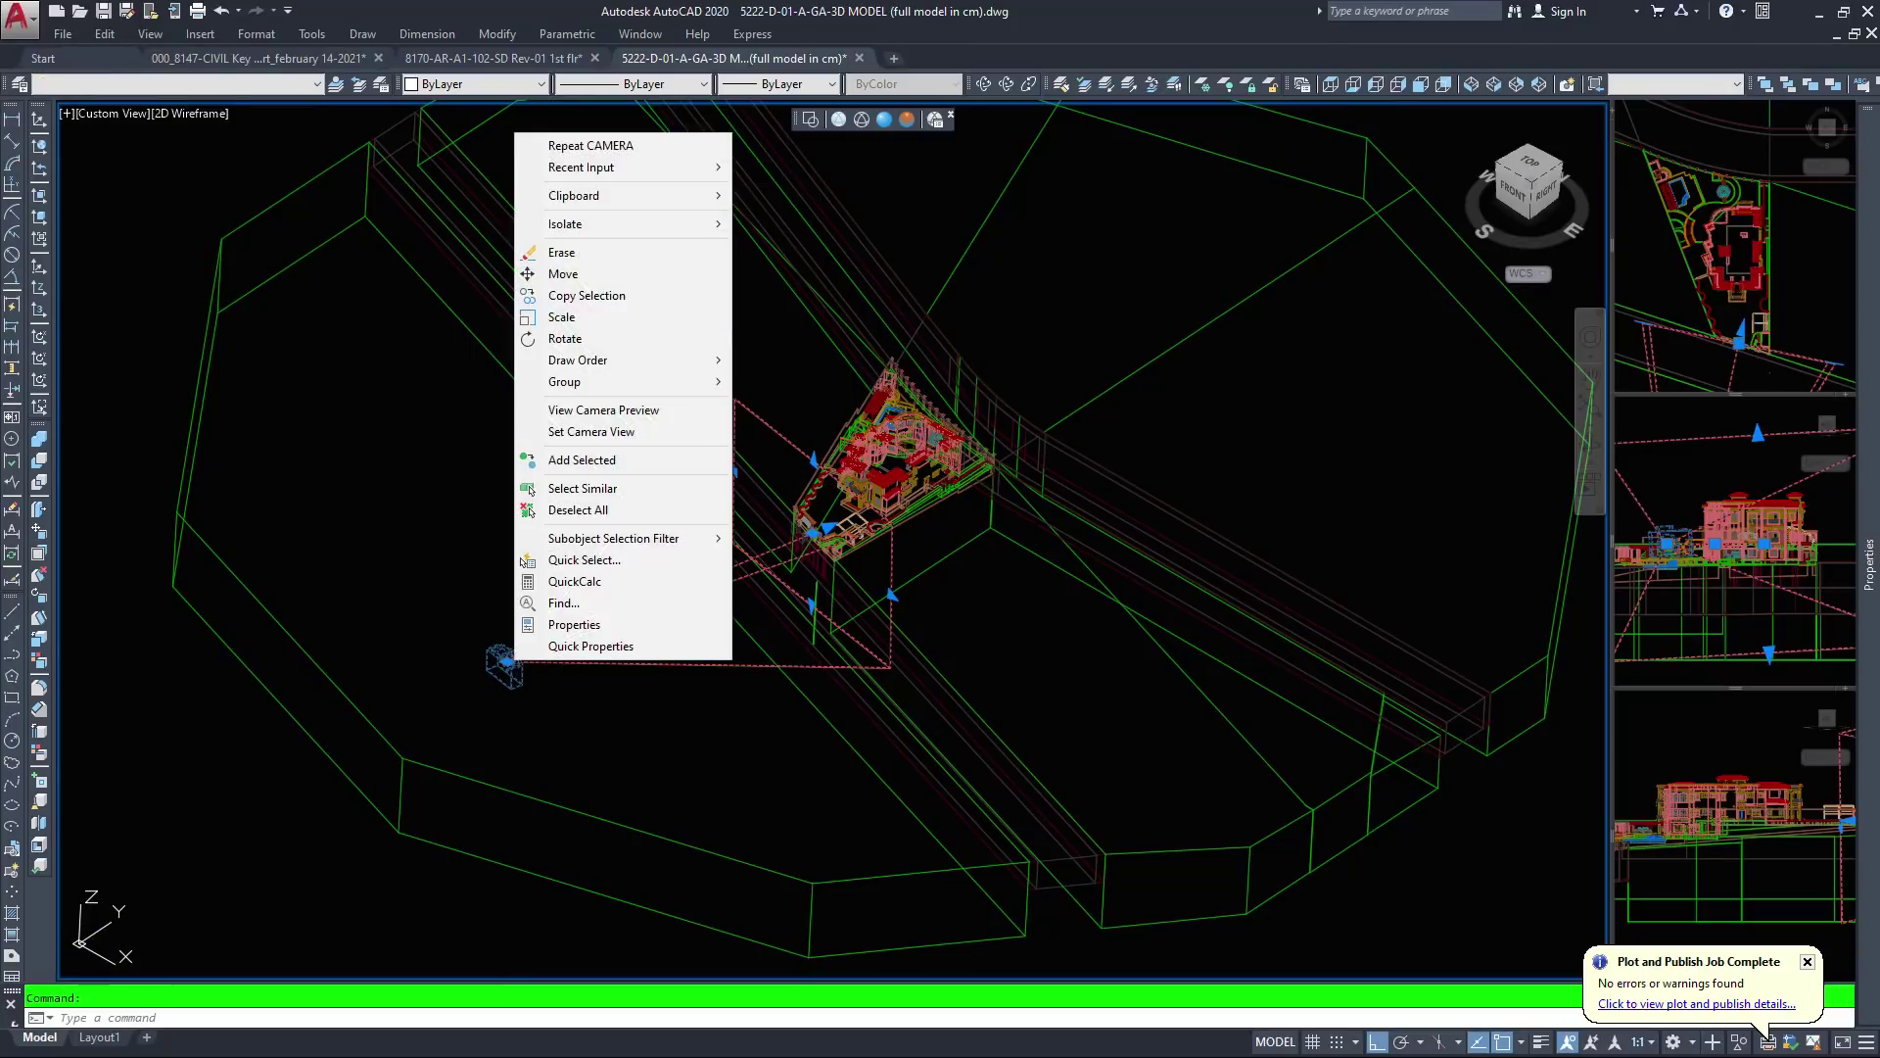
pyautogui.click(591, 432)
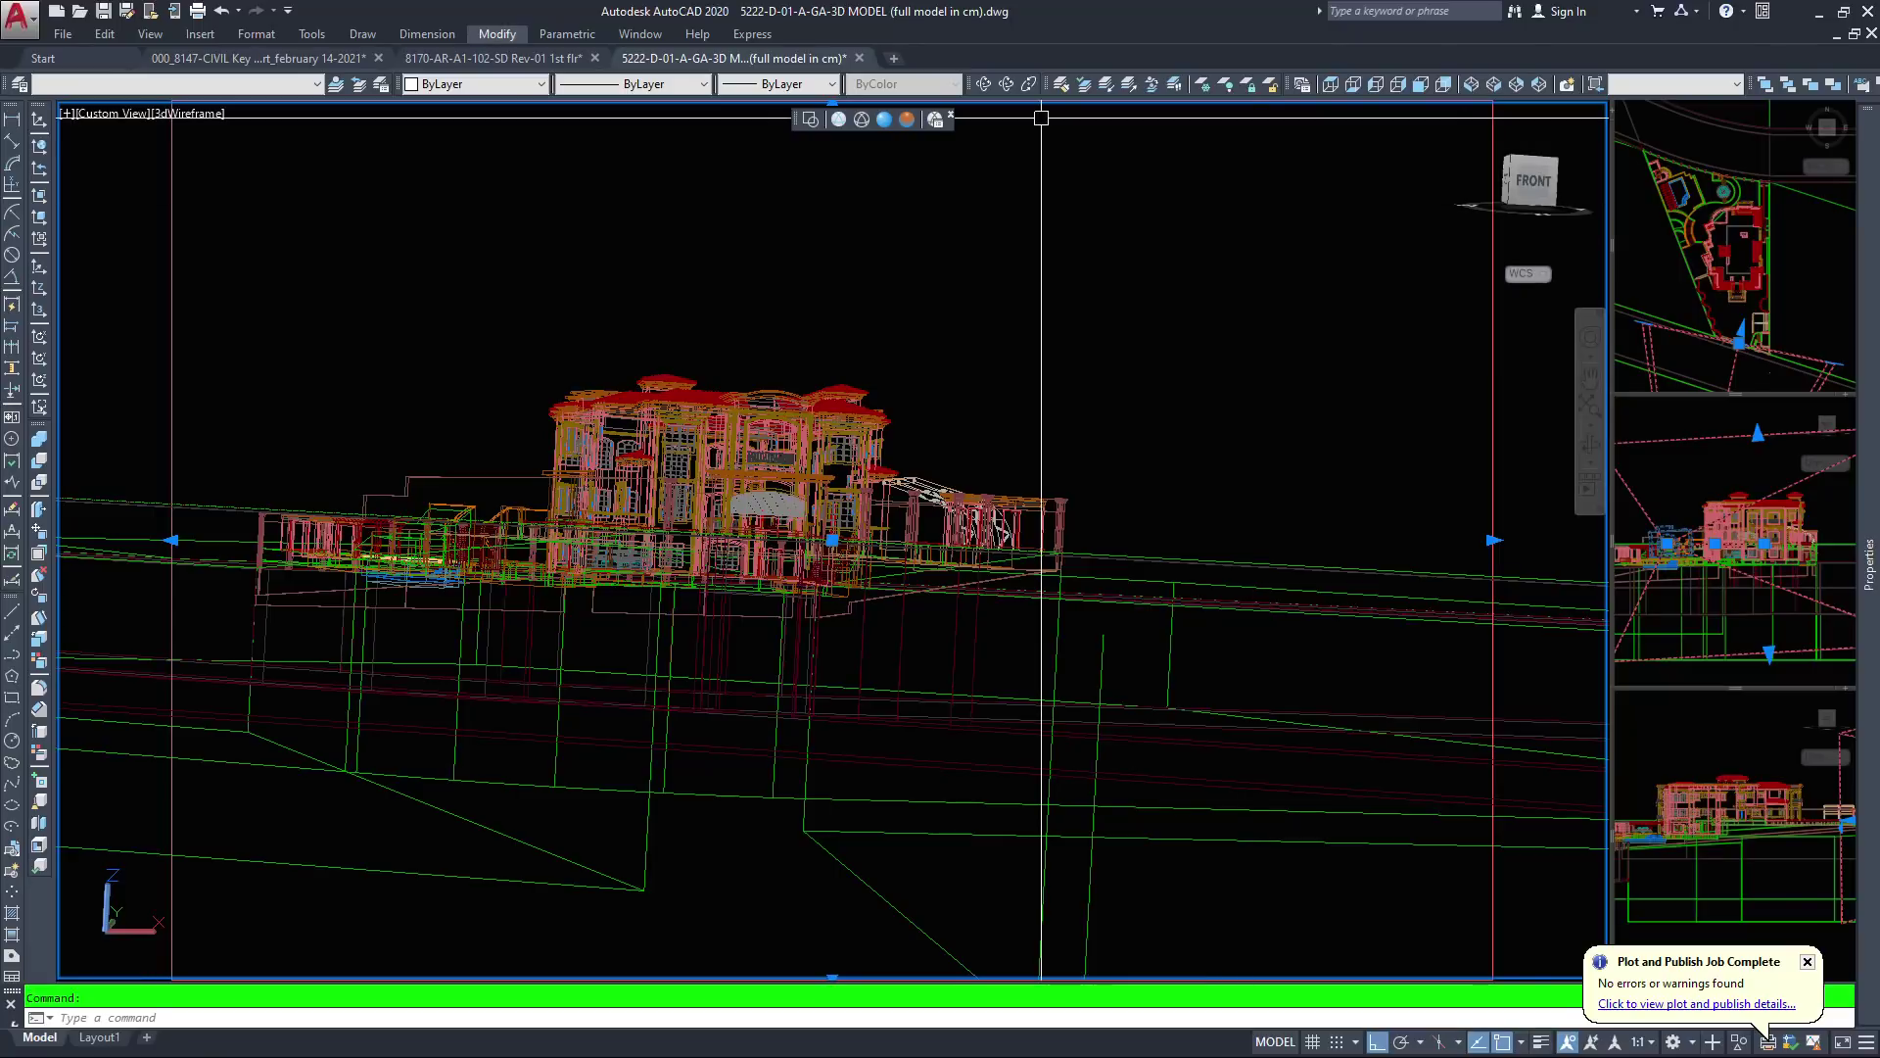
# Move the 5222-D-01-A-GA-3D MODEL (full model in cm) drawing ahead of the other open files and return to it
pyautogui.click(519, 58)
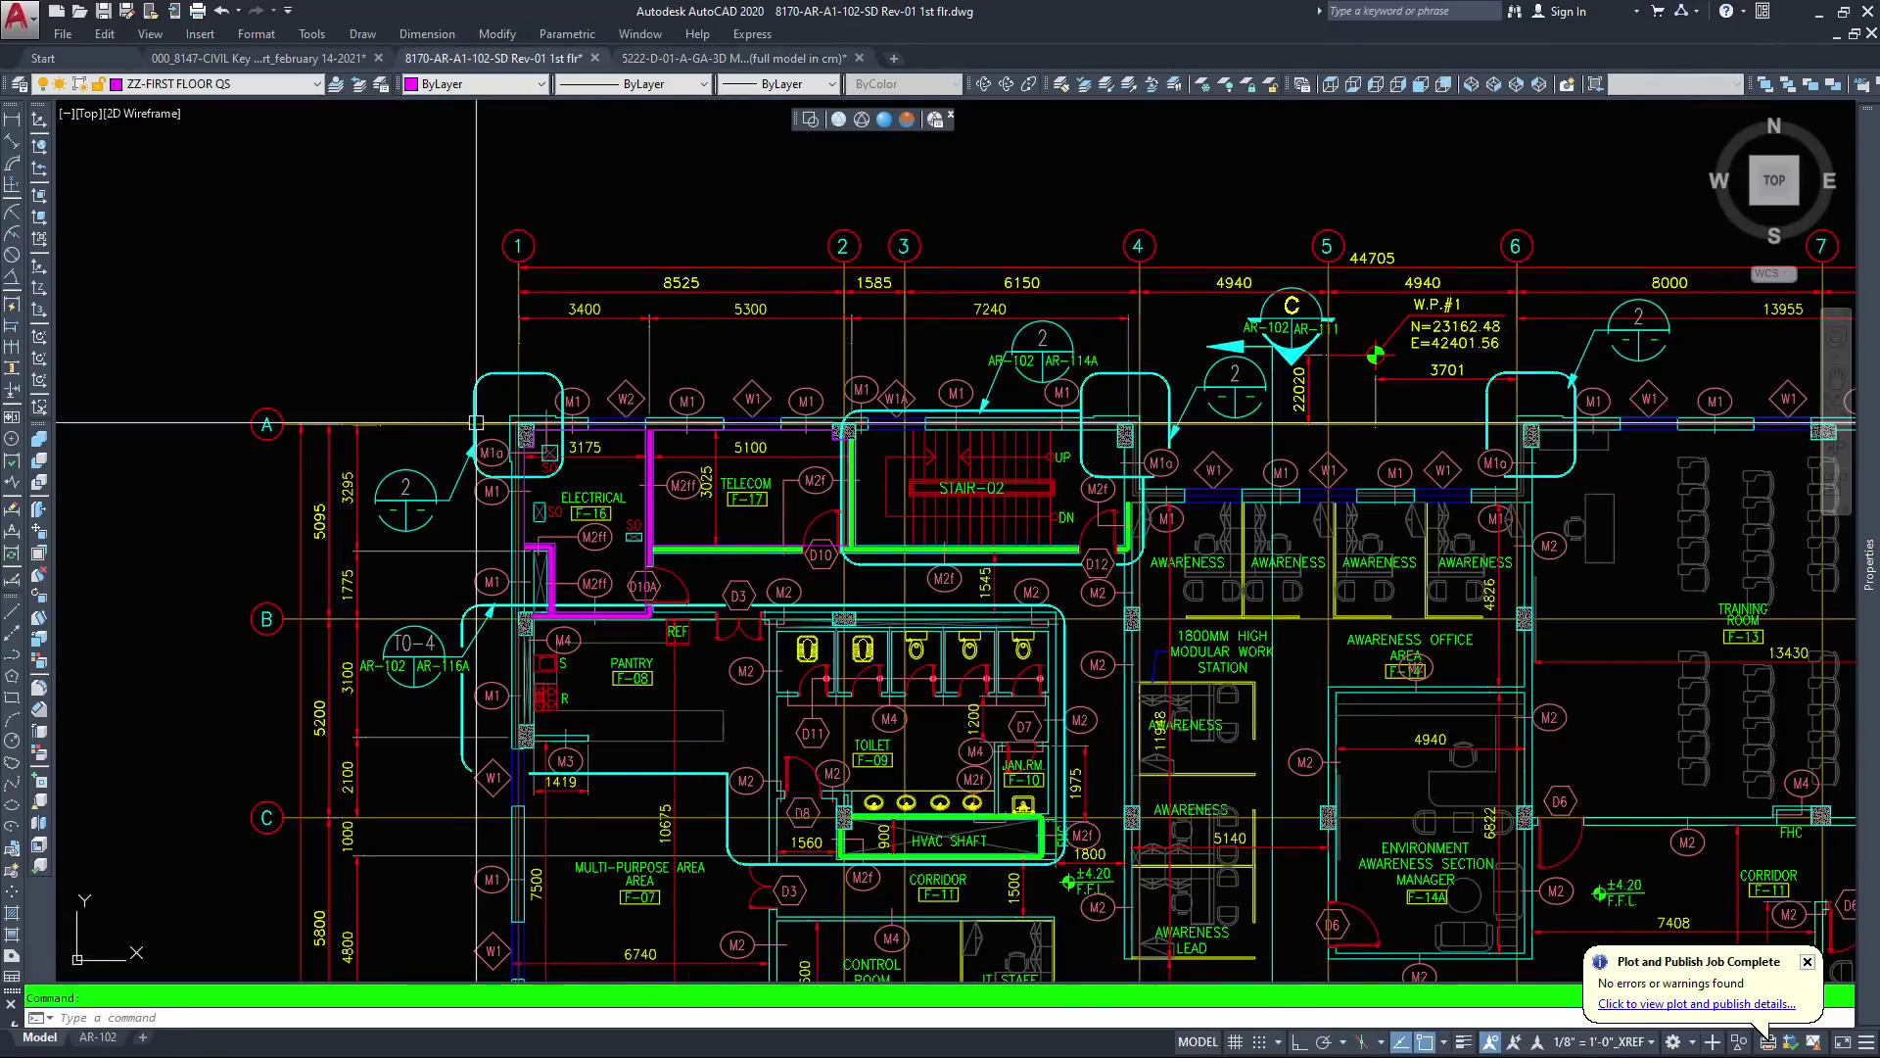
pyautogui.moveTo(539, 454); pyautogui.dragTo(919, 472, button='middle')
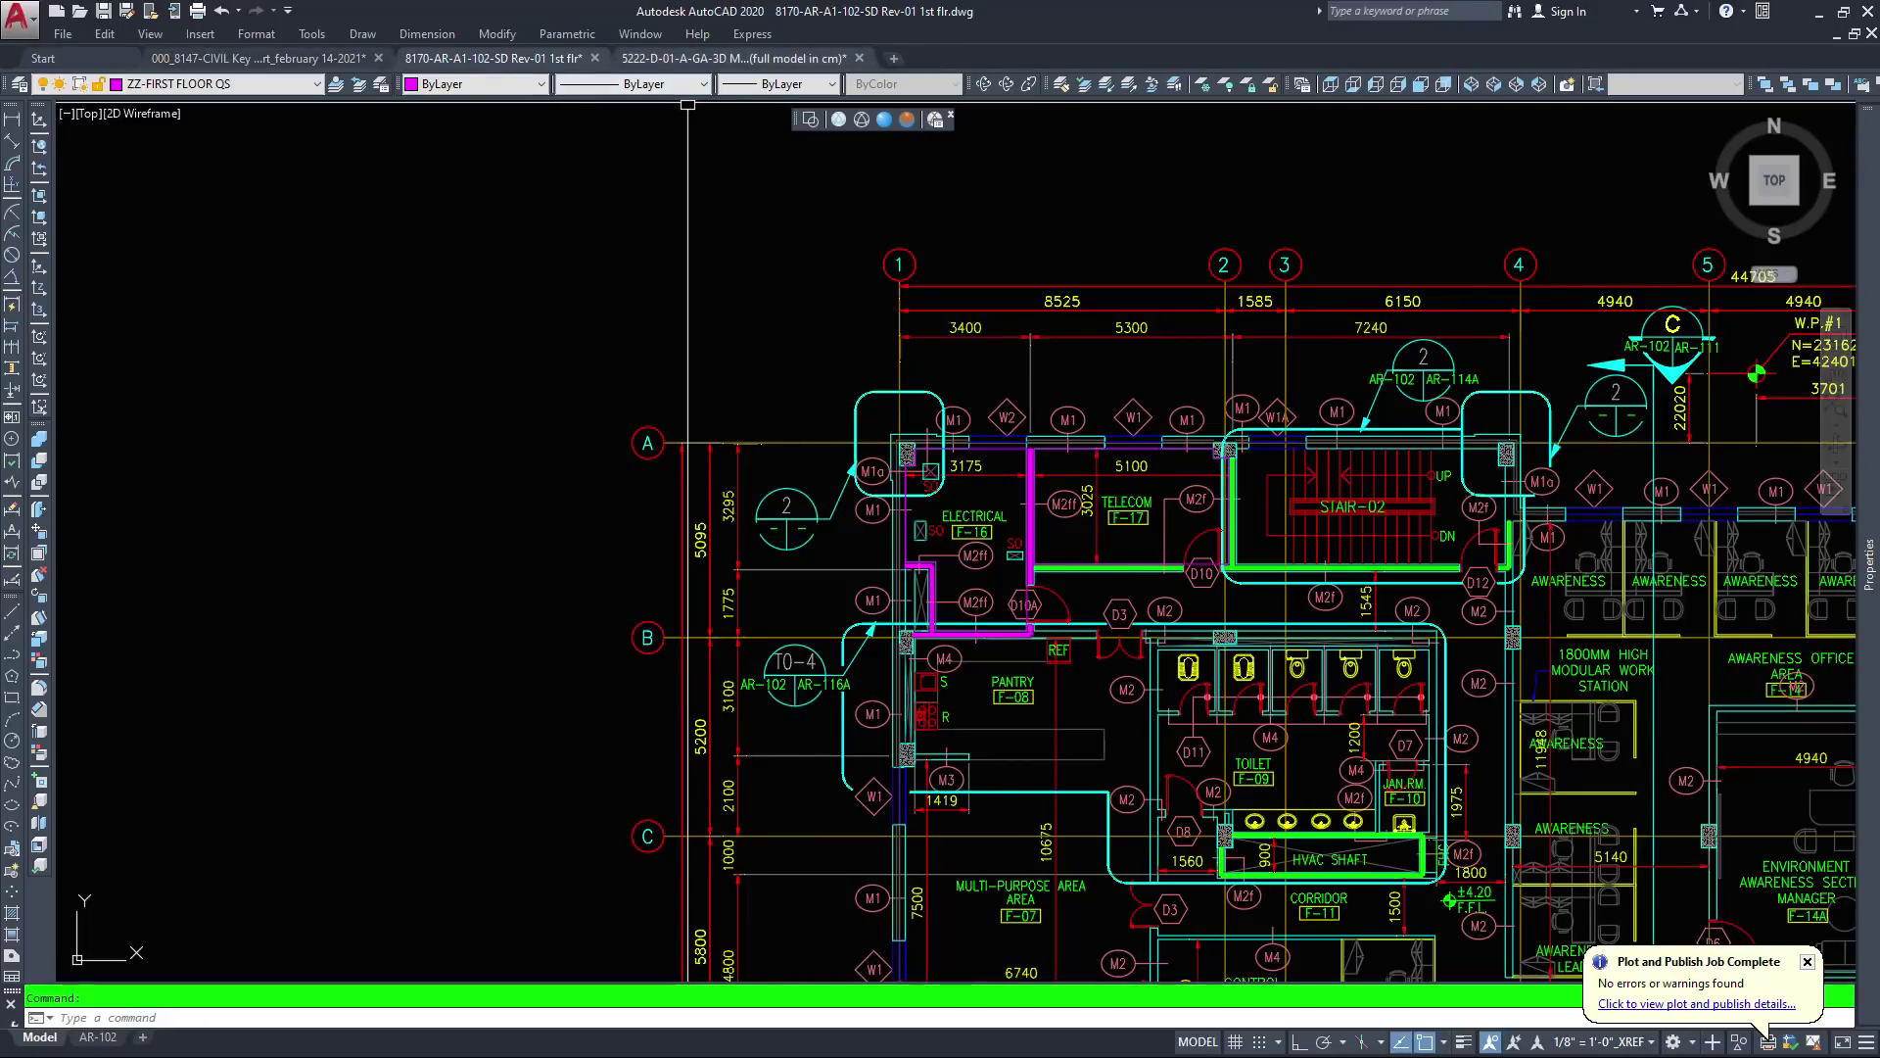
pyautogui.moveTo(697, 59); pyautogui.dragTo(259, 59)
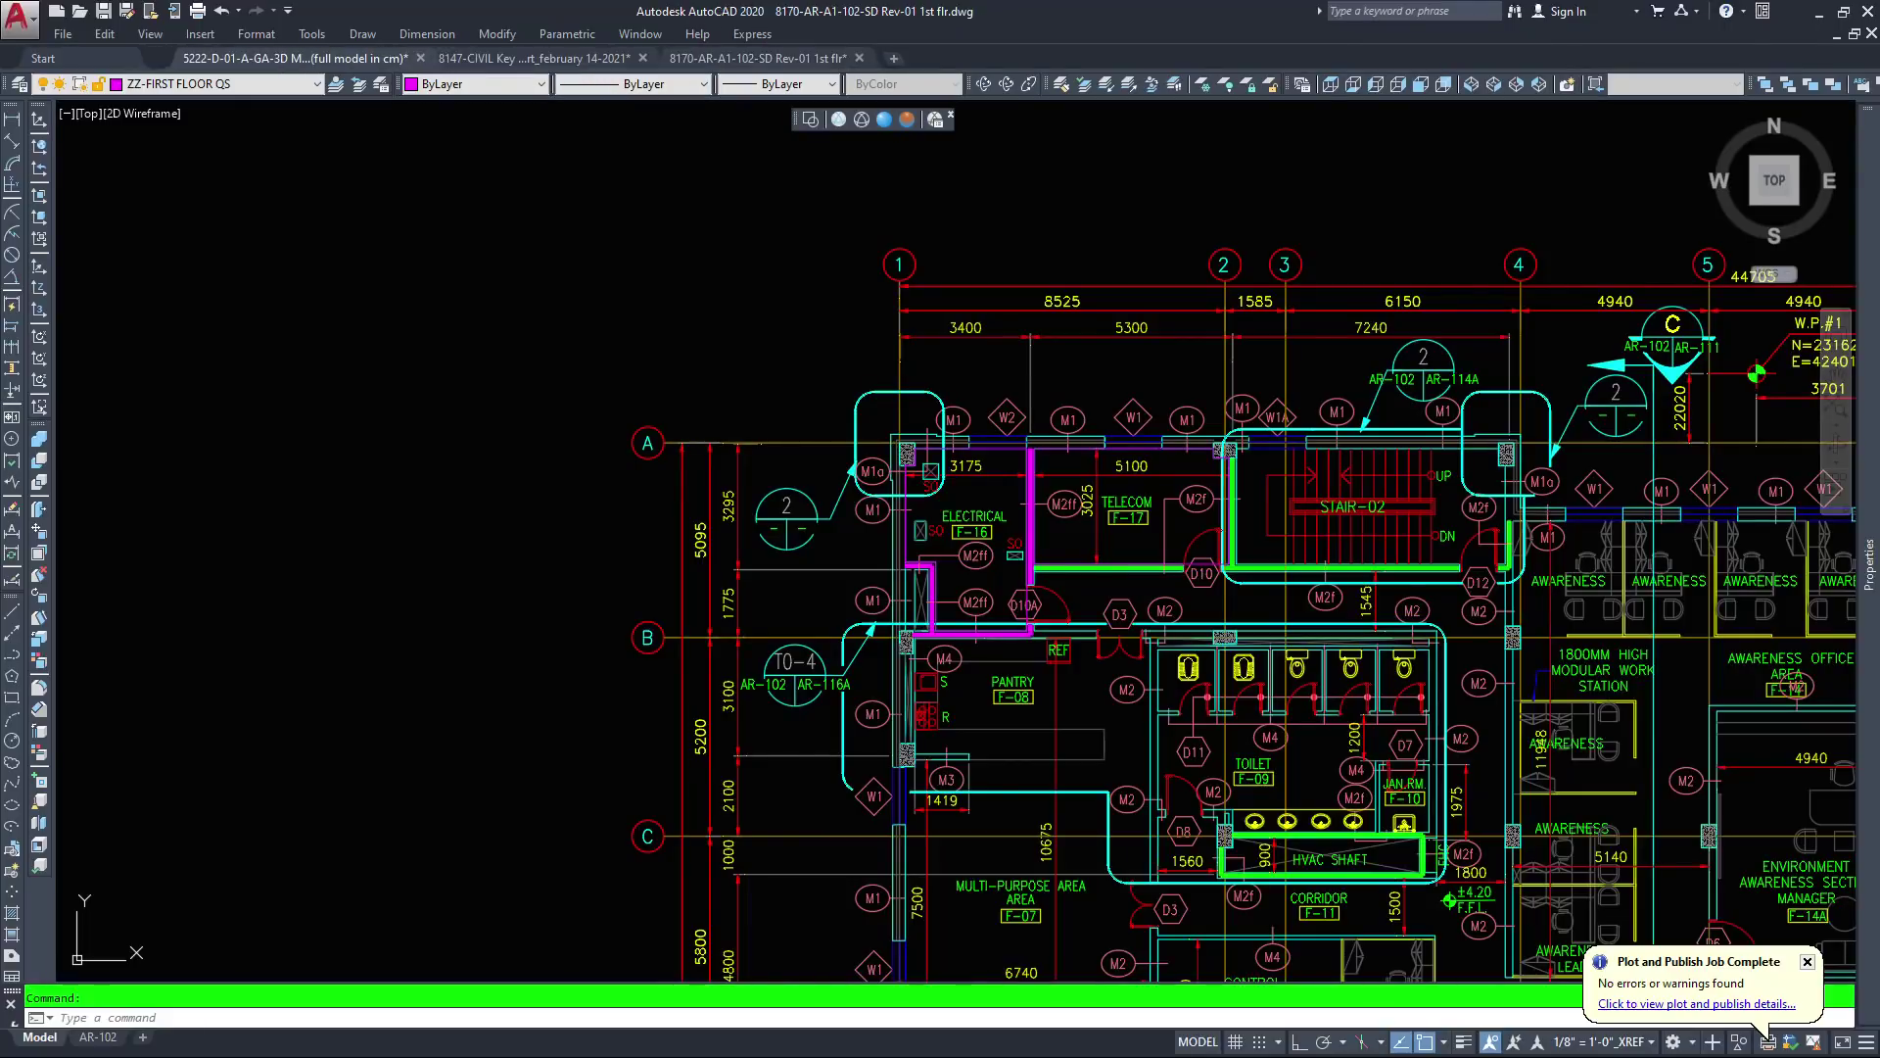
pyautogui.click(256, 58)
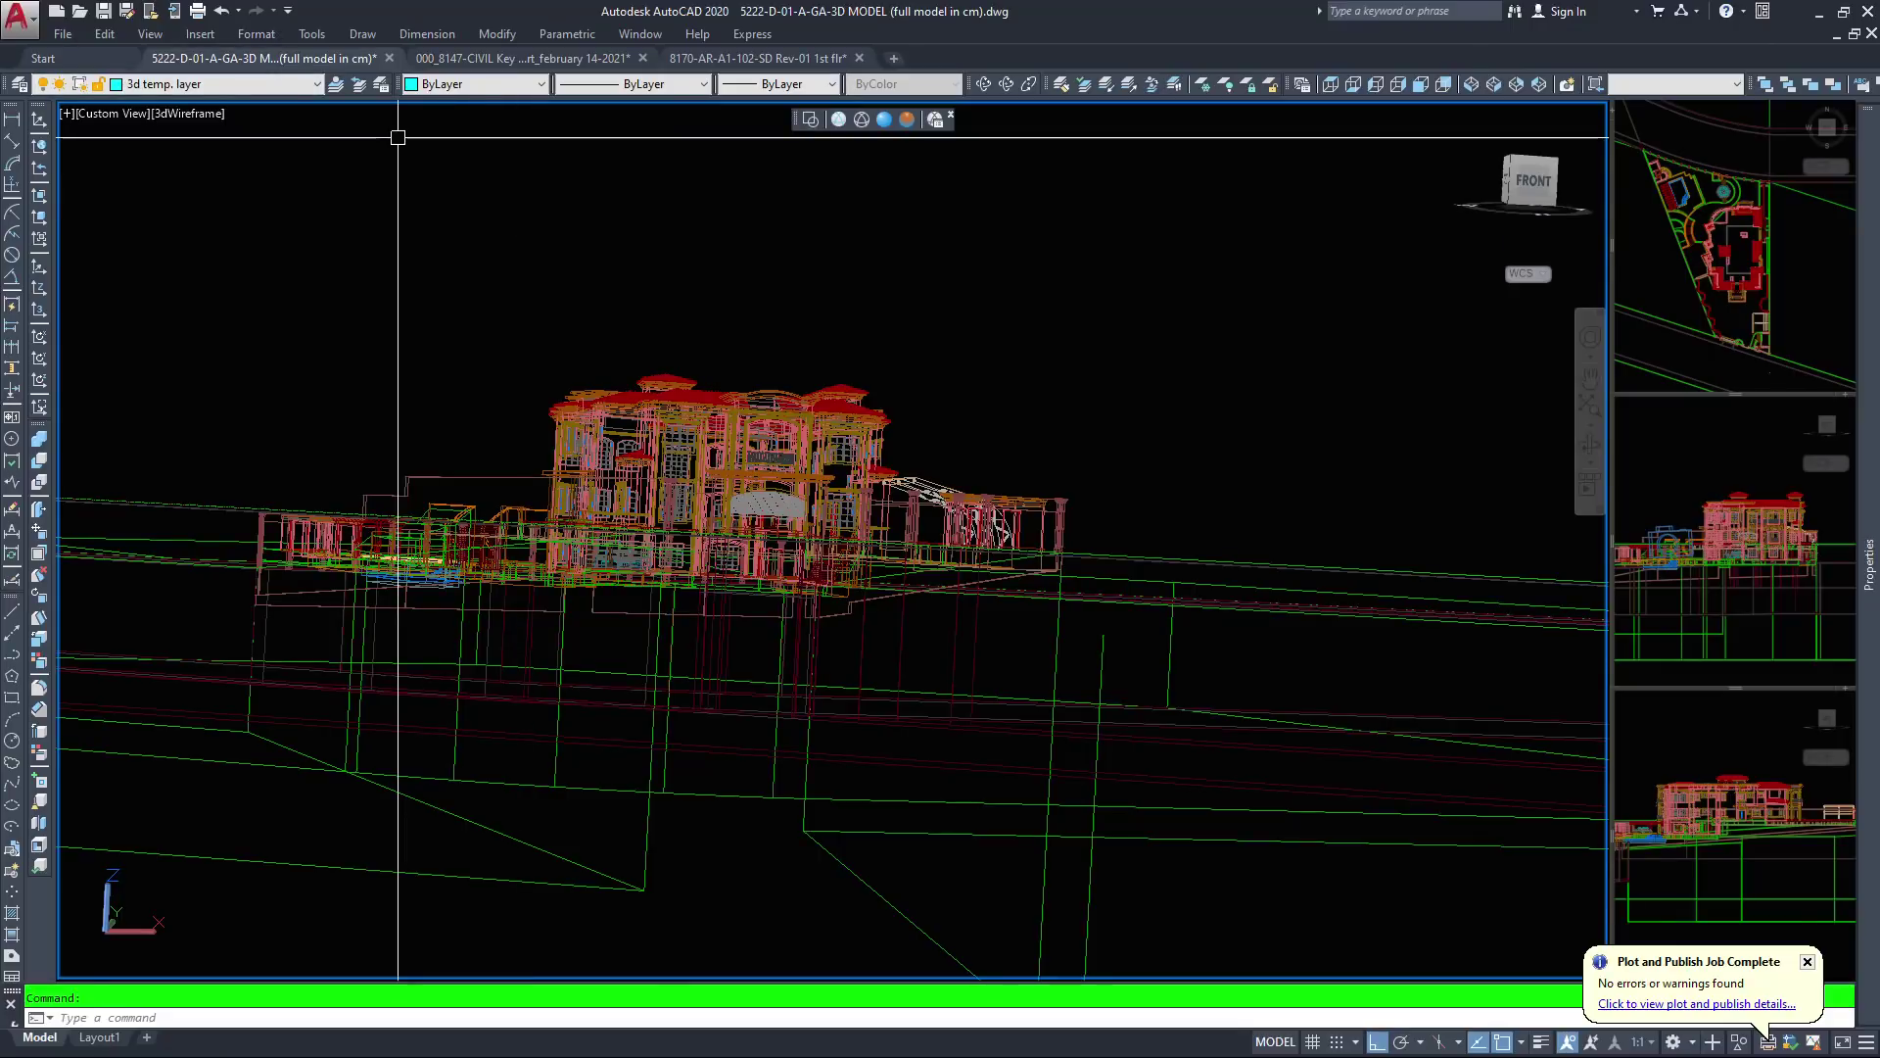
pyautogui.click(866, 405)
pyautogui.press('Escape')
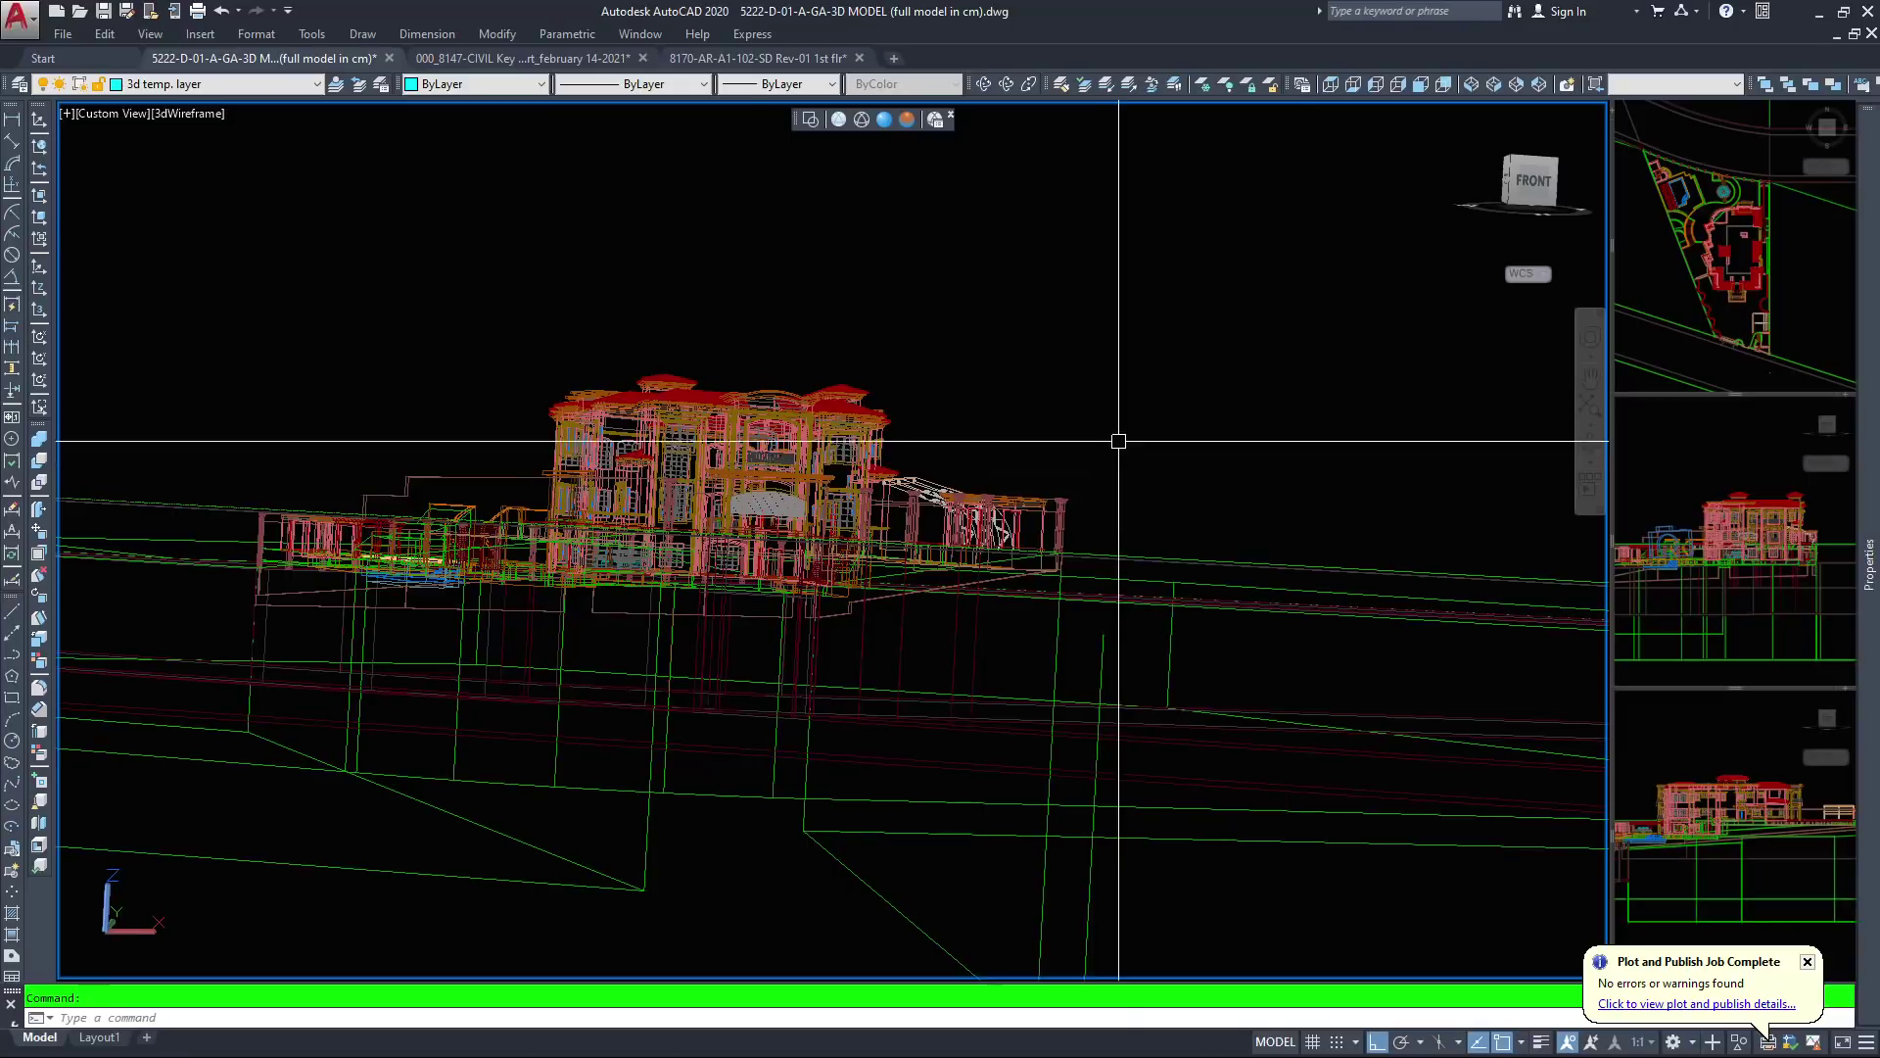
# Activate the top-view viewport and reframe it to show the villa plot together with the camera on the surrounding site
pyautogui.click(1709, 288)
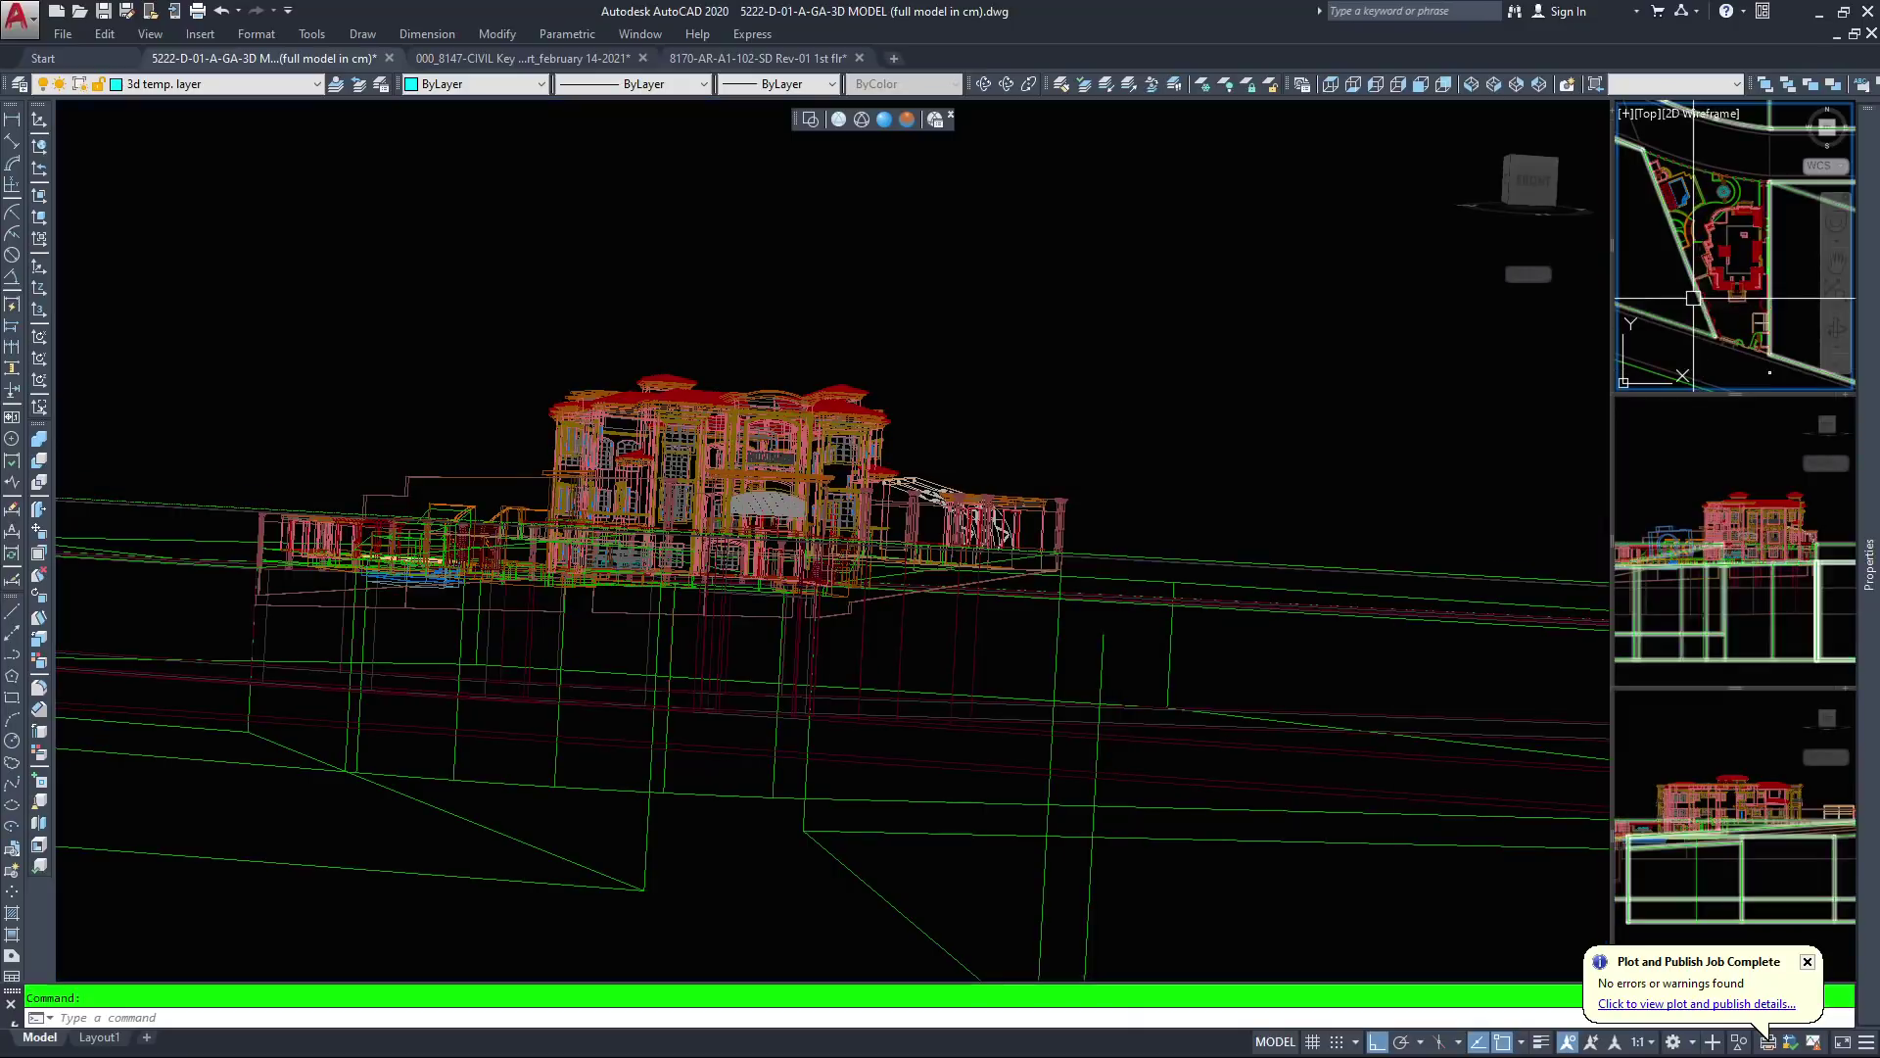
pyautogui.scroll(-5, 1709, 288)
pyautogui.scroll(-2, 1710, 299)
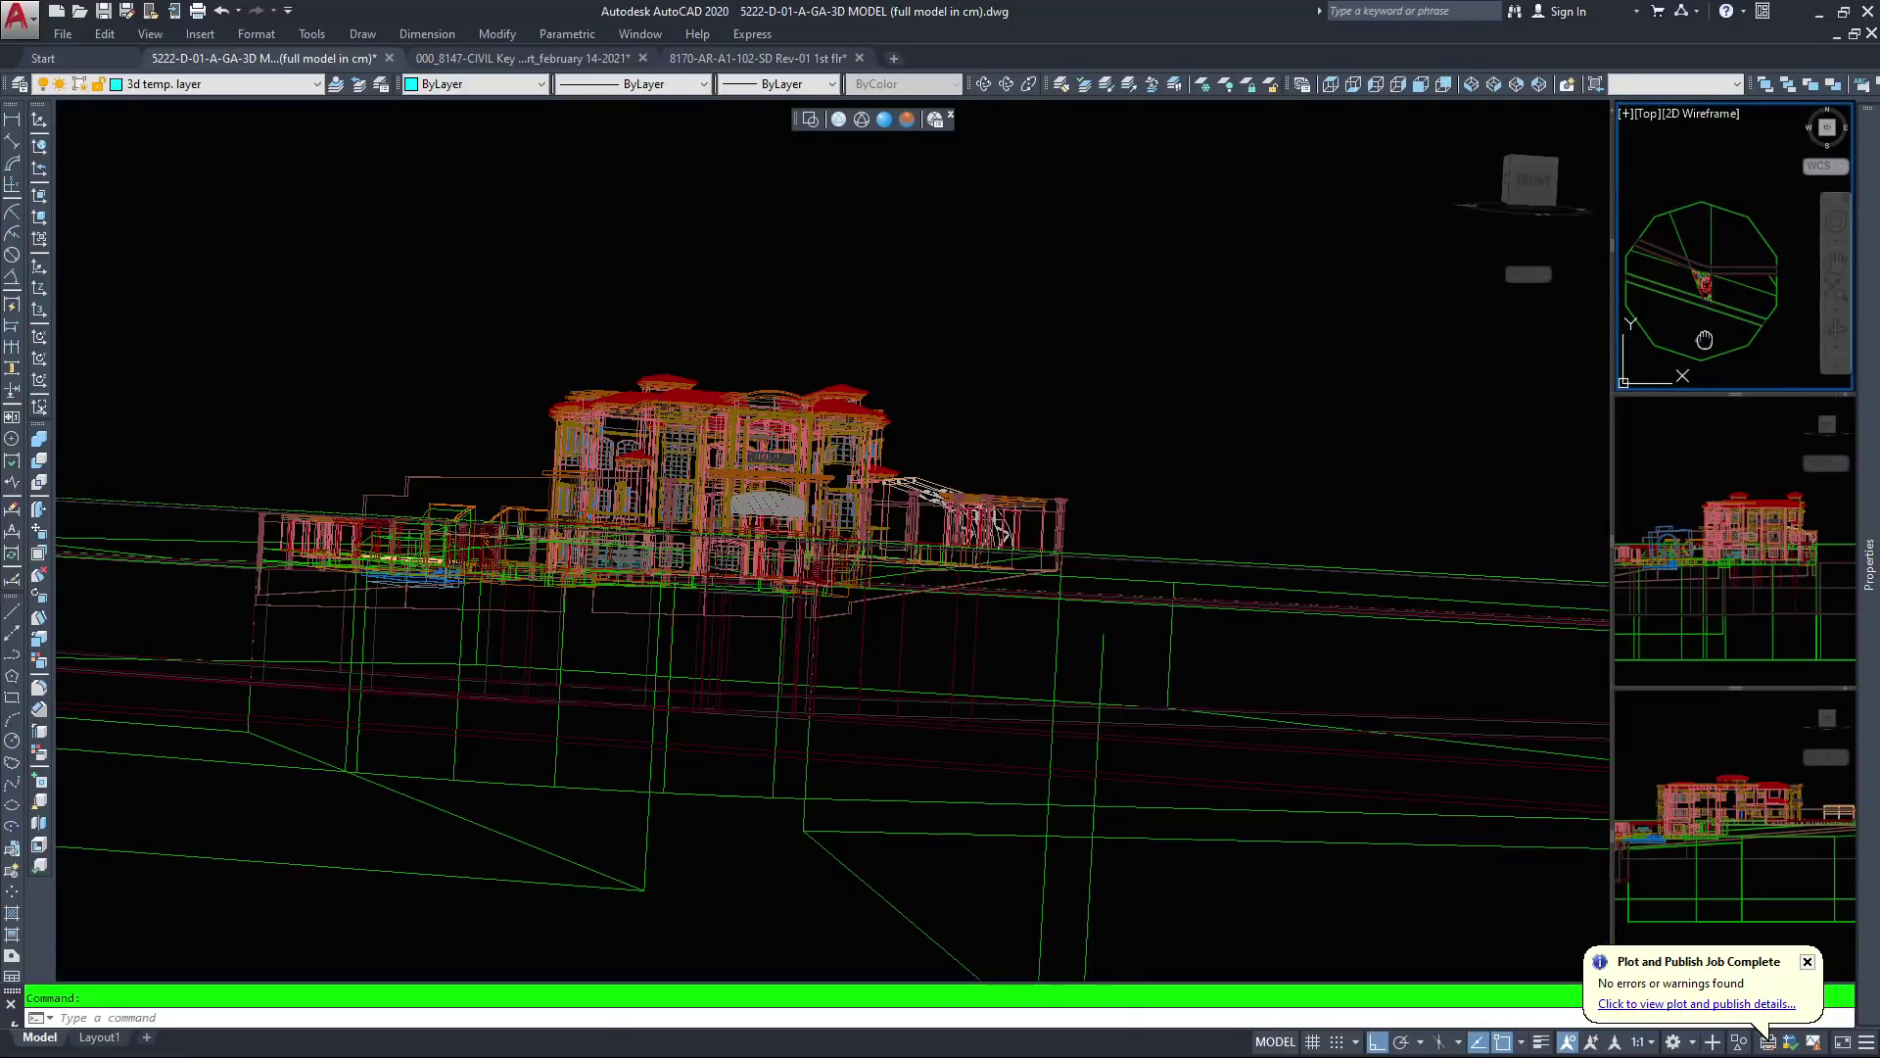
pyautogui.scroll(6, 1714, 323)
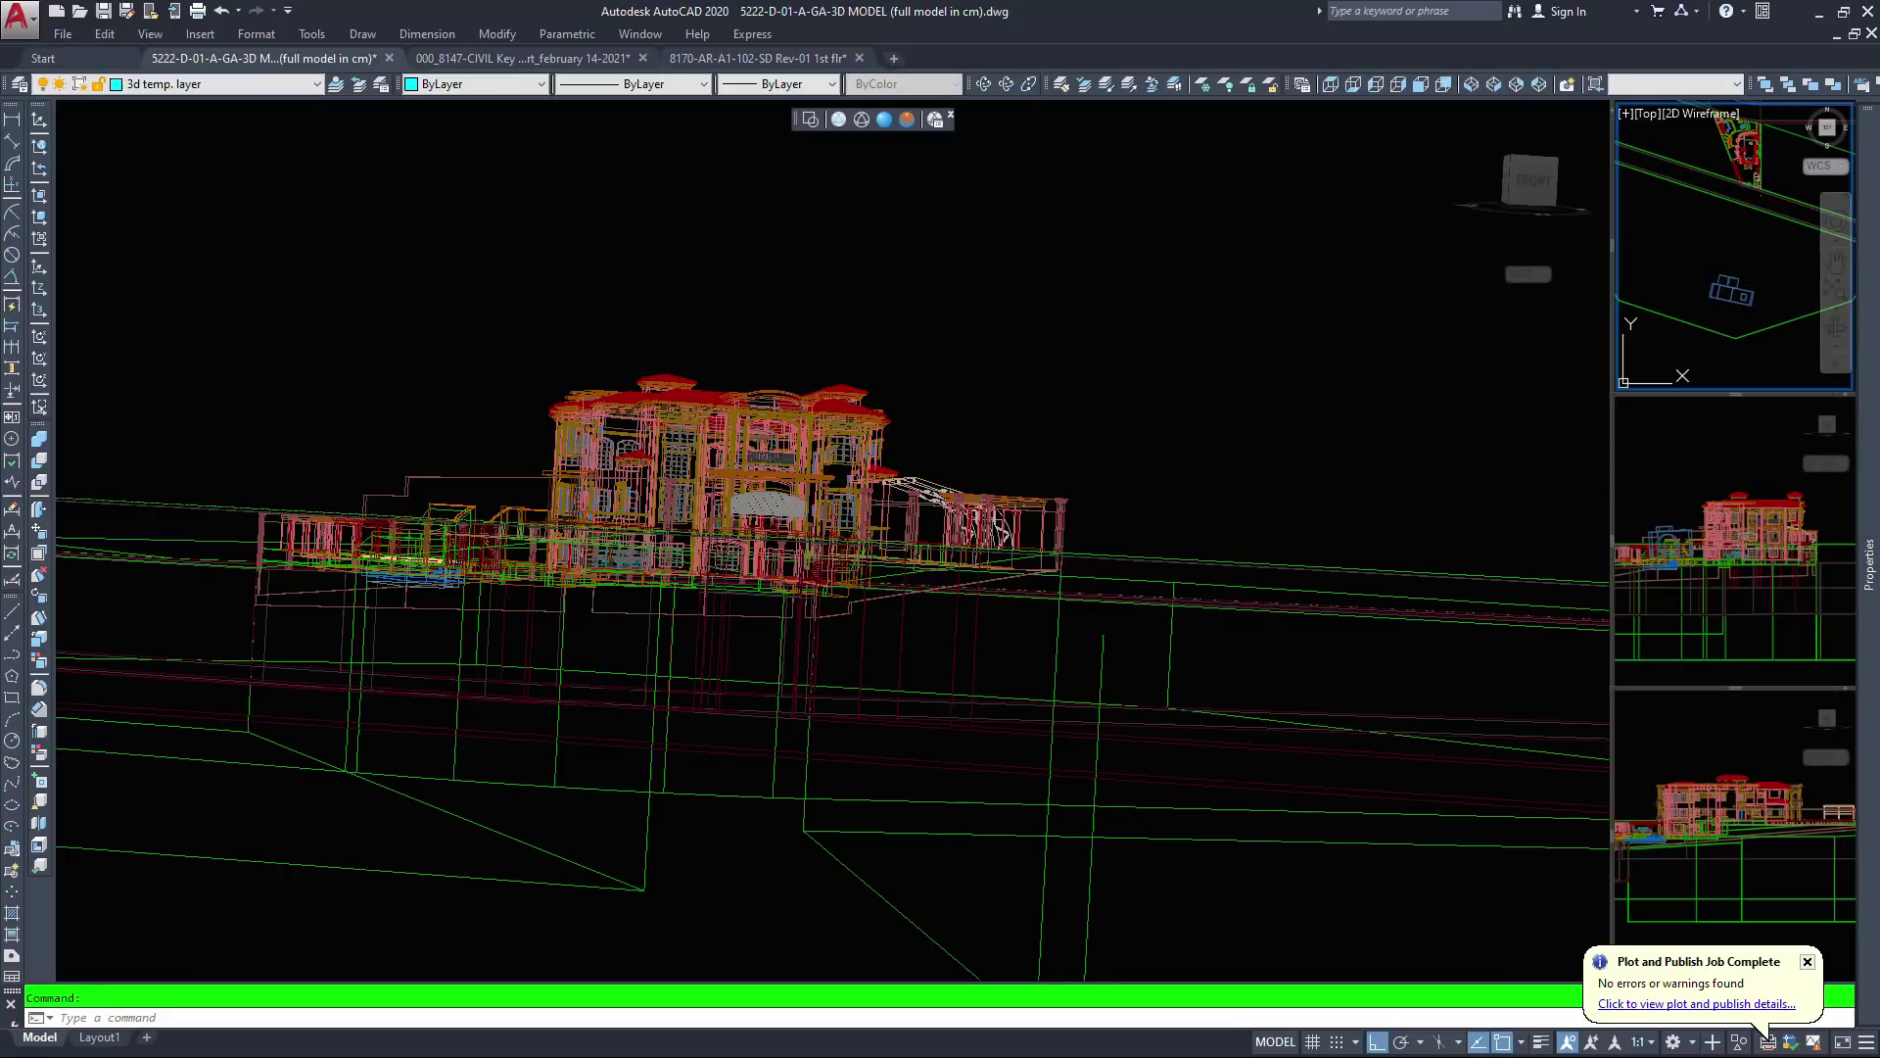
pyautogui.click(1247, 408)
pyautogui.click(1152, 346)
pyautogui.click(979, 369)
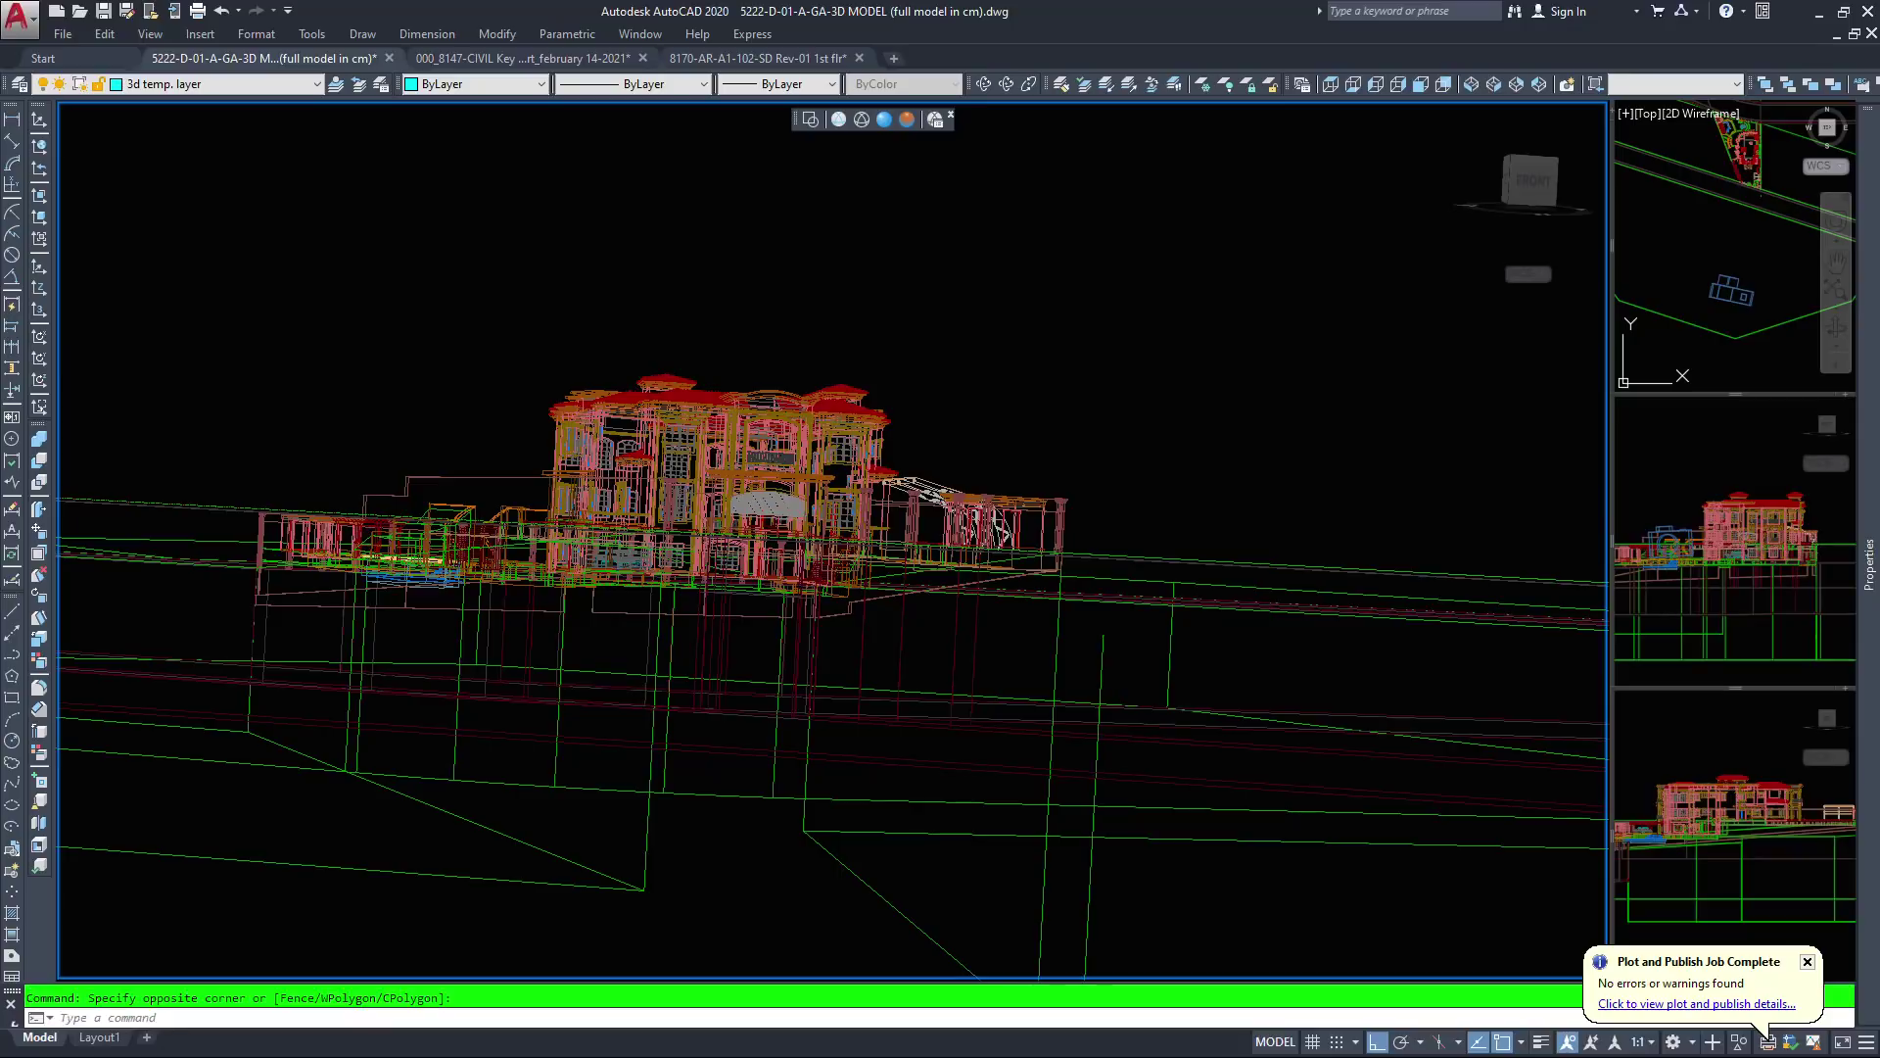
pyautogui.press('Escape')
pyautogui.click(1624, 355)
pyautogui.scroll(-2, 1624, 356)
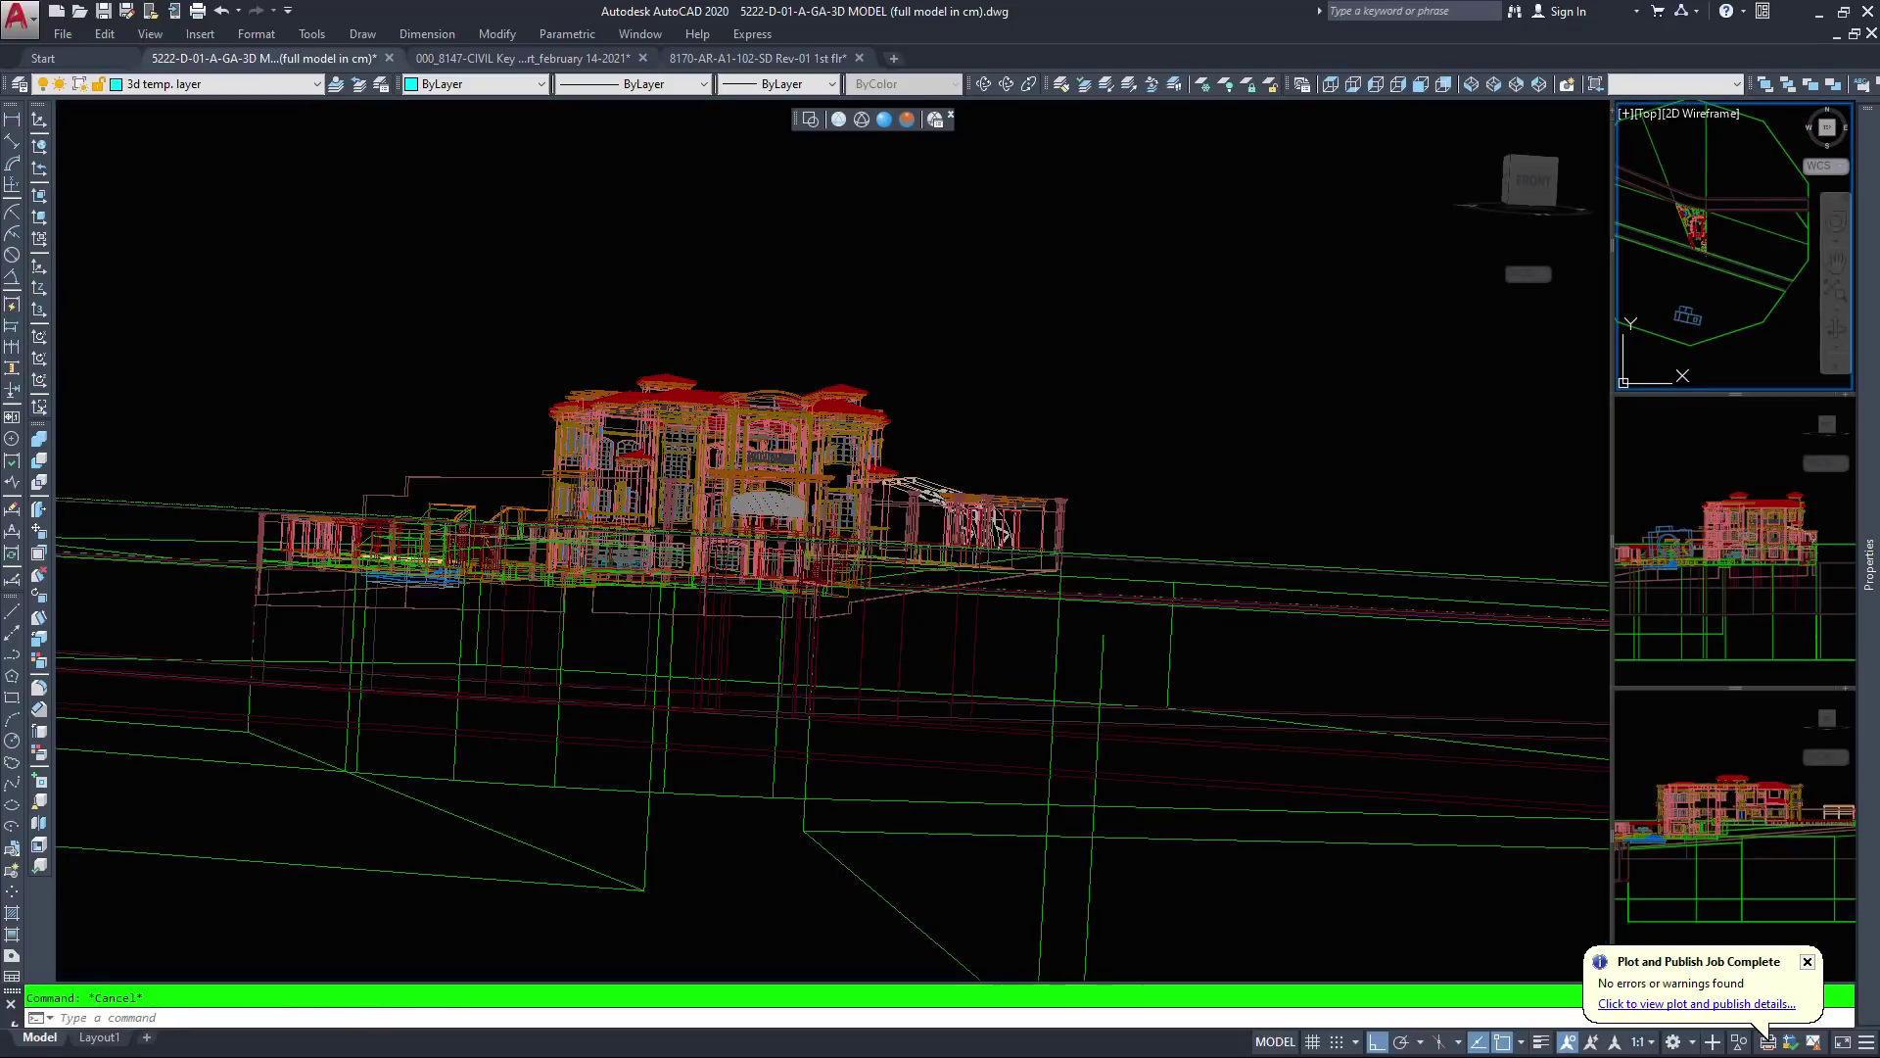
# Reactivate the large camera-view viewport and clear any pending selection
pyautogui.click(1297, 362)
pyautogui.click(1146, 432)
pyautogui.press('Escape')
pyautogui.press('Escape')
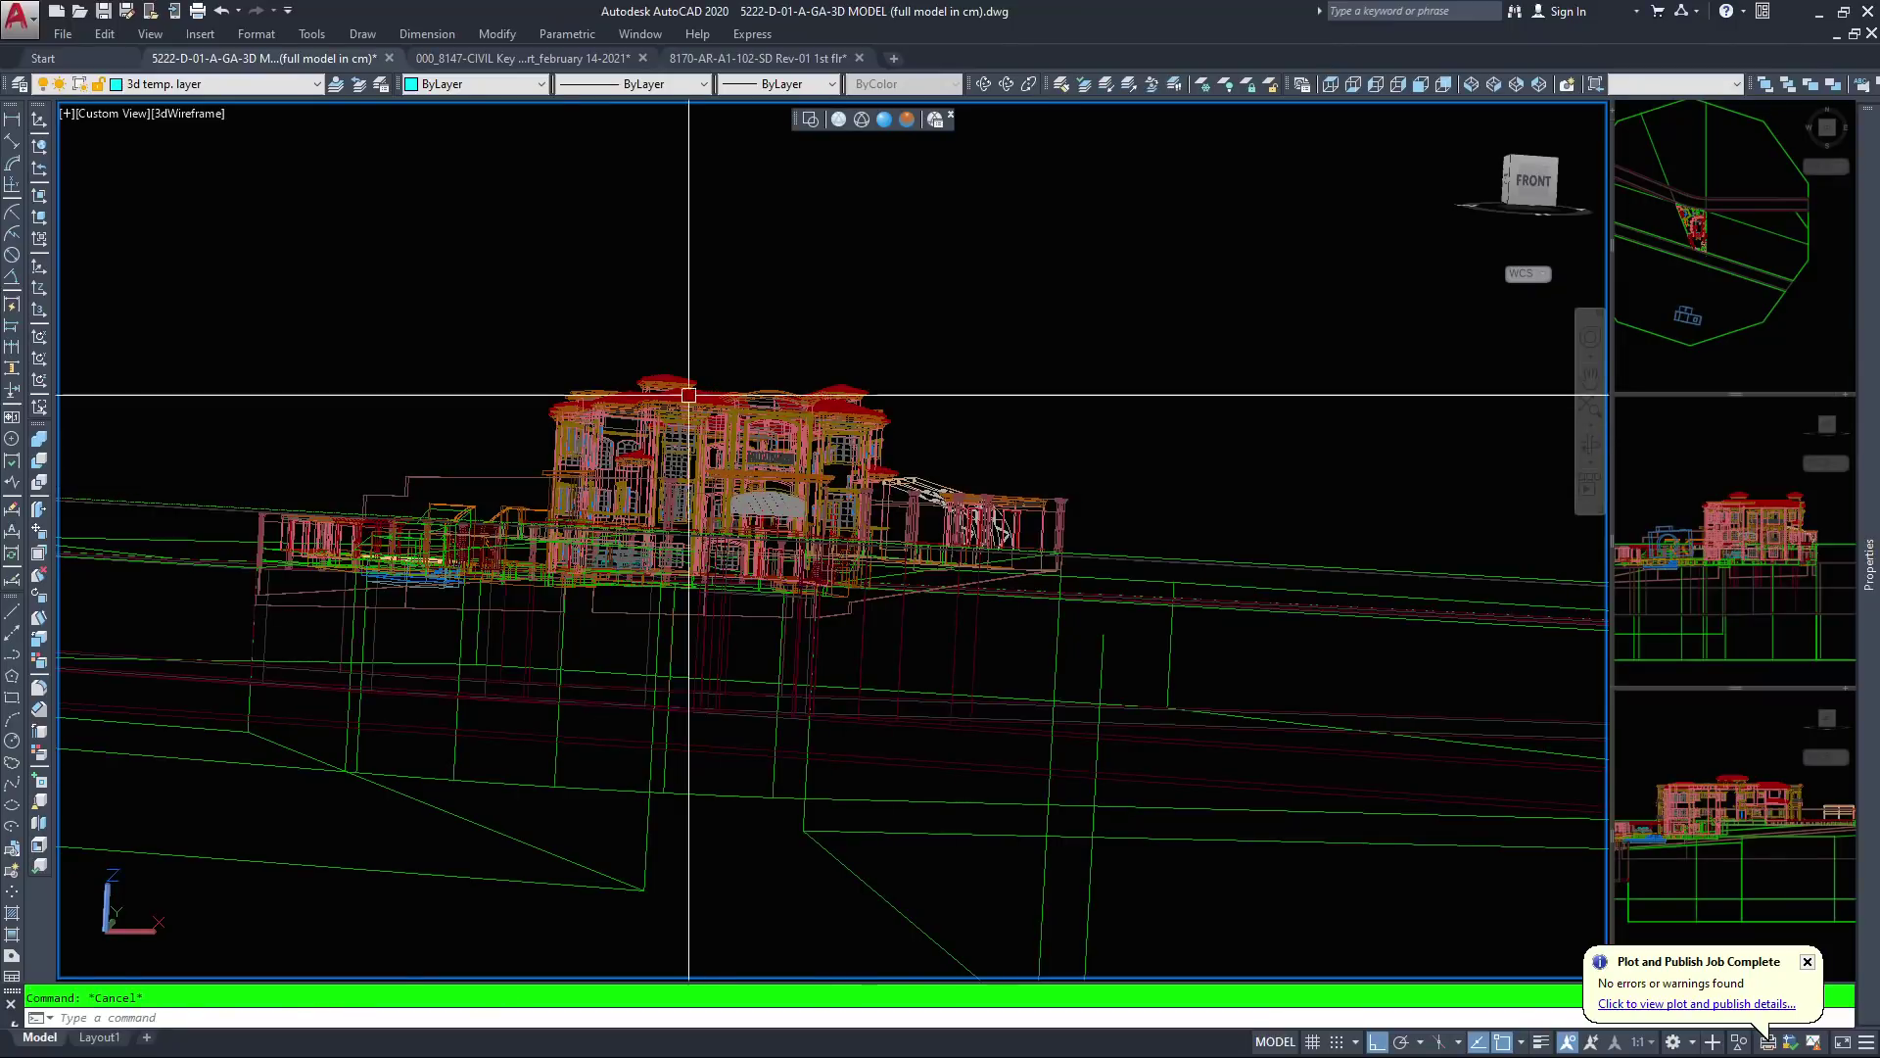
pyautogui.click(387, 176)
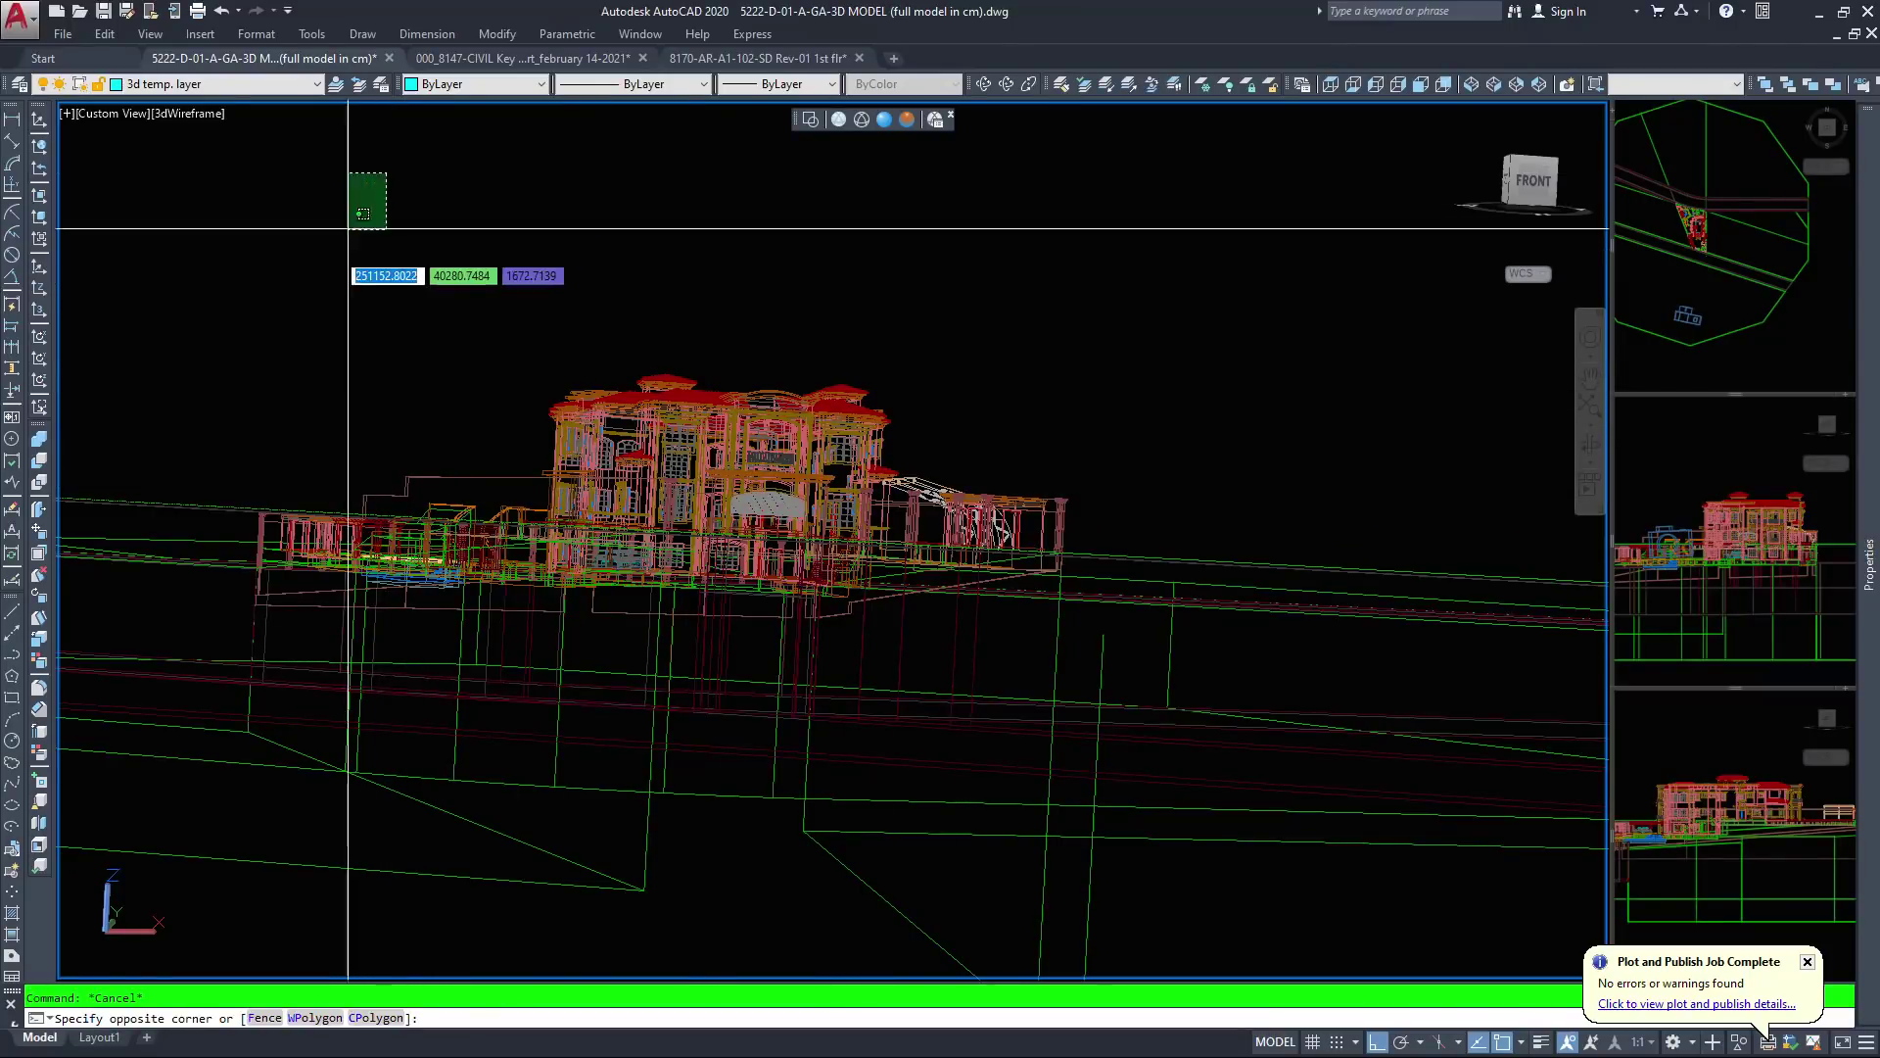
pyautogui.press('Escape')
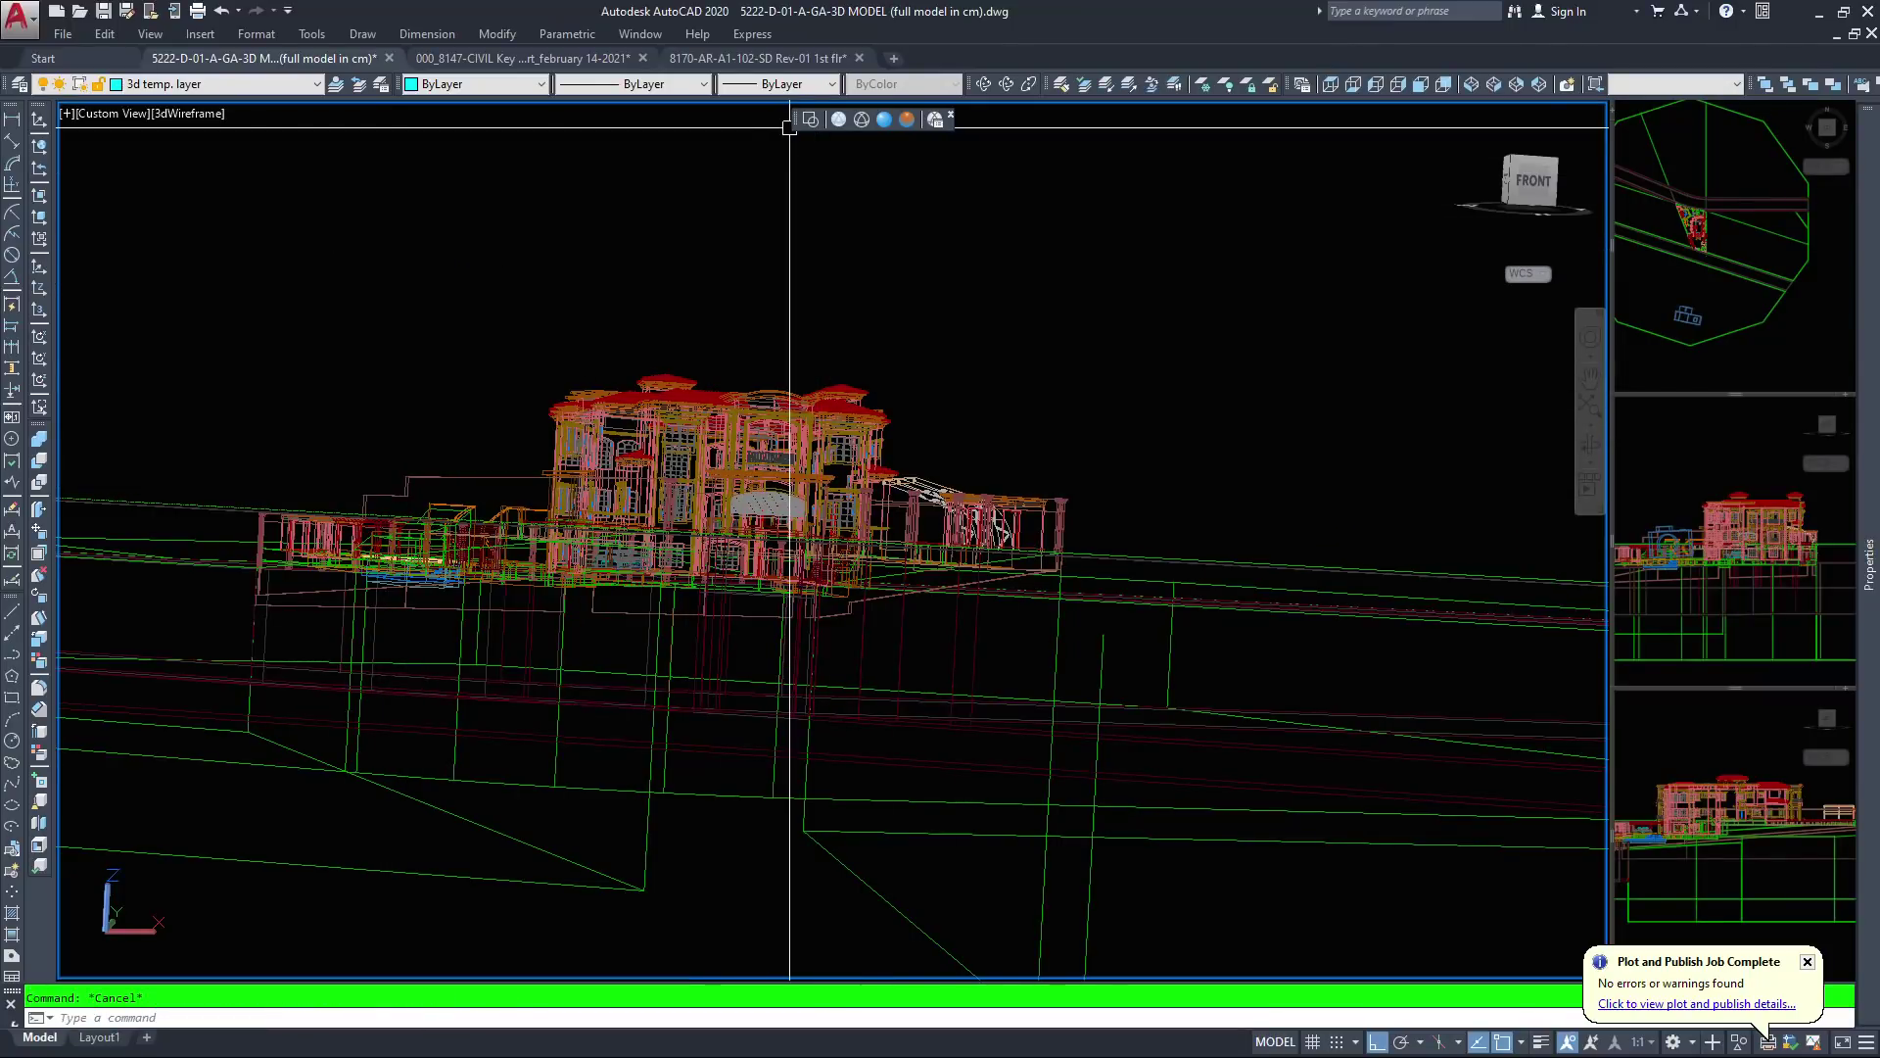
# Switch the large camera-view viewport to the 2D Wireframe visual style
pyautogui.click(810, 119)
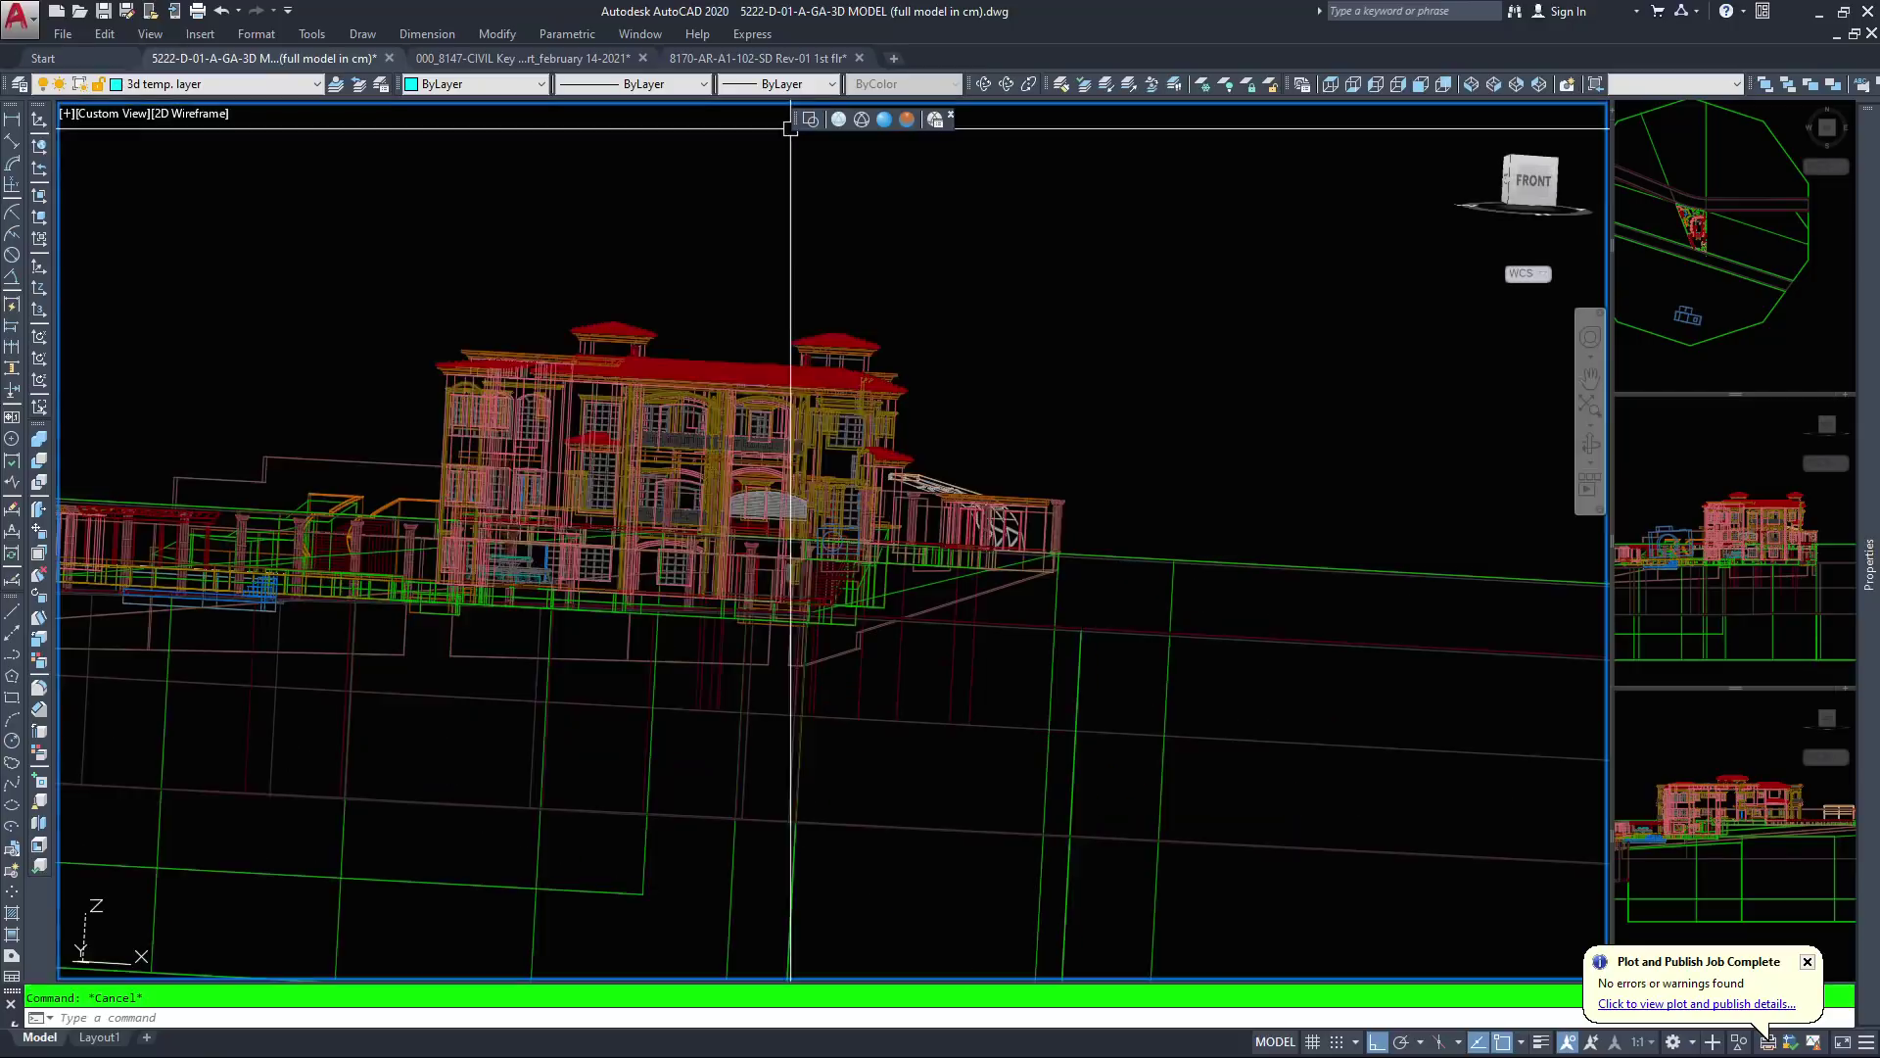
pyautogui.press('Escape')
pyautogui.scroll(-2, 780, 383)
pyautogui.keyDown('shift'); pyautogui.moveTo(780, 344); pyautogui.dragTo(911, 422, button='middle'); pyautogui.keyUp('shift')
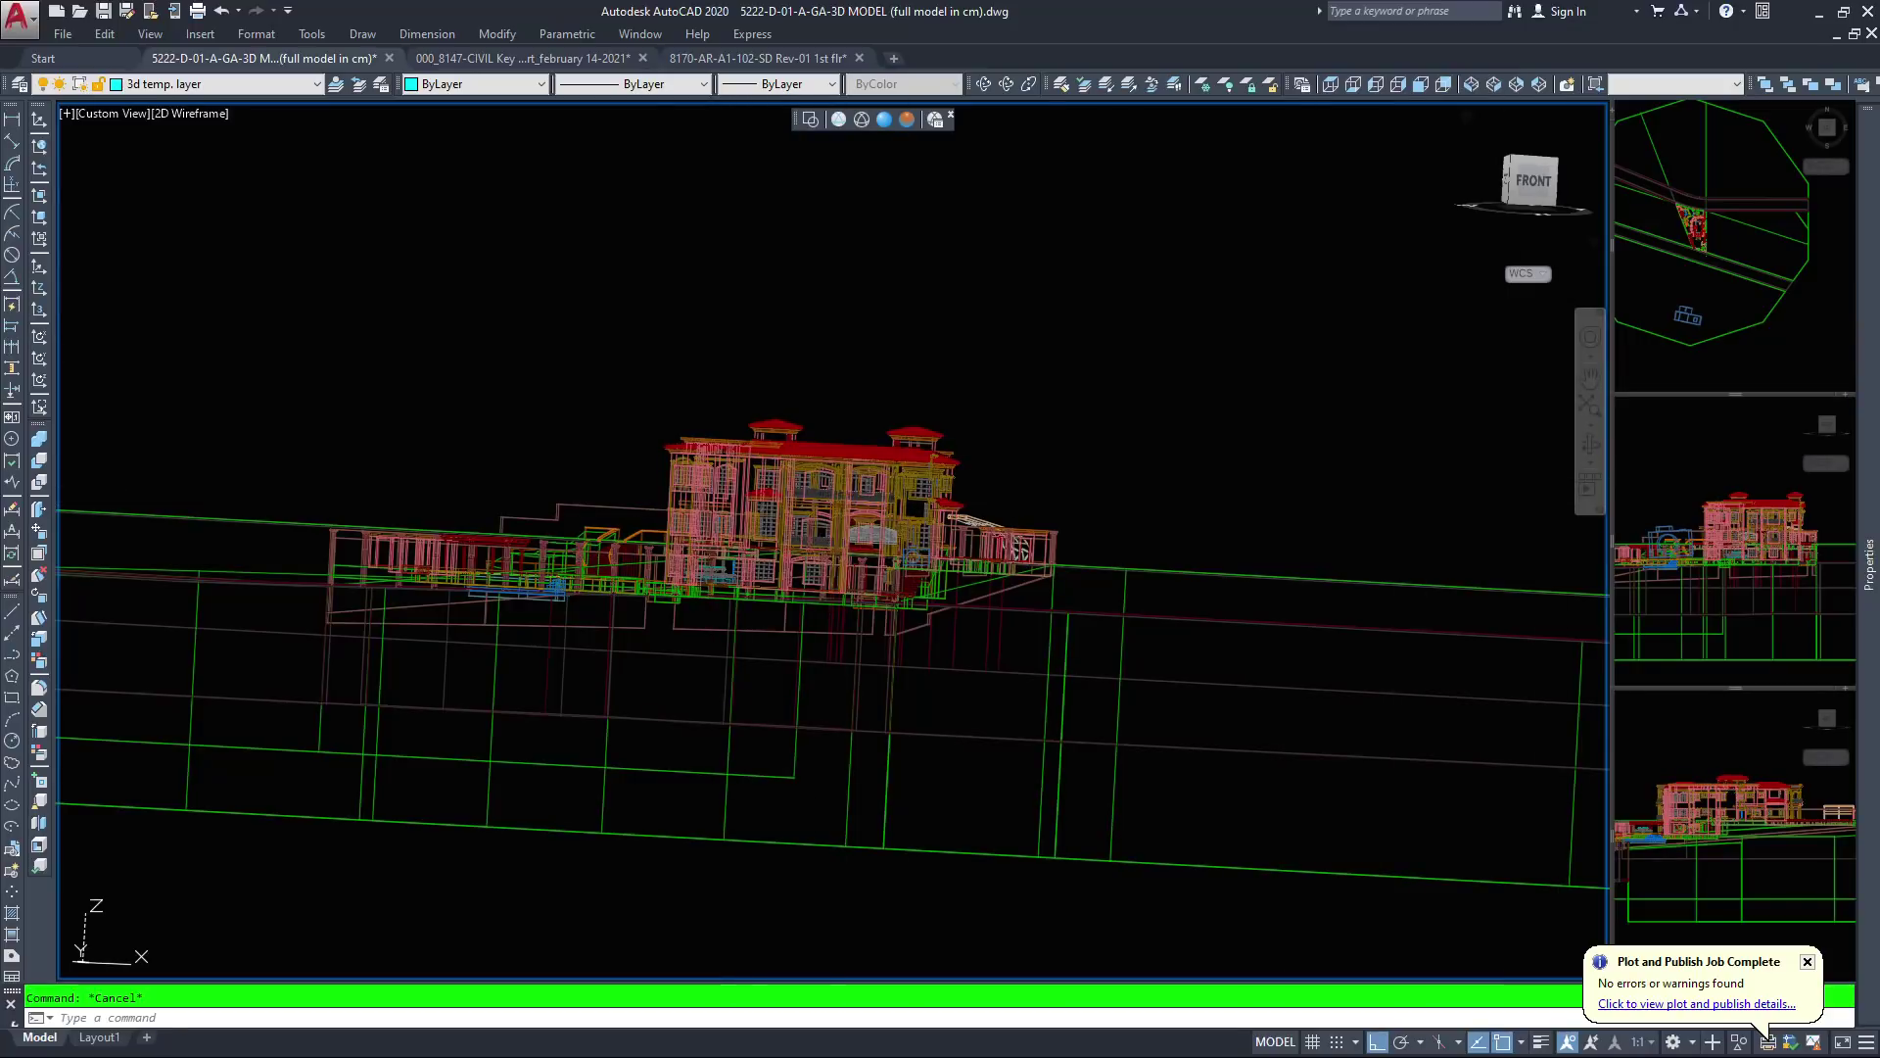
pyautogui.click(1716, 329)
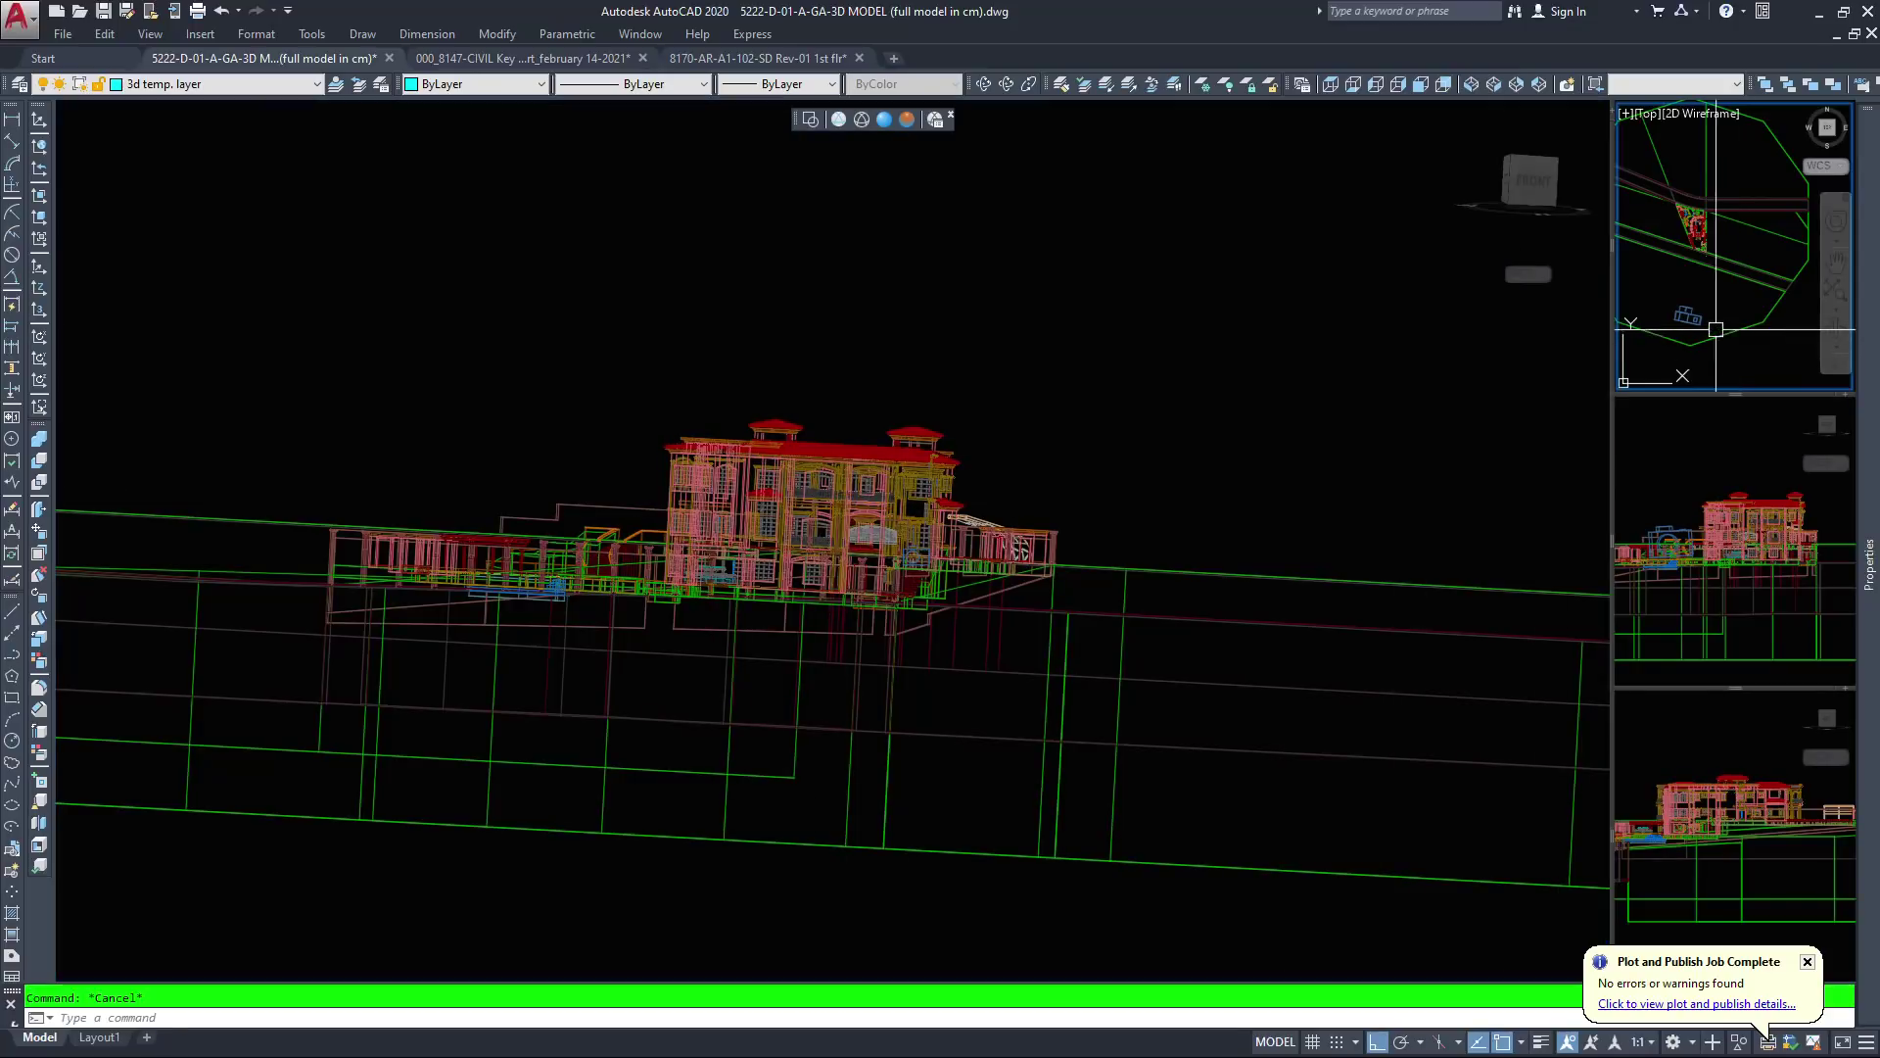
pyautogui.click(1709, 300)
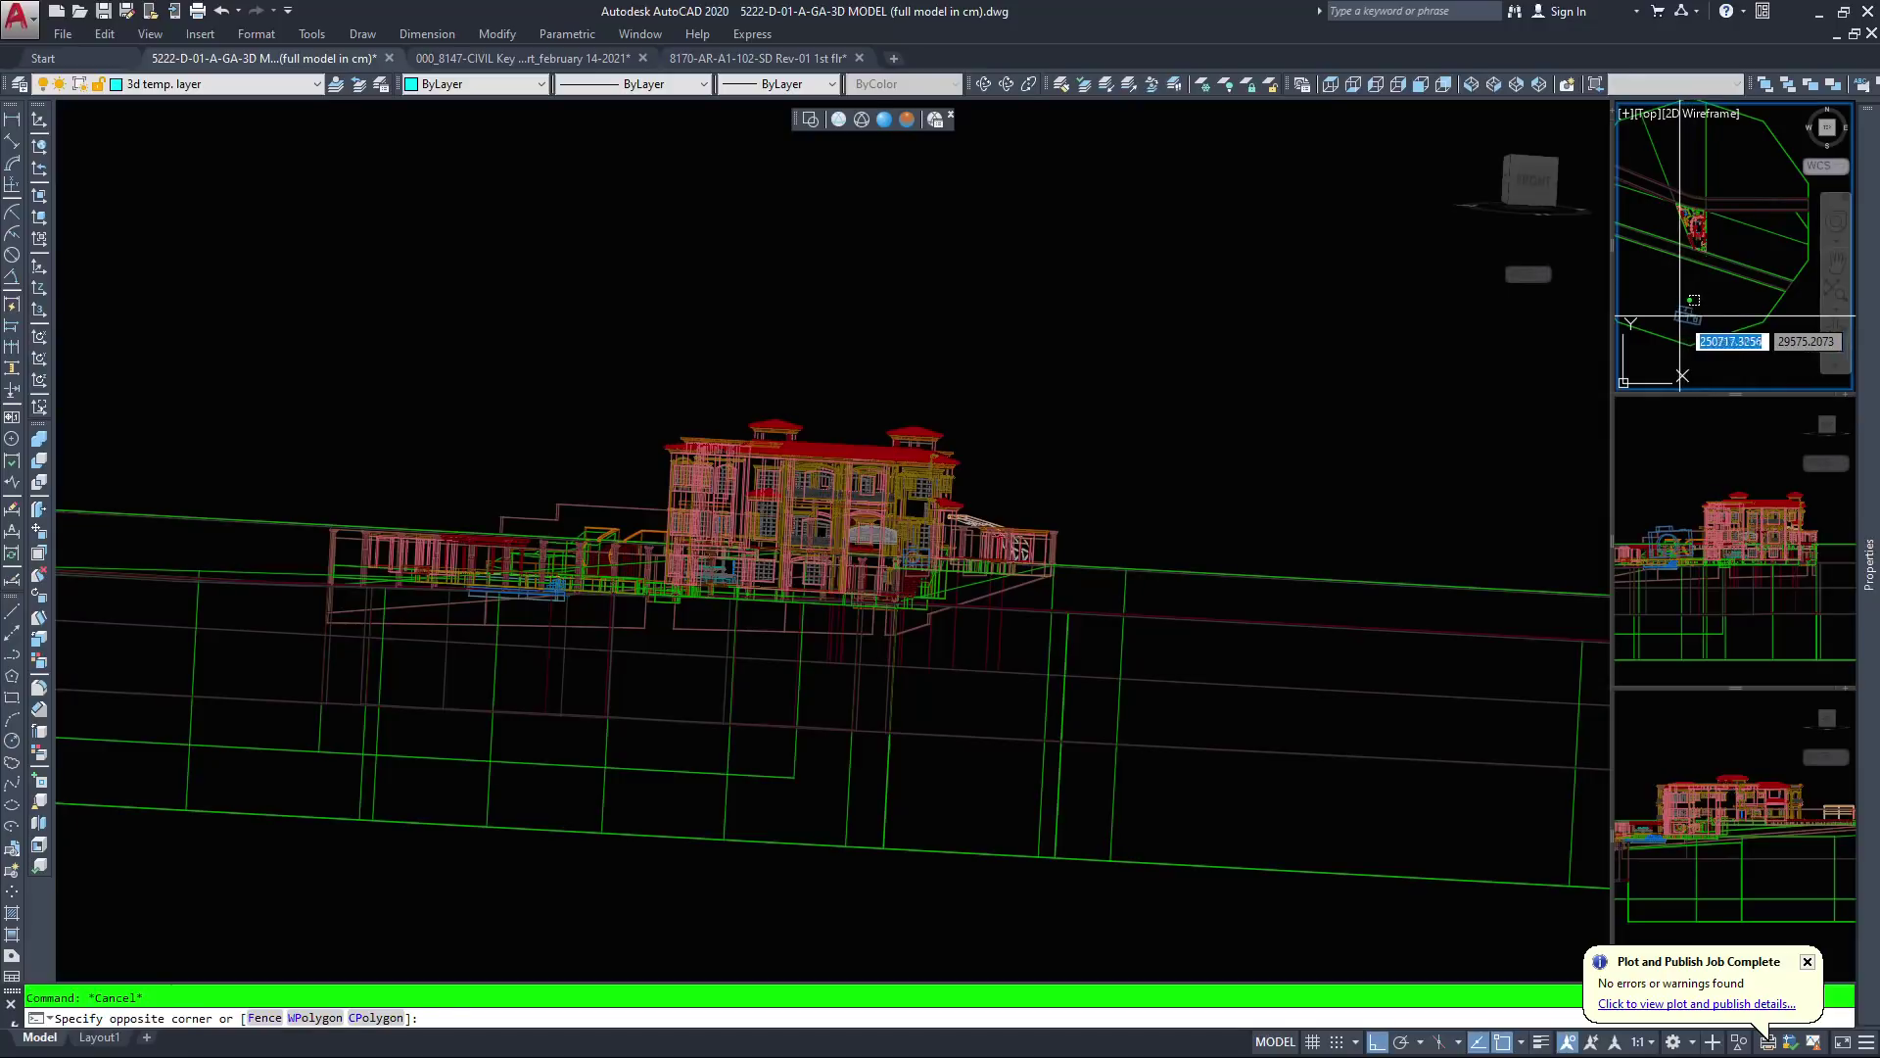
pyautogui.click(1681, 313)
pyautogui.press('Escape')
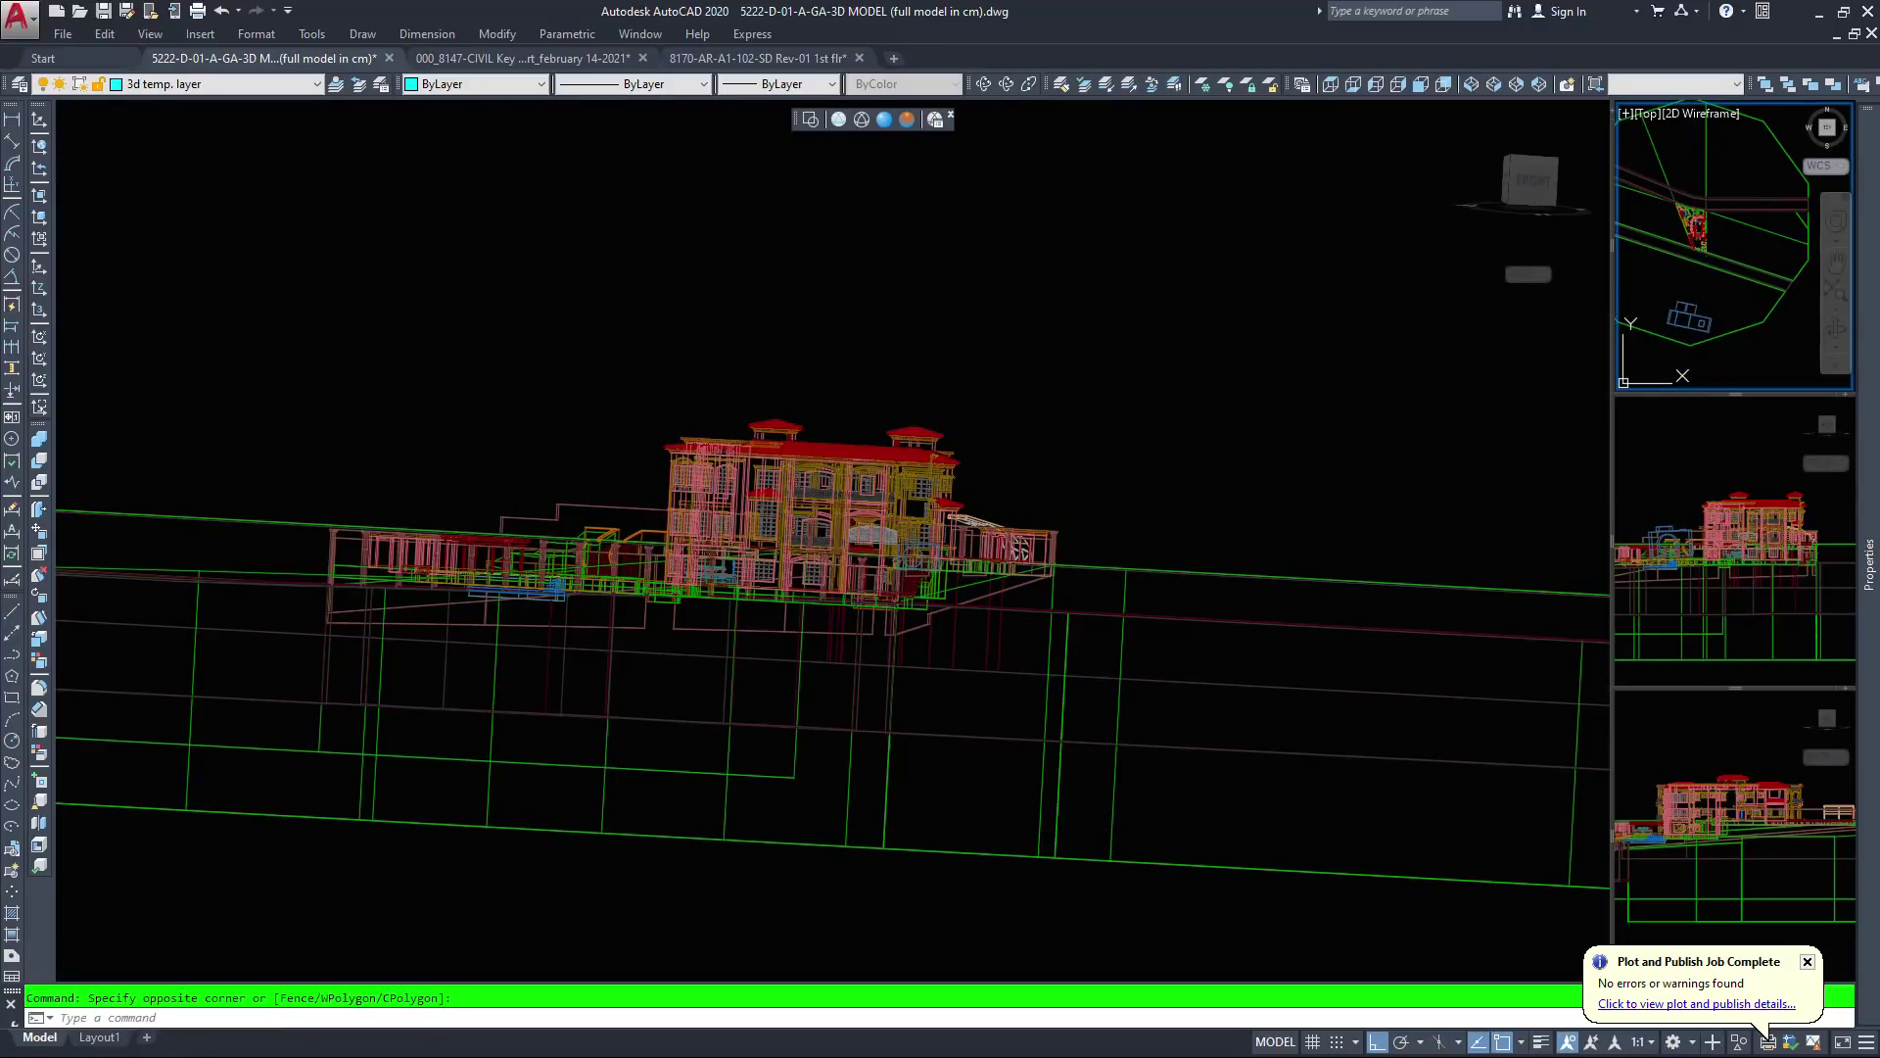
# Activate the front-view viewport and frame it closely around the camera, leaving nothing selected
pyautogui.click(1664, 461)
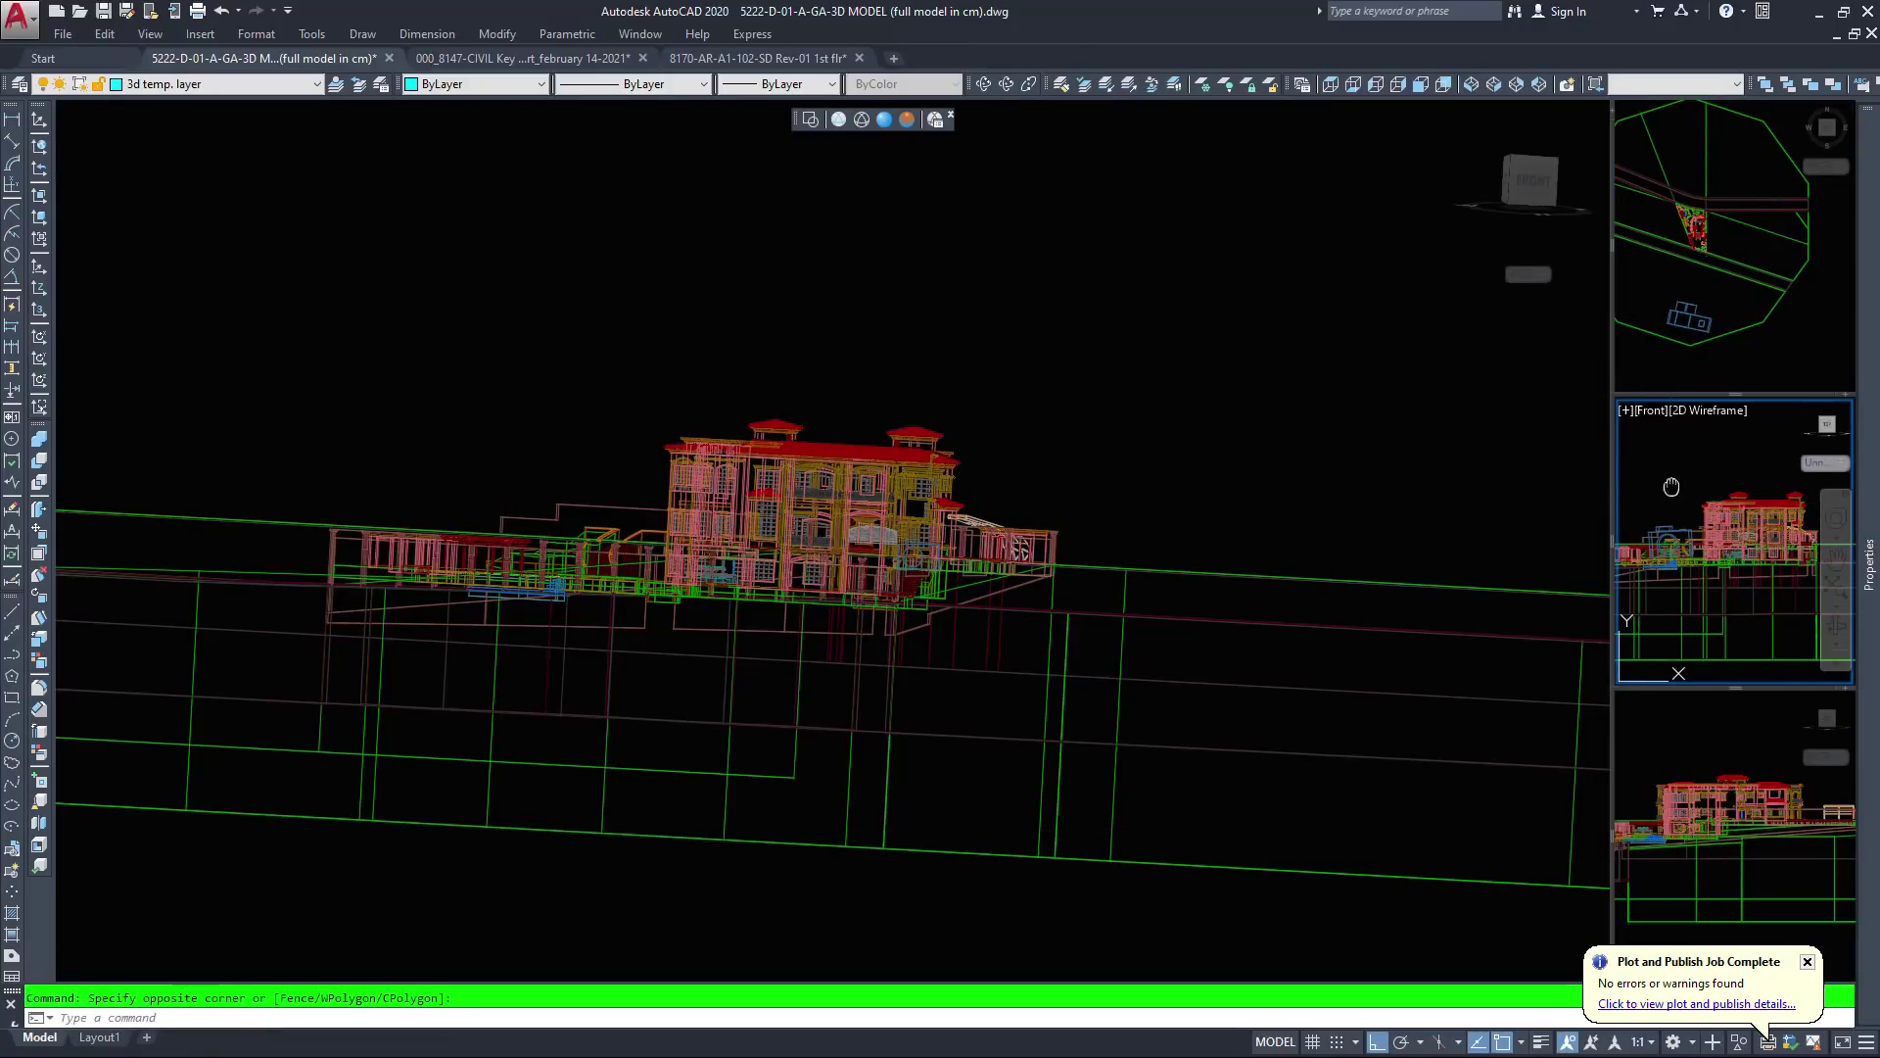
pyautogui.moveTo(1672, 487); pyautogui.dragTo(1741, 474, button='middle')
pyautogui.scroll(2, 1729, 508)
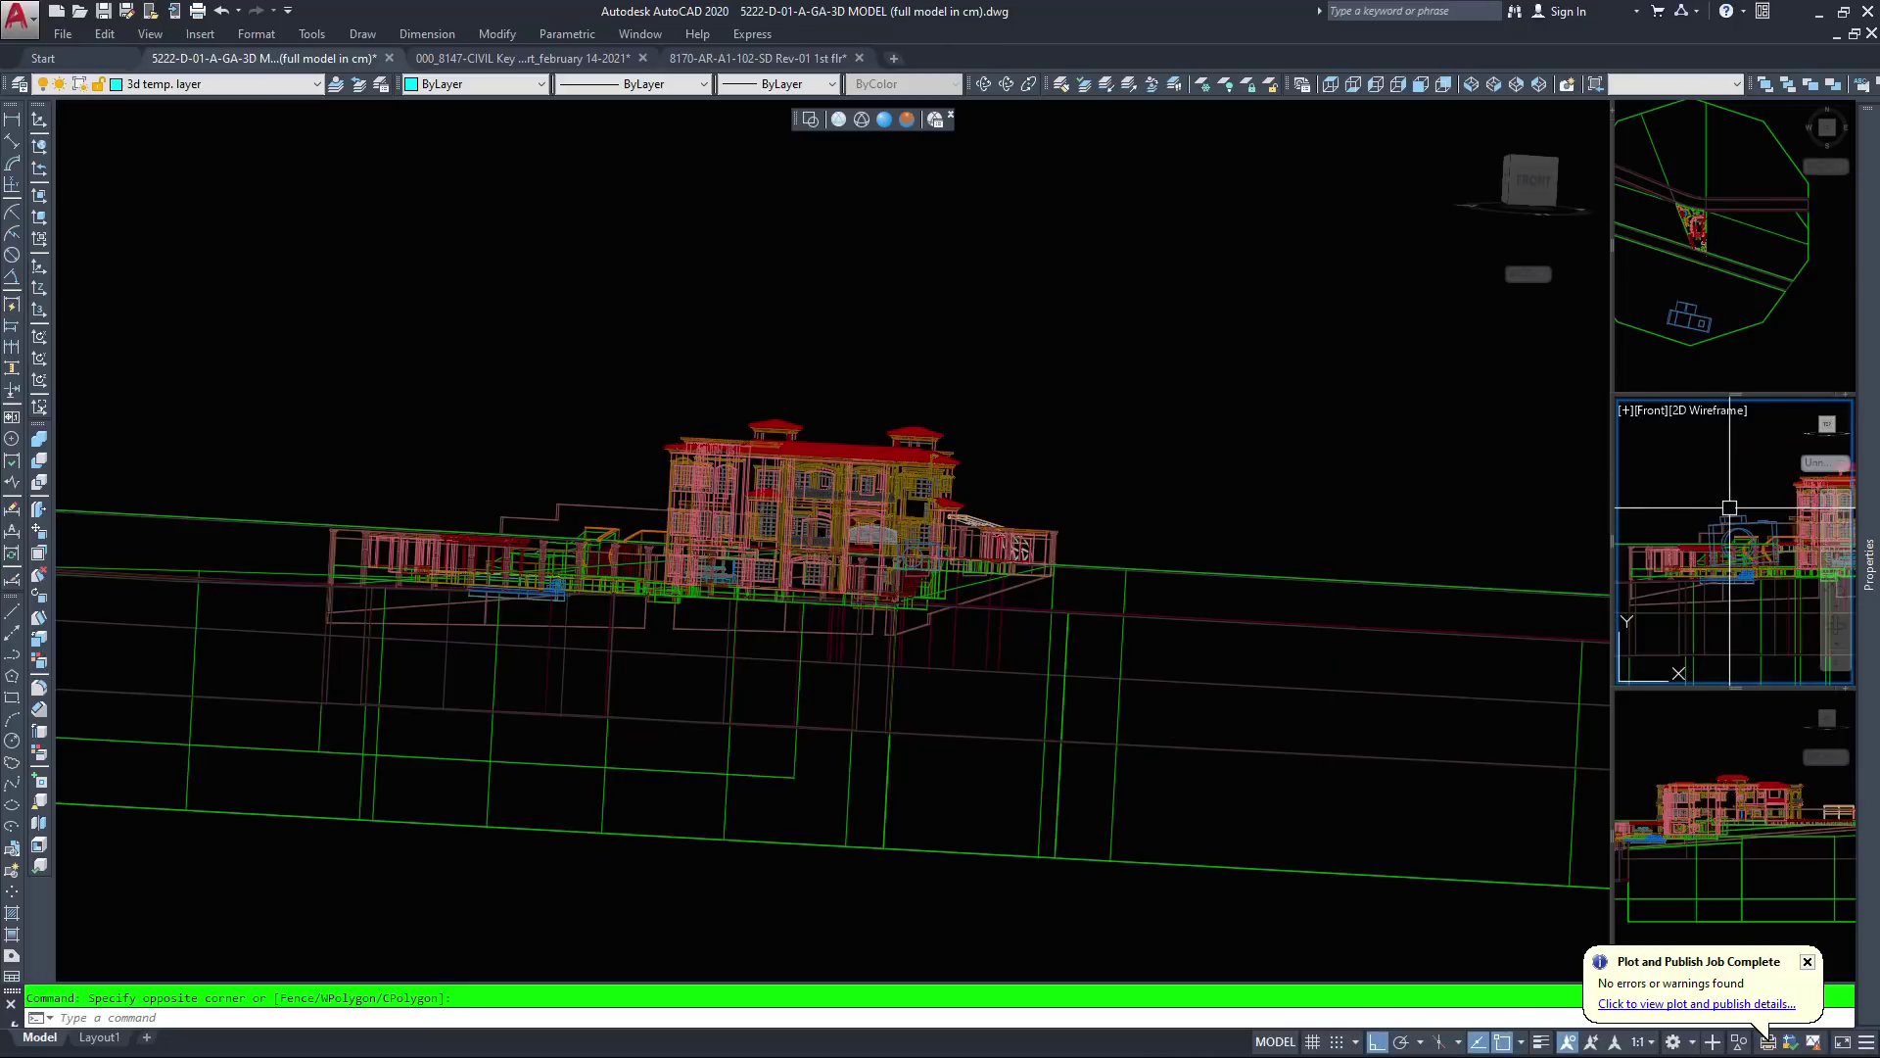
pyautogui.click(1729, 515)
pyautogui.click(1729, 515)
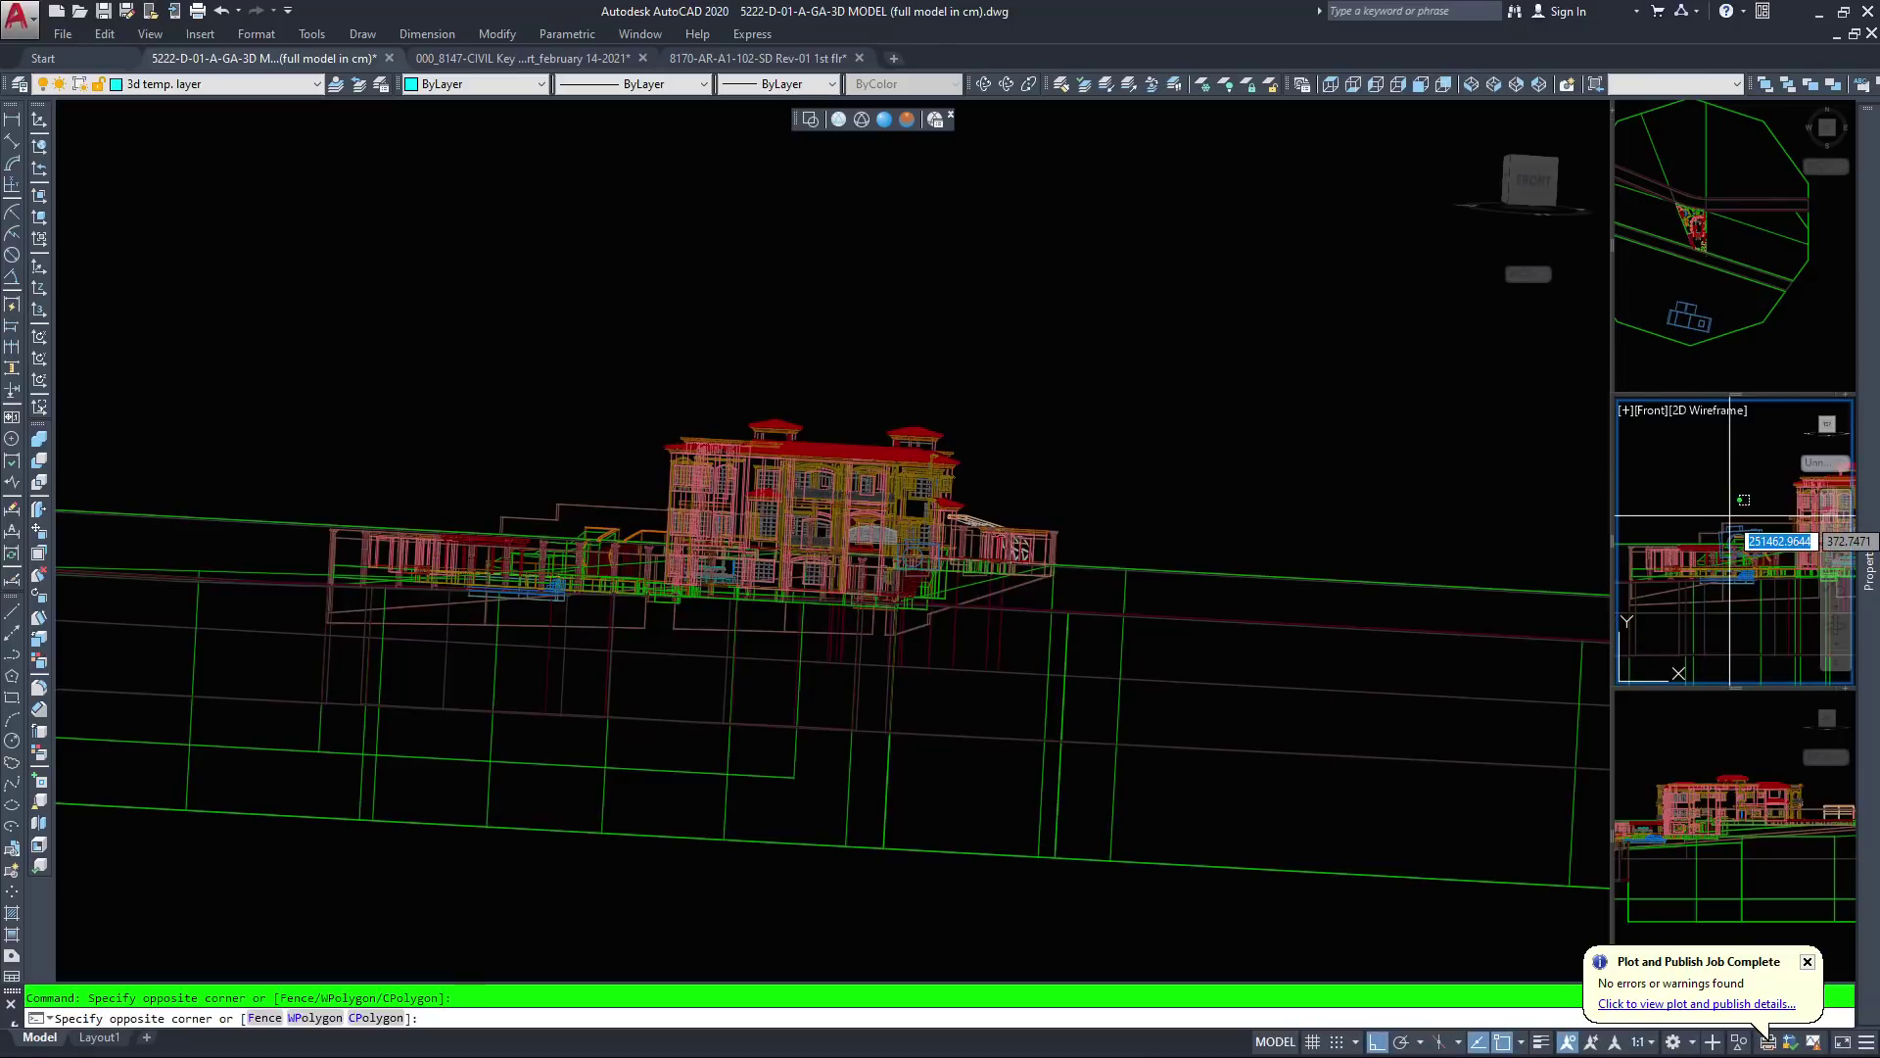
pyautogui.press('Escape')
pyautogui.scroll(3, 1733, 519)
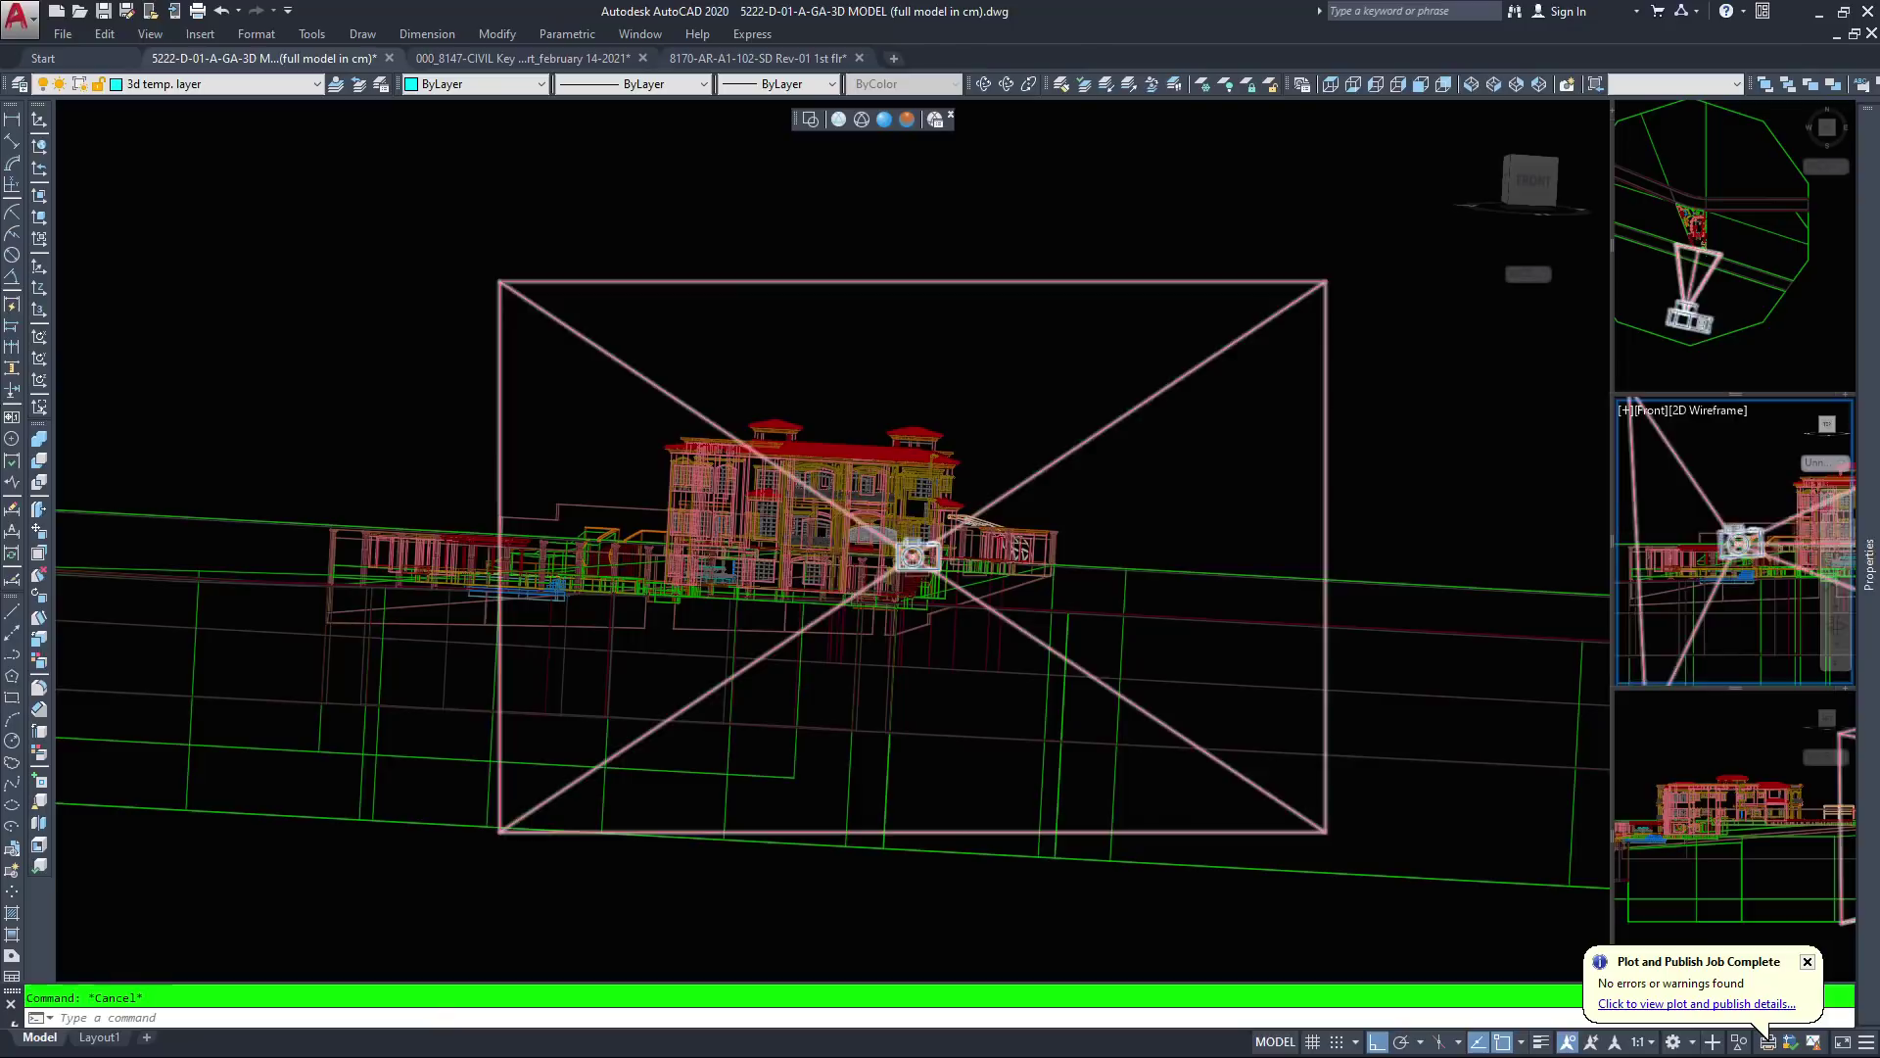
pyautogui.scroll(-2, 1727, 480)
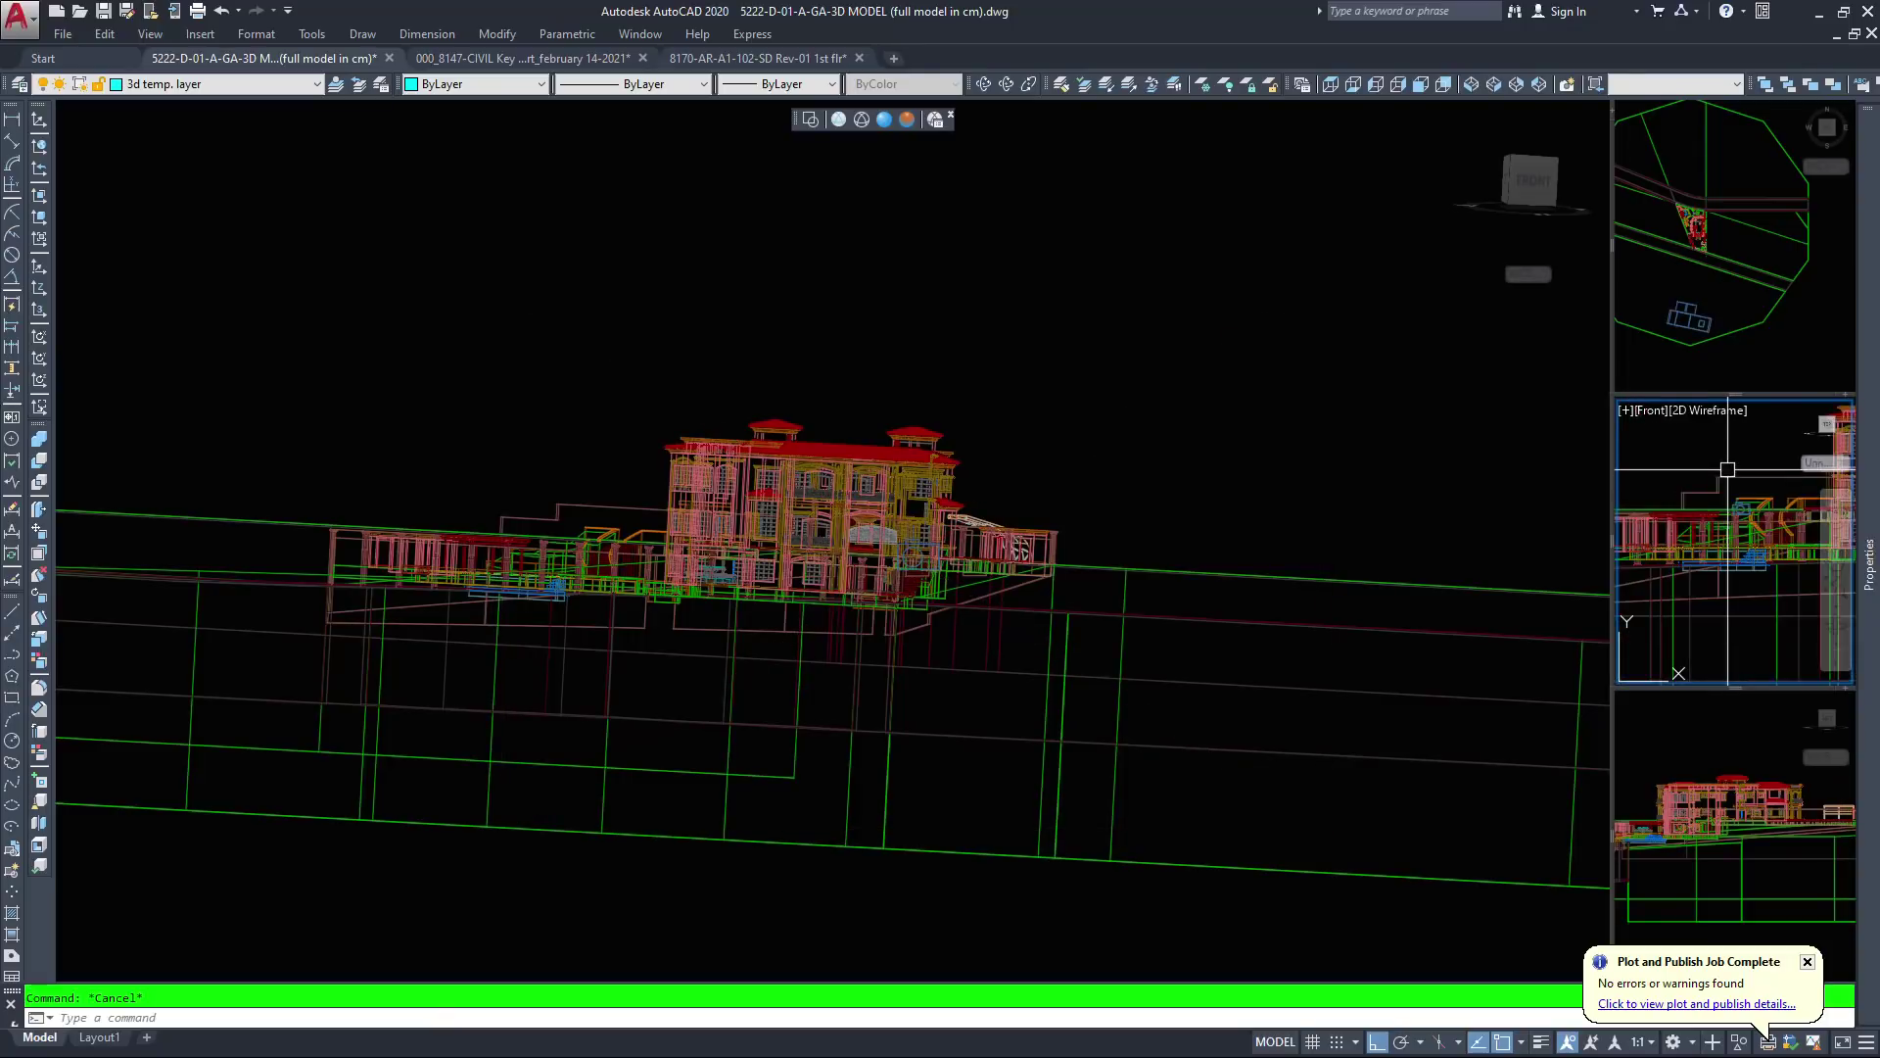
pyautogui.click(1724, 452)
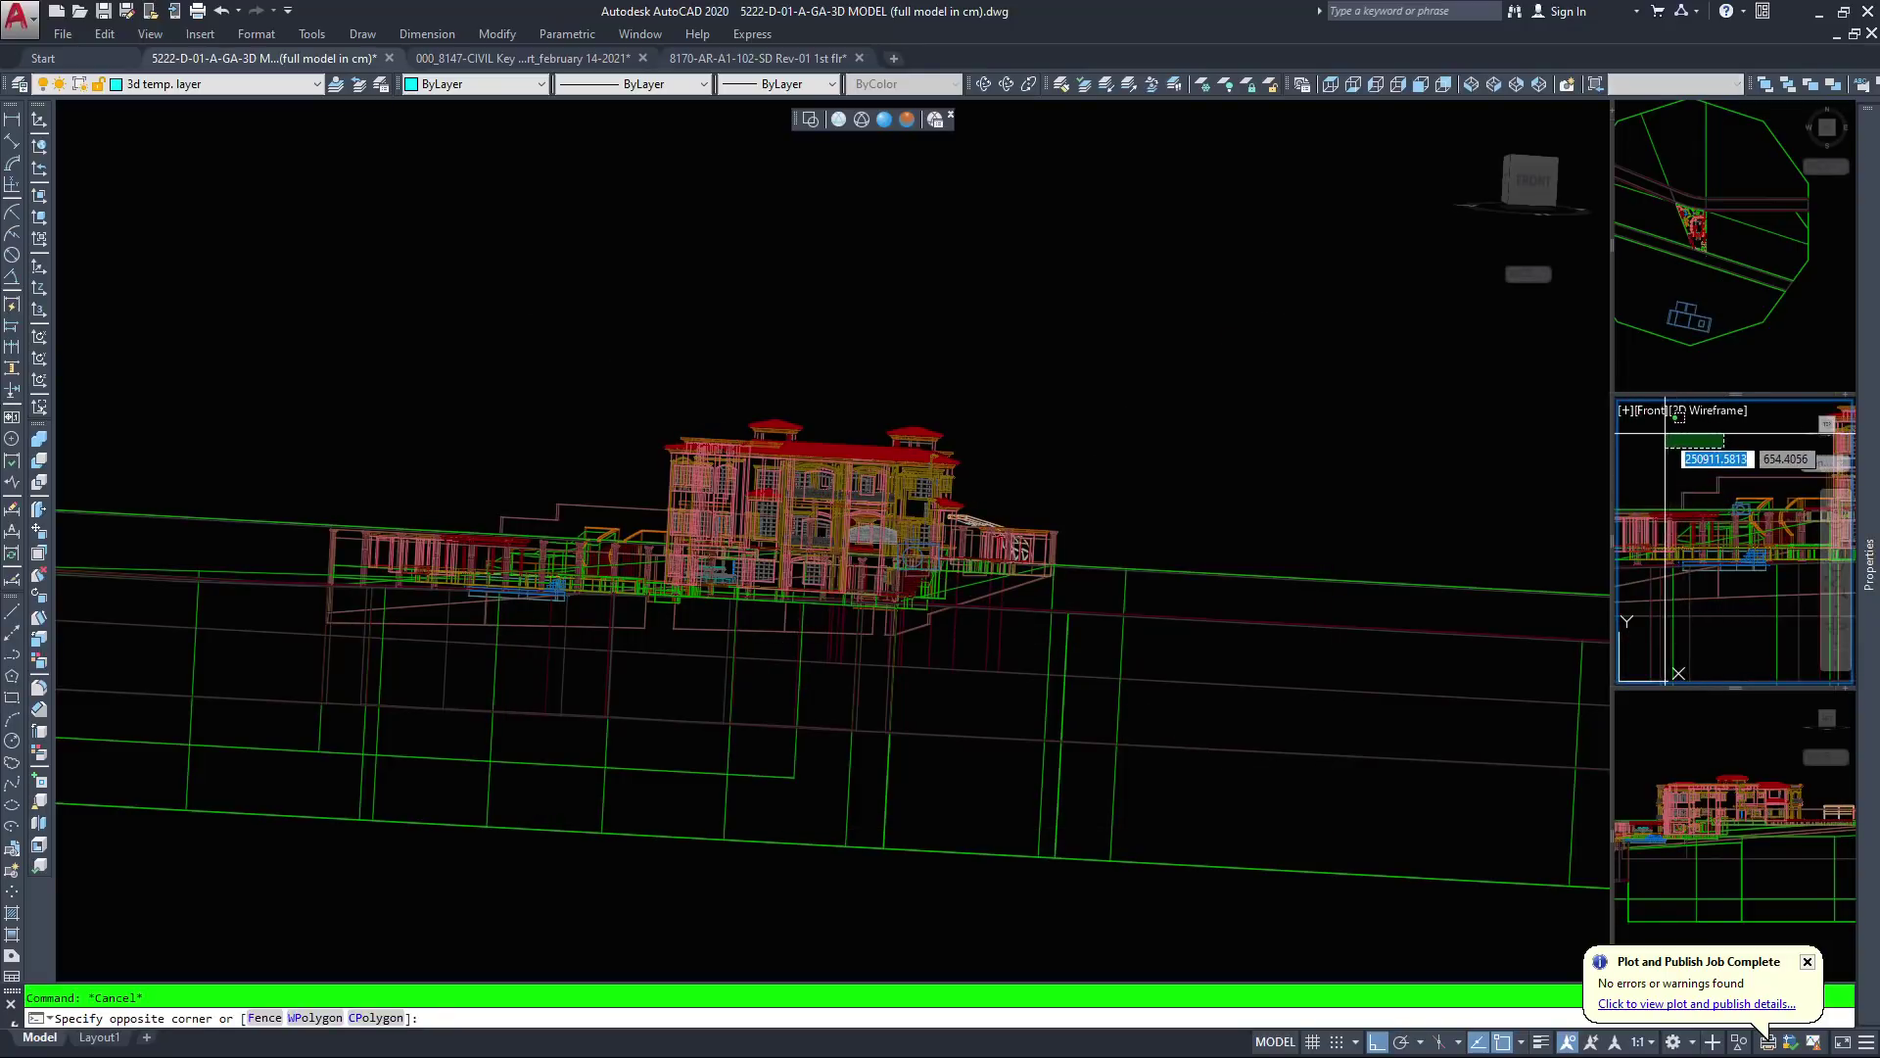
pyautogui.press('Escape')
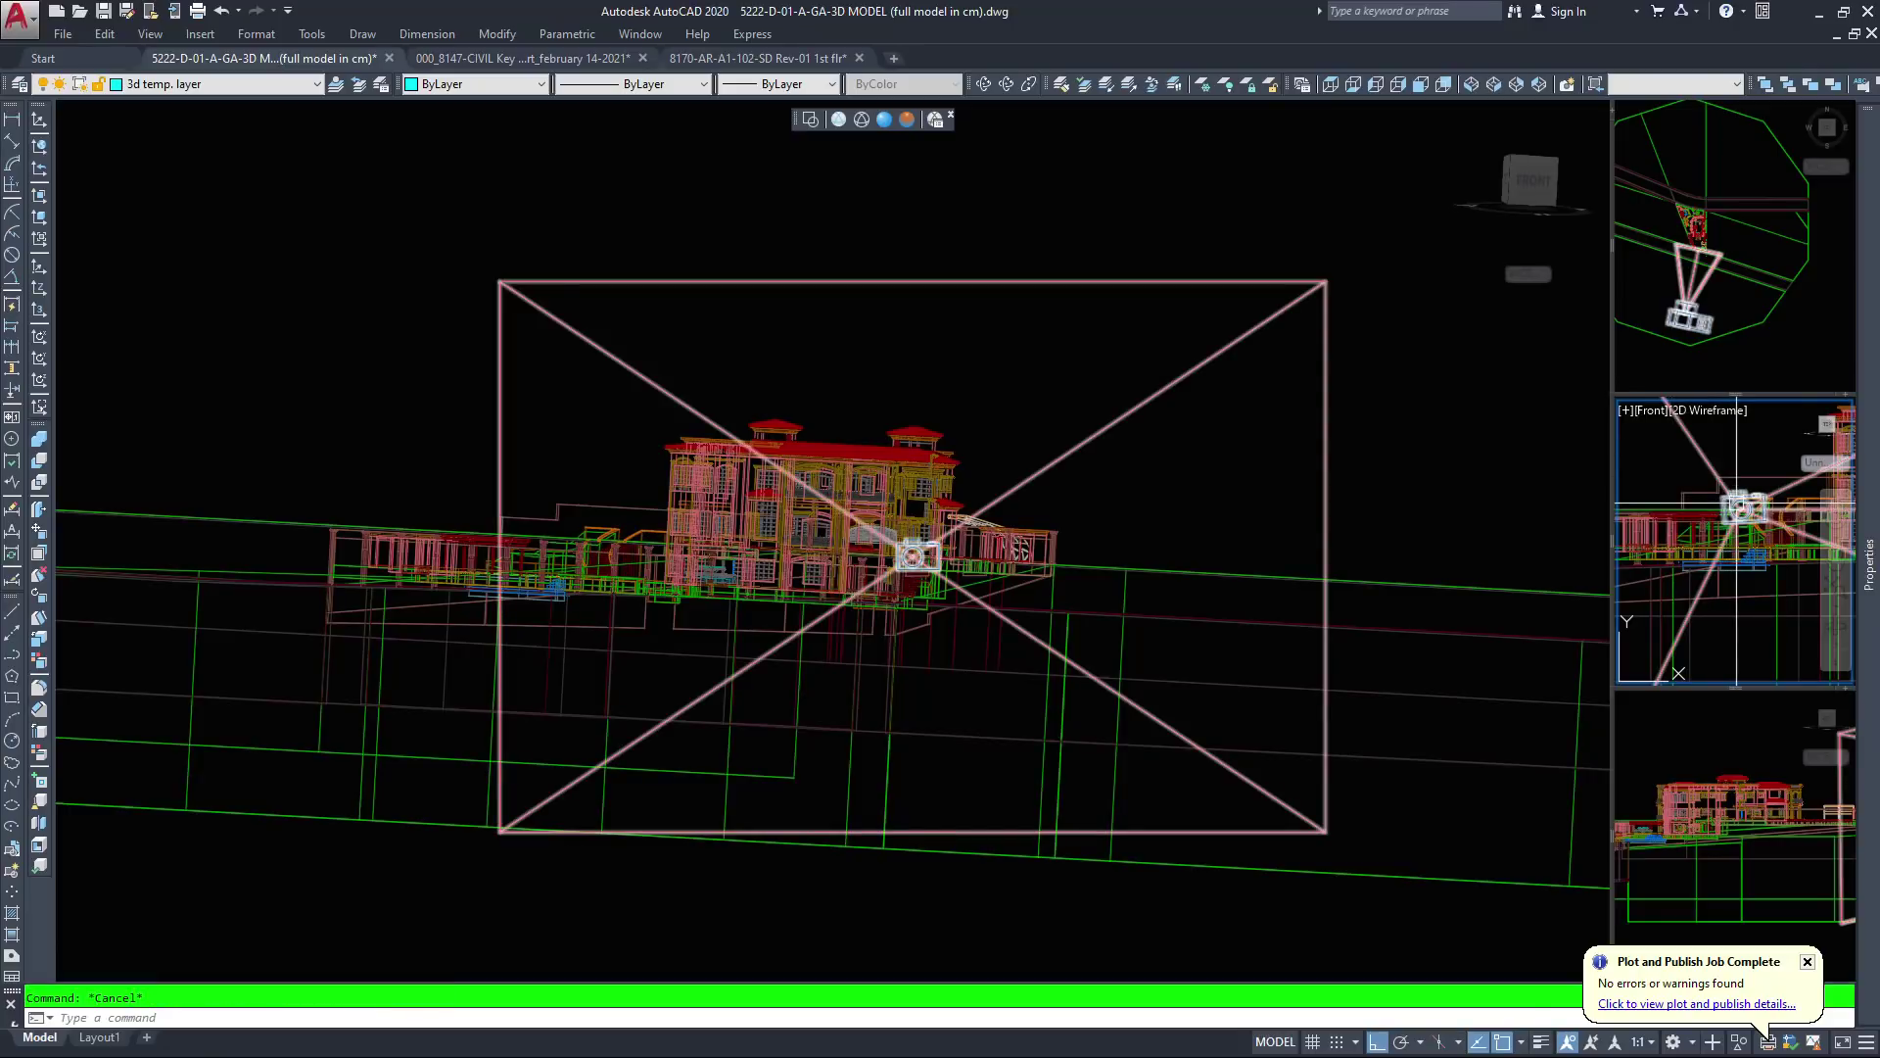
# Select the camera in the front view and raise its position vertically above the site
pyautogui.click(1735, 505)
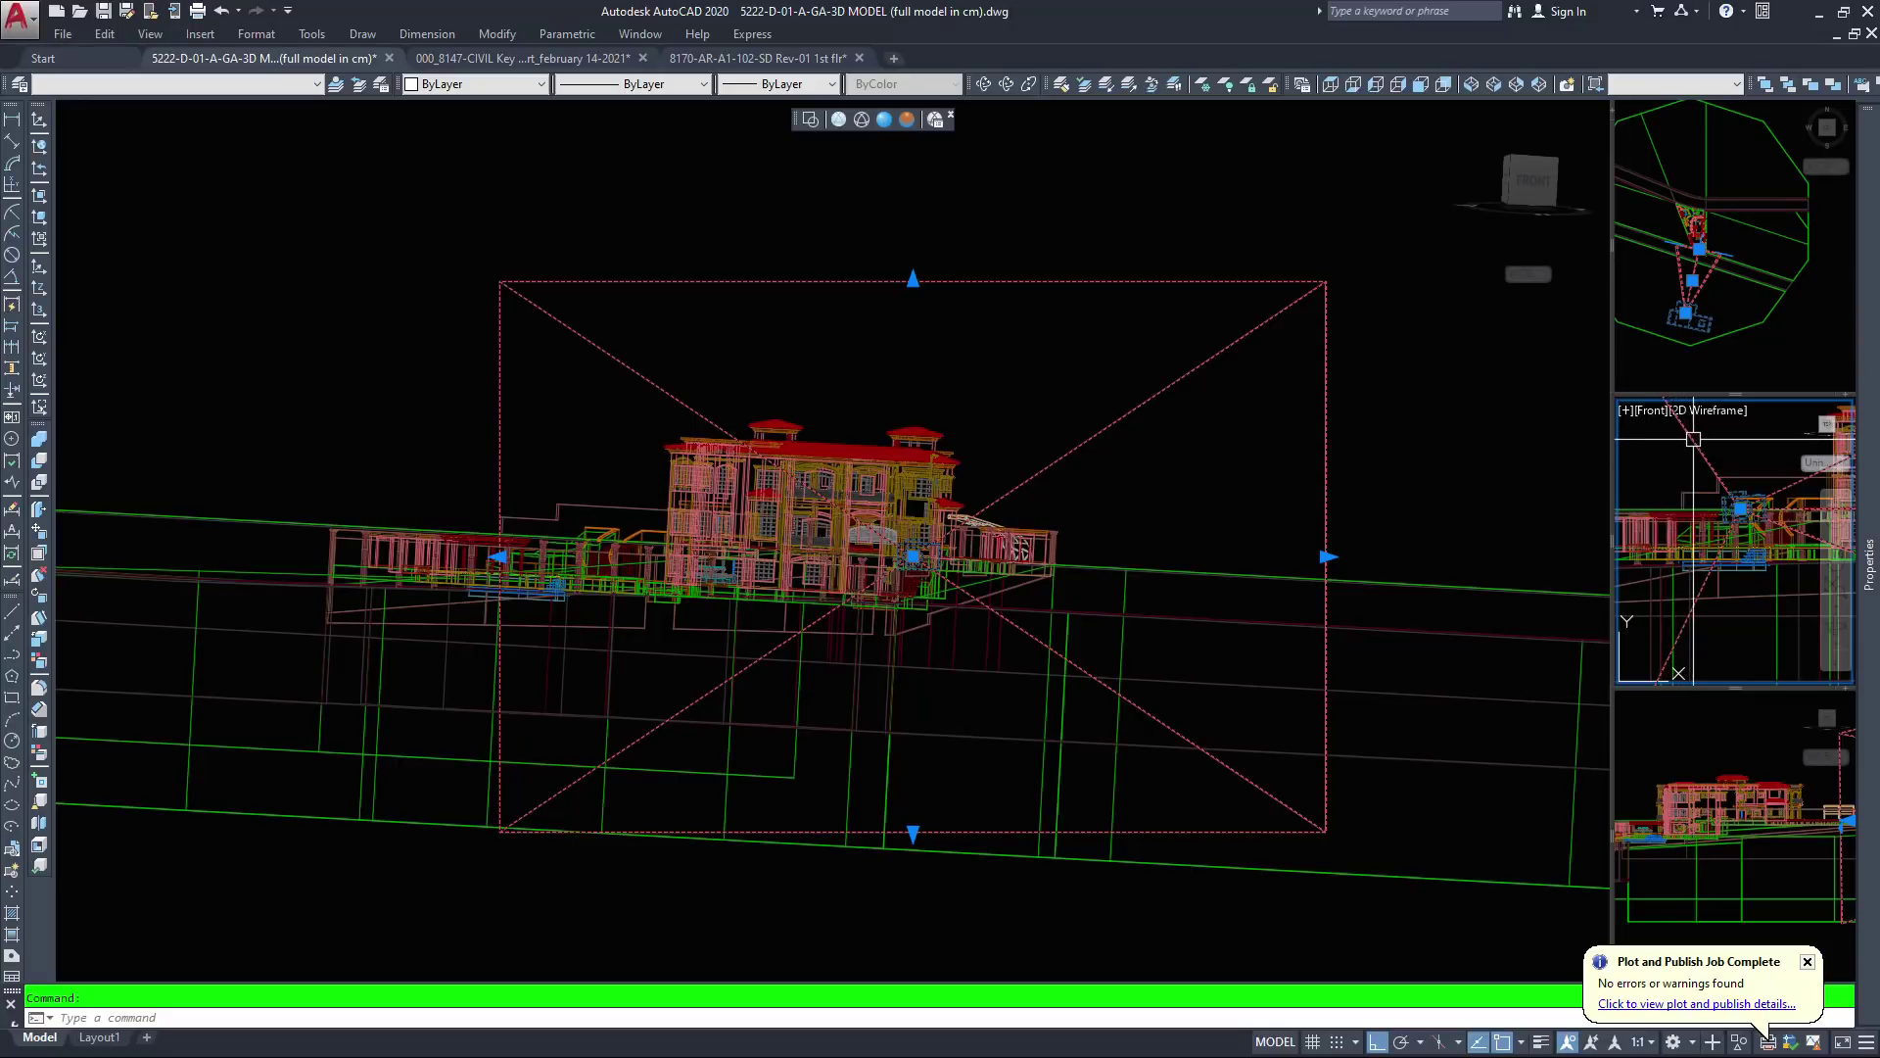
pyautogui.rightClick(1693, 439)
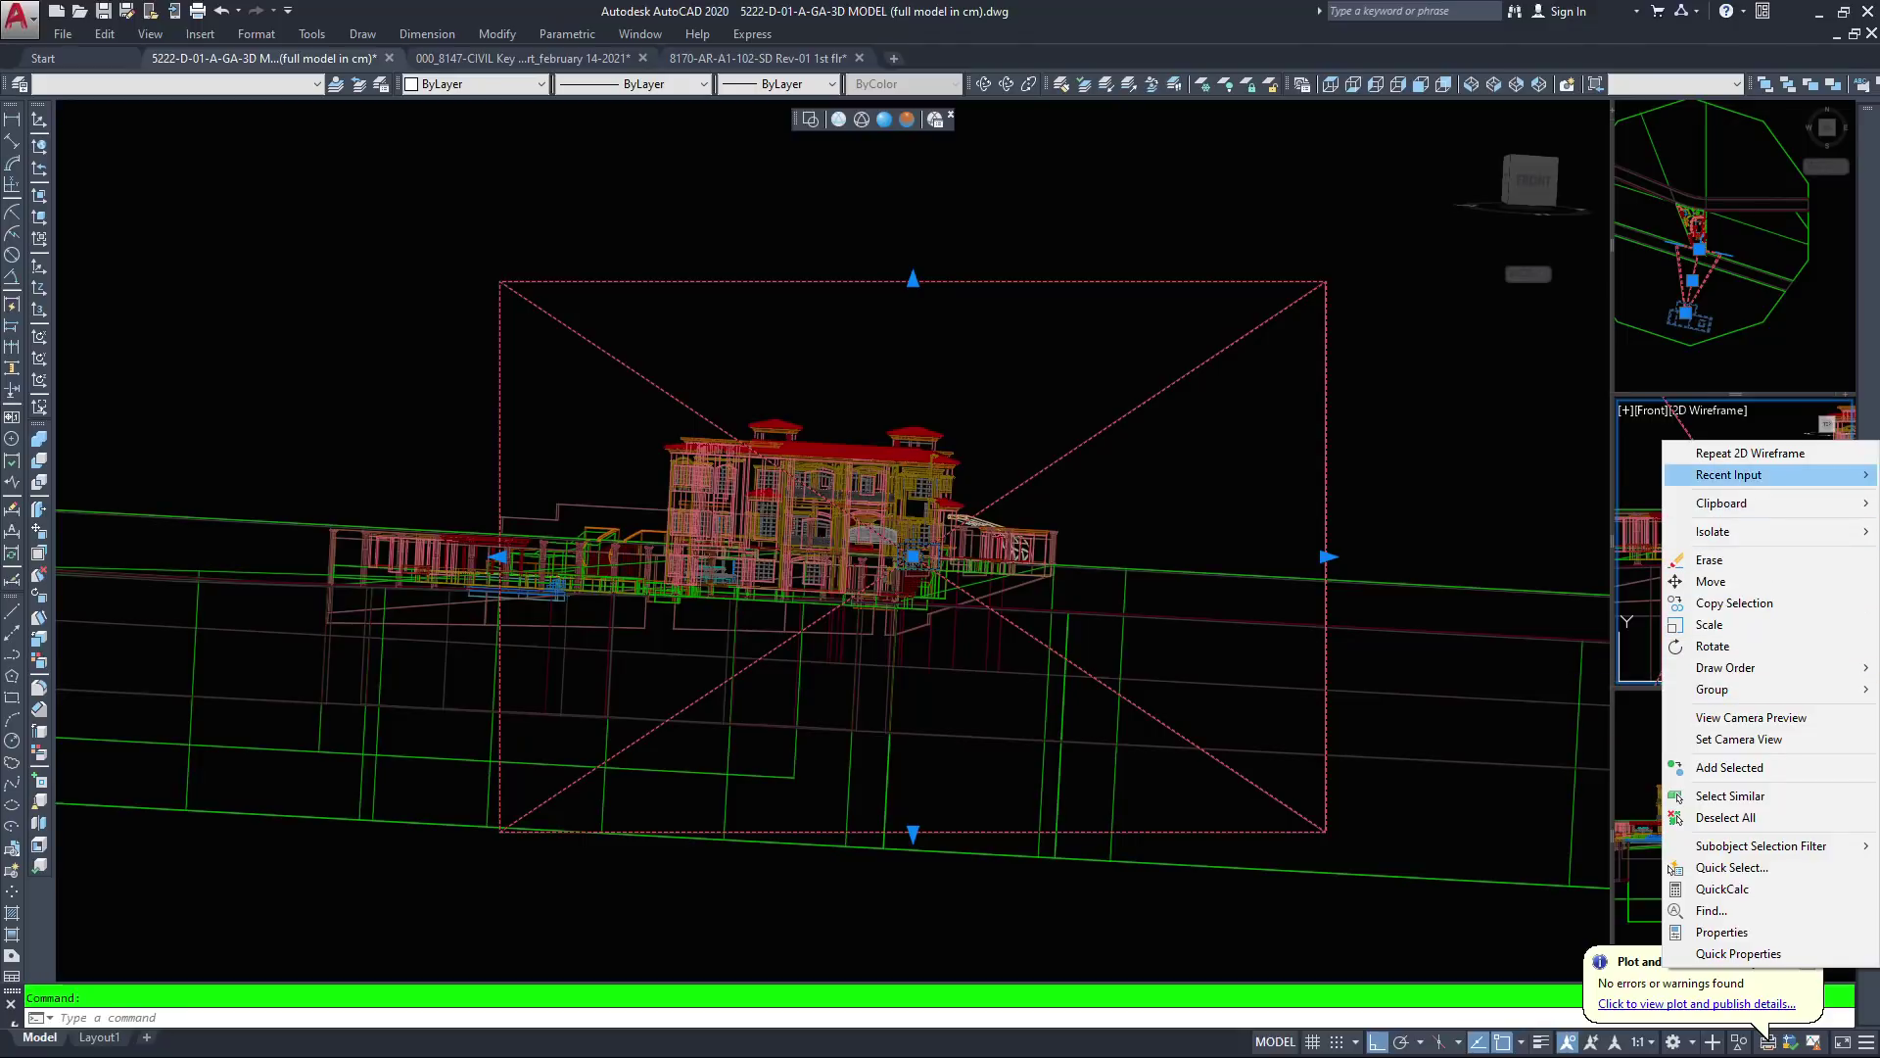
pyautogui.click(1652, 452)
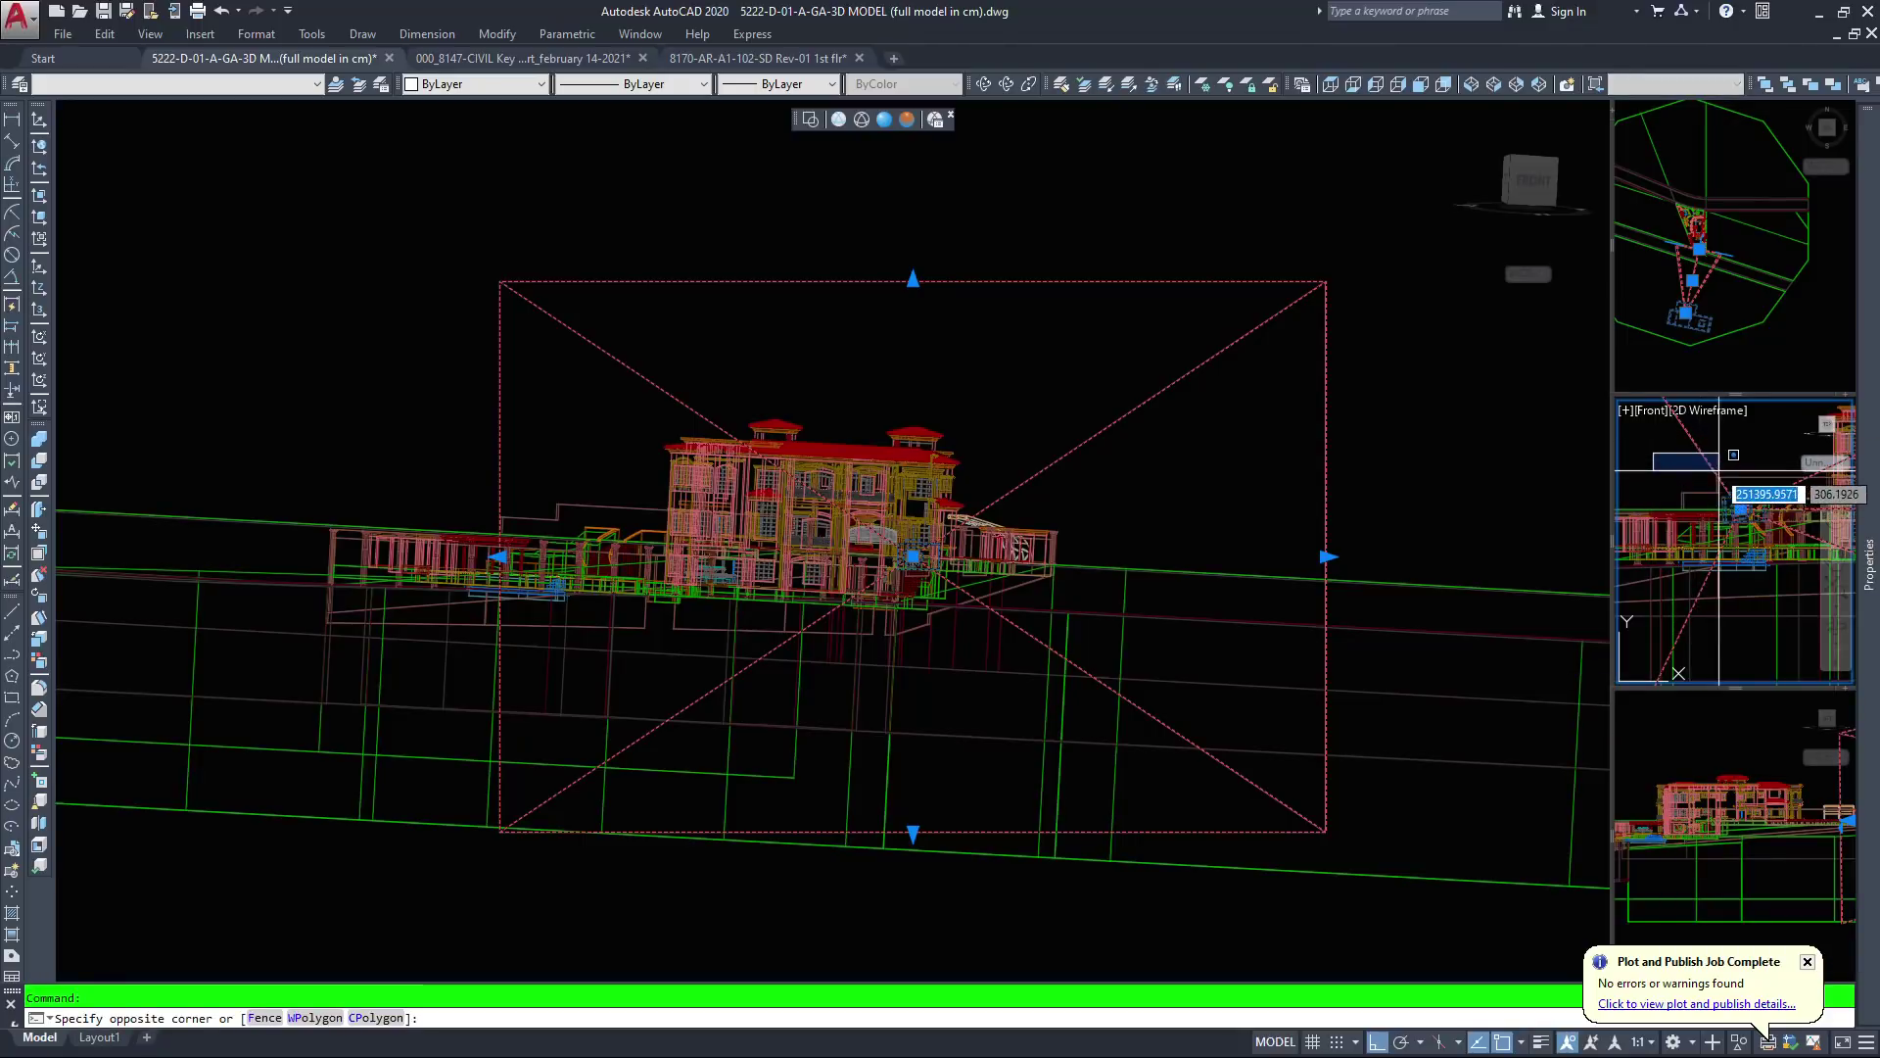
pyautogui.click(1707, 464)
pyautogui.click(1740, 508)
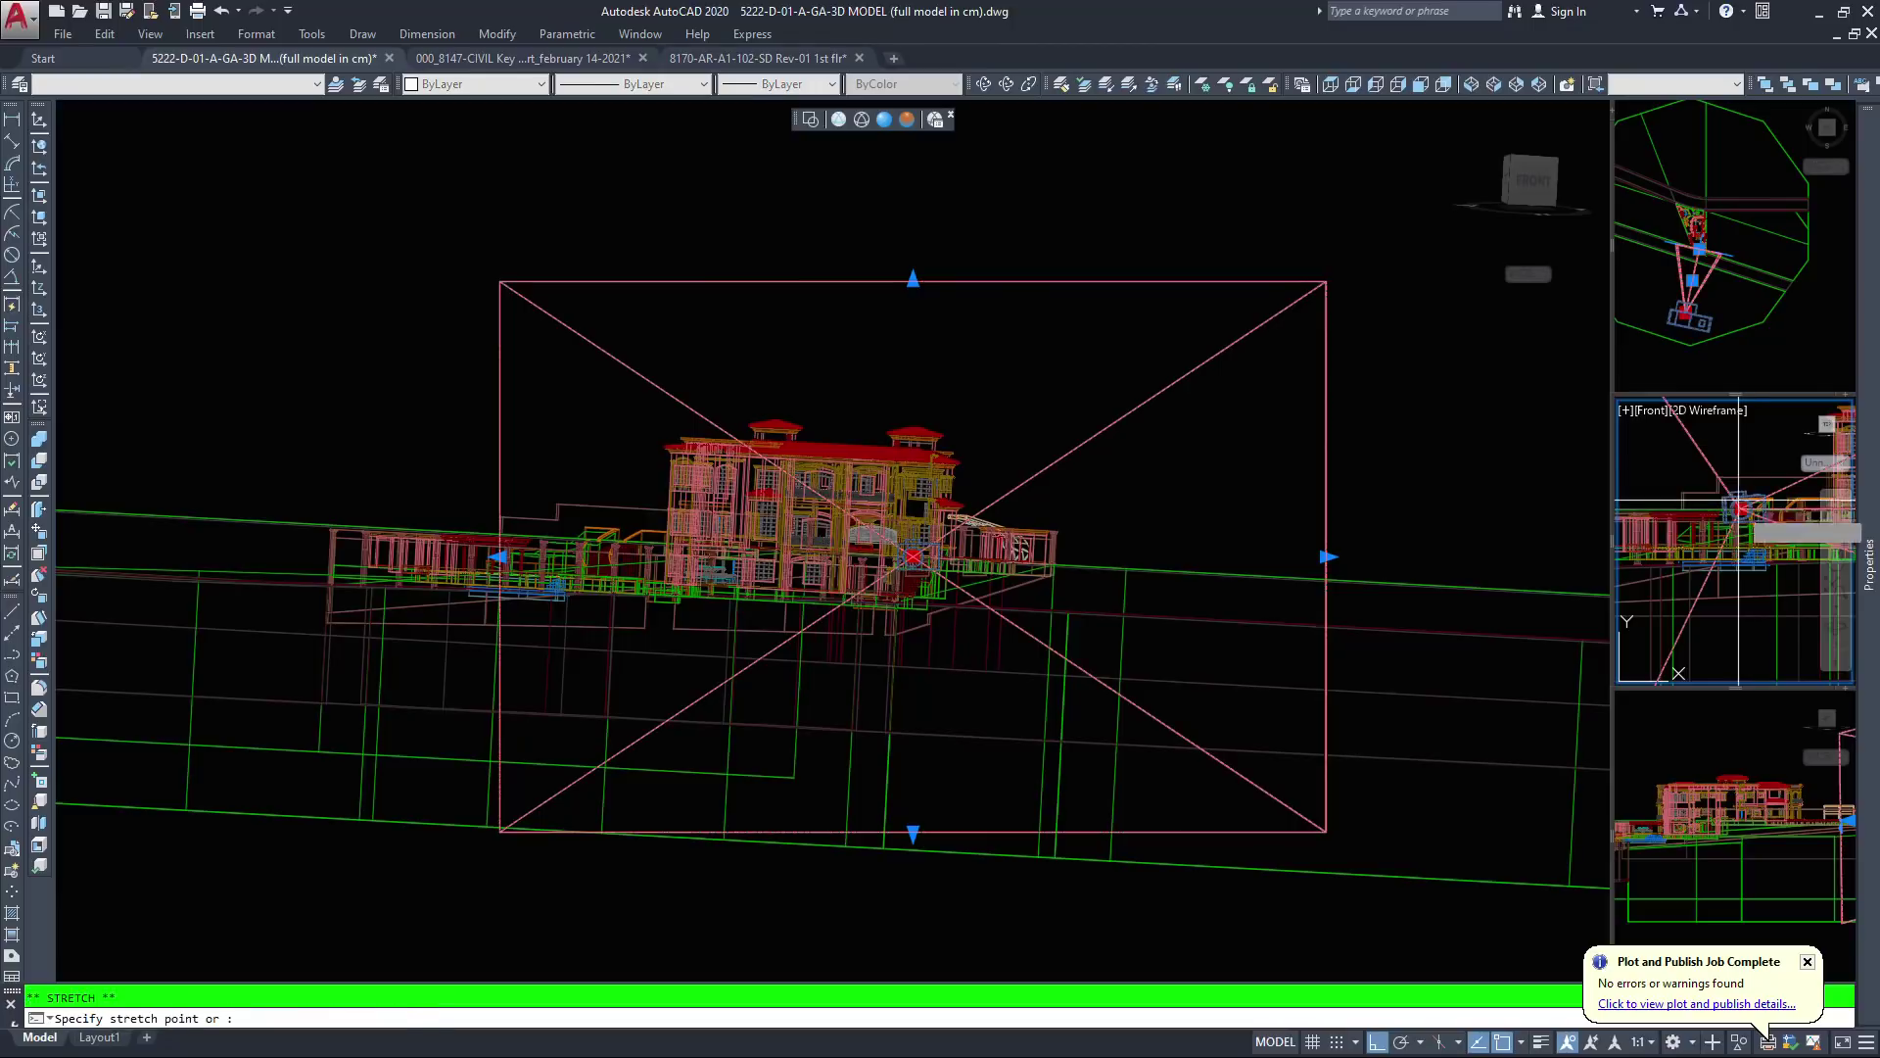
pyautogui.click(1732, 447)
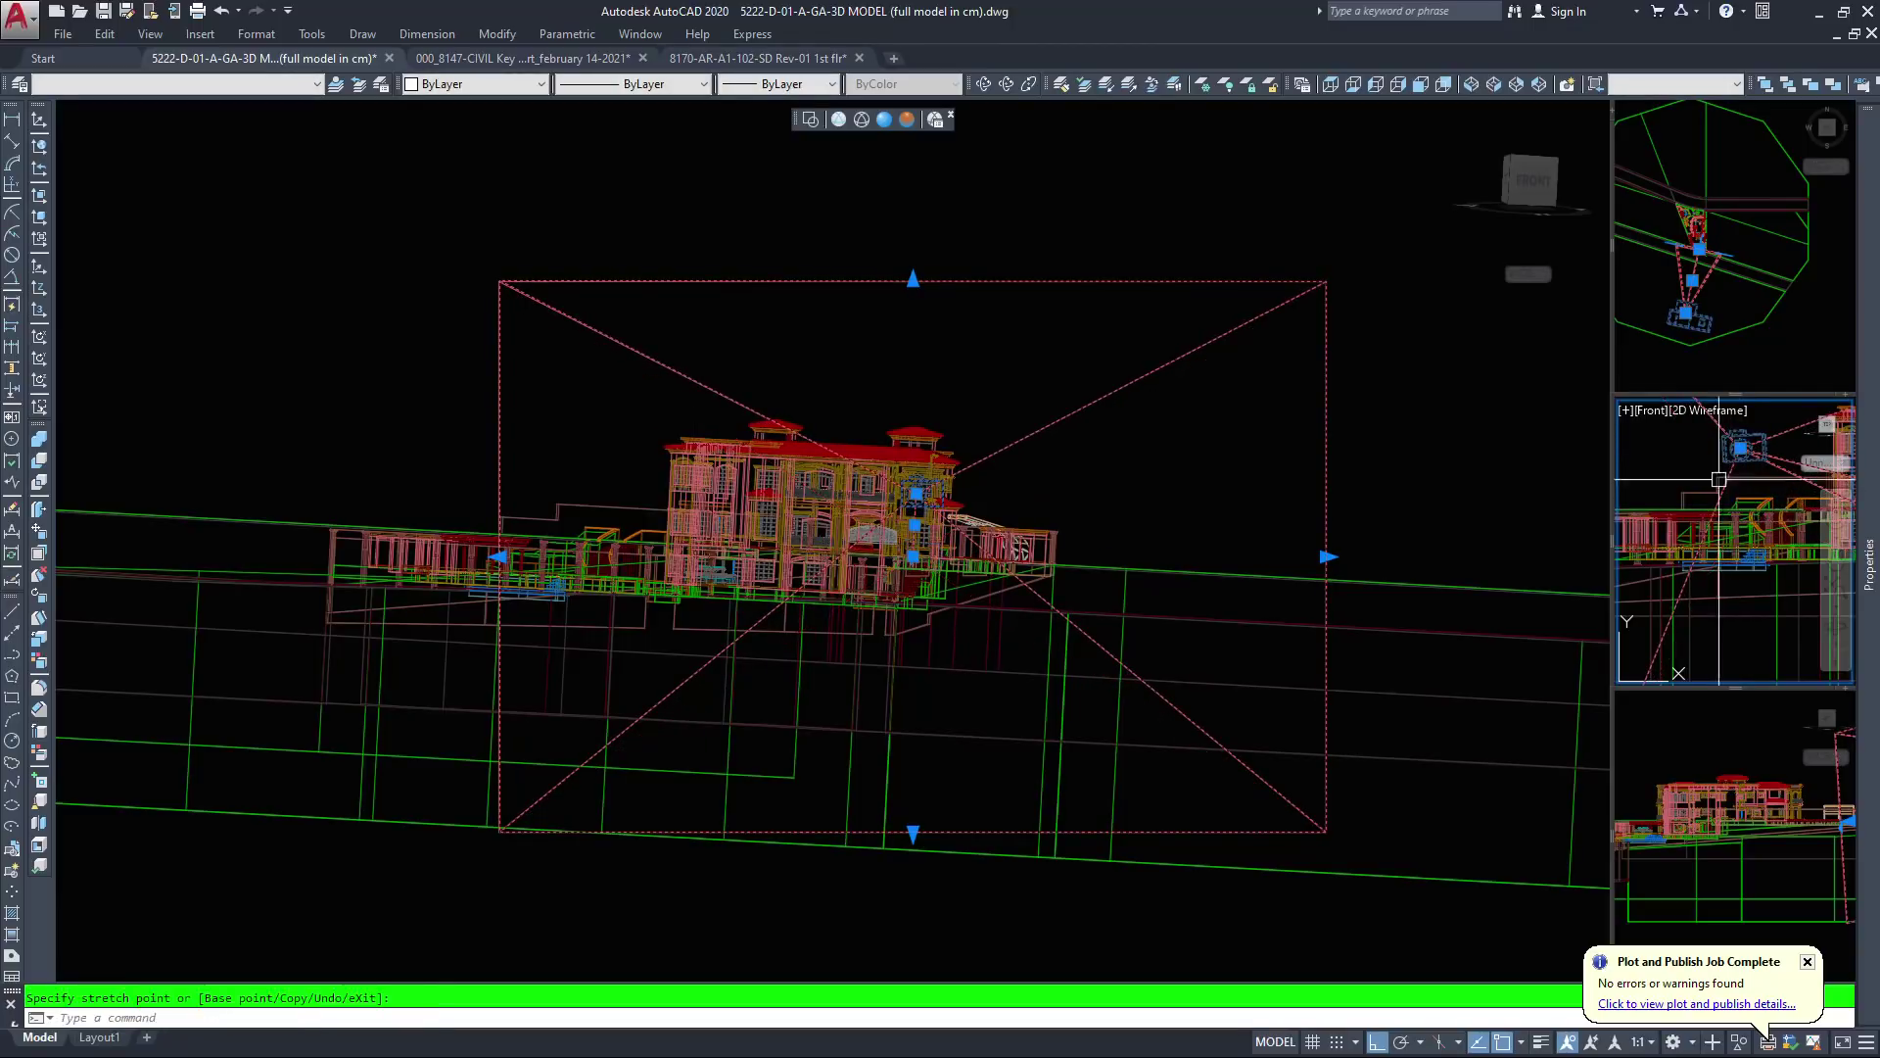
pyautogui.scroll(-5, 1720, 472)
pyautogui.moveTo(1720, 472); pyautogui.dragTo(1689, 552, button='middle')
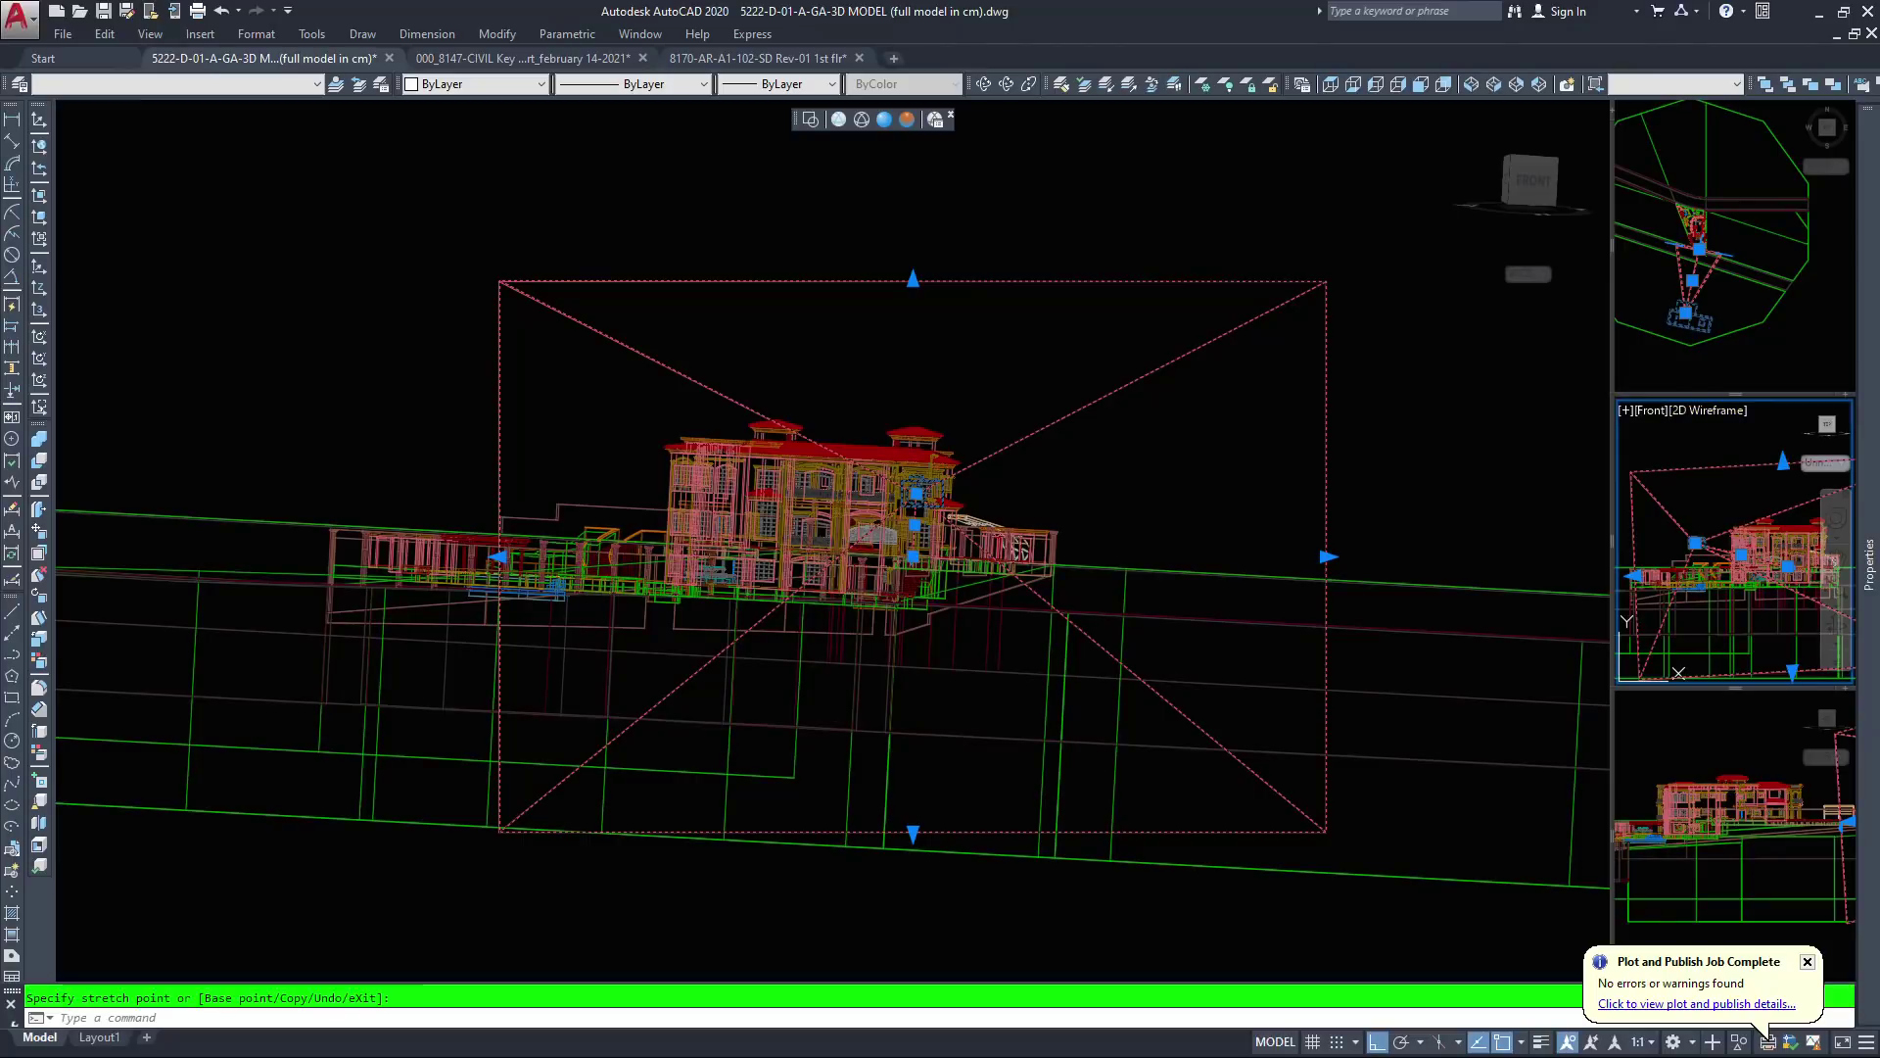
# Reactivate the large viewport and set it to the raised camera's view
pyautogui.click(1075, 436)
pyautogui.click(1133, 436)
pyautogui.click(1075, 374)
pyautogui.rightClick(1079, 404)
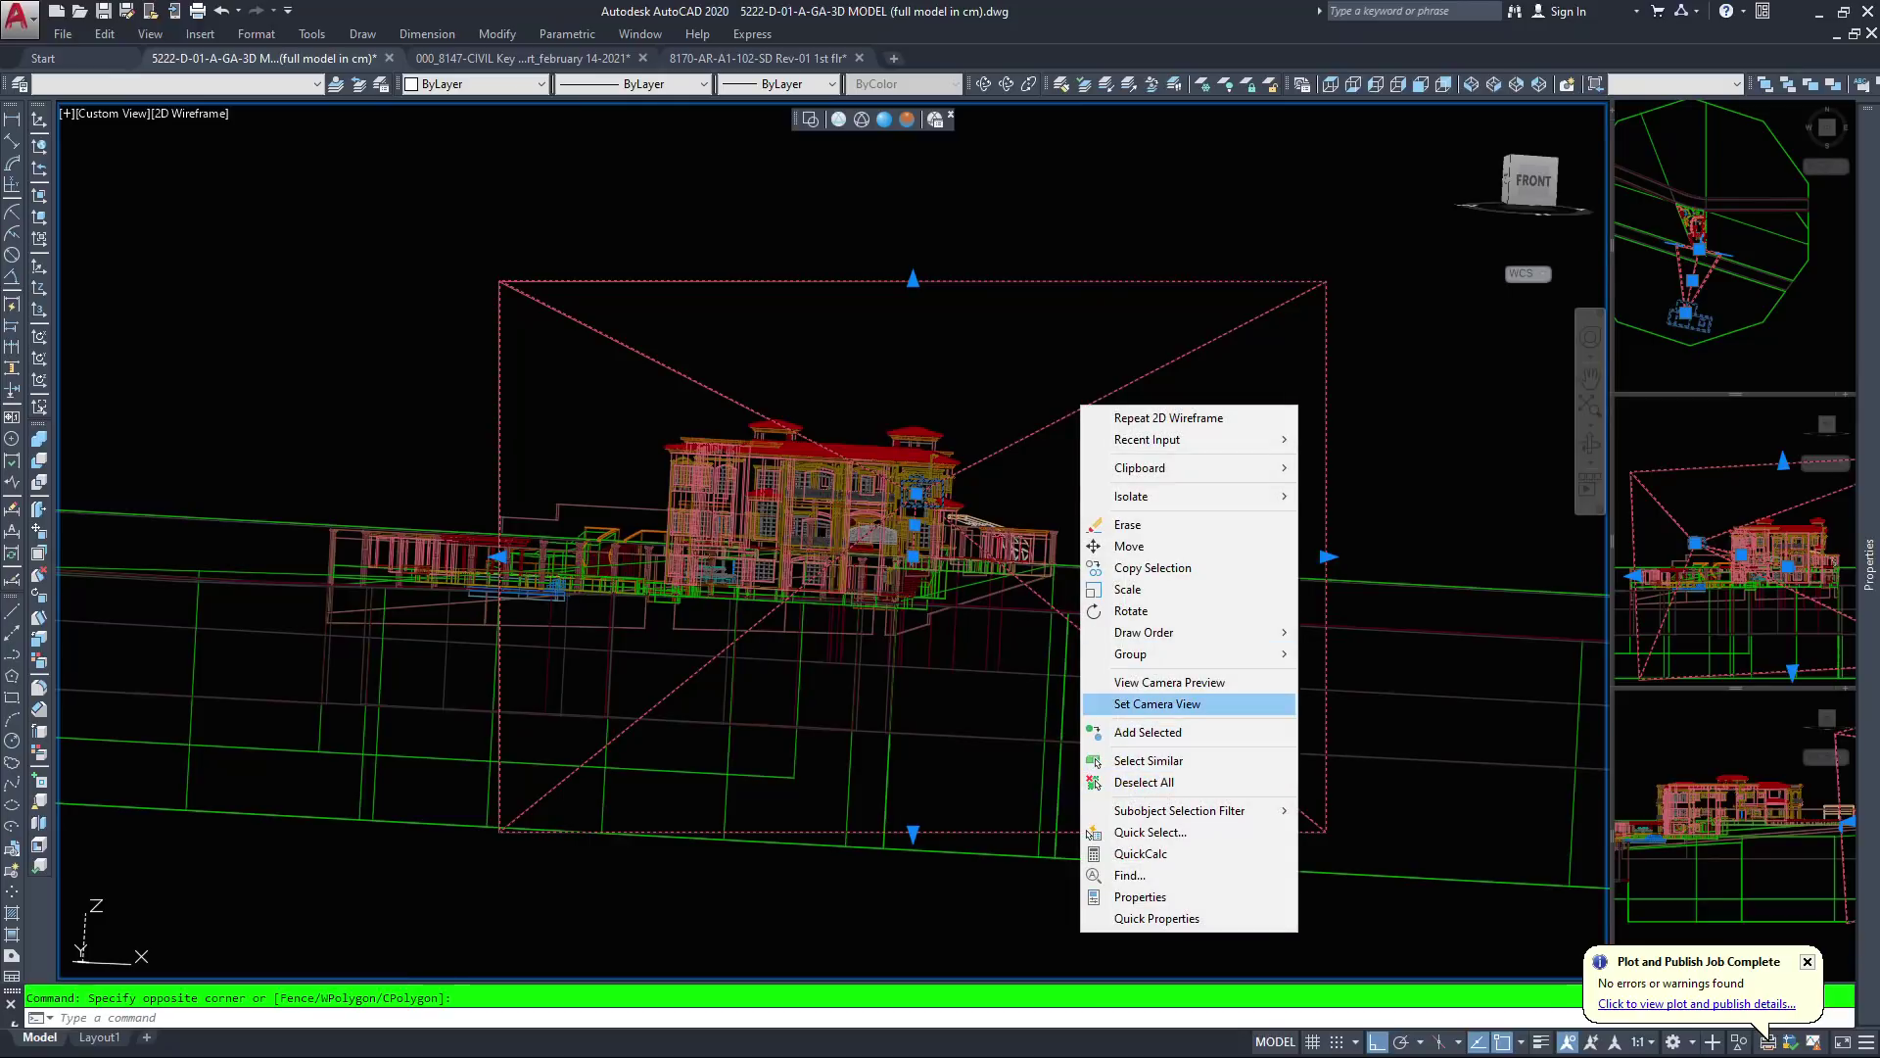
pyautogui.click(1155, 704)
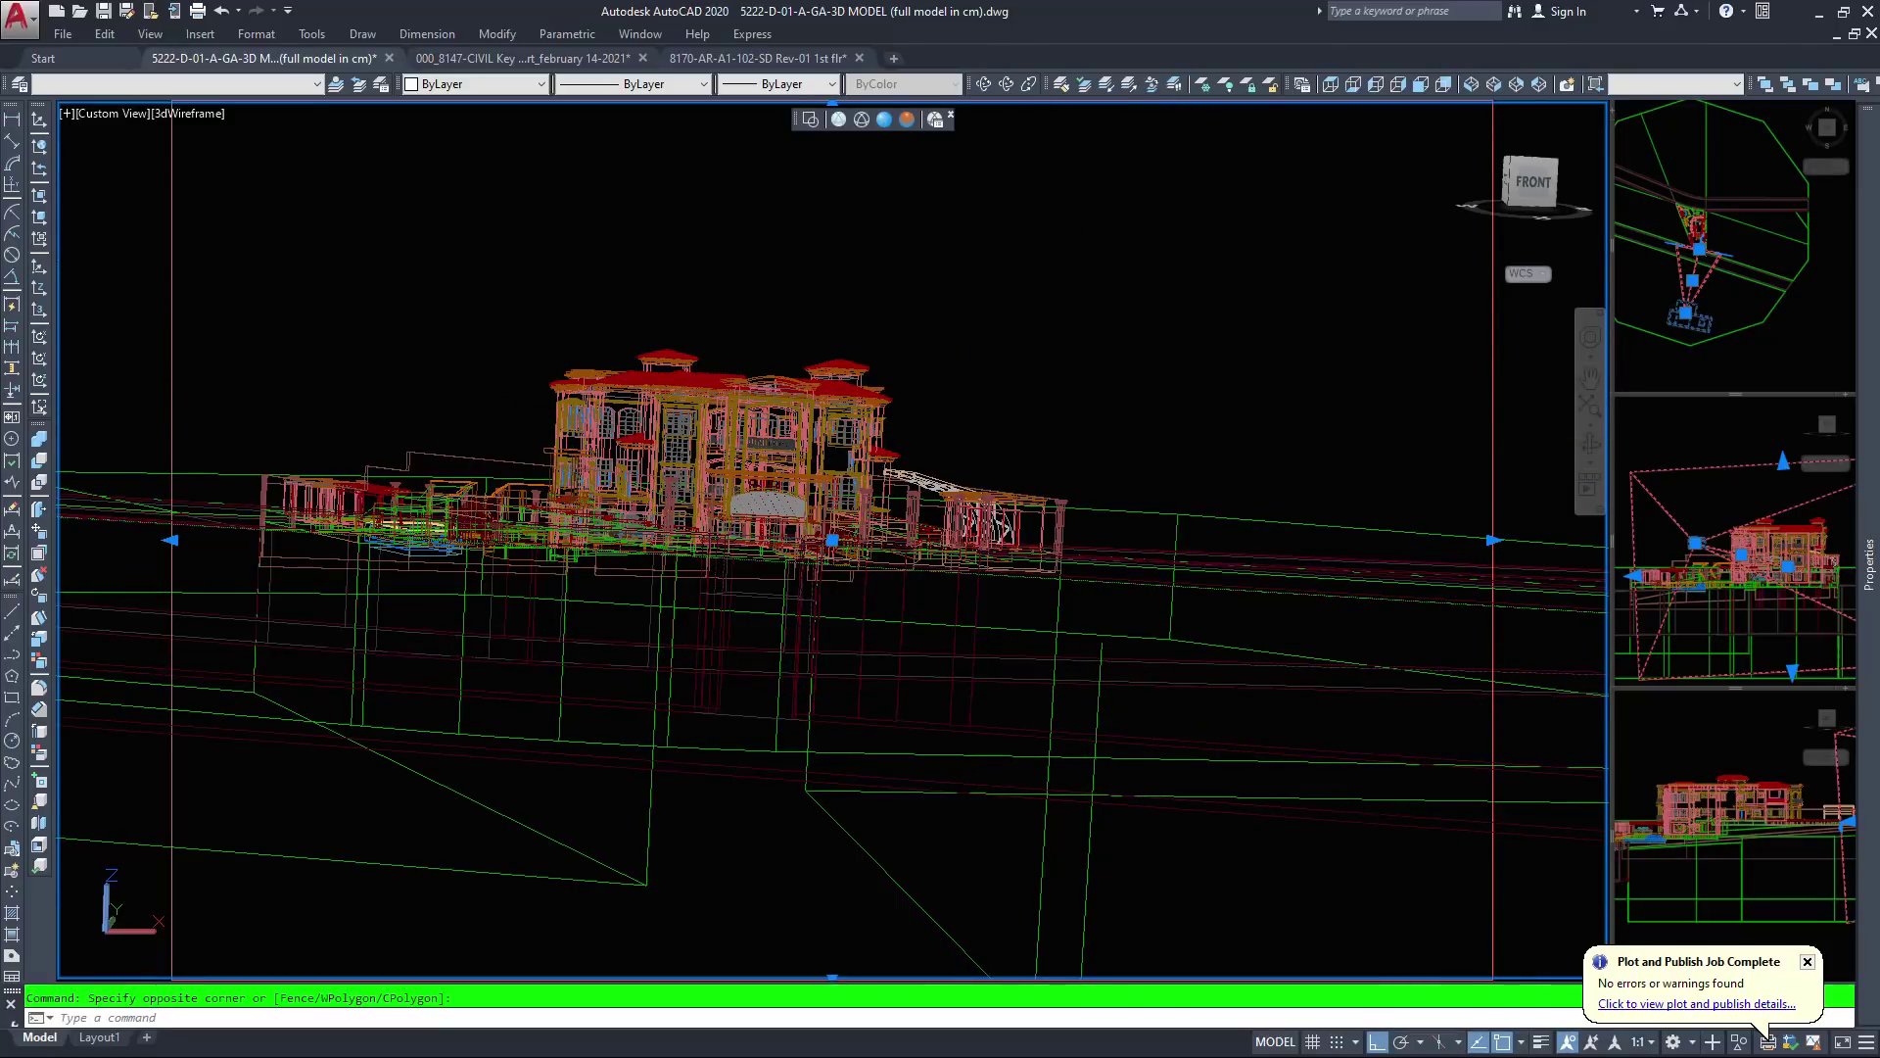
# Move the camera position closer to the villa in the top-view viewport
pyautogui.click(1695, 318)
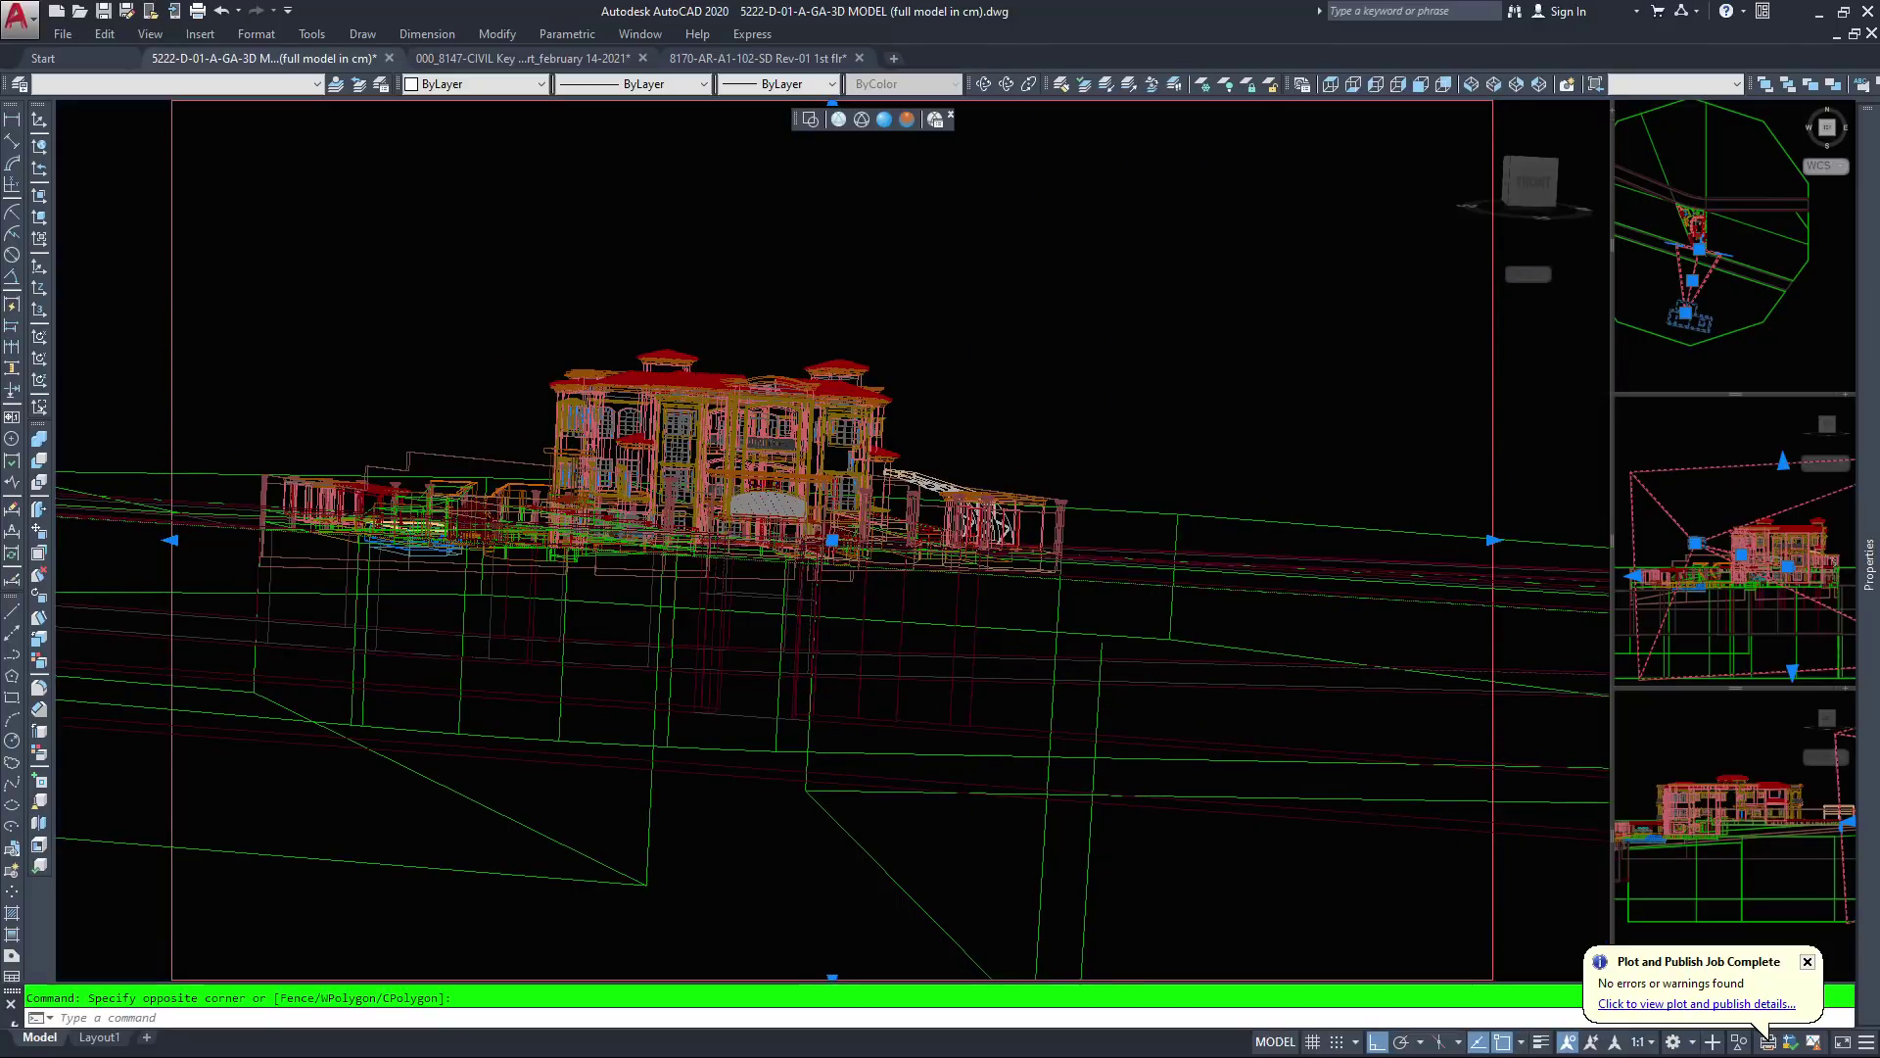
pyautogui.click(1685, 313)
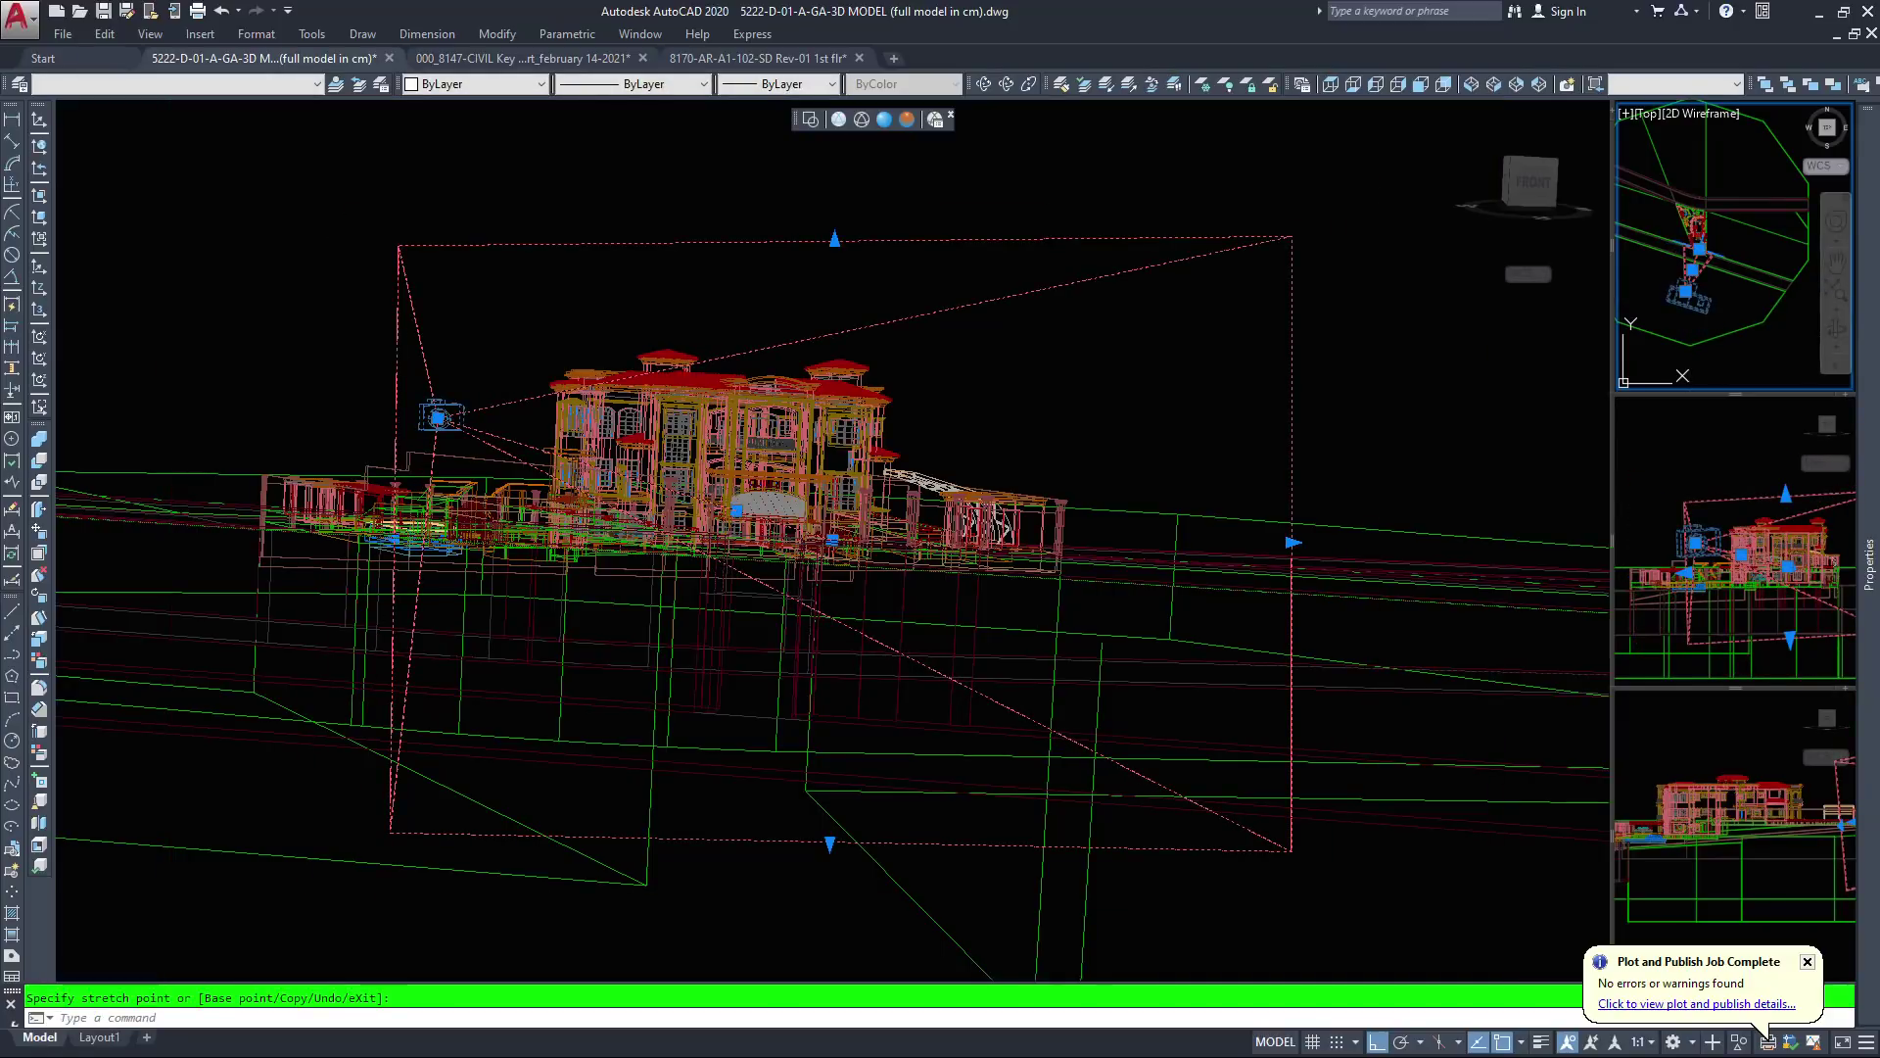
pyautogui.click(629, 147)
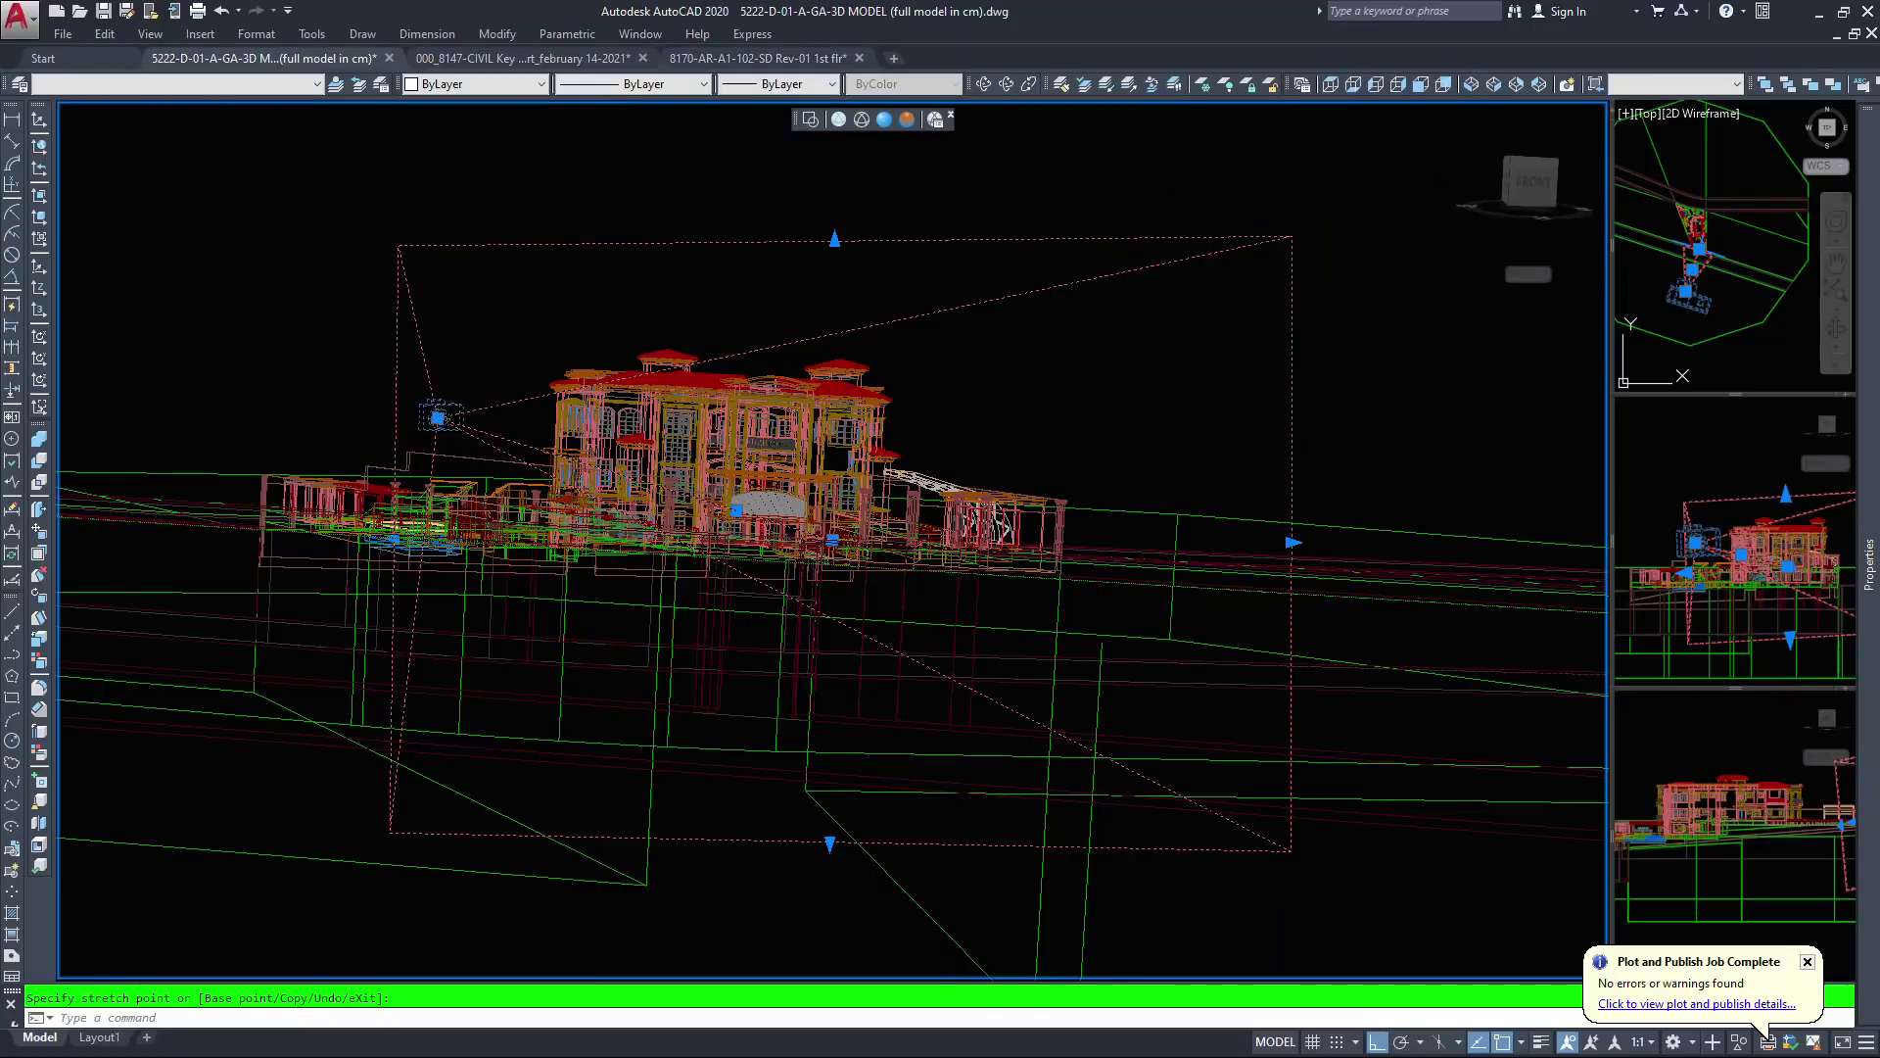
pyautogui.click(1726, 284)
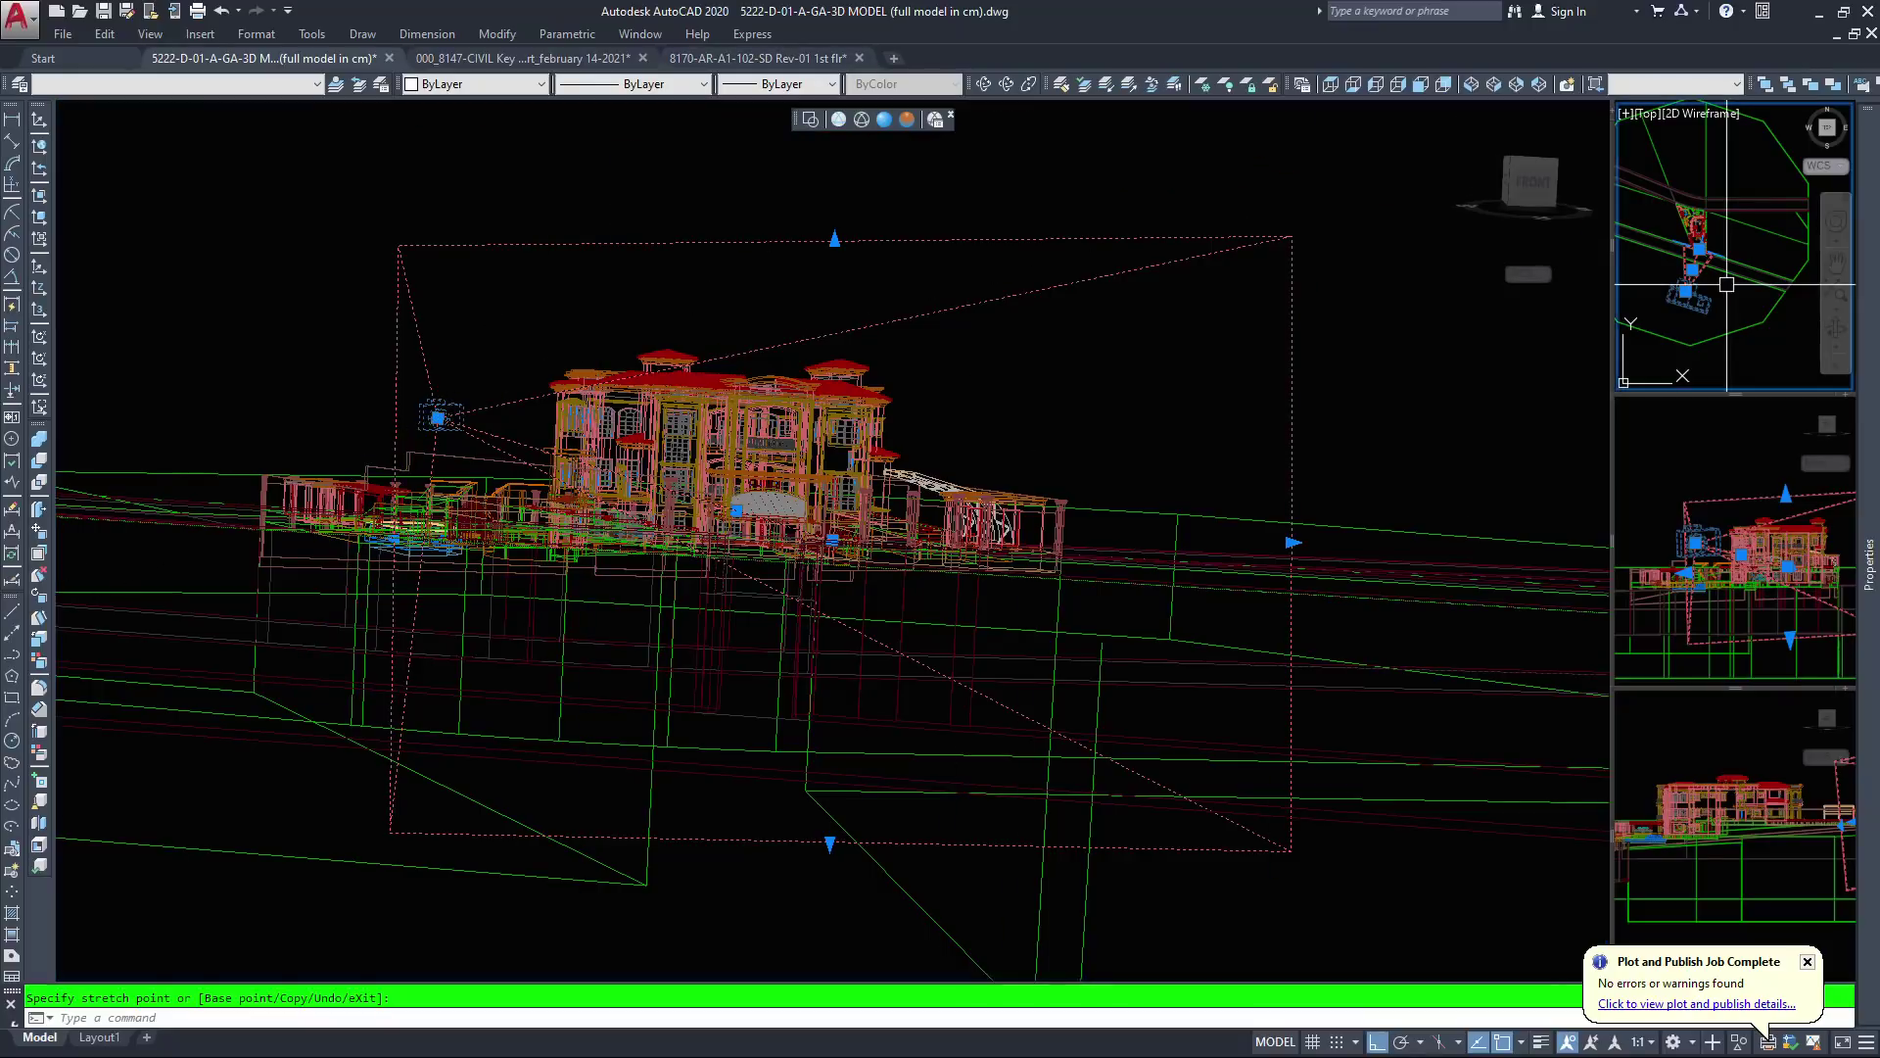
# Move the camera's target point closer to the front of the villa in the top view
pyautogui.scroll(5, 1701, 245)
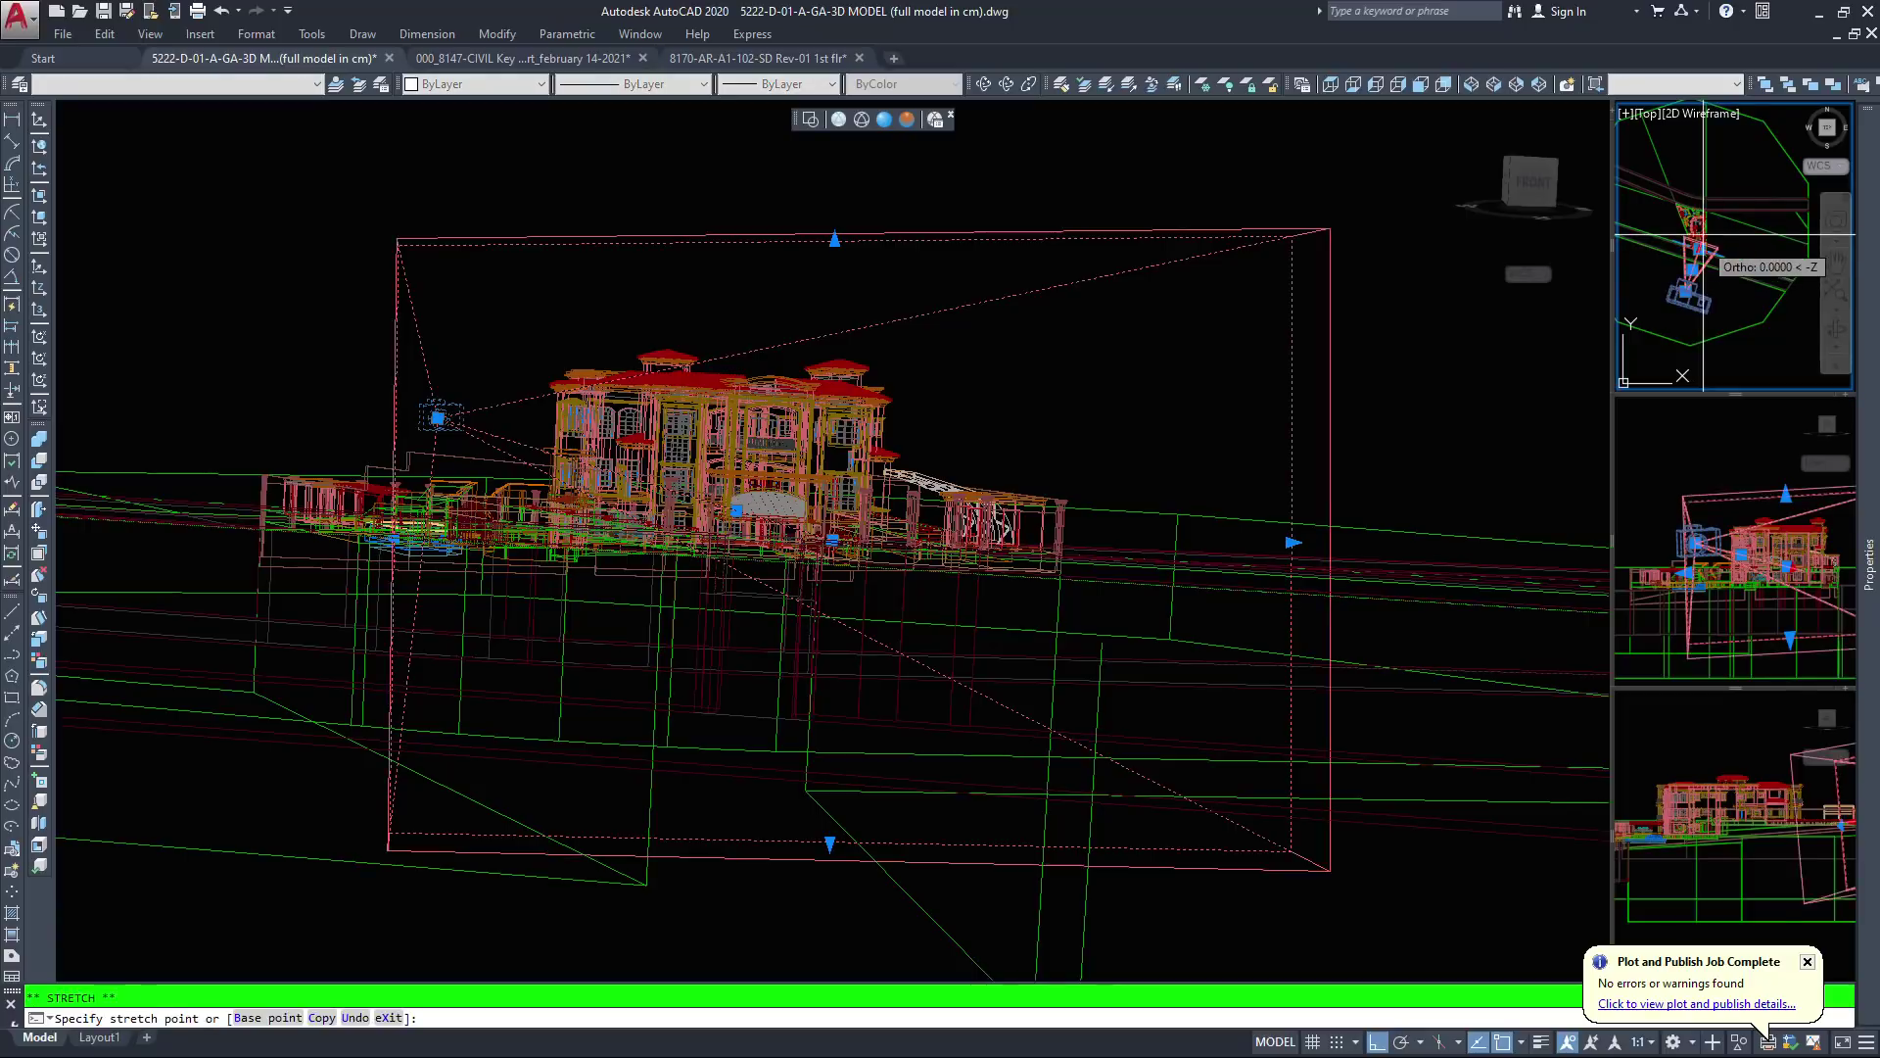
pyautogui.scroll(6, 1714, 223)
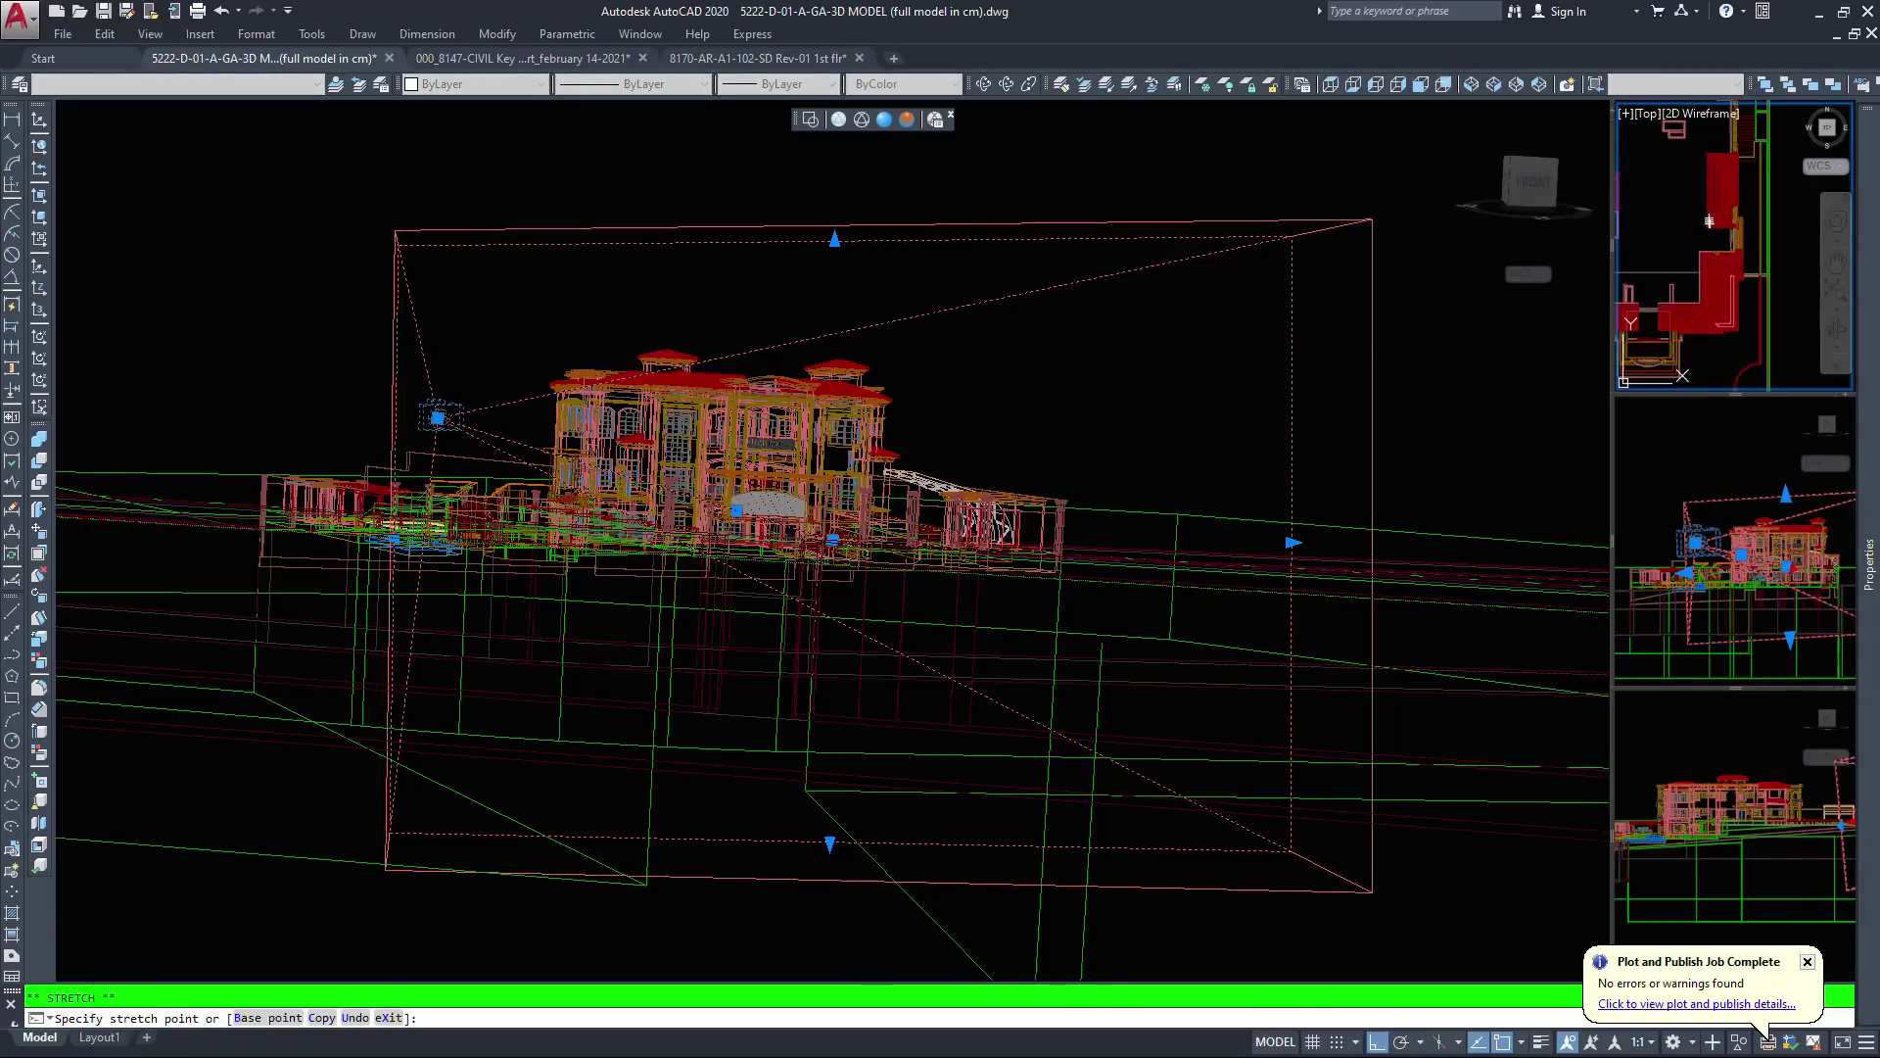
pyautogui.click(1674, 359)
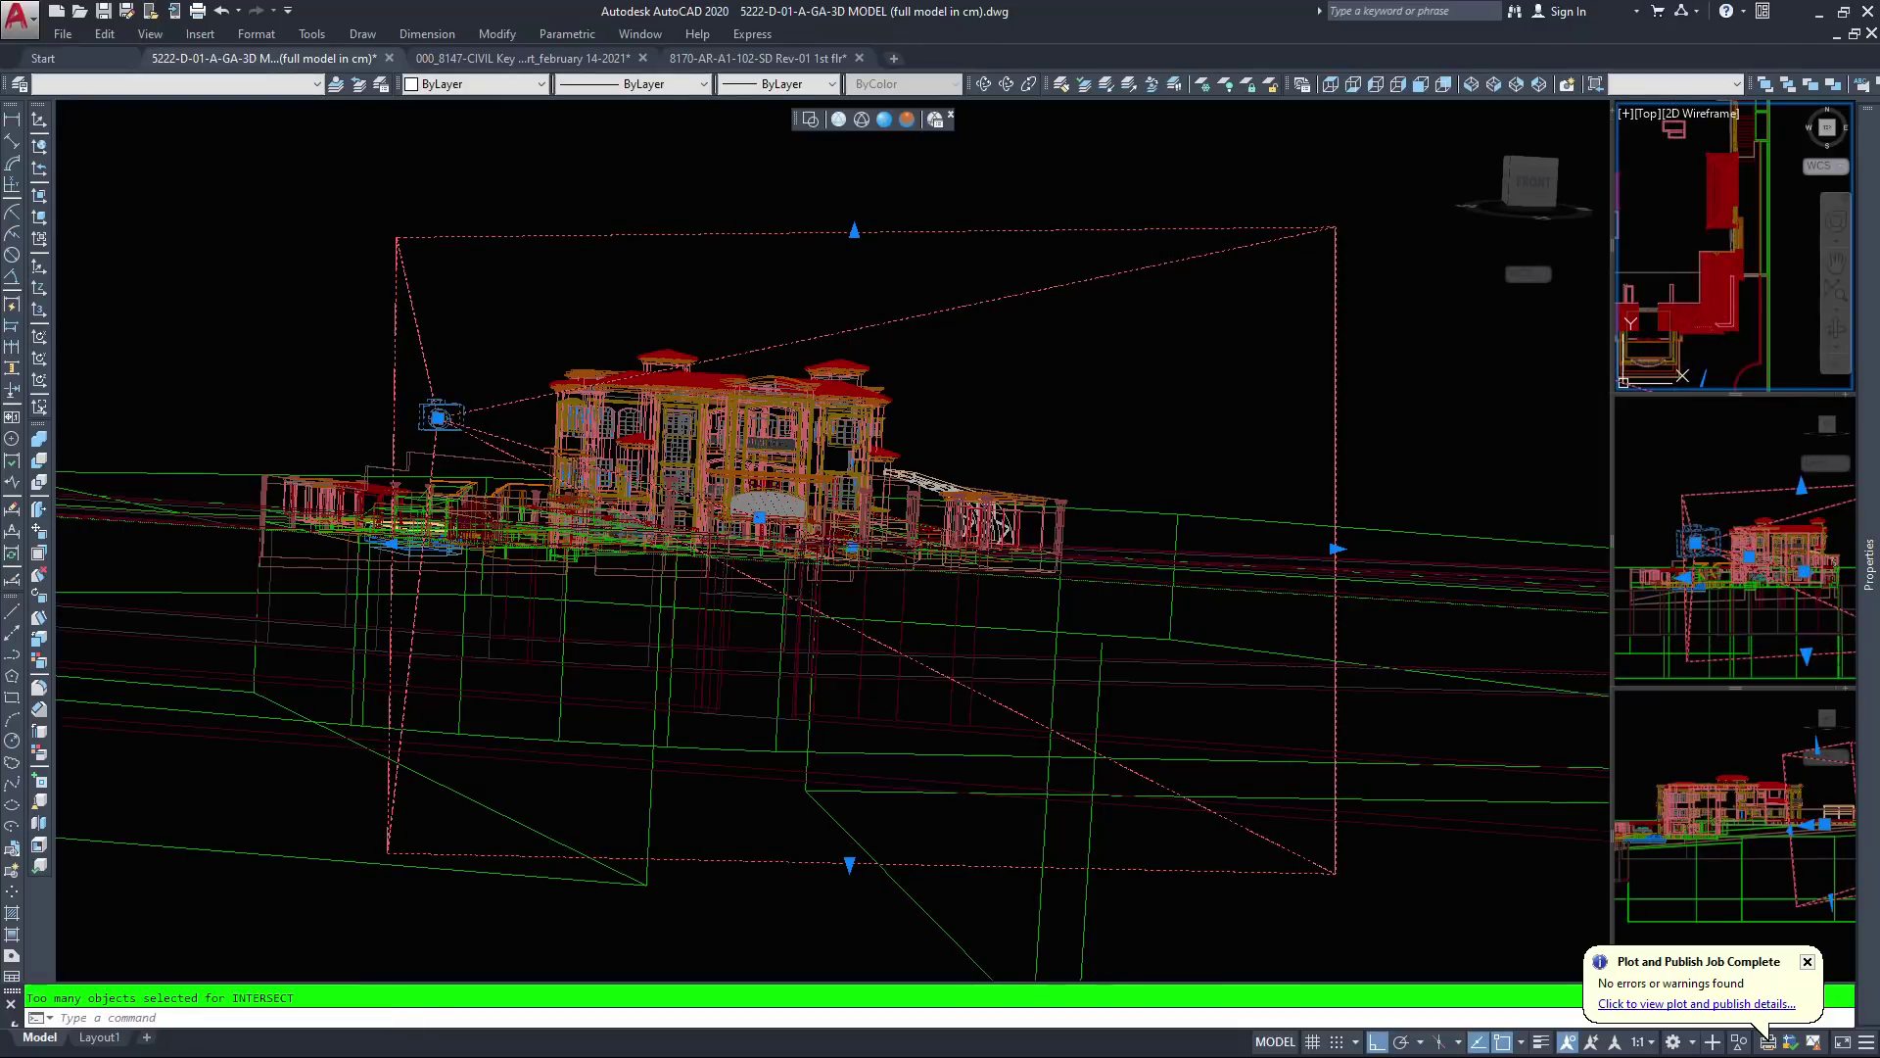
pyautogui.scroll(-2, 832, 546)
pyautogui.scroll(-2, 1649, 319)
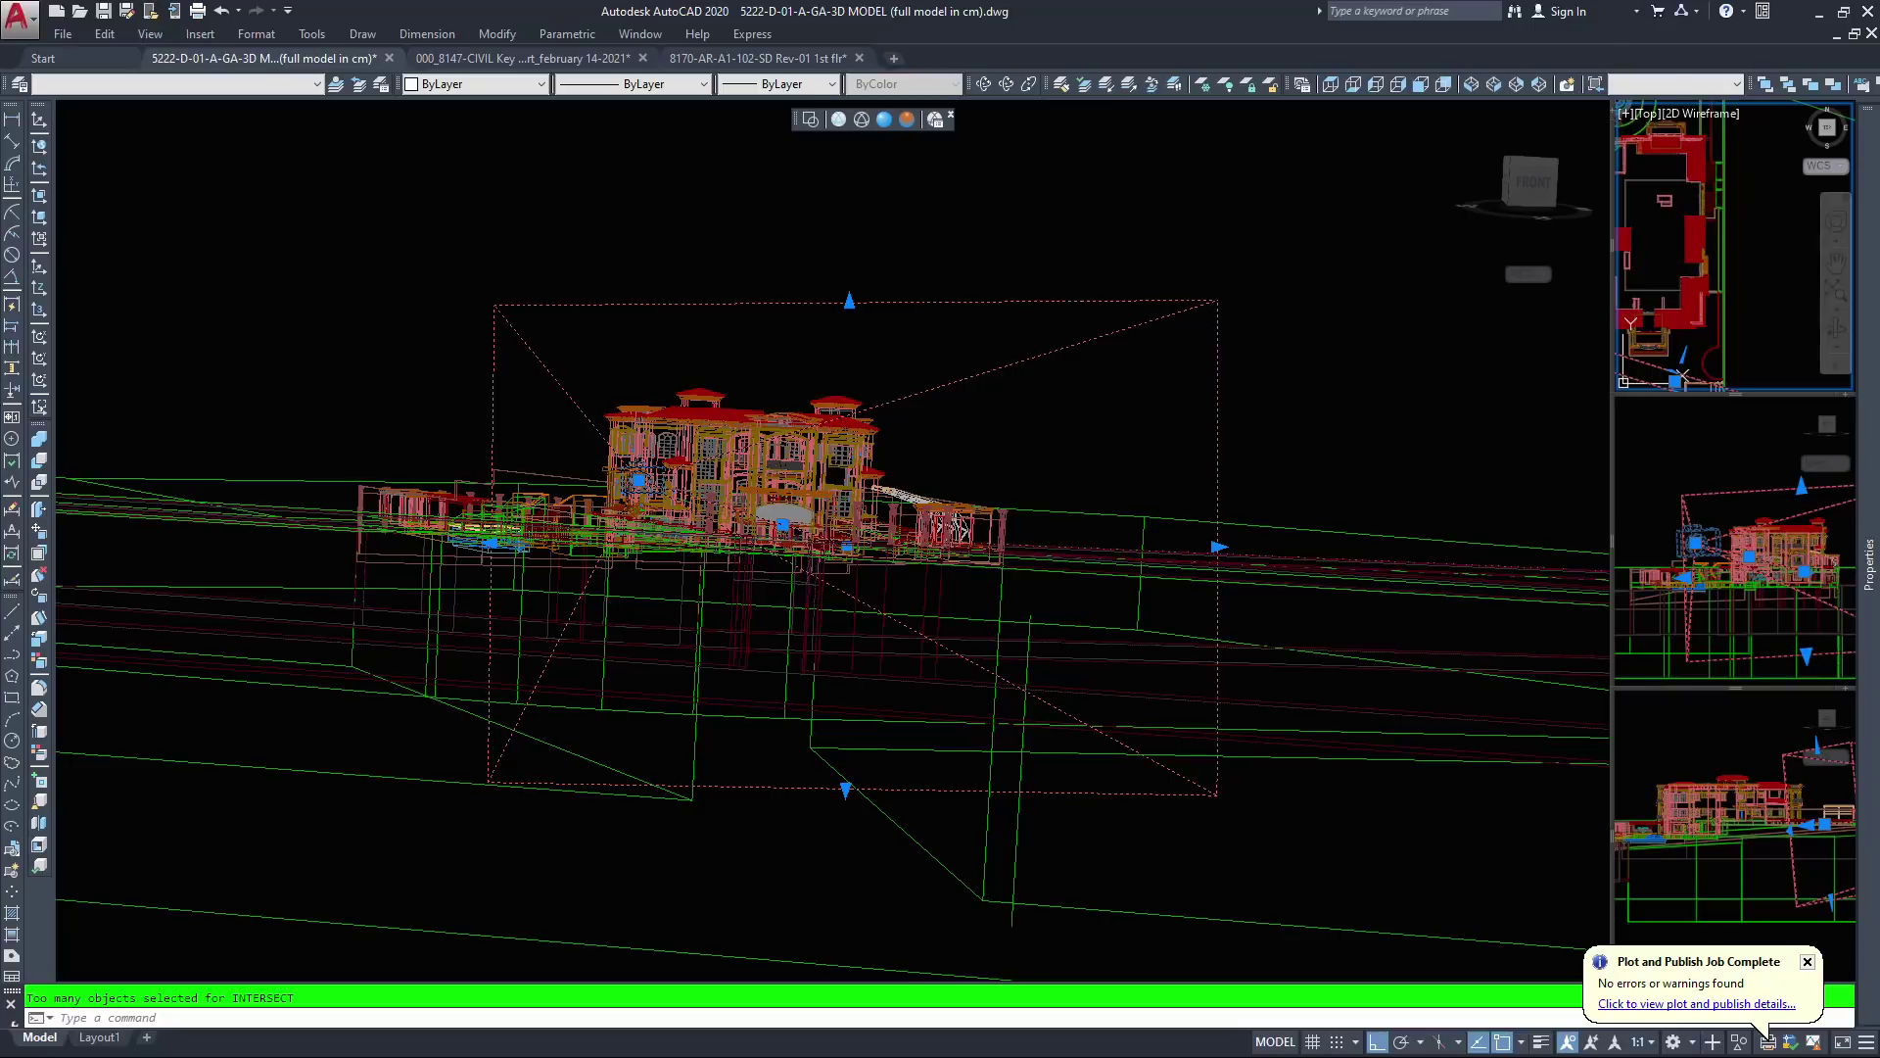
# Raise the camera position vertically by about 855 cm in the front-view viewport
pyautogui.click(1722, 519)
pyautogui.scroll(-3, 1723, 519)
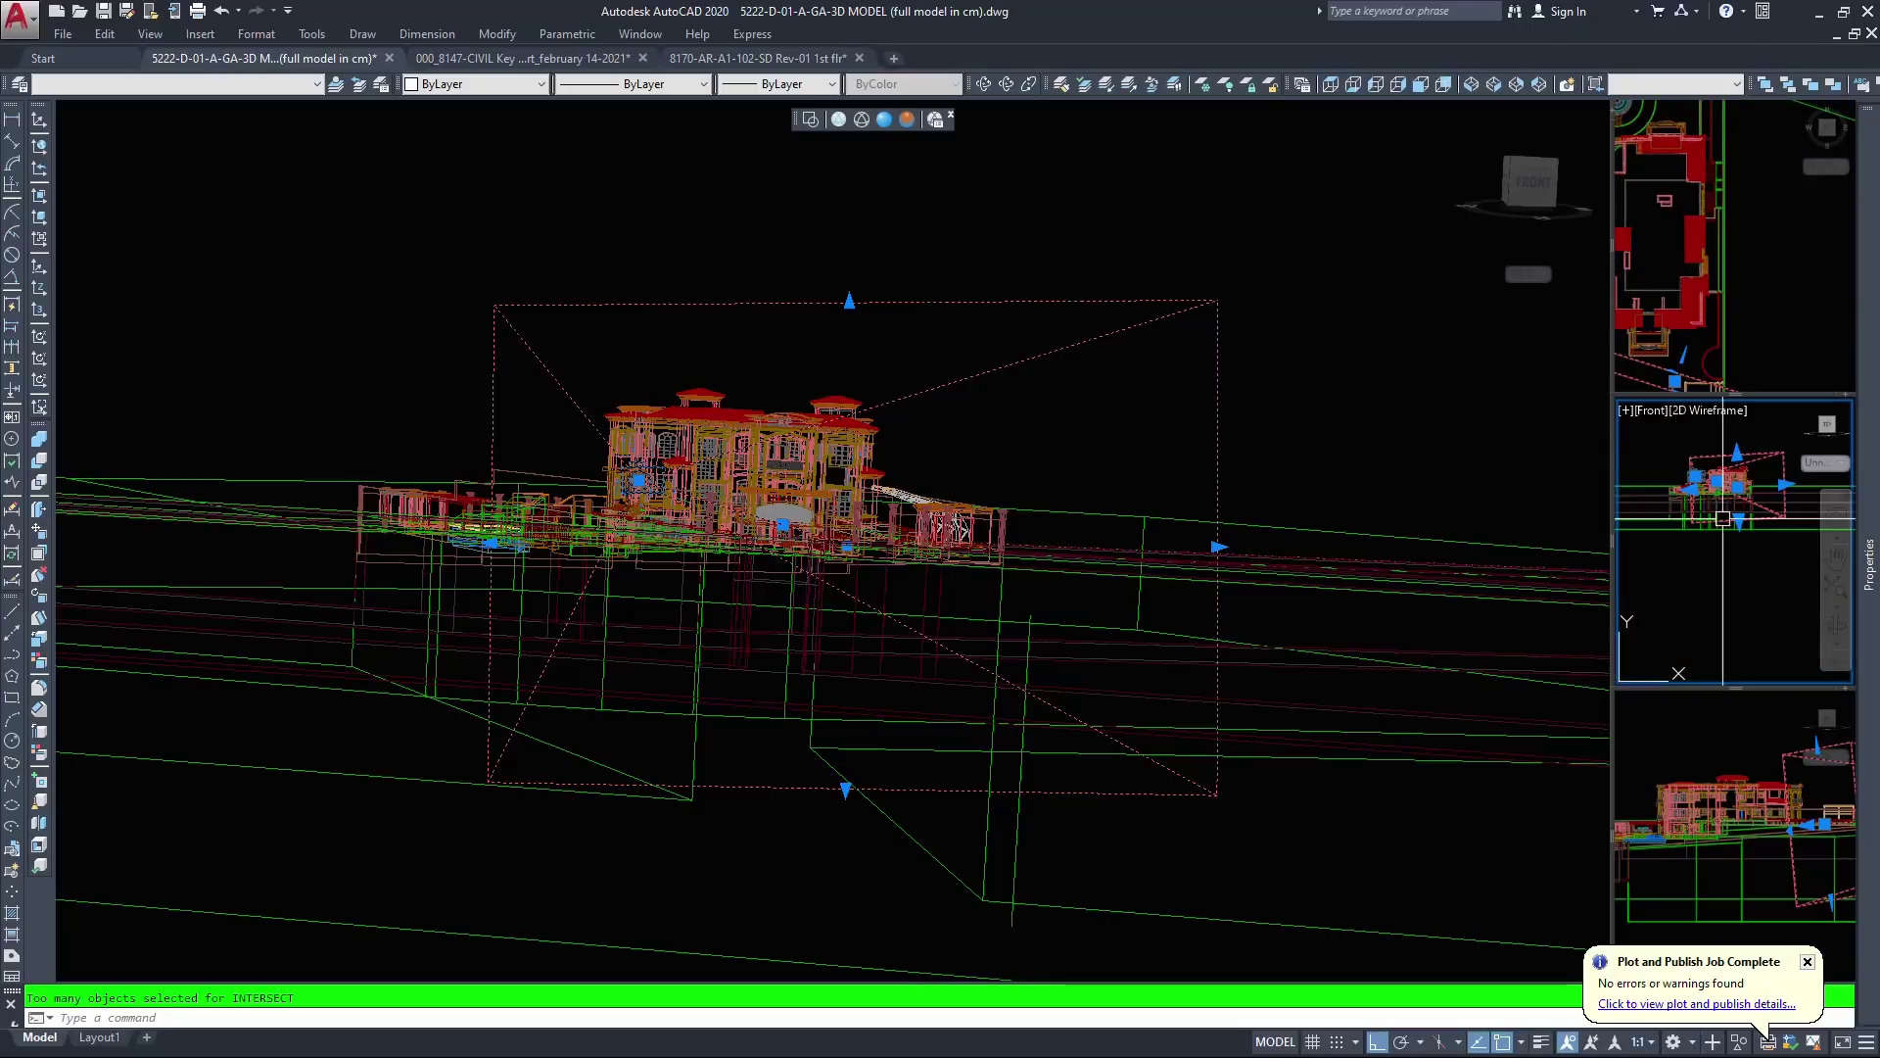
pyautogui.scroll(4, 1703, 484)
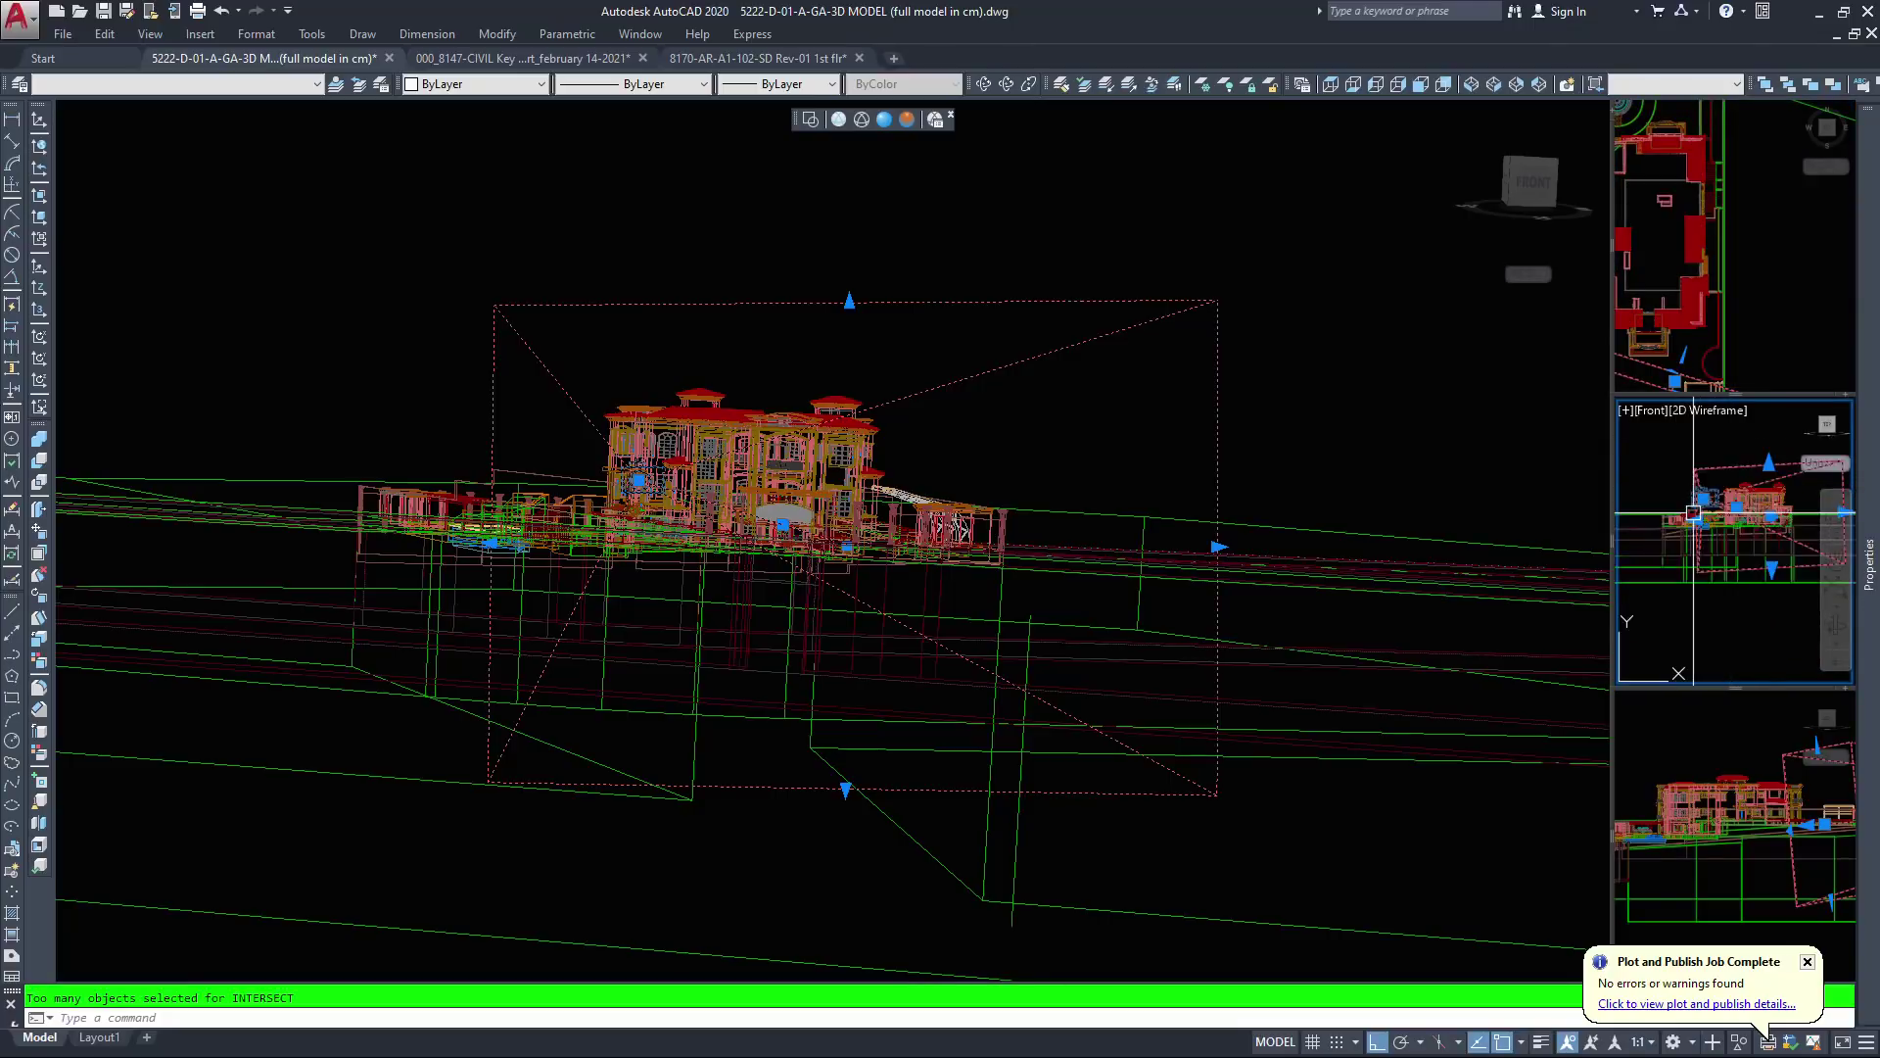
pyautogui.moveTo(1703, 484); pyautogui.dragTo(1709, 533, button='middle')
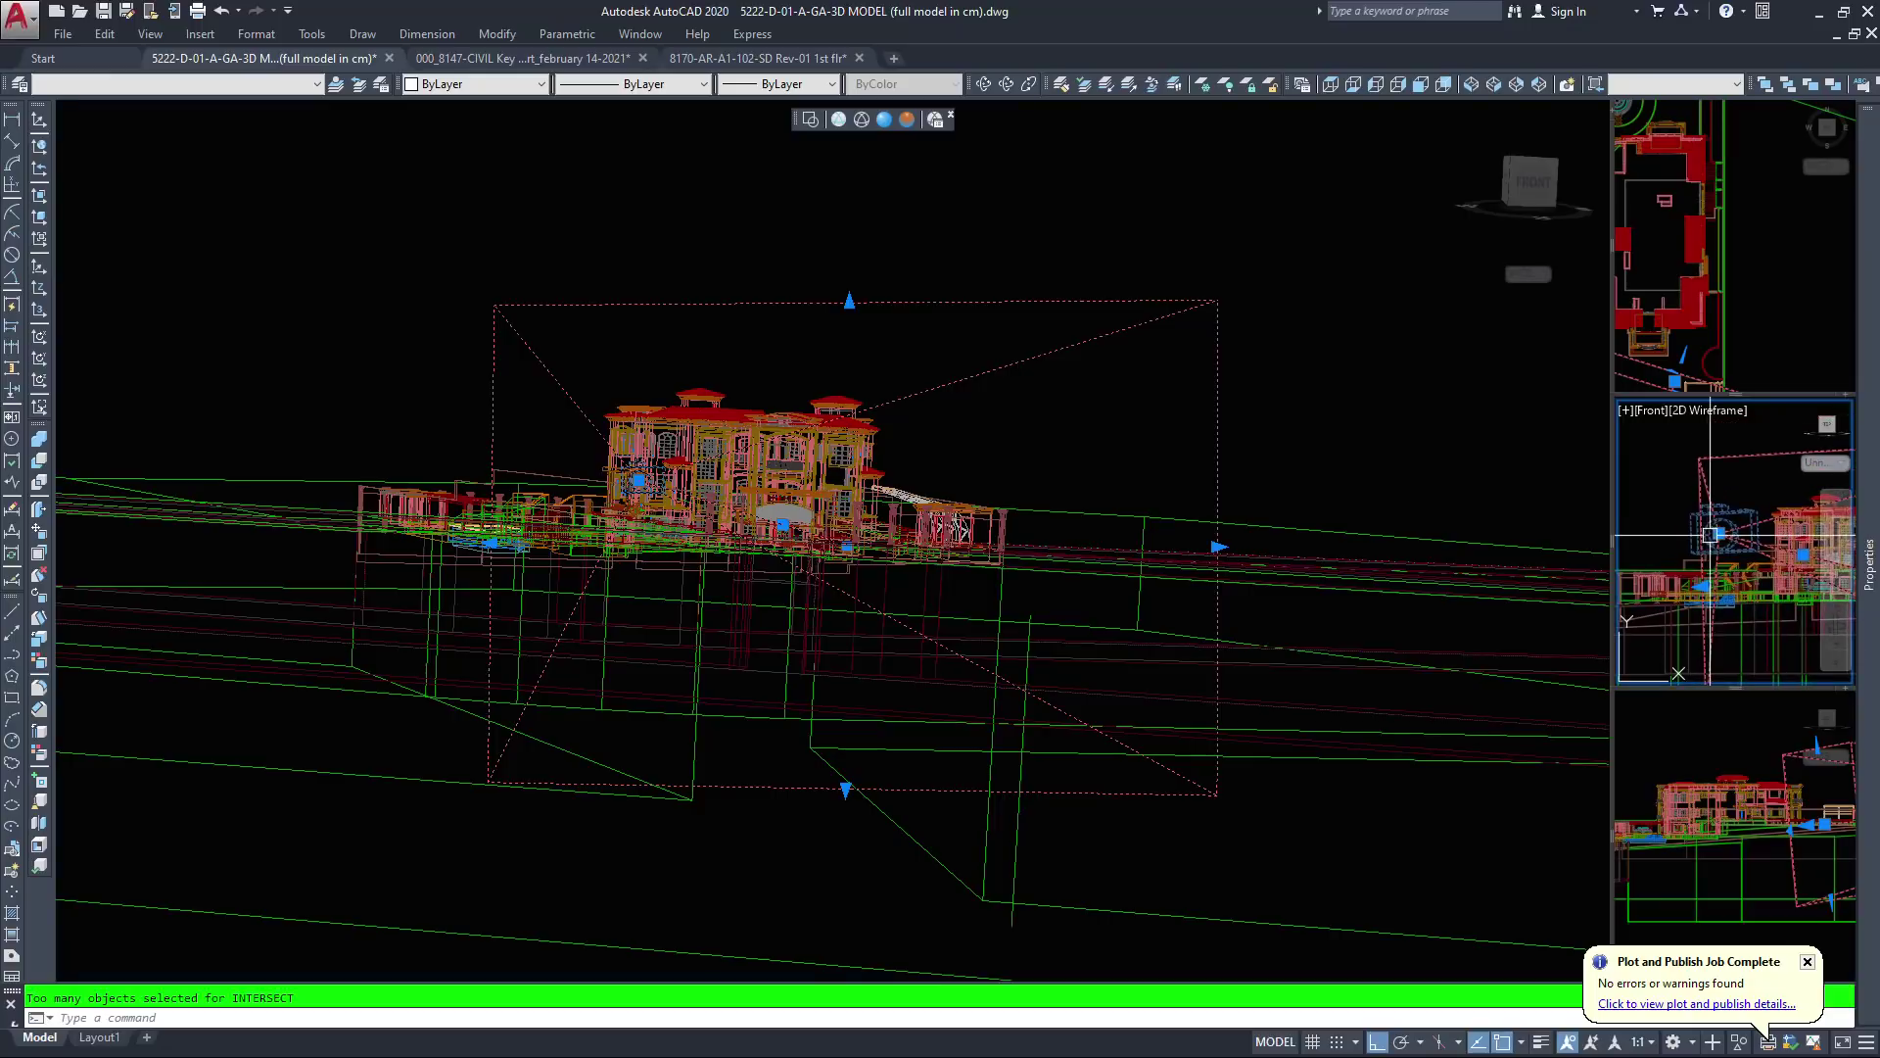
pyautogui.click(1719, 533)
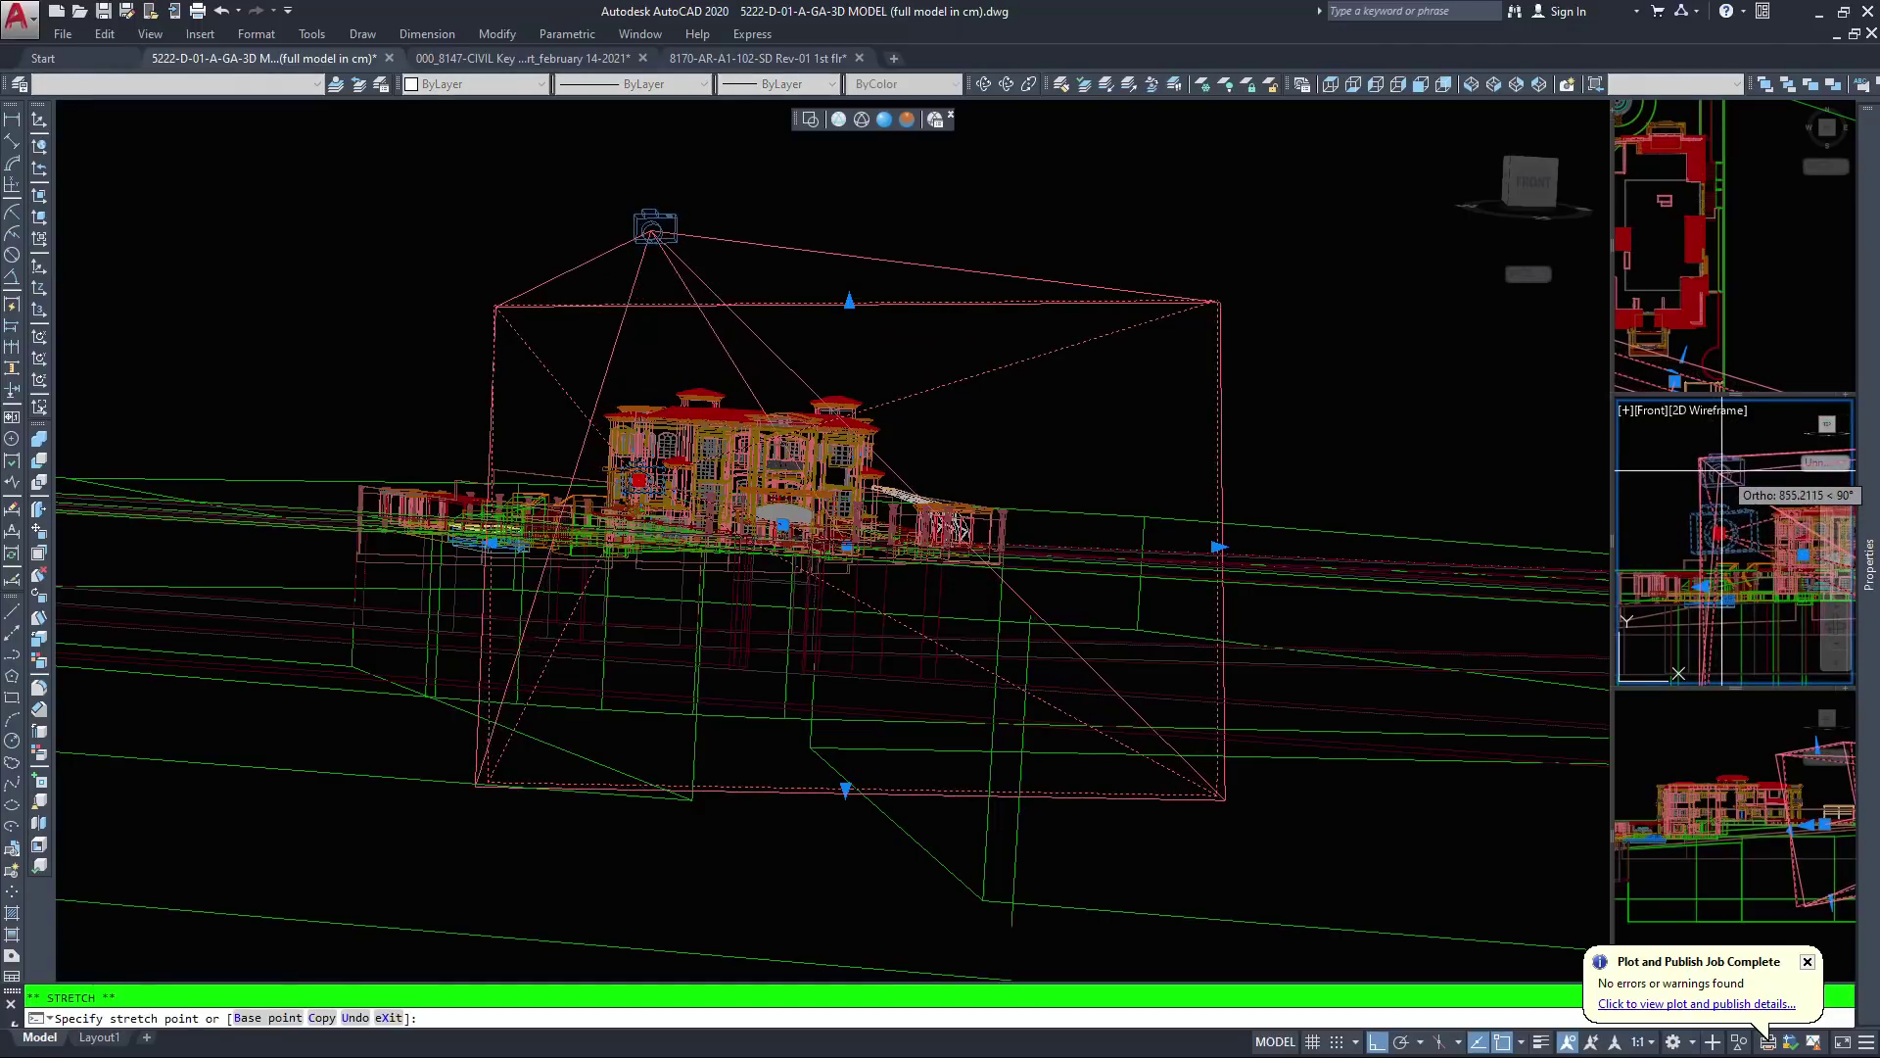
pyautogui.click(1719, 469)
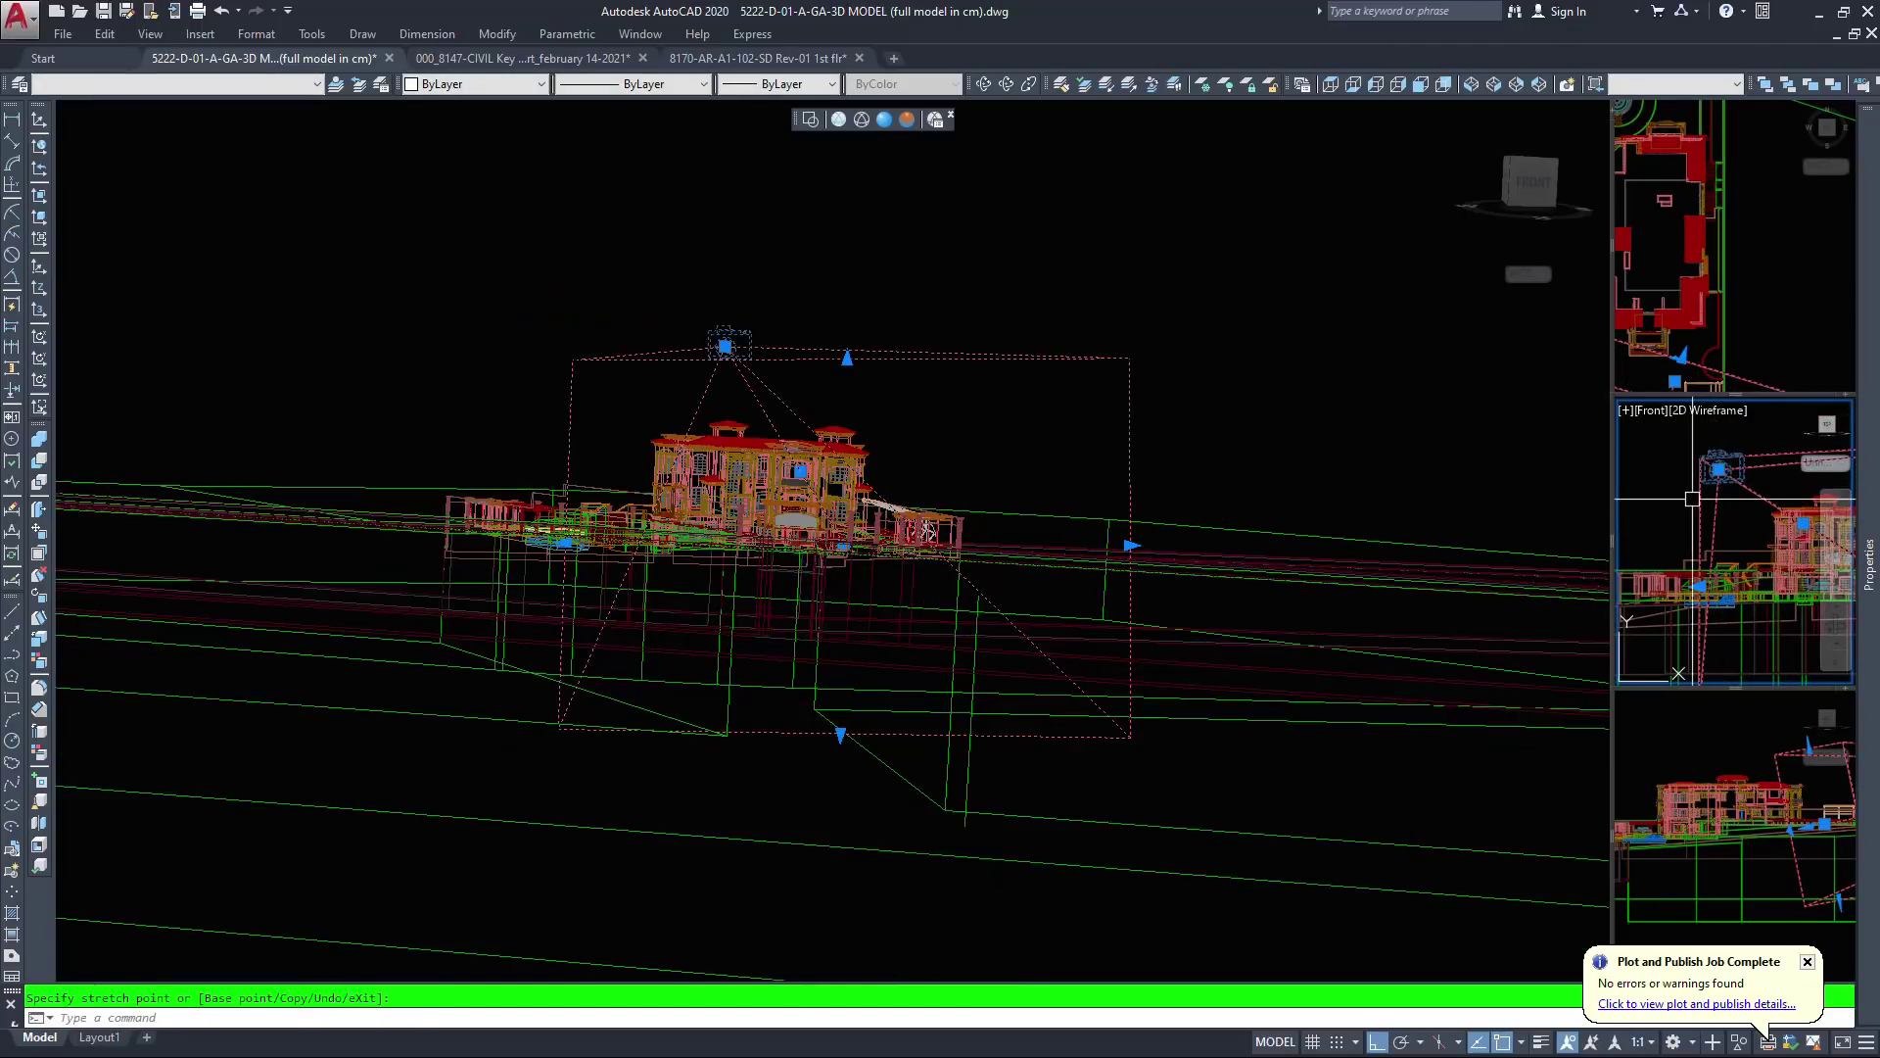
pyautogui.scroll(-3, 1690, 501)
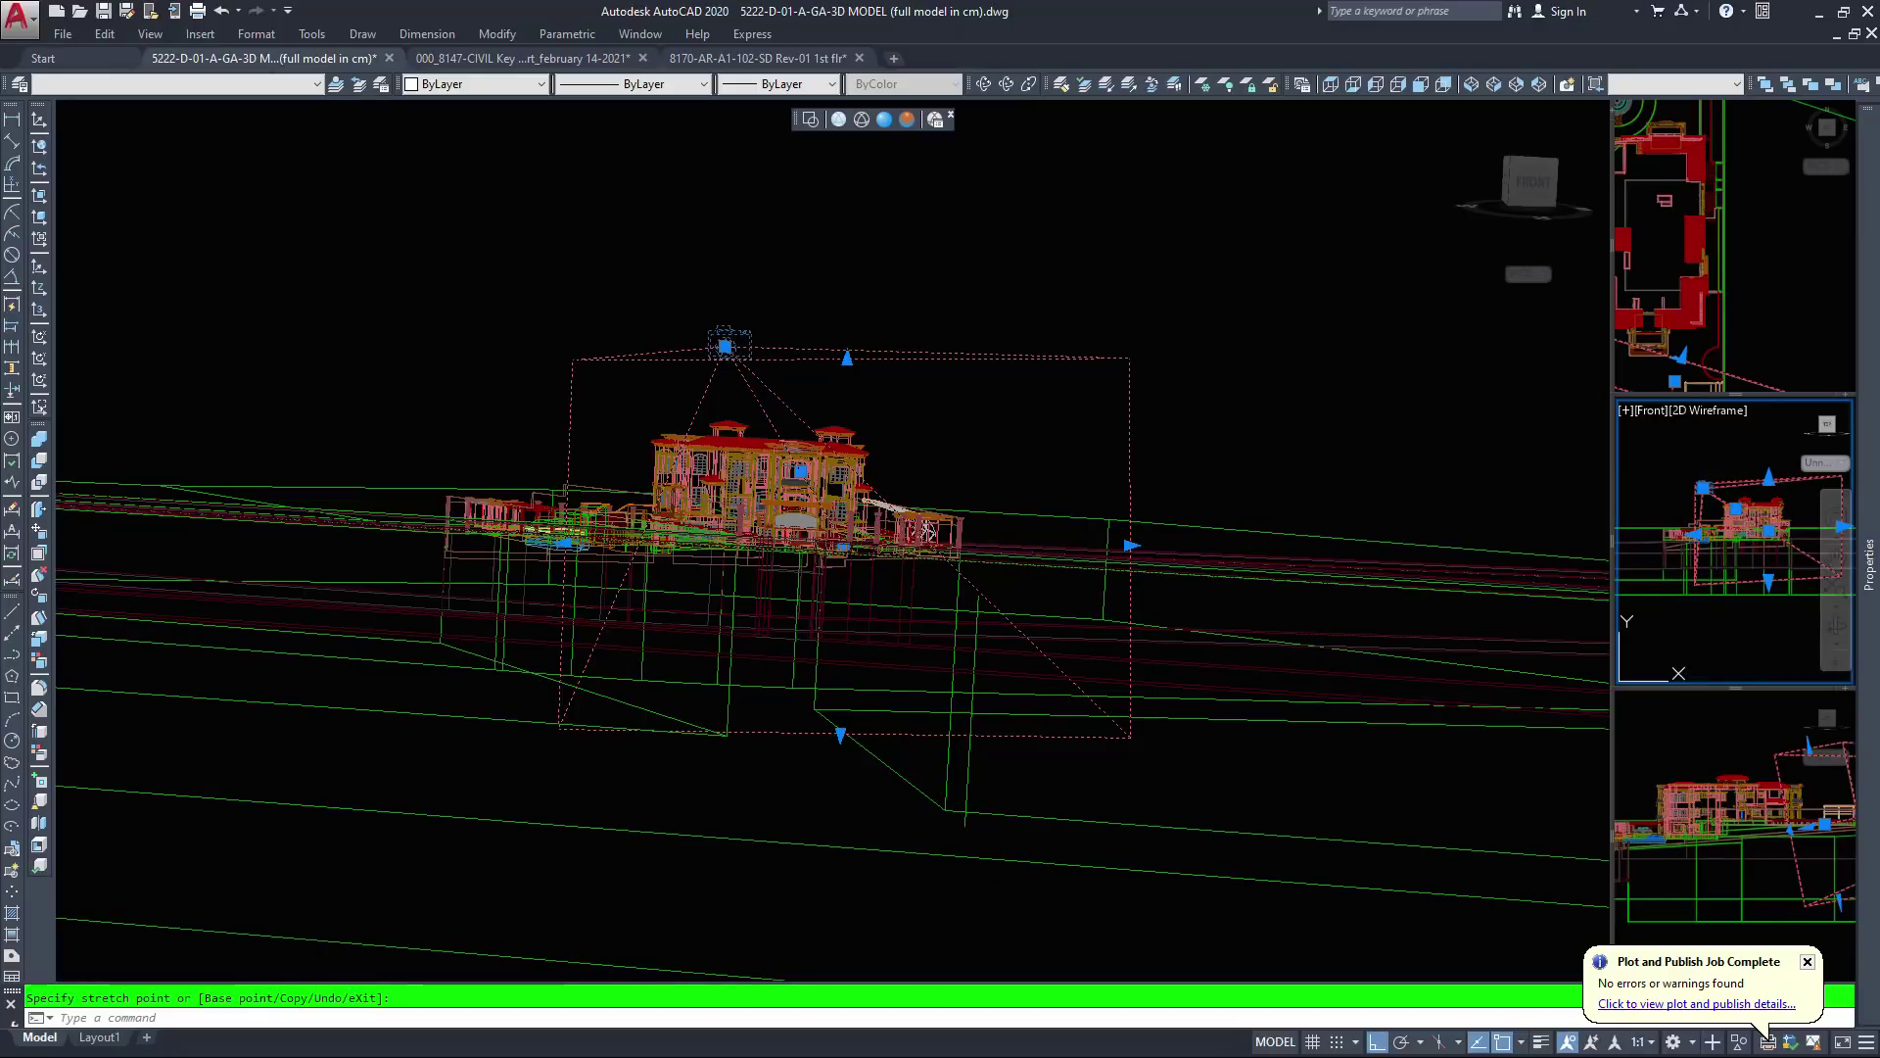
# Raise the camera's target point vertically in the left-view viewport
pyautogui.click(1730, 740)
pyautogui.scroll(6, 1753, 774)
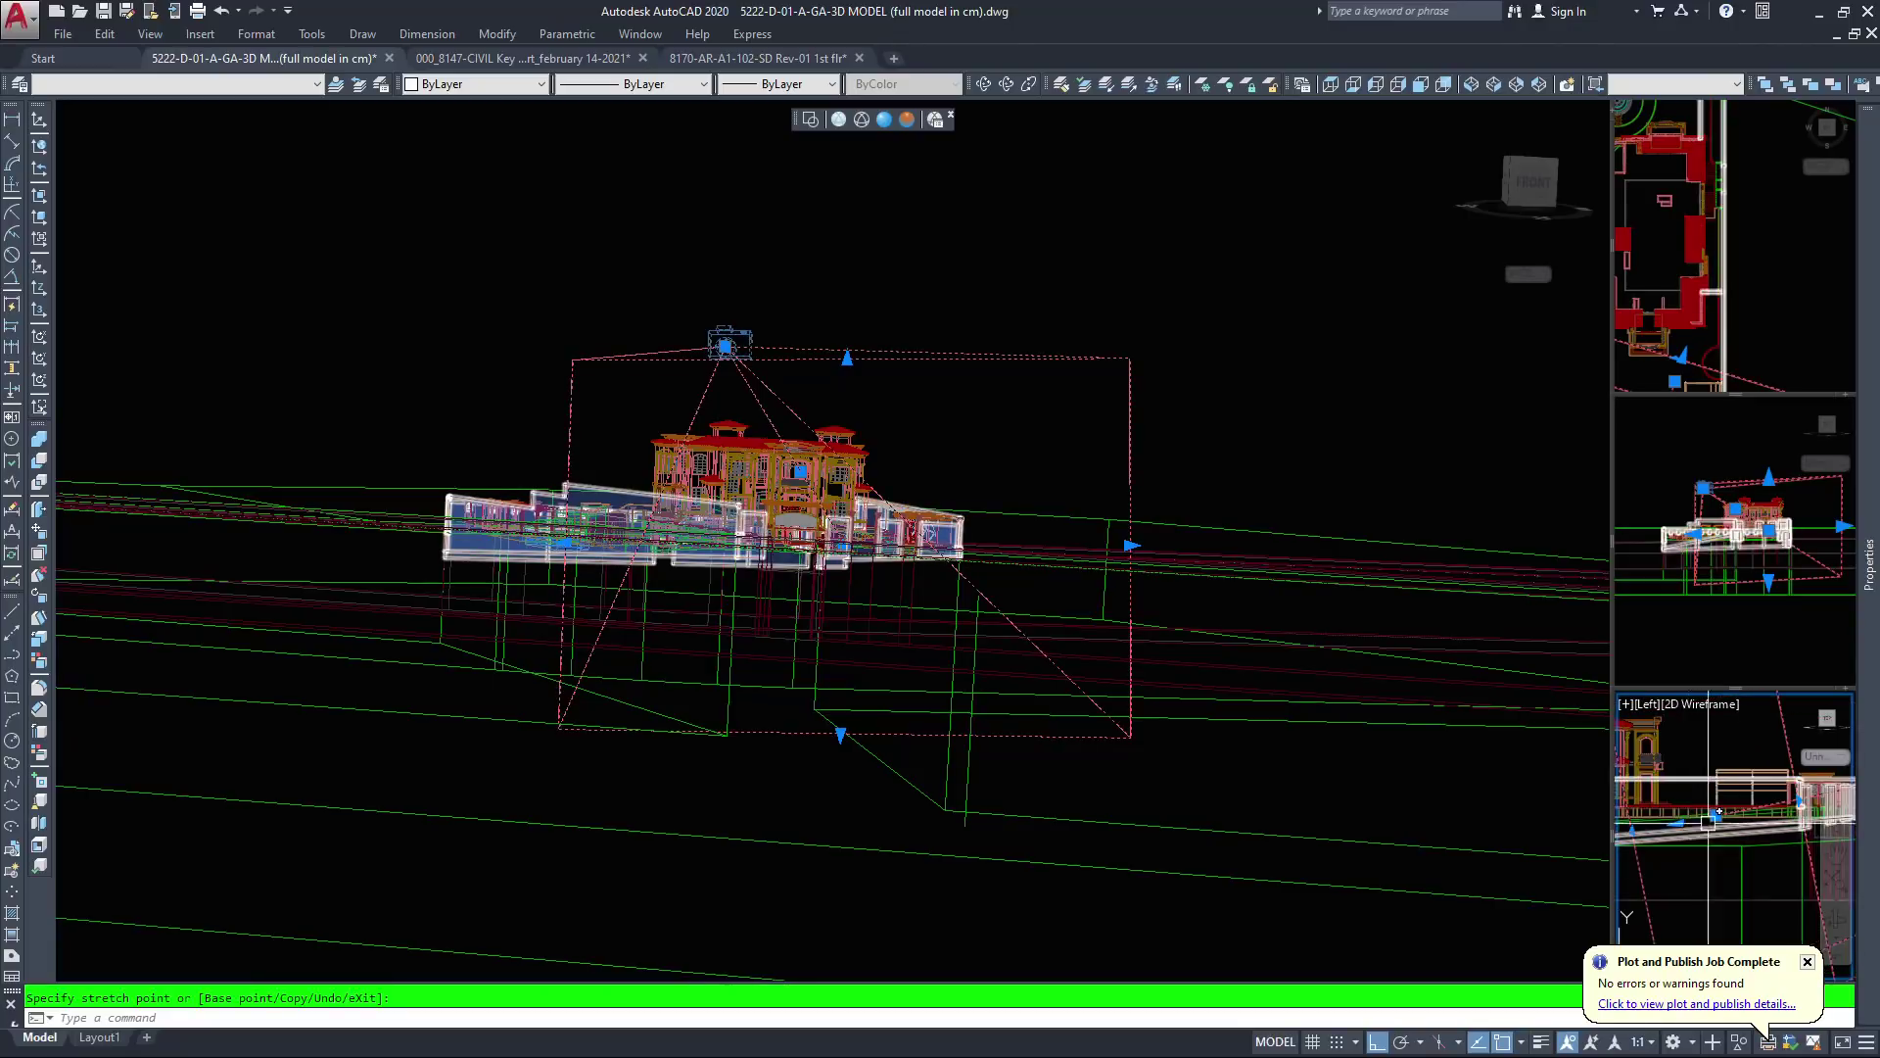
pyautogui.click(1714, 814)
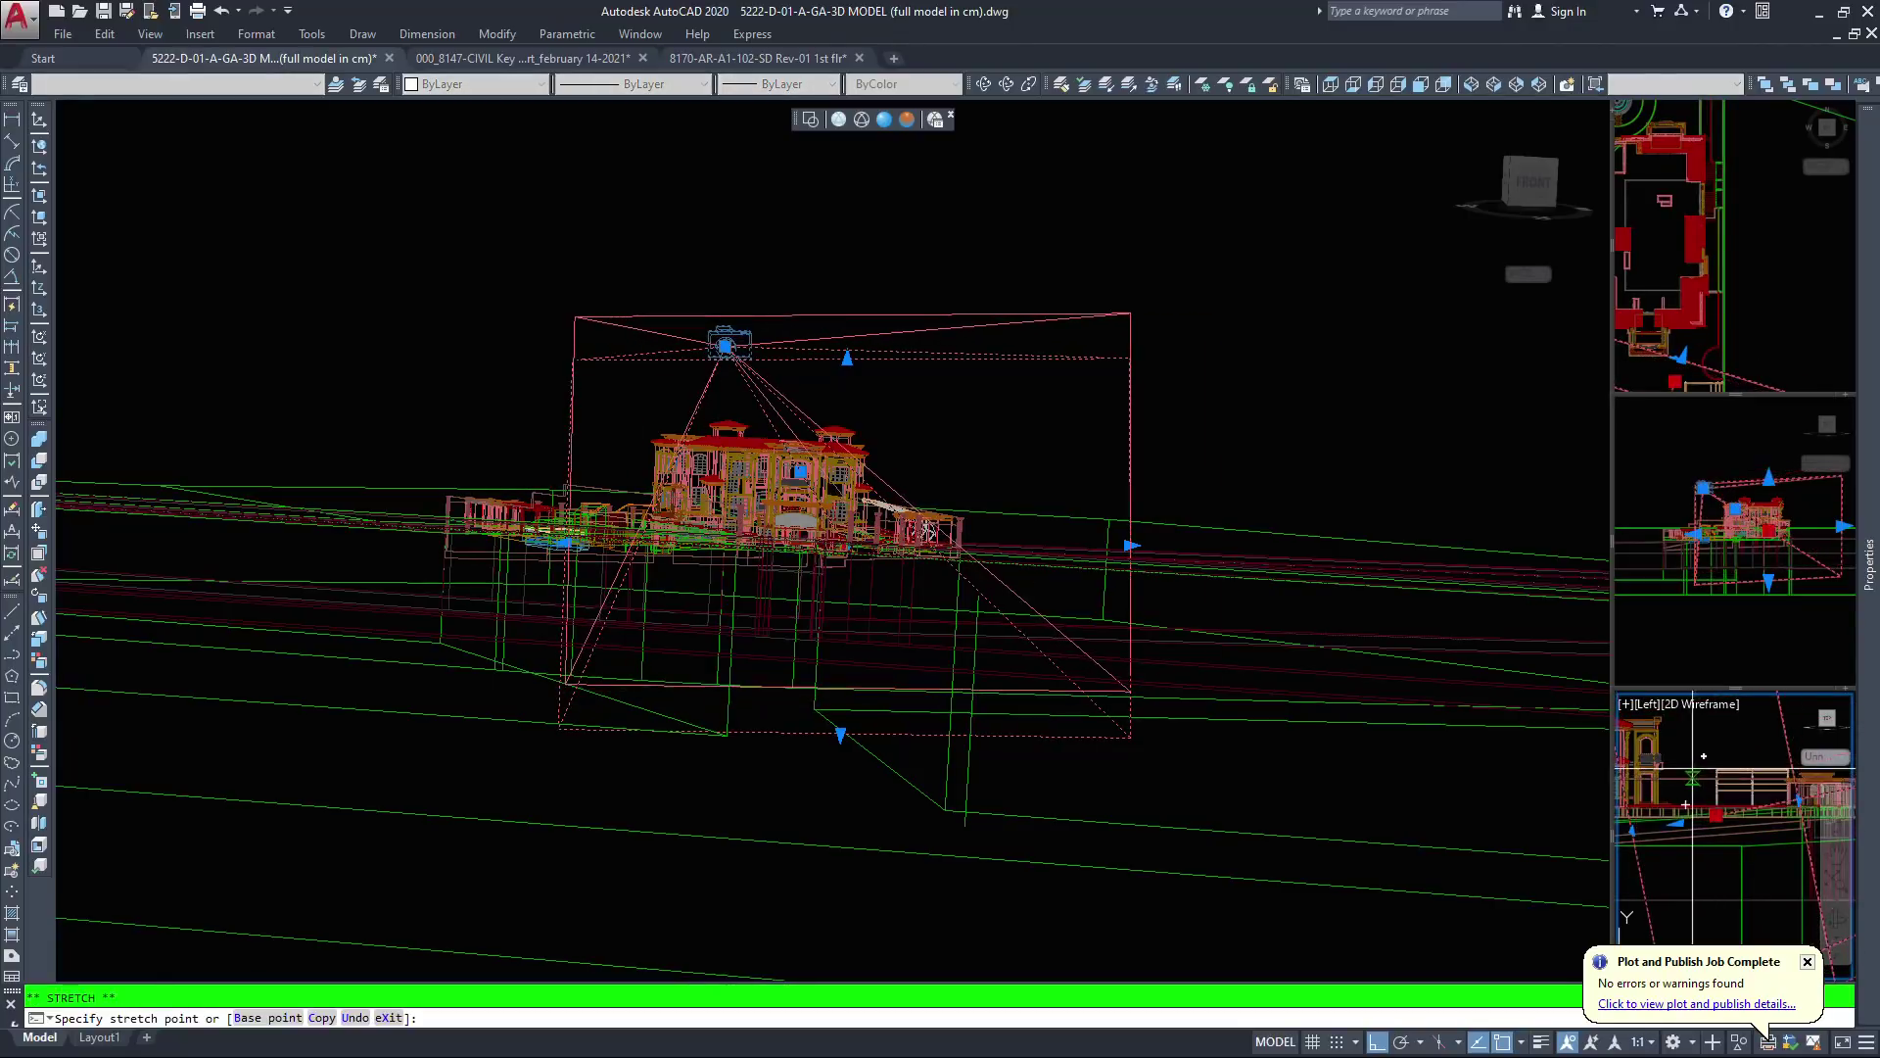
pyautogui.click(1715, 759)
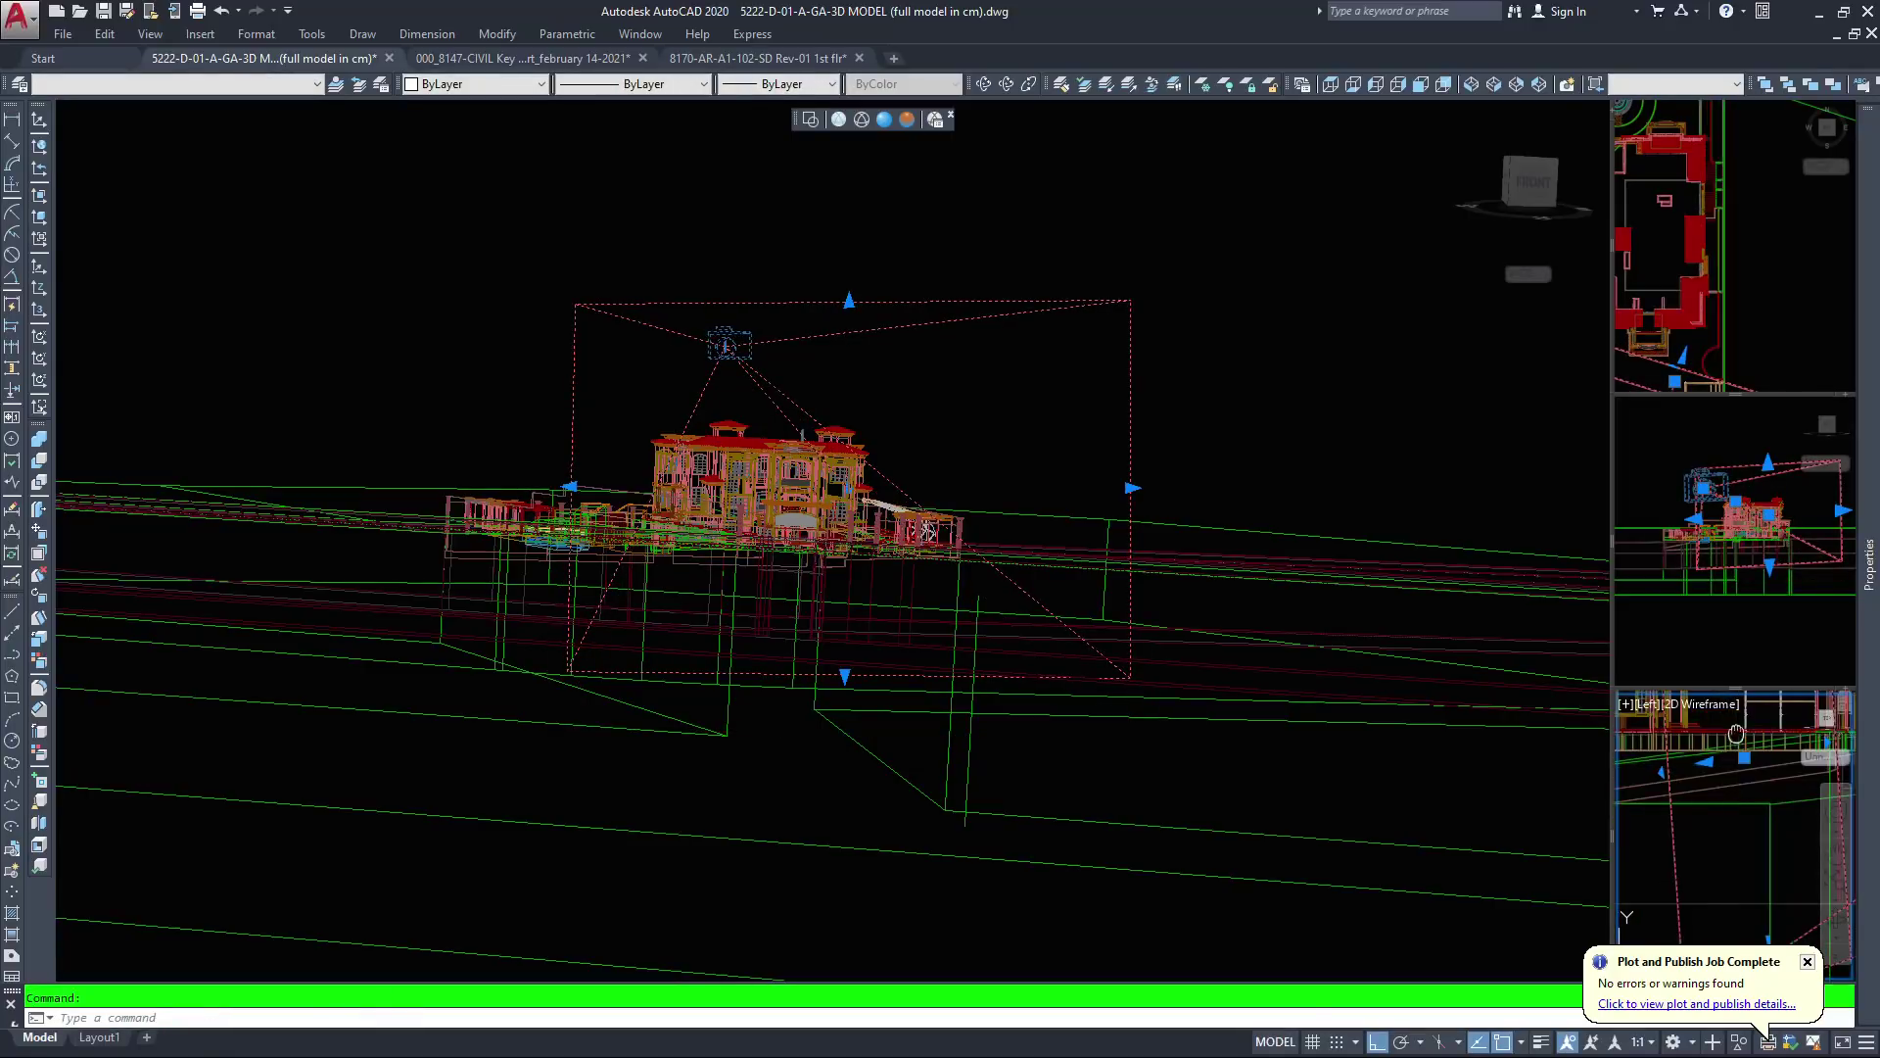
# Shift the camera's target point further upward in the left view to aim at the villa's upper part
pyautogui.scroll(3, 1733, 769)
pyautogui.moveTo(1733, 769); pyautogui.dragTo(1757, 813, button='middle')
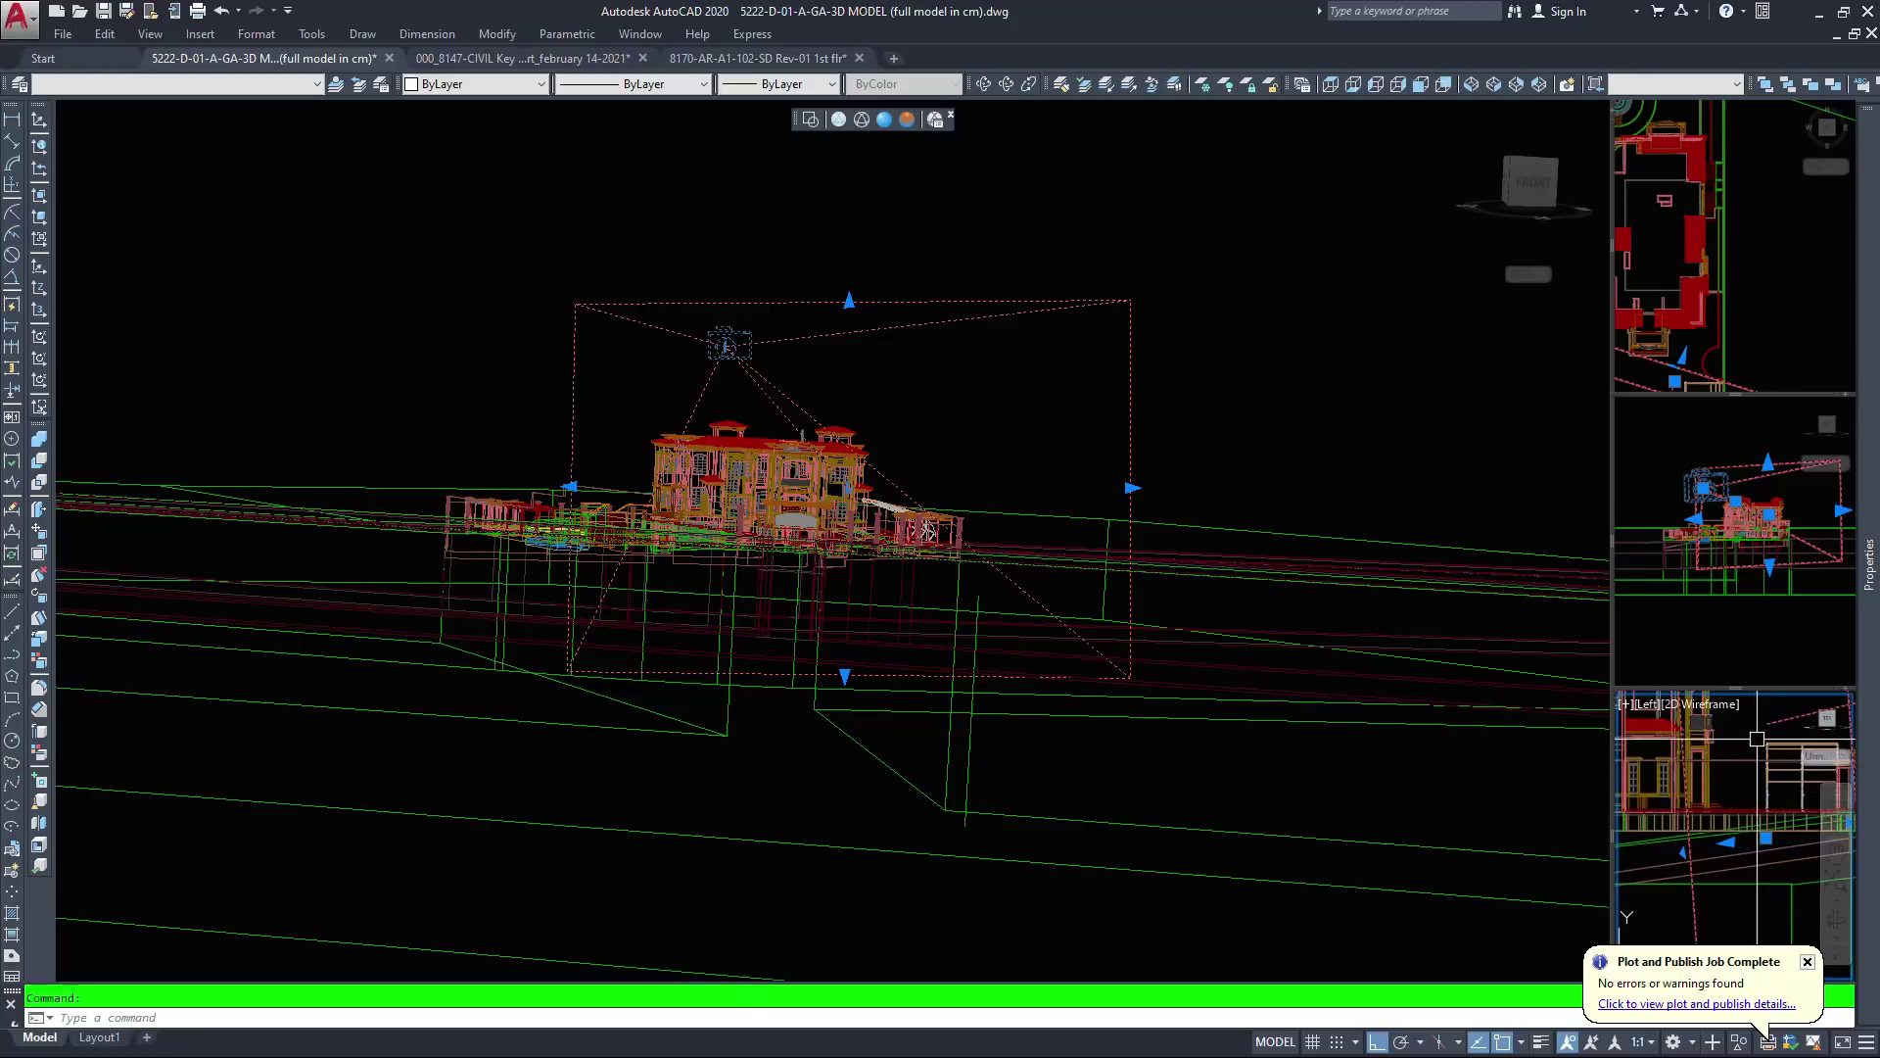
pyautogui.click(1759, 840)
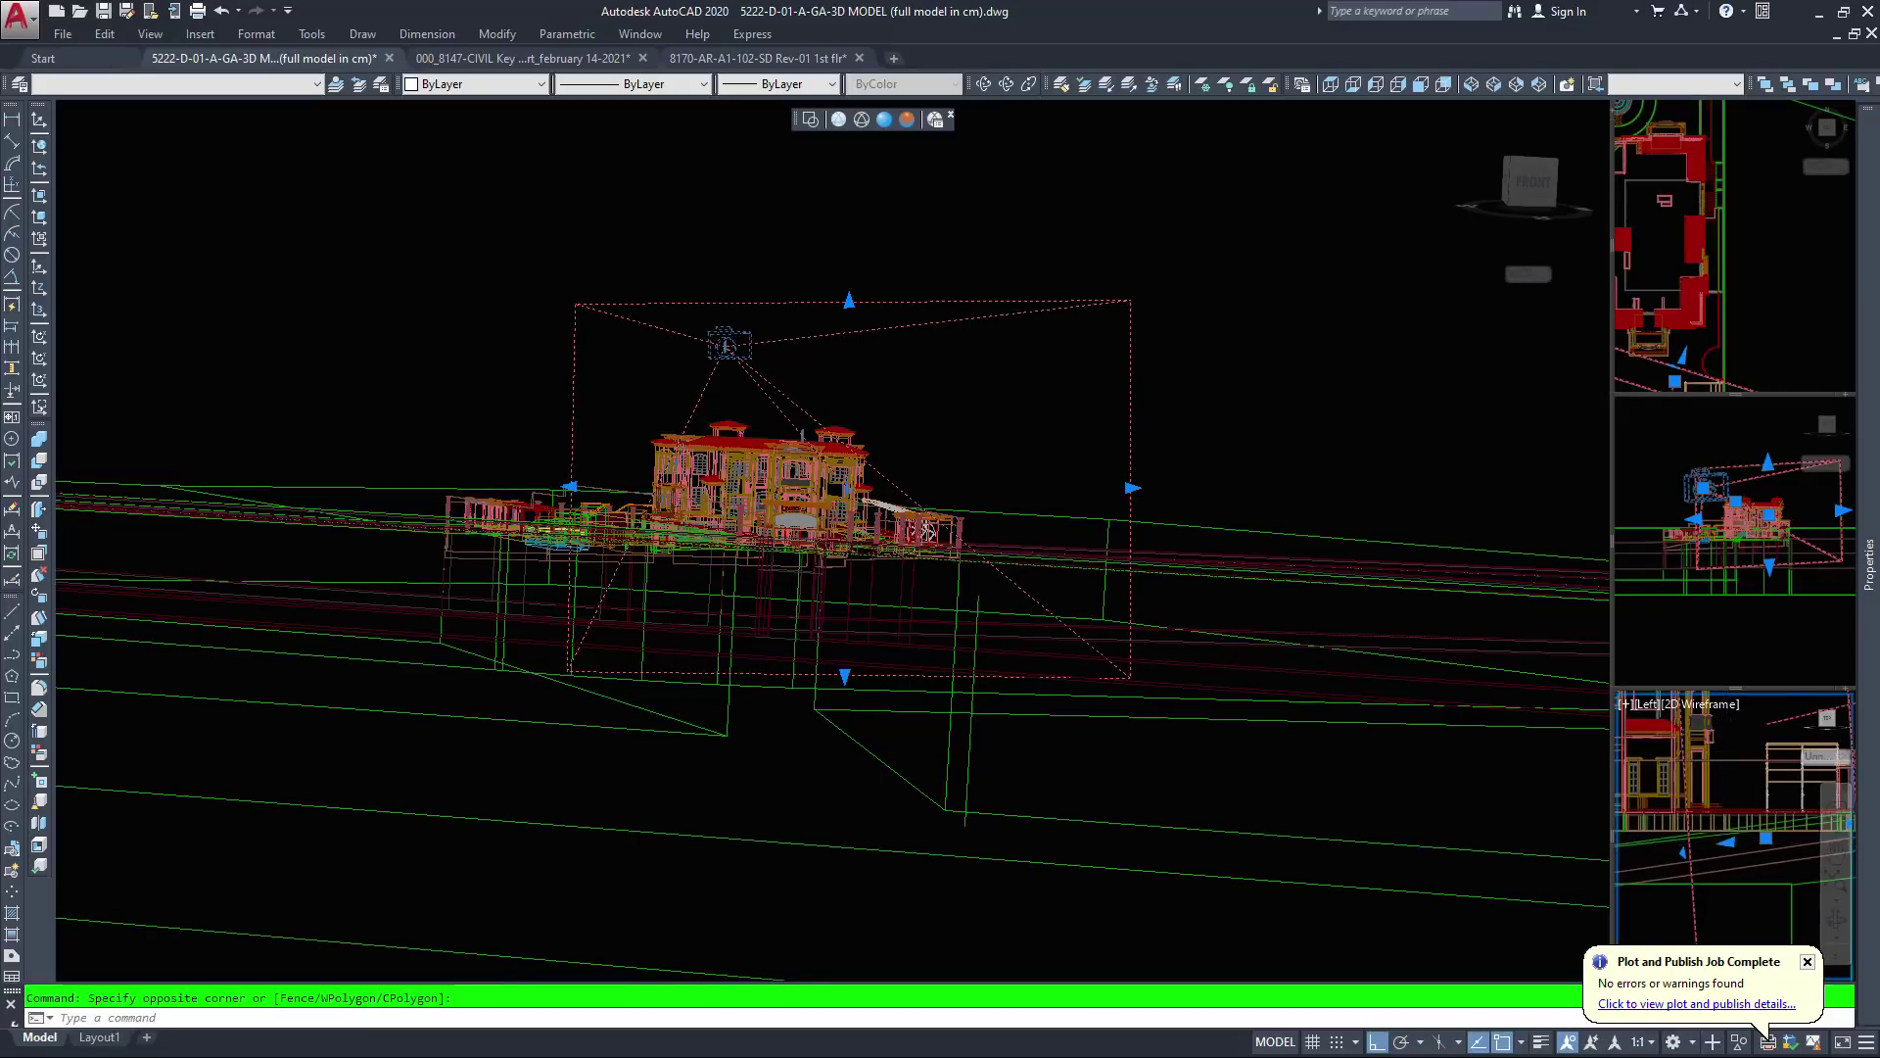
pyautogui.scroll(-2, 1738, 848)
pyautogui.scroll(2, 1753, 848)
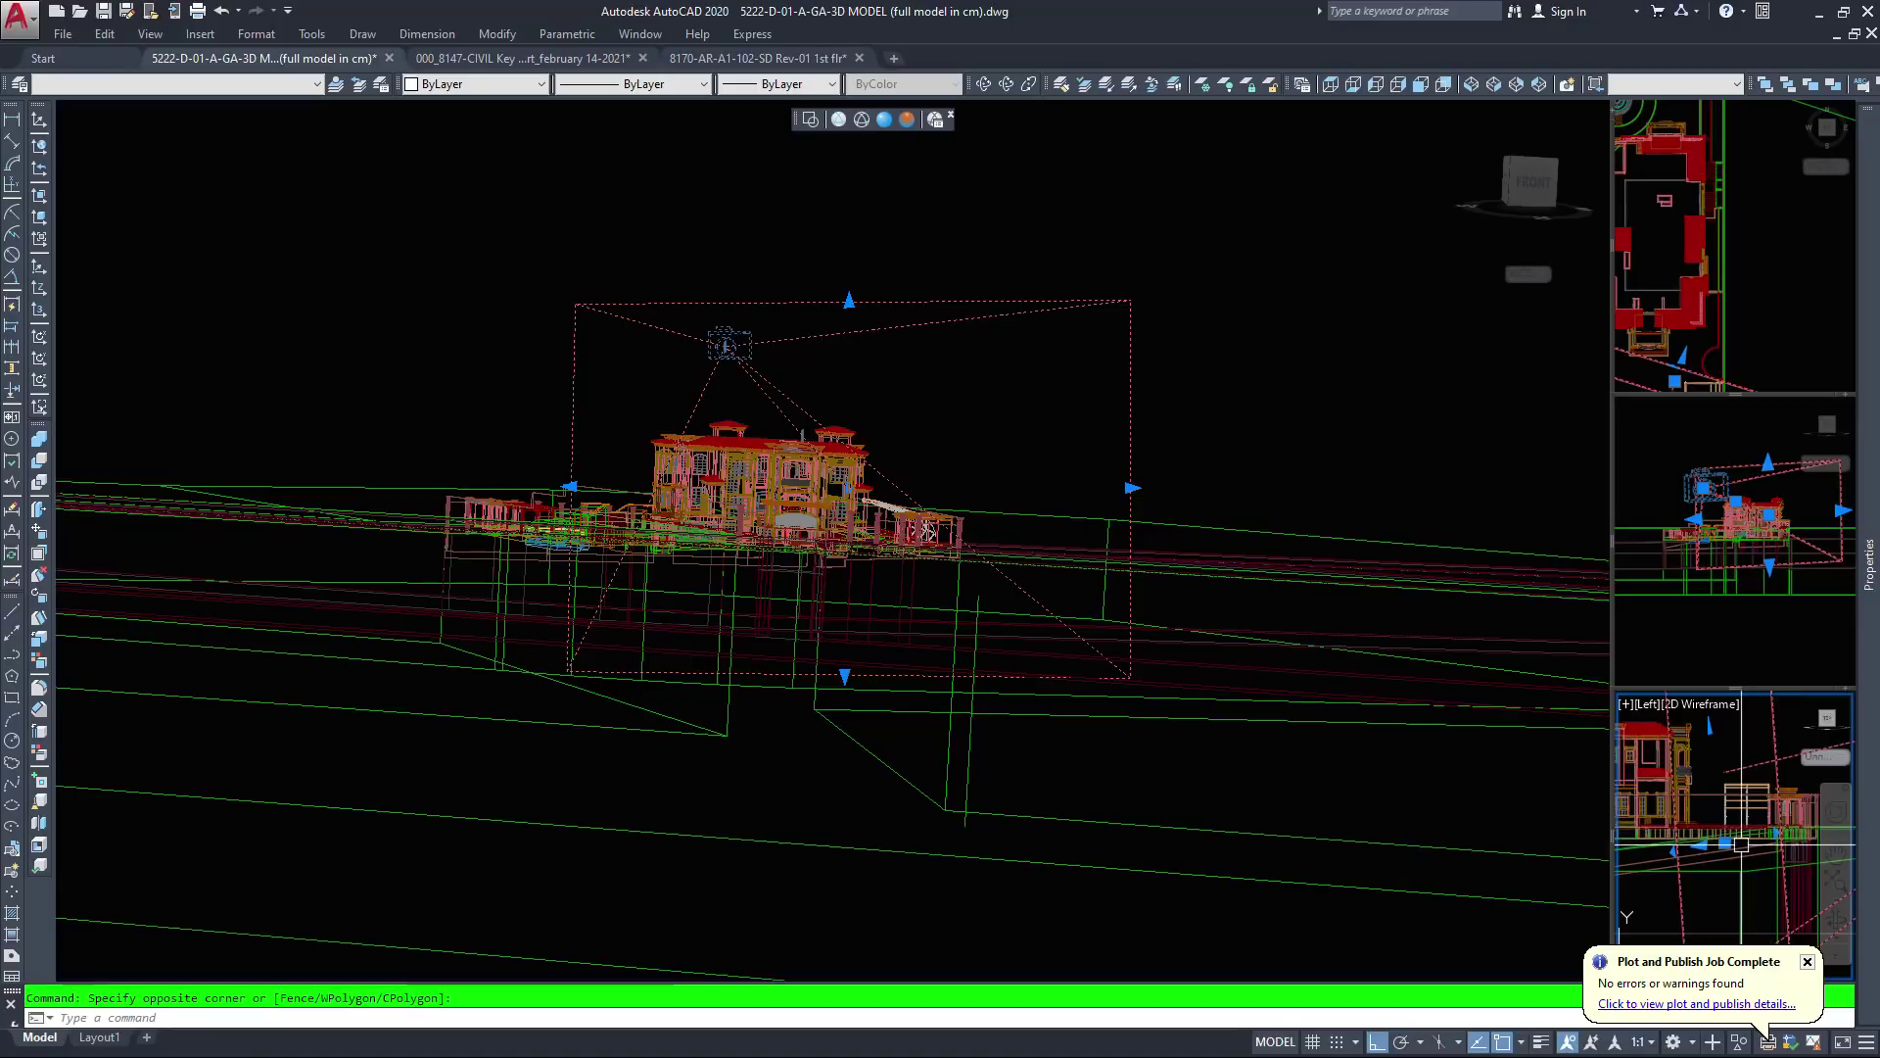
pyautogui.click(1725, 842)
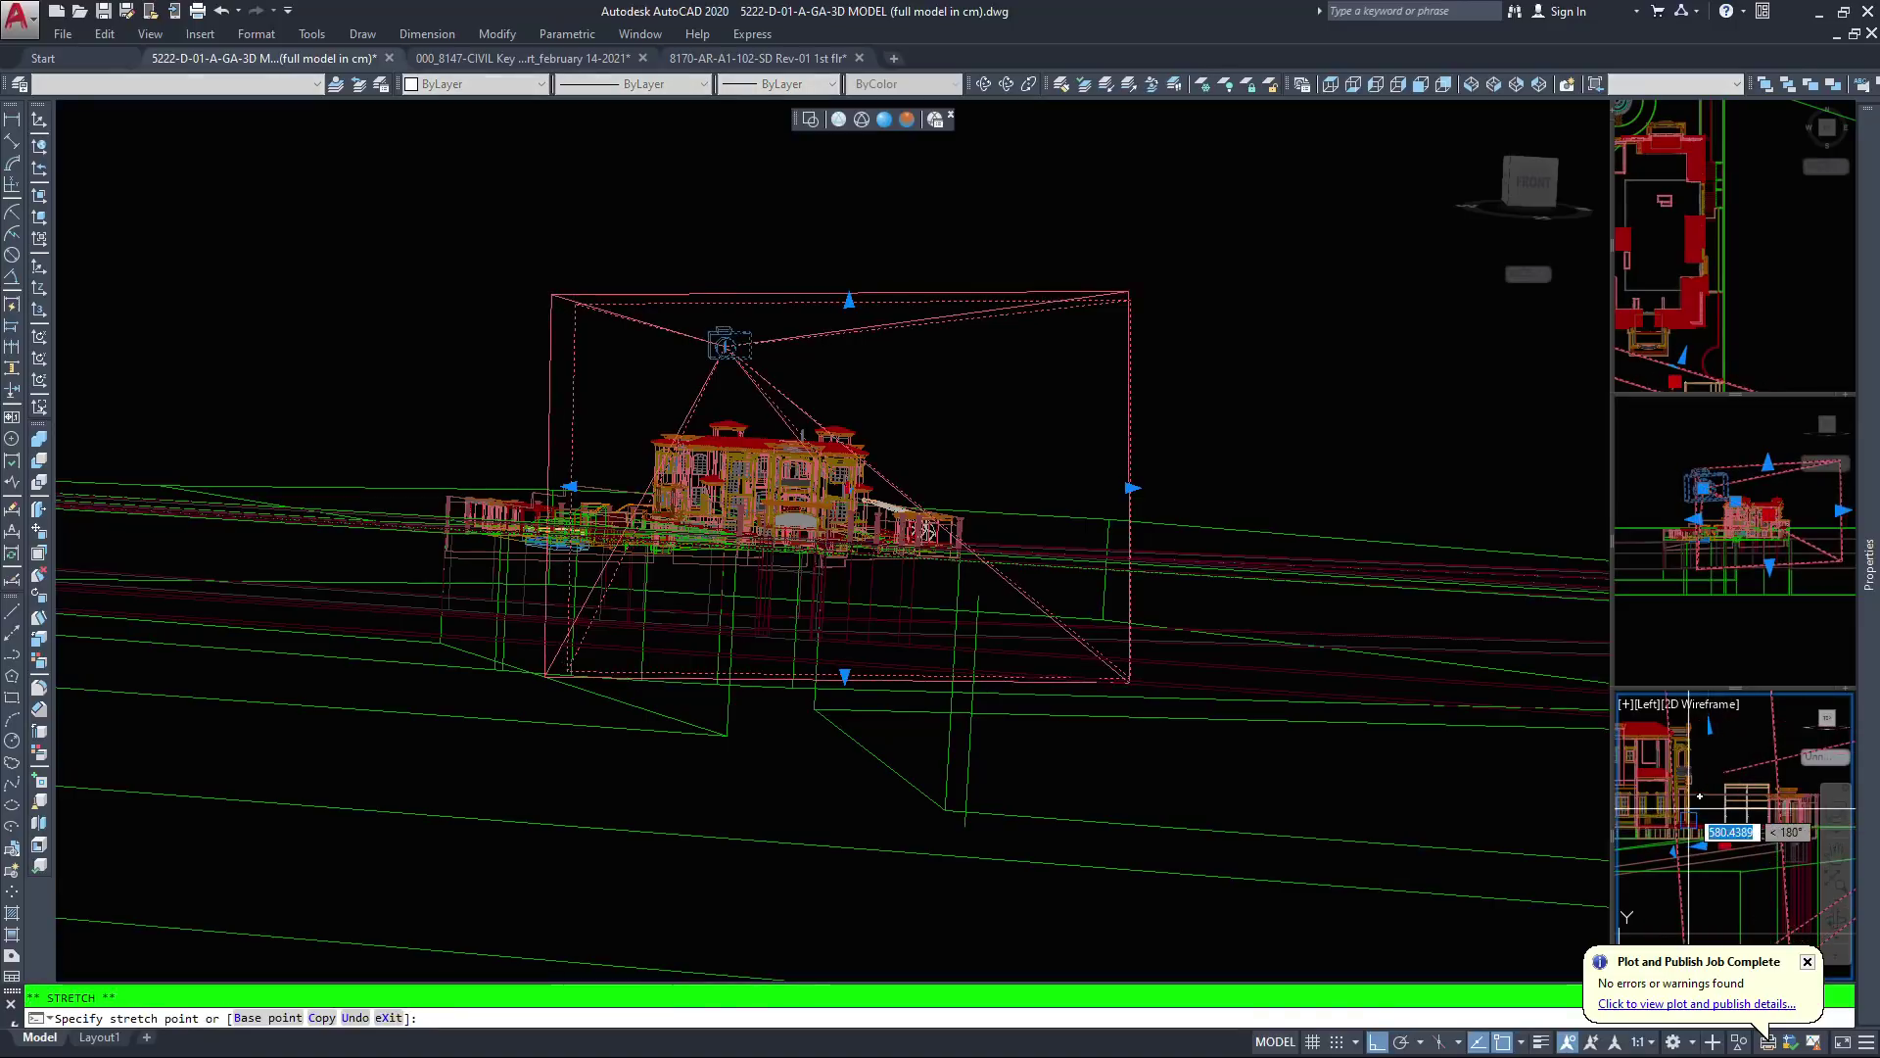
pyautogui.click(1678, 868)
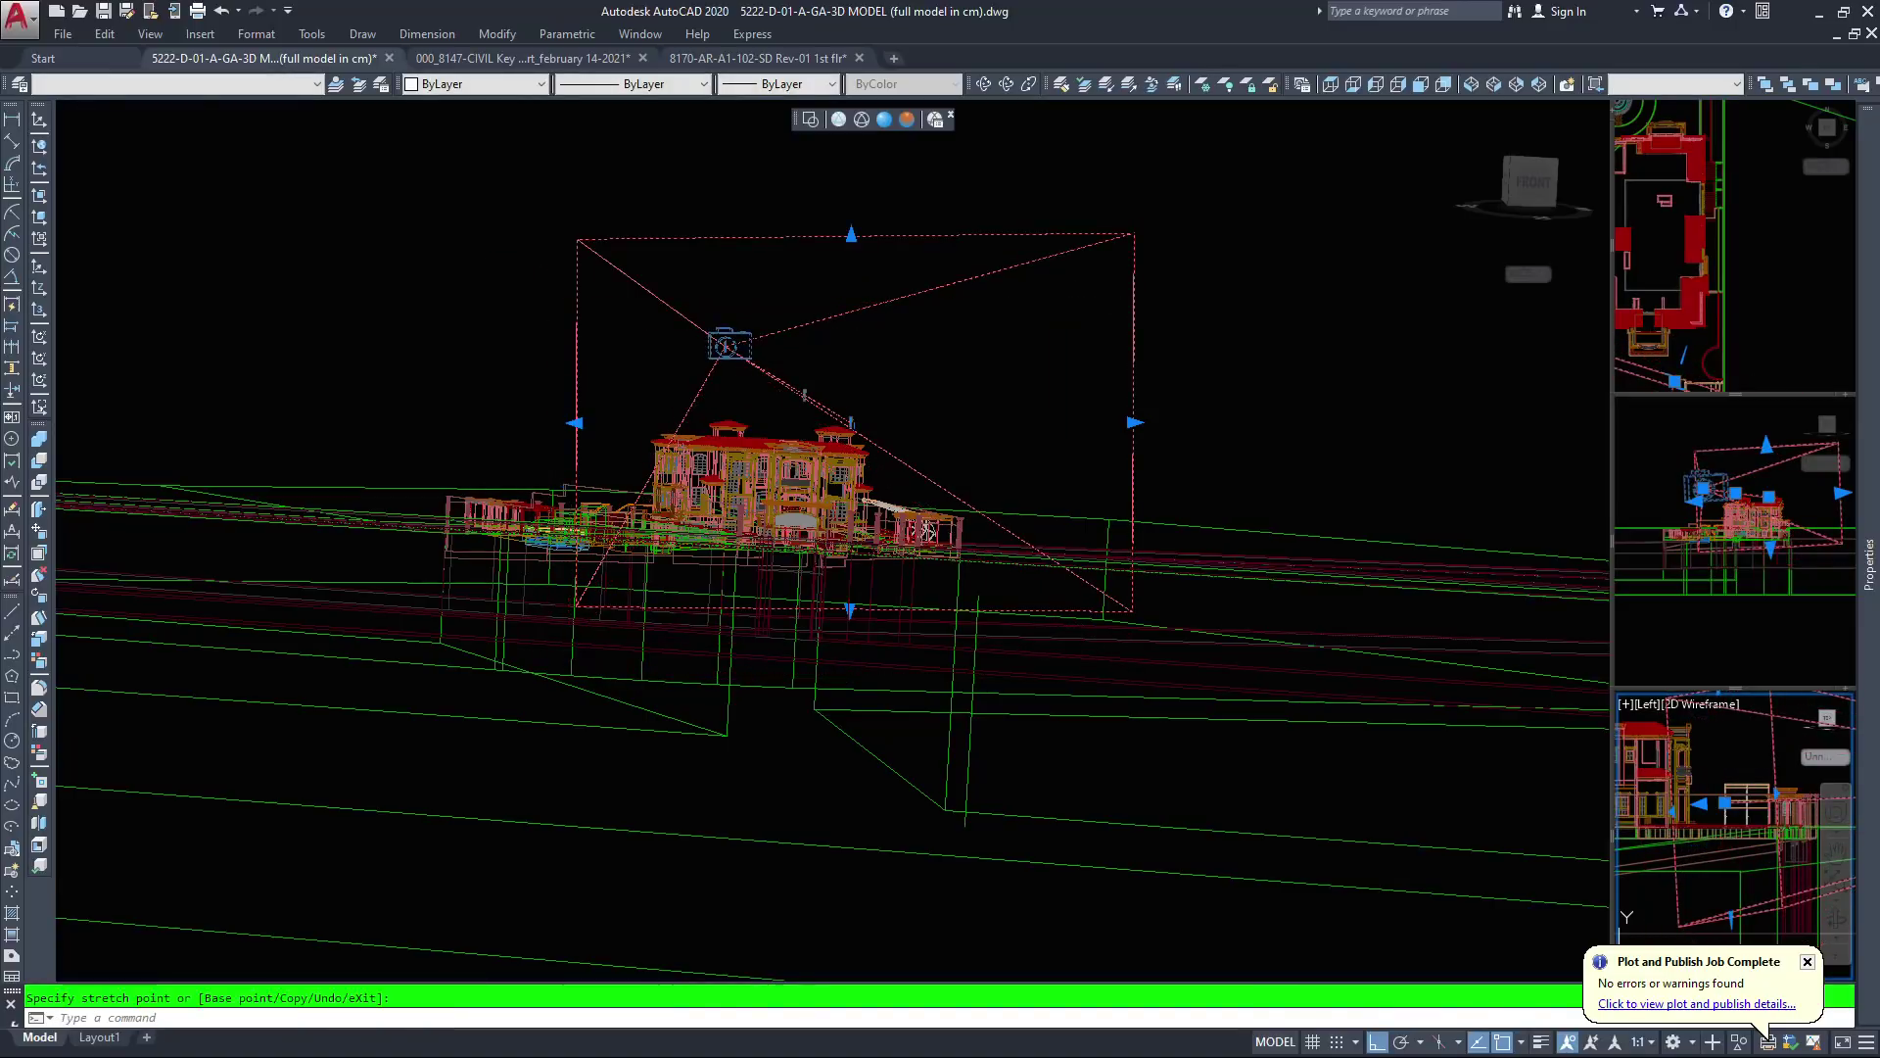
# Move the camera position horizontally closer to the villa in the left view
pyautogui.scroll(-5, 1766, 750)
pyautogui.moveTo(1777, 782); pyautogui.dragTo(1718, 797, button='middle')
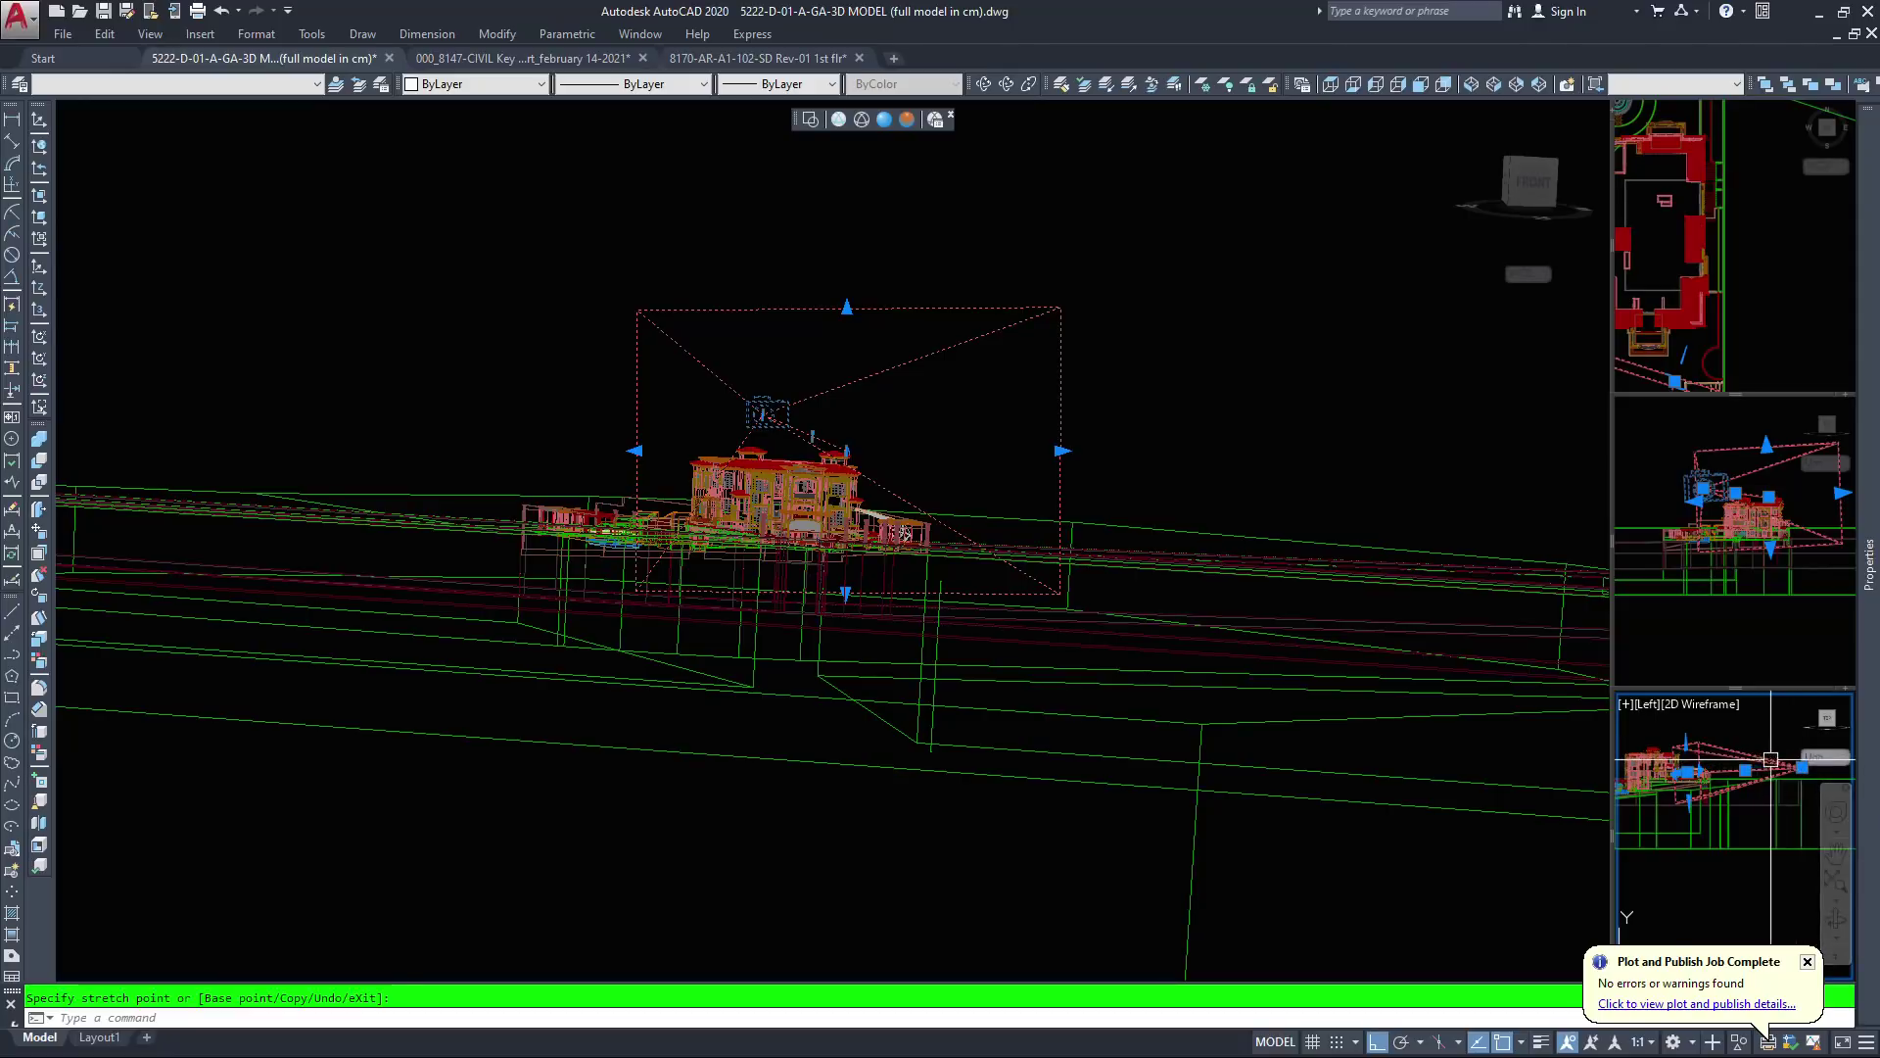
pyautogui.click(1824, 757)
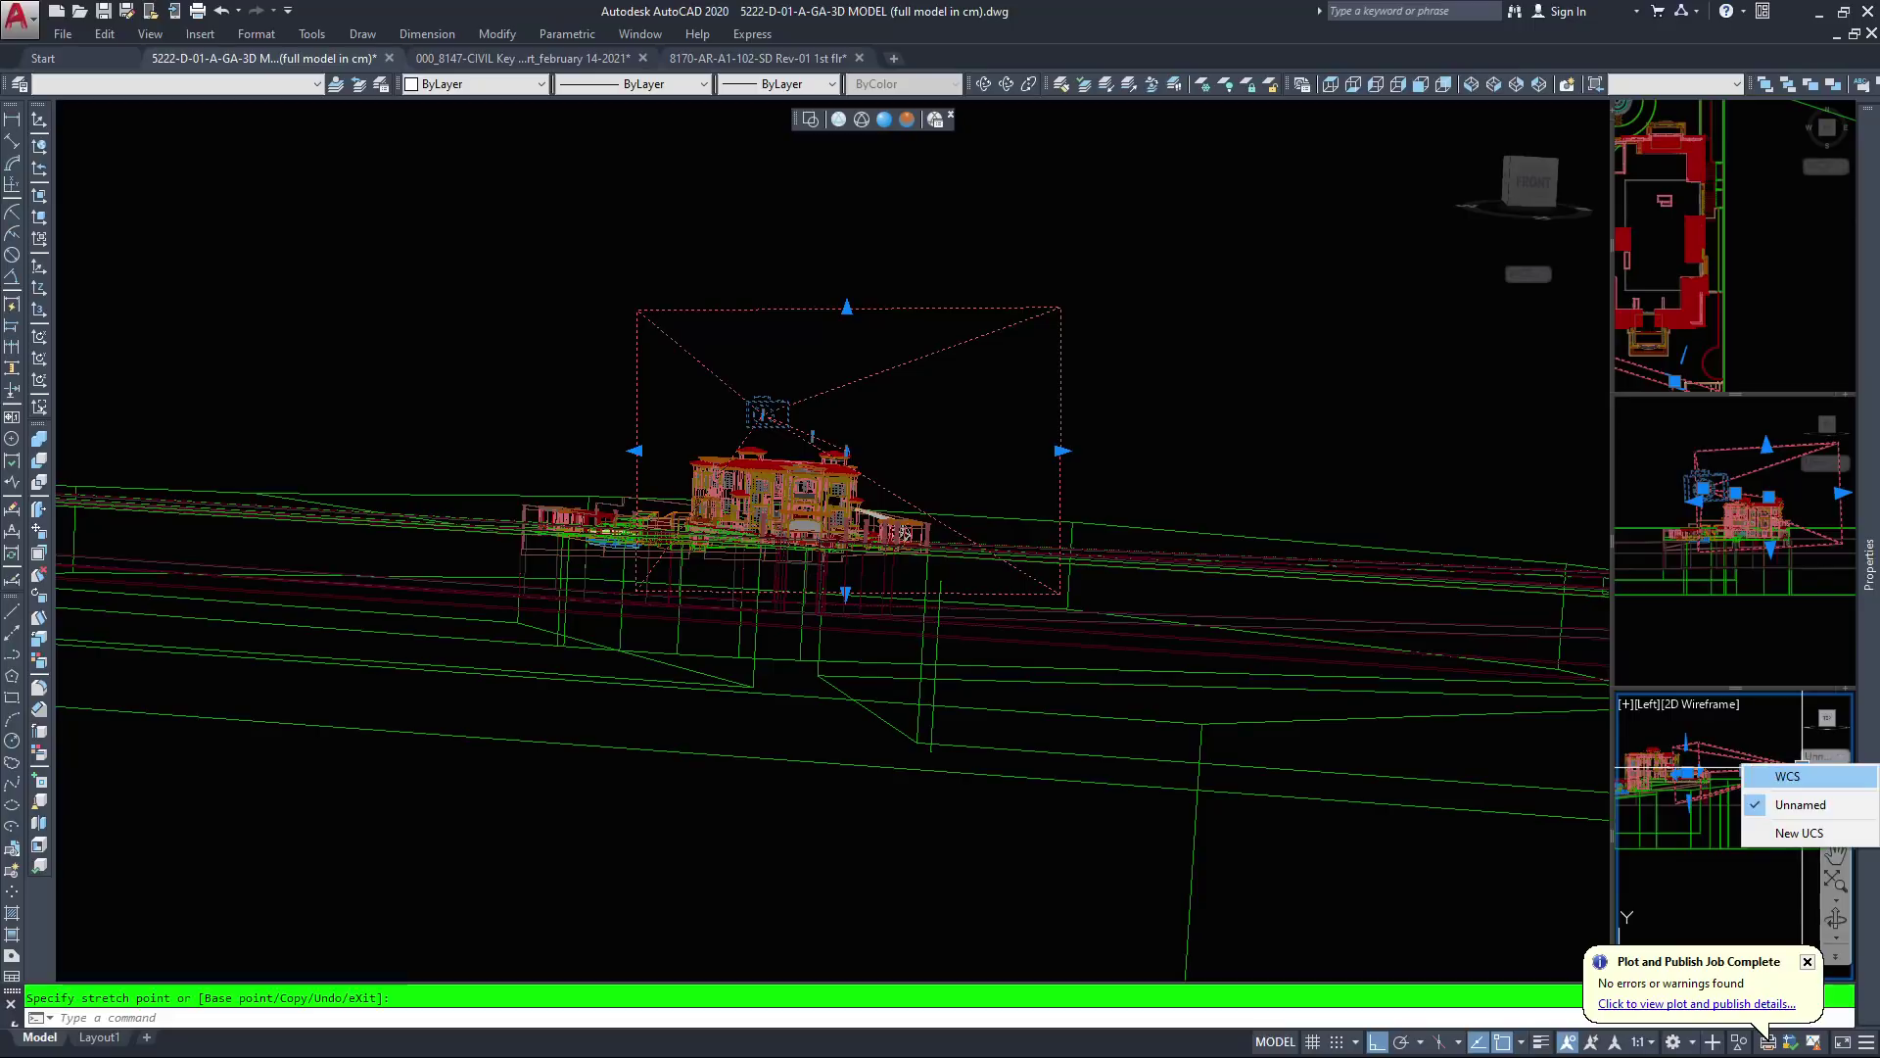
pyautogui.click(1757, 757)
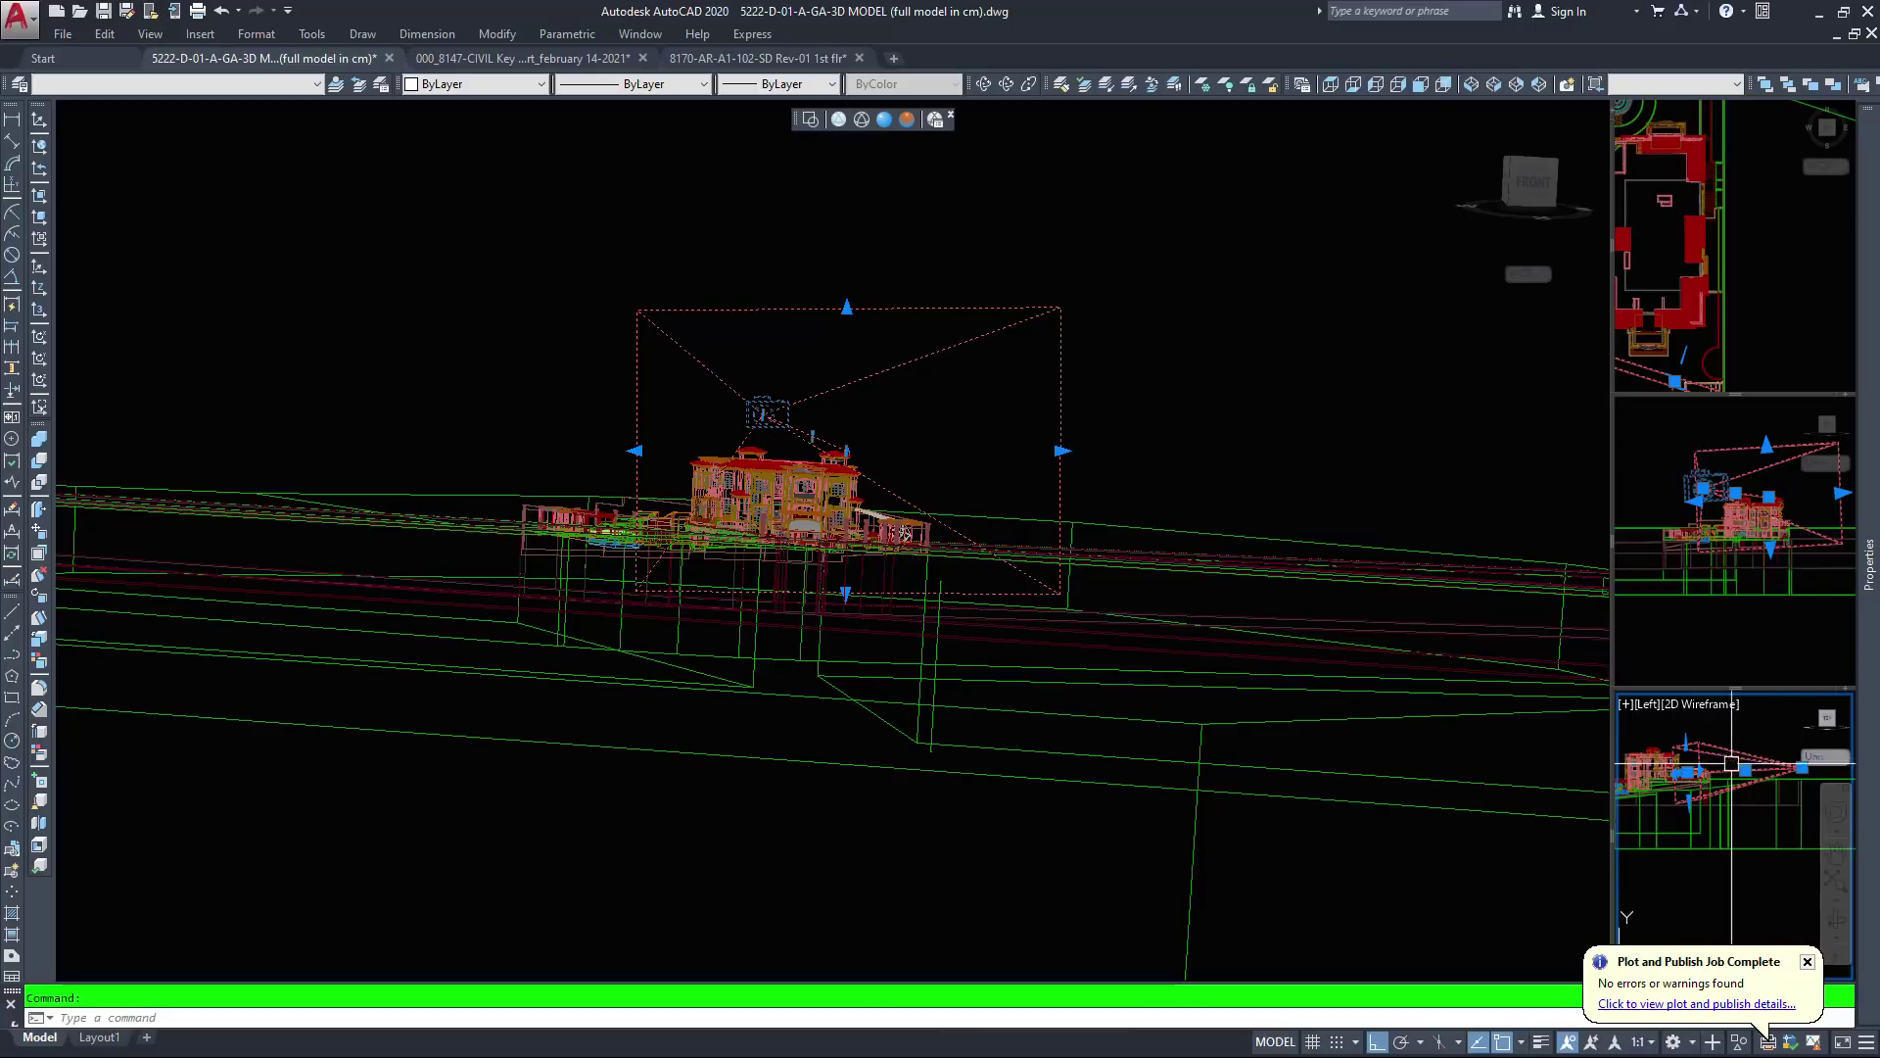
pyautogui.scroll(4, 1792, 766)
pyautogui.moveTo(1802, 770); pyautogui.dragTo(1764, 783, button='middle')
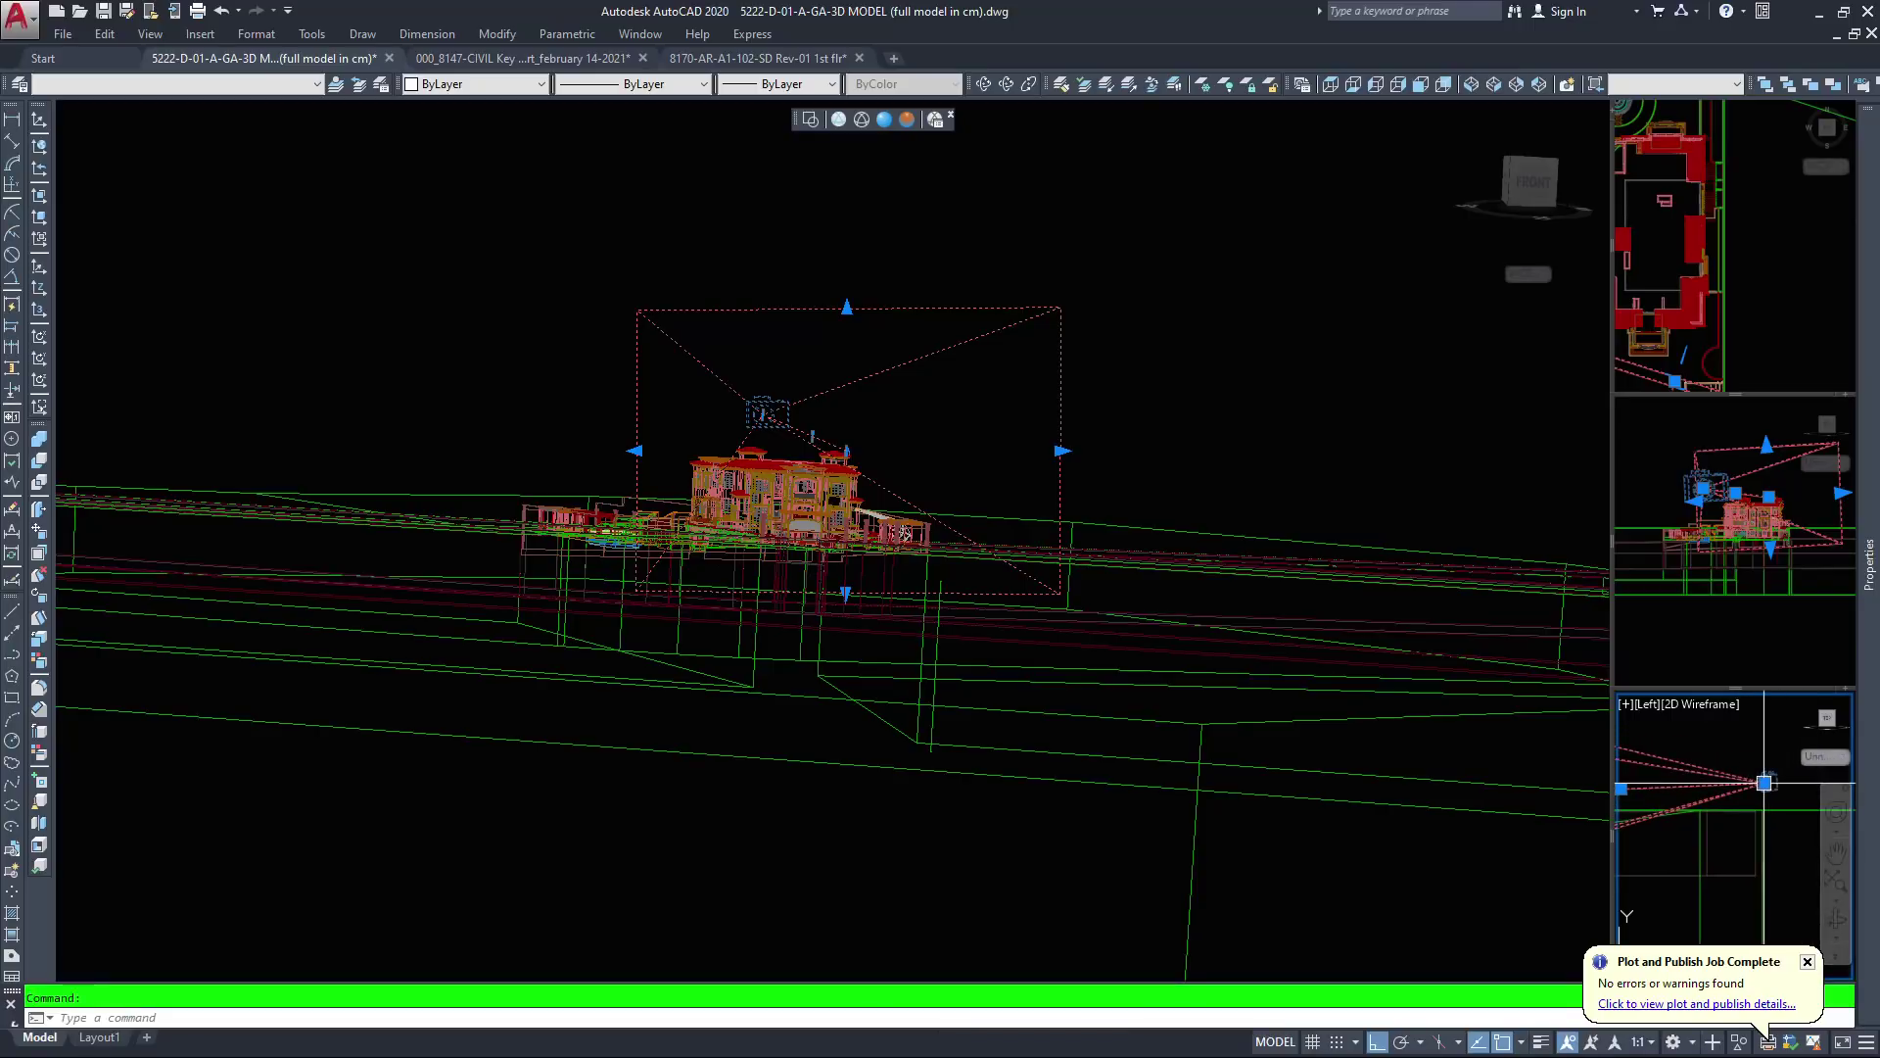
pyautogui.click(1764, 783)
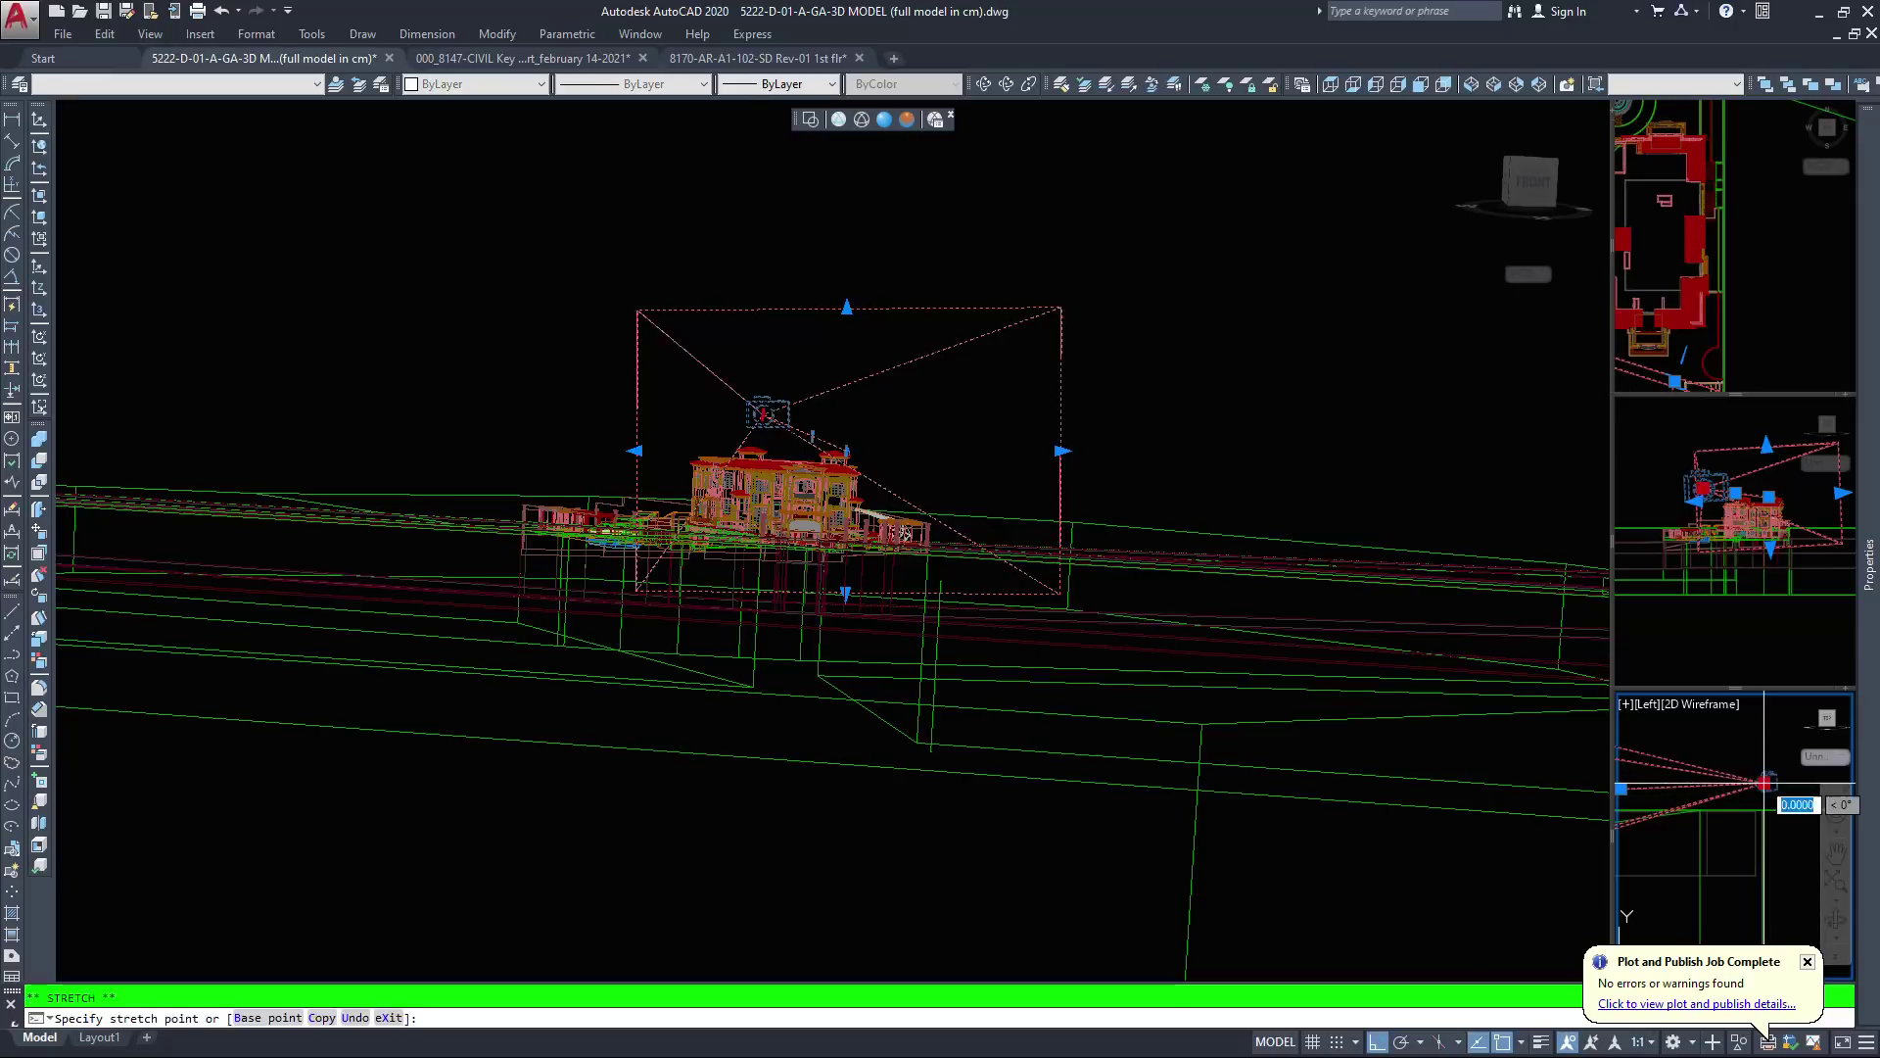
pyautogui.click(1689, 783)
pyautogui.click(1159, 595)
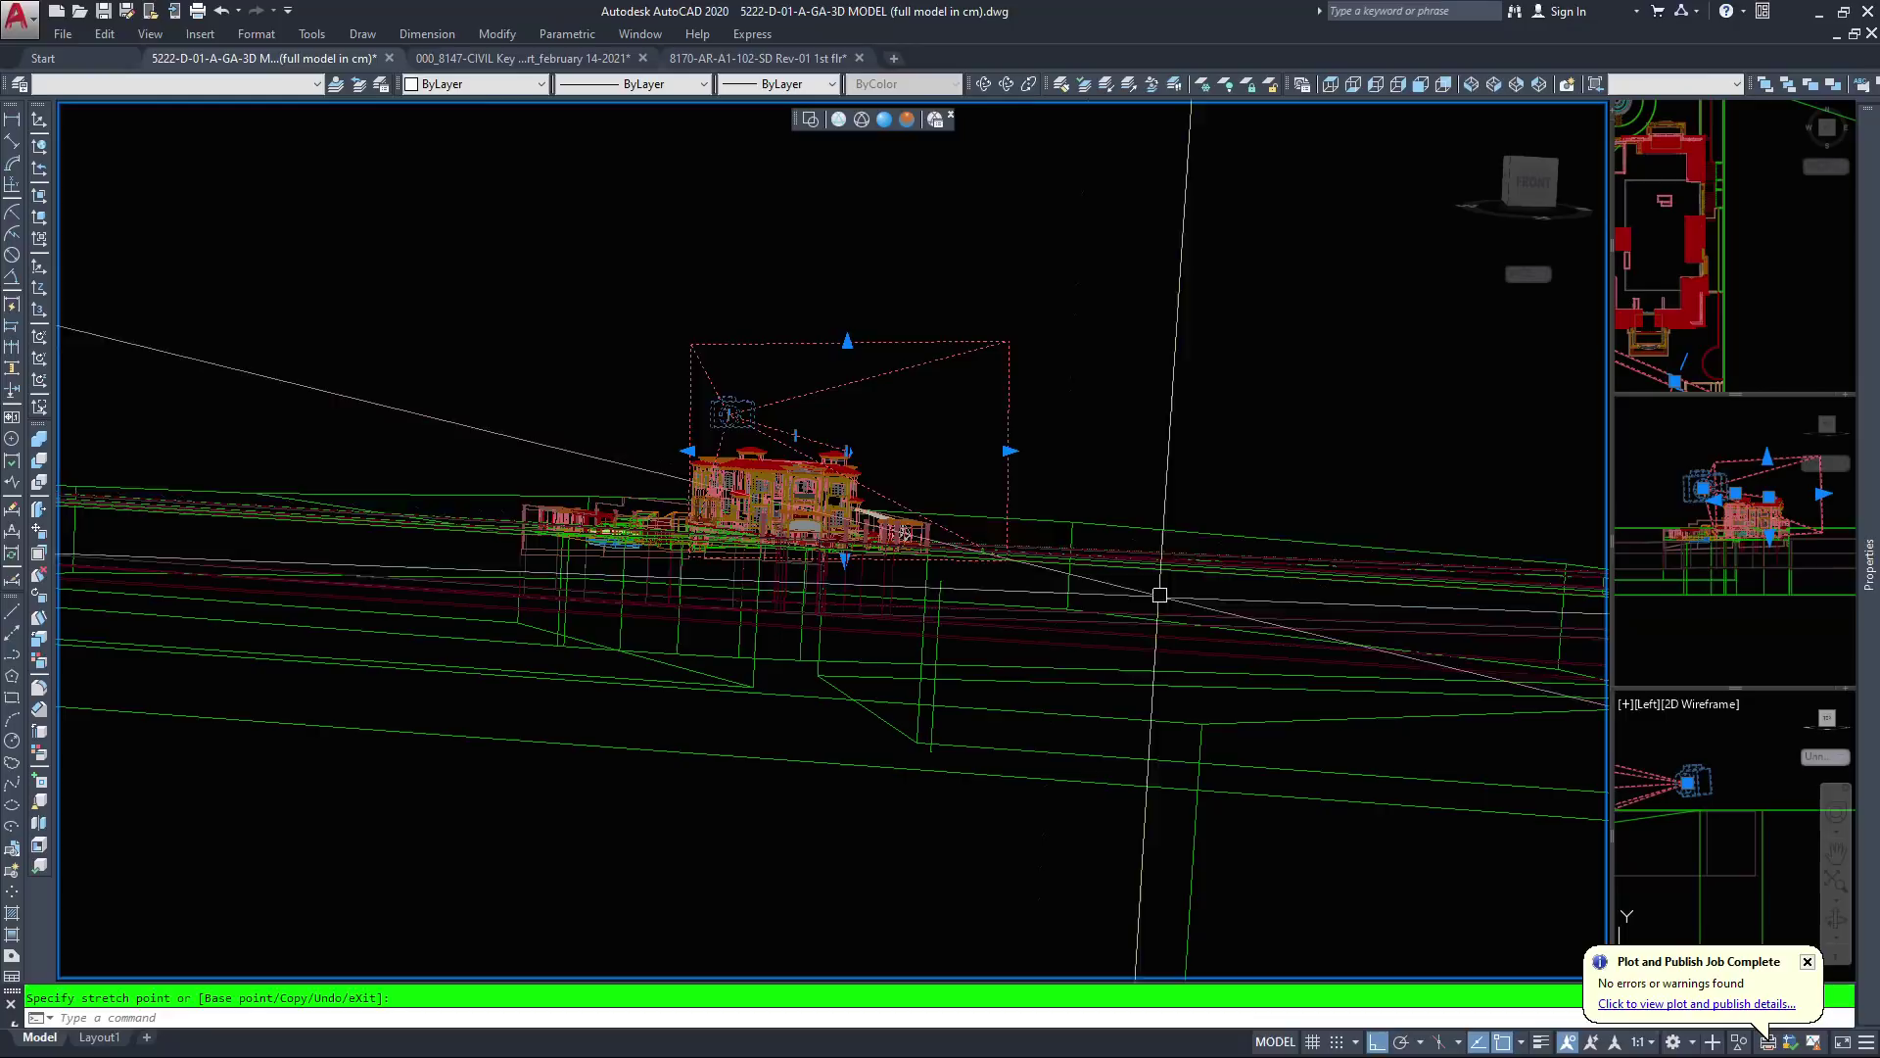
pyautogui.click(1036, 190)
pyautogui.click(1034, 194)
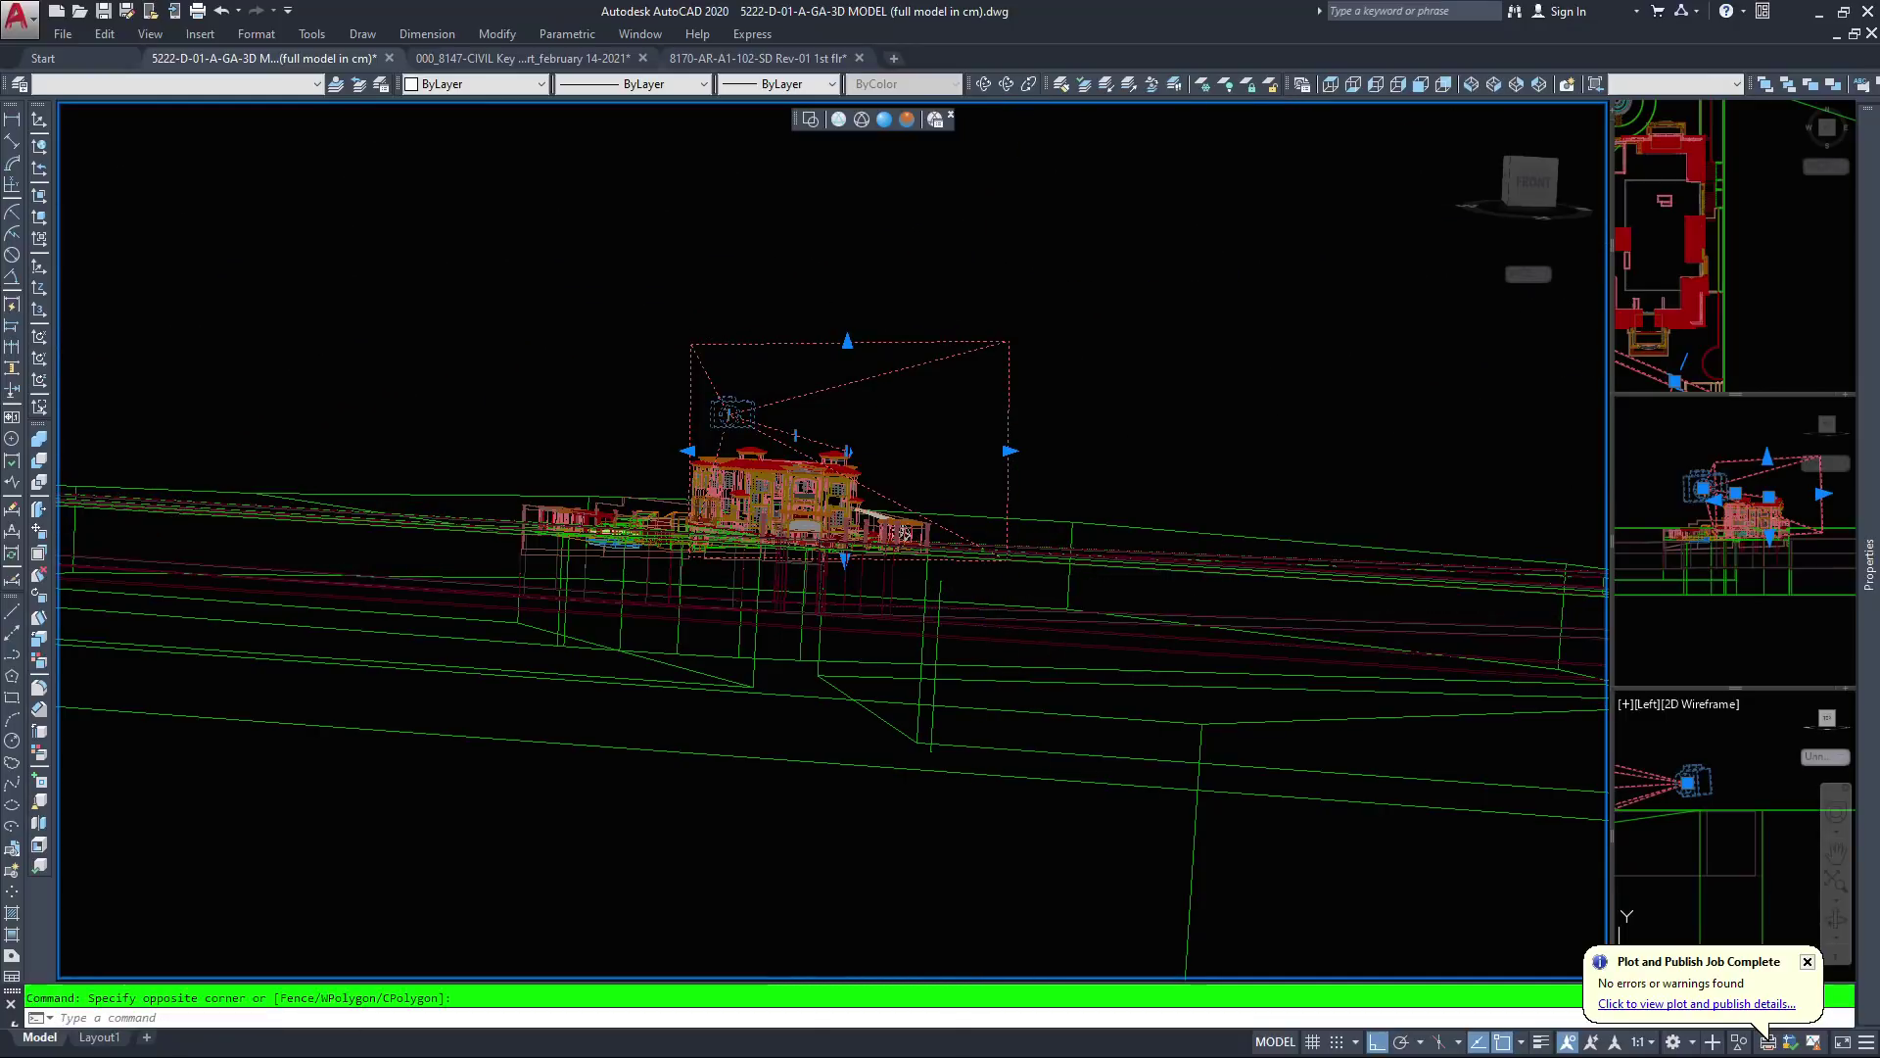
pyautogui.click(1655, 729)
pyautogui.scroll(-5, 1655, 729)
pyautogui.moveTo(1656, 730); pyautogui.dragTo(1639, 780, button='middle')
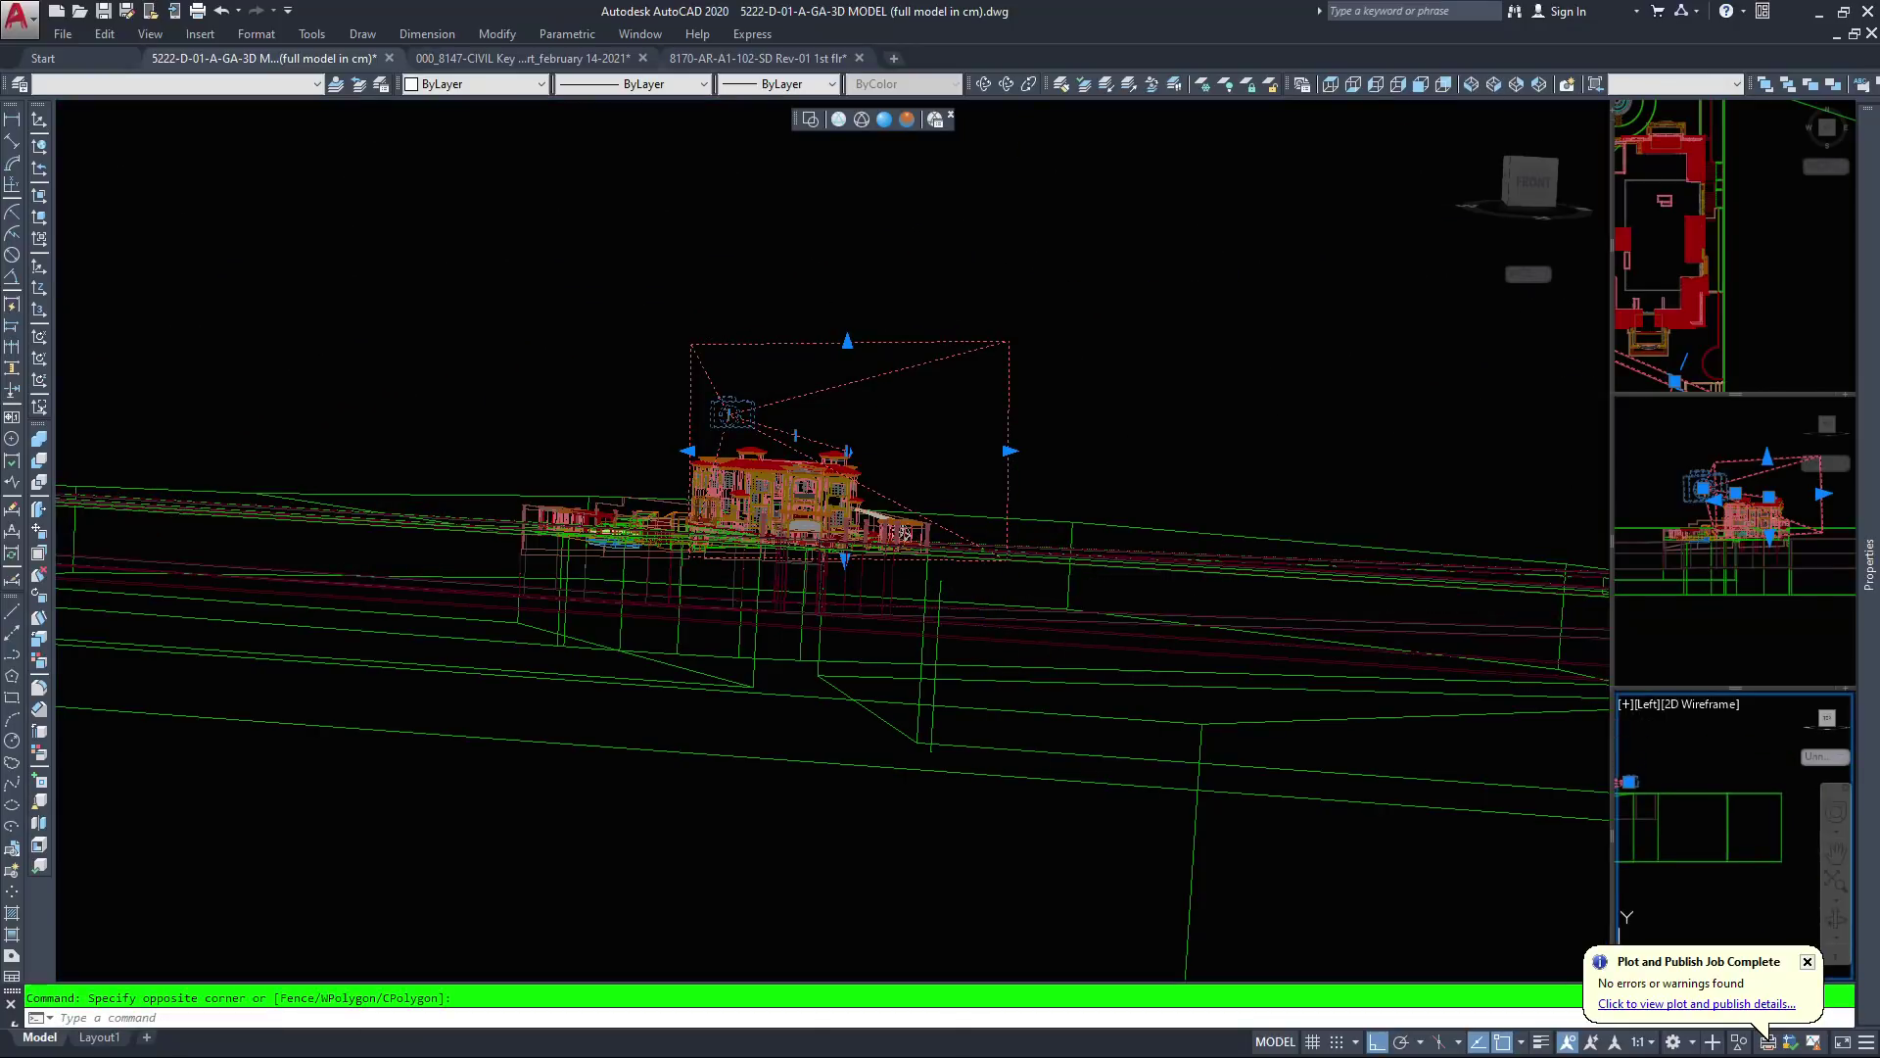
# Deselect the camera and set the large viewport to 2D Wireframe style and the SW Isometric view
pyautogui.click(803, 282)
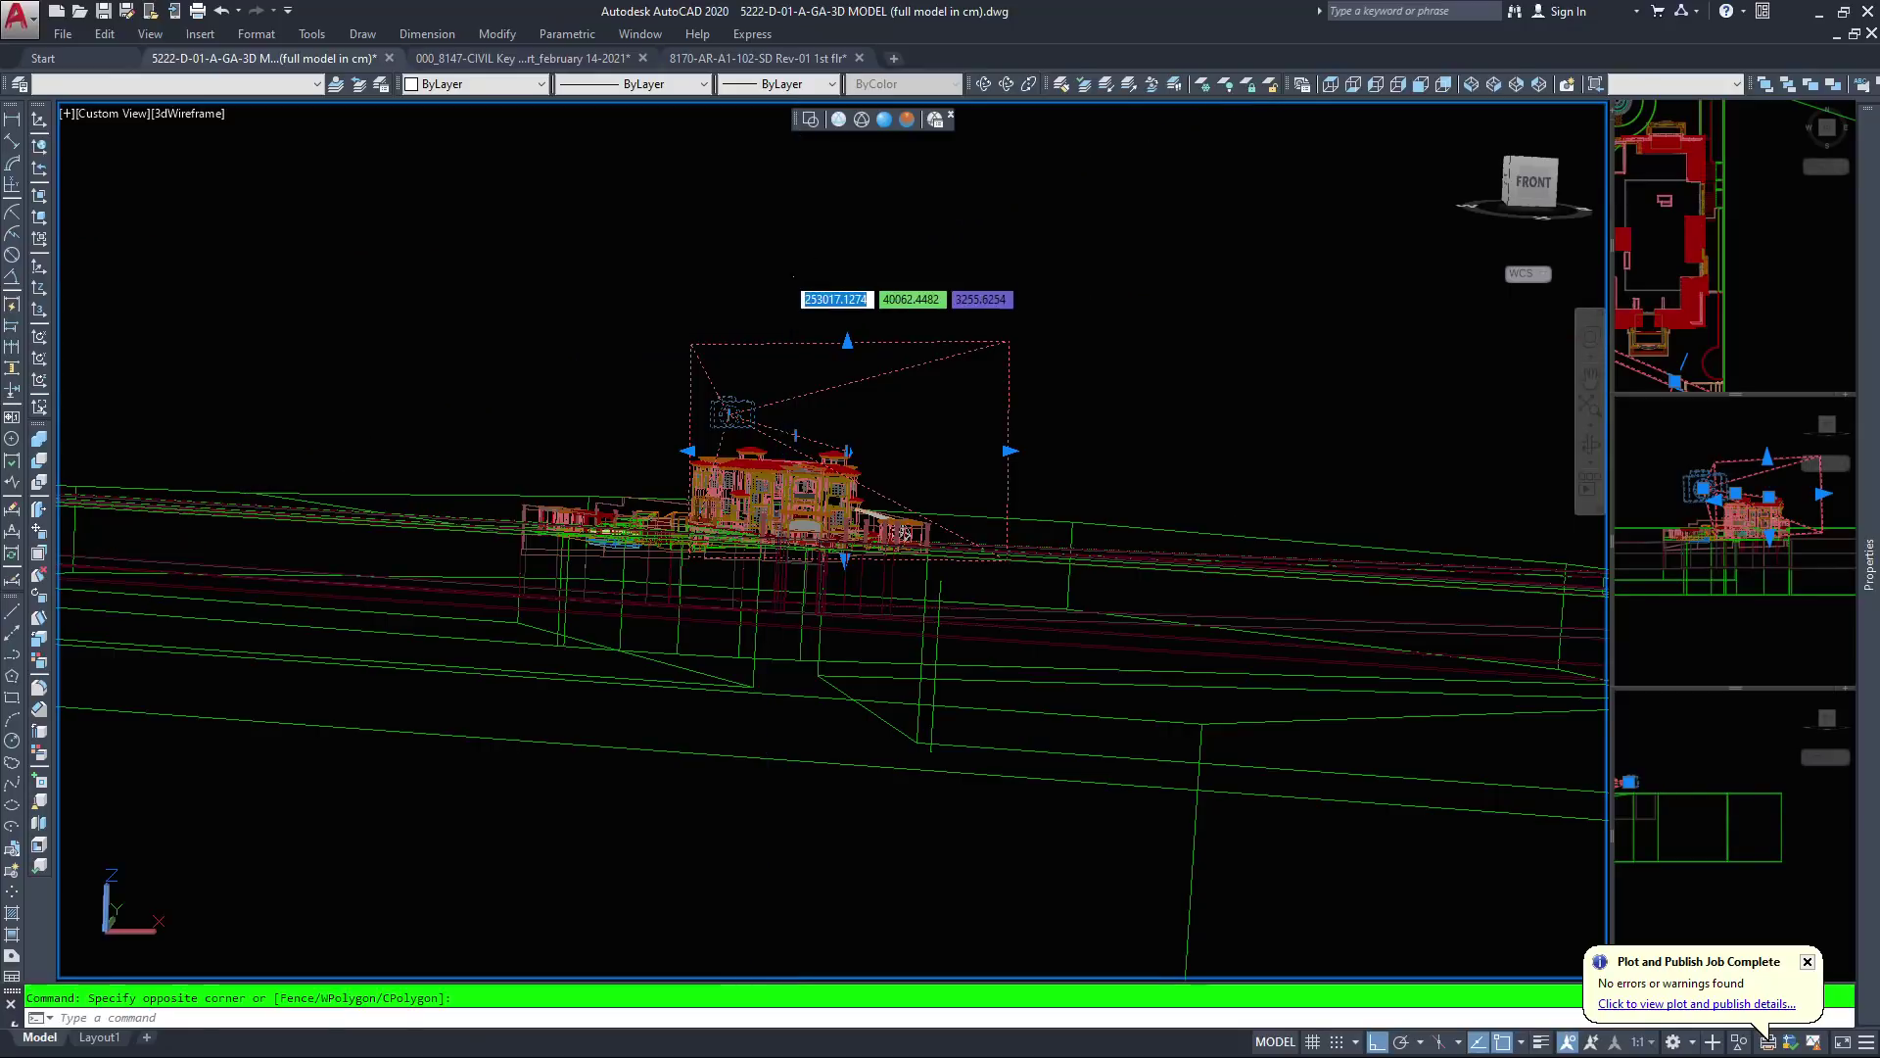
pyautogui.press('Escape')
pyautogui.scroll(1, 581, 306)
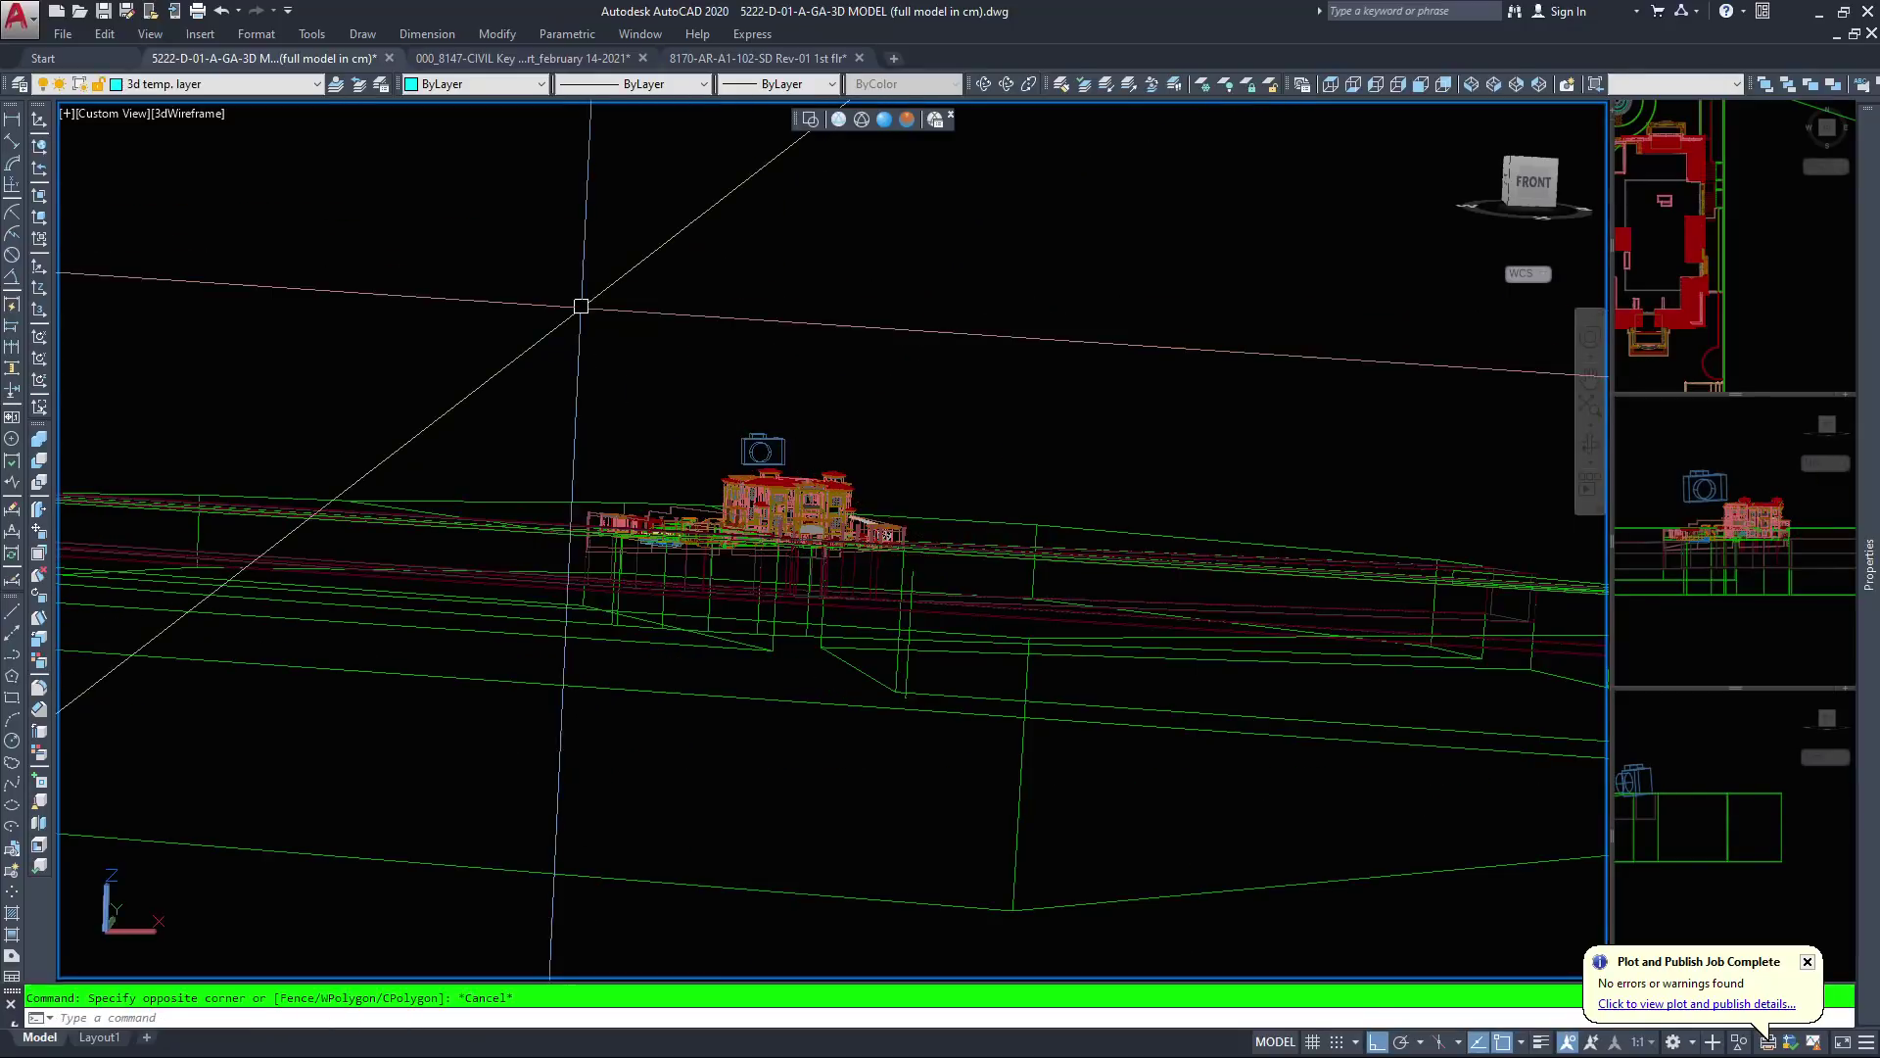
pyautogui.moveTo(550, 315); pyautogui.dragTo(407, 415, button='middle')
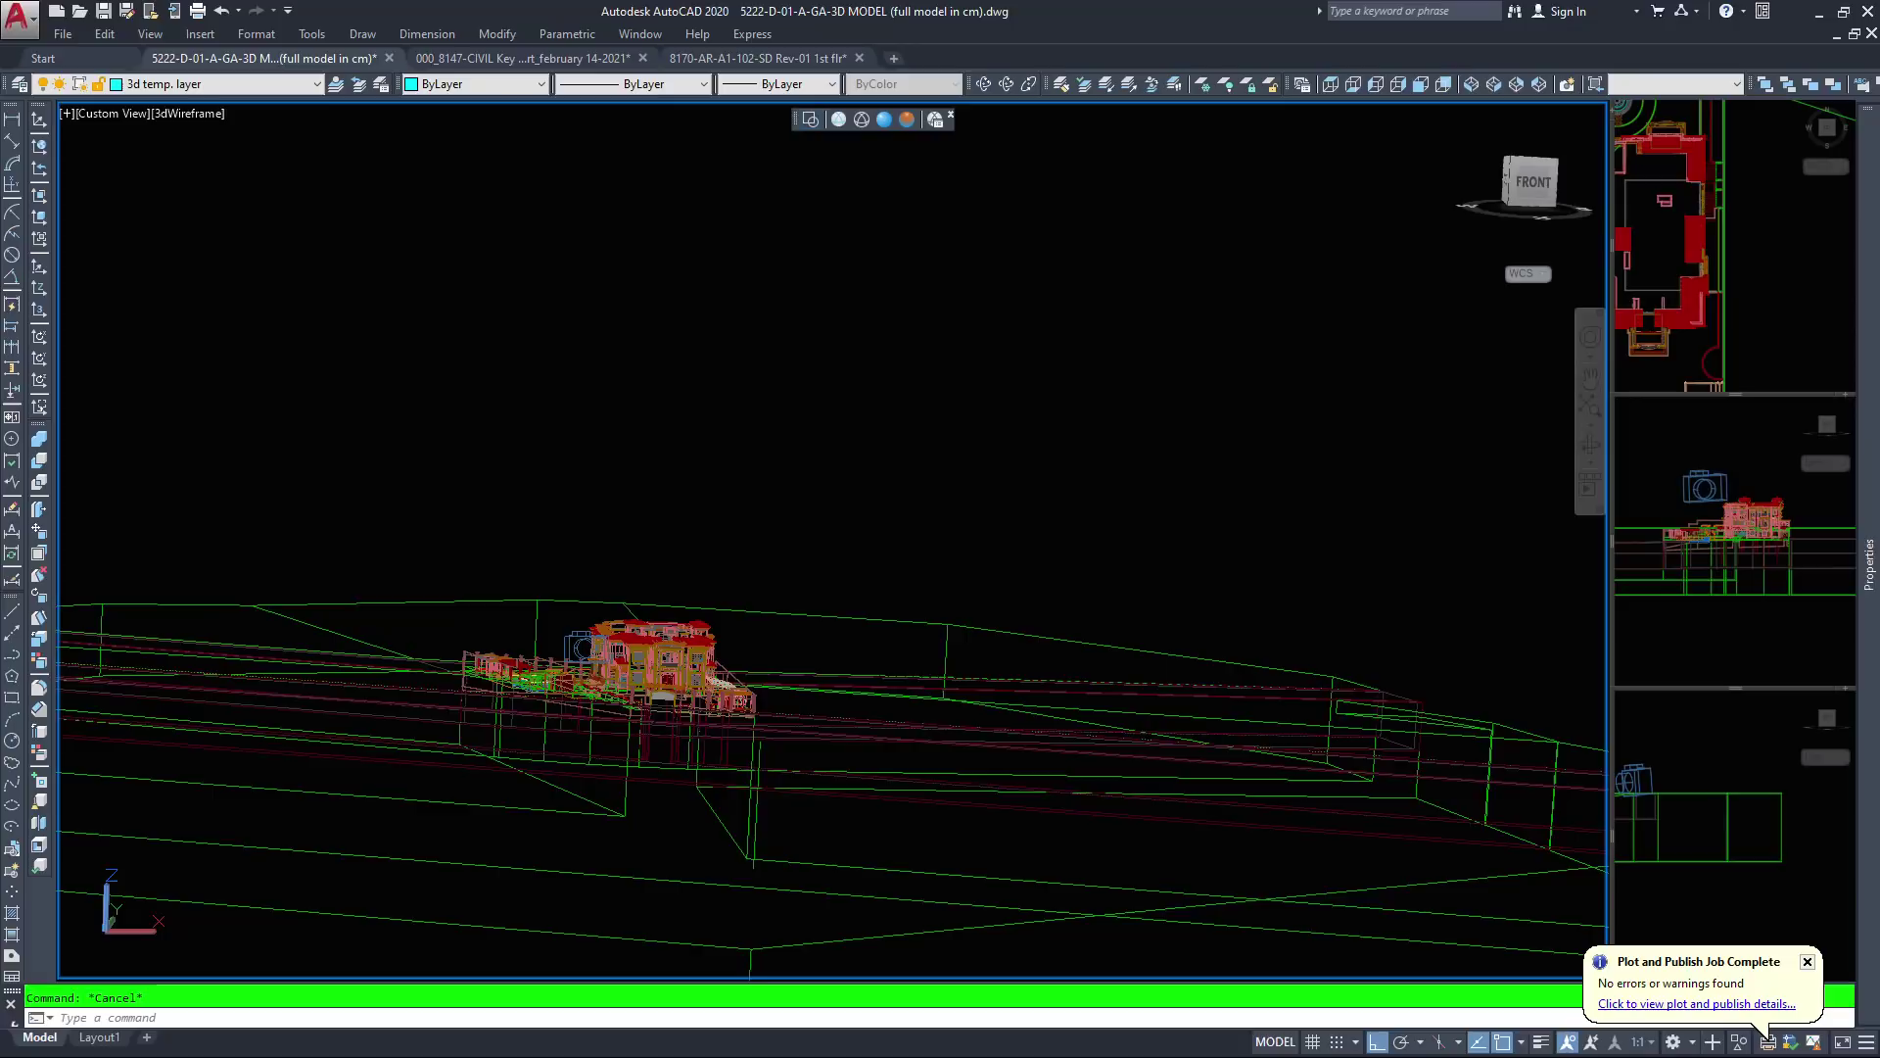
pyautogui.click(811, 119)
pyautogui.press('Escape')
pyautogui.click(690, 397)
pyautogui.press('Escape')
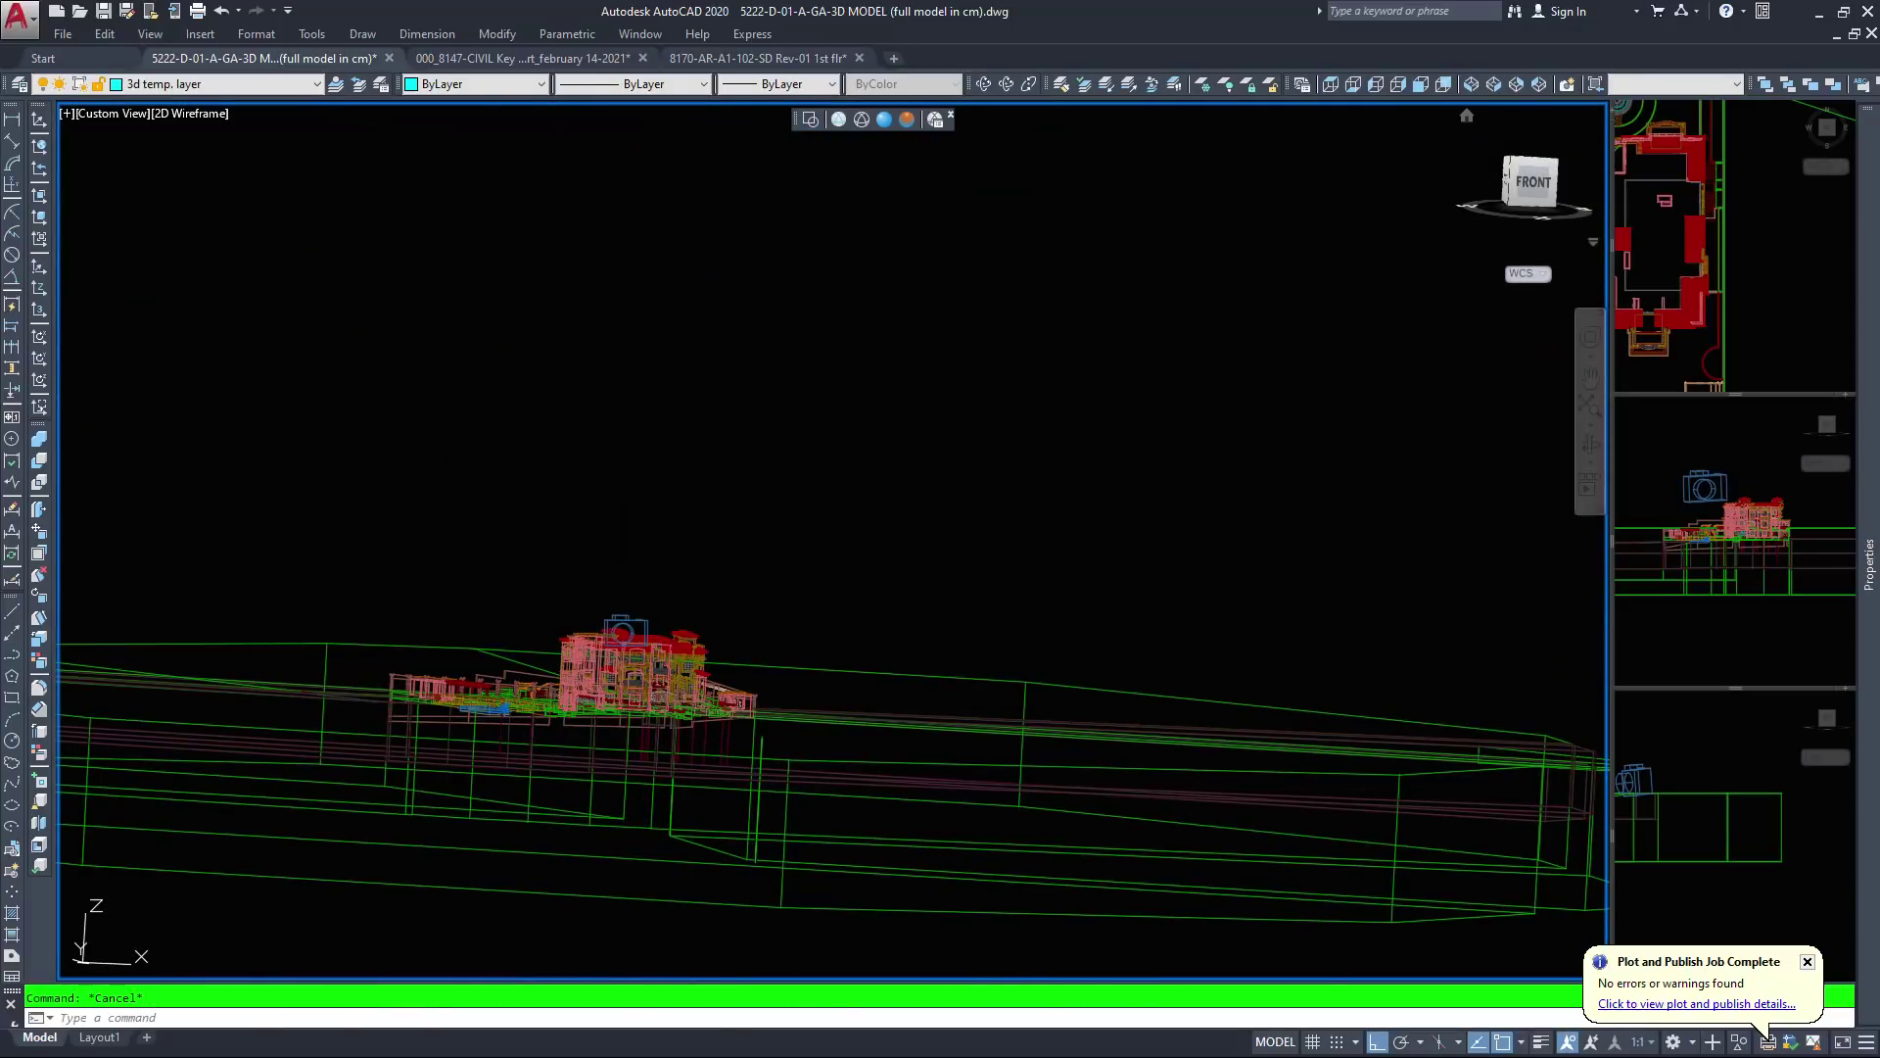
pyautogui.click(1472, 84)
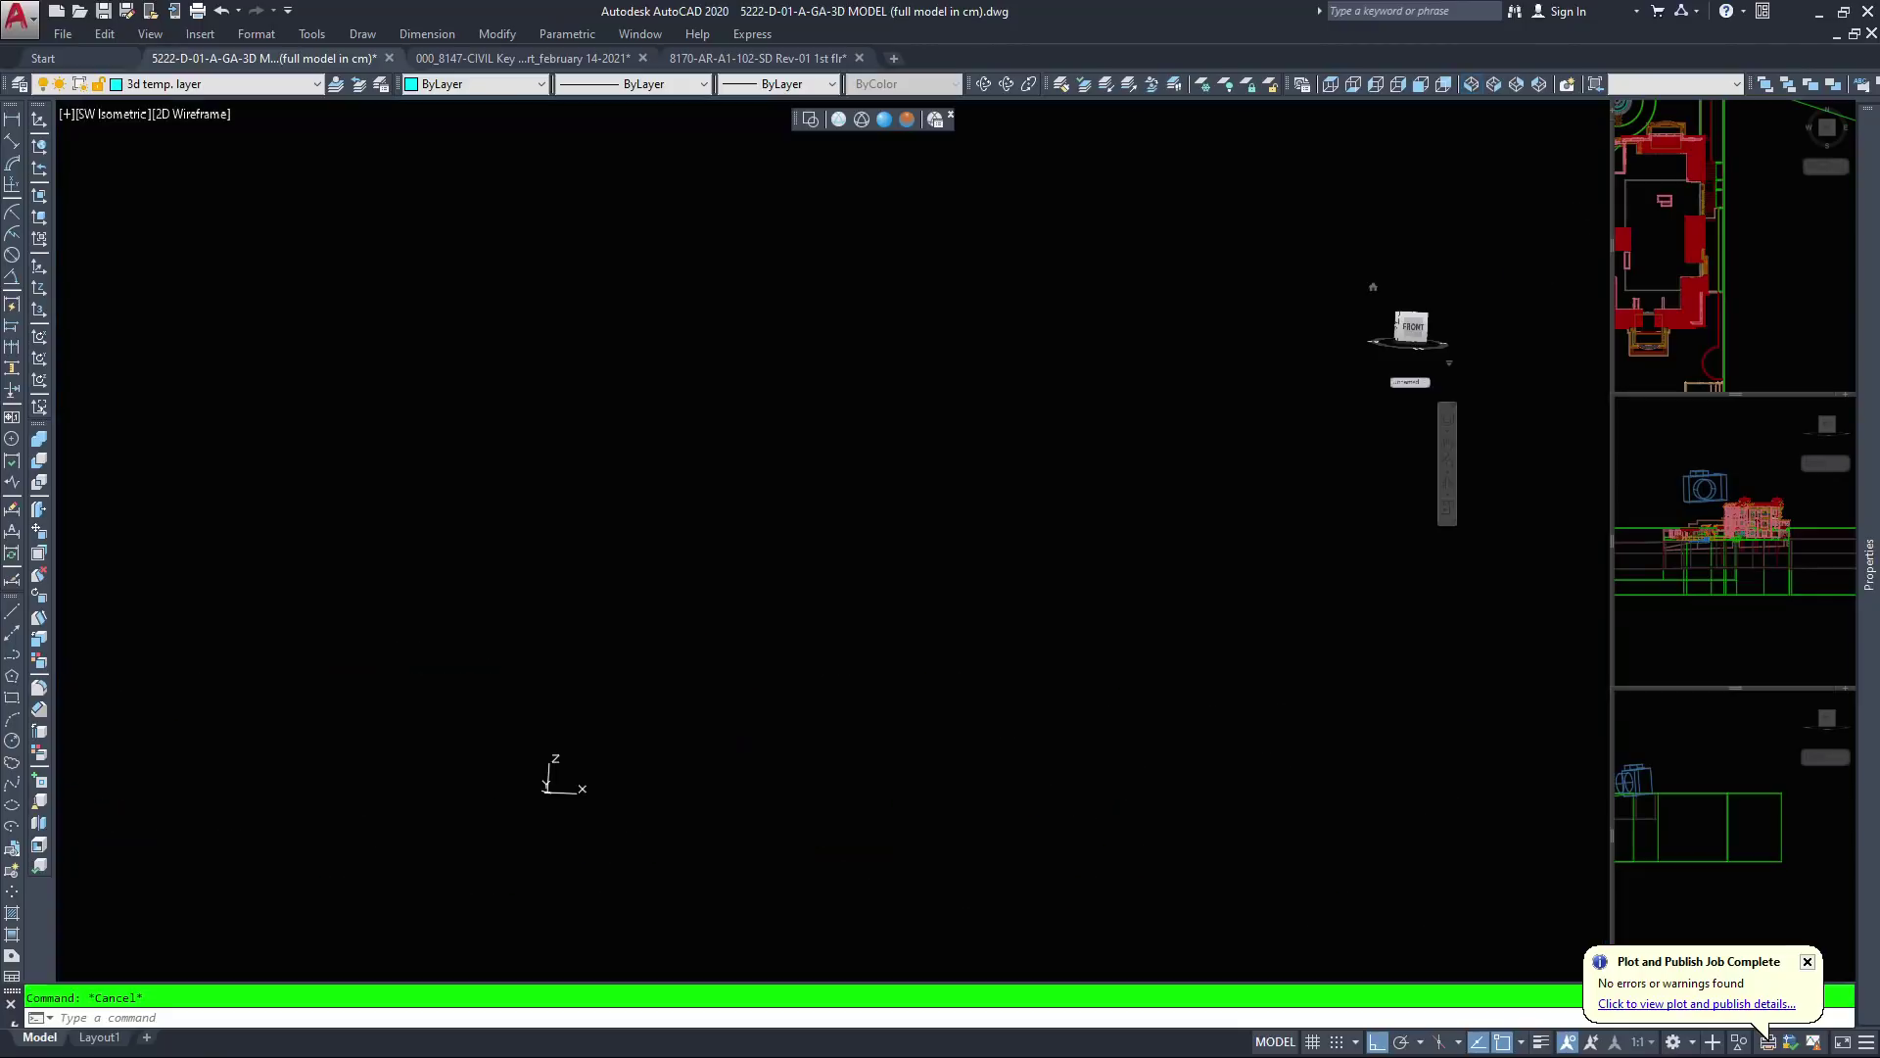
# Select the camera in the isometric view and raise its position vertically well above the villa's roofs
pyautogui.scroll(5, 902, 612)
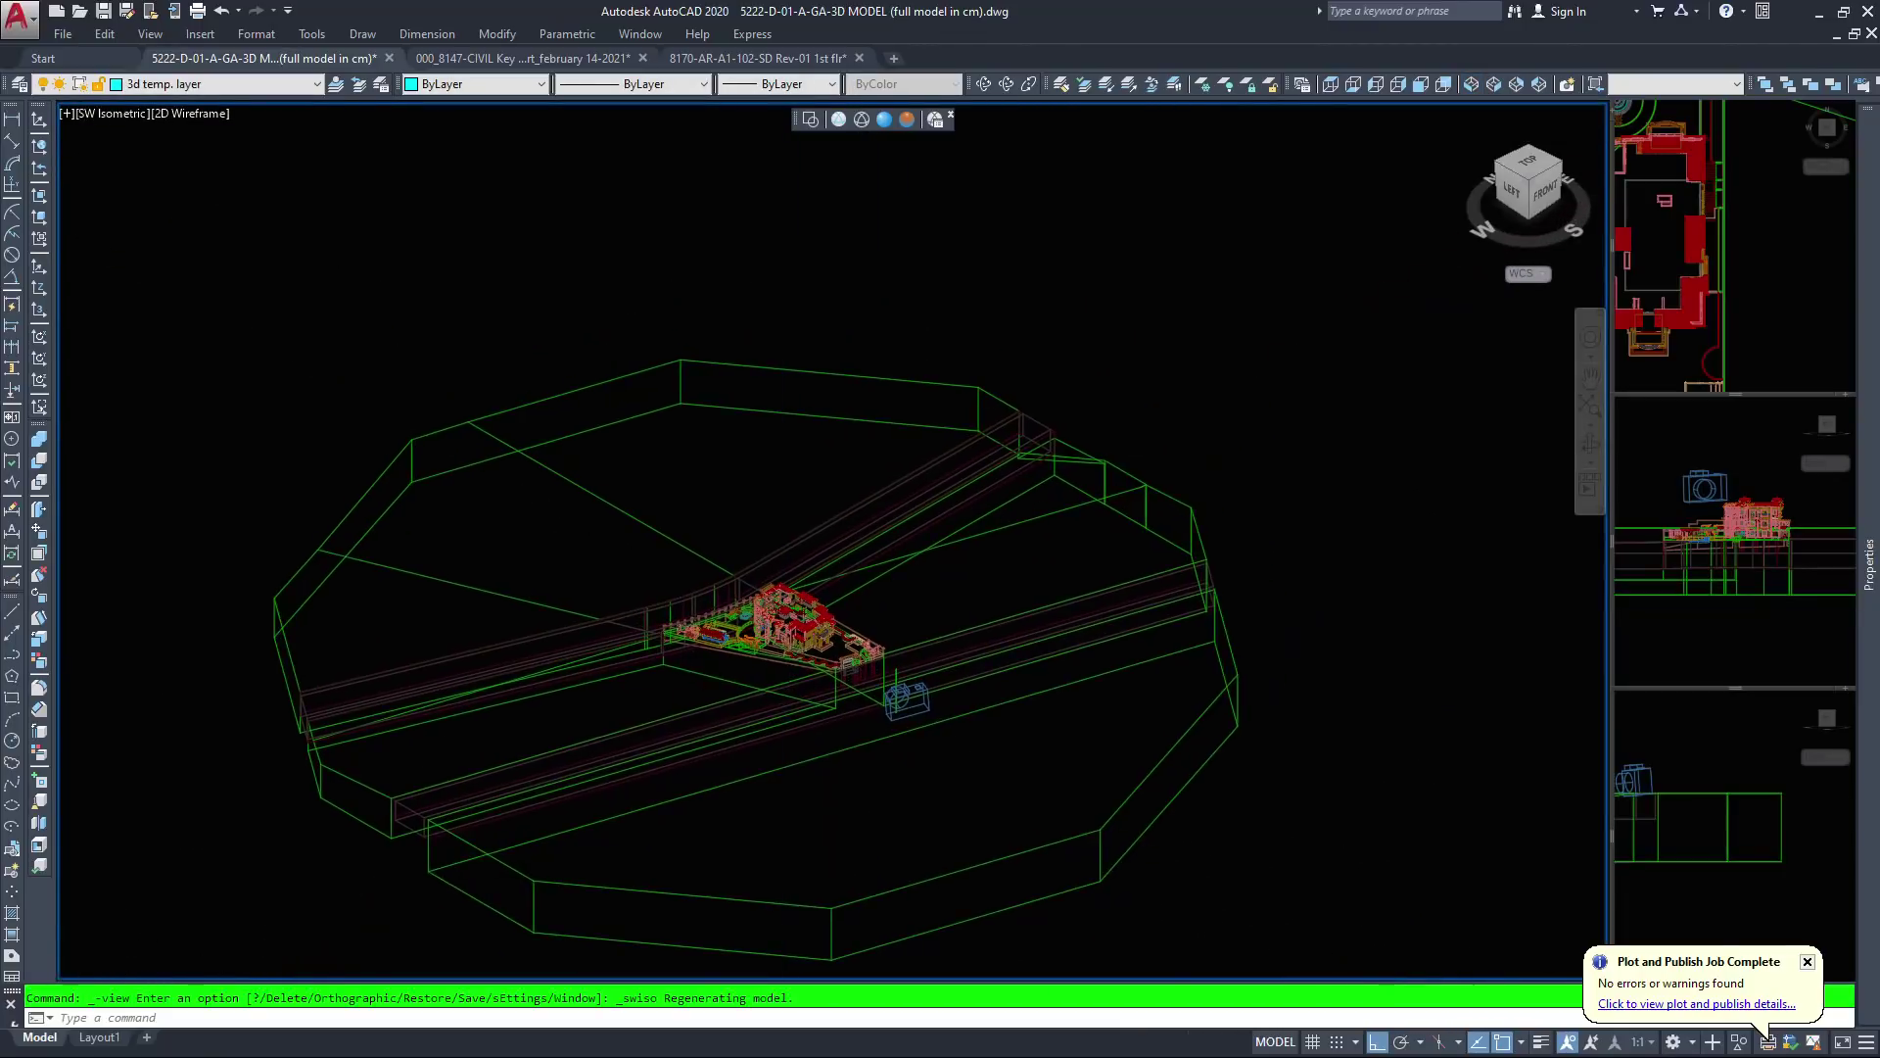
pyautogui.scroll(4, 893, 702)
pyautogui.moveTo(995, 666); pyautogui.dragTo(641, 488, button='middle')
pyautogui.press('Escape')
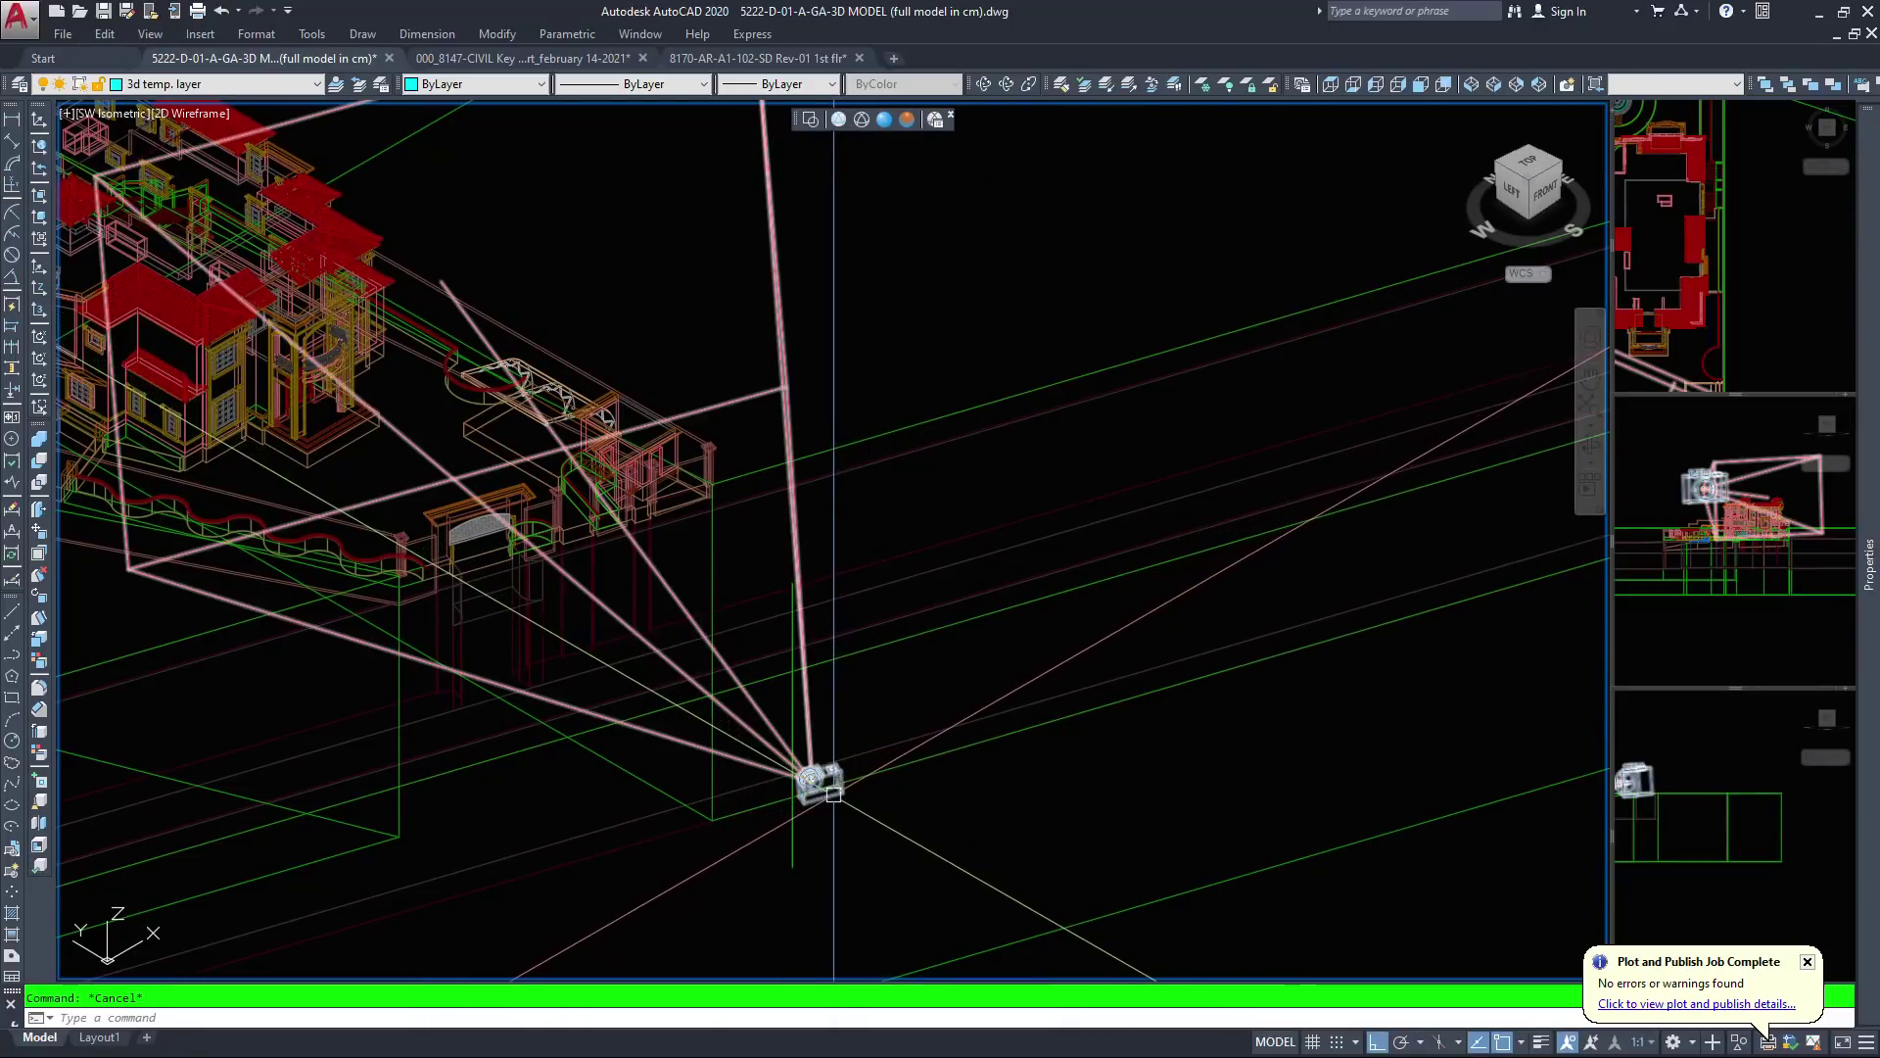
pyautogui.click(833, 793)
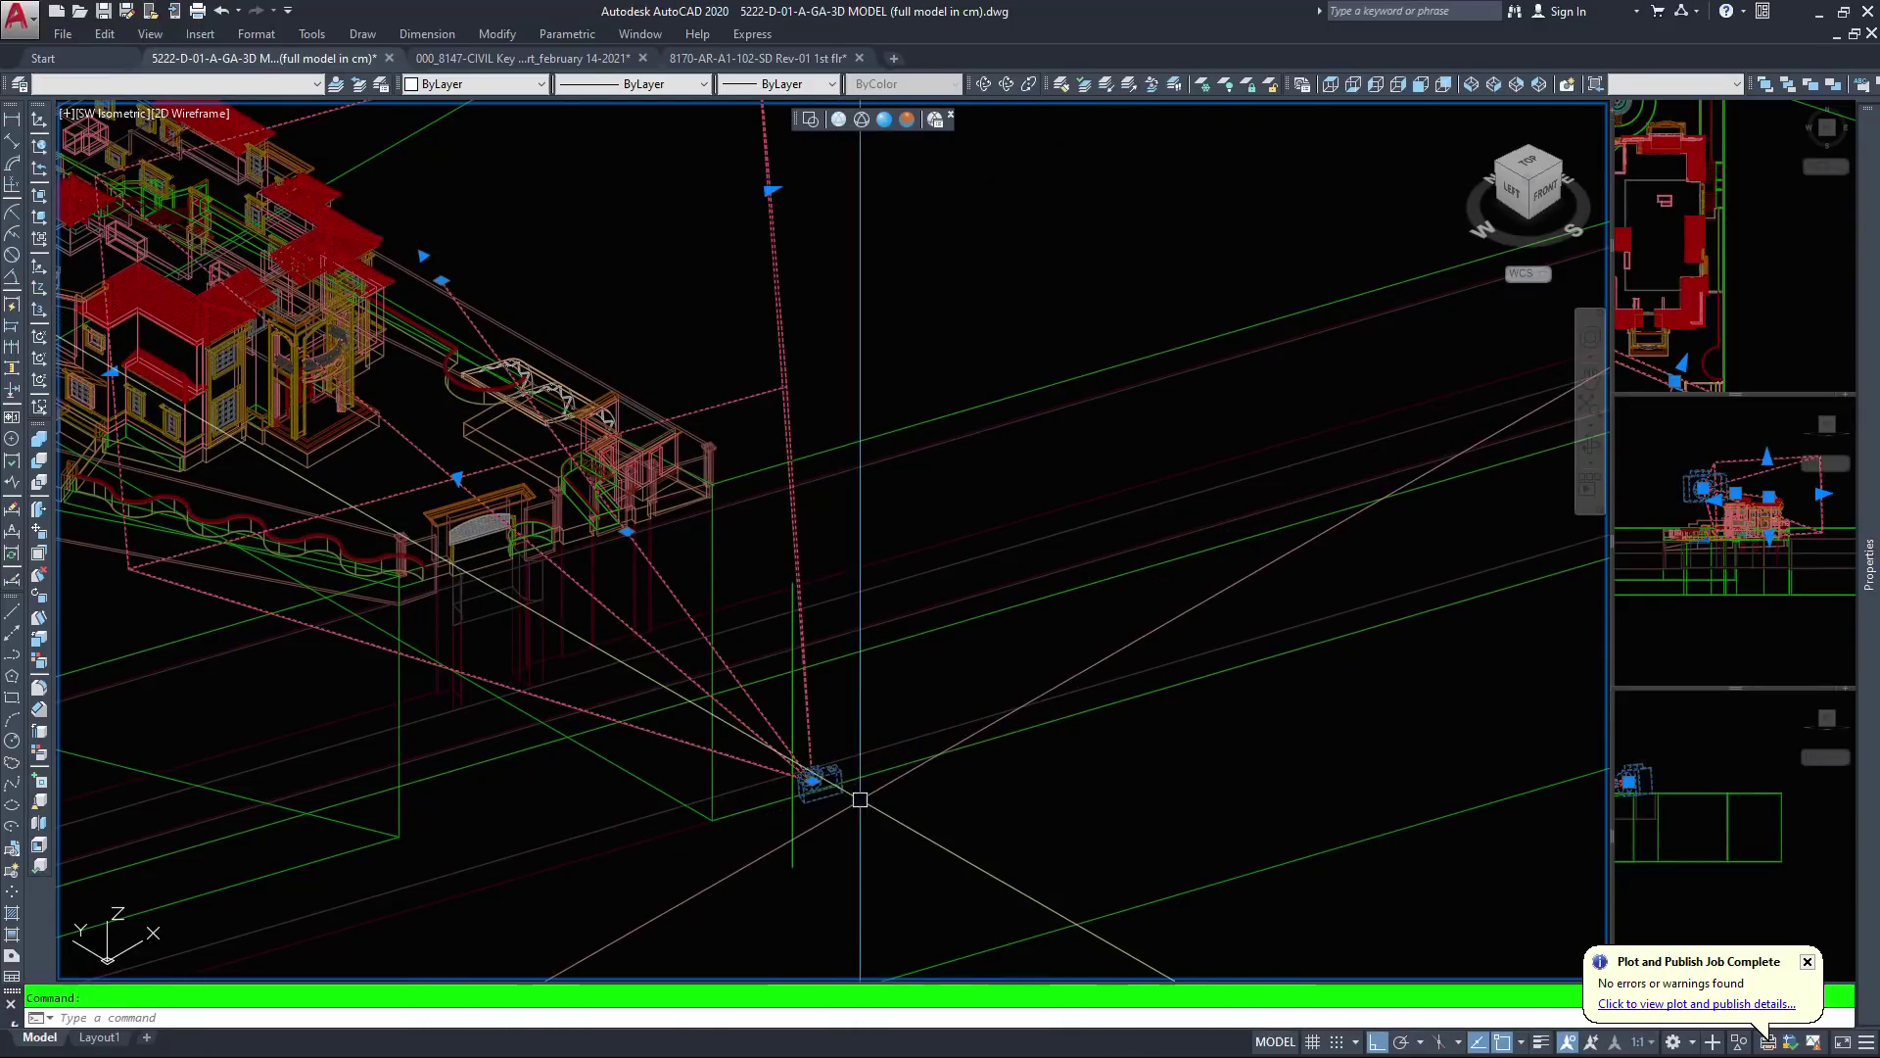
pyautogui.click(811, 780)
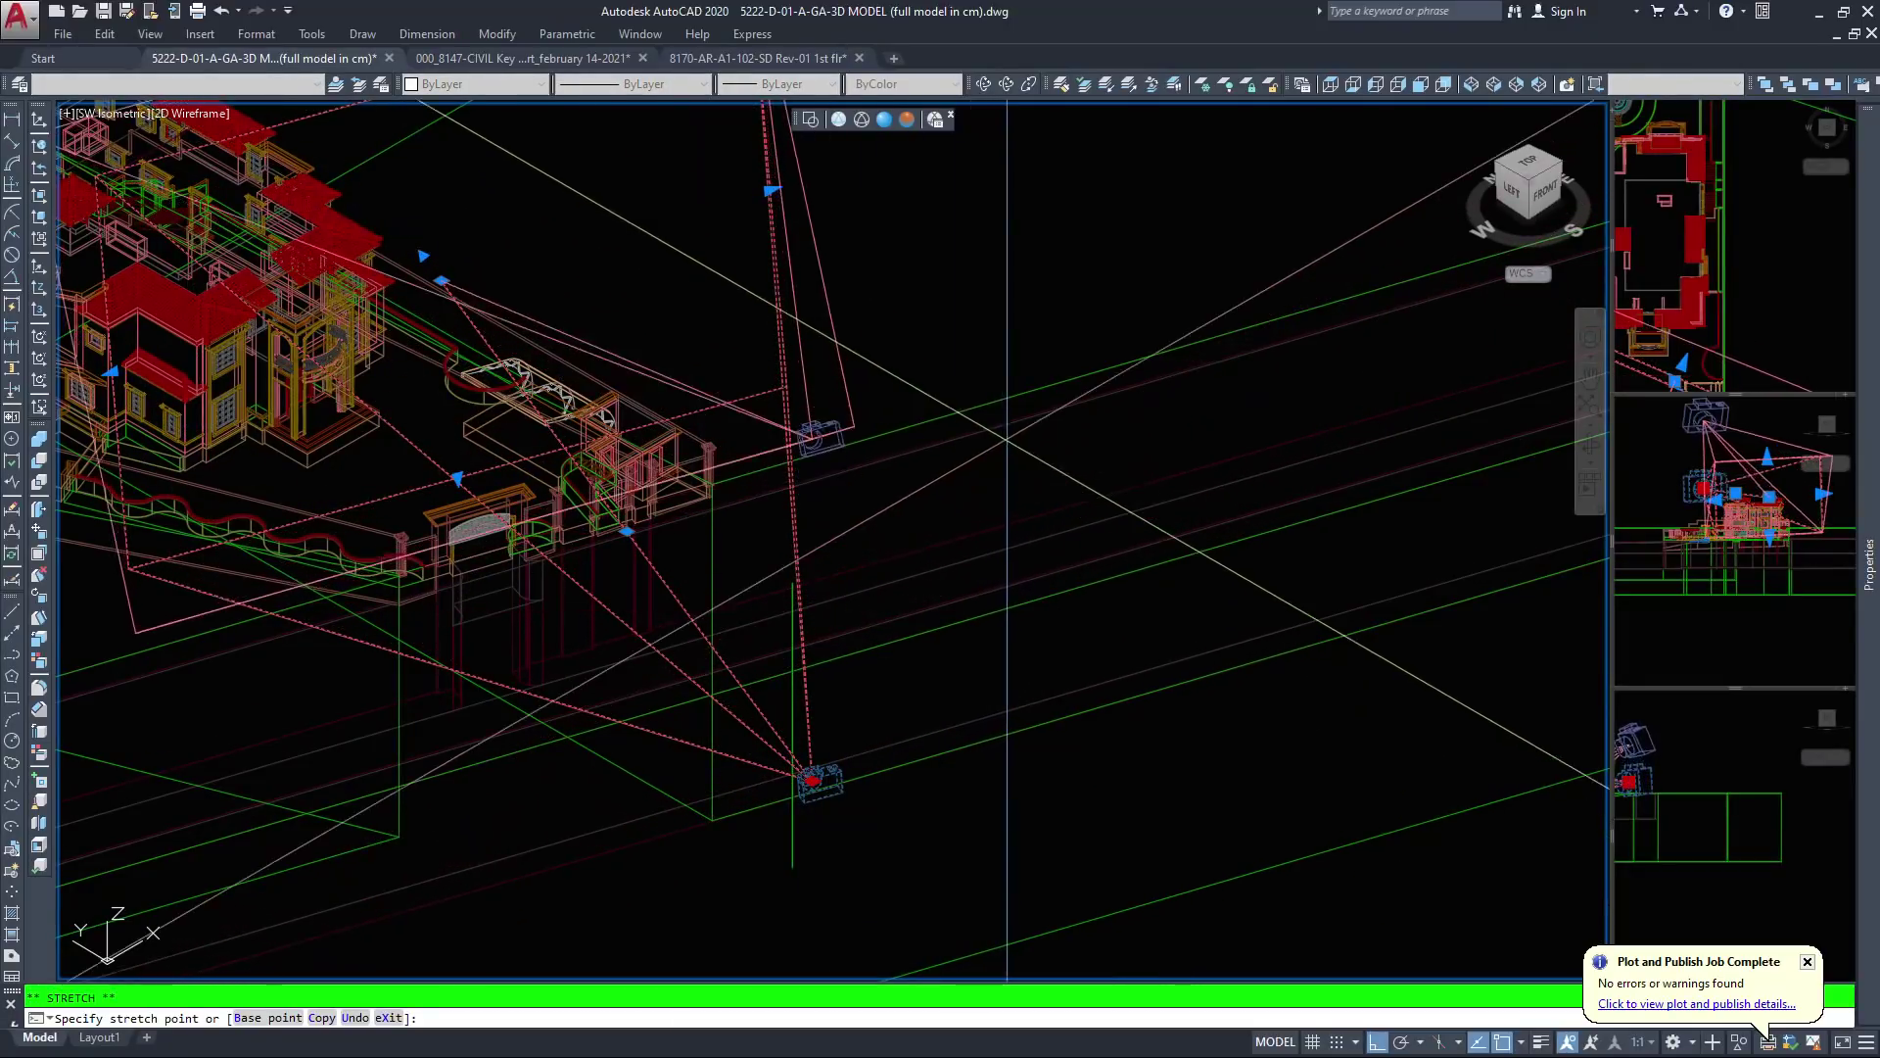
pyautogui.click(999, 387)
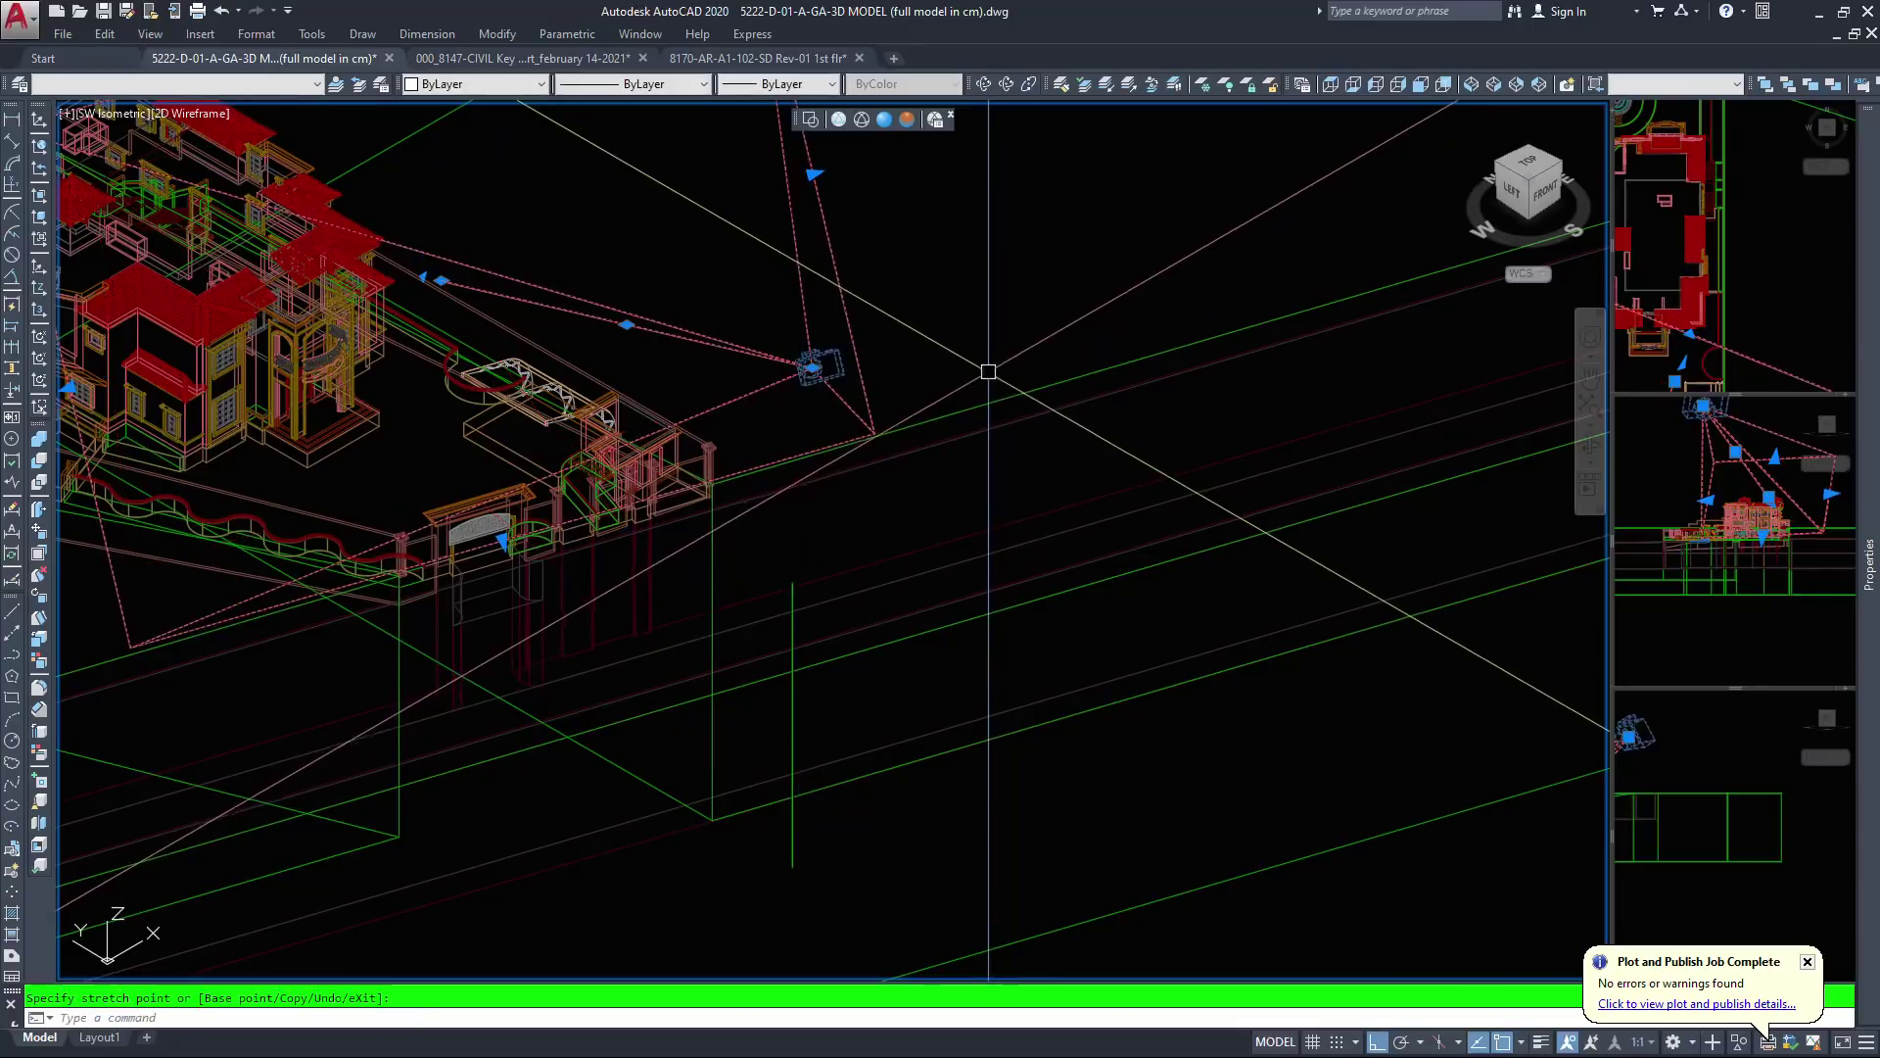
# Move the raised camera position along the positive X axis in the isometric view with ortho on
pyautogui.moveTo(847, 414); pyautogui.dragTo(906, 632, button='middle')
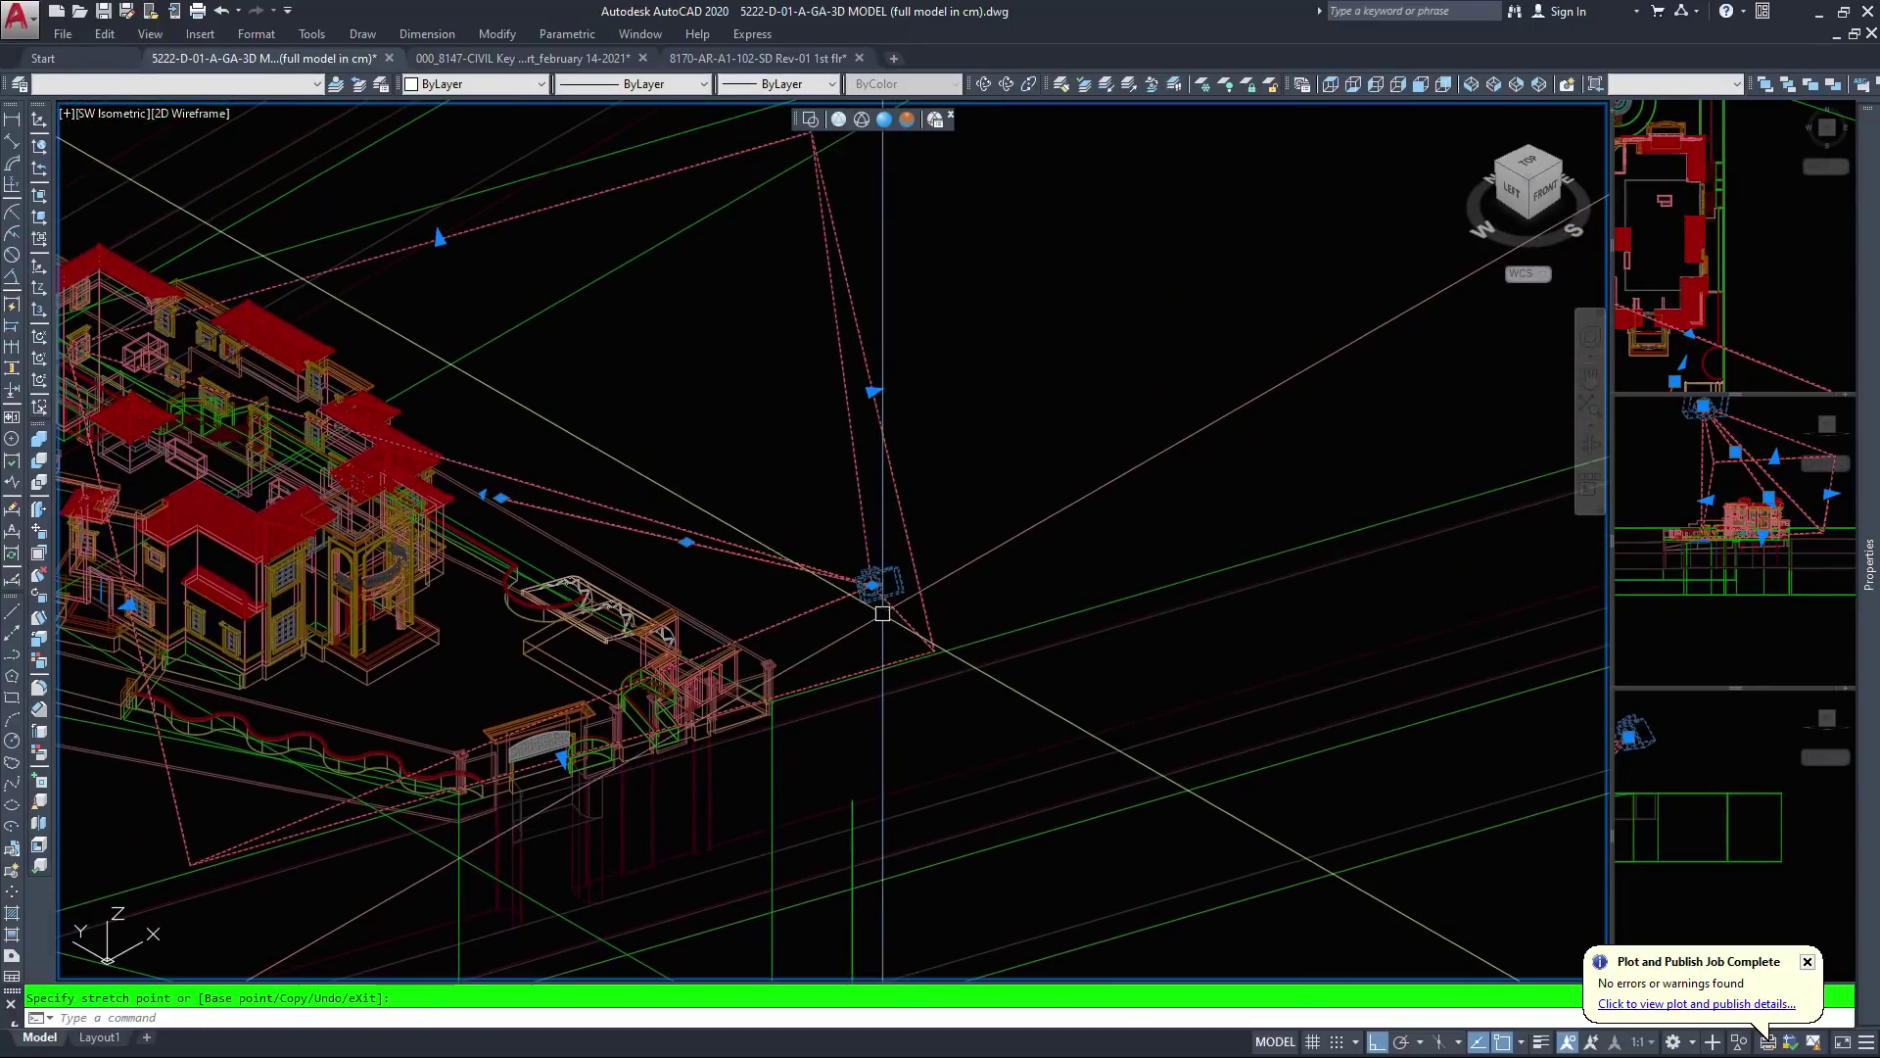
pyautogui.click(870, 584)
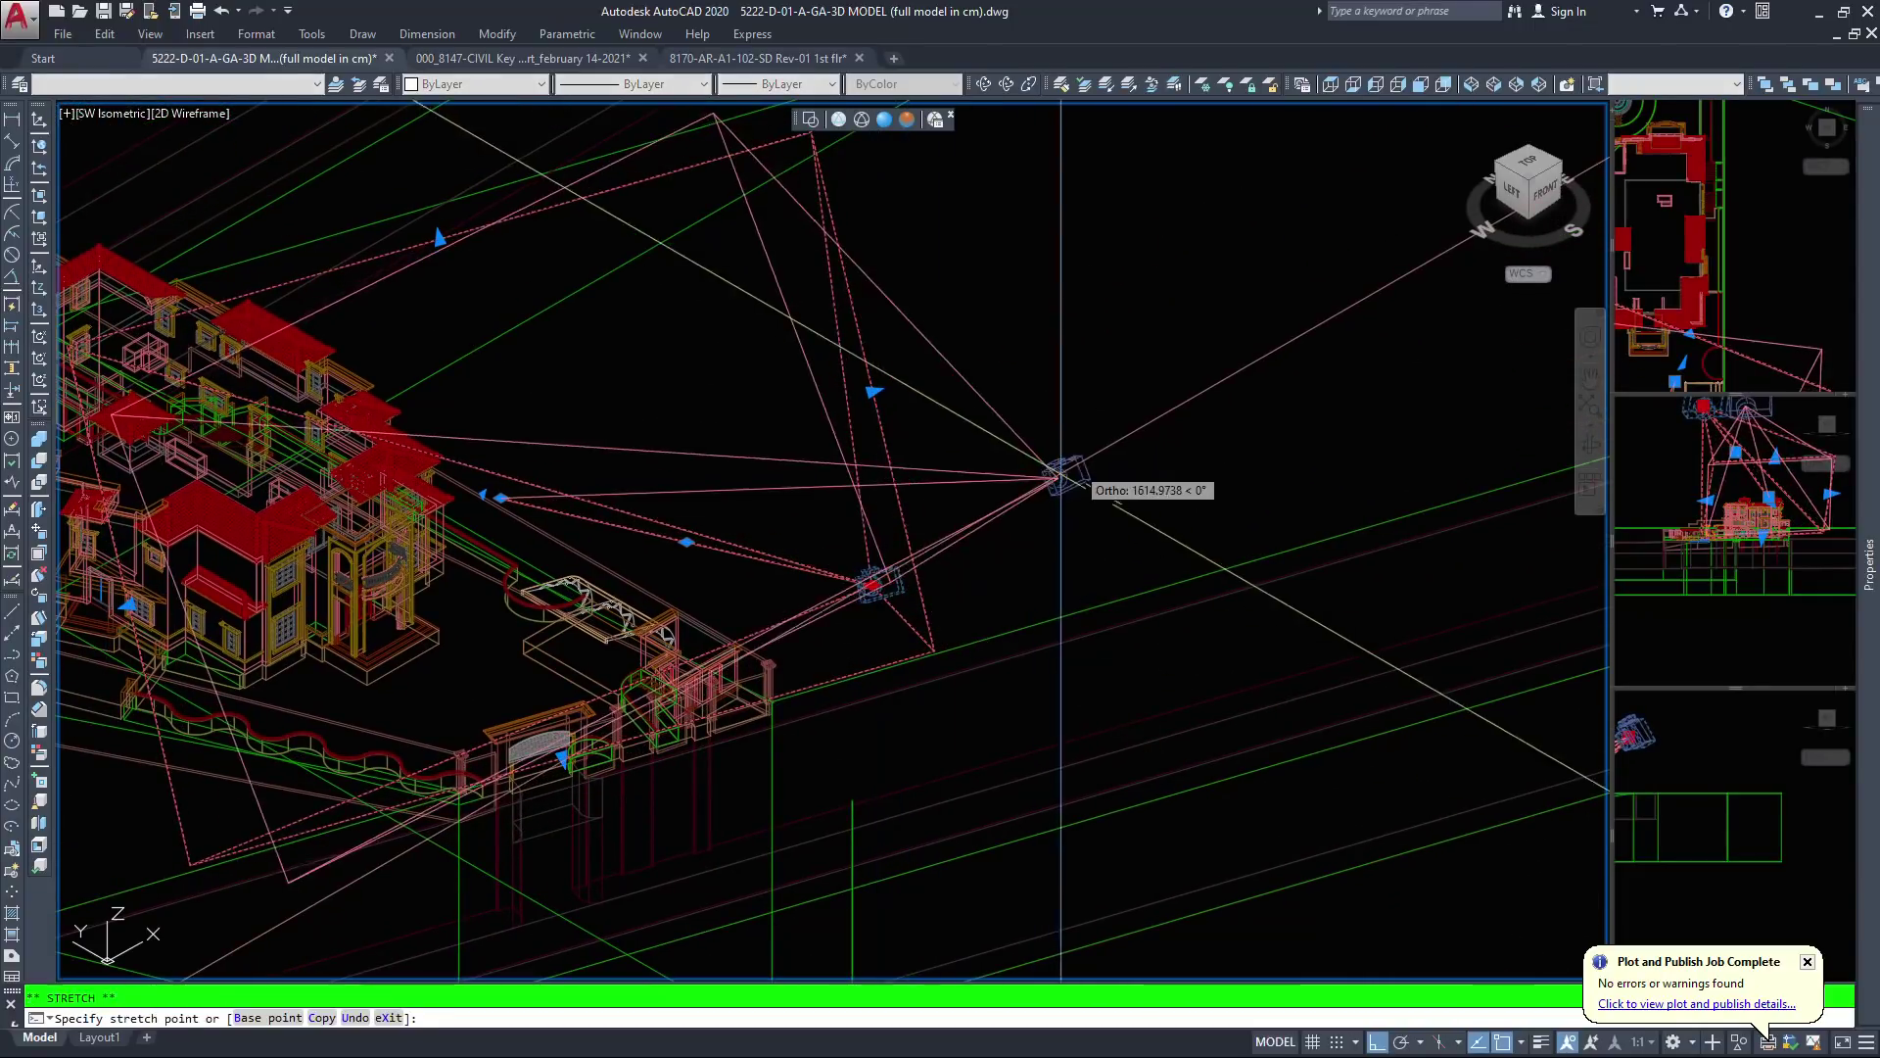
pyautogui.click(1102, 452)
# Move the camera's target point along the negative X axis to the villa's curved front balcony and deselect the camera
pyautogui.scroll(-4, 907, 487)
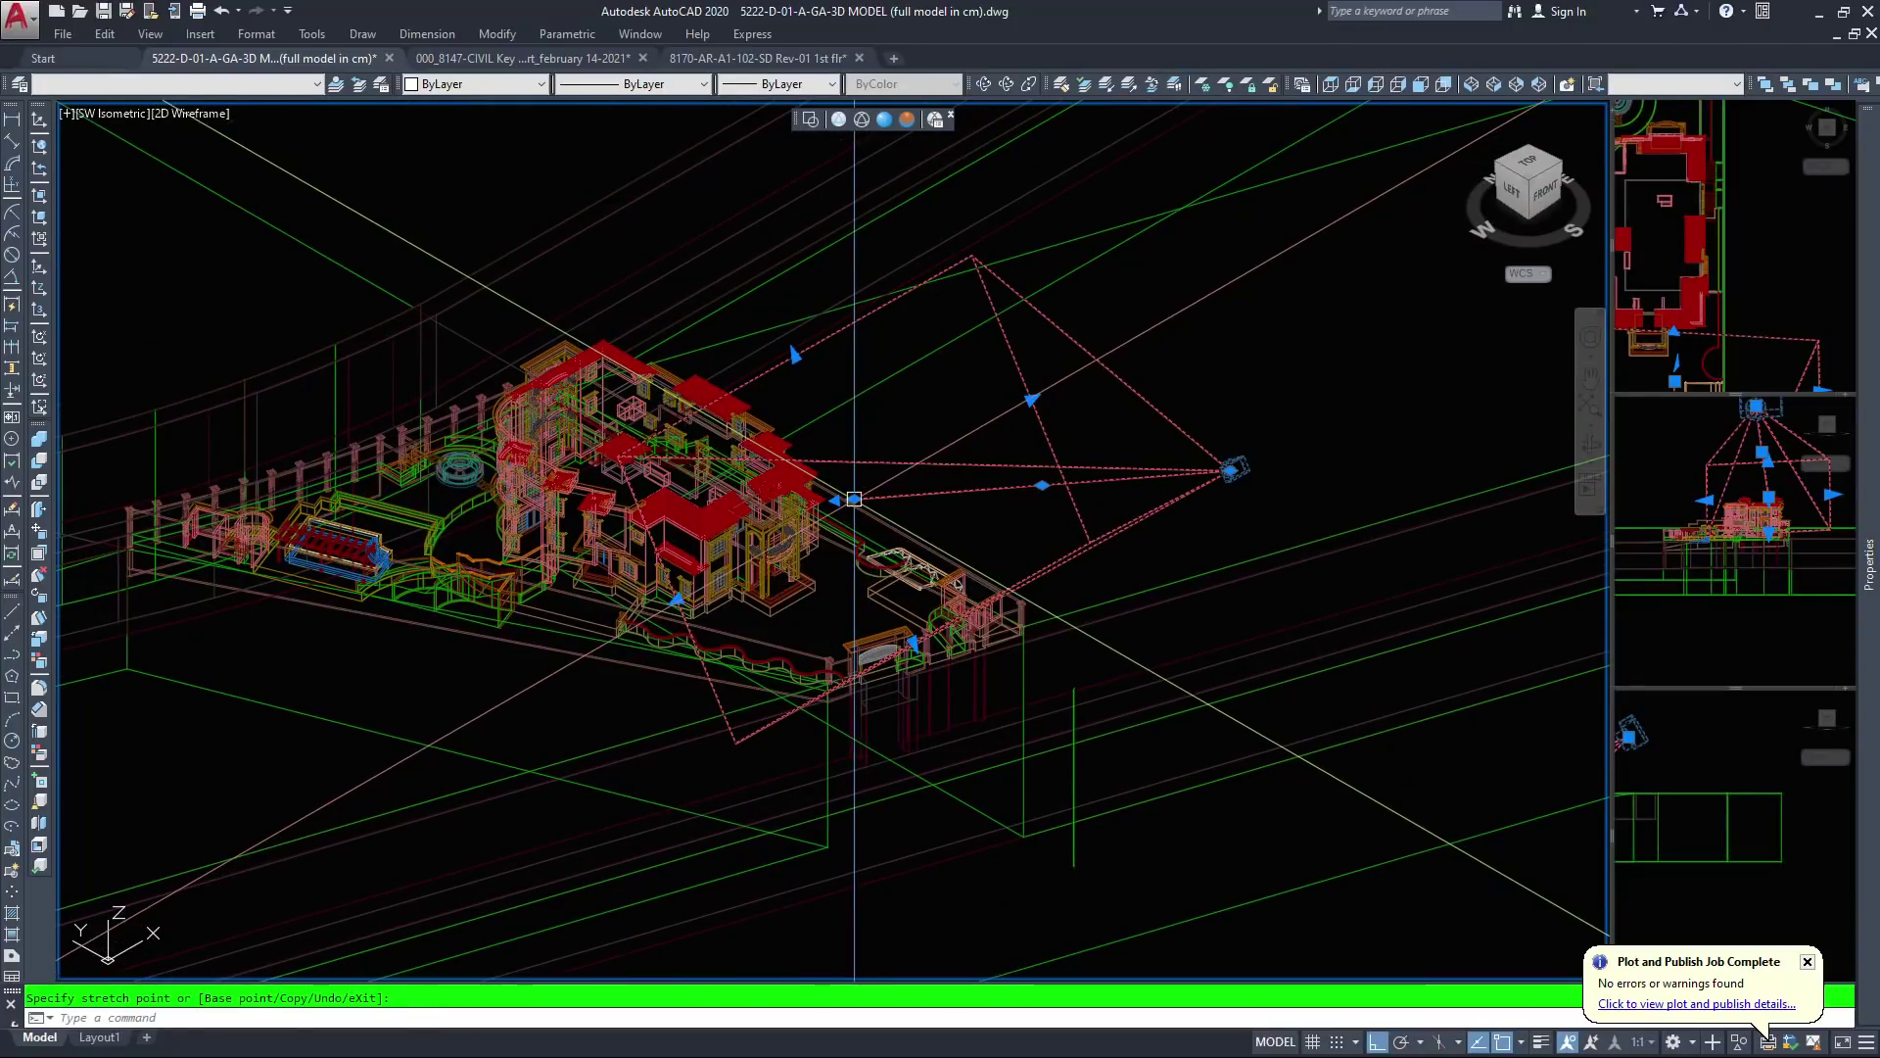
pyautogui.click(854, 499)
pyautogui.scroll(6, 826, 543)
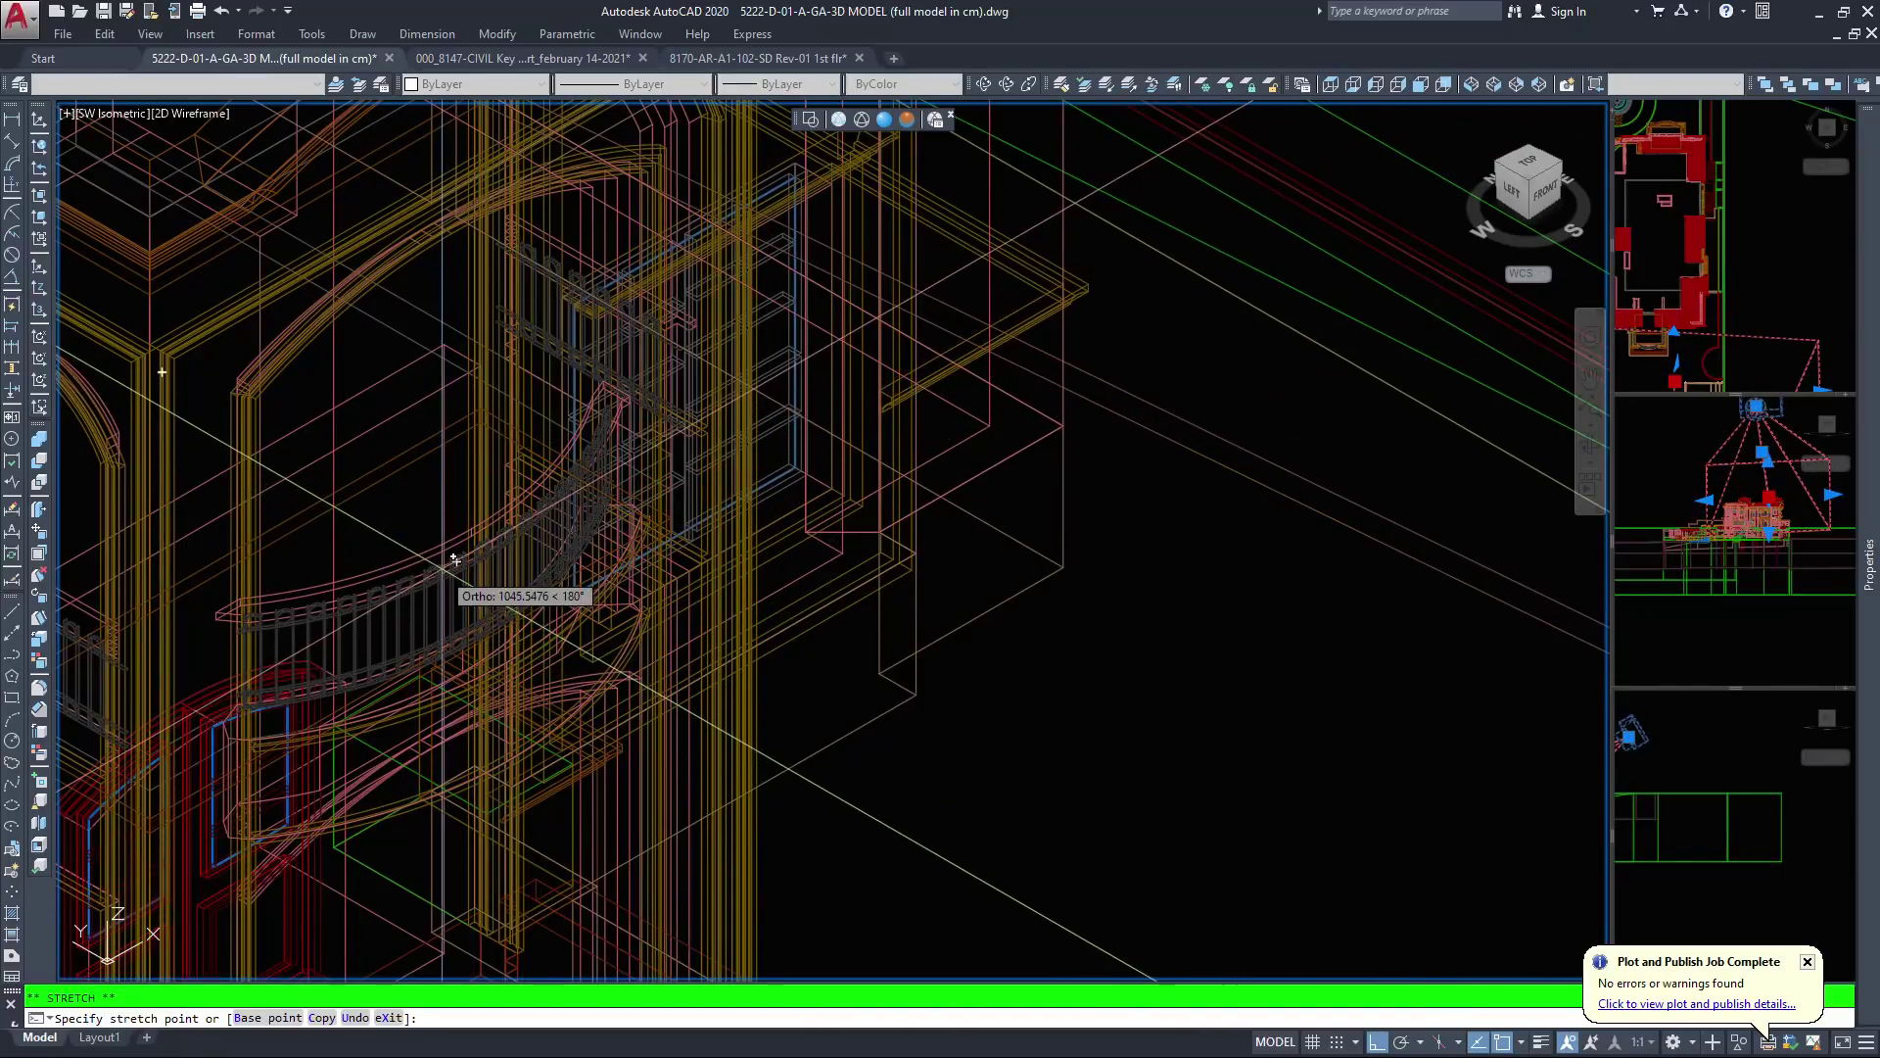
pyautogui.click(377, 530)
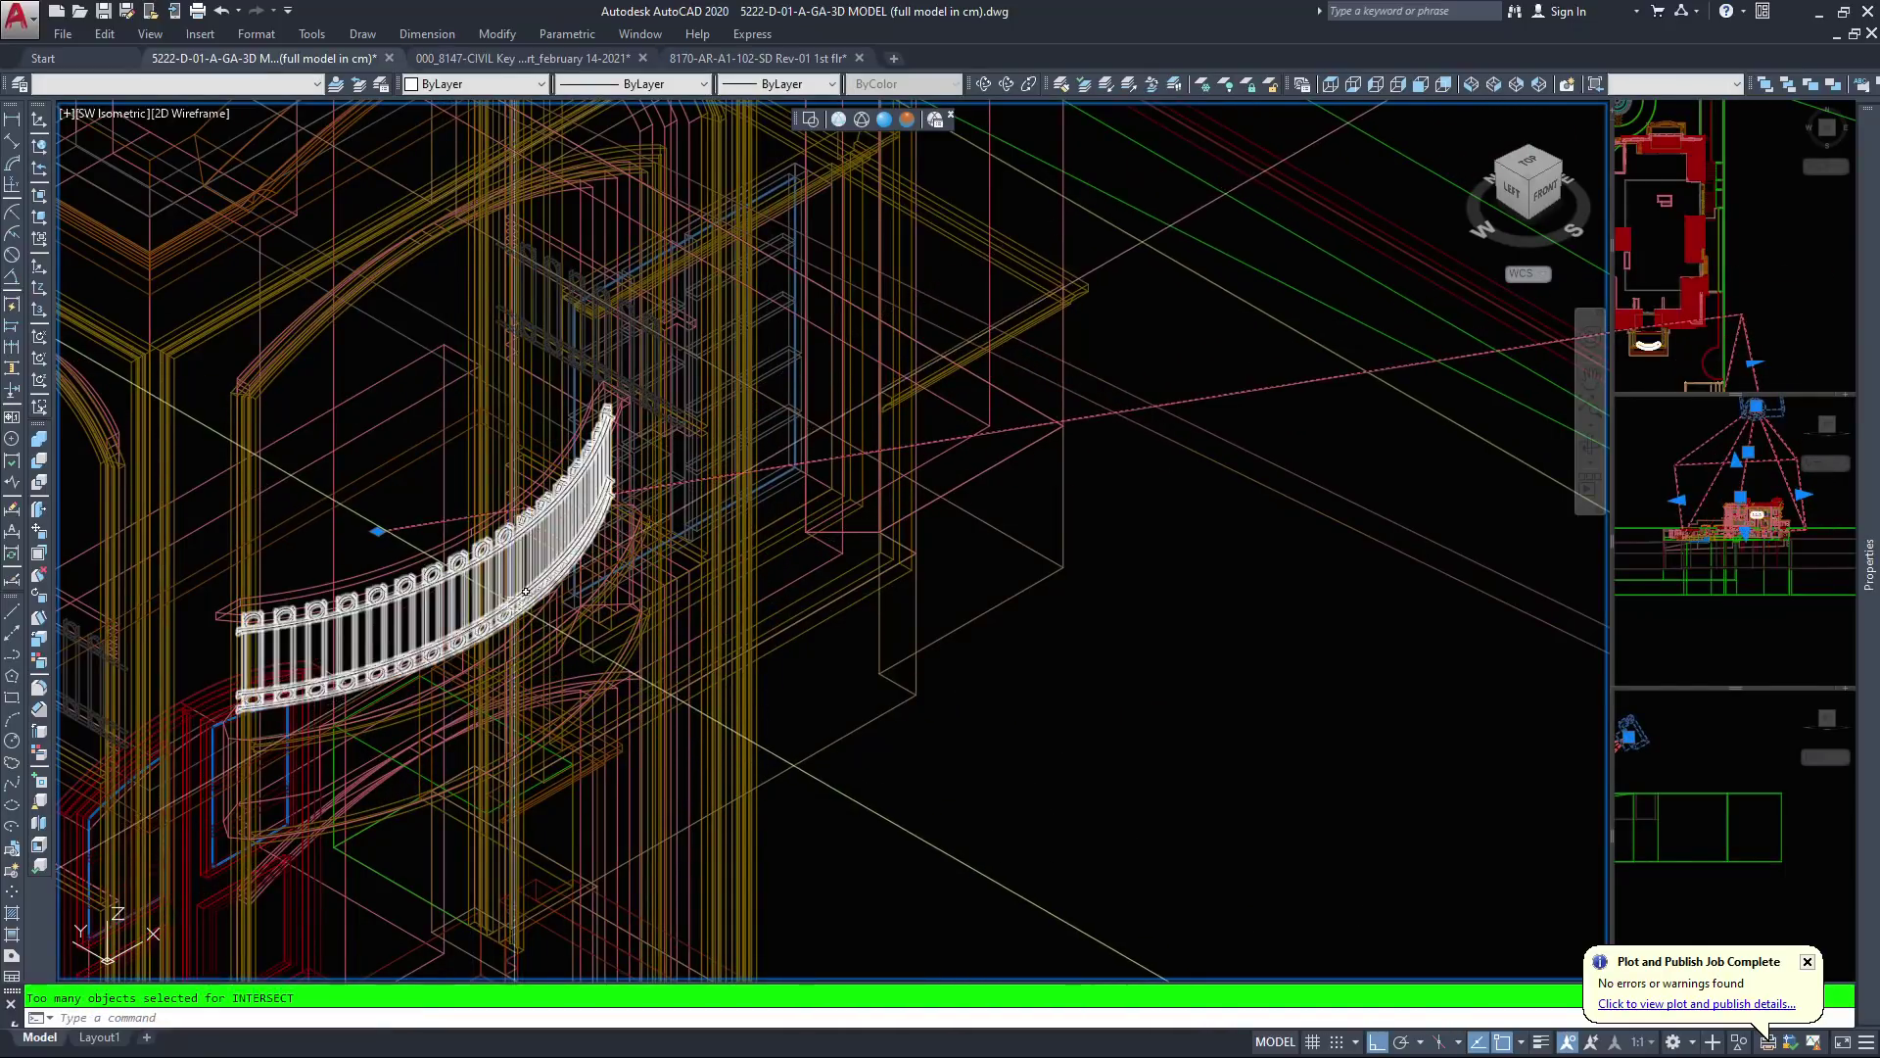
pyautogui.scroll(-5, 900, 554)
pyautogui.press('Escape')
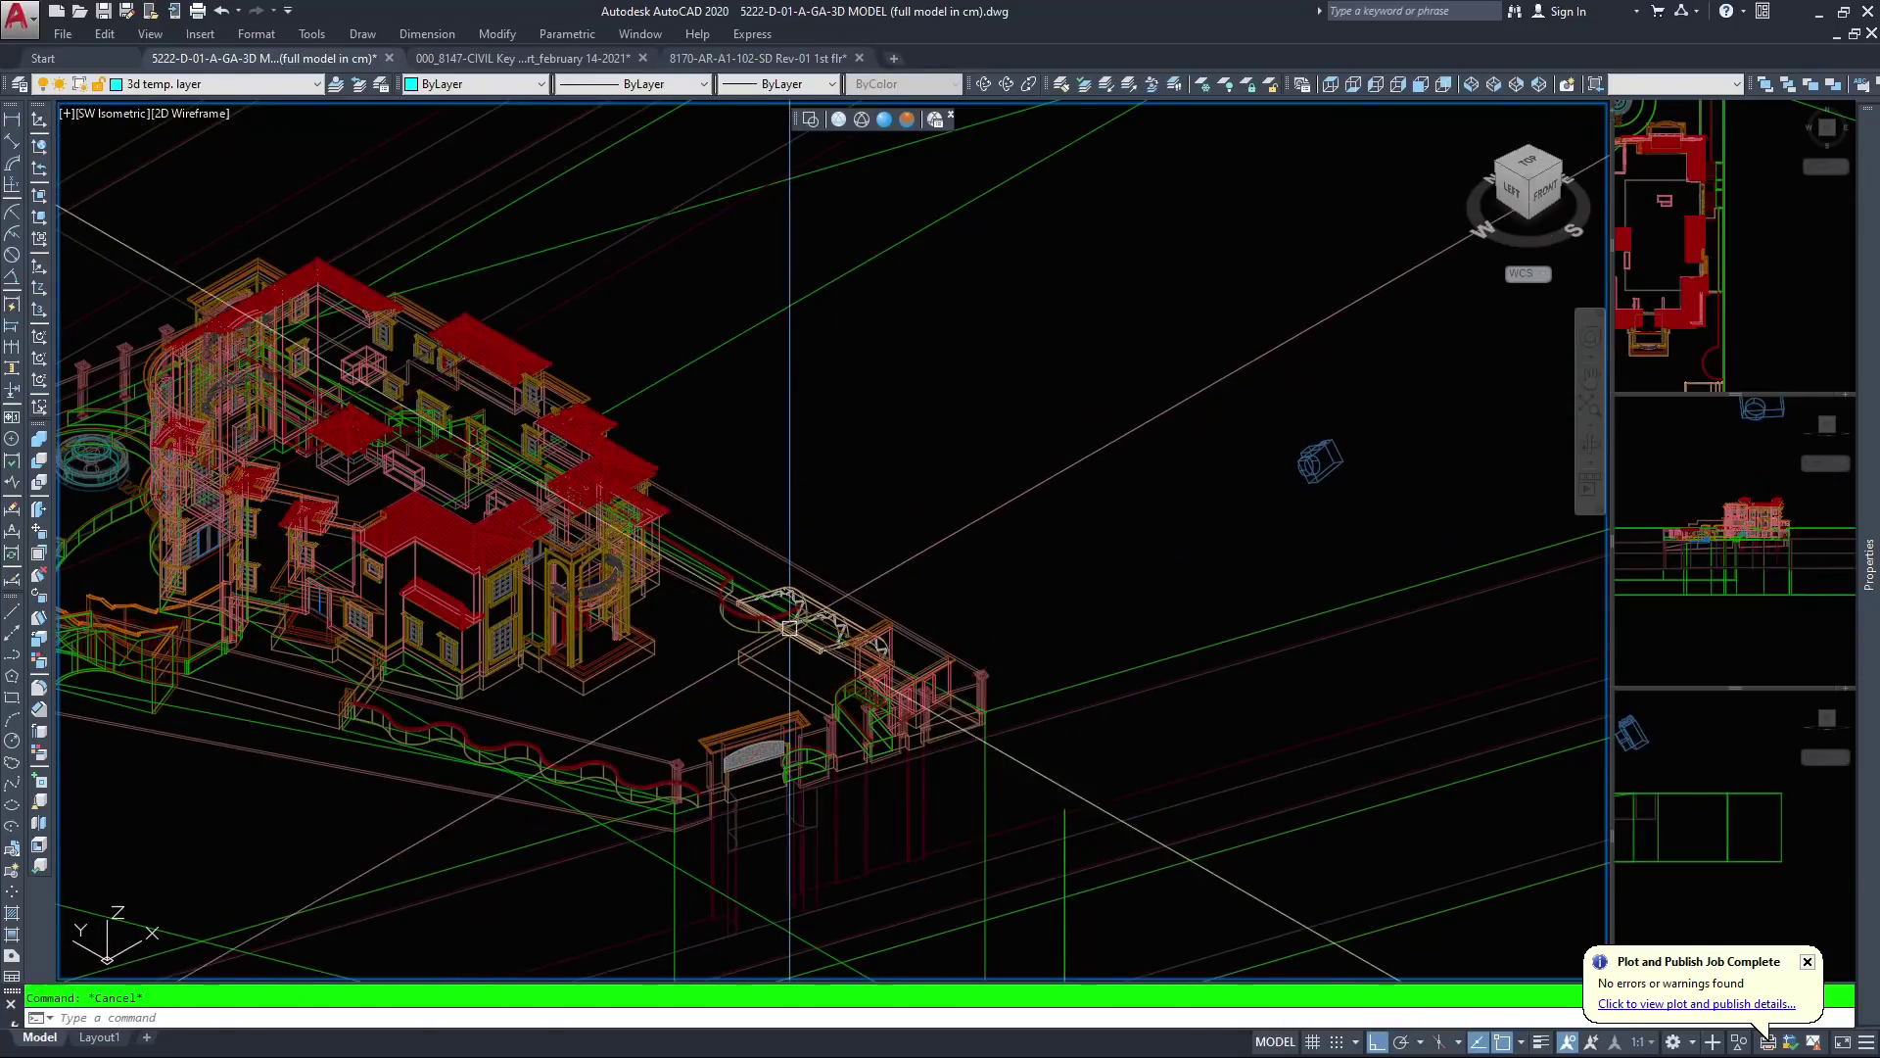
pyautogui.scroll(-4, 900, 554)
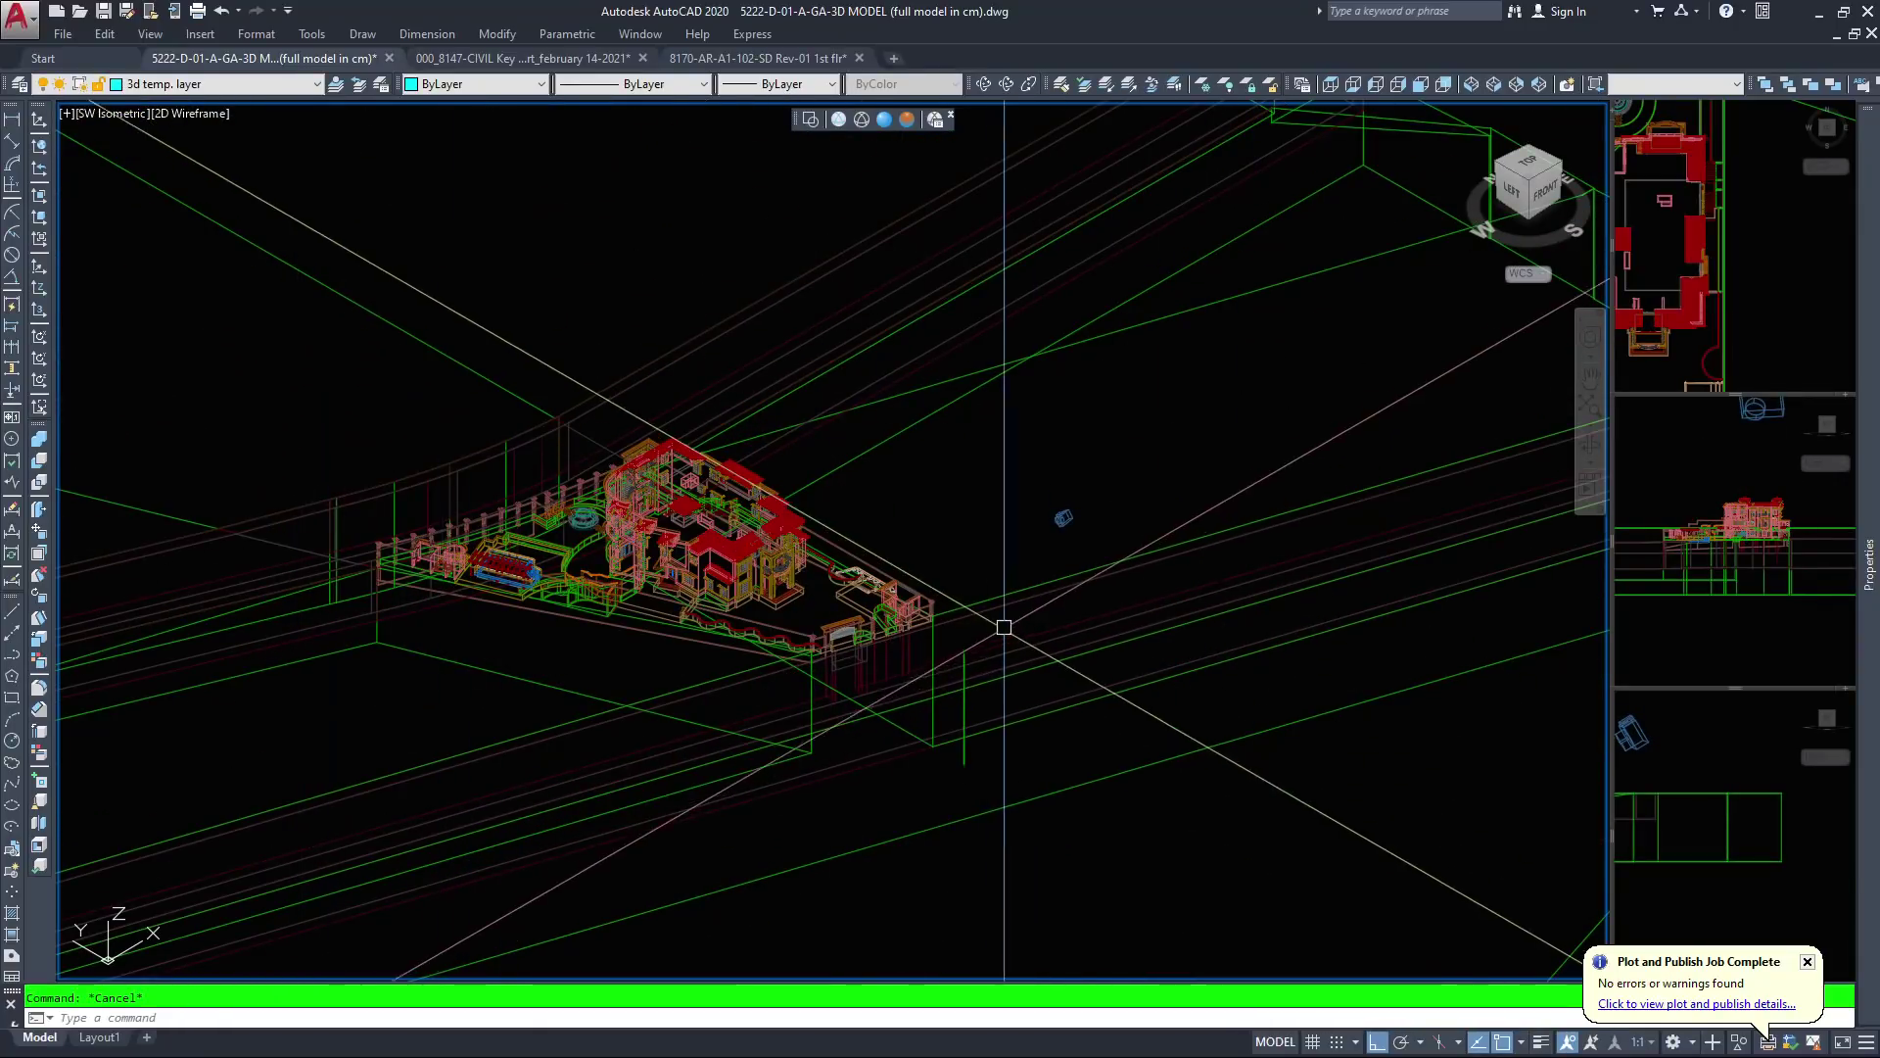
pyautogui.click(1060, 516)
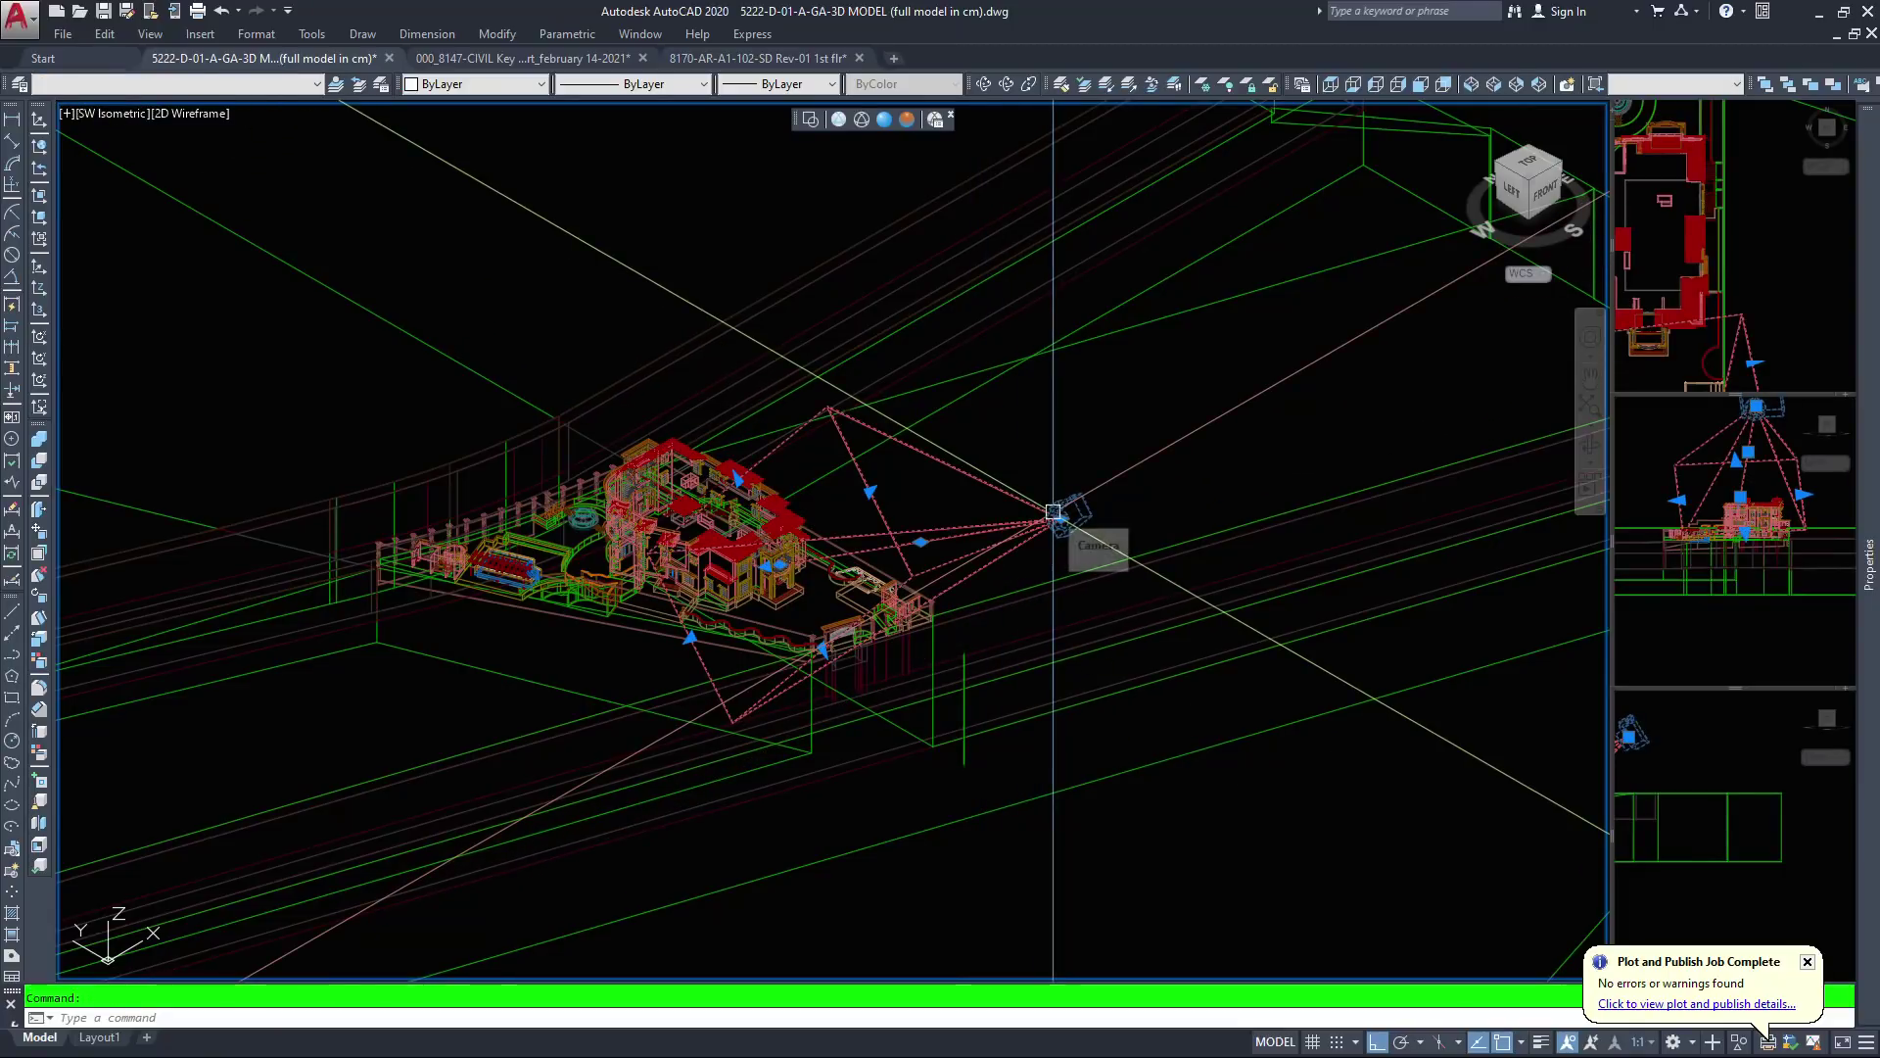
pyautogui.press('Escape')
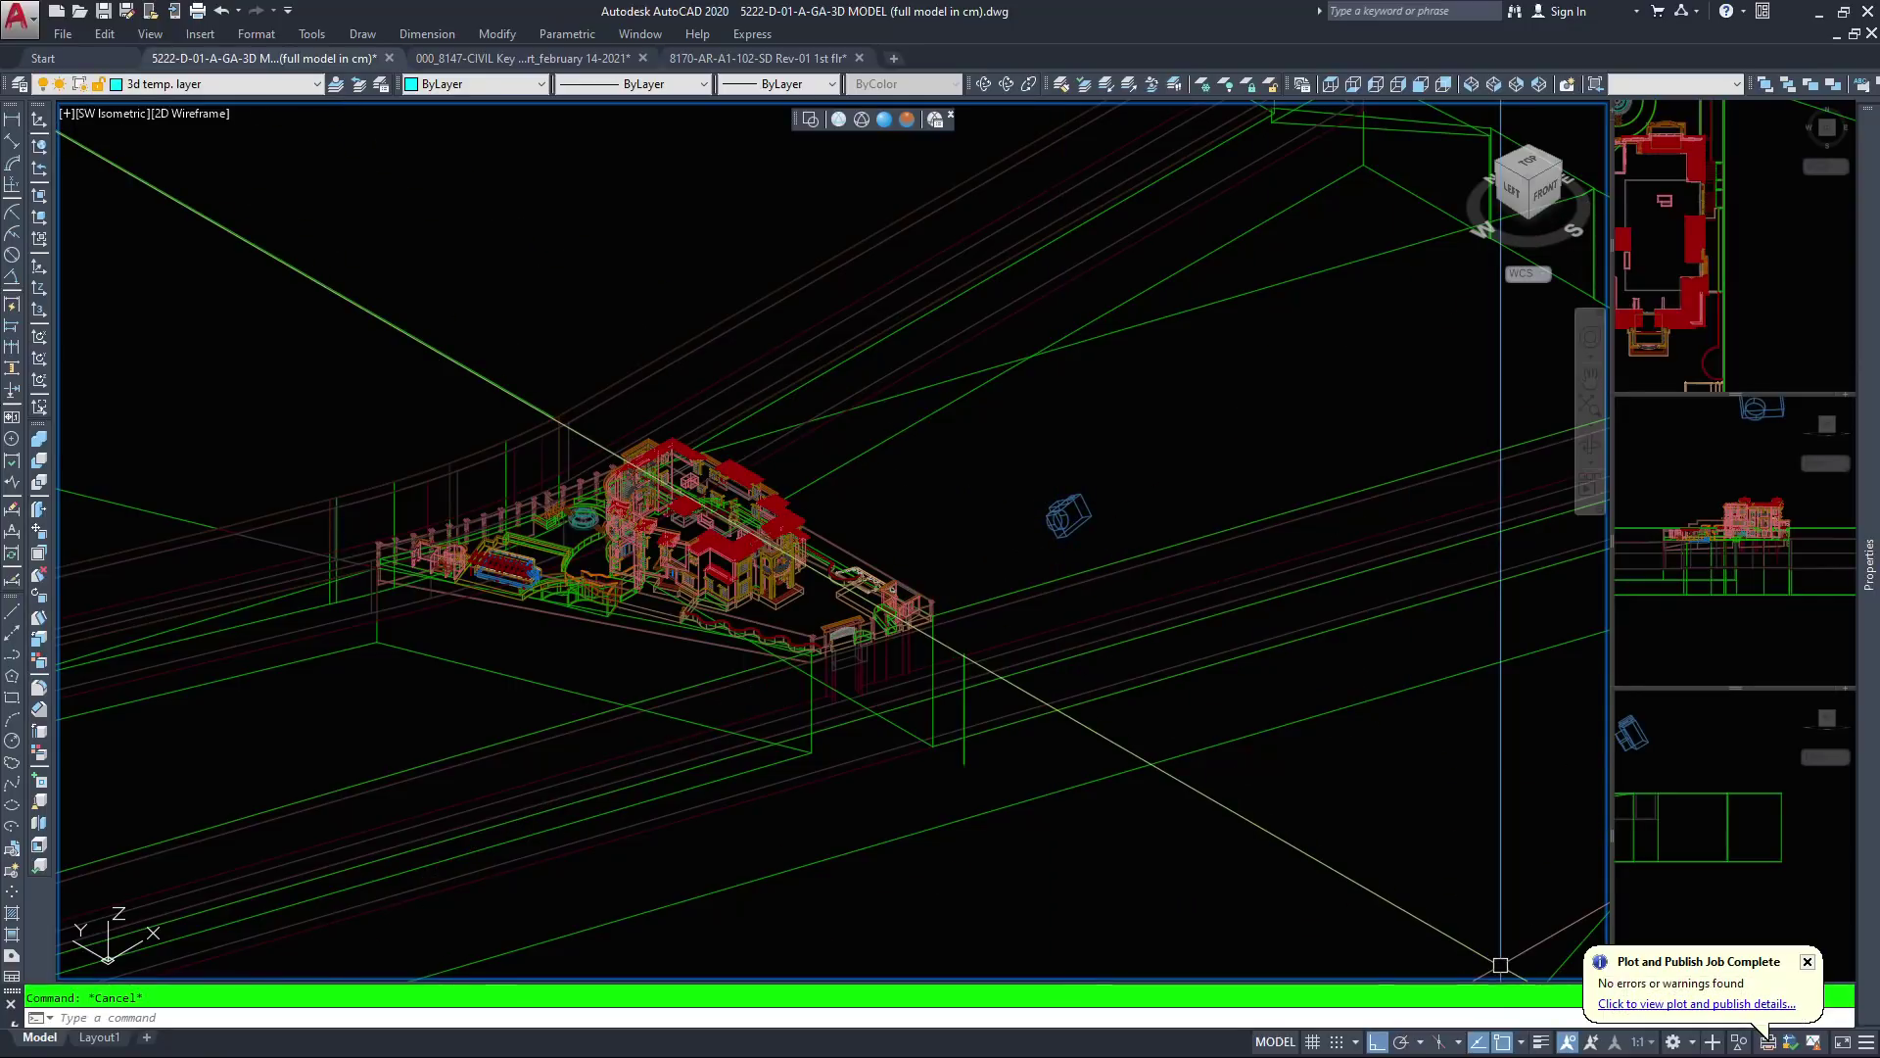
# Switch from model space to the Layout1 sheet
pyautogui.hotkey('alt', 'Tab')
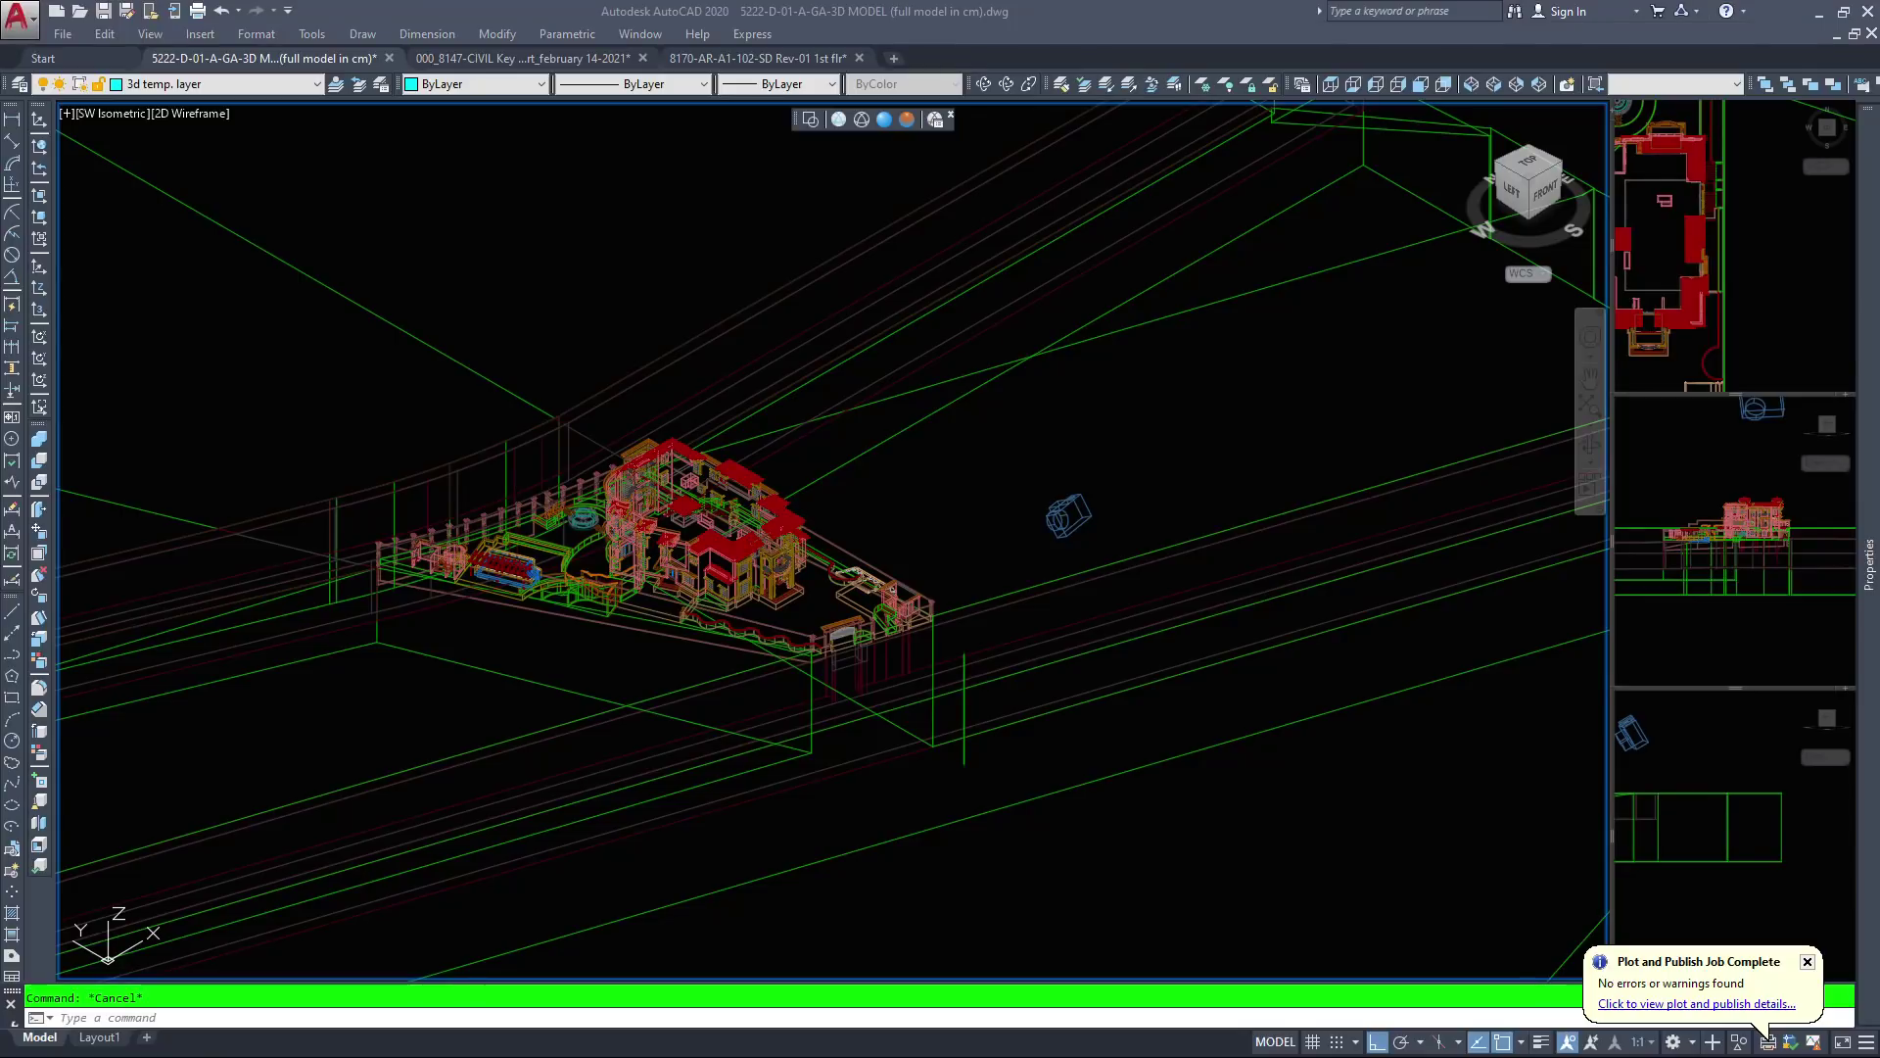
pyautogui.click(99, 1038)
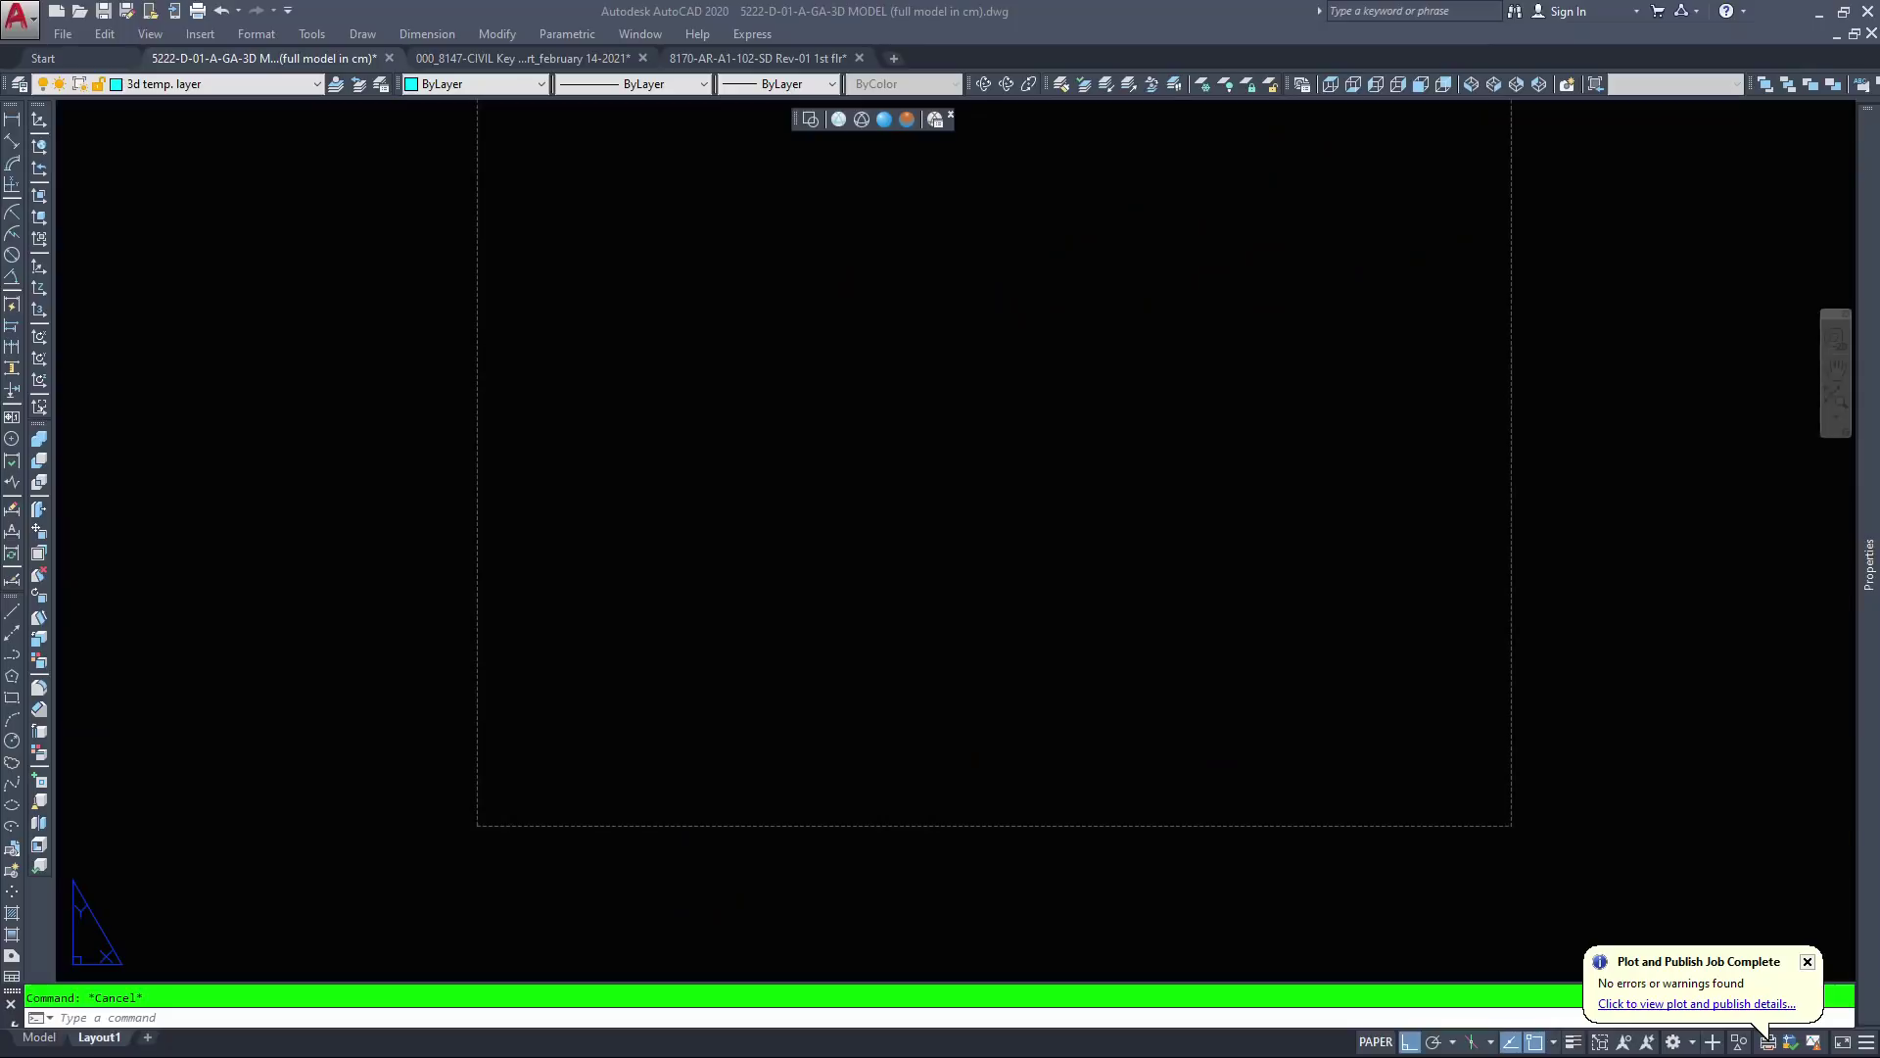
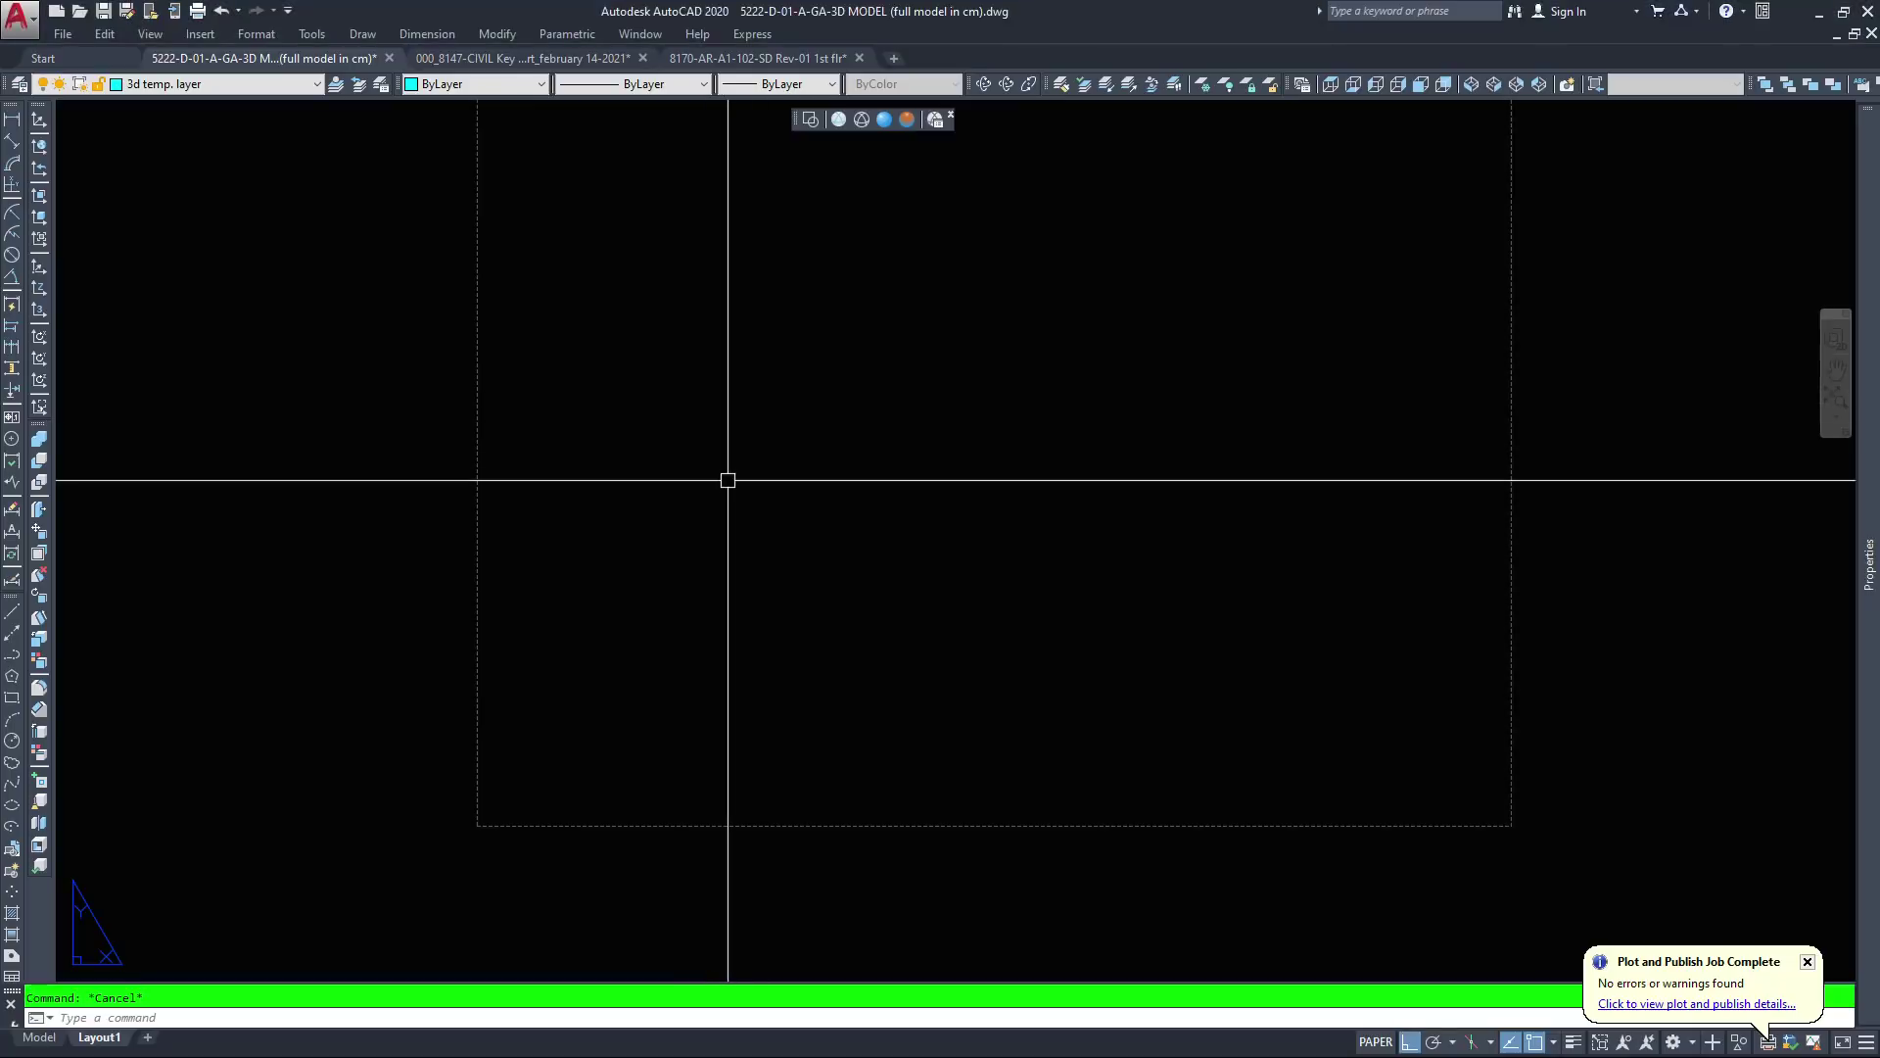
pyautogui.moveTo(780, 445); pyautogui.dragTo(776, 474, button='middle')
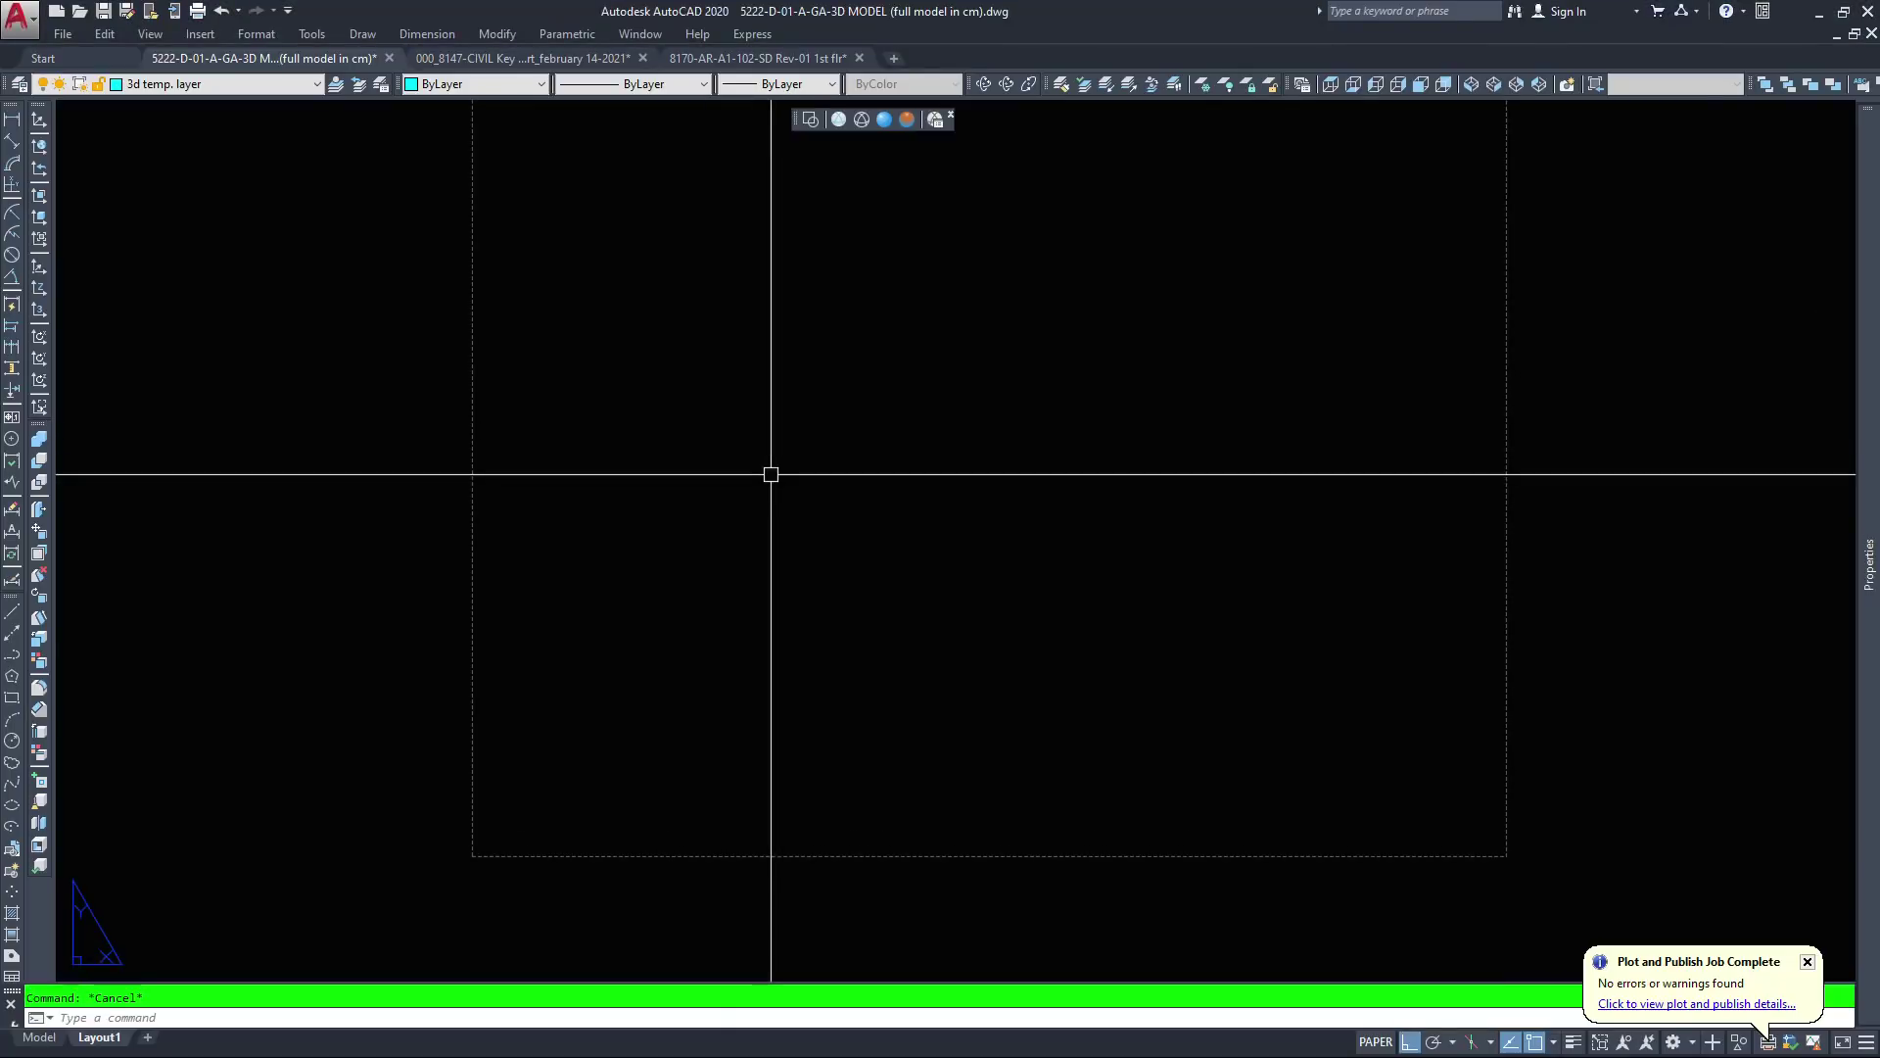
# Add a multiline text on the sheet with the lines "may kalaban.", "tago muna." and "mamaya ulit."
pyautogui.write('t')
pyautogui.press('Return')
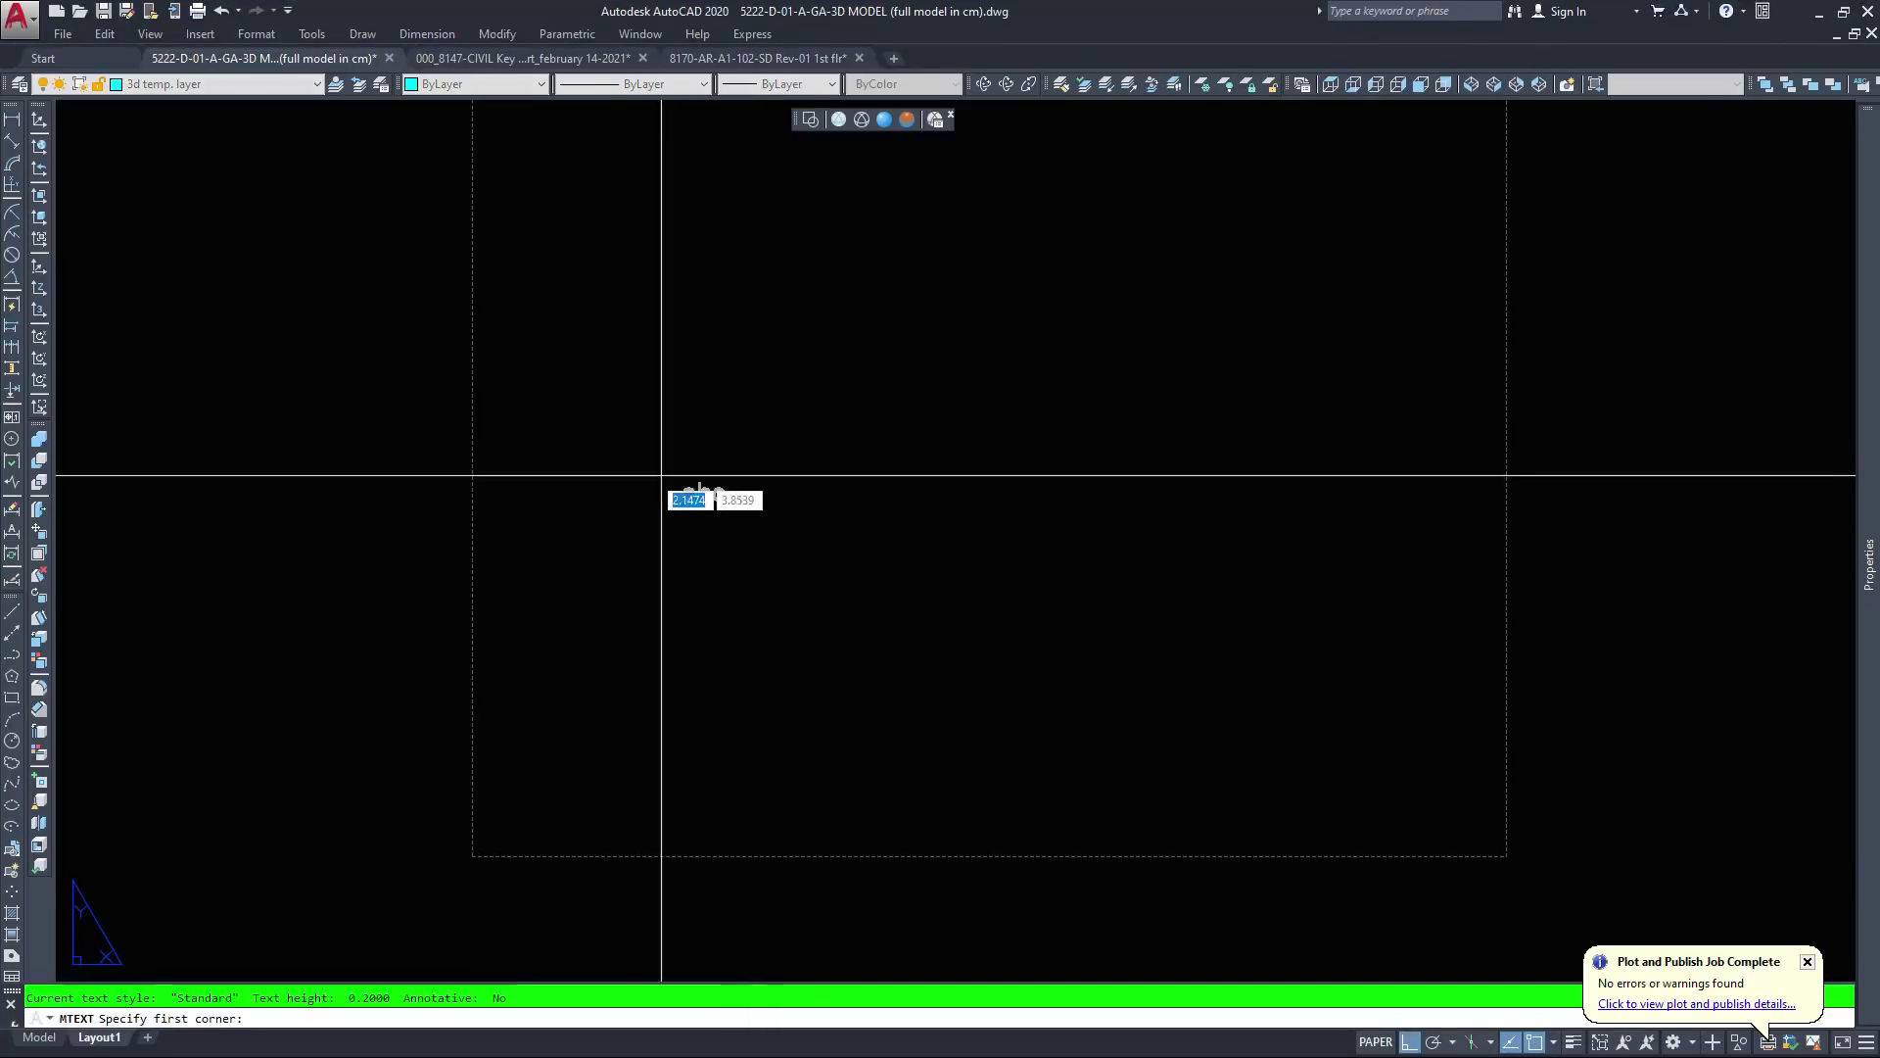
pyautogui.click(490, 376)
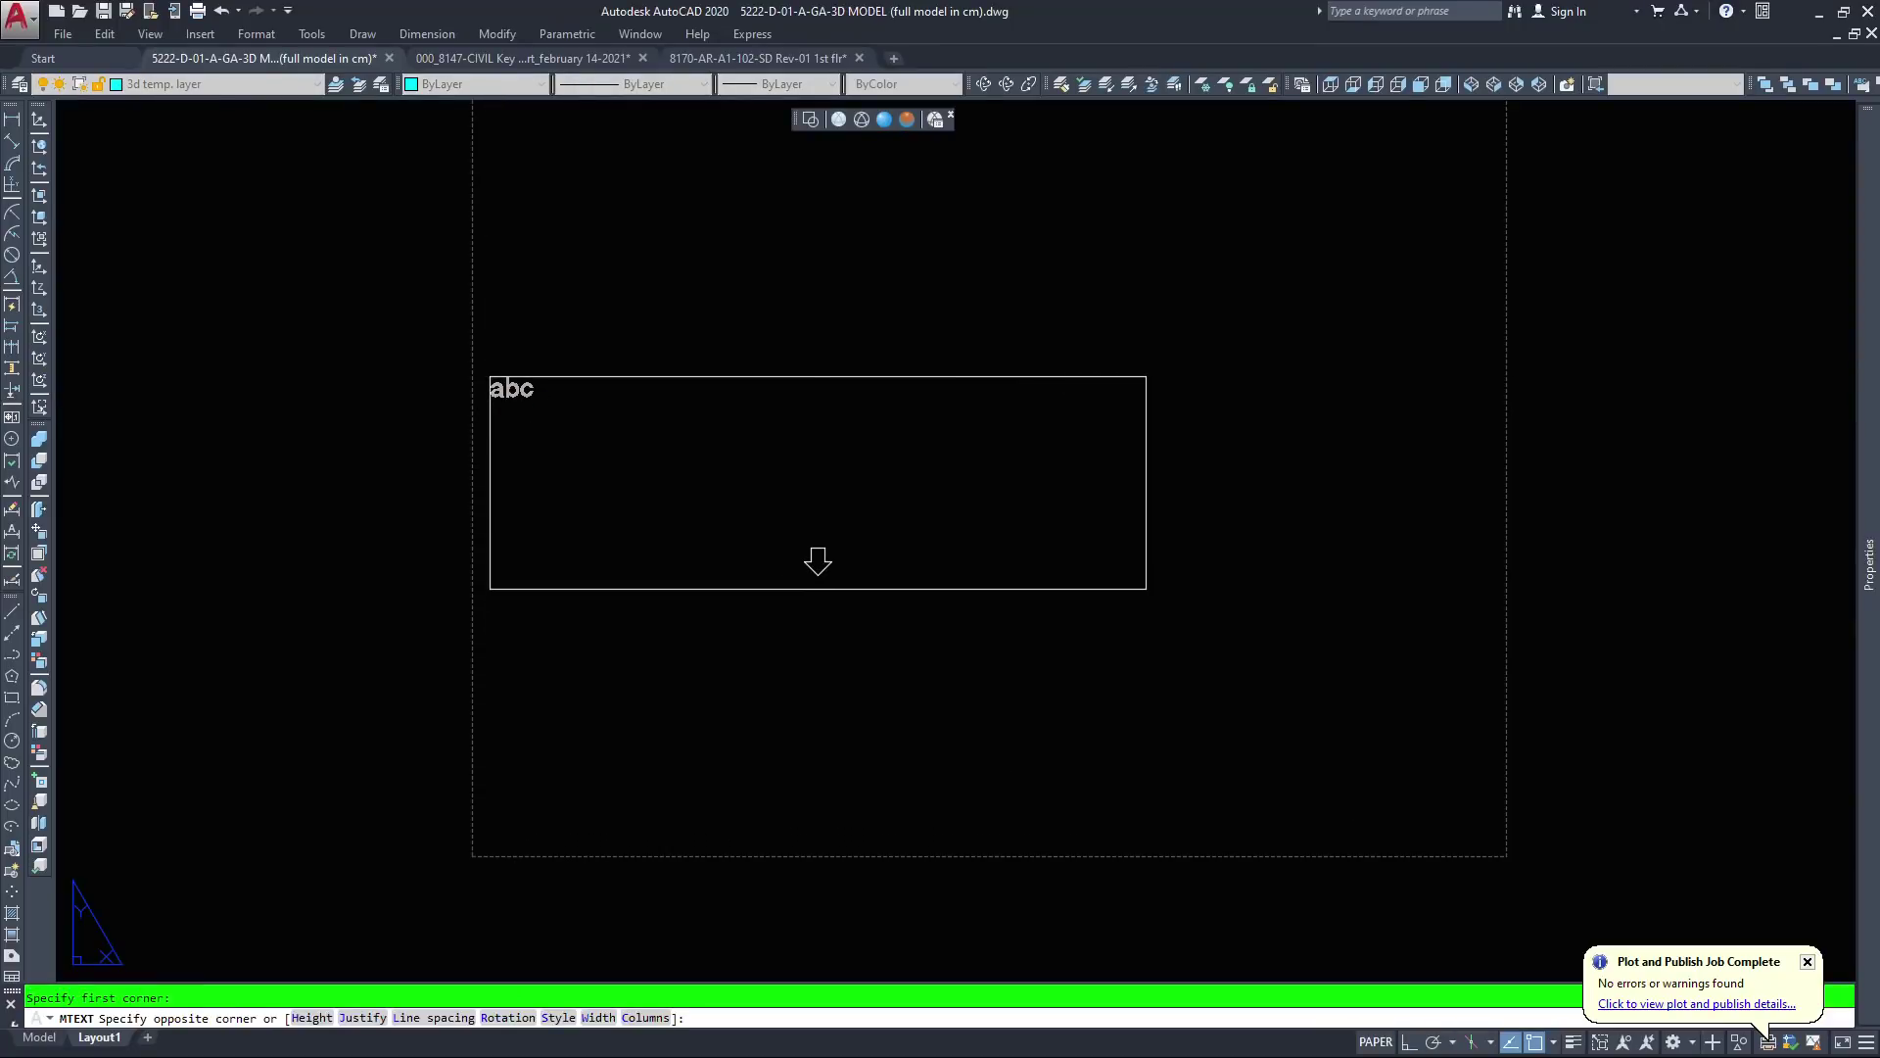
pyautogui.click(1146, 589)
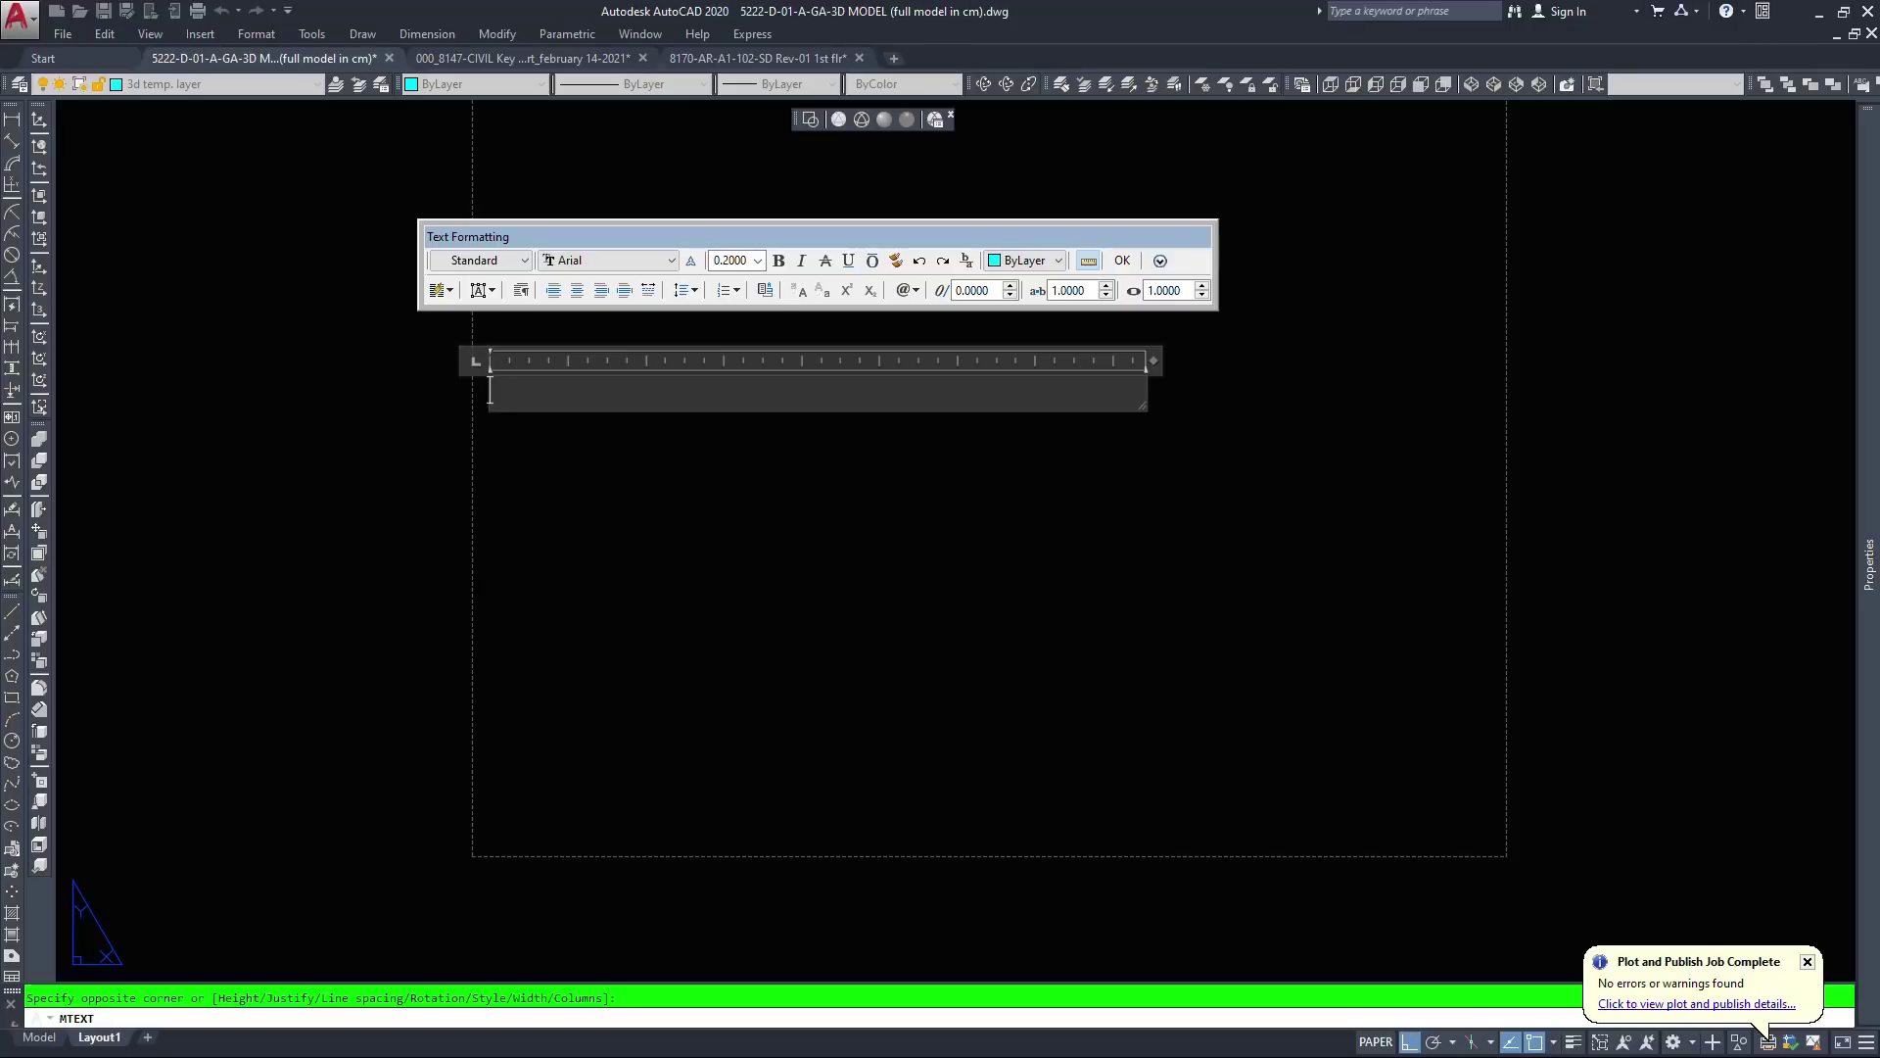
pyautogui.write('may kalaban')
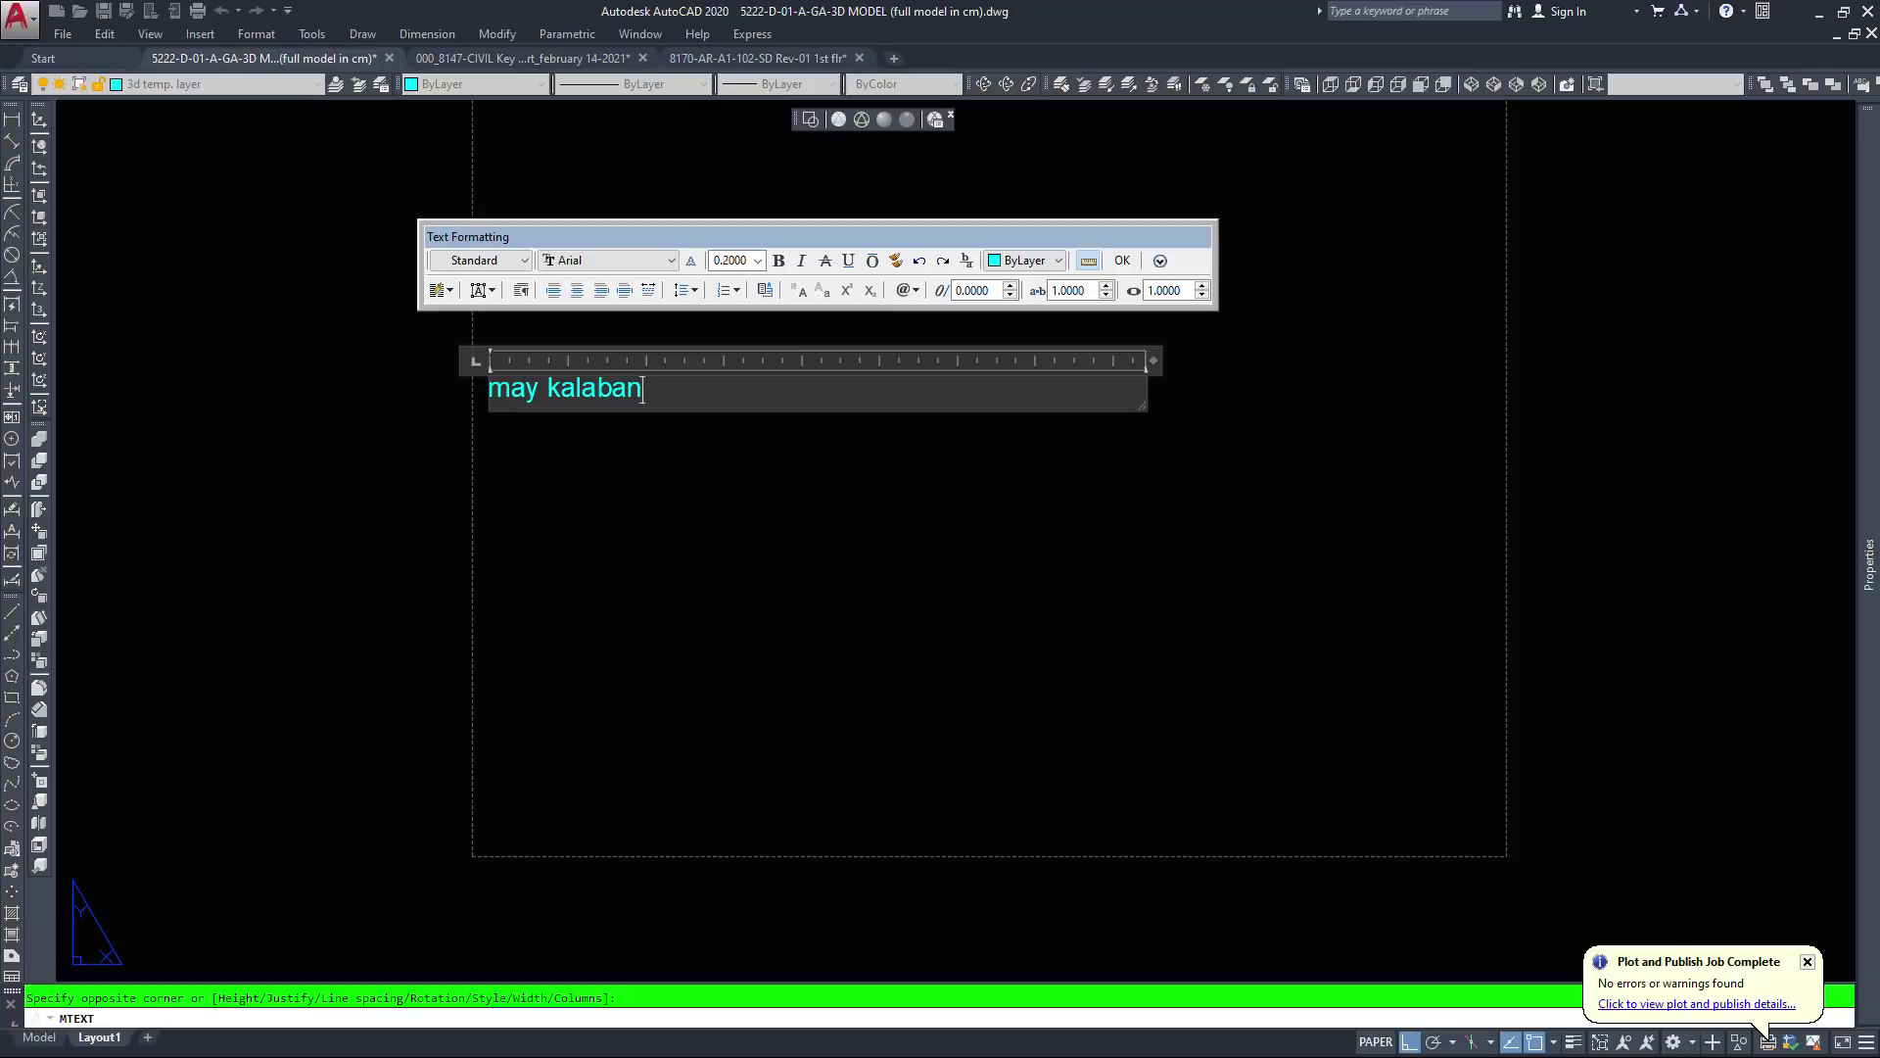
pyautogui.write('.')
pyautogui.press('Return')
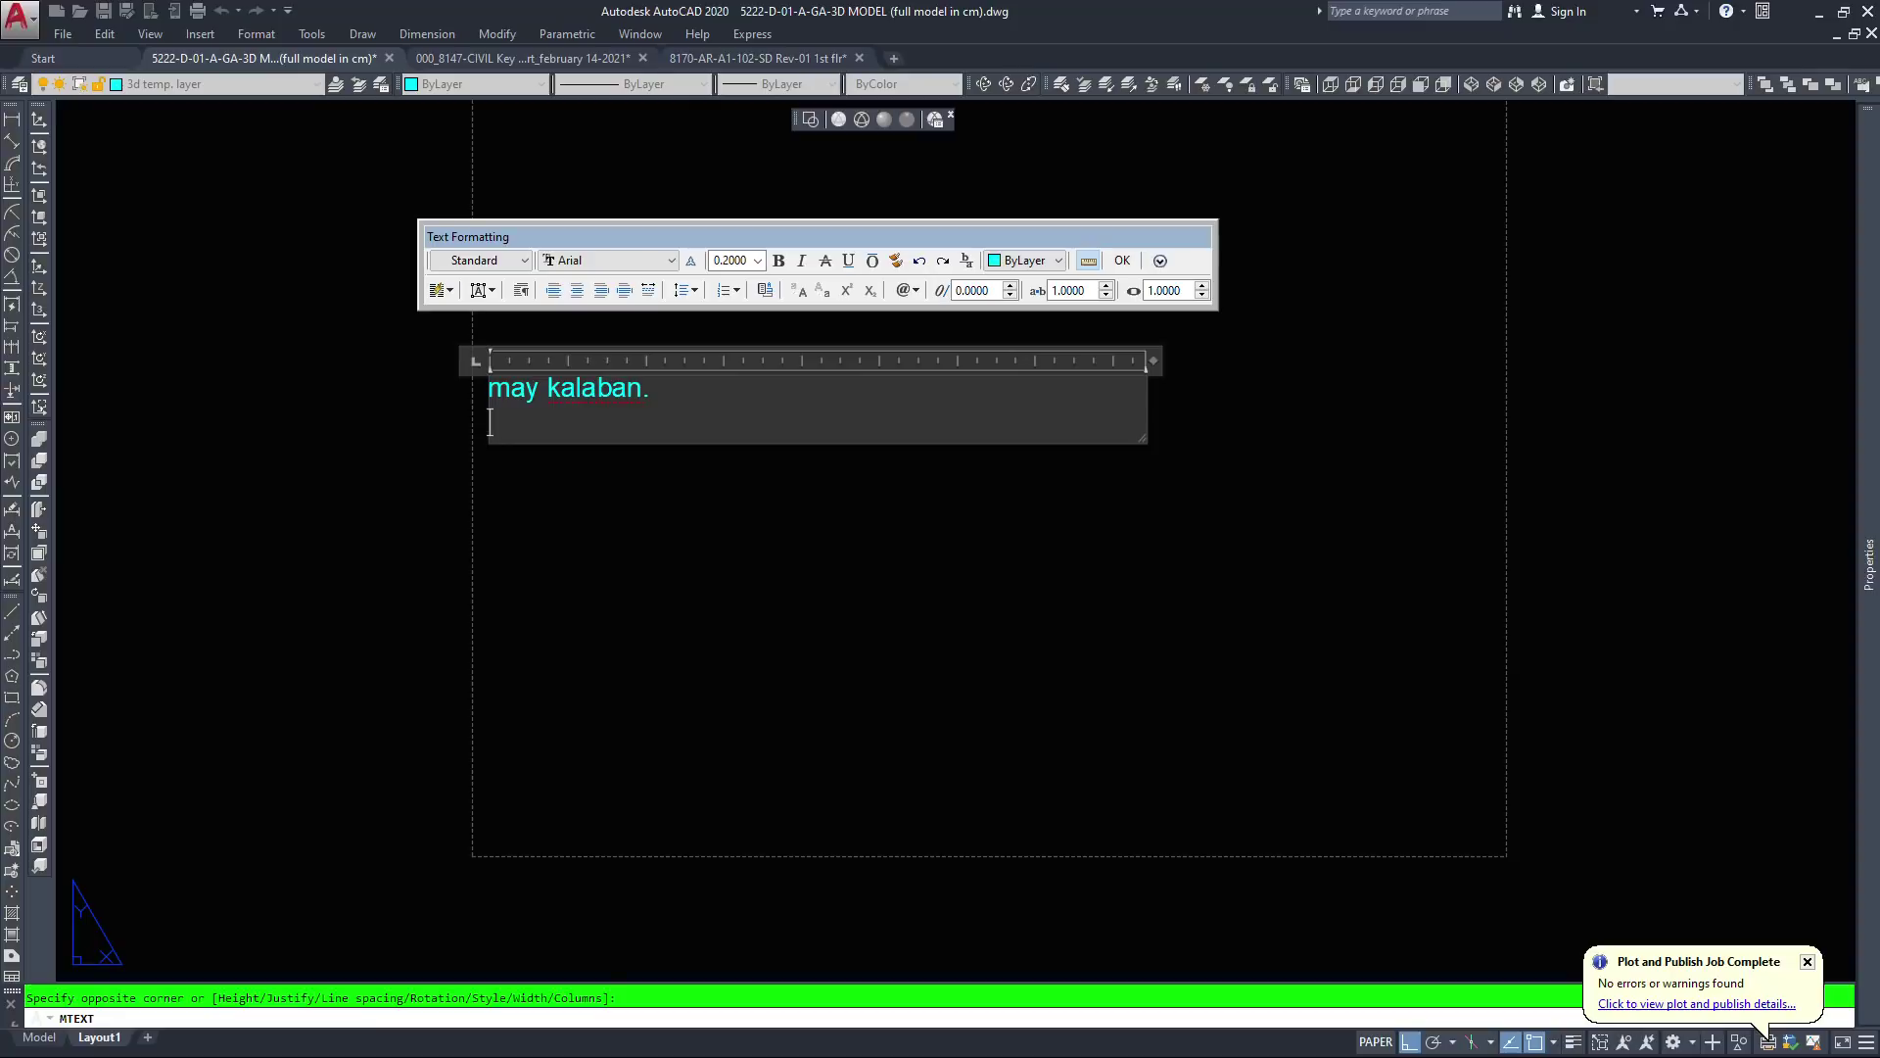
pyautogui.write('tago muna.')
pyautogui.press('Return')
pyautogui.press('Return')
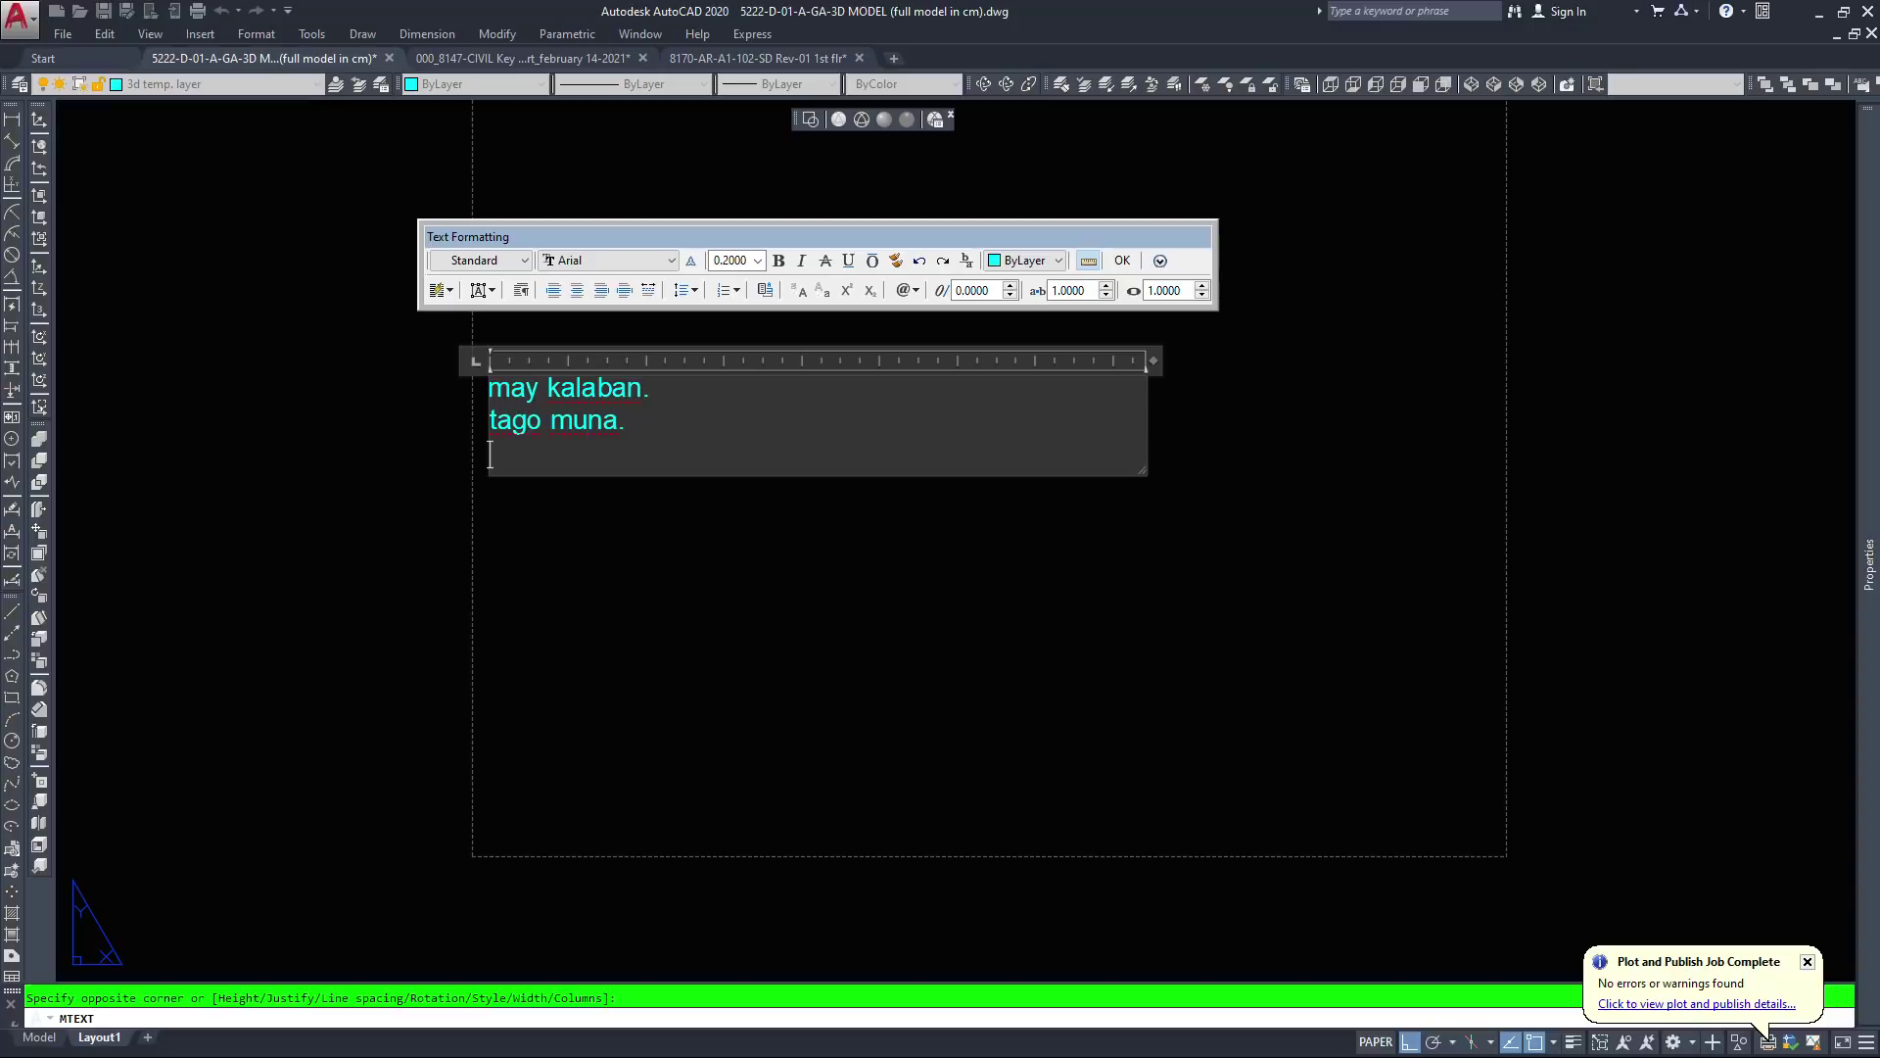
pyautogui.write('mamaya ulit.')
pyautogui.click(907, 630)
# Add a fourth line, "thank you for watching.", to the multiline text on the sheet
pyautogui.scroll(2, 527, 358)
pyautogui.scroll(2, 527, 358)
pyautogui.moveTo(764, 387); pyautogui.dragTo(1284, 387, button='middle')
pyautogui.press('Escape')
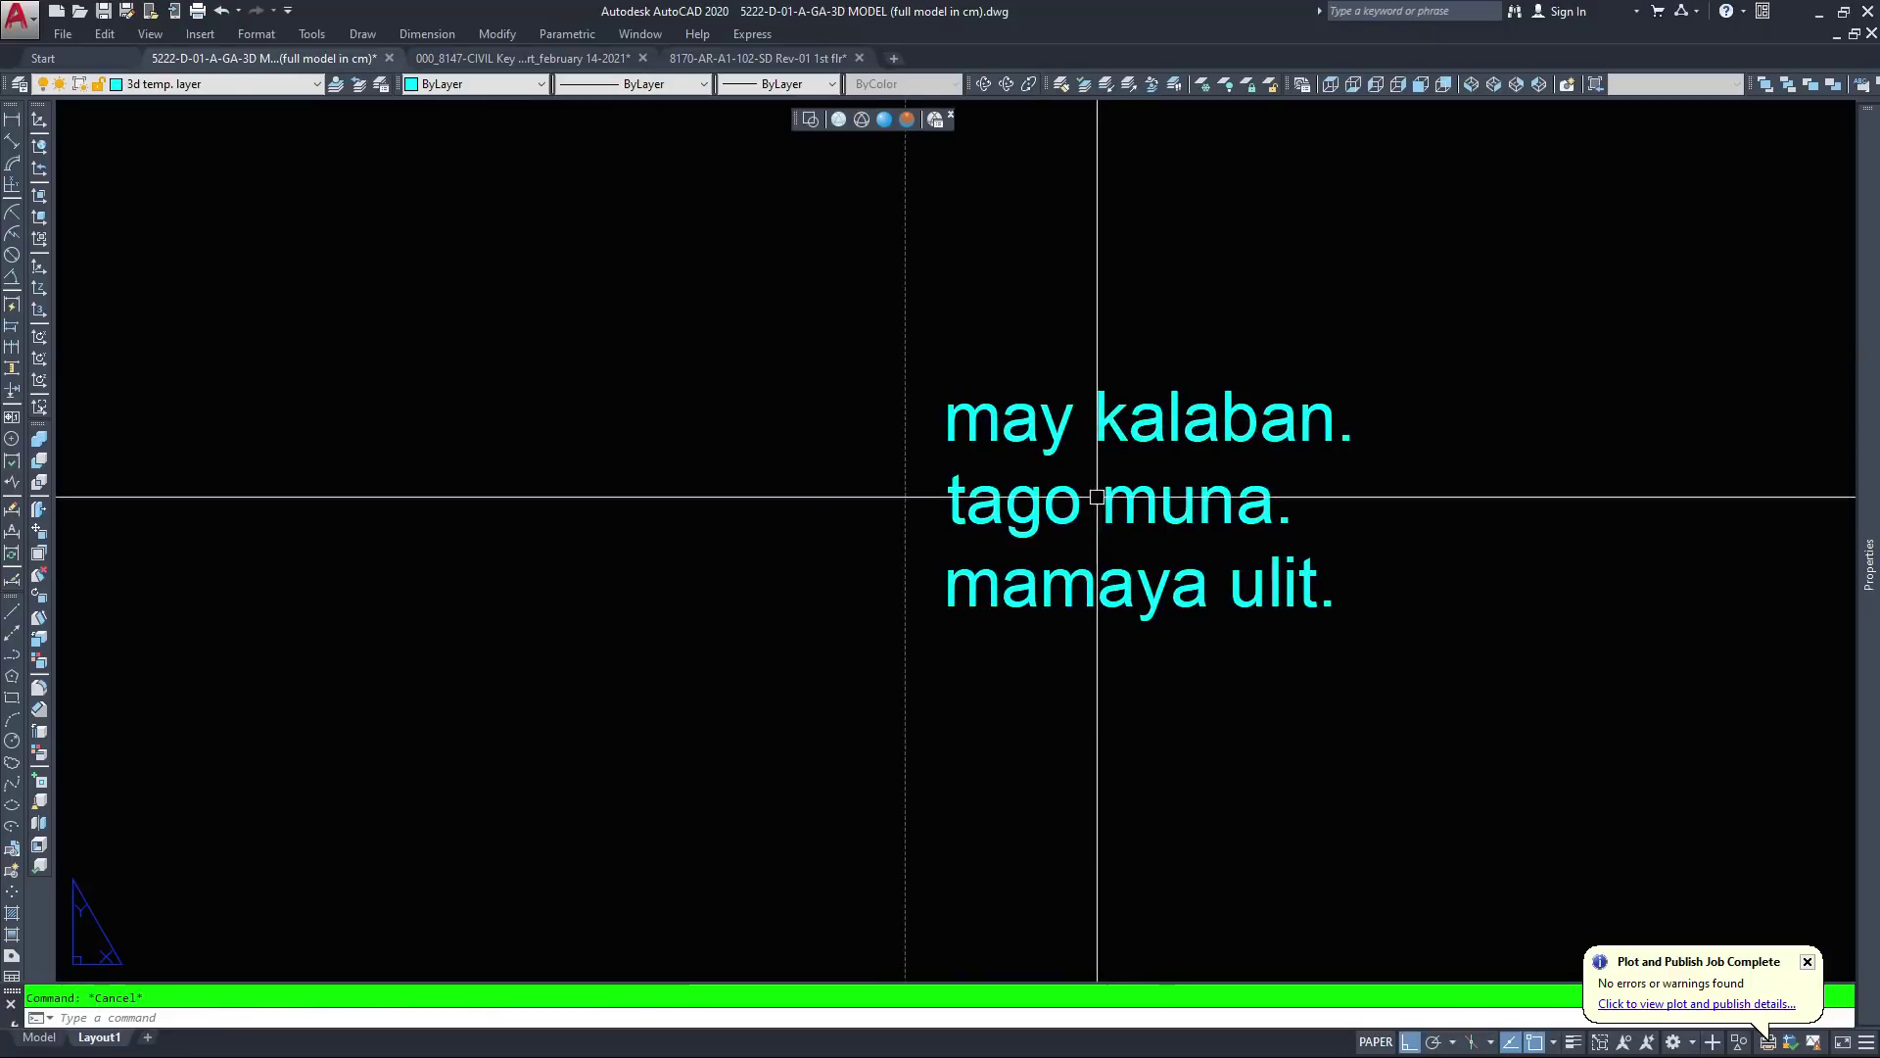
pyautogui.scroll(2, 1104, 515)
pyautogui.moveTo(1142, 512); pyautogui.dragTo(957, 538, button='middle')
pyautogui.scroll(2, 944, 538)
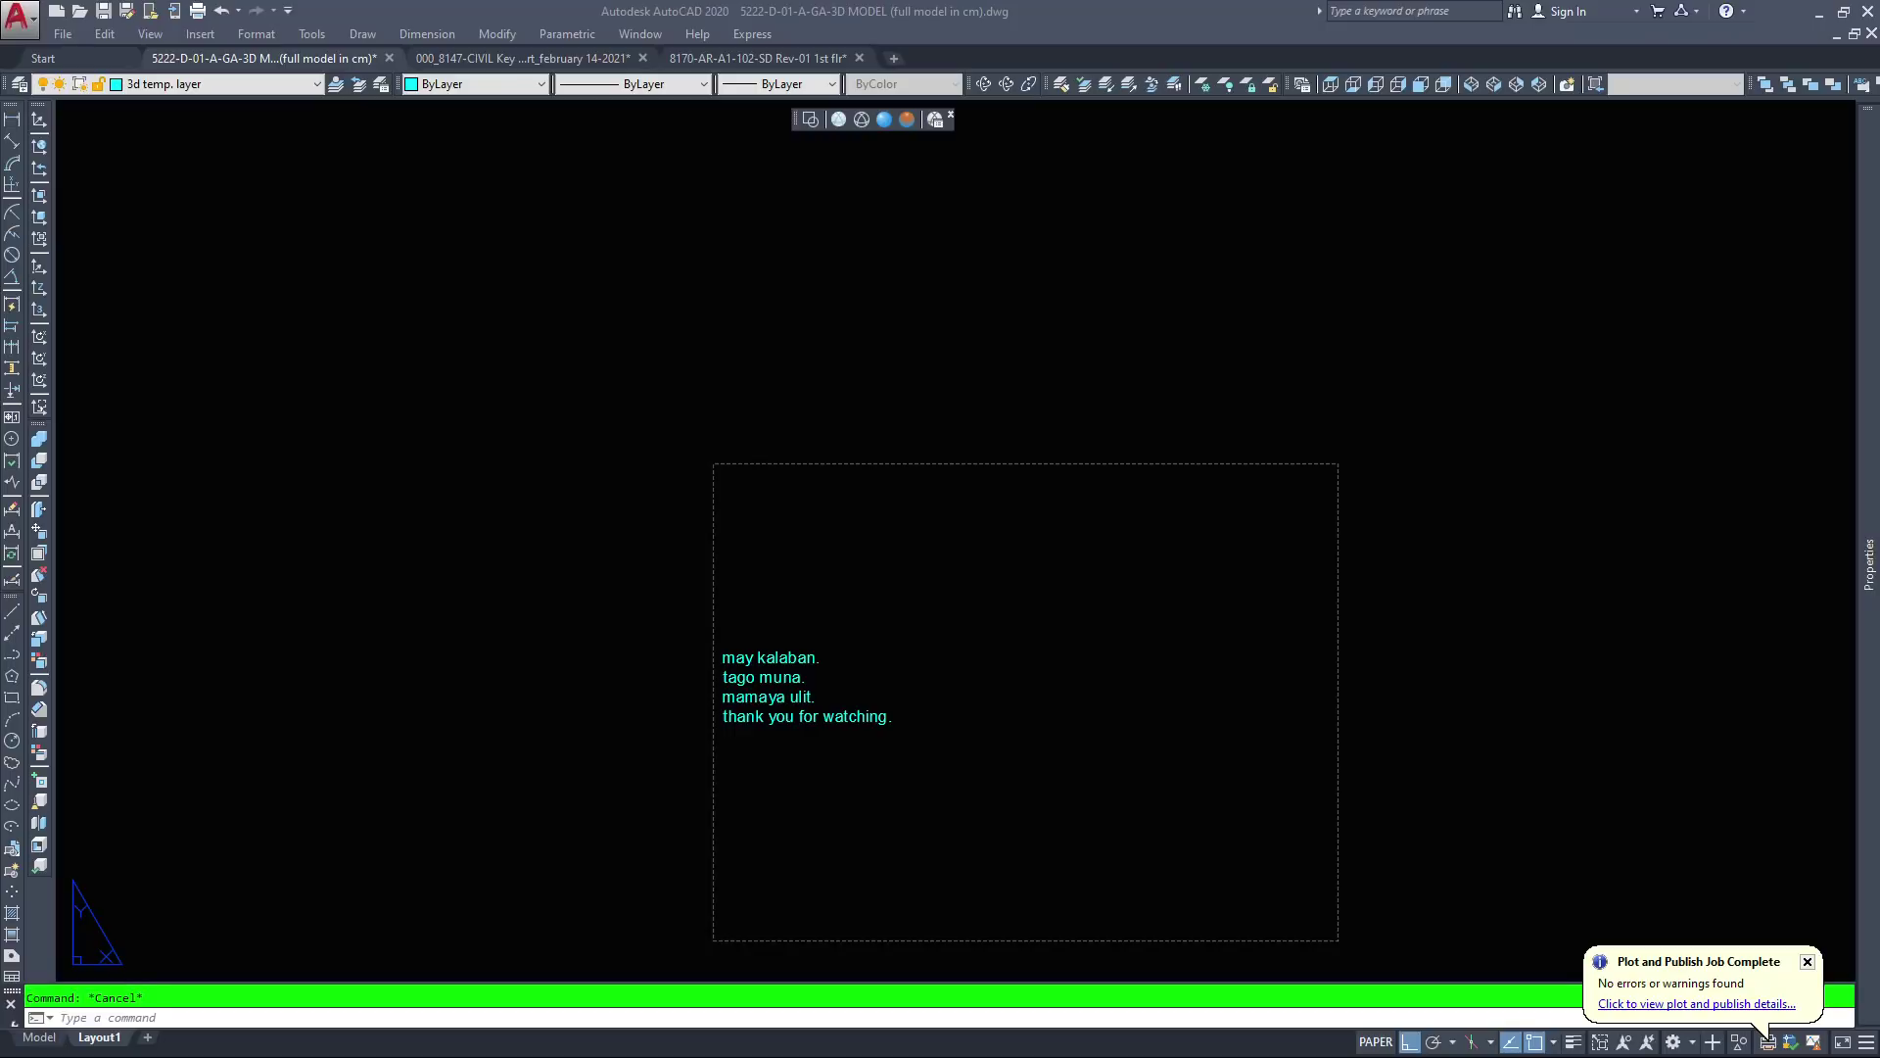
pyautogui.moveTo(960, 658); pyautogui.dragTo(786, 615, button='middle')
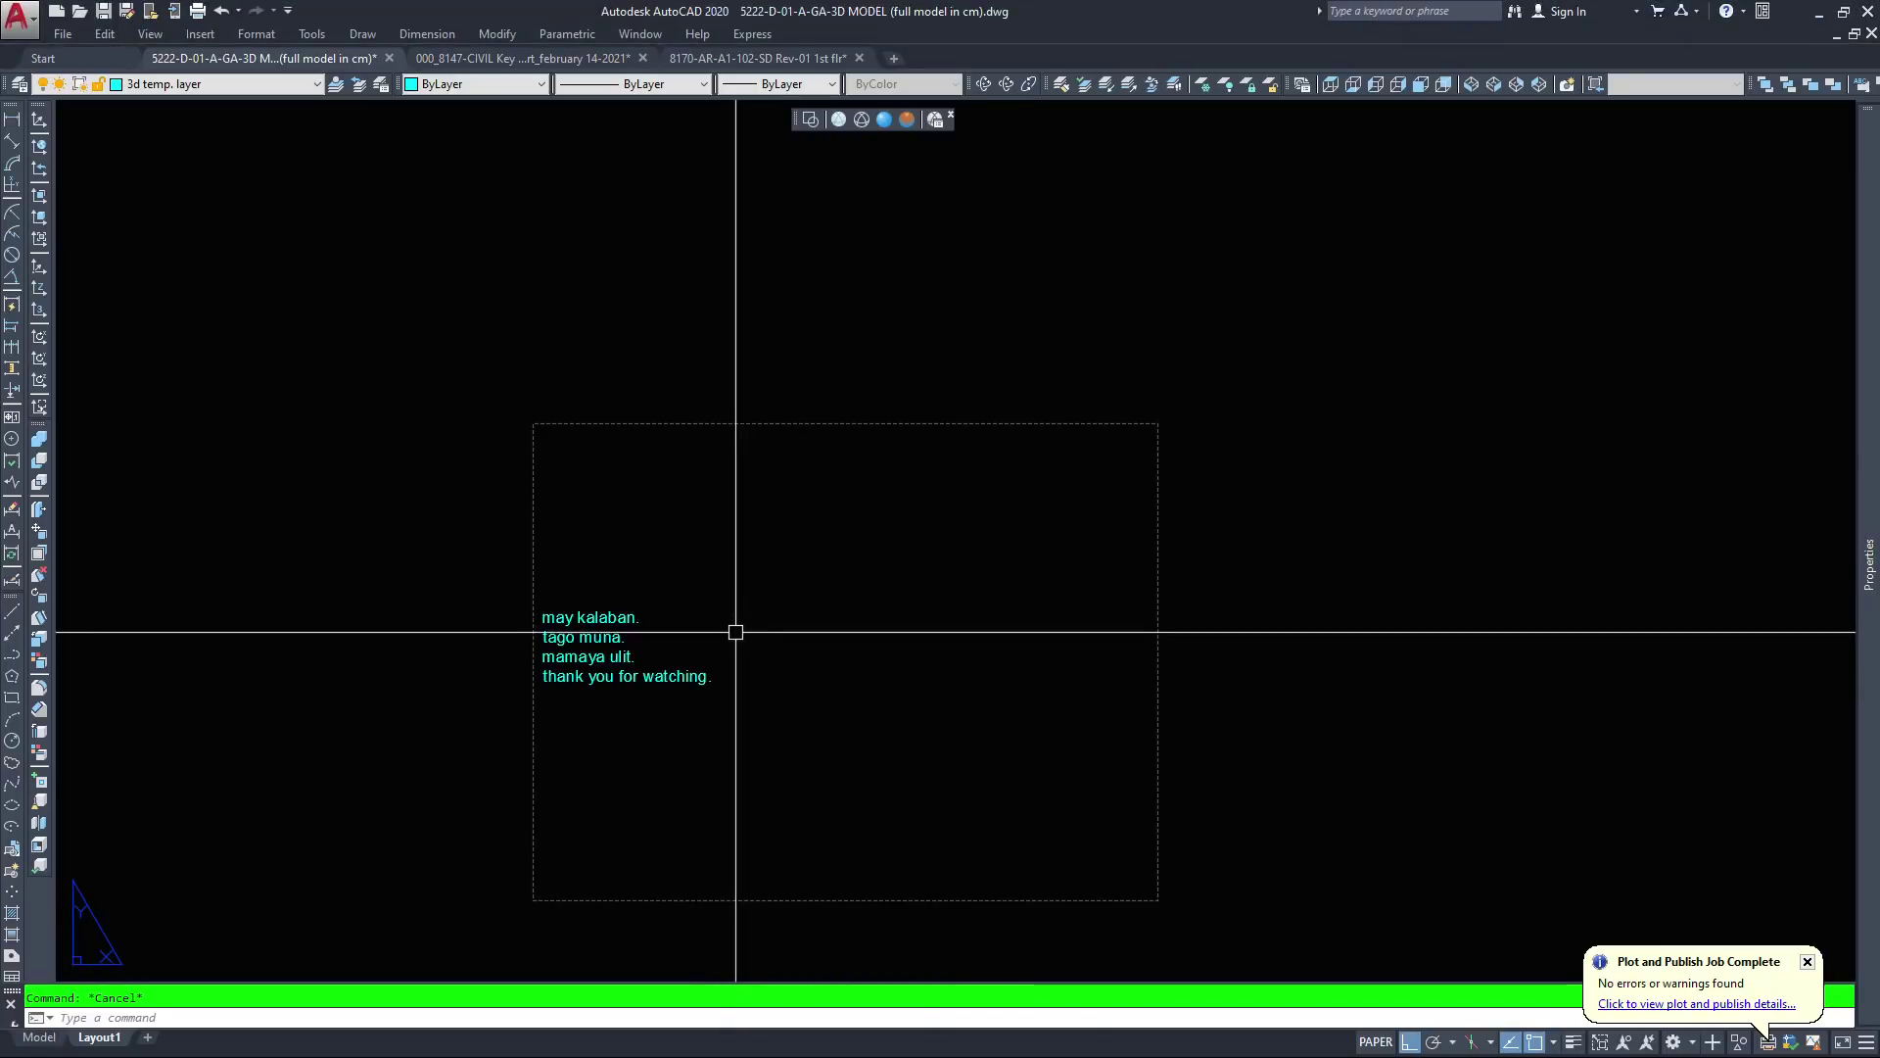
pyautogui.scroll(-3, 751, 638)
pyautogui.moveTo(826, 601); pyautogui.dragTo(811, 734, button='middle')
pyautogui.scroll(-2, 811, 734)
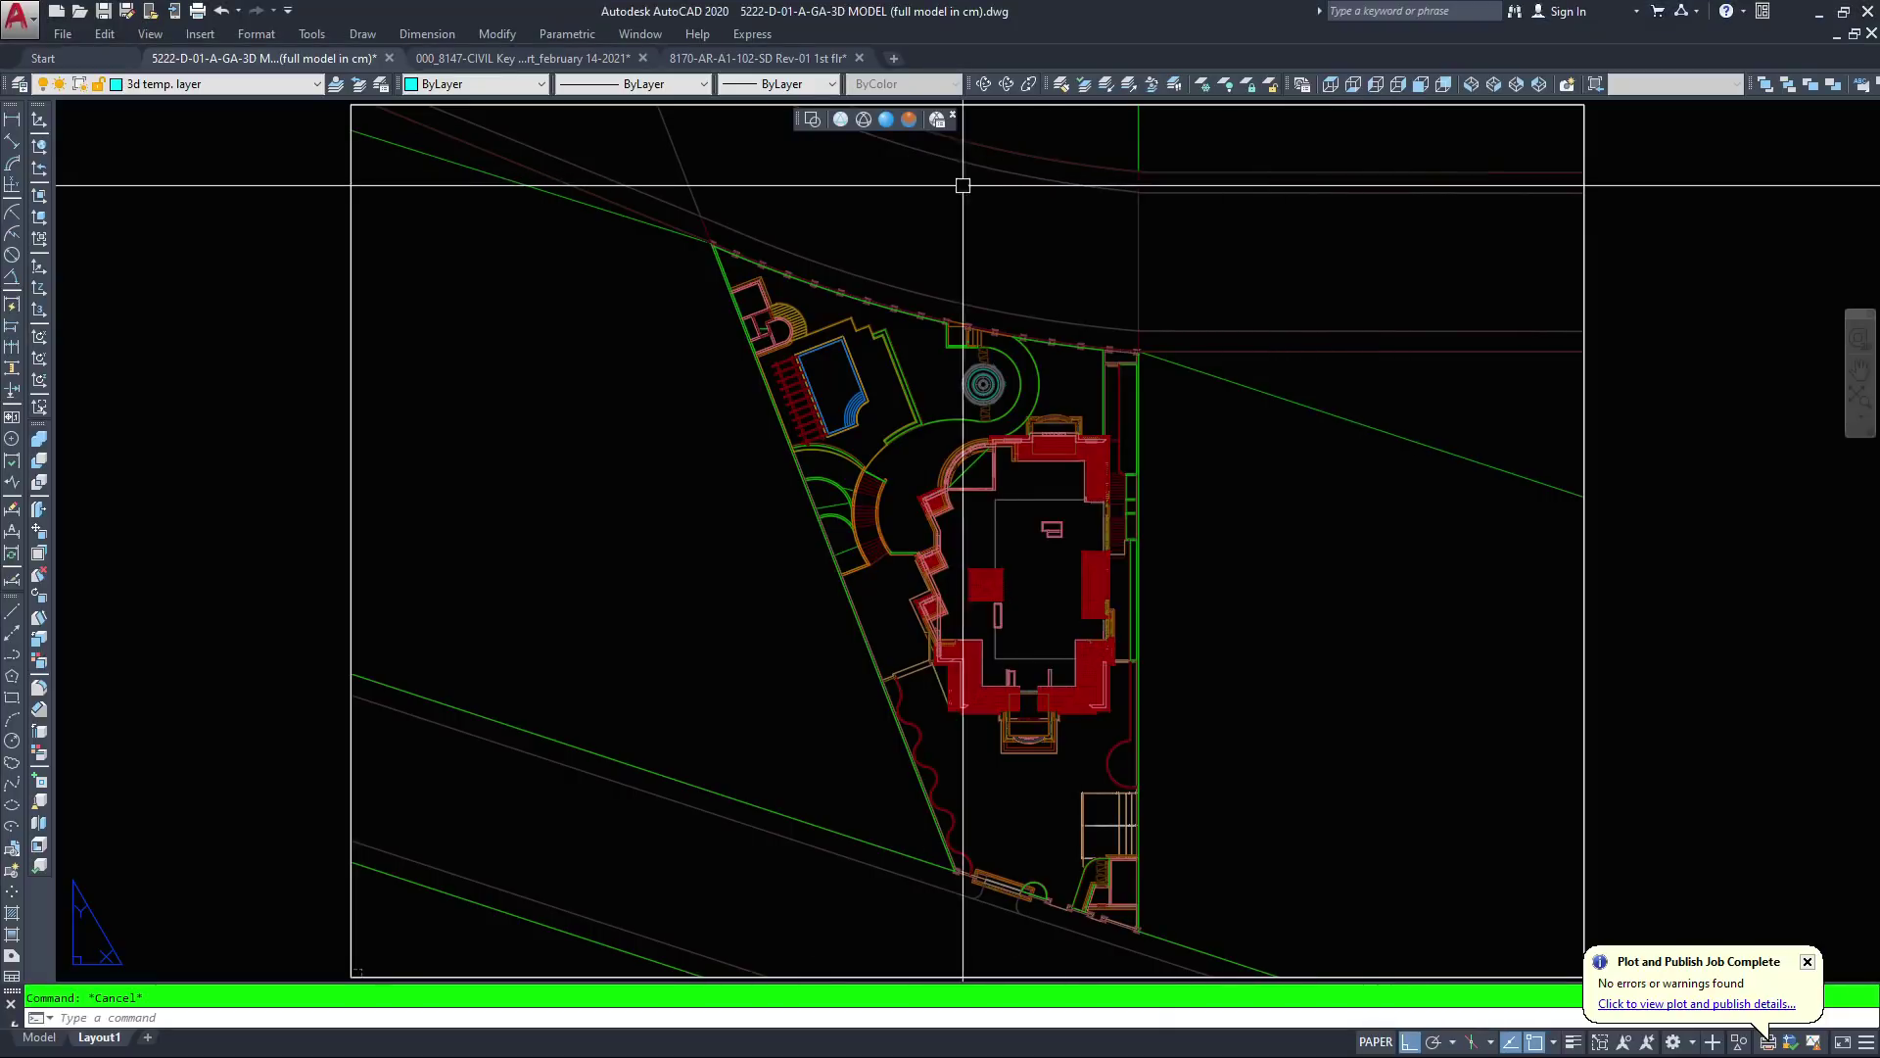
# Move the floating visual styles toolbar clear of the plan viewport, just outside its border
pyautogui.moveTo(798, 119); pyautogui.dragTo(799, 120)
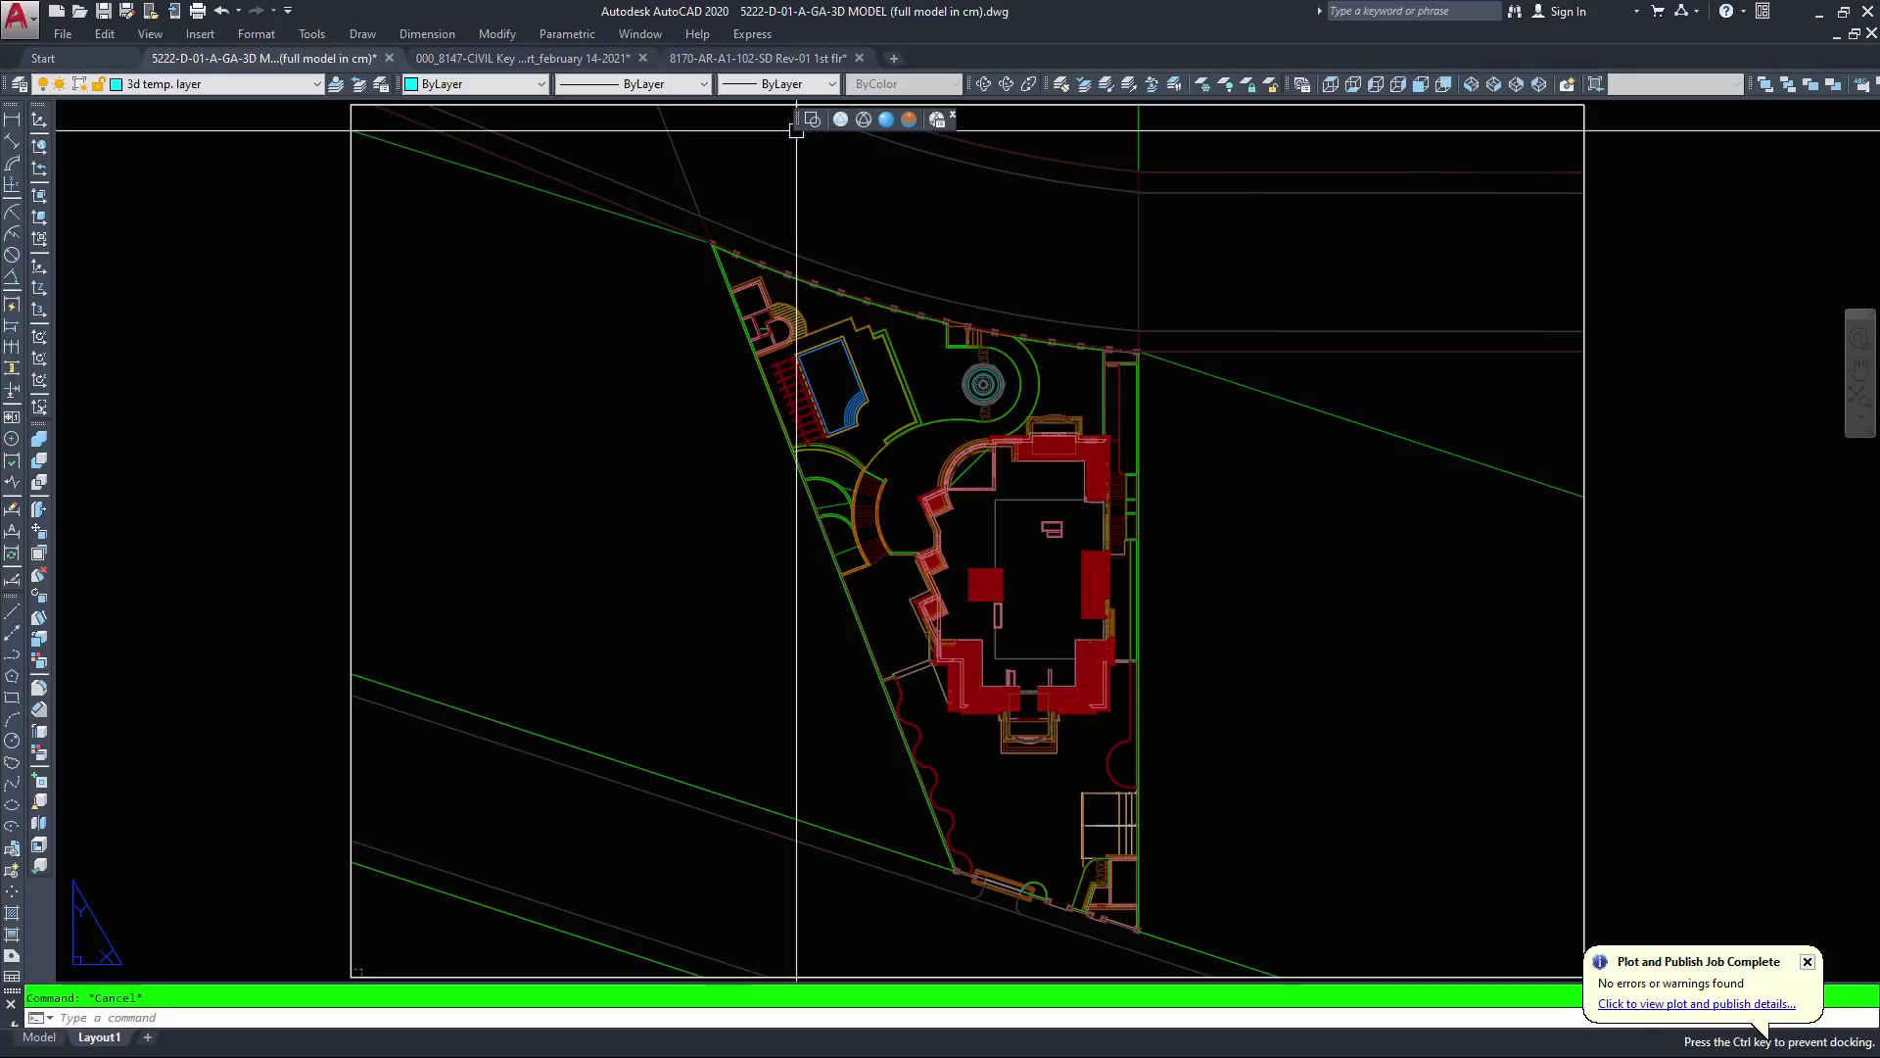
pyautogui.moveTo(796, 130); pyautogui.dragTo(1600, 127)
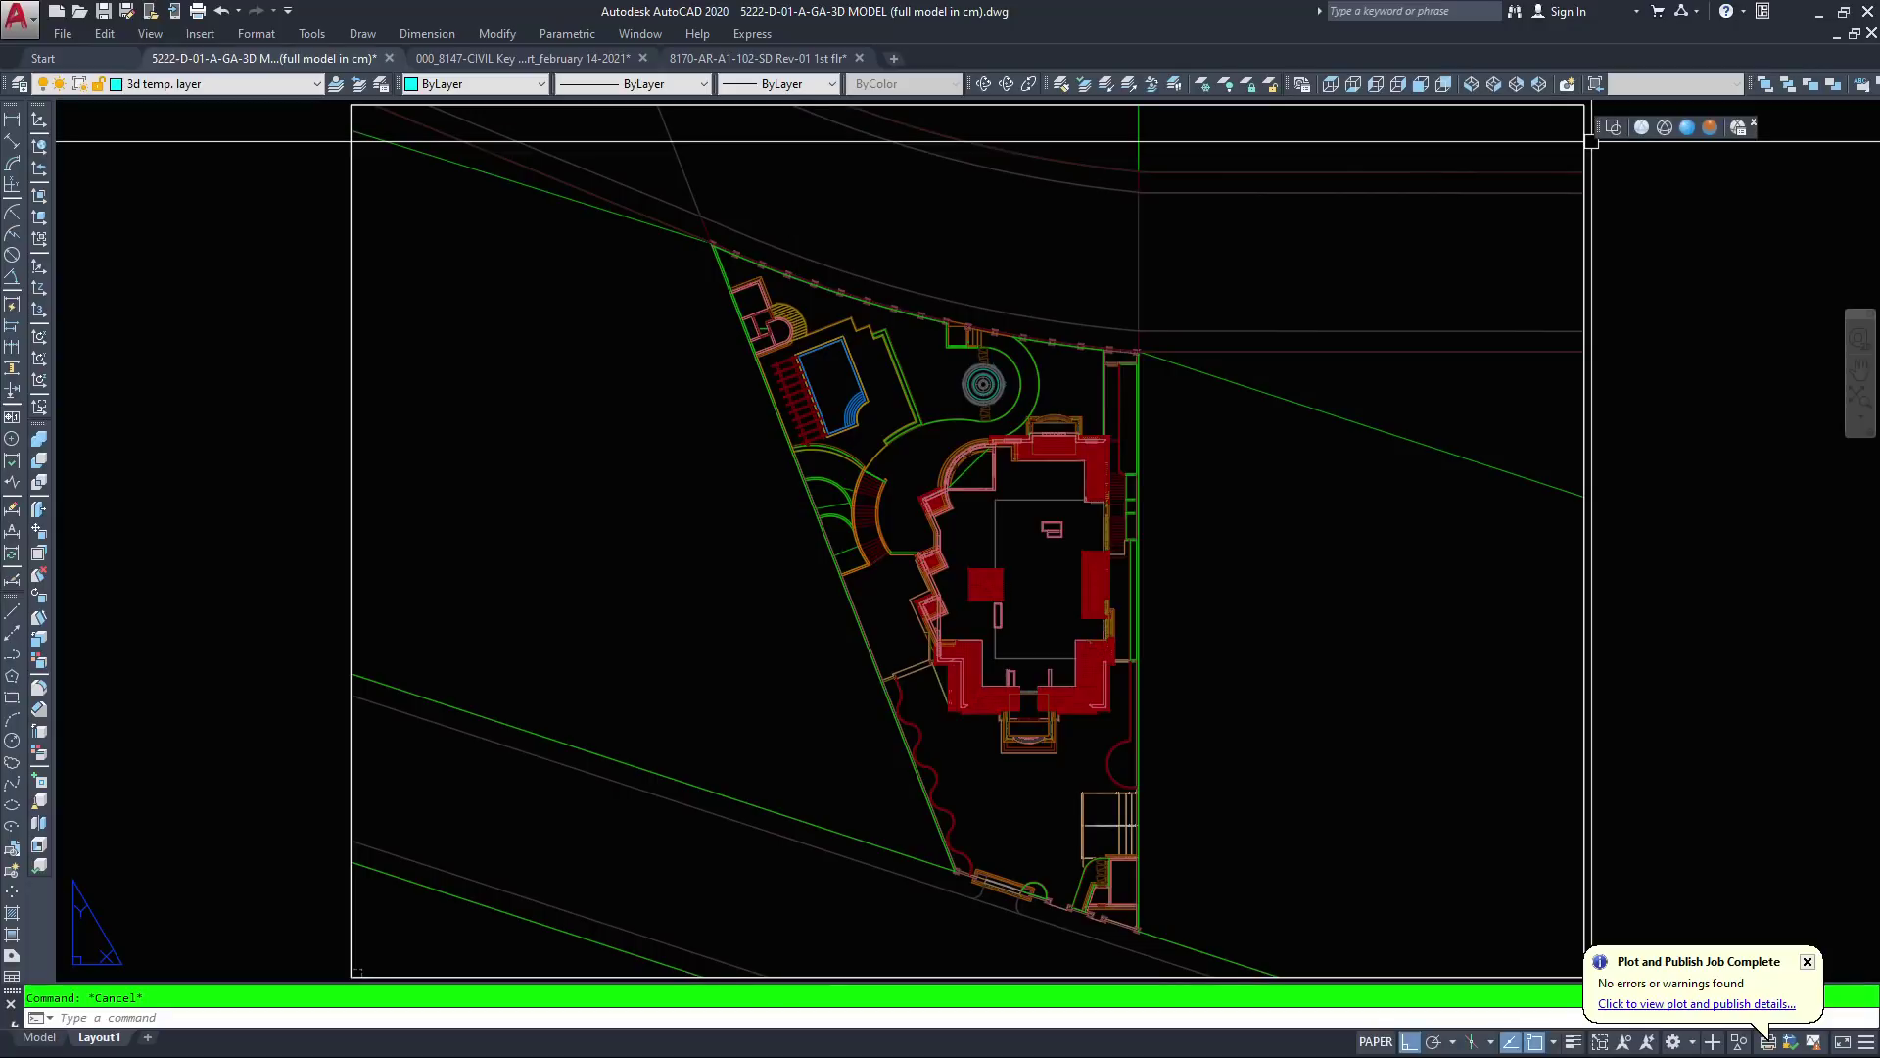
pyautogui.click(1359, 527)
pyautogui.click(1306, 596)
pyautogui.press('Escape')
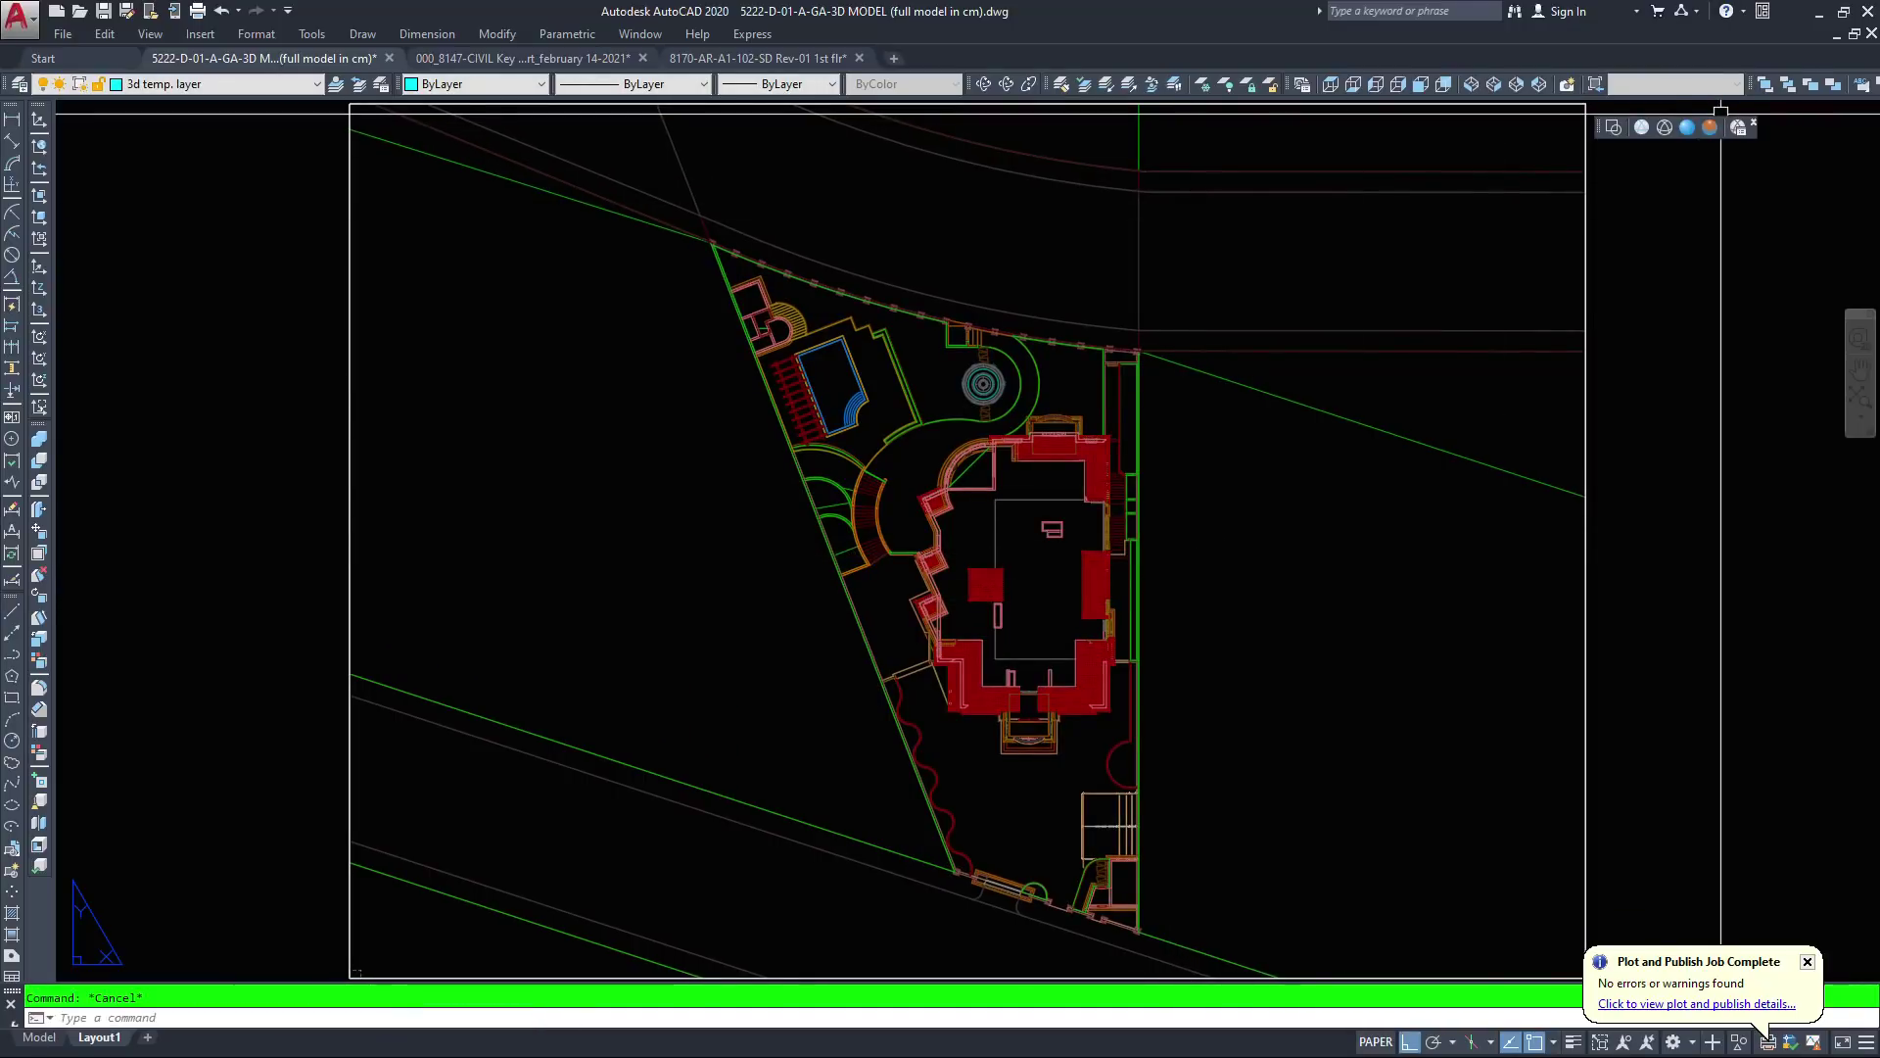
# Activate model space inside the layout viewport and apply the Conceptual visual style to the plan
pyautogui.click(1709, 127)
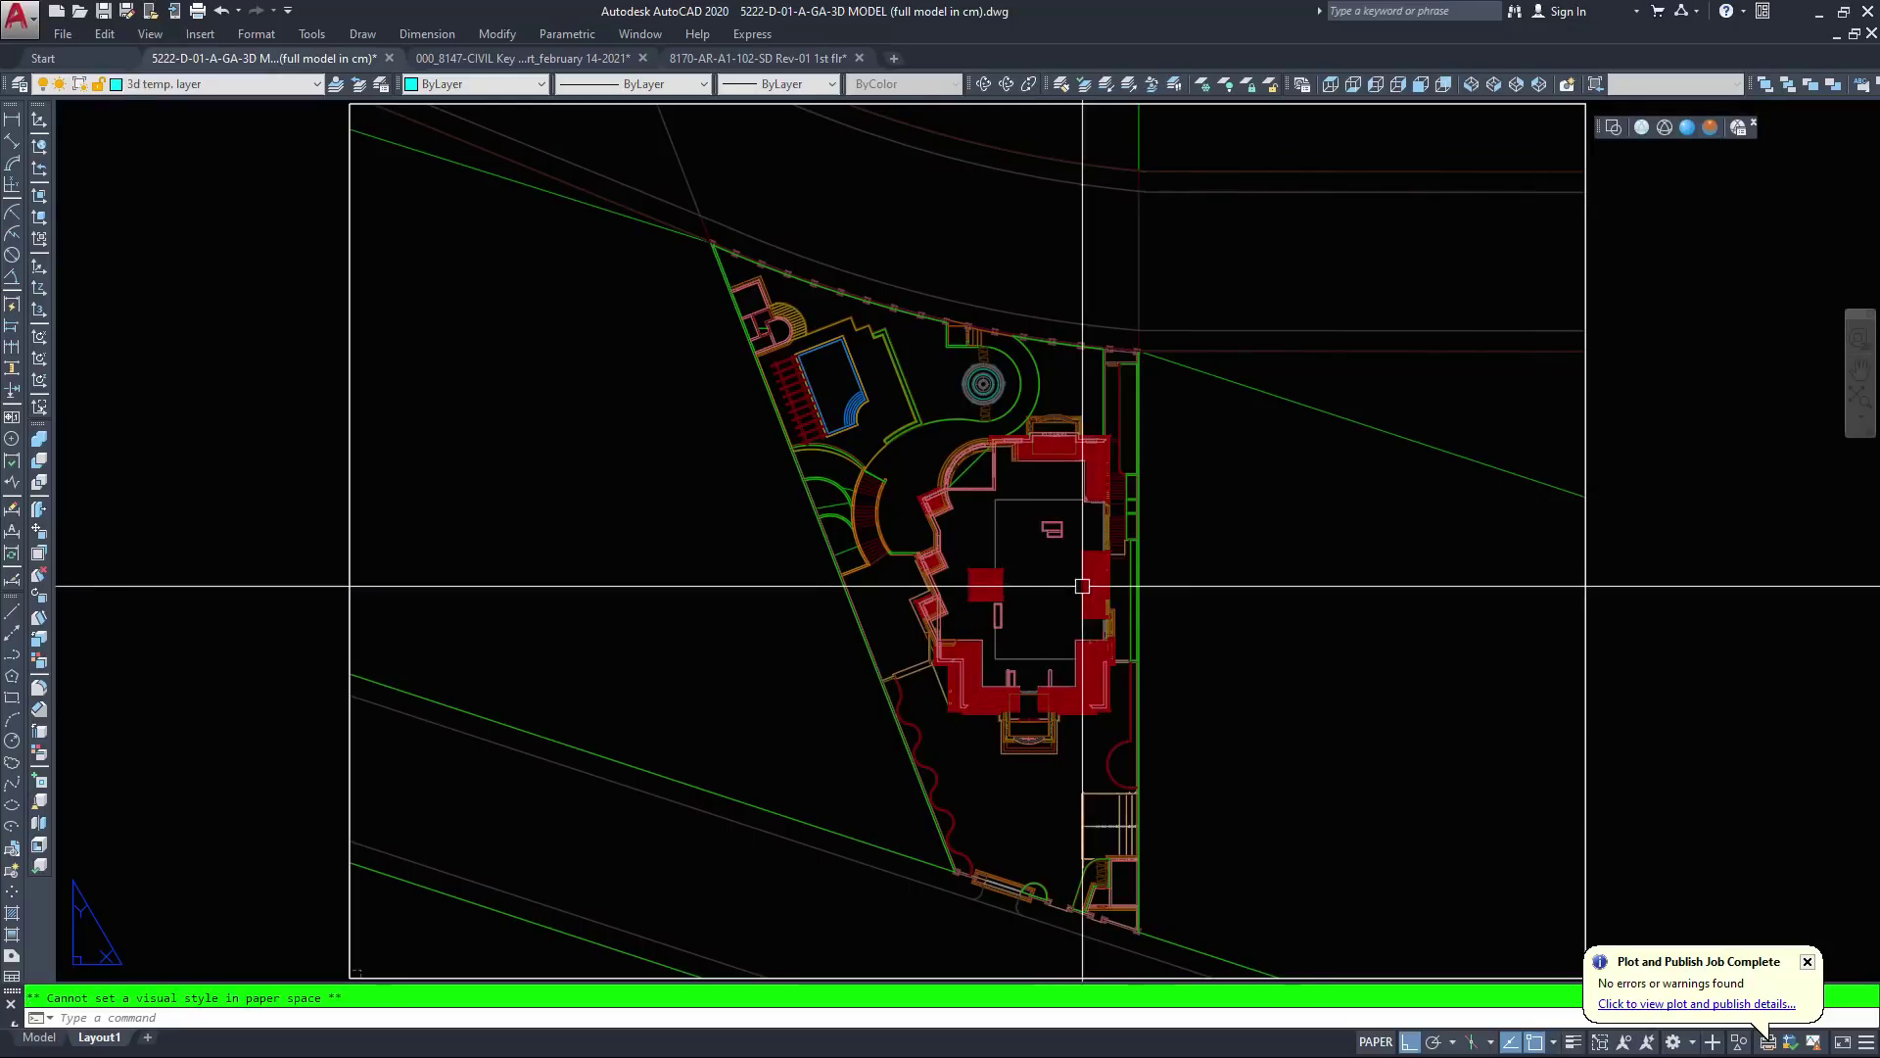
pyautogui.doubleClick(1244, 579)
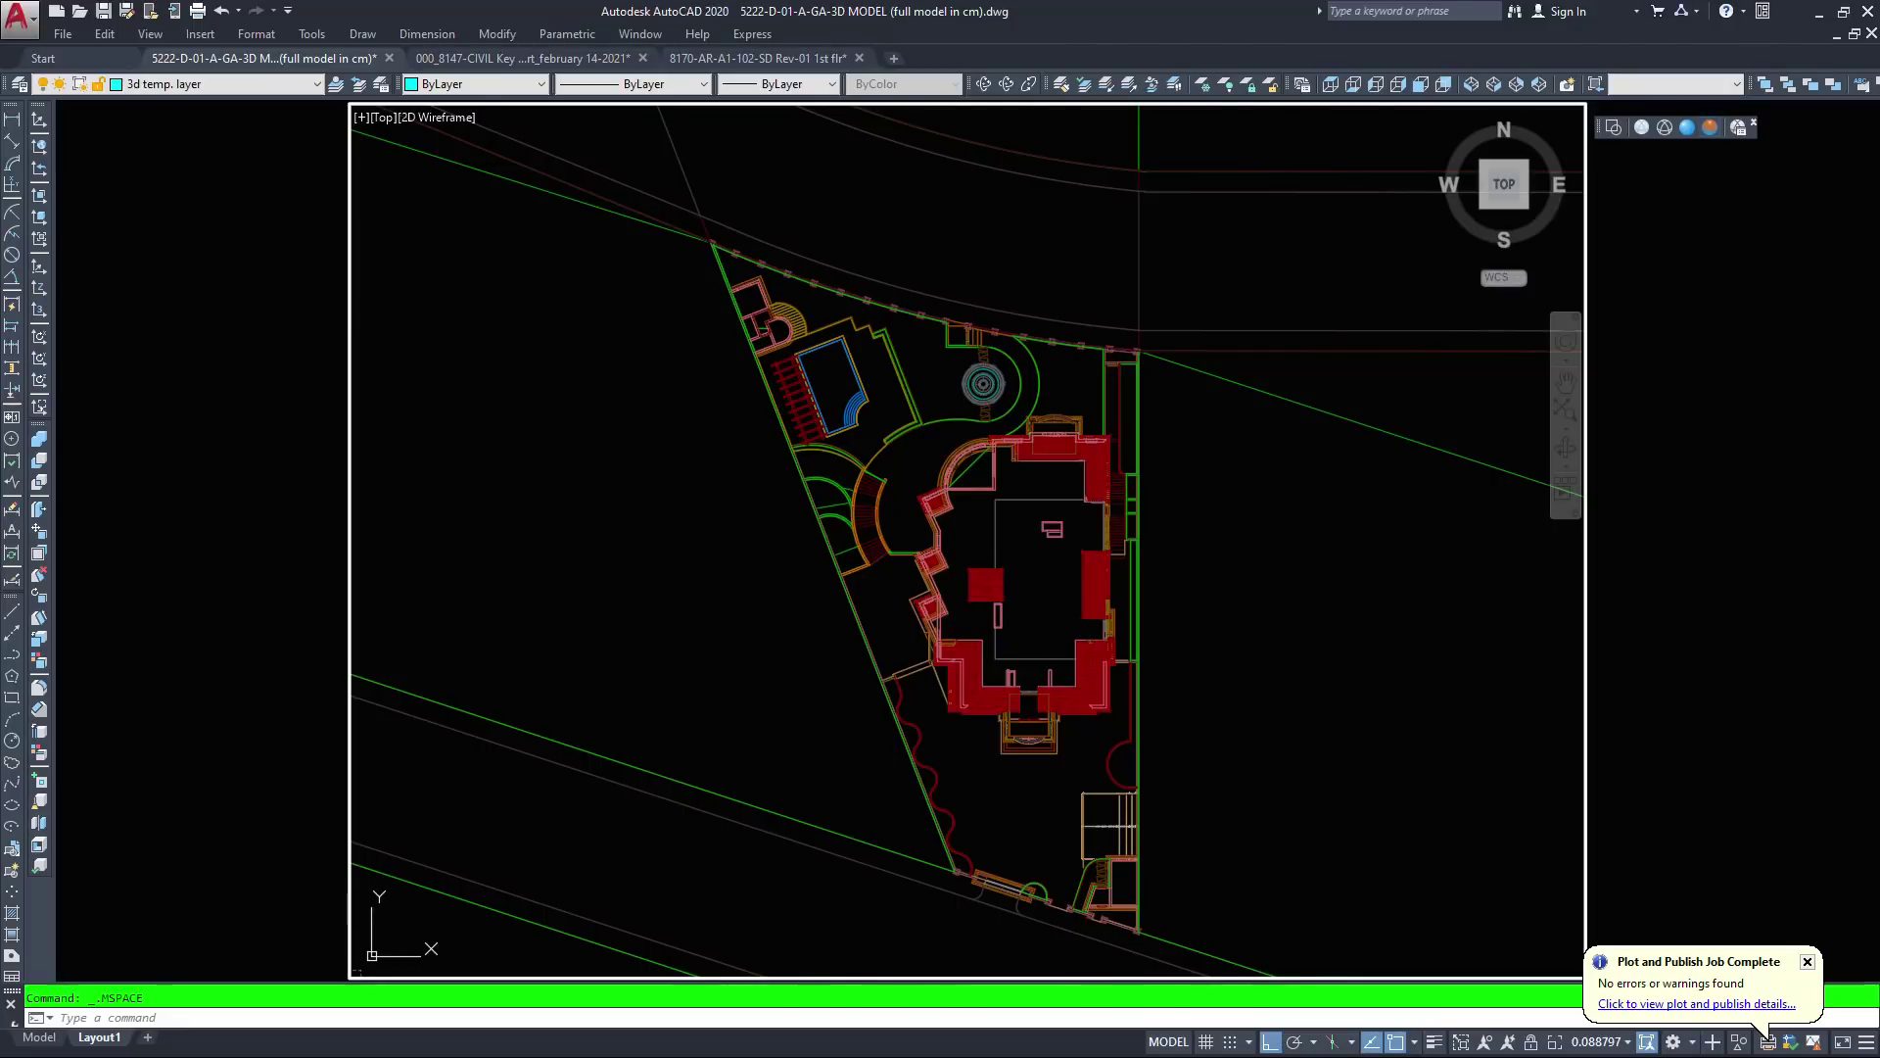
pyautogui.click(1710, 128)
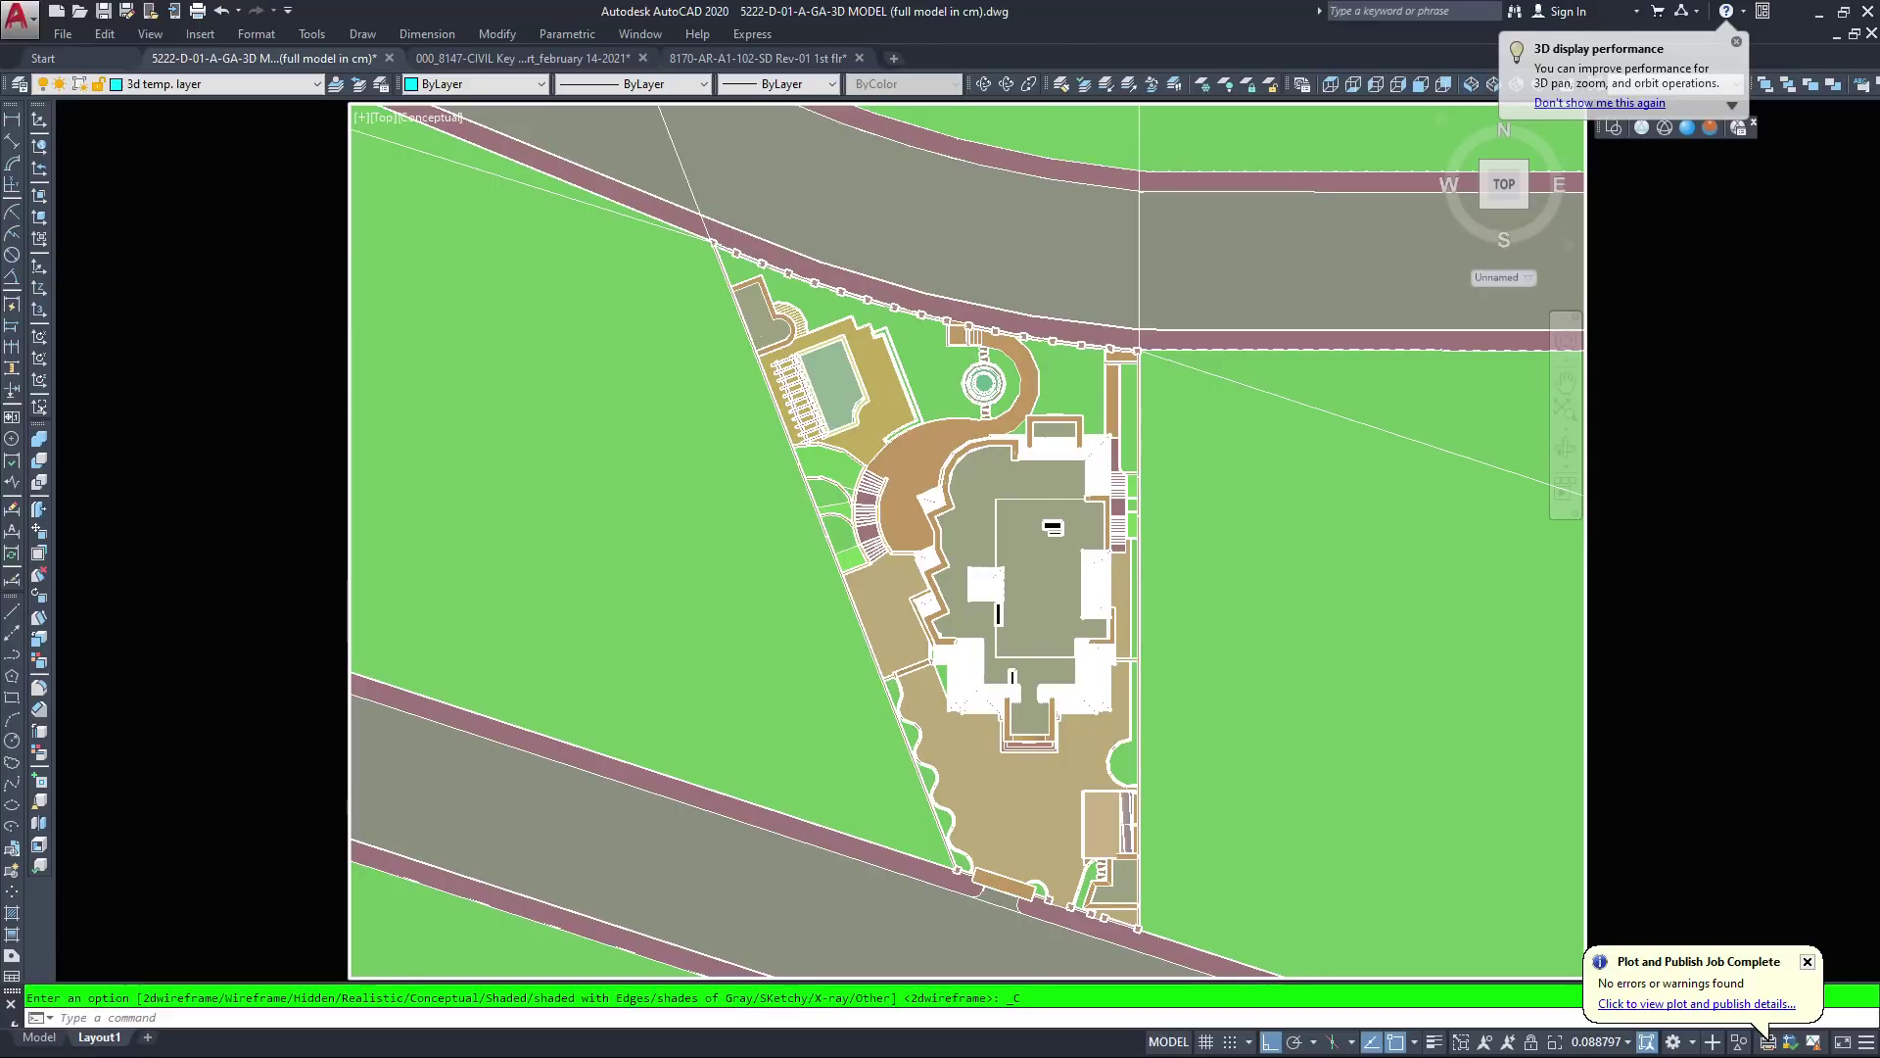
# Set the viewport to the SW Isometric view in the 2D Wireframe visual style, with the villa and camera enlarged
pyautogui.click(1471, 85)
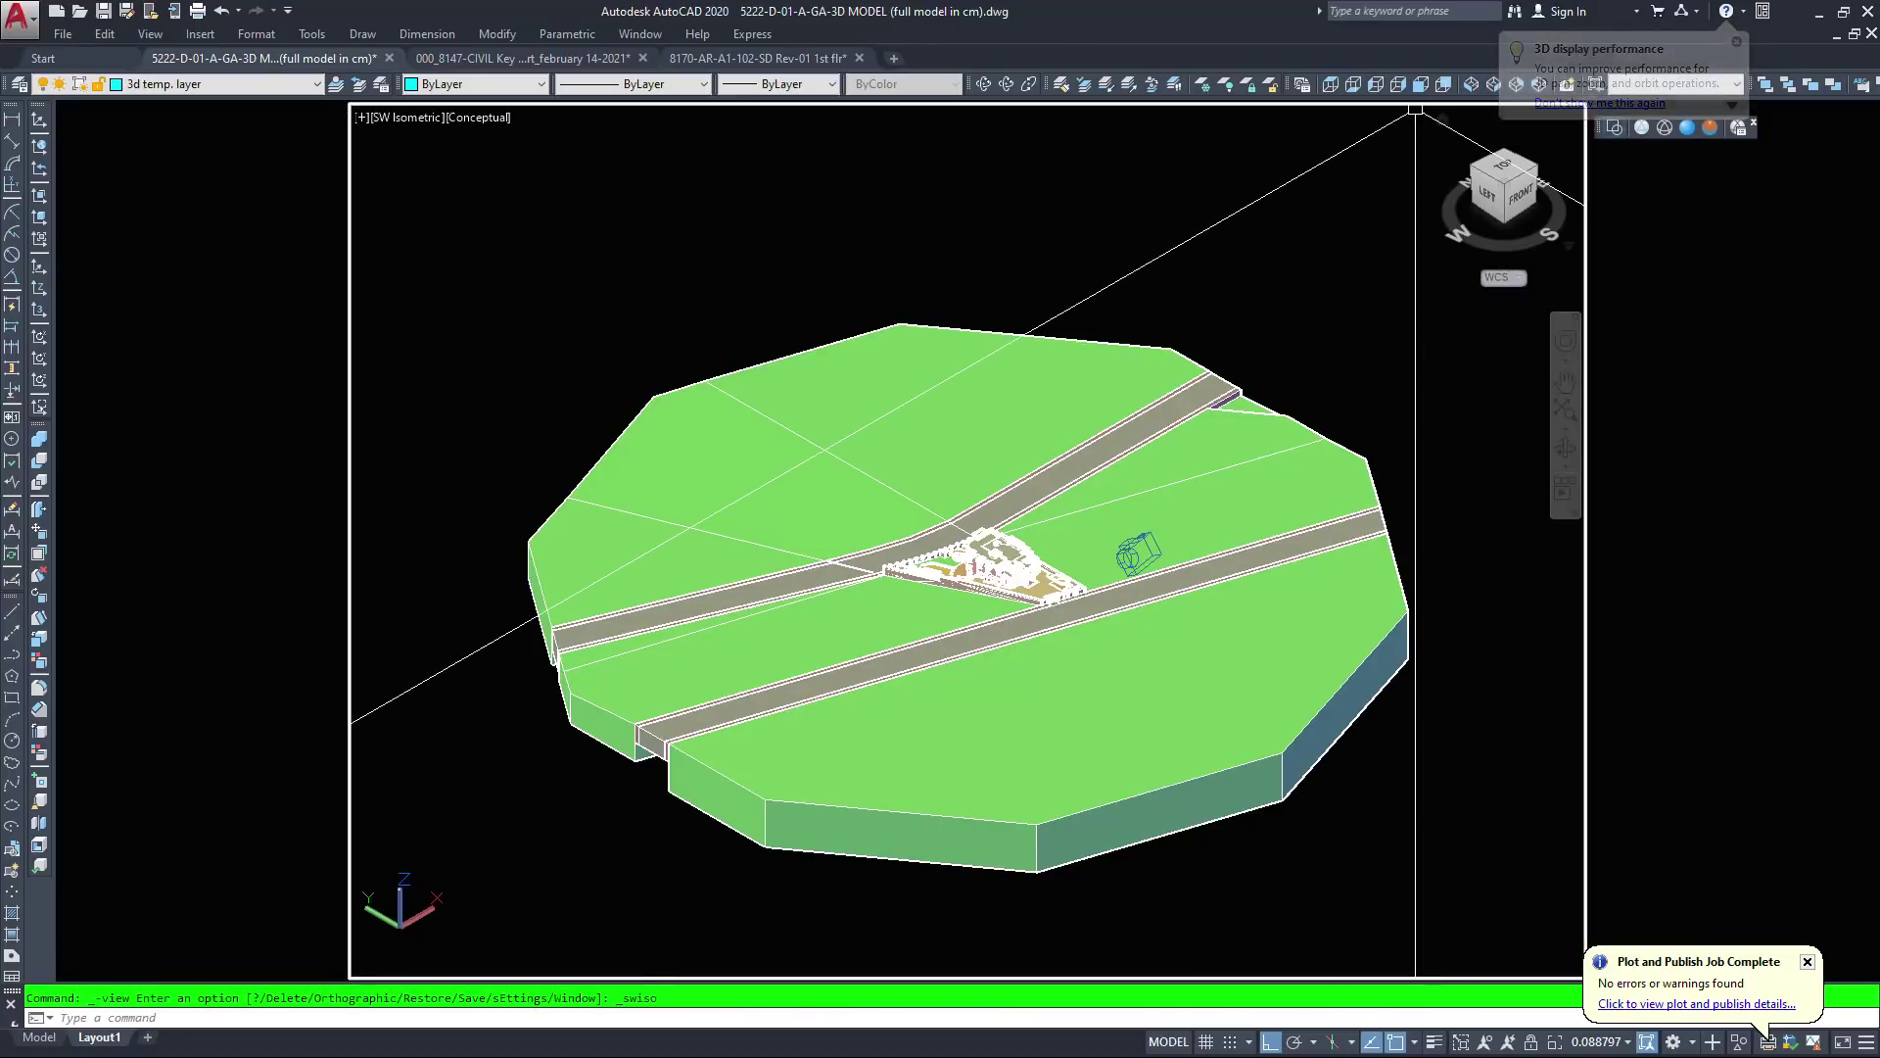
pyautogui.click(1614, 127)
pyautogui.scroll(2, 1110, 585)
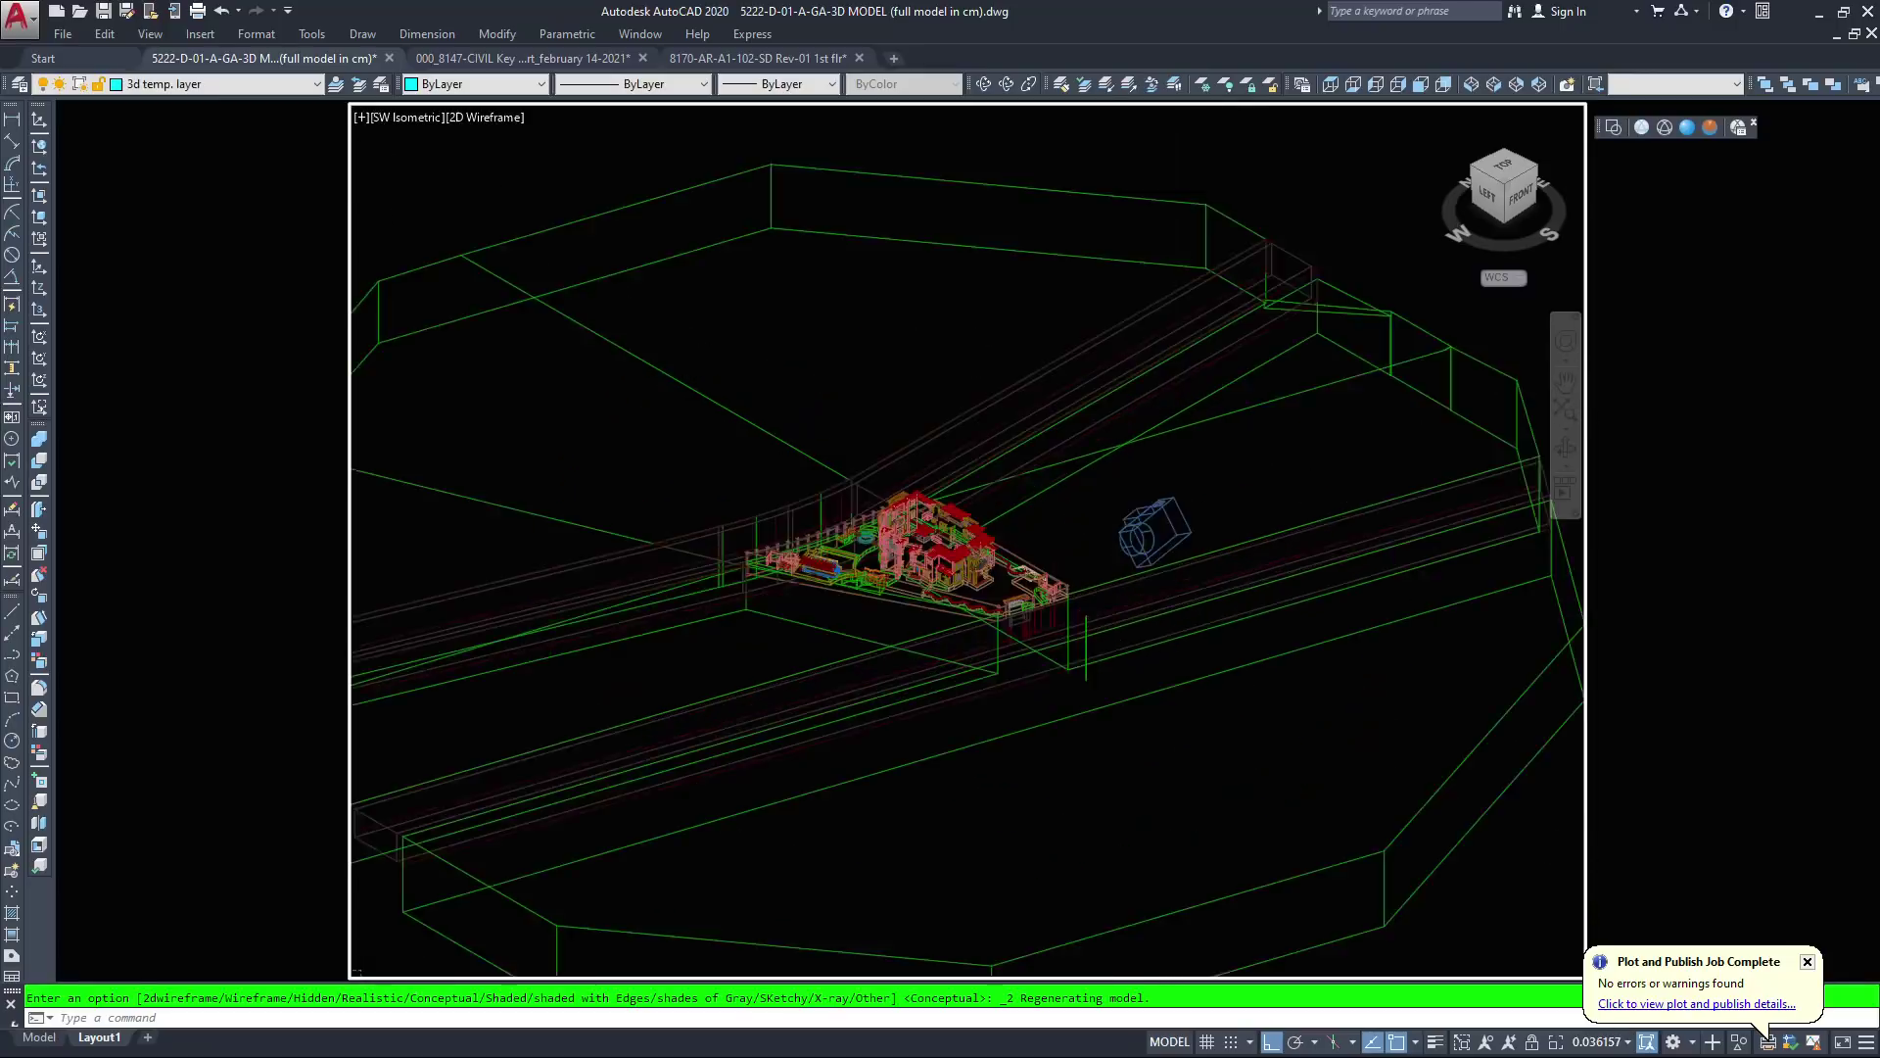
pyautogui.scroll(2, 1110, 591)
# Select the camera beside the villa, set the viewport to its camera view, and clear the selection
pyautogui.click(1163, 521)
pyautogui.press('Escape')
pyautogui.click(1170, 451)
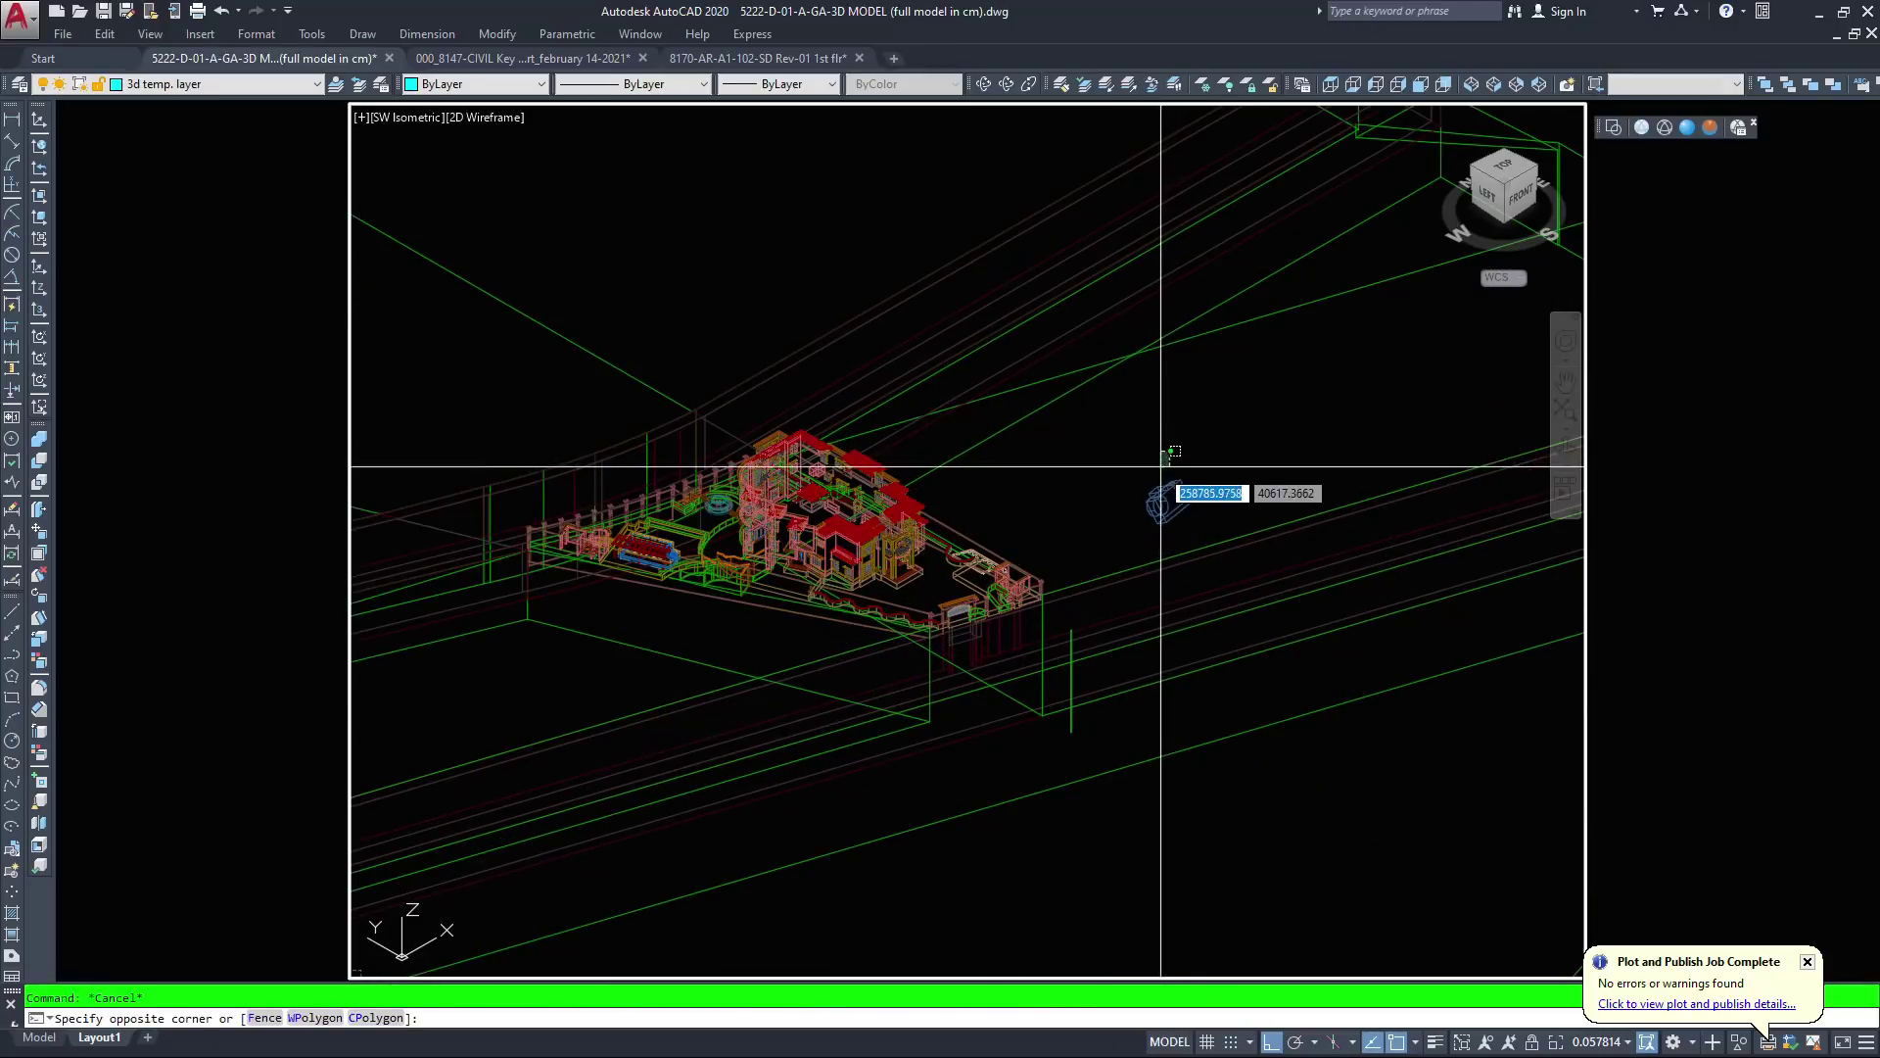
pyautogui.click(1153, 499)
pyautogui.rightClick(1154, 499)
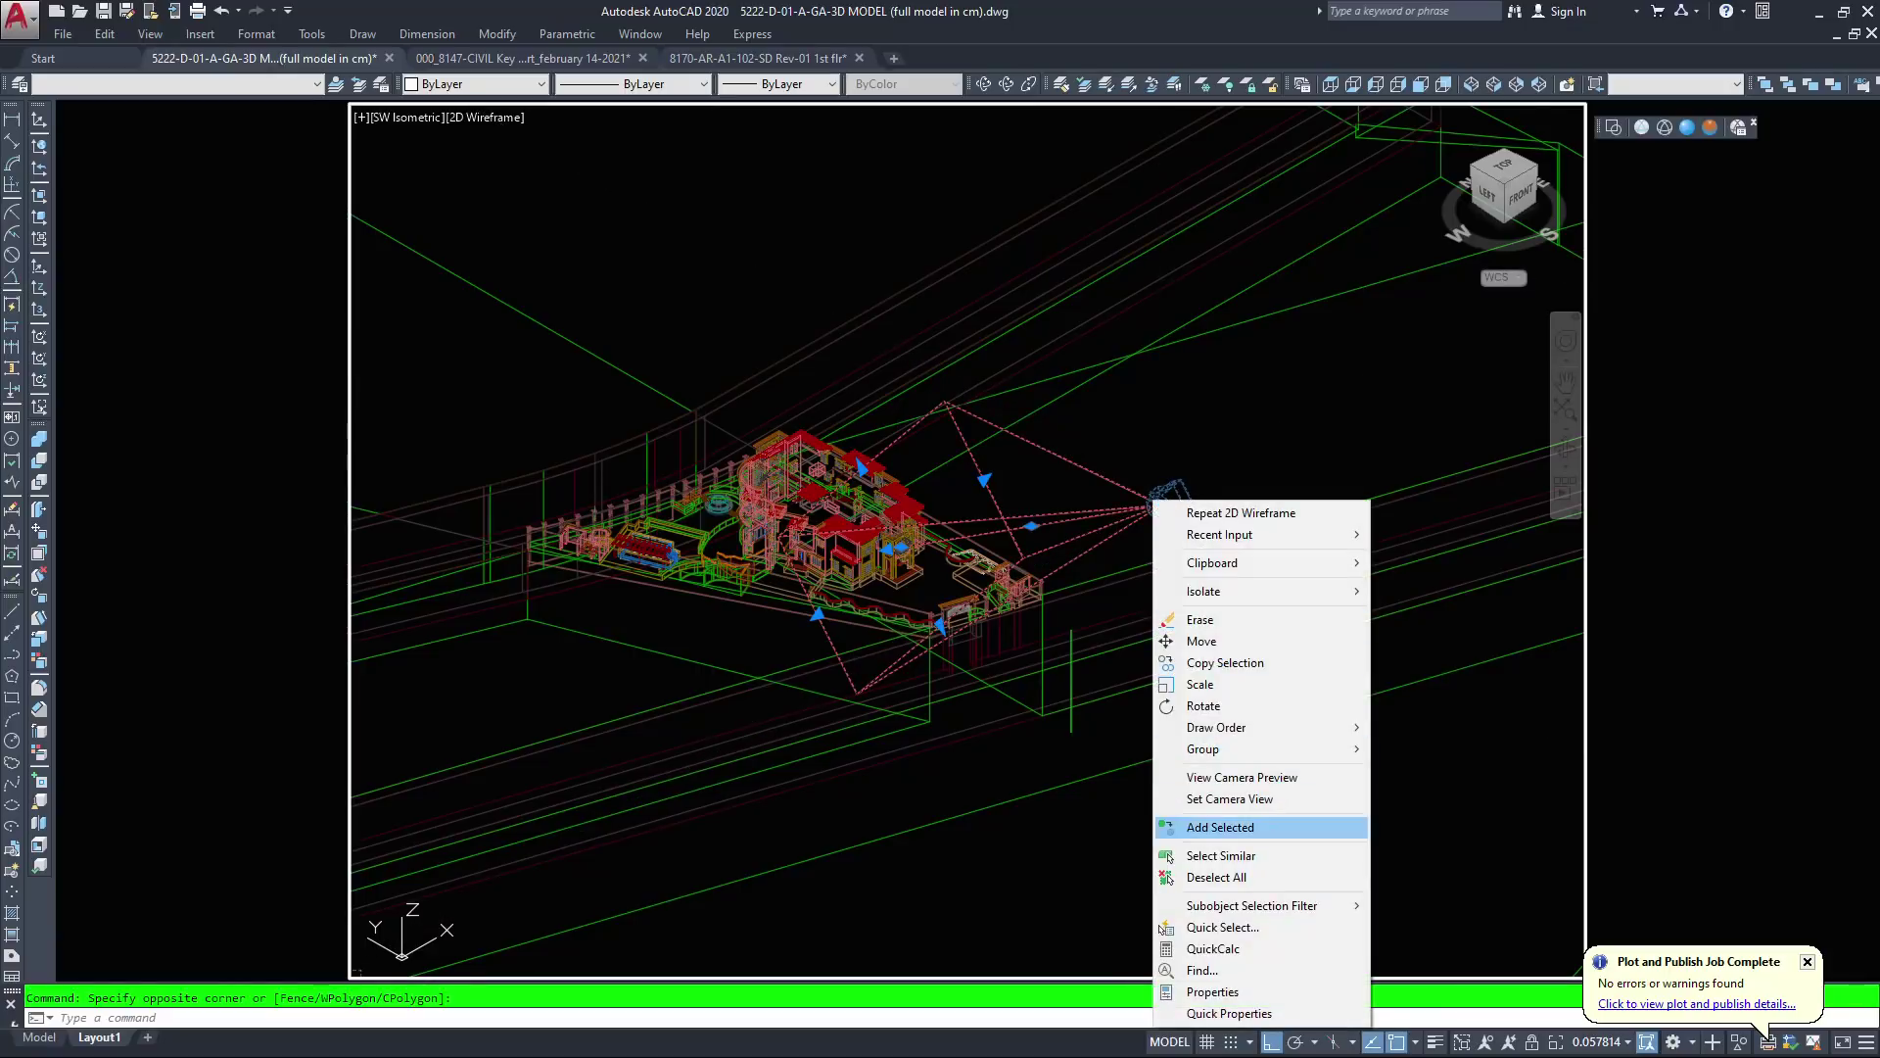
pyautogui.click(1175, 798)
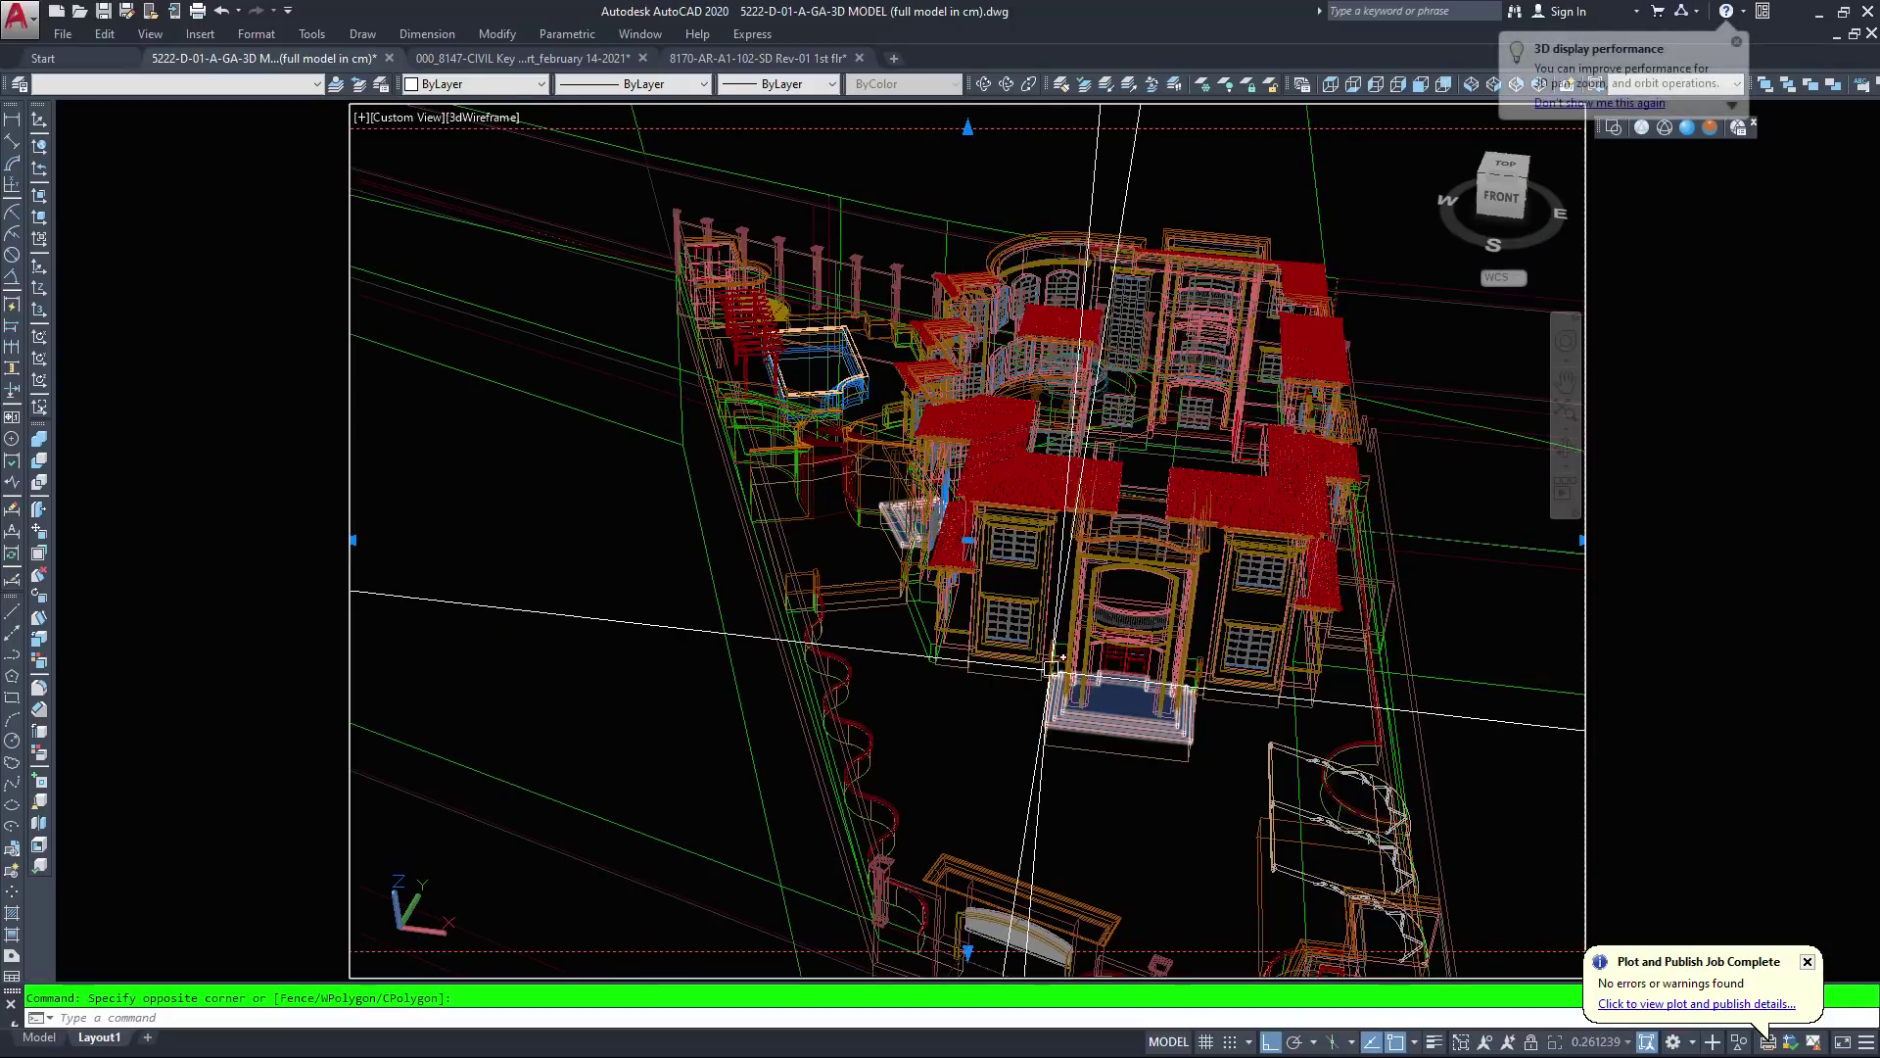
pyautogui.press('Escape')
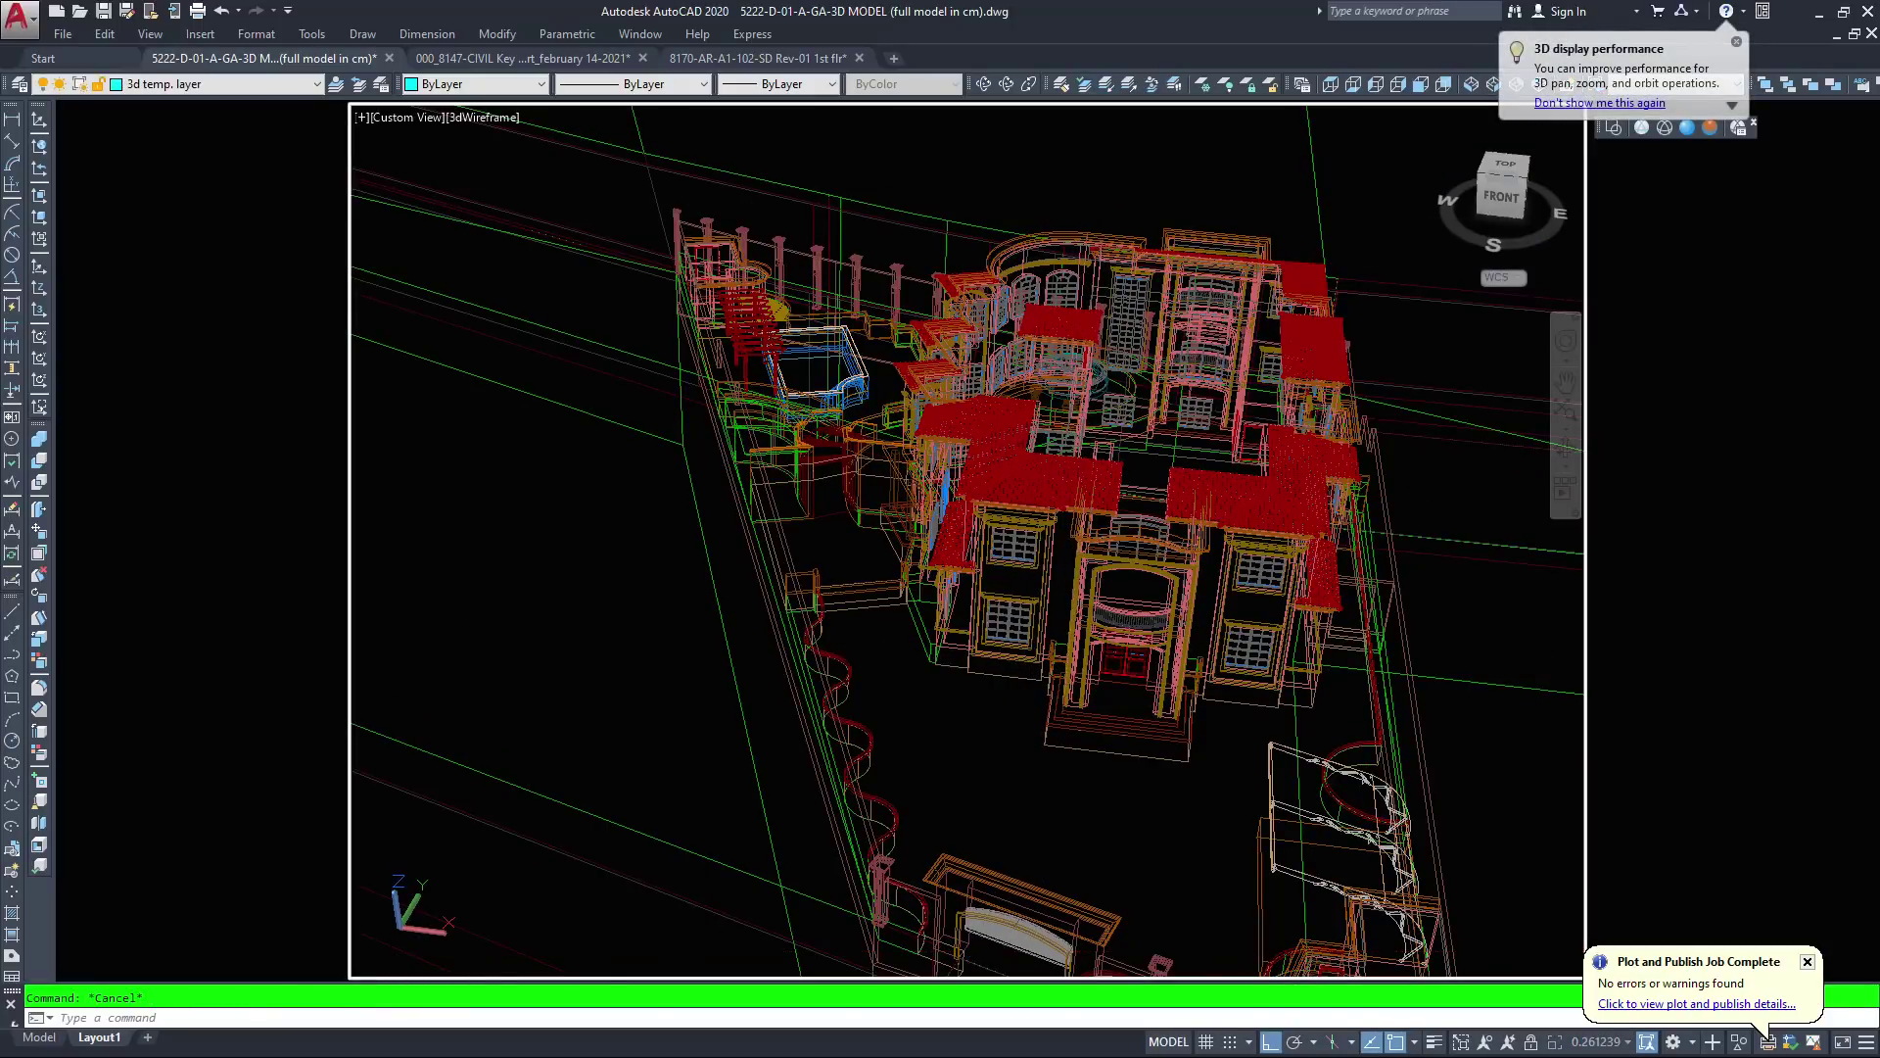
# Lower the camera view with Free Orbit to a near eye-level frontal view of the villa and its gate
pyautogui.click(1006, 84)
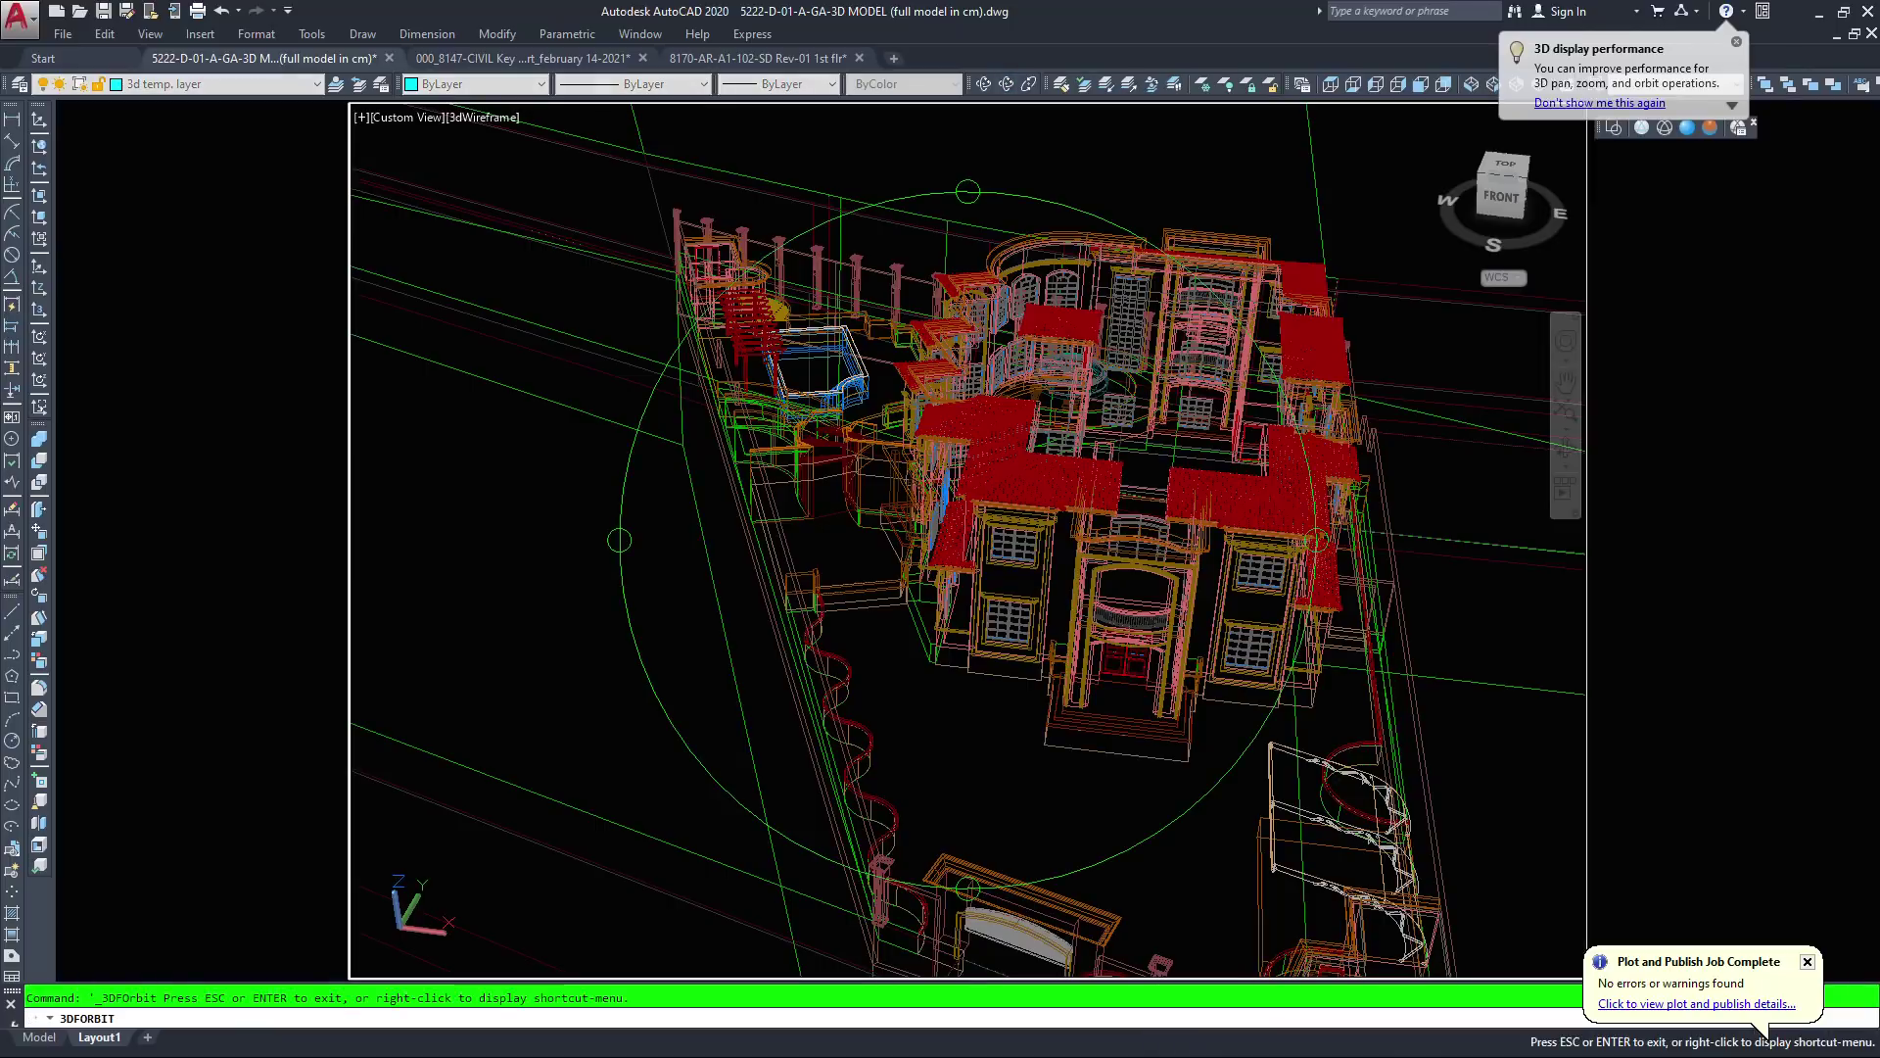
pyautogui.moveTo(979, 647); pyautogui.dragTo(979, 451)
pyautogui.scroll(3, 965, 519)
pyautogui.scroll(-3, 964, 519)
pyautogui.moveTo(980, 519); pyautogui.dragTo(803, 531, button='middle')
pyautogui.scroll(2, 989, 521)
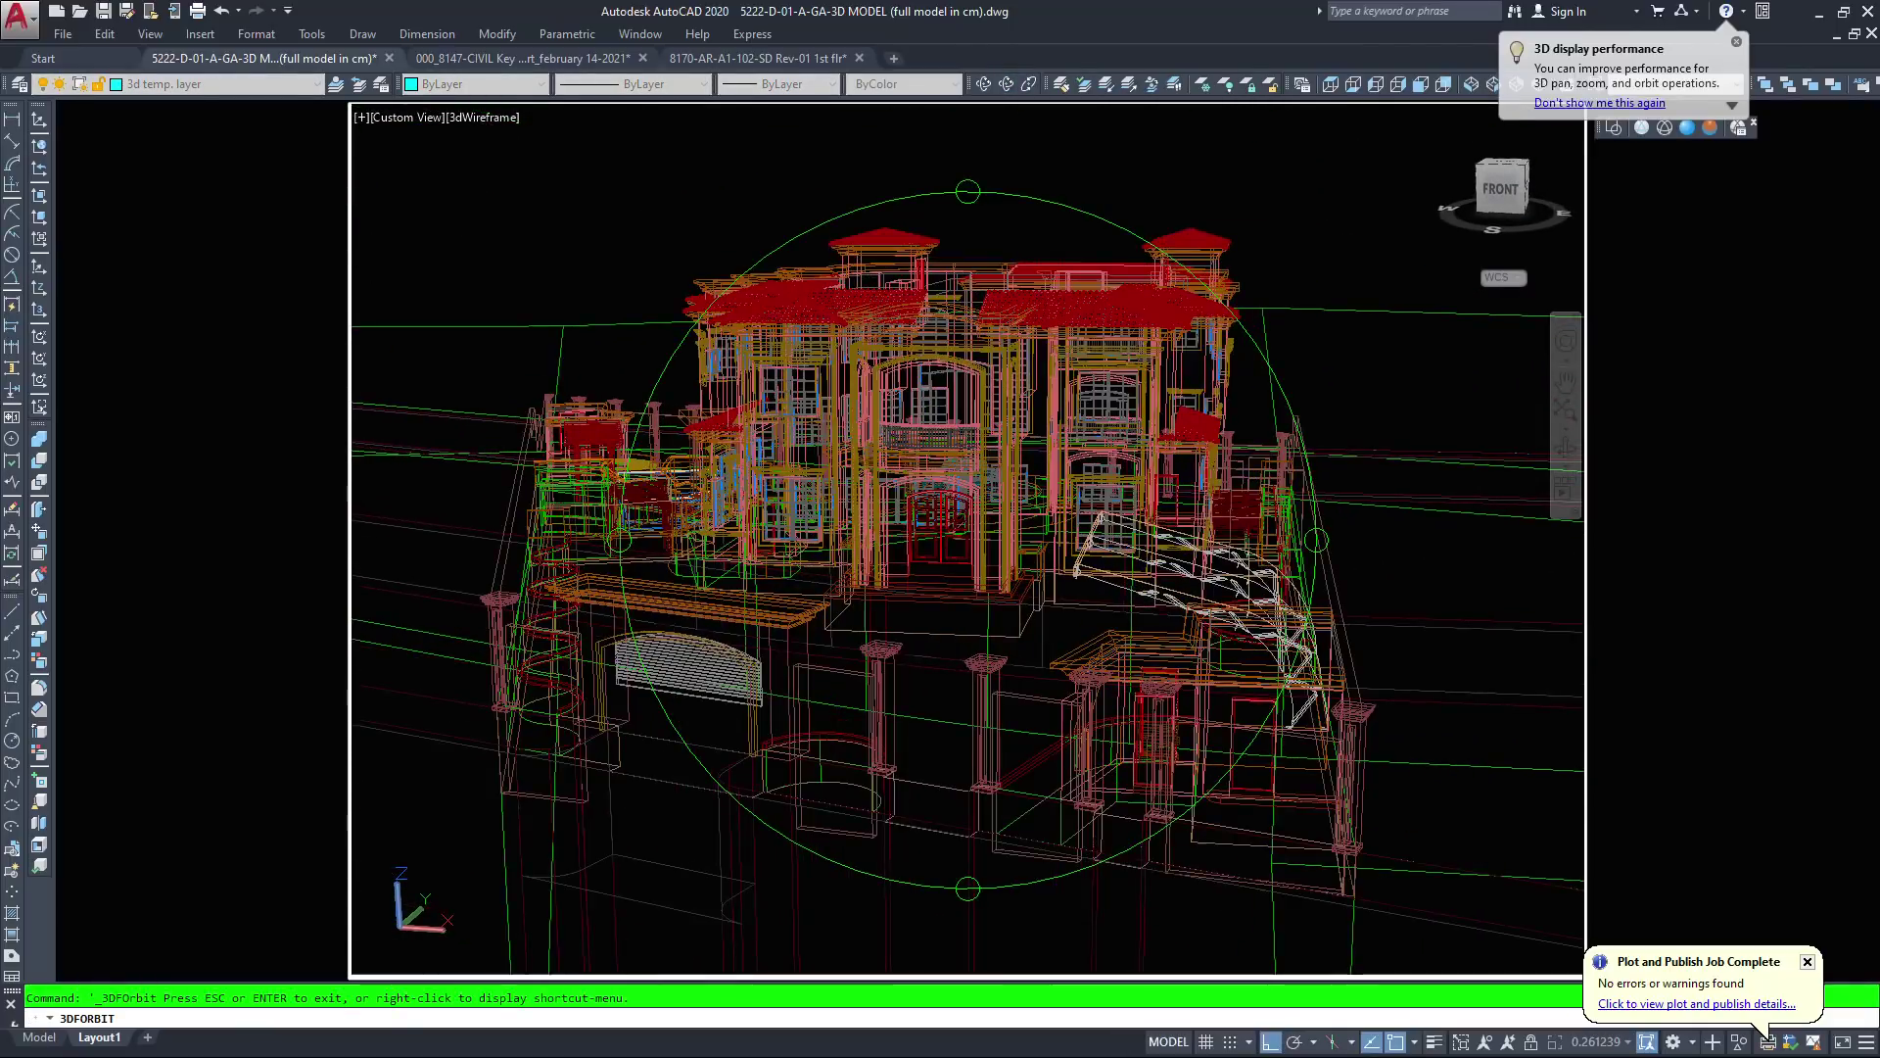
# Orbit and reframe the perspective to a low view from the front corner, showing the street fence and side boundary wall
pyautogui.scroll(-2, 989, 521)
pyautogui.moveTo(940, 529); pyautogui.dragTo(1043, 553)
pyautogui.keyDown('ctrl'); pyautogui.keyDown('shift'); pyautogui.moveTo(940, 426); pyautogui.dragTo(842, 441, button='middle'); pyautogui.keyUp('shift'); pyautogui.keyUp('ctrl')
pyautogui.scroll(-2, 940, 519)
pyautogui.moveTo(881, 529); pyautogui.dragTo(1038, 470, button='middle')
pyautogui.moveTo(1018, 548); pyautogui.dragTo(909, 518)
pyautogui.moveTo(909, 517); pyautogui.dragTo(857, 664, button='middle')
pyautogui.moveTo(862, 656); pyautogui.dragTo(864, 553)
pyautogui.moveTo(1126, 595); pyautogui.dragTo(1144, 544, button='middle')
pyautogui.scroll(2, 1144, 627)
pyautogui.moveTo(1053, 498)
pyautogui.mouseDown()
pyautogui.moveTo(1052, 443)
pyautogui.moveTo(1058, 484)
pyautogui.moveTo(1090, 501)
pyautogui.mouseUp()
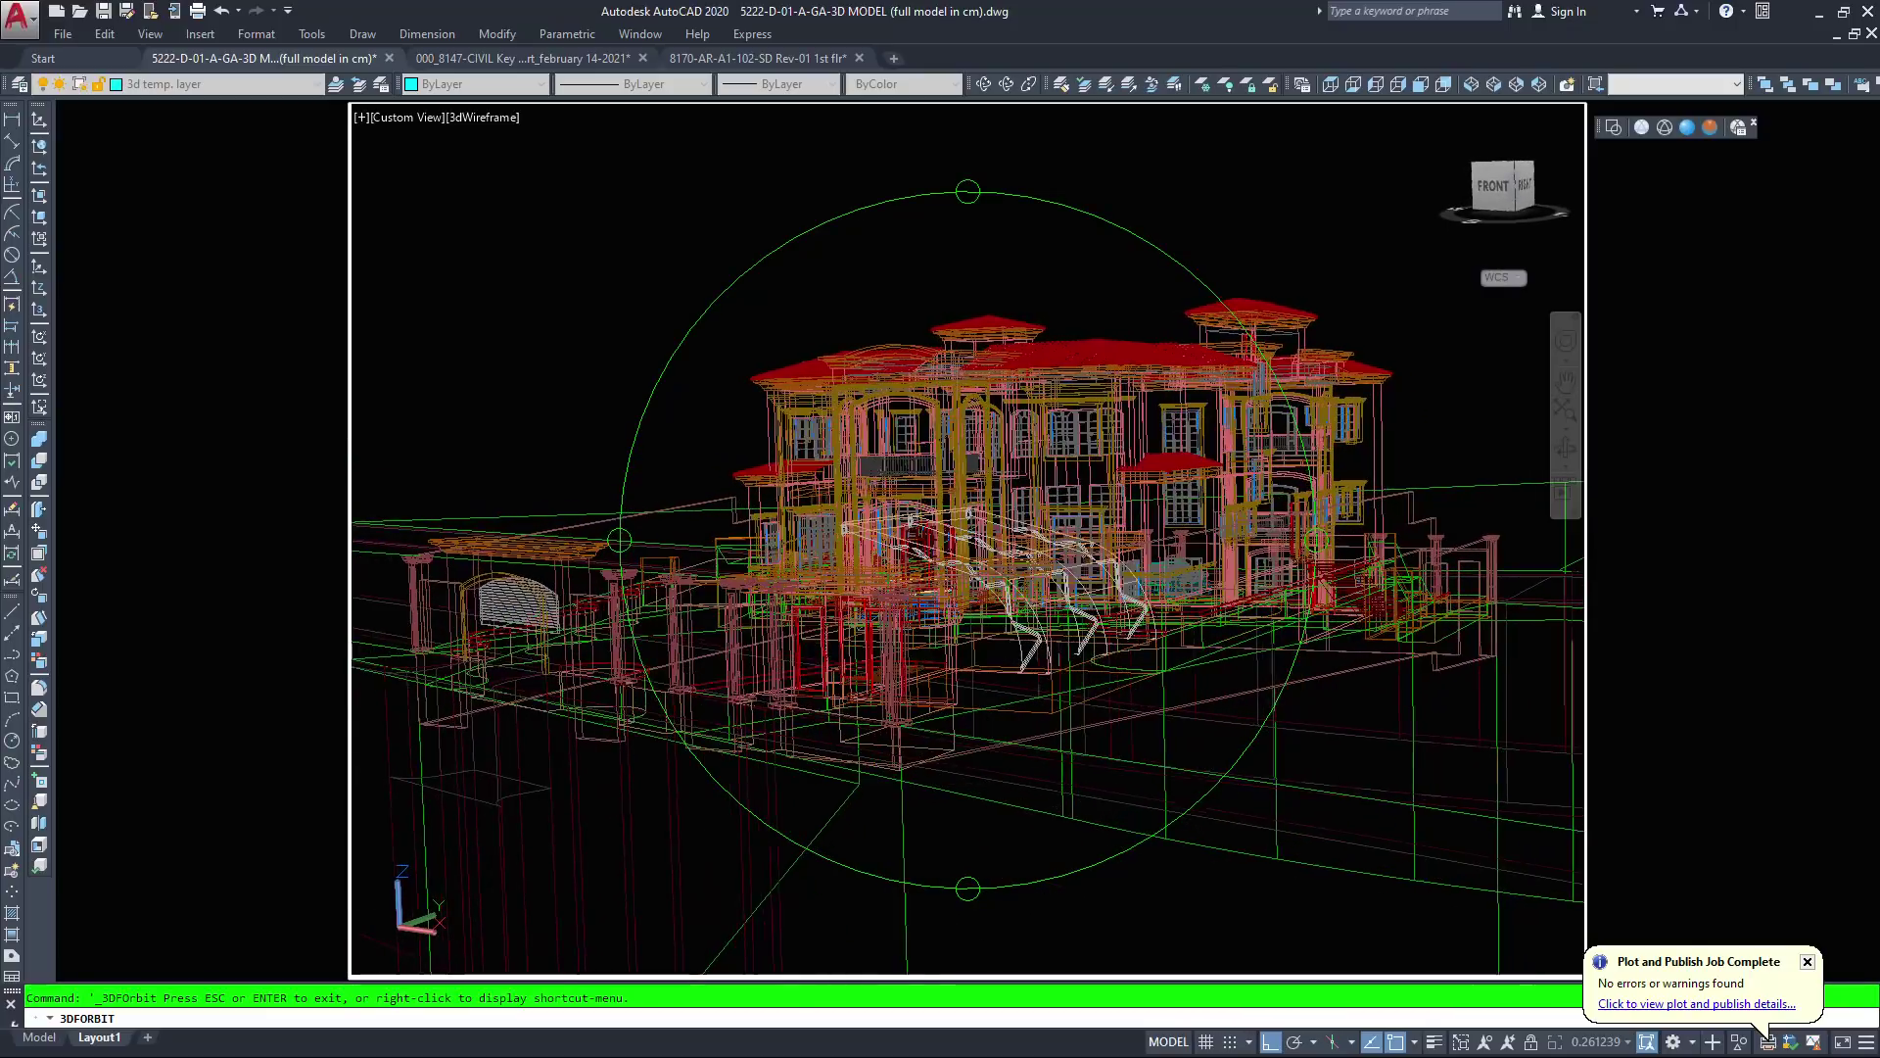
pyautogui.press('Escape')
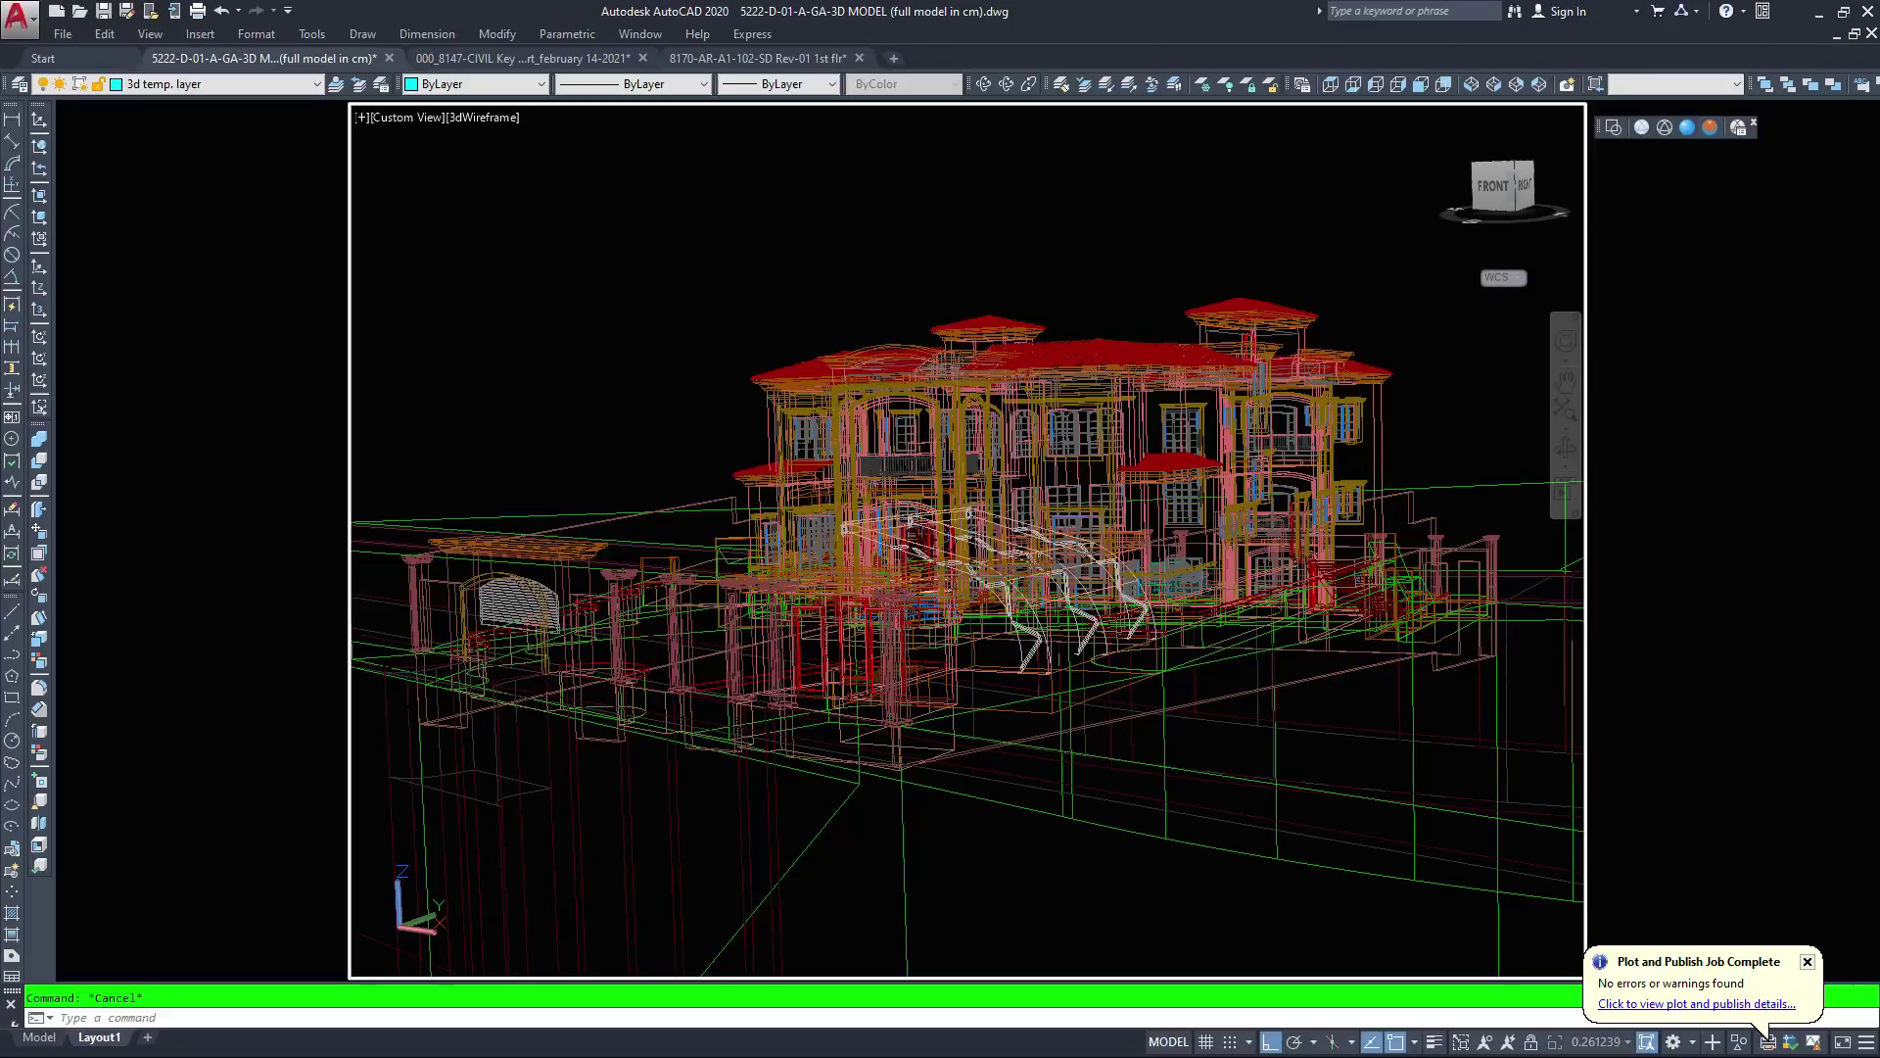
# Try the Realistic visual style on the corner perspective and change it to Conceptual
pyautogui.click(1687, 127)
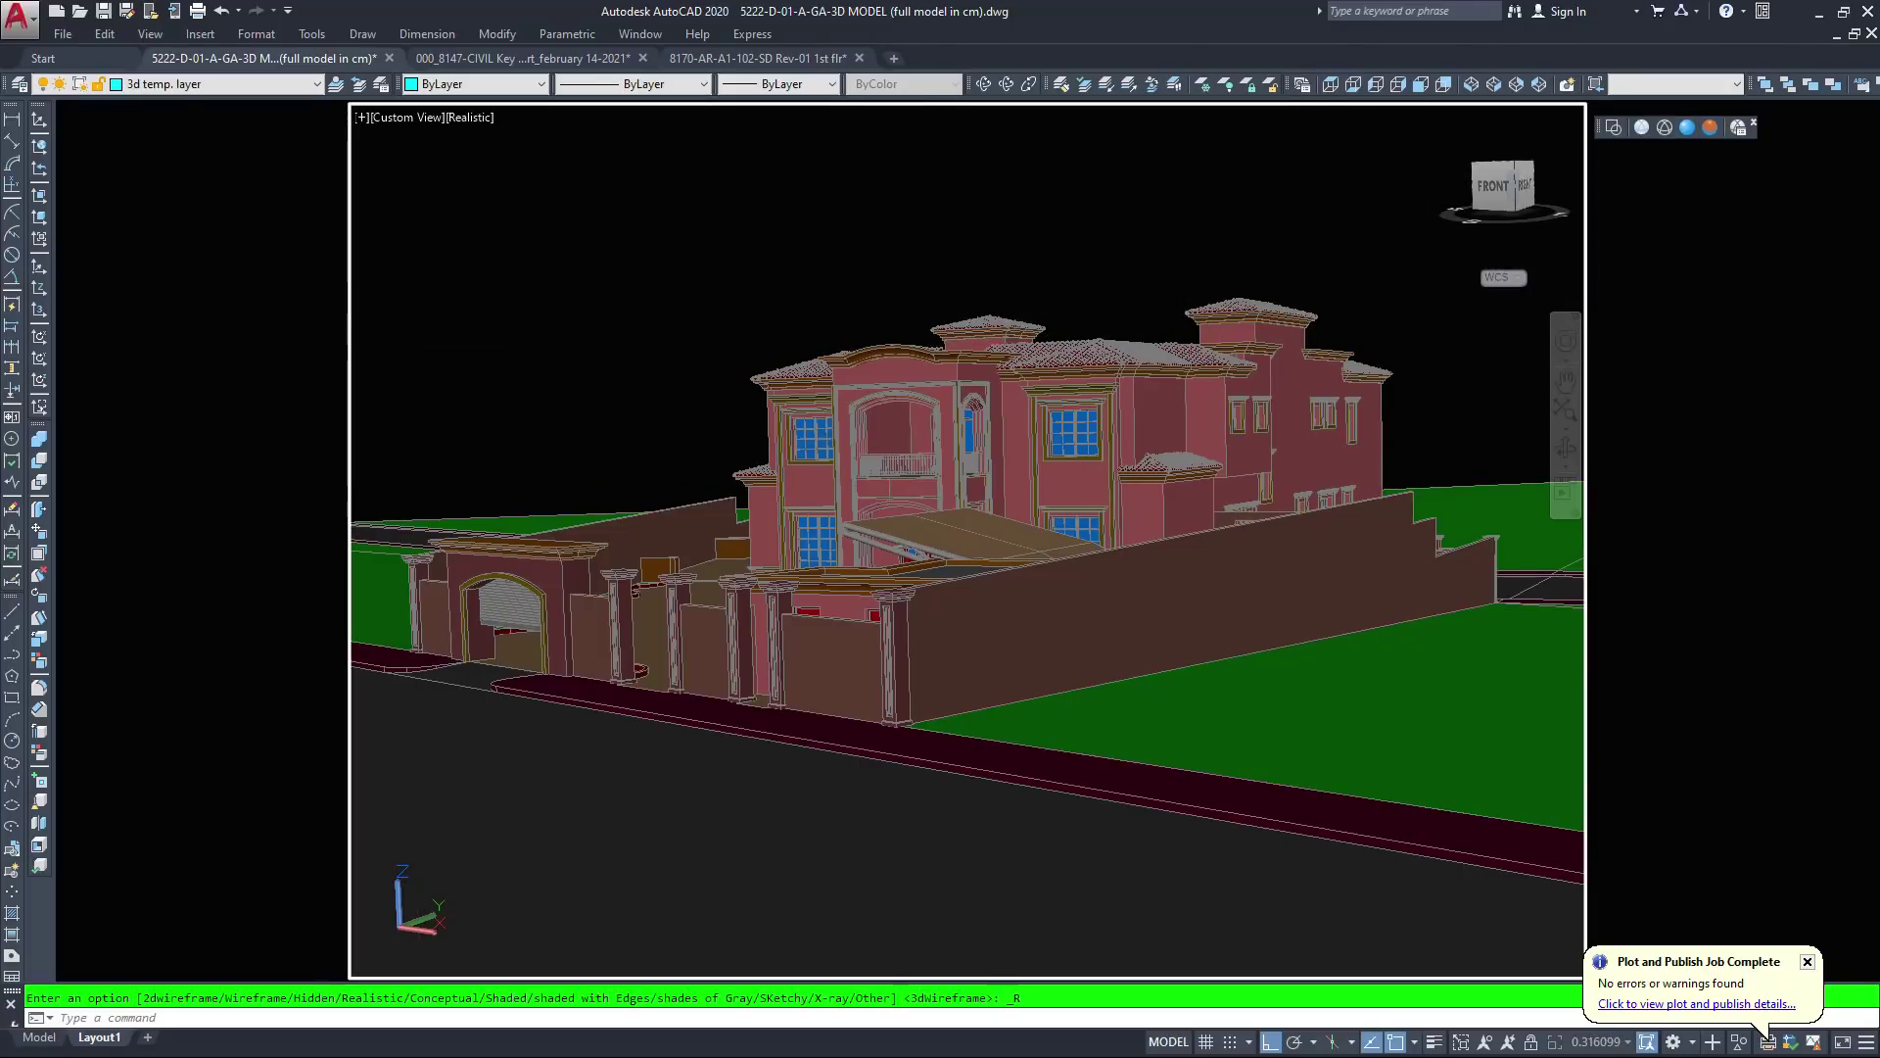
pyautogui.click(1710, 128)
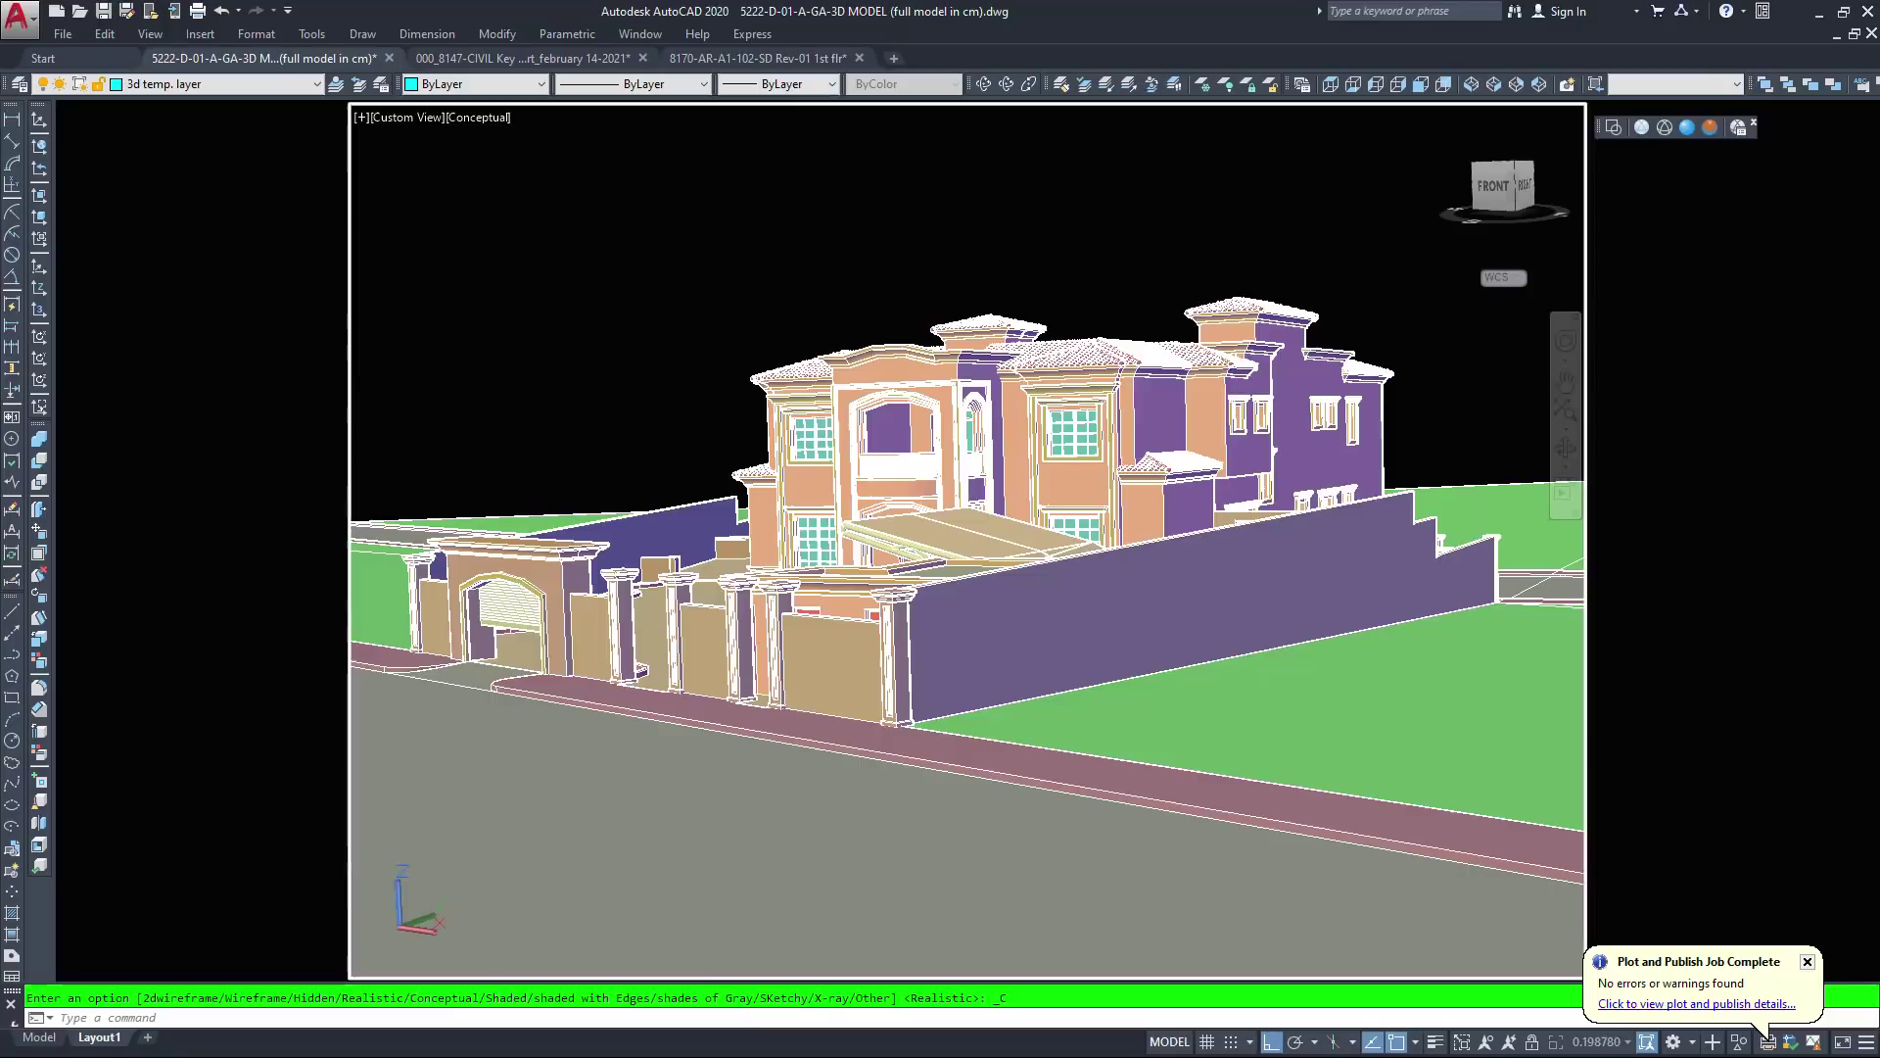
# Raise the corner perspective with Free Orbit to an aerial view of the villa's front, the whole plot and the surrounding streets
pyautogui.moveTo(1157, 361); pyautogui.dragTo(1181, 451, button='middle')
pyautogui.scroll(5, 1018, 528)
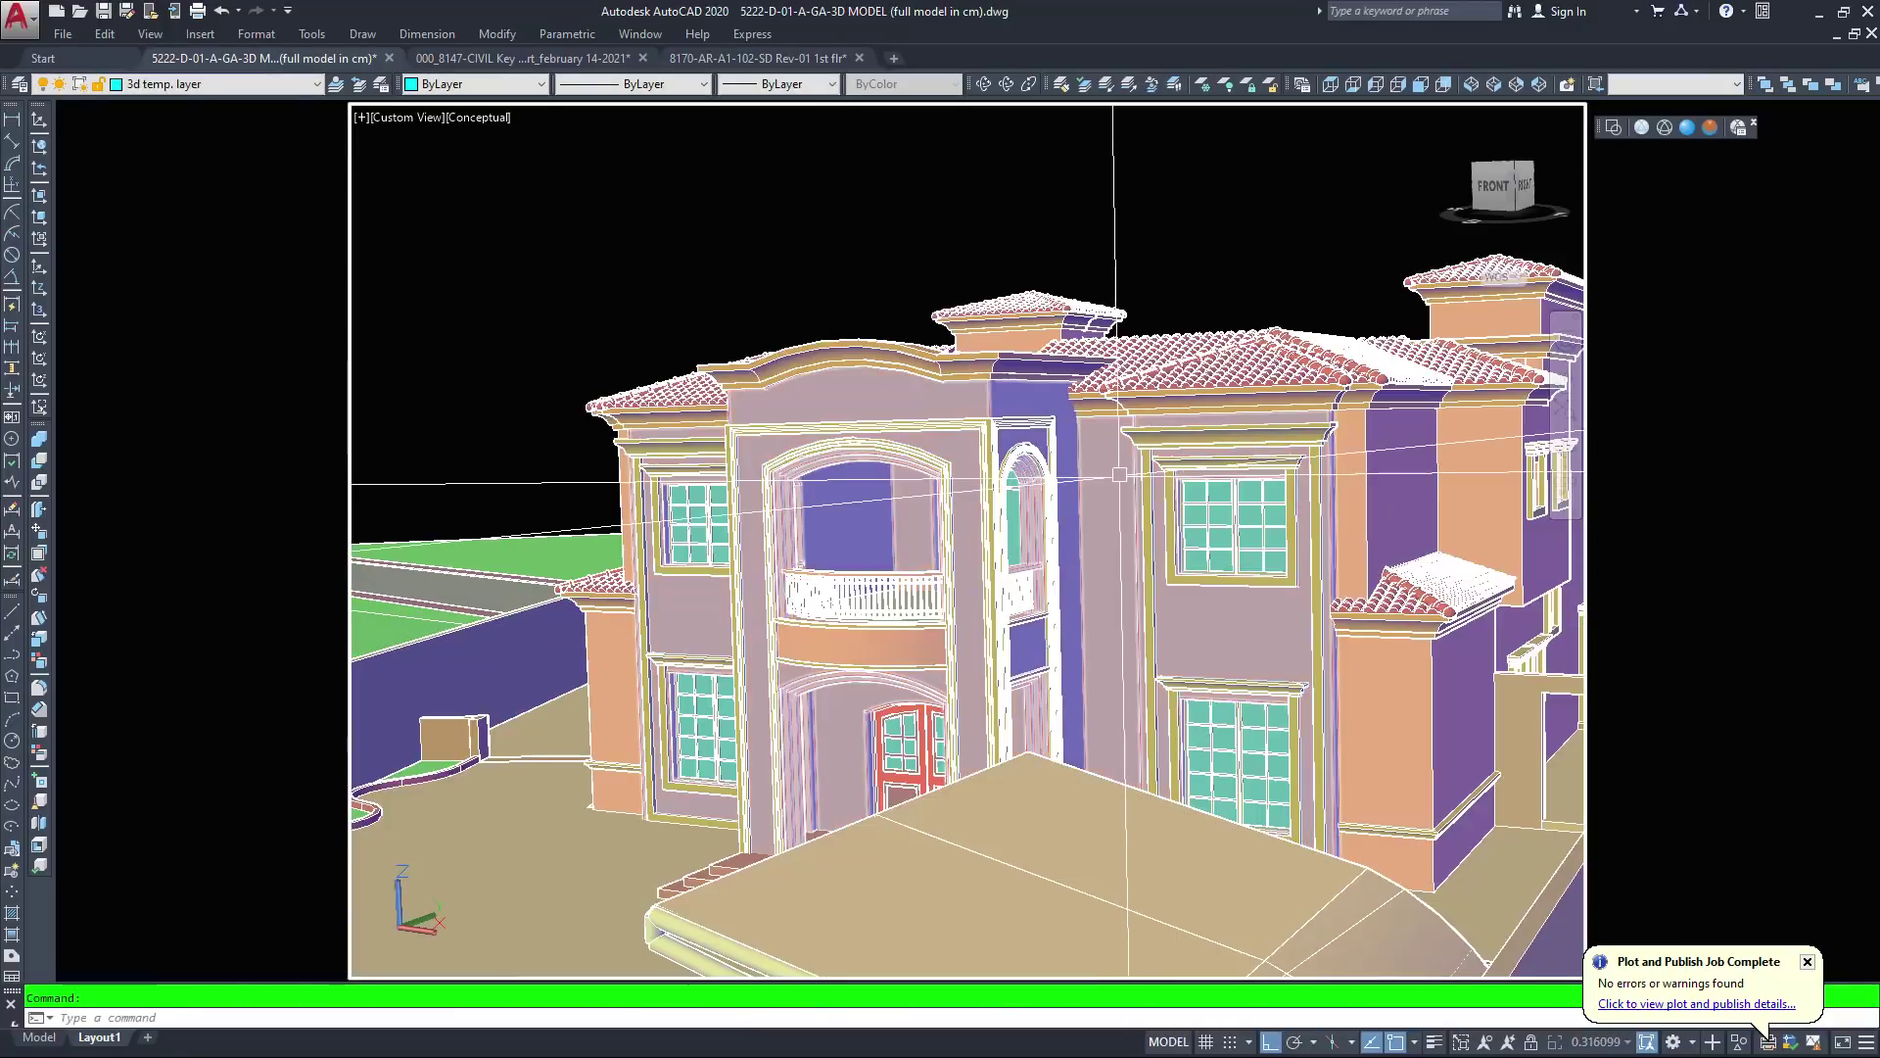
pyautogui.scroll(-5, 1082, 397)
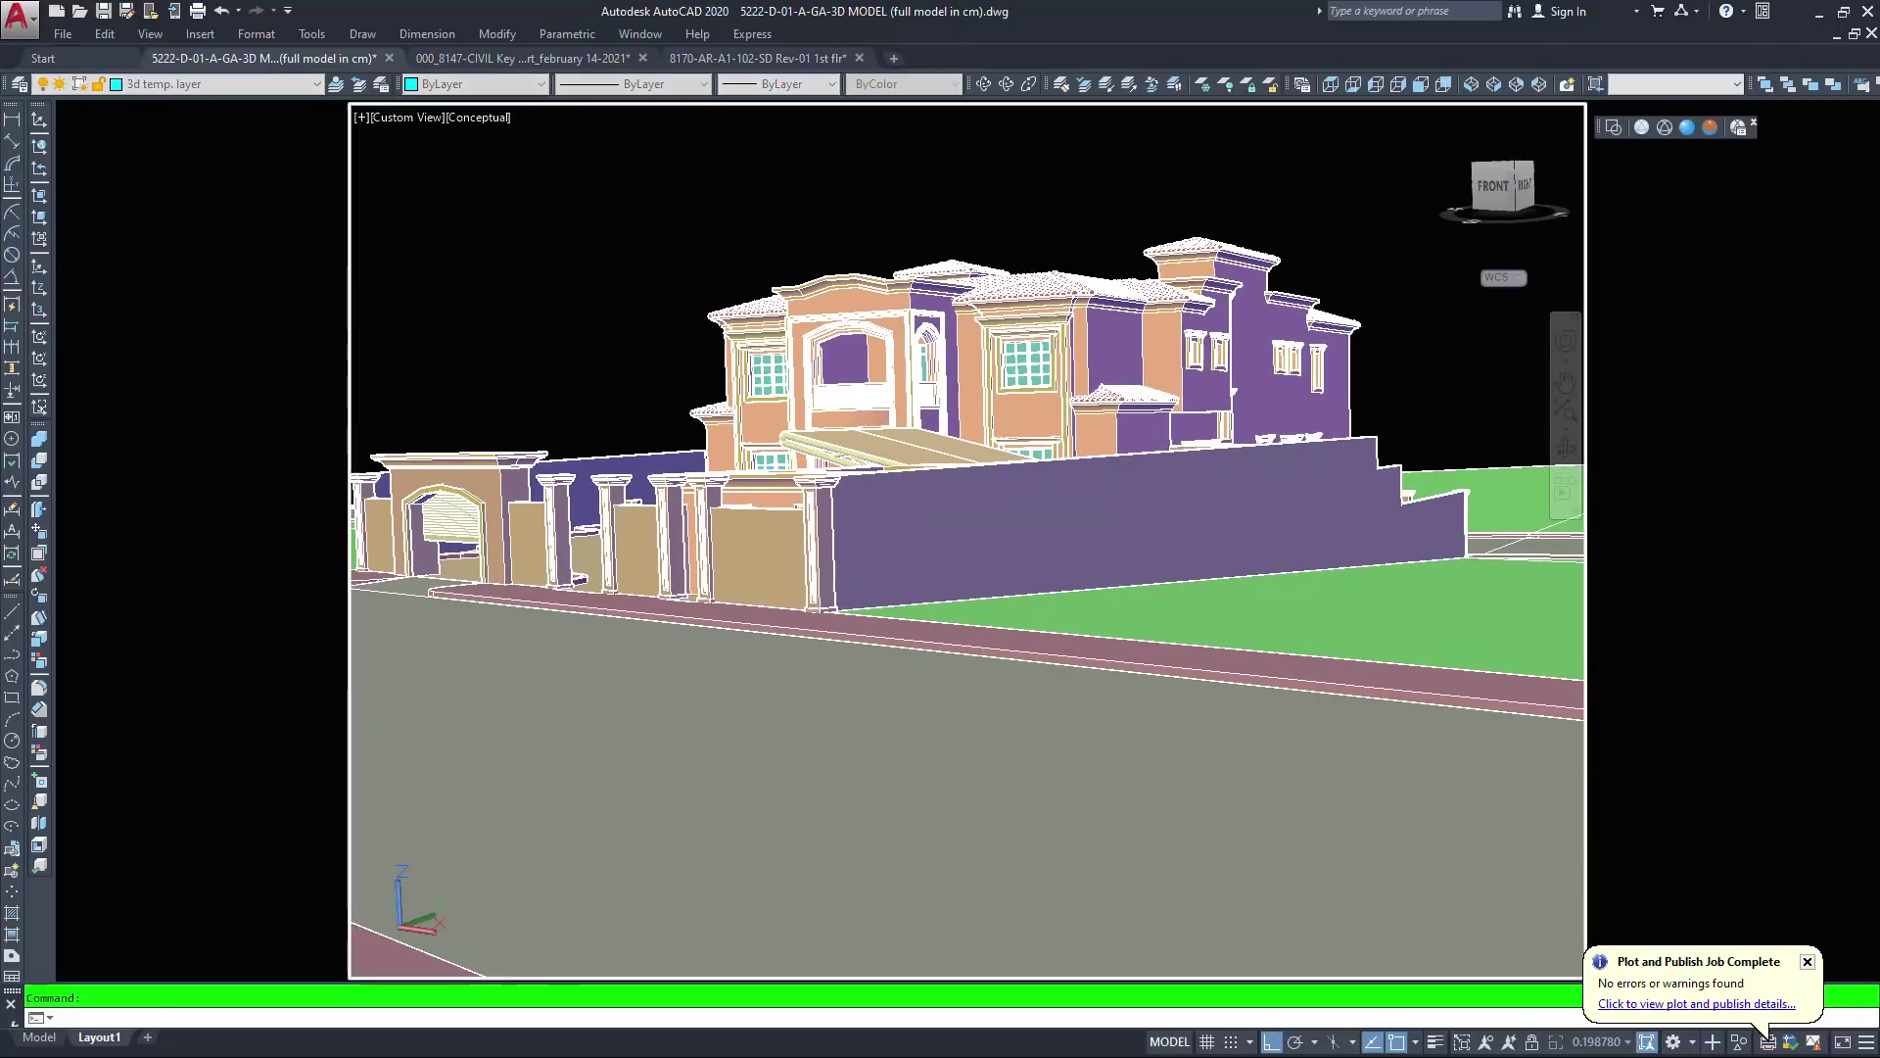
pyautogui.scroll(4, 1082, 394)
pyautogui.scroll(-4, 1083, 392)
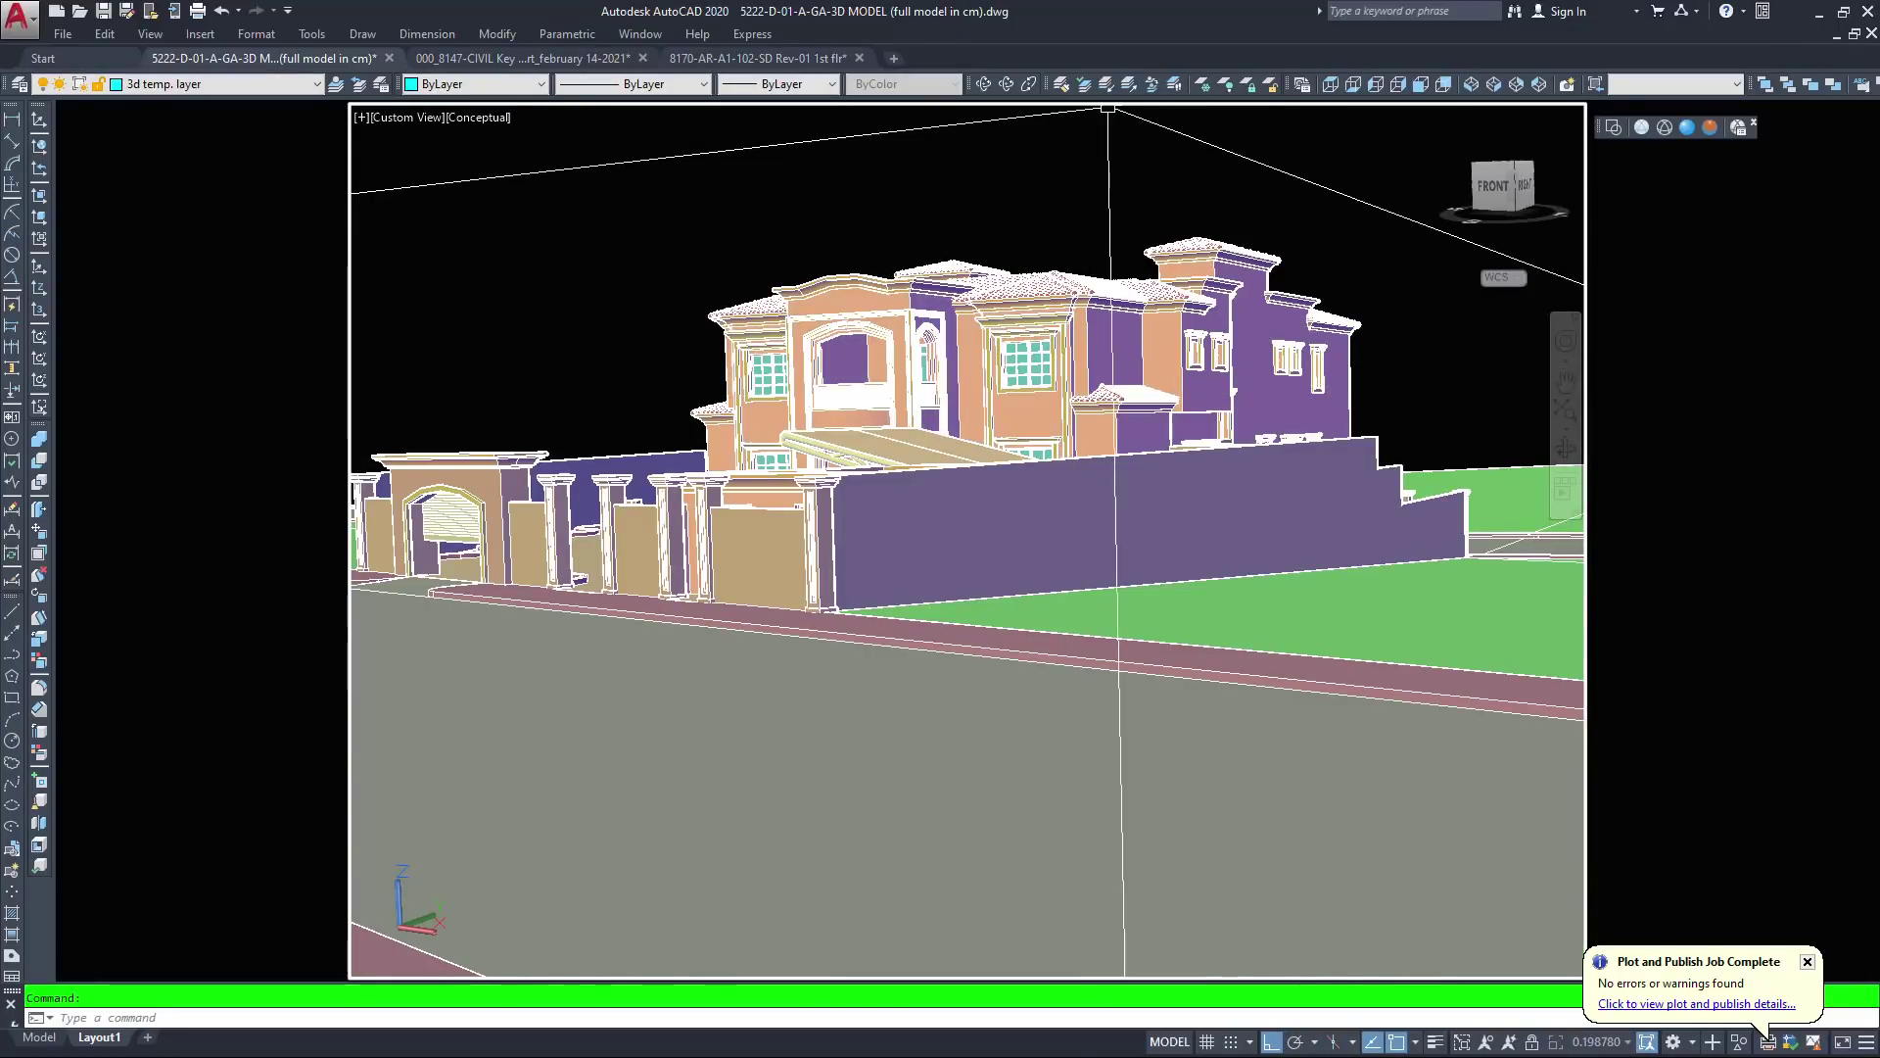
pyautogui.click(1006, 85)
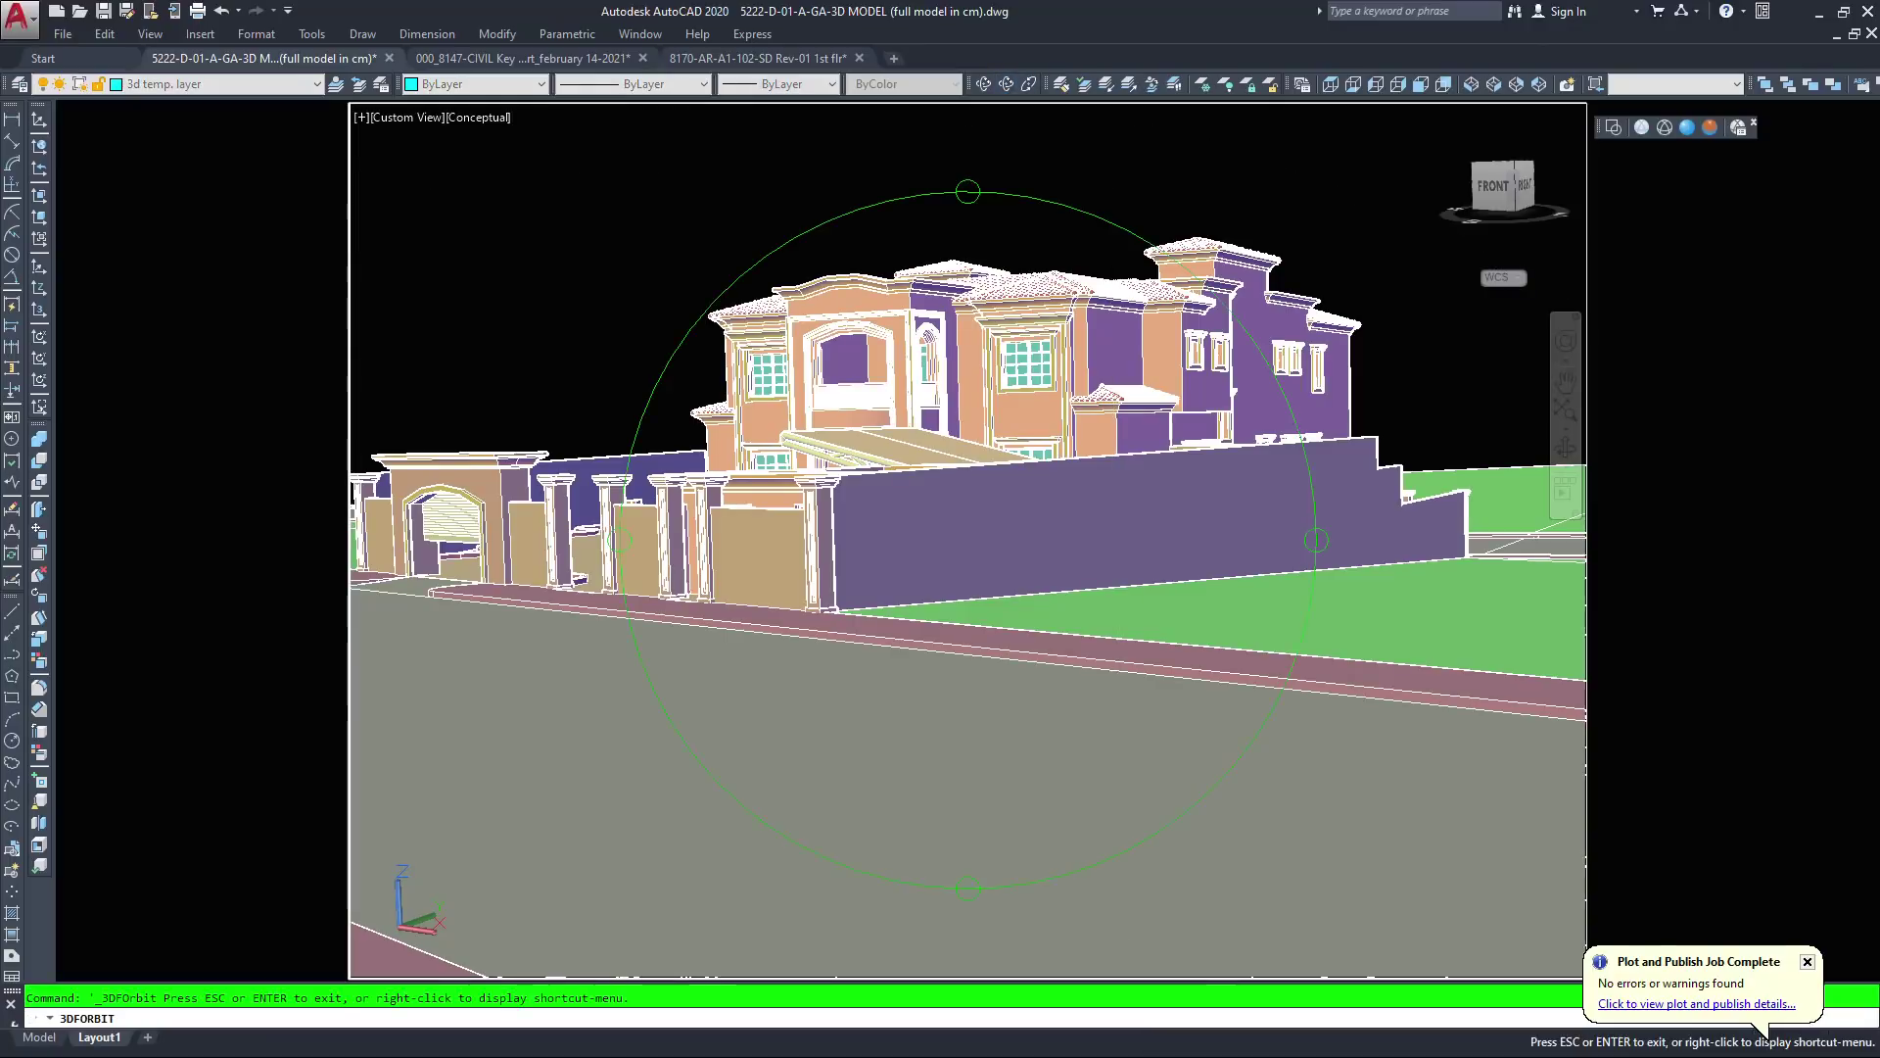
pyautogui.moveTo(1015, 323); pyautogui.dragTo(1014, 447)
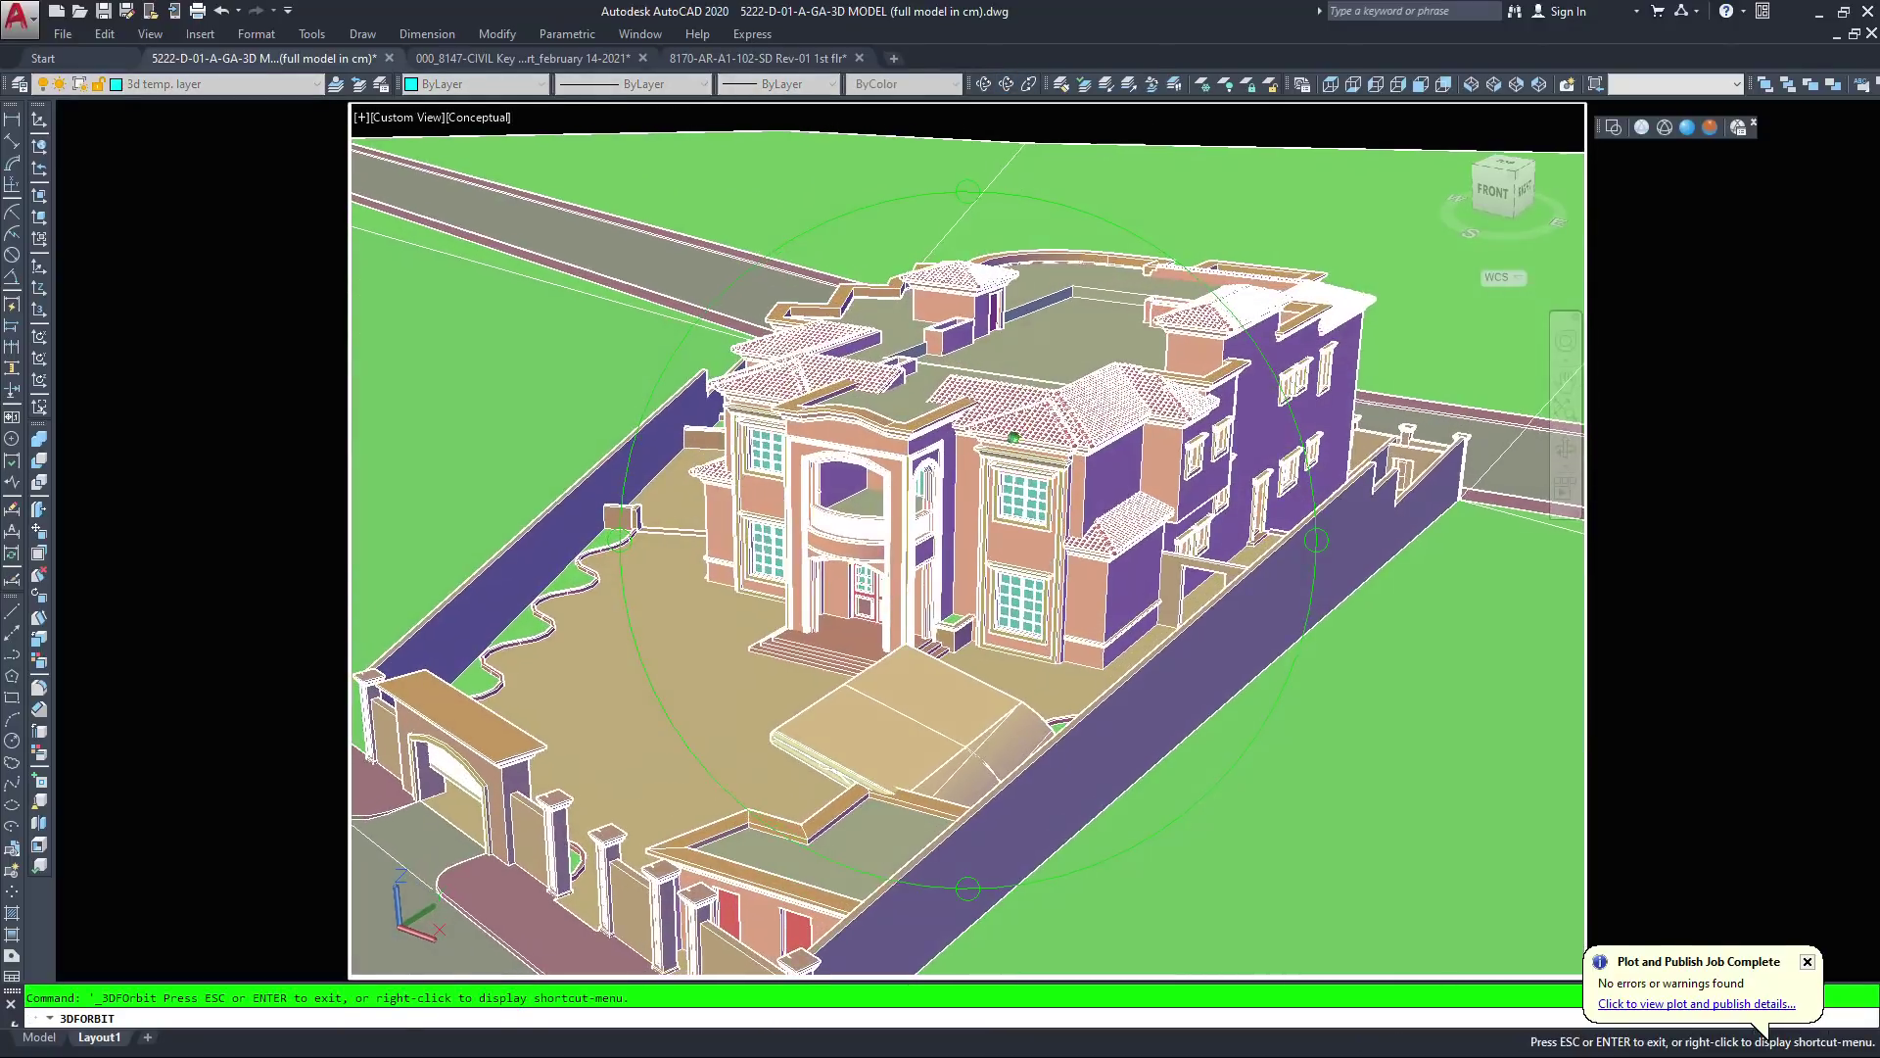
pyautogui.scroll(-3, 1015, 447)
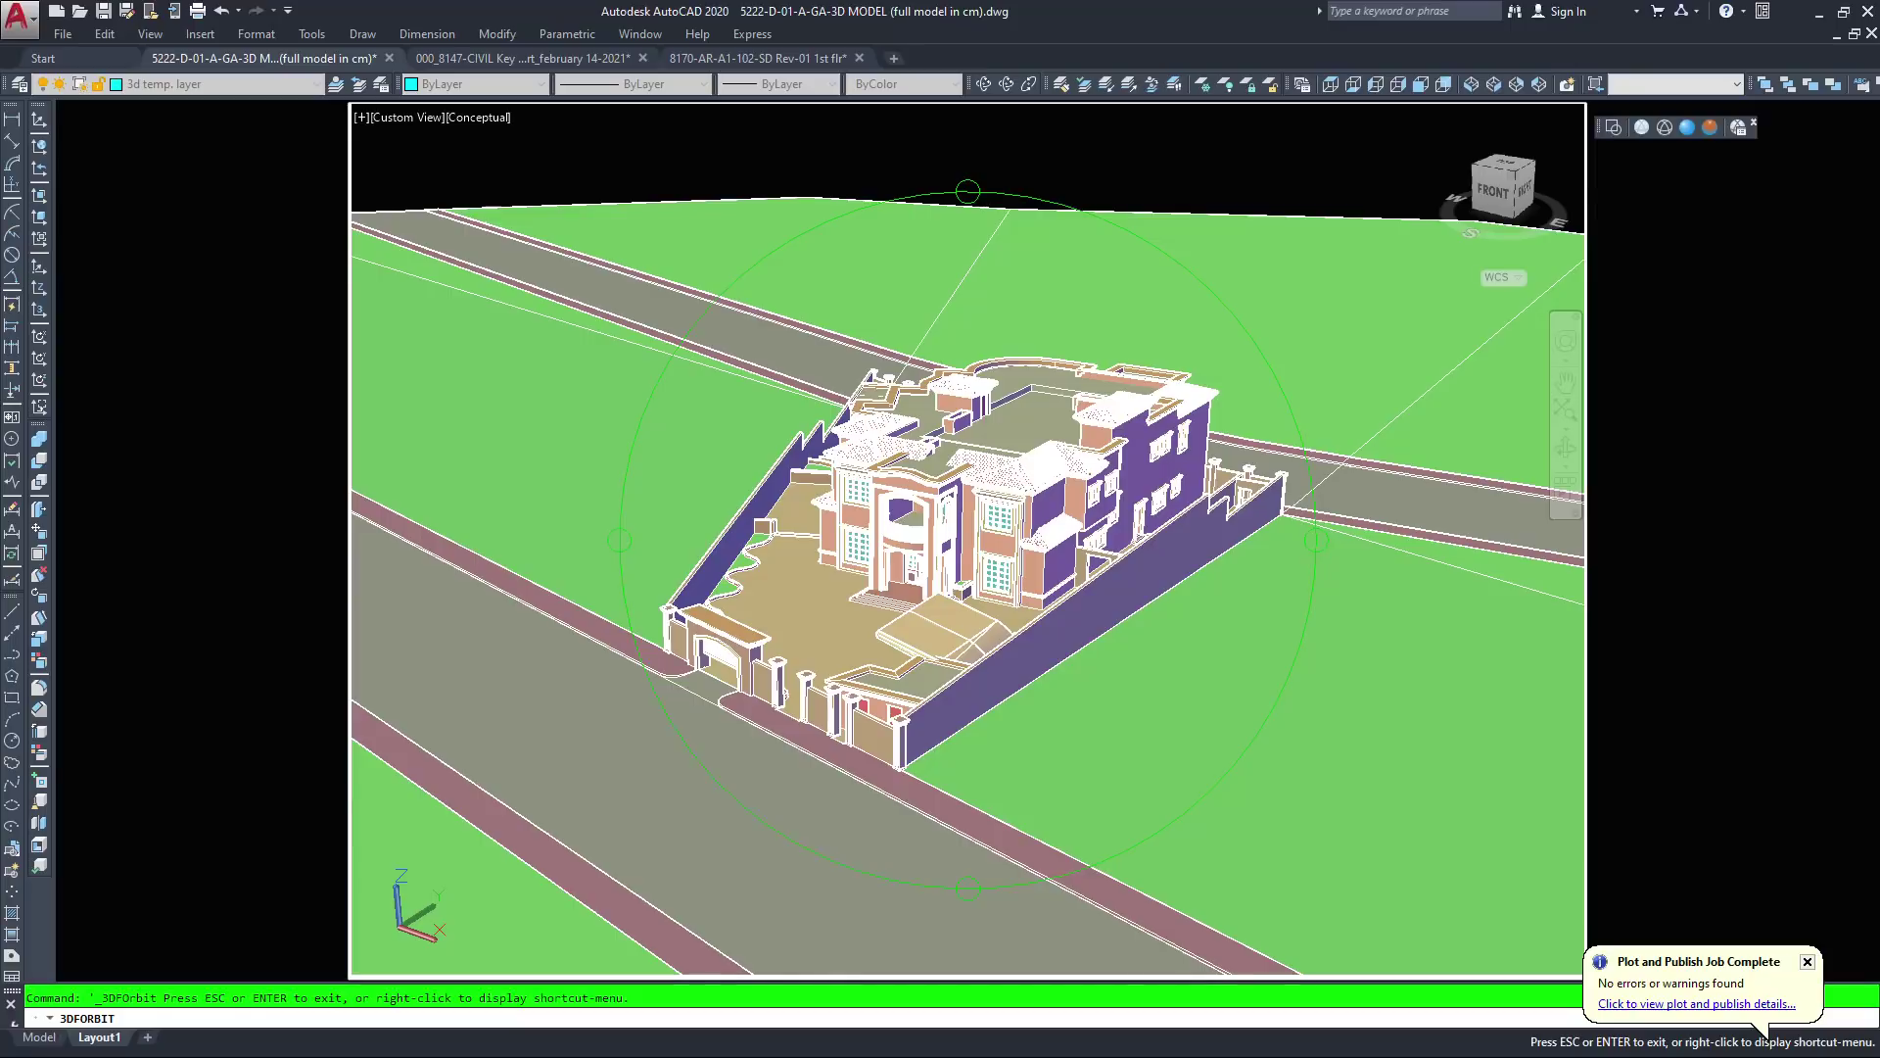
# Orbit around the villa to an aerial view of its rear facade, pool and garden
pyautogui.keyDown('ctrl'); pyautogui.keyDown('shift'); pyautogui.moveTo(1023, 459); pyautogui.dragTo(994, 479, button='middle'); pyautogui.keyUp('shift'); pyautogui.keyUp('ctrl')
pyautogui.moveTo(1097, 470); pyautogui.dragTo(866, 431)
pyautogui.keyDown('ctrl'); pyautogui.keyDown('shift'); pyautogui.moveTo(995, 479); pyautogui.dragTo(995, 479, button='middle'); pyautogui.keyUp('shift'); pyautogui.keyUp('ctrl')
pyautogui.moveTo(995, 479); pyautogui.dragTo(991, 534)
pyautogui.scroll(3, 940, 529)
pyautogui.keyDown('ctrl'); pyautogui.keyDown('shift'); pyautogui.moveTo(995, 479); pyautogui.dragTo(995, 479, button='middle'); pyautogui.keyUp('shift'); pyautogui.keyUp('ctrl')
pyautogui.keyDown('ctrl'); pyautogui.keyDown('shift'); pyautogui.moveTo(975, 404); pyautogui.dragTo(975, 404, button='middle'); pyautogui.keyUp('shift'); pyautogui.keyUp('ctrl')
pyautogui.moveTo(1069, 529); pyautogui.dragTo(1044, 558, button='middle')
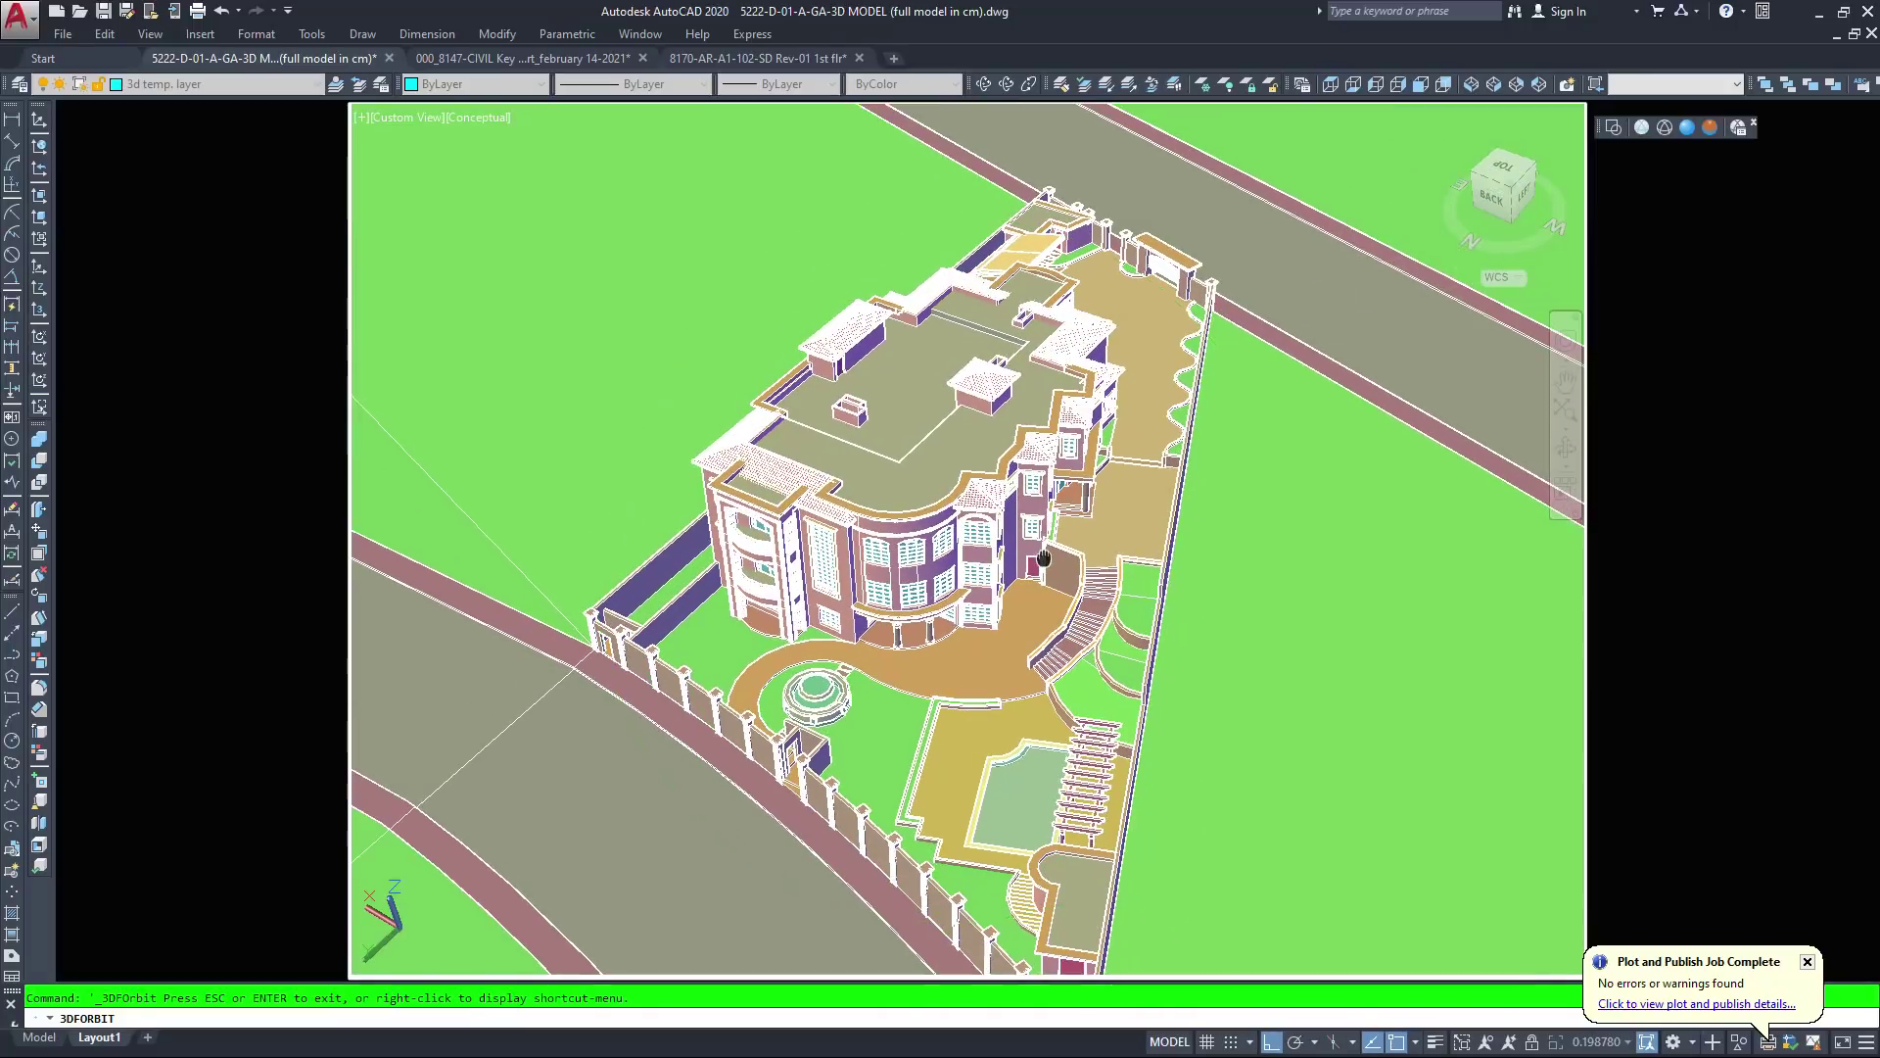
pyautogui.moveTo(905, 462); pyautogui.dragTo(950, 458)
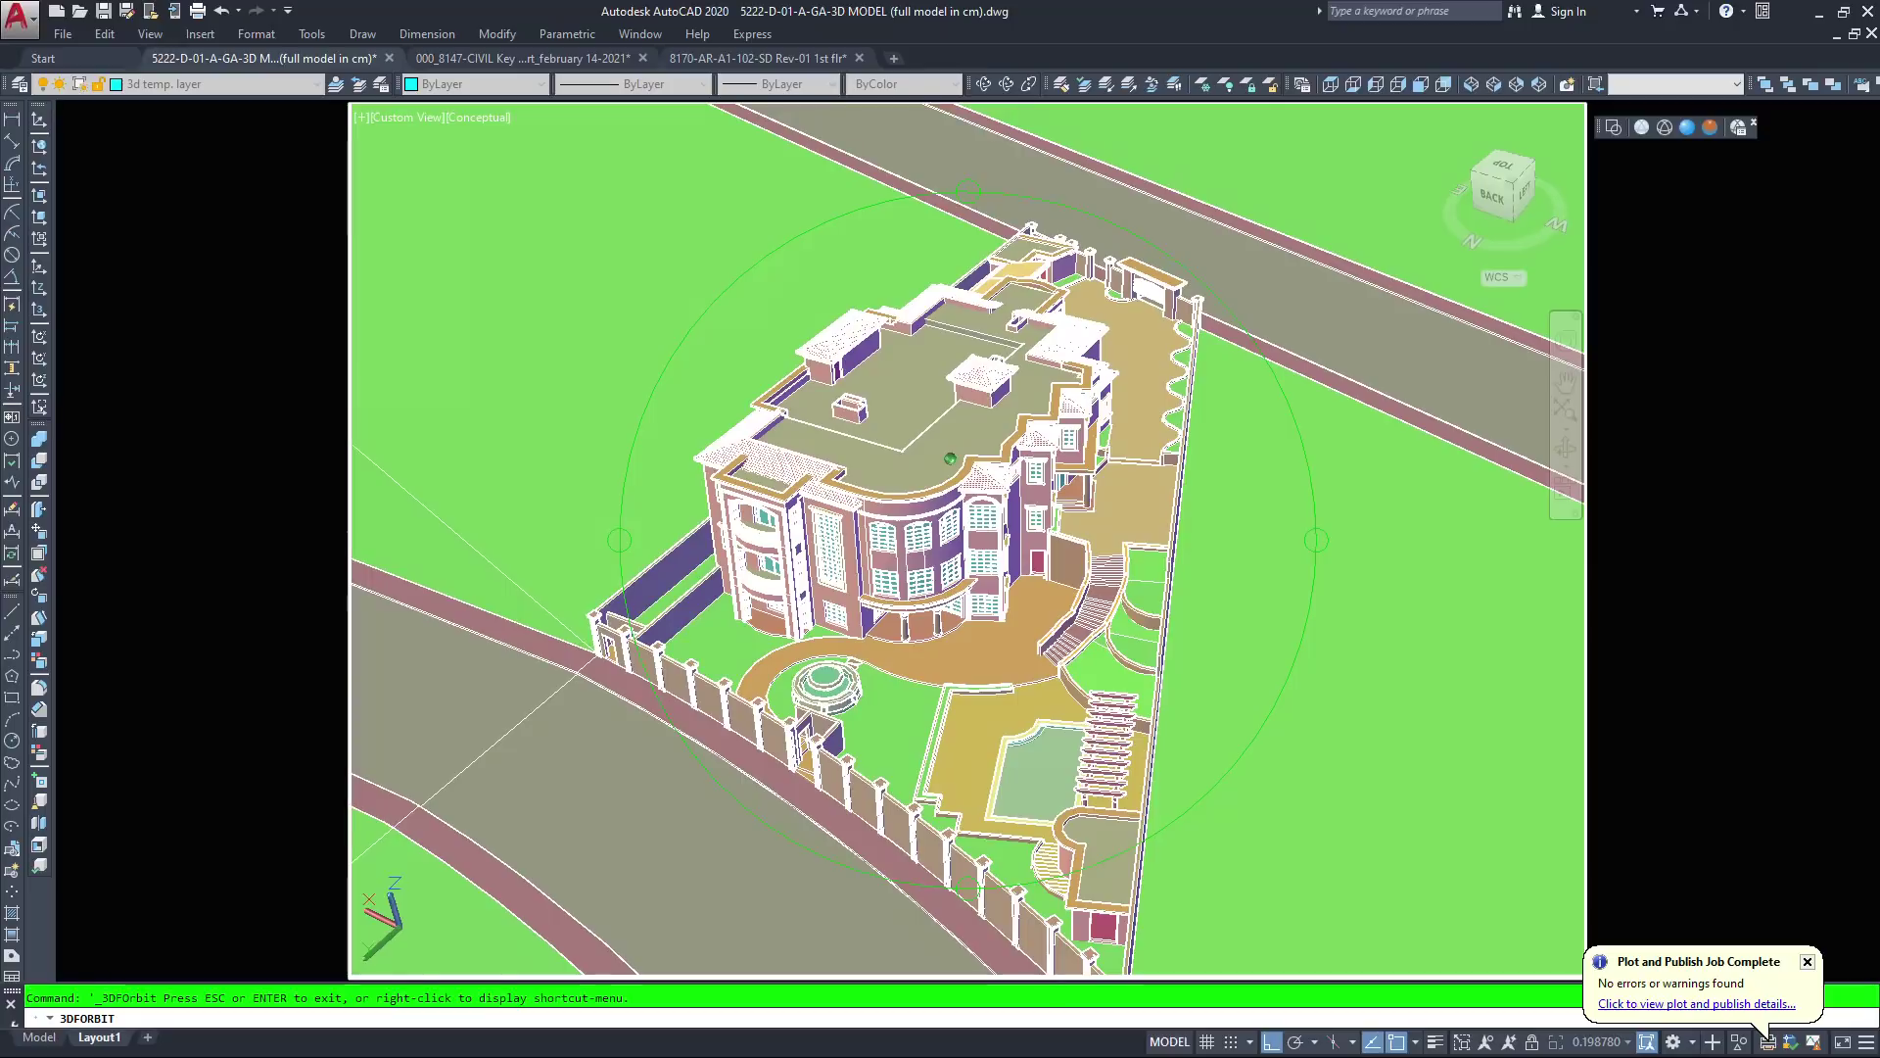
# Move closer to the rear of the villa and tilt the view steeper over its roof
pyautogui.scroll(-2, 957, 458)
pyautogui.moveTo(1124, 494); pyautogui.dragTo(1138, 388, button='middle')
pyautogui.scroll(2, 1137, 388)
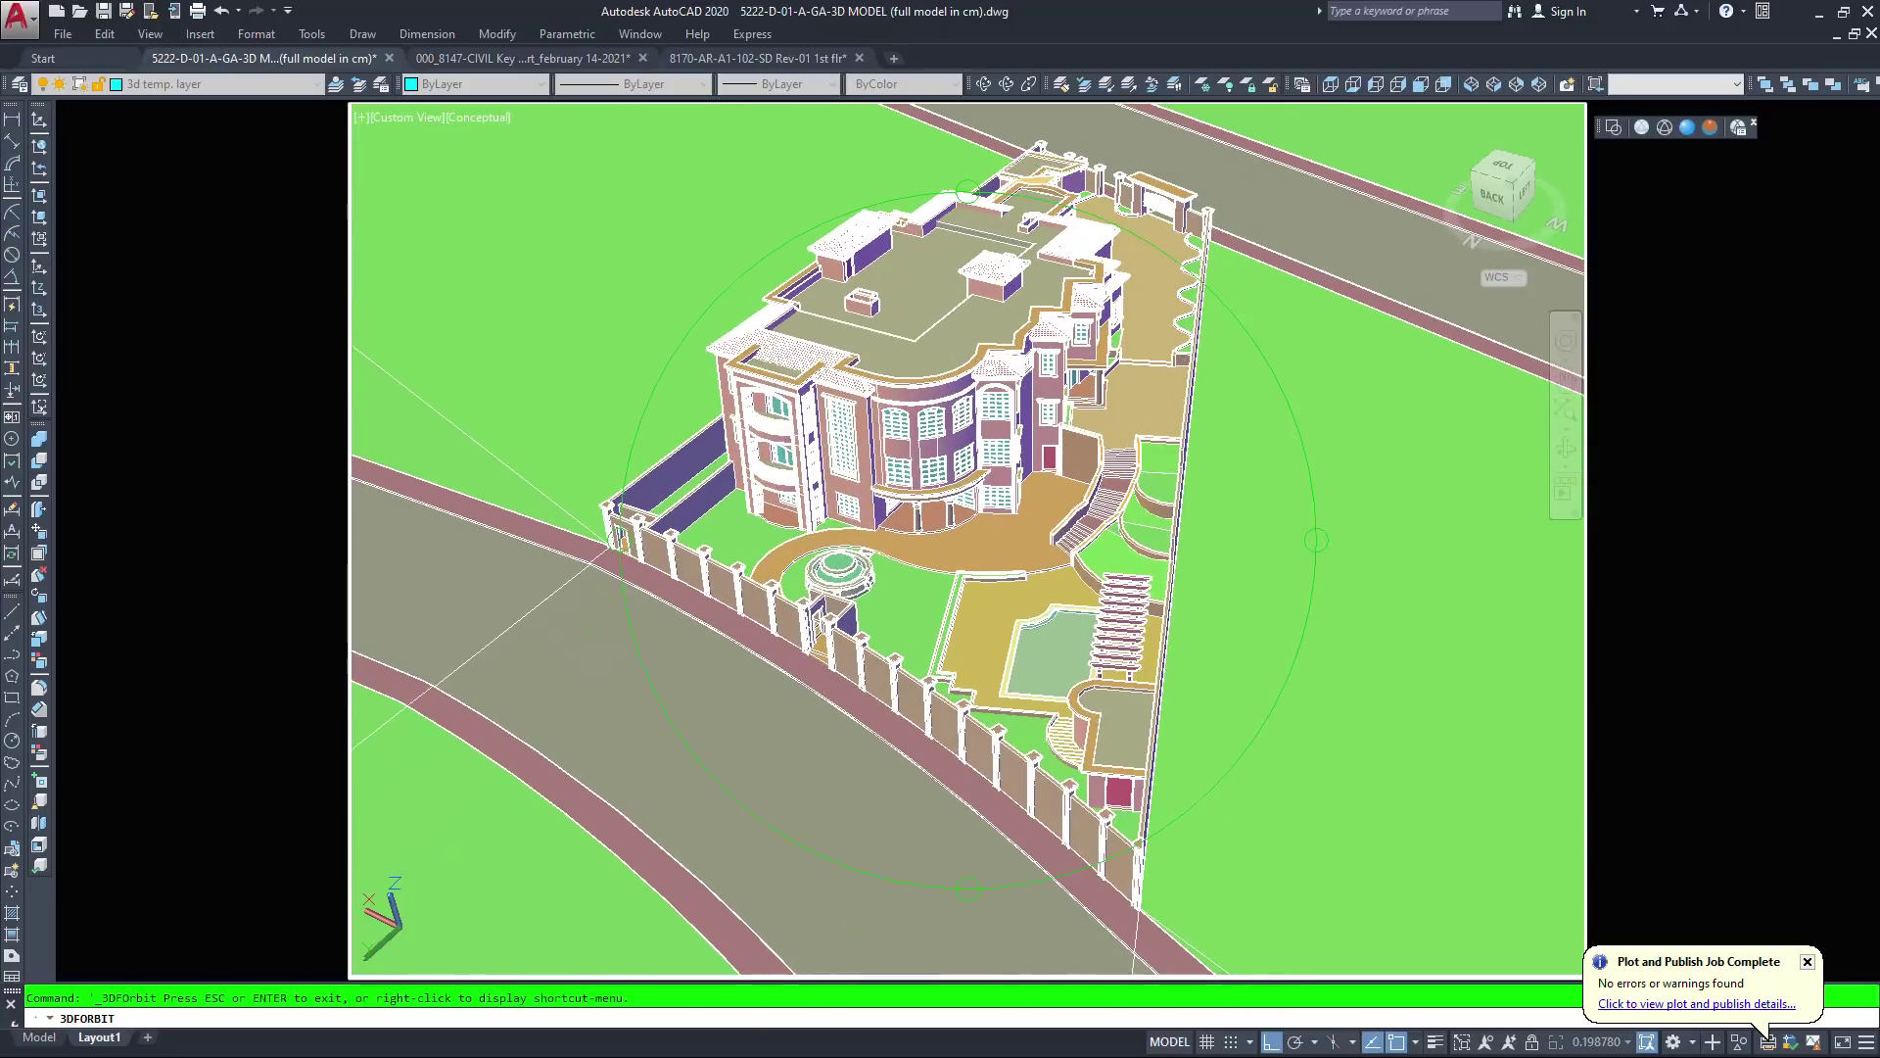
pyautogui.moveTo(938, 364); pyautogui.dragTo(1100, 376, button='middle')
pyautogui.moveTo(1110, 312); pyautogui.dragTo(1092, 384)
pyautogui.scroll(2, 1121, 372)
pyautogui.moveTo(1134, 365); pyautogui.dragTo(977, 638, button='middle')
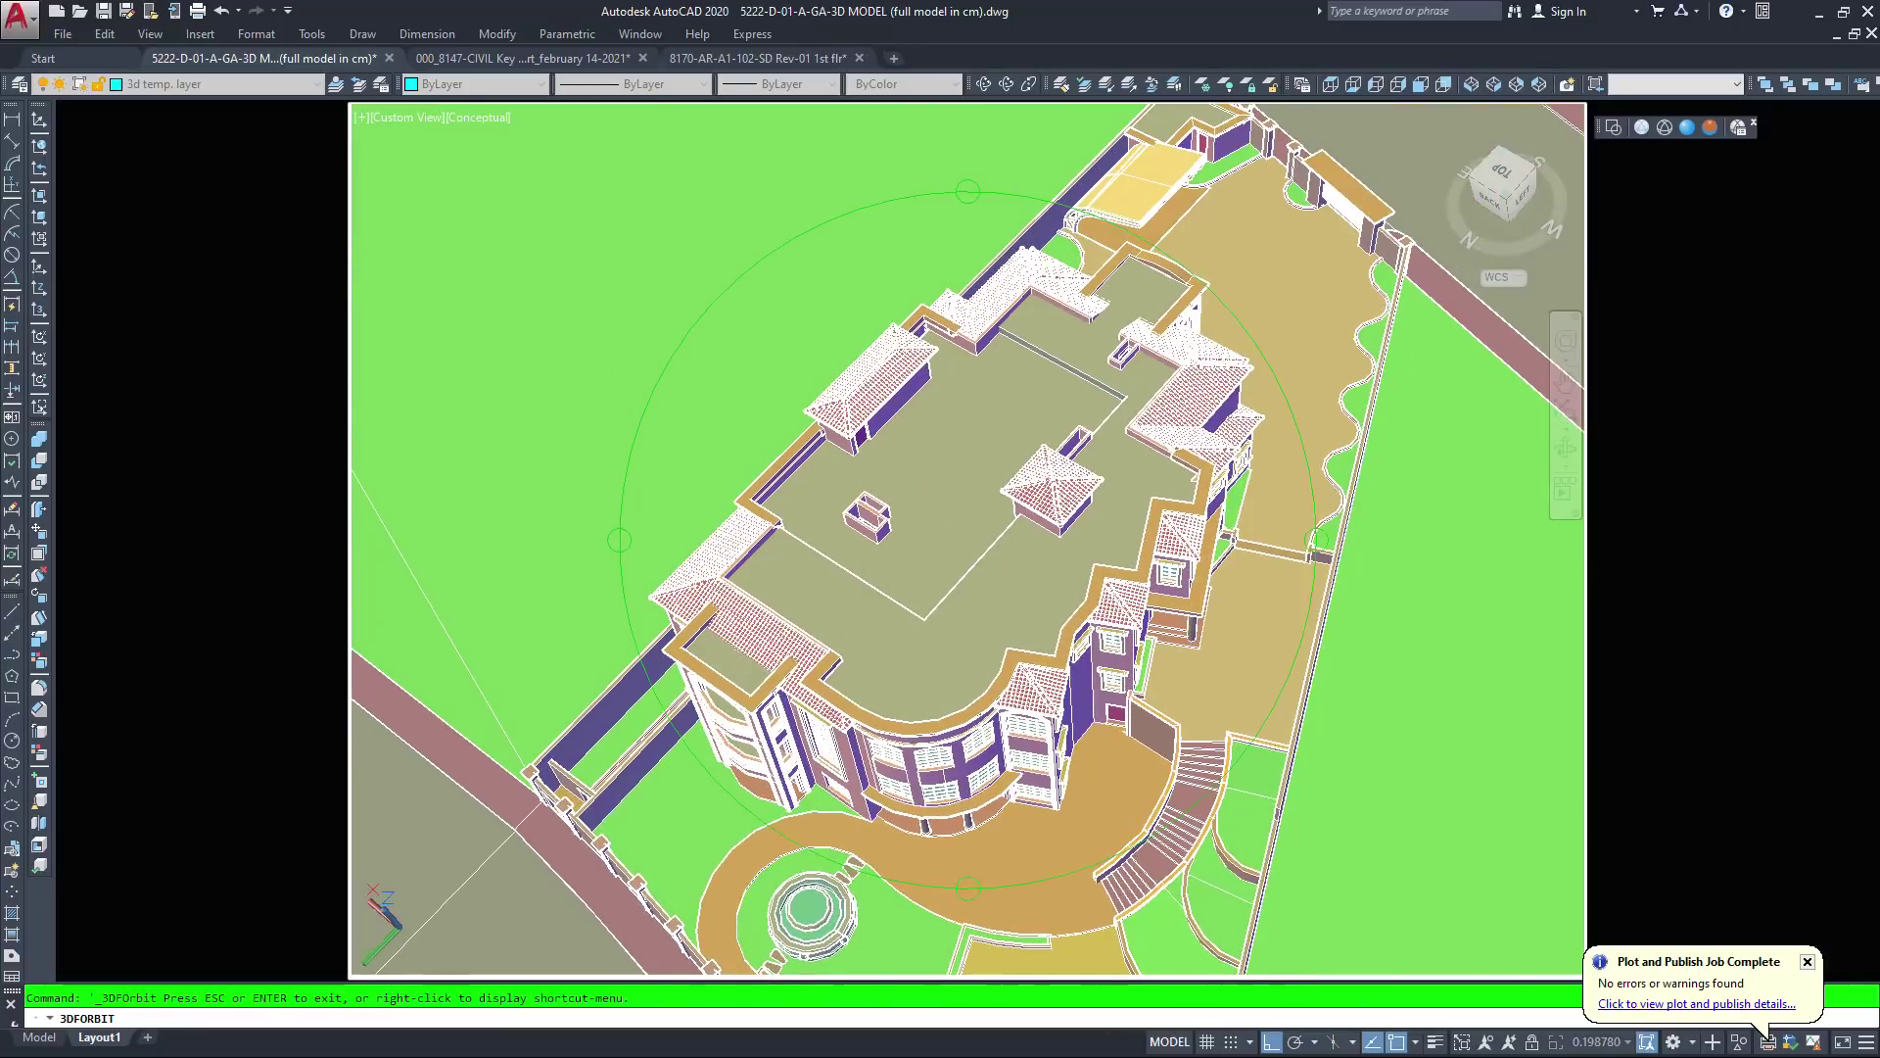
# Lower the tilt and frame the whole plot from the rear, with fountain, pool and street fence, and end Free Orbit
pyautogui.scroll(-3, 1027, 452)
pyautogui.moveTo(1027, 452)
pyautogui.mouseDown()
pyautogui.moveTo(1116, 415)
pyautogui.moveTo(1027, 452)
pyautogui.mouseUp()
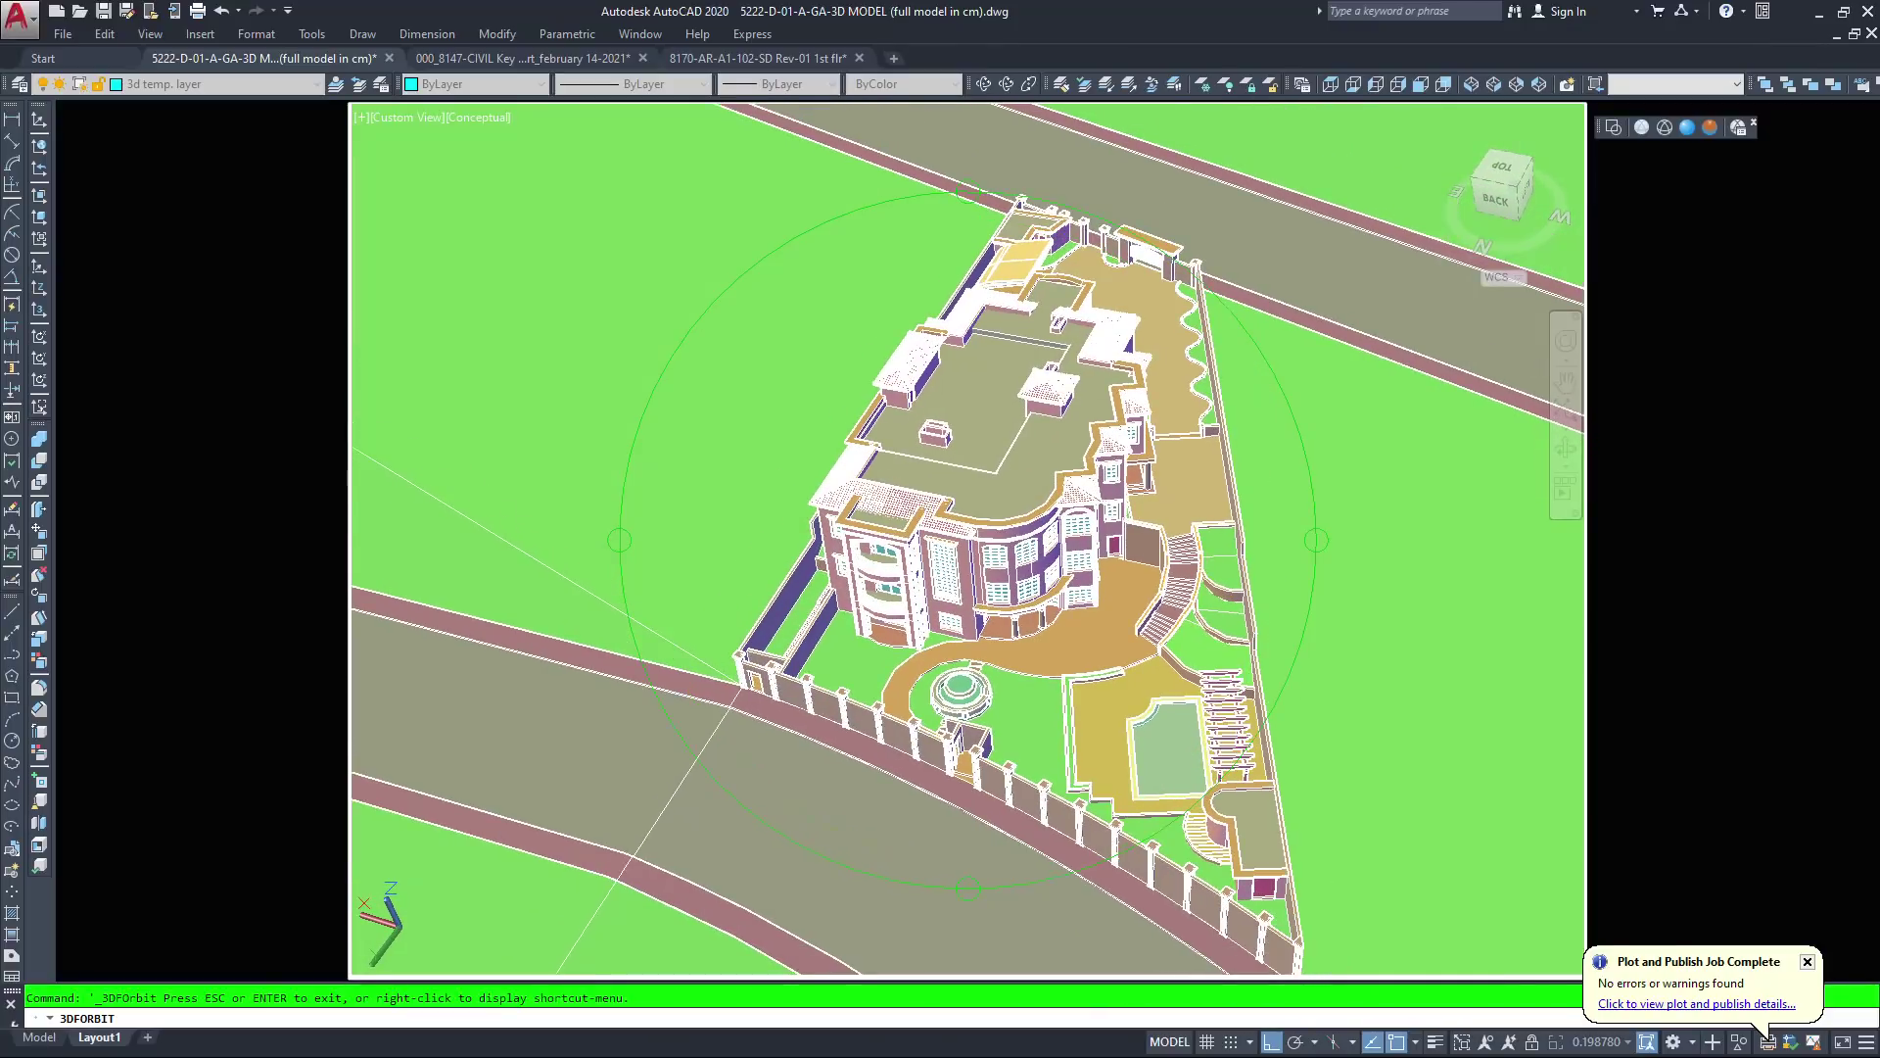
pyautogui.moveTo(1132, 678); pyautogui.dragTo(1092, 633, button='middle')
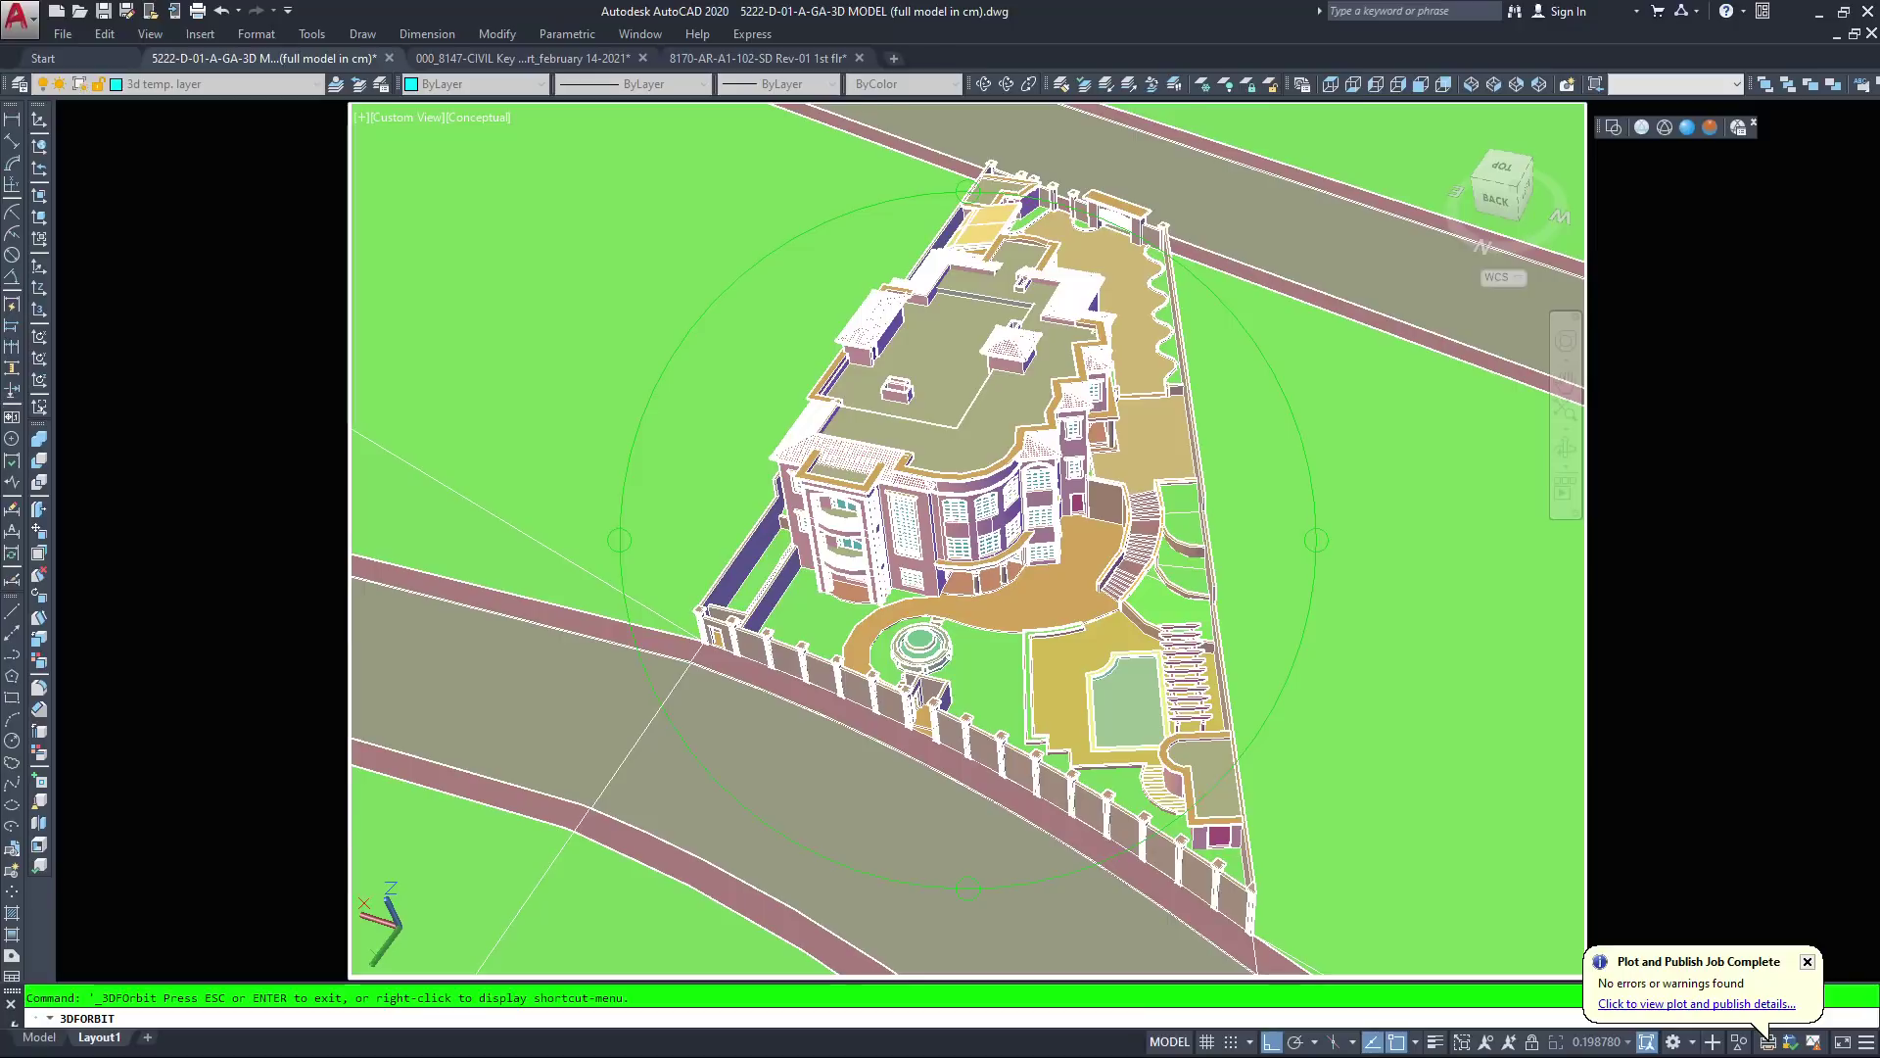
pyautogui.scroll(1, 968, 540)
pyautogui.moveTo(1090, 629); pyautogui.dragTo(1039, 606)
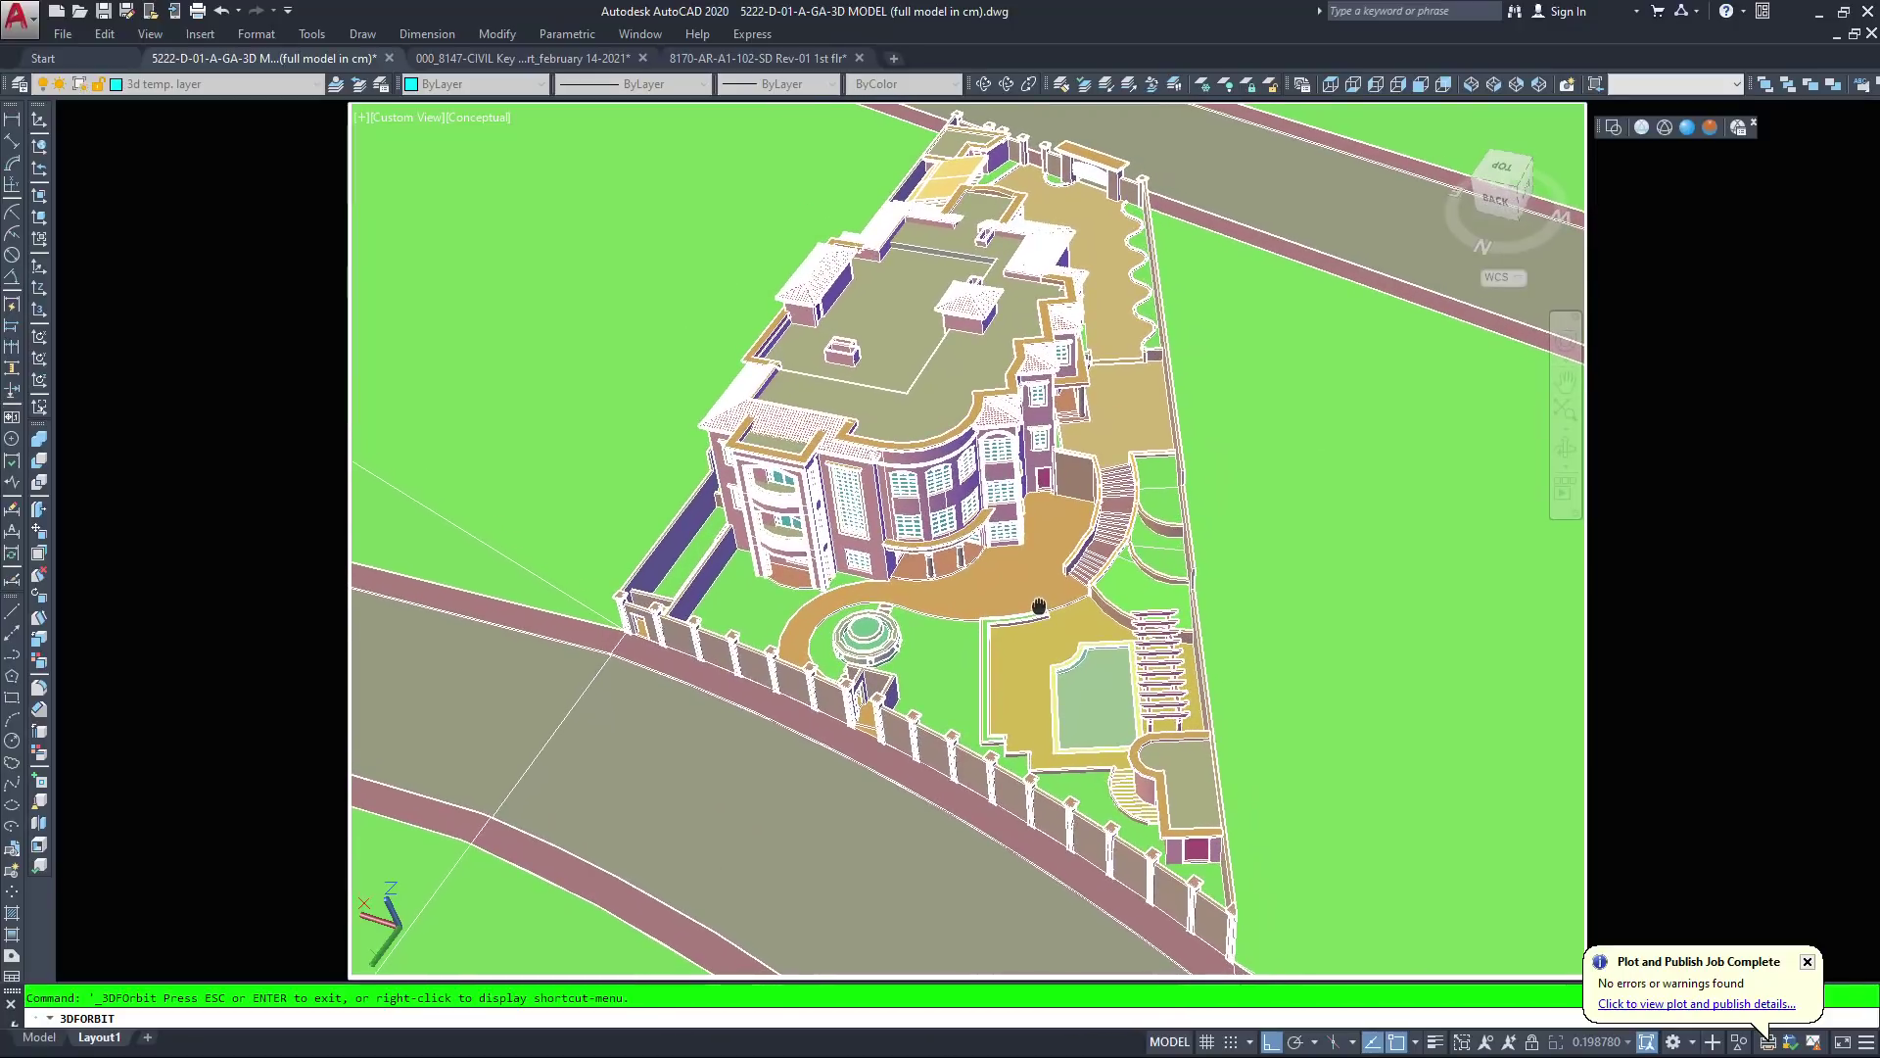
pyautogui.press('Escape')
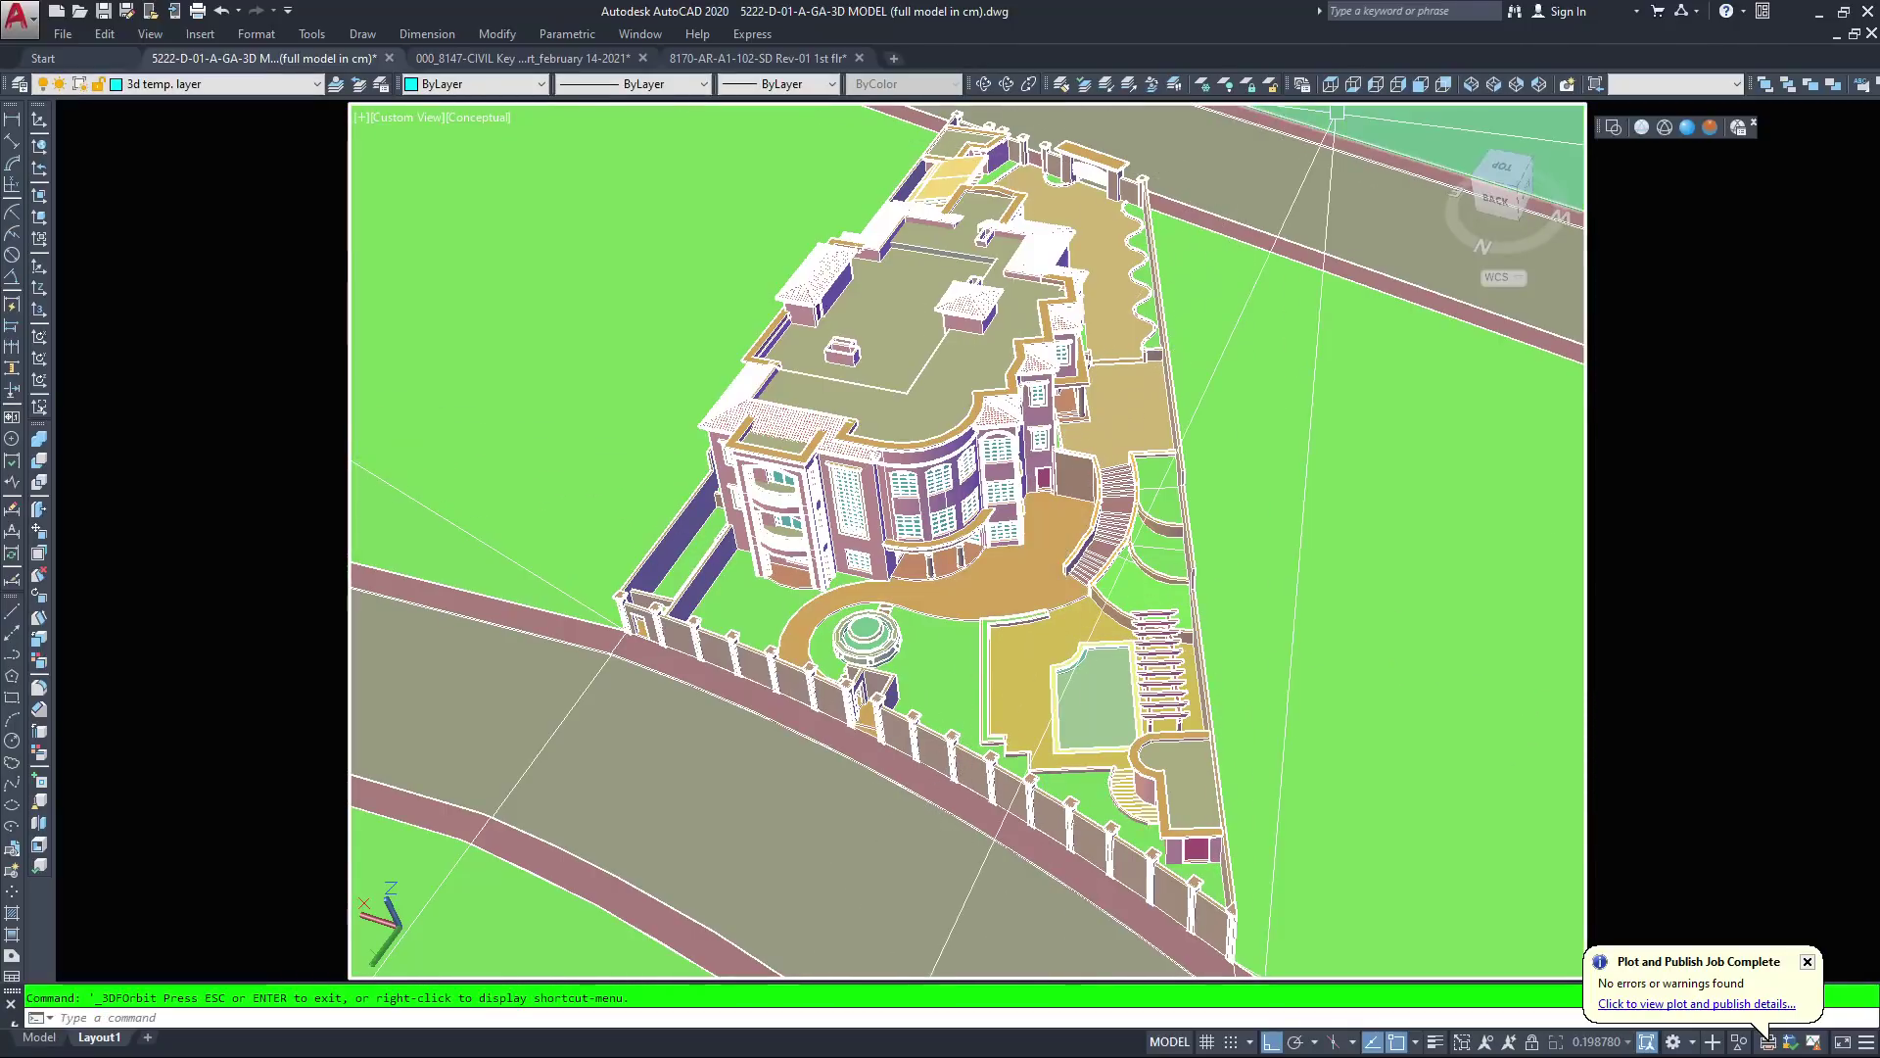
pyautogui.press('Escape')
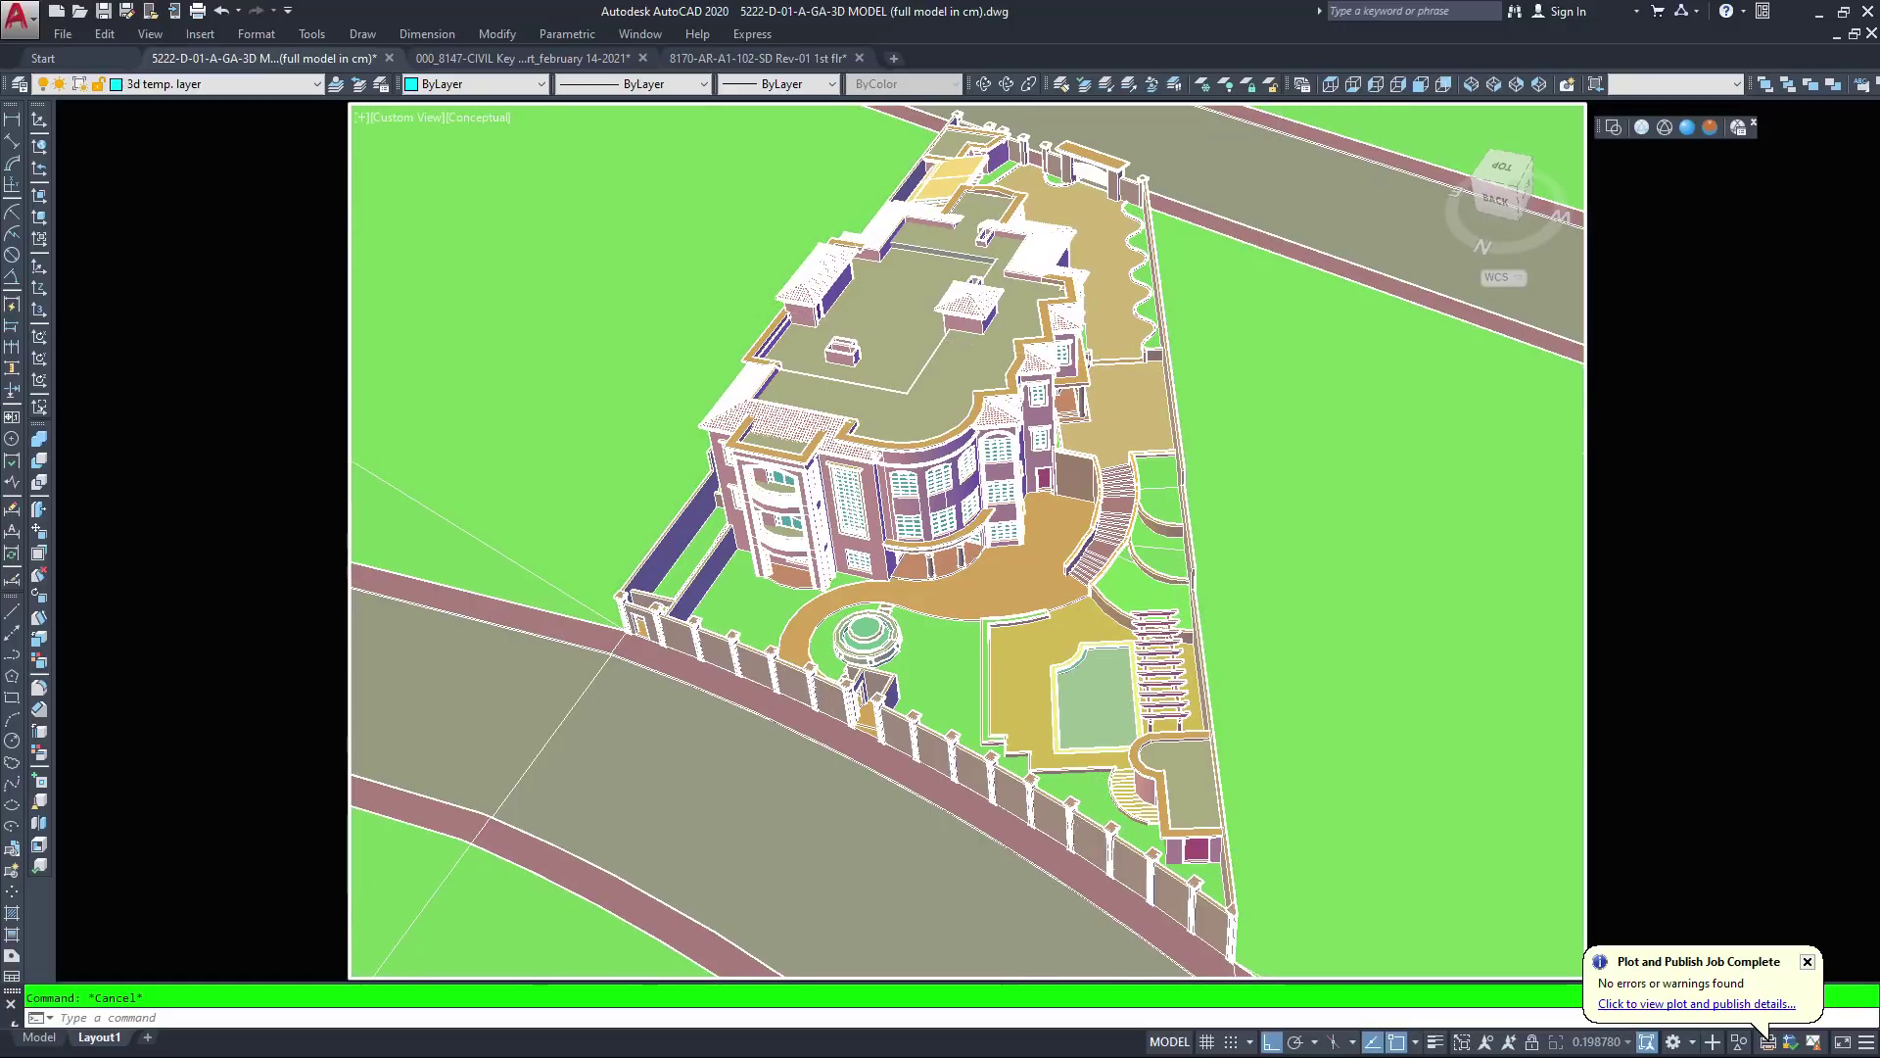
# Load the previous plot settings for the Layout1 plot and set the plot window to the viewport's opposite corners
pyautogui.hotkey('ctrl', 'p')
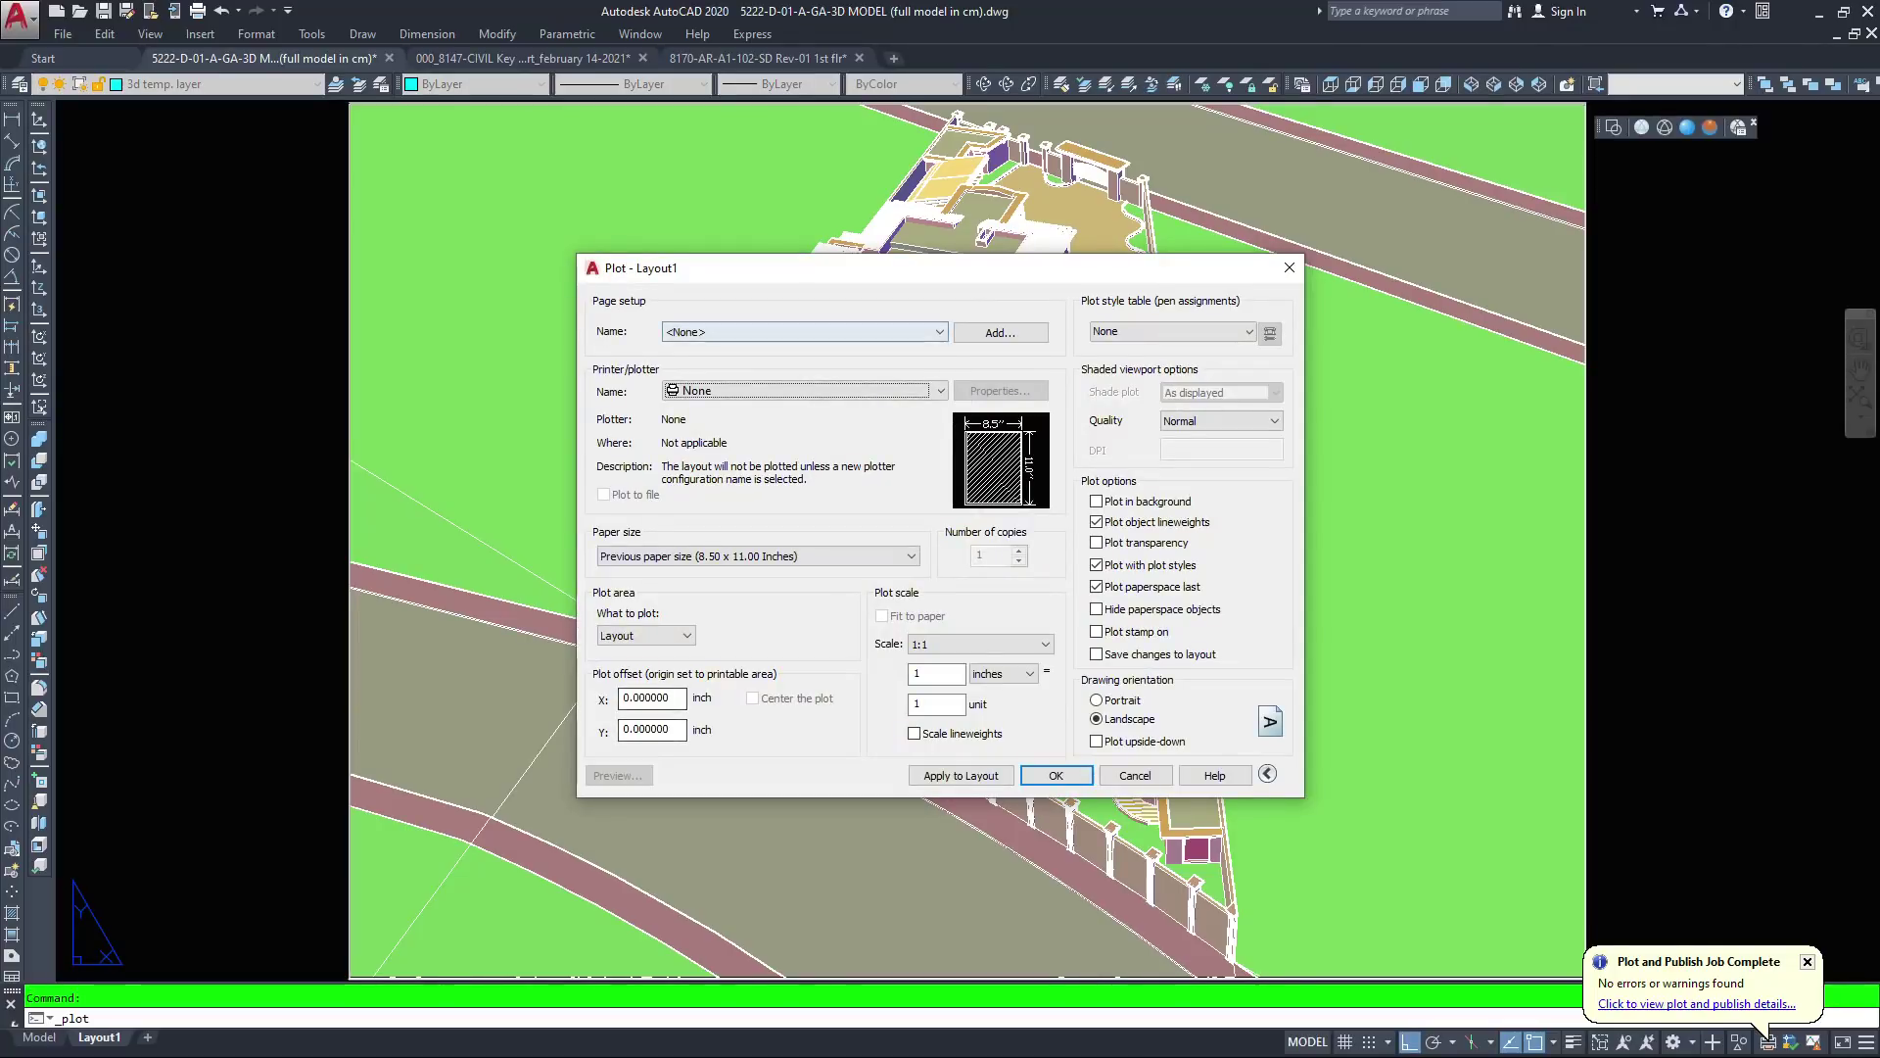
pyautogui.click(843, 332)
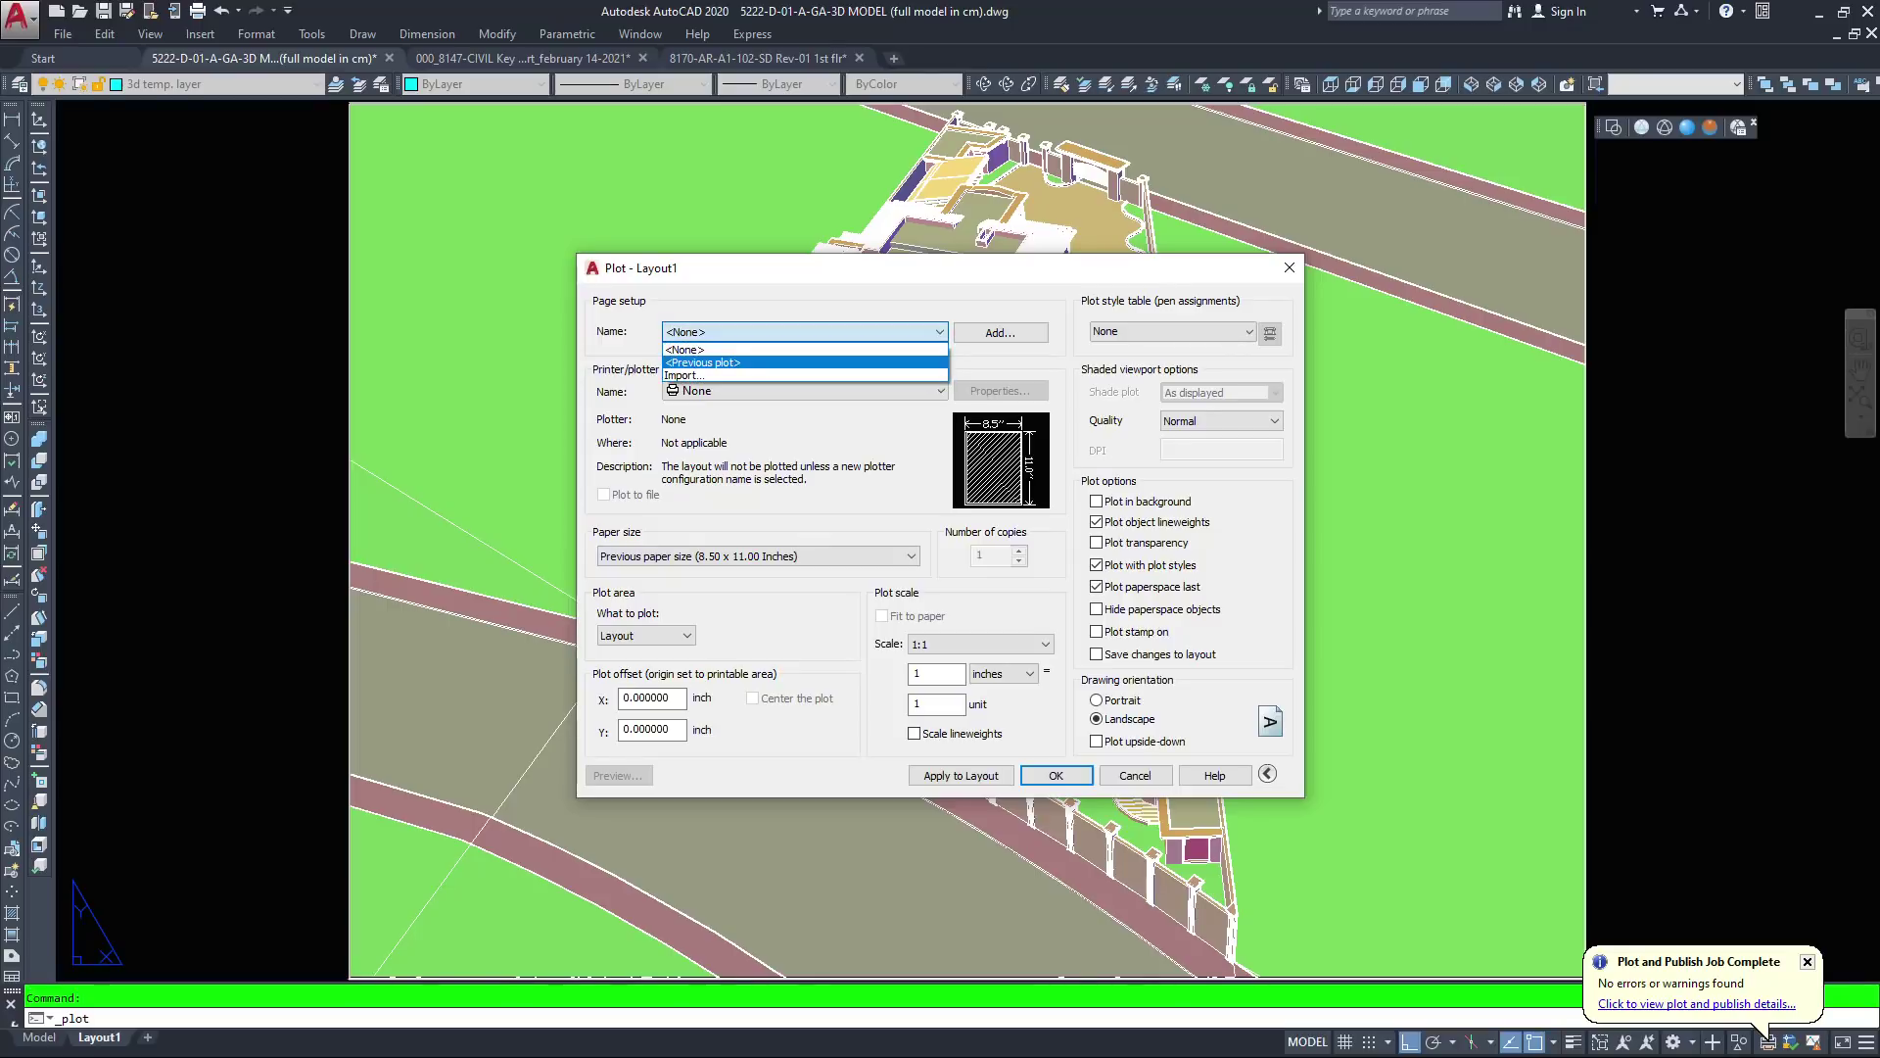
pyautogui.press('Return')
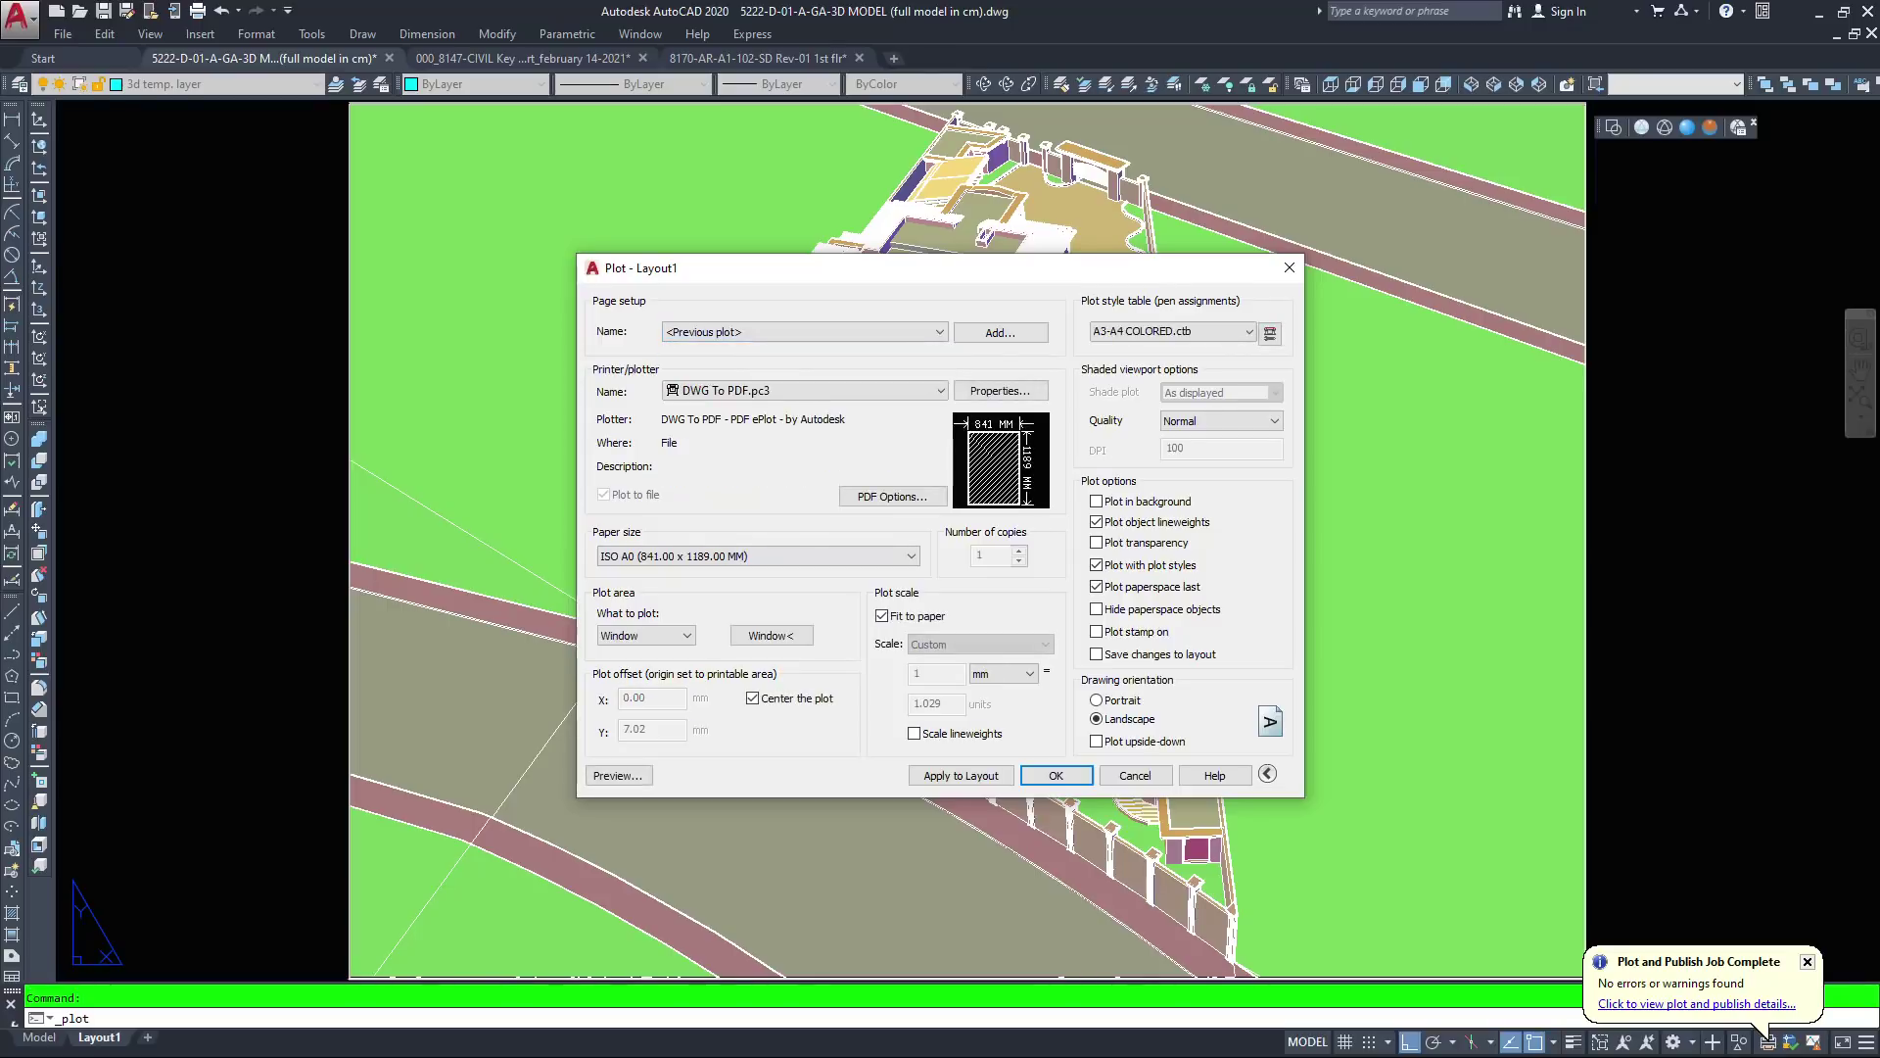
pyautogui.click(771, 635)
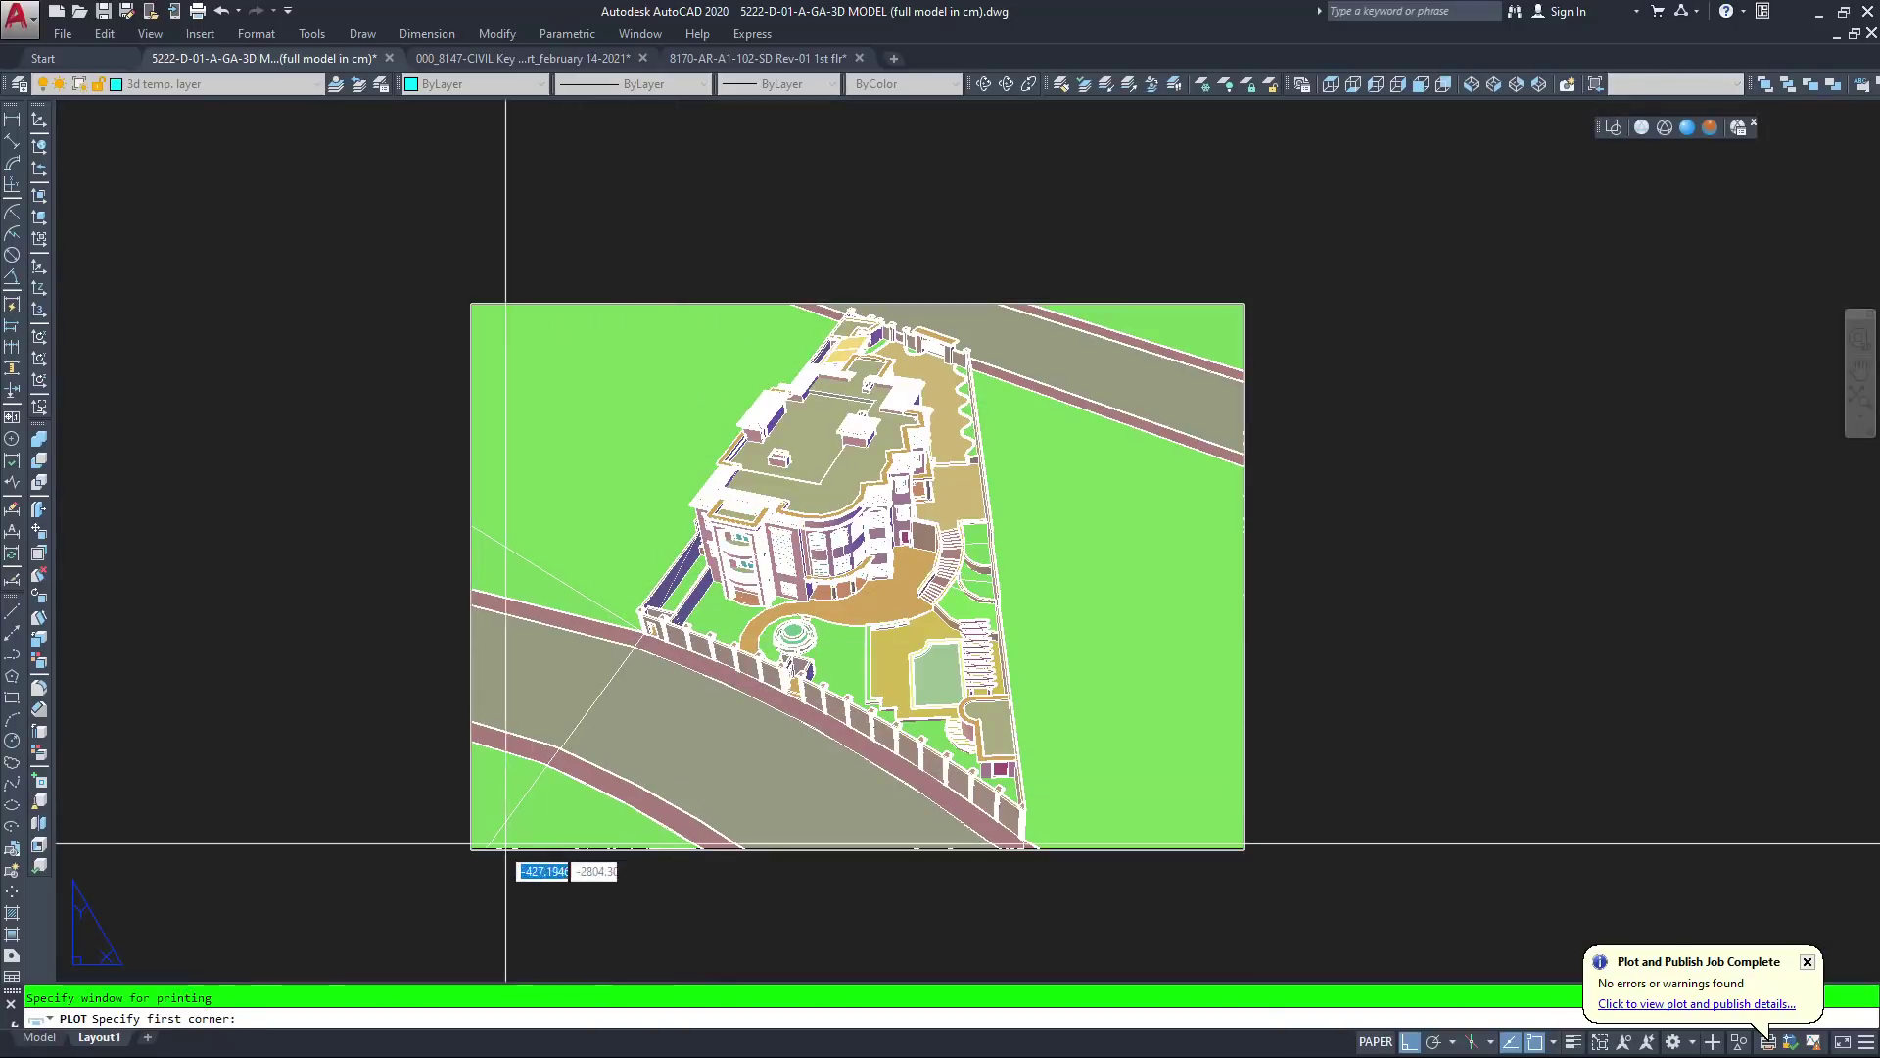
pyautogui.click(469, 849)
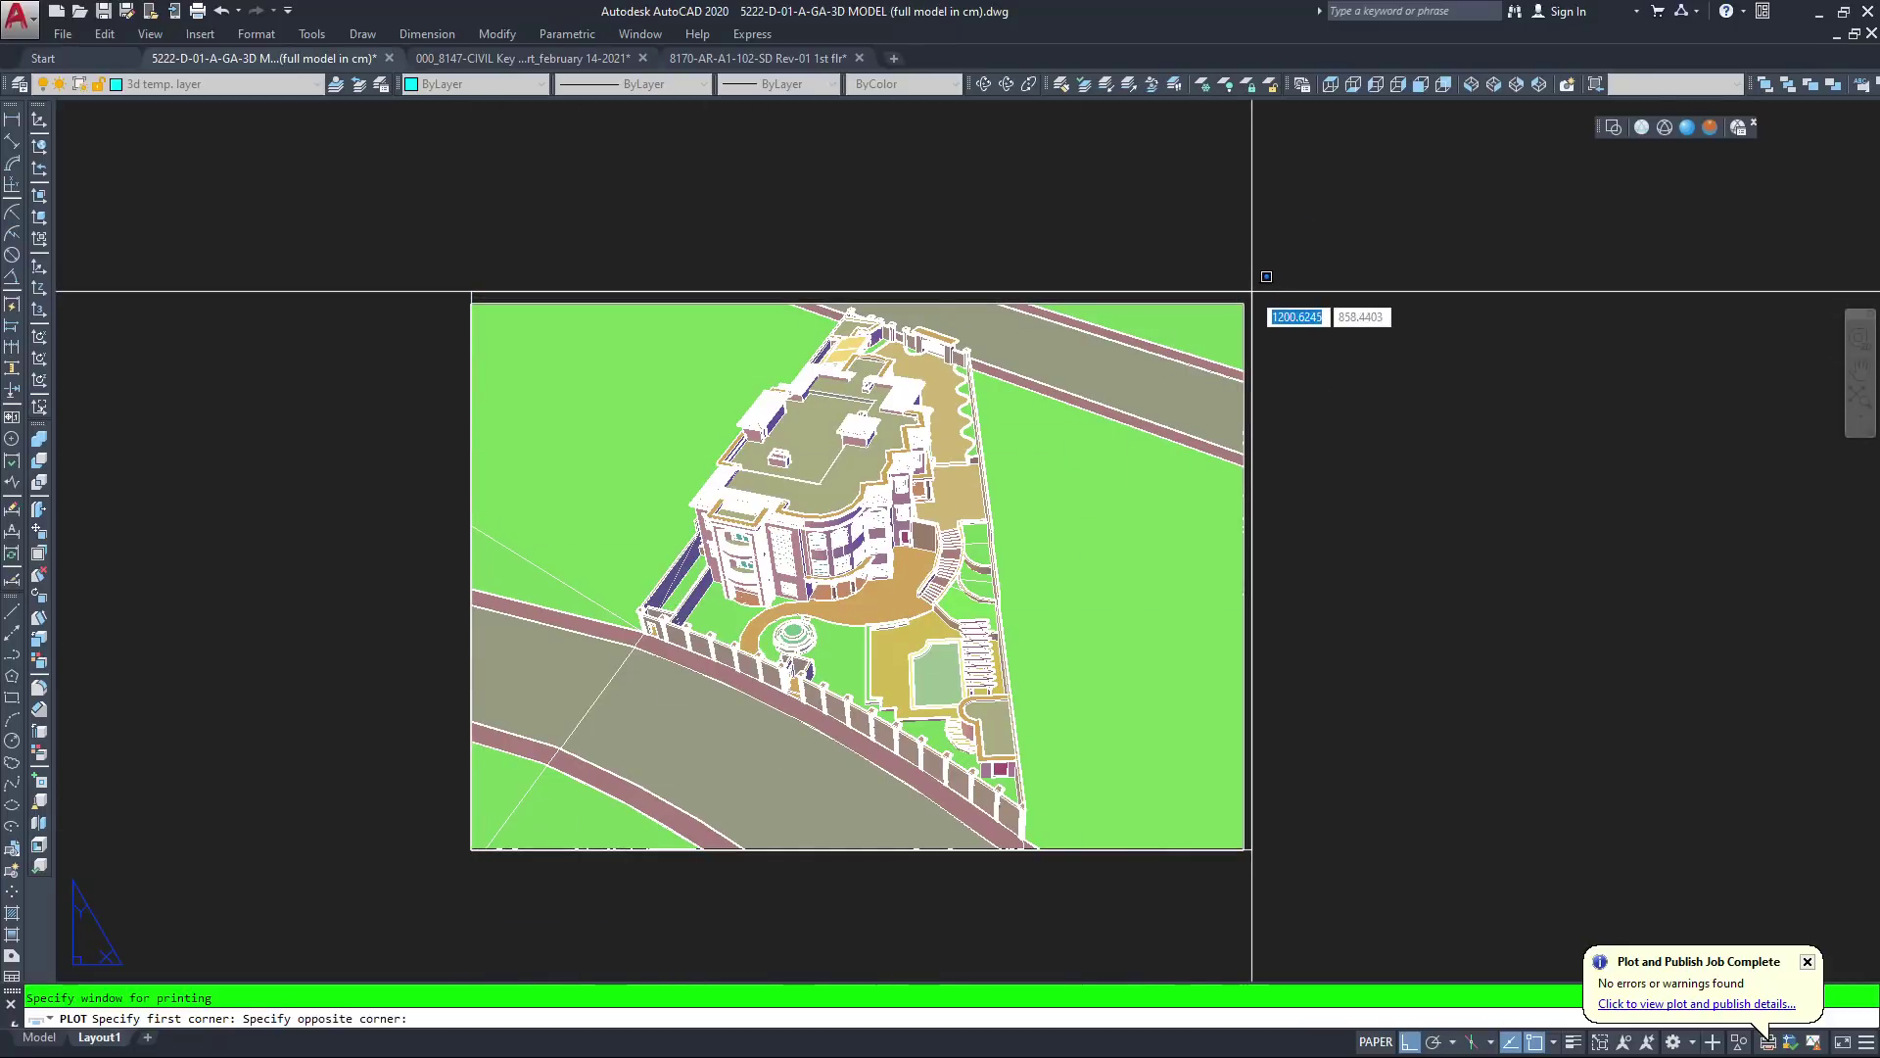
pyautogui.click(1244, 303)
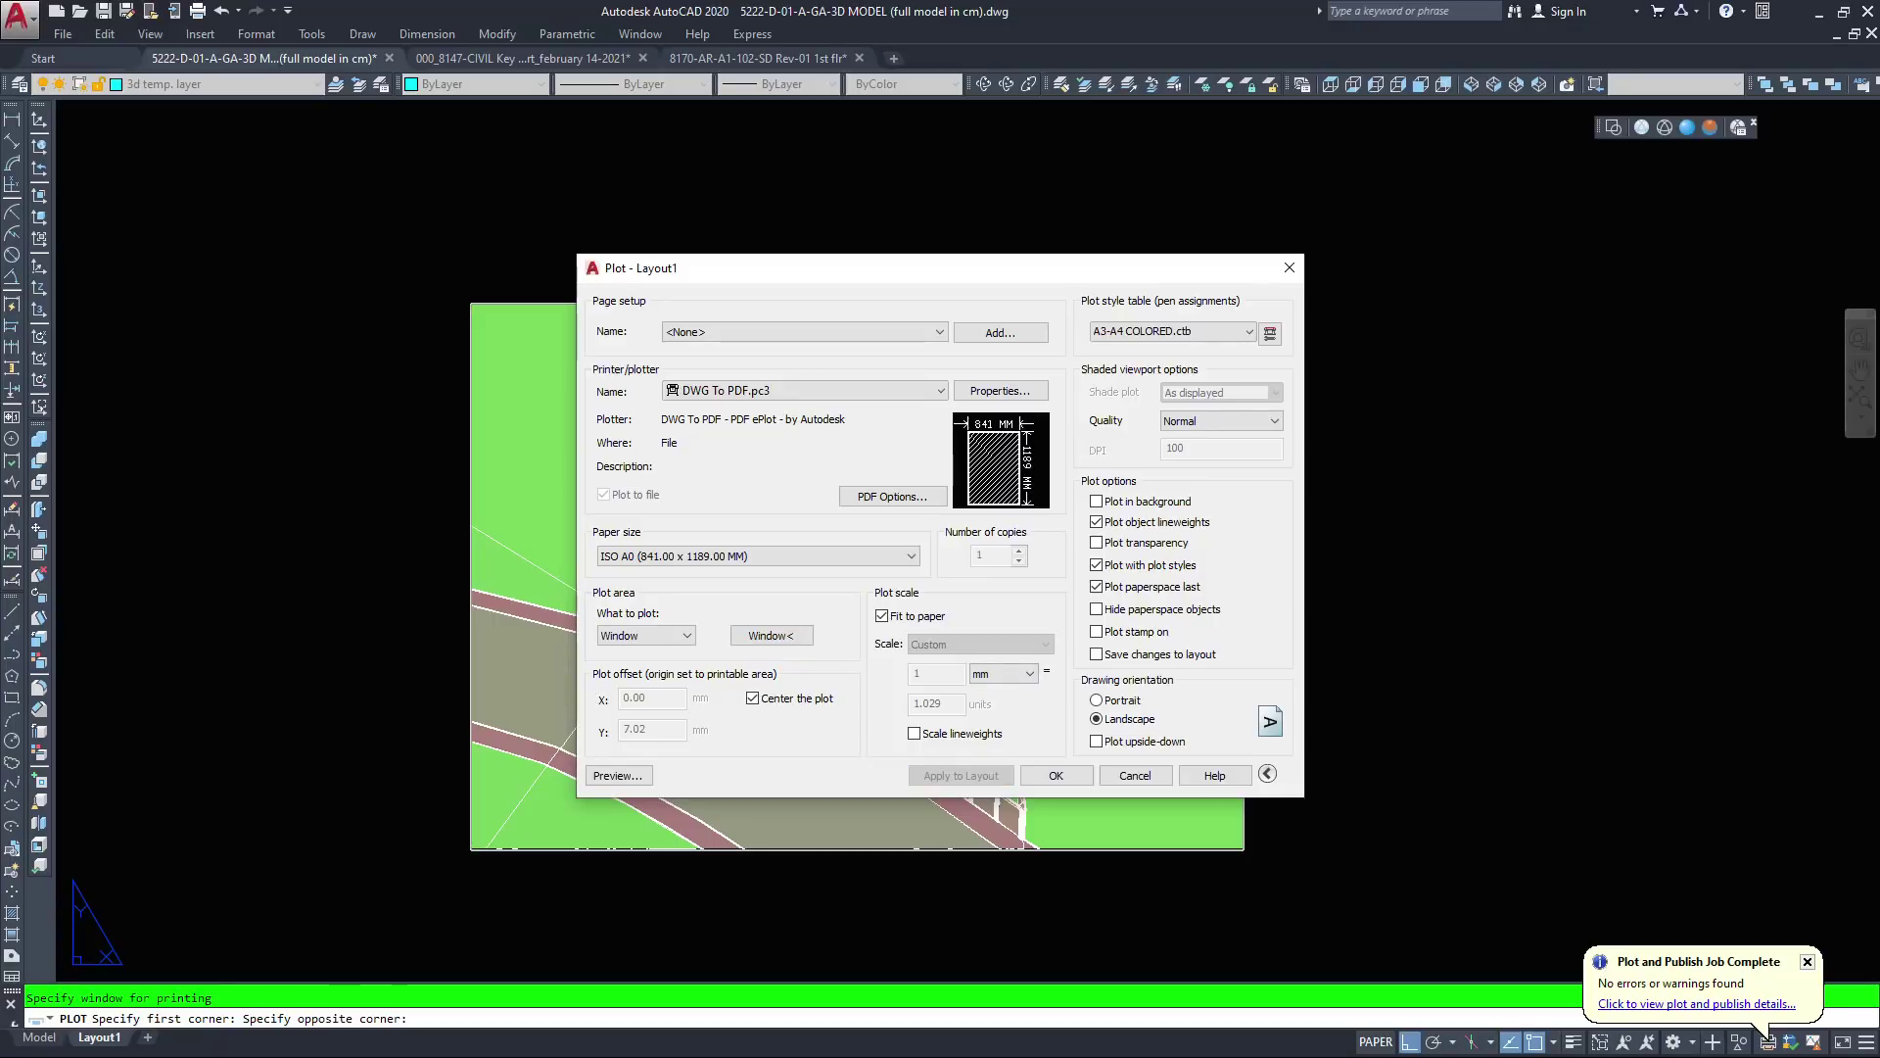
# Preview the Layout1 plot, inspect the shaded villa and its line work up close, and close the plot setup without plotting
pyautogui.click(618, 774)
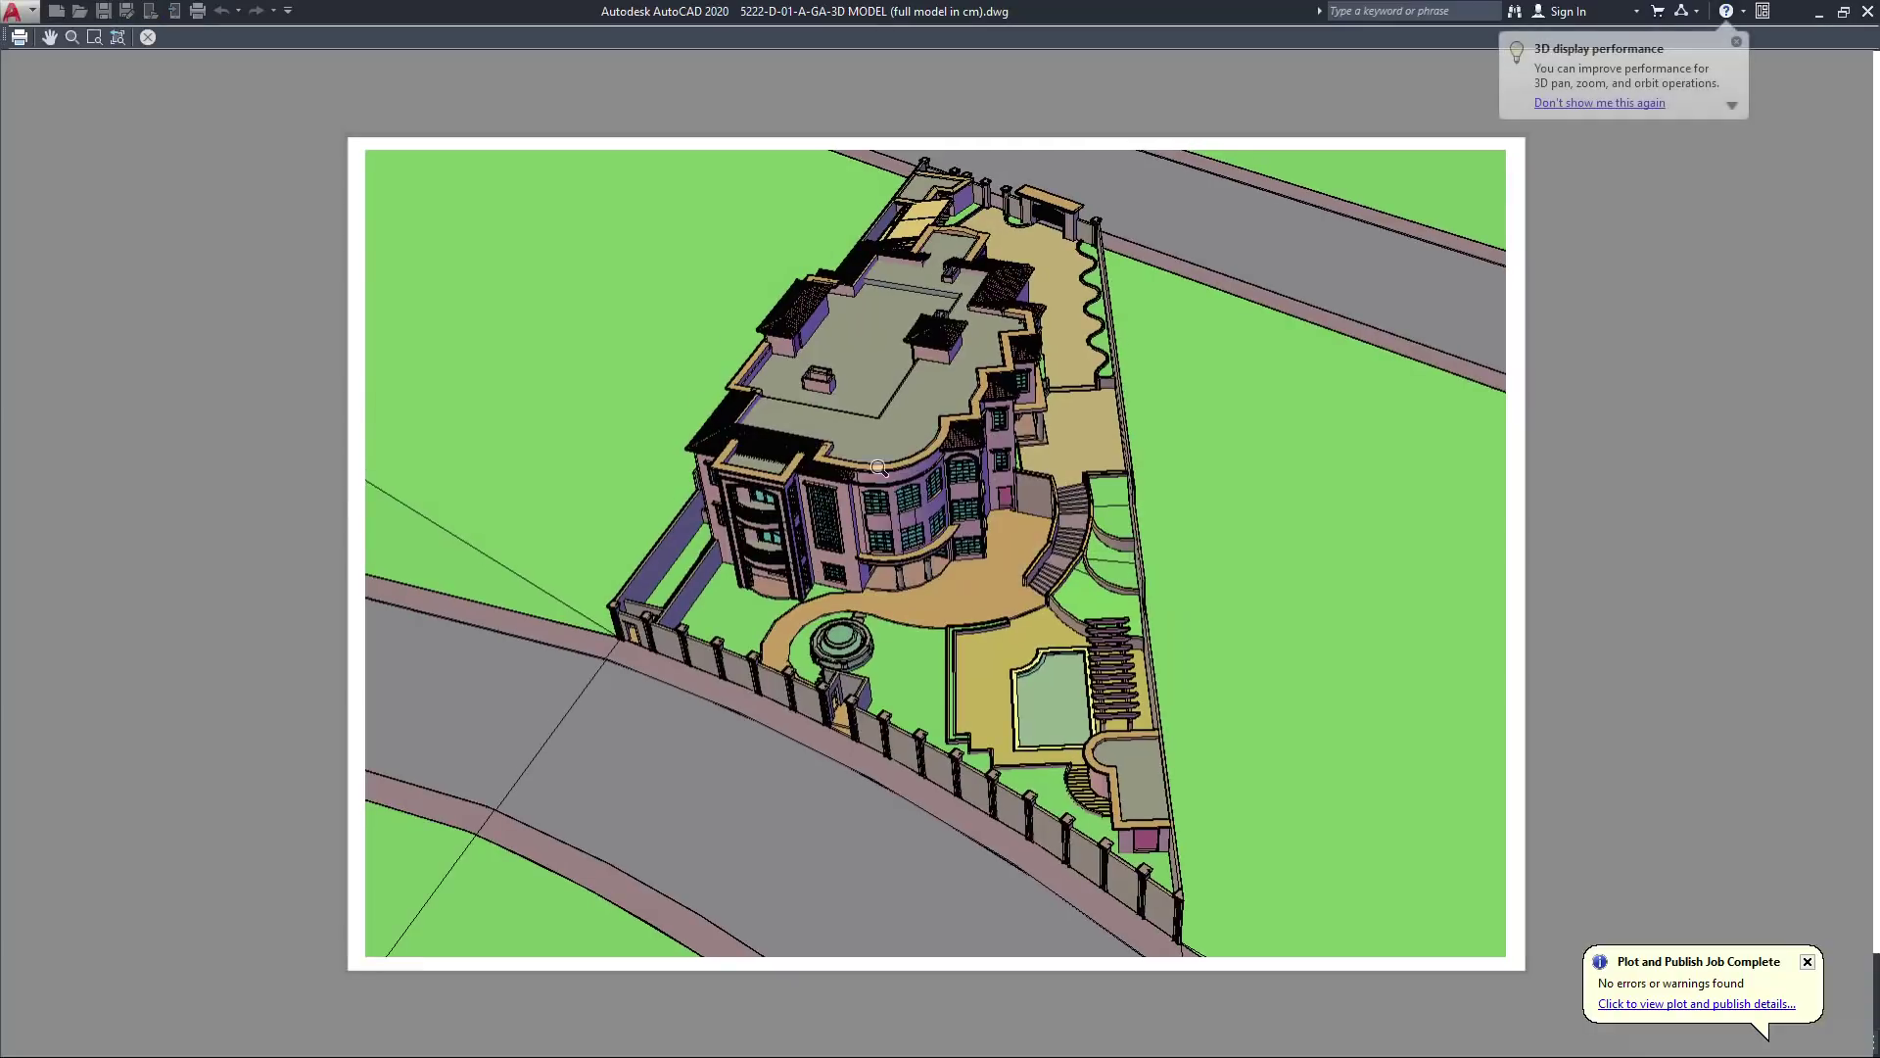
pyautogui.scroll(3, 830, 455)
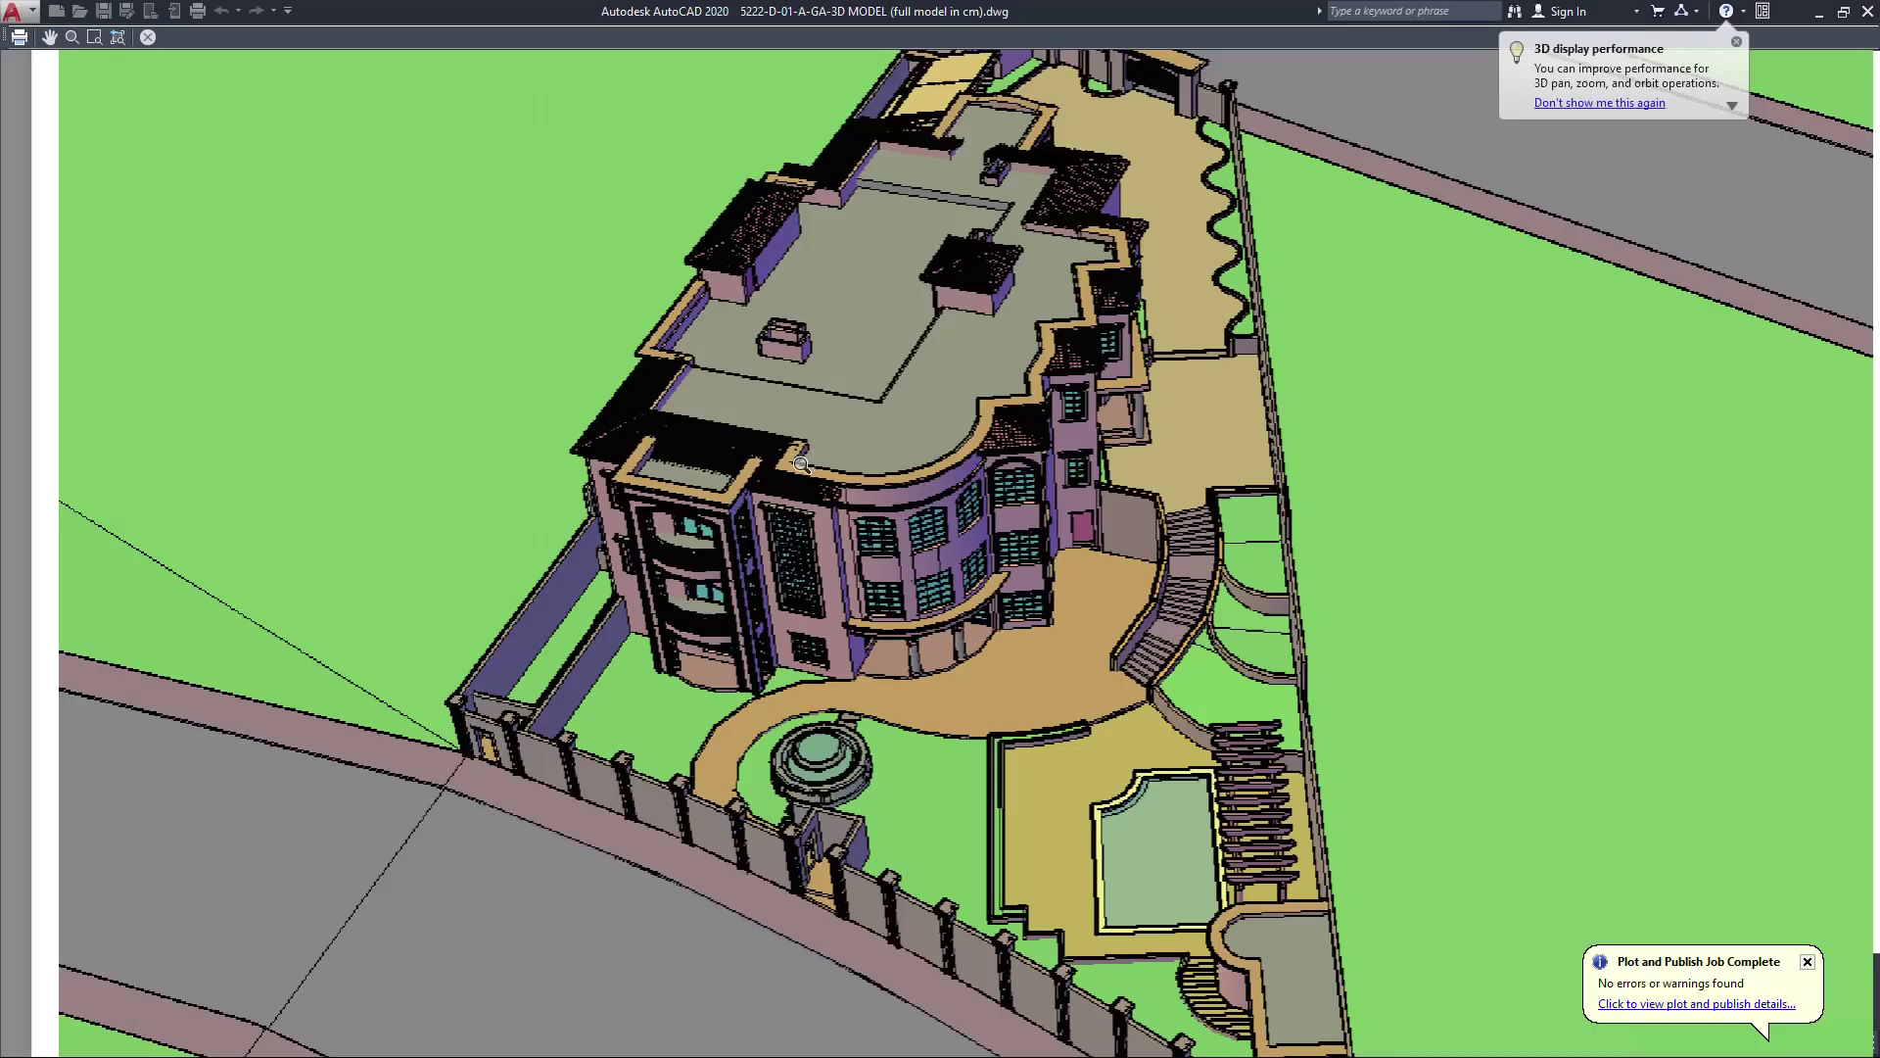
pyautogui.scroll(-3, 837, 458)
pyautogui.moveTo(885, 509)
pyautogui.mouseDown(button='middle')
pyautogui.moveTo(885, 629)
pyautogui.moveTo(876, 588)
pyautogui.mouseUp(button='middle')
pyautogui.scroll(3, 885, 629)
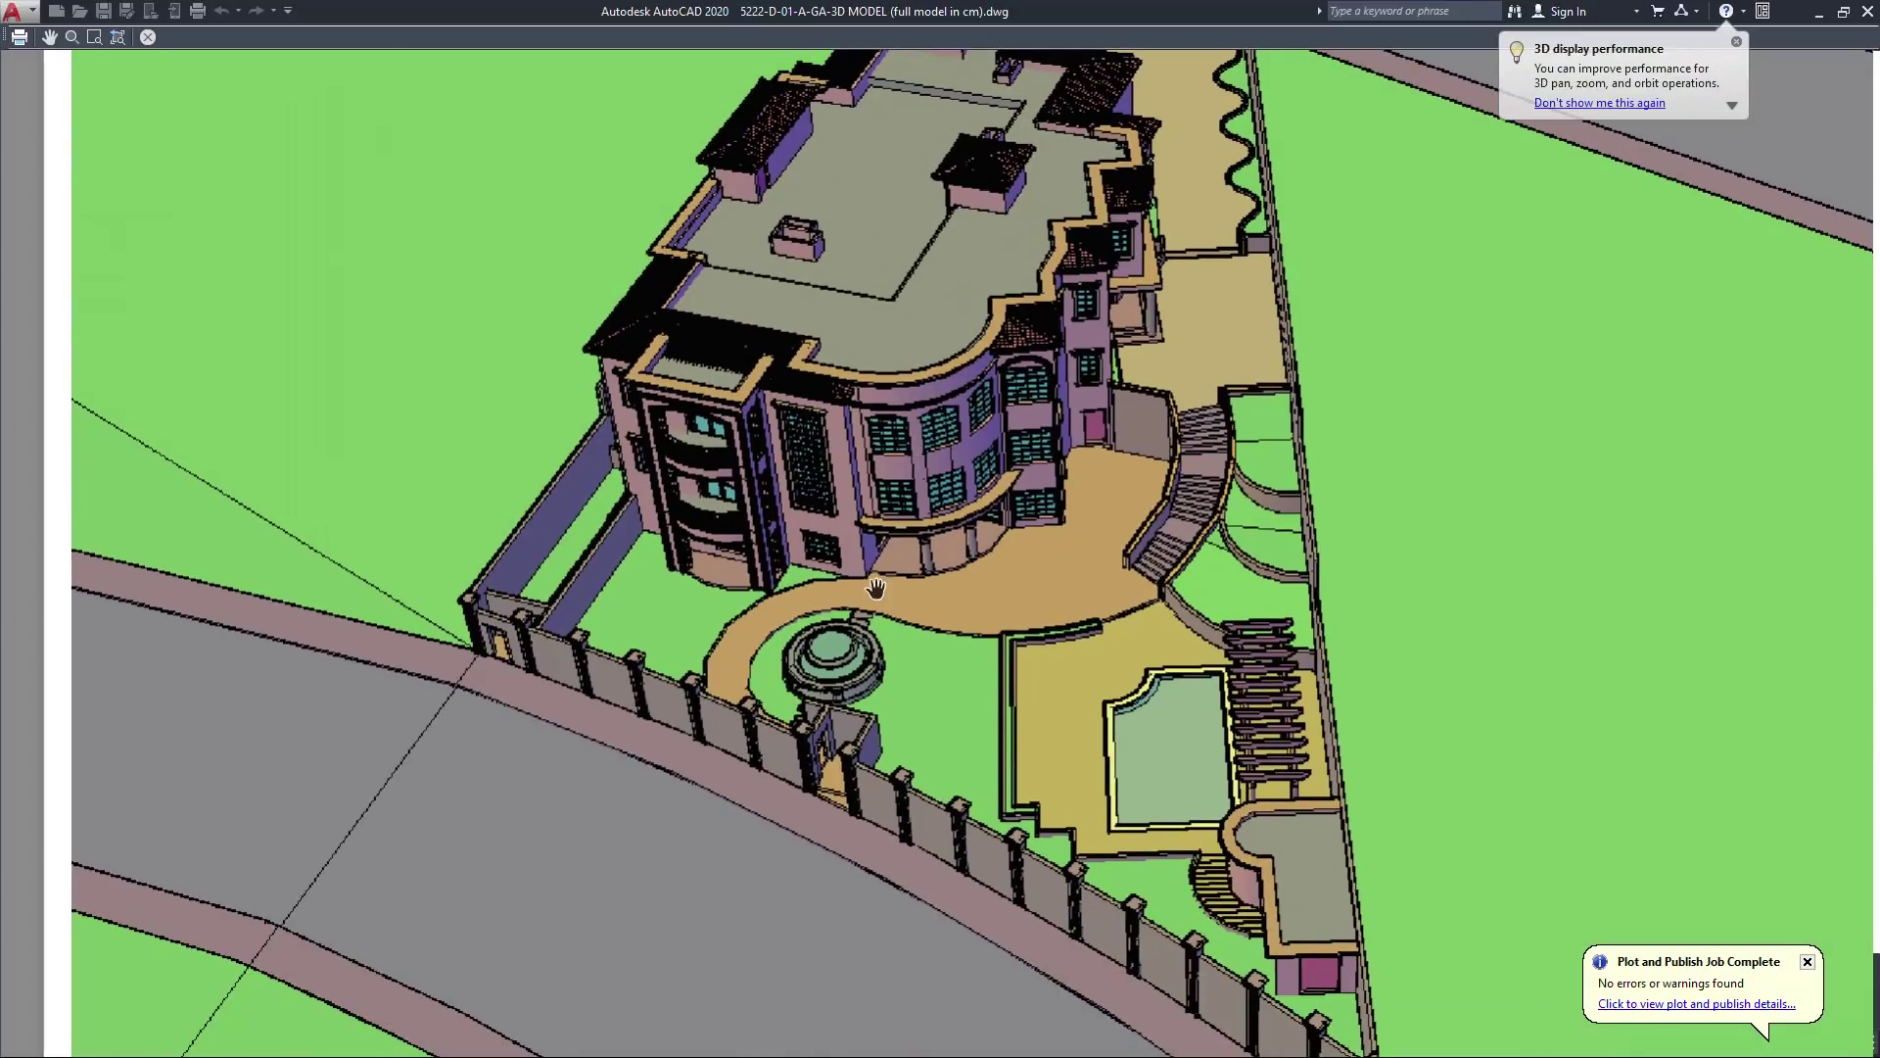
pyautogui.press('Escape')
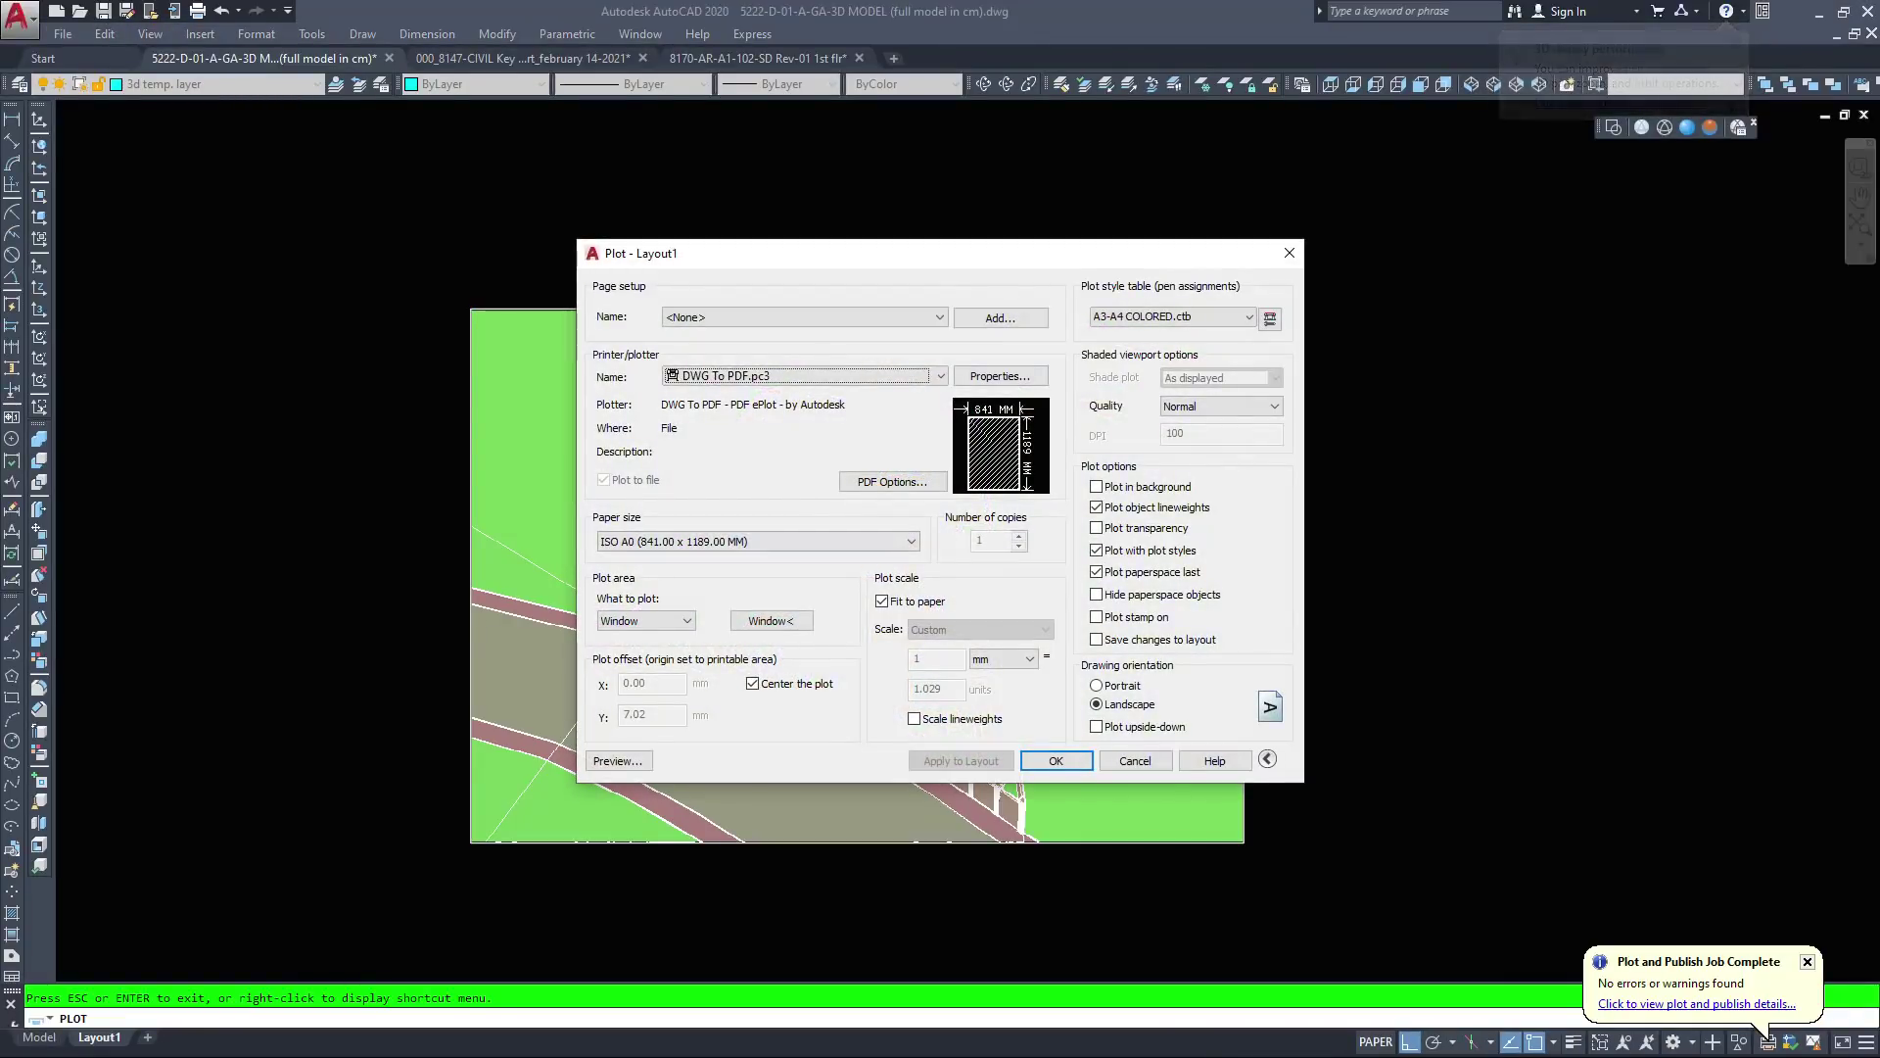
pyautogui.press('Escape')
# Examine the rear facade in the Conceptual style up close, including the balconies, curved window bay, terrace and outdoor staircase
pyautogui.moveTo(977, 427); pyautogui.dragTo(938, 509, button='middle')
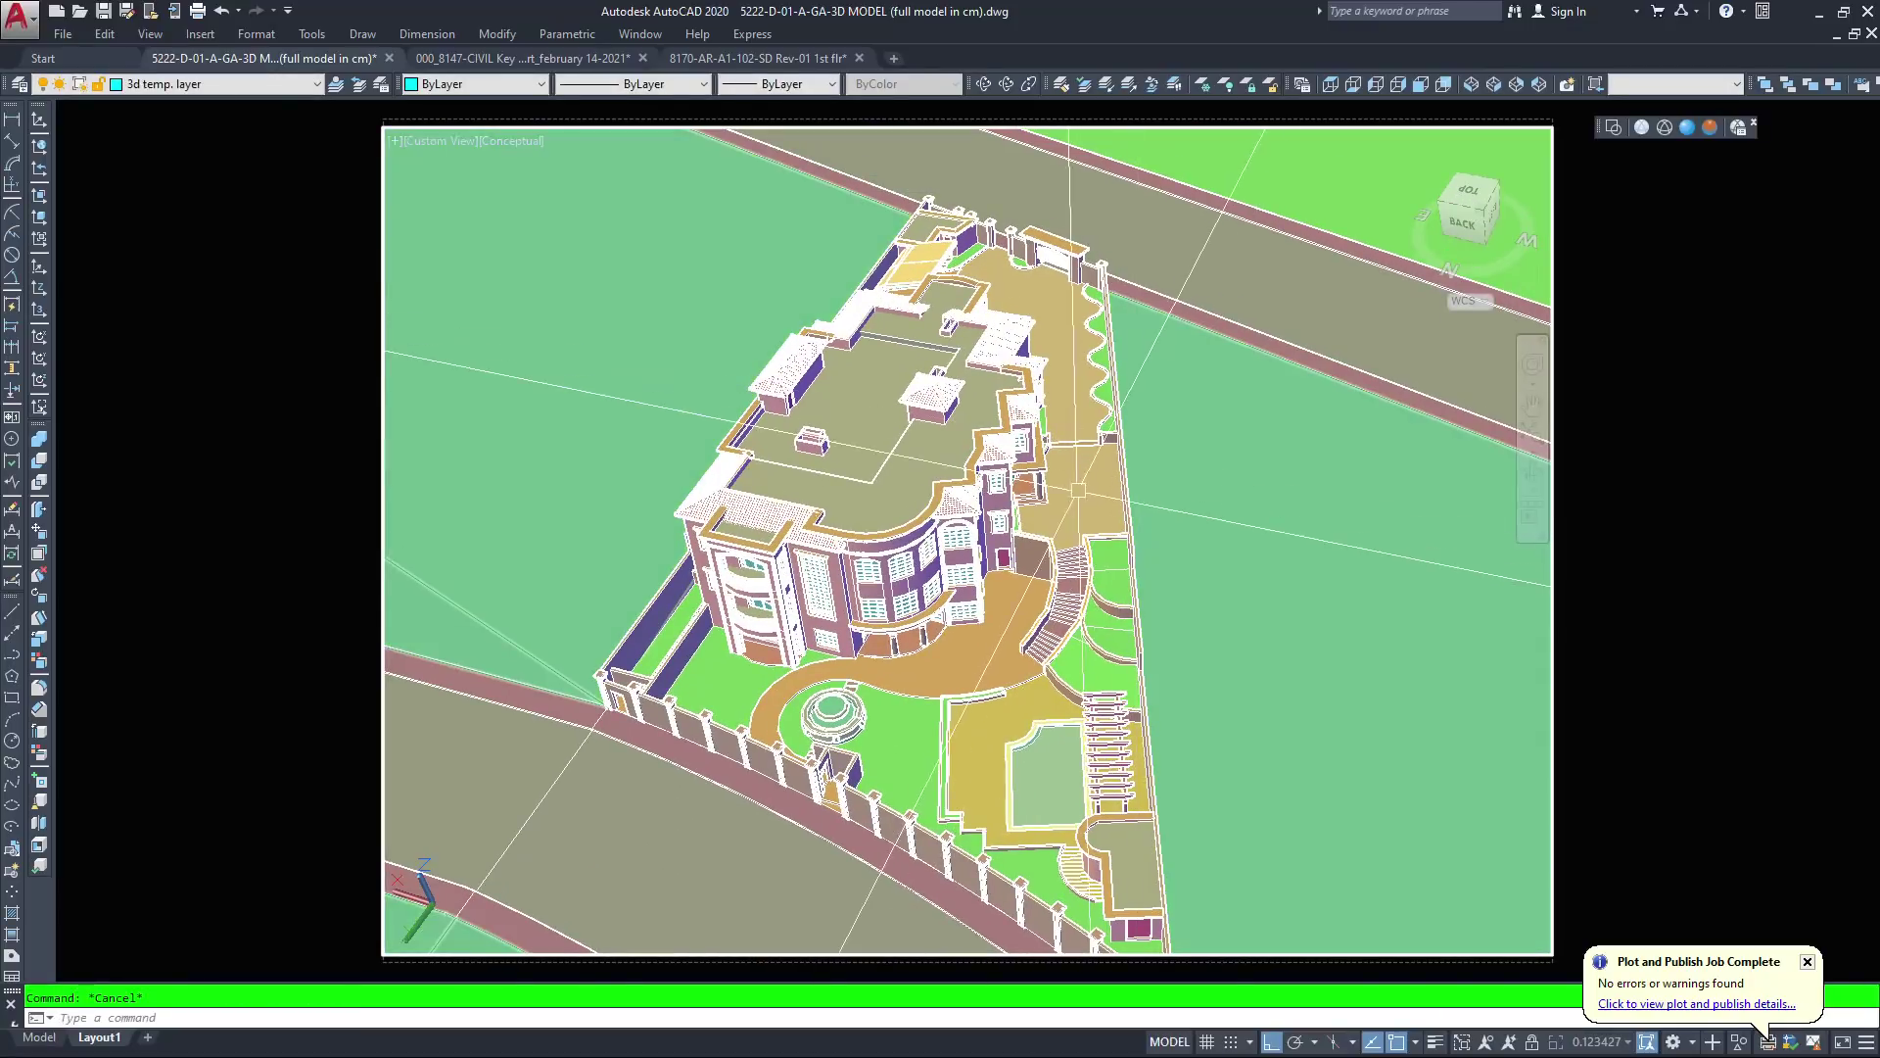
pyautogui.scroll(2, 988, 485)
pyautogui.scroll(2, 989, 490)
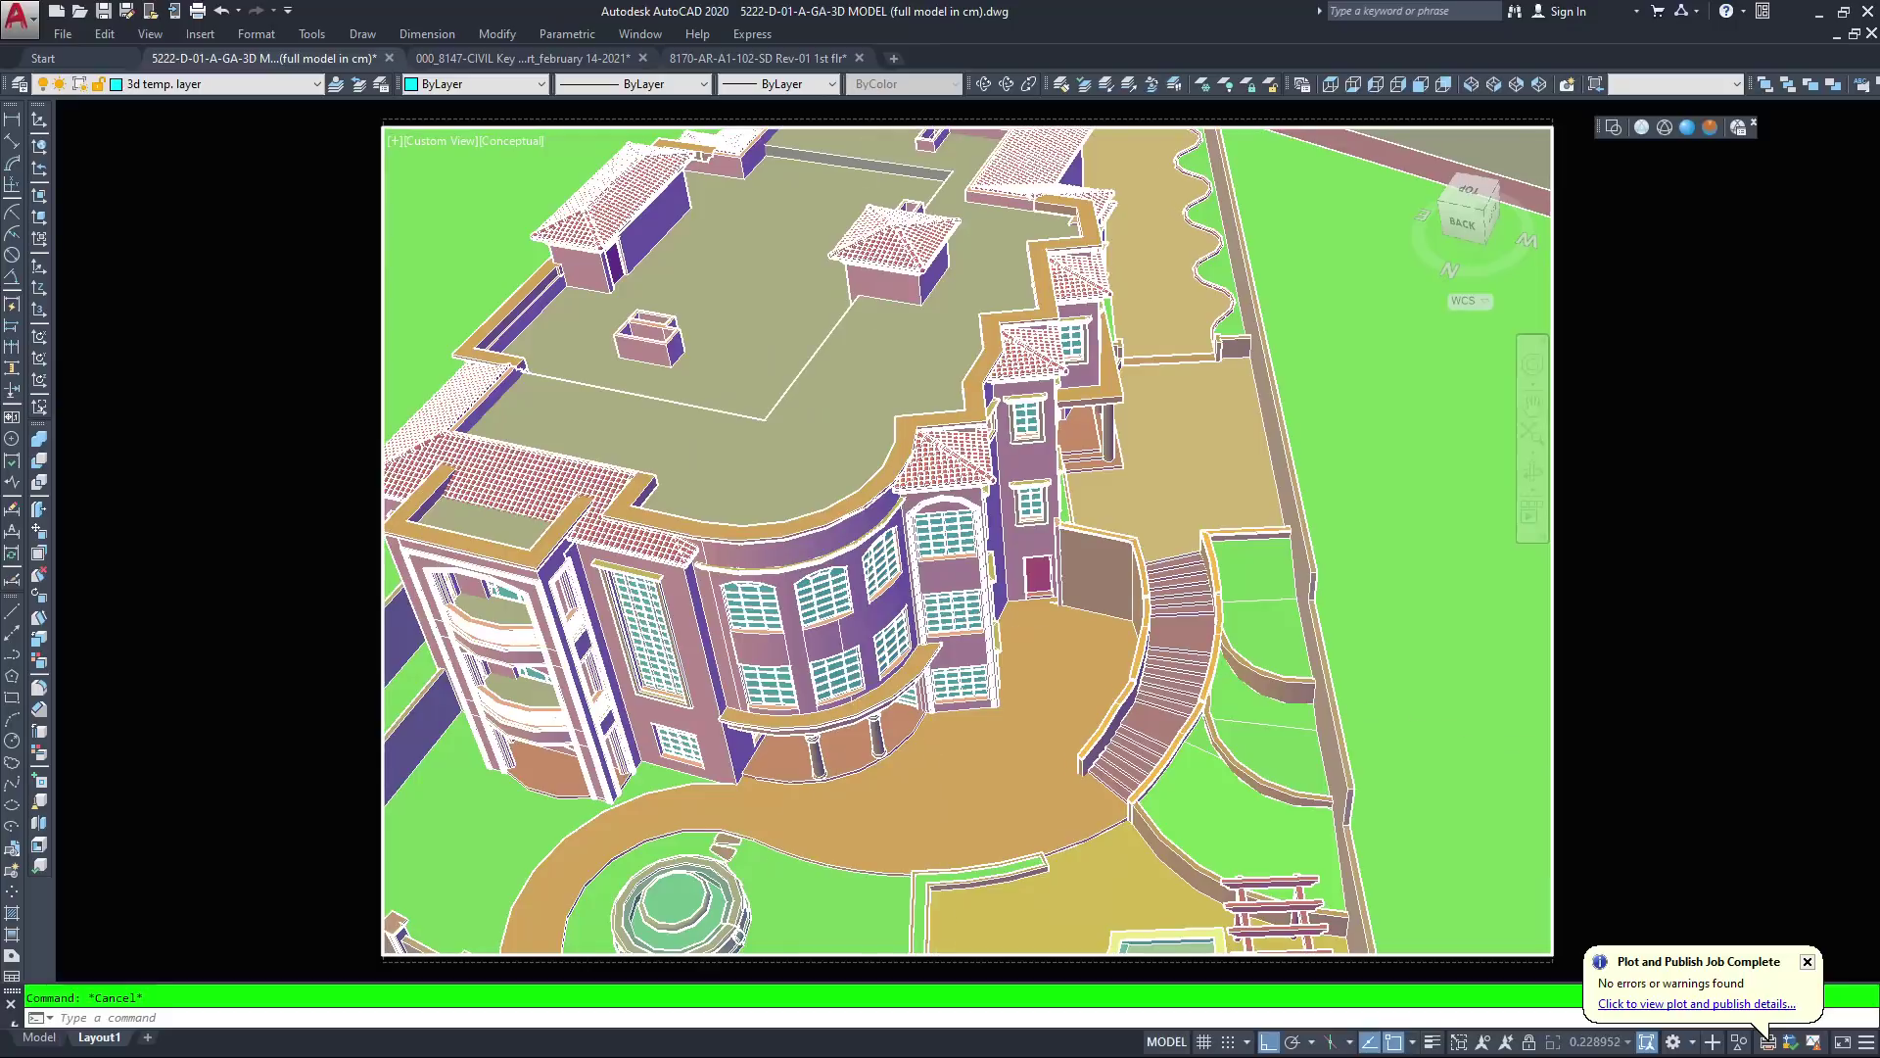
pyautogui.scroll(3, 935, 571)
pyautogui.moveTo(936, 570); pyautogui.dragTo(1045, 604, button='middle')
pyautogui.moveTo(855, 538); pyautogui.dragTo(1011, 462, button='middle')
pyautogui.middleClick(876, 510)
pyautogui.middleClick(876, 509)
pyautogui.hotkey('ctrl', 'z')
pyautogui.moveTo(867, 523); pyautogui.dragTo(1066, 424, button='middle')
pyautogui.scroll(-3, 889, 496)
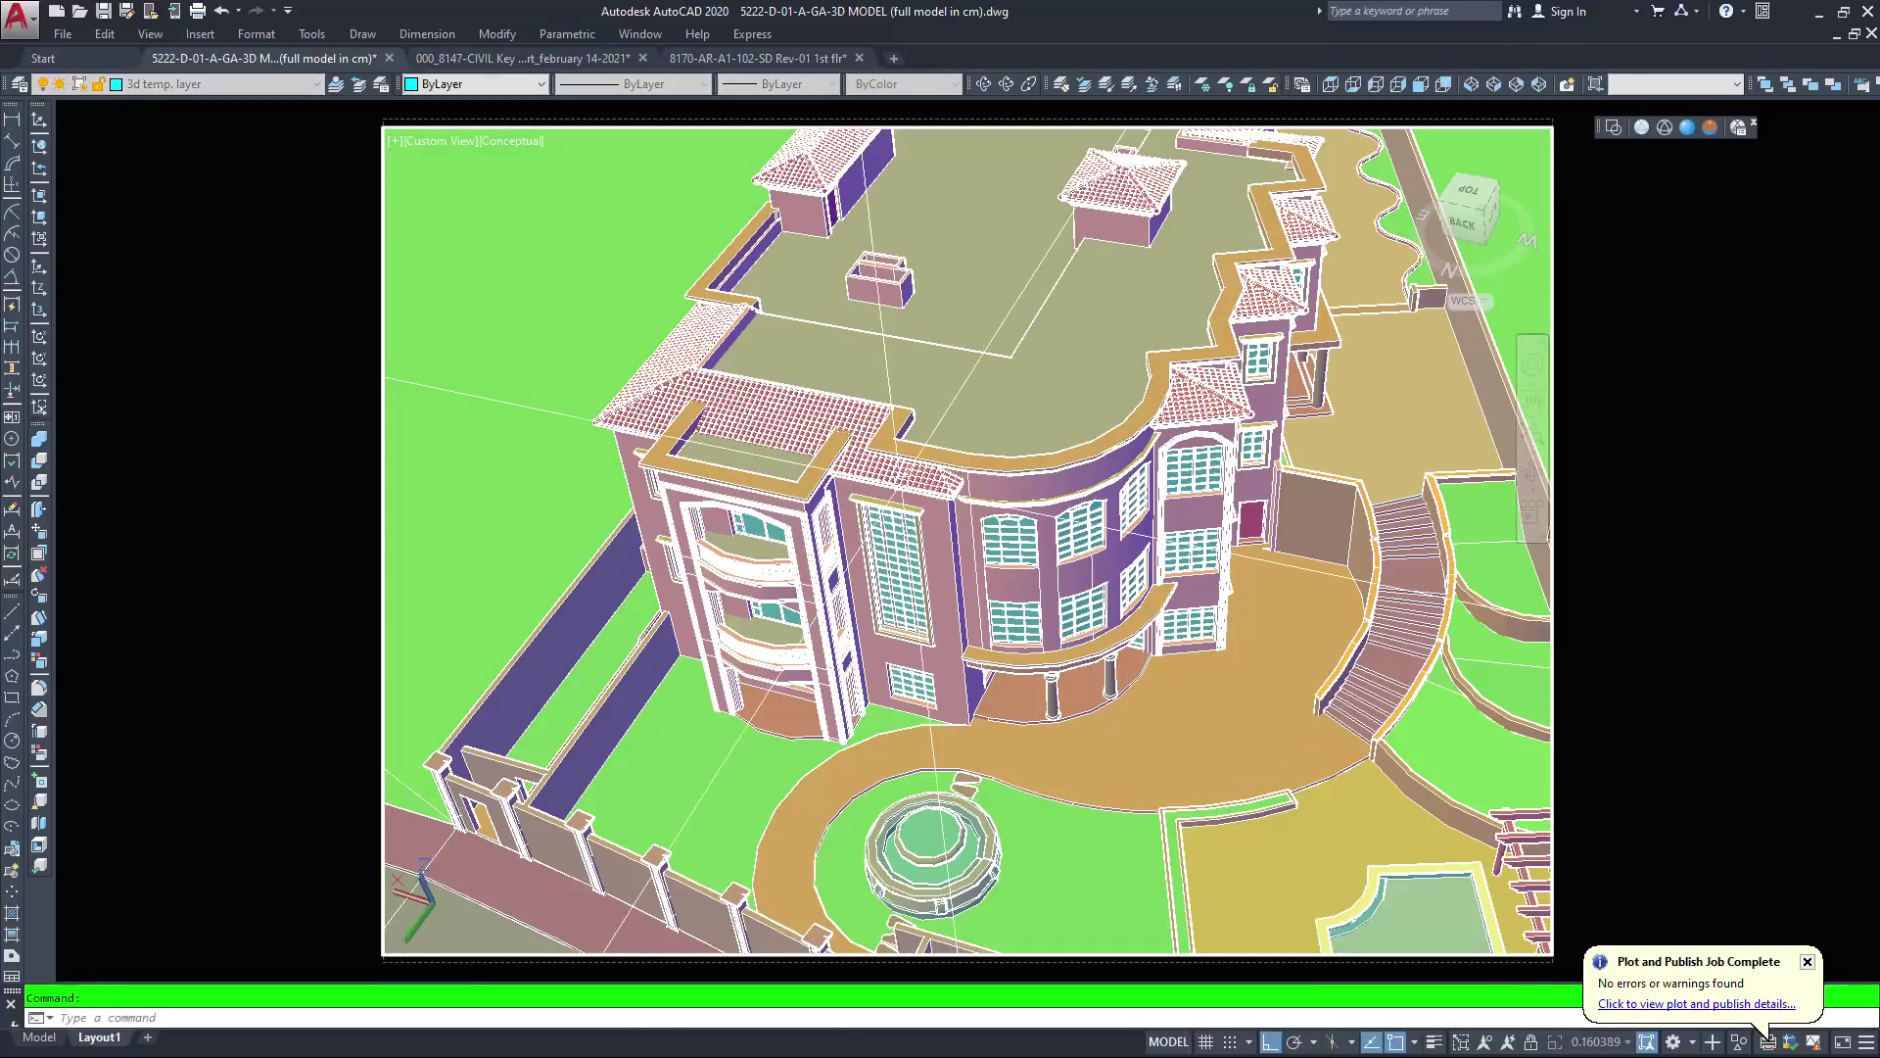
pyautogui.moveTo(889, 497); pyautogui.dragTo(904, 490, button='middle')
pyautogui.scroll(4, 914, 480)
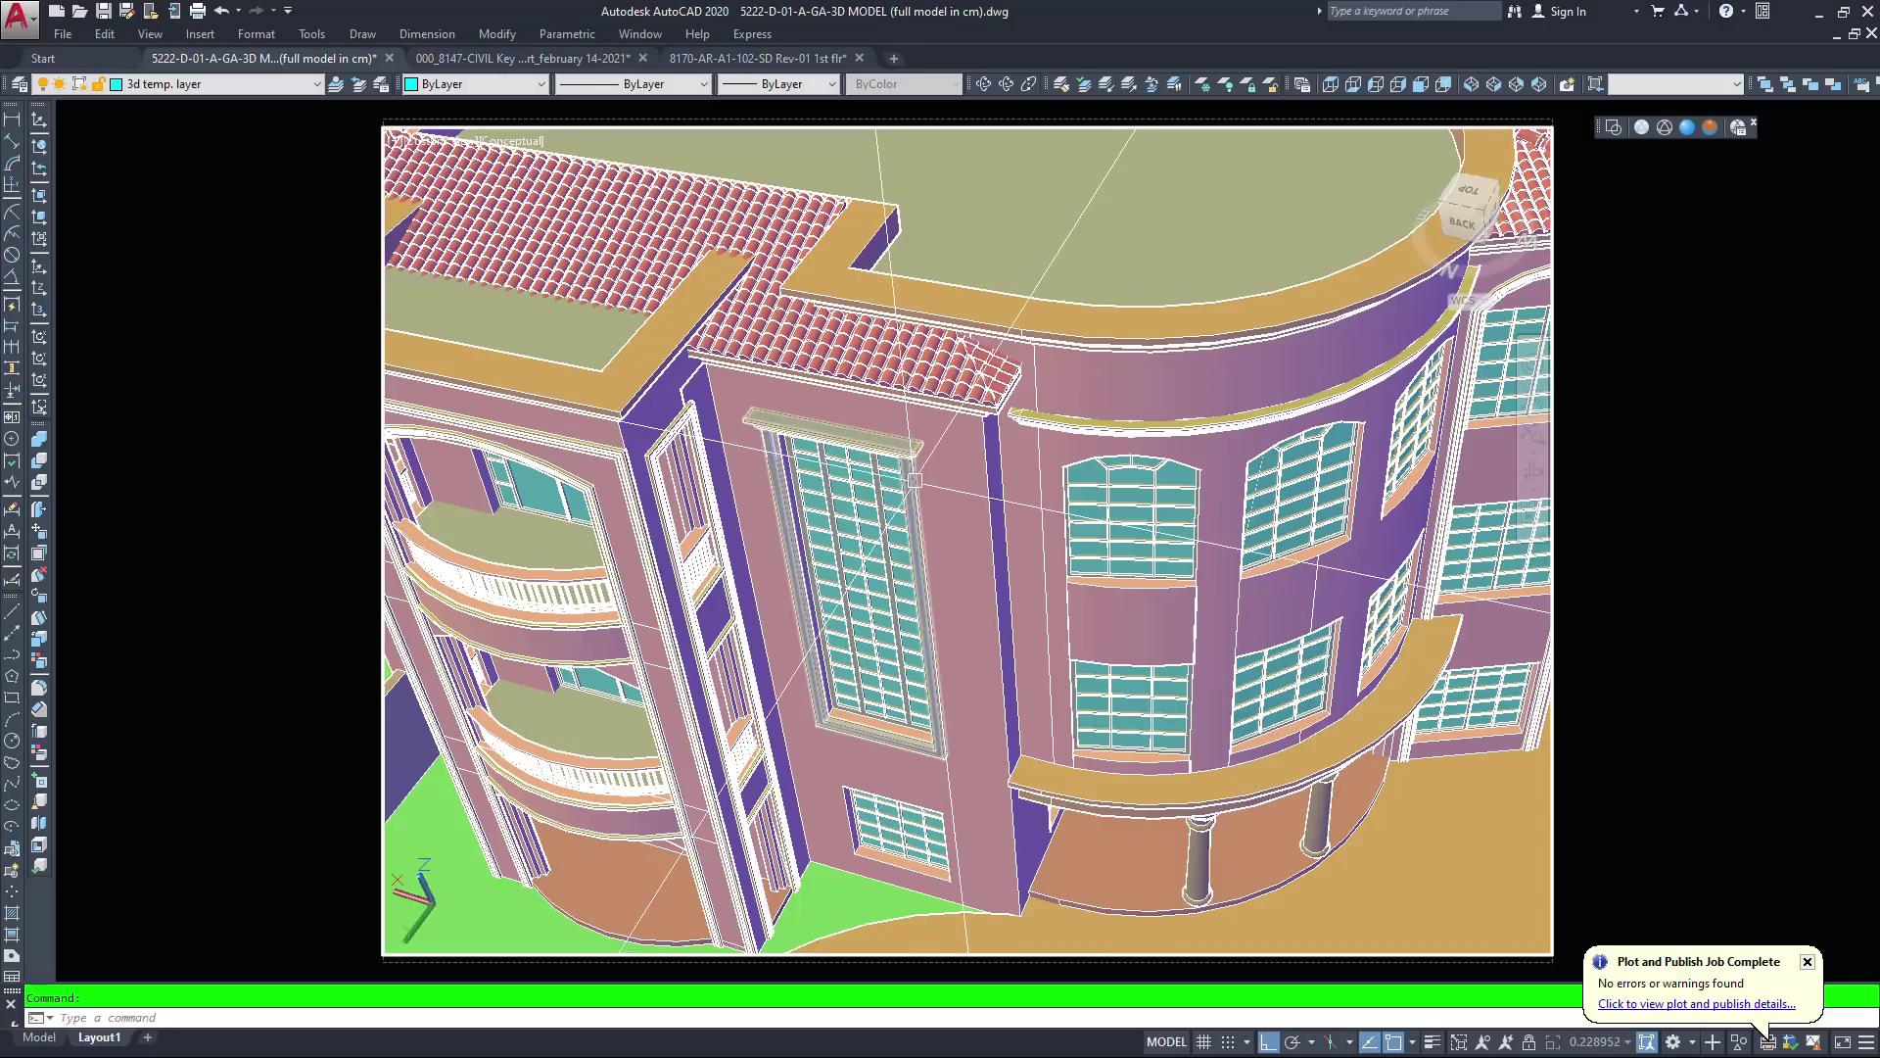
pyautogui.moveTo(918, 480); pyautogui.dragTo(495, 631, button='middle')
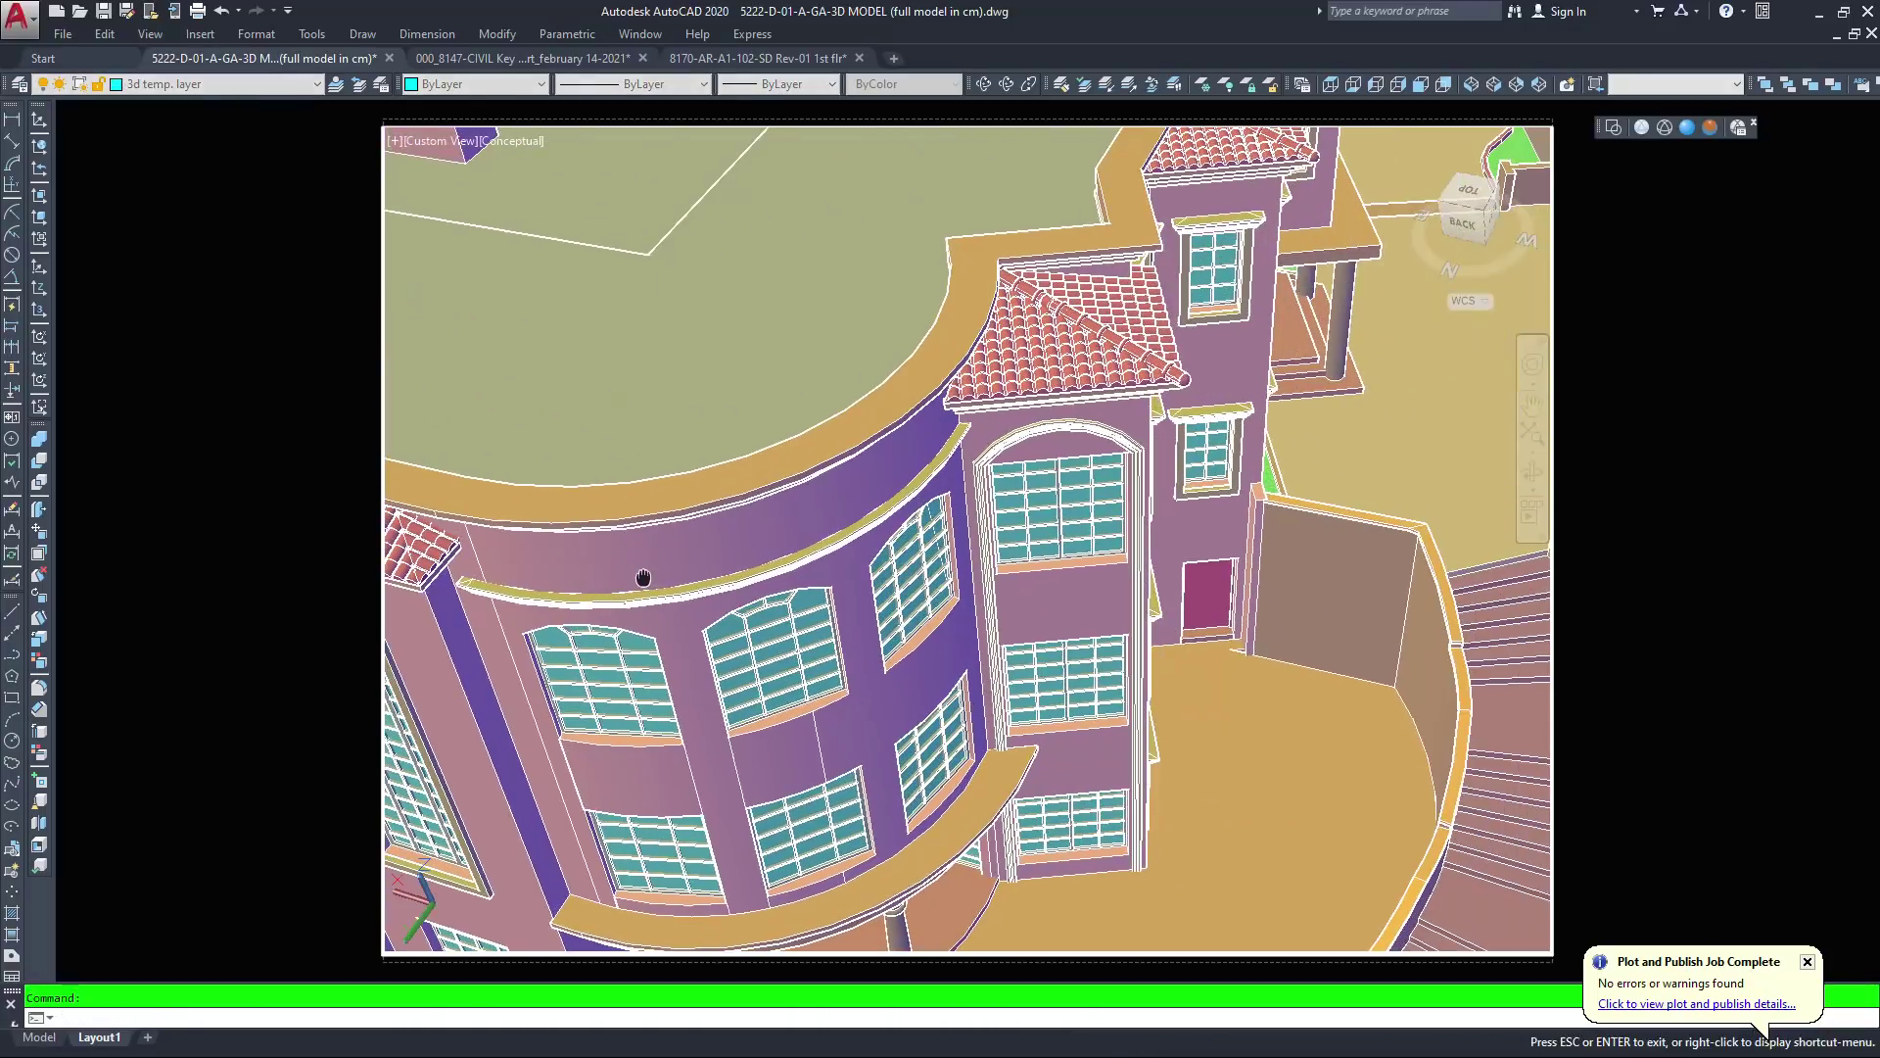
pyautogui.moveTo(811, 472); pyautogui.dragTo(763, 303, button='middle')
pyautogui.press('Escape')
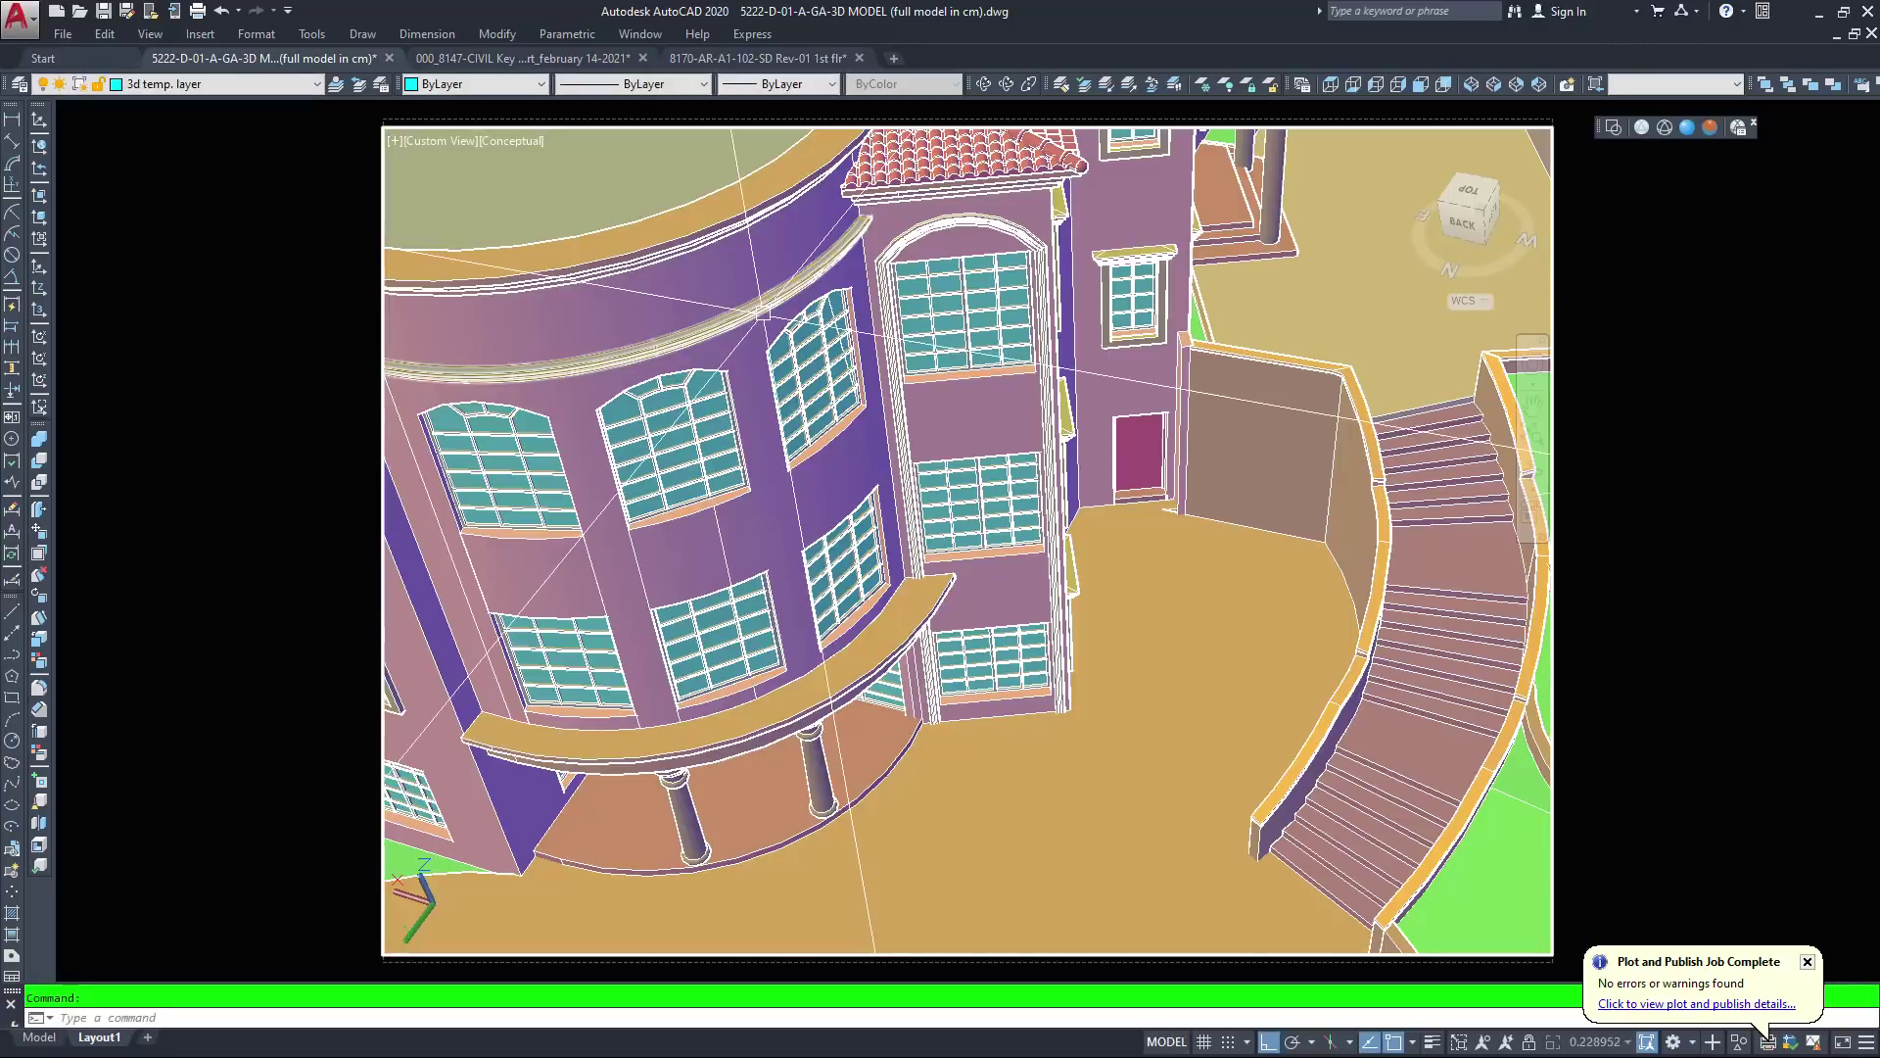
# Set the viewport's visual style to Realistic and show the villa's rear with the fountain and pool area
pyautogui.scroll(-4, 759, 319)
pyautogui.moveTo(758, 352); pyautogui.dragTo(795, 370, button='middle')
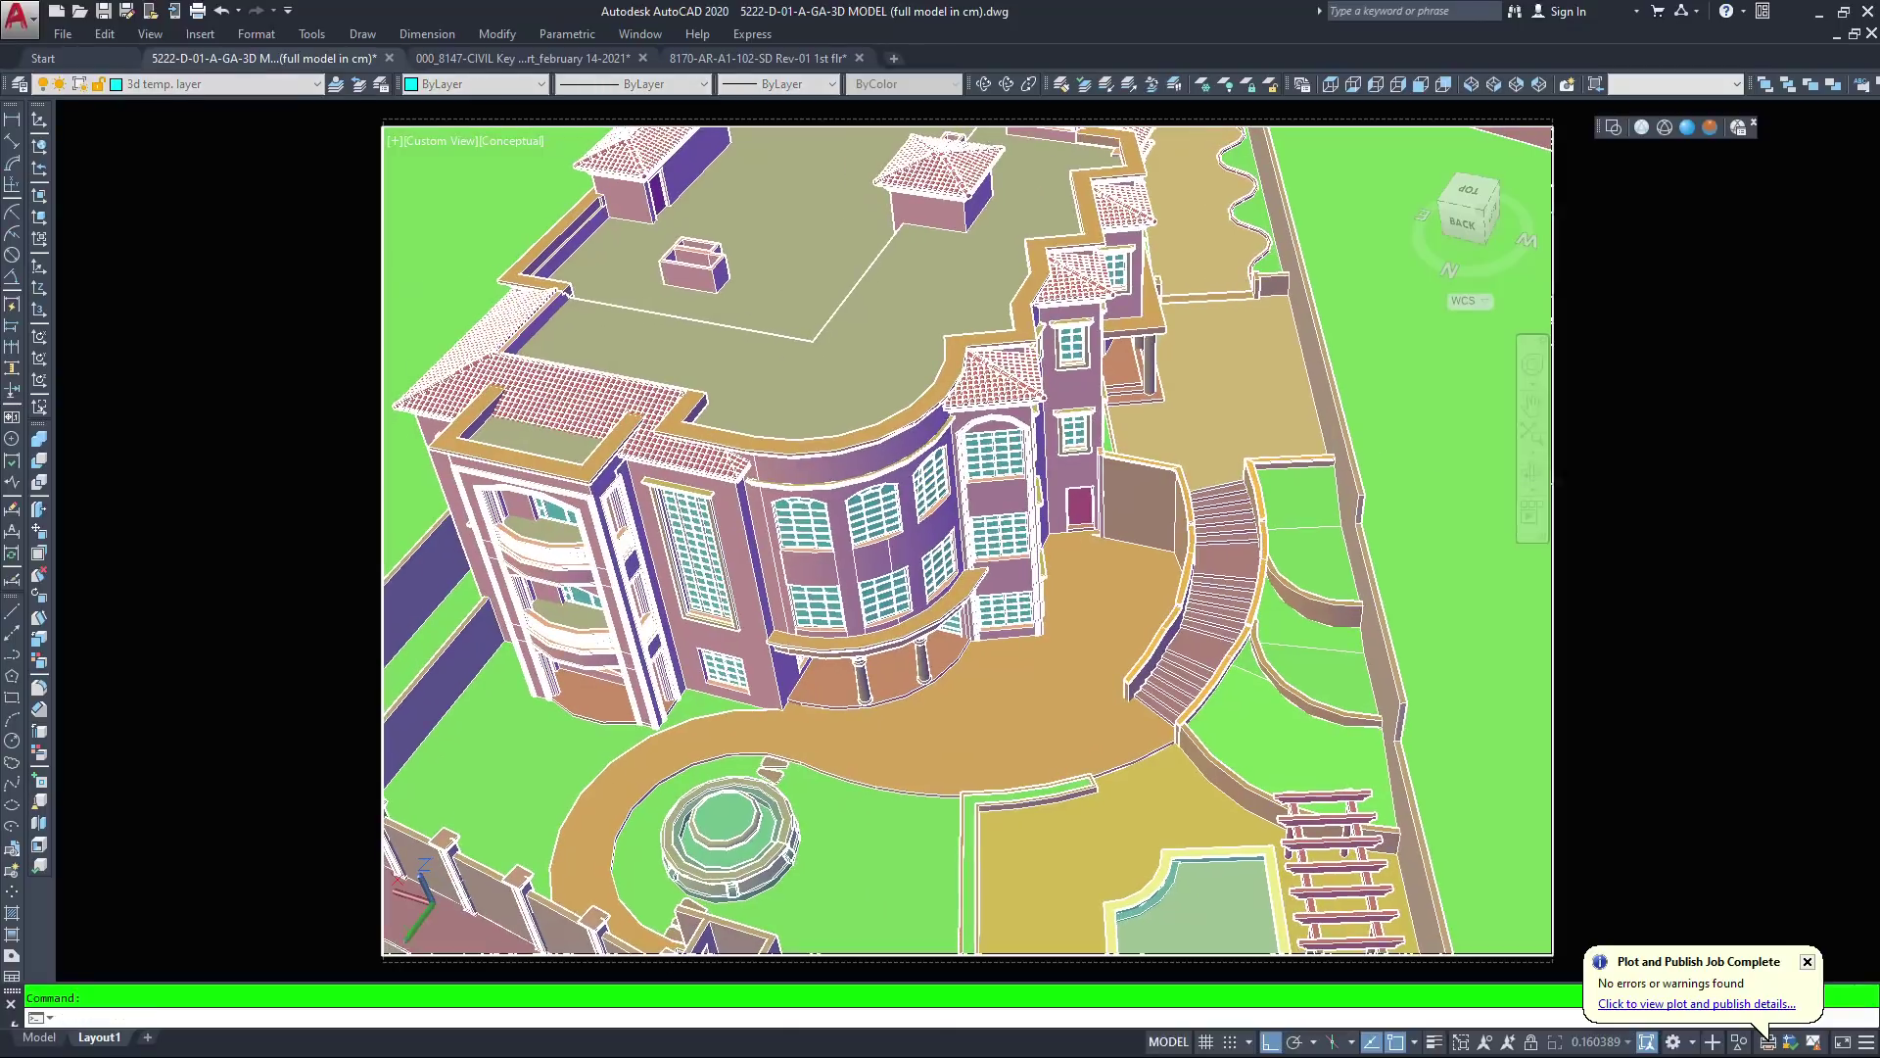
pyautogui.scroll(4, 803, 361)
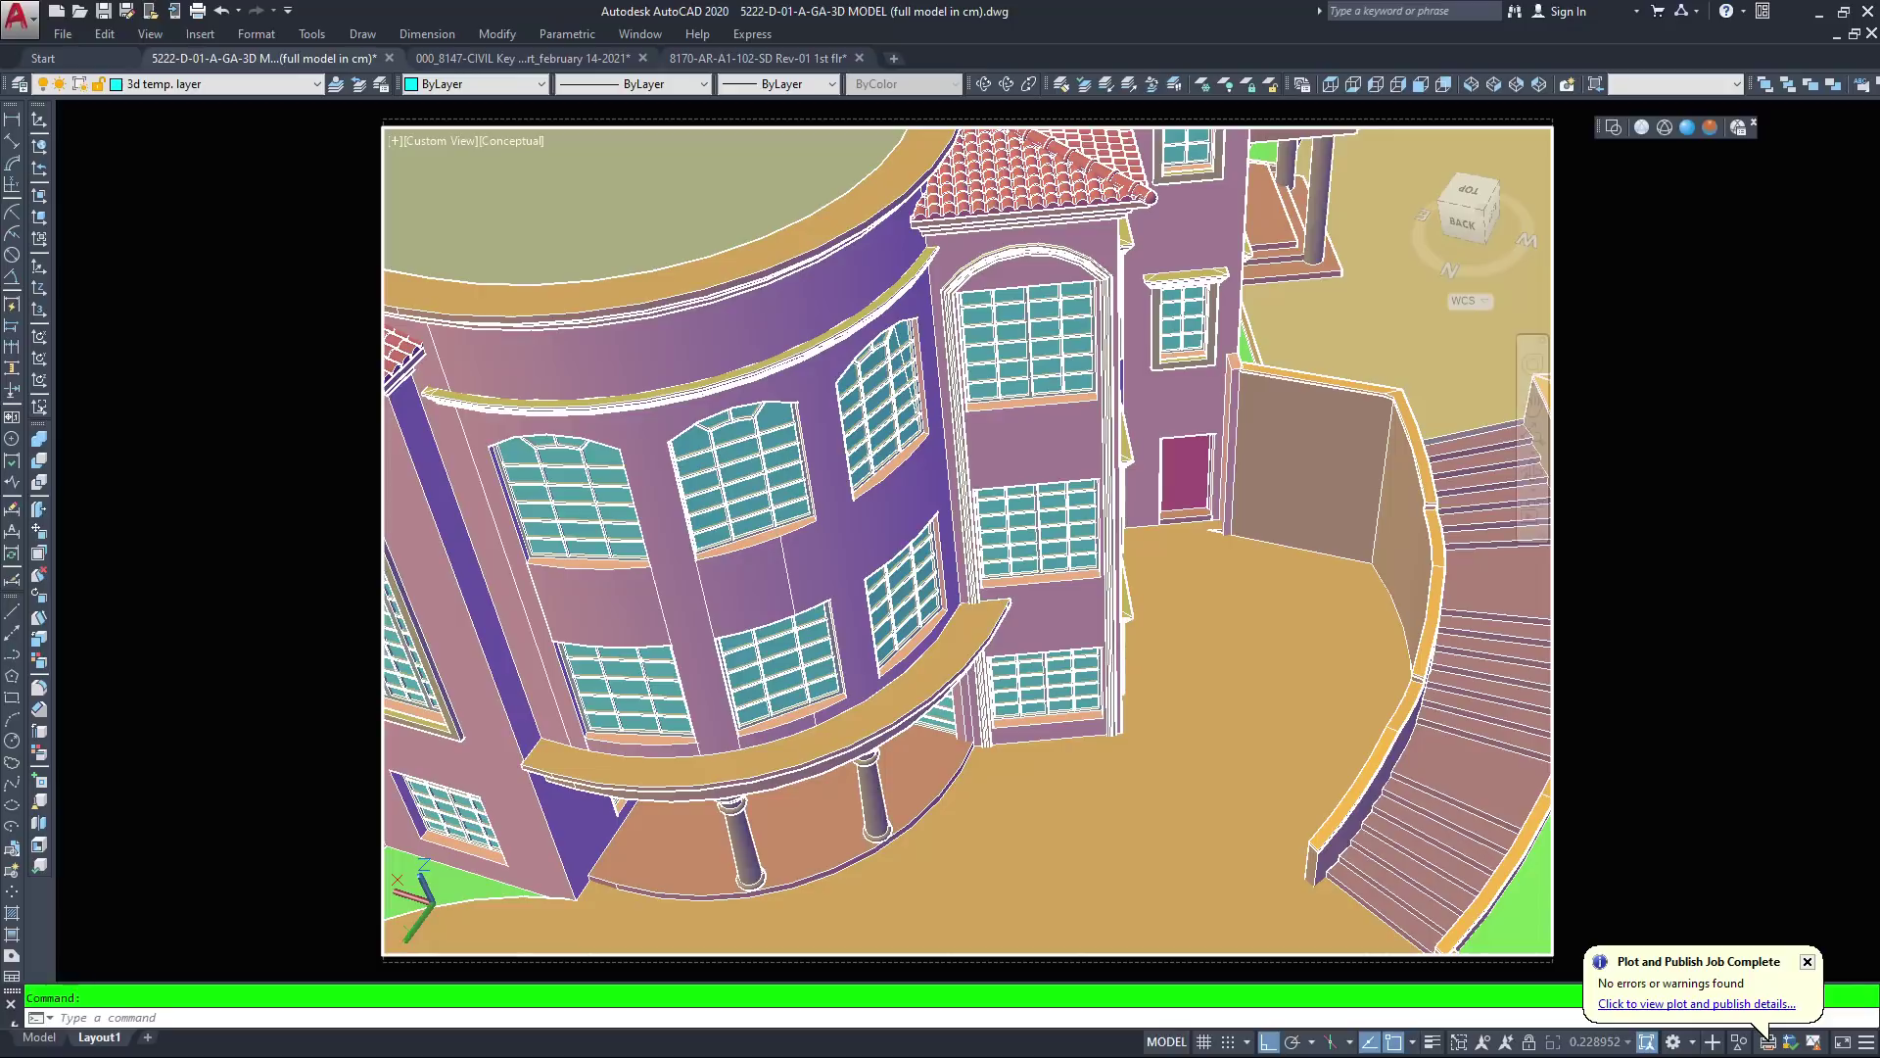
pyautogui.click(1688, 127)
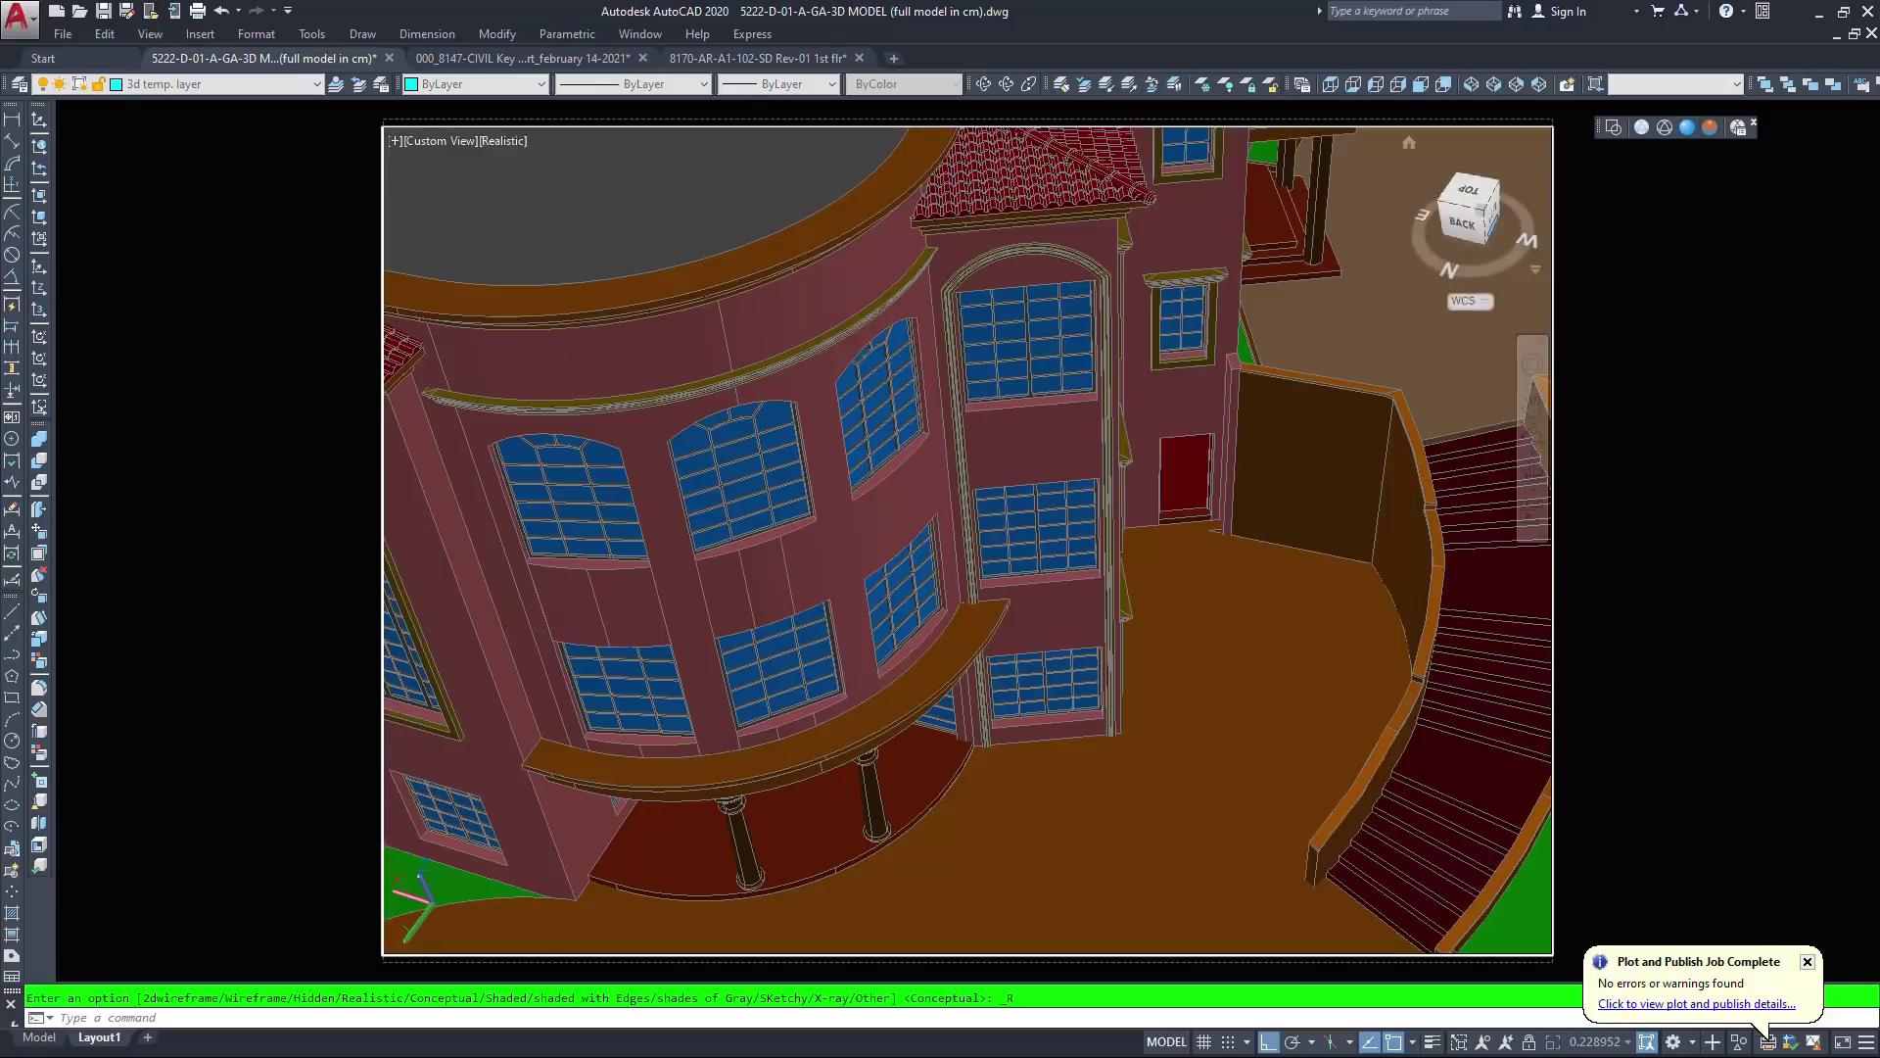
pyautogui.scroll(-5, 929, 442)
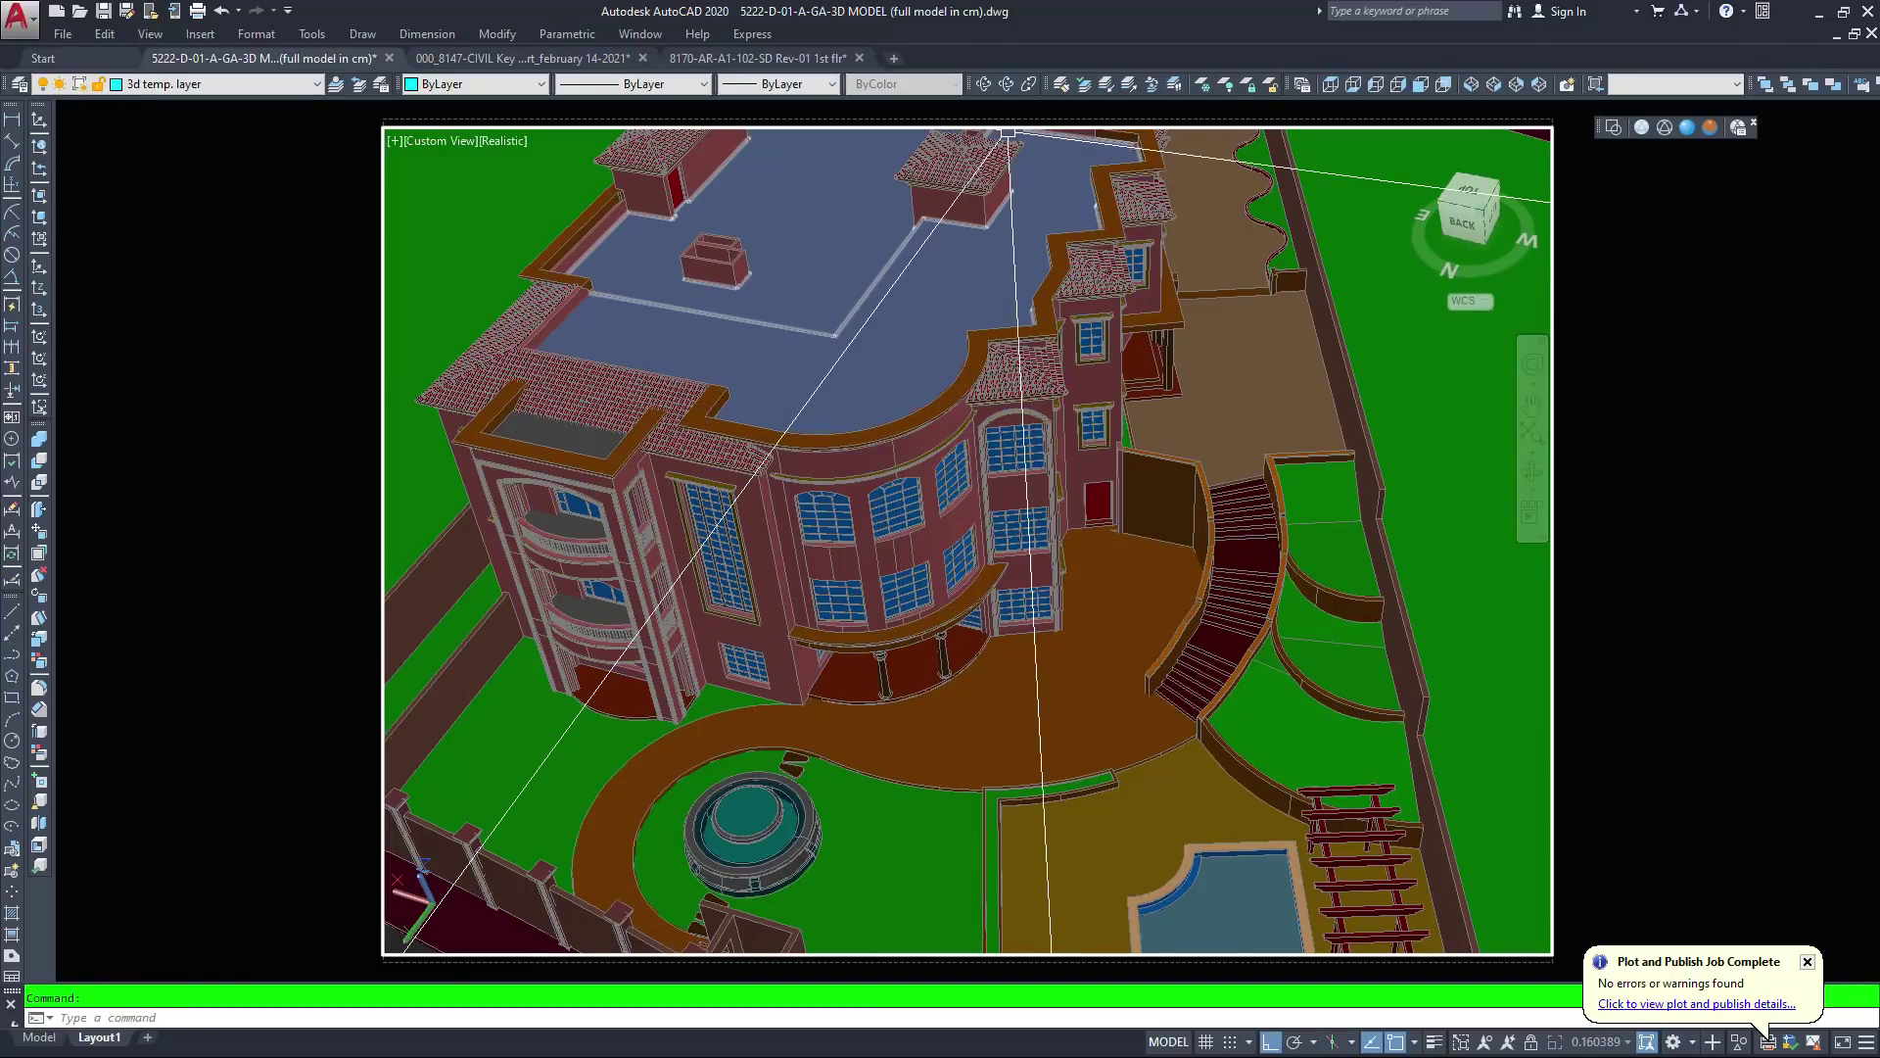
# Examine the villa's rear facade from lower viewpoints in the Realistic style, including the balconies, curved window bay and outdoor staircase
pyautogui.click(1007, 85)
pyautogui.moveTo(921, 465); pyautogui.dragTo(913, 389)
pyautogui.keyDown('ctrl'); pyautogui.keyDown('shift'); pyautogui.moveTo(875, 389); pyautogui.dragTo(875, 388, button='middle'); pyautogui.keyUp('shift'); pyautogui.keyUp('ctrl')
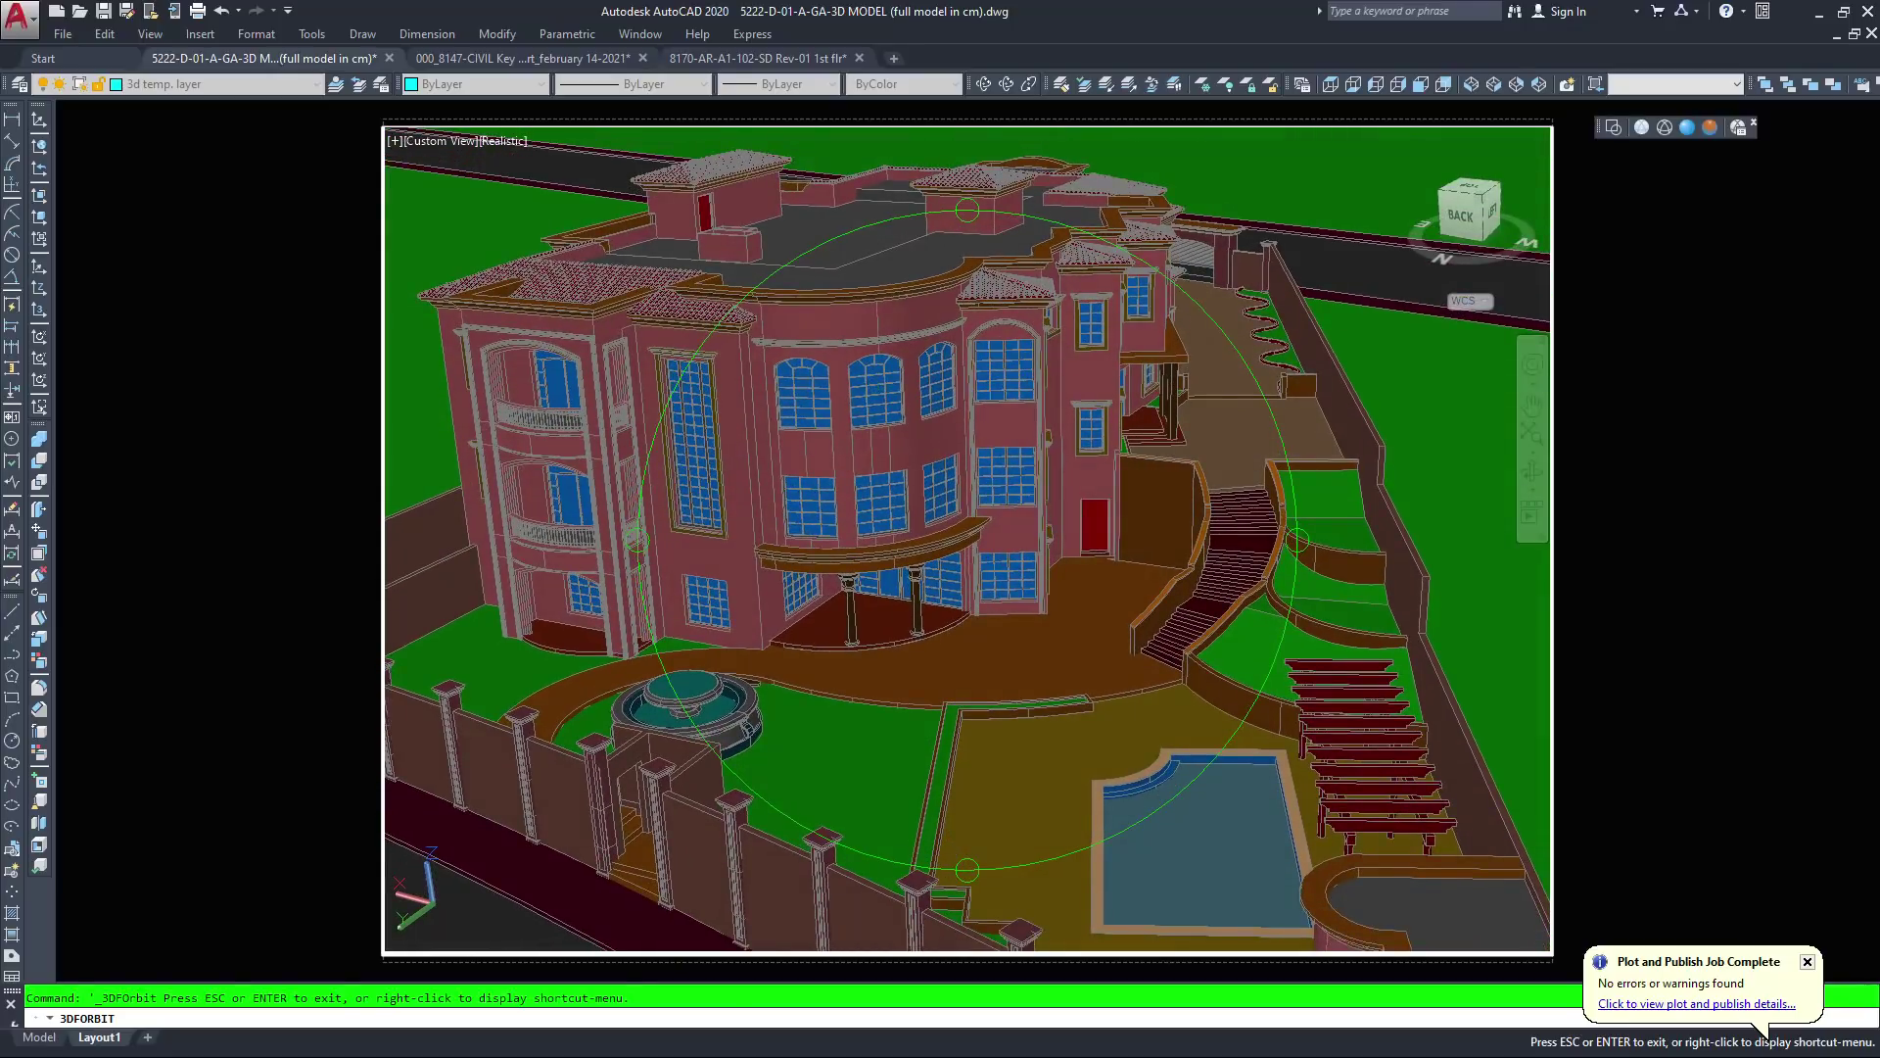
pyautogui.scroll(3, 999, 534)
pyautogui.moveTo(933, 282); pyautogui.dragTo(969, 406, button='middle')
pyautogui.moveTo(867, 432); pyautogui.dragTo(867, 370)
pyautogui.keyDown('ctrl'); pyautogui.keyDown('shift'); pyautogui.moveTo(867, 432); pyautogui.dragTo(865, 432, button='middle'); pyautogui.keyUp('shift'); pyautogui.keyUp('ctrl')
pyautogui.scroll(-2, 979, 421)
pyautogui.moveTo(978, 383); pyautogui.dragTo(1041, 362, button='middle')
pyautogui.keyDown('ctrl'); pyautogui.keyDown('shift'); pyautogui.moveTo(882, 431); pyautogui.dragTo(898, 467, button='middle'); pyautogui.keyUp('shift'); pyautogui.keyUp('ctrl')
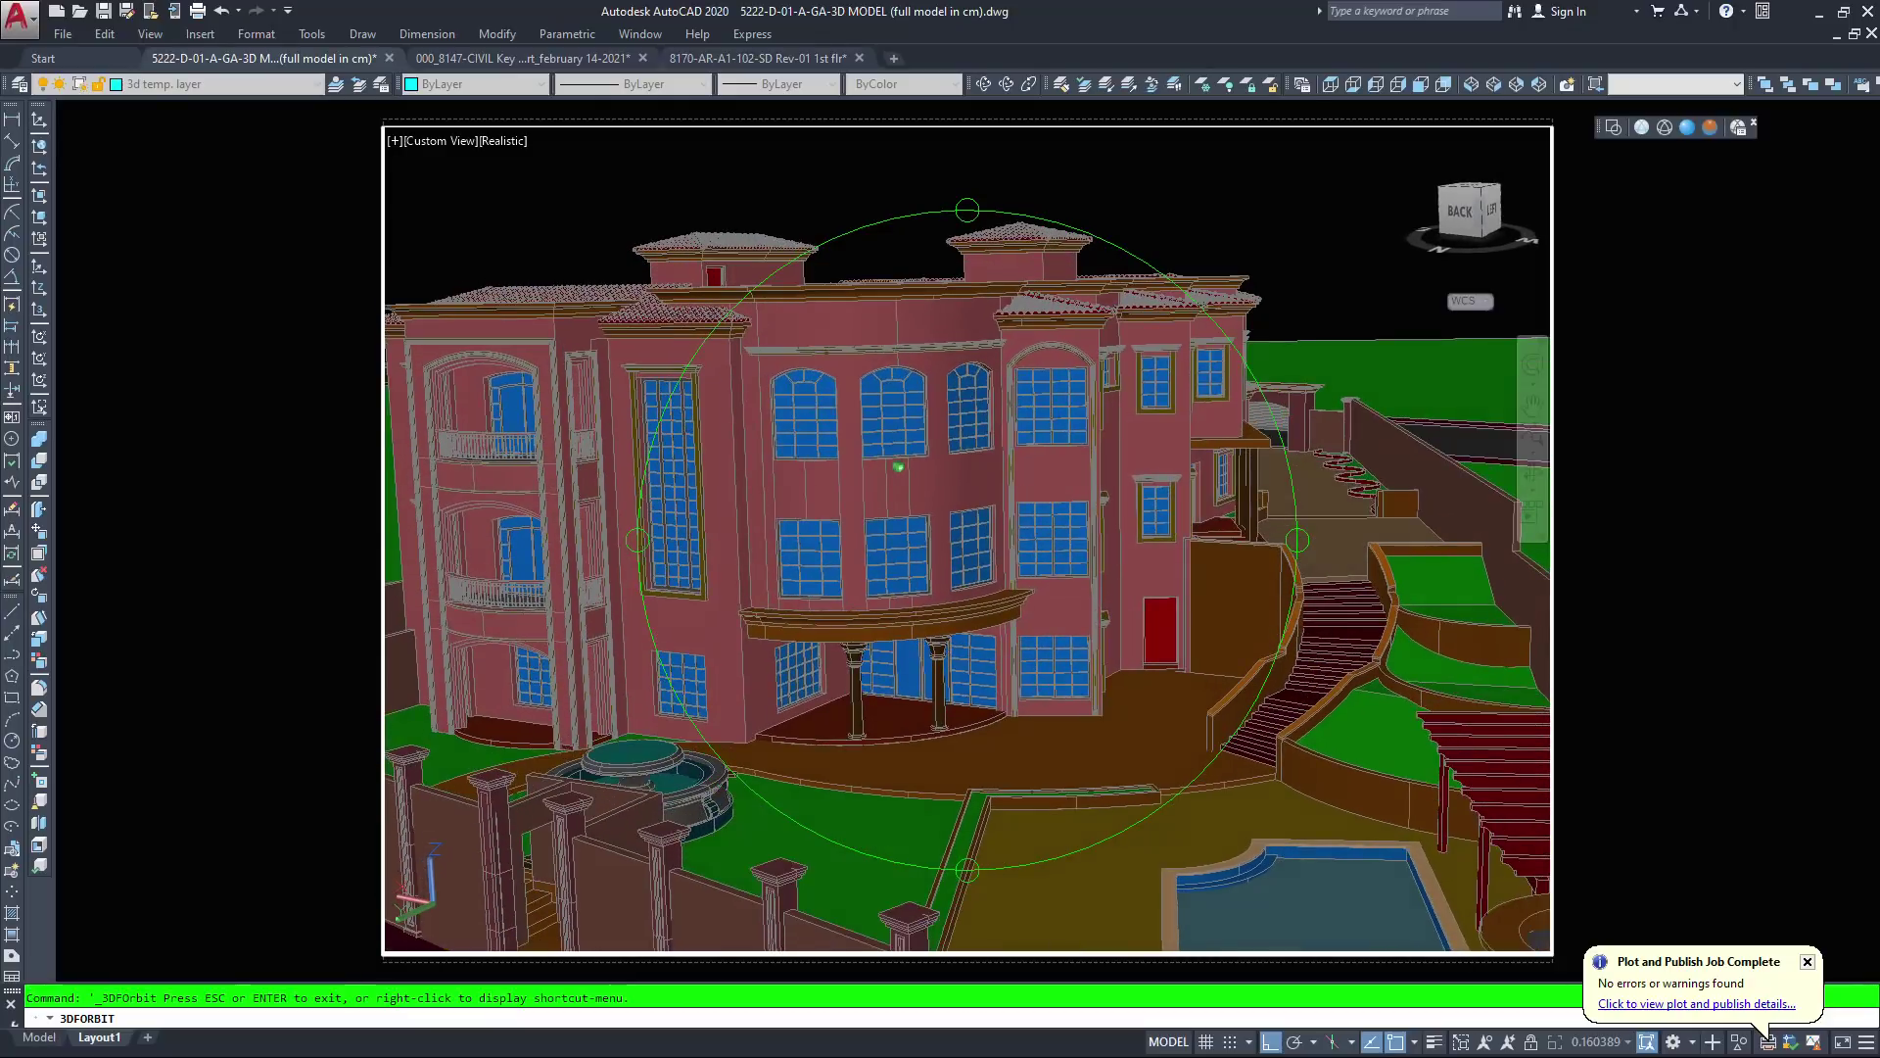
pyautogui.scroll(-2, 968, 540)
pyautogui.scroll(3, 705, 641)
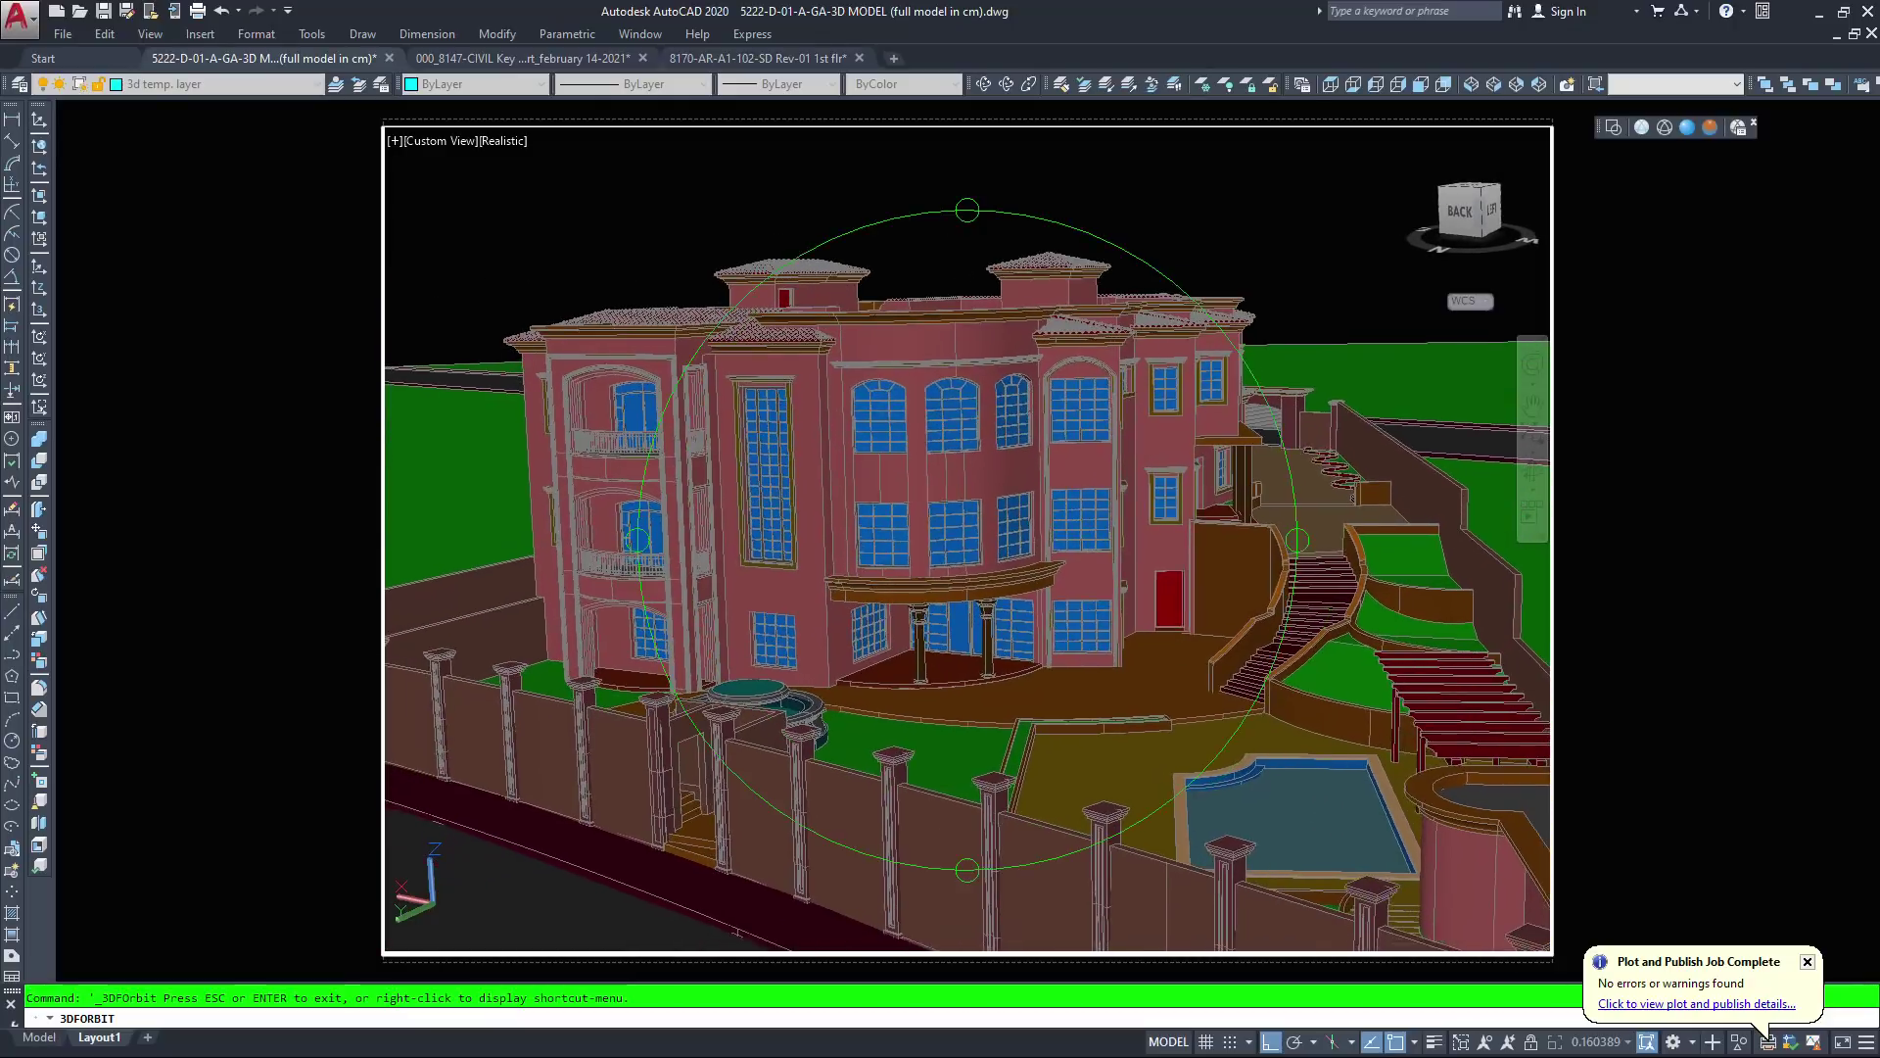
# Frame the viewport on an elevated rear perspective of the whole villa with its fountain, pool and pergola, and return to paper space
pyautogui.keyDown('ctrl'); pyautogui.keyDown('shift'); pyautogui.moveTo(915, 496); pyautogui.dragTo(1053, 431, button='middle'); pyautogui.keyUp('shift'); pyautogui.keyUp('ctrl')
pyautogui.moveTo(1000, 530); pyautogui.dragTo(952, 381, button='middle')
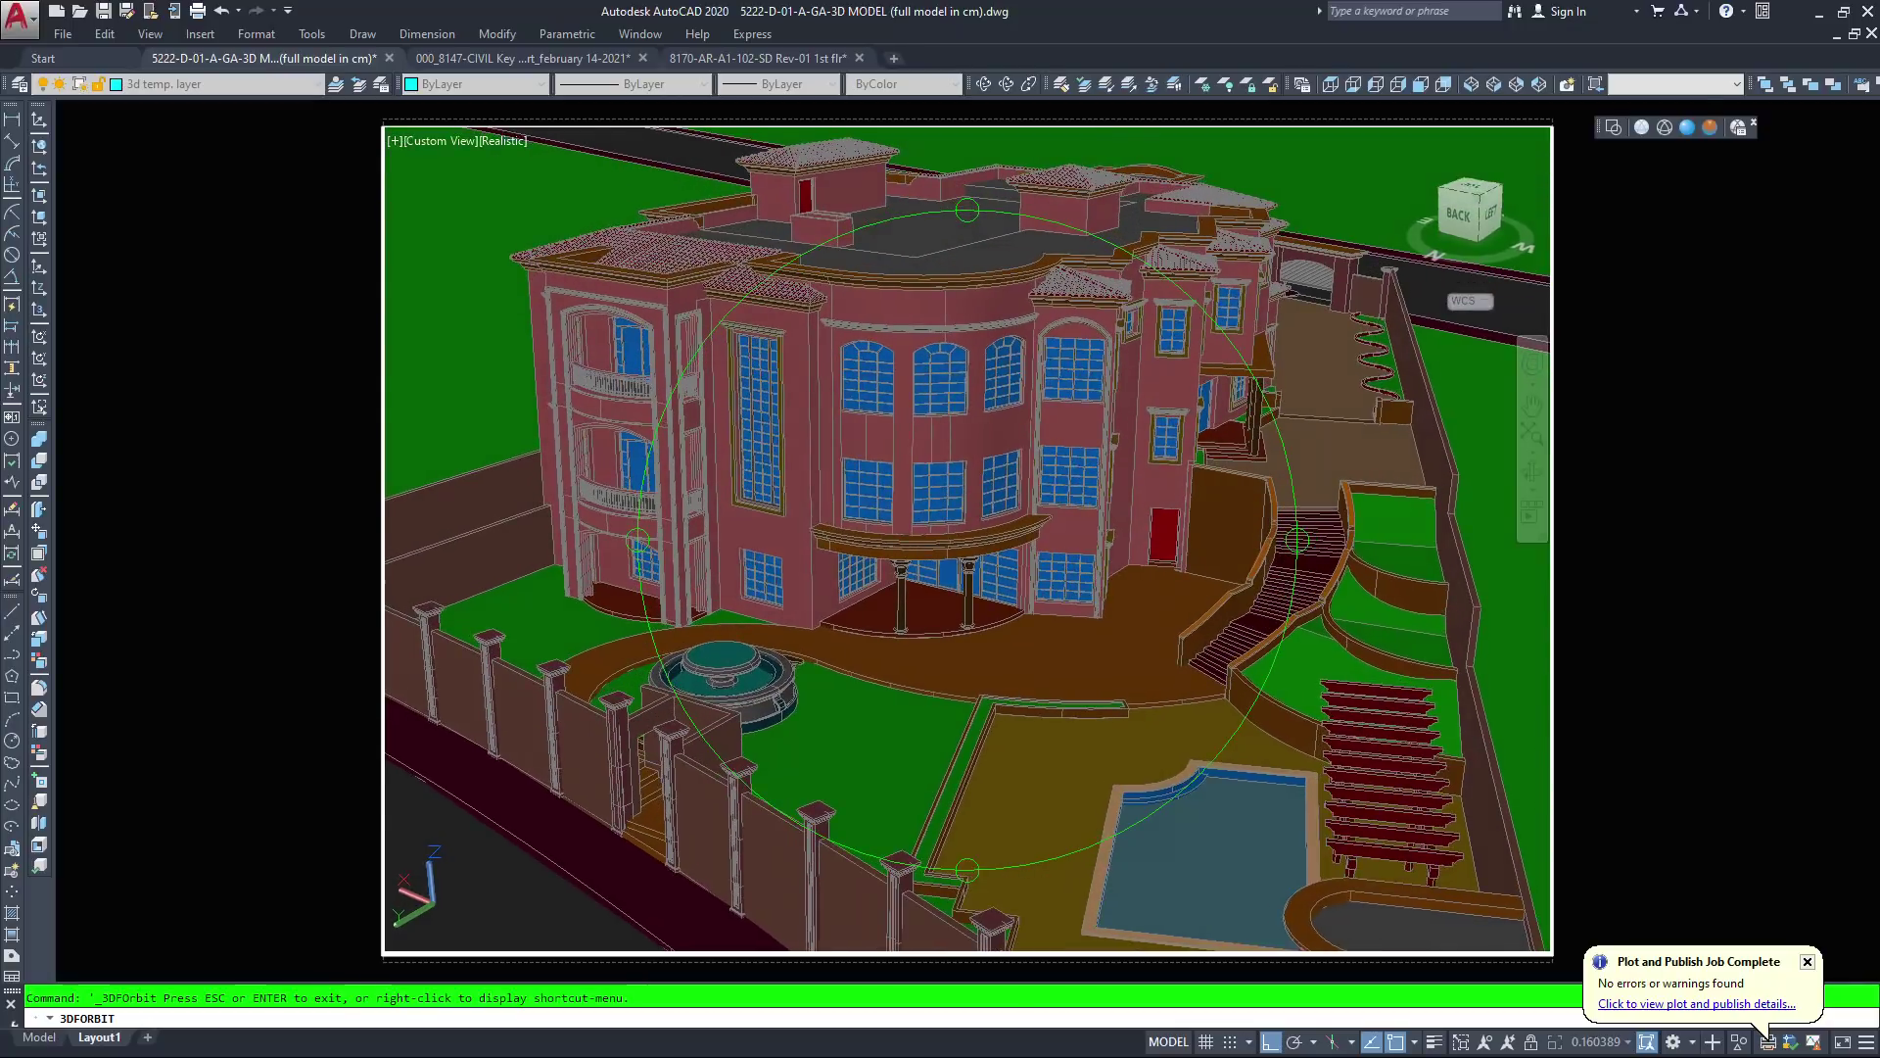
pyautogui.scroll(2, 953, 381)
pyautogui.moveTo(1007, 453); pyautogui.dragTo(946, 373, button='middle')
pyautogui.scroll(-2, 1045, 479)
pyautogui.moveTo(1045, 479); pyautogui.dragTo(1104, 466, button='middle')
pyautogui.keyDown('ctrl'); pyautogui.keyDown('shift'); pyautogui.moveTo(1043, 383); pyautogui.dragTo(940, 387, button='middle'); pyautogui.keyUp('shift'); pyautogui.keyUp('ctrl')
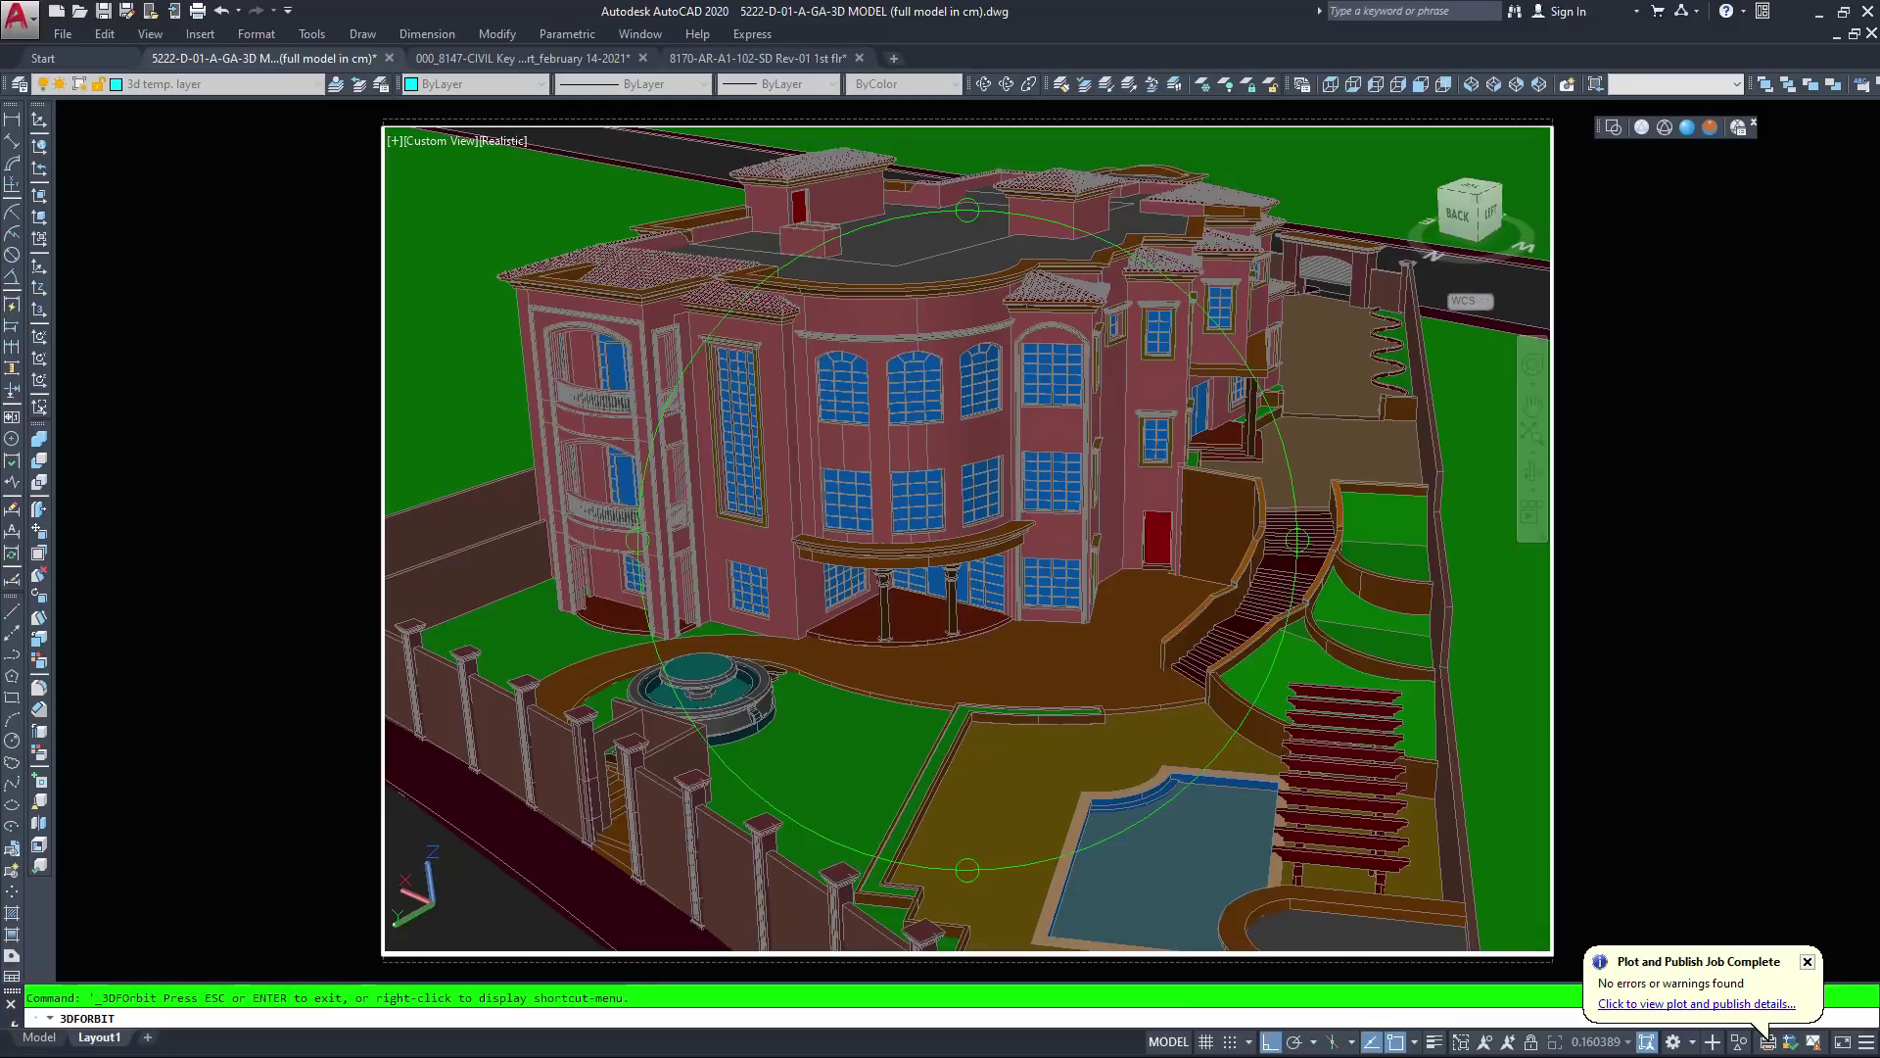
pyautogui.moveTo(941, 387); pyautogui.dragTo(956, 388)
pyautogui.press('Escape')
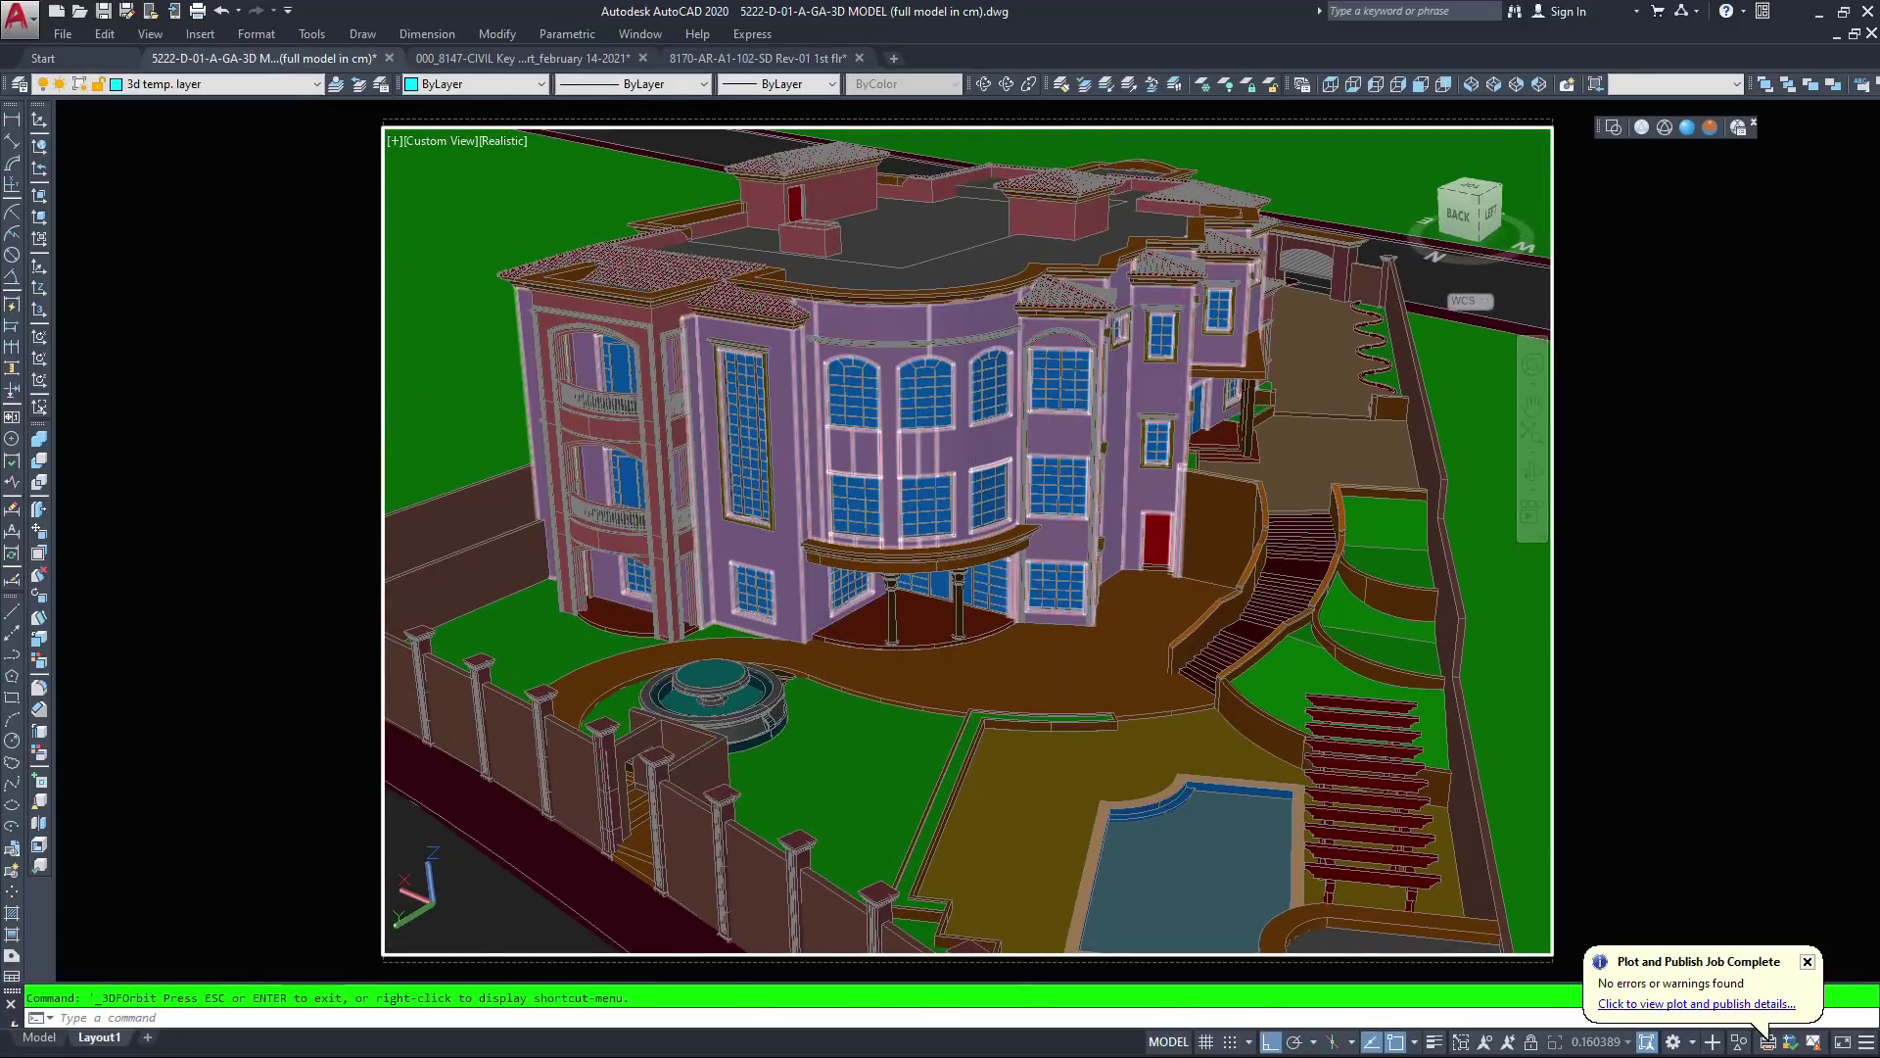
pyautogui.doubleClick(181, 447)
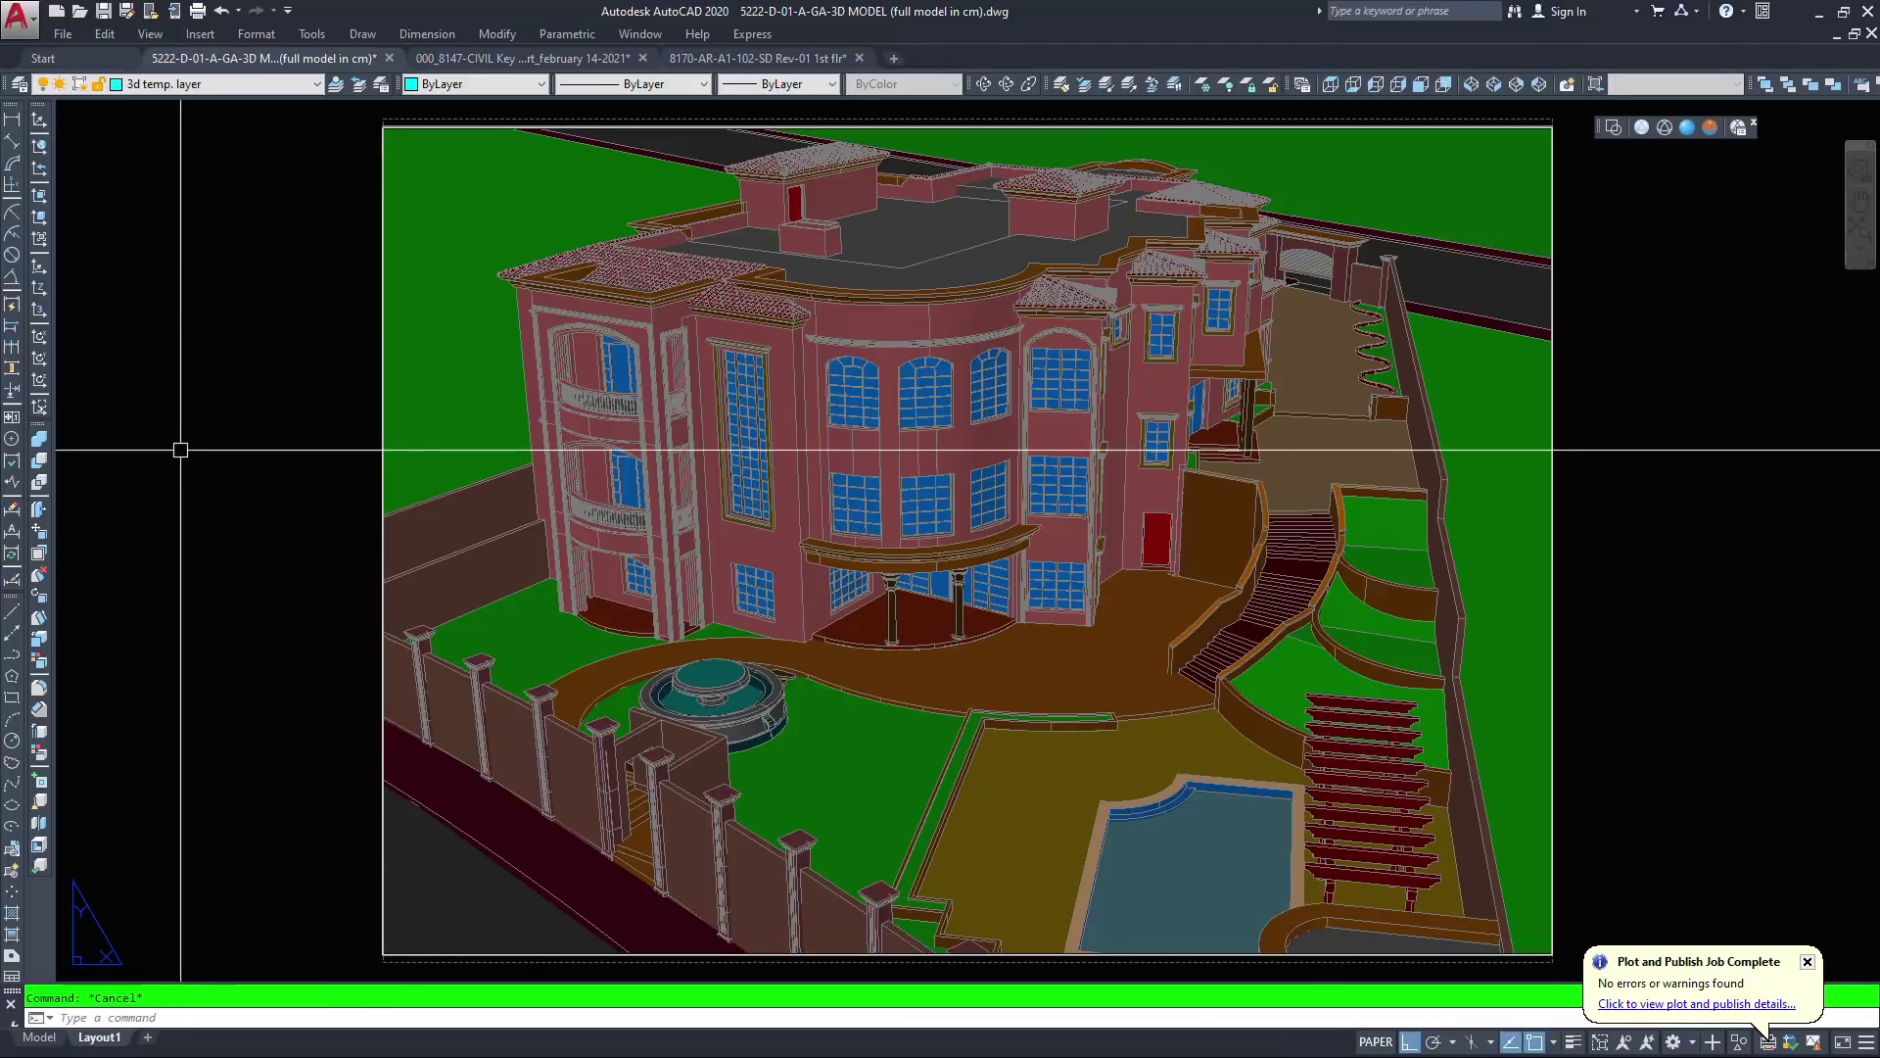
# Preview the Layout1 plot with the current DWG To PDF settings and plot it to a PDF file named 007
pyautogui.hotkey('ctrl', 'p')
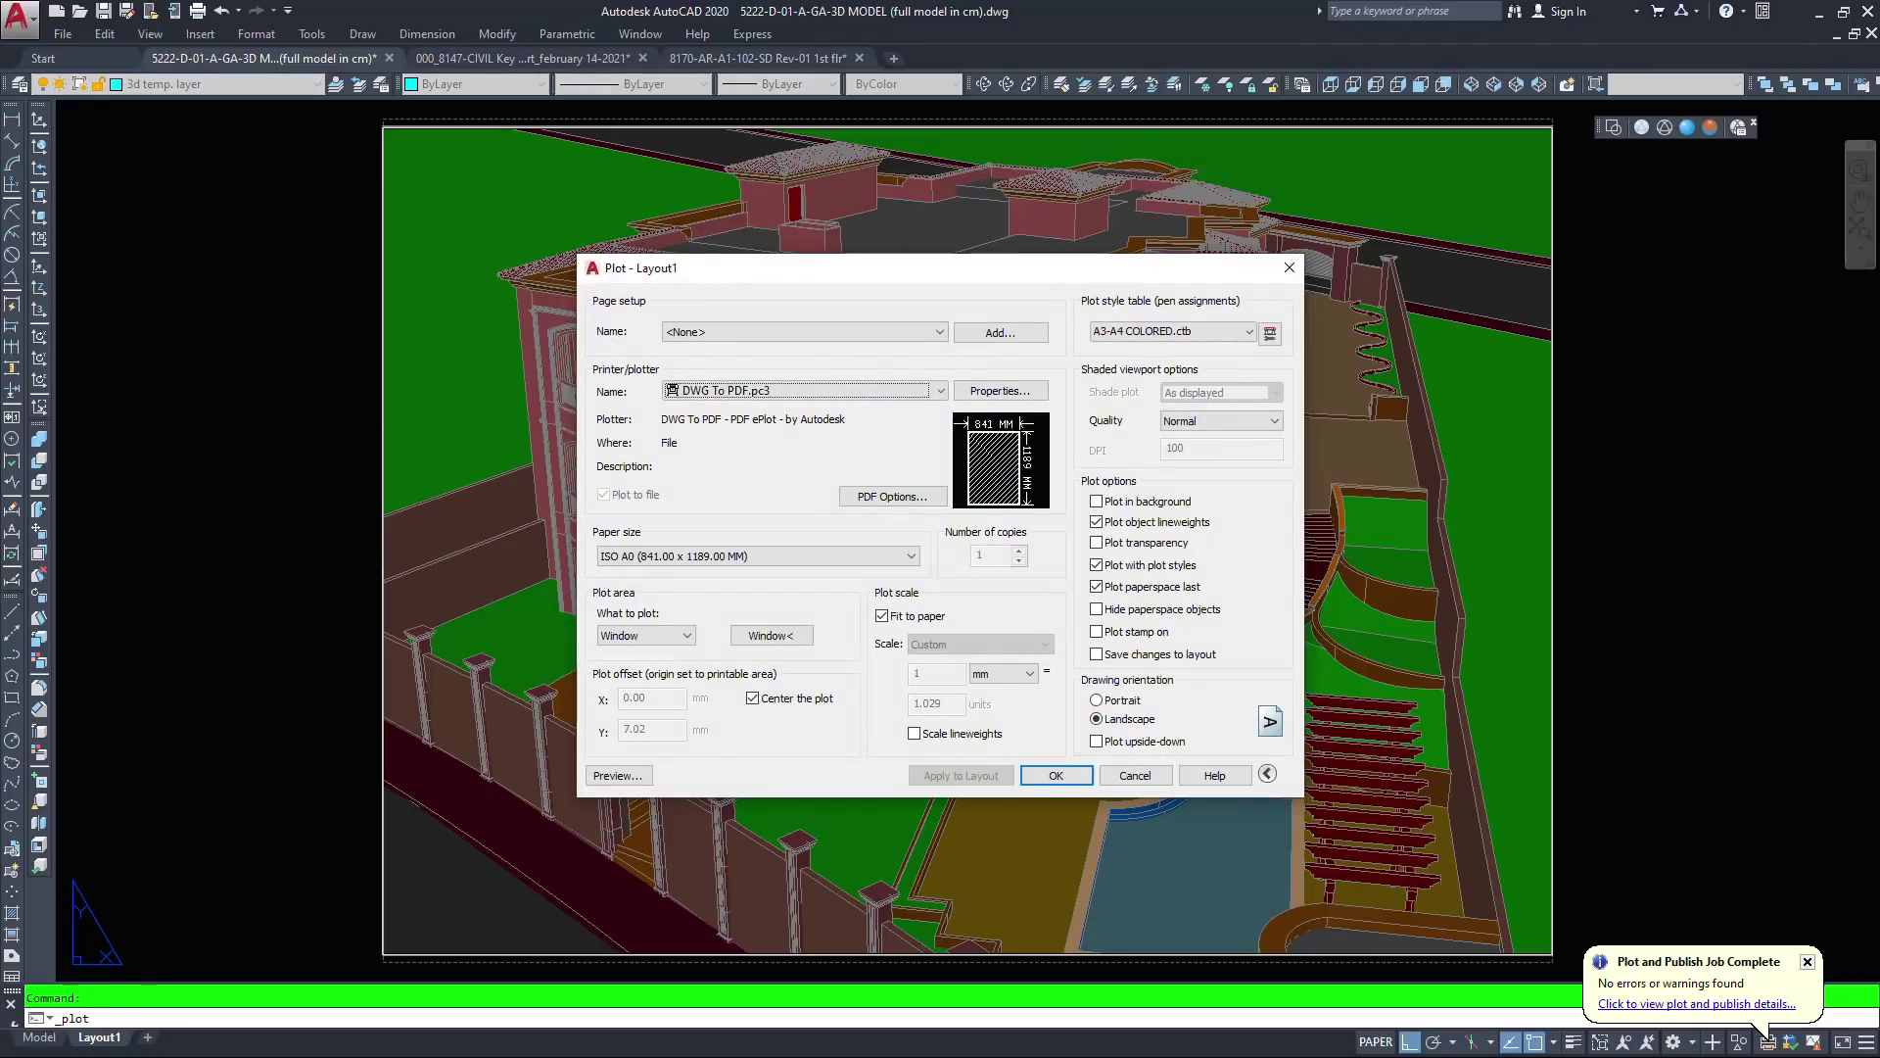
pyautogui.click(618, 775)
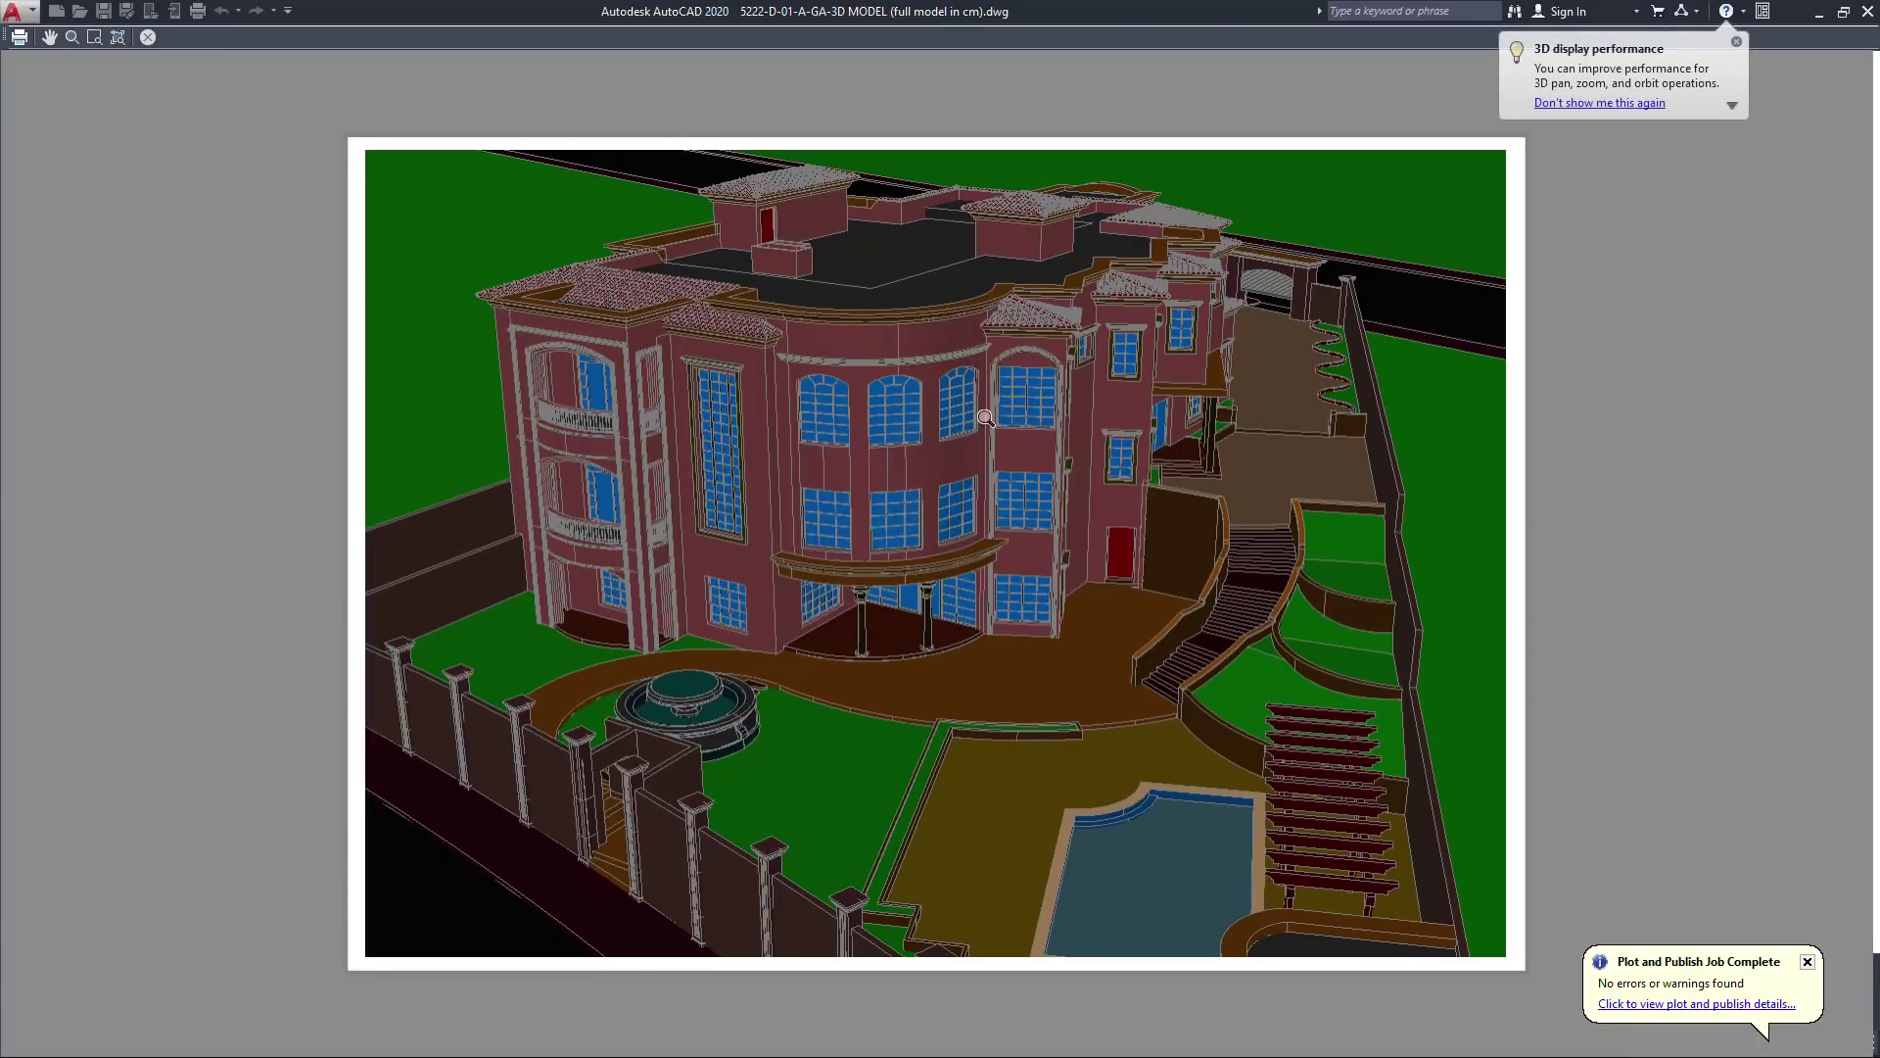
pyautogui.rightClick(882, 498)
pyautogui.click(931, 534)
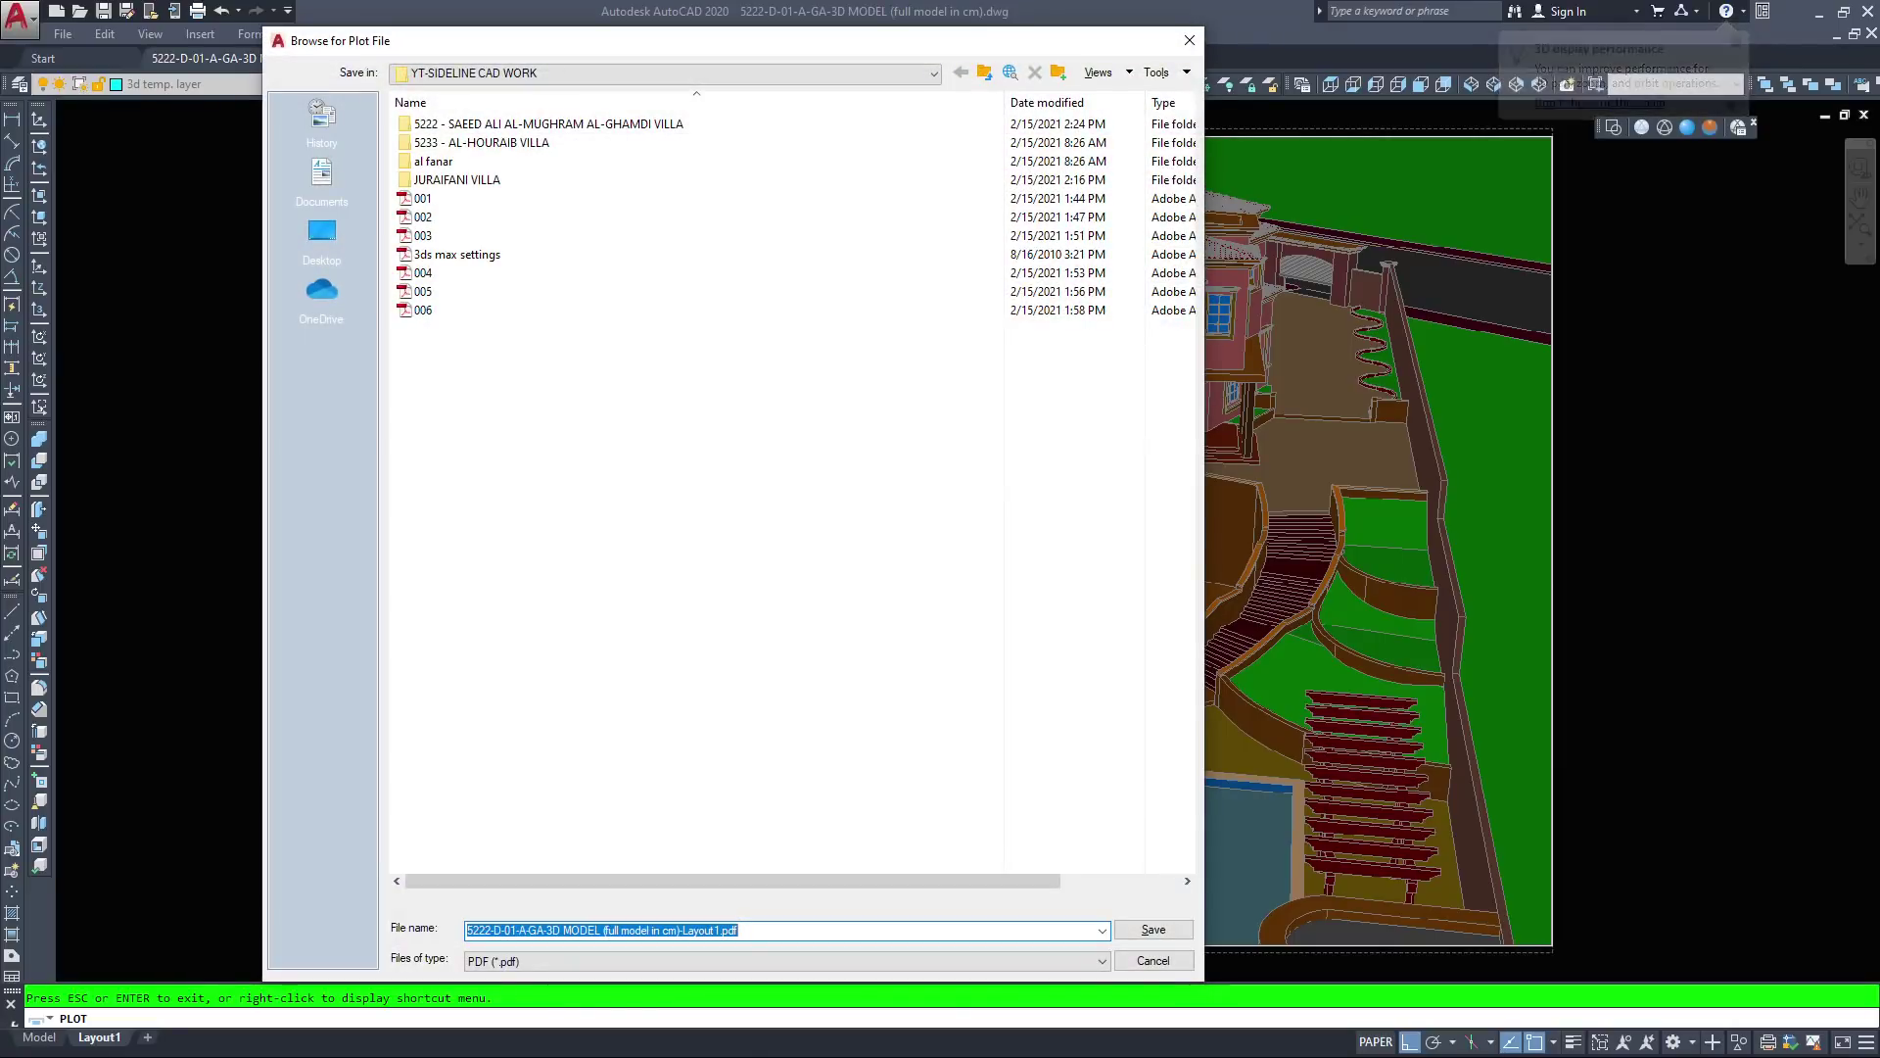
pyautogui.write('007')
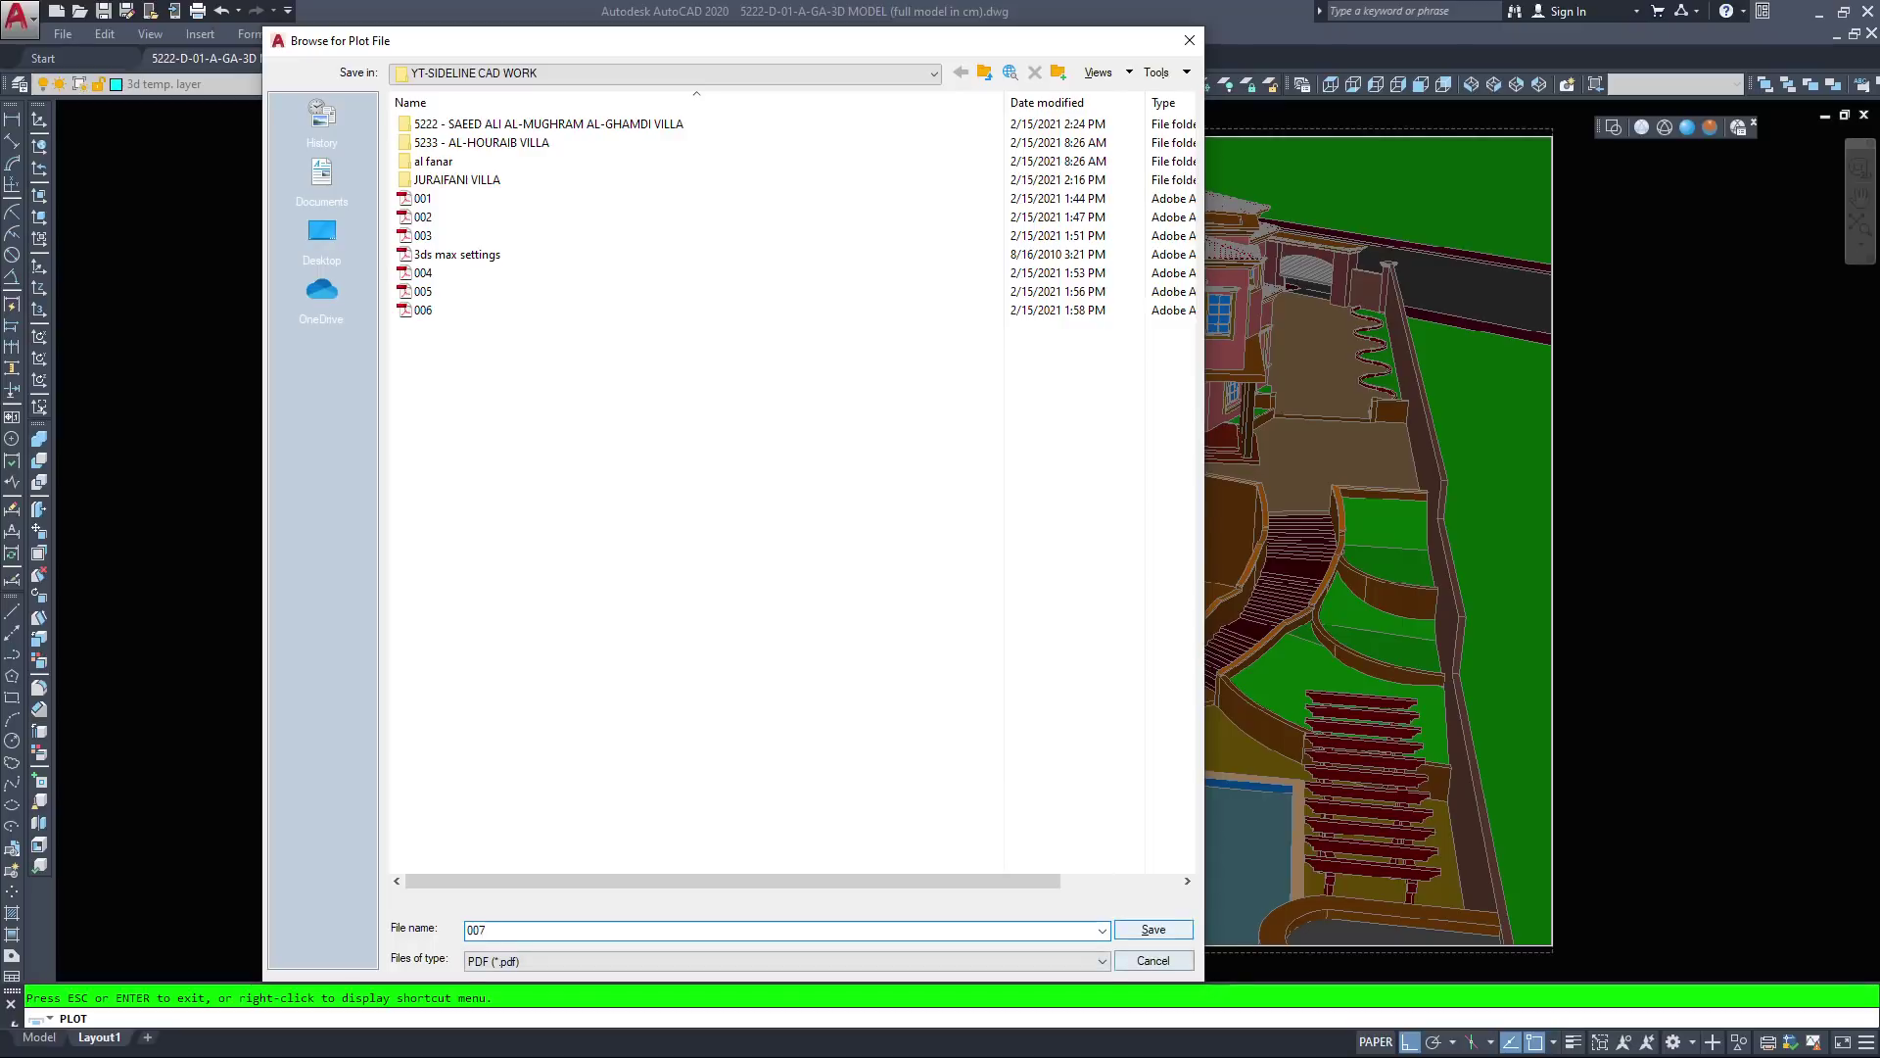
pyautogui.press('Return')
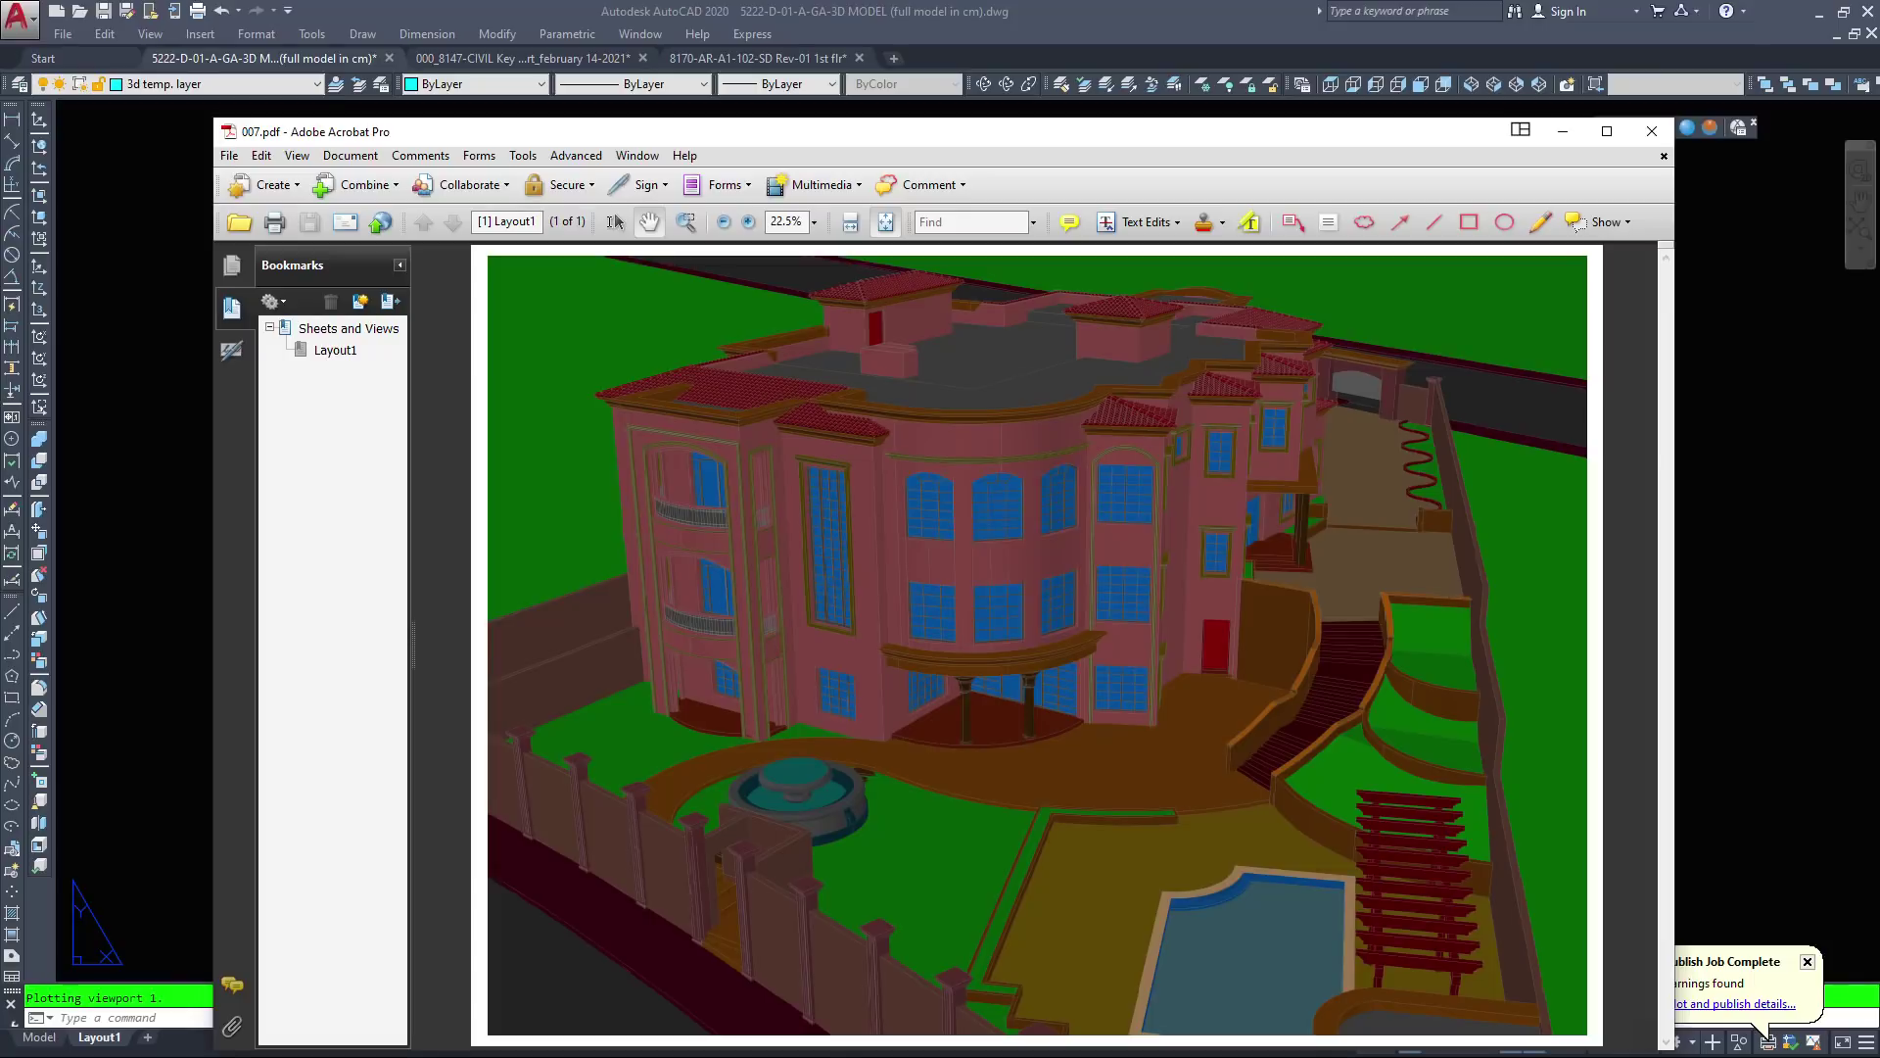
# Save the plotted PDF as the PNG image 007.png from Adobe Acrobat Pro and close the document
pyautogui.hotkey('ctrl', 'shift', 's')
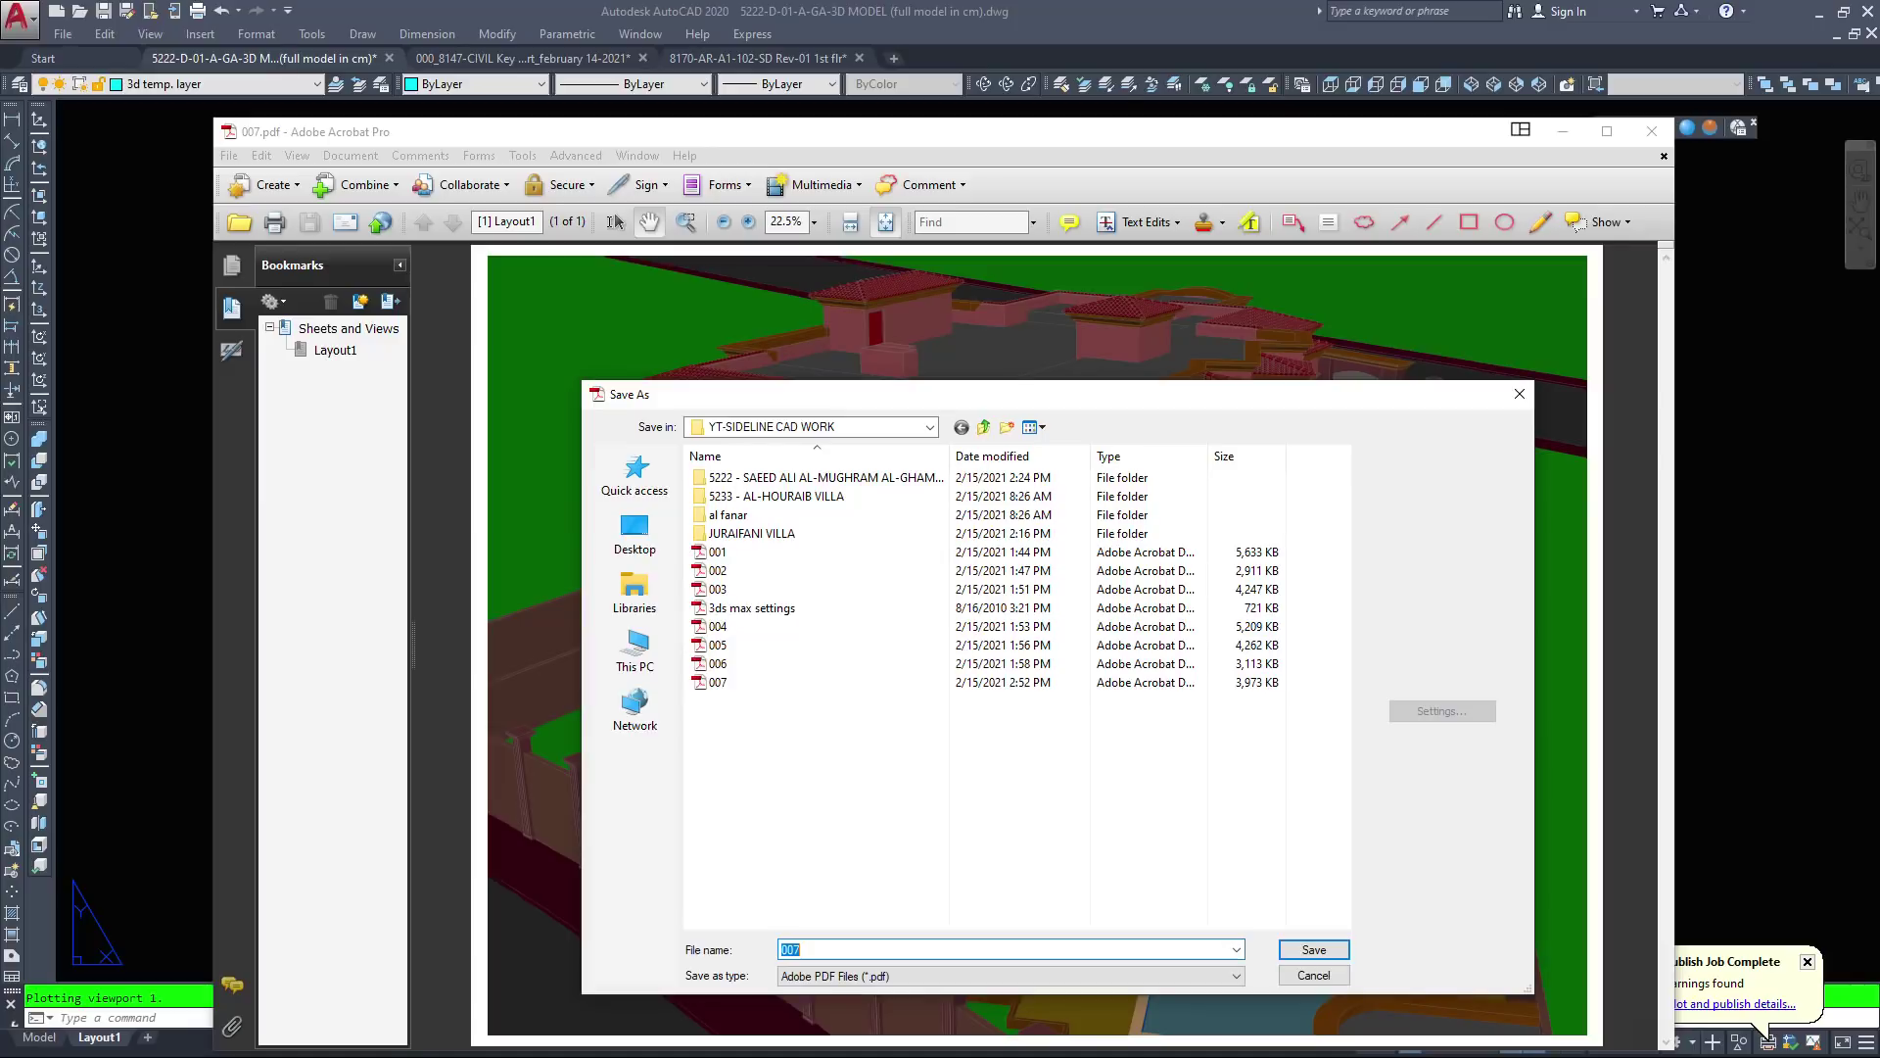
pyautogui.click(970, 976)
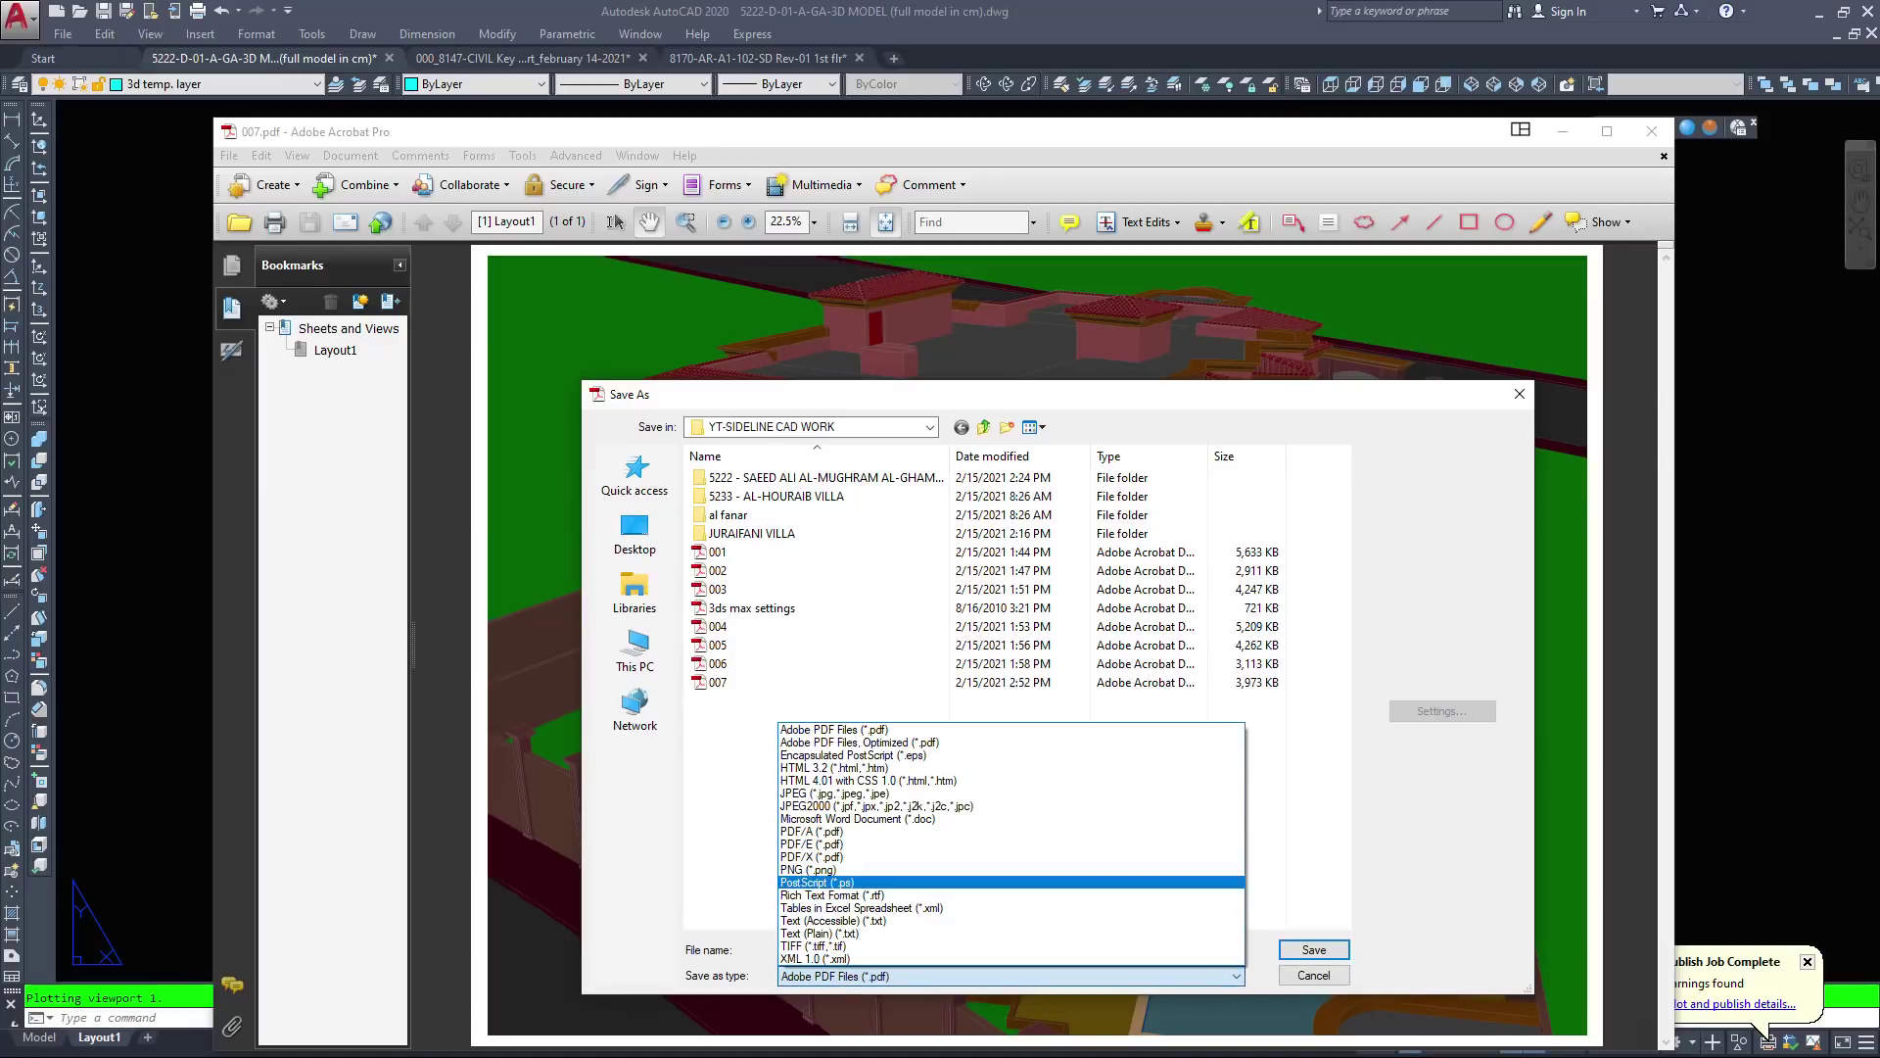
pyautogui.press('Up')
pyautogui.press('Return')
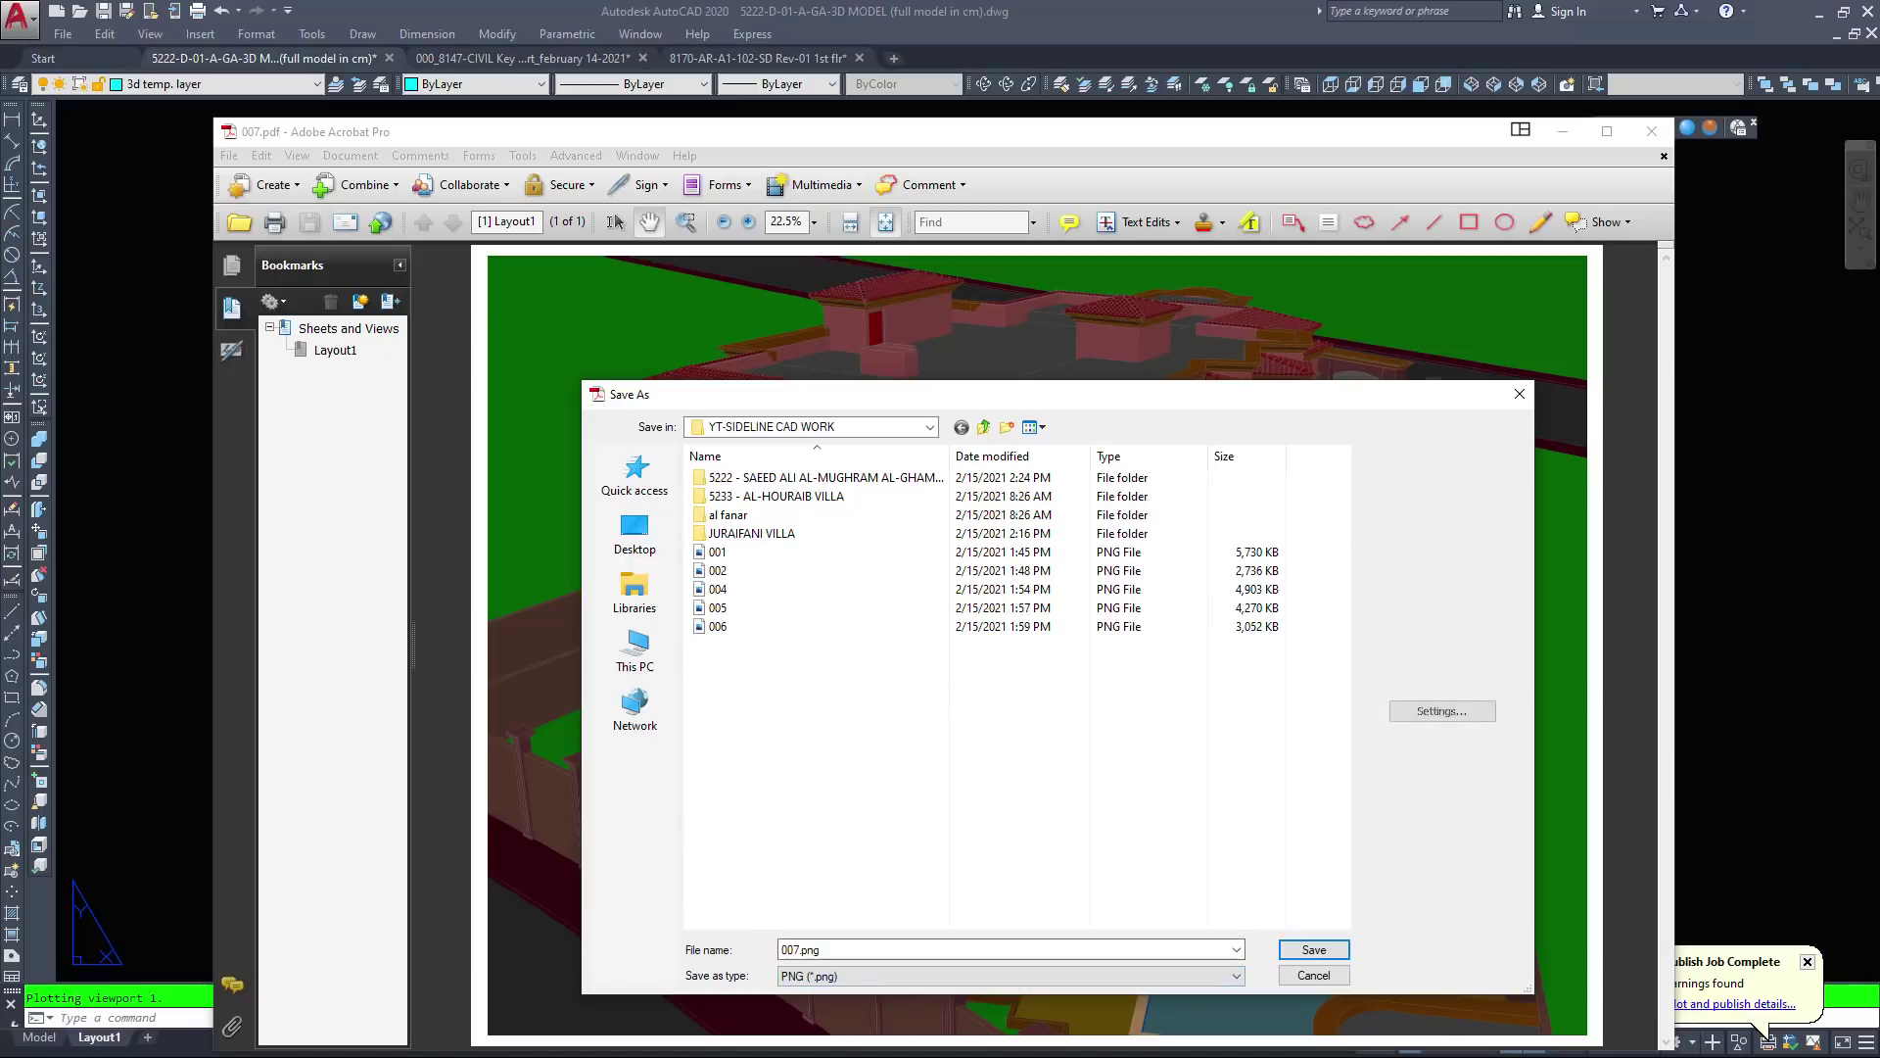
pyautogui.press('Return')
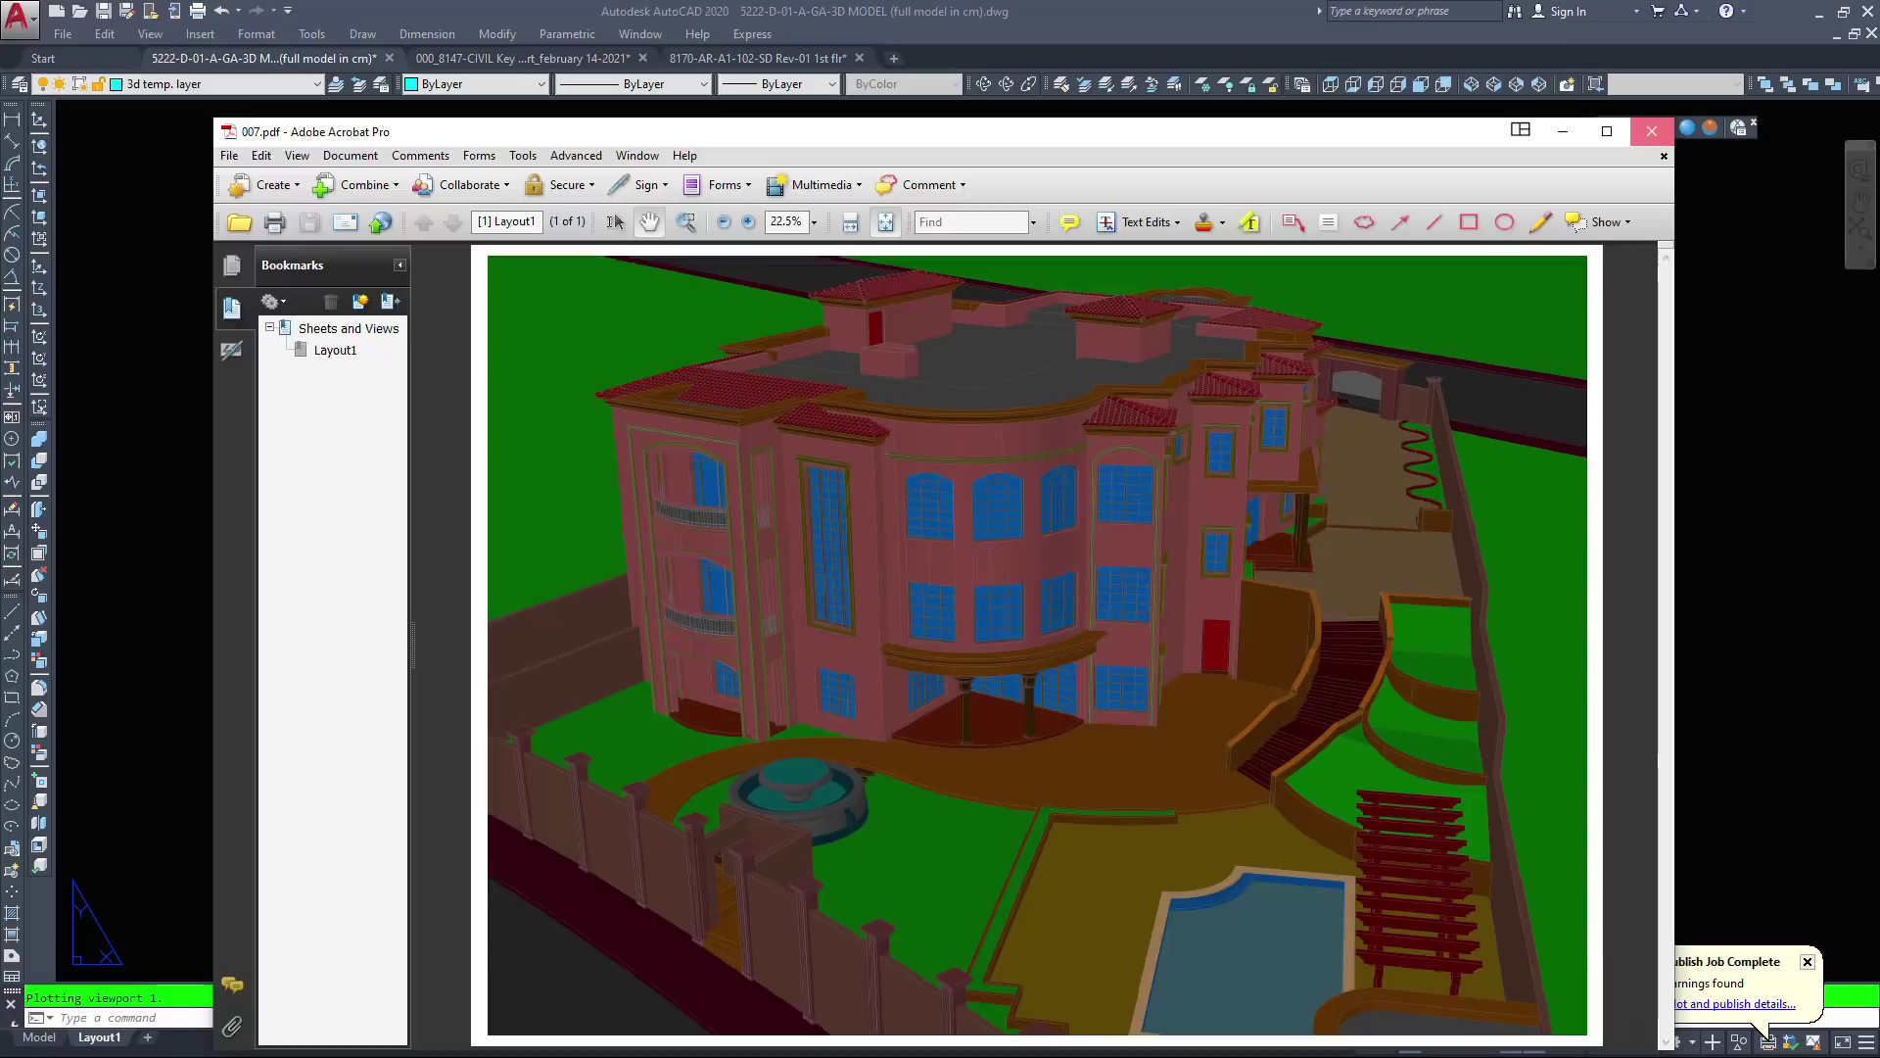
pyautogui.click(1652, 131)
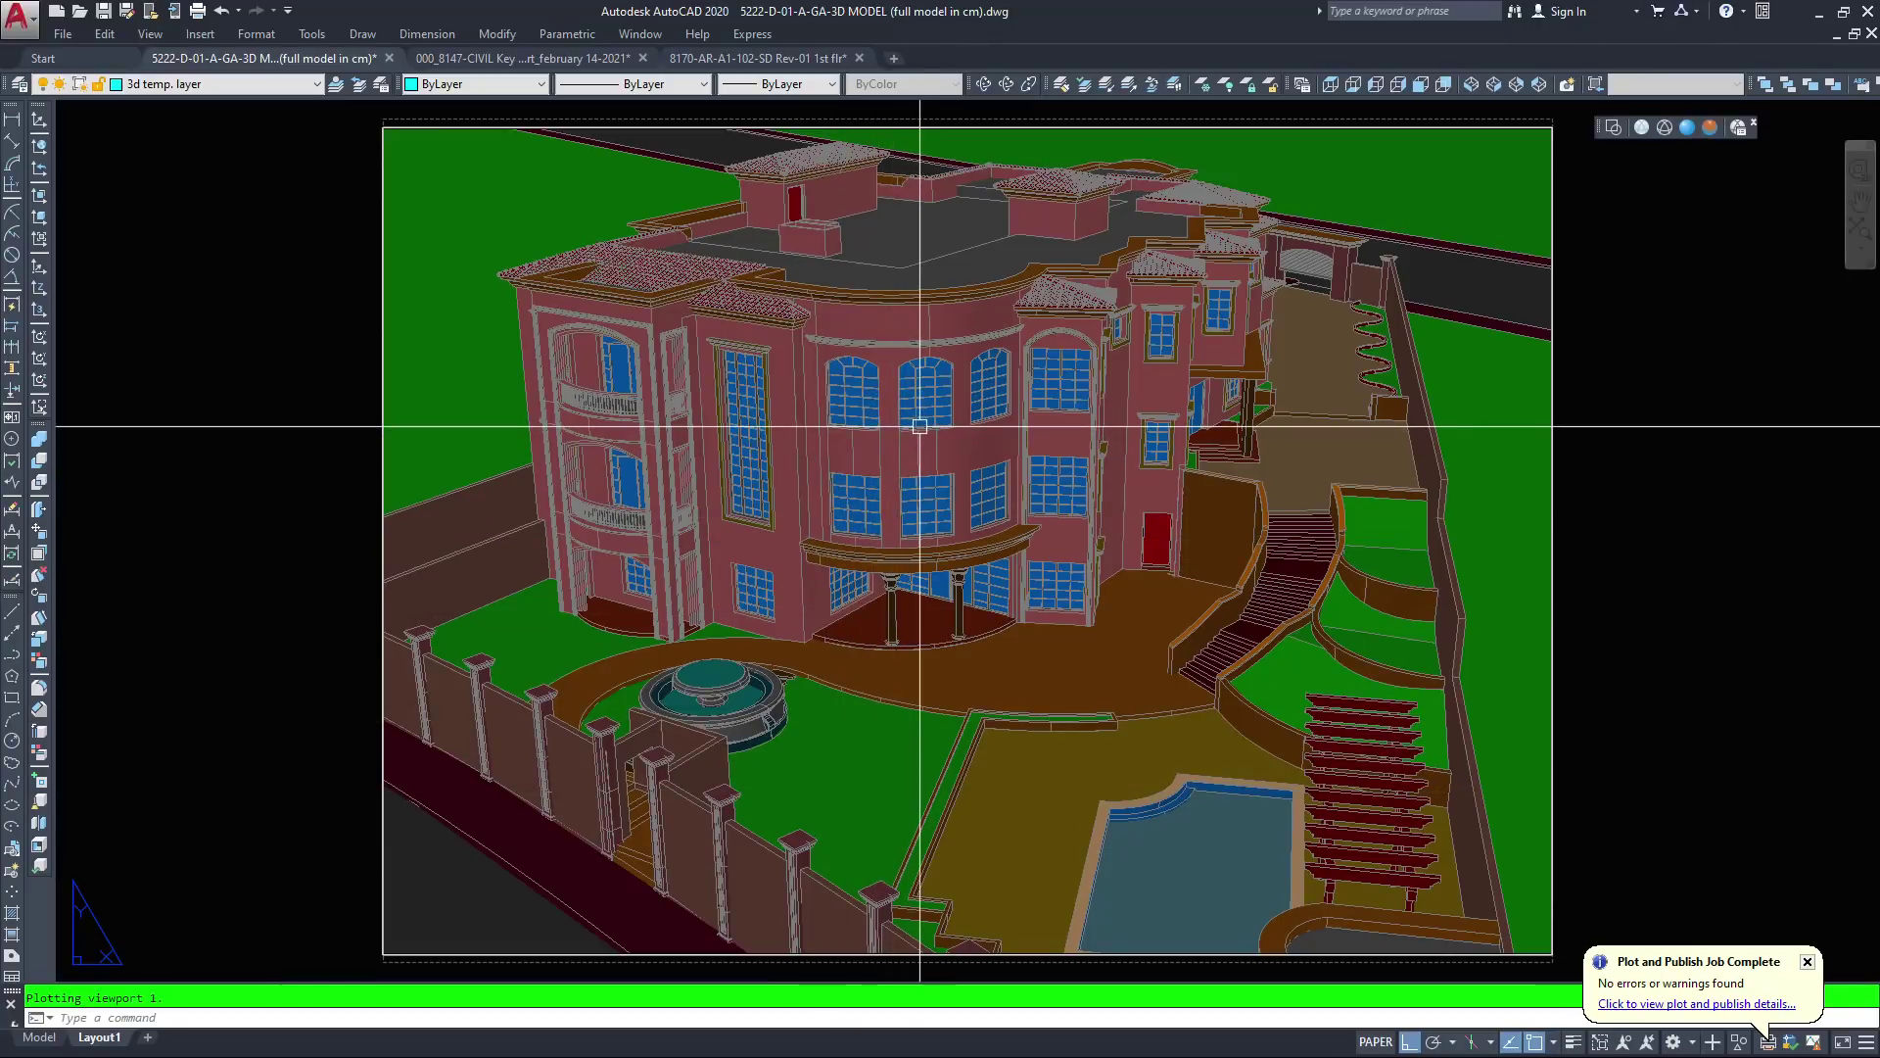
# Activate the Layout1 viewport and examine the villa's left side facade near the front corner up close
pyautogui.doubleClick(1089, 459)
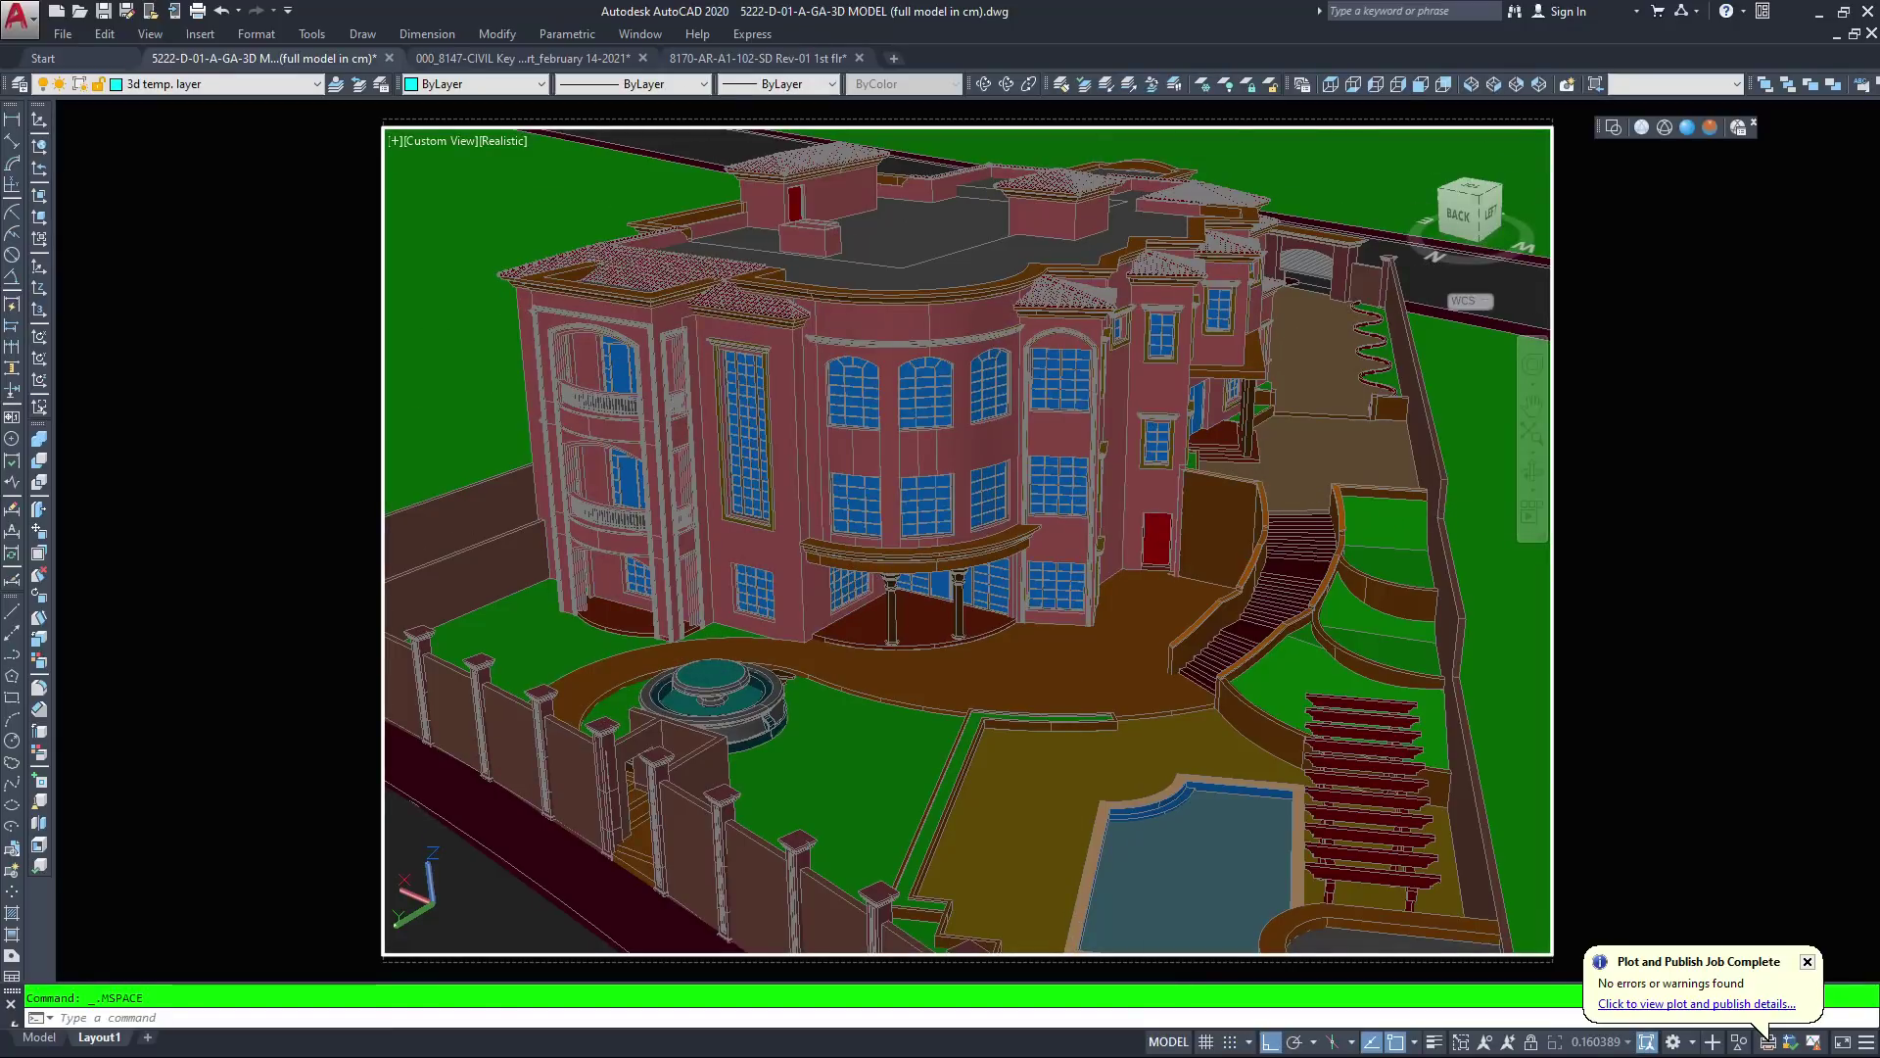
pyautogui.click(1006, 85)
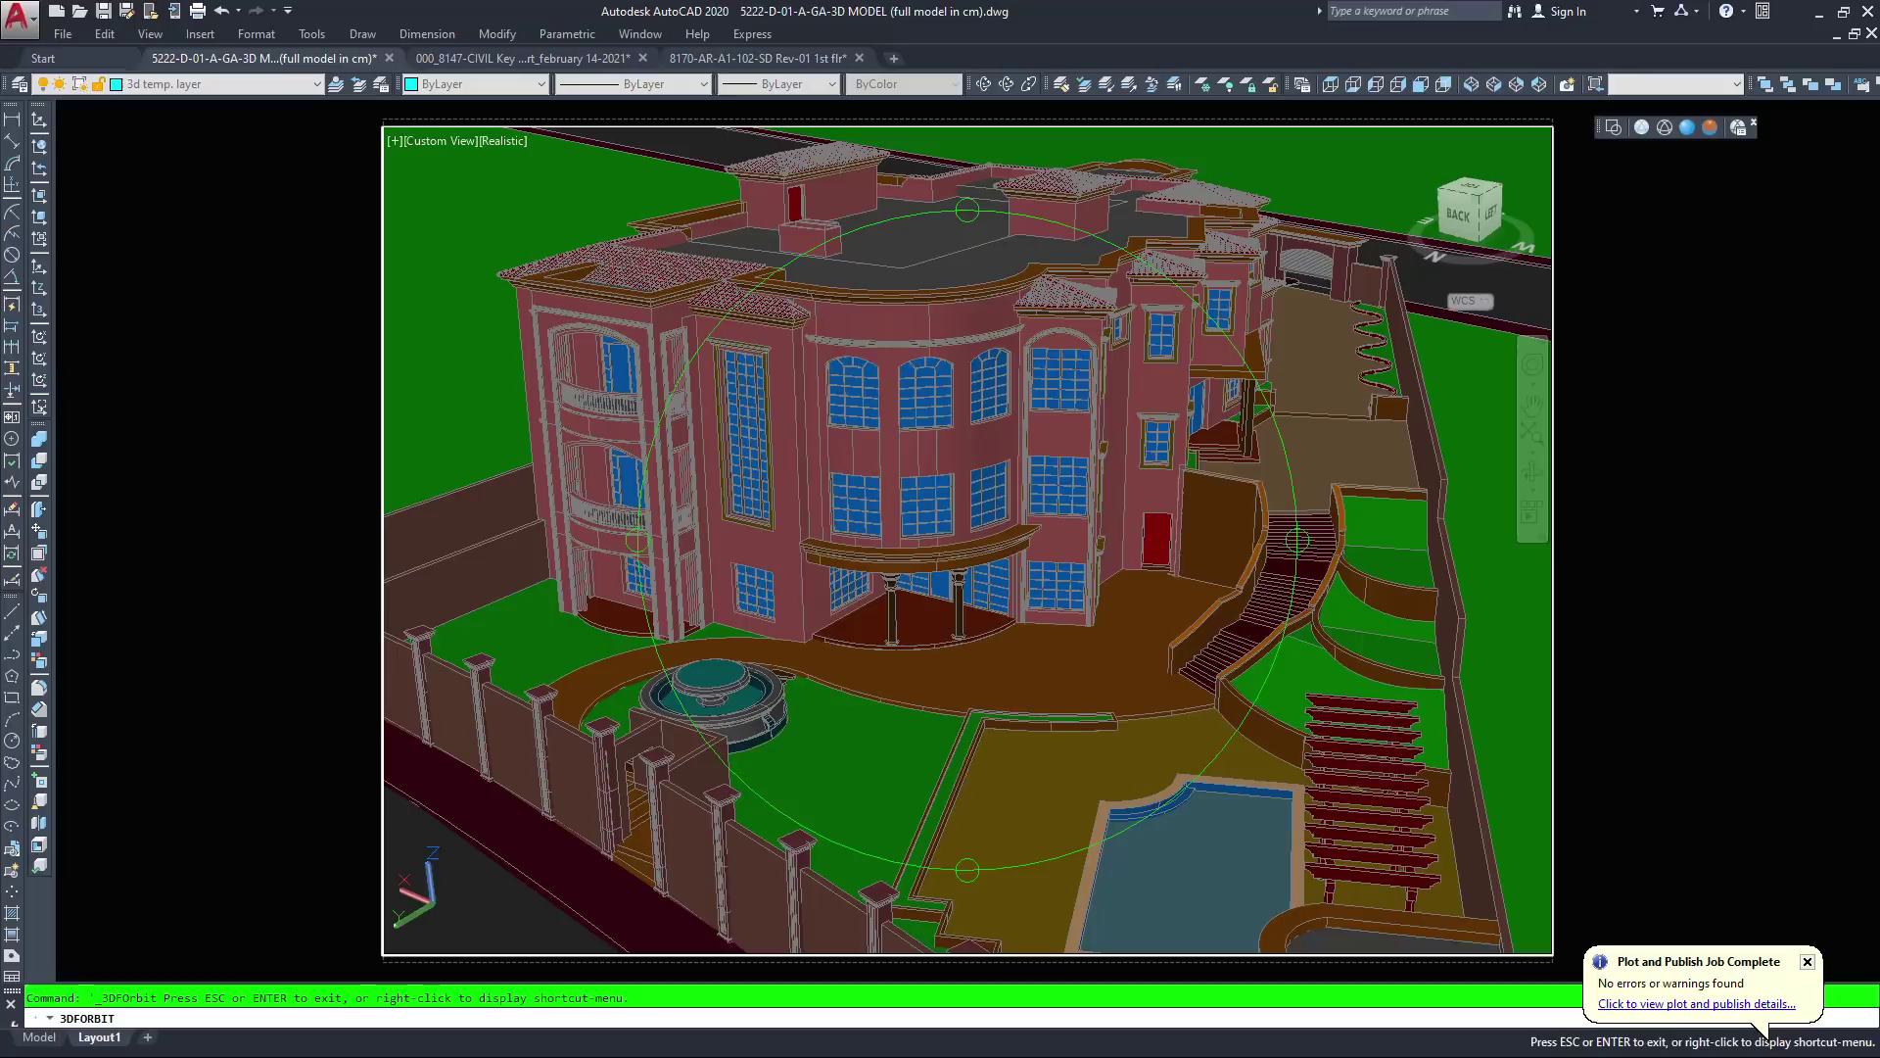
pyautogui.moveTo(1003, 335); pyautogui.dragTo(1000, 333)
pyautogui.keyDown('ctrl'); pyautogui.keyDown('shift'); pyautogui.moveTo(1001, 333); pyautogui.dragTo(1000, 333, button='middle'); pyautogui.keyUp('shift'); pyautogui.keyUp('ctrl')
pyautogui.moveTo(1000, 333); pyautogui.dragTo(1000, 333)
pyautogui.keyDown('ctrl'); pyautogui.keyDown('shift'); pyautogui.moveTo(1000, 333); pyautogui.dragTo(1000, 333, button='middle'); pyautogui.keyUp('shift'); pyautogui.keyUp('ctrl')
pyautogui.moveTo(1000, 333); pyautogui.dragTo(979, 294)
pyautogui.moveTo(979, 294); pyautogui.dragTo(865, 488, button='middle')
pyautogui.scroll(5, 968, 519)
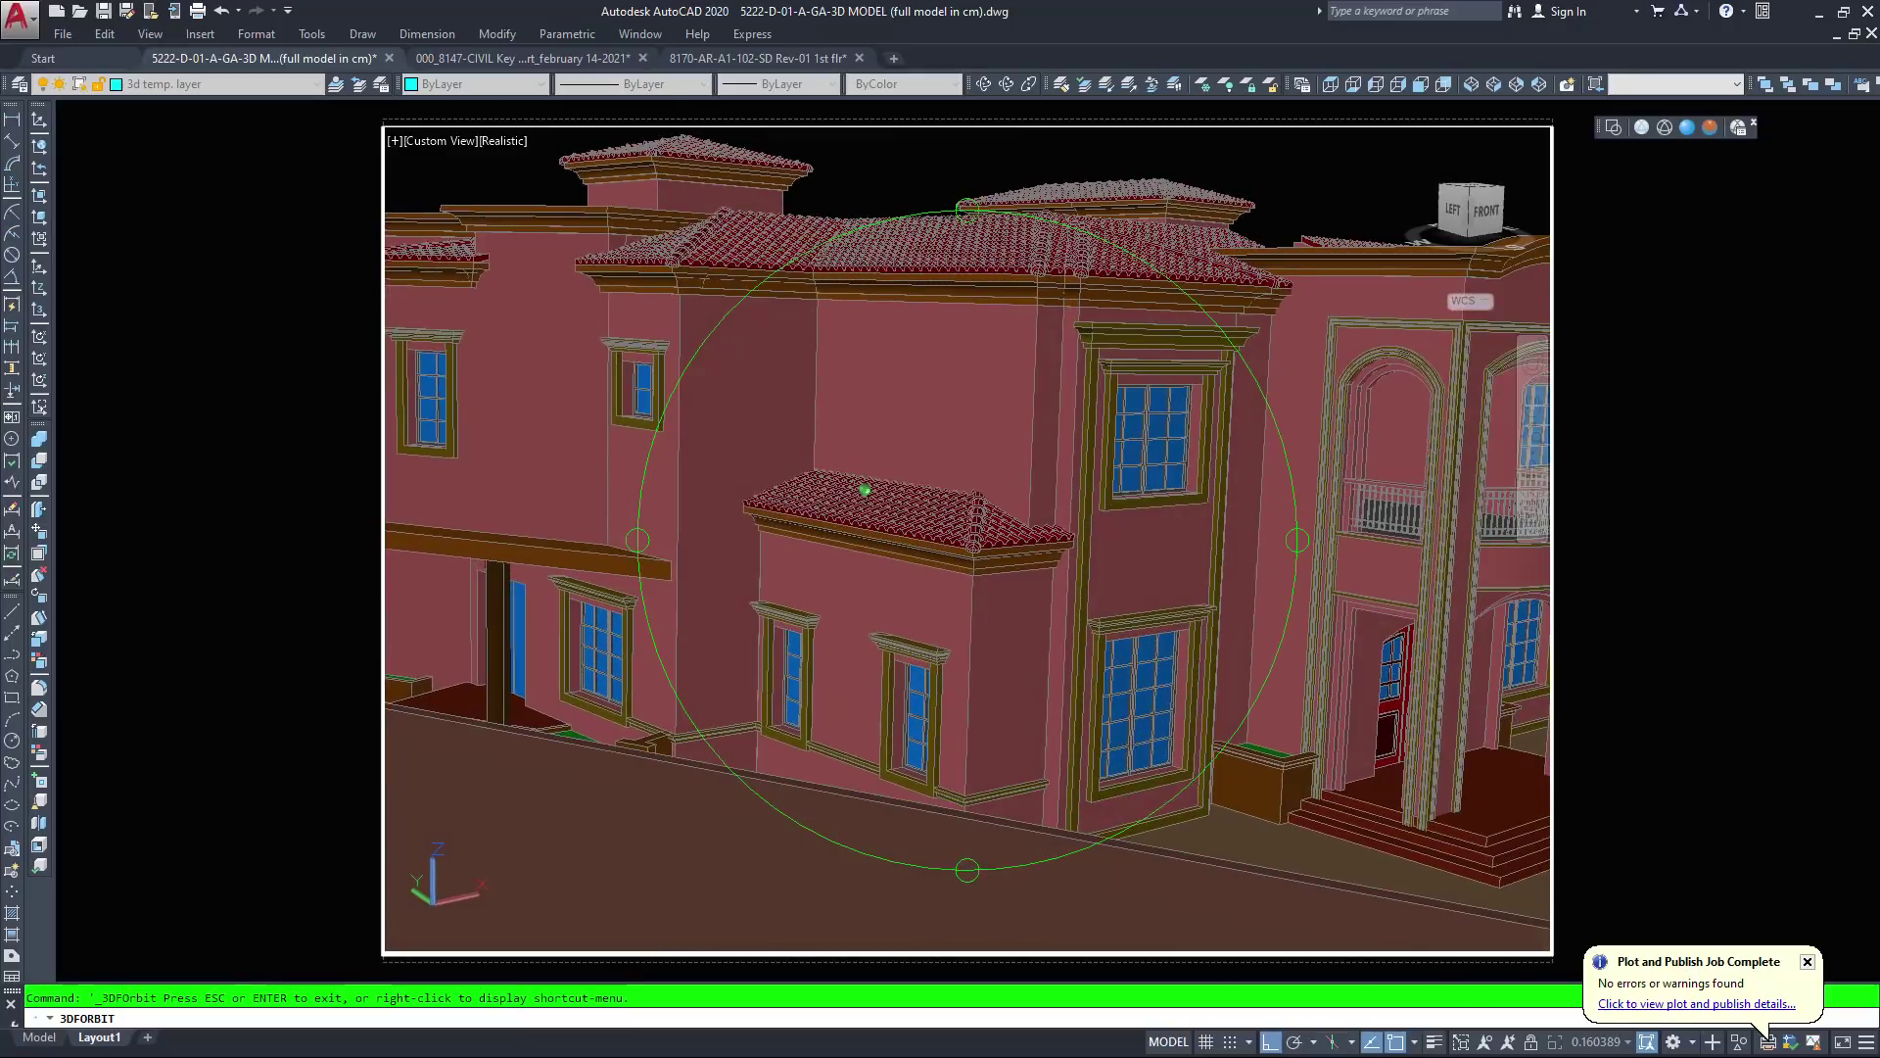
# Examine the villa's front facade up close, including the entrance steps, red doors, balcony and front boundary wall
pyautogui.scroll(-5, 881, 497)
pyautogui.moveTo(916, 514); pyautogui.dragTo(824, 587)
pyautogui.scroll(5, 1036, 685)
pyautogui.moveTo(1038, 723); pyautogui.dragTo(1049, 517, button='middle')
pyautogui.scroll(-5, 1048, 517)
pyautogui.moveTo(974, 564); pyautogui.dragTo(972, 526)
pyautogui.scroll(5, 972, 526)
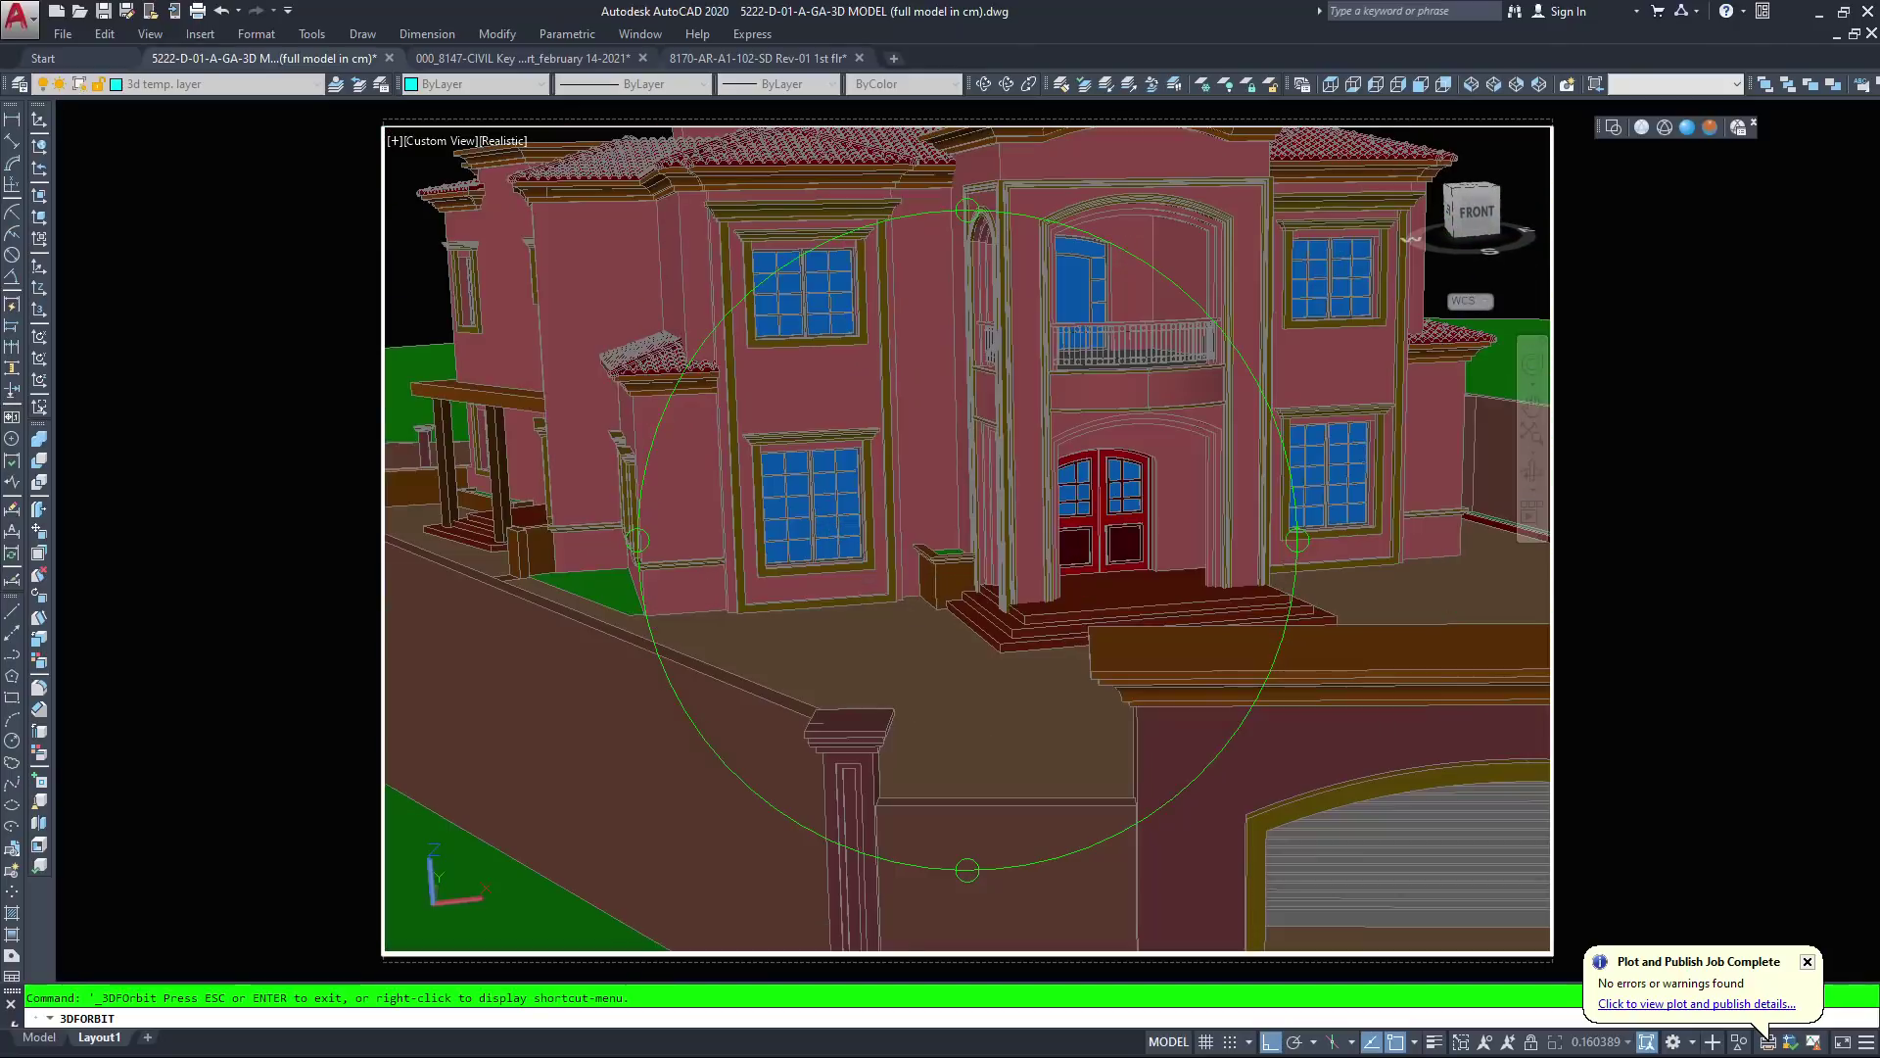
pyautogui.moveTo(892, 392); pyautogui.dragTo(890, 362)
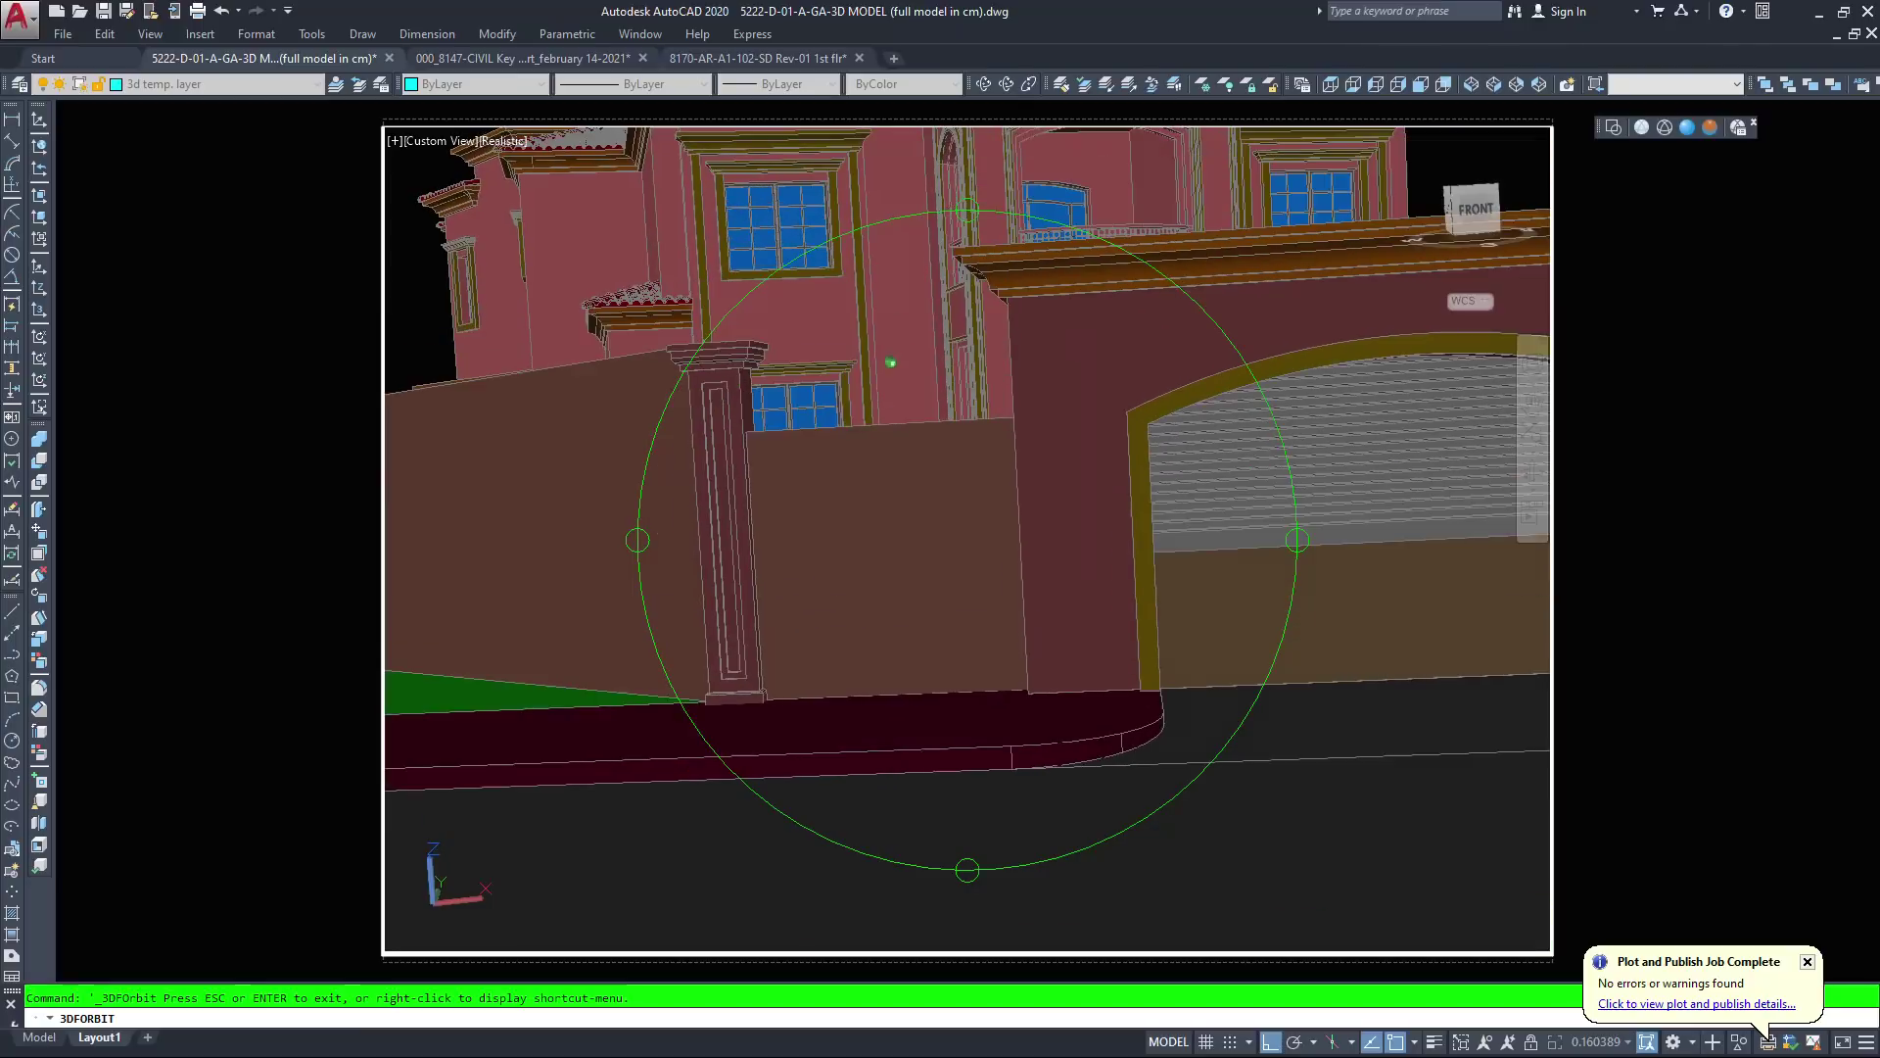
# Examine the street side of the villa, including the boundary wall and the arched vehicle gate
pyautogui.scroll(-3, 890, 363)
pyautogui.moveTo(1274, 610); pyautogui.dragTo(1129, 663, button='middle')
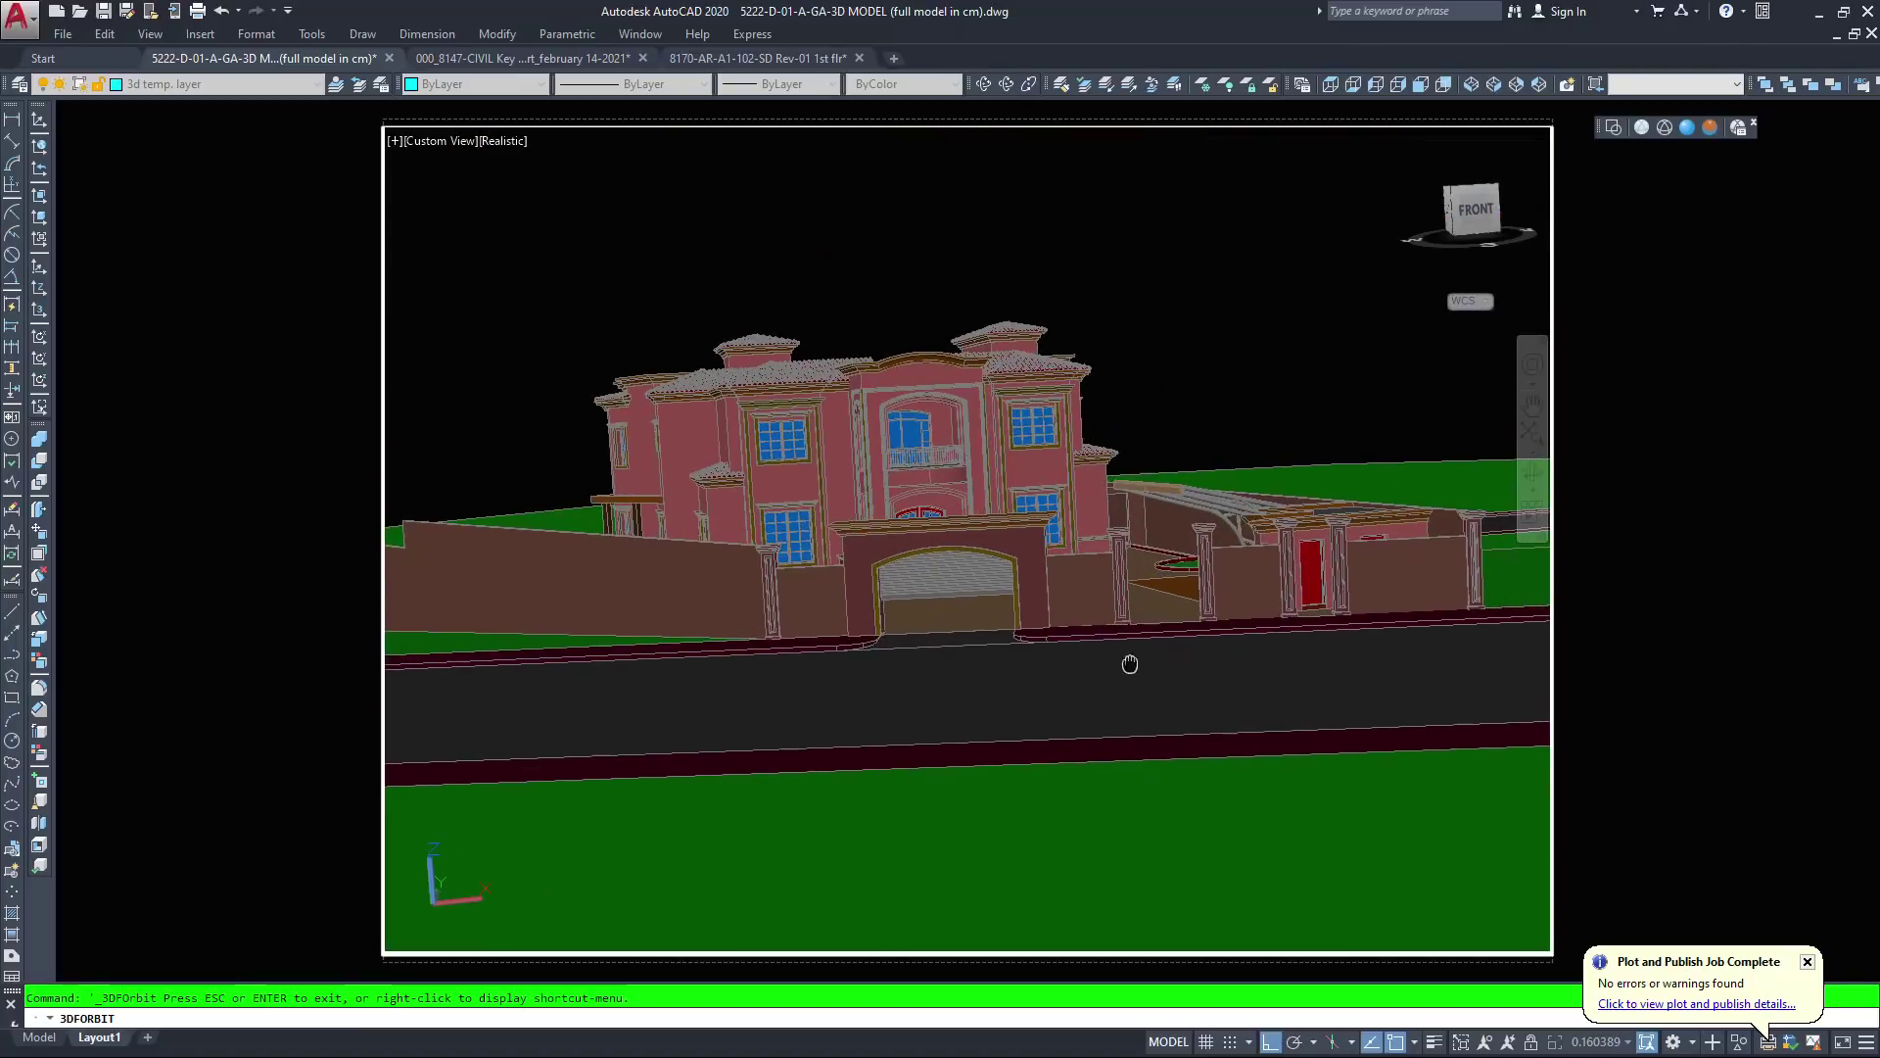
pyautogui.moveTo(843, 511)
pyautogui.mouseDown()
pyautogui.moveTo(844, 479)
pyautogui.moveTo(845, 503)
pyautogui.mouseUp()
pyautogui.scroll(4, 844, 504)
pyautogui.moveTo(1068, 724)
pyautogui.mouseDown()
pyautogui.moveTo(945, 737)
pyautogui.moveTo(1075, 707)
pyautogui.mouseUp()
pyautogui.moveTo(1037, 772); pyautogui.dragTo(1517, 504, button='middle')
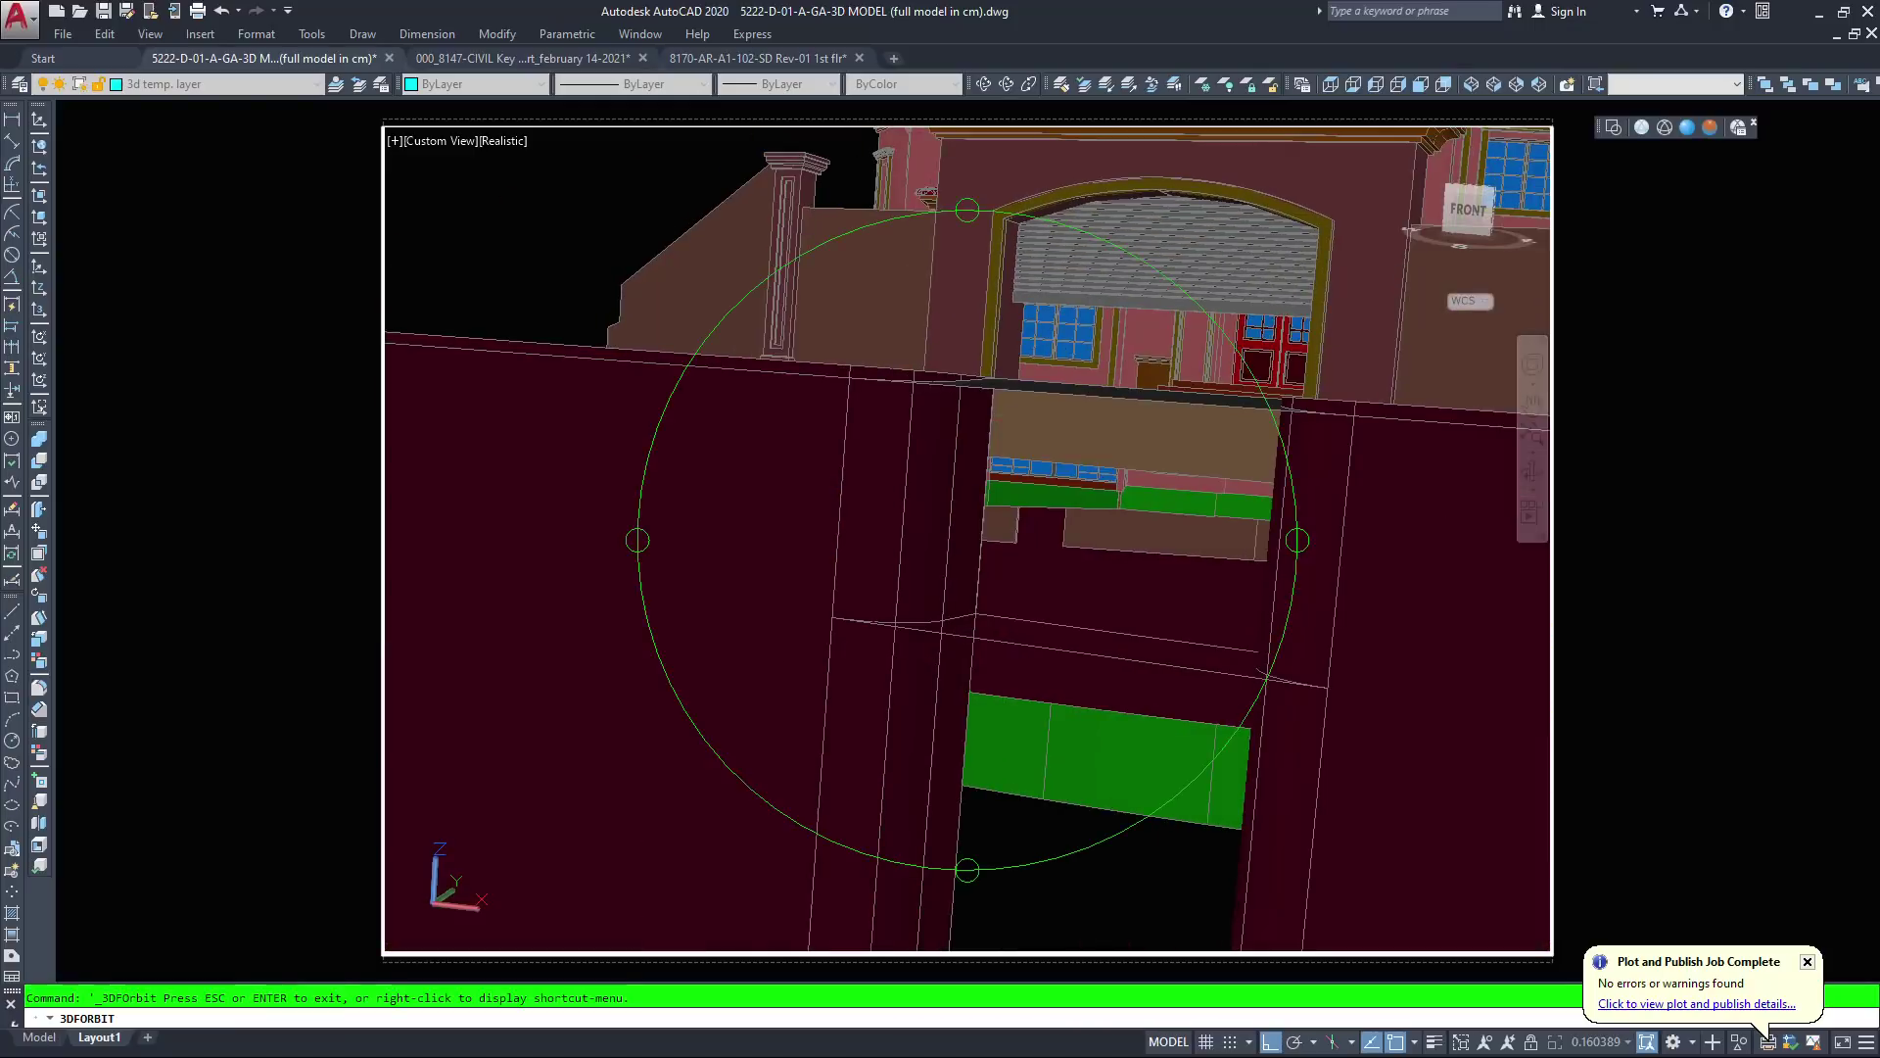
pyautogui.moveTo(1126, 510); pyautogui.dragTo(1027, 641)
pyautogui.scroll(-6, 964, 529)
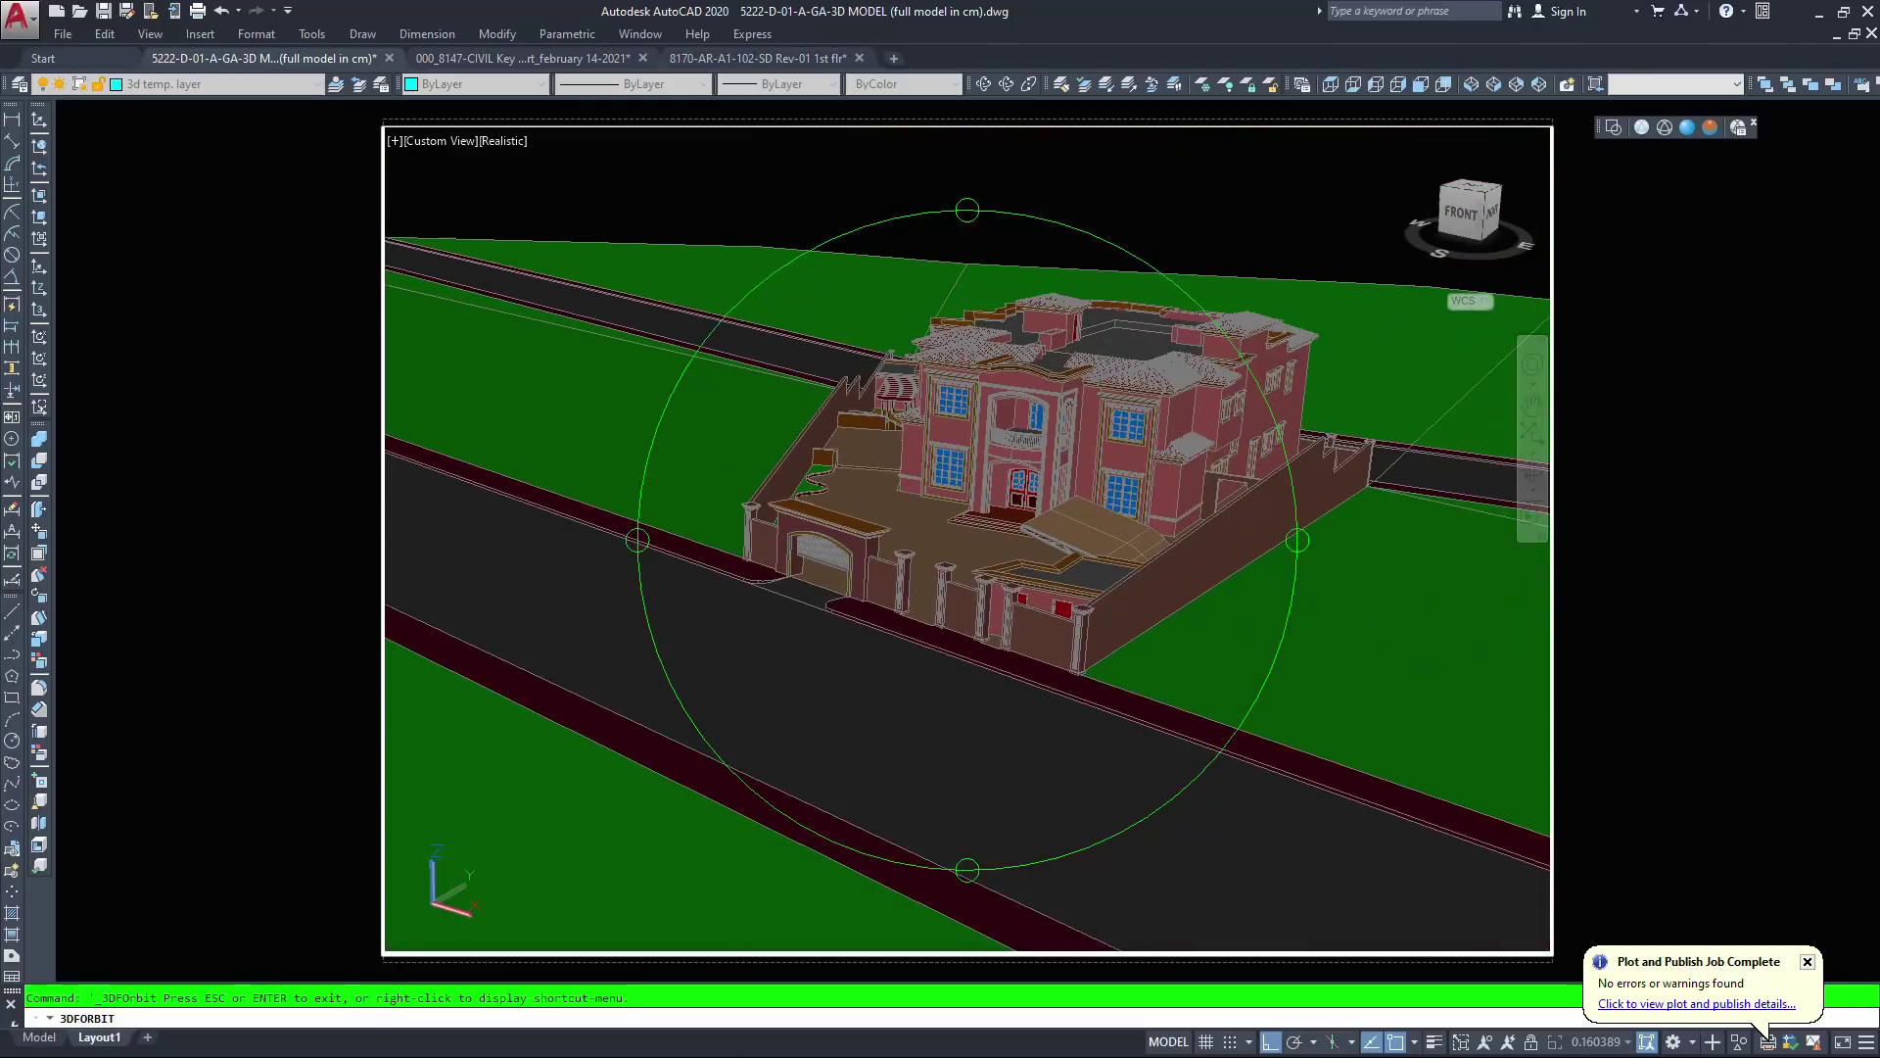
# Examine the villa's front courtyard, entrance porch and vehicle gate from elevated front and left side viewpoints
pyautogui.moveTo(999, 568); pyautogui.dragTo(1273, 607)
pyautogui.moveTo(1302, 619); pyautogui.dragTo(996, 542, button='middle')
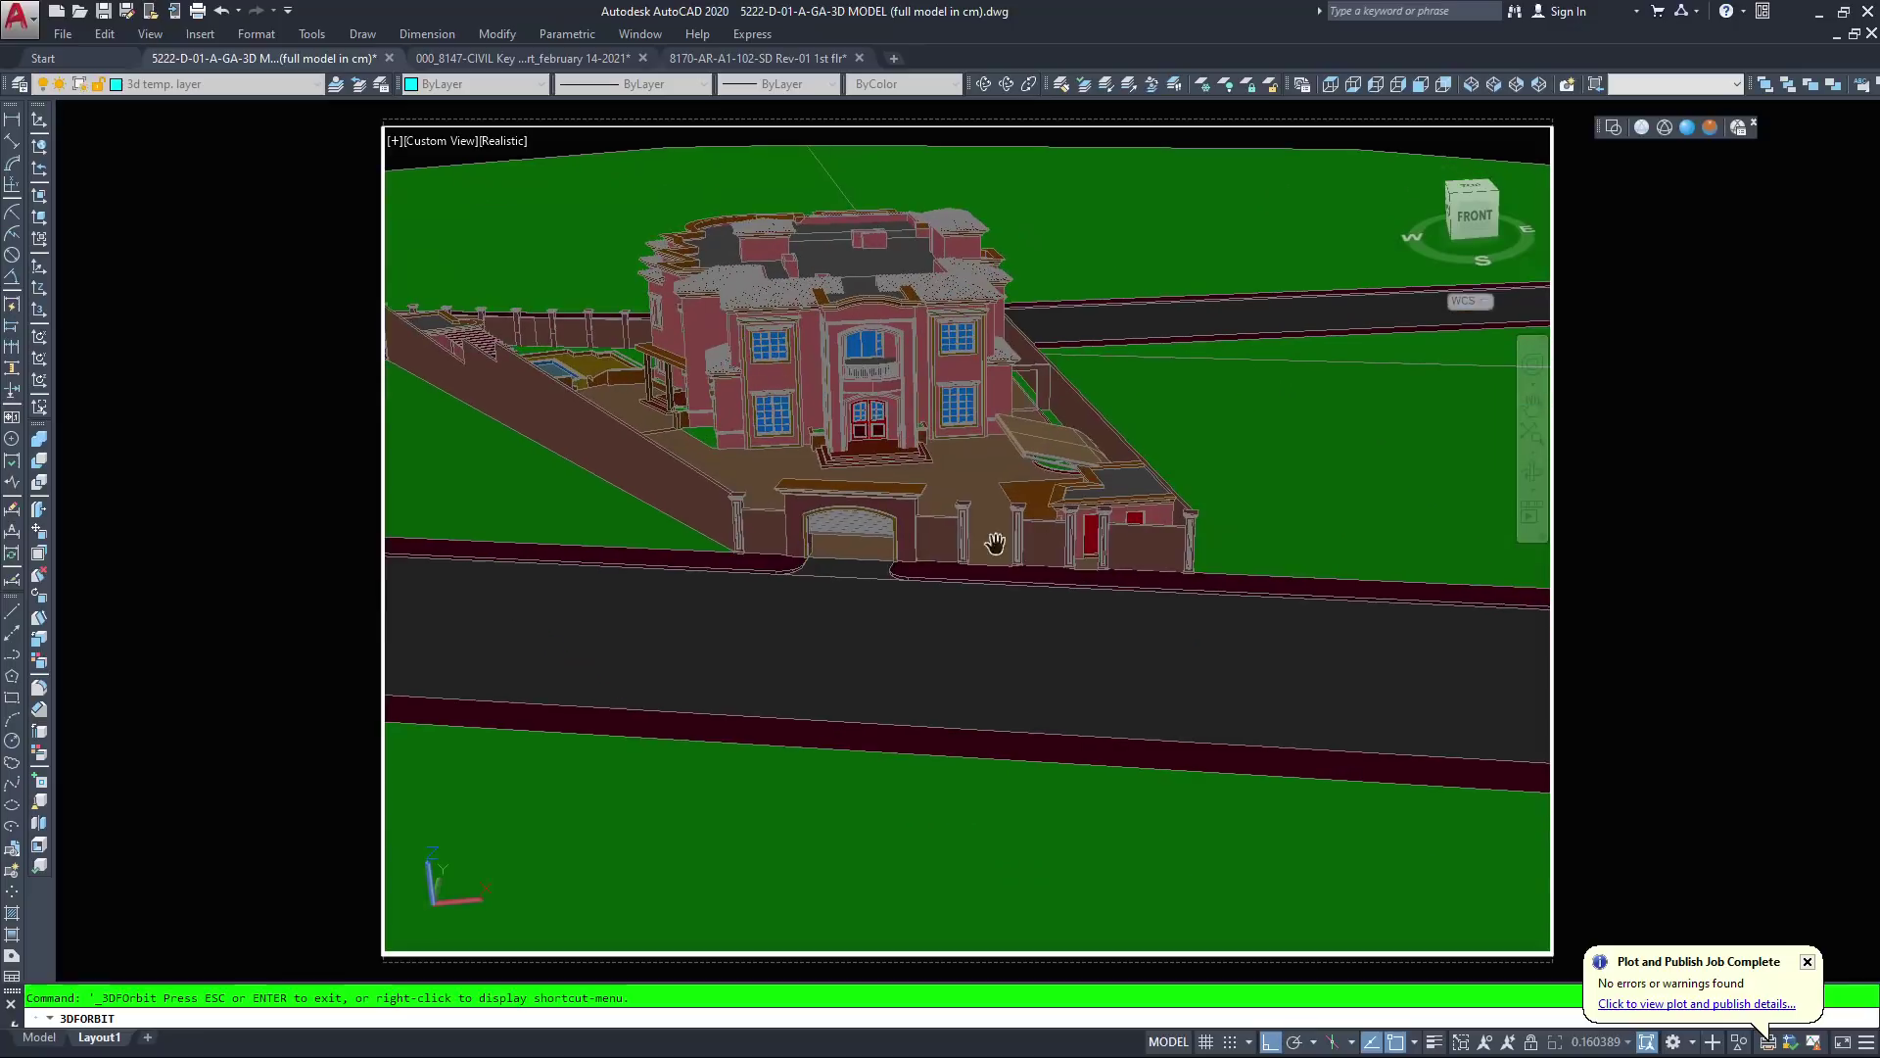
pyautogui.scroll(4, 995, 544)
pyautogui.moveTo(995, 543); pyautogui.dragTo(1058, 541)
pyautogui.moveTo(1347, 529); pyautogui.dragTo(909, 433, button='middle')
pyautogui.moveTo(909, 433); pyautogui.dragTo(1141, 490)
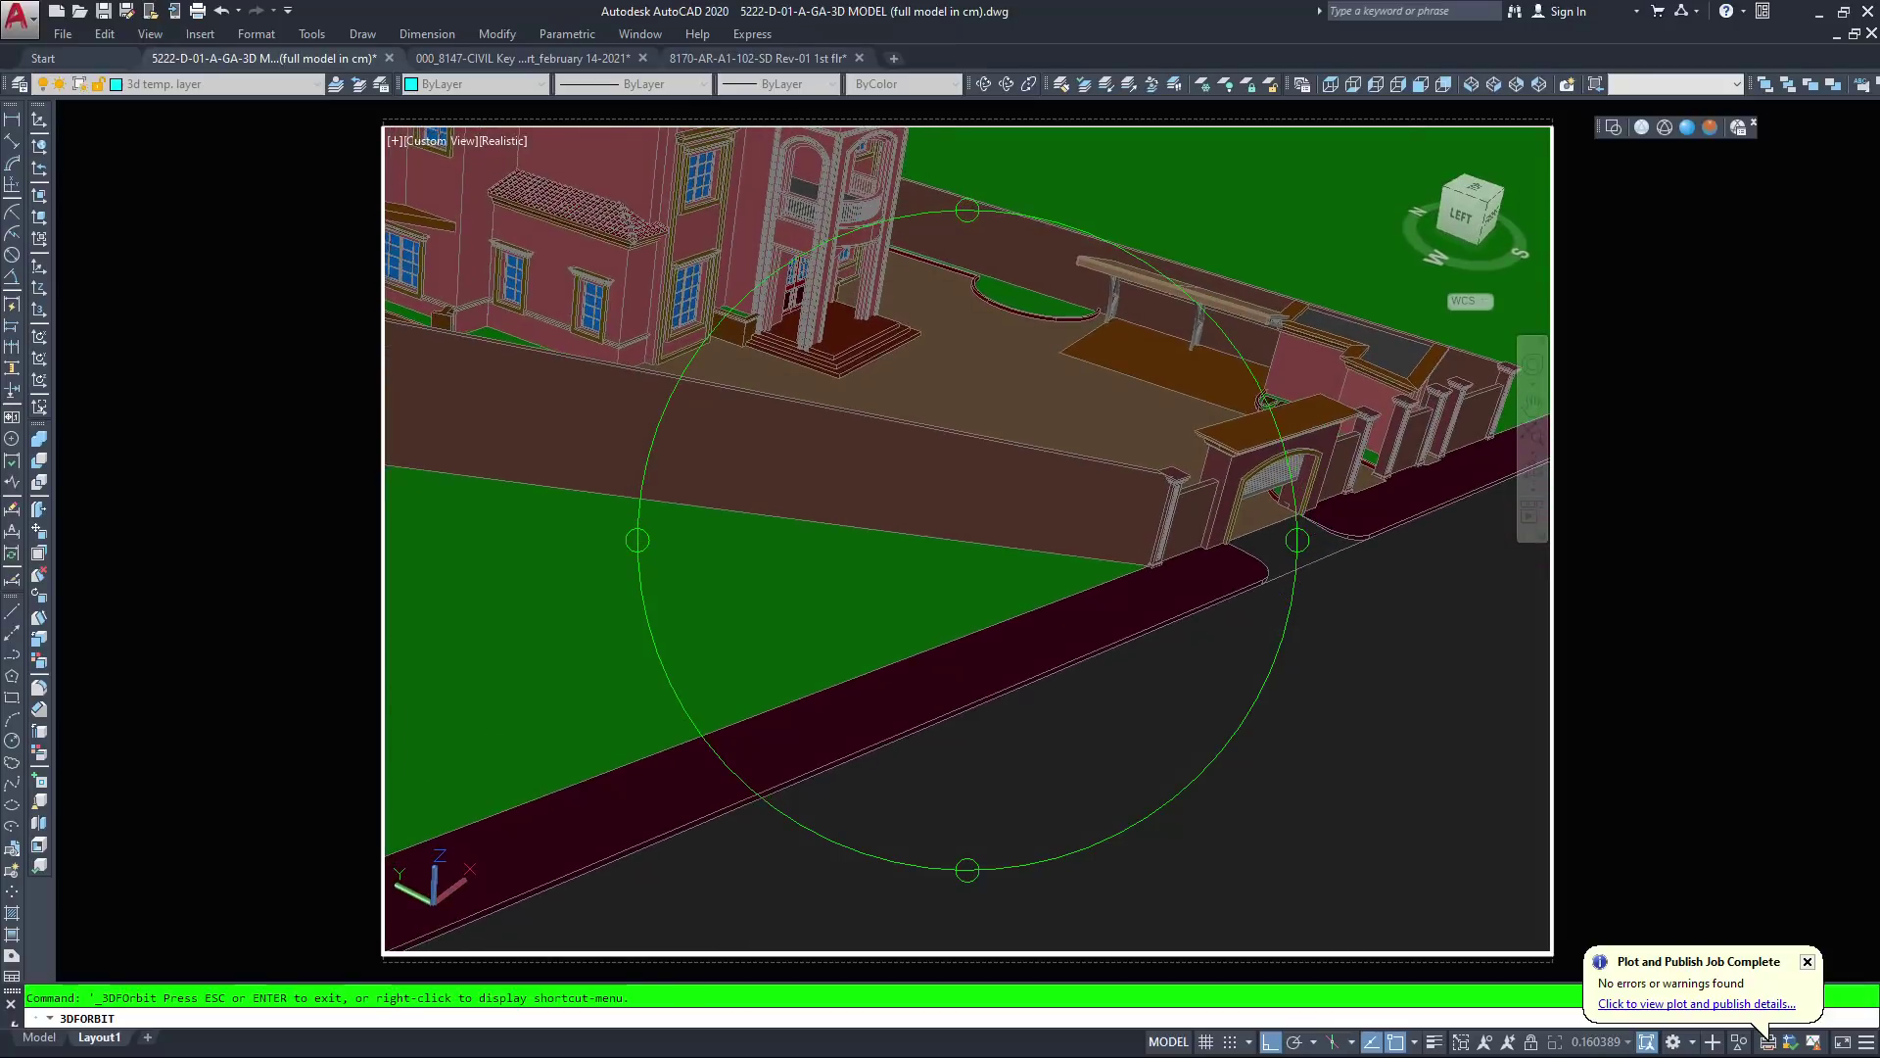
pyautogui.scroll(4, 1127, 345)
pyautogui.moveTo(1126, 345); pyautogui.dragTo(865, 581, button='middle')
pyautogui.moveTo(865, 581); pyautogui.dragTo(946, 554)
# Frame the viewport on a steep front aerial perspective of the entire villa plot between both roads, and return to paper space
pyautogui.moveTo(1338, 611); pyautogui.dragTo(918, 453)
pyautogui.scroll(-4, 917, 453)
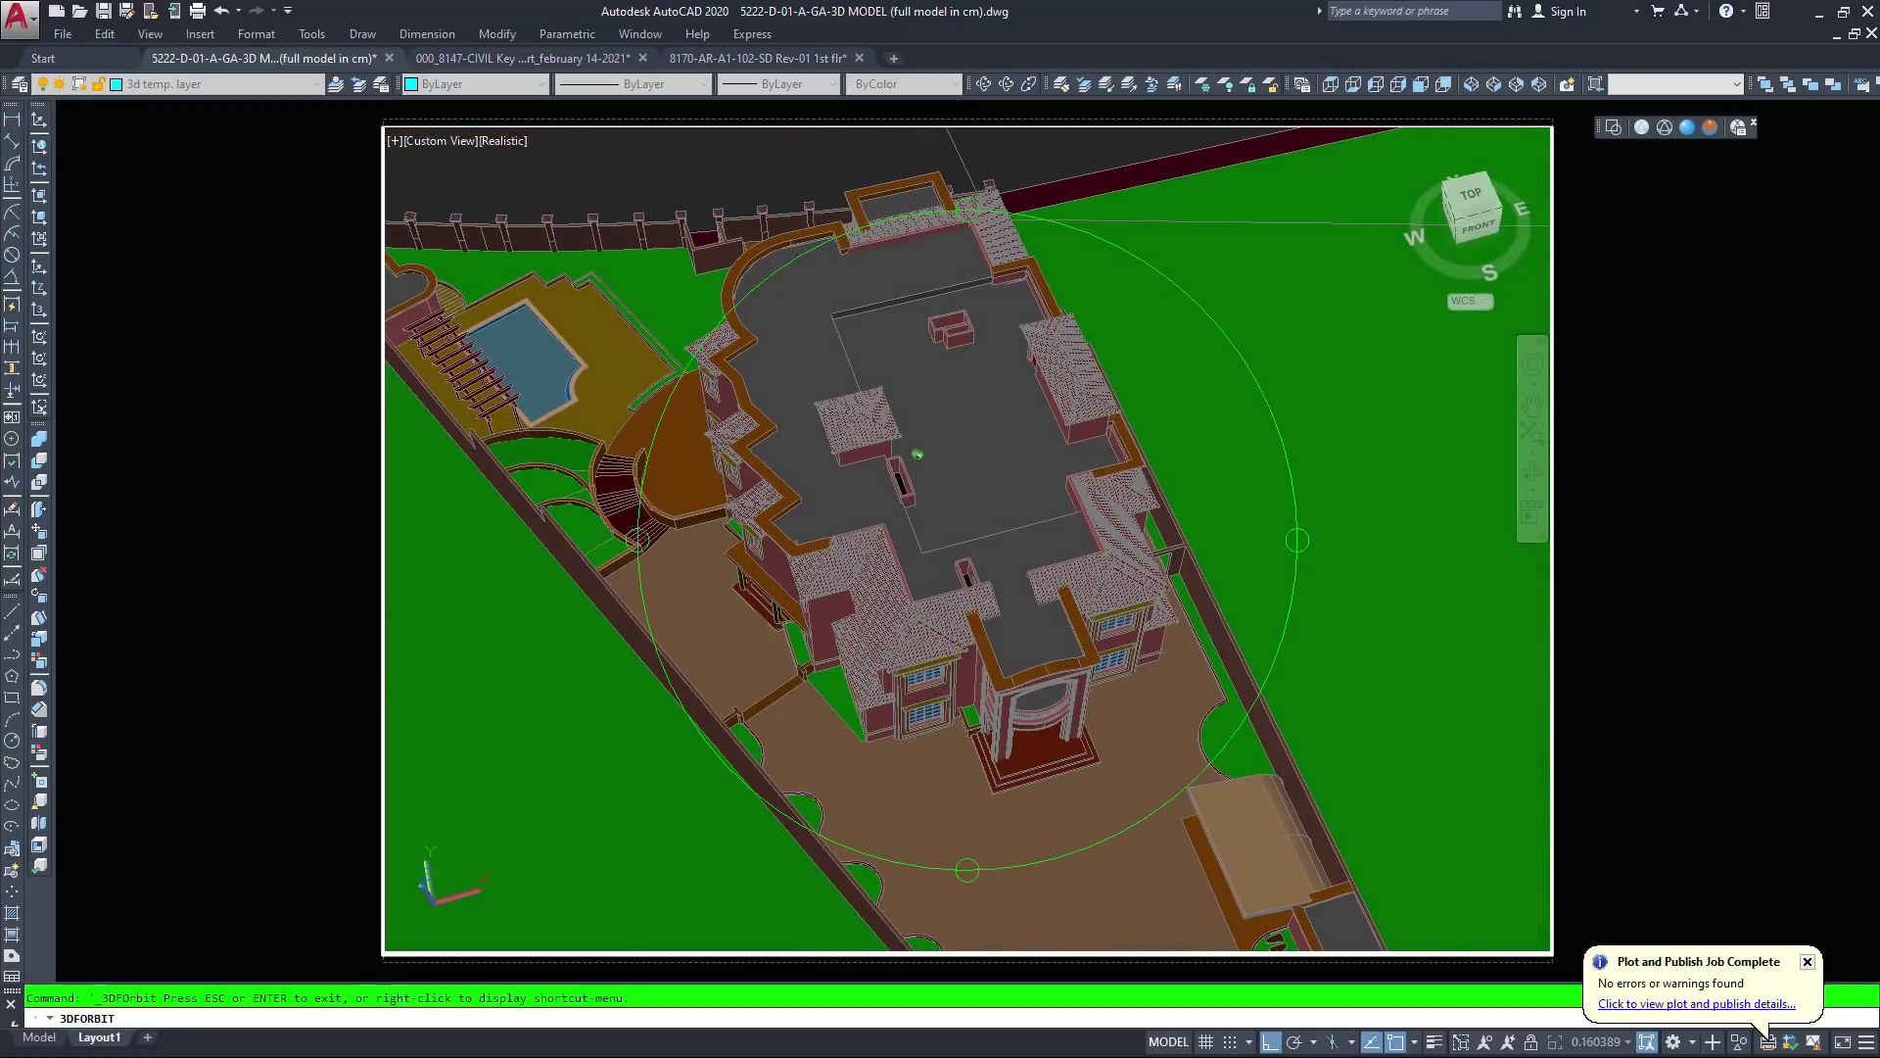
pyautogui.moveTo(918, 453); pyautogui.dragTo(1044, 387, button='middle')
pyautogui.moveTo(1050, 350); pyautogui.dragTo(1040, 391)
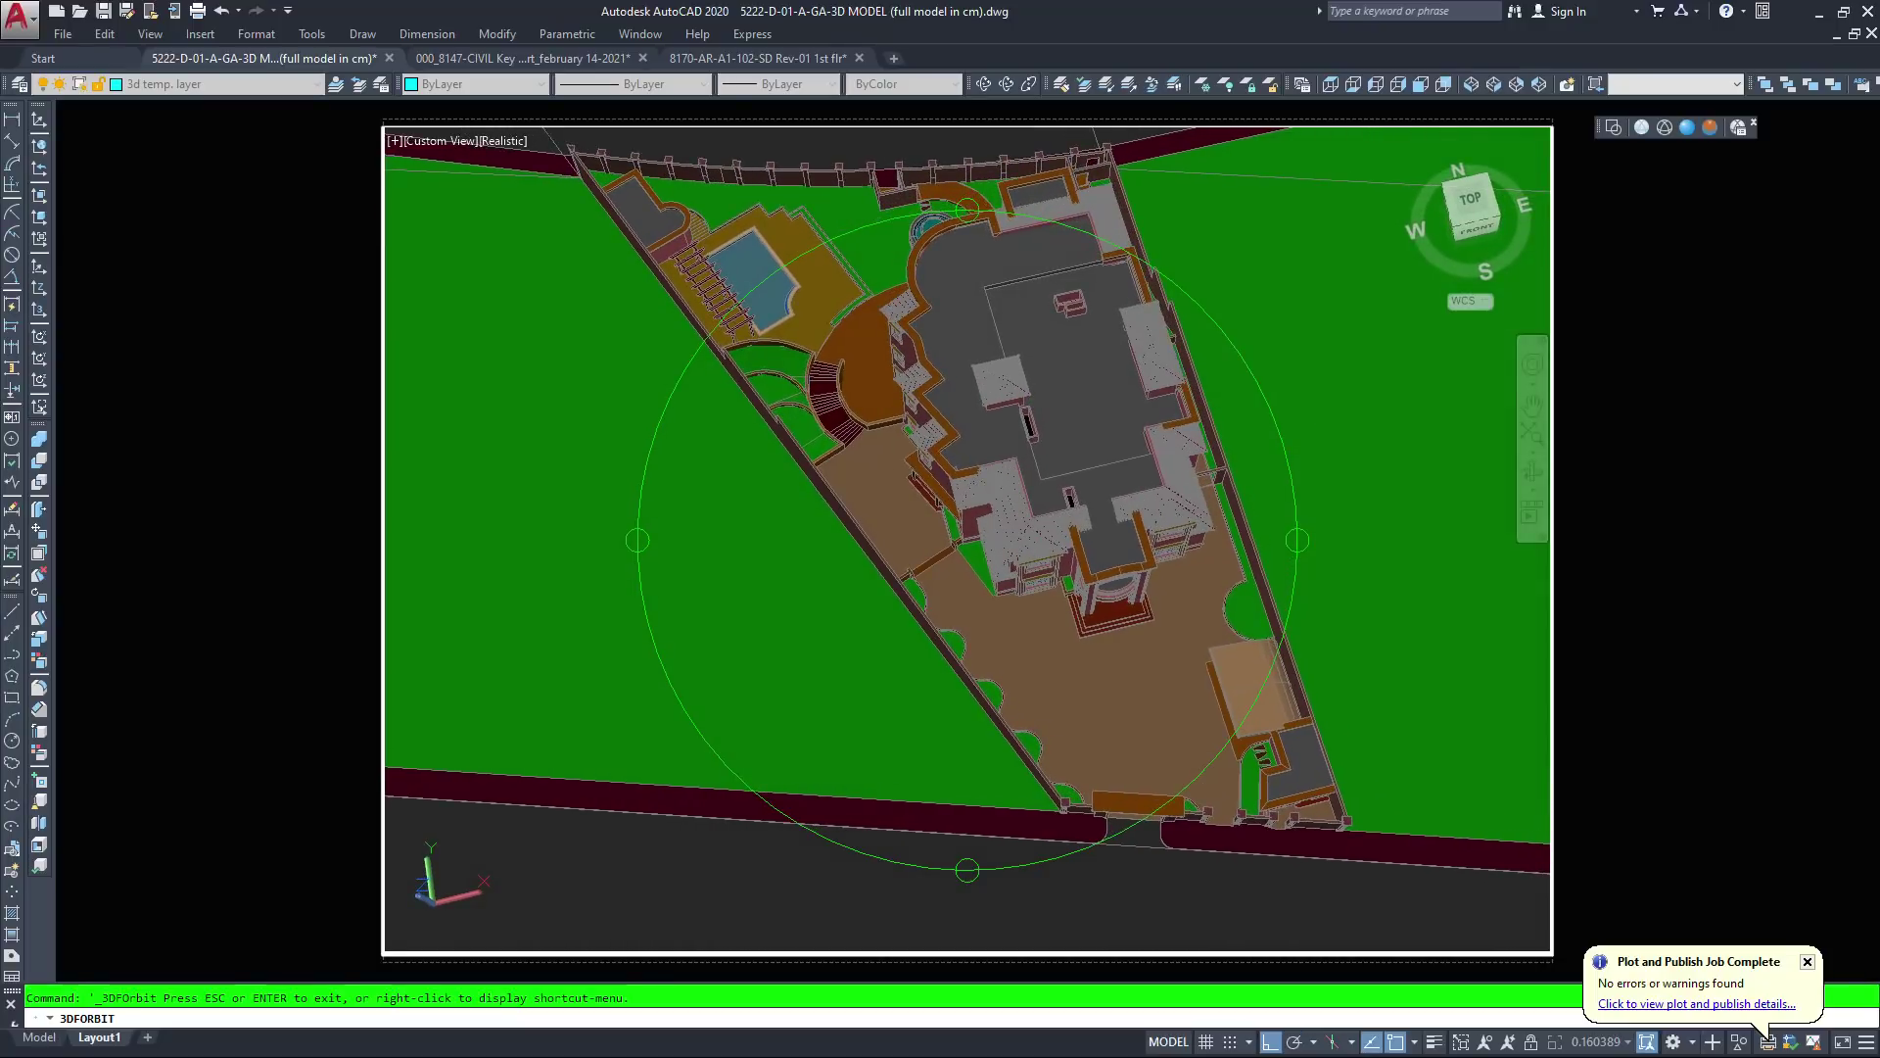
pyautogui.scroll(1, 862, 223)
pyautogui.scroll(1, 861, 223)
pyautogui.moveTo(1052, 427); pyautogui.dragTo(1050, 422)
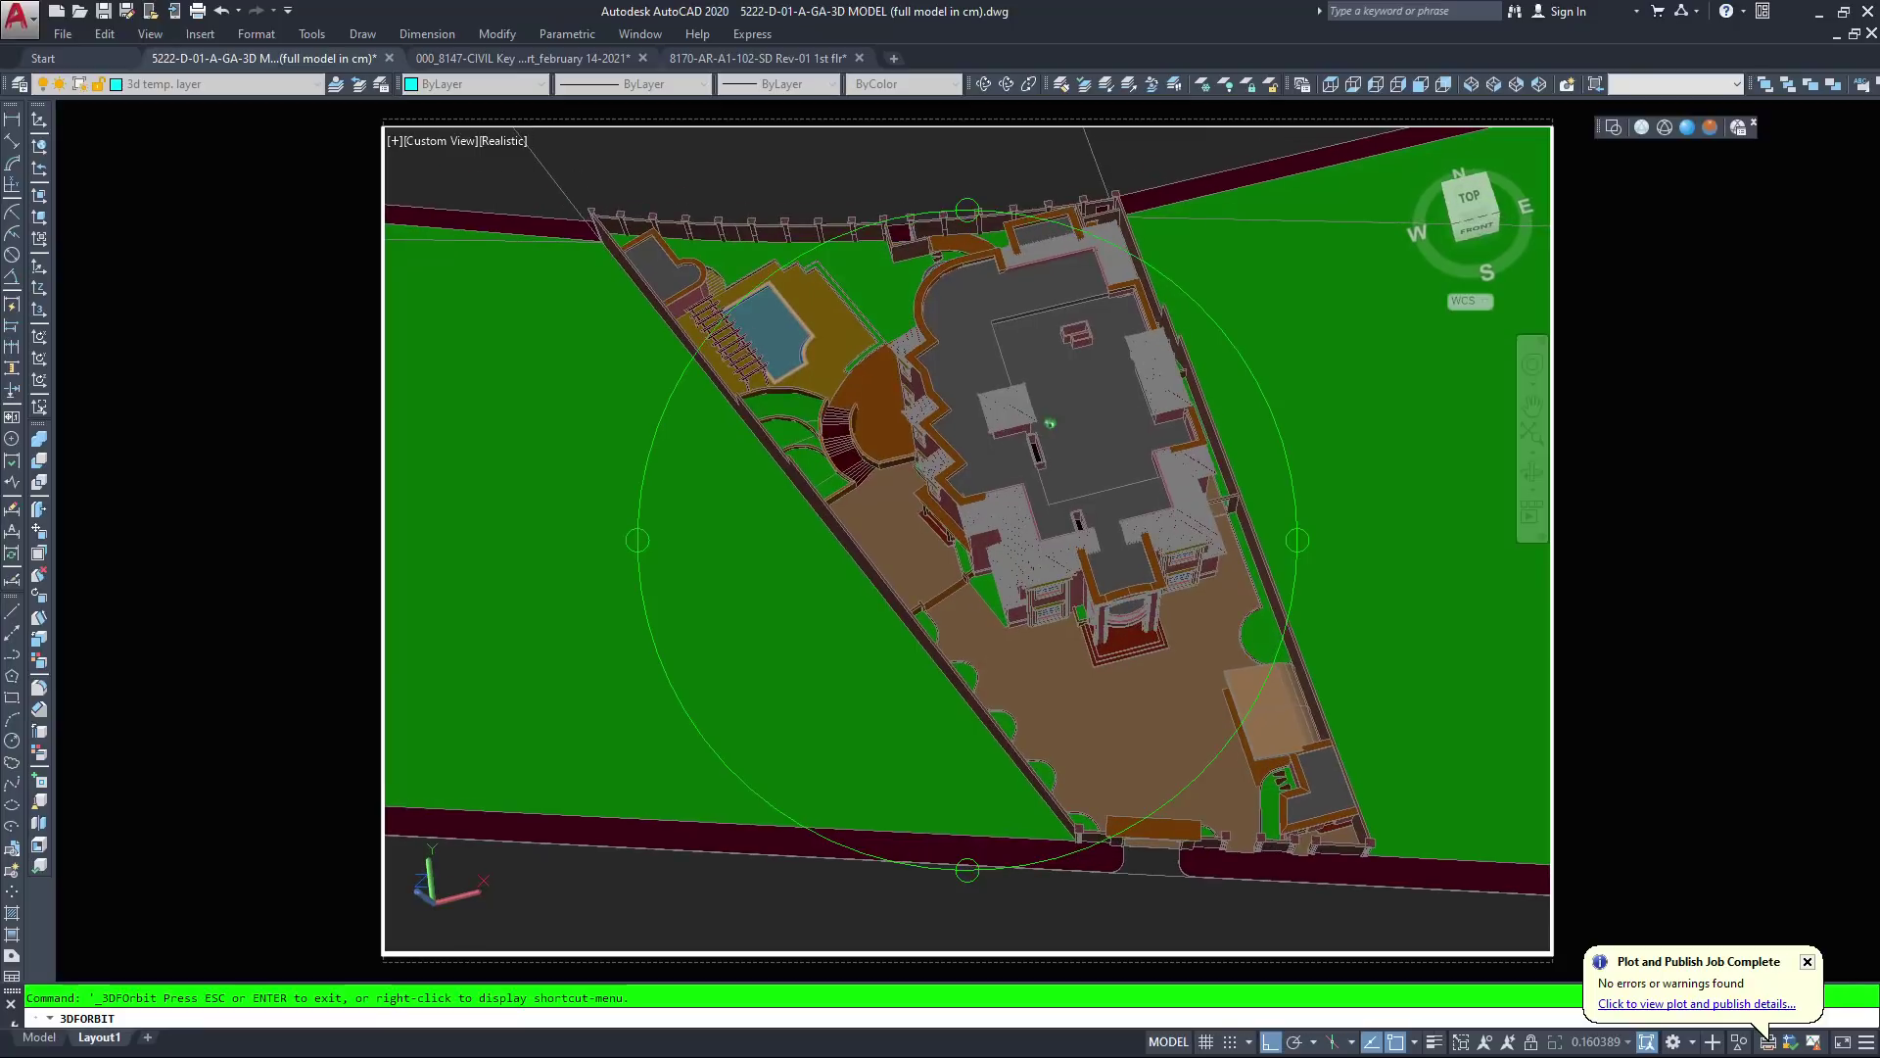
pyautogui.moveTo(1085, 522); pyautogui.dragTo(1008, 469, button='middle')
pyautogui.scroll(1, 997, 510)
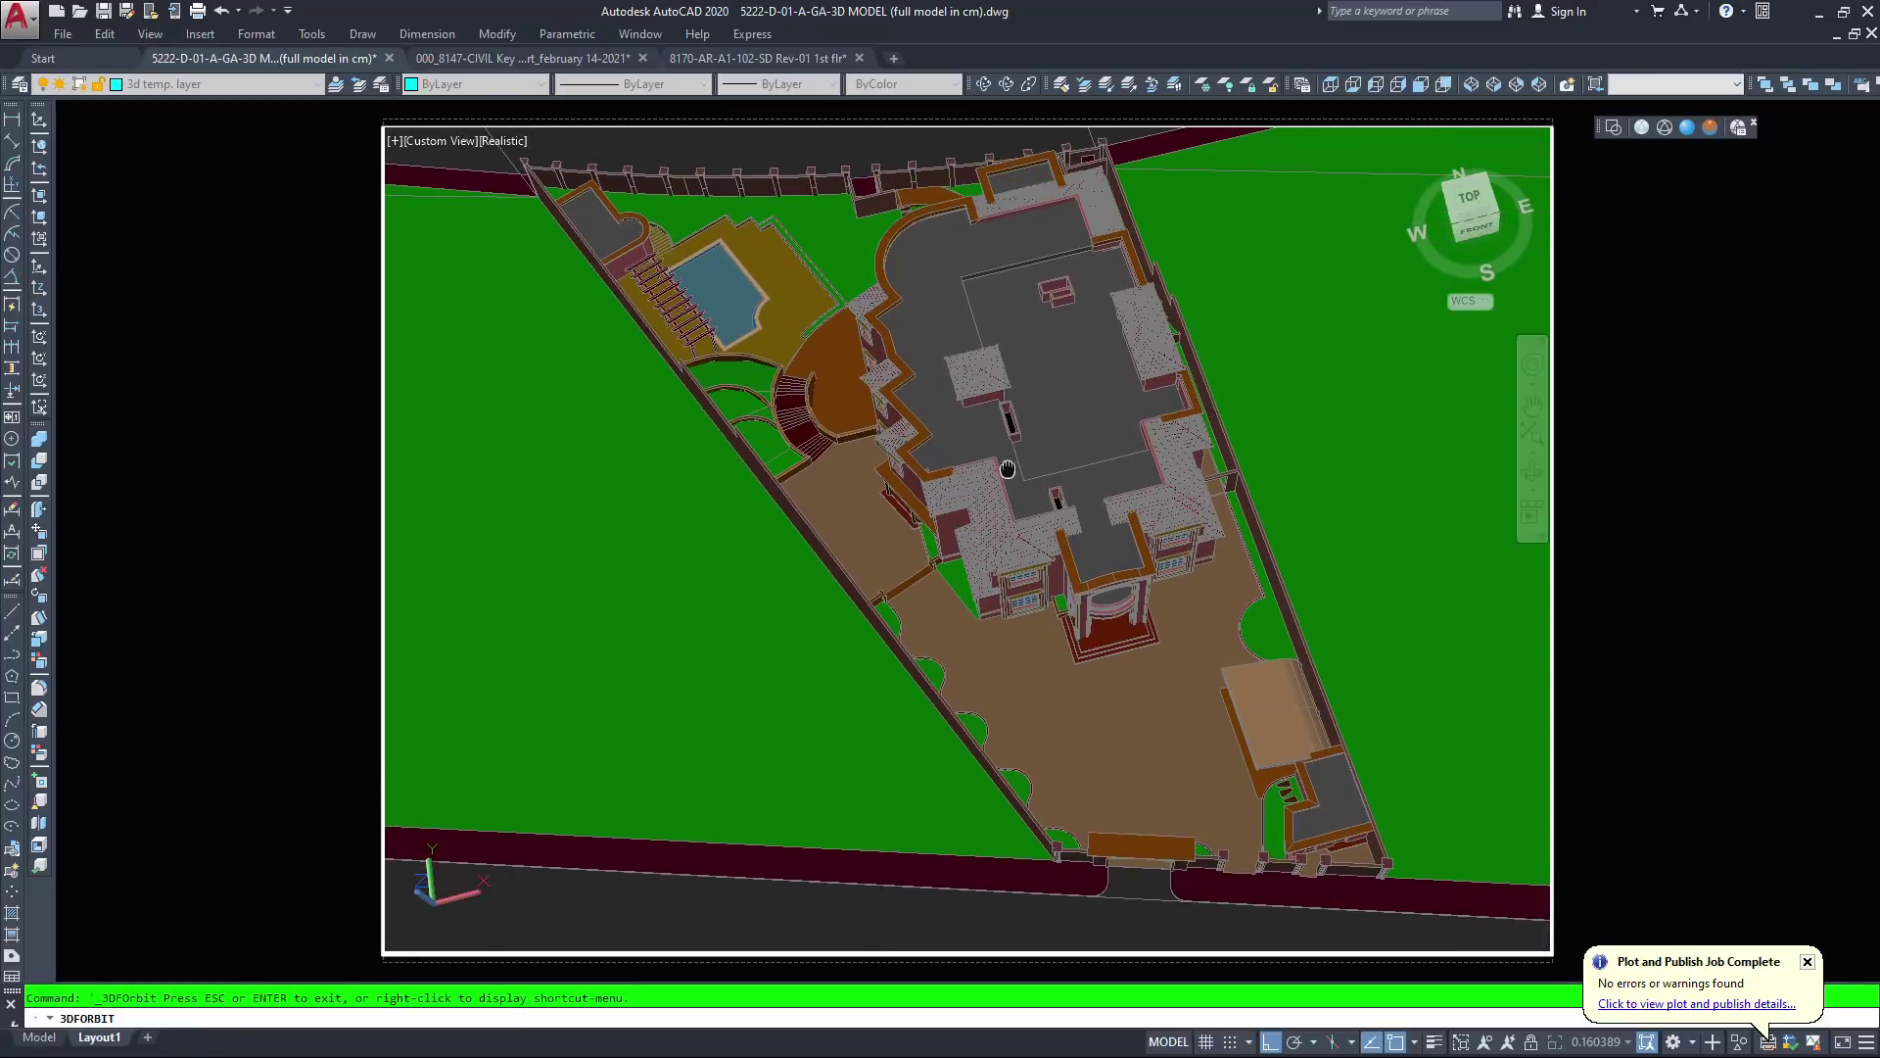
pyautogui.moveTo(1027, 388); pyautogui.dragTo(1029, 390)
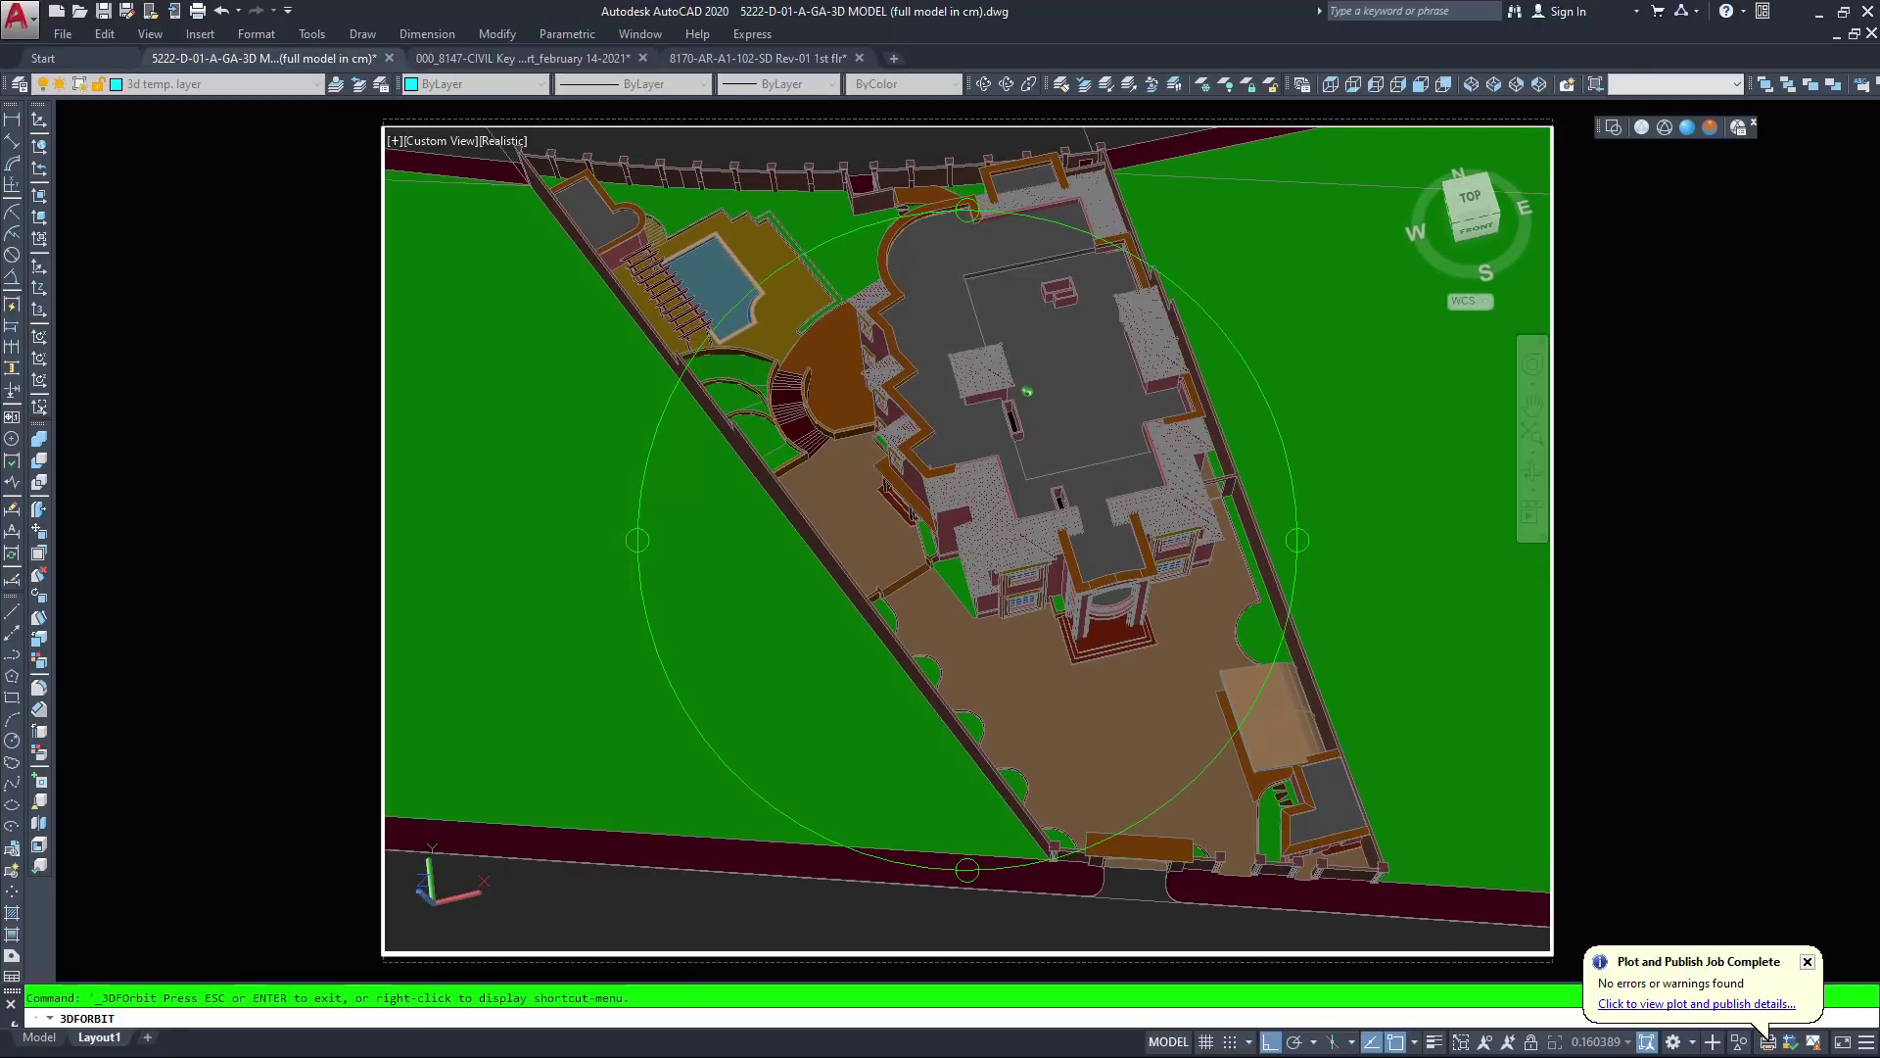
pyautogui.moveTo(962, 434); pyautogui.dragTo(979, 479, button='middle')
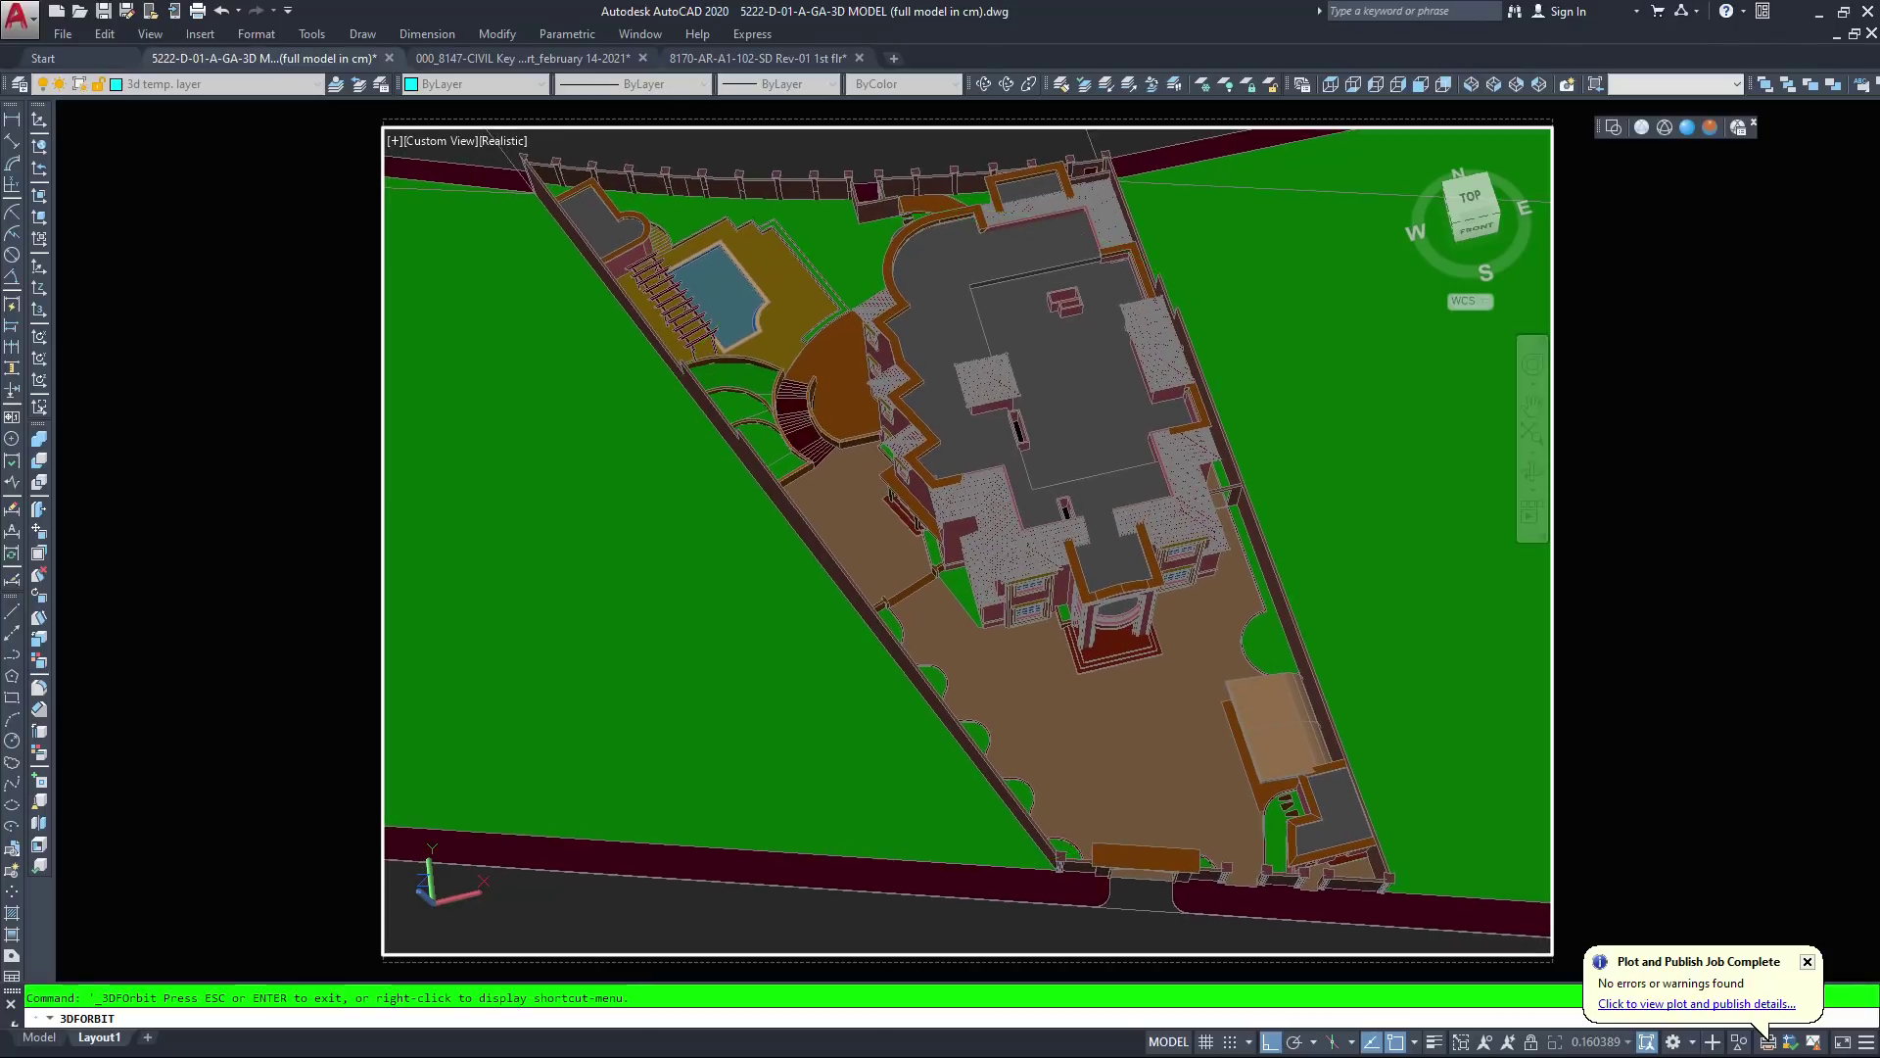
pyautogui.press('Escape')
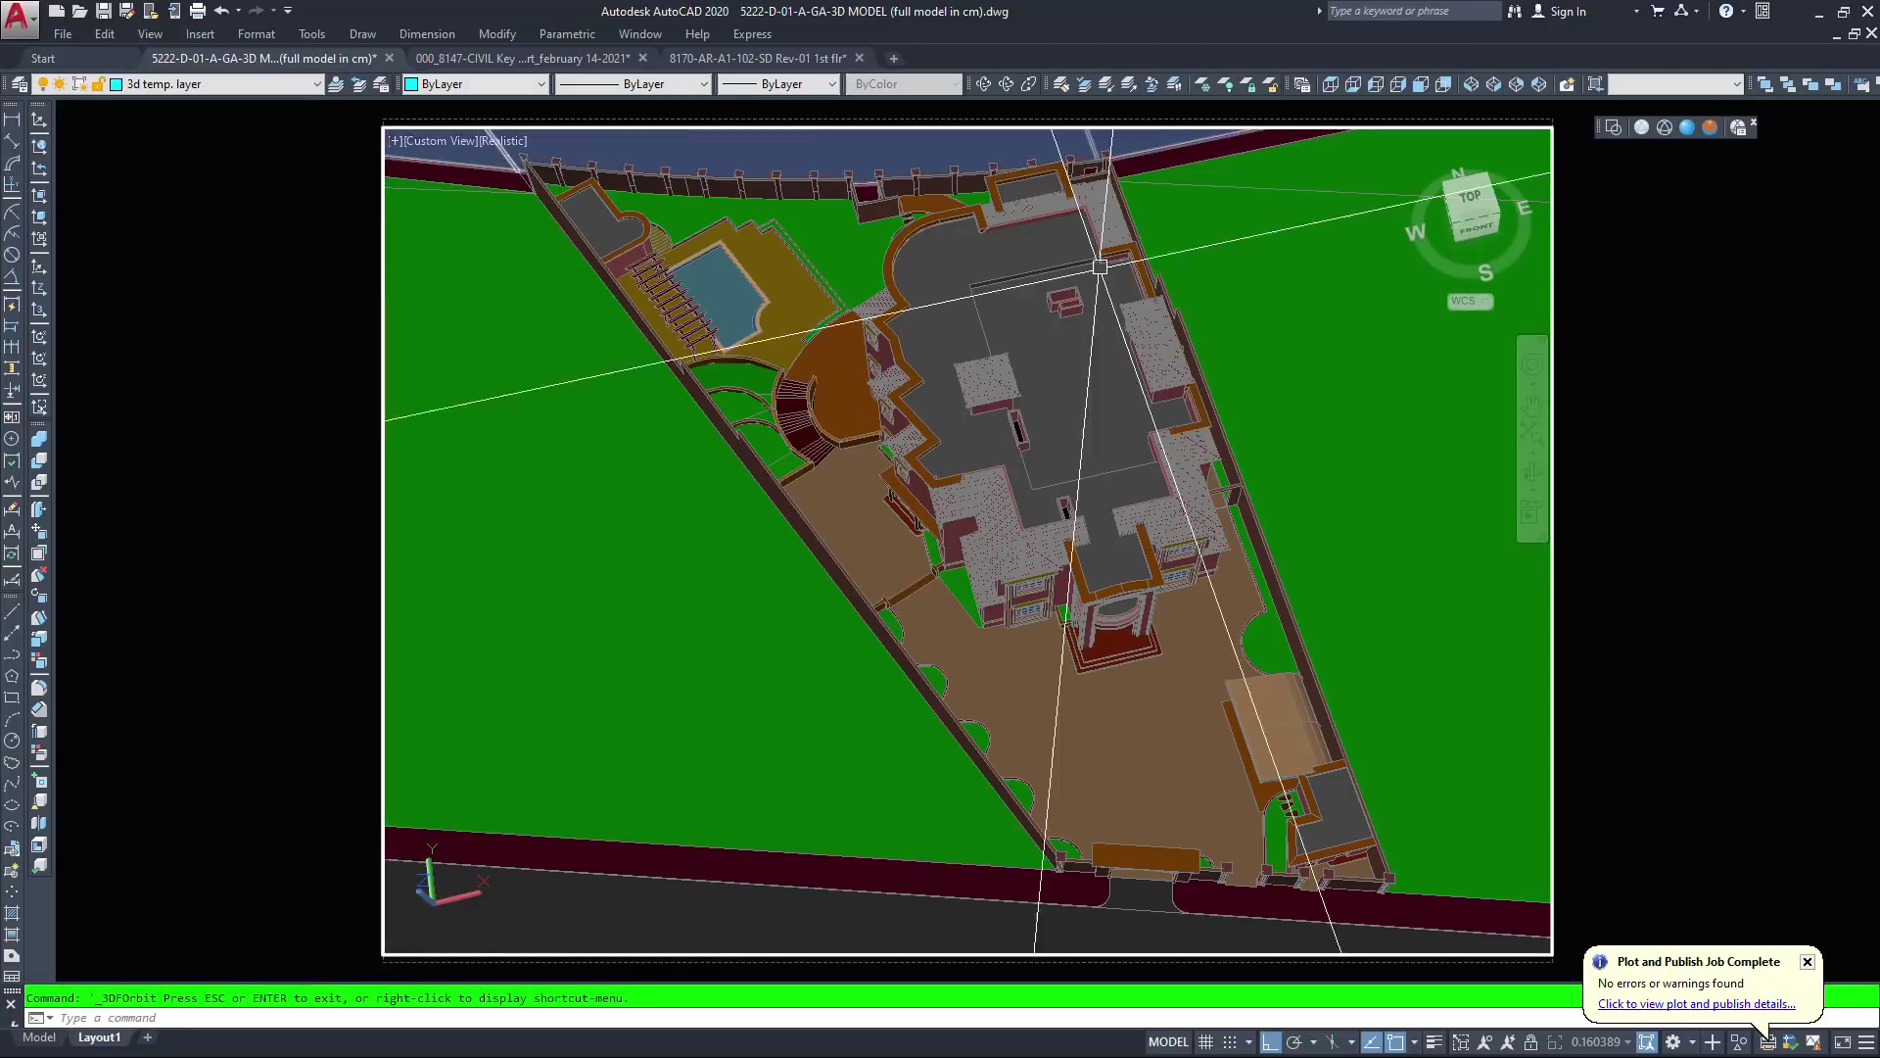
pyautogui.doubleClick(1795, 298)
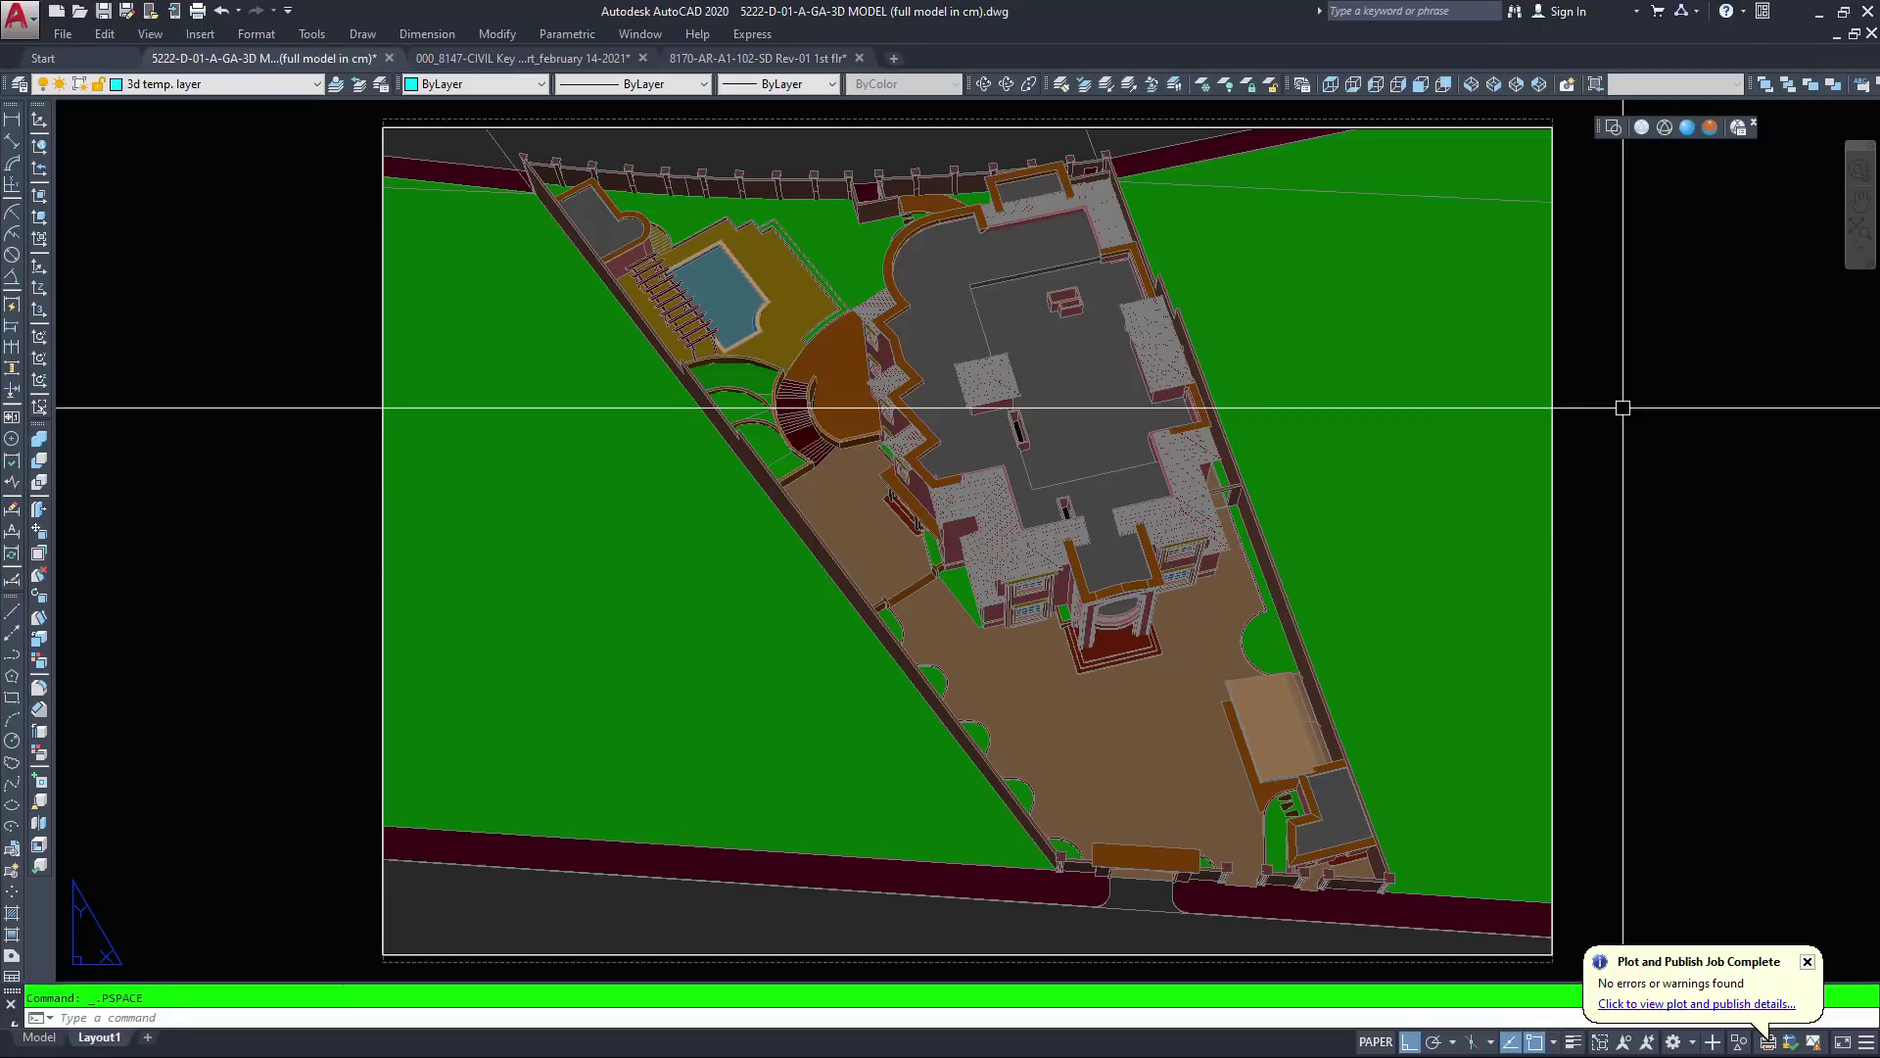
# Preview the Layout1 plot with the DWG To PDF plotter and plot it to a PDF file named 008
pyautogui.hotkey('ctrl', 'p')
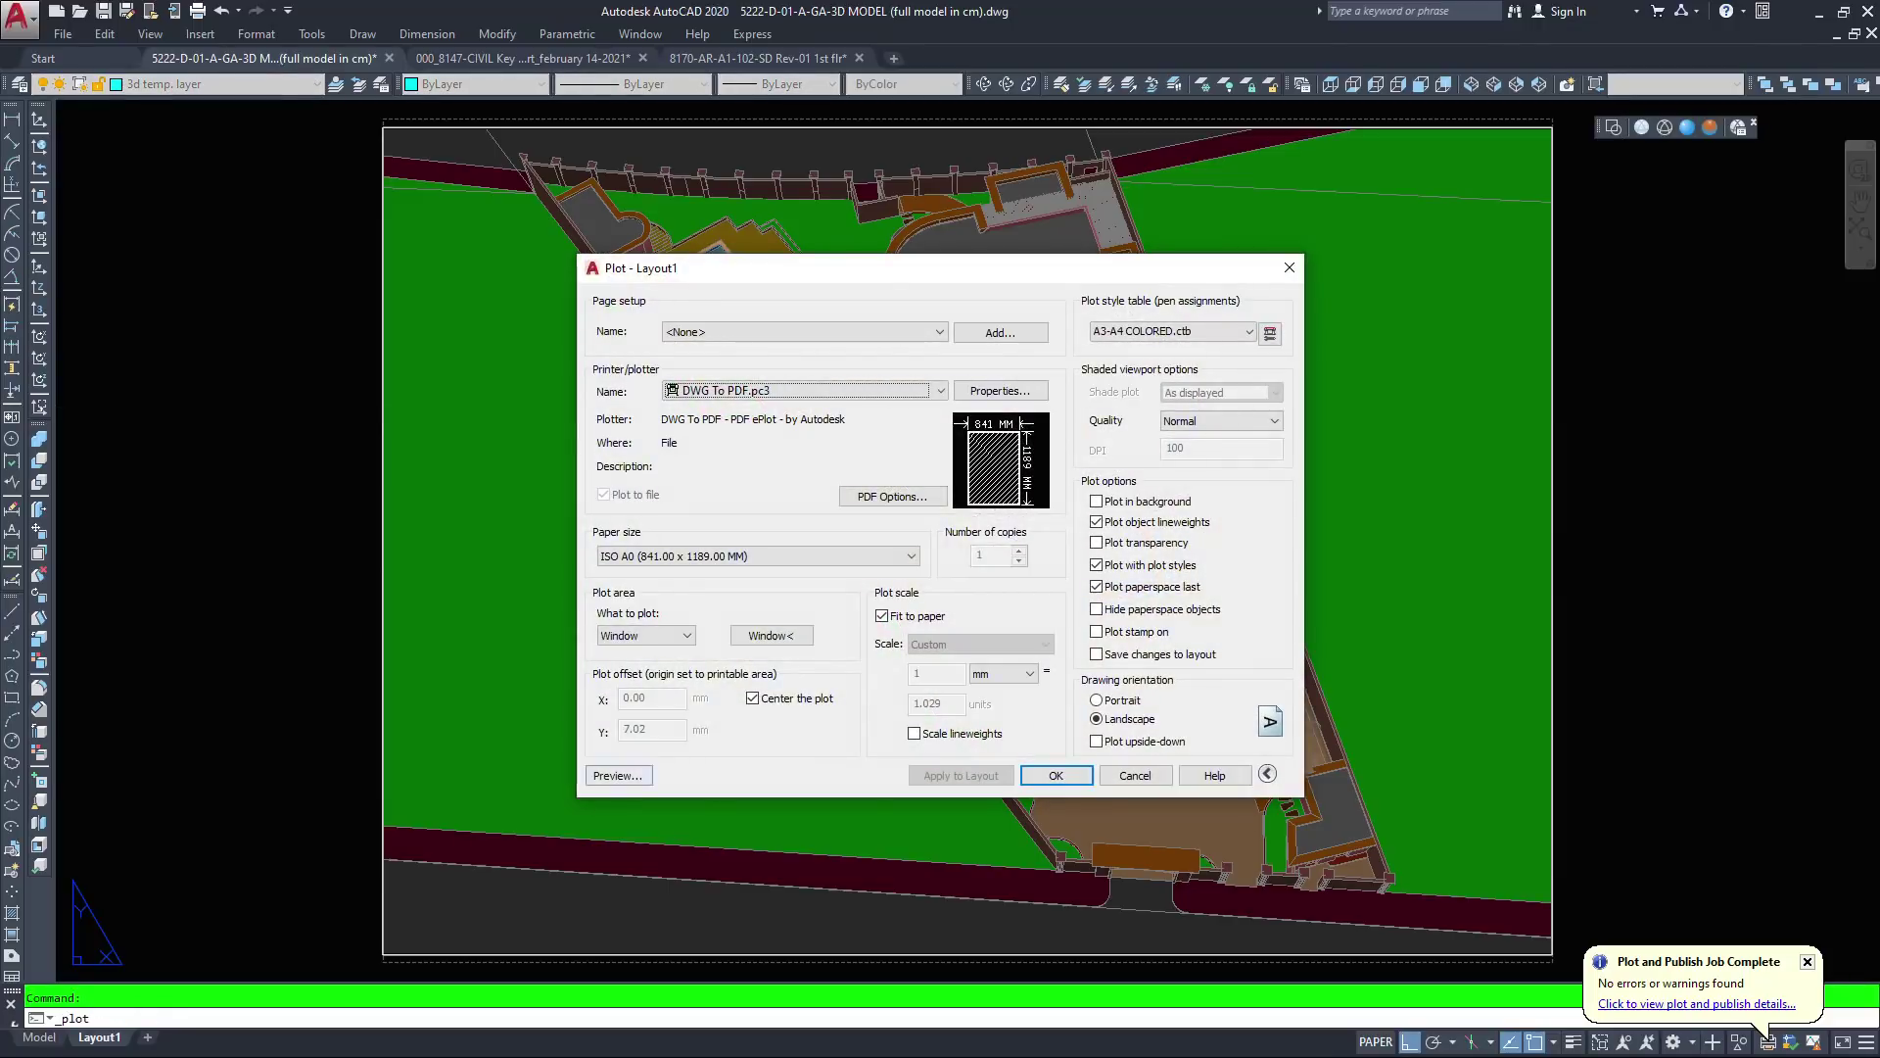
pyautogui.click(619, 776)
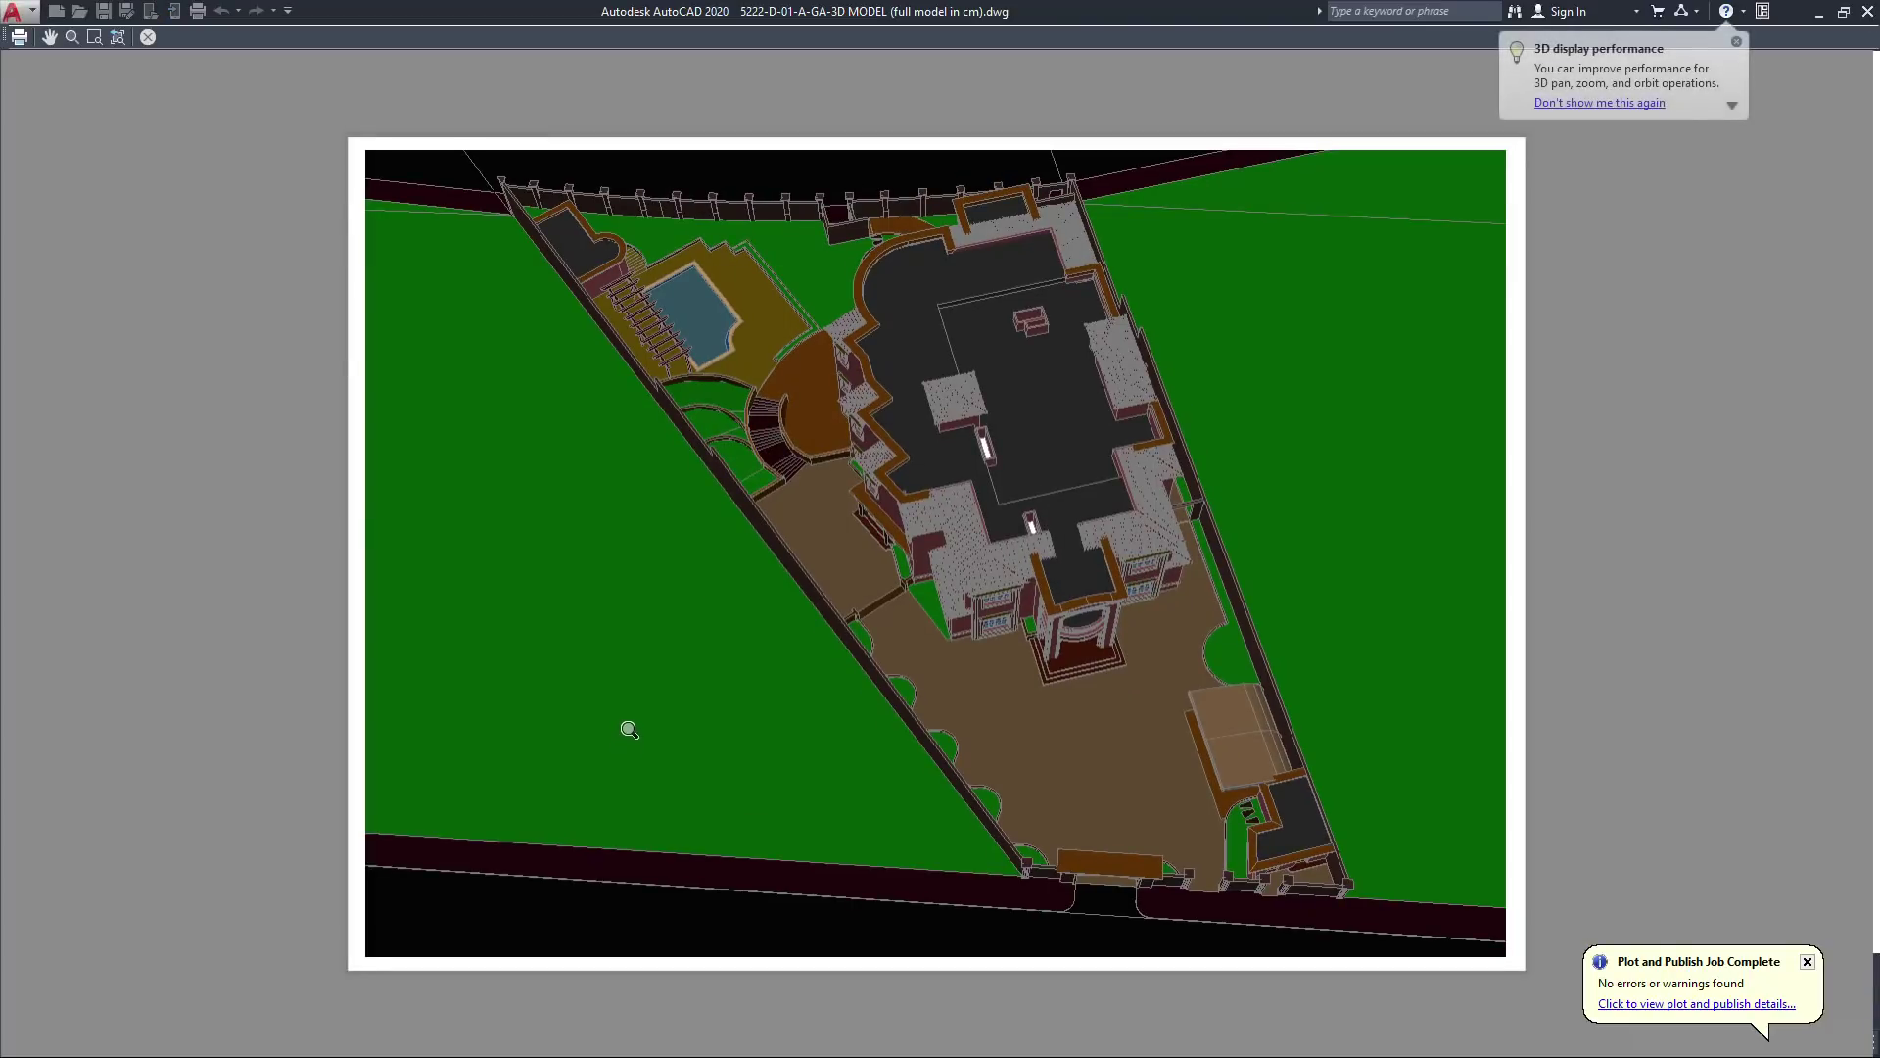
pyautogui.rightClick(655, 534)
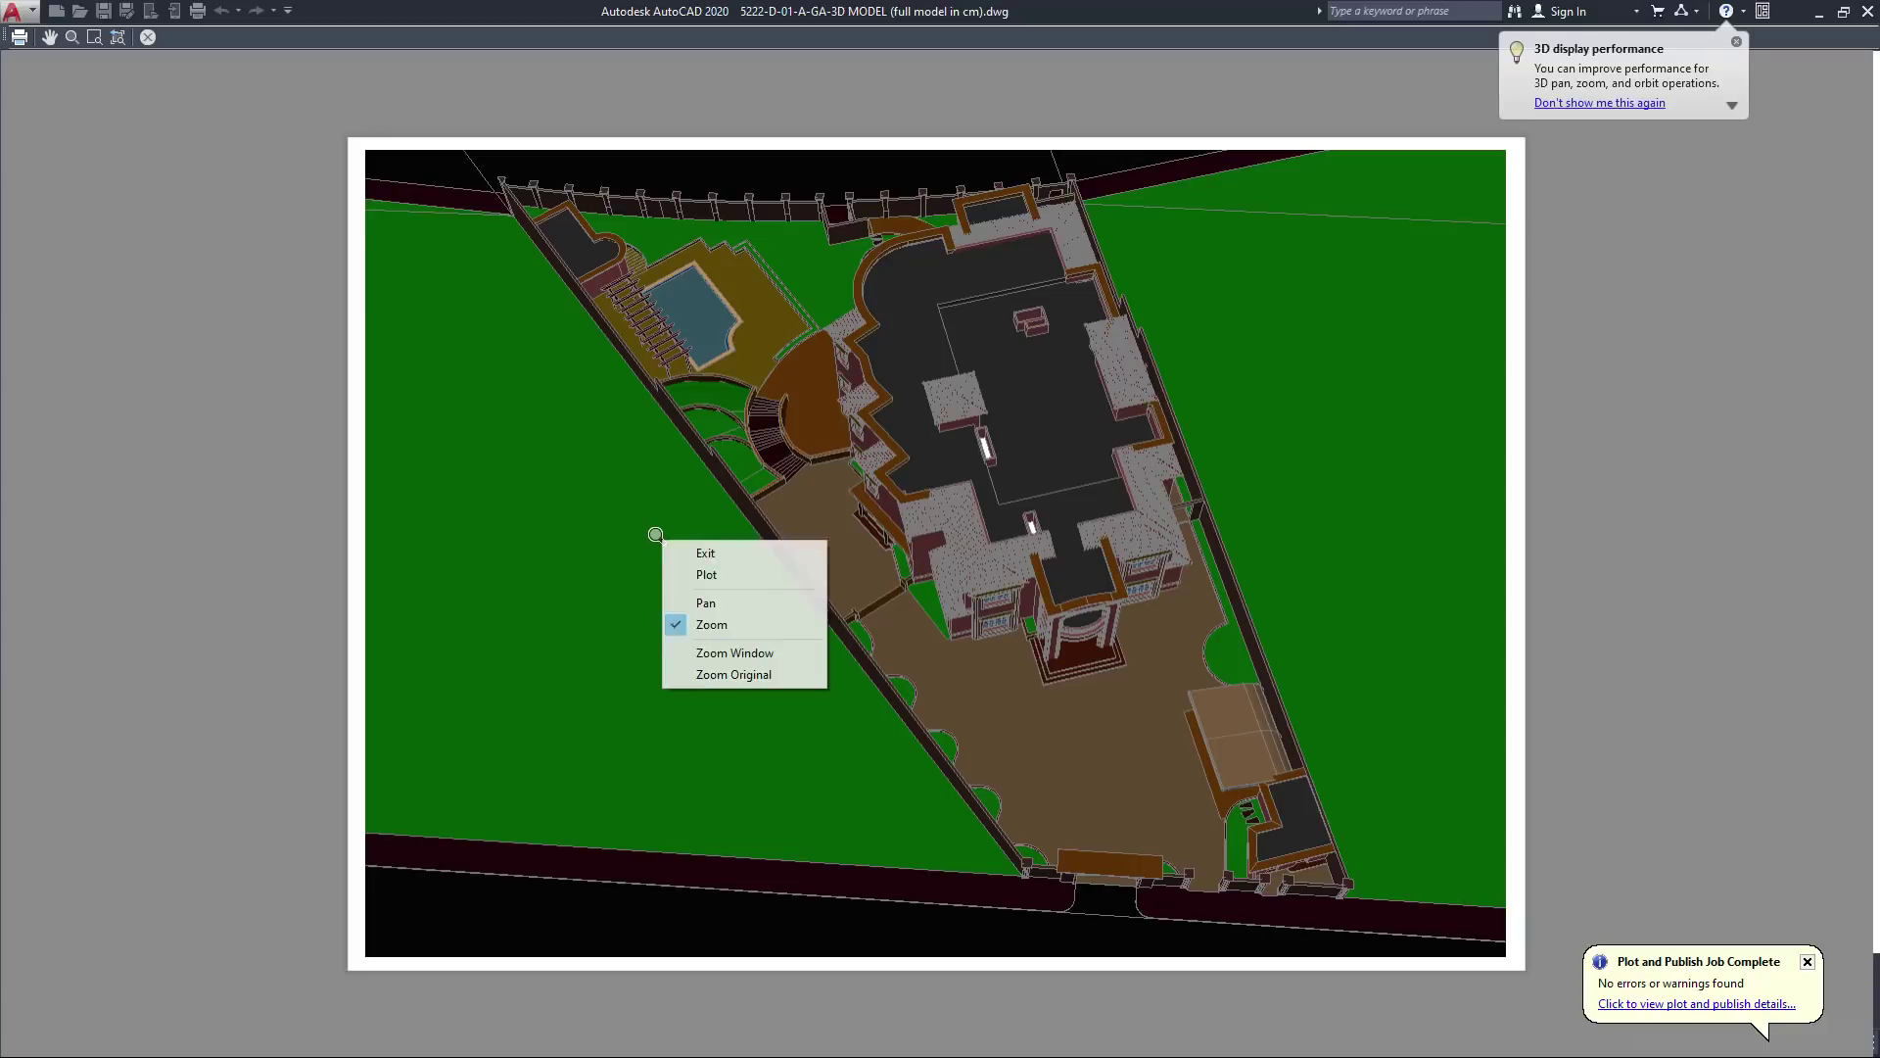
pyautogui.click(707, 573)
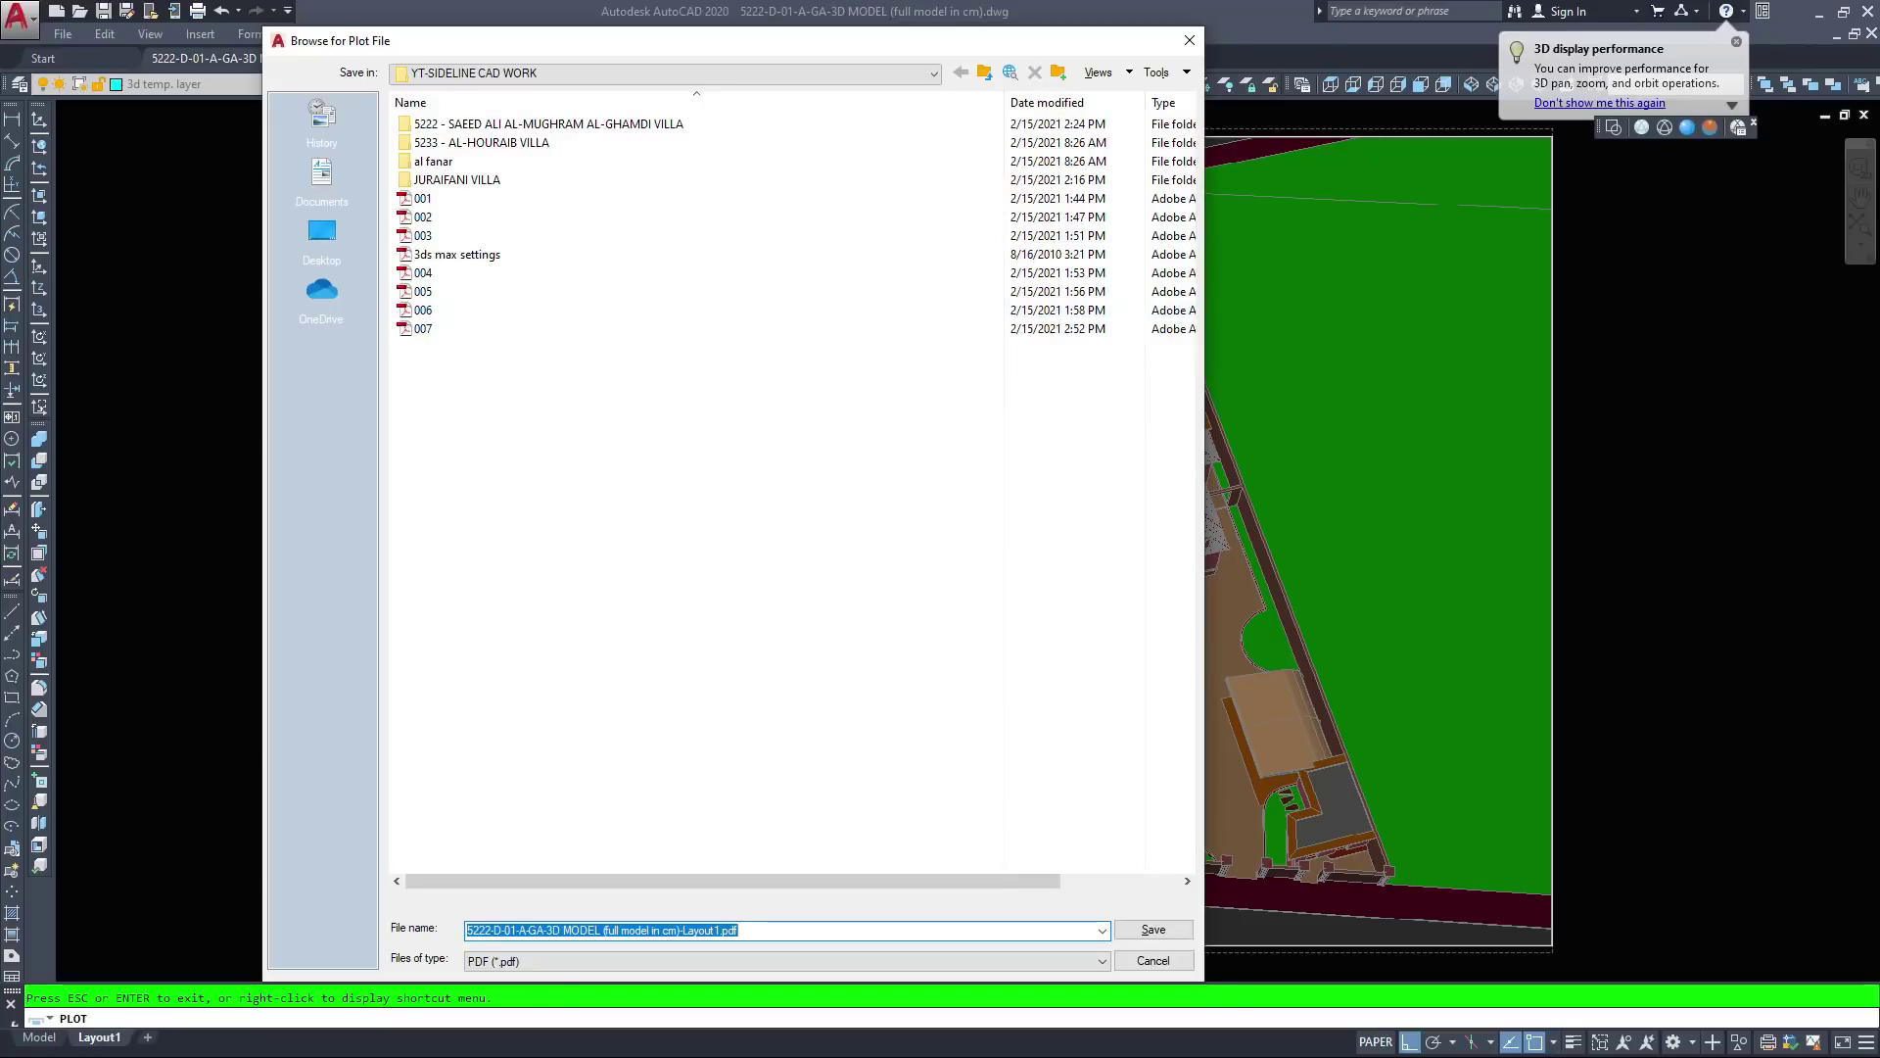
pyautogui.write('008')
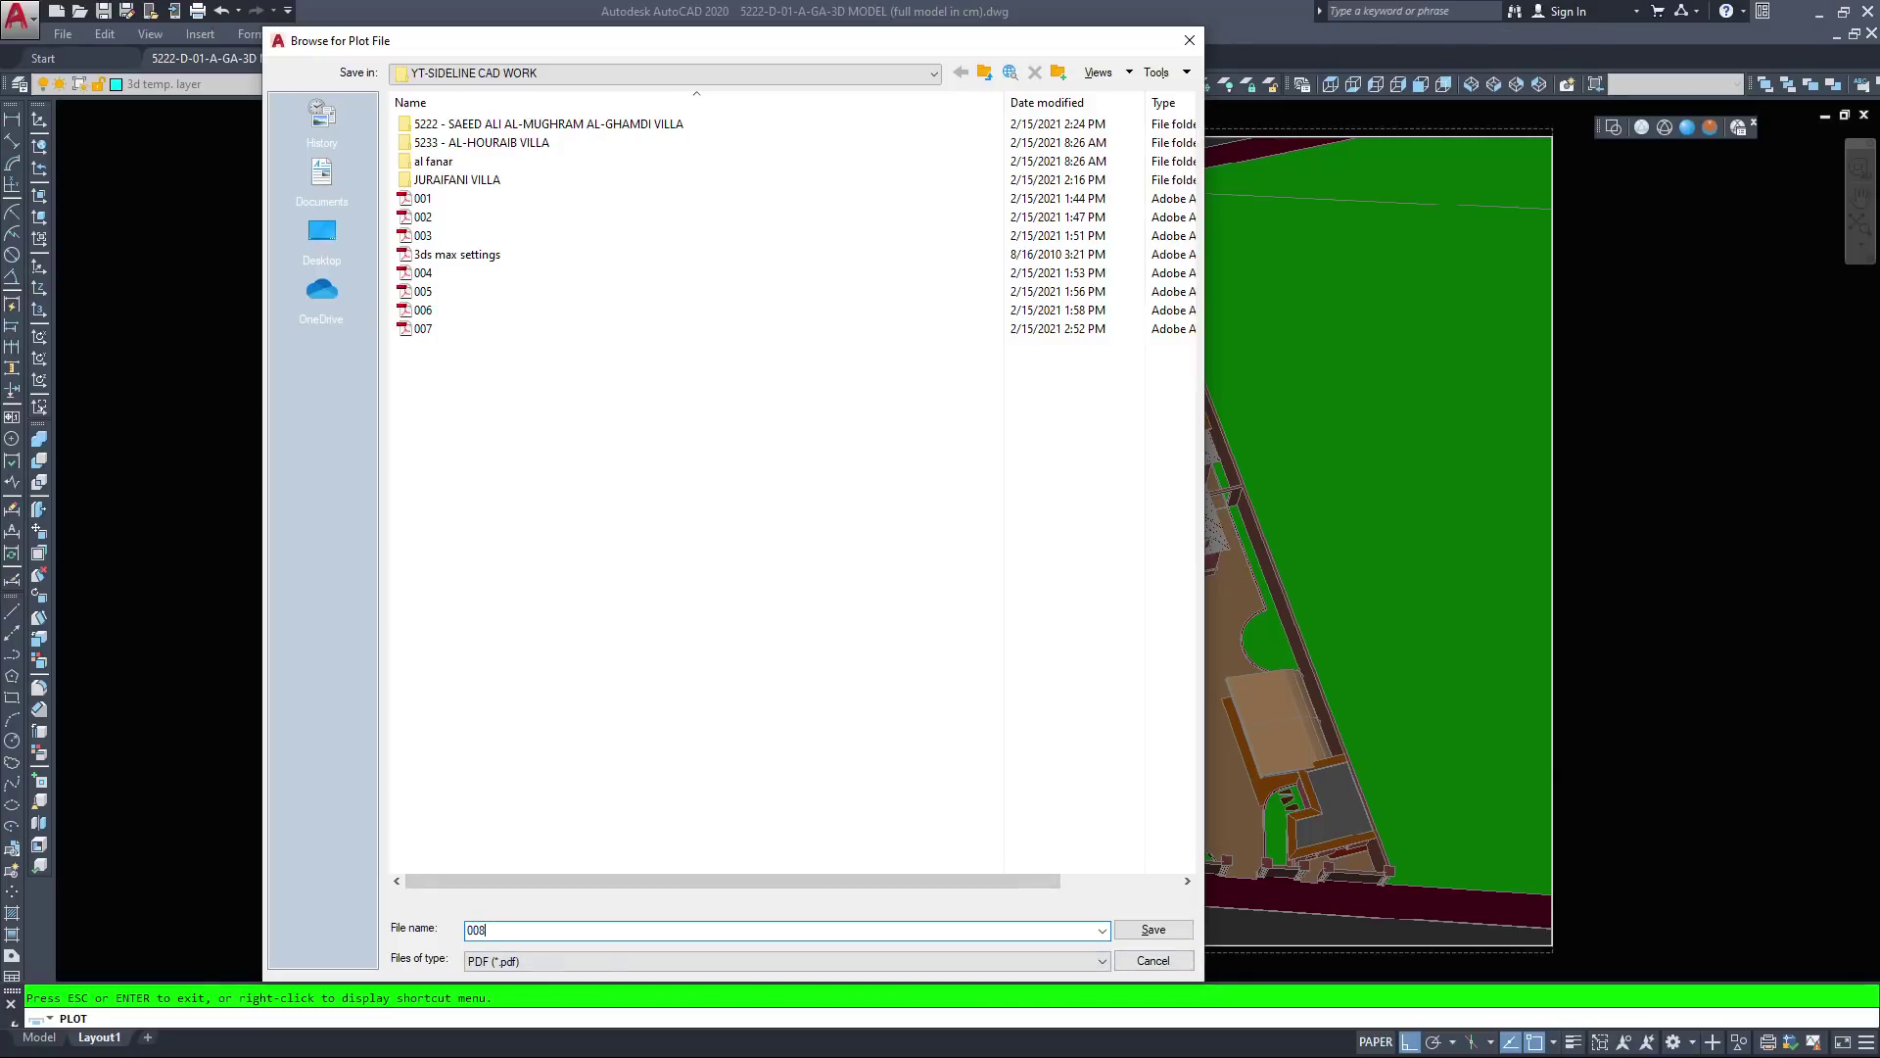
pyautogui.press('Return')
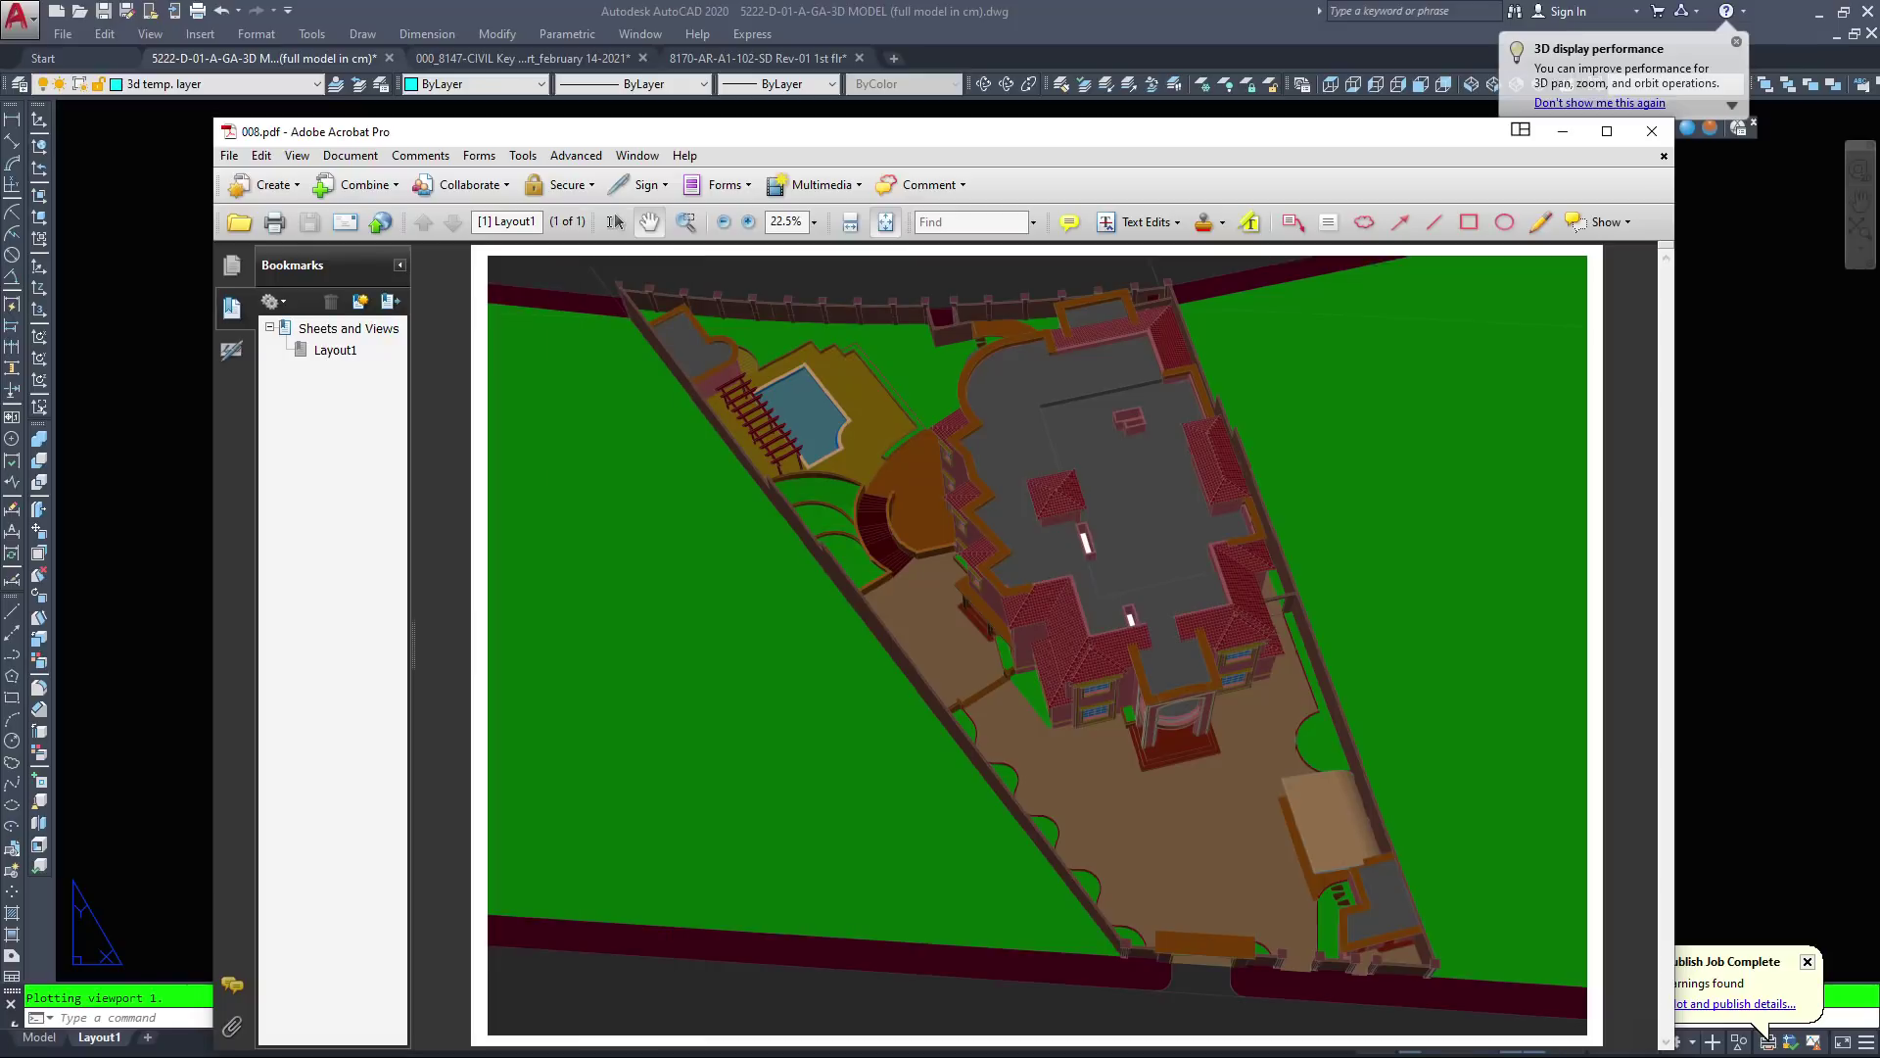
# In Adobe Acrobat, save the plotted 008 PDF as the PNG image 008.png in the same folder, and close the document
pyautogui.hotkey('ctrl', 'shift', 's')
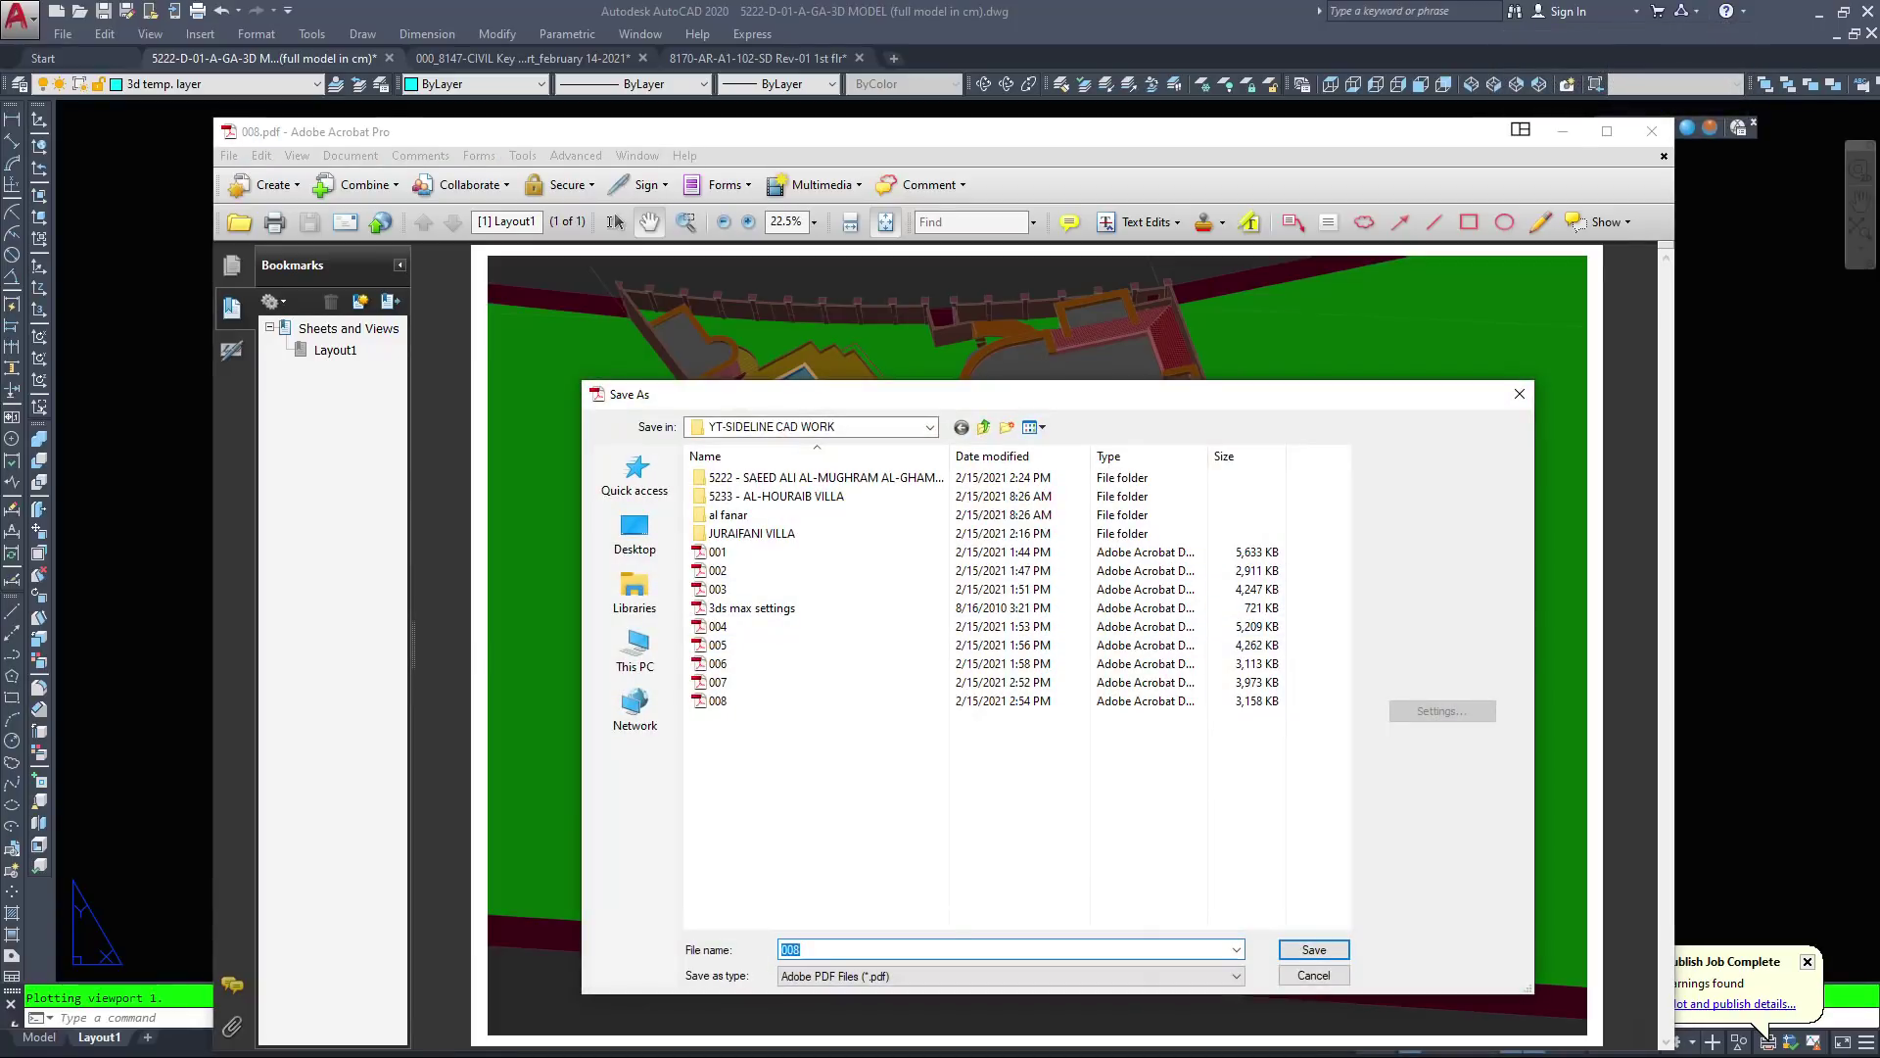
pyautogui.press('Tab')
pyautogui.hotkey('alt', 'Down')
pyautogui.press('End')
pyautogui.press('Up')
pyautogui.press('Up')
pyautogui.press('Up')
pyautogui.press('Up')
pyautogui.press('Up')
pyautogui.press('Up')
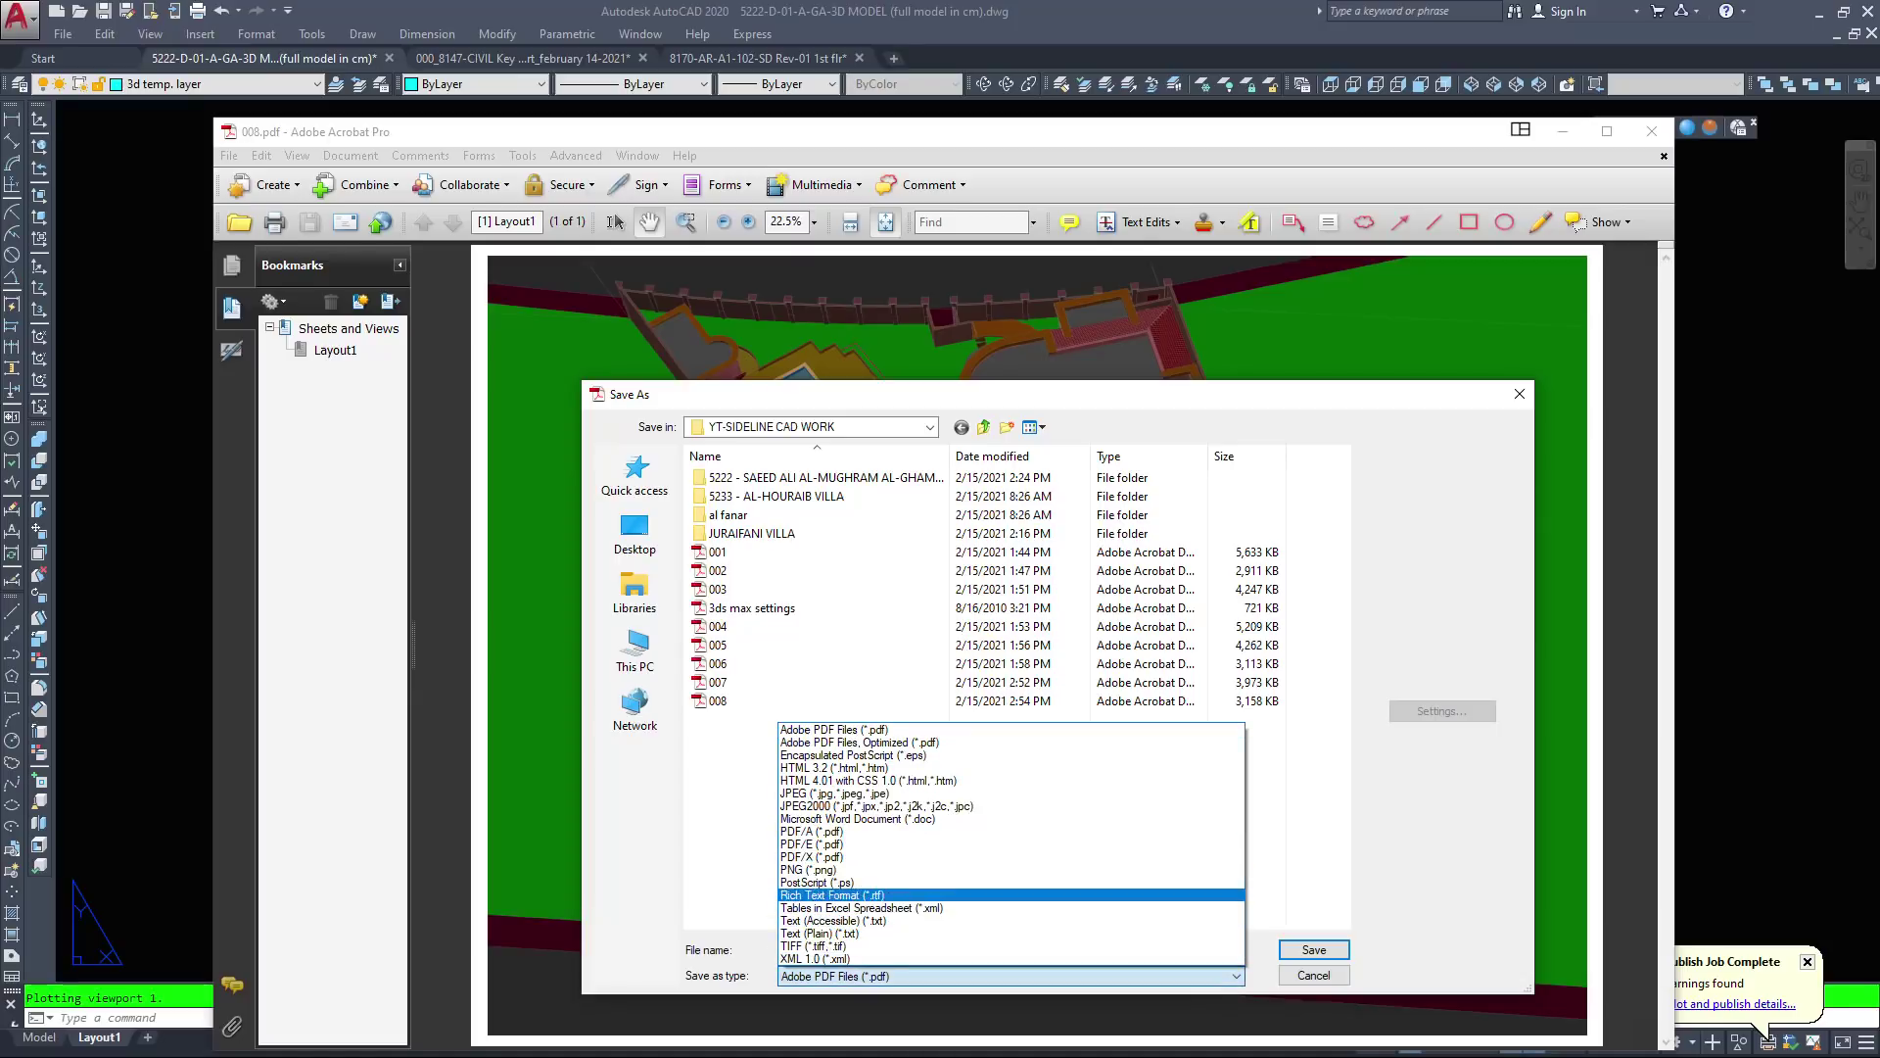
pyautogui.press('Up')
pyautogui.press('Return')
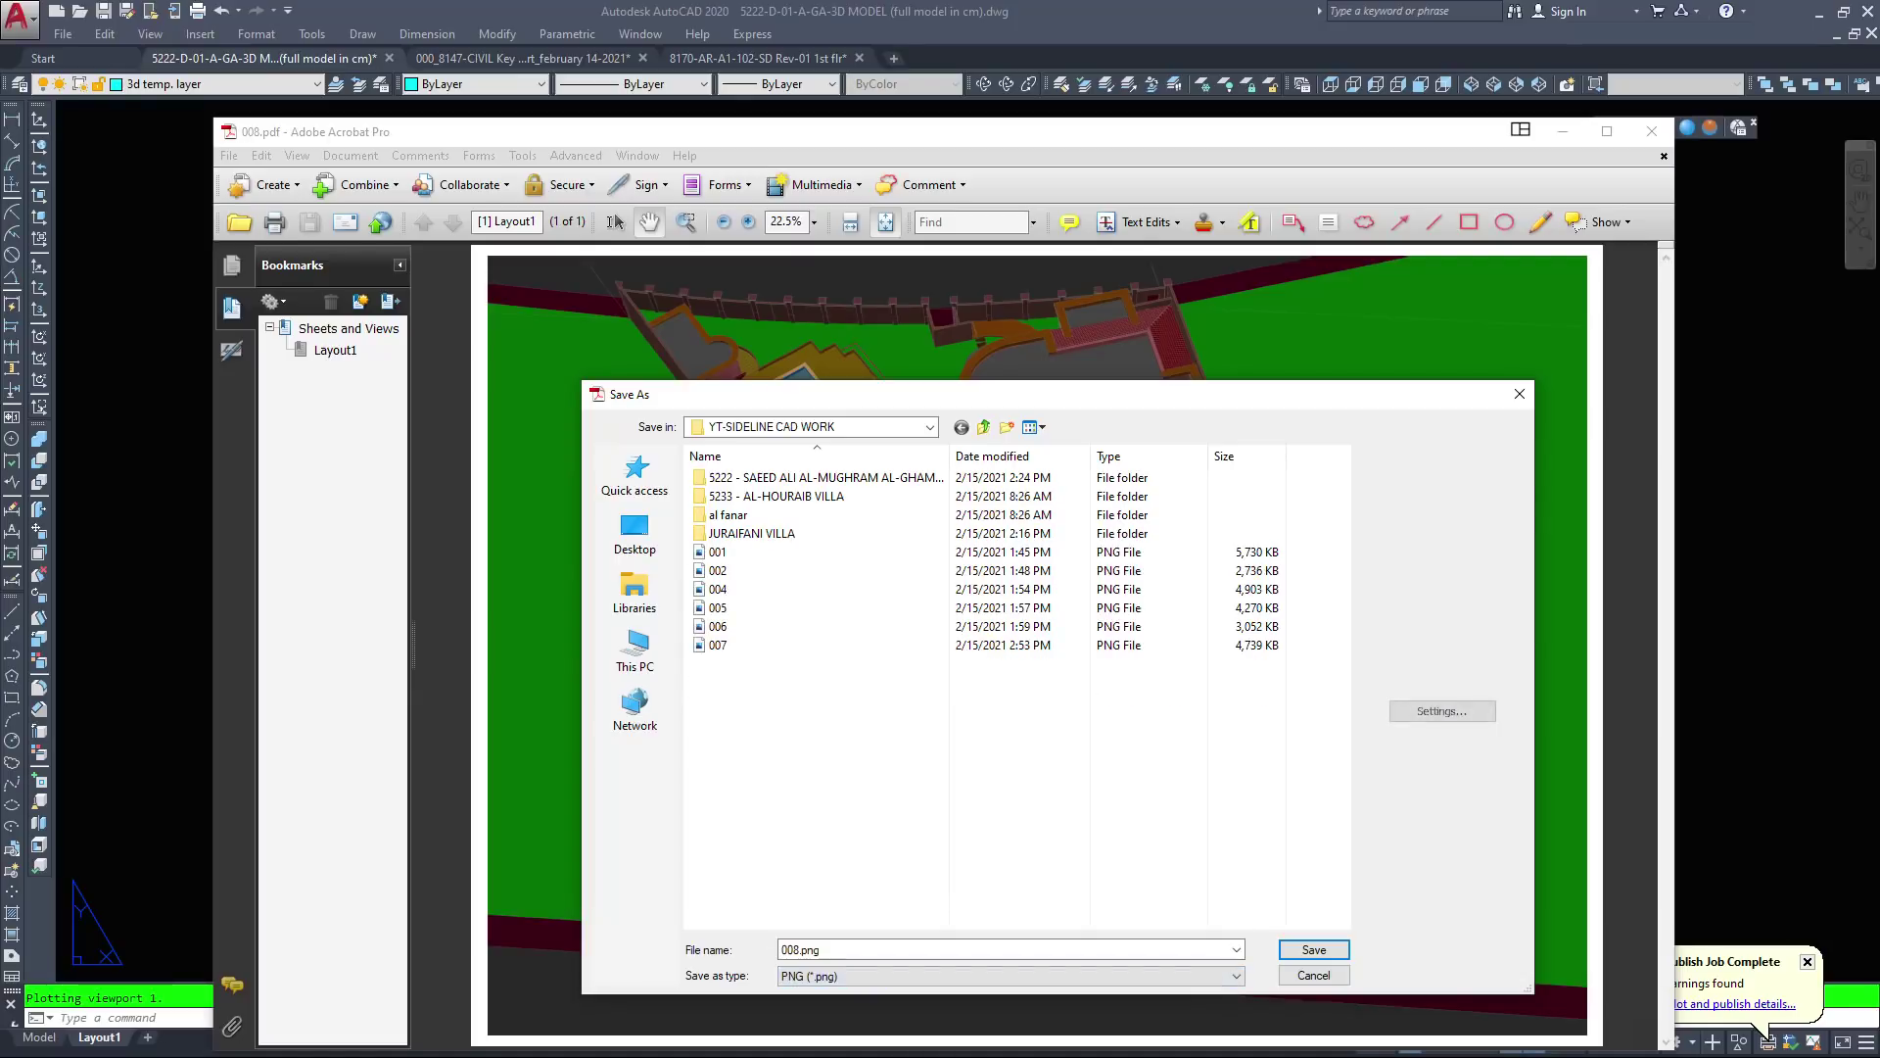
pyautogui.press('Return')
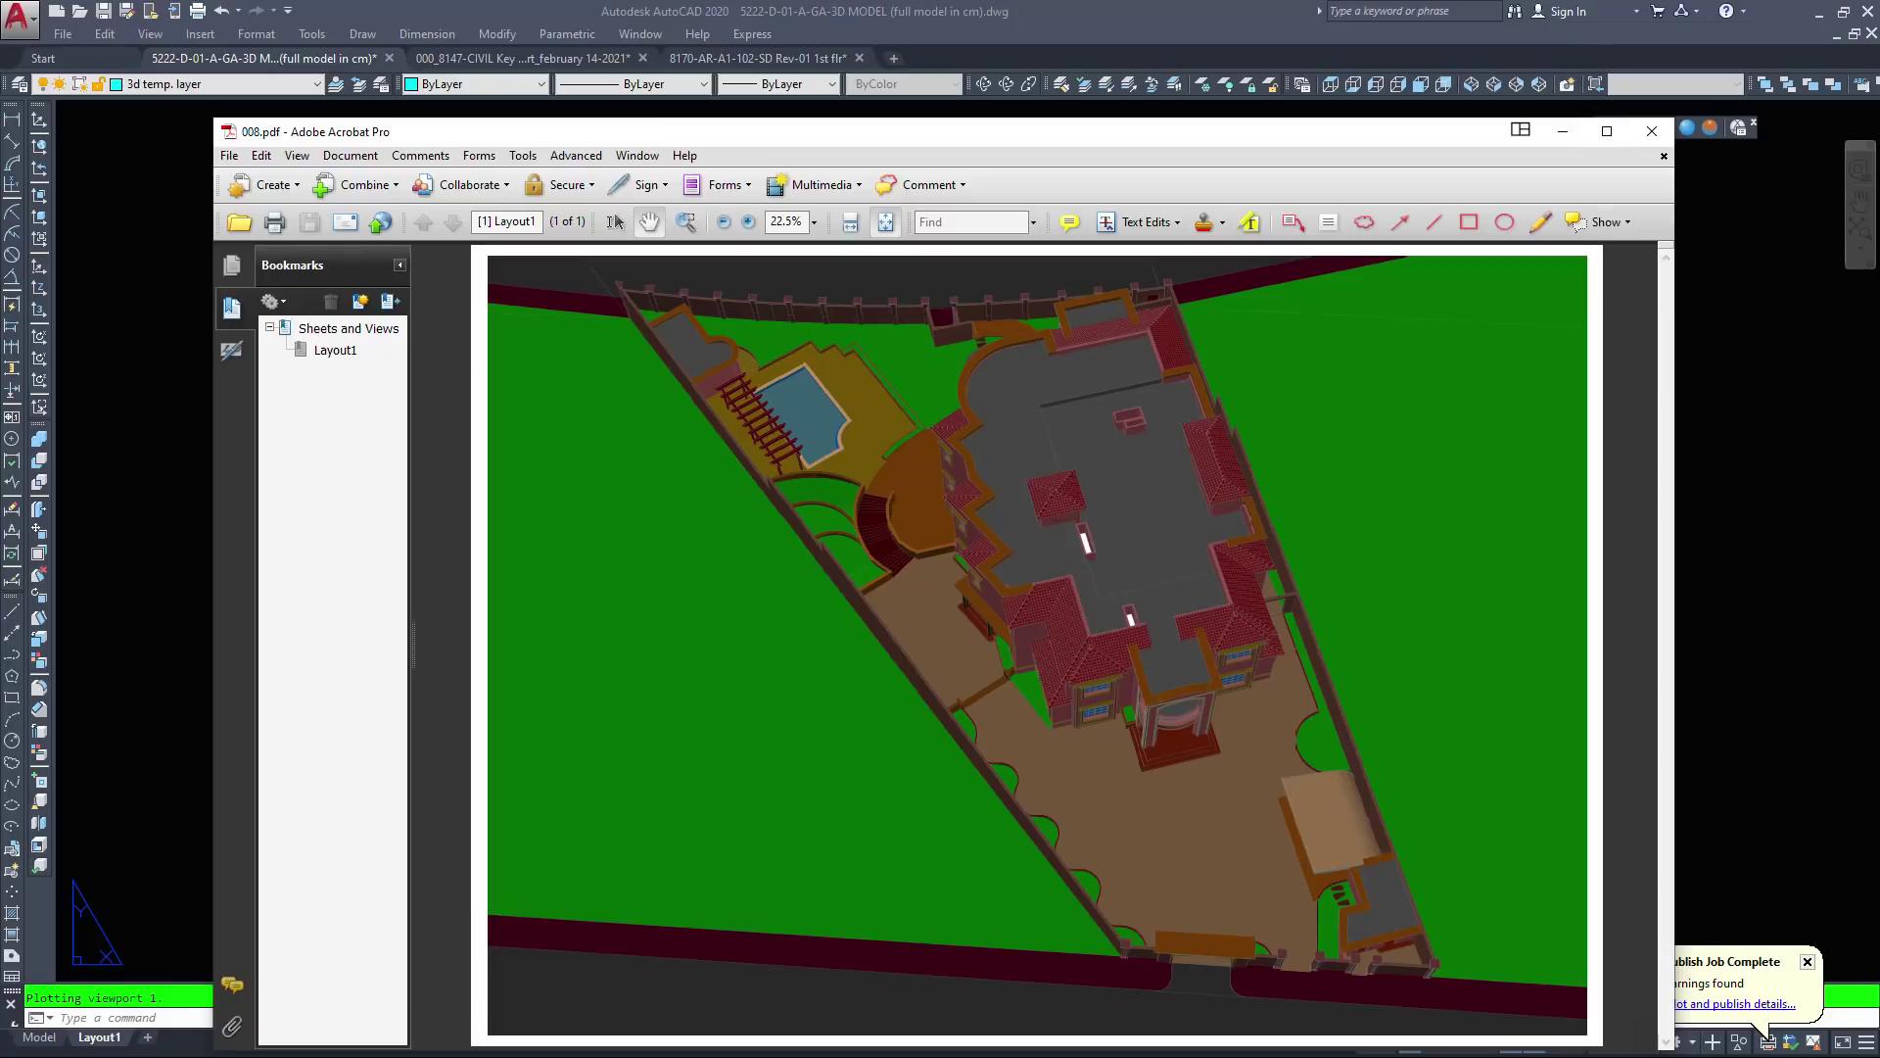
pyautogui.click(1652, 130)
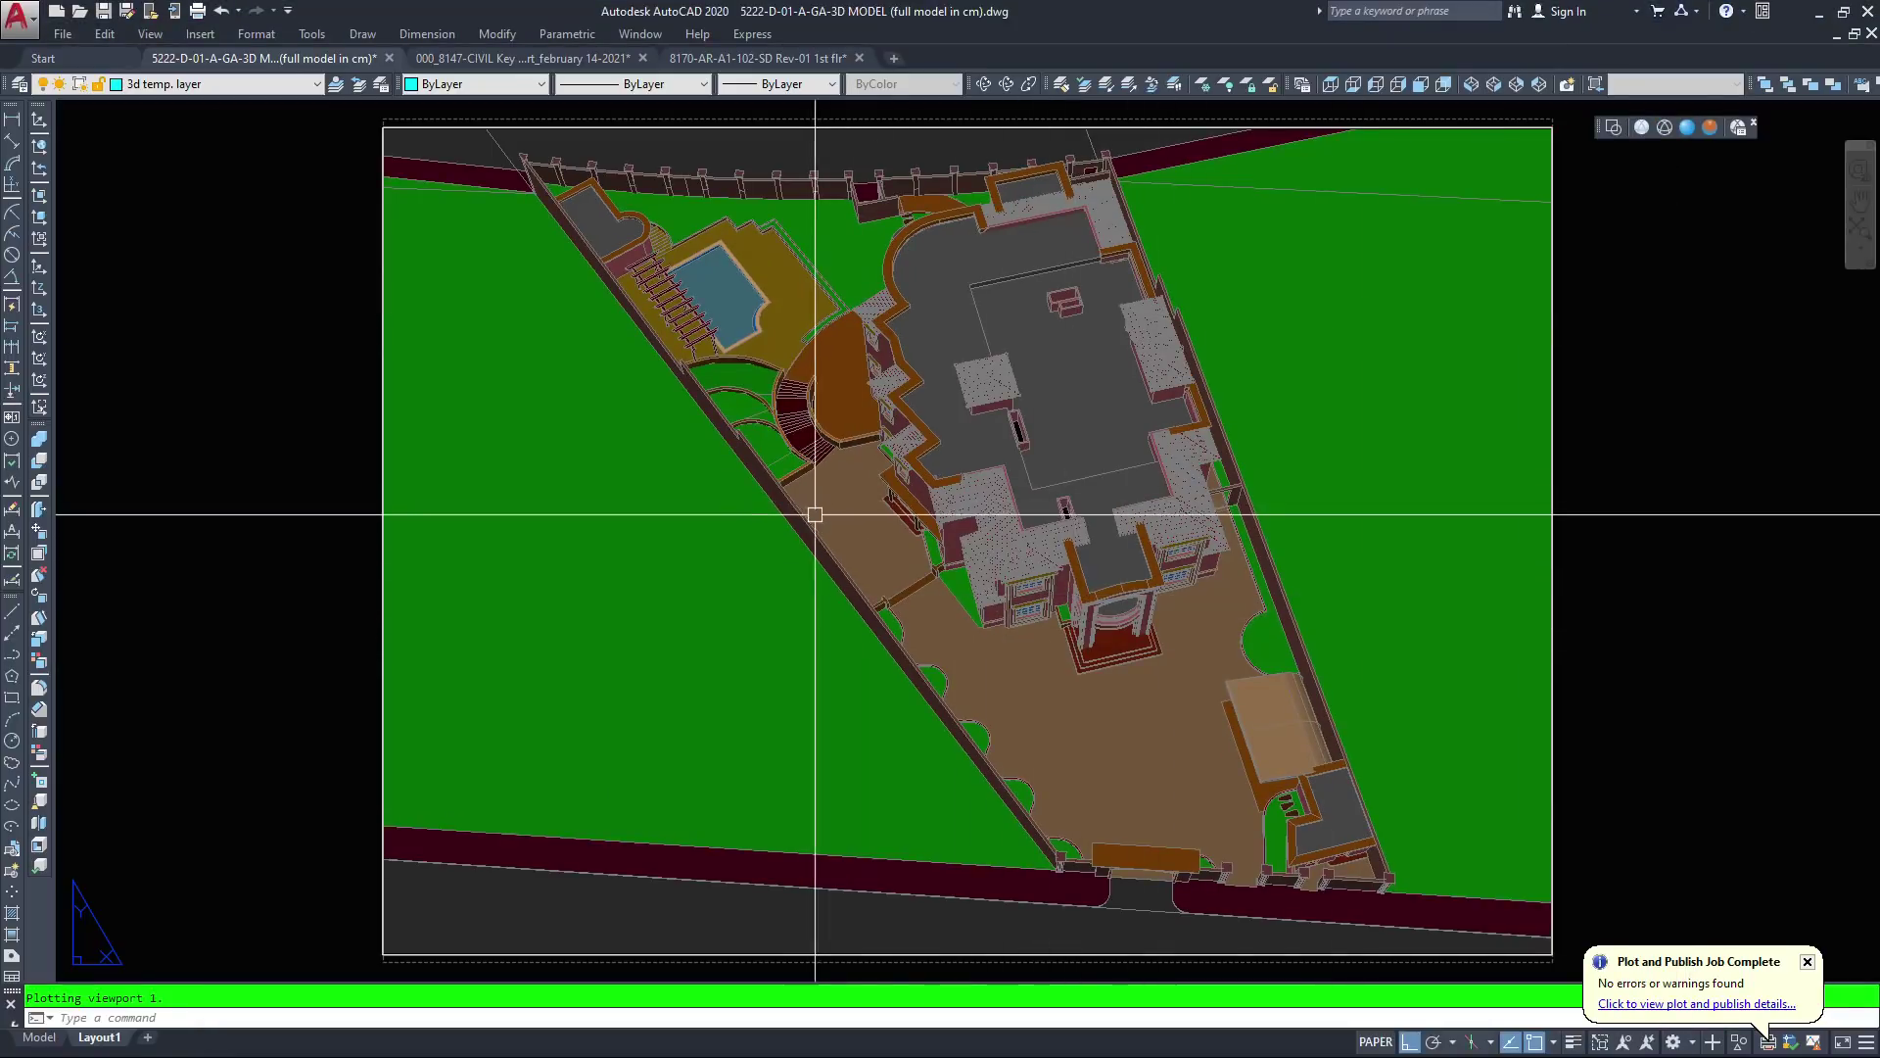
# Zoom Layout1 to All so the whole sheet fits in the drawing area
pyautogui.moveTo(1002, 525); pyautogui.dragTo(995, 540, button='middle')
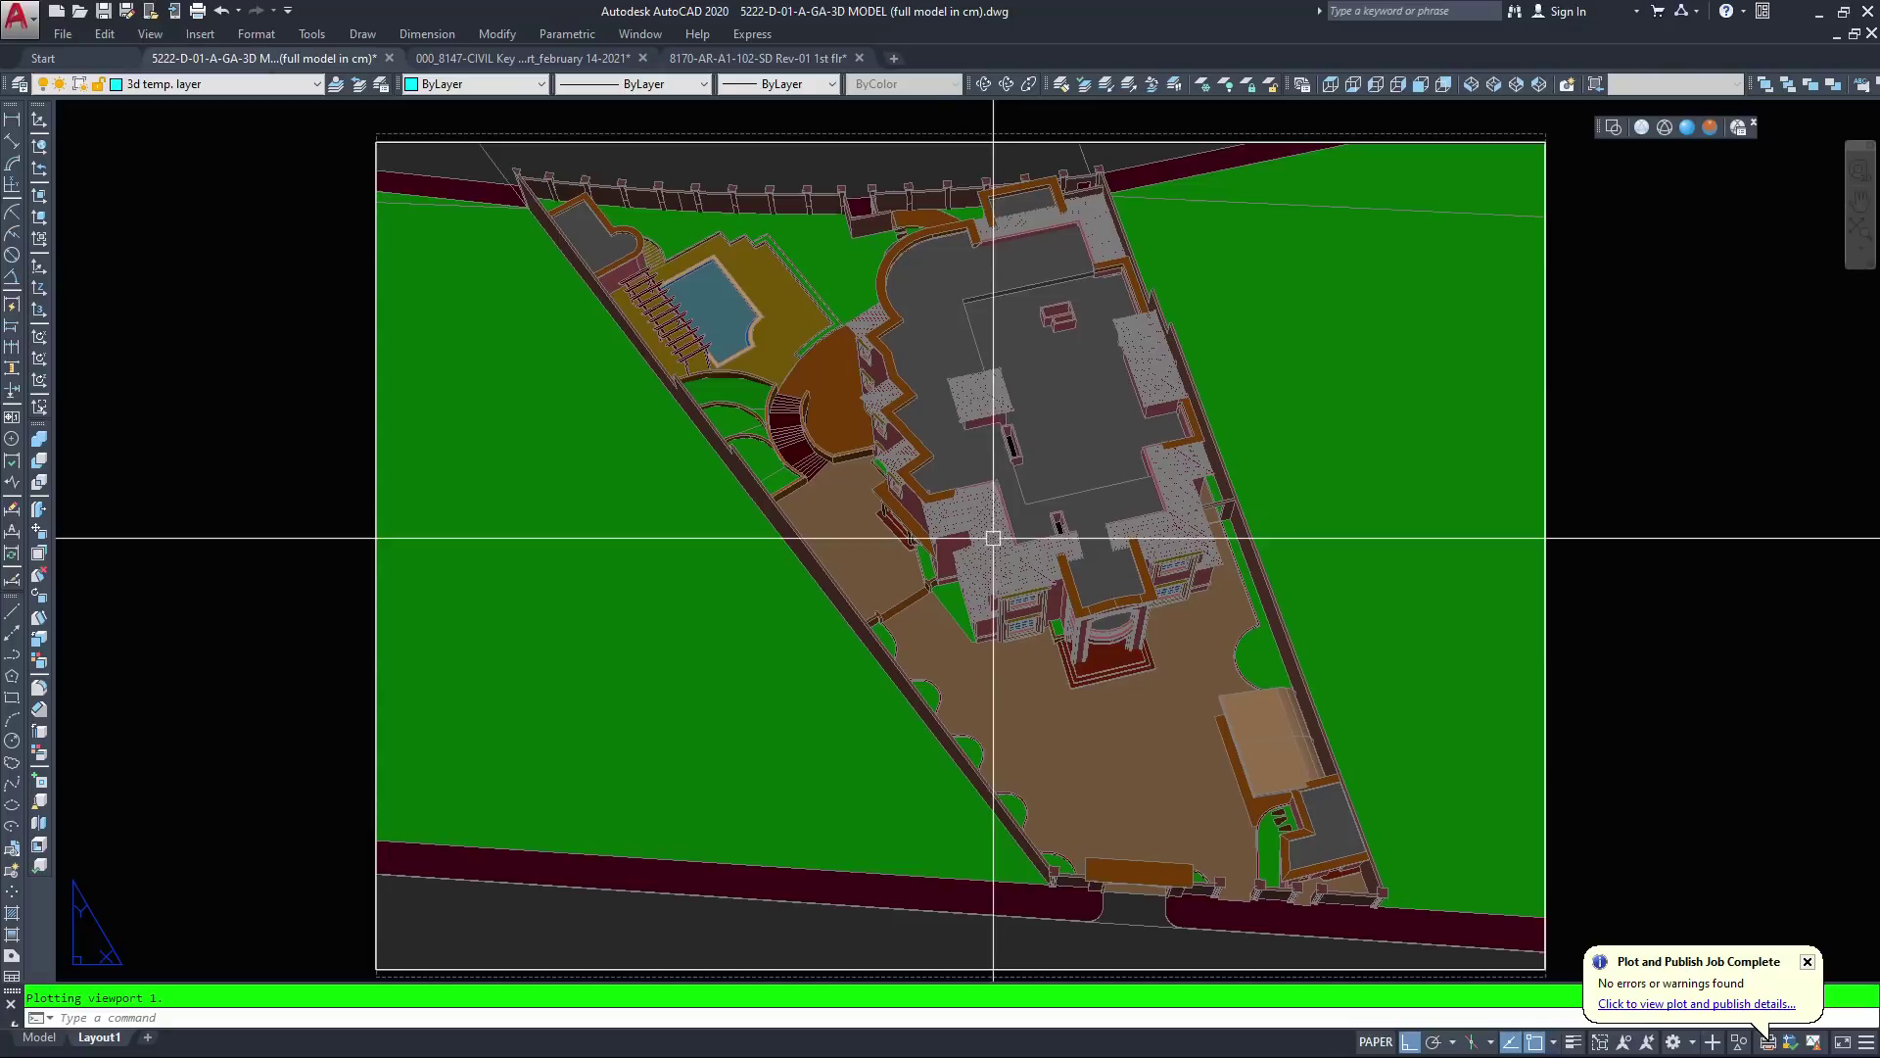
pyautogui.click(264, 447)
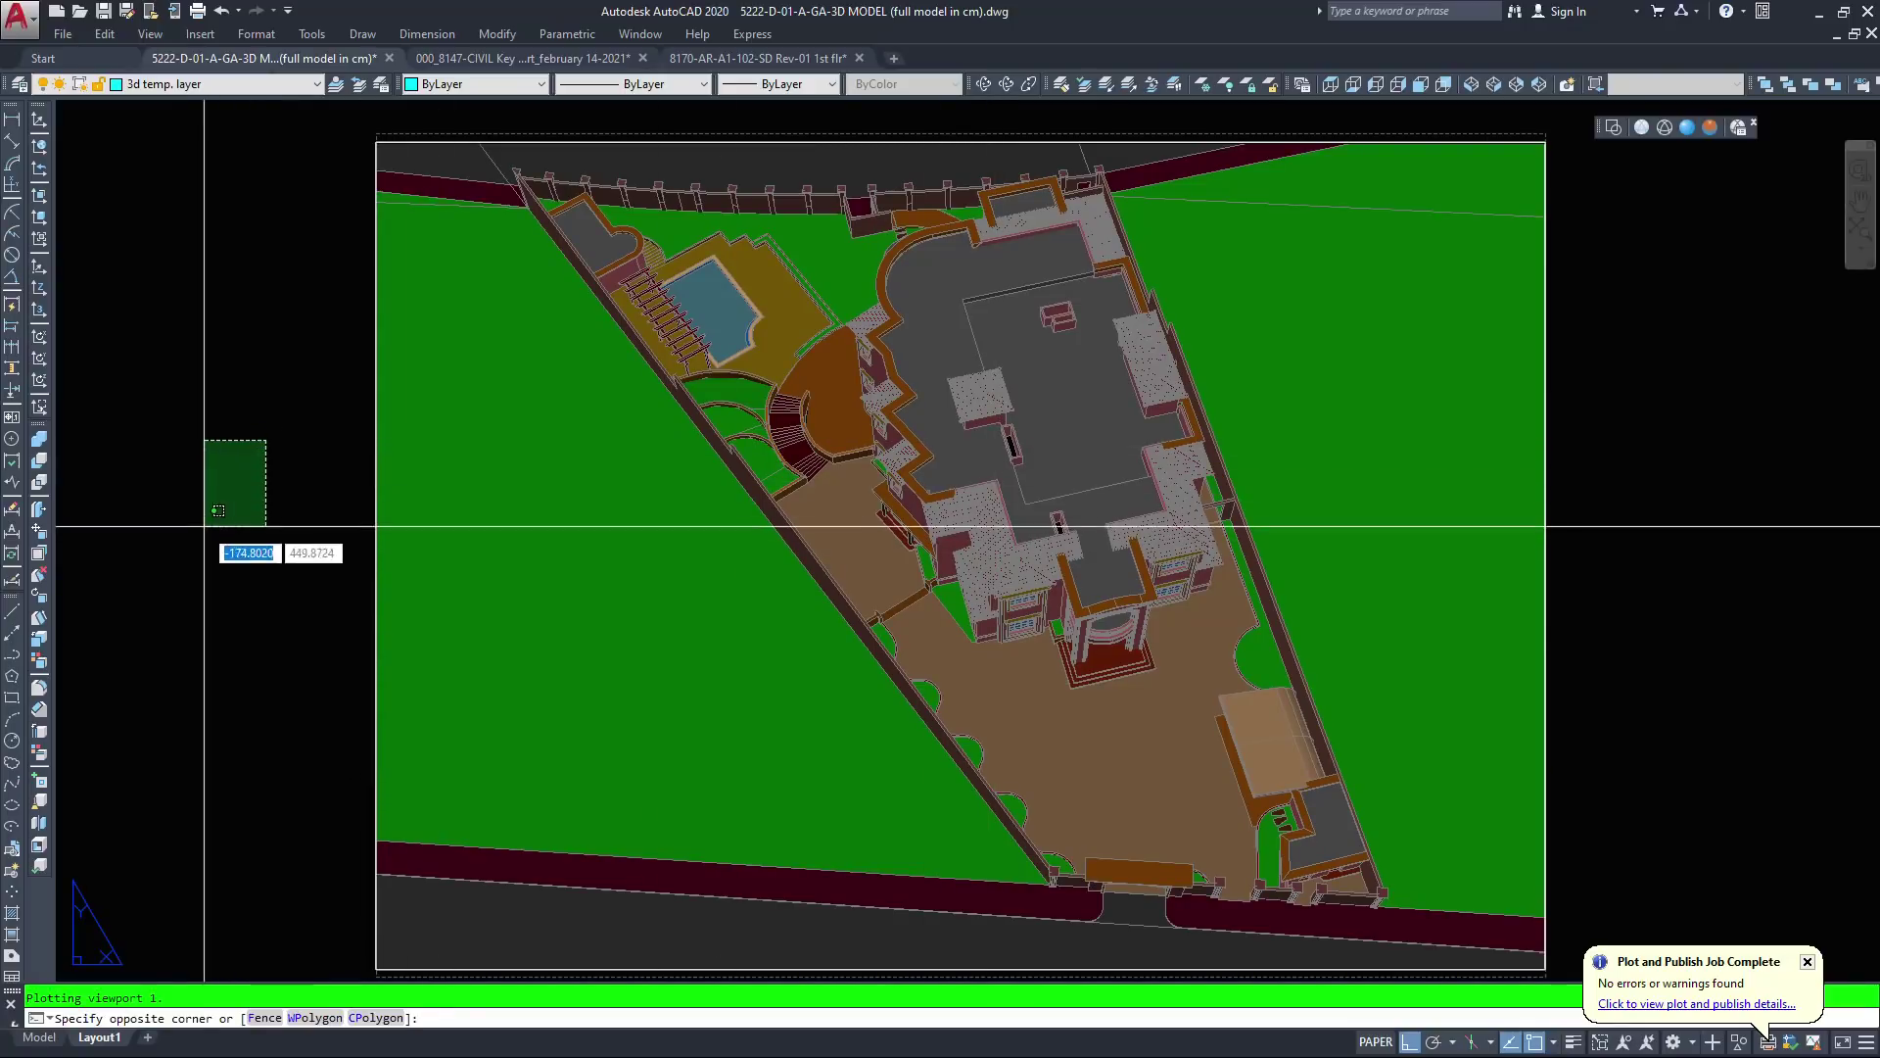
pyautogui.press('Escape')
pyautogui.write('z')
pyautogui.press('Return')
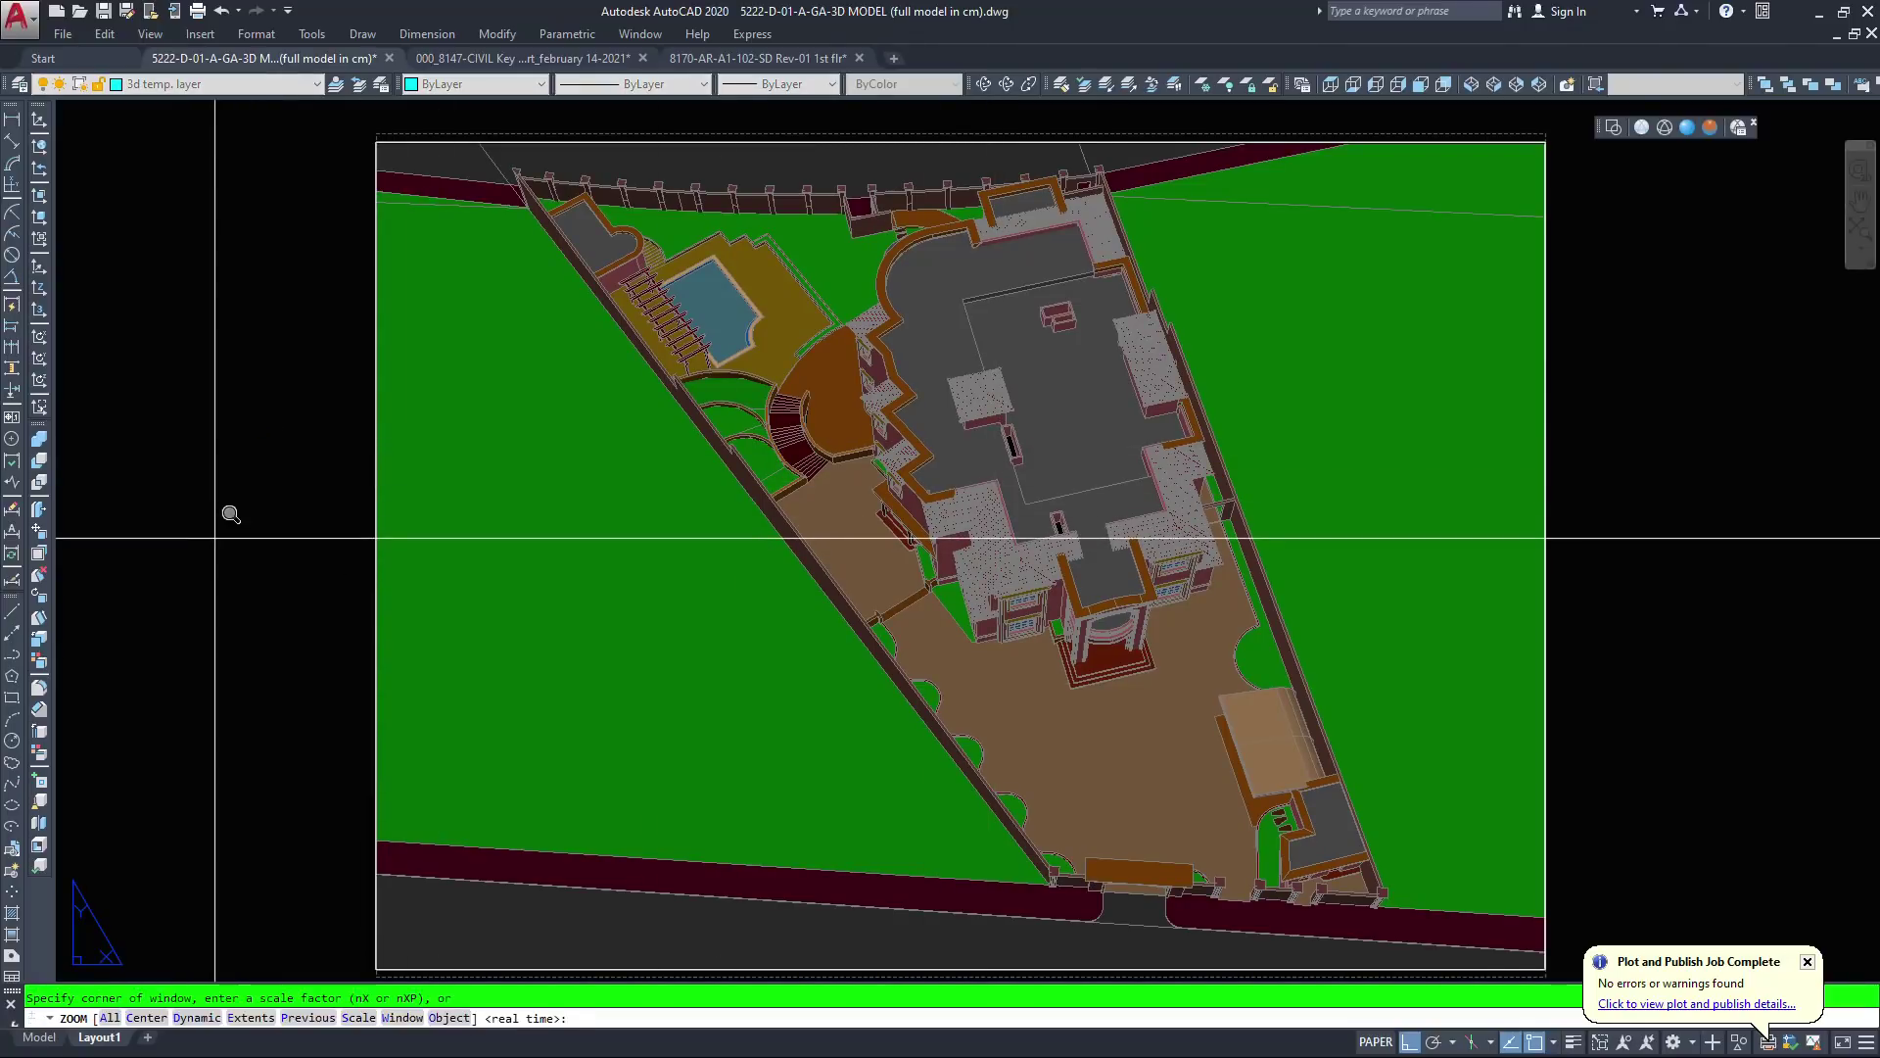
pyautogui.write('a')
pyautogui.press('Return')
pyautogui.press('Escape')
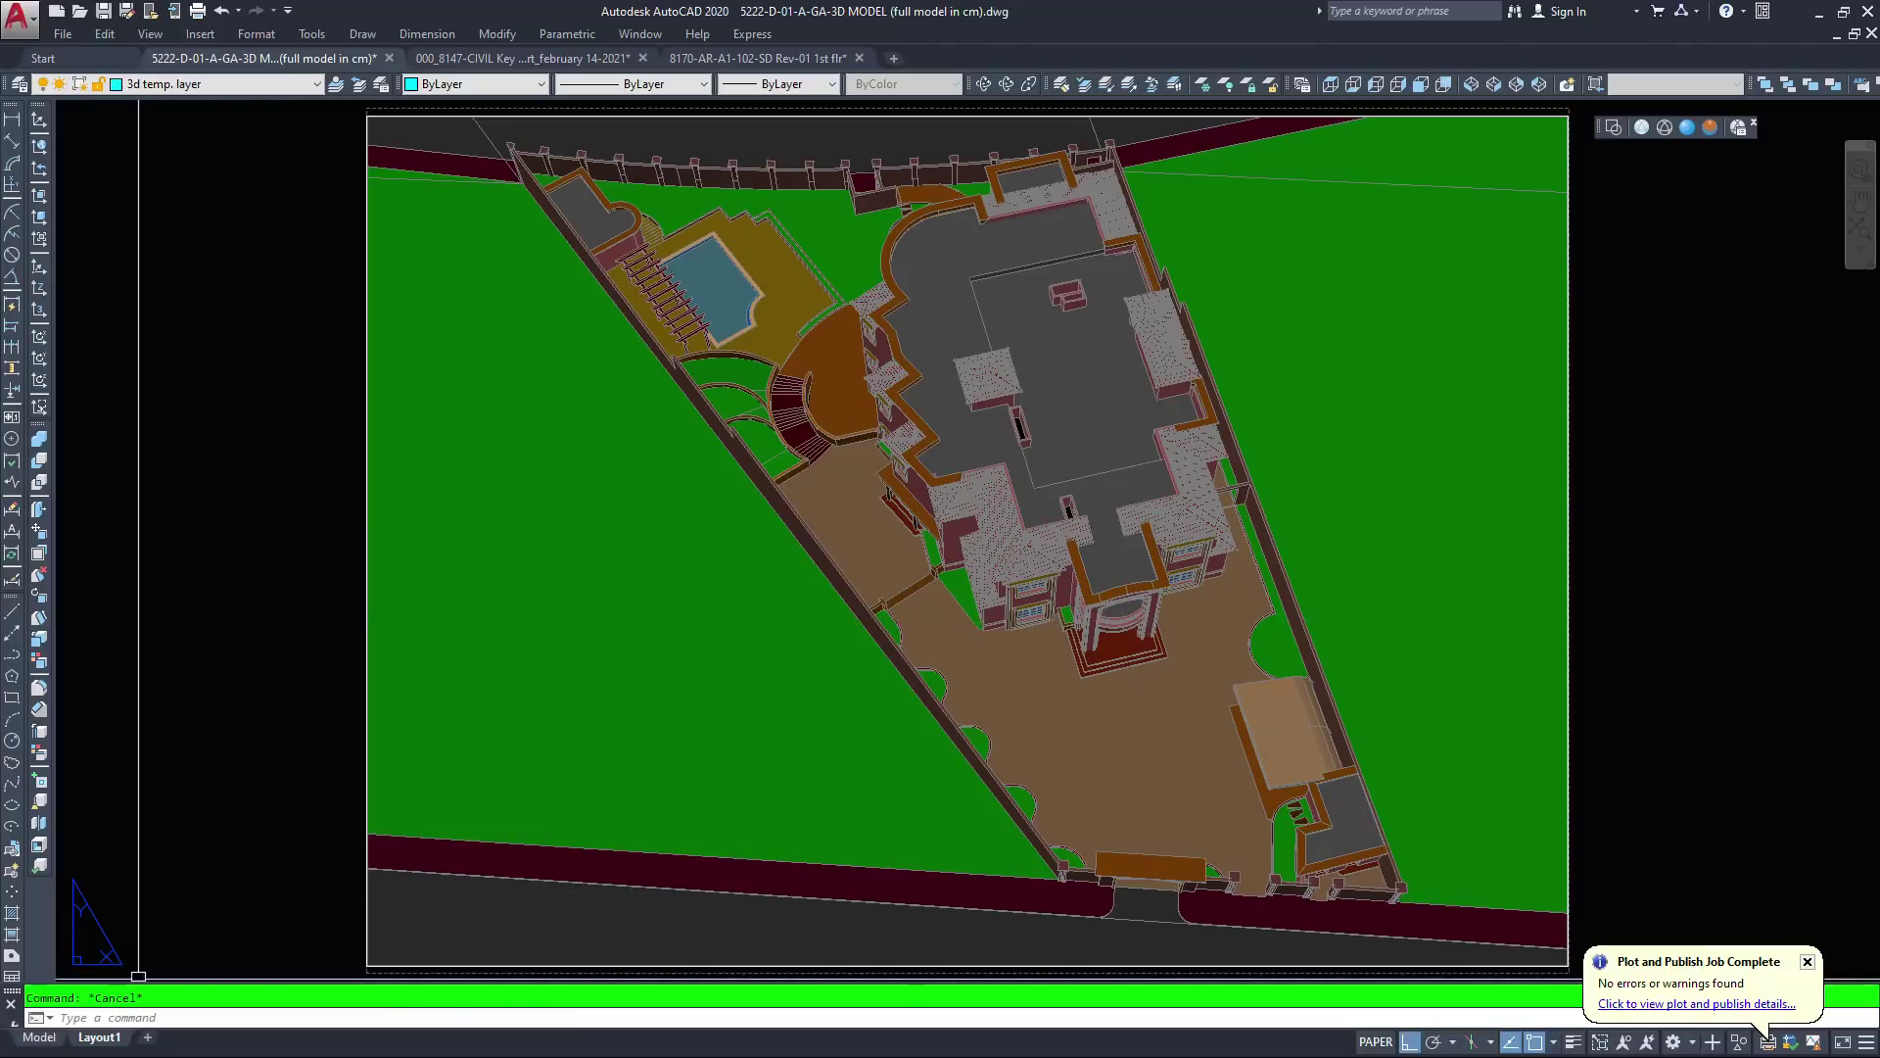
# Switch to model space and examine the villa's rear facade, back boundary wall, fountain and pool terrace with Free Orbit
pyautogui.click(39, 1036)
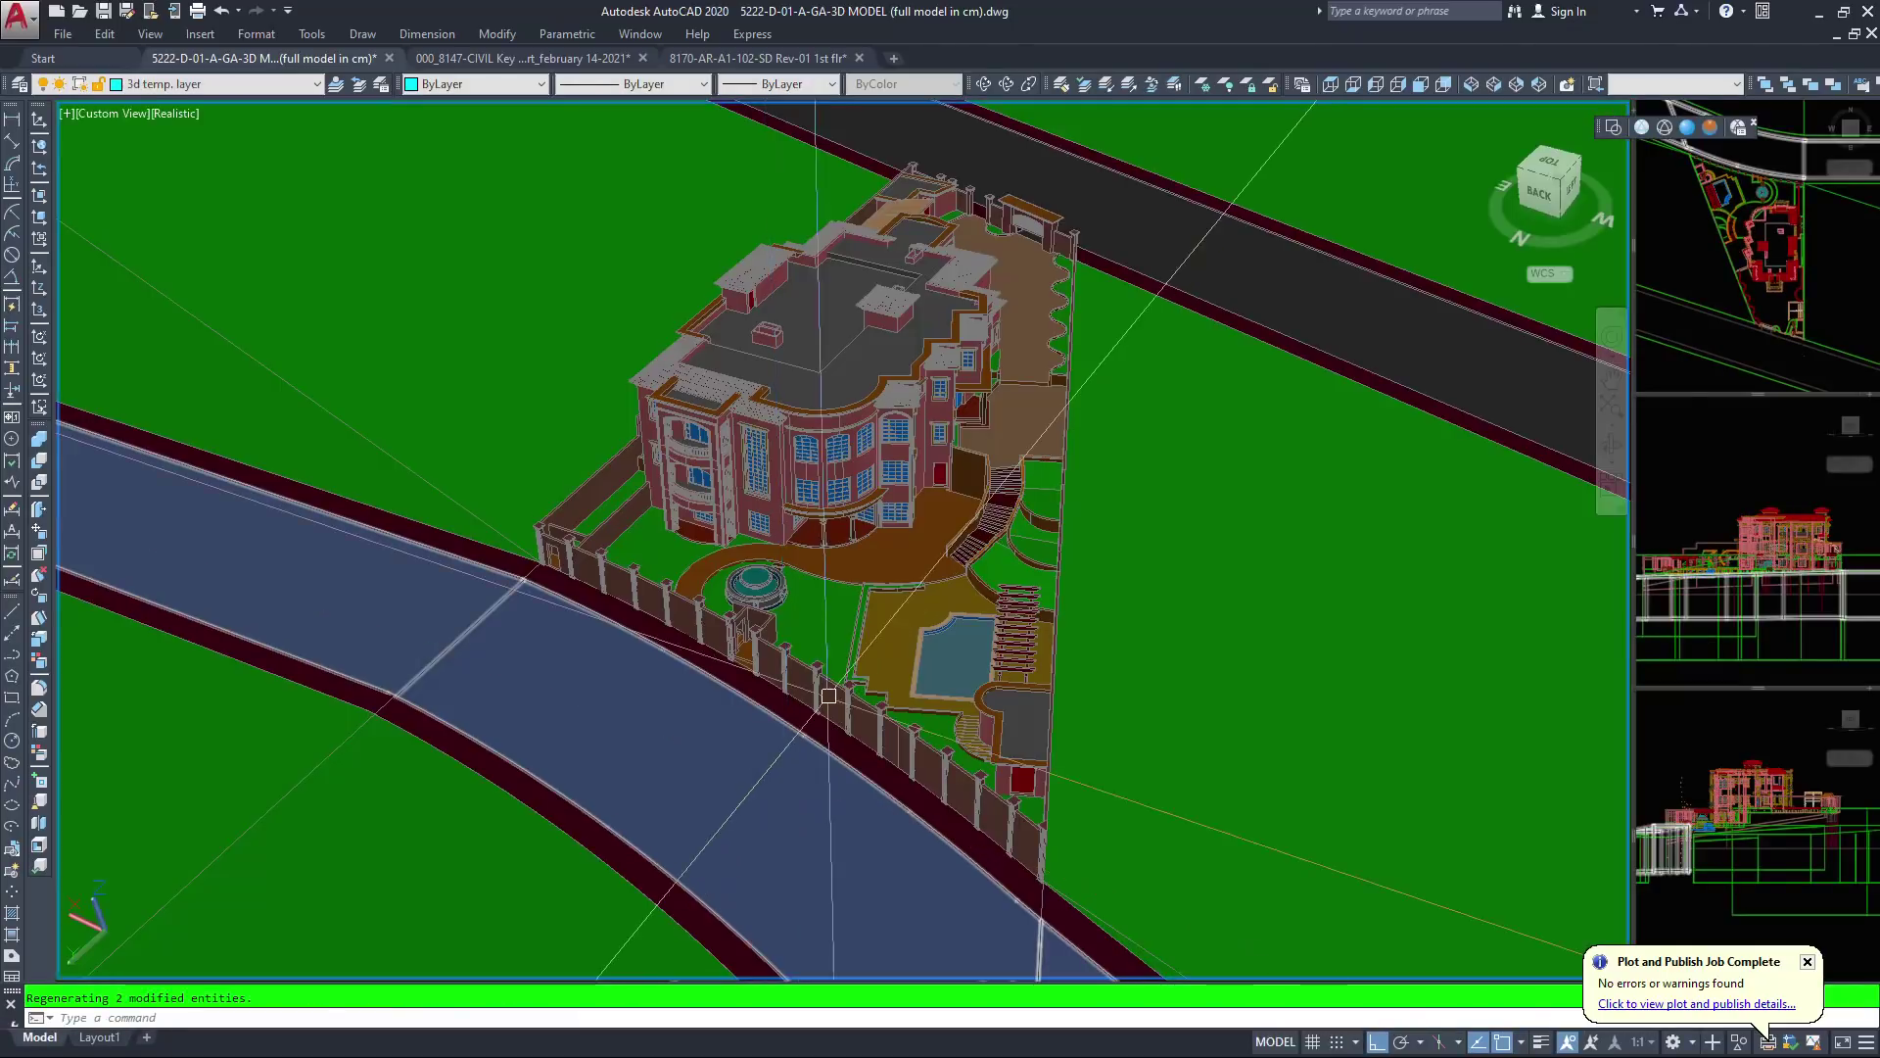
pyautogui.press('Escape')
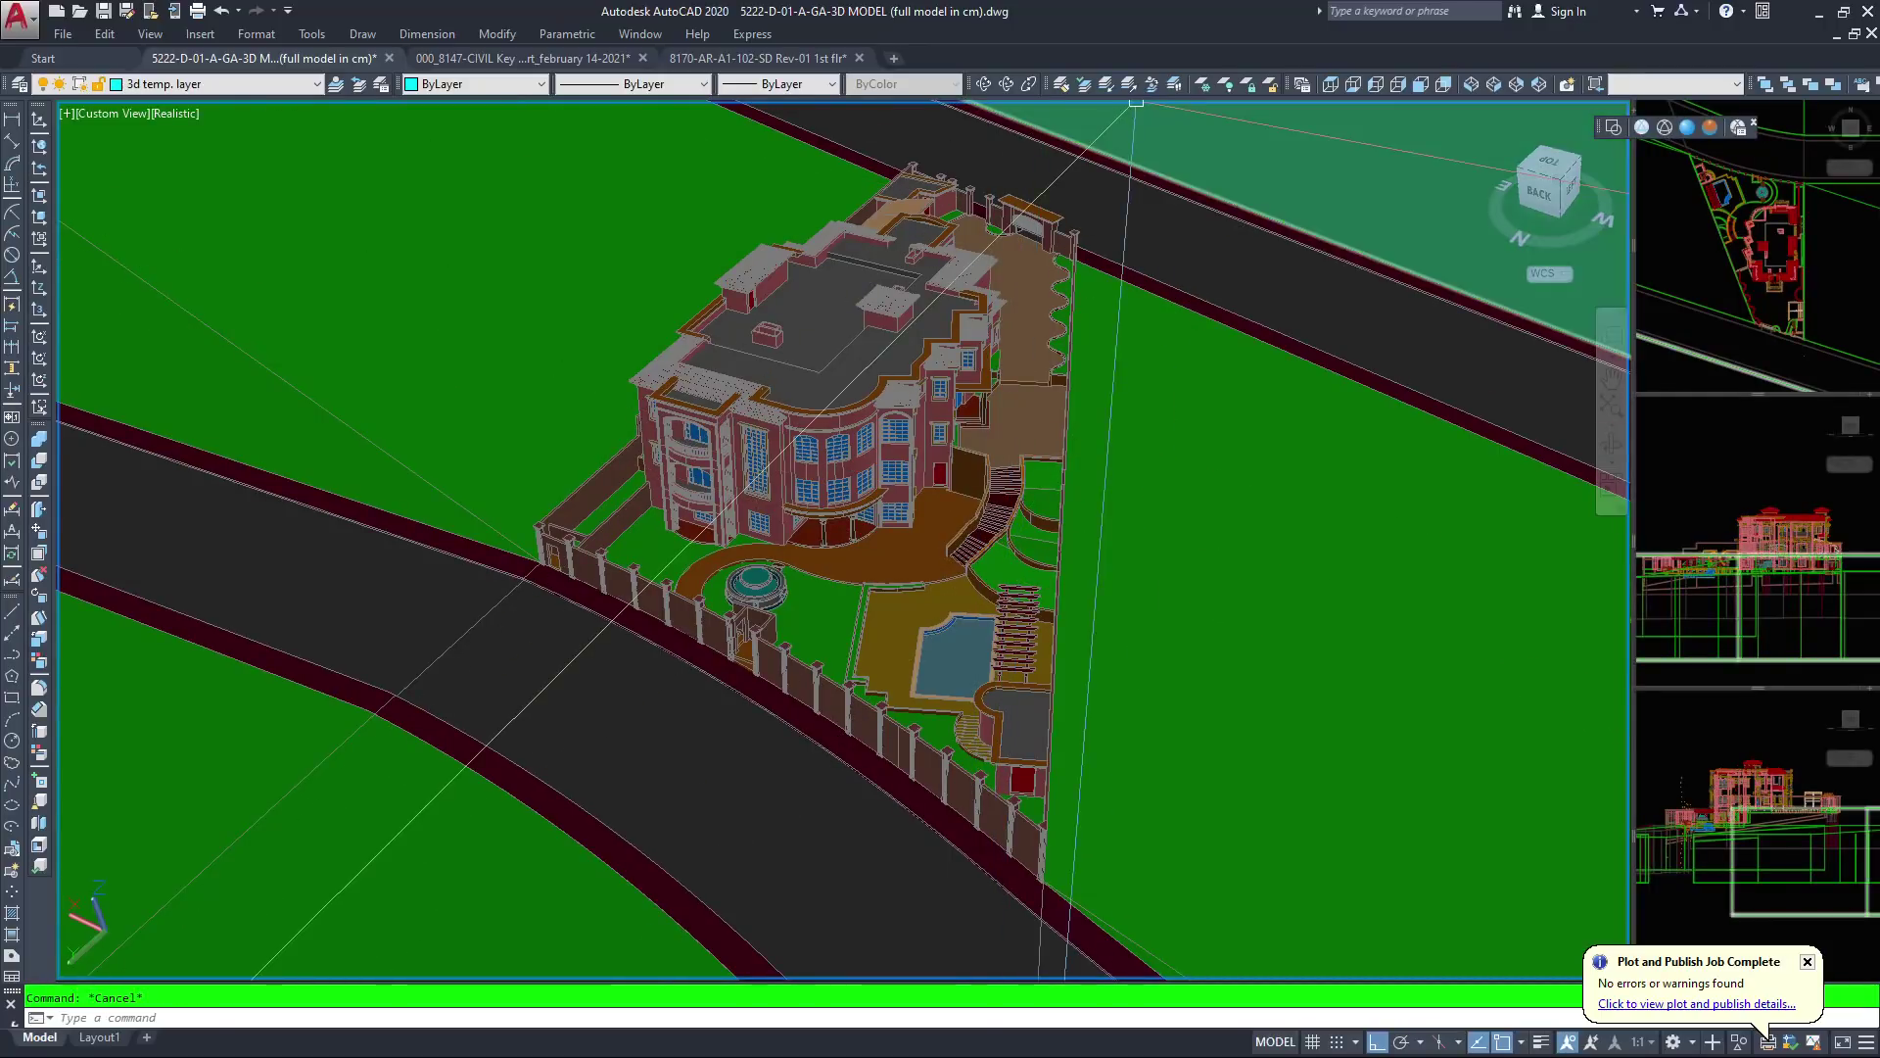
pyautogui.click(1007, 84)
pyautogui.moveTo(871, 548); pyautogui.dragTo(808, 406)
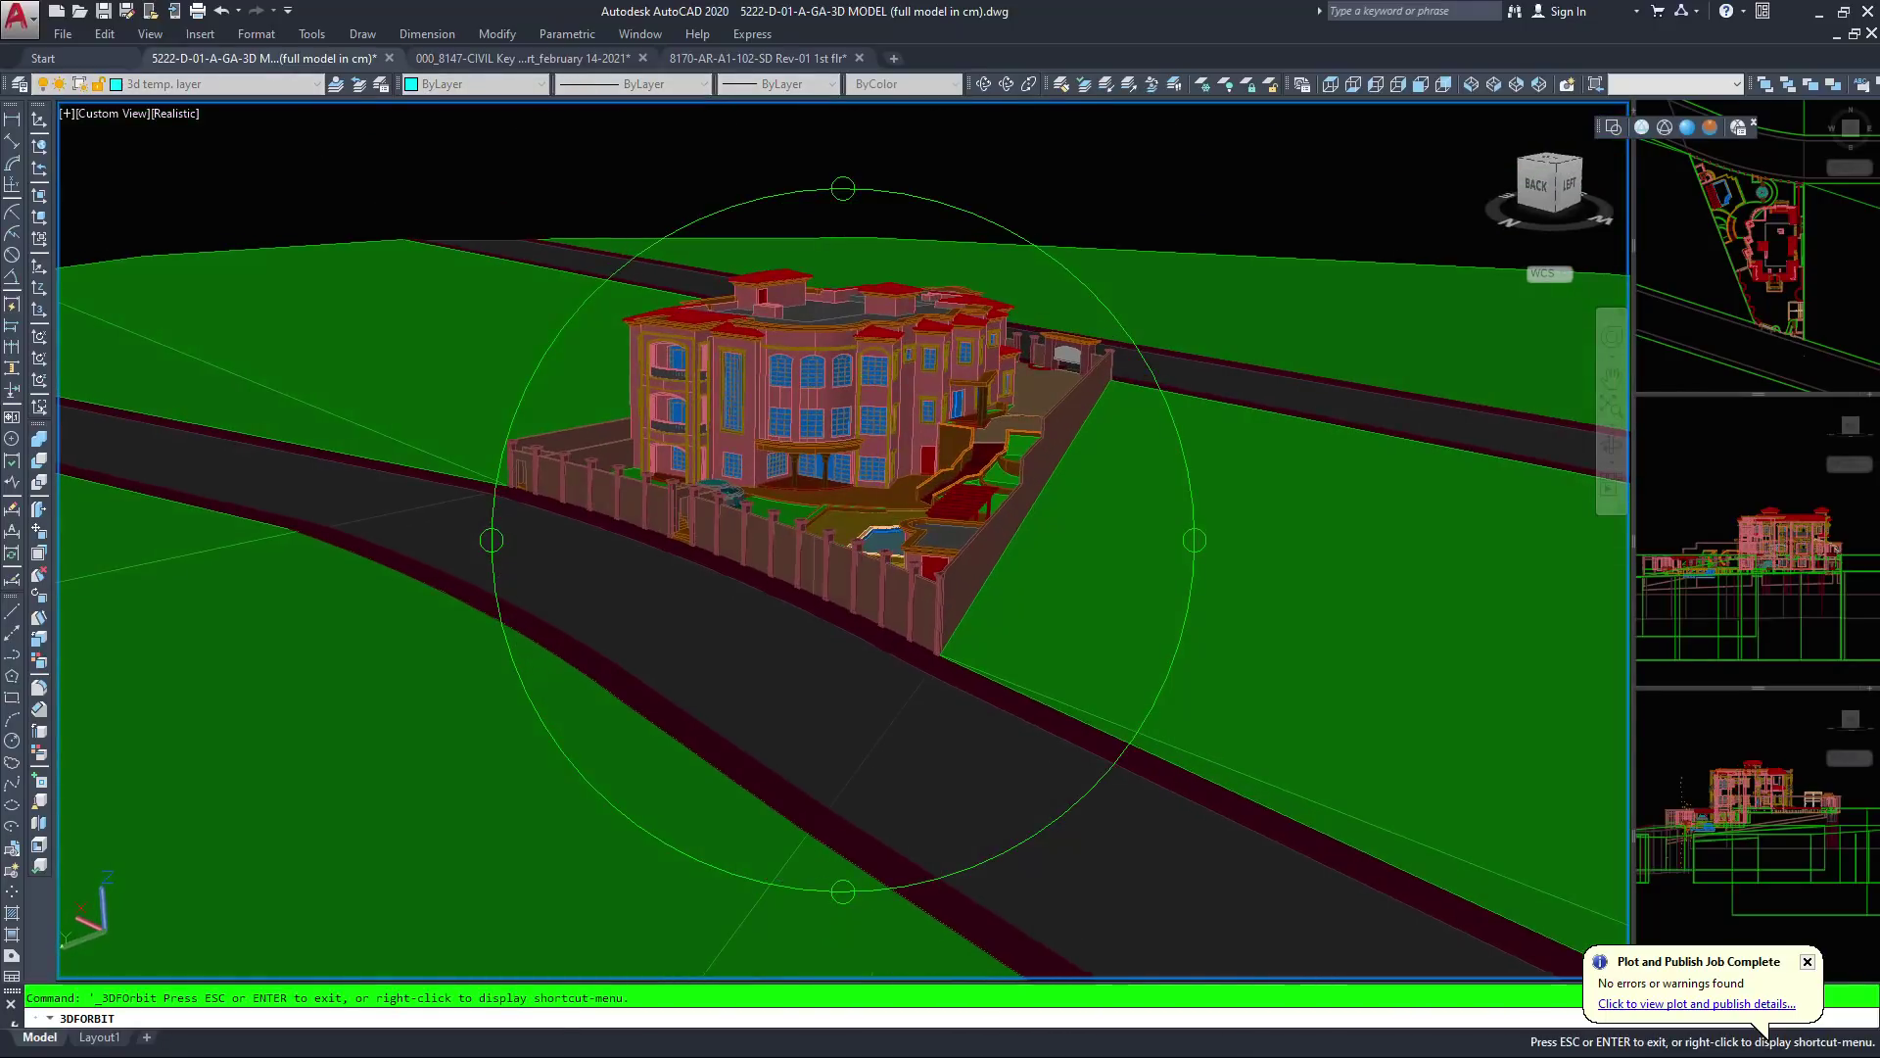
pyautogui.scroll(3, 910, 495)
pyautogui.moveTo(916, 483); pyautogui.dragTo(933, 622, button='middle')
pyautogui.moveTo(889, 495); pyautogui.dragTo(881, 440)
pyautogui.scroll(1, 881, 441)
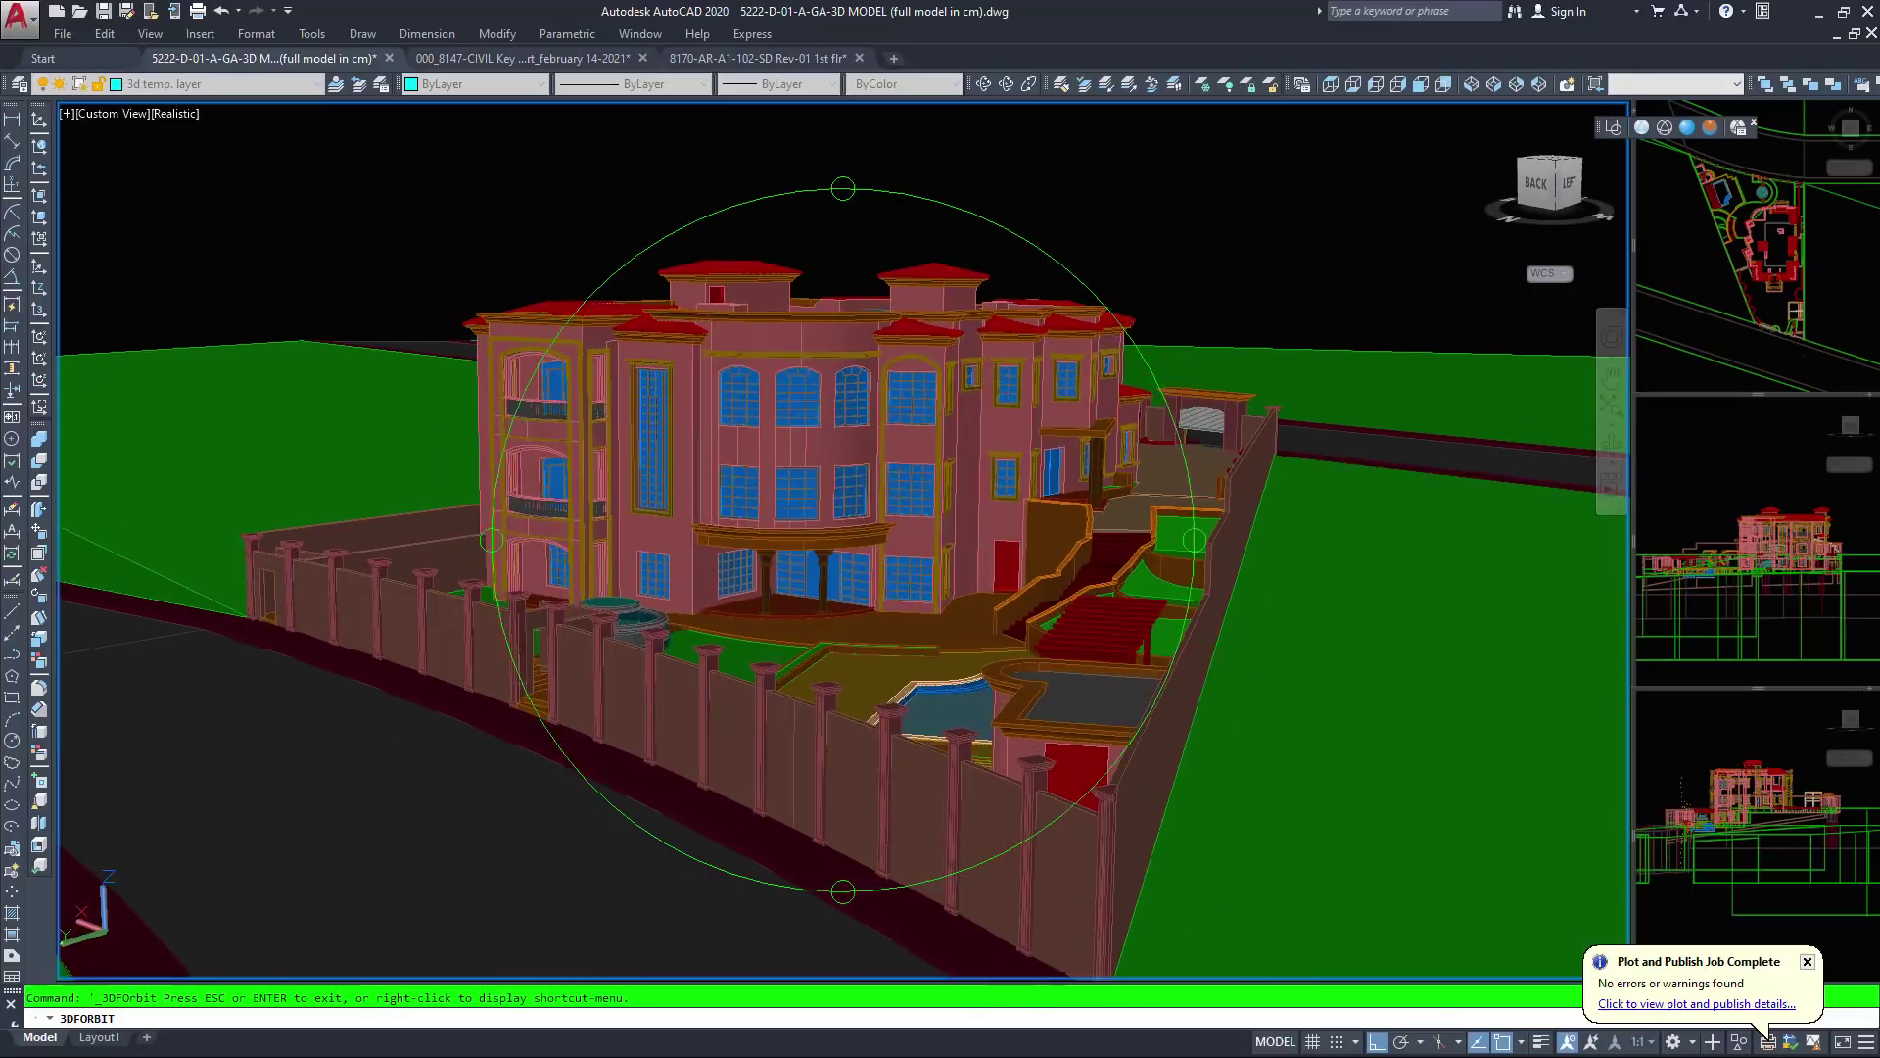
pyautogui.scroll(5, 970, 574)
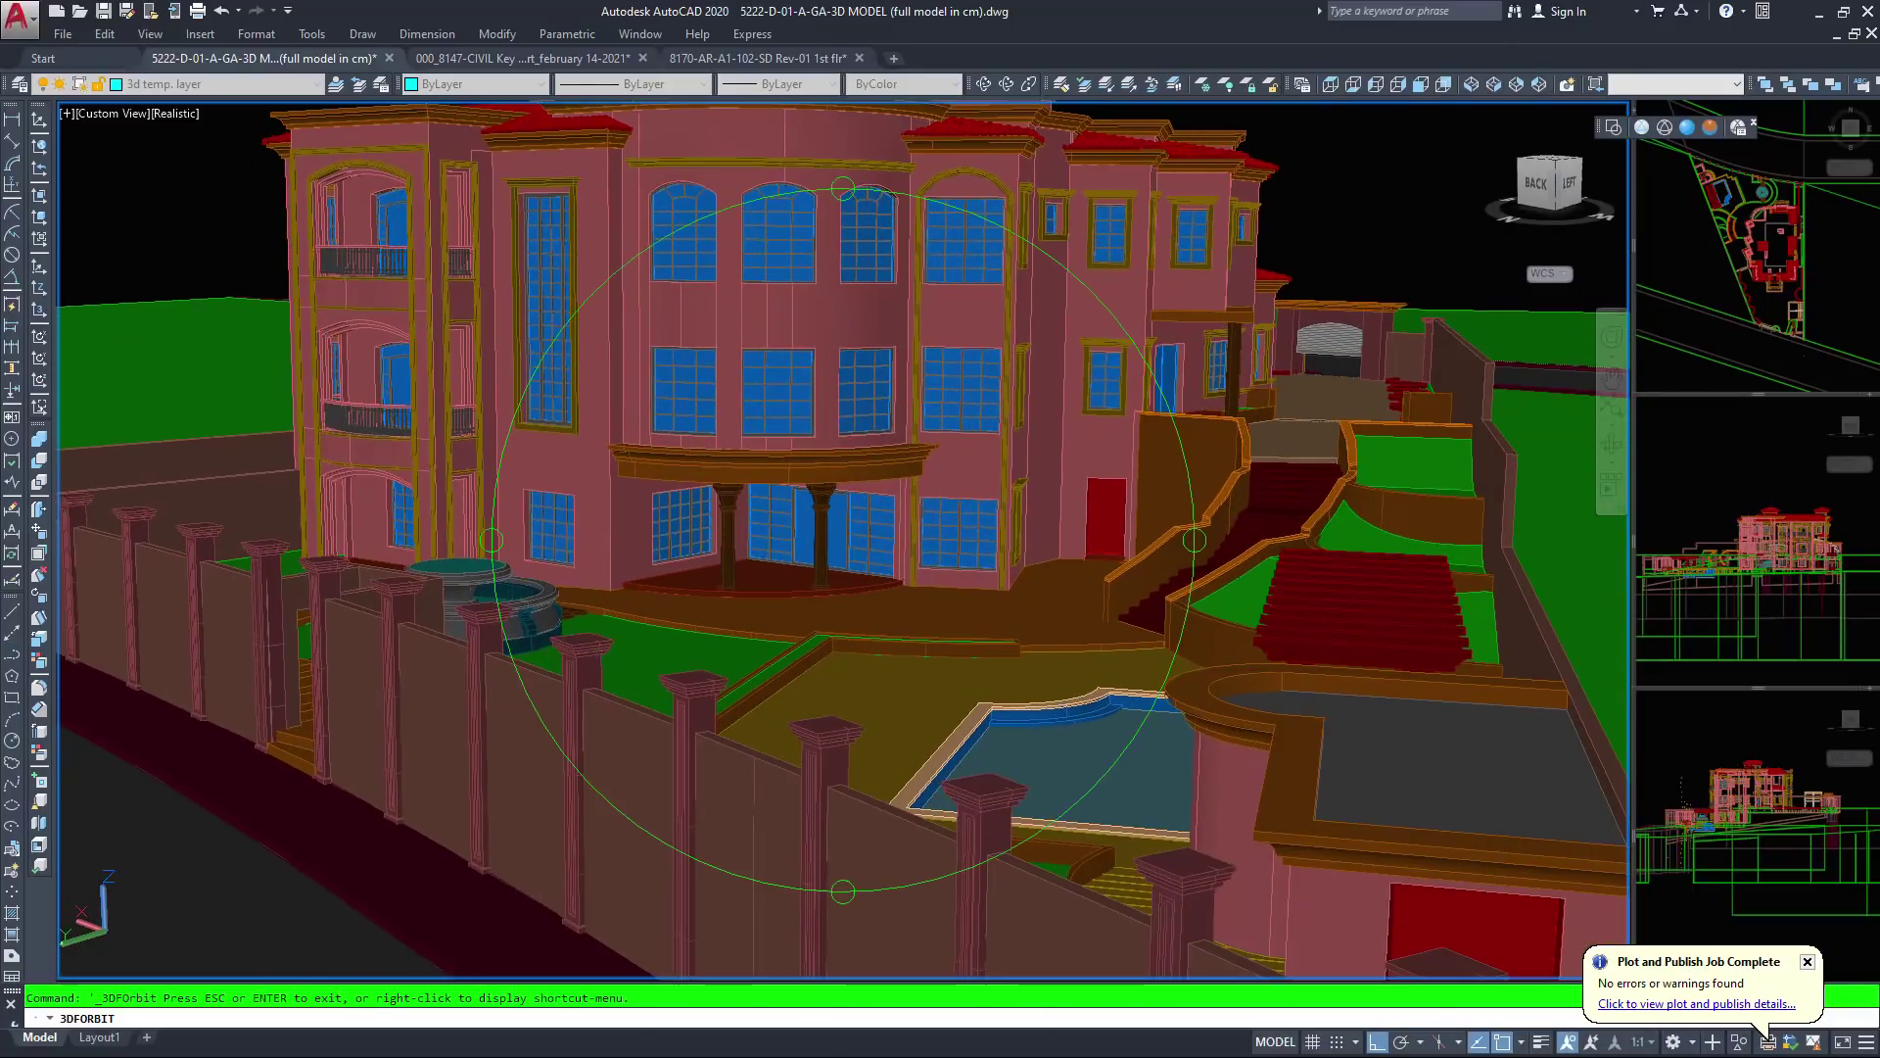
pyautogui.moveTo(907, 294)
pyautogui.mouseDown()
pyautogui.moveTo(894, 327)
pyautogui.moveTo(913, 323)
pyautogui.mouseUp()
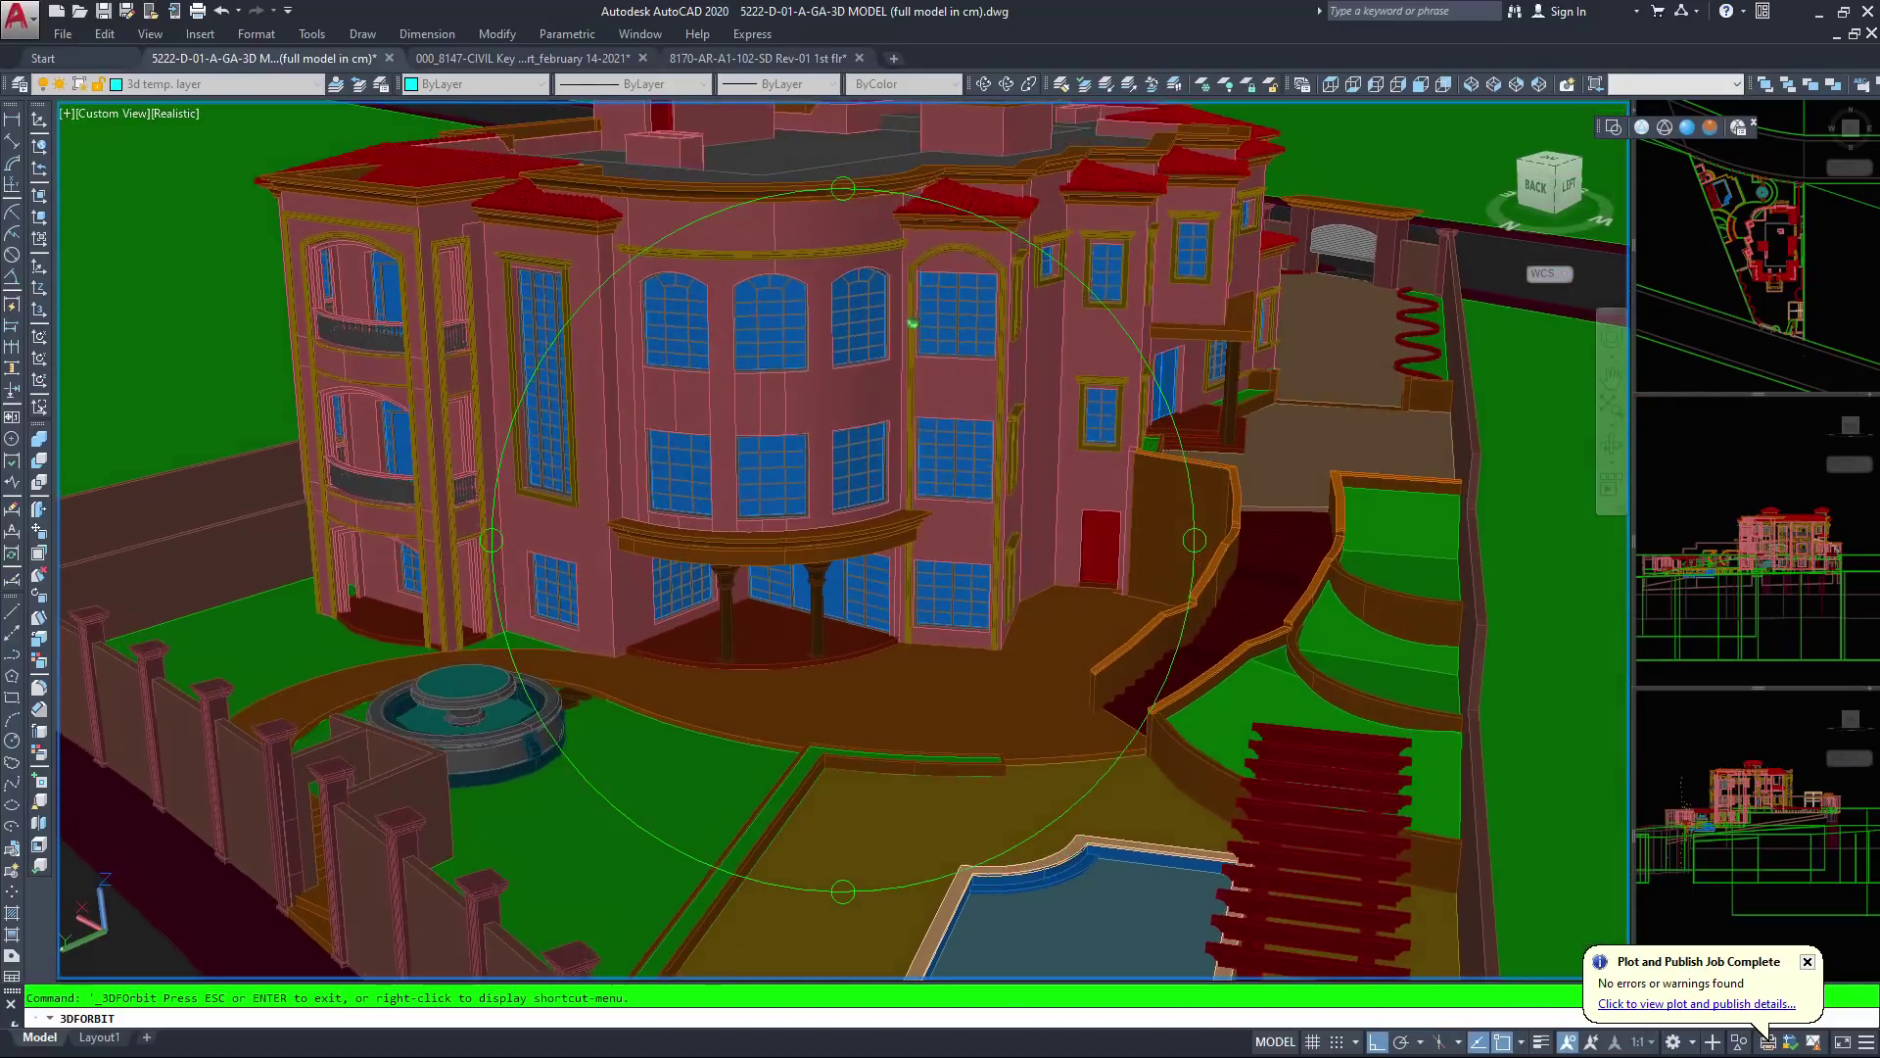
pyautogui.moveTo(1166, 832); pyautogui.dragTo(1073, 621, button='middle')
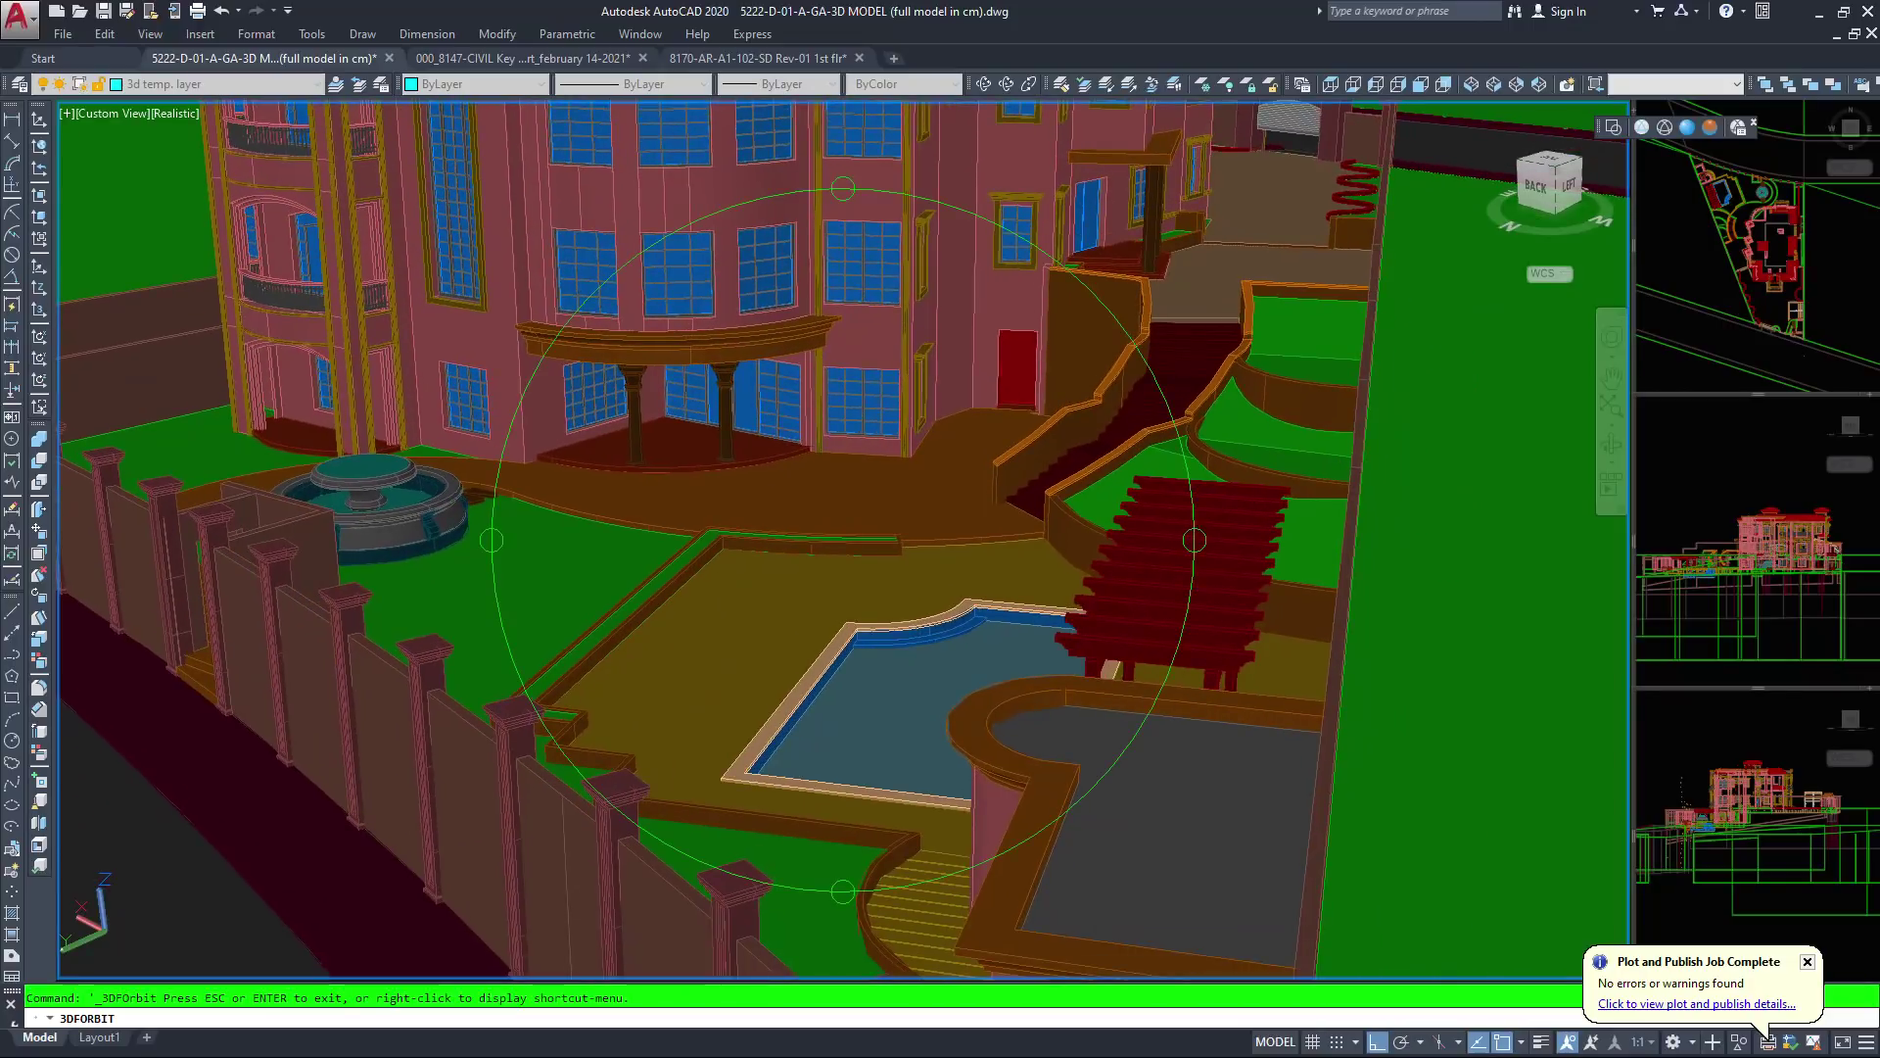
pyautogui.moveTo(831, 161); pyautogui.dragTo(835, 158)
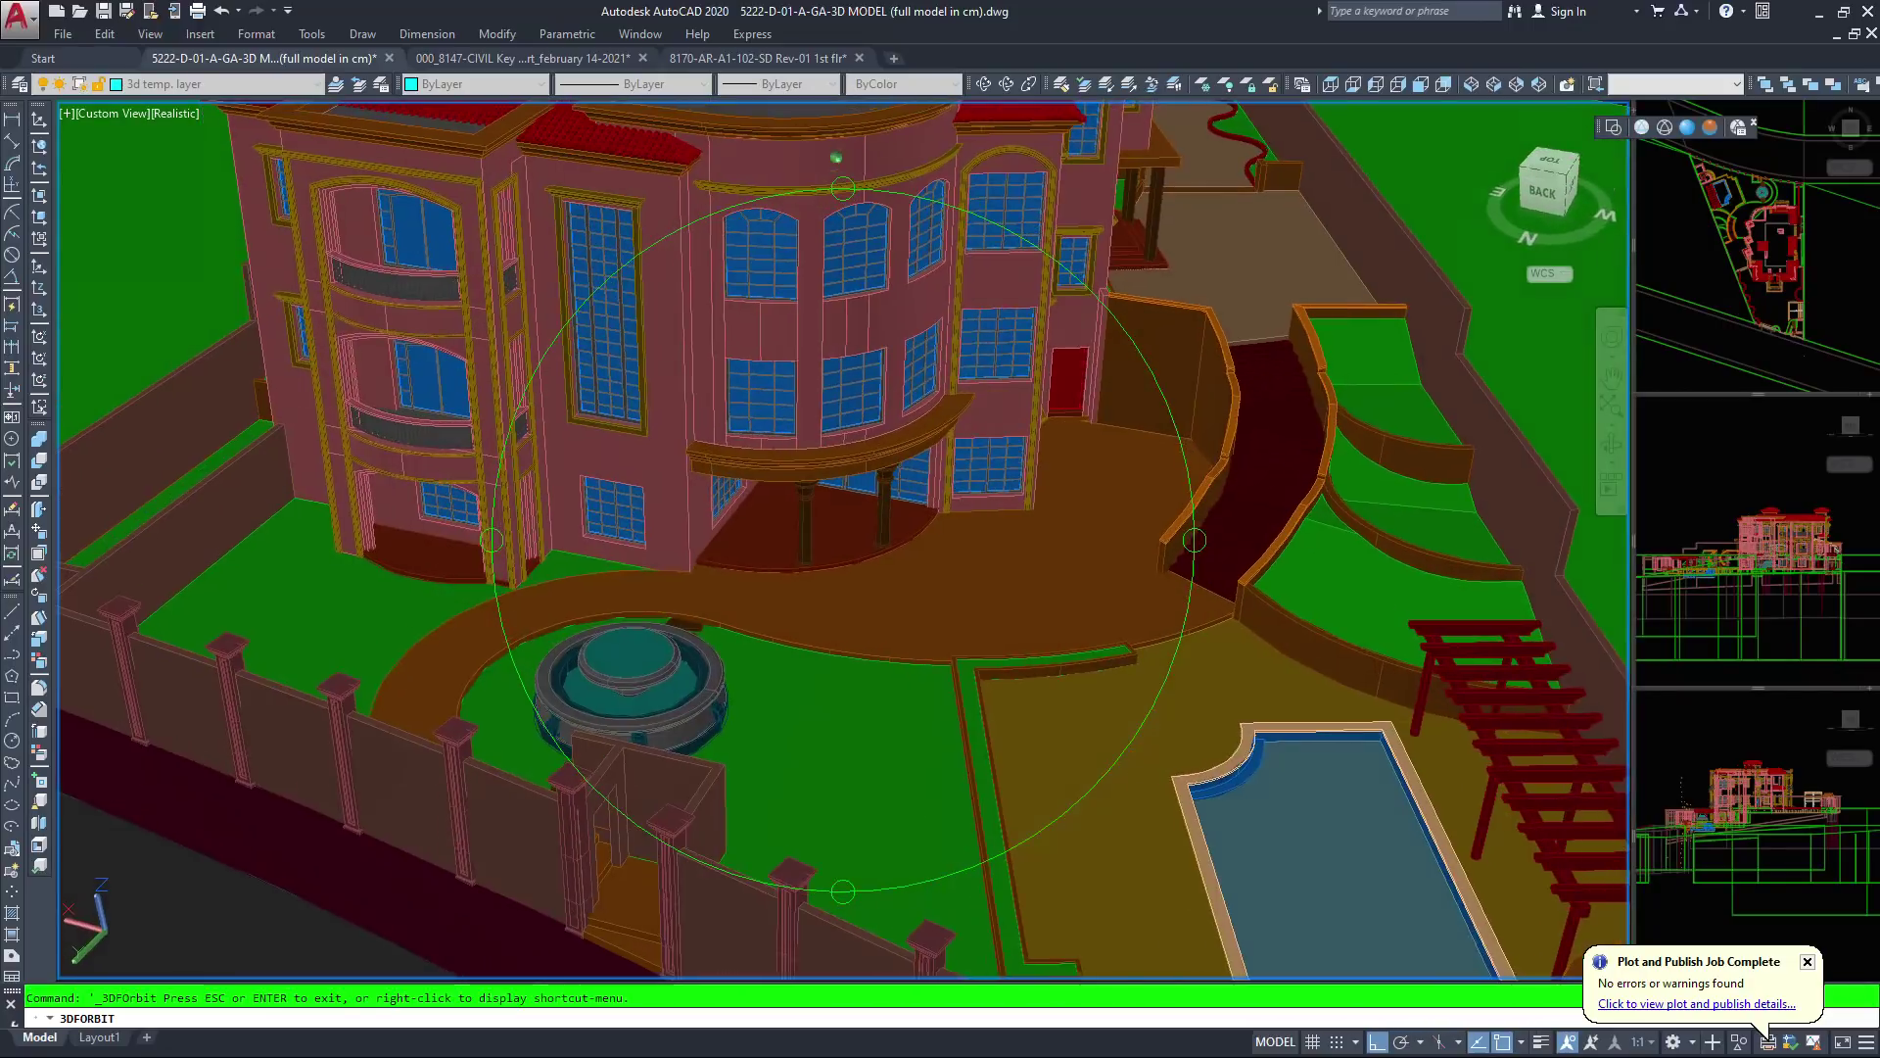
# Examine the backyard around the pool, the round fountain, its stepping stones and the gate in the rear boundary wall
pyautogui.moveTo(1077, 686); pyautogui.dragTo(836, 552, button='middle')
pyautogui.moveTo(575, 349); pyautogui.dragTo(691, 342)
pyautogui.moveTo(882, 452); pyautogui.dragTo(862, 468)
pyautogui.moveTo(1155, 627); pyautogui.dragTo(837, 491, button='middle')
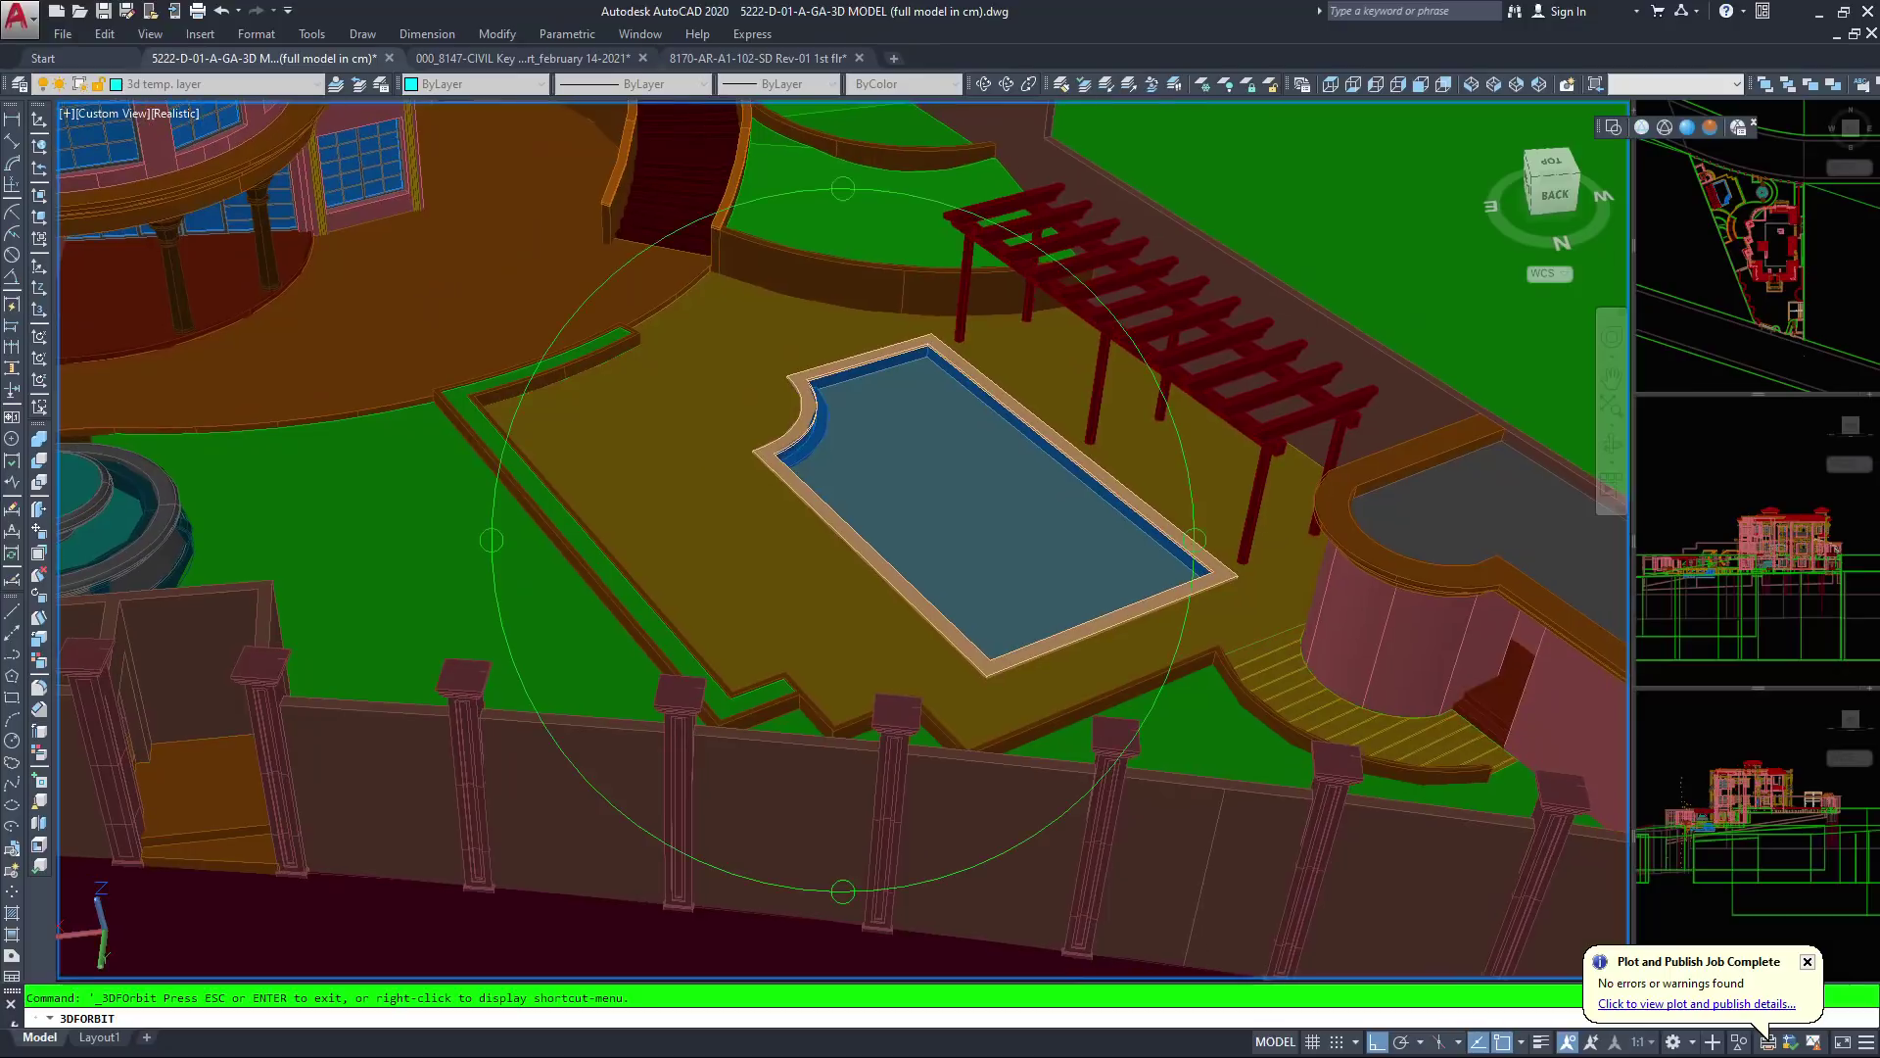
pyautogui.moveTo(836, 578); pyautogui.dragTo(965, 489)
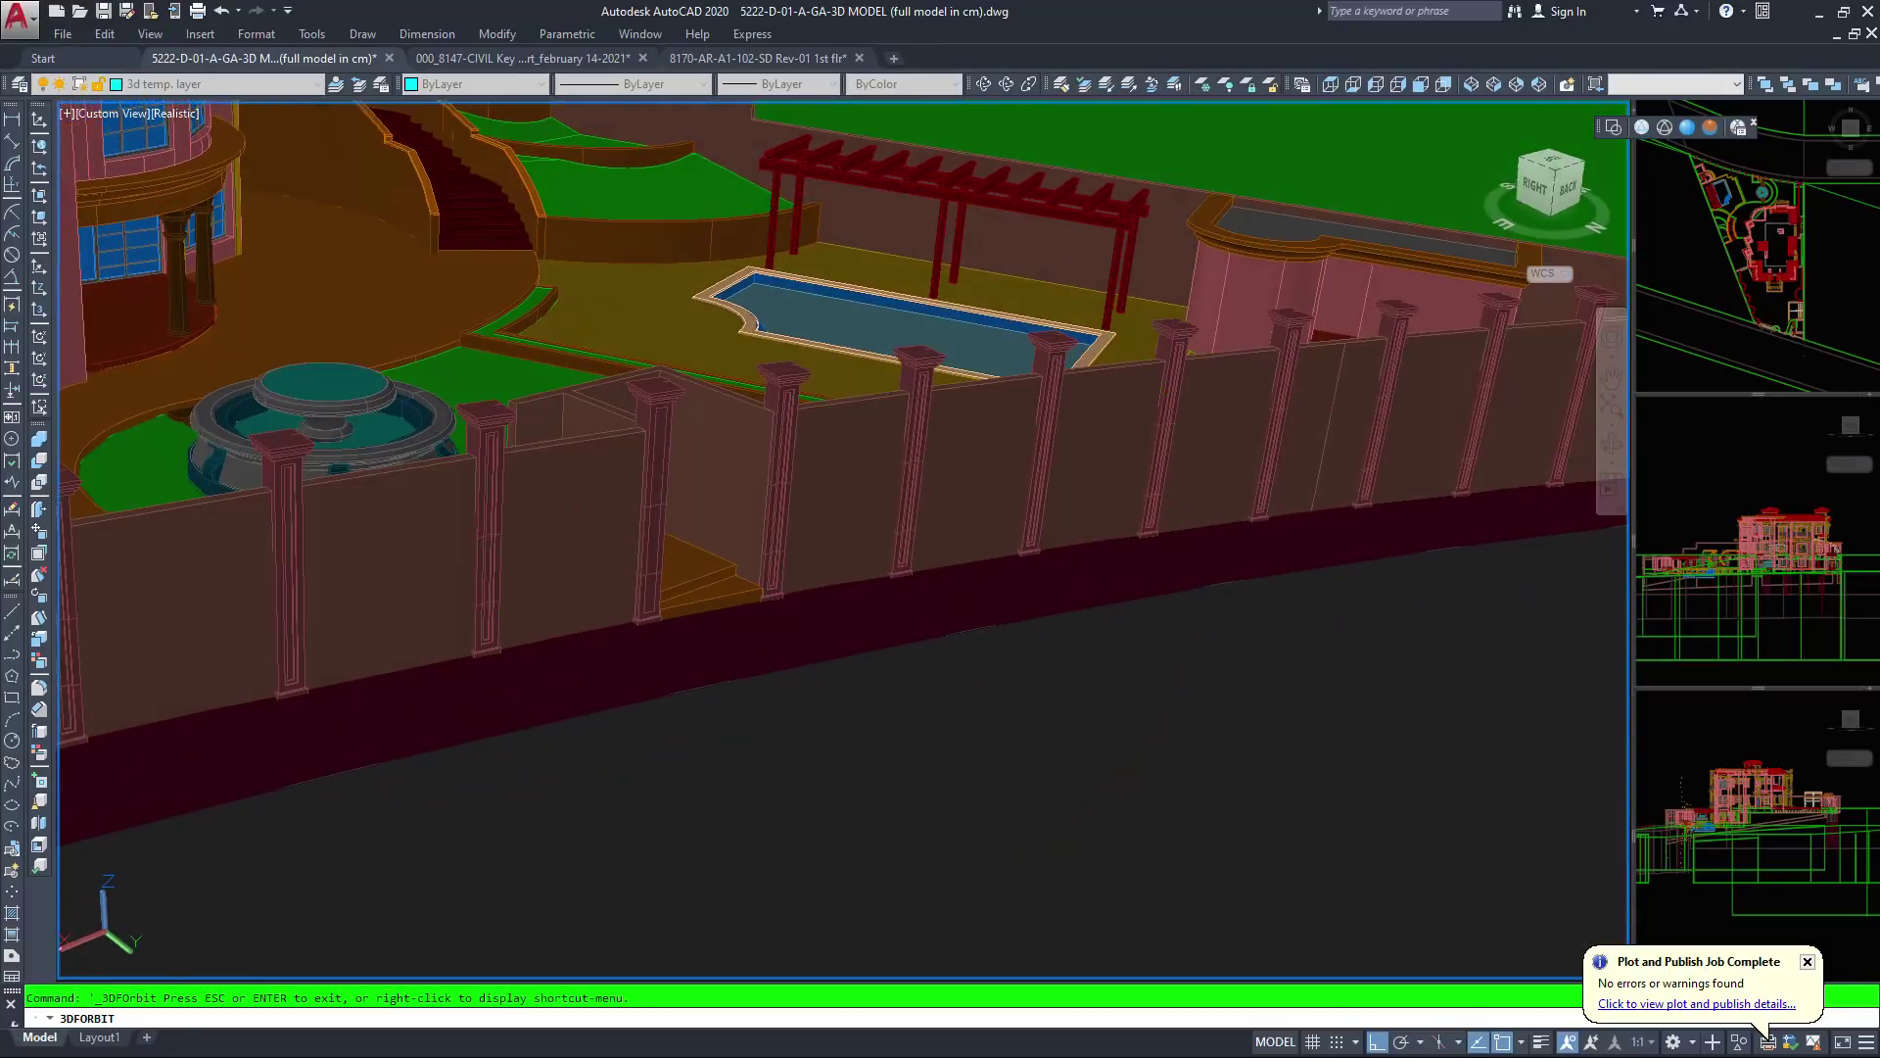
pyautogui.moveTo(600, 498); pyautogui.dragTo(684, 574, button='middle')
pyautogui.moveTo(684, 575); pyautogui.dragTo(862, 686)
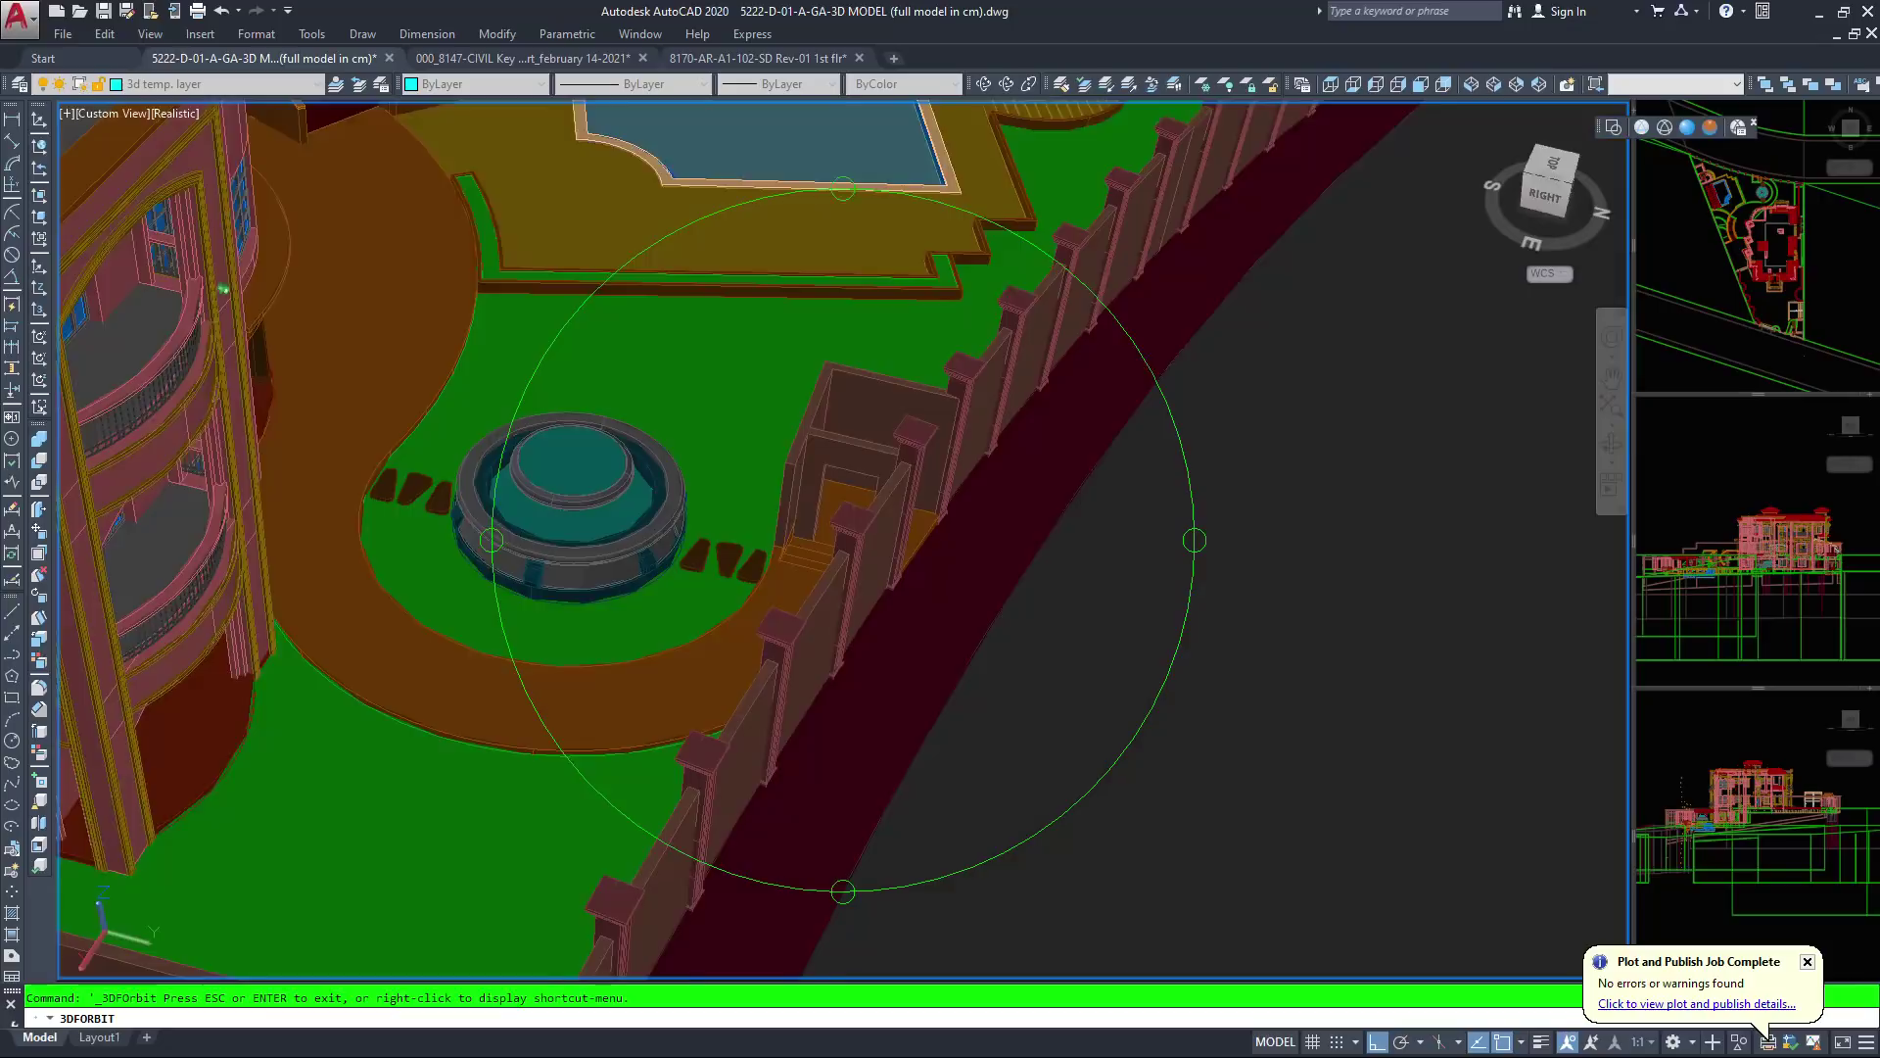
pyautogui.moveTo(223, 289); pyautogui.dragTo(206, 294)
pyautogui.moveTo(716, 595); pyautogui.dragTo(795, 756, button='middle')
pyautogui.moveTo(773, 656); pyautogui.dragTo(892, 564)
pyautogui.scroll(4, 886, 519)
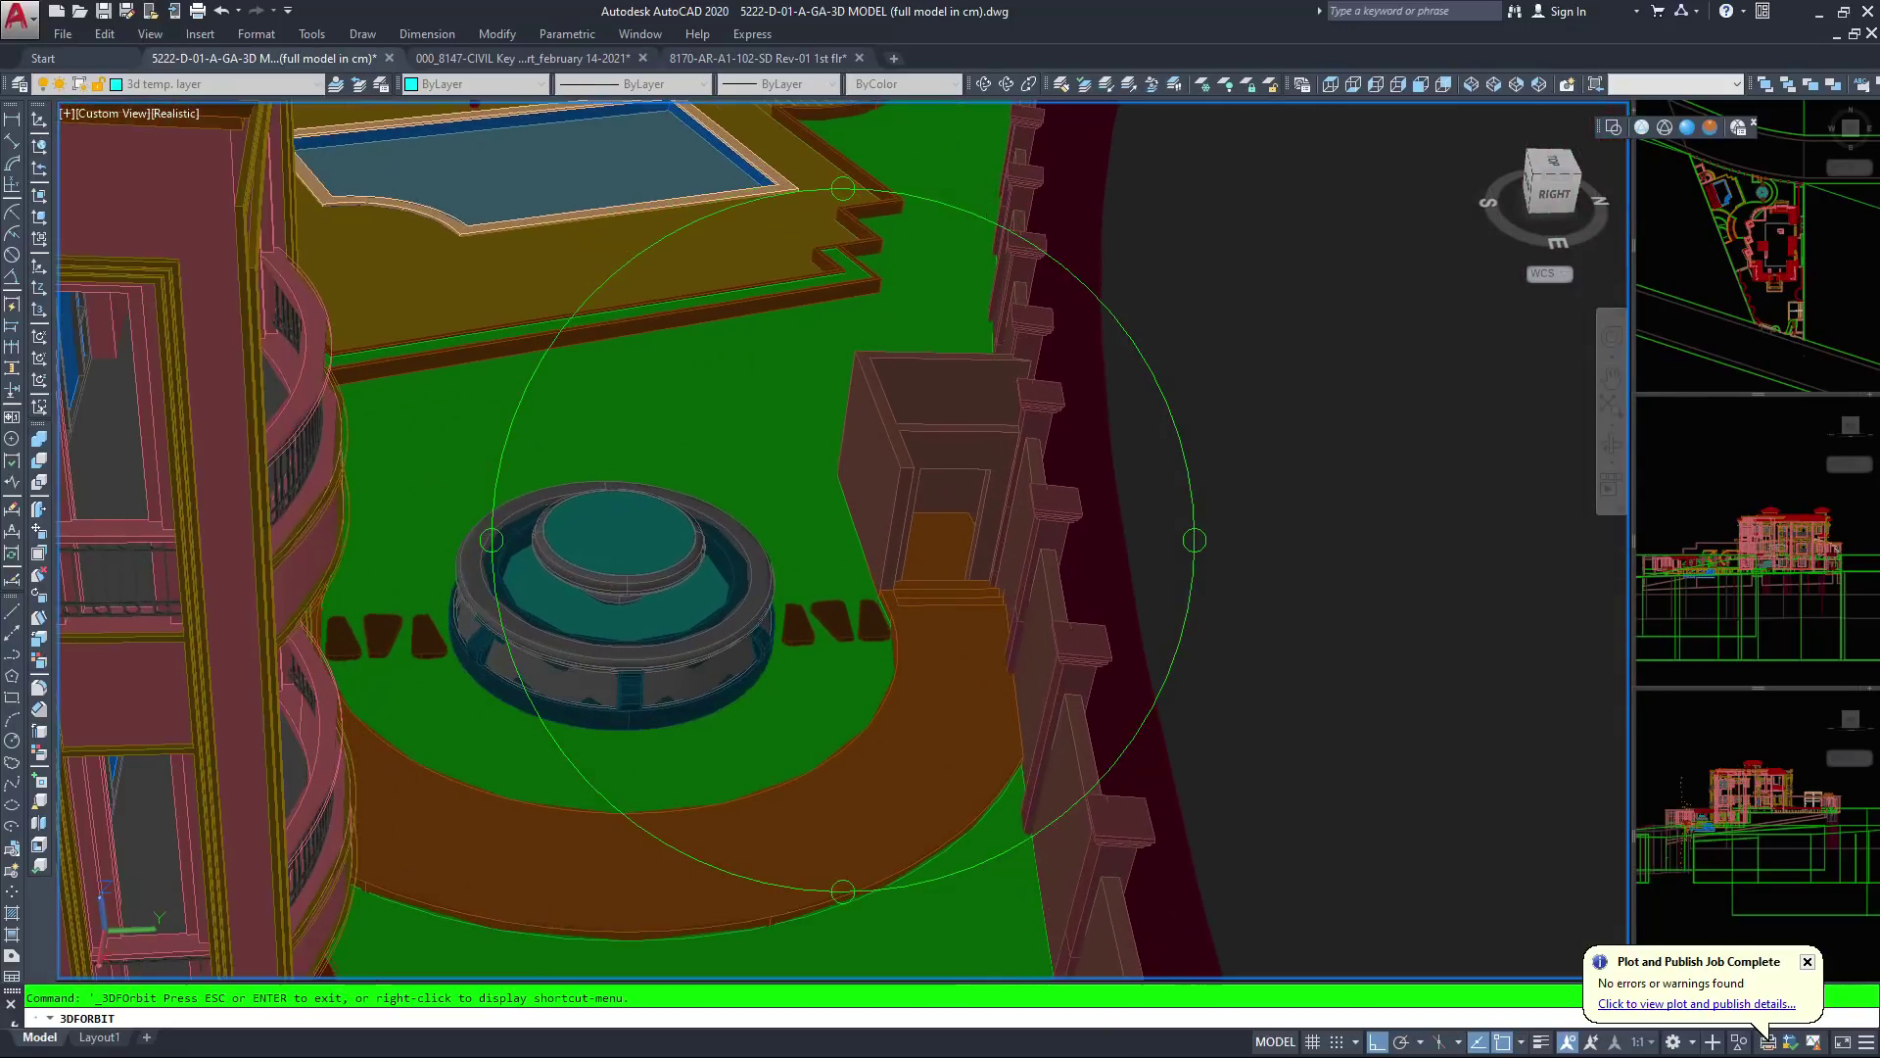
# Examine the swimming pool, the red pergola and the small curved pool building from the side and from above
pyautogui.moveTo(784, 411); pyautogui.dragTo(749, 808, button='middle')
pyautogui.scroll(2, 749, 808)
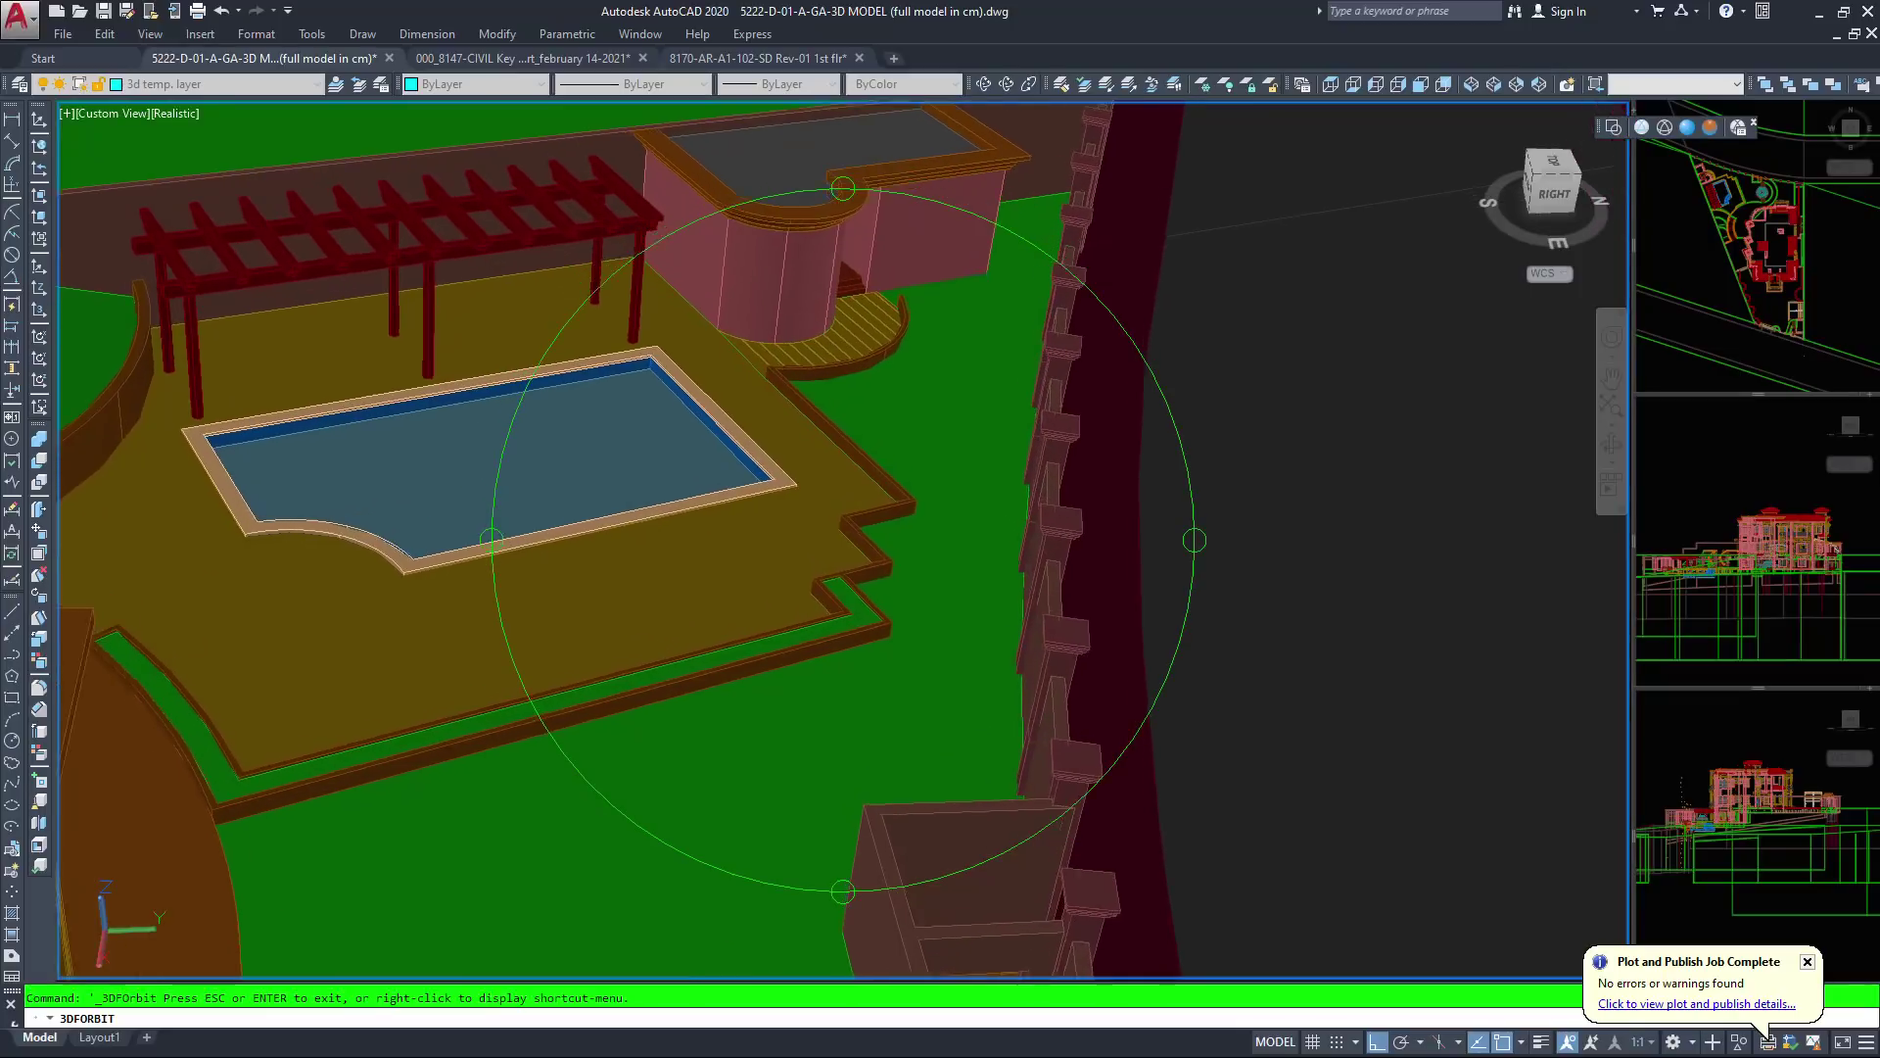
pyautogui.moveTo(725, 529); pyautogui.dragTo(833, 701, button='middle')
pyautogui.moveTo(876, 470); pyautogui.dragTo(913, 468)
pyautogui.scroll(2, 843, 540)
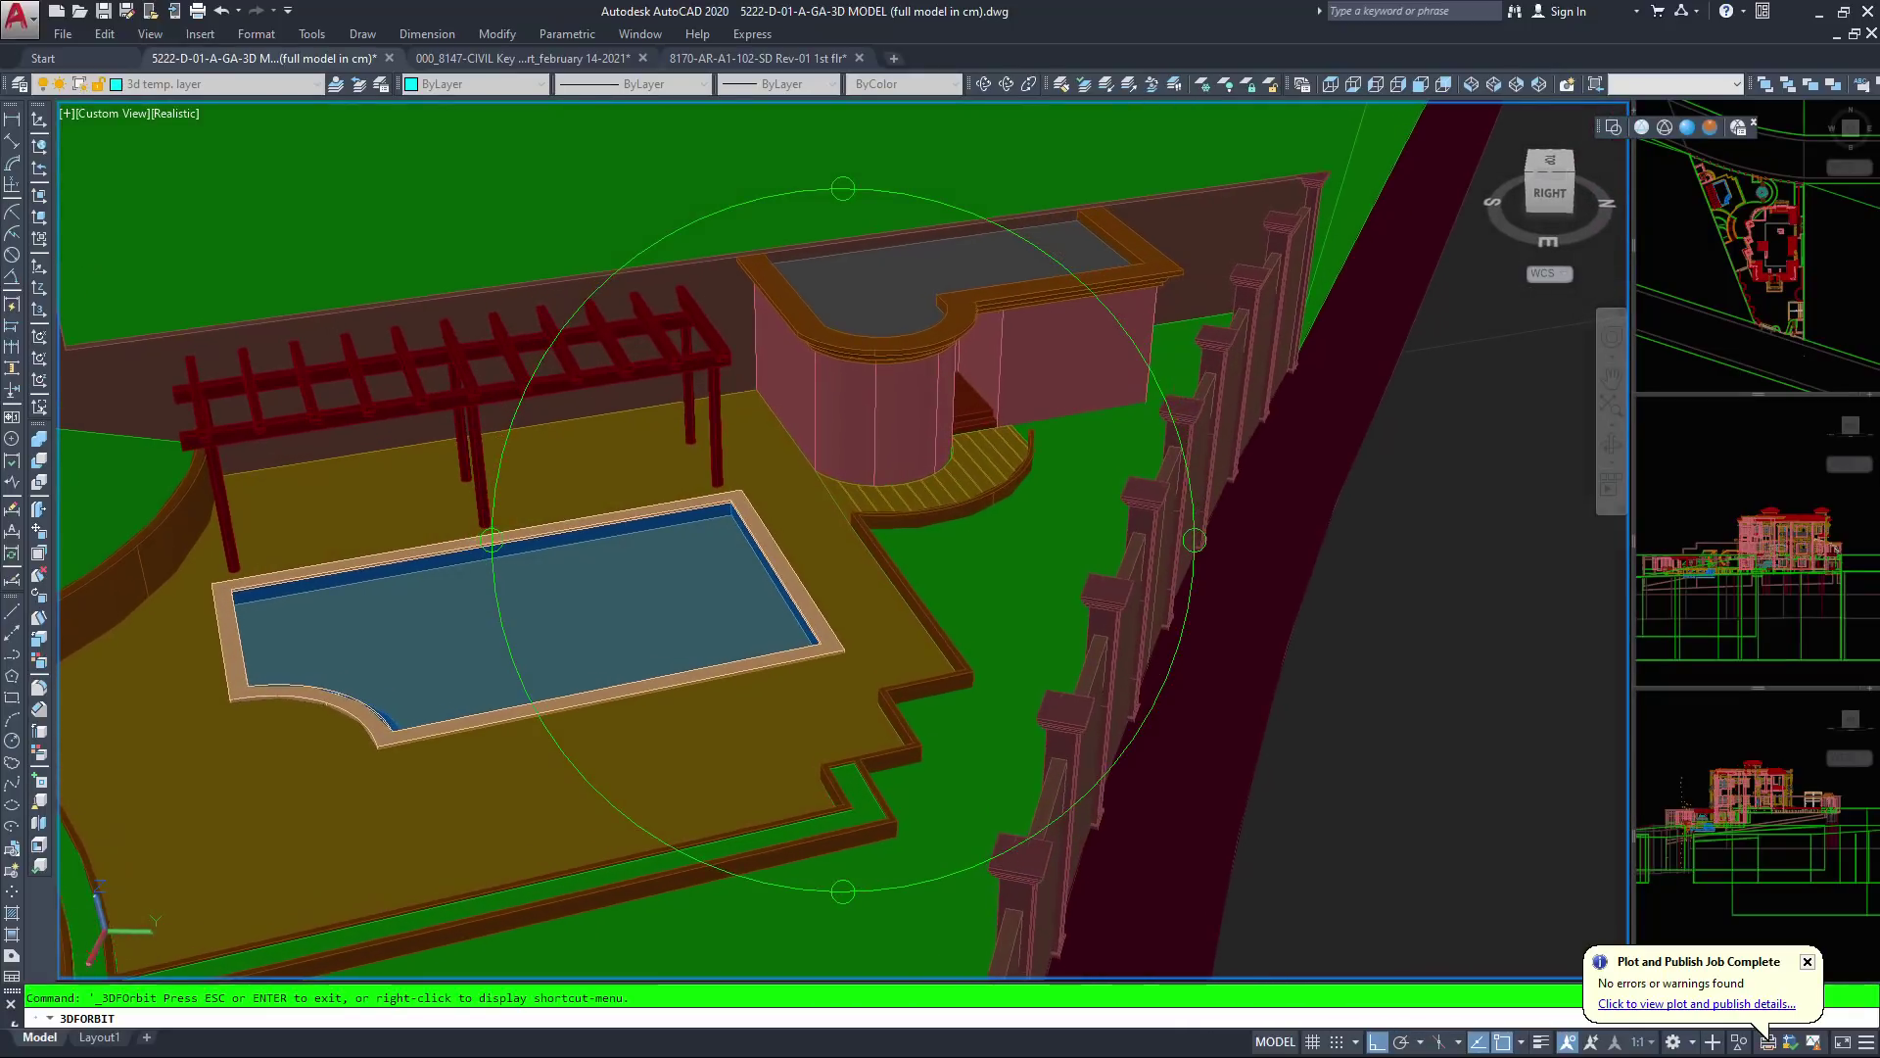
pyautogui.moveTo(842, 534); pyautogui.dragTo(845, 640, button='middle')
pyautogui.moveTo(955, 542)
pyautogui.mouseDown()
pyautogui.moveTo(906, 560)
pyautogui.moveTo(922, 557)
pyautogui.mouseUp()
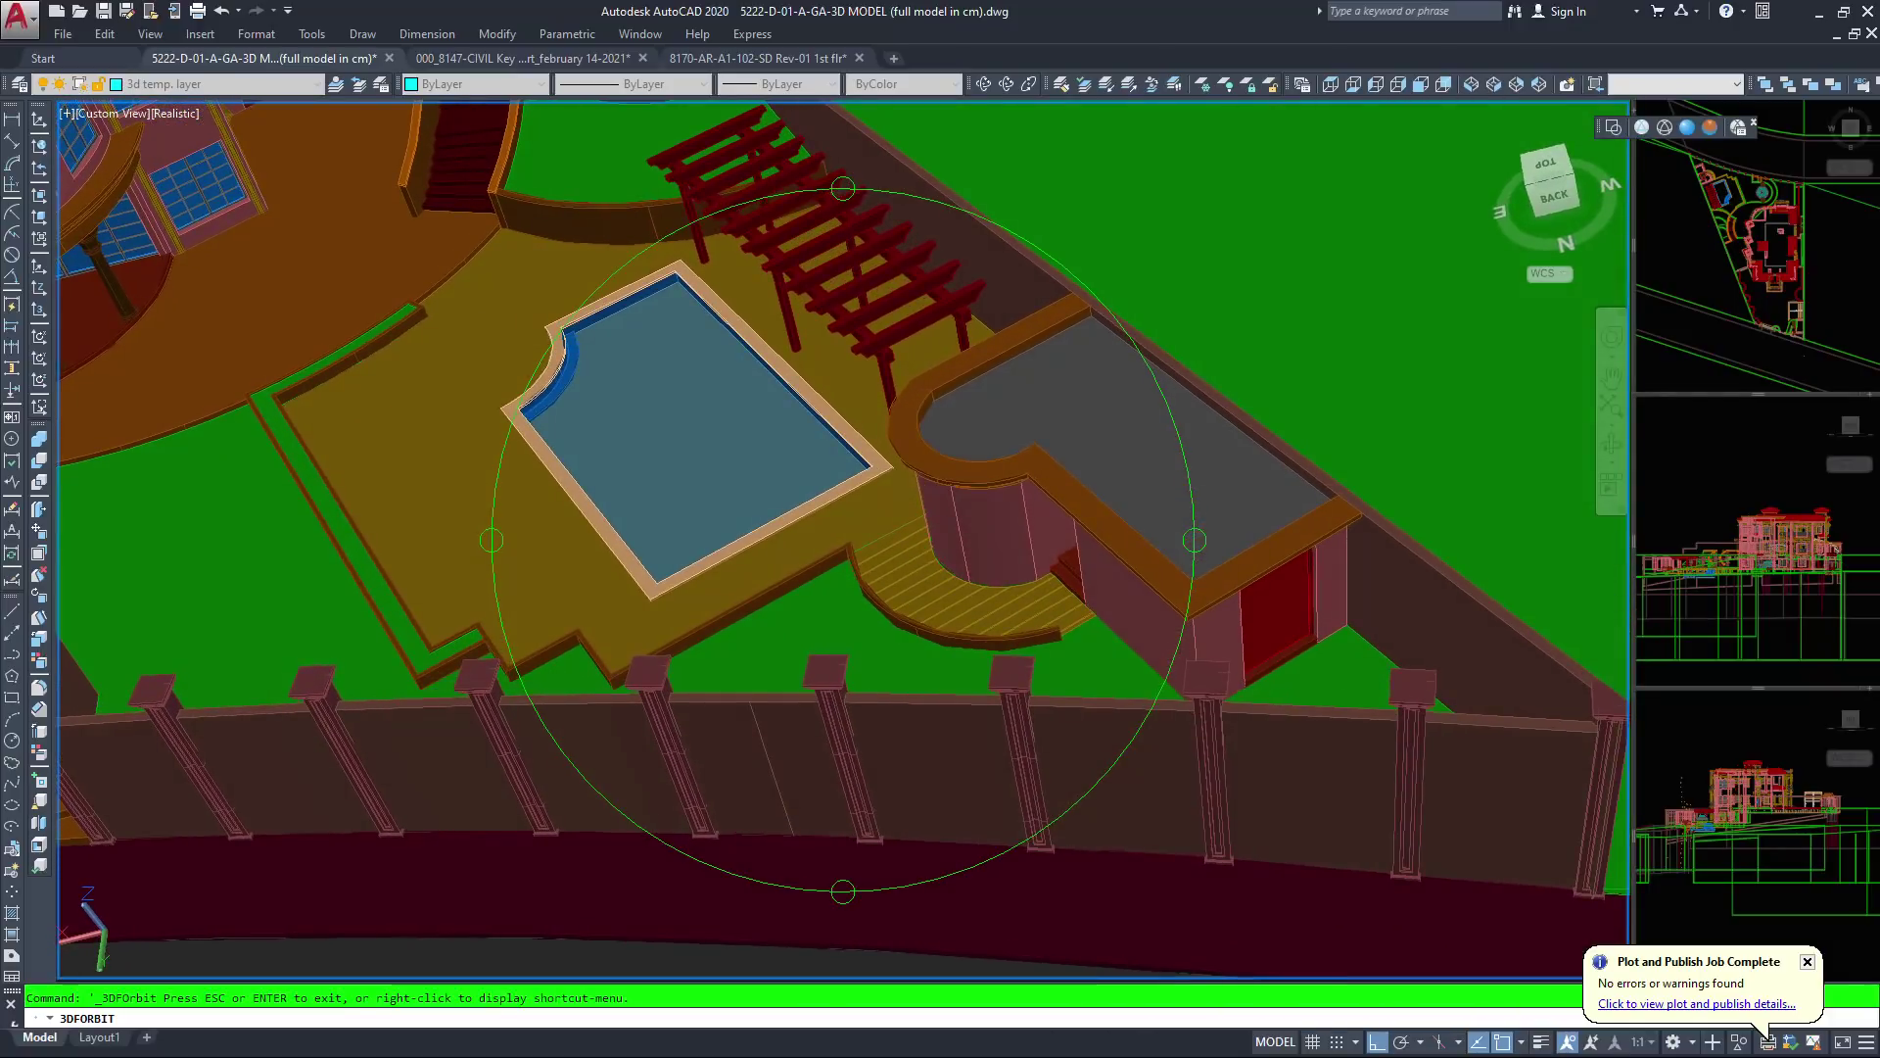
# Examine the villa's curved rear facade, the outdoor staircase, the terraced garden and the roof with Free Orbit
pyautogui.moveTo(922, 556); pyautogui.dragTo(1376, 814, button='middle')
pyautogui.moveTo(916, 617); pyautogui.dragTo(905, 524)
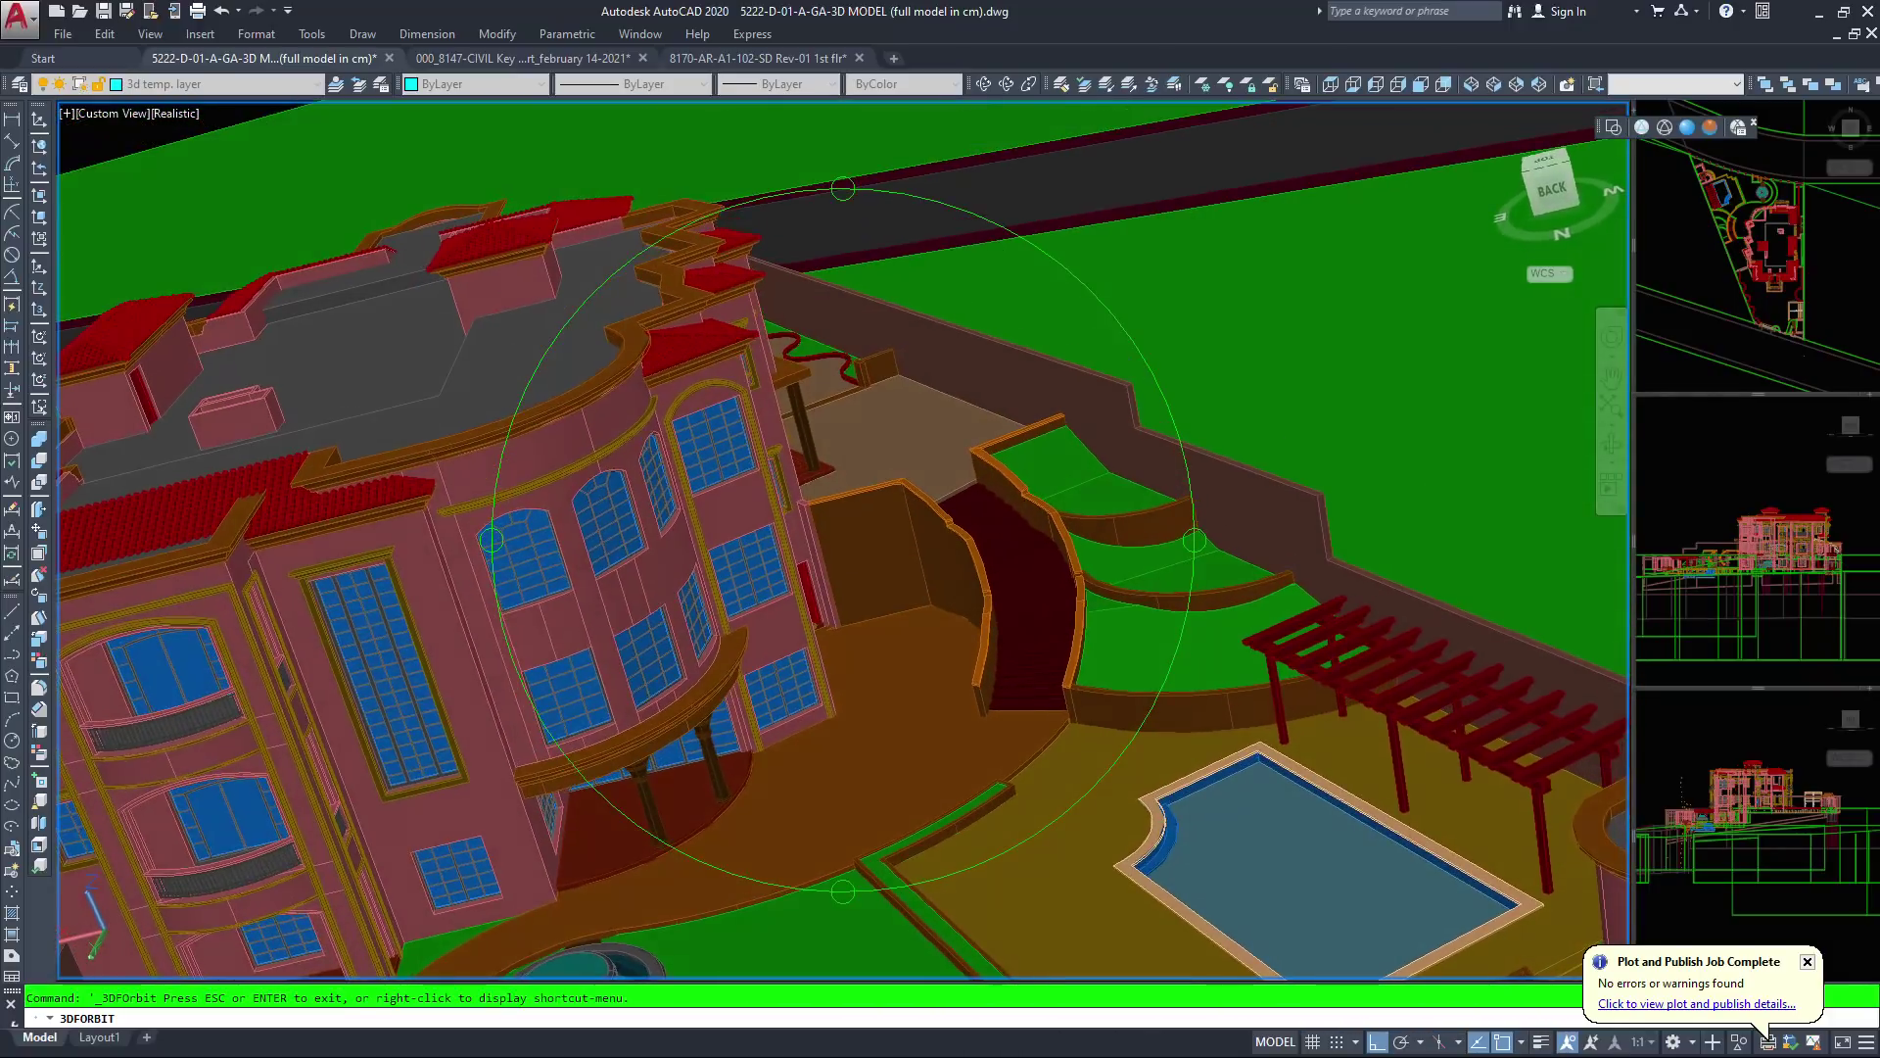
pyautogui.moveTo(724, 559); pyautogui.dragTo(1261, 639, button='middle')
pyautogui.moveTo(881, 588); pyautogui.dragTo(876, 548)
pyautogui.moveTo(1018, 729); pyautogui.dragTo(852, 509, button='middle')
pyautogui.moveTo(872, 529); pyautogui.dragTo(759, 534)
pyautogui.moveTo(803, 647); pyautogui.dragTo(821, 466)
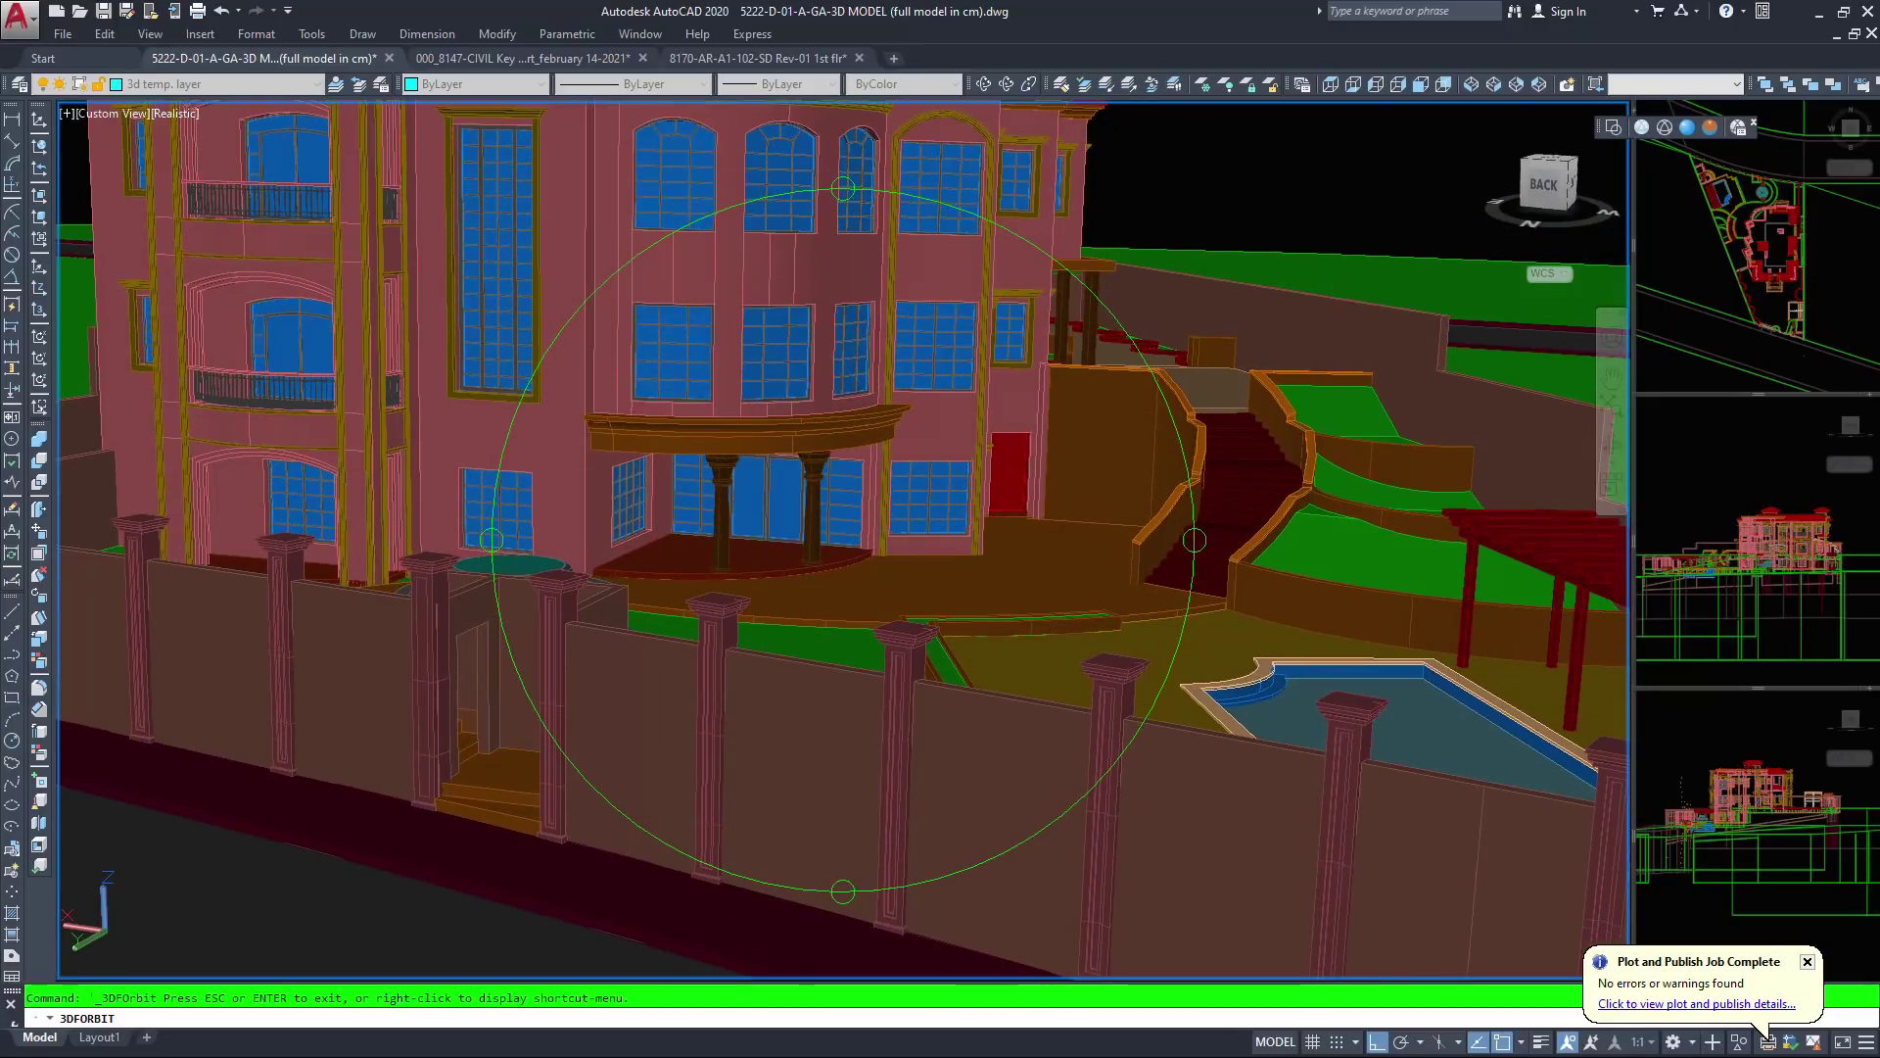
pyautogui.moveTo(813, 465); pyautogui.dragTo(858, 661, button='middle')
pyautogui.moveTo(770, 366); pyautogui.dragTo(772, 441)
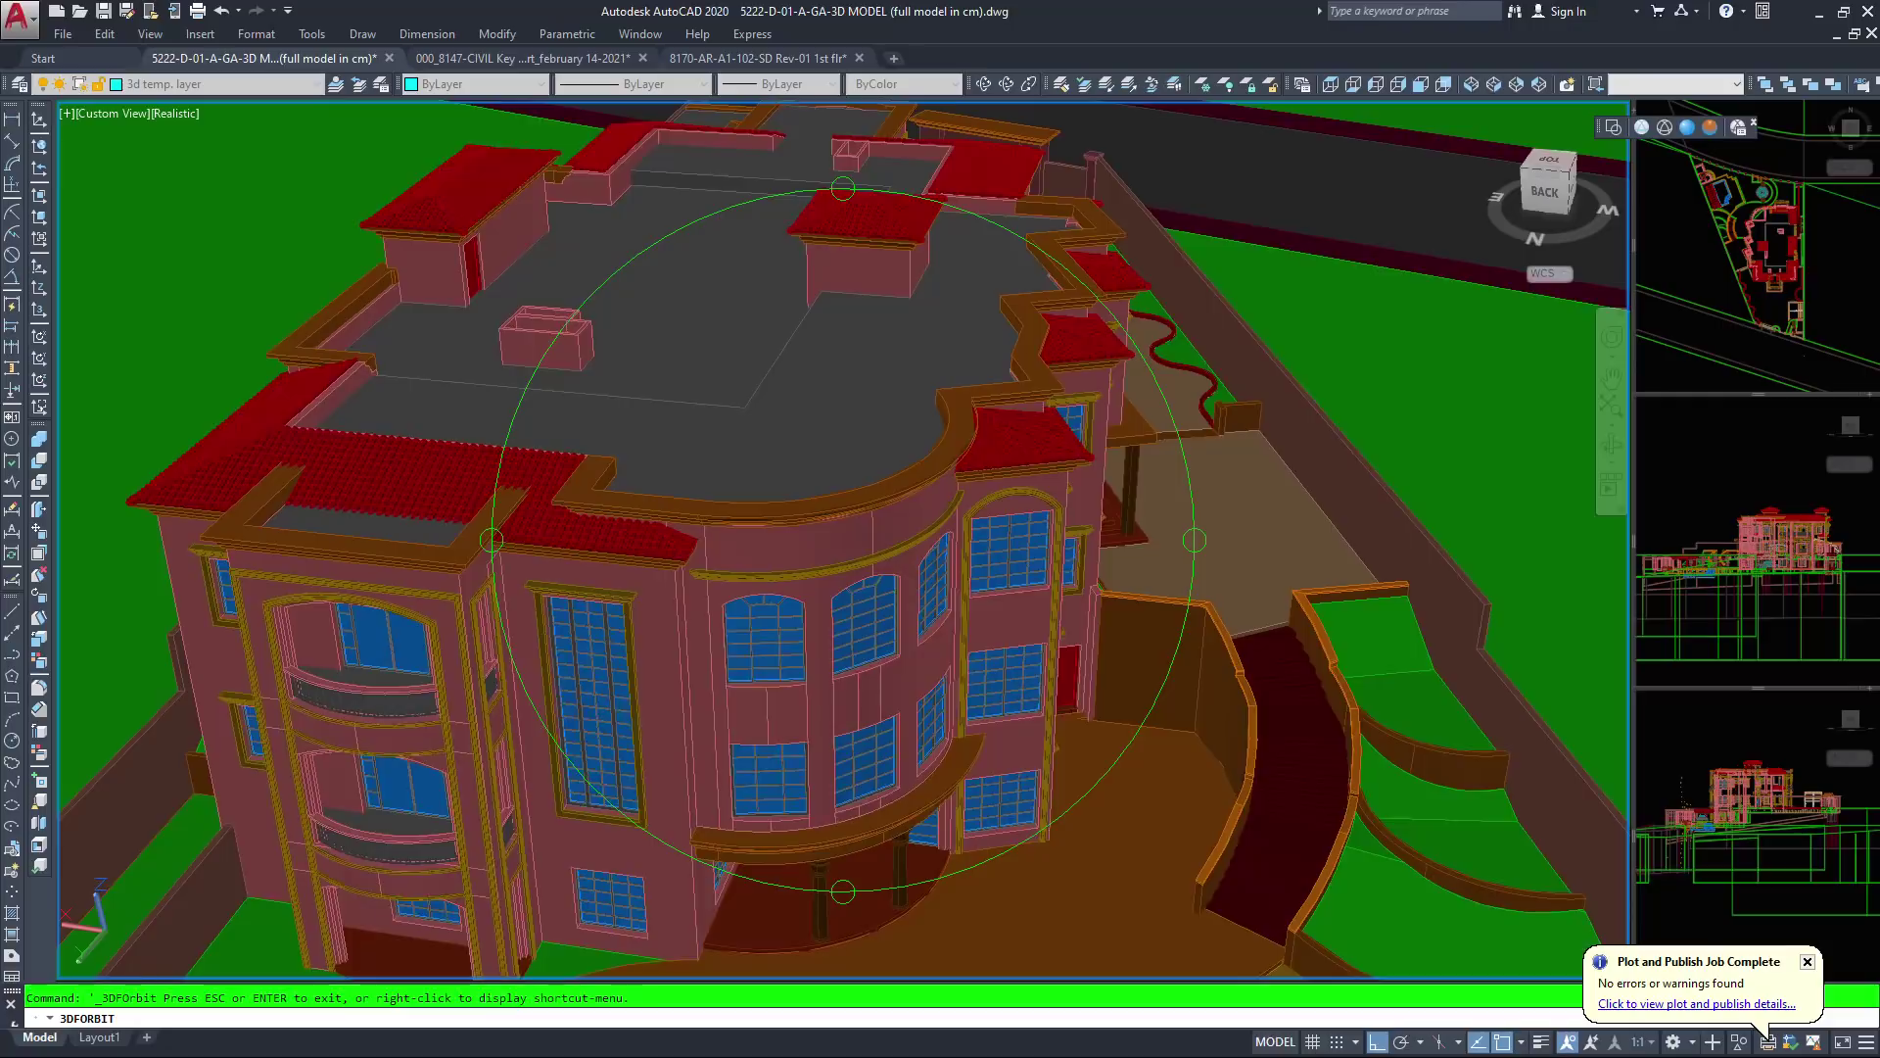
# Examine the villa's side facade with its outdoor steps, then the front facade, entrance gate and car shade
pyautogui.moveTo(592, 556); pyautogui.dragTo(675, 510, button='middle')
pyautogui.moveTo(827, 333); pyautogui.dragTo(828, 334)
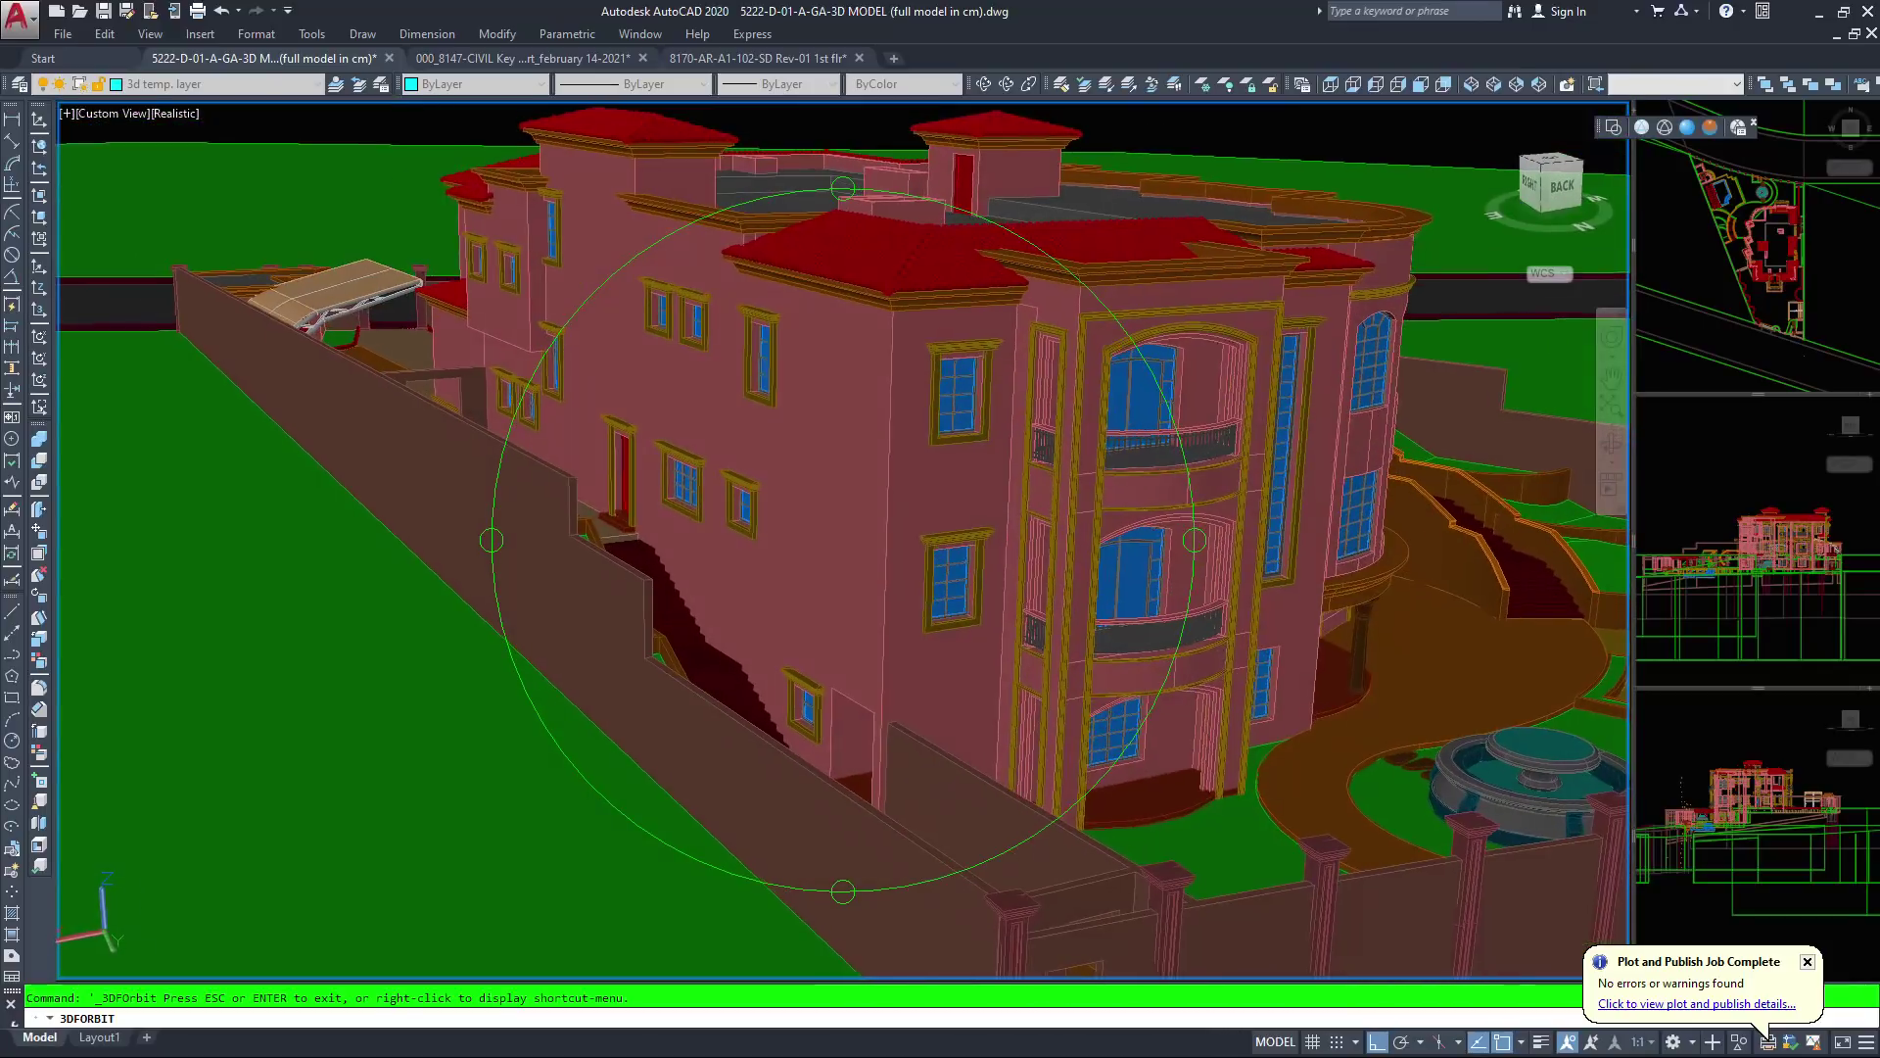
pyautogui.moveTo(687, 551); pyautogui.dragTo(724, 685, button='middle')
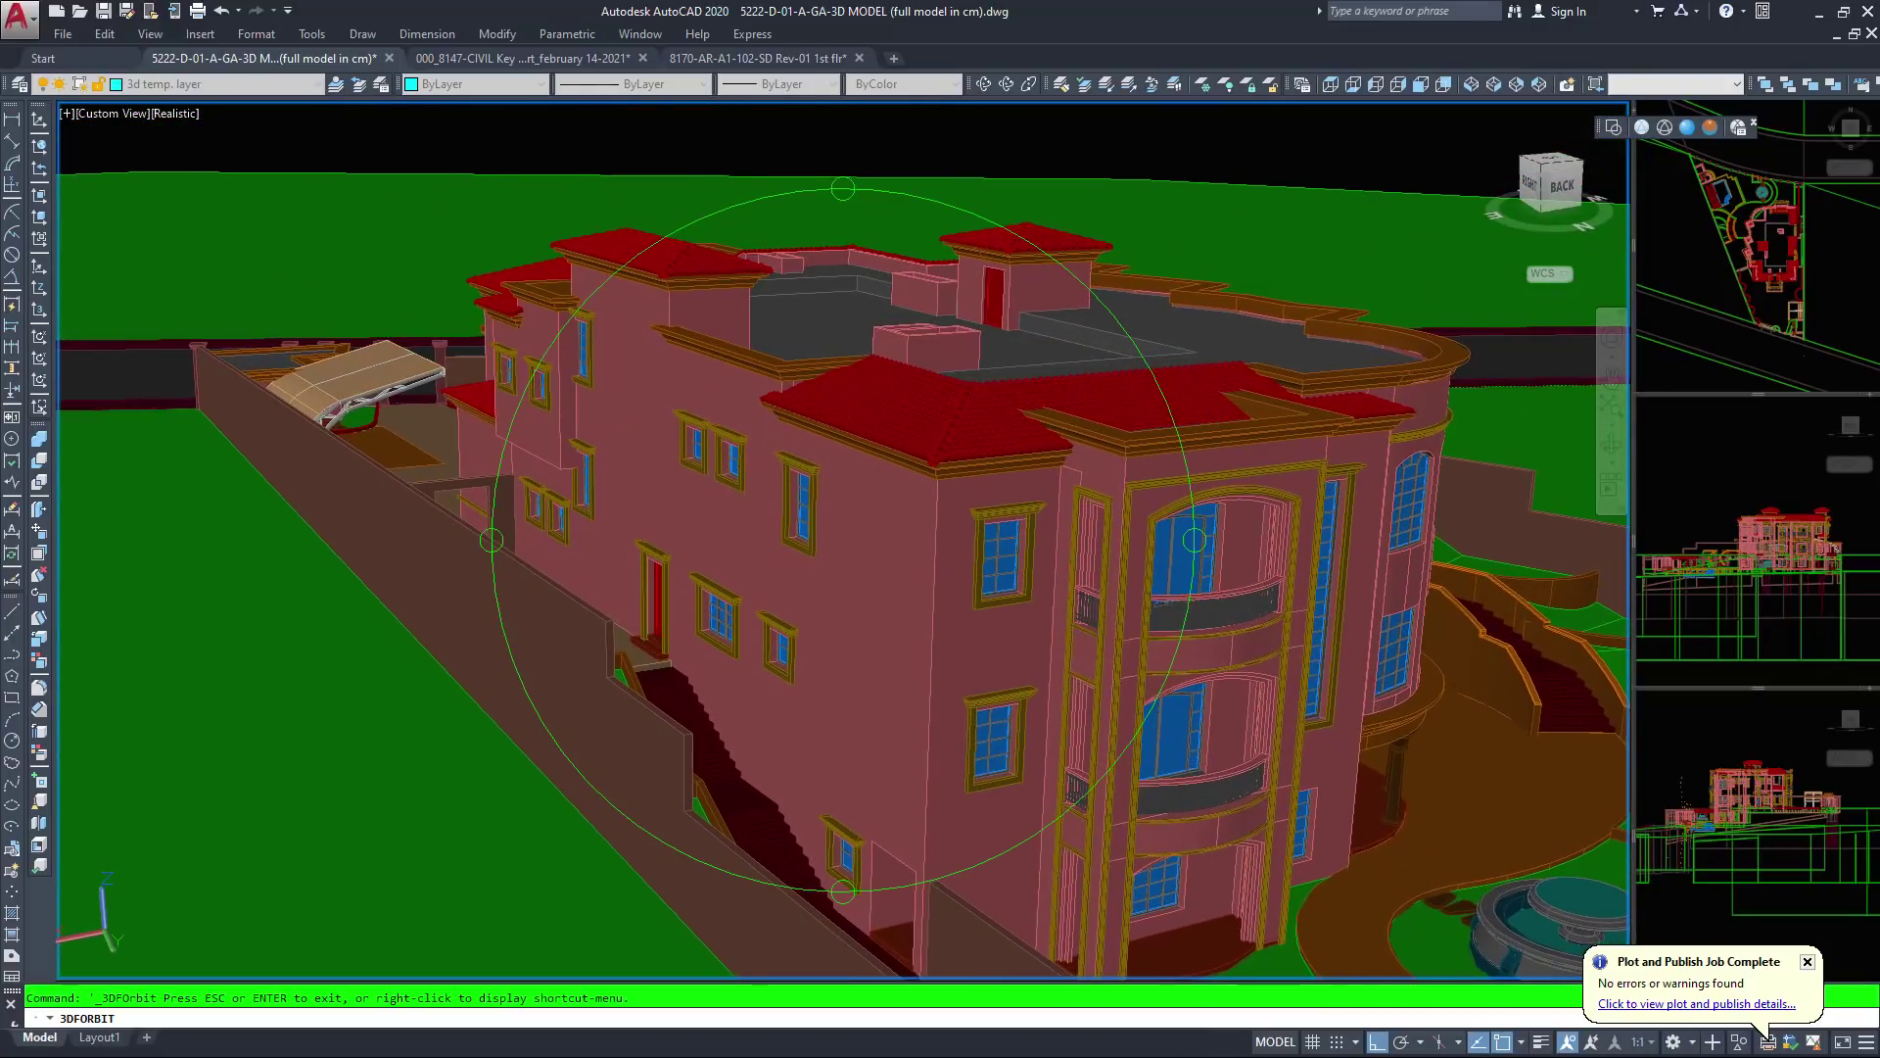
pyautogui.moveTo(642, 419); pyautogui.dragTo(623, 455, button='middle')
pyautogui.moveTo(839, 474); pyautogui.dragTo(830, 607)
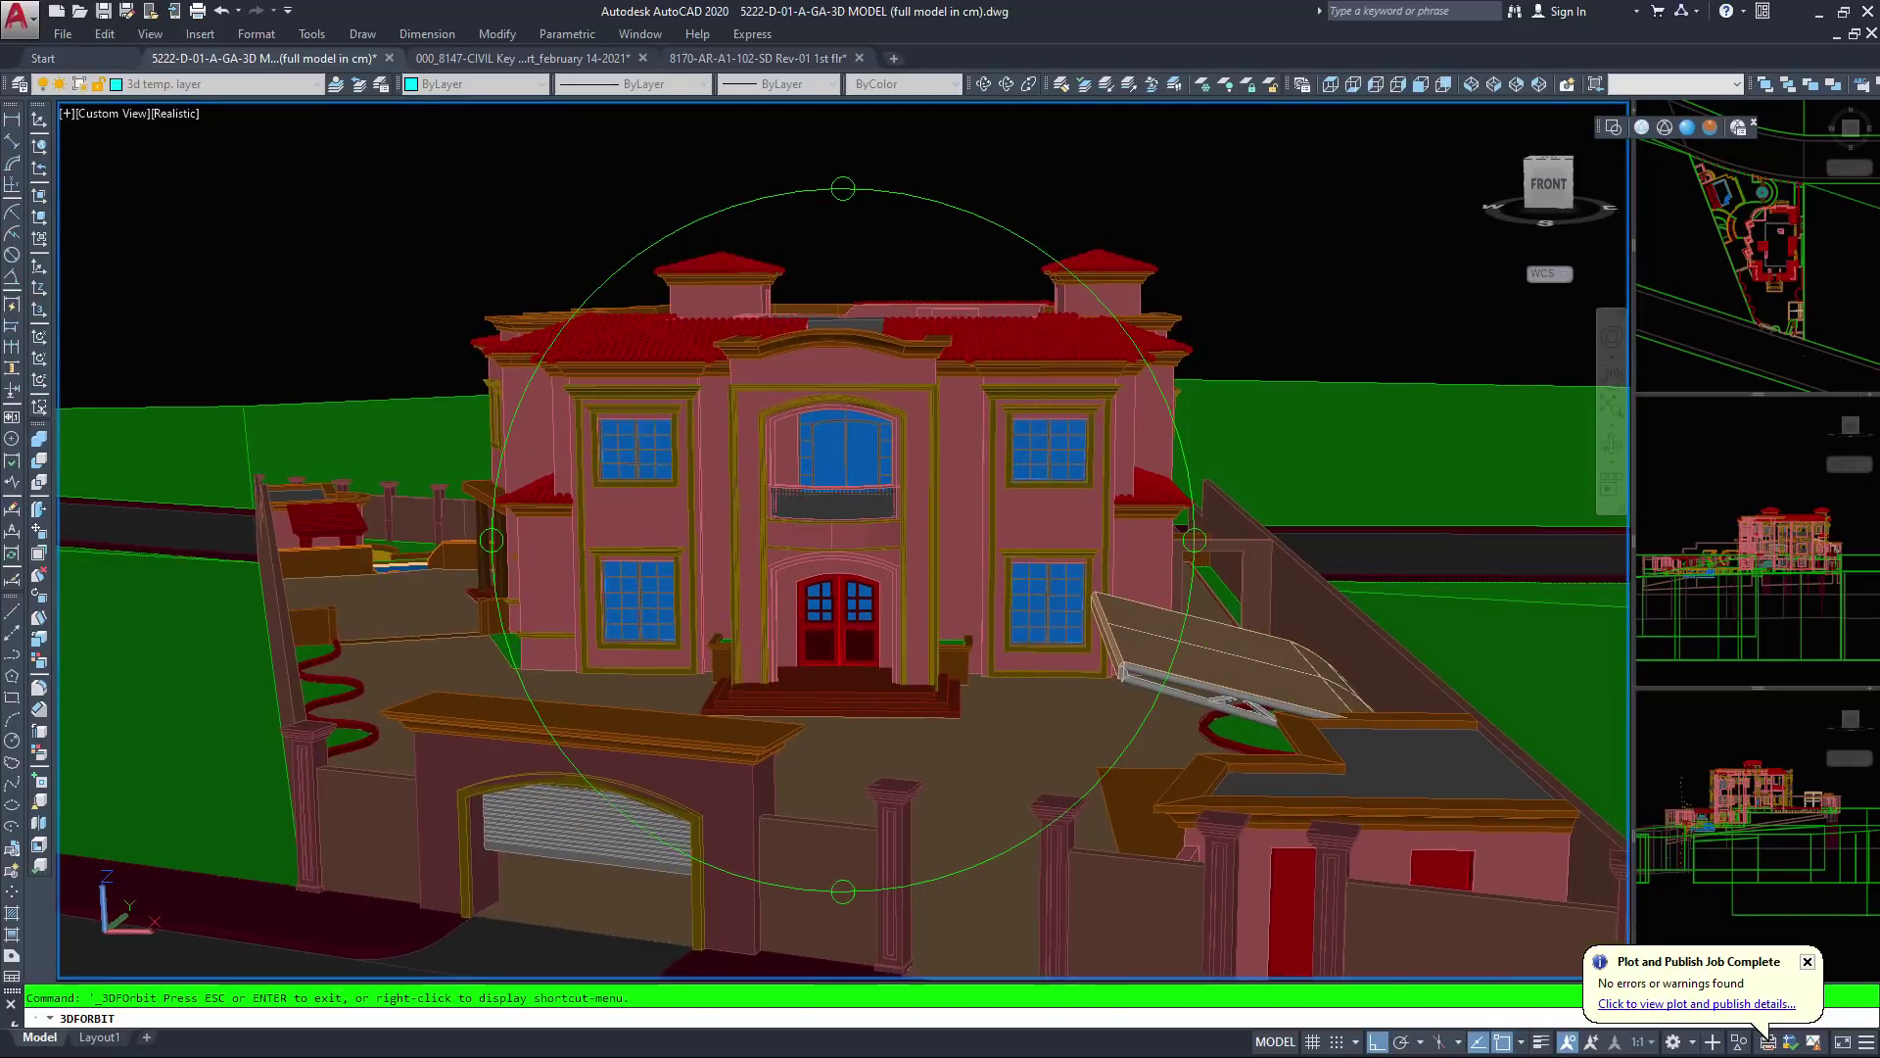
# Examine the roof, the whole walled plot and the surrounding terrain with both roads from above the front
pyautogui.moveTo(830, 607); pyautogui.dragTo(838, 431)
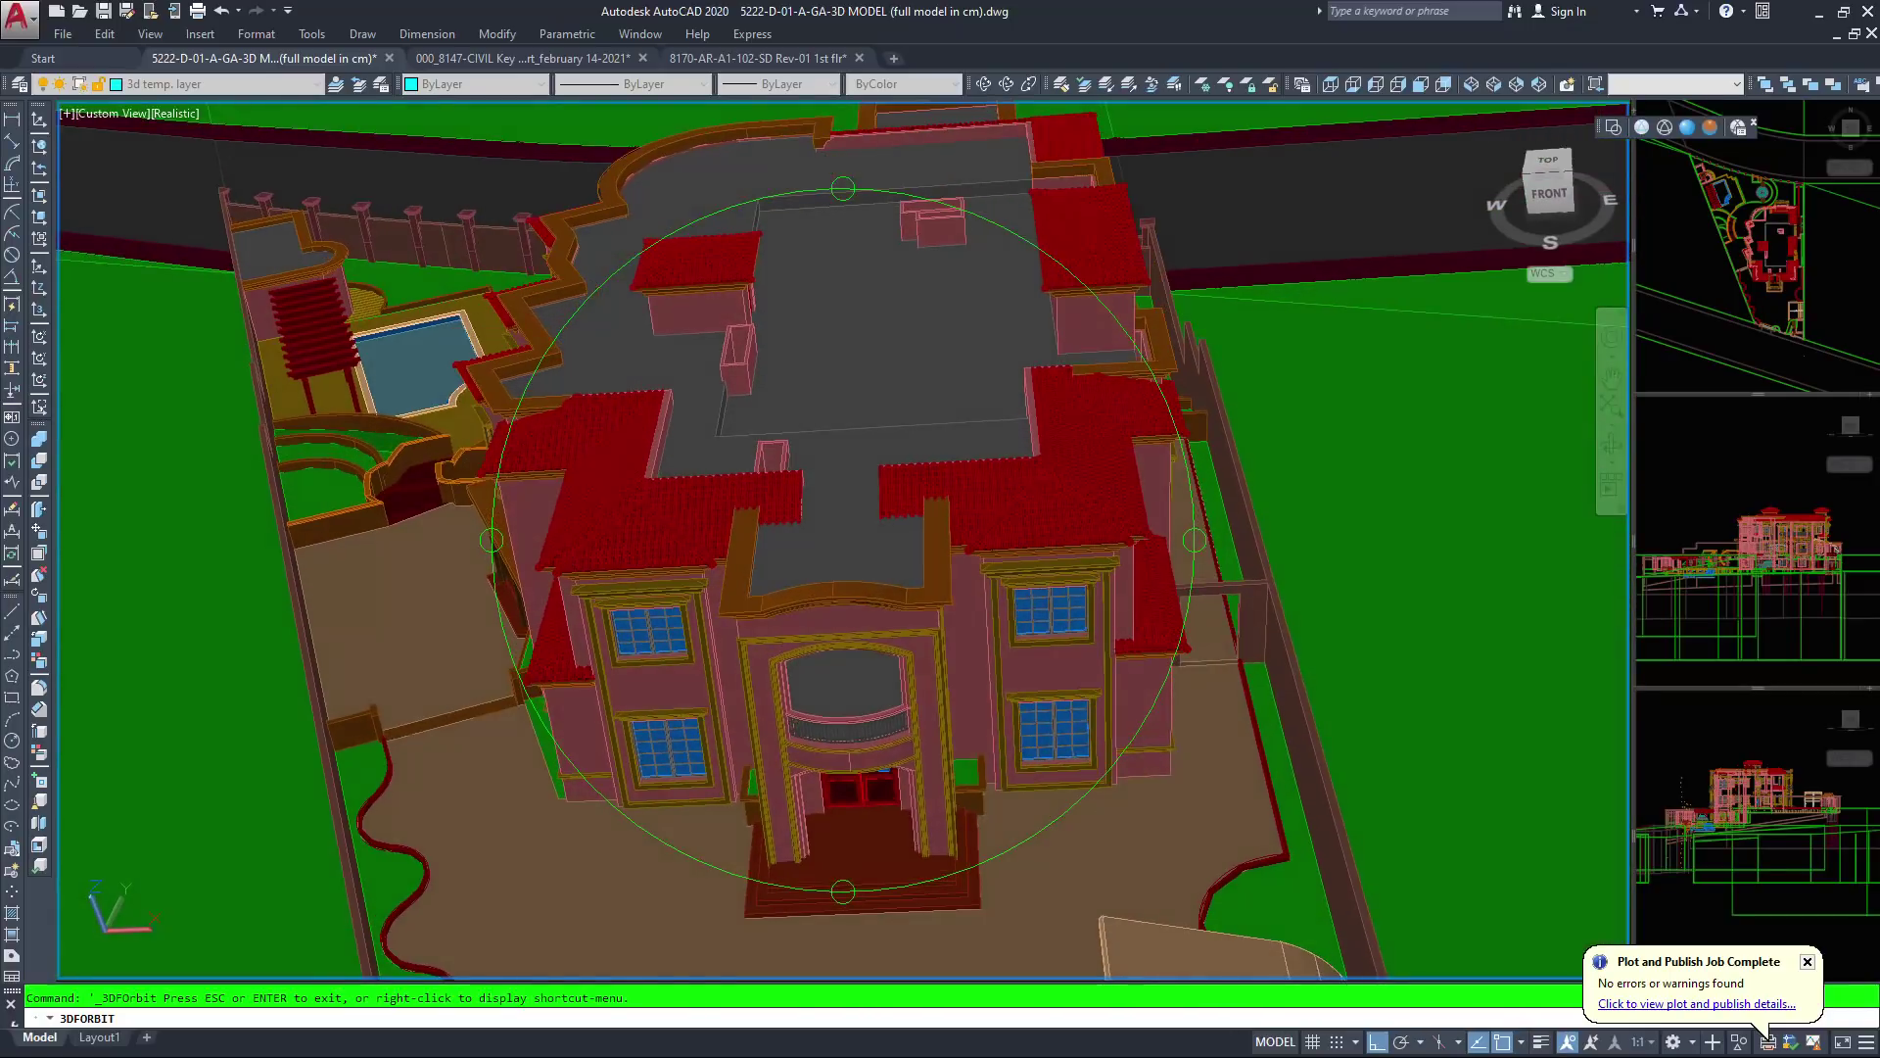
pyautogui.scroll(-7, 843, 539)
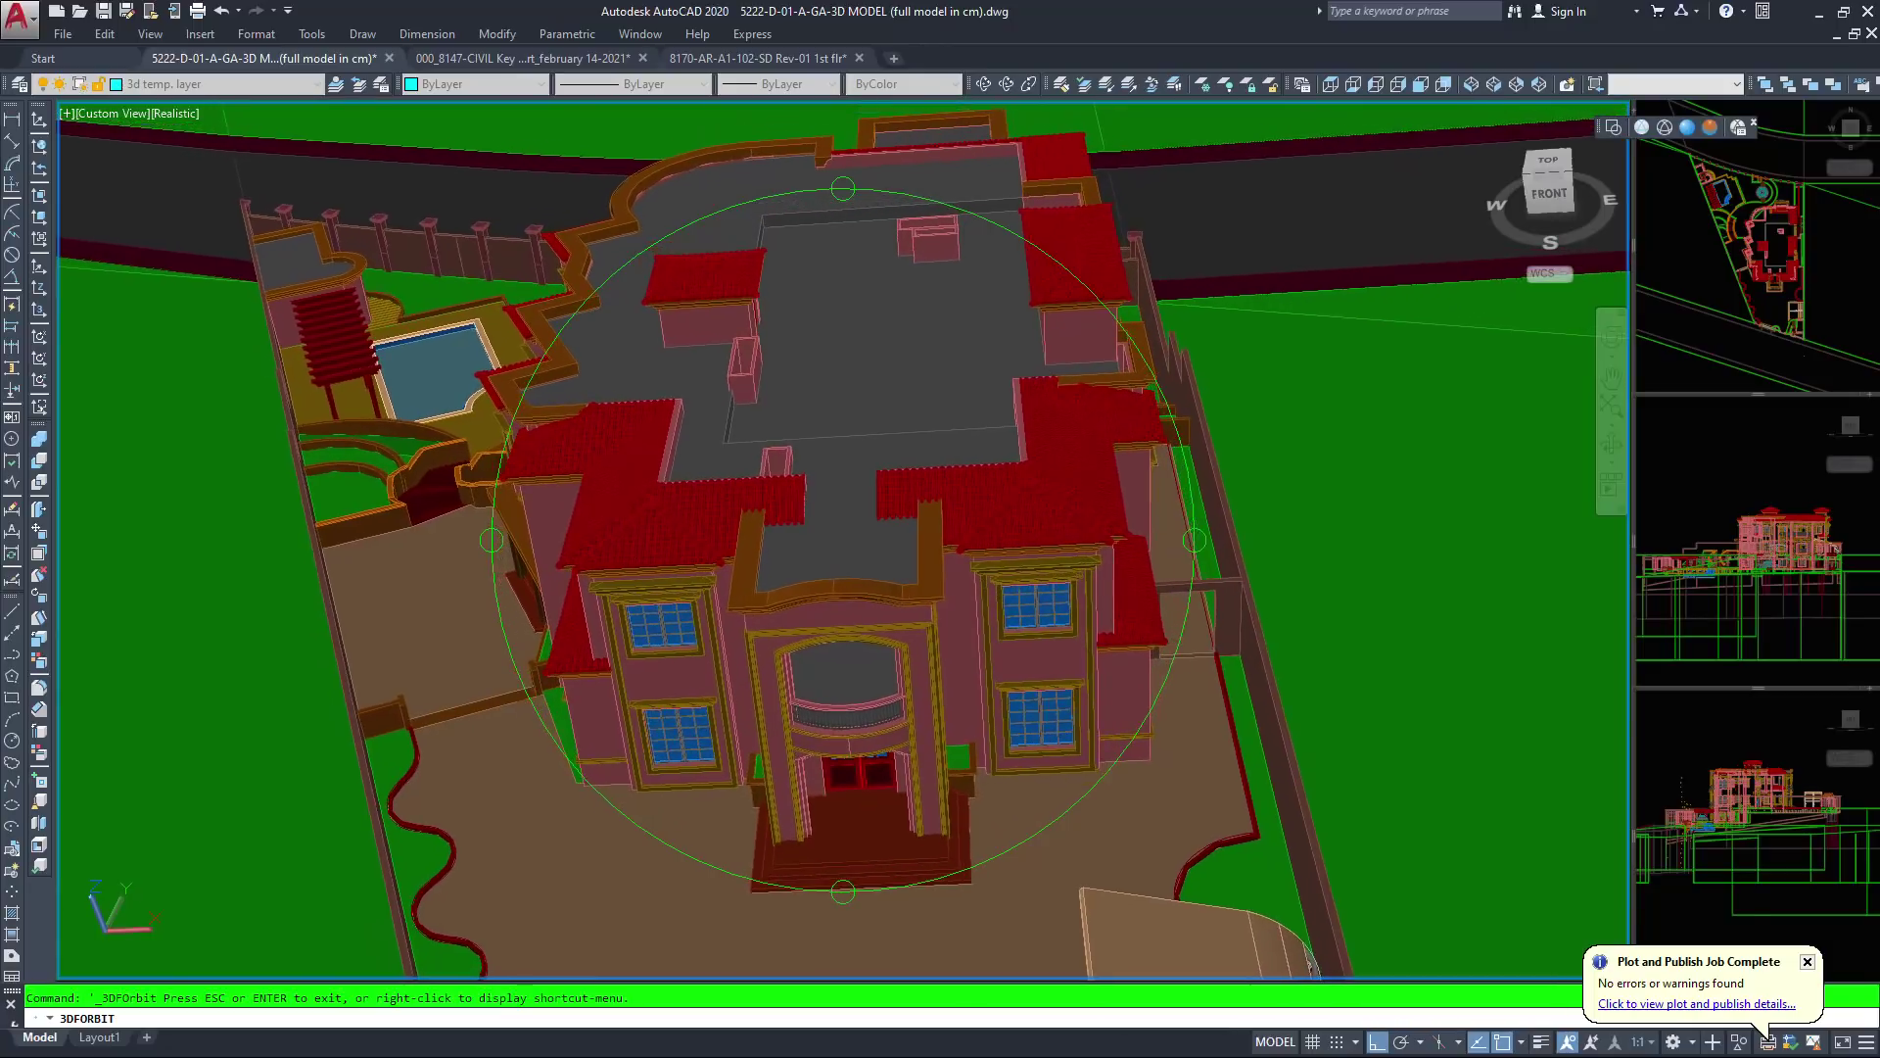
pyautogui.scroll(-7, 843, 540)
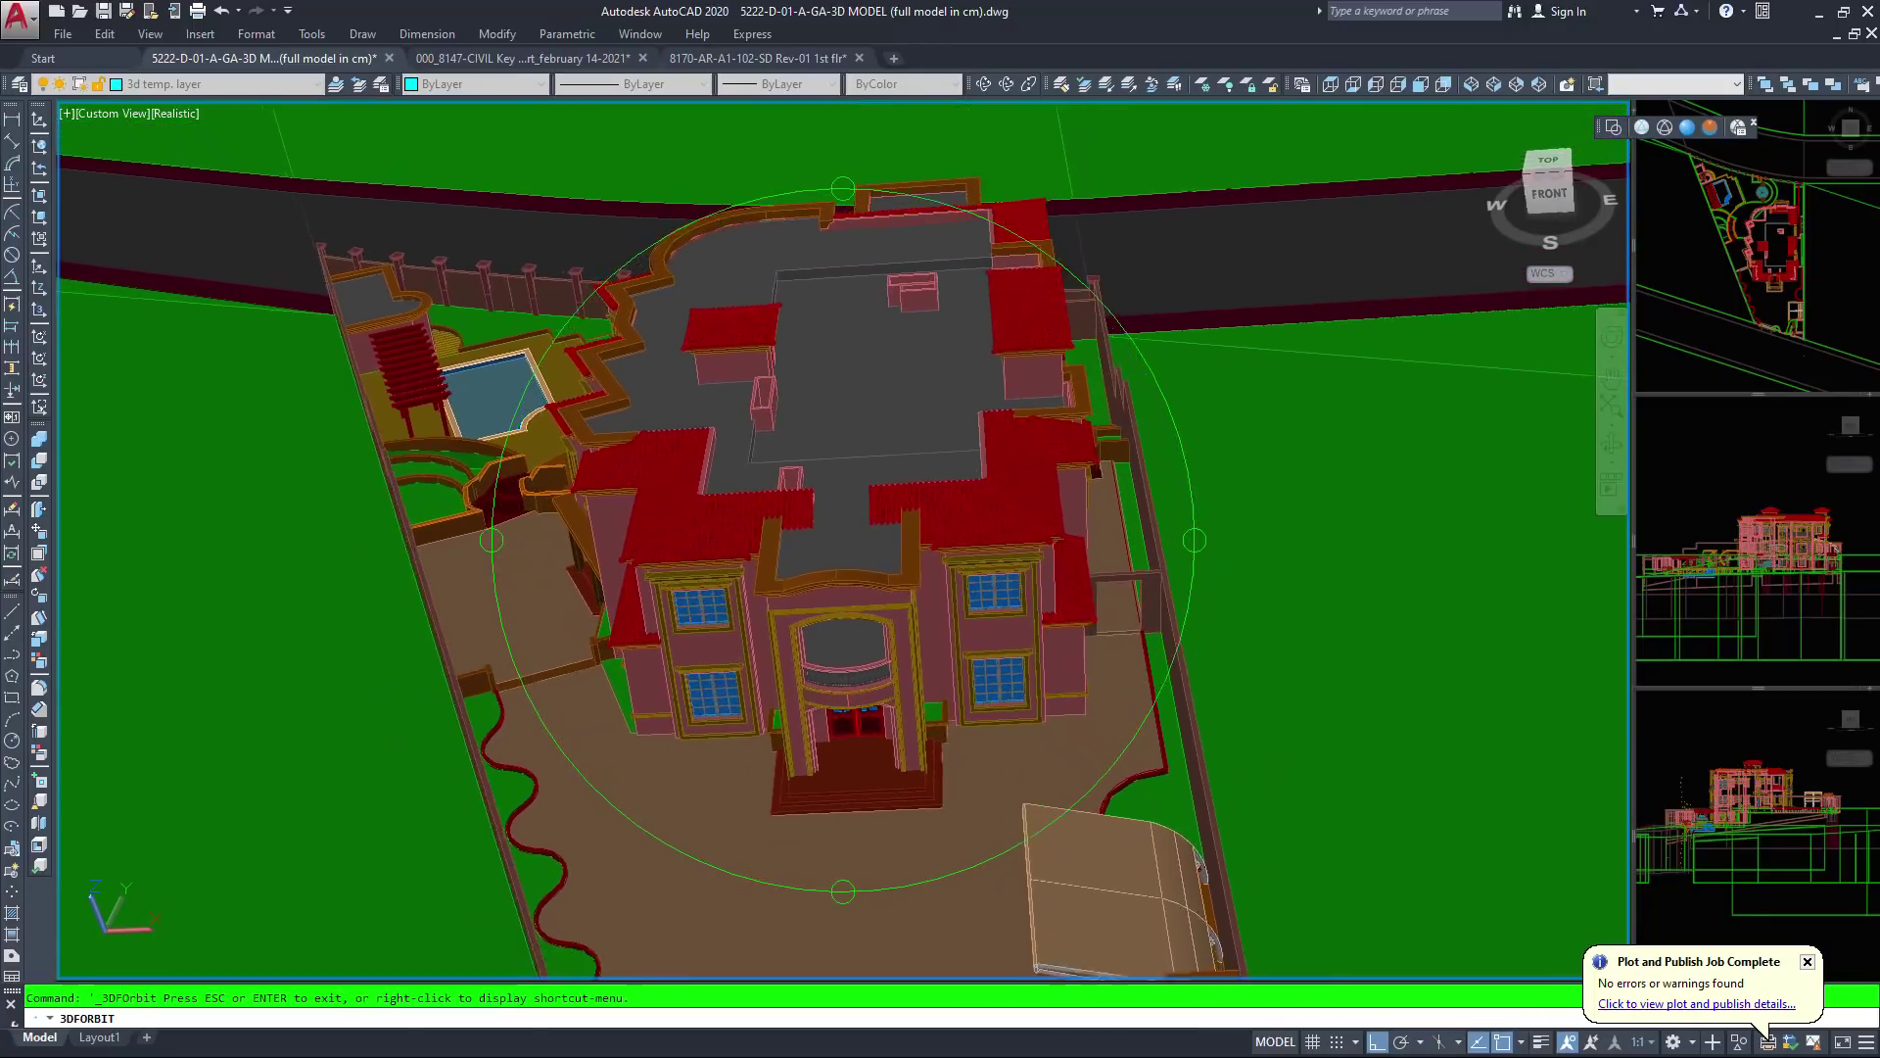
pyautogui.scroll(-7, 843, 540)
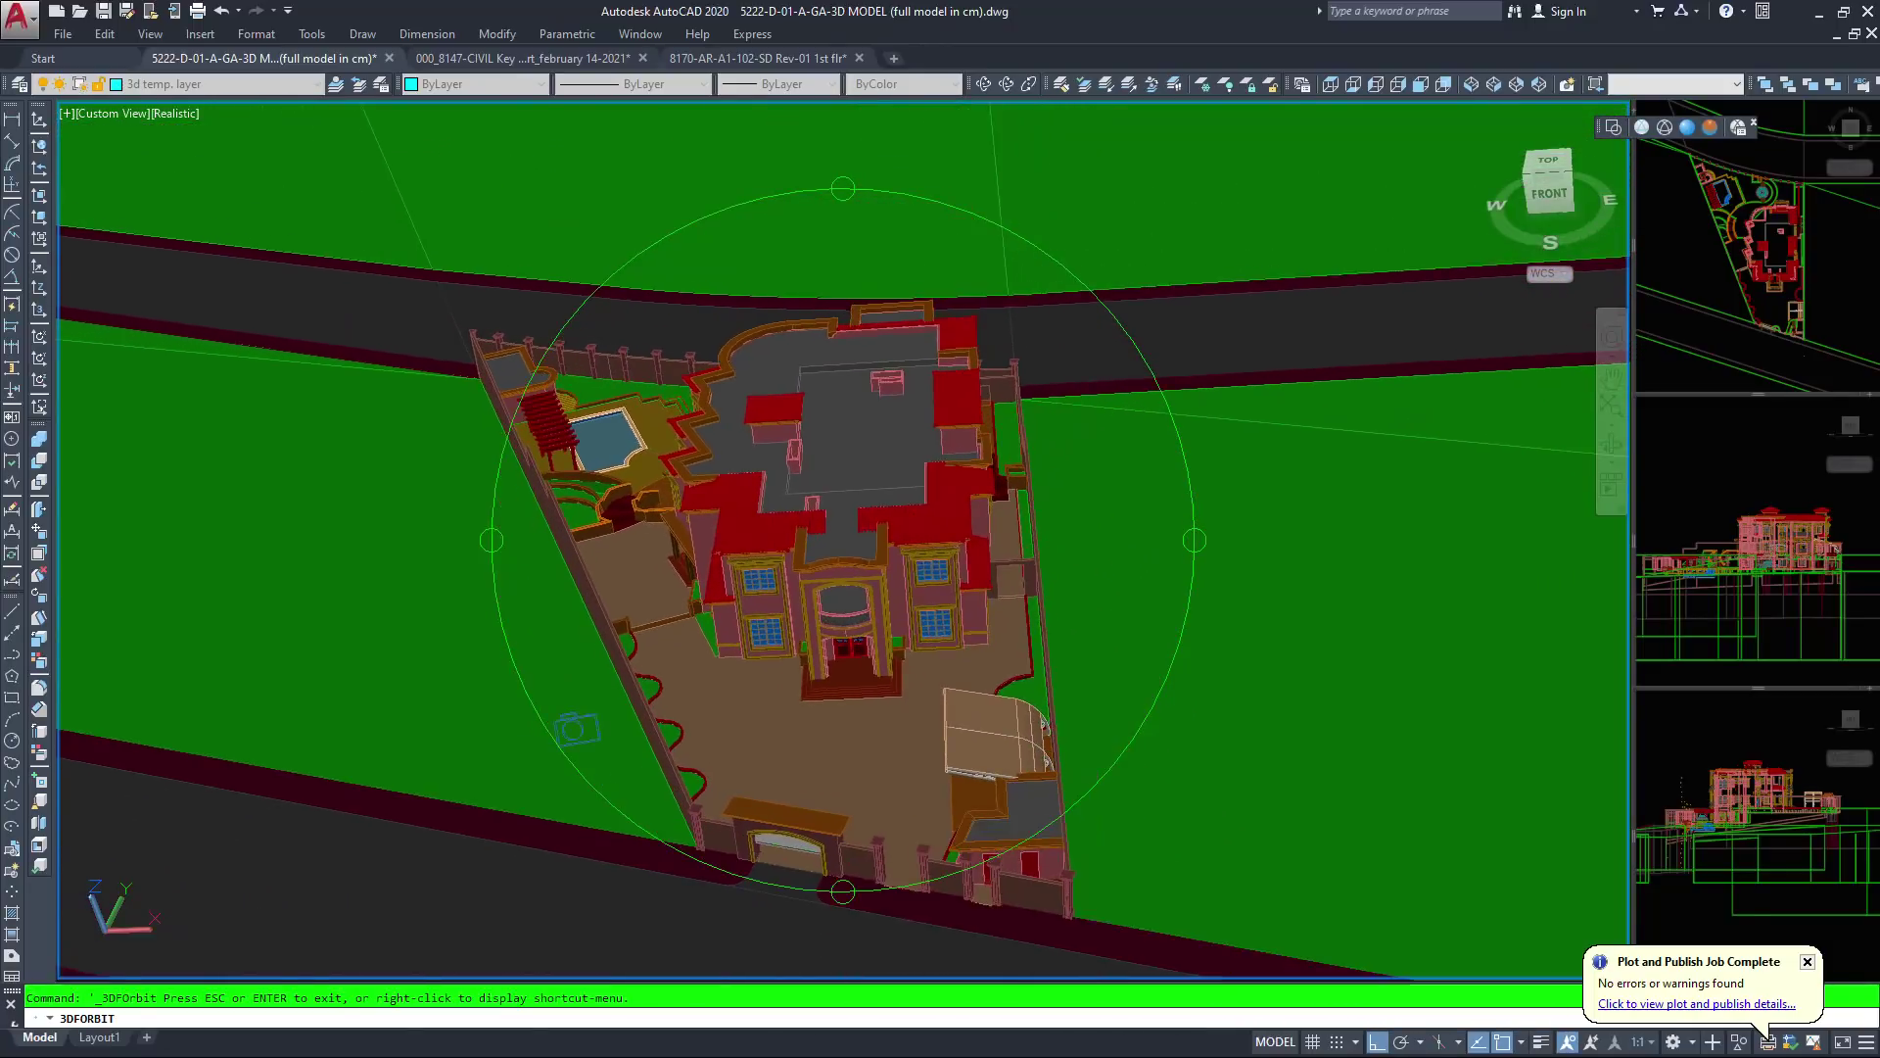
pyautogui.moveTo(781, 352); pyautogui.dragTo(851, 382)
pyautogui.scroll(-1, 851, 382)
pyautogui.moveTo(850, 382); pyautogui.dragTo(821, 575, button='middle')
pyautogui.moveTo(820, 578)
pyautogui.mouseDown()
pyautogui.moveTo(851, 592)
pyautogui.moveTo(831, 566)
pyautogui.mouseUp()
pyautogui.moveTo(917, 707); pyautogui.dragTo(844, 534)
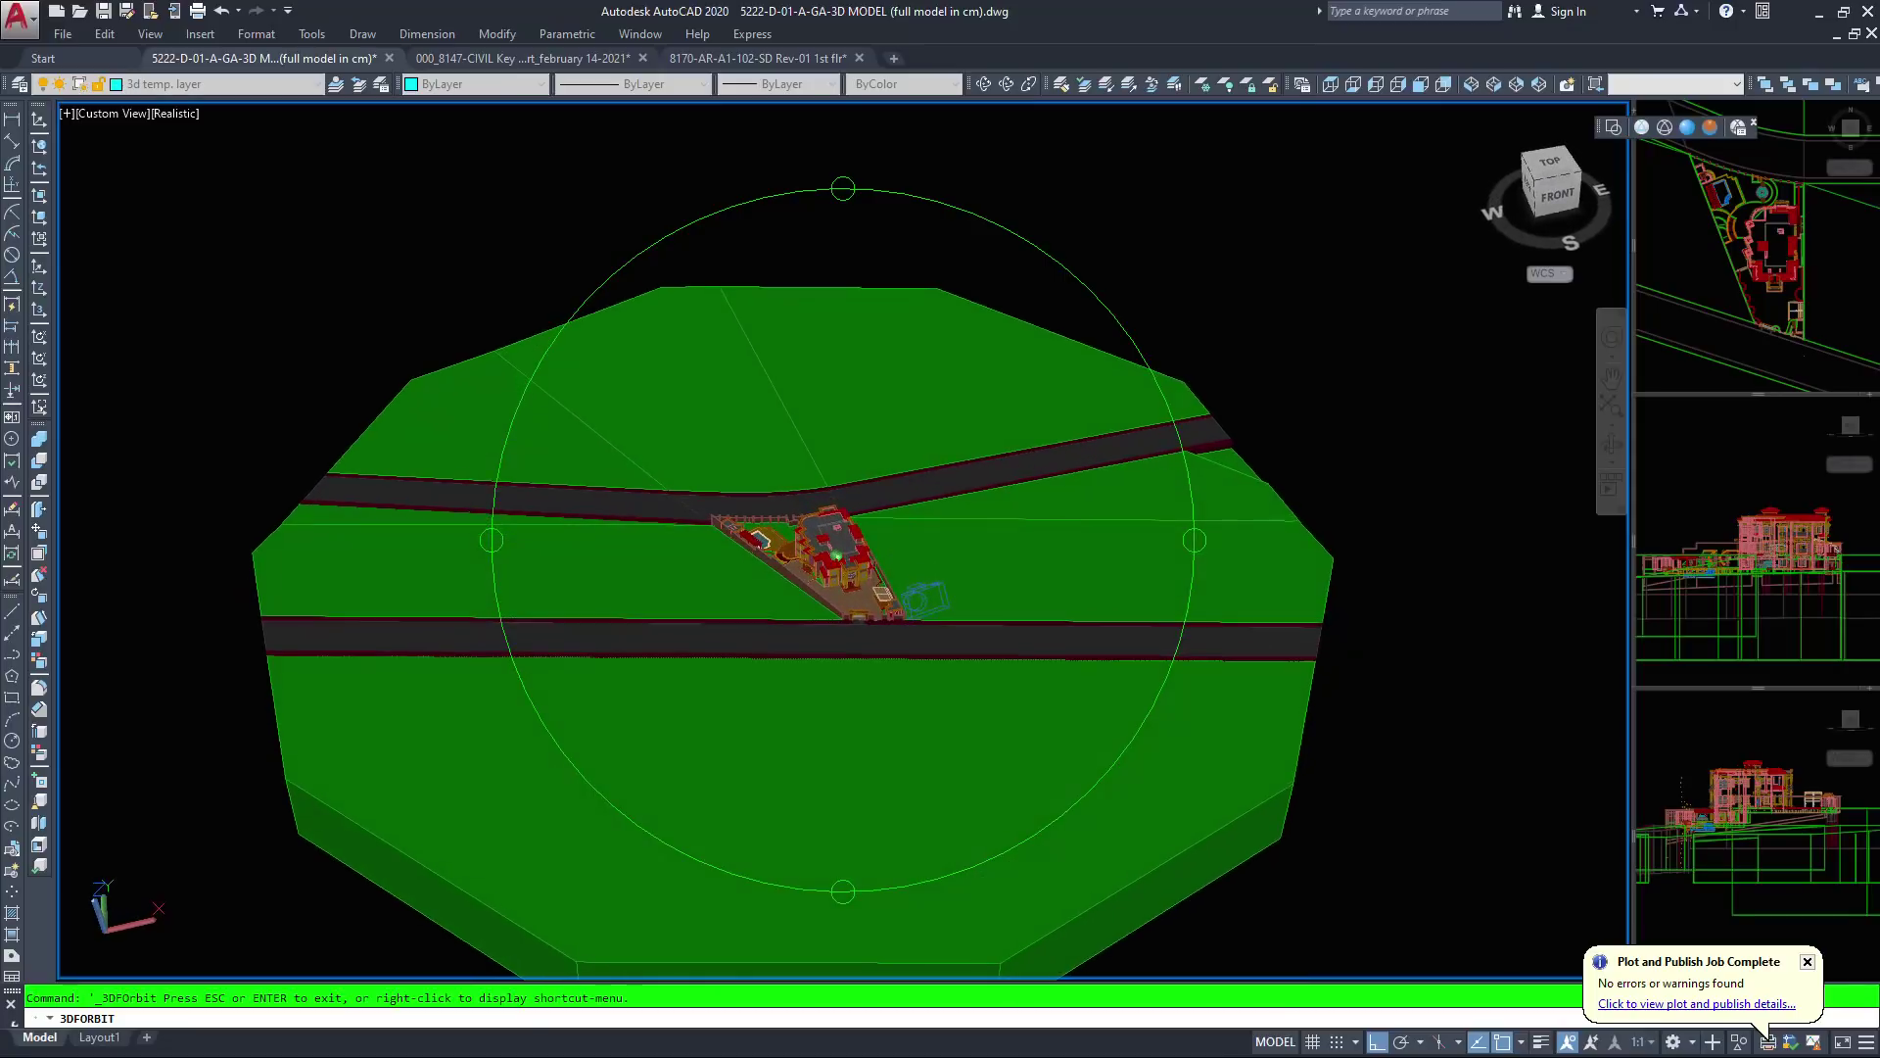
# Examine the front facade, the main gate and the front boundary wall from the front road down to ground level
pyautogui.scroll(5, 925, 599)
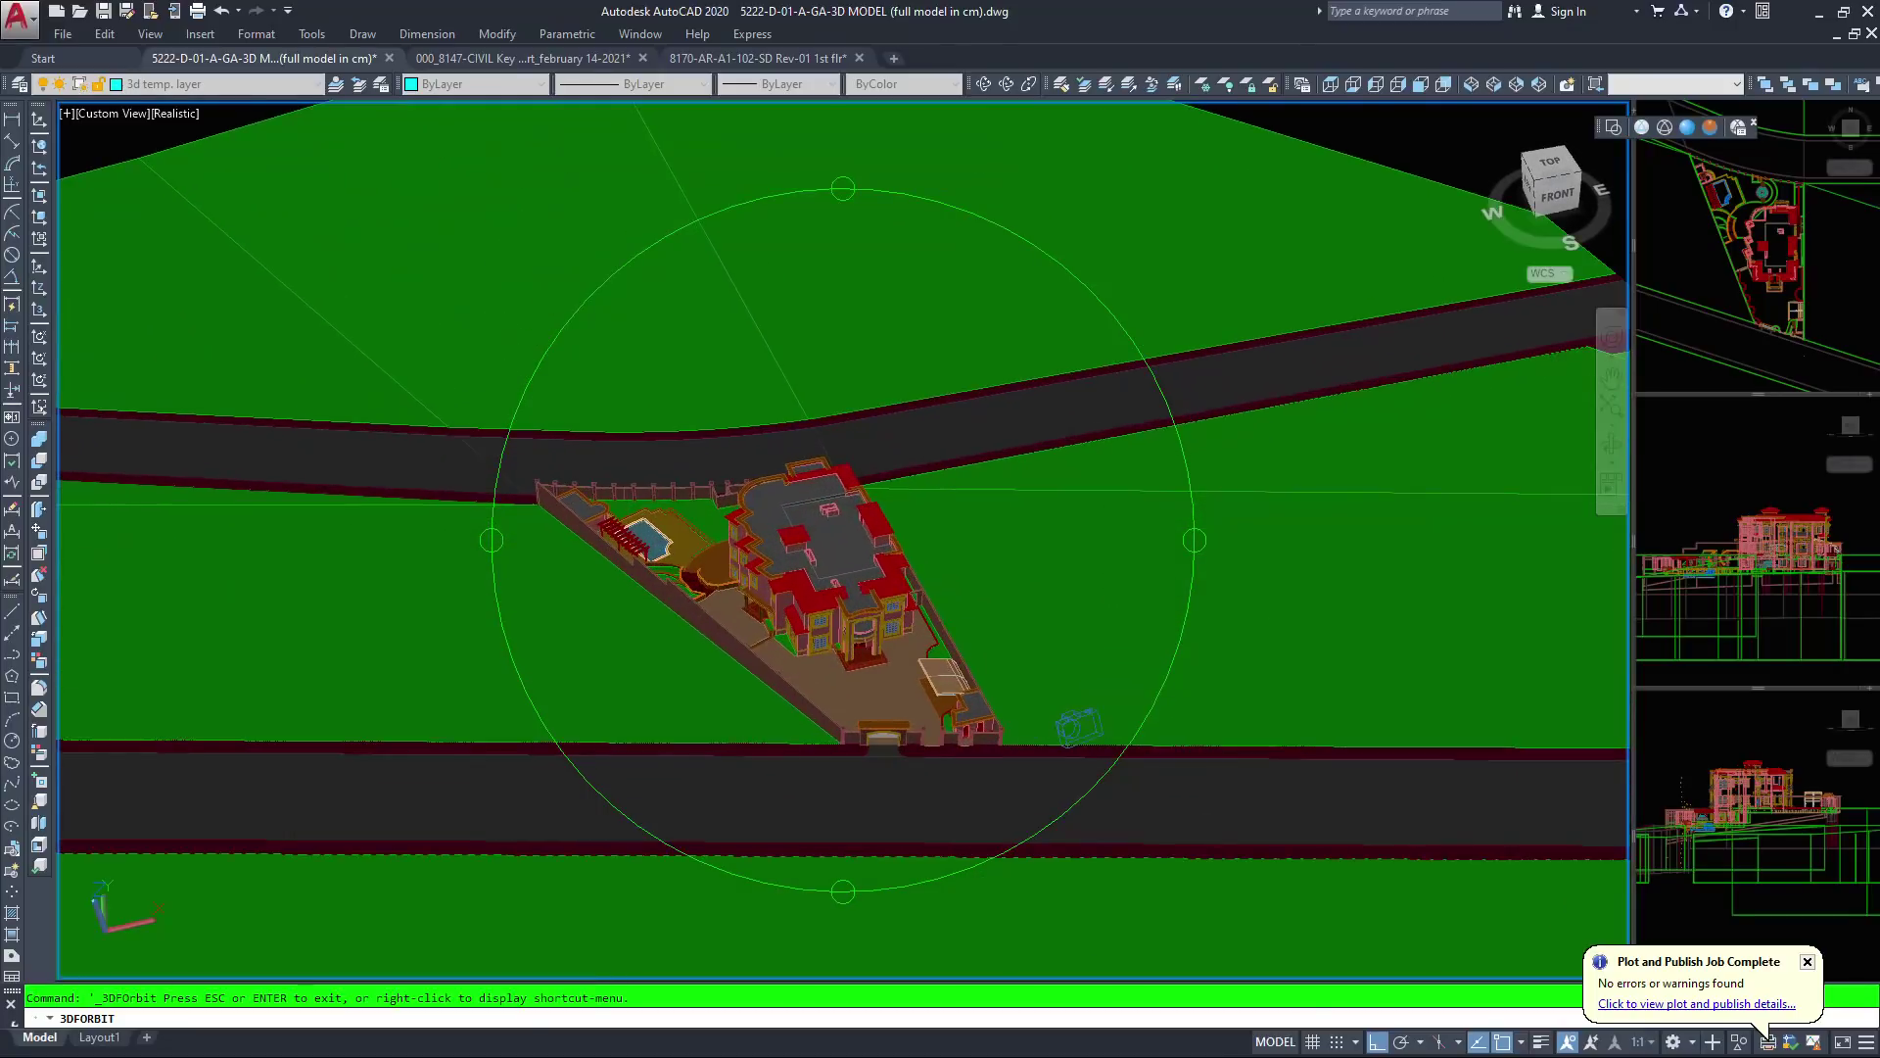
pyautogui.moveTo(925, 600); pyautogui.dragTo(929, 776, button='middle')
pyautogui.moveTo(929, 776); pyautogui.dragTo(1141, 647)
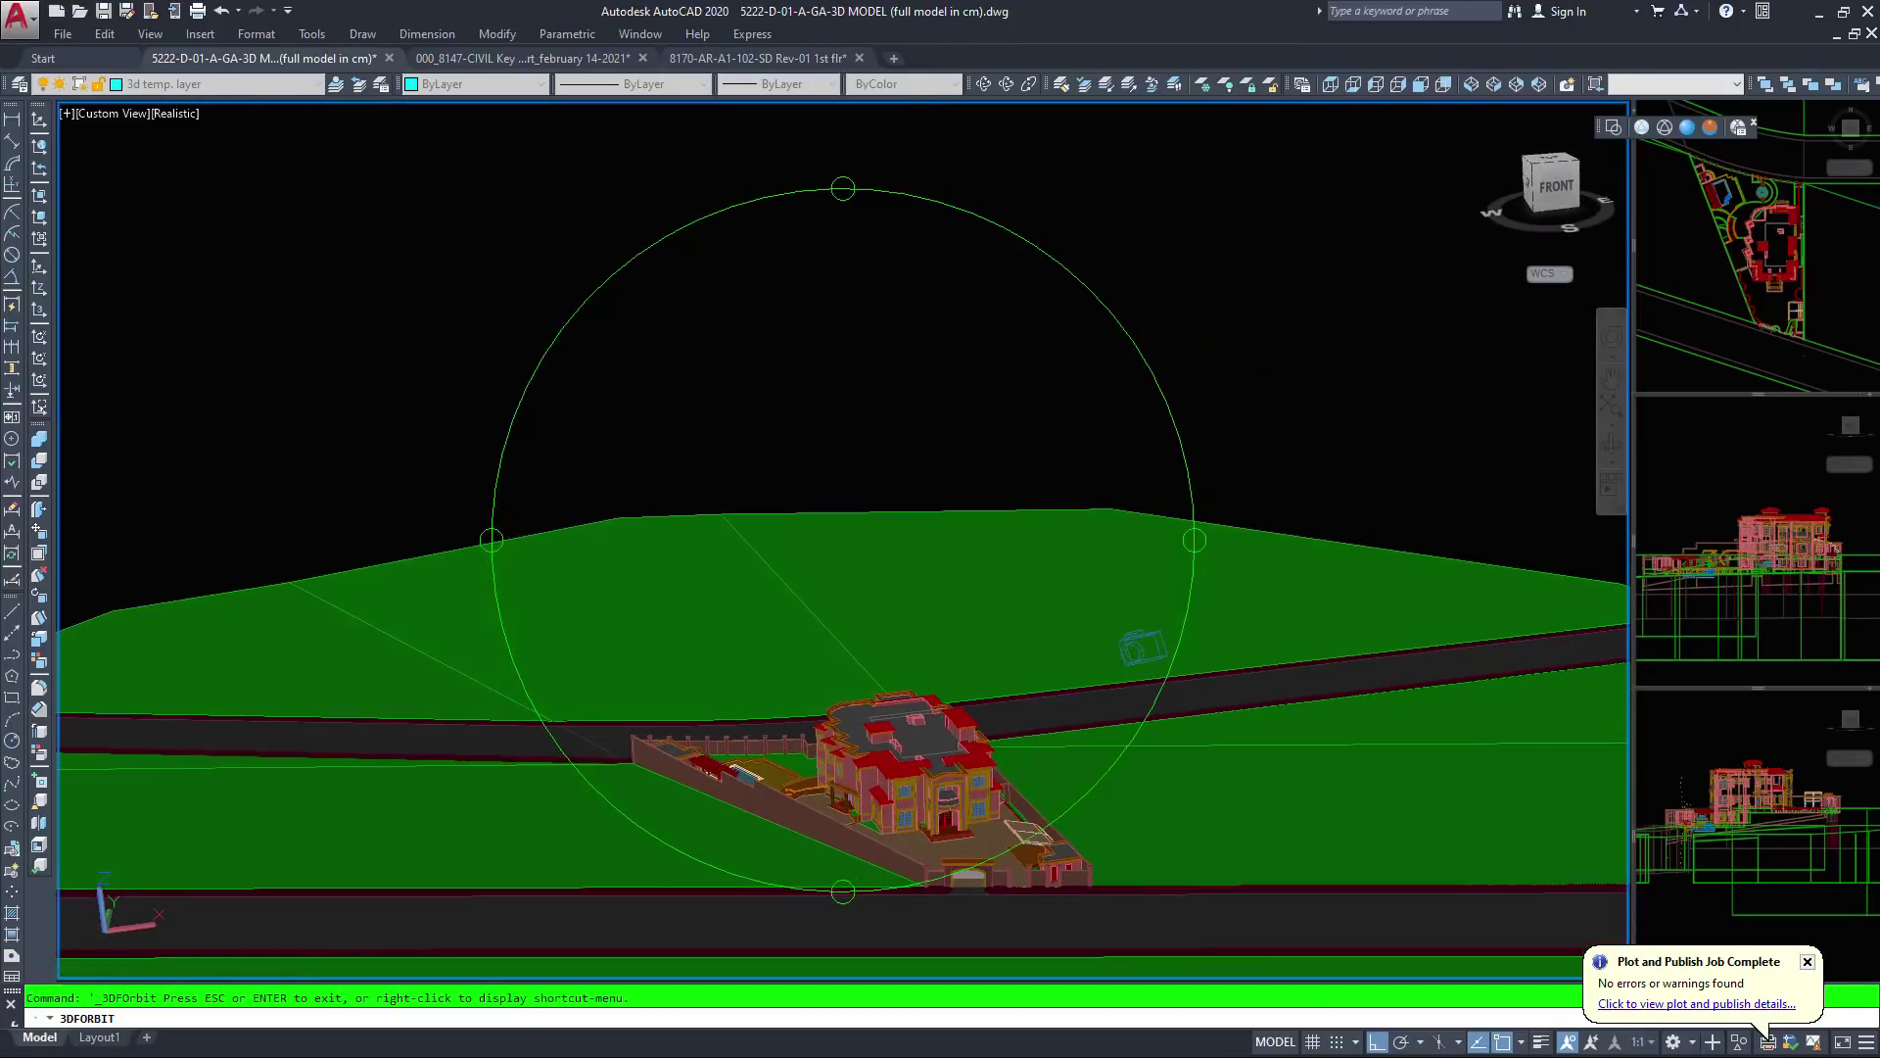
pyautogui.moveTo(929, 864); pyautogui.dragTo(929, 630, button='middle')
pyautogui.scroll(5, 928, 629)
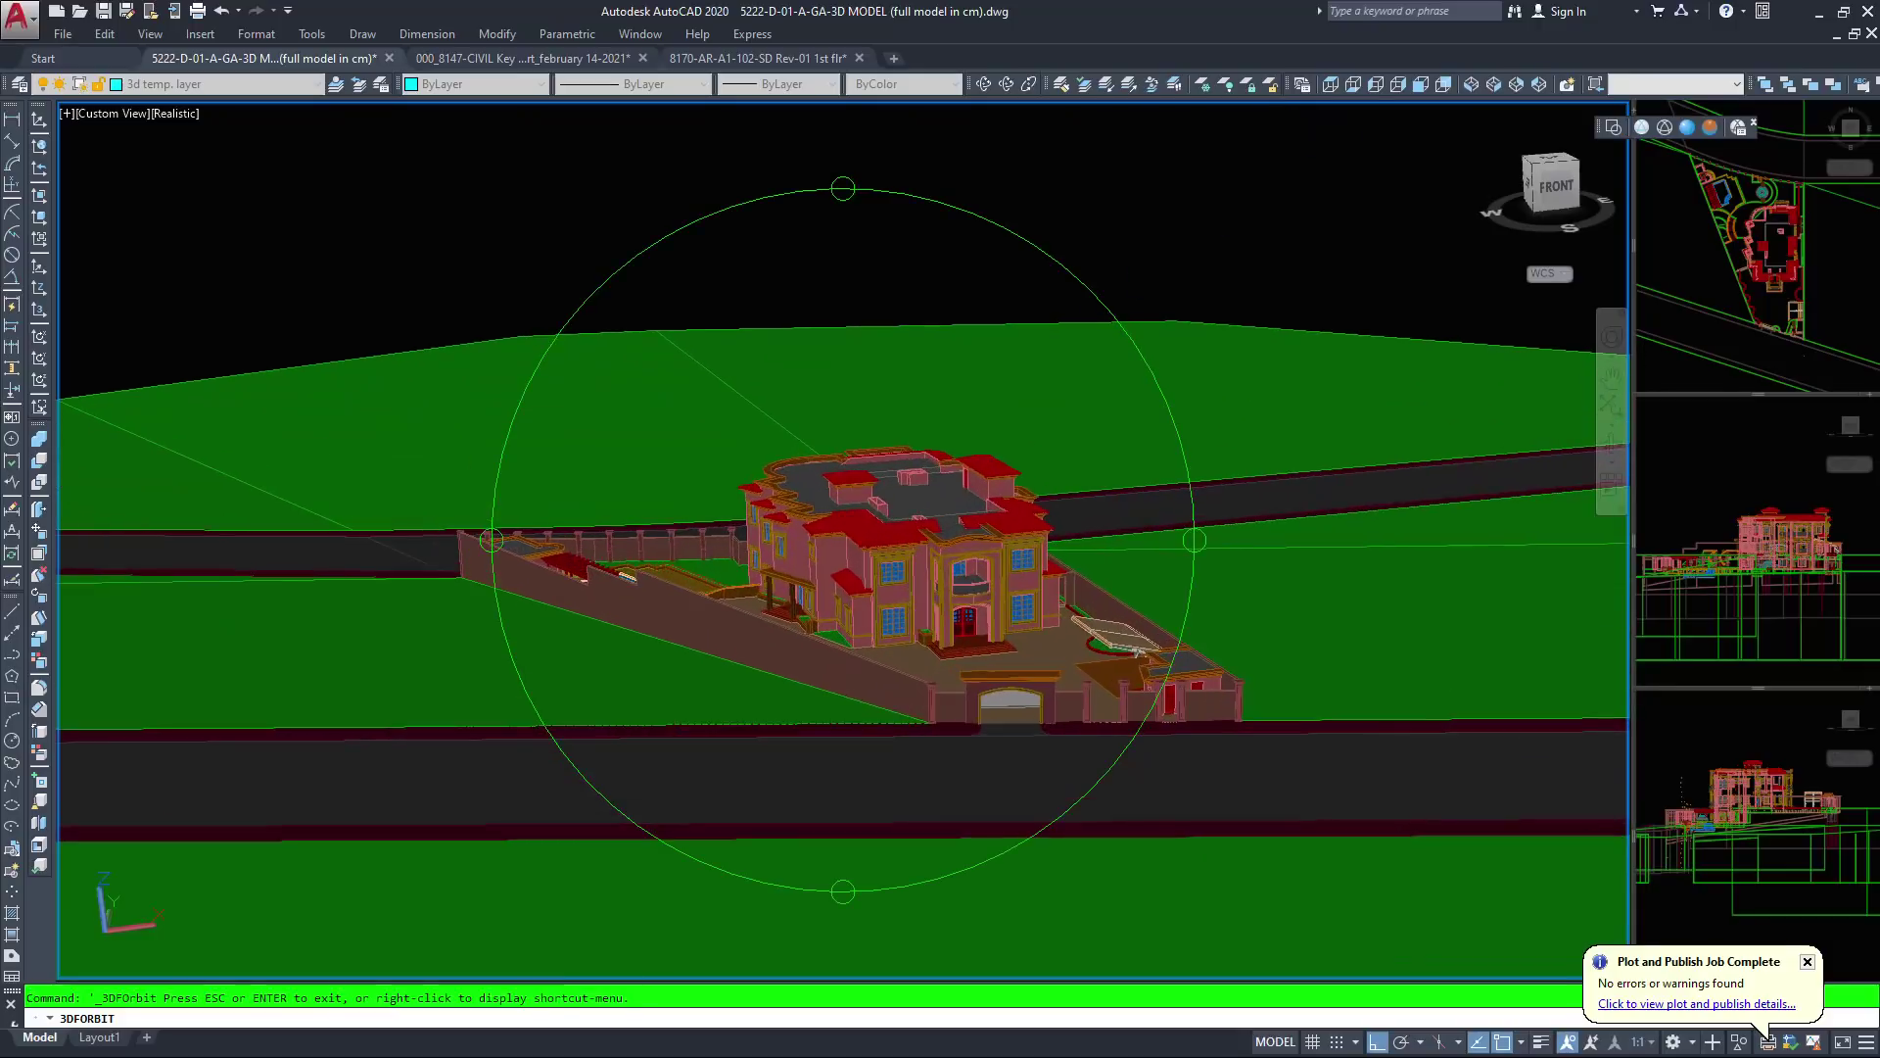
pyautogui.scroll(2, 754, 533)
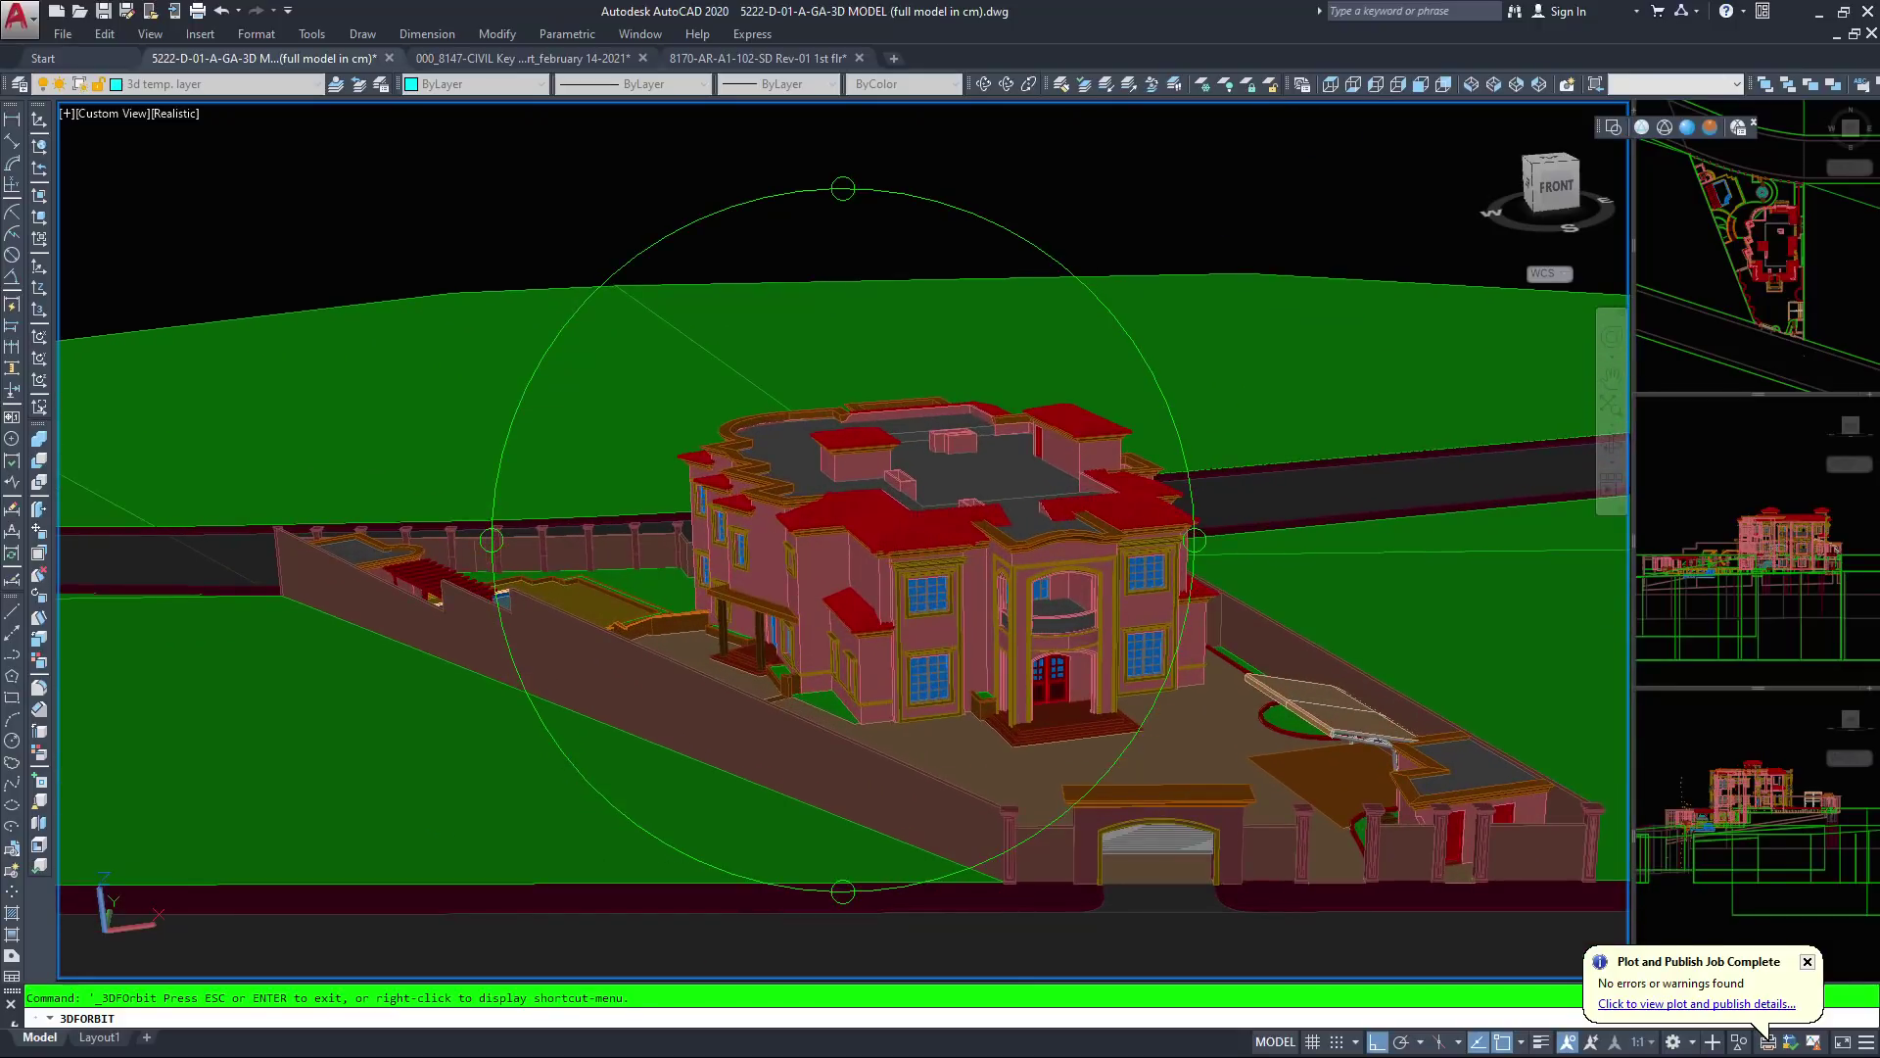
pyautogui.moveTo(1159, 860); pyautogui.dragTo(877, 579, button='middle')
pyautogui.scroll(3, 878, 579)
pyautogui.moveTo(878, 580); pyautogui.dragTo(850, 509)
pyautogui.scroll(-2, 850, 510)
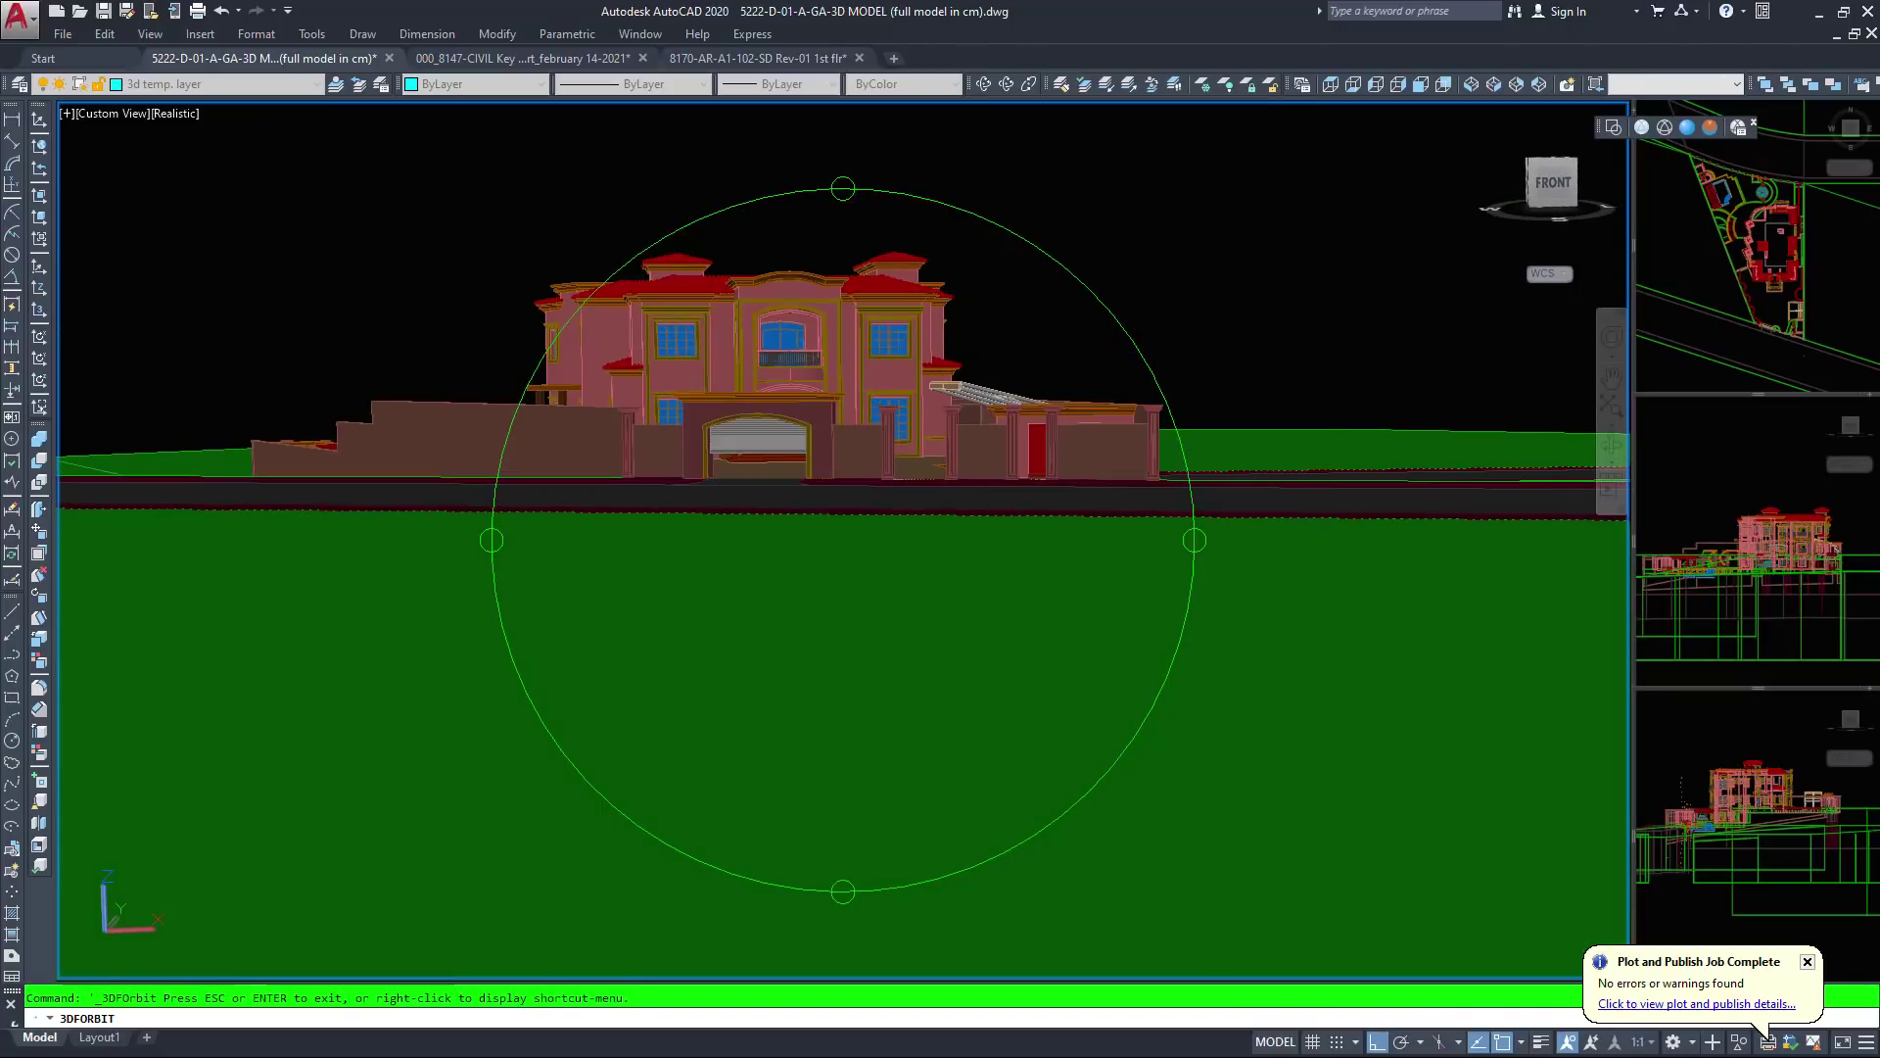
# Examine the full terrain block with its two roads from the front, the side and the rear
pyautogui.scroll(-2, 848, 524)
pyautogui.scroll(-6, 844, 534)
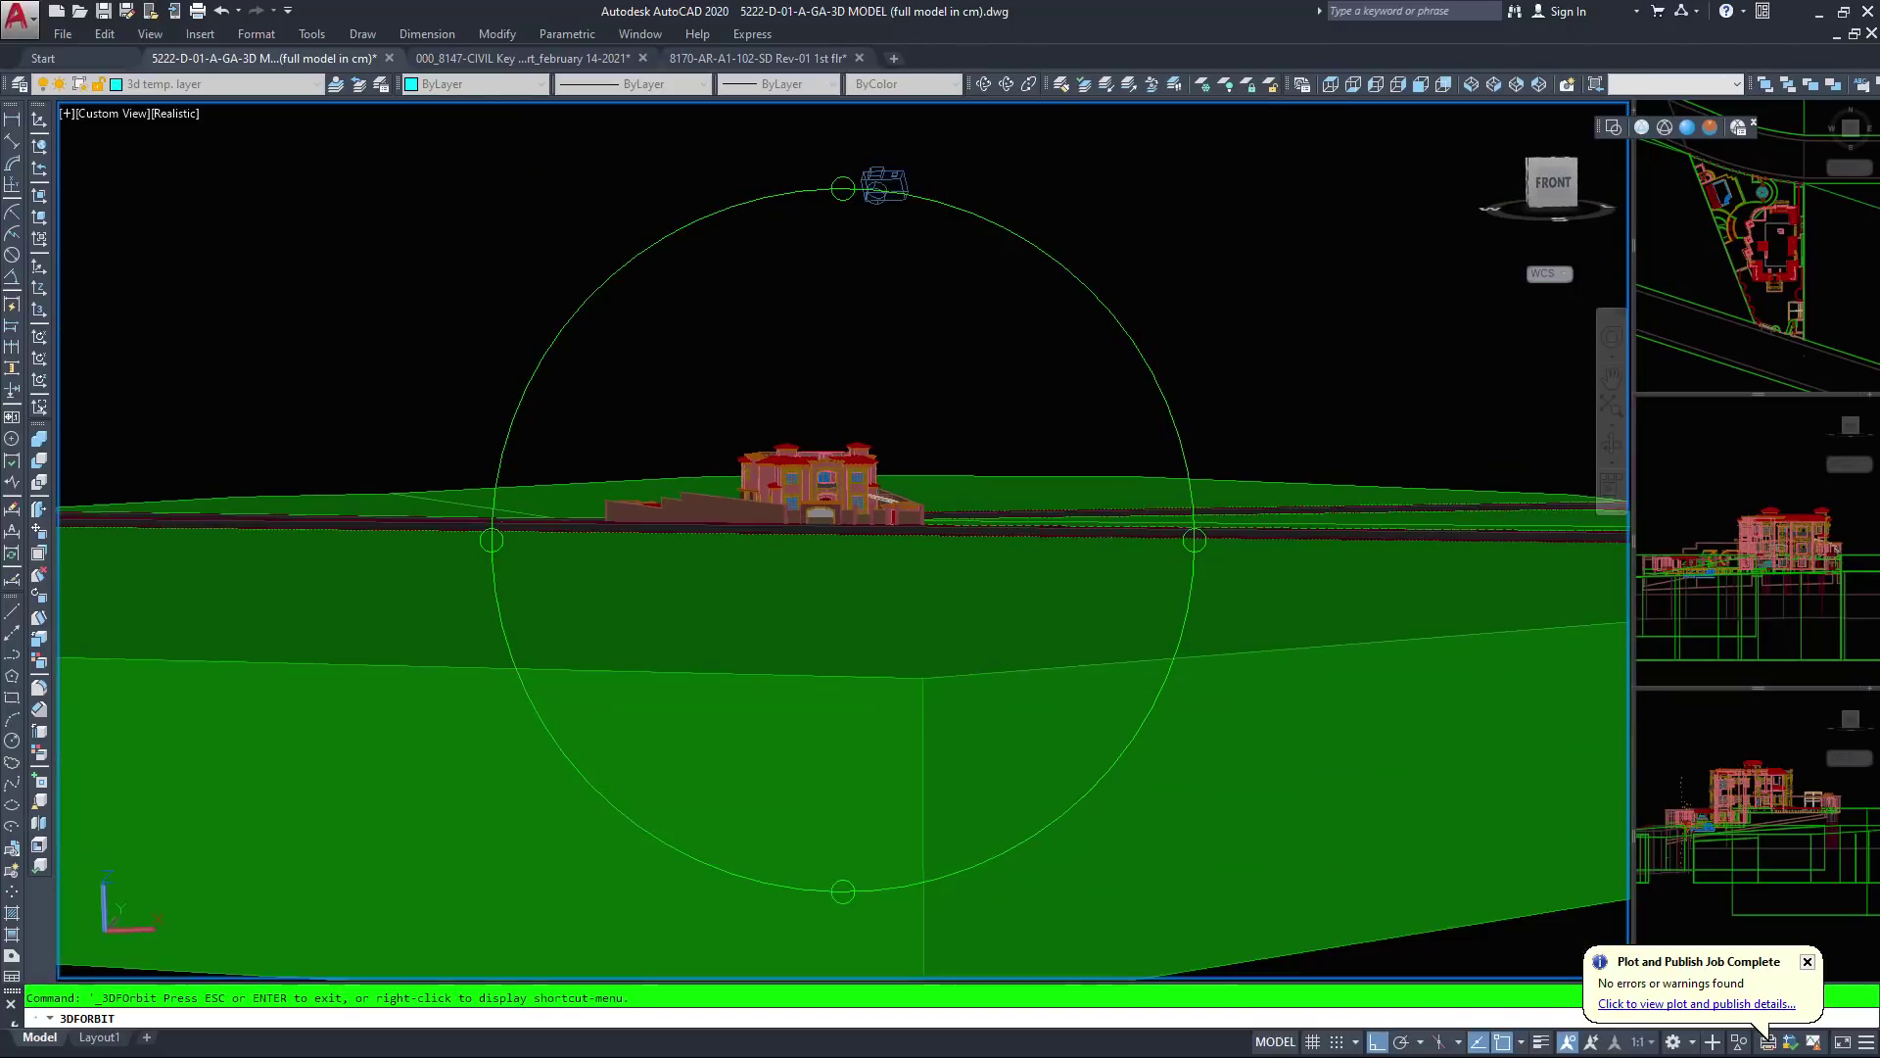
pyautogui.moveTo(872, 303); pyautogui.dragTo(526, 300)
pyautogui.moveTo(739, 724); pyautogui.dragTo(865, 520, button='middle')
pyautogui.scroll(-3, 865, 520)
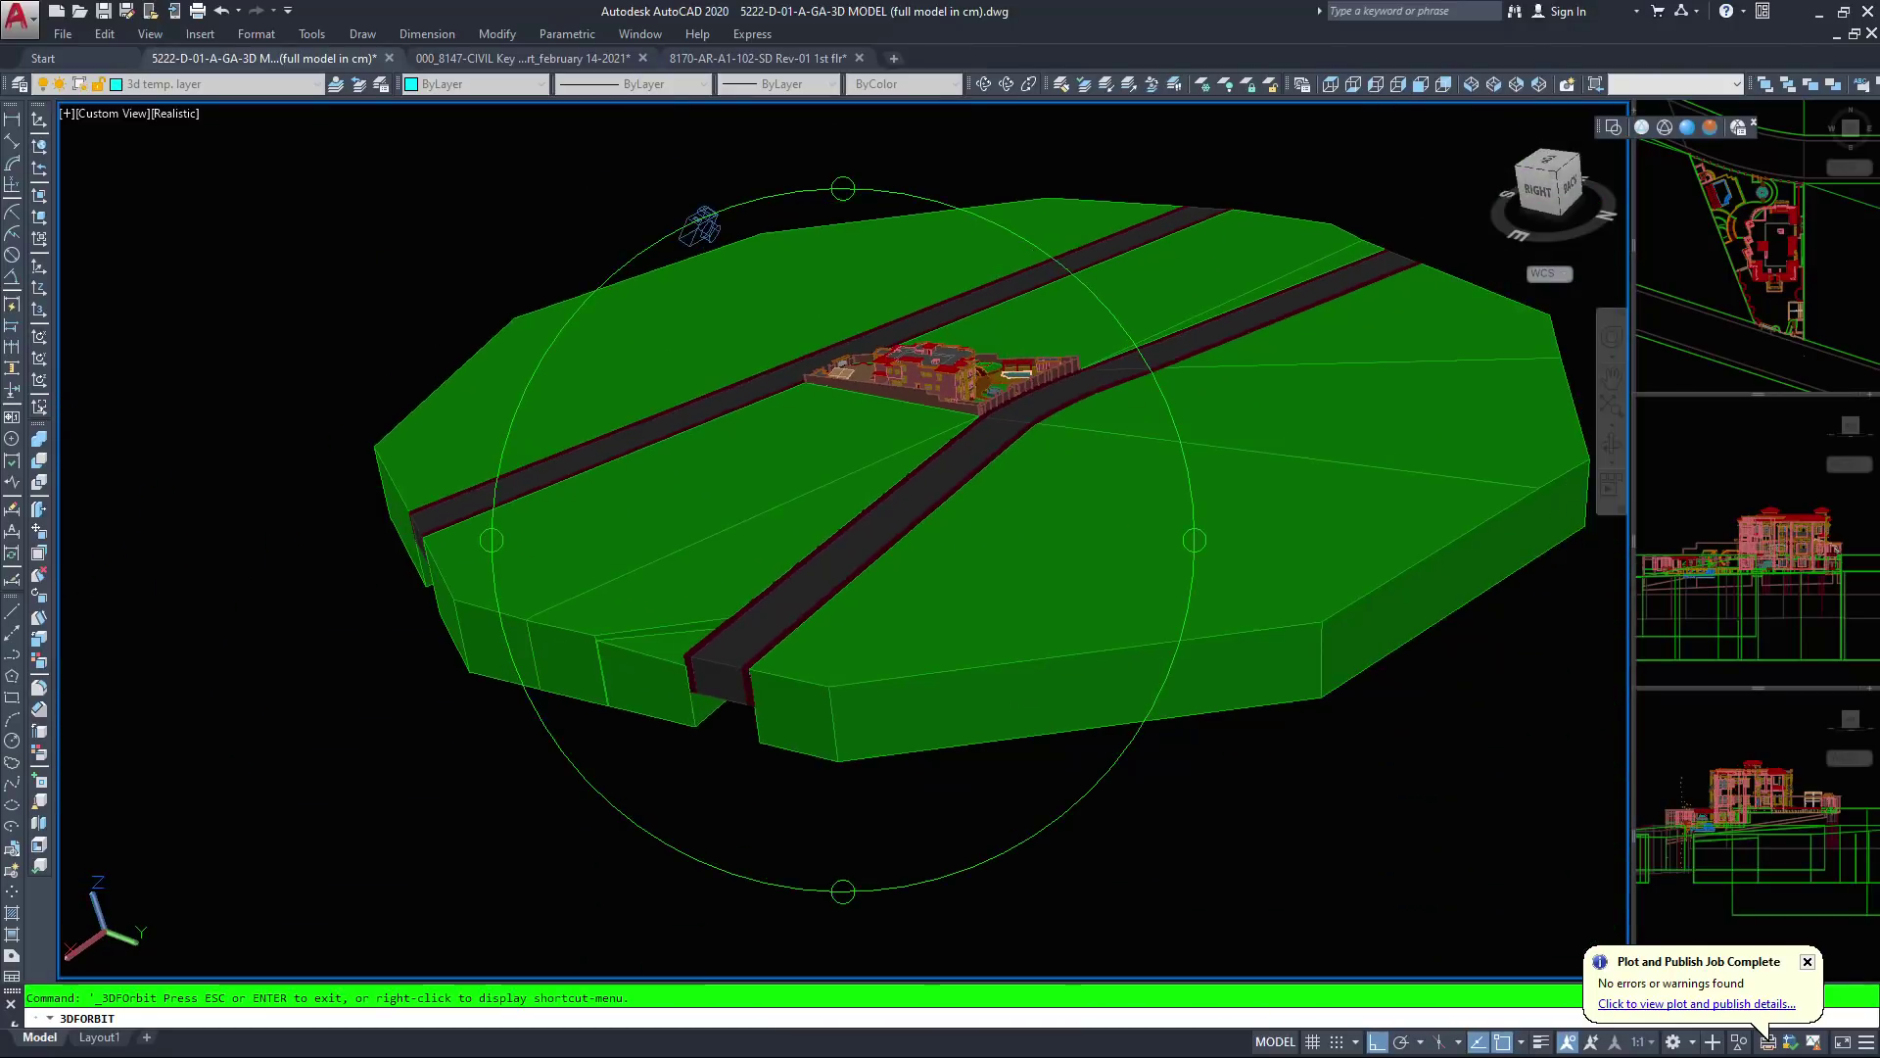
pyautogui.moveTo(721, 274); pyautogui.dragTo(820, 337)
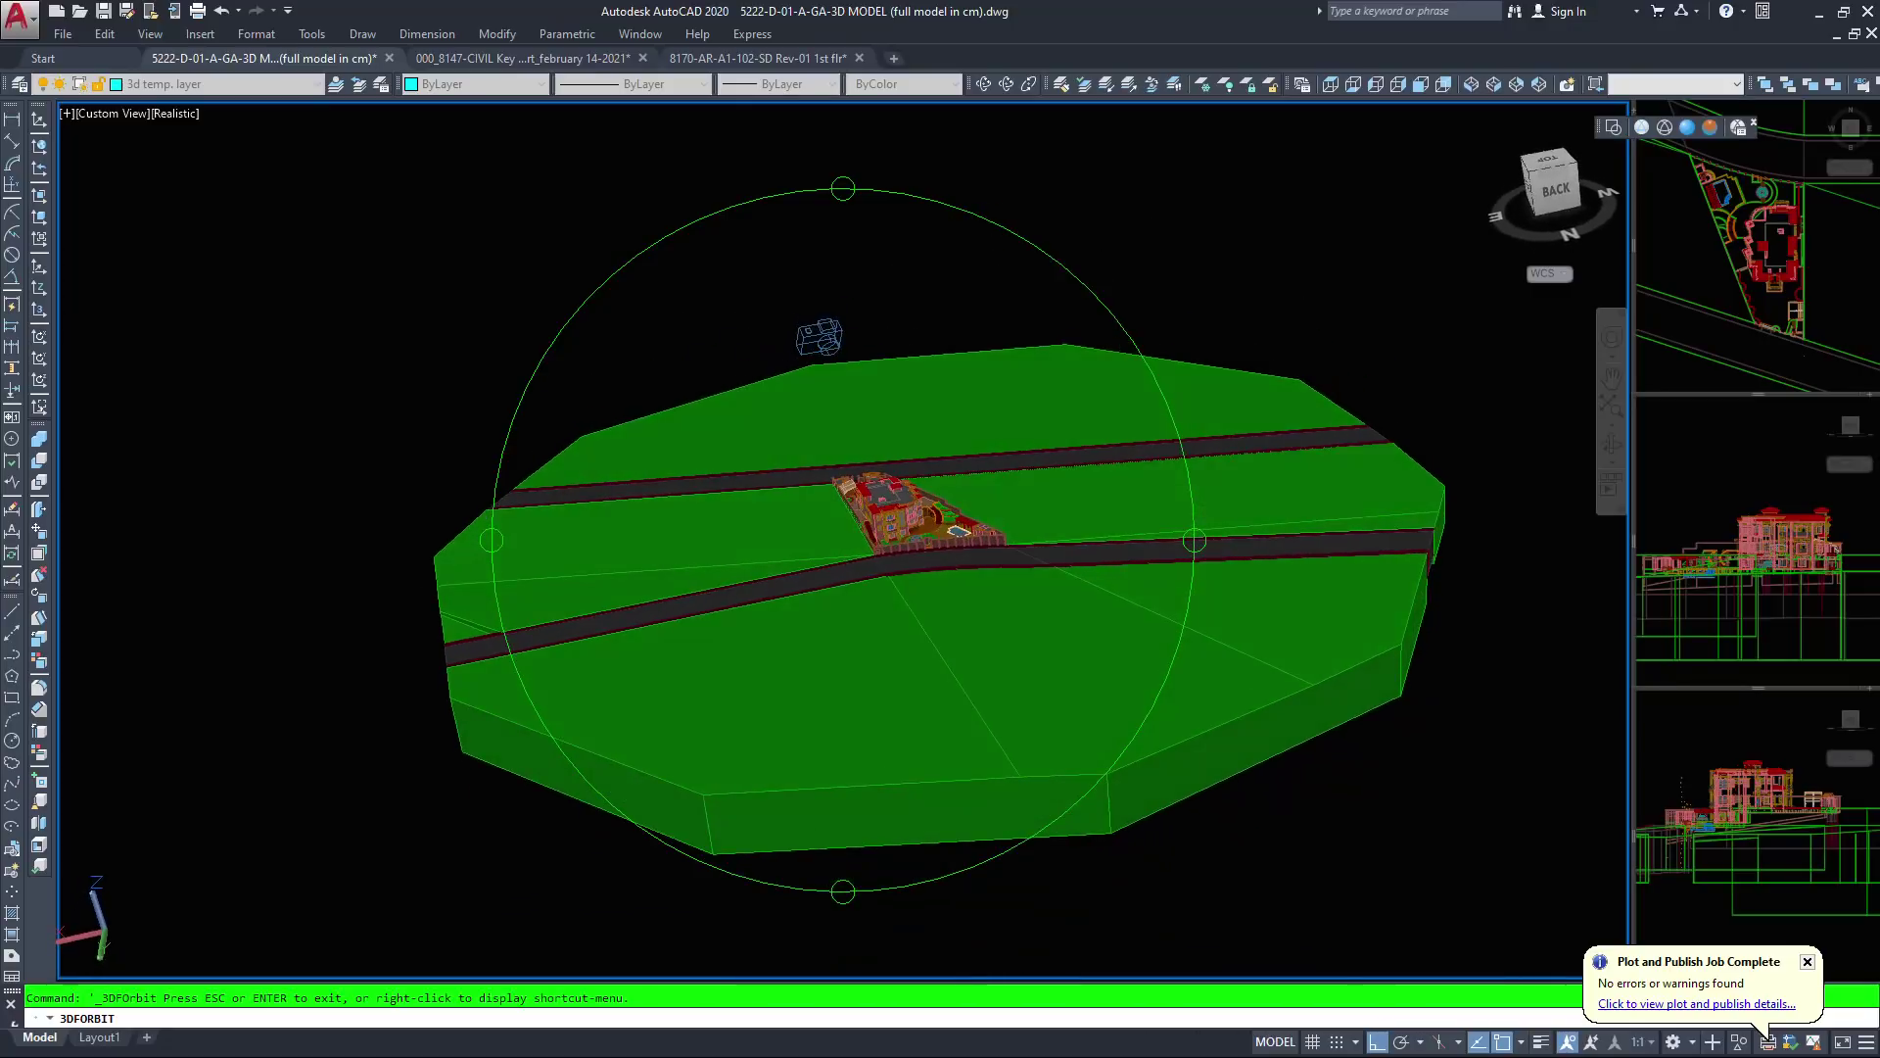
# Examine the rear facade and back boundary wall from a low viewpoint across the rear road
pyautogui.scroll(5, 835, 577)
pyautogui.moveTo(835, 578); pyautogui.dragTo(774, 775, button='middle')
pyautogui.moveTo(737, 305); pyautogui.dragTo(721, 416)
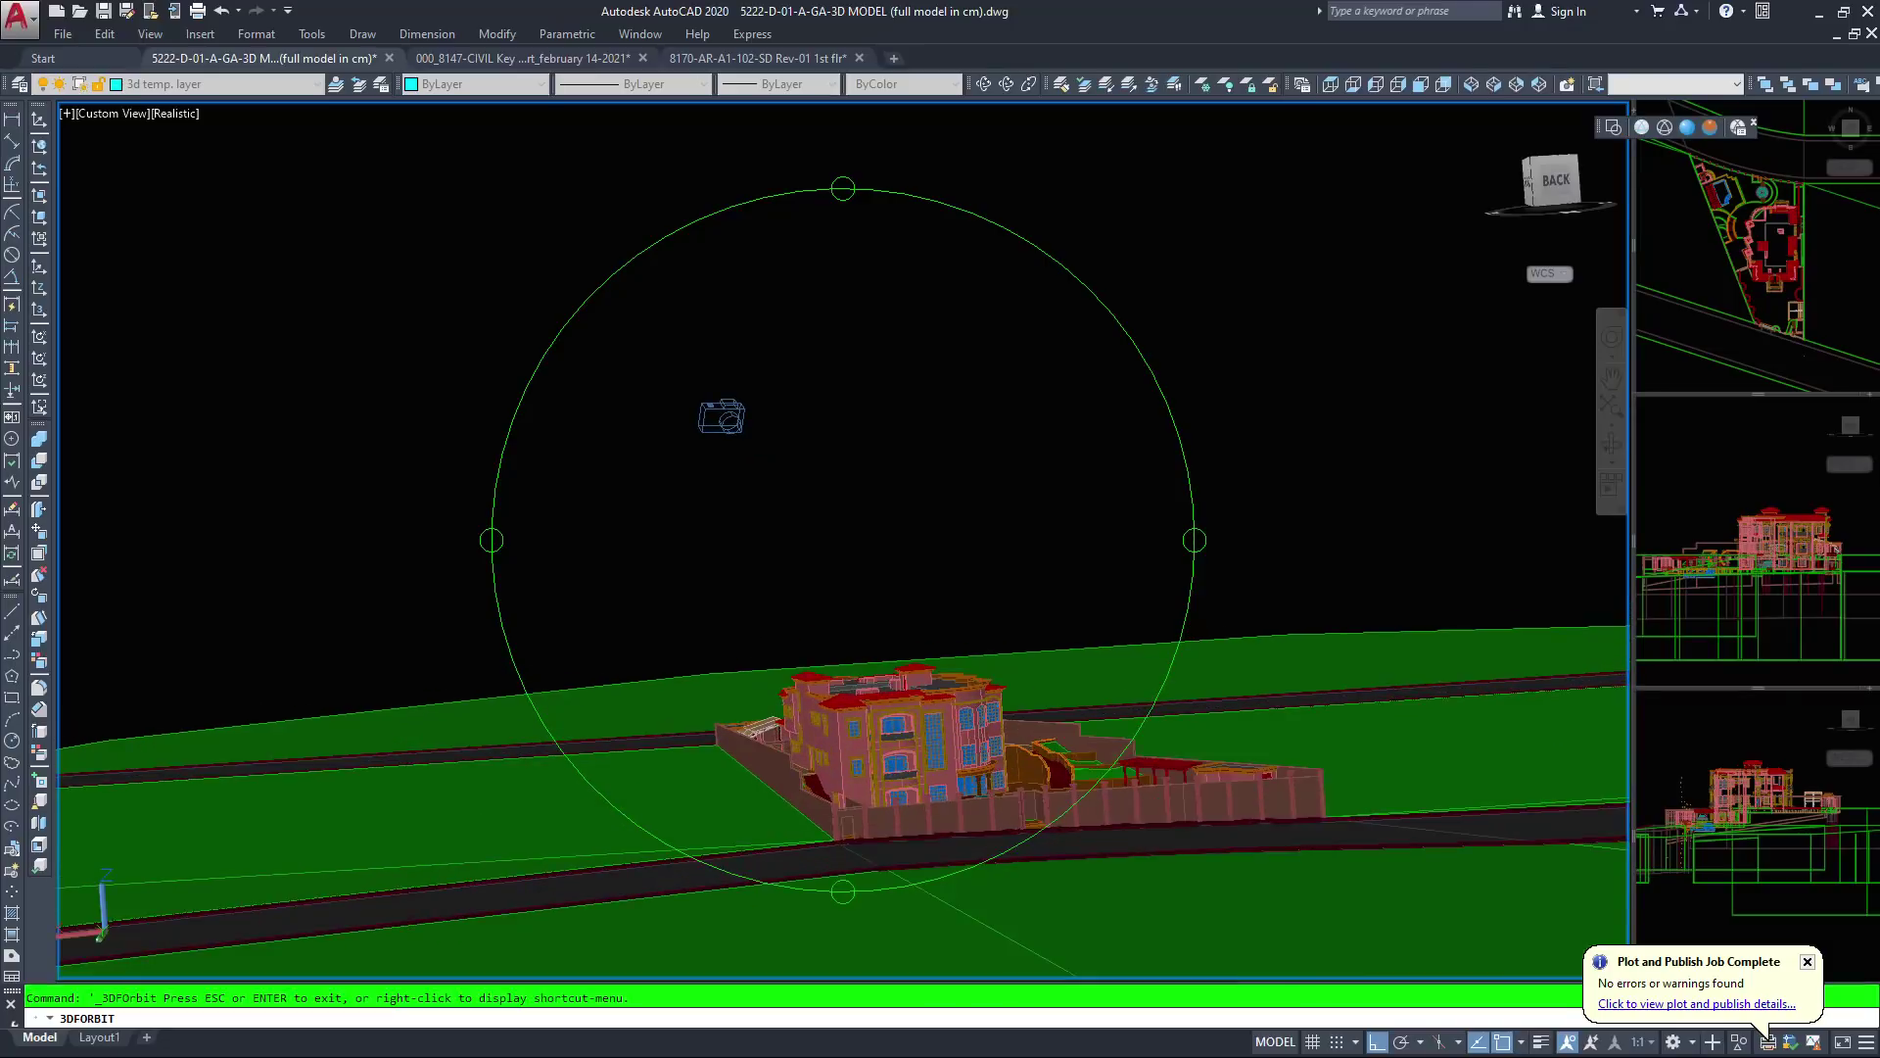
pyautogui.scroll(2, 801, 789)
pyautogui.moveTo(802, 793); pyautogui.dragTo(738, 525, button='middle')
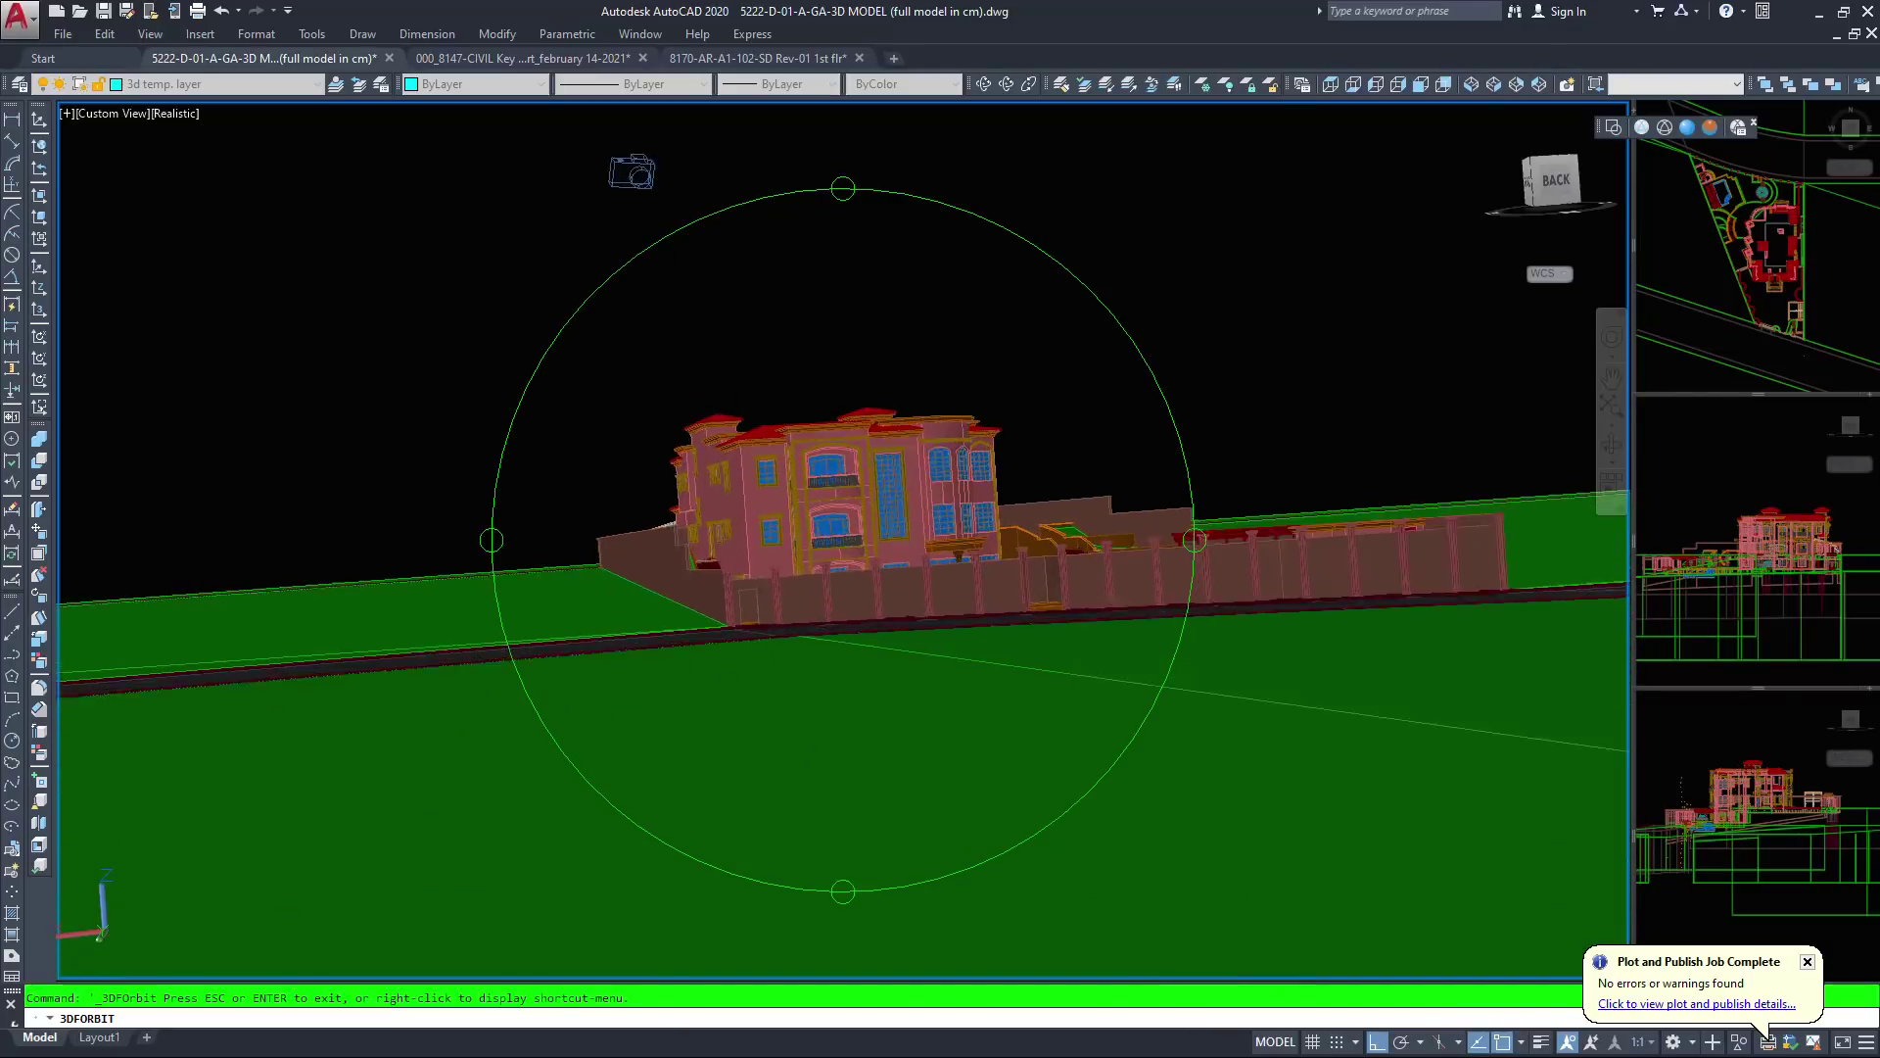
pyautogui.scroll(3, 798, 529)
pyautogui.moveTo(789, 500); pyautogui.dragTo(798, 487)
pyautogui.moveTo(772, 619); pyautogui.dragTo(1039, 478, button='middle')
pyautogui.moveTo(1038, 477); pyautogui.dragTo(981, 519)
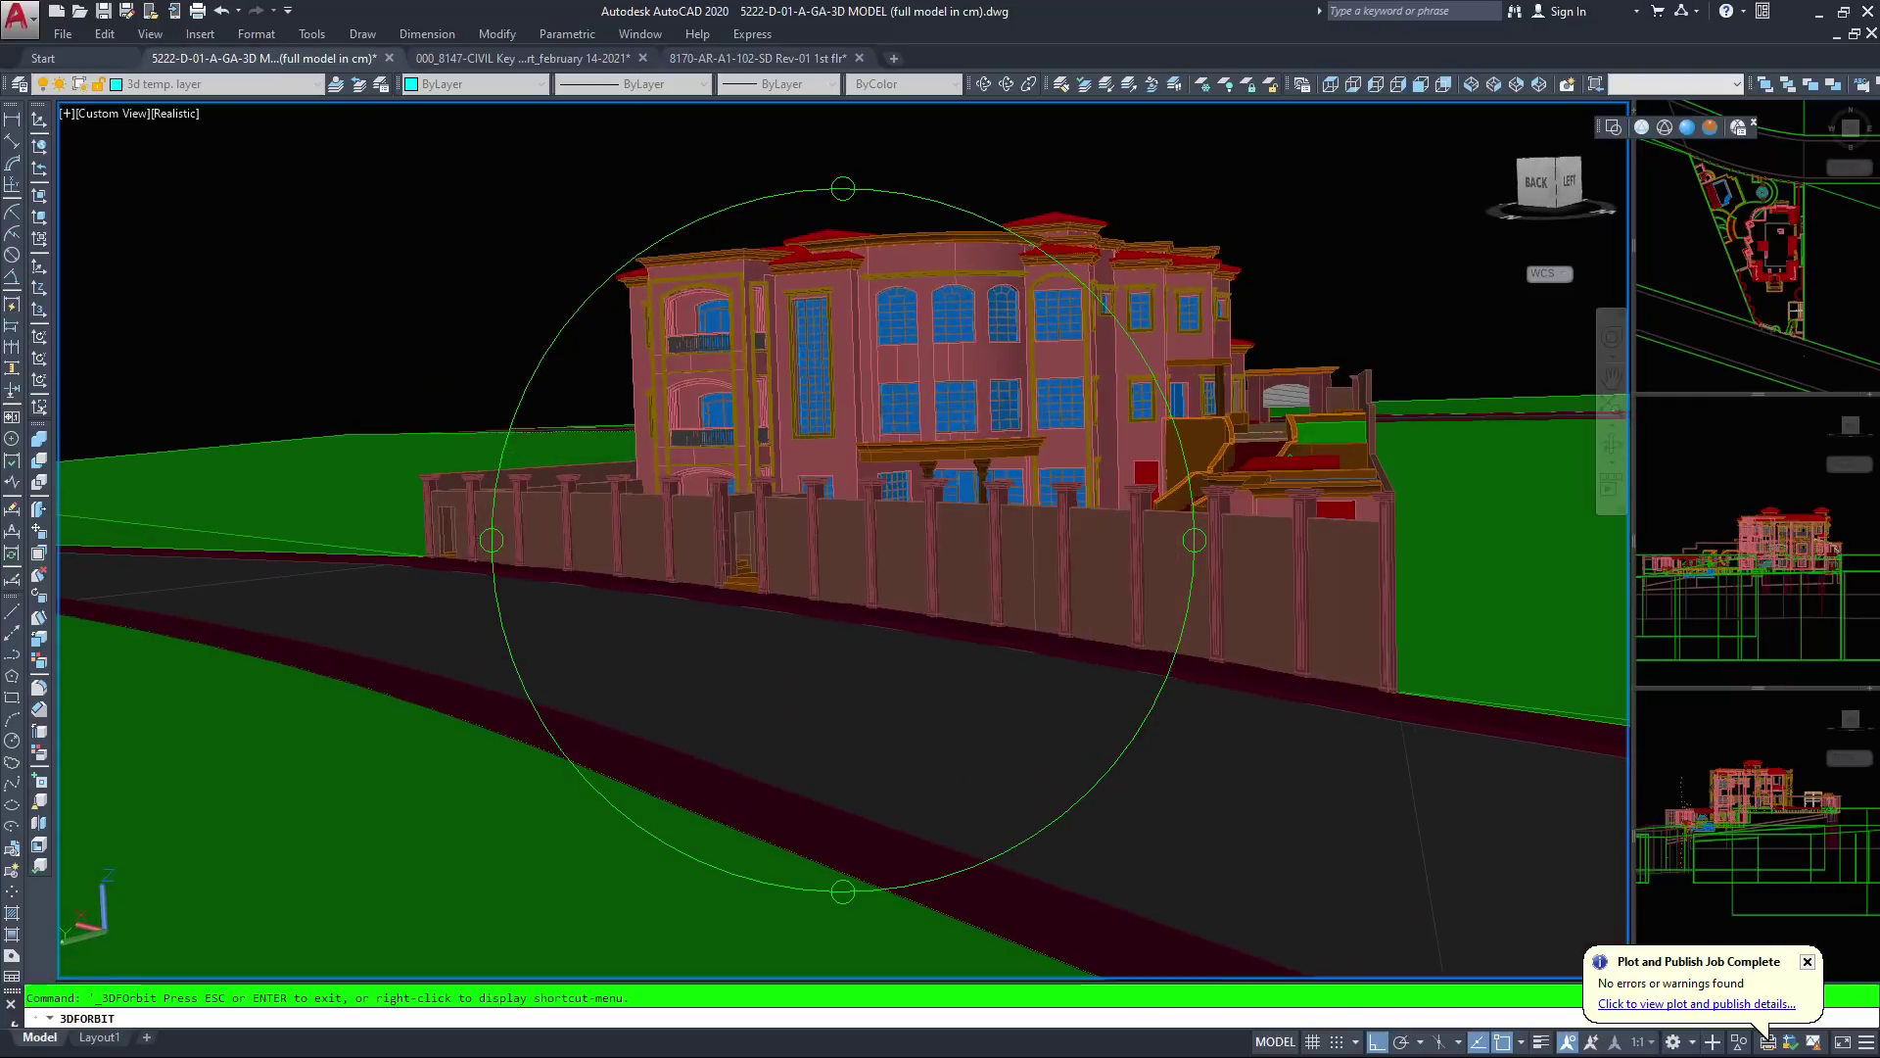
# Examine the rear corner of the boundary wall, the stepped side wall and the pool yard behind it
pyautogui.moveTo(715, 441); pyautogui.dragTo(1016, 375)
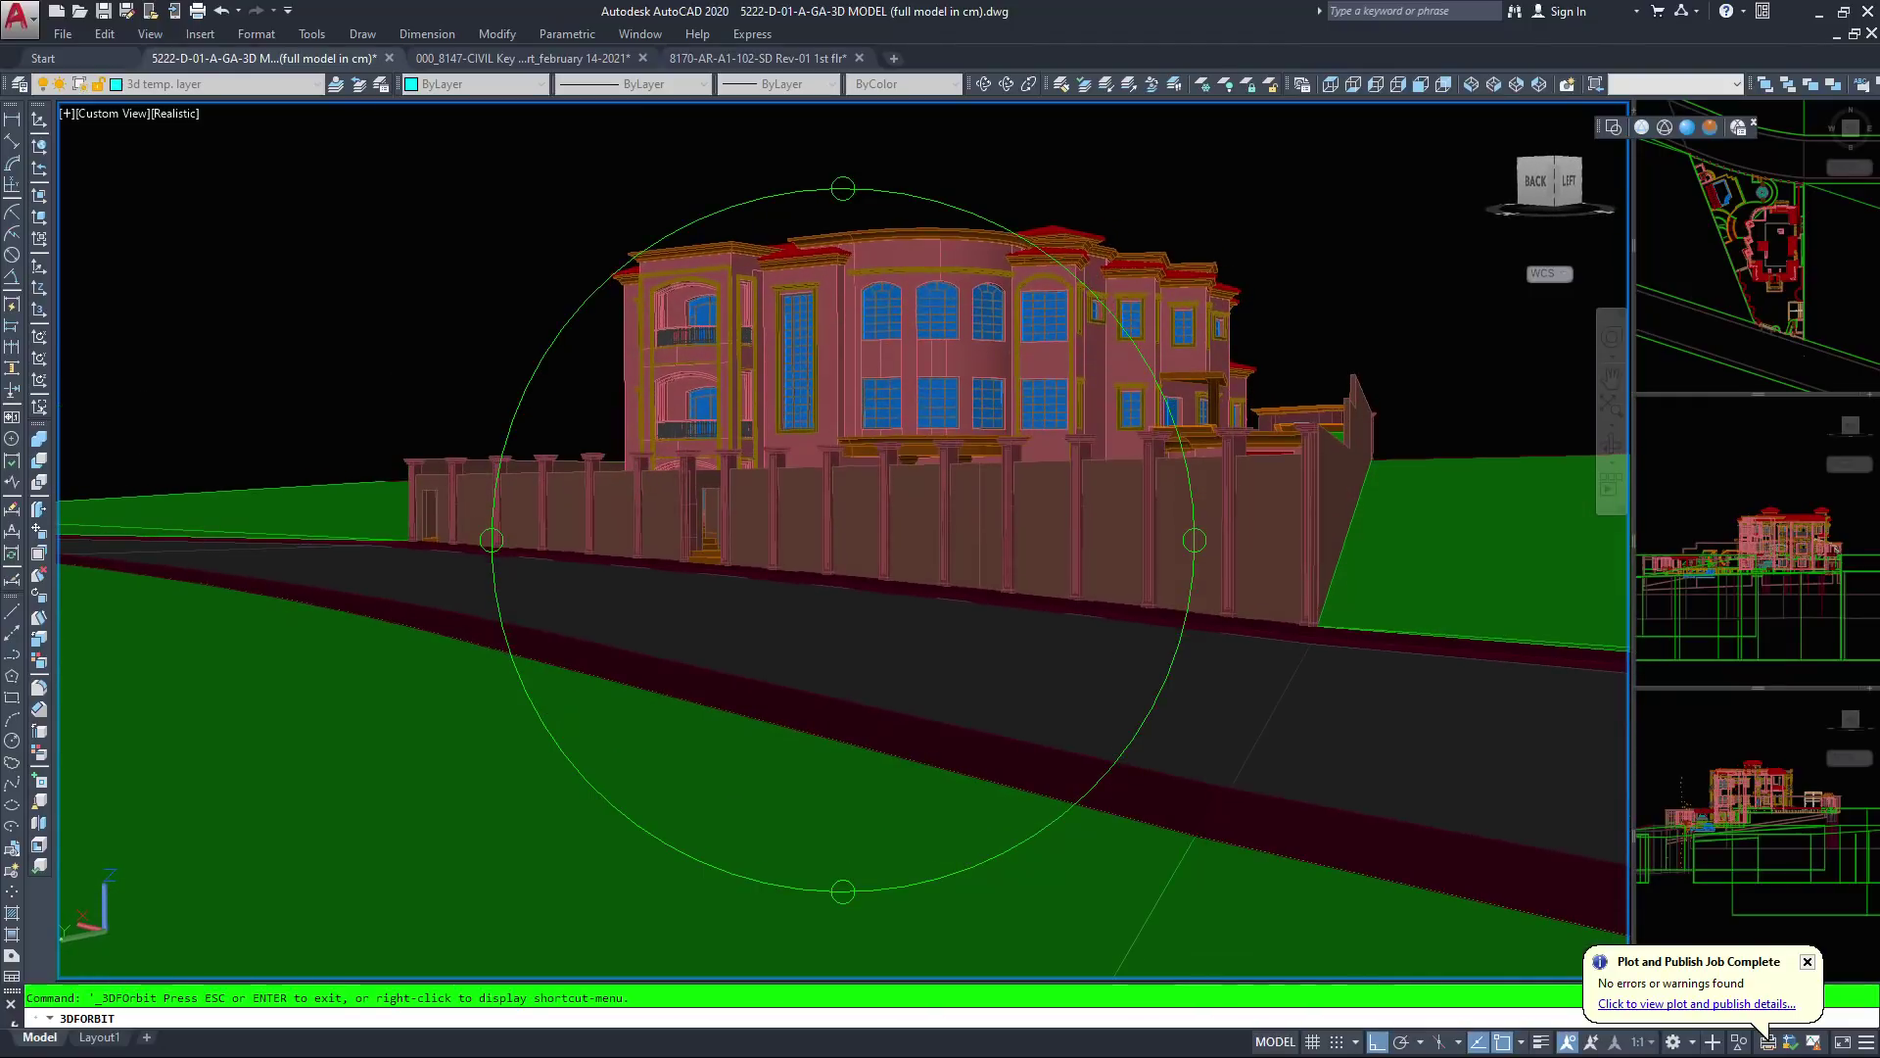
pyautogui.scroll(1, 843, 540)
pyautogui.moveTo(1008, 382); pyautogui.dragTo(1016, 375)
pyautogui.moveTo(938, 413); pyautogui.dragTo(876, 453, button='middle')
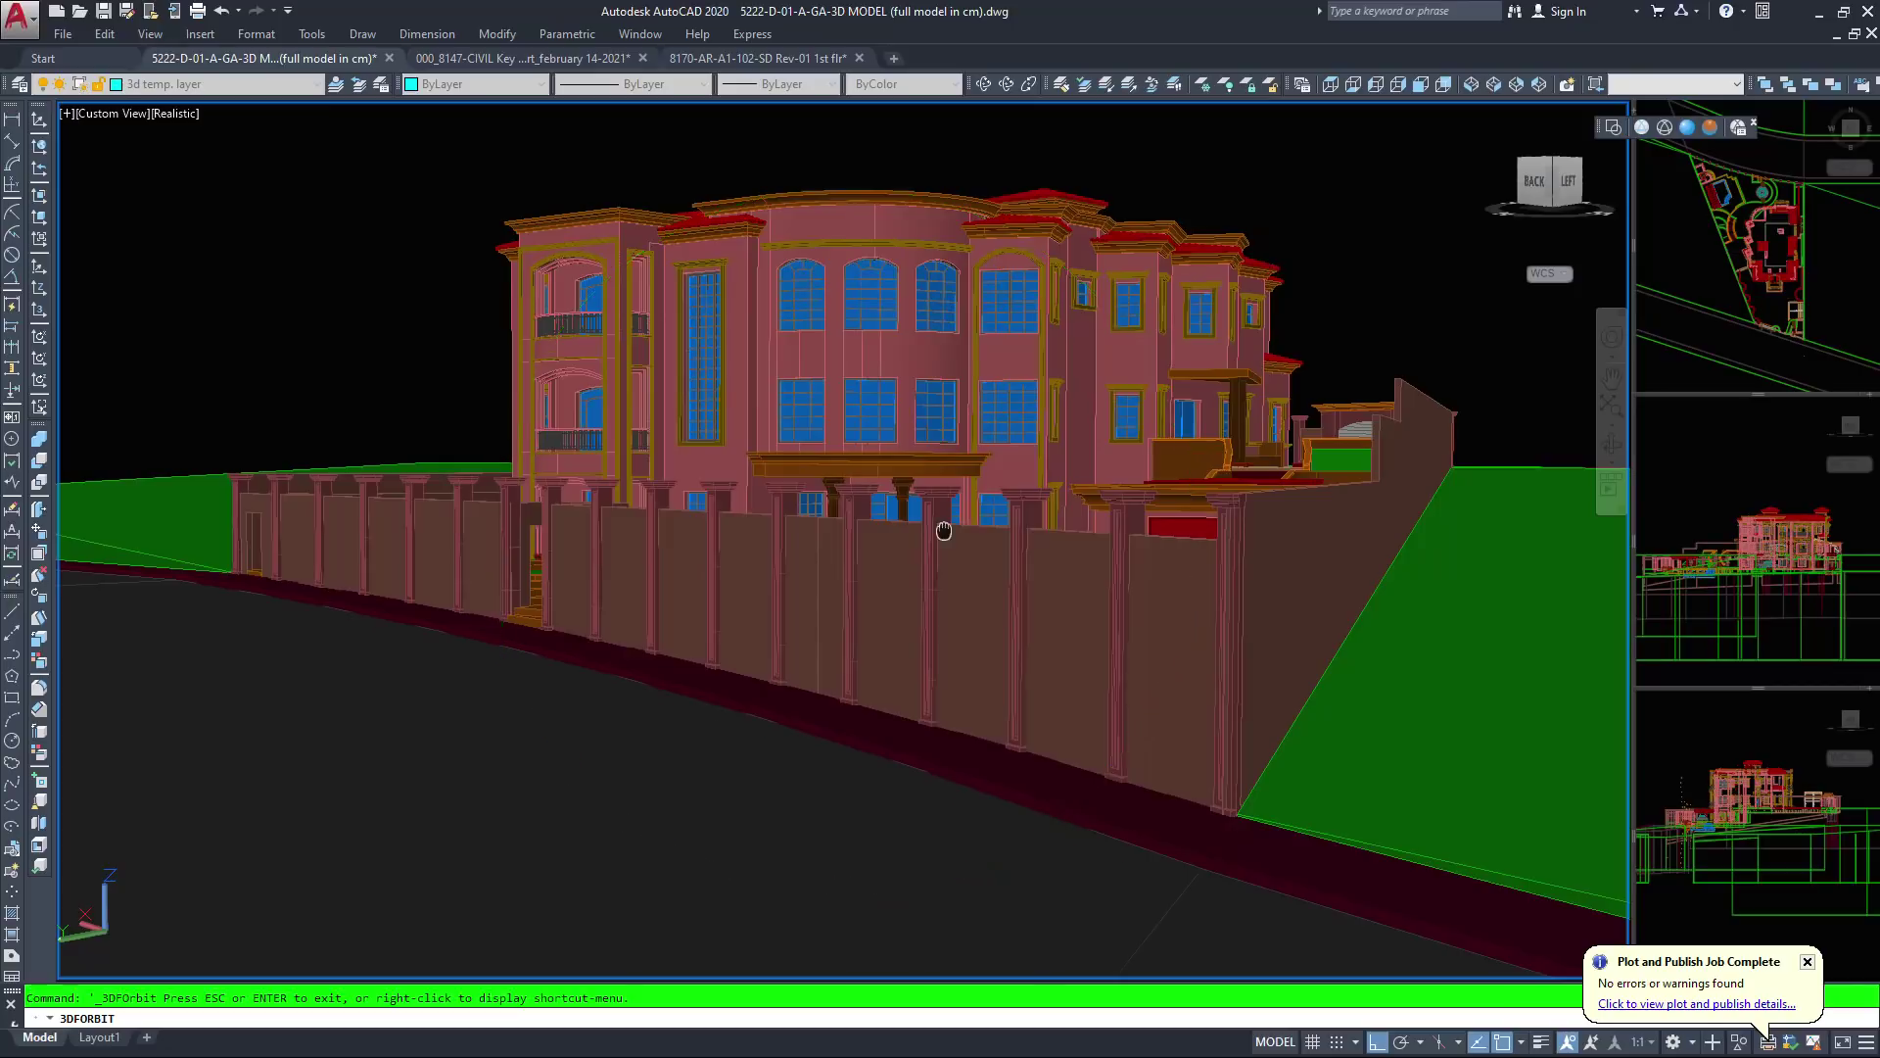
pyautogui.moveTo(944, 531); pyautogui.dragTo(926, 538, button='middle')
pyautogui.moveTo(989, 378); pyautogui.dragTo(999, 268)
pyautogui.moveTo(918, 526); pyautogui.dragTo(821, 498, button='middle')
pyautogui.moveTo(941, 274); pyautogui.dragTo(943, 249)
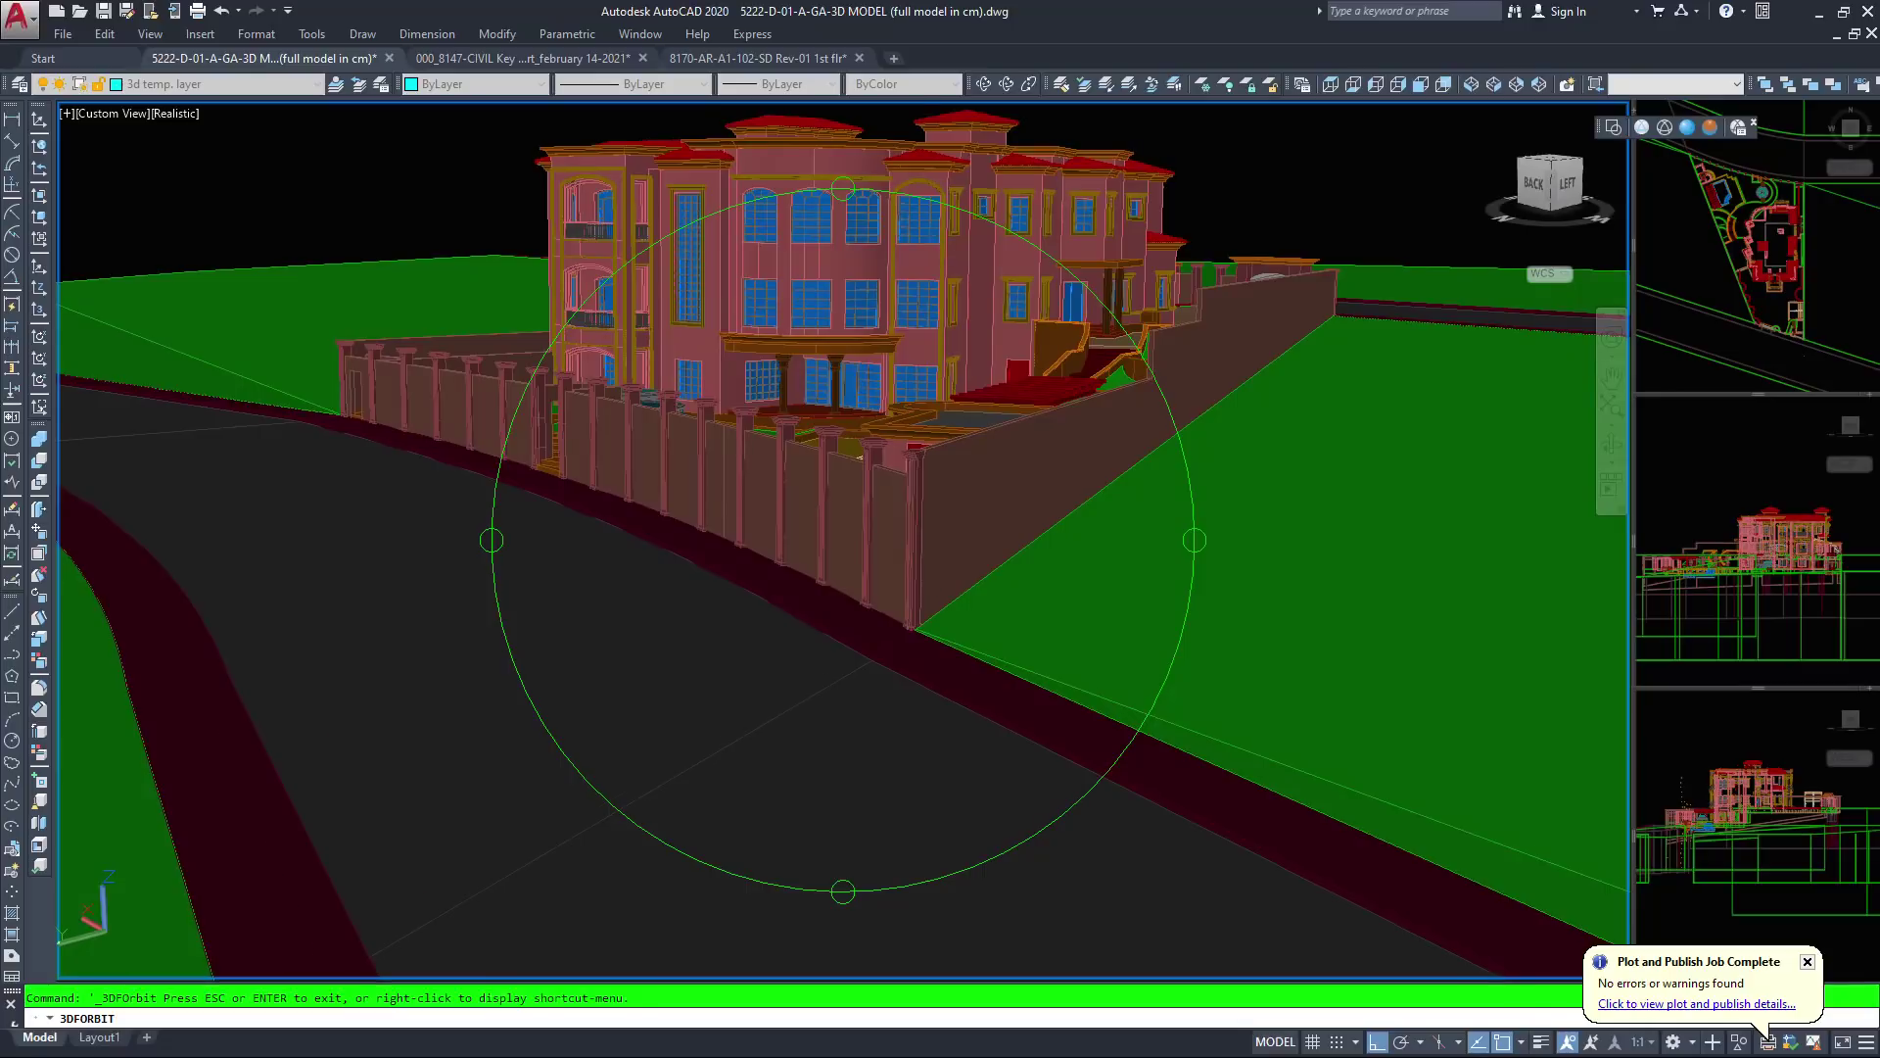
pyautogui.scroll(-1, 843, 539)
pyautogui.moveTo(860, 658); pyautogui.dragTo(884, 689, button='middle')
pyautogui.scroll(1, 813, 668)
pyautogui.moveTo(886, 524)
pyautogui.mouseDown()
pyautogui.moveTo(957, 296)
pyautogui.moveTo(960, 349)
pyautogui.moveTo(957, 282)
pyautogui.moveTo(912, 274)
pyautogui.mouseUp()
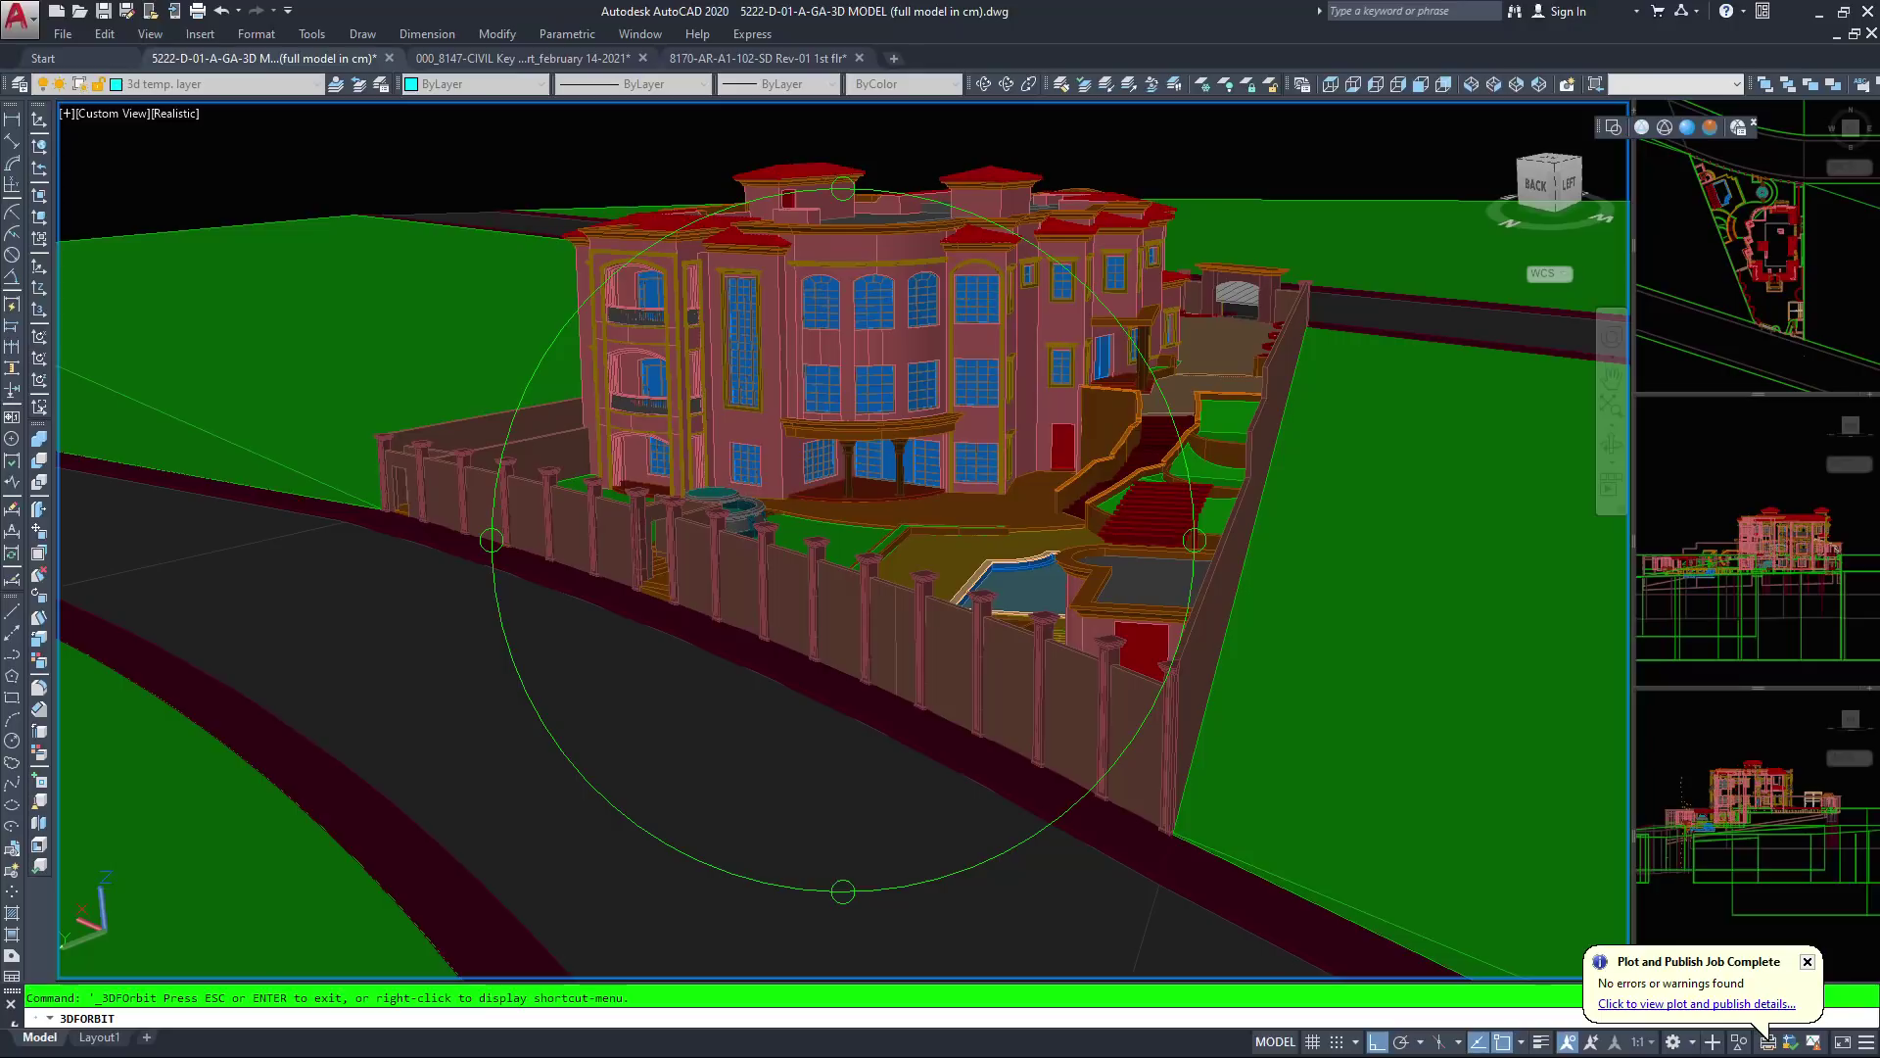
pyautogui.moveTo(958, 296); pyautogui.dragTo(959, 296)
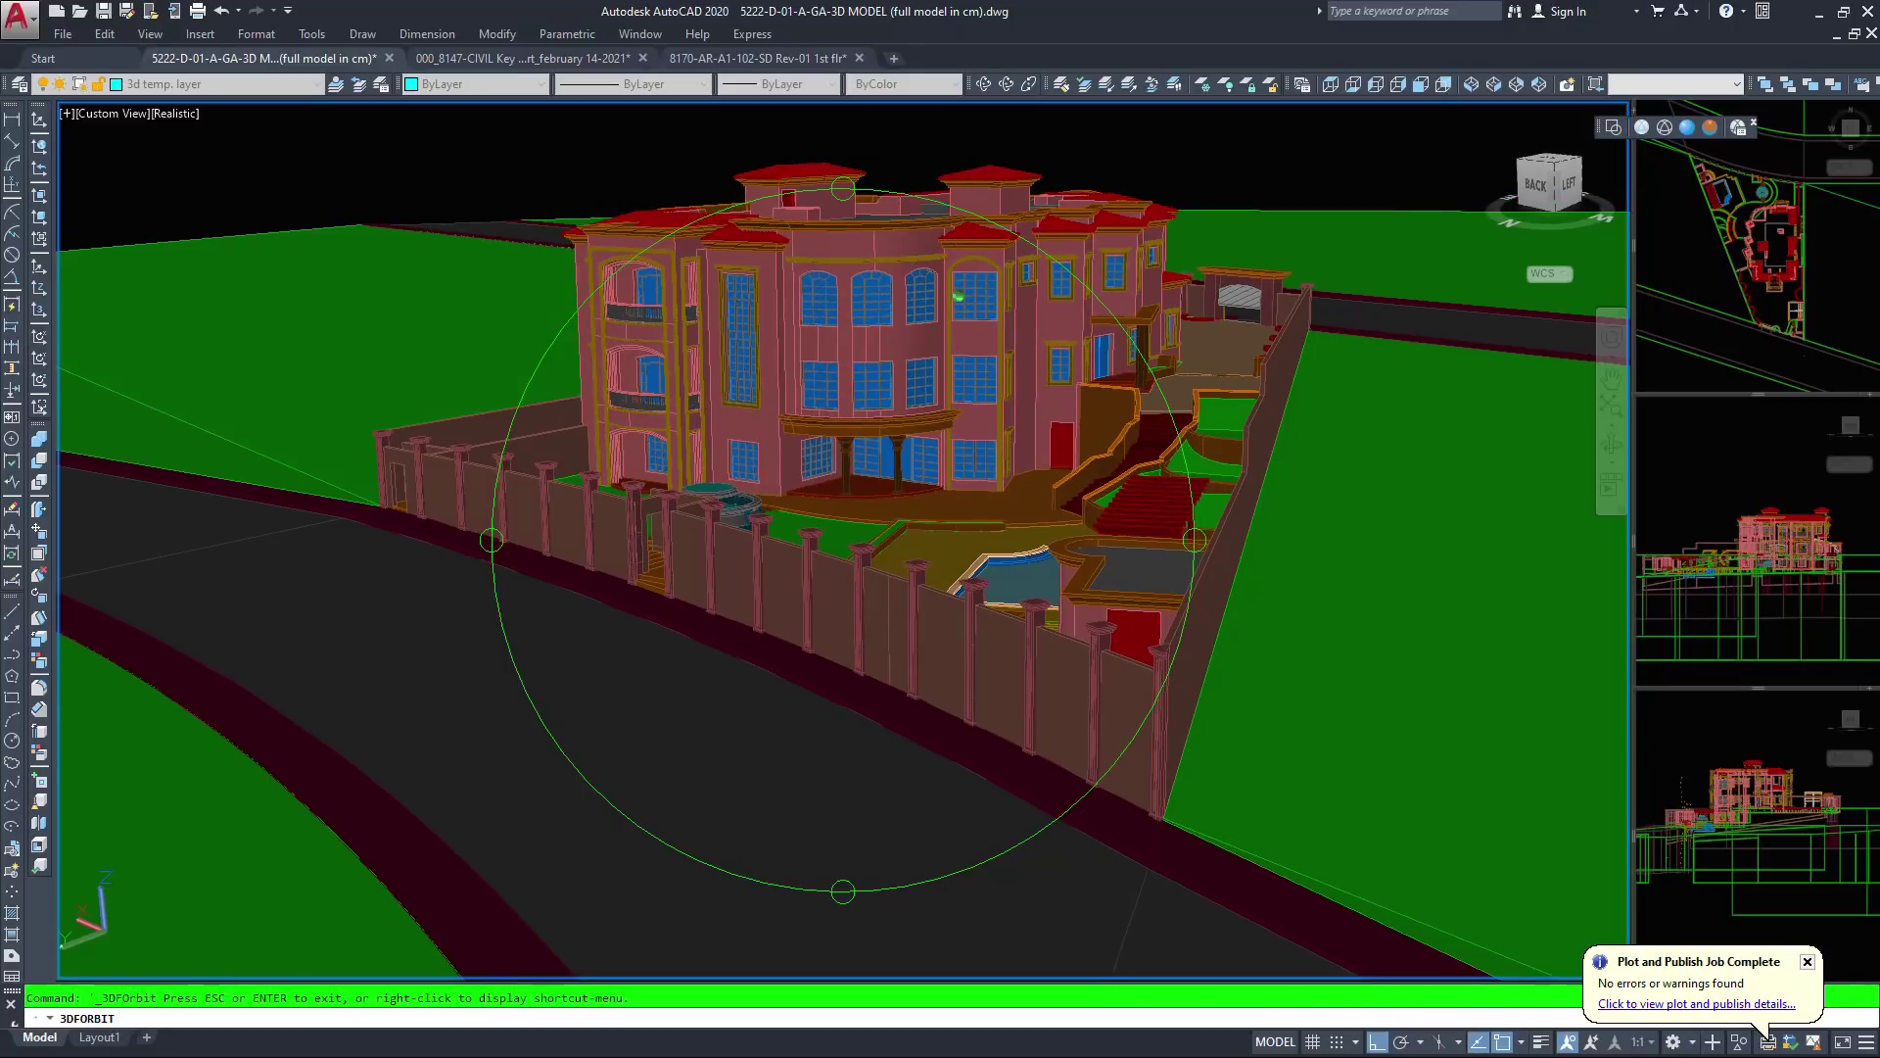
pyautogui.press('Escape')
pyautogui.click(865, 617)
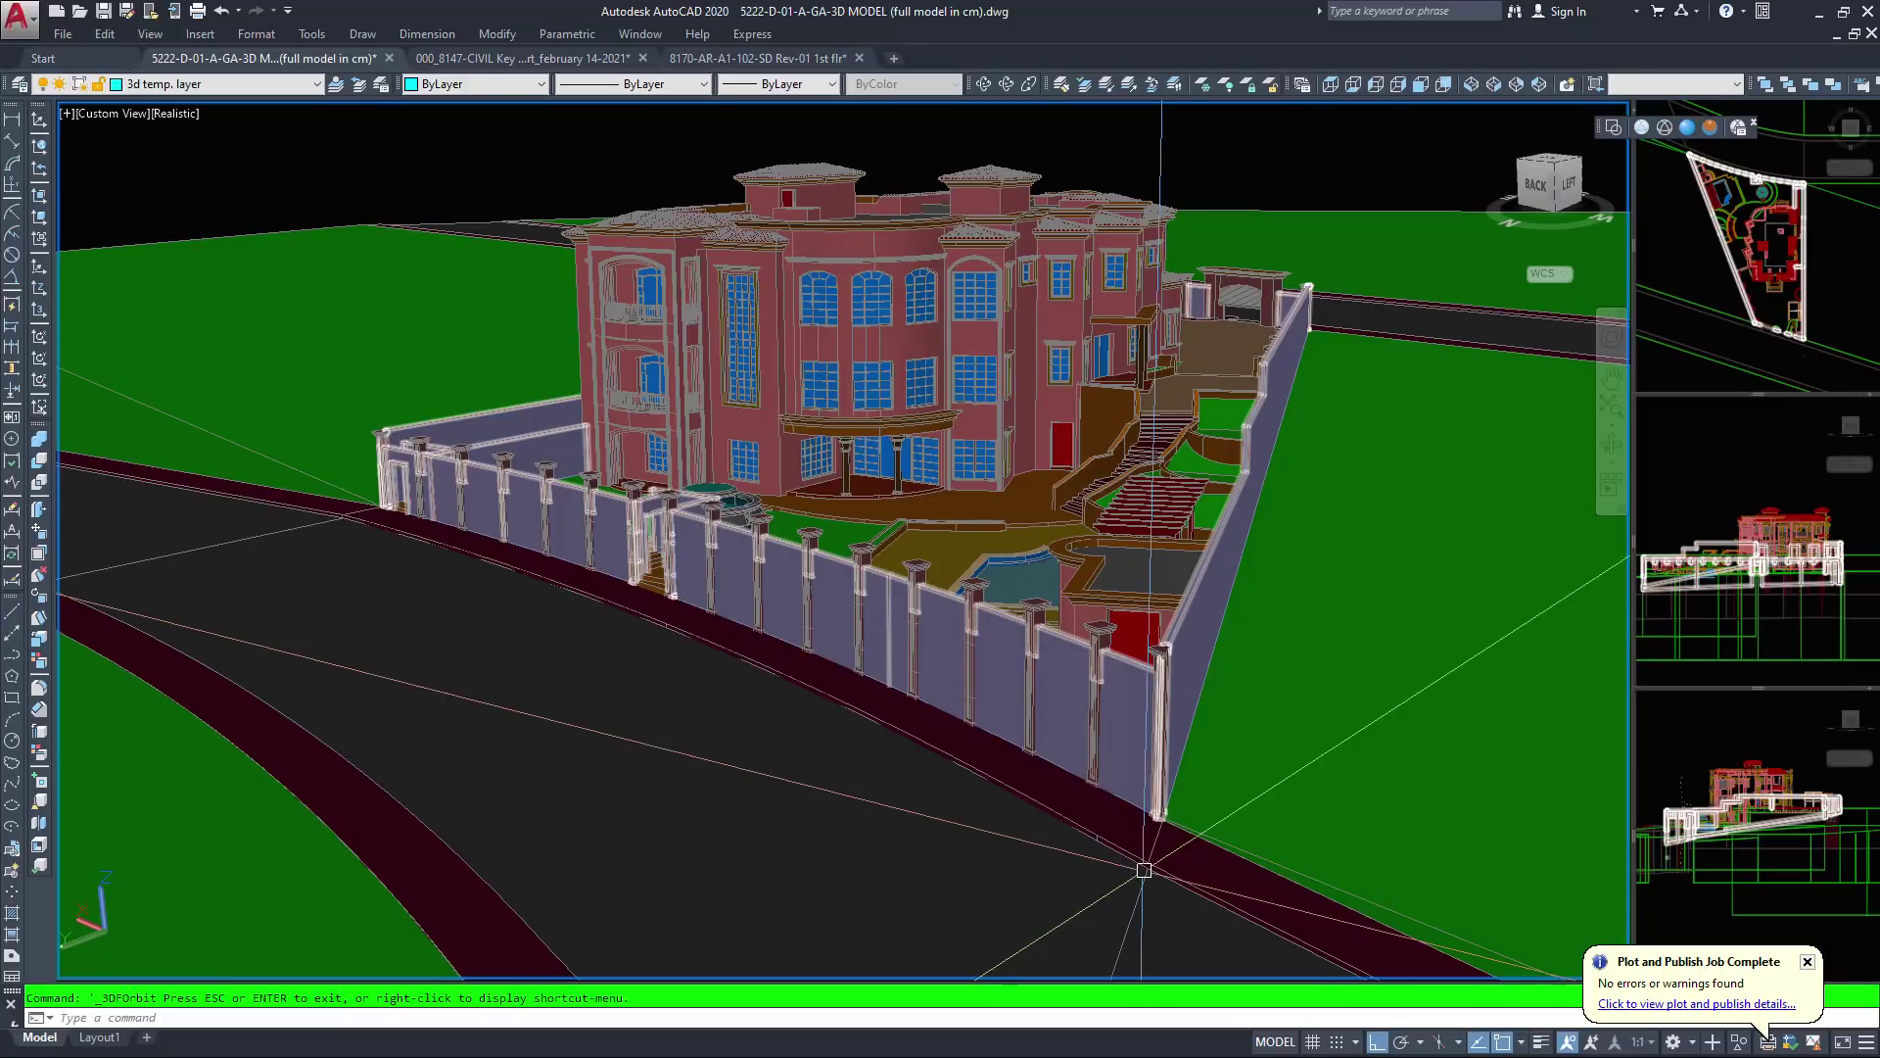
pyautogui.press('Escape')
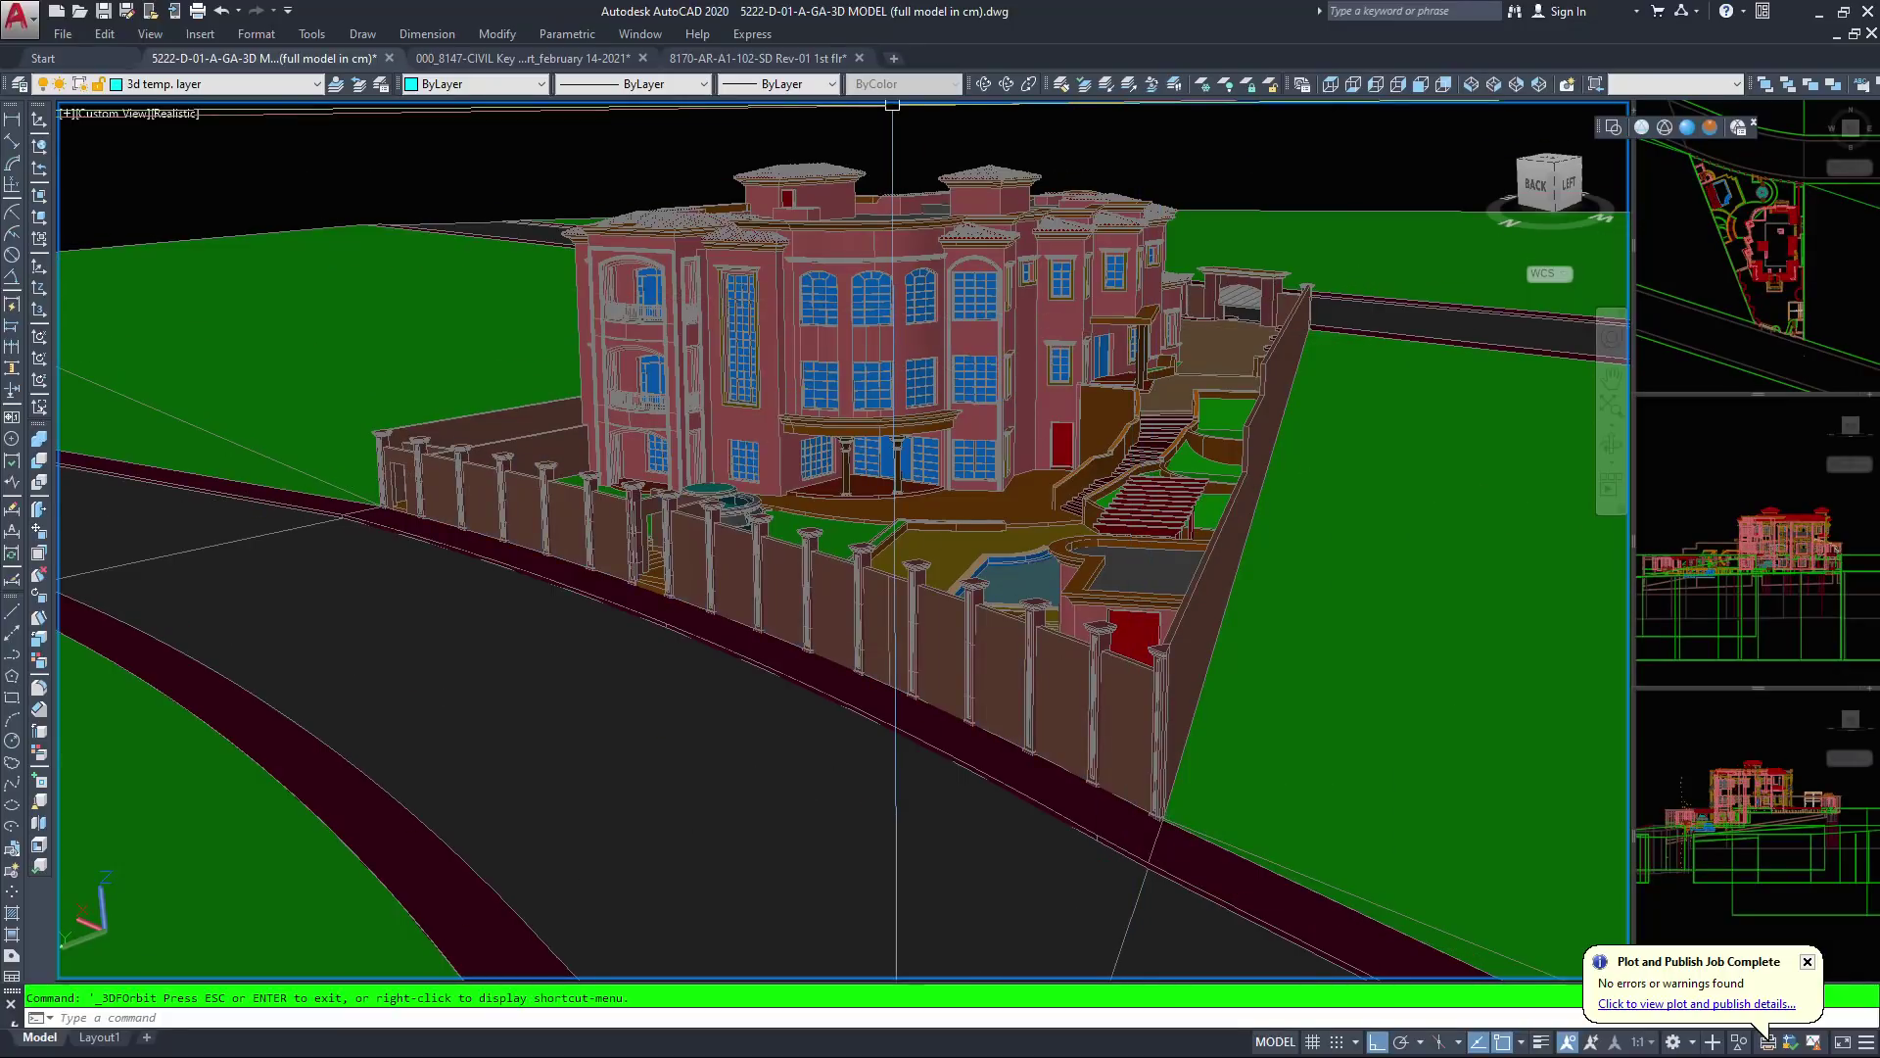
# Switch the perspective viewport's visual style to Conceptual and examine the villa, backyard and rear road in Free Orbit
pyautogui.moveTo(945, 359); pyautogui.dragTo(895, 535)
pyautogui.scroll(3, 842, 540)
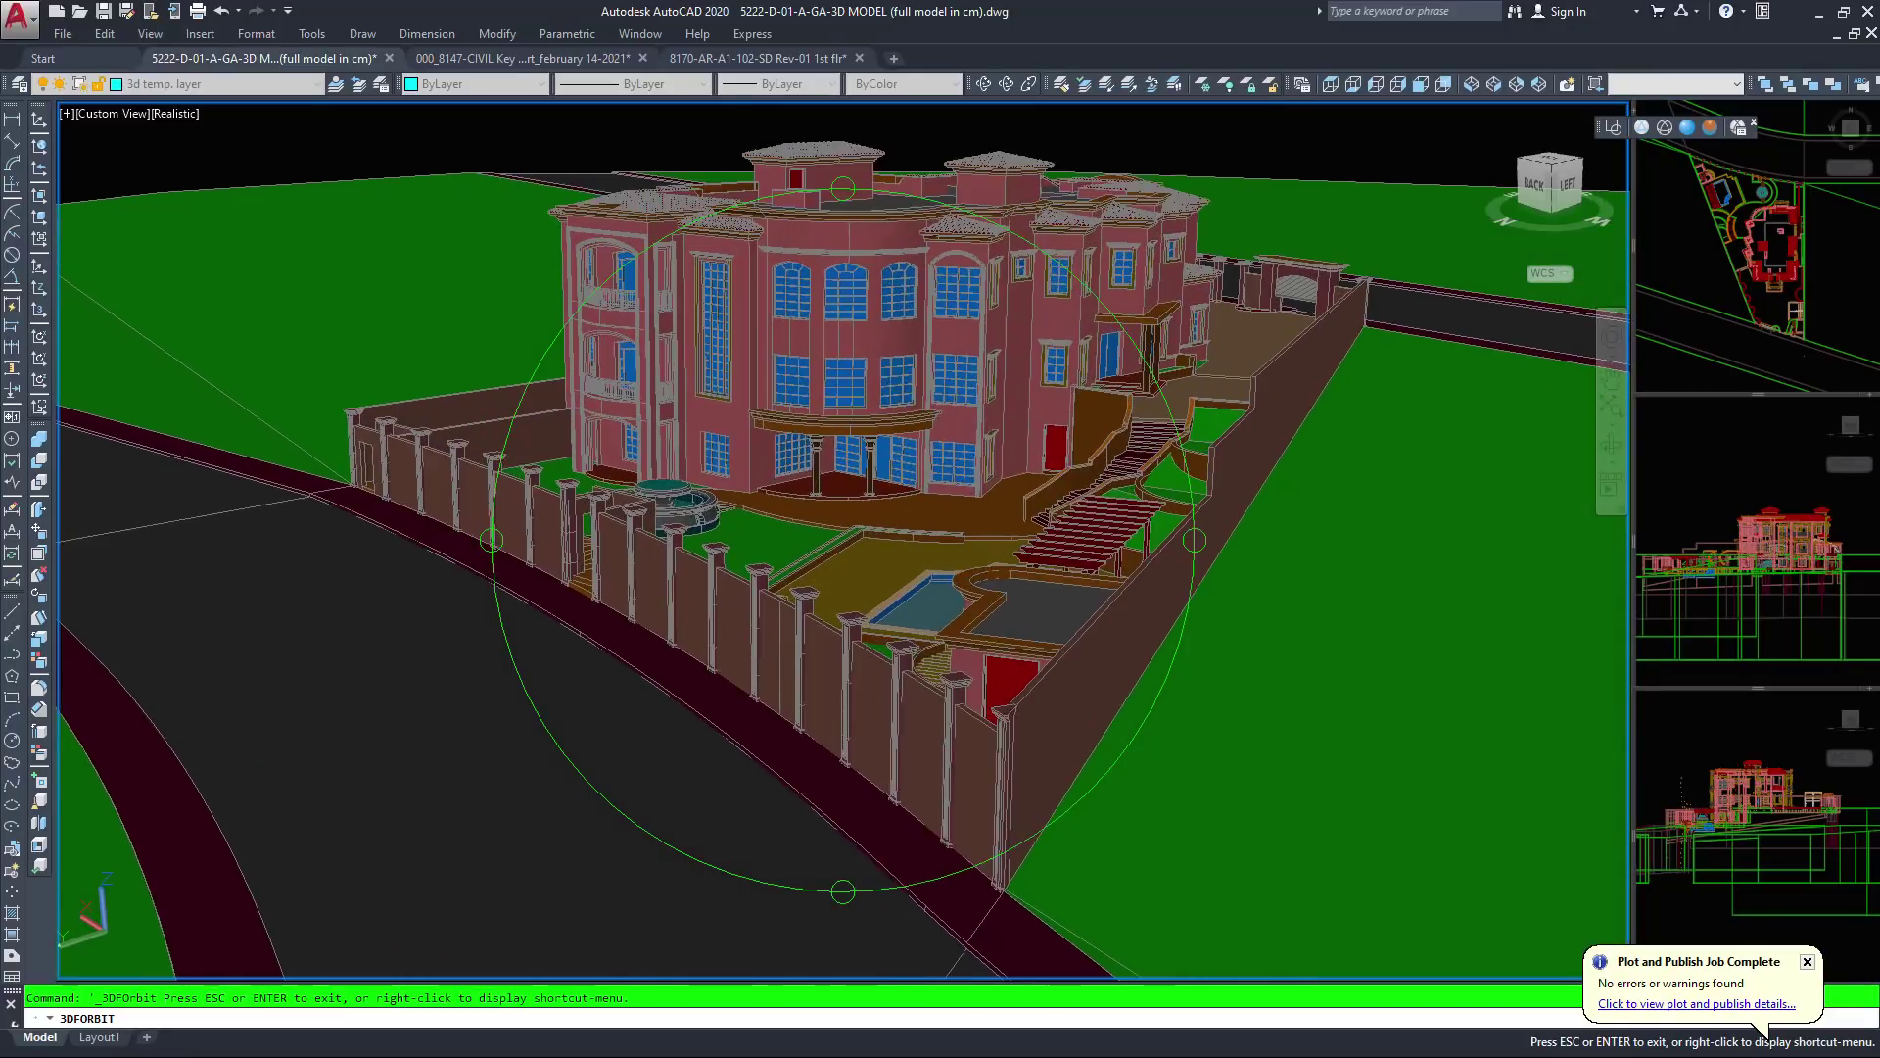
pyautogui.moveTo(930, 421); pyautogui.dragTo(929, 509)
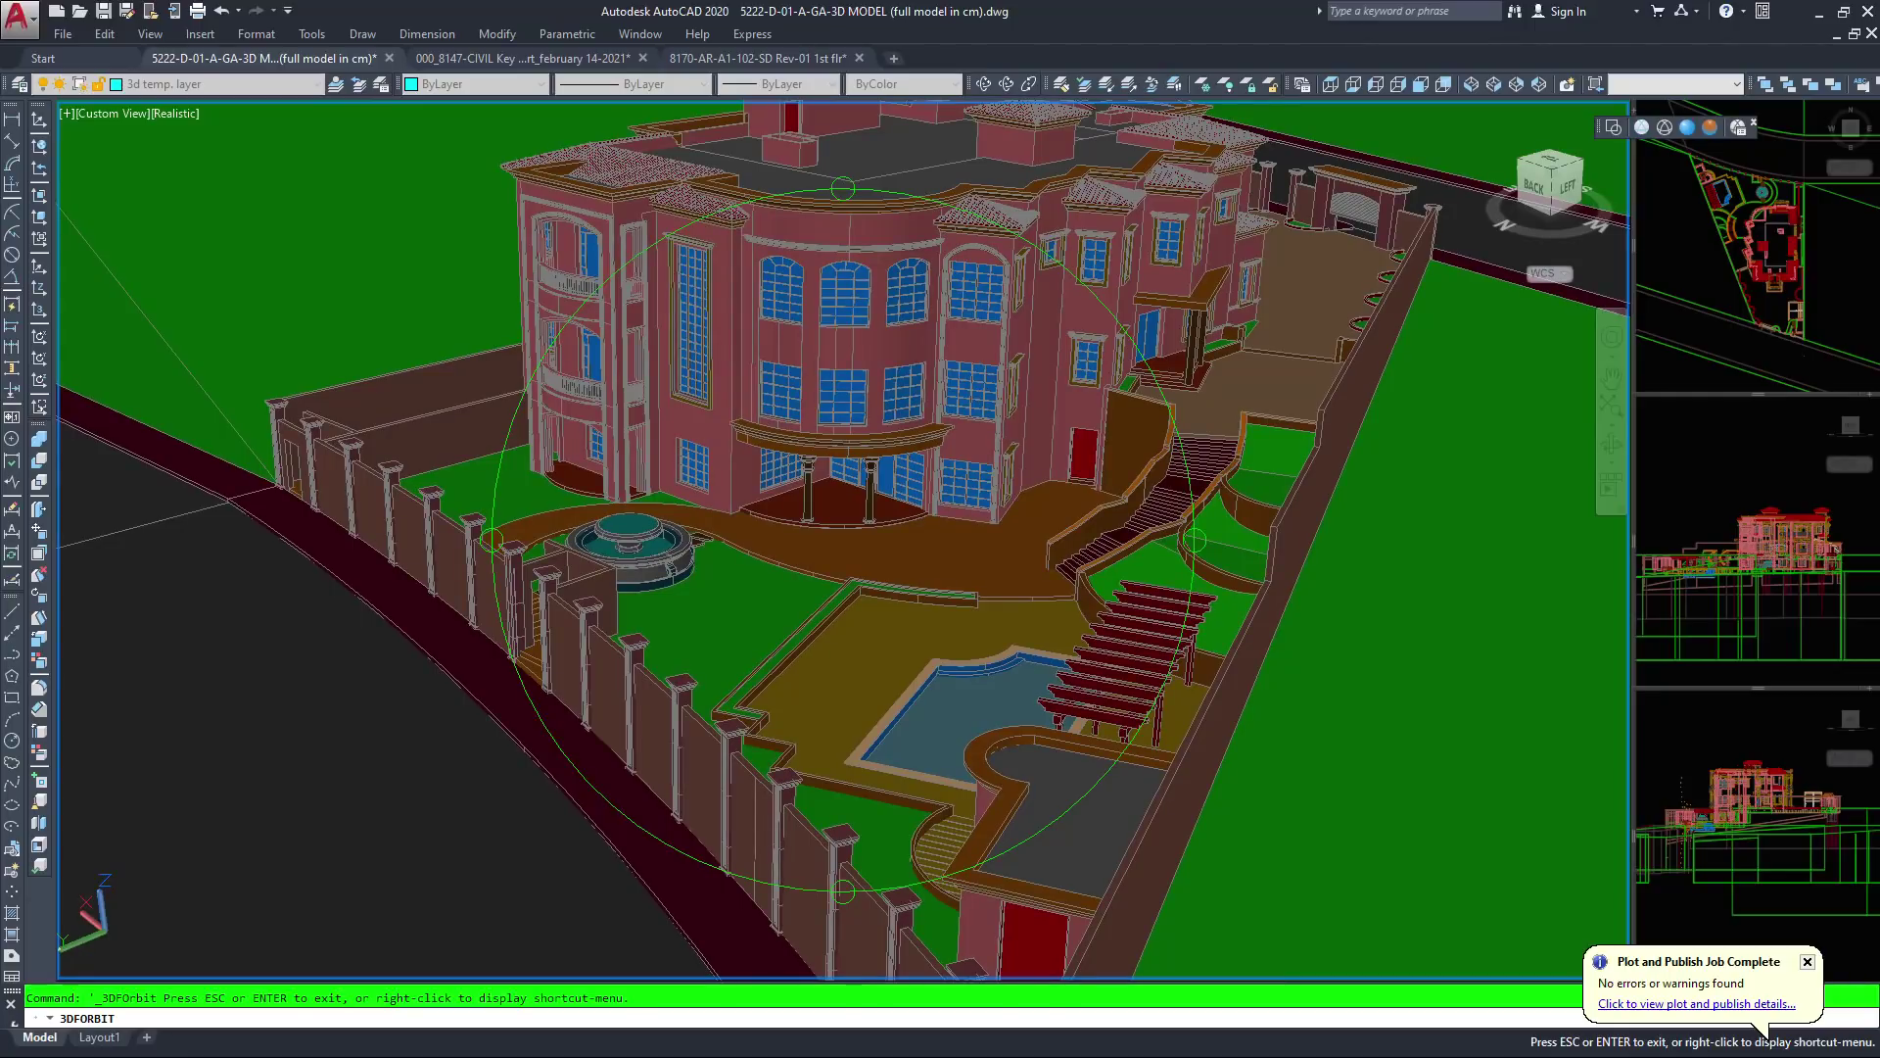
pyautogui.click(1710, 128)
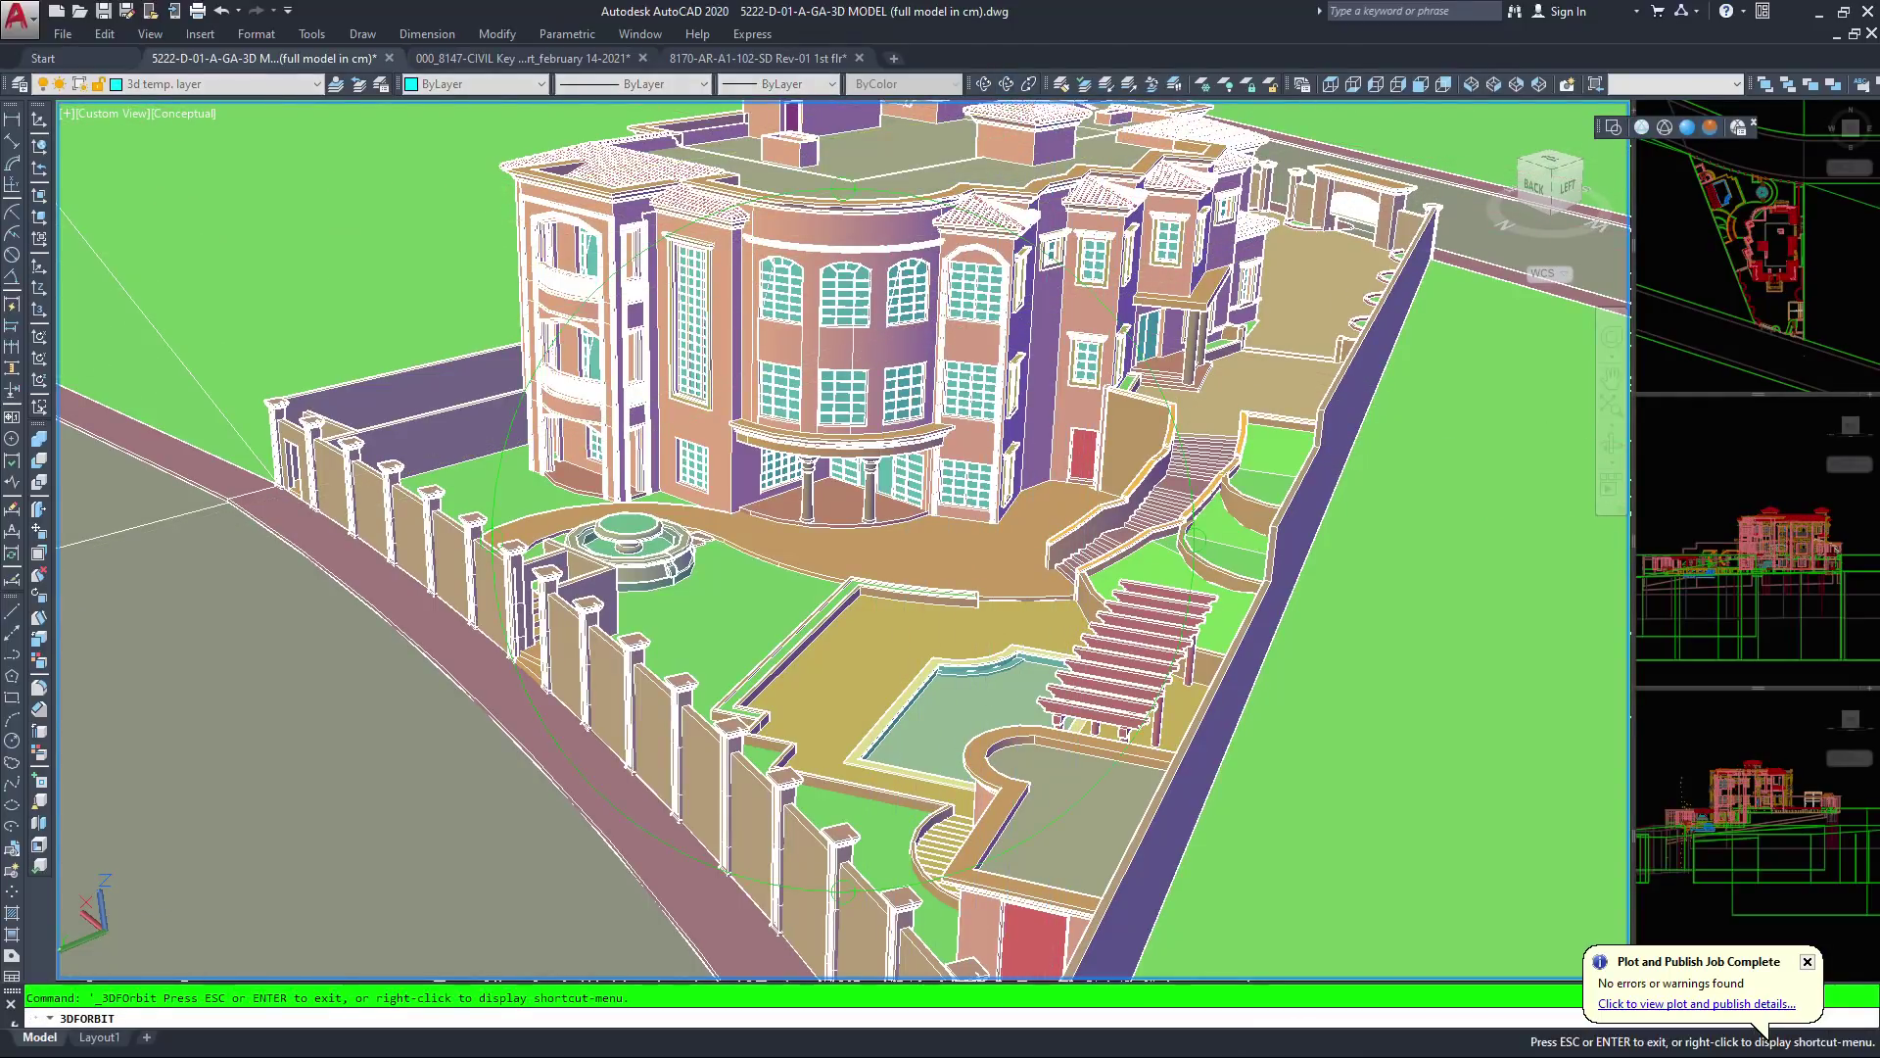
pyautogui.moveTo(844, 588); pyautogui.dragTo(851, 529)
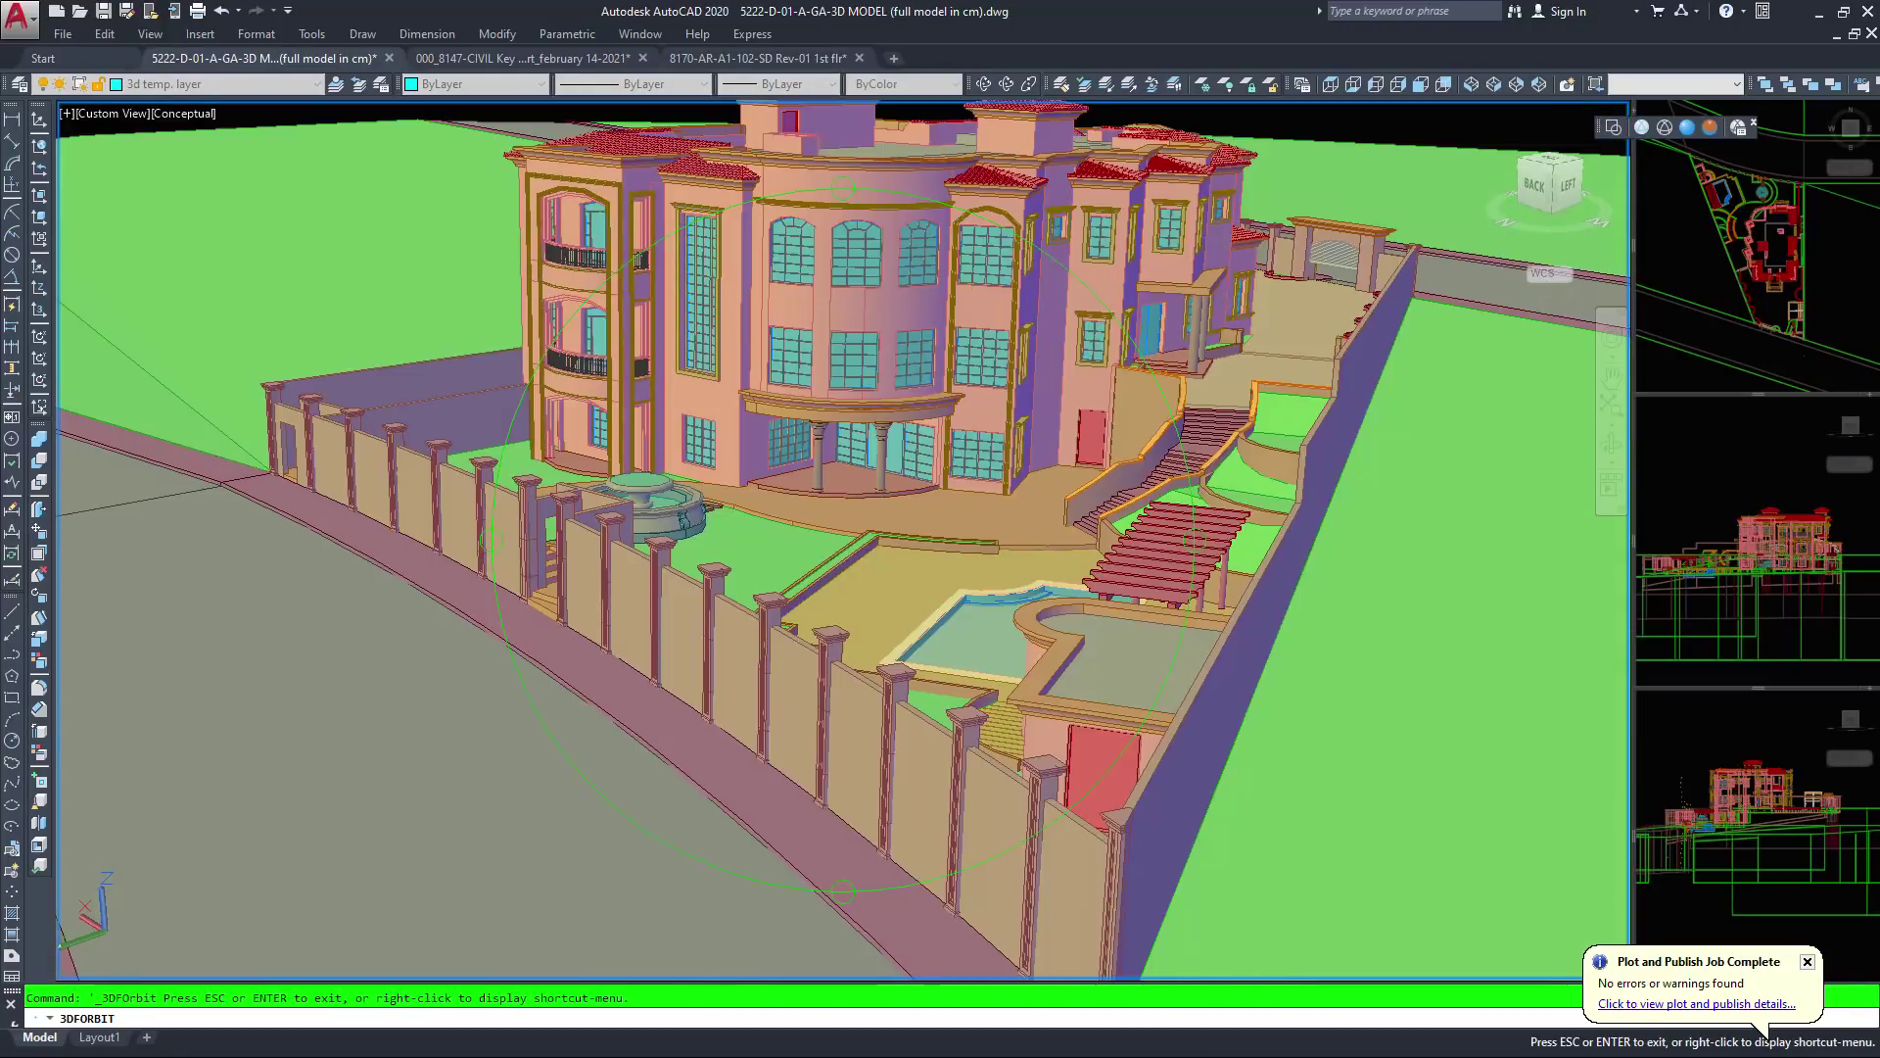
pyautogui.scroll(-3, 848, 536)
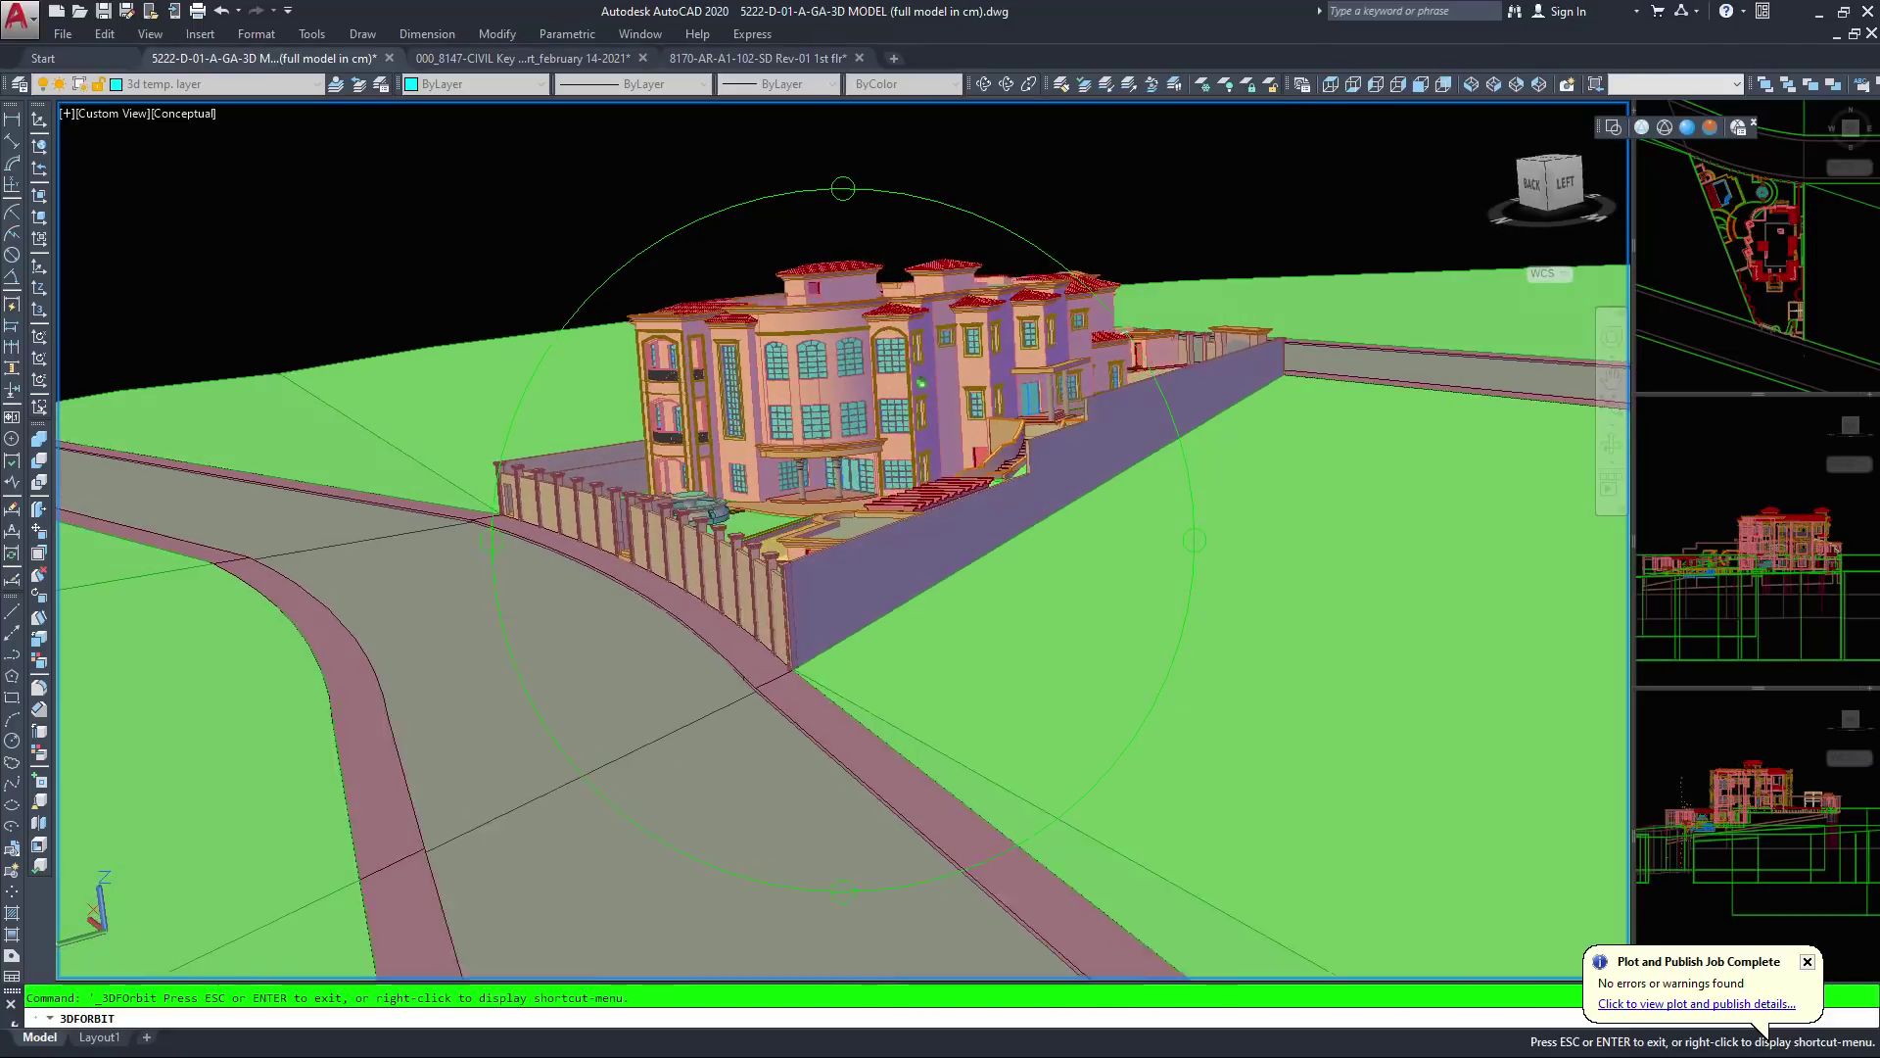
pyautogui.scroll(4, 842, 540)
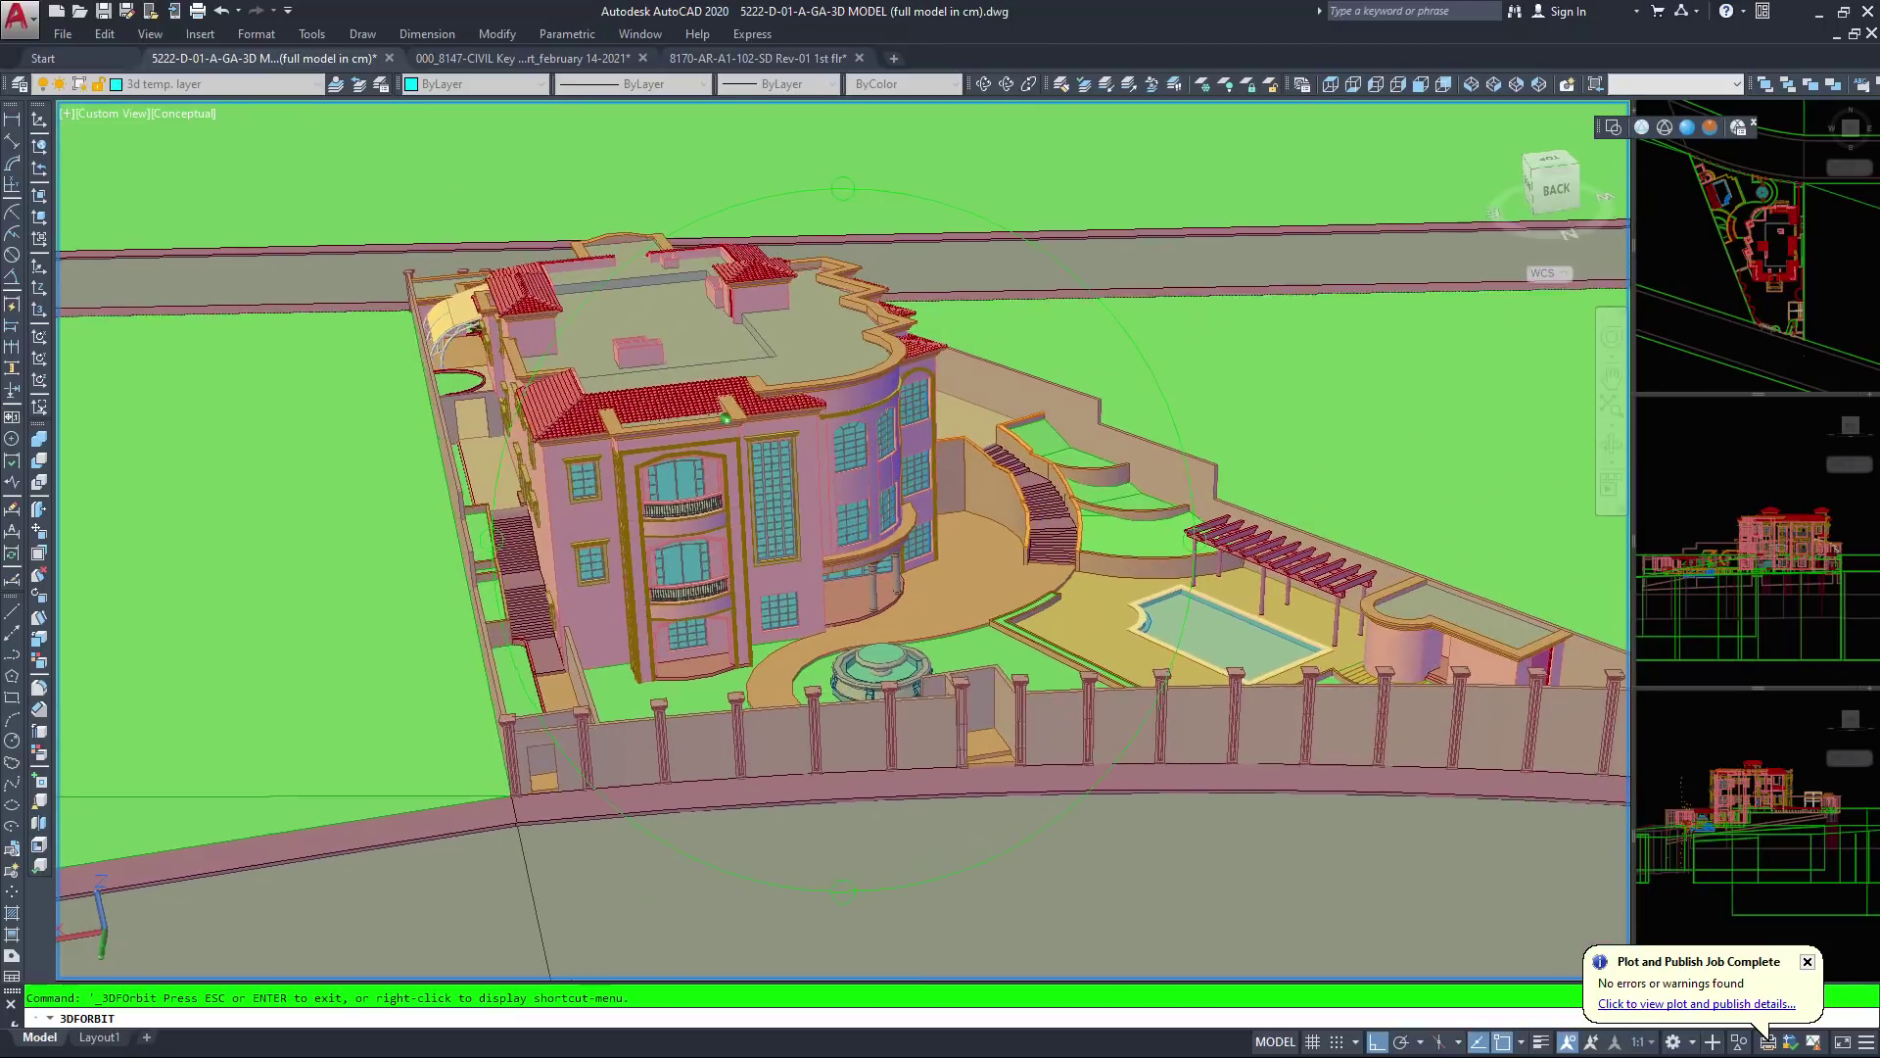
# Examine the villa's rear corner, side stairs and pool yard from raised viewpoints over the rear boundary wall
pyautogui.moveTo(823, 544); pyautogui.dragTo(886, 542)
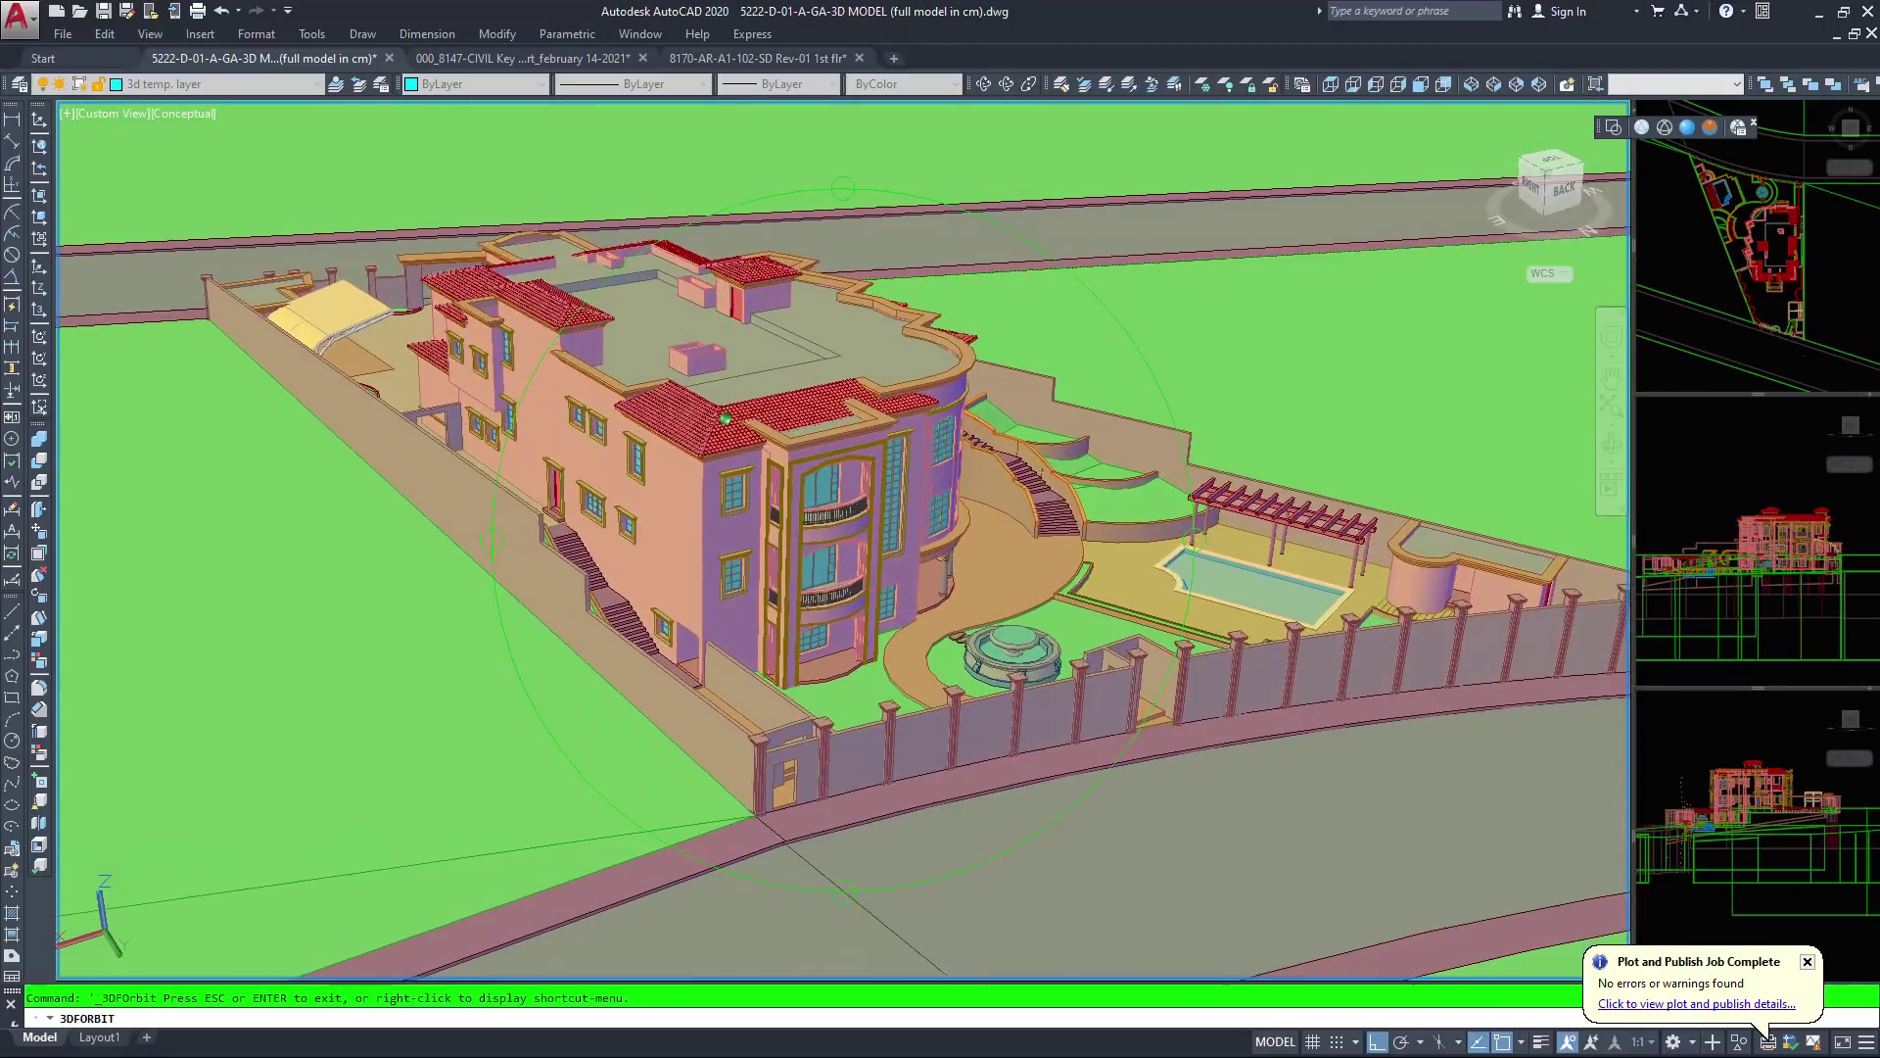
pyautogui.moveTo(678, 396); pyautogui.dragTo(725, 418)
pyautogui.moveTo(1058, 543); pyautogui.dragTo(1077, 544)
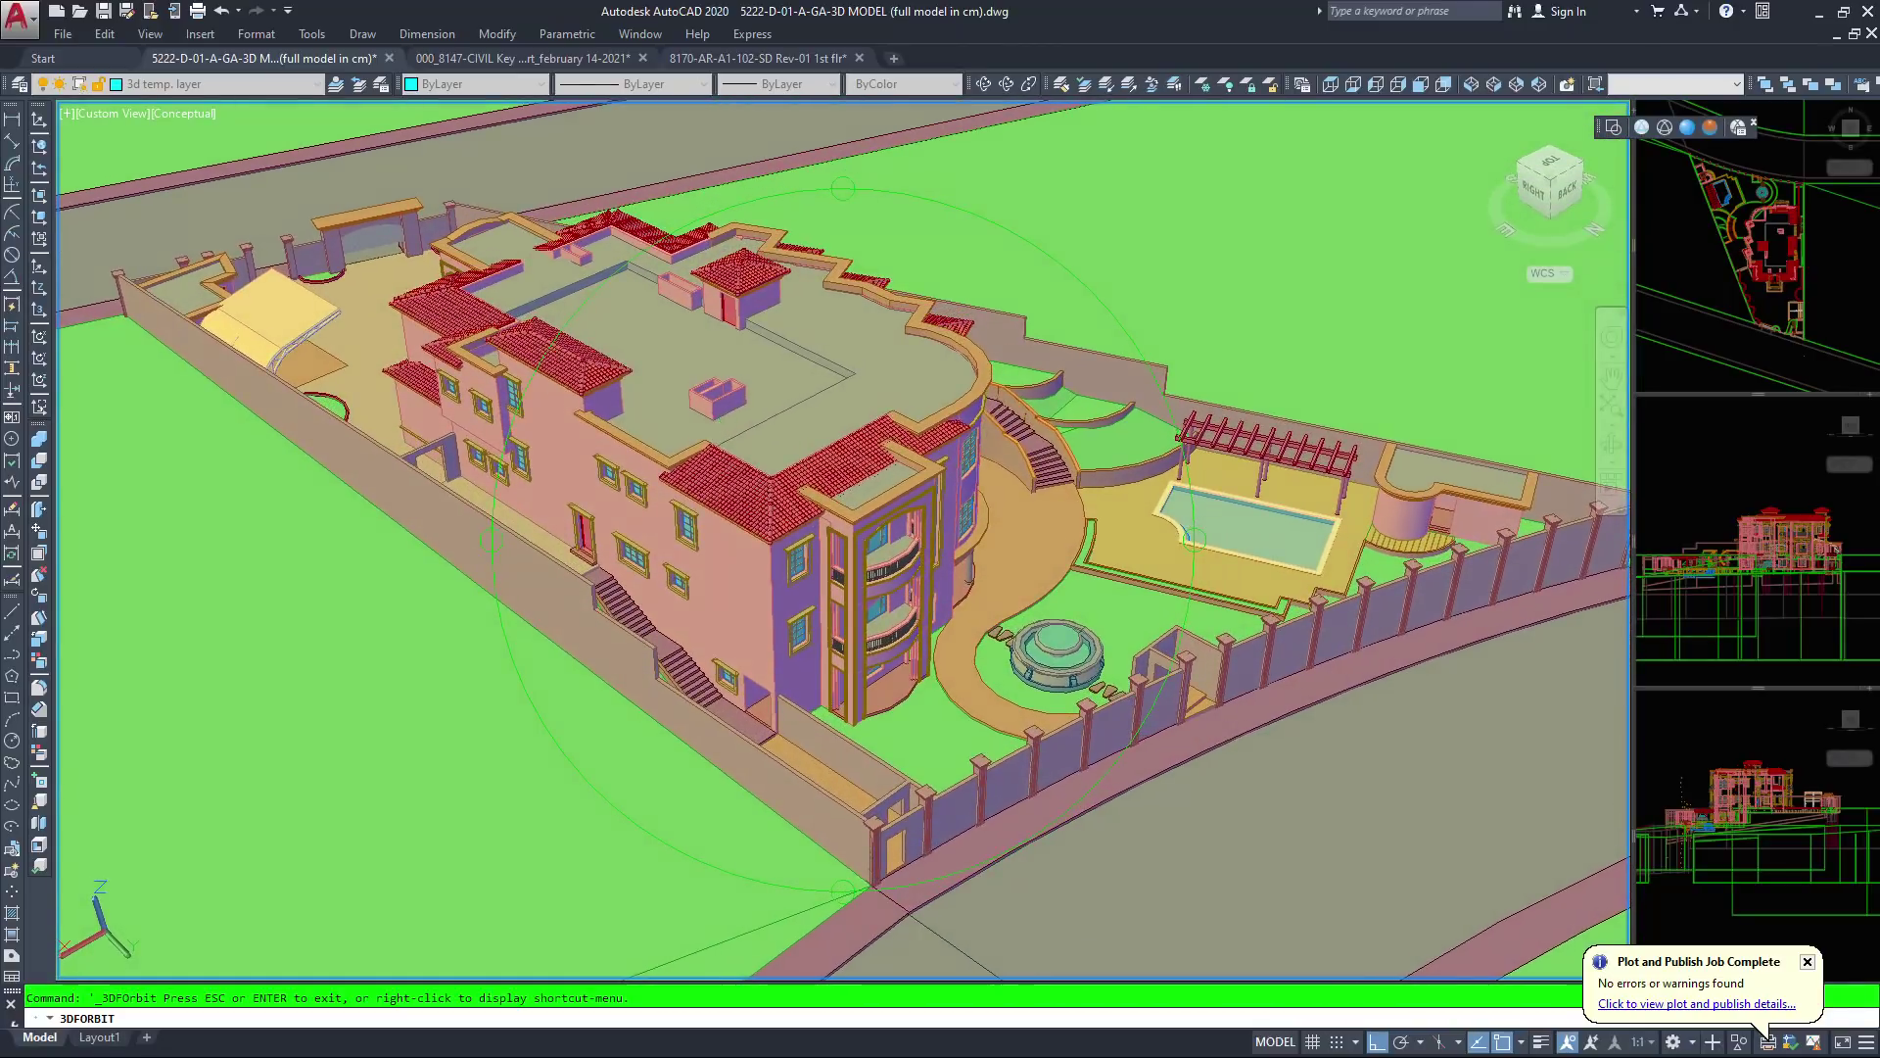
pyautogui.moveTo(732, 378)
pyautogui.mouseDown()
pyautogui.moveTo(725, 418)
pyautogui.moveTo(731, 372)
pyautogui.mouseUp()
pyautogui.scroll(3, 730, 372)
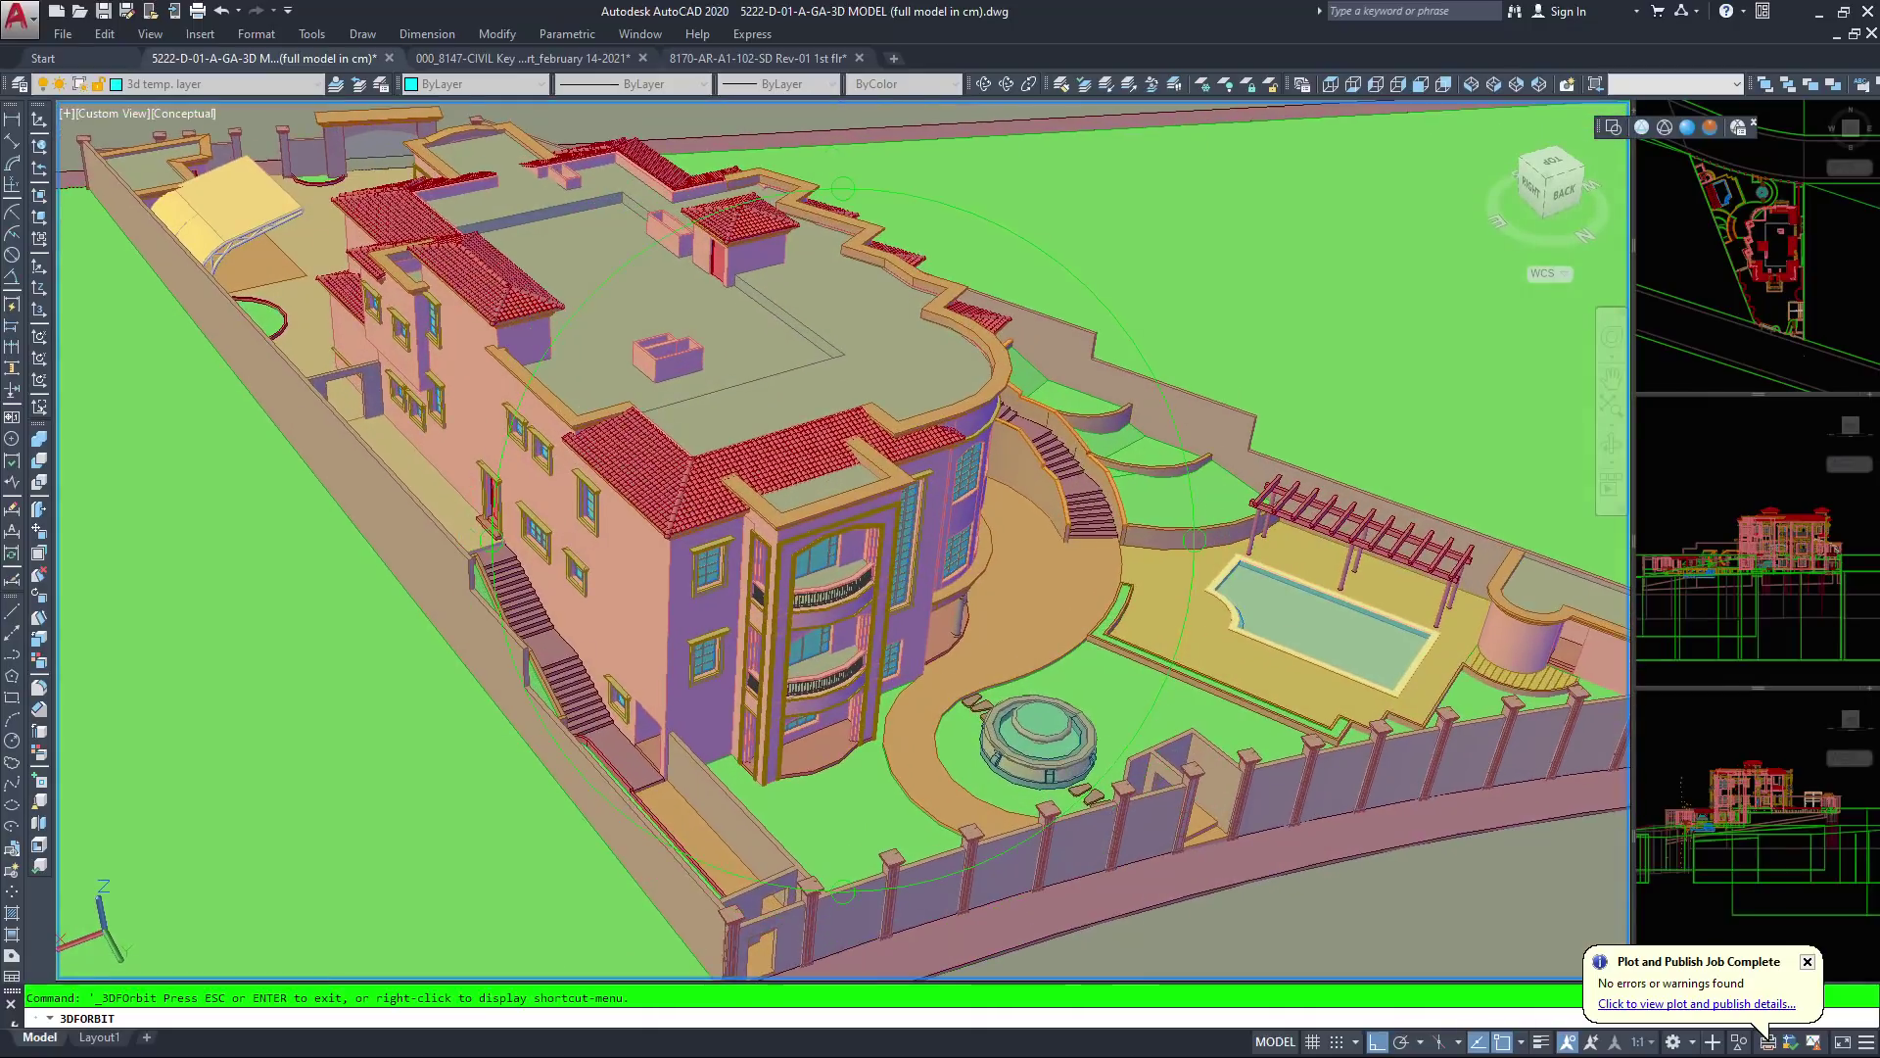
pyautogui.moveTo(1077, 521); pyautogui.dragTo(1078, 484)
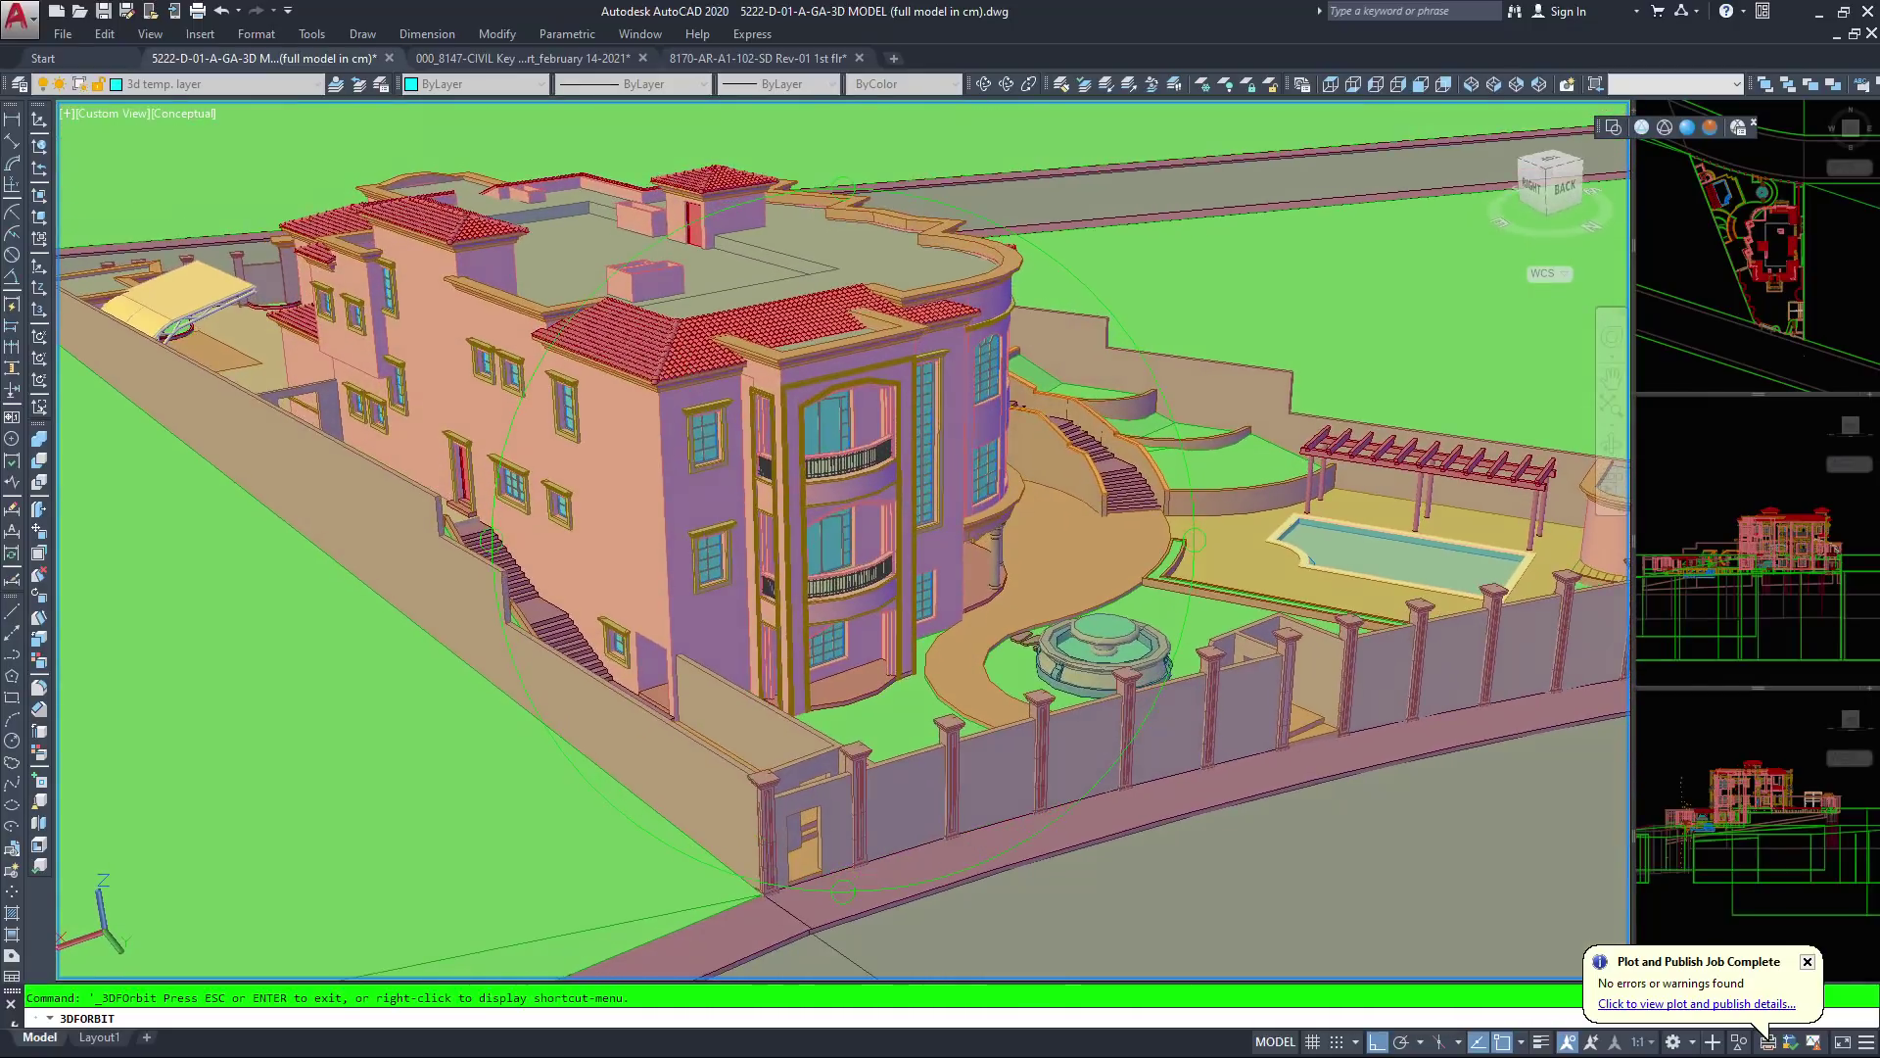
pyautogui.scroll(4, 668, 323)
# Examine the roof terrace, the side facade with its stepped passage and the rear balconies up close
pyautogui.moveTo(668, 323); pyautogui.dragTo(873, 562, button='middle')
pyautogui.scroll(3, 873, 562)
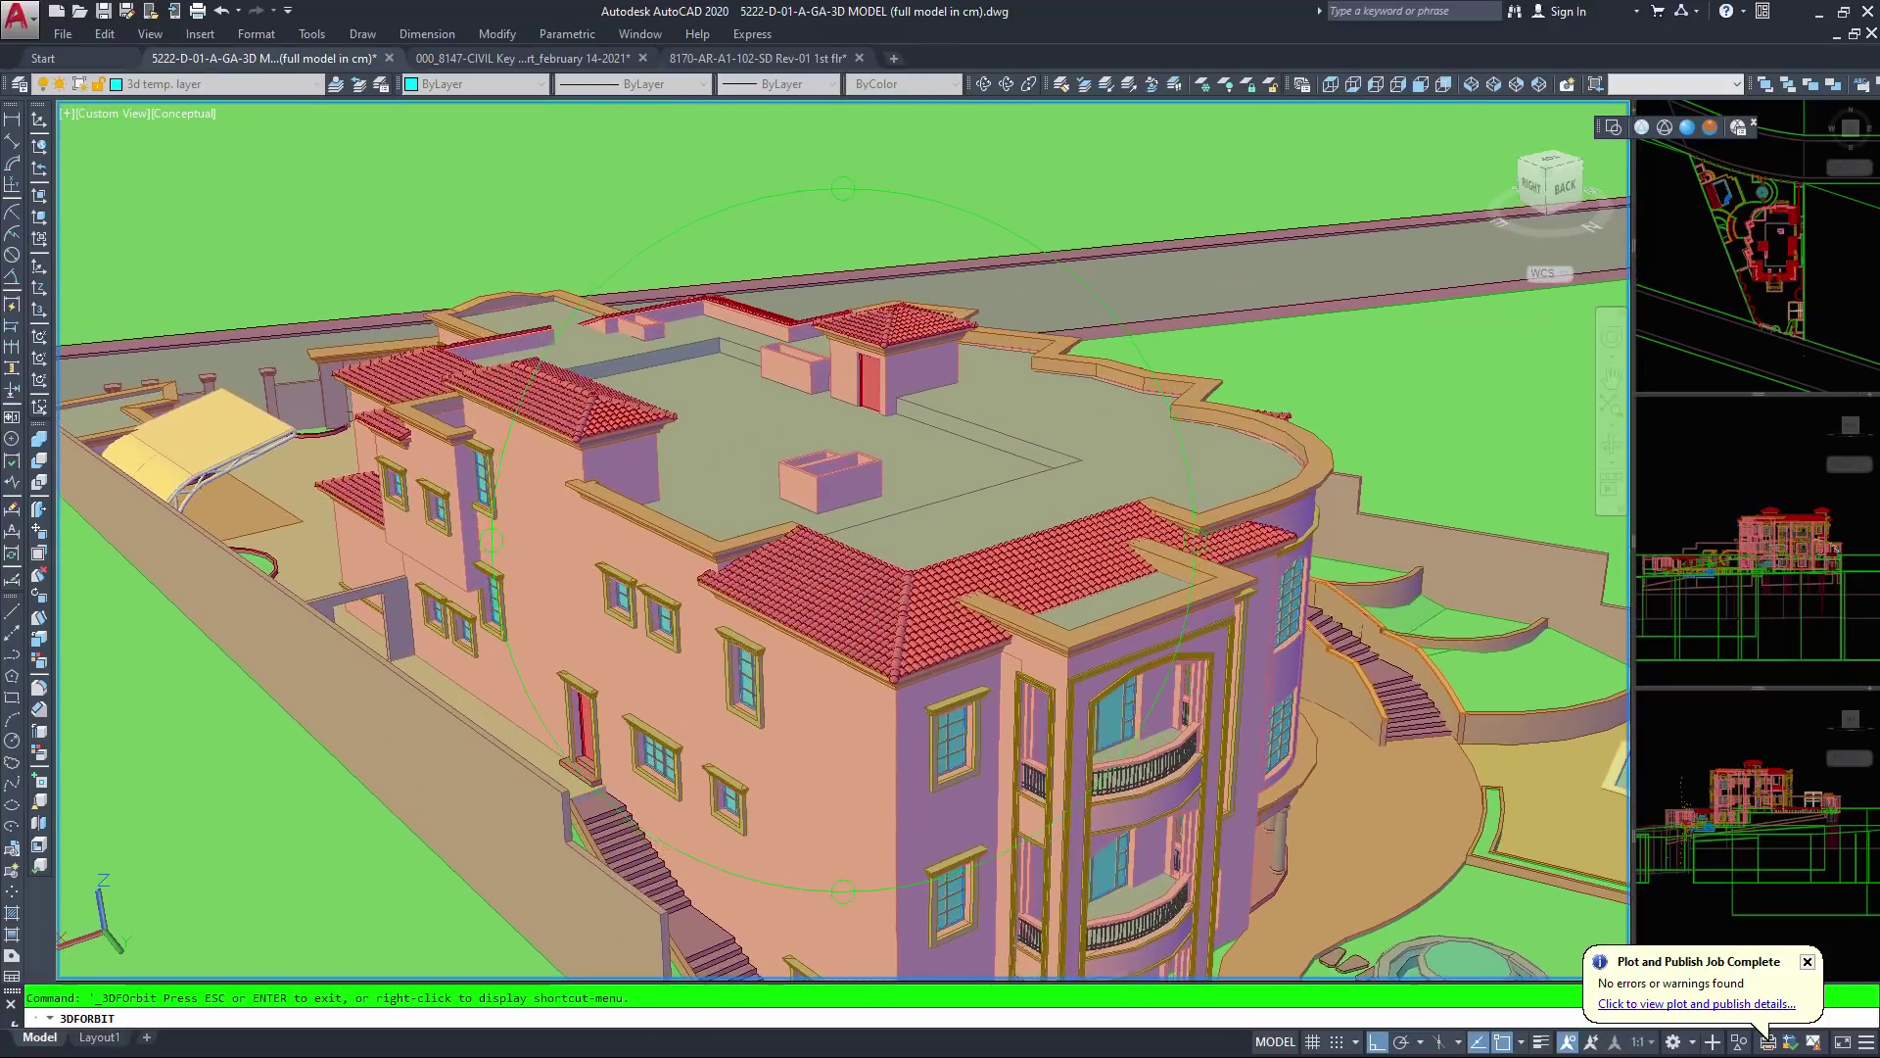
pyautogui.moveTo(792, 736); pyautogui.dragTo(817, 585, button='middle')
pyautogui.moveTo(817, 585); pyautogui.dragTo(838, 693)
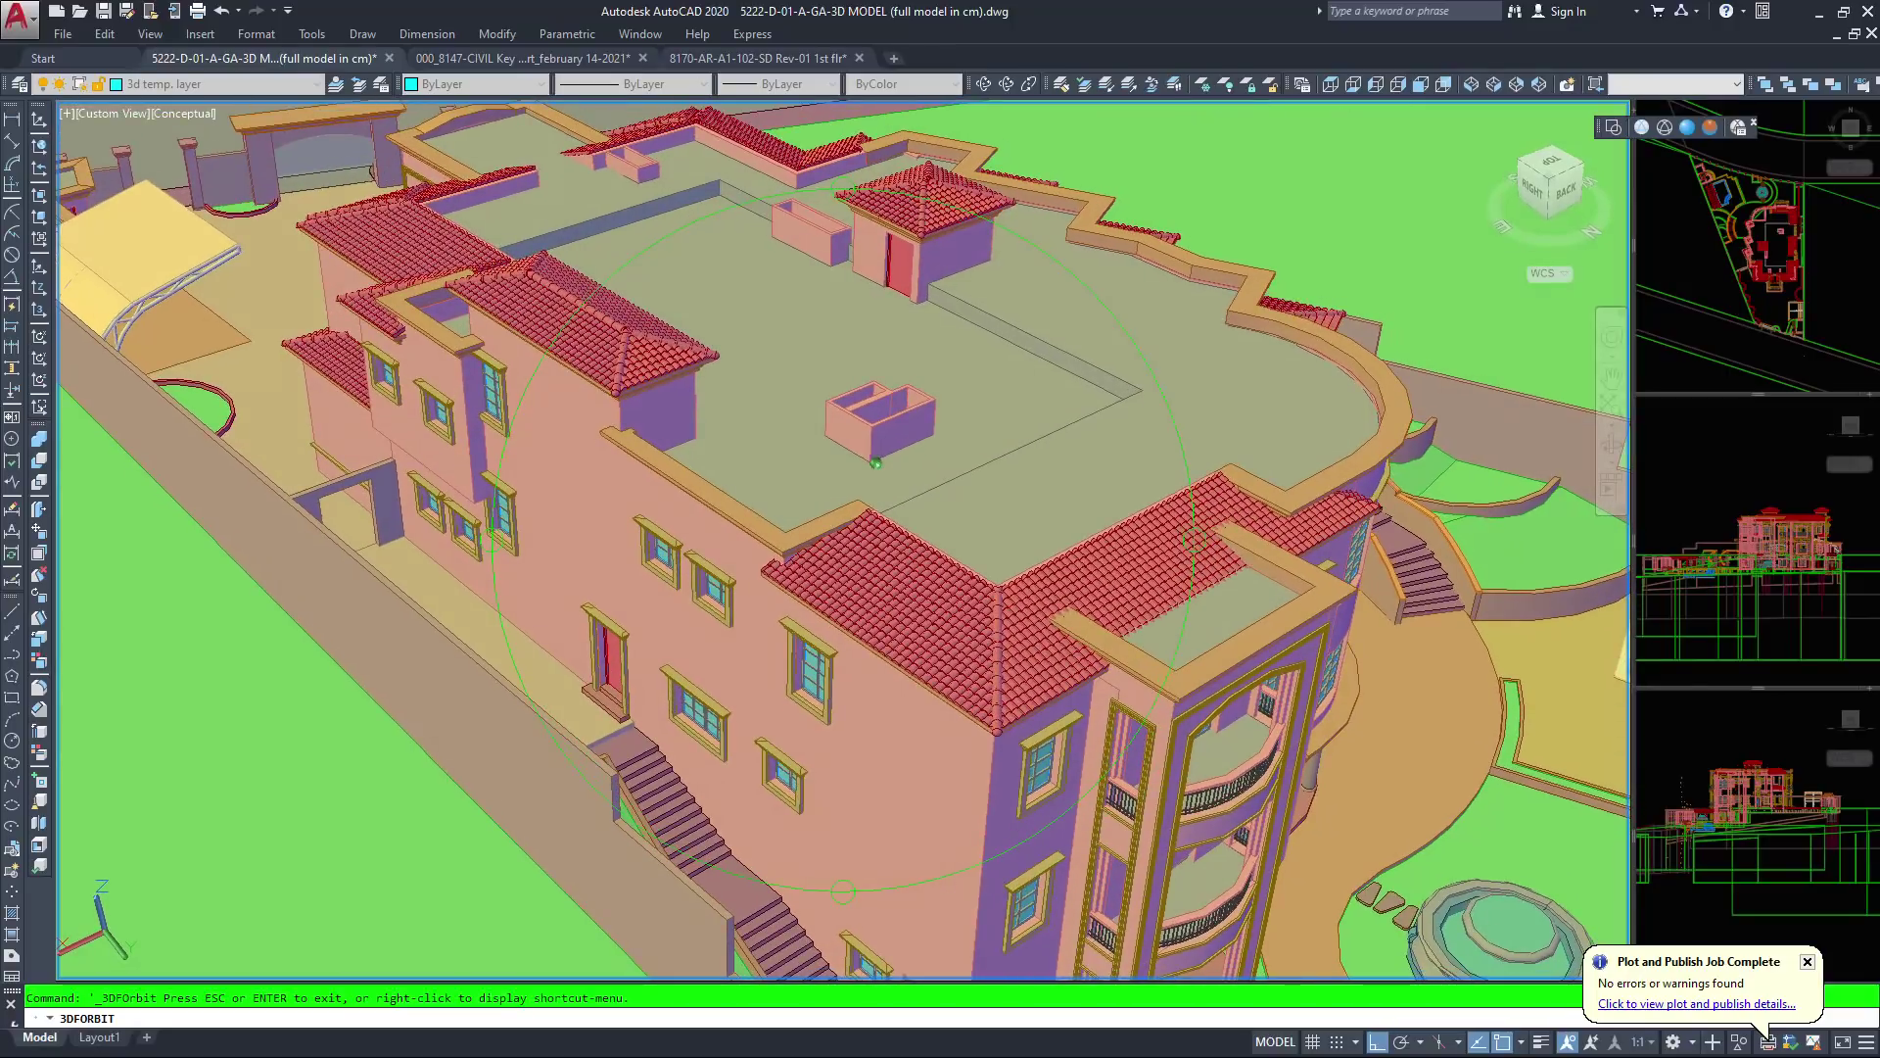
pyautogui.scroll(3, 843, 539)
pyautogui.moveTo(709, 593); pyautogui.dragTo(876, 461)
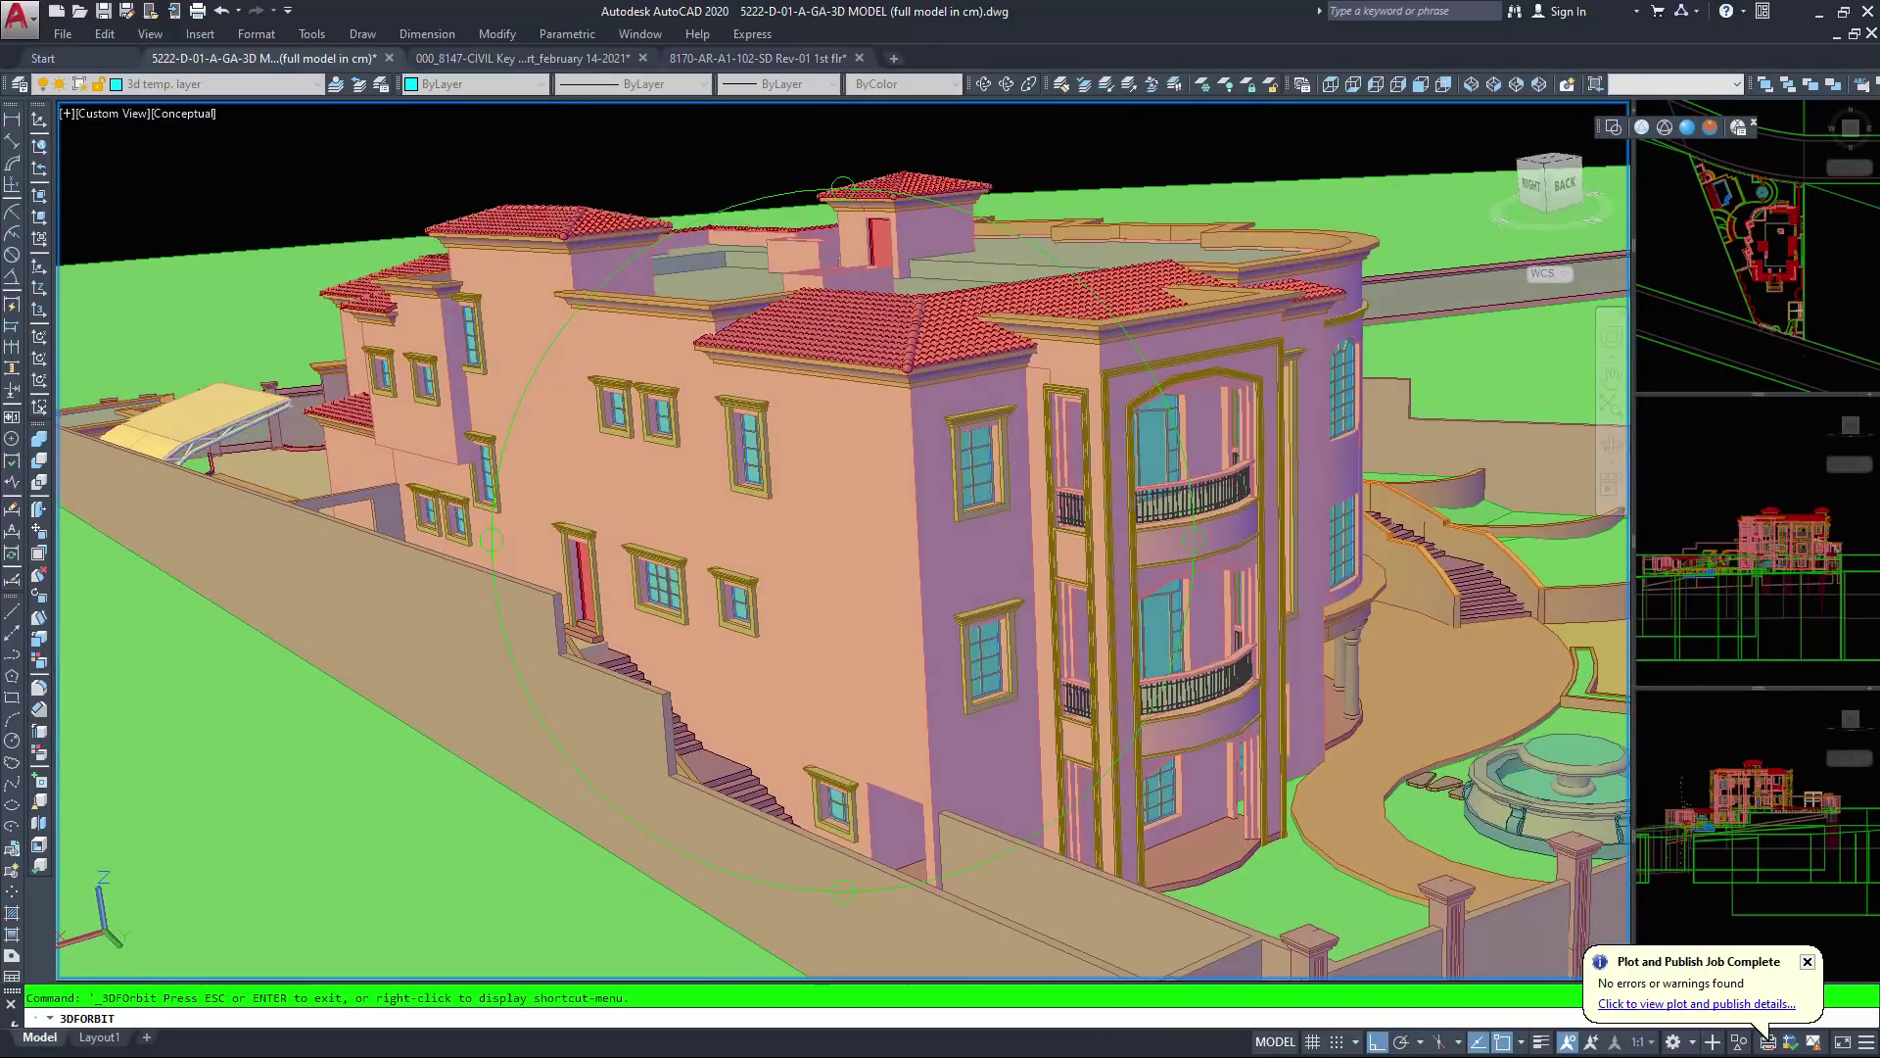
pyautogui.scroll(-5, 843, 540)
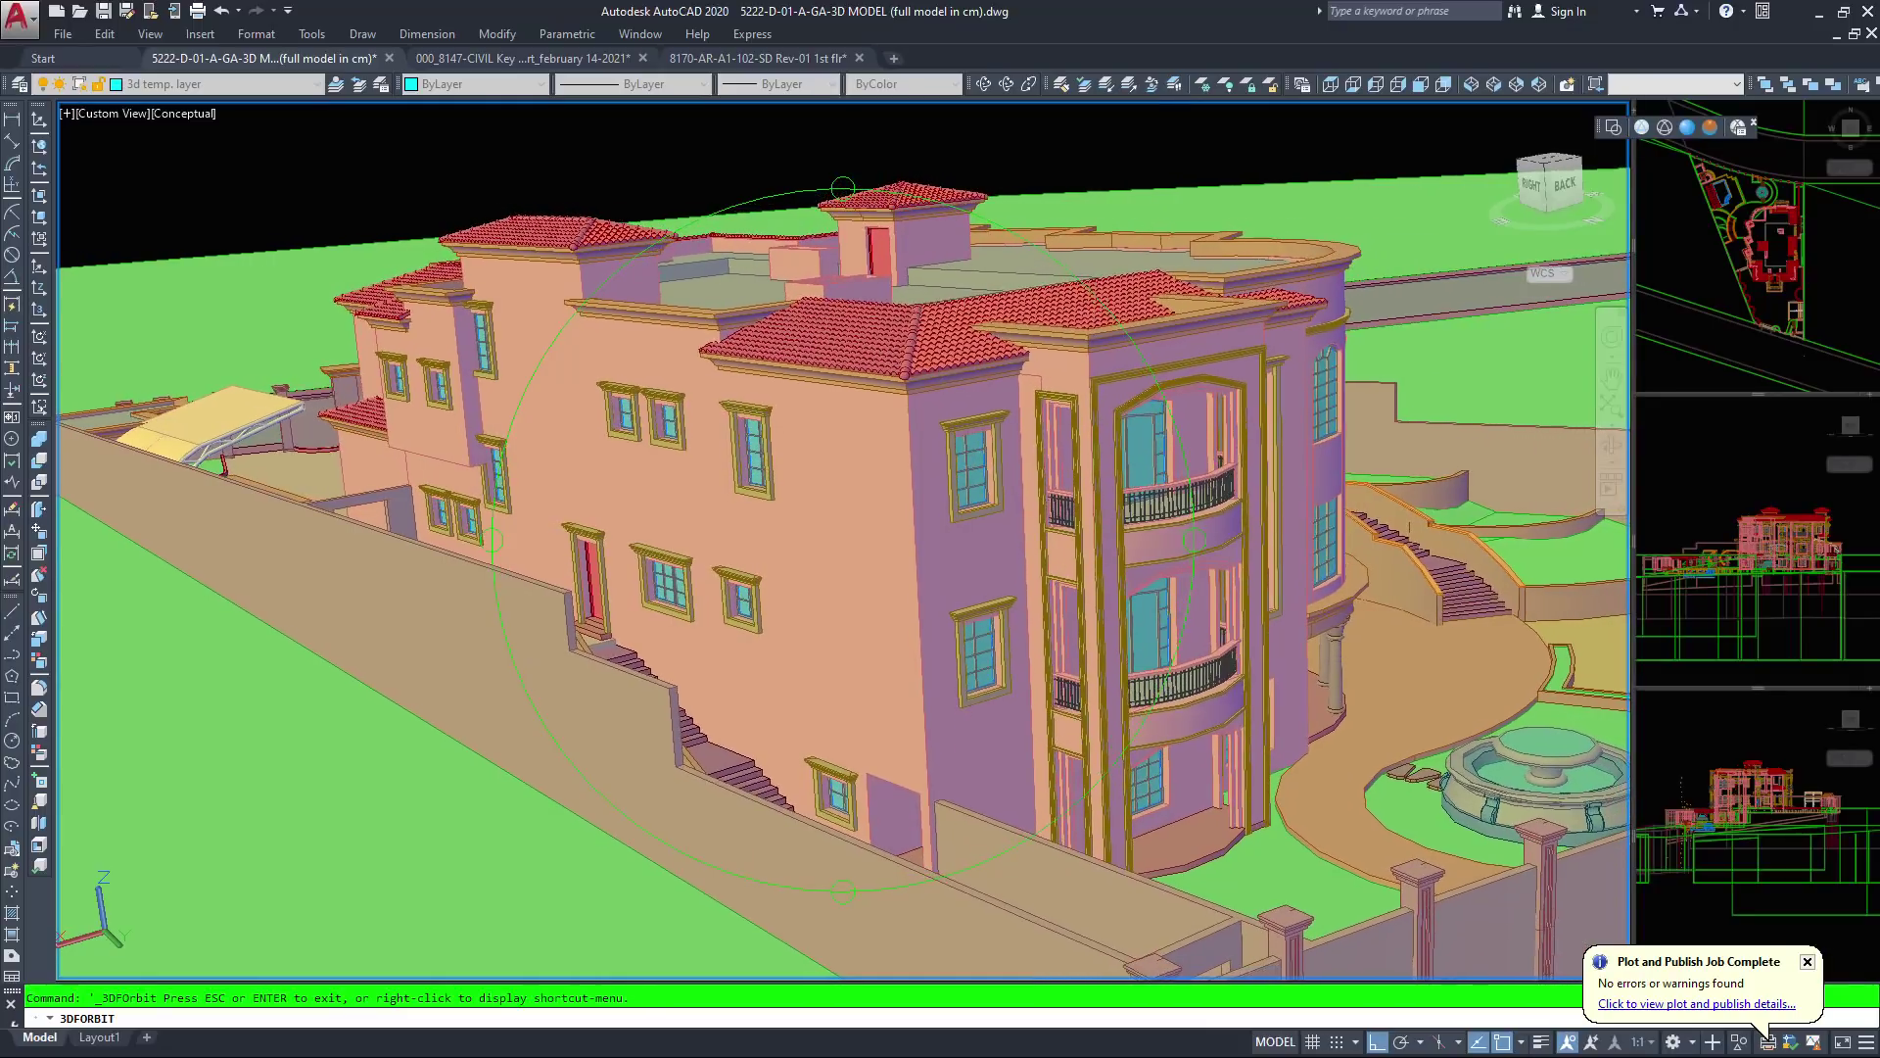
# Examine the curved rear facade, pool terrace, pergola and garden stairs from the opposite side and from above
pyautogui.moveTo(907, 462); pyautogui.dragTo(971, 462)
pyautogui.moveTo(1166, 524); pyautogui.dragTo(861, 498)
pyautogui.scroll(2, 843, 540)
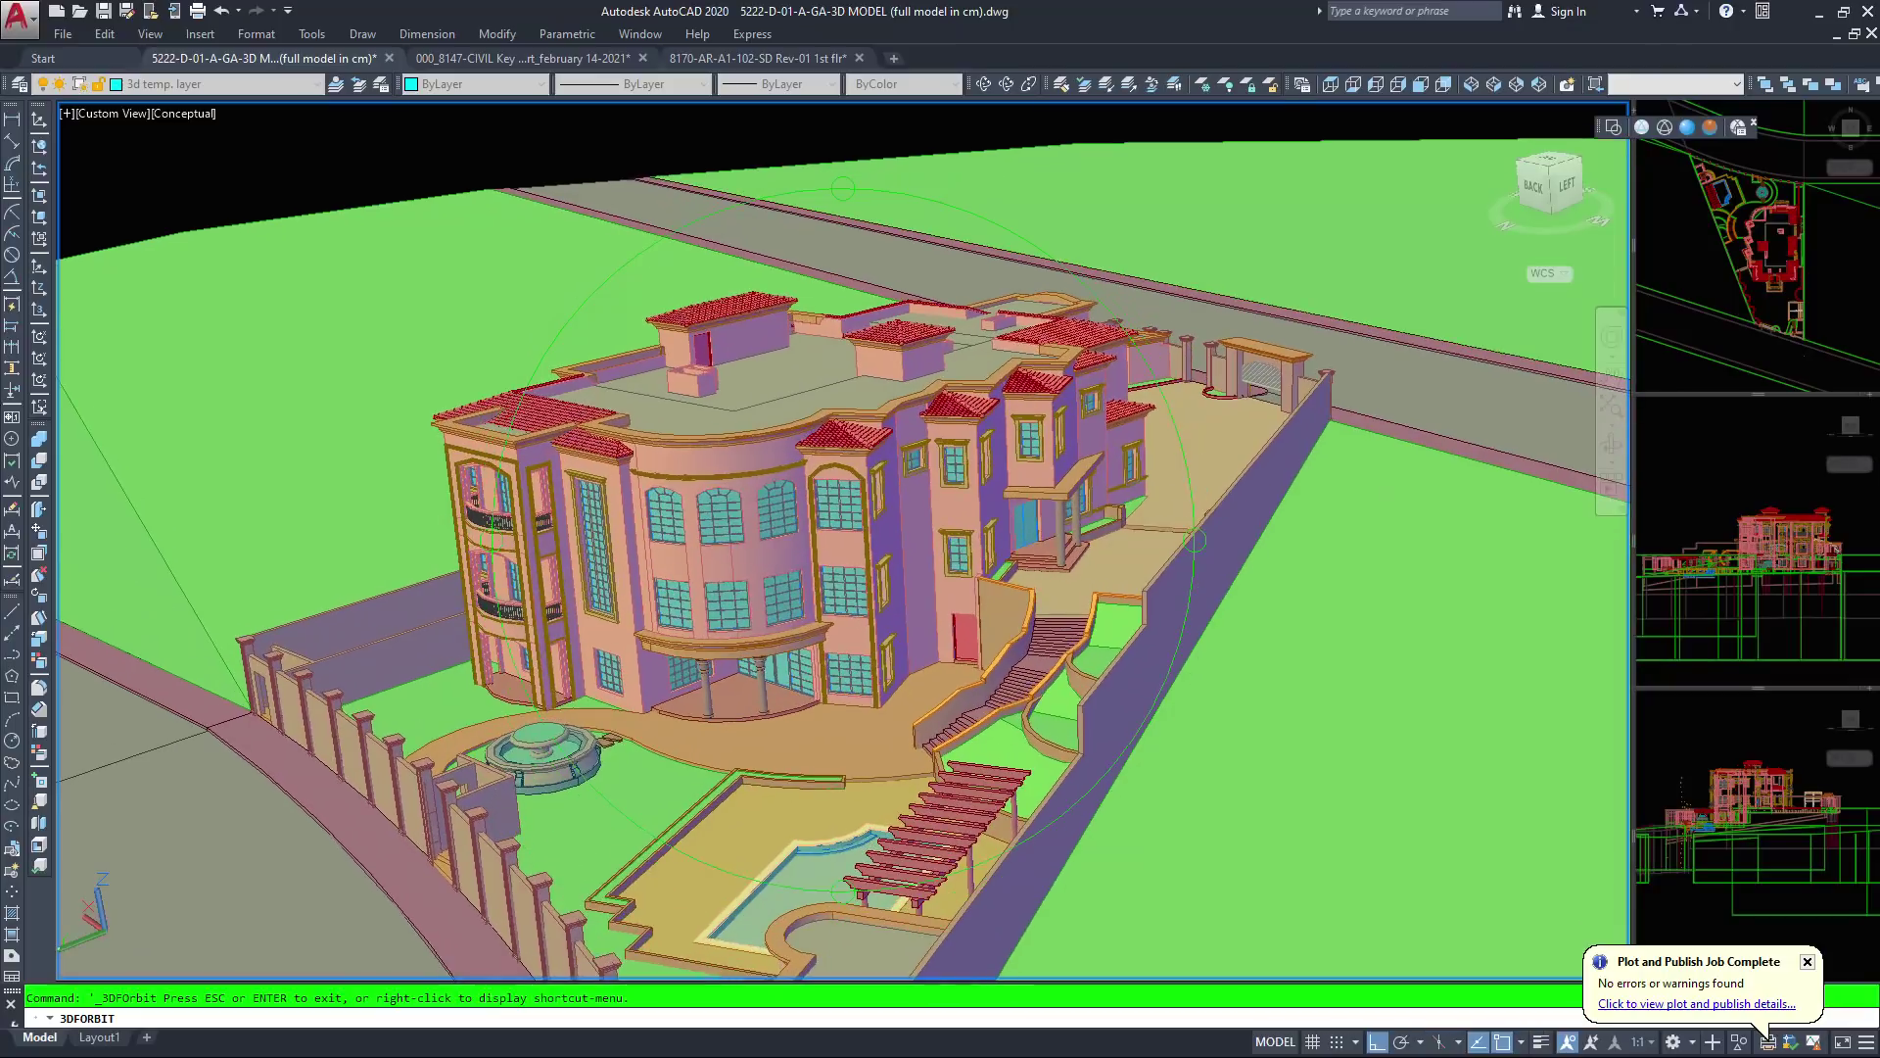
pyautogui.moveTo(694, 573); pyautogui.dragTo(876, 391)
pyautogui.scroll(-3, 839, 545)
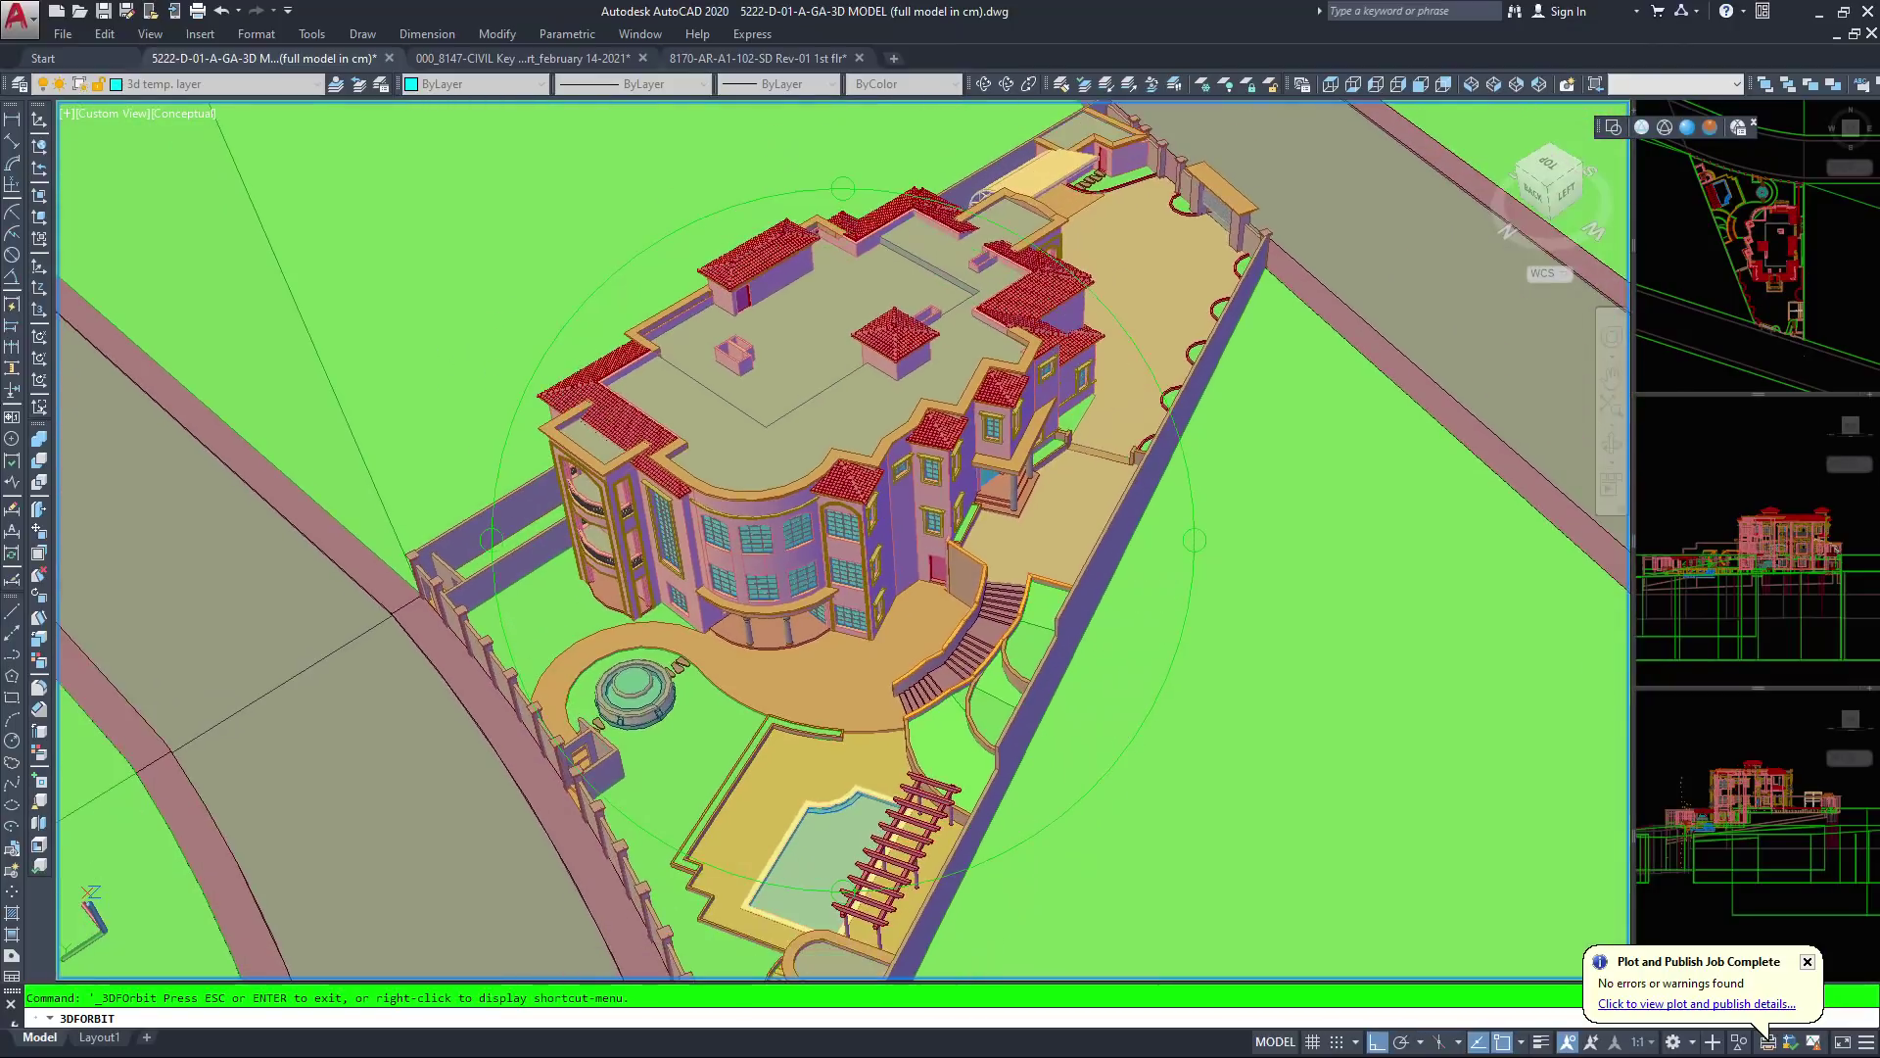
pyautogui.scroll(-1, 844, 540)
pyautogui.moveTo(839, 546); pyautogui.dragTo(850, 632)
pyautogui.scroll(-3, 843, 540)
pyautogui.moveTo(849, 394)
pyautogui.mouseDown()
pyautogui.moveTo(856, 494)
pyautogui.moveTo(851, 368)
pyautogui.mouseUp()
# Orbit around to the front and examine the main facade, entrance gate and front road
pyautogui.moveTo(650, 349); pyautogui.dragTo(1489, 130)
pyautogui.moveTo(843, 475); pyautogui.dragTo(709, 466)
pyautogui.scroll(2, 839, 535)
pyautogui.scroll(4, 844, 535)
pyautogui.moveTo(719, 529); pyautogui.dragTo(854, 484, button='middle')
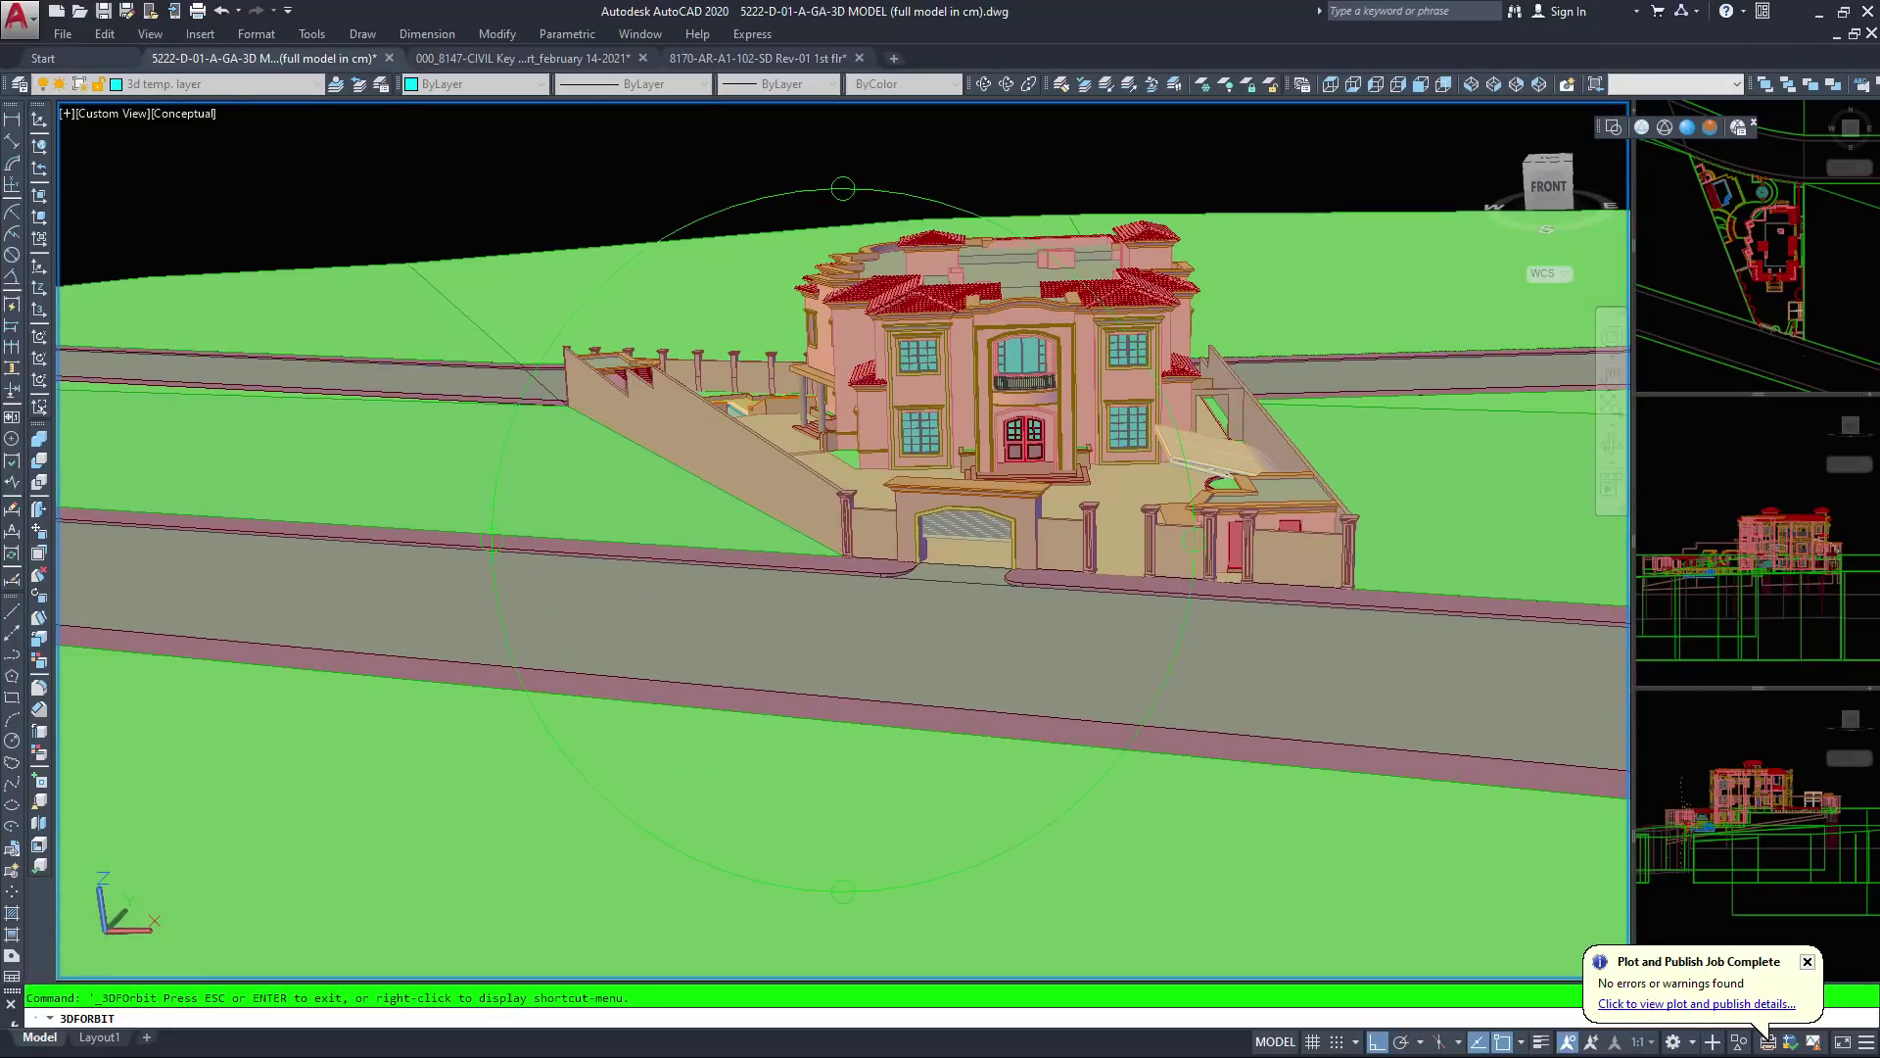
pyautogui.scroll(3, 872, 500)
pyautogui.scroll(-2, 735, 509)
# Examine the front corner of the boundary wall, the gate and the carport from a low viewpoint
pyautogui.moveTo(764, 507); pyautogui.dragTo(557, 460)
pyautogui.moveTo(969, 419); pyautogui.dragTo(936, 504, button='middle')
pyautogui.scroll(1, 936, 504)
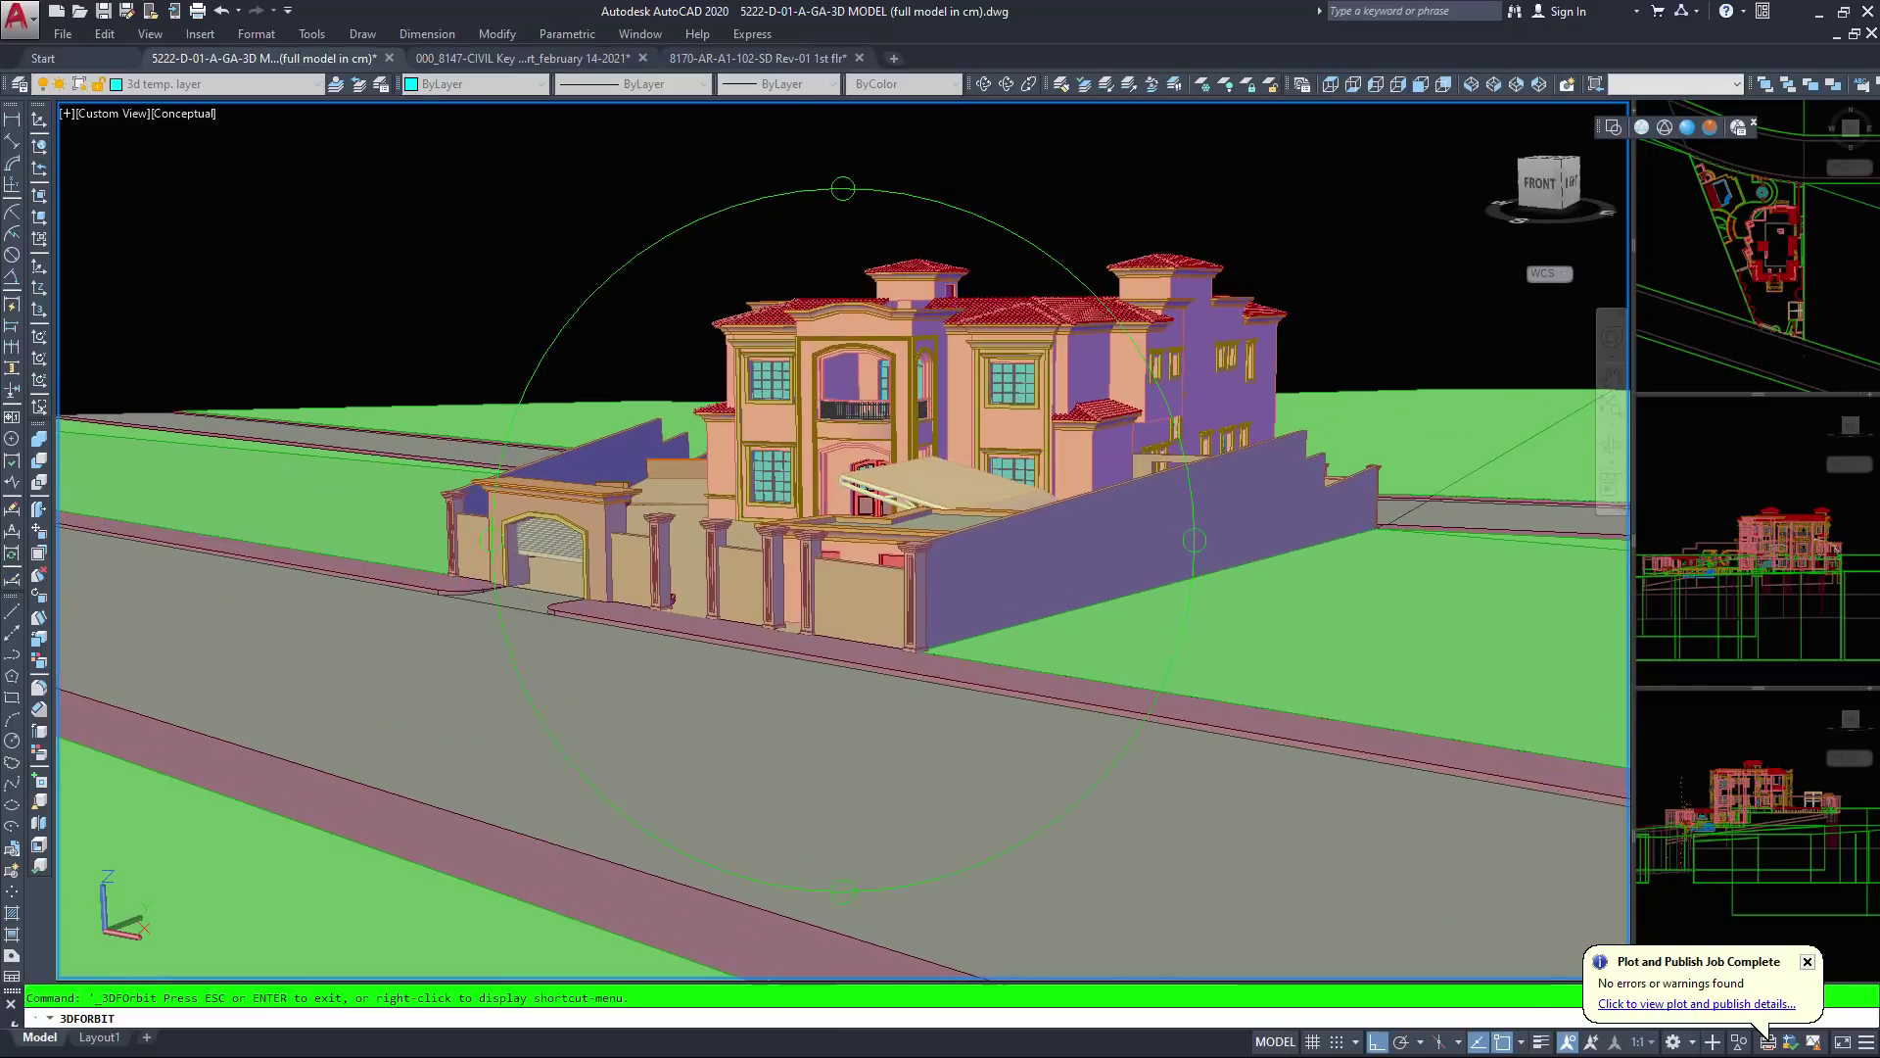
pyautogui.moveTo(936, 503); pyautogui.dragTo(966, 436)
pyautogui.moveTo(966, 436); pyautogui.dragTo(860, 482, button='middle')
pyautogui.scroll(1, 860, 481)
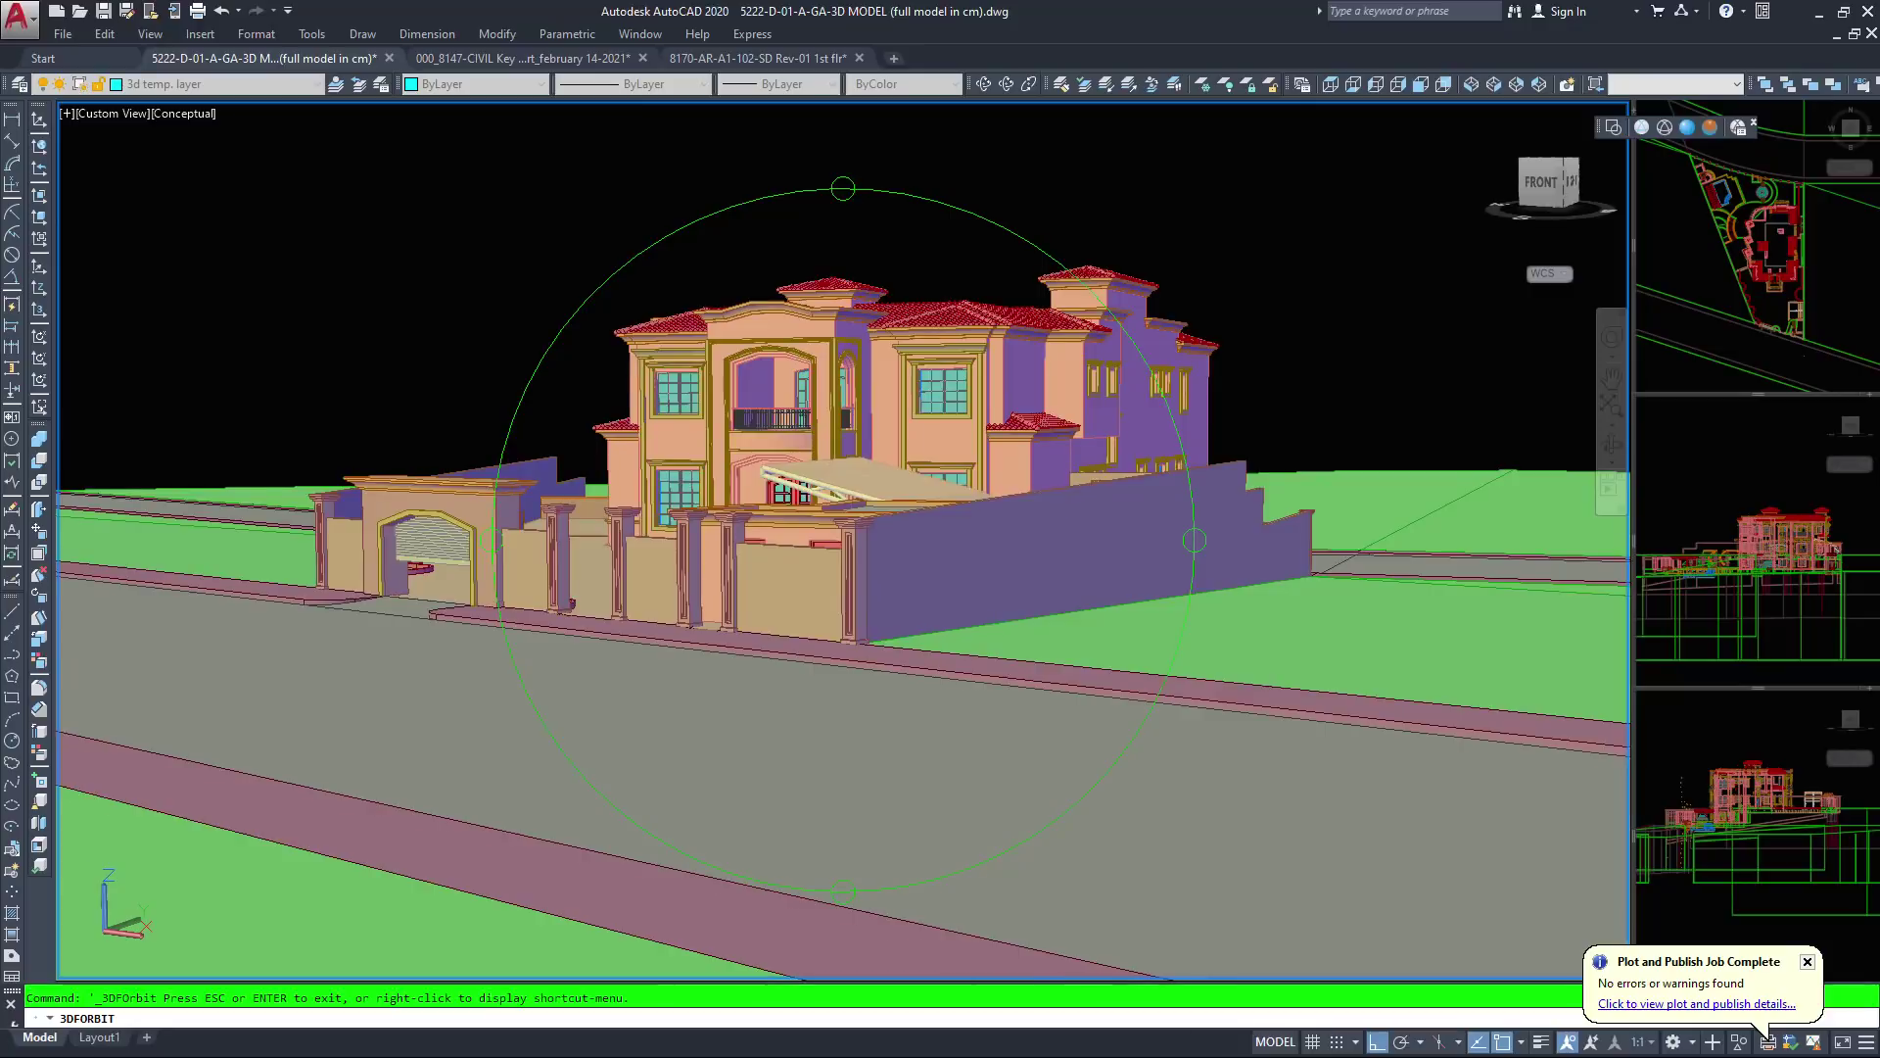
pyautogui.moveTo(911, 460); pyautogui.dragTo(883, 466)
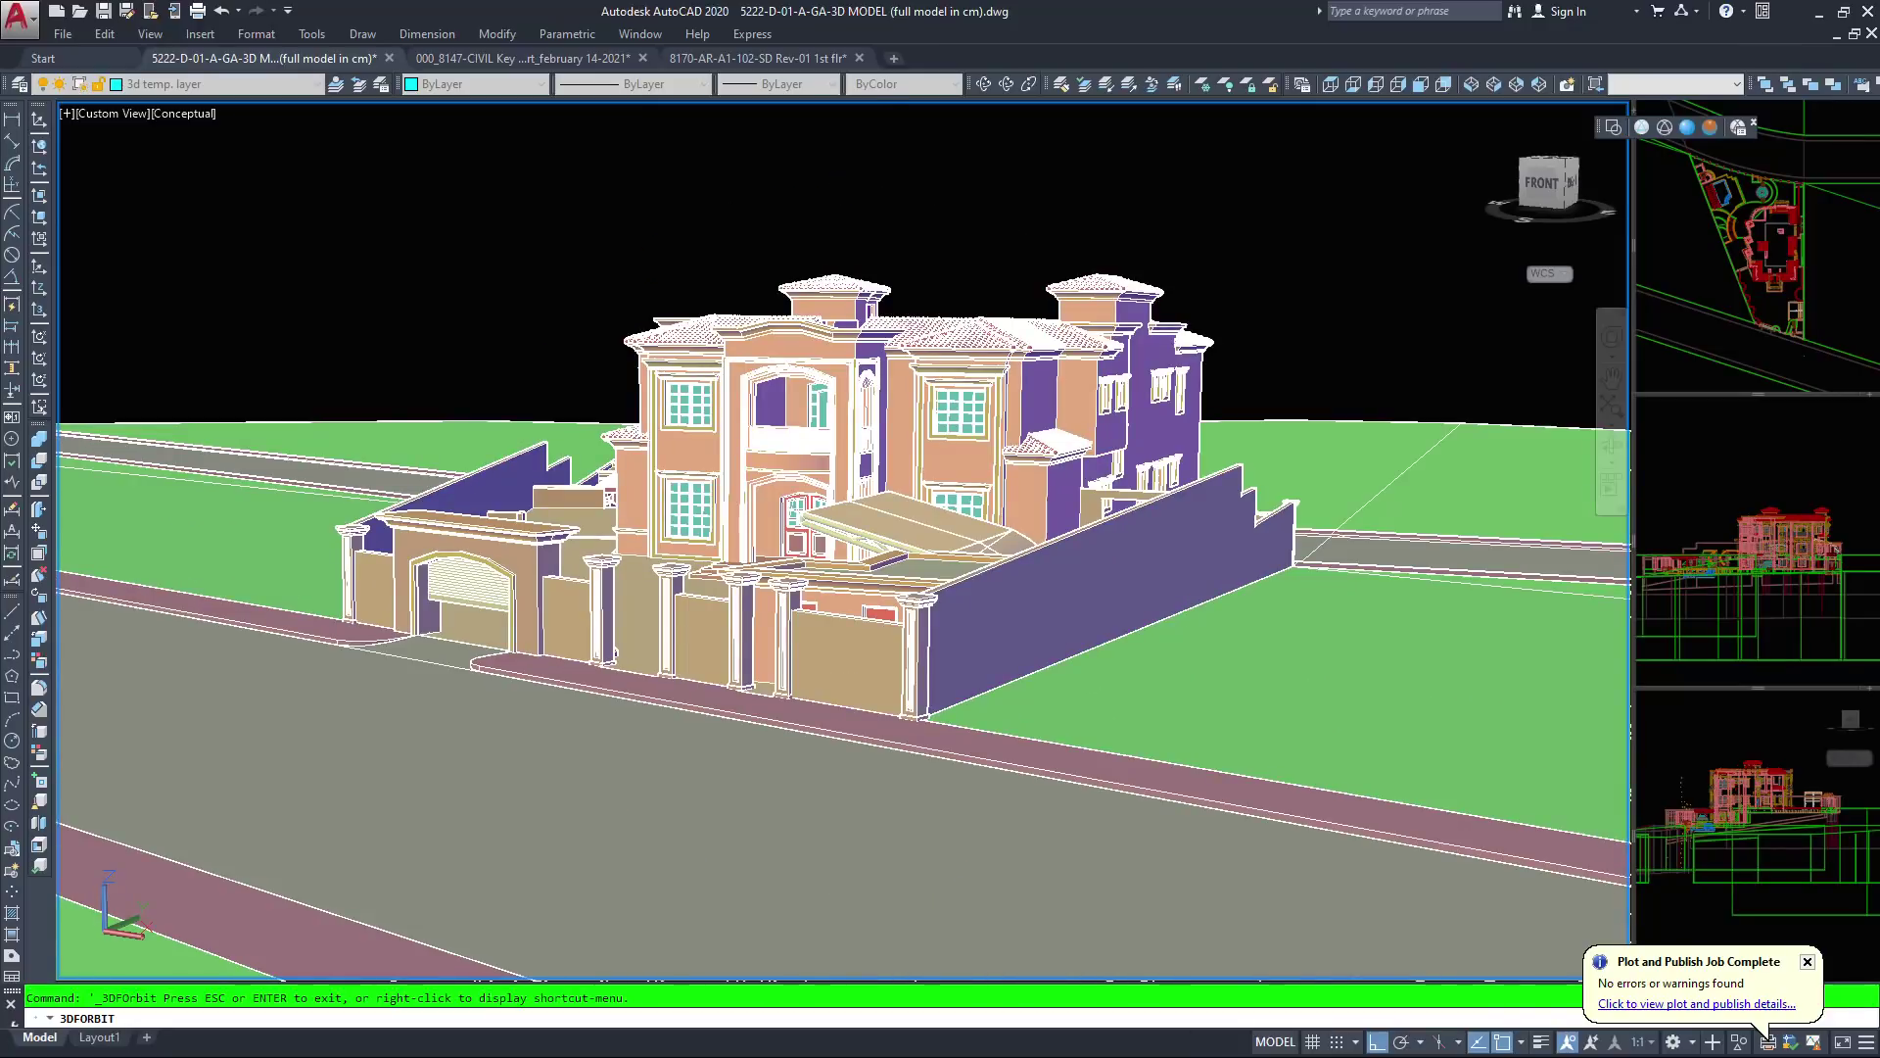
# Exit the orbit, view the villa's plan on Layout1 and return to model space
pyautogui.press('Escape')
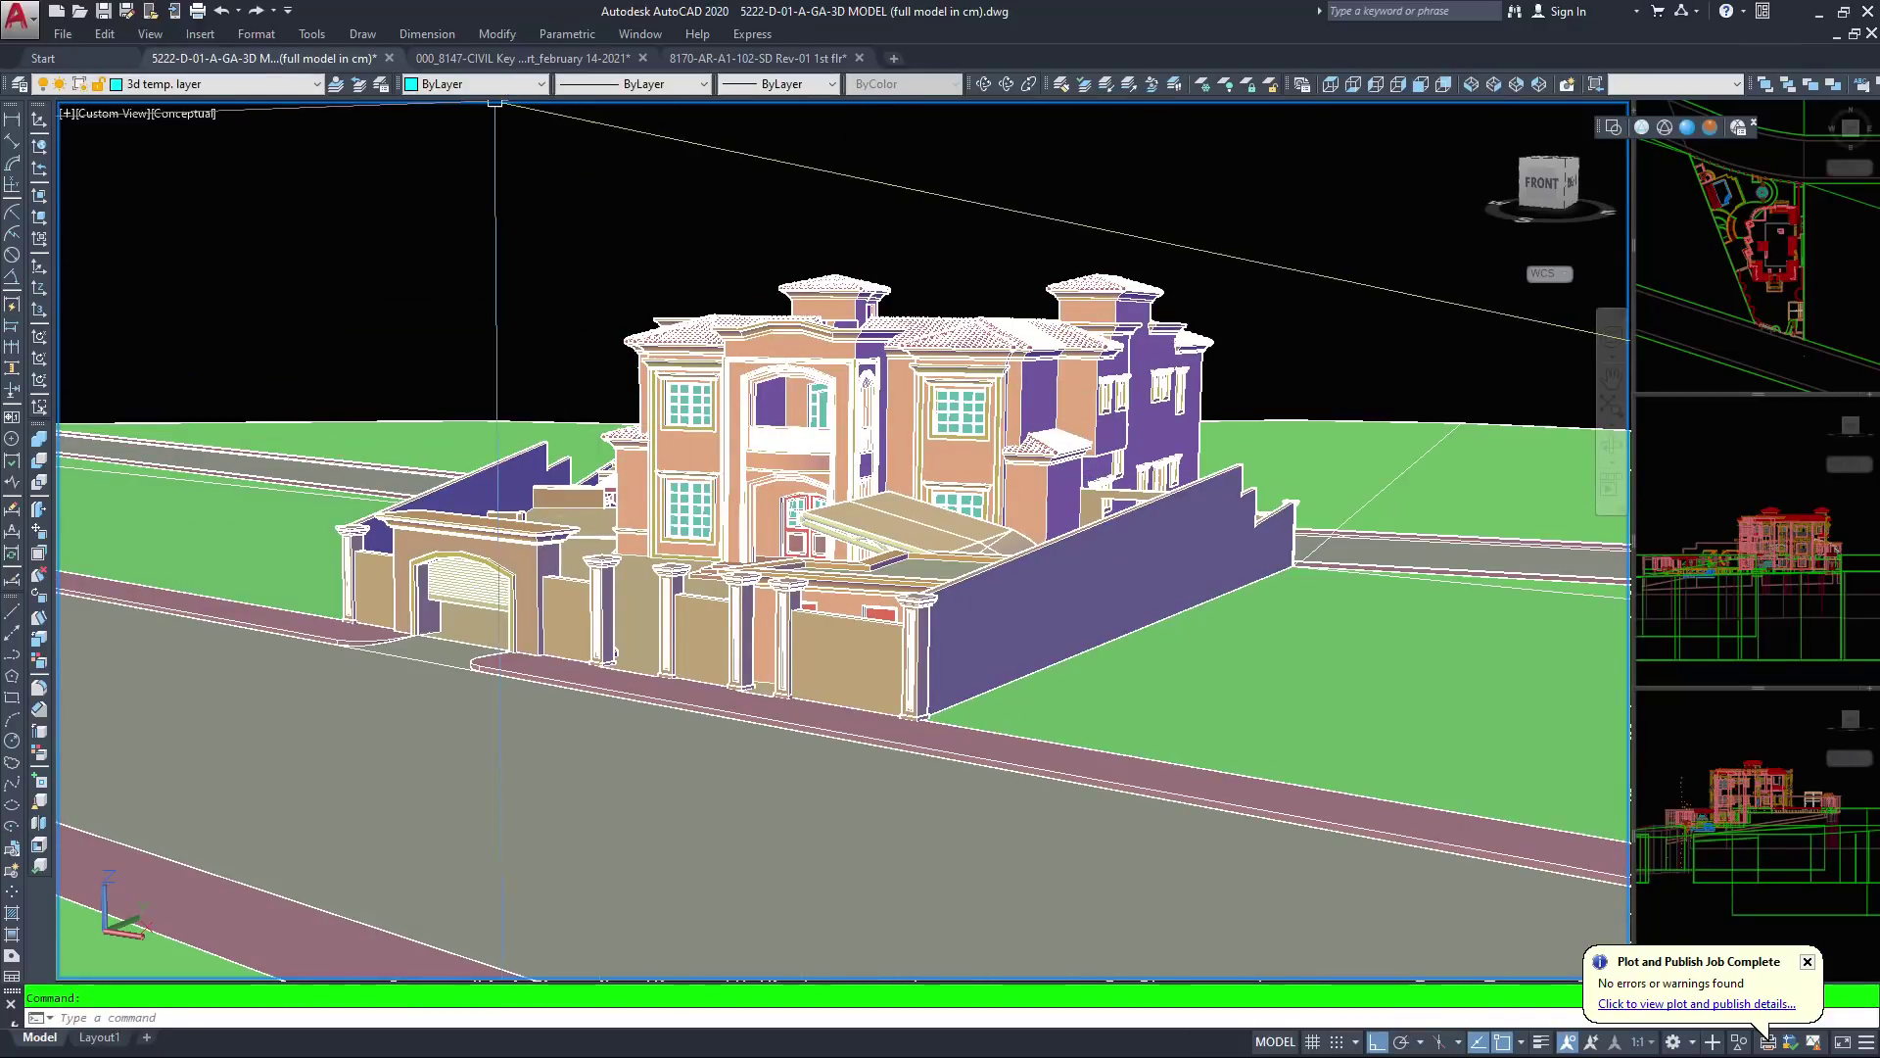
pyautogui.click(266, 885)
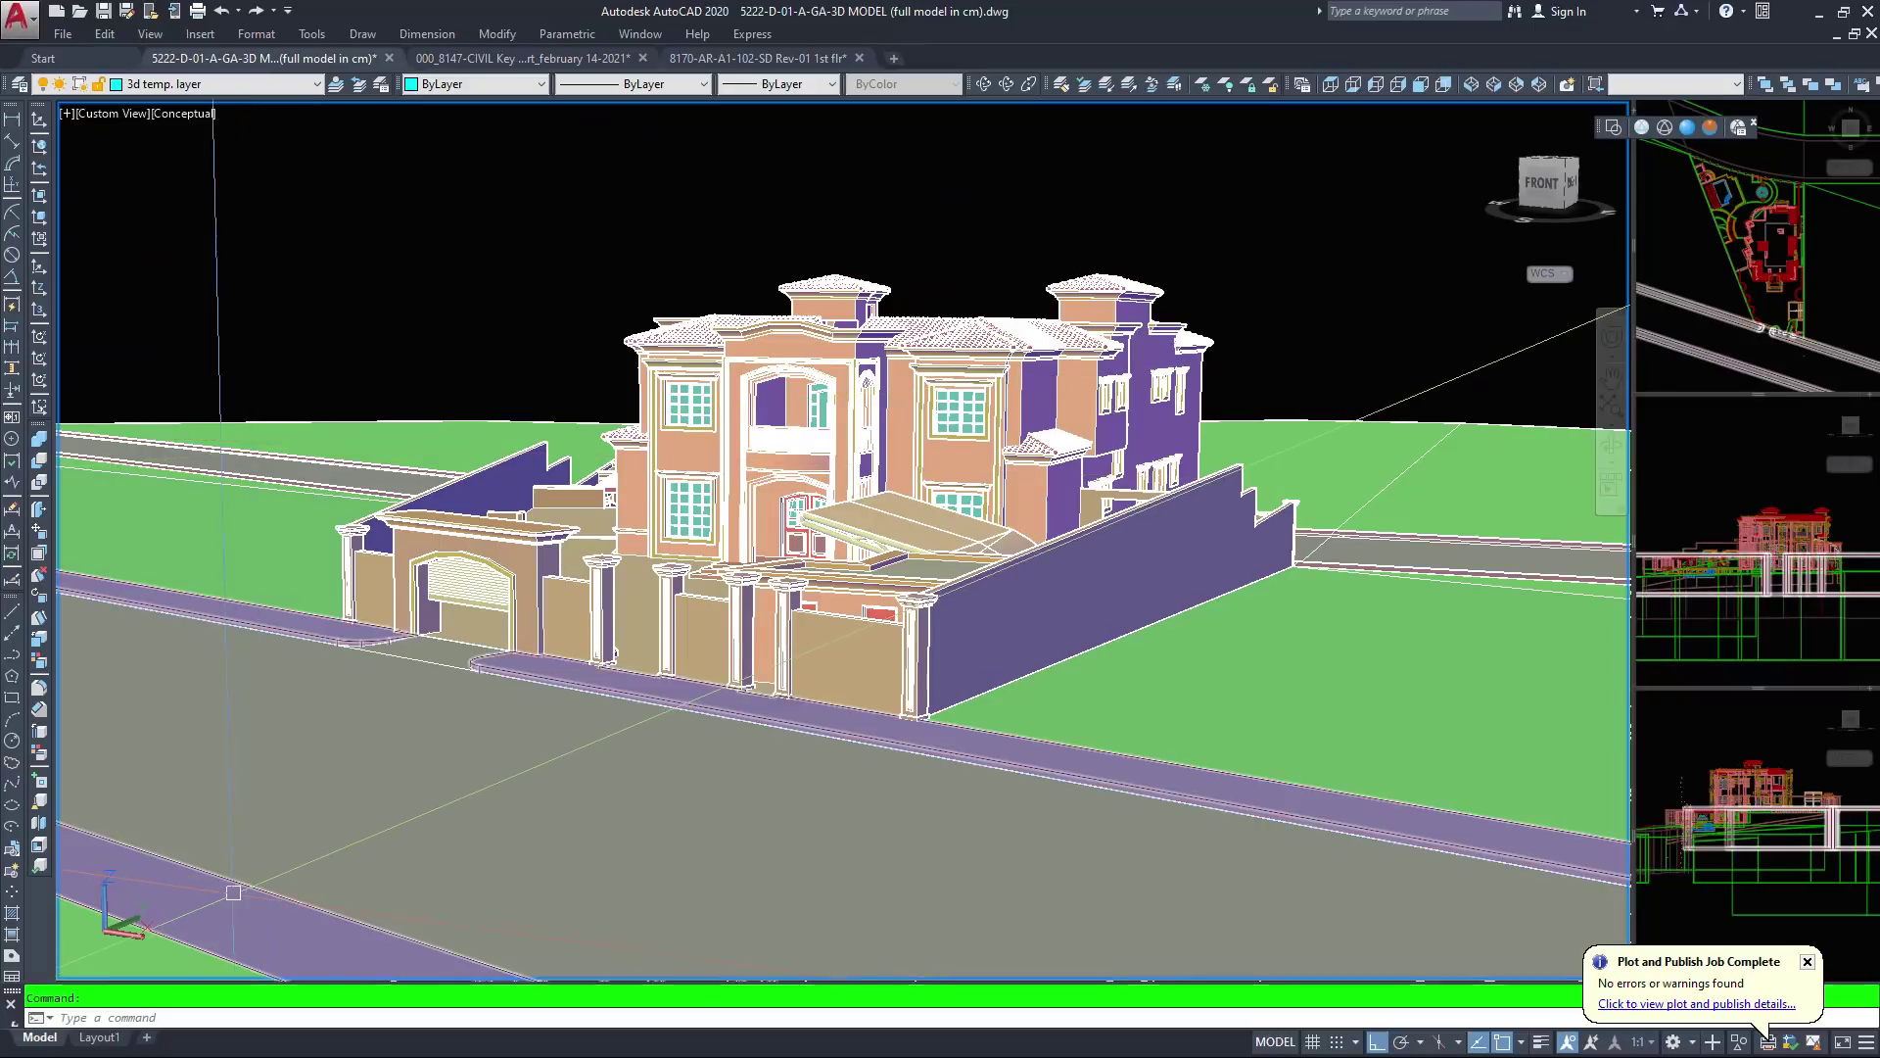
pyautogui.click(143, 929)
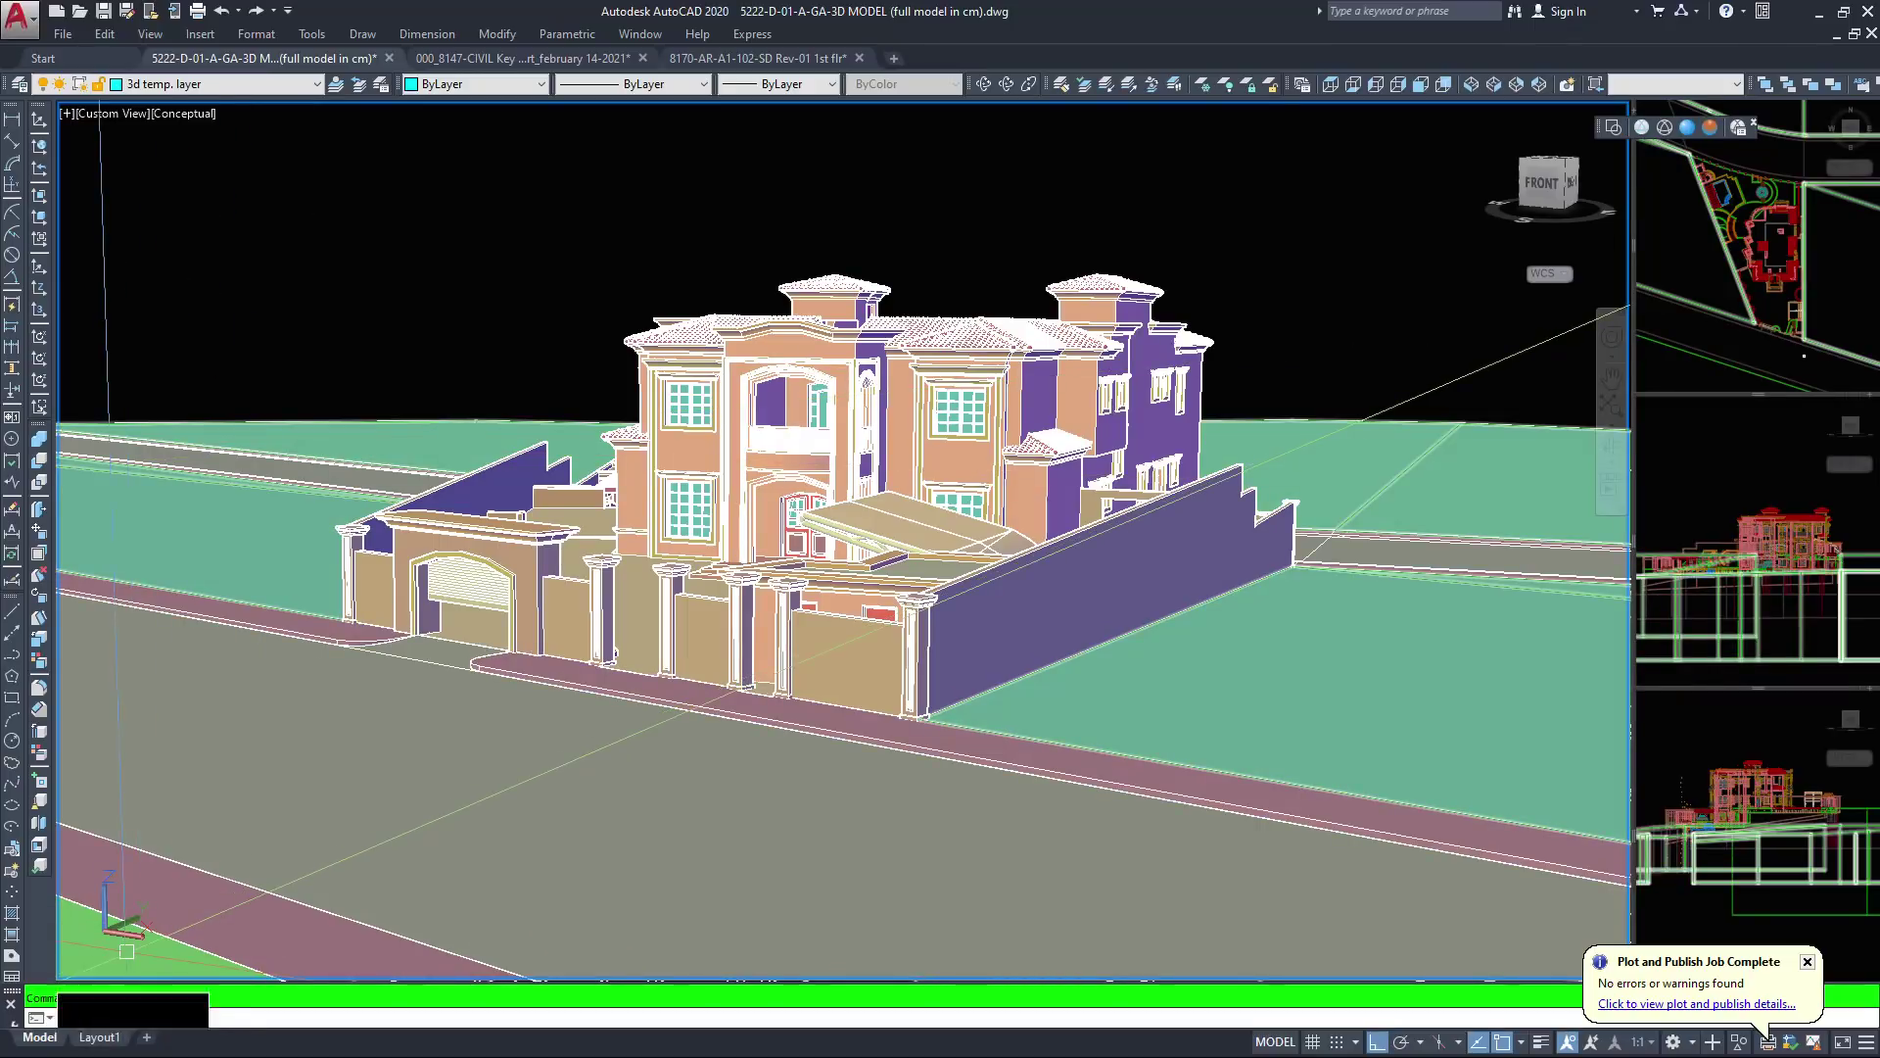
pyautogui.doubleClick(938, 870)
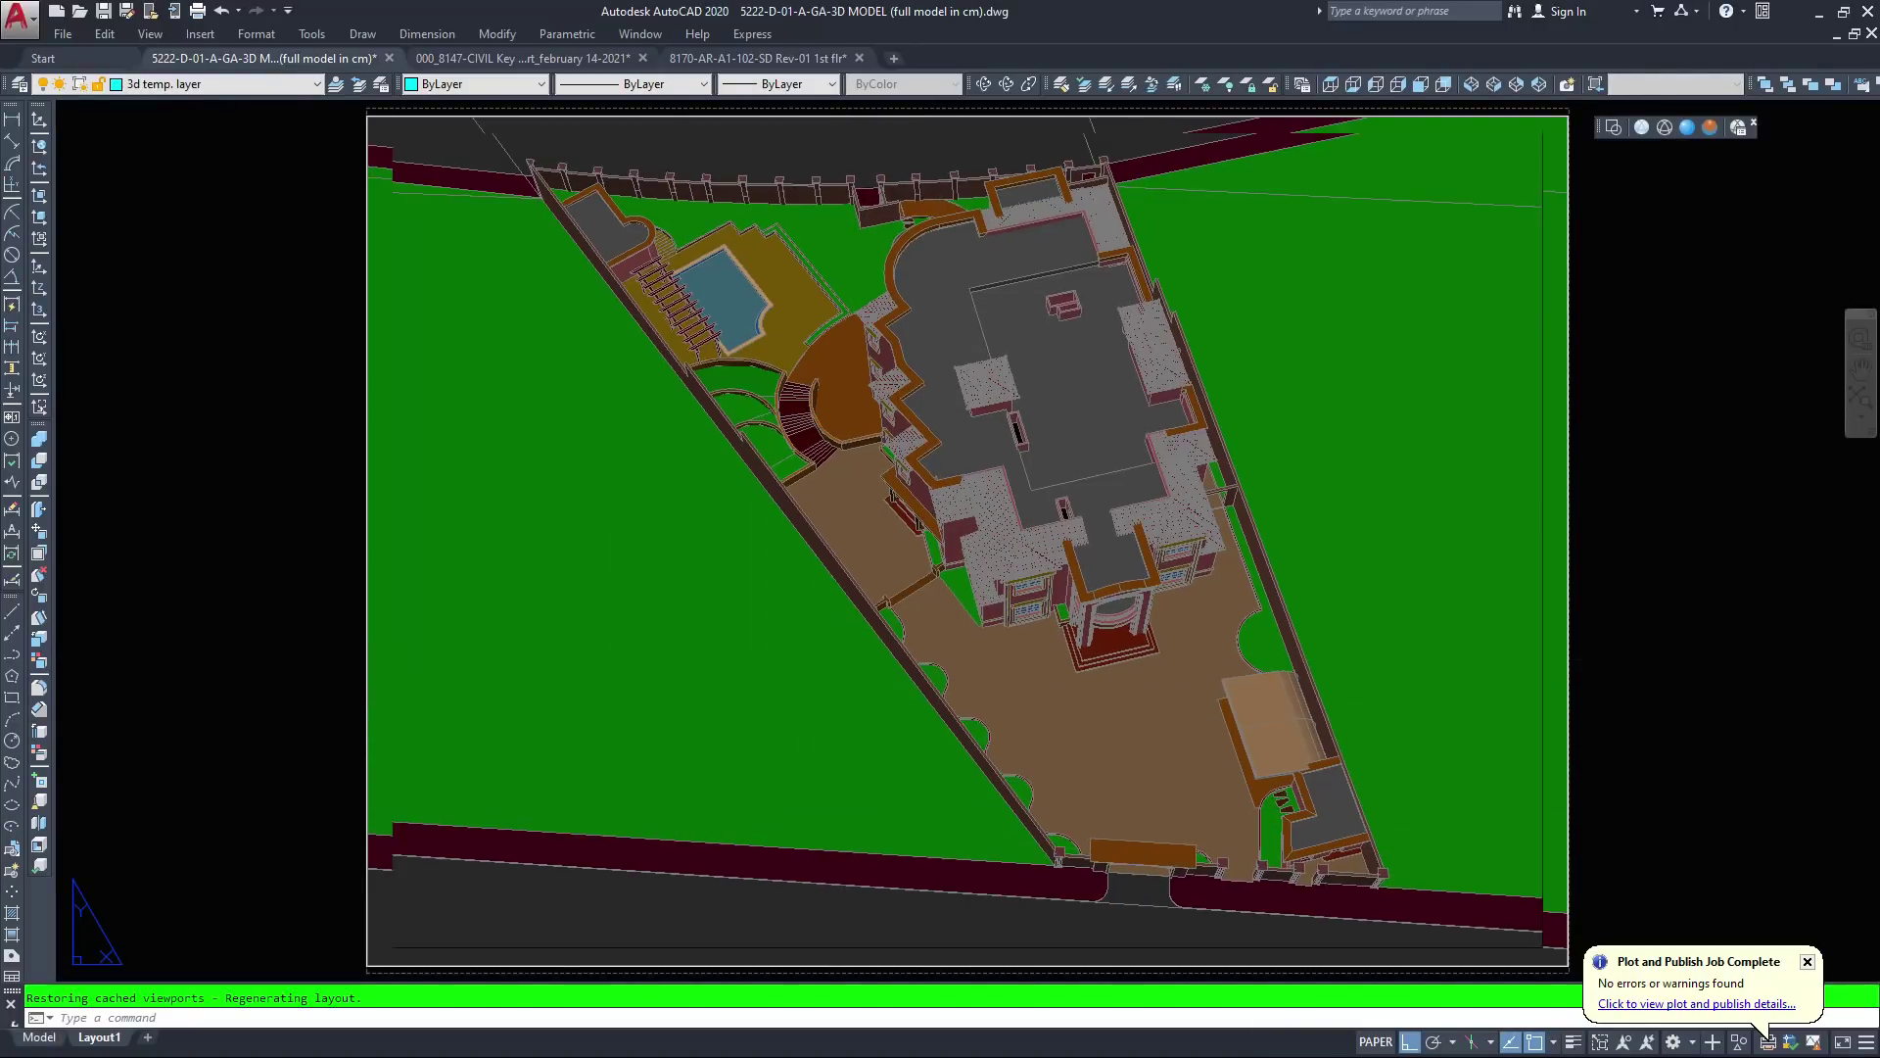
pyautogui.click(40, 1038)
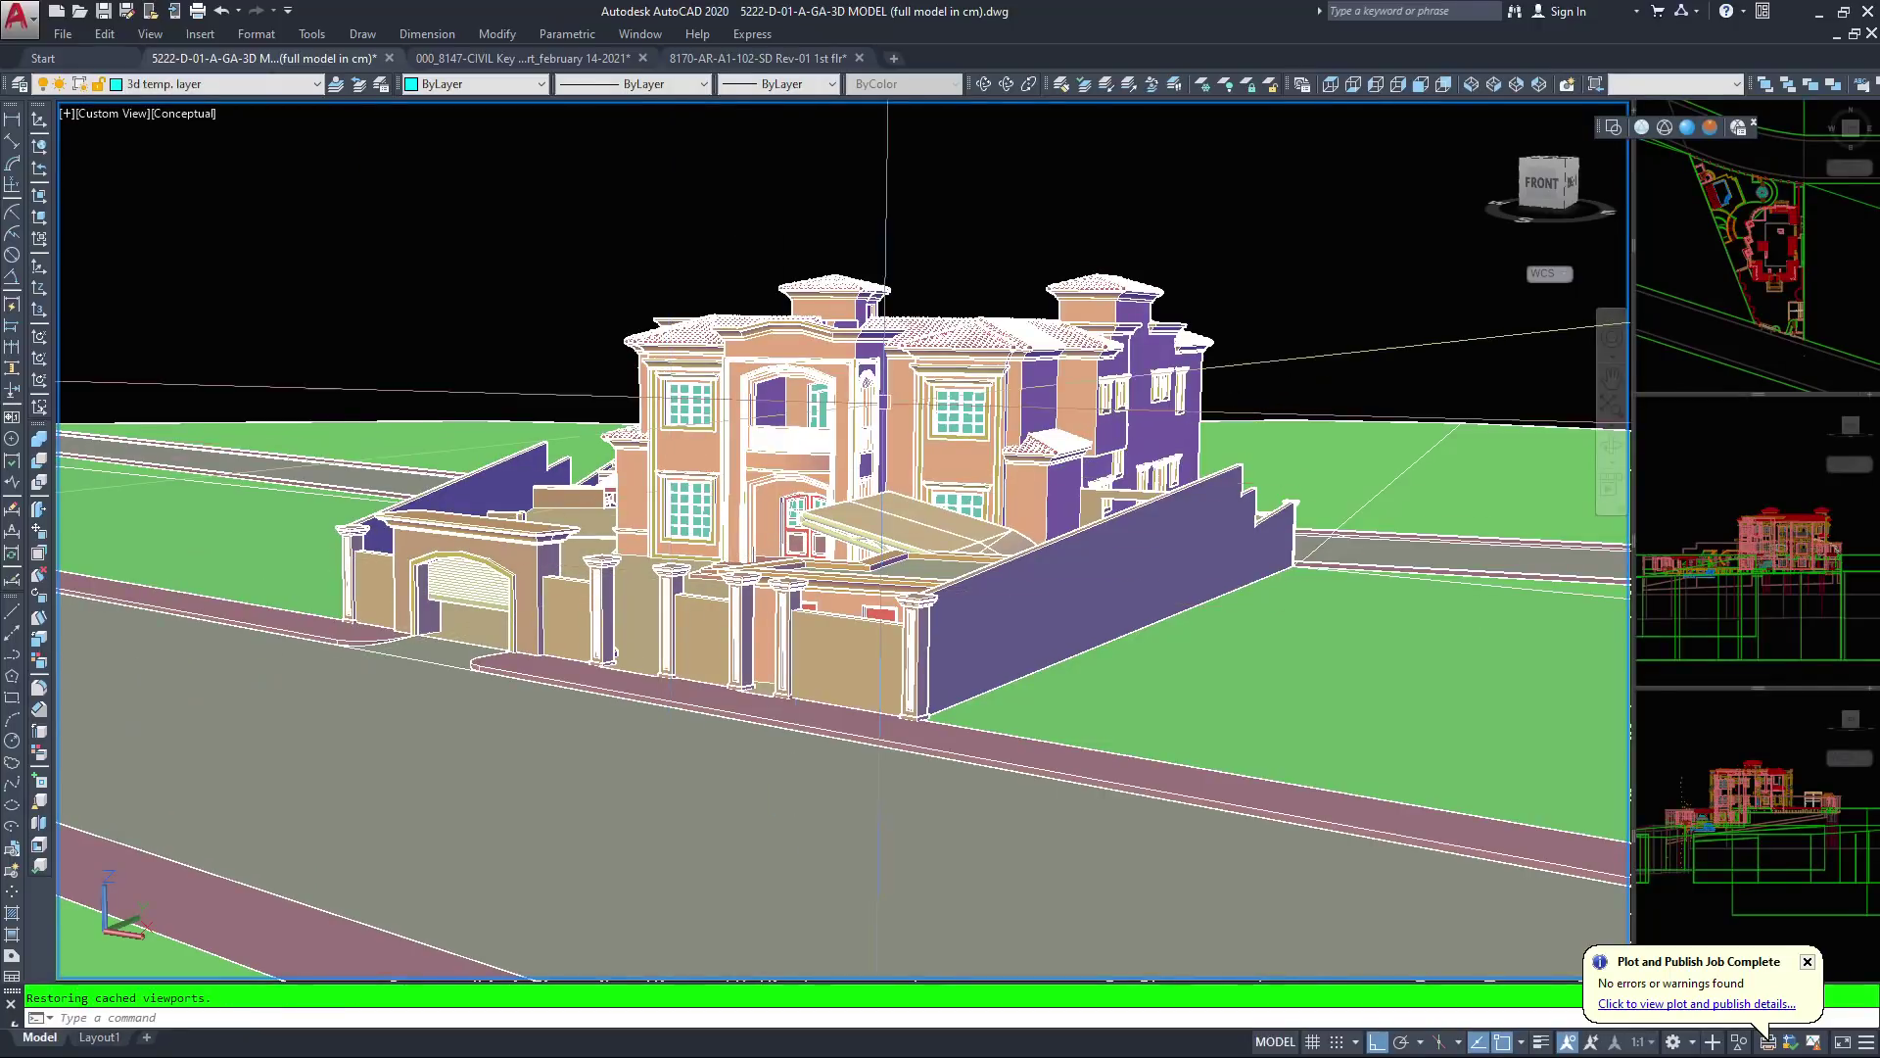
# Examine the front entrance, arched balcony and carport canopy close up
pyautogui.scroll(10, 887, 399)
pyautogui.scroll(-10, 980, 317)
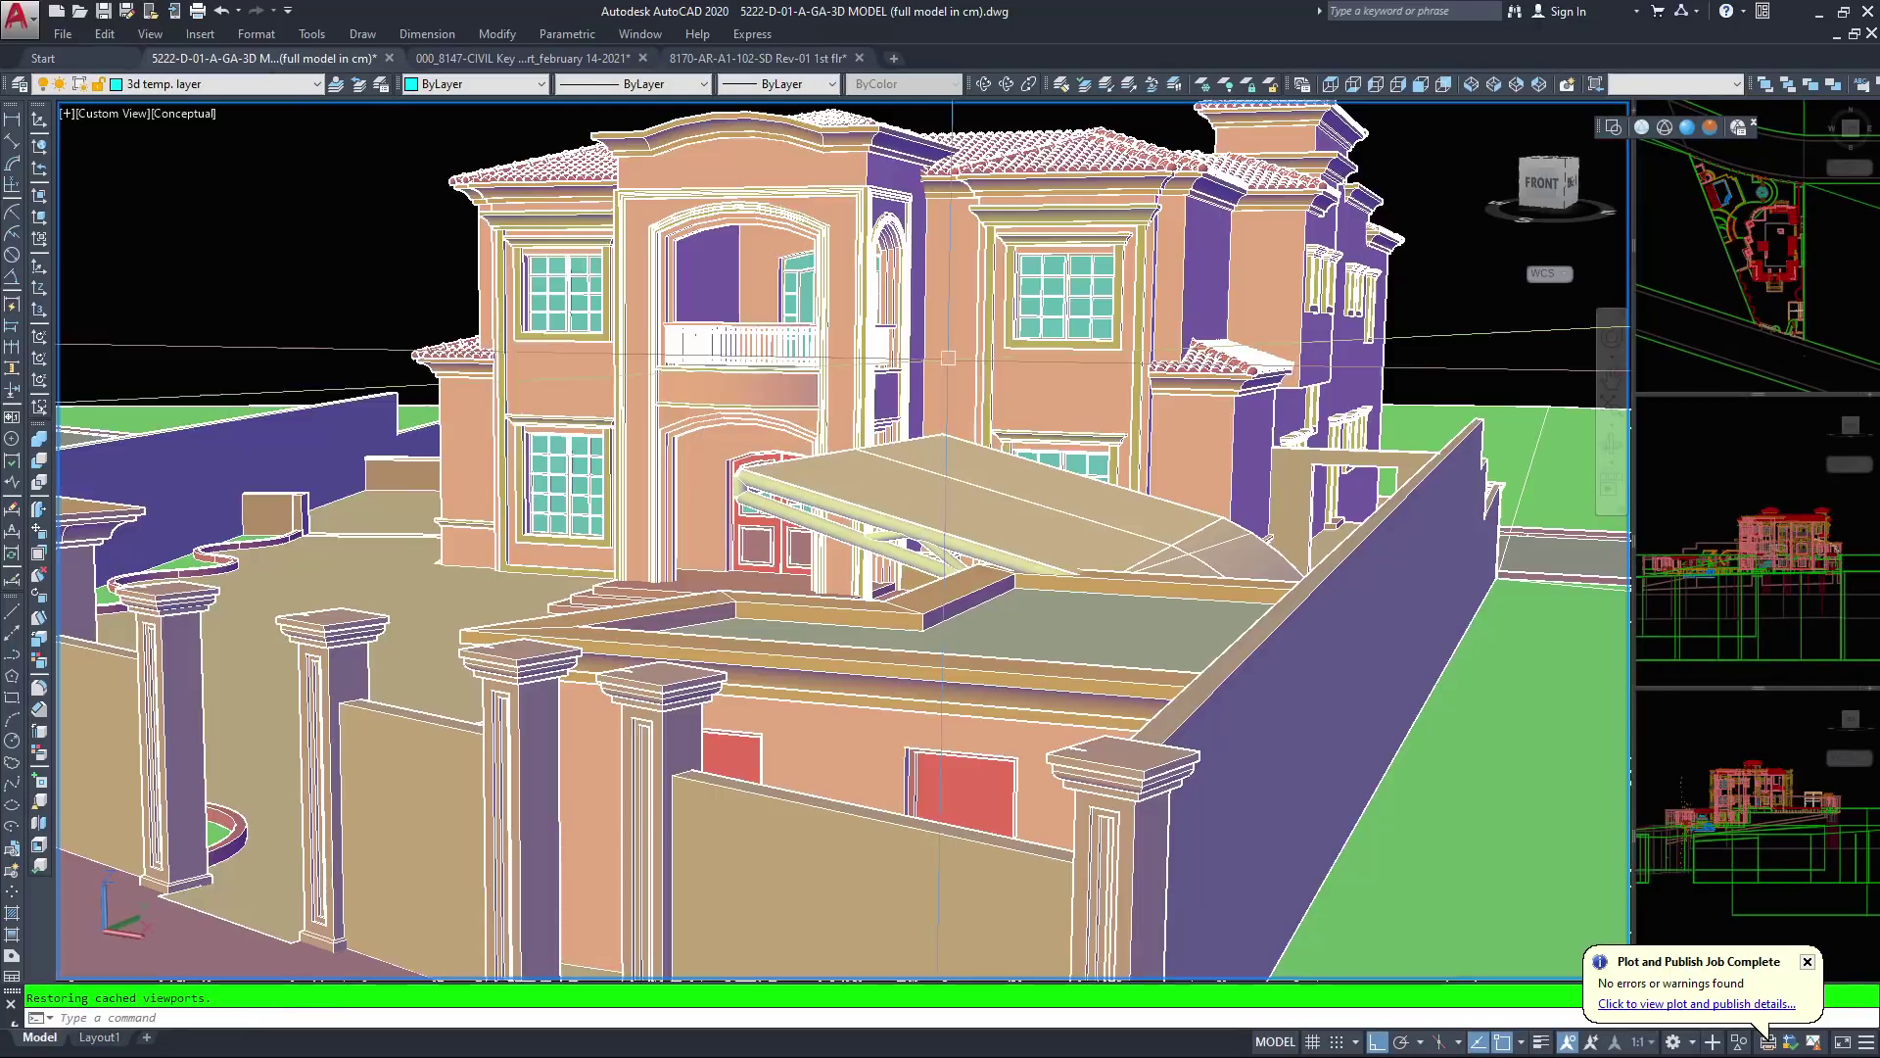
pyautogui.scroll(-5, 889, 460)
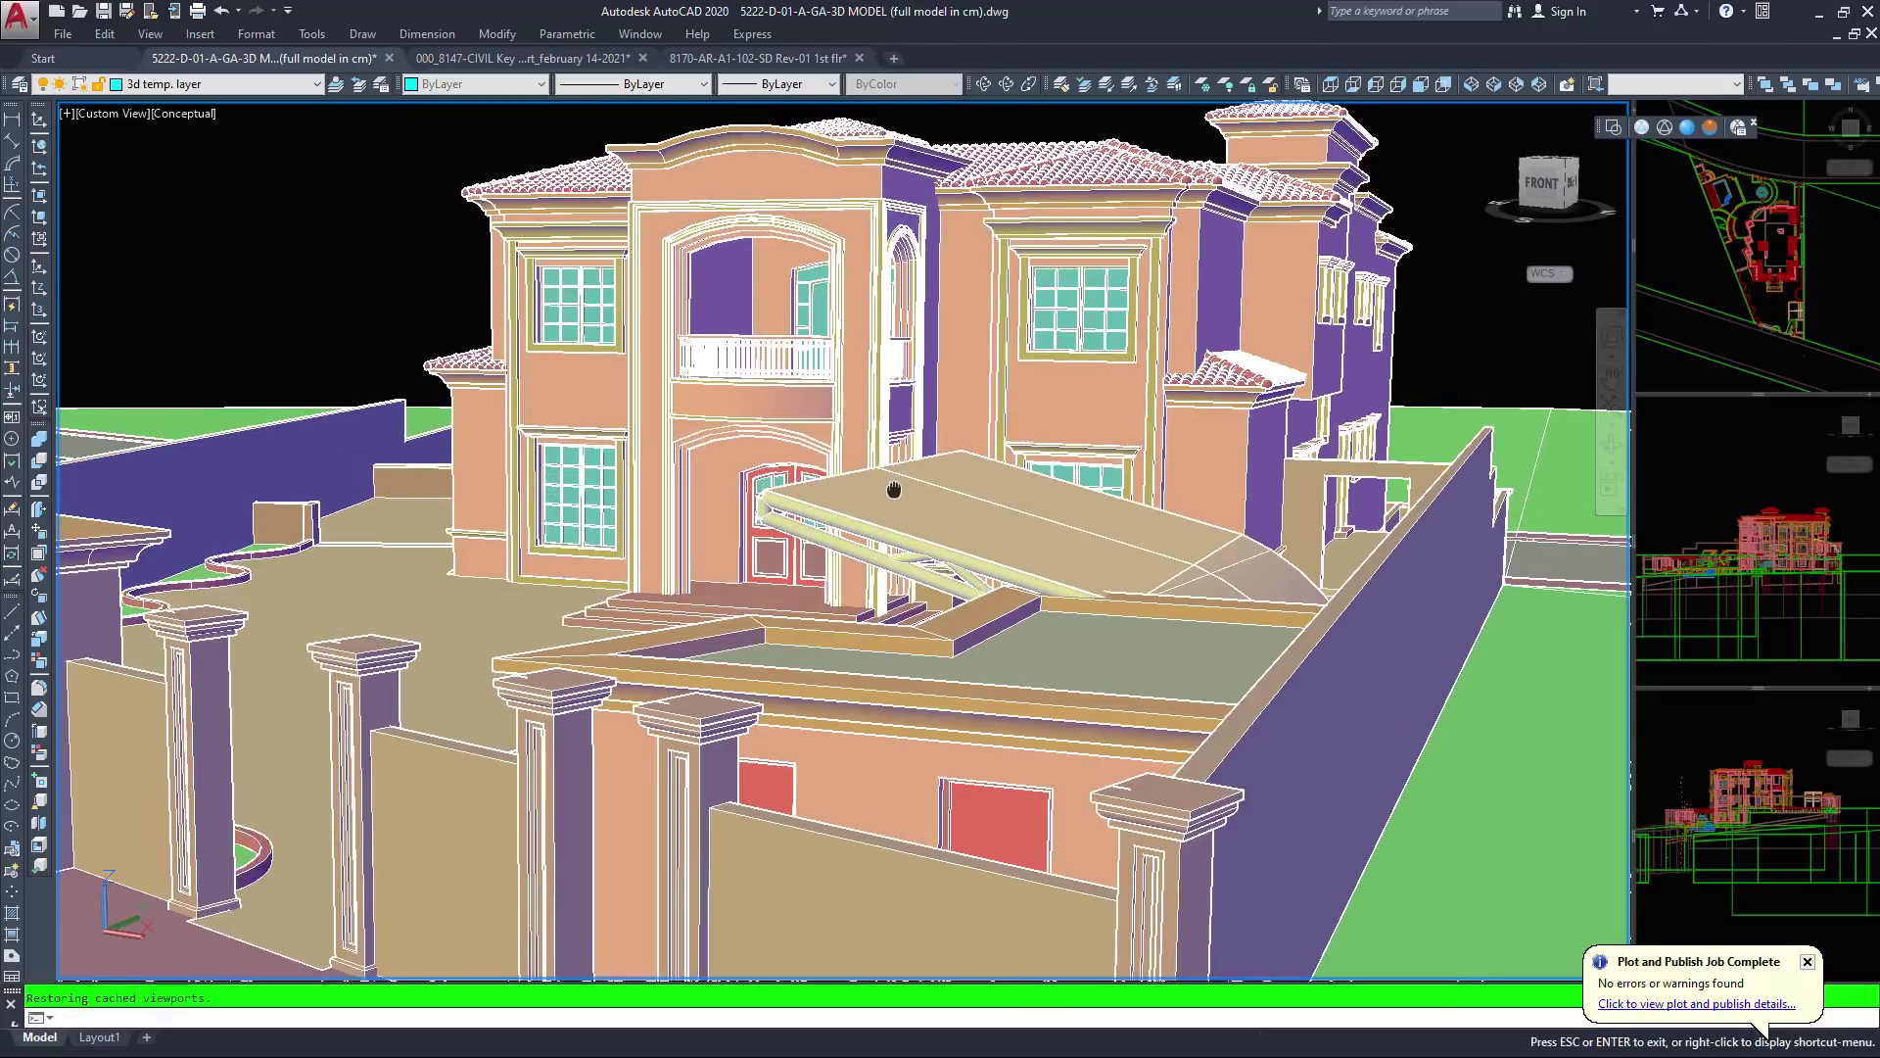
pyautogui.scroll(8, 935, 567)
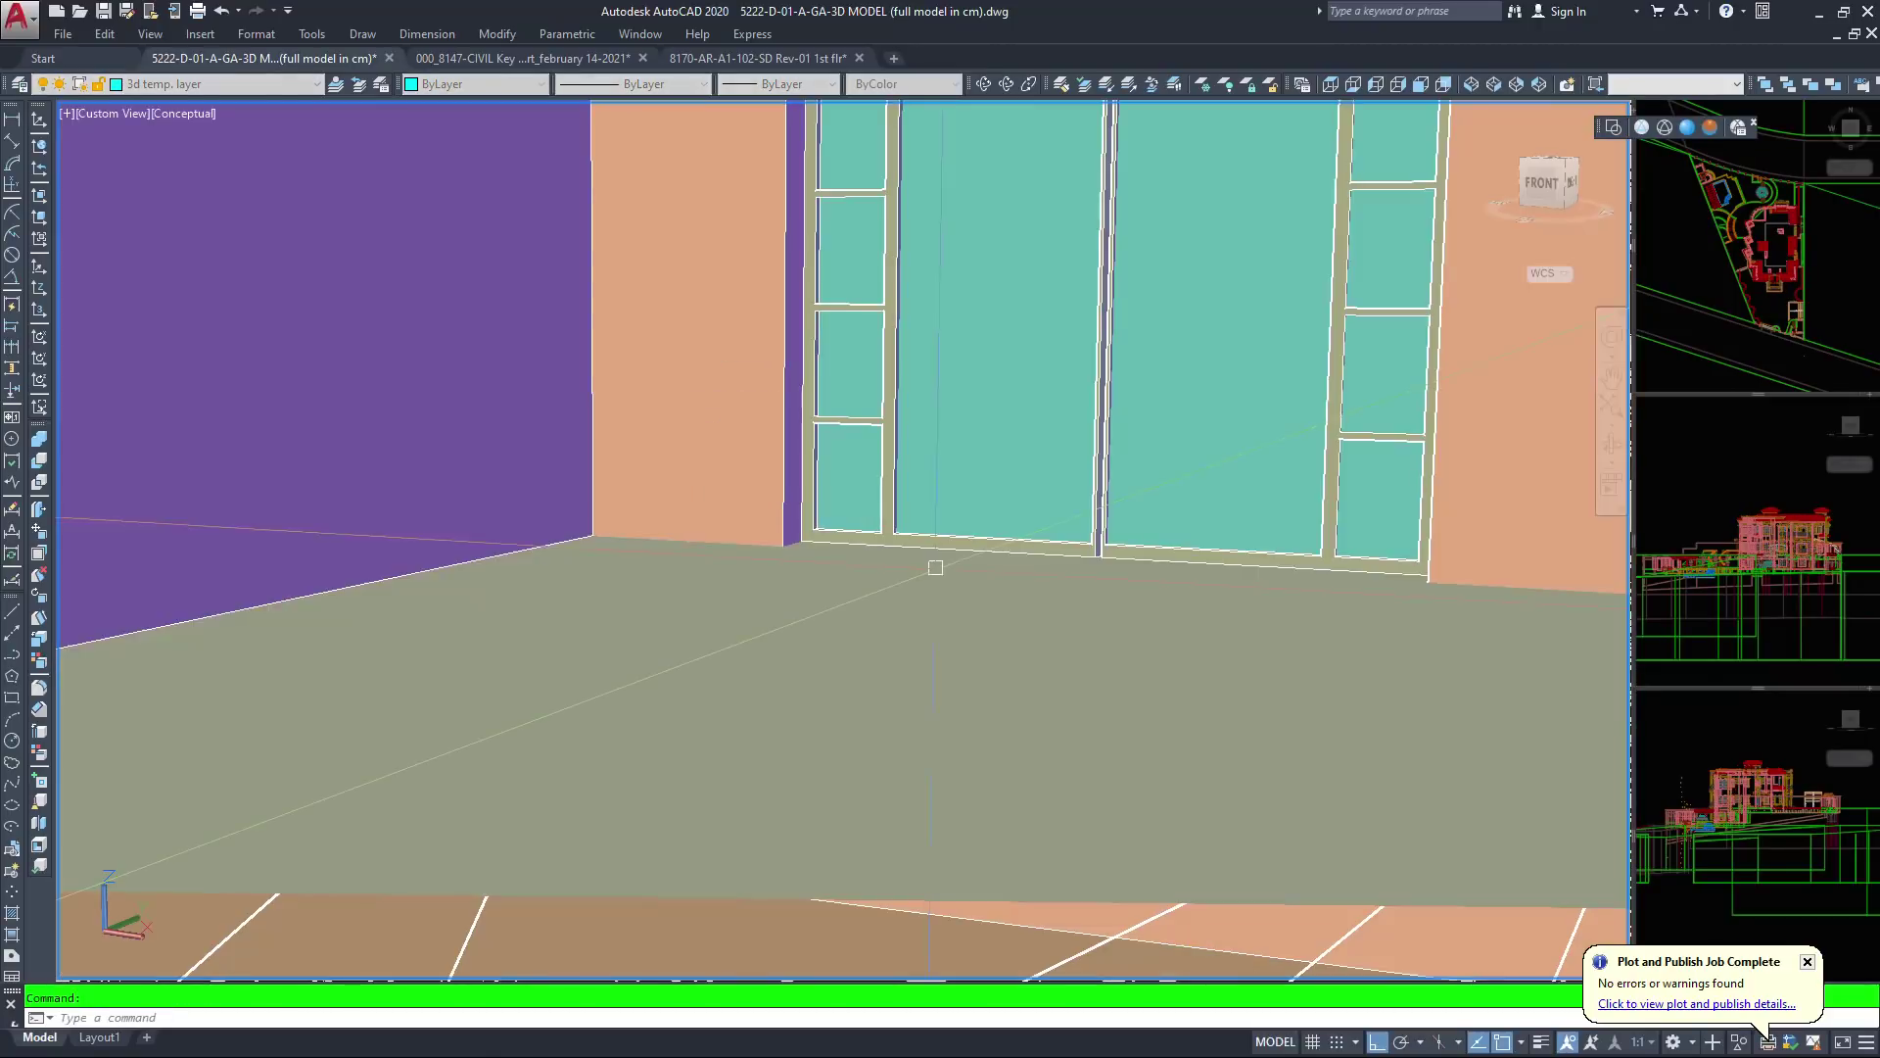
pyautogui.scroll(-8, 877, 478)
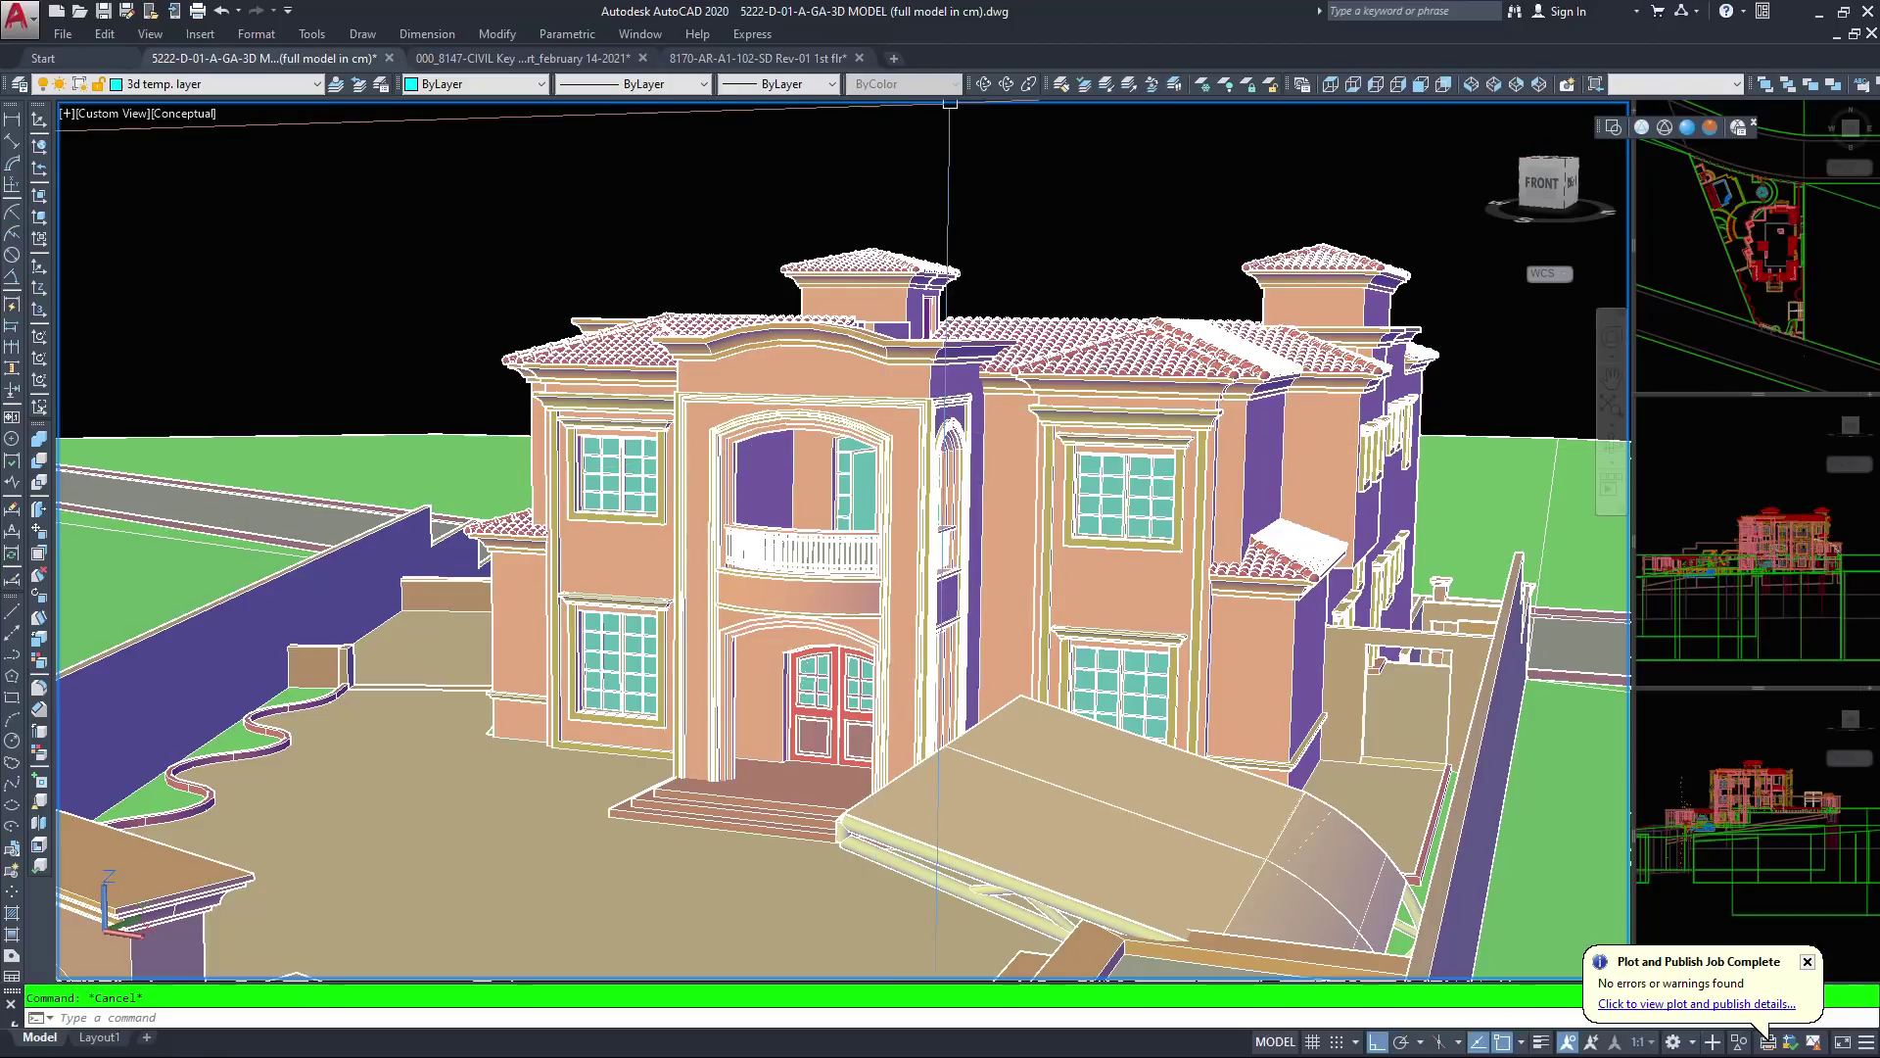
# Orbit to the side facade and examine the columned side entrance porch and its steps
pyautogui.moveTo(685, 470); pyautogui.dragTo(1048, 637)
pyautogui.moveTo(980, 489); pyautogui.dragTo(739, 469)
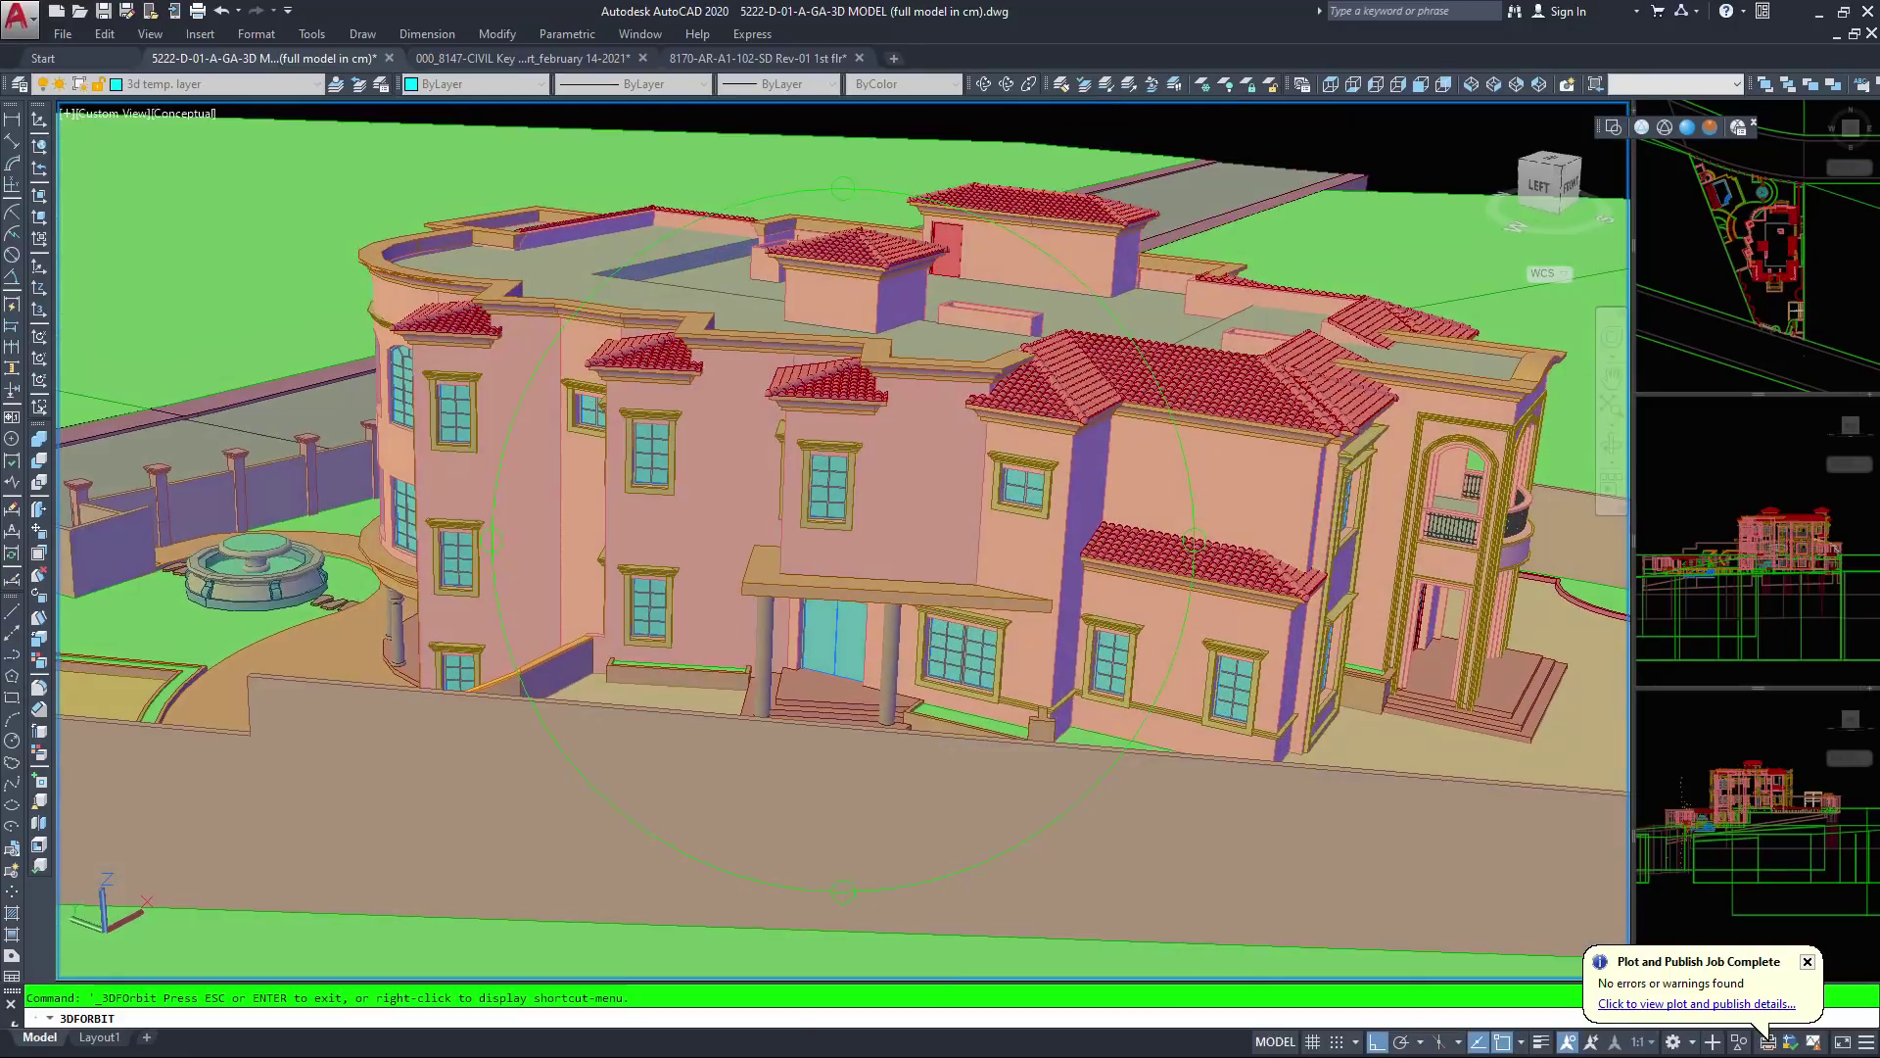
pyautogui.scroll(8, 805, 733)
pyautogui.moveTo(805, 732); pyautogui.dragTo(842, 331, button='middle')
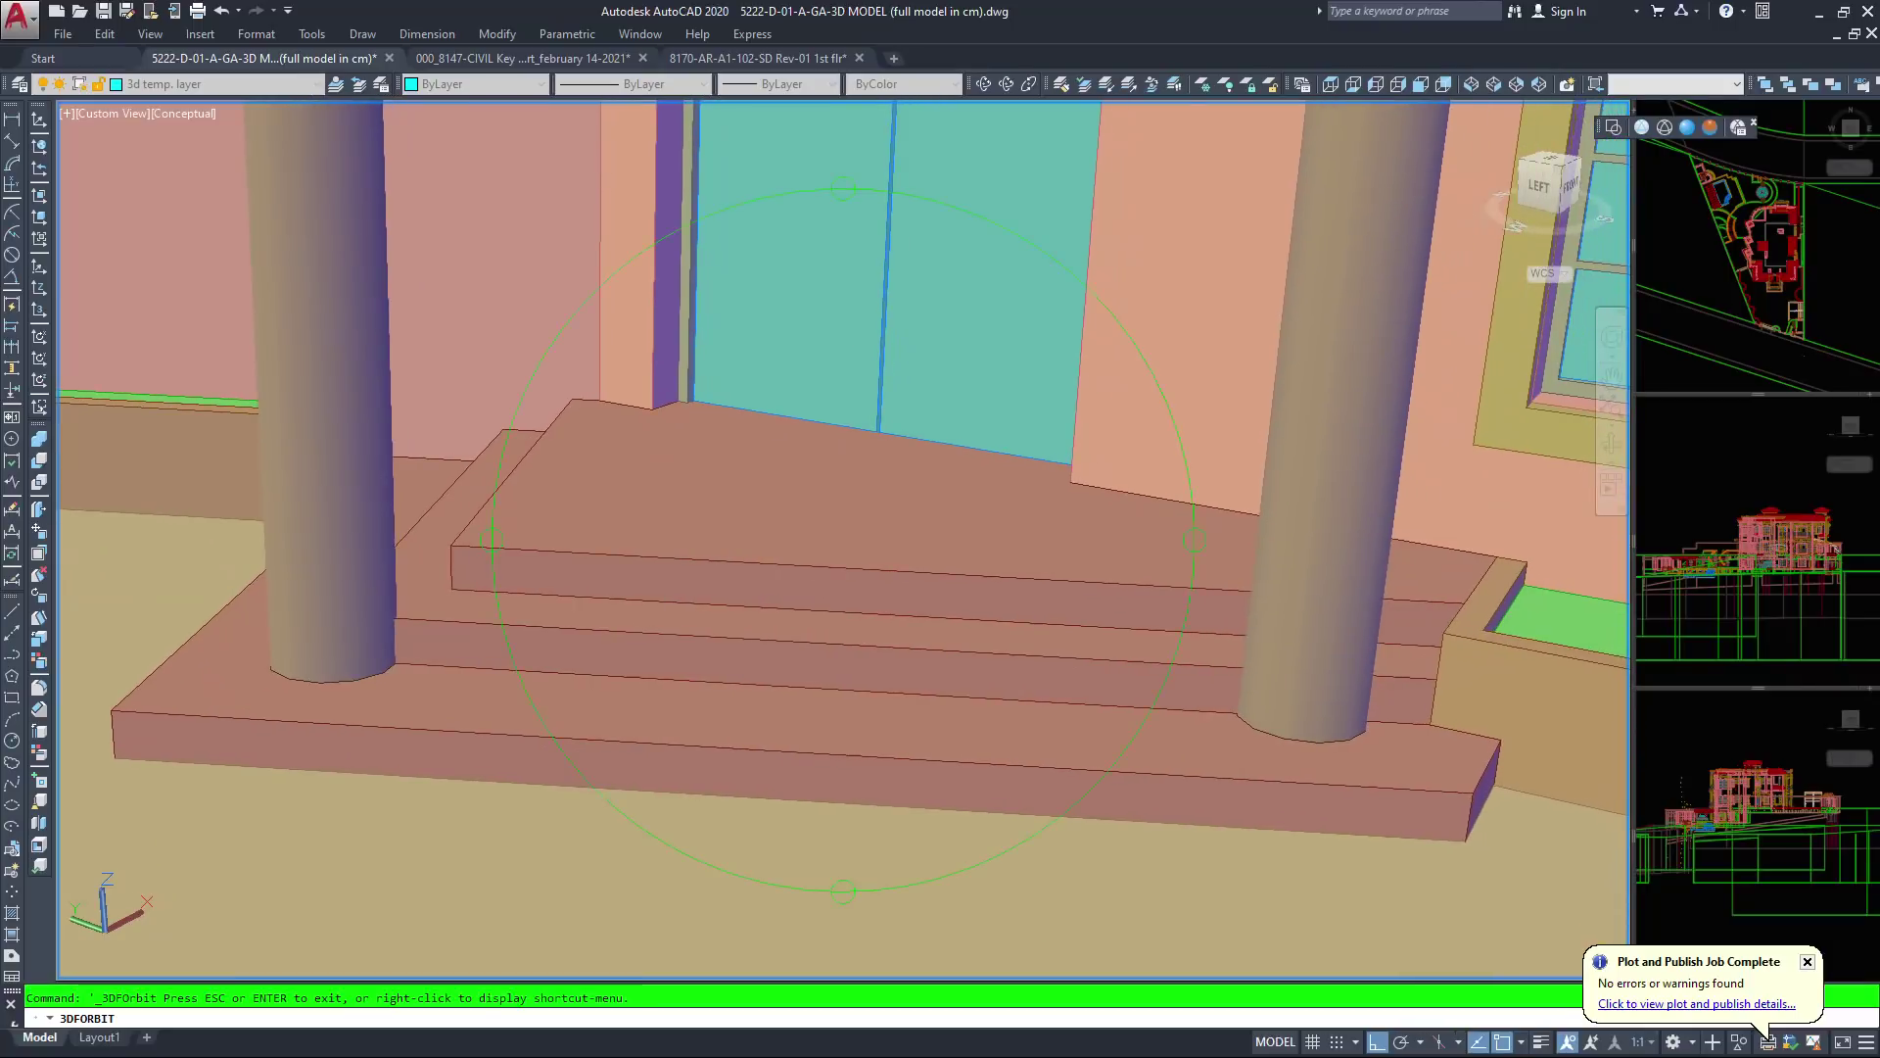
pyautogui.scroll(-3, 843, 539)
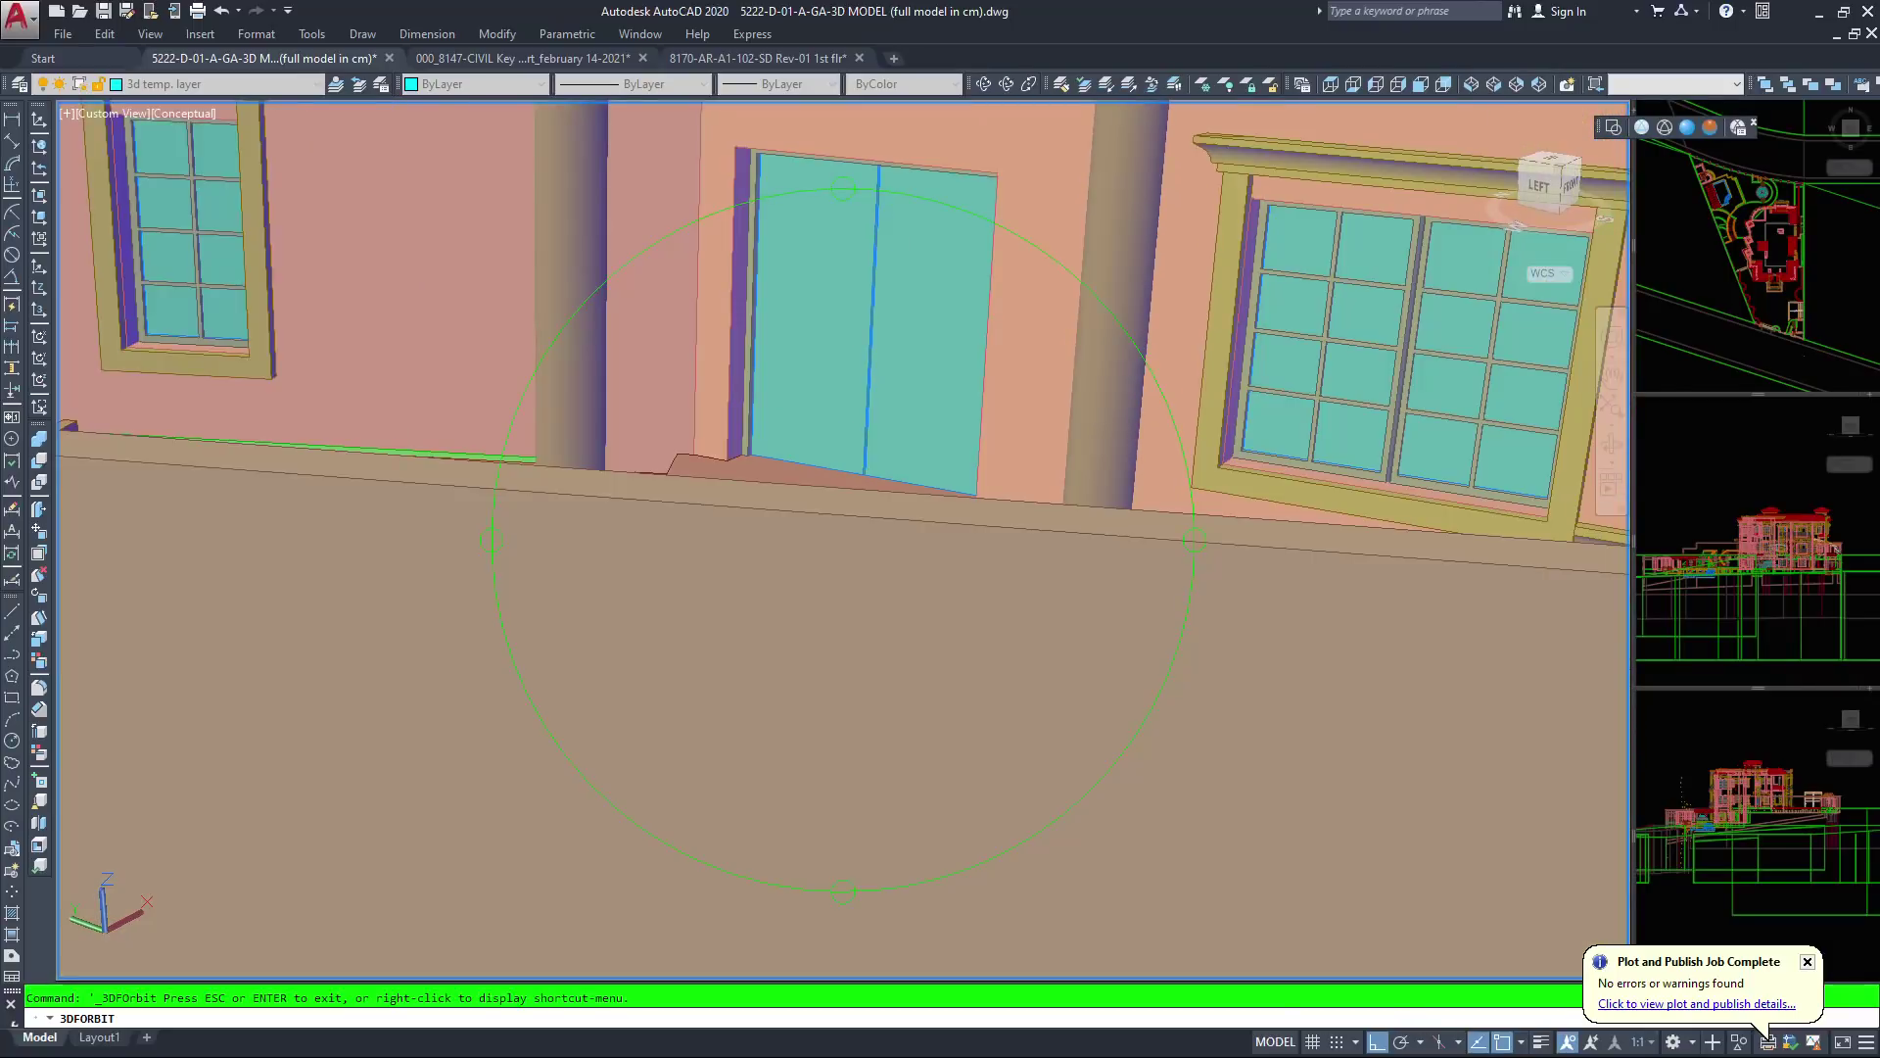
pyautogui.scroll(-12, 915, 582)
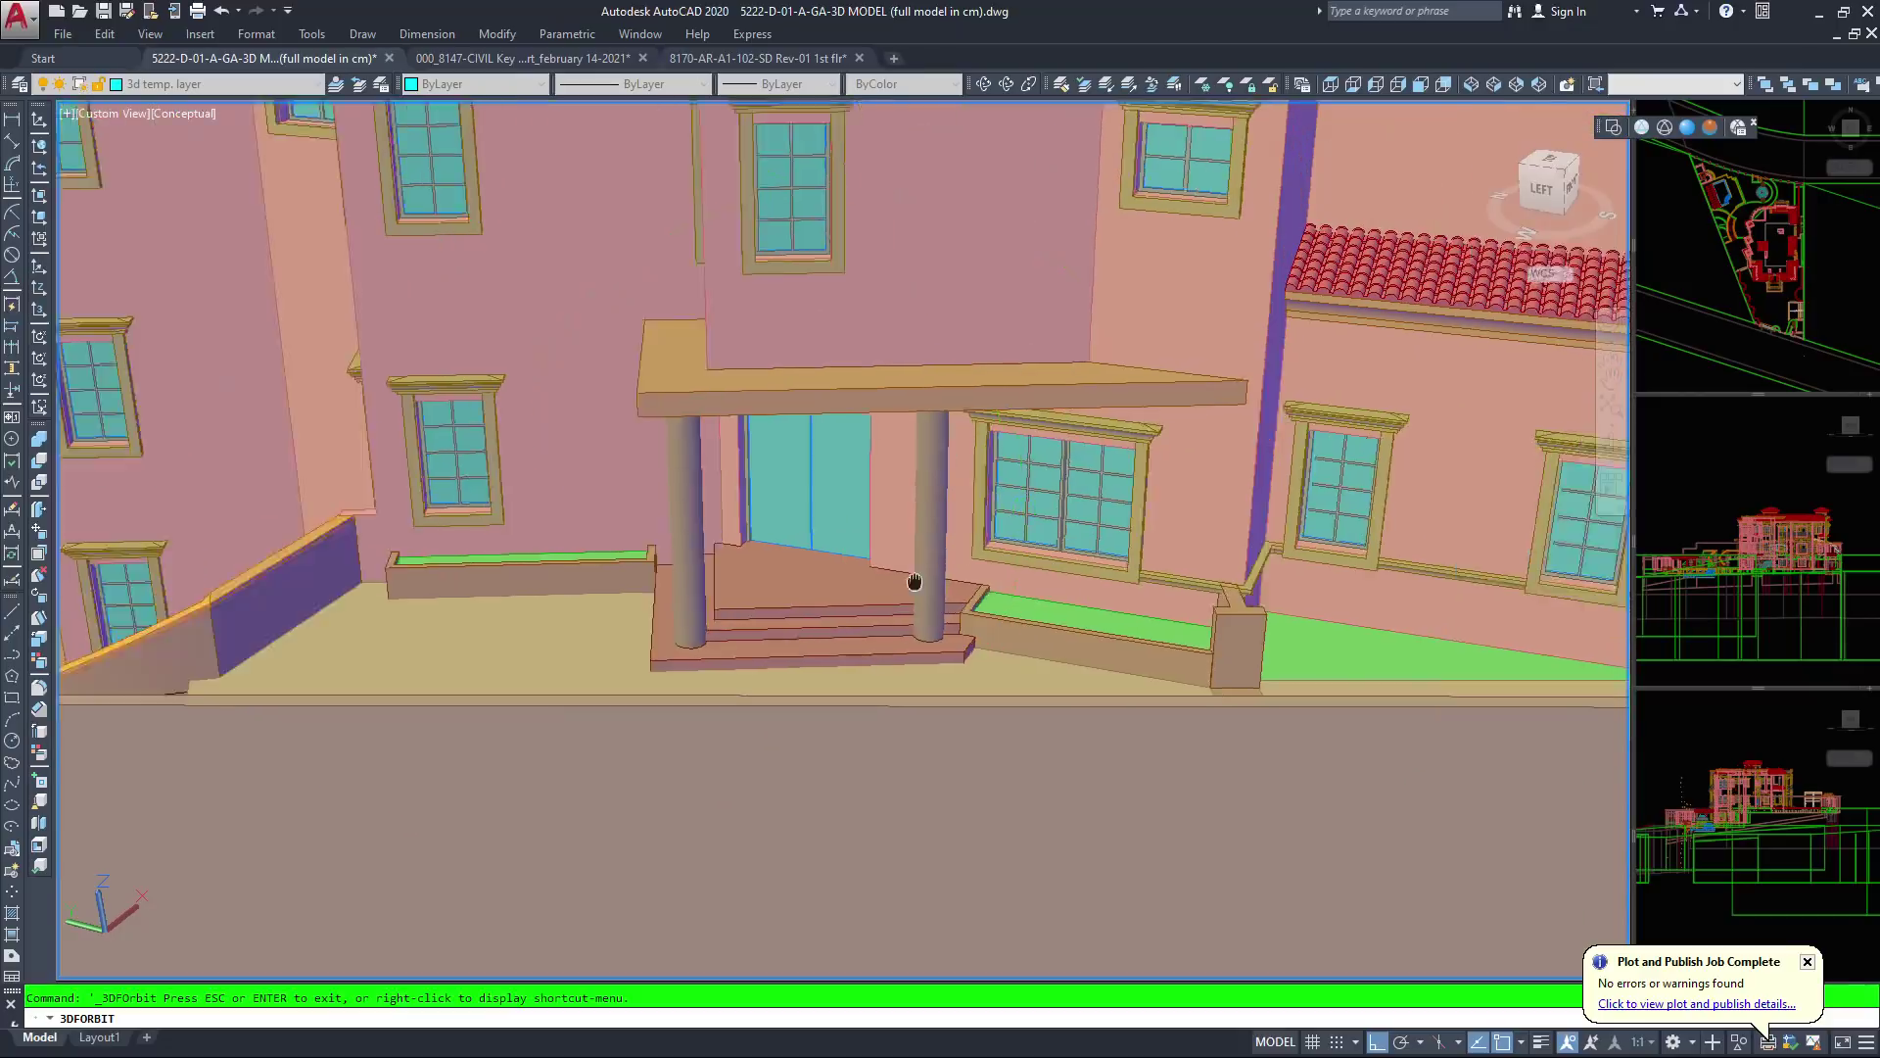
# Examine the curved garden staircase, its parapet walls and the planted terraces beside it
pyautogui.moveTo(915, 581); pyautogui.dragTo(627, 416, button='middle')
pyautogui.moveTo(626, 416); pyautogui.dragTo(881, 524)
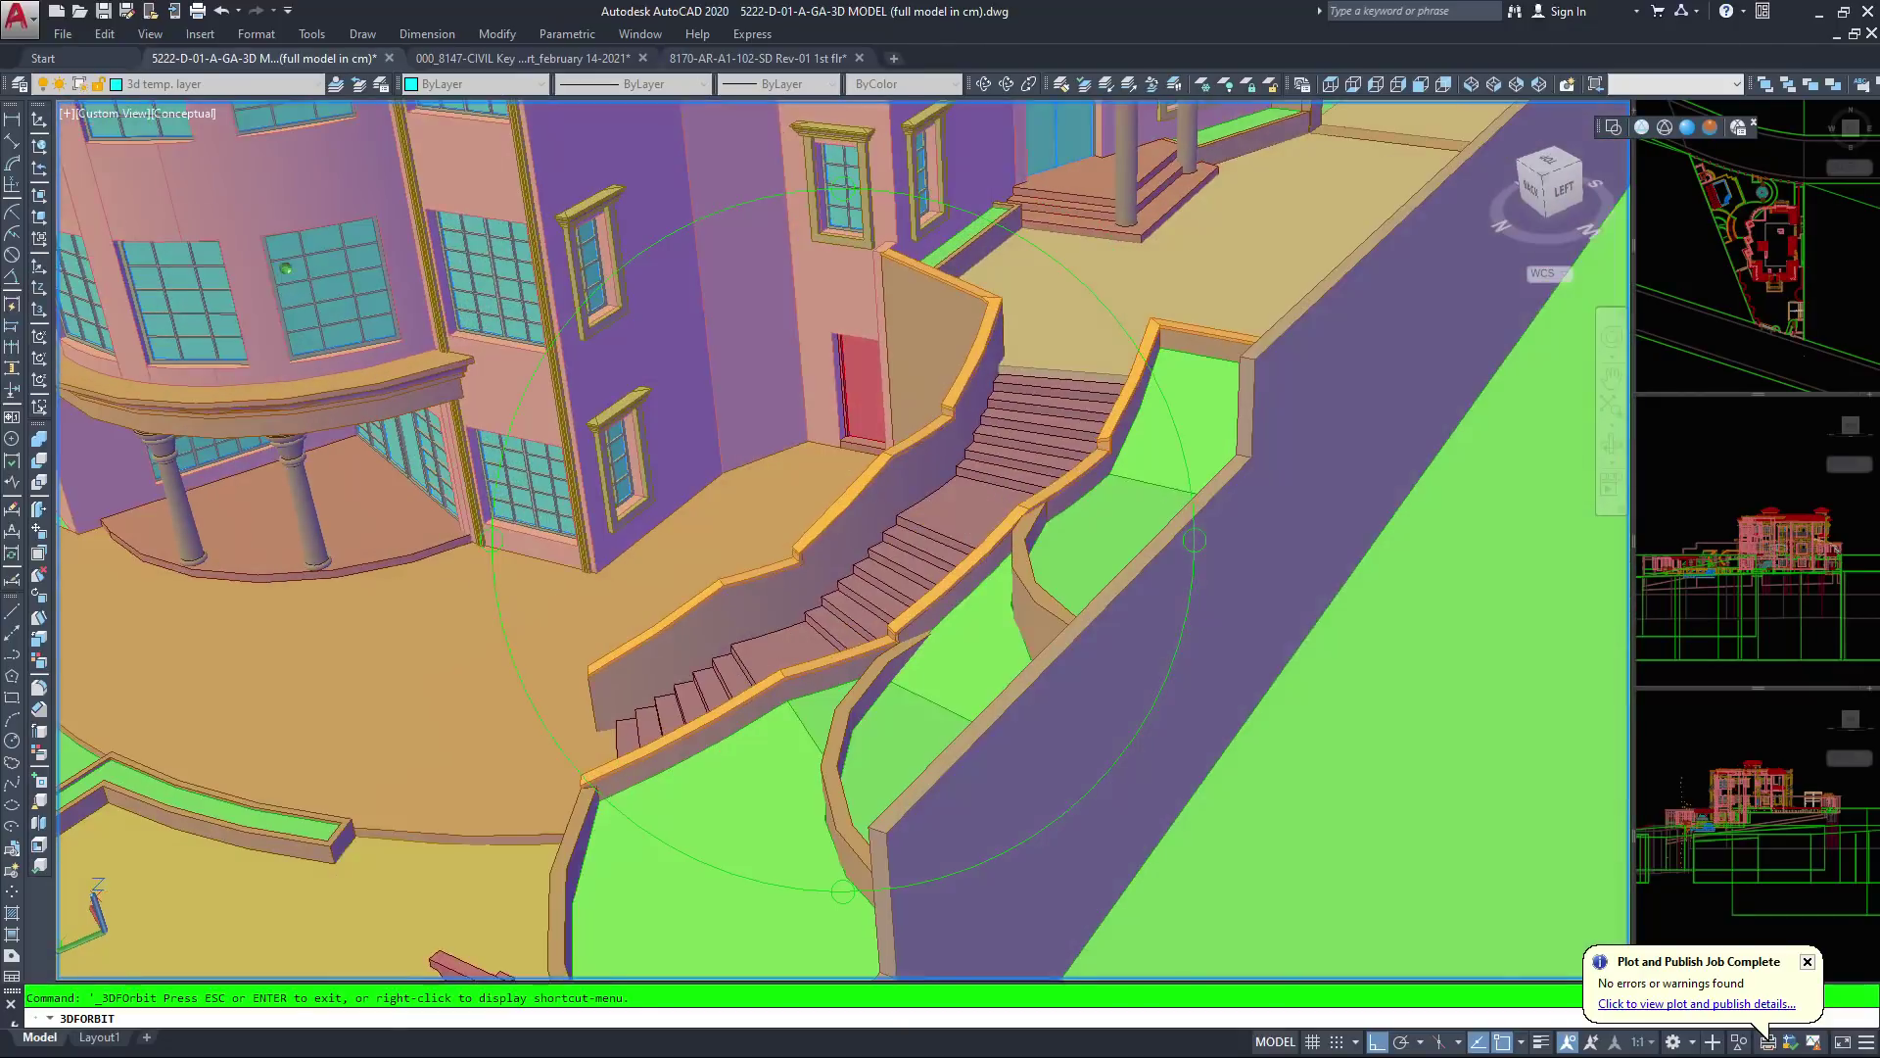
pyautogui.moveTo(881, 524); pyautogui.dragTo(818, 566, button='middle')
pyautogui.scroll(10, 818, 559)
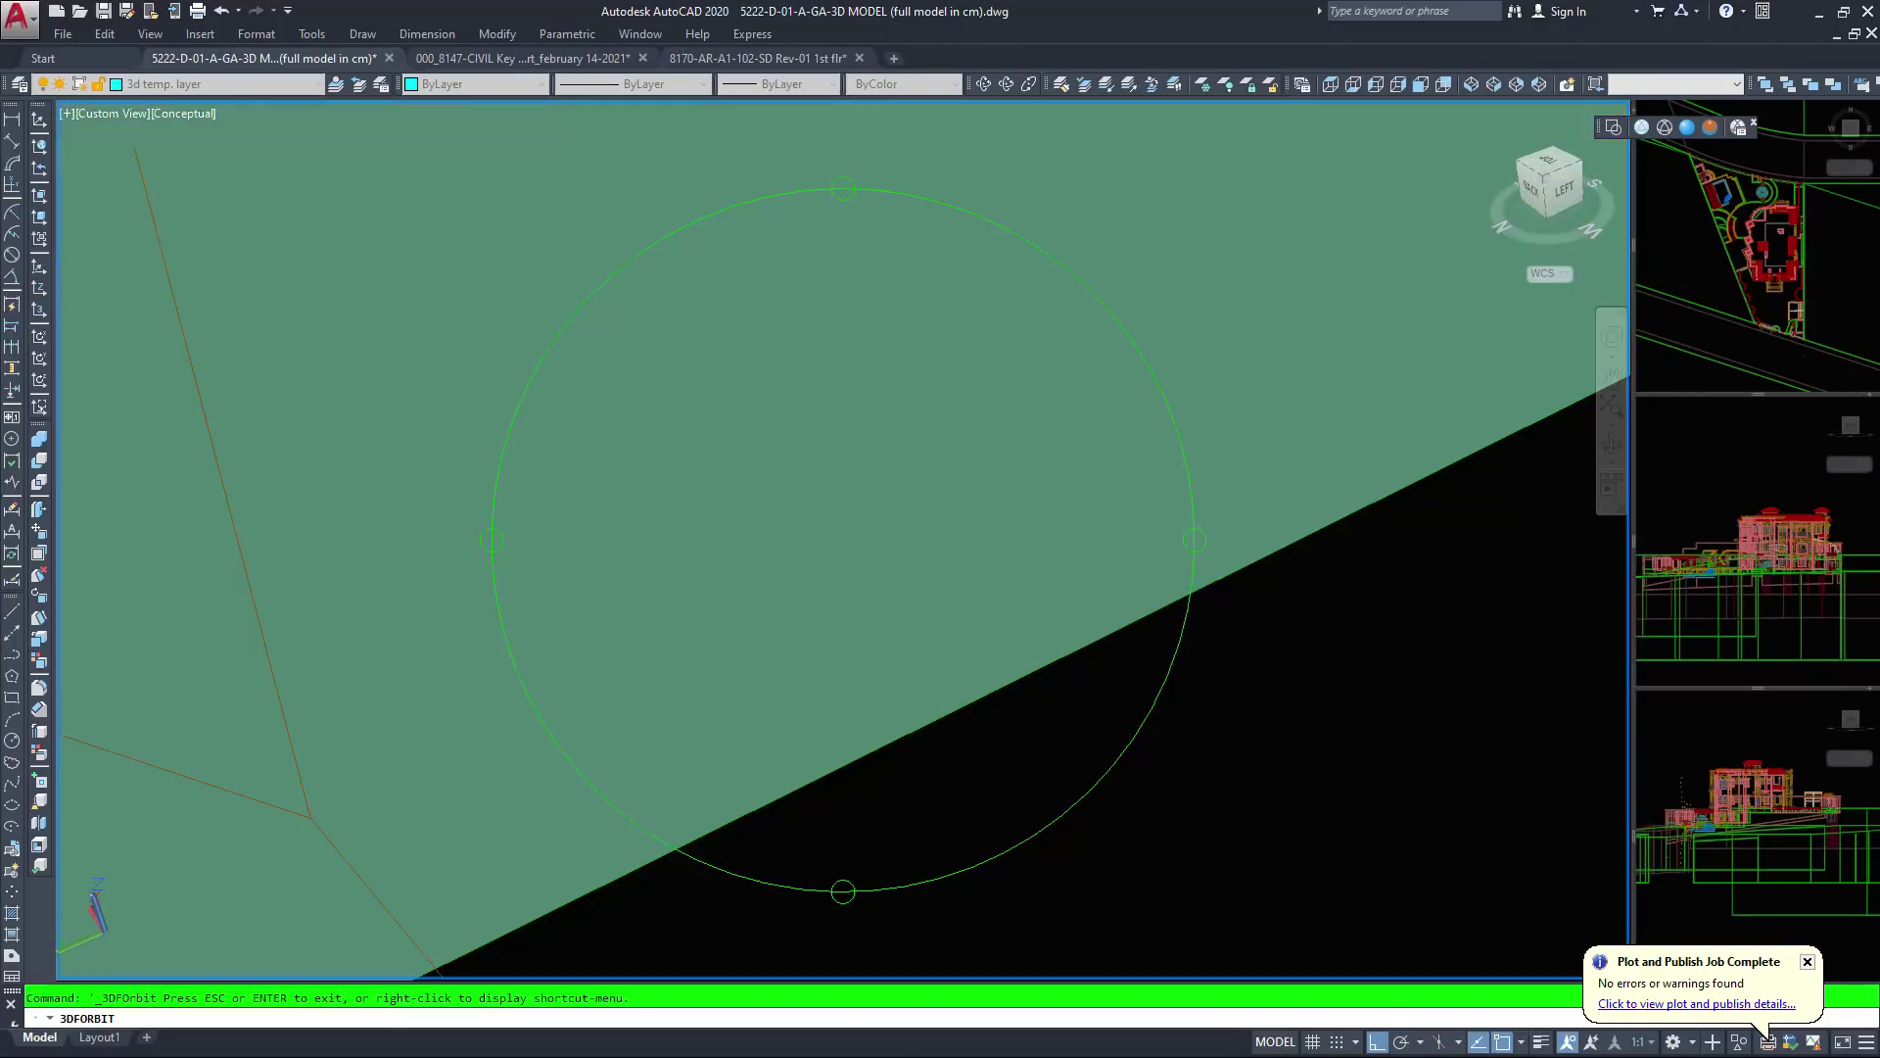
pyautogui.scroll(-10, 992, 438)
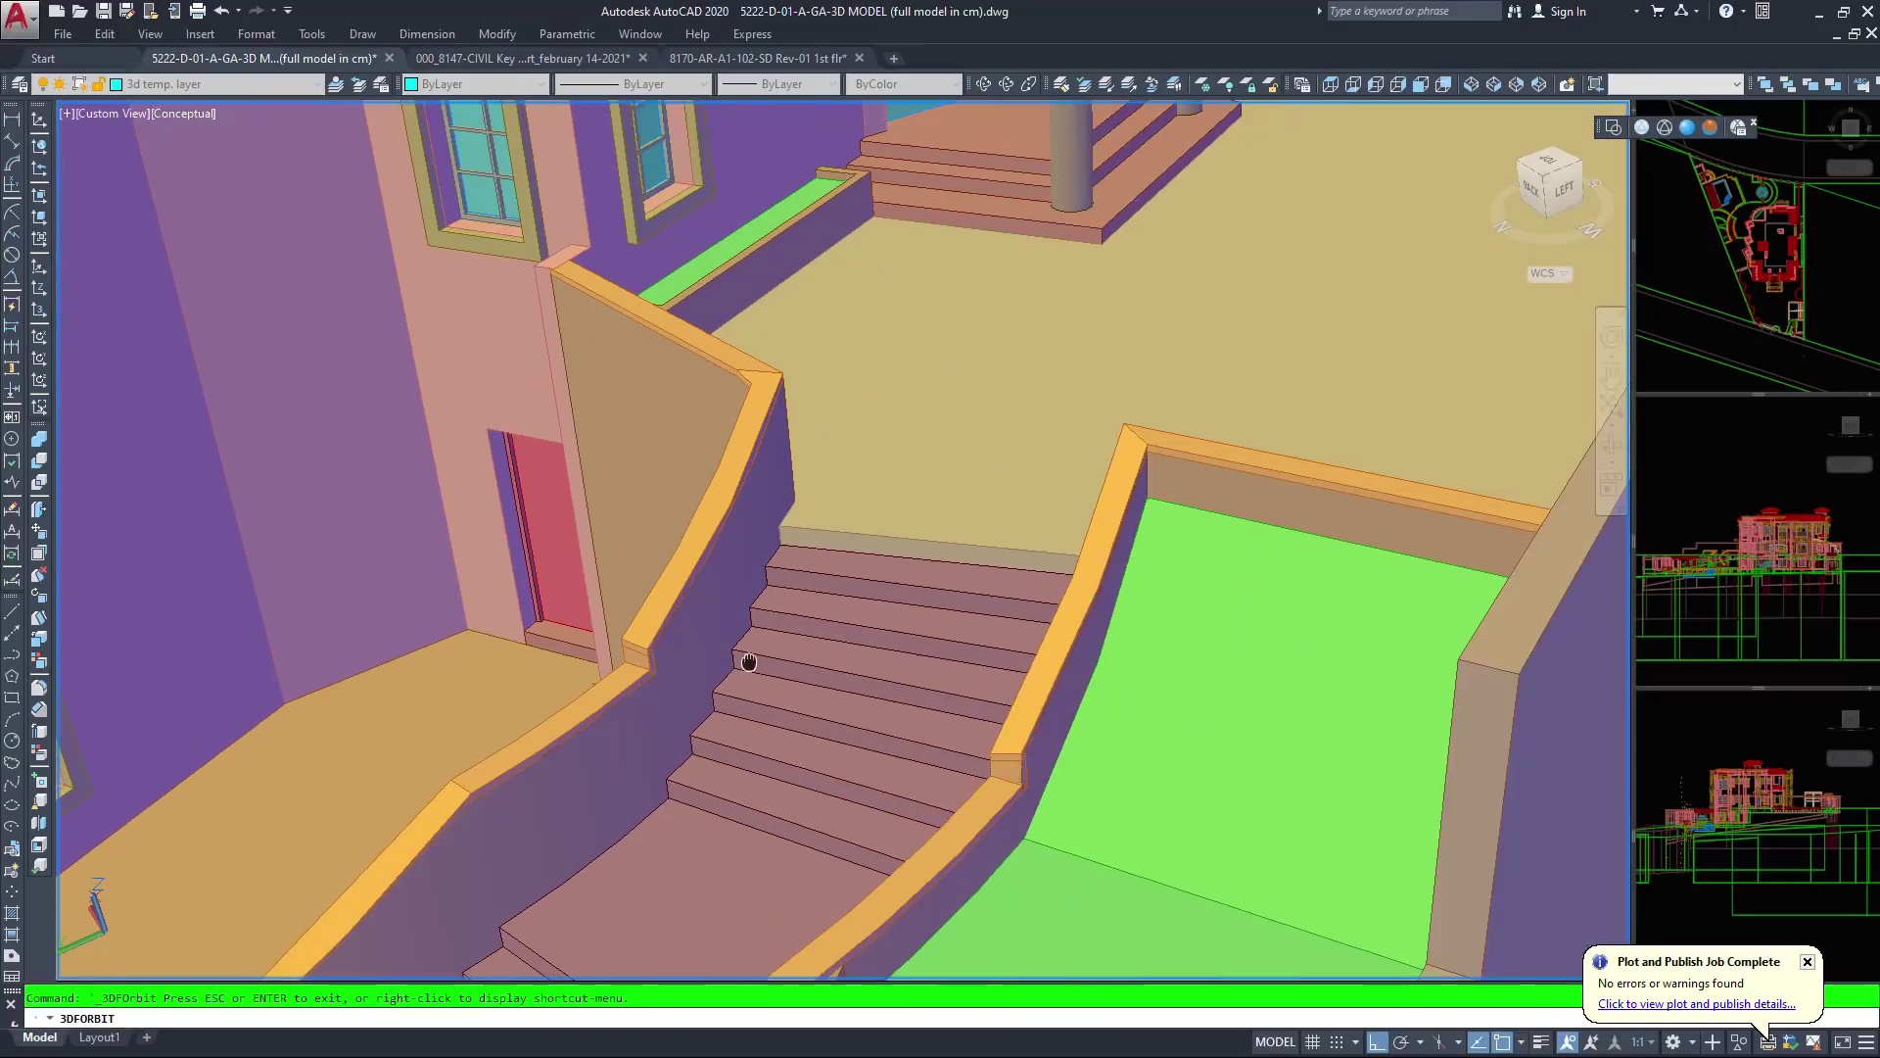
pyautogui.scroll(10, 843, 539)
pyautogui.scroll(-8, 843, 539)
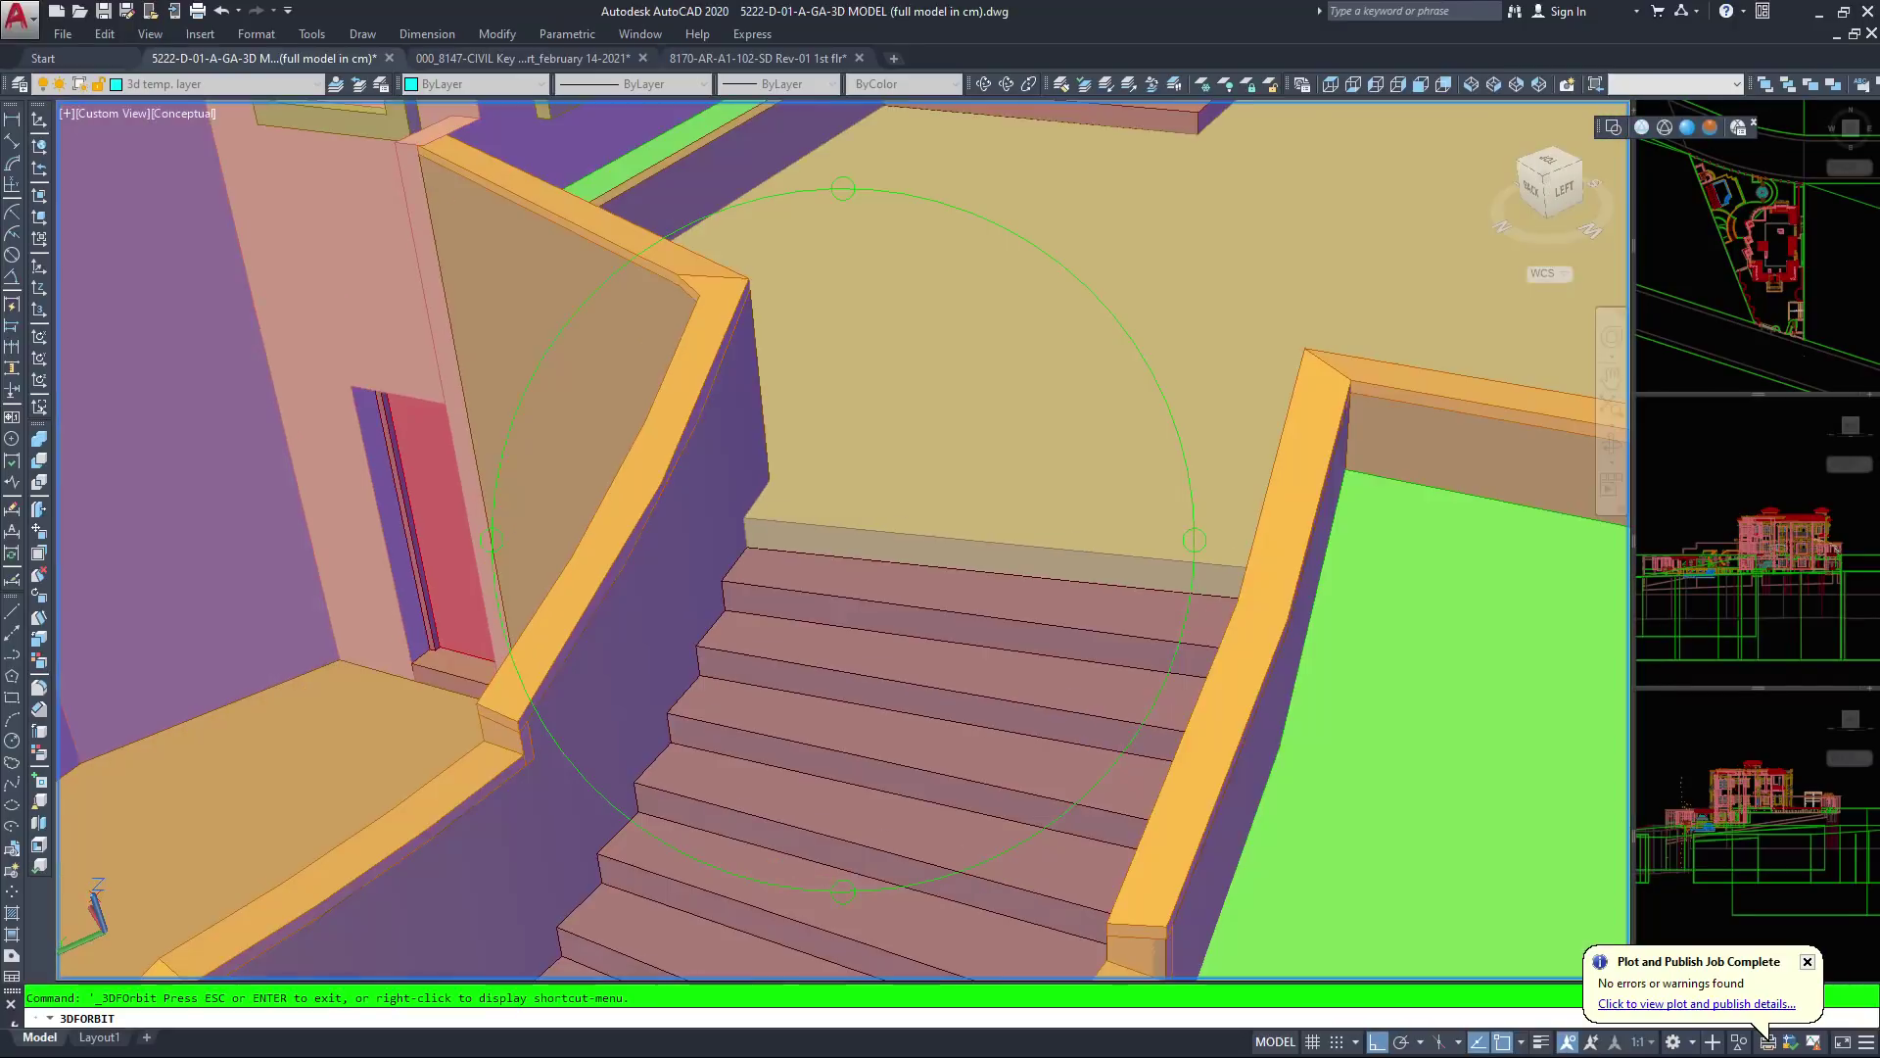
pyautogui.scroll(4, 842, 539)
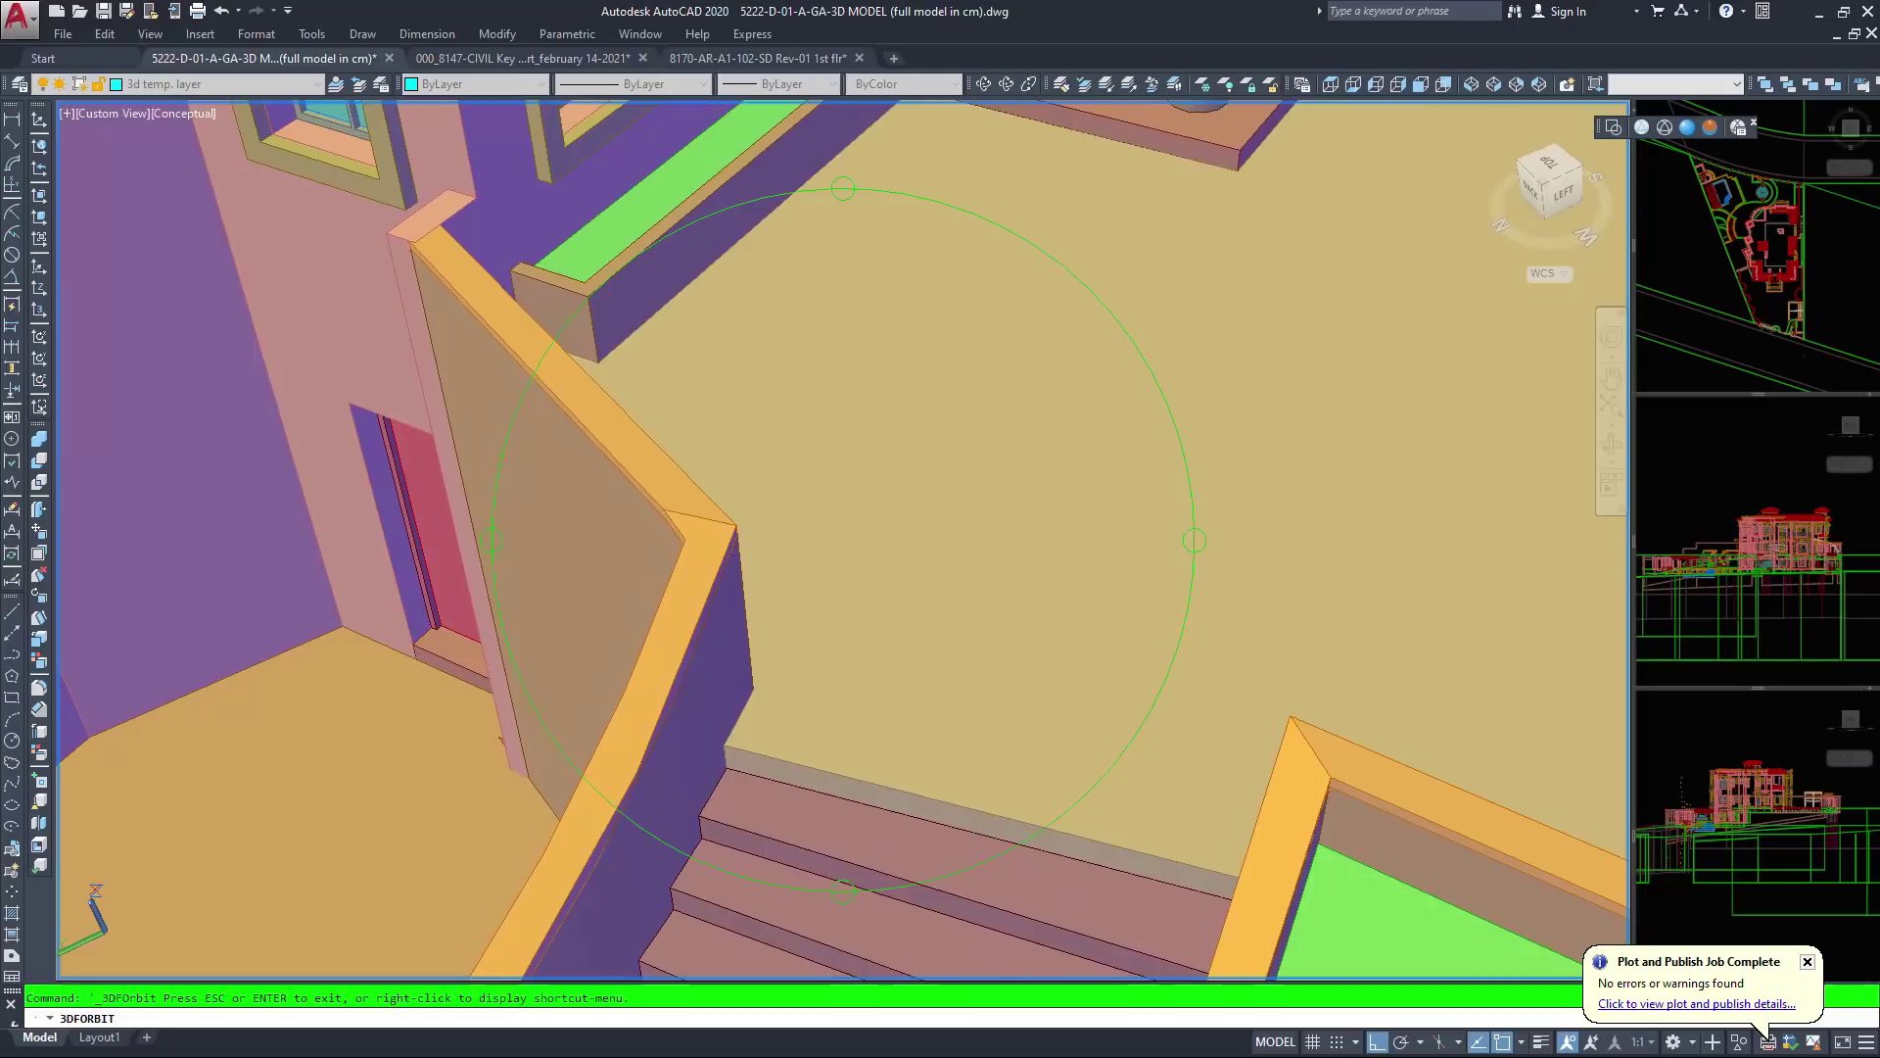
pyautogui.scroll(-7, 842, 538)
pyautogui.scroll(-3, 899, 536)
# Examine the red lower-level door and the wall joining the house to the head of the garden staircase
pyautogui.moveTo(899, 536); pyautogui.dragTo(903, 607, button='middle')
pyautogui.moveTo(903, 606); pyautogui.dragTo(907, 574)
pyautogui.moveTo(717, 494); pyautogui.dragTo(839, 550, button='middle')
pyautogui.moveTo(740, 669); pyautogui.dragTo(755, 558)
pyautogui.scroll(4, 823, 563)
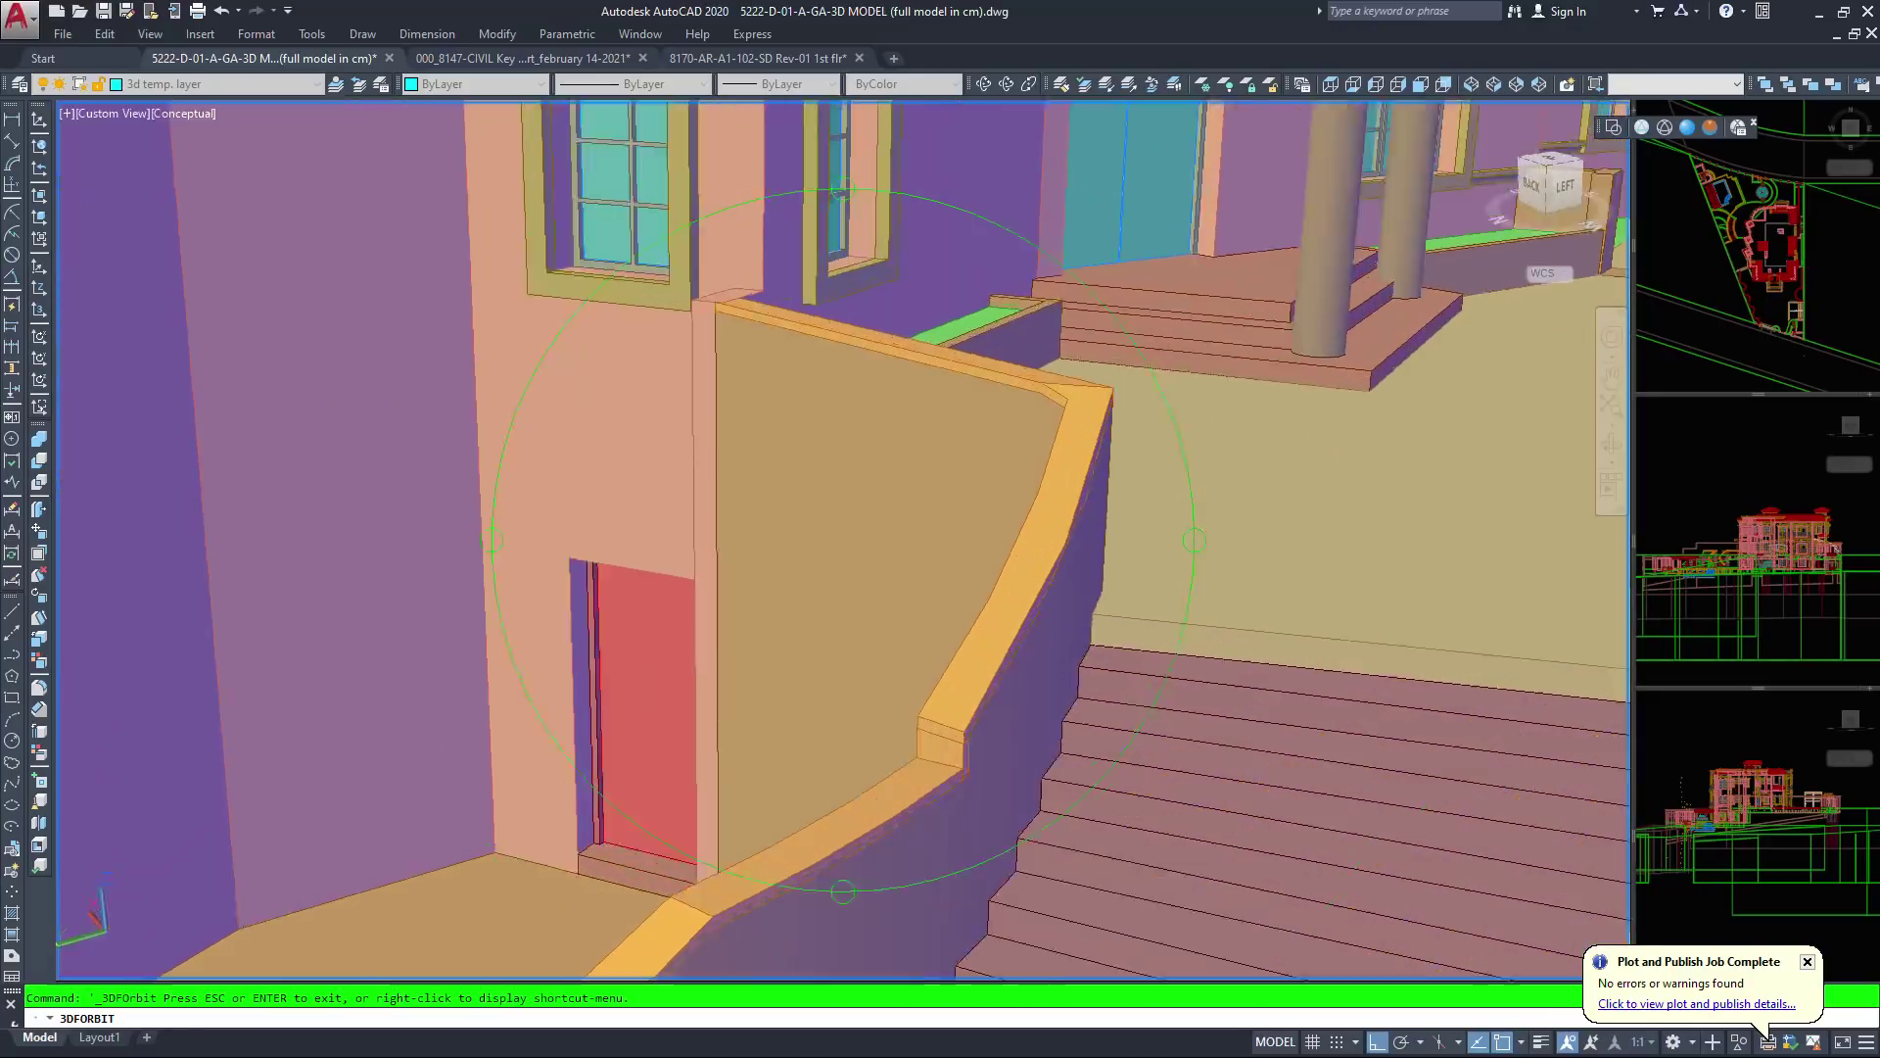
pyautogui.scroll(2, 852, 538)
pyautogui.scroll(-5, 852, 539)
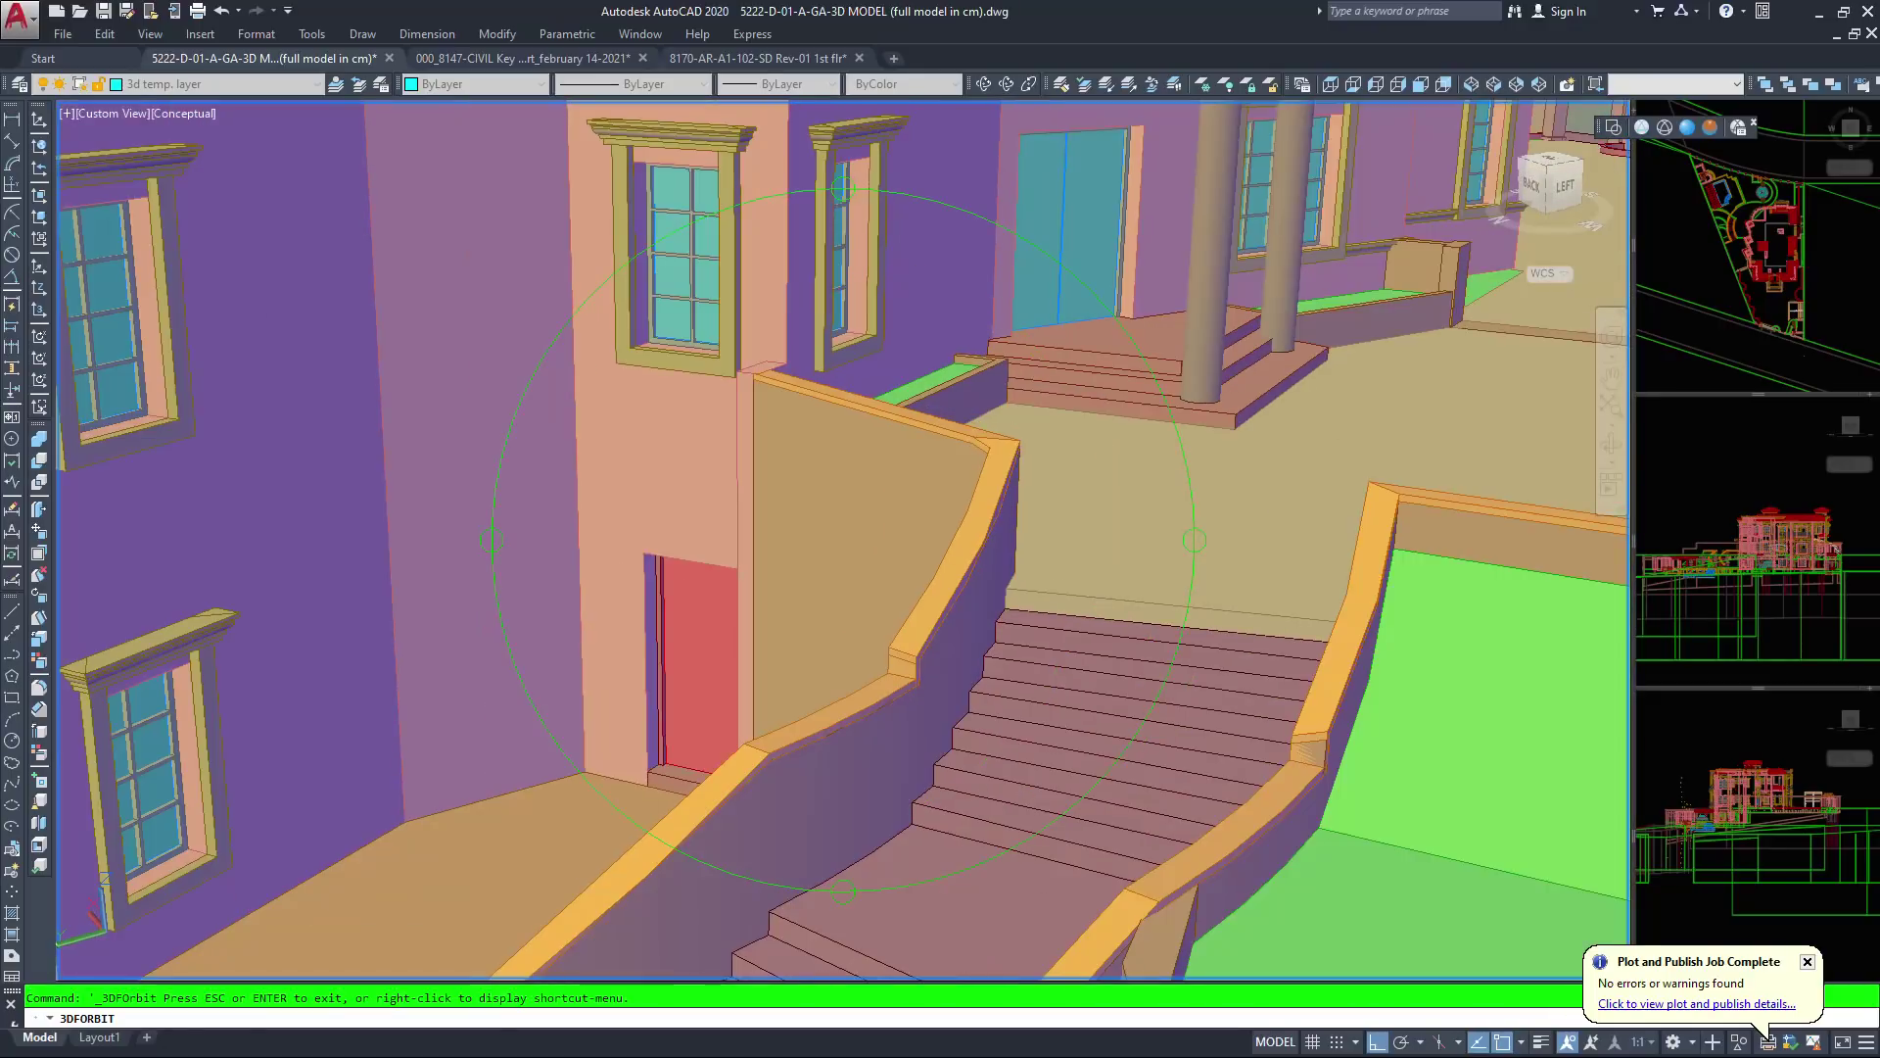
pyautogui.moveTo(690, 593); pyautogui.dragTo(732, 556, button='middle')
pyautogui.moveTo(752, 668); pyautogui.dragTo(757, 663)
pyautogui.moveTo(1385, 684); pyautogui.dragTo(1376, 888)
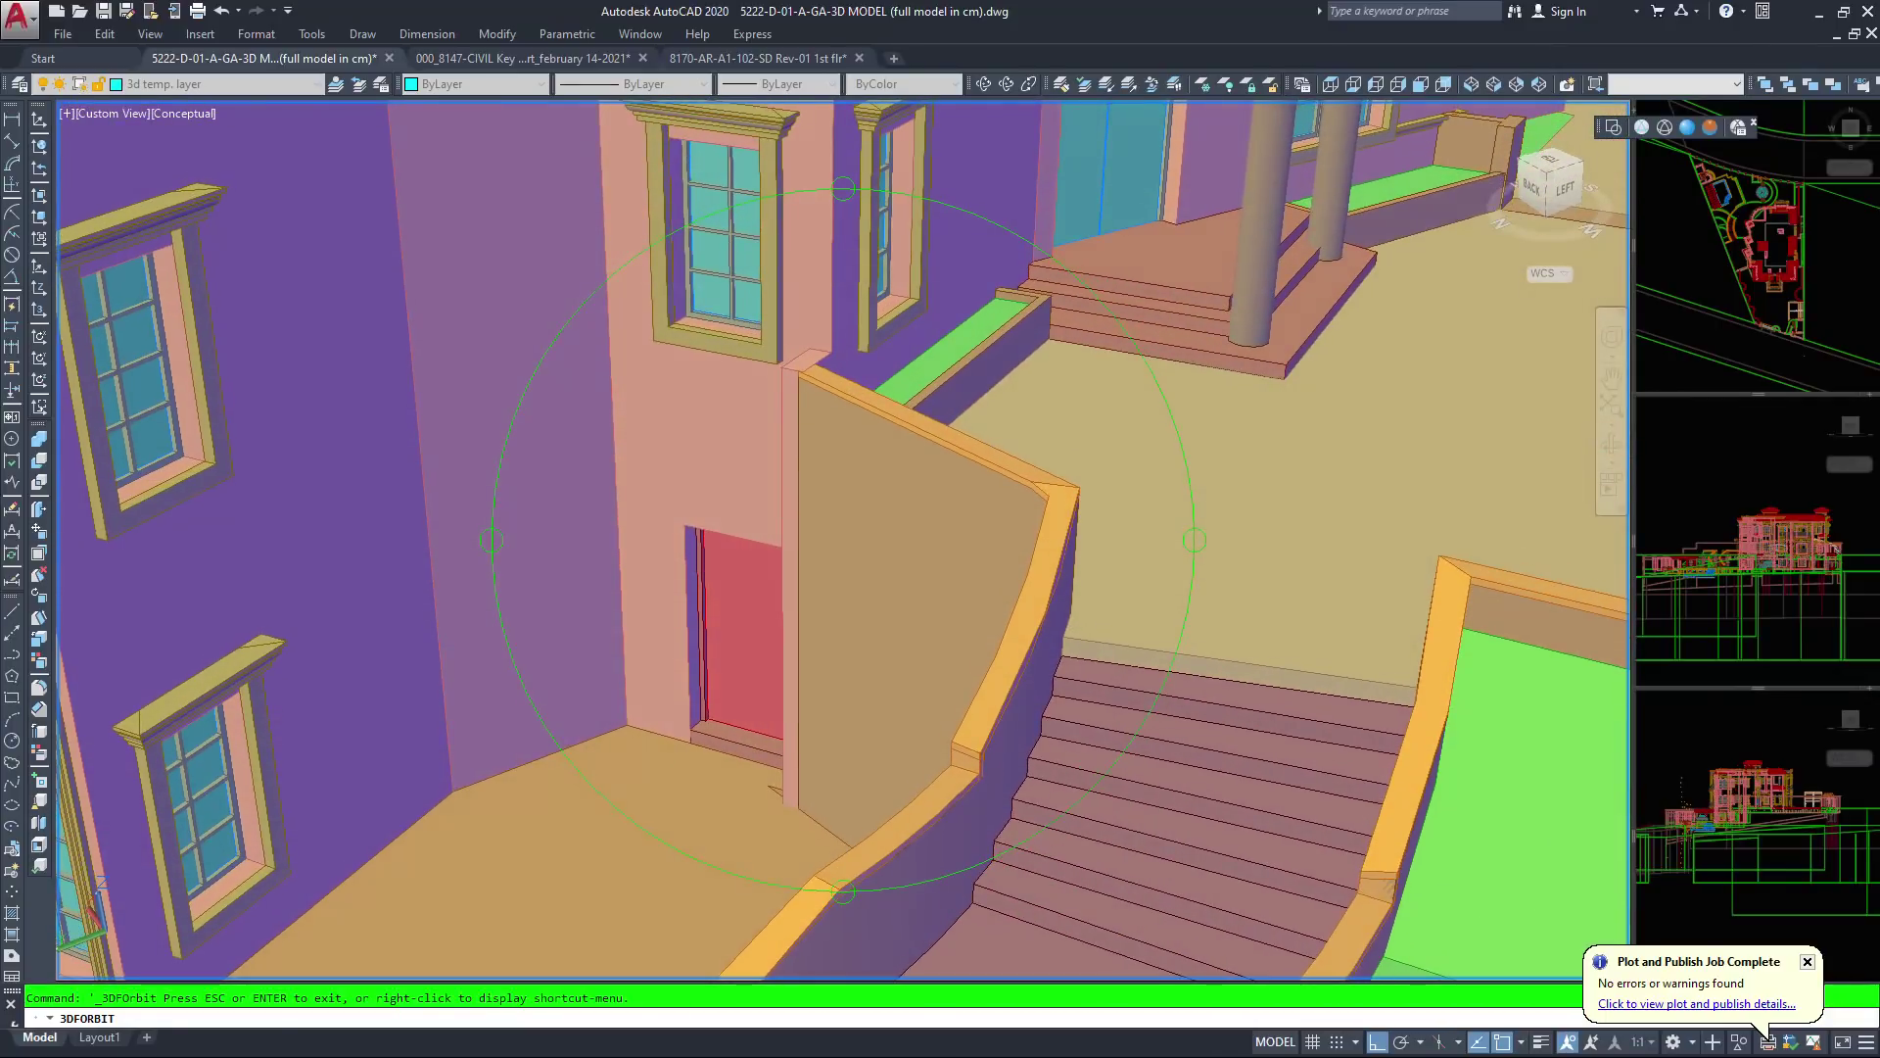
# Examine the flights, landings and parapets of the curved garden staircase from the rear, from its head down to the pool terrace
pyautogui.scroll(5, 843, 539)
pyautogui.scroll(-4, 843, 539)
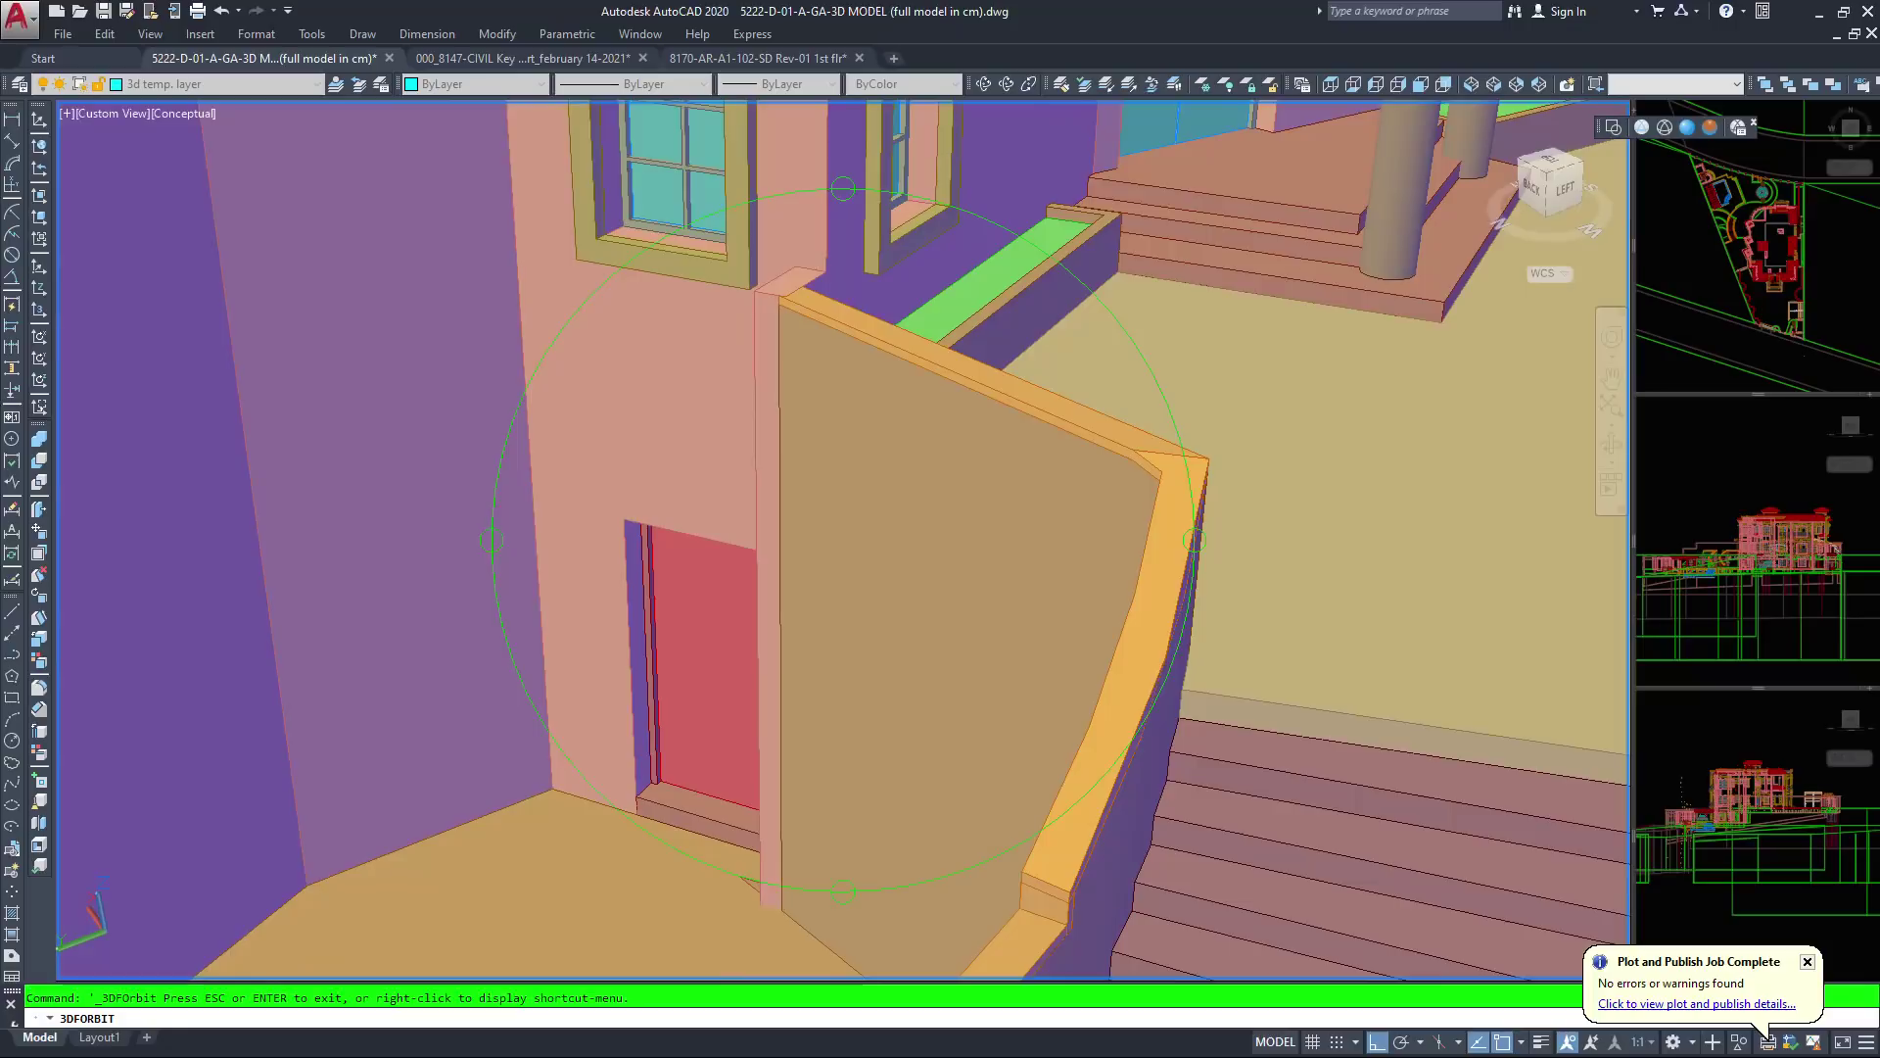
pyautogui.moveTo(1041, 831); pyautogui.dragTo(746, 414, button='middle')
pyautogui.moveTo(480, 430); pyautogui.dragTo(568, 492)
pyautogui.scroll(-4, 920, 690)
pyautogui.moveTo(920, 690); pyautogui.dragTo(753, 671, button='middle')
pyautogui.moveTo(753, 672); pyautogui.dragTo(906, 650)
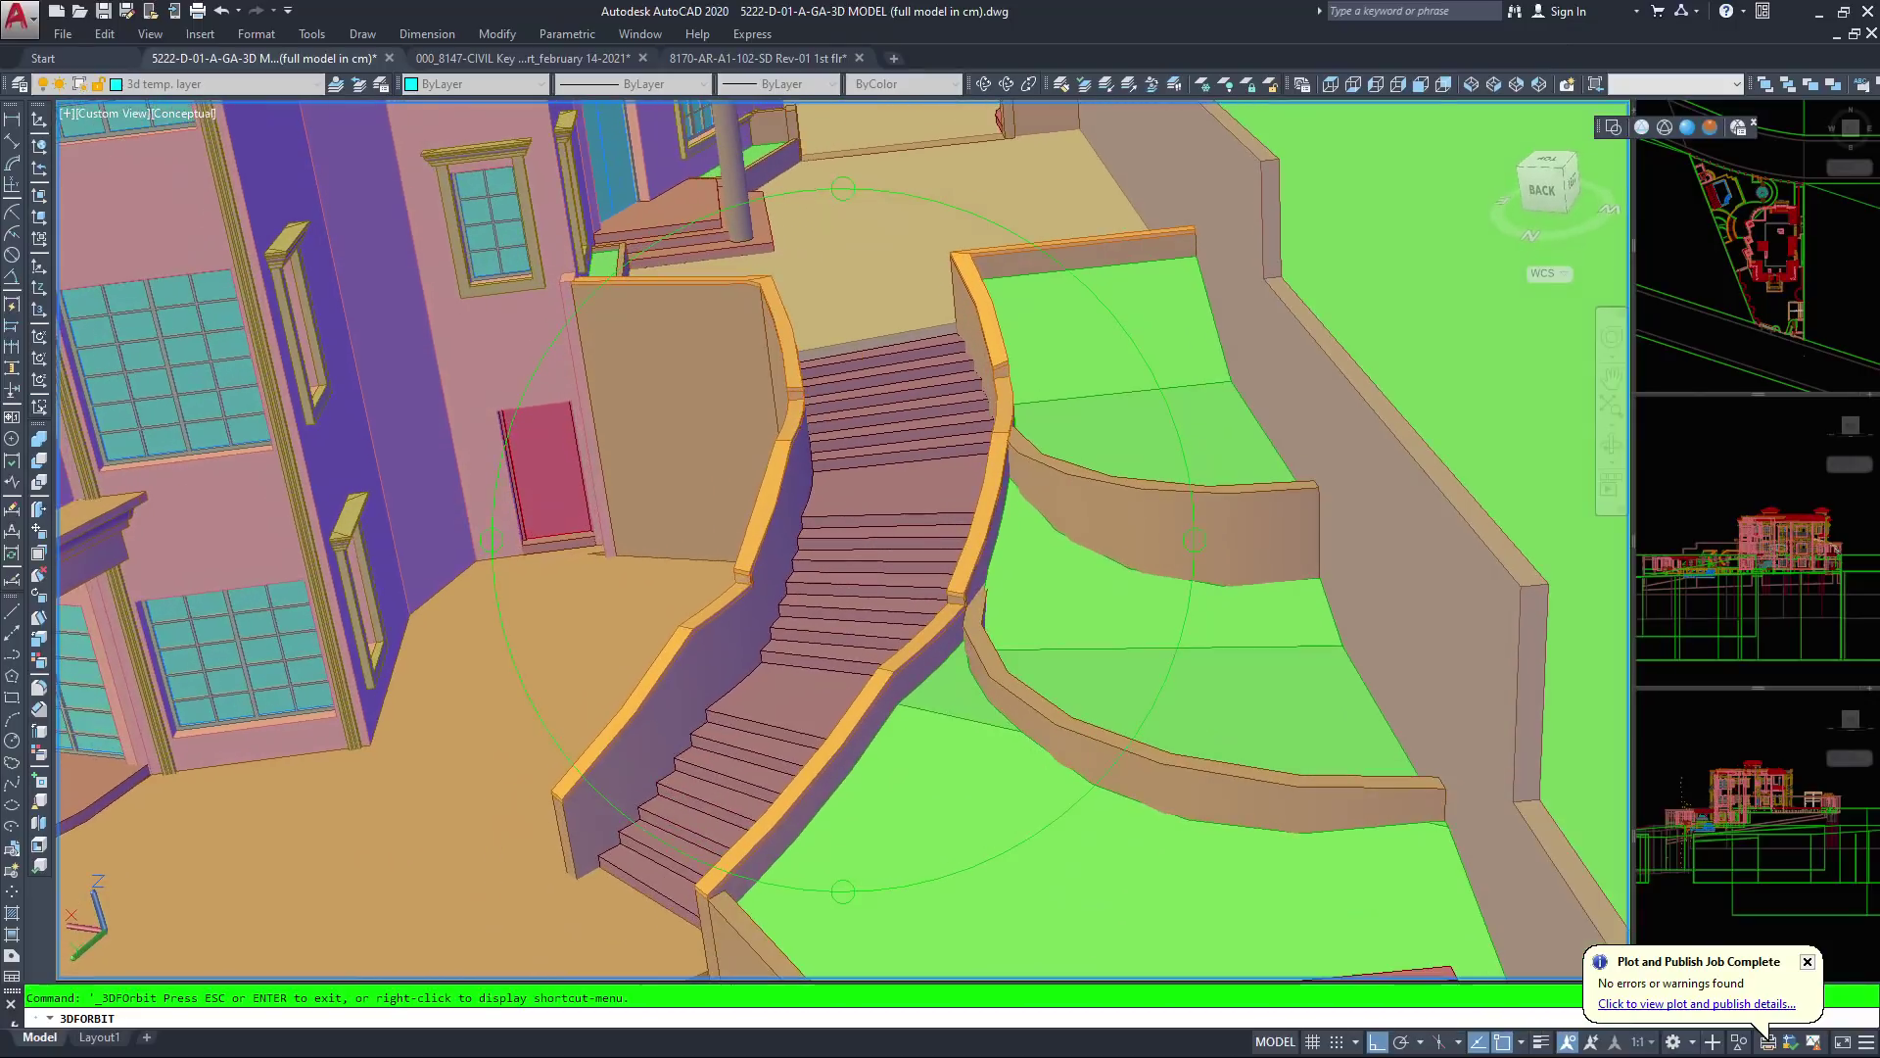
pyautogui.scroll(5, 882, 470)
pyautogui.scroll(-5, 843, 539)
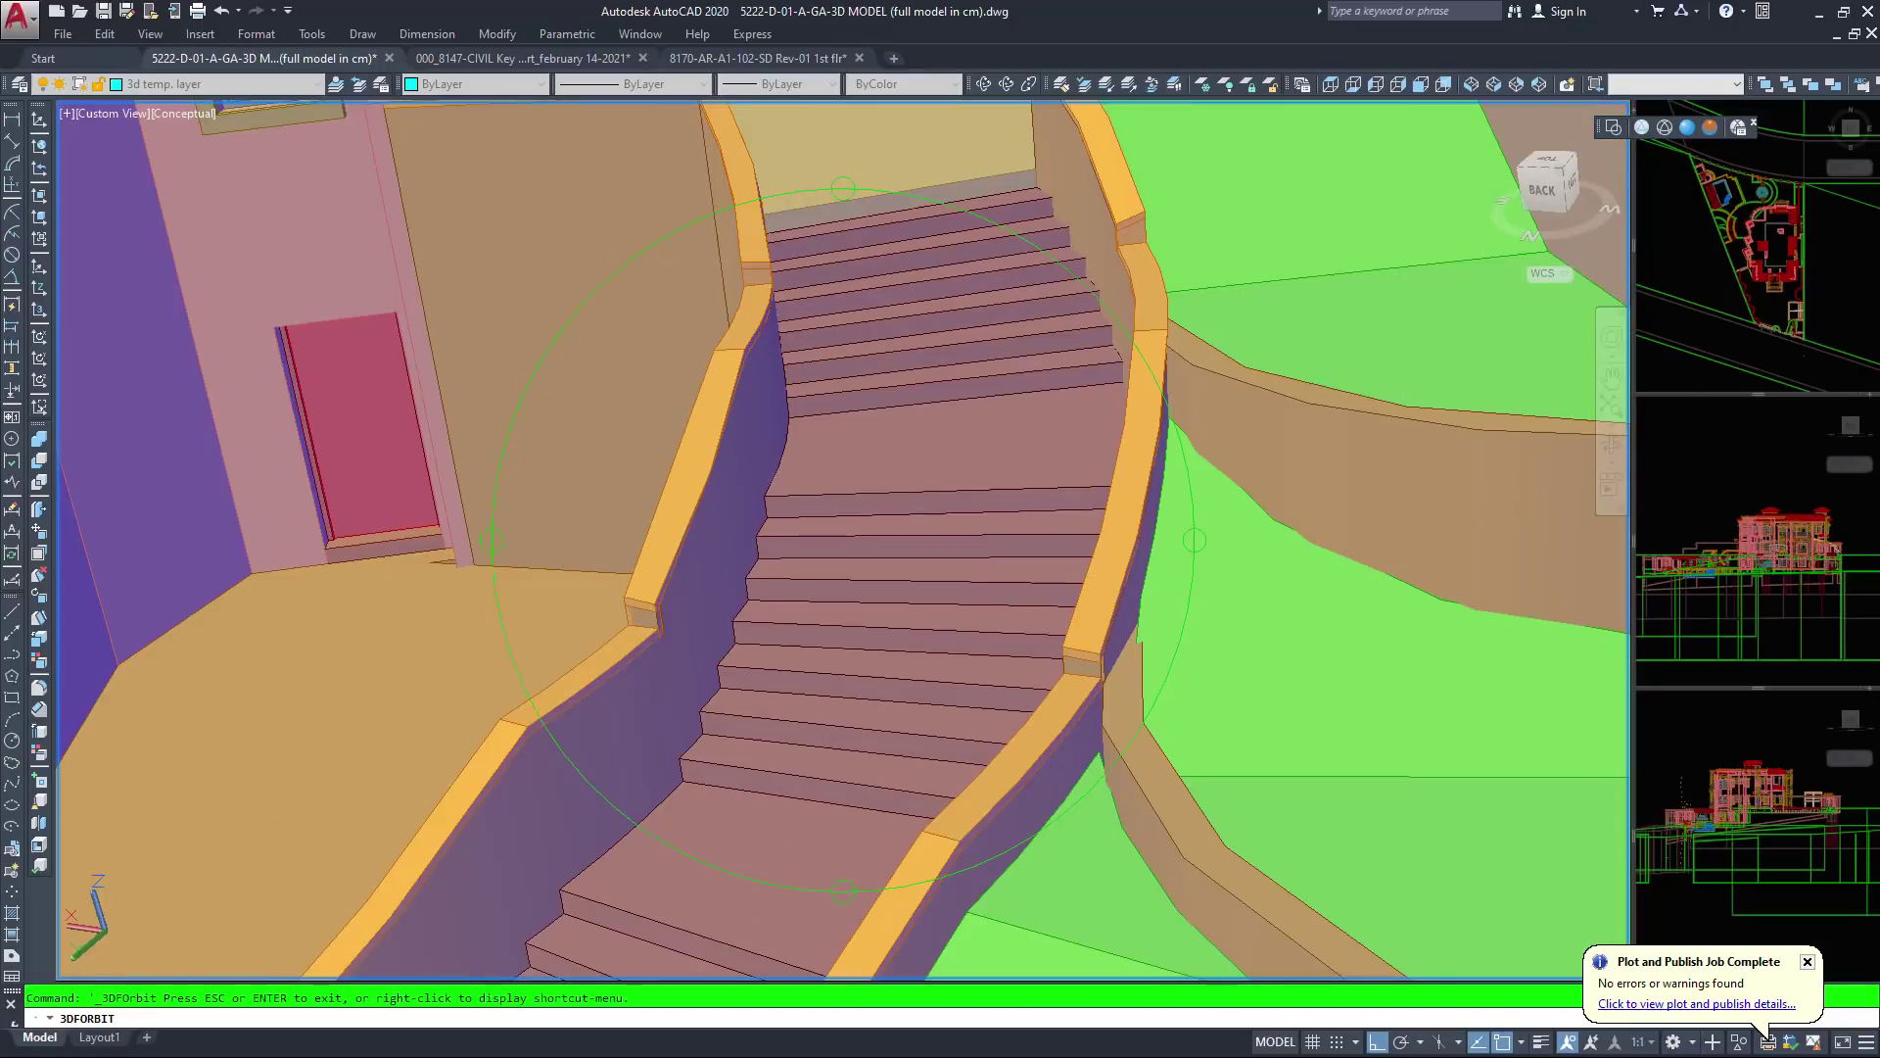
pyautogui.scroll(-10, 842, 538)
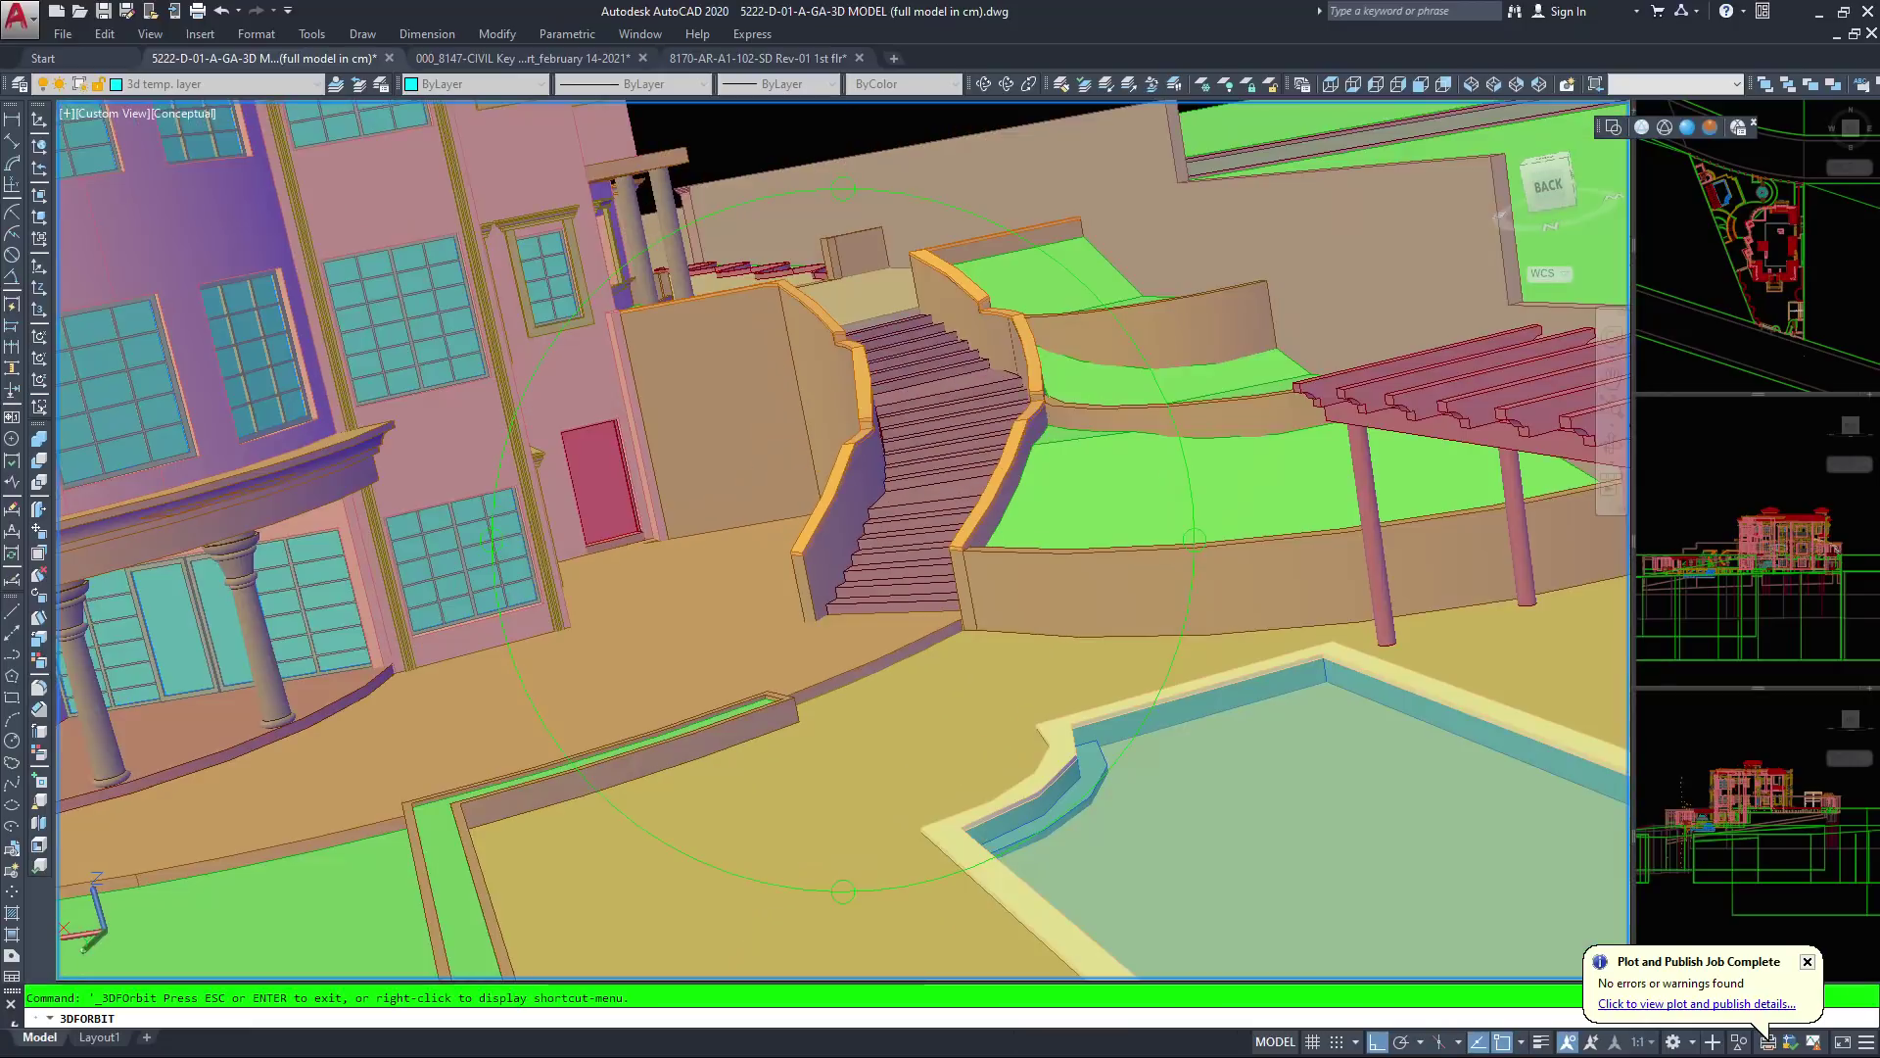
# Orbit out from the garden staircase to view the whole rear facade and the villa's roofs from above its rear corner
pyautogui.moveTo(822, 539); pyautogui.dragTo(896, 563)
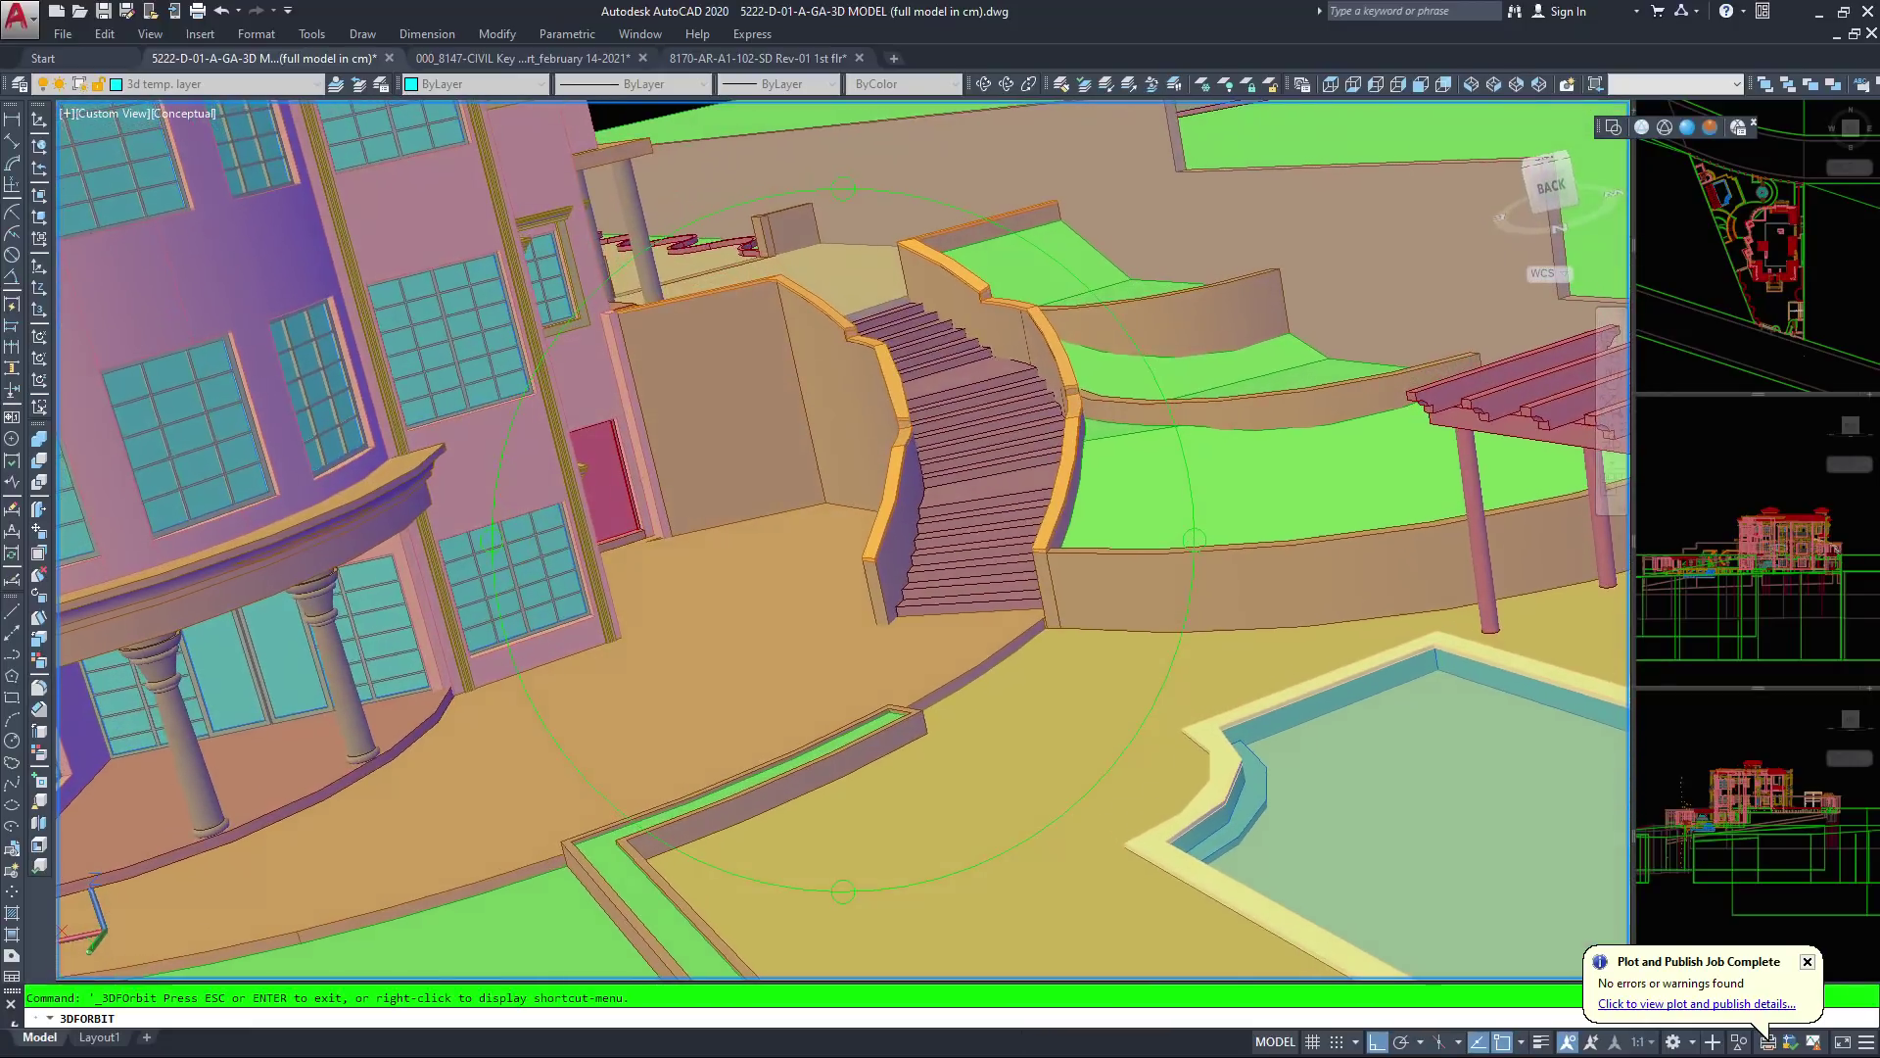
pyautogui.moveTo(563, 455); pyautogui.dragTo(605, 501)
pyautogui.scroll(-2, 604, 501)
pyautogui.moveTo(676, 494); pyautogui.dragTo(1038, 539, button='middle')
pyautogui.scroll(2, 1038, 539)
pyautogui.scroll(-5, 882, 617)
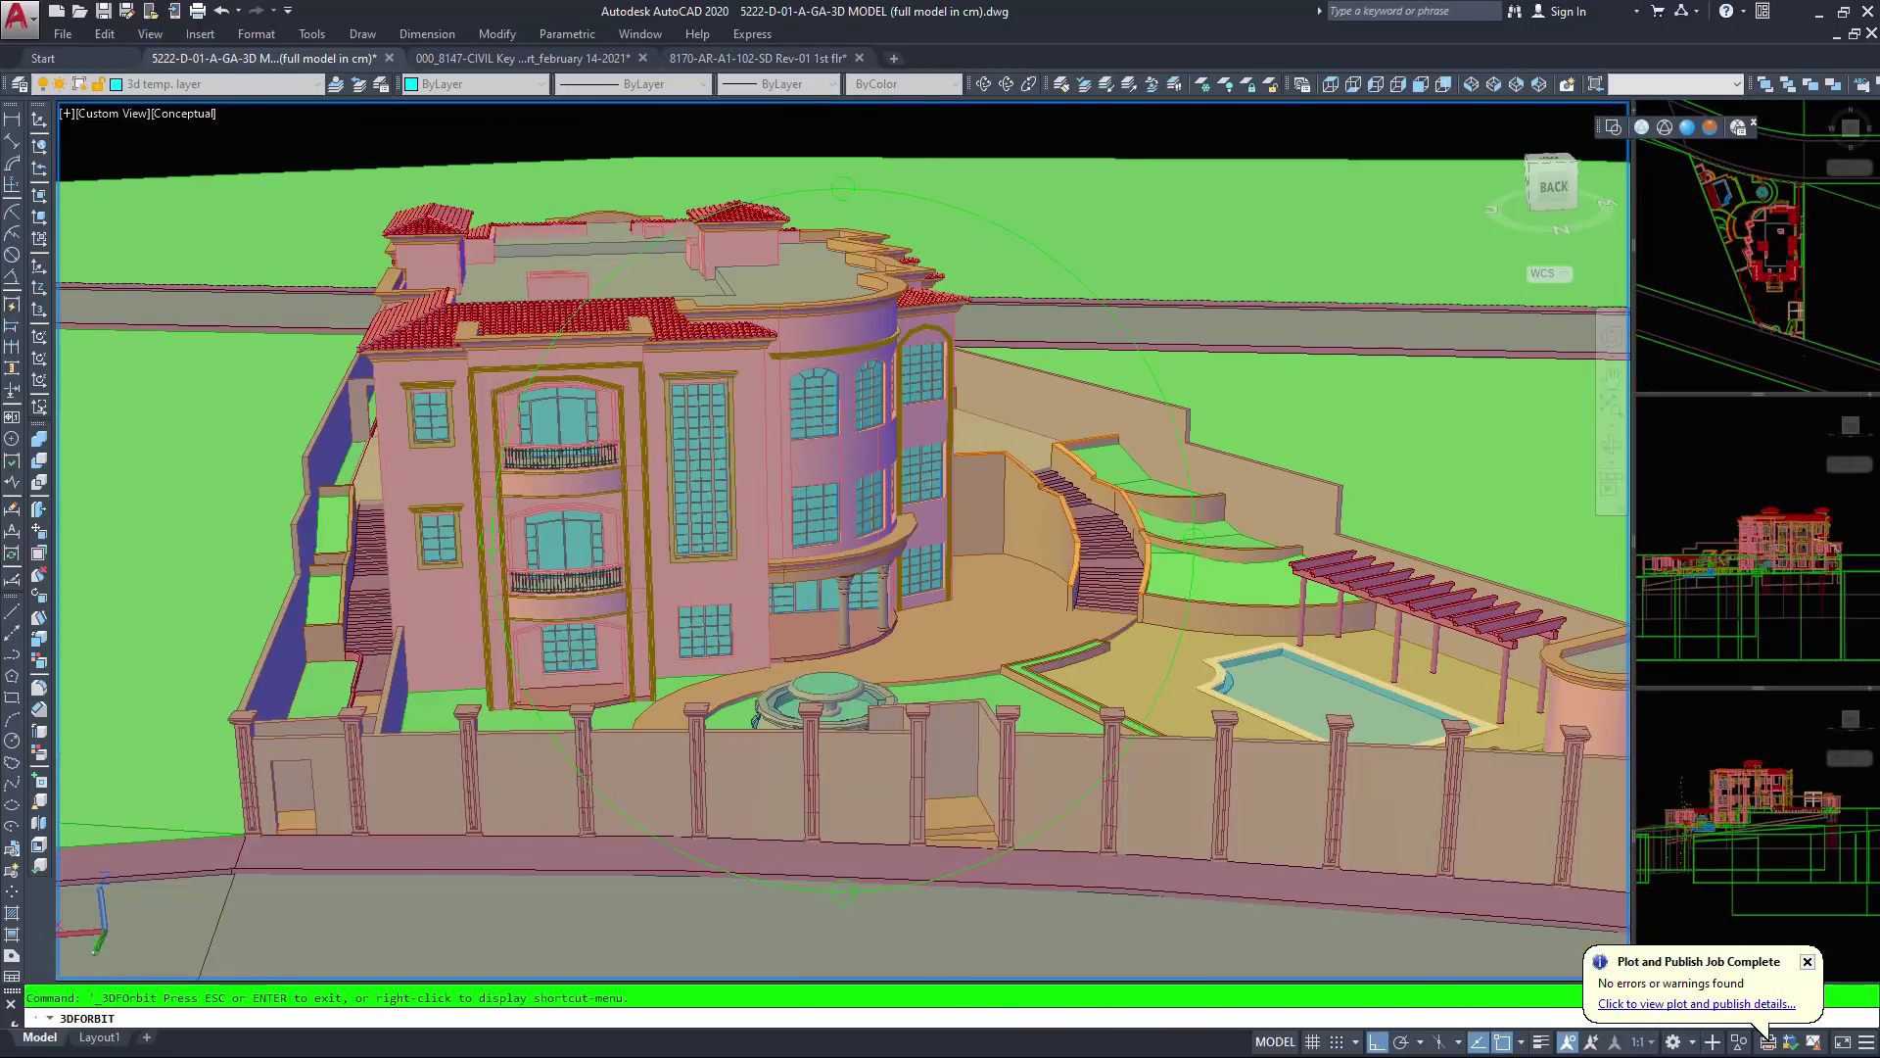
pyautogui.moveTo(815, 682); pyautogui.dragTo(962, 596, button='middle')
pyautogui.moveTo(844, 548); pyautogui.dragTo(999, 676)
pyautogui.moveTo(1018, 529); pyautogui.dragTo(1024, 475)
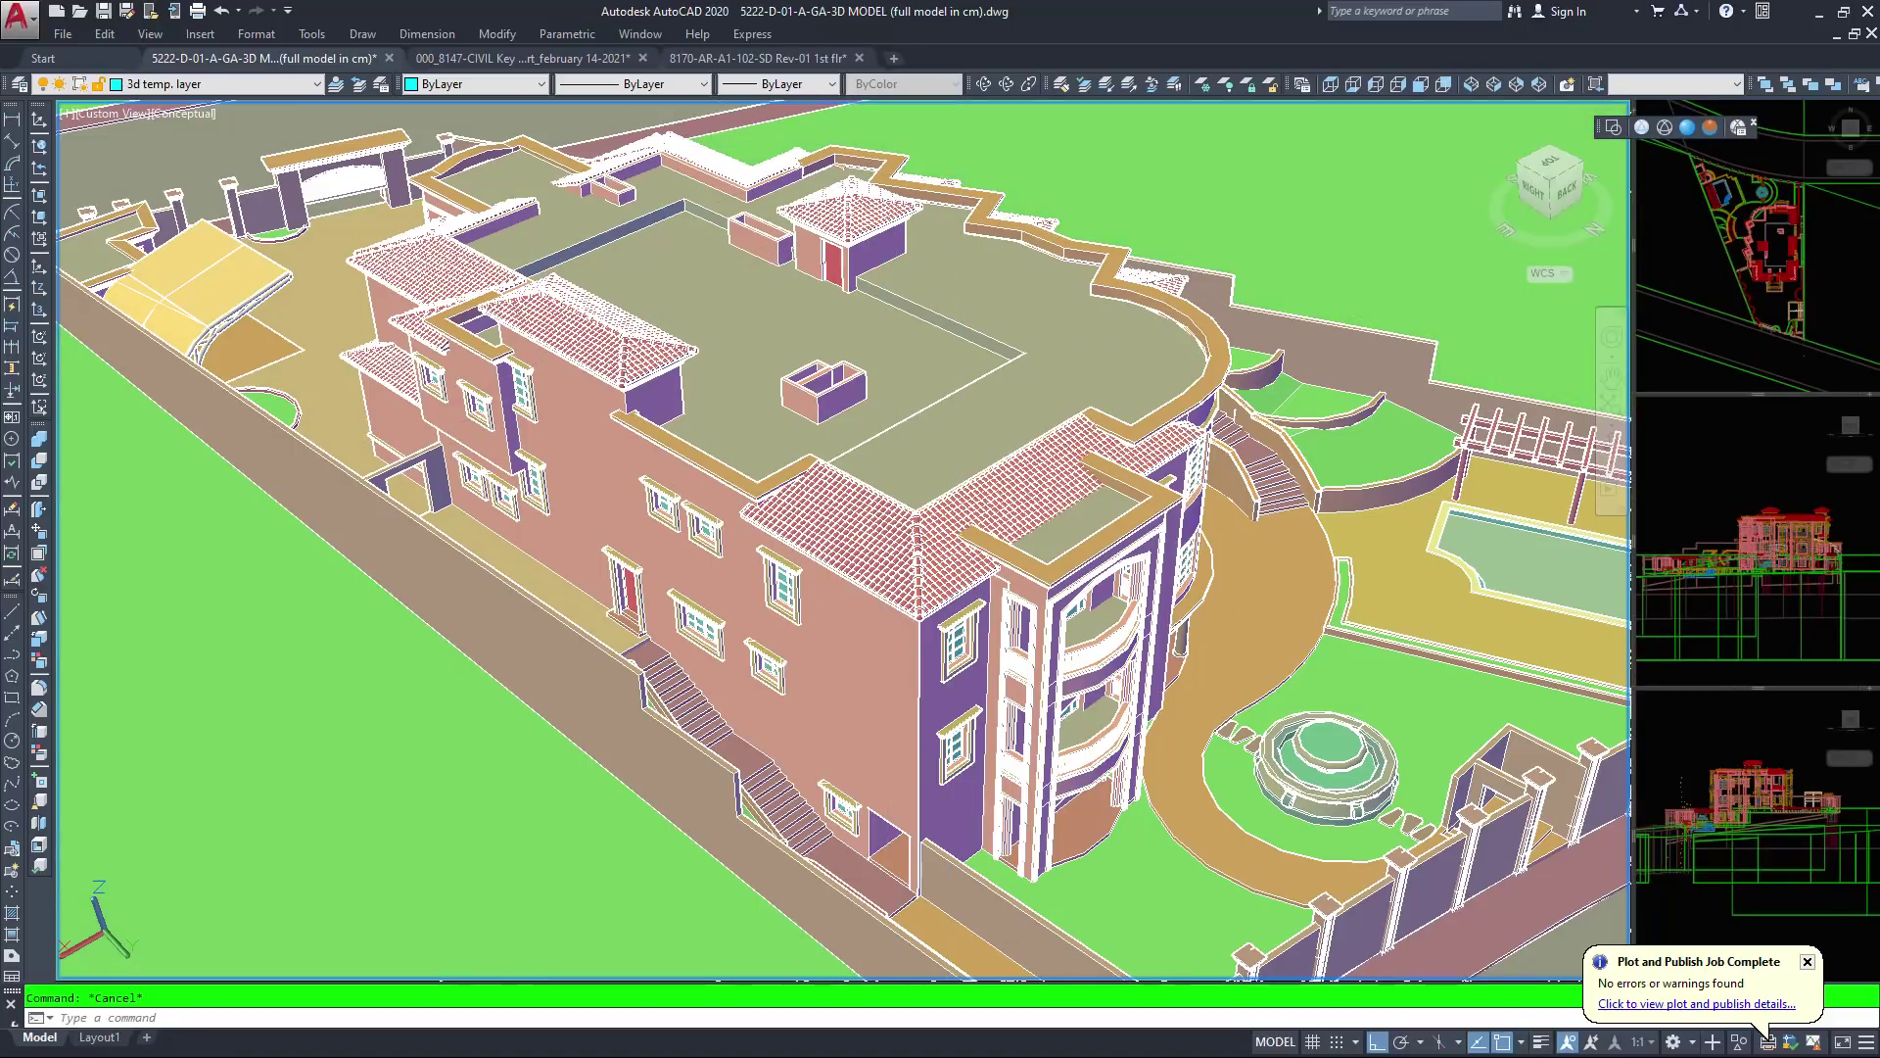
# Switch the model's visual style to Realistic and inspect the tiled hip roof at the rear corner
pyautogui.click(1687, 128)
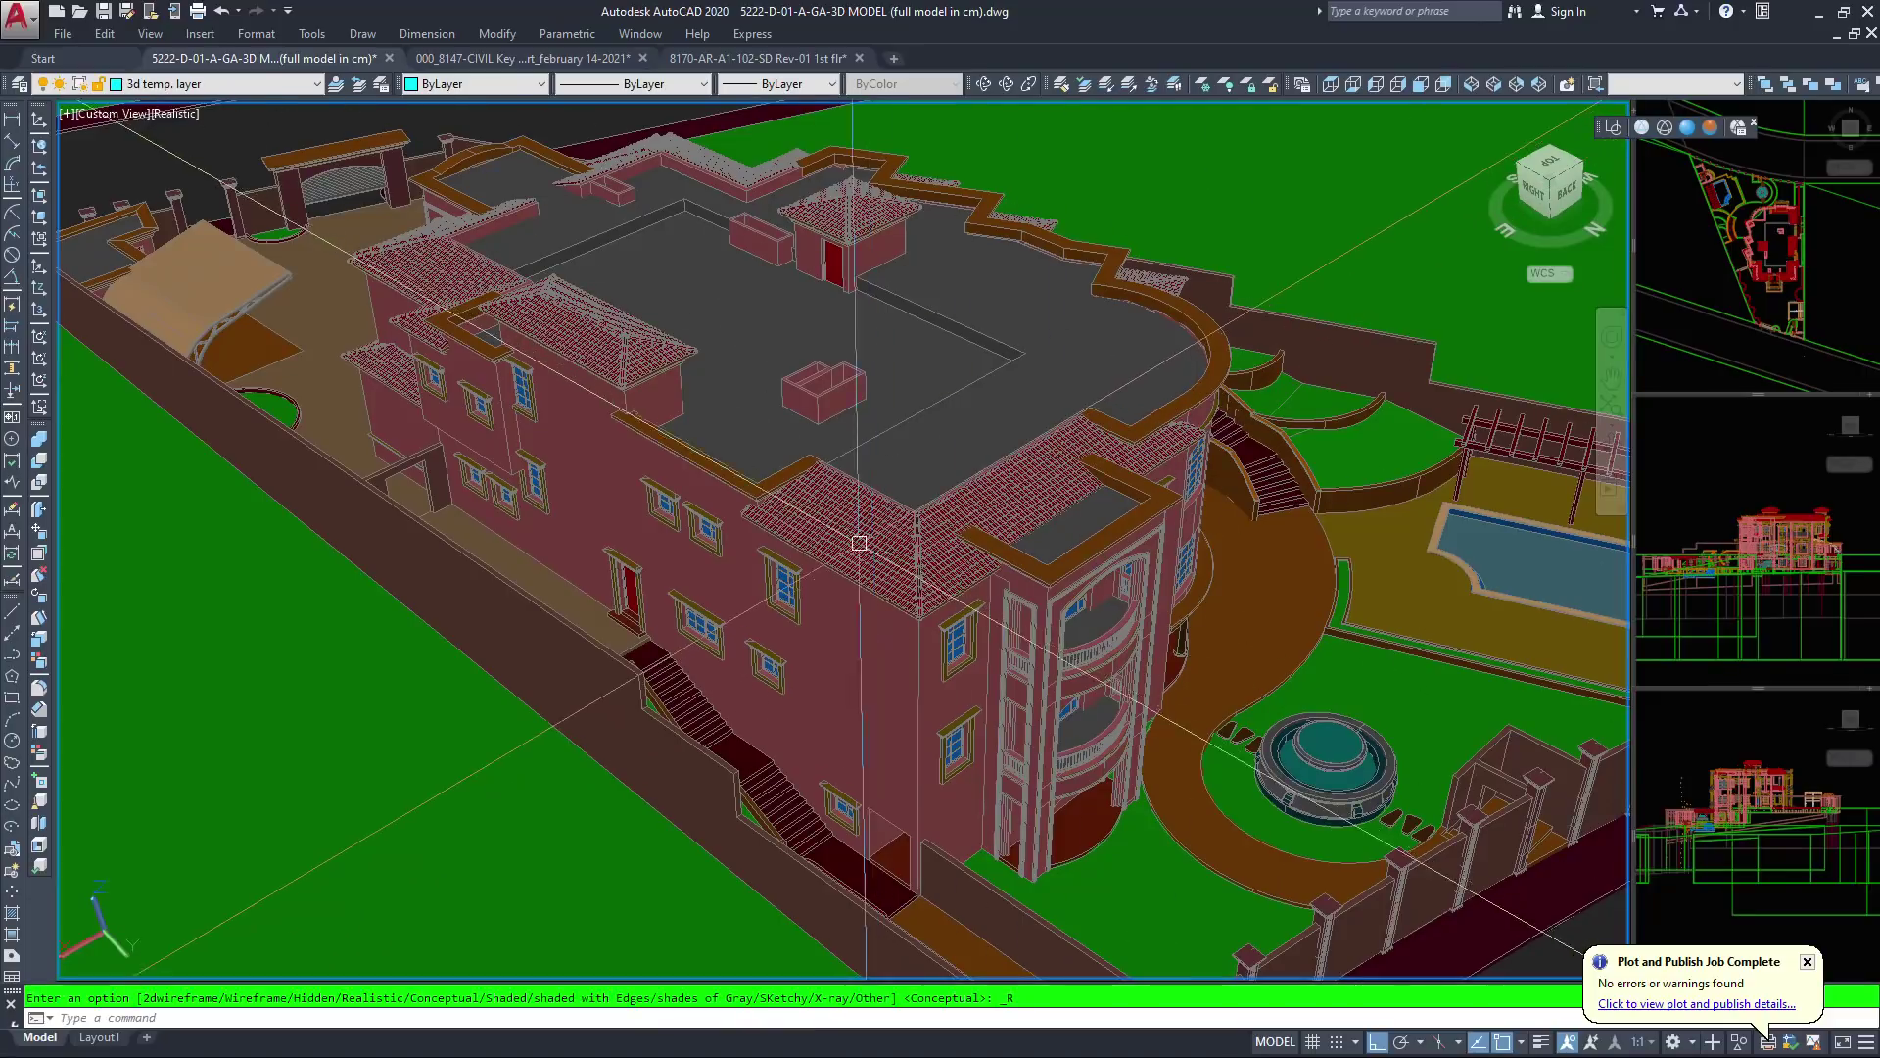
pyautogui.scroll(5, 842, 542)
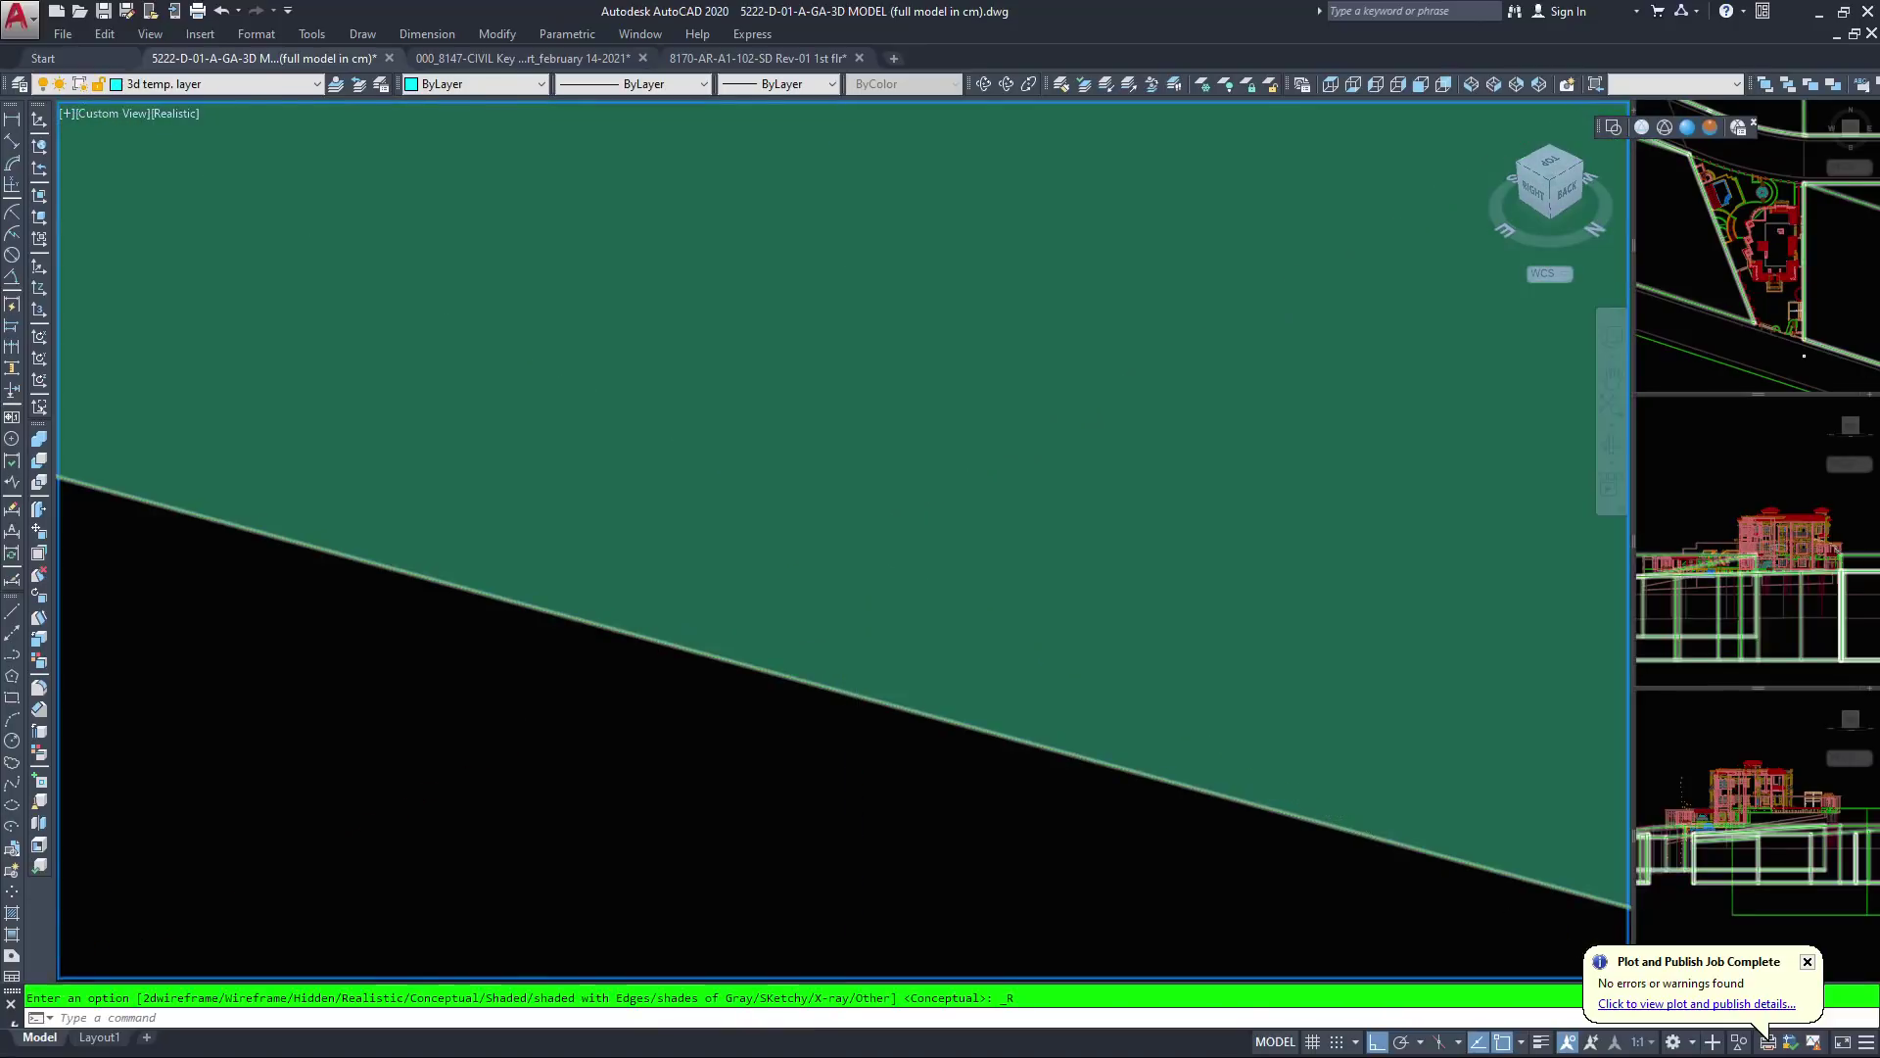
pyautogui.scroll(-5, 854, 538)
pyautogui.click(808, 419)
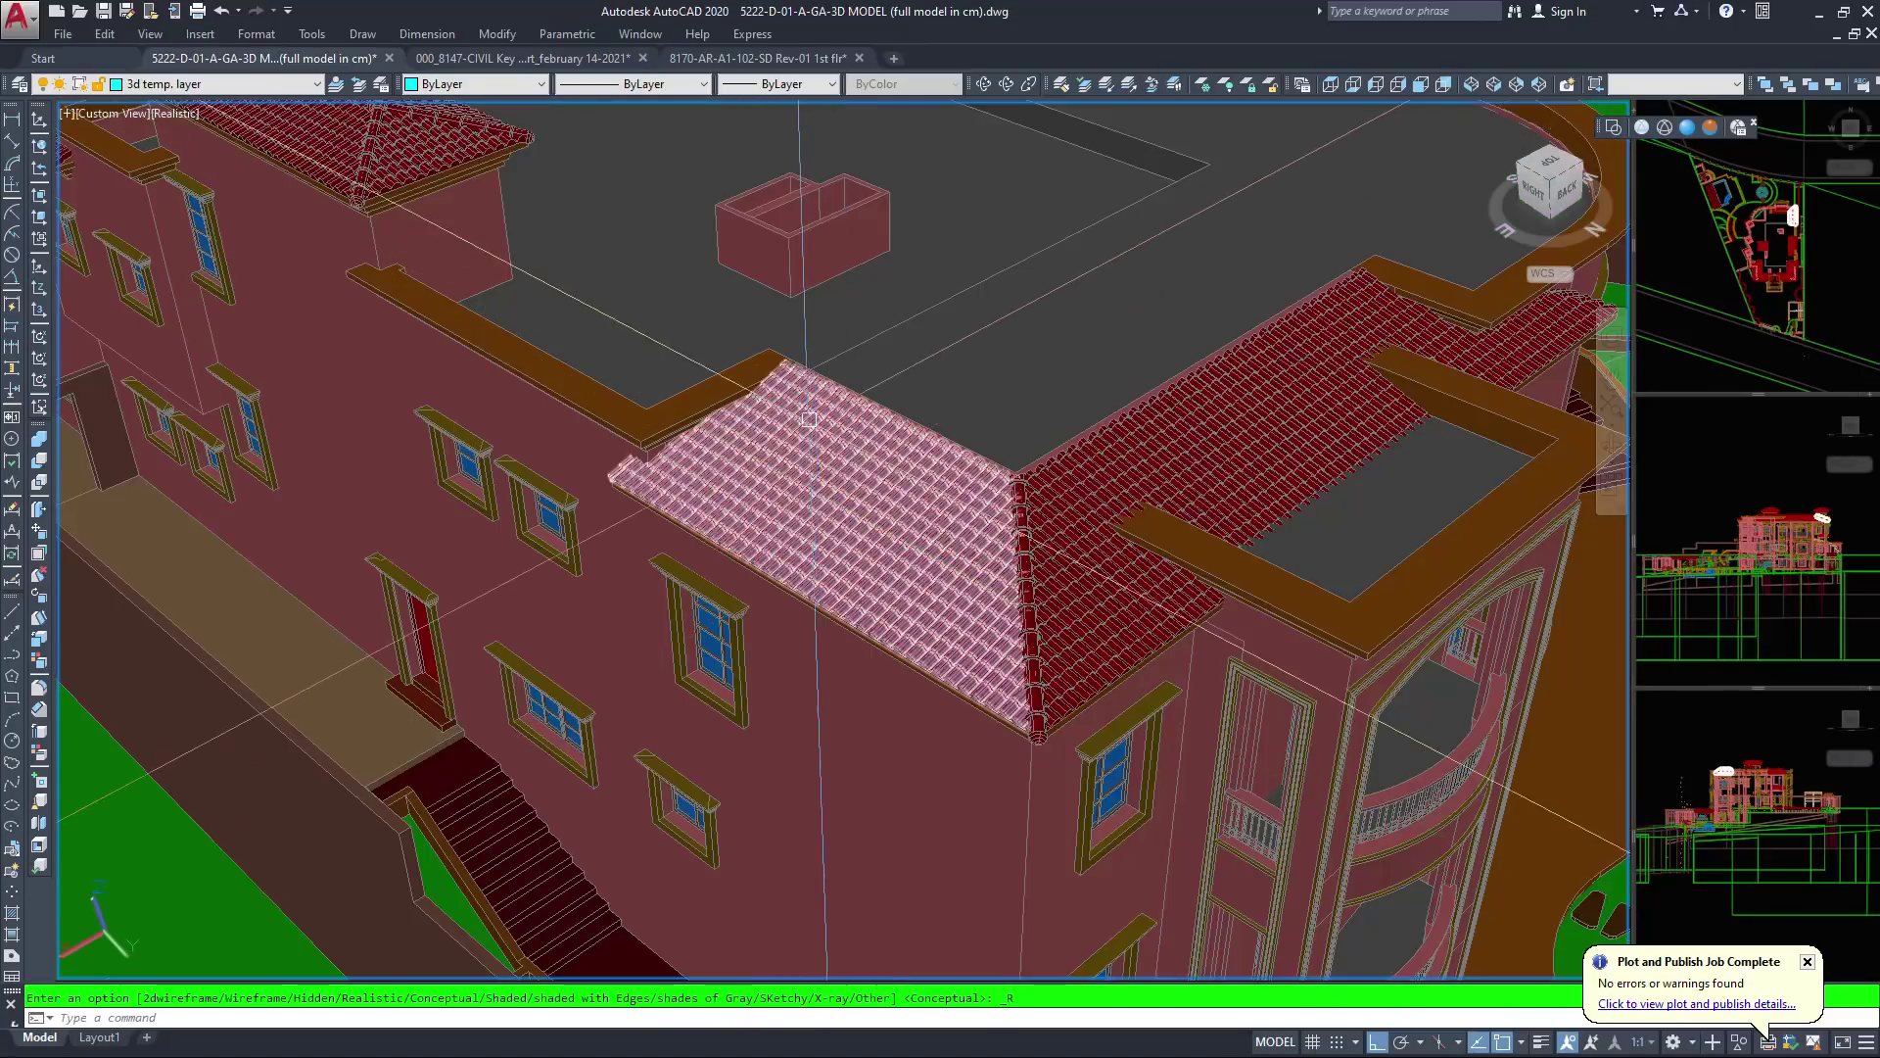
pyautogui.click(818, 344)
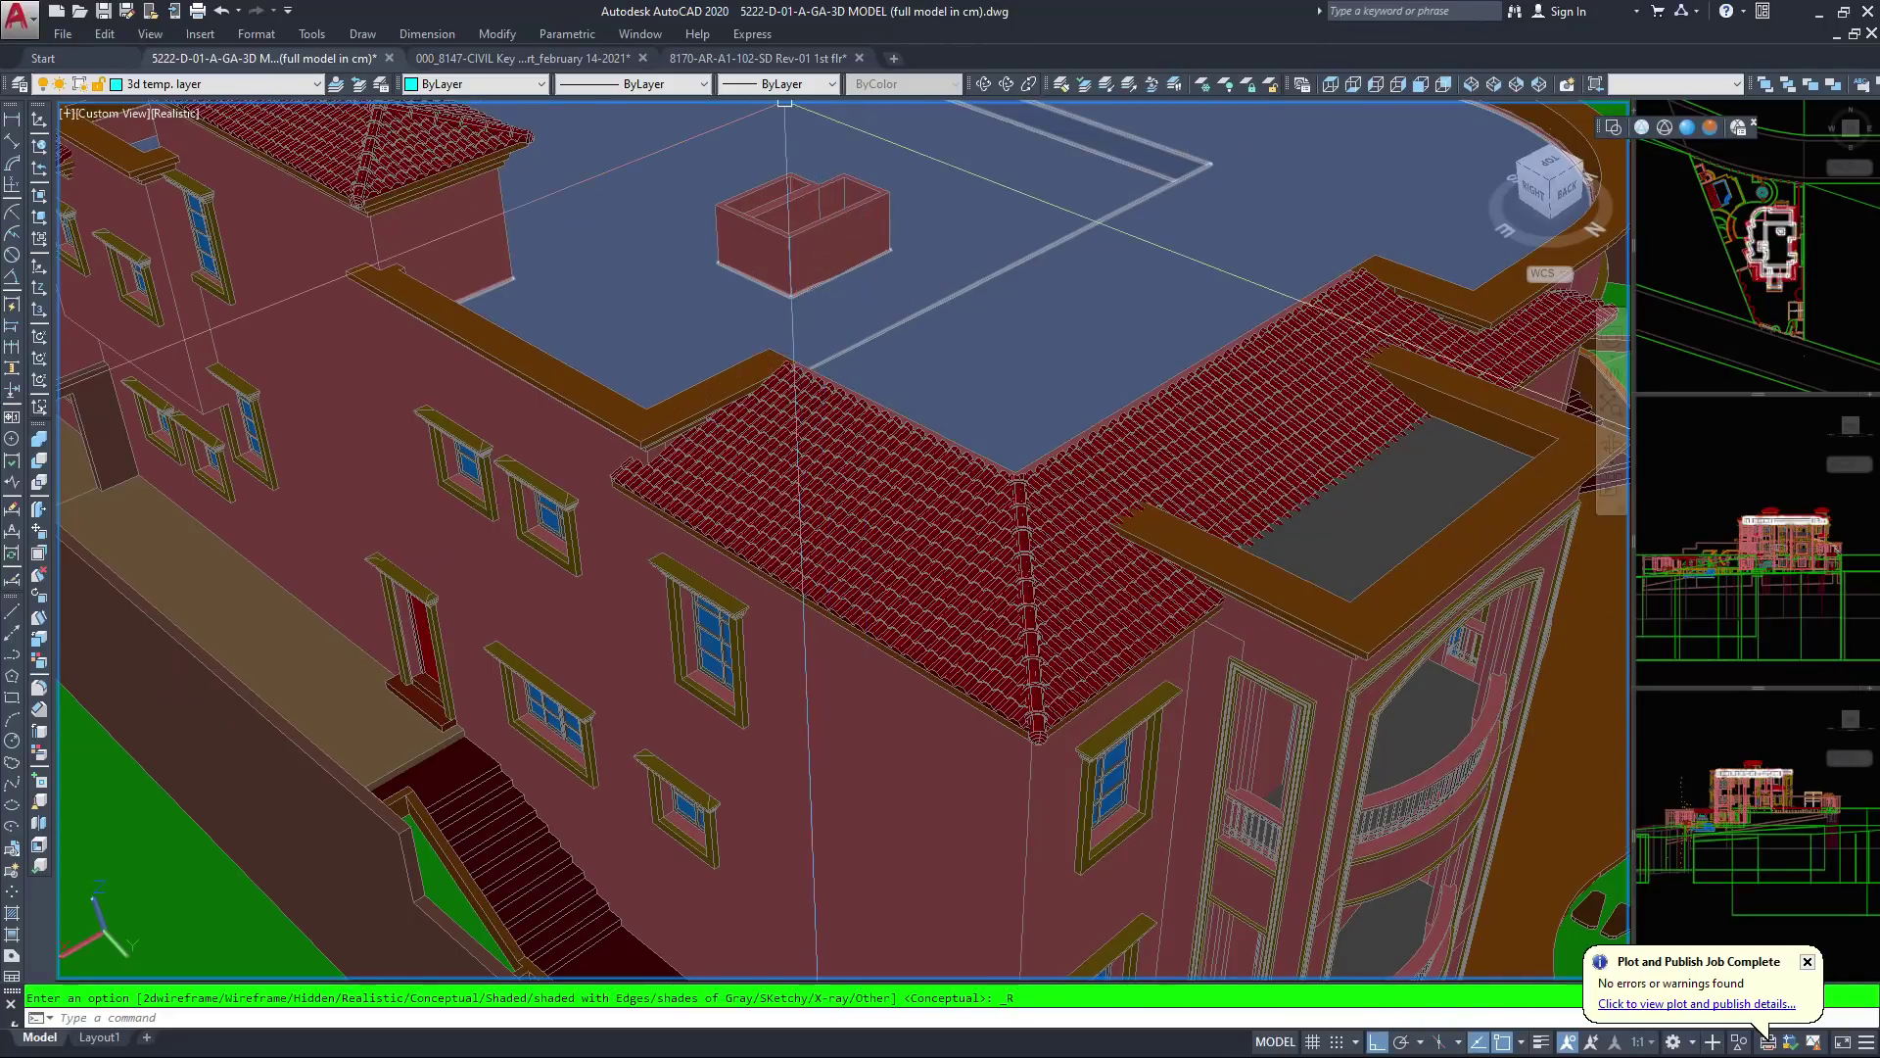
# Orbit freely around the rear corner to examine the side wall and the stacked balconies of the rear facade
pyautogui.click(1007, 84)
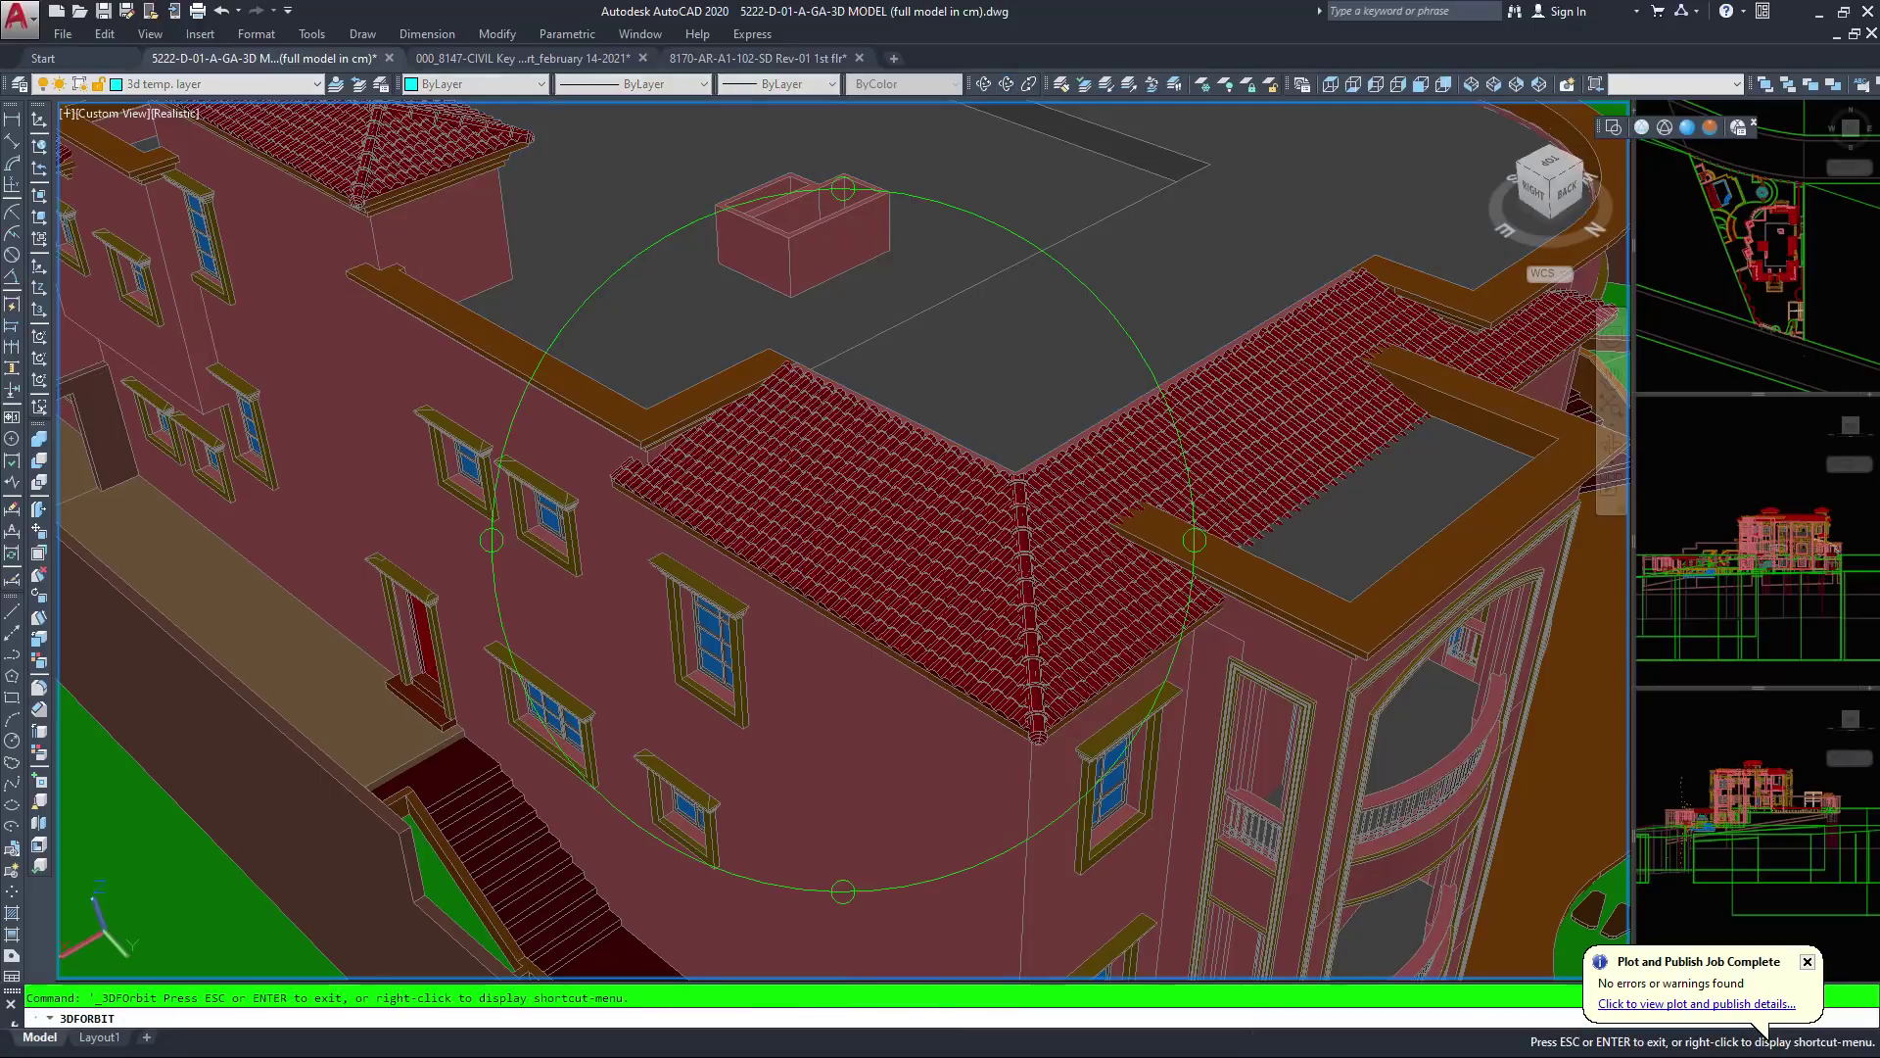
pyautogui.moveTo(1126, 421); pyautogui.dragTo(896, 411)
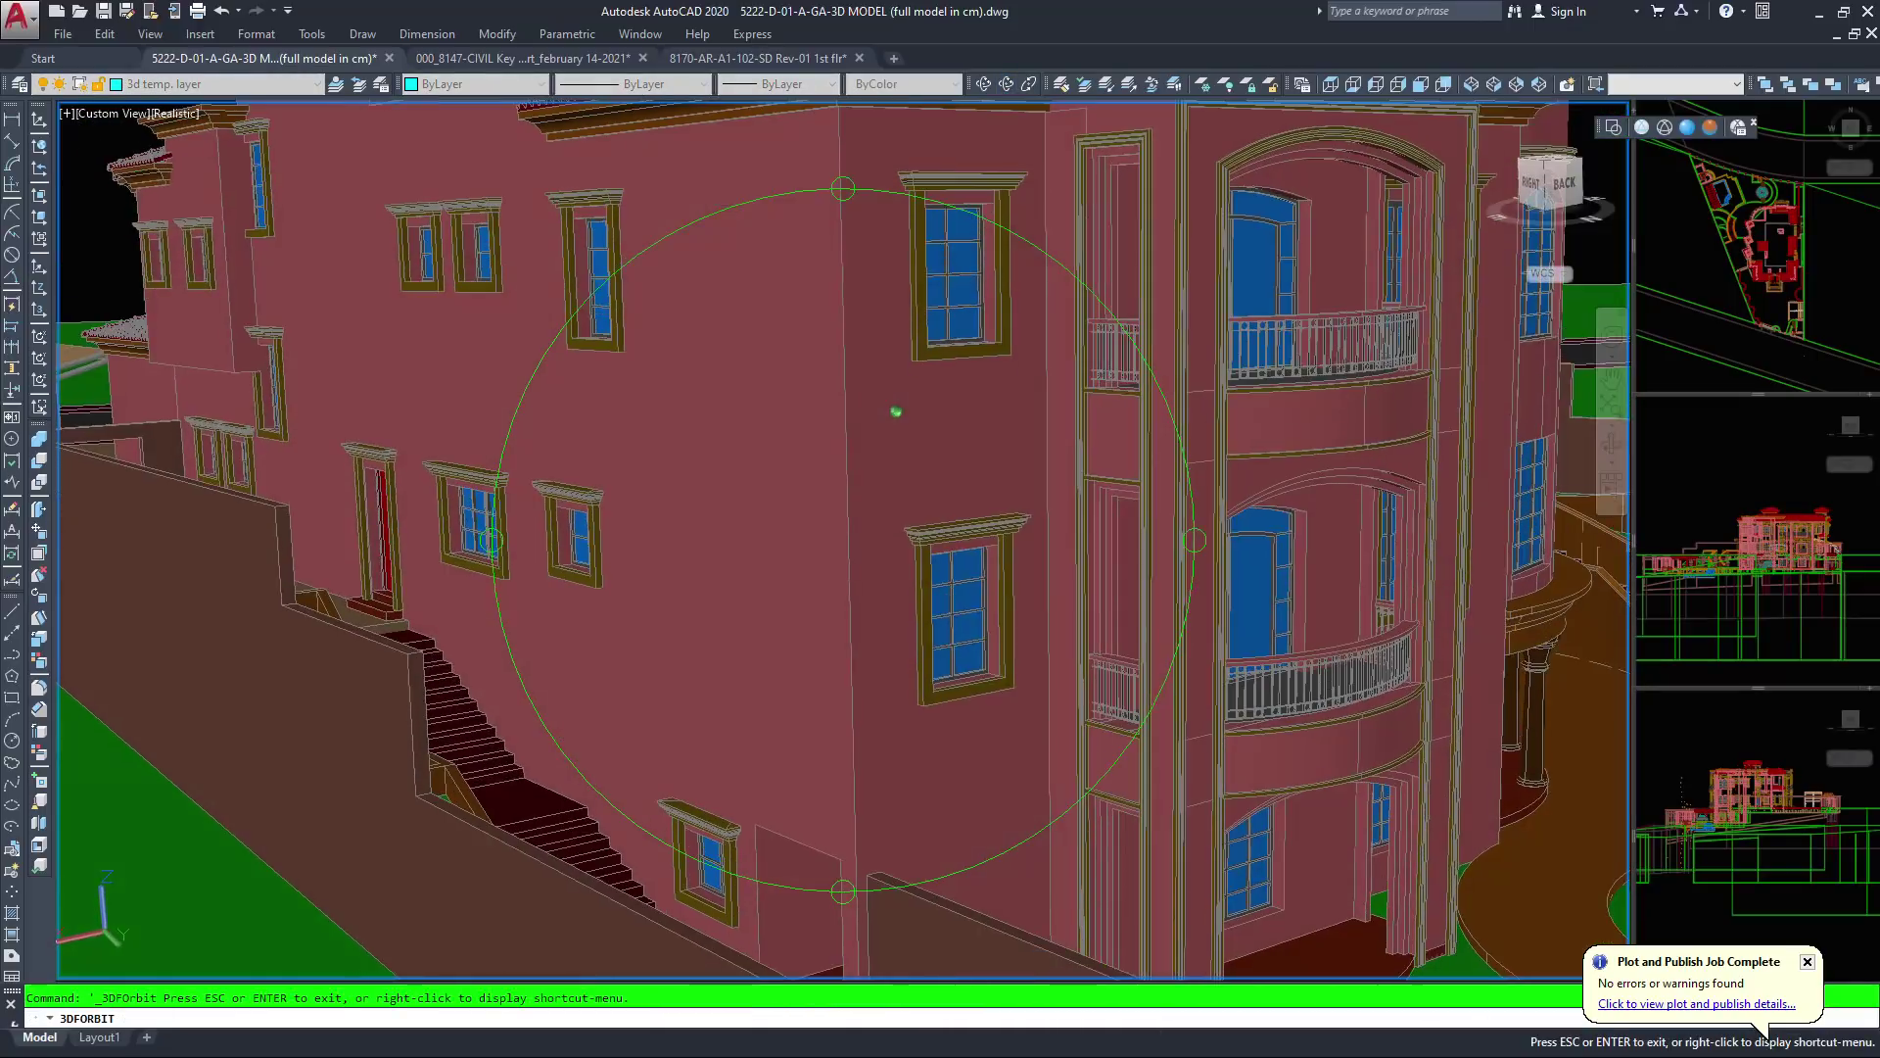
pyautogui.scroll(-5, 844, 541)
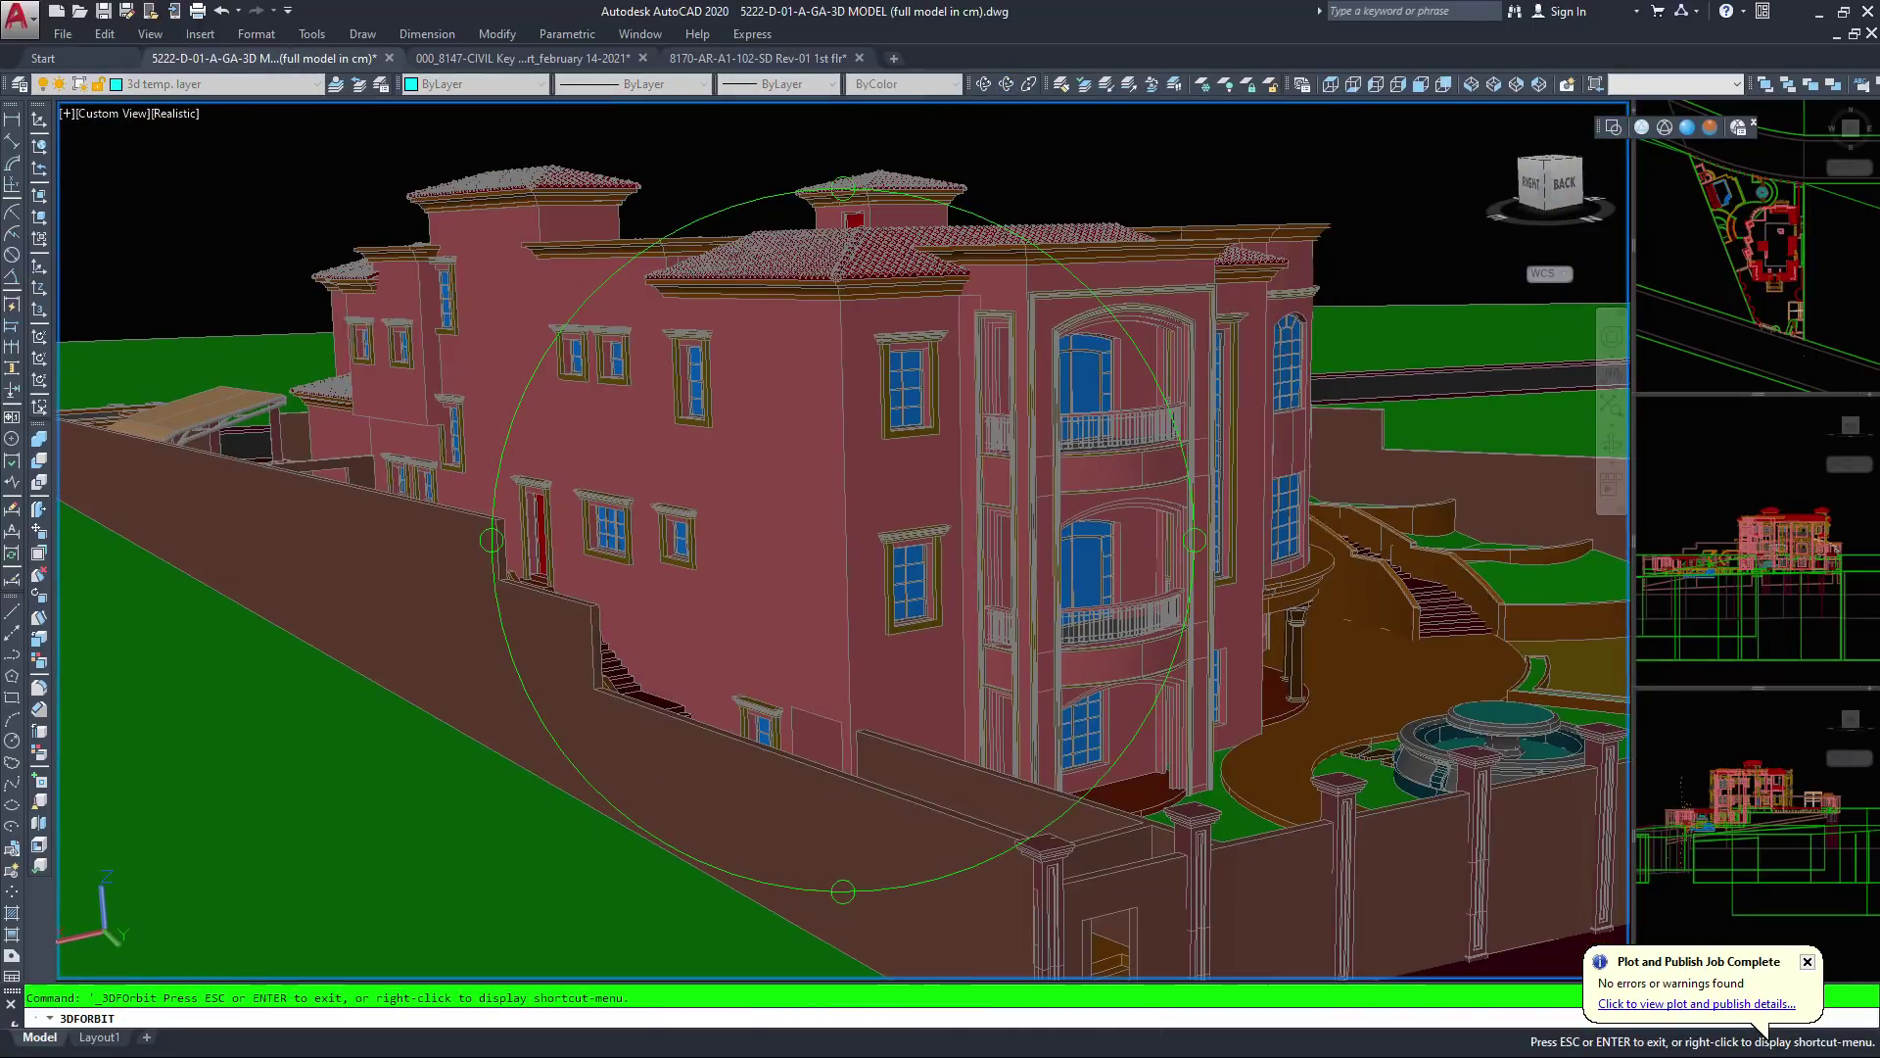
pyautogui.moveTo(942, 427); pyautogui.dragTo(879, 453)
pyautogui.scroll(2, 879, 453)
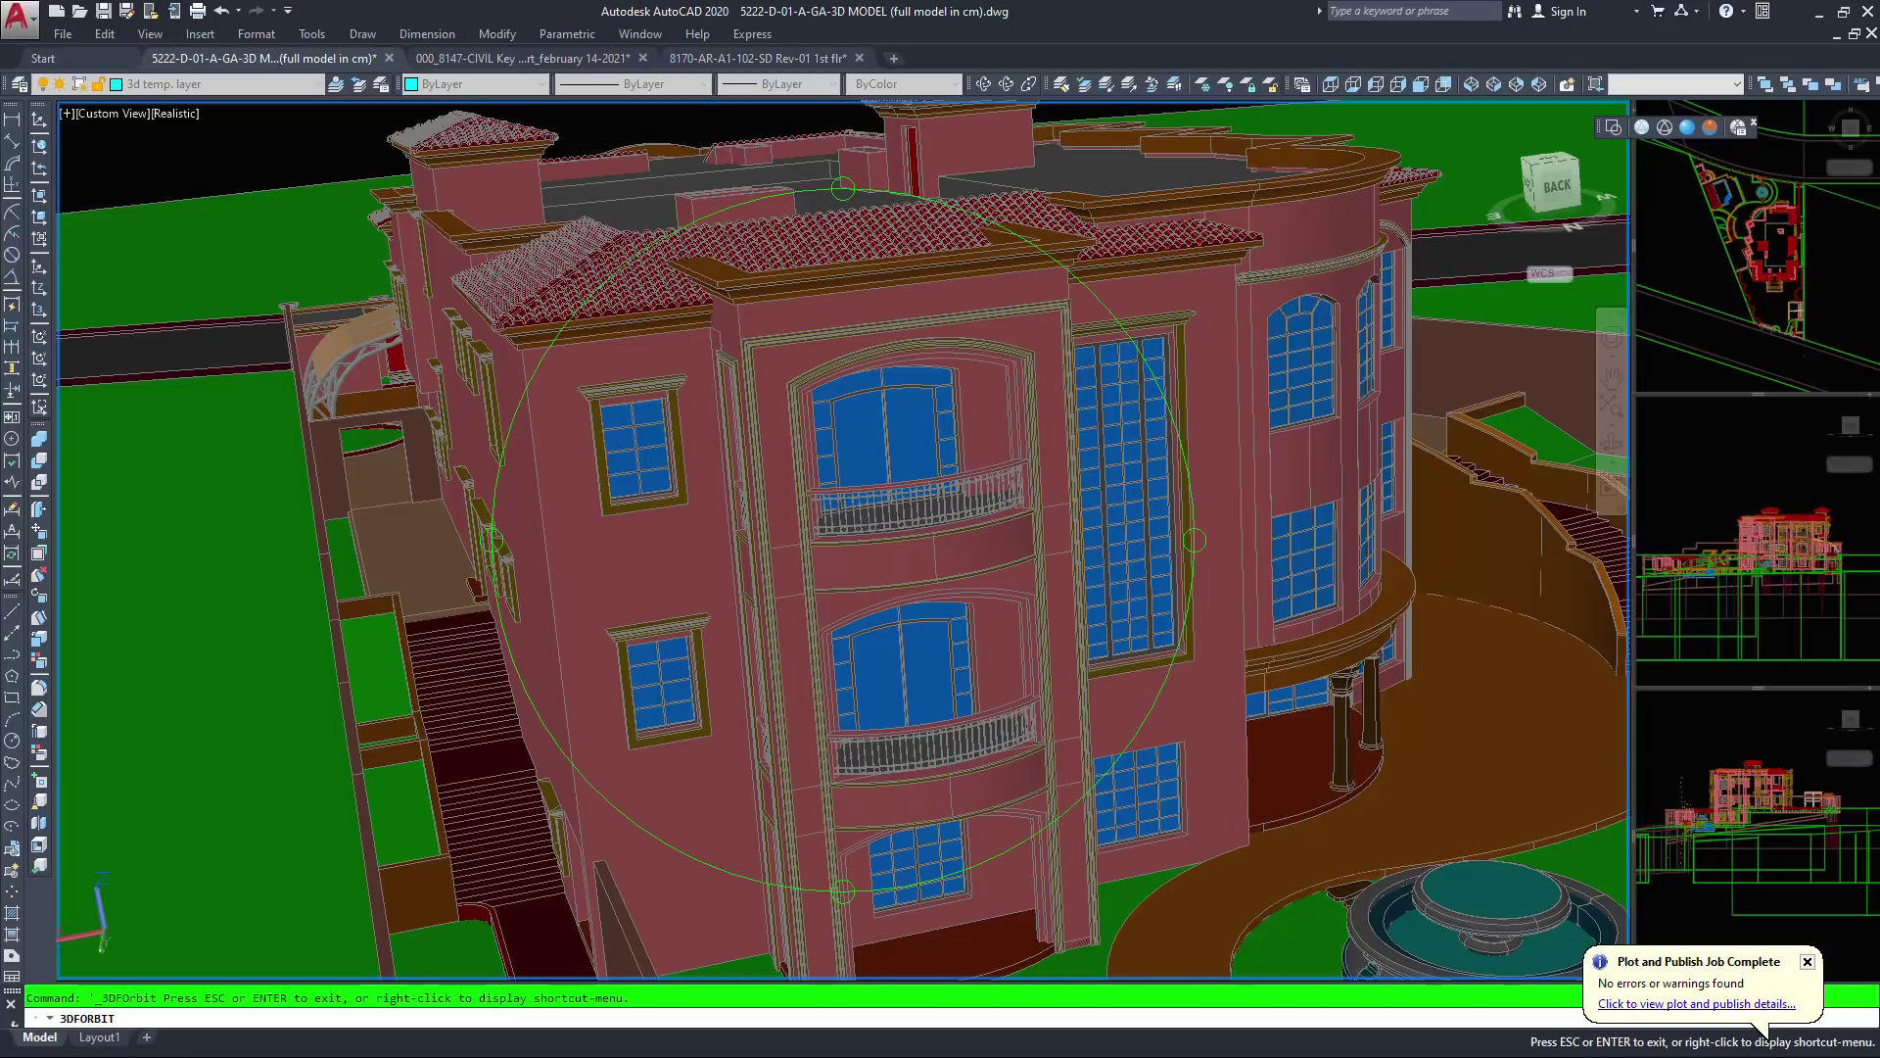
pyautogui.moveTo(911, 545); pyautogui.dragTo(854, 431)
pyautogui.scroll(-4, 844, 549)
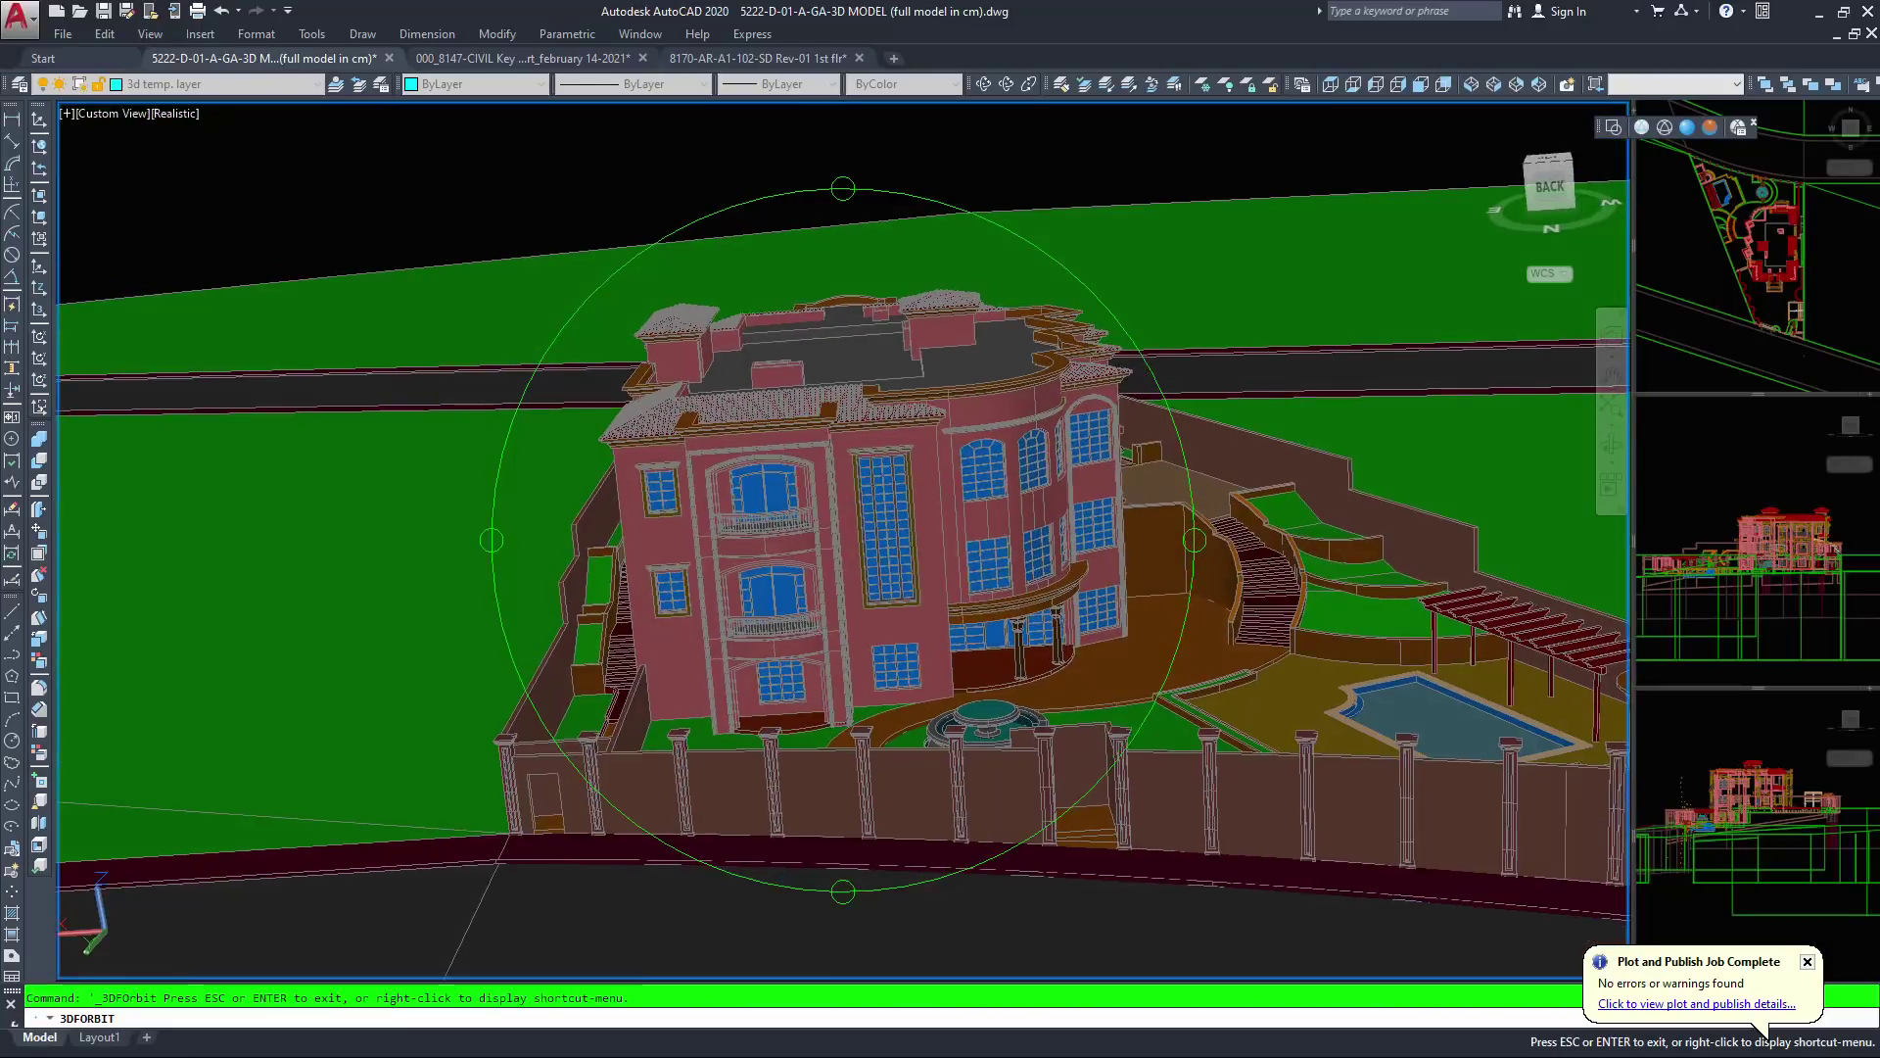
# Examine the ground-floor rear porch close up, including its glazed doors, side windows and columns
pyautogui.scroll(7, 842, 519)
pyautogui.scroll(5, 842, 529)
pyautogui.scroll(-7, 842, 528)
pyautogui.moveTo(854, 639); pyautogui.dragTo(832, 416, button='middle')
pyautogui.moveTo(834, 421); pyautogui.dragTo(847, 306)
pyautogui.moveTo(852, 578); pyautogui.dragTo(875, 255)
pyautogui.scroll(5, 903, 681)
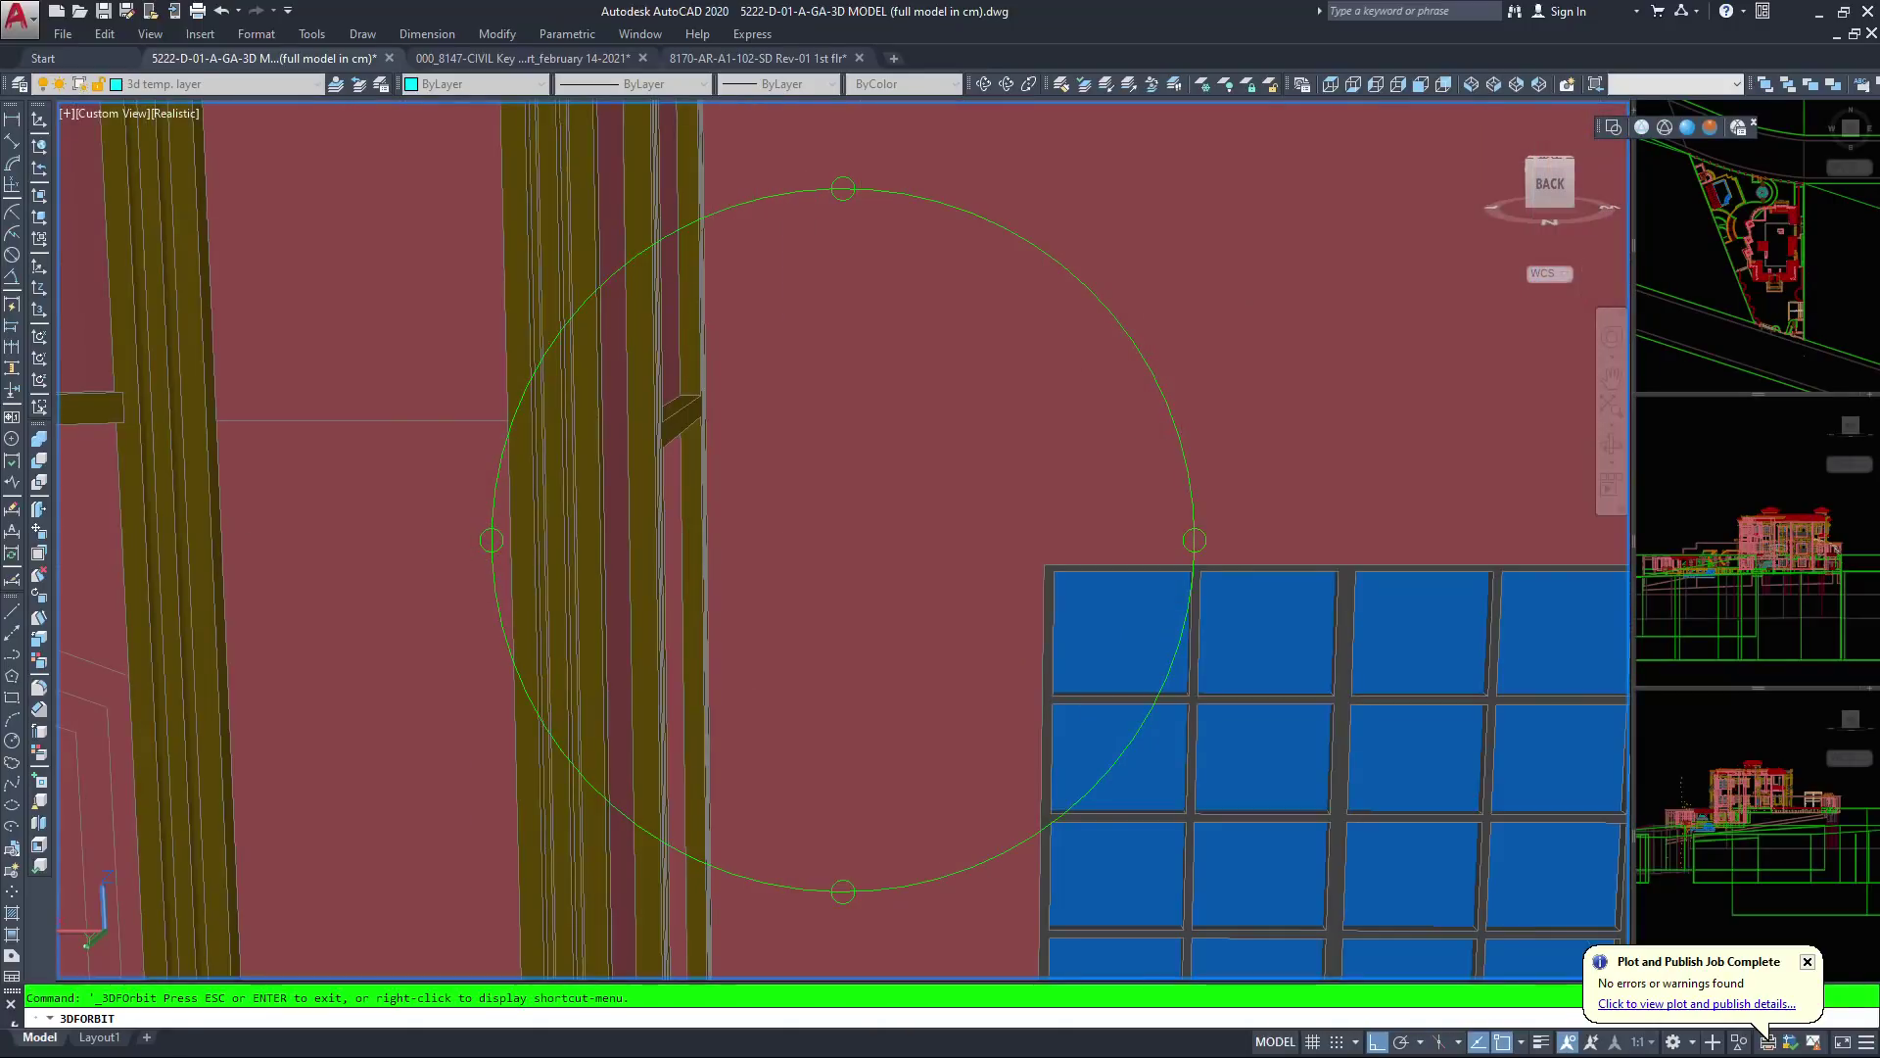
pyautogui.scroll(-4, 903, 682)
pyautogui.moveTo(903, 682); pyautogui.dragTo(784, 544, button='middle')
pyautogui.moveTo(795, 205); pyautogui.dragTo(738, 255)
pyautogui.scroll(5, 739, 256)
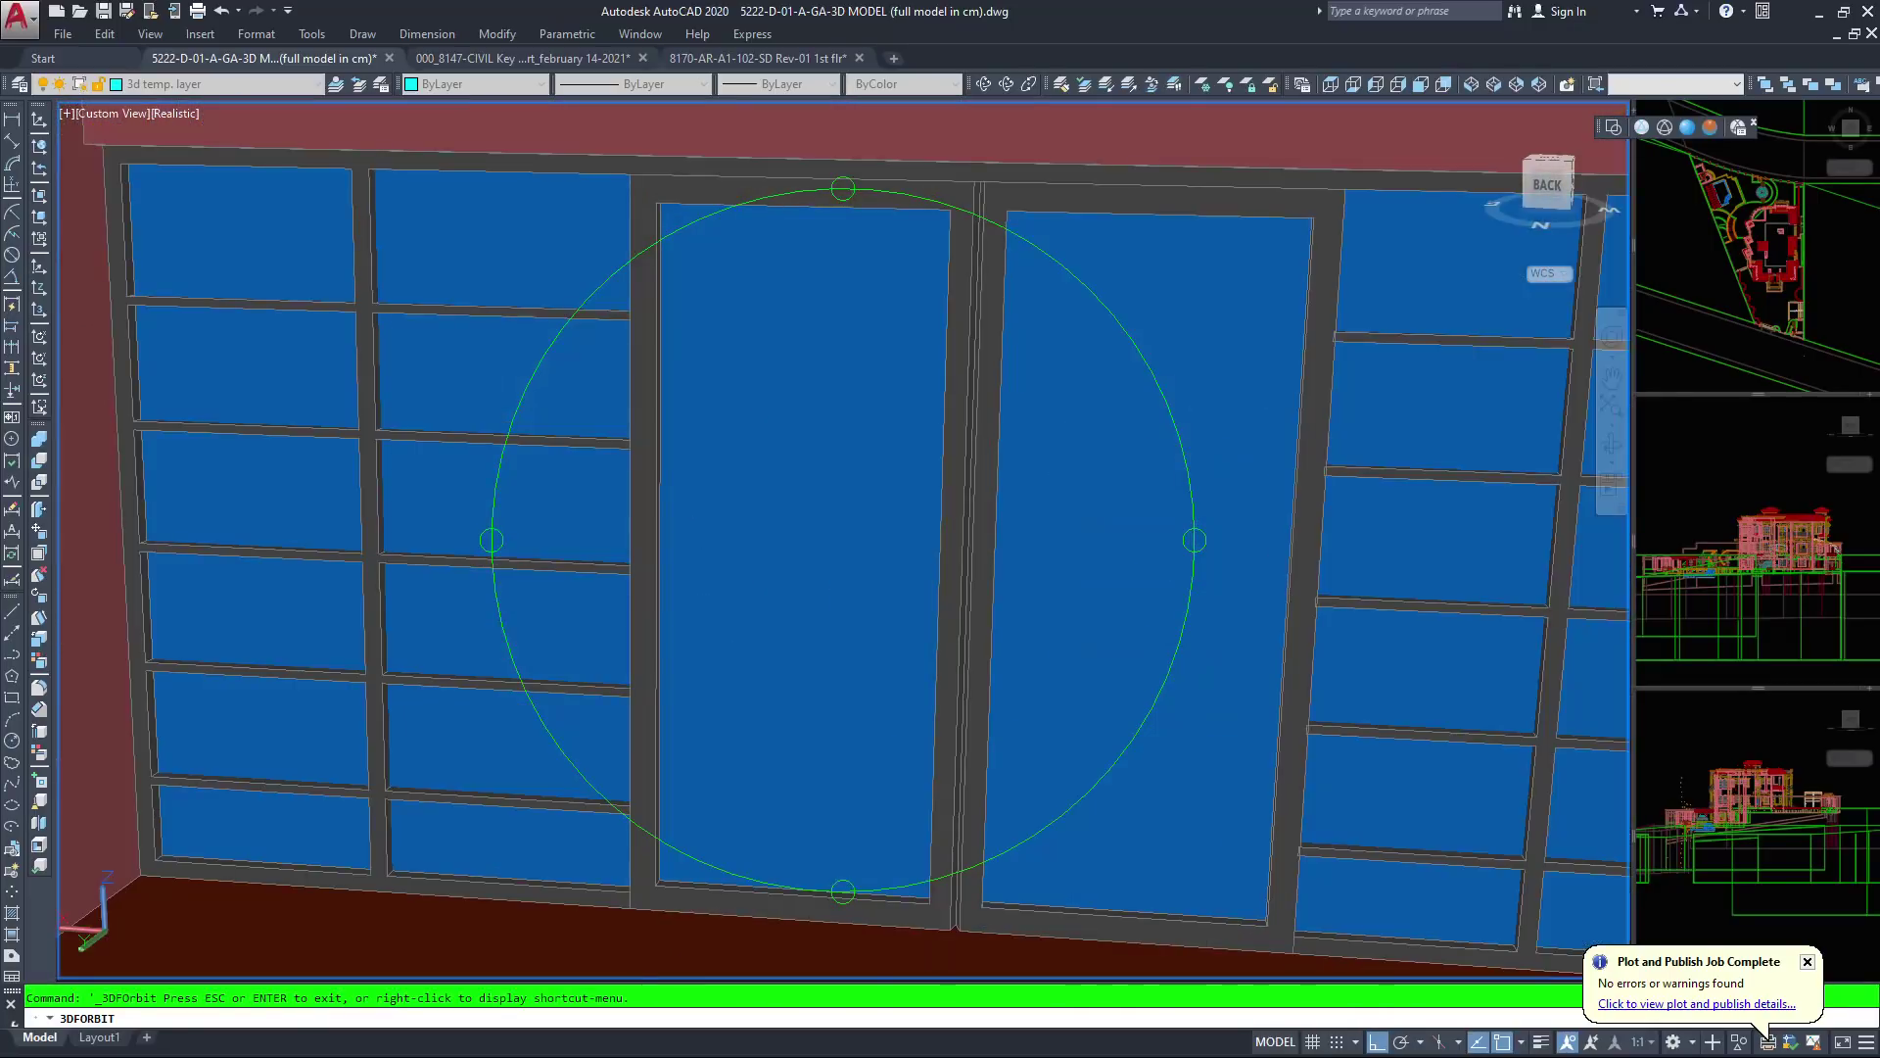
pyautogui.scroll(-3, 739, 256)
pyautogui.moveTo(738, 256); pyautogui.dragTo(720, 205)
pyautogui.moveTo(879, 510); pyautogui.dragTo(865, 619, button='middle')
pyautogui.moveTo(715, 268); pyautogui.dragTo(713, 254)
pyautogui.moveTo(861, 453); pyautogui.dragTo(719, 323)
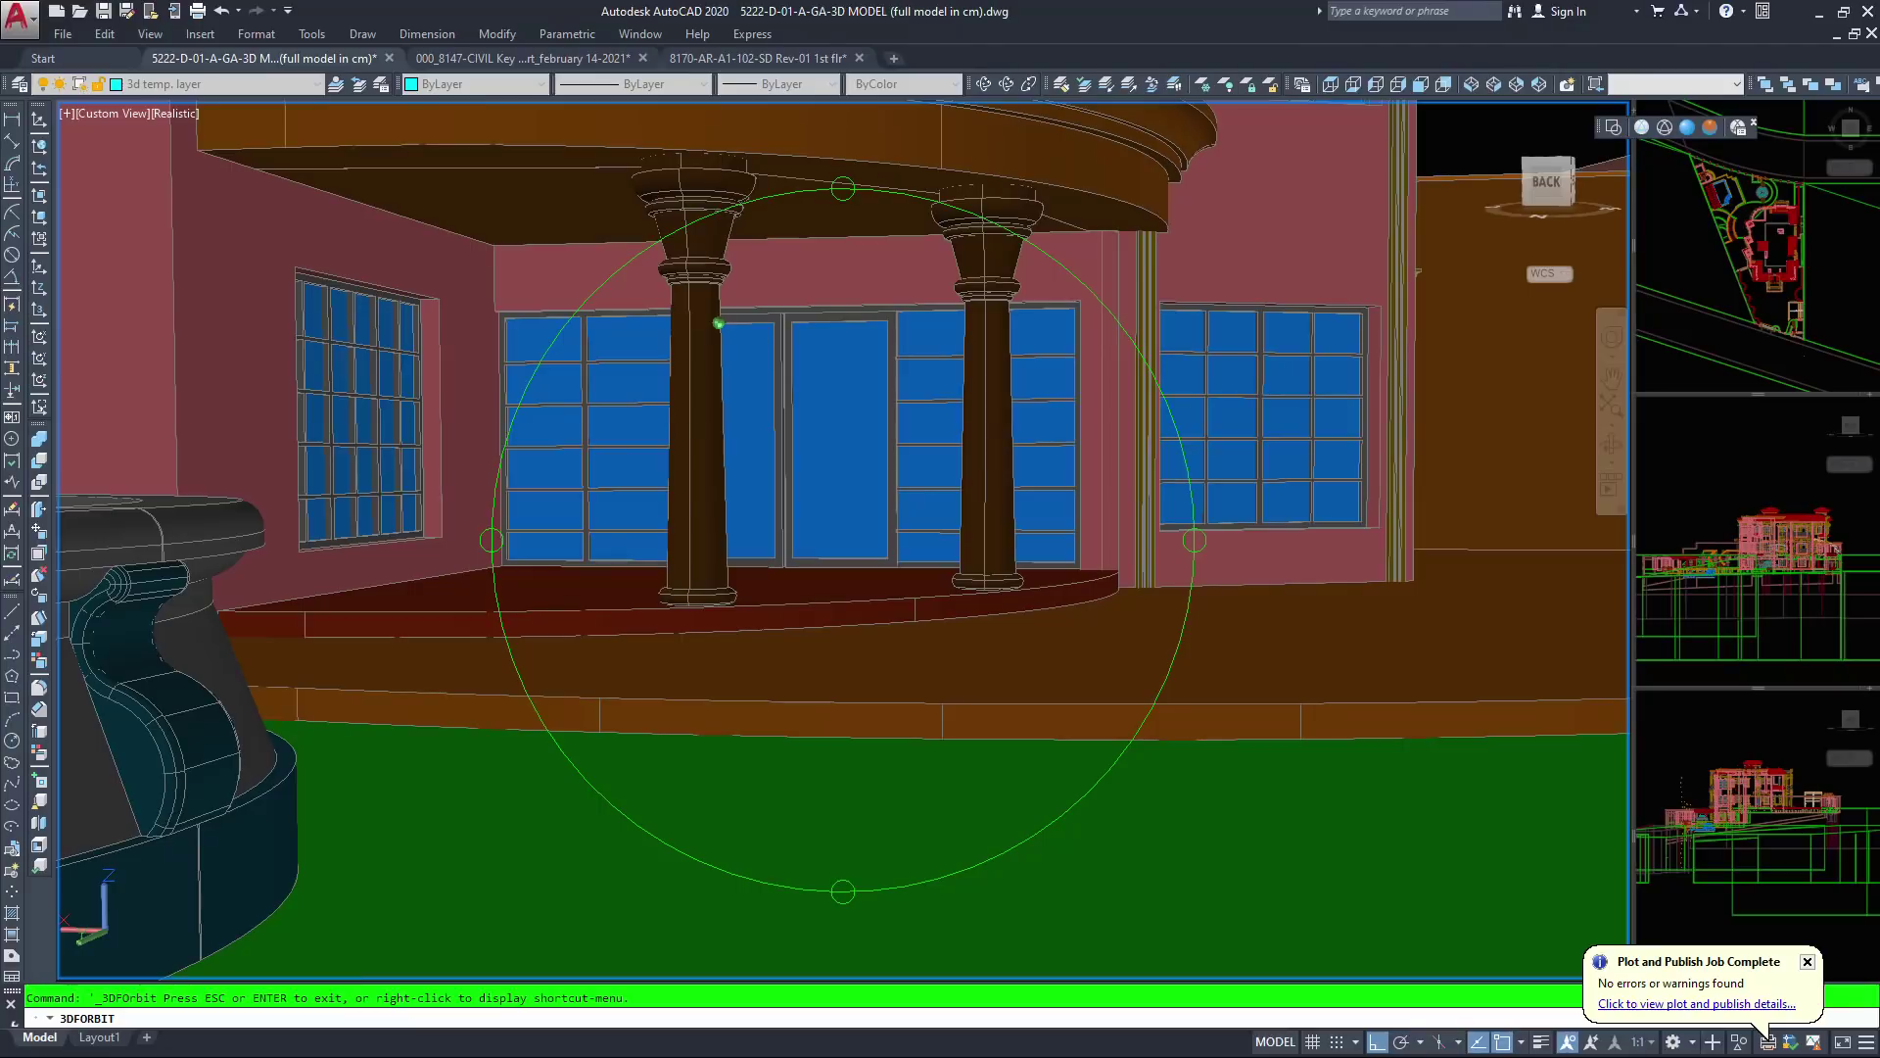
# Orbit around the rear garden and examine the base of the round fountain
pyautogui.scroll(-3, 843, 540)
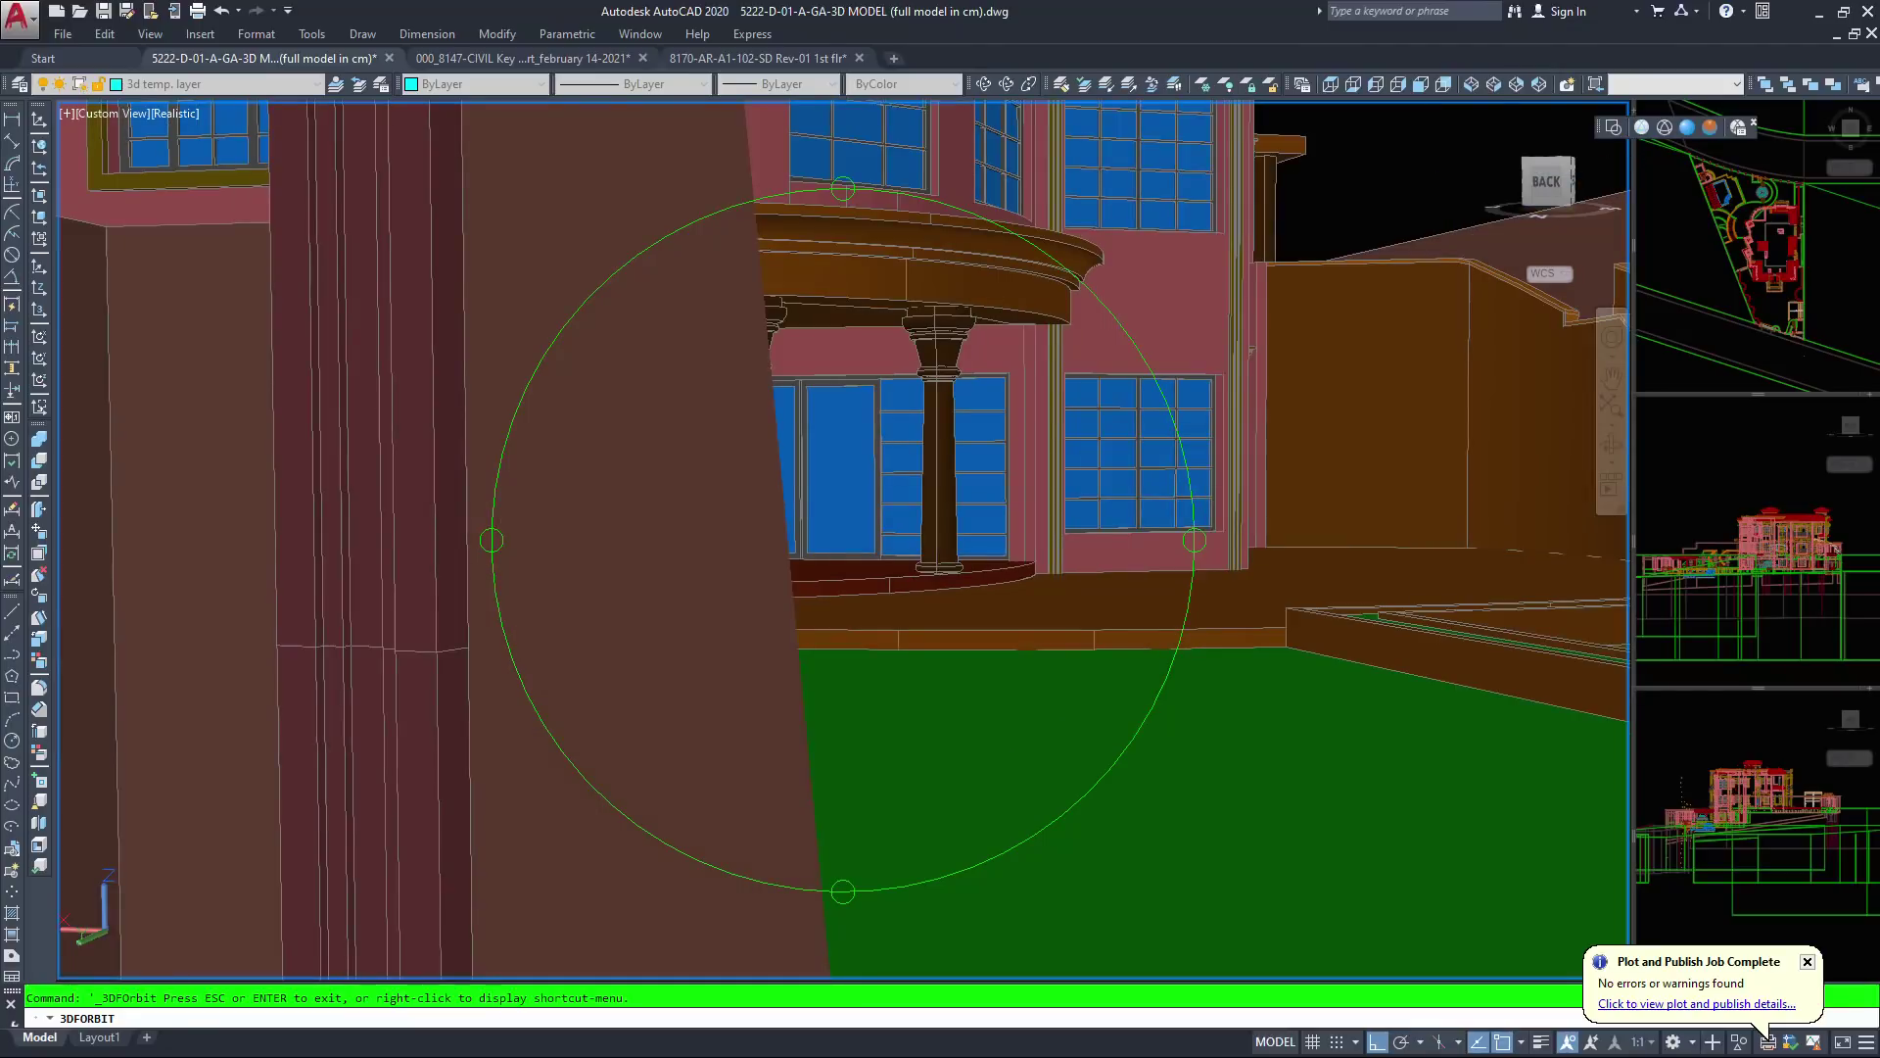
pyautogui.scroll(-4, 843, 539)
pyautogui.moveTo(774, 396); pyautogui.dragTo(771, 485)
pyautogui.moveTo(763, 607); pyautogui.dragTo(996, 483, button='middle')
pyautogui.moveTo(979, 338); pyautogui.dragTo(759, 343)
pyautogui.moveTo(820, 633); pyautogui.dragTo(1287, 241)
pyautogui.moveTo(960, 506); pyautogui.dragTo(1099, 399, button='middle')
pyautogui.scroll(6, 1087, 406)
pyautogui.scroll(3, 843, 539)
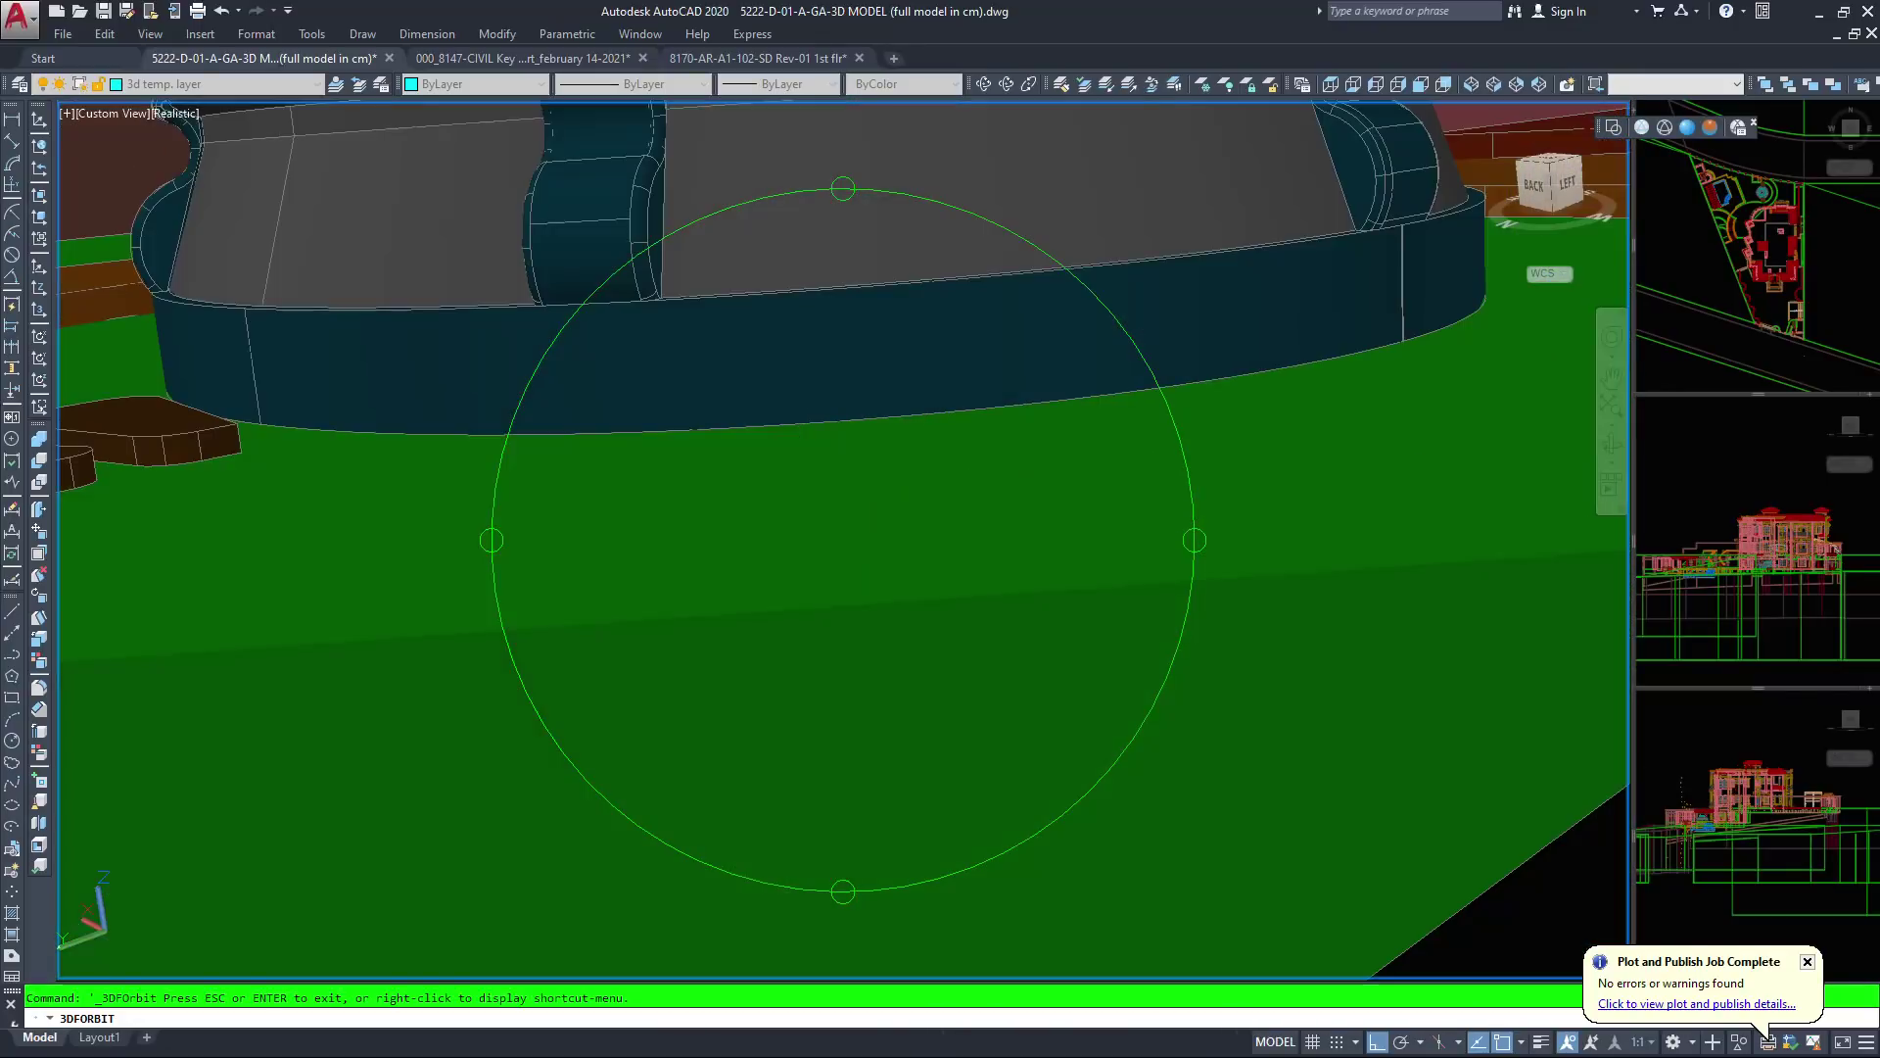
pyautogui.scroll(-10, 843, 539)
pyautogui.scroll(-2, 843, 540)
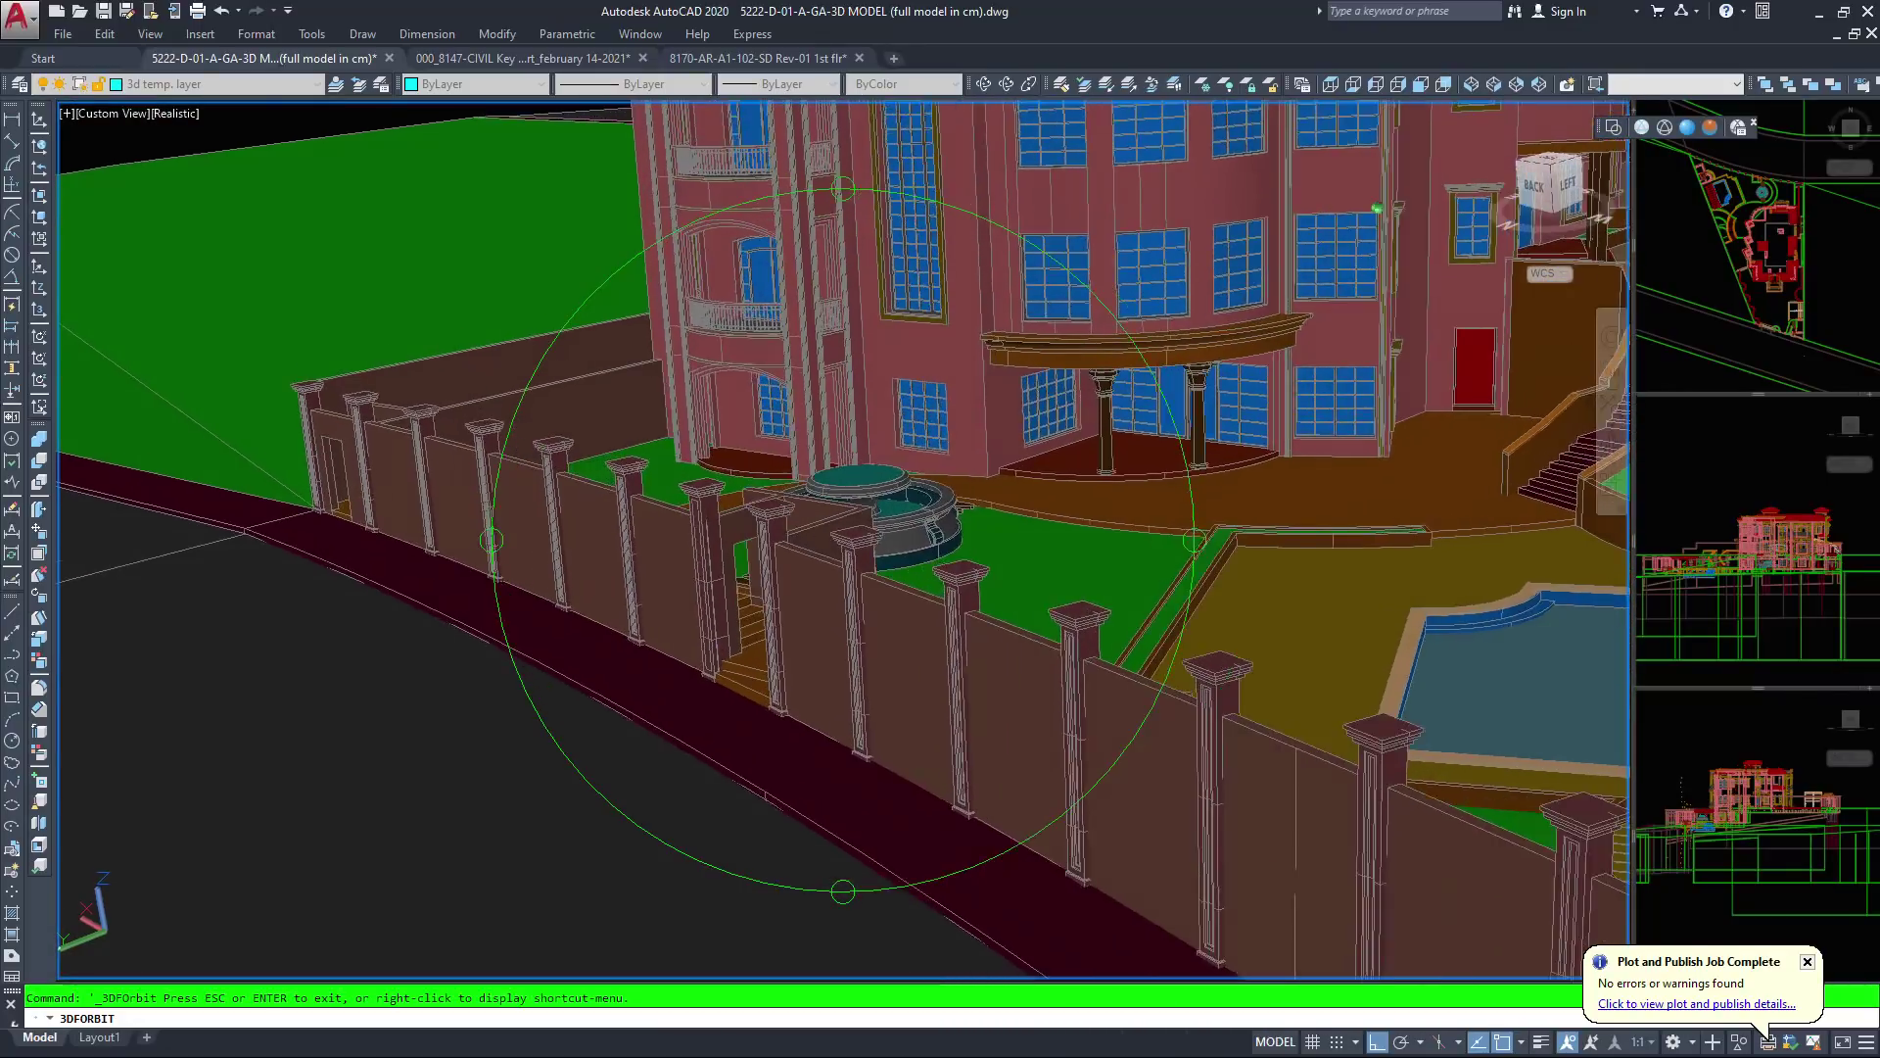
# Examine the pedestrian gateway and its steps in the pillared rear boundary wall
pyautogui.moveTo(843, 539); pyautogui.dragTo(871, 539)
pyautogui.scroll(5, 843, 540)
pyautogui.scroll(5, 861, 529)
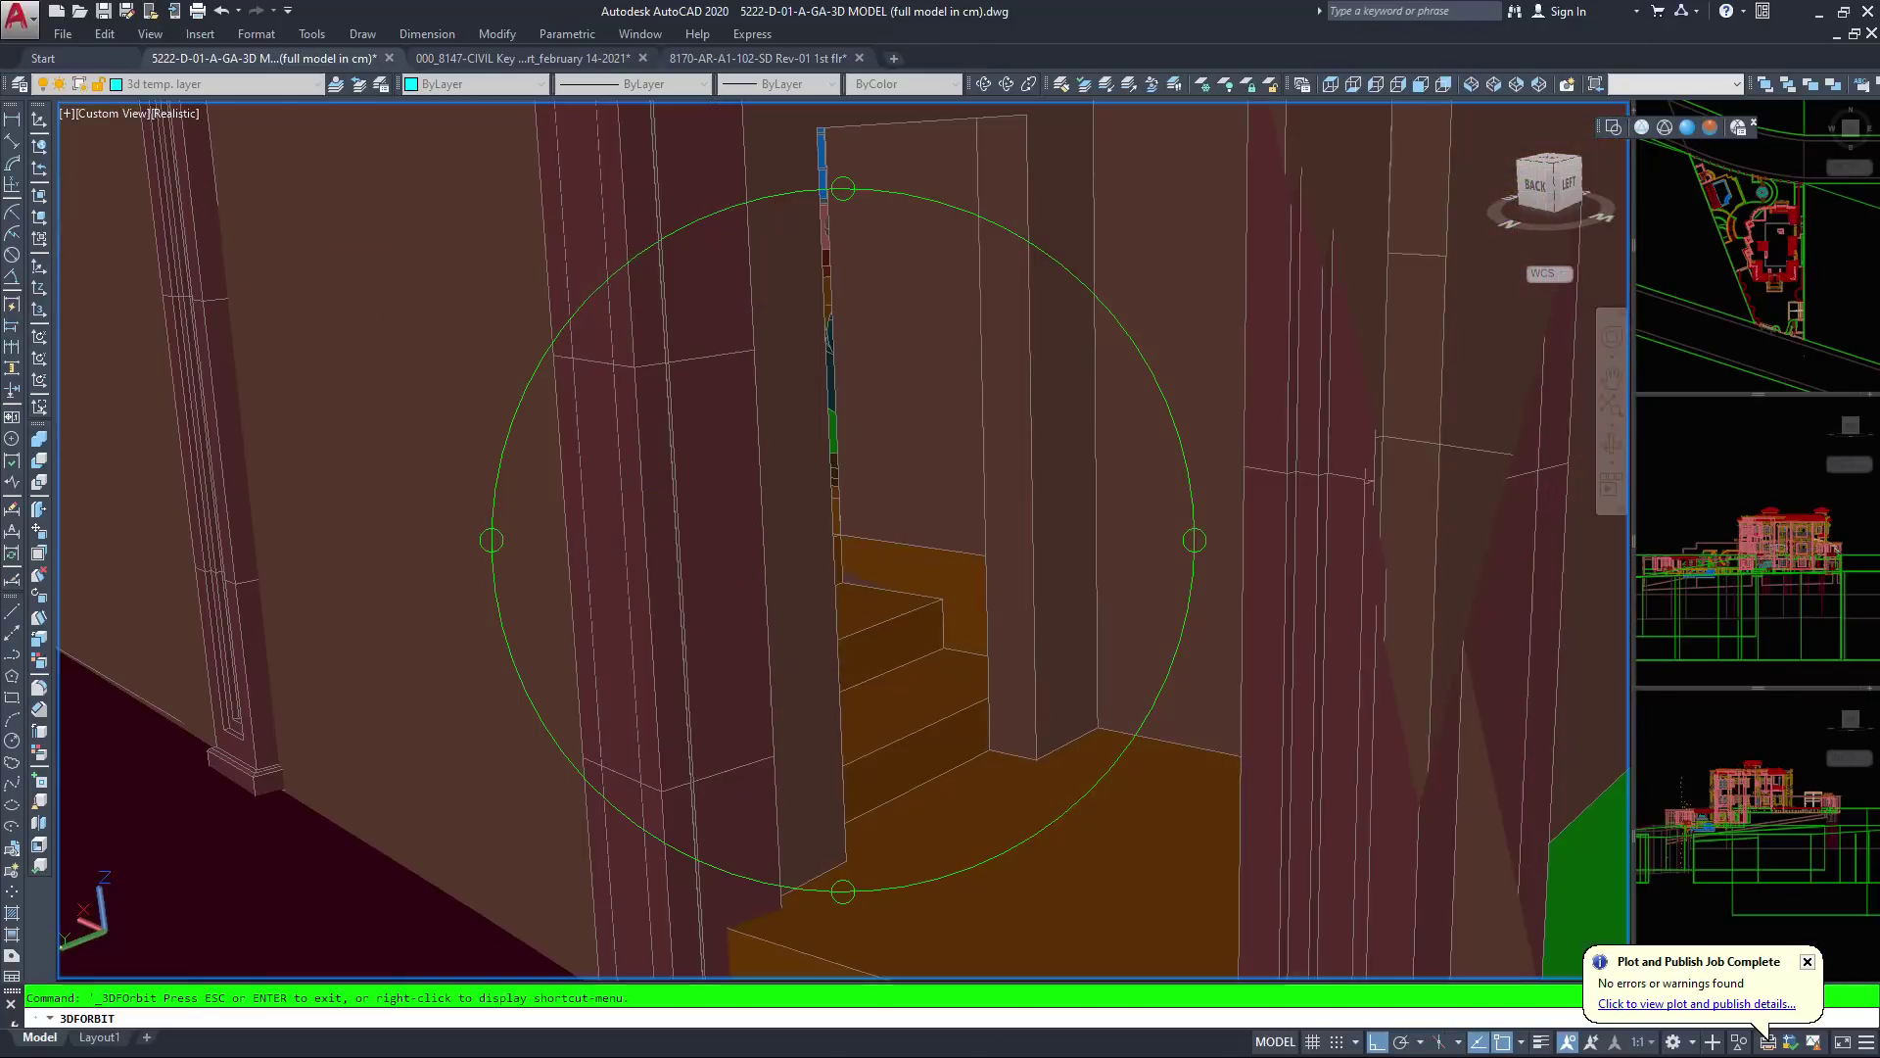
pyautogui.scroll(-3, 869, 528)
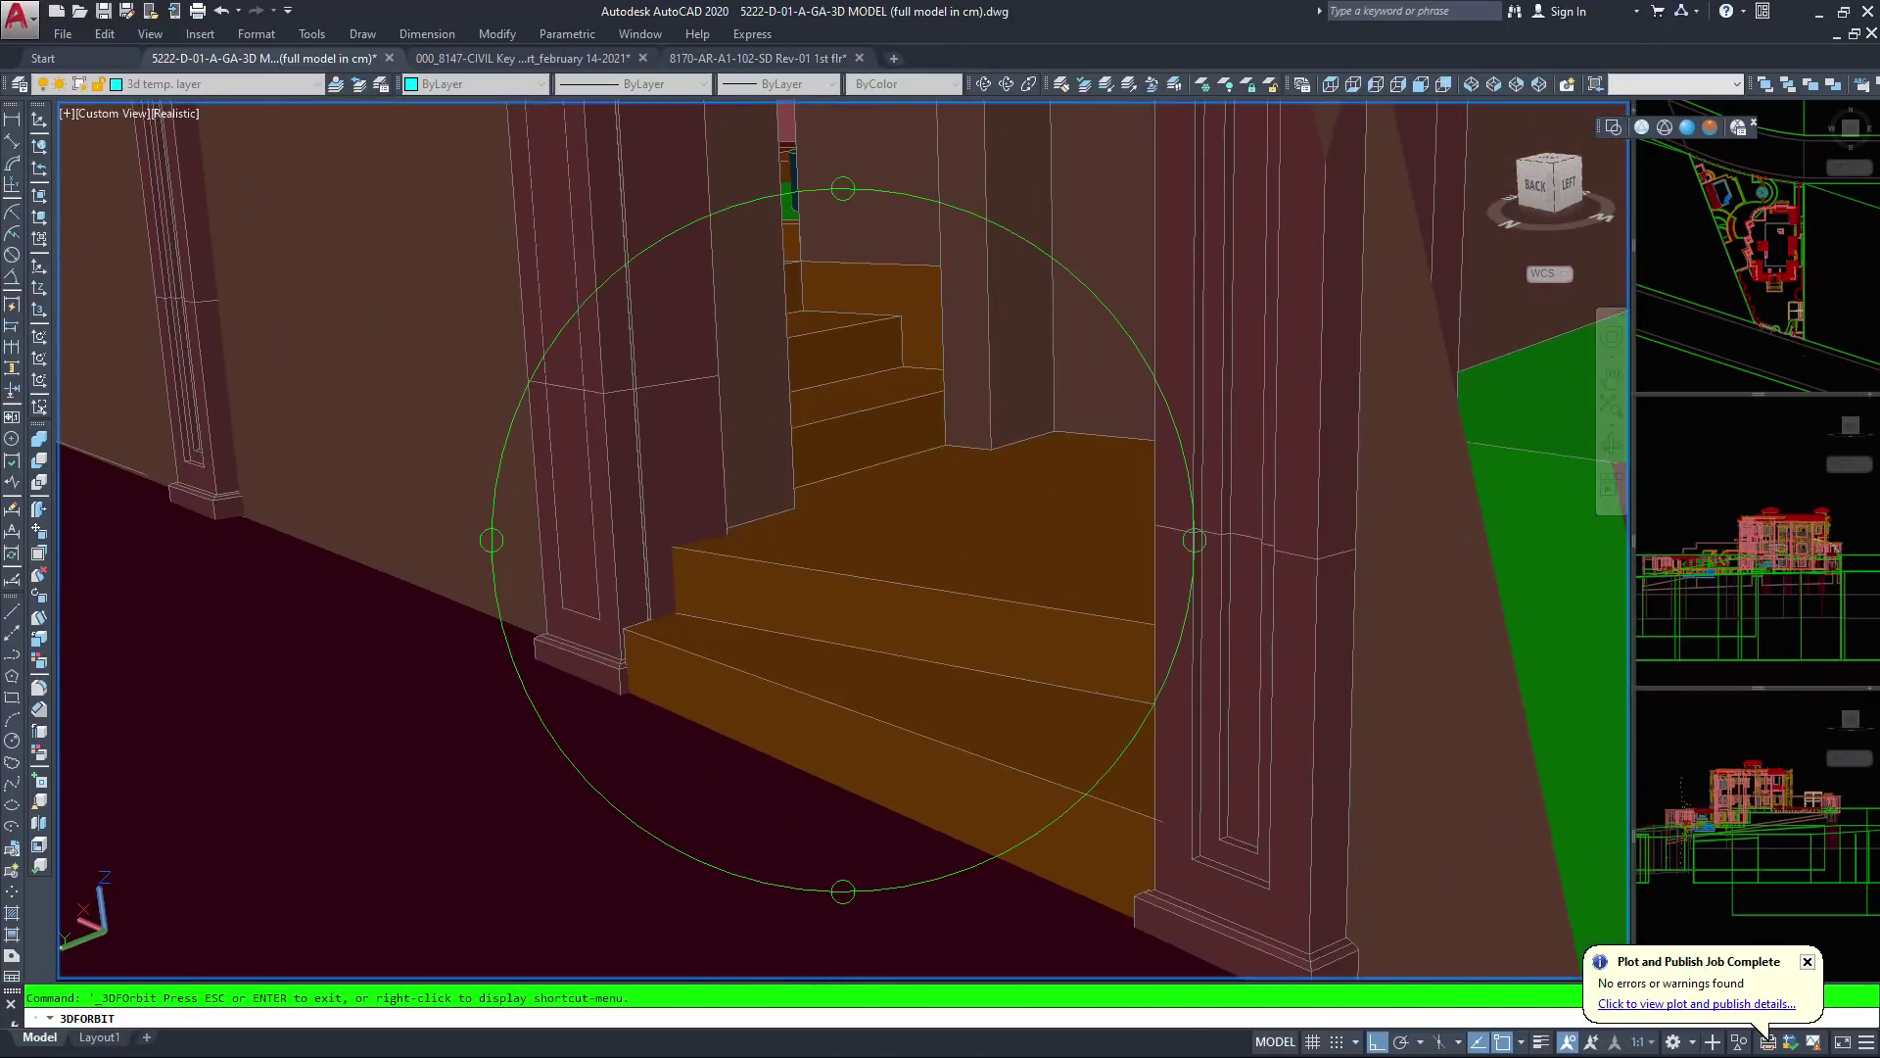
pyautogui.scroll(-5, 842, 540)
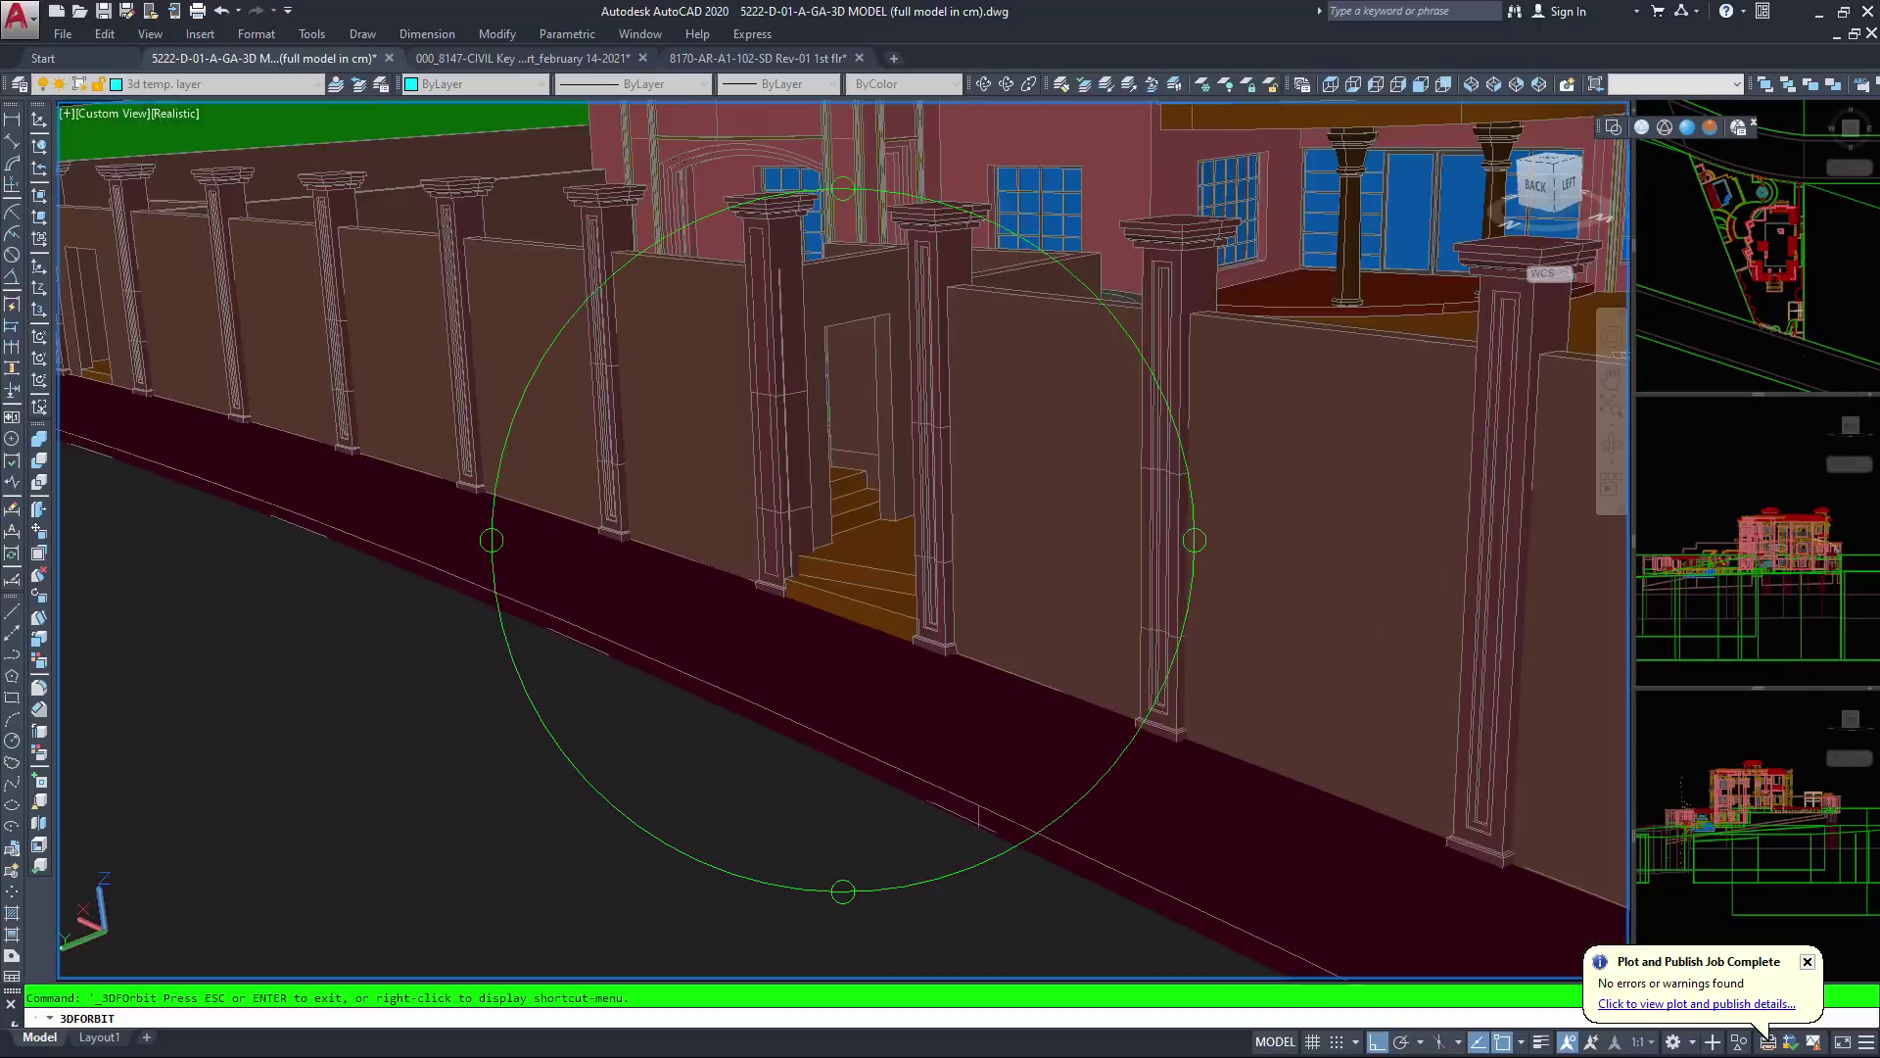
pyautogui.scroll(-5, 842, 539)
# Examine the rear garden from above, with the fountain, curved path, pool, pergola and boundary wall
pyautogui.moveTo(861, 391); pyautogui.dragTo(863, 474)
pyautogui.scroll(5, 842, 539)
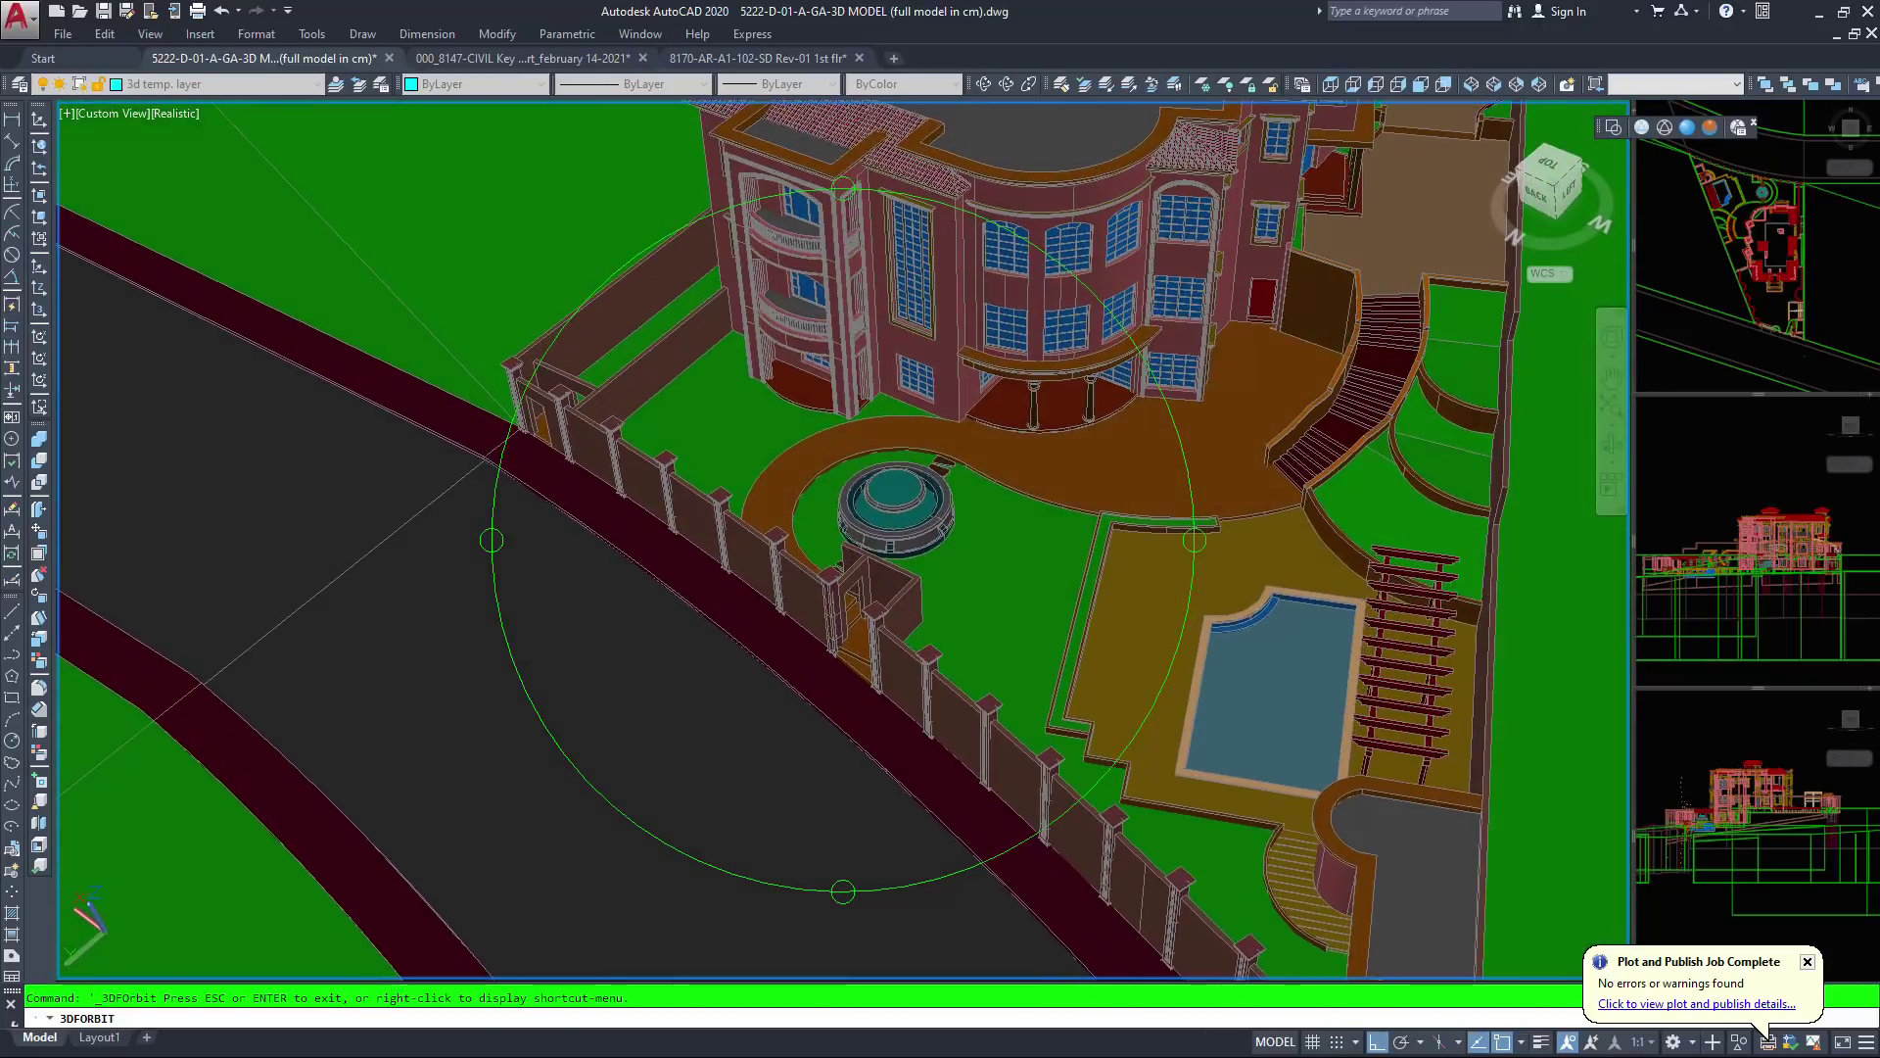
pyautogui.scroll(-5, 764, 642)
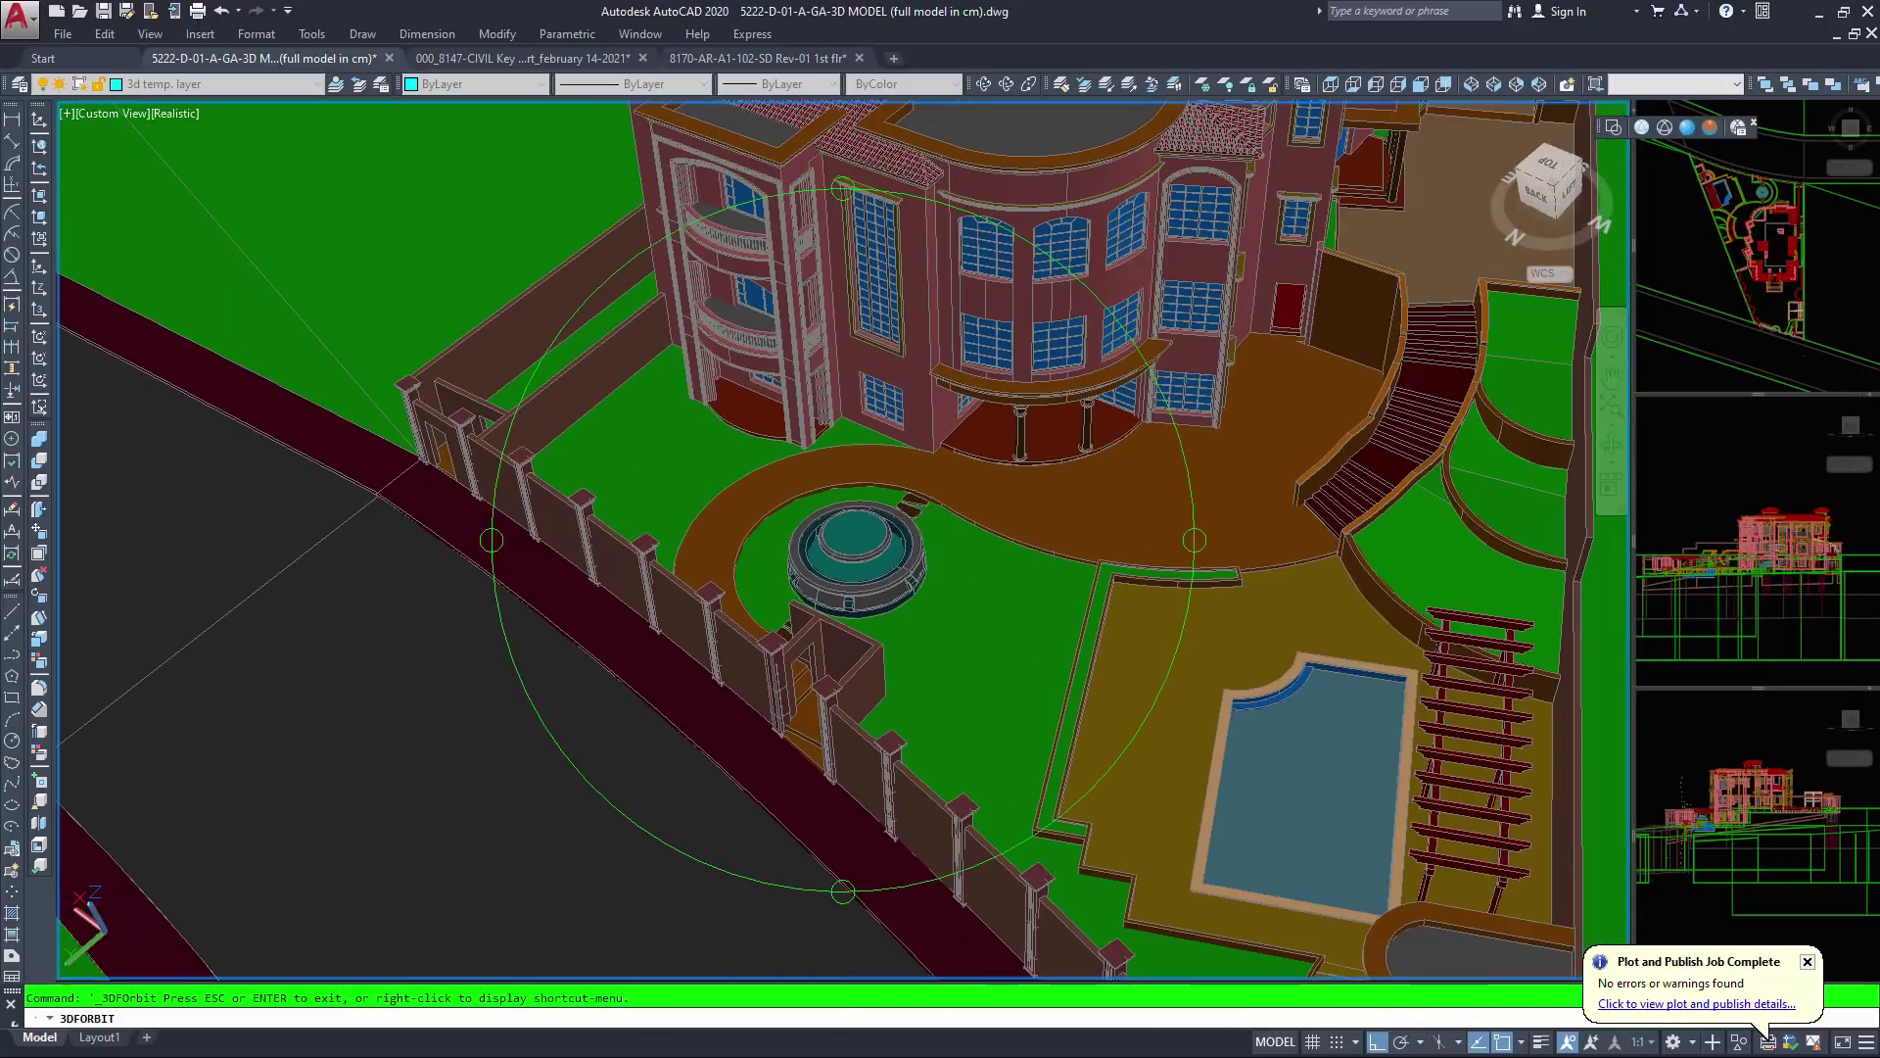
pyautogui.moveTo(805, 472); pyautogui.dragTo(820, 513)
pyautogui.scroll(-3, 819, 513)
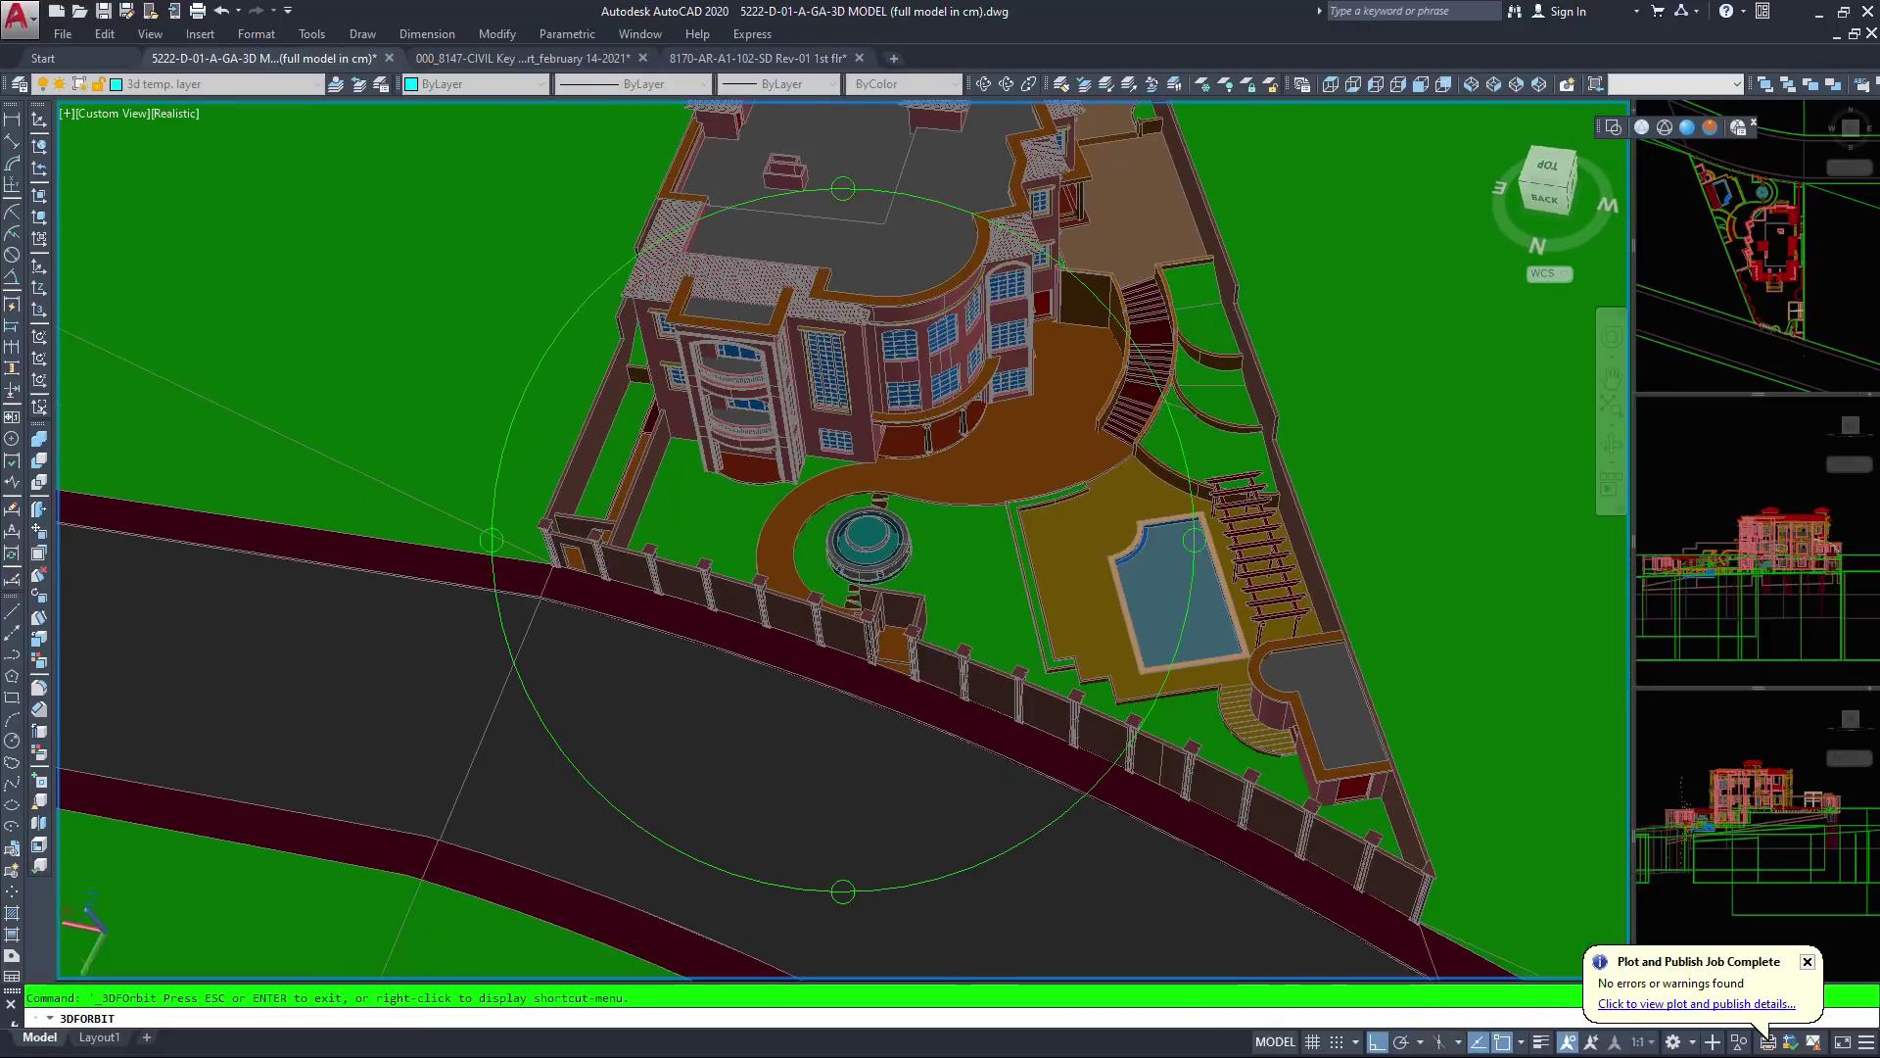
pyautogui.moveTo(818, 513); pyautogui.dragTo(827, 524)
pyautogui.scroll(4, 696, 525)
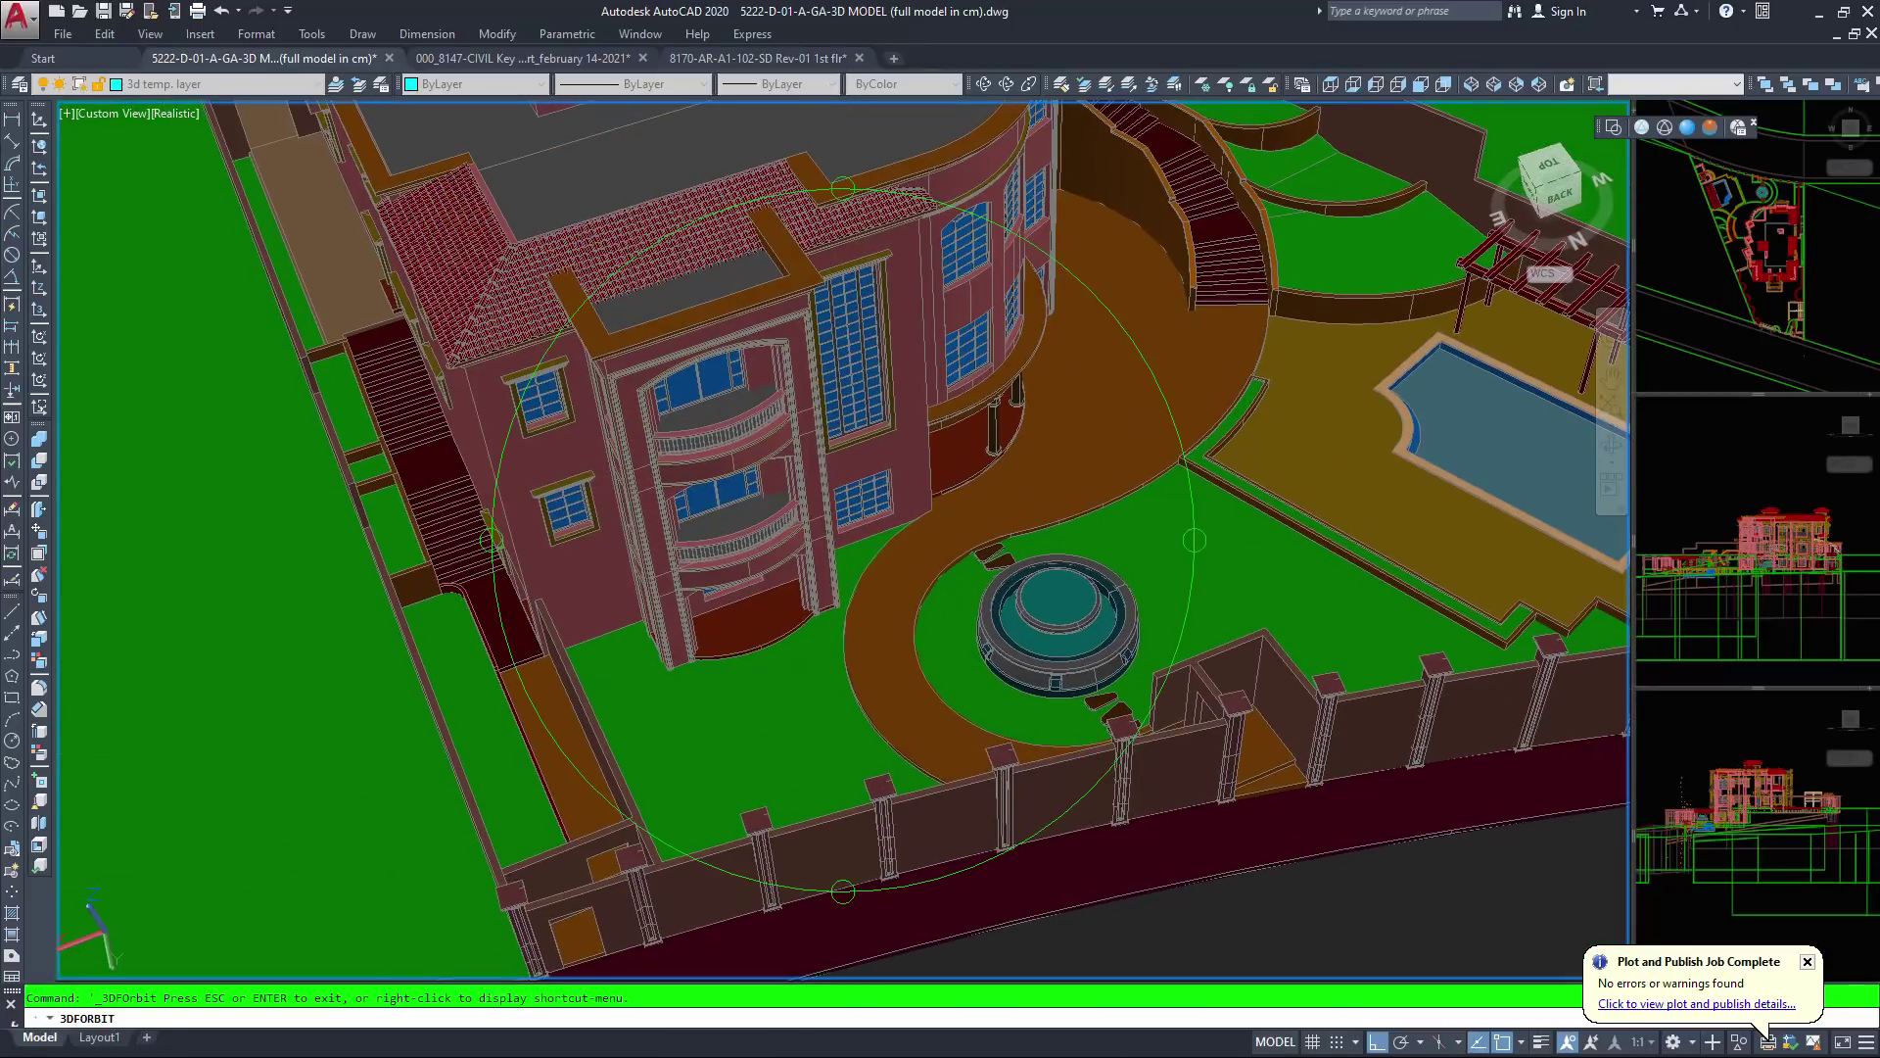
pyautogui.moveTo(911, 617); pyautogui.dragTo(950, 632)
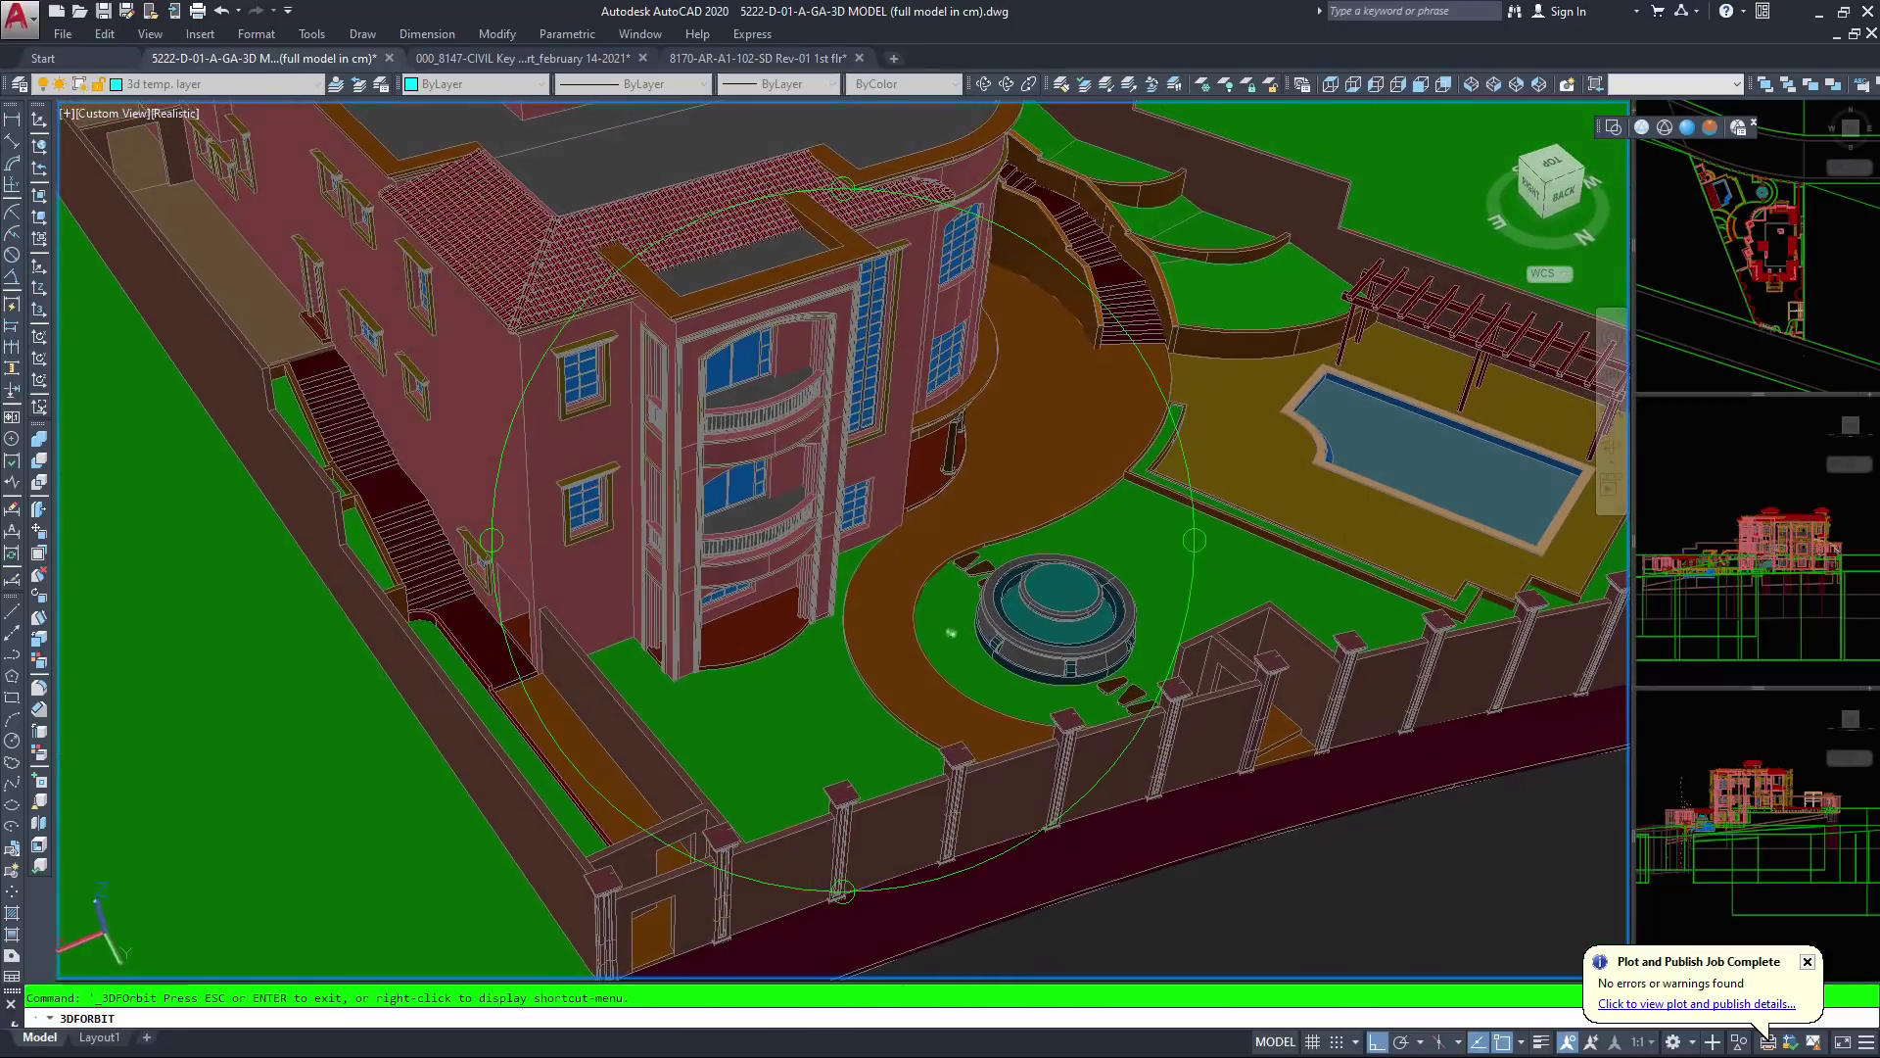
# Examine the side facade along its outer staircase, red side door and passage opening
pyautogui.scroll(5, 392, 412)
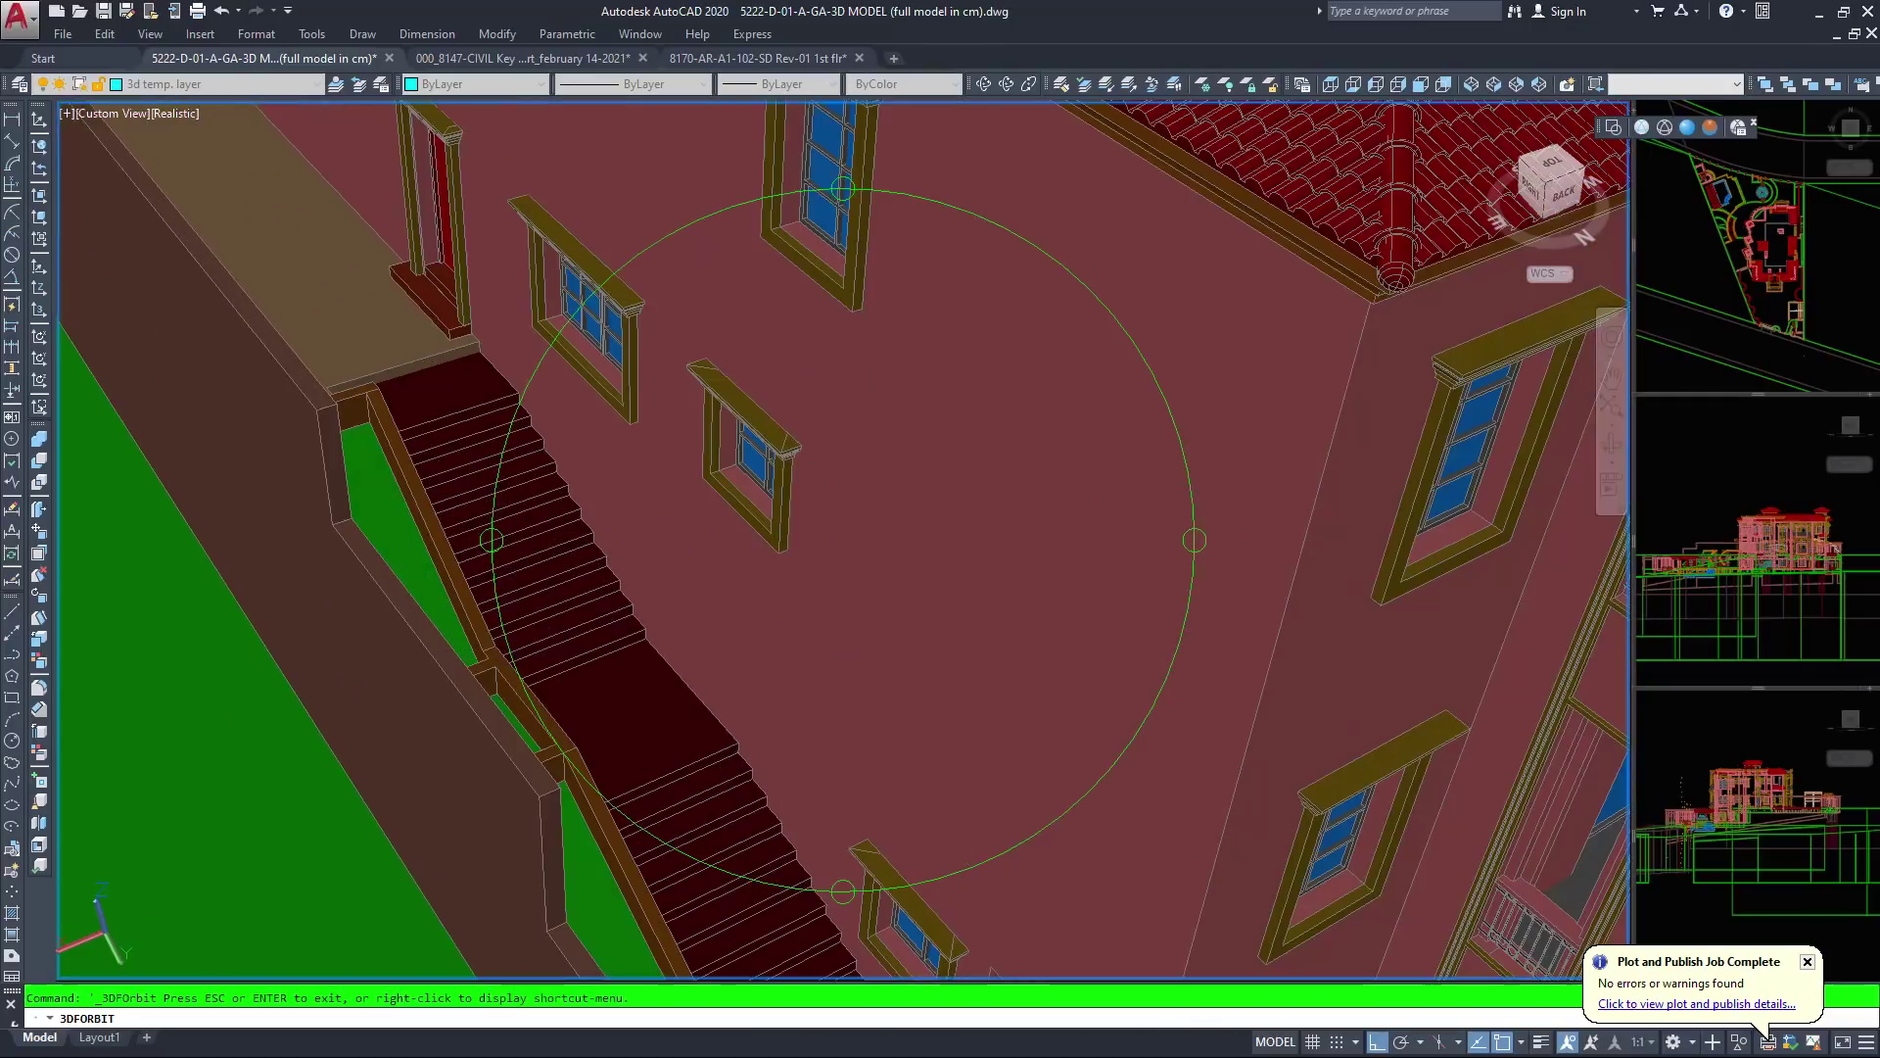
pyautogui.moveTo(431, 230); pyautogui.dragTo(1194, 676, button='middle')
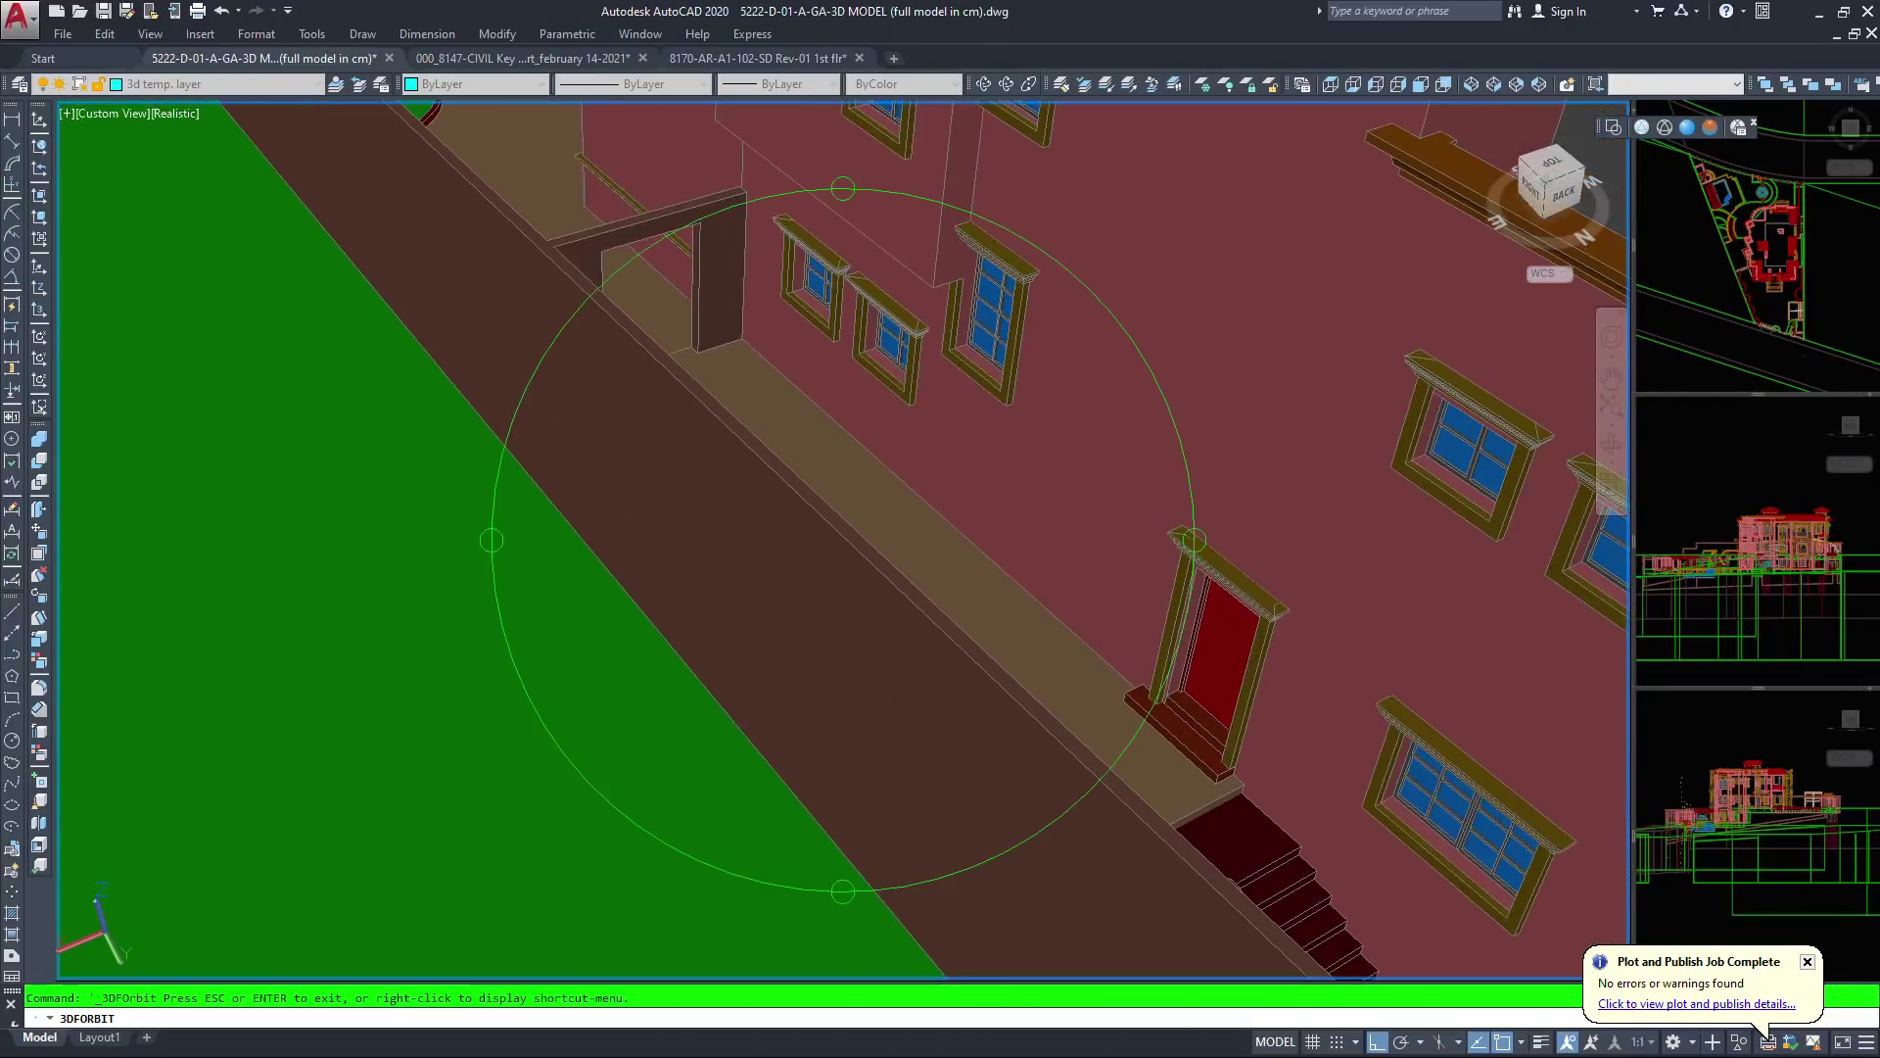
pyautogui.moveTo(1040, 618); pyautogui.dragTo(864, 578, button='middle')
pyautogui.moveTo(588, 323); pyautogui.dragTo(955, 607, button='middle')
pyautogui.scroll(4, 852, 541)
pyautogui.scroll(-5, 852, 541)
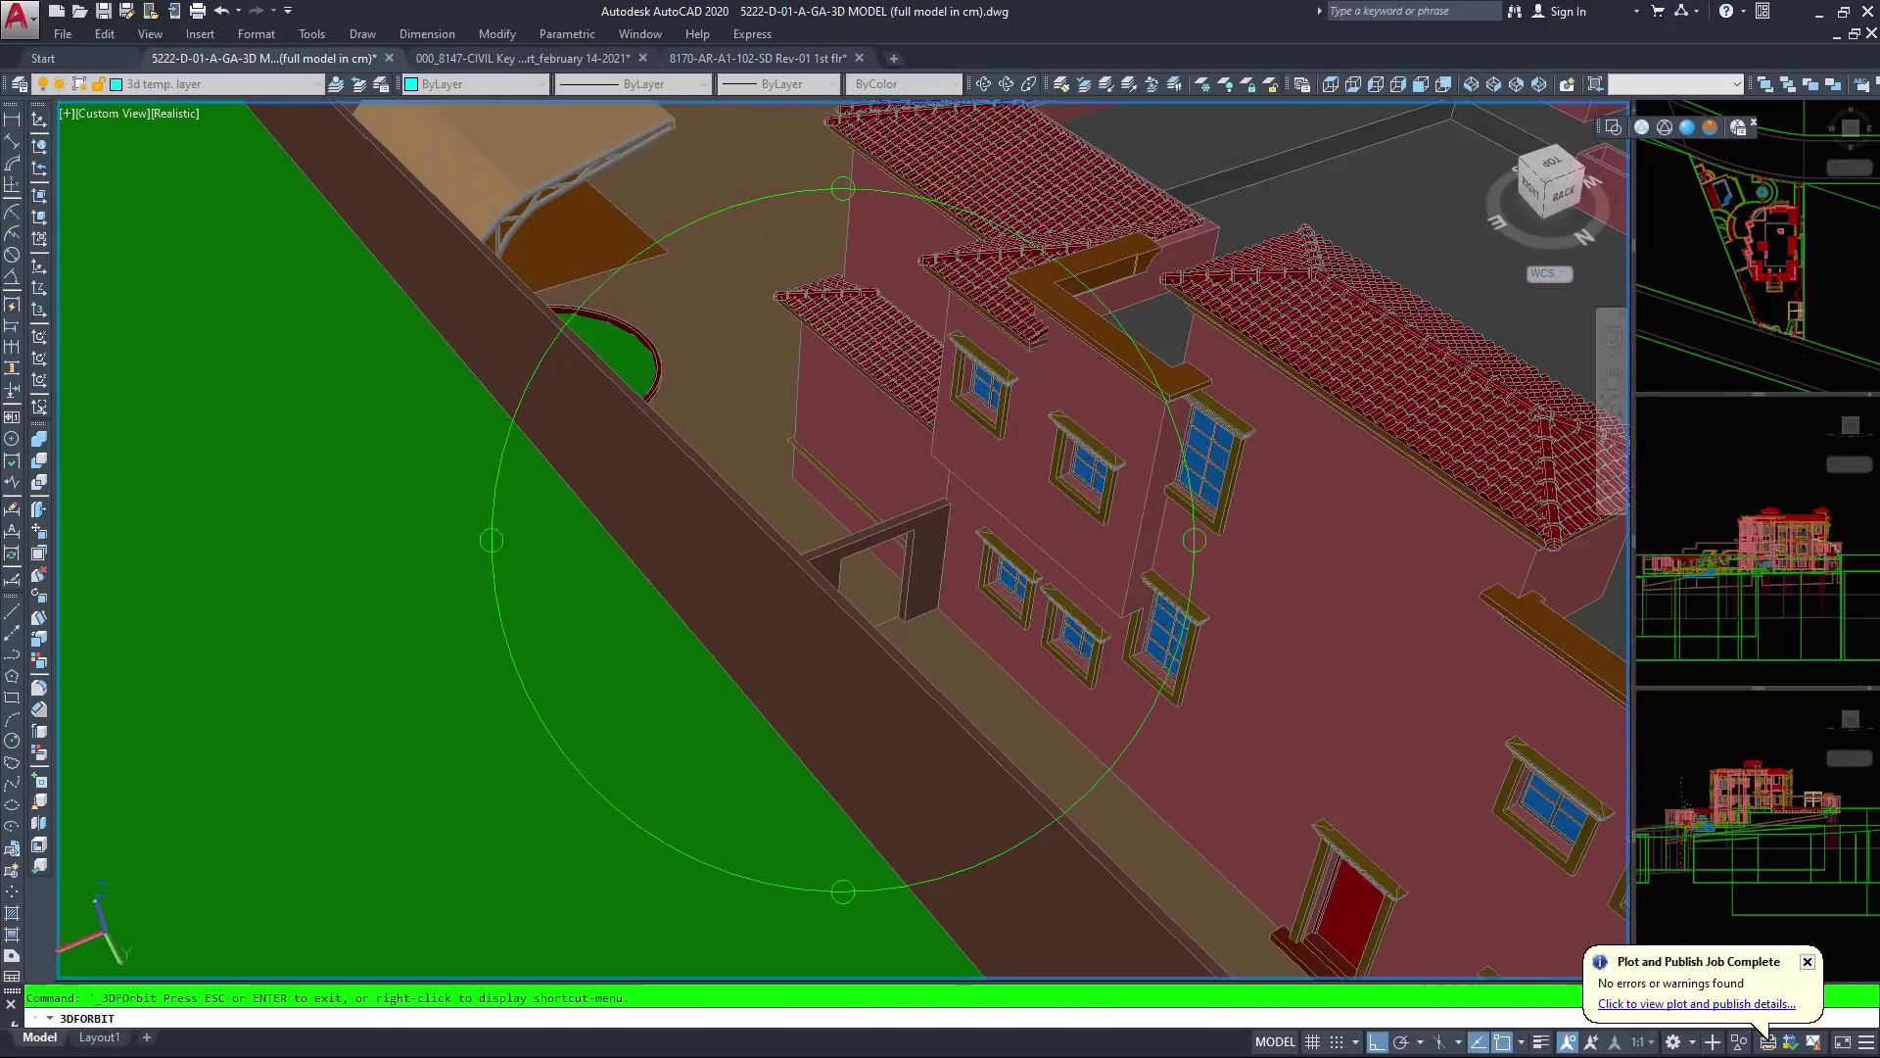
# Examine the curved carport canopy and orbit around the front courtyard to face it
pyautogui.moveTo(788, 499); pyautogui.dragTo(847, 787, button='middle')
pyautogui.scroll(3, 847, 787)
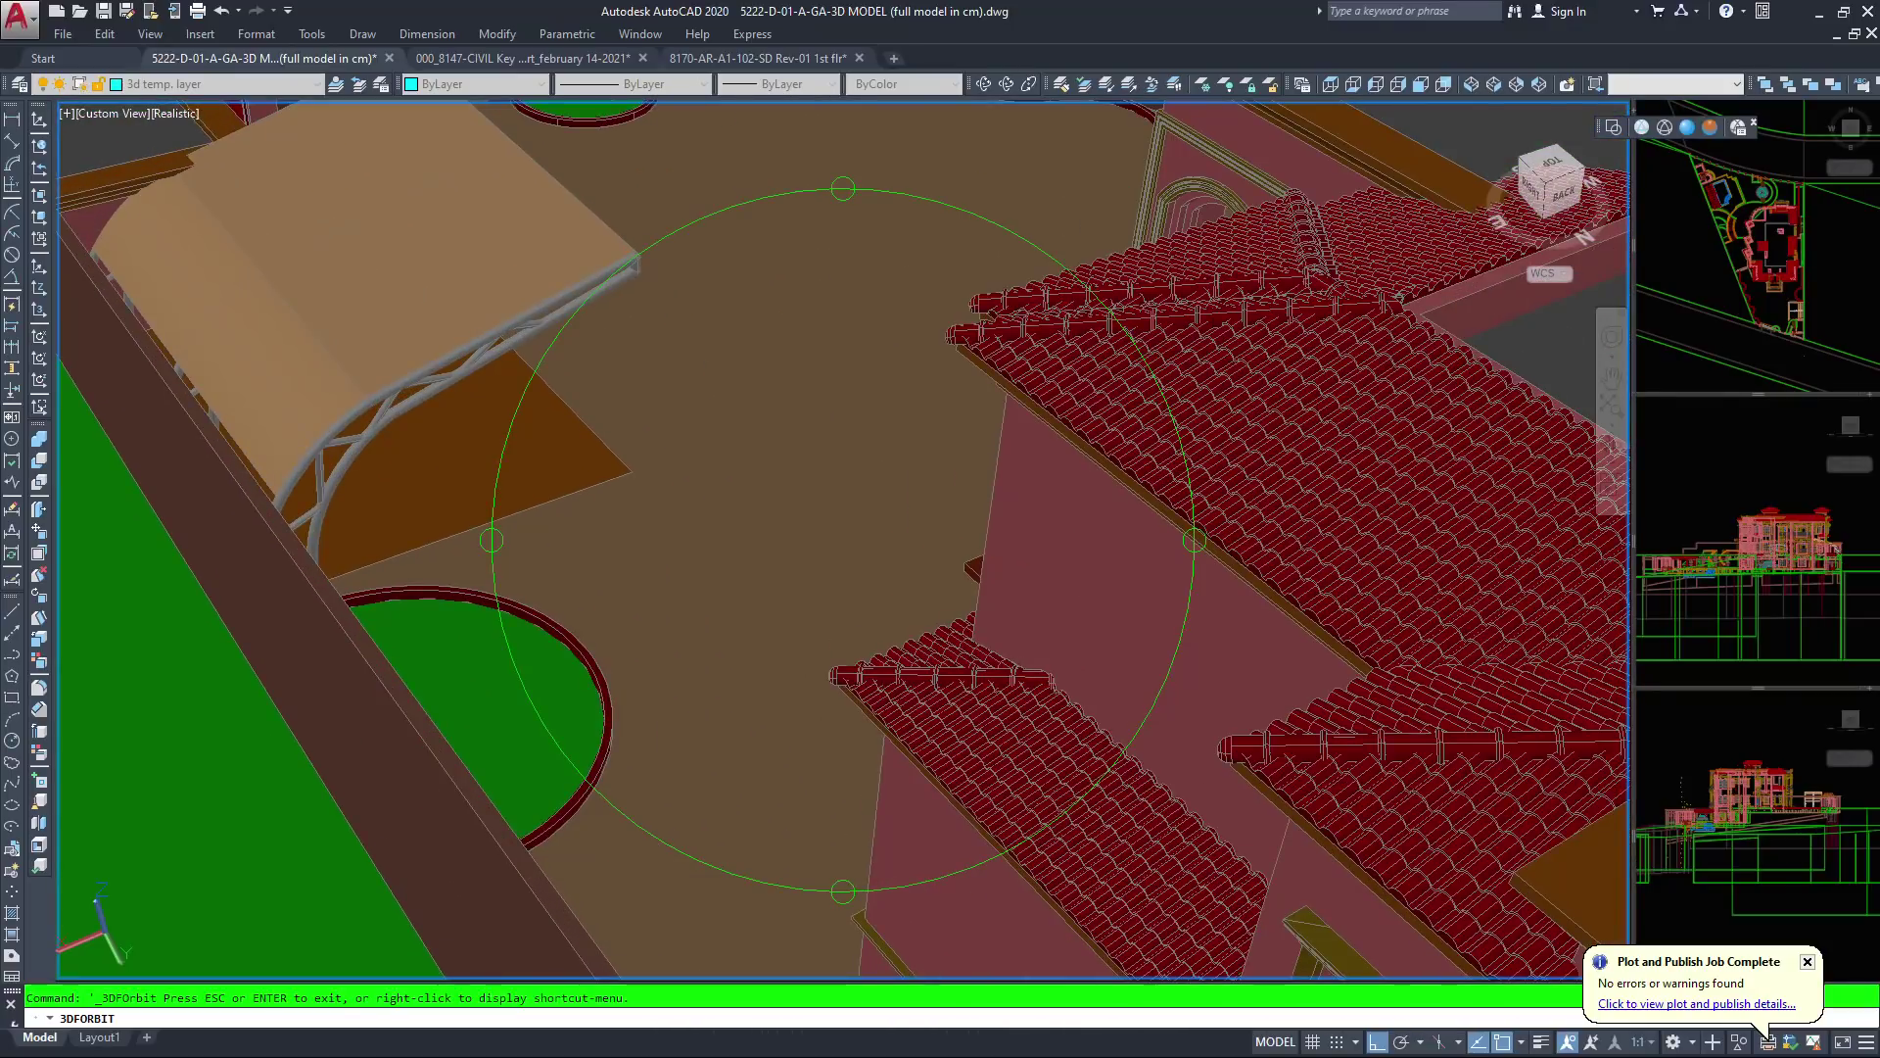
pyautogui.moveTo(738, 567); pyautogui.dragTo(786, 374)
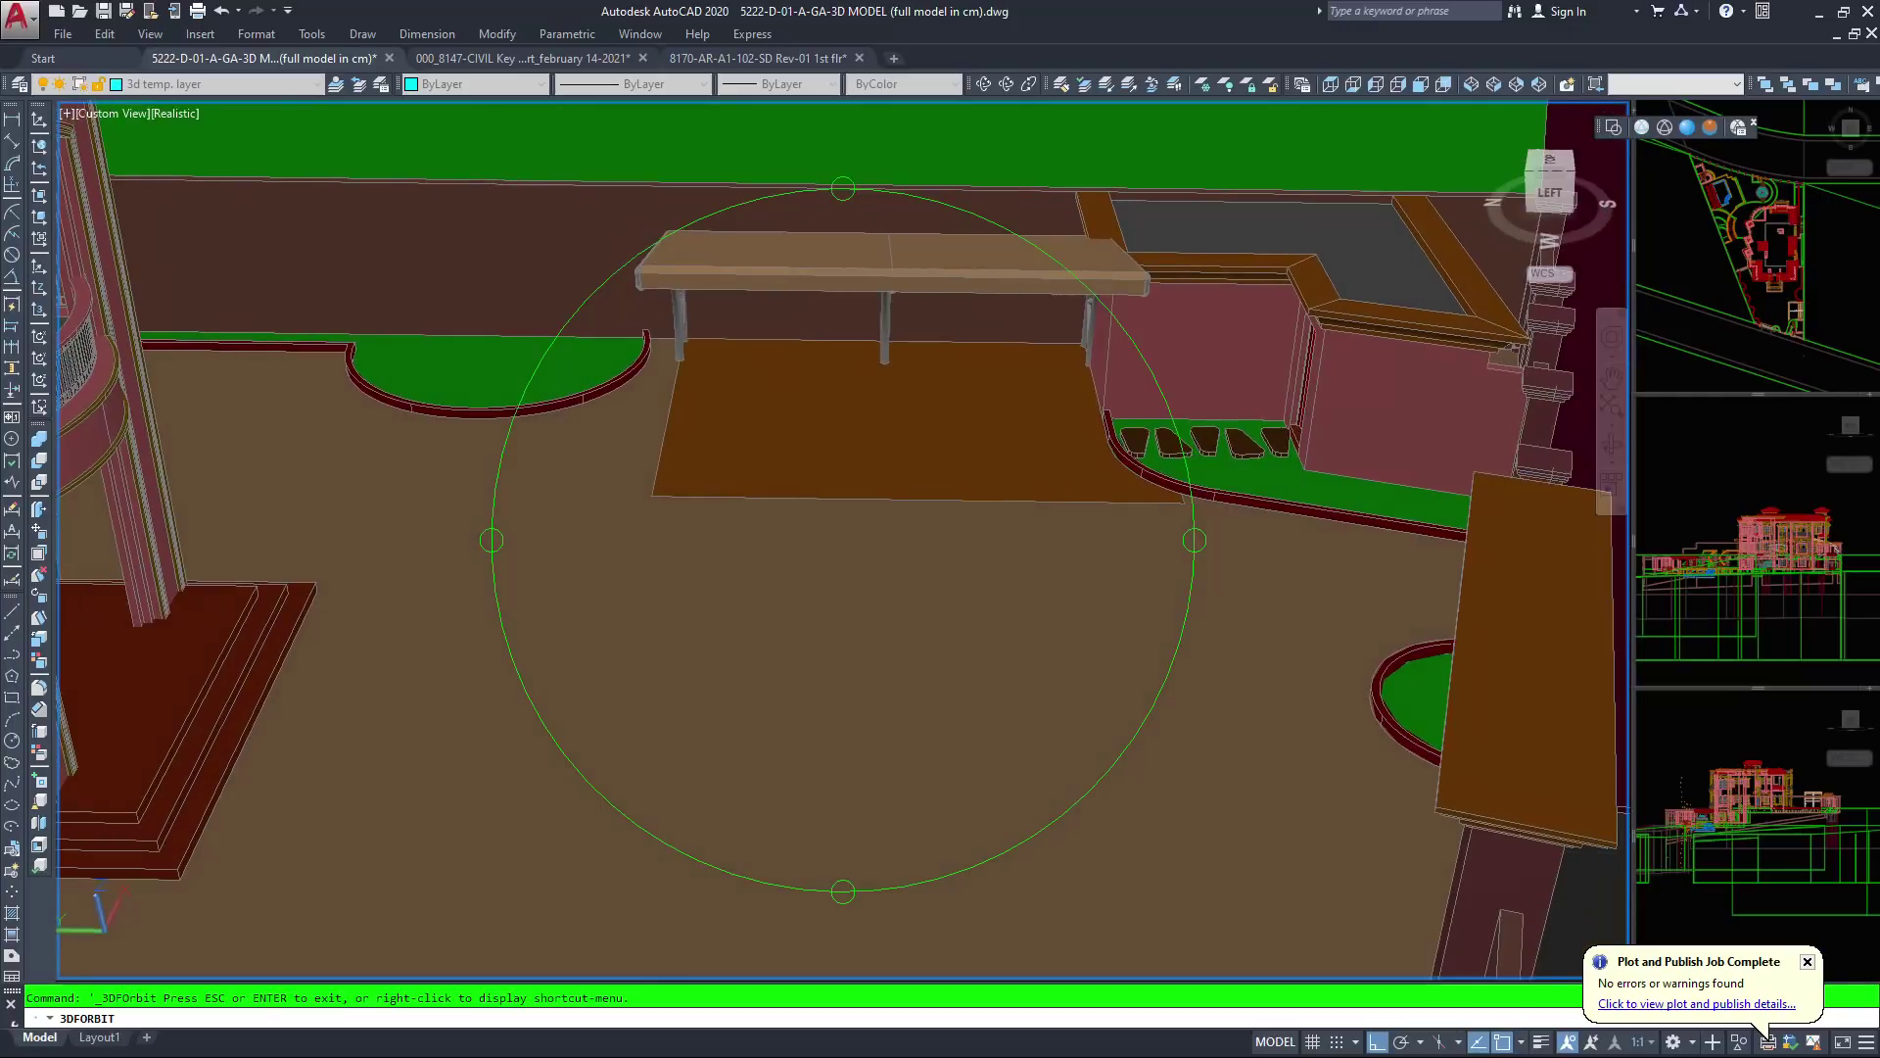
# Examine the whole villa from above its front corner, then approach the balcony and windows of the front facade
pyautogui.scroll(-7, 862, 490)
pyautogui.moveTo(950, 484); pyautogui.dragTo(700, 483)
pyautogui.moveTo(460, 313); pyautogui.dragTo(806, 521, button='middle')
pyautogui.scroll(3, 806, 521)
pyautogui.moveTo(806, 521); pyautogui.dragTo(866, 421)
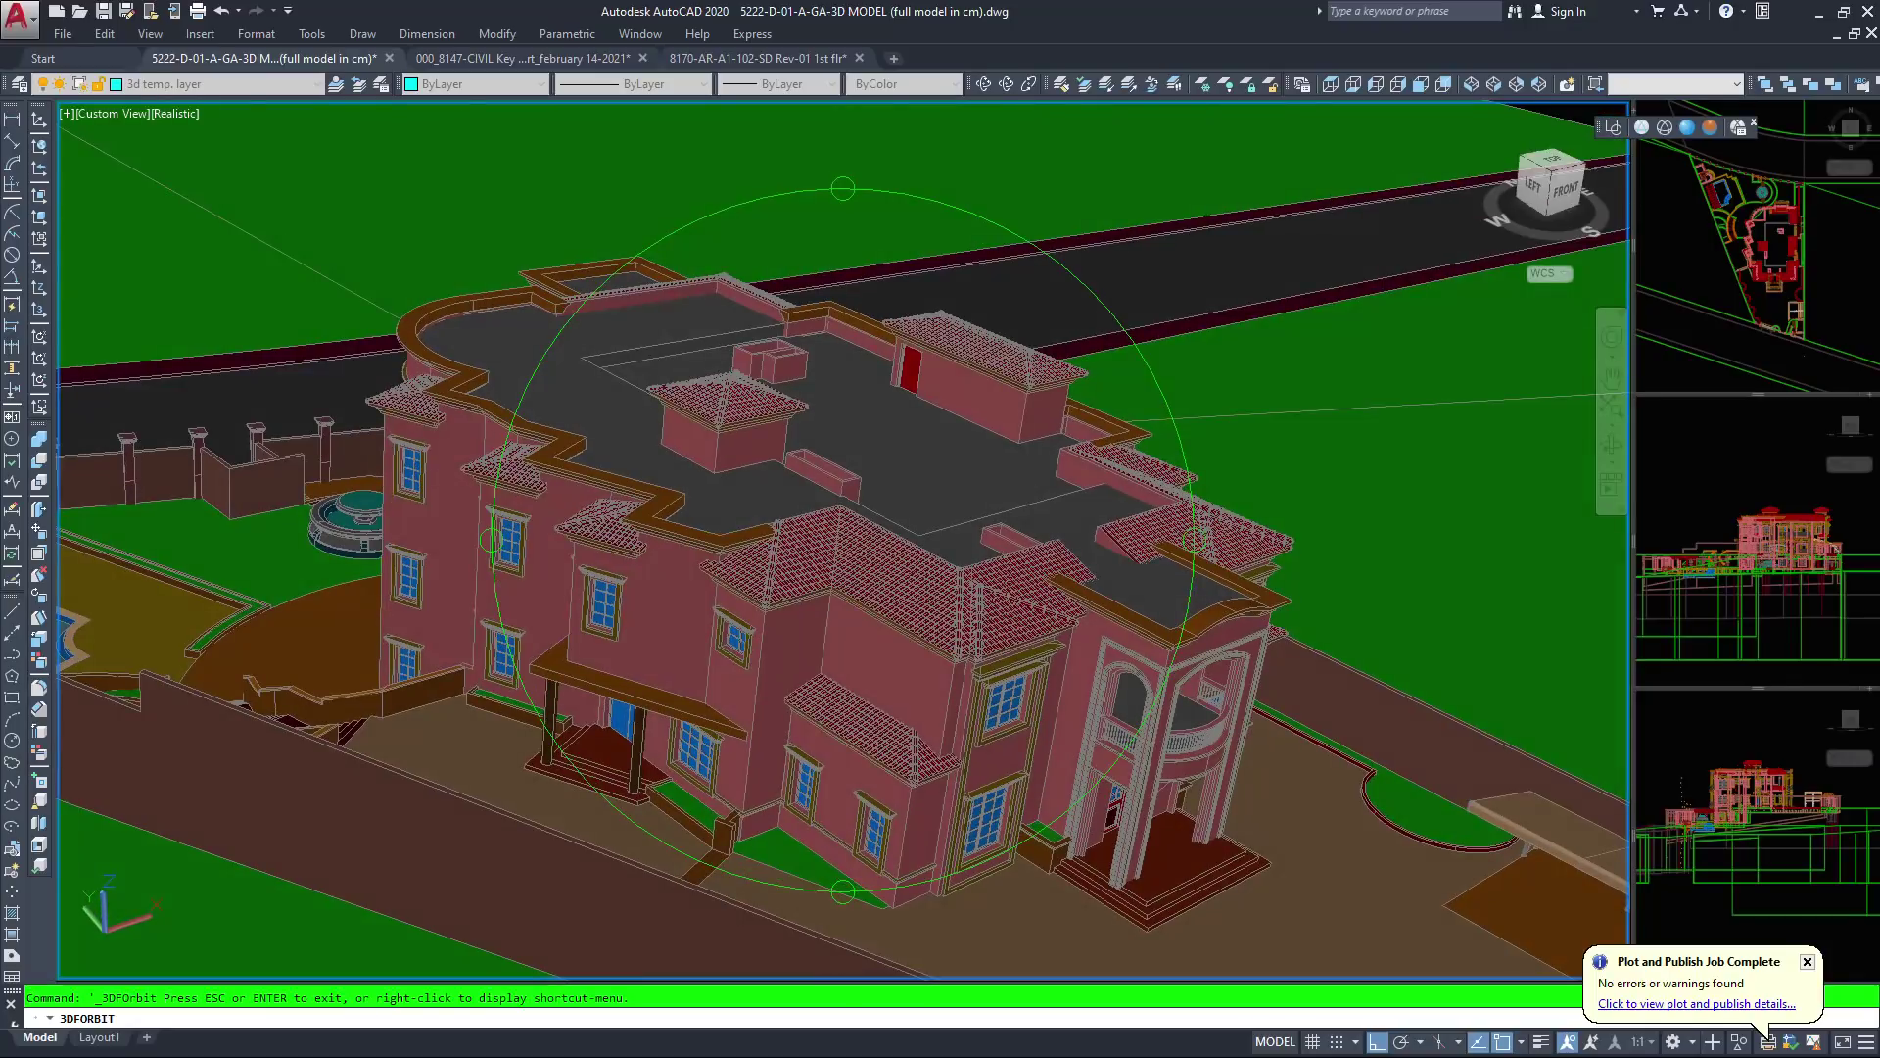
pyautogui.scroll(-2, 827, 504)
pyautogui.moveTo(821, 509); pyautogui.dragTo(818, 343, button='middle')
pyautogui.scroll(3, 818, 392)
pyautogui.moveTo(844, 441); pyautogui.dragTo(873, 335)
pyautogui.moveTo(872, 335); pyautogui.dragTo(875, 463, button='middle')
pyautogui.moveTo(874, 462); pyautogui.dragTo(698, 536)
pyautogui.moveTo(686, 431); pyautogui.dragTo(598, 465)
pyautogui.moveTo(739, 456); pyautogui.dragTo(818, 506)
pyautogui.moveTo(819, 542); pyautogui.dragTo(989, 641, button='middle')
pyautogui.scroll(5, 840, 541)
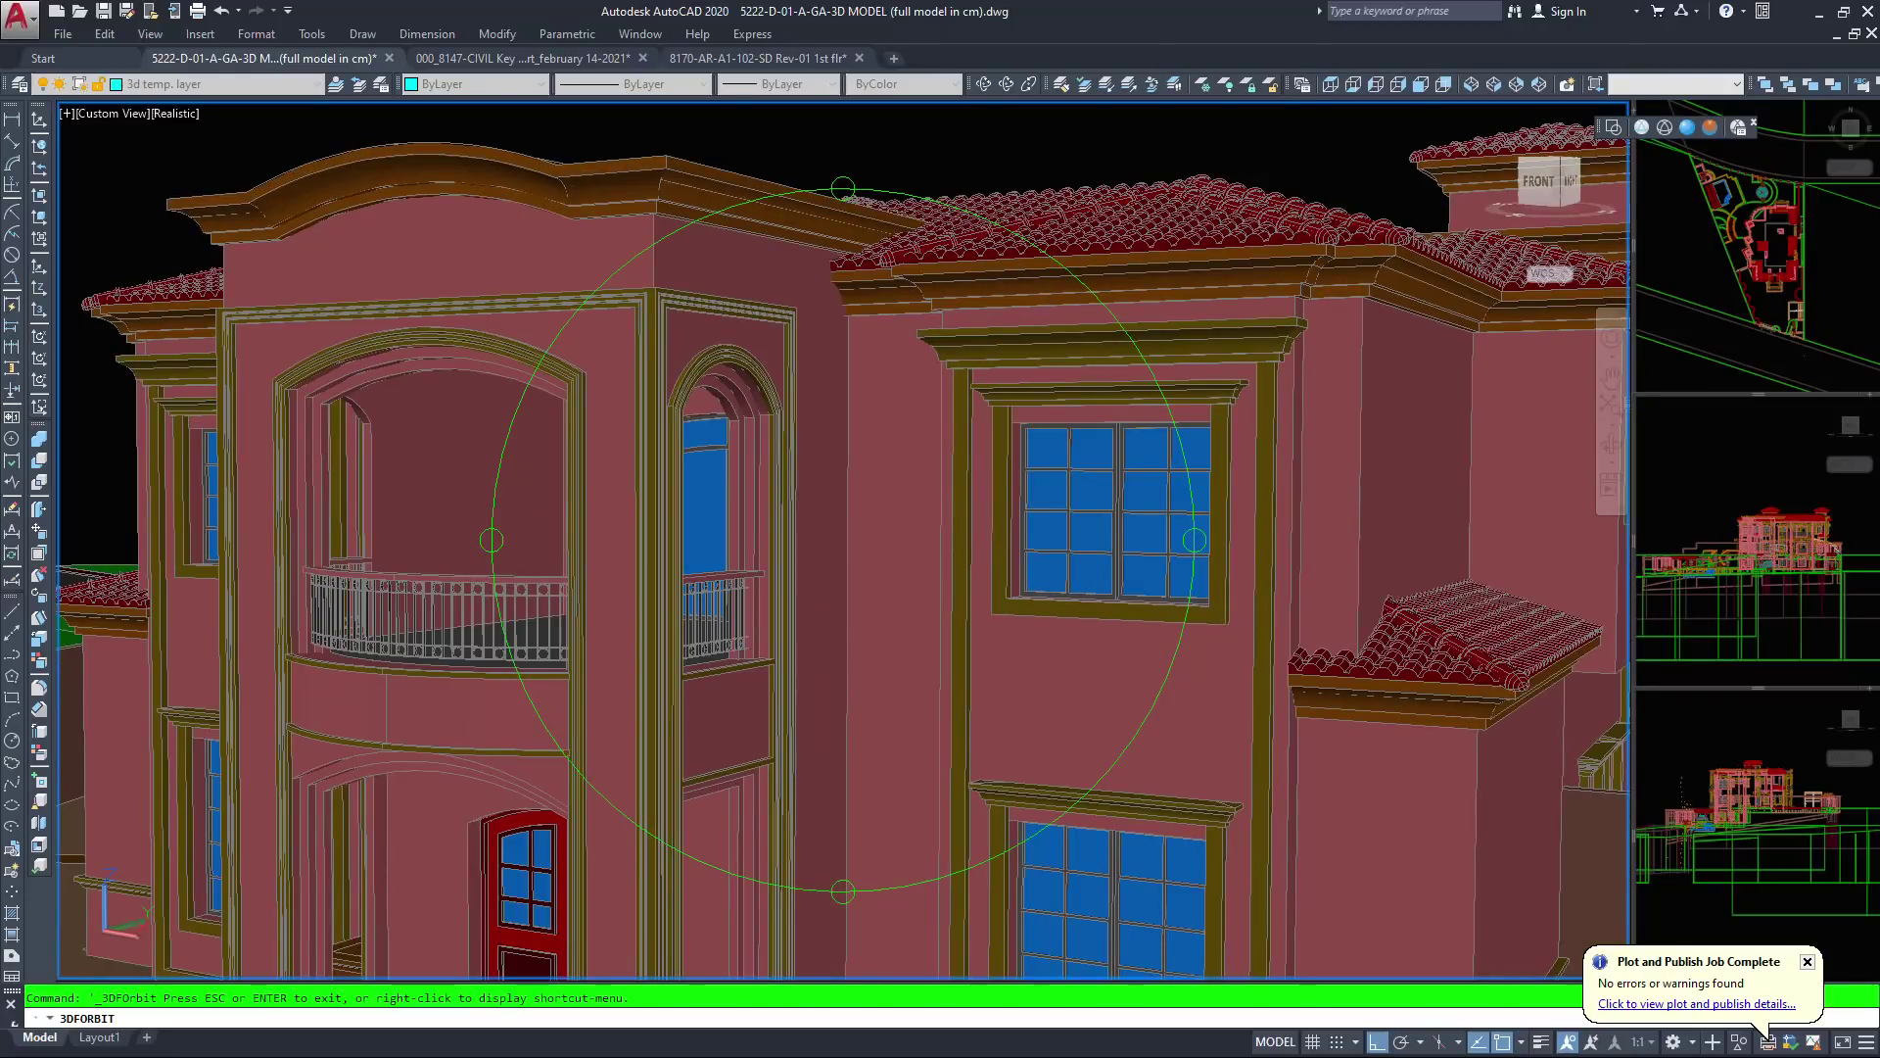
# Examine the arched balcony openings, railing and curved cornice above the front entrance at close range
pyautogui.scroll(-3, 840, 541)
pyautogui.scroll(5, 840, 540)
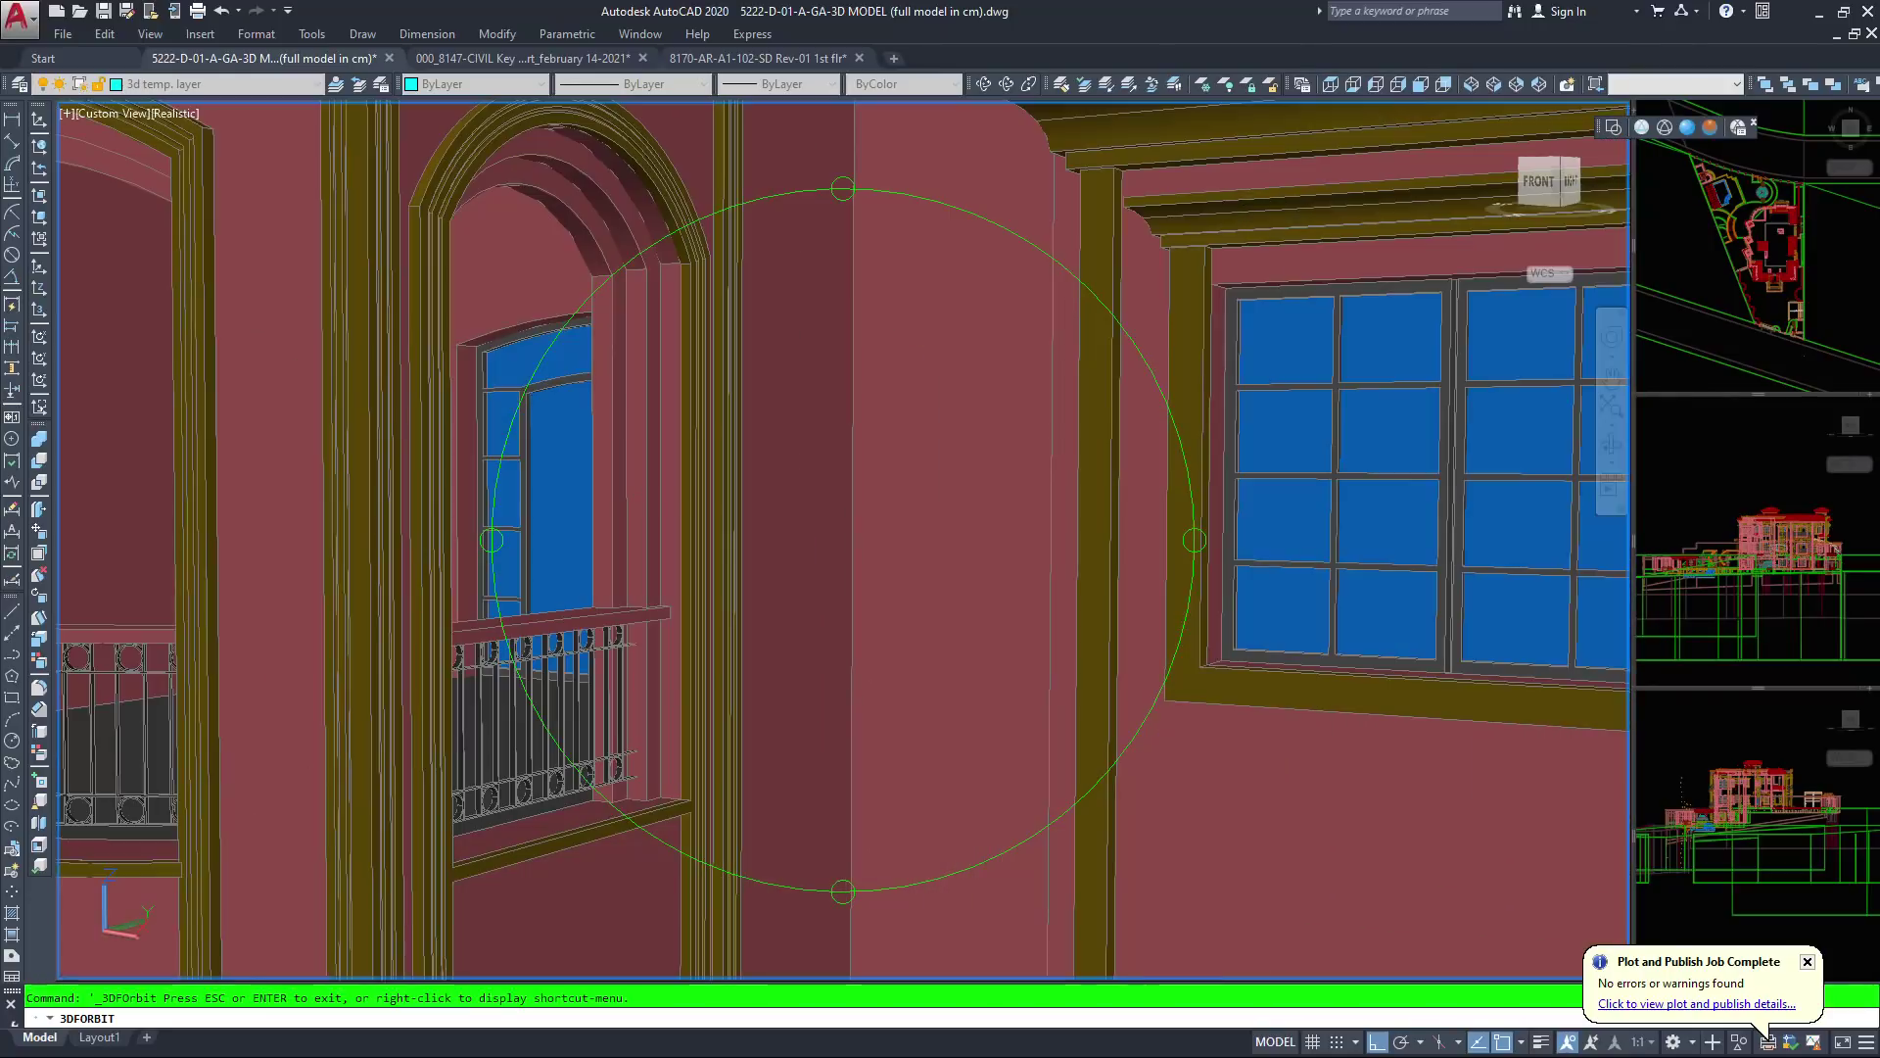
pyautogui.scroll(-3, 841, 540)
pyautogui.scroll(-3, 676, 352)
pyautogui.moveTo(676, 352); pyautogui.dragTo(735, 447, button='middle')
pyautogui.scroll(3, 736, 447)
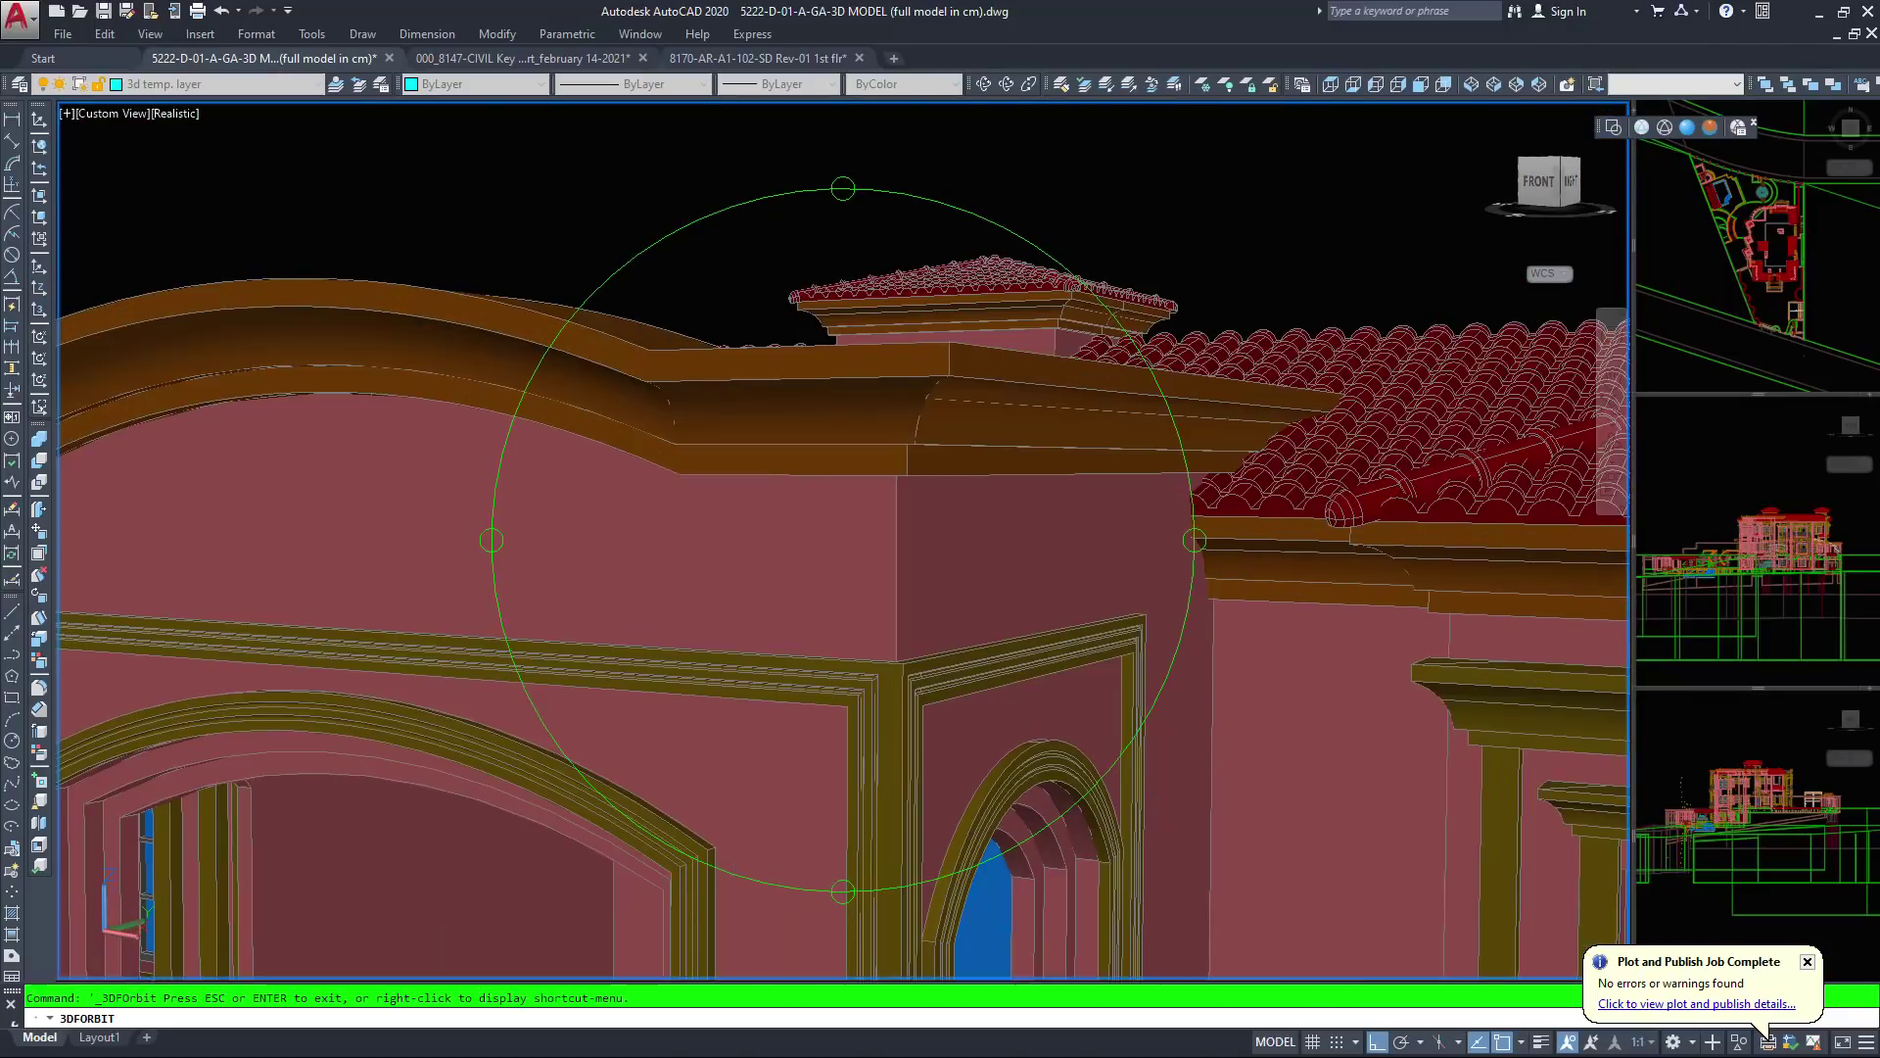
pyautogui.scroll(-2, 842, 540)
pyautogui.scroll(-6, 843, 540)
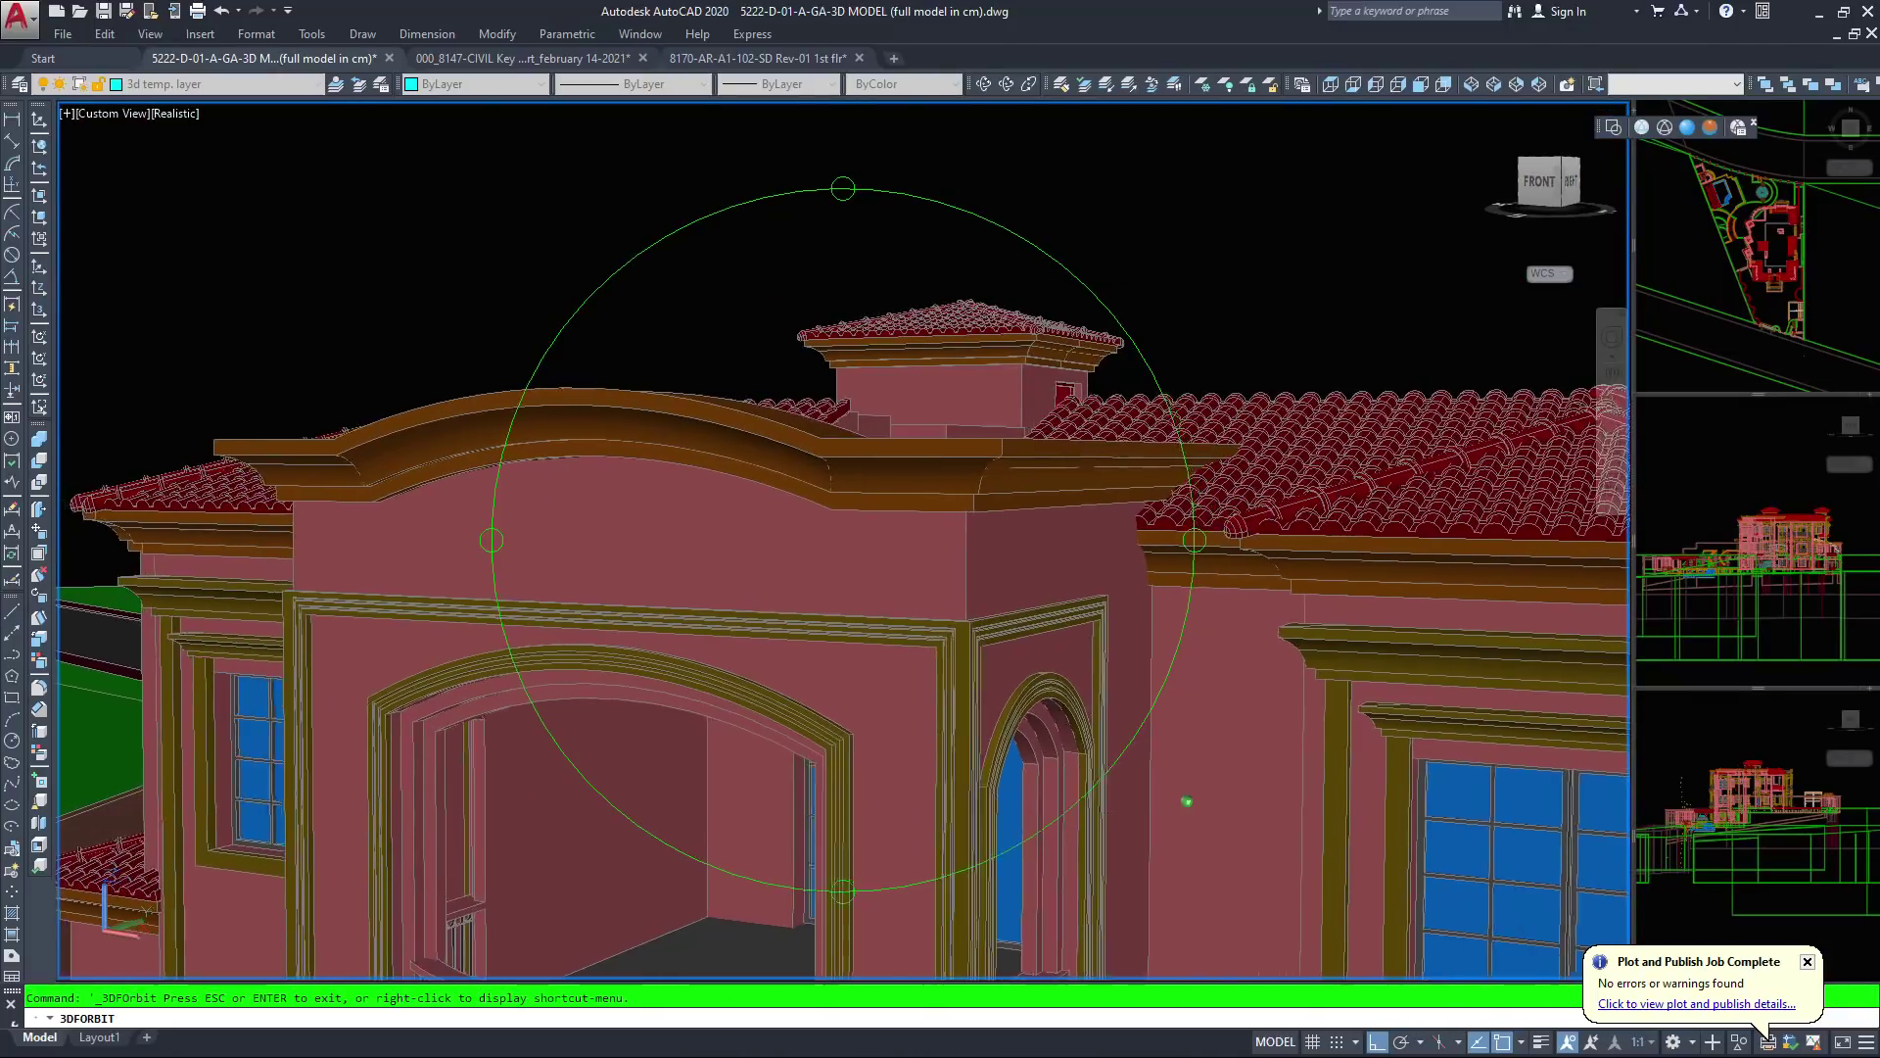
# Examine the junction between the tiled roof and the entrance cornice from the opposite front corner
pyautogui.moveTo(842, 539); pyautogui.dragTo(716, 557)
pyautogui.moveTo(715, 557); pyautogui.dragTo(715, 556)
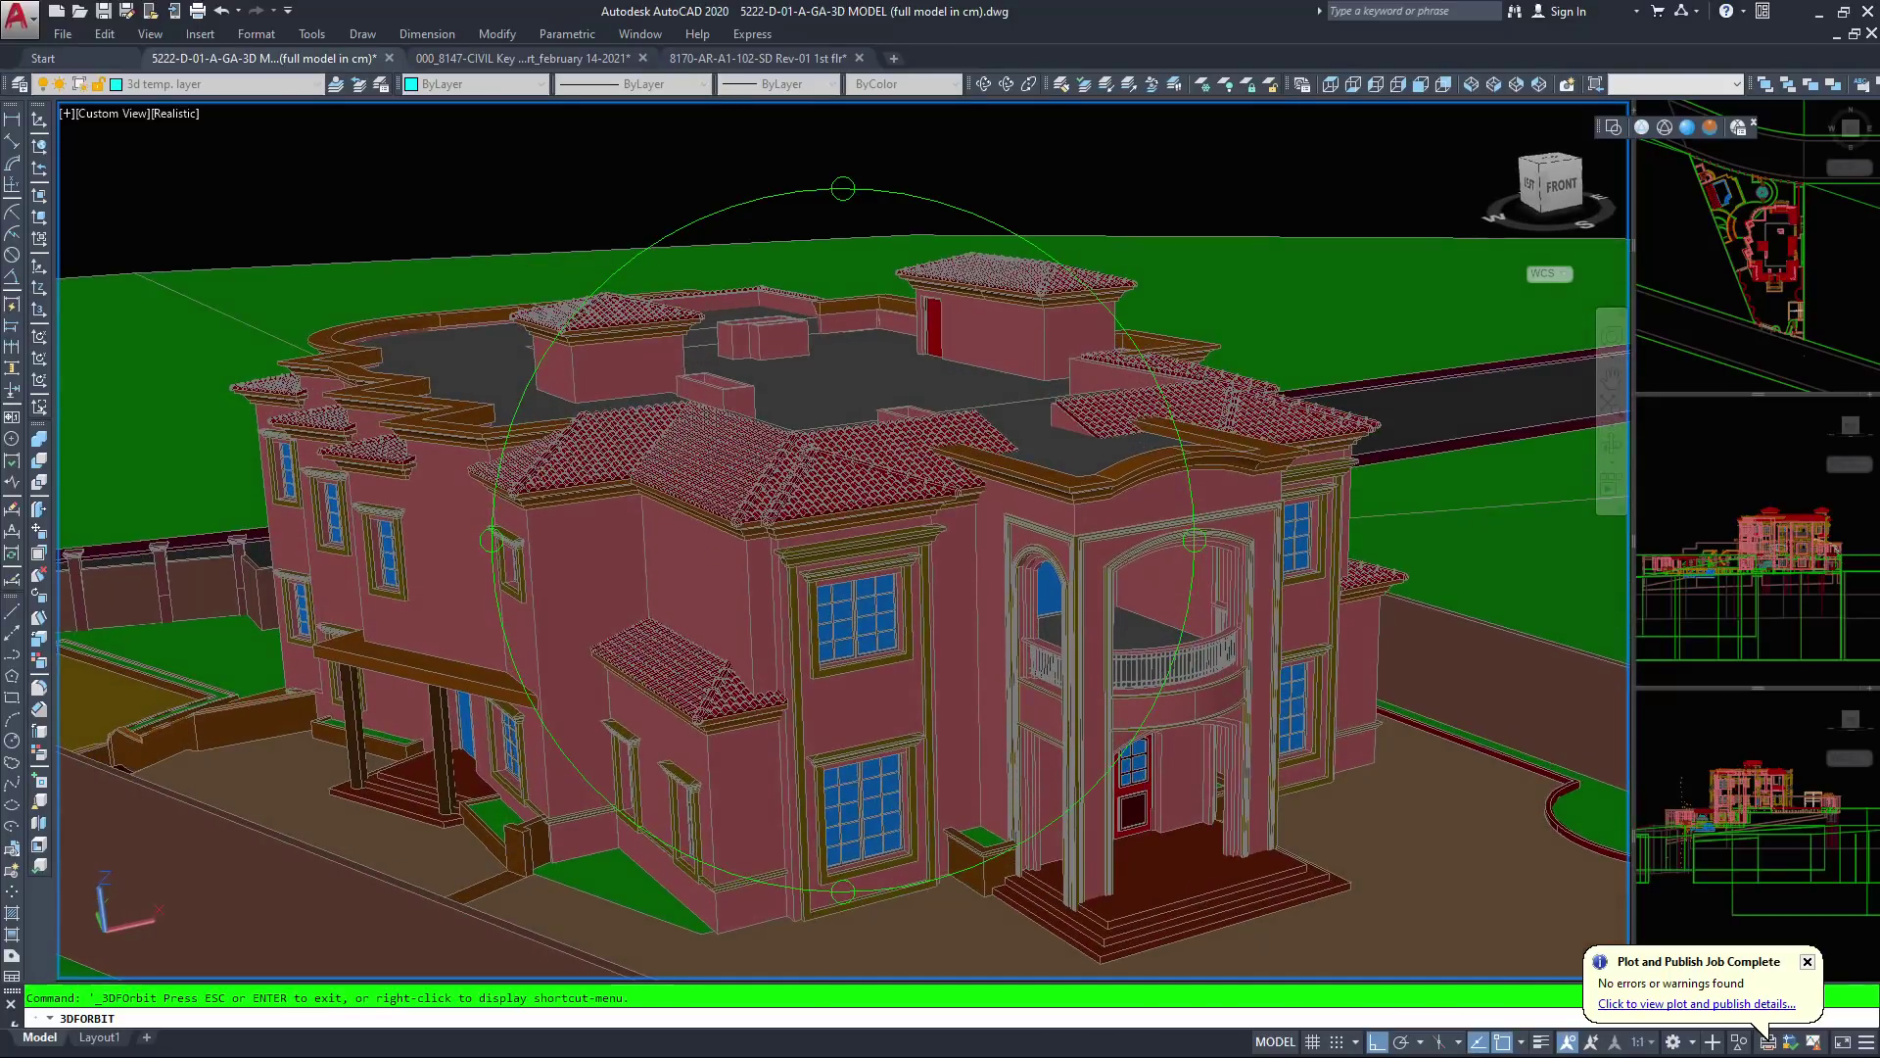
pyautogui.scroll(5, 1175, 495)
pyautogui.moveTo(1175, 496); pyautogui.dragTo(868, 541, button='middle')
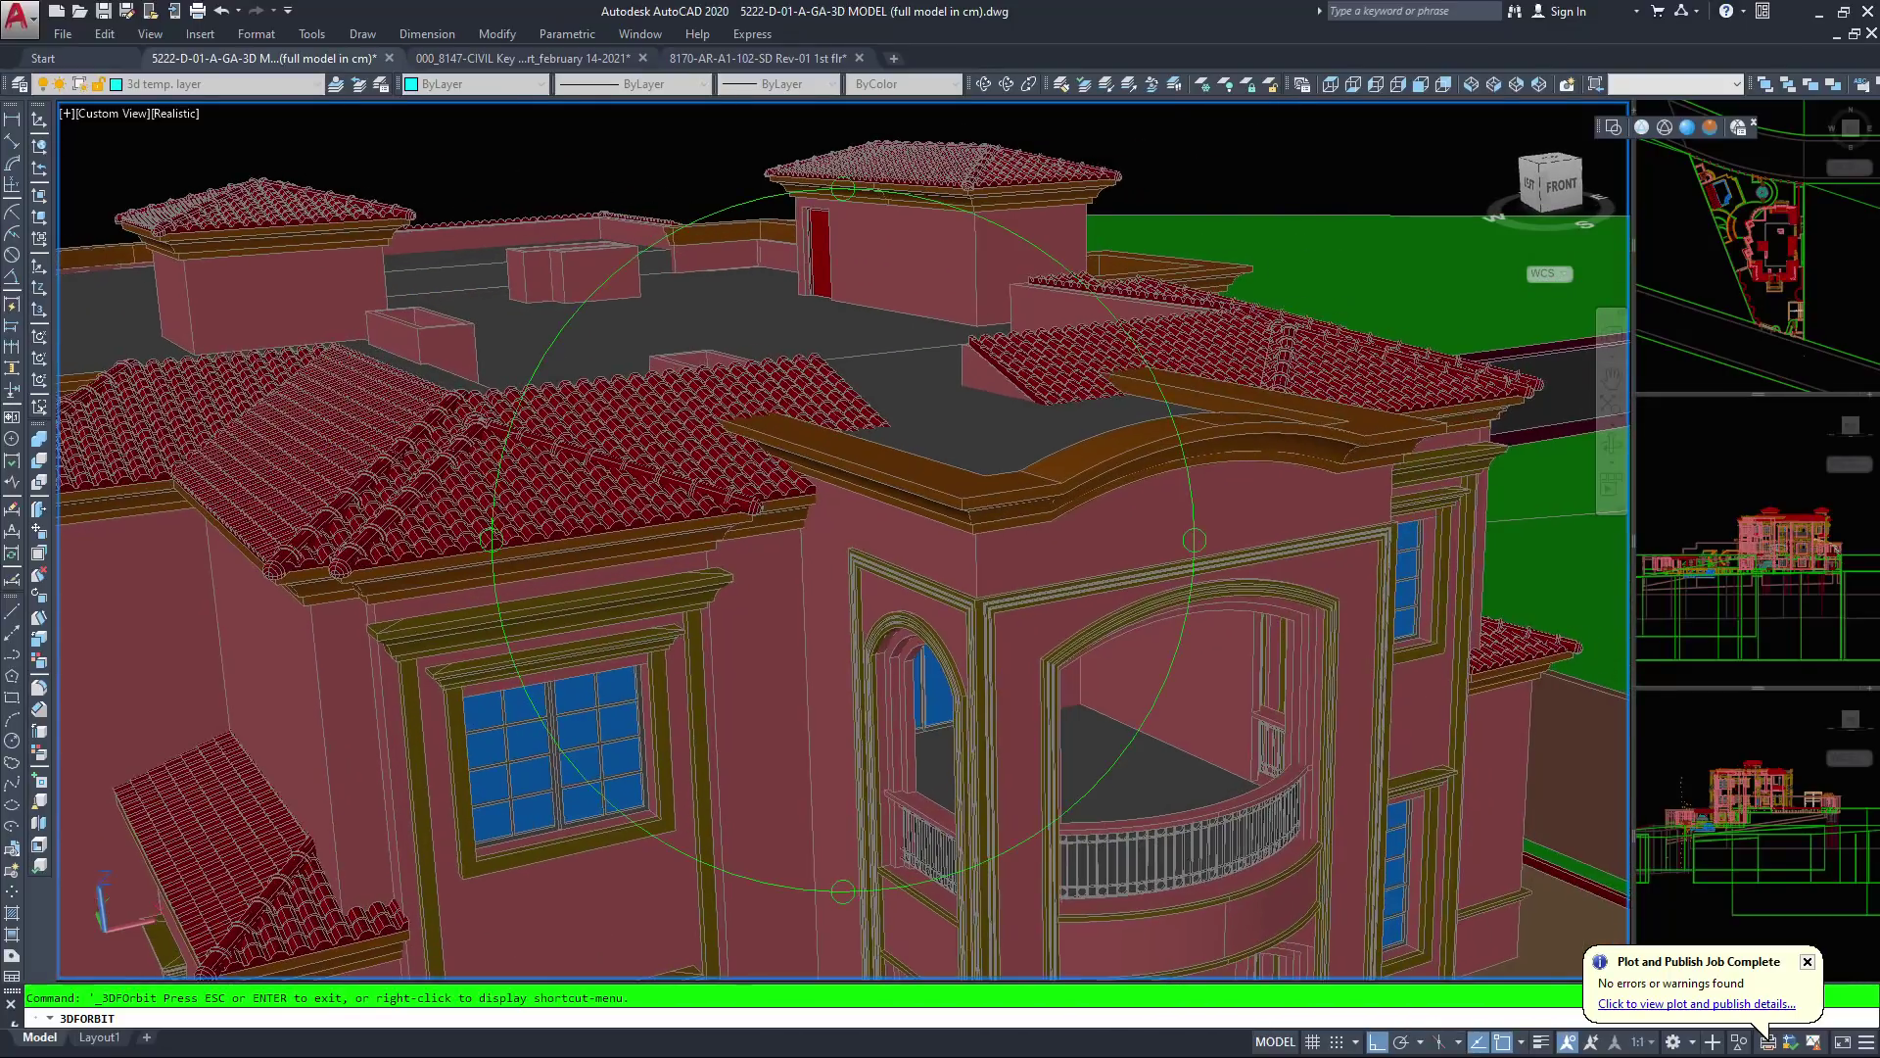
pyautogui.scroll(3, 852, 558)
pyautogui.scroll(-3, 859, 563)
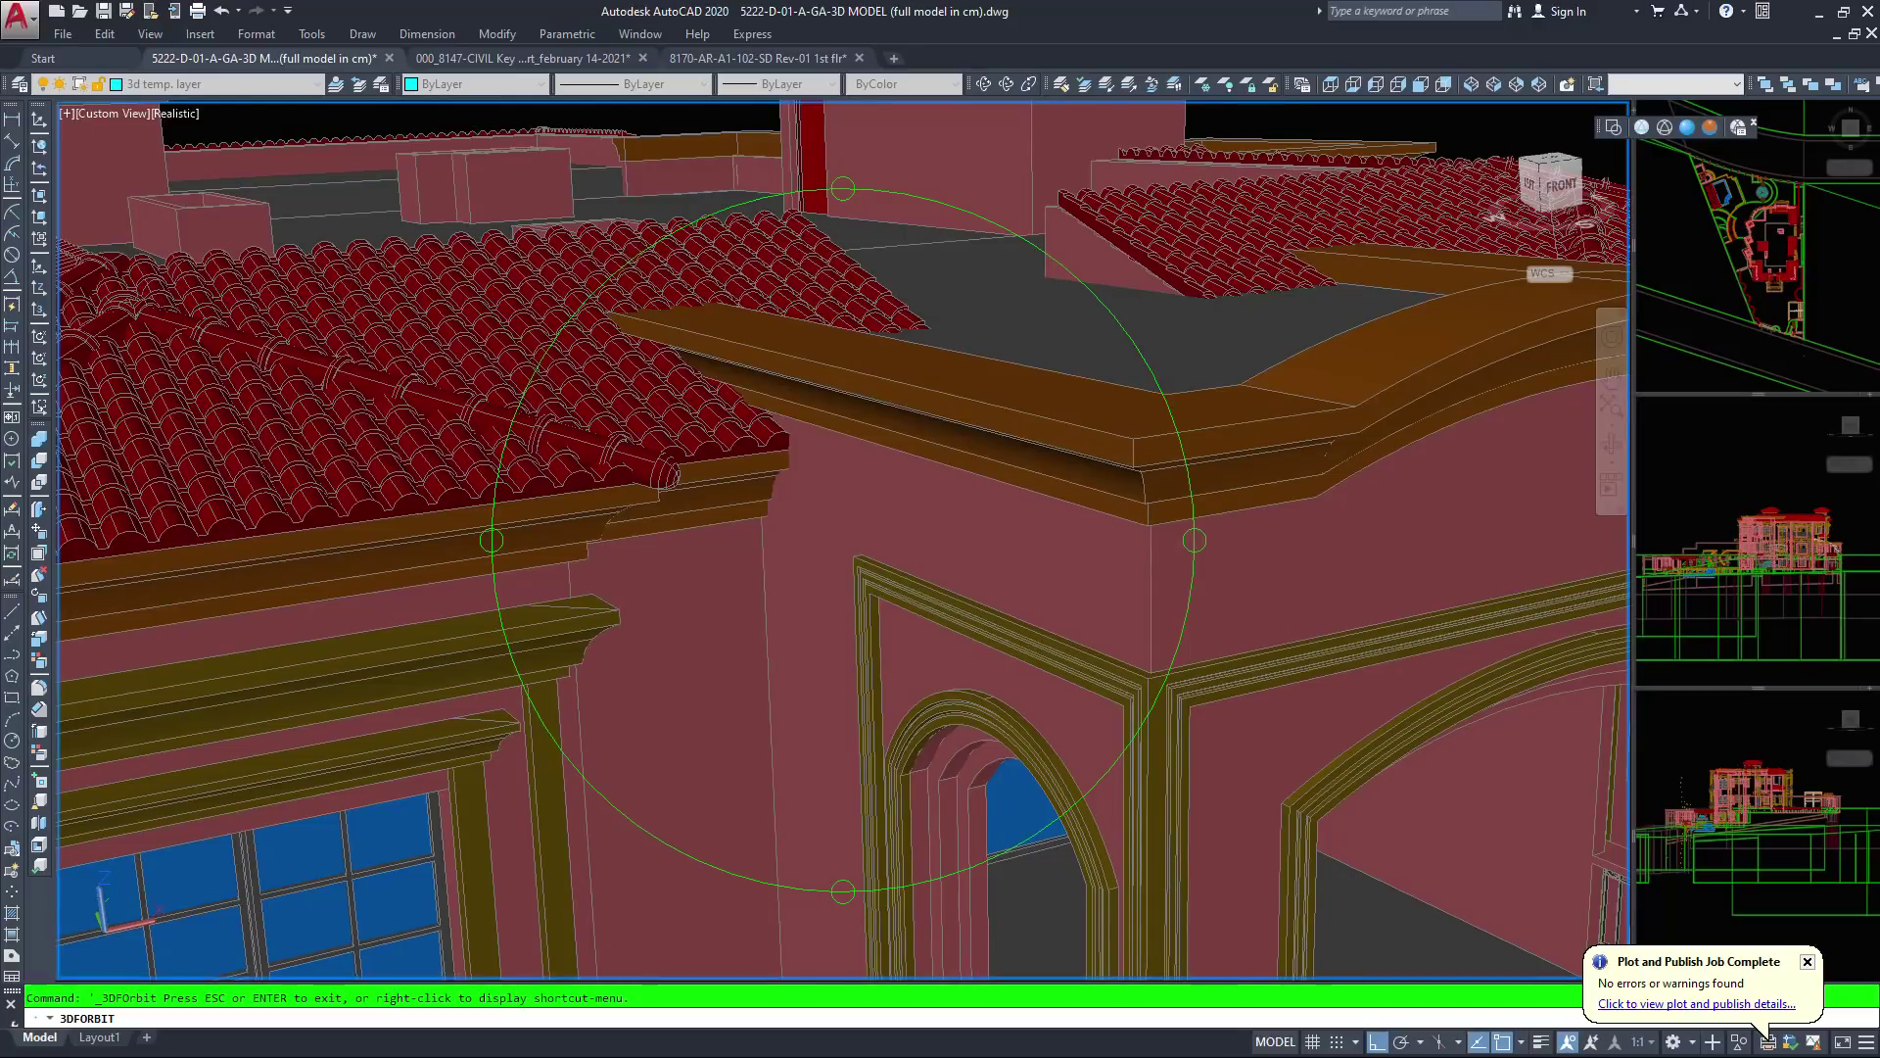
pyautogui.scroll(2, 324, 622)
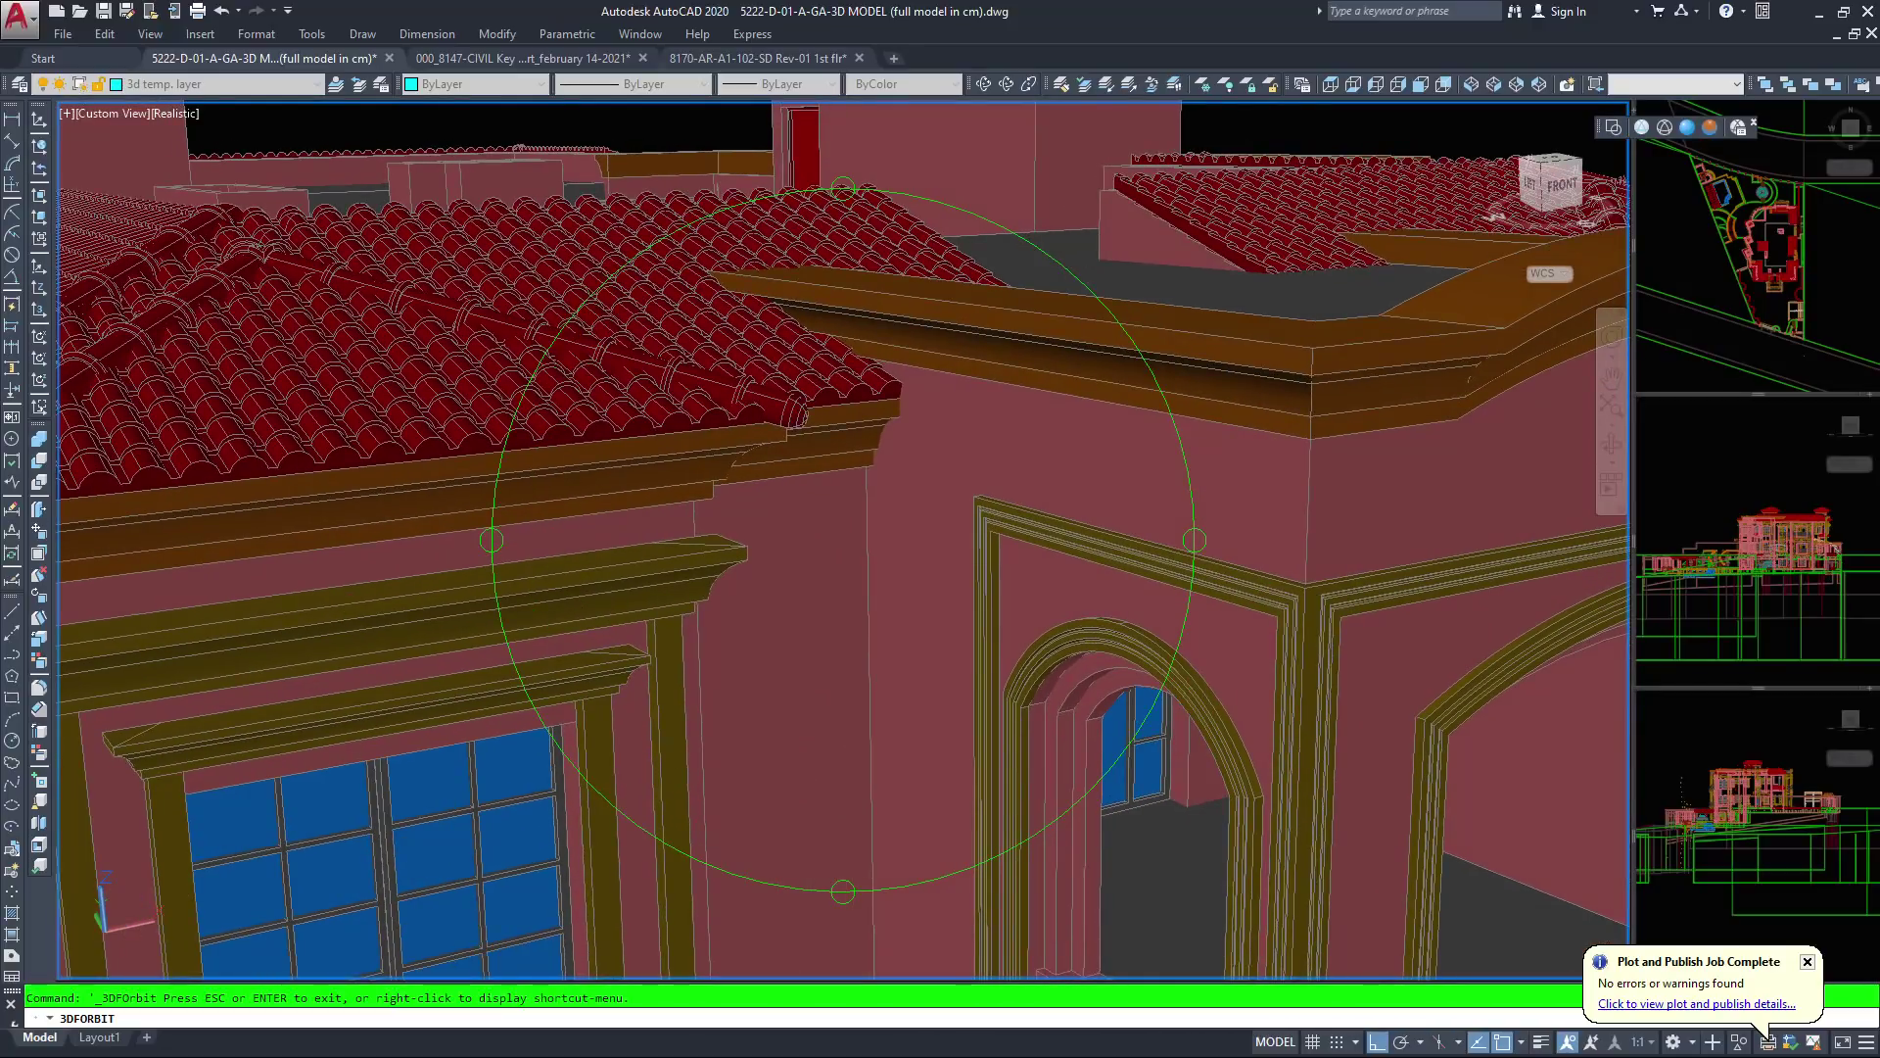
pyautogui.scroll(-6, 324, 622)
# Examine the curved entrance parapet from a low angle and the front facade with its courtyard
pyautogui.moveTo(843, 548); pyautogui.dragTo(737, 400)
pyautogui.scroll(5, 843, 548)
pyautogui.moveTo(764, 392); pyautogui.dragTo(881, 701, button='middle')
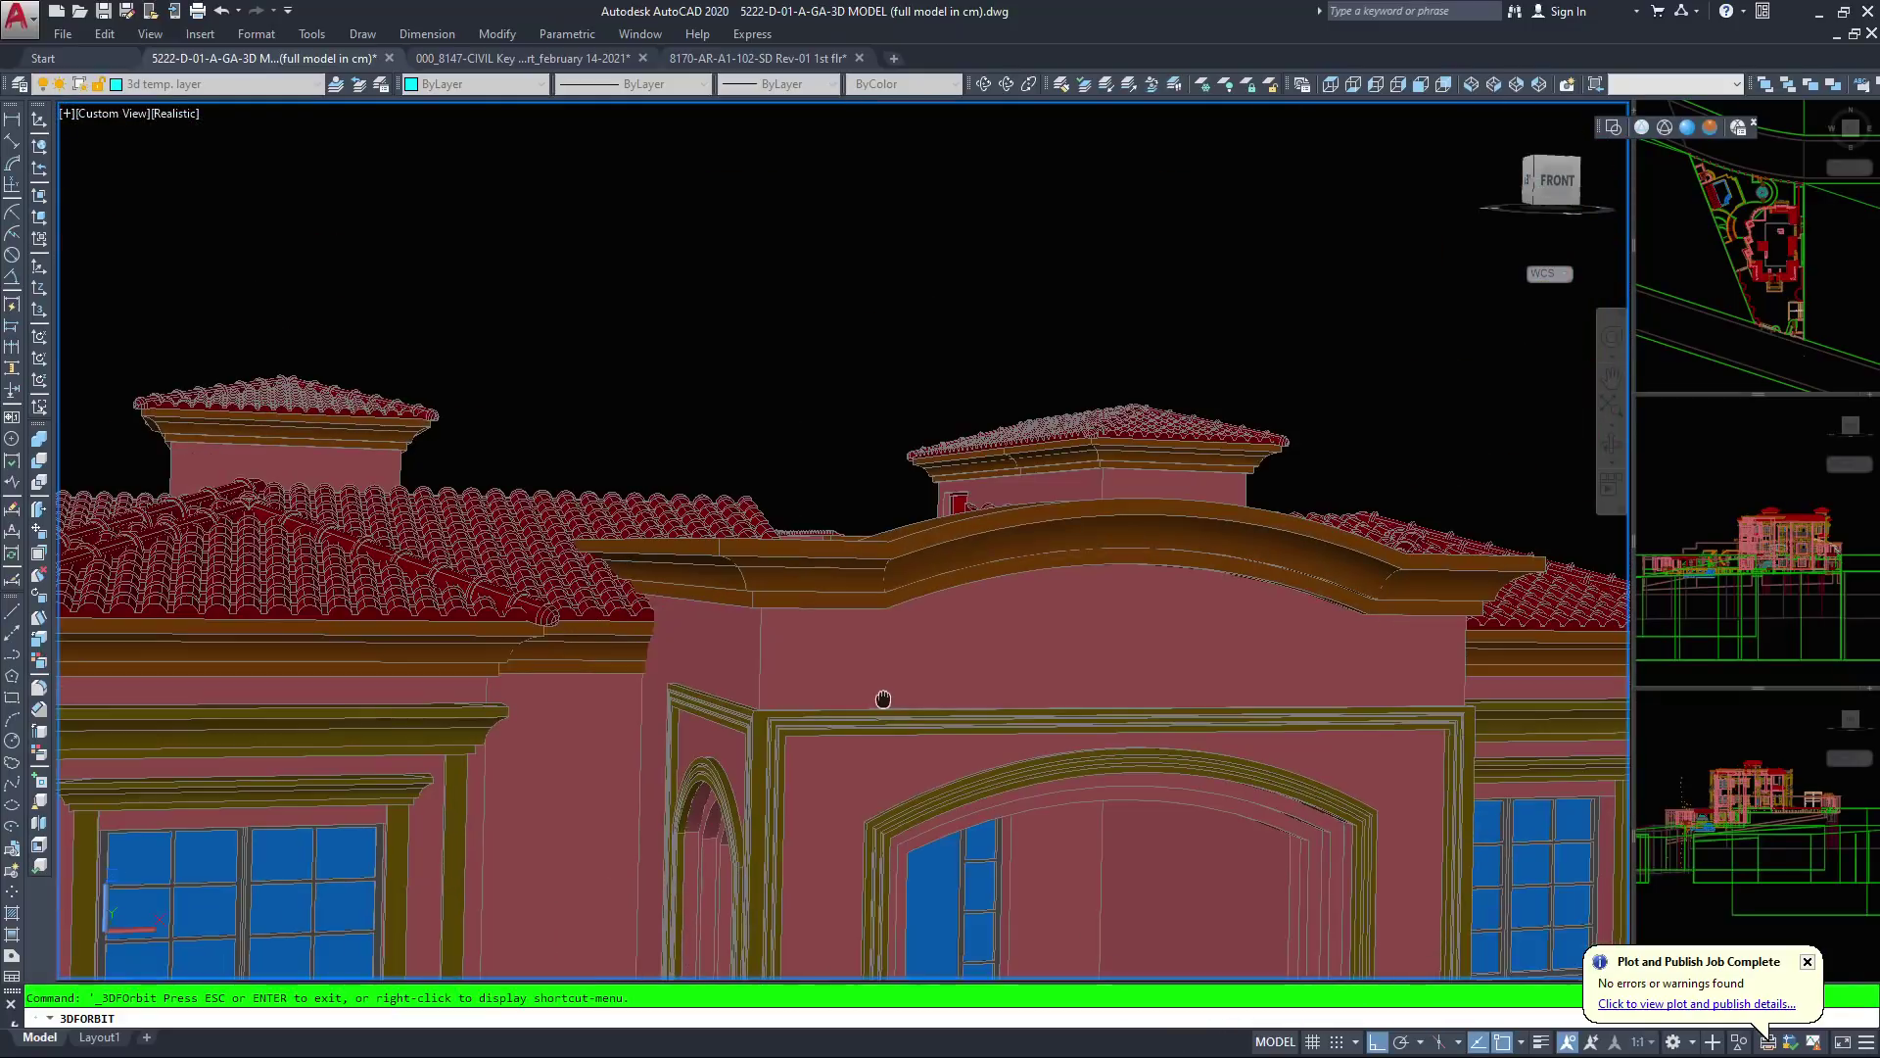
pyautogui.moveTo(882, 702); pyautogui.dragTo(810, 592)
pyautogui.scroll(-5, 812, 593)
pyautogui.scroll(-2, 811, 597)
pyautogui.moveTo(810, 681); pyautogui.dragTo(799, 402, button='middle')
pyautogui.moveTo(648, 506); pyautogui.dragTo(676, 519)
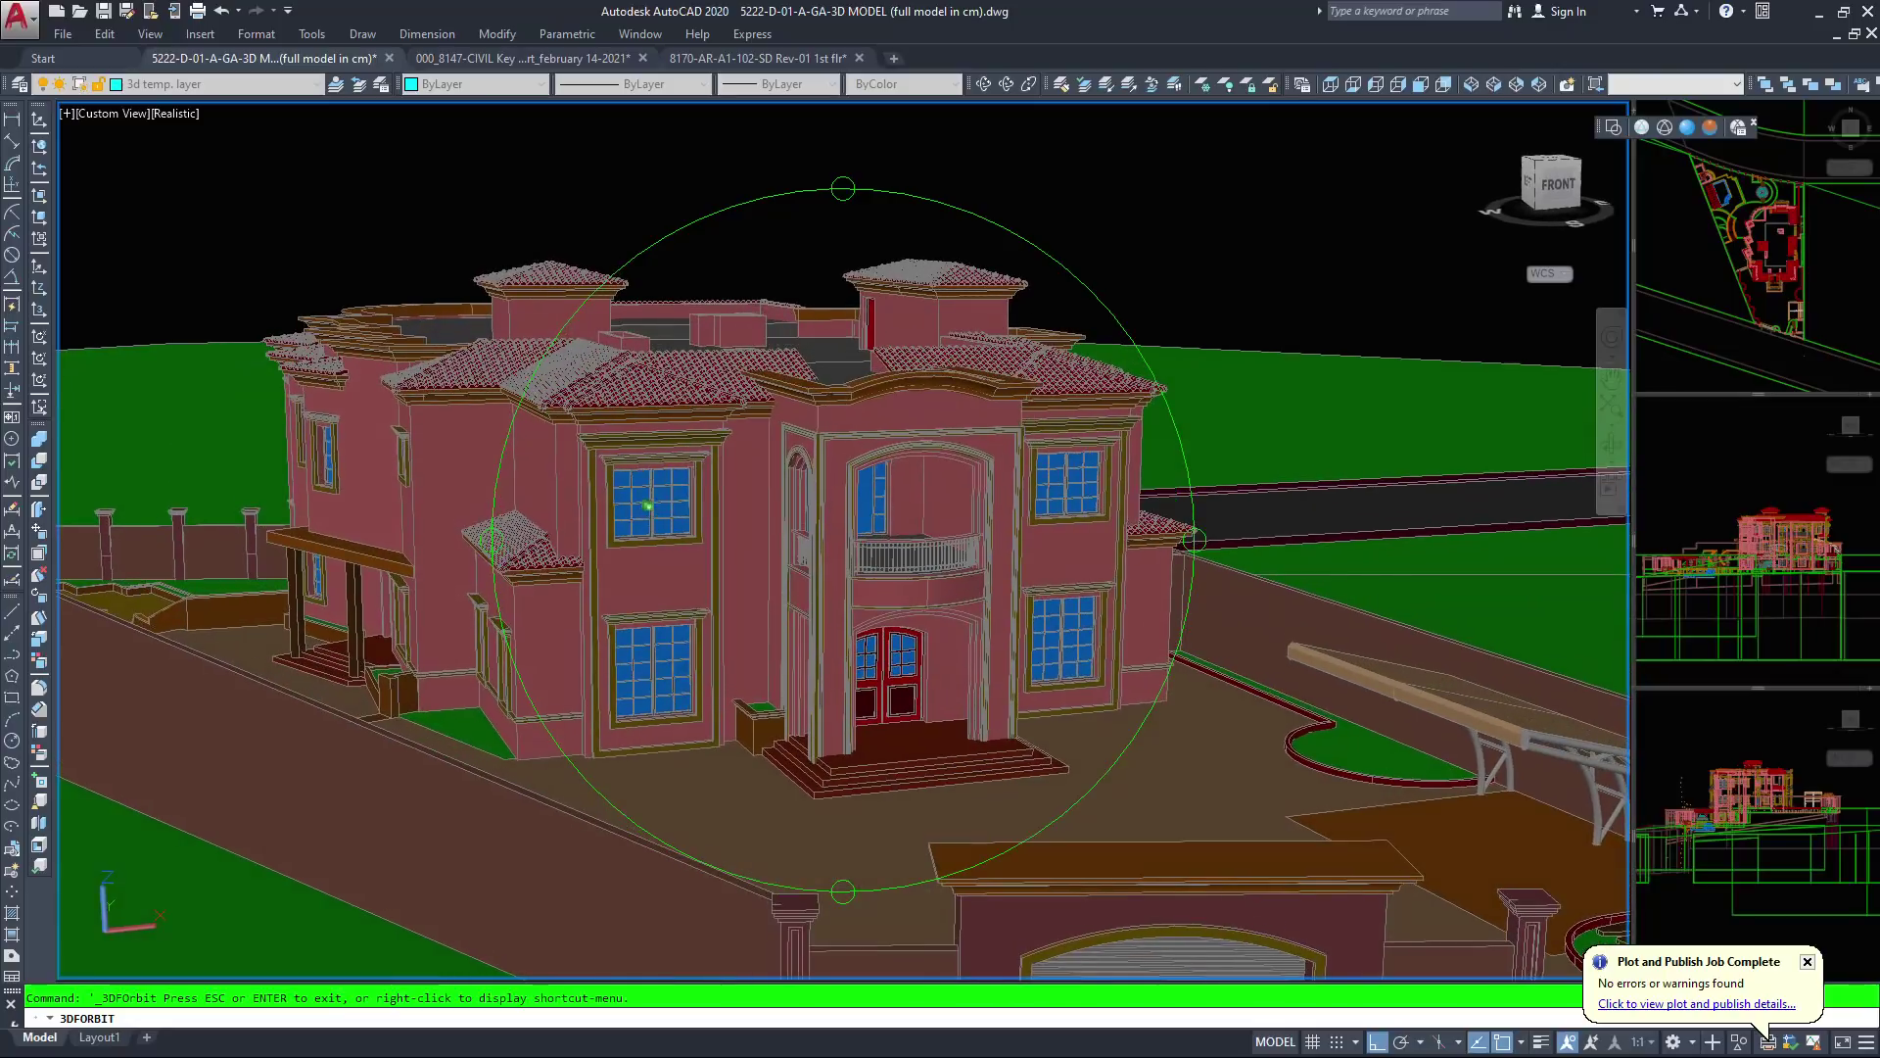
# Examine the framed windows of the front facade and the small tiled-roof projection beside them
pyautogui.moveTo(798, 460); pyautogui.dragTo(844, 593)
pyautogui.scroll(3, 844, 539)
pyautogui.moveTo(700, 690); pyautogui.dragTo(959, 498, button='middle')
pyautogui.scroll(4, 955, 499)
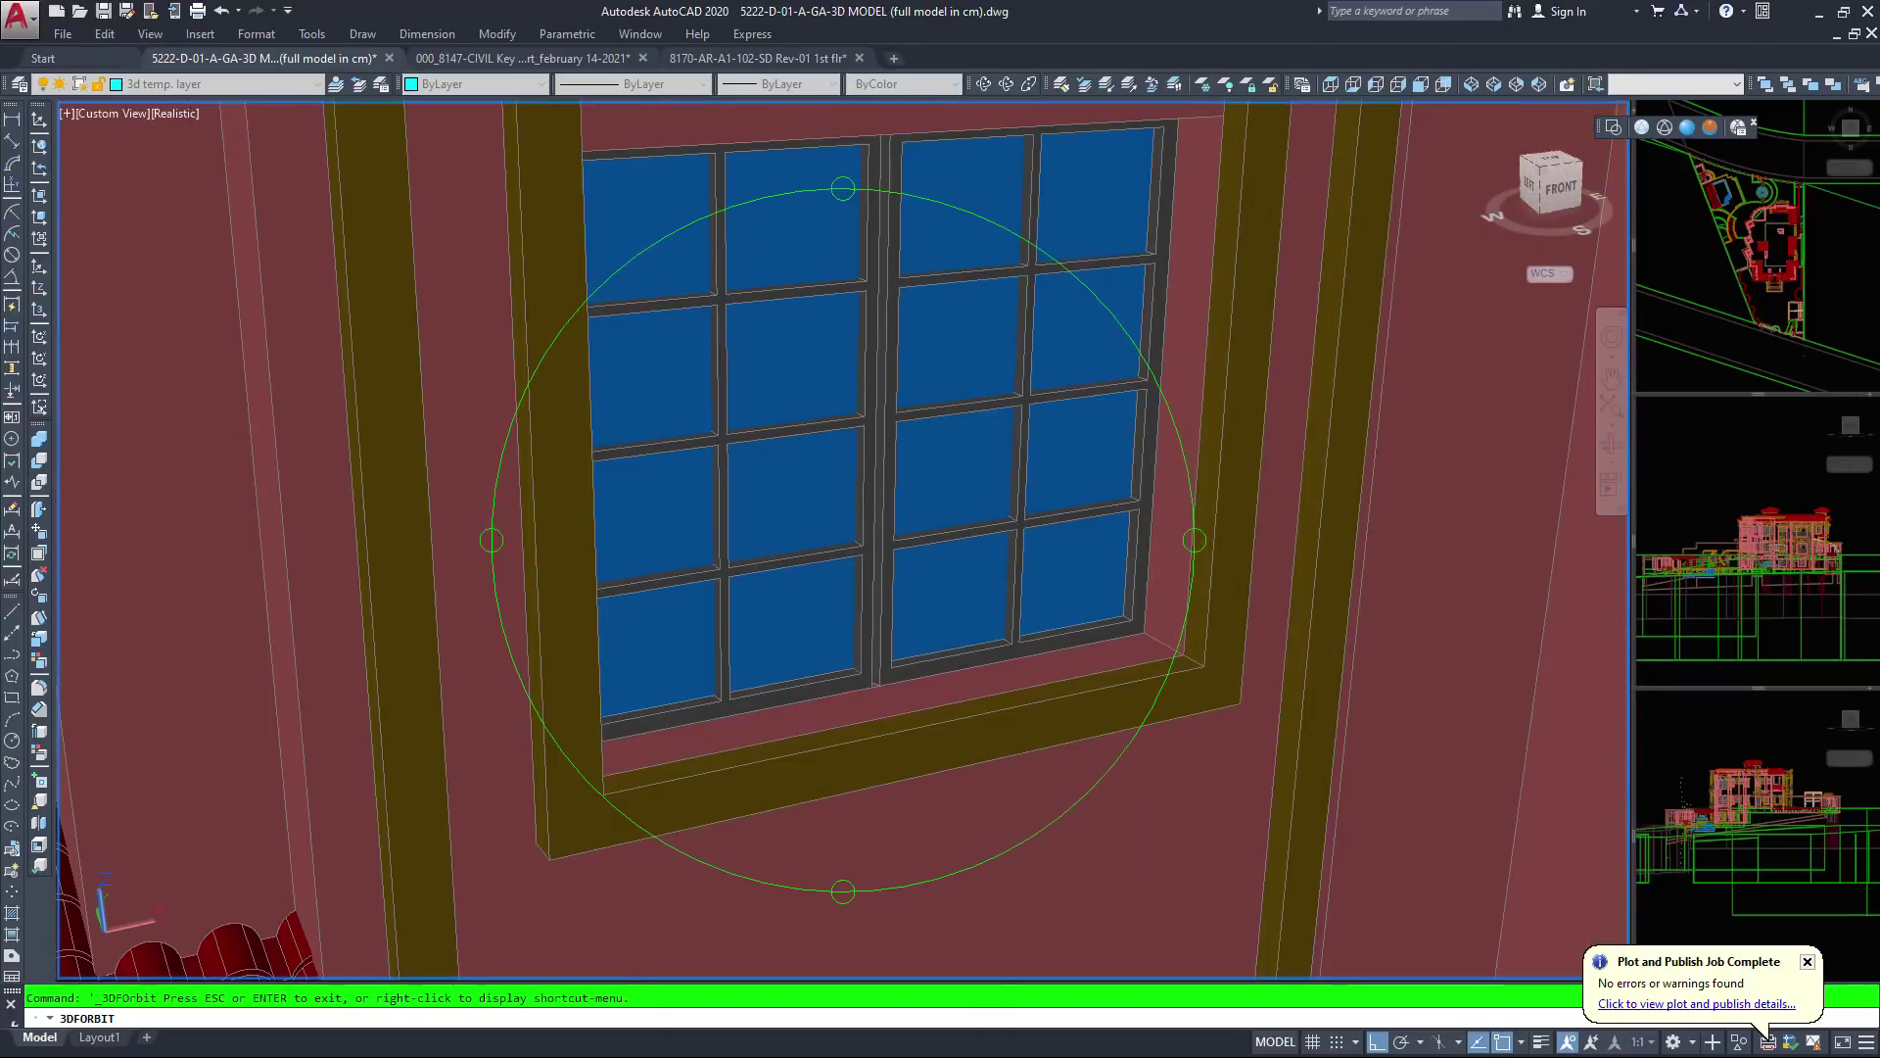
pyautogui.scroll(-4, 843, 539)
pyautogui.moveTo(844, 587); pyautogui.dragTo(821, 509)
pyautogui.scroll(-4, 843, 538)
pyautogui.moveTo(608, 343); pyautogui.dragTo(674, 398)
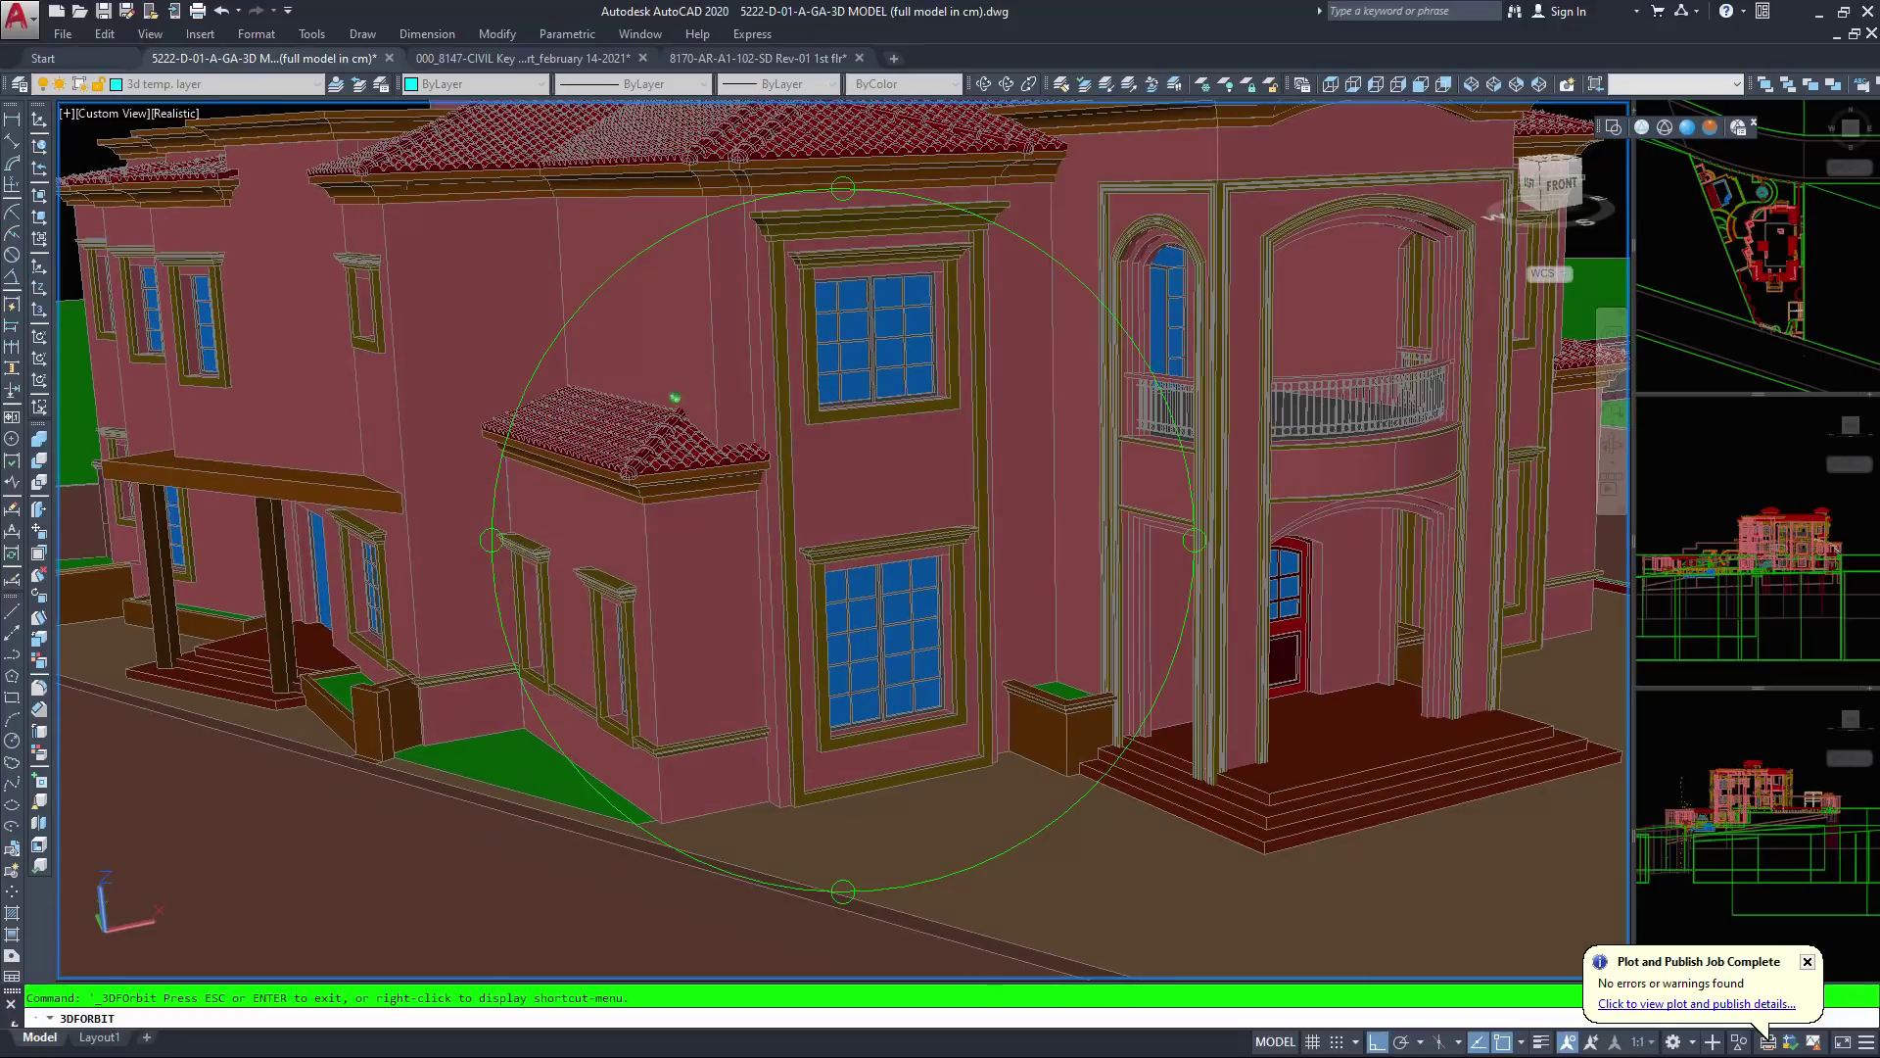
pyautogui.scroll(8, 852, 544)
pyautogui.scroll(-7, 844, 539)
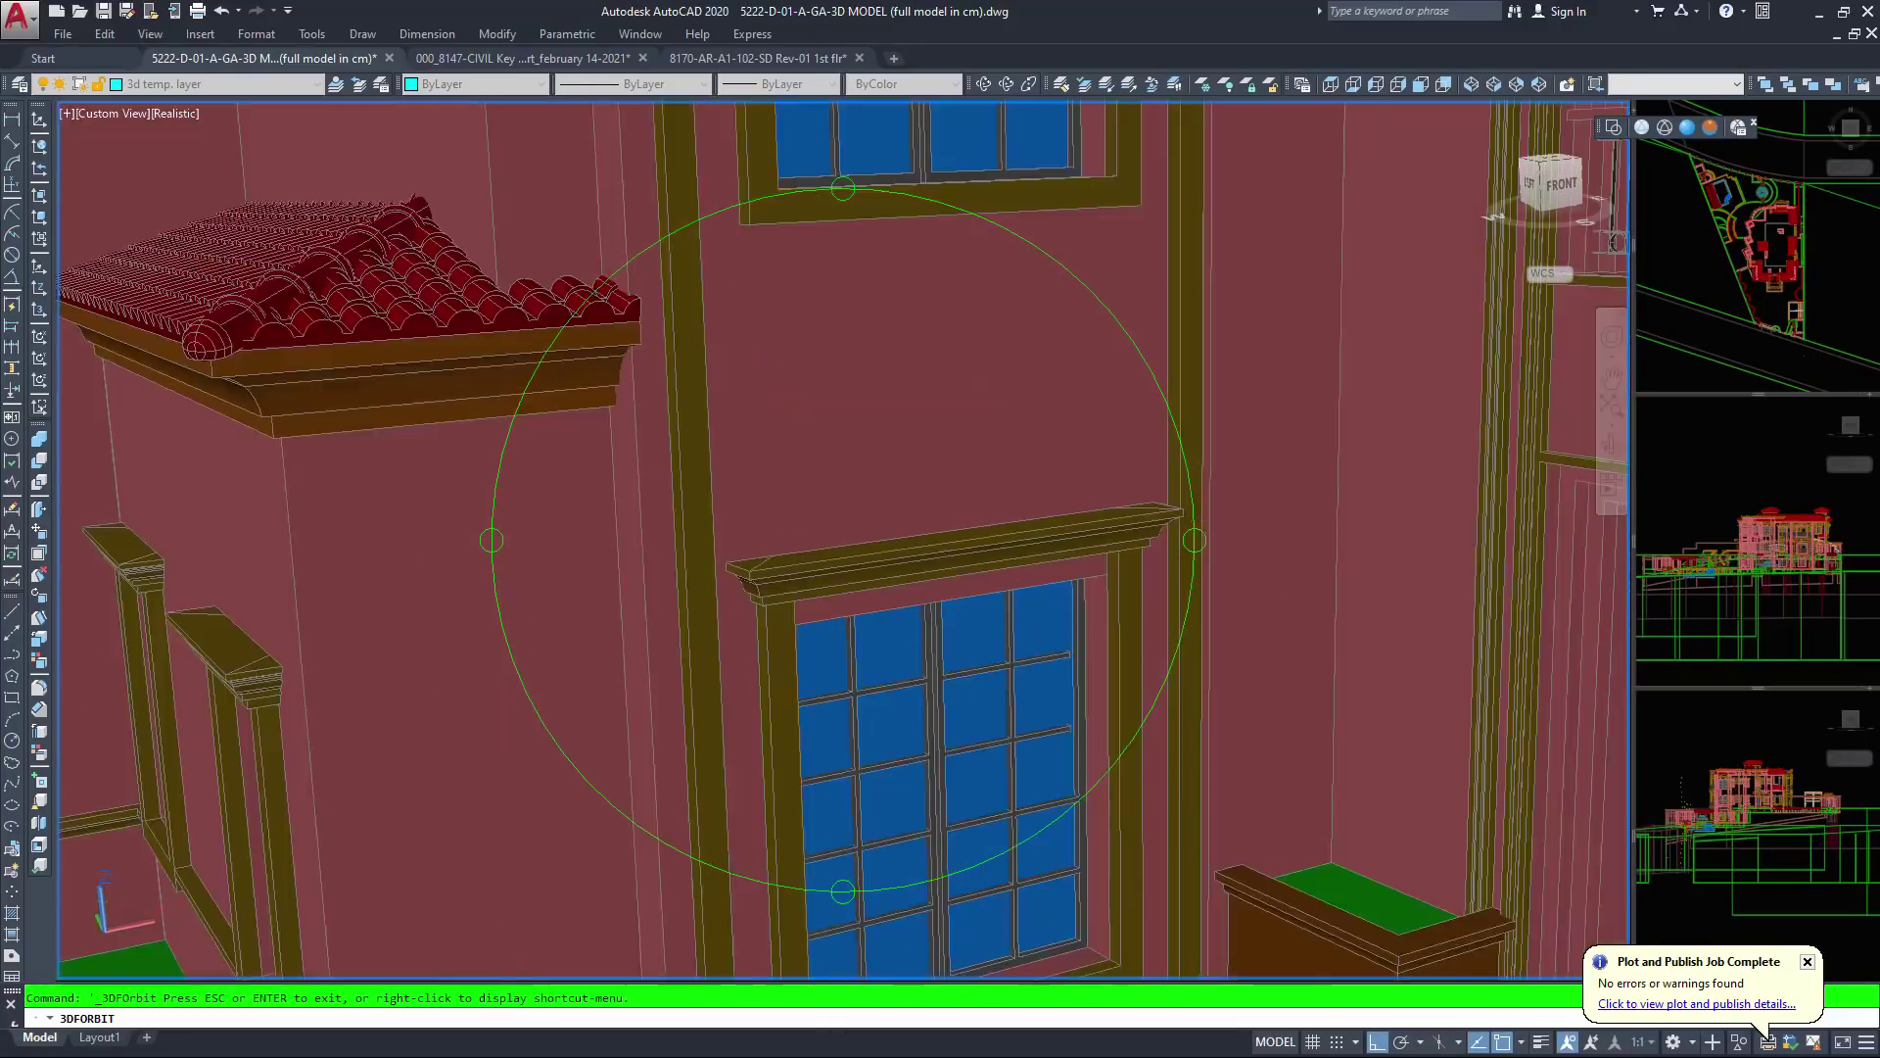
# Examine the roof tiles, ridge caps and eaves cornices of the side projection and the main roof
pyautogui.moveTo(509, 397); pyautogui.dragTo(935, 529, button='middle')
pyautogui.scroll(7, 850, 540)
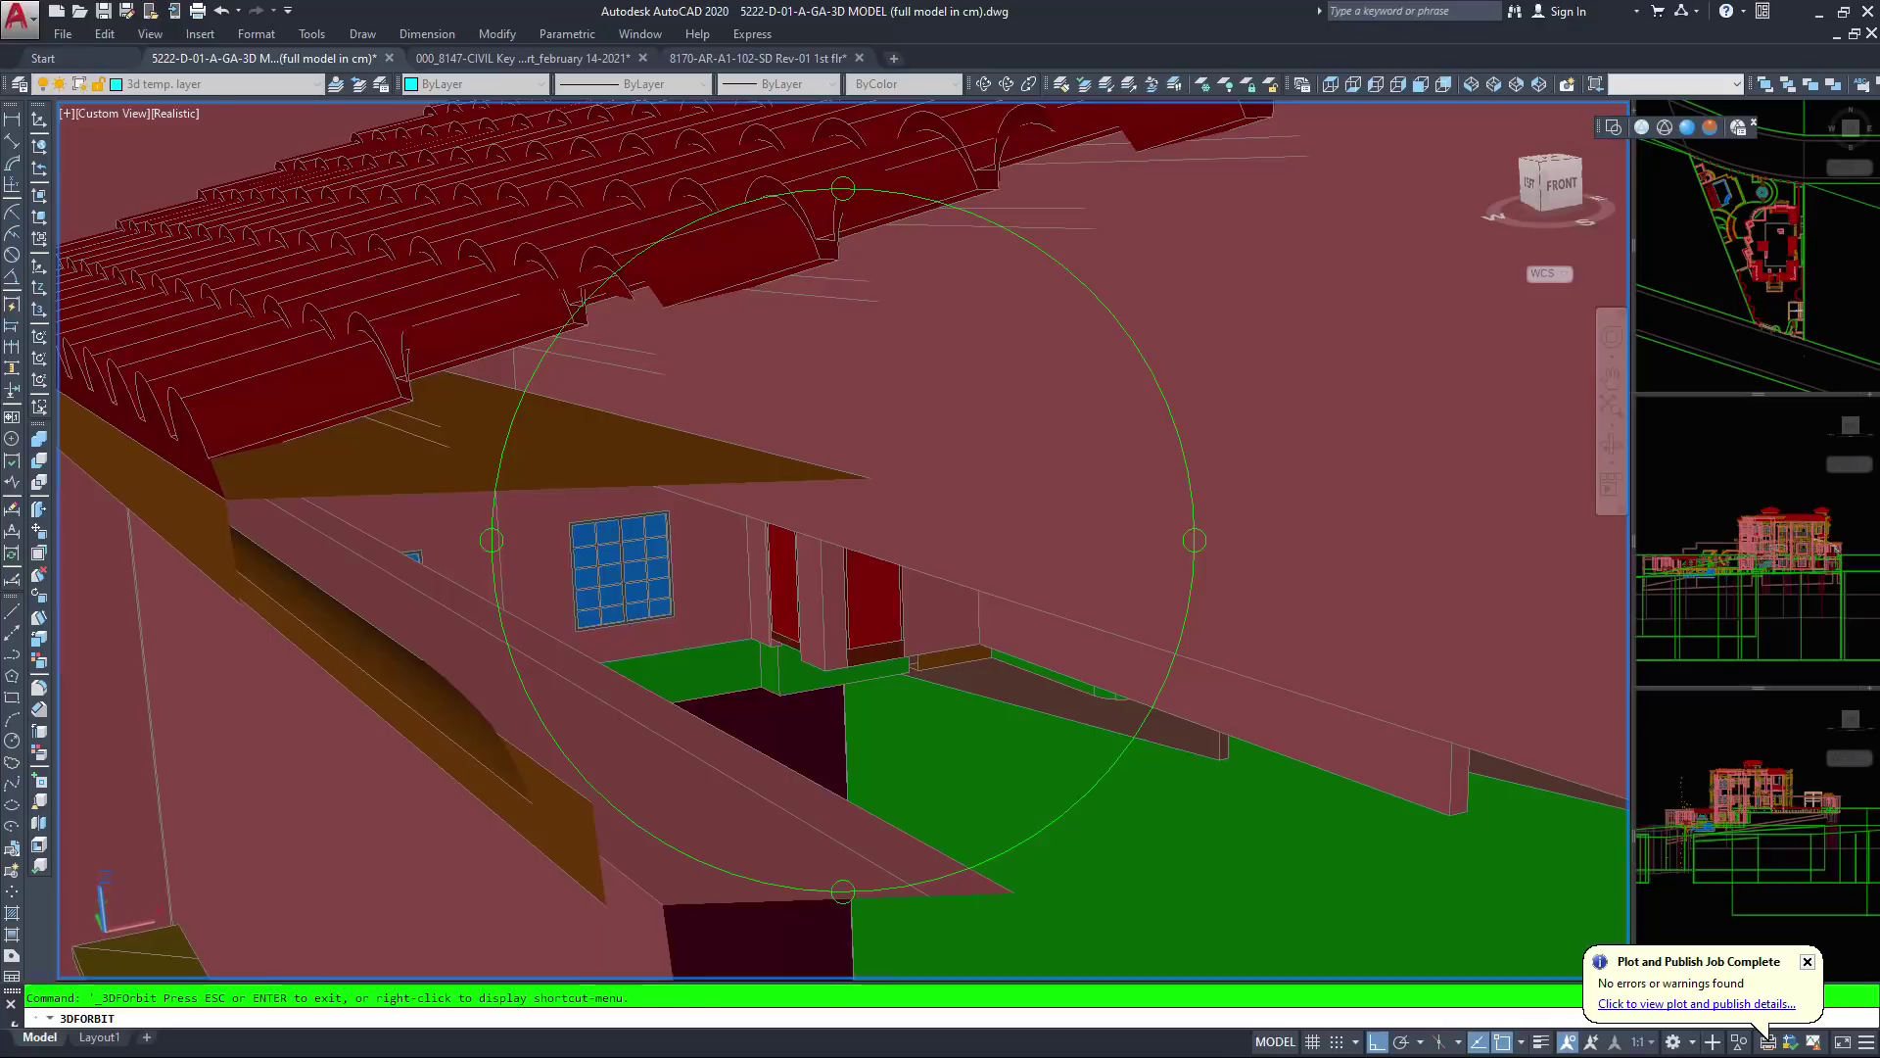
pyautogui.scroll(-4, 851, 541)
pyautogui.moveTo(875, 509); pyautogui.dragTo(916, 558, button='middle')
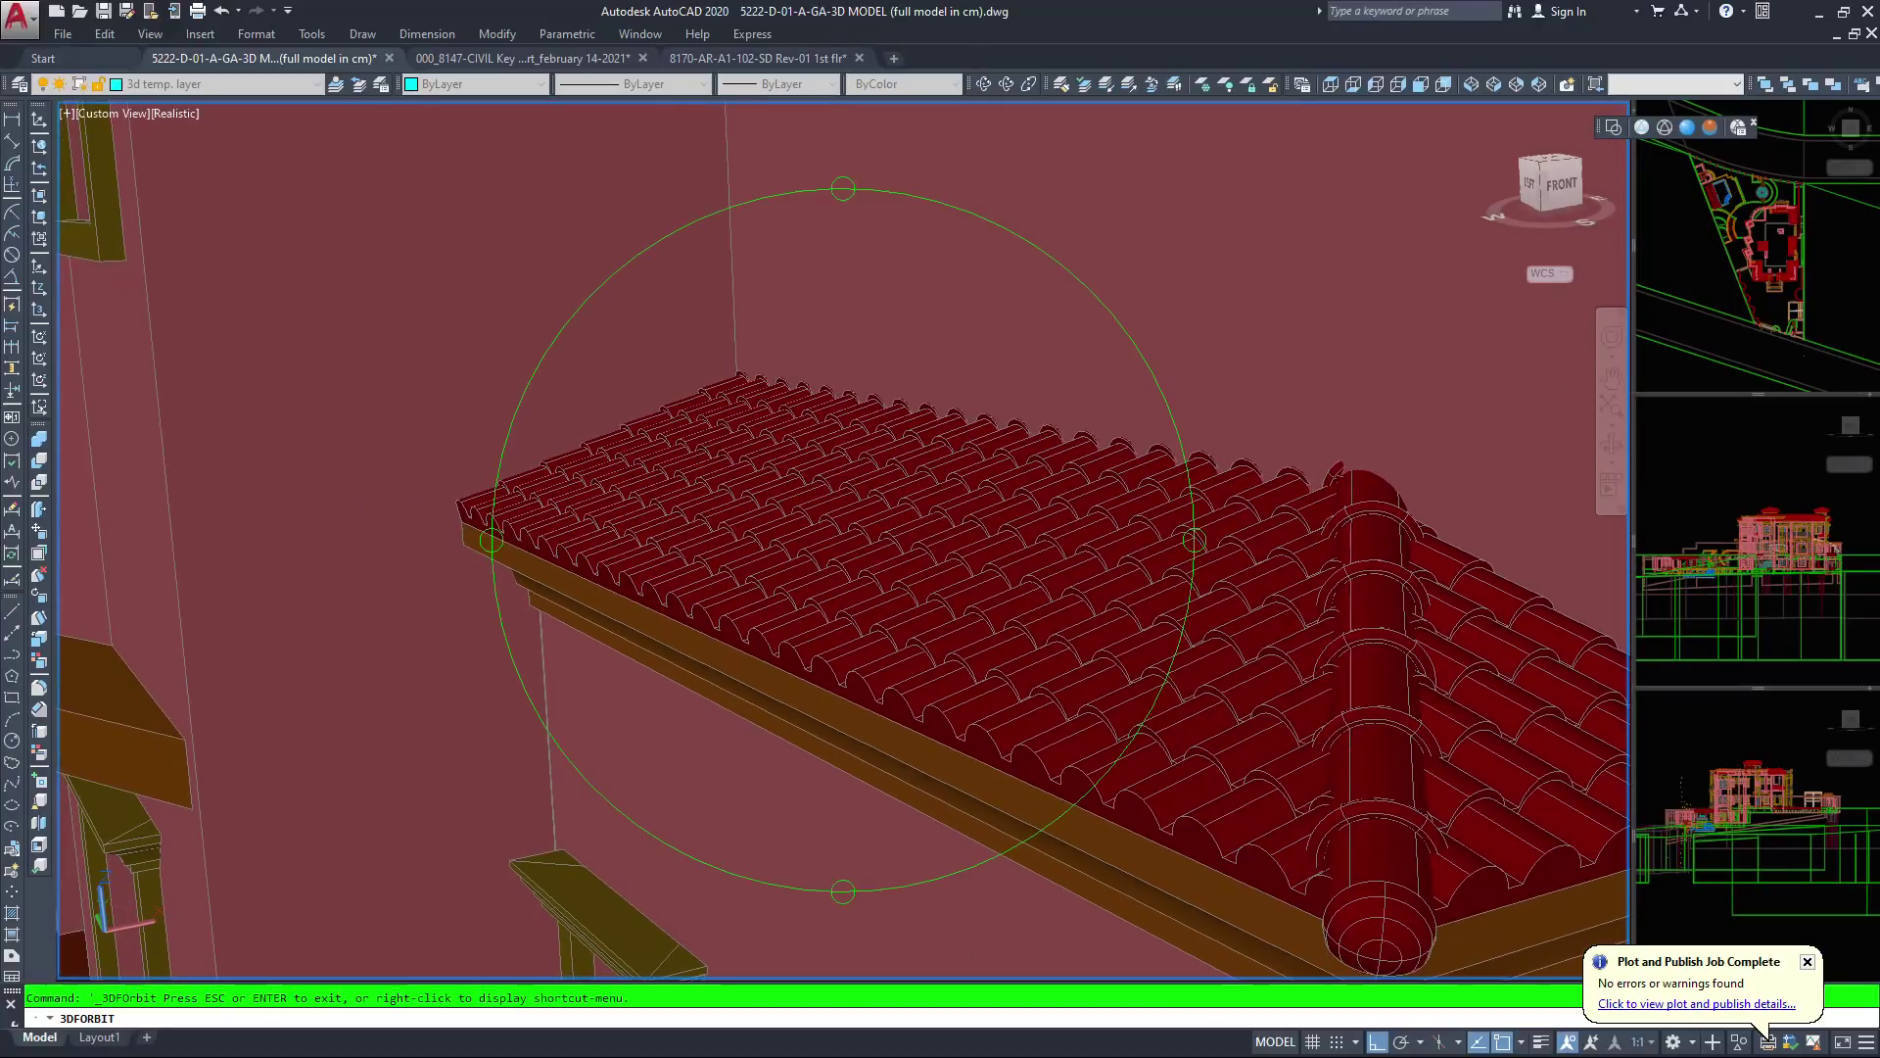
pyautogui.scroll(-3, 795, 507)
pyautogui.moveTo(1056, 147); pyautogui.dragTo(965, 596, button='middle')
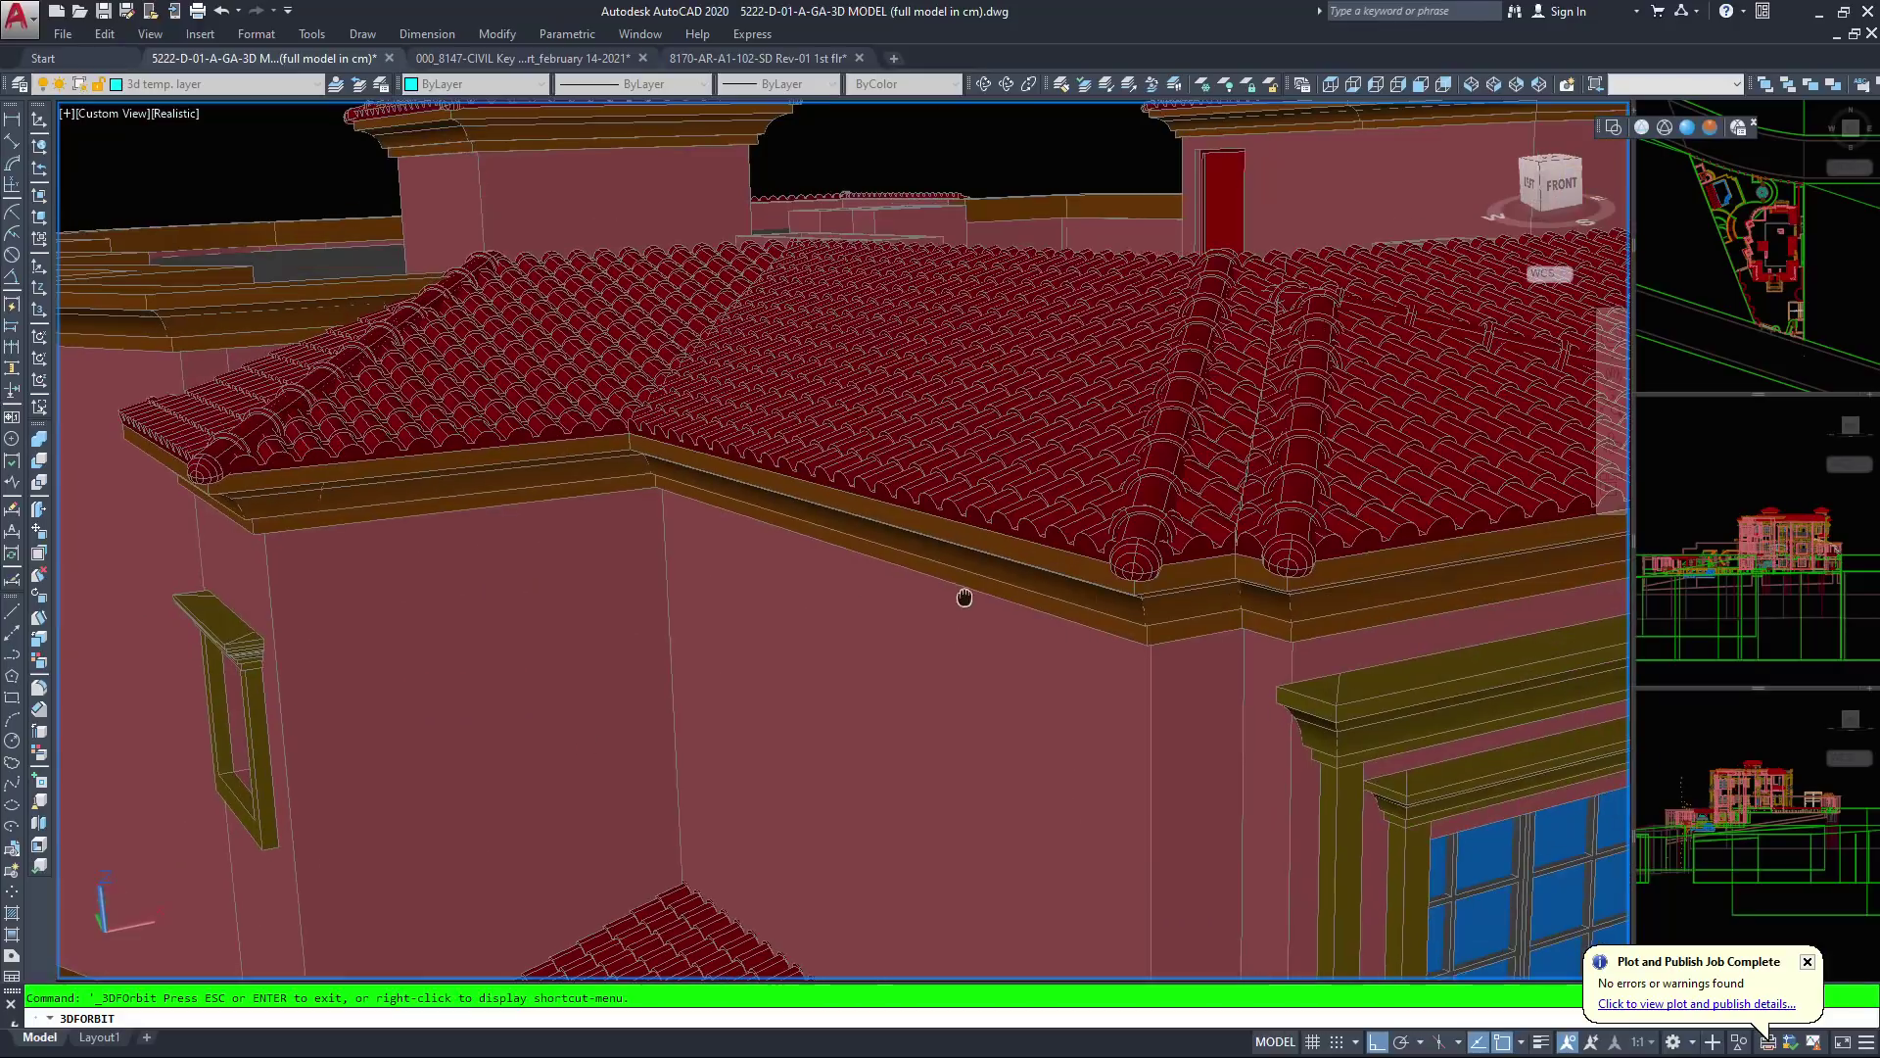
pyautogui.scroll(5, 957, 487)
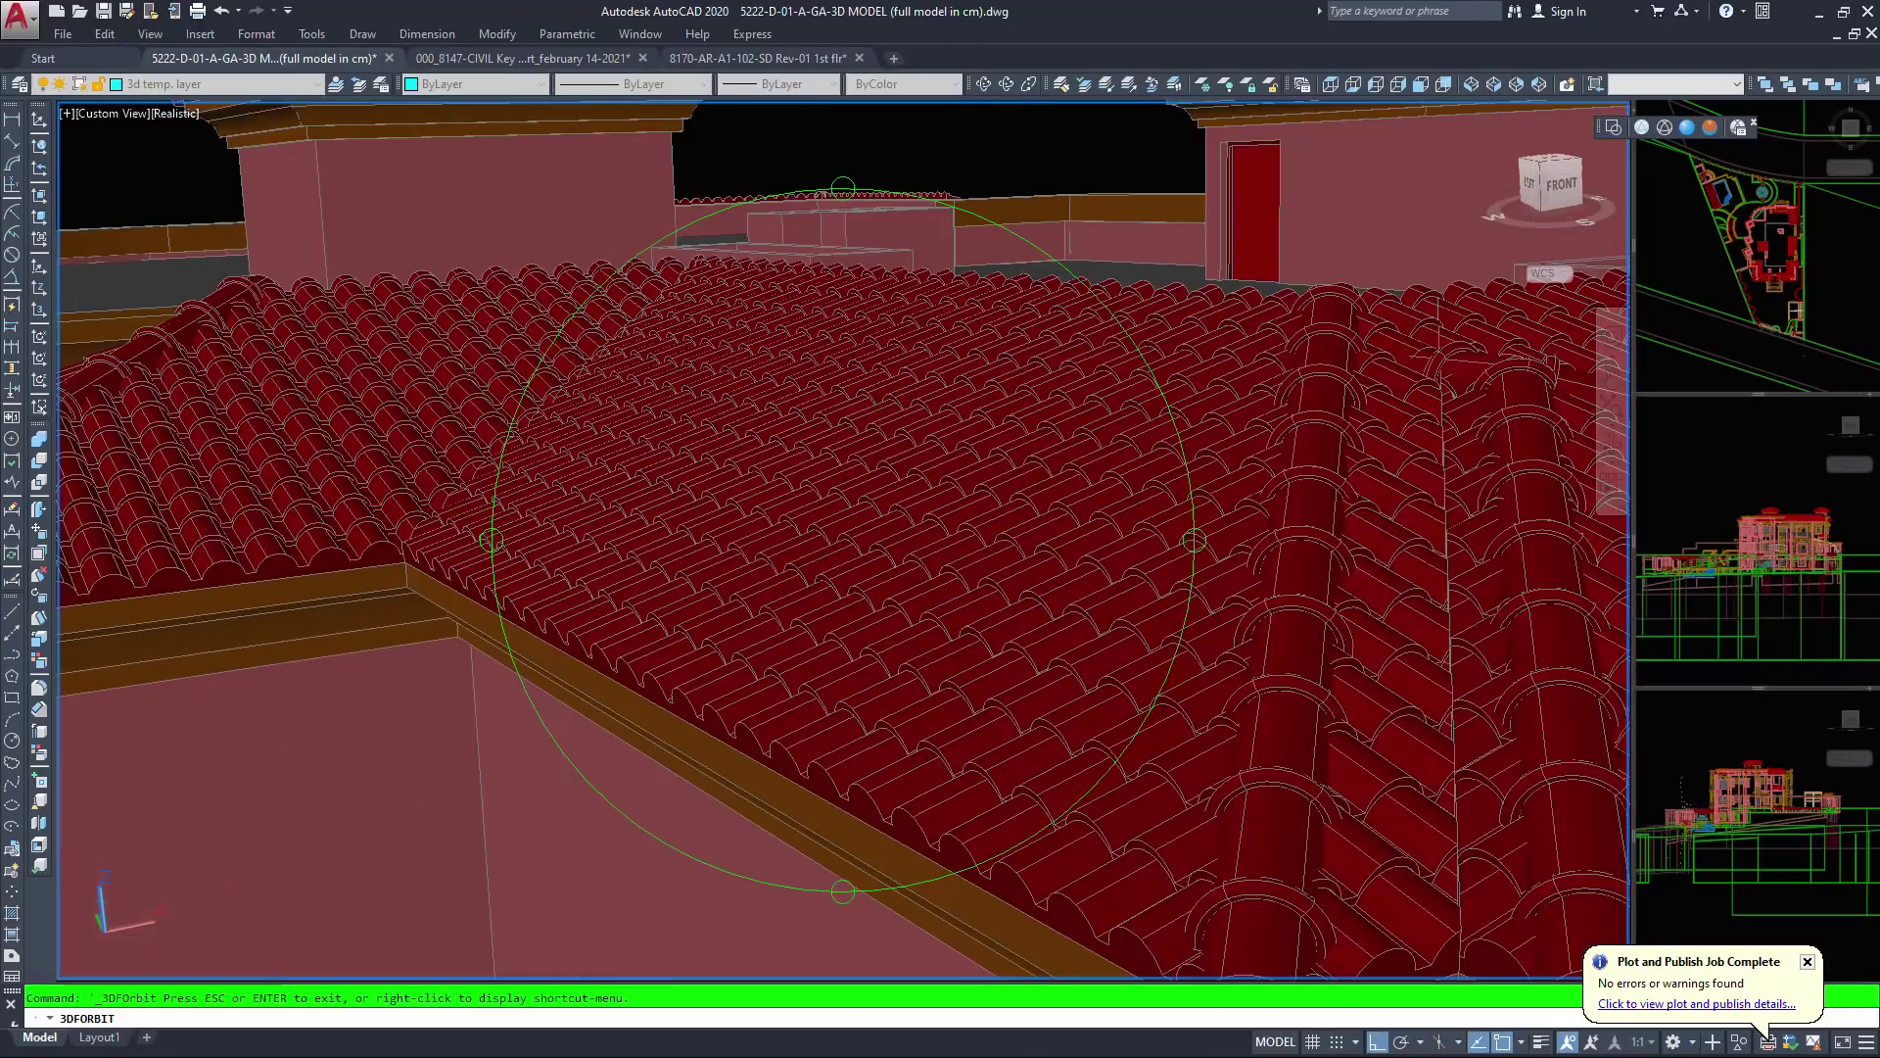
pyautogui.moveTo(1063, 593); pyautogui.dragTo(949, 520, button='middle')
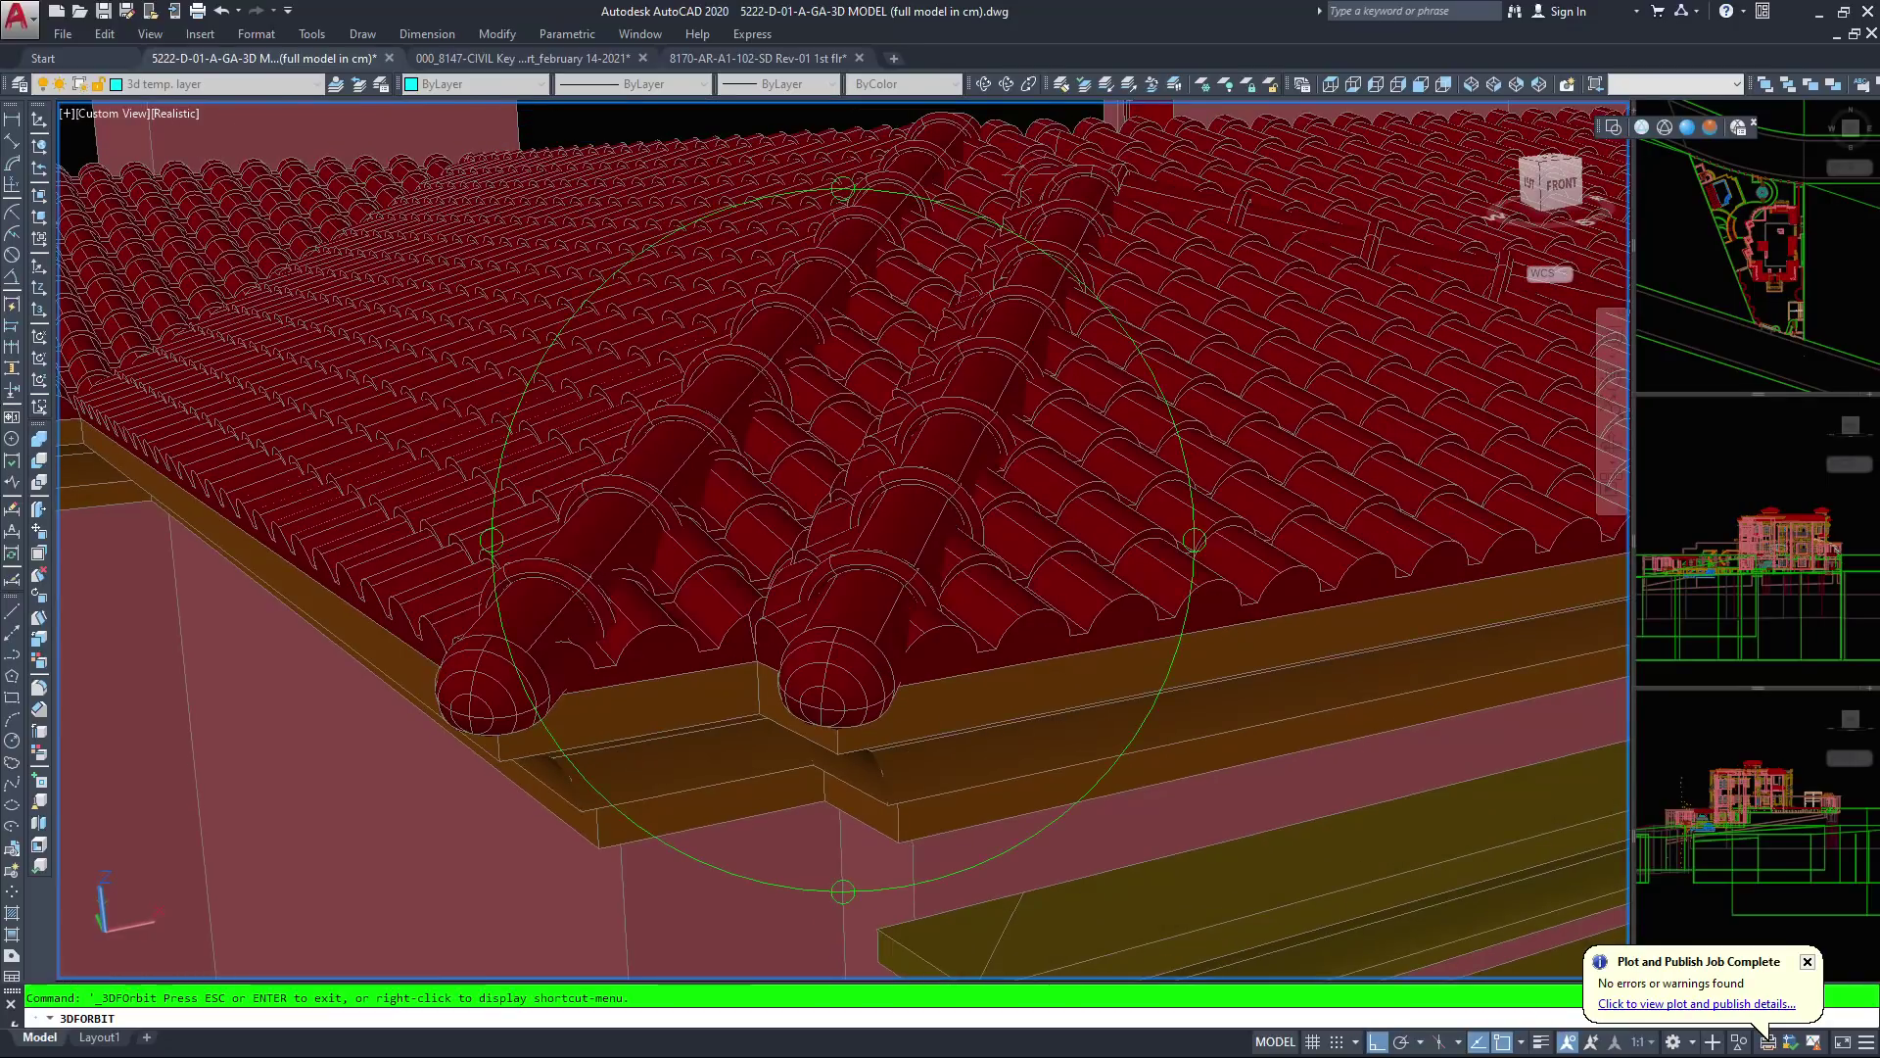
# Examine the flat roof with its parapets, stair towers and tiled edges from the front, side and rear
pyautogui.scroll(-4, 840, 538)
pyautogui.scroll(8, 665, 681)
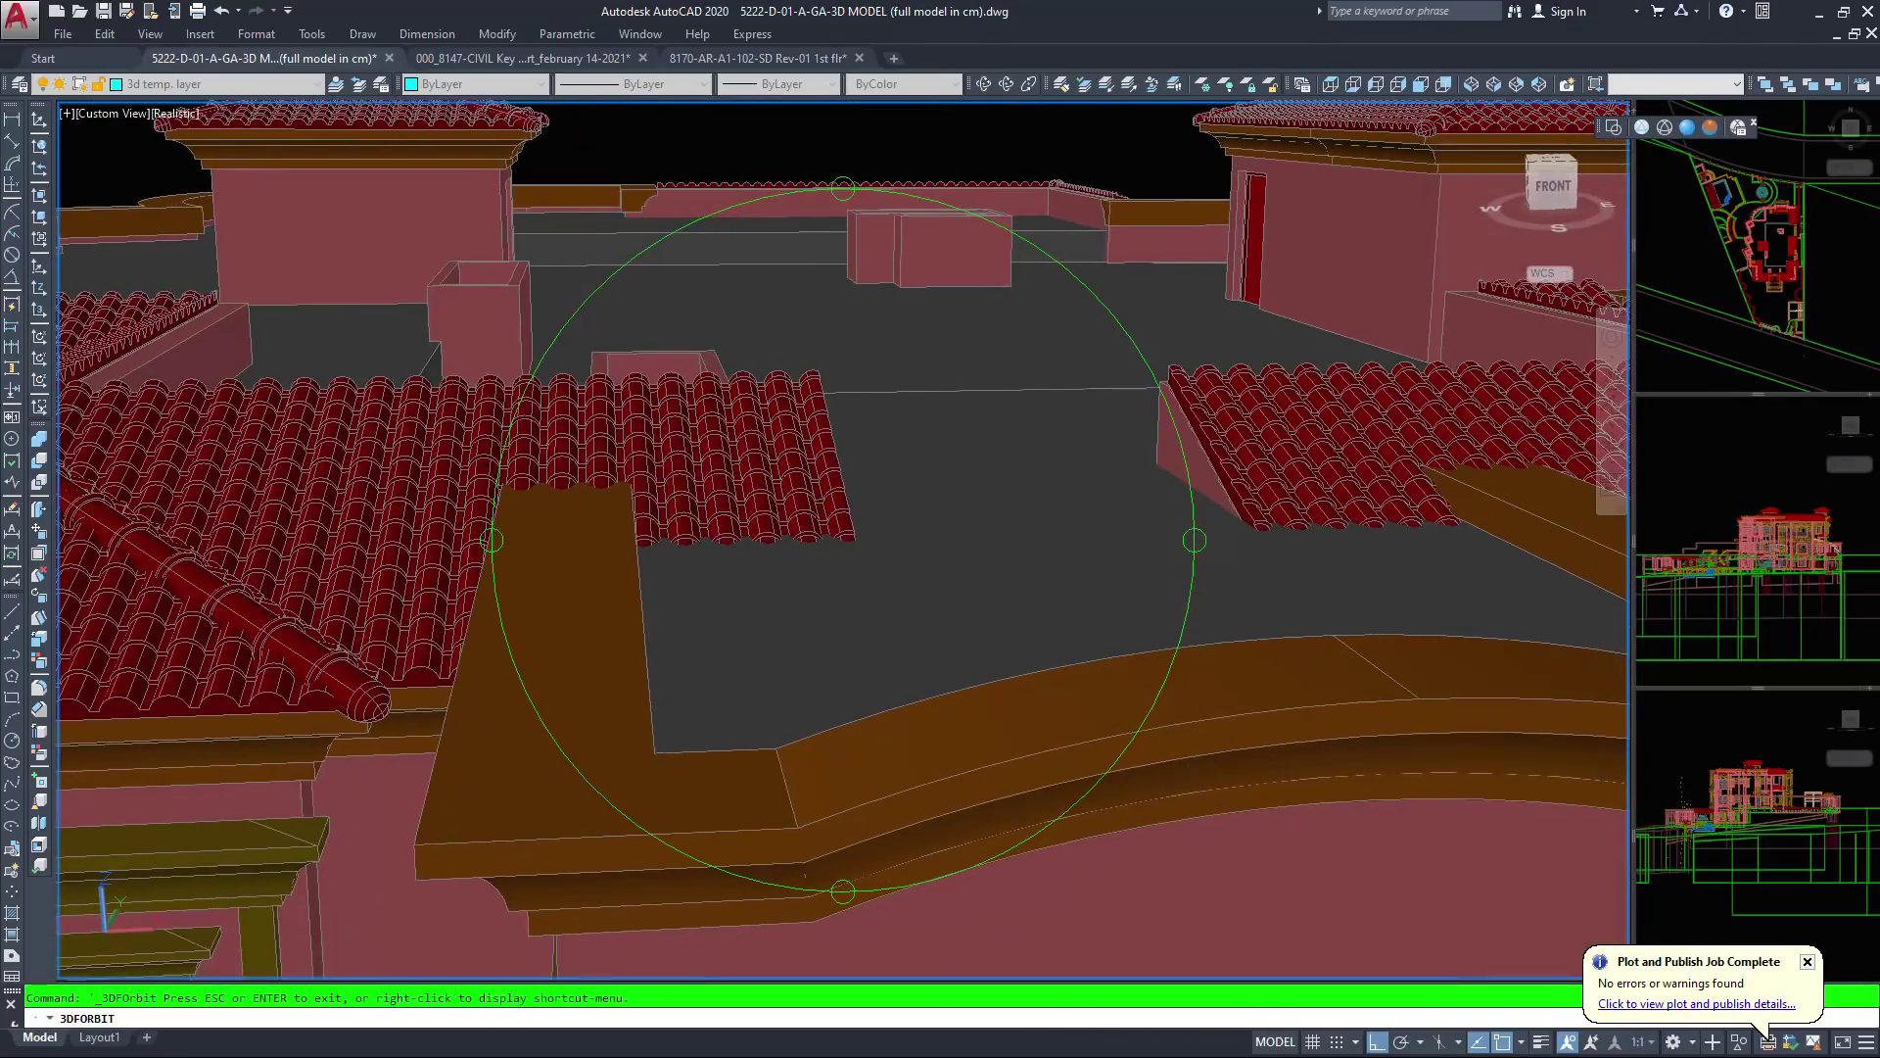
pyautogui.scroll(-5, 843, 540)
pyautogui.moveTo(832, 578); pyautogui.dragTo(734, 628)
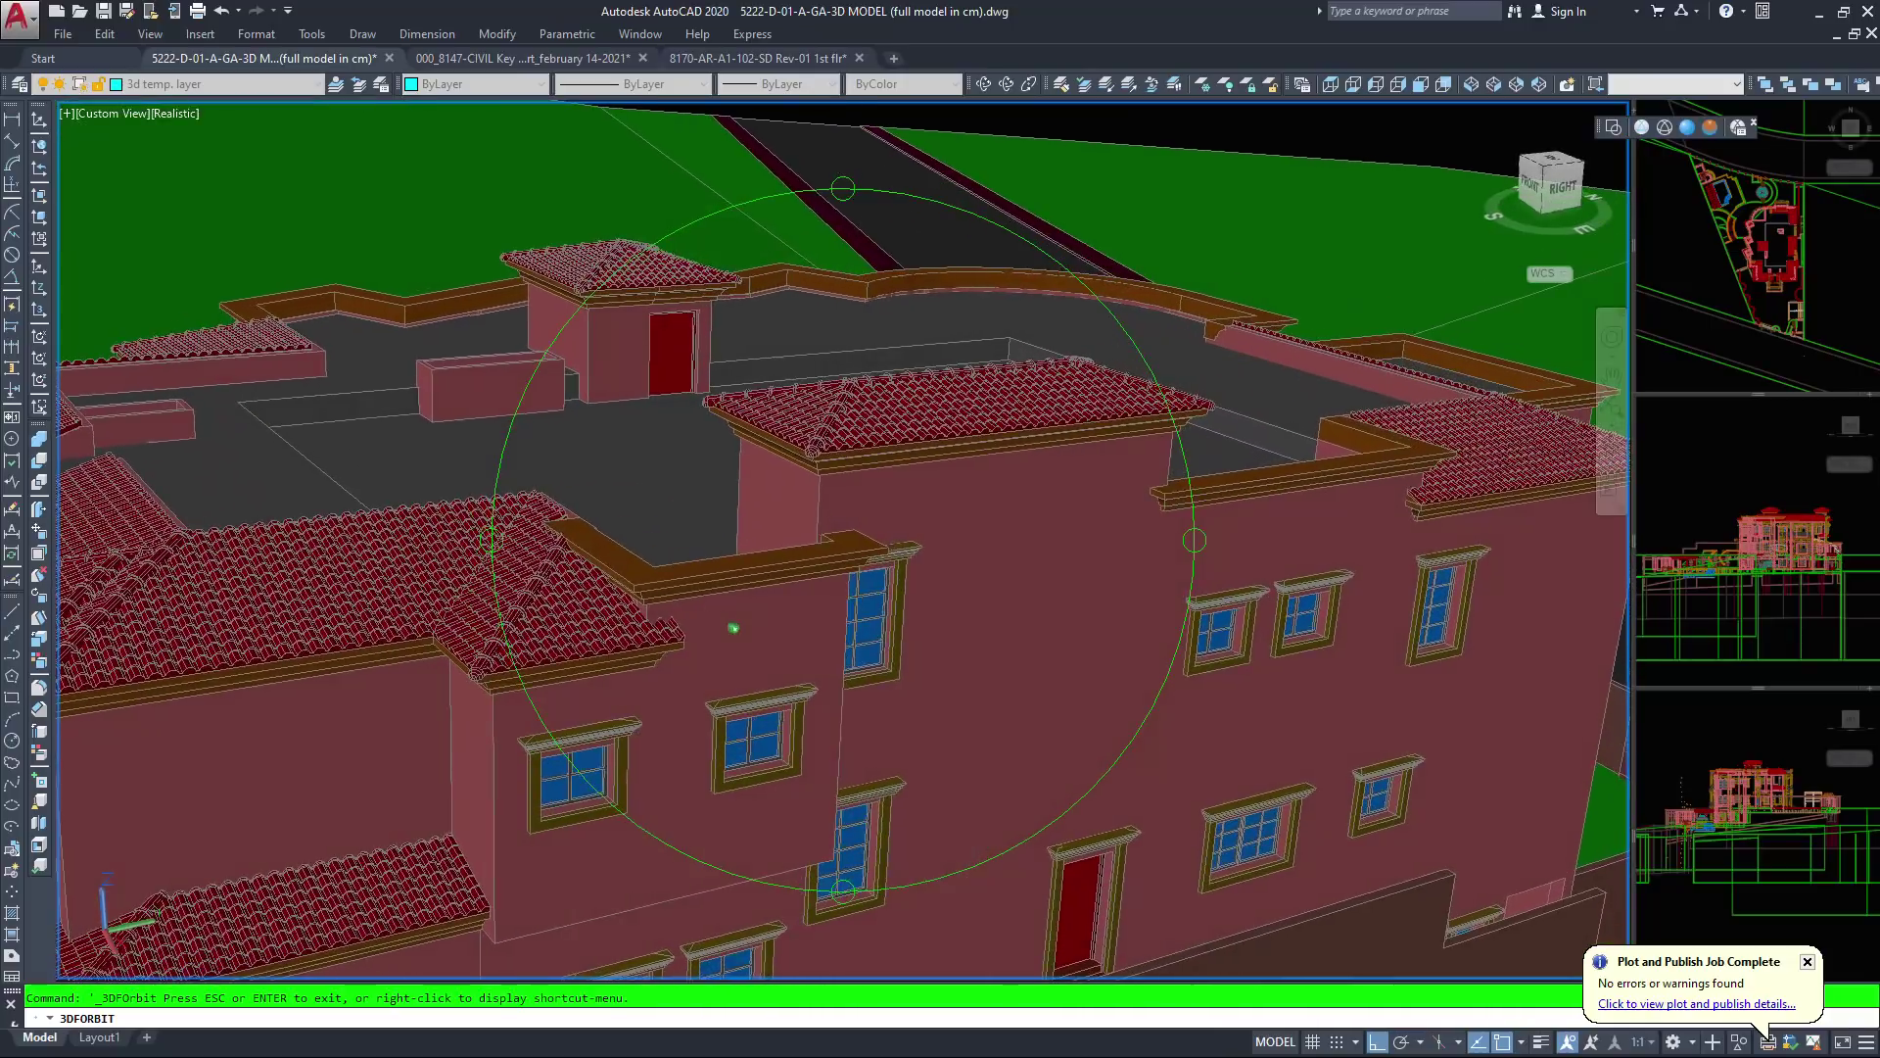
pyautogui.moveTo(822, 598); pyautogui.dragTo(612, 598)
pyautogui.scroll(-3, 717, 627)
pyautogui.scroll(-2, 843, 540)
pyautogui.moveTo(791, 595); pyautogui.dragTo(768, 599)
pyautogui.scroll(3, 768, 598)
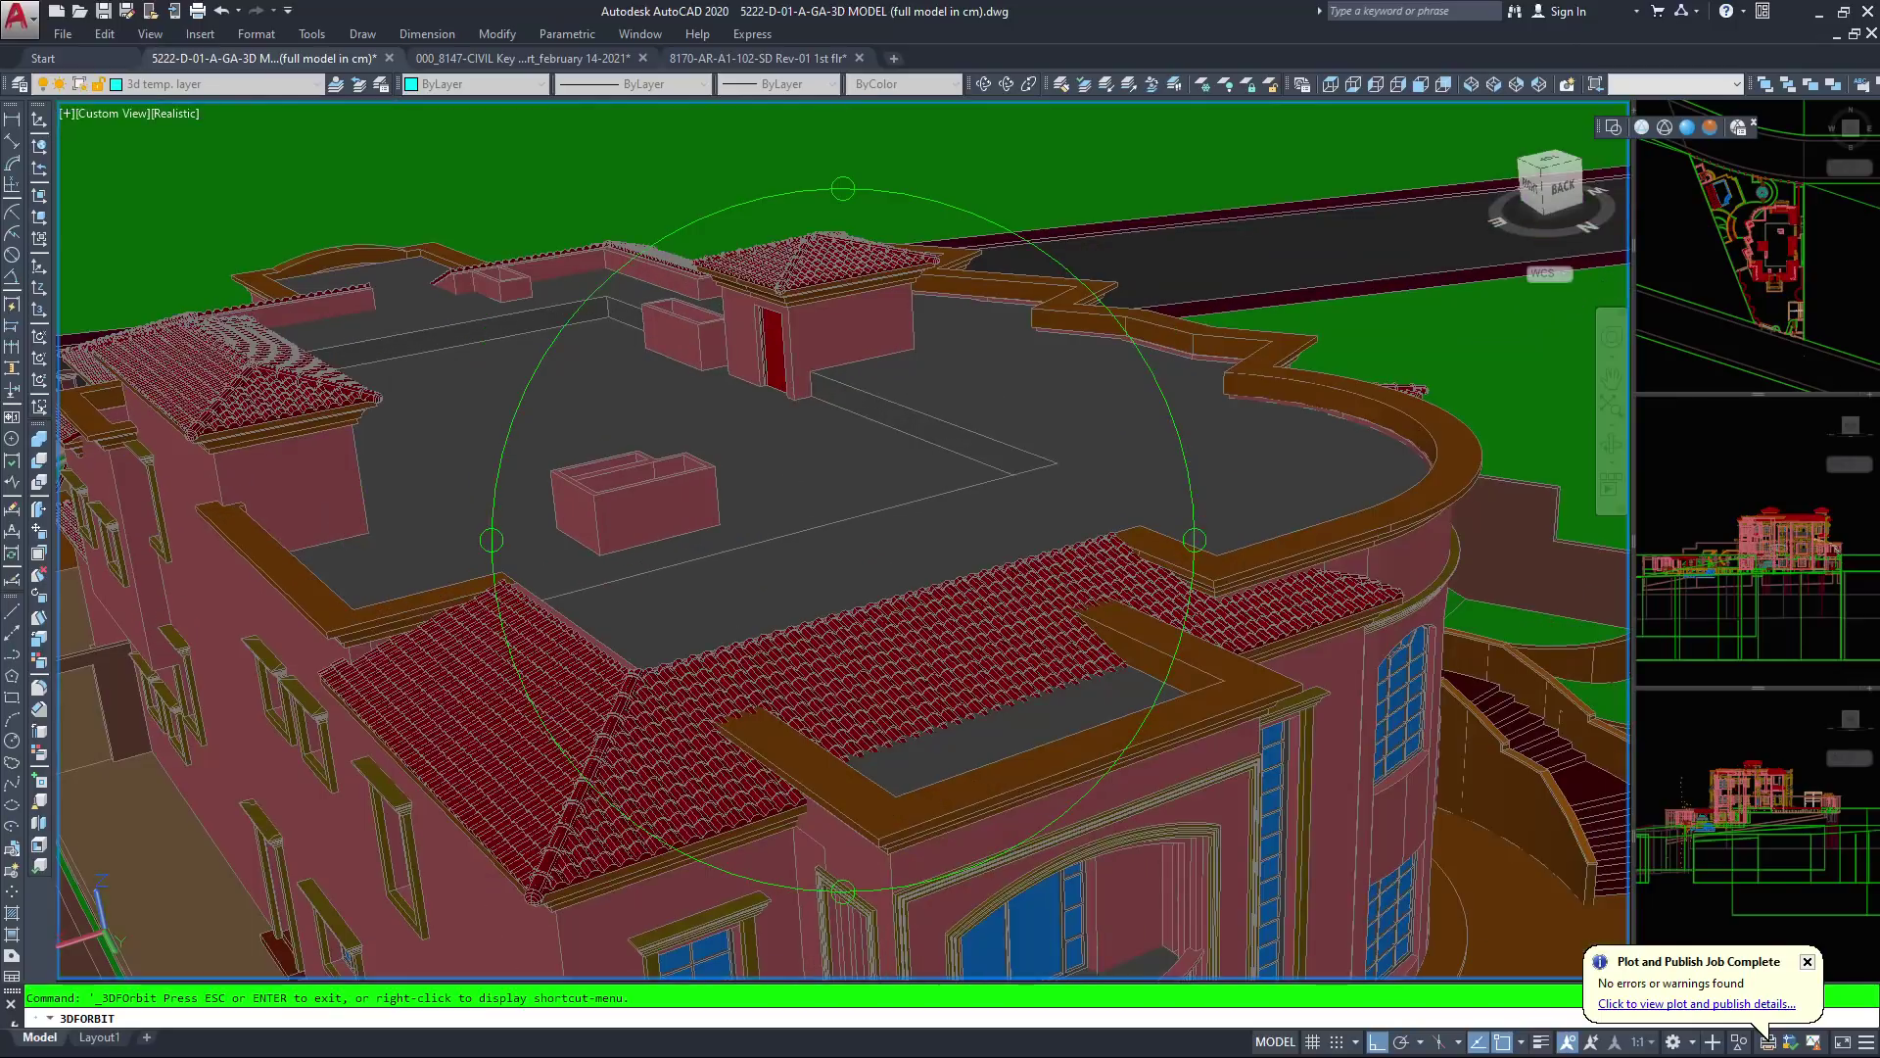
pyautogui.scroll(-5, 842, 539)
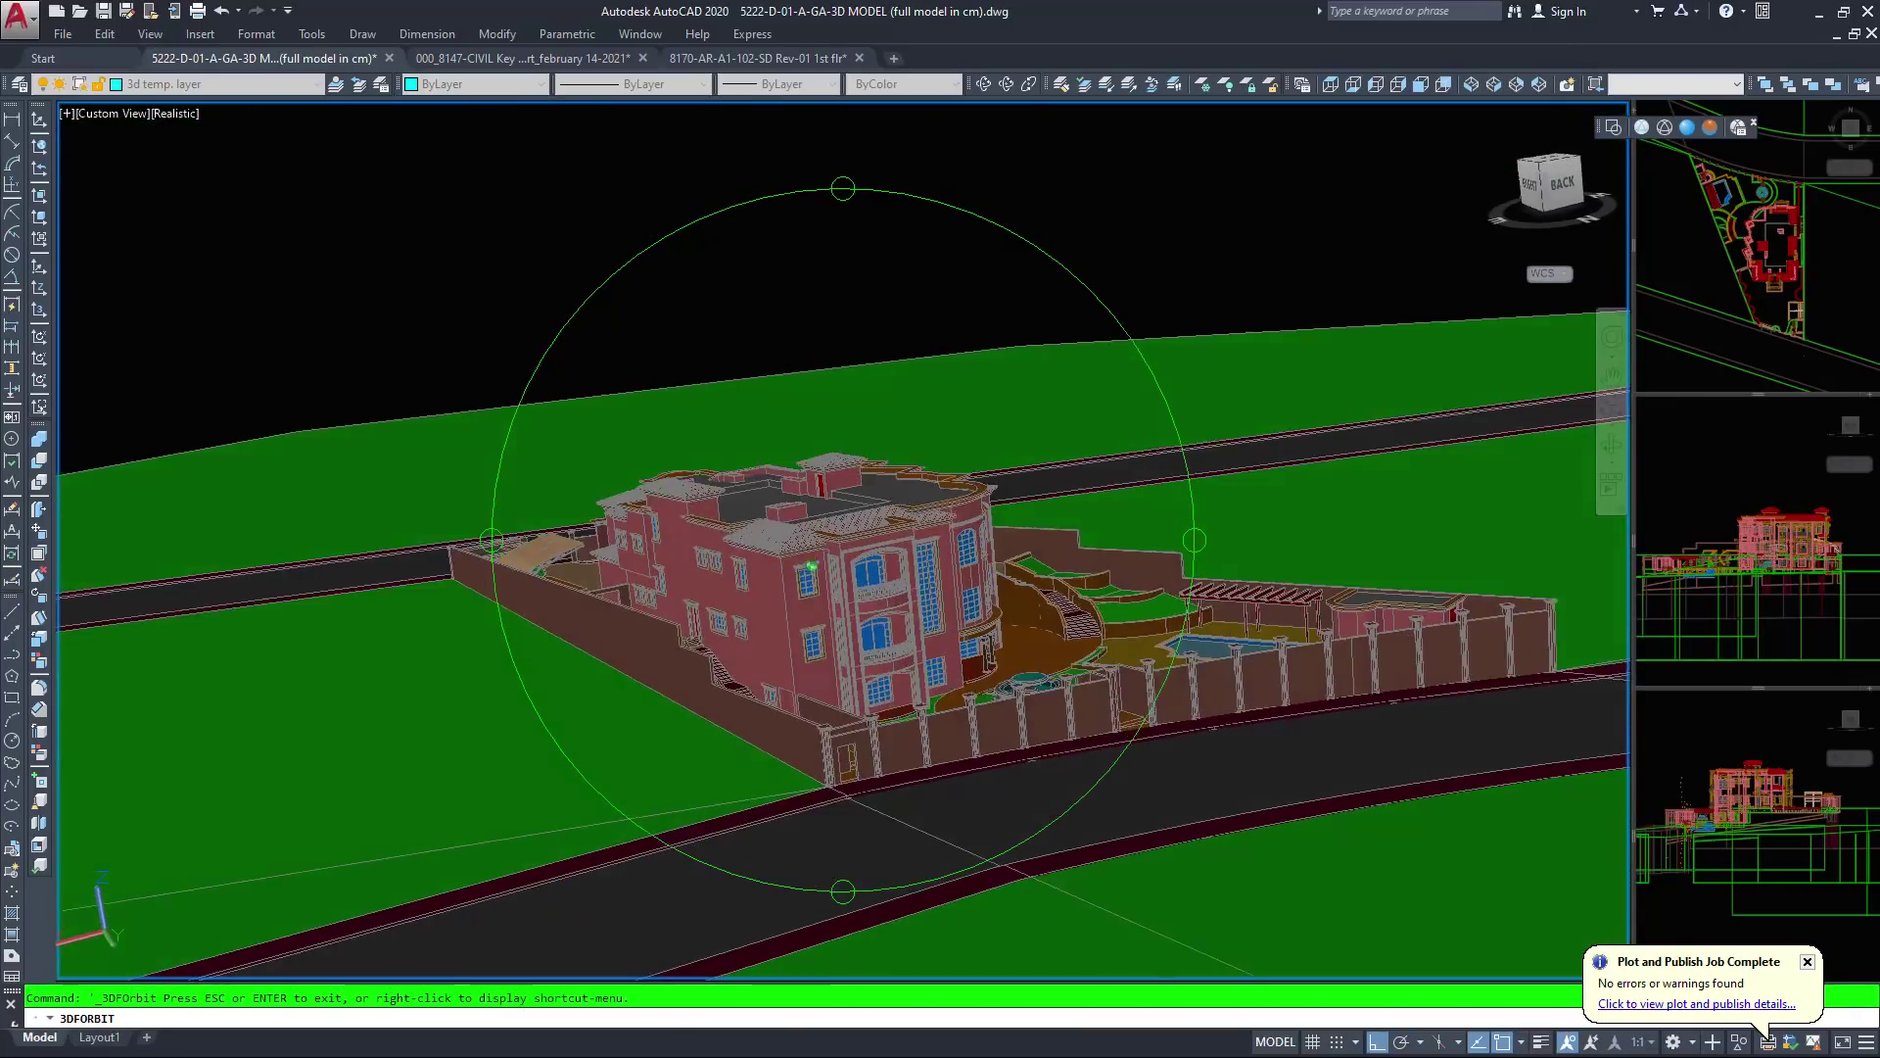
# Examine the rear facade, garden and pillared boundary wall from the street, and end the free orbit
pyautogui.moveTo(811, 565); pyautogui.dragTo(811, 566)
pyautogui.scroll(-3, 811, 565)
pyautogui.moveTo(928, 540); pyautogui.dragTo(797, 612)
pyautogui.moveTo(925, 326); pyautogui.dragTo(854, 502, button='middle')
pyautogui.moveTo(848, 510); pyautogui.dragTo(847, 445)
pyautogui.scroll(4, 847, 446)
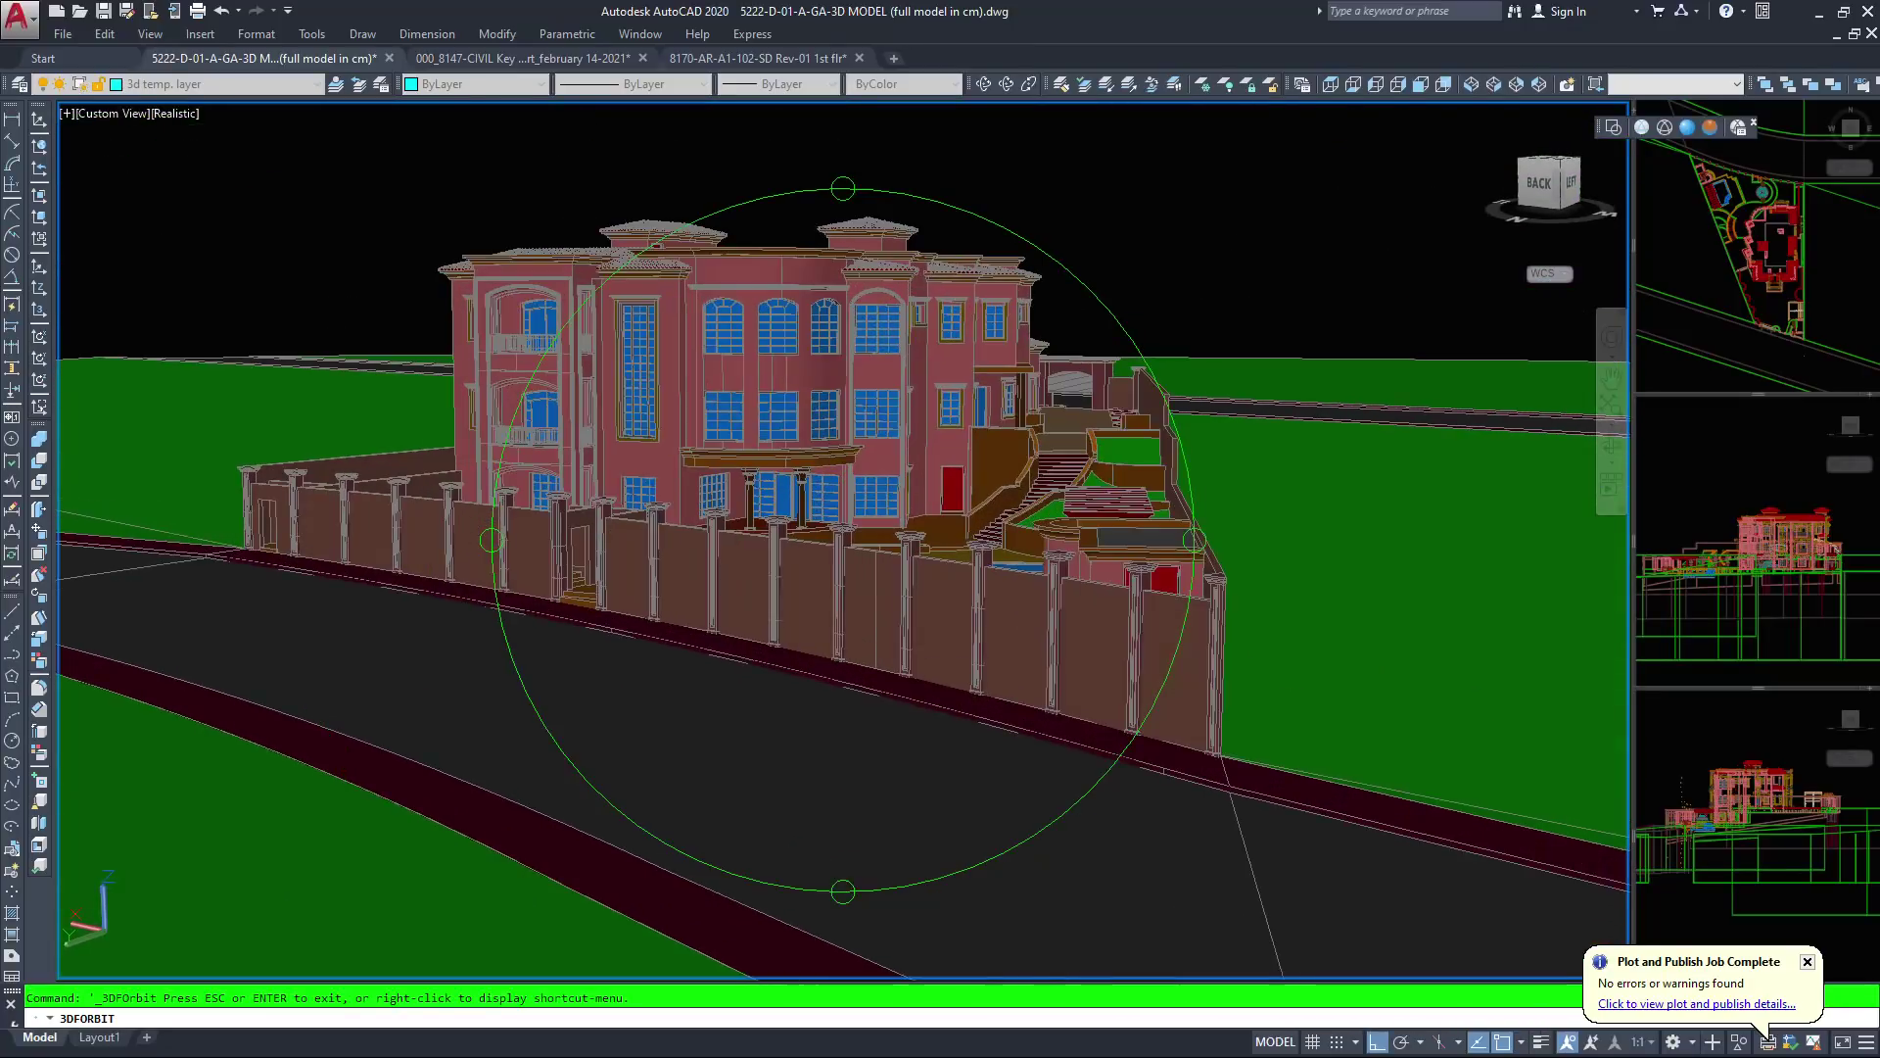
pyautogui.moveTo(847, 446); pyautogui.dragTo(955, 487, button='middle')
pyautogui.scroll(2, 954, 487)
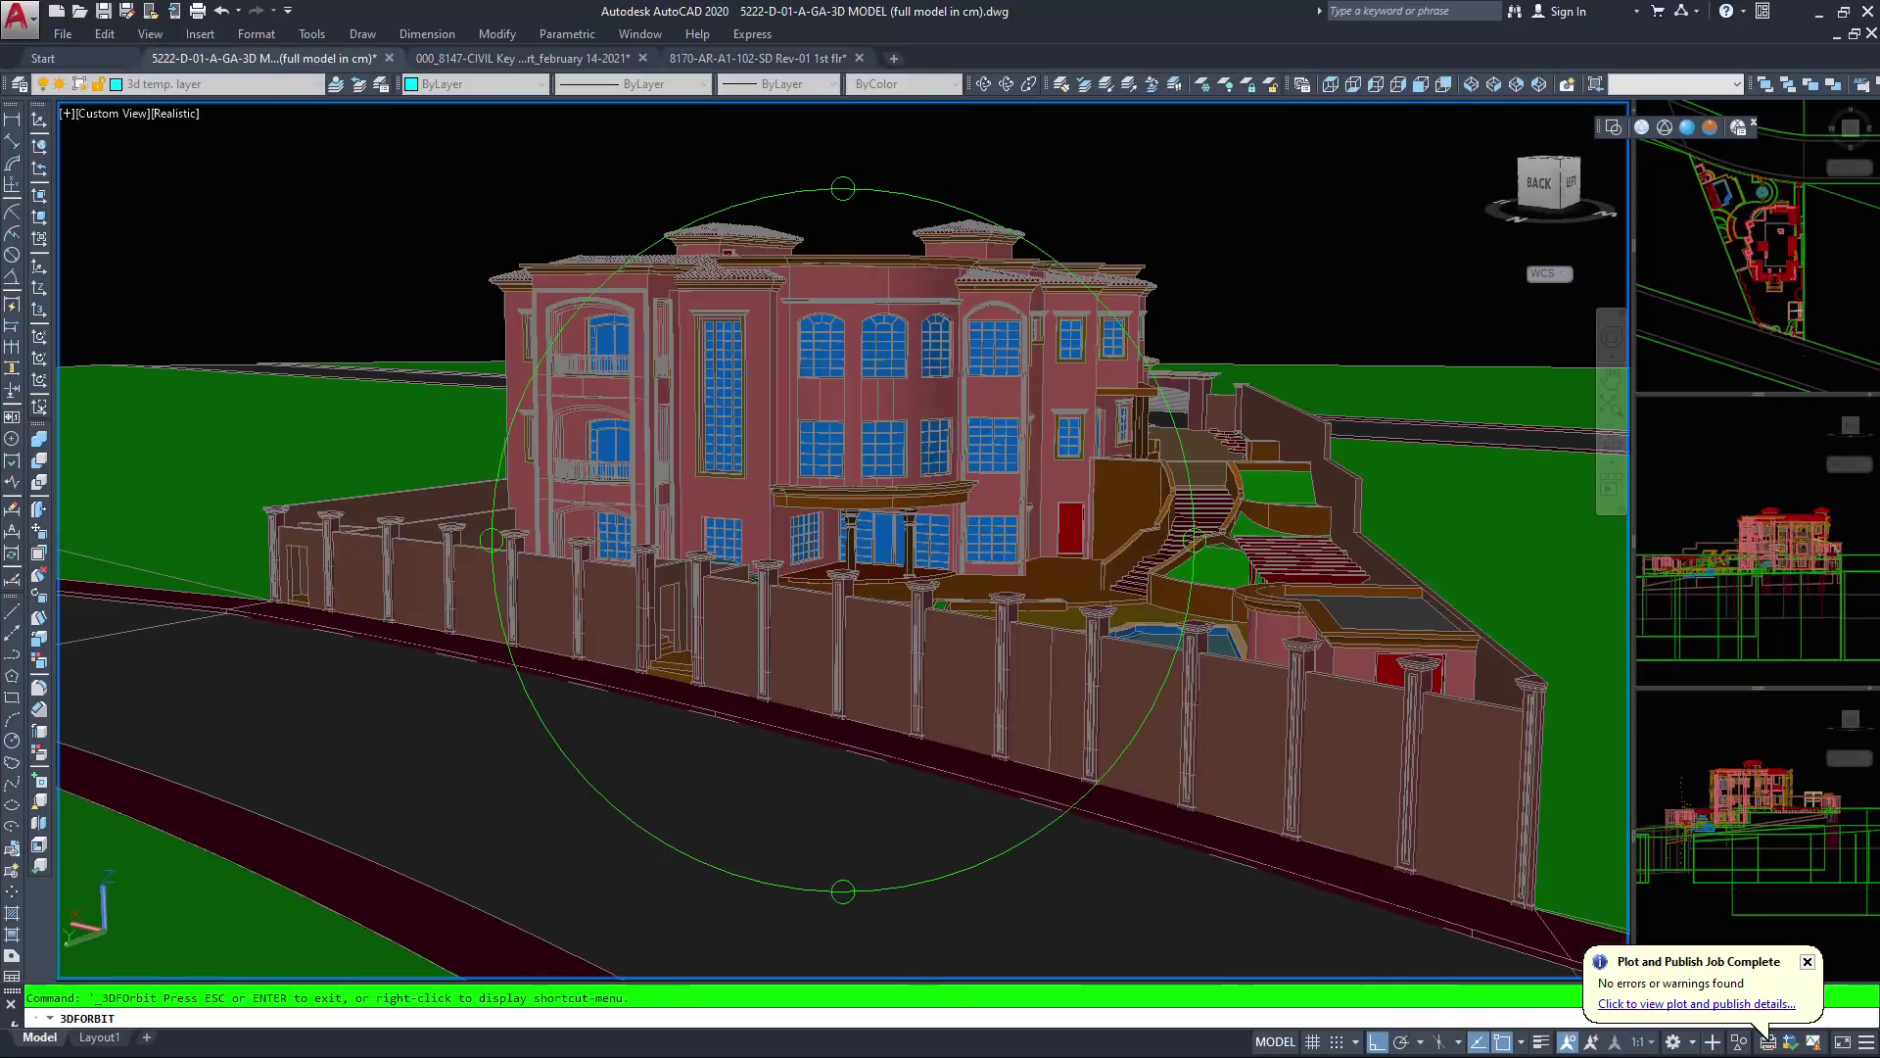
pyautogui.moveTo(719, 524); pyautogui.dragTo(857, 377)
pyautogui.moveTo(879, 628); pyautogui.dragTo(931, 591, button='middle')
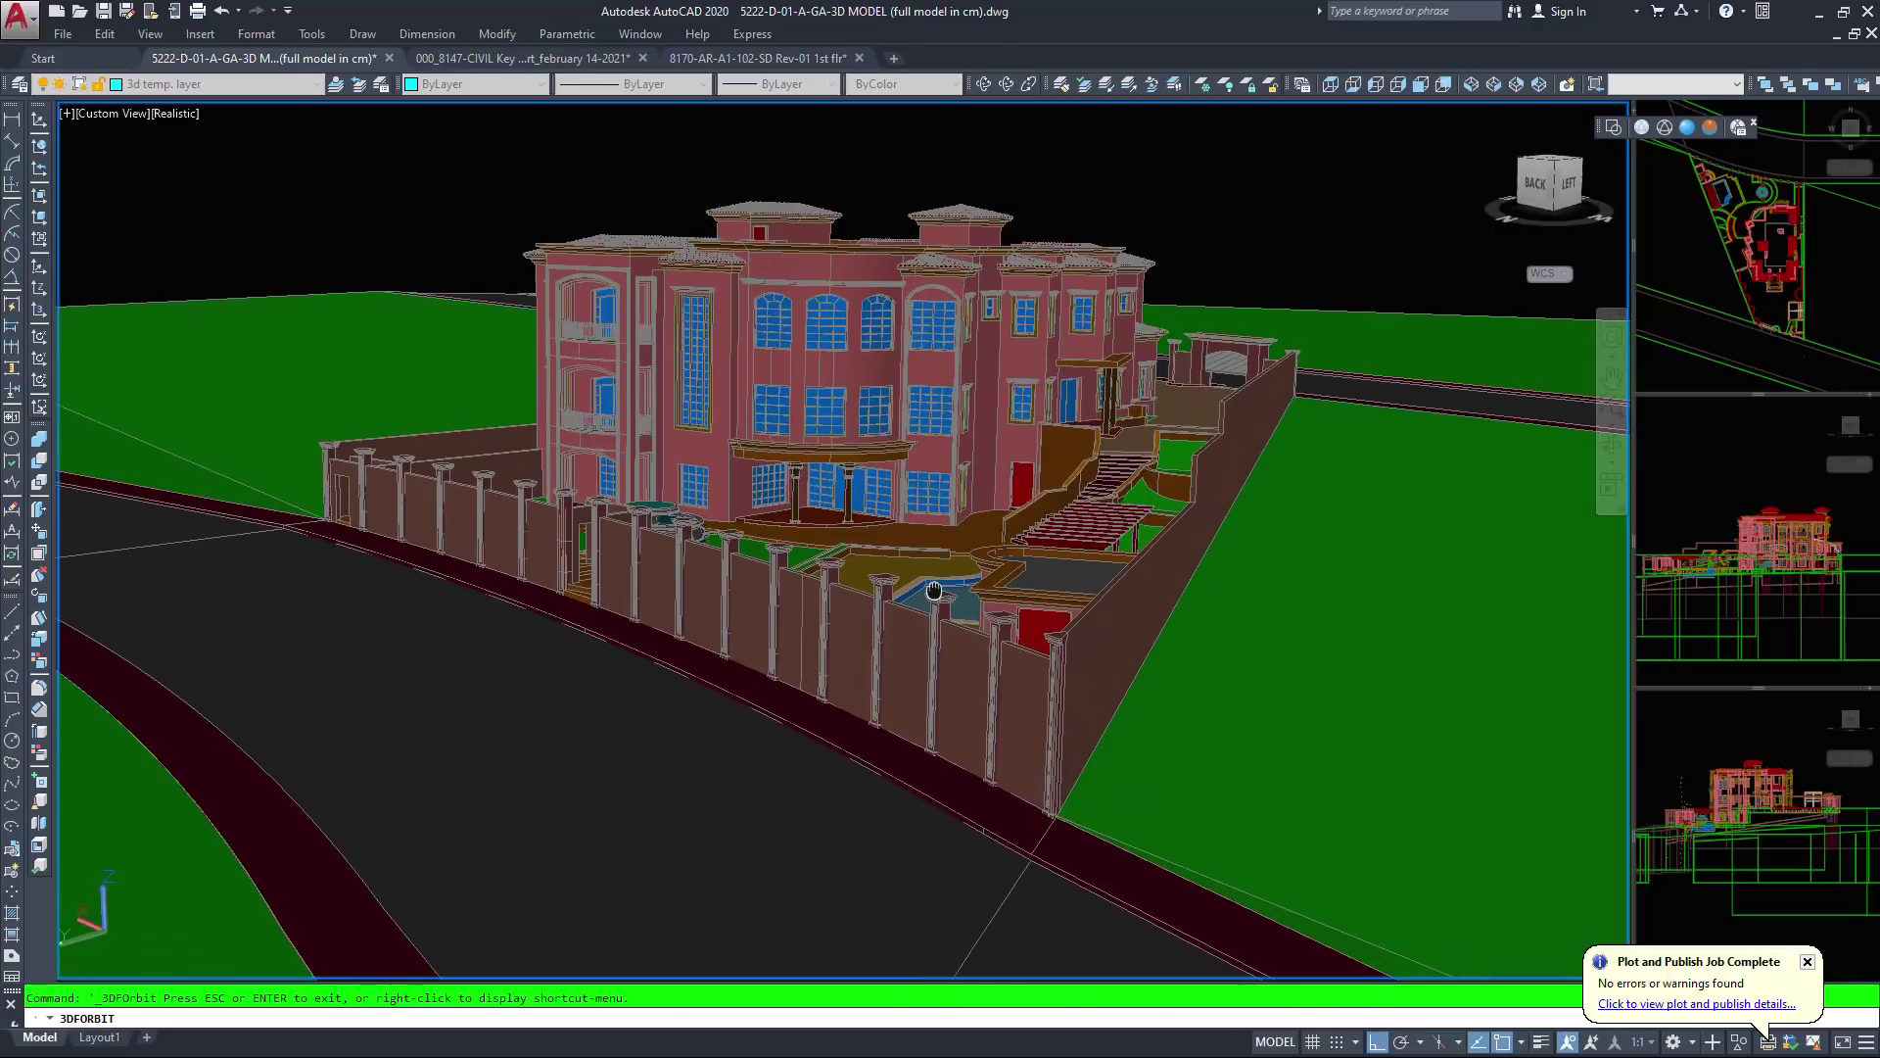
pyautogui.press('Escape')
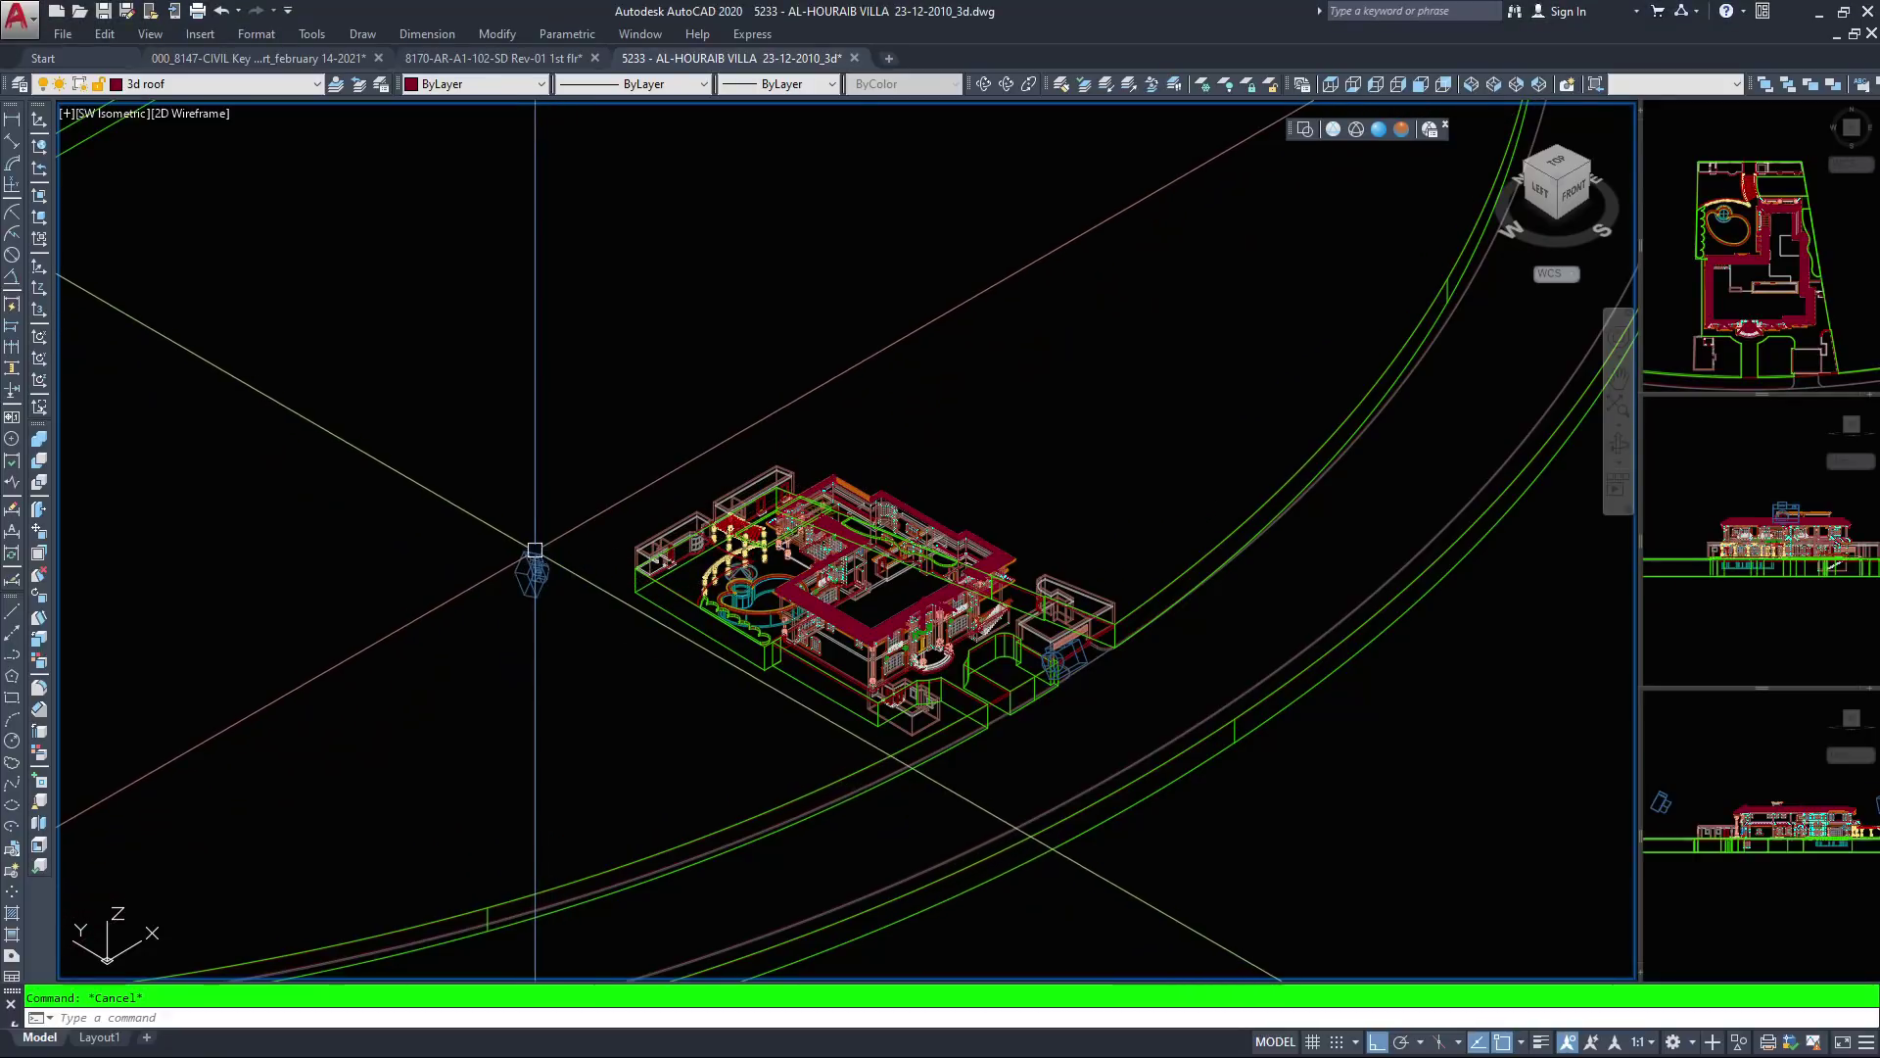
# Select the camera outside the garden of the second villa, disable the automatic preview when editing cameras, and close the preview
pyautogui.click(534, 566)
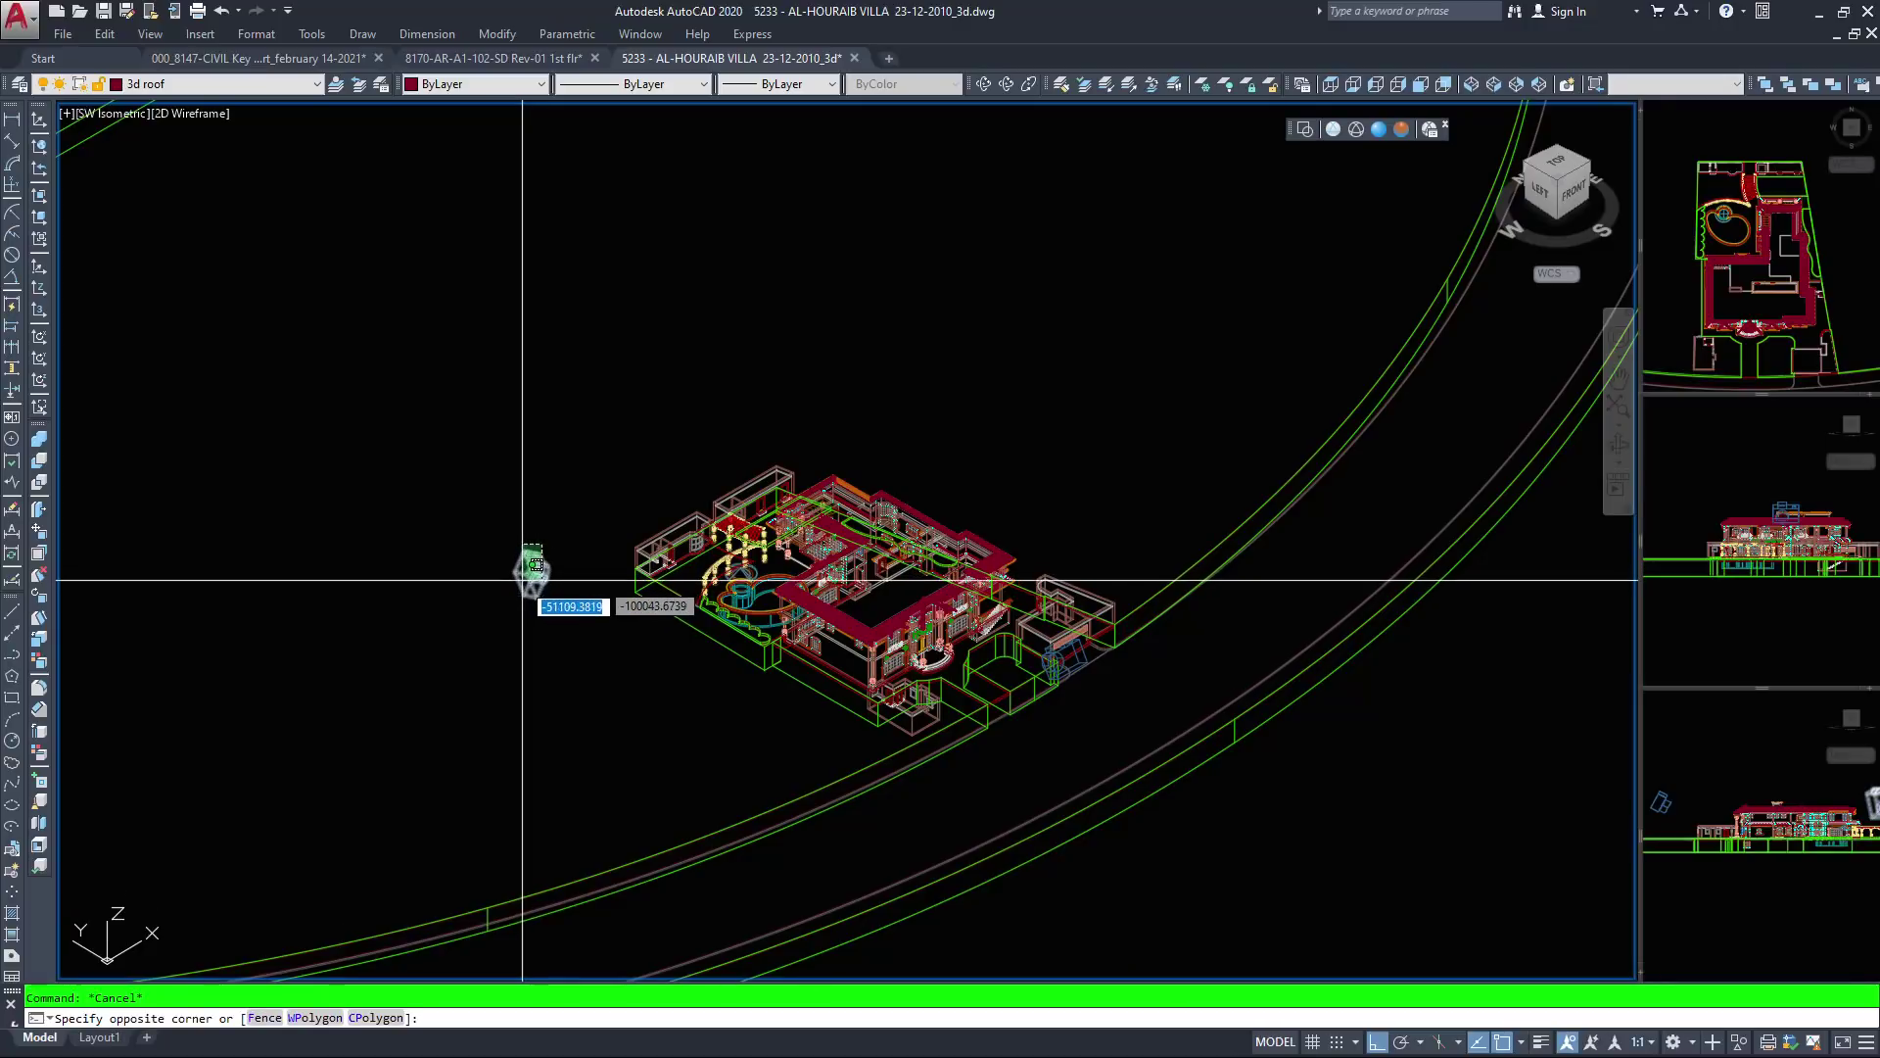
pyautogui.click(530, 575)
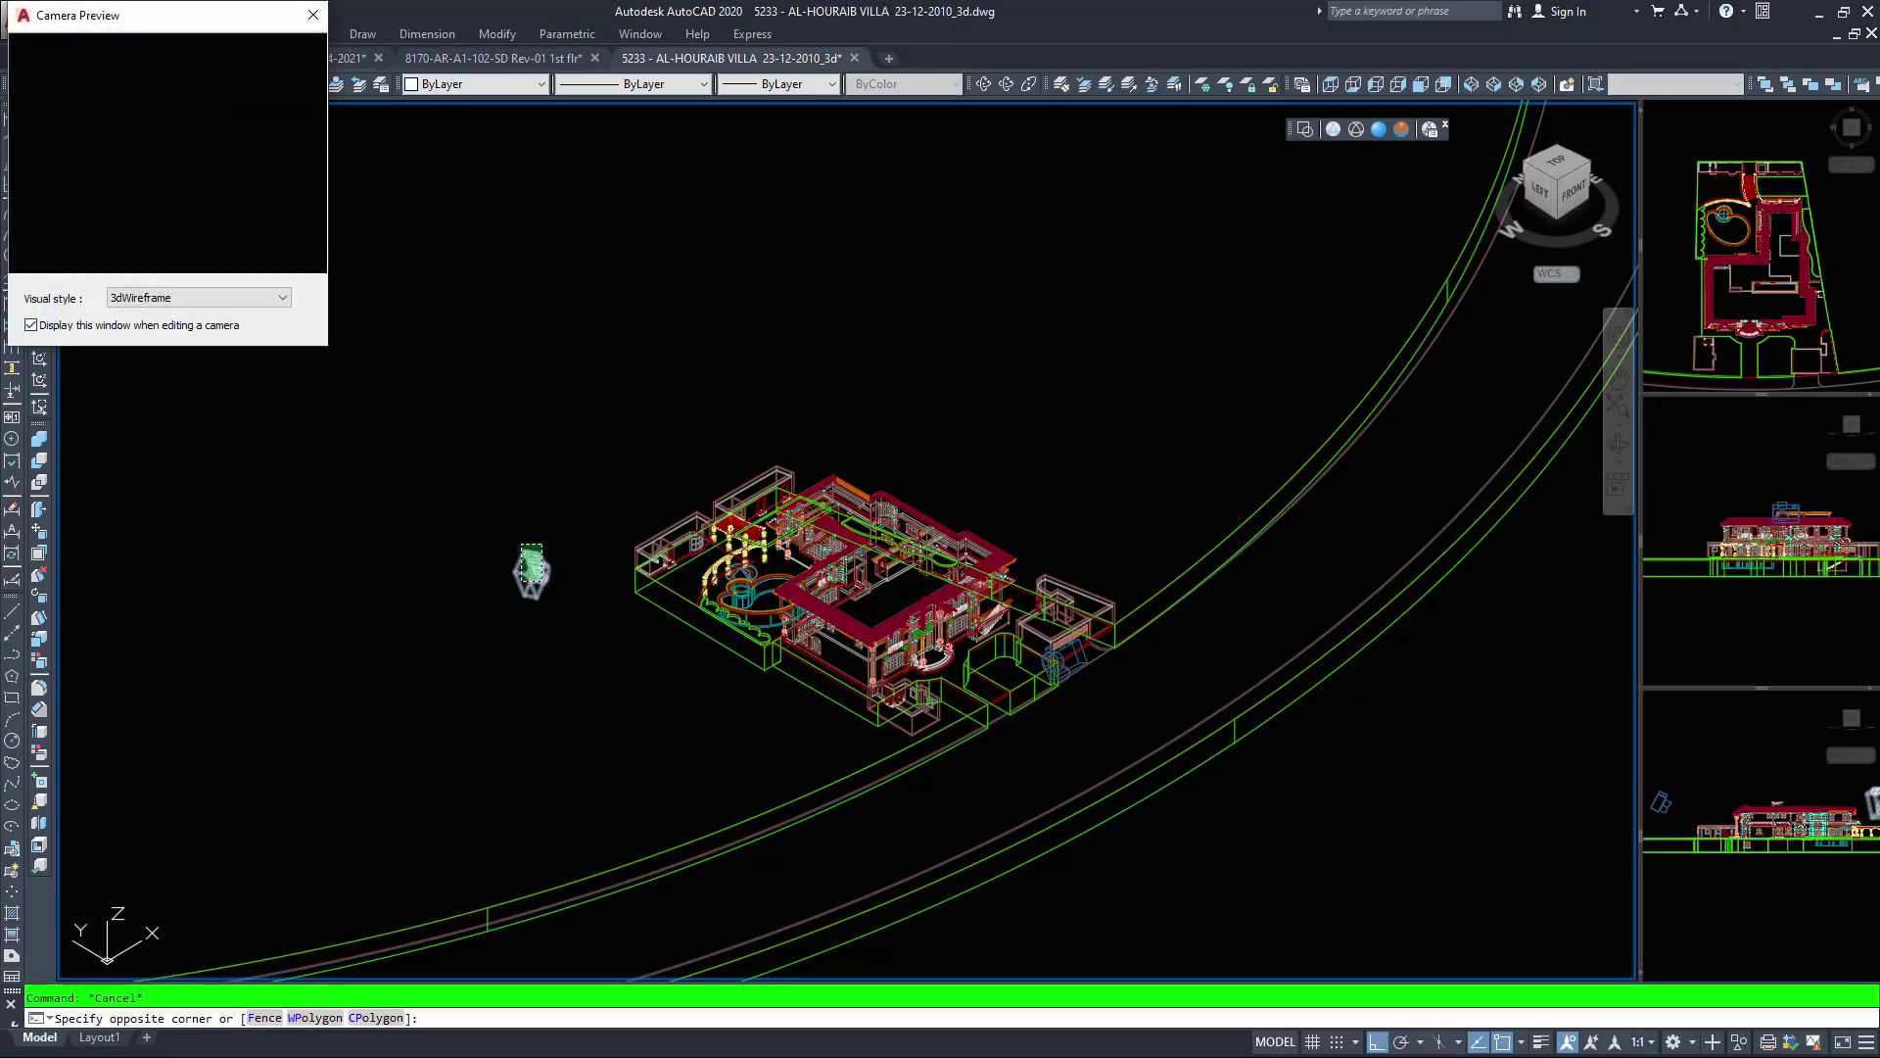
pyautogui.click(529, 546)
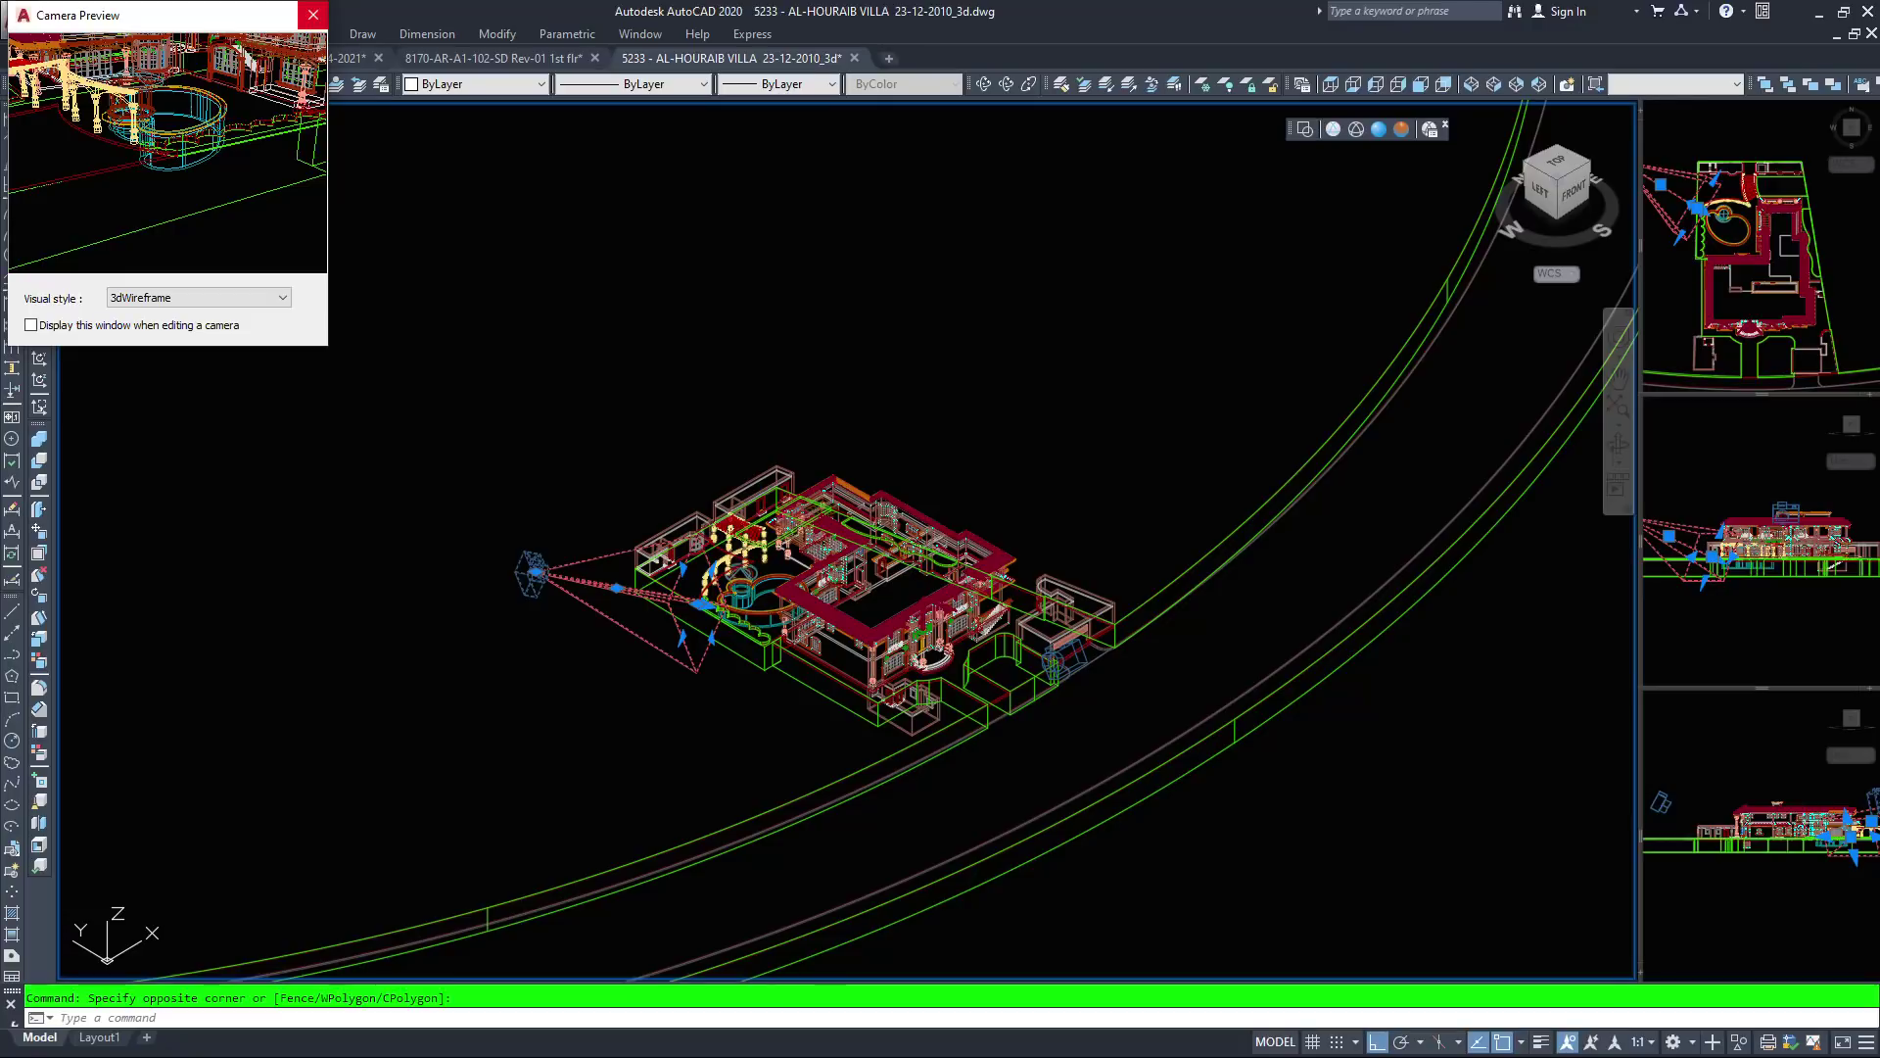
pyautogui.click(313, 14)
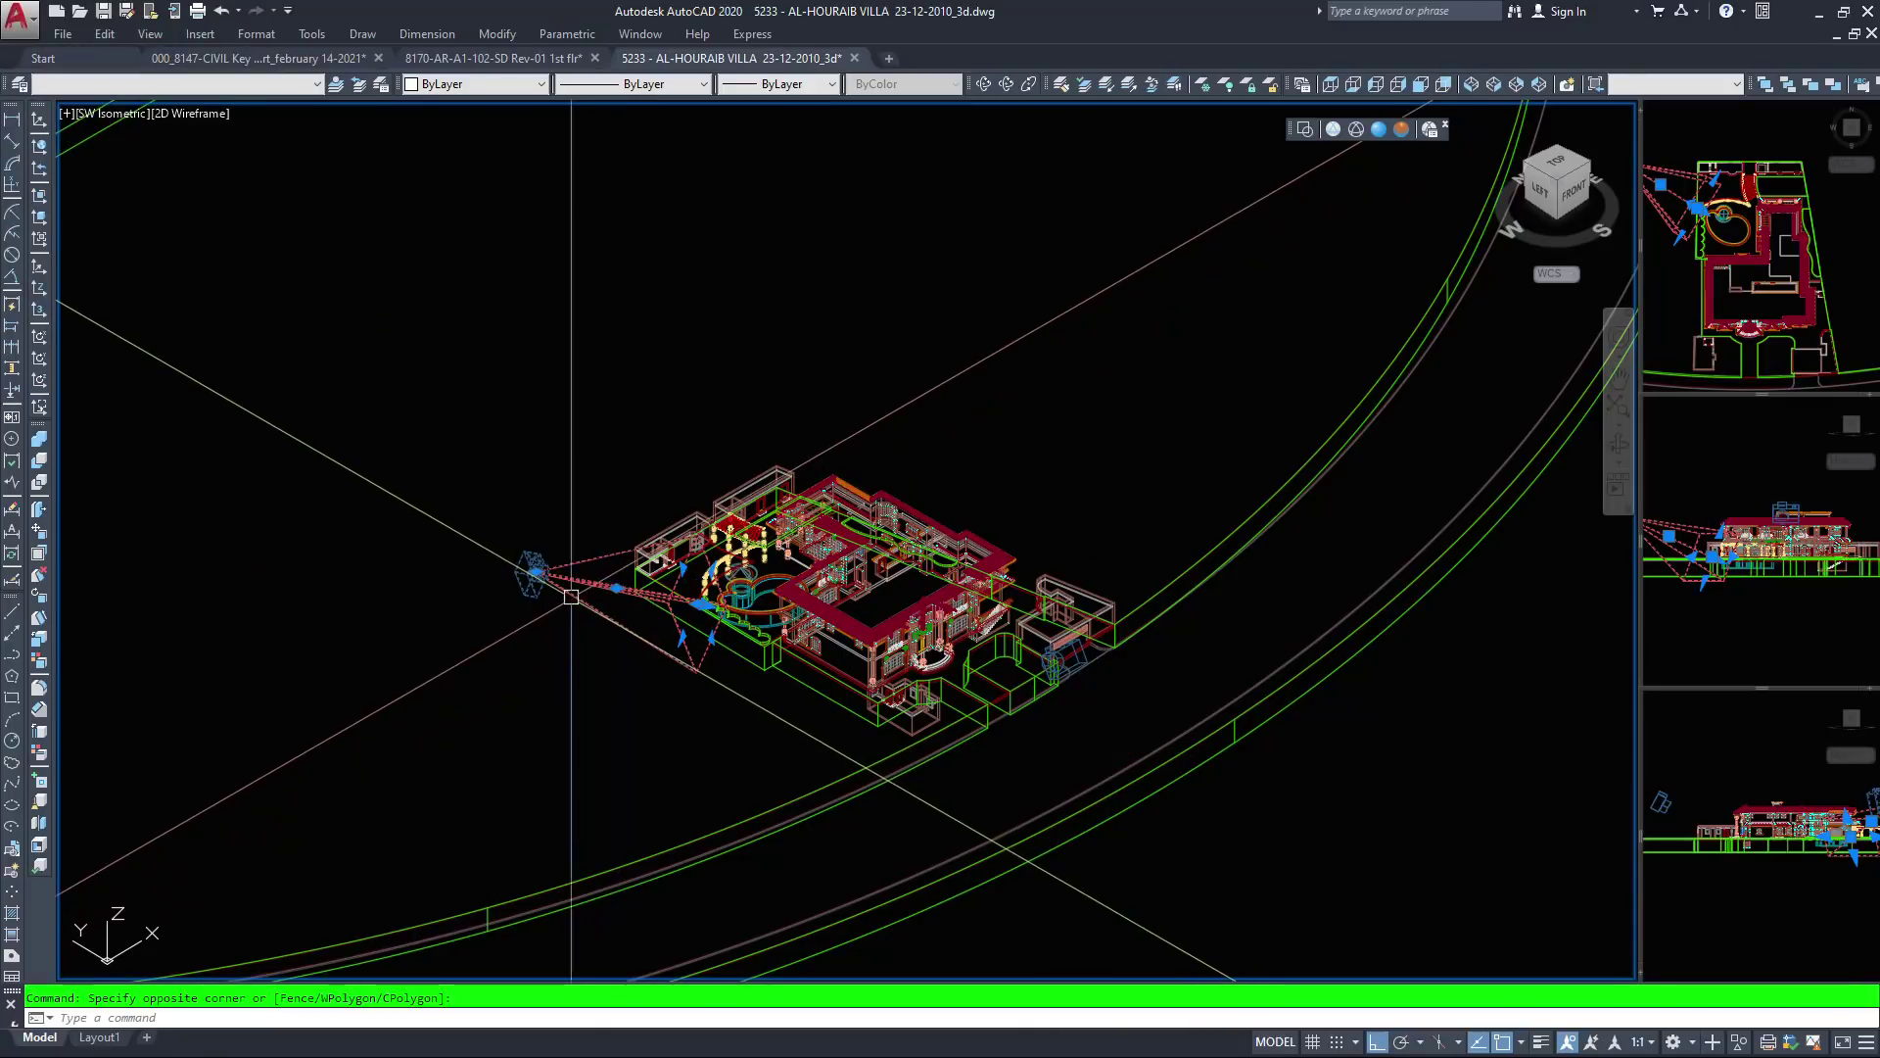
# Set the main viewport to the selected camera's view and widen it to show the villa, pergola and pool
pyautogui.rightClick(555, 580)
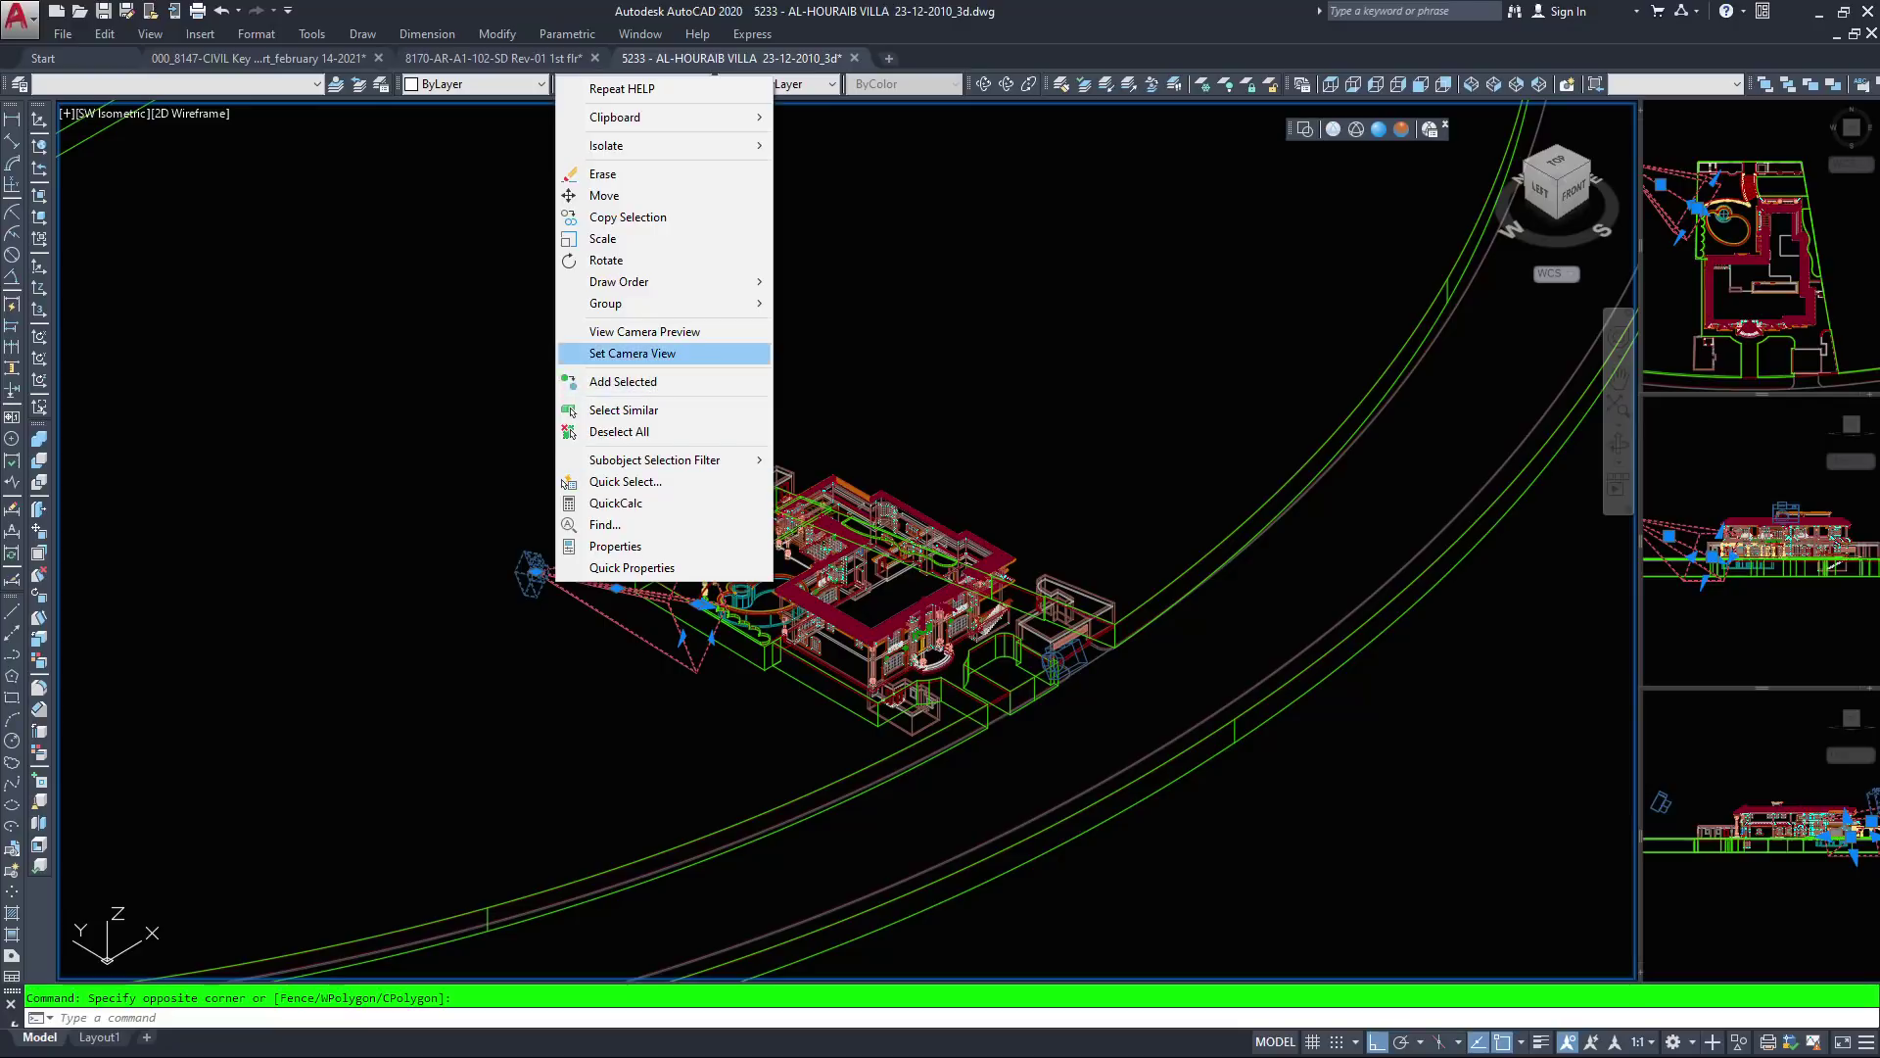
pyautogui.click(633, 354)
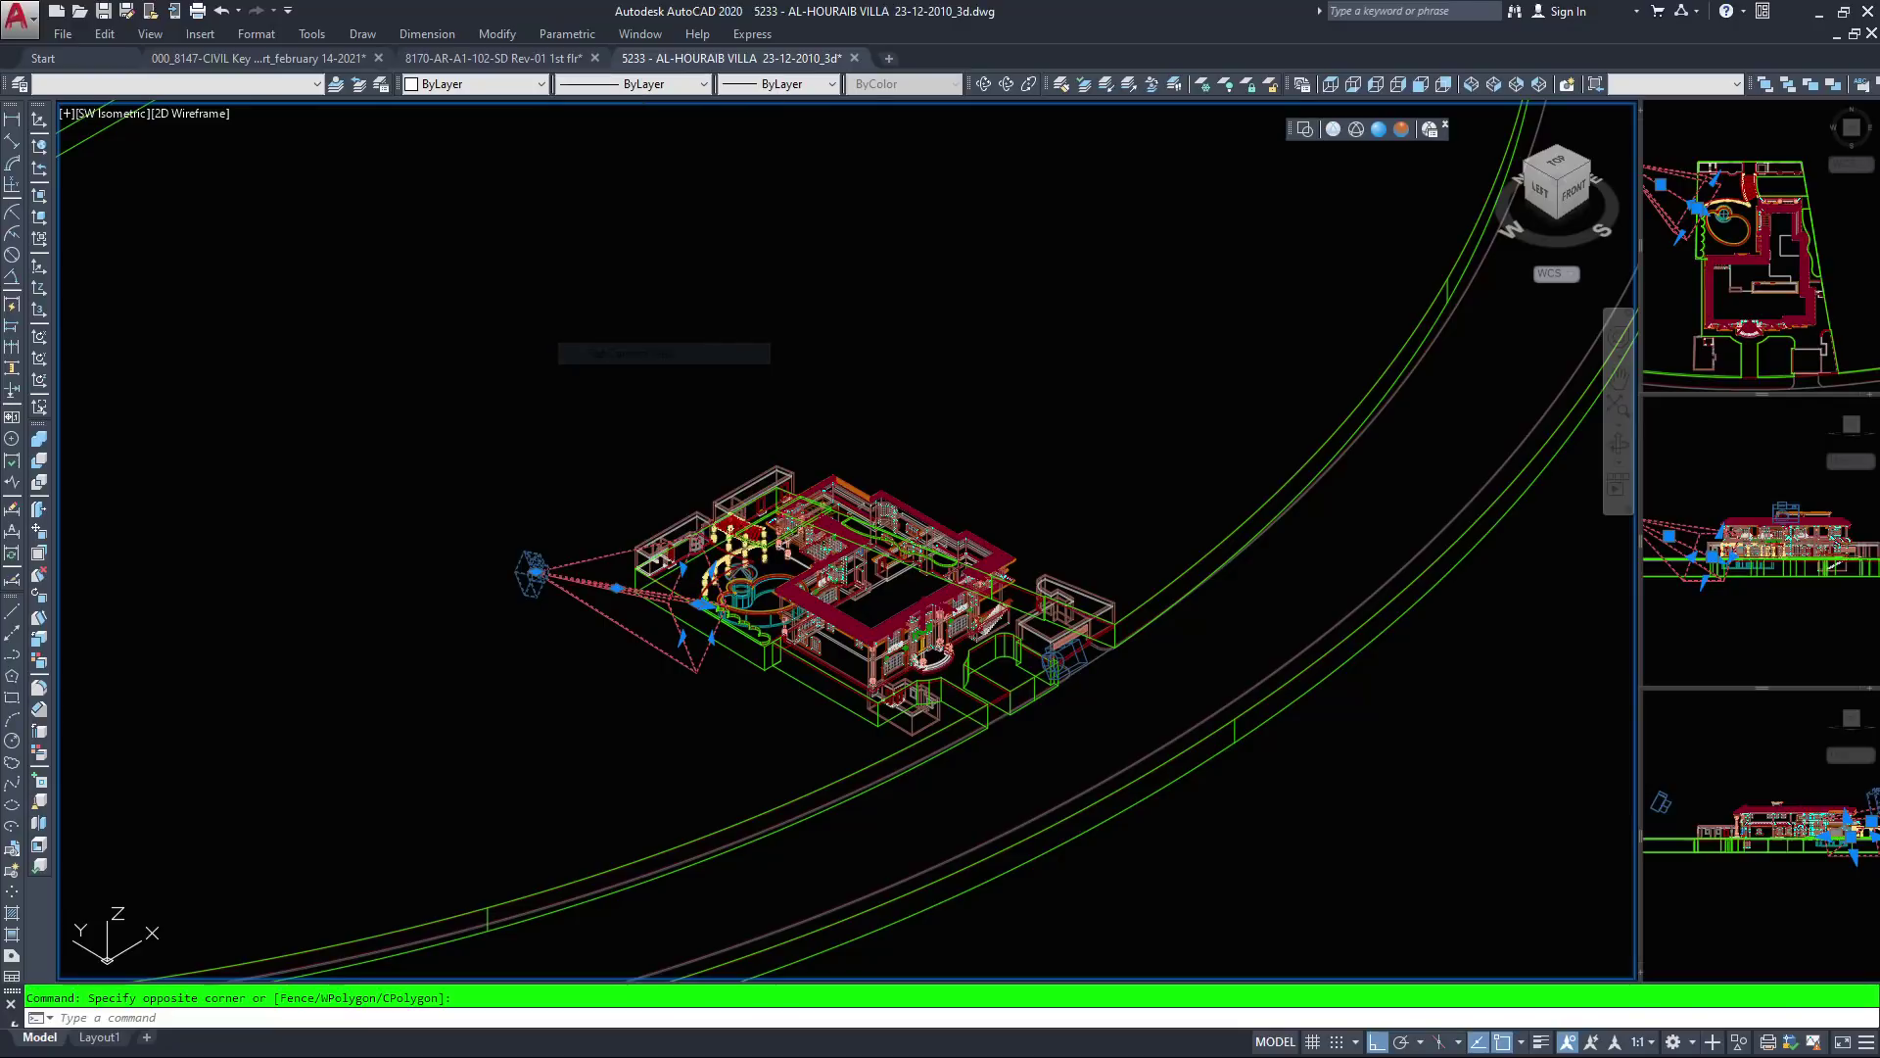
pyautogui.moveTo(686, 582); pyautogui.dragTo(756, 623, button='middle')
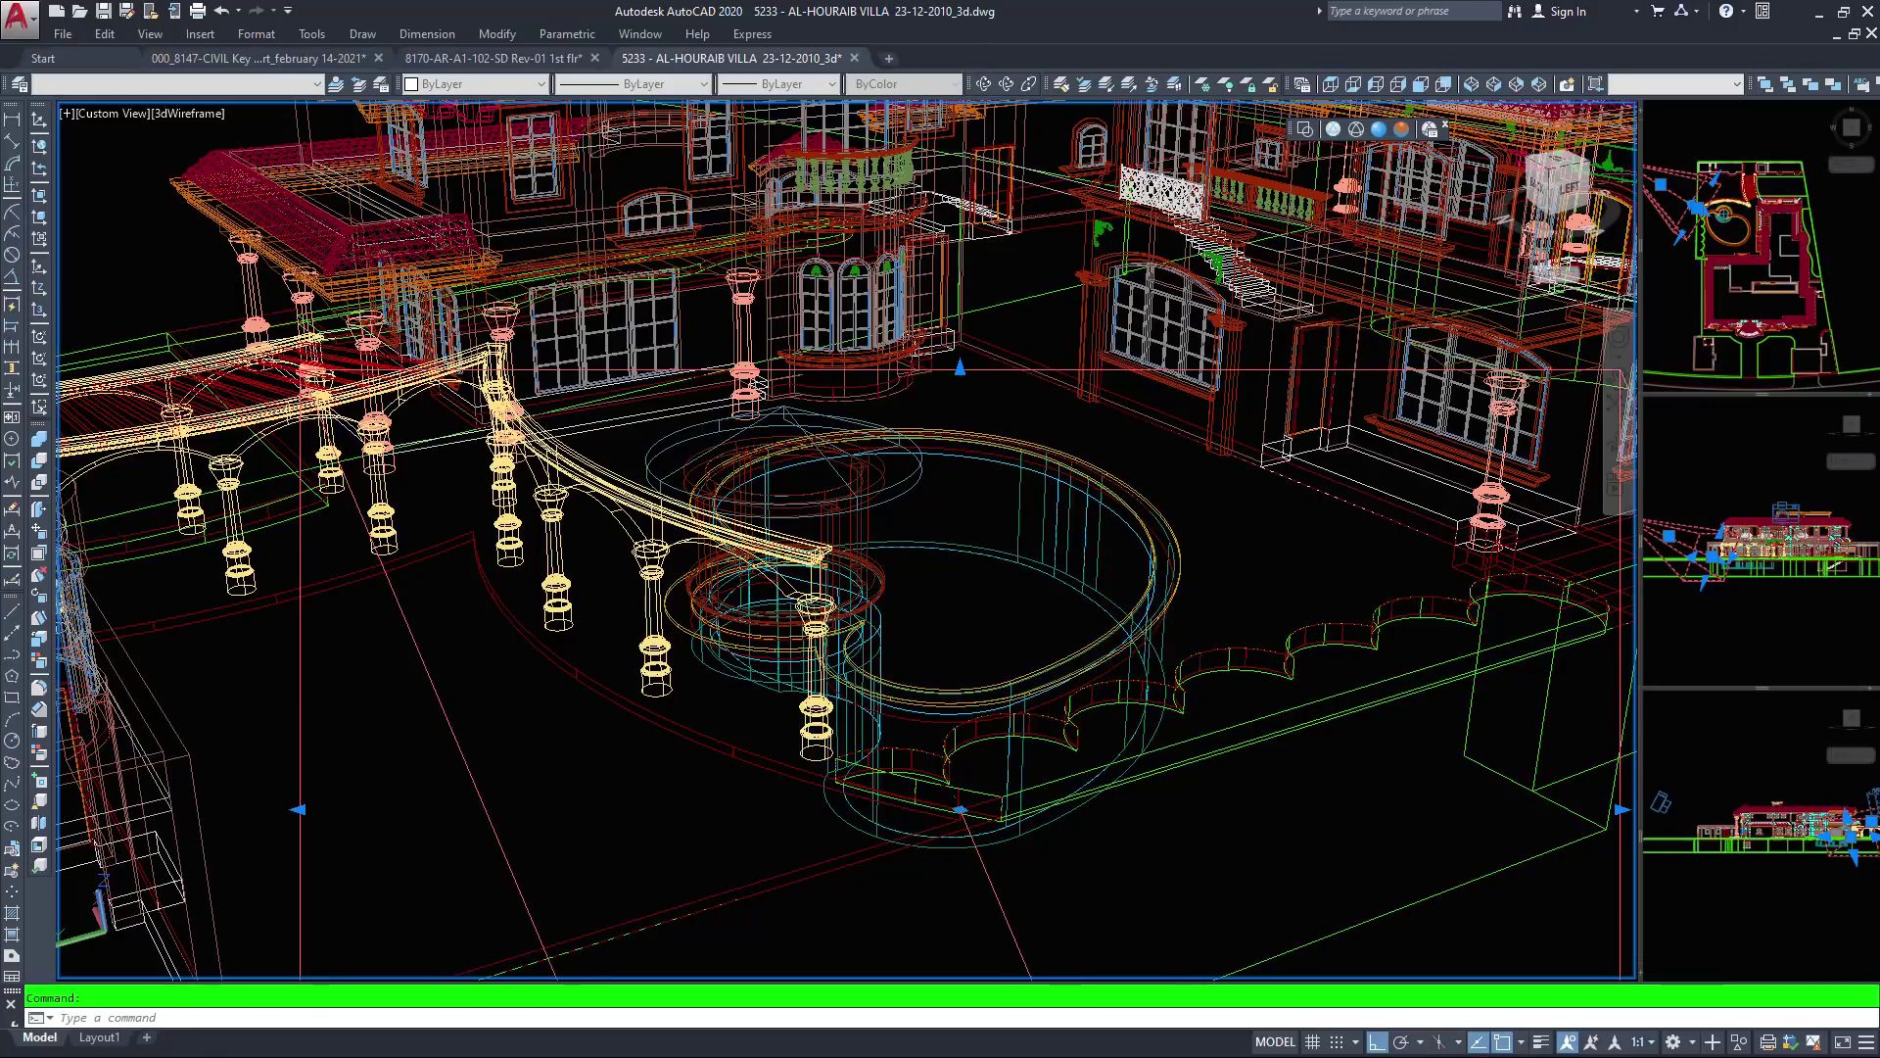
pyautogui.scroll(-4, 847, 539)
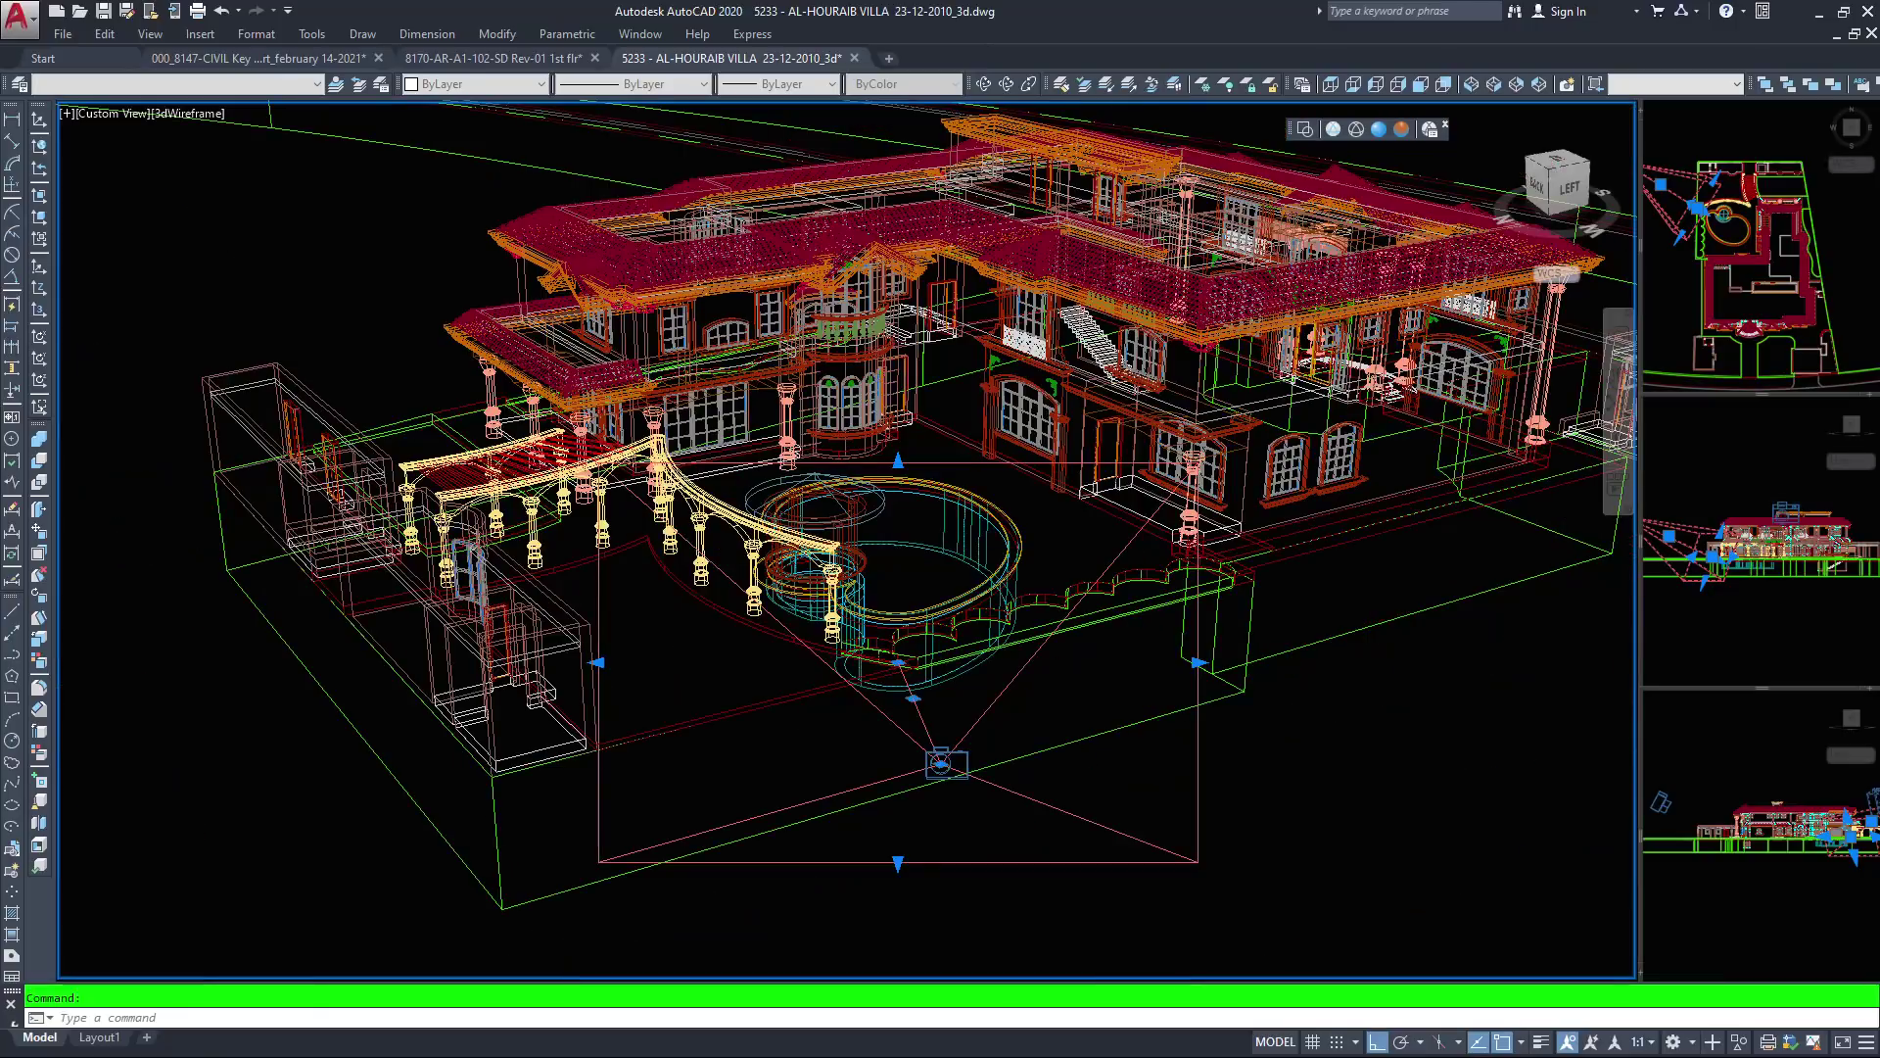
# Clear the camera selection and display the villa in the main viewport with the Conceptual visual style
pyautogui.scroll(-3, 846, 536)
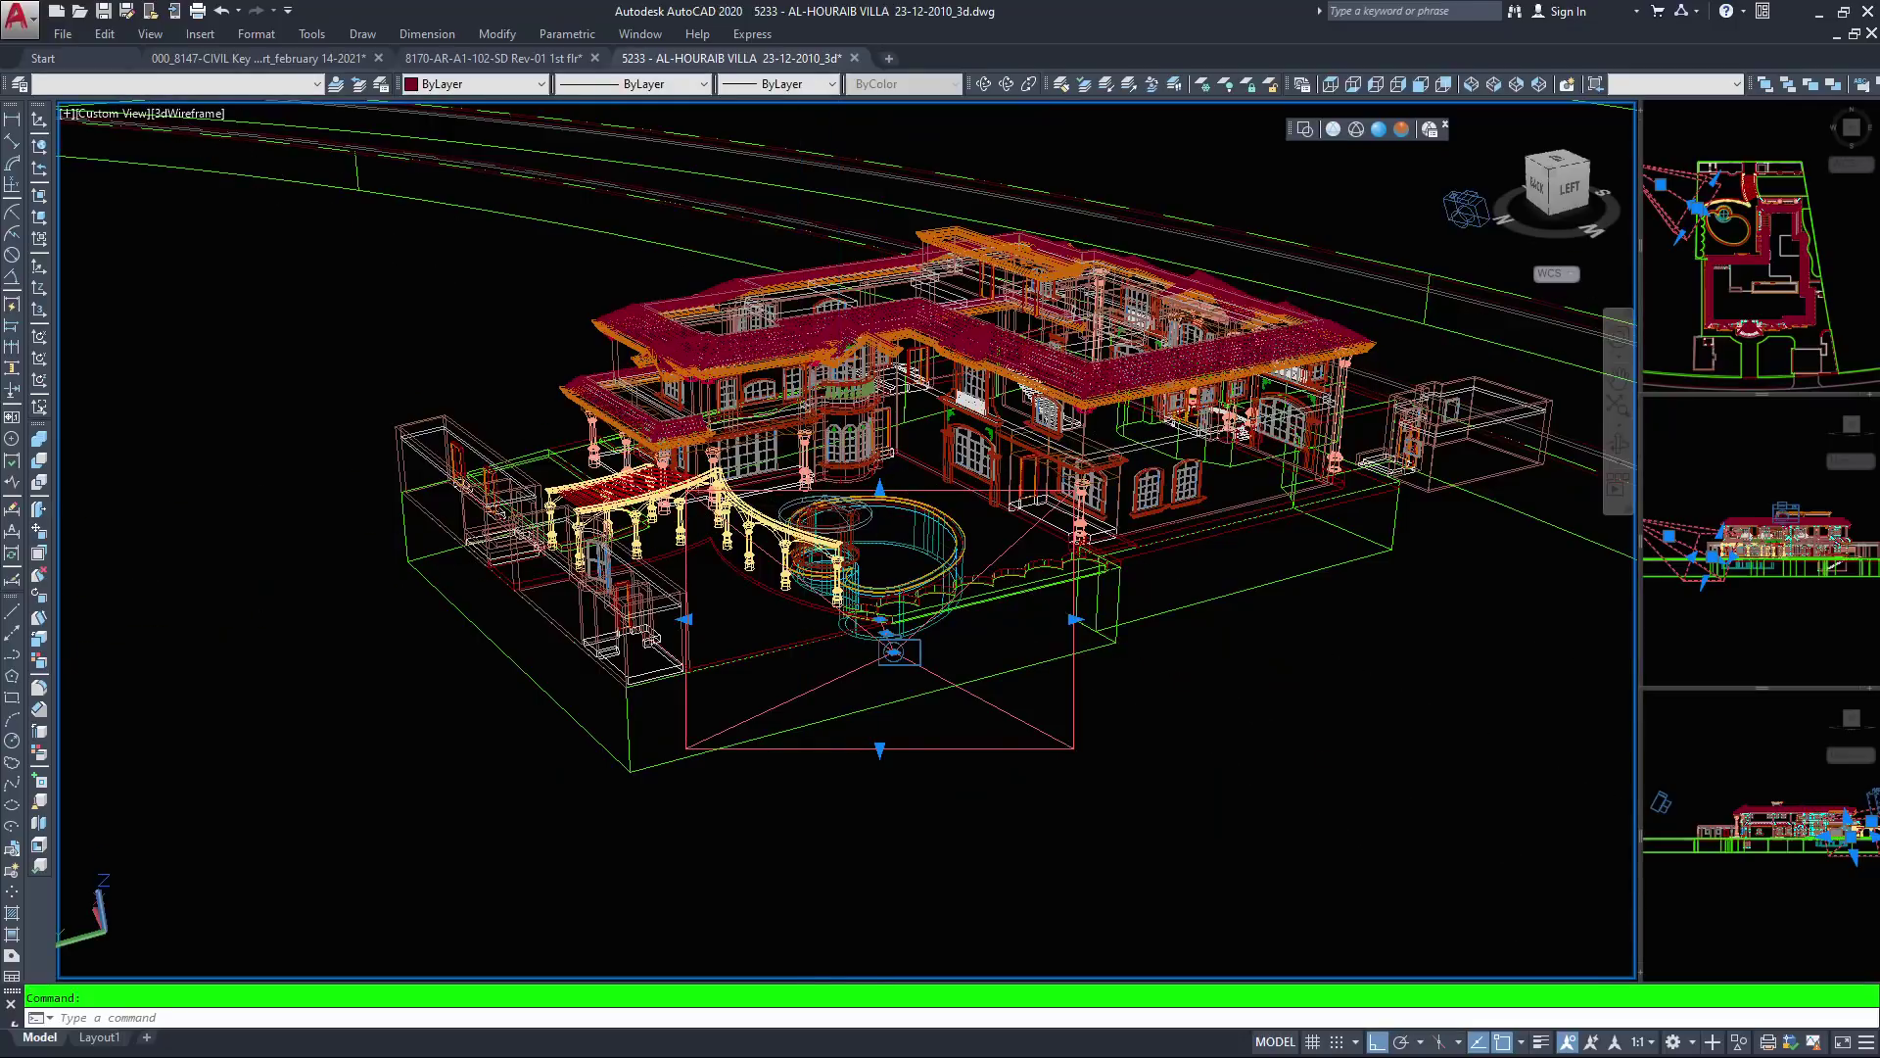
pyautogui.press('Escape')
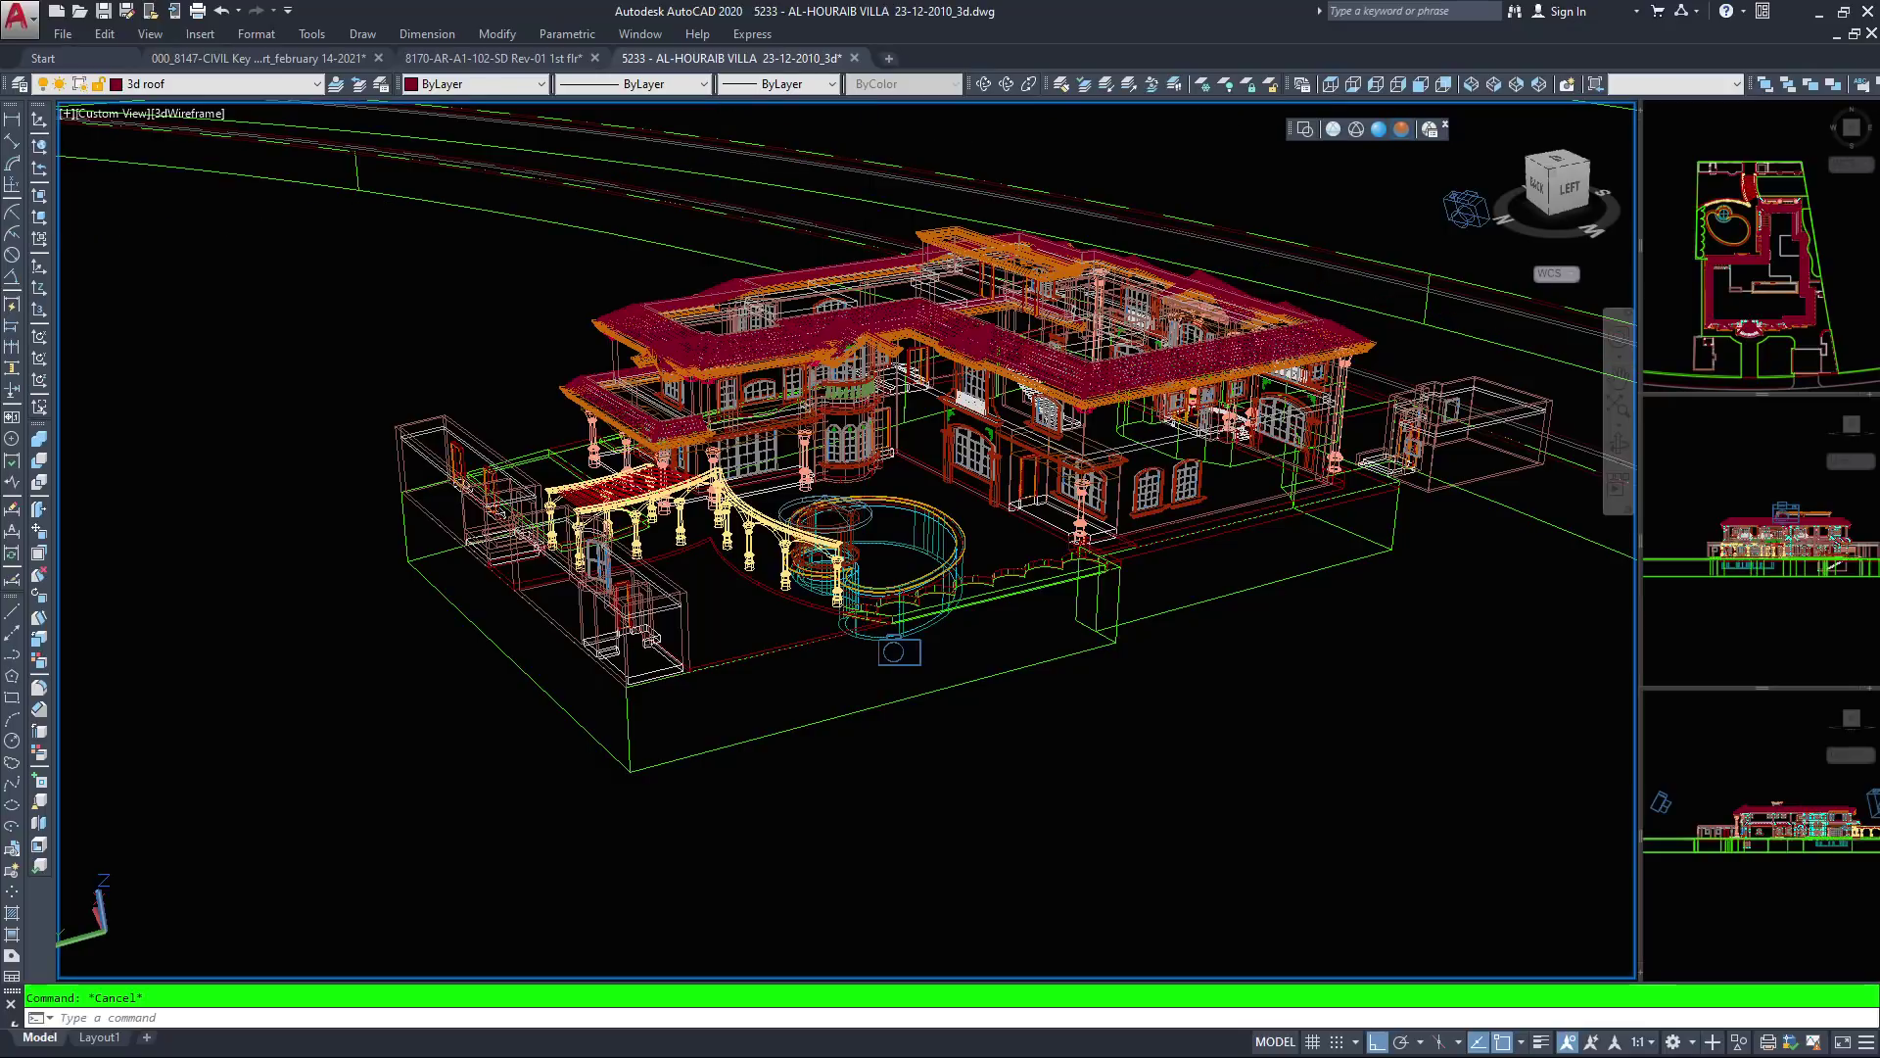
pyautogui.click(1402, 130)
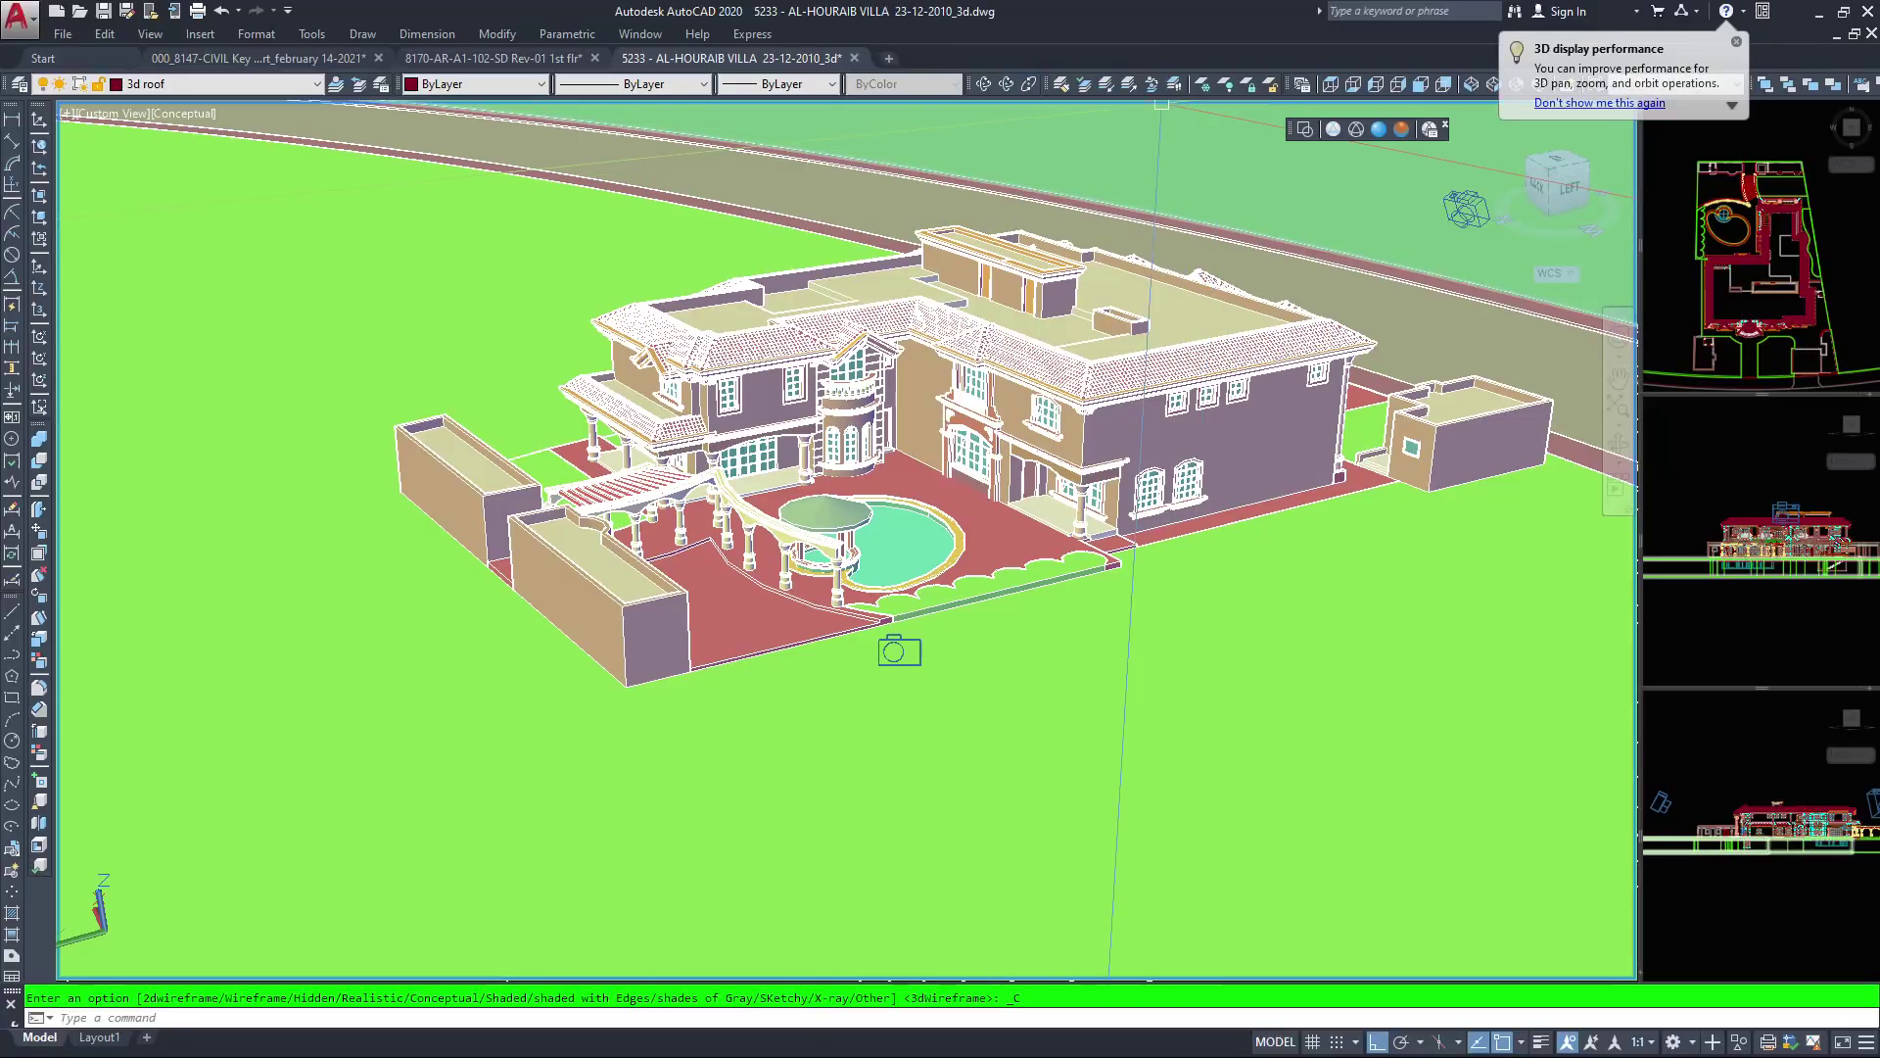
# Start a free orbit and examine the villa's garden facades and tiled roof from ground level and from above
pyautogui.click(1006, 84)
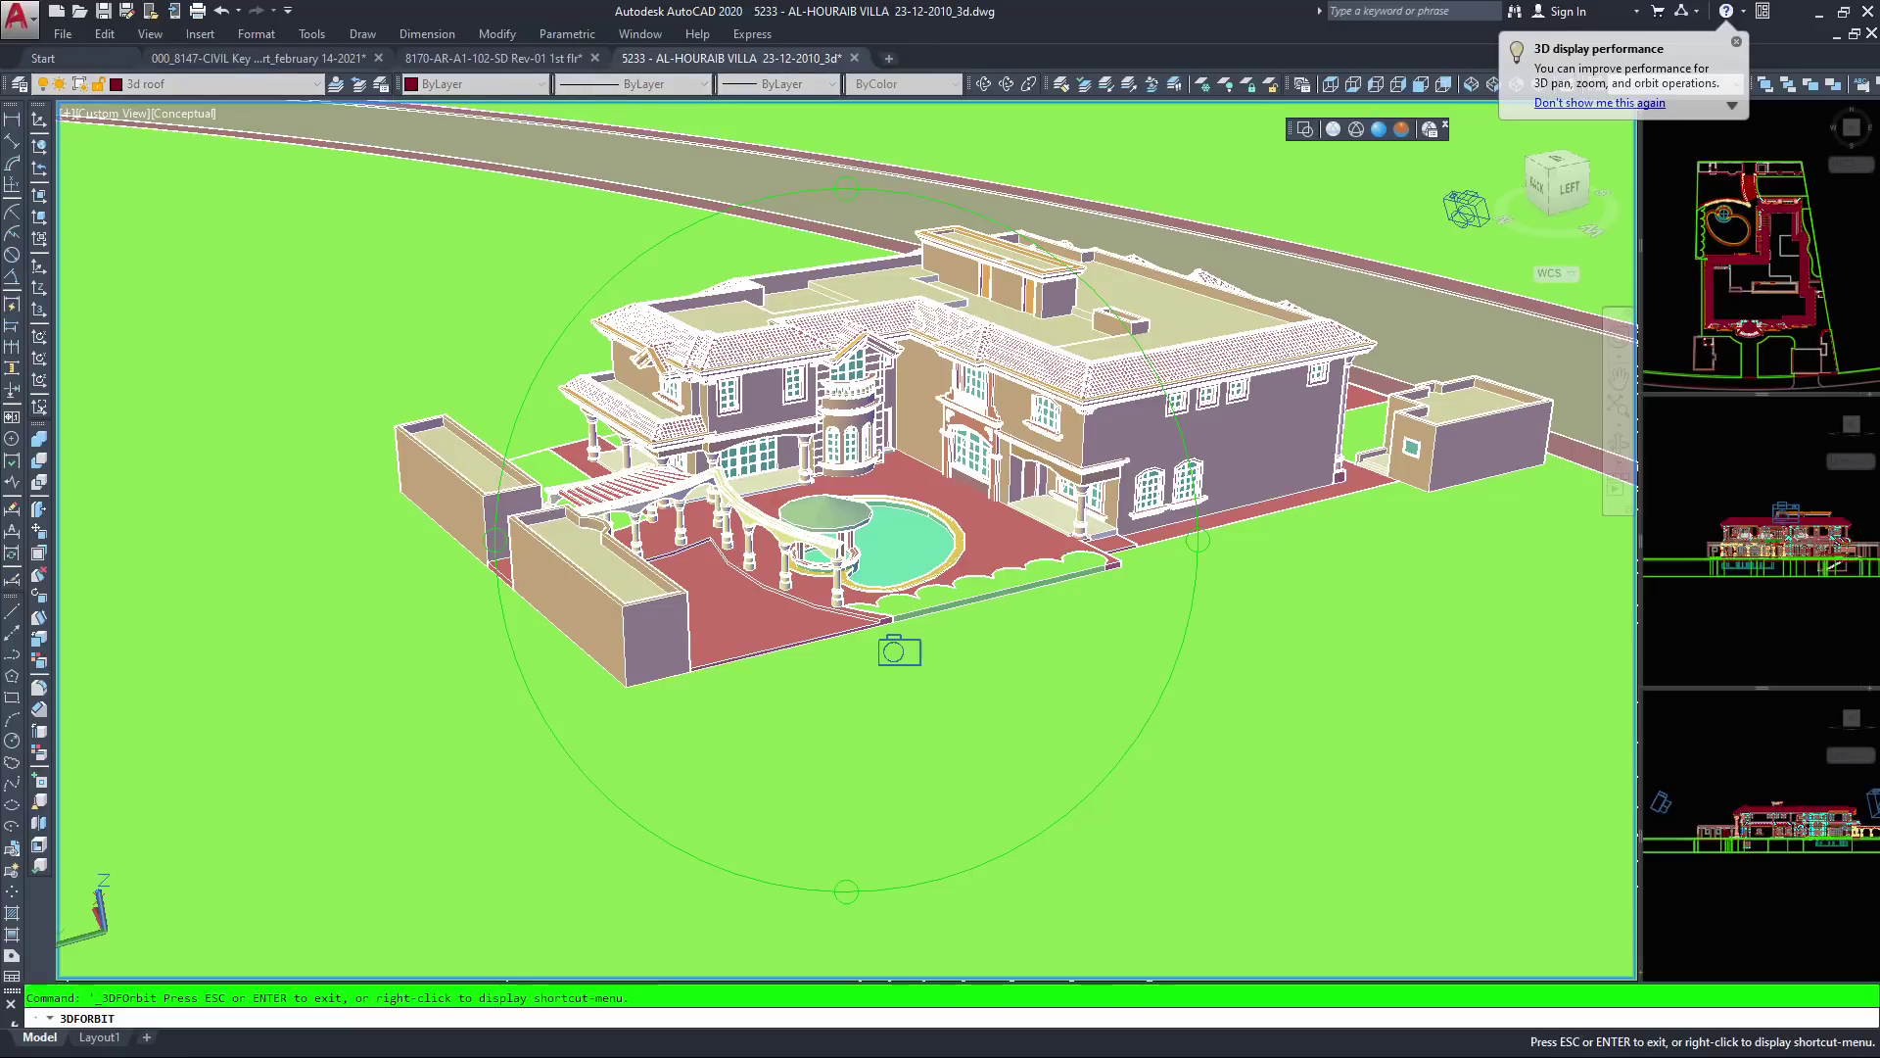
pyautogui.moveTo(846, 889); pyautogui.dragTo(846, 779)
pyautogui.scroll(5, 842, 538)
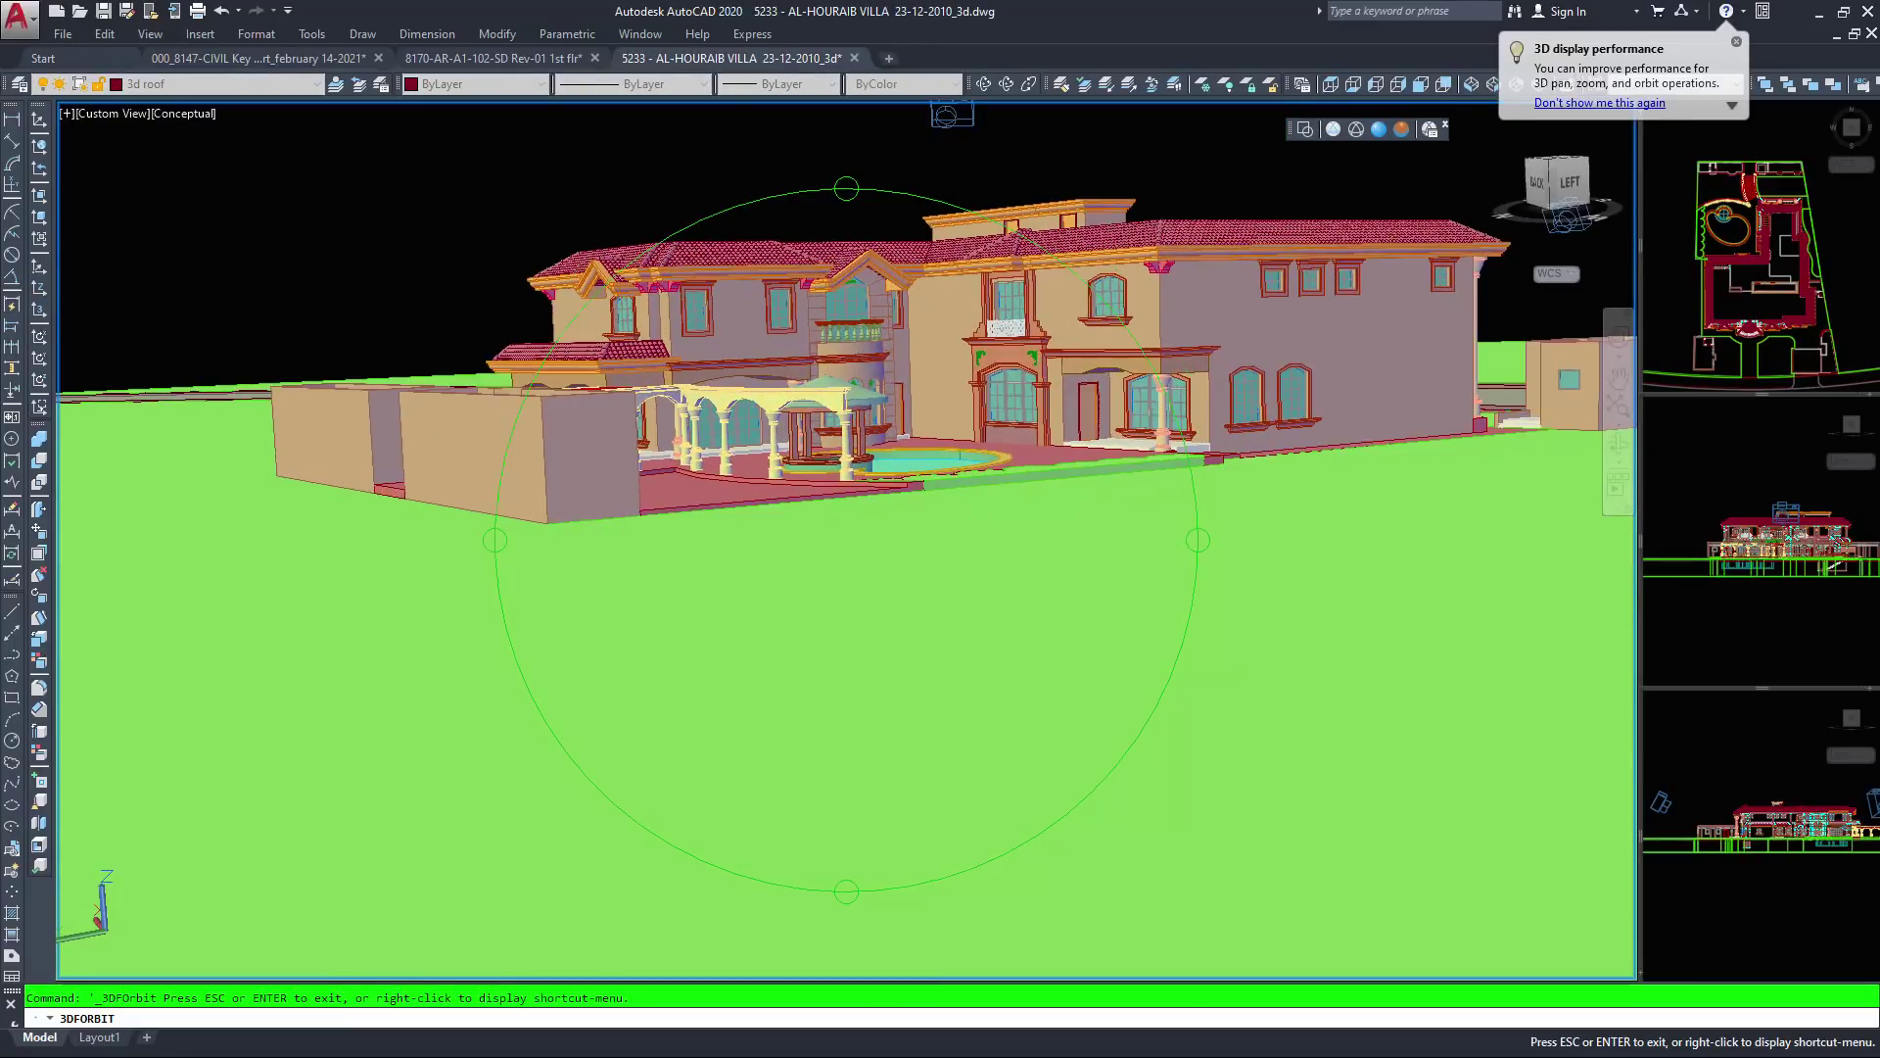
pyautogui.moveTo(994, 442); pyautogui.dragTo(868, 530, button='middle')
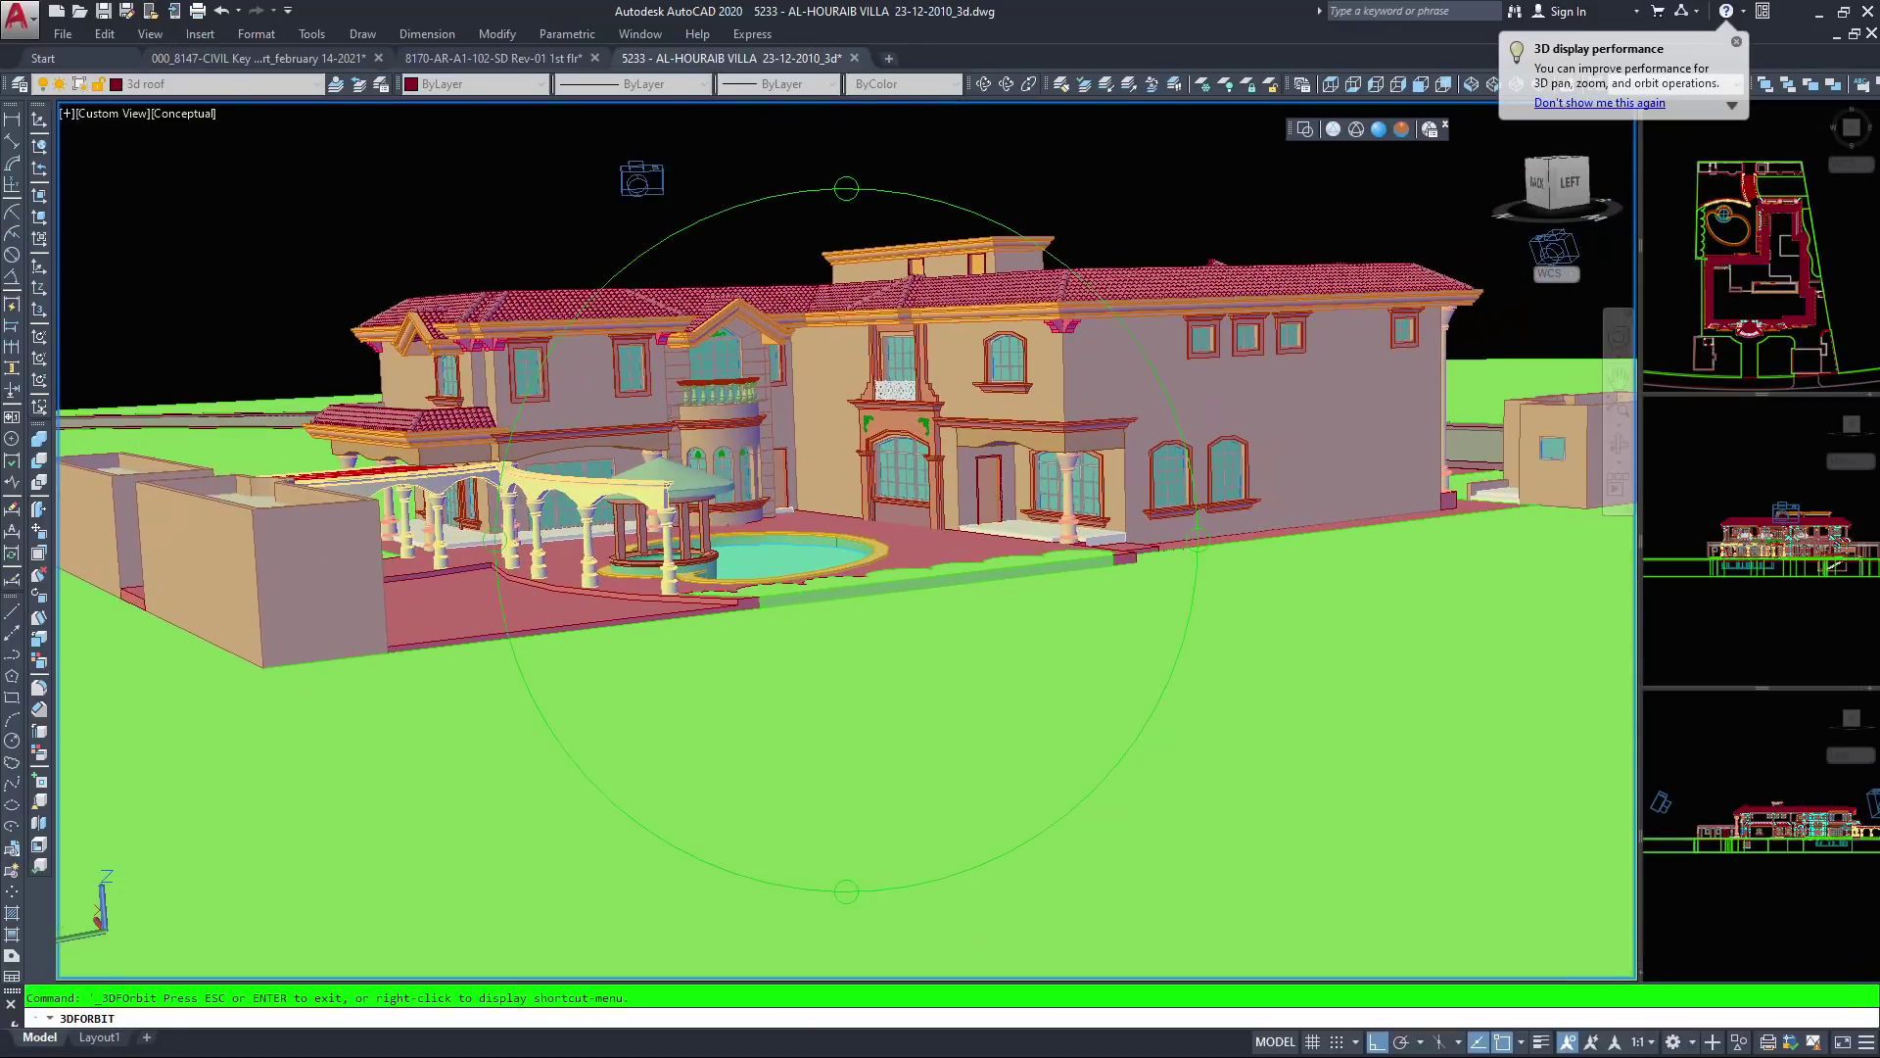
pyautogui.scroll(2, 642, 179)
pyautogui.scroll(-2, 846, 540)
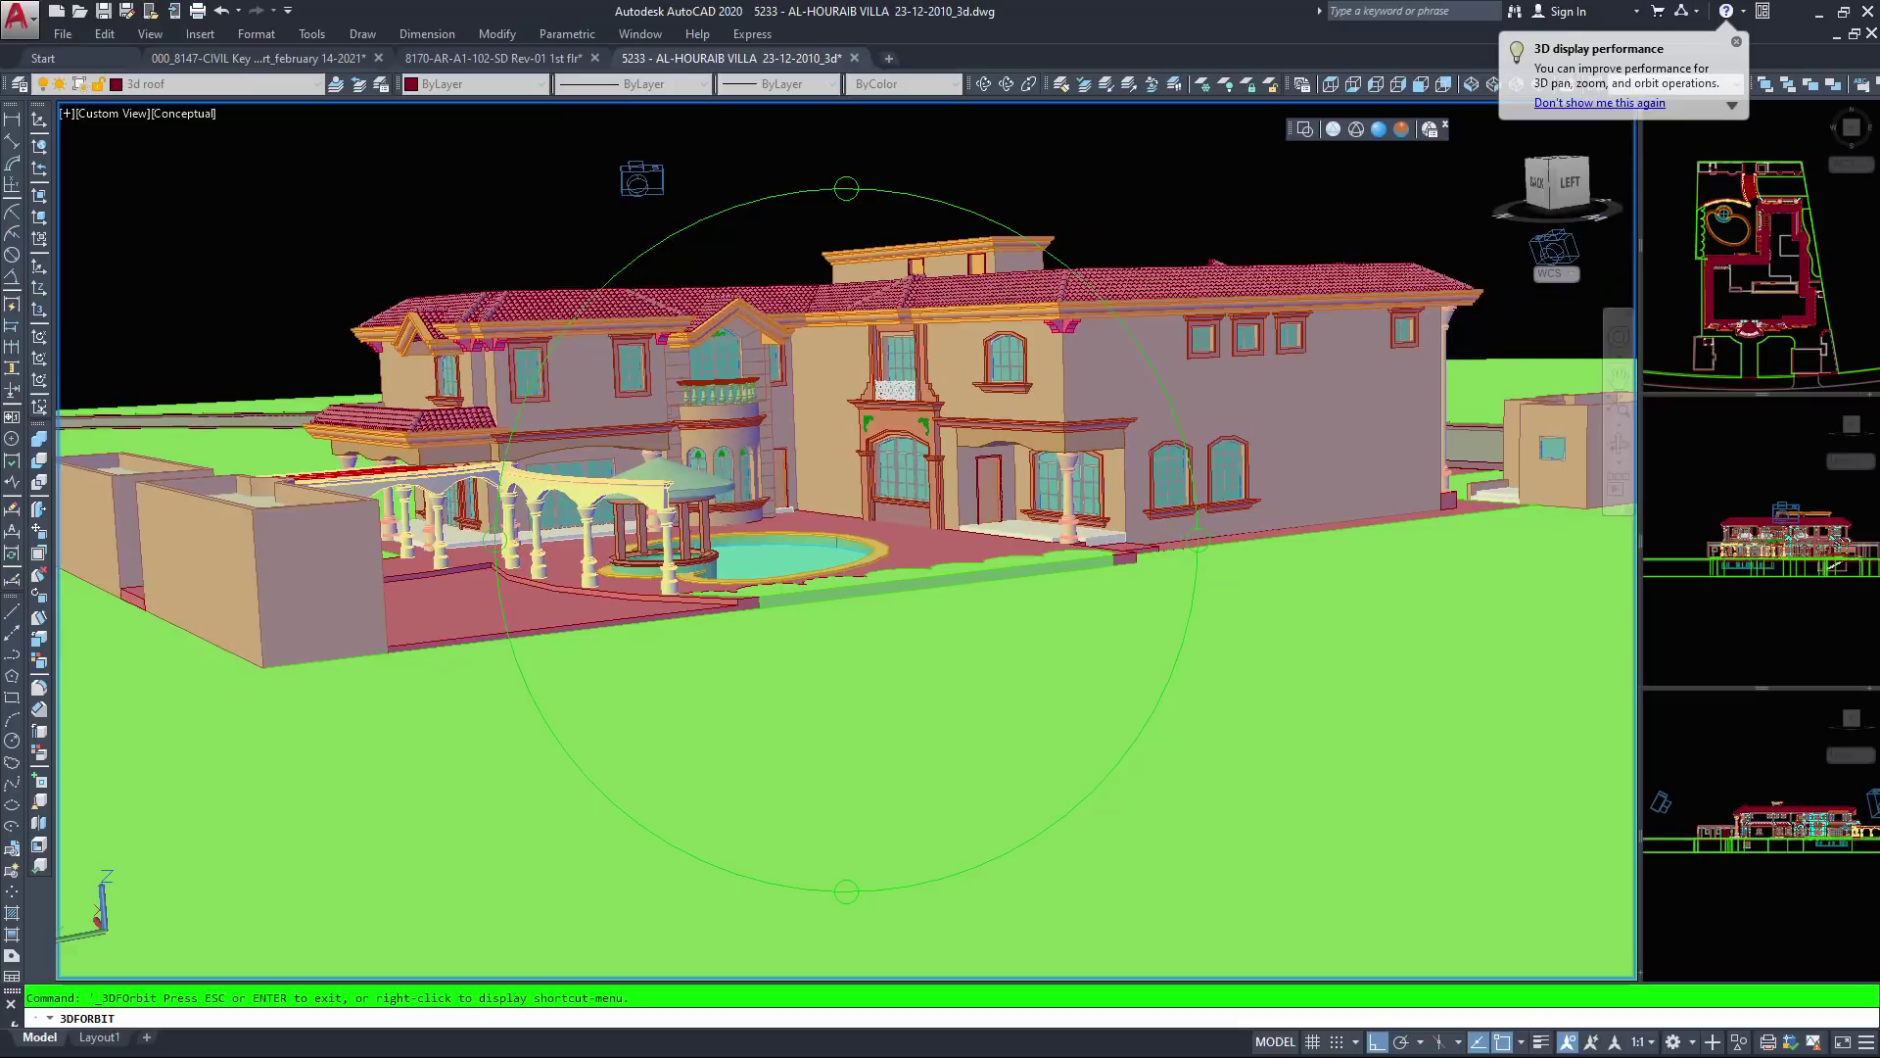
pyautogui.moveTo(937, 338); pyautogui.dragTo(941, 401)
pyautogui.scroll(3, 871, 509)
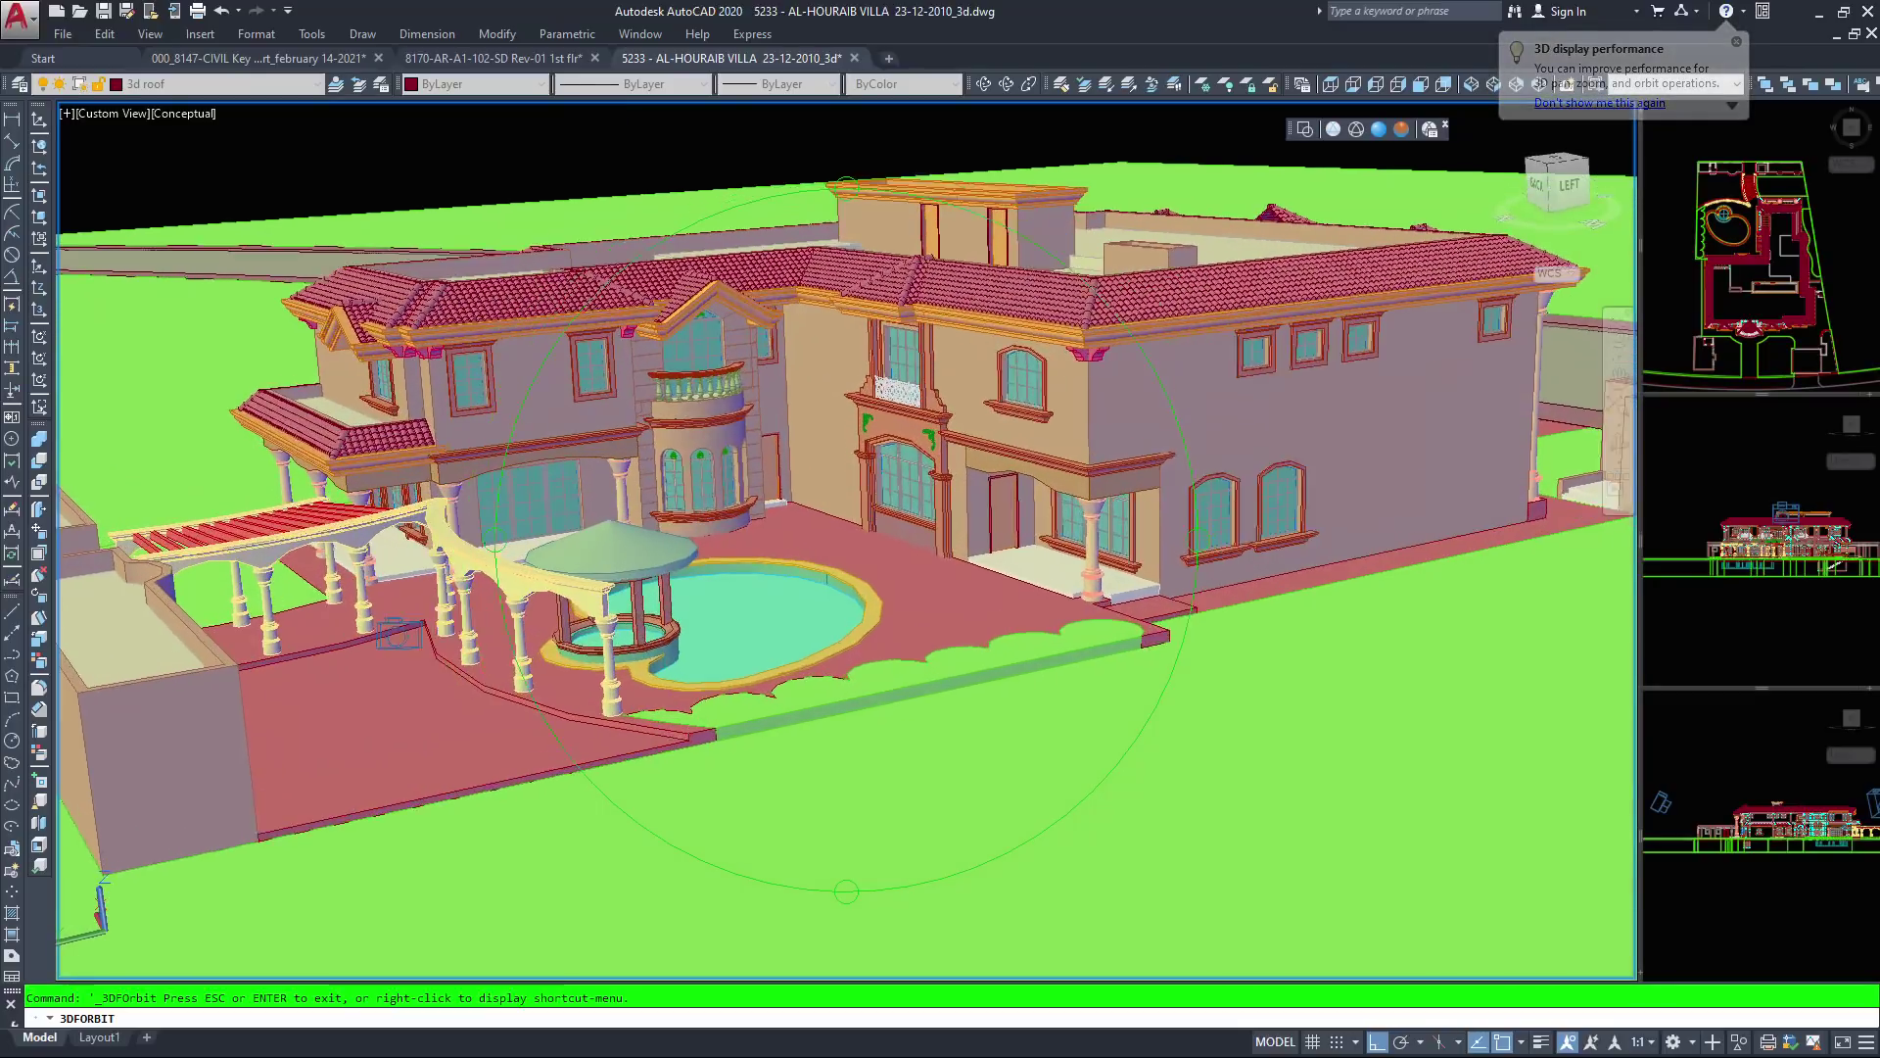
pyautogui.moveTo(1016, 317); pyautogui.dragTo(970, 360)
pyautogui.moveTo(852, 578); pyautogui.dragTo(838, 597)
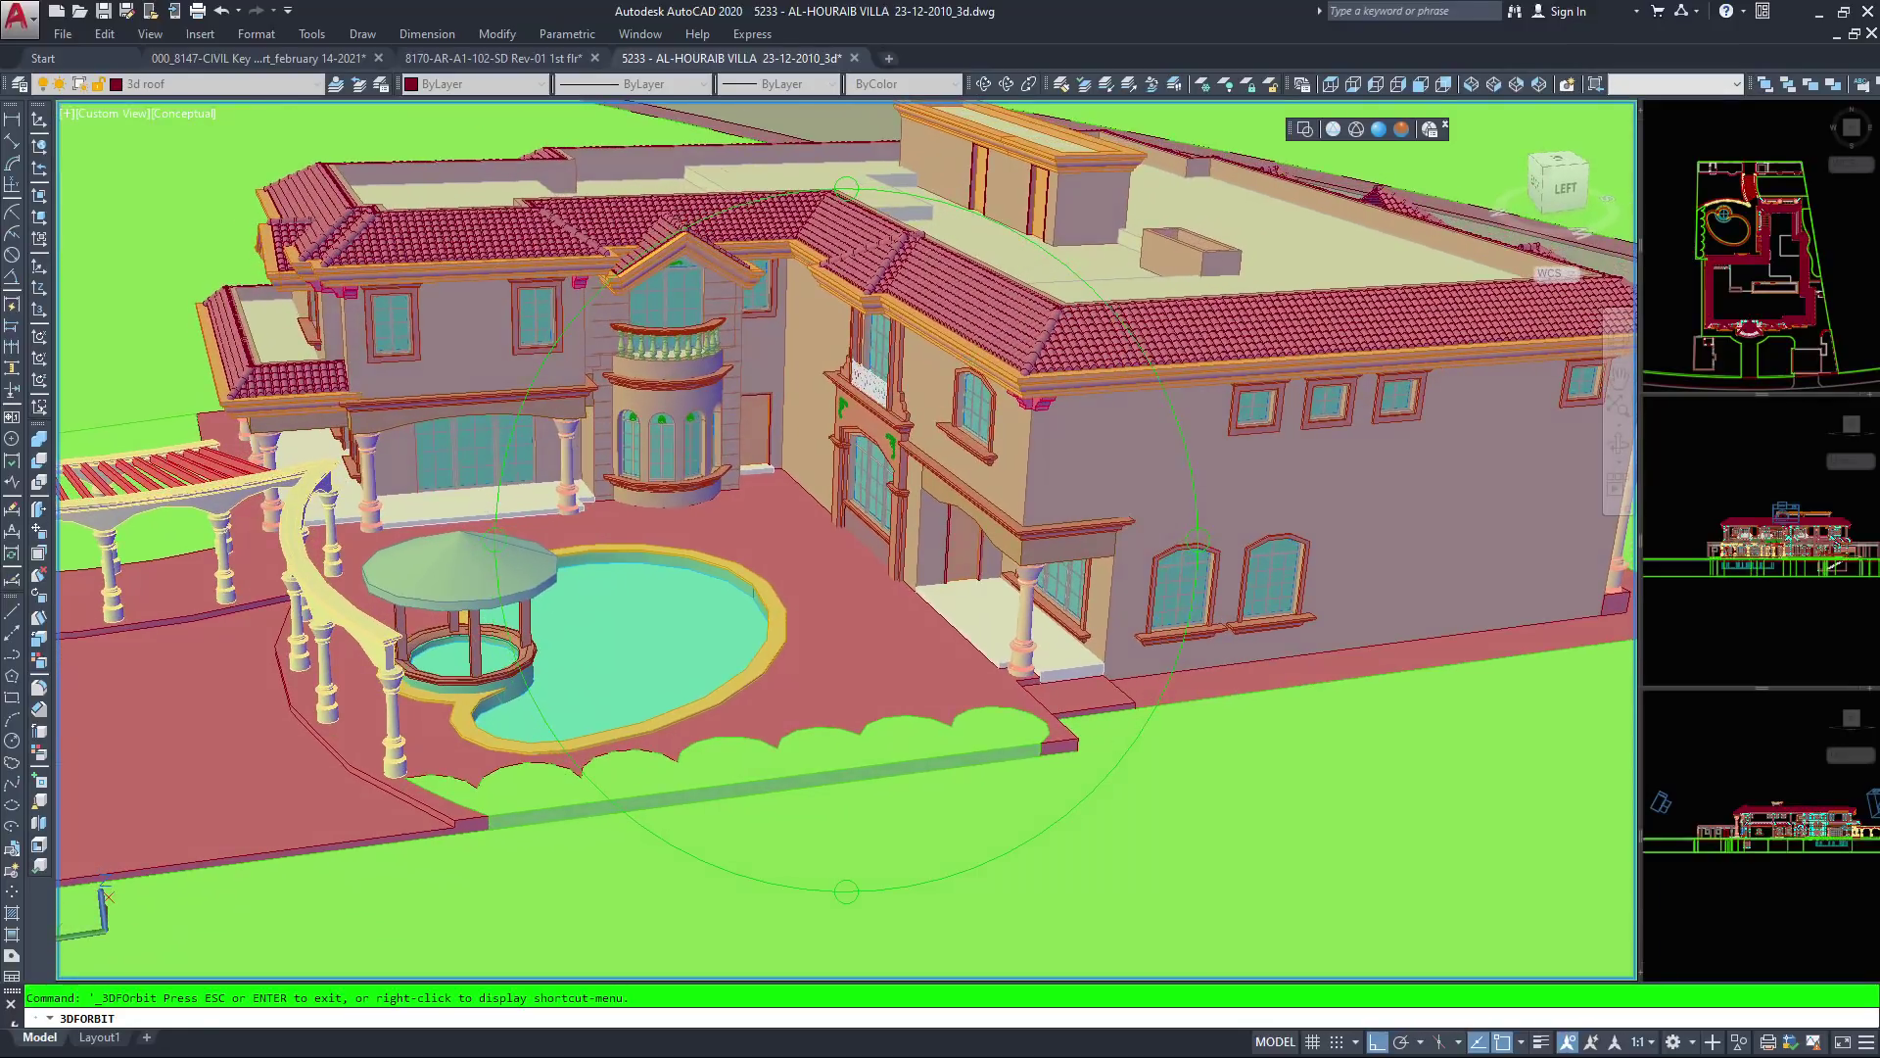
# Examine the pool, gazebo, curved pergola and scalloped planting edge from several angles on the garden side
pyautogui.scroll(5, 973, 641)
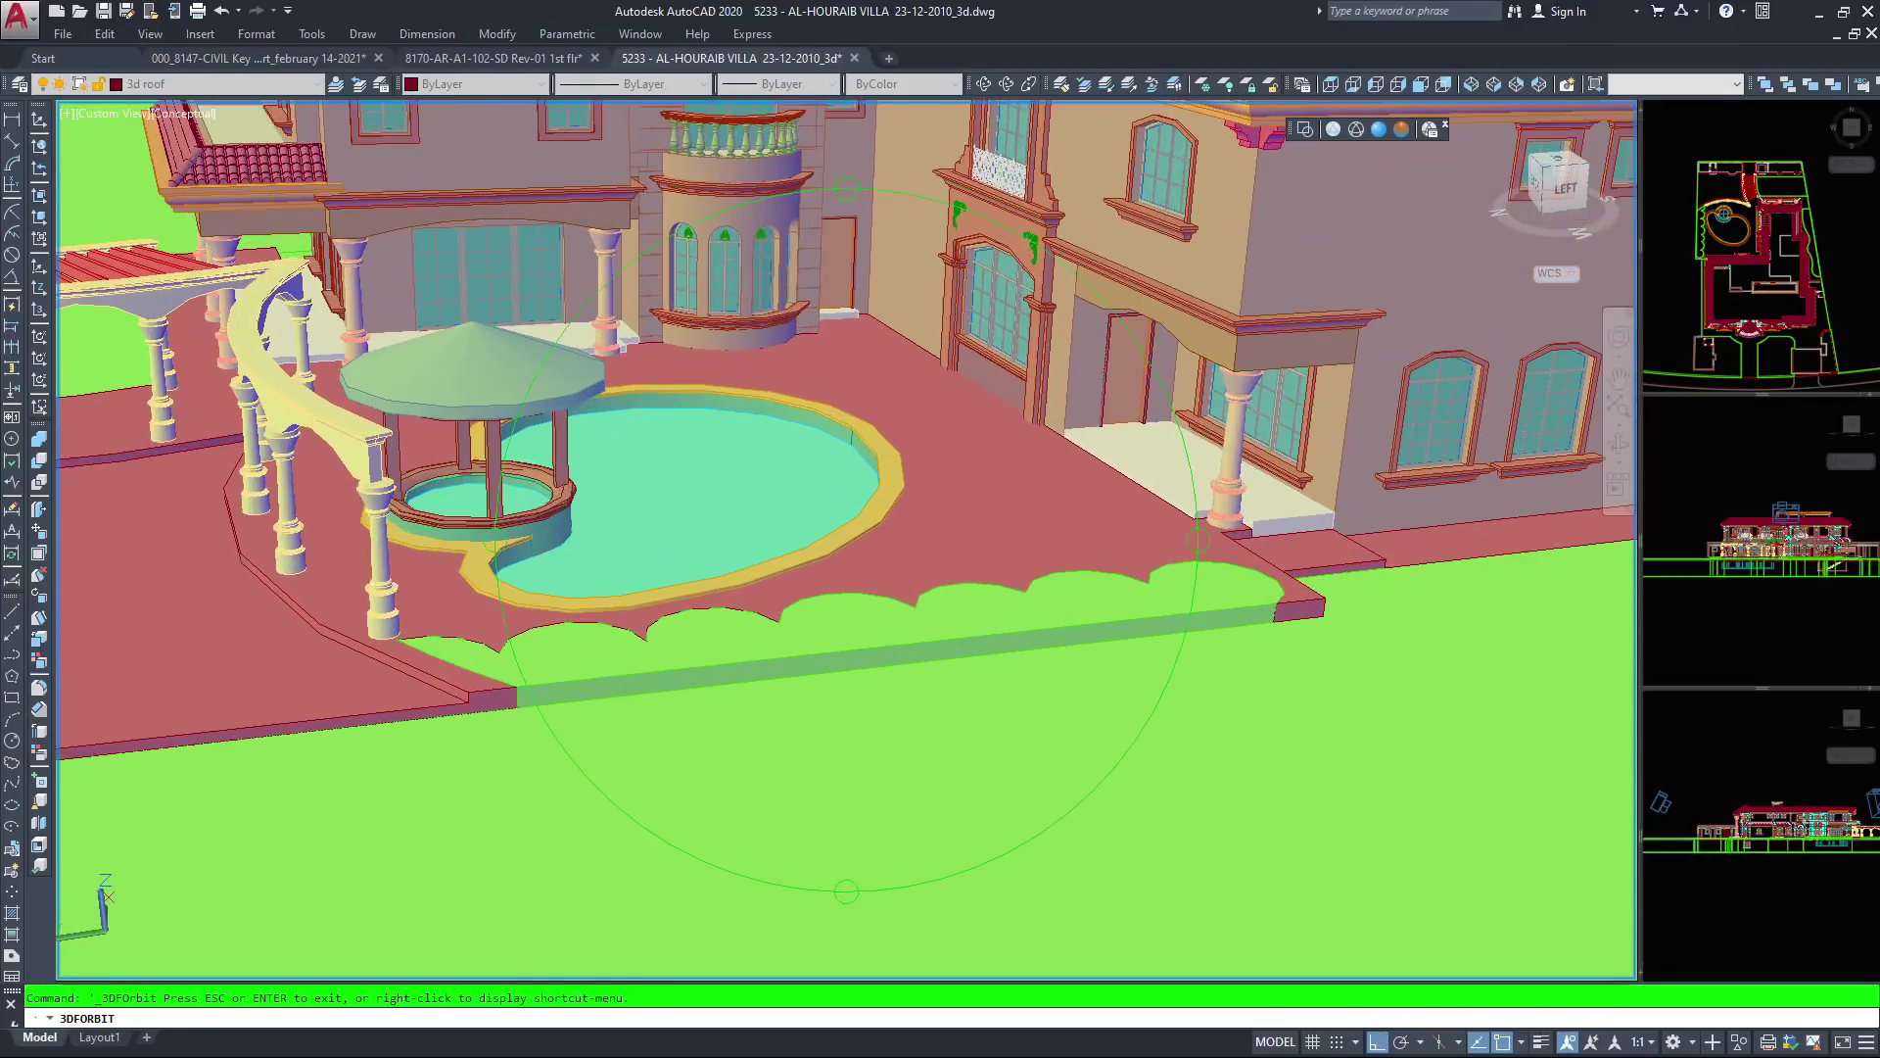
pyautogui.scroll(-4, 847, 540)
pyautogui.moveTo(1156, 666); pyautogui.dragTo(1410, 646)
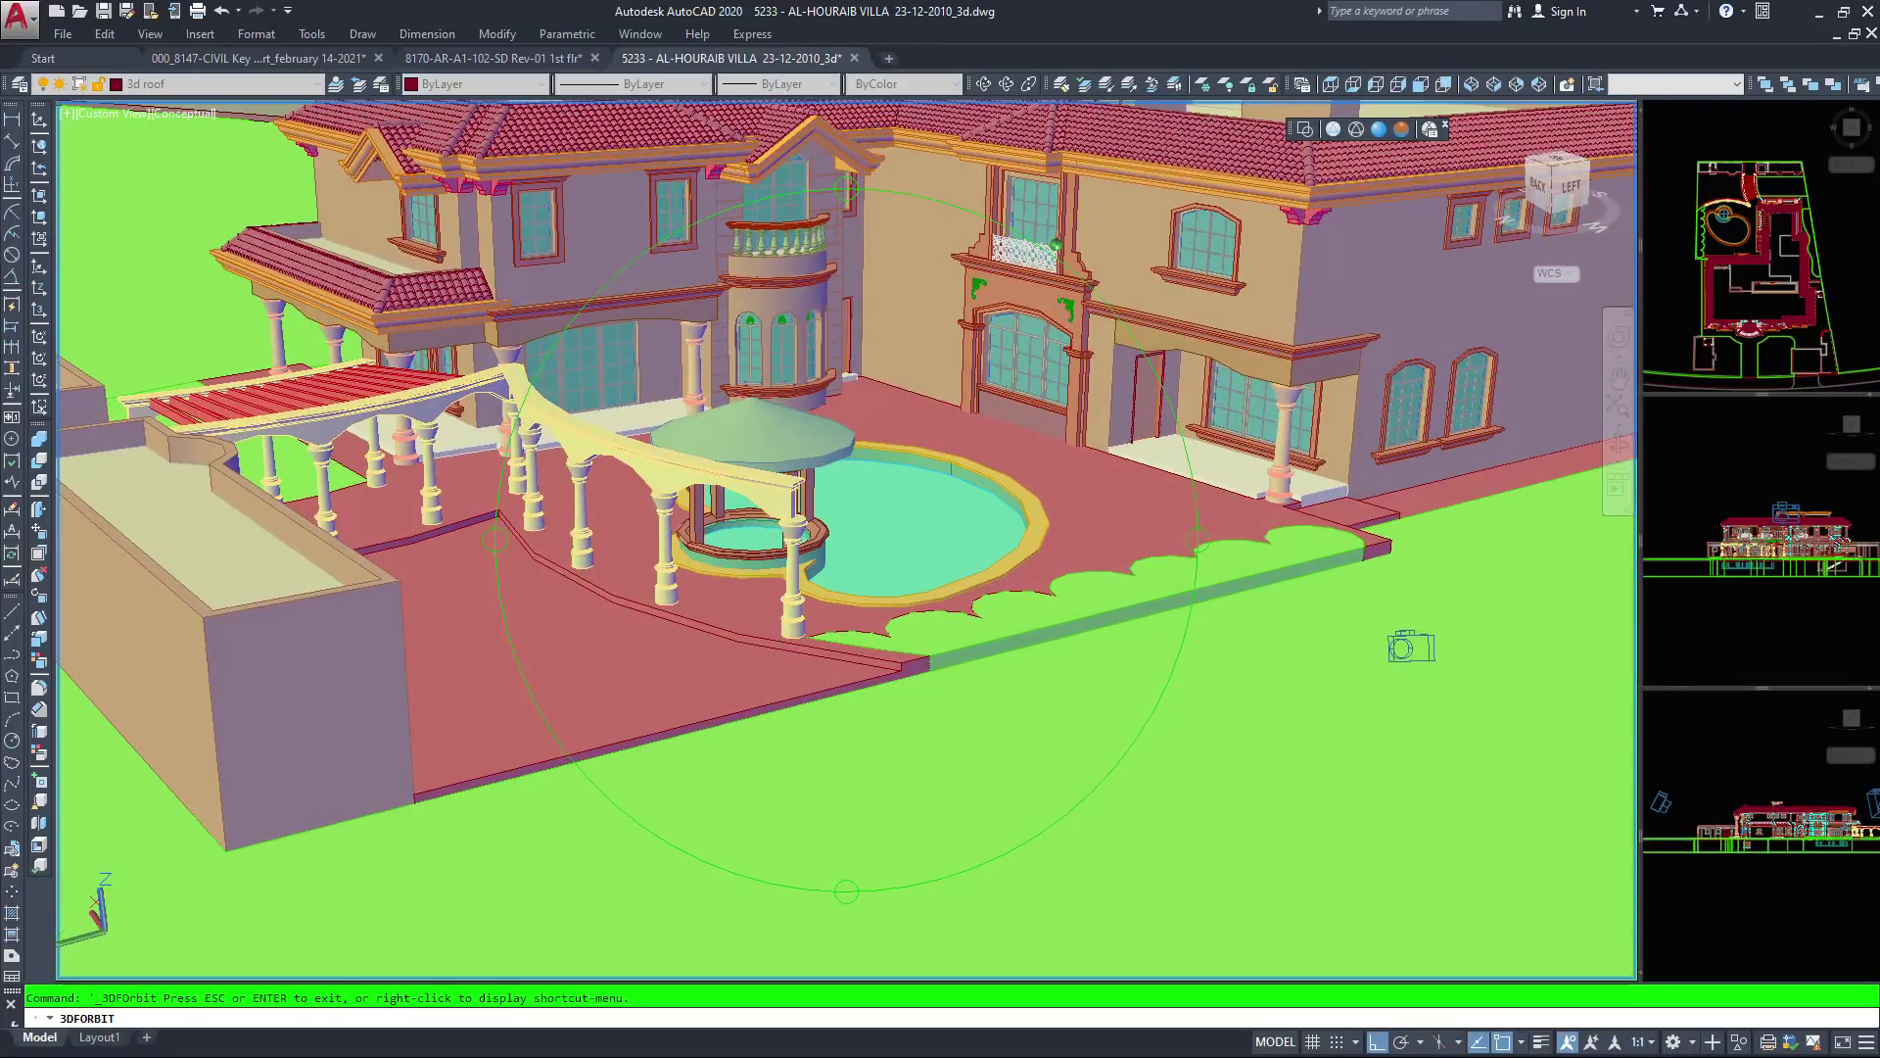
pyautogui.scroll(3, 1410, 646)
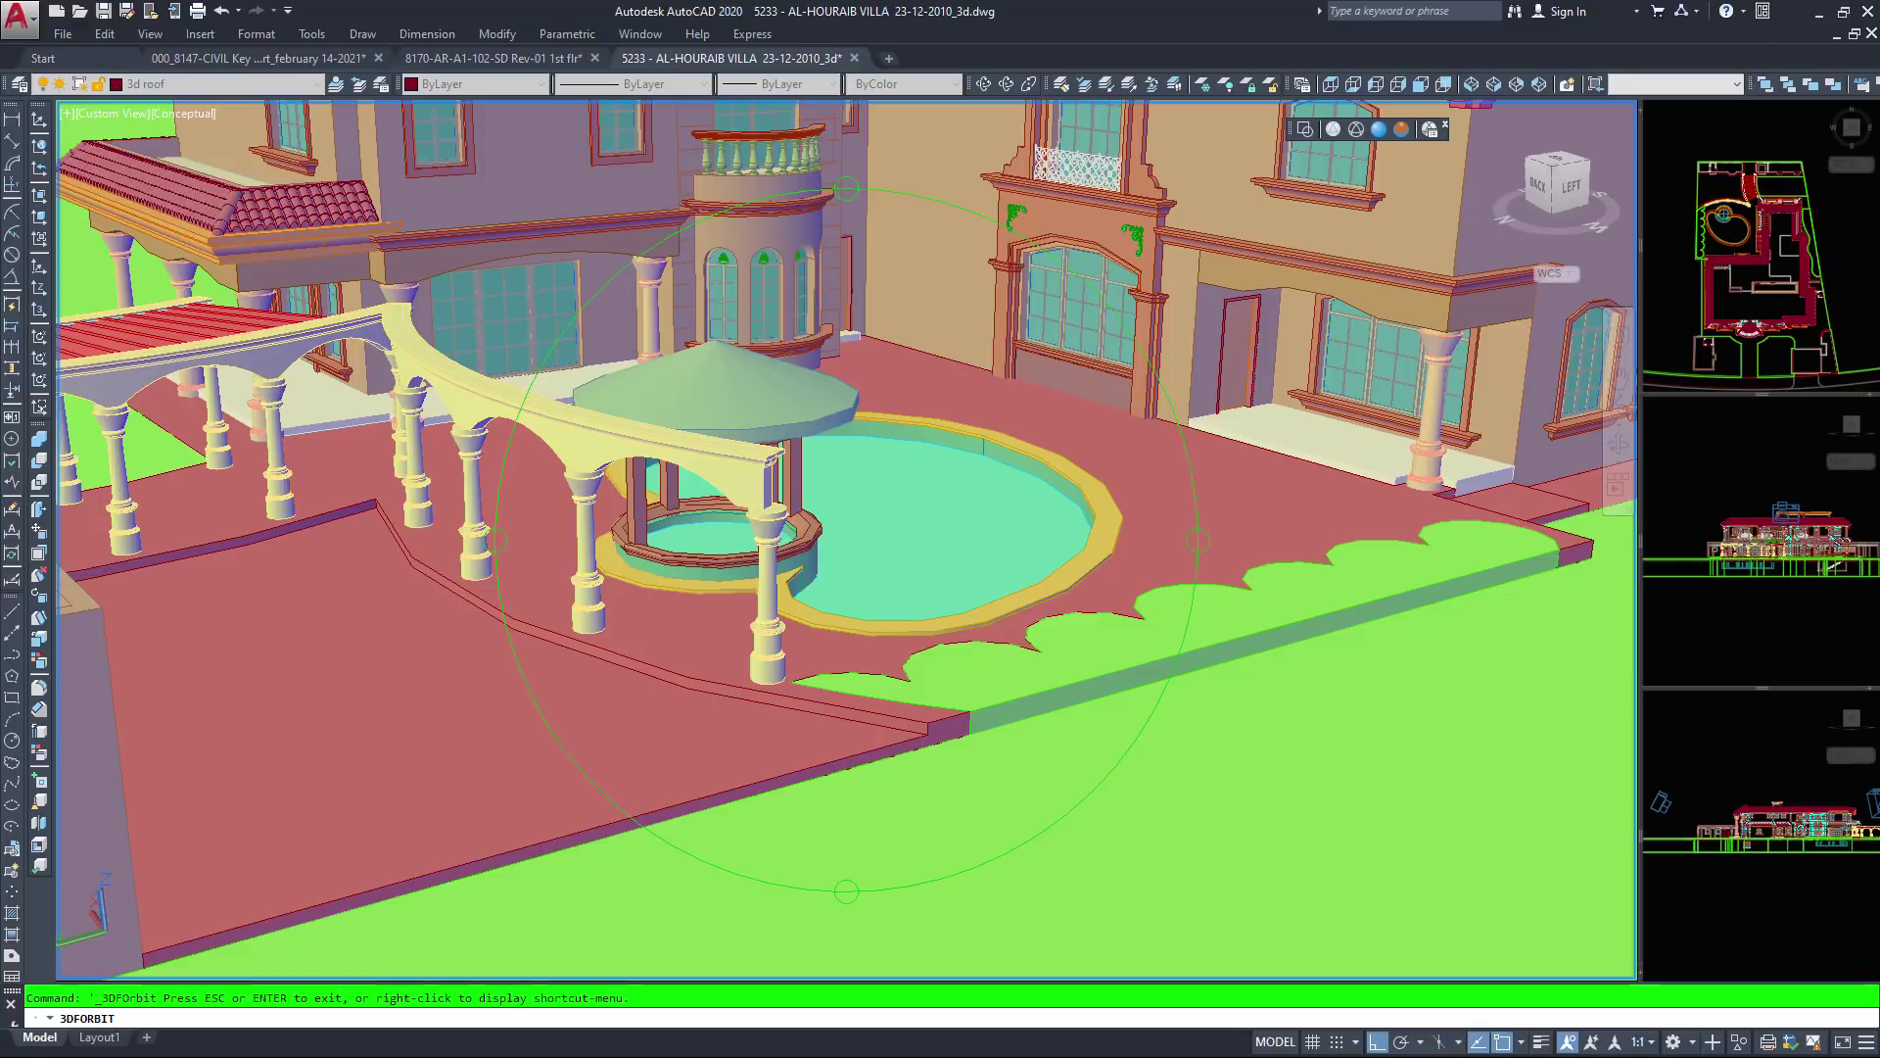
pyautogui.moveTo(979, 588); pyautogui.dragTo(985, 639)
pyautogui.moveTo(722, 823); pyautogui.dragTo(705, 421, button='middle')
pyautogui.scroll(-4, 847, 540)
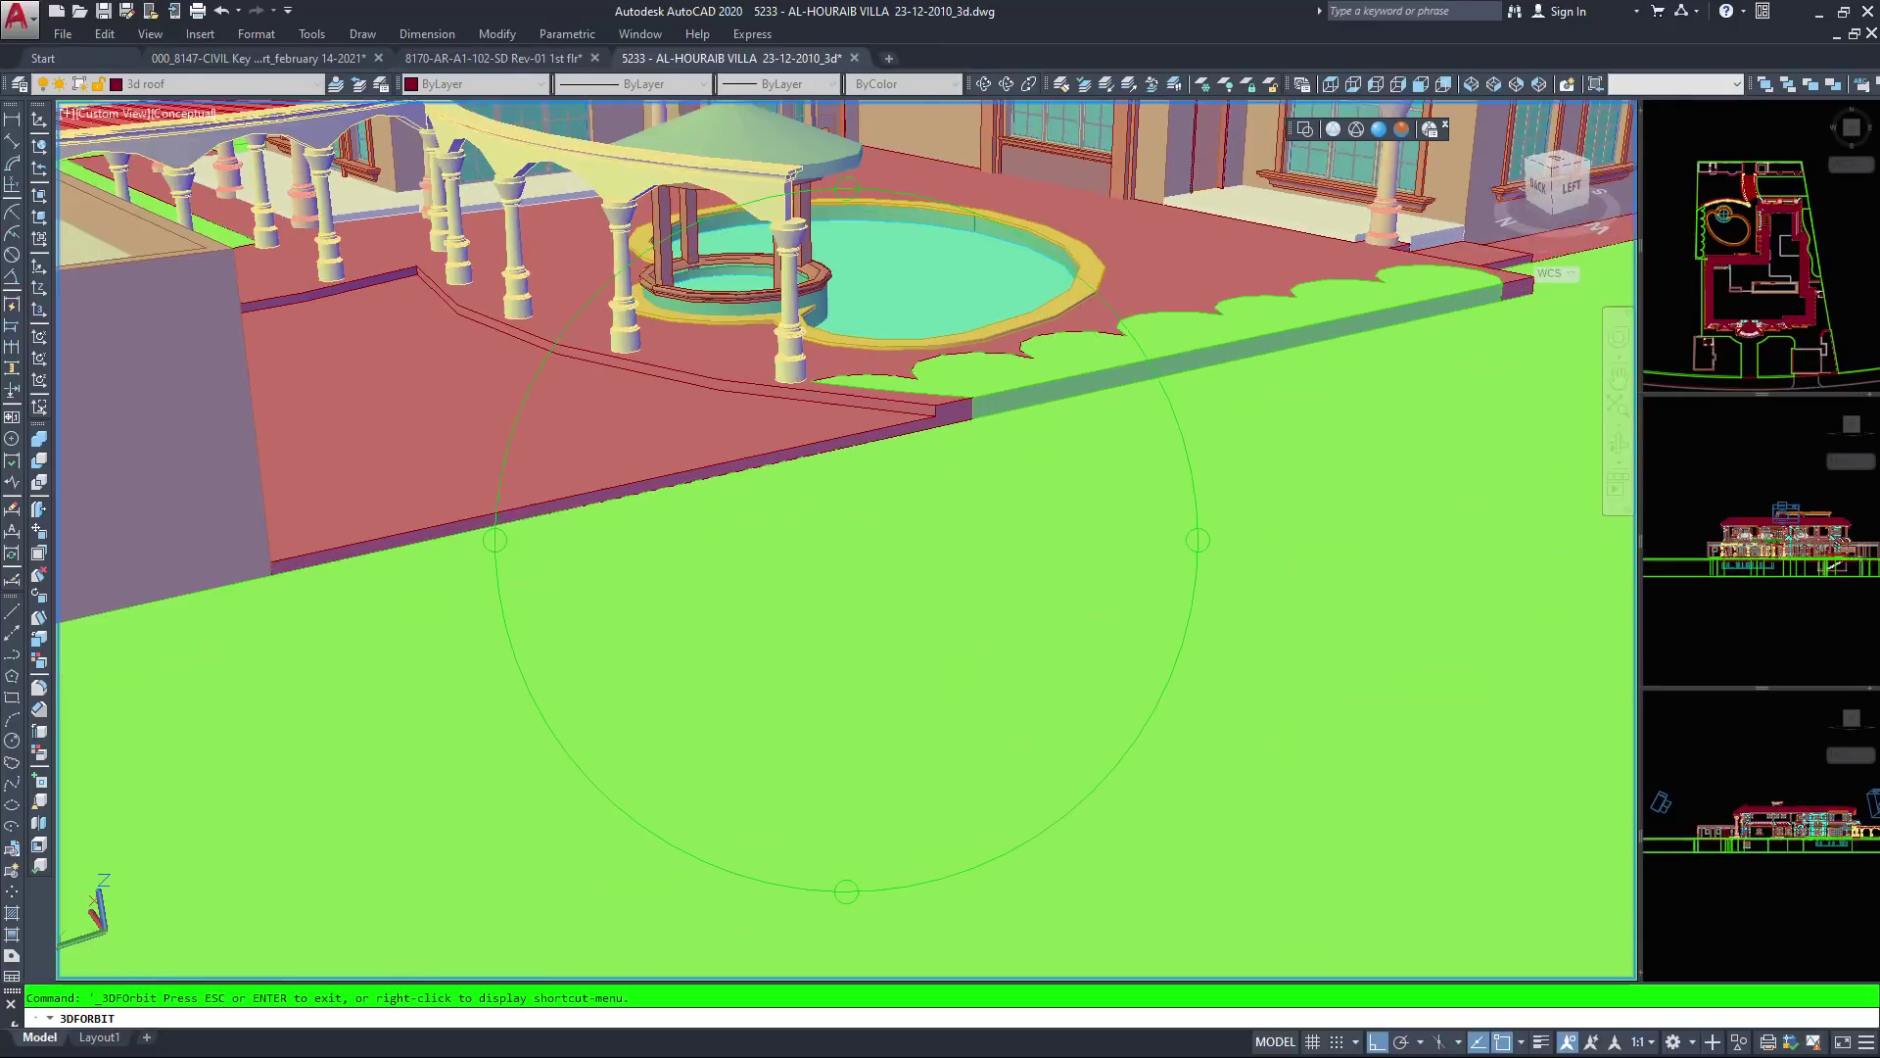
pyautogui.moveTo(856, 509); pyautogui.dragTo(808, 578)
pyautogui.moveTo(854, 195); pyautogui.dragTo(813, 227)
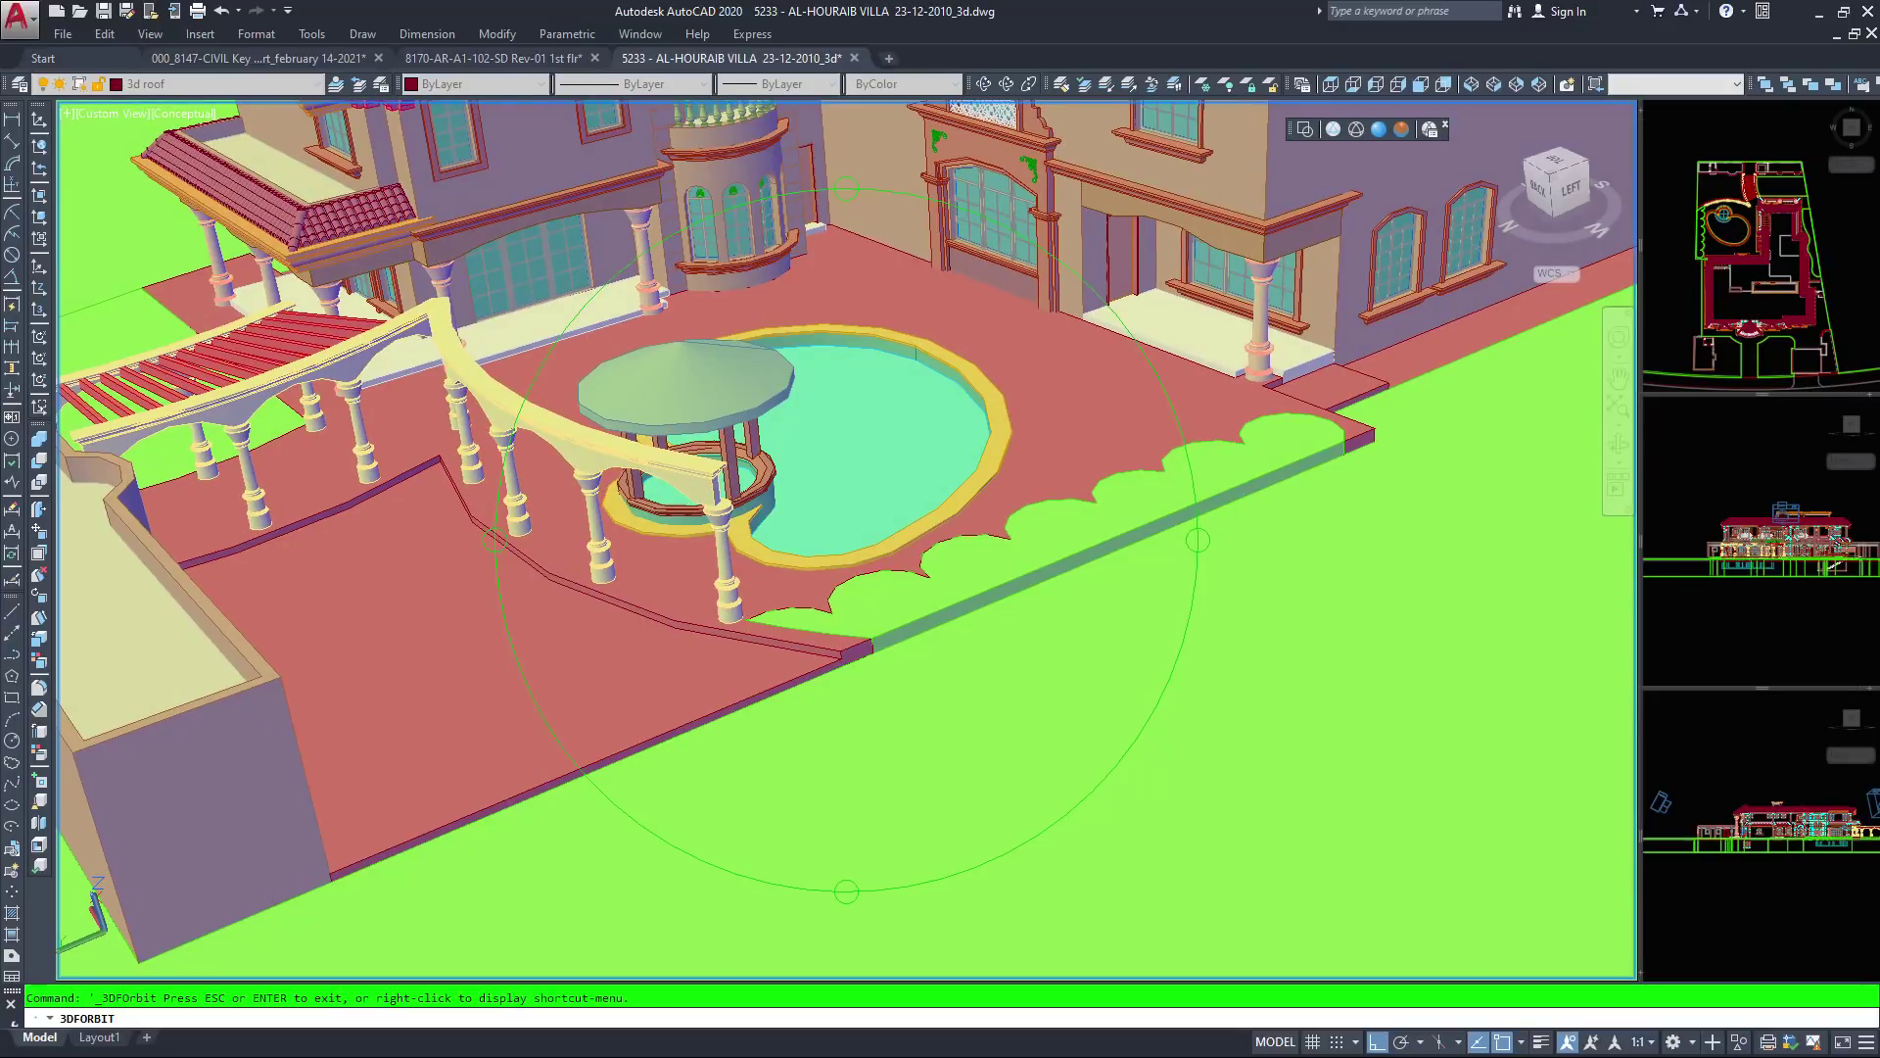
pyautogui.moveTo(588, 509); pyautogui.dragTo(809, 505, button='middle')
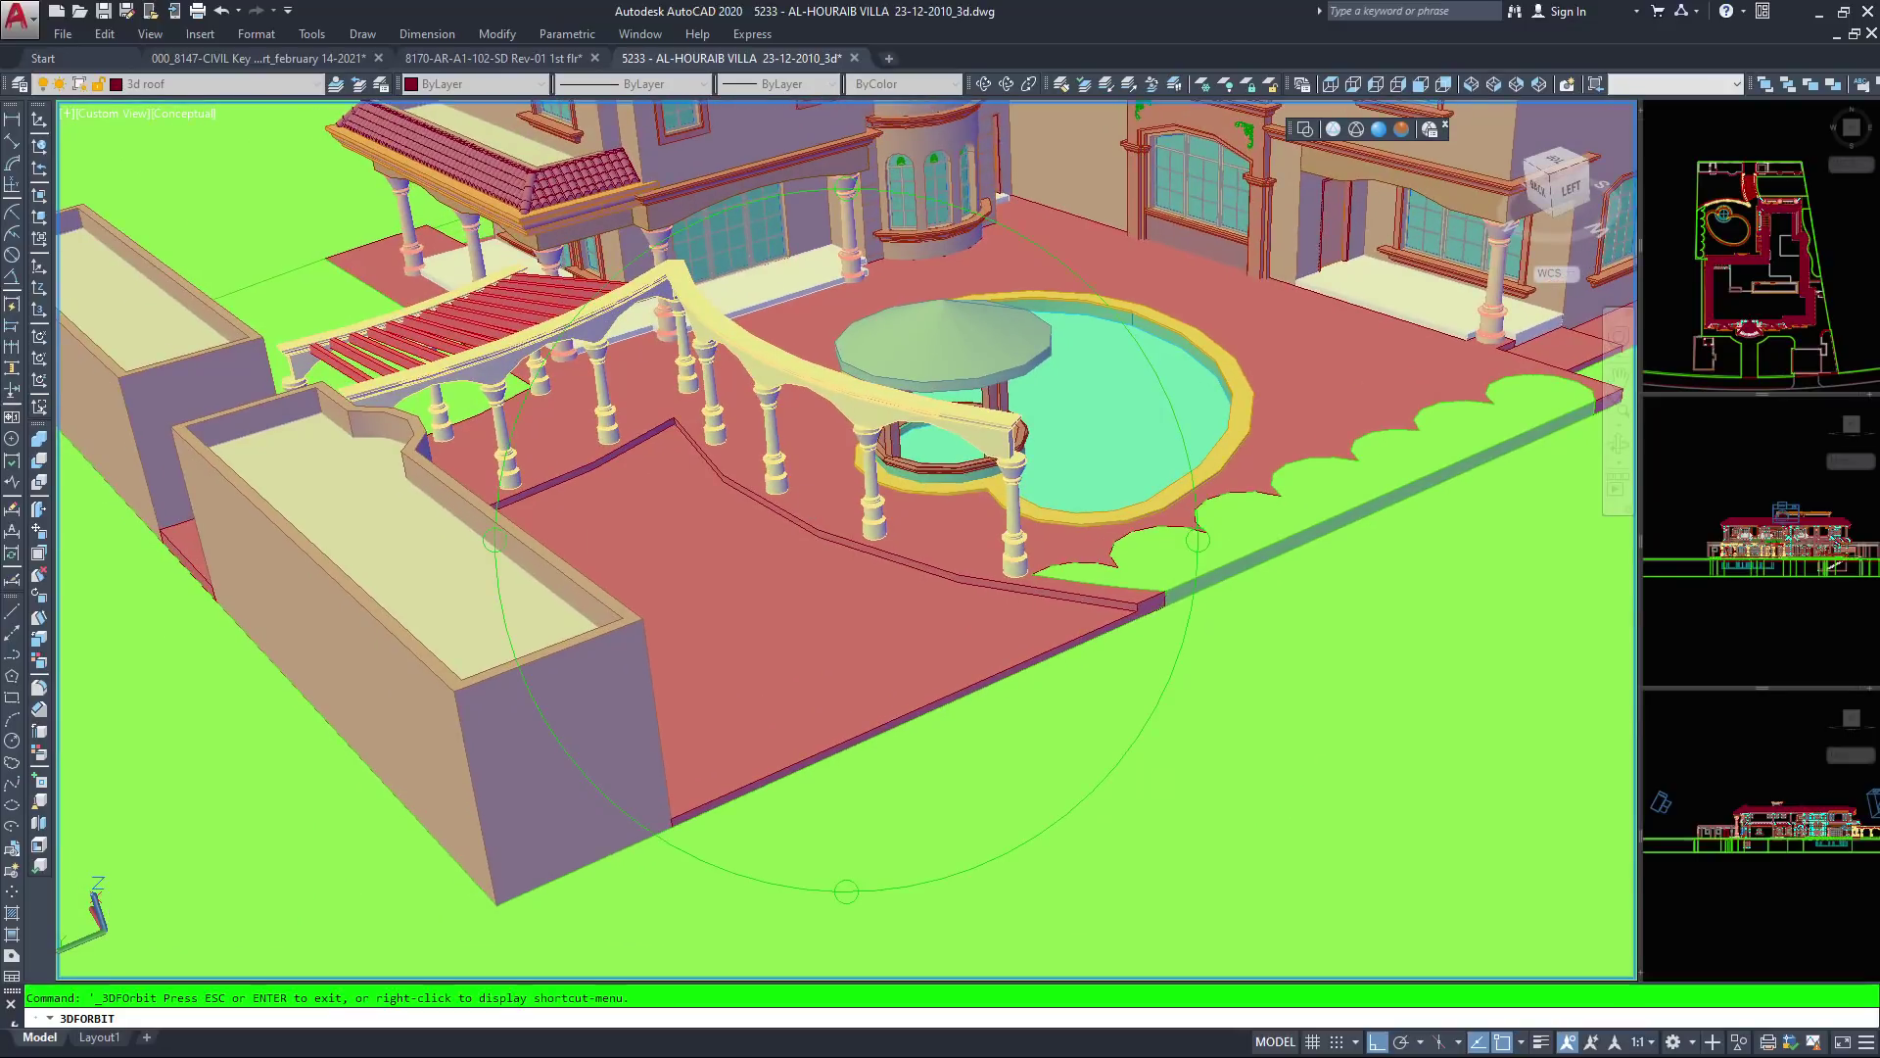
pyautogui.moveTo(809, 505); pyautogui.dragTo(789, 446)
pyautogui.scroll(3, 846, 534)
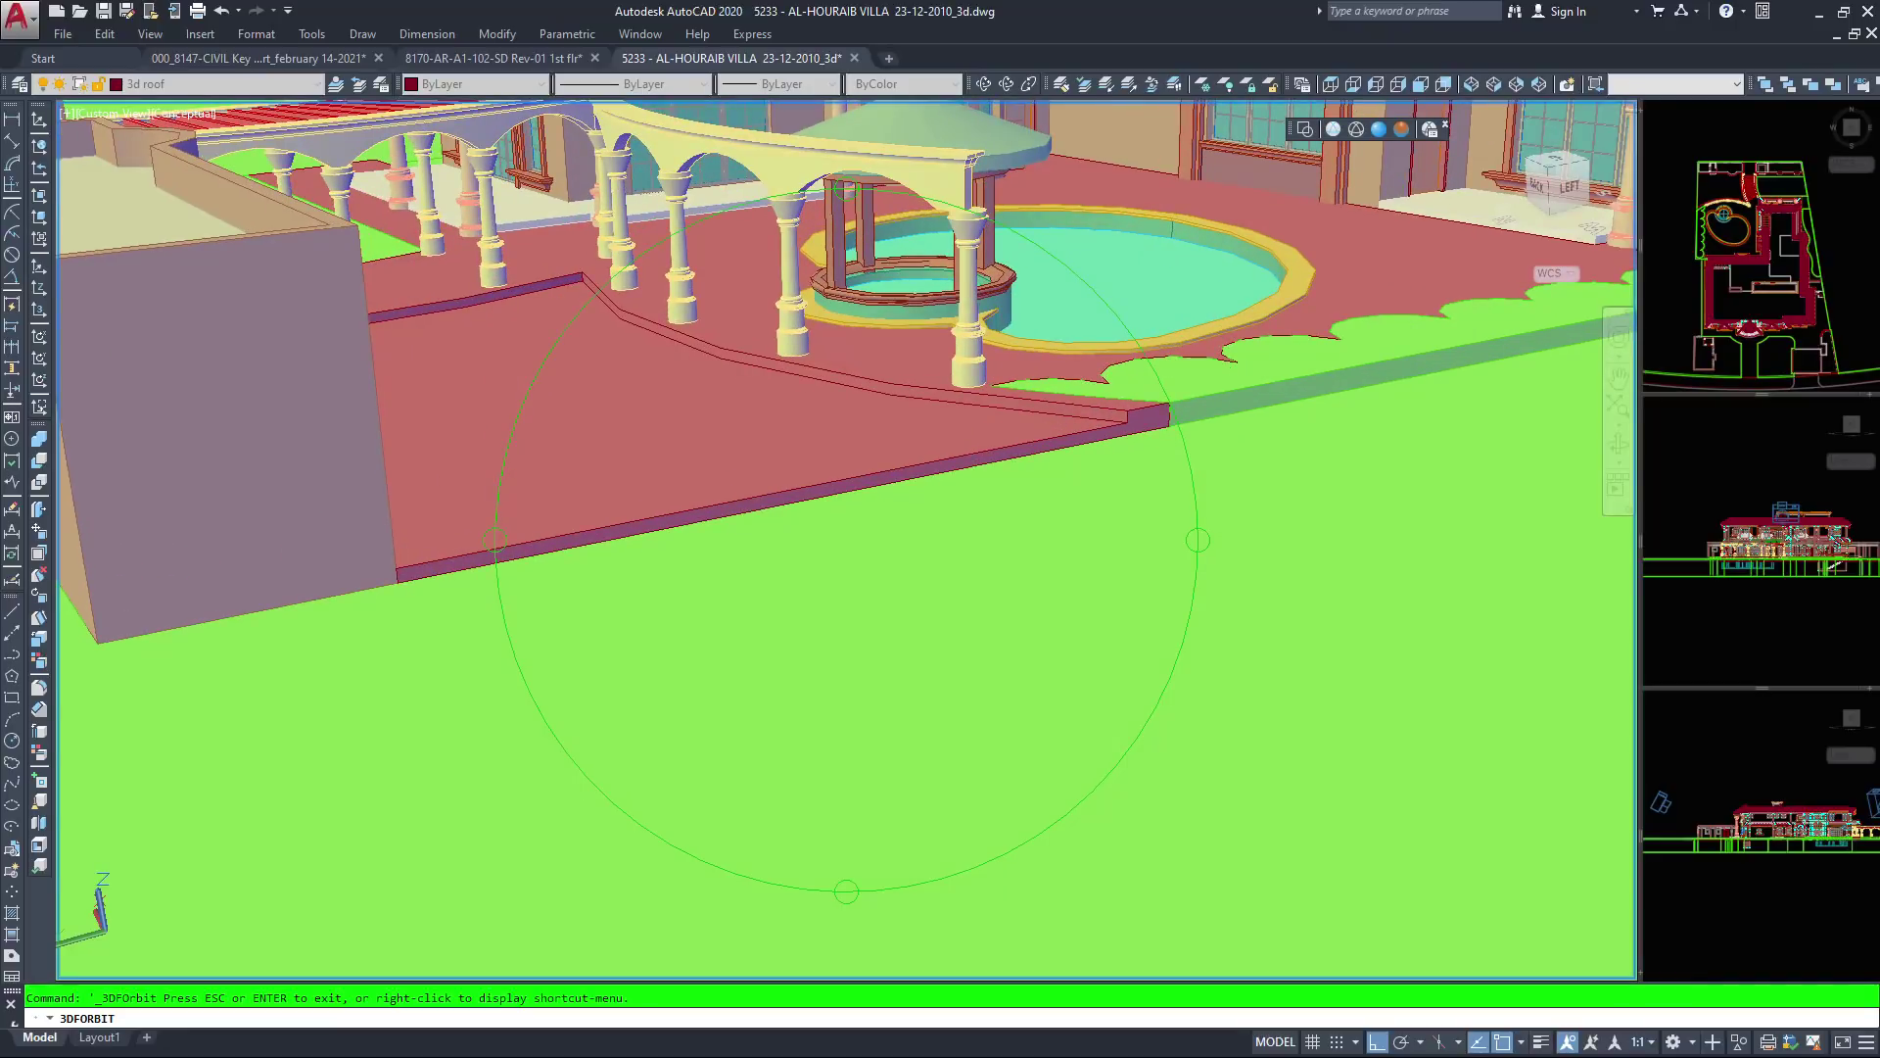
pyautogui.scroll(-6, 846, 534)
pyautogui.moveTo(1126, 311); pyautogui.dragTo(69, 485)
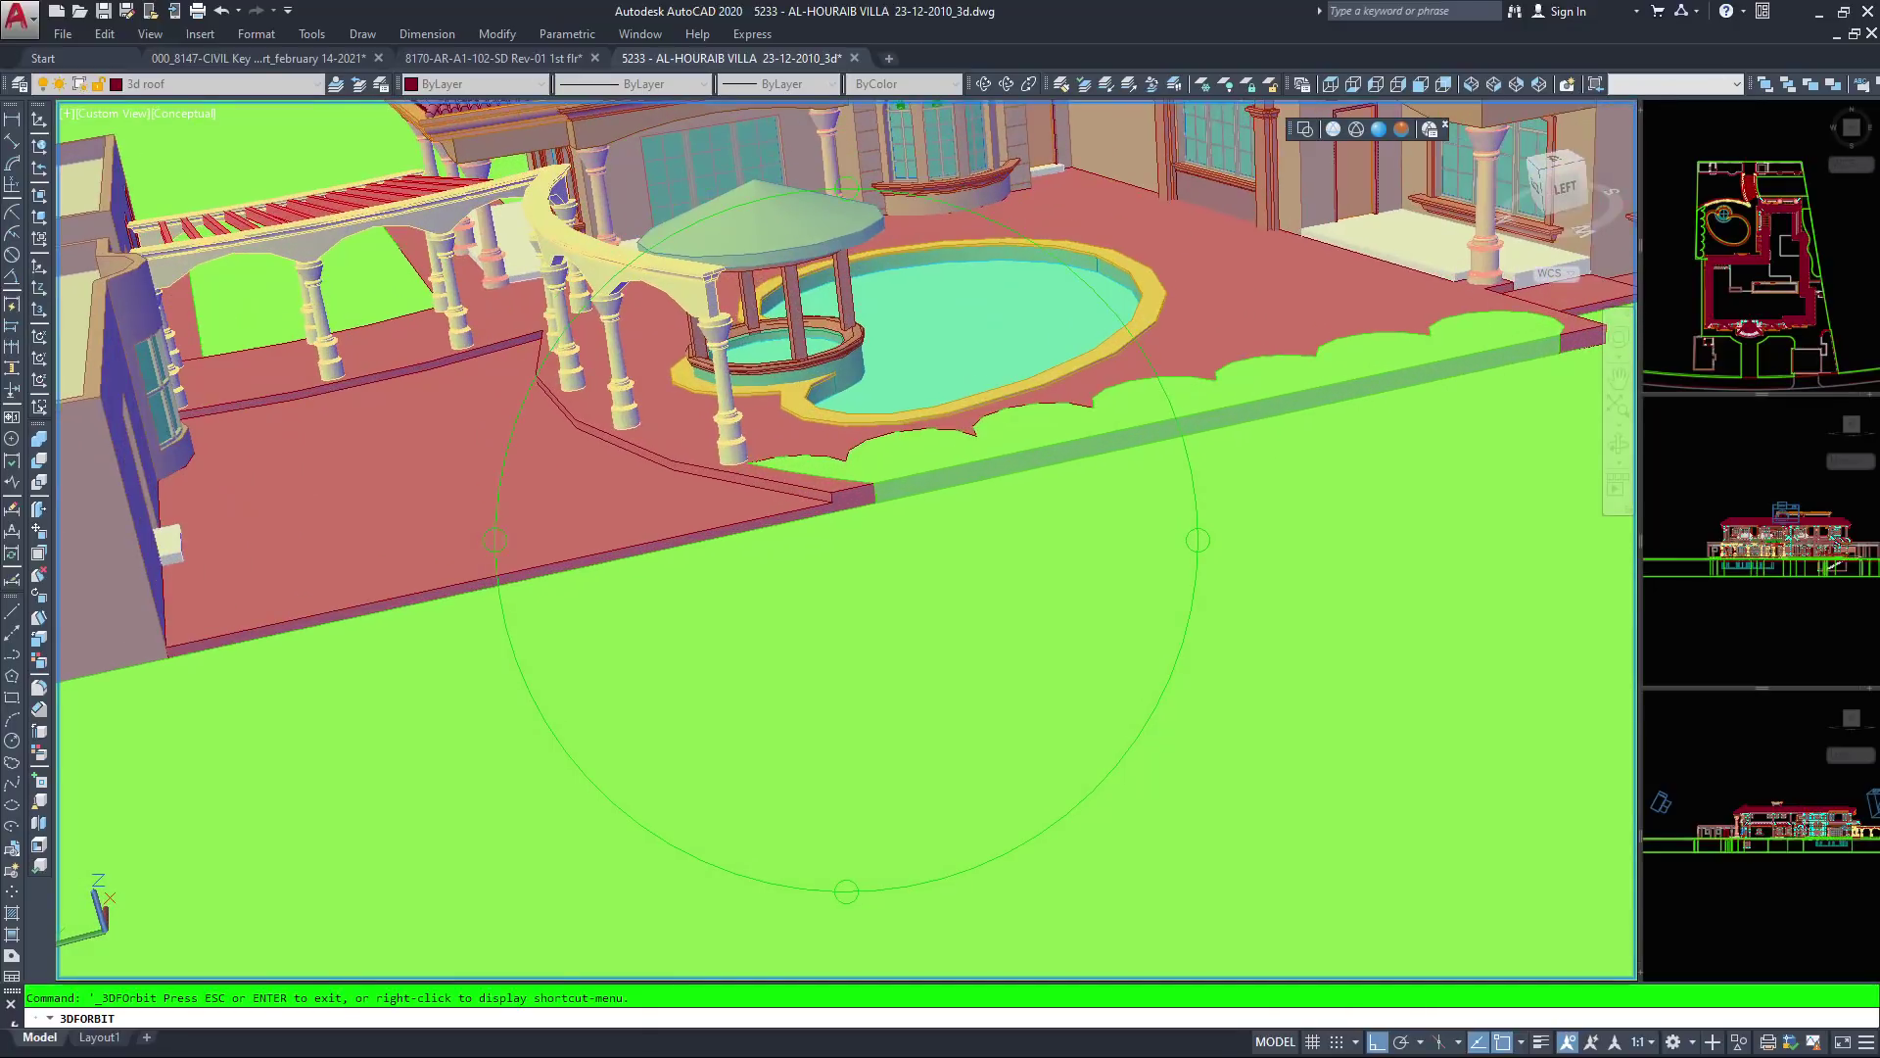
# Examine the tiled roof edge, the rounded balcony bay and the framed arched window at the inner corner by the pool
pyautogui.moveTo(797, 369); pyautogui.dragTo(643, 784)
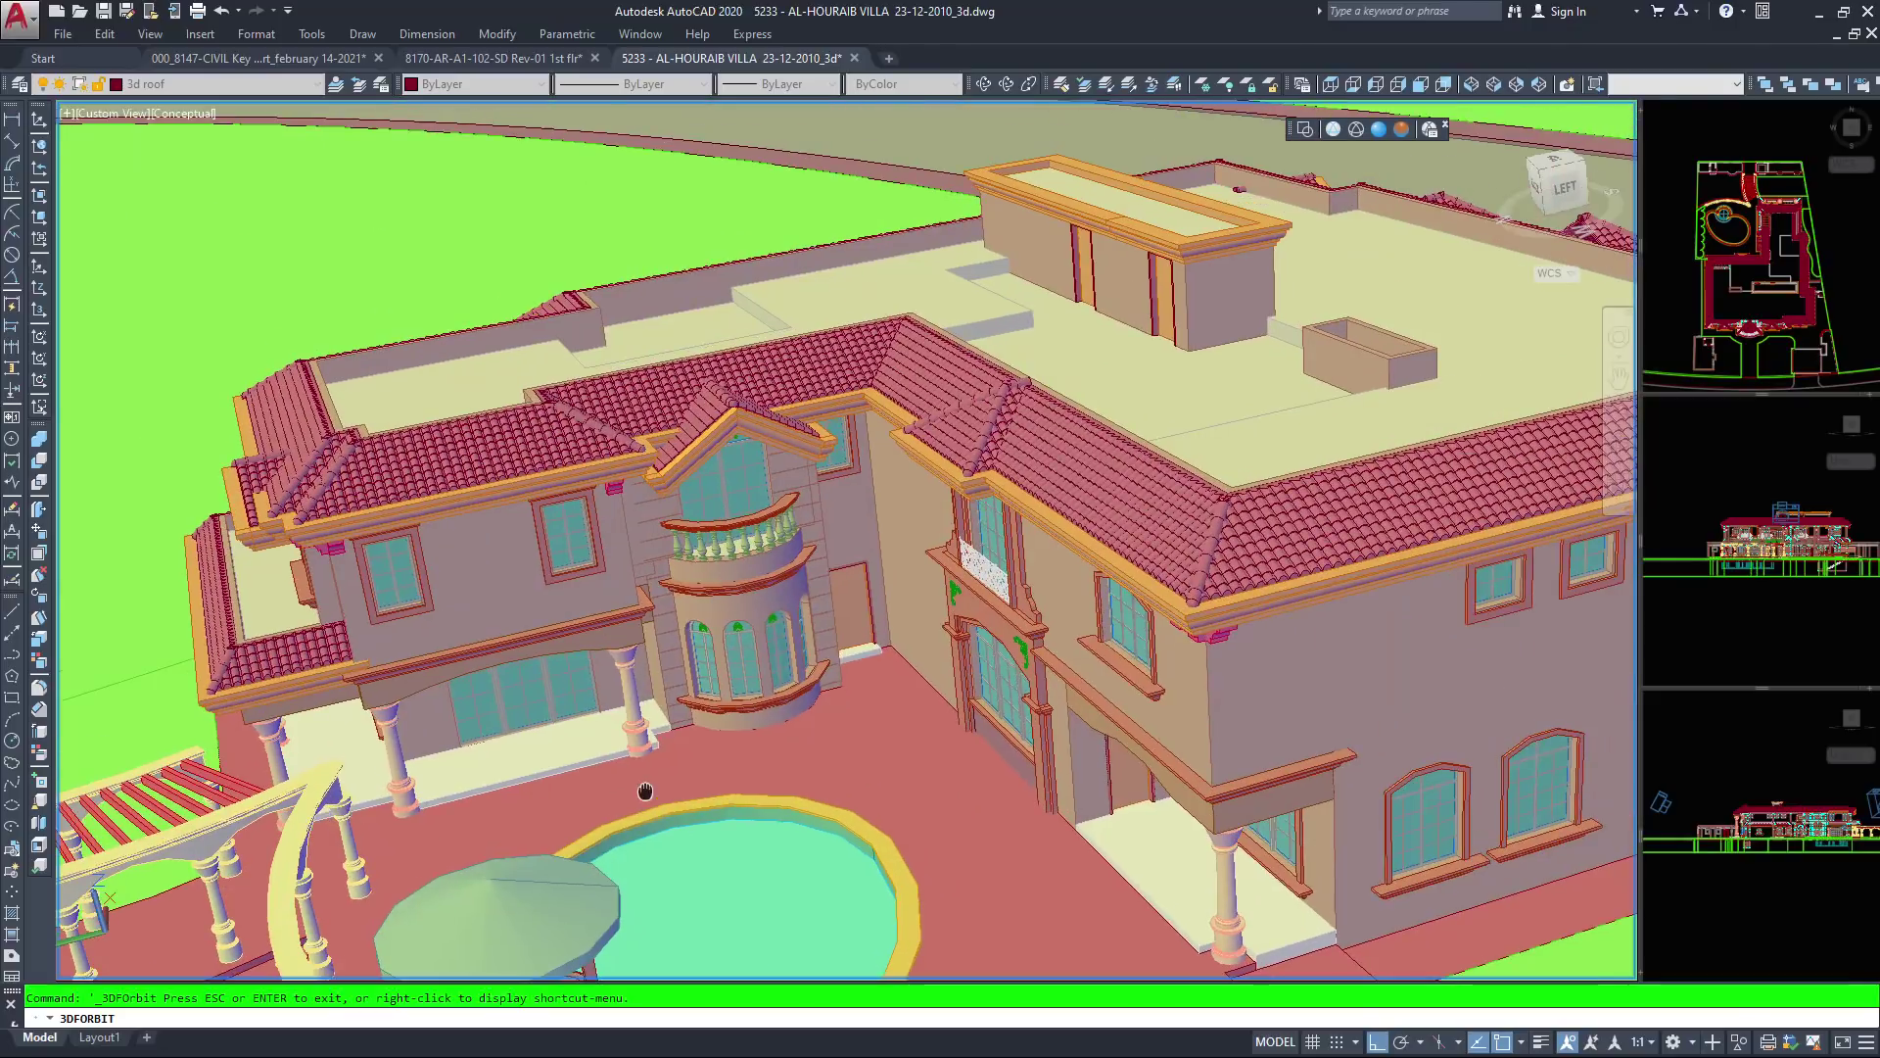
pyautogui.moveTo(832, 798); pyautogui.dragTo(924, 651)
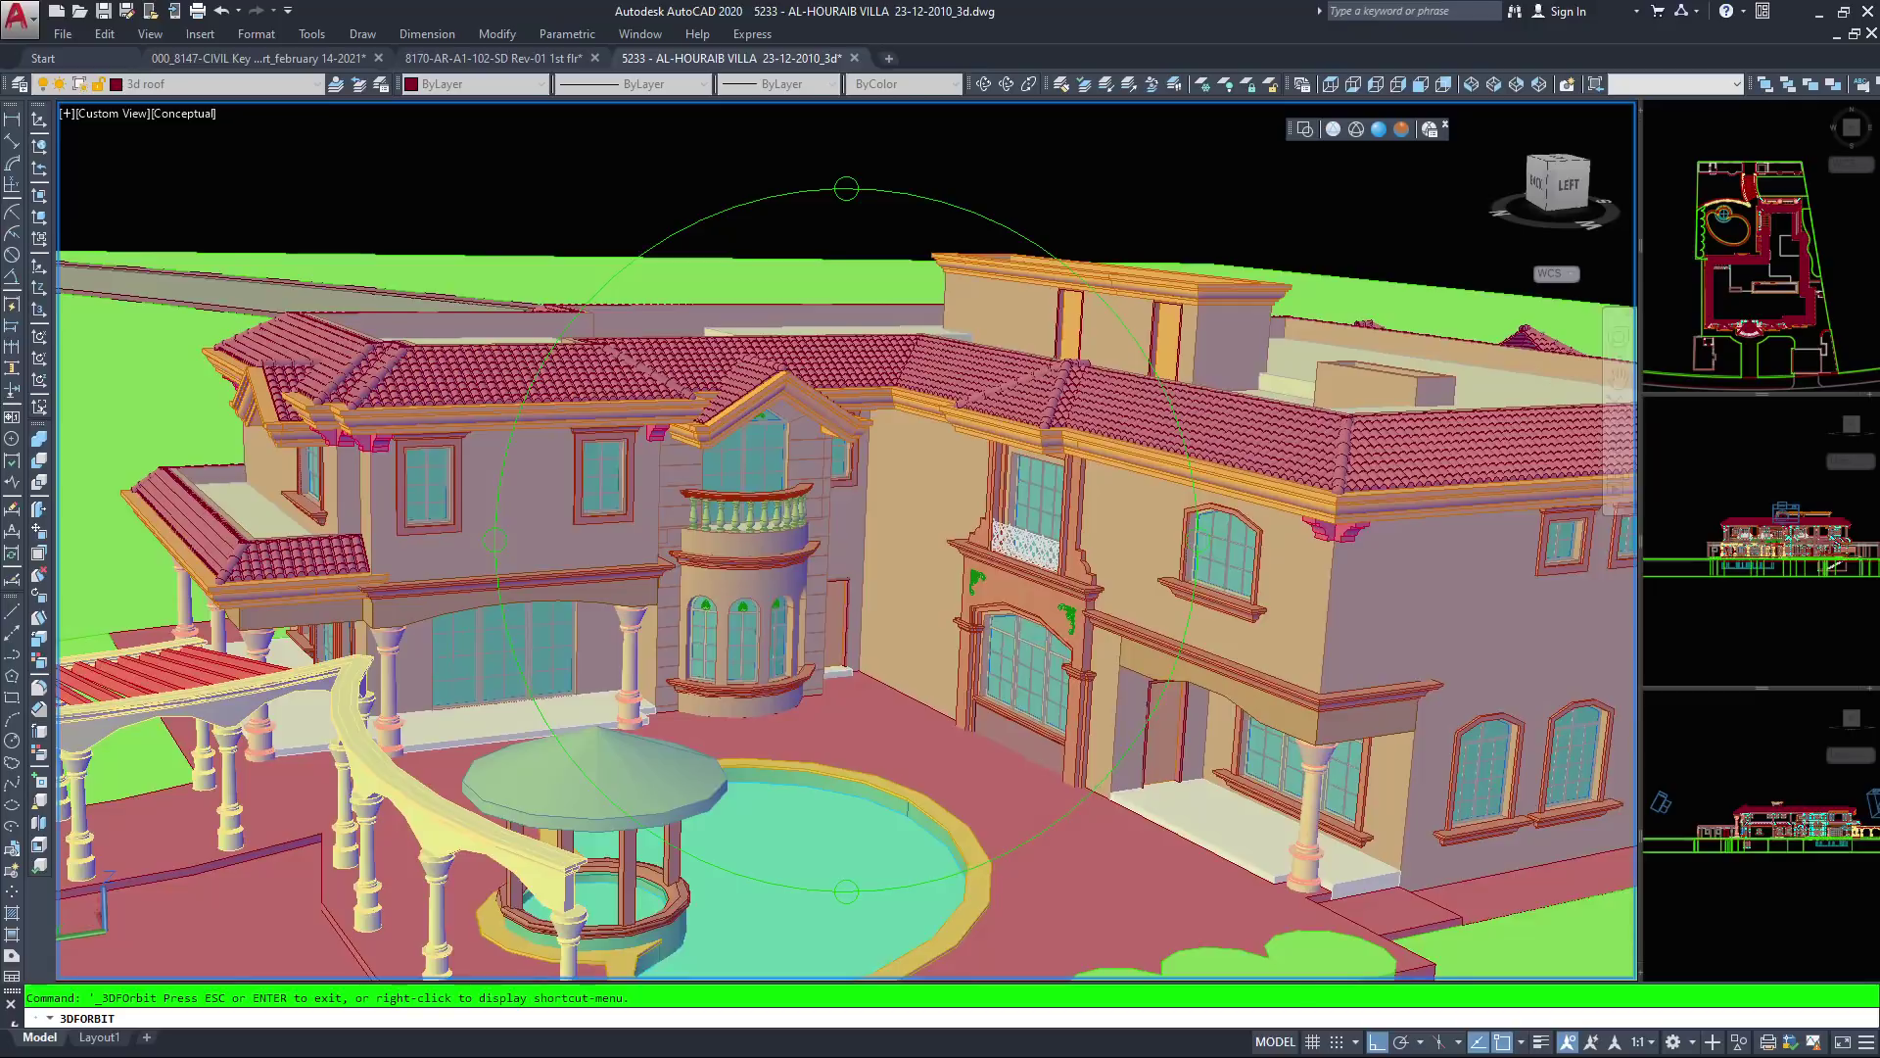
pyautogui.scroll(4, 823, 526)
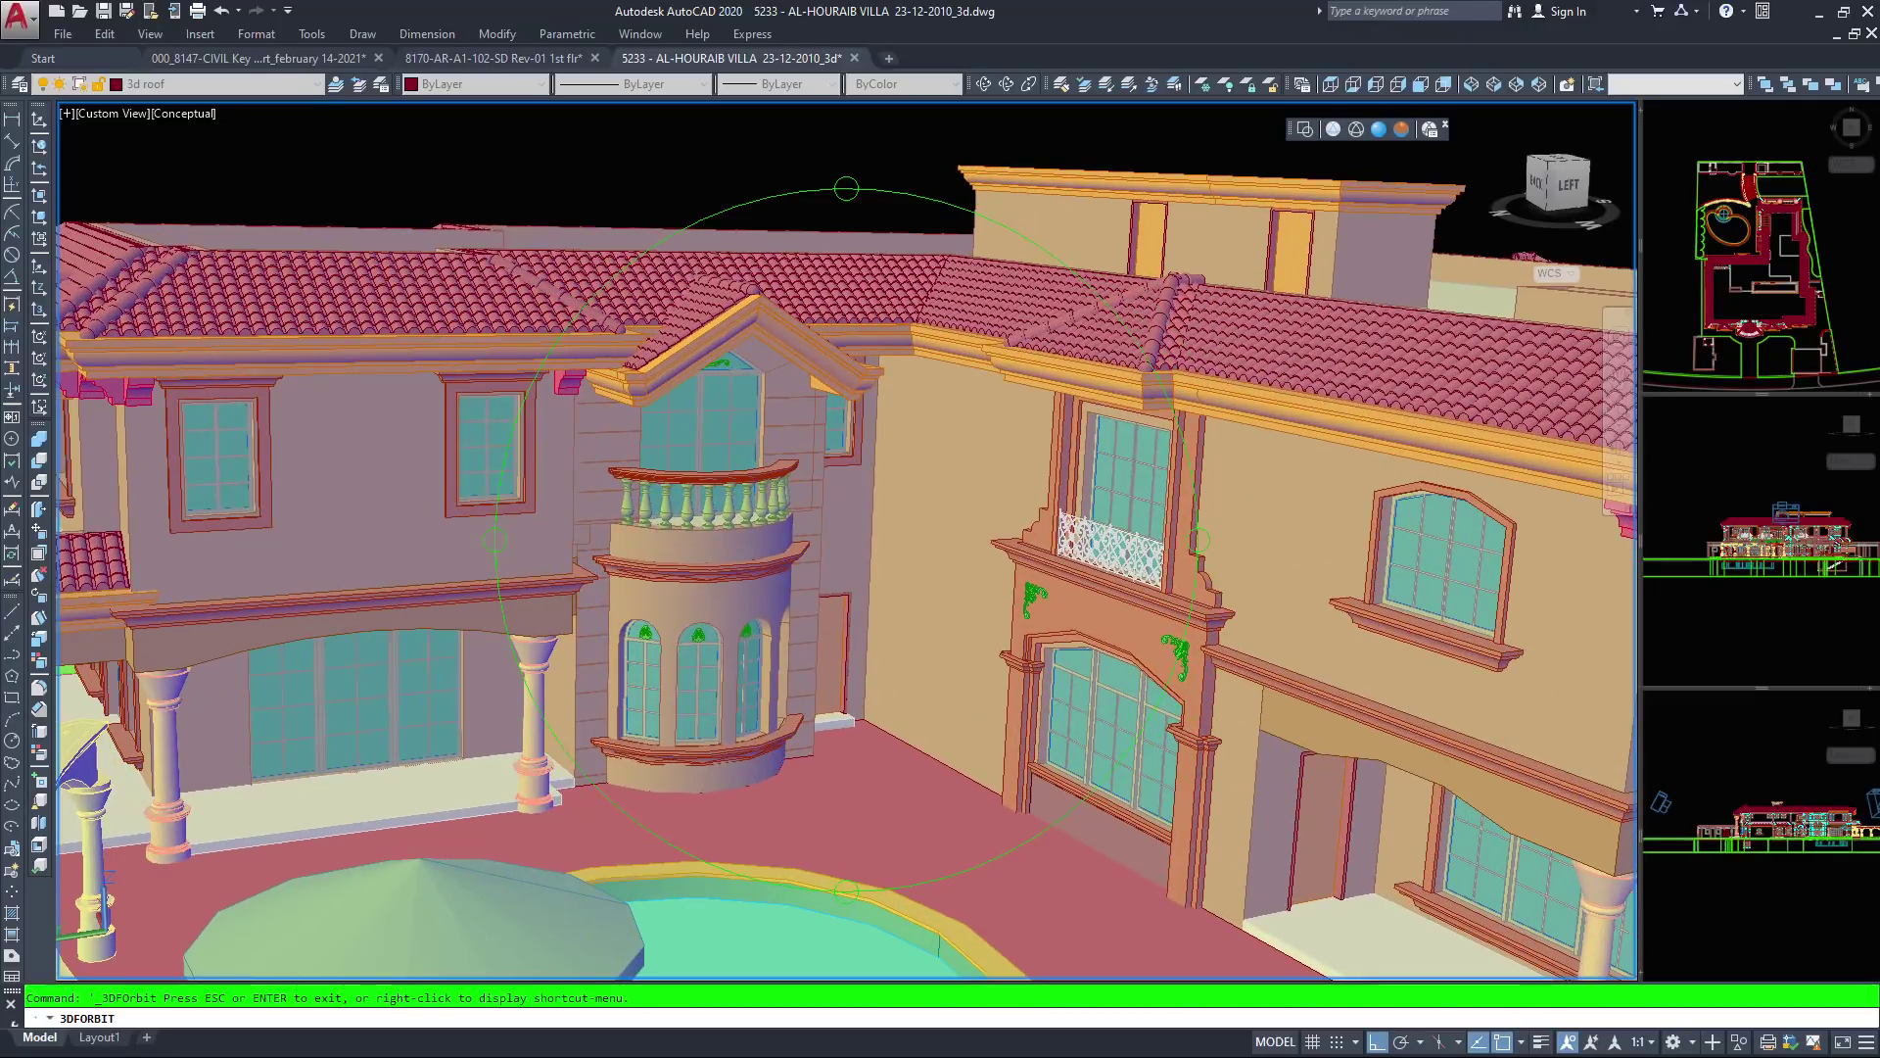
pyautogui.scroll(3, 866, 696)
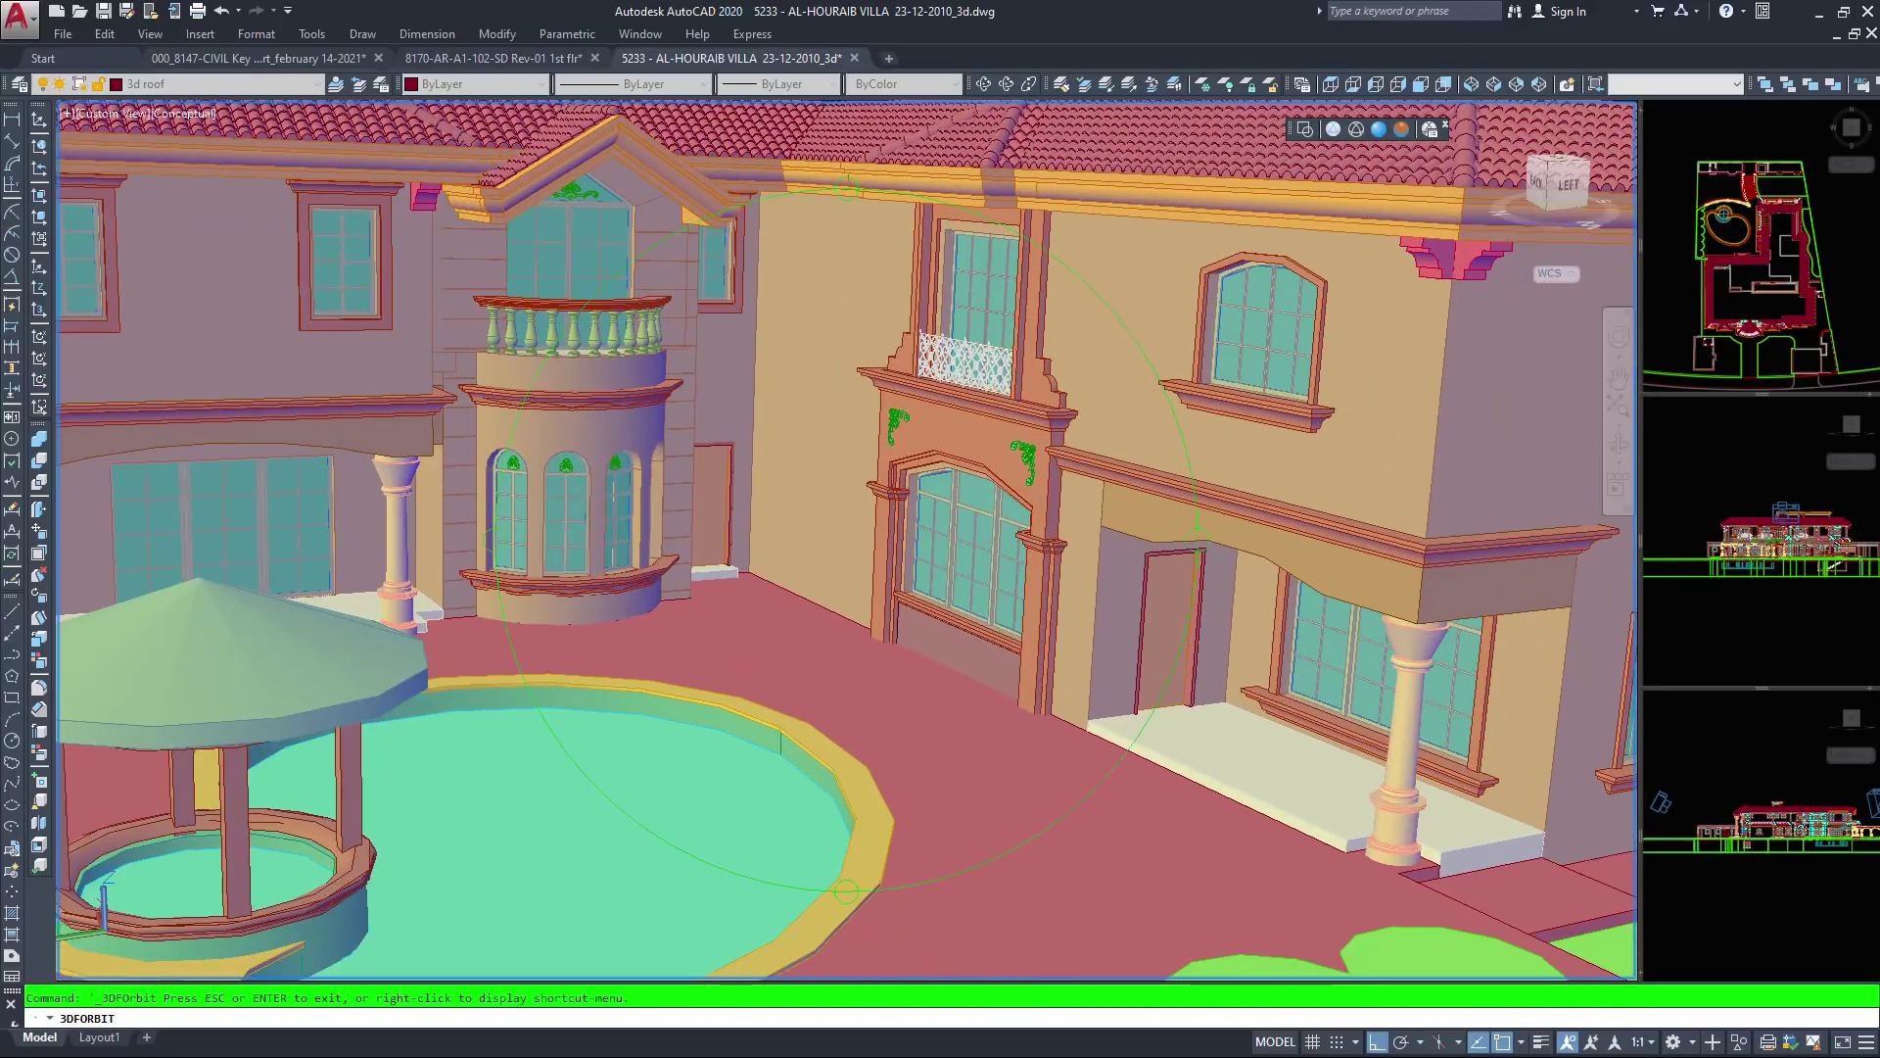
pyautogui.scroll(2, 837, 553)
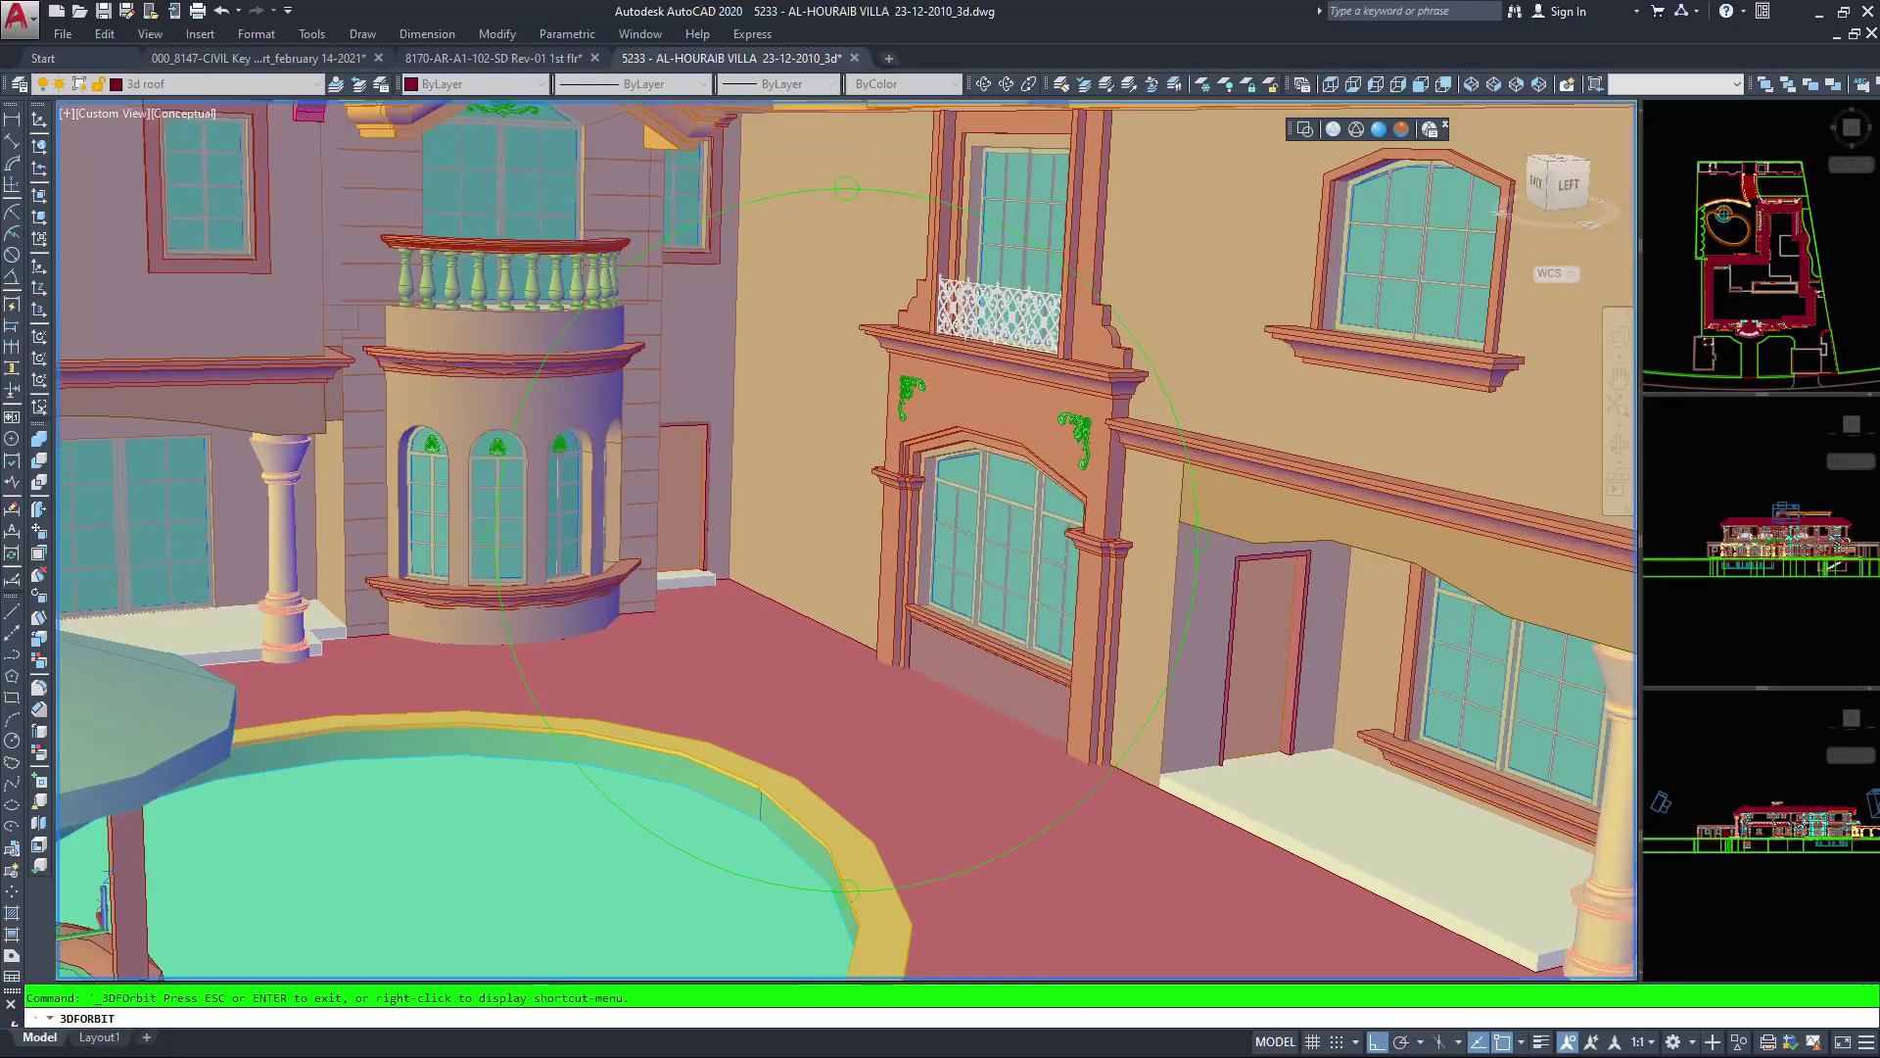
pyautogui.scroll(2, 837, 553)
pyautogui.scroll(2, 837, 553)
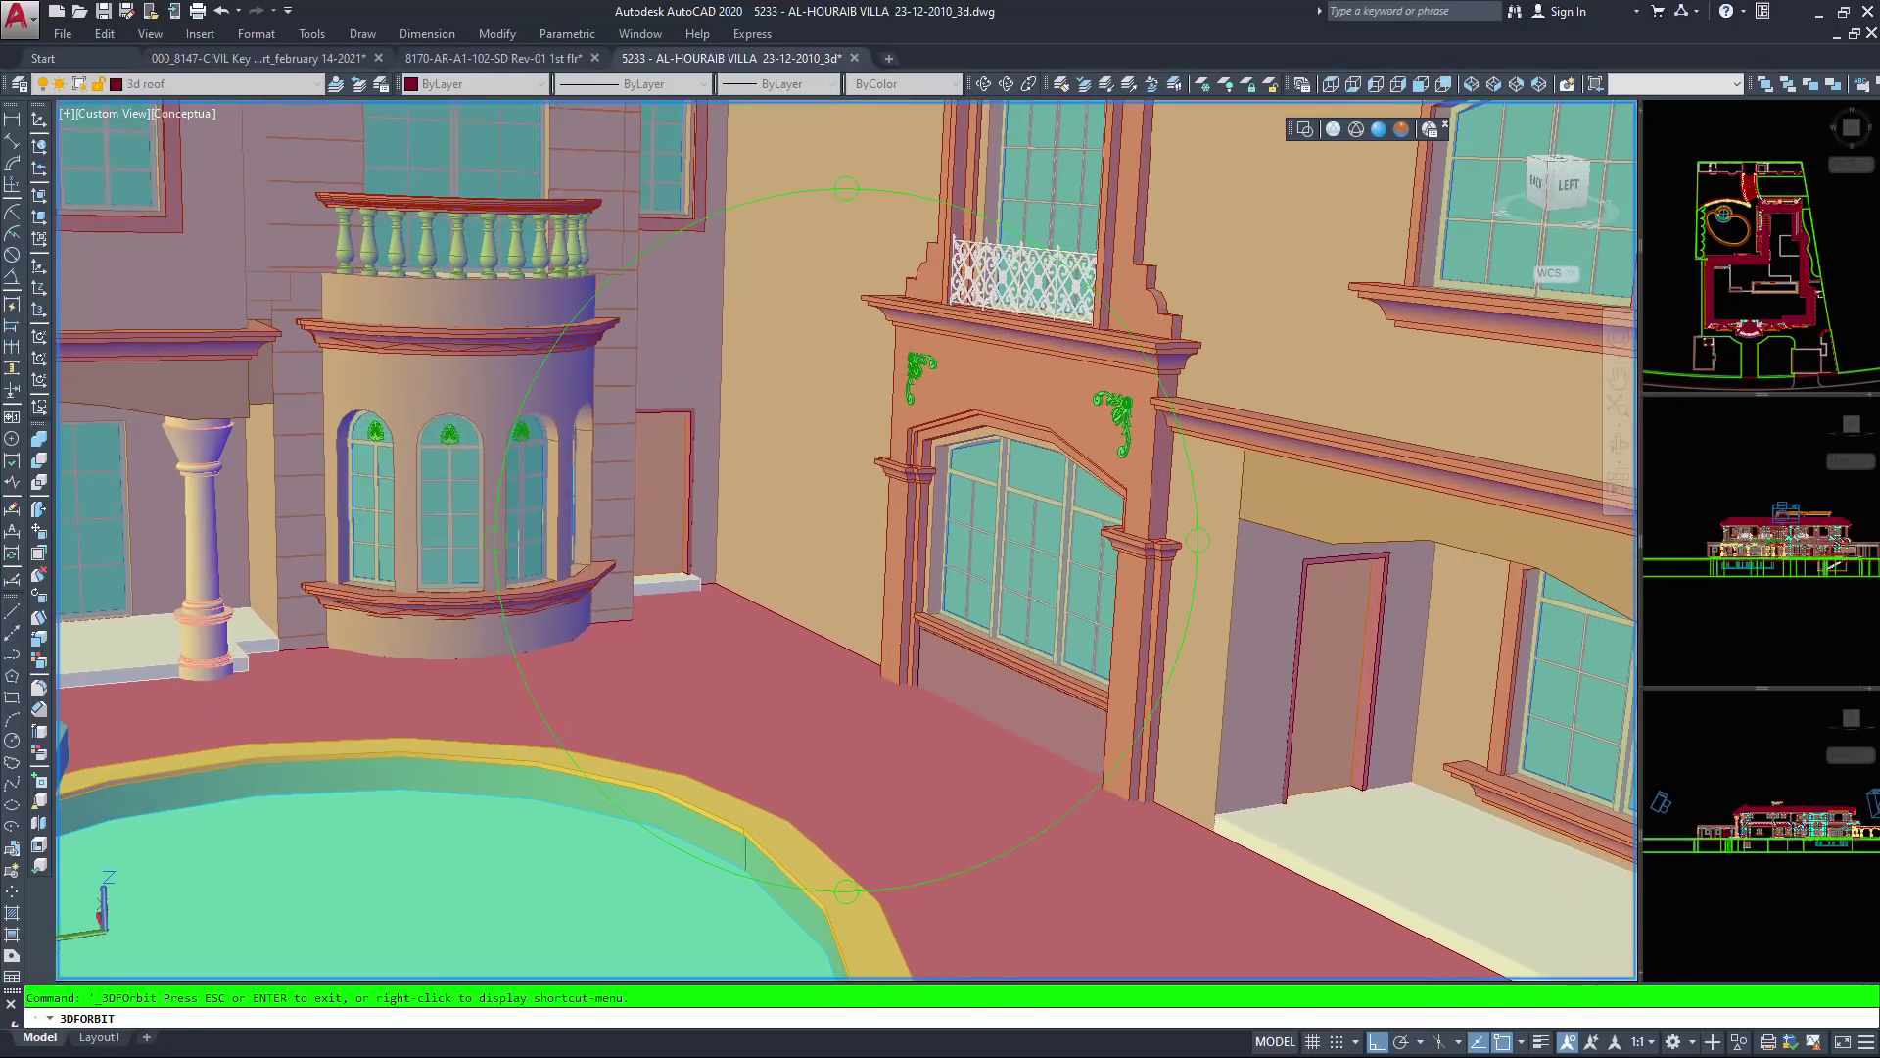
pyautogui.moveTo(607, 526); pyautogui.dragTo(614, 544, button='middle')
pyautogui.moveTo(820, 552); pyautogui.dragTo(835, 560)
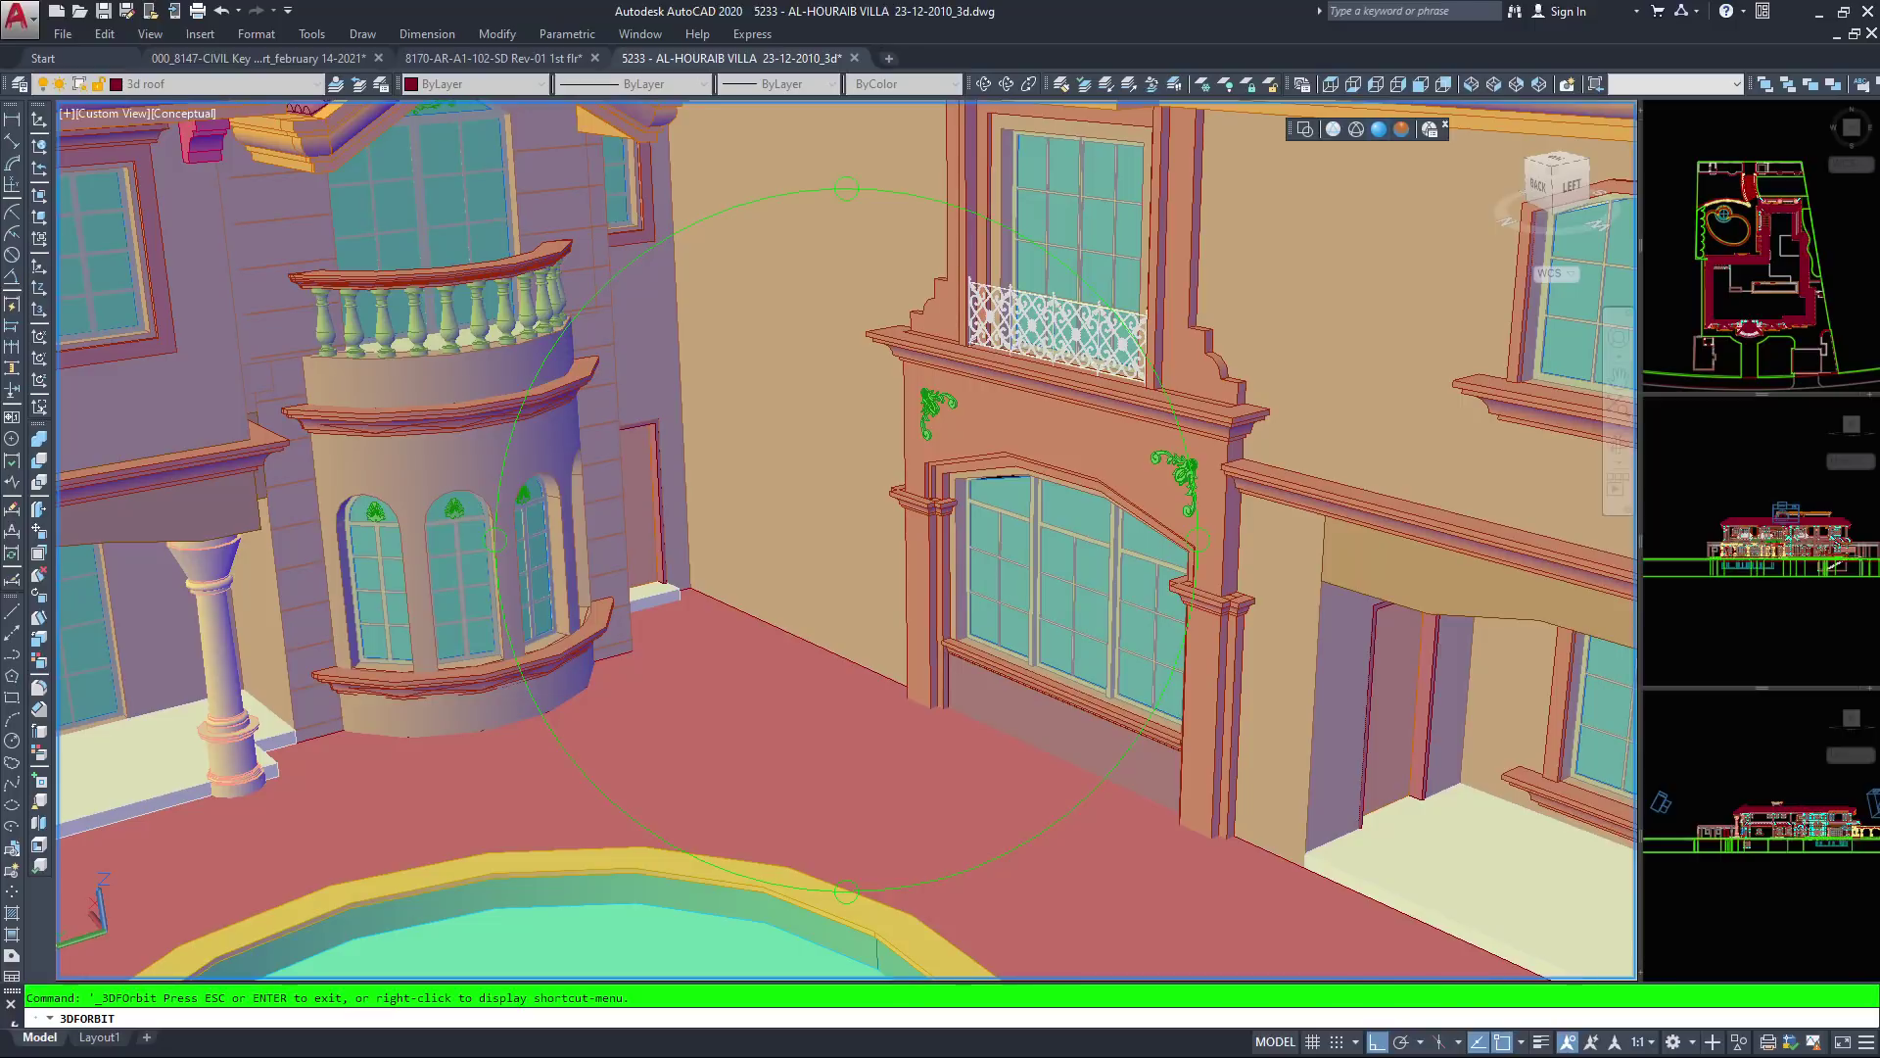
# Switch the view to the Realistic visual style and orbit in on the framed arched window with its ornamental railing
pyautogui.click(1379, 129)
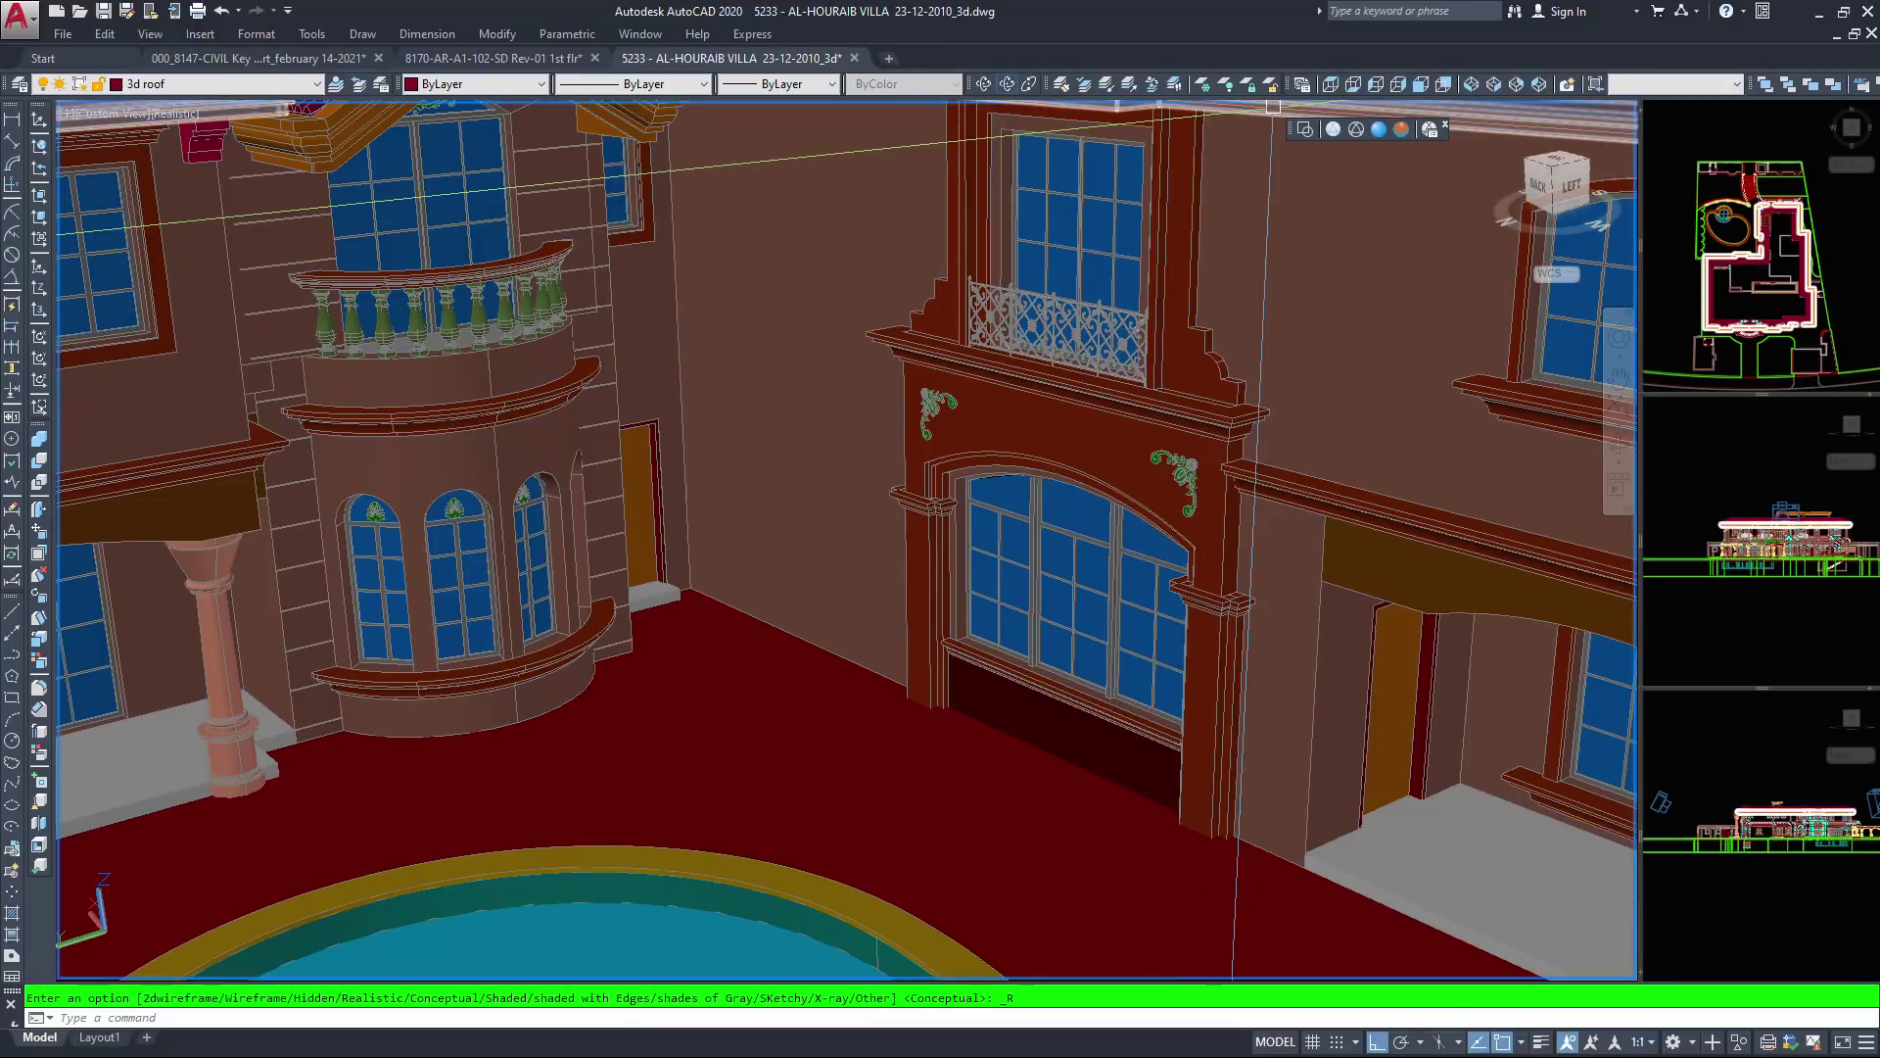
pyautogui.click(1007, 84)
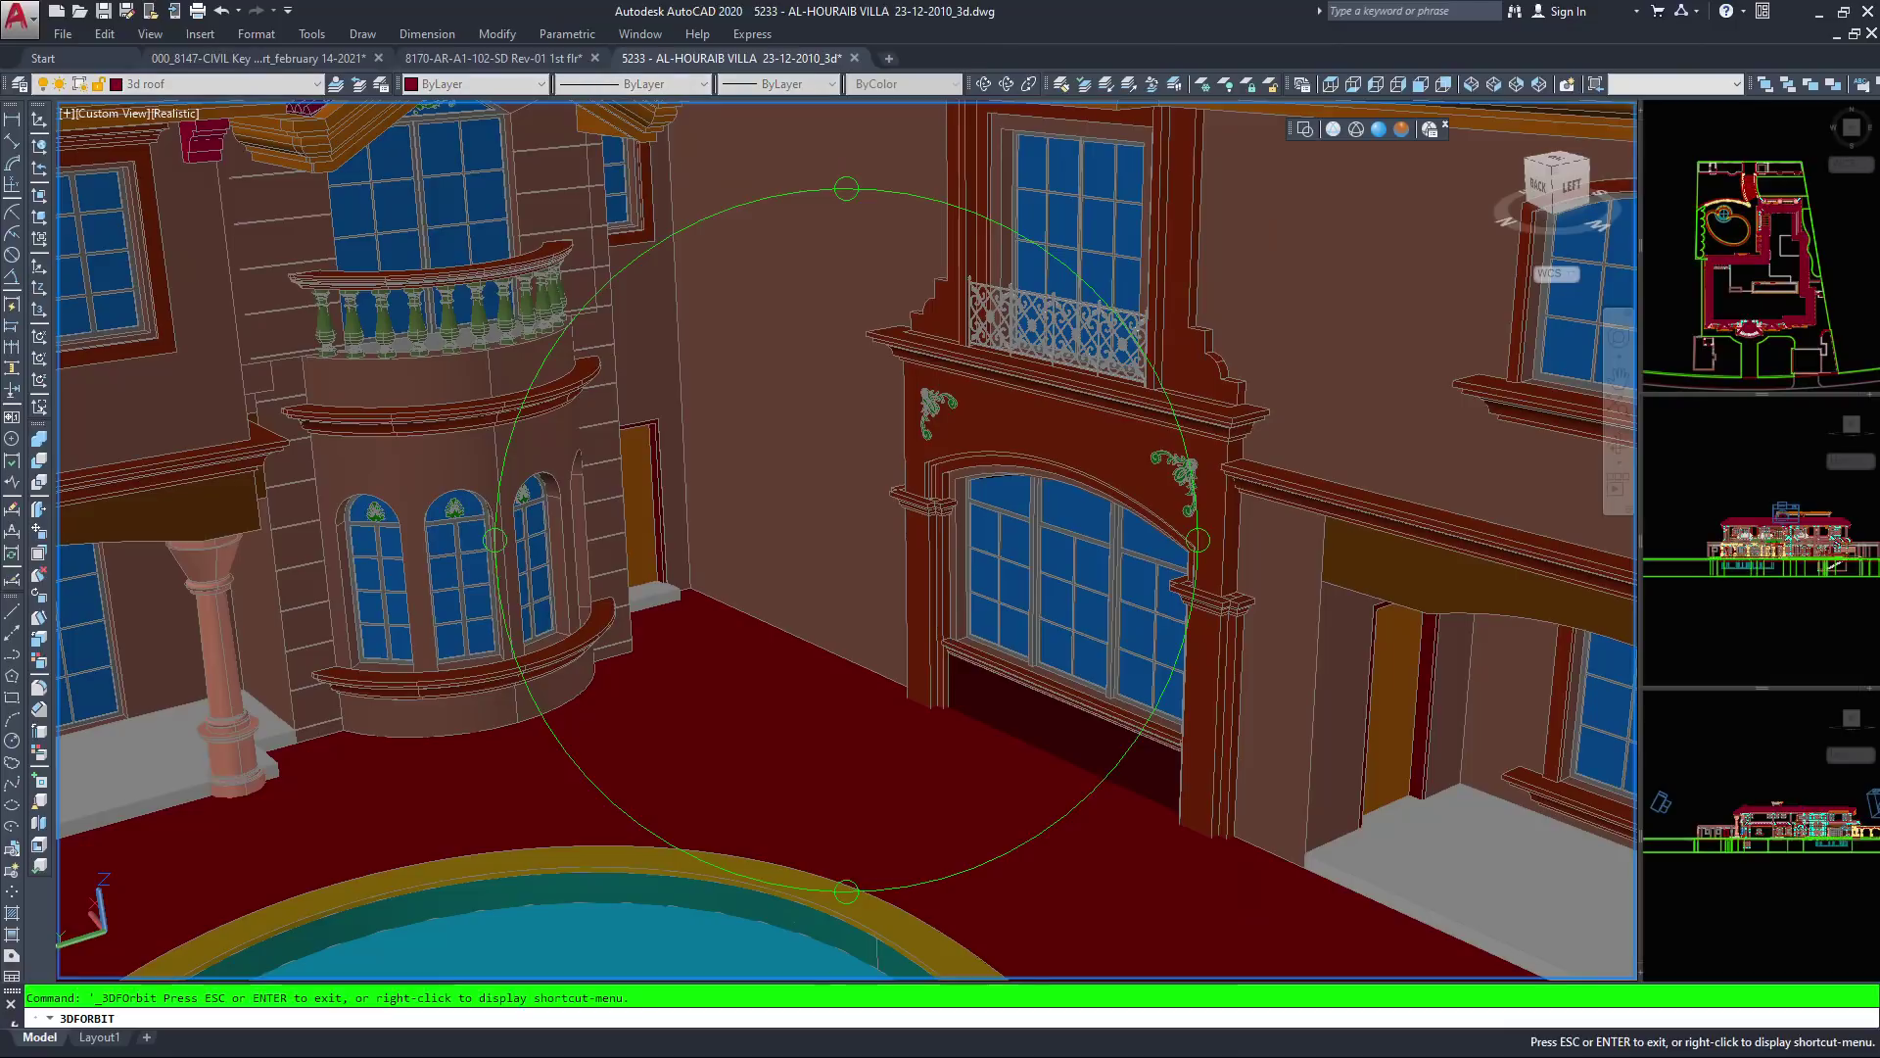
pyautogui.moveTo(995, 338); pyautogui.dragTo(999, 299)
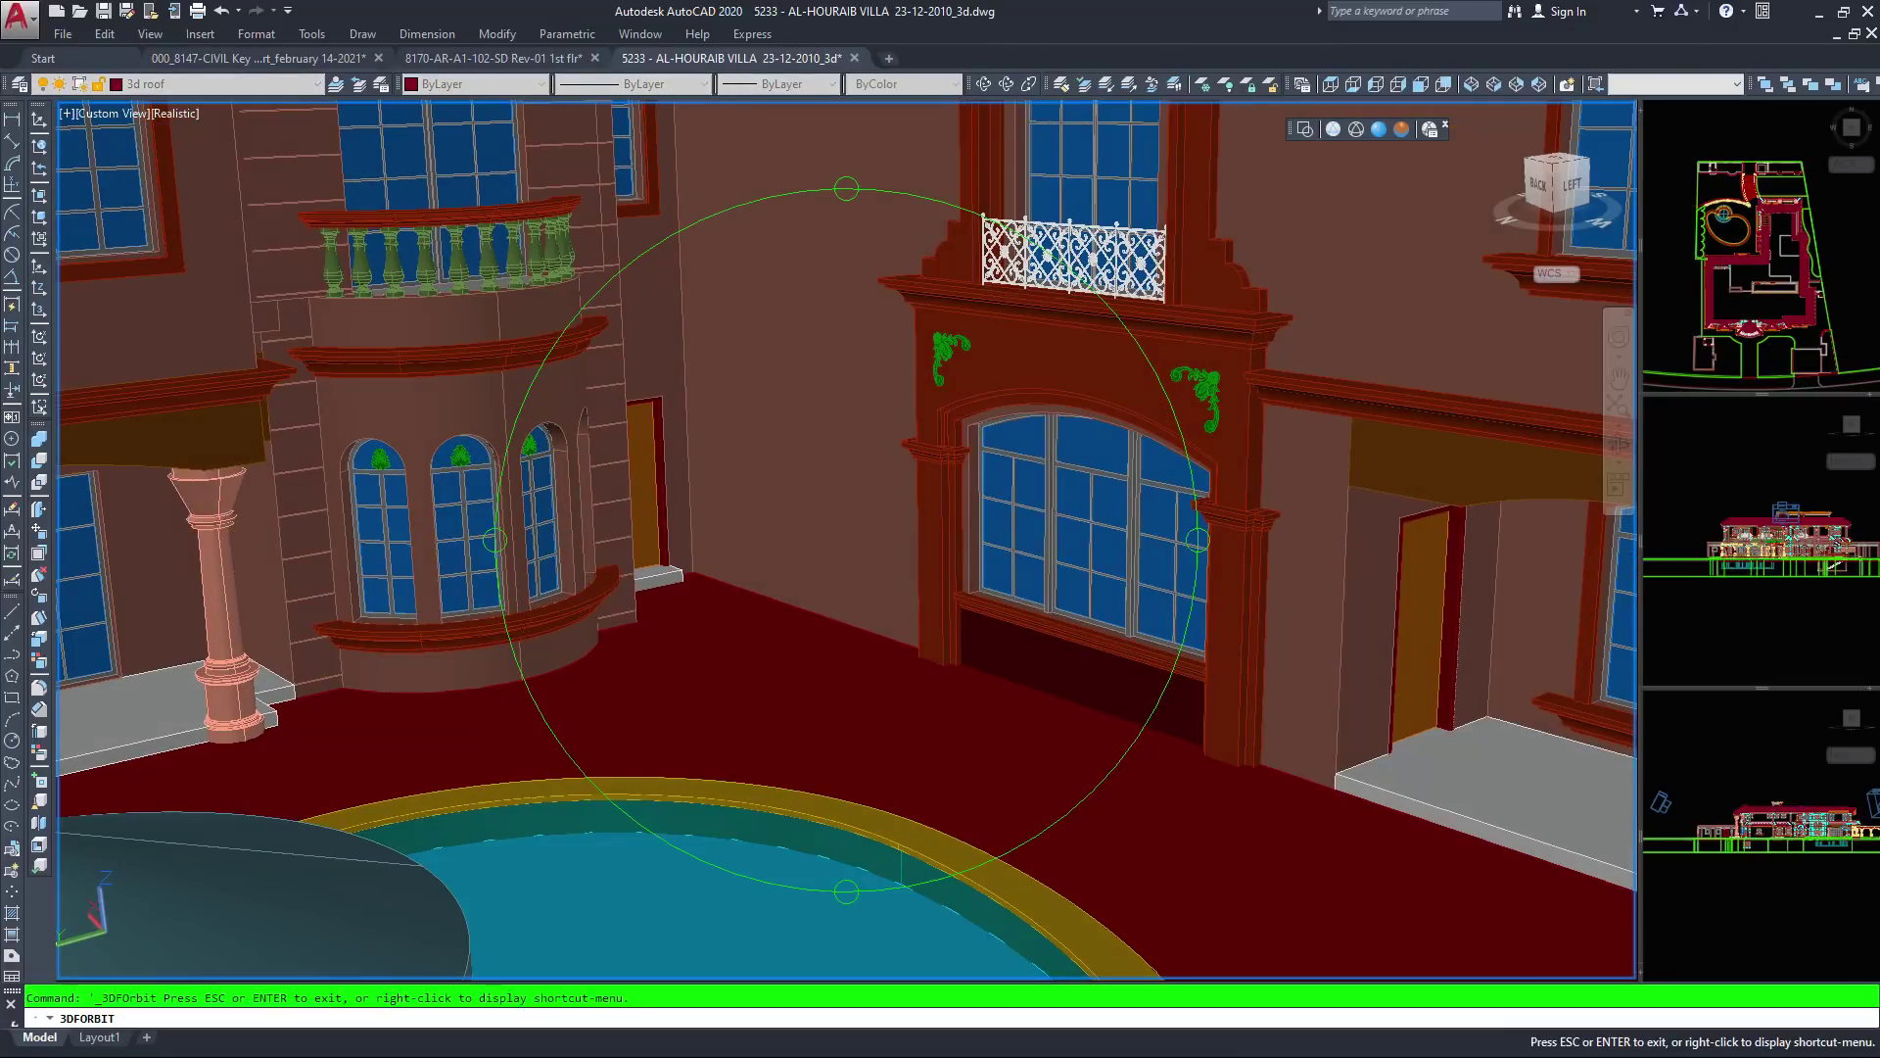
pyautogui.scroll(2, 847, 539)
pyautogui.moveTo(979, 294); pyautogui.dragTo(899, 498)
pyautogui.scroll(3, 847, 539)
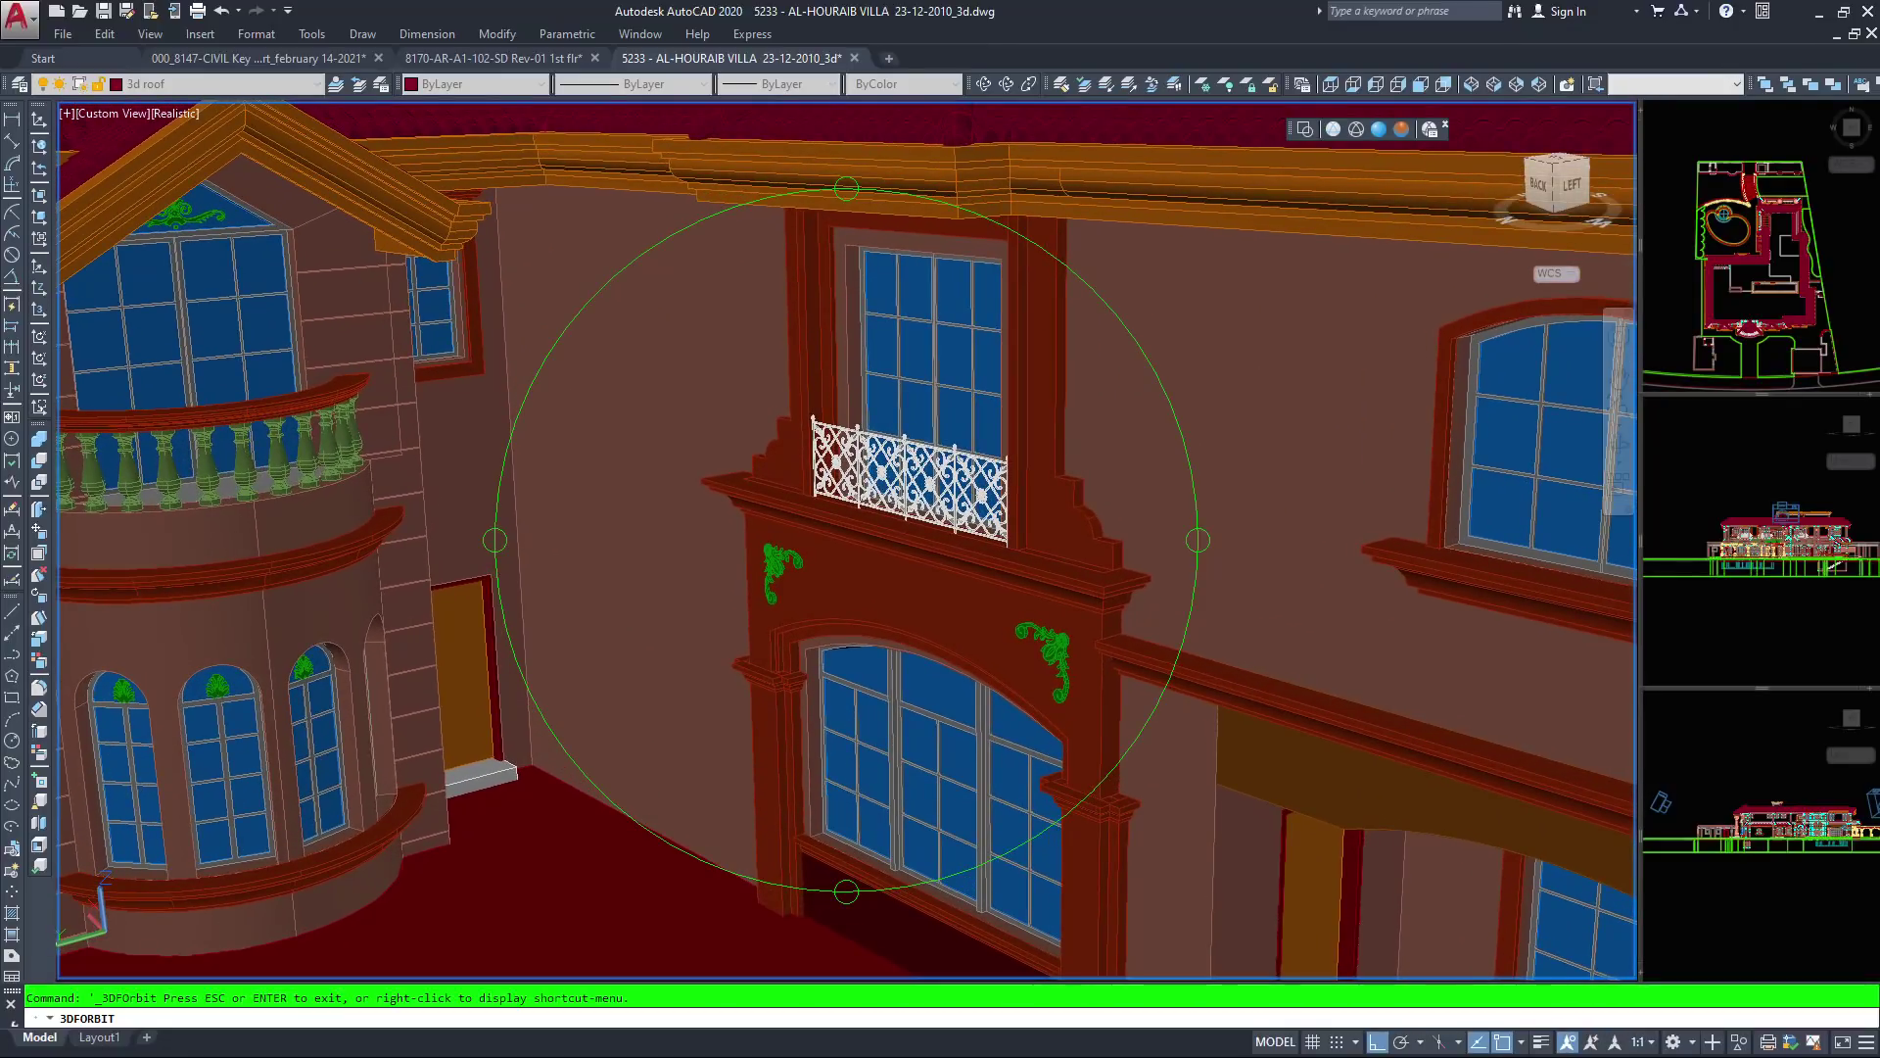
pyautogui.scroll(4, 848, 540)
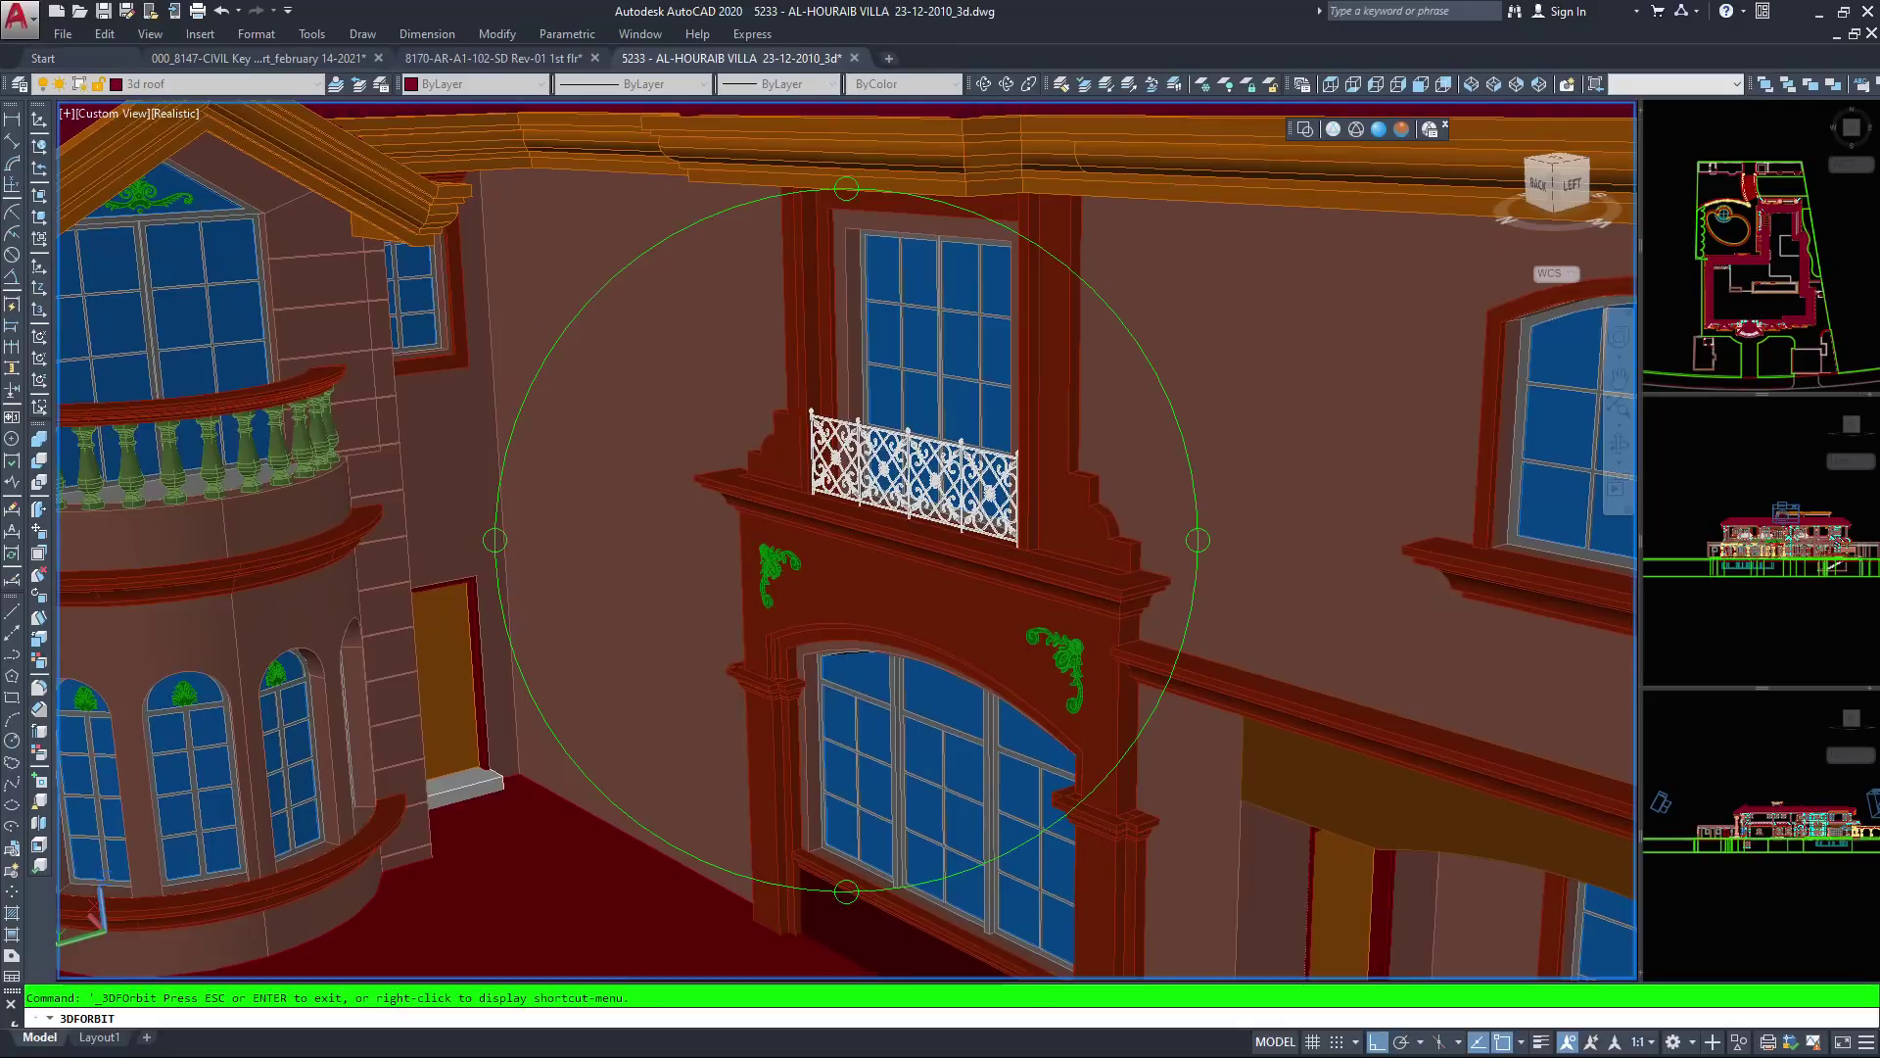
# Examine the rounded bay with its balustrade and the adjoining columned porch from several angles
pyautogui.moveTo(872, 507); pyautogui.dragTo(1113, 537)
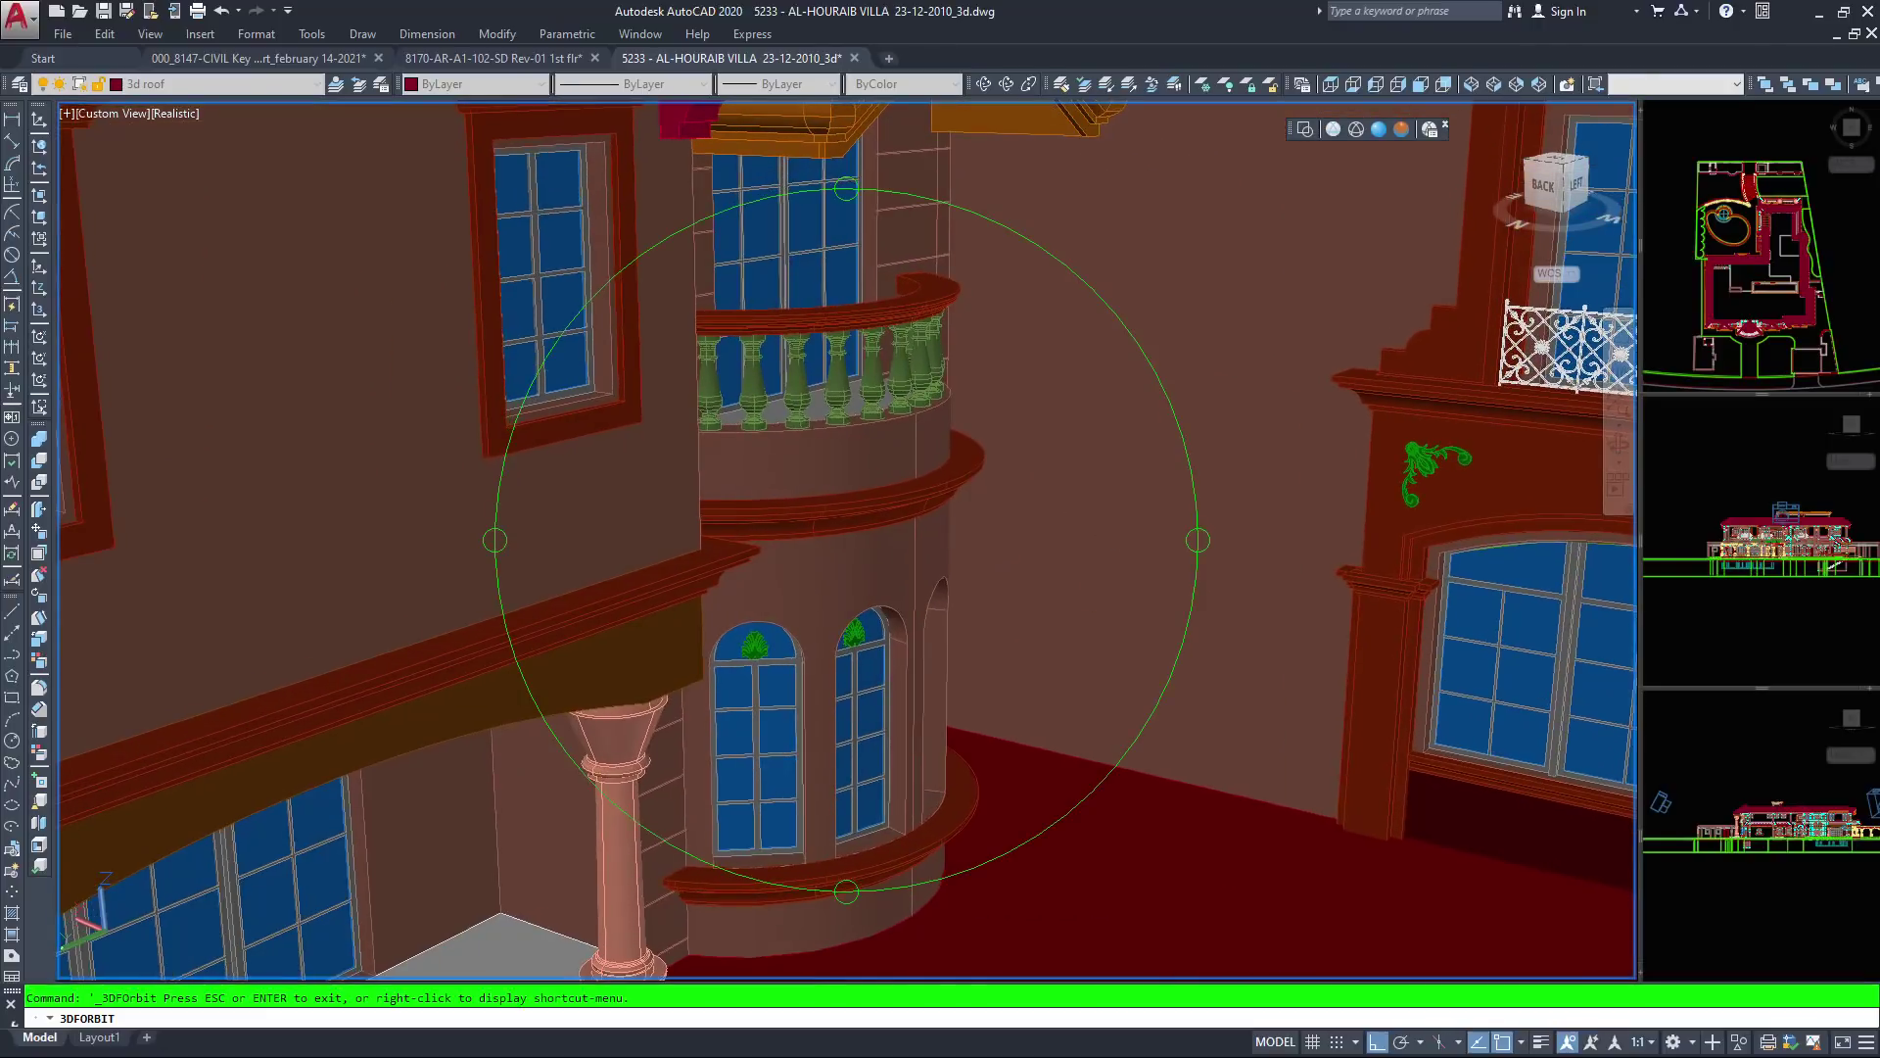
pyautogui.scroll(1, 847, 539)
pyautogui.scroll(-2, 847, 539)
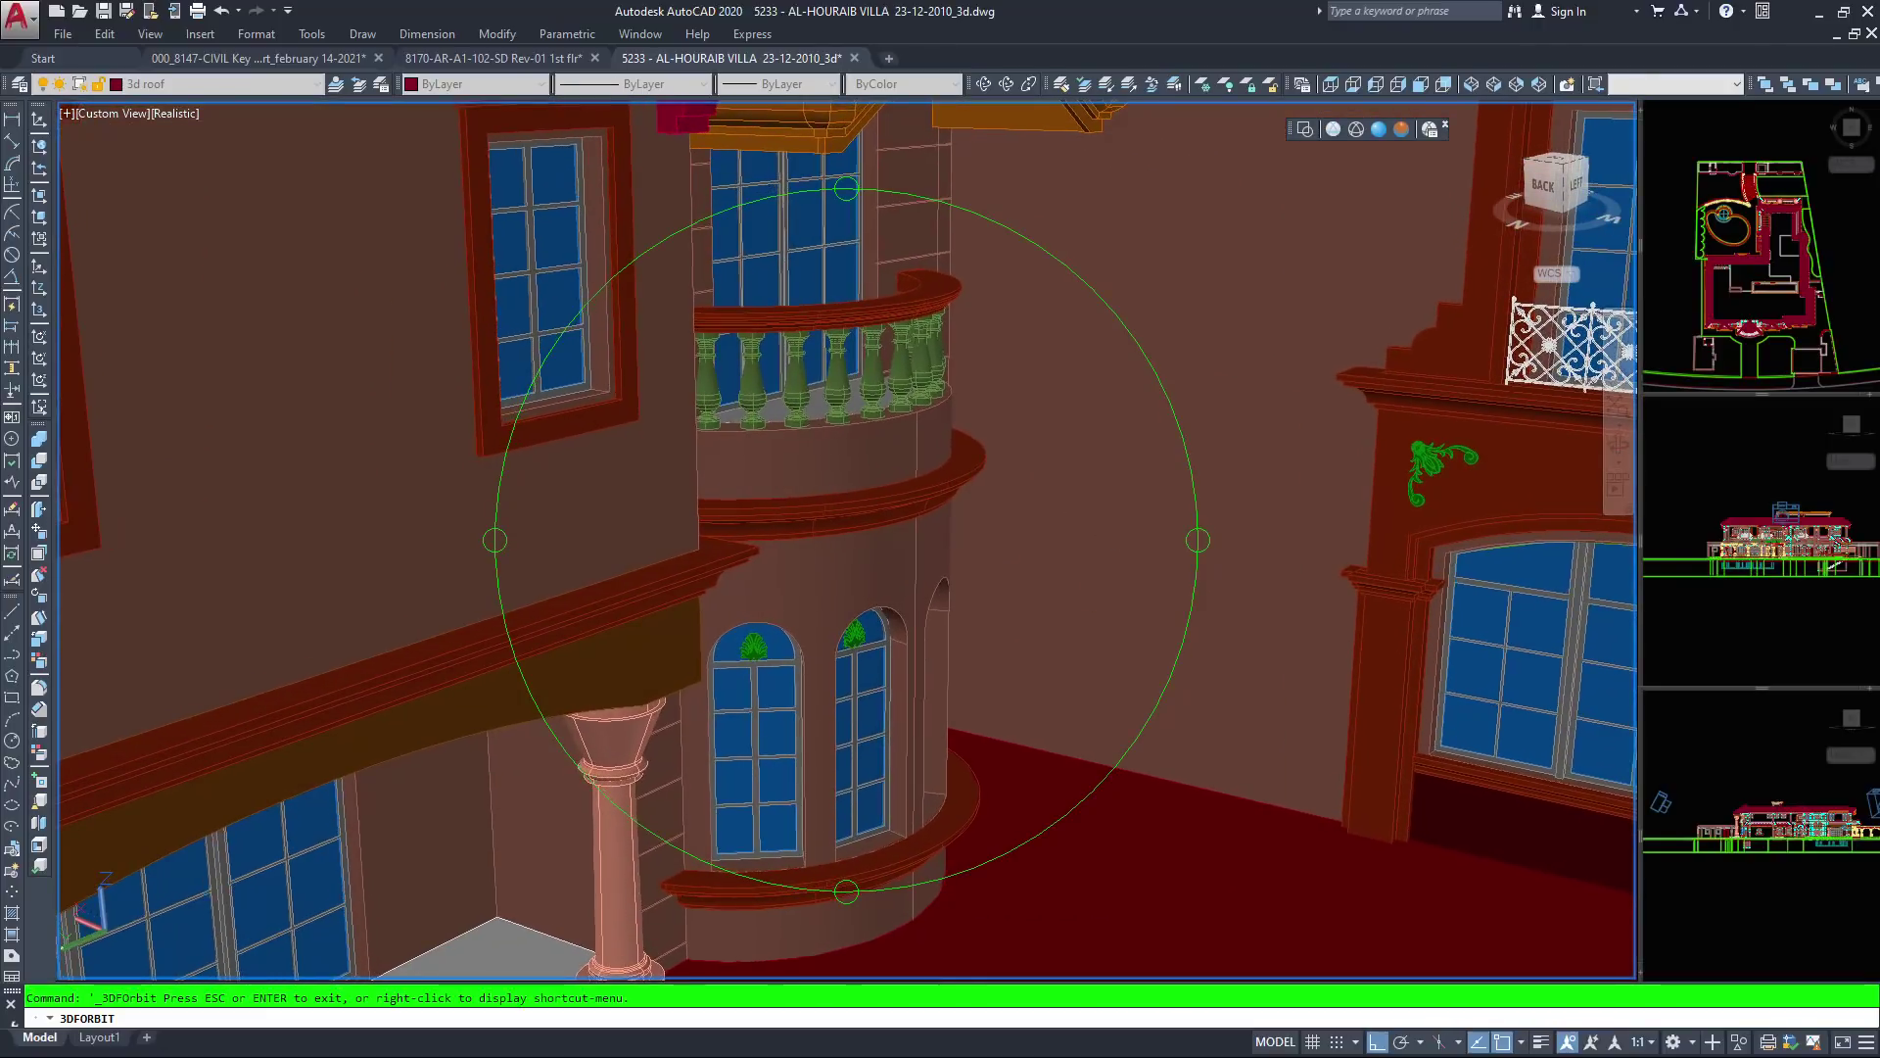
pyautogui.moveTo(1128, 359); pyautogui.dragTo(964, 378)
pyautogui.moveTo(767, 652); pyautogui.dragTo(1303, 591, button='middle')
pyautogui.scroll(4, 847, 540)
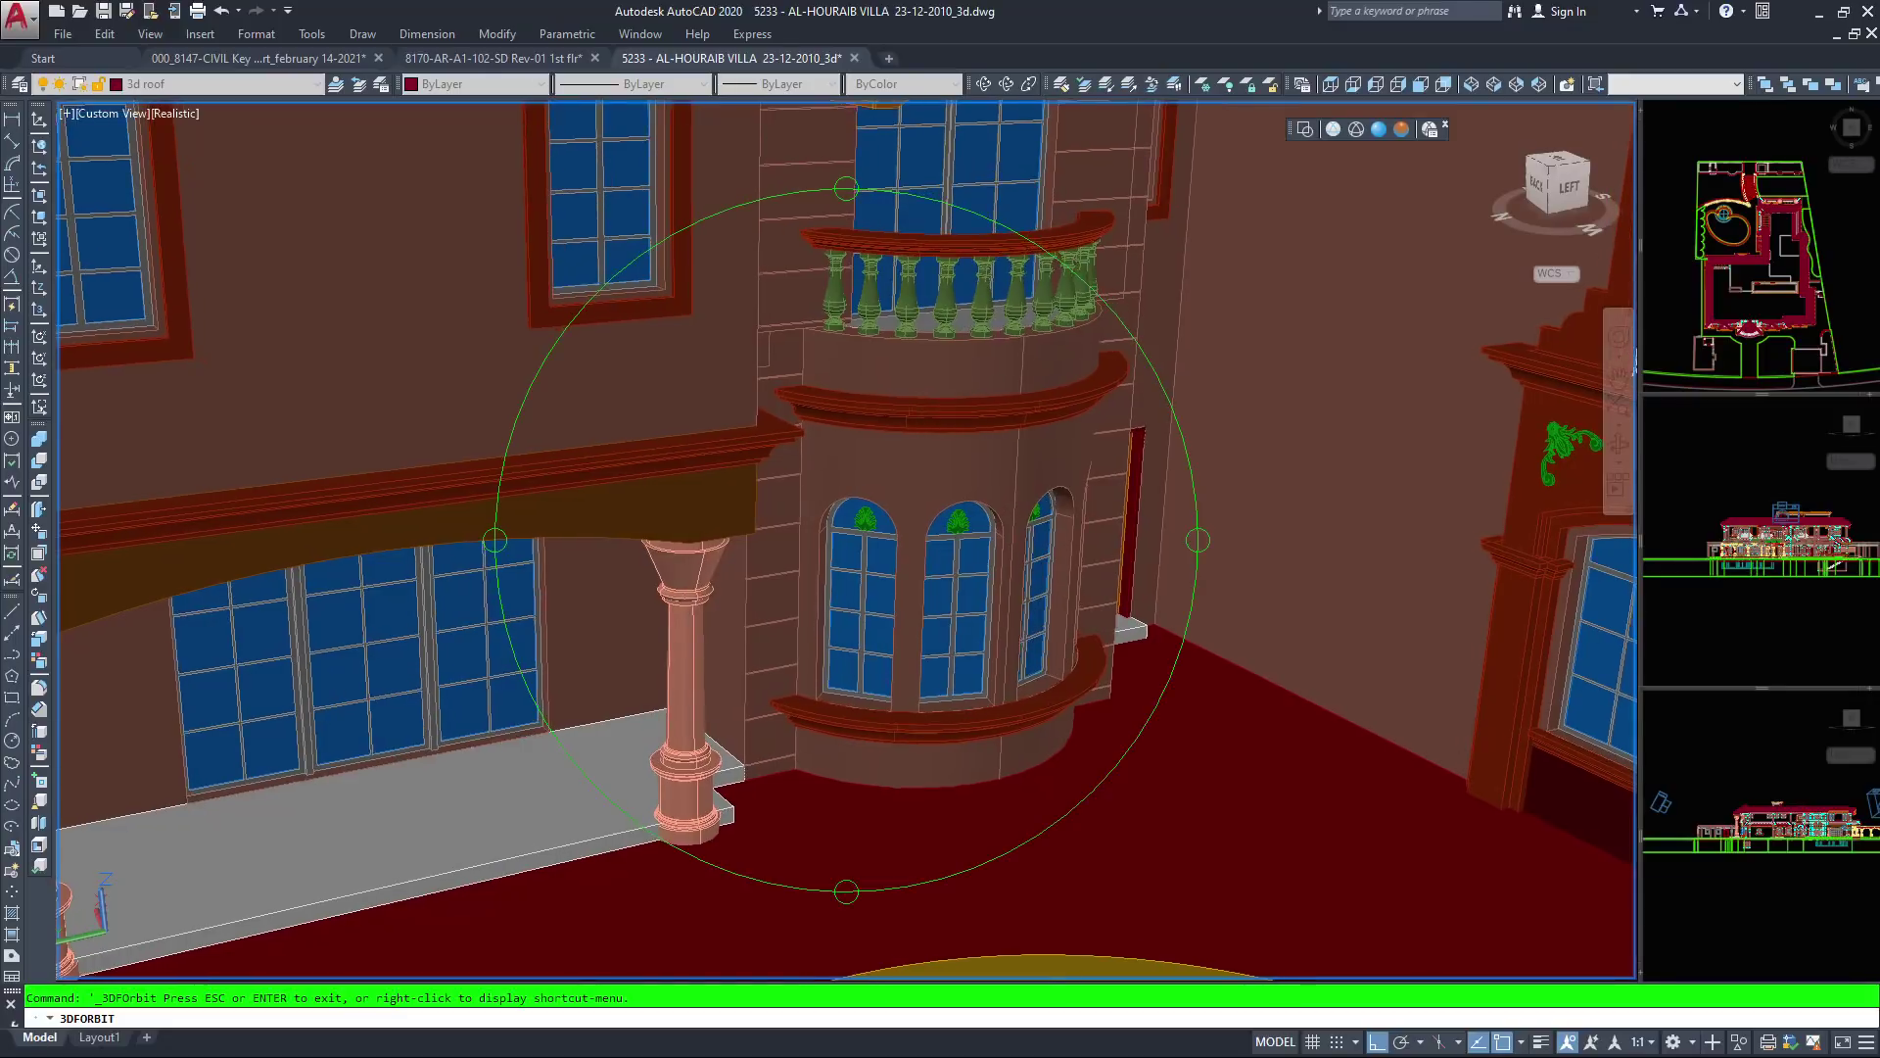
pyautogui.moveTo(1023, 538)
pyautogui.mouseDown()
pyautogui.moveTo(1087, 559)
pyautogui.moveTo(989, 537)
pyautogui.mouseUp()
pyautogui.moveTo(979, 378); pyautogui.dragTo(981, 374)
pyautogui.moveTo(854, 549); pyautogui.dragTo(835, 550)
pyautogui.moveTo(835, 550); pyautogui.dragTo(1207, 587, button='middle')
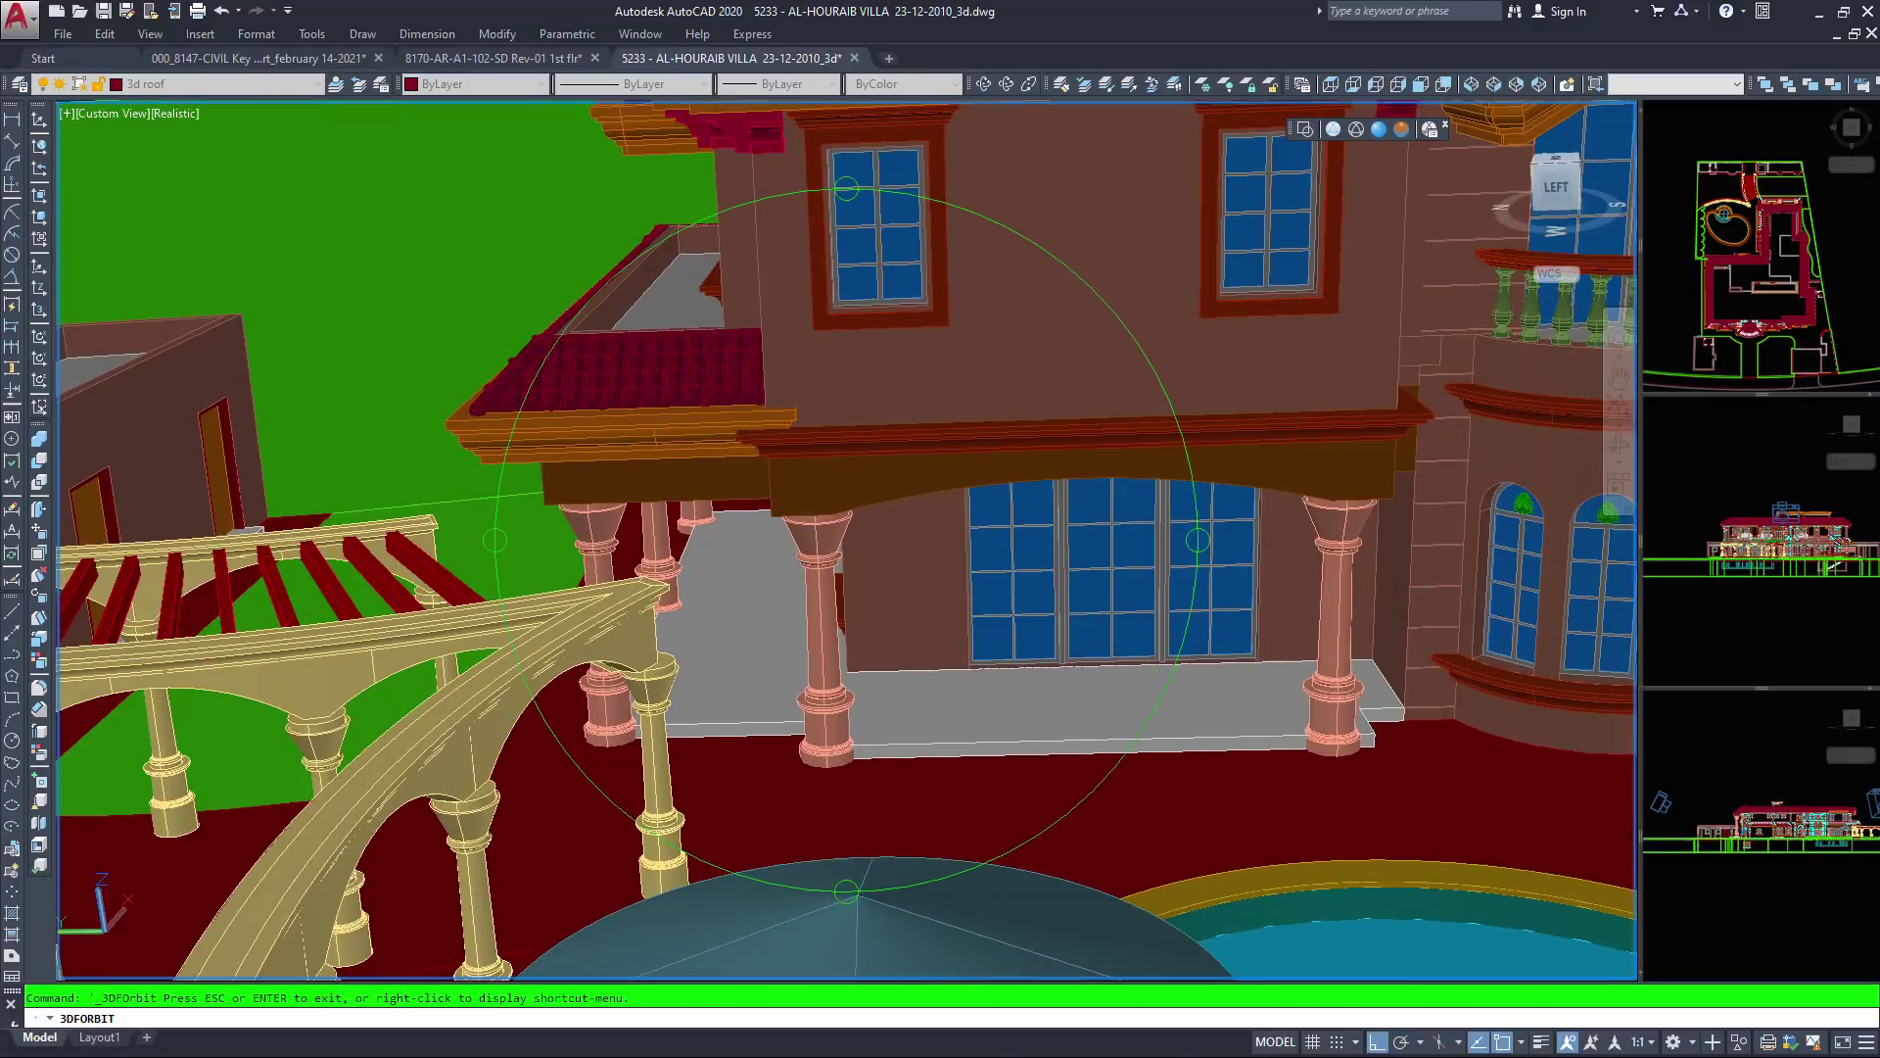
# Examine the gazebo at the pool's edge and the columns and arches of the curved pergola at close range
pyautogui.moveTo(1126, 378); pyautogui.dragTo(1460, 421)
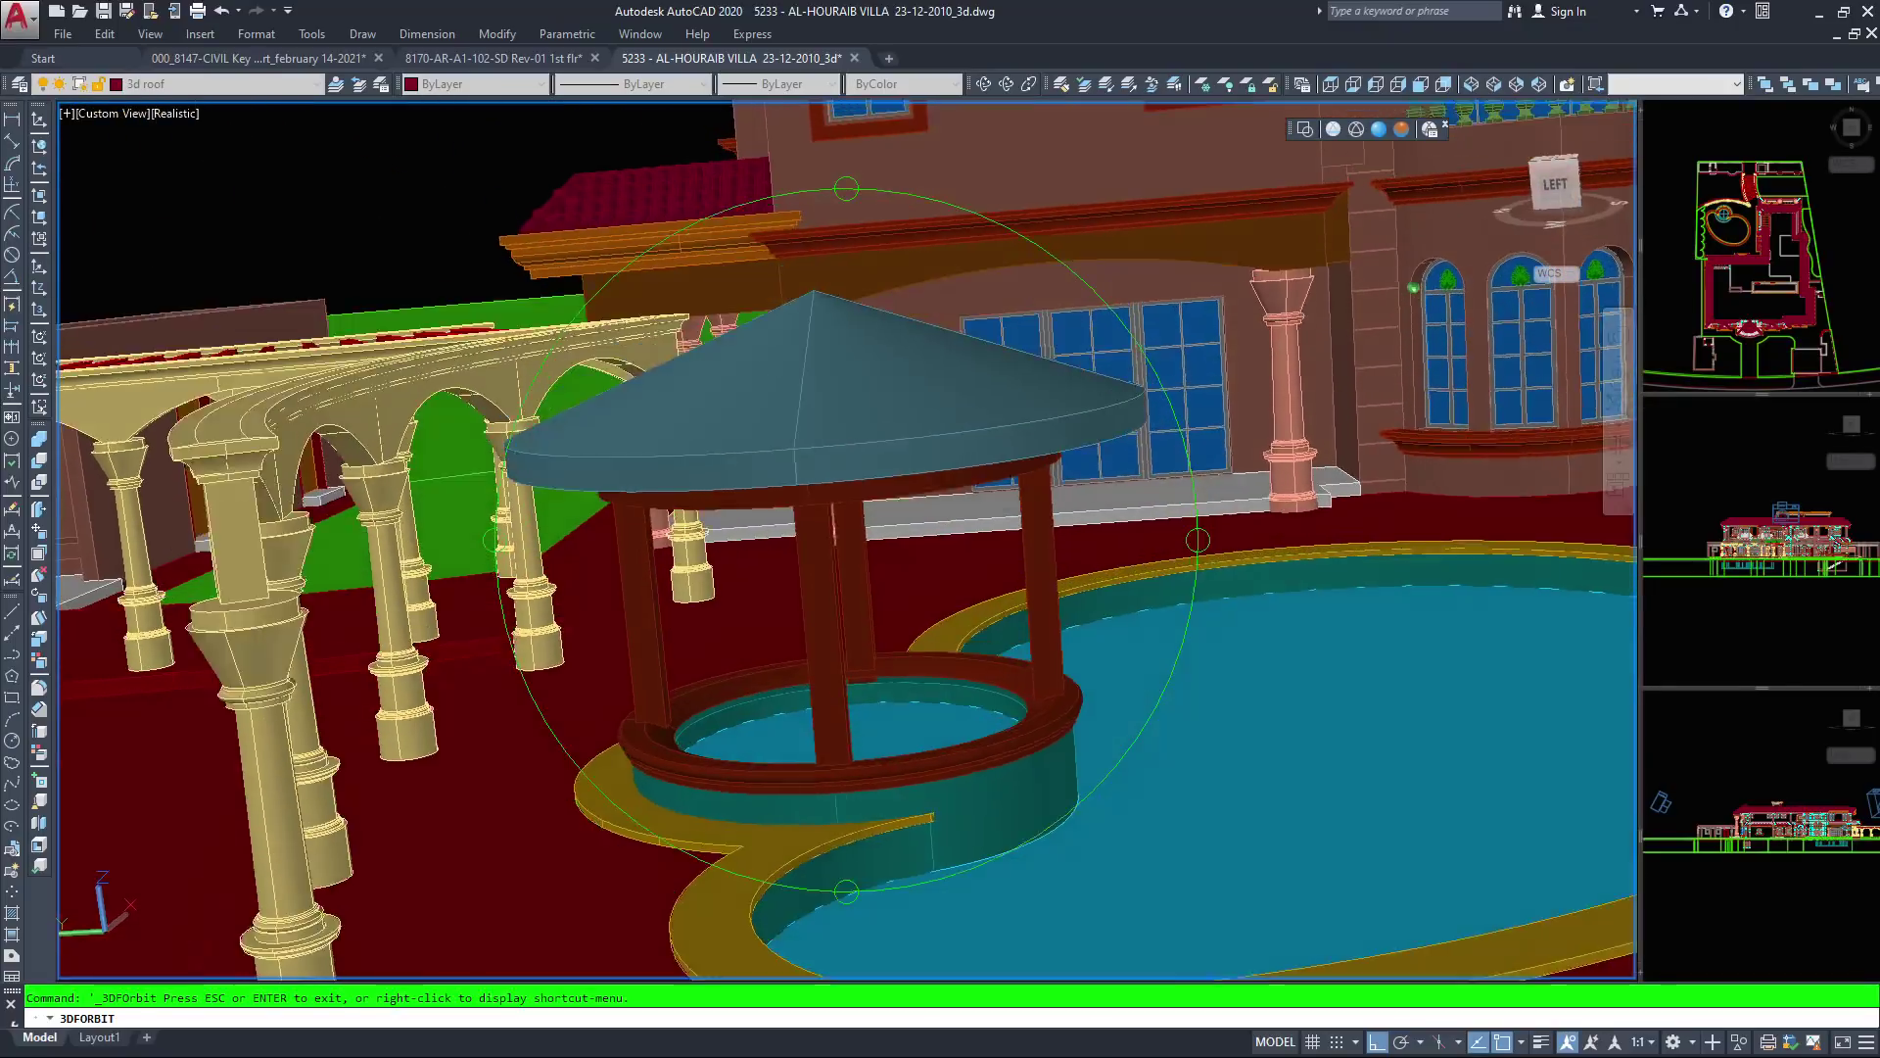
pyautogui.moveTo(578, 720); pyautogui.dragTo(631, 741)
pyautogui.moveTo(607, 759); pyautogui.dragTo(1085, 489, button='middle')
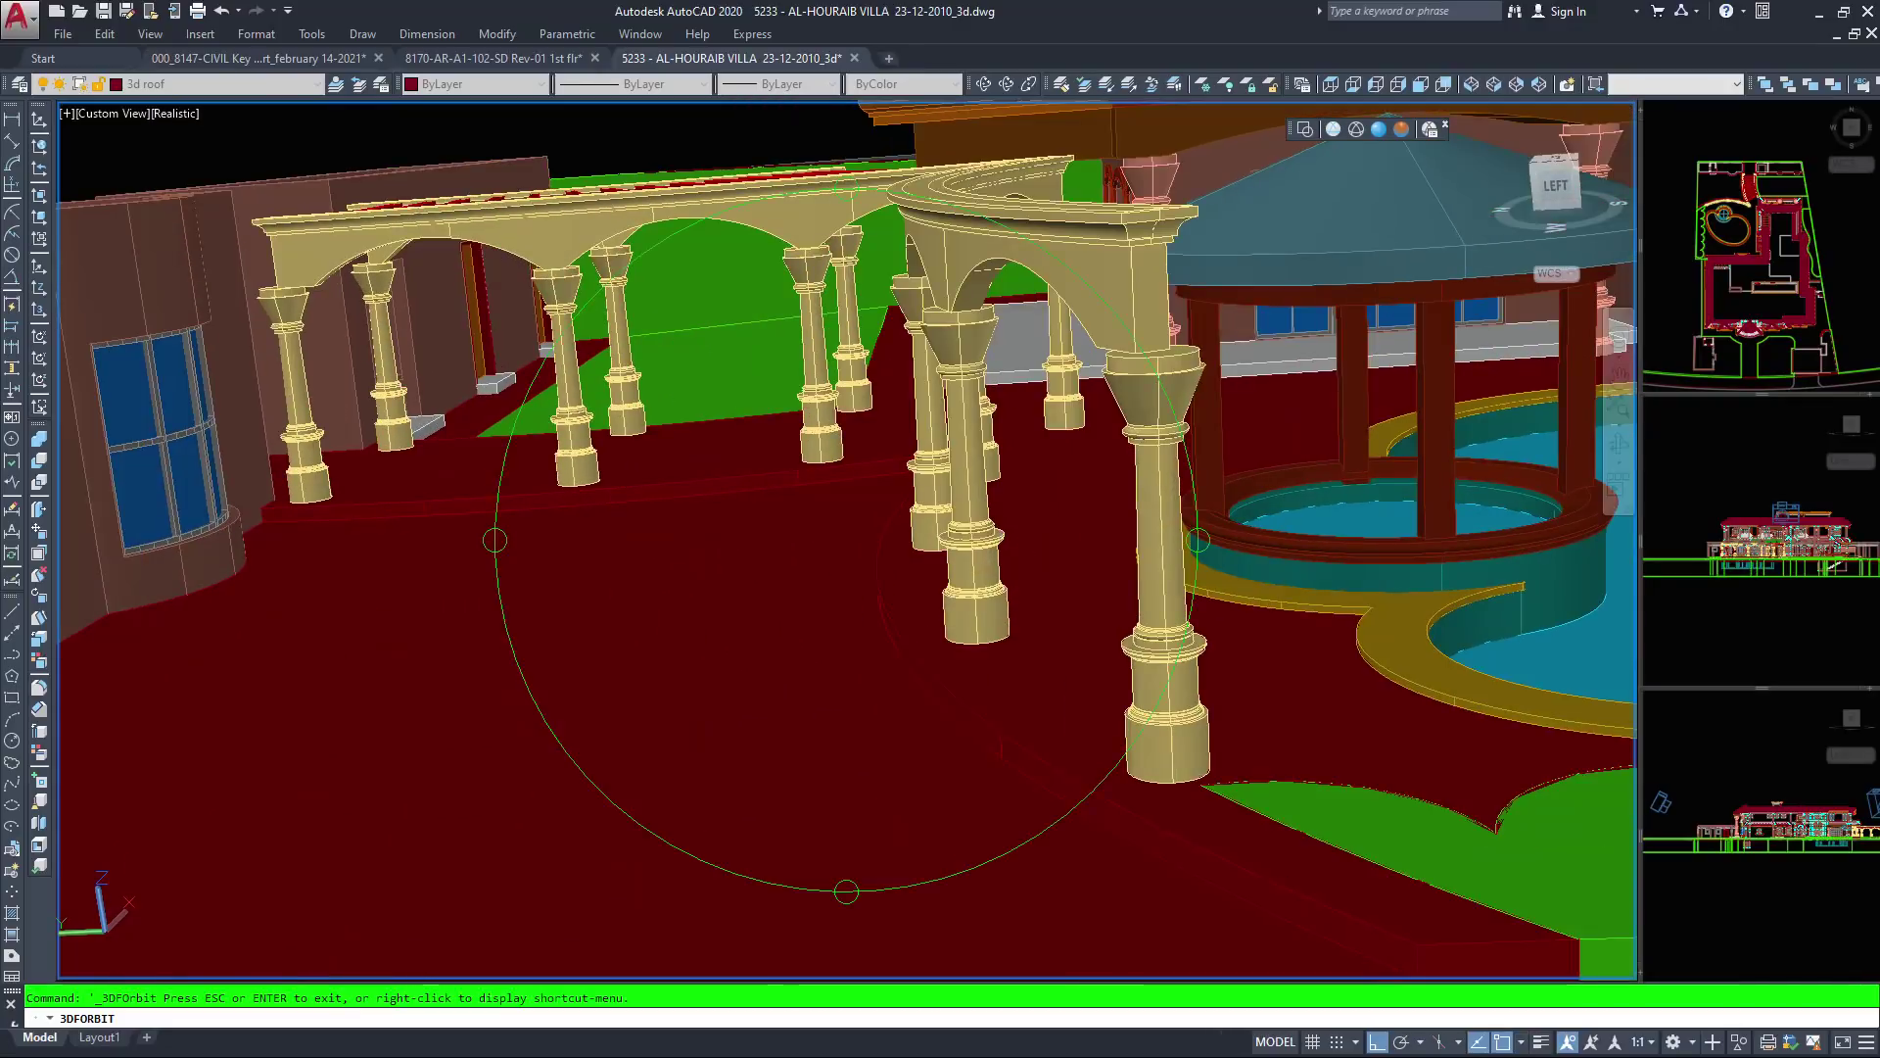
# Examine the gazebo roof, the pool rim and the end of the curved pergola from a raised angle
pyautogui.moveTo(818, 588); pyautogui.dragTo(917, 670)
pyautogui.moveTo(1092, 631); pyautogui.dragTo(908, 497, button='middle')
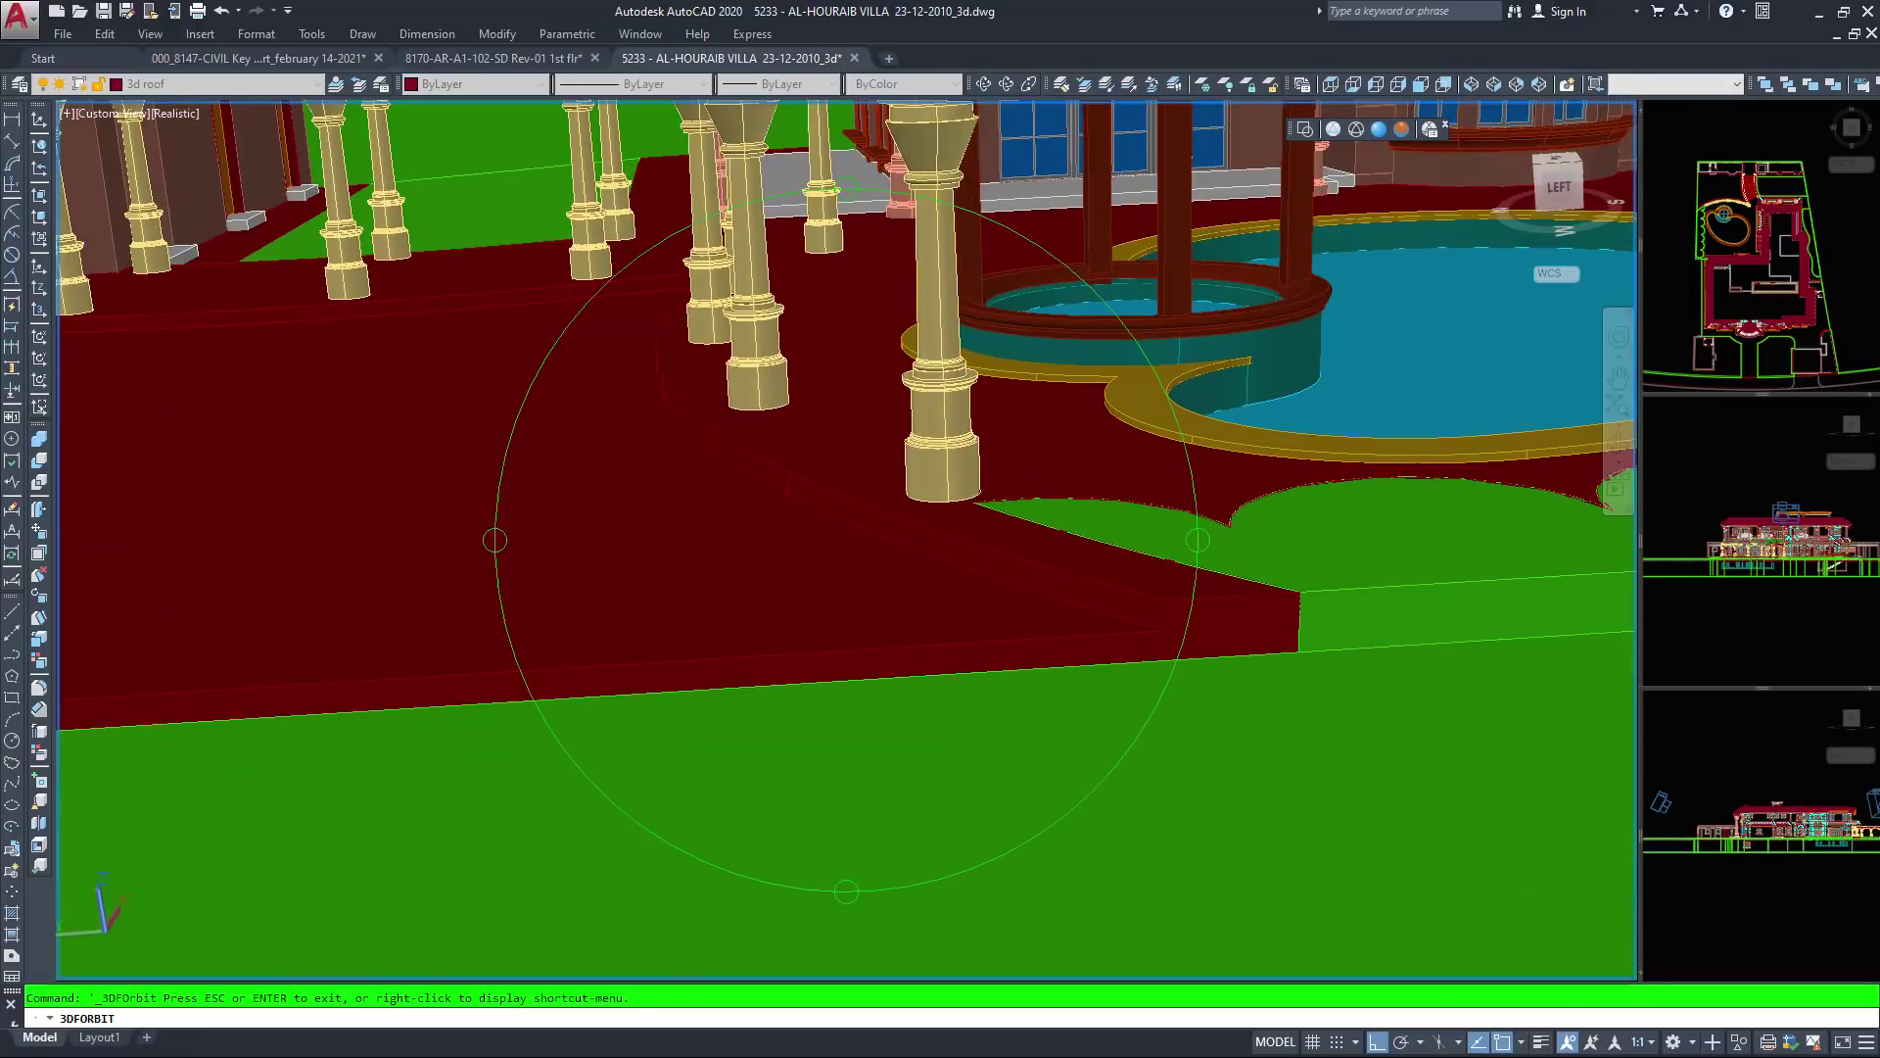
pyautogui.moveTo(908, 497); pyautogui.dragTo(975, 588)
pyautogui.moveTo(685, 517); pyautogui.dragTo(568, 533)
pyautogui.moveTo(861, 549); pyautogui.dragTo(752, 549)
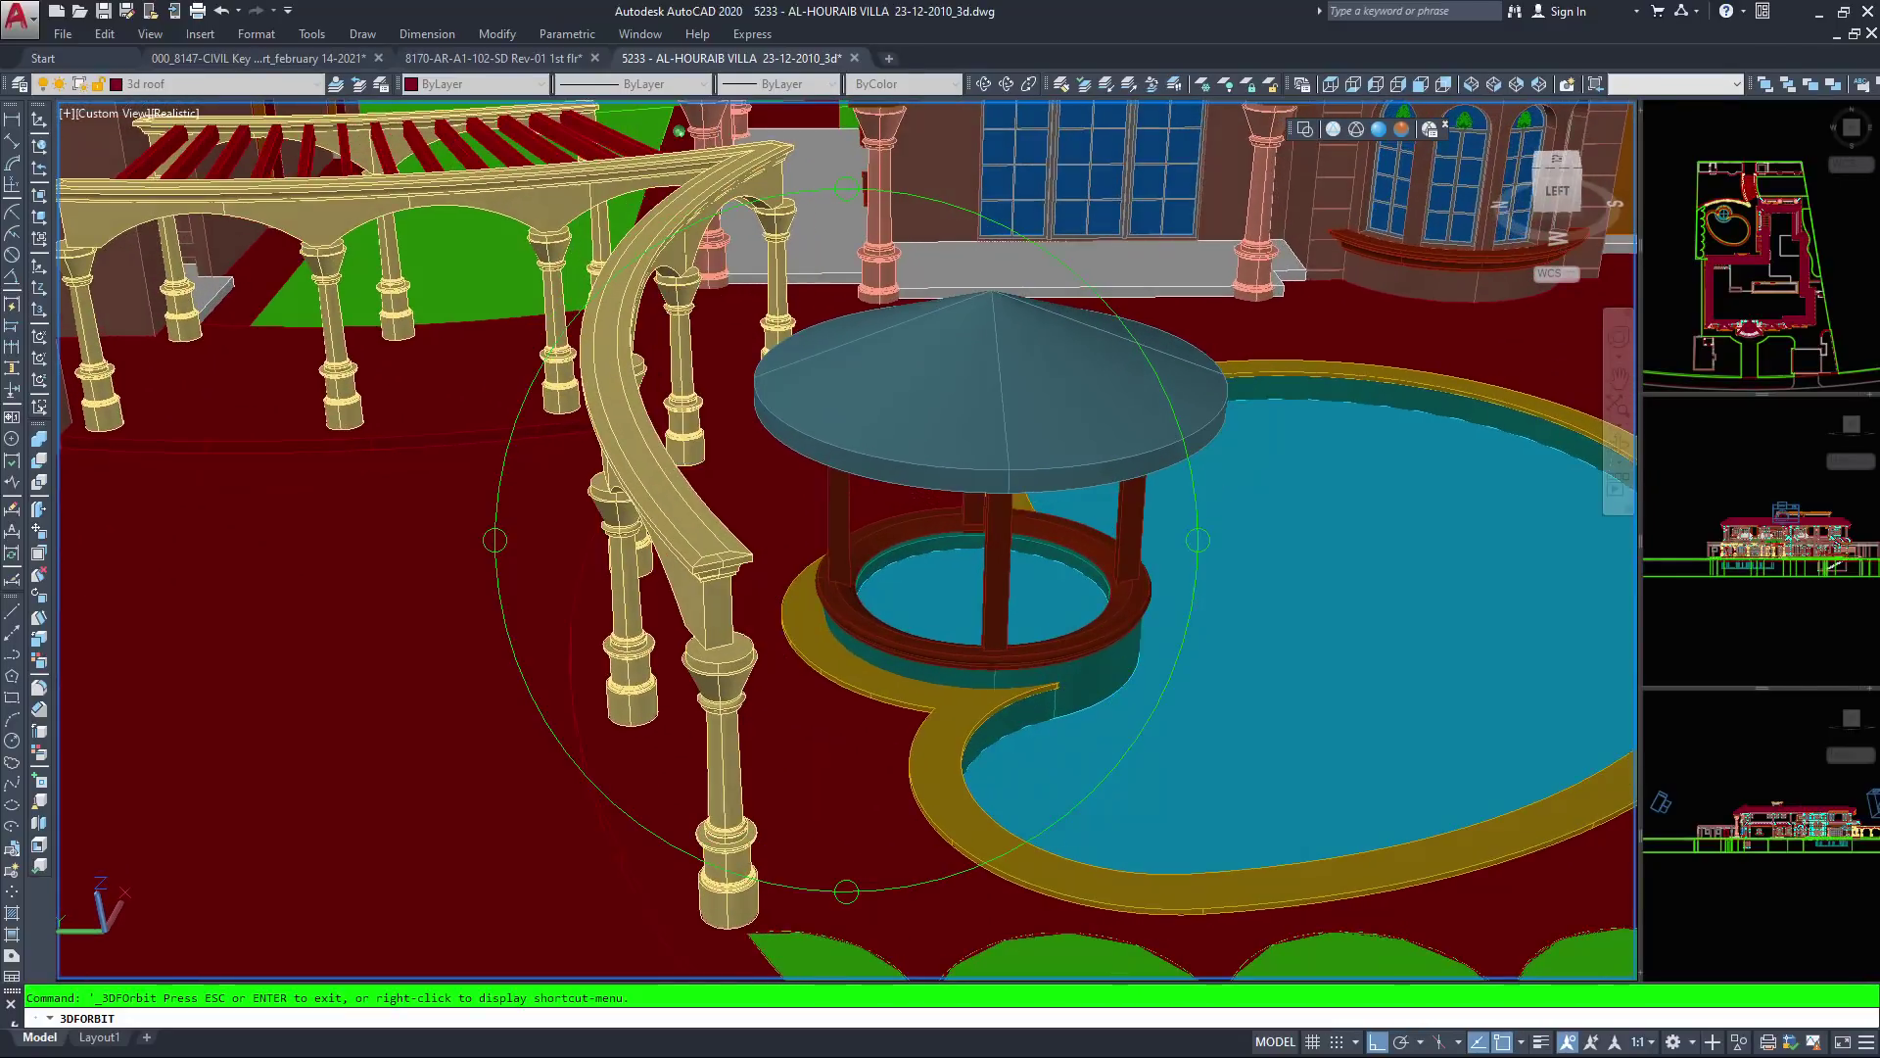
# Examine the outbuilding's bowed window and doorway, and the red cross beams of the pergola beside it
pyautogui.moveTo(682, 603); pyautogui.dragTo(1302, 506, button='middle')
pyautogui.moveTo(1131, 441)
pyautogui.mouseDown()
pyautogui.moveTo(991, 324)
pyautogui.moveTo(1125, 437)
pyautogui.mouseUp()
pyautogui.moveTo(1063, 554); pyautogui.dragTo(861, 592, button='middle')
pyautogui.moveTo(715, 521)
pyautogui.mouseDown()
pyautogui.moveTo(650, 514)
pyautogui.moveTo(715, 520)
pyautogui.mouseUp()
pyautogui.moveTo(715, 520); pyautogui.dragTo(717, 560)
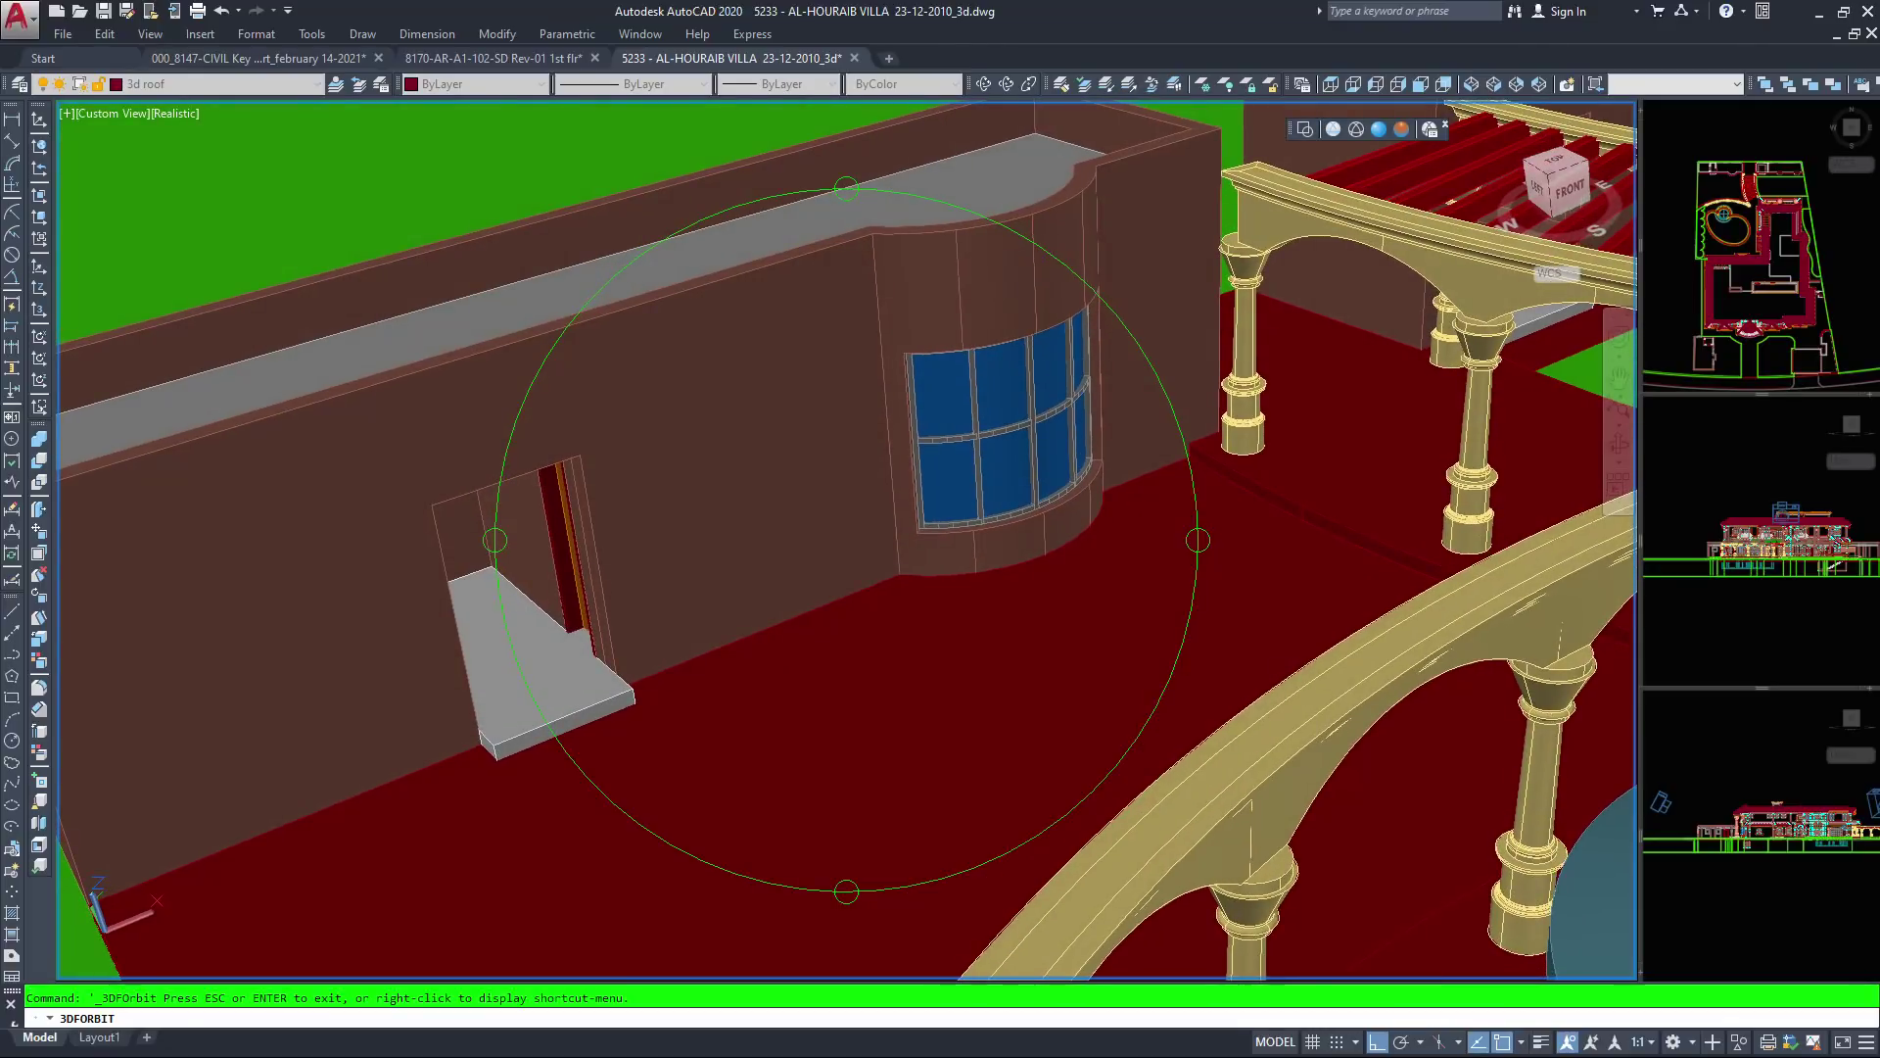
pyautogui.moveTo(1126, 632); pyautogui.dragTo(601, 703, button='middle')
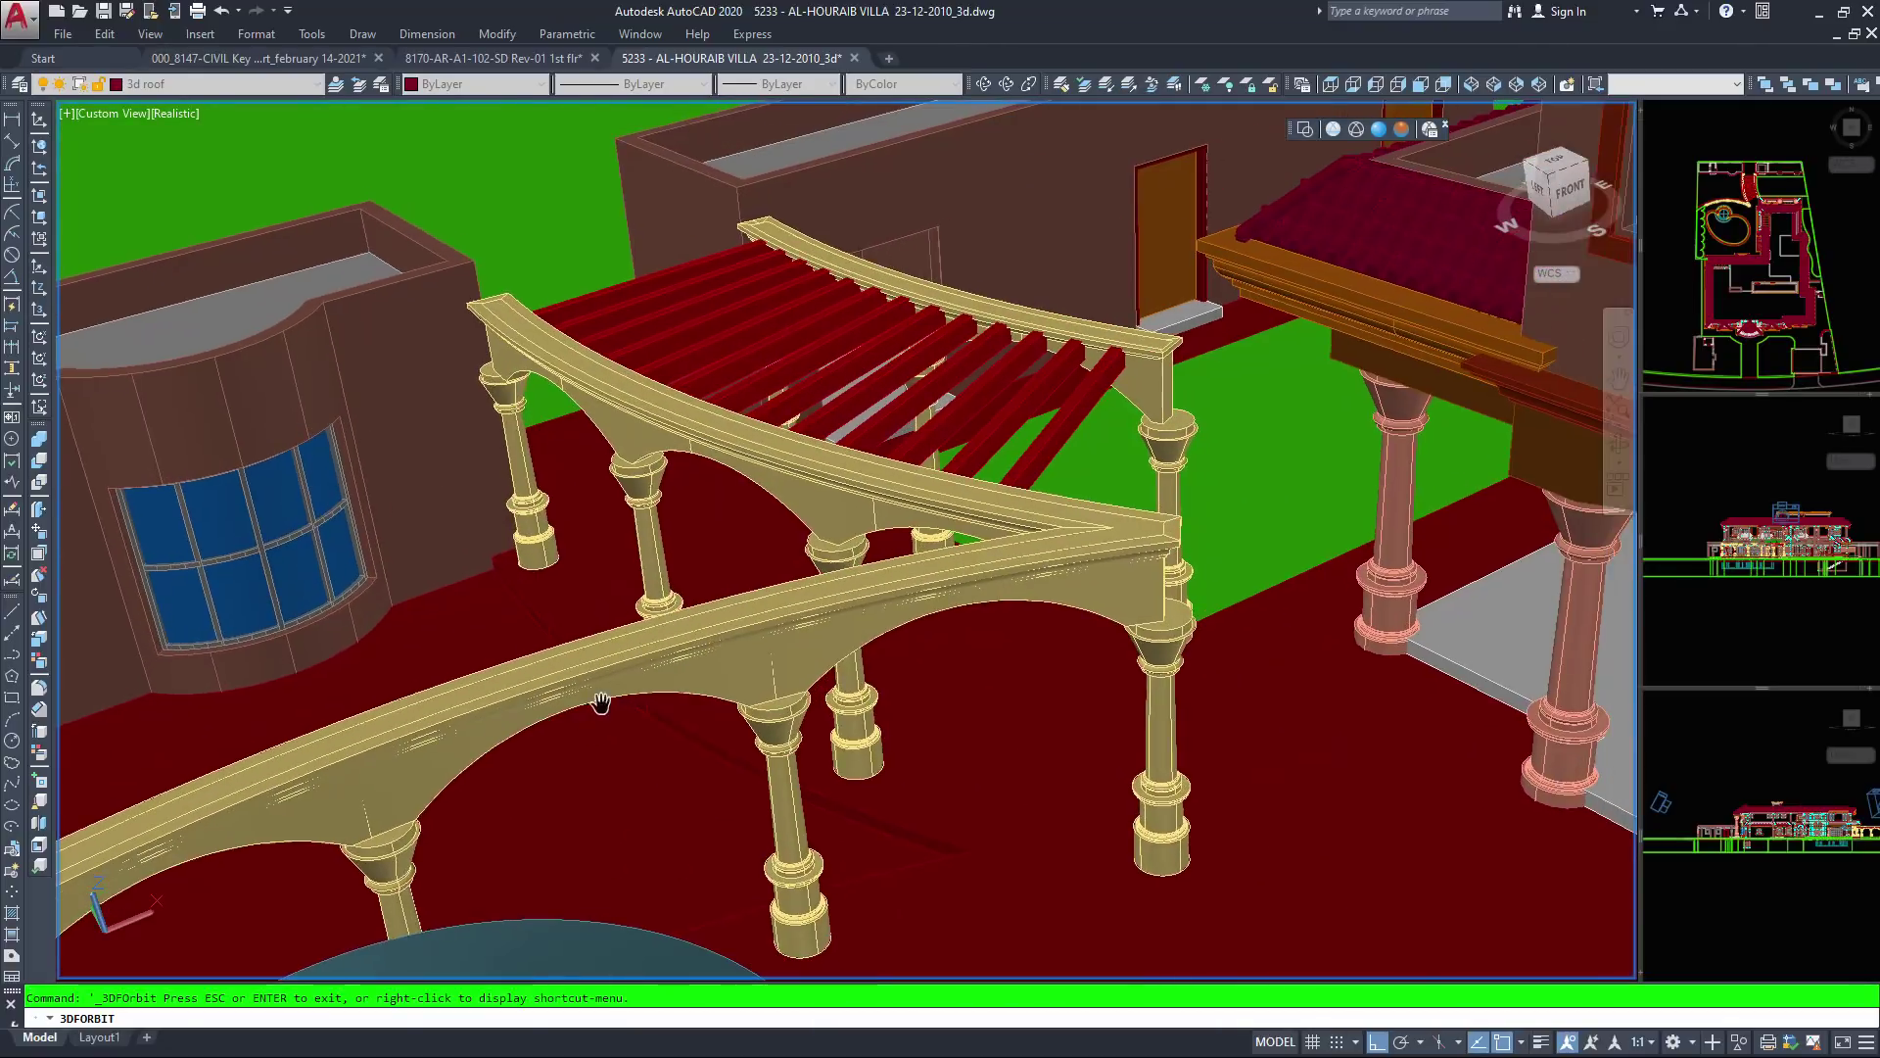
pyautogui.scroll(-1, 846, 540)
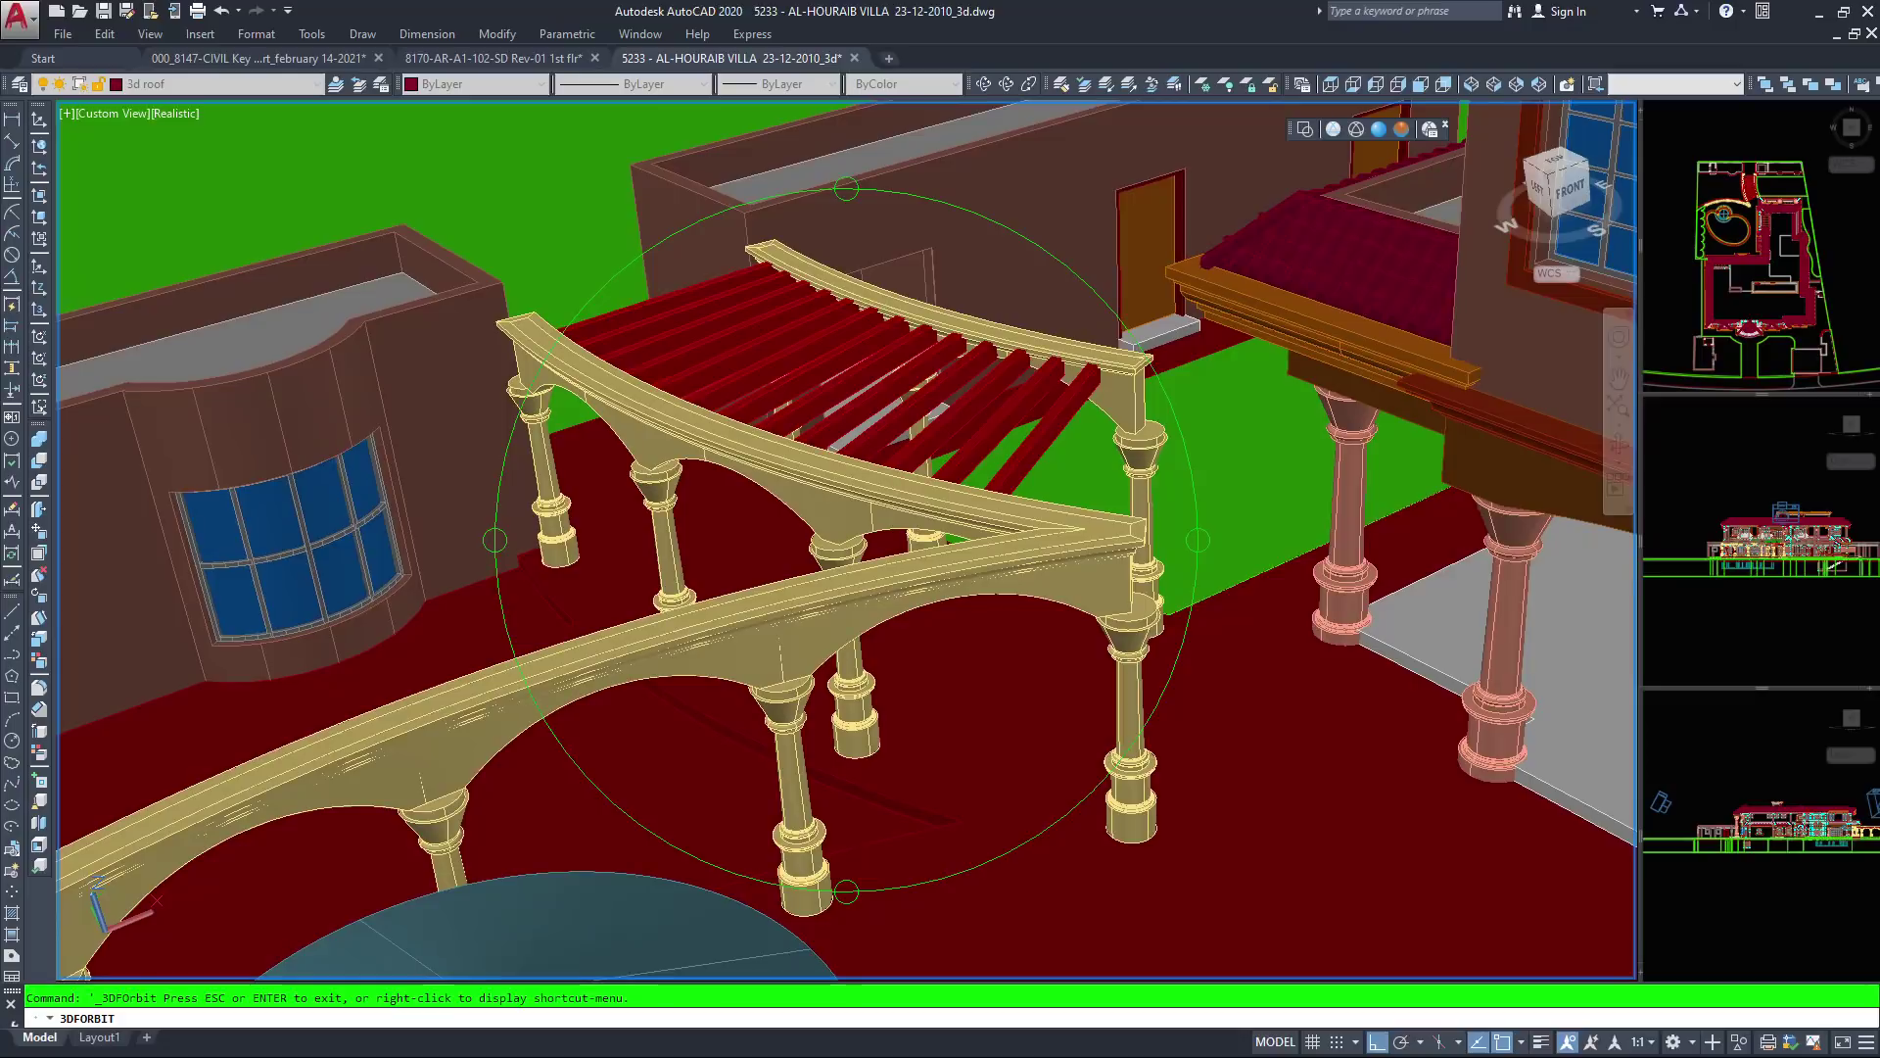
pyautogui.moveTo(774, 548); pyautogui.dragTo(697, 644)
pyautogui.moveTo(960, 707); pyautogui.dragTo(1018, 711)
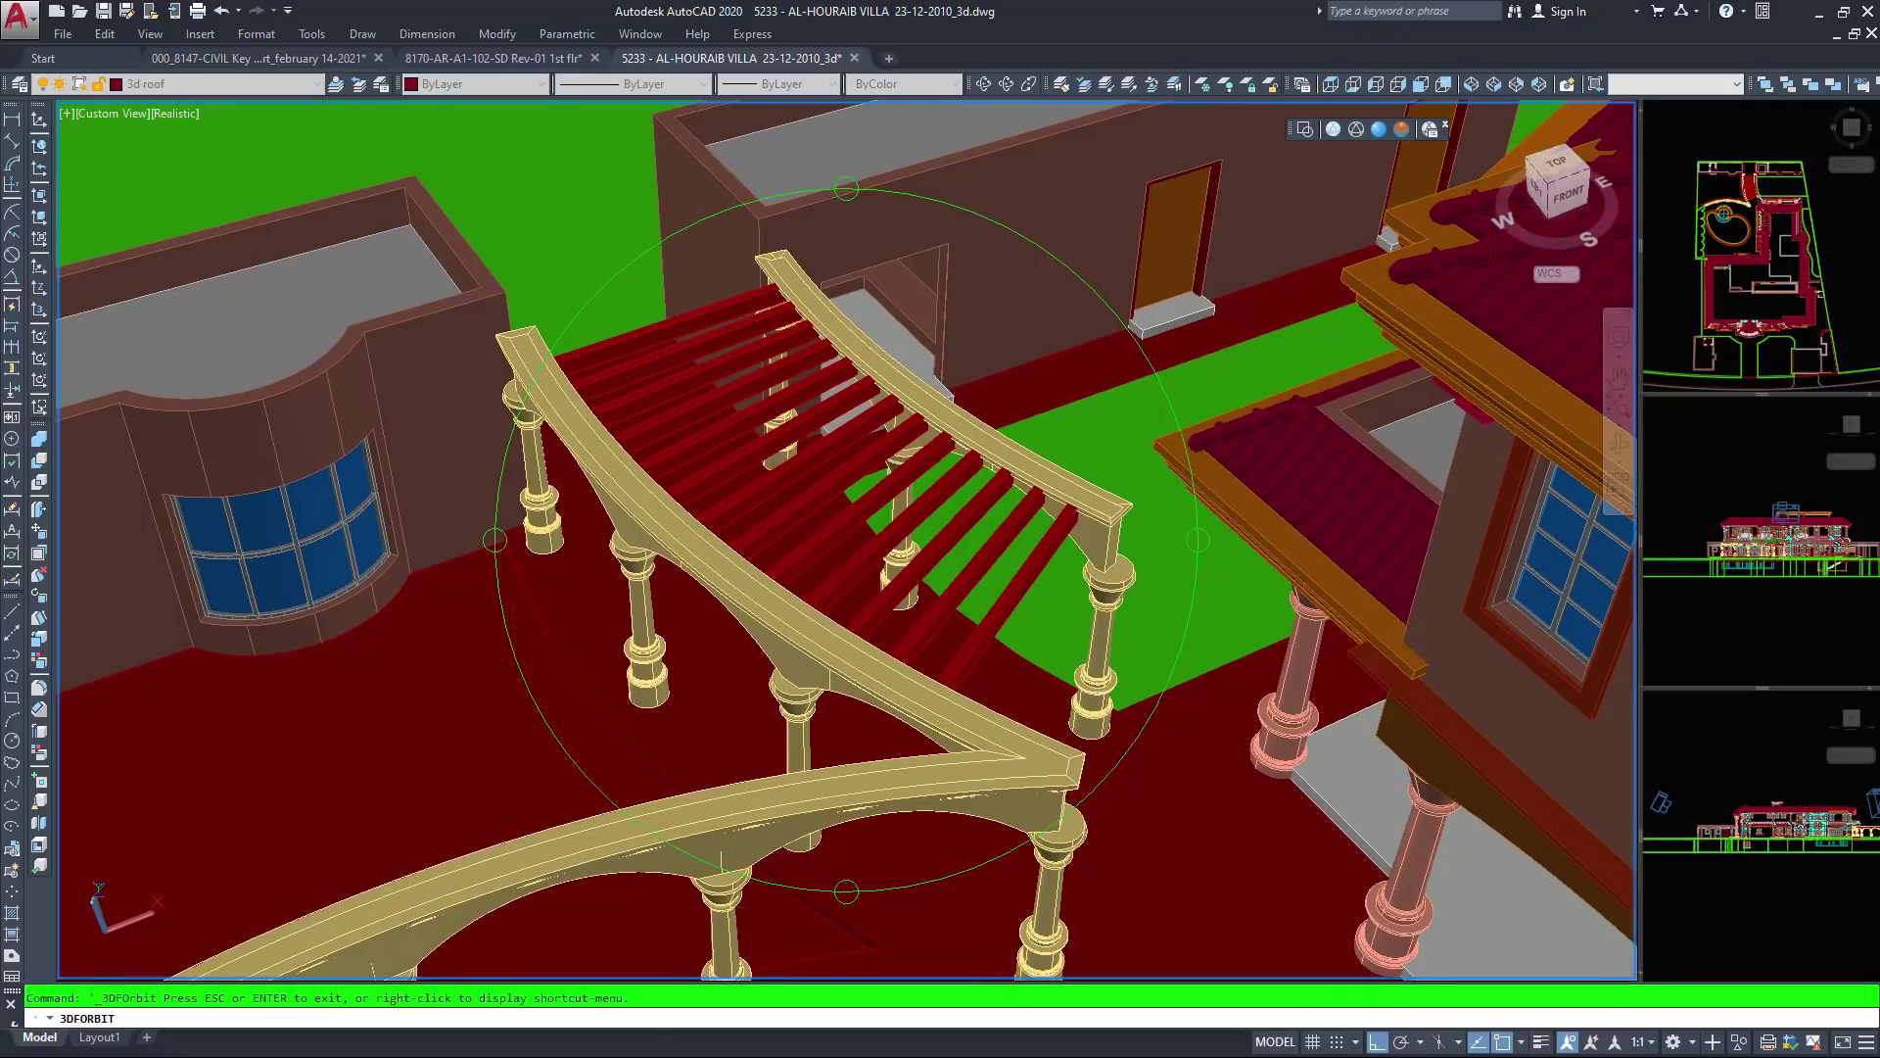
pyautogui.moveTo(1116, 377); pyautogui.dragTo(746, 557, button='middle')
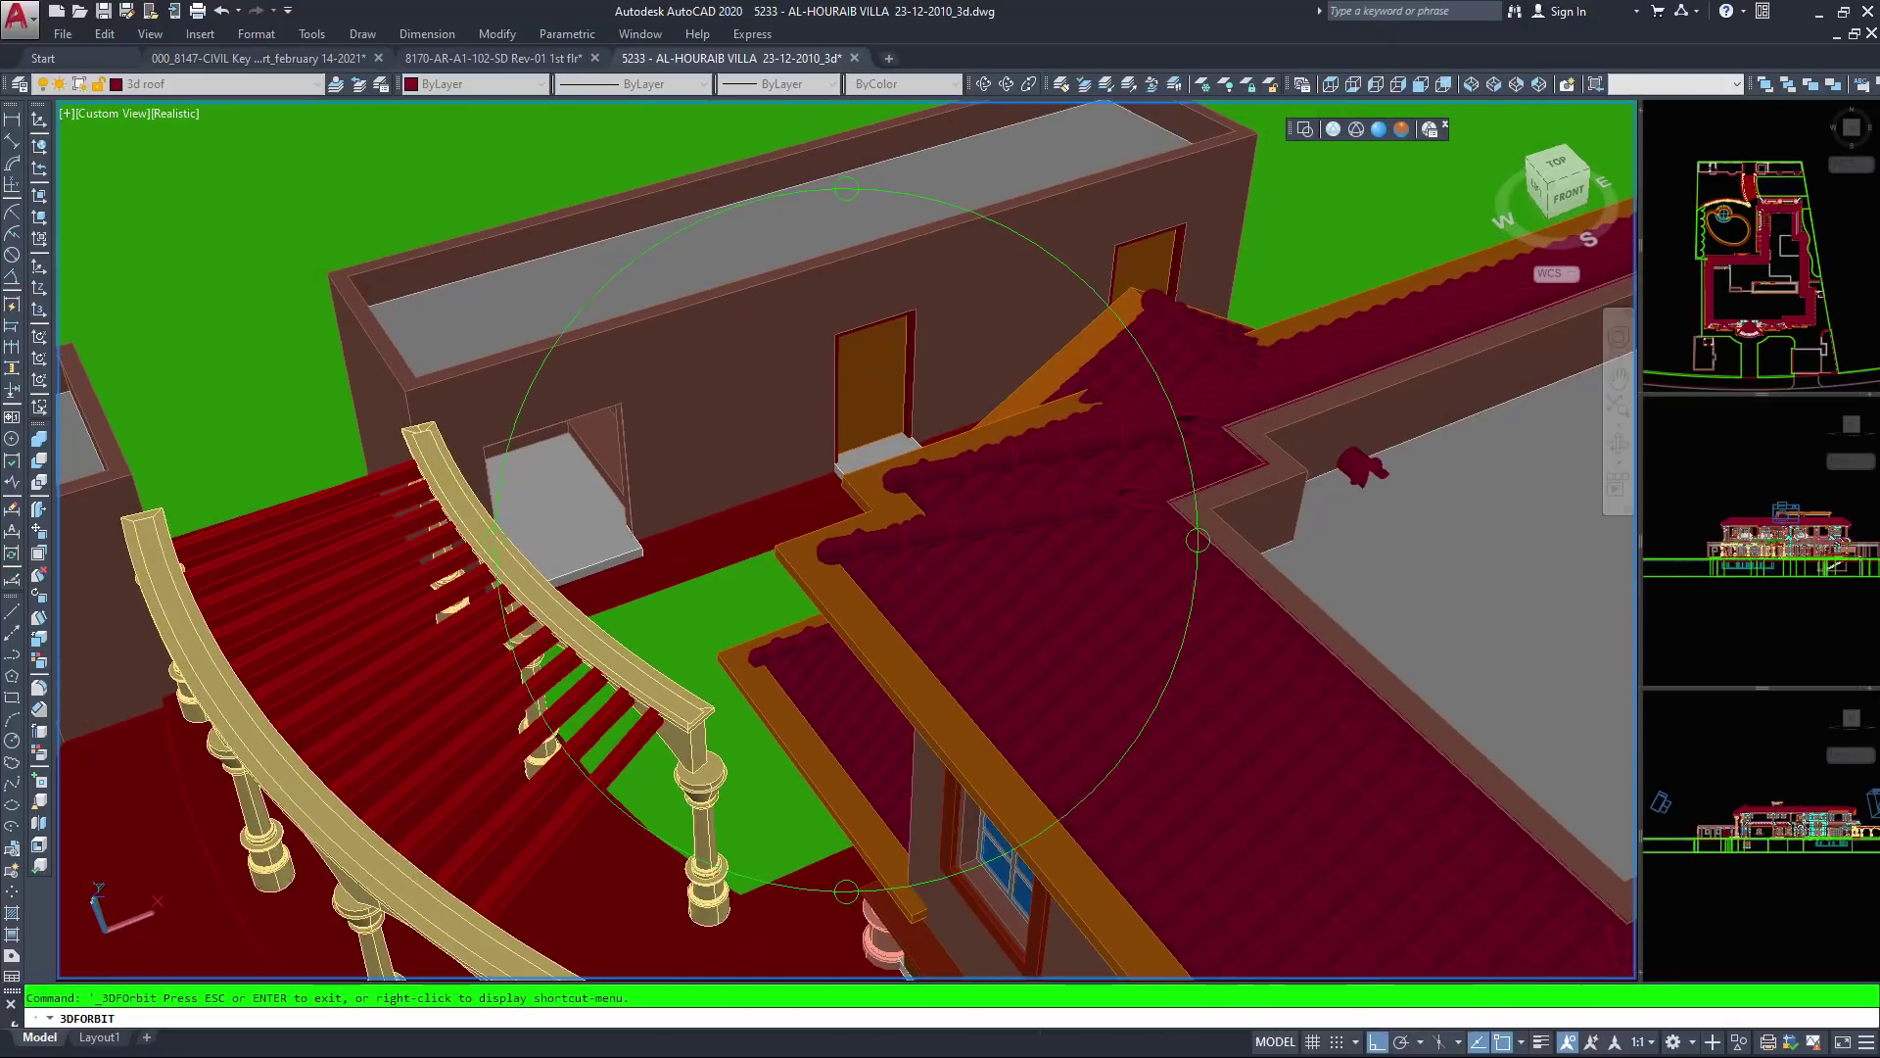
# Examine the main roof's tiles, hip ridge and stepped orange cornice at close range
pyautogui.moveTo(744, 544); pyautogui.dragTo(496, 540)
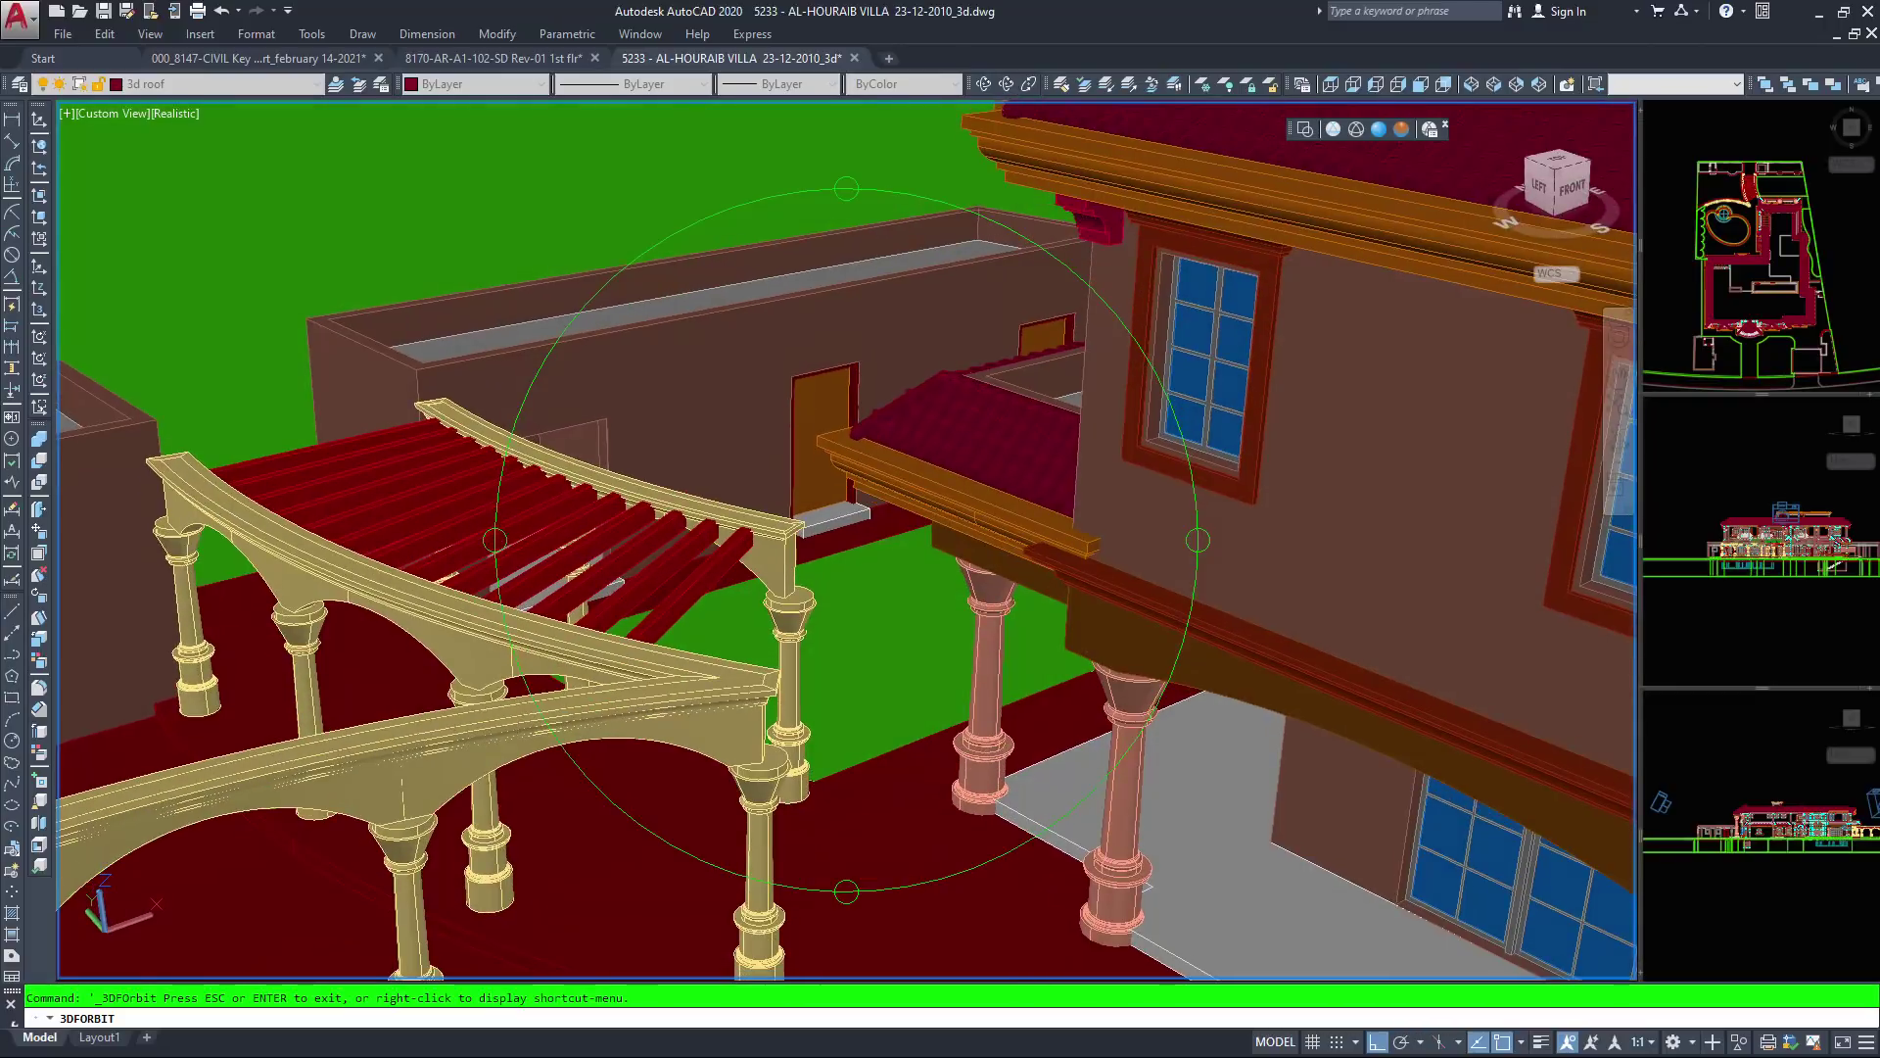
pyautogui.moveTo(1040, 449); pyautogui.dragTo(831, 709, button='middle')
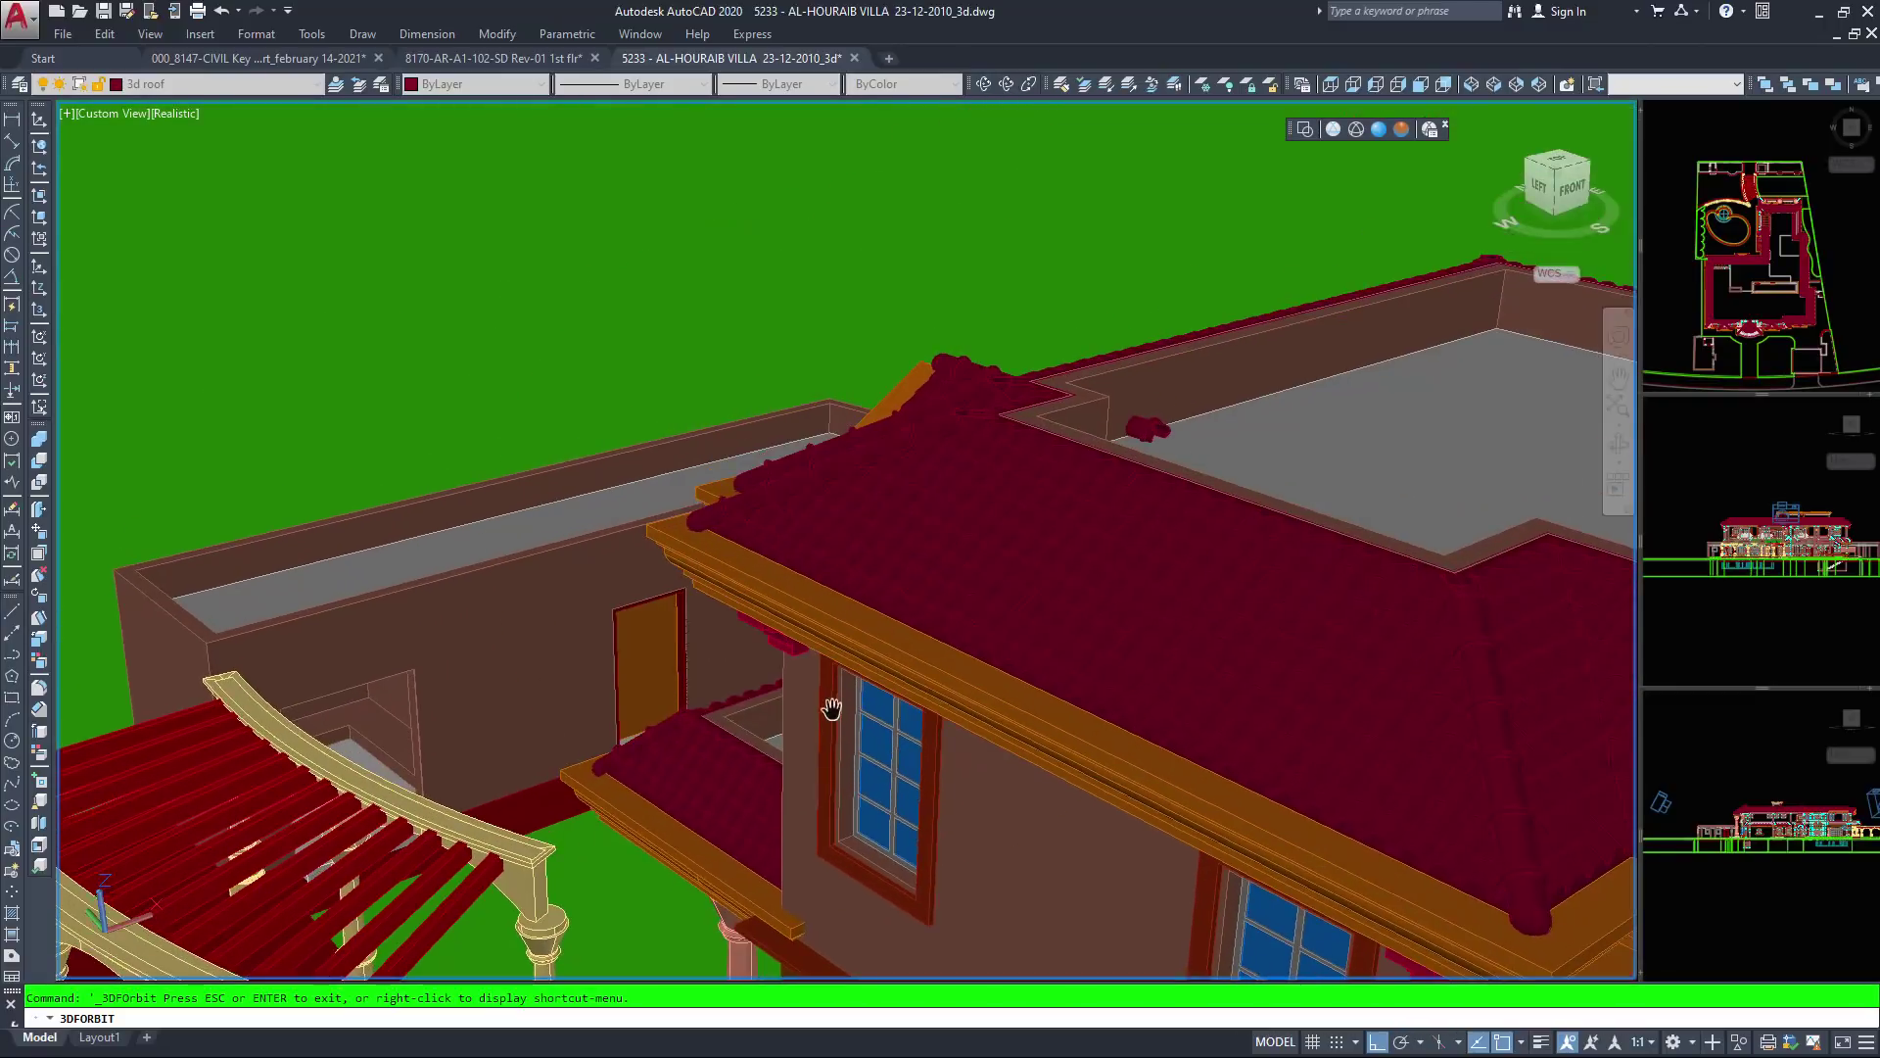
pyautogui.scroll(6, 848, 543)
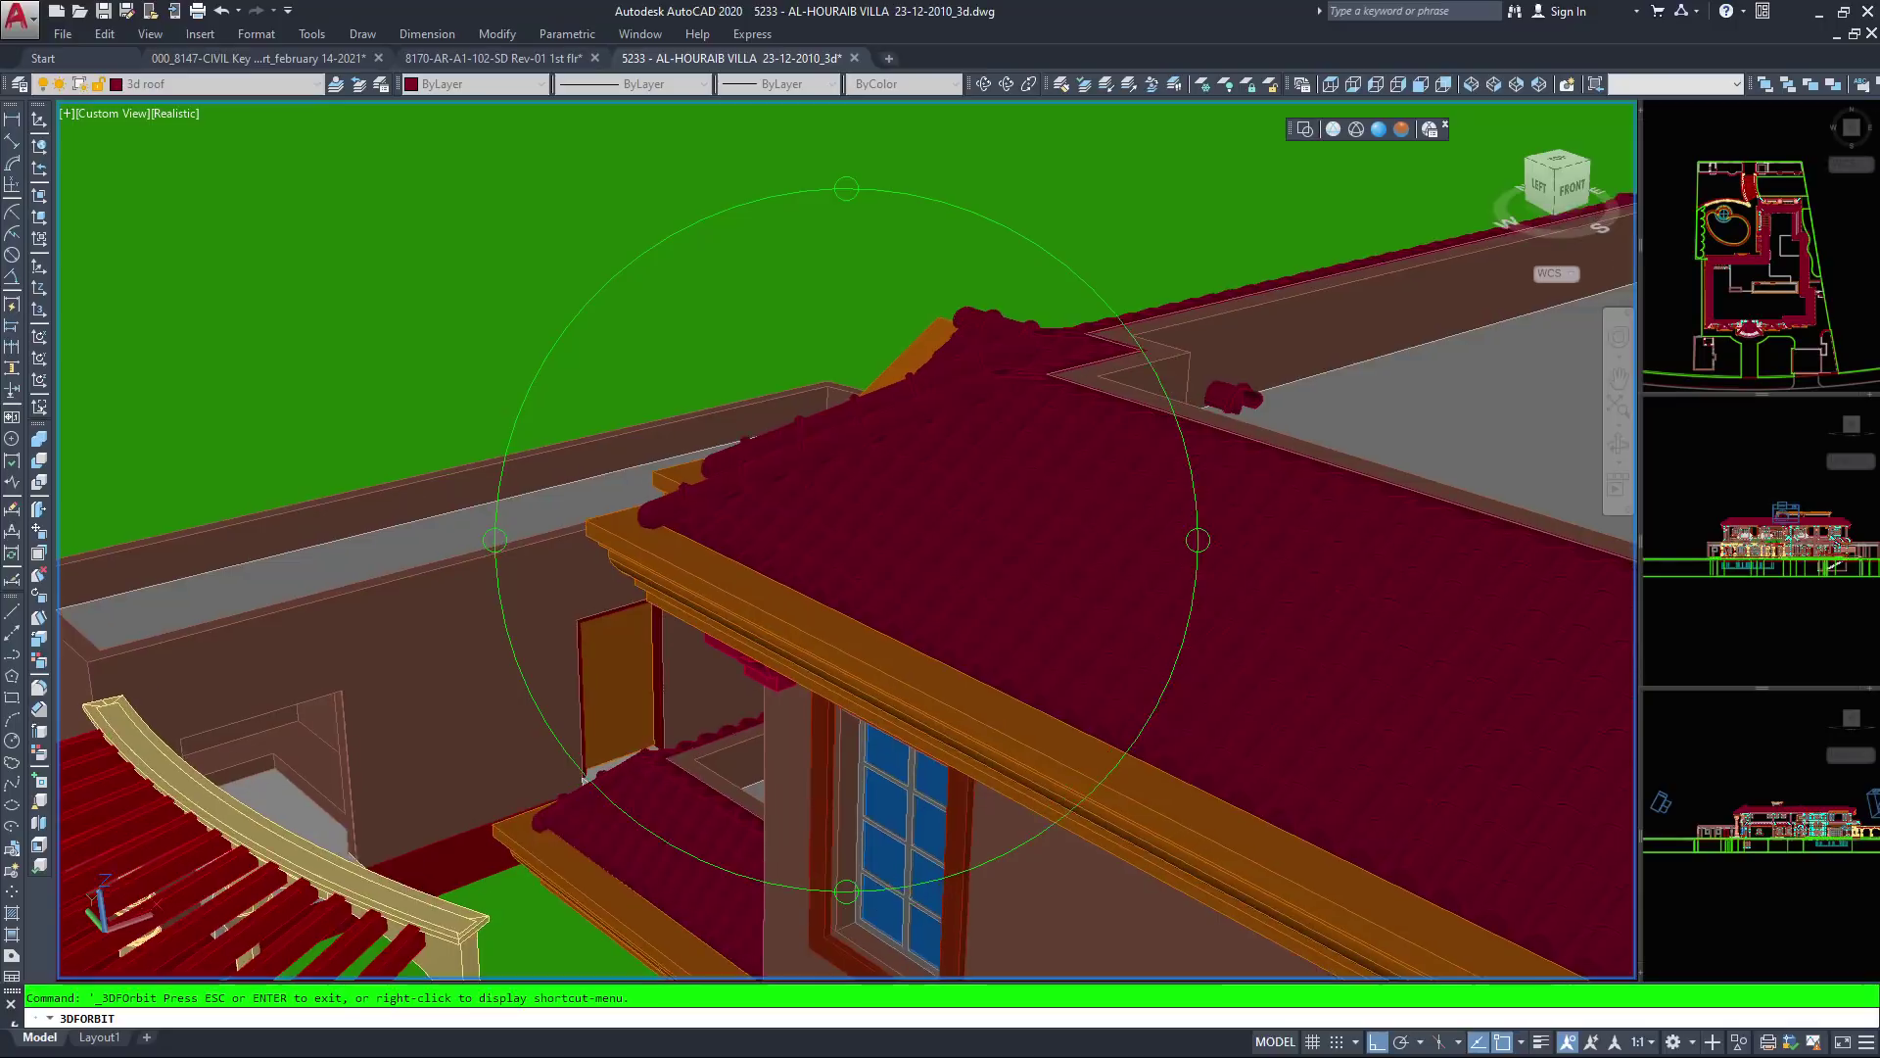
pyautogui.scroll(3, 1047, 589)
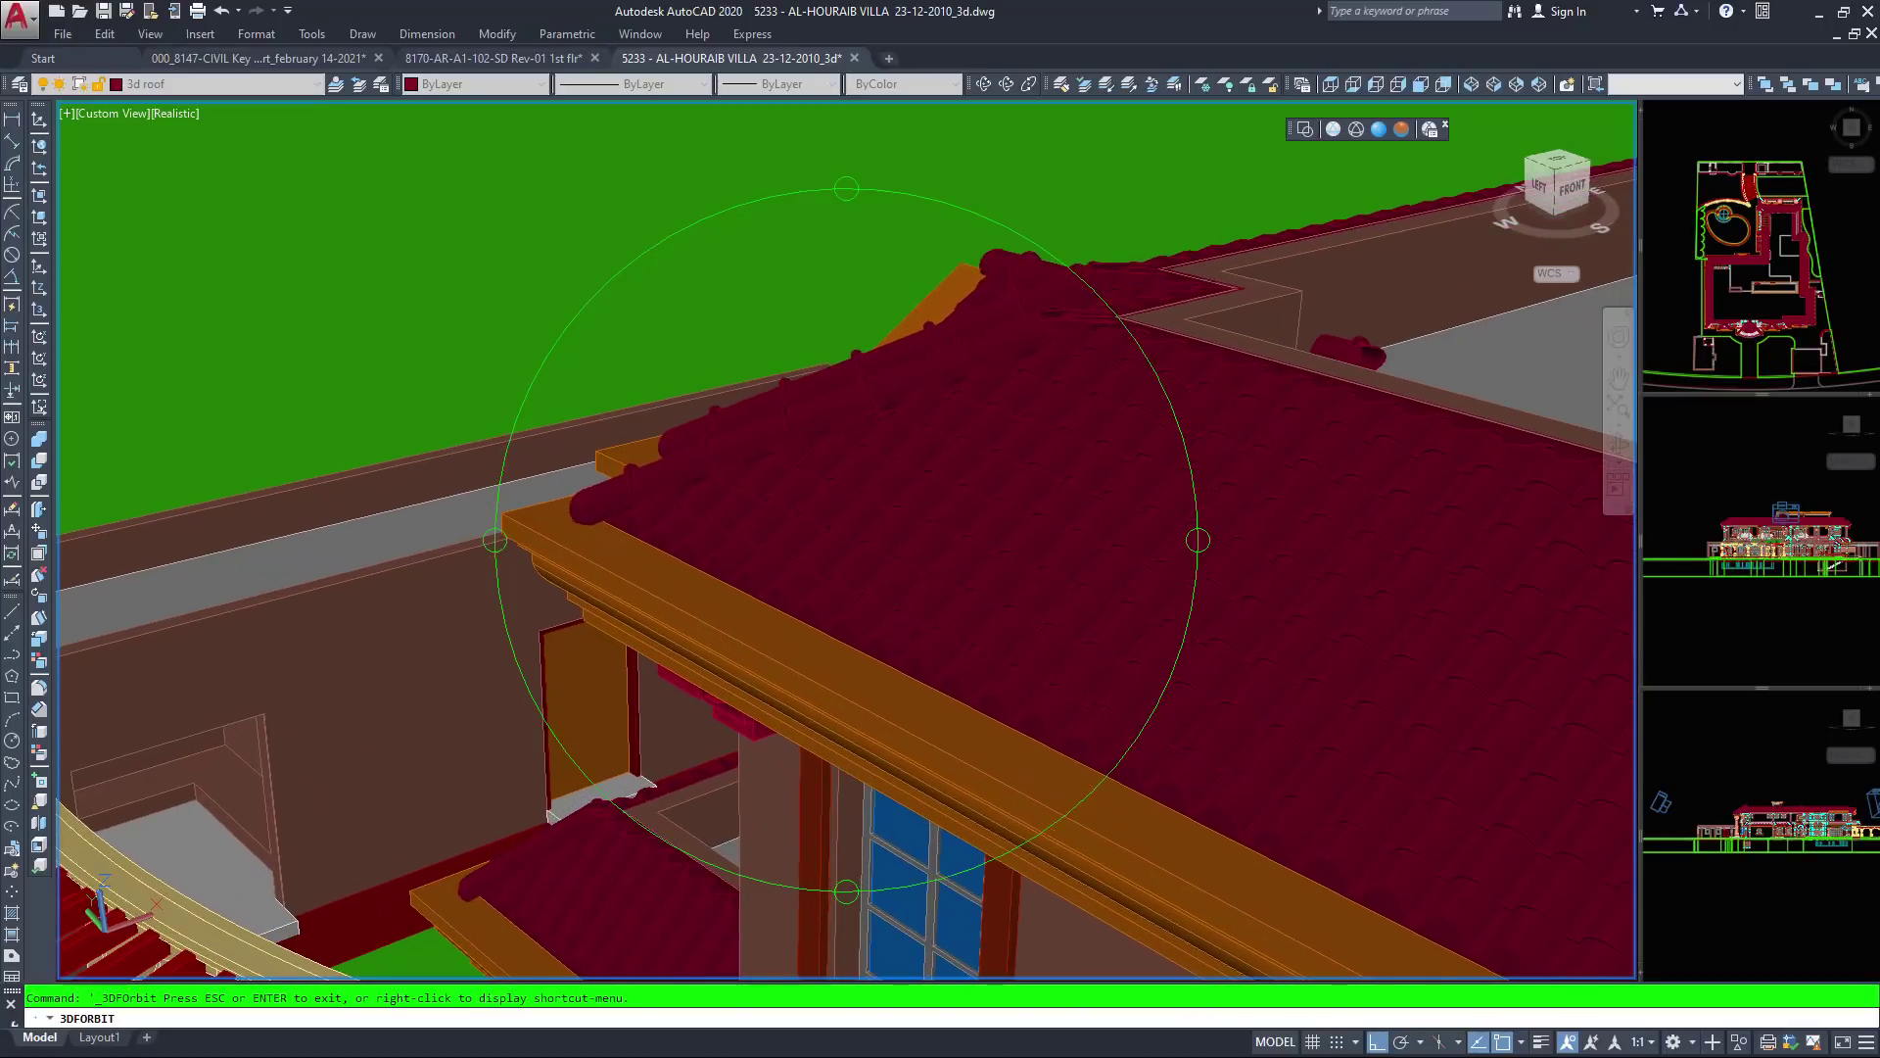
pyautogui.moveTo(1047, 589); pyautogui.dragTo(777, 522, button='middle')
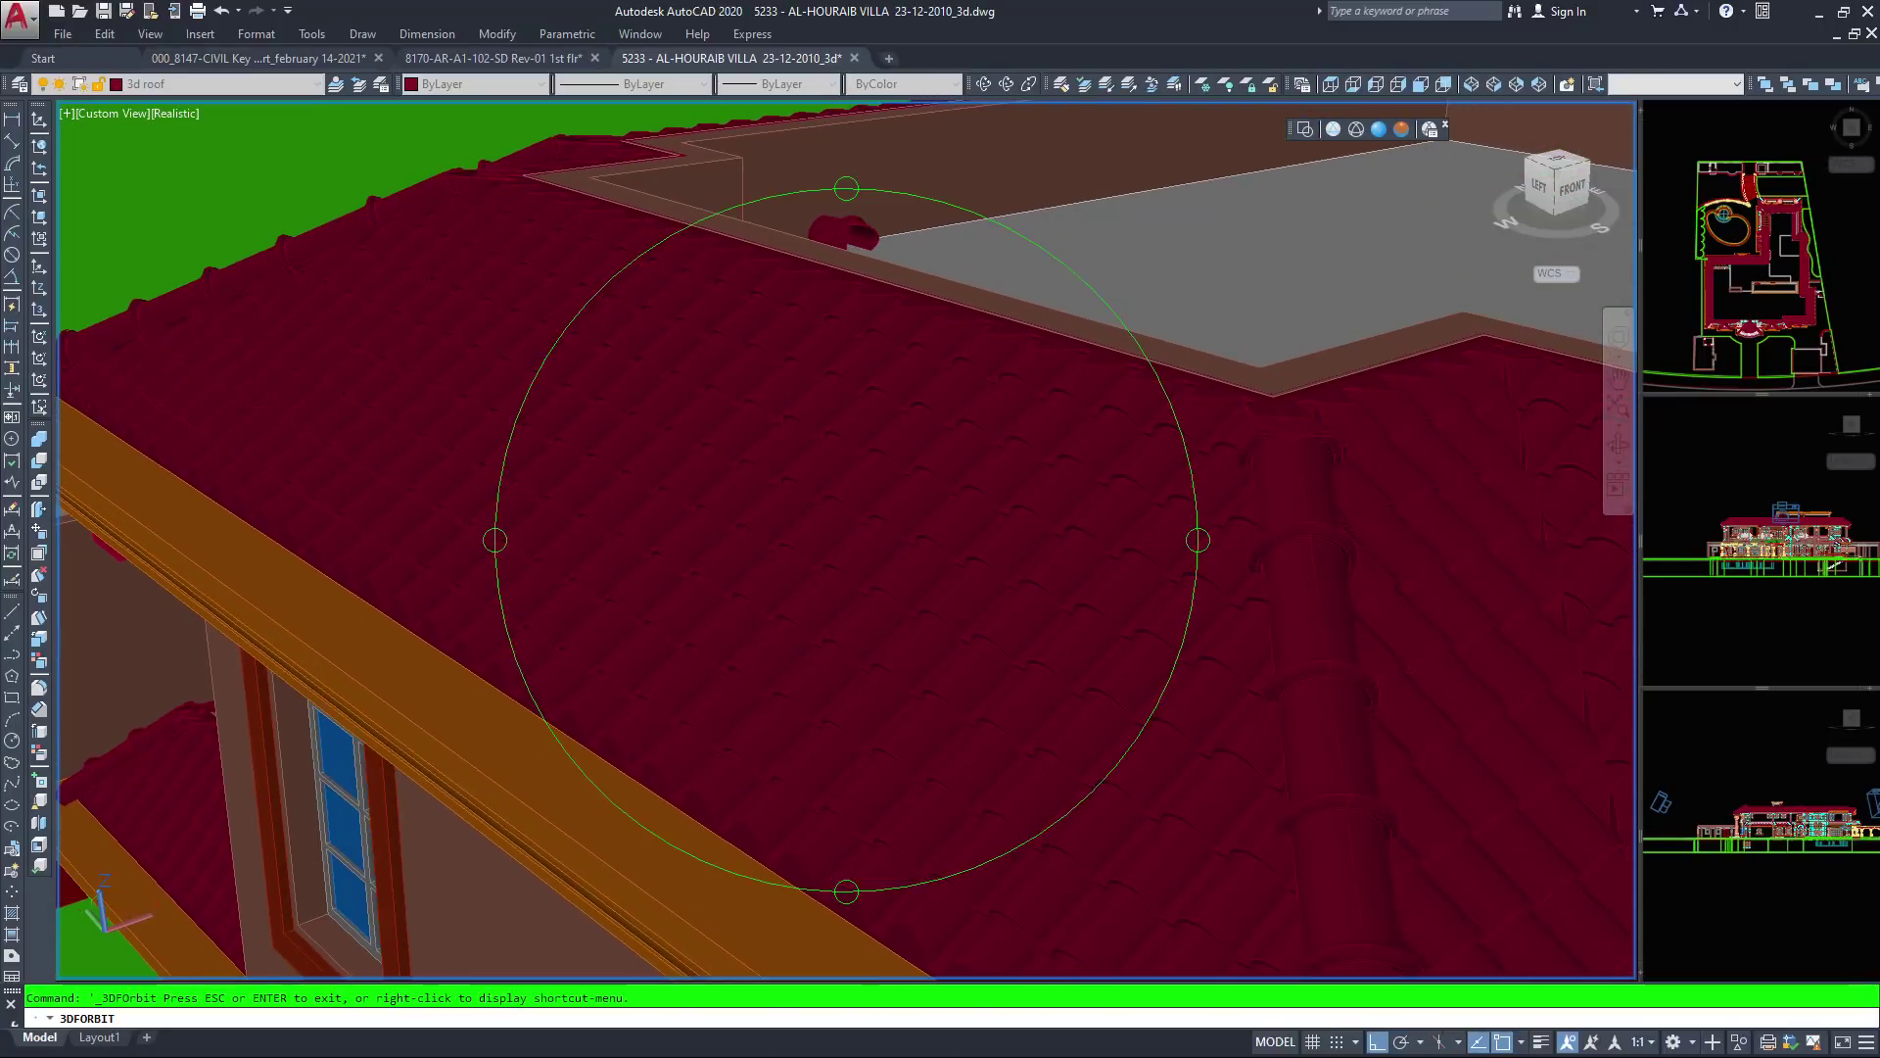
pyautogui.moveTo(777, 523); pyautogui.dragTo(834, 450)
pyautogui.moveTo(967, 596); pyautogui.dragTo(513, 595, button='middle')
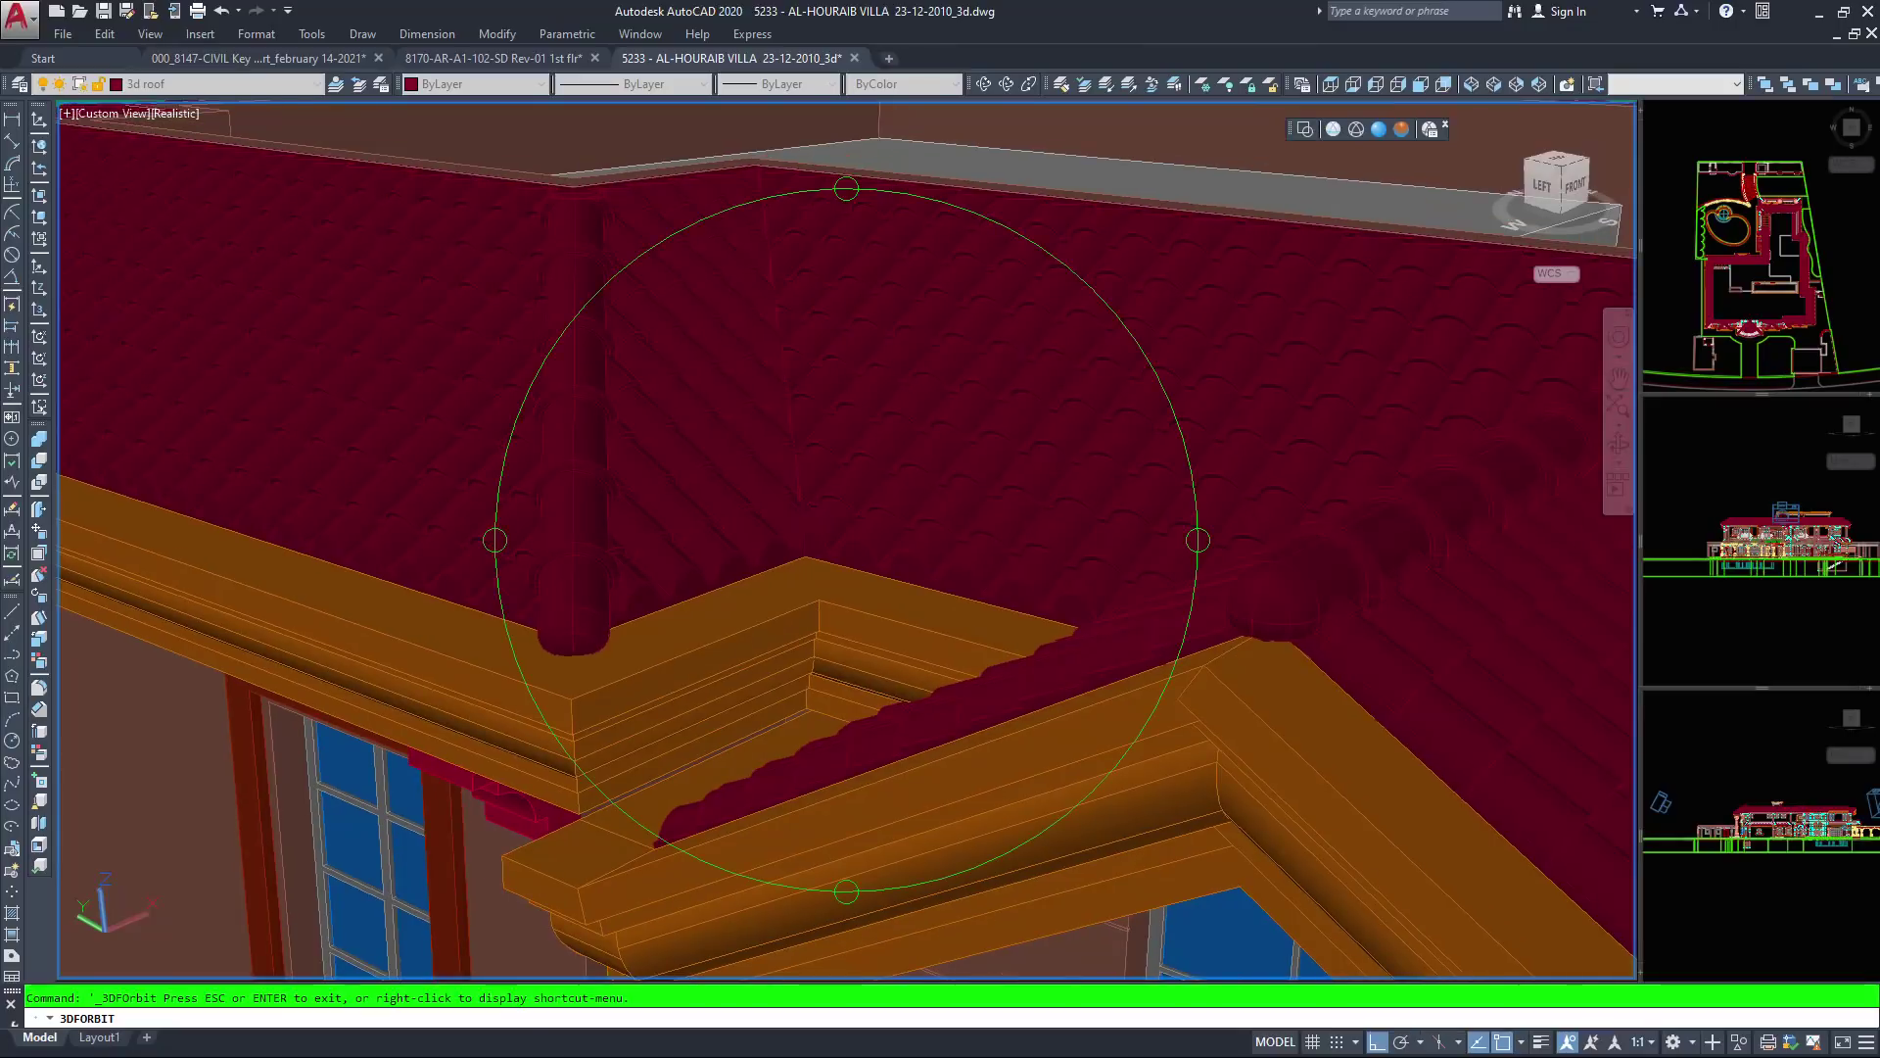
# Examine the upper-floor framed windows, the eaves brackets and the small gable around the corner of the rear wing
pyautogui.moveTo(519, 589); pyautogui.dragTo(759, 571)
pyautogui.moveTo(221, 496); pyautogui.dragTo(201, 500)
pyautogui.moveTo(969, 544); pyautogui.dragTo(837, 477, button='middle')
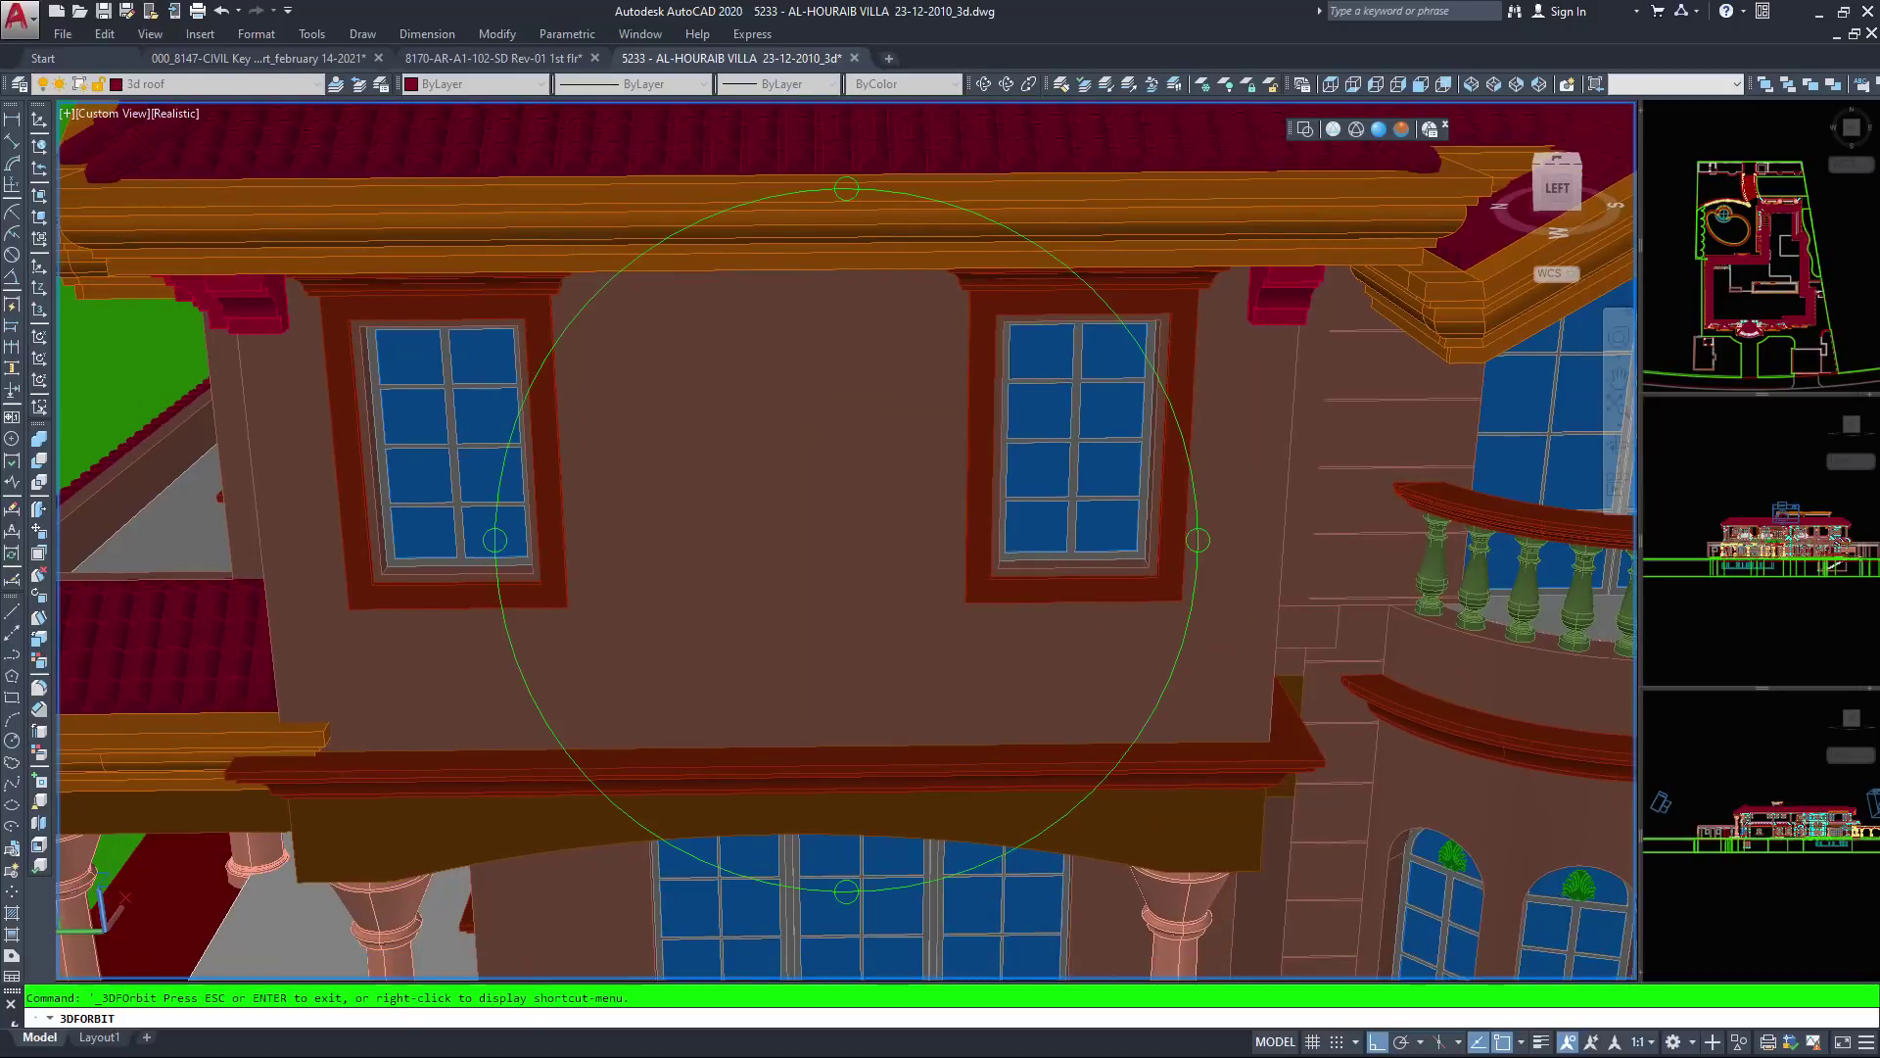
pyautogui.moveTo(837, 477); pyautogui.dragTo(999, 479)
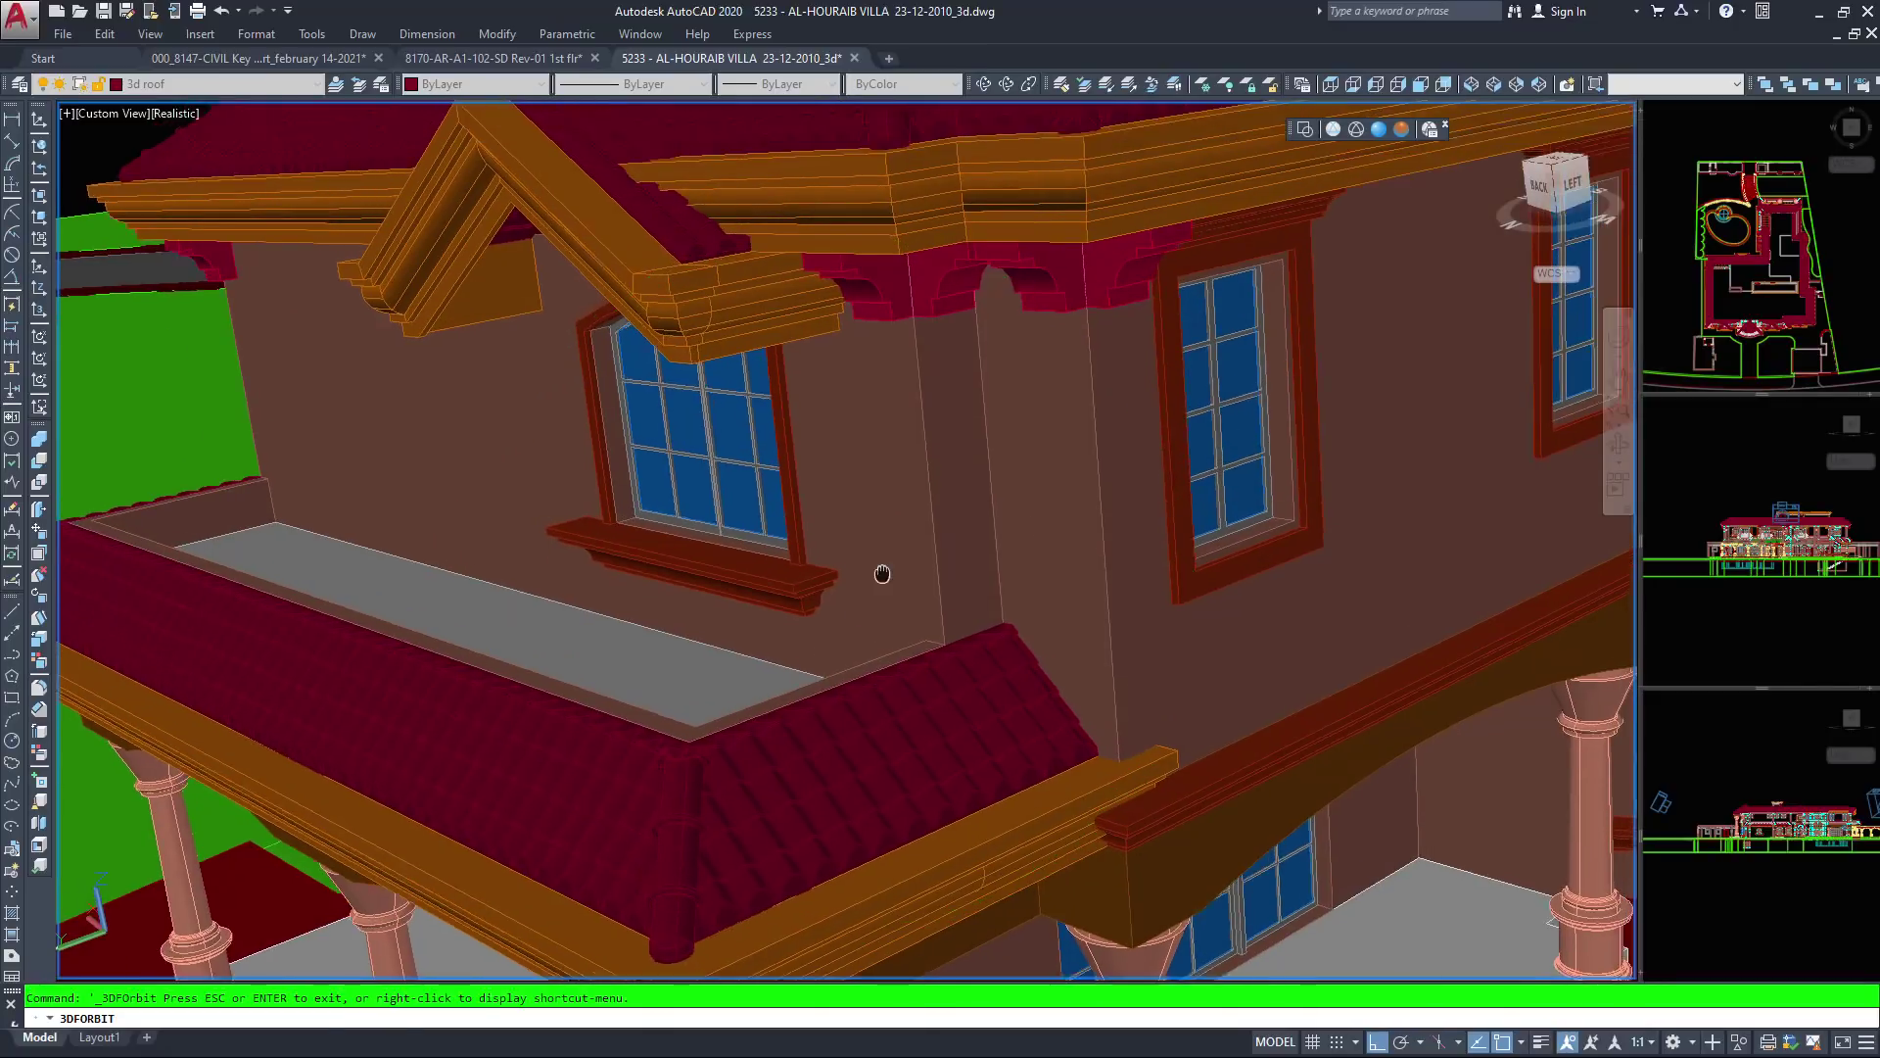
pyautogui.moveTo(881, 567); pyautogui.dragTo(831, 632, button='middle')
pyautogui.scroll(-2, 846, 540)
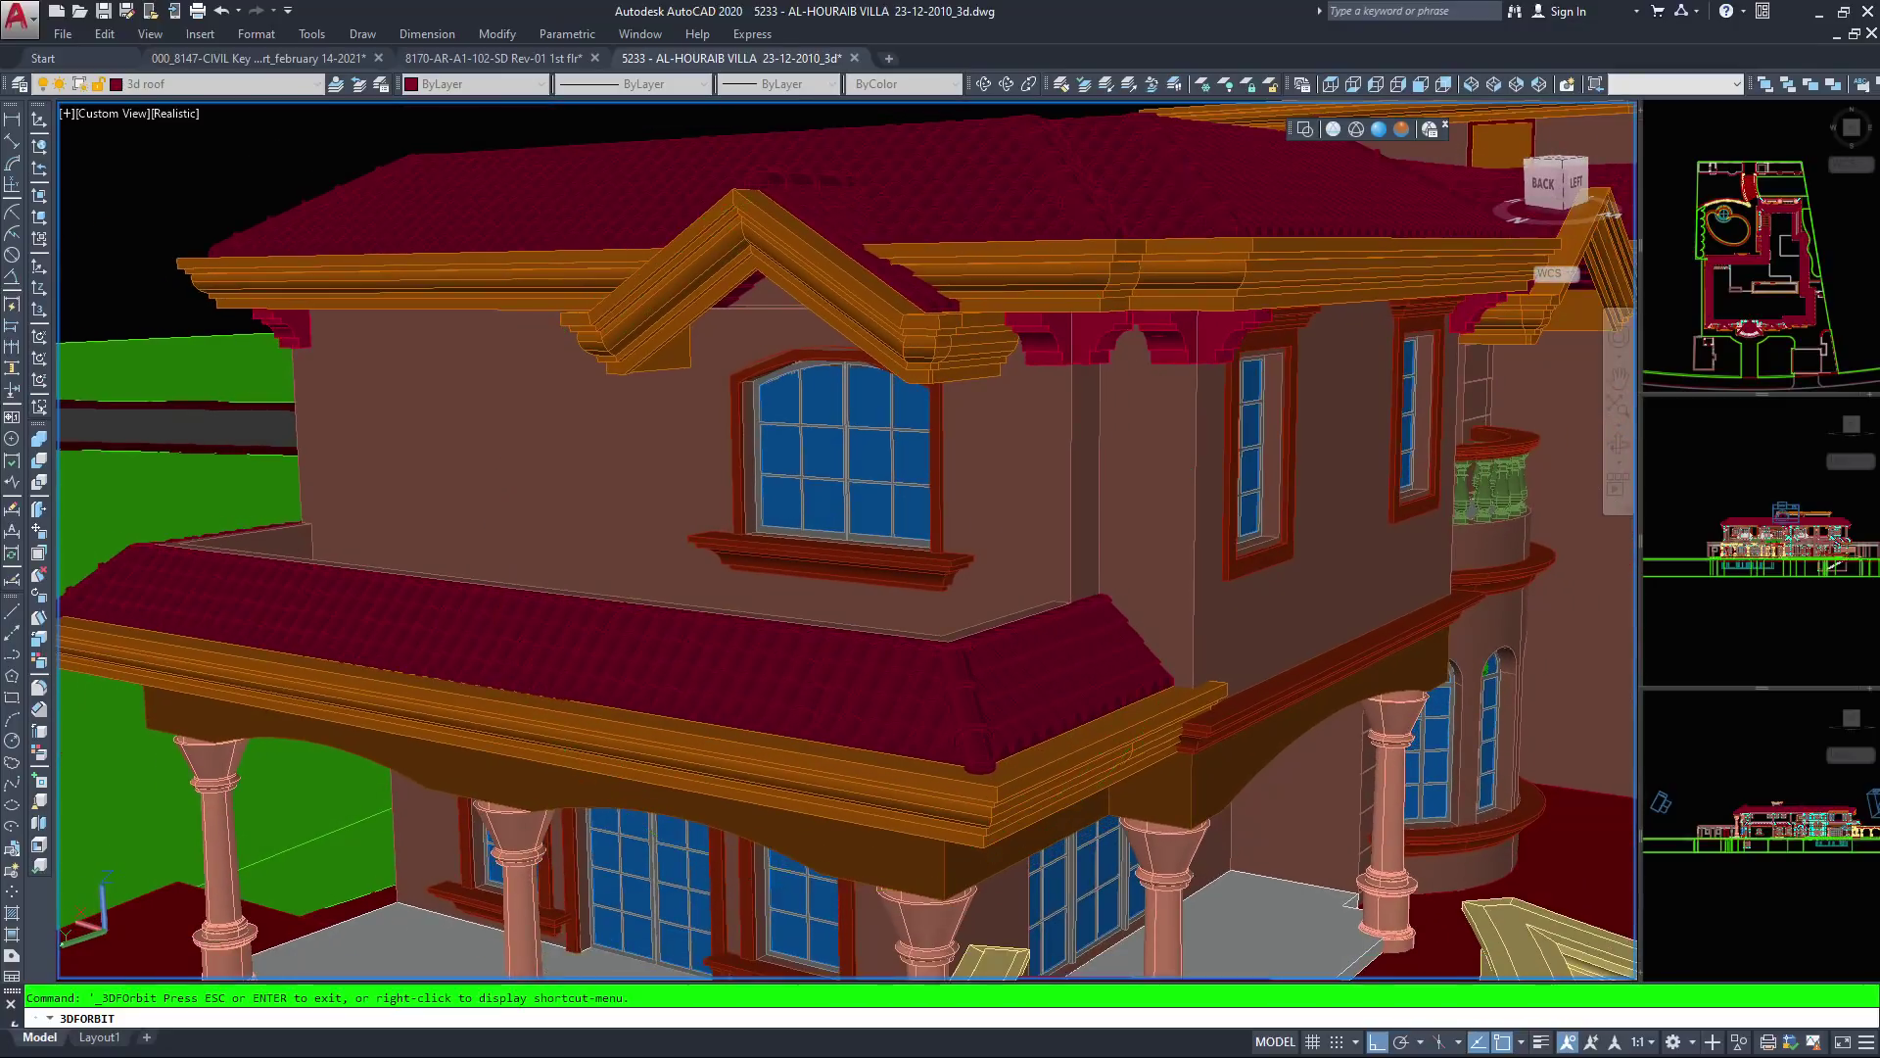
pyautogui.moveTo(1012, 431); pyautogui.dragTo(918, 645, button='middle')
pyautogui.moveTo(919, 646); pyautogui.dragTo(922, 537)
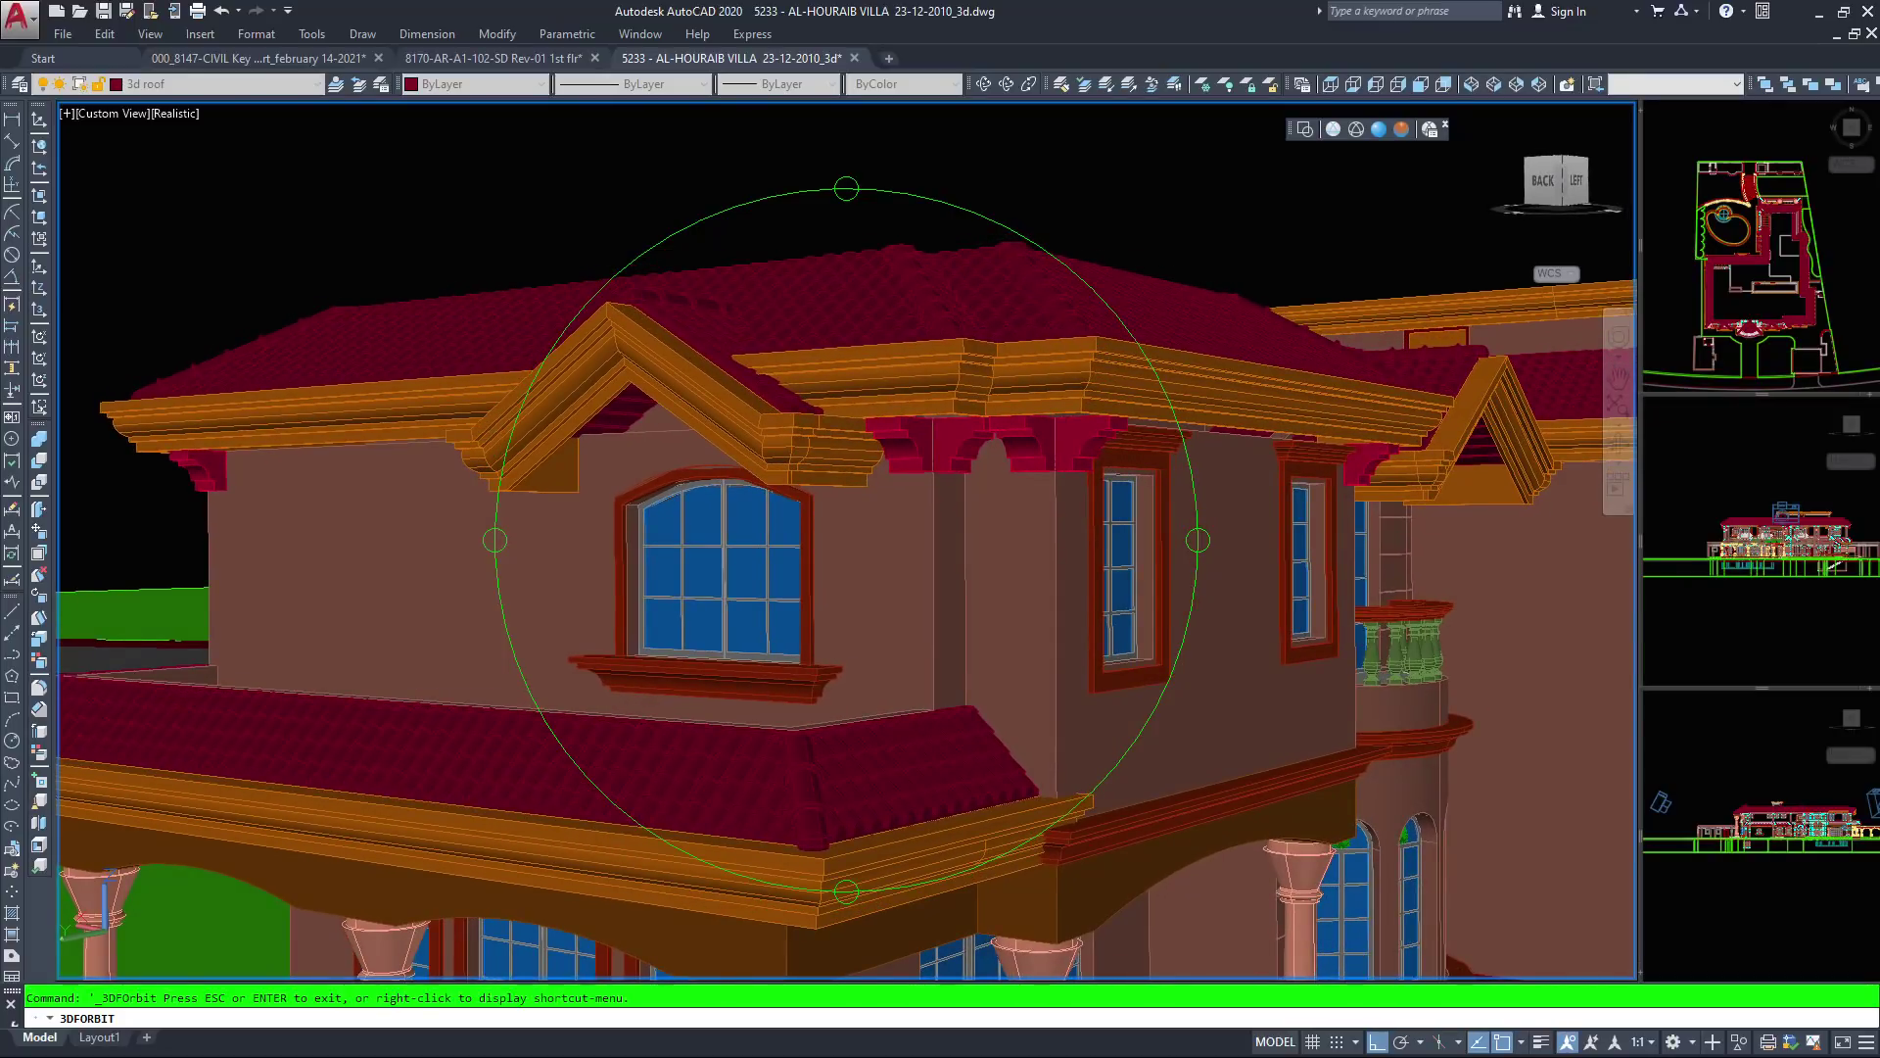
pyautogui.moveTo(787, 676); pyautogui.dragTo(965, 688)
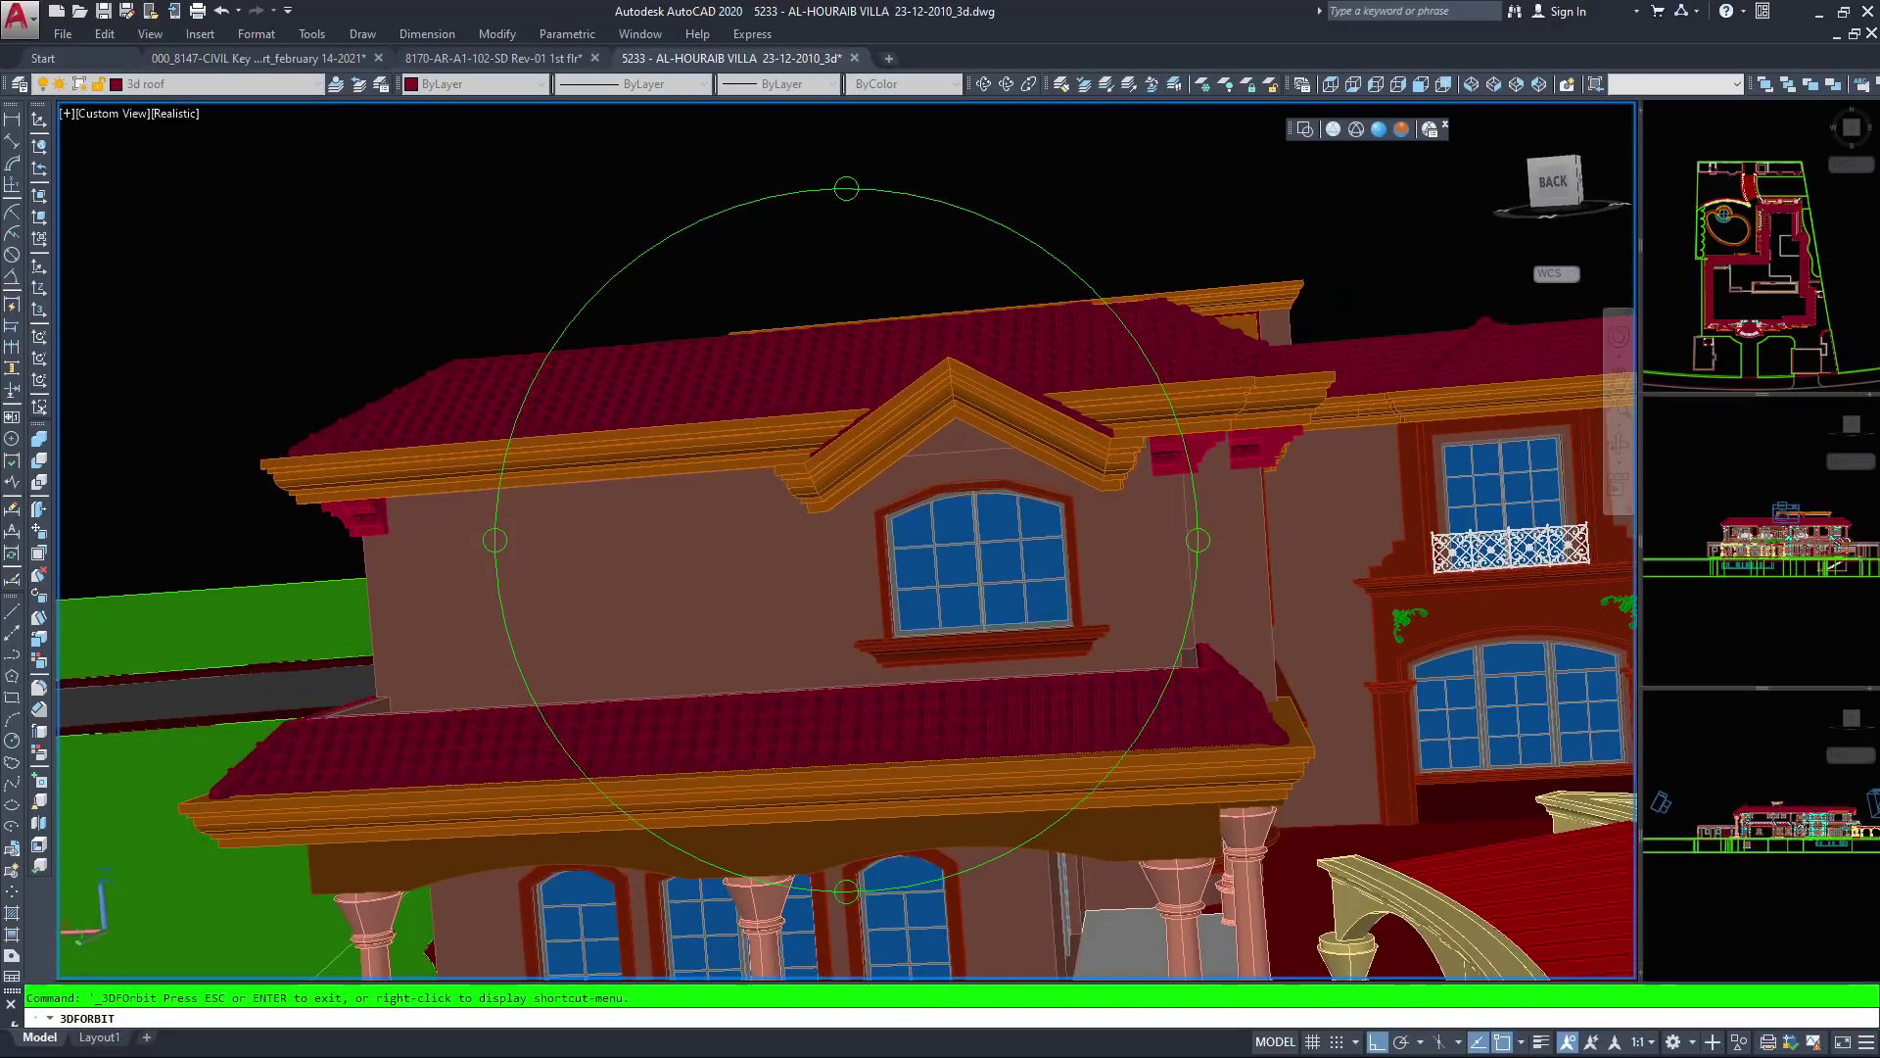
pyautogui.scroll(2, 847, 540)
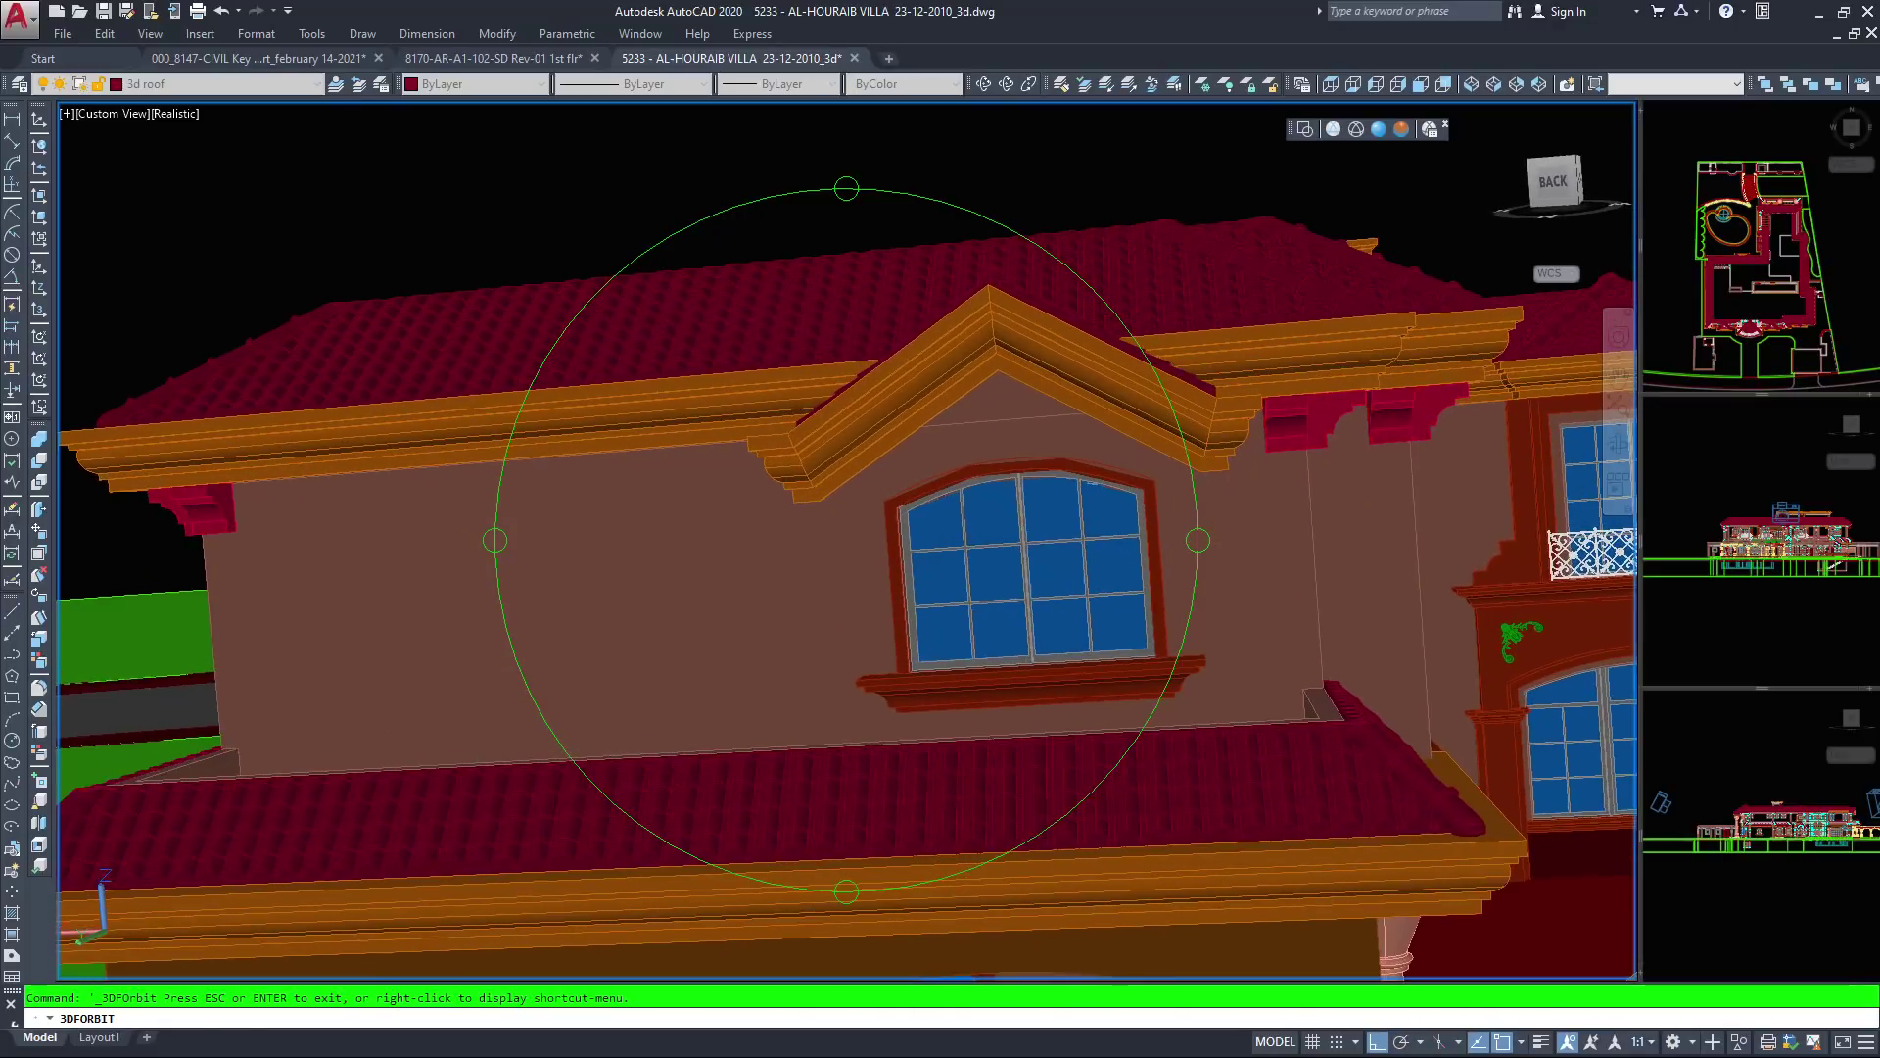
pyautogui.scroll(-3, 847, 539)
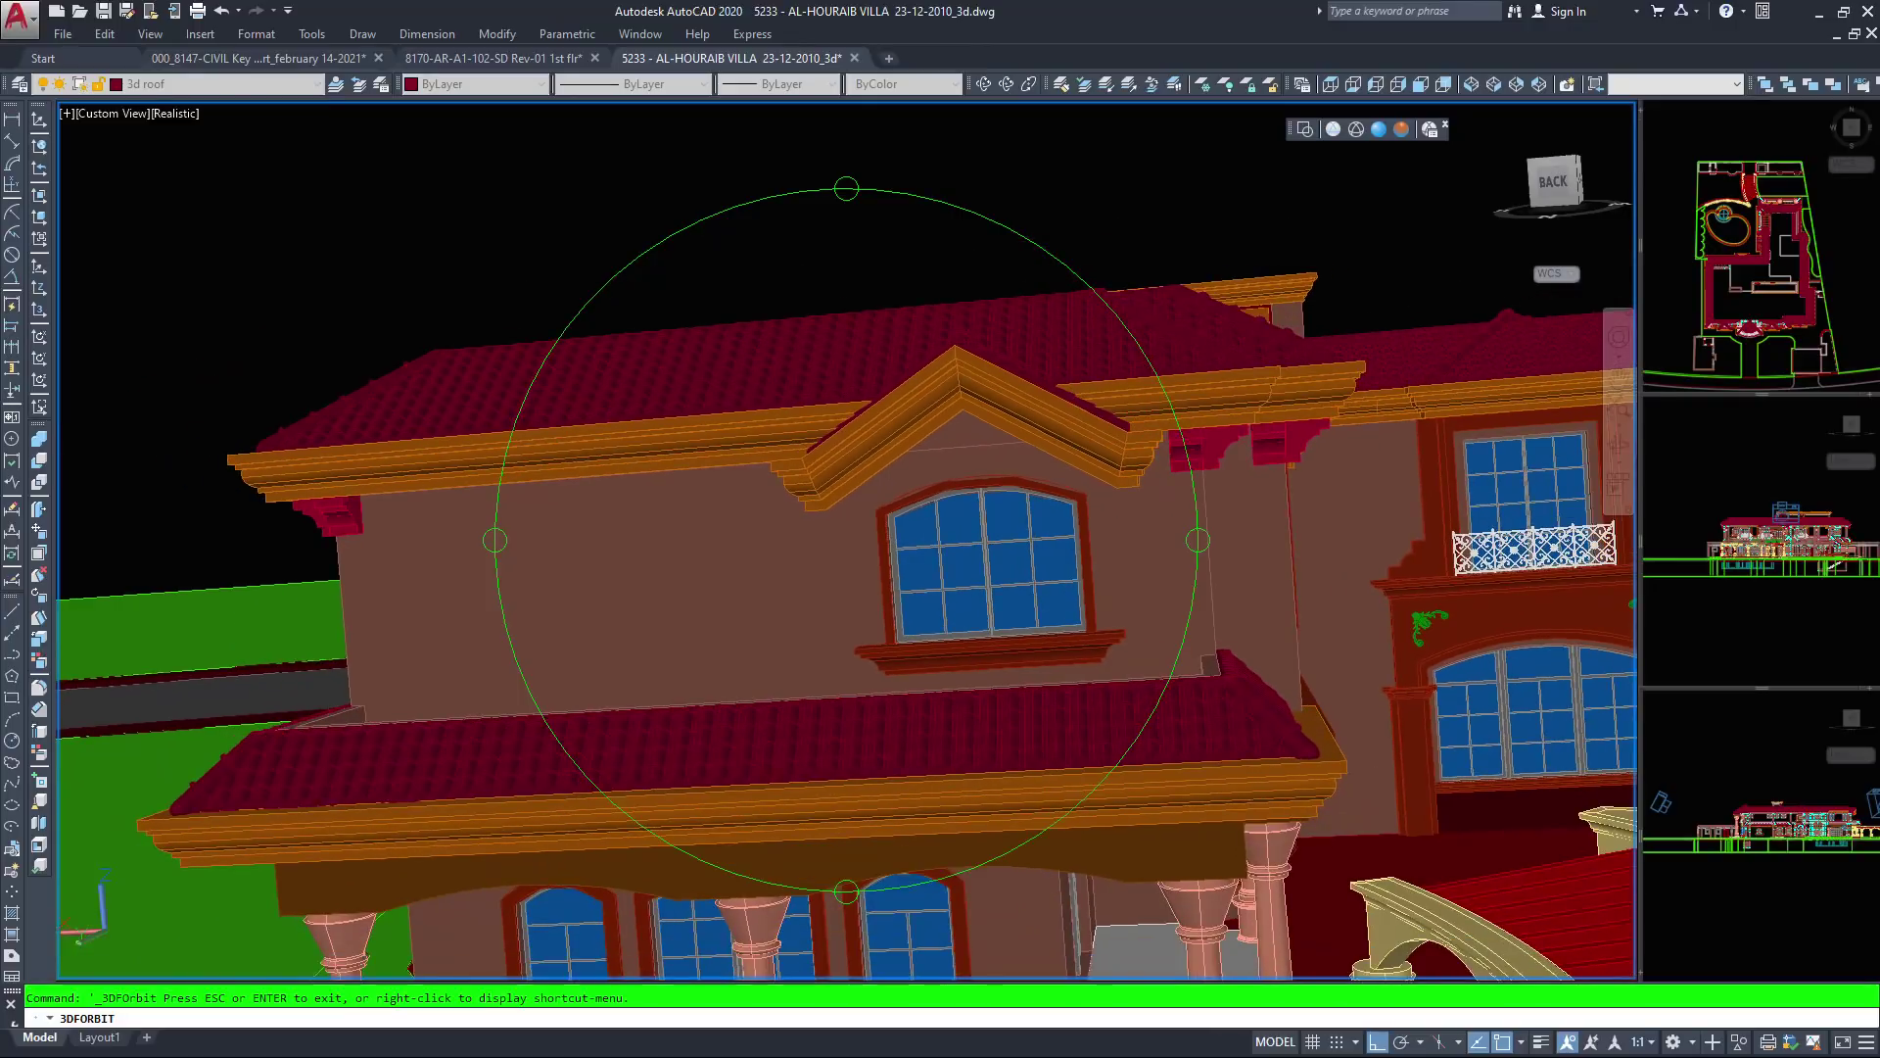
# Examine the rear wing and the tiled roof of its columned porch from above and from the opposite corner
pyautogui.moveTo(783, 682); pyautogui.dragTo(936, 790)
pyautogui.moveTo(1104, 606); pyautogui.dragTo(903, 556, button='middle')
pyautogui.scroll(2, 887, 550)
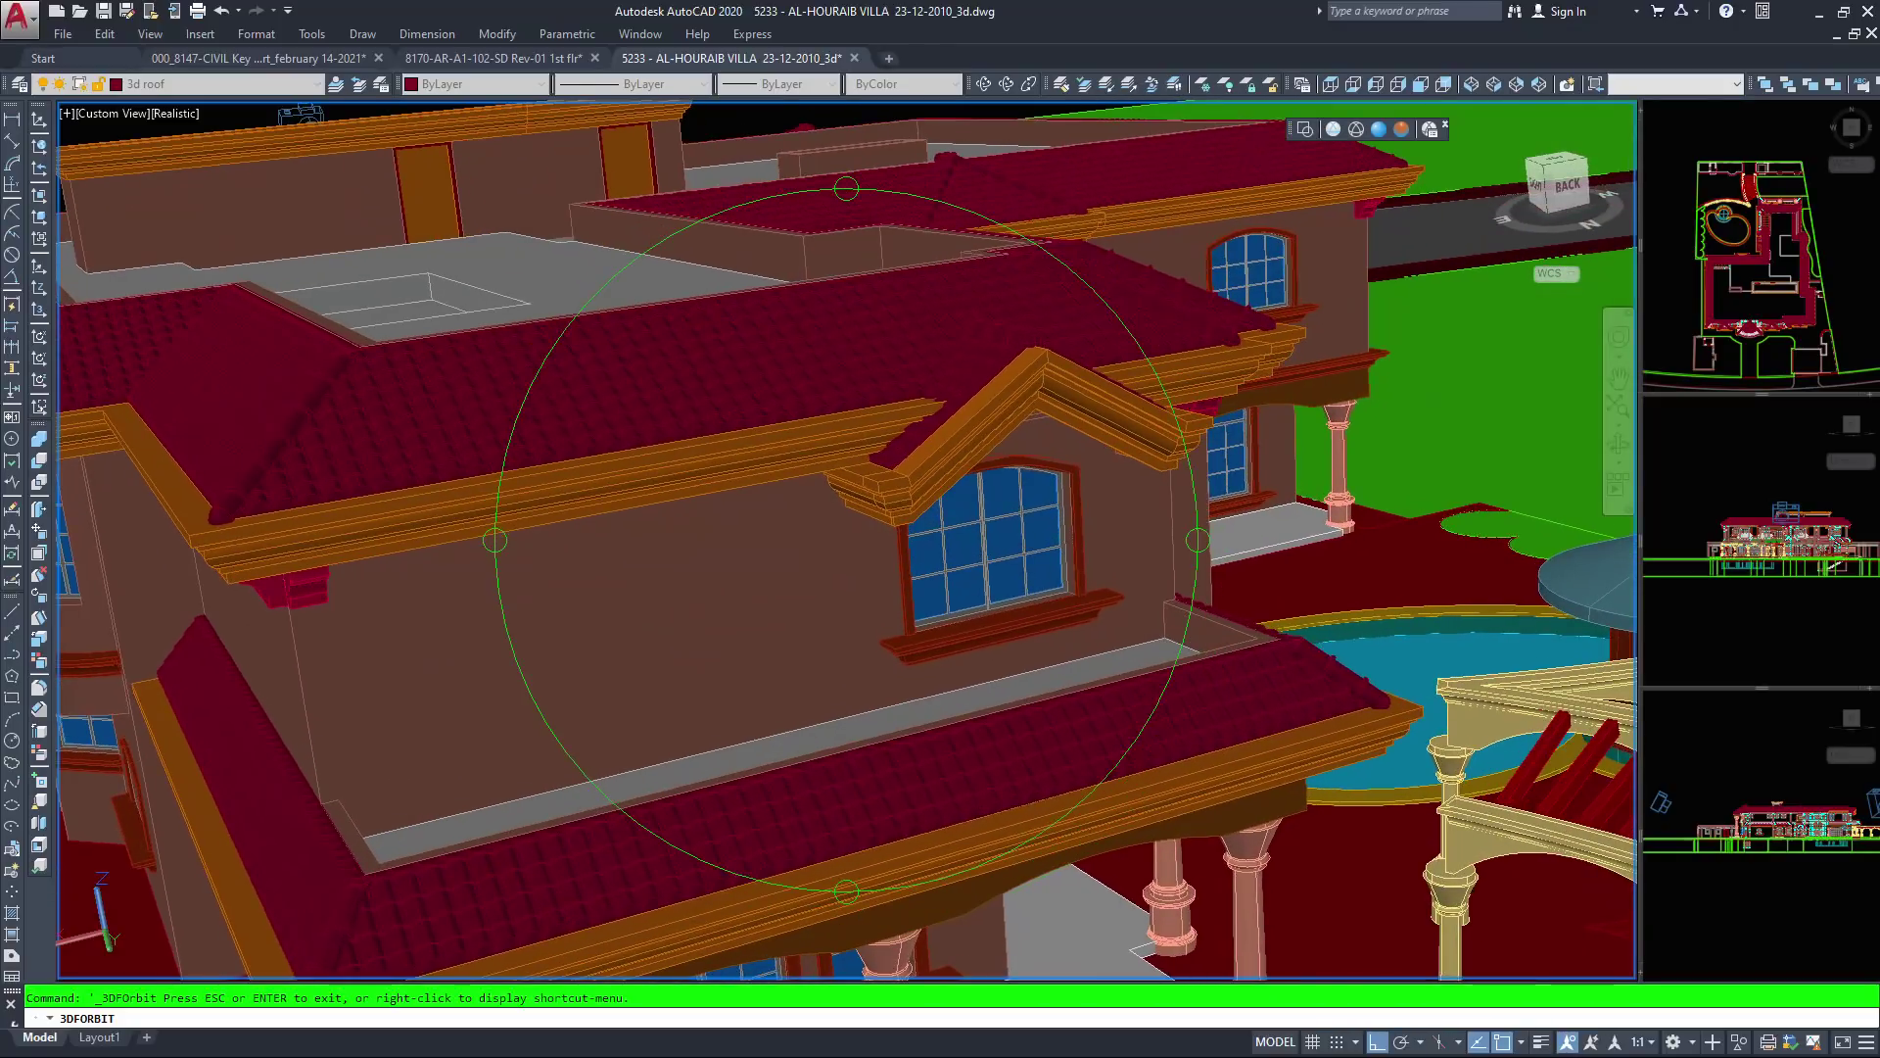
pyautogui.scroll(-3, 886, 551)
pyautogui.moveTo(847, 665); pyautogui.dragTo(800, 537, button='middle')
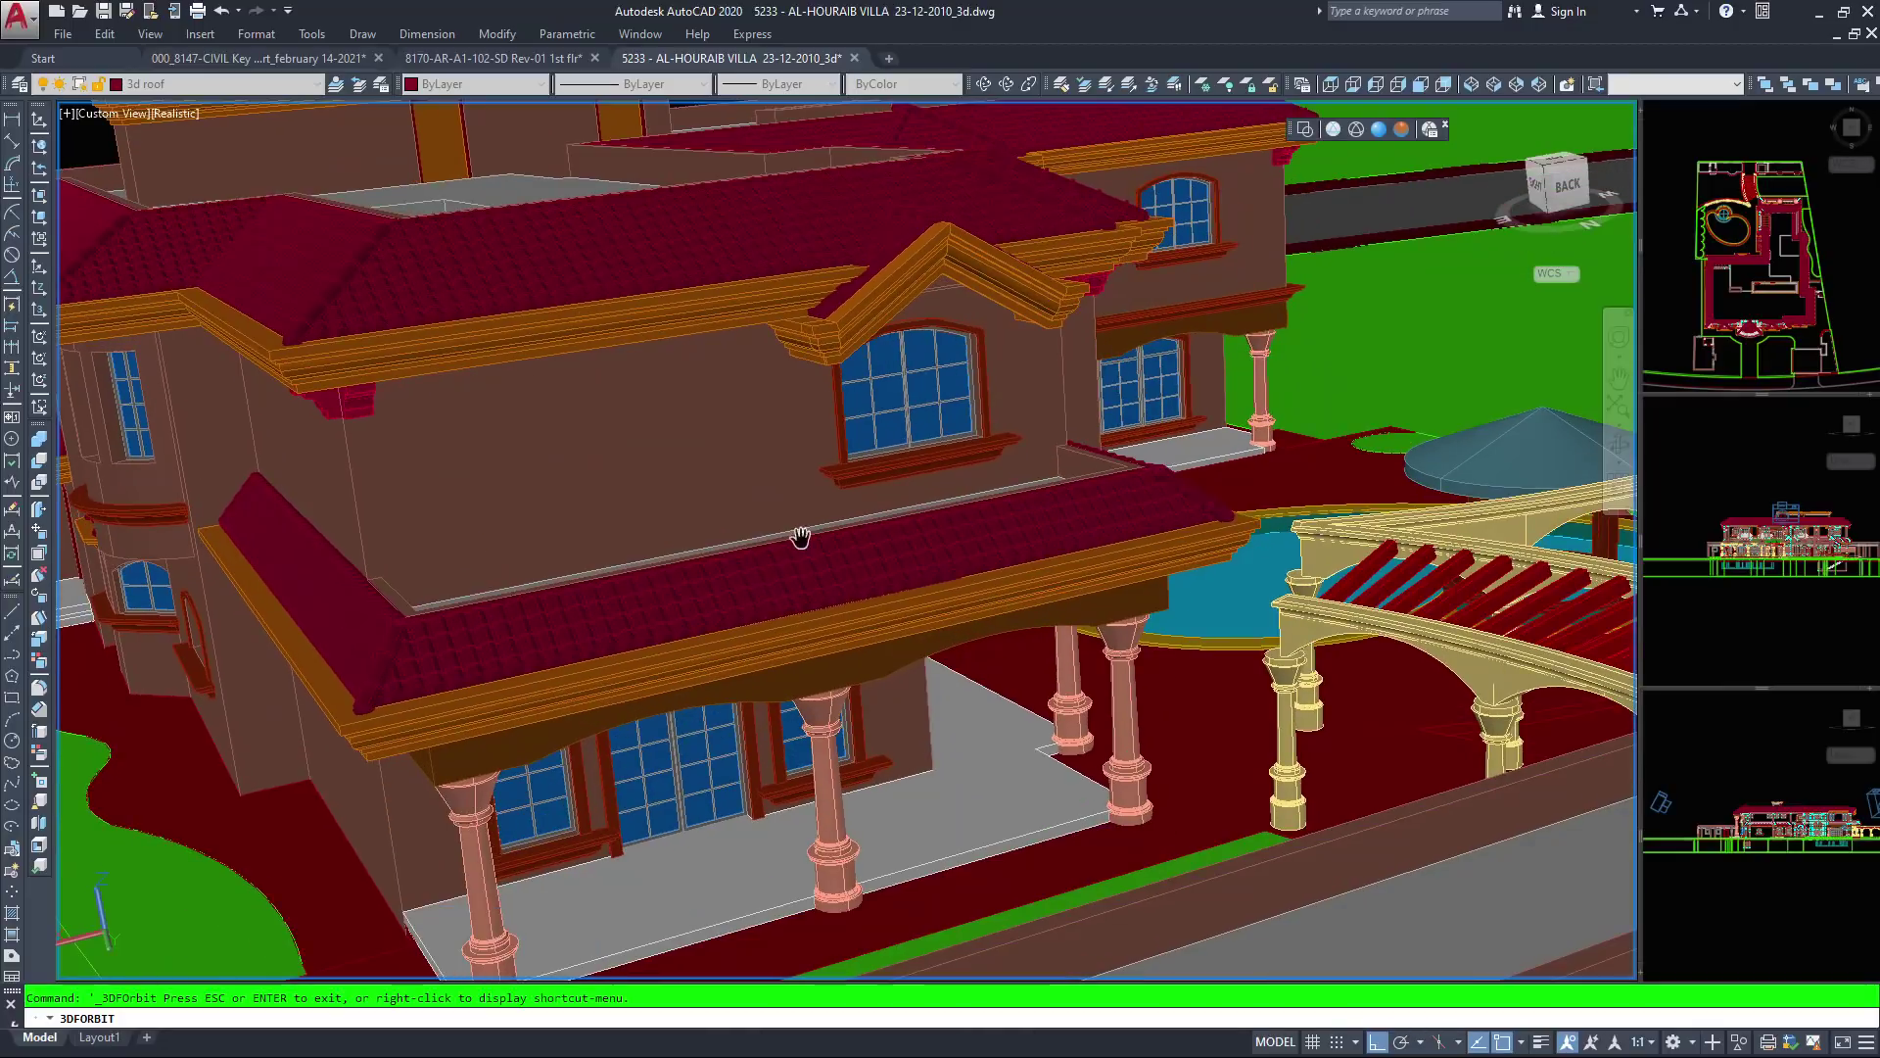
pyautogui.moveTo(555, 491); pyautogui.dragTo(629, 505)
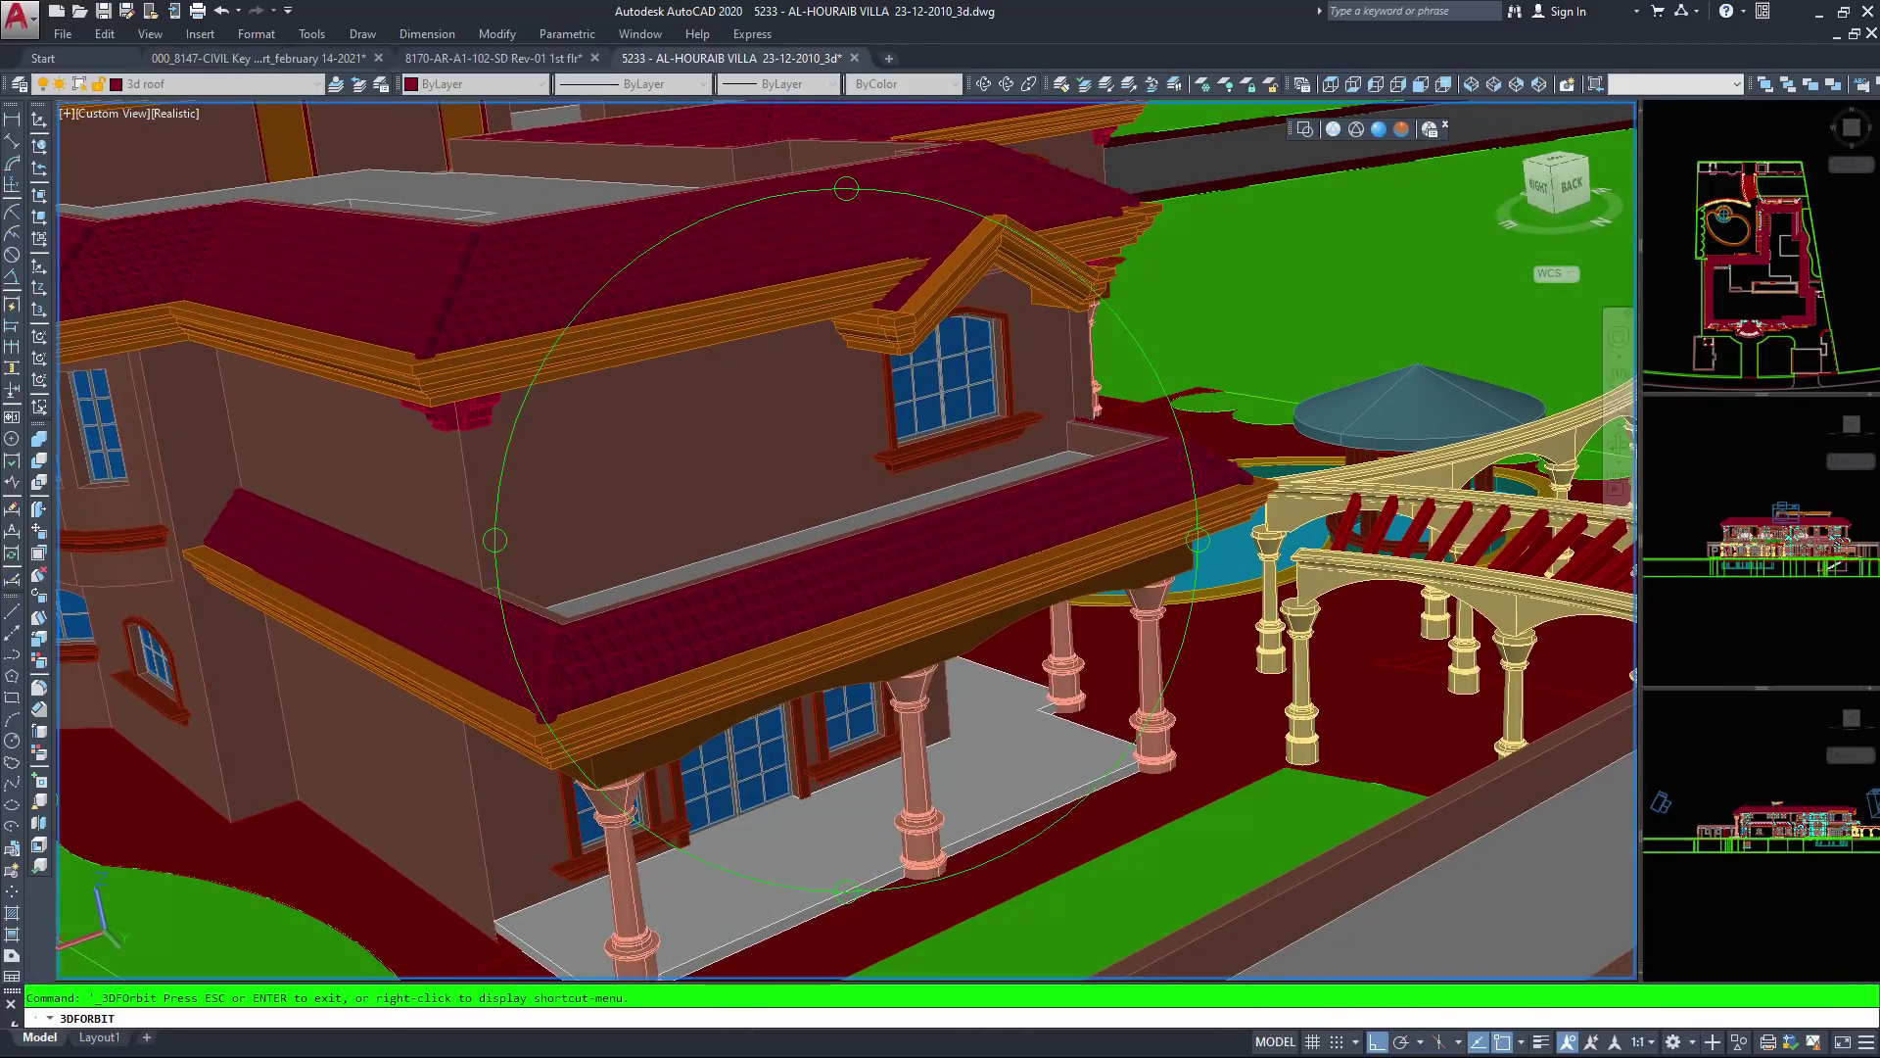
pyautogui.scroll(2, 840, 542)
pyautogui.moveTo(736, 625); pyautogui.dragTo(884, 566, button='middle')
pyautogui.moveTo(640, 486); pyautogui.dragTo(647, 418)
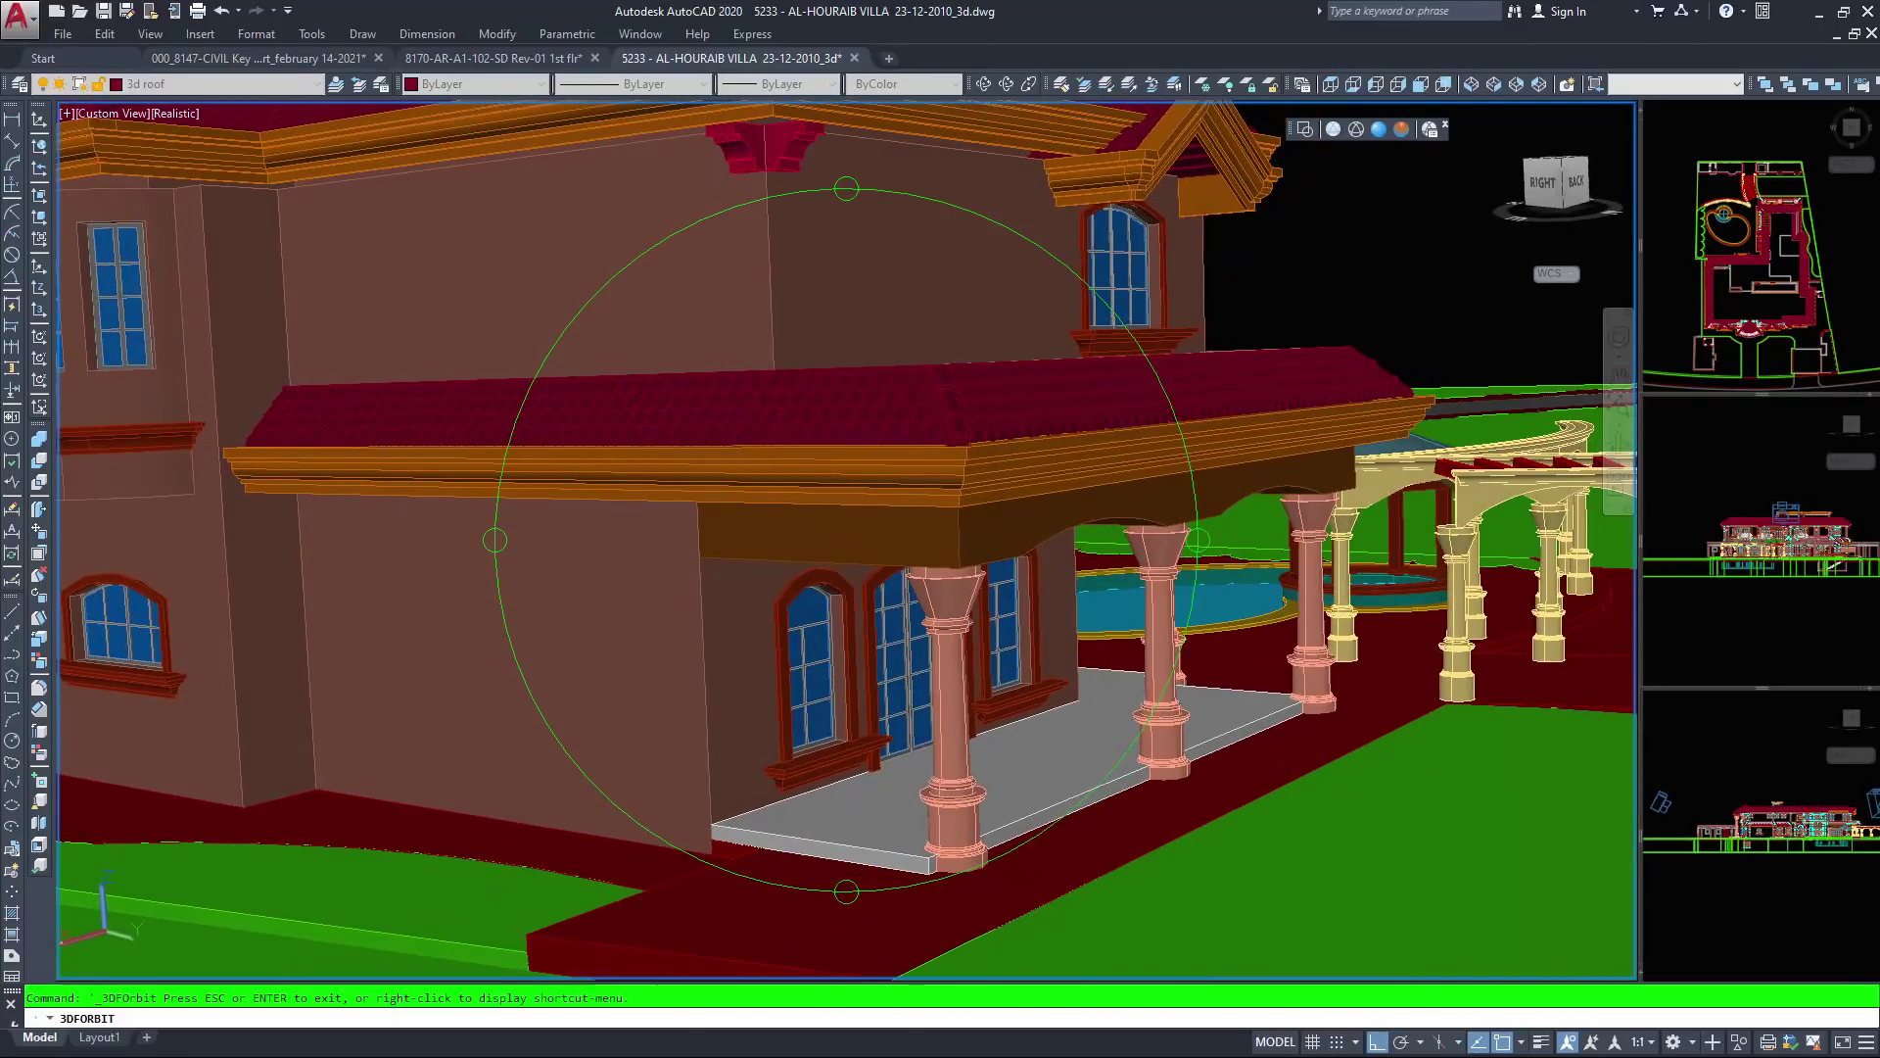
# Examine the rear porch's columns, arched windows and door at close range, with the pergola and pool behind
pyautogui.scroll(-1, 847, 540)
pyautogui.moveTo(836, 621); pyautogui.dragTo(889, 511, button='middle')
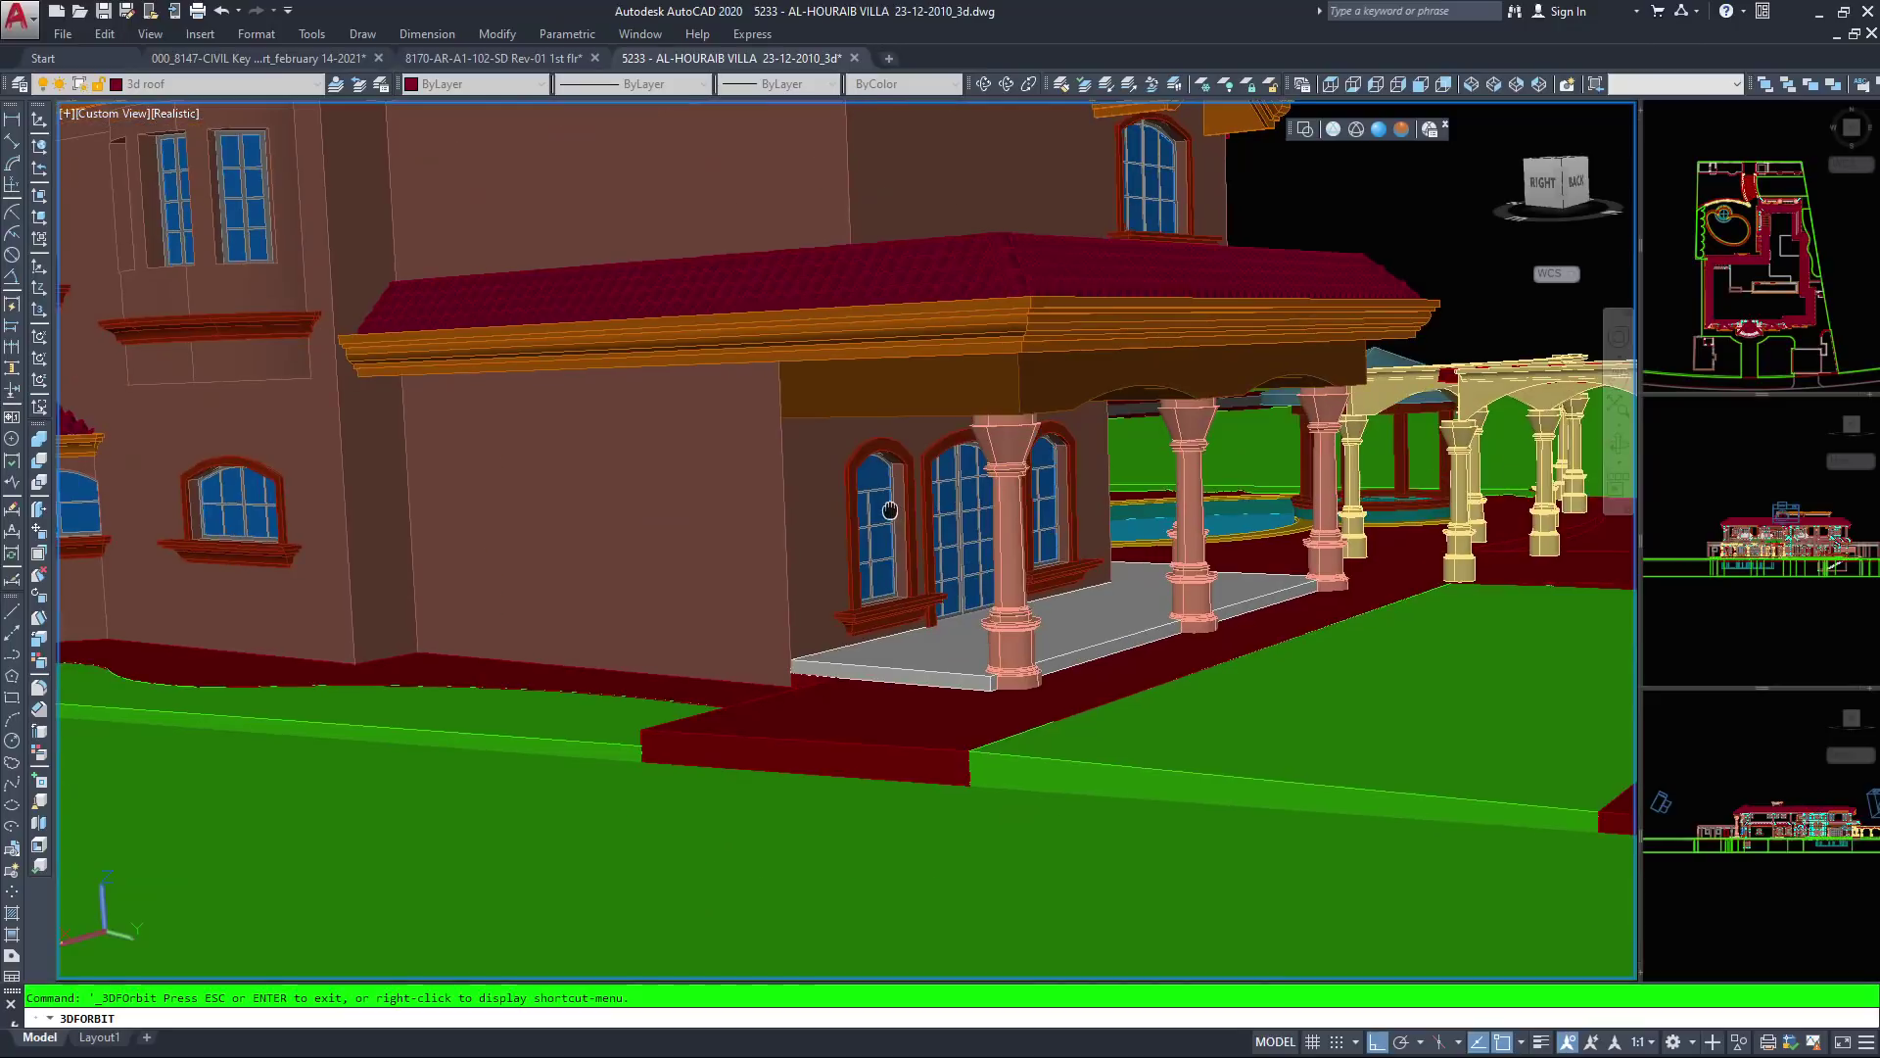
pyautogui.scroll(2, 1097, 604)
pyautogui.scroll(-2, 1096, 604)
pyautogui.moveTo(1097, 604); pyautogui.dragTo(675, 607, button='middle')
pyautogui.scroll(2, 846, 540)
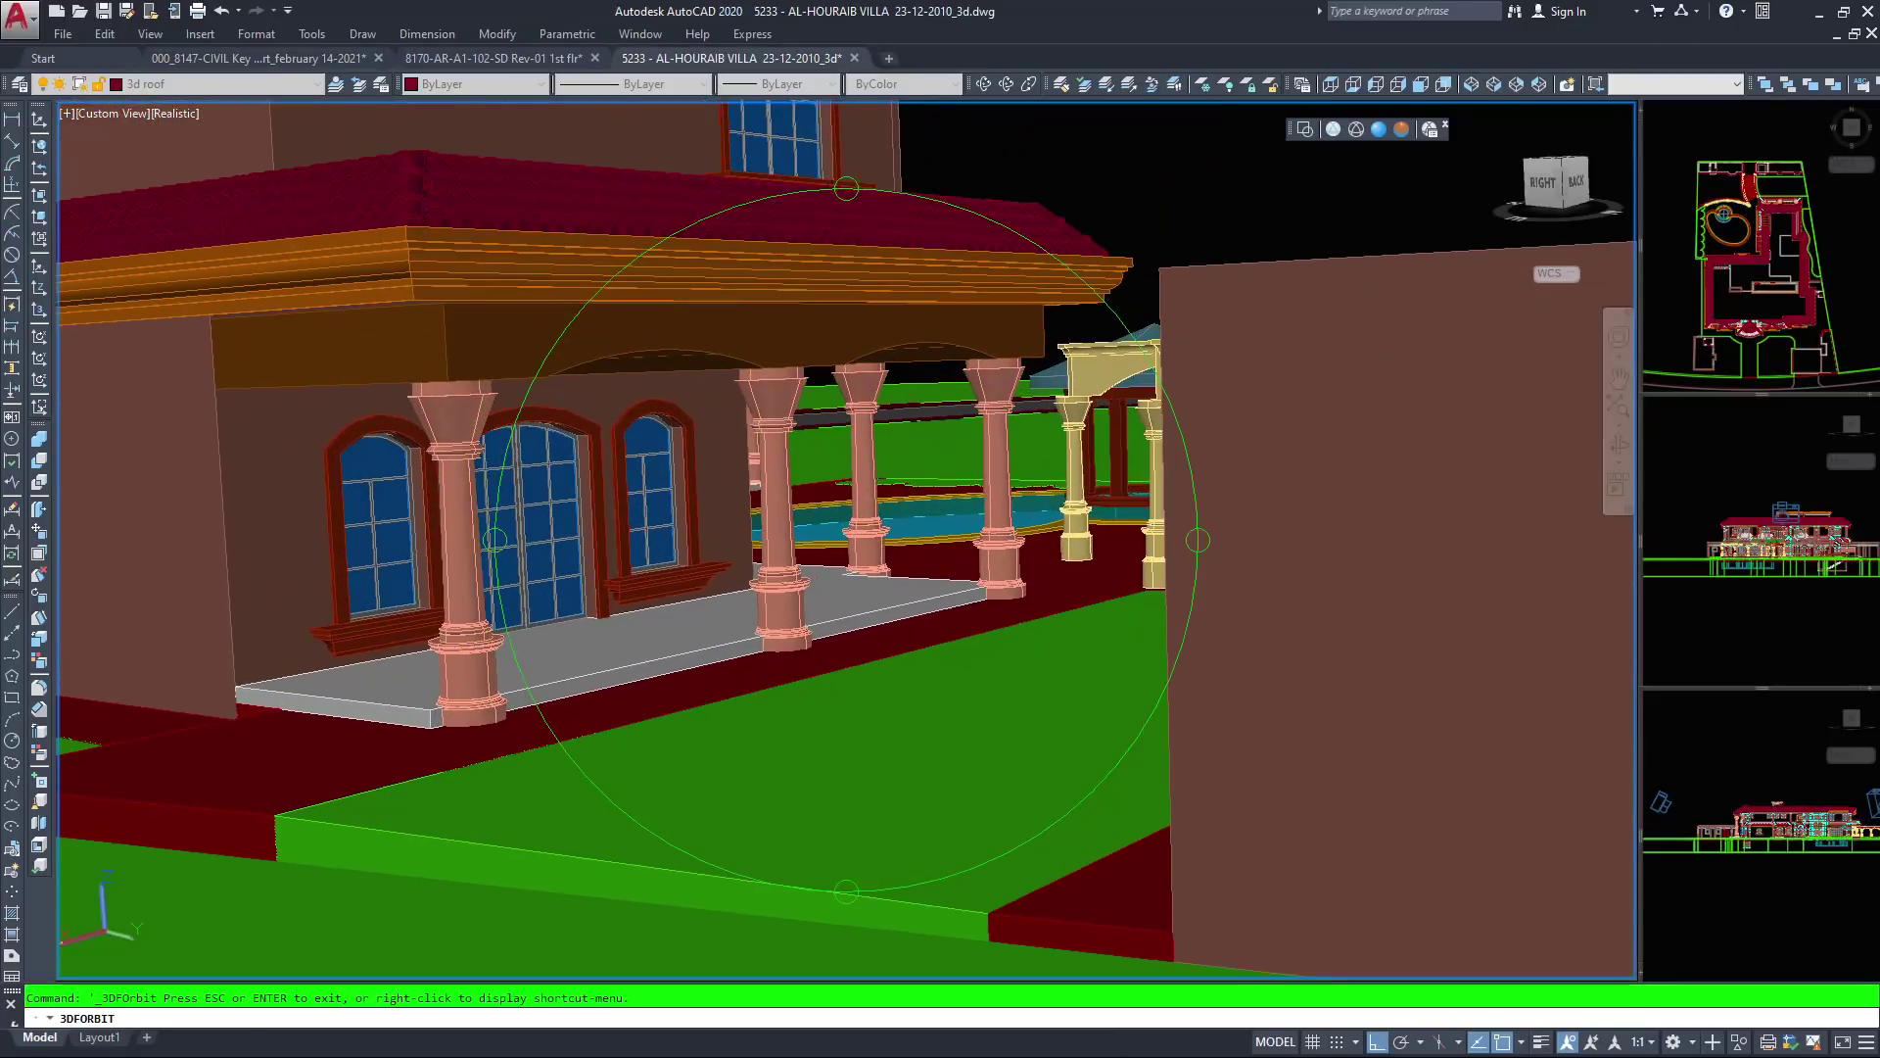
pyautogui.scroll(2, 744, 568)
pyautogui.scroll(3, 813, 538)
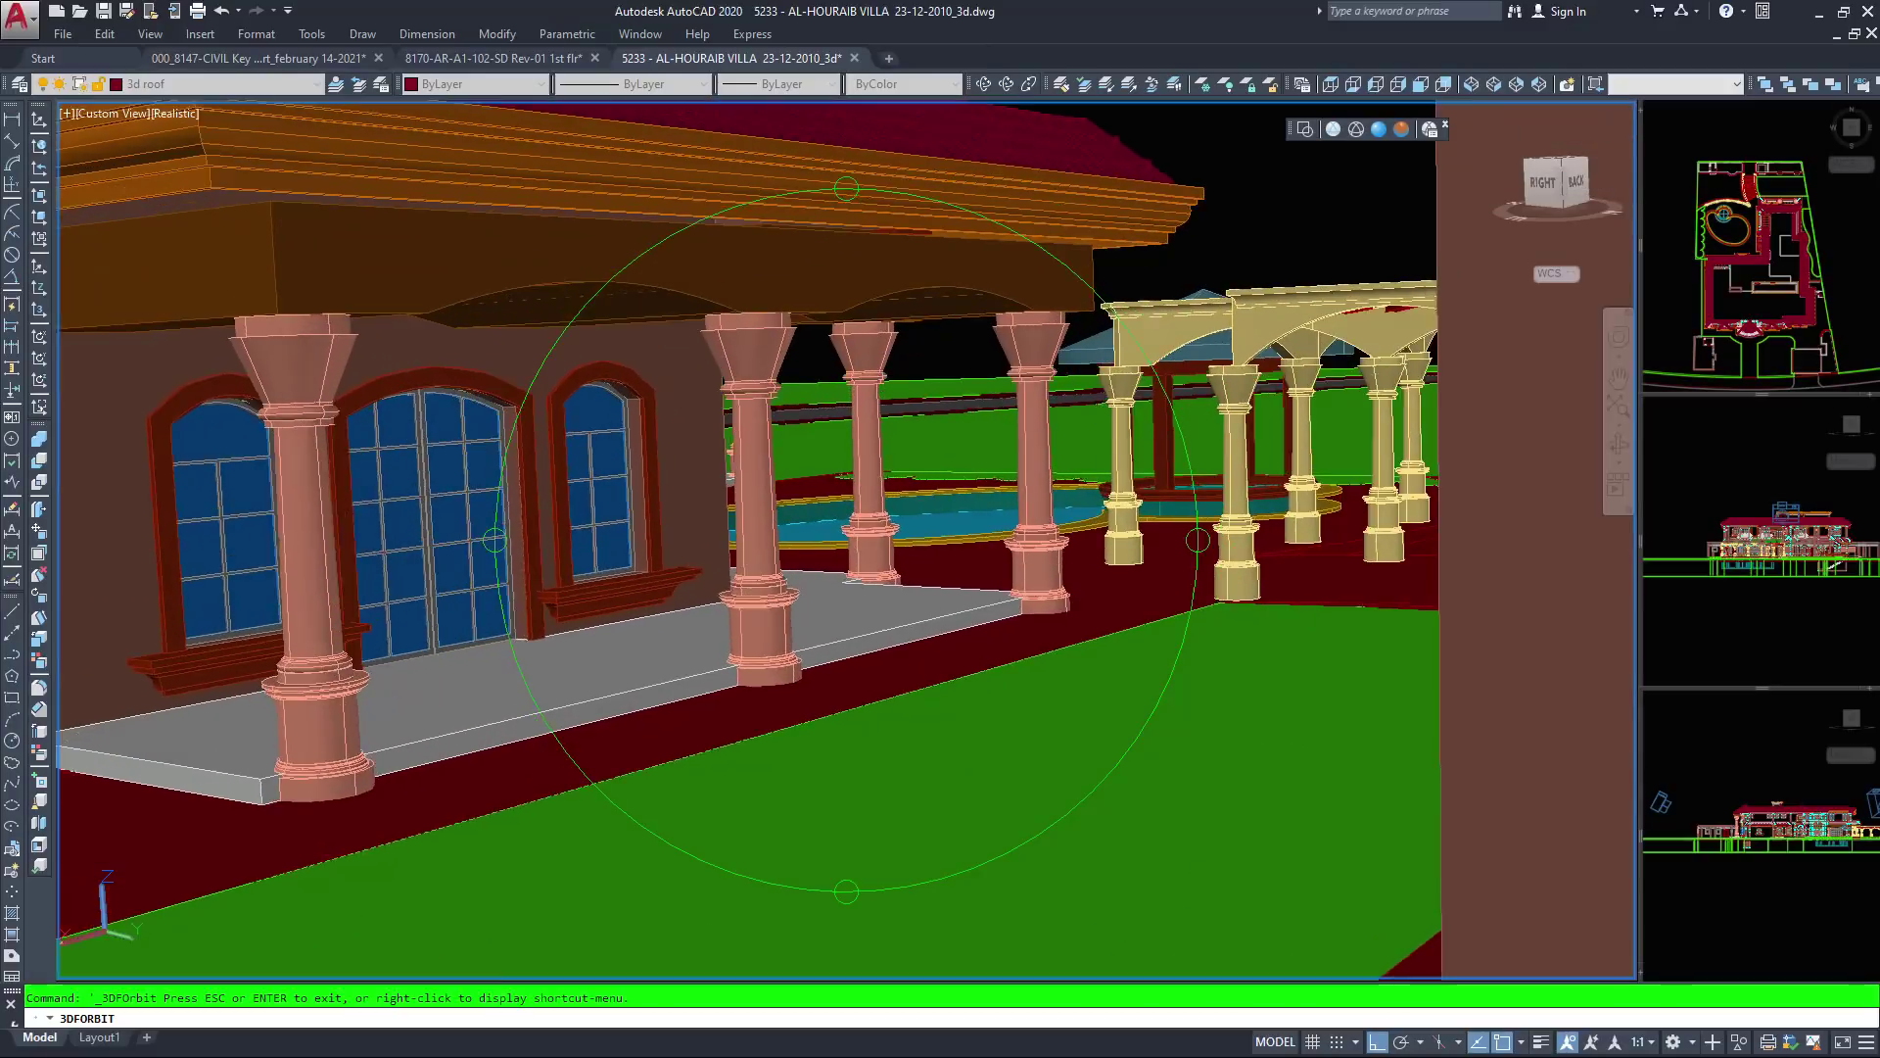
pyautogui.moveTo(813, 548); pyautogui.dragTo(866, 570)
pyautogui.moveTo(1023, 548); pyautogui.dragTo(1073, 553)
pyautogui.moveTo(842, 549); pyautogui.dragTo(872, 586)
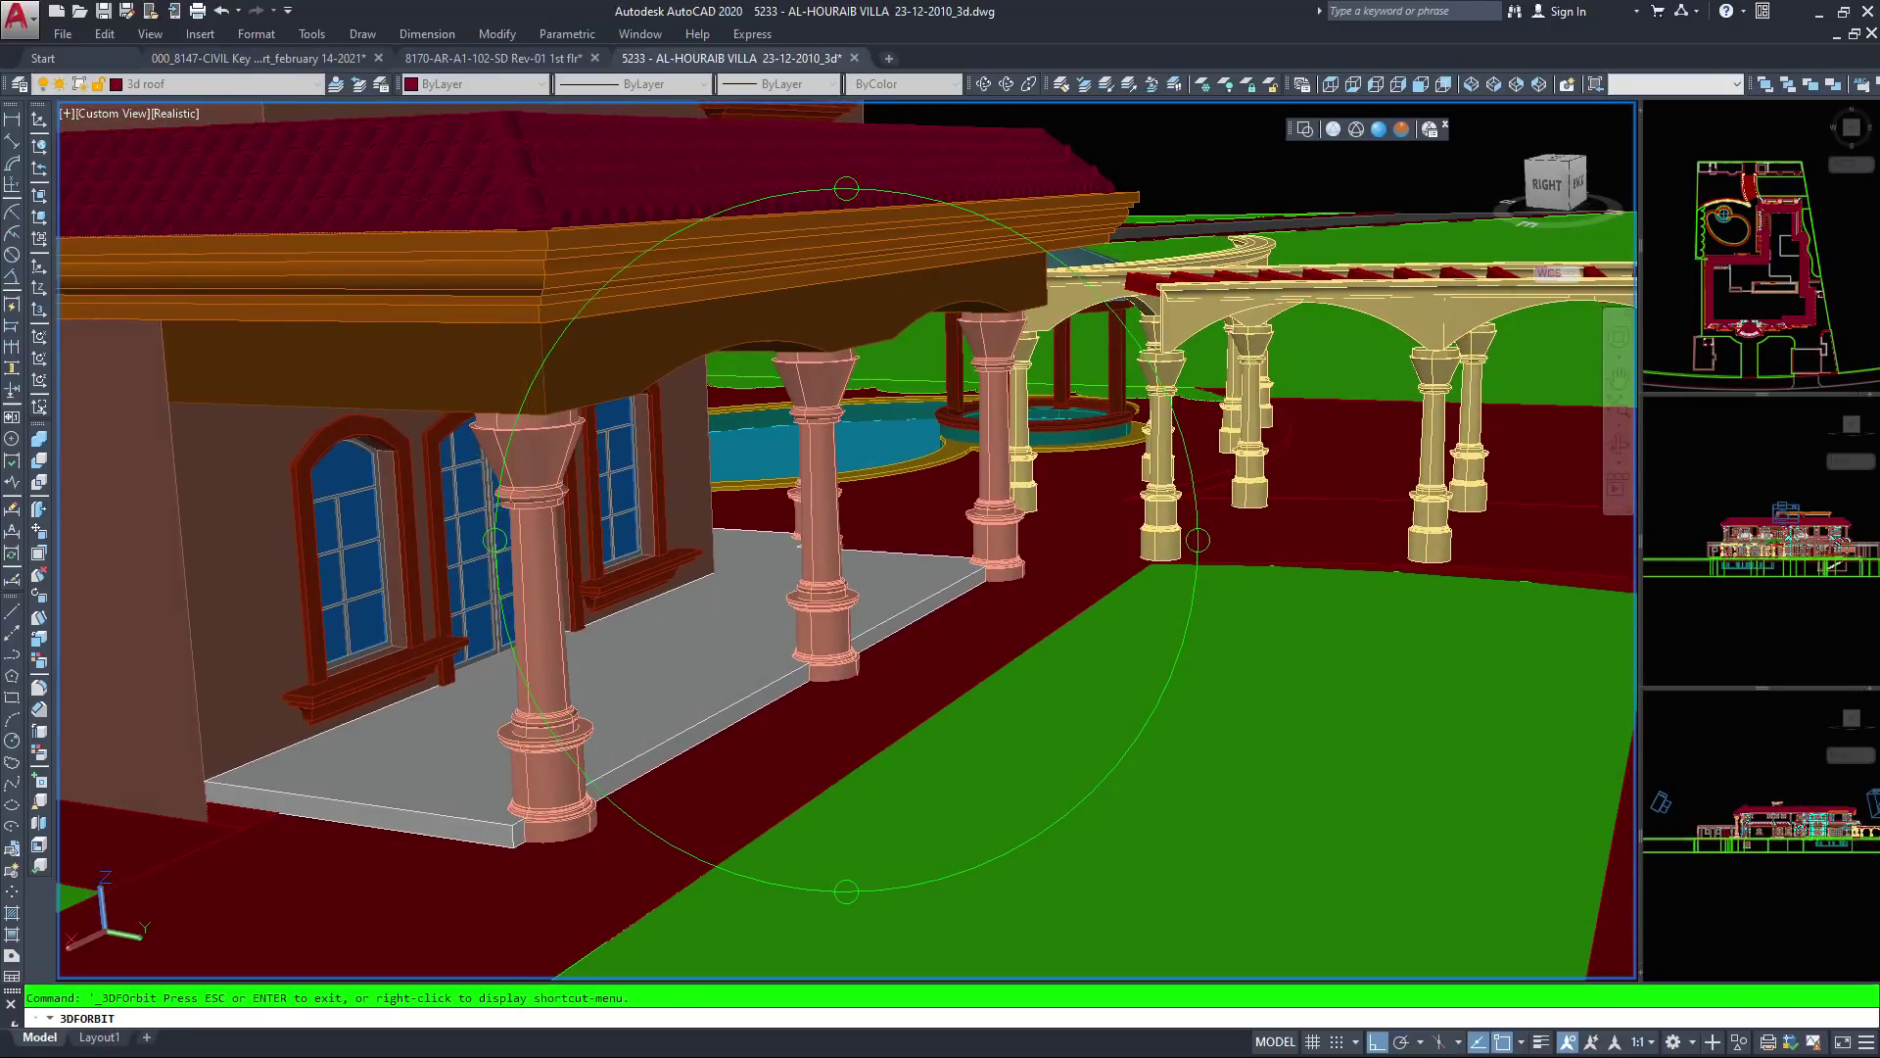
pyautogui.moveTo(1151, 560); pyautogui.dragTo(1224, 564)
# Examine the villa's side facade with its bay windows and entrance steps, moving around to the front corner
pyautogui.moveTo(881, 587); pyautogui.dragTo(1116, 489, button='middle')
pyautogui.moveTo(881, 528); pyautogui.dragTo(979, 594)
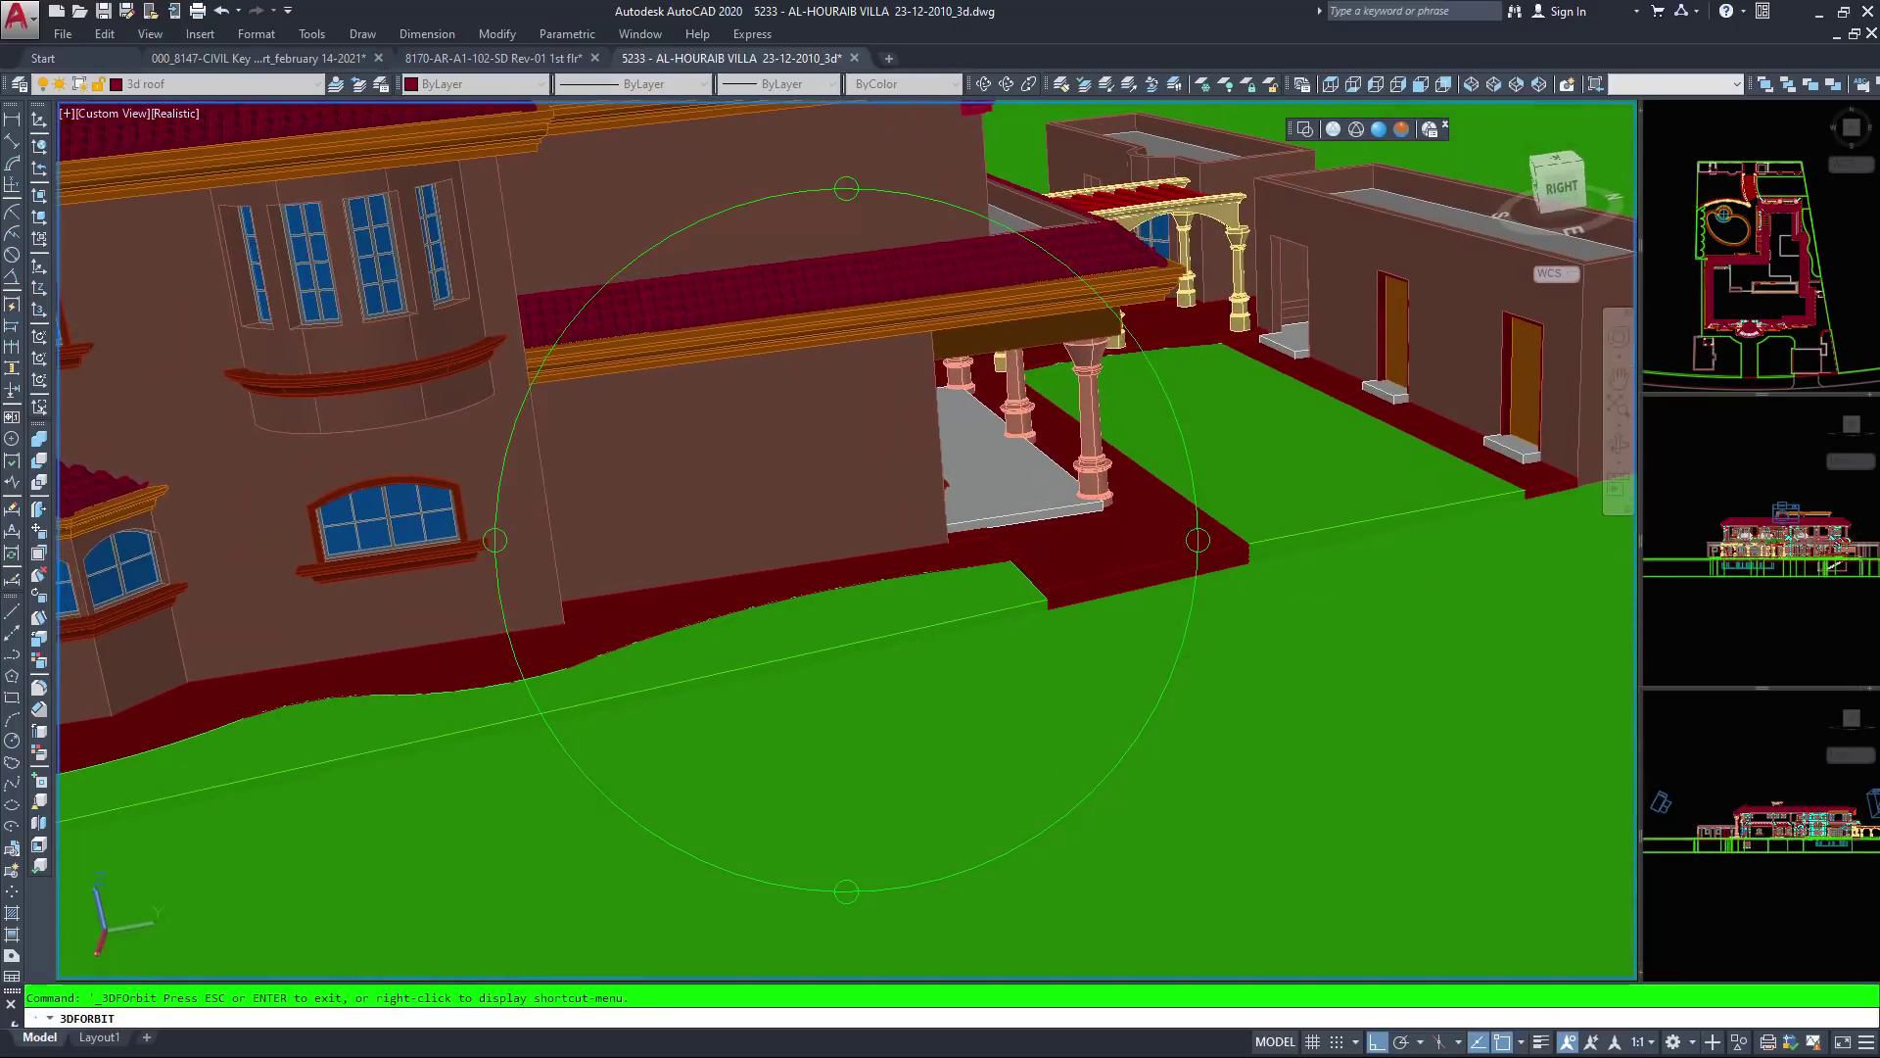
pyautogui.scroll(-3, 846, 540)
pyautogui.moveTo(826, 590); pyautogui.dragTo(943, 563, button='middle')
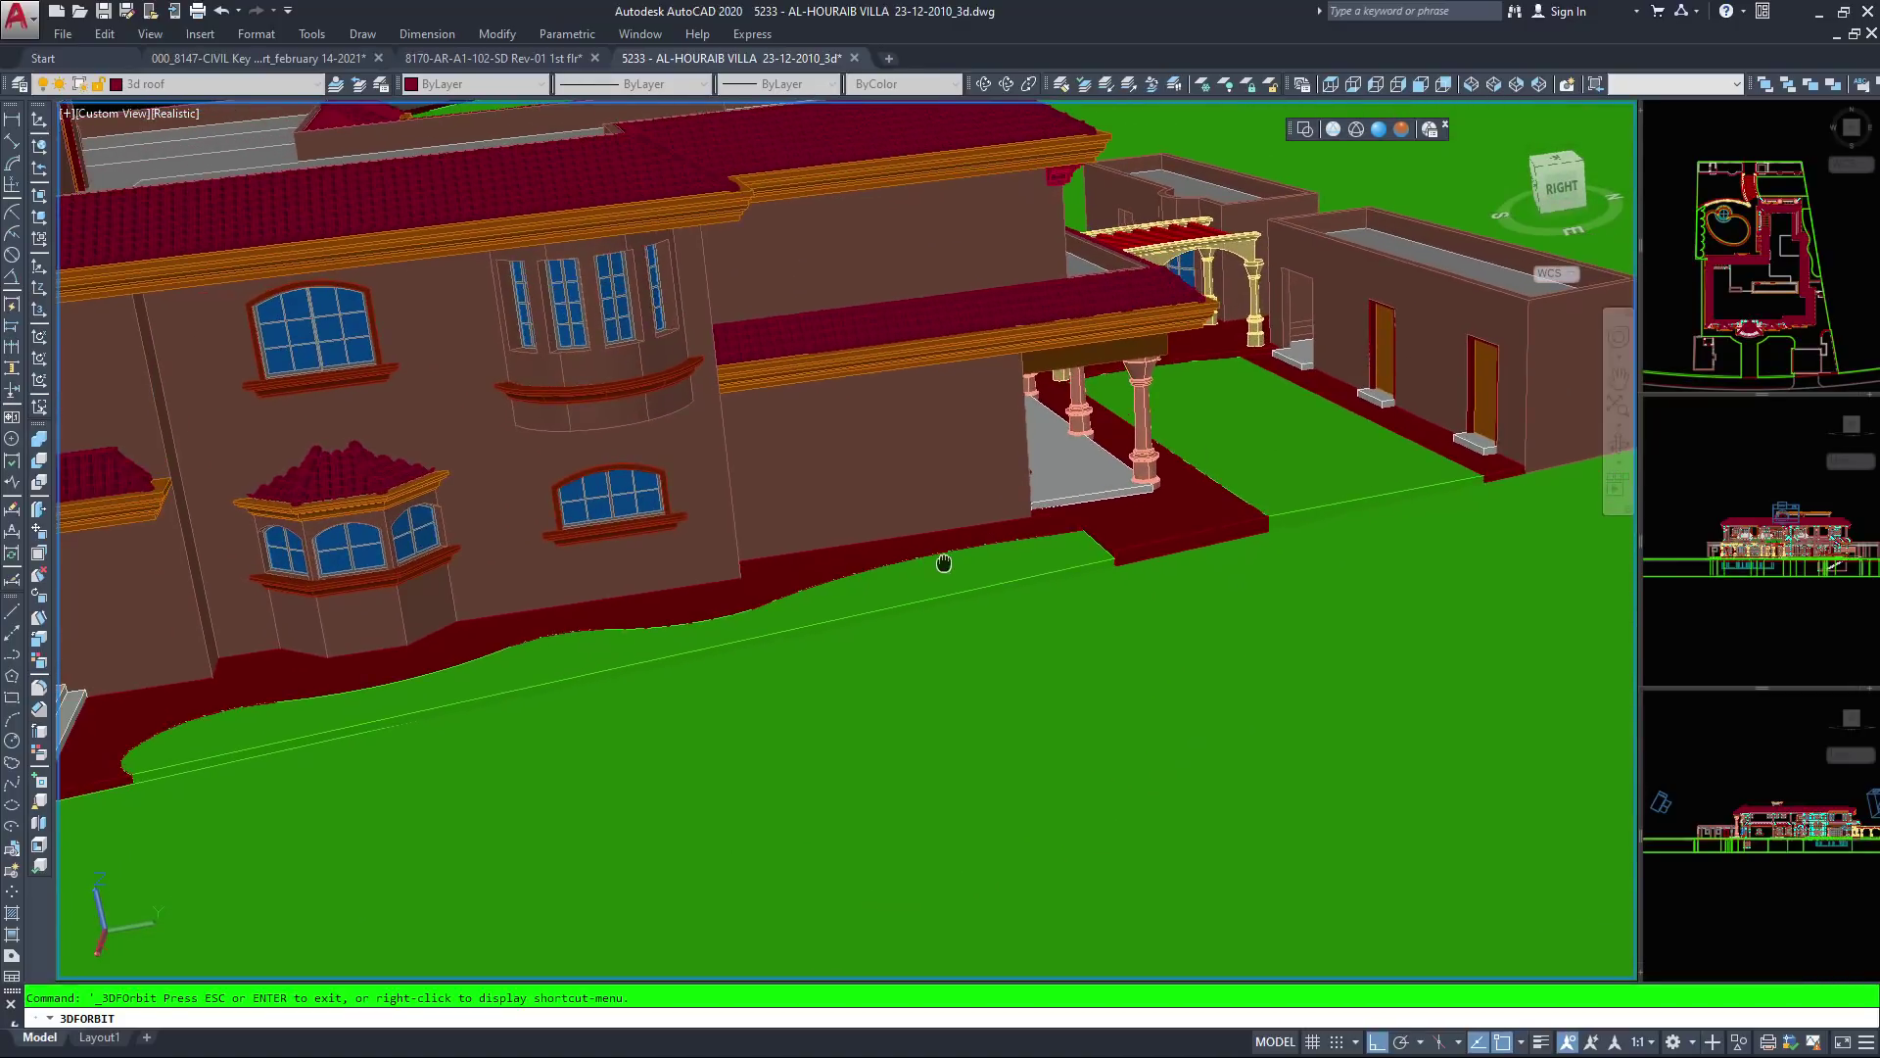
pyautogui.moveTo(943, 563); pyautogui.dragTo(1050, 584)
pyautogui.scroll(-5, 846, 540)
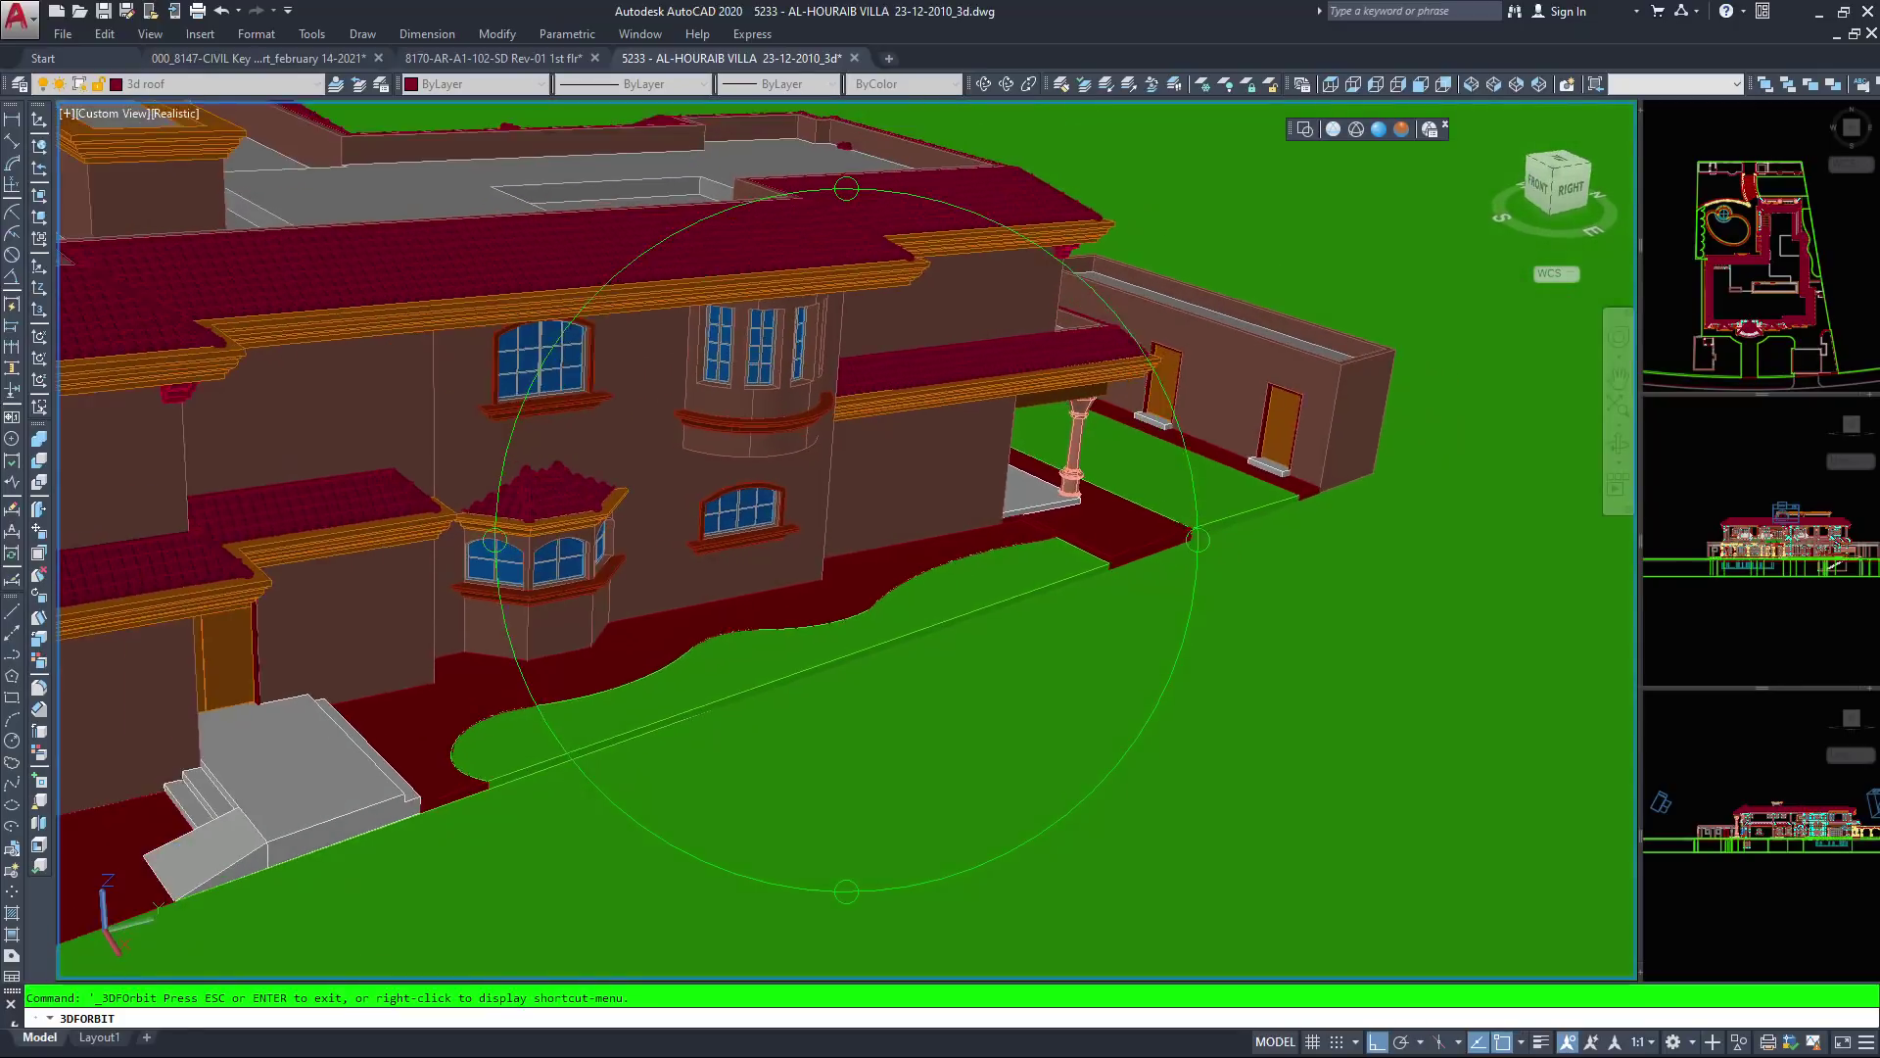
pyautogui.moveTo(745, 642); pyautogui.dragTo(935, 644, button='middle')
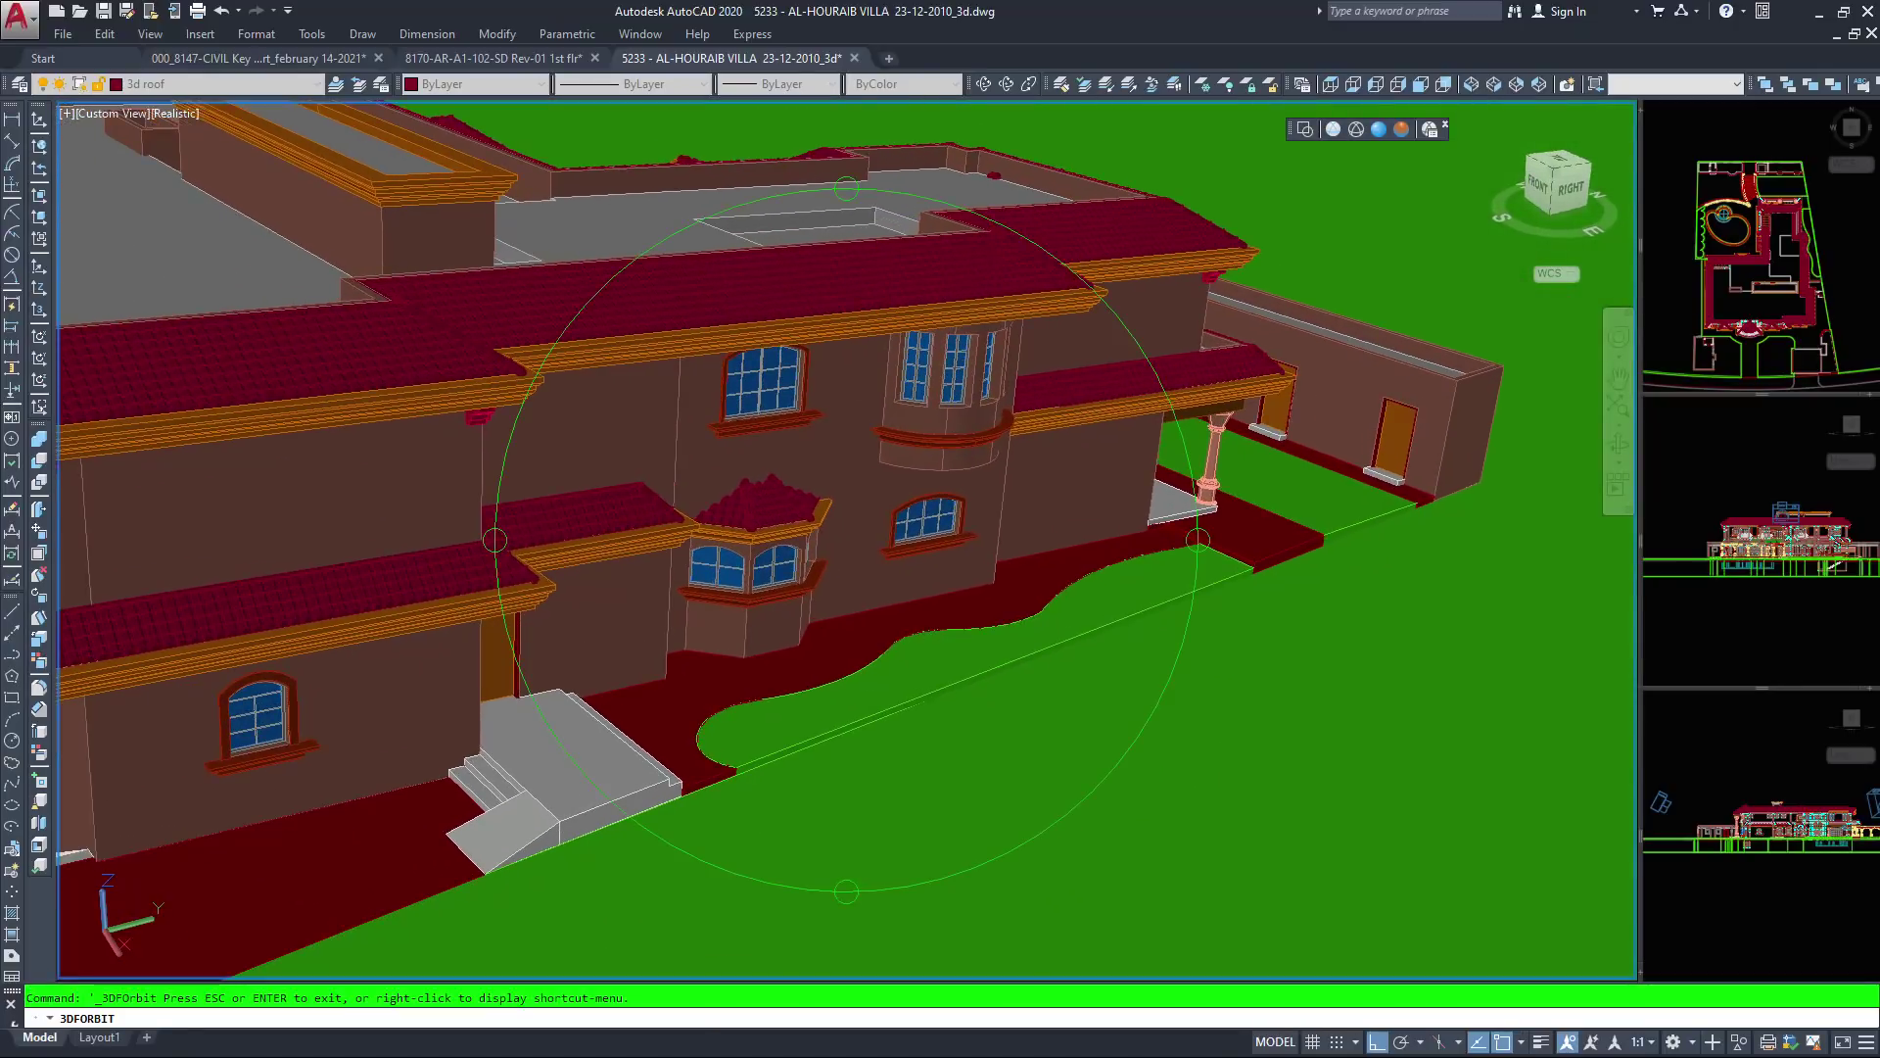
pyautogui.moveTo(926, 647); pyautogui.dragTo(956, 355)
pyautogui.scroll(-2, 770, 727)
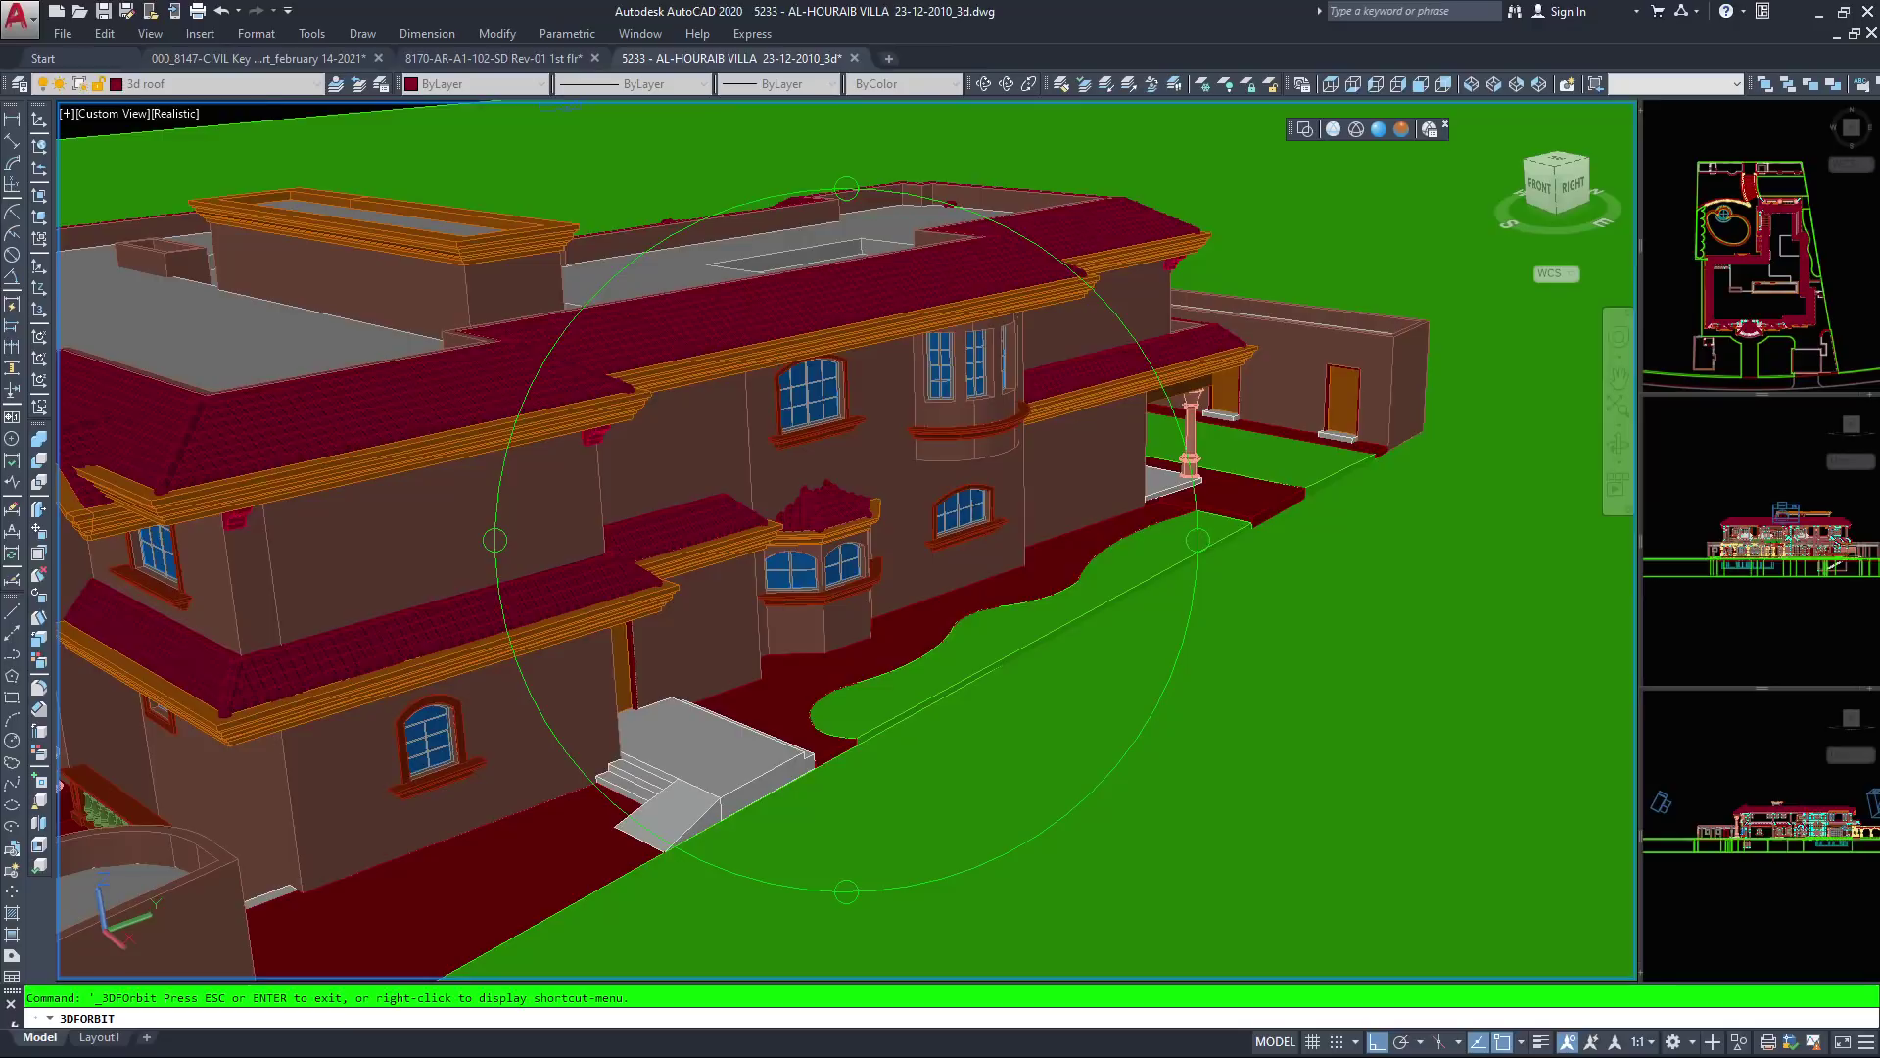
pyautogui.moveTo(770, 727); pyautogui.dragTo(904, 601, button='middle')
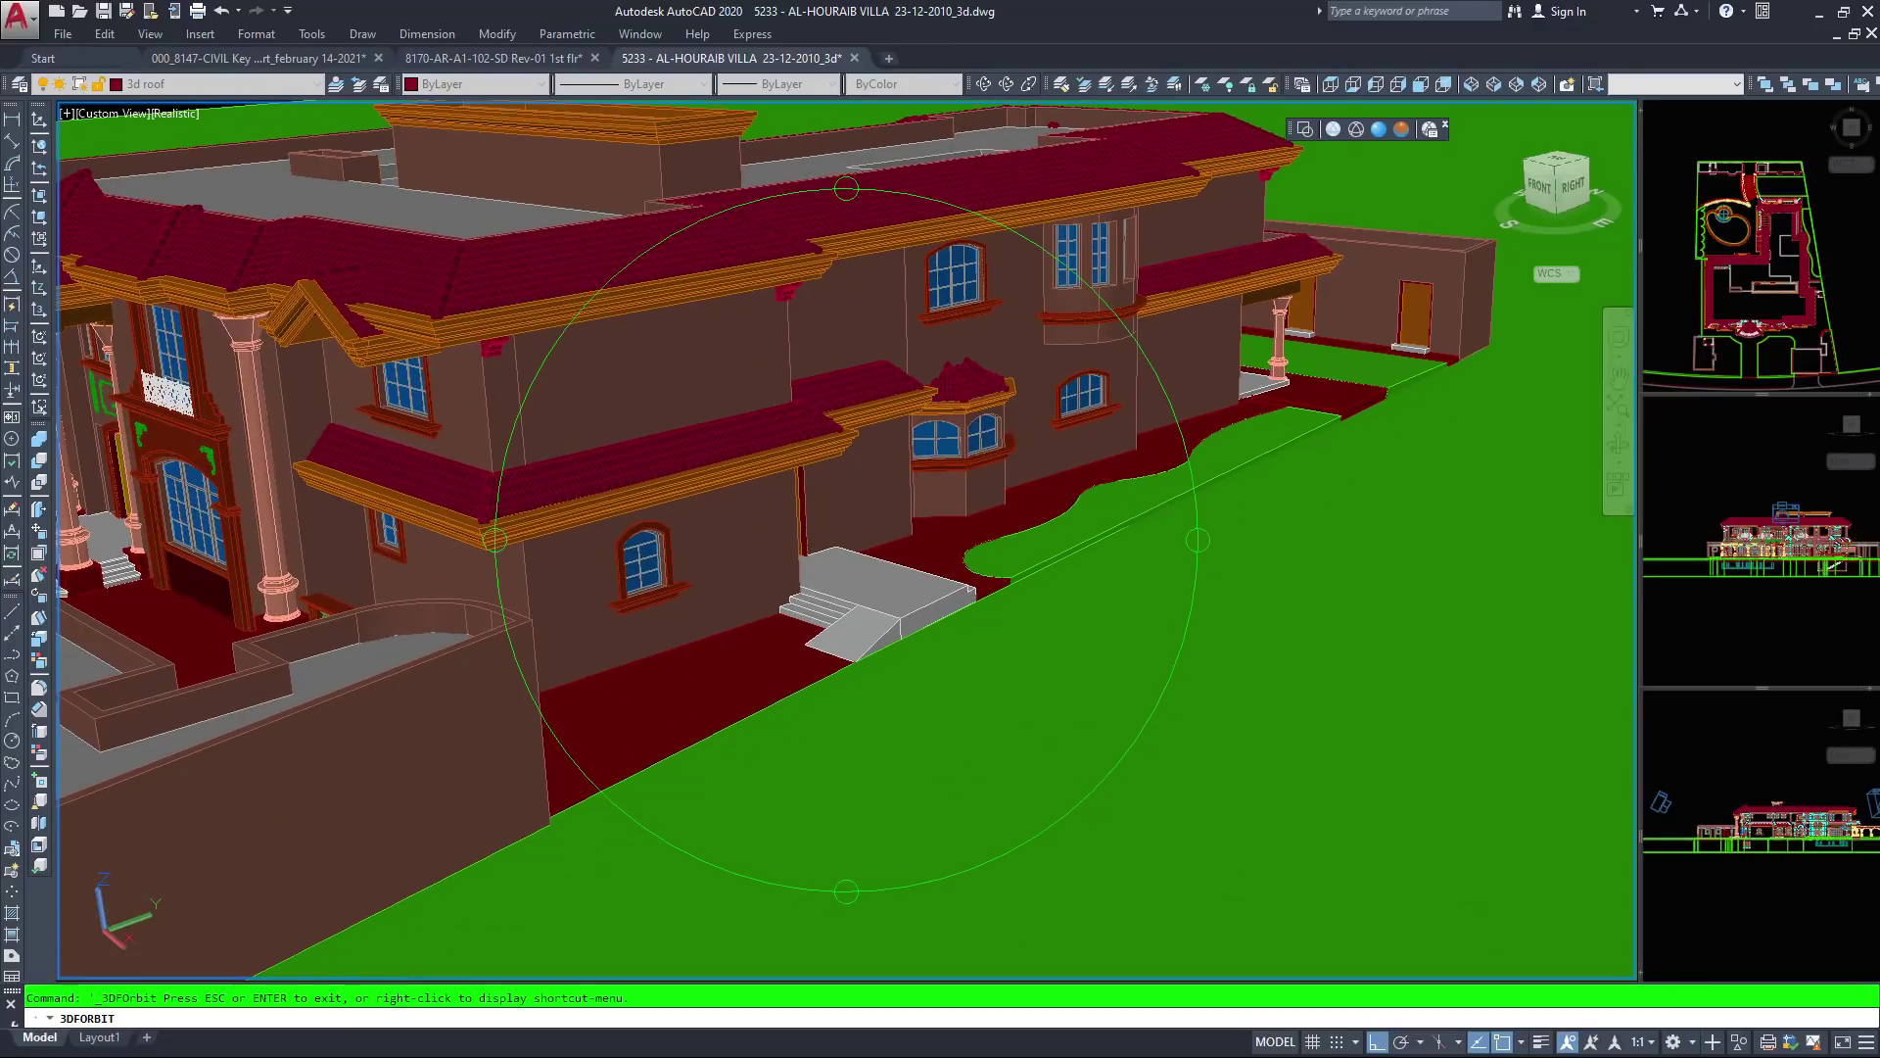
pyautogui.moveTo(904, 602); pyautogui.dragTo(959, 611)
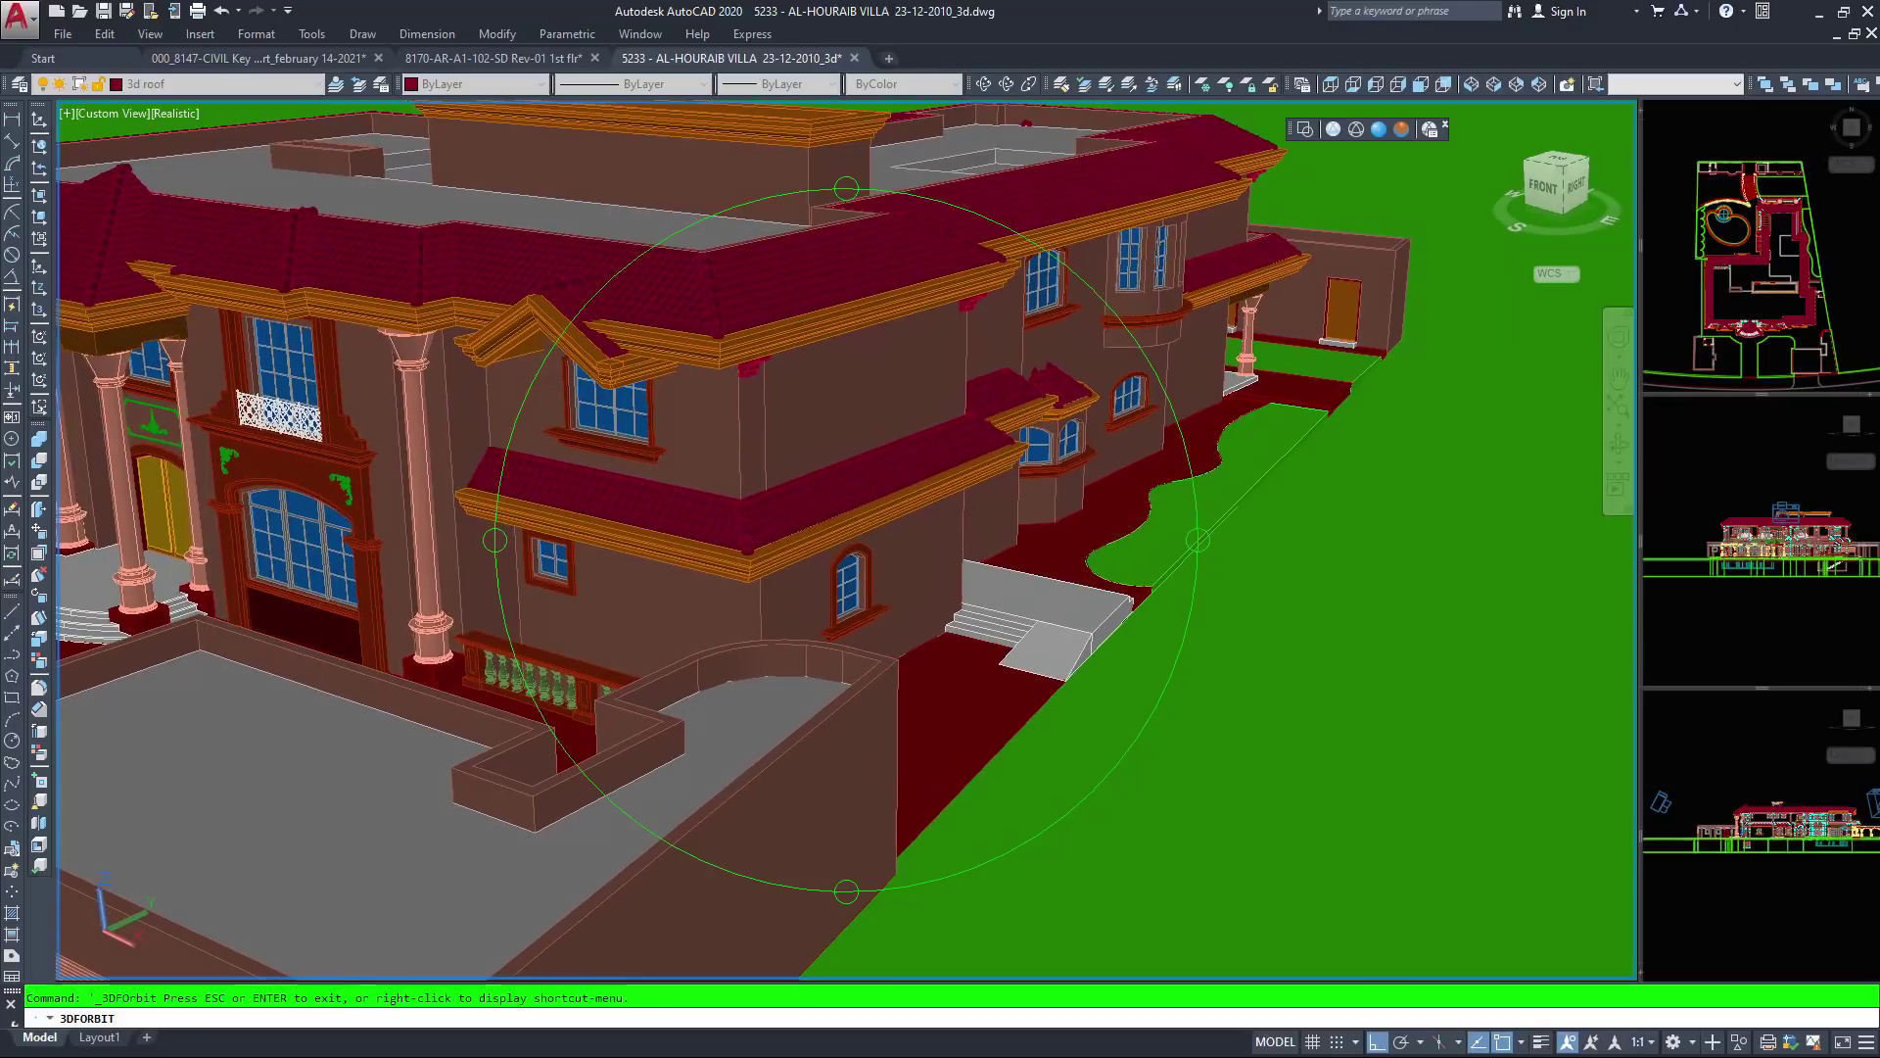
# Examine the 3D villa model from its side elevation around to the full front facade
pyautogui.scroll(-2, 848, 536)
pyautogui.moveTo(1007, 708); pyautogui.dragTo(917, 571, button='middle')
pyautogui.moveTo(861, 563); pyautogui.dragTo(1092, 612)
pyautogui.moveTo(934, 227); pyautogui.dragTo(955, 221)
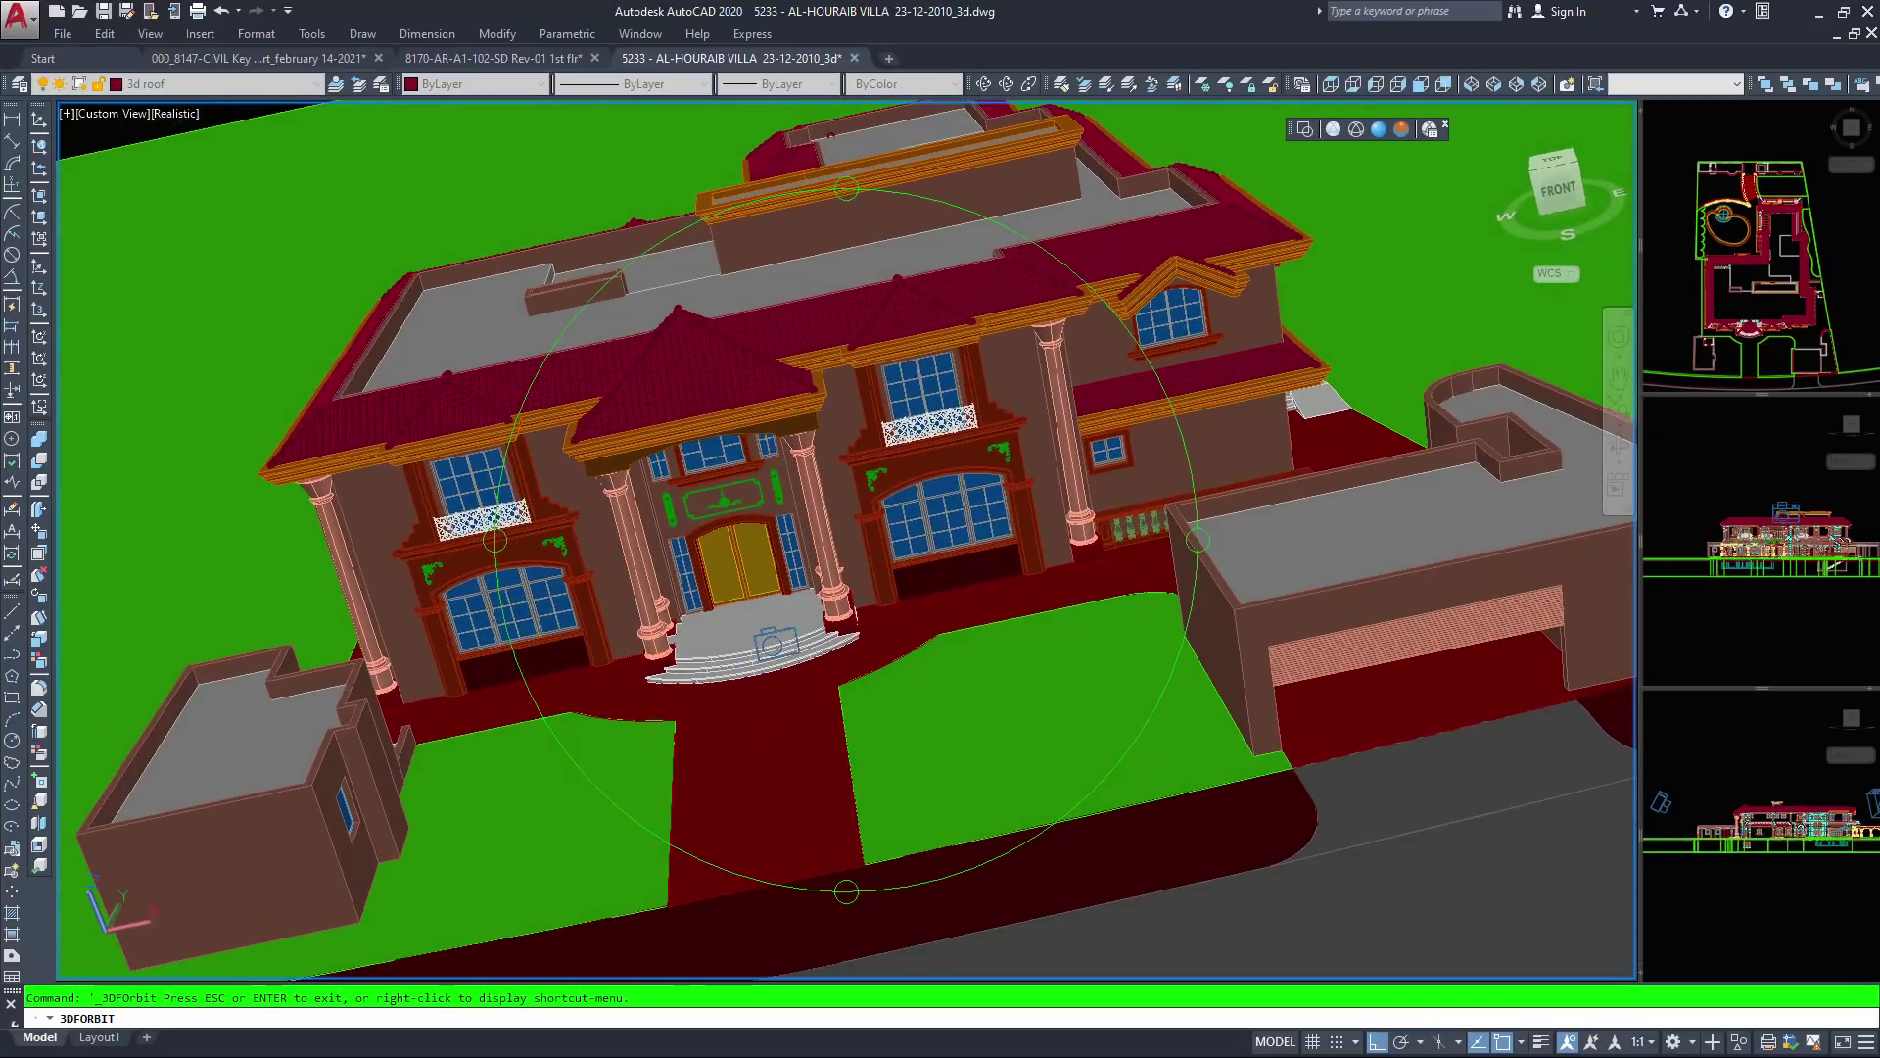
pyautogui.moveTo(1016, 643); pyautogui.dragTo(744, 639, button='middle')
pyautogui.moveTo(695, 313); pyautogui.dragTo(817, 572)
pyautogui.moveTo(654, 441); pyautogui.dragTo(652, 368)
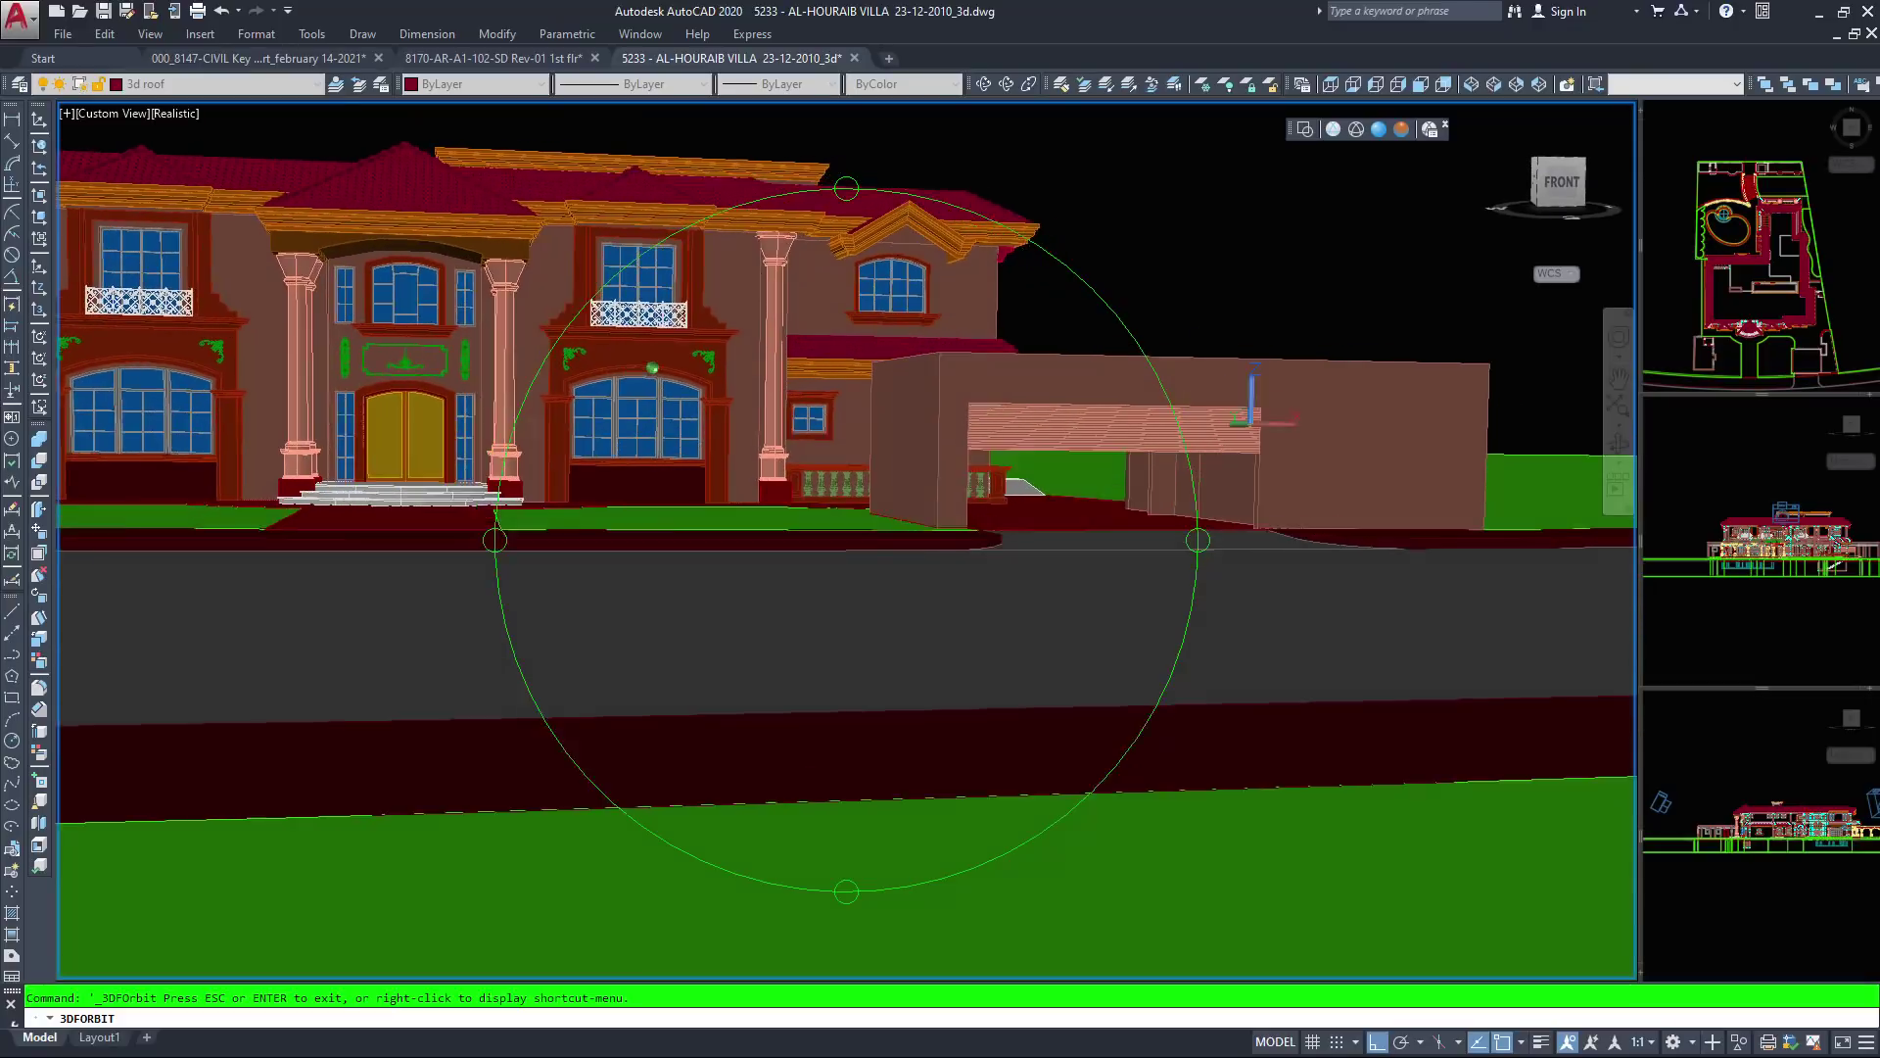
# Inspect the garage block beside the villa at street level, including its slatted opening and the driveway
pyautogui.moveTo(1252, 404); pyautogui.dragTo(1254, 436)
pyautogui.scroll(4, 849, 532)
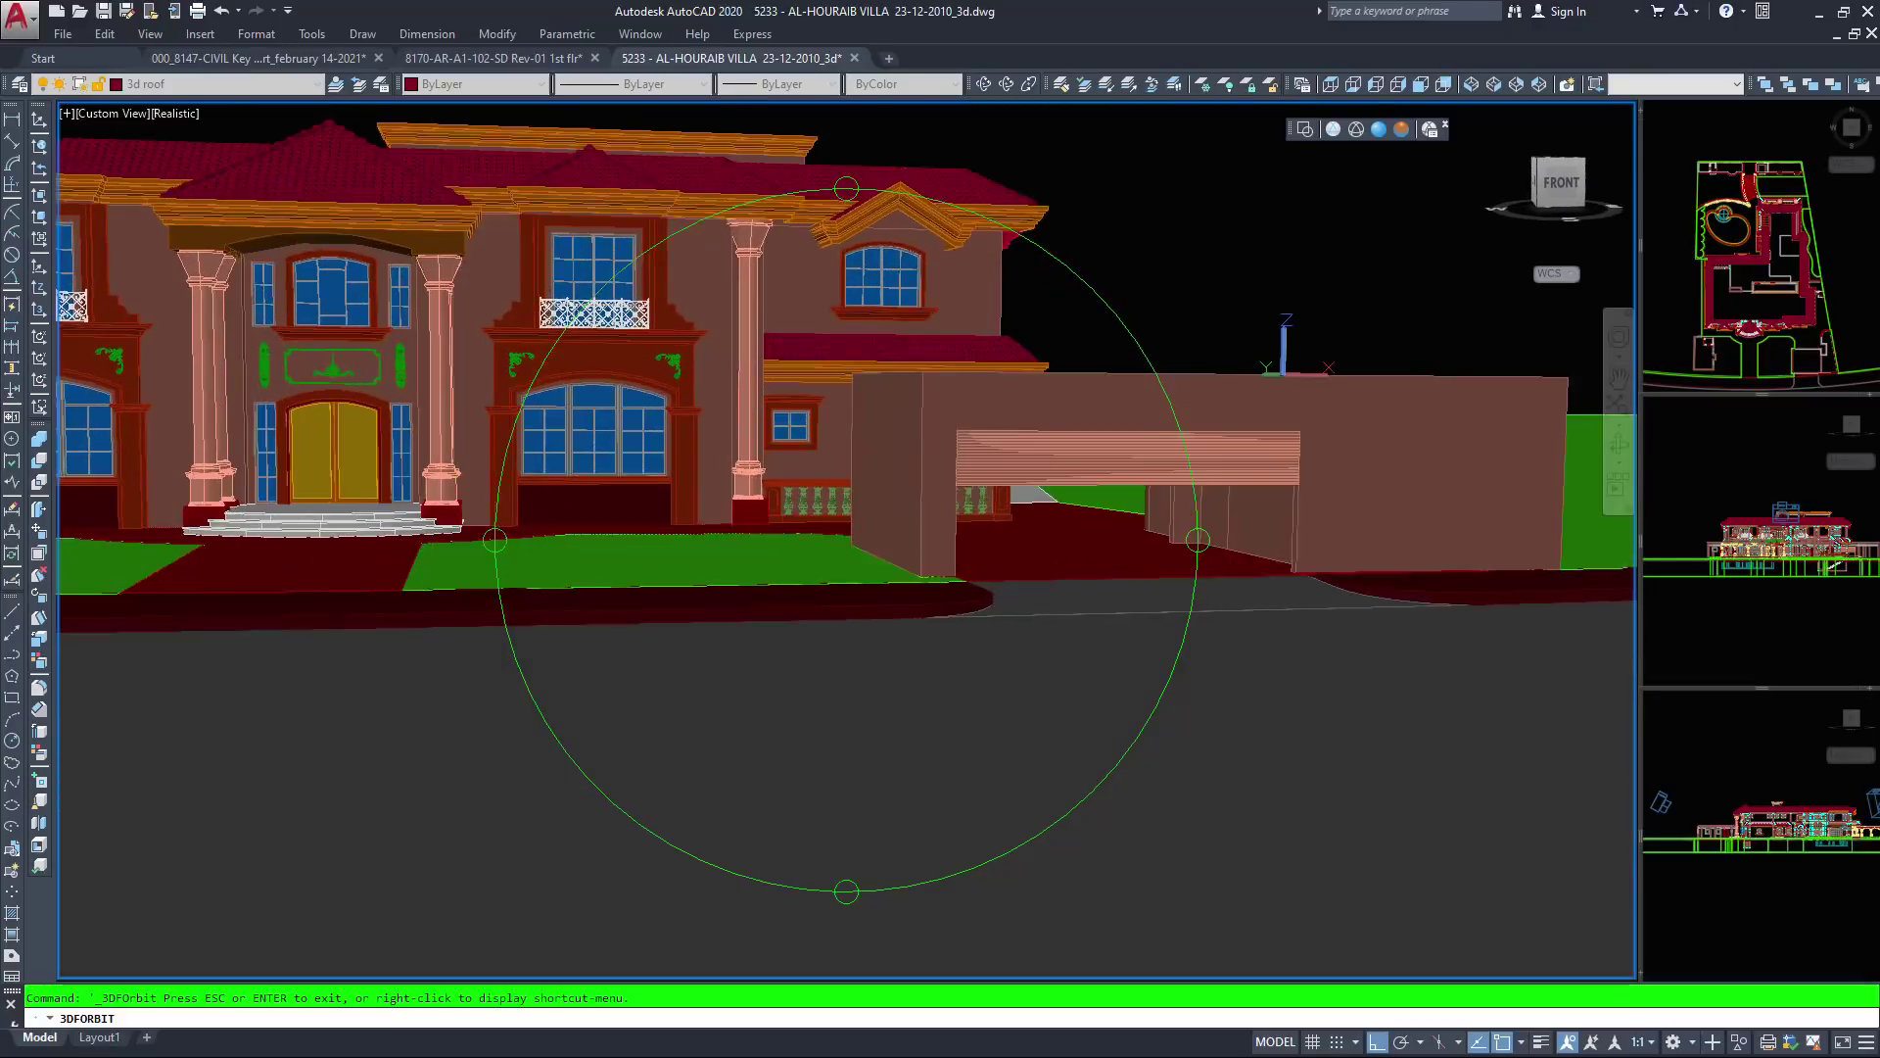
pyautogui.scroll(3, 849, 531)
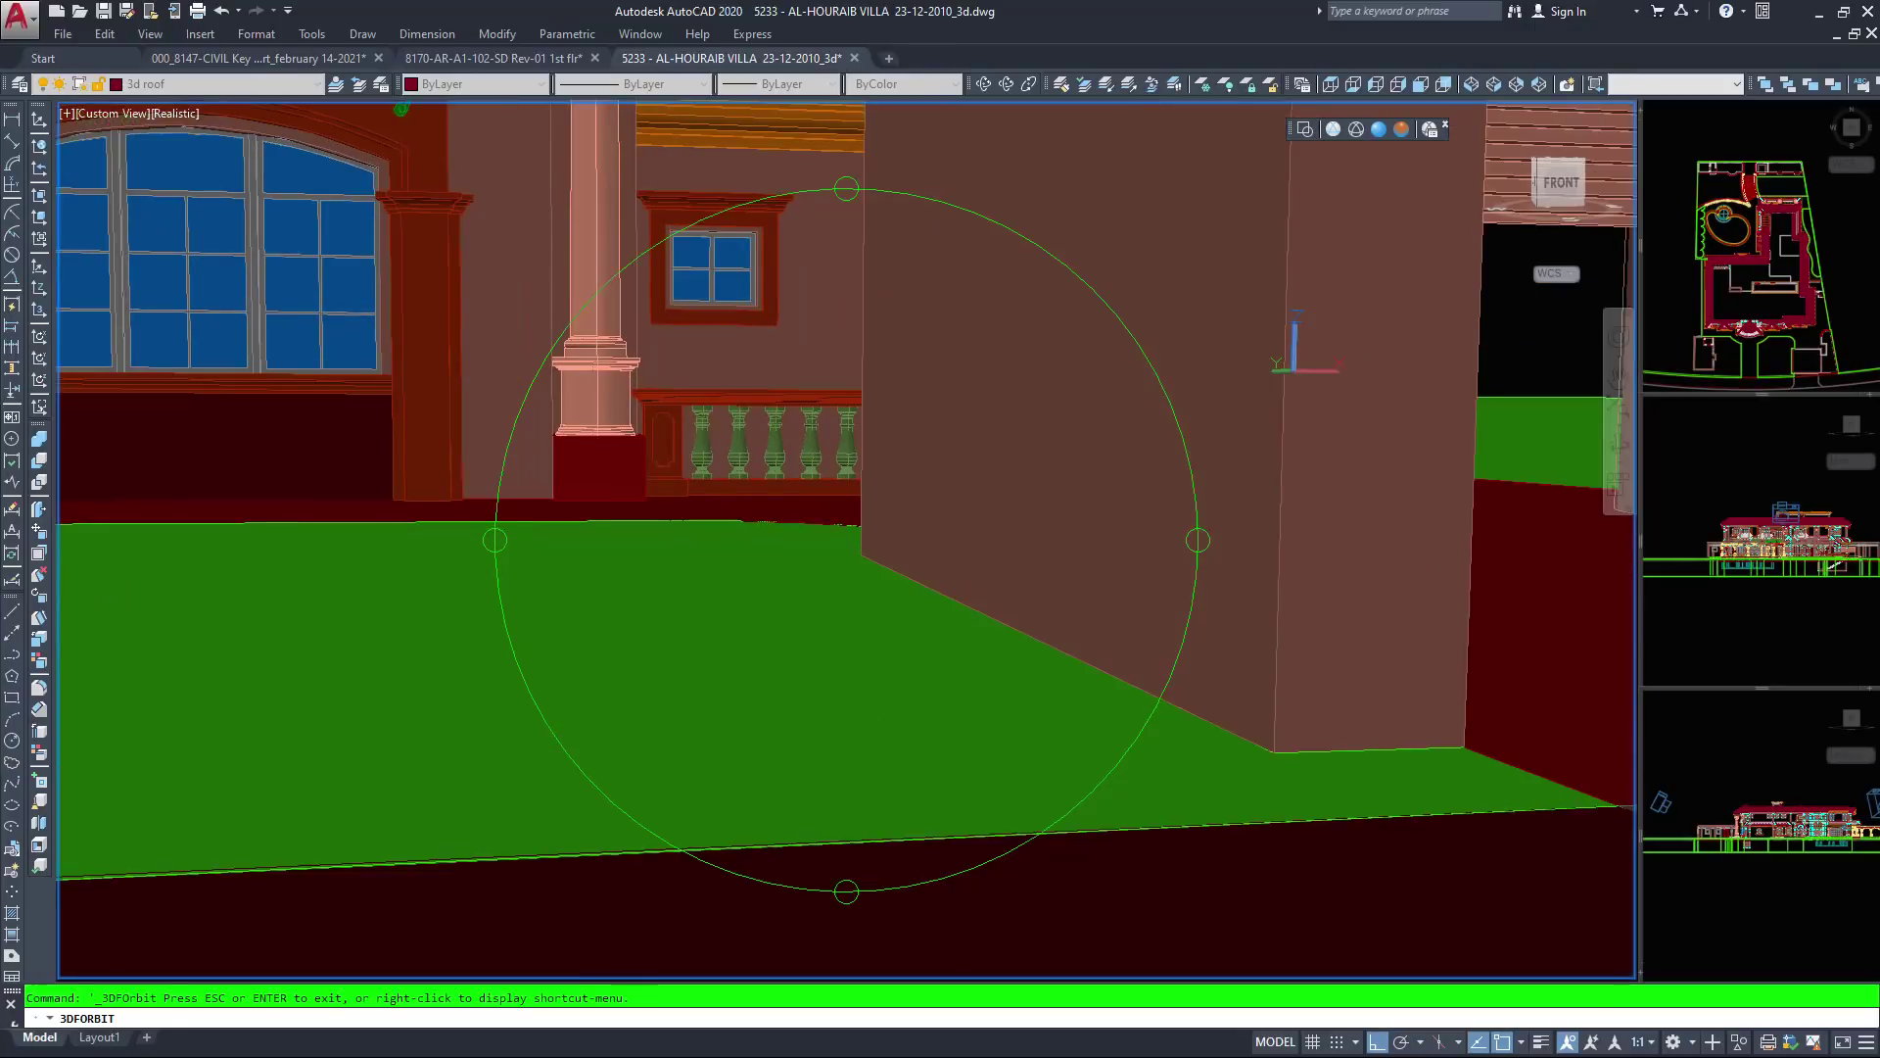
pyautogui.scroll(-5, 849, 532)
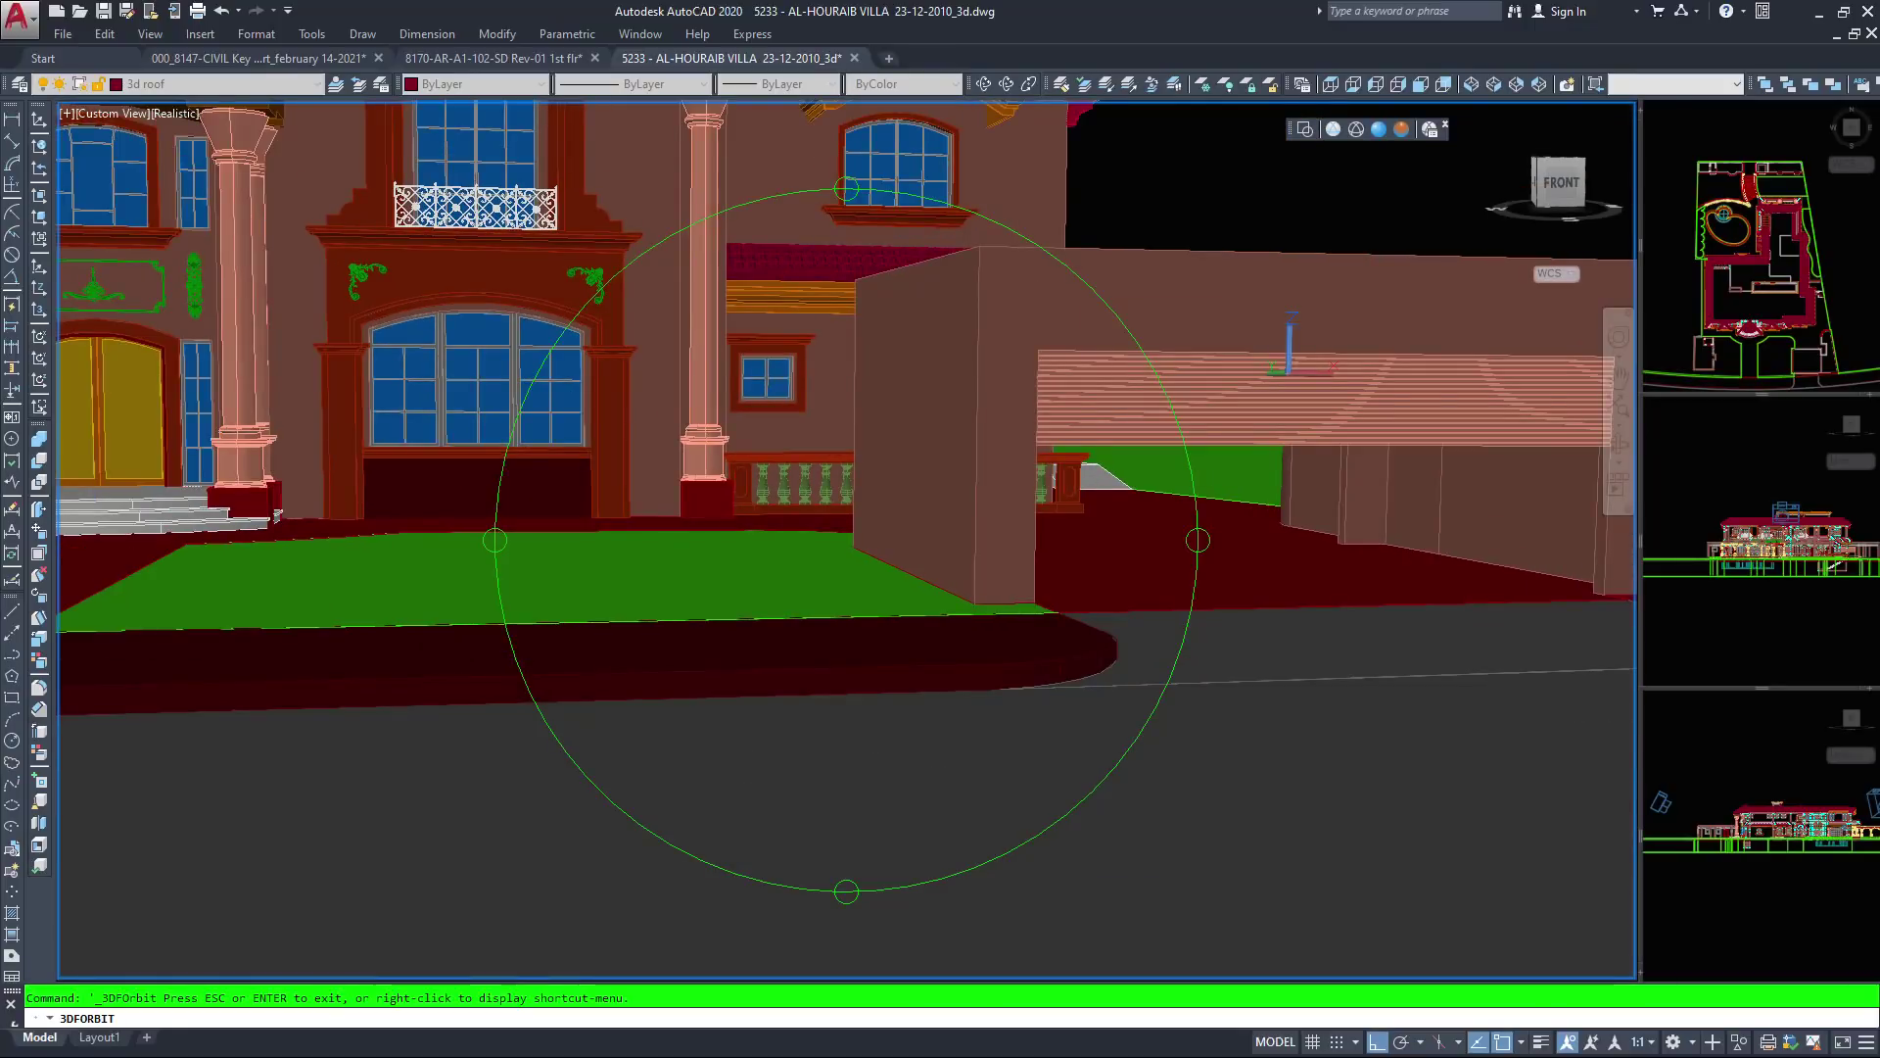
pyautogui.moveTo(1058, 577); pyautogui.dragTo(978, 570, button='middle')
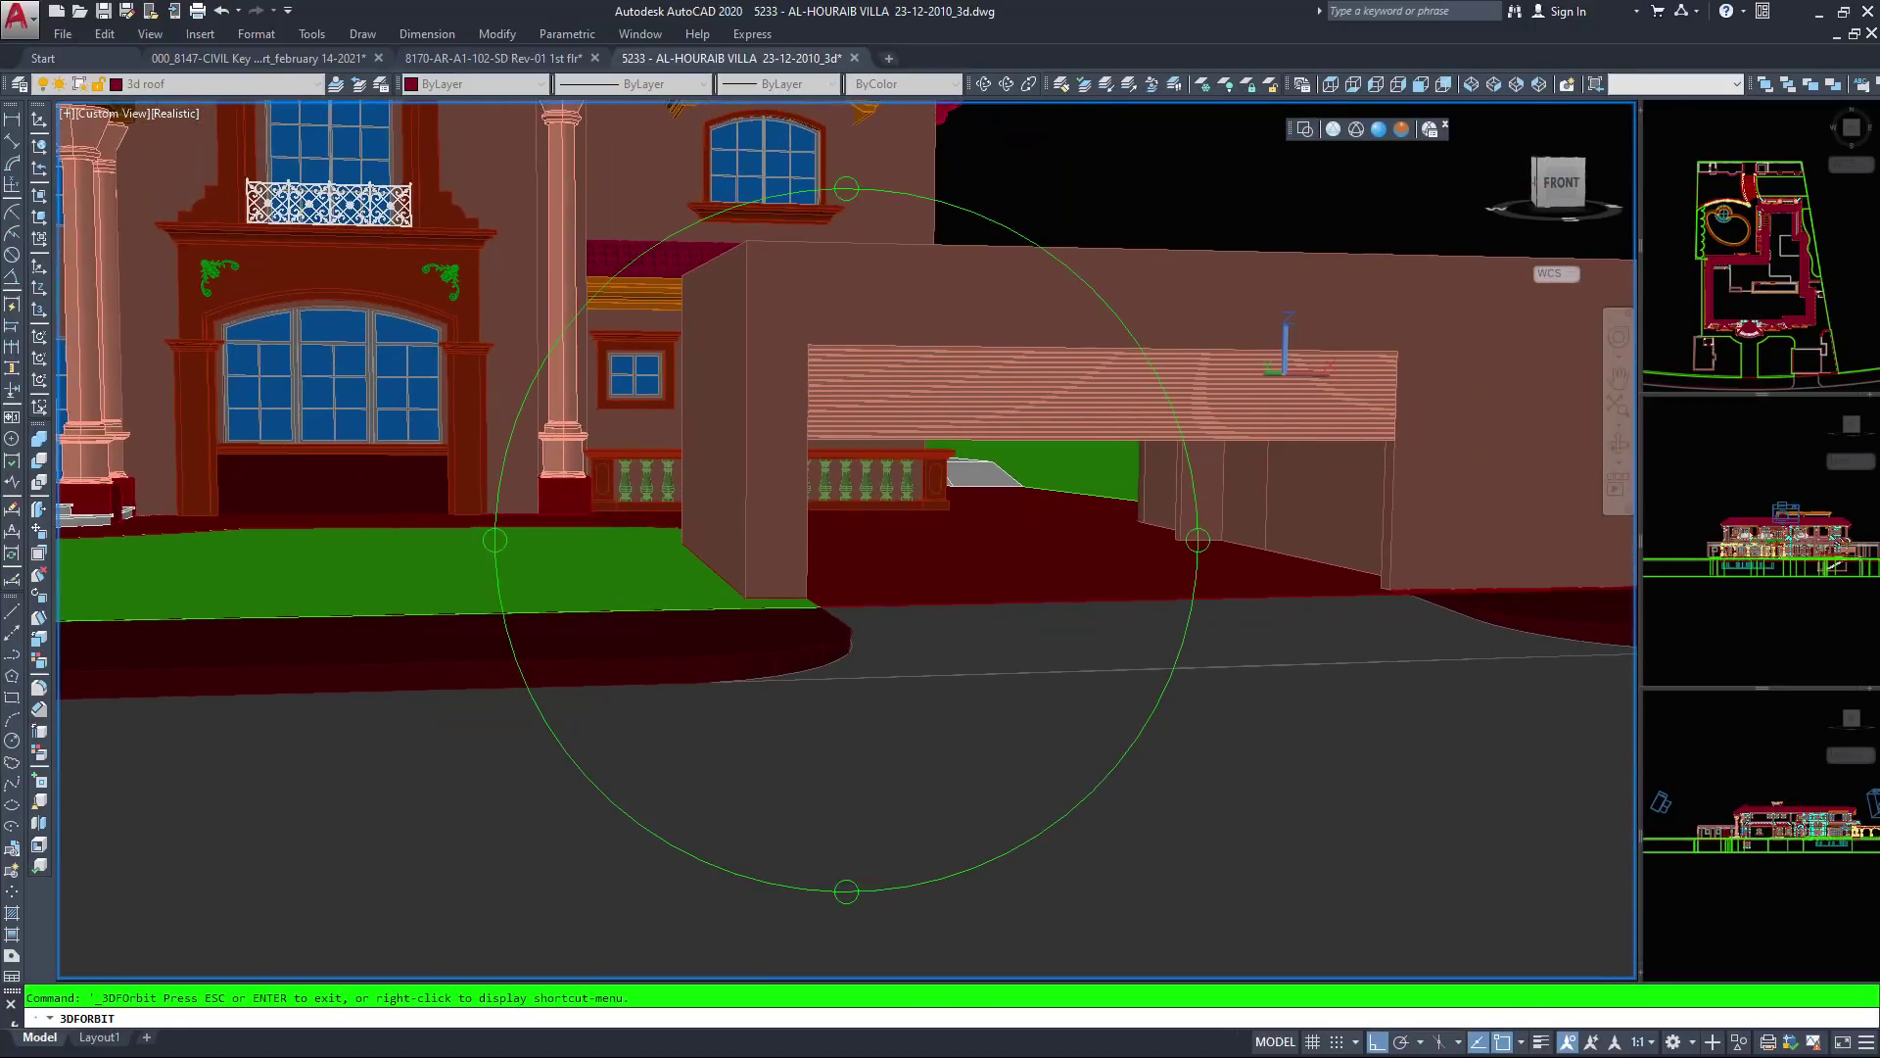
pyautogui.moveTo(965, 573); pyautogui.dragTo(1040, 571)
pyautogui.scroll(-5, 846, 539)
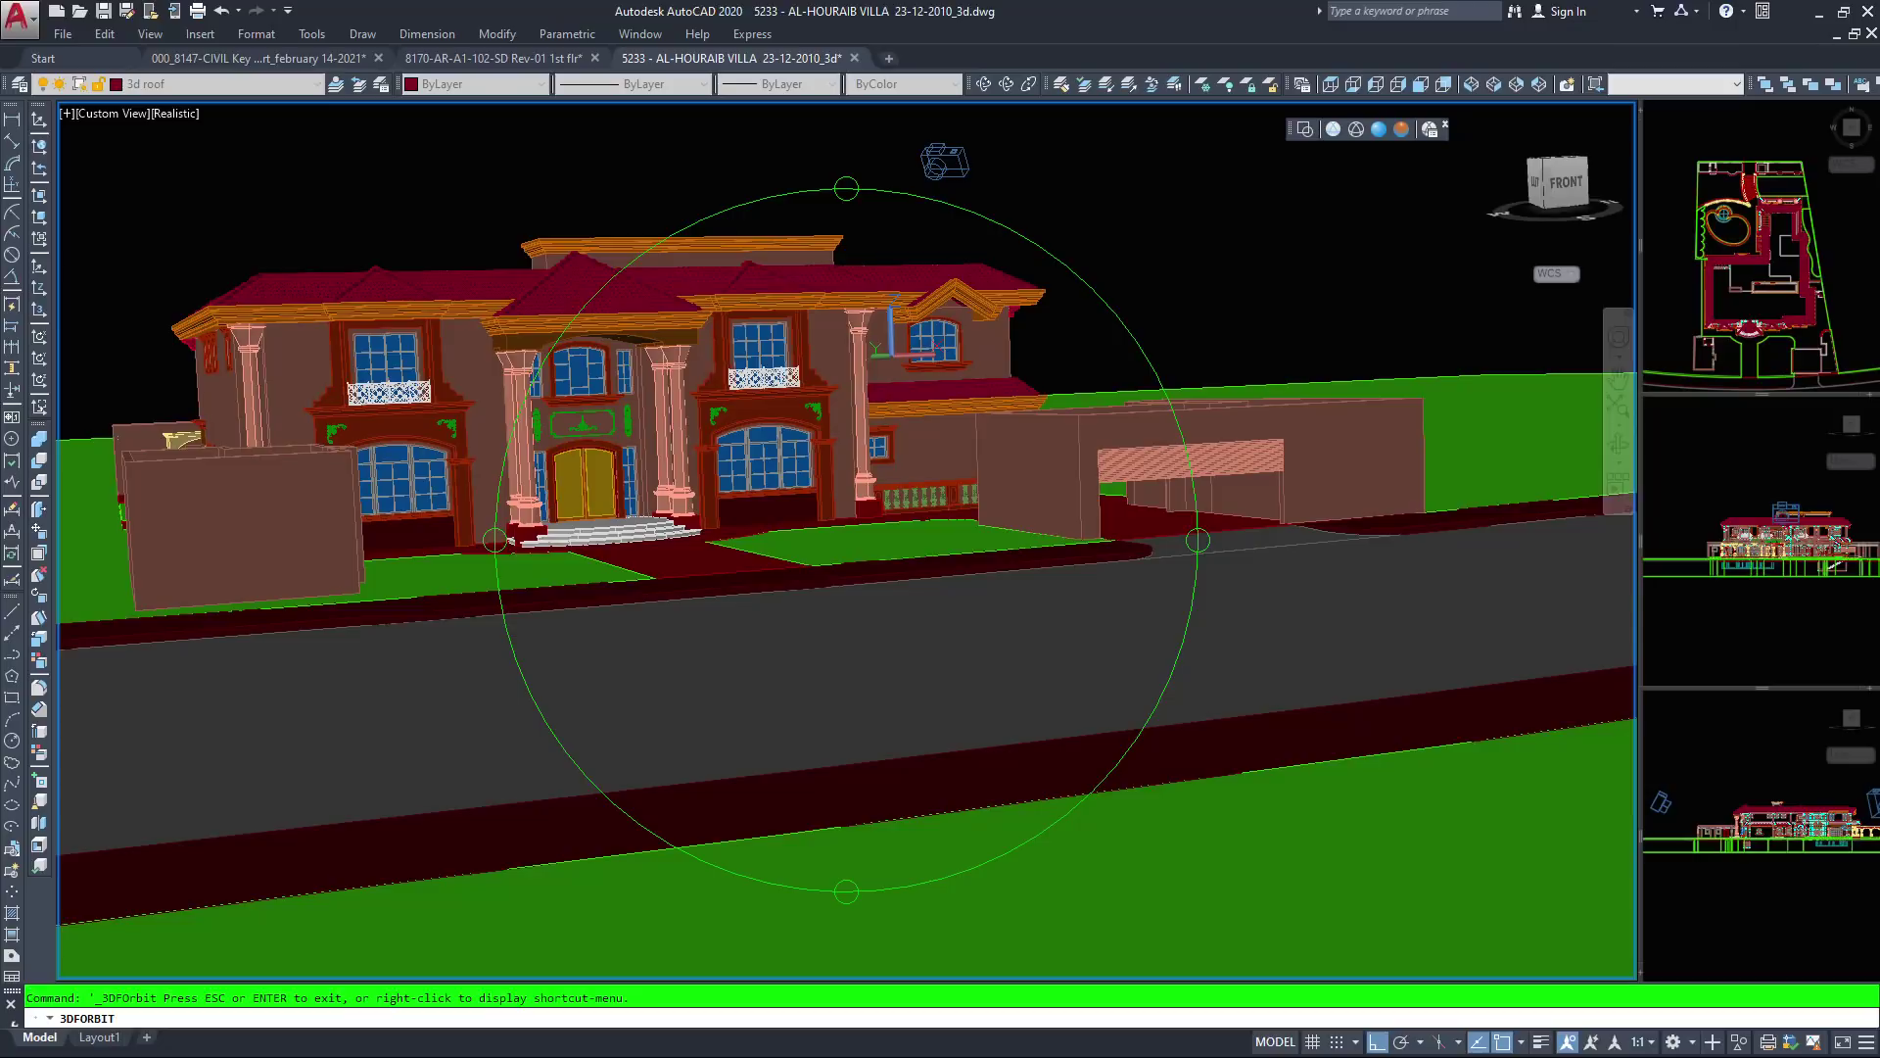
# Review the villa's roofs, front facade and front lawns from an elevated viewpoint, including the pool side
pyautogui.moveTo(945, 161); pyautogui.dragTo(967, 484)
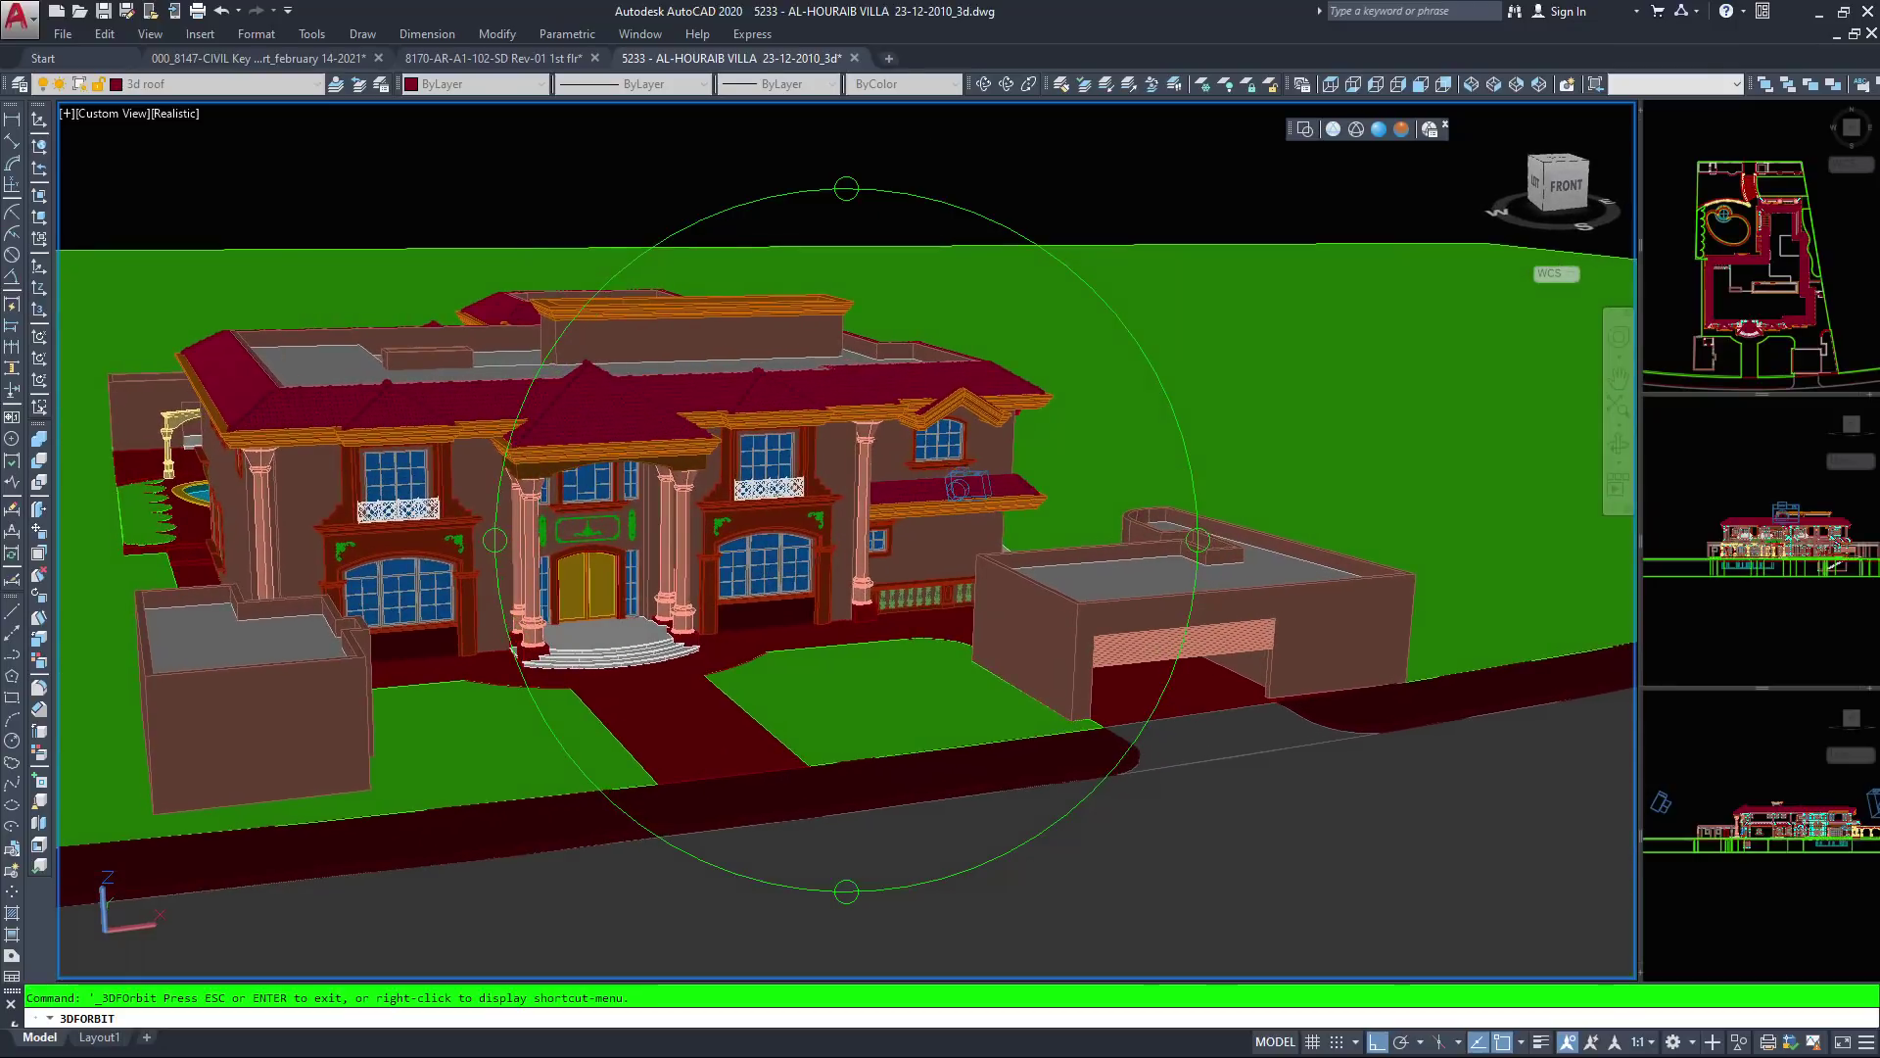
pyautogui.scroll(4, 967, 485)
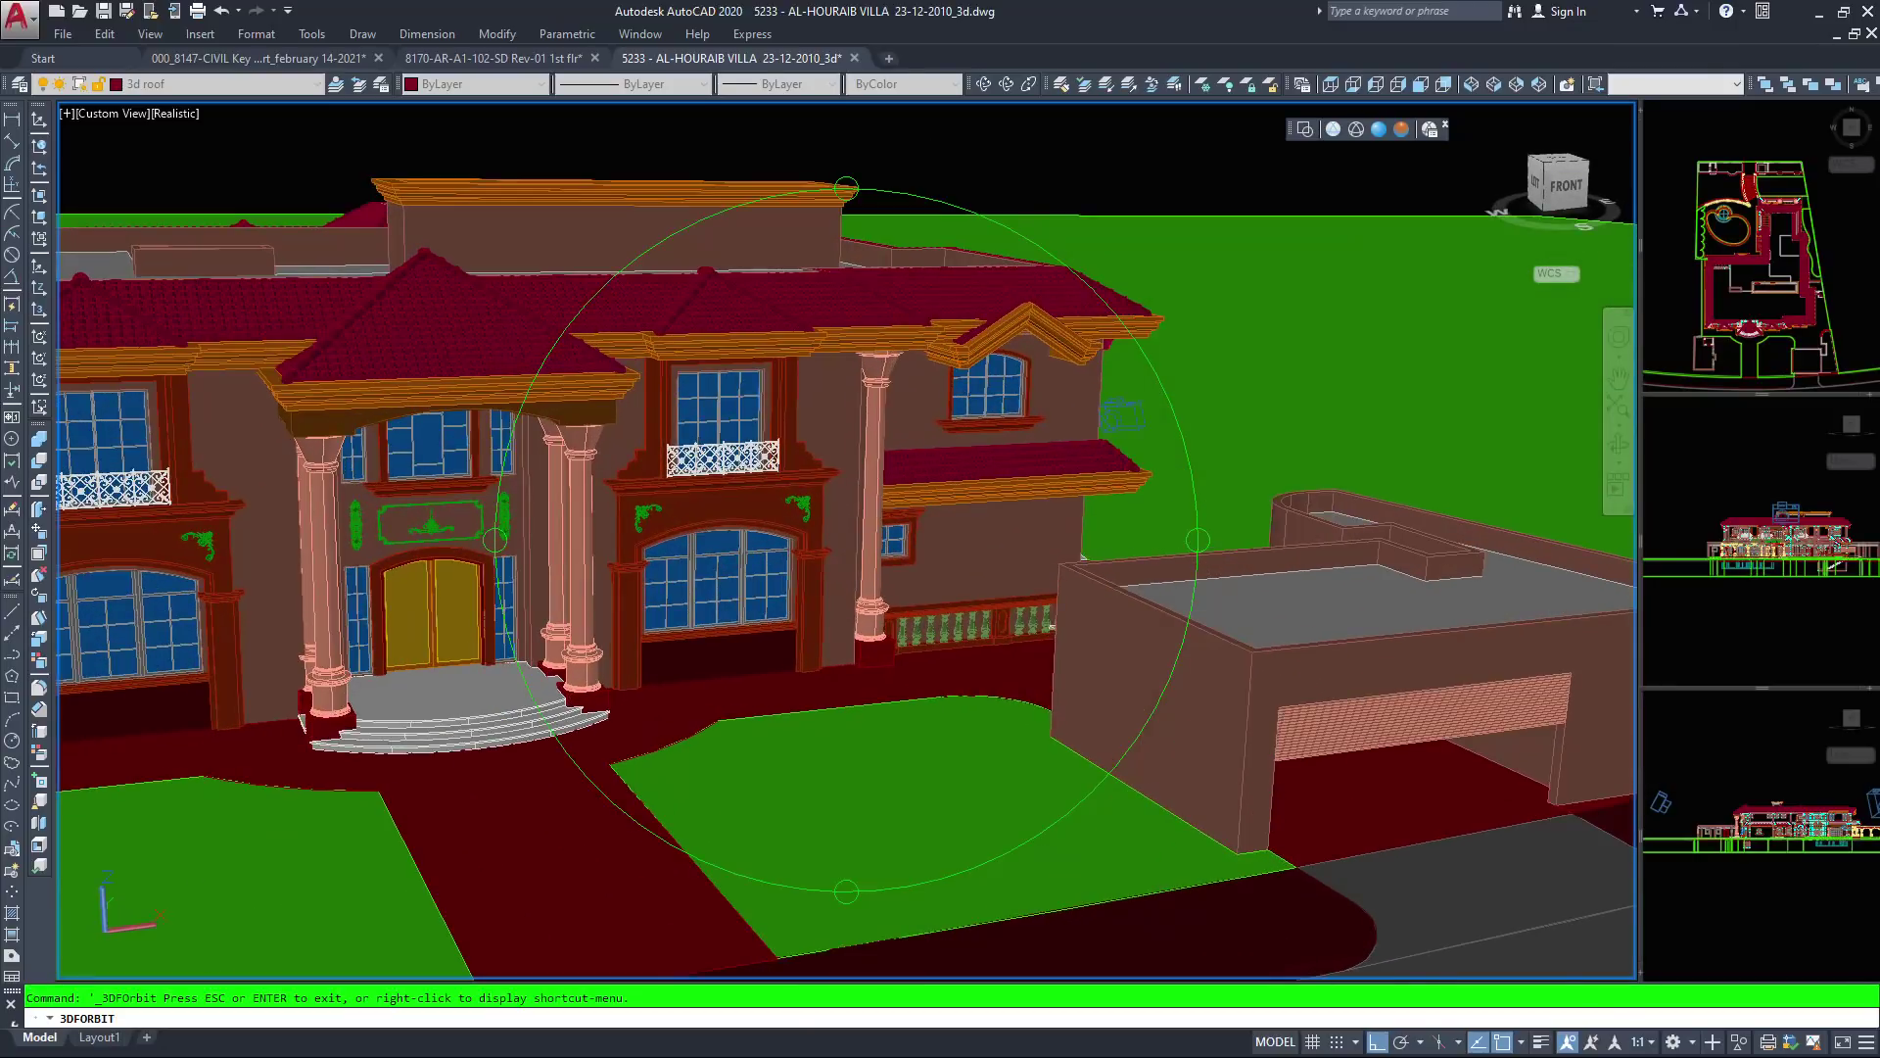
pyautogui.moveTo(942, 675); pyautogui.dragTo(1159, 564, button='middle')
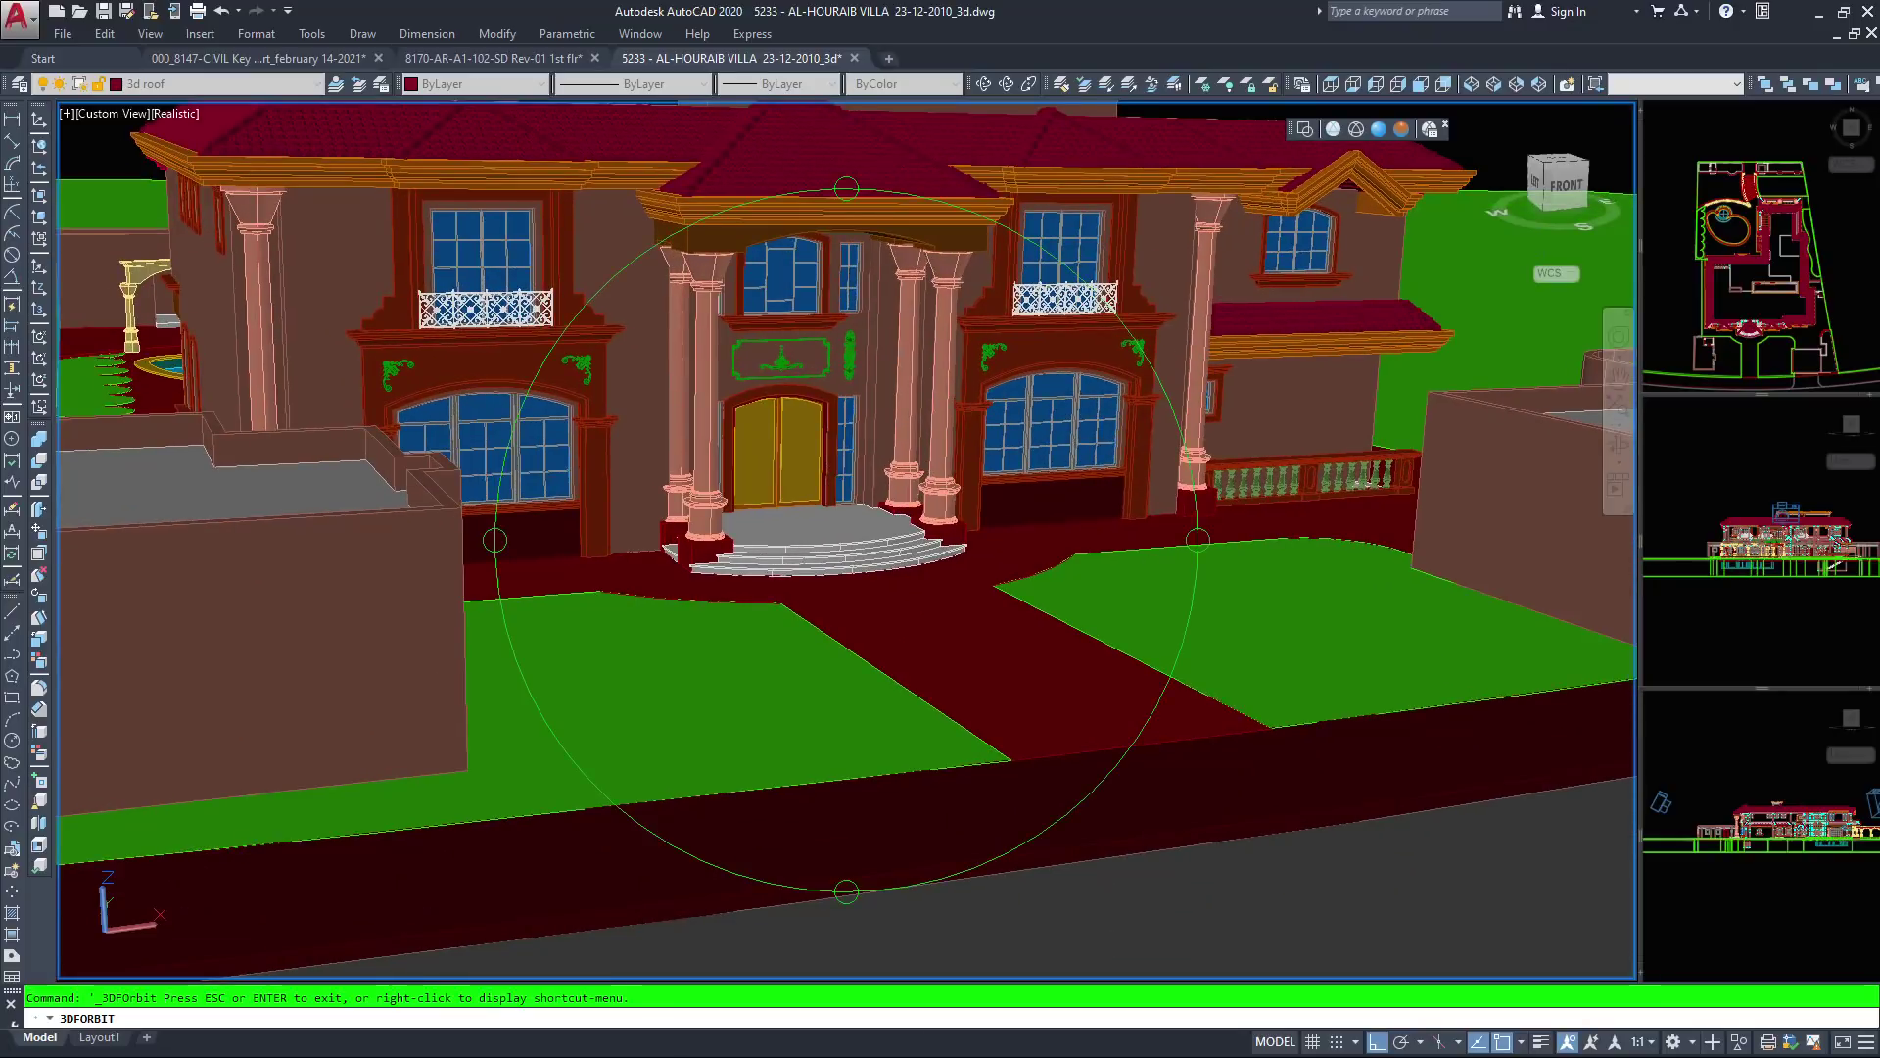
pyautogui.scroll(-3, 862, 543)
pyautogui.moveTo(674, 235); pyautogui.dragTo(783, 301)
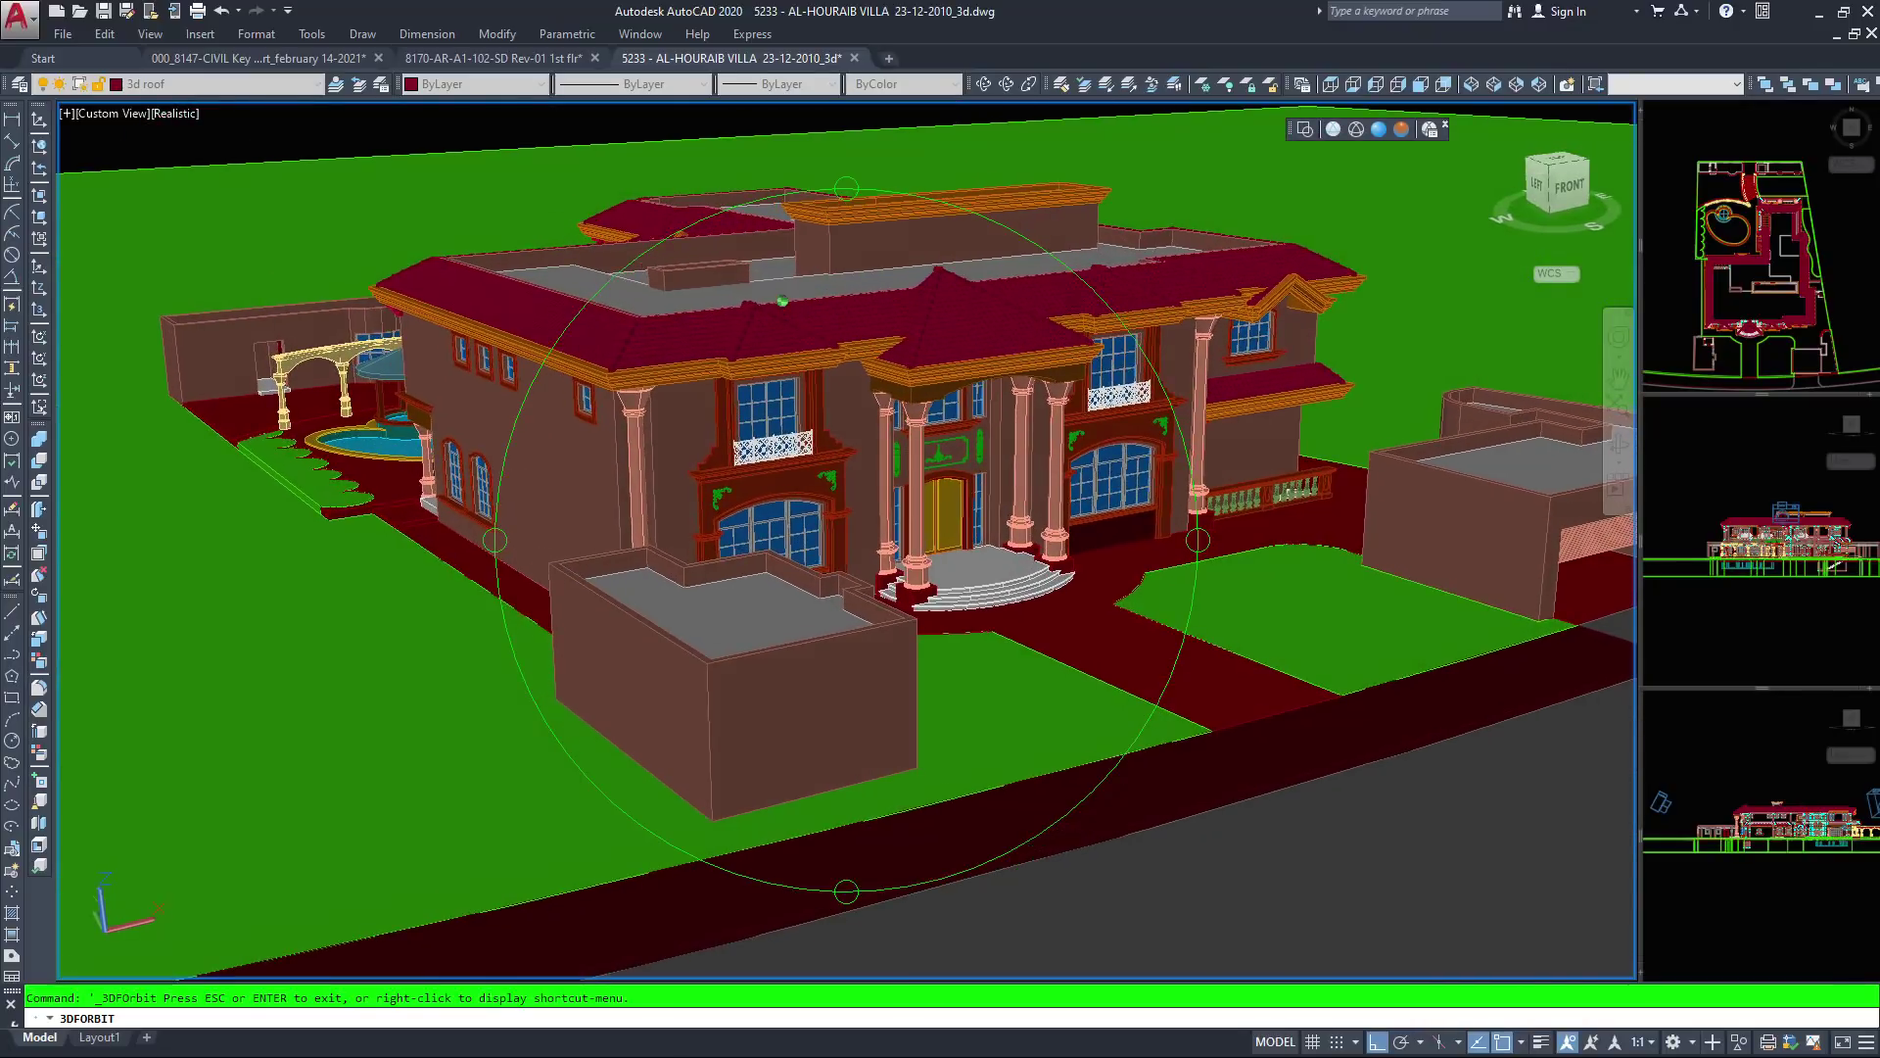
pyautogui.moveTo(942, 676); pyautogui.dragTo(858, 684, button='middle')
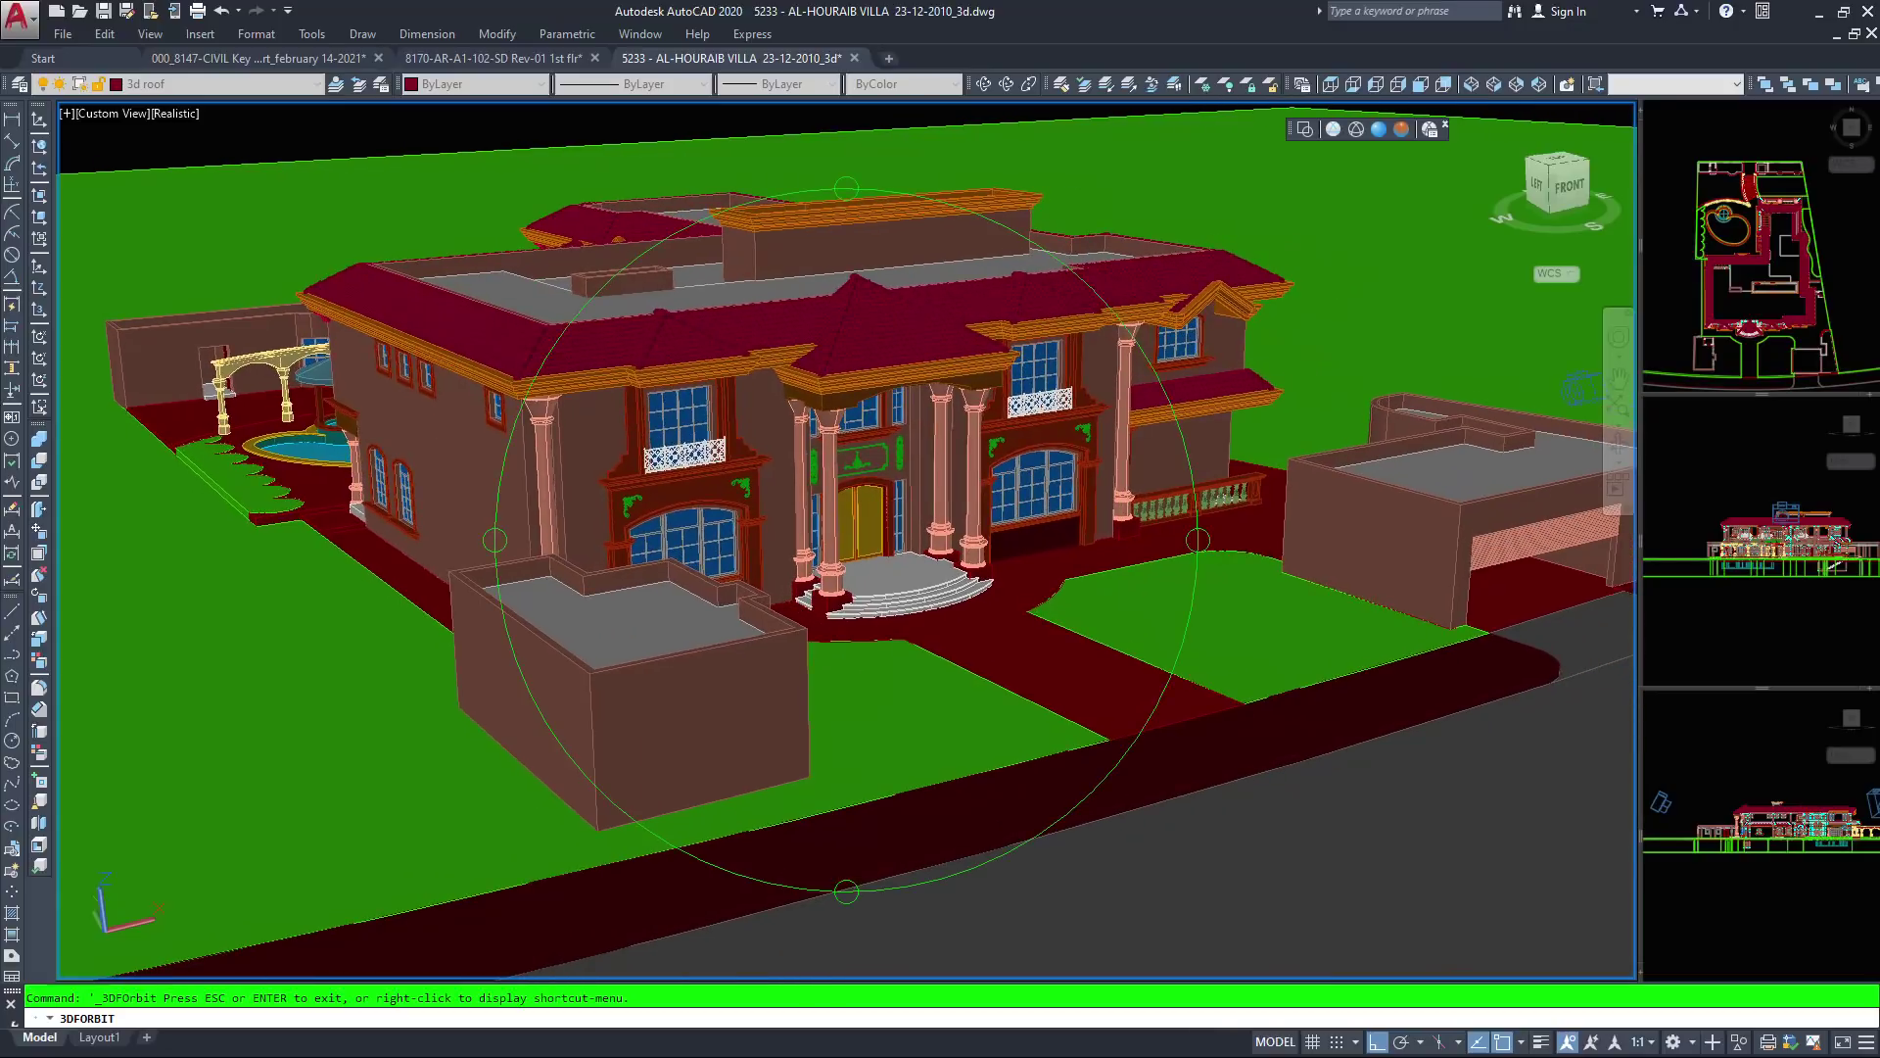
pyautogui.scroll(3, 853, 502)
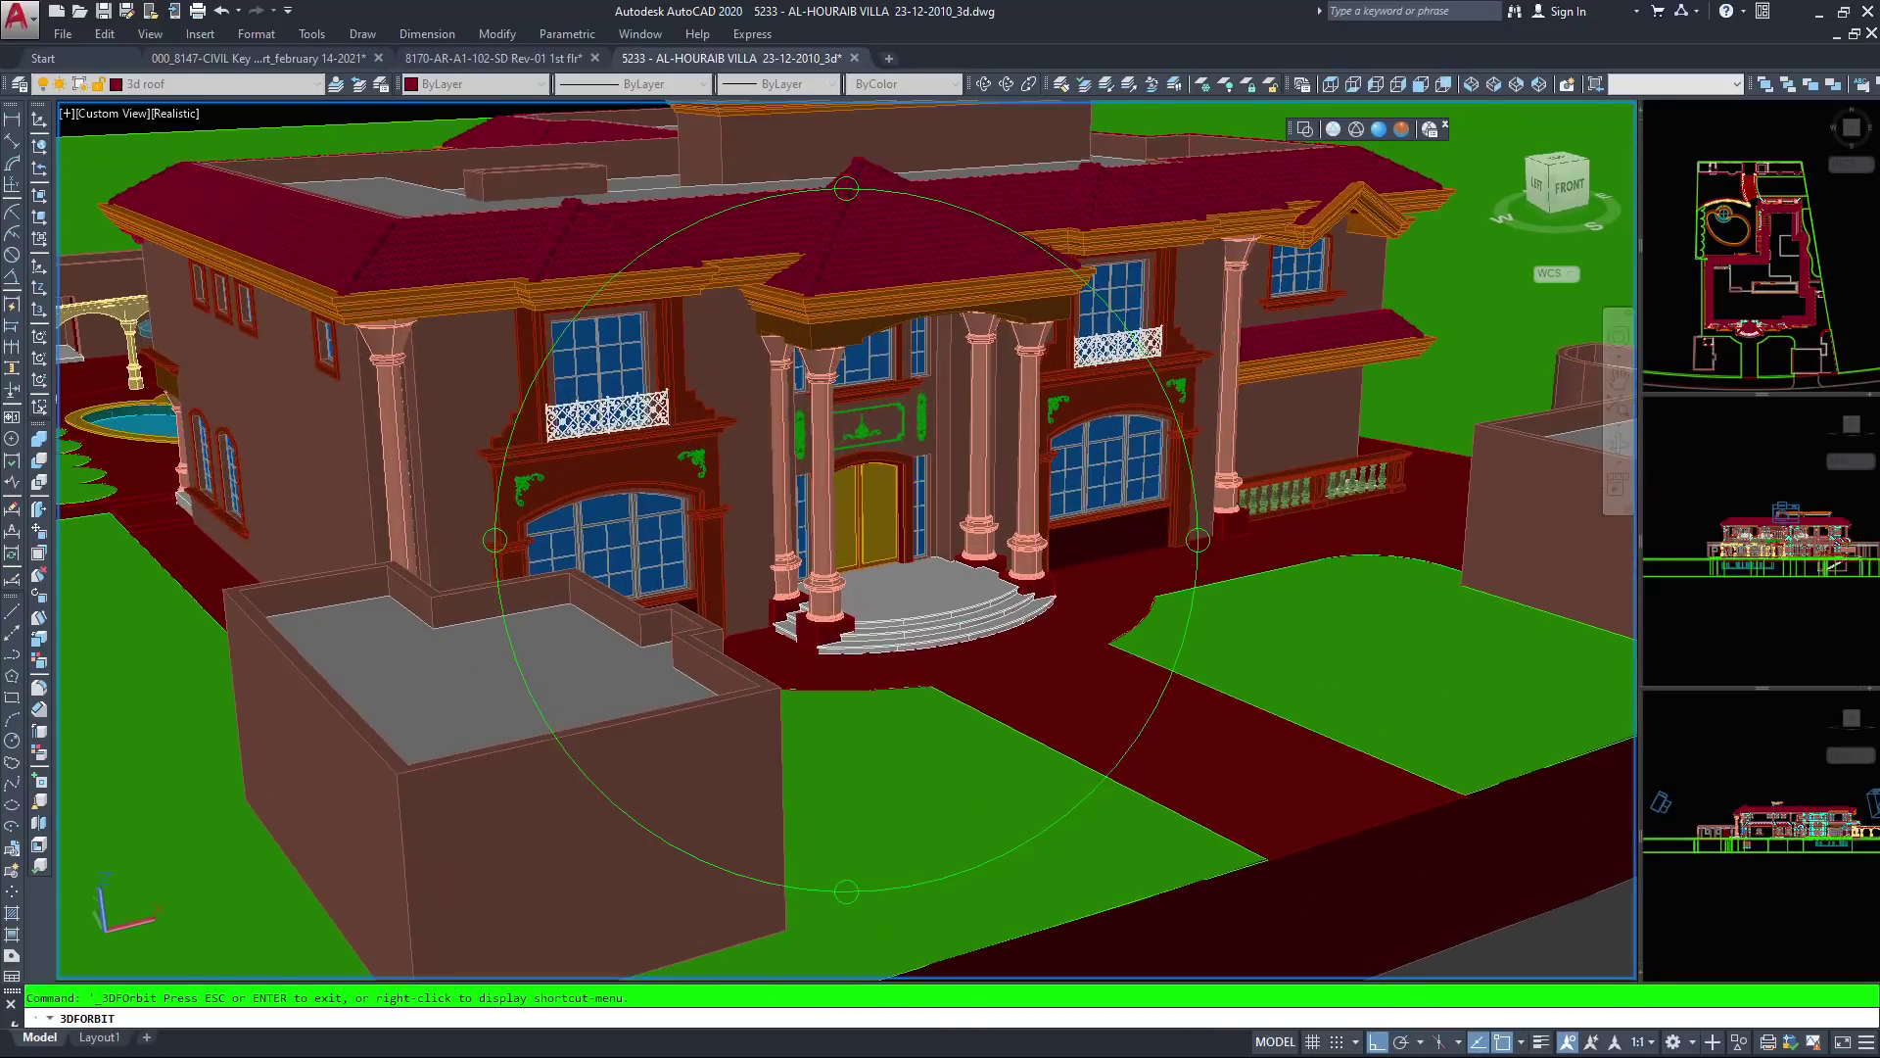
# Examine the front-left corner of the villa from near street level, with the small outbuilding in the foreground
pyautogui.scroll(-2, 857, 519)
pyautogui.moveTo(855, 519); pyautogui.dragTo(971, 566)
pyautogui.moveTo(729, 382); pyautogui.dragTo(648, 245)
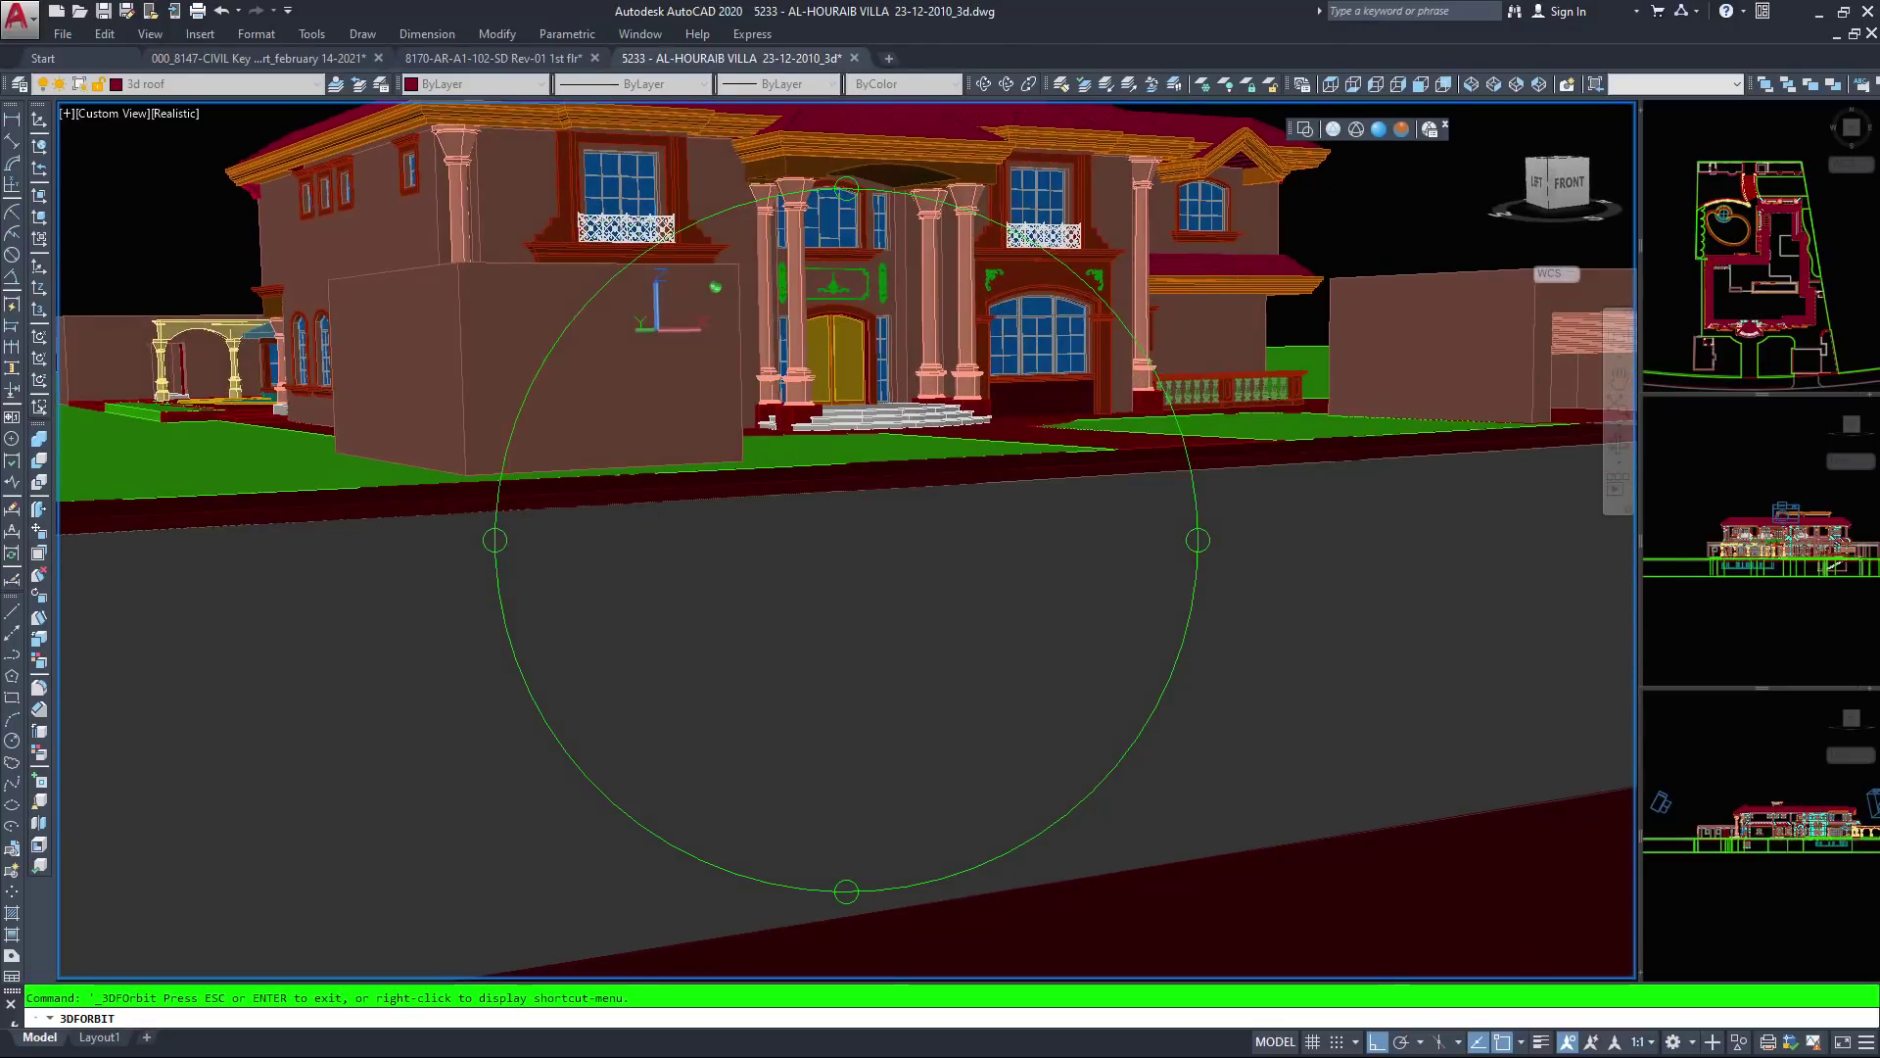
pyautogui.scroll(-5, 716, 287)
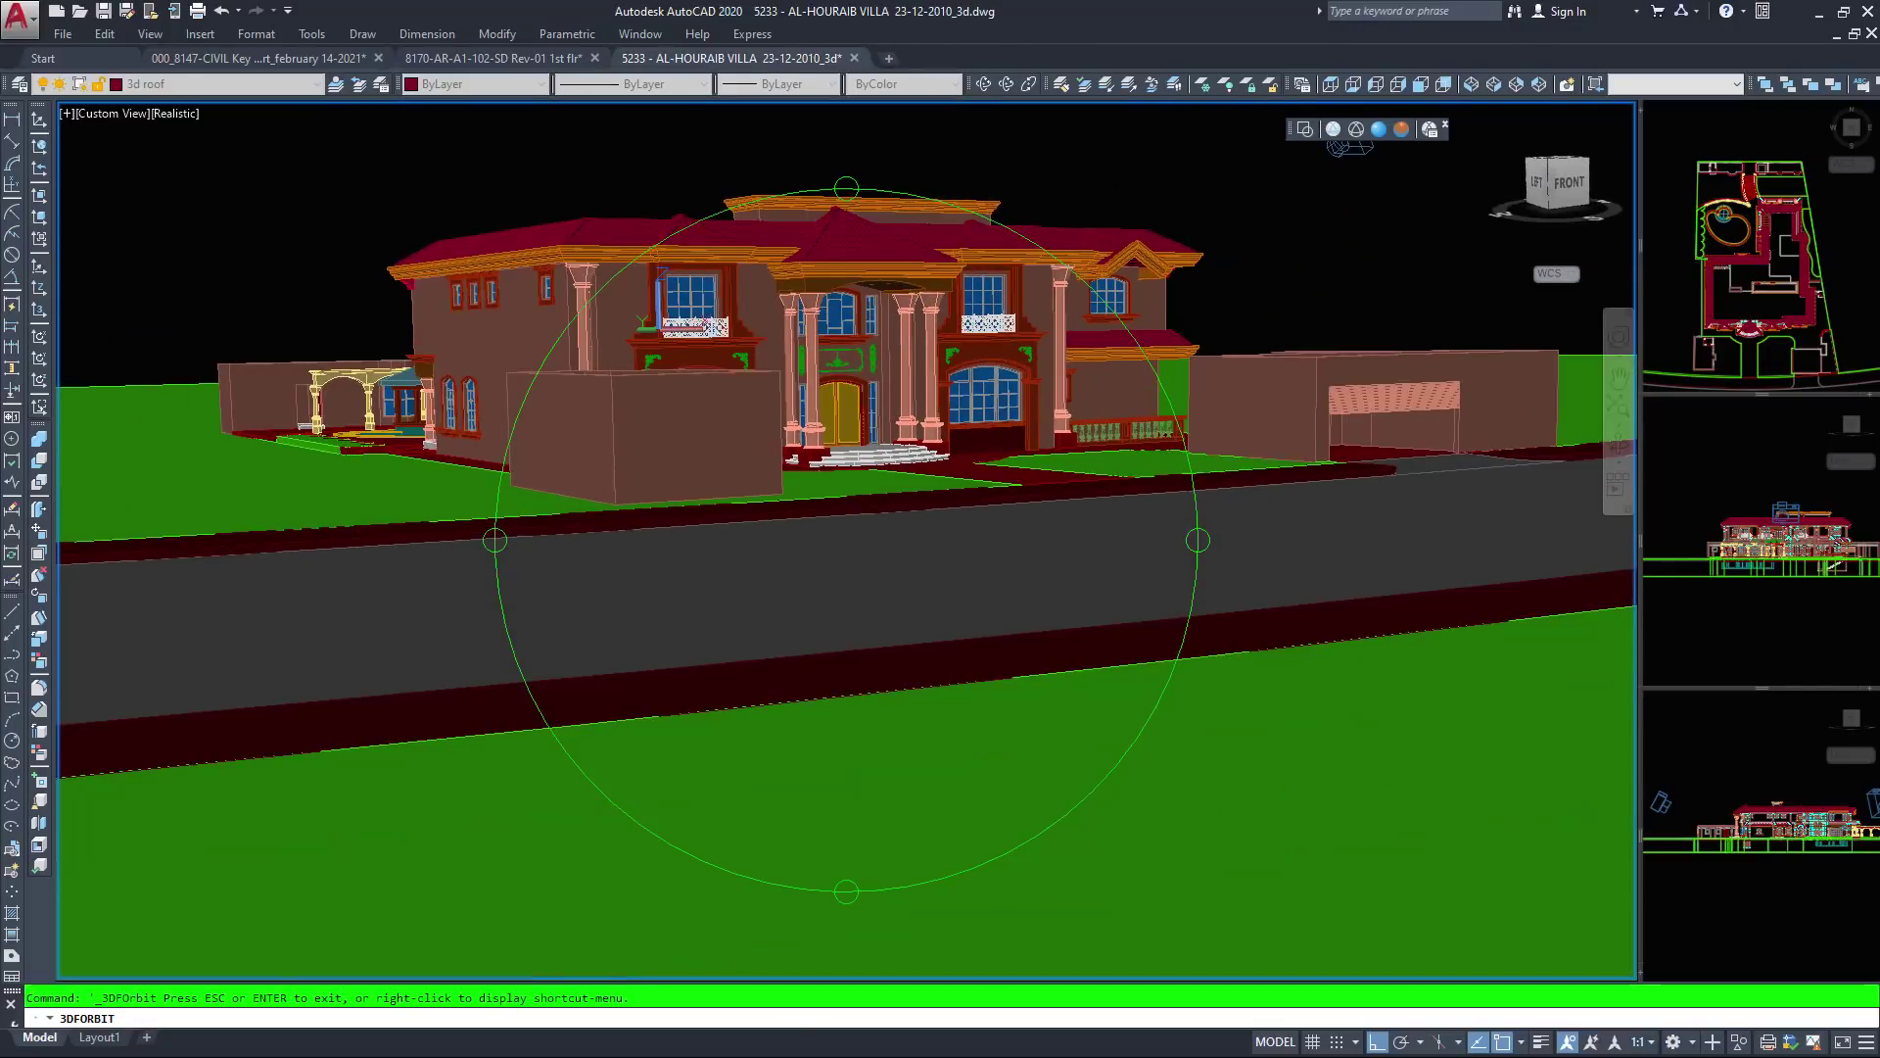
pyautogui.moveTo(699, 429); pyautogui.dragTo(746, 566, button='middle')
pyautogui.scroll(3, 746, 566)
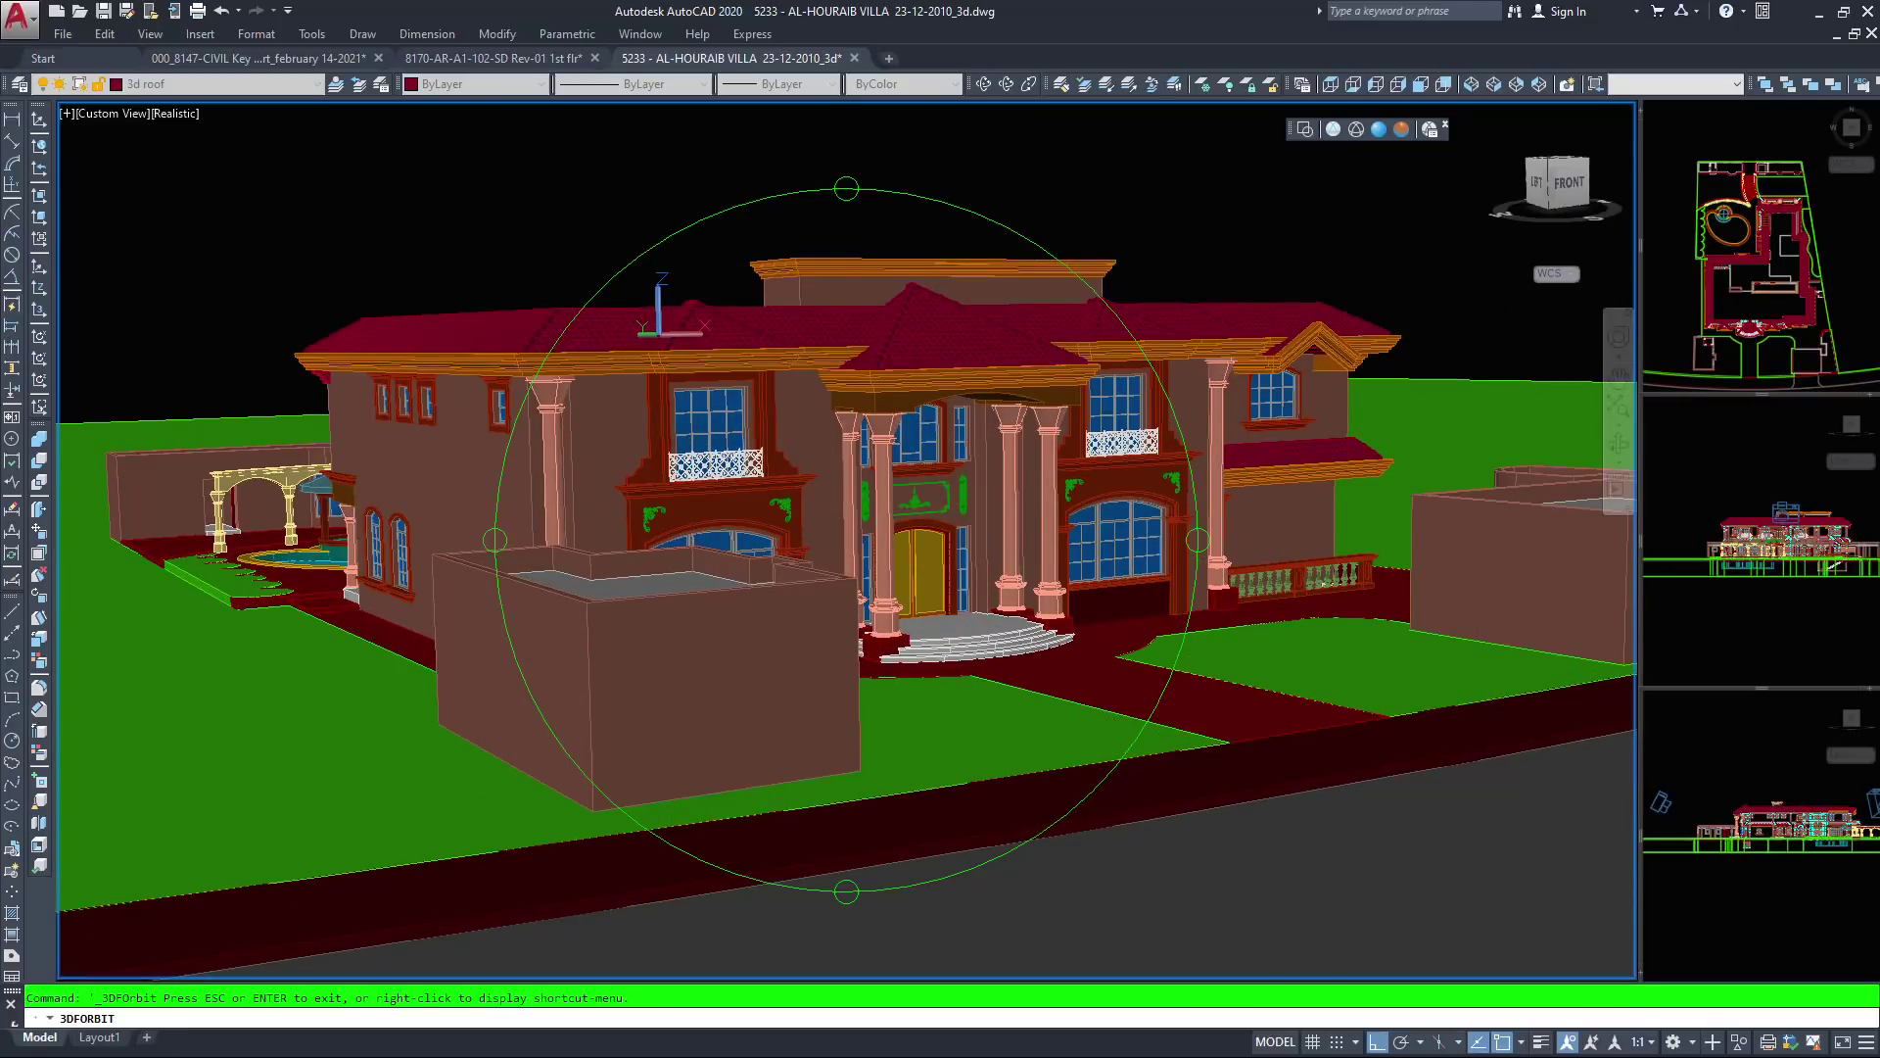
pyautogui.scroll(2, 744, 559)
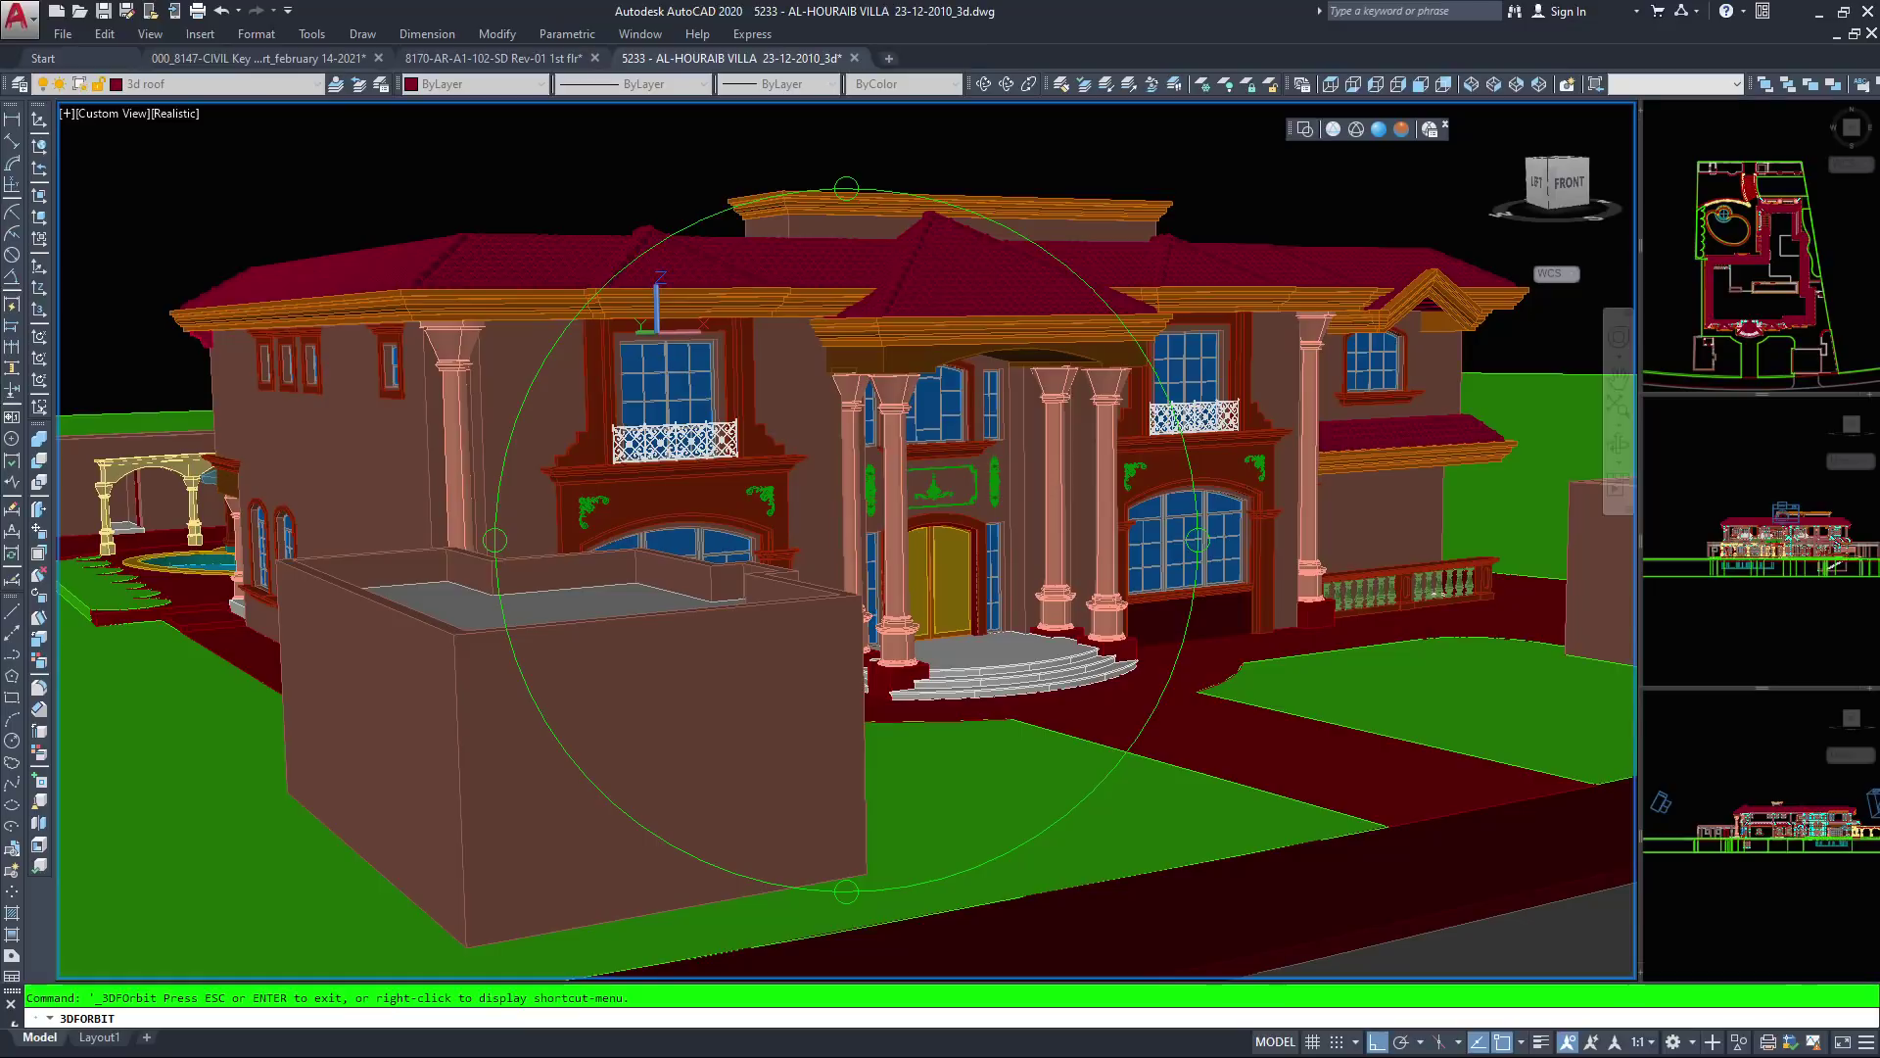
pyautogui.moveTo(766, 433); pyautogui.dragTo(756, 409)
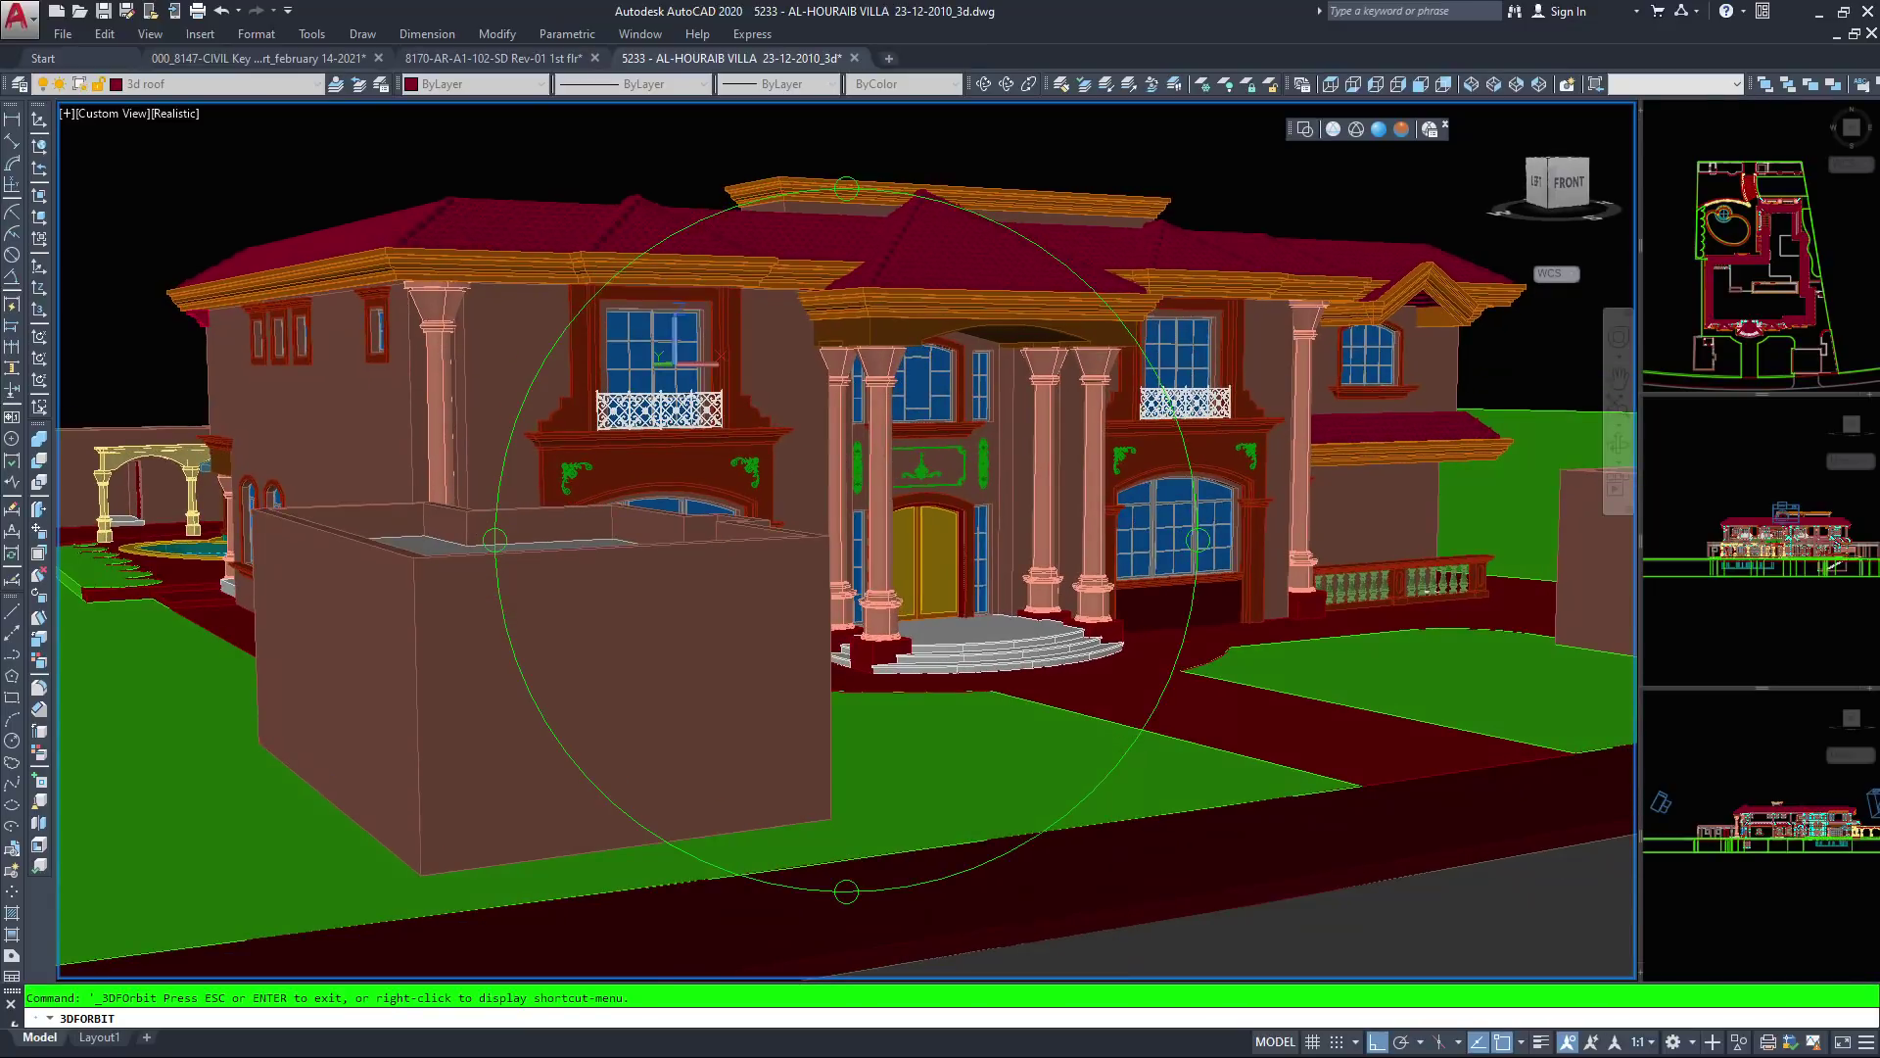
# Review the front elevation from the garage side, covering both outbuildings, the entrance path and the roof
pyautogui.scroll(-2, 847, 538)
pyautogui.moveTo(848, 490)
pyautogui.mouseDown()
pyautogui.moveTo(720, 544)
pyautogui.moveTo(647, 494)
pyautogui.moveTo(580, 482)
pyautogui.mouseUp()
pyautogui.moveTo(691, 582); pyautogui.dragTo(1107, 613, button='middle')
pyautogui.moveTo(1145, 436); pyautogui.dragTo(997, 451)
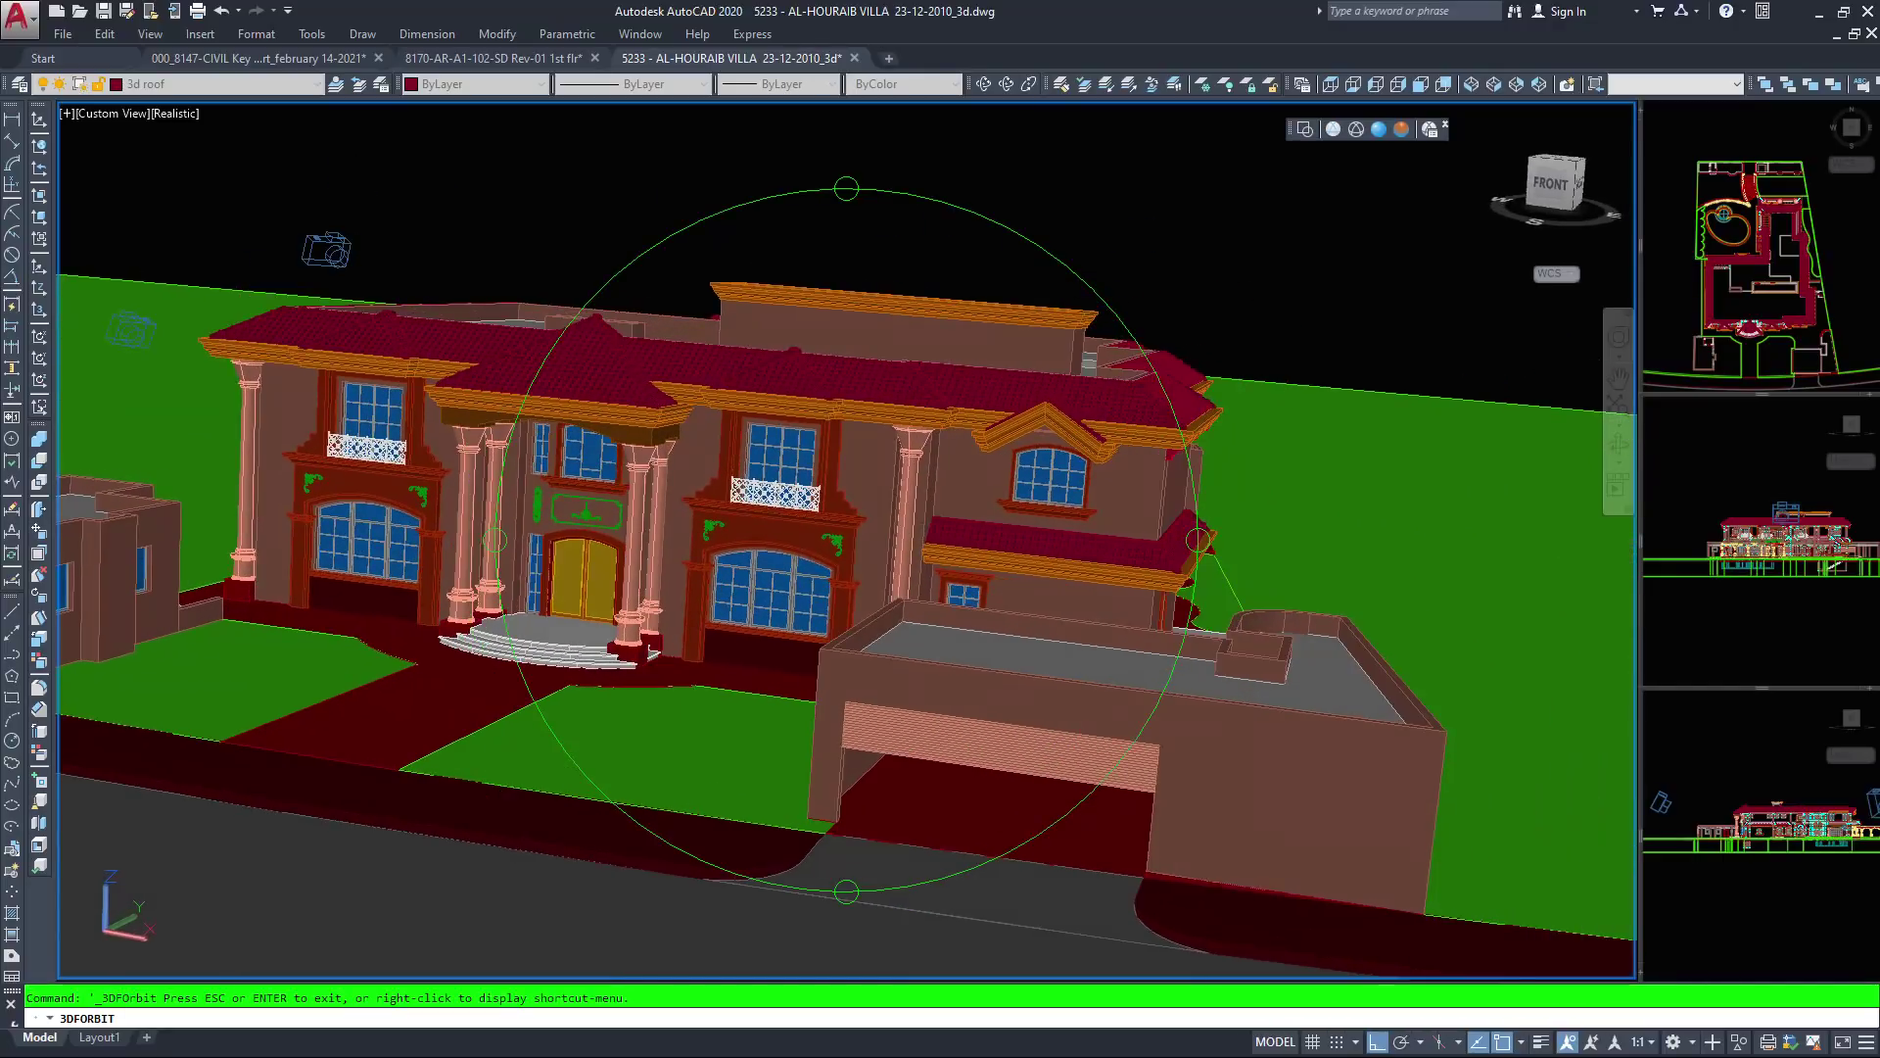
pyautogui.moveTo(827, 654); pyautogui.dragTo(1068, 609, button='middle')
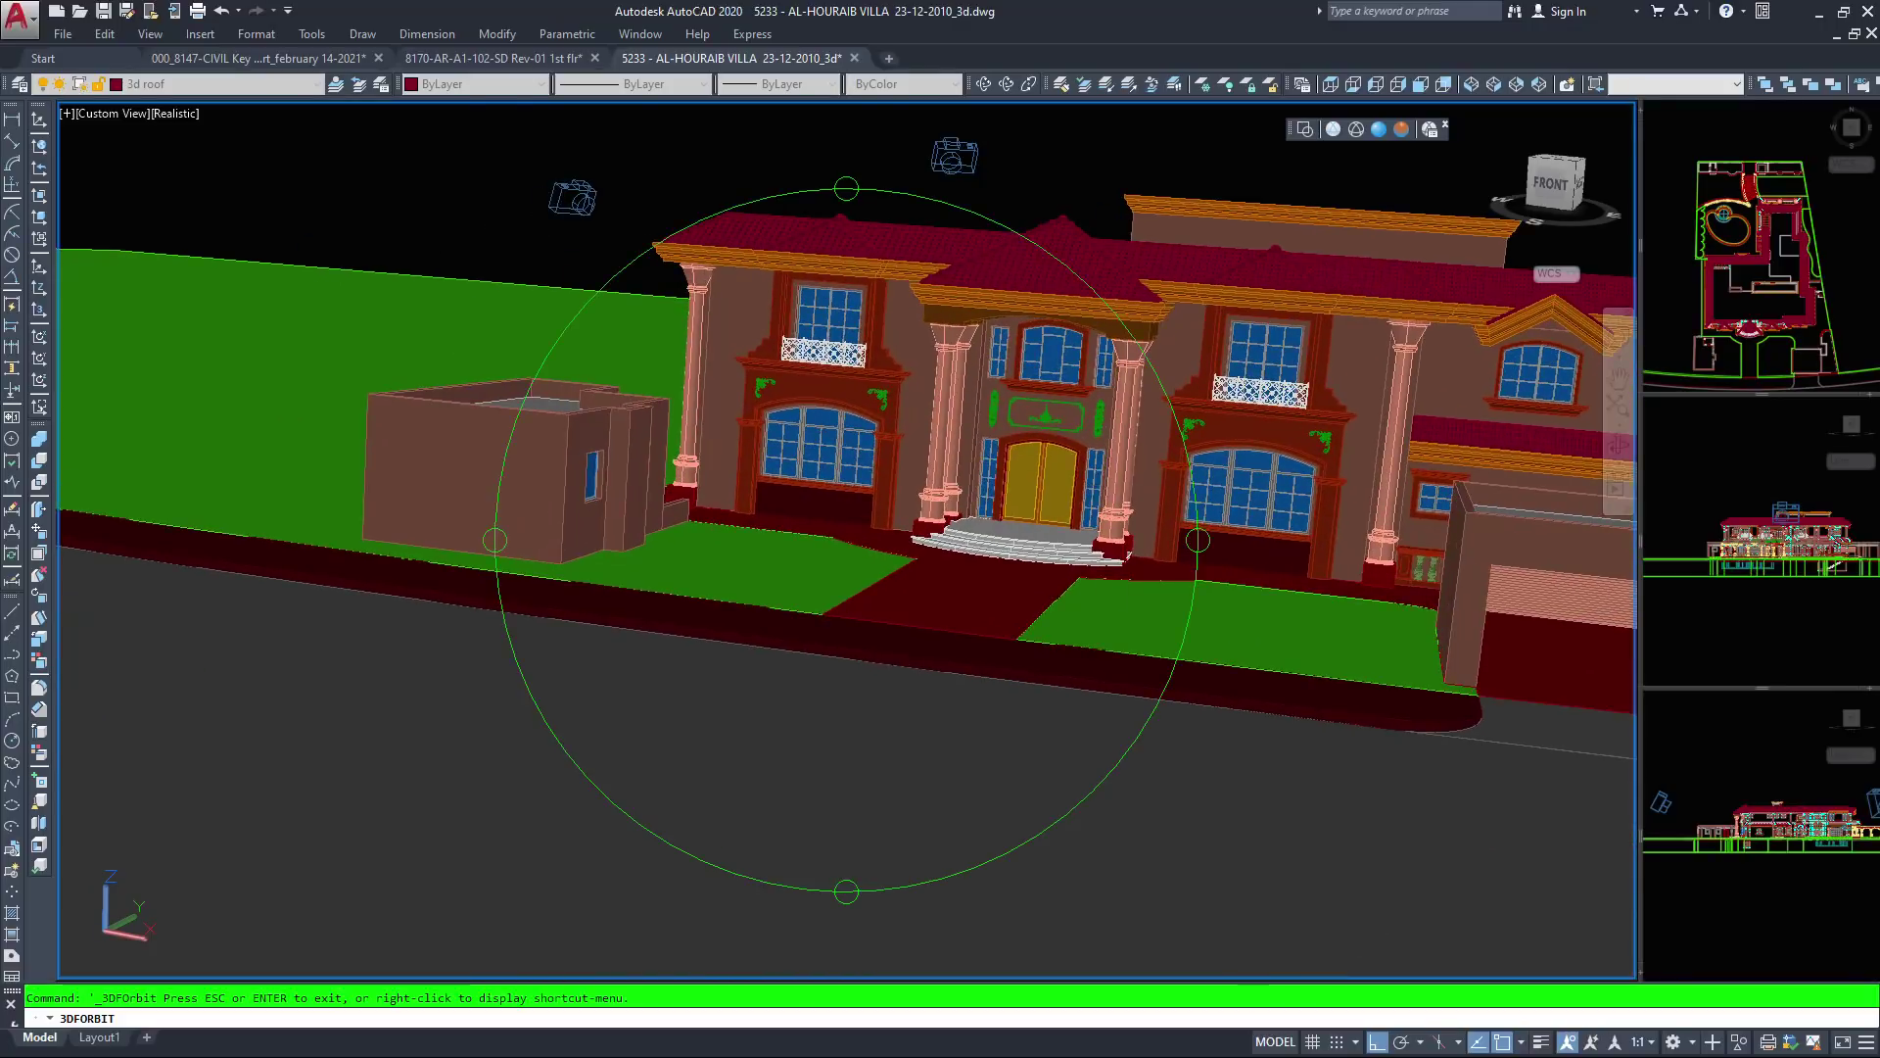
pyautogui.moveTo(1038, 480); pyautogui.dragTo(994, 568)
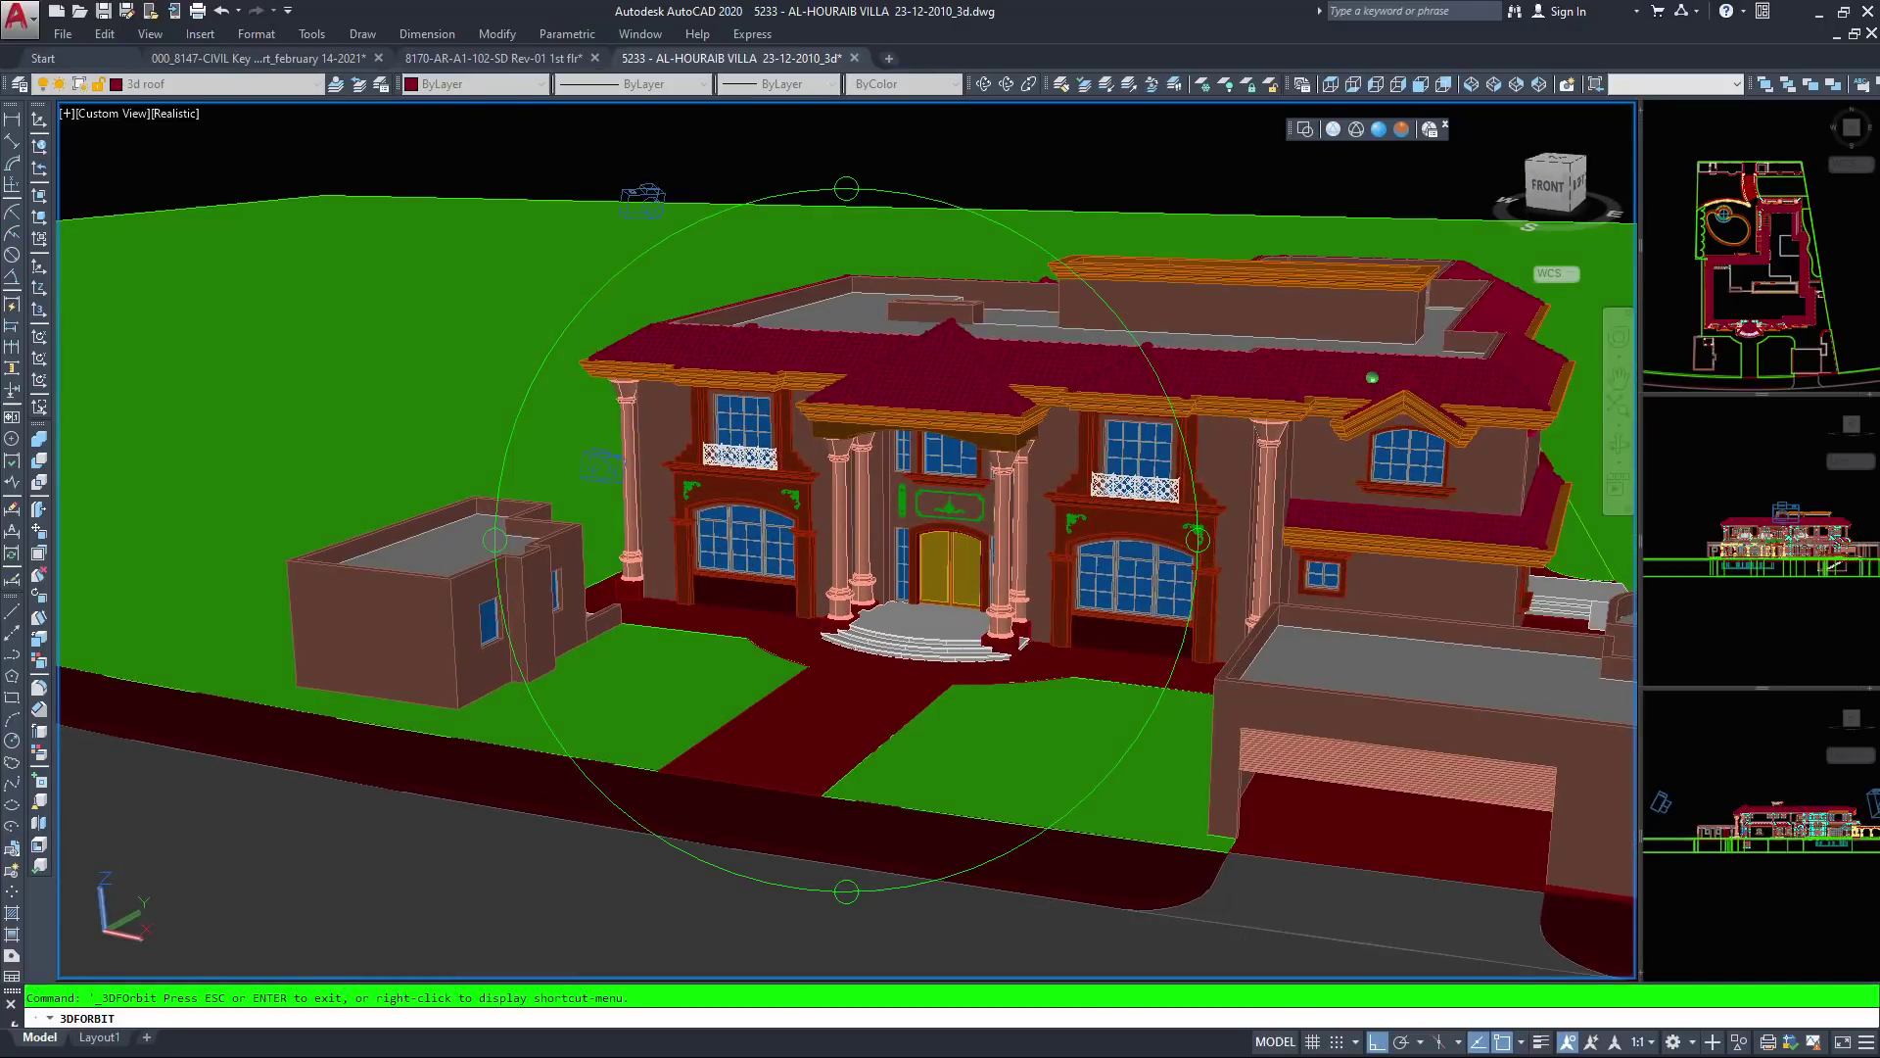
# Inspect the main entrance up close: the curved steps, paired columns, double door and flanking windows
pyautogui.scroll(6, 842, 549)
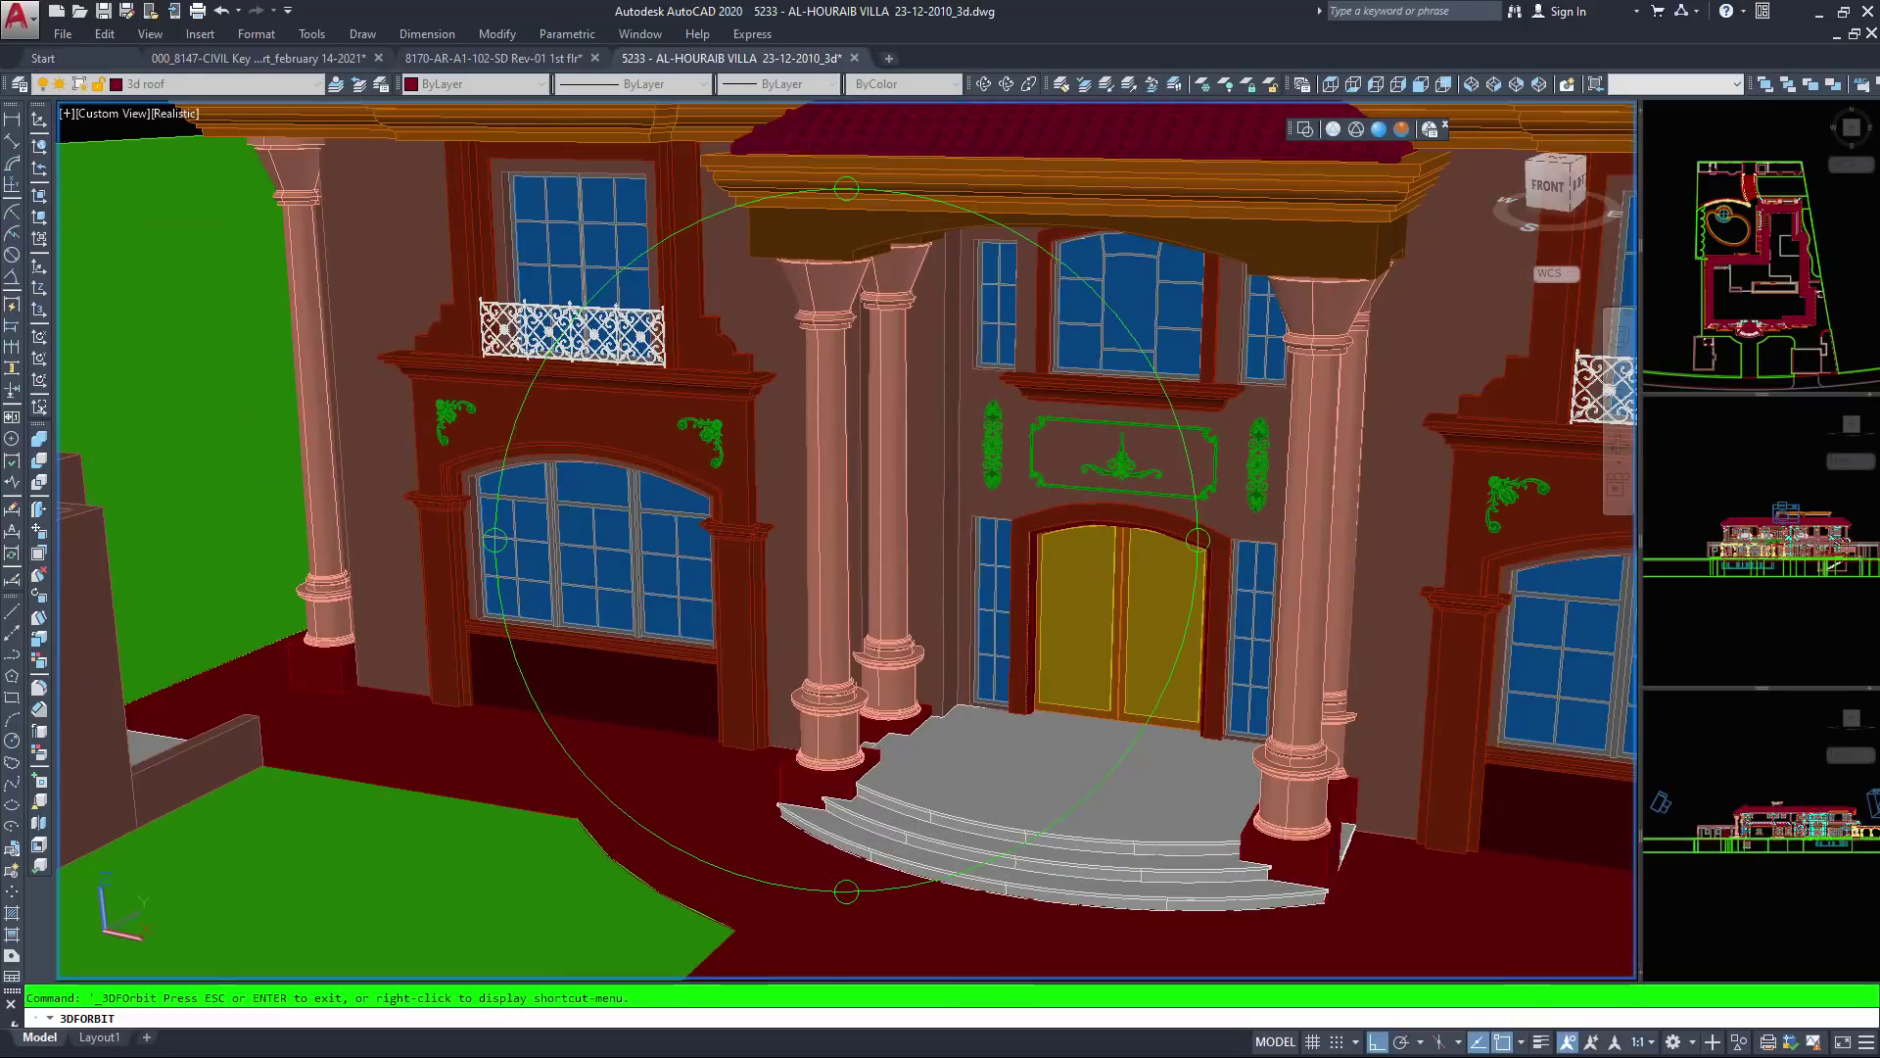
pyautogui.moveTo(970, 617); pyautogui.dragTo(882, 671, button='middle')
pyautogui.moveTo(1089, 364); pyautogui.dragTo(1089, 328)
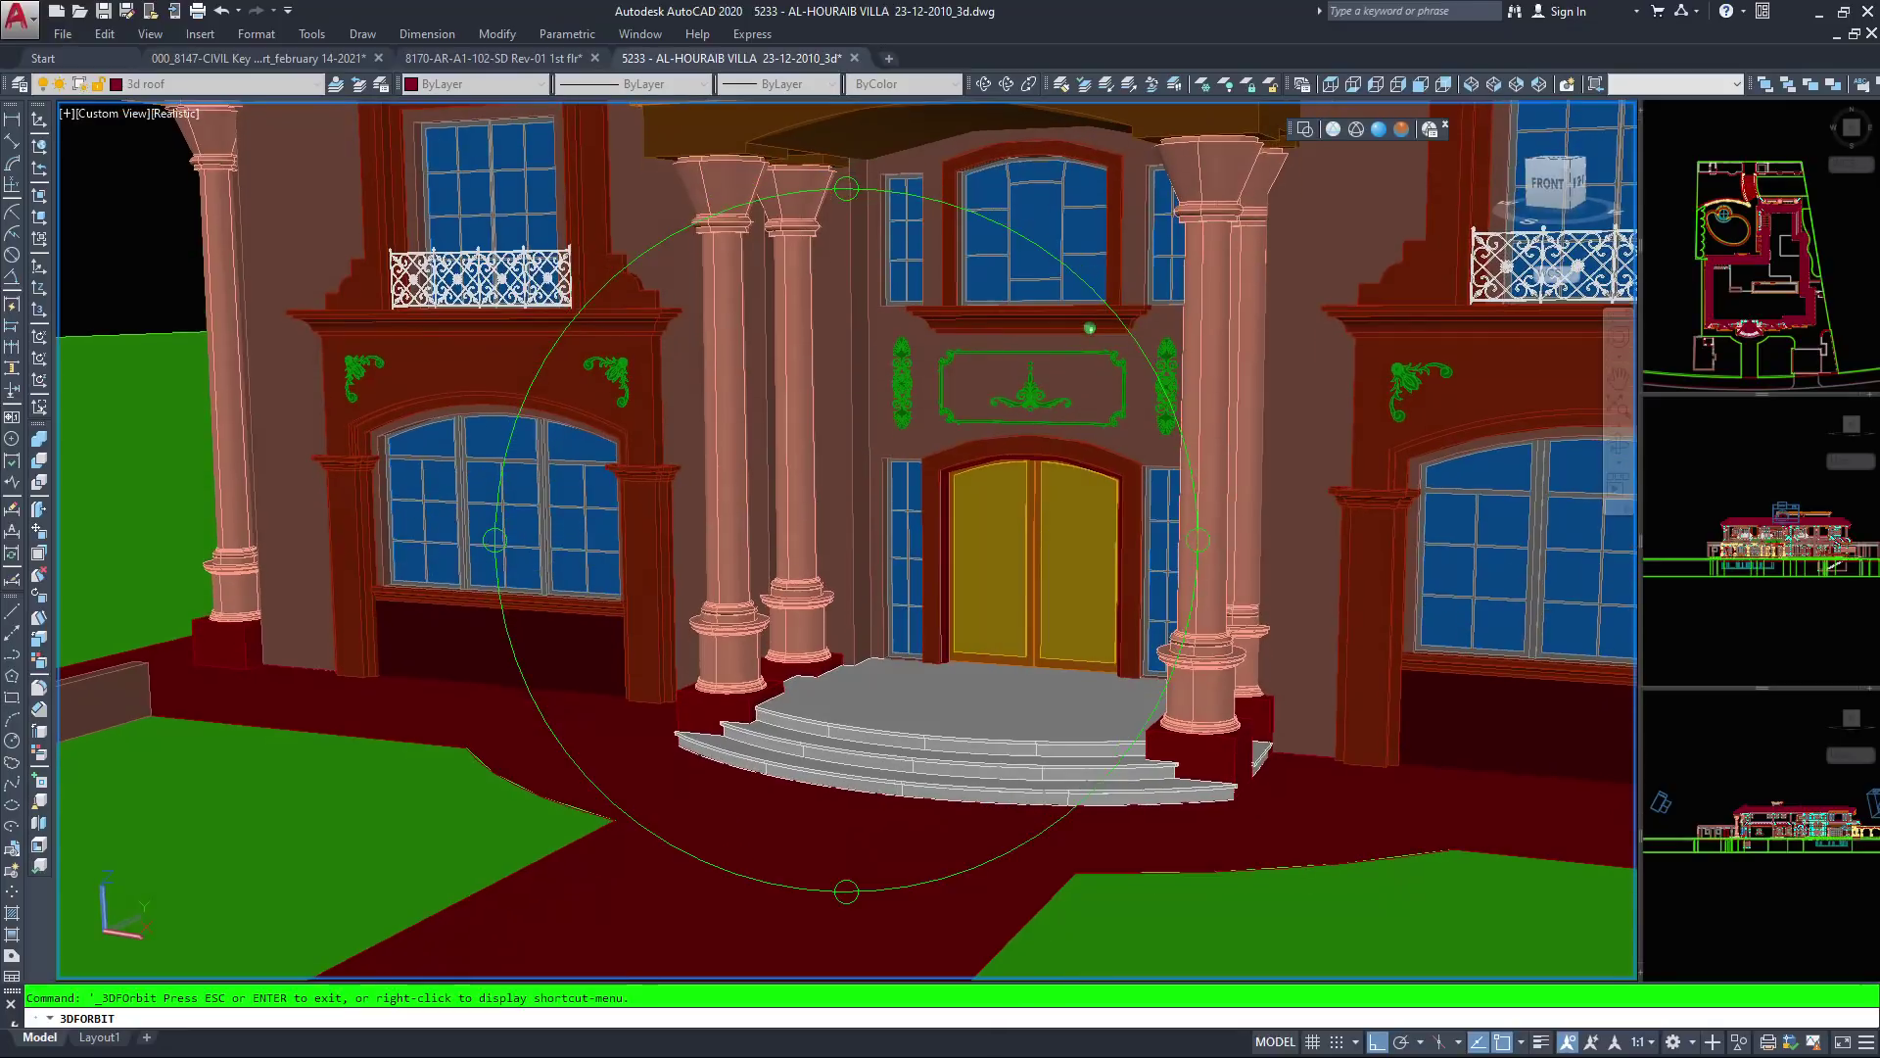
pyautogui.scroll(4, 872, 539)
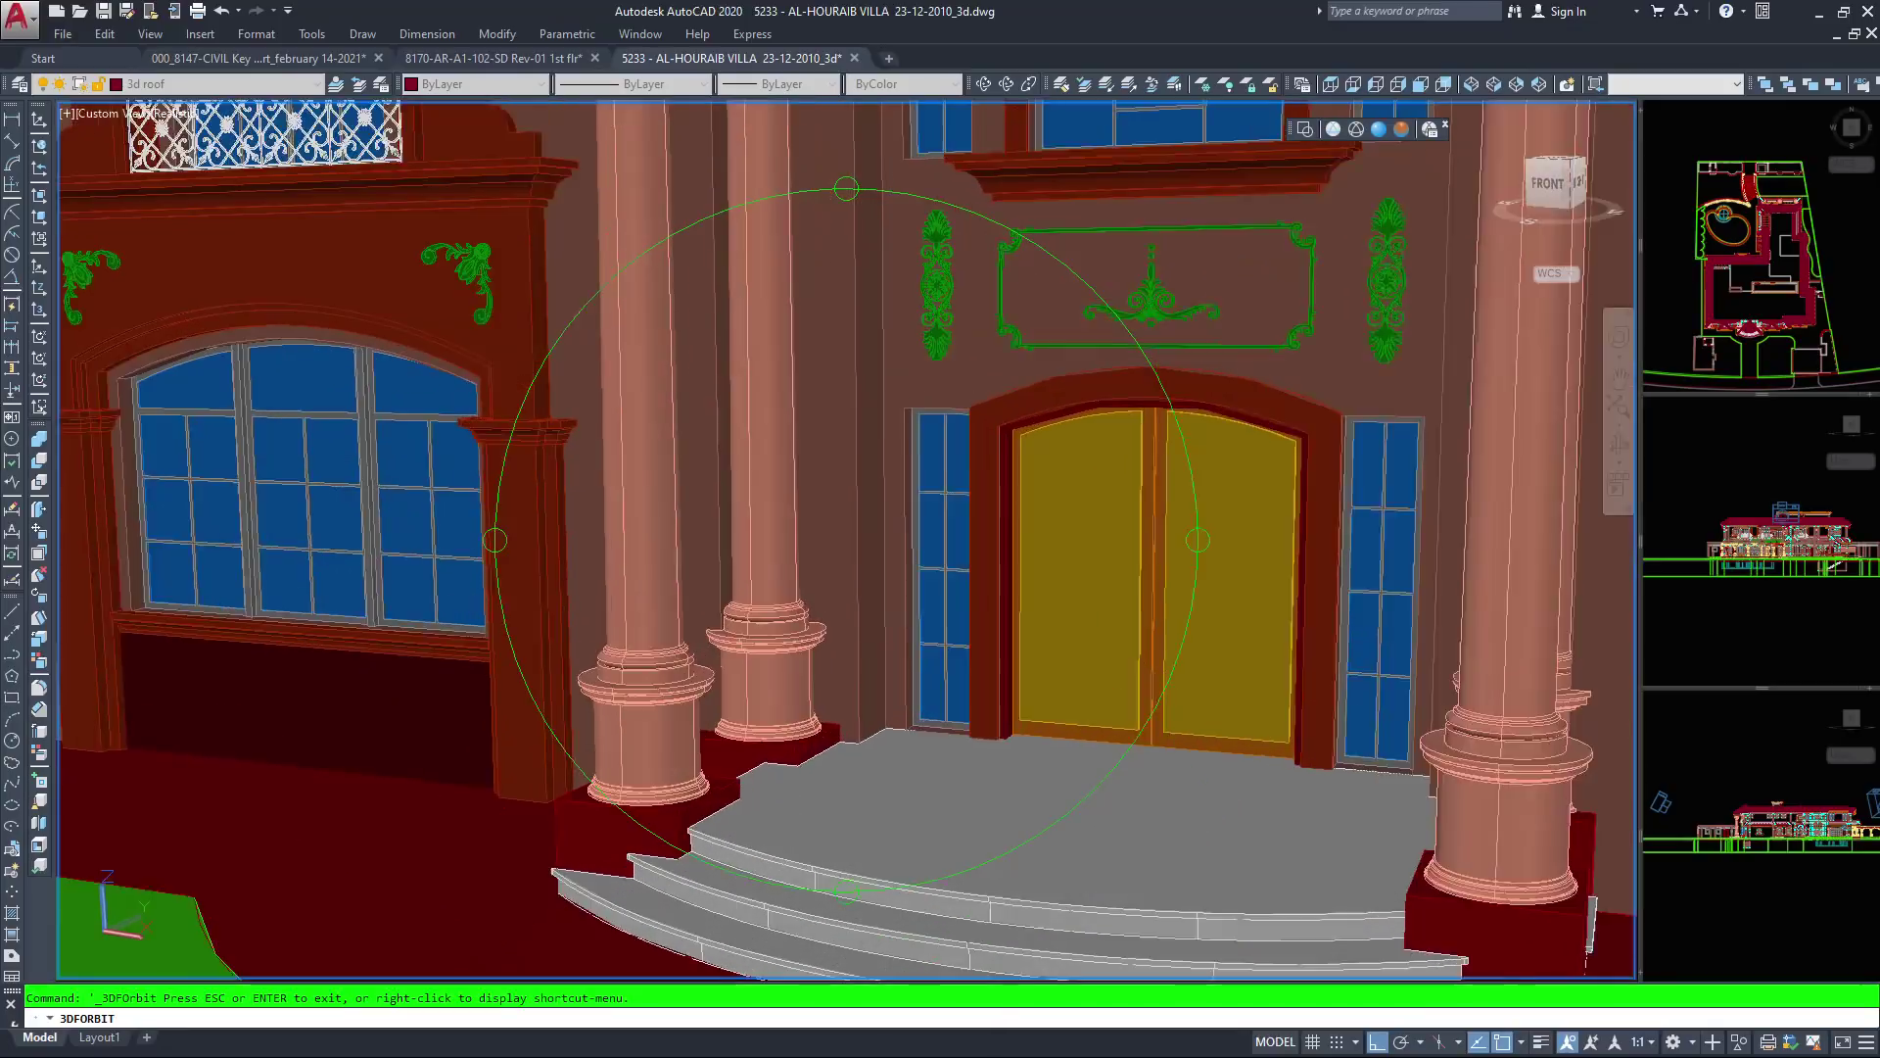
pyautogui.scroll(-4, 846, 539)
pyautogui.scroll(2, 847, 539)
pyautogui.moveTo(945, 604); pyautogui.dragTo(831, 692)
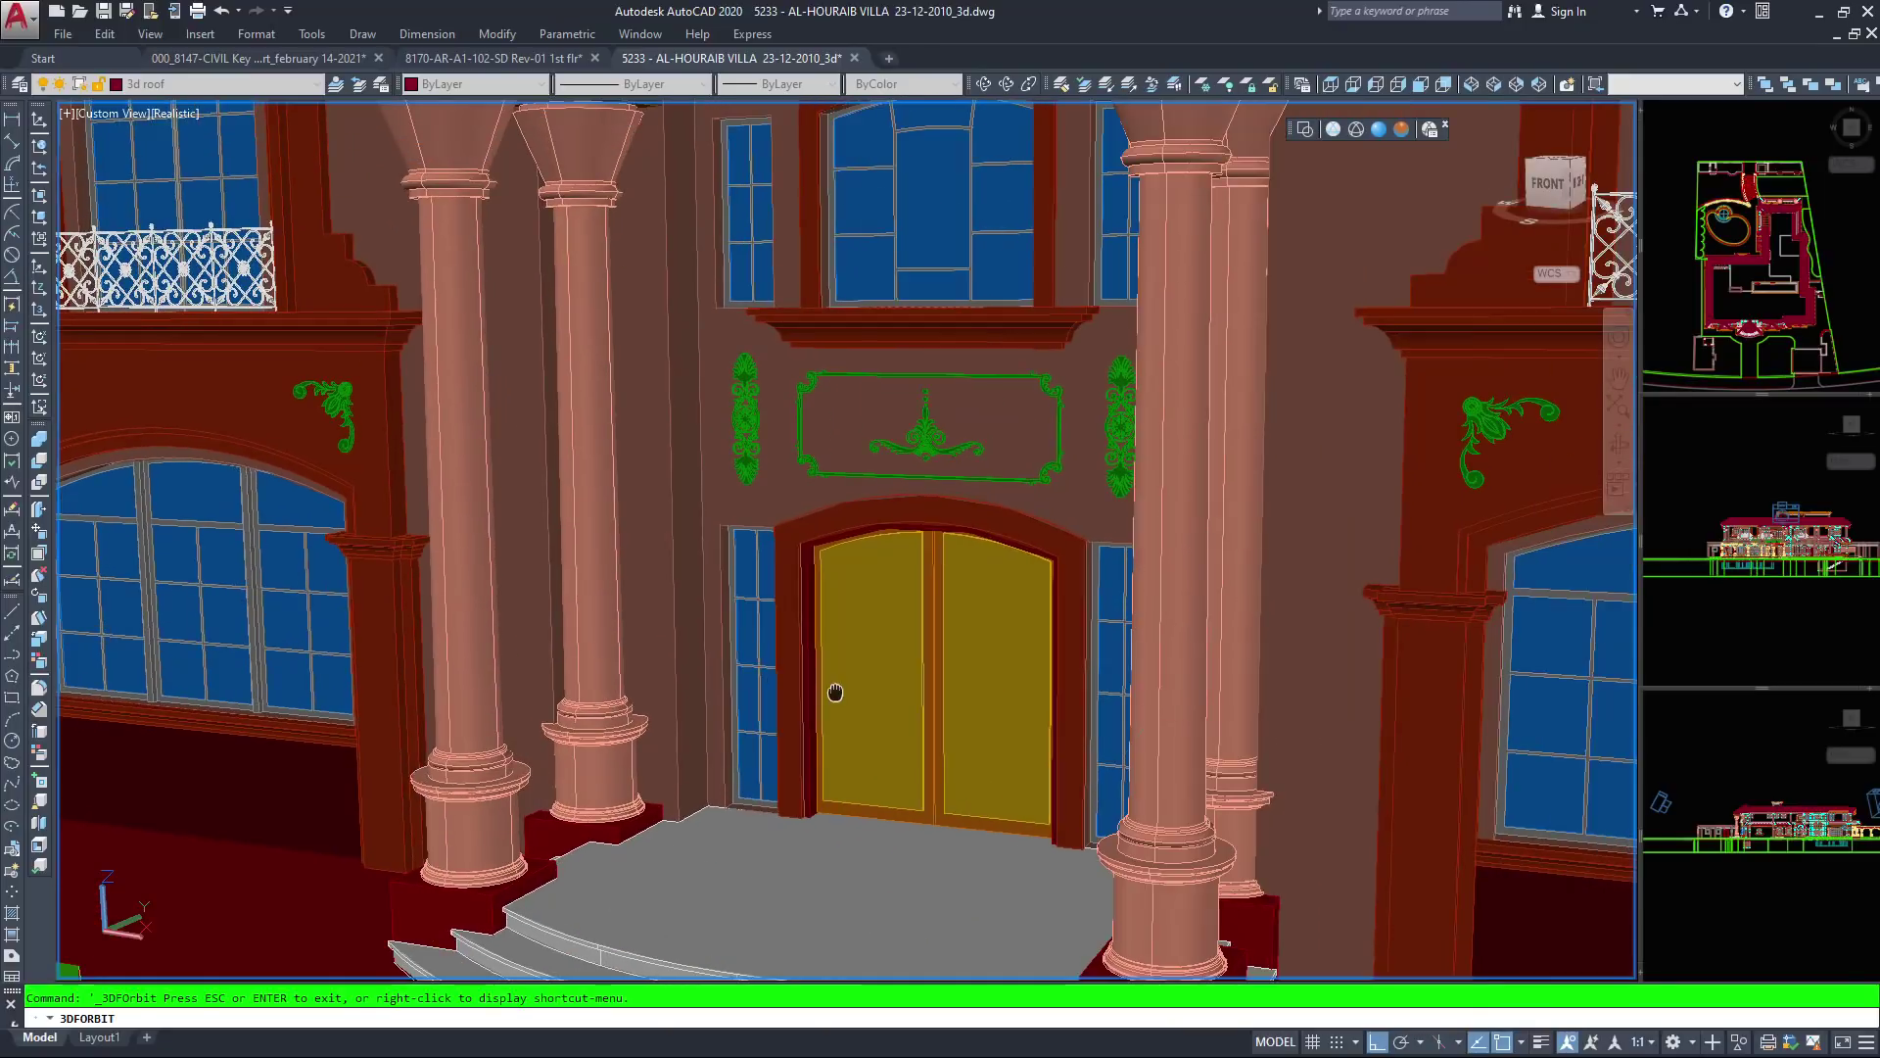
pyautogui.moveTo(1038, 412); pyautogui.dragTo(1048, 335)
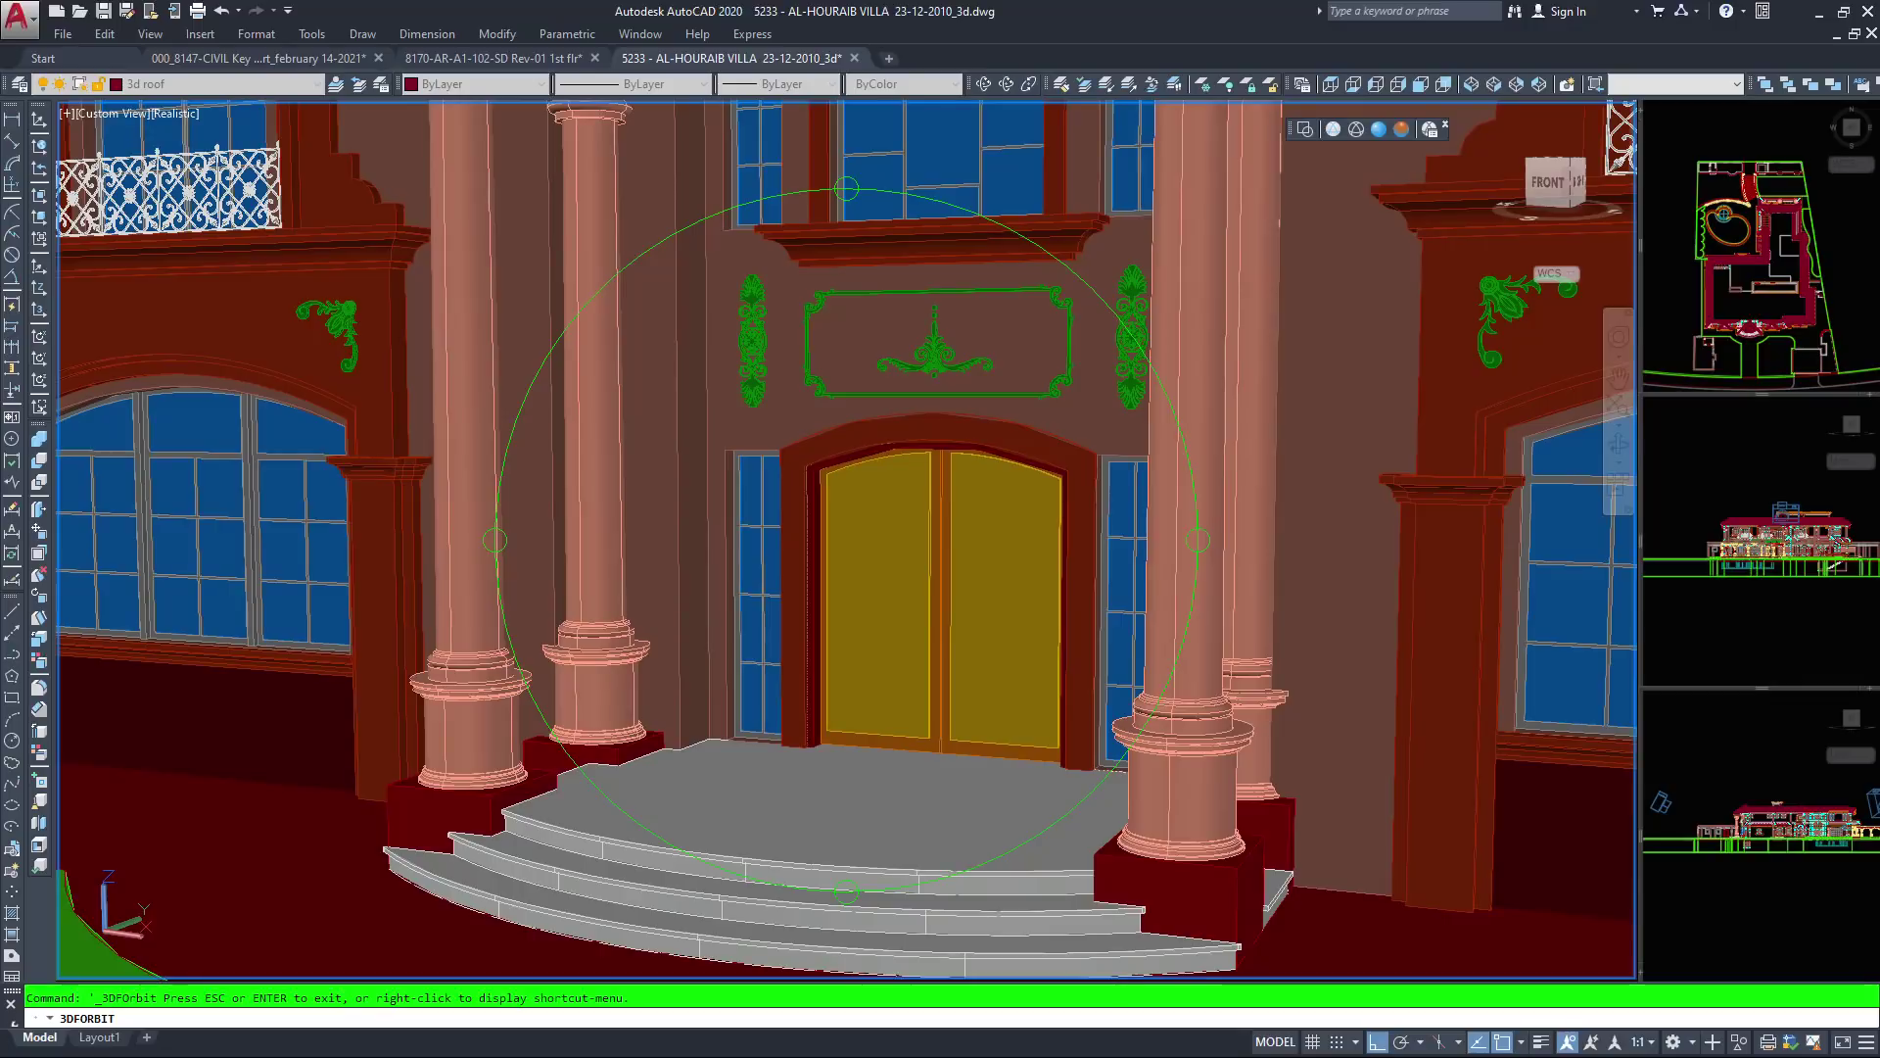
# Examine the upper entrance wall between the columns, including the arched window, ledge and framed ornament panel
pyautogui.scroll(-2, 847, 540)
pyautogui.moveTo(701, 470); pyautogui.dragTo(806, 600, button='middle')
pyautogui.scroll(1, 806, 600)
pyautogui.scroll(2, 847, 539)
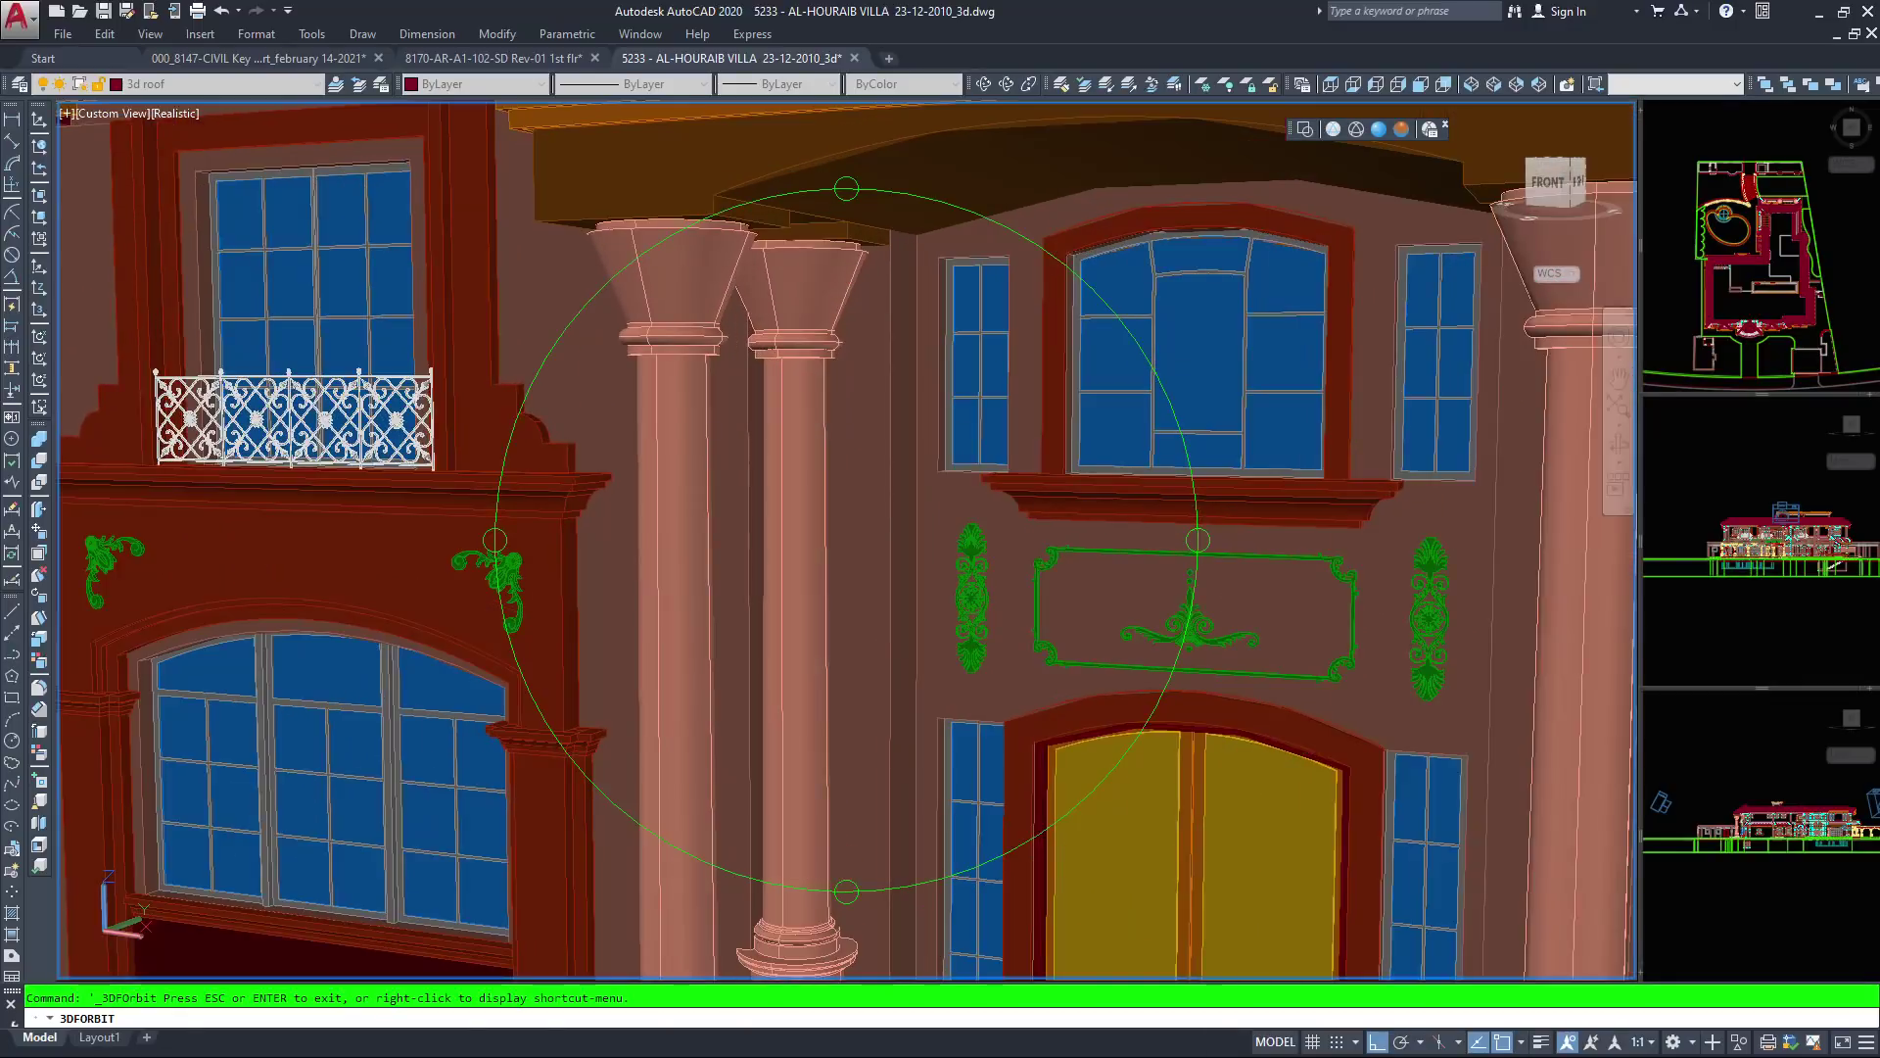
pyautogui.scroll(3, 832, 548)
pyautogui.scroll(2, 844, 541)
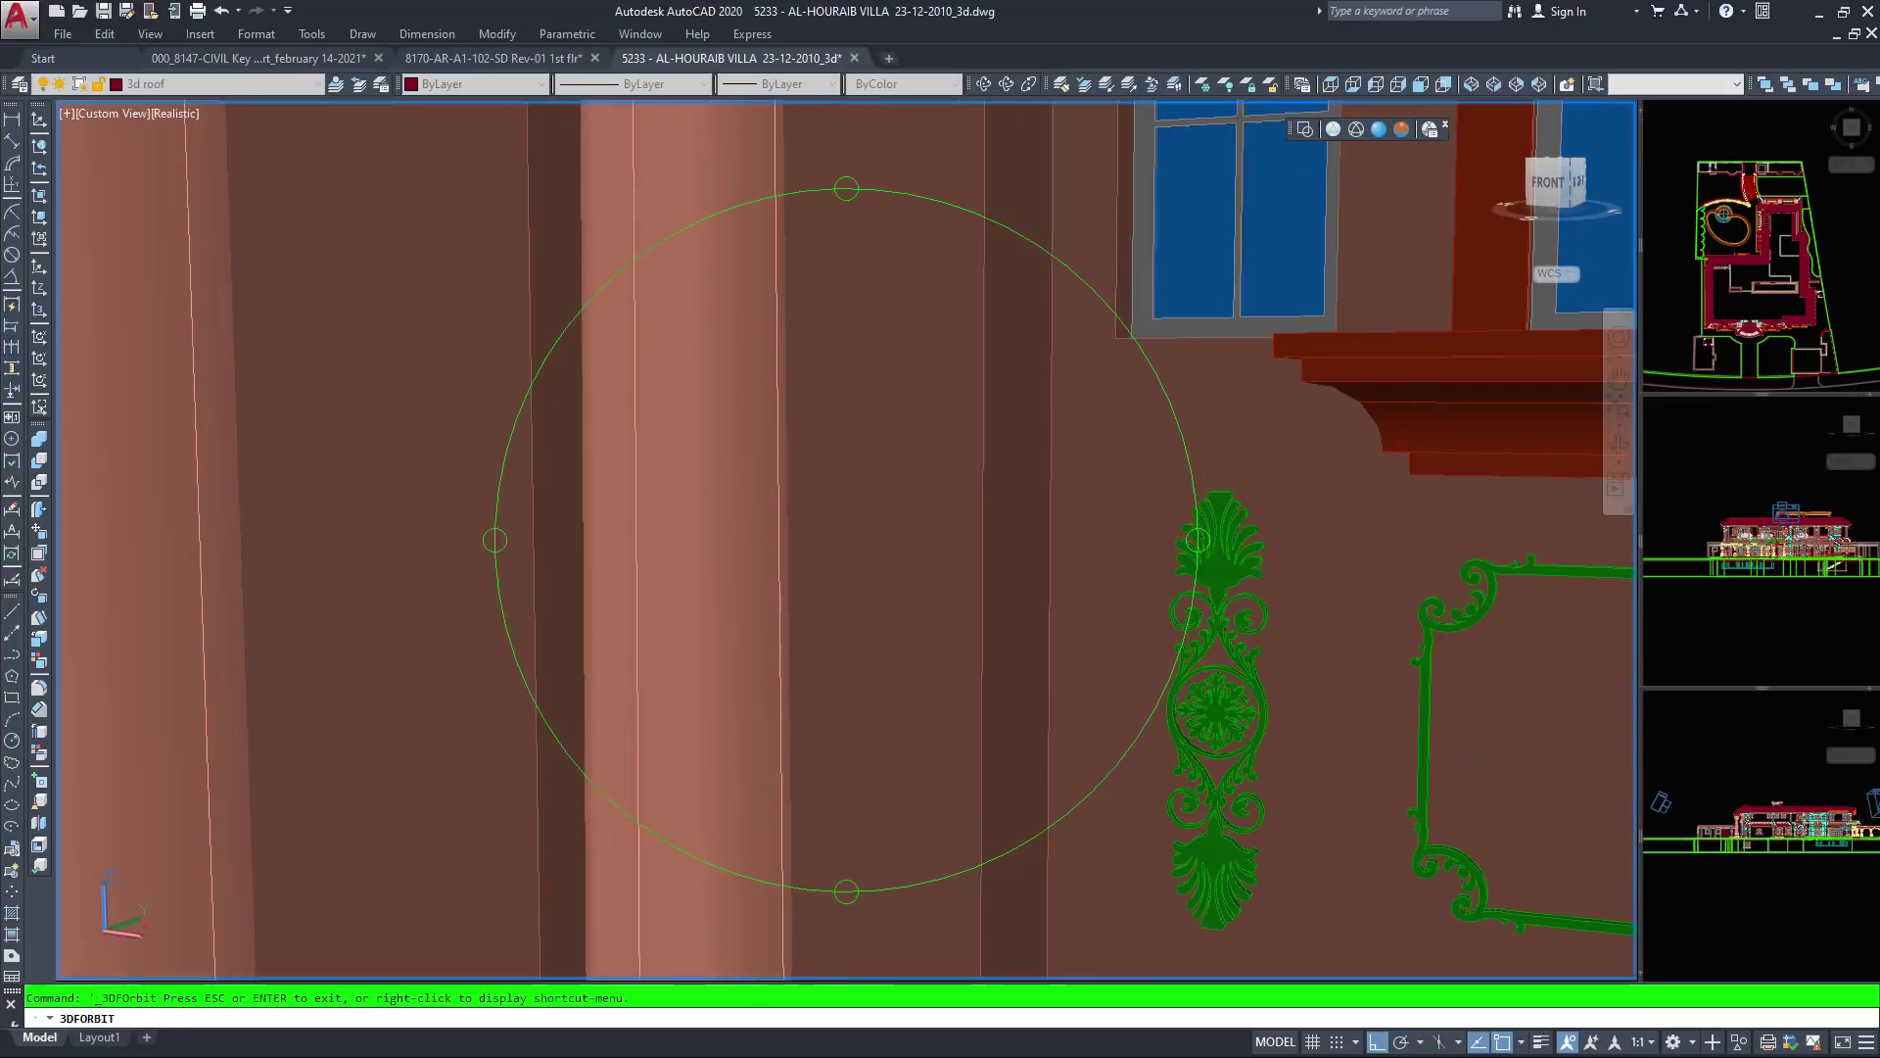
pyautogui.moveTo(1043, 646); pyautogui.dragTo(907, 550, button='middle')
pyautogui.moveTo(851, 463); pyautogui.dragTo(865, 572, button='middle')
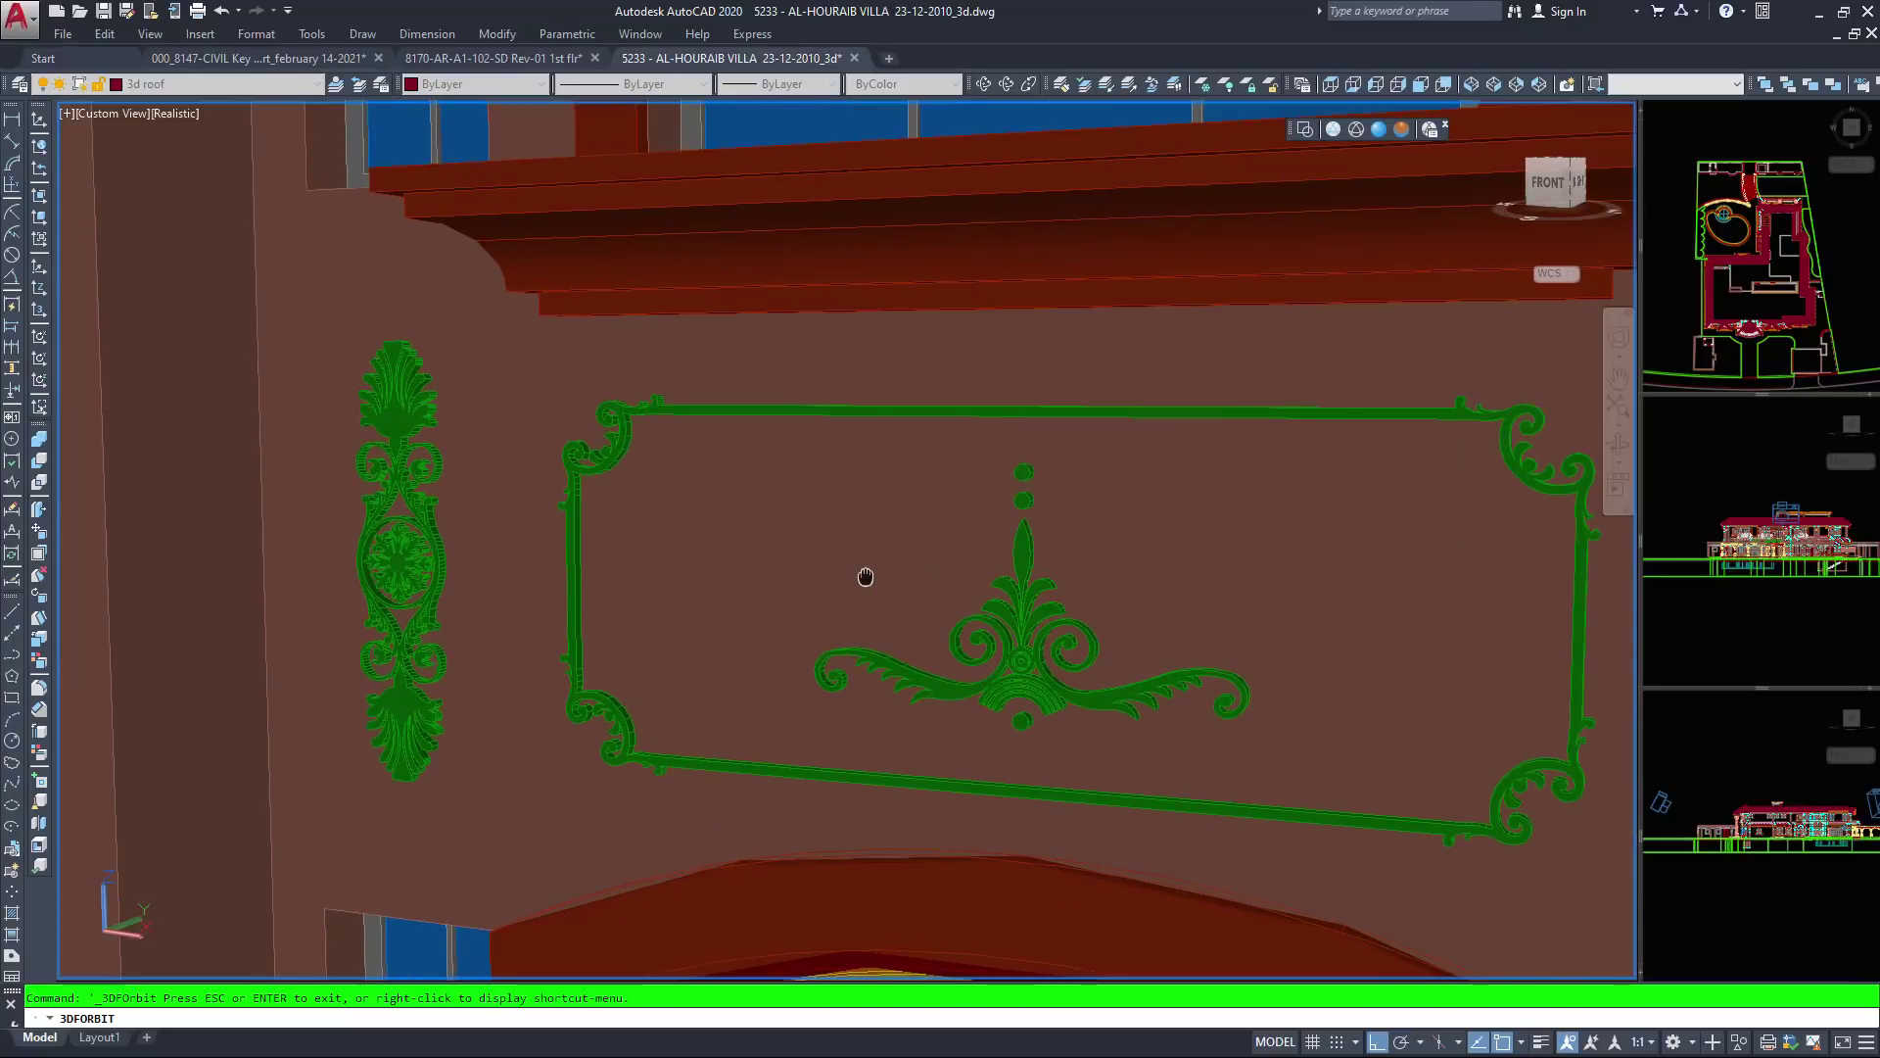
# Inspect the carved details of the panel frame, central motif and vertical floral ornament above the entrance
pyautogui.scroll(1, 861, 572)
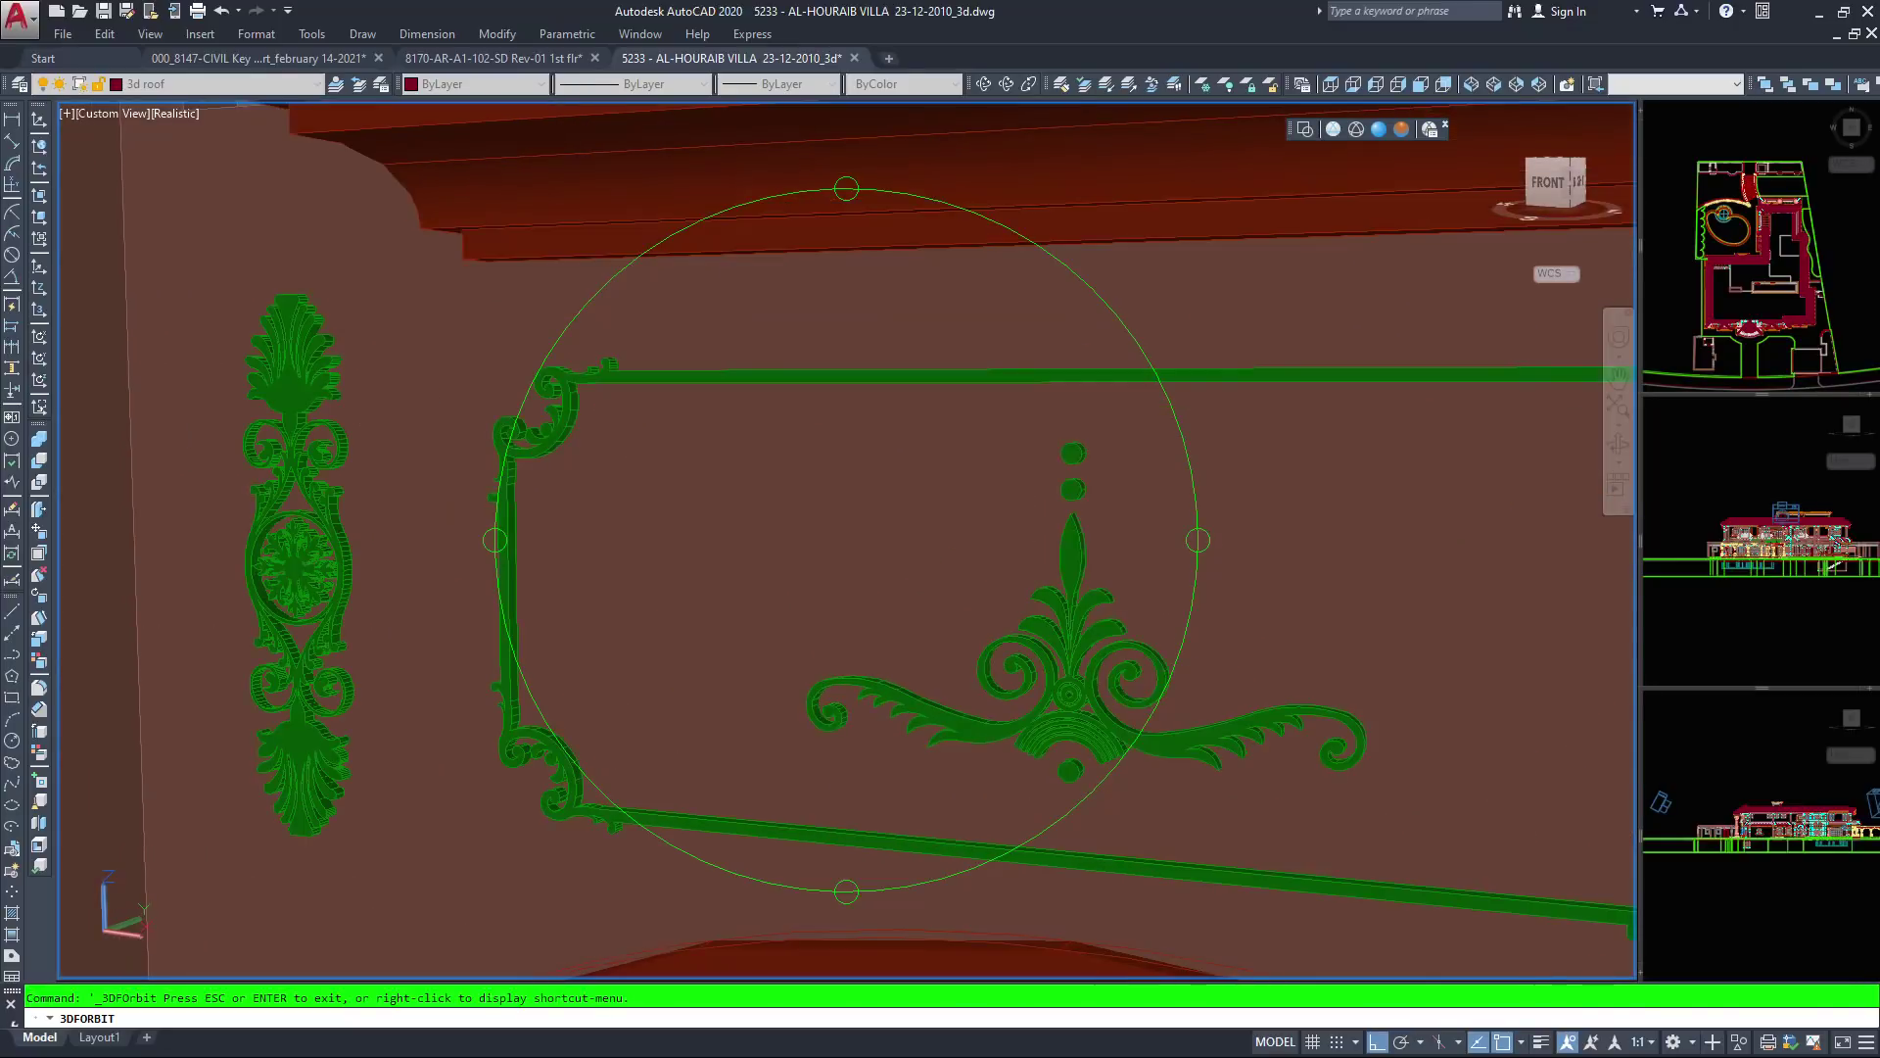
pyautogui.scroll(1, 767, 566)
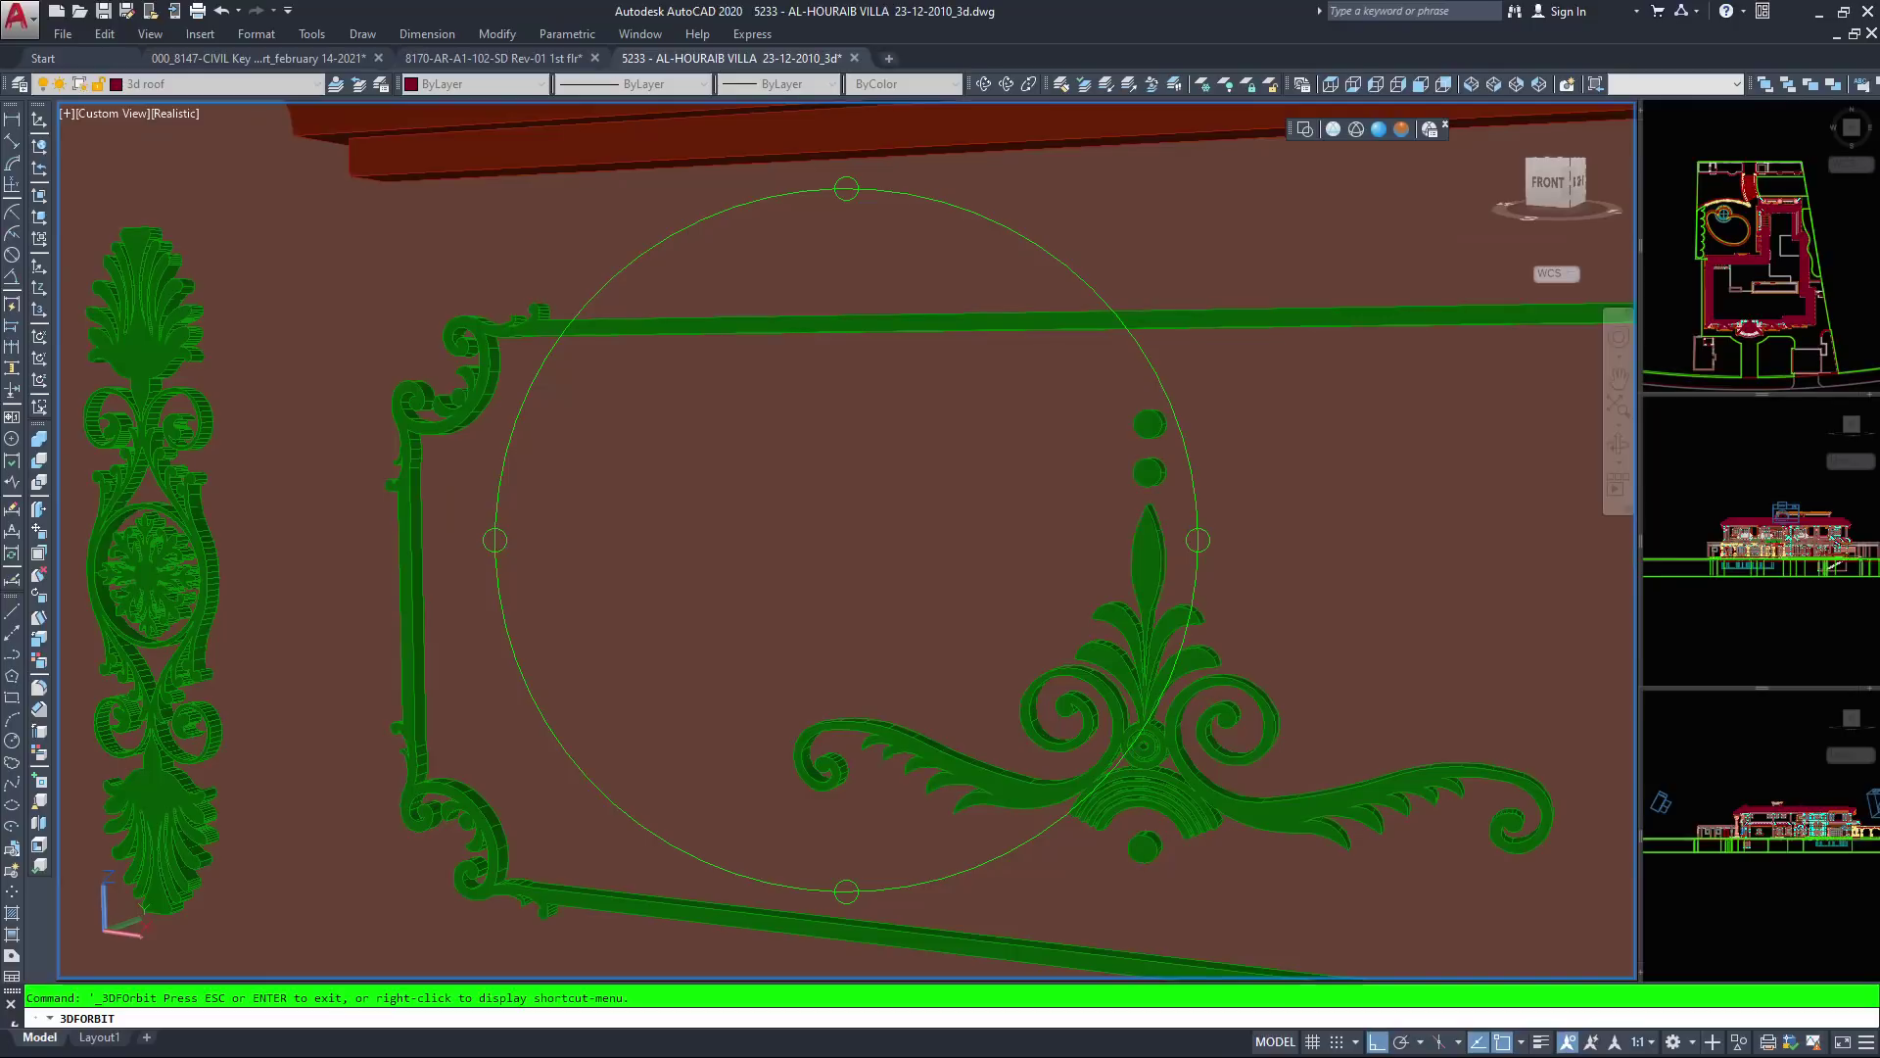
pyautogui.moveTo(545, 656); pyautogui.dragTo(605, 630, button='middle')
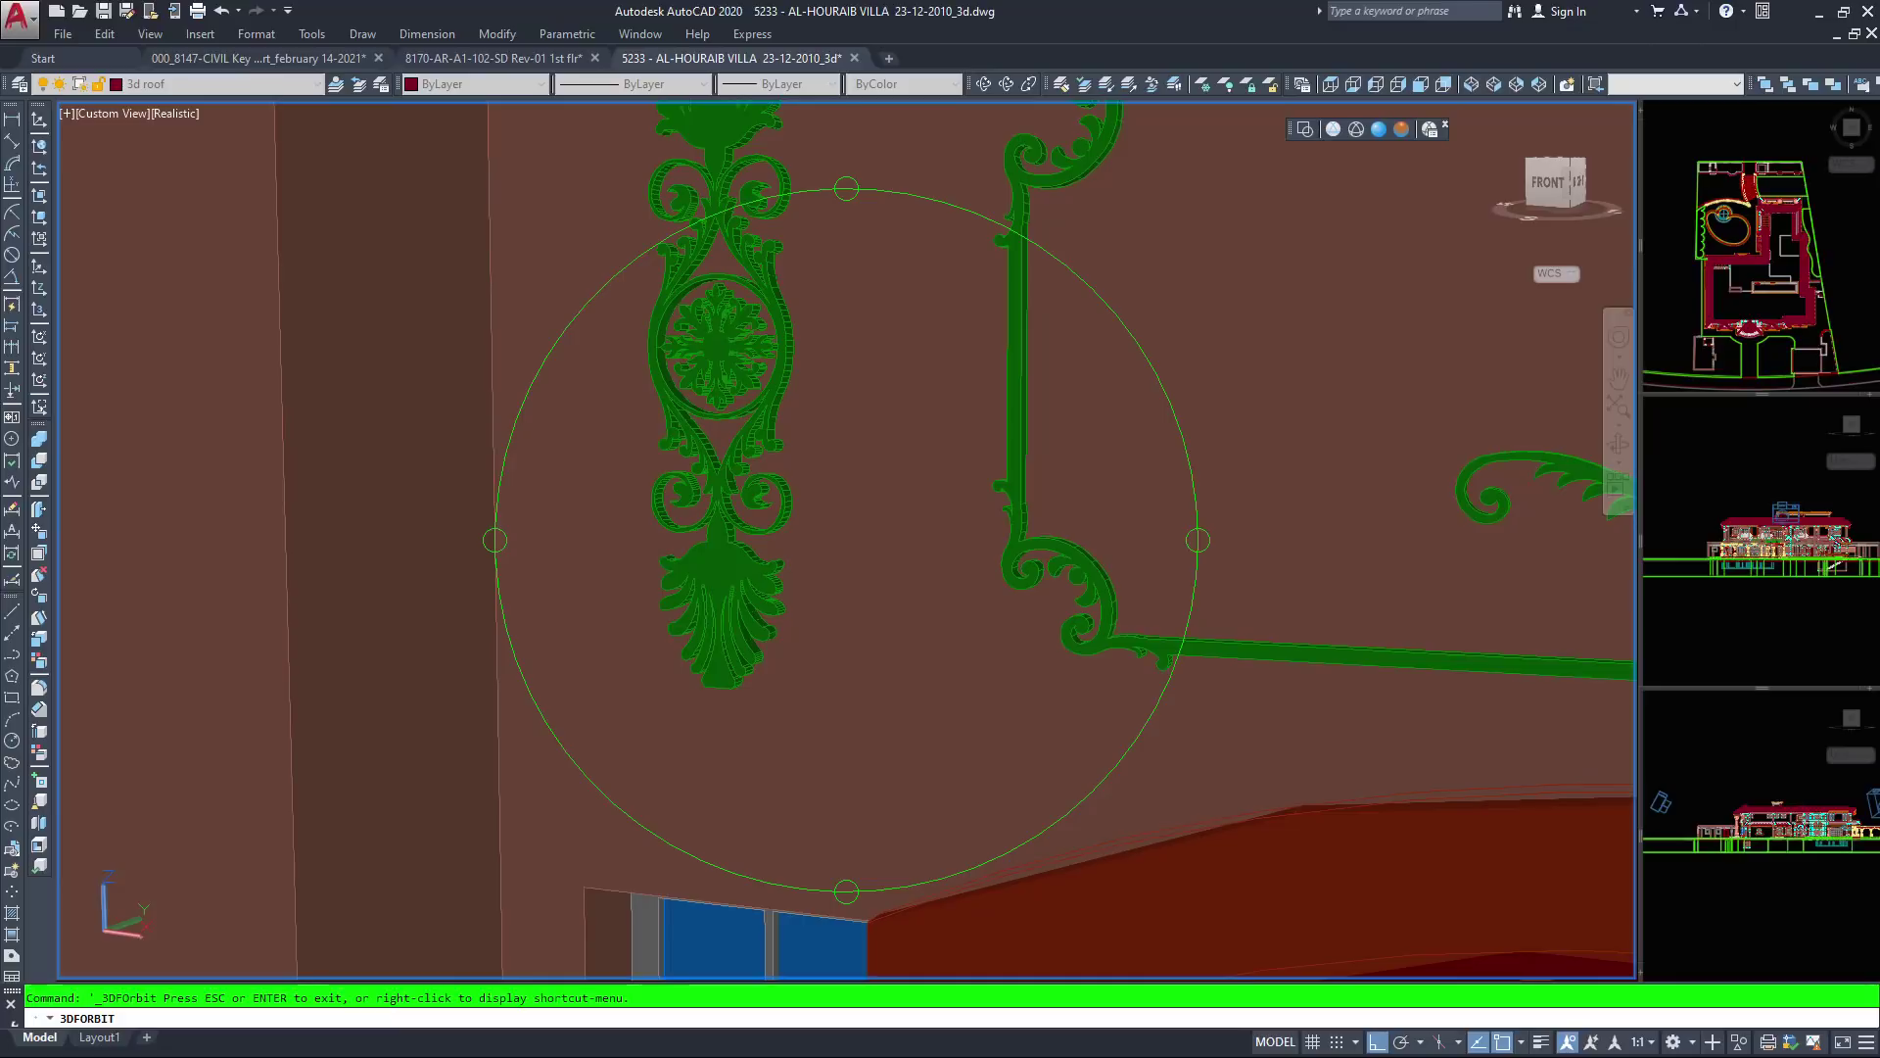
pyautogui.scroll(2, 846, 539)
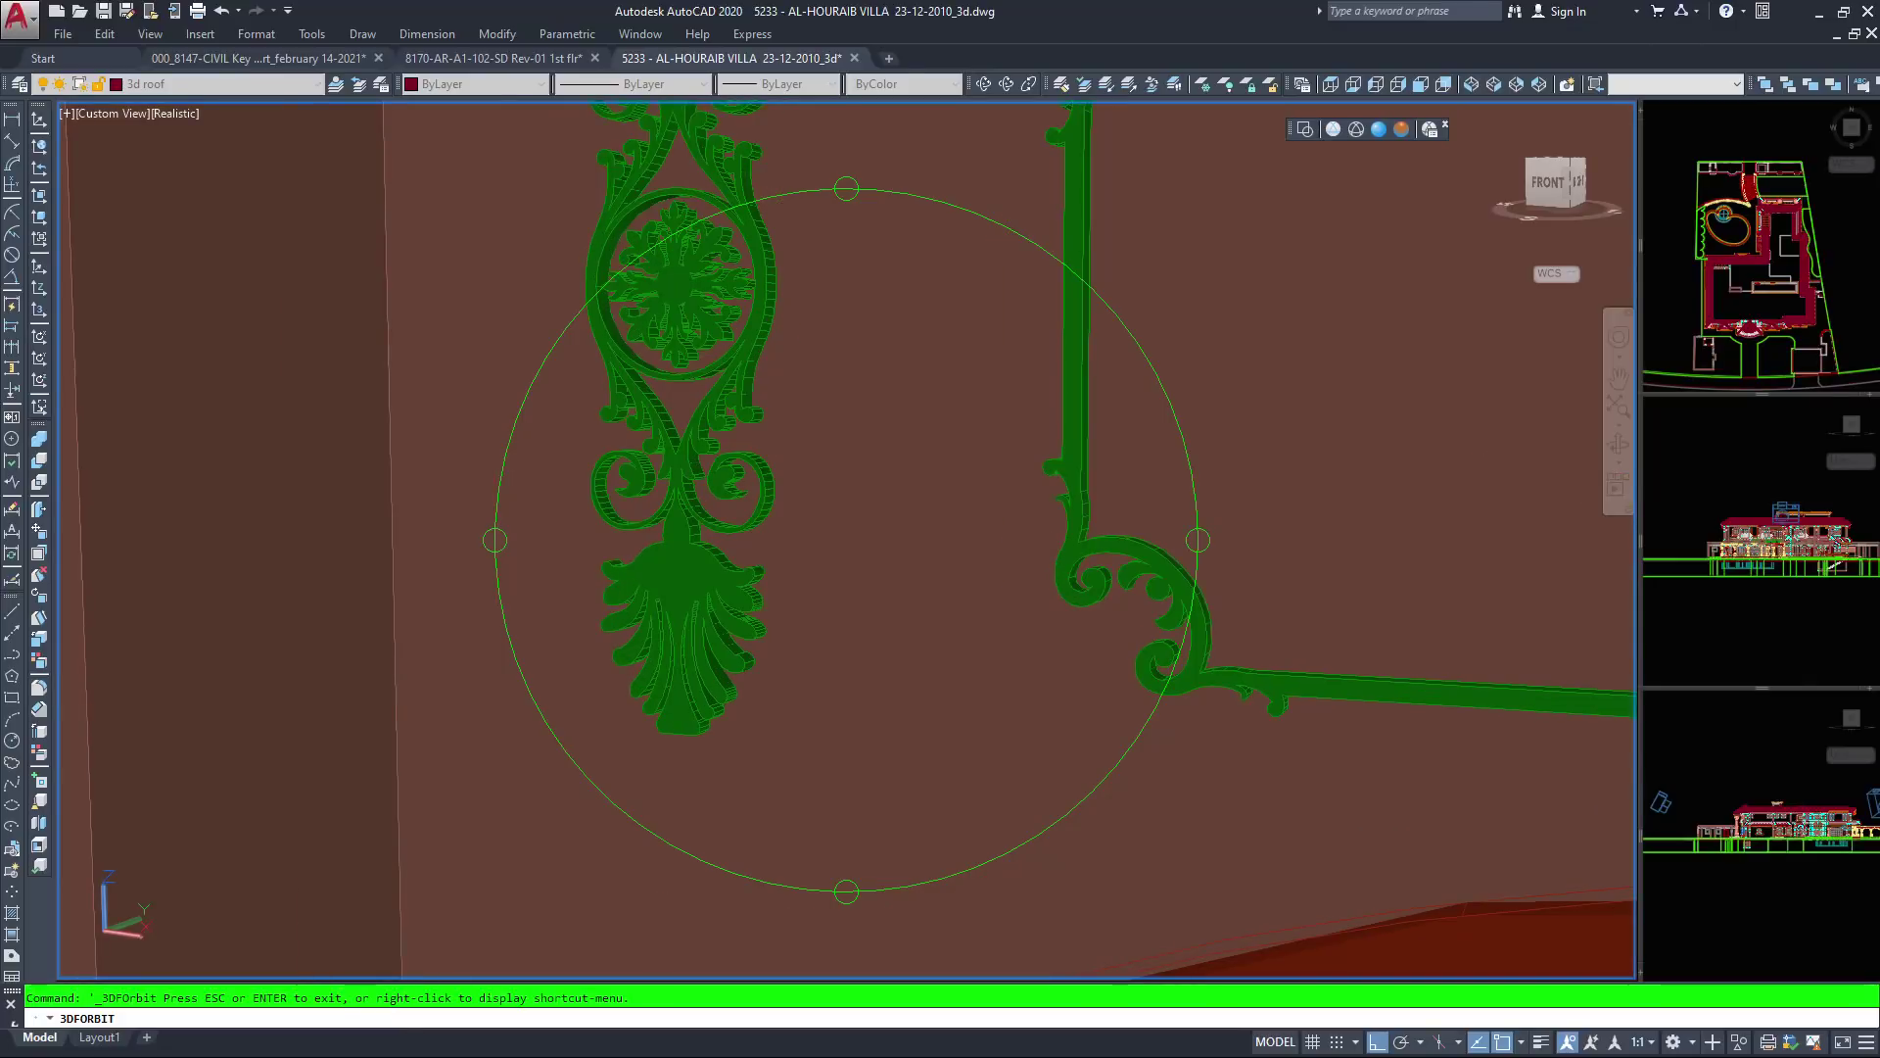
pyautogui.scroll(2, 846, 539)
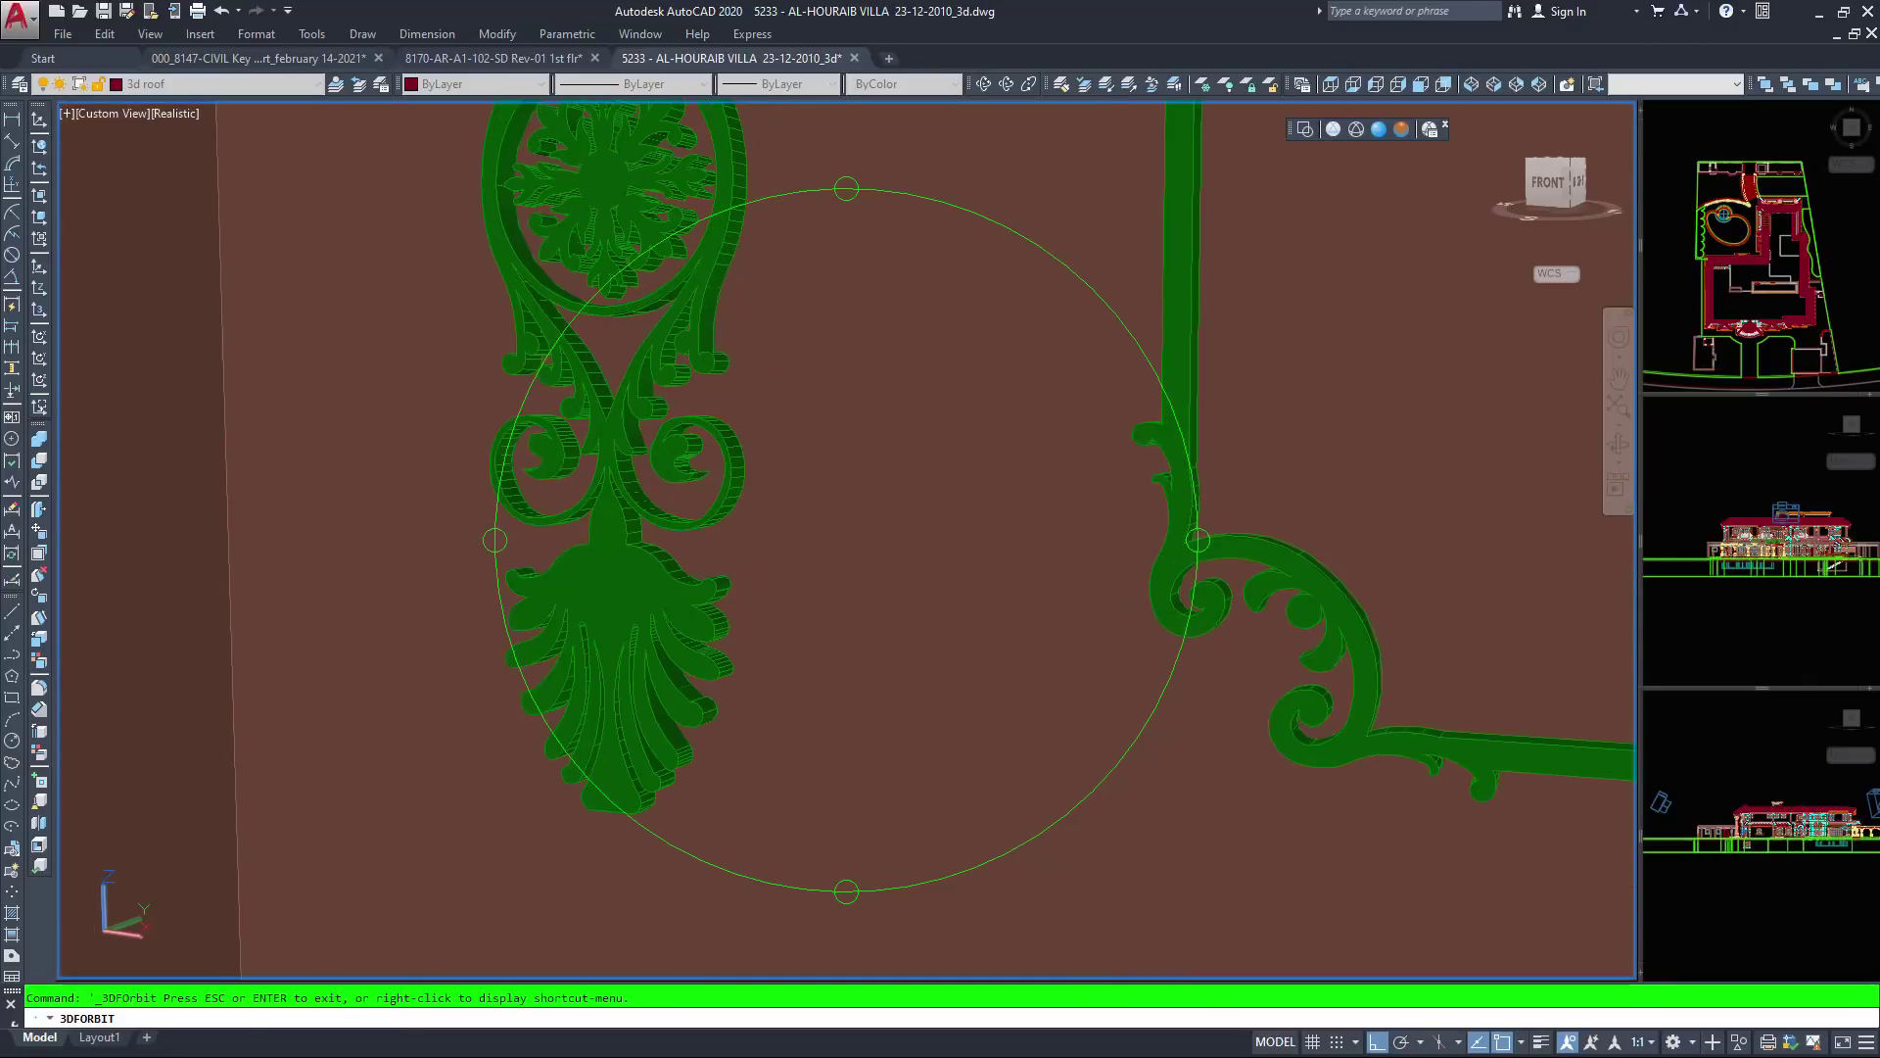
pyautogui.moveTo(638, 482); pyautogui.dragTo(671, 529, button='middle')
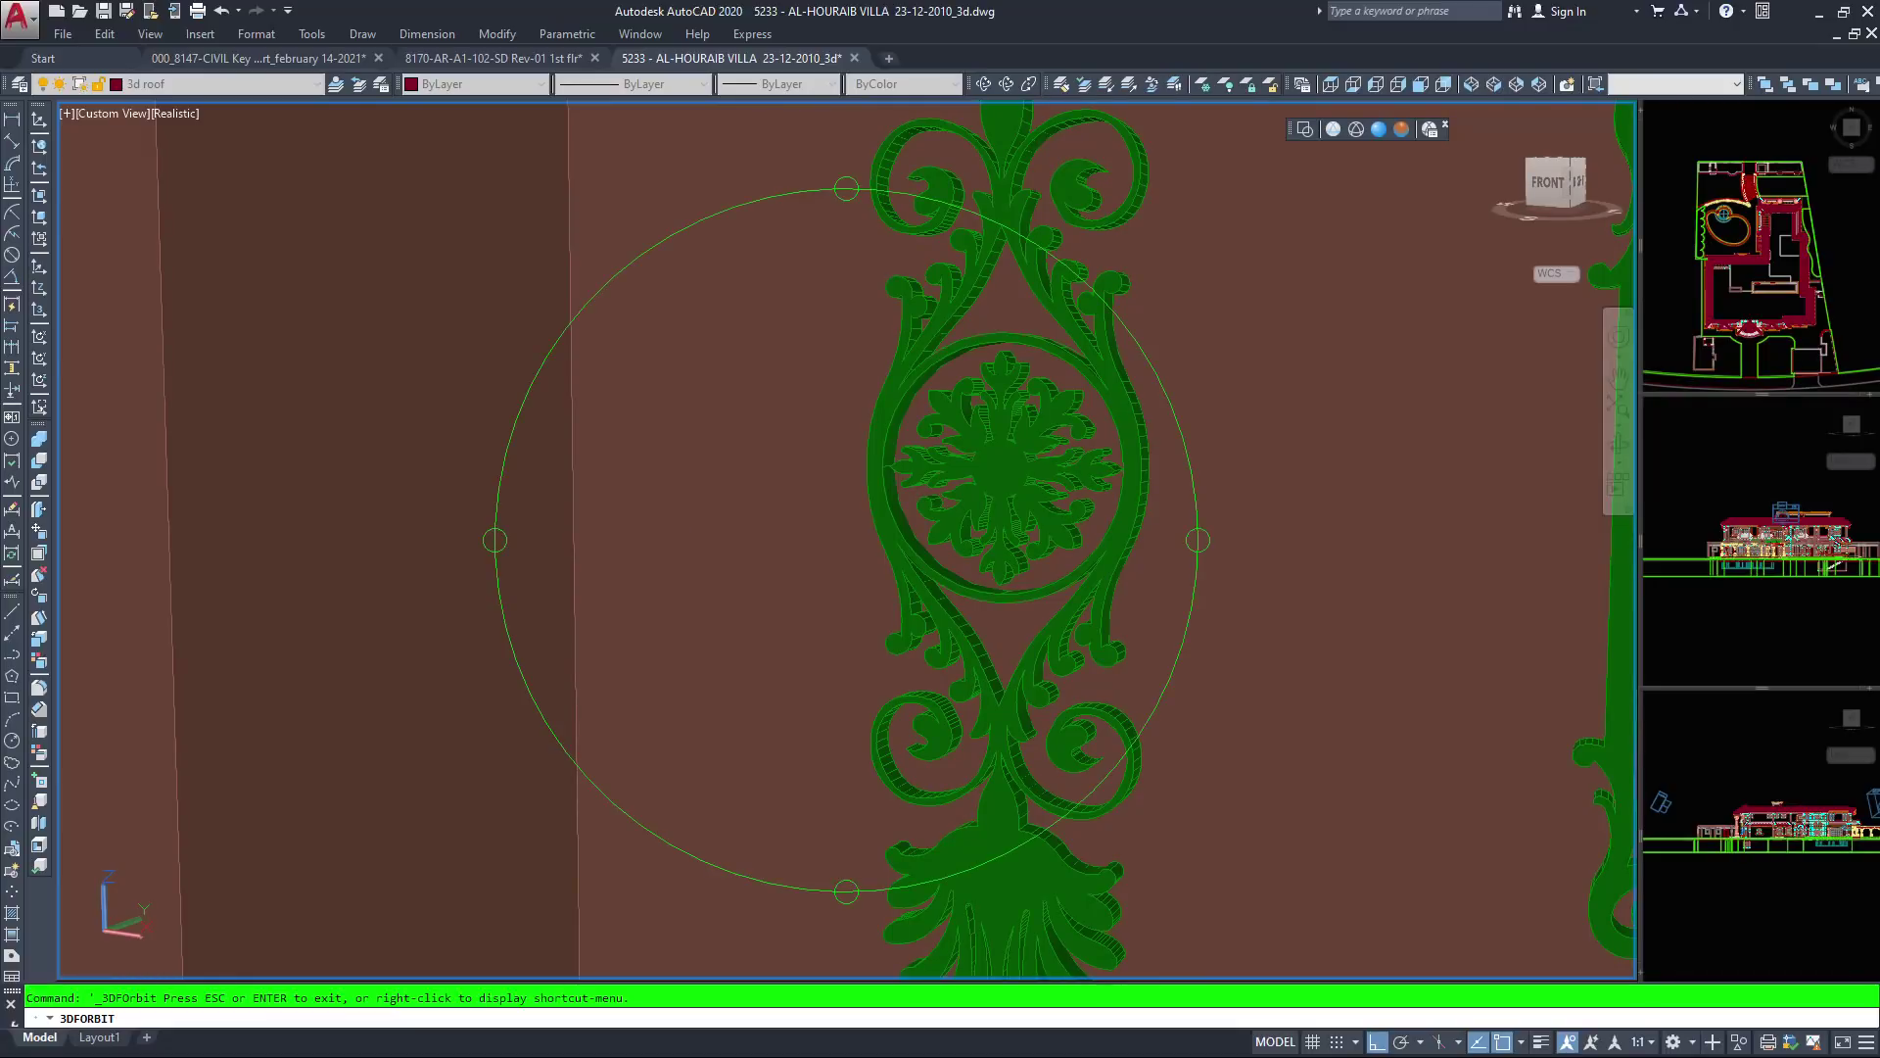
# Examine the central medallion, scrolls and leaf tip of the vertical ornament beside the framed entrance panel
pyautogui.scroll(2, 818, 544)
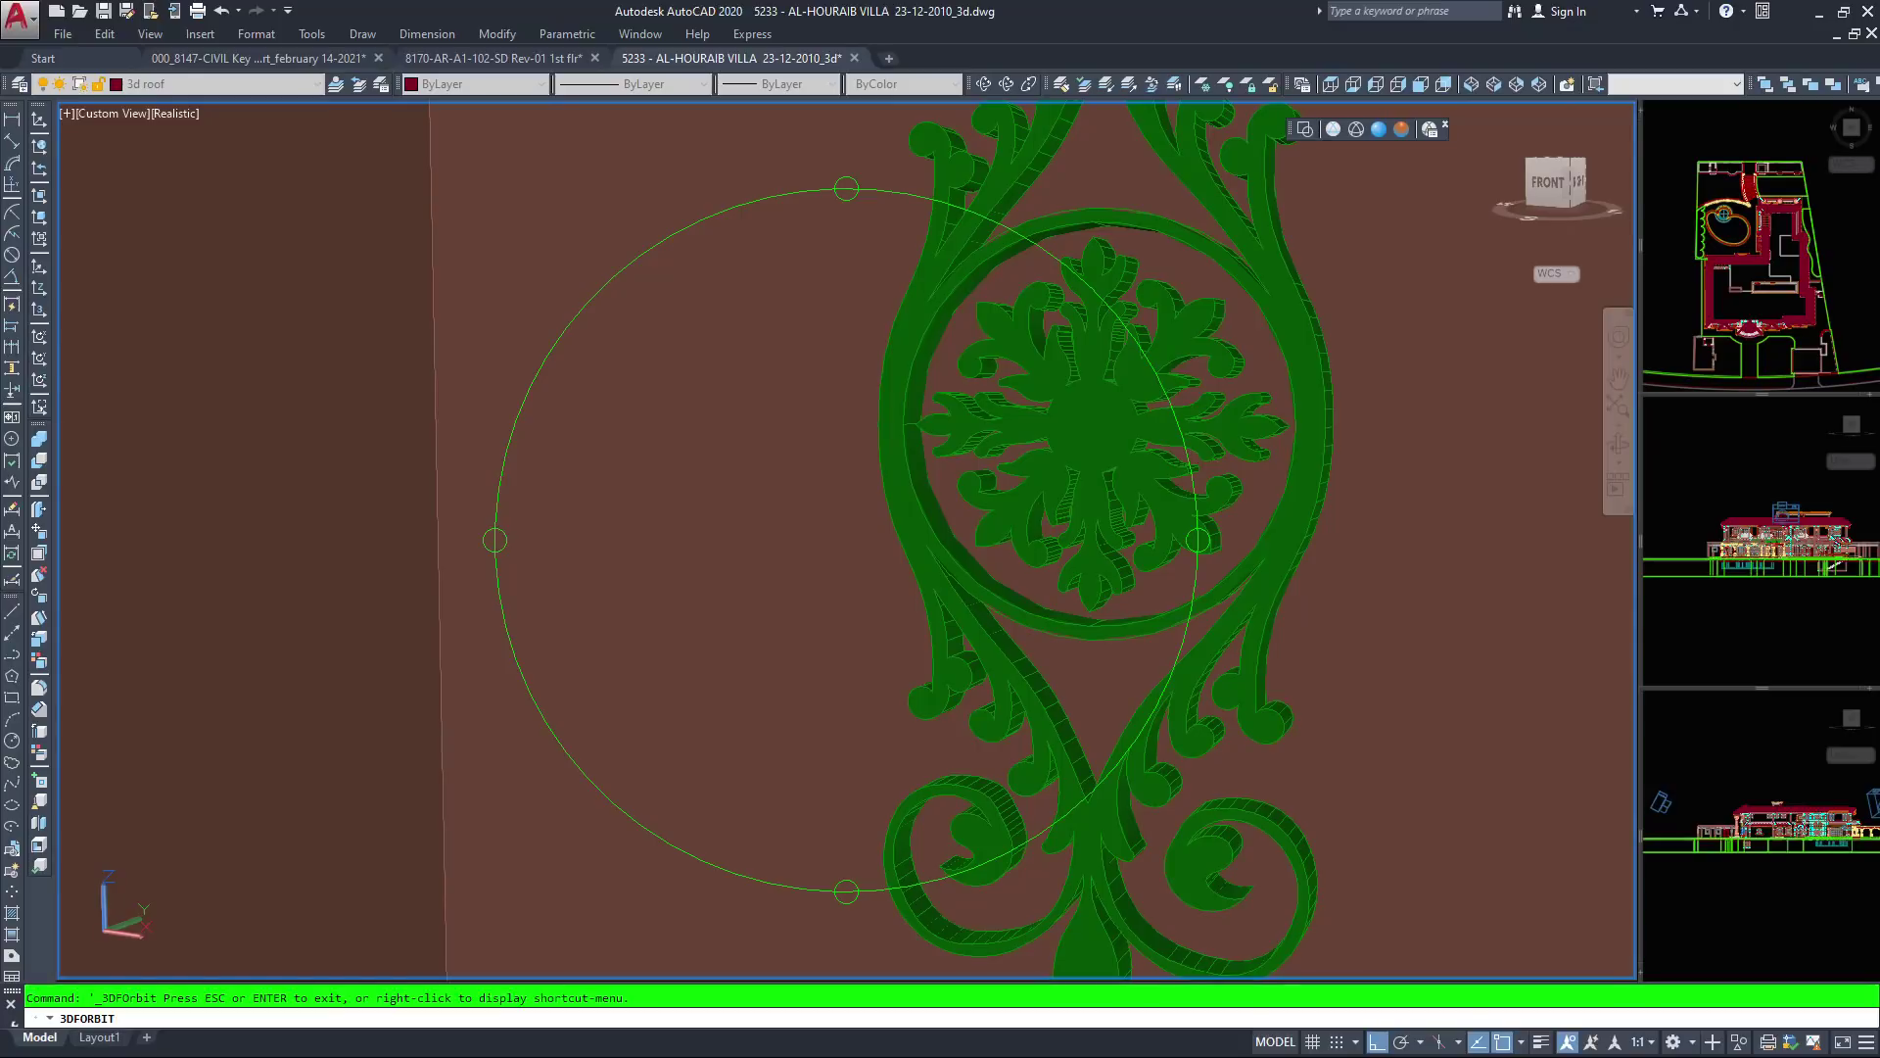
pyautogui.moveTo(944, 458); pyautogui.dragTo(933, 504, button='middle')
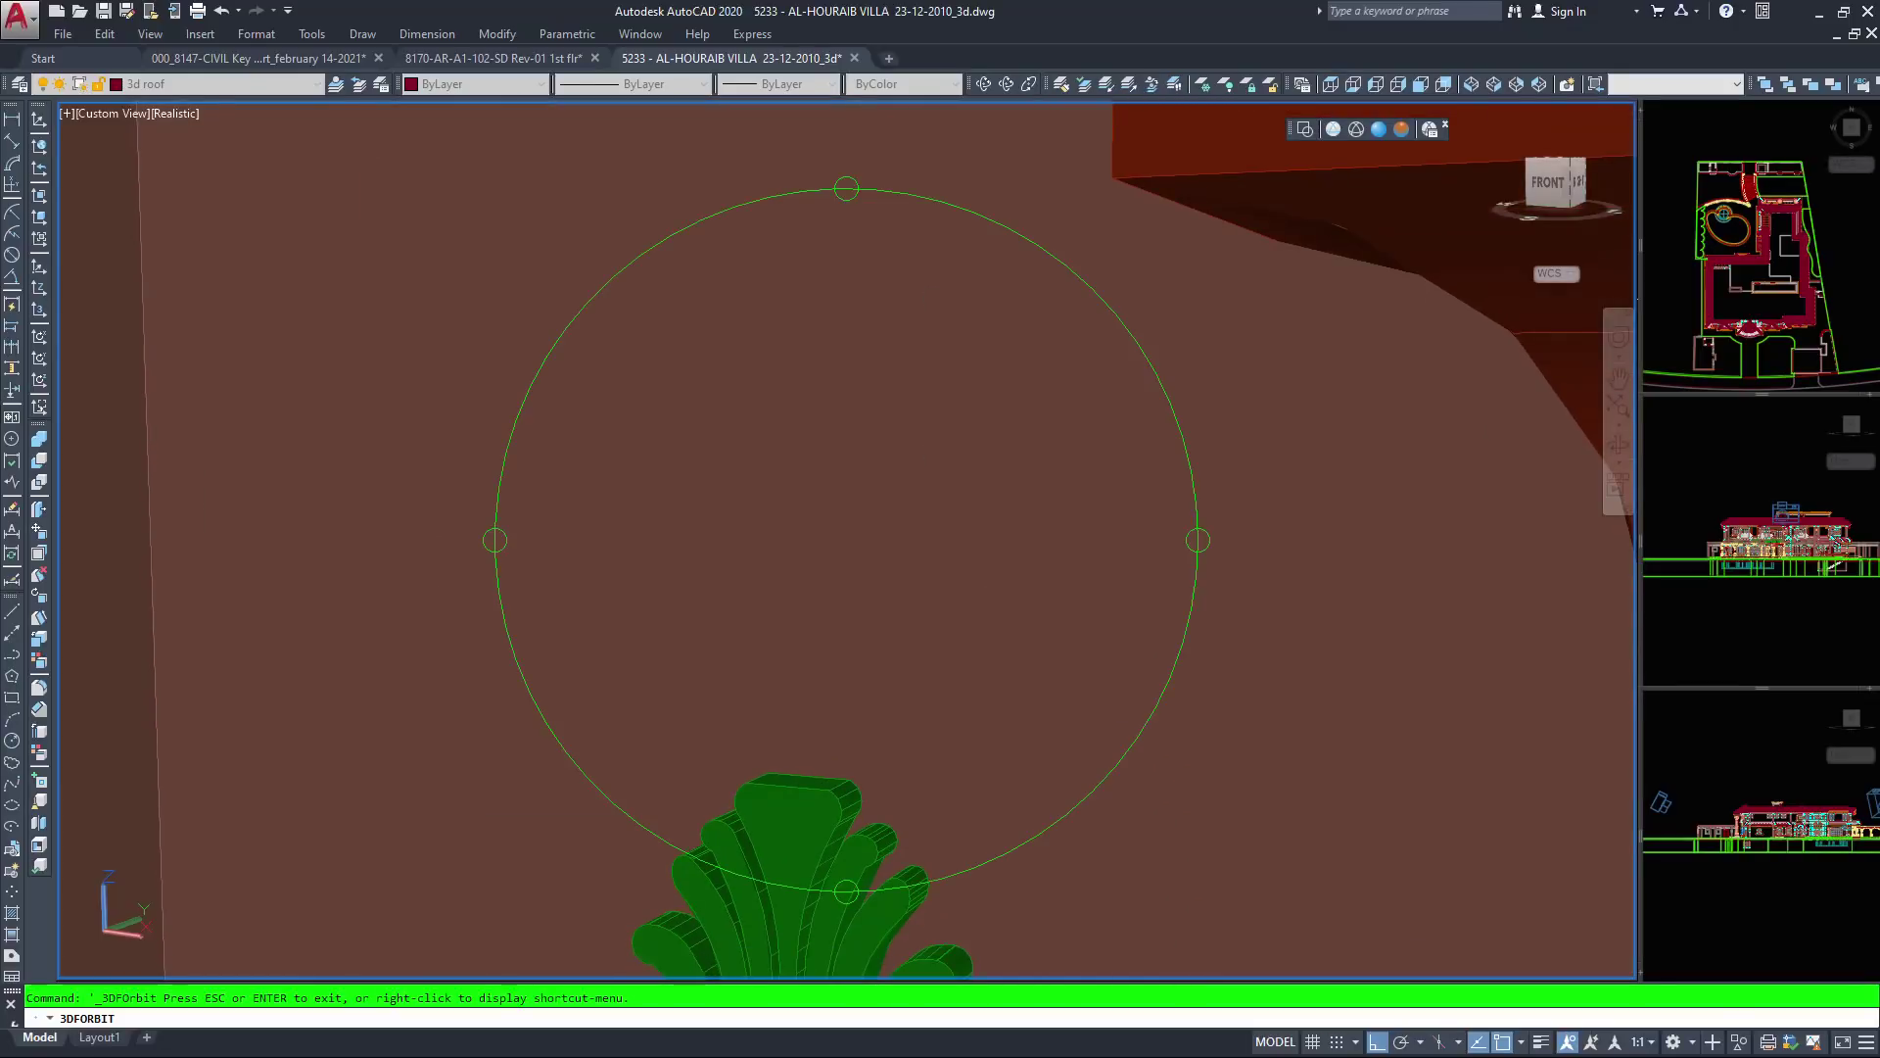
pyautogui.moveTo(882, 650); pyautogui.dragTo(881, 603, button='middle')
pyautogui.moveTo(857, 685); pyautogui.dragTo(856, 628, button='middle')
pyautogui.scroll(-7, 846, 540)
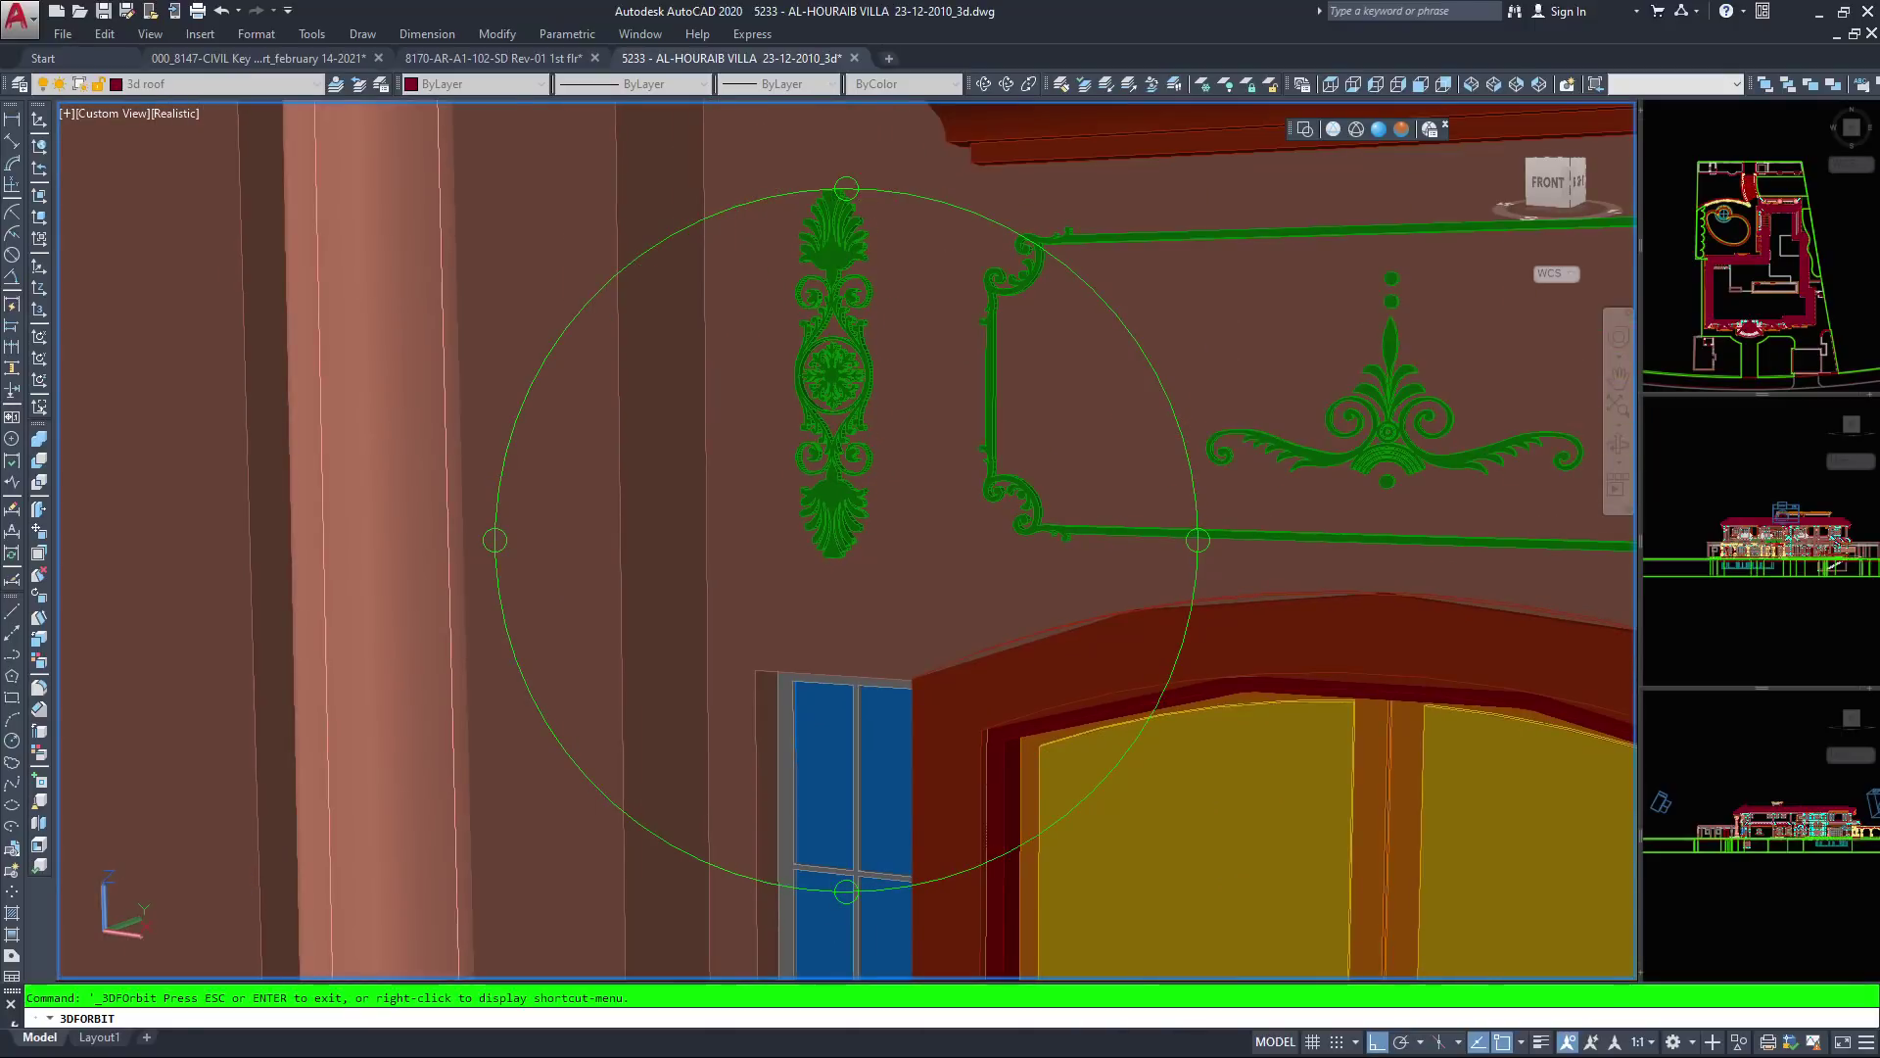
# Compare the entrance wall with the adjoining window bay, including its columns, balcony railing and corner ornaments
pyautogui.scroll(-2, 846, 539)
pyautogui.scroll(-2, 854, 539)
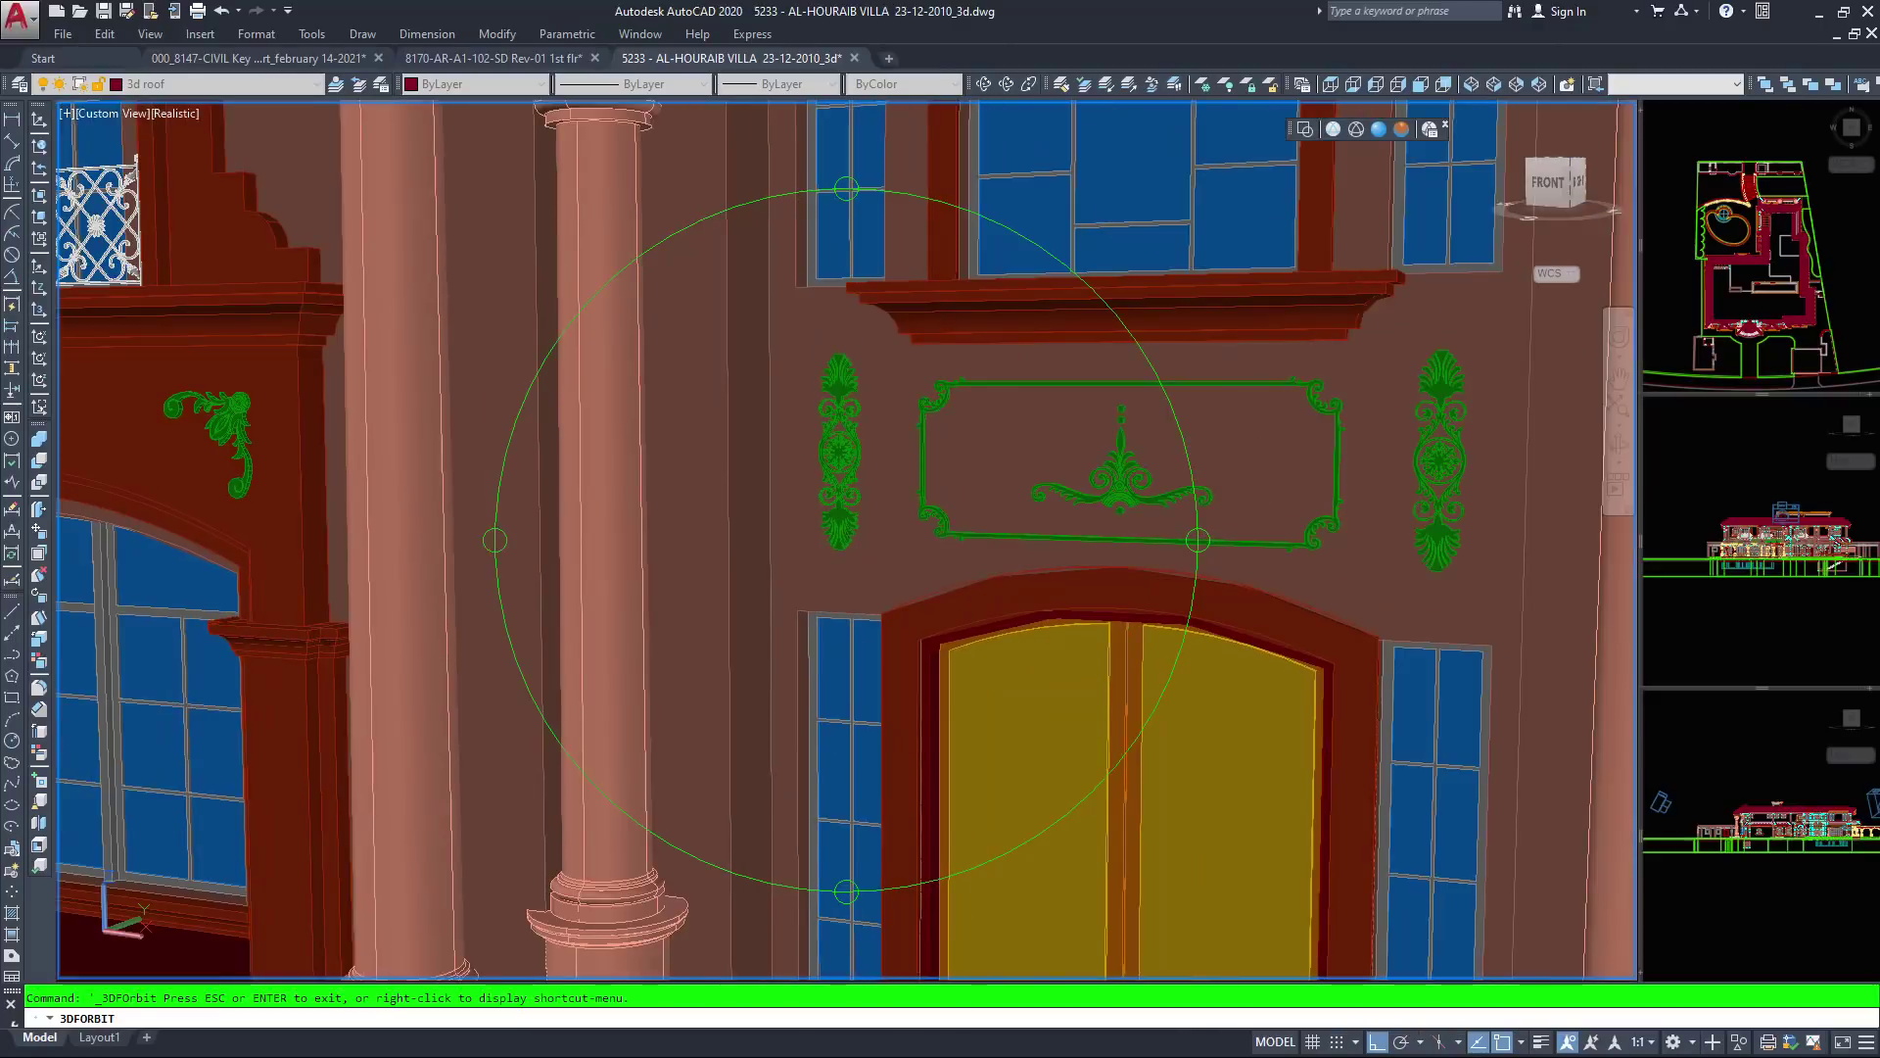
pyautogui.scroll(-2, 846, 540)
pyautogui.moveTo(846, 539); pyautogui.dragTo(942, 561)
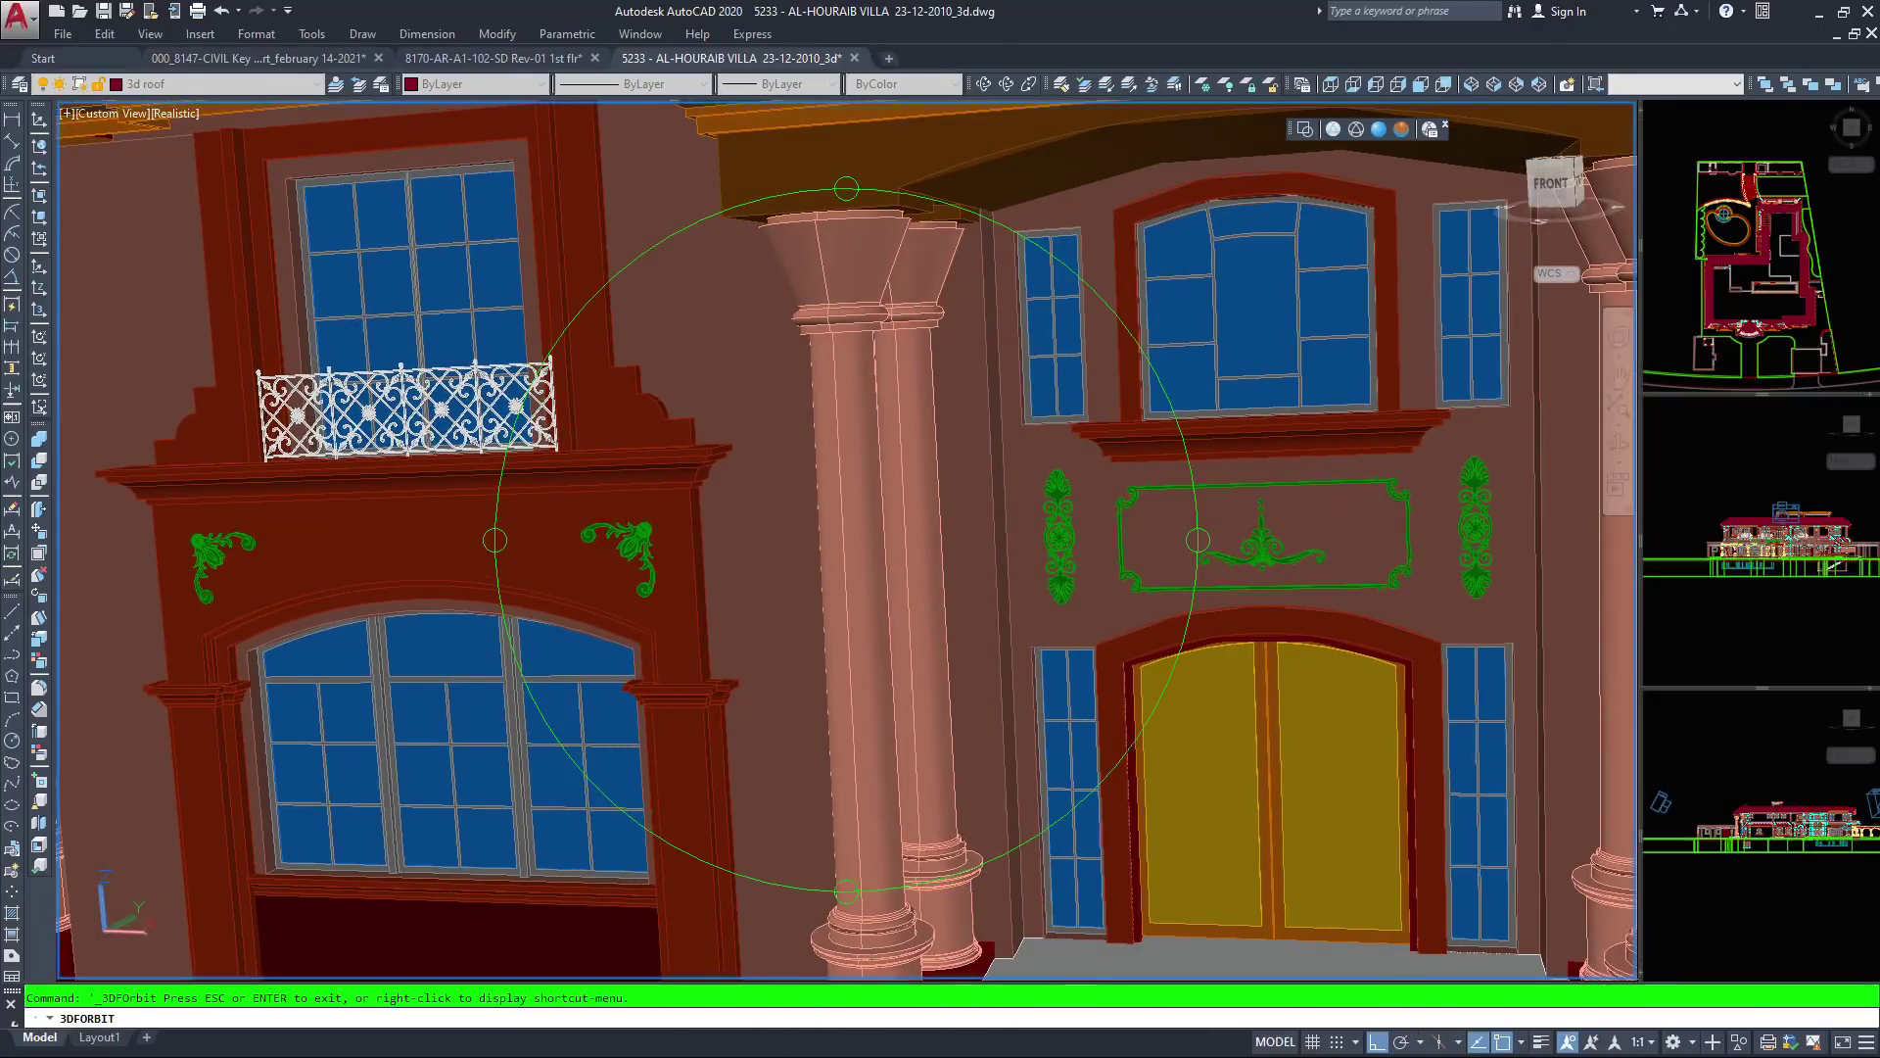
pyautogui.moveTo(573, 621); pyautogui.dragTo(791, 620, button='middle')
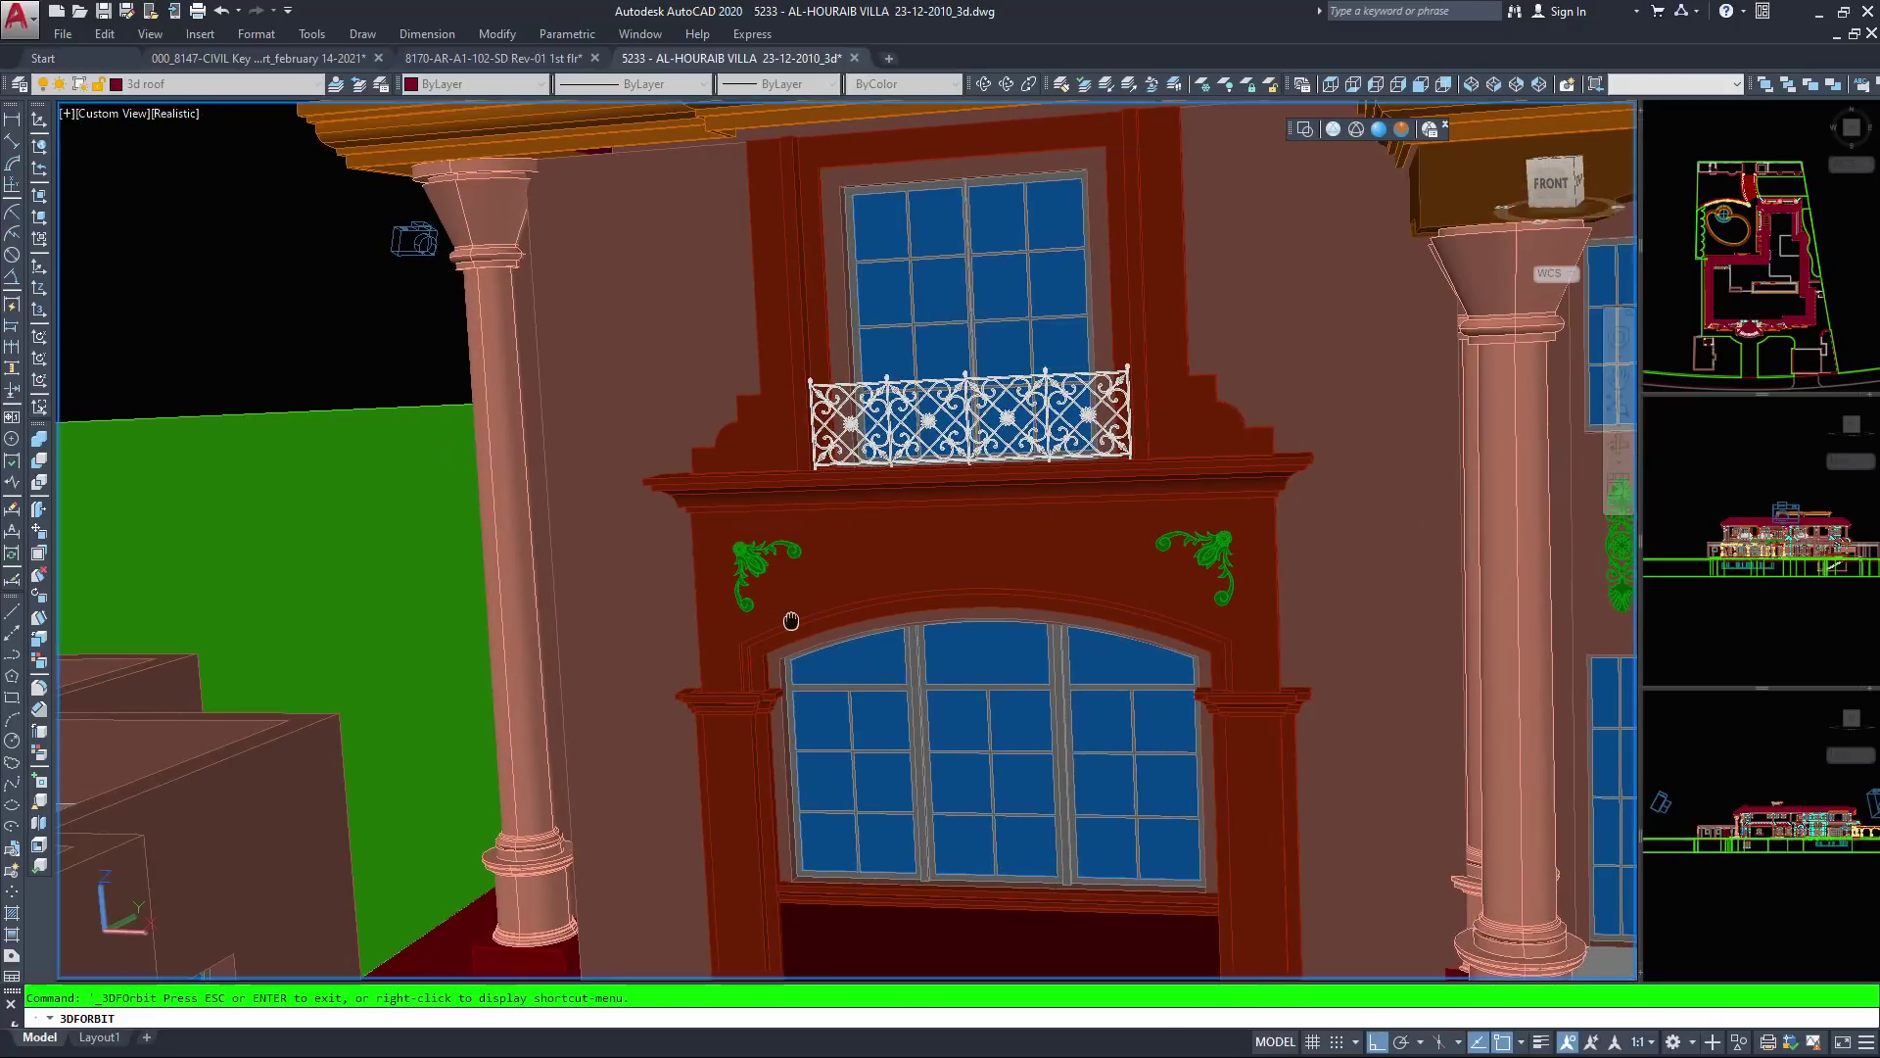
pyautogui.moveTo(791, 619); pyautogui.dragTo(777, 709)
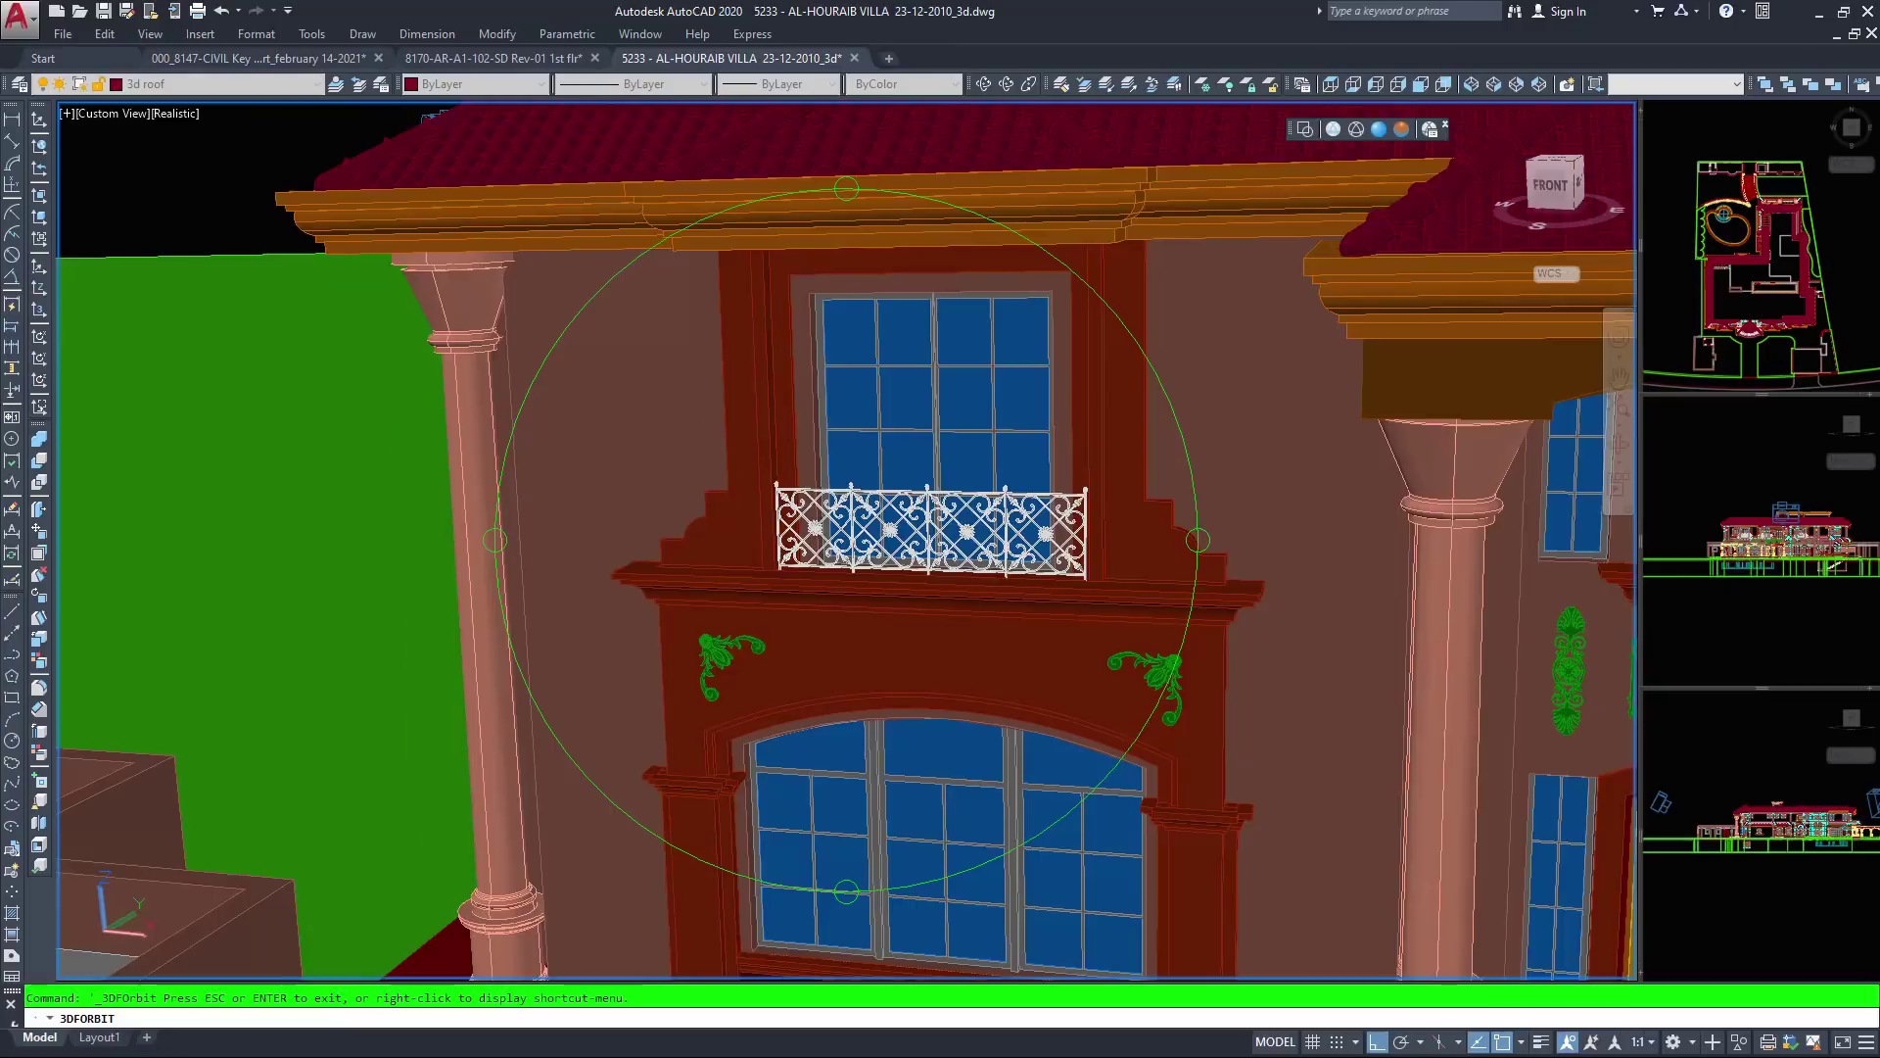
# Inspect the upper window's balcony railing up close: its posts, ball finials, handrail, scrolls and flower rosettes
pyautogui.scroll(8, 839, 541)
pyautogui.scroll(5, 839, 541)
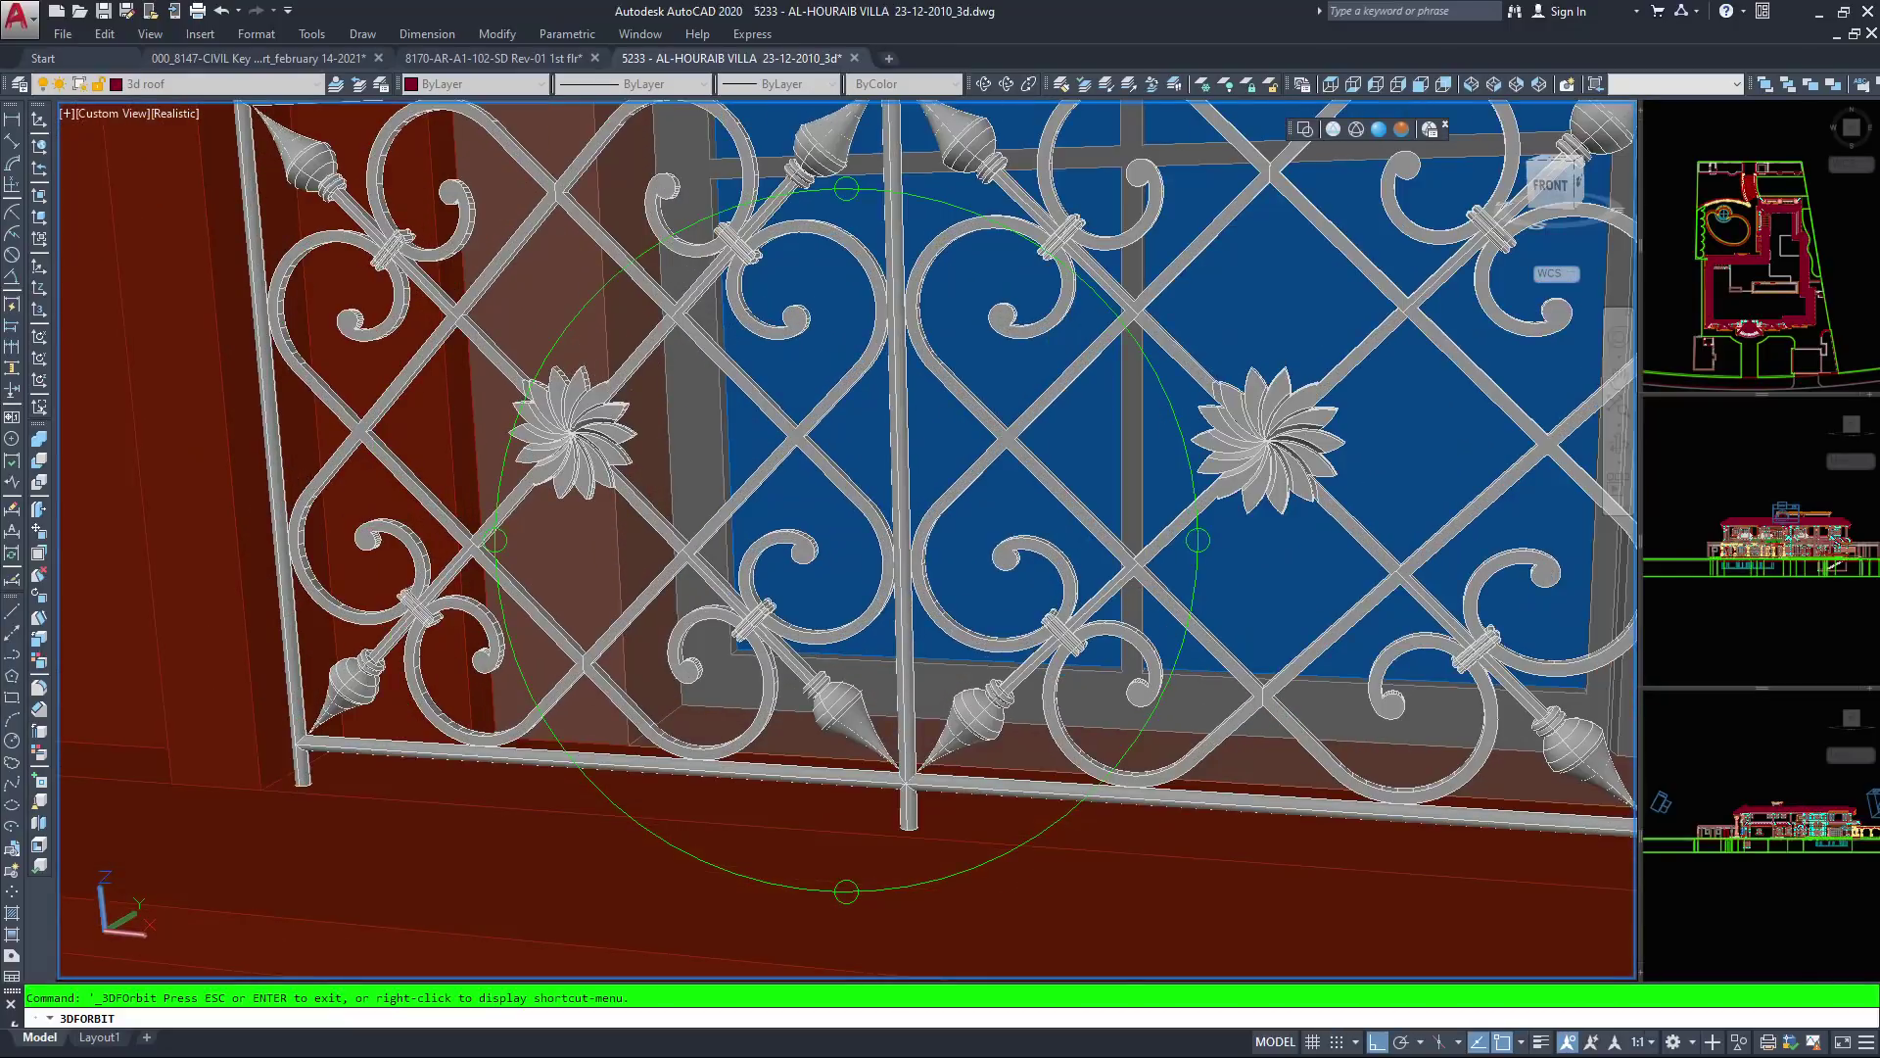
pyautogui.moveTo(839, 541); pyautogui.dragTo(826, 602)
pyautogui.scroll(-3, 774, 713)
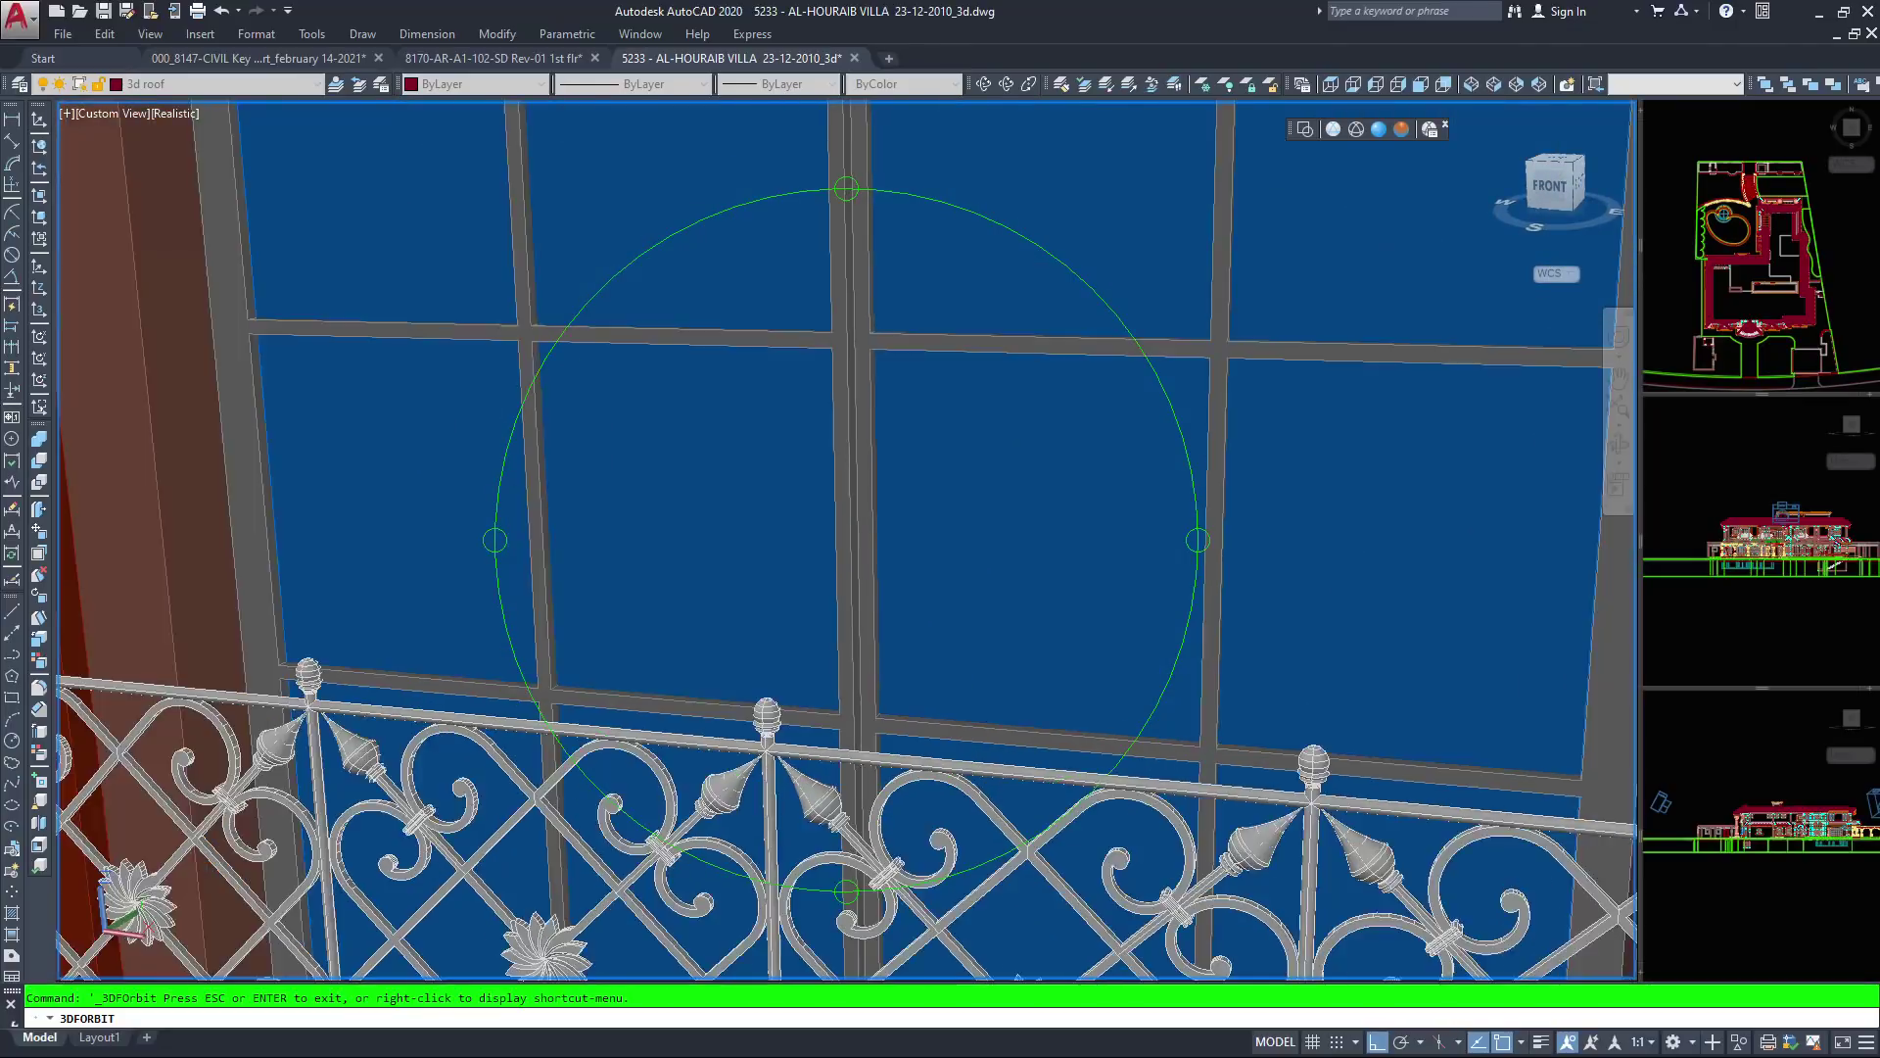
pyautogui.moveTo(769, 716); pyautogui.dragTo(819, 706, button='middle')
pyautogui.scroll(5, 834, 560)
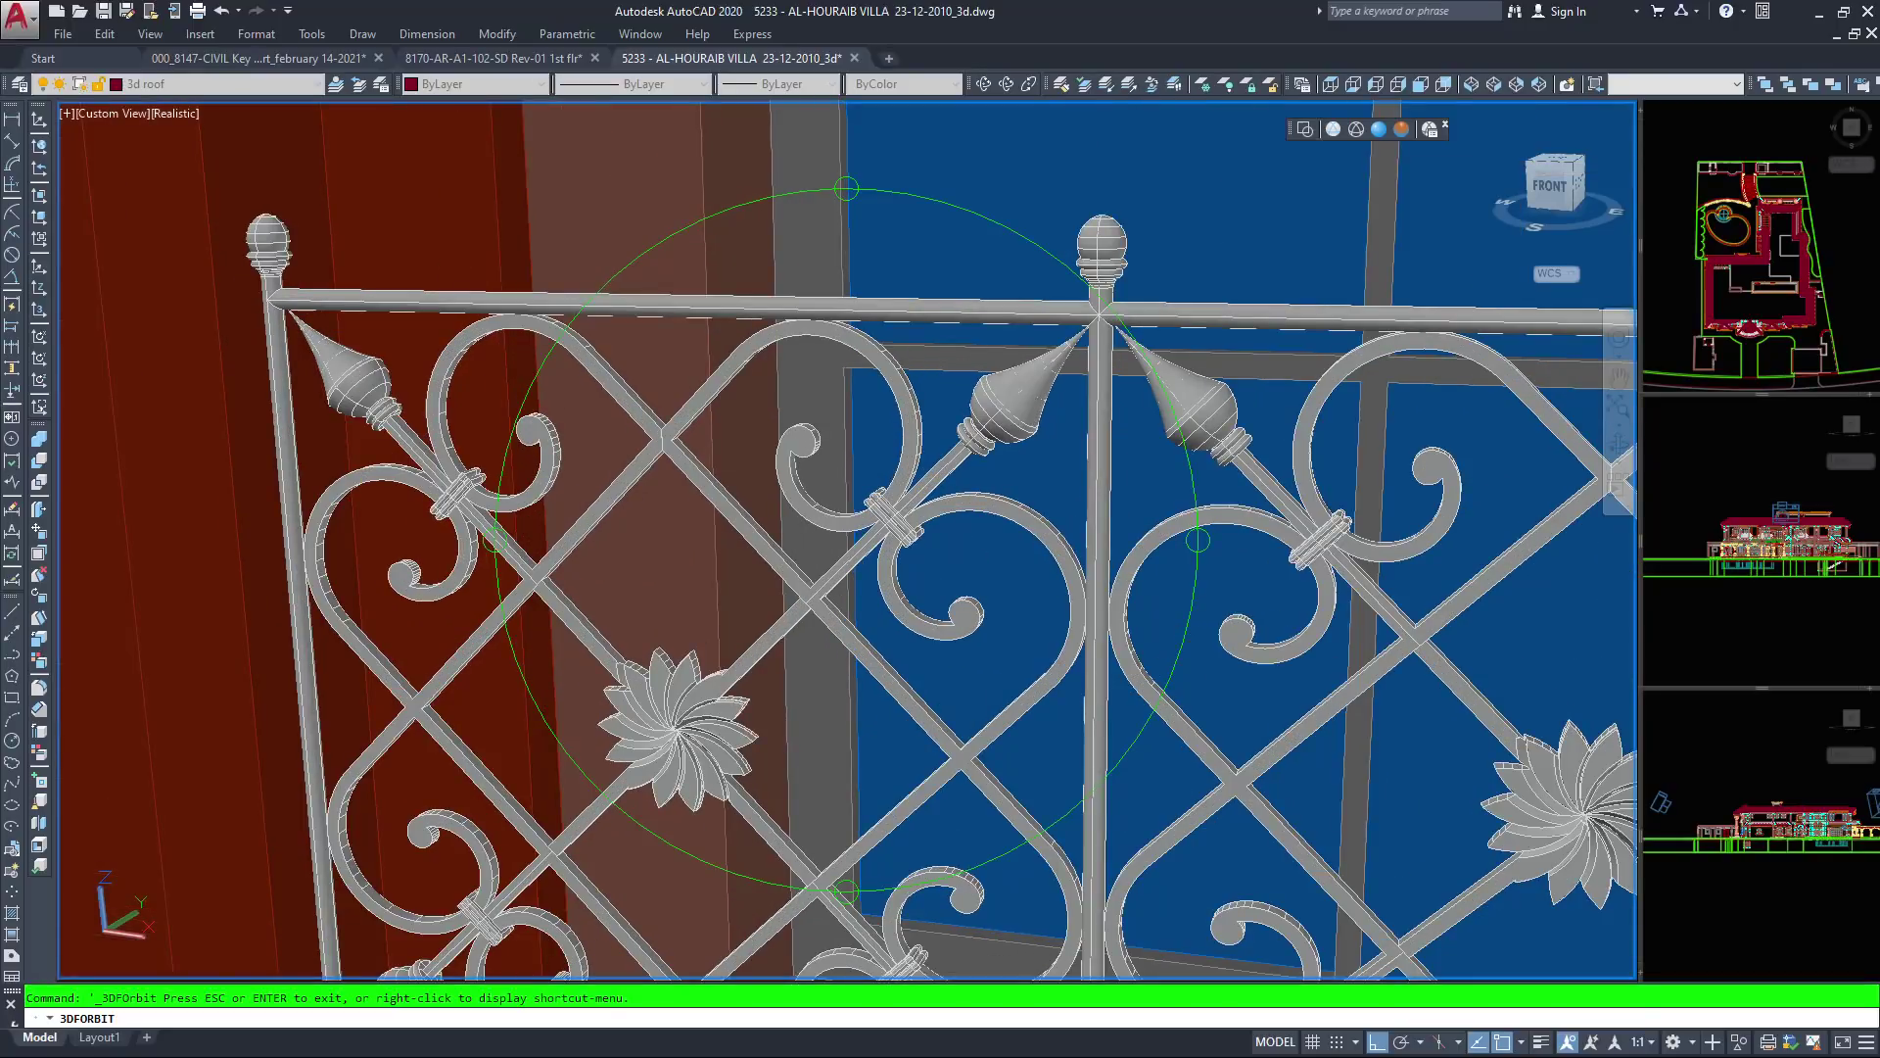
pyautogui.moveTo(727, 709); pyautogui.dragTo(753, 679, button='middle')
pyautogui.scroll(4, 752, 685)
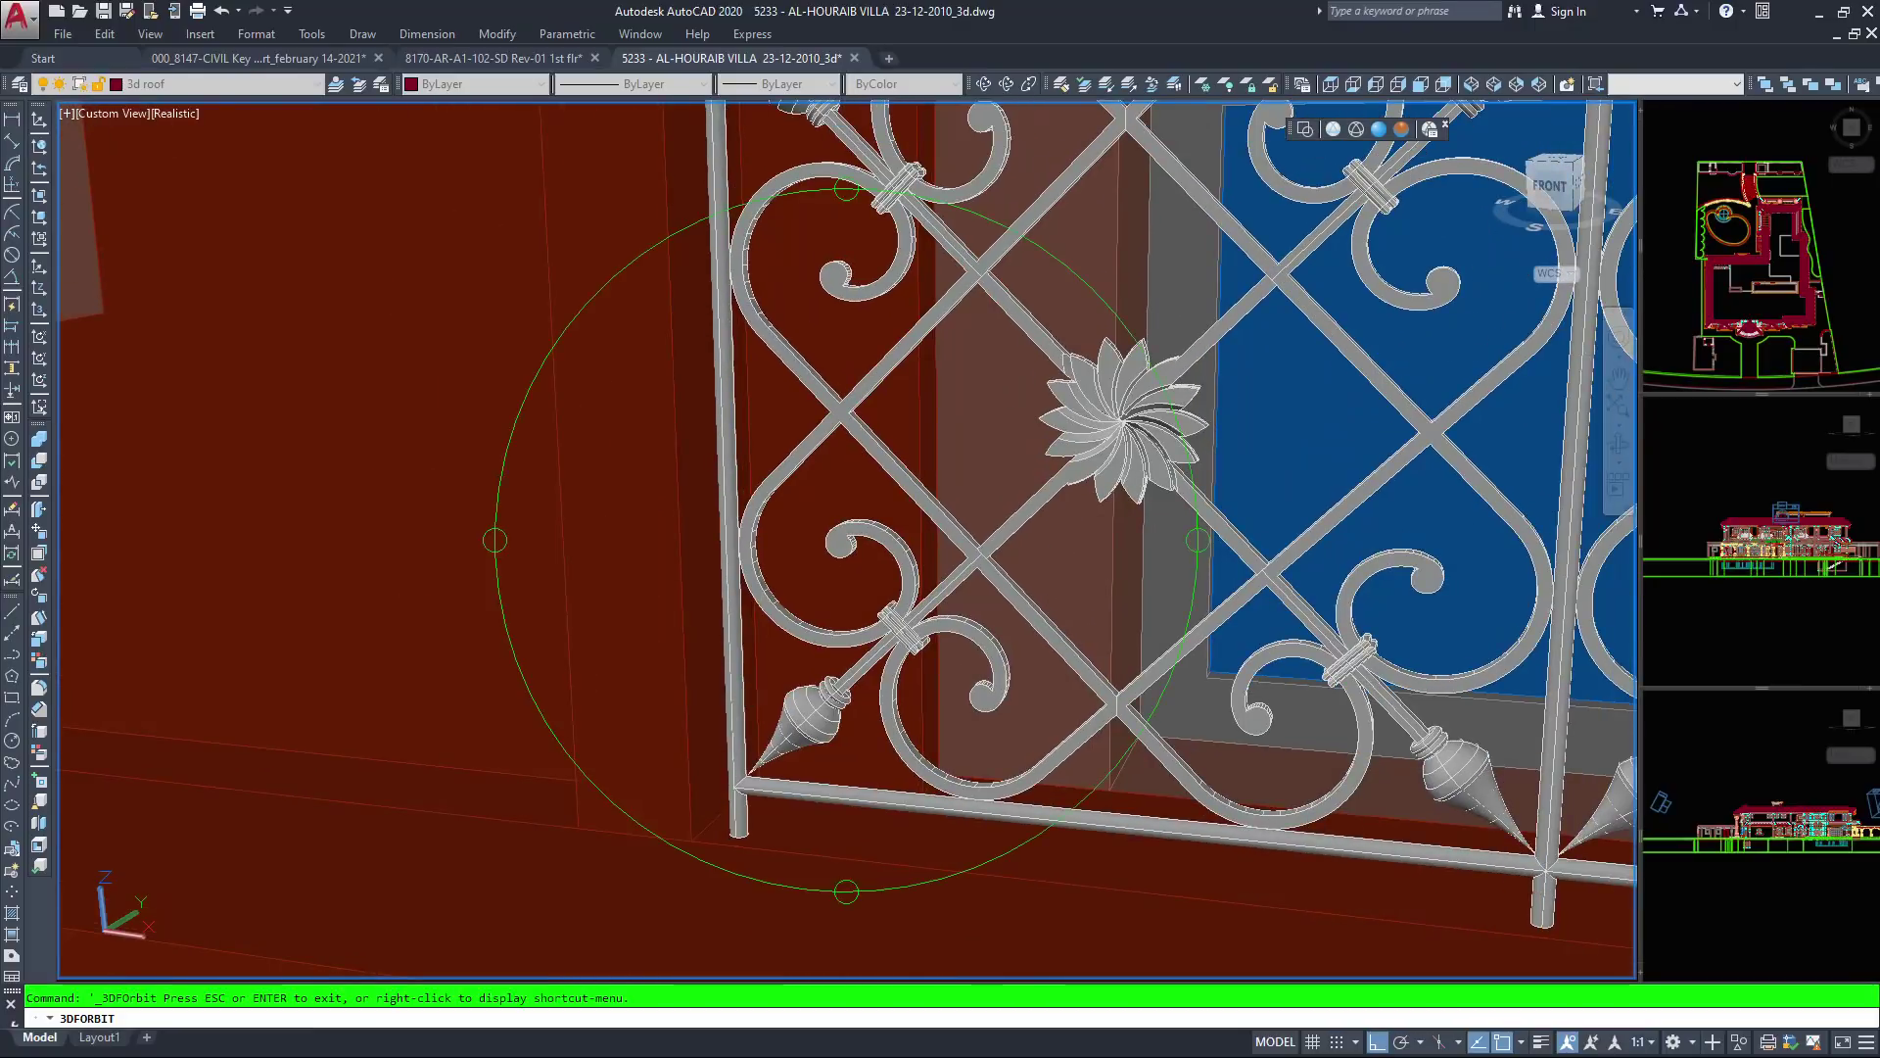
# Examine the railing's lower corner details, including the spear tips, scroll collars, rosette and bottom rail
pyautogui.scroll(8, 783, 666)
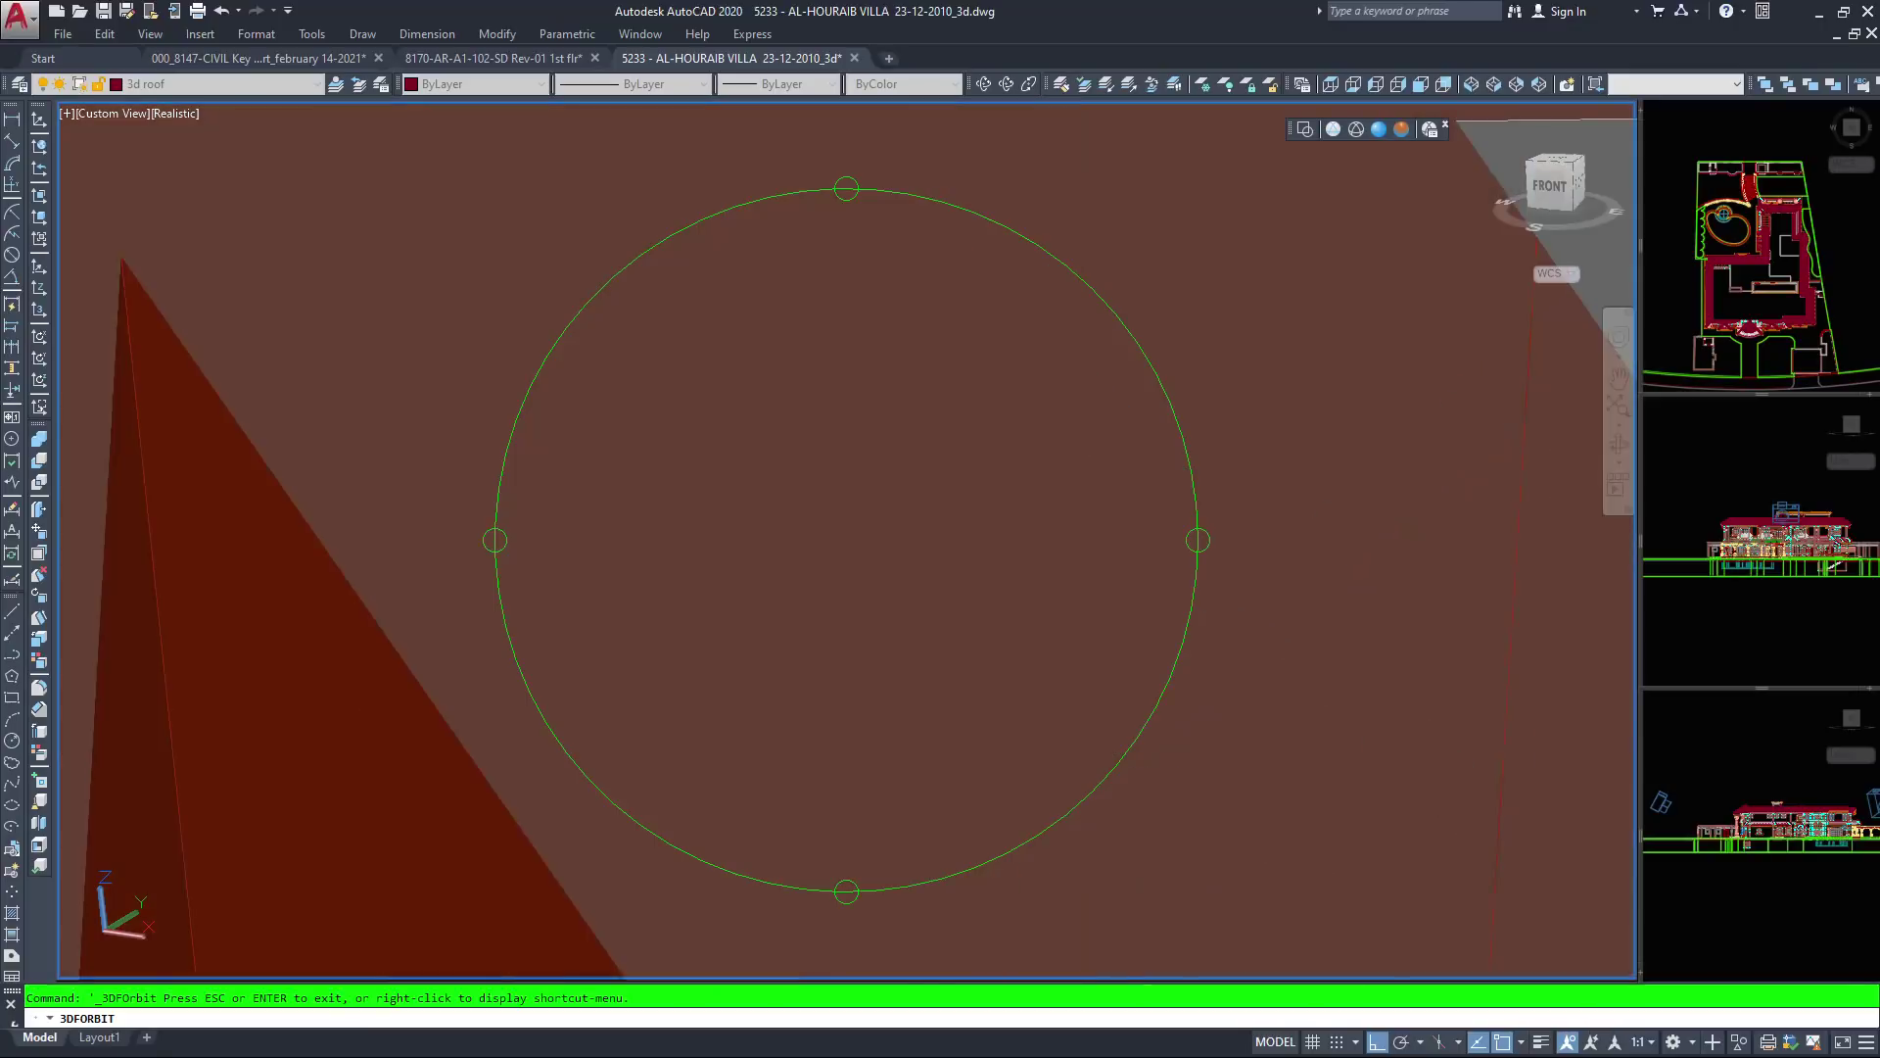
pyautogui.scroll(-6, 847, 539)
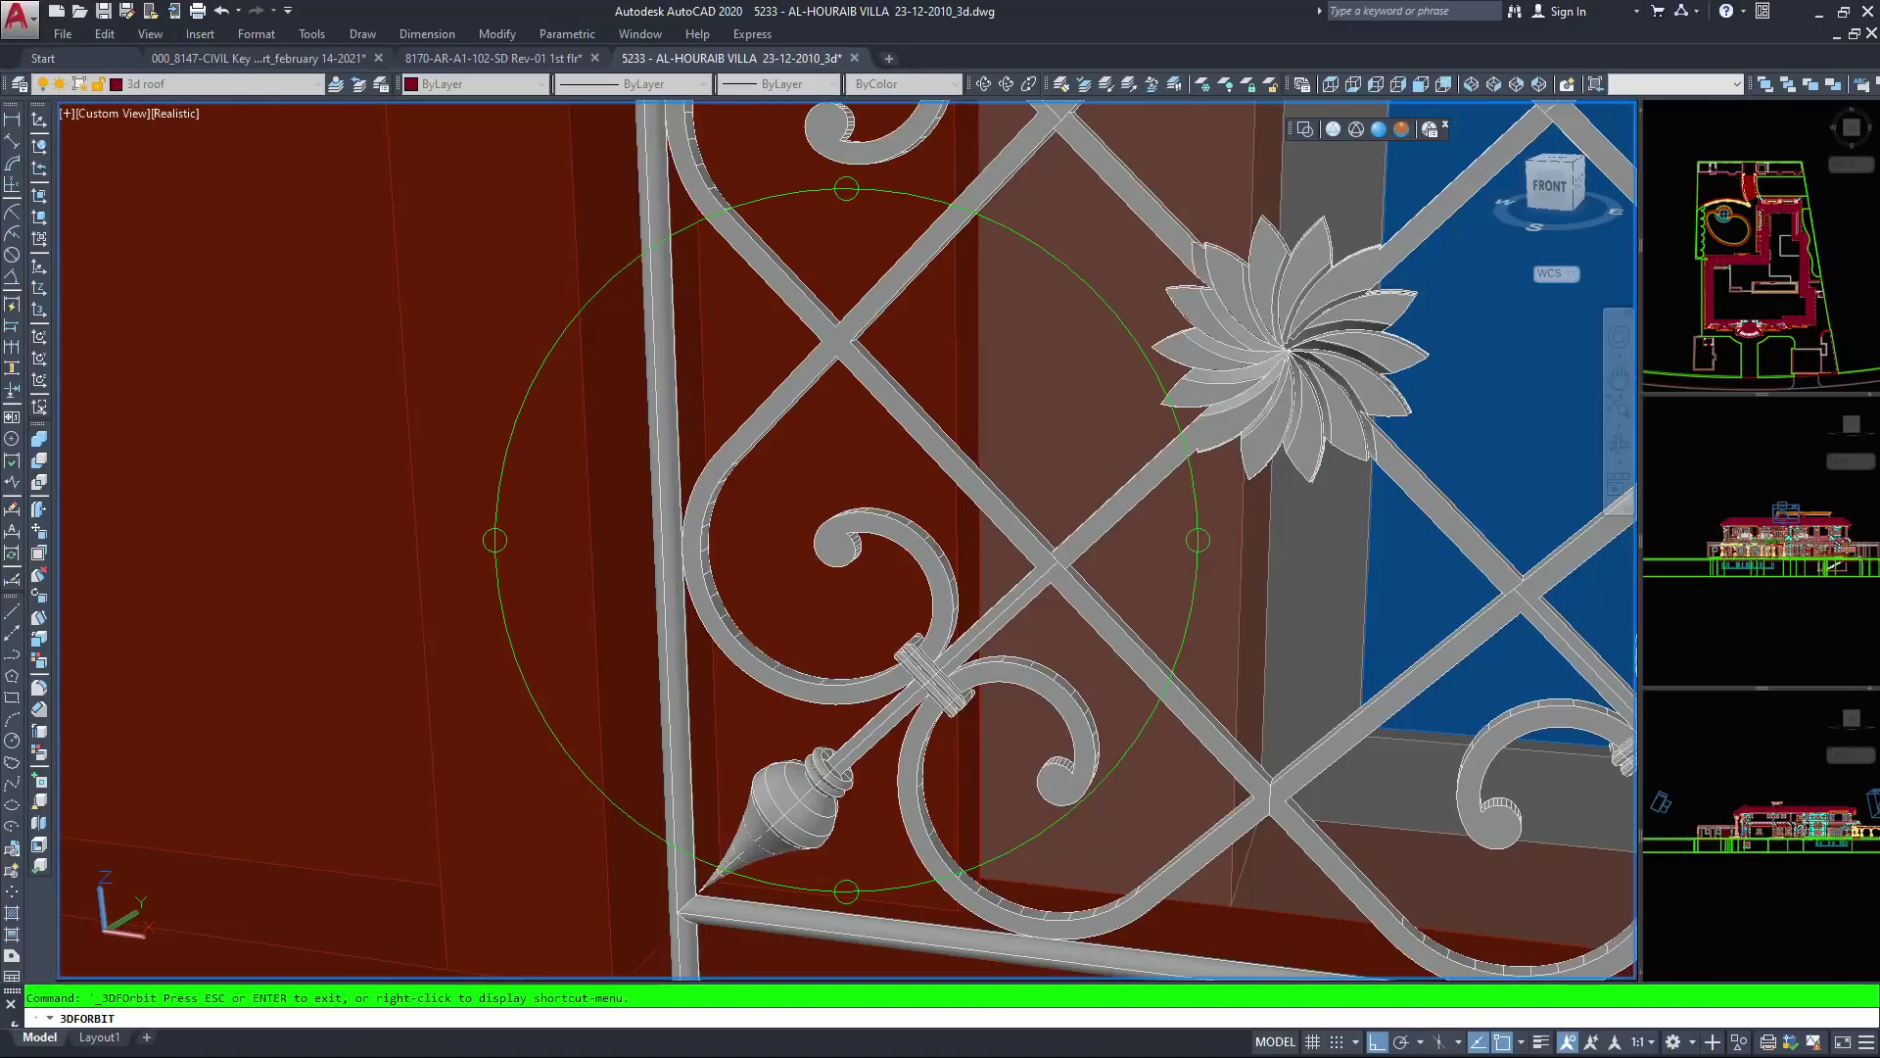
pyautogui.moveTo(889, 713); pyautogui.dragTo(779, 742, button='middle')
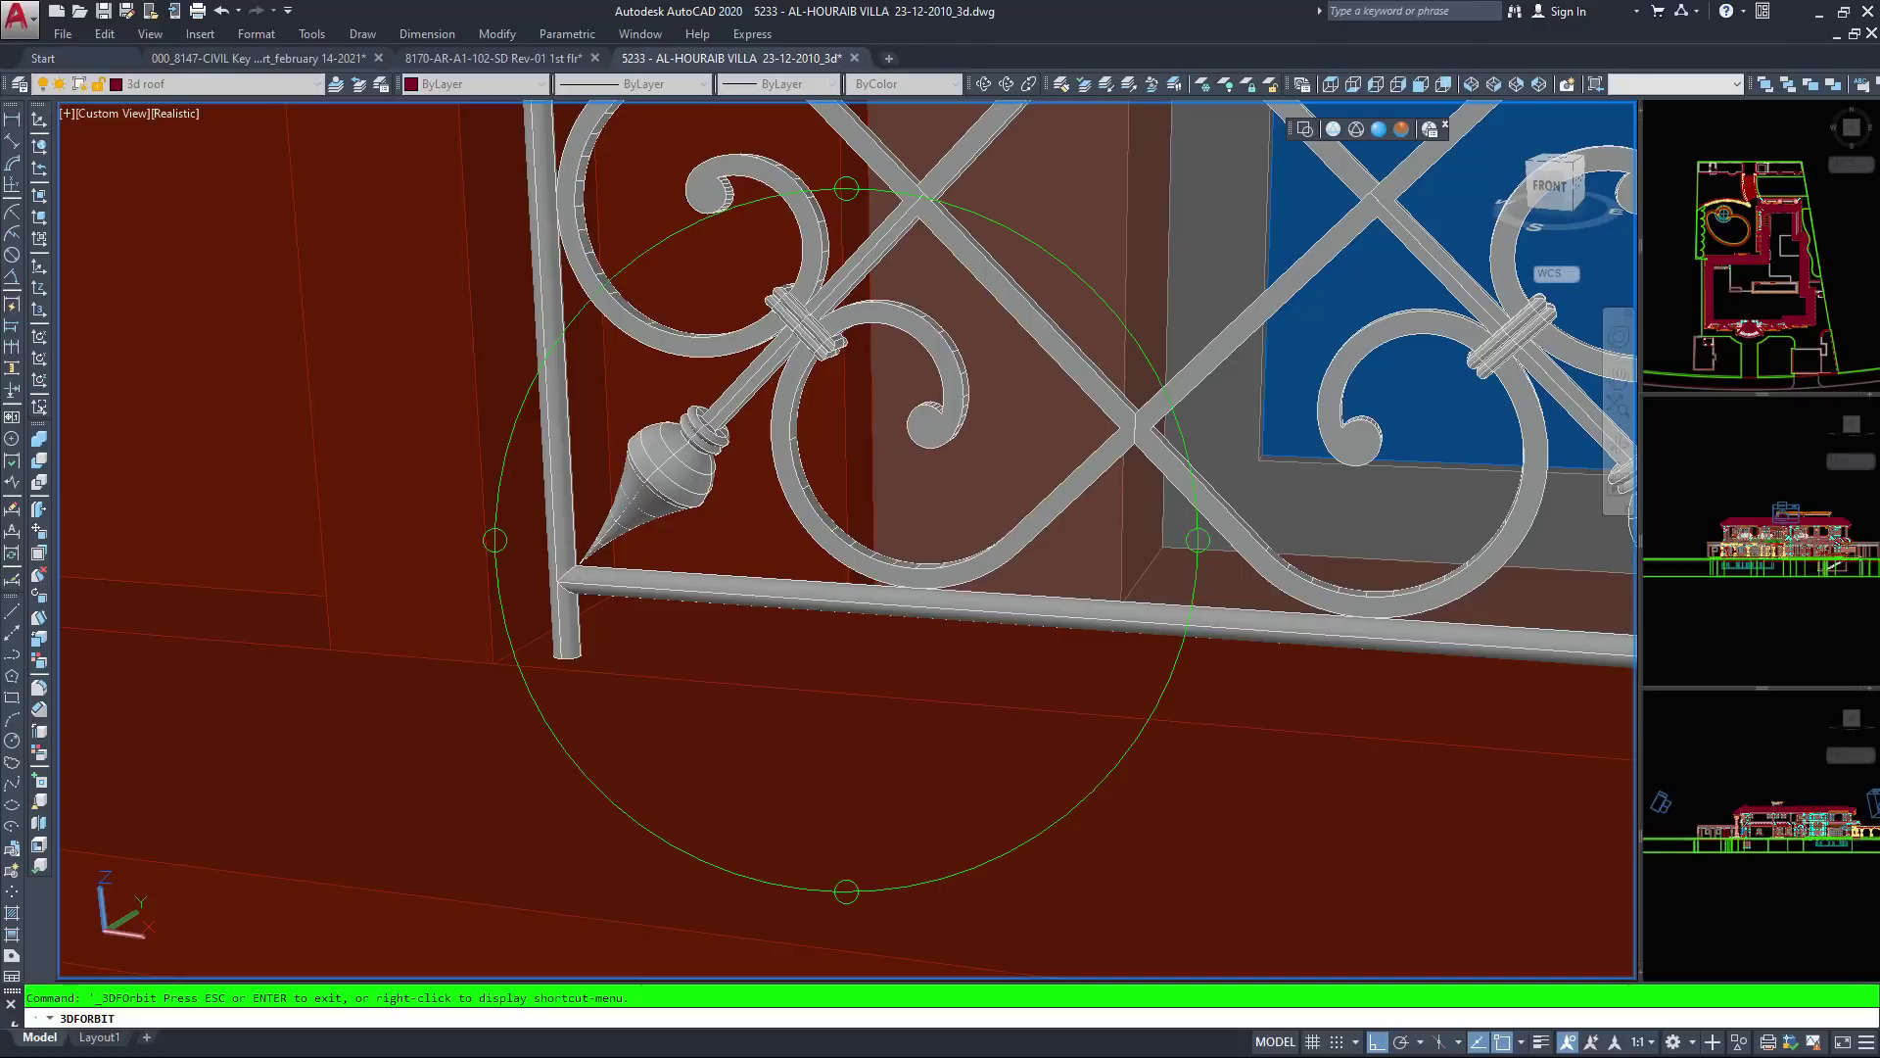
pyautogui.scroll(5, 940, 656)
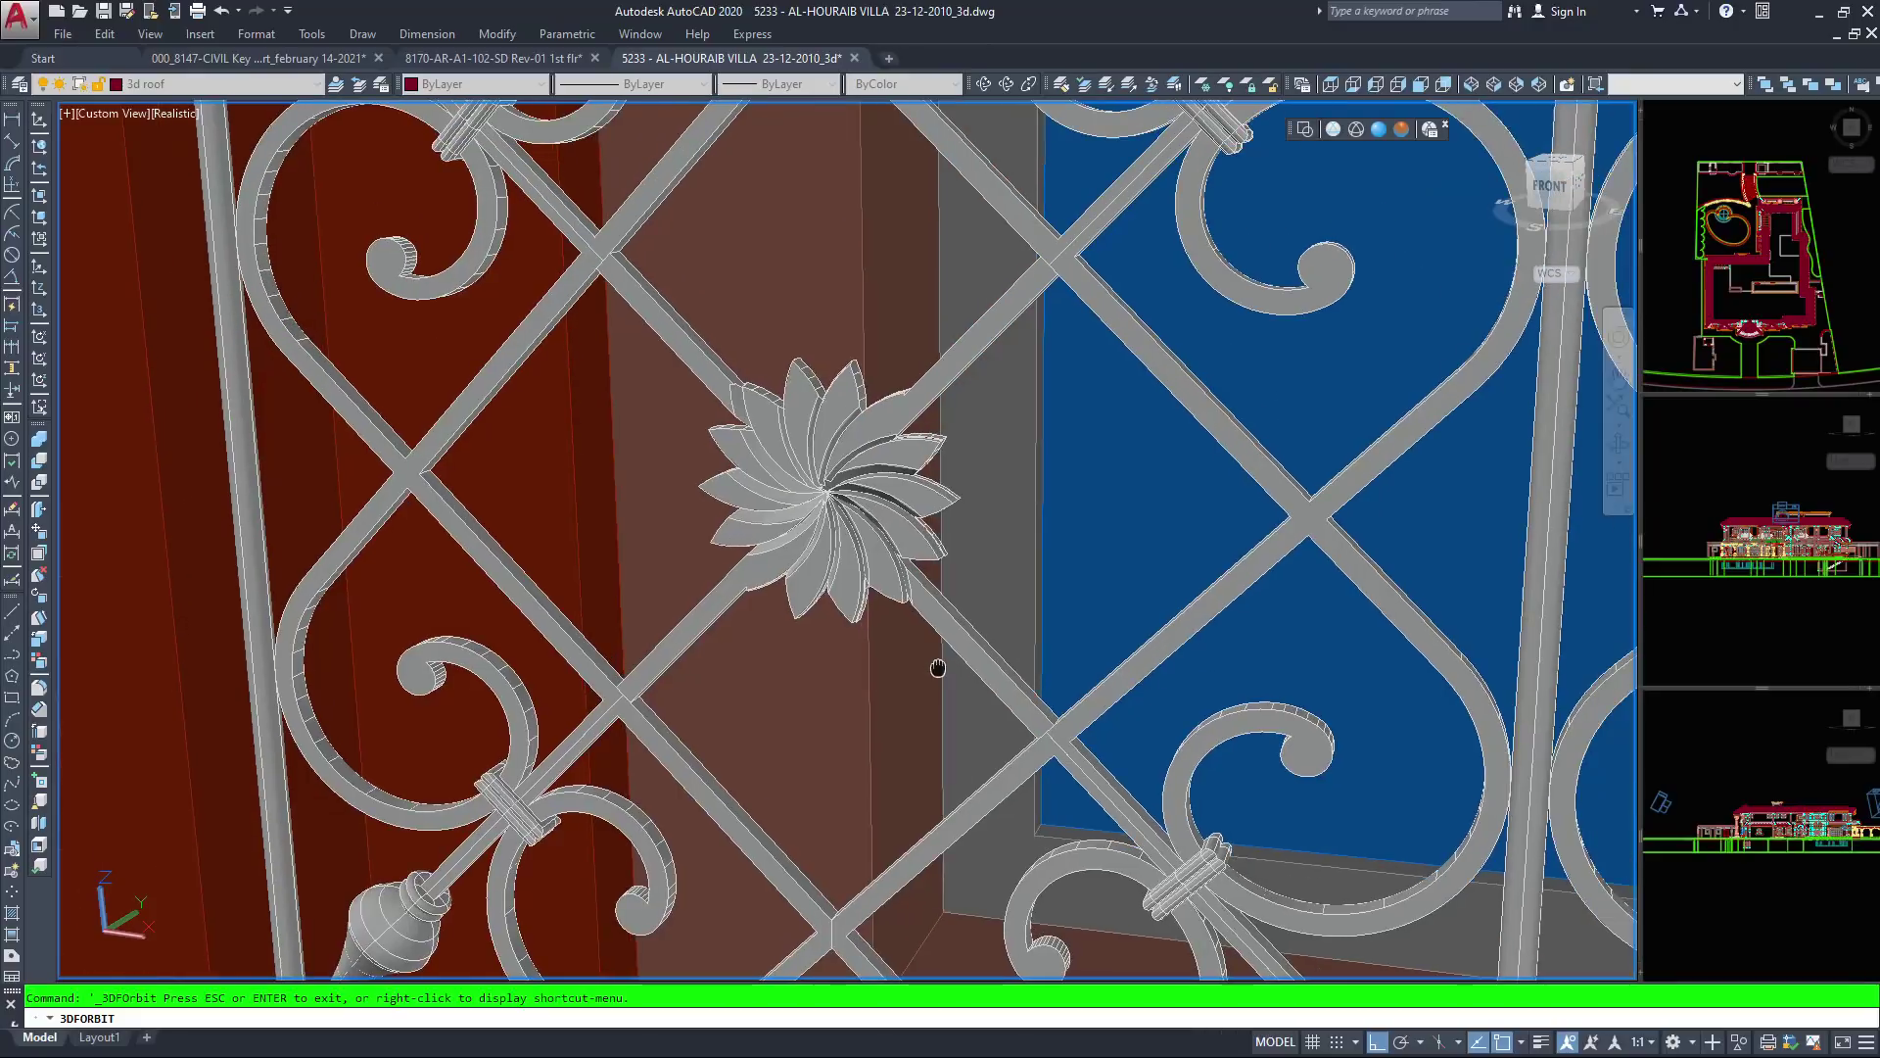
pyautogui.scroll(-5, 936, 661)
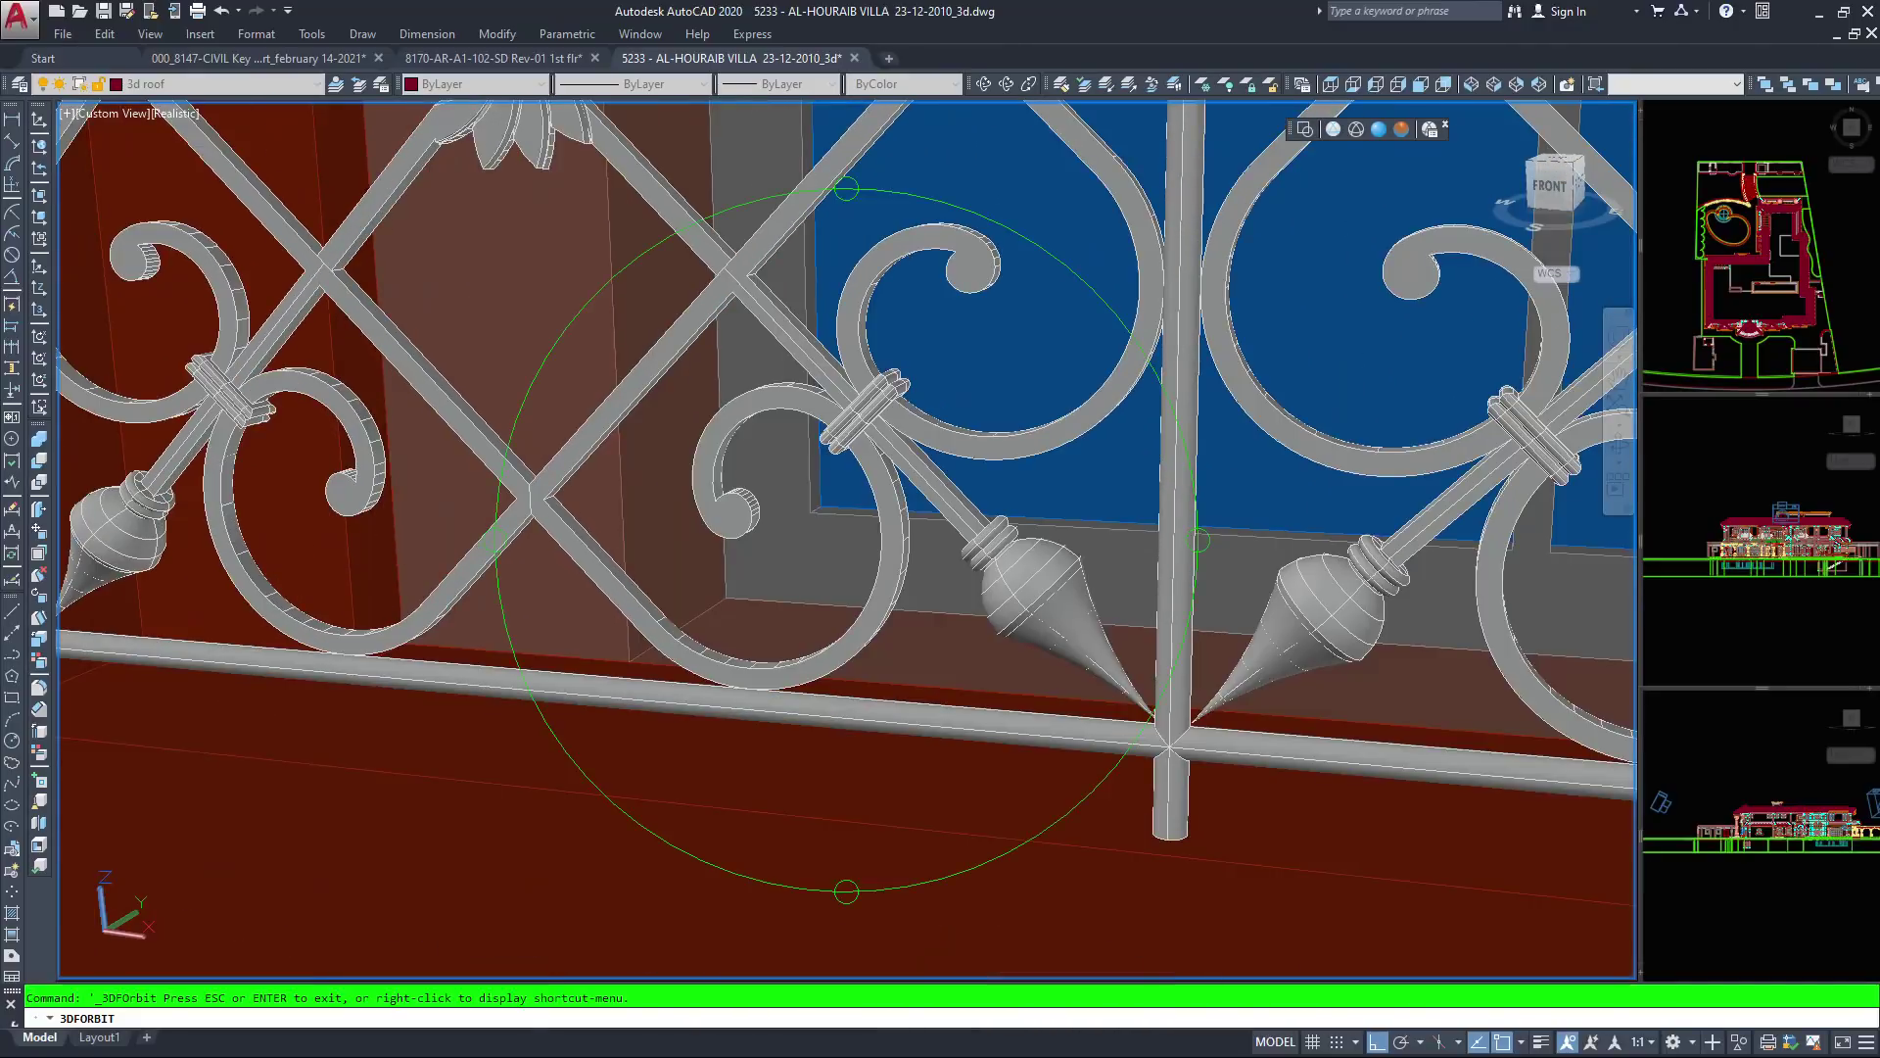
pyautogui.scroll(-3, 859, 555)
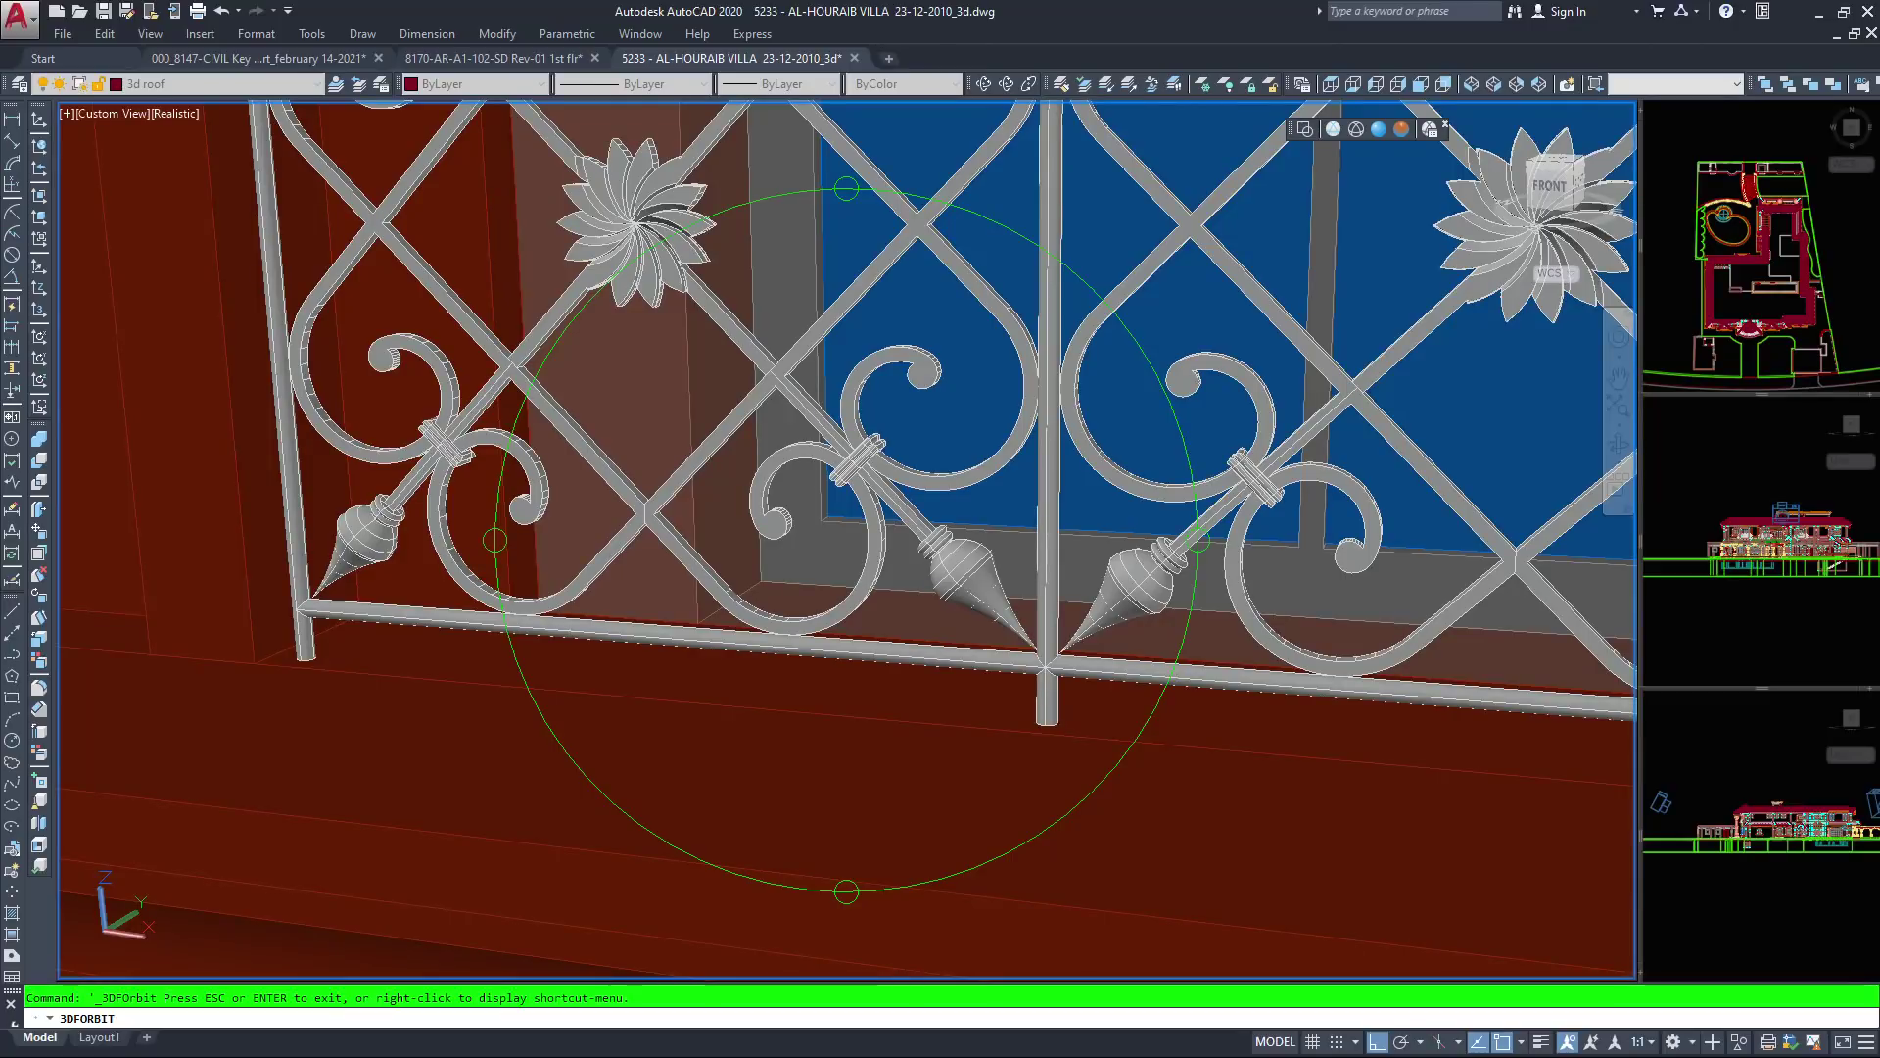
pyautogui.moveTo(1028, 561); pyautogui.dragTo(977, 621, button='middle')
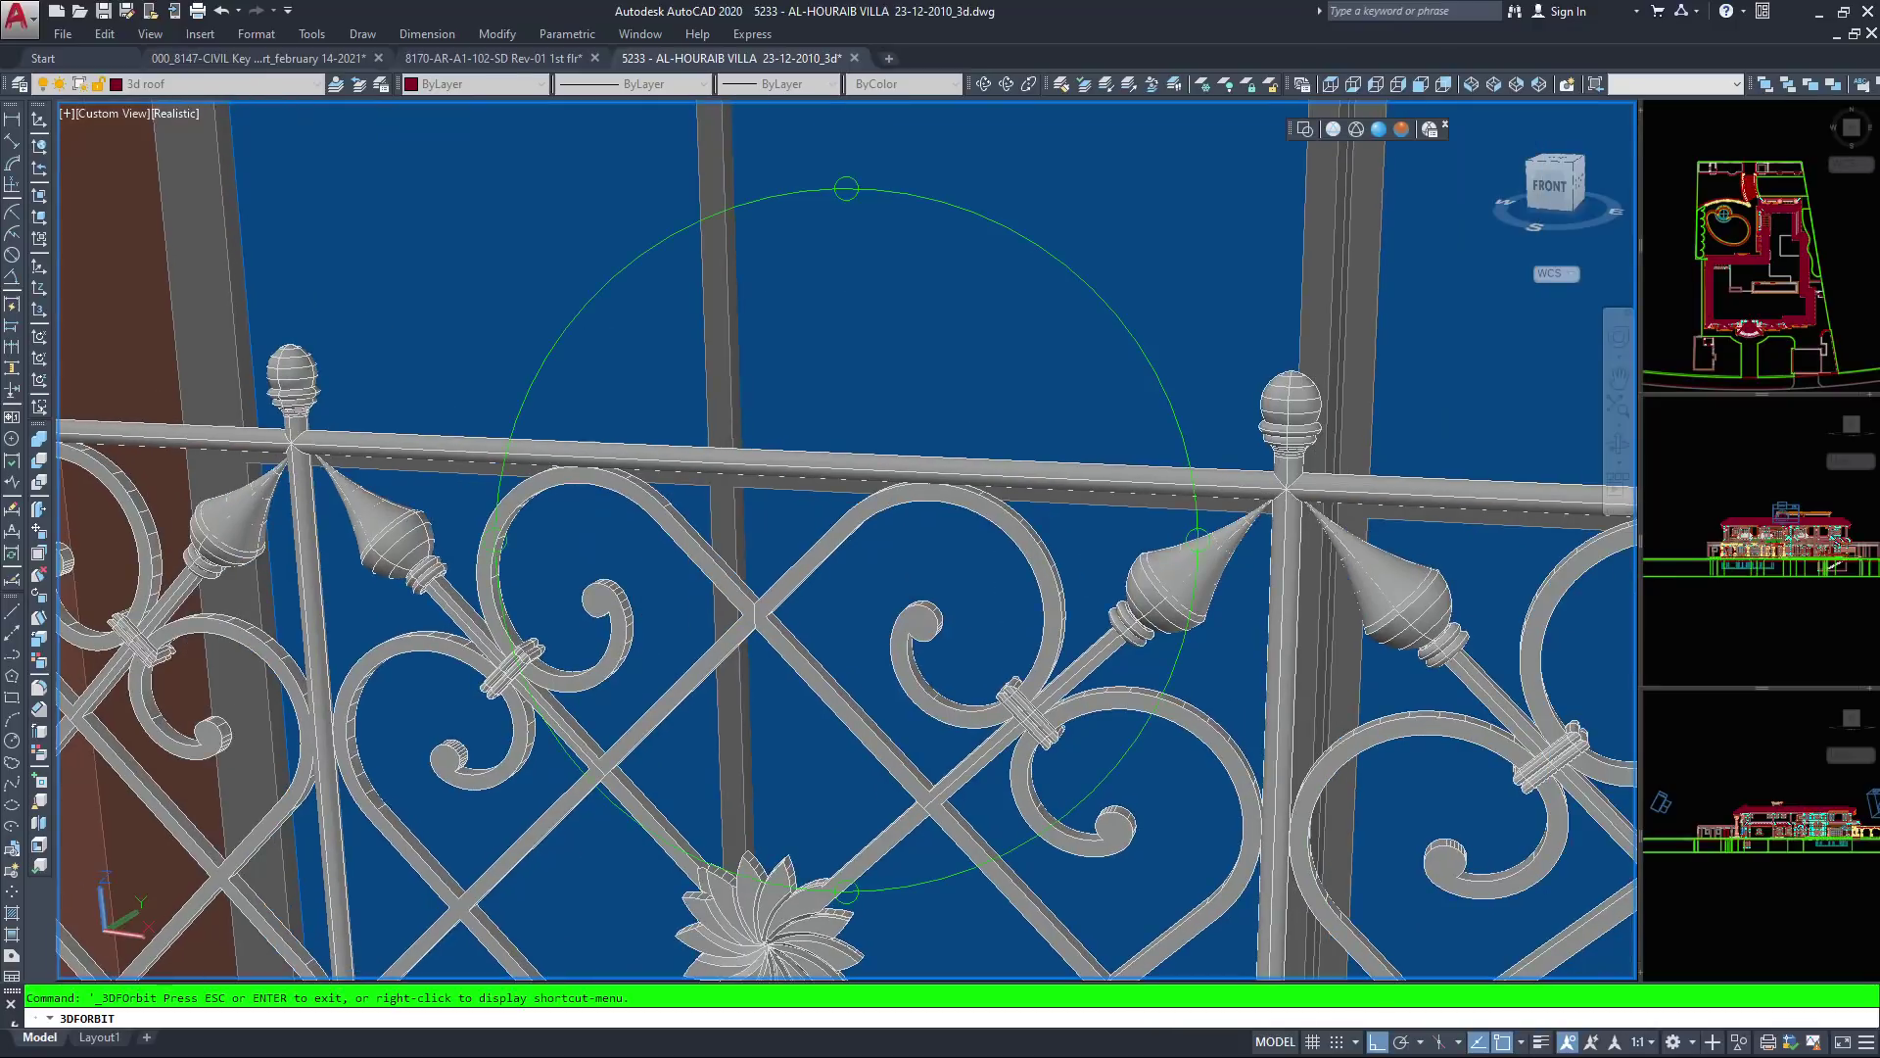
# Review the railing's upper rail and finials, then its full length in front of the upper window
pyautogui.scroll(-2, 822, 539)
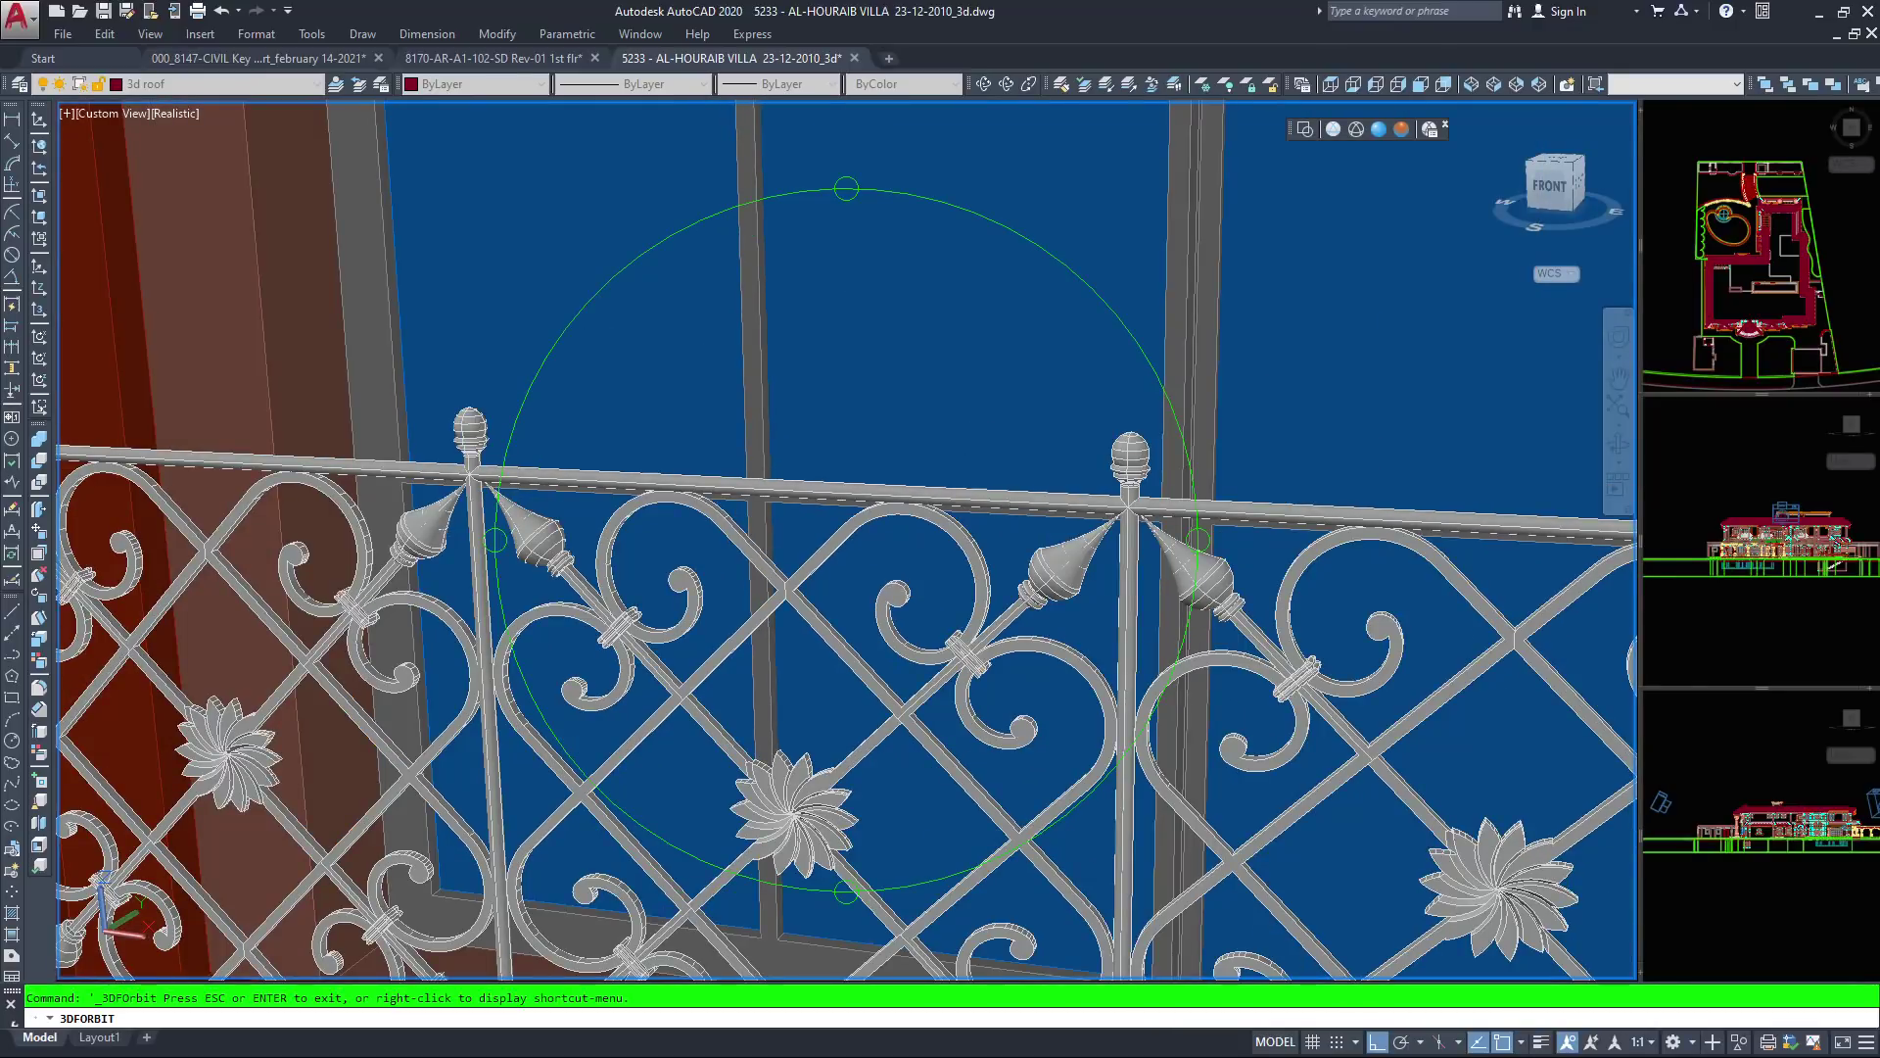
pyautogui.scroll(-2, 847, 539)
pyautogui.scroll(4, 826, 556)
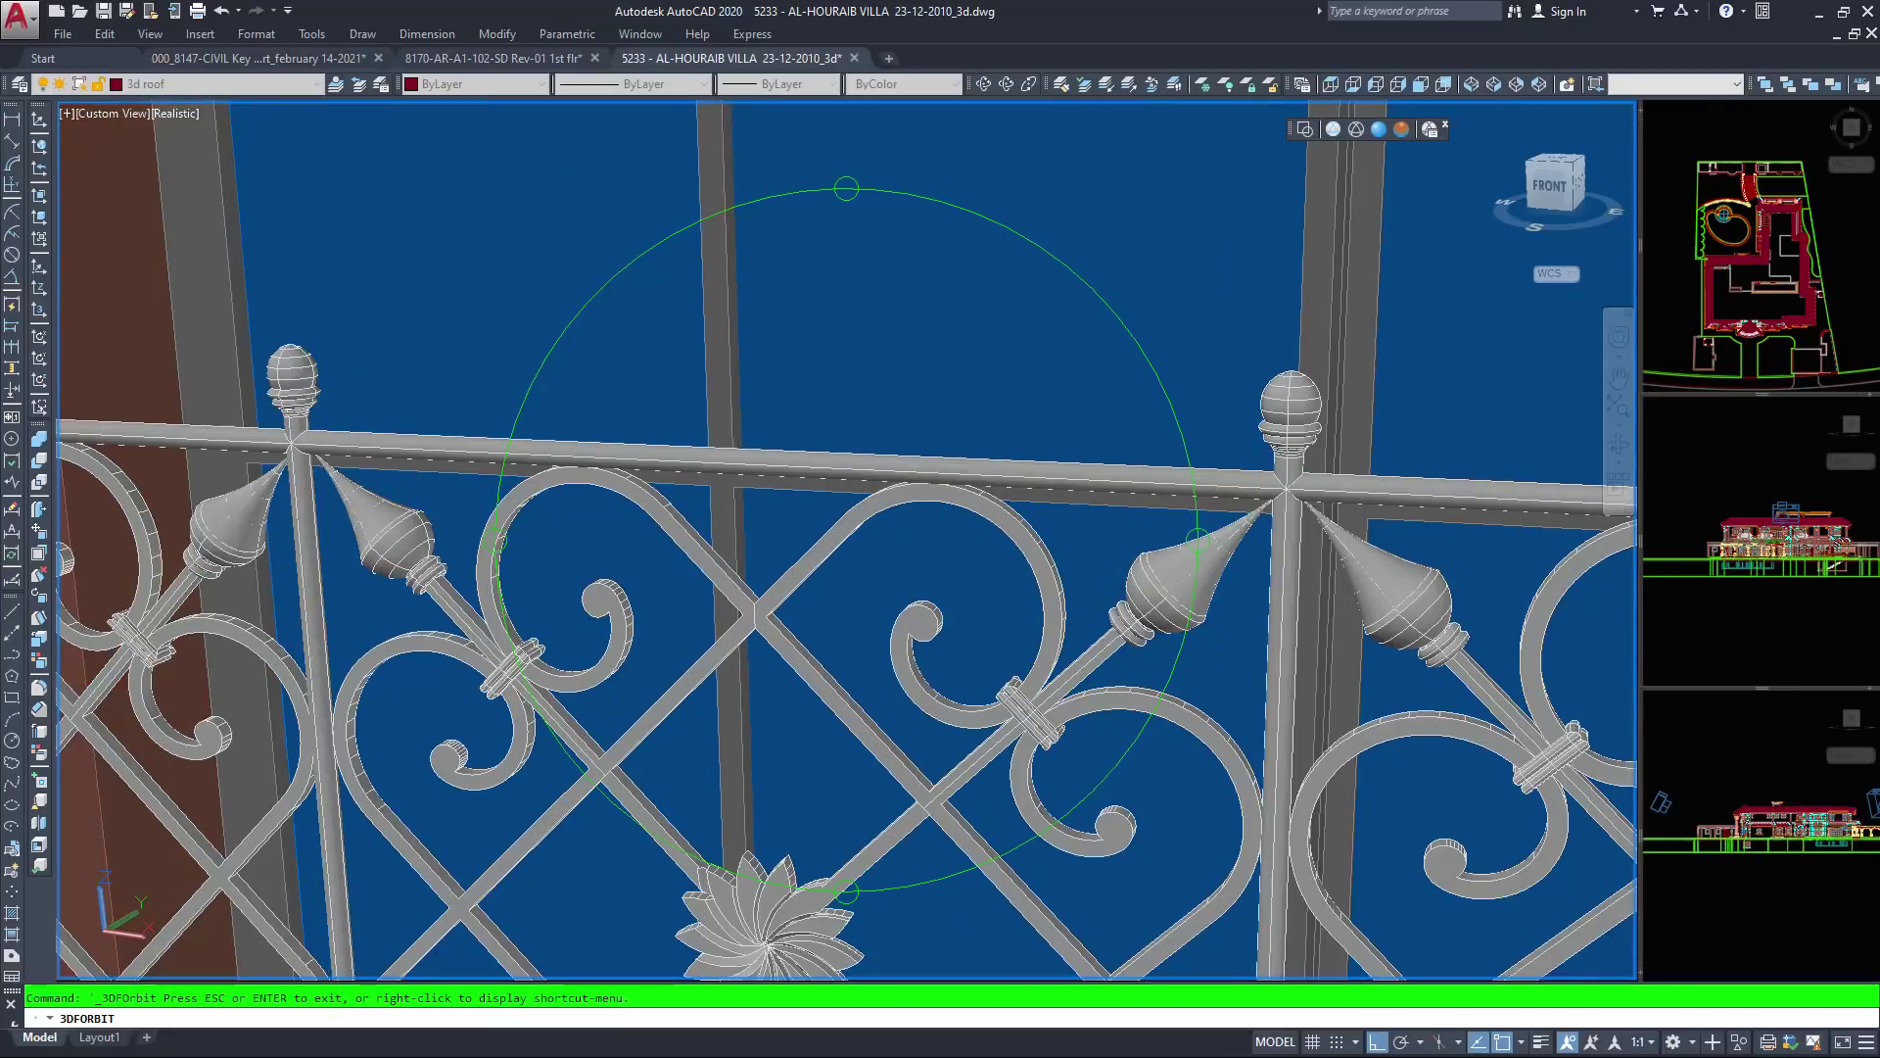
pyautogui.scroll(-1, 846, 538)
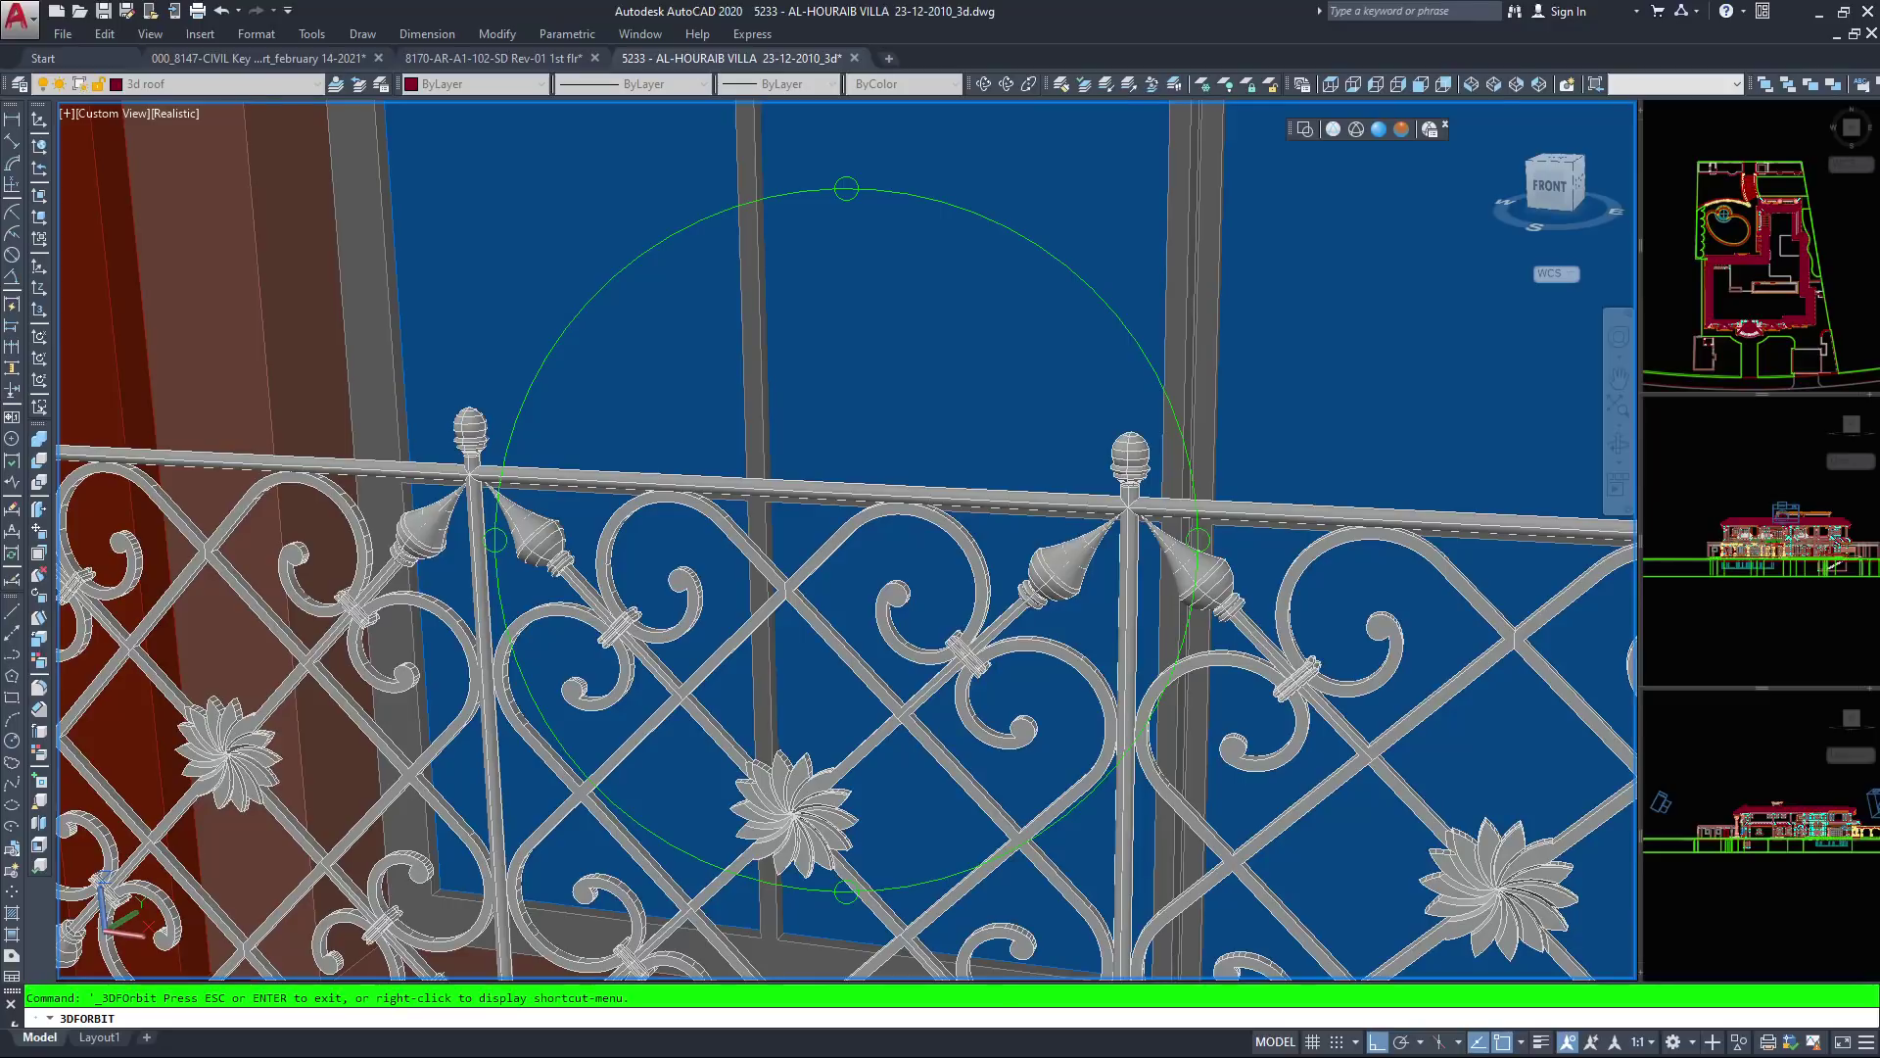
pyautogui.scroll(-3, 846, 539)
pyautogui.scroll(-1, 846, 539)
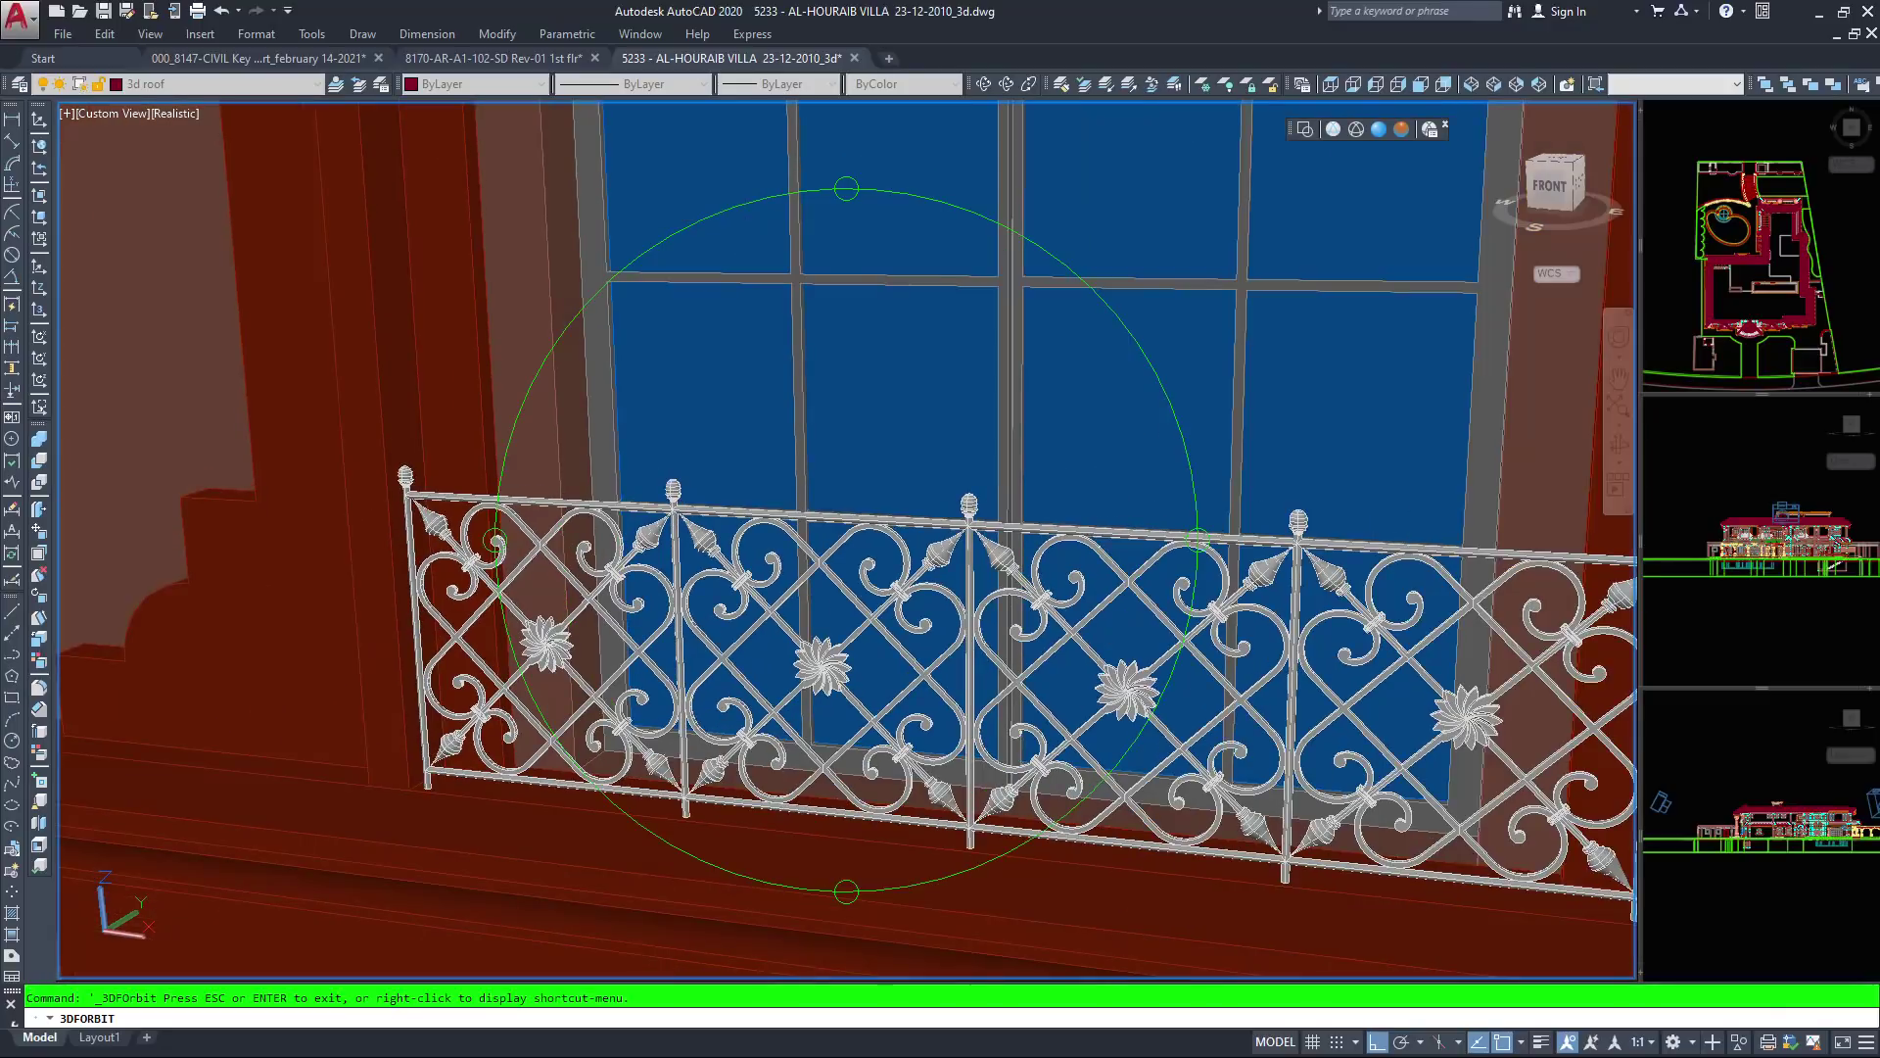
pyautogui.moveTo(1229, 416); pyautogui.dragTo(1195, 415)
pyautogui.scroll(-2, 846, 539)
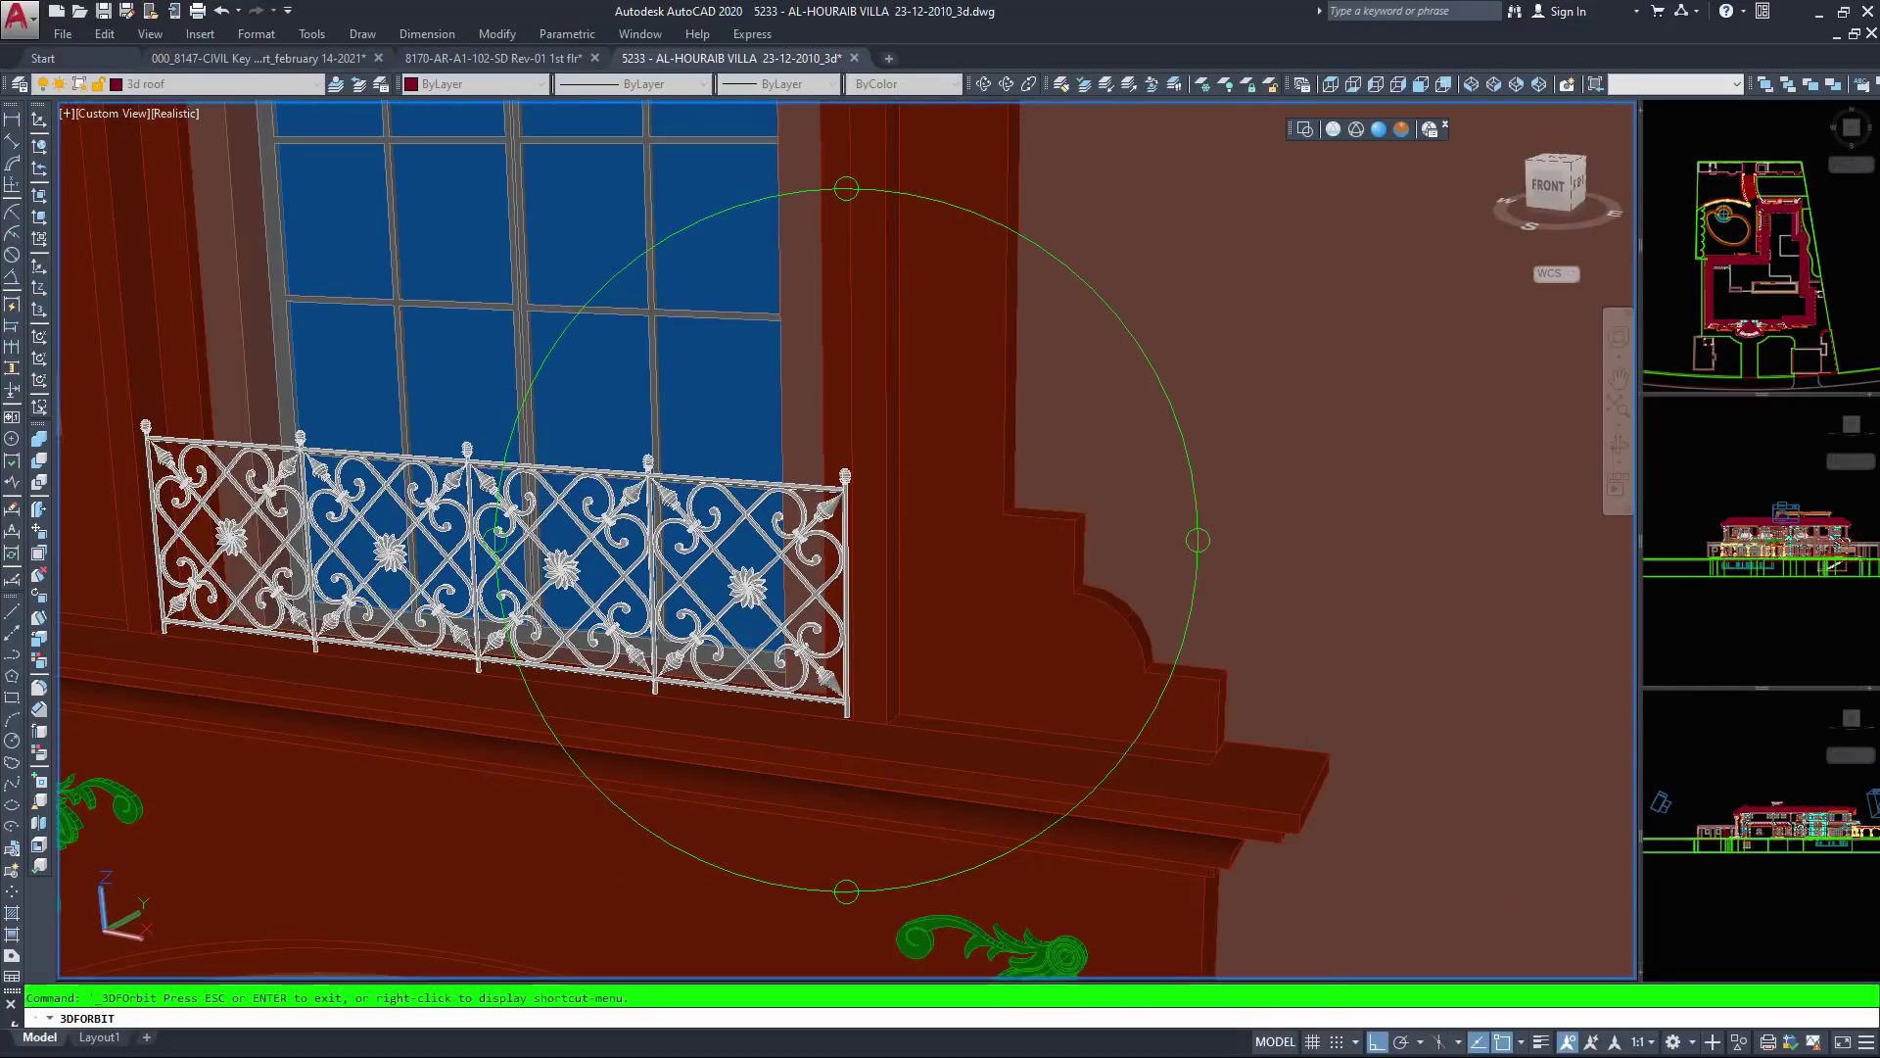
# Review the whole two-storey window bay, from the roof cornice and stepped surround to the arched ground-floor window
pyautogui.moveTo(909, 690); pyautogui.dragTo(955, 678, button='middle')
pyautogui.scroll(-5, 846, 540)
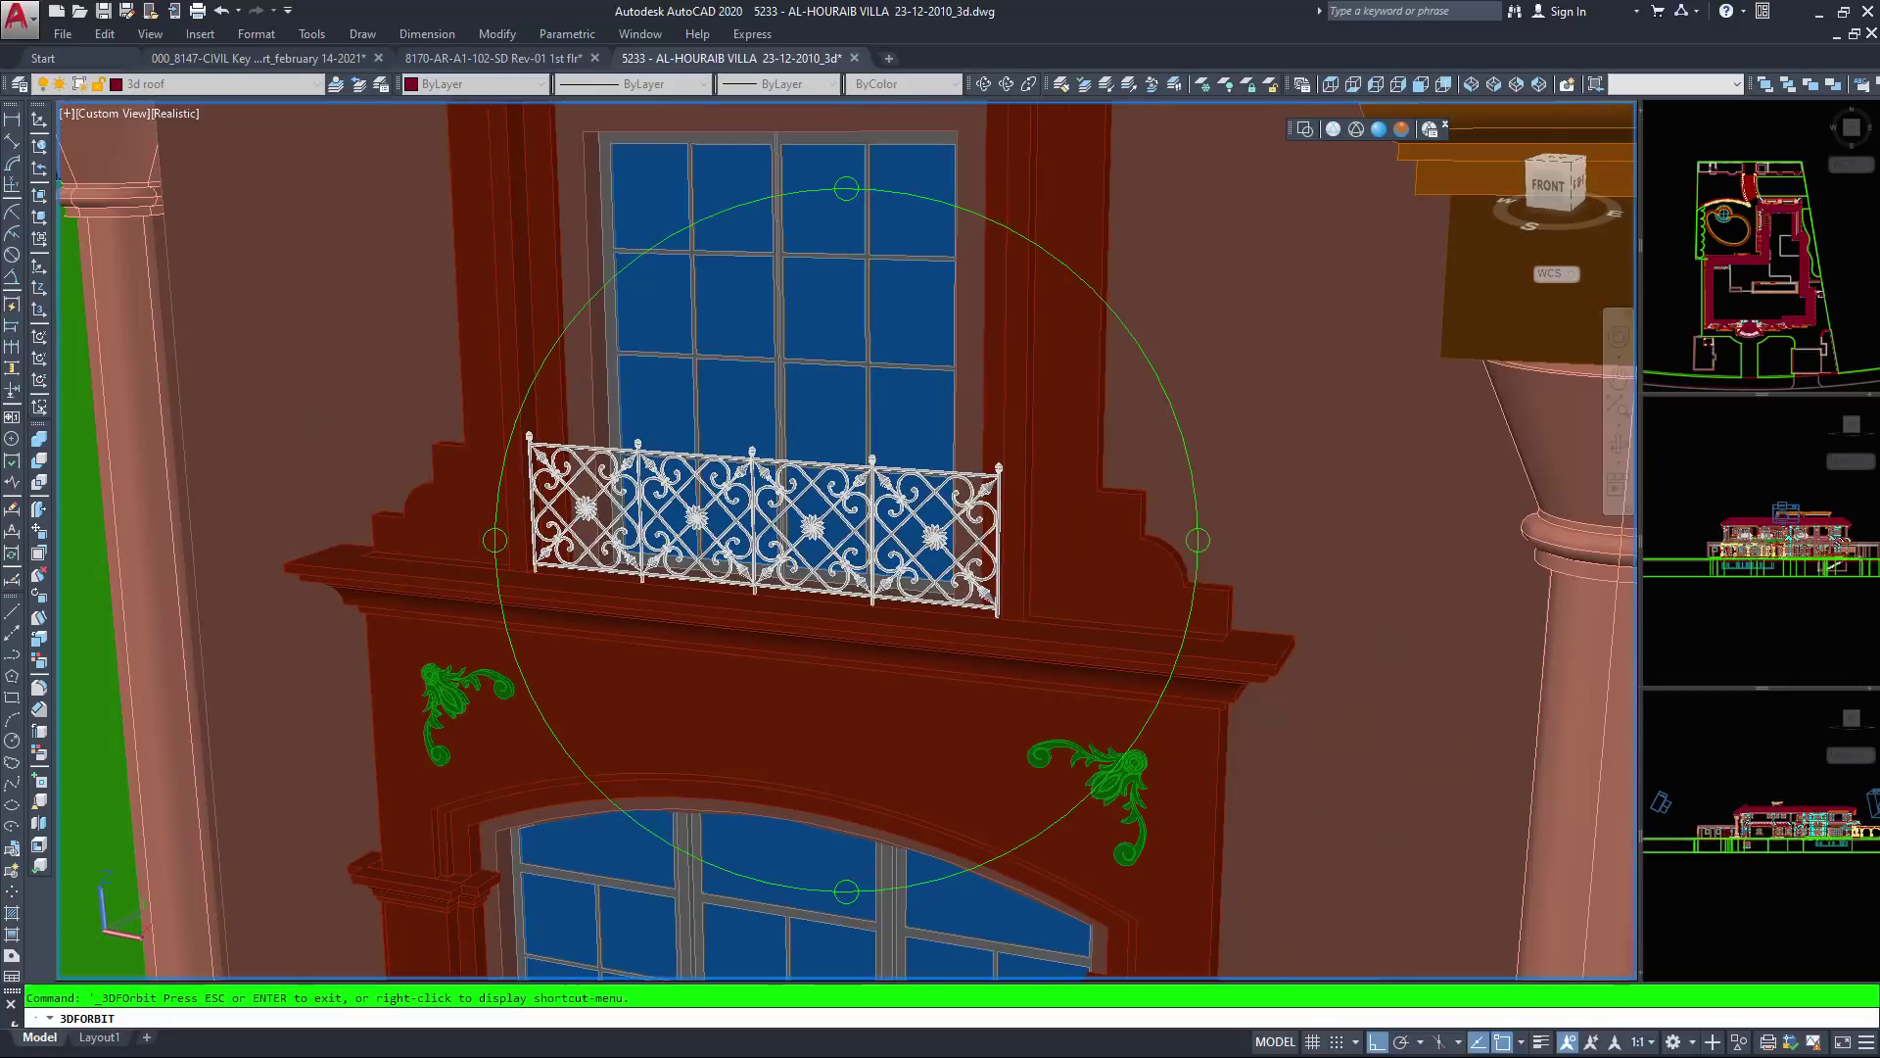
pyautogui.scroll(-3, 846, 540)
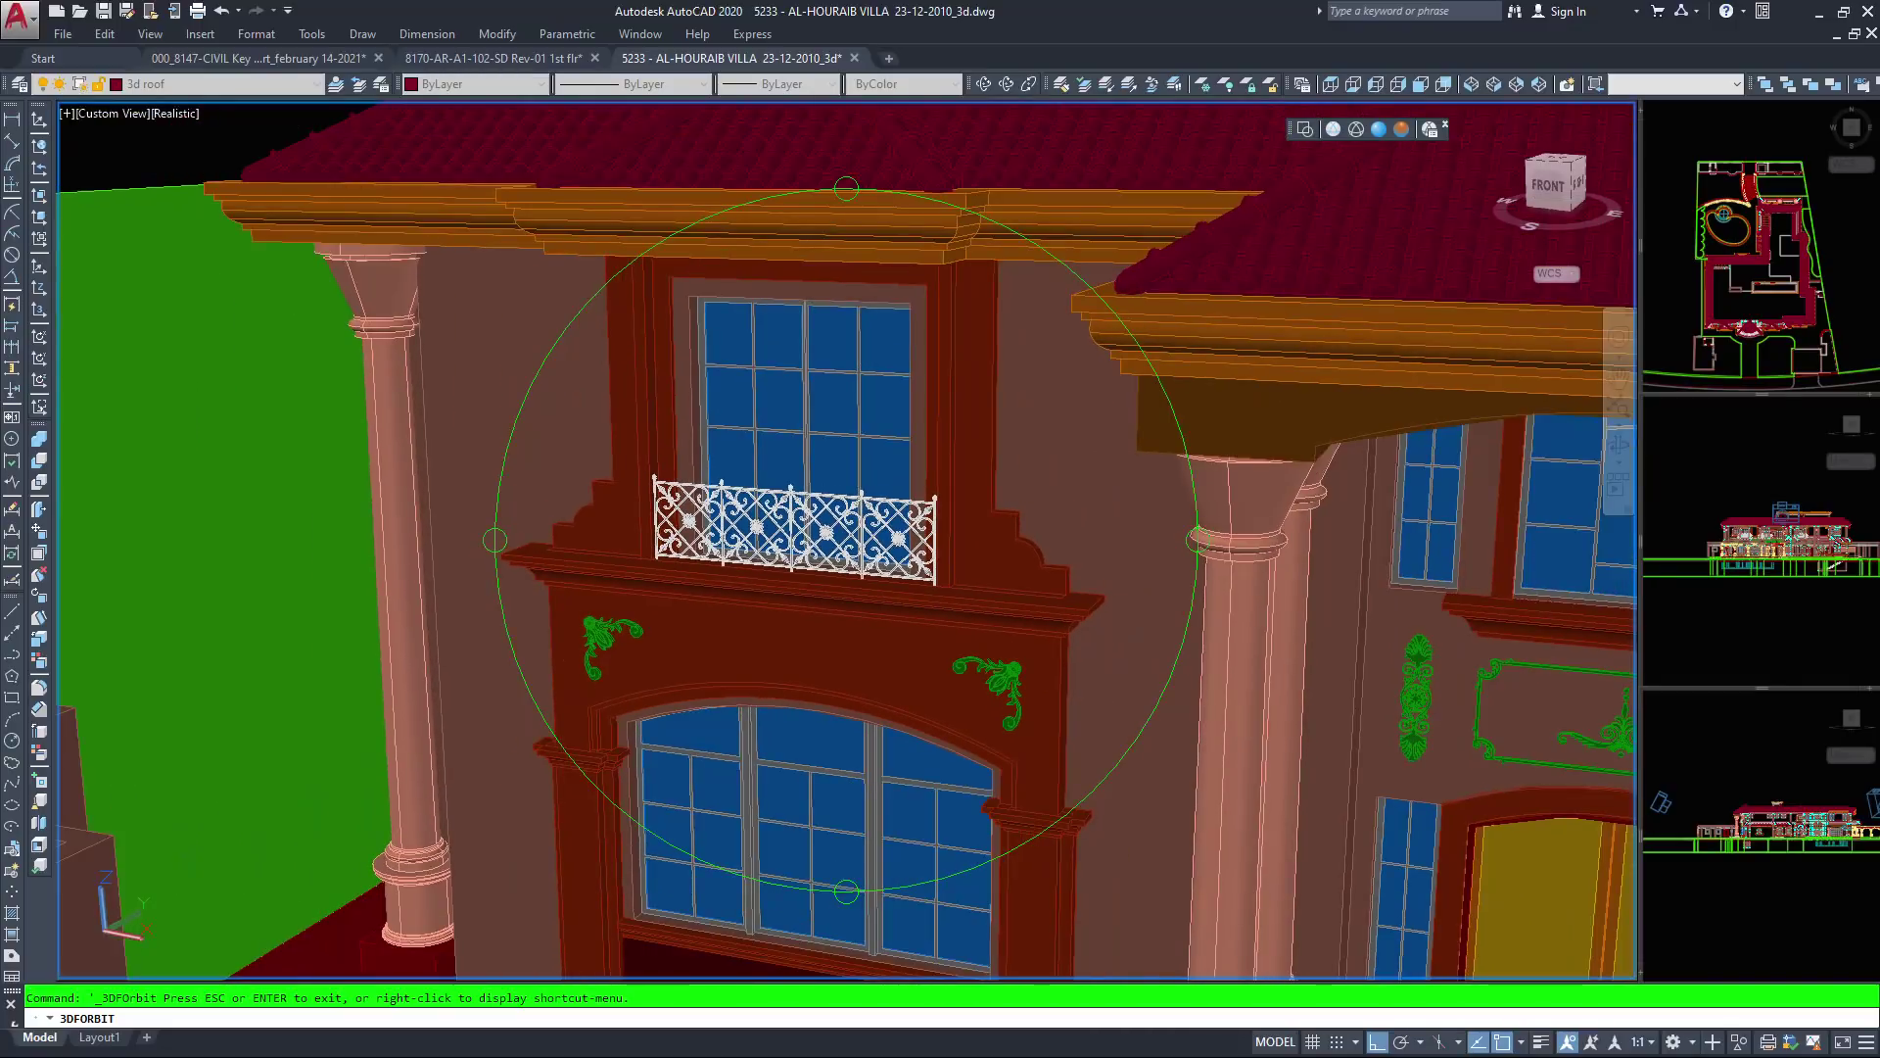
pyautogui.moveTo(1143, 470); pyautogui.dragTo(1145, 372)
pyautogui.scroll(-2, 846, 539)
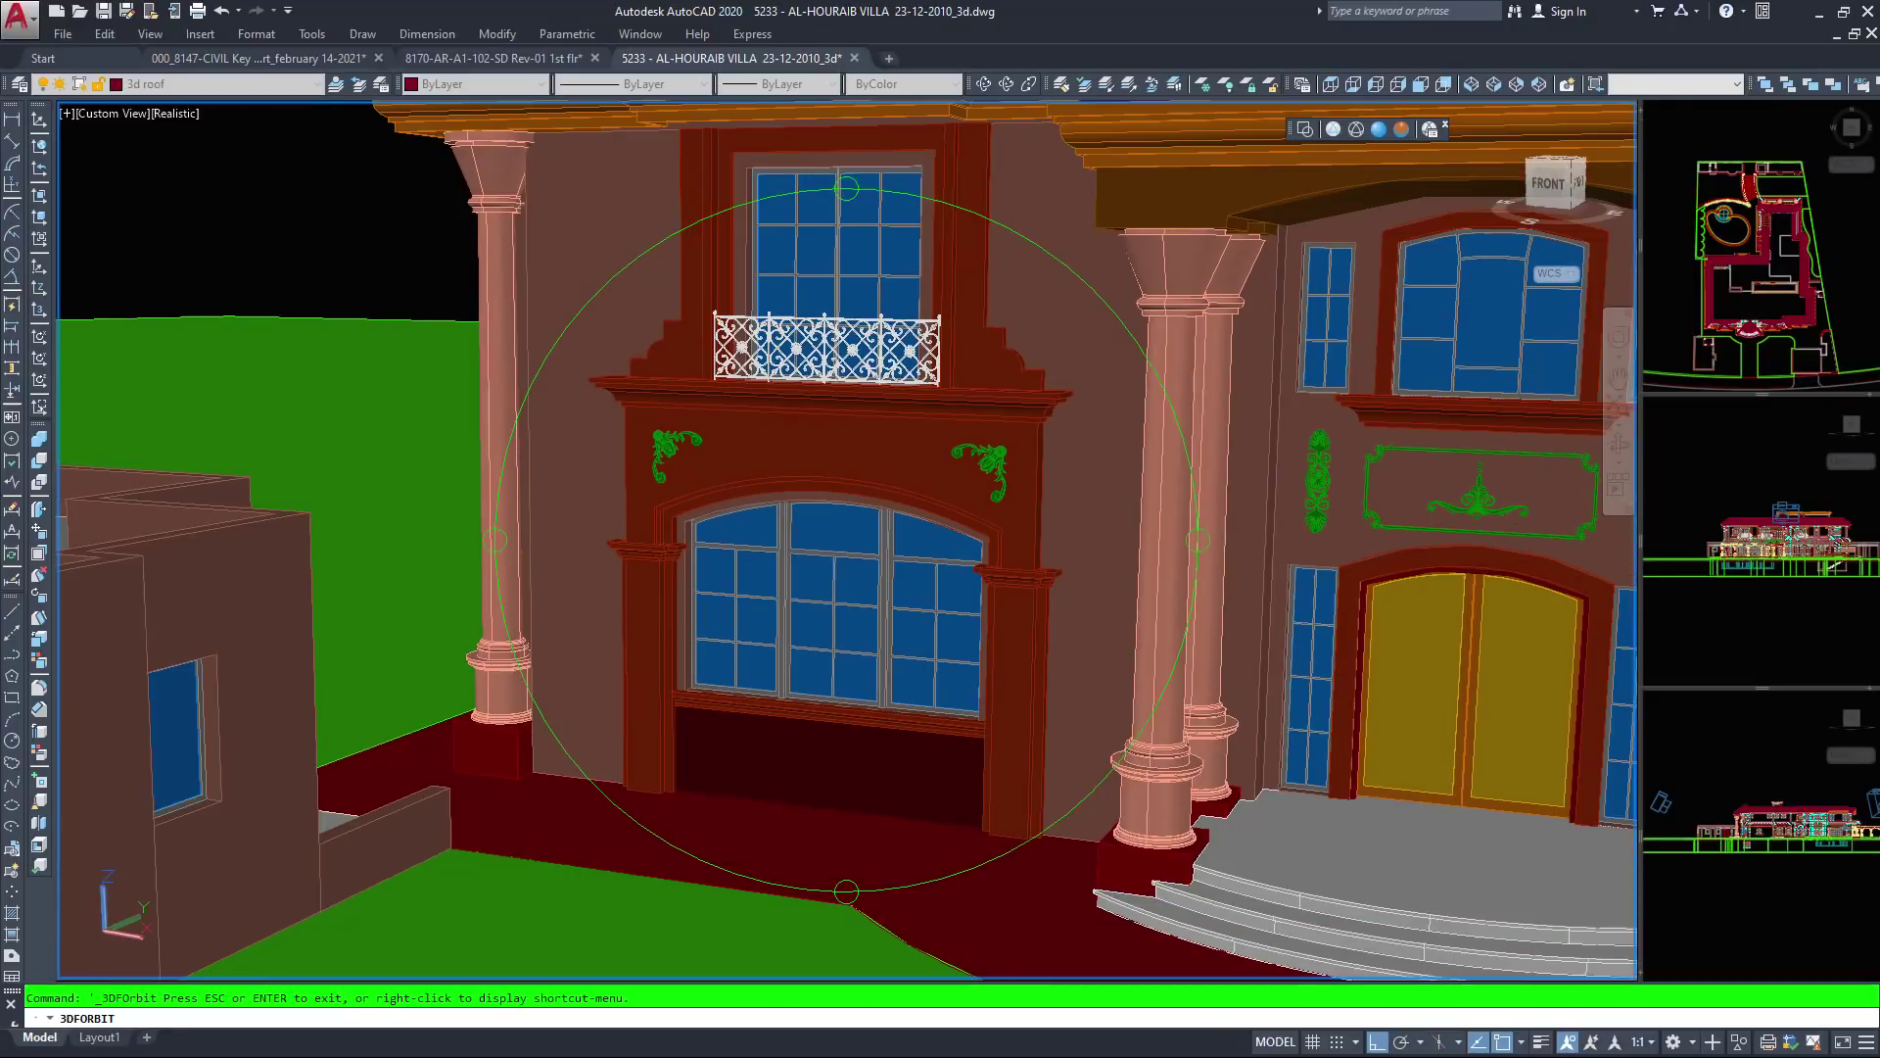
pyautogui.moveTo(1113, 476); pyautogui.dragTo(1114, 449)
pyautogui.moveTo(829, 599); pyautogui.dragTo(870, 765, button='middle')
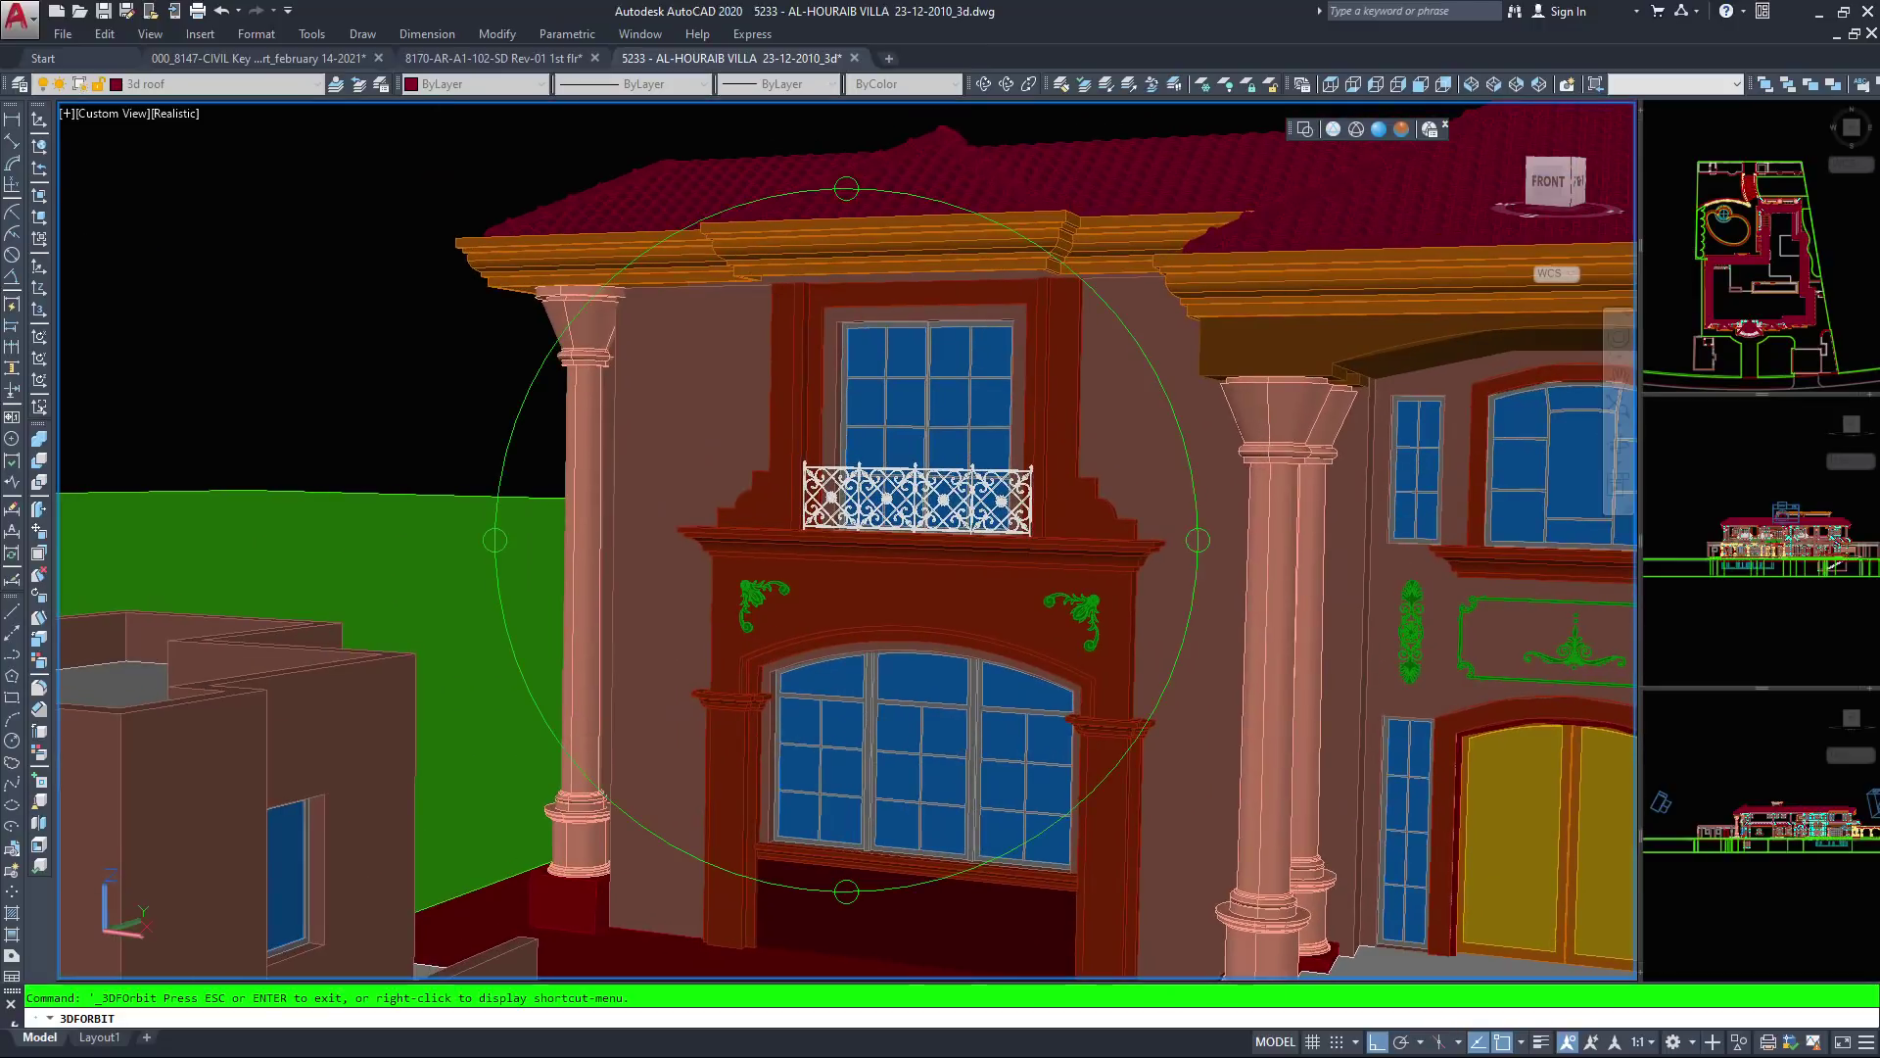
pyautogui.scroll(2, 846, 539)
pyautogui.moveTo(1177, 639); pyautogui.dragTo(1177, 542)
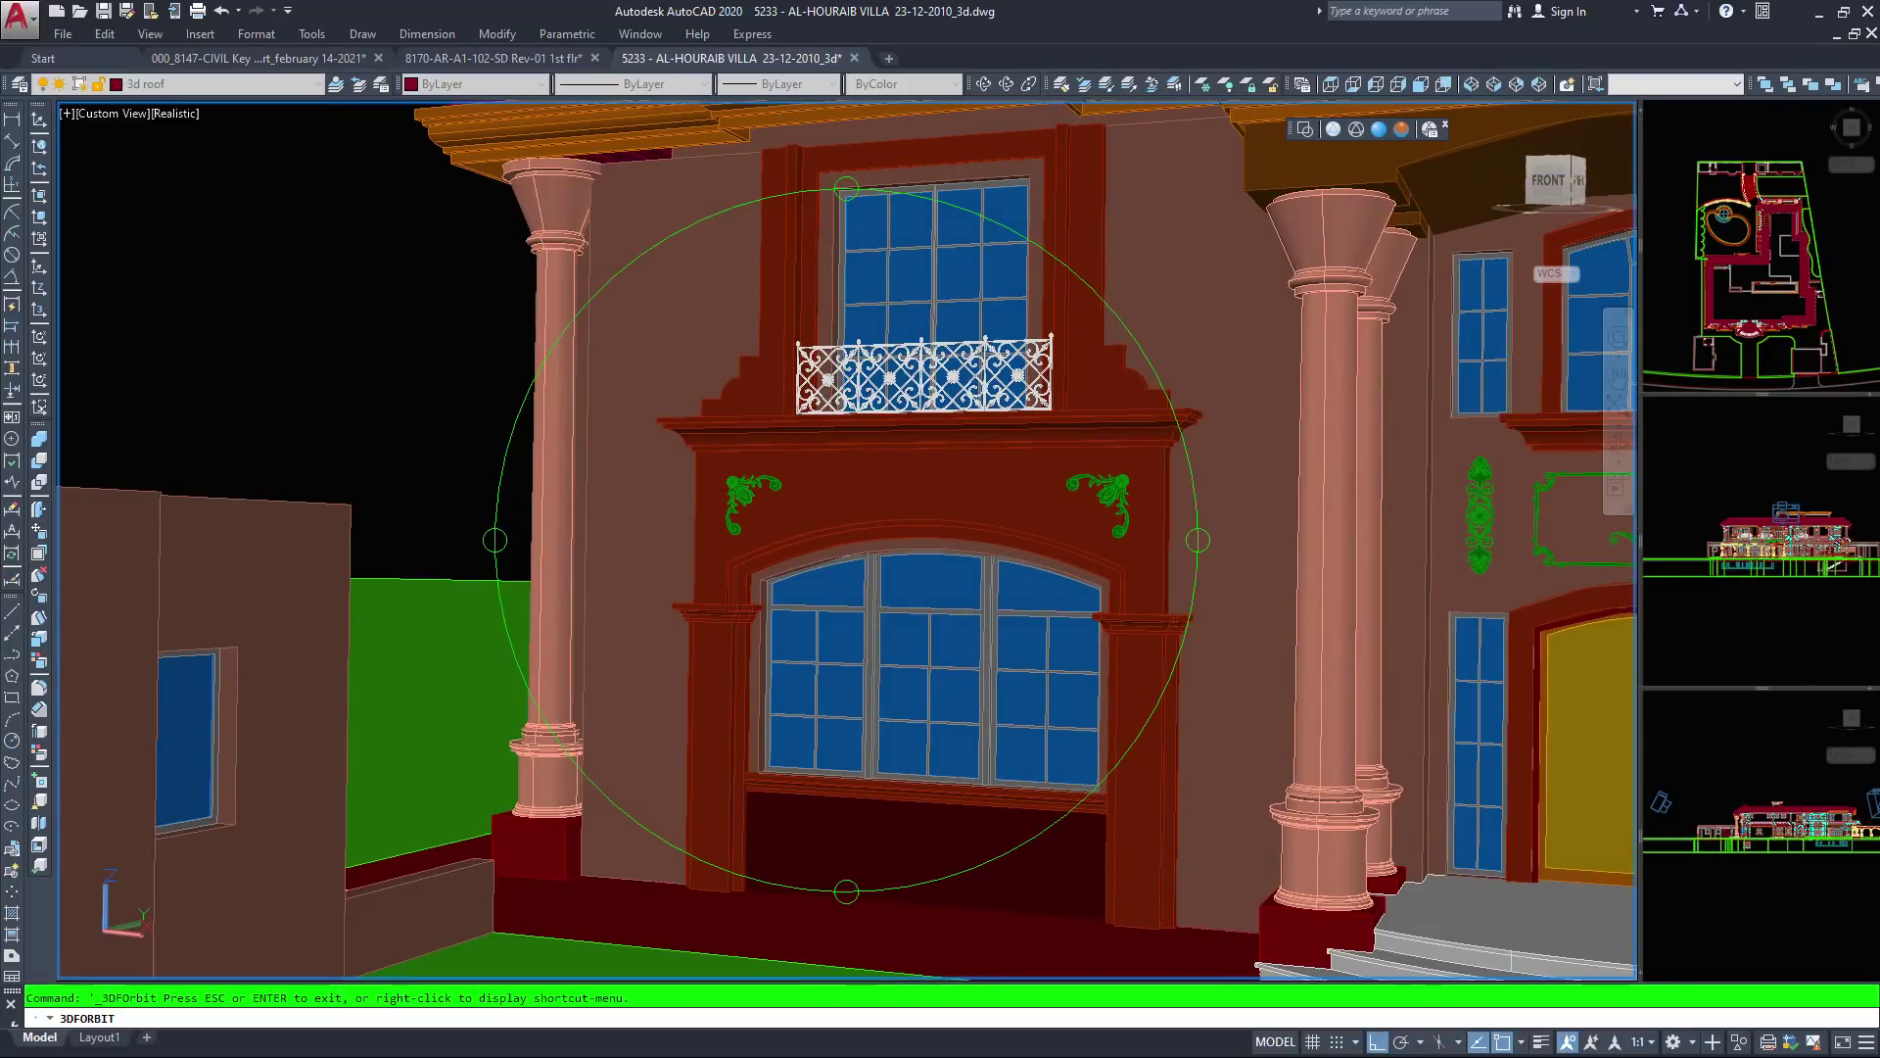
# Review the front elevation with both window bays, the columned entrance, the front lawns and the small outbuilding
pyautogui.scroll(-3, 847, 540)
pyautogui.scroll(-3, 846, 539)
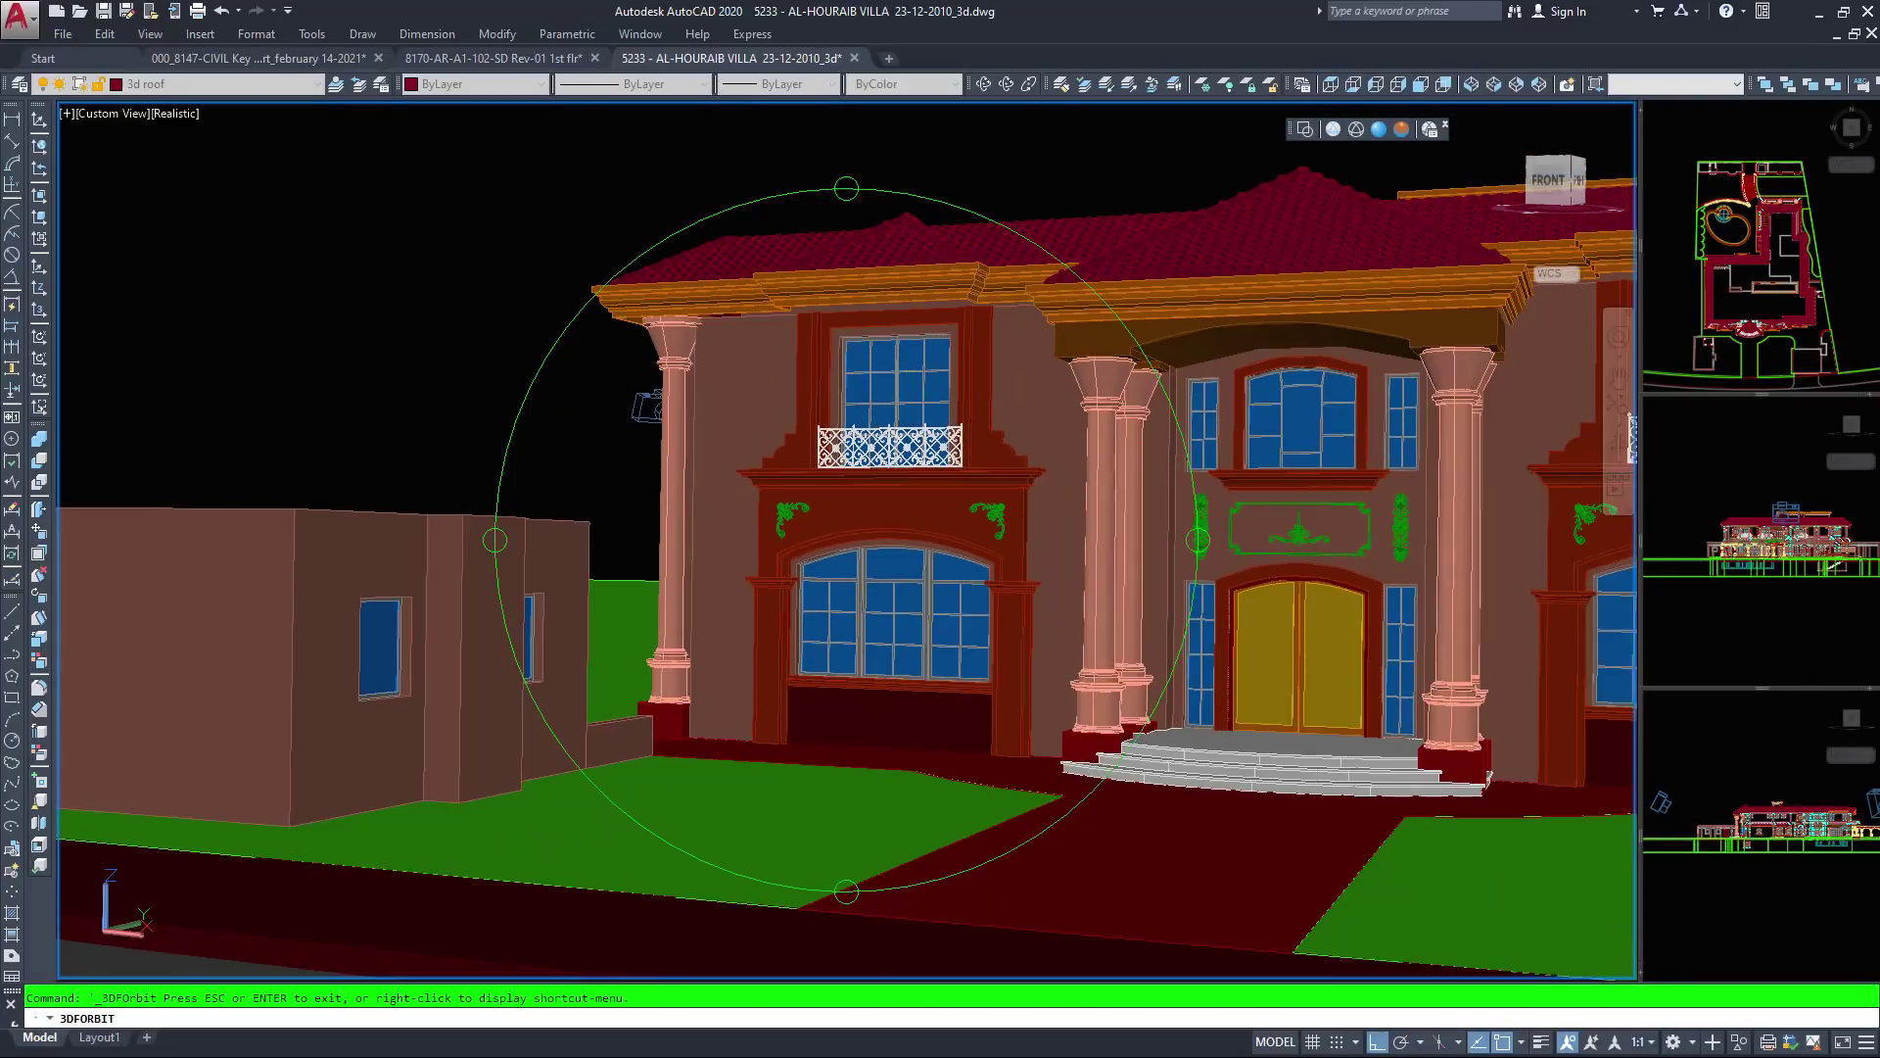
pyautogui.moveTo(1156, 534); pyautogui.dragTo(1061, 597)
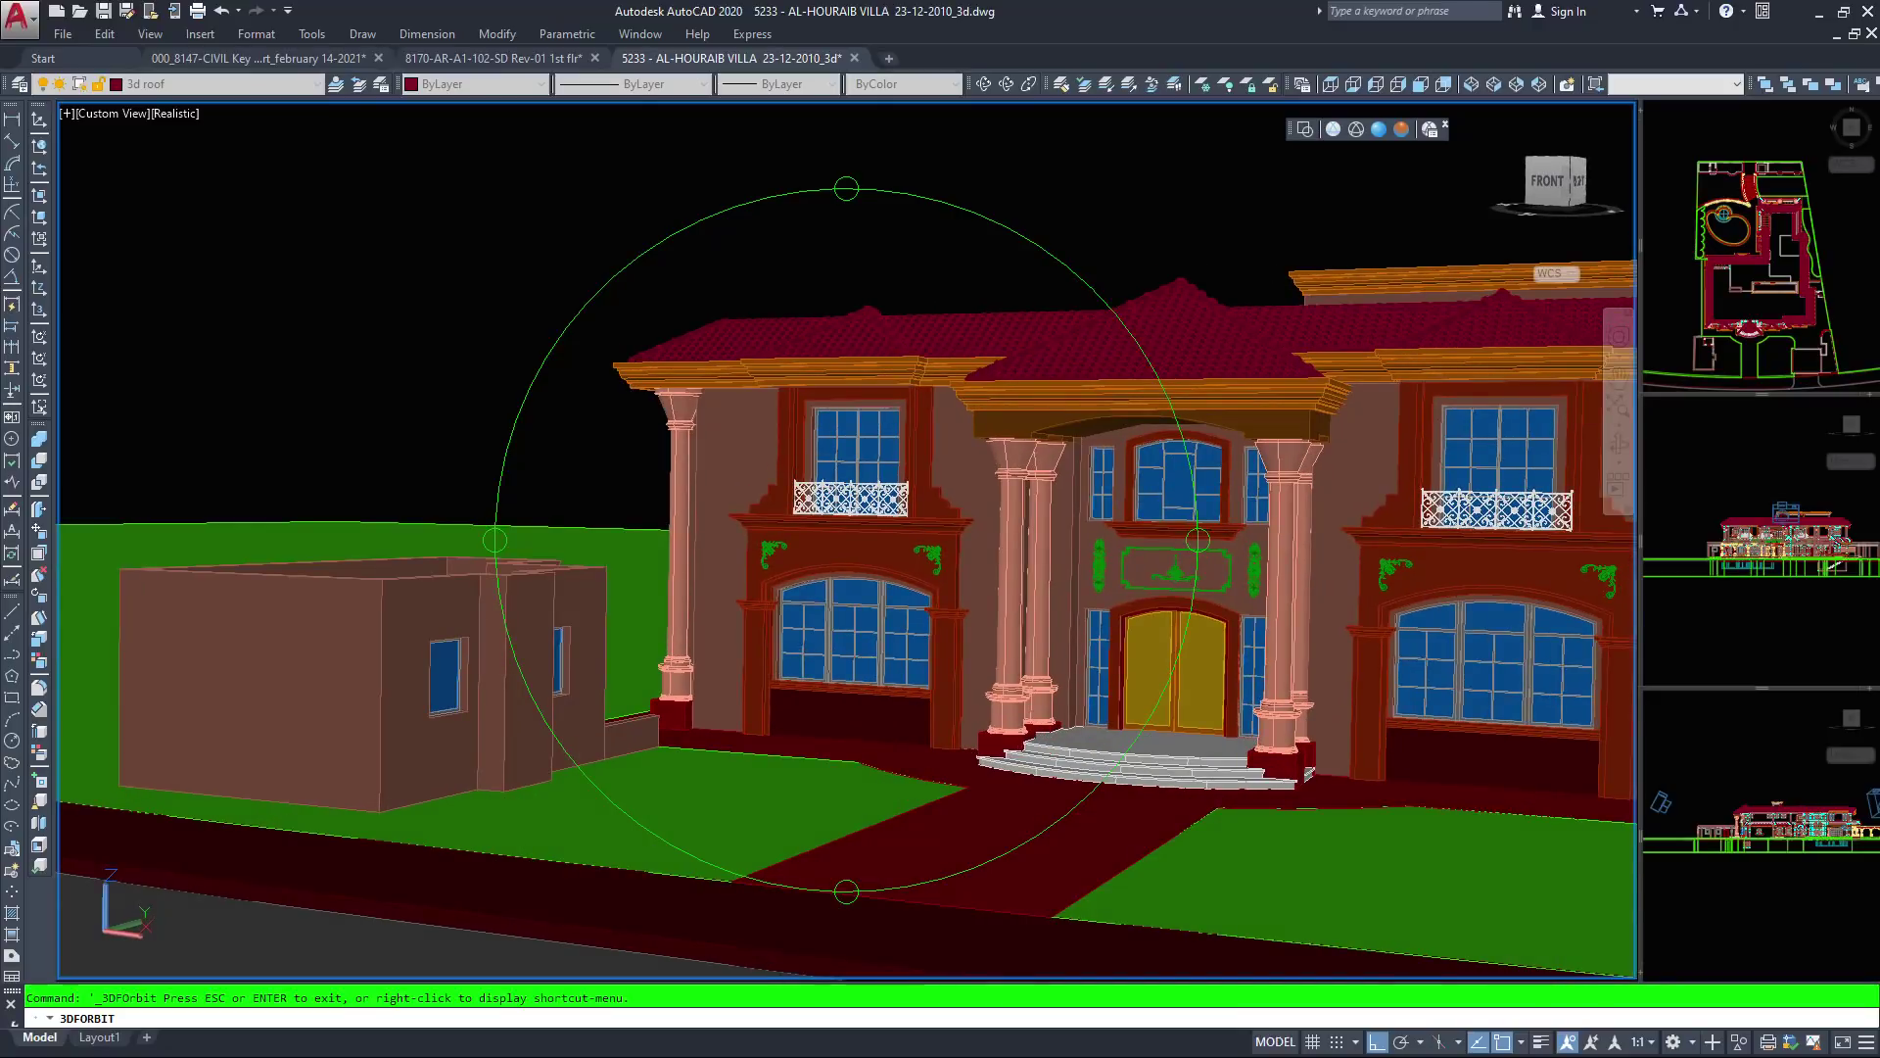
pyautogui.moveTo(725, 142); pyautogui.dragTo(225, 159)
pyautogui.moveTo(1160, 564); pyautogui.dragTo(1021, 587)
# Review the villa from its front-right corner, covering the garage, side elevation, roof, surrounding road and lawns
pyautogui.scroll(-6, 847, 540)
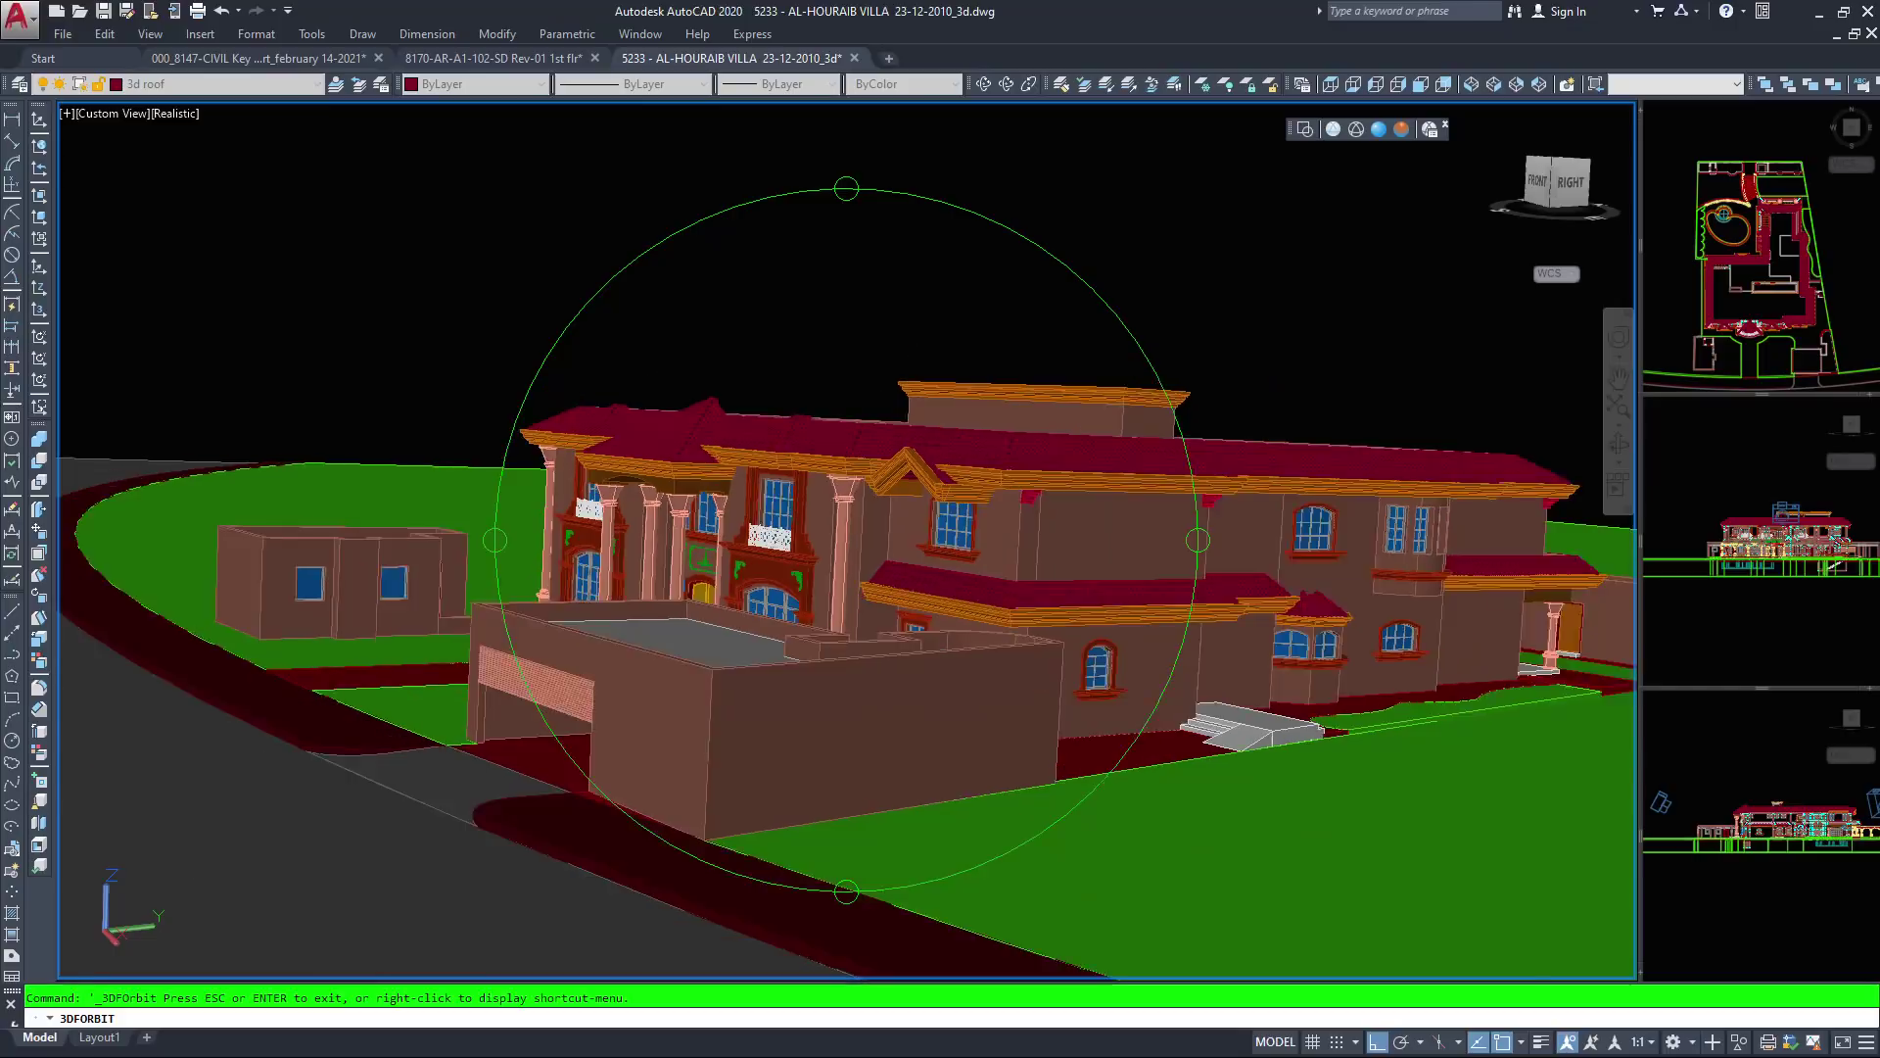
pyautogui.scroll(-2, 846, 539)
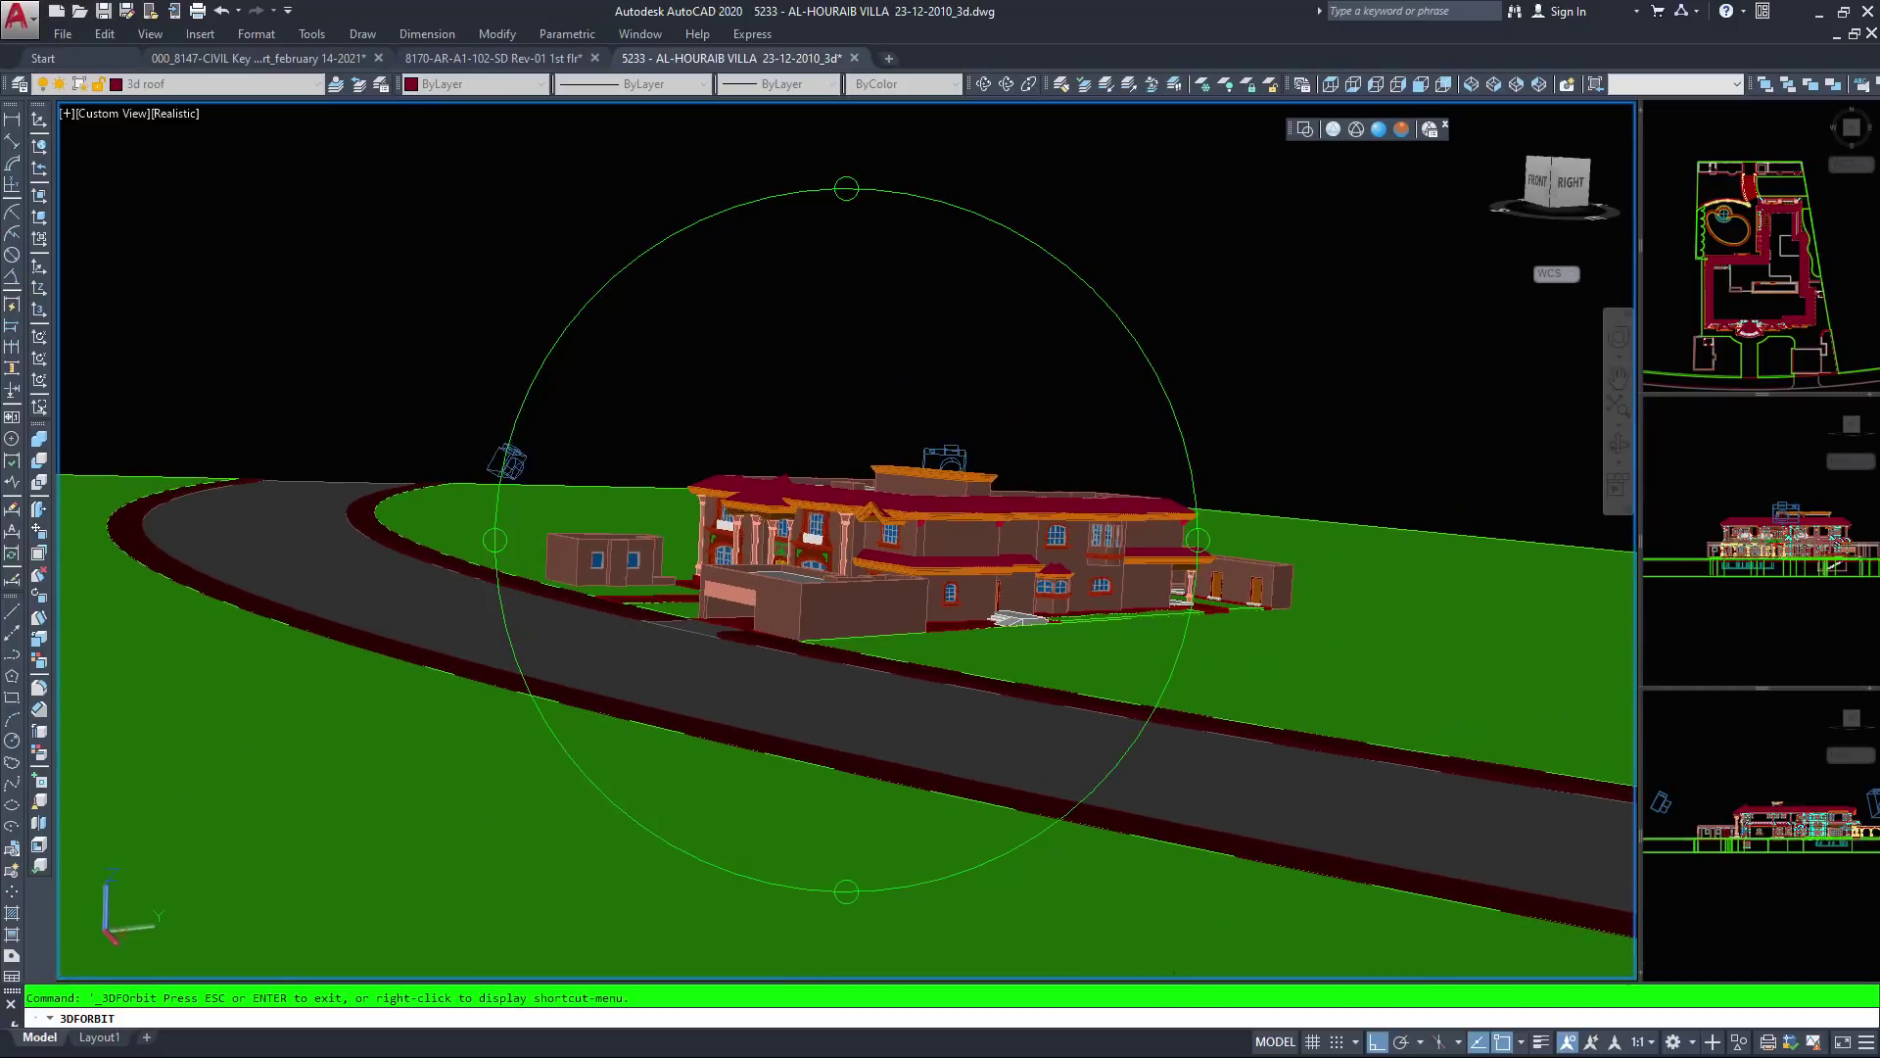
pyautogui.moveTo(862, 588); pyautogui.dragTo(950, 574)
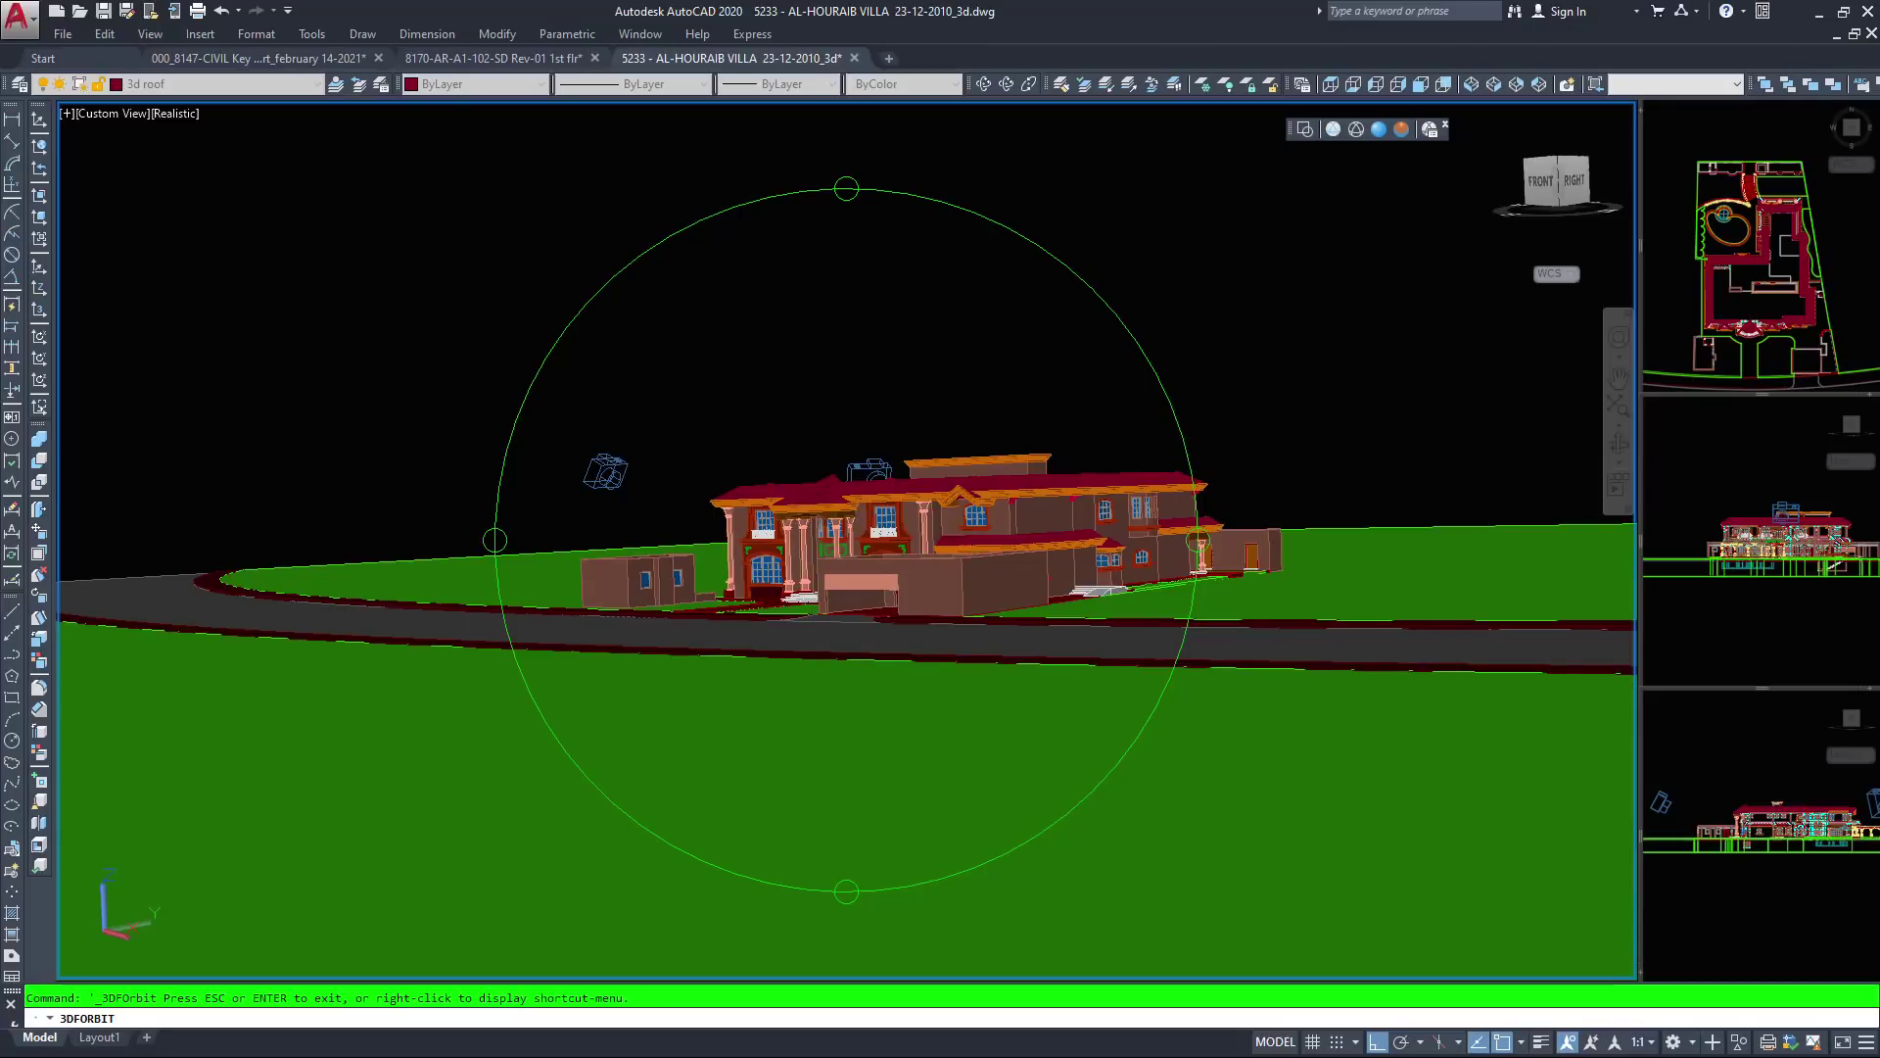
pyautogui.scroll(5, 822, 544)
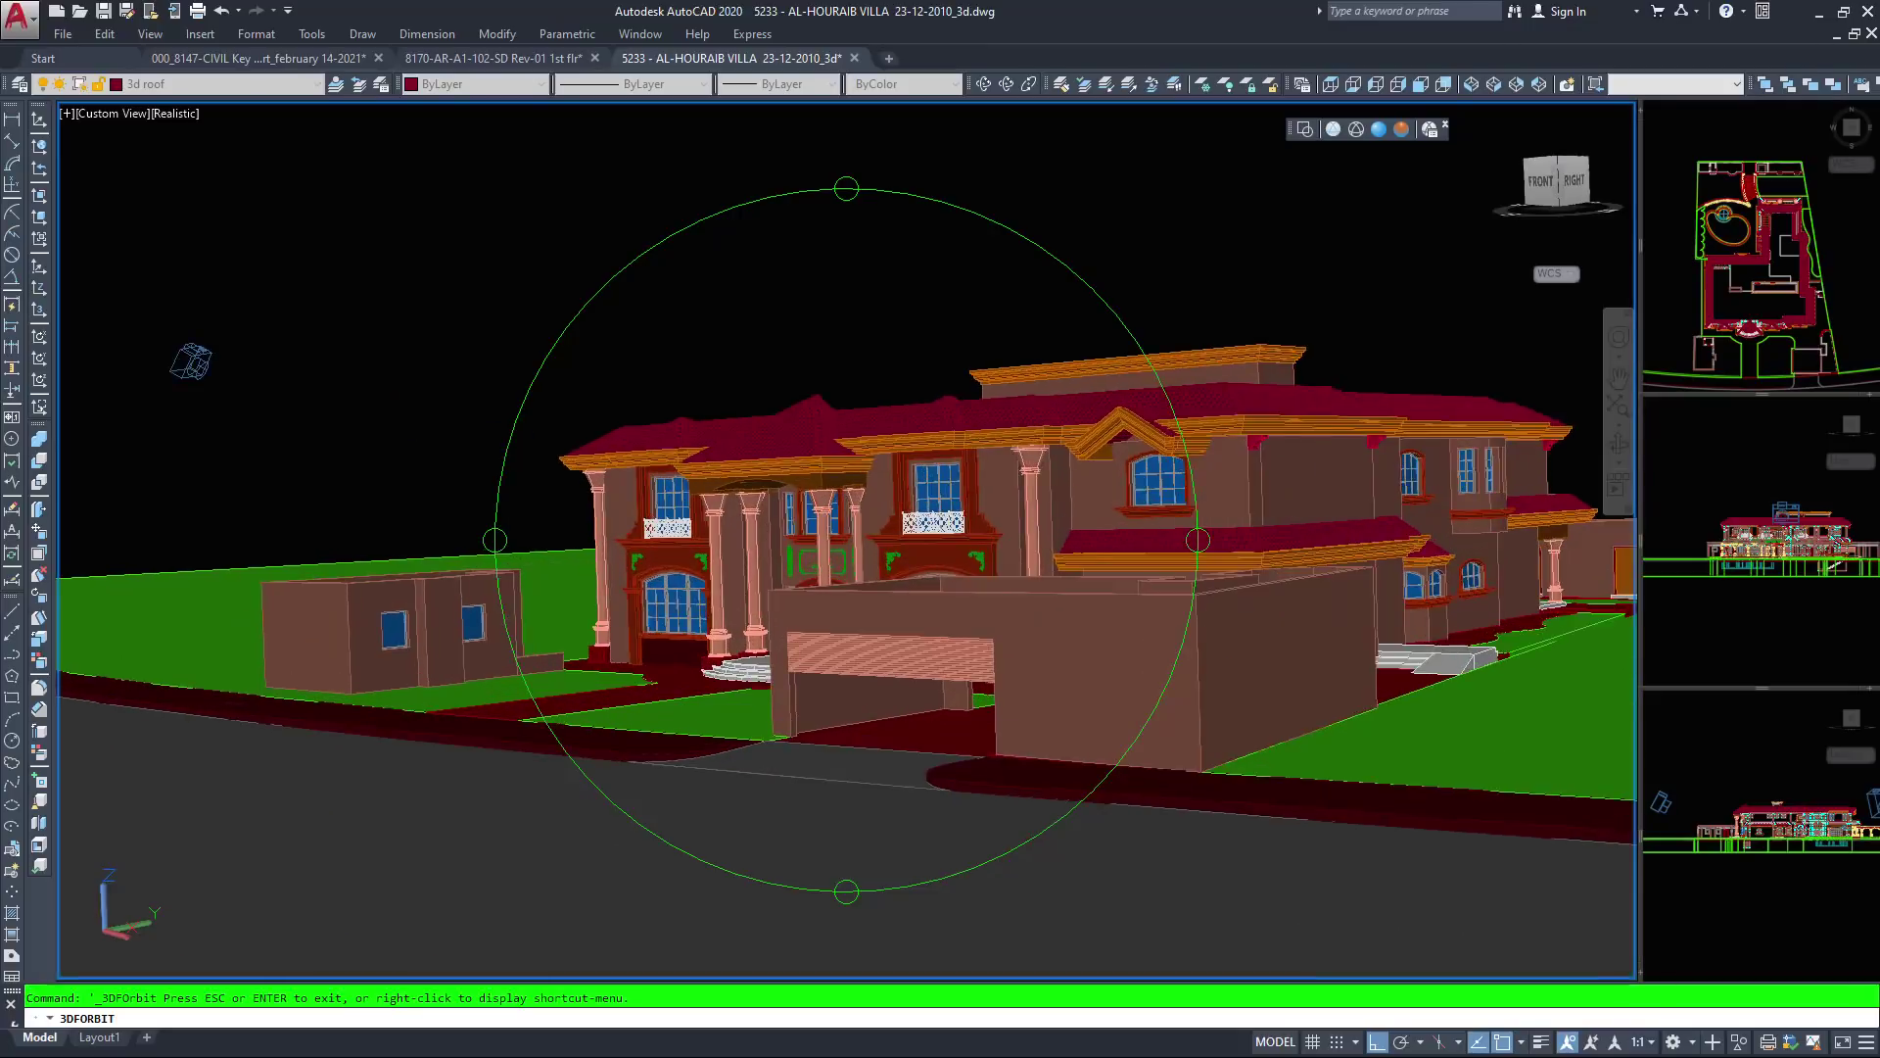
pyautogui.moveTo(1016, 601); pyautogui.dragTo(1019, 577)
pyautogui.scroll(-3, 1007, 646)
pyautogui.moveTo(996, 715); pyautogui.dragTo(893, 703, button='middle')
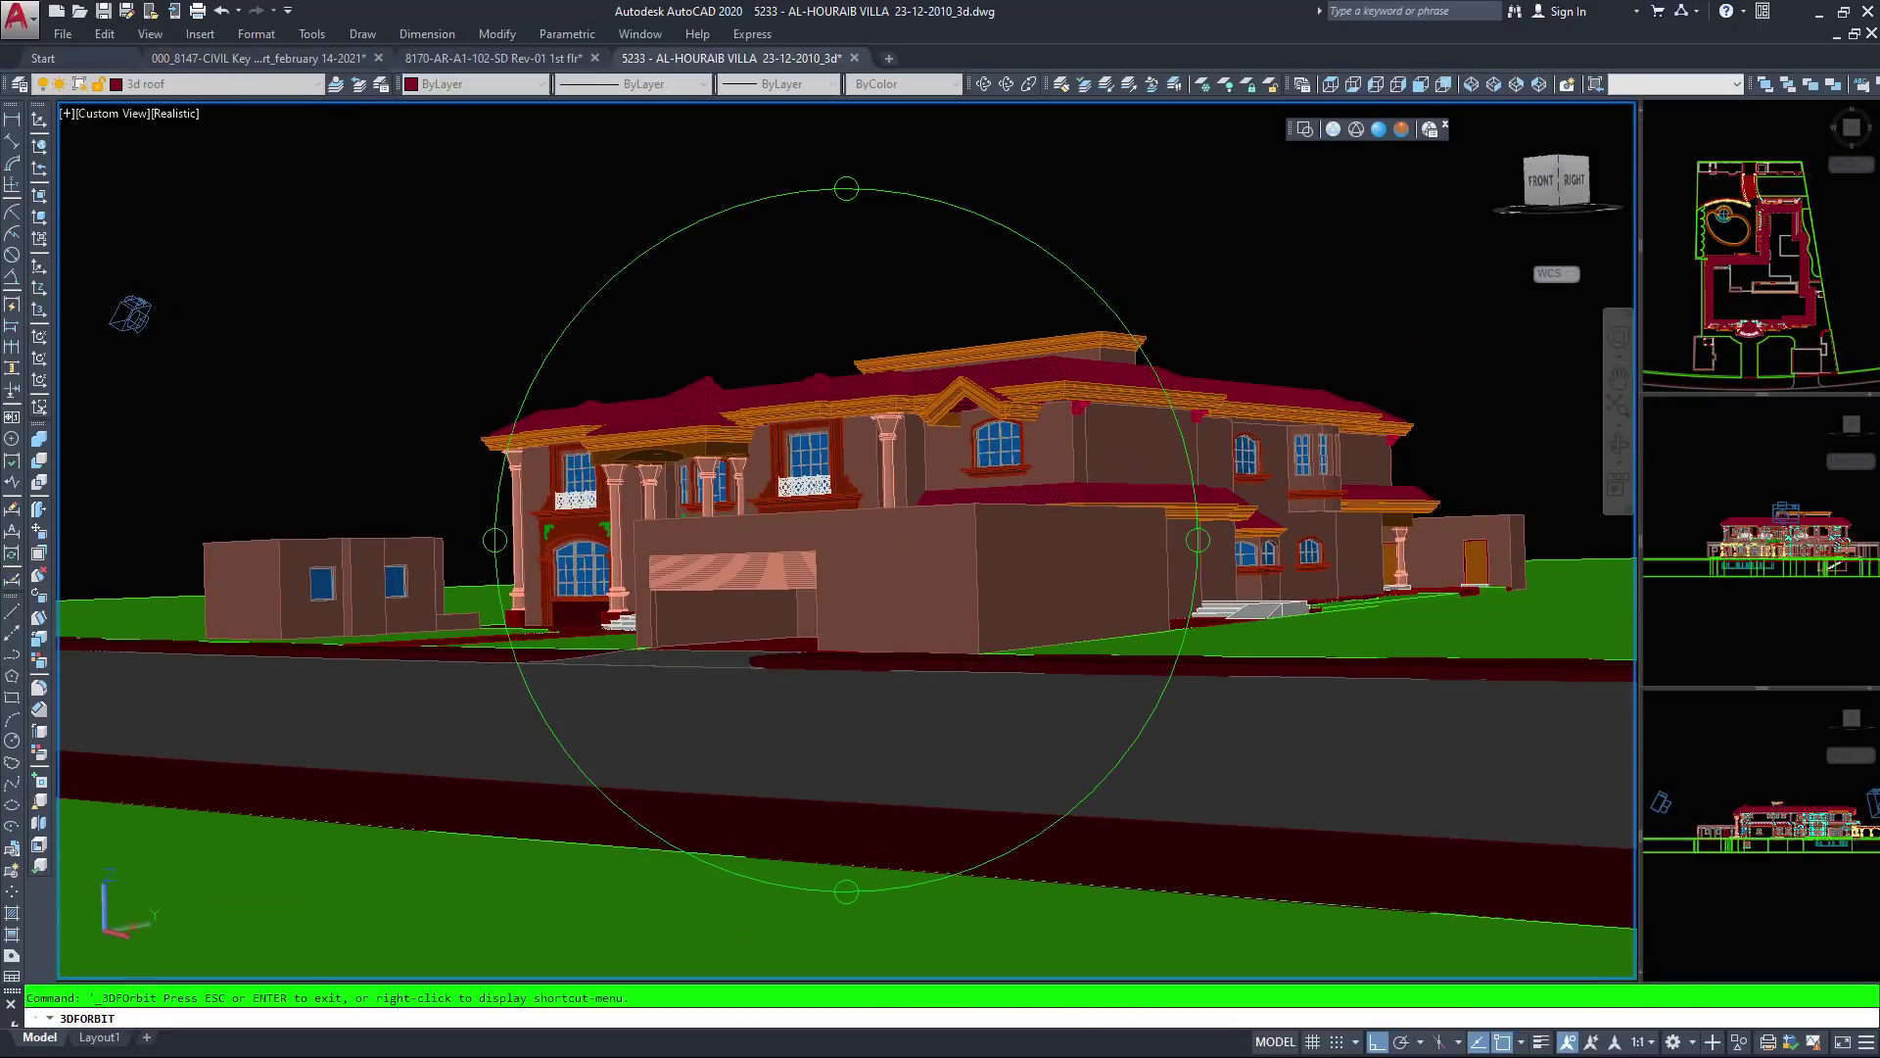
# Review the garage block at the front-right corner, with its roll-up door, parapet roof and the villa facade behind it
pyautogui.scroll(2, 893, 702)
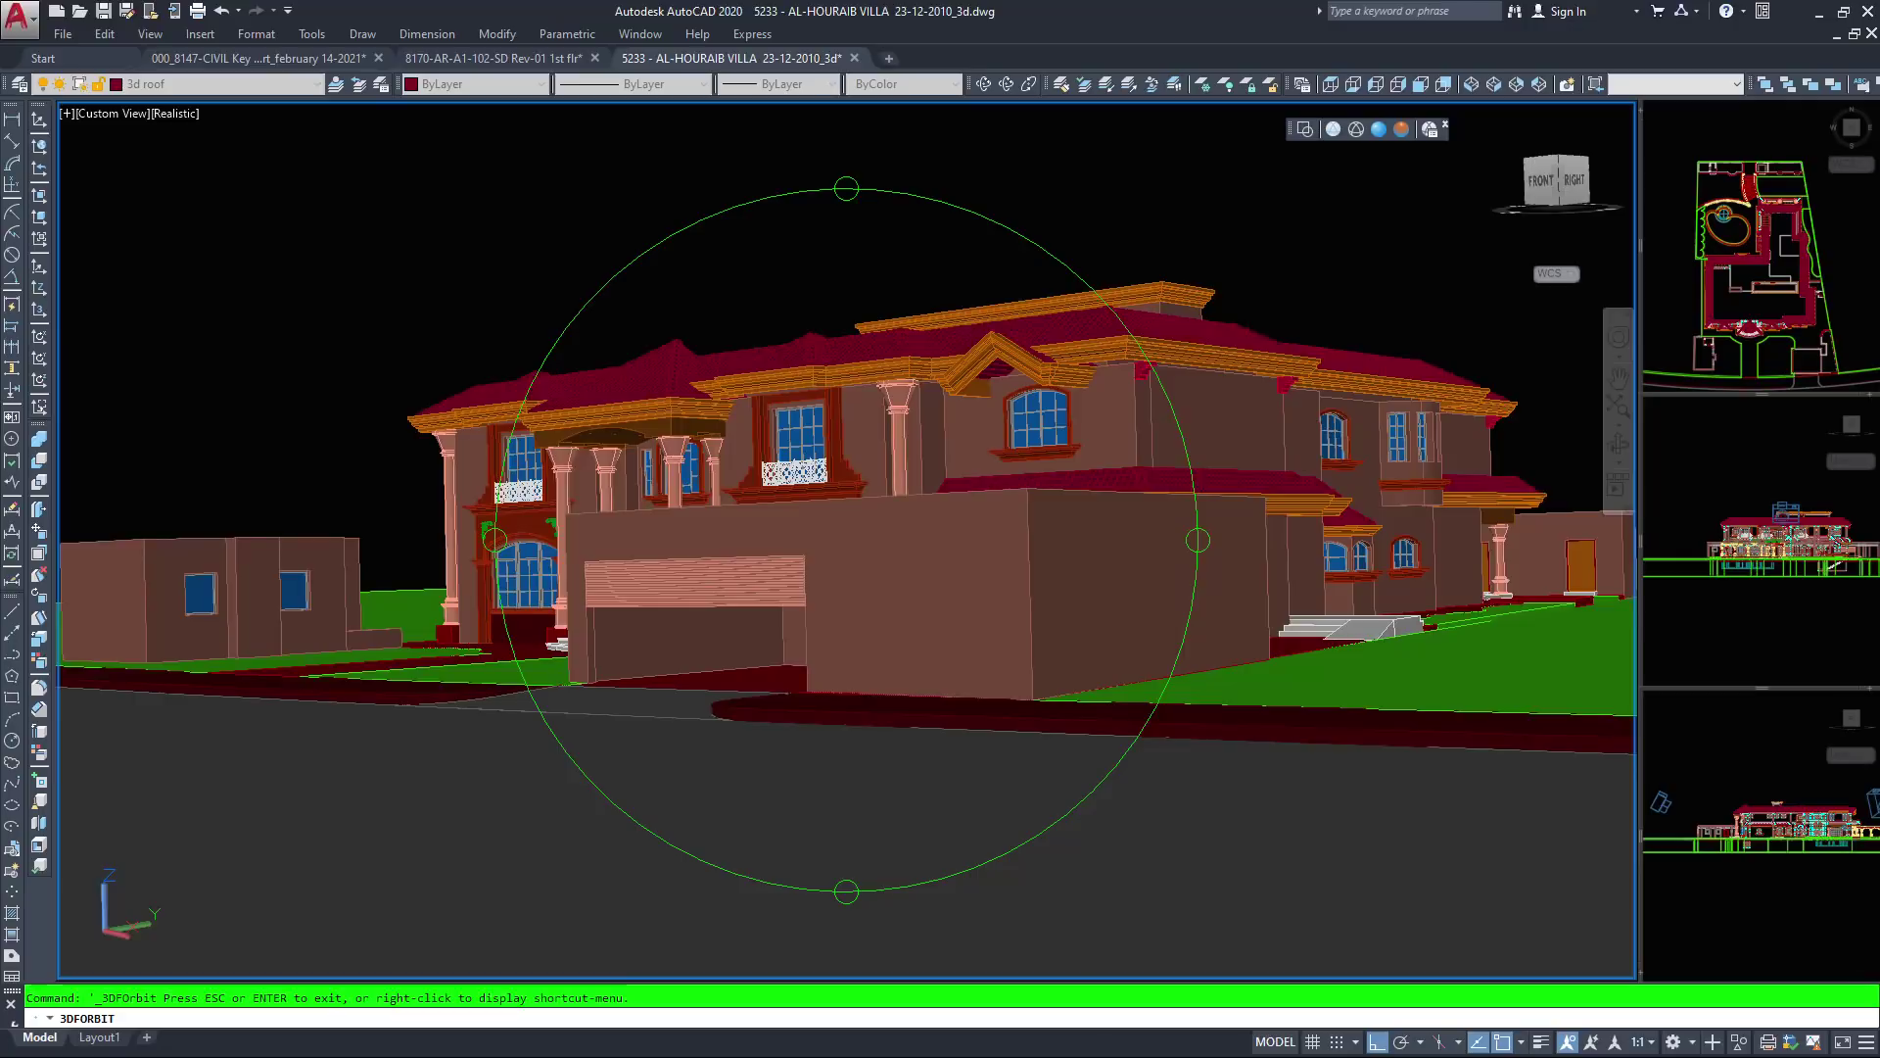
pyautogui.scroll(1, 892, 702)
pyautogui.moveTo(874, 553); pyautogui.dragTo(906, 573)
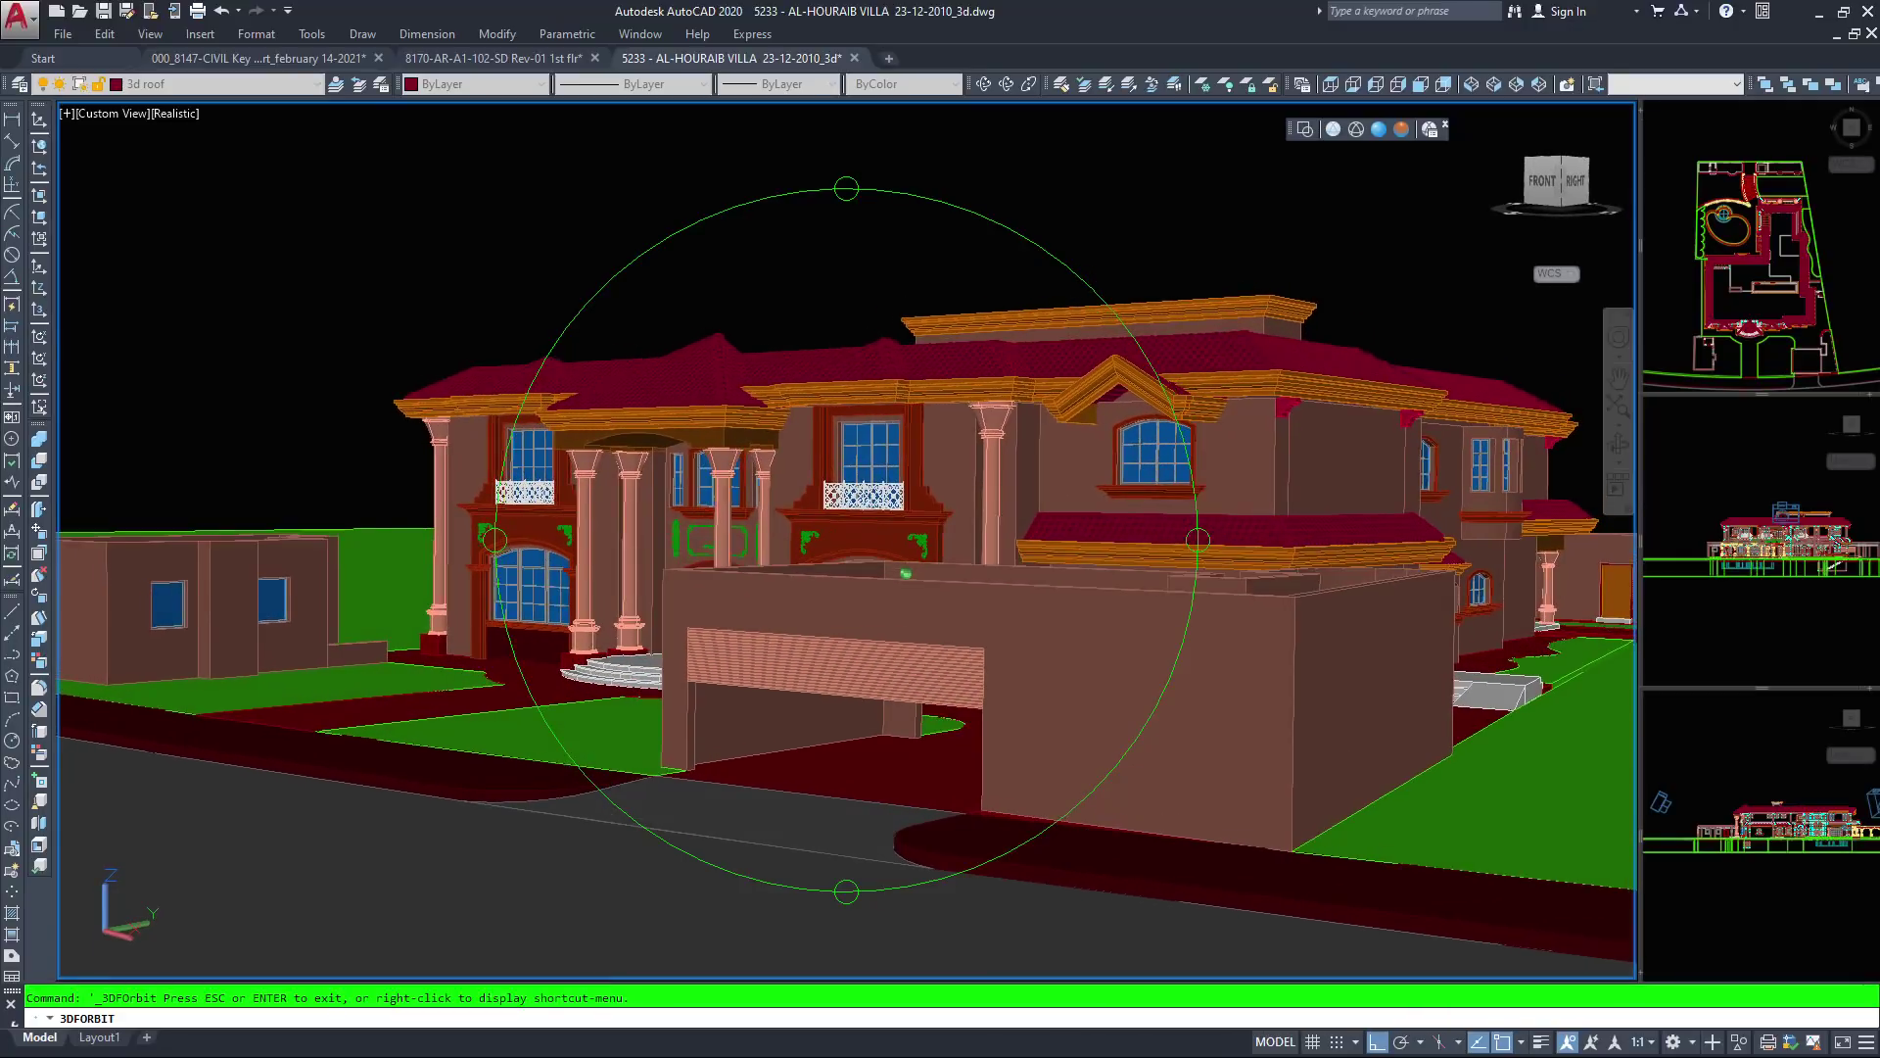
pyautogui.scroll(-3, 147, 303)
pyautogui.moveTo(228, 334); pyautogui.dragTo(191, 243, button='middle')
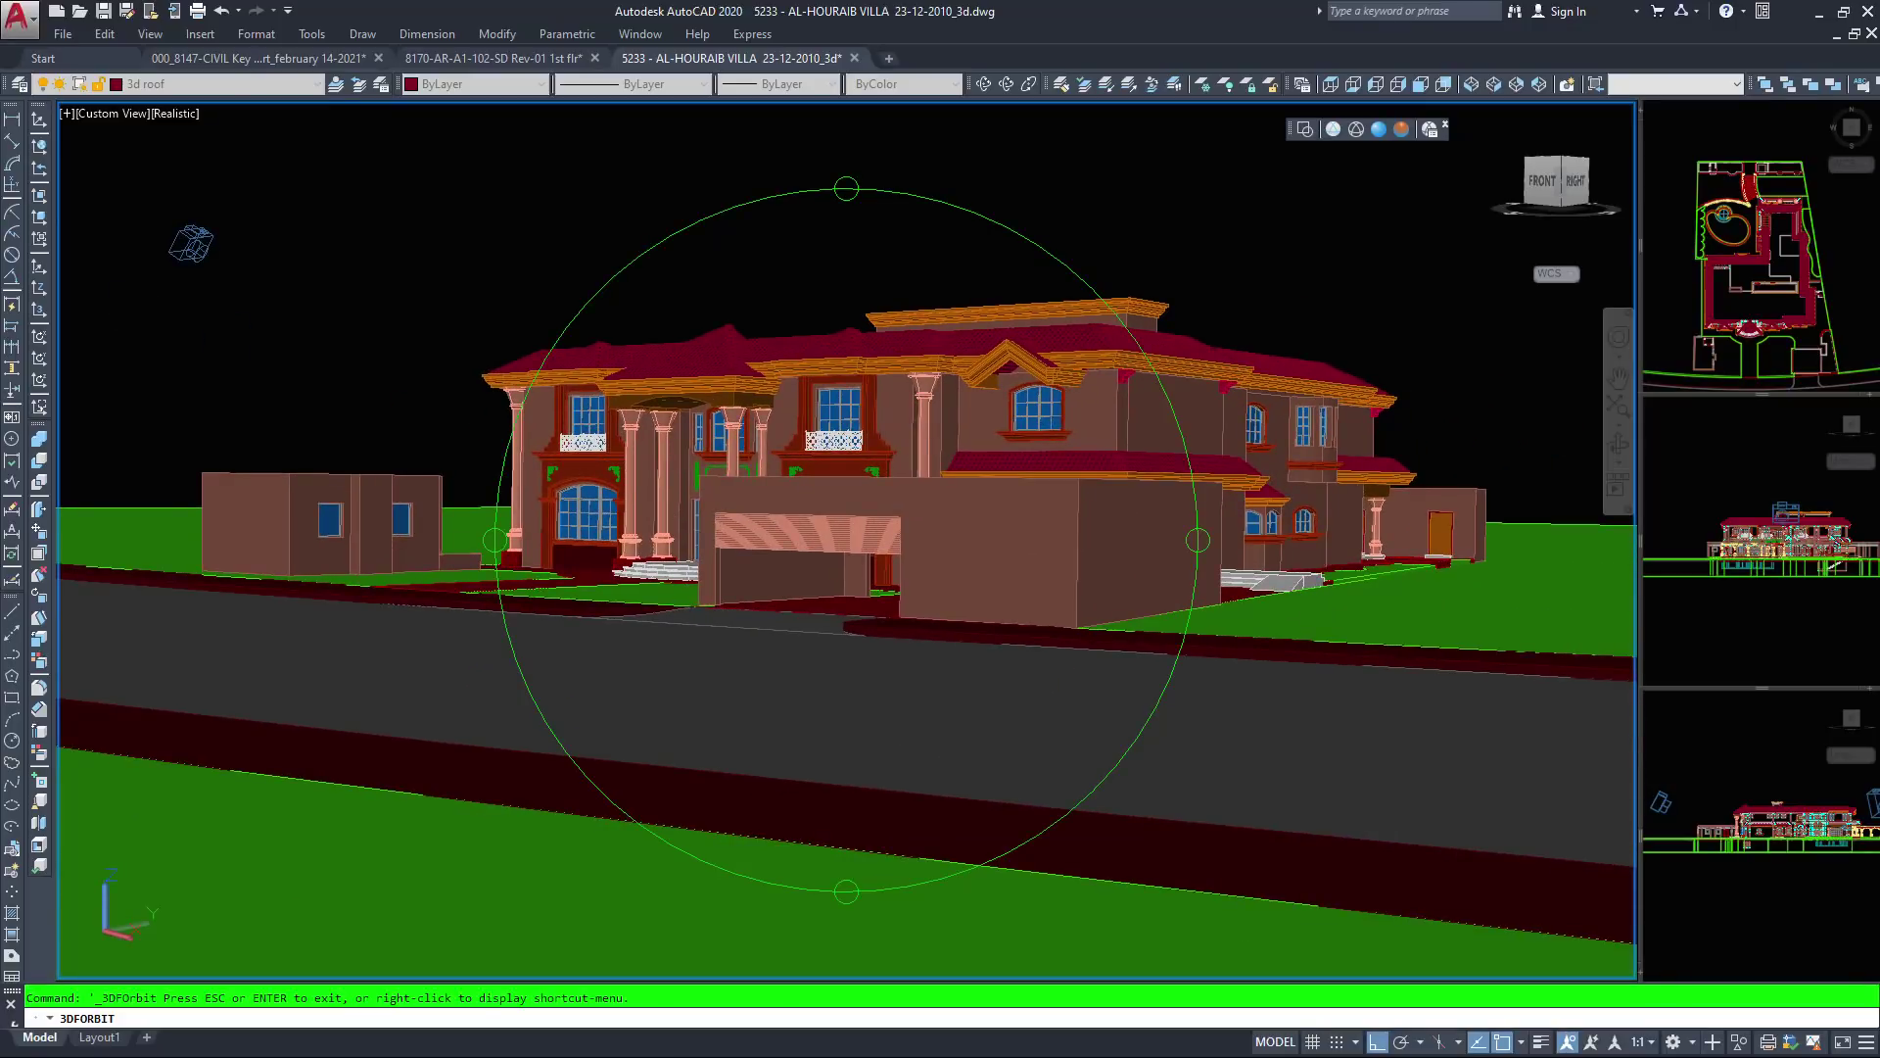
pyautogui.moveTo(191, 244); pyautogui.dragTo(199, 215)
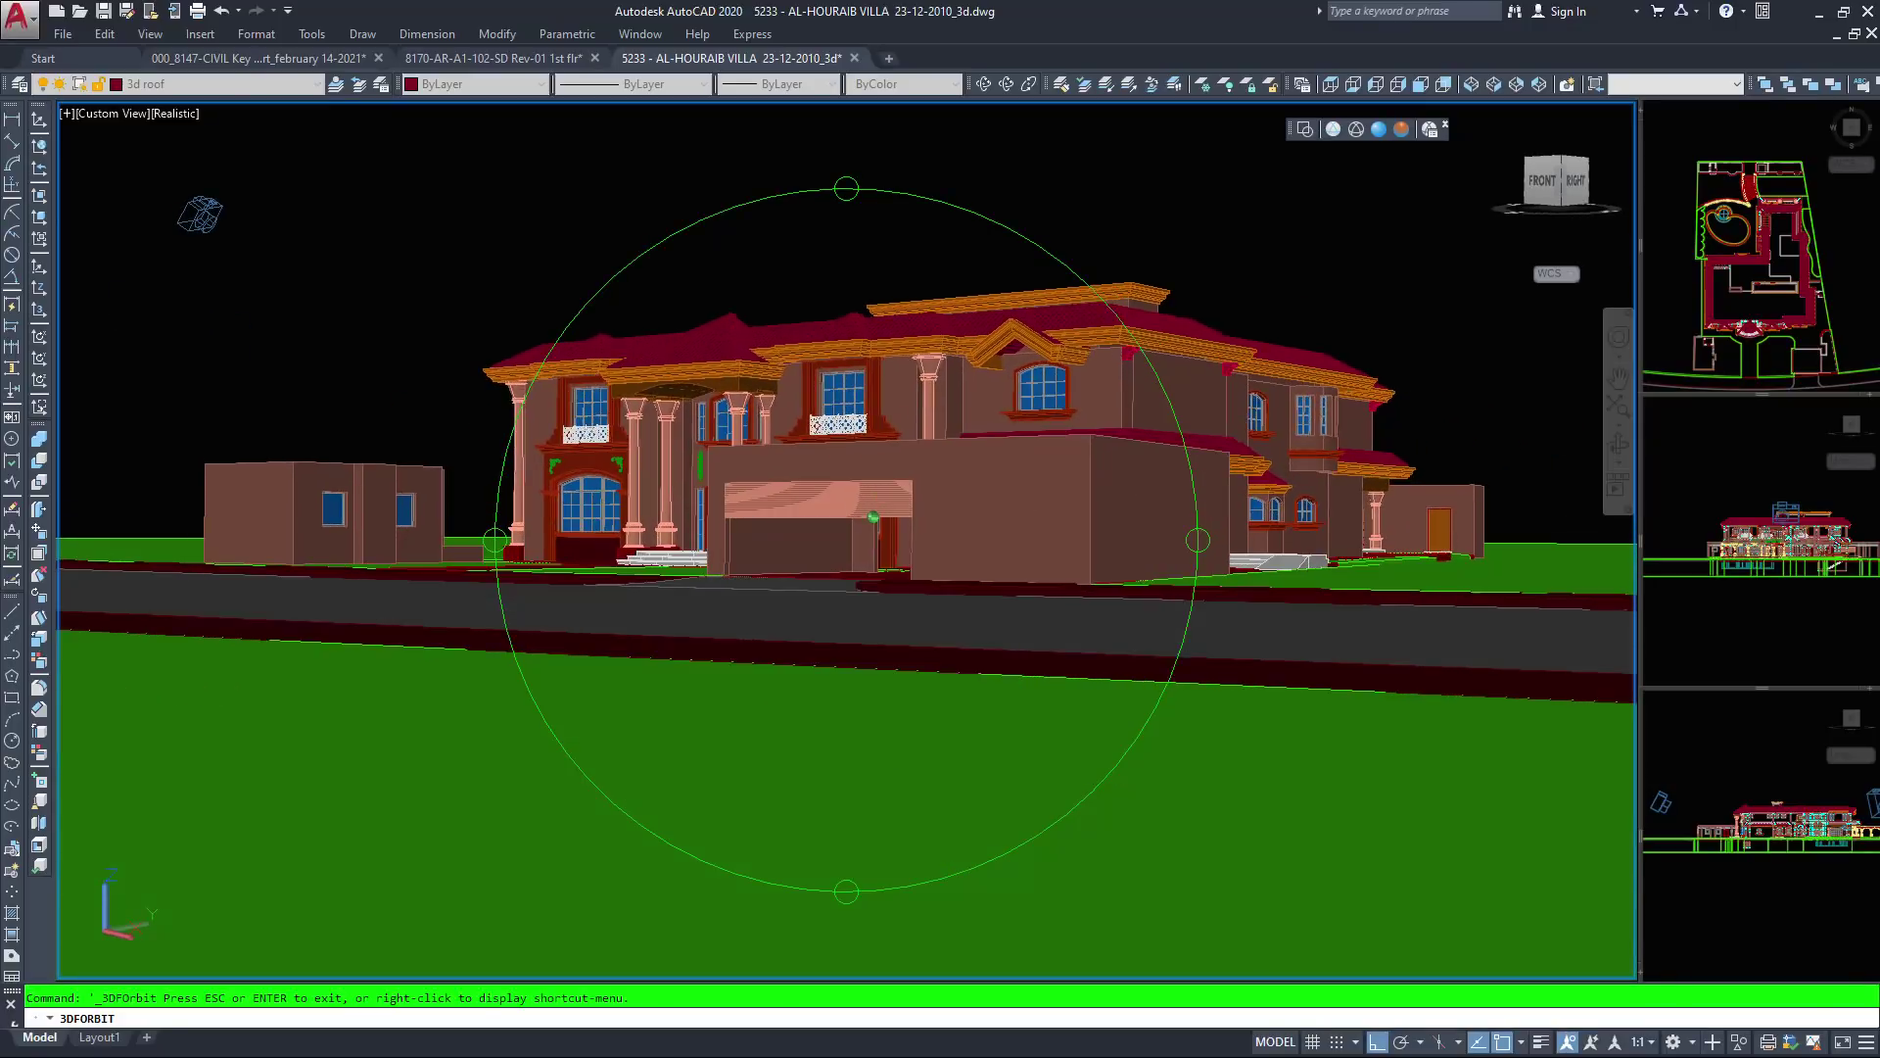
pyautogui.scroll(2, 847, 540)
pyautogui.moveTo(983, 582); pyautogui.dragTo(874, 637, button='middle')
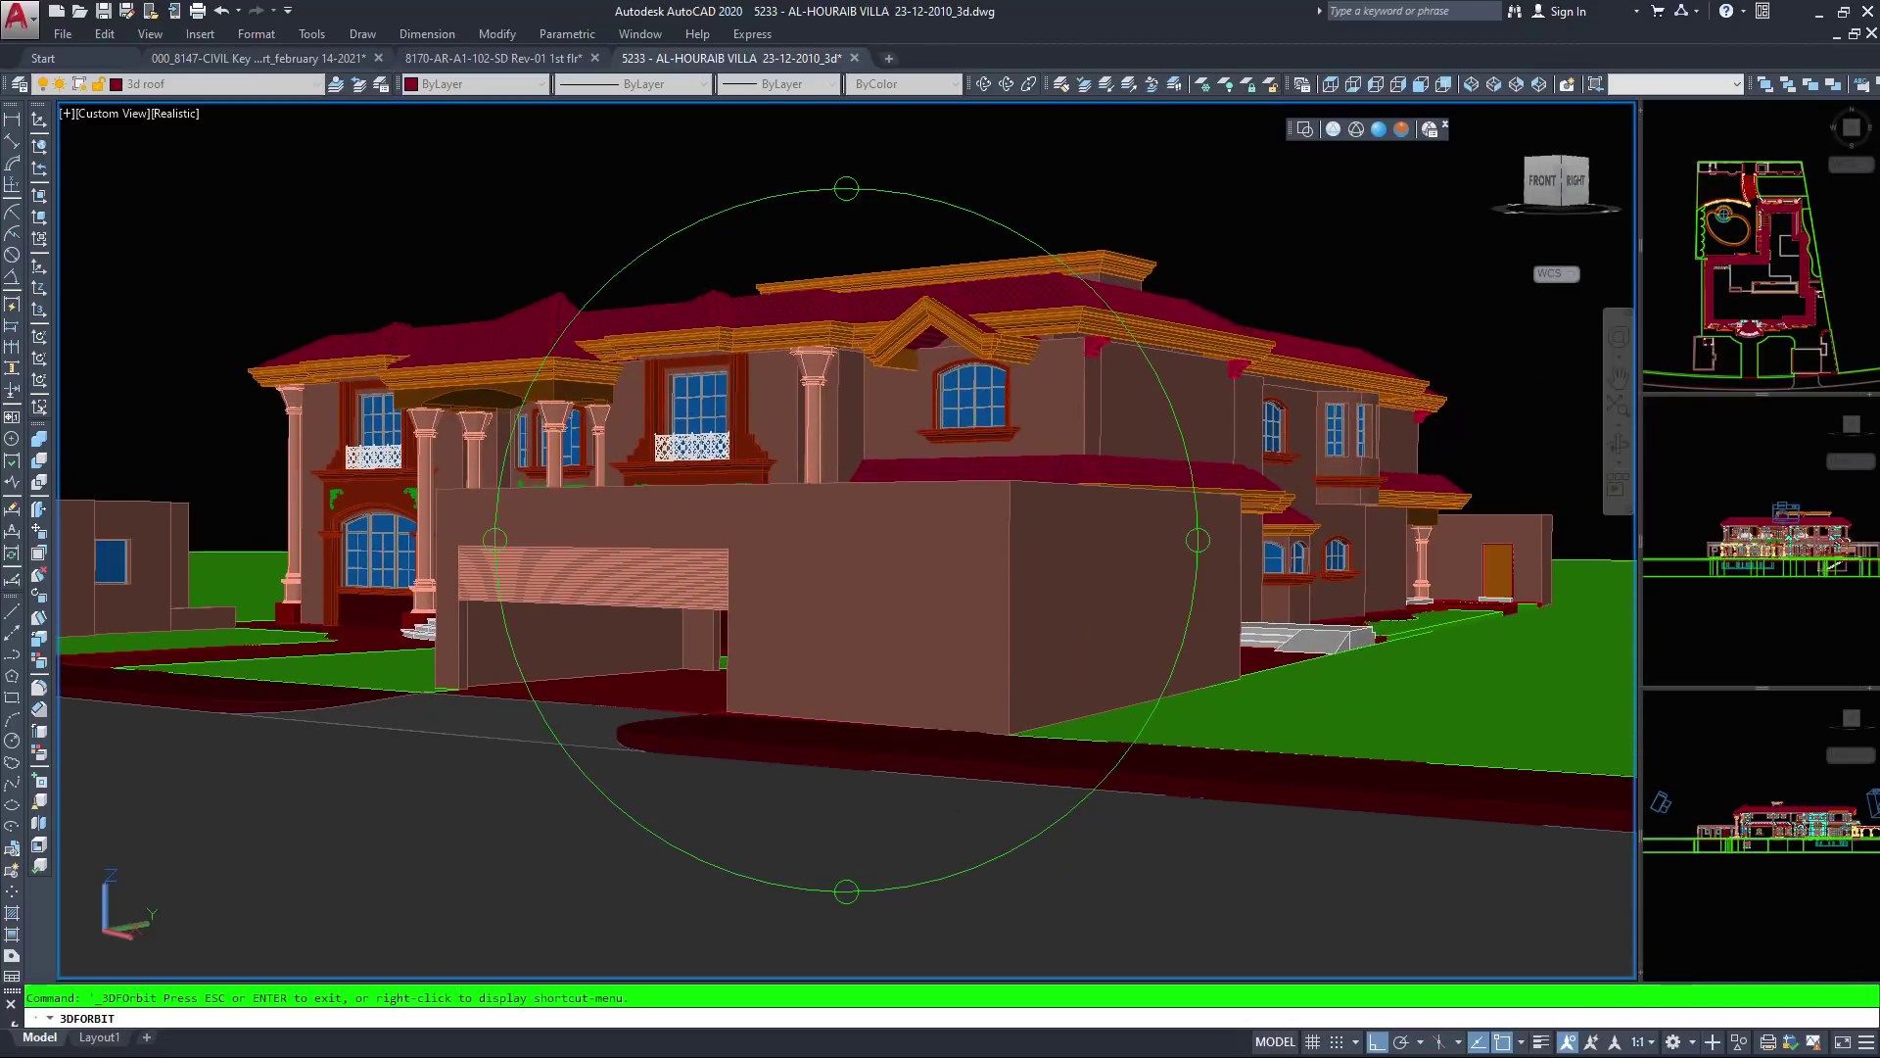
pyautogui.moveTo(874, 637); pyautogui.dragTo(880, 659)
pyautogui.moveTo(787, 556); pyautogui.dragTo(790, 563)
pyautogui.scroll(3, 846, 540)
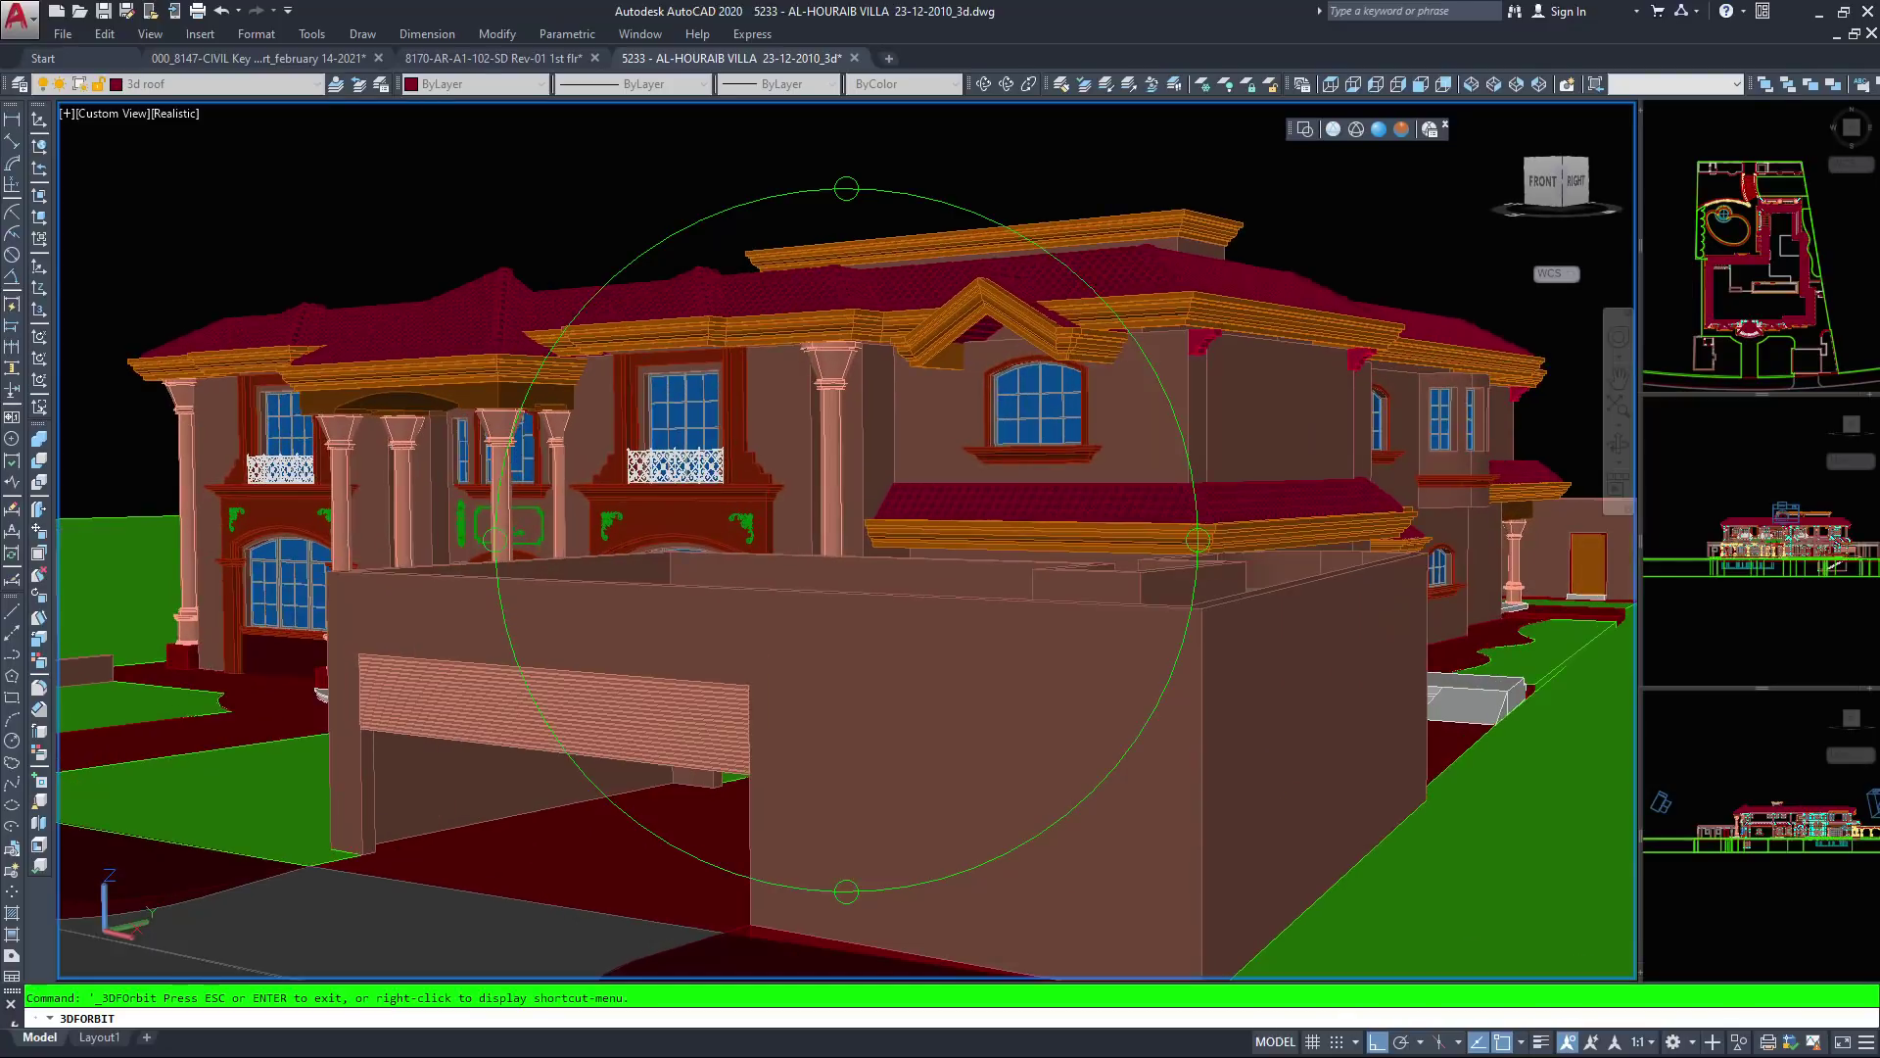
pyautogui.scroll(-5, 846, 540)
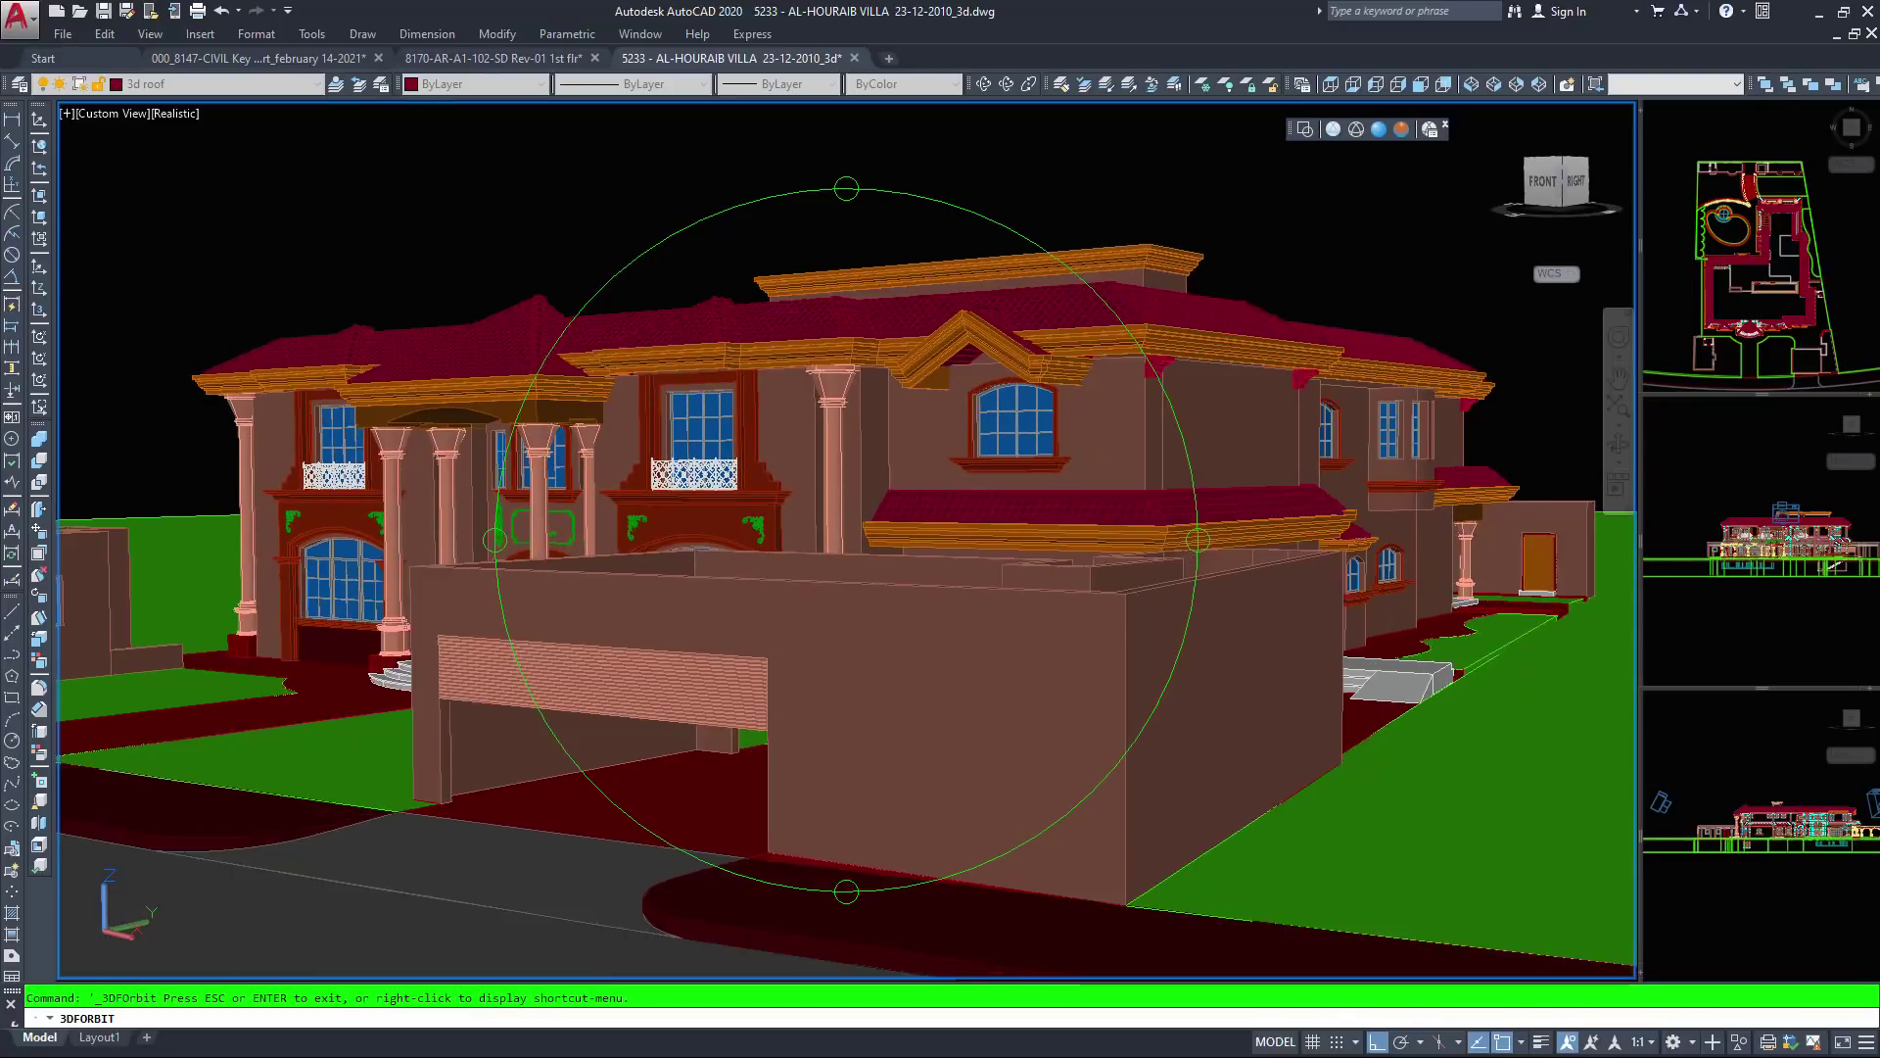
# Review the villa from above, covering the flat and sloped roofs, the pool courtyard and the front site layout
pyautogui.moveTo(85, 334)
pyautogui.mouseDown()
pyautogui.moveTo(358, 357)
pyautogui.moveTo(91, 362)
pyautogui.mouseUp()
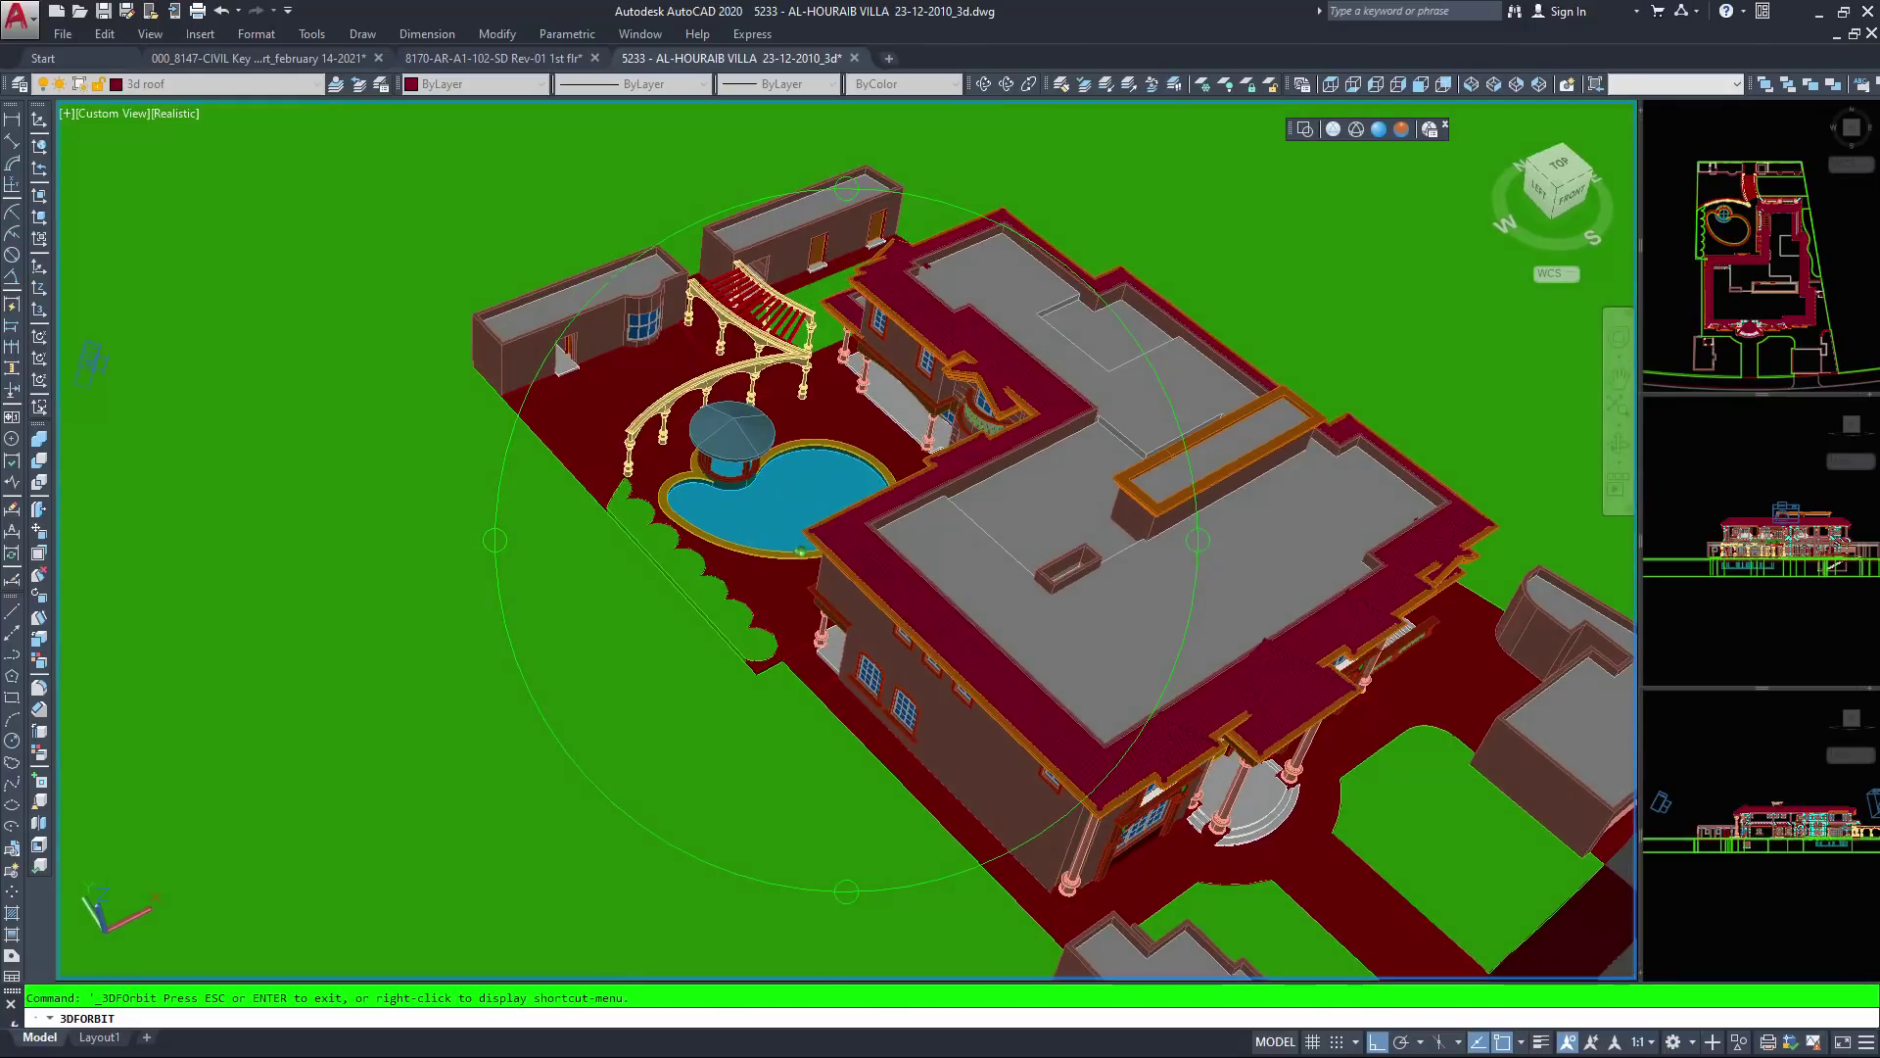
pyautogui.moveTo(916, 729); pyautogui.dragTo(832, 596, button='middle')
pyautogui.moveTo(832, 595); pyautogui.dragTo(745, 460)
pyautogui.moveTo(1440, 491); pyautogui.dragTo(911, 482, button='middle')
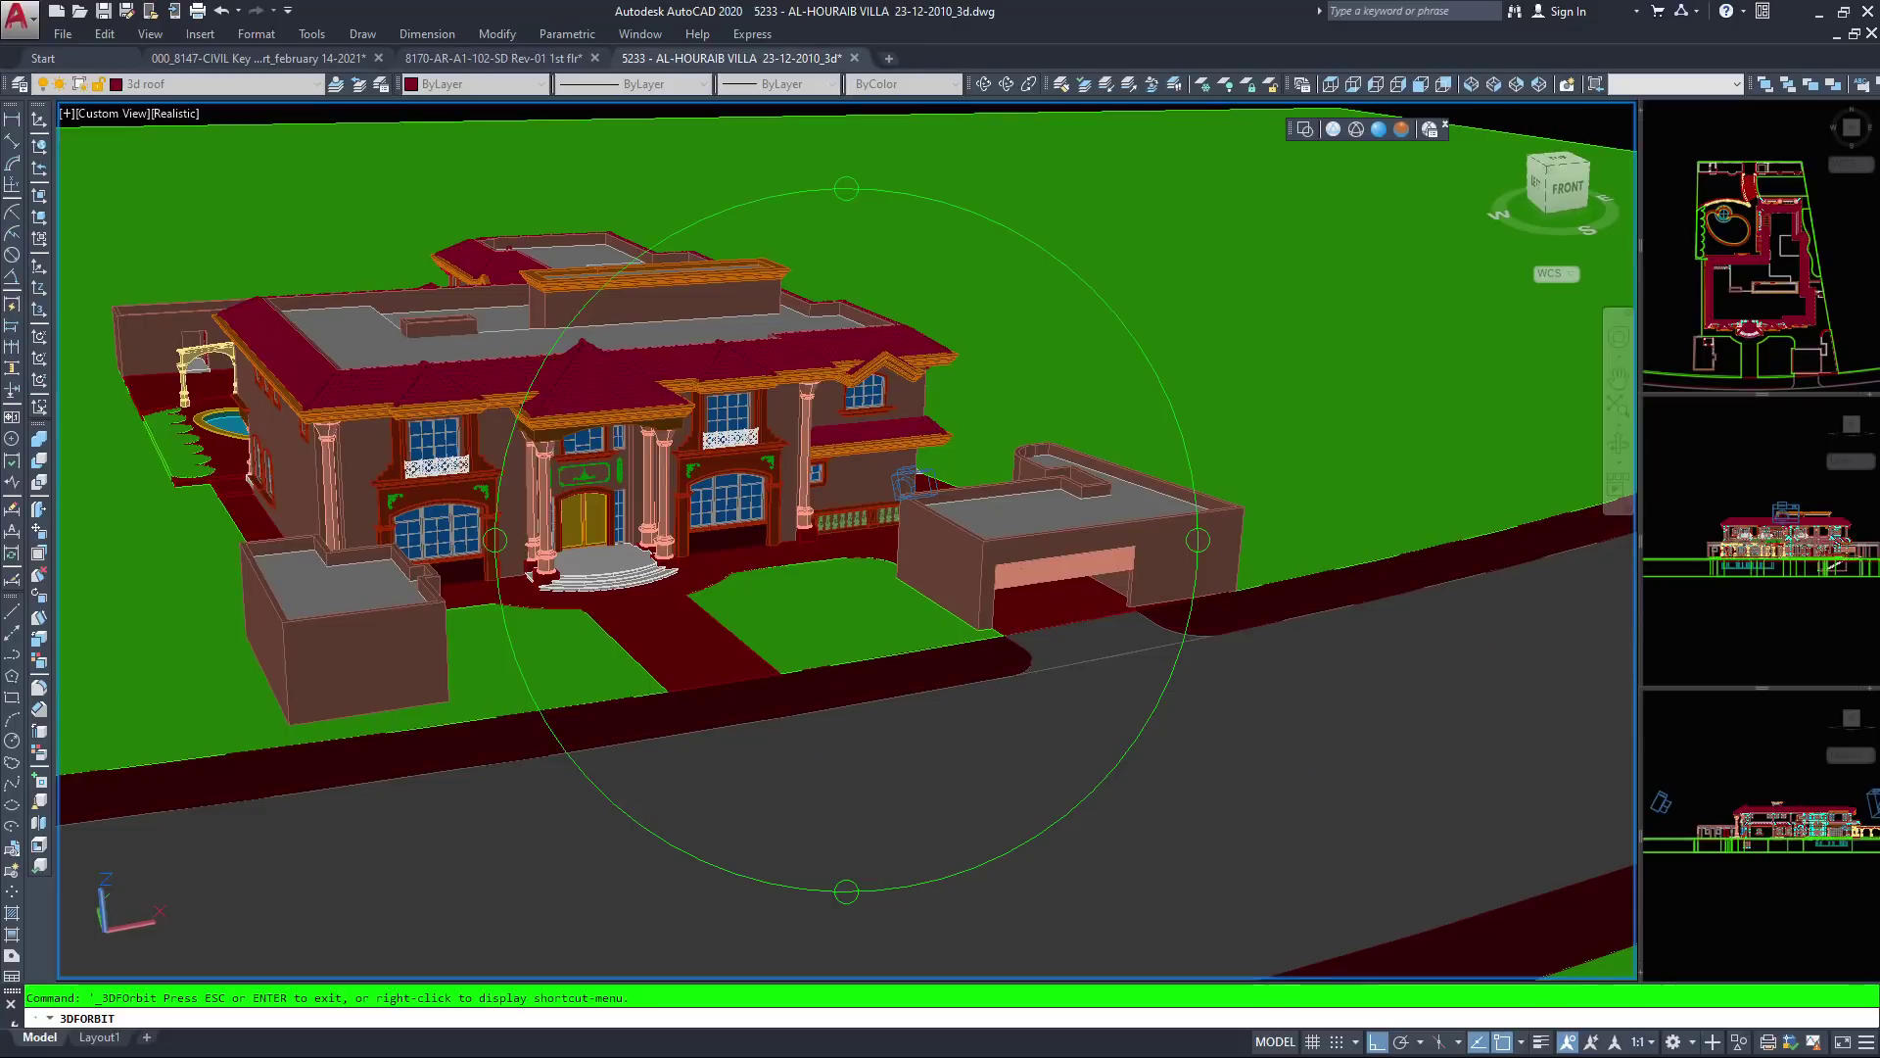
# Review the front elevation from road level, with the columned entrance, both window bays, the garage and the front outbuilding
pyautogui.moveTo(906, 482); pyautogui.dragTo(933, 323)
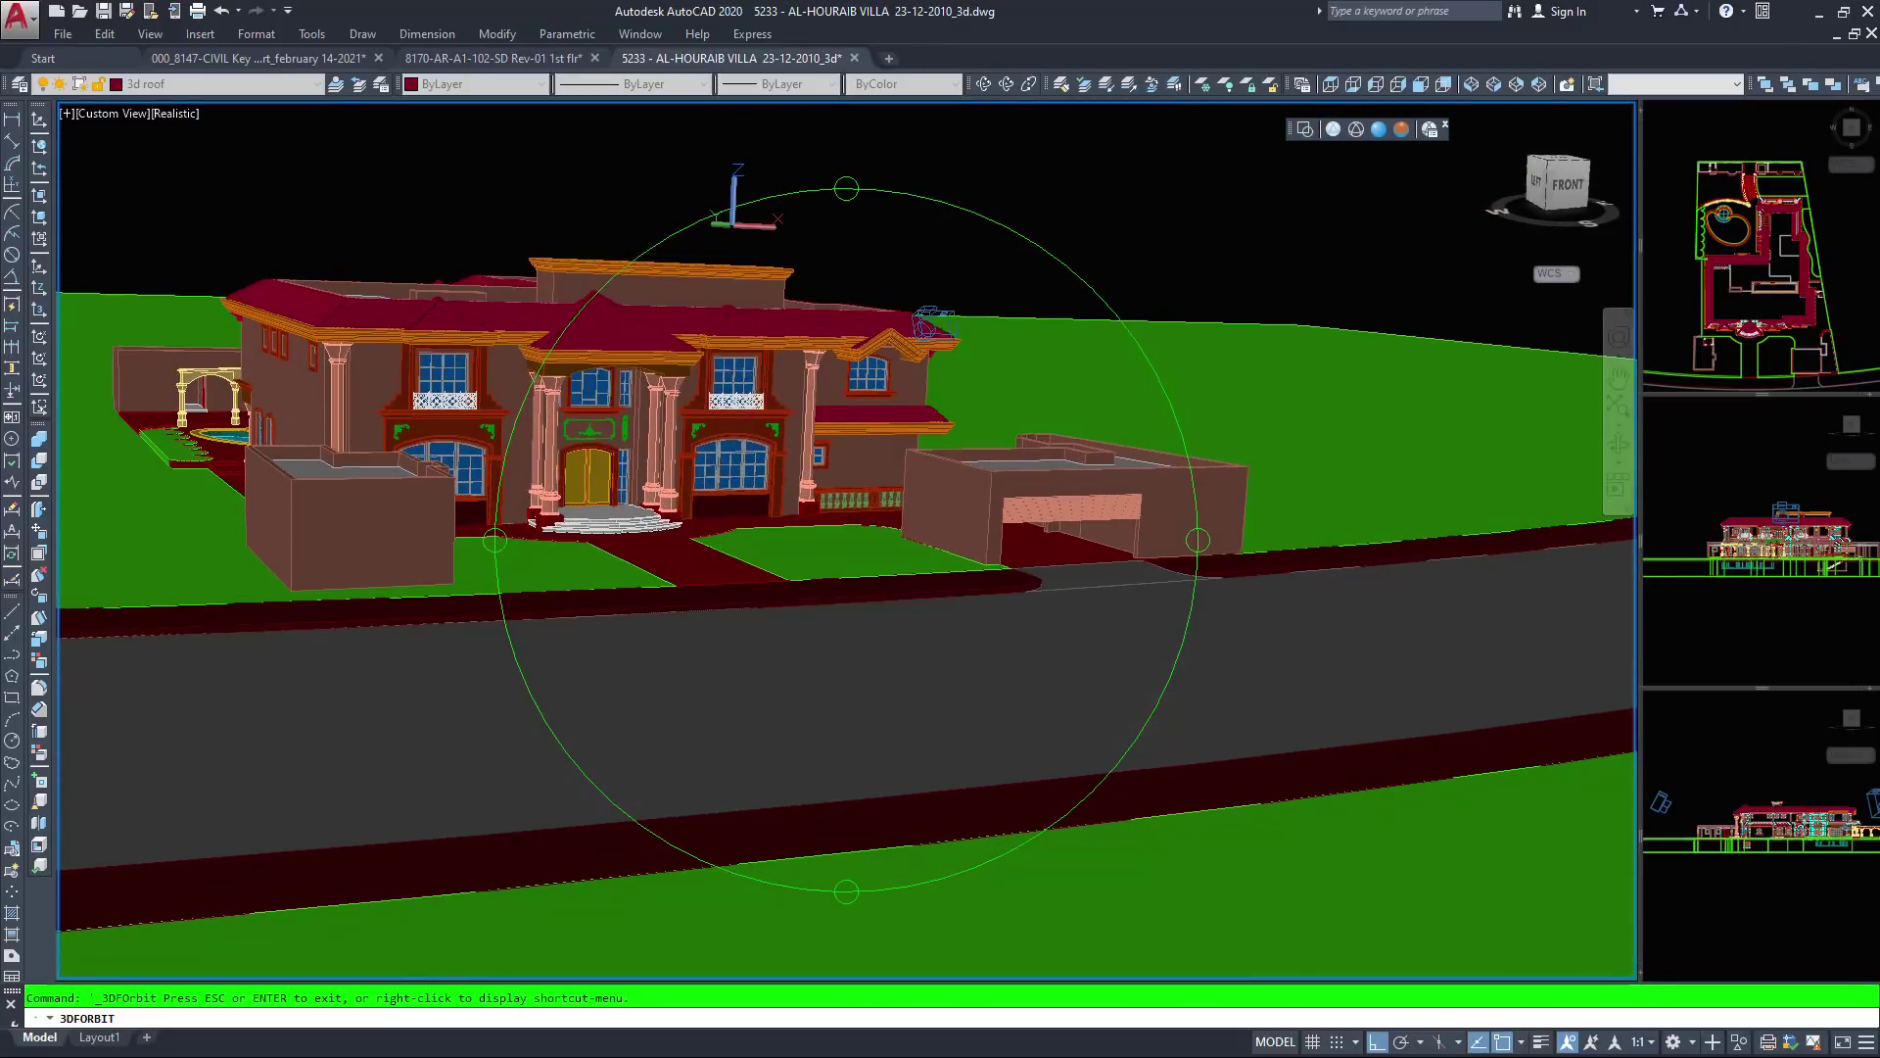
pyautogui.moveTo(933, 323); pyautogui.dragTo(1152, 377, button='middle')
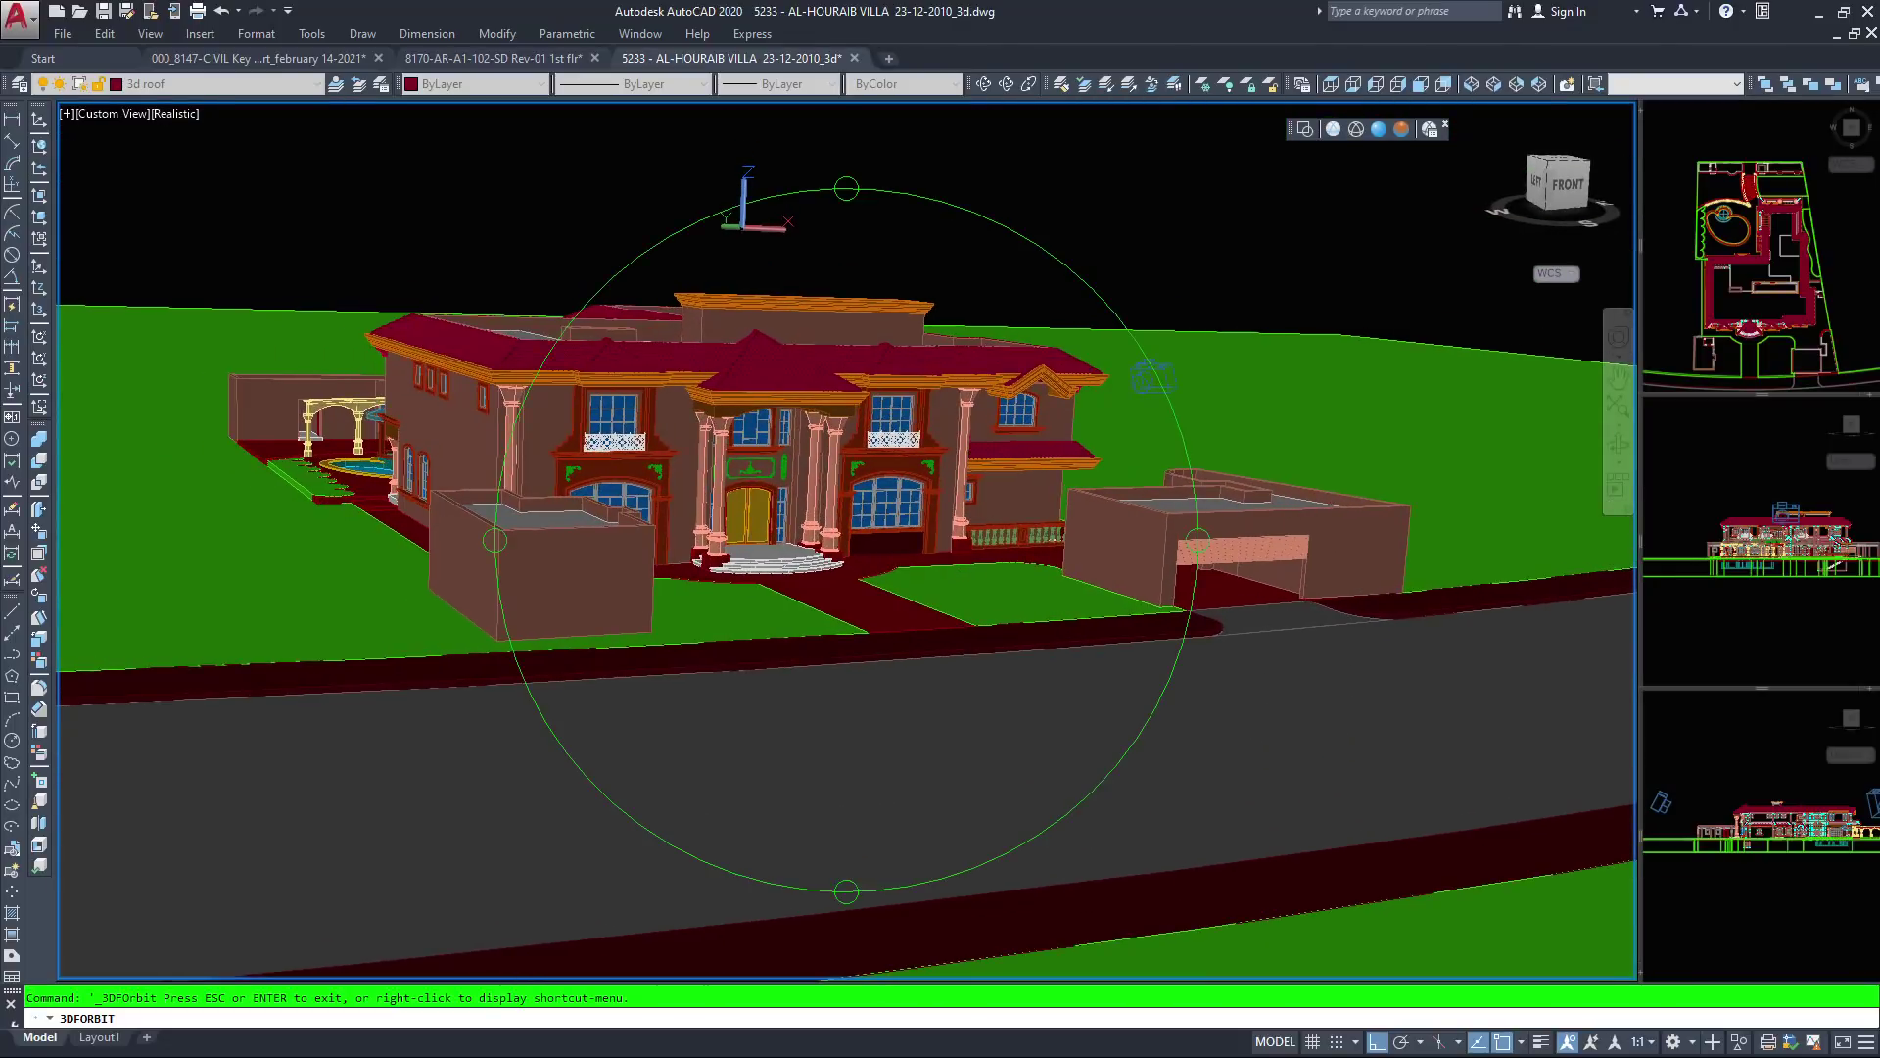
pyautogui.moveTo(1152, 377); pyautogui.dragTo(1061, 122)
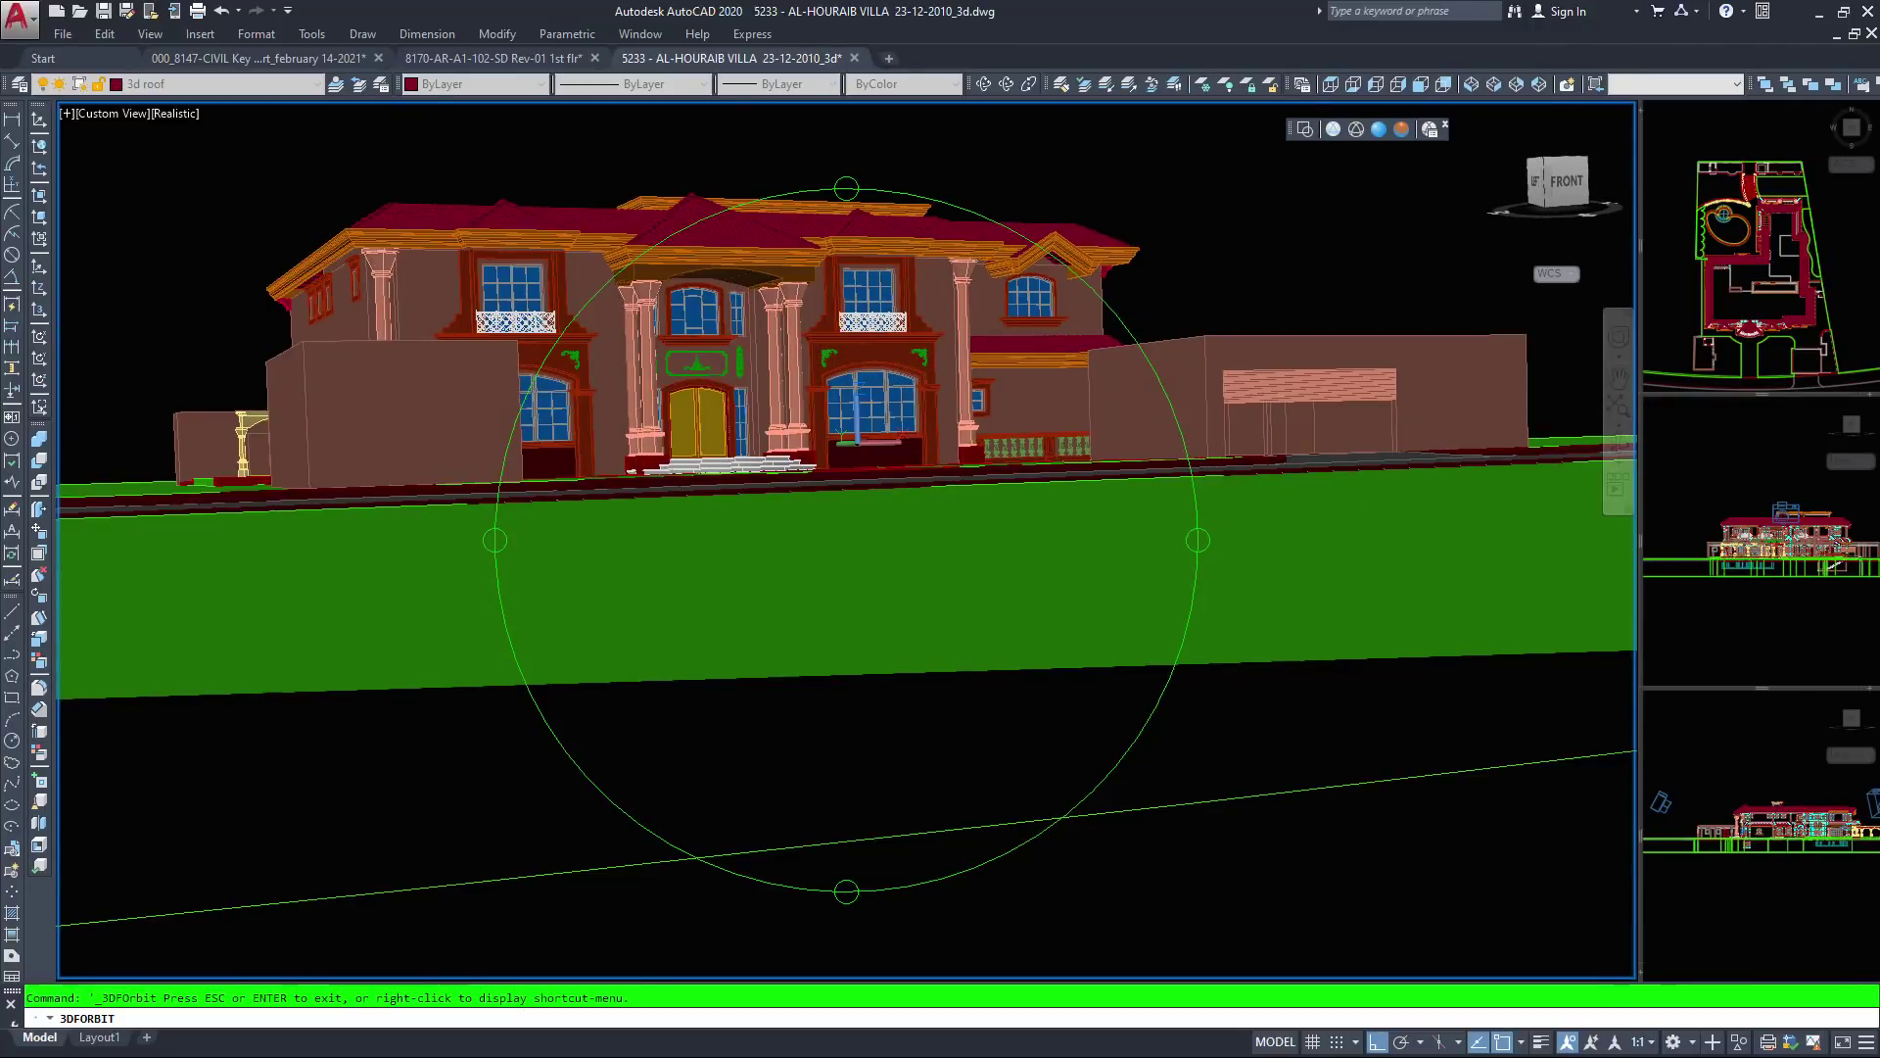
pyautogui.moveTo(1061, 123); pyautogui.dragTo(957, 580)
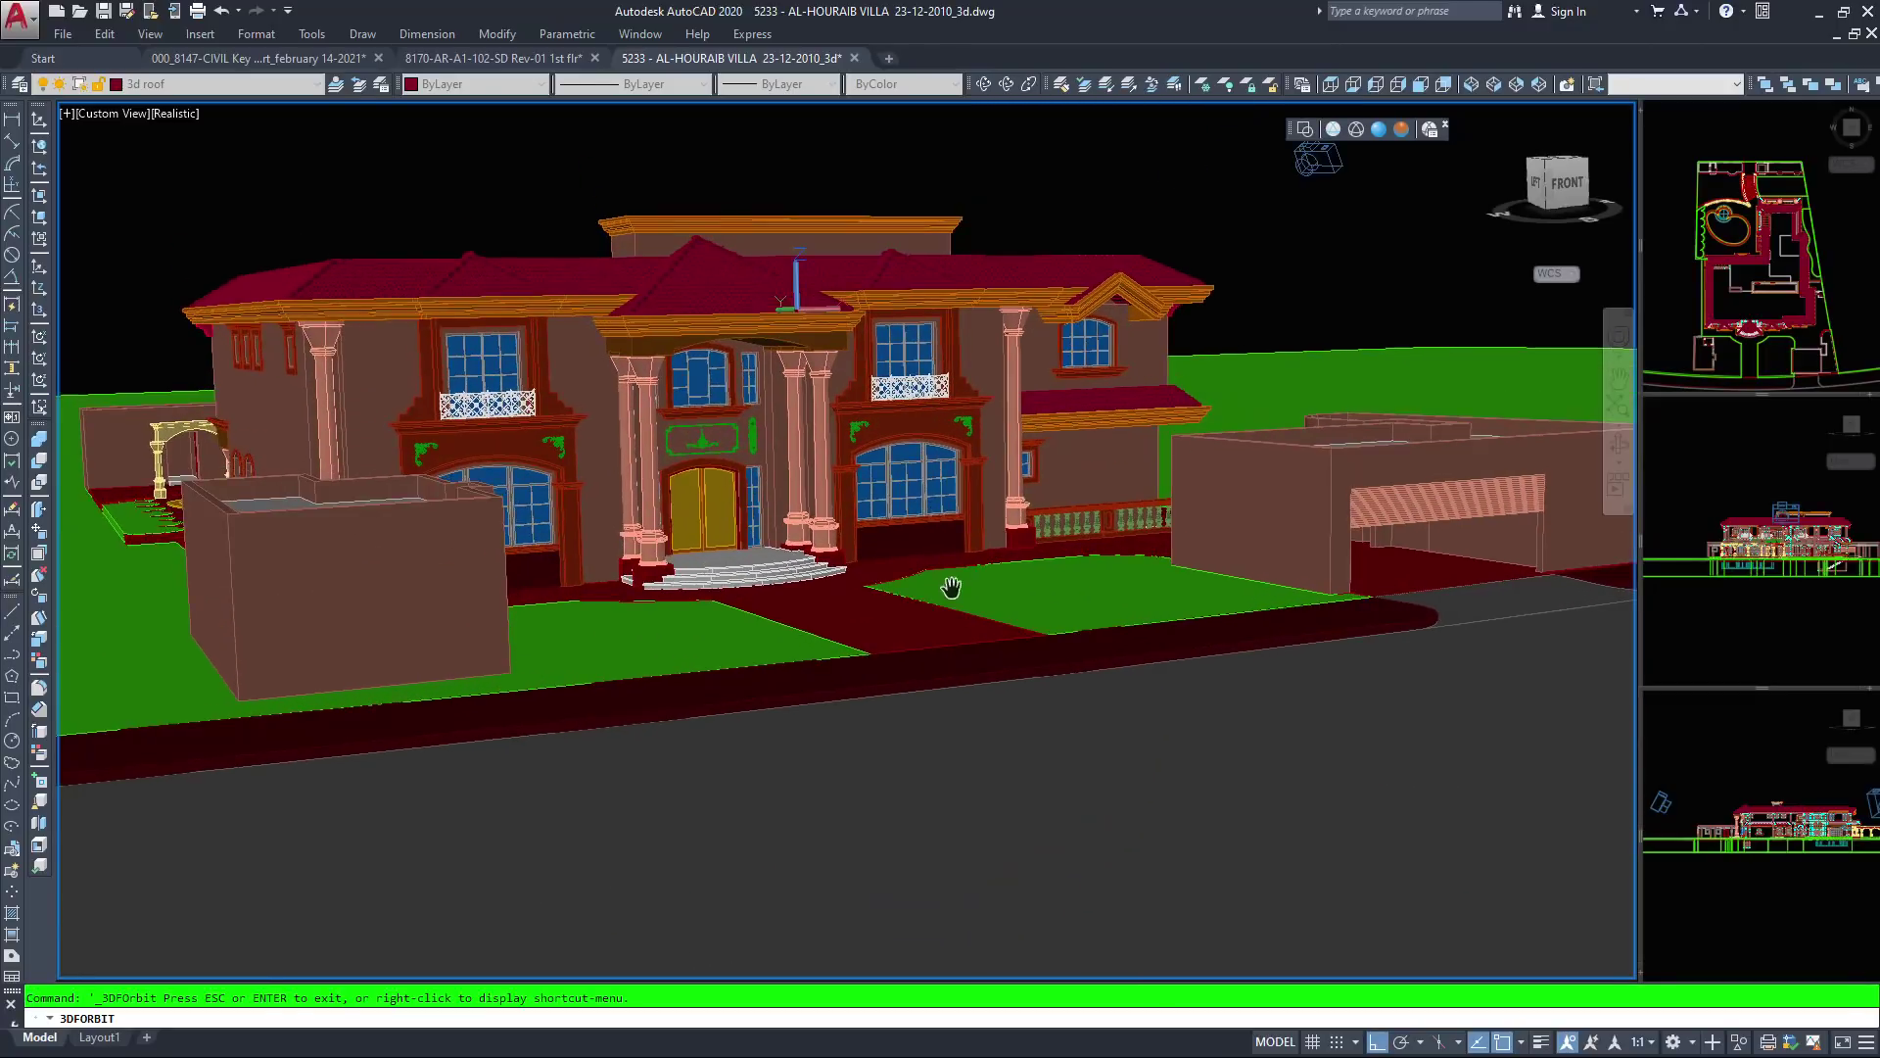
# Review the villa from its front-left corner, covering the left side wall, its windows, the pool area and the curved road
pyautogui.moveTo(1317, 157); pyautogui.dragTo(1626, 237)
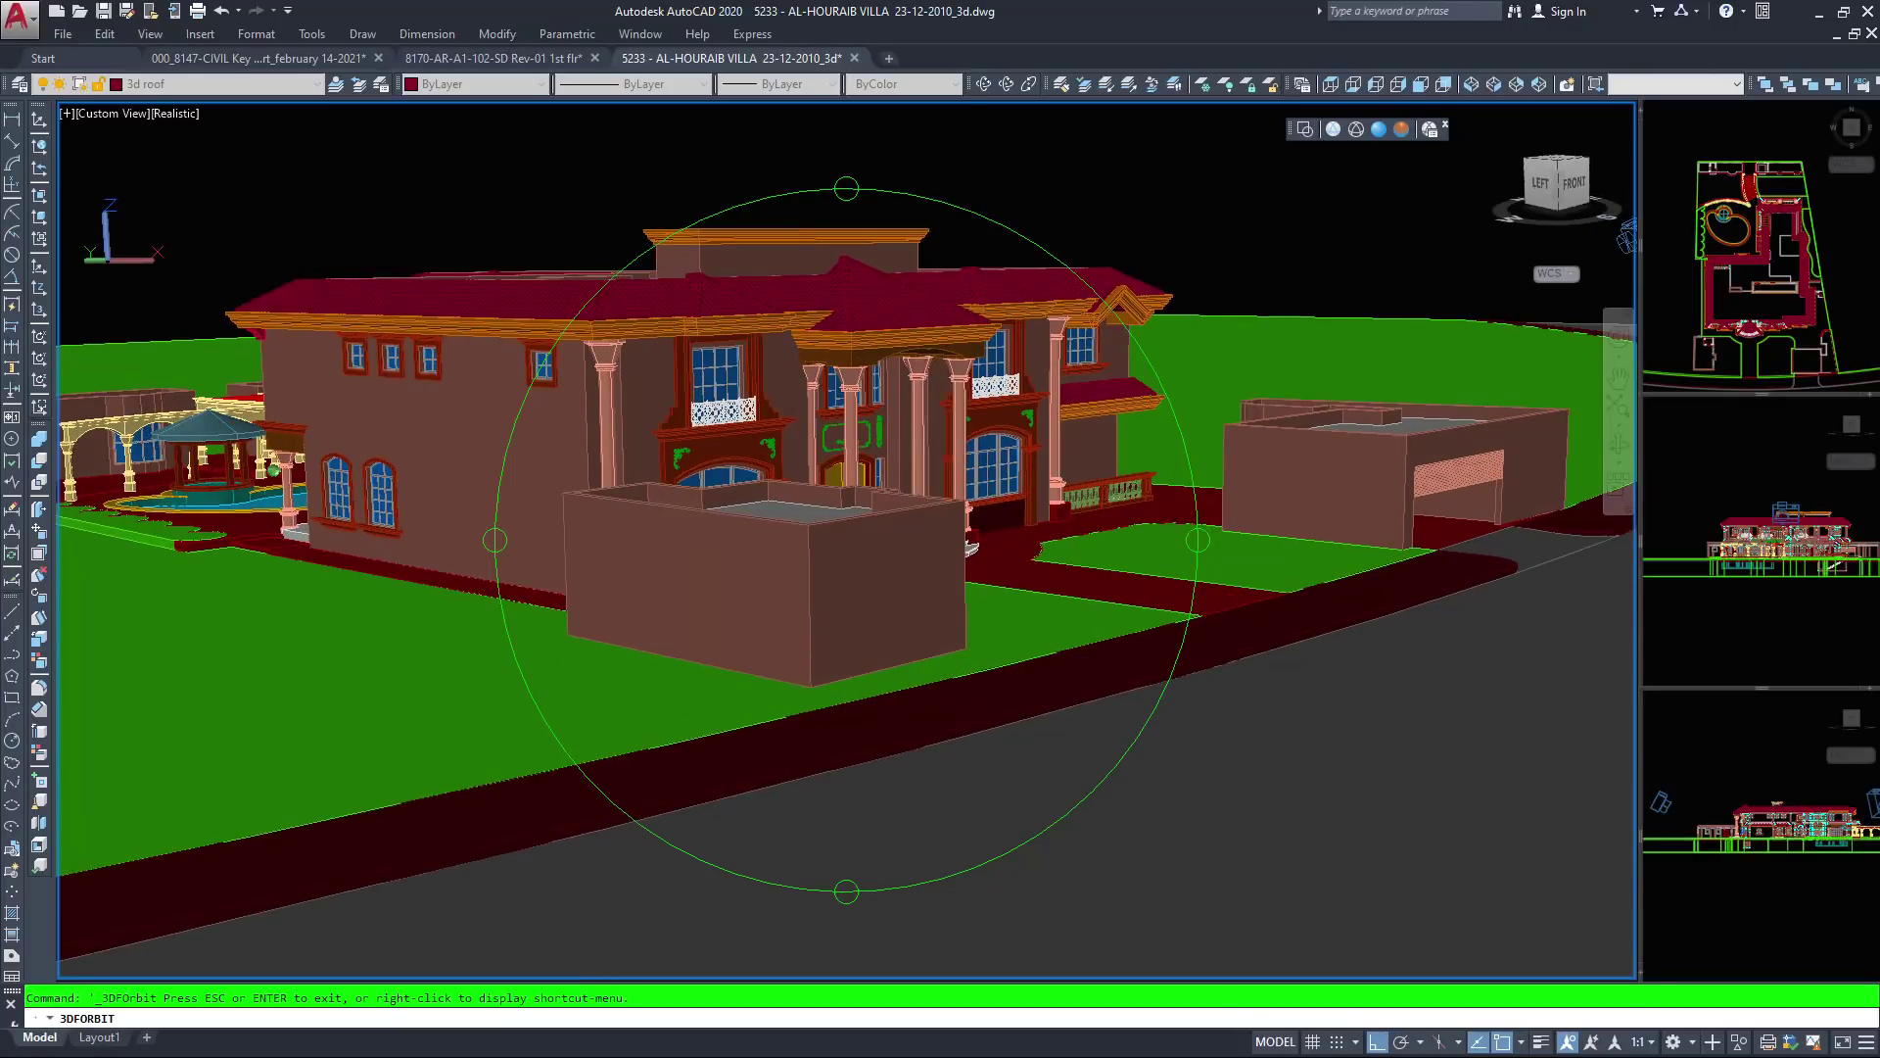
pyautogui.moveTo(842, 548); pyautogui.dragTo(892, 578)
pyautogui.scroll(-1, 838, 519)
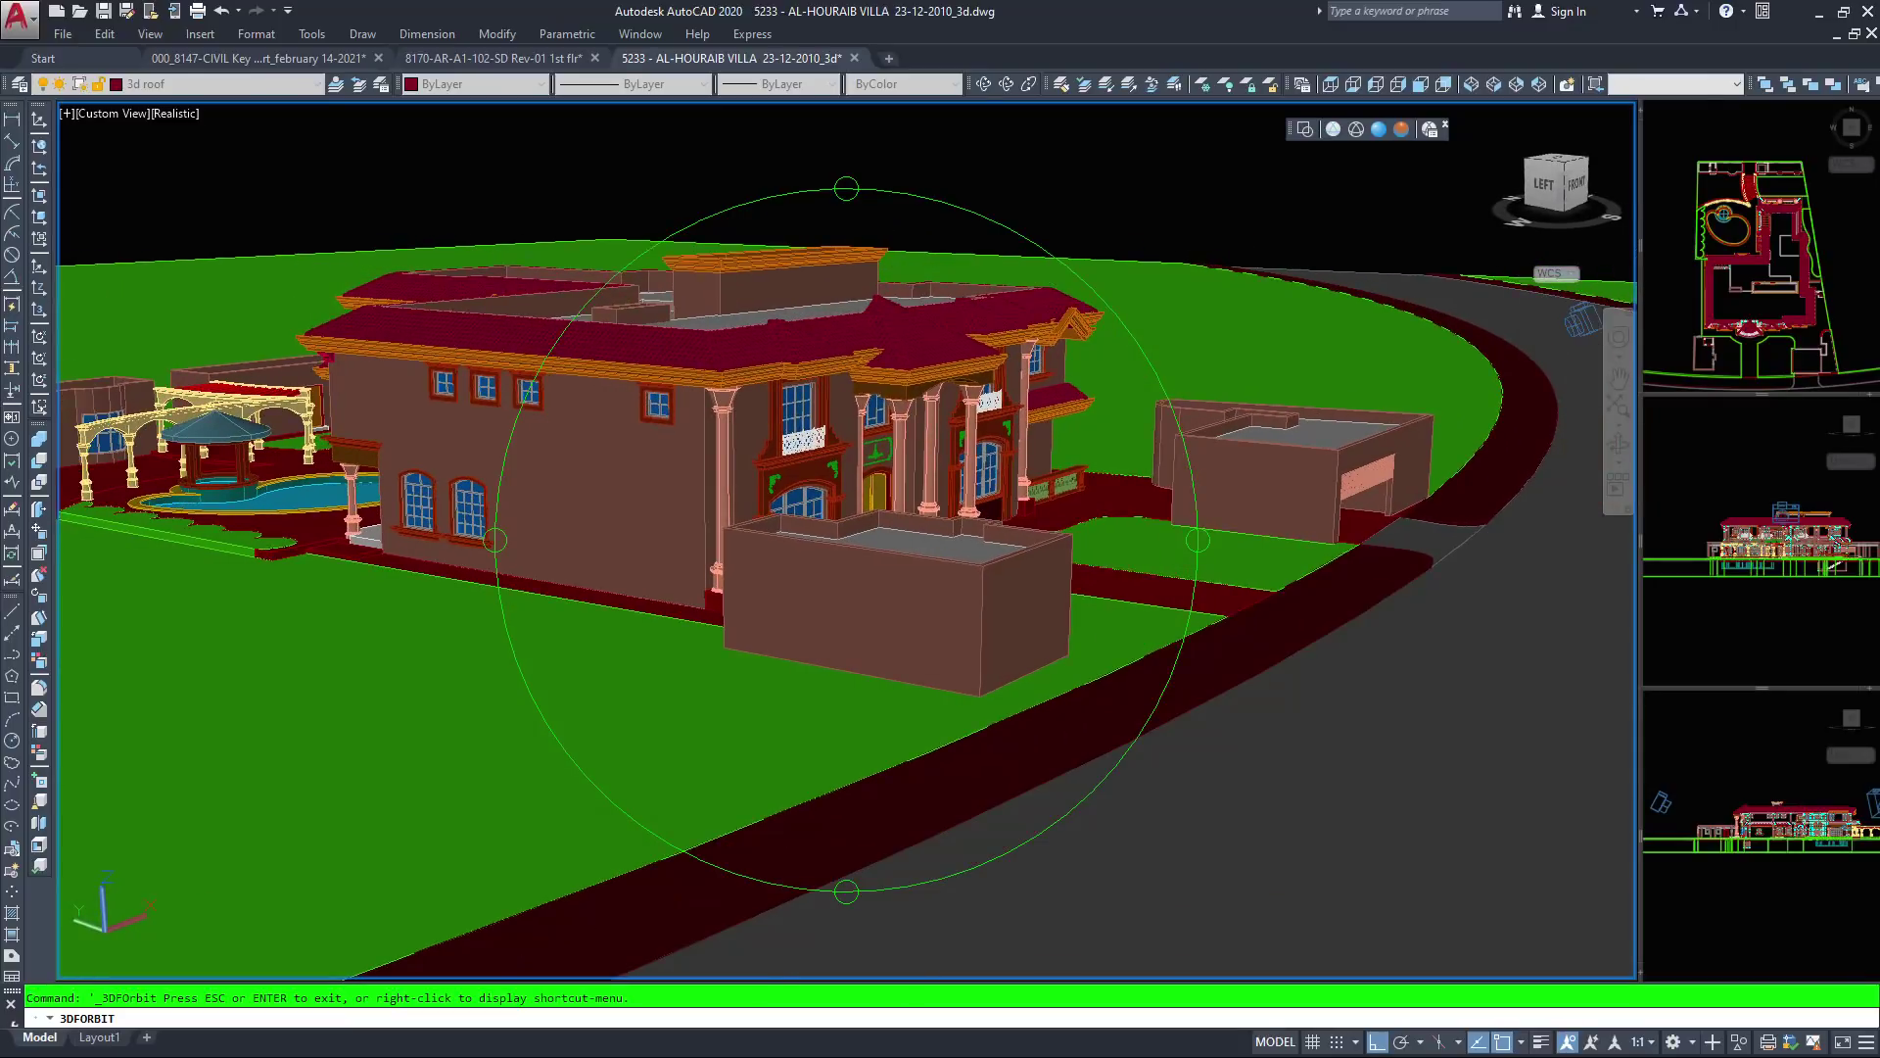
pyautogui.moveTo(1582, 319); pyautogui.dragTo(1582, 309)
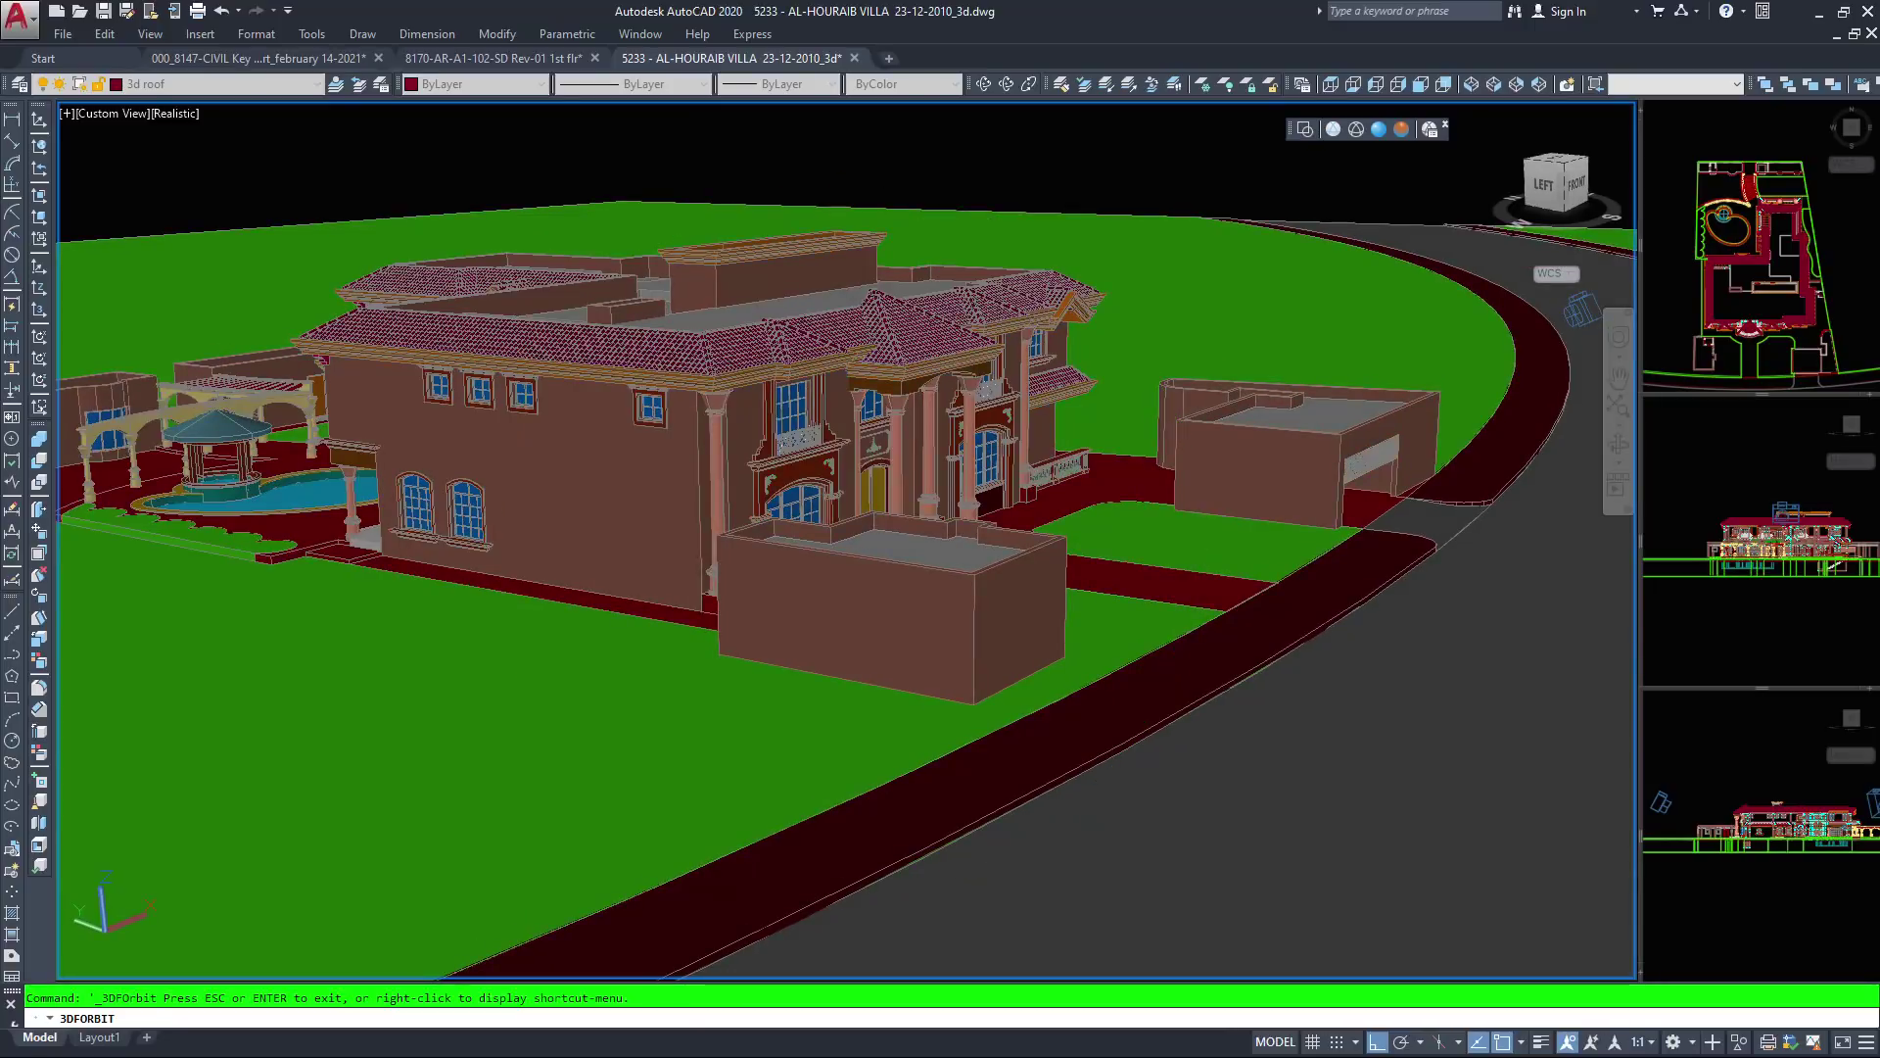
# Leave the free orbit, inspect the drawing's layers and their colours in the Layer Properties Manager, and close it
pyautogui.press('Escape')
pyautogui.click(716, 470)
pyautogui.press('Escape')
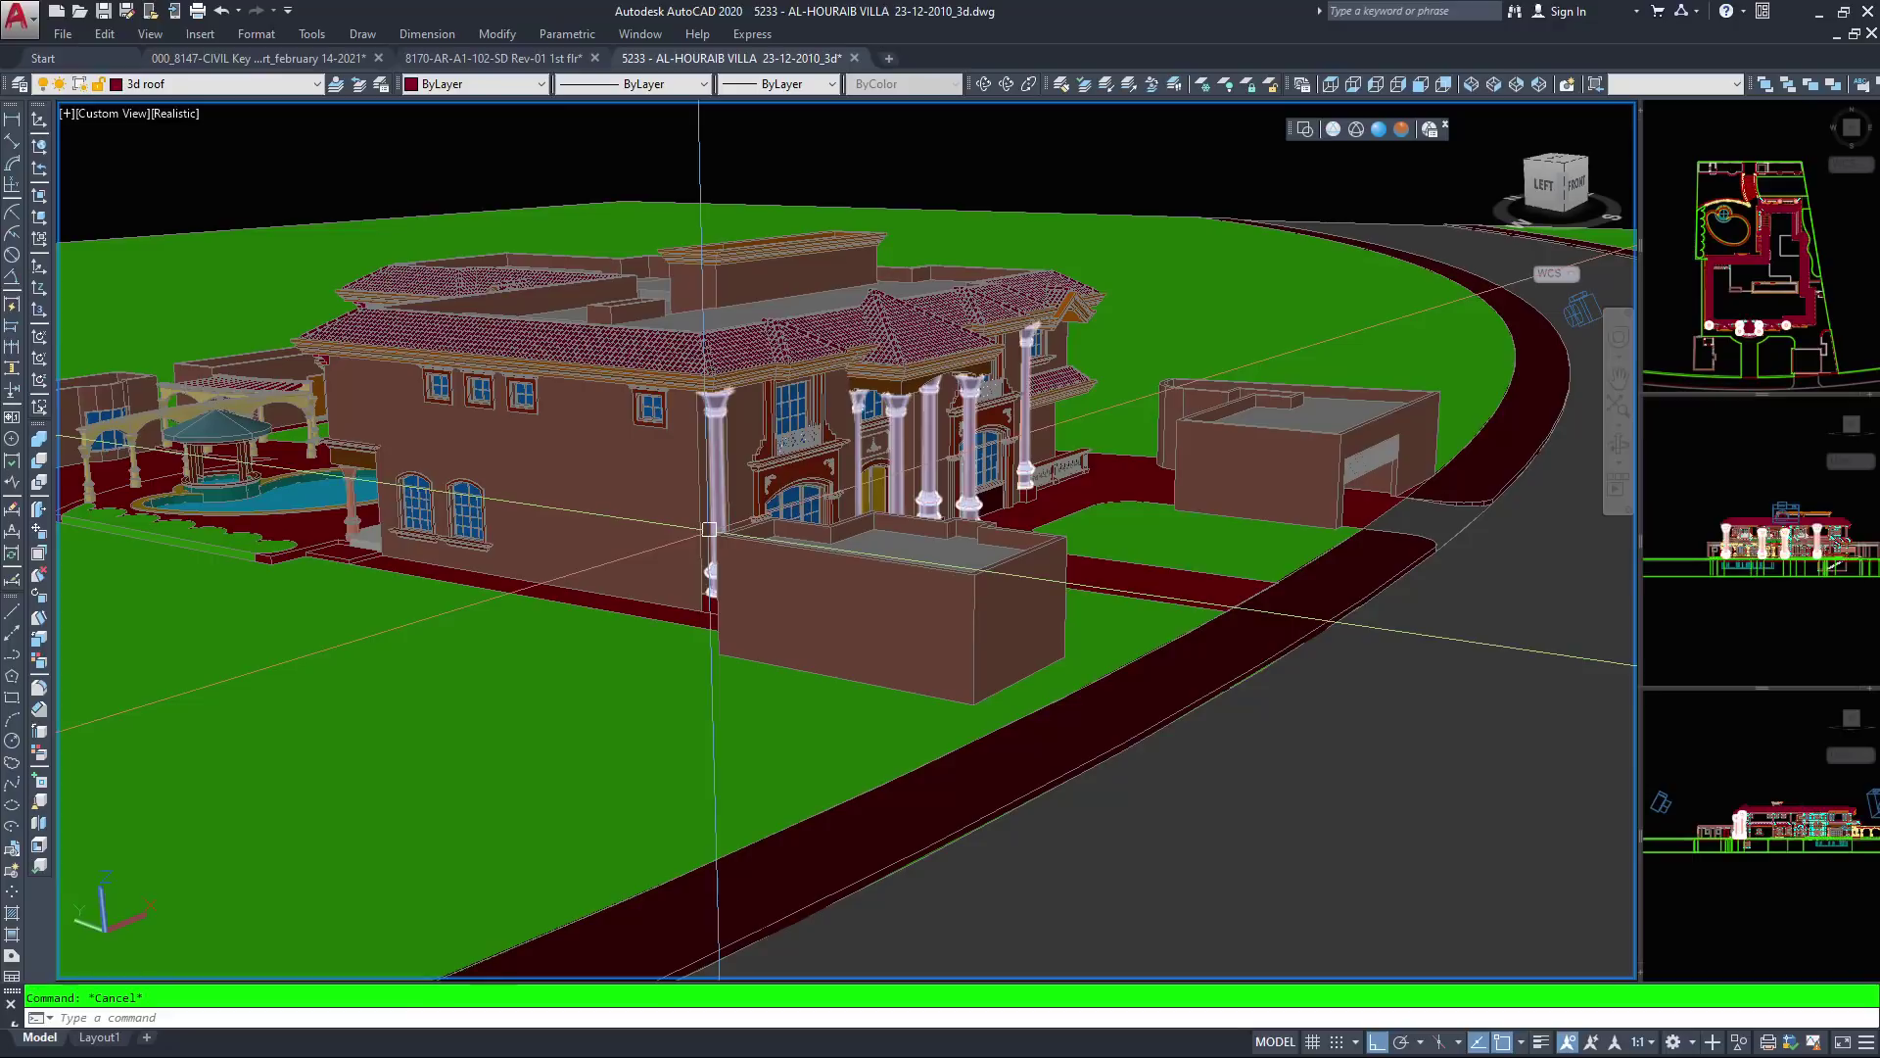
pyautogui.write('xx')
pyautogui.press('Return')
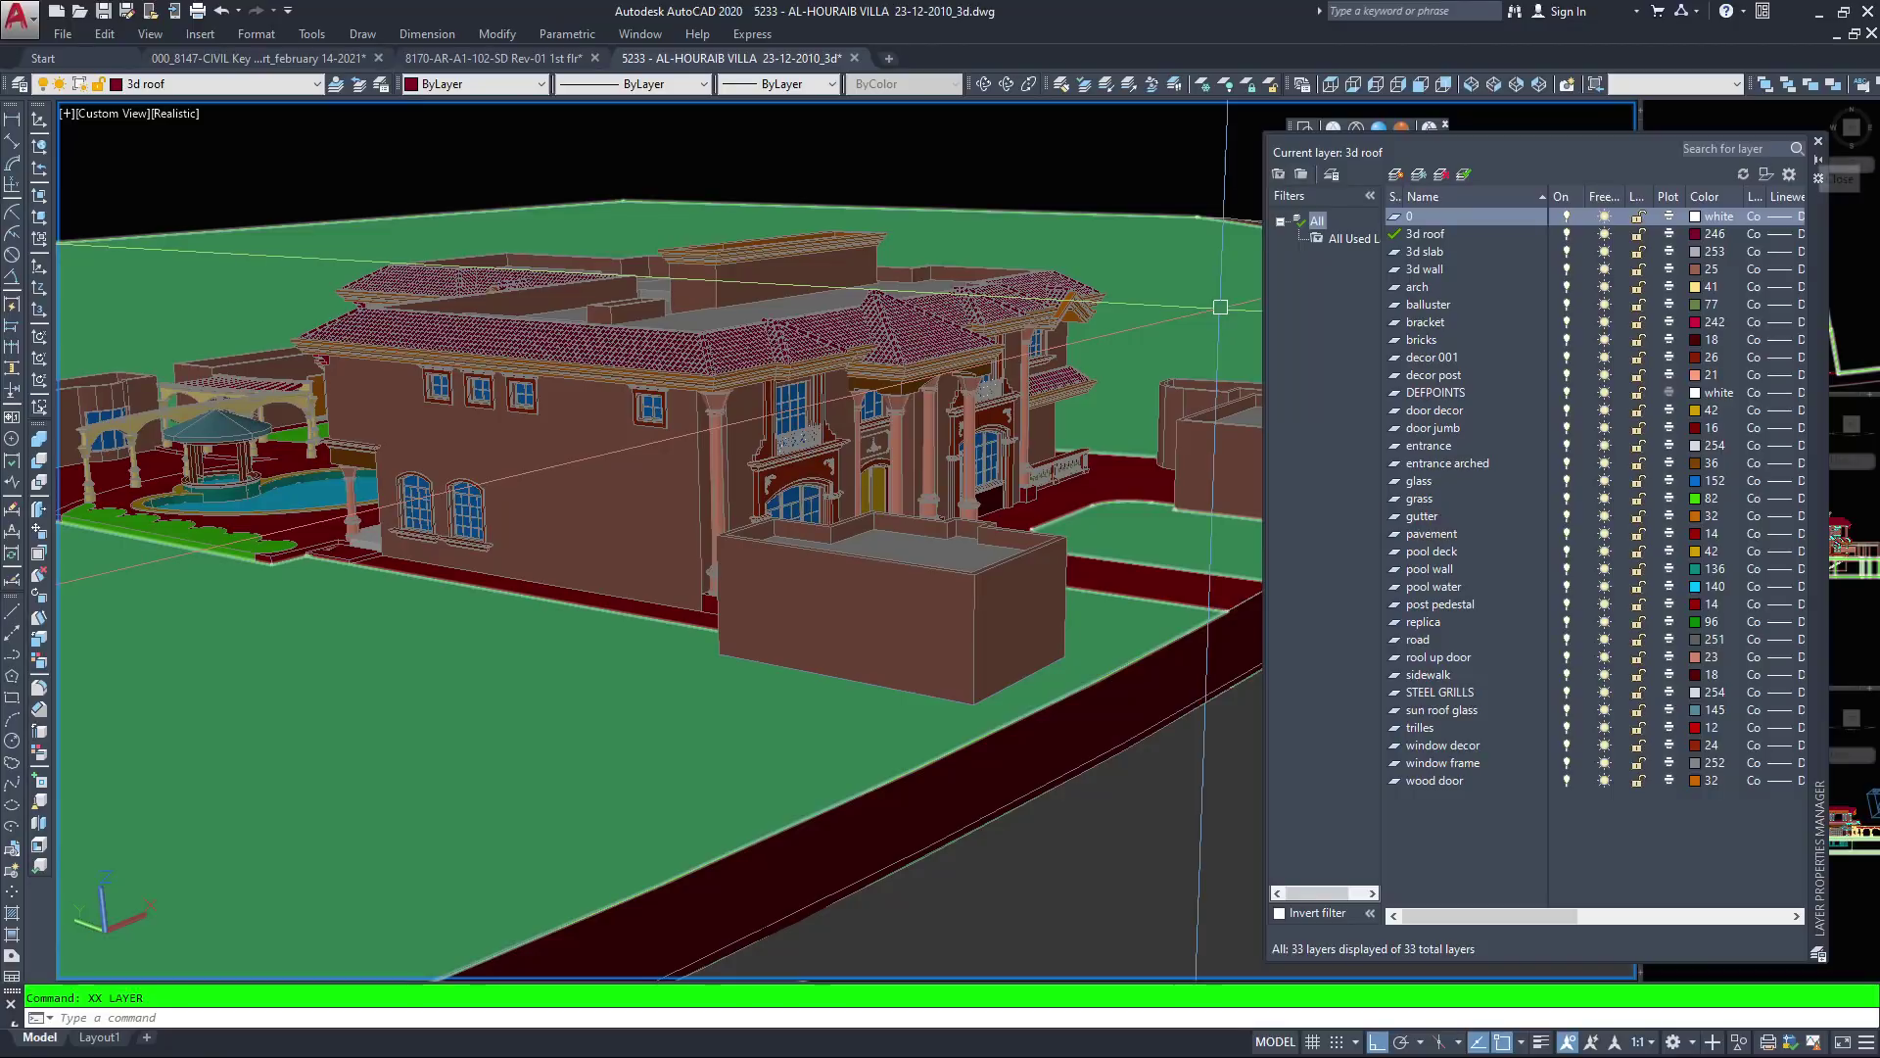
pyautogui.click(1819, 141)
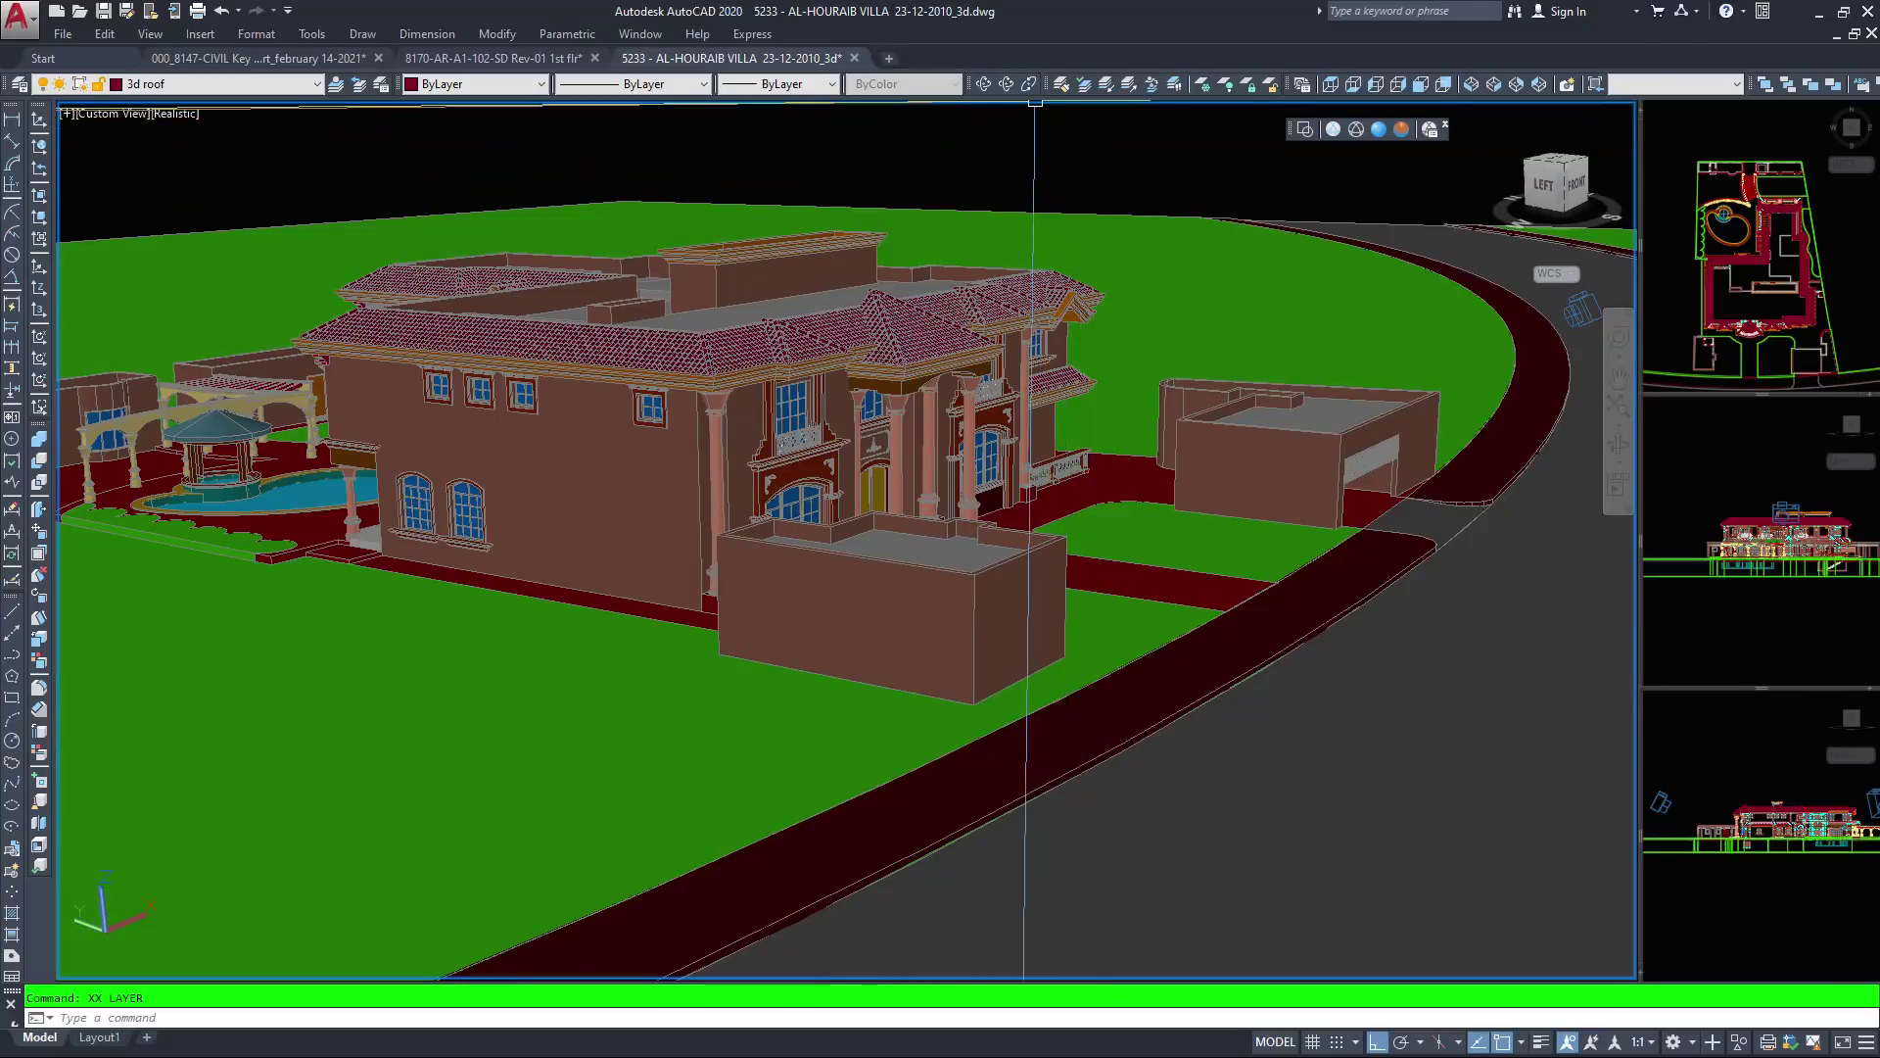
# Restart the free orbit and review the villa's left side from road level
pyautogui.click(1006, 84)
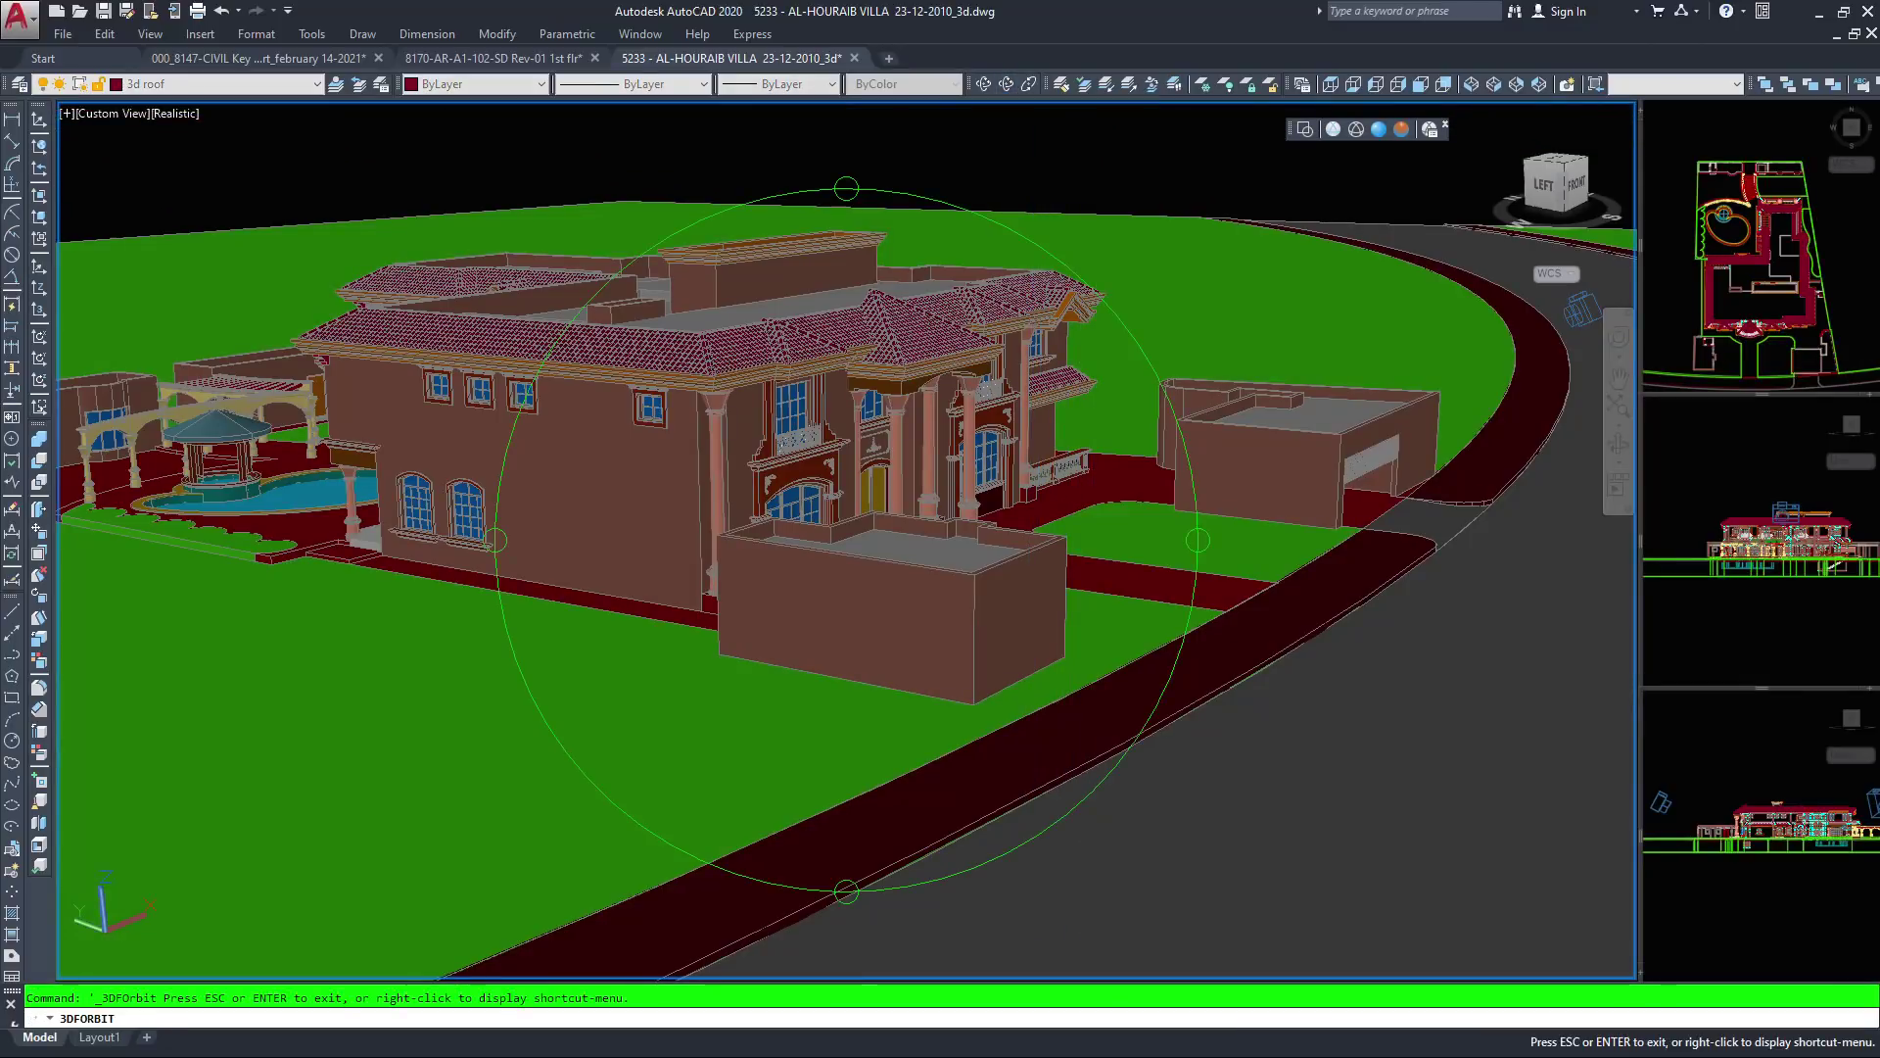
pyautogui.moveTo(677, 405); pyautogui.dragTo(676, 389)
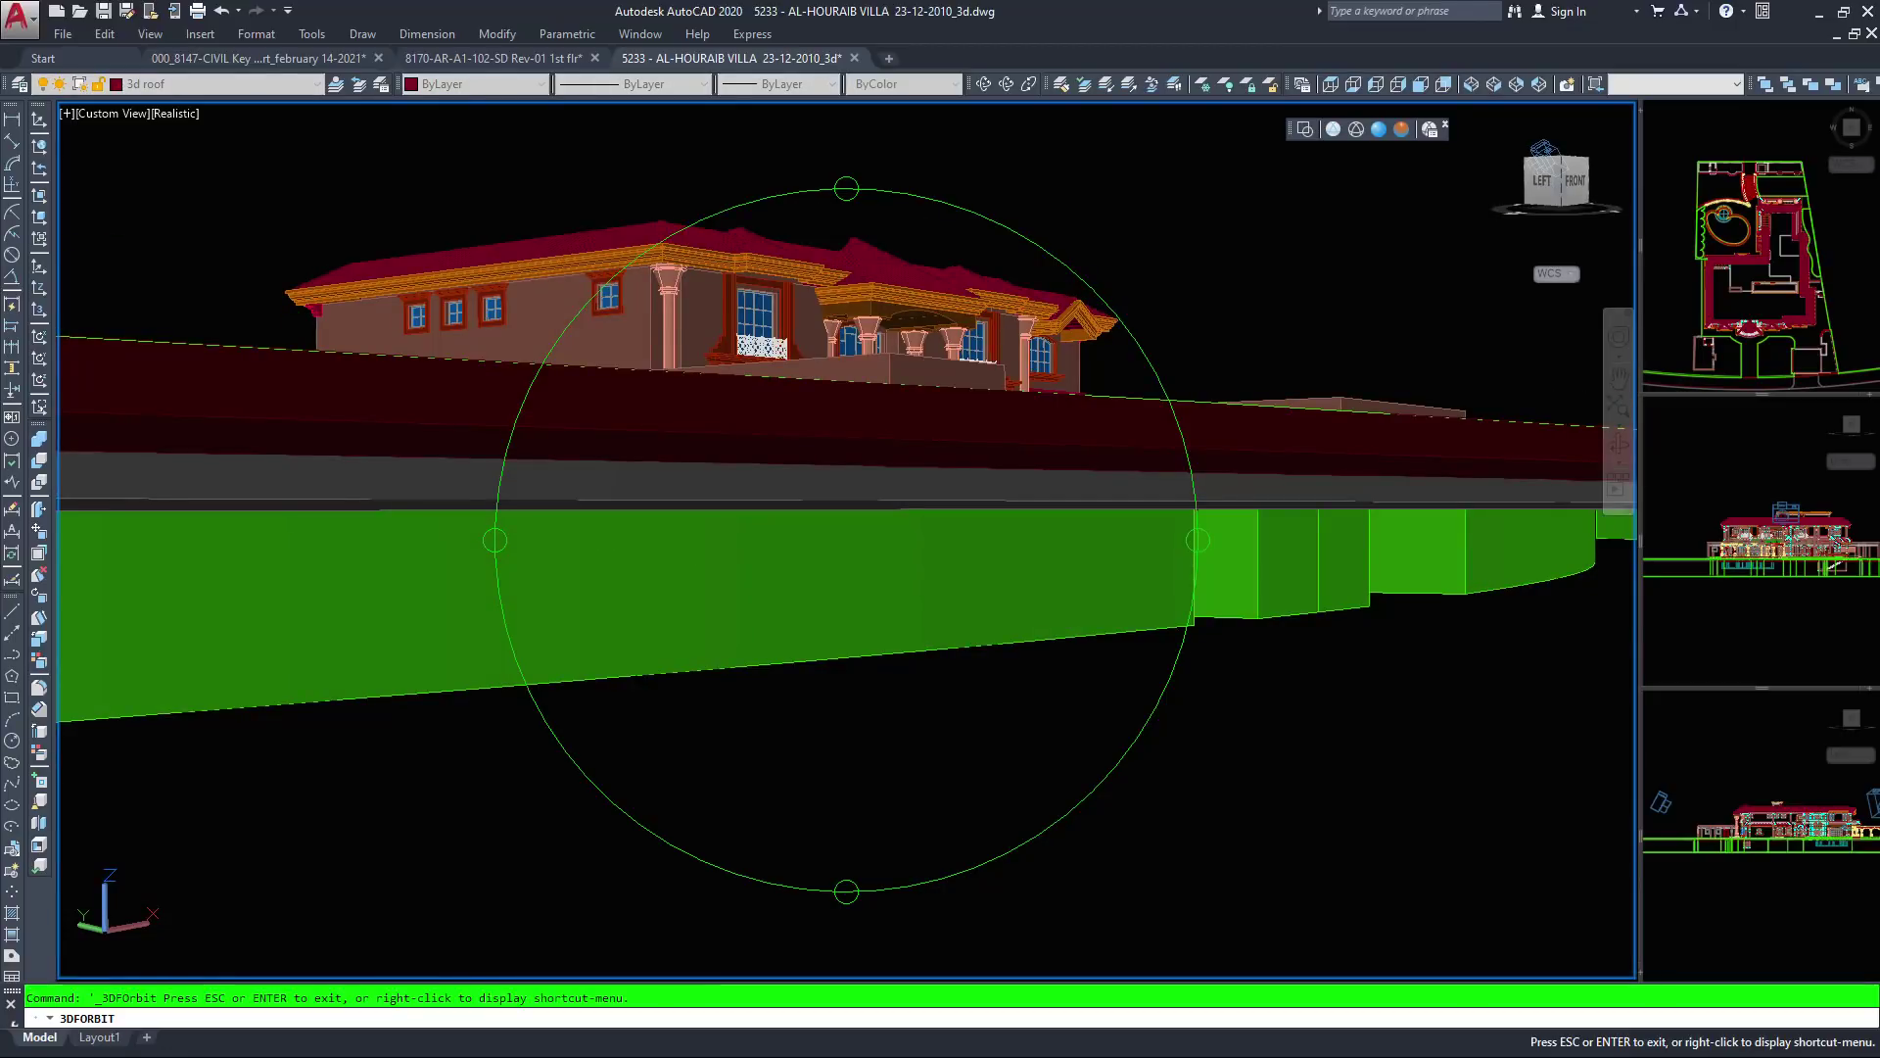
pyautogui.moveTo(676, 389); pyautogui.dragTo(673, 389)
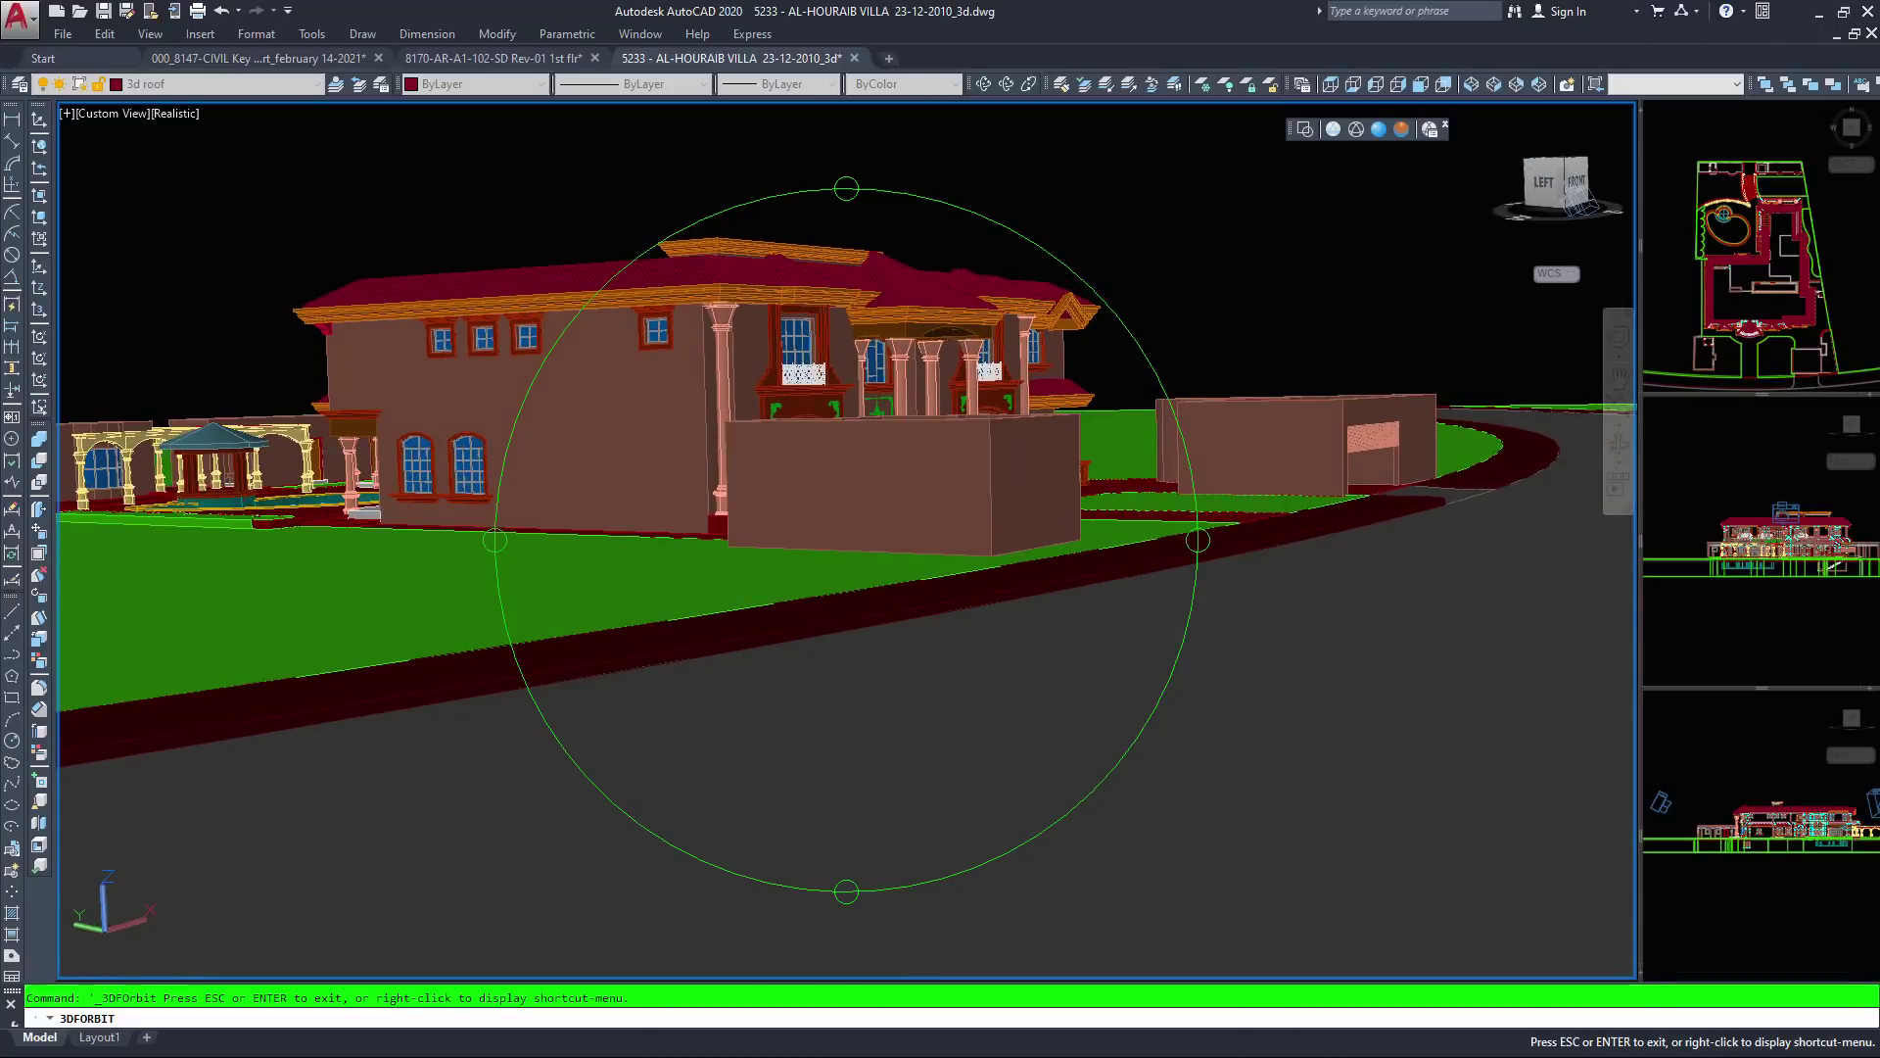
# Review the whole site, with the villa on its rectangular grass ground and the curved road, from the left and the rear
pyautogui.scroll(-1, 673, 390)
pyautogui.moveTo(1455, 256); pyautogui.dragTo(1045, 445)
pyautogui.scroll(-4, 846, 539)
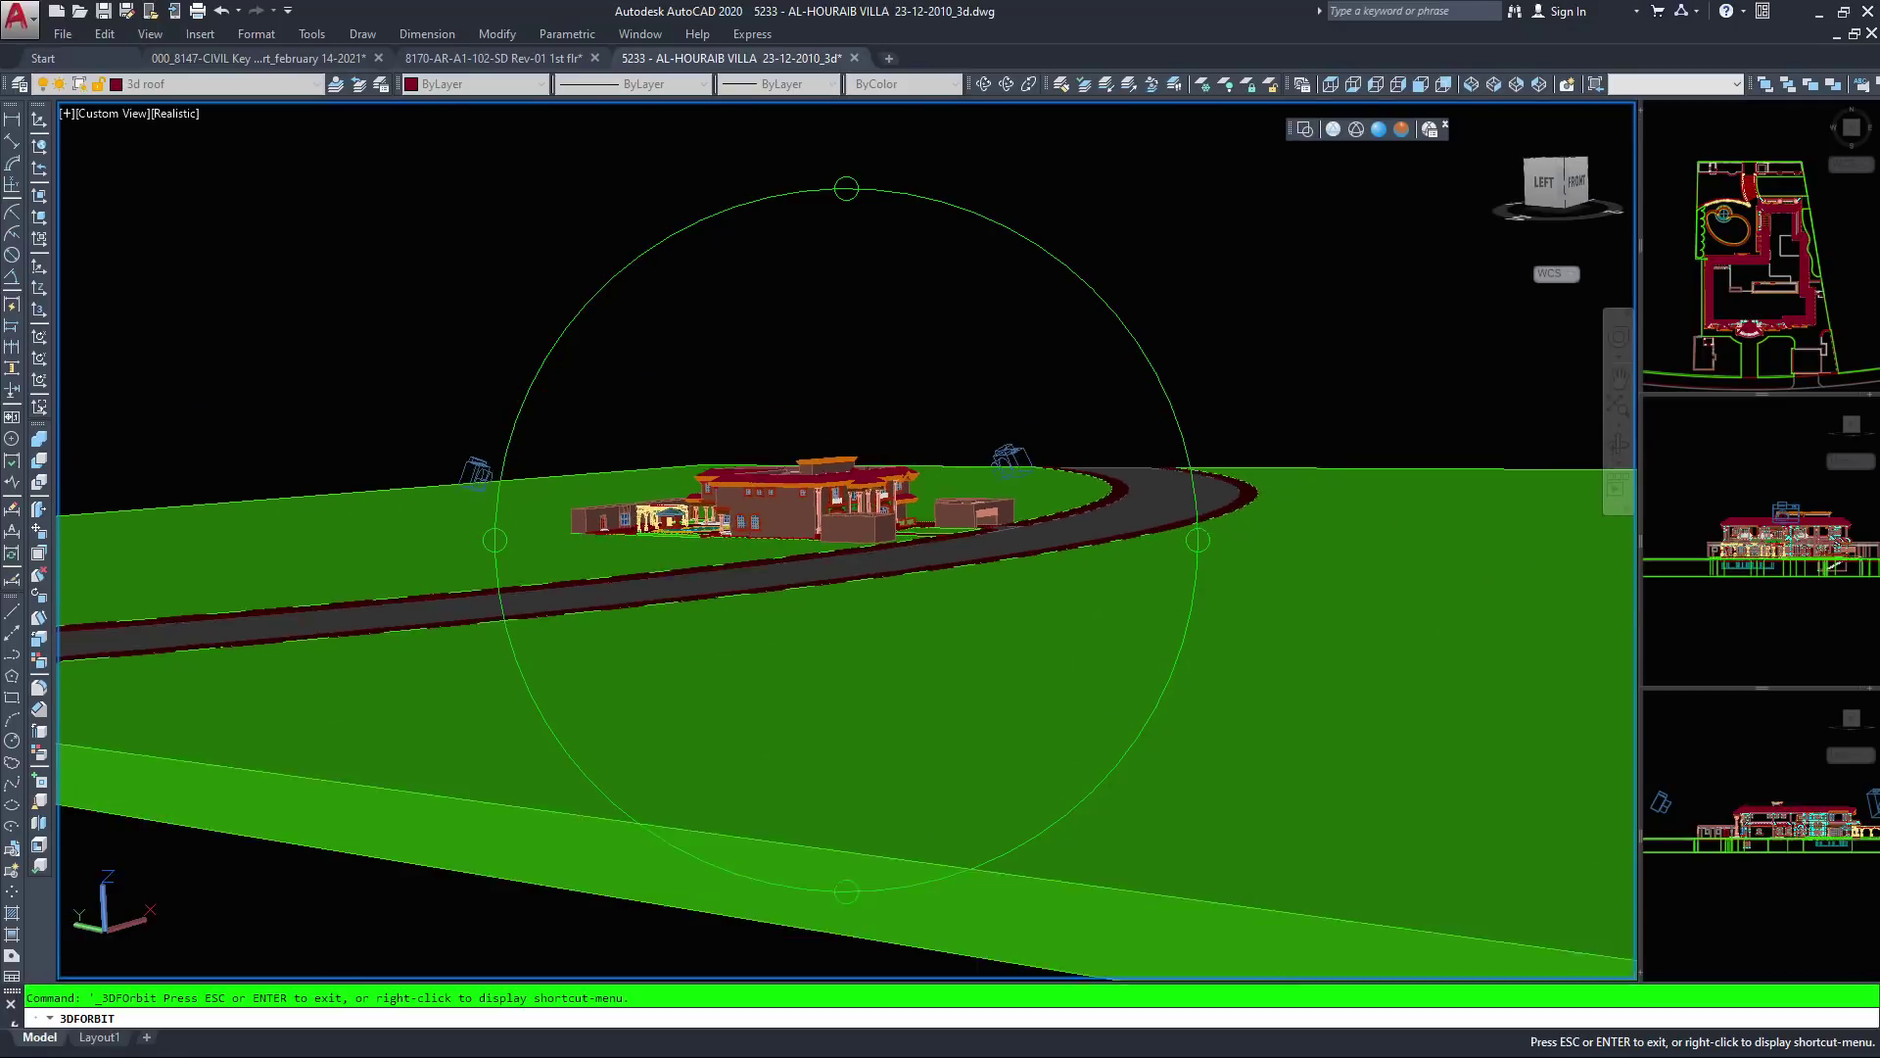
pyautogui.moveTo(940, 479); pyautogui.dragTo(1001, 666)
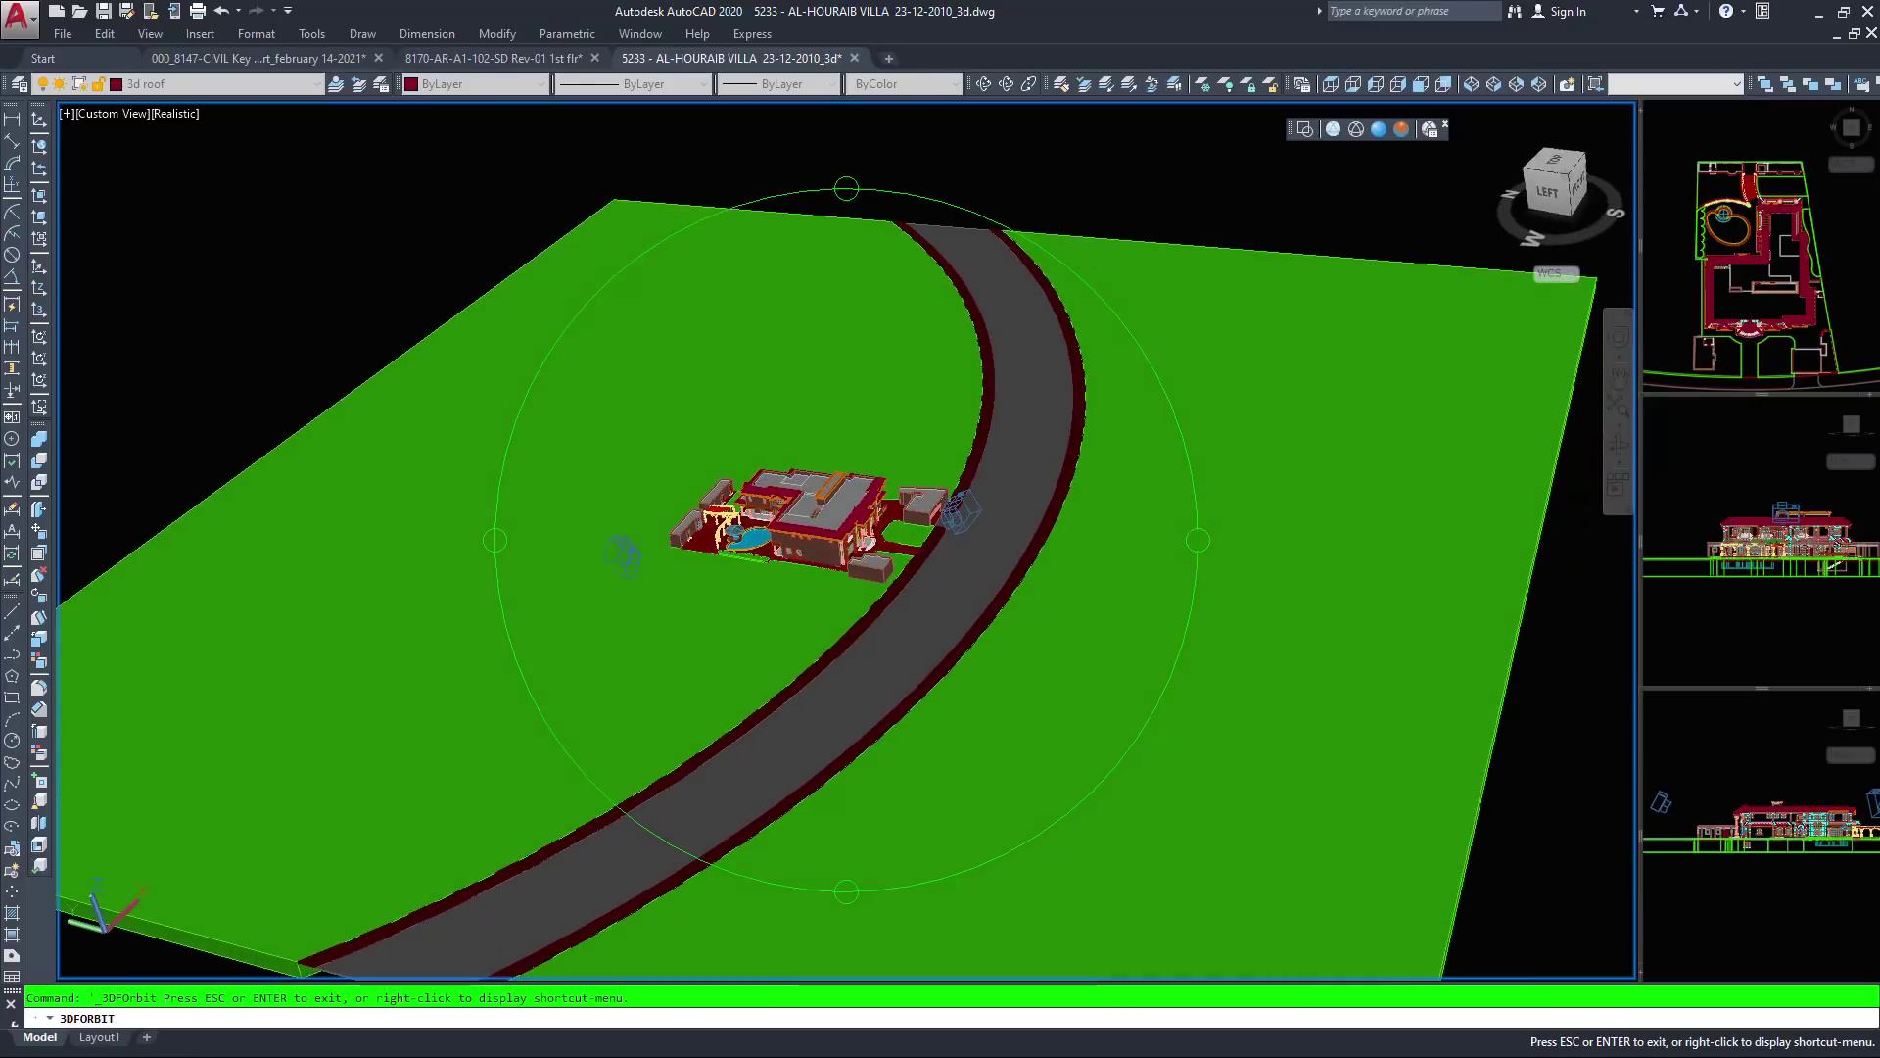
pyautogui.scroll(-4, 823, 509)
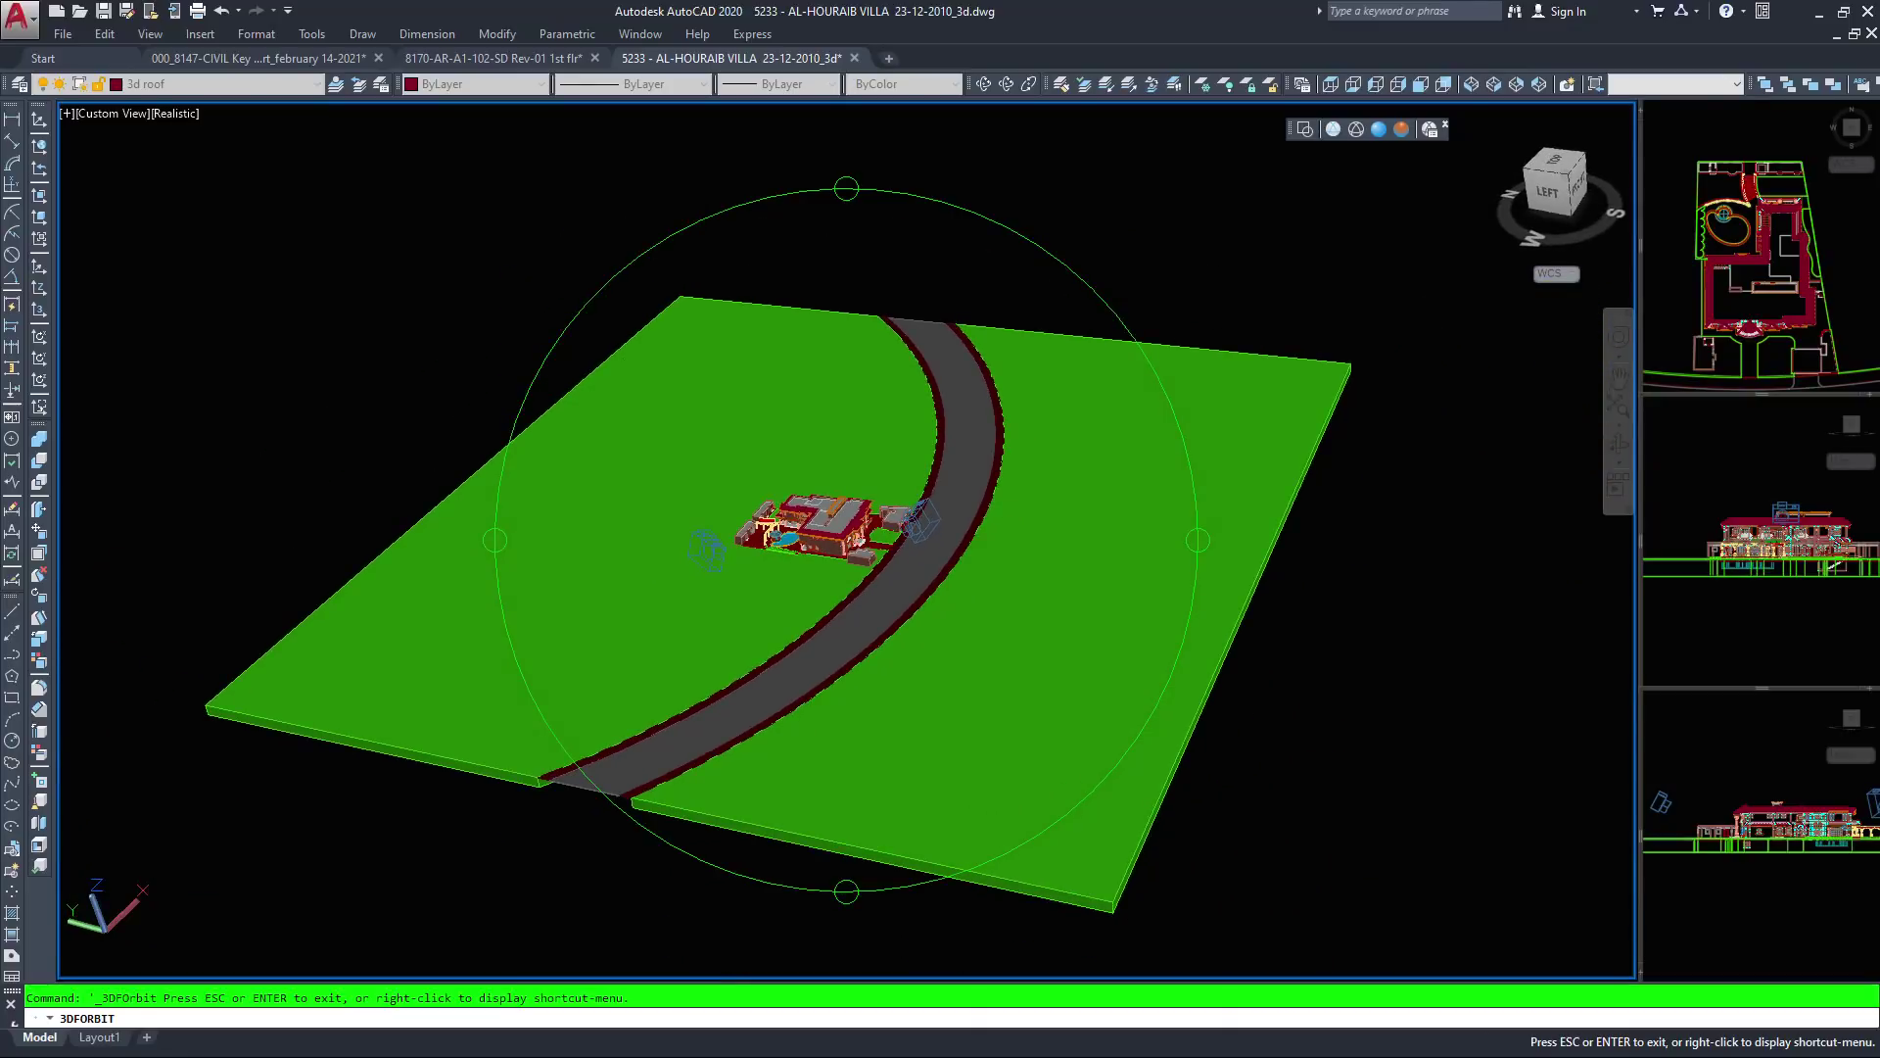
pyautogui.moveTo(823, 509)
pyautogui.mouseDown()
pyautogui.moveTo(930, 676)
pyautogui.moveTo(946, 670)
pyautogui.mouseUp()
pyautogui.moveTo(823, 627)
pyautogui.mouseDown()
pyautogui.moveTo(1036, 580)
pyautogui.moveTo(1027, 556)
pyautogui.mouseUp()
pyautogui.moveTo(901, 607); pyautogui.dragTo(880, 558)
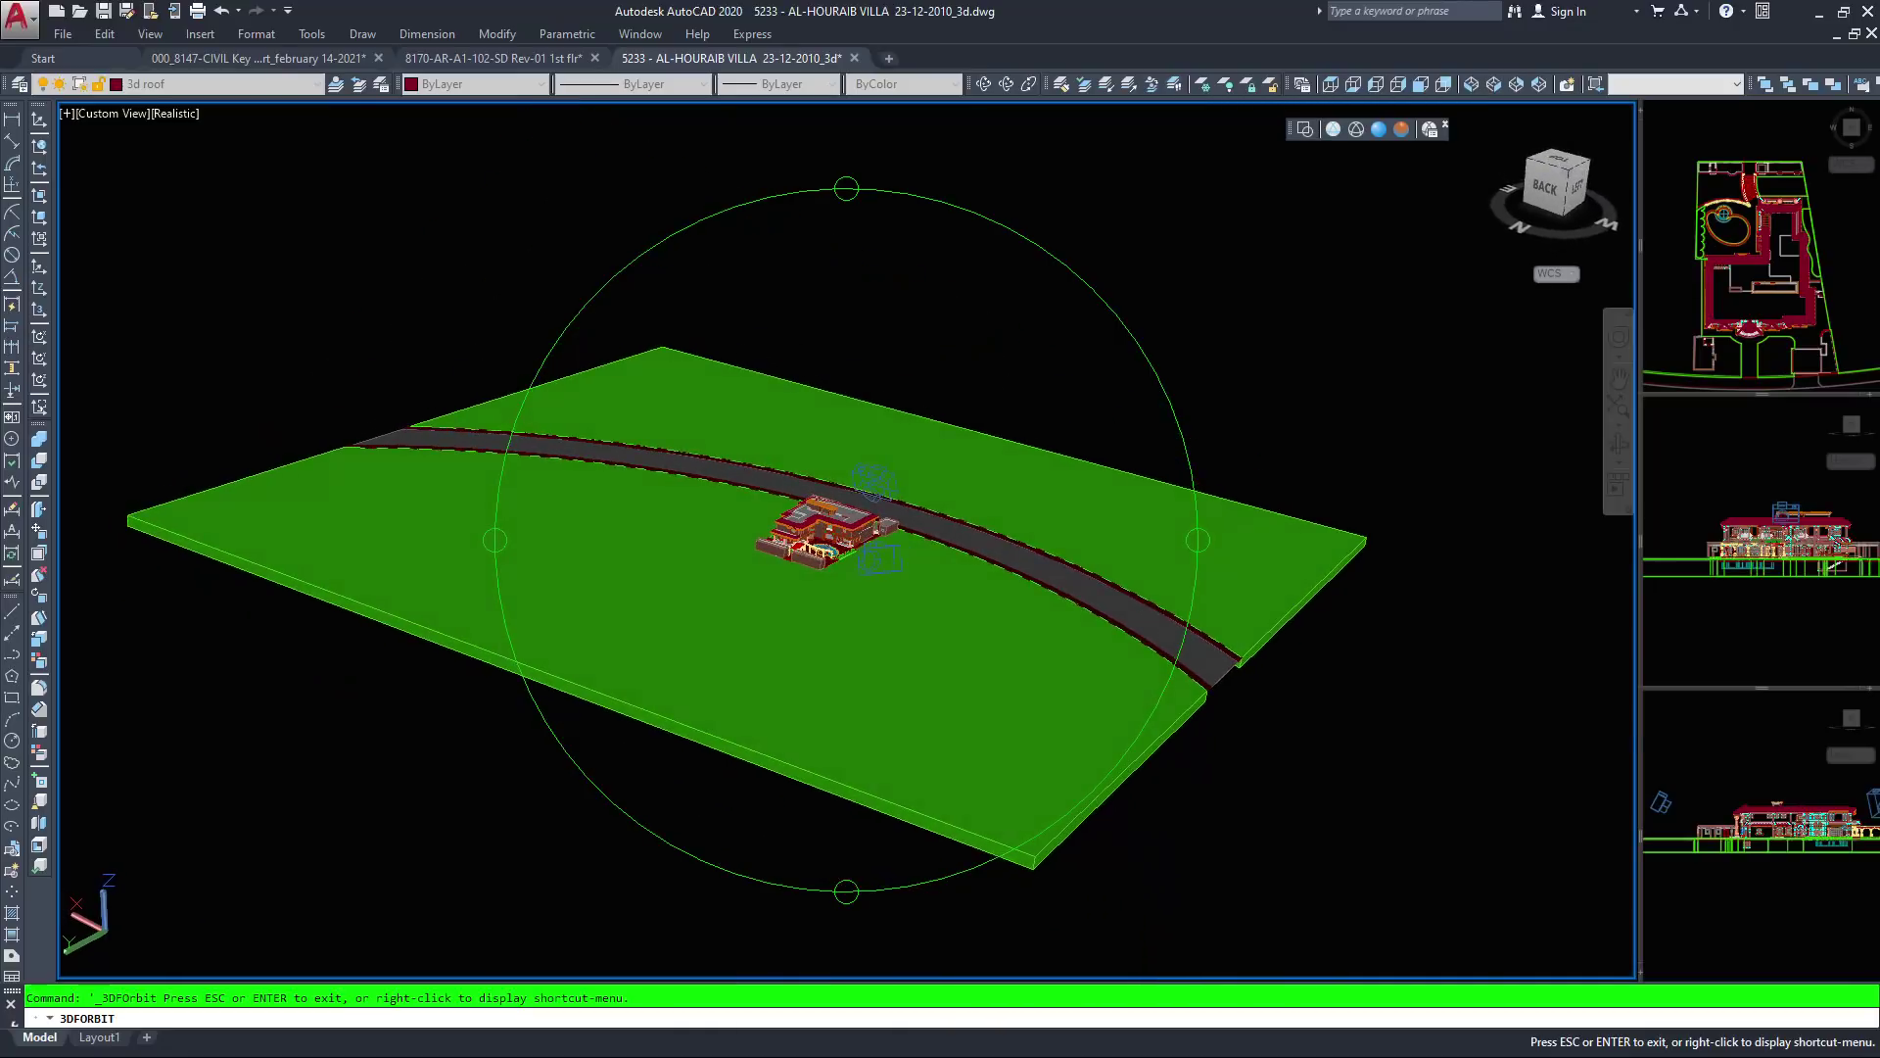
# Review the rear of the villa from above, covering the pool, gazebo, curved colonnade and the two rear outbuildings
pyautogui.scroll(1, 844, 533)
pyautogui.scroll(1, 844, 534)
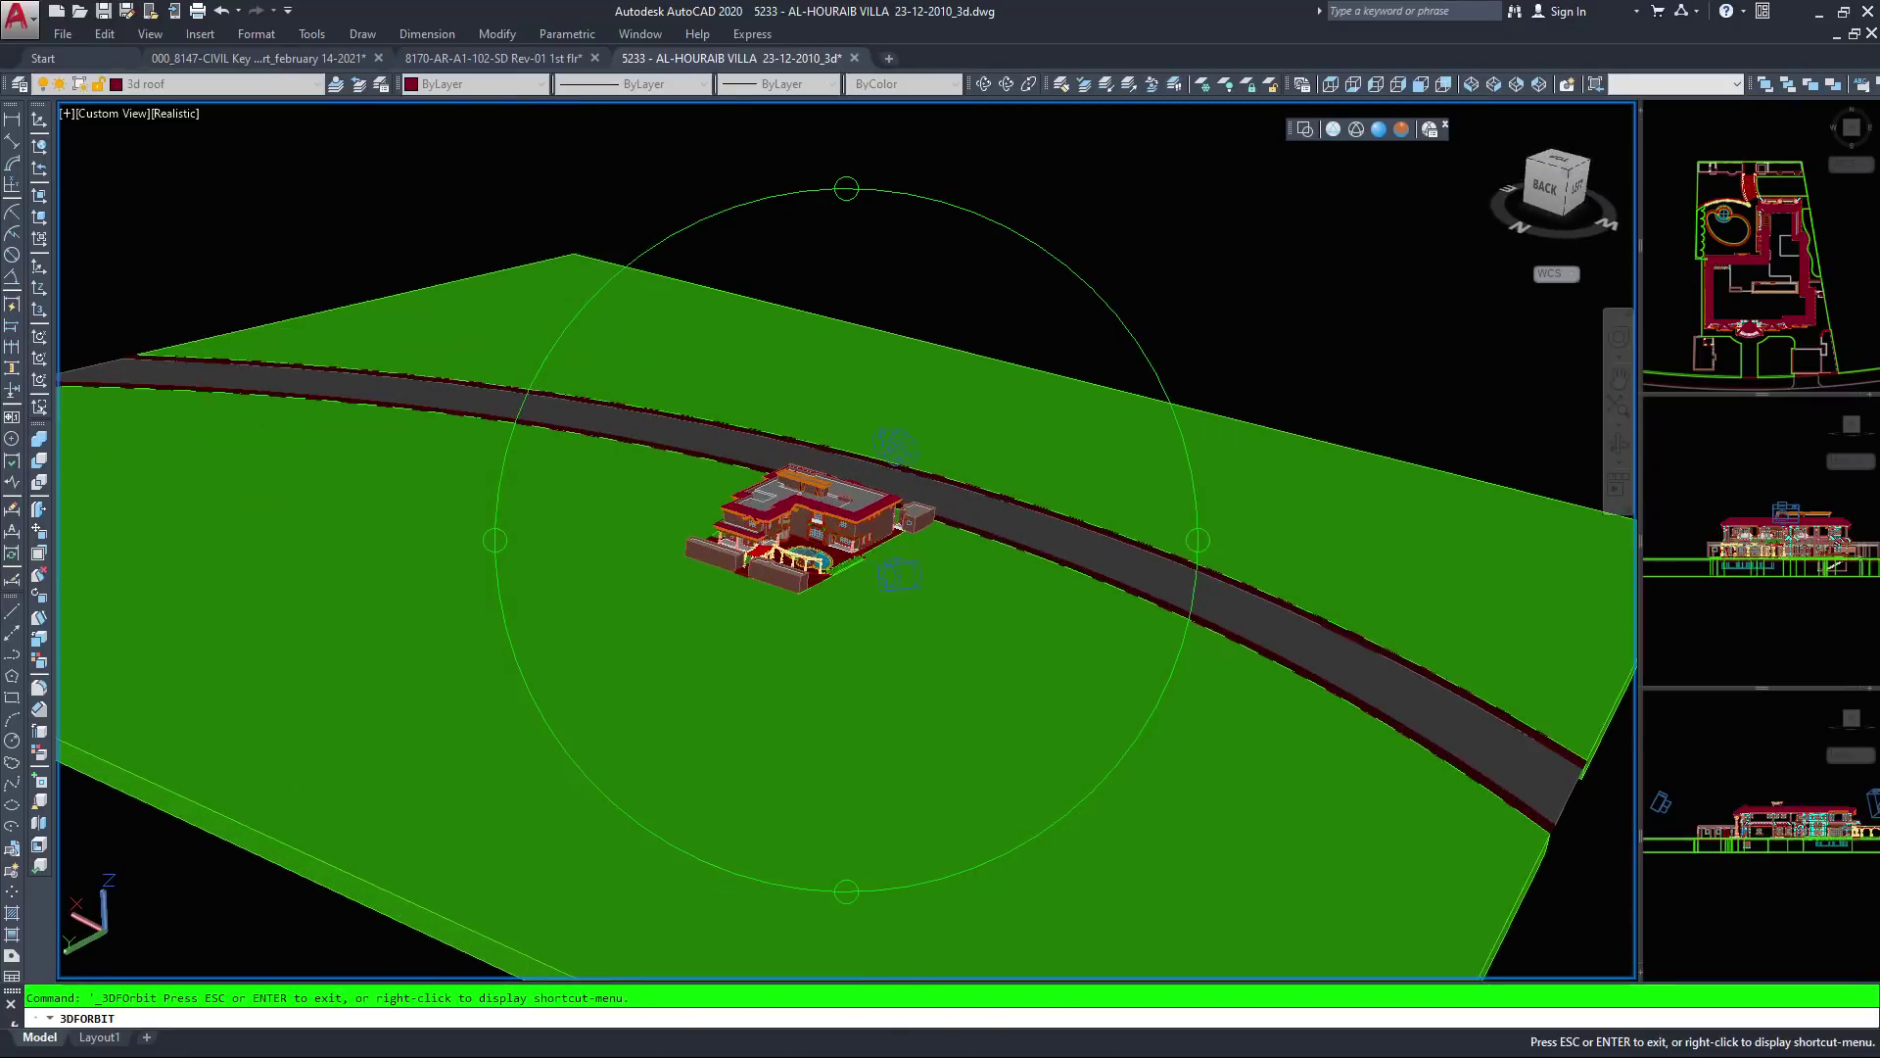
pyautogui.scroll(4, 847, 534)
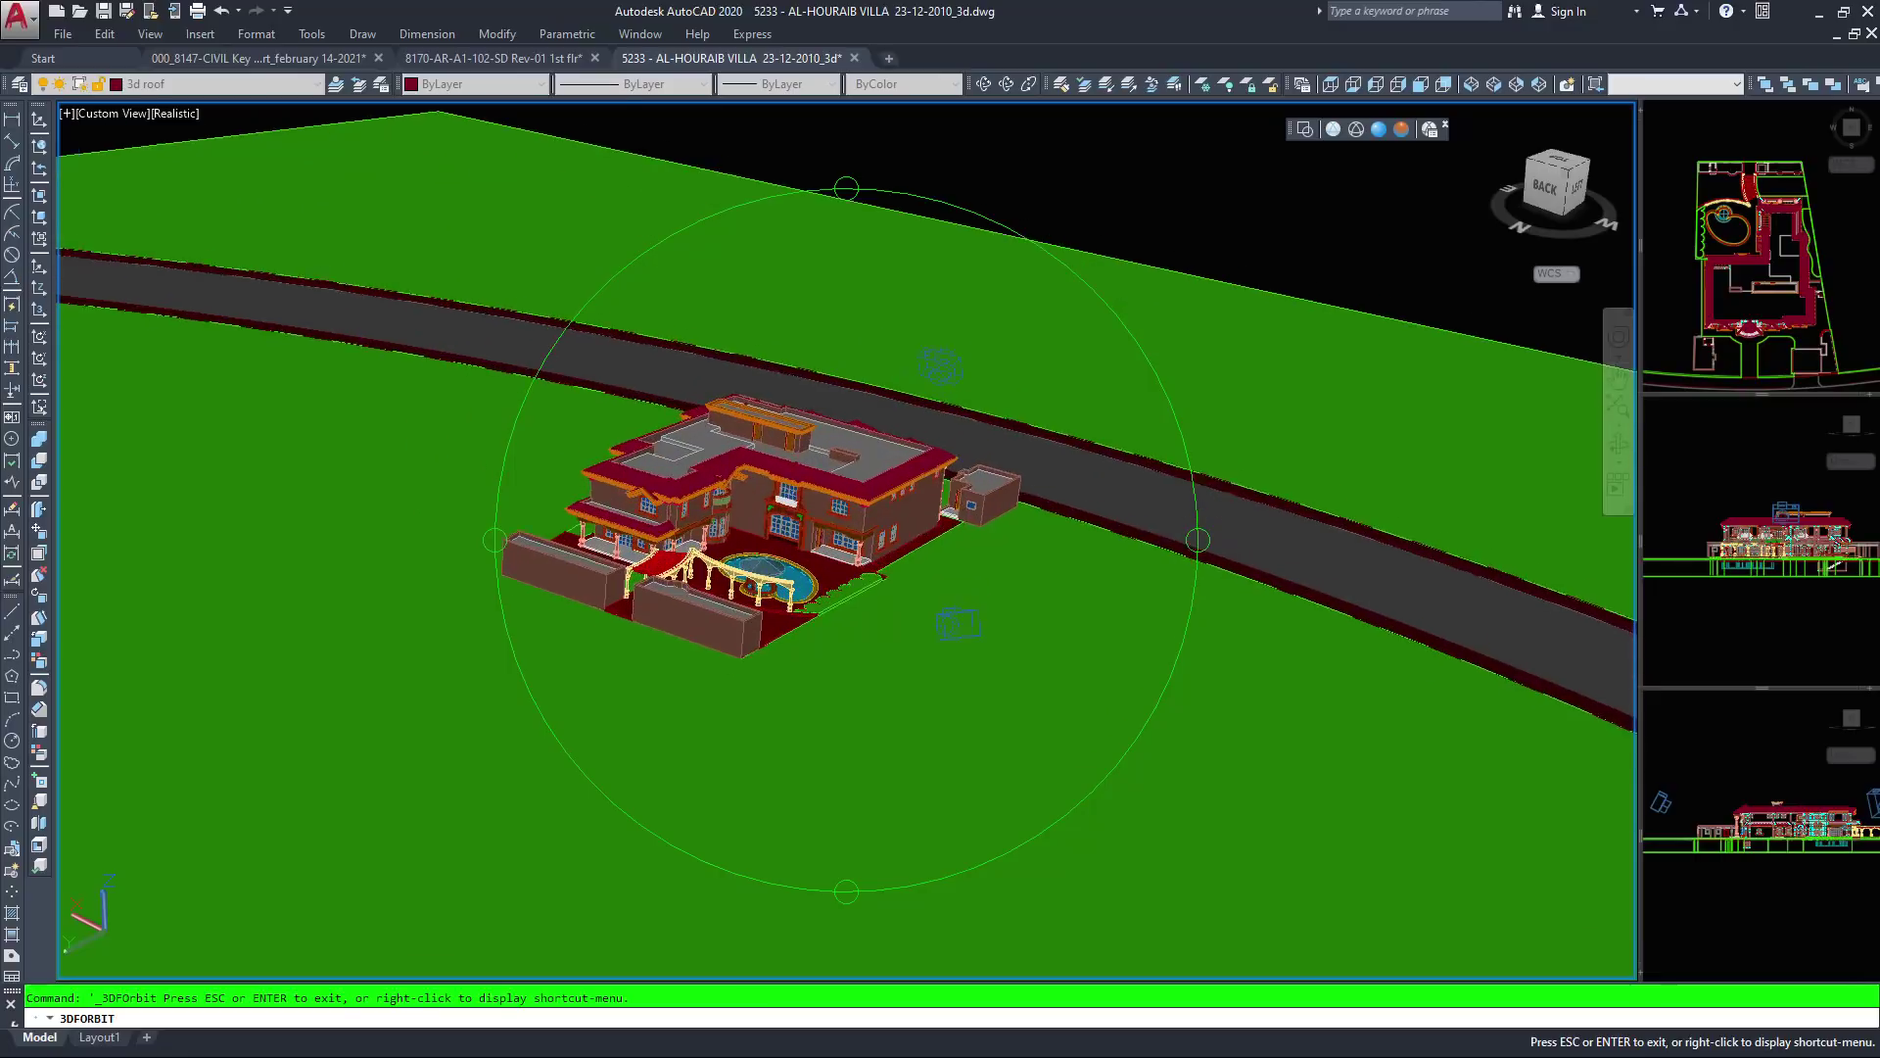
pyautogui.scroll(4, 846, 534)
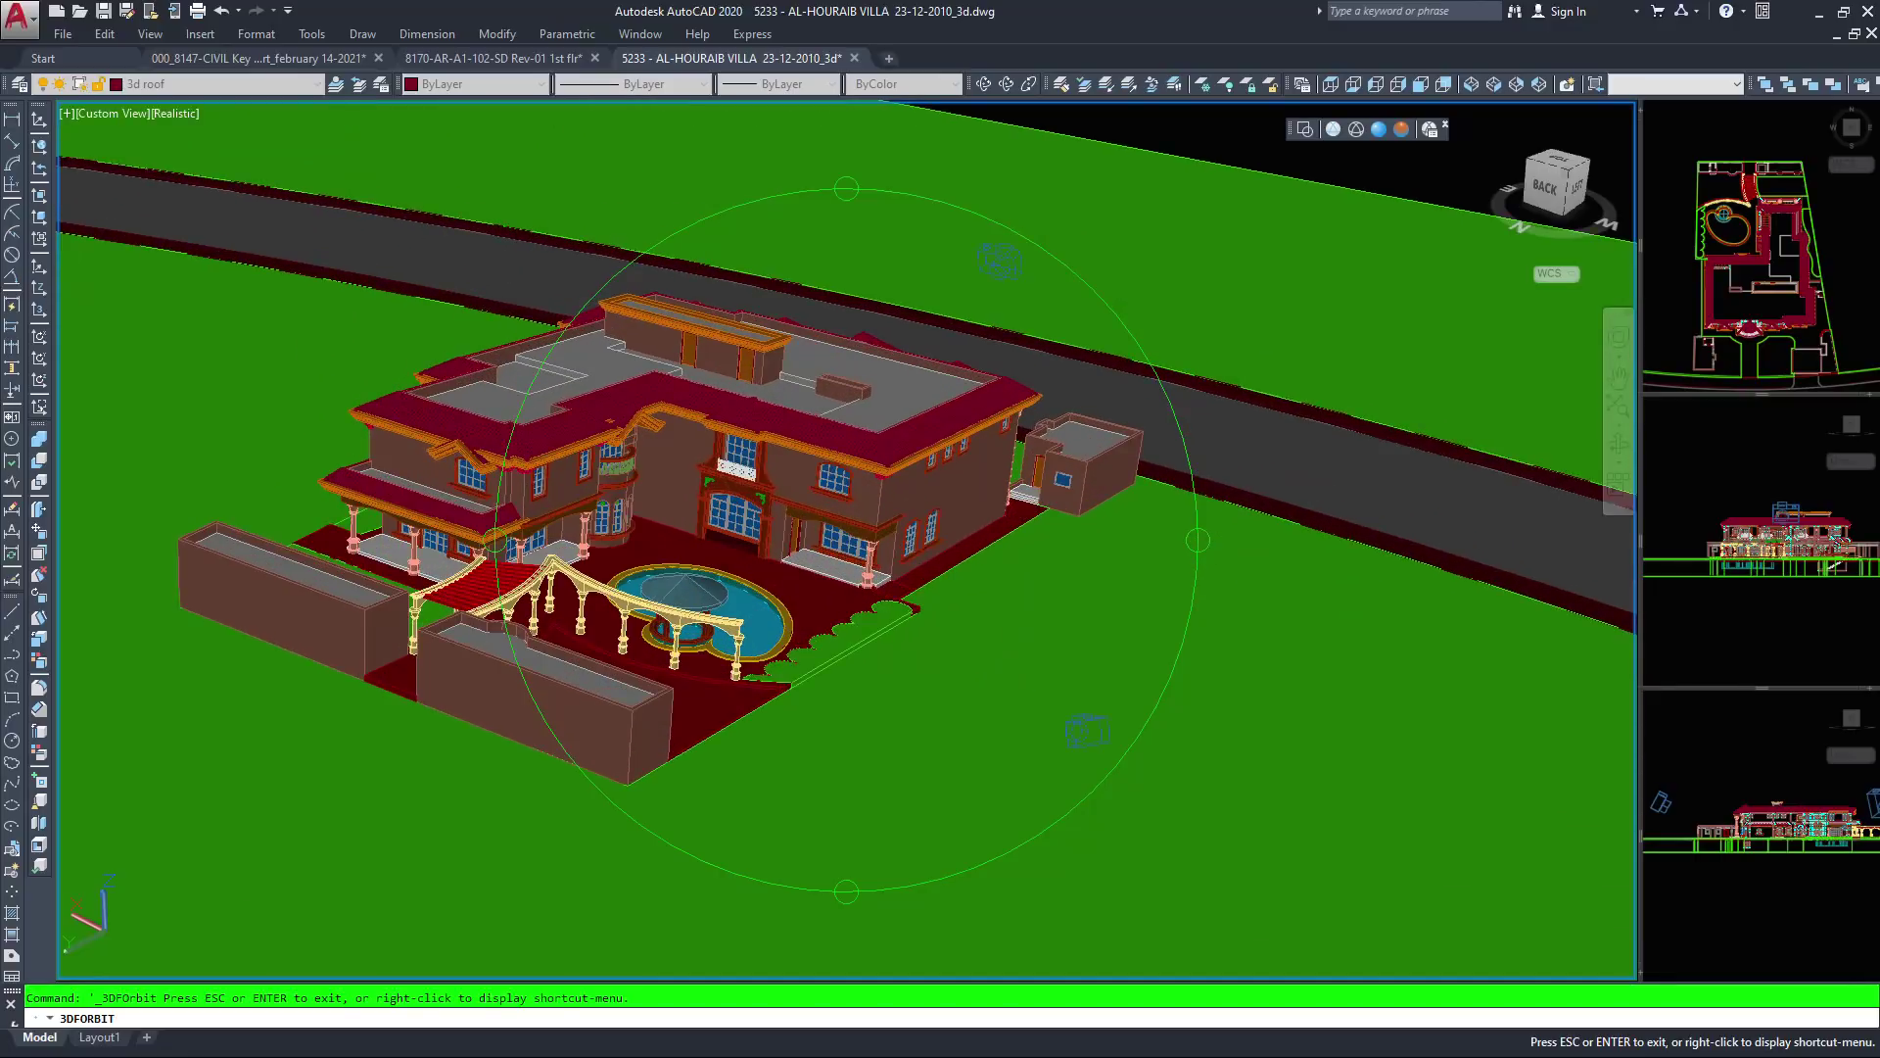
pyautogui.moveTo(1087, 730); pyautogui.dragTo(1031, 452)
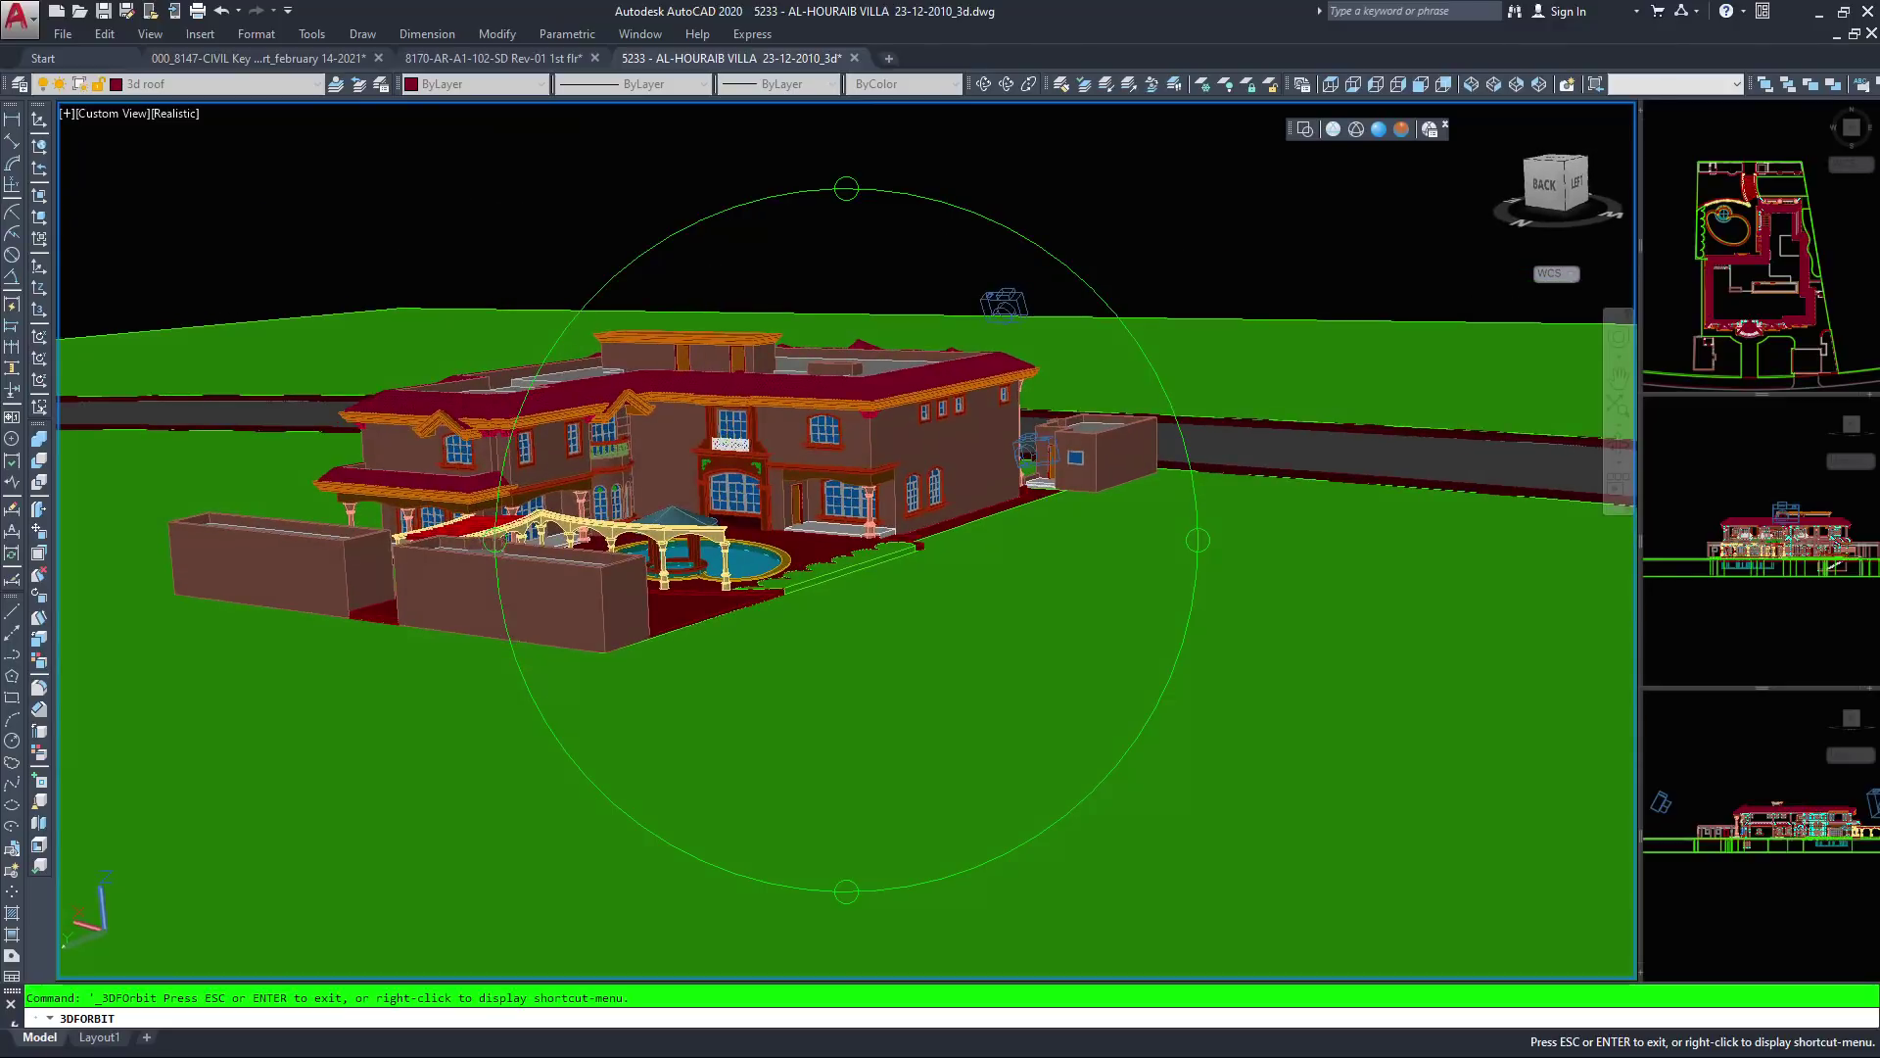
# Review the rear facade up close, with its window bays and covered terrace behind the pool and colonnade
pyautogui.scroll(2, 1018, 274)
pyautogui.scroll(3, 1068, 216)
pyautogui.moveTo(842, 602); pyautogui.dragTo(1046, 595, button='middle')
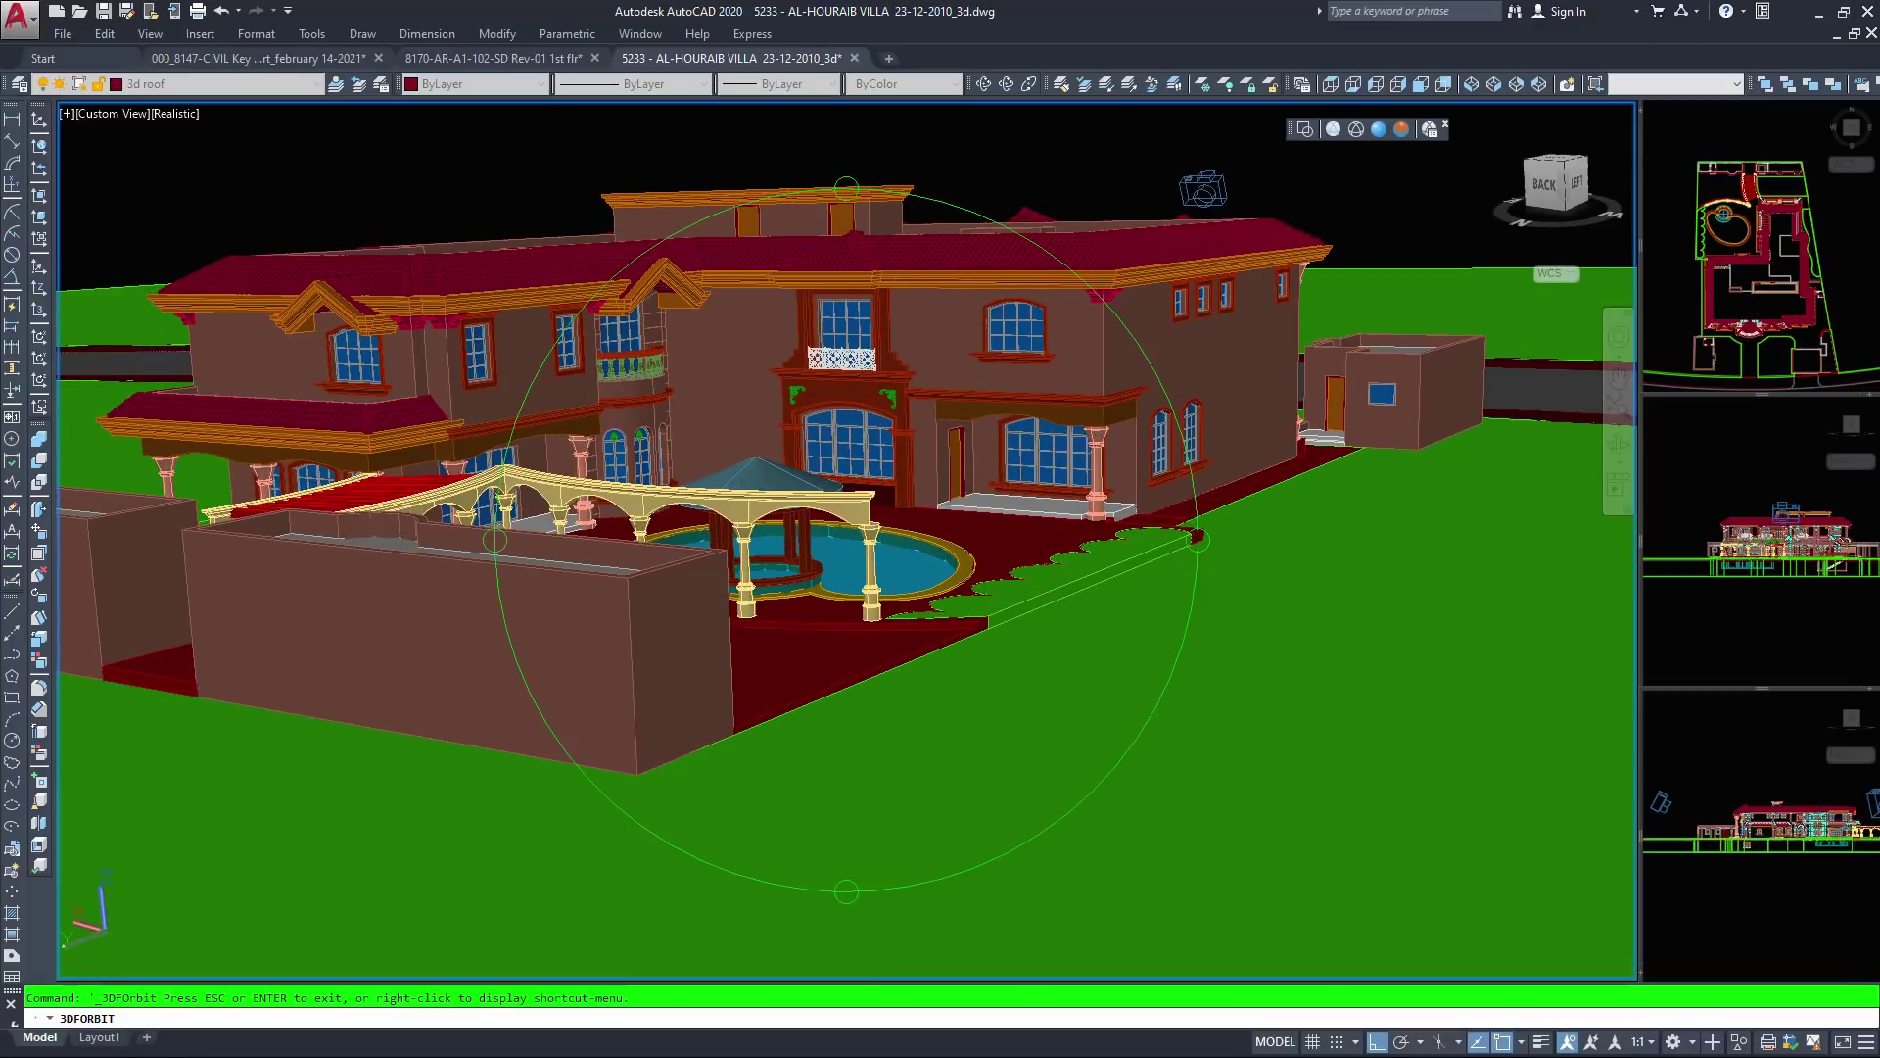
pyautogui.scroll(2, 847, 519)
pyautogui.scroll(-3, 1268, 116)
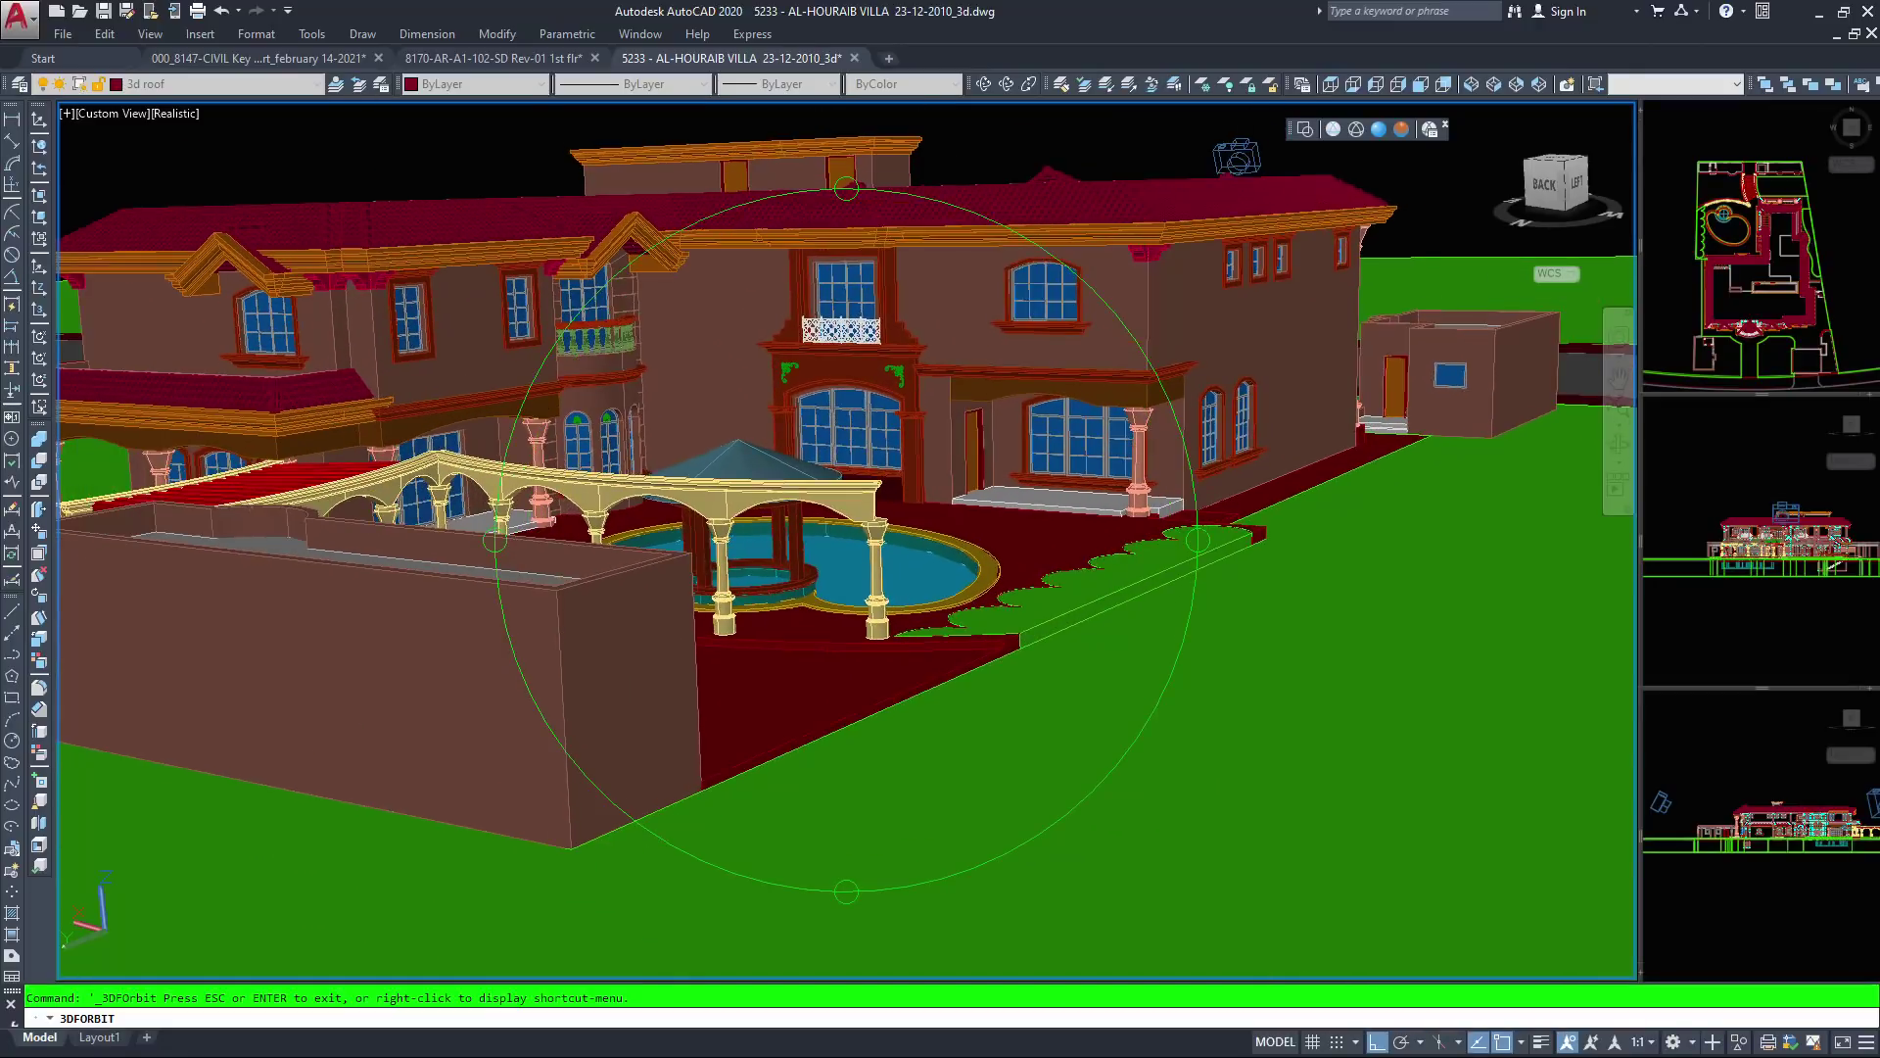
# Review the red-roofed pergola between the rear outbuildings and the pool courtyard seen from the villa's left side
pyautogui.moveTo(637, 315); pyautogui.dragTo(821, 347)
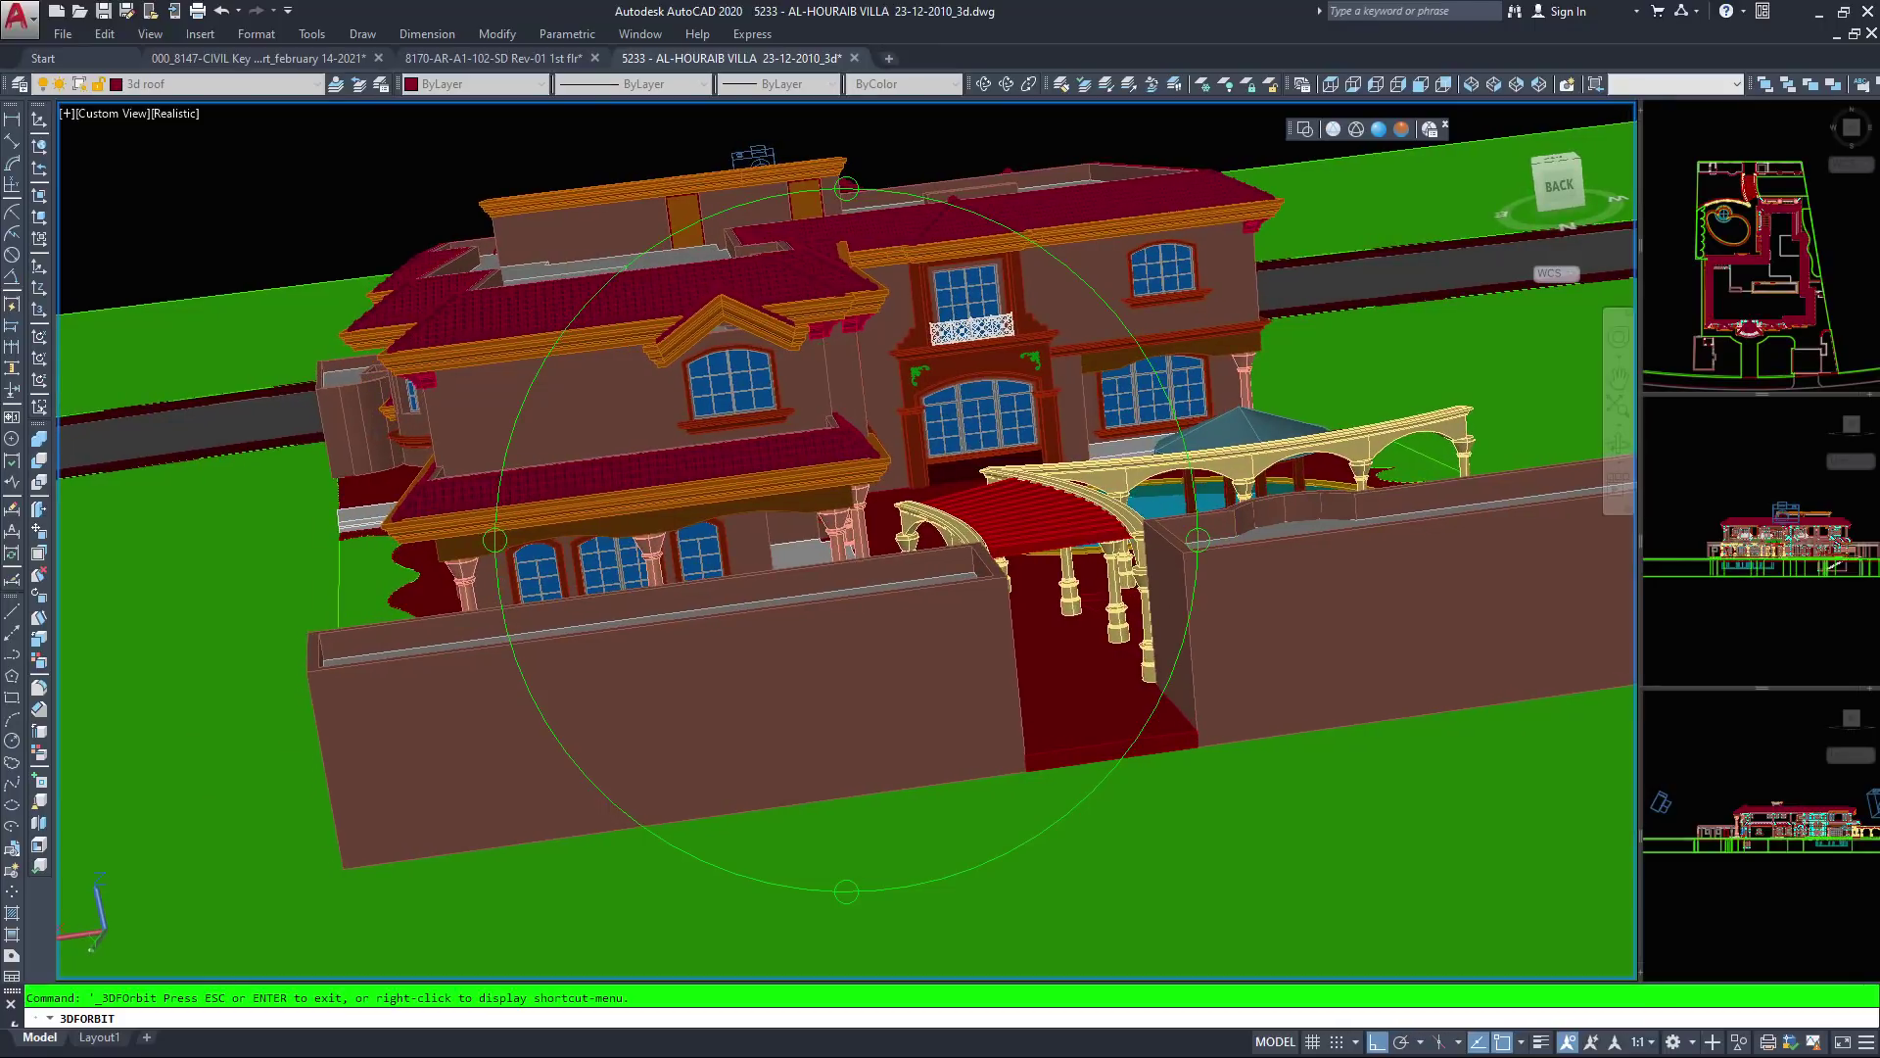
pyautogui.moveTo(821, 346); pyautogui.dragTo(824, 373)
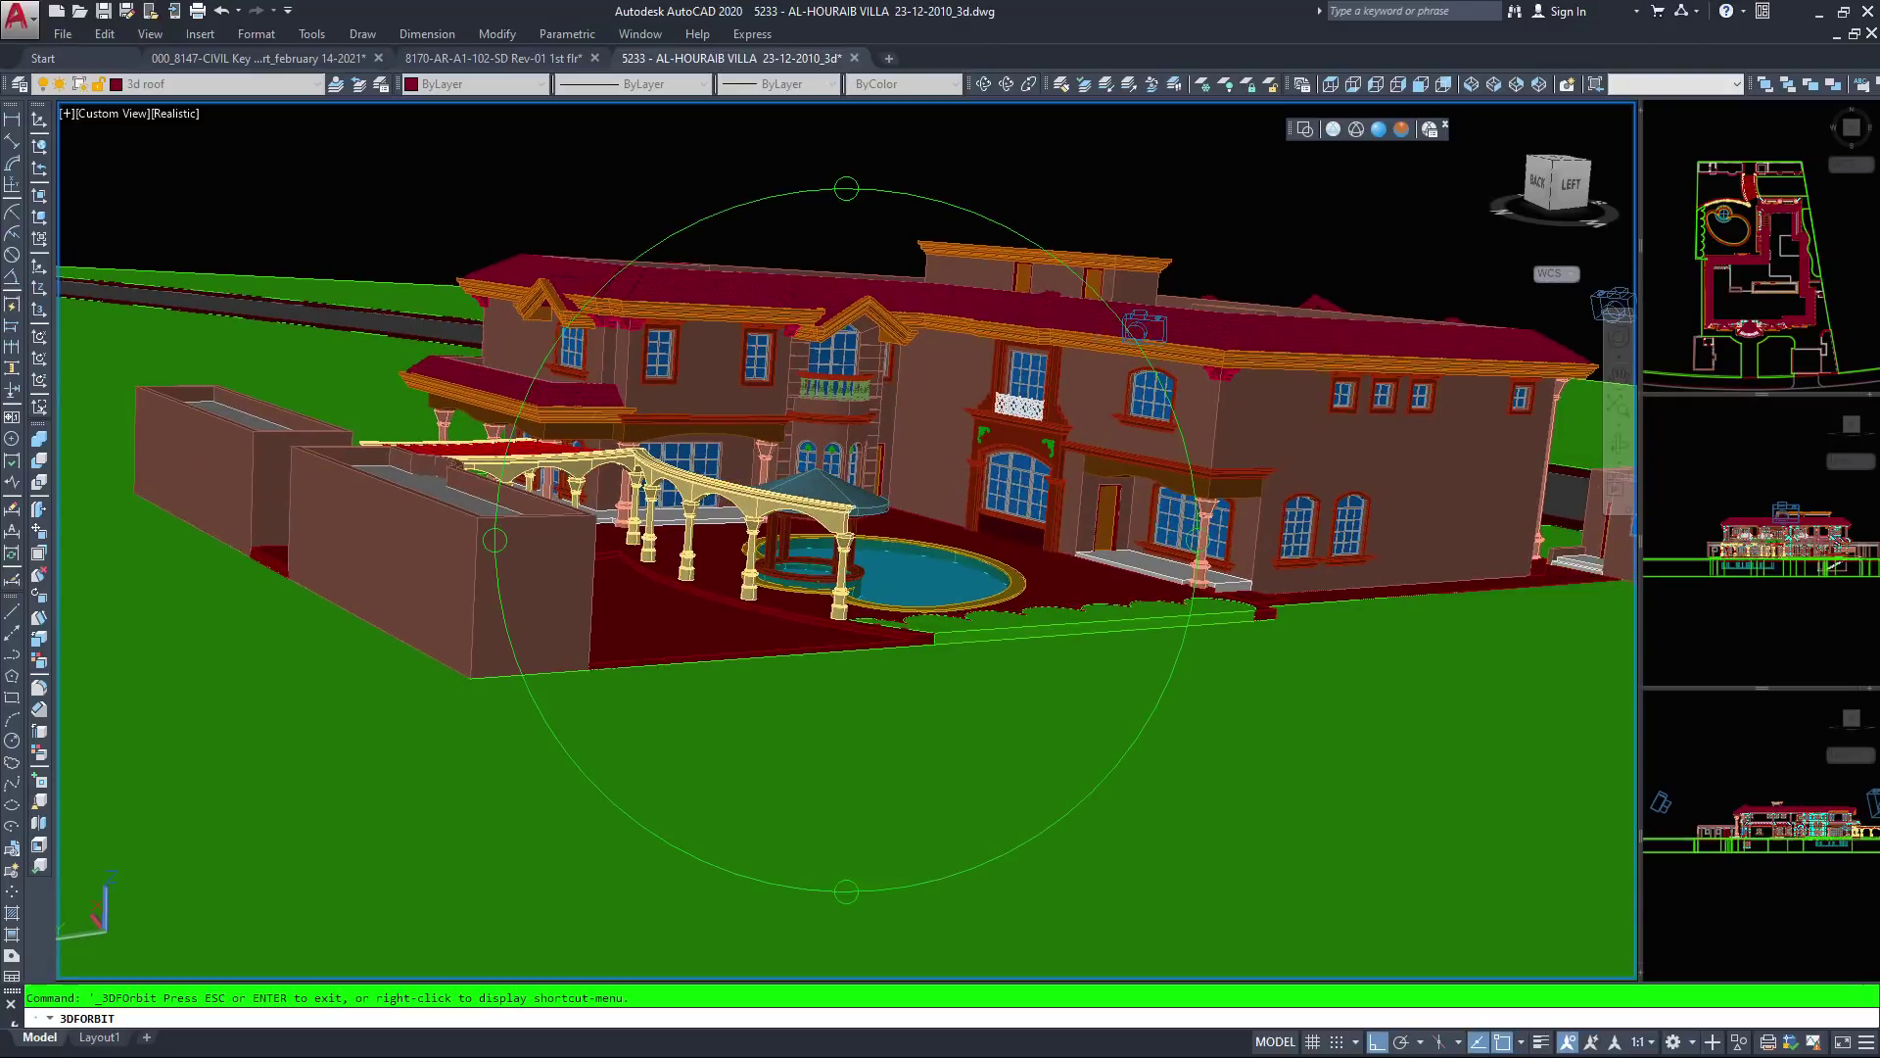
pyautogui.moveTo(1143, 326); pyautogui.dragTo(428, 272)
pyautogui.scroll(8, 846, 539)
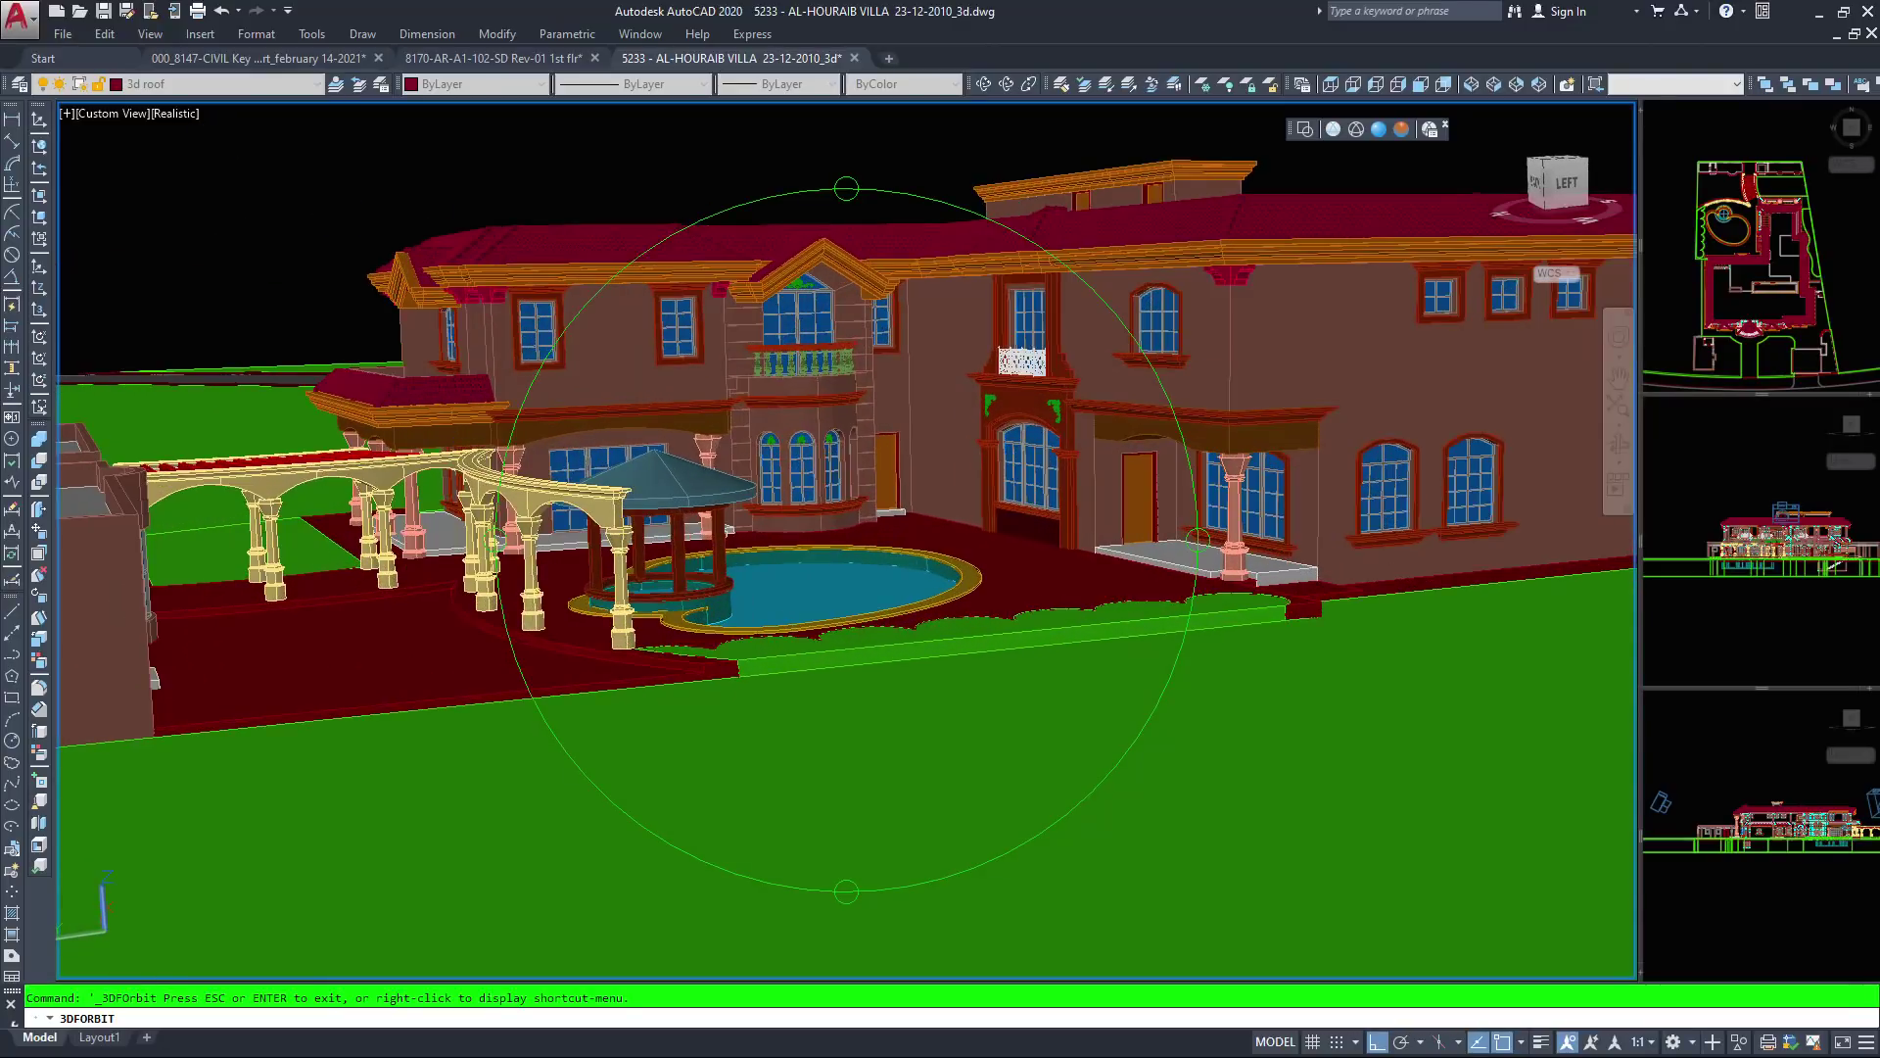
# Review the pool courtyard from the villa's left side, covering the gazebo, curved colonnade, scalloped hedge and rear facade
pyautogui.scroll(2, 877, 519)
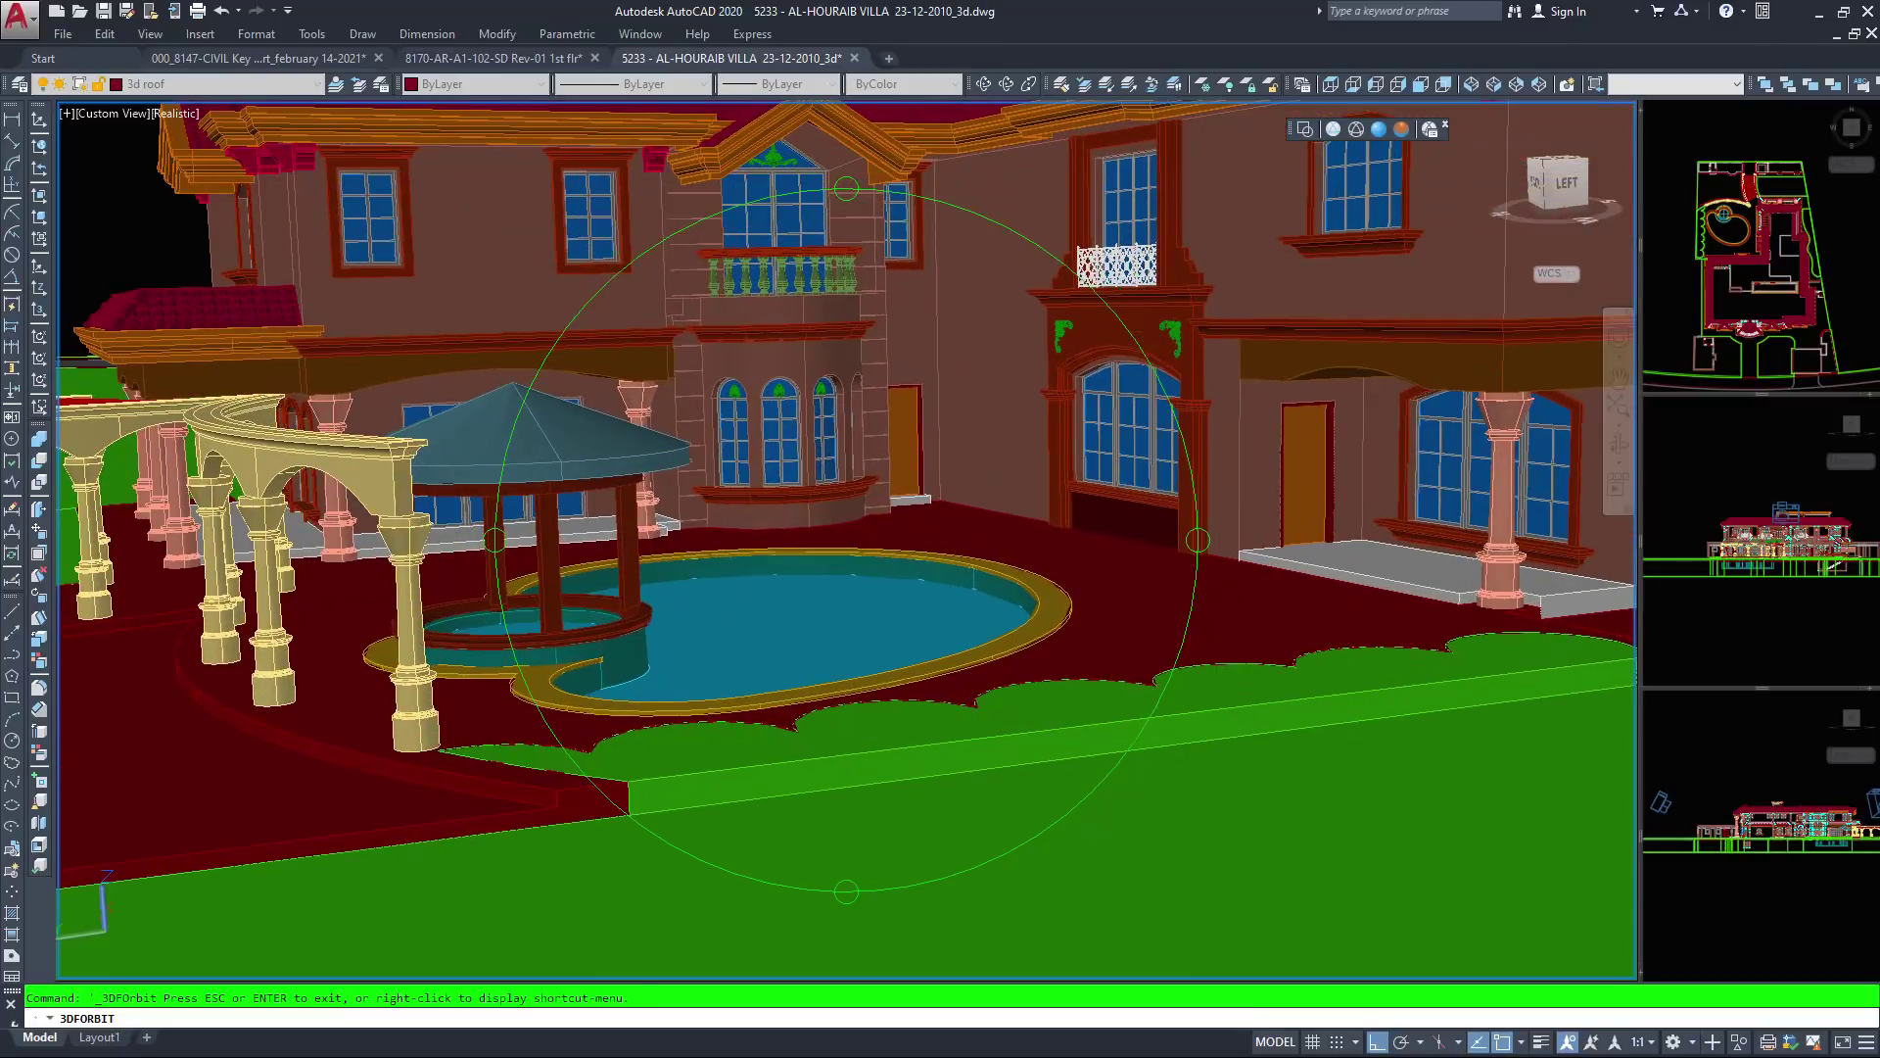
pyautogui.moveTo(1234, 270); pyautogui.dragTo(1234, 299)
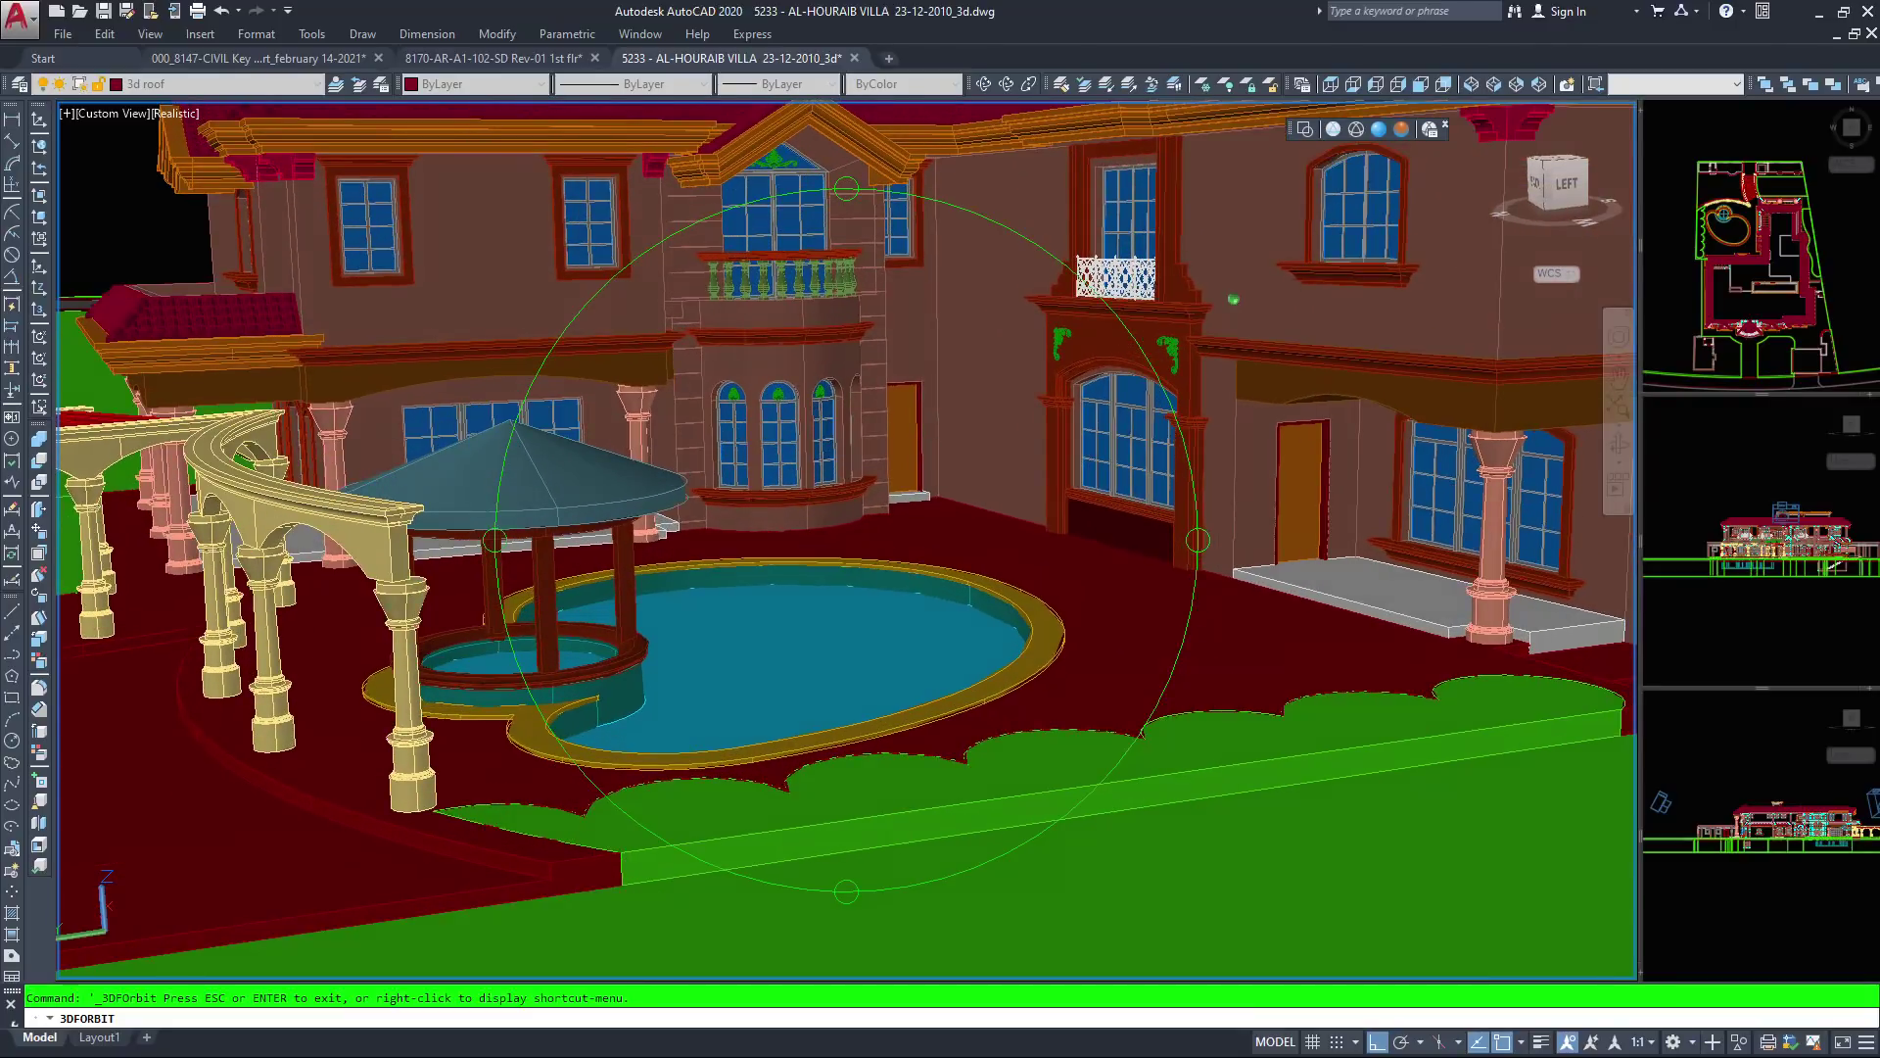
pyautogui.scroll(-3, 901, 570)
pyautogui.moveTo(899, 569); pyautogui.dragTo(928, 592, button='middle')
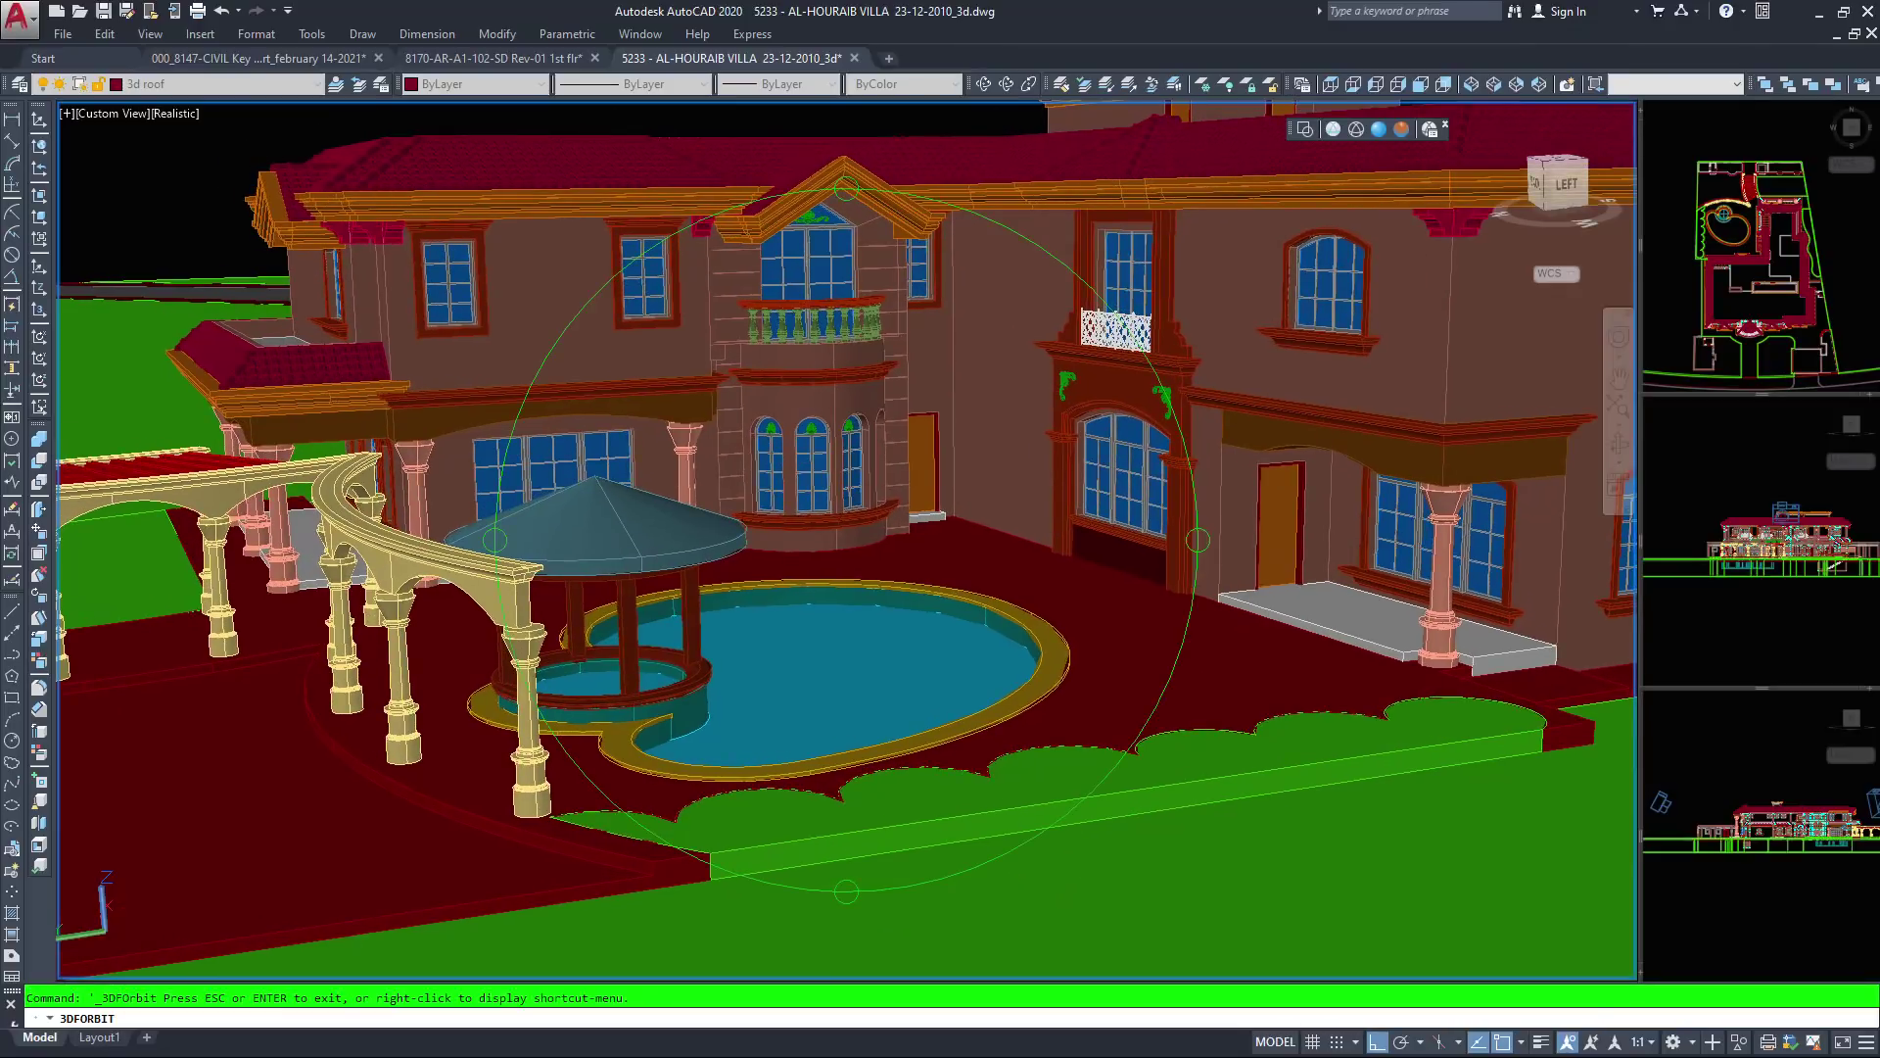
pyautogui.moveTo(1210, 342); pyautogui.dragTo(1170, 372)
pyautogui.scroll(-3, 846, 539)
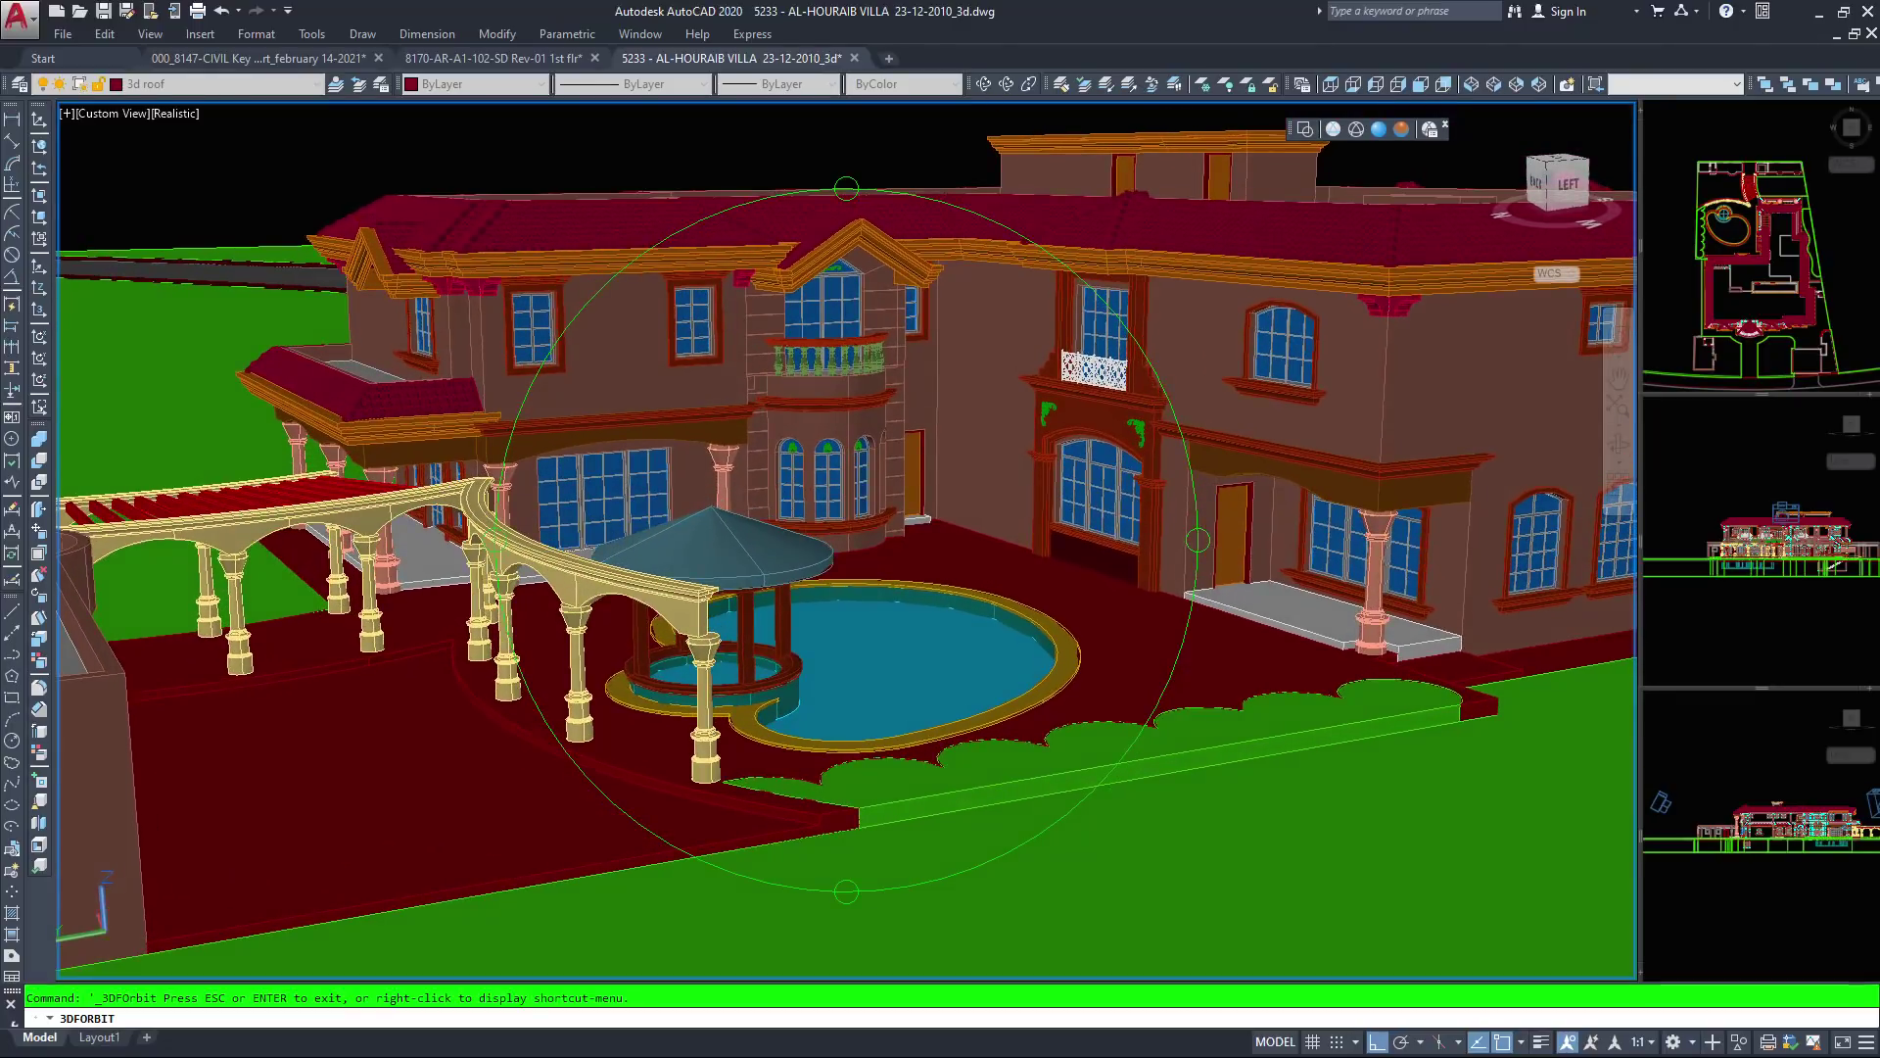
pyautogui.scroll(3, 1170, 372)
pyautogui.scroll(-4, 846, 539)
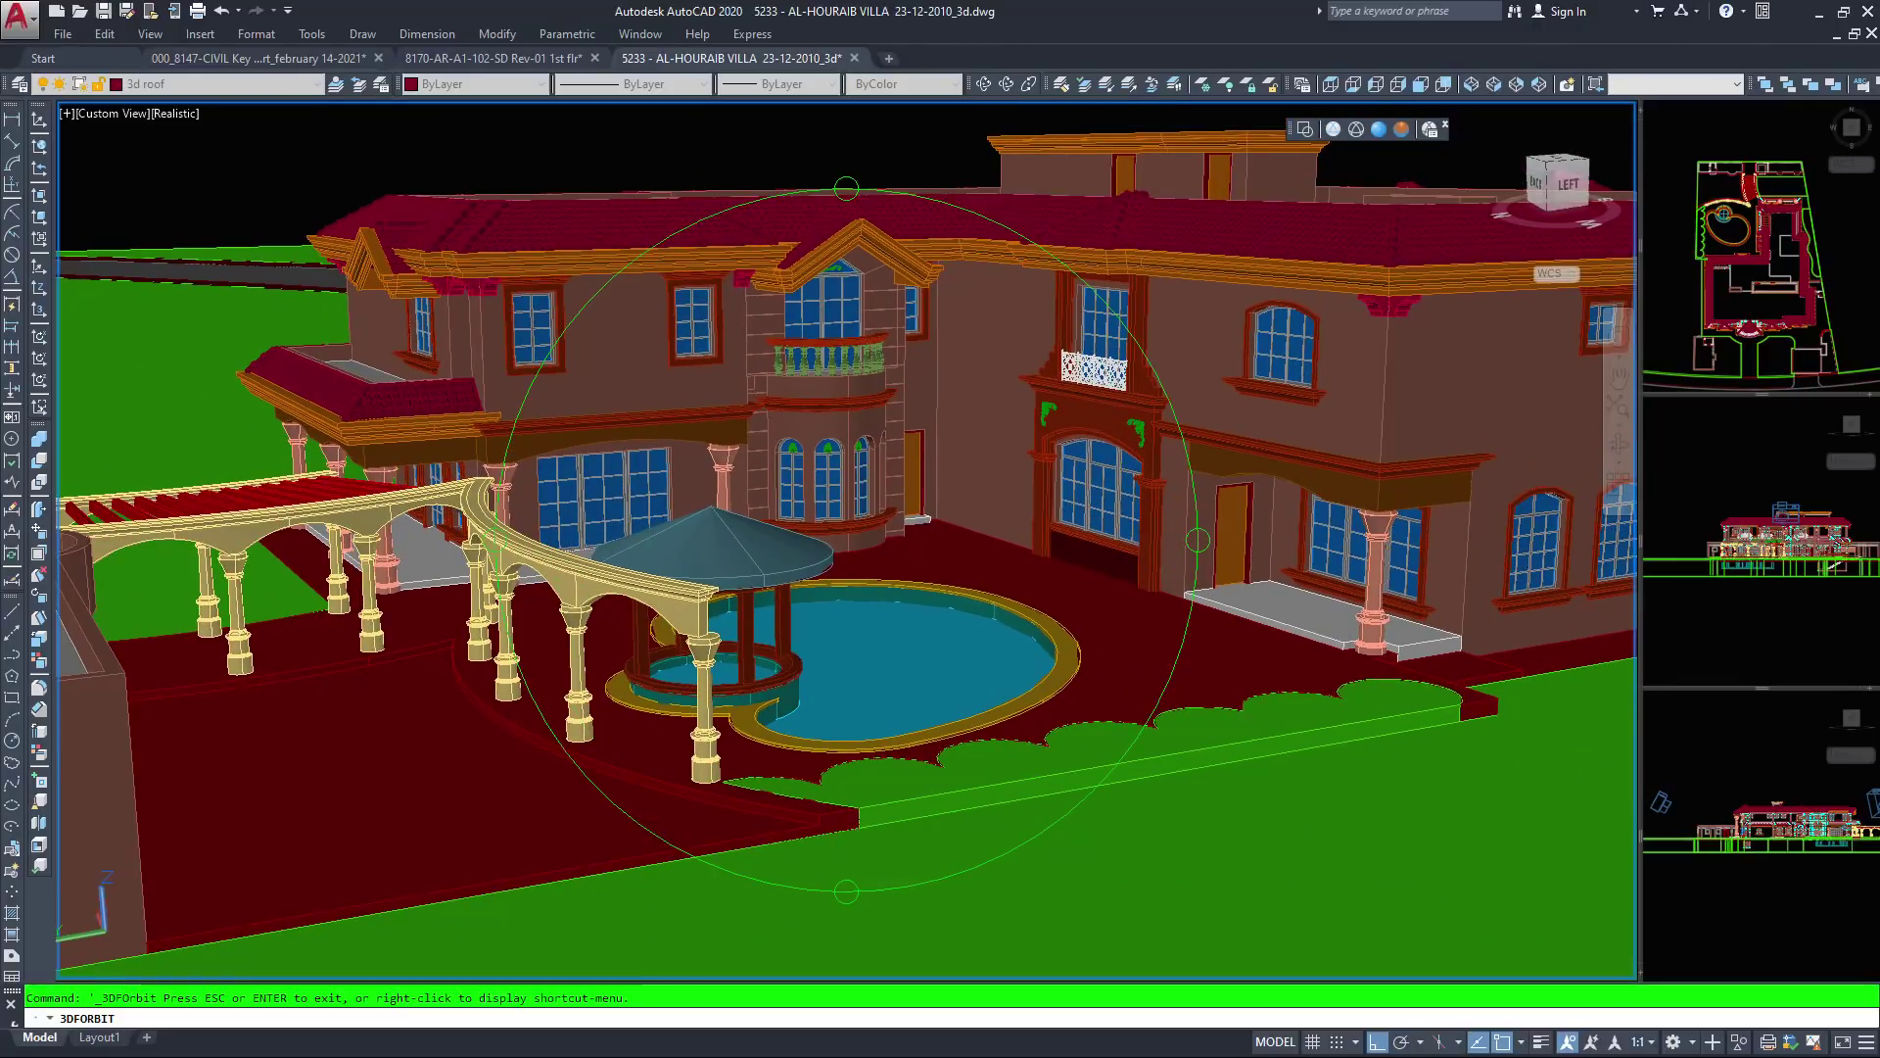
pyautogui.press('Escape')
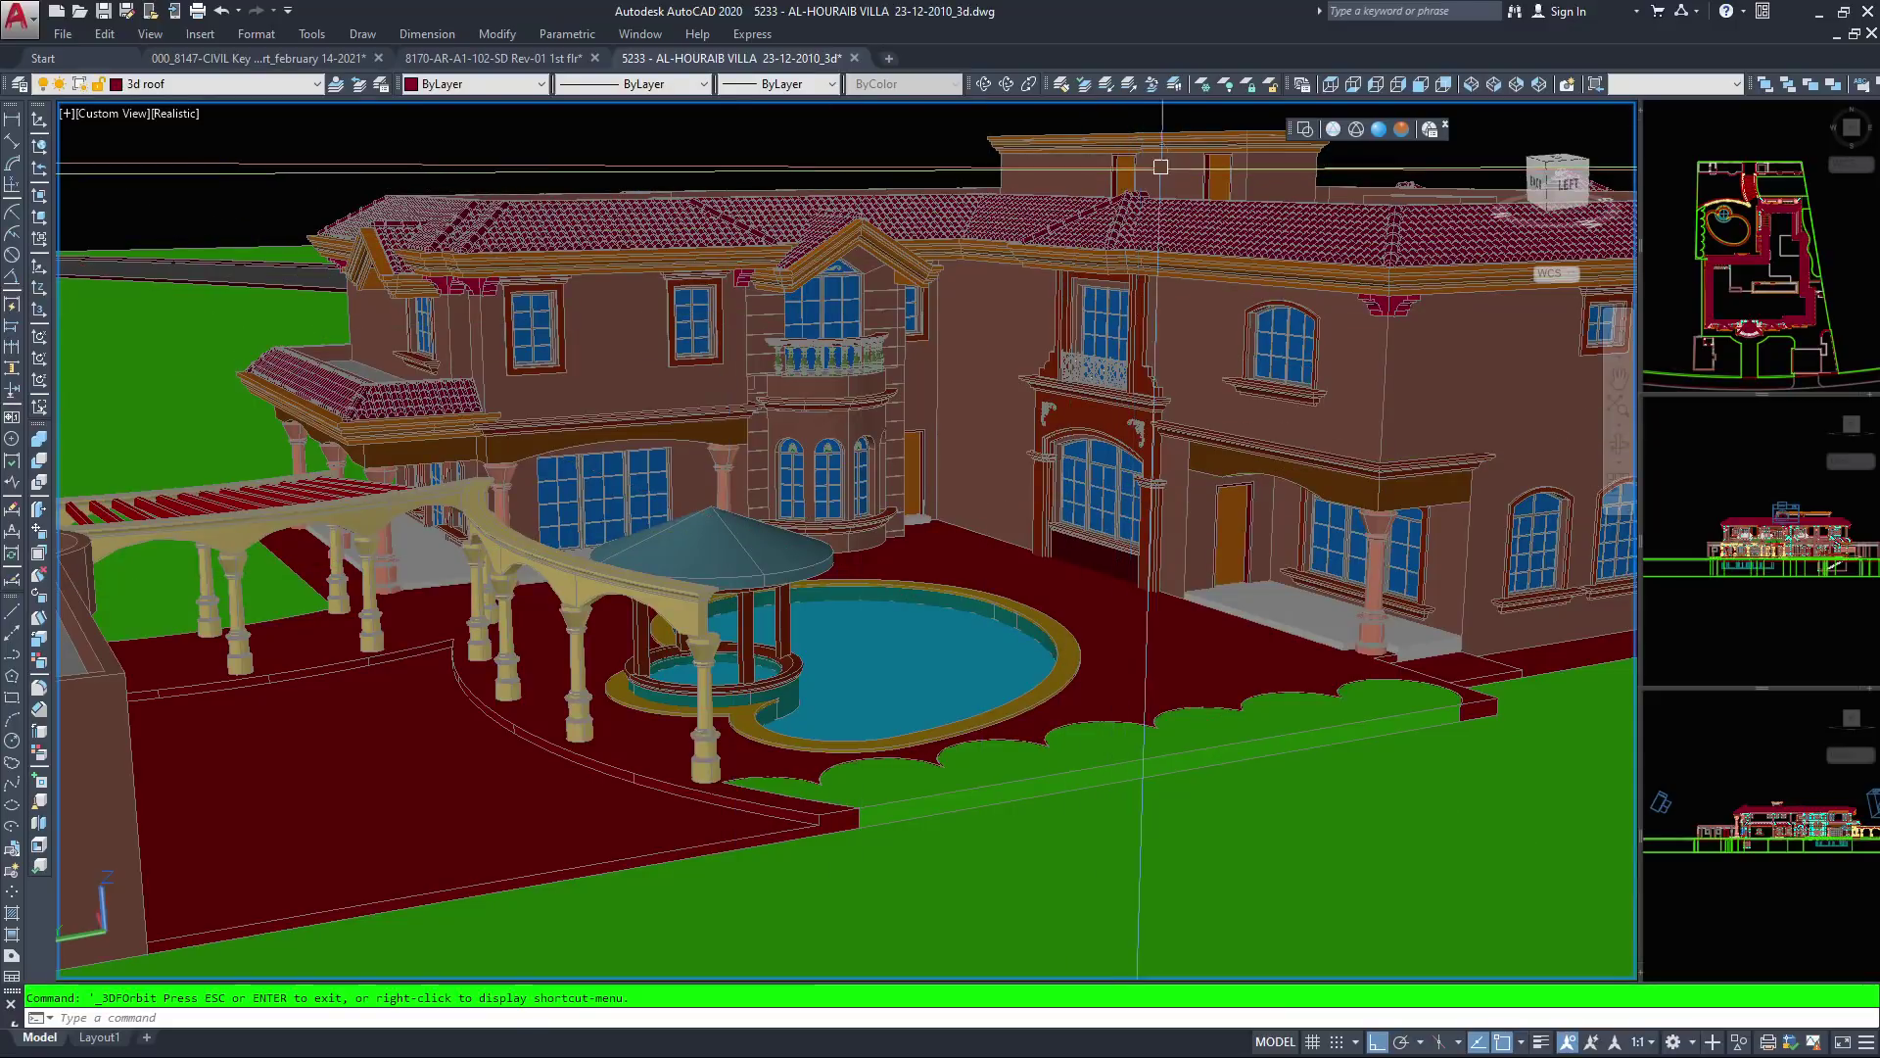
# Switch the main view to the Conceptual visual style and review the pool courtyard and rear facade from the left
pyautogui.click(1402, 129)
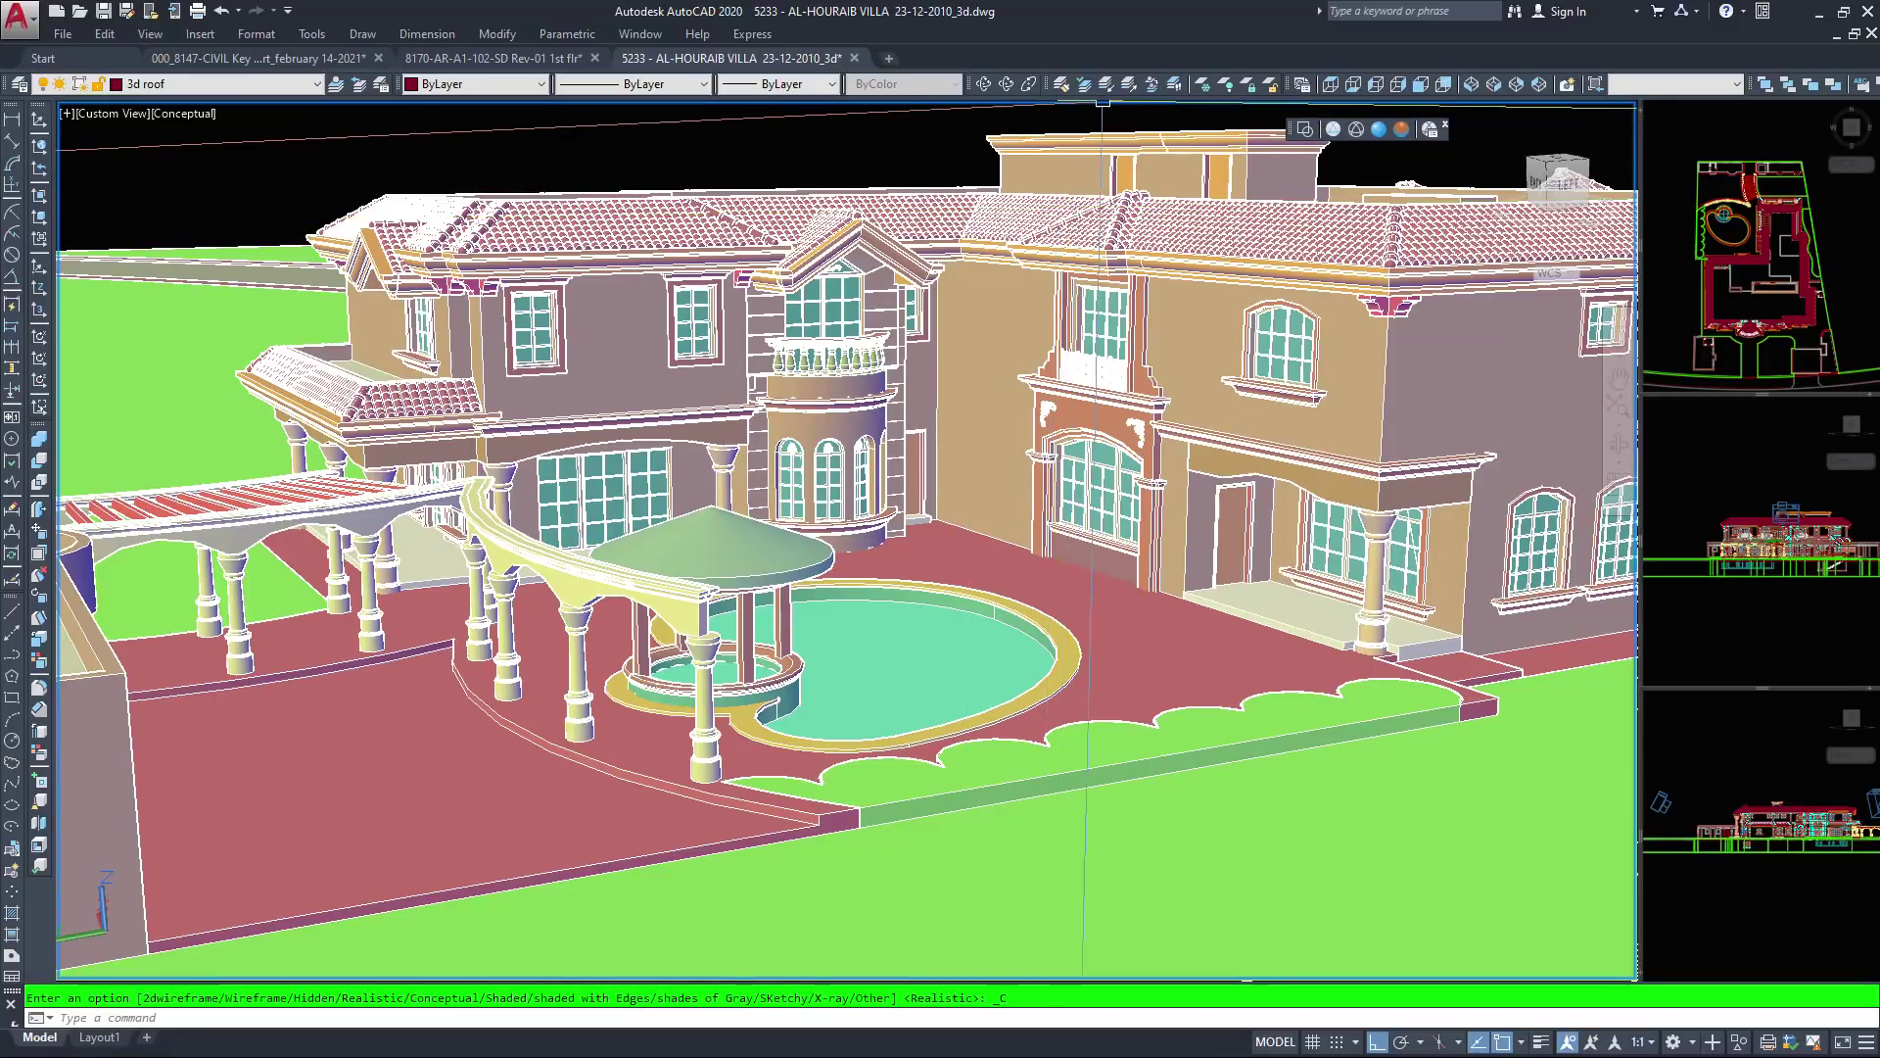
pyautogui.click(1006, 84)
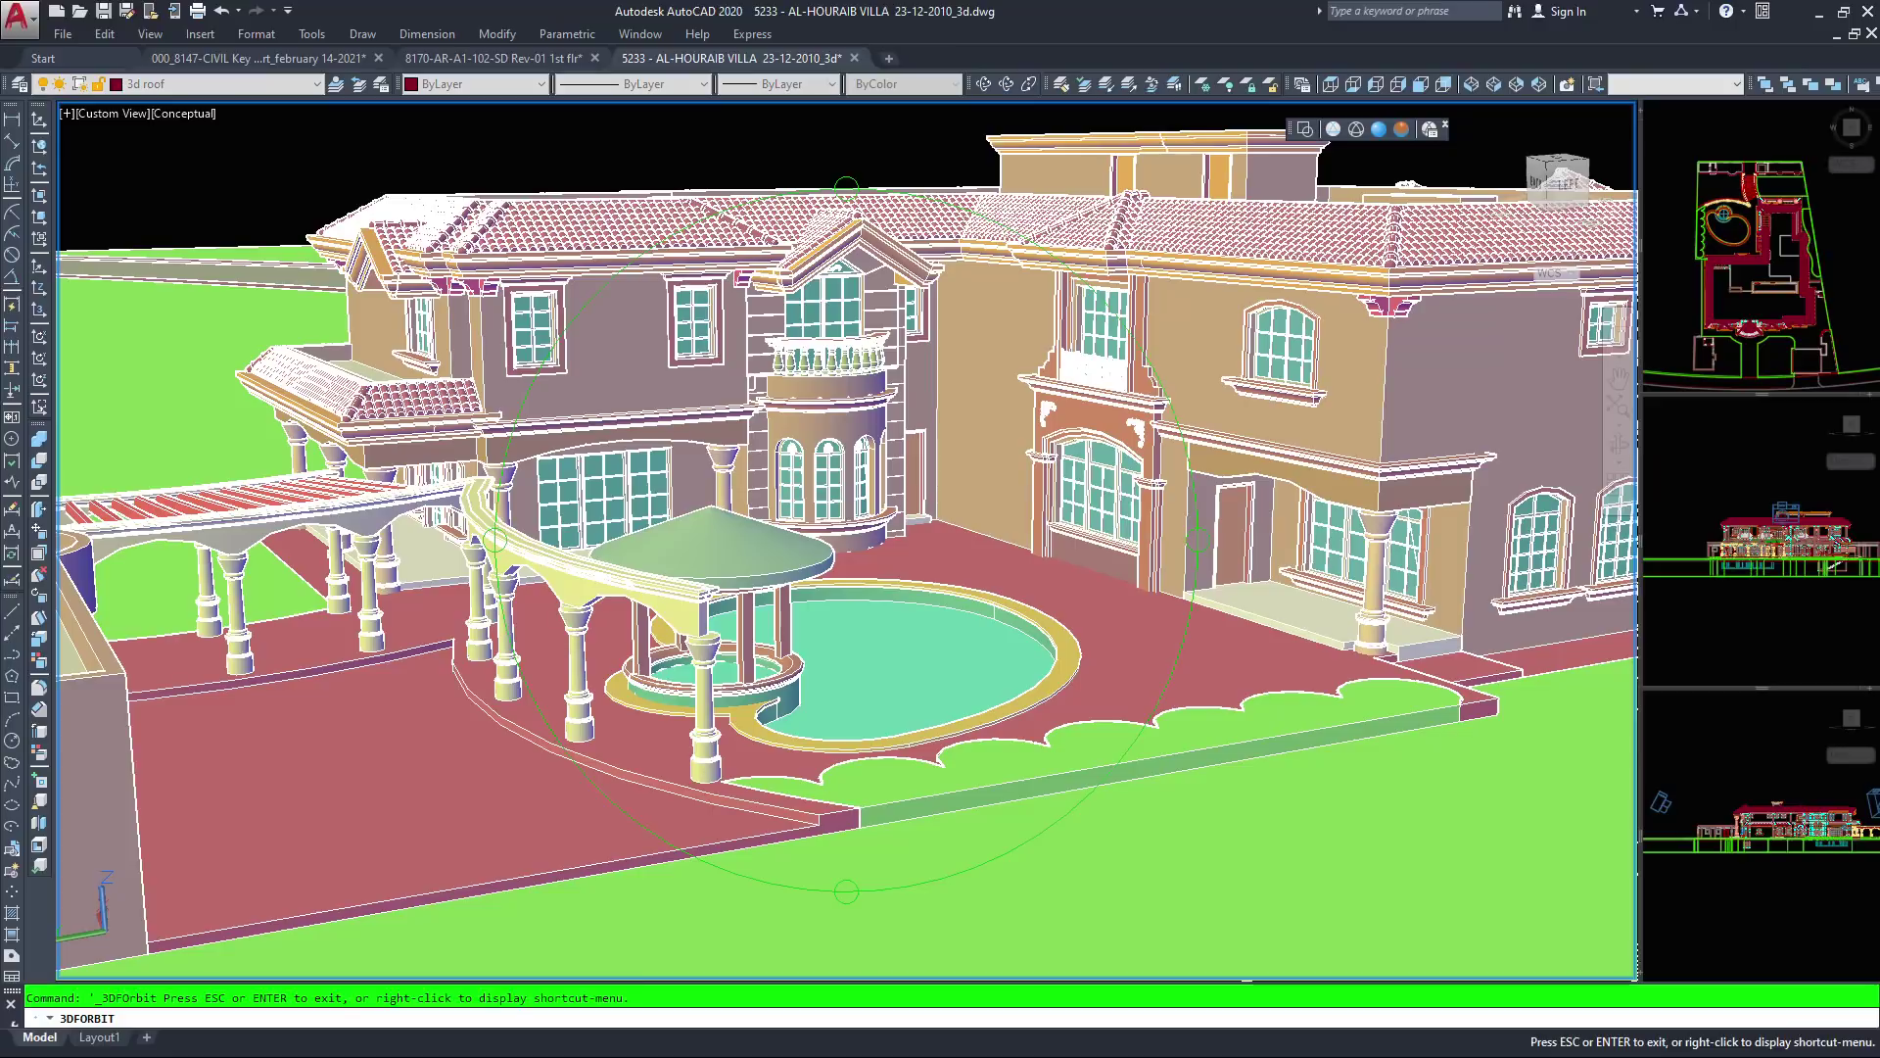
pyautogui.moveTo(842, 588); pyautogui.dragTo(850, 544)
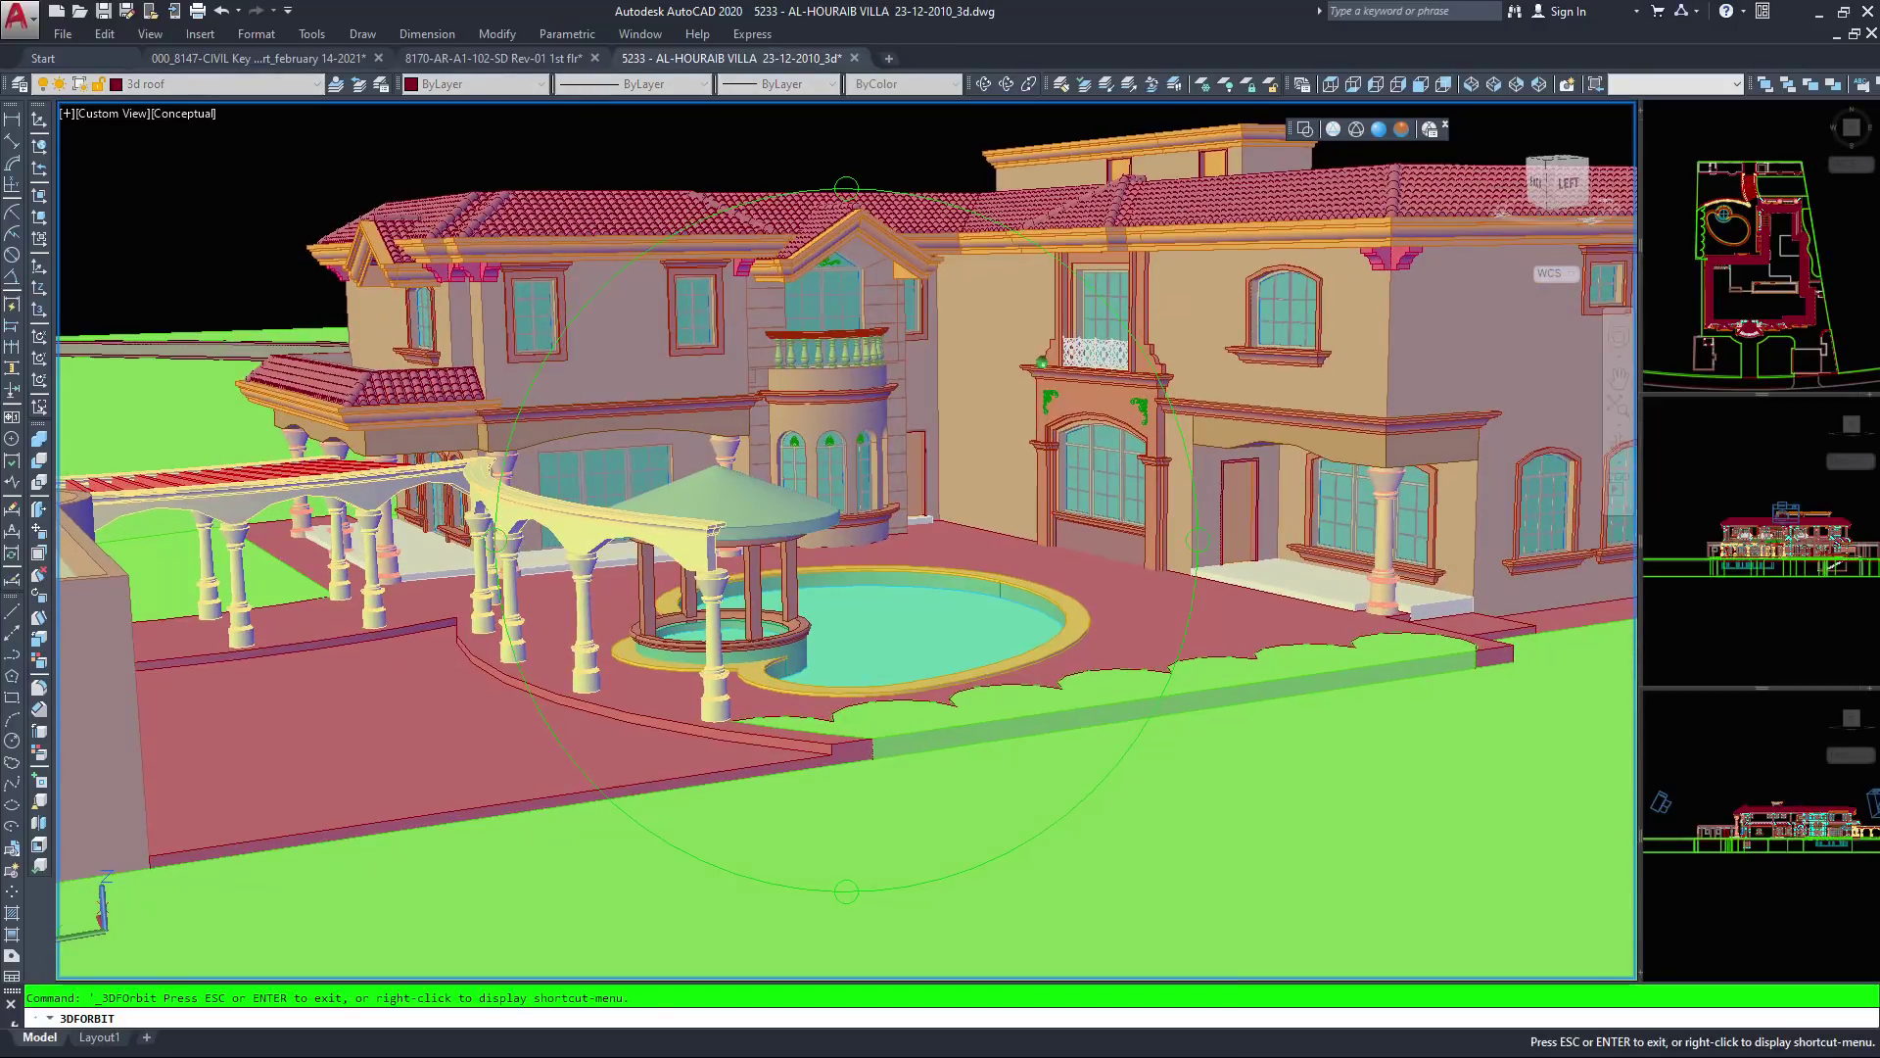
pyautogui.moveTo(1042, 363); pyautogui.dragTo(1041, 358)
pyautogui.moveTo(915, 444); pyautogui.dragTo(963, 464, button='middle')
pyautogui.scroll(2, 955, 470)
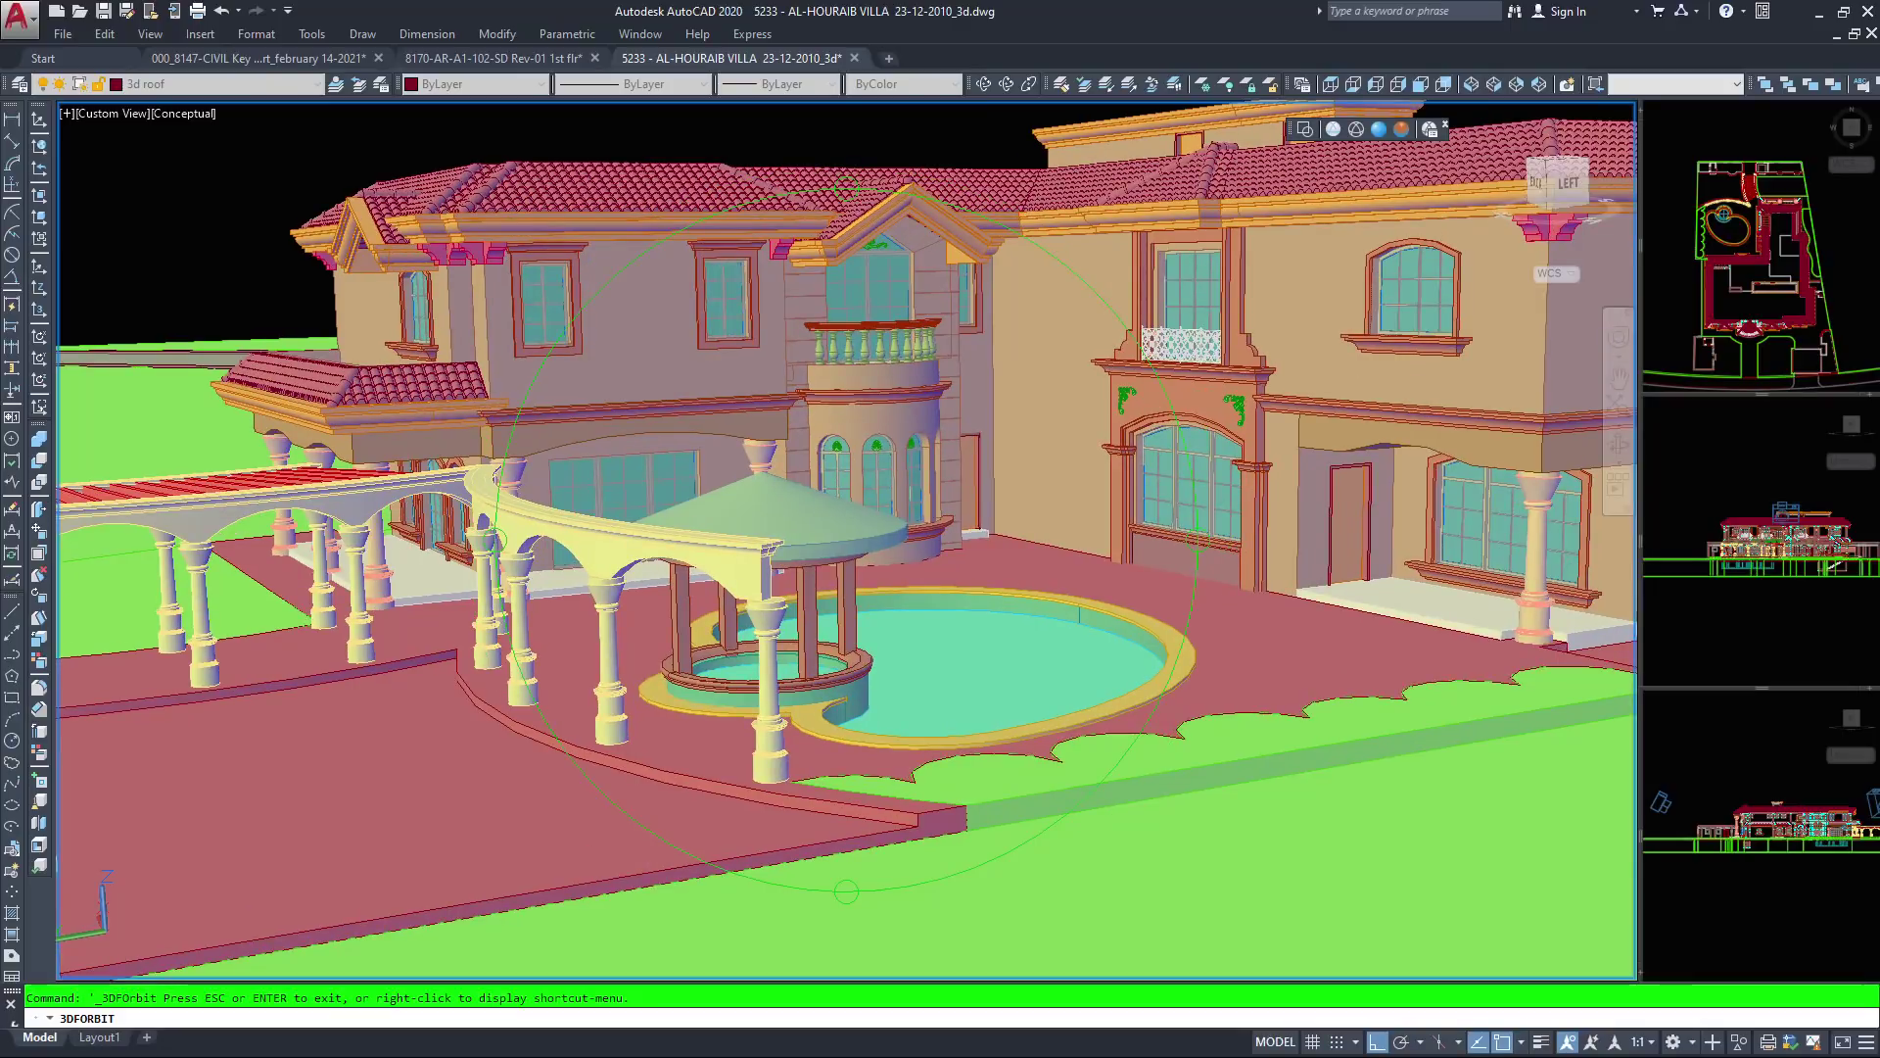
pyautogui.scroll(-2, 871, 494)
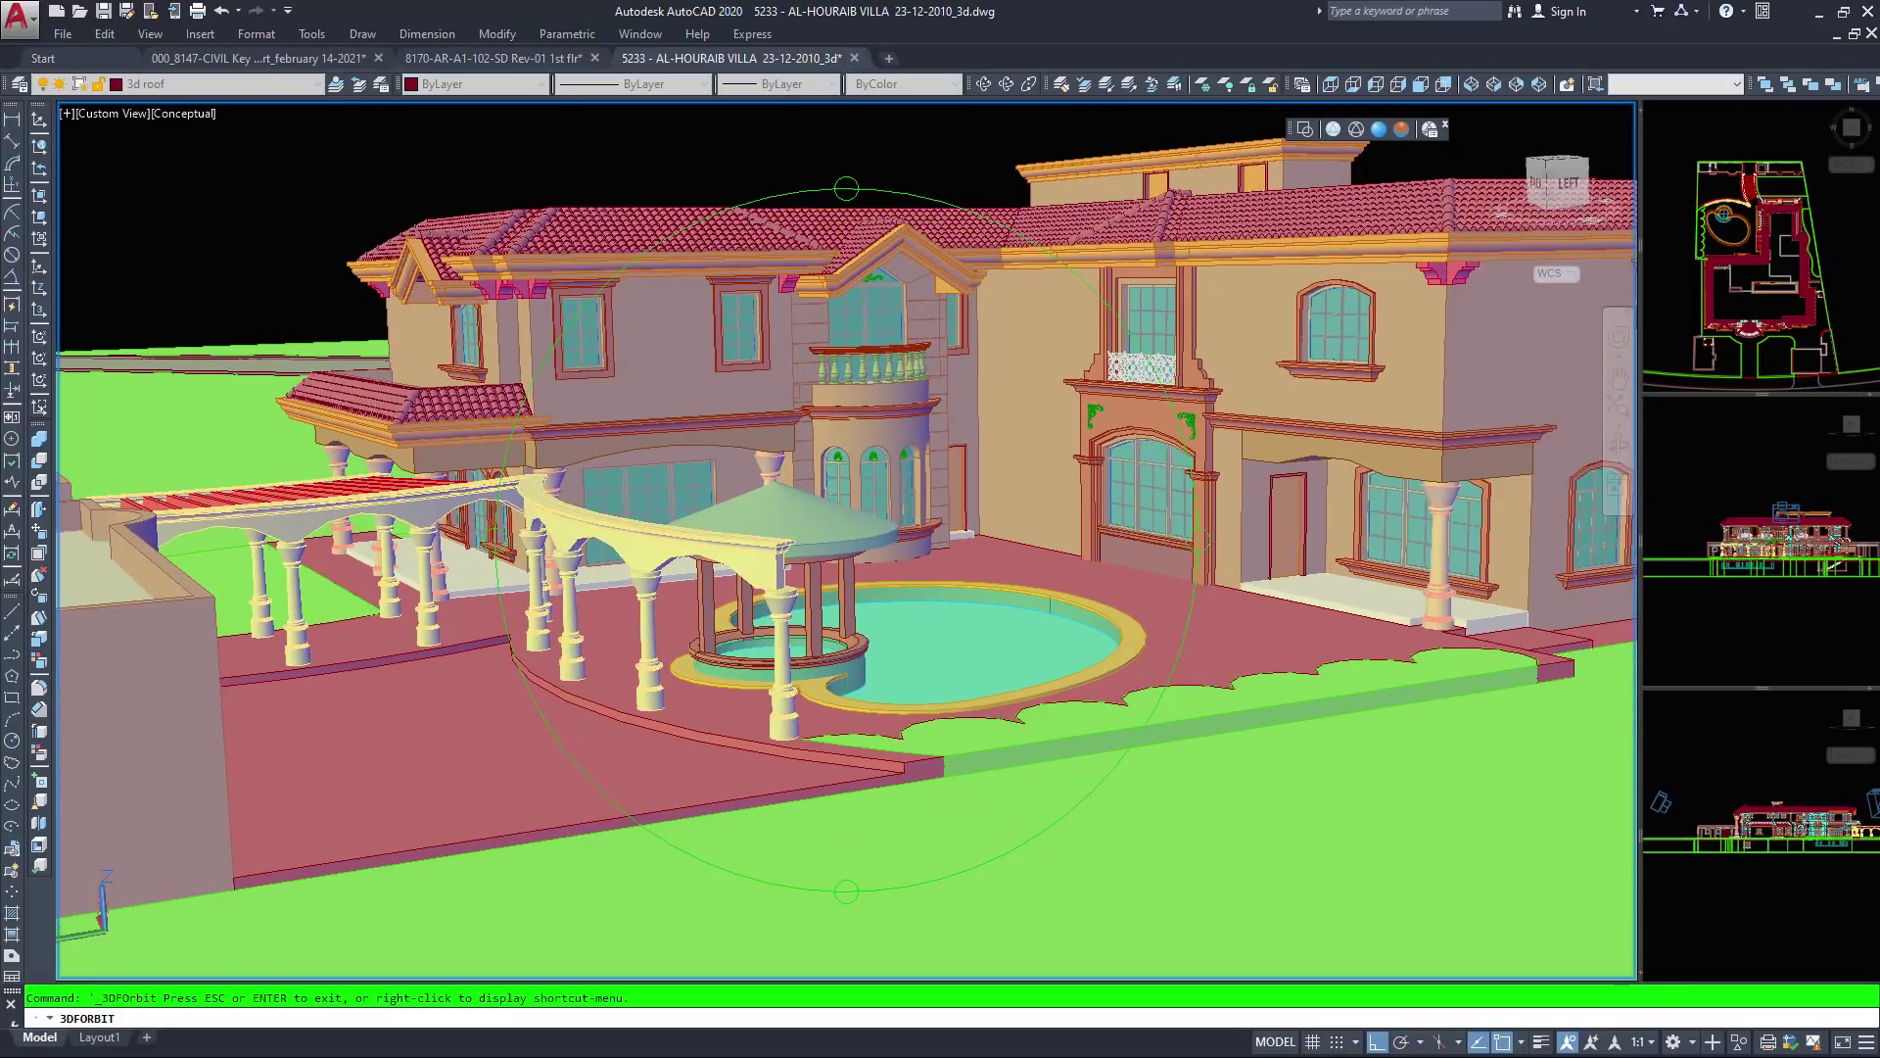
pyautogui.moveTo(871, 494); pyautogui.dragTo(872, 479)
pyautogui.moveTo(955, 588); pyautogui.dragTo(977, 655)
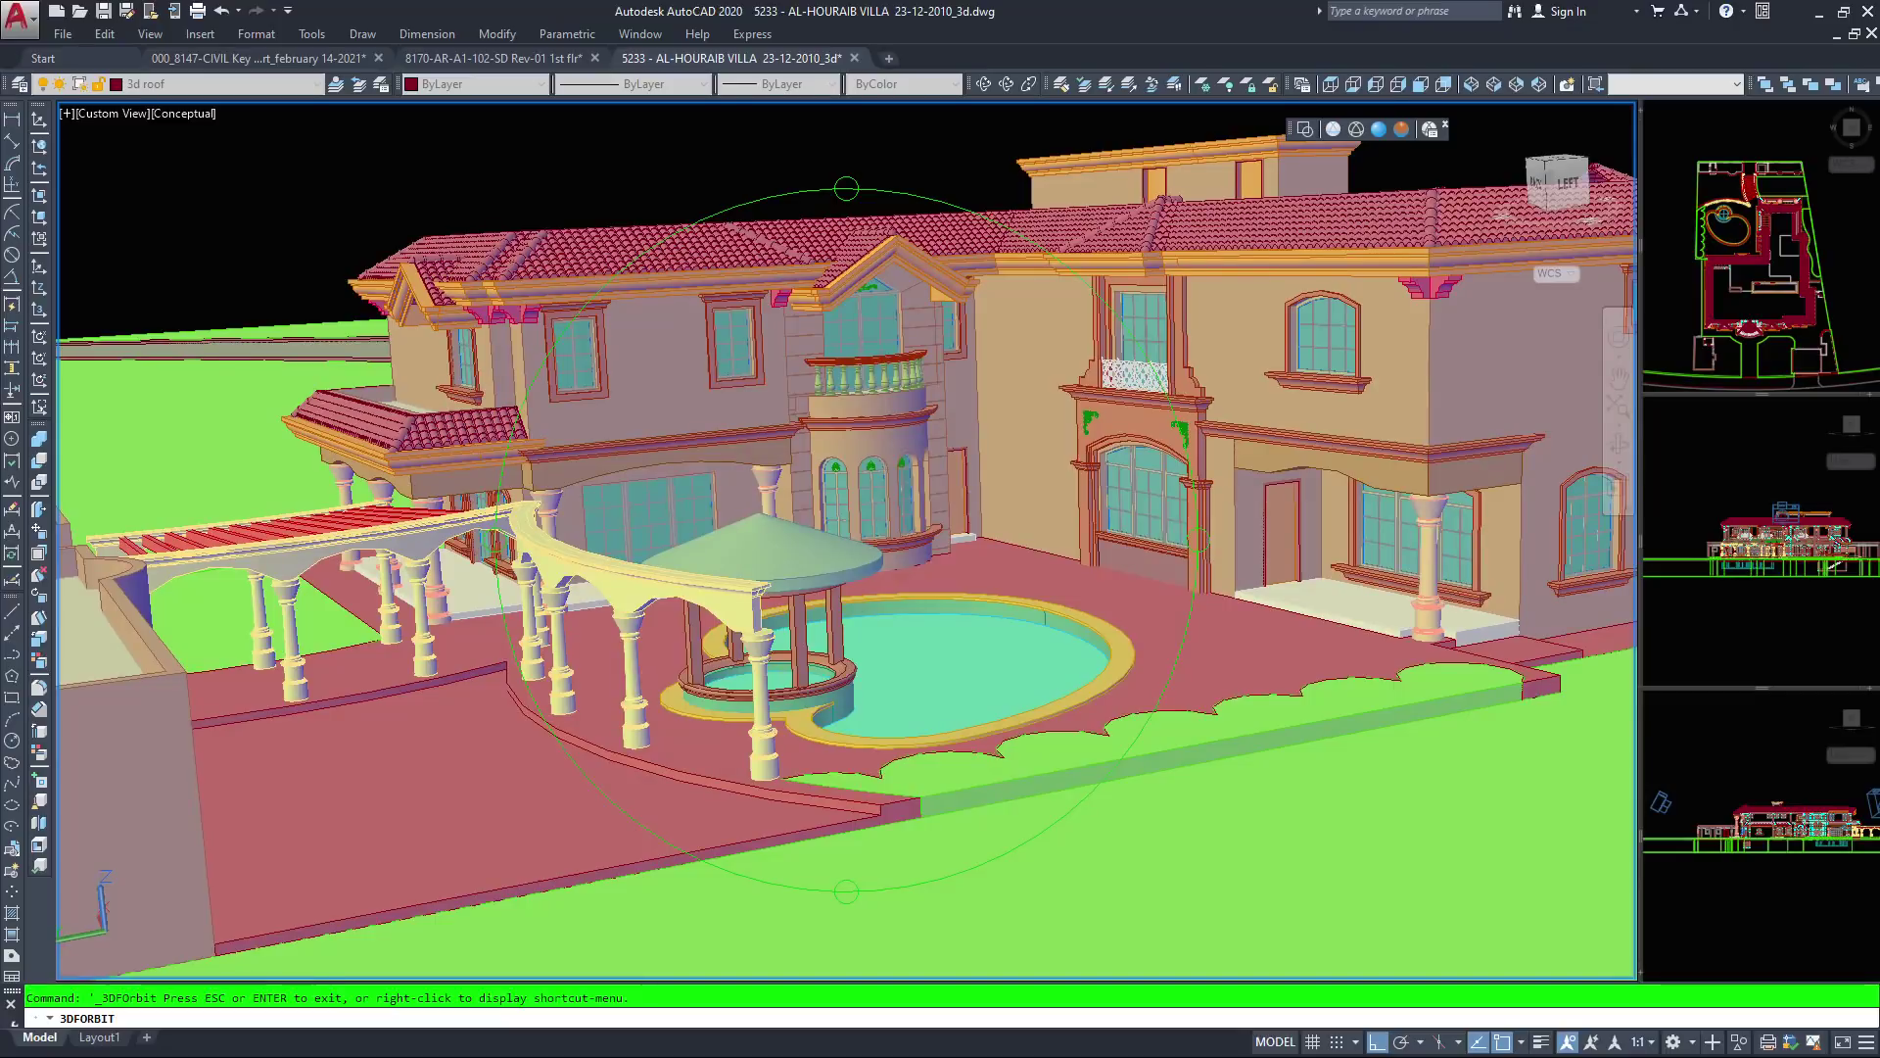
# Examine the pool and its round gazebo up close, with the balustraded window bay behind them
pyautogui.scroll(3, 847, 539)
pyautogui.scroll(2, 847, 539)
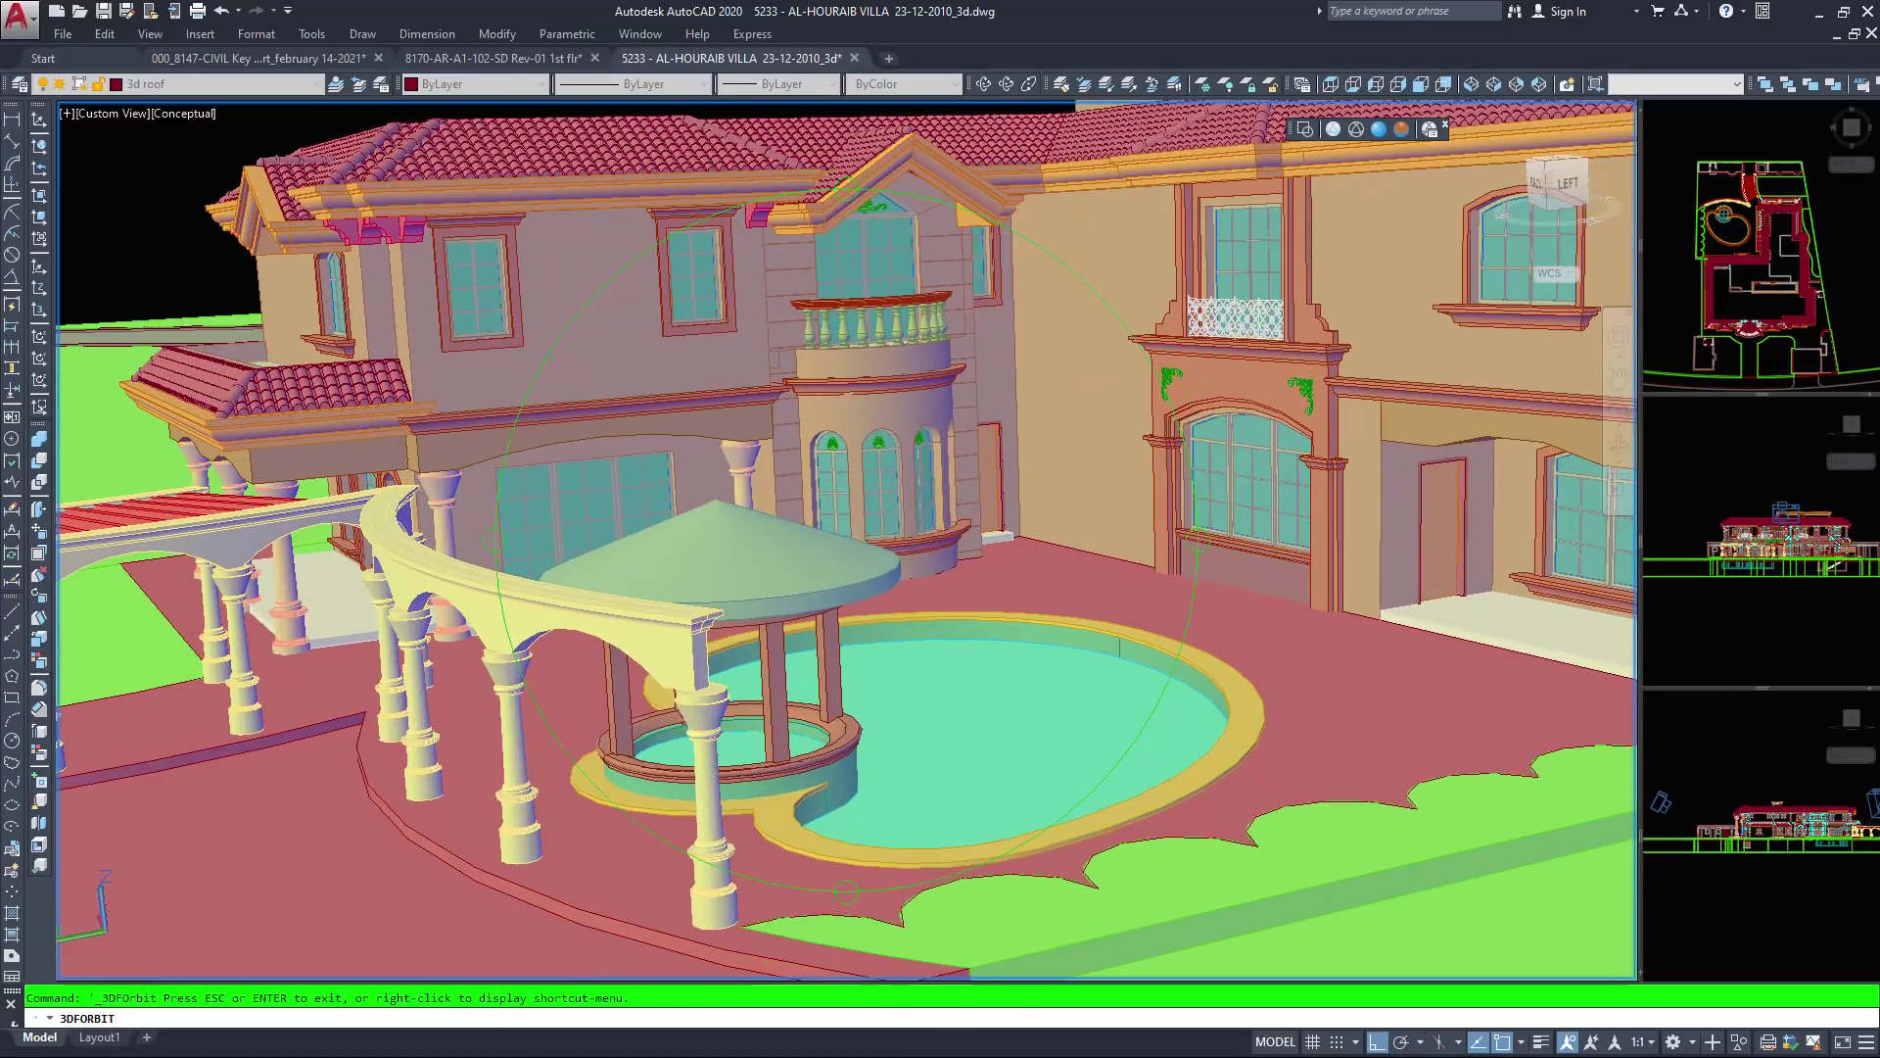
pyautogui.scroll(1, 847, 539)
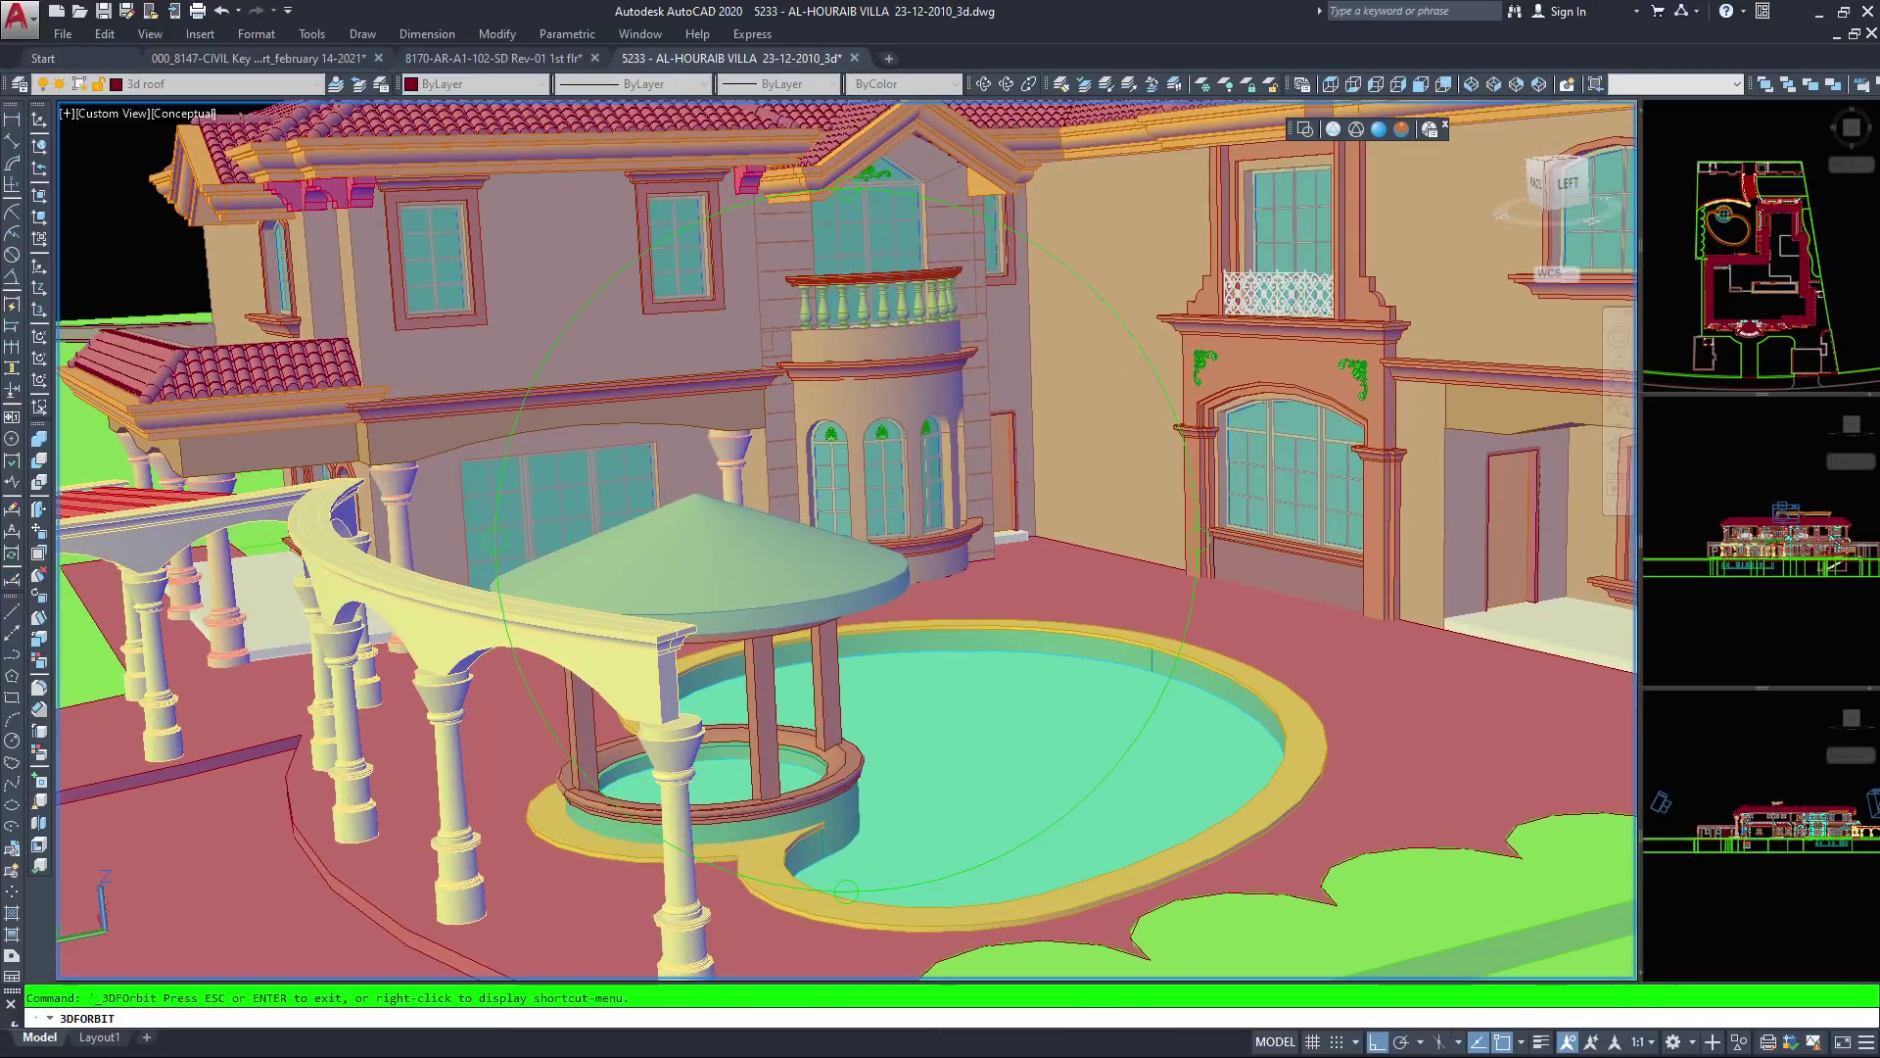
pyautogui.moveTo(1173, 286); pyautogui.dragTo(1173, 313)
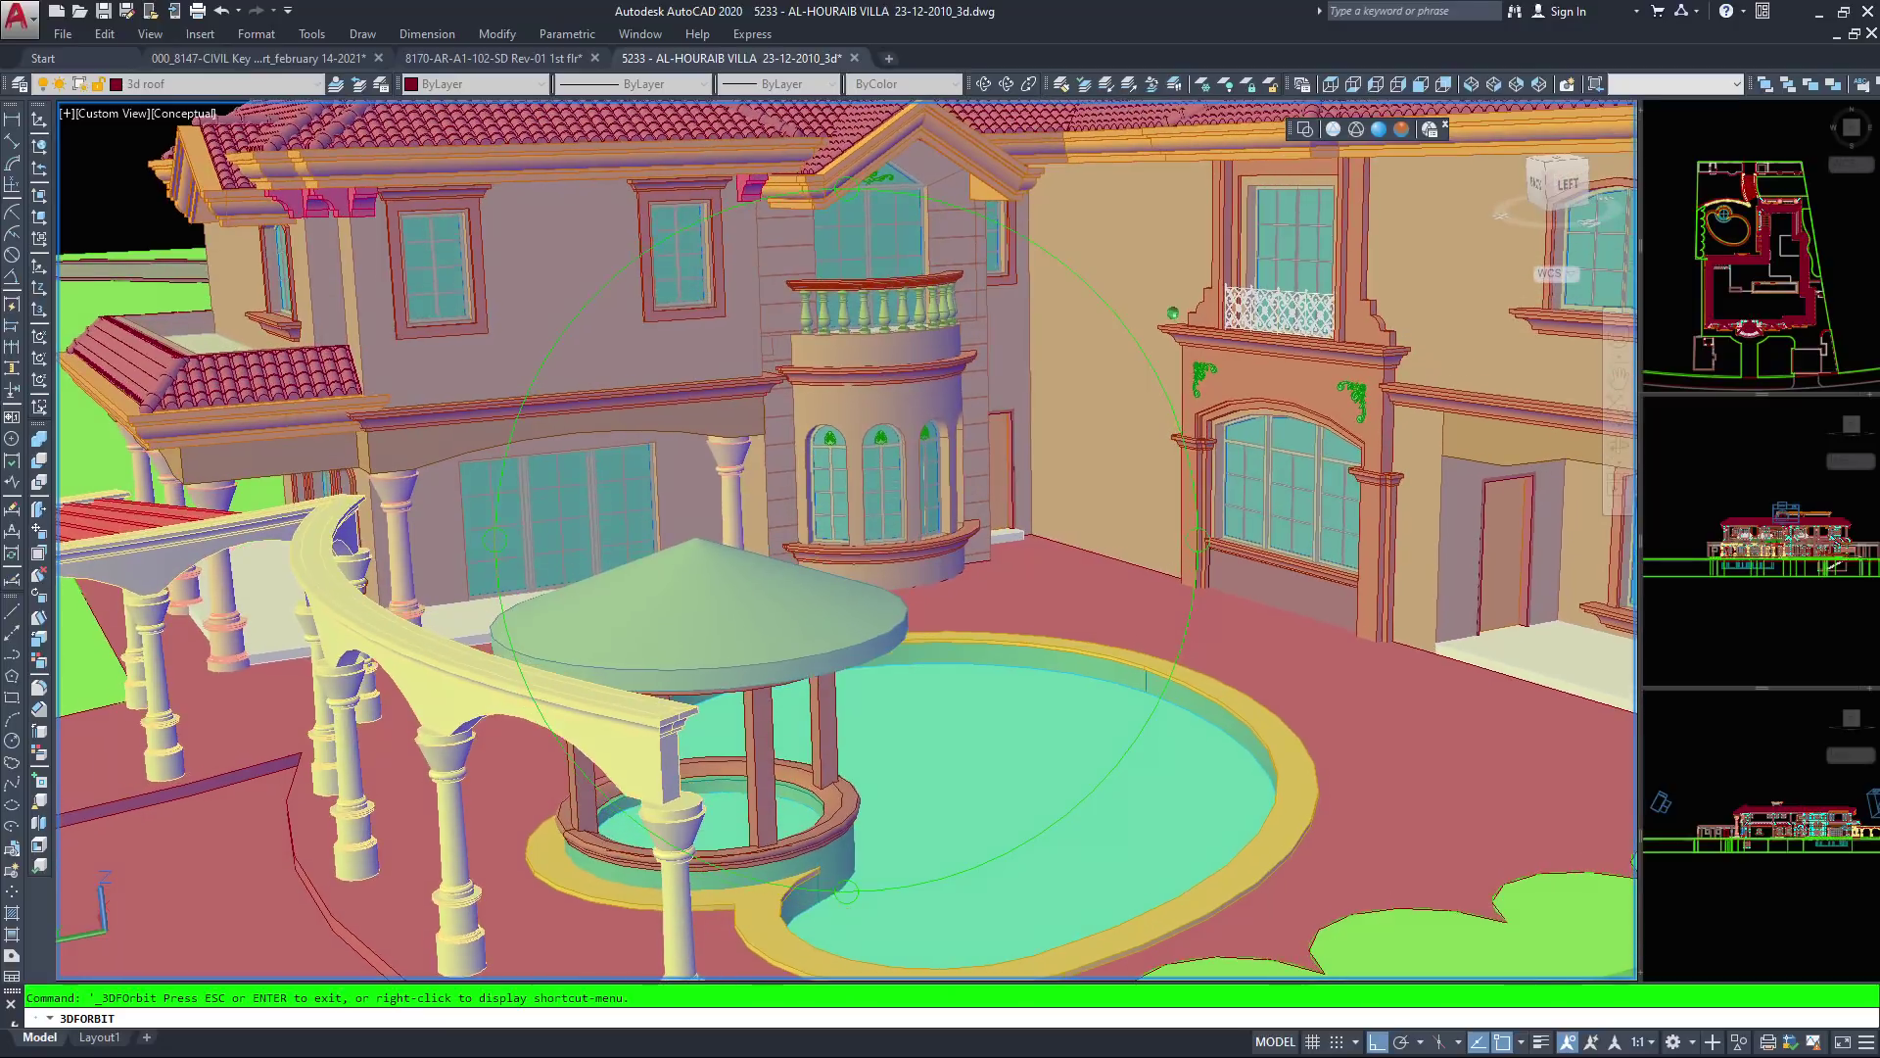
pyautogui.moveTo(877, 543); pyautogui.dragTo(896, 544)
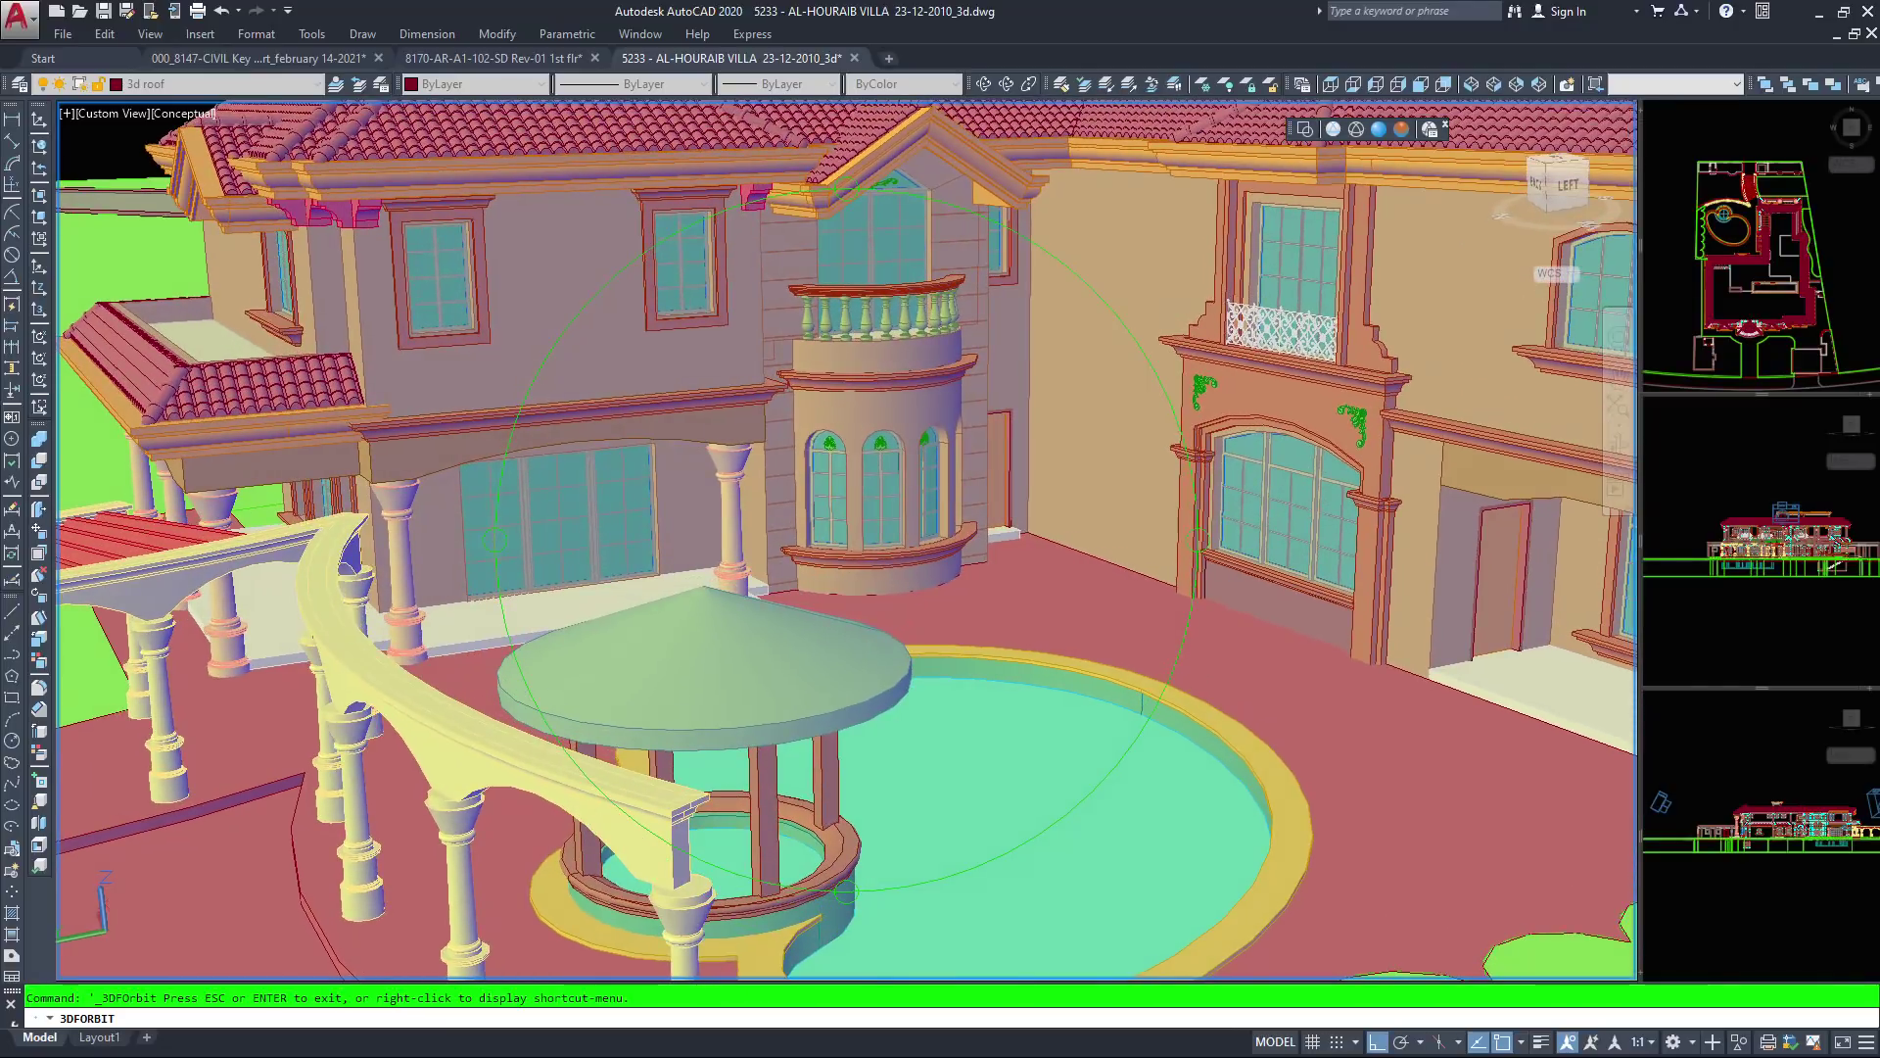
pyautogui.moveTo(896, 544); pyautogui.dragTo(906, 545)
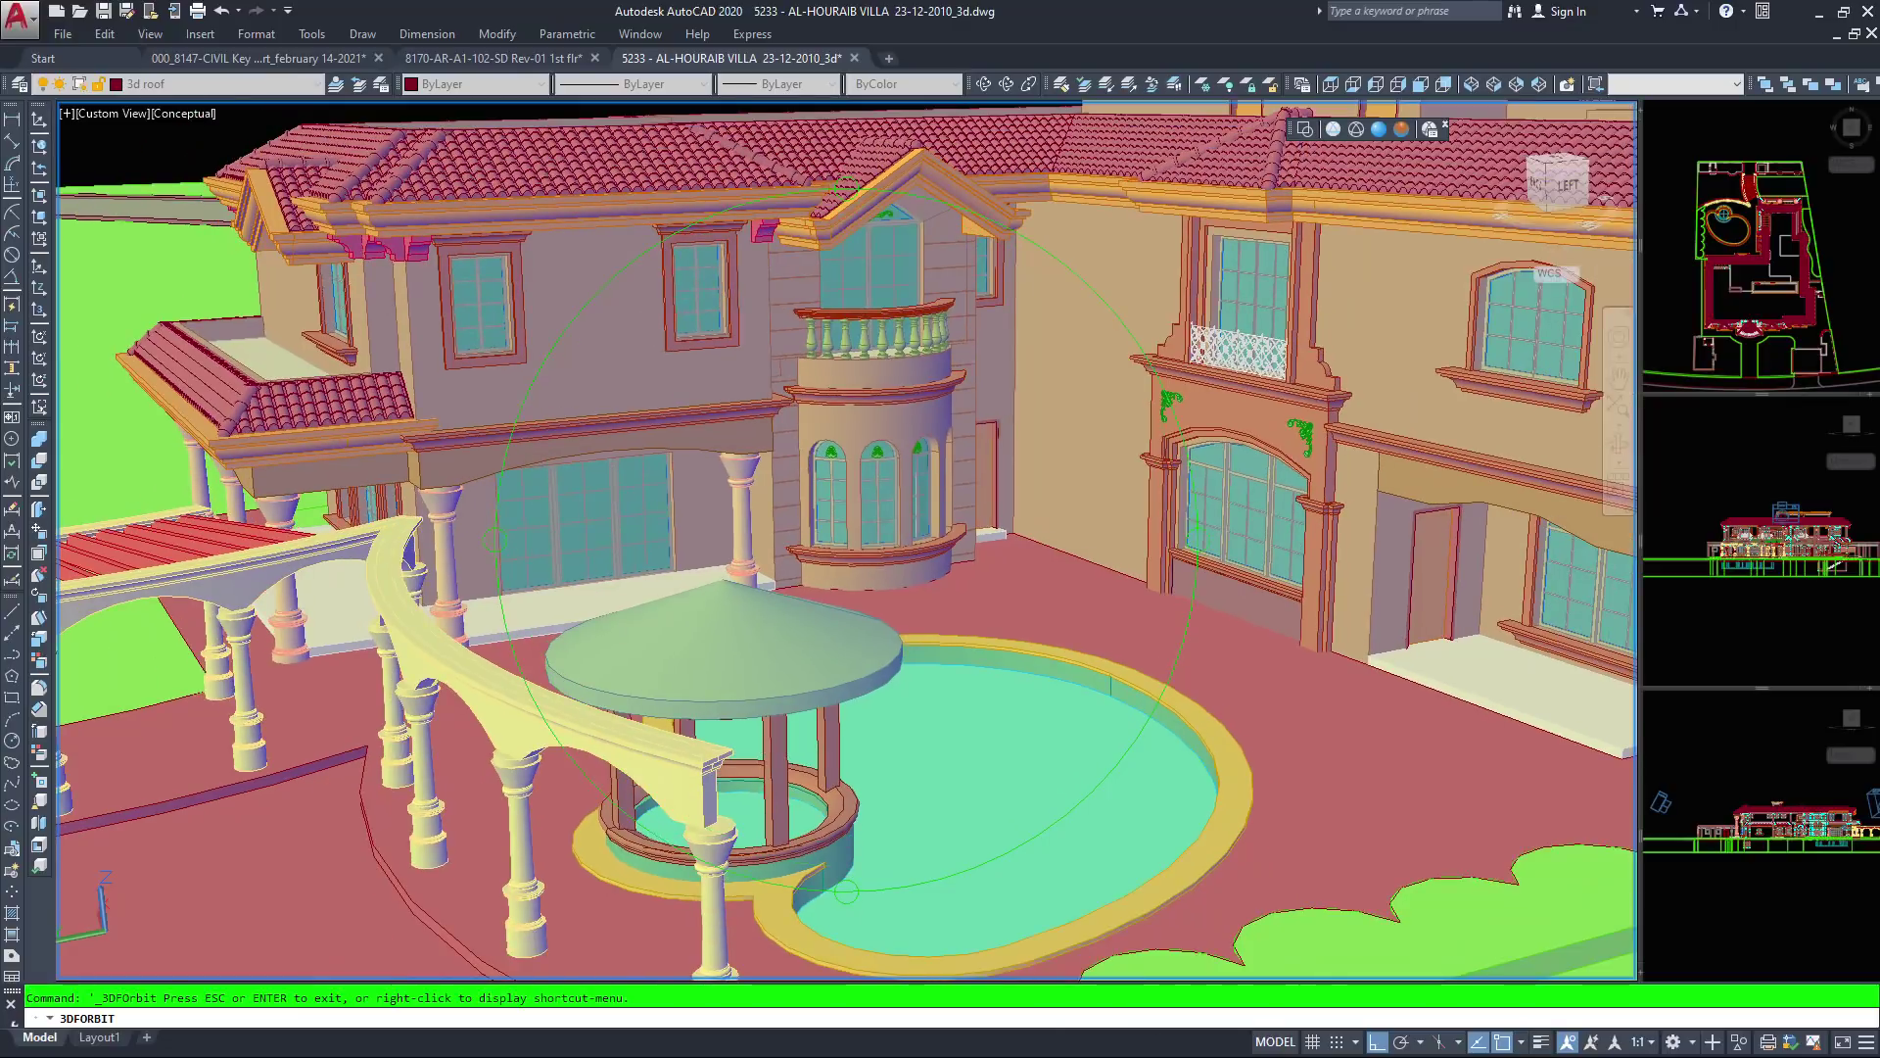
pyautogui.moveTo(1142, 345); pyautogui.dragTo(1147, 331)
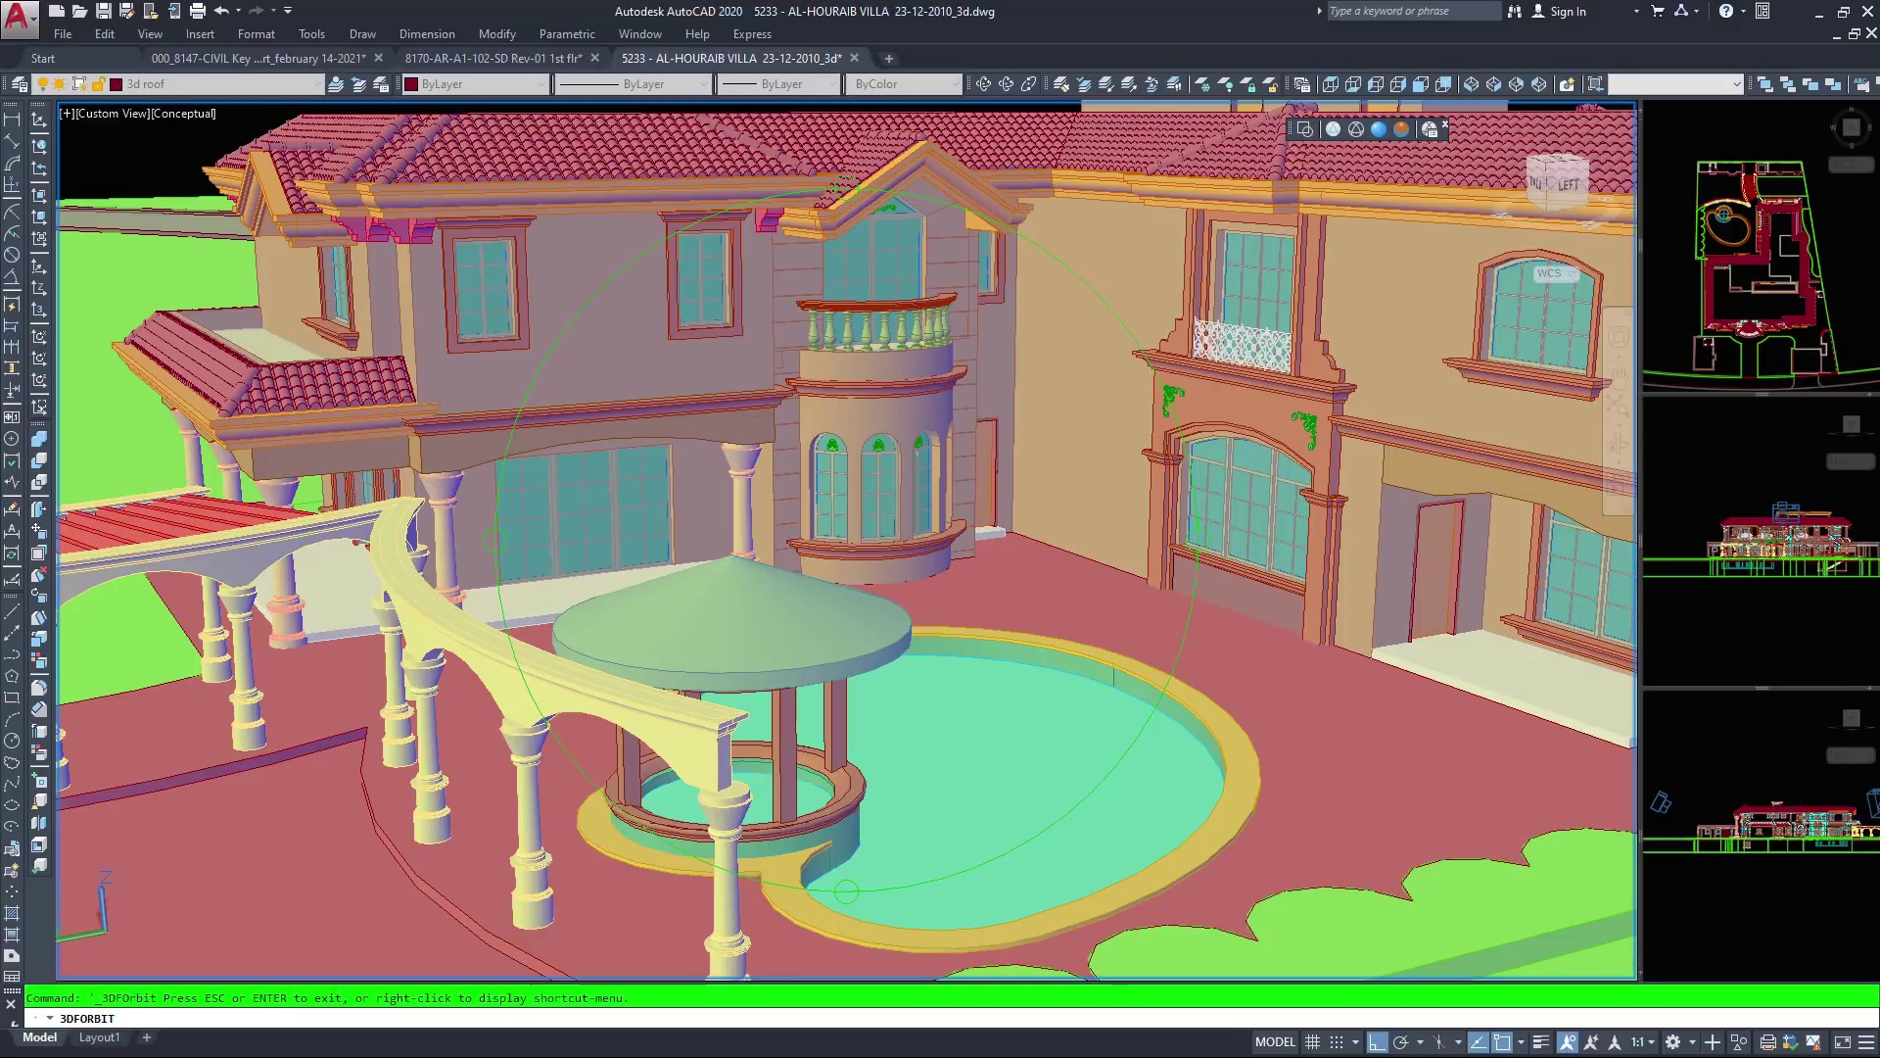
pyautogui.scroll(2, 848, 539)
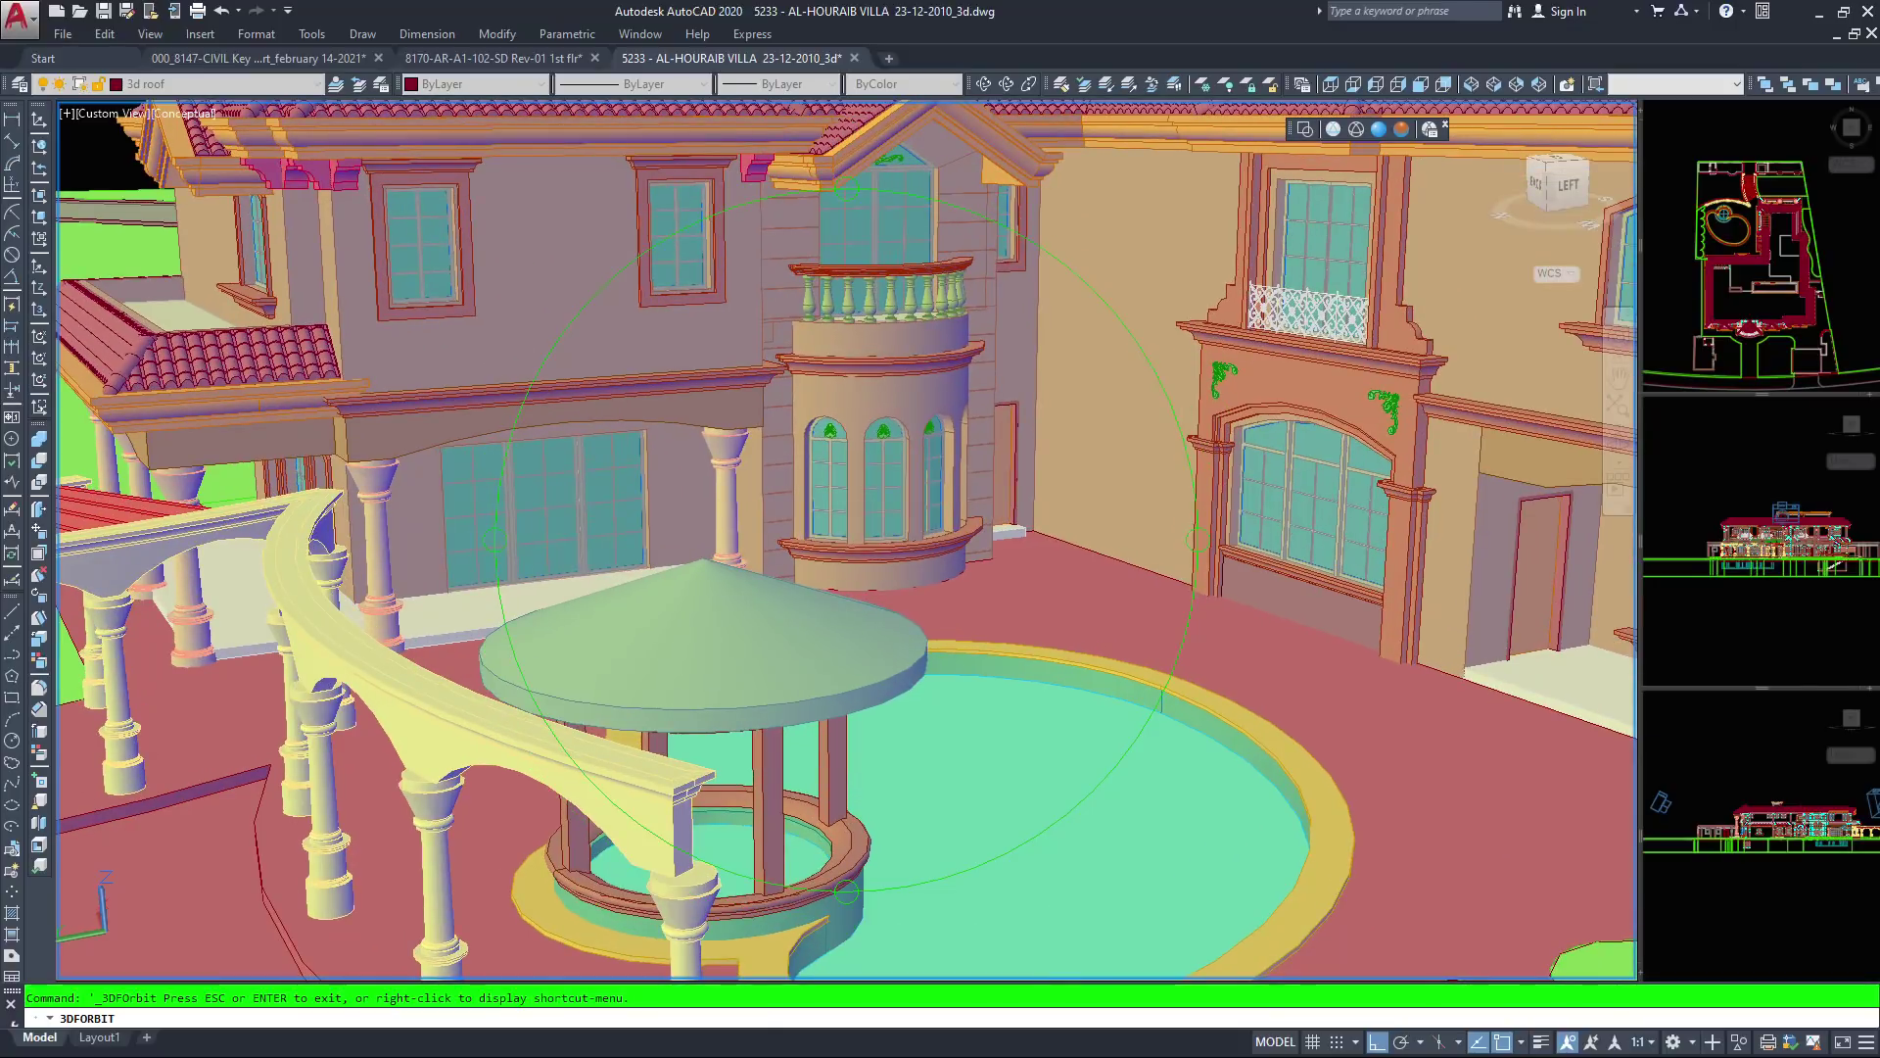
pyautogui.moveTo(1157, 306); pyautogui.dragTo(1186, 303)
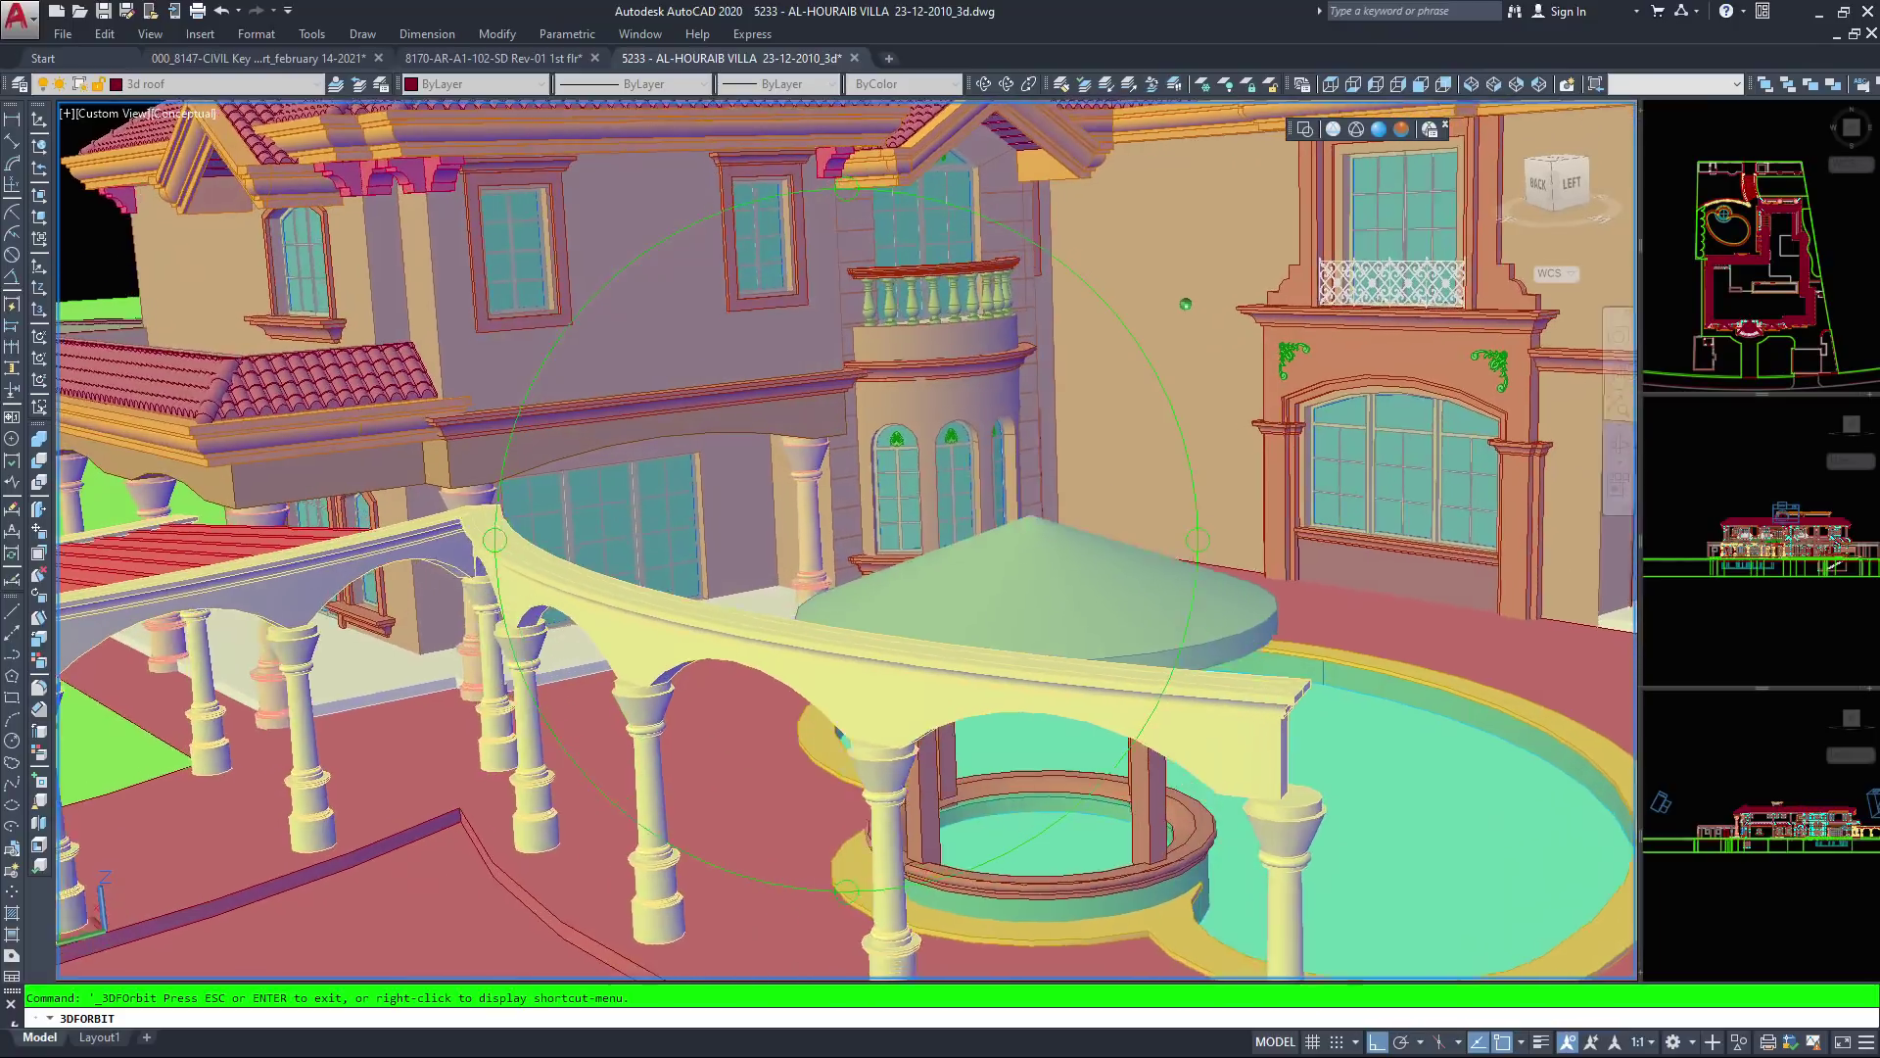
# Examine the curved colonnade, the pool and the rear facade with its arched window and balcony, from behind the colonnade
pyautogui.scroll(4, 1186, 304)
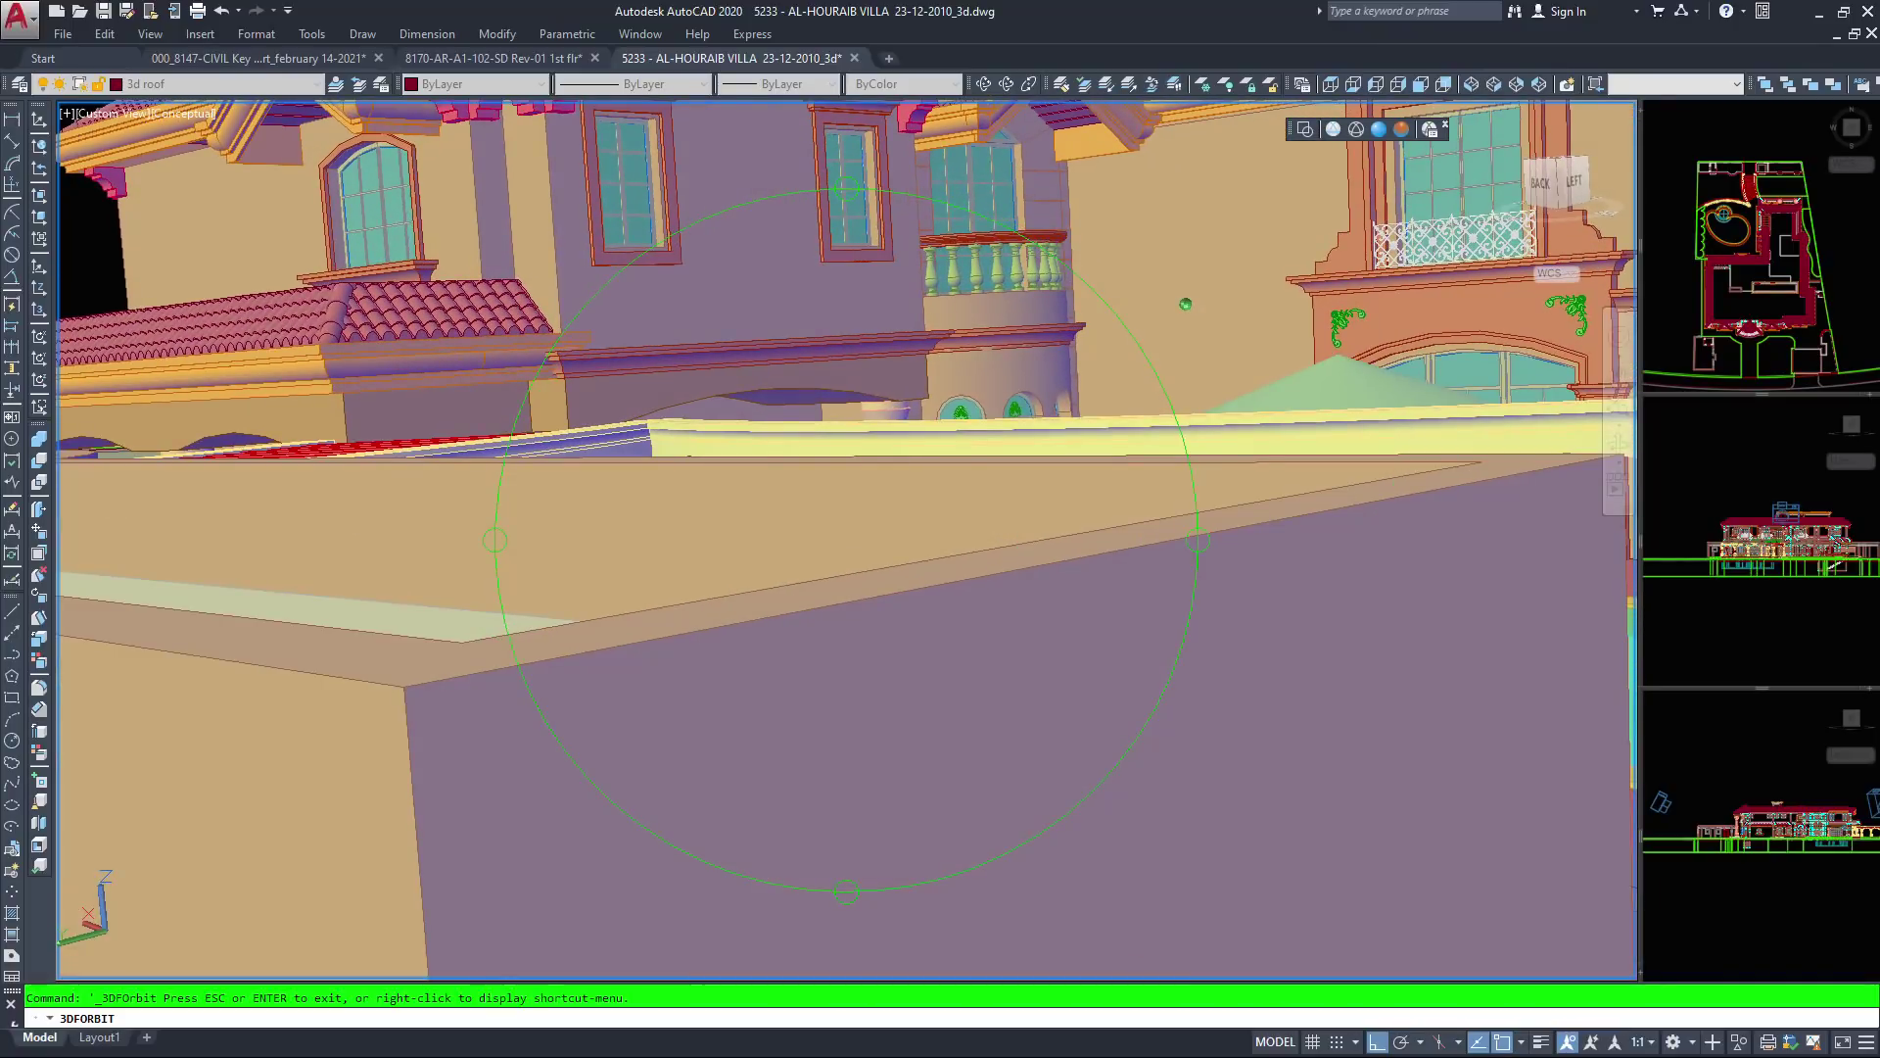
pyautogui.scroll(-4, 1186, 304)
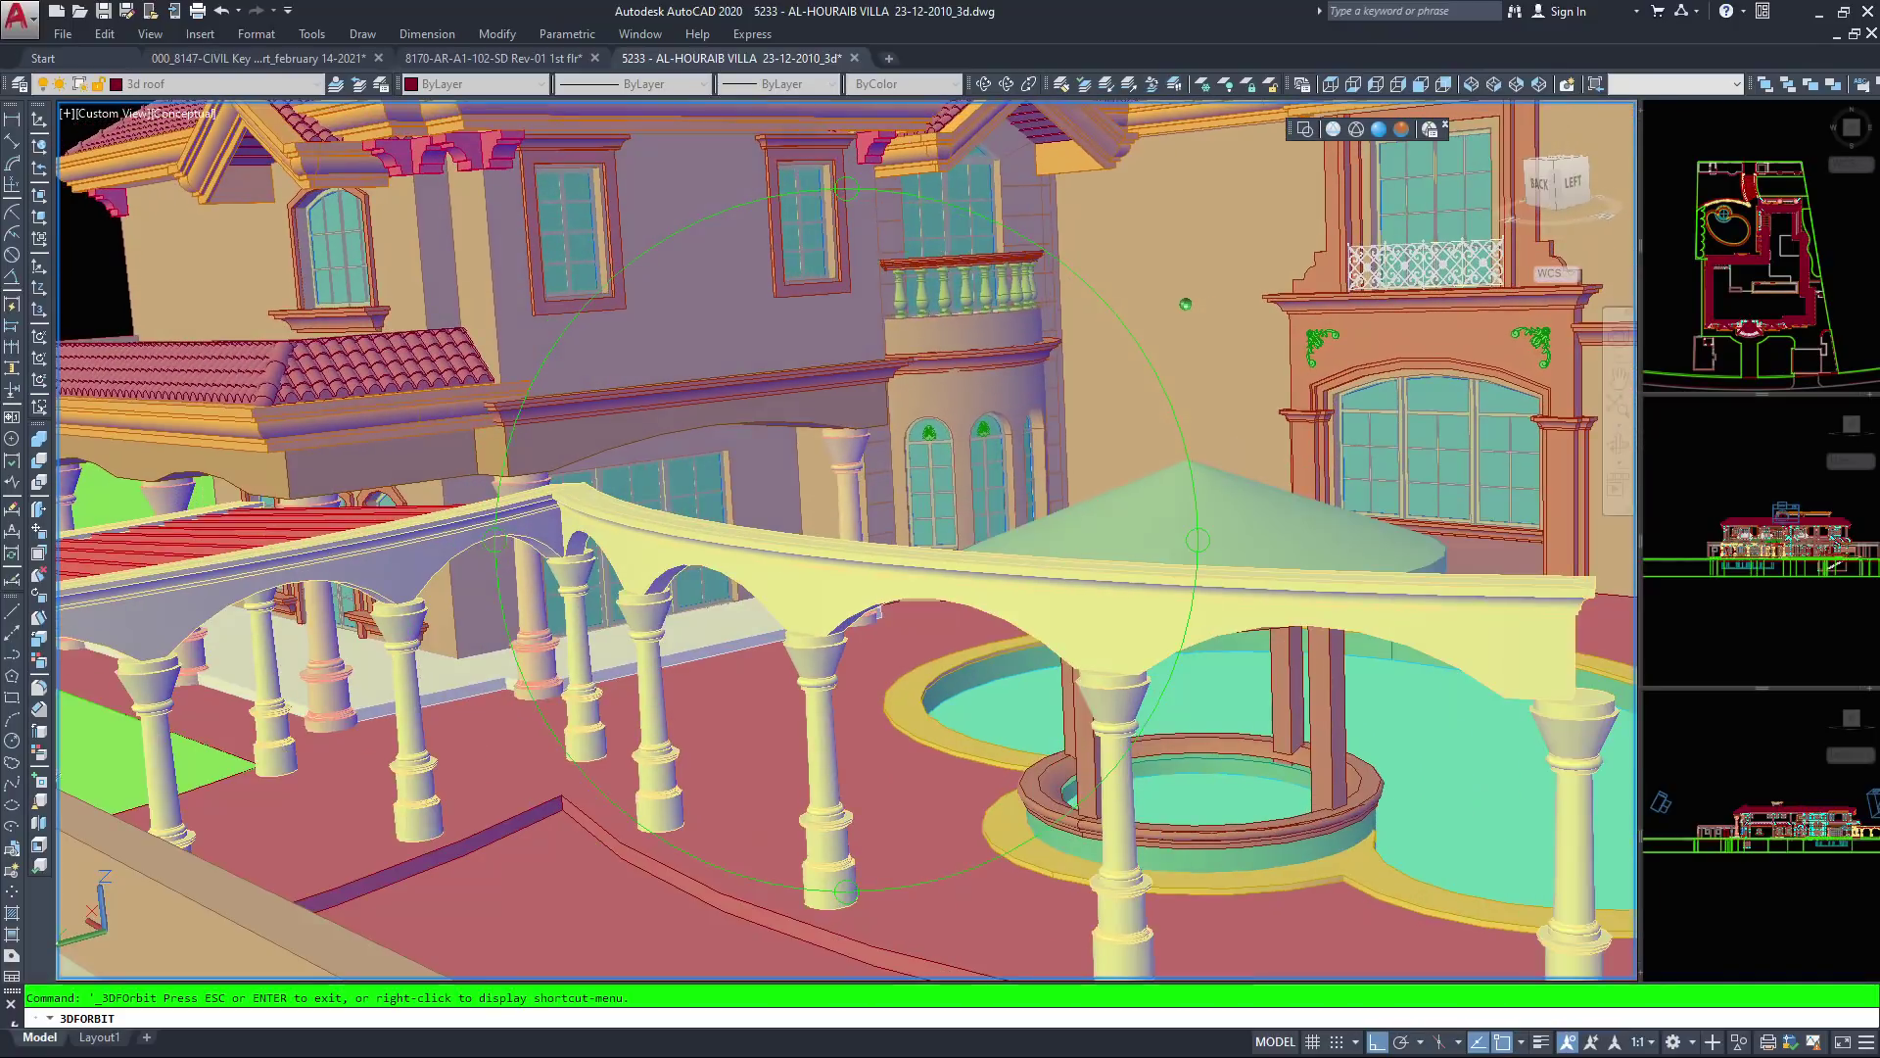
pyautogui.scroll(-4, 1186, 304)
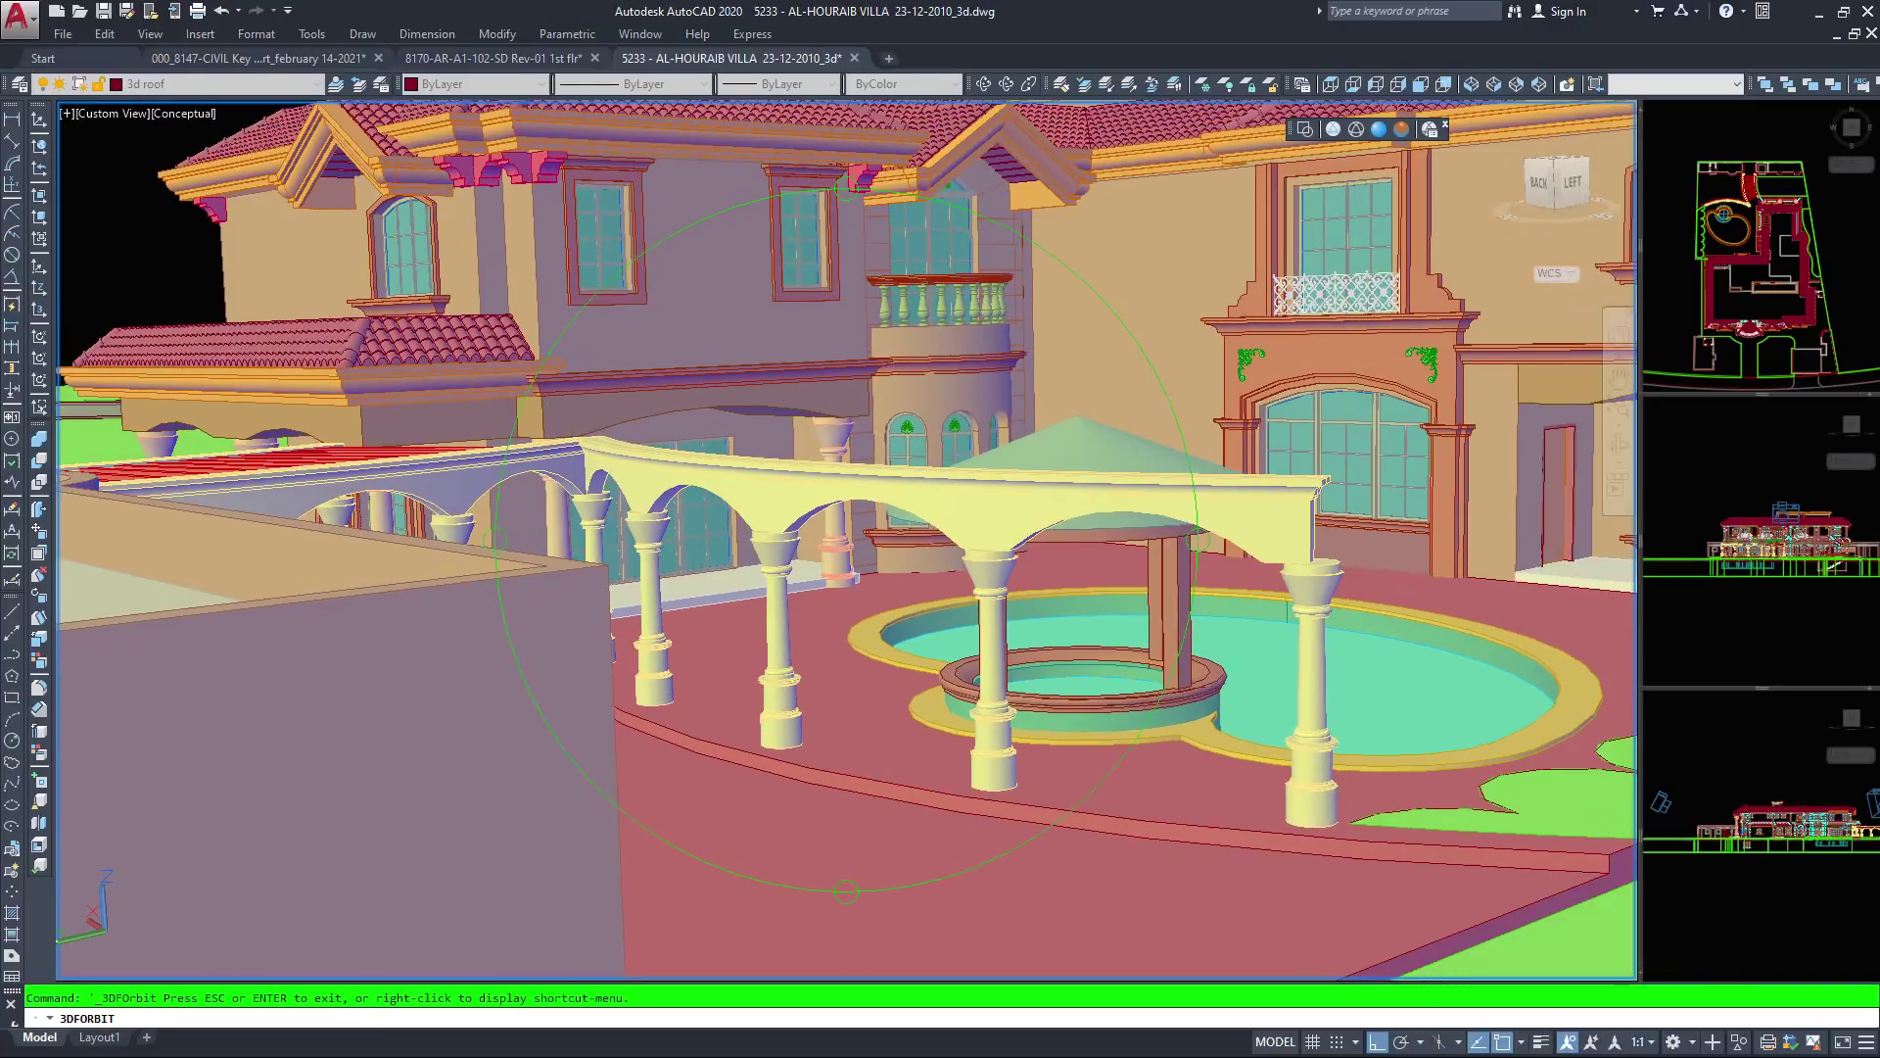
pyautogui.moveTo(1297, 617); pyautogui.dragTo(445, 578, button='middle')
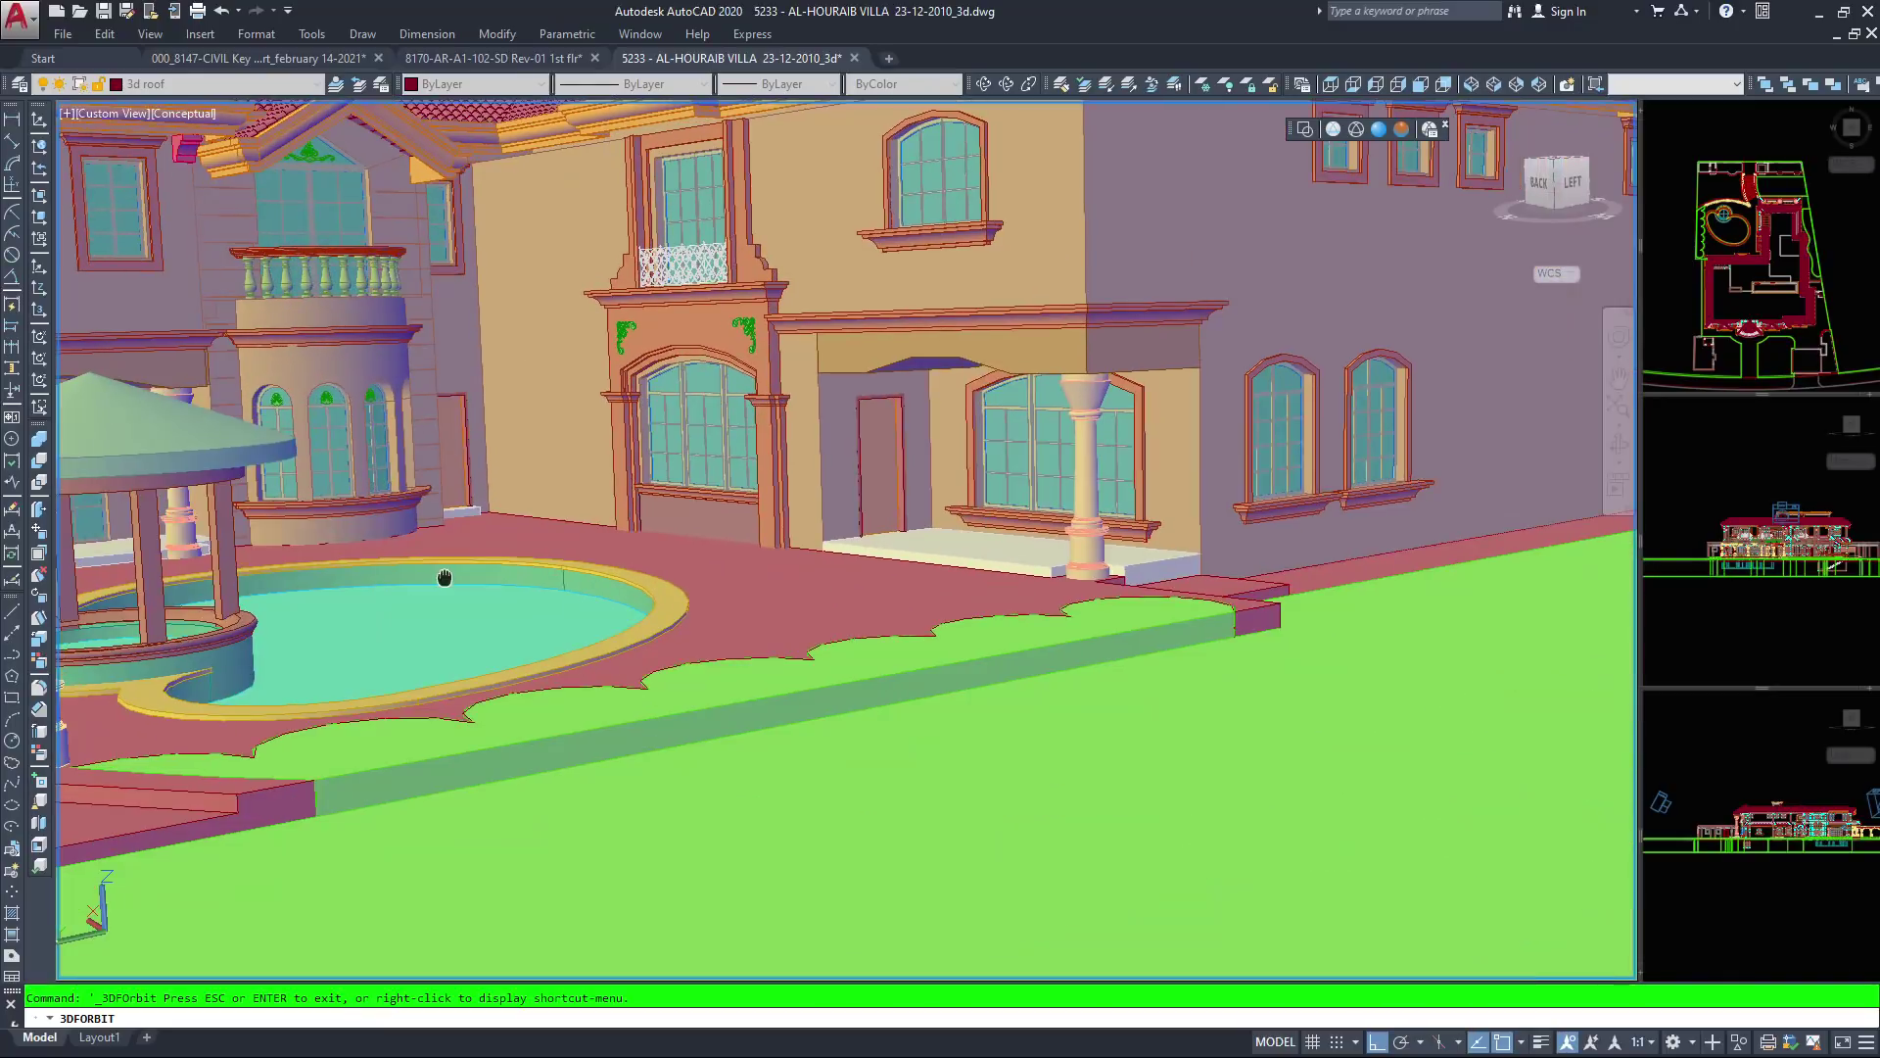
pyautogui.scroll(3, 615, 307)
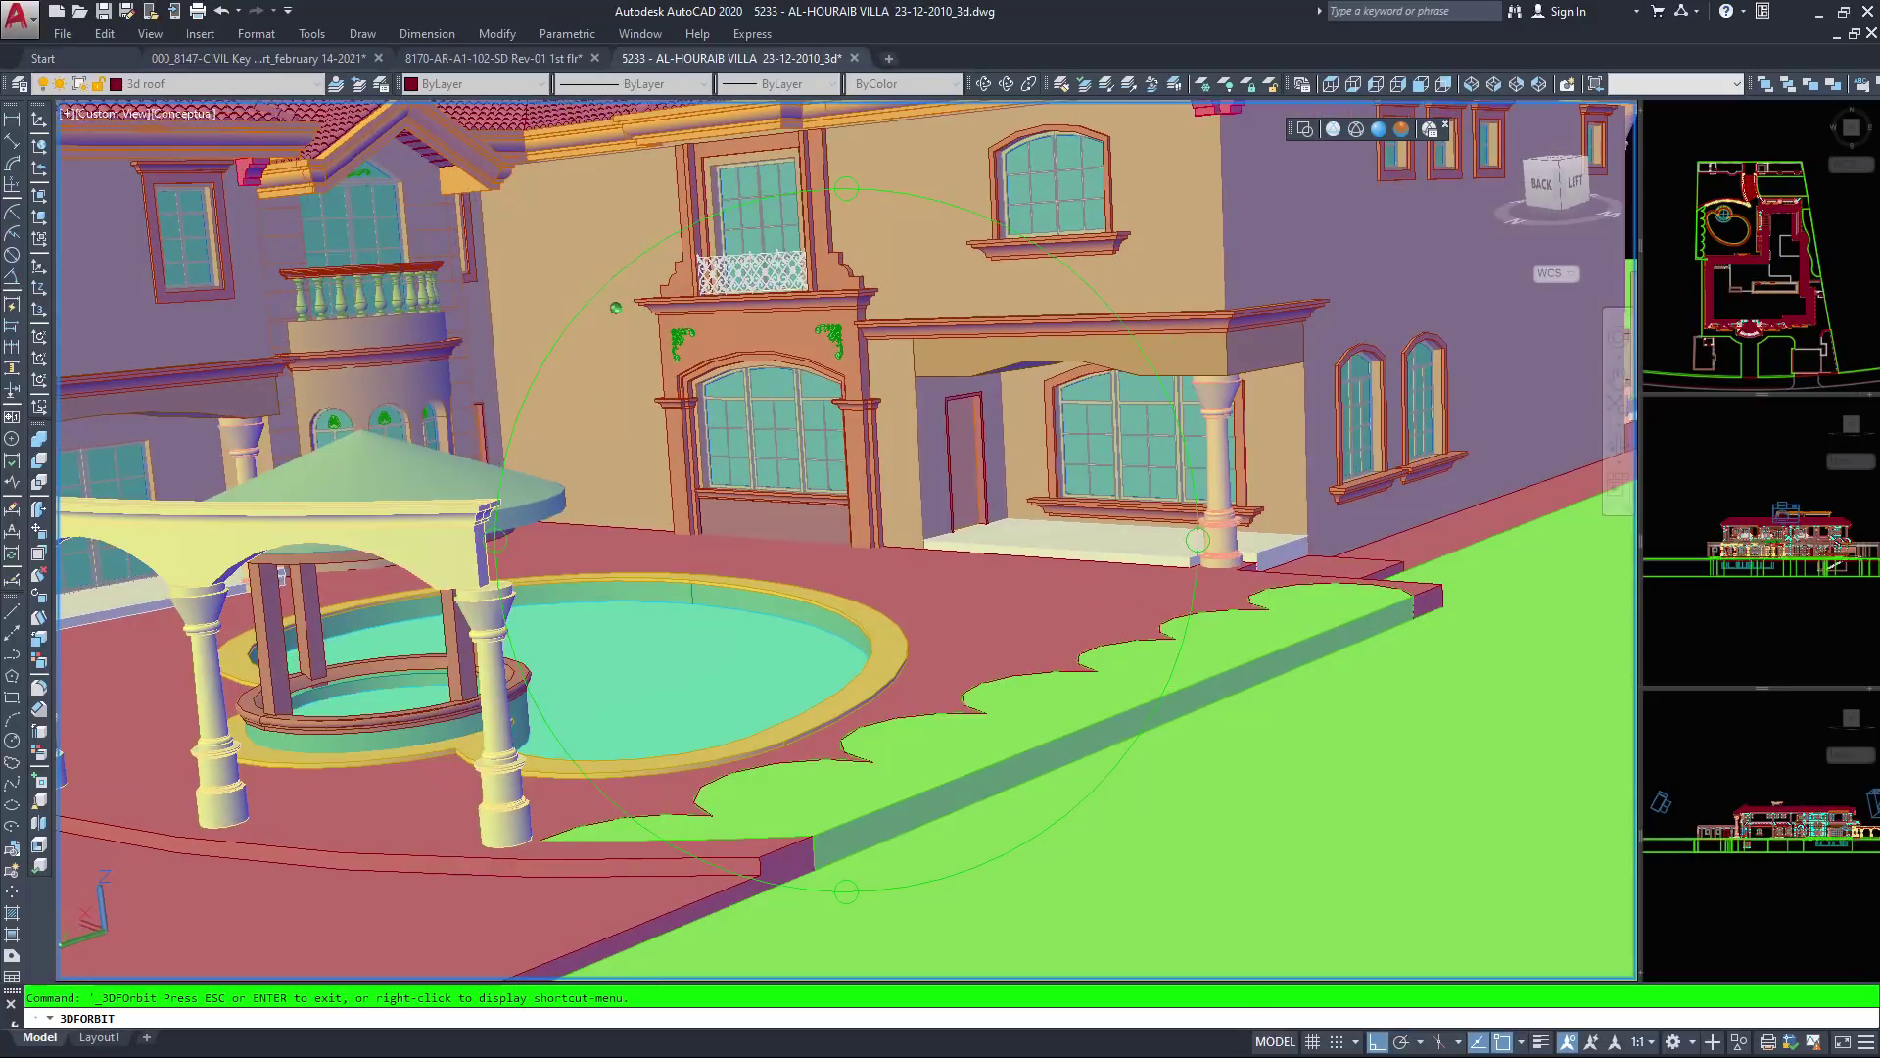
pyautogui.scroll(3, 615, 308)
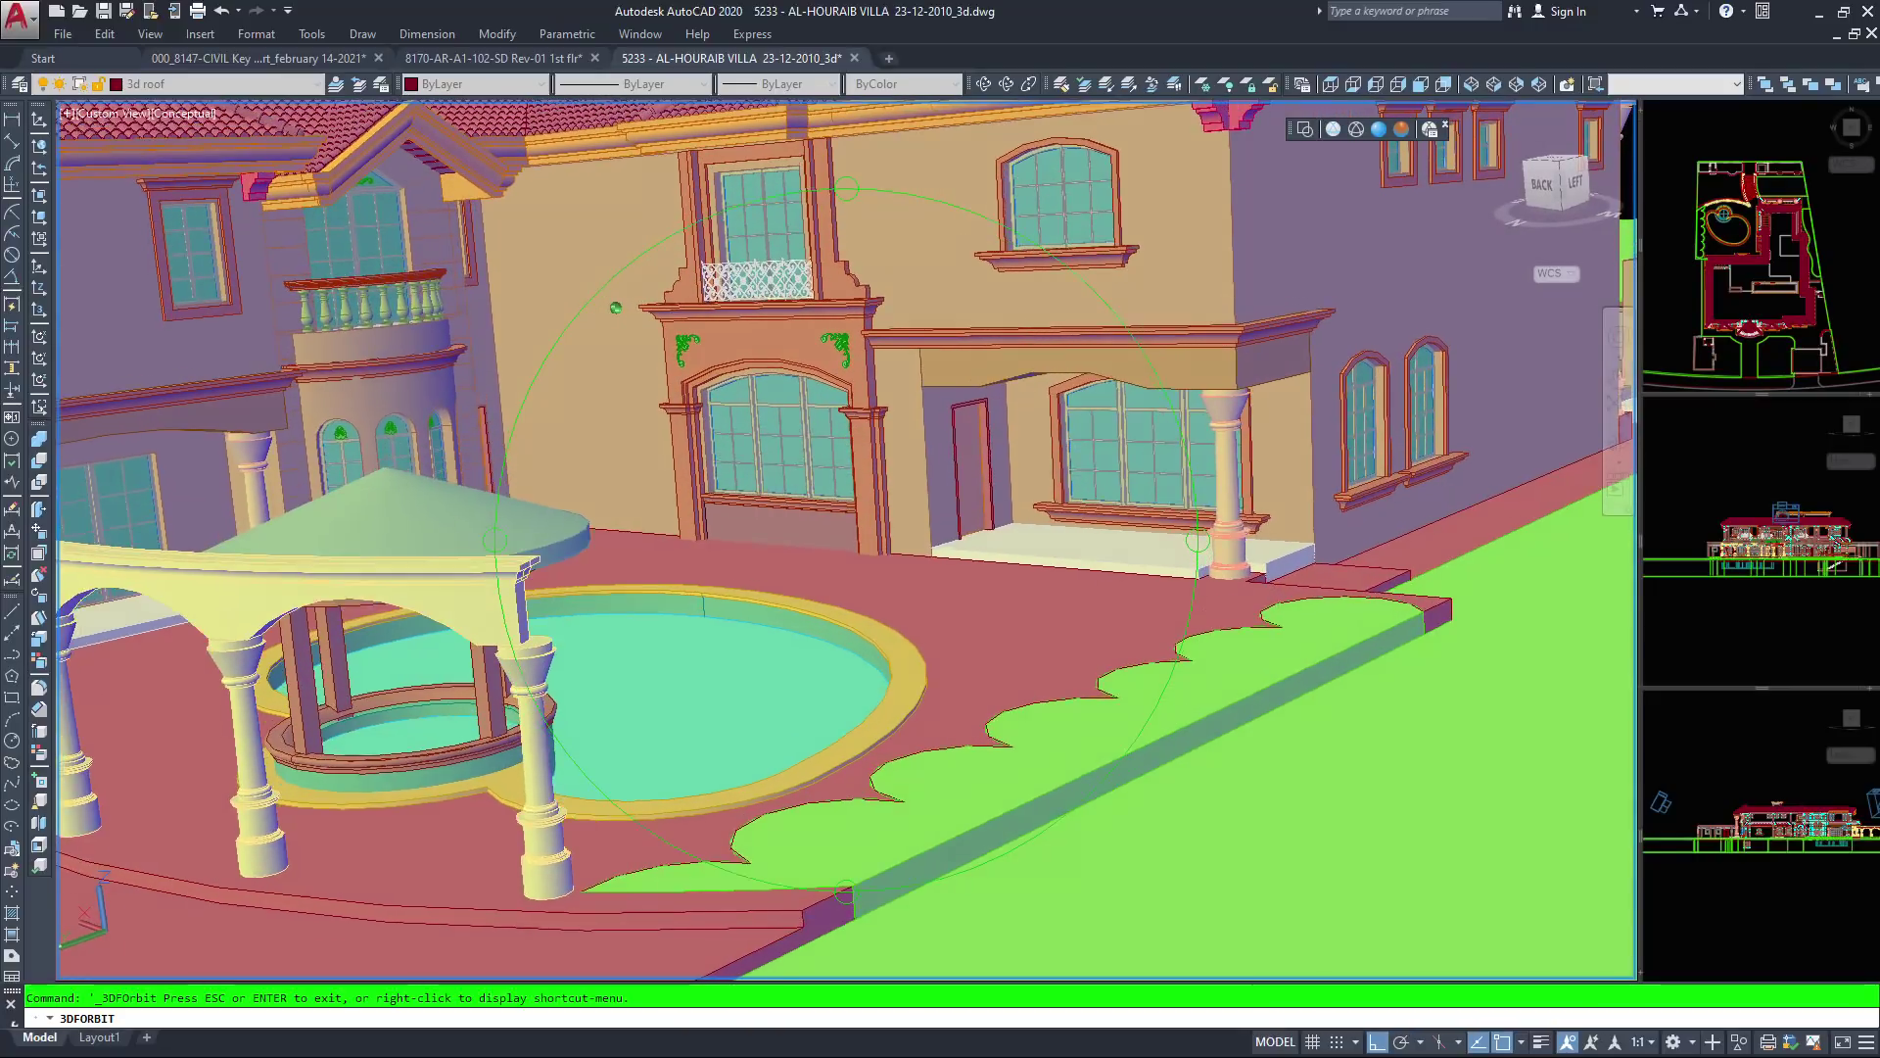
pyautogui.scroll(3, 615, 308)
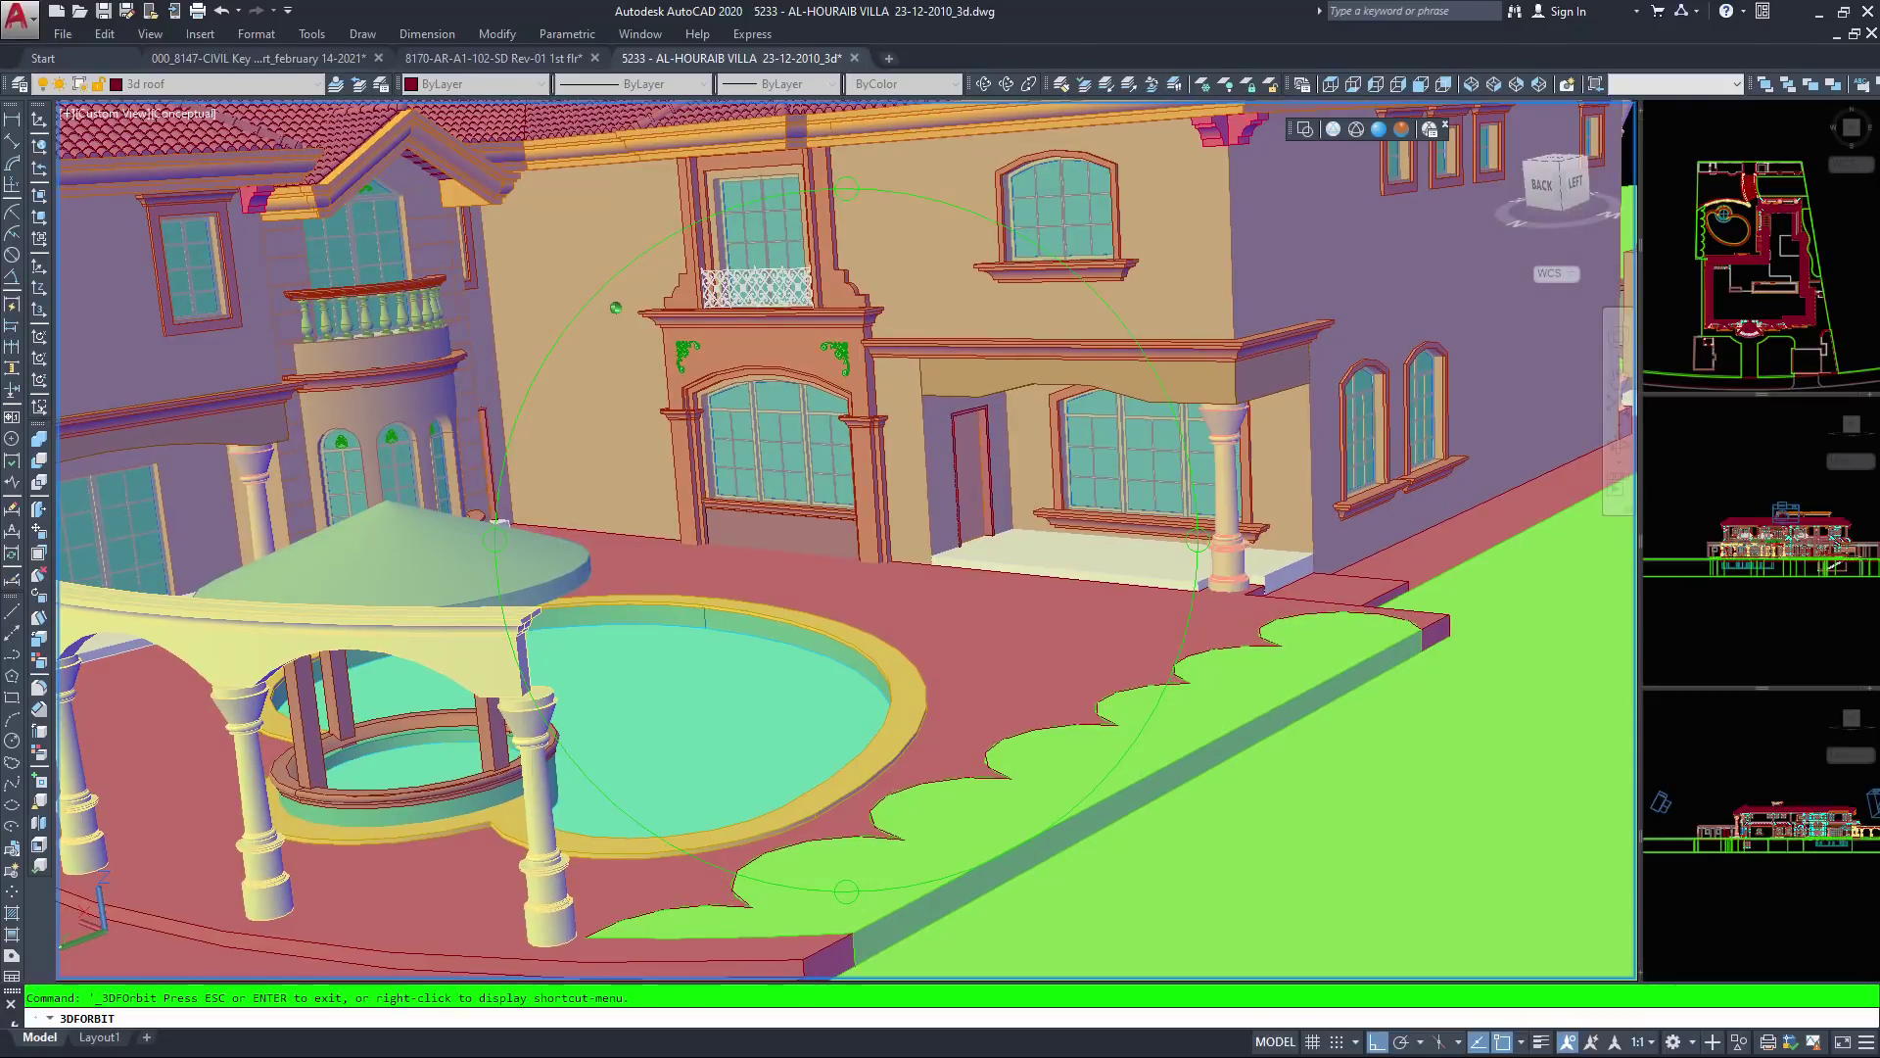
pyautogui.scroll(4, 615, 307)
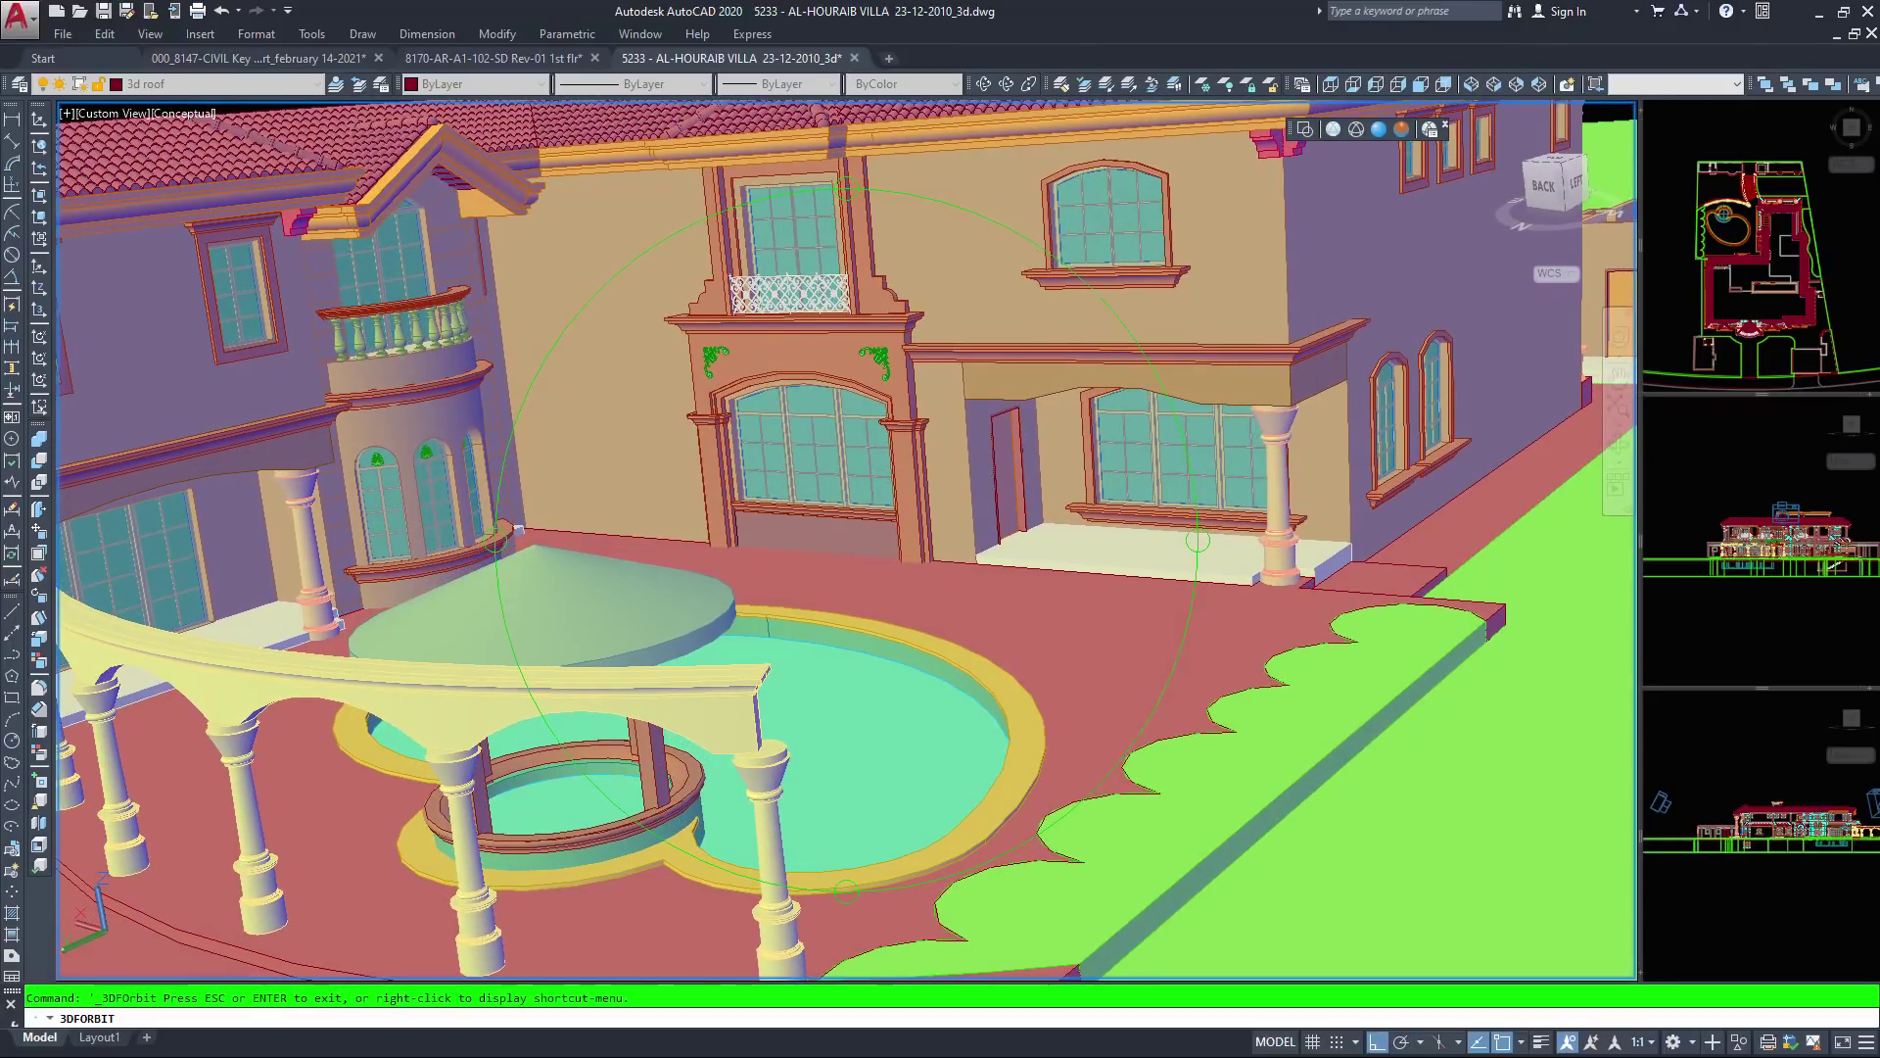
pyautogui.scroll(-1, 847, 541)
pyautogui.moveTo(654, 309); pyautogui.dragTo(626, 317)
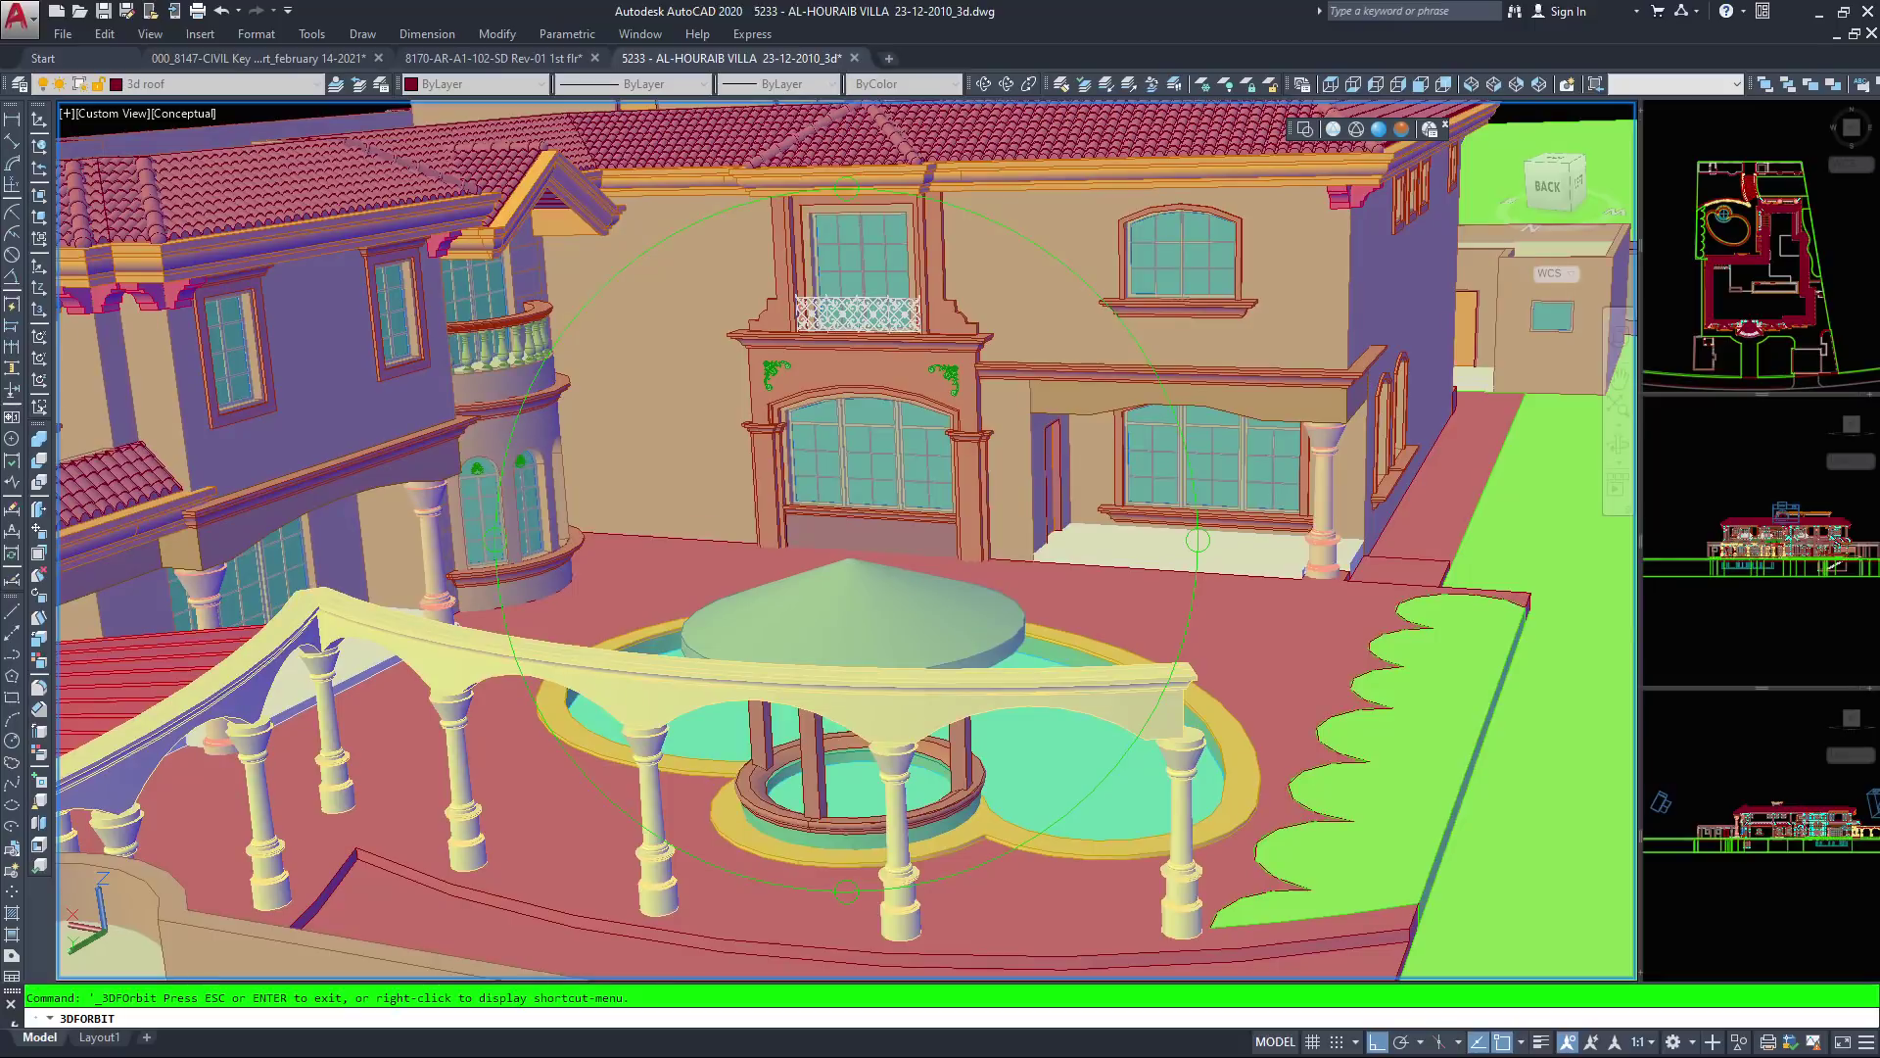
pyautogui.scroll(4, 847, 541)
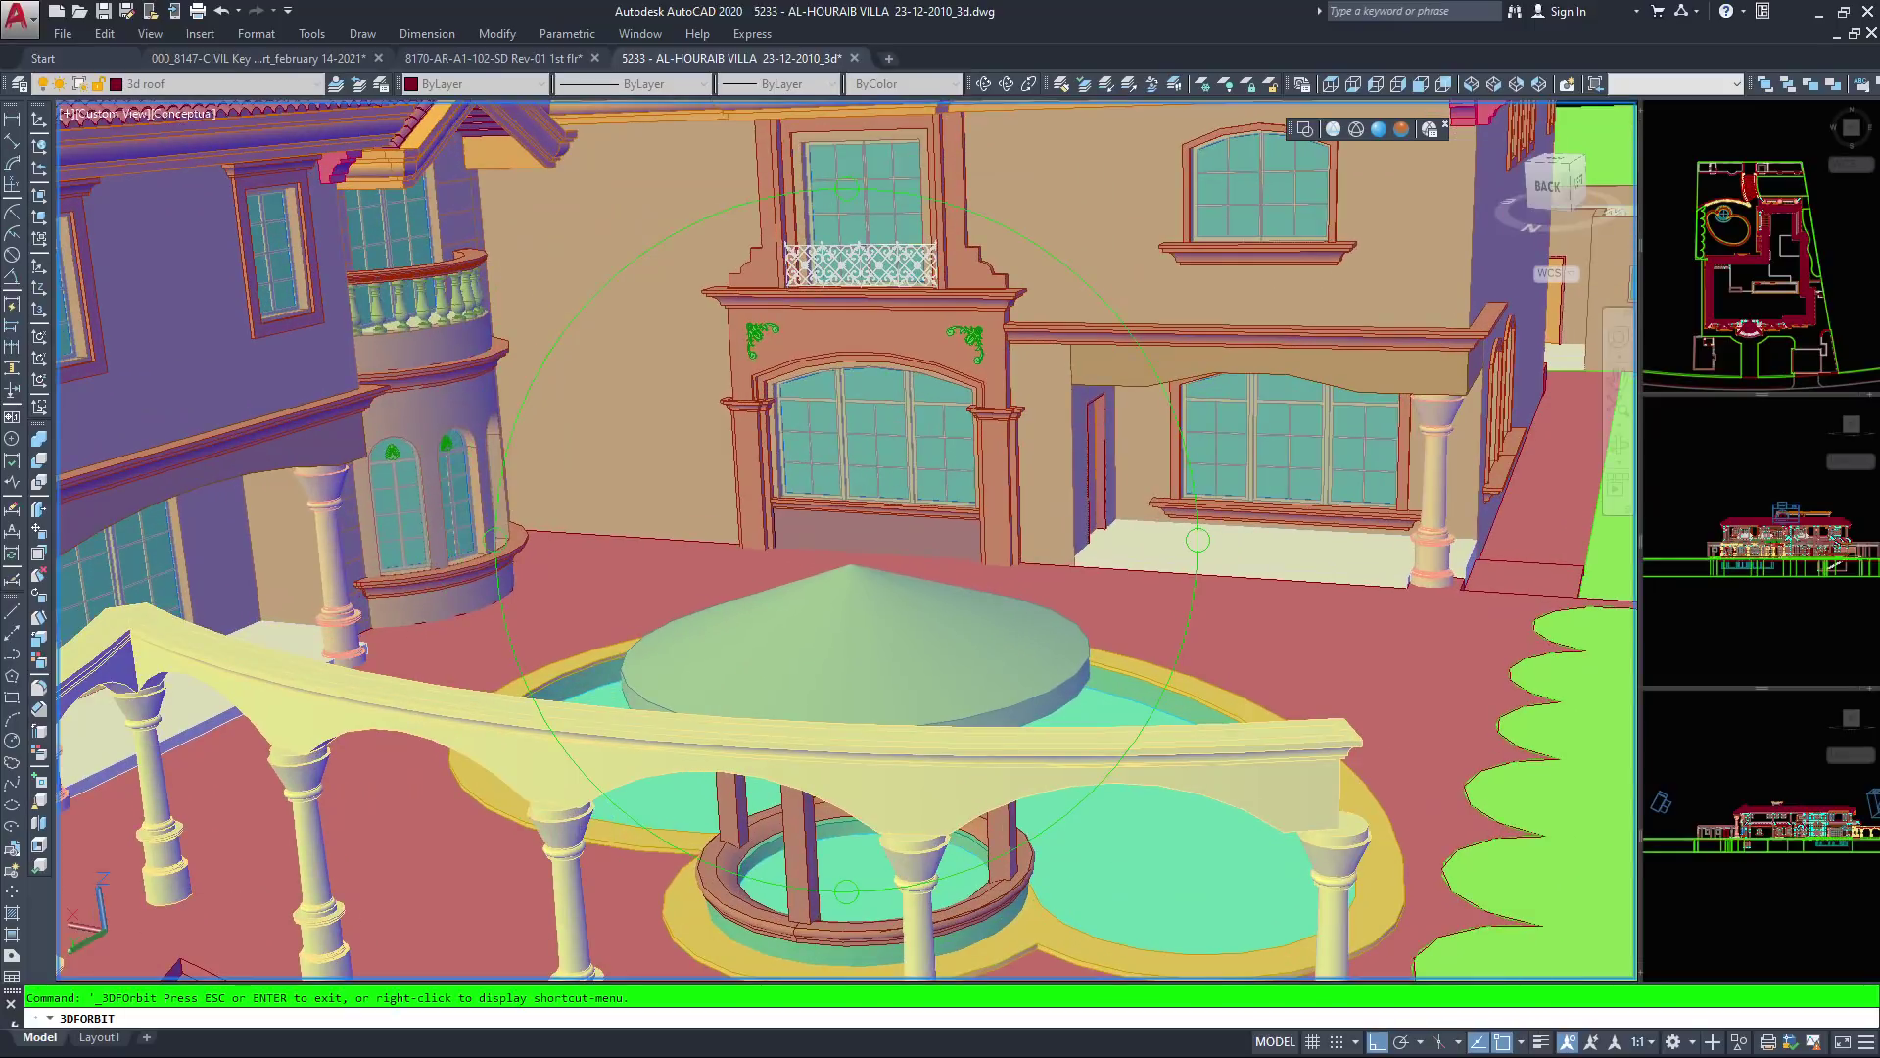
# Examine the covered rear terrace, the arched windows and the villa's left wall as far as the front entrance columns
pyautogui.moveTo(938, 328); pyautogui.dragTo(634, 328, button='middle')
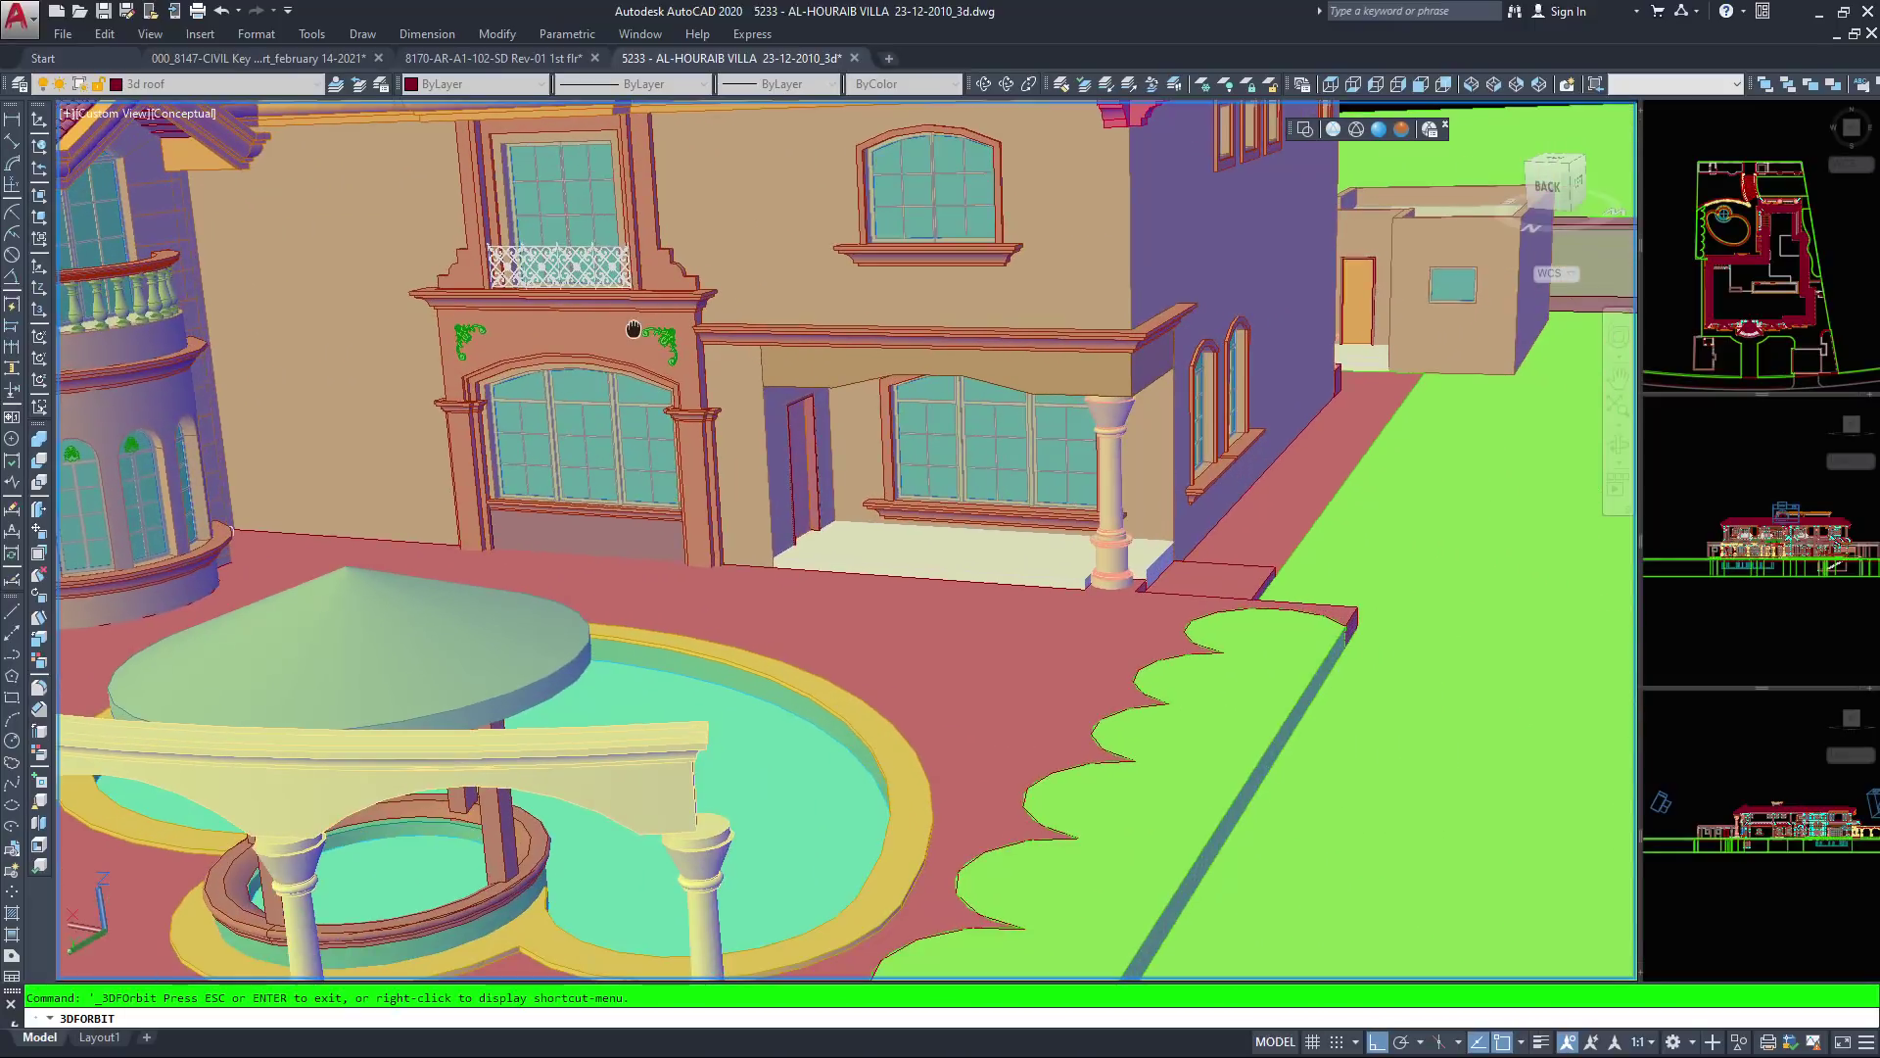
pyautogui.scroll(2, 823, 577)
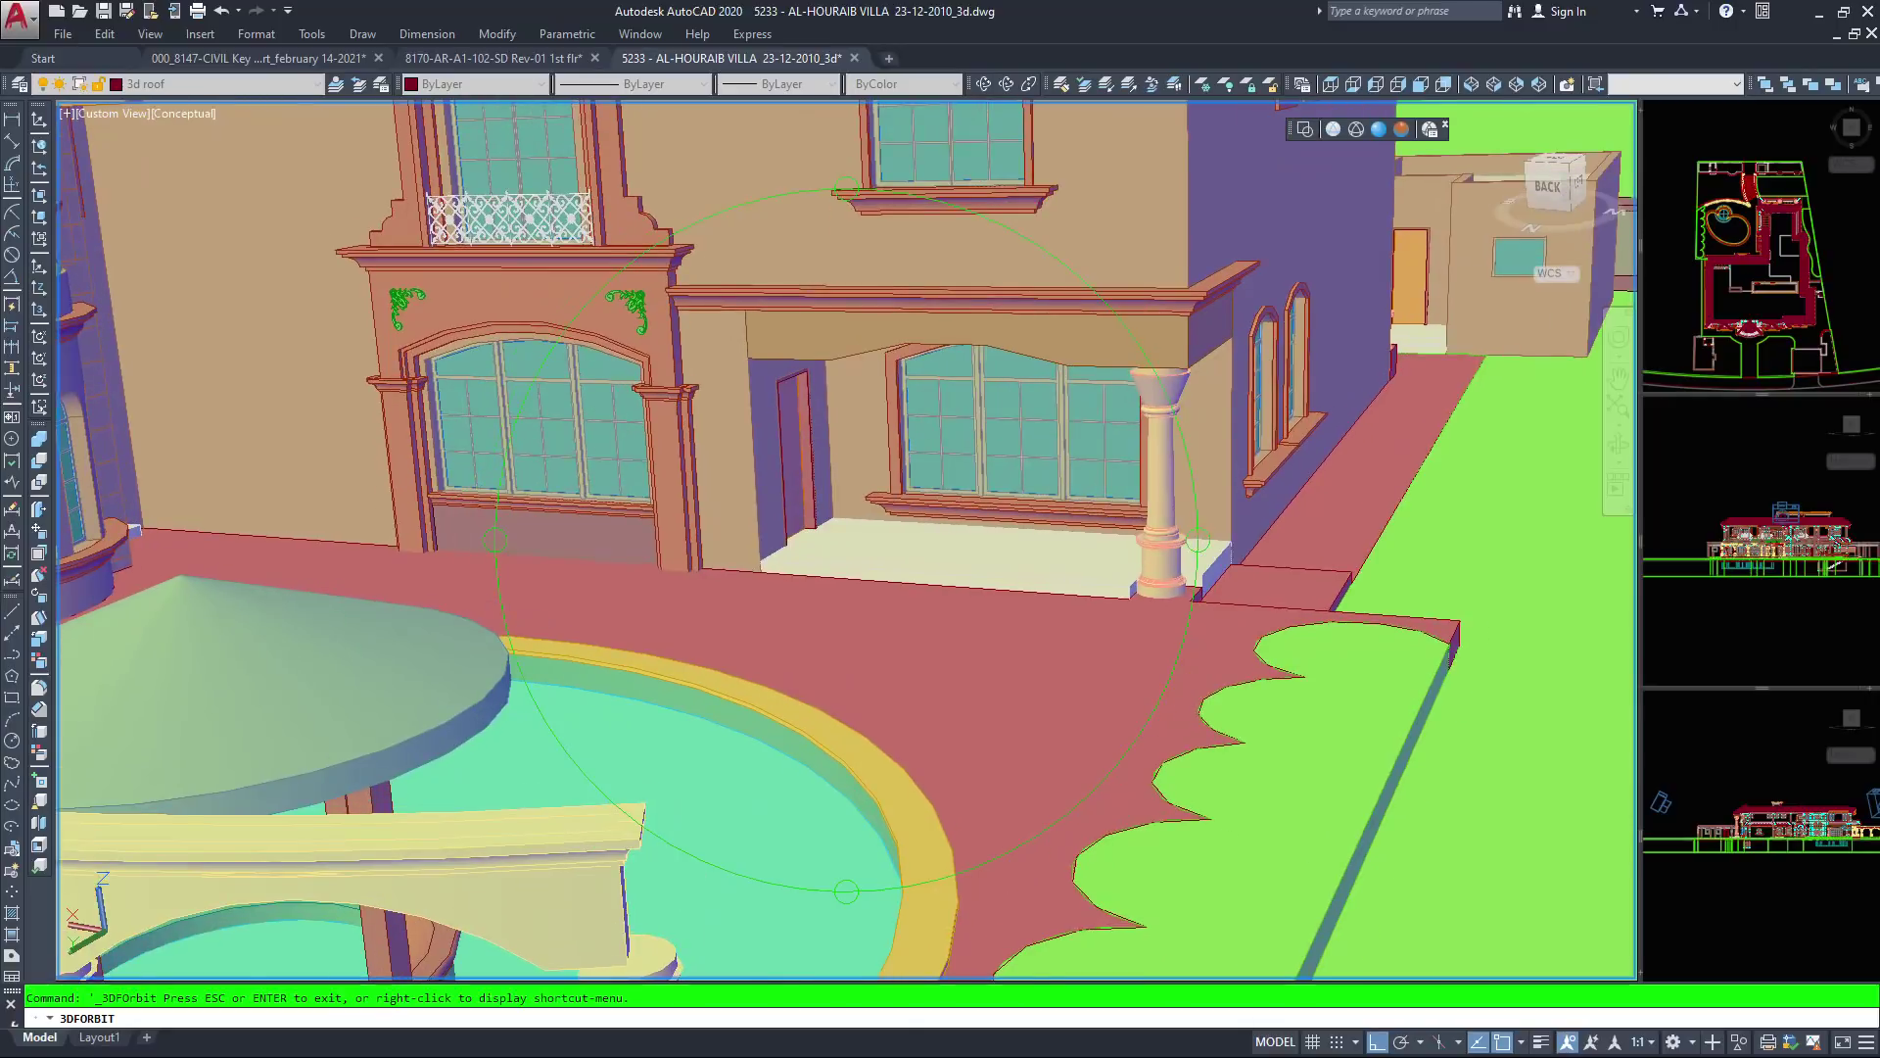
pyautogui.scroll(2, 847, 548)
pyautogui.moveTo(284, 210); pyautogui.dragTo(142, 210)
pyautogui.moveTo(636, 546); pyautogui.dragTo(559, 560)
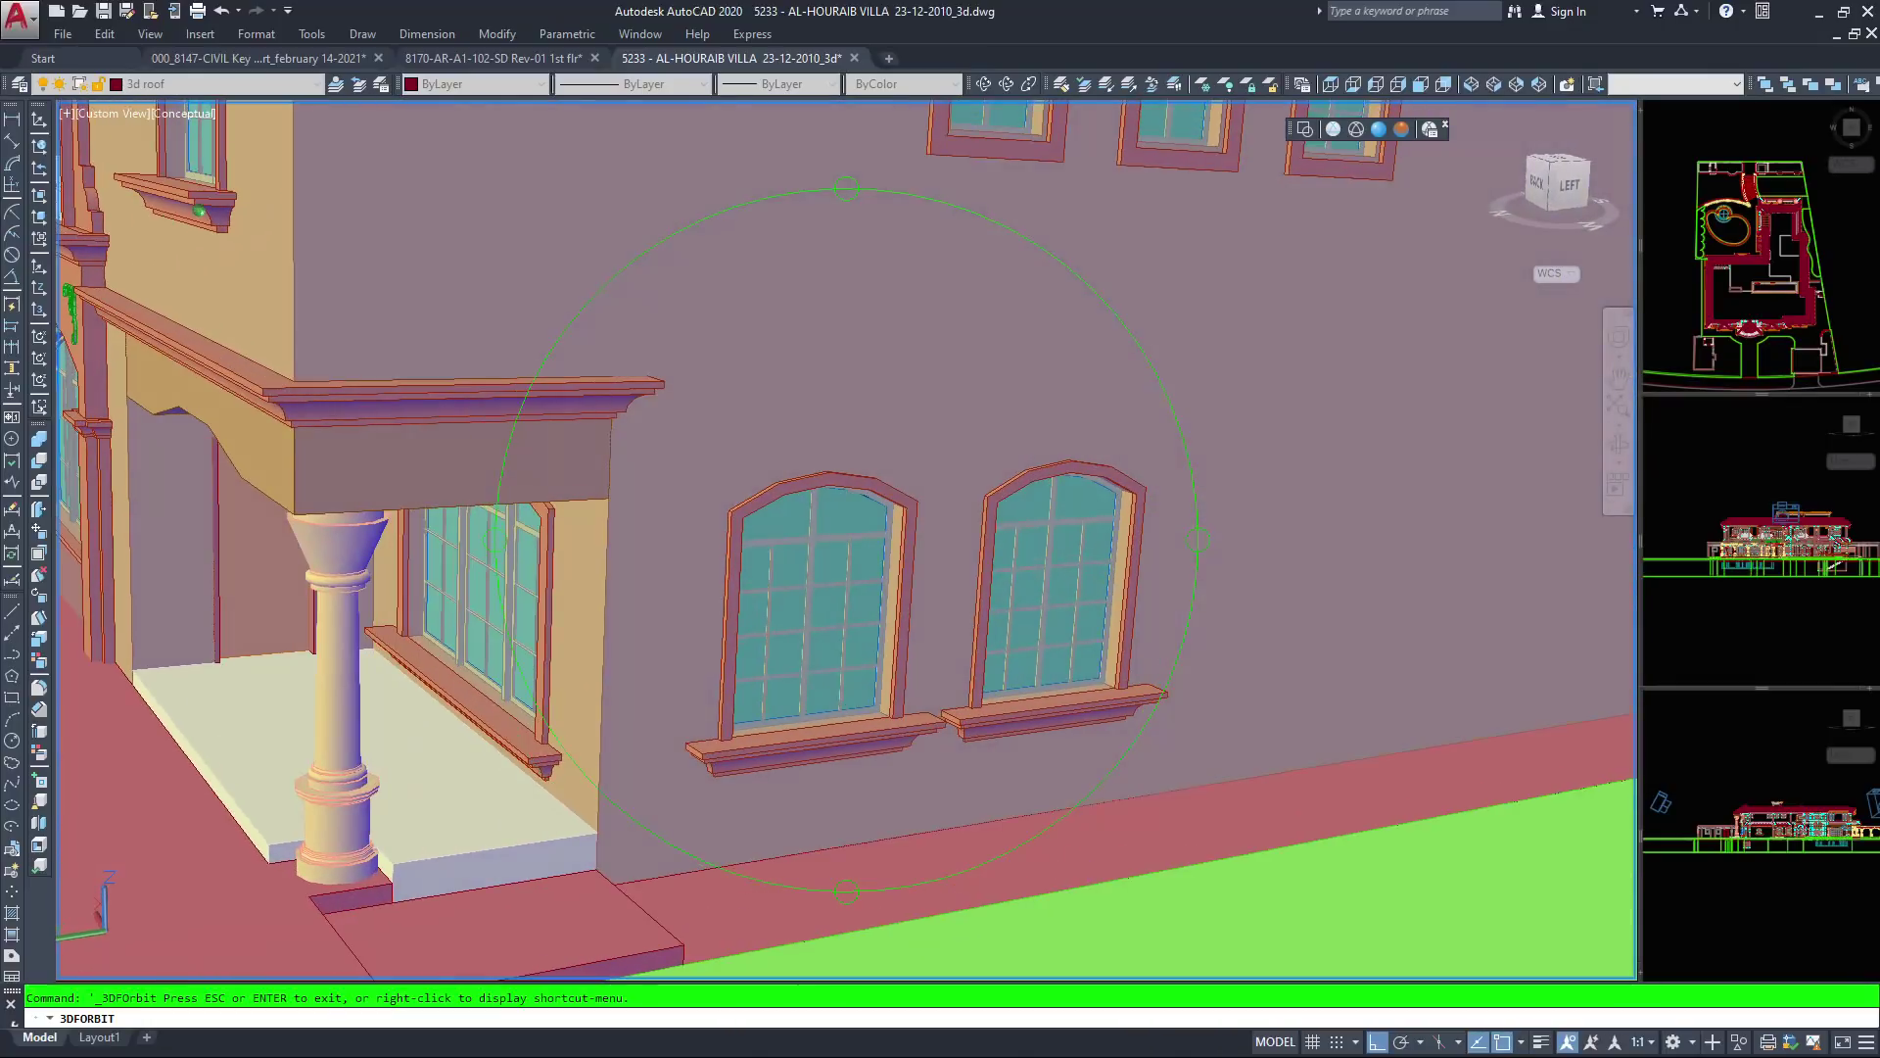
pyautogui.scroll(-2, 829, 632)
pyautogui.moveTo(832, 644); pyautogui.dragTo(1148, 382, button='middle')
pyautogui.moveTo(881, 588); pyautogui.dragTo(759, 591)
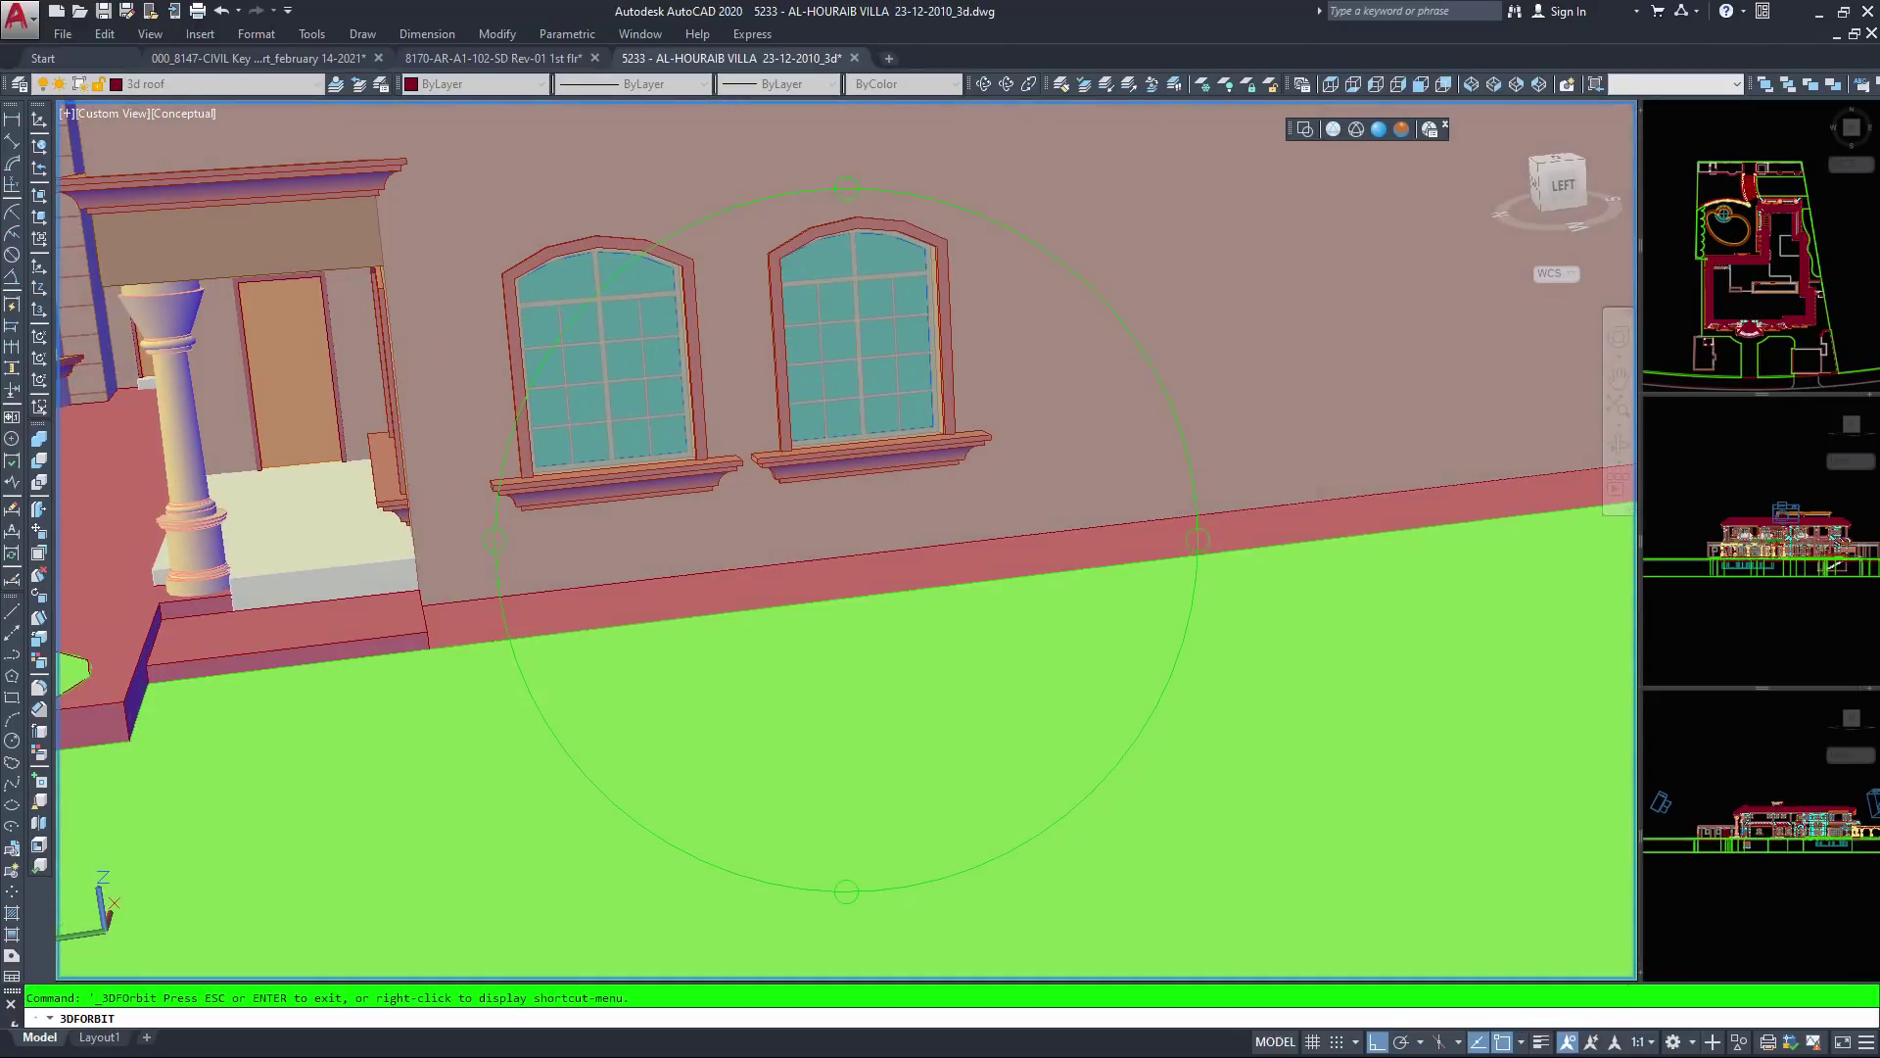
pyautogui.moveTo(627, 583); pyautogui.dragTo(706, 578)
pyautogui.moveTo(842, 548); pyautogui.dragTo(675, 577)
pyautogui.moveTo(509, 548); pyautogui.dragTo(505, 588)
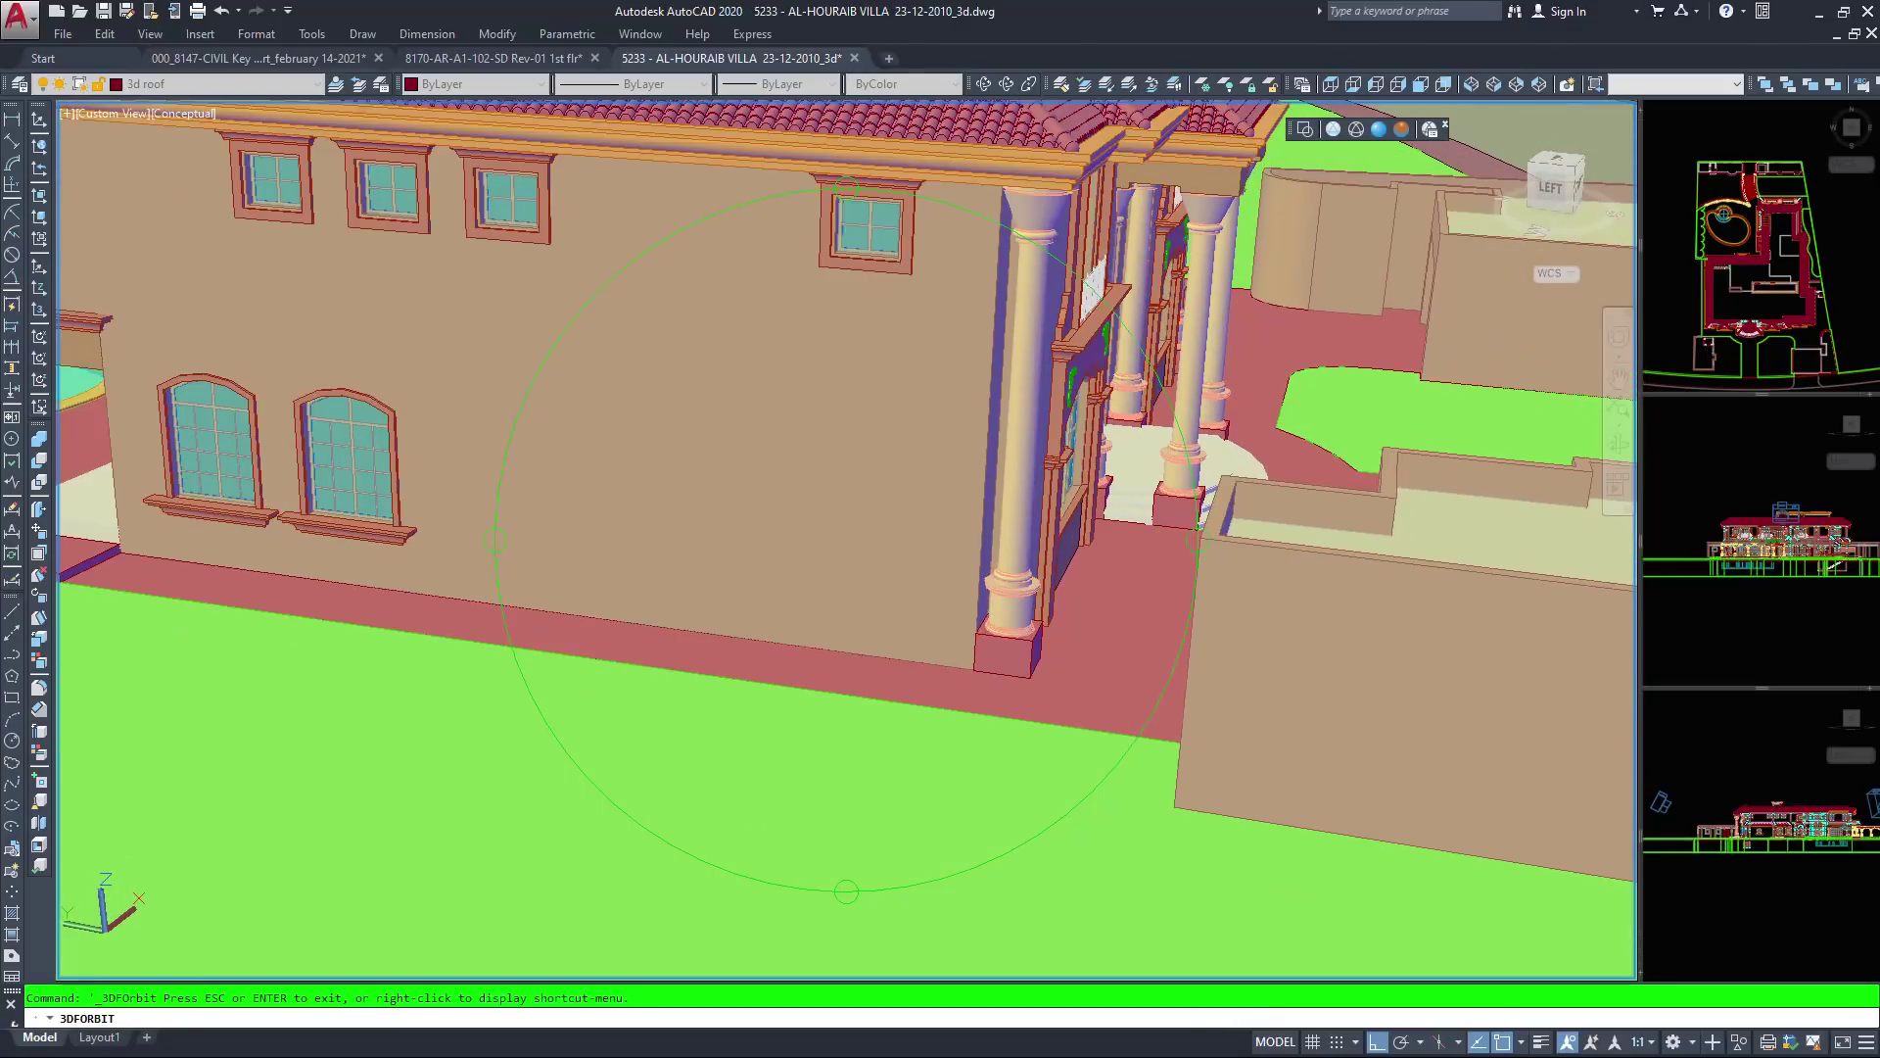
# Examine the villa's front facade with its columned entrance porch, driveway and the flanking outbuildings
pyautogui.moveTo(861, 303); pyautogui.dragTo(600, 292)
pyautogui.moveTo(832, 392); pyautogui.dragTo(675, 392)
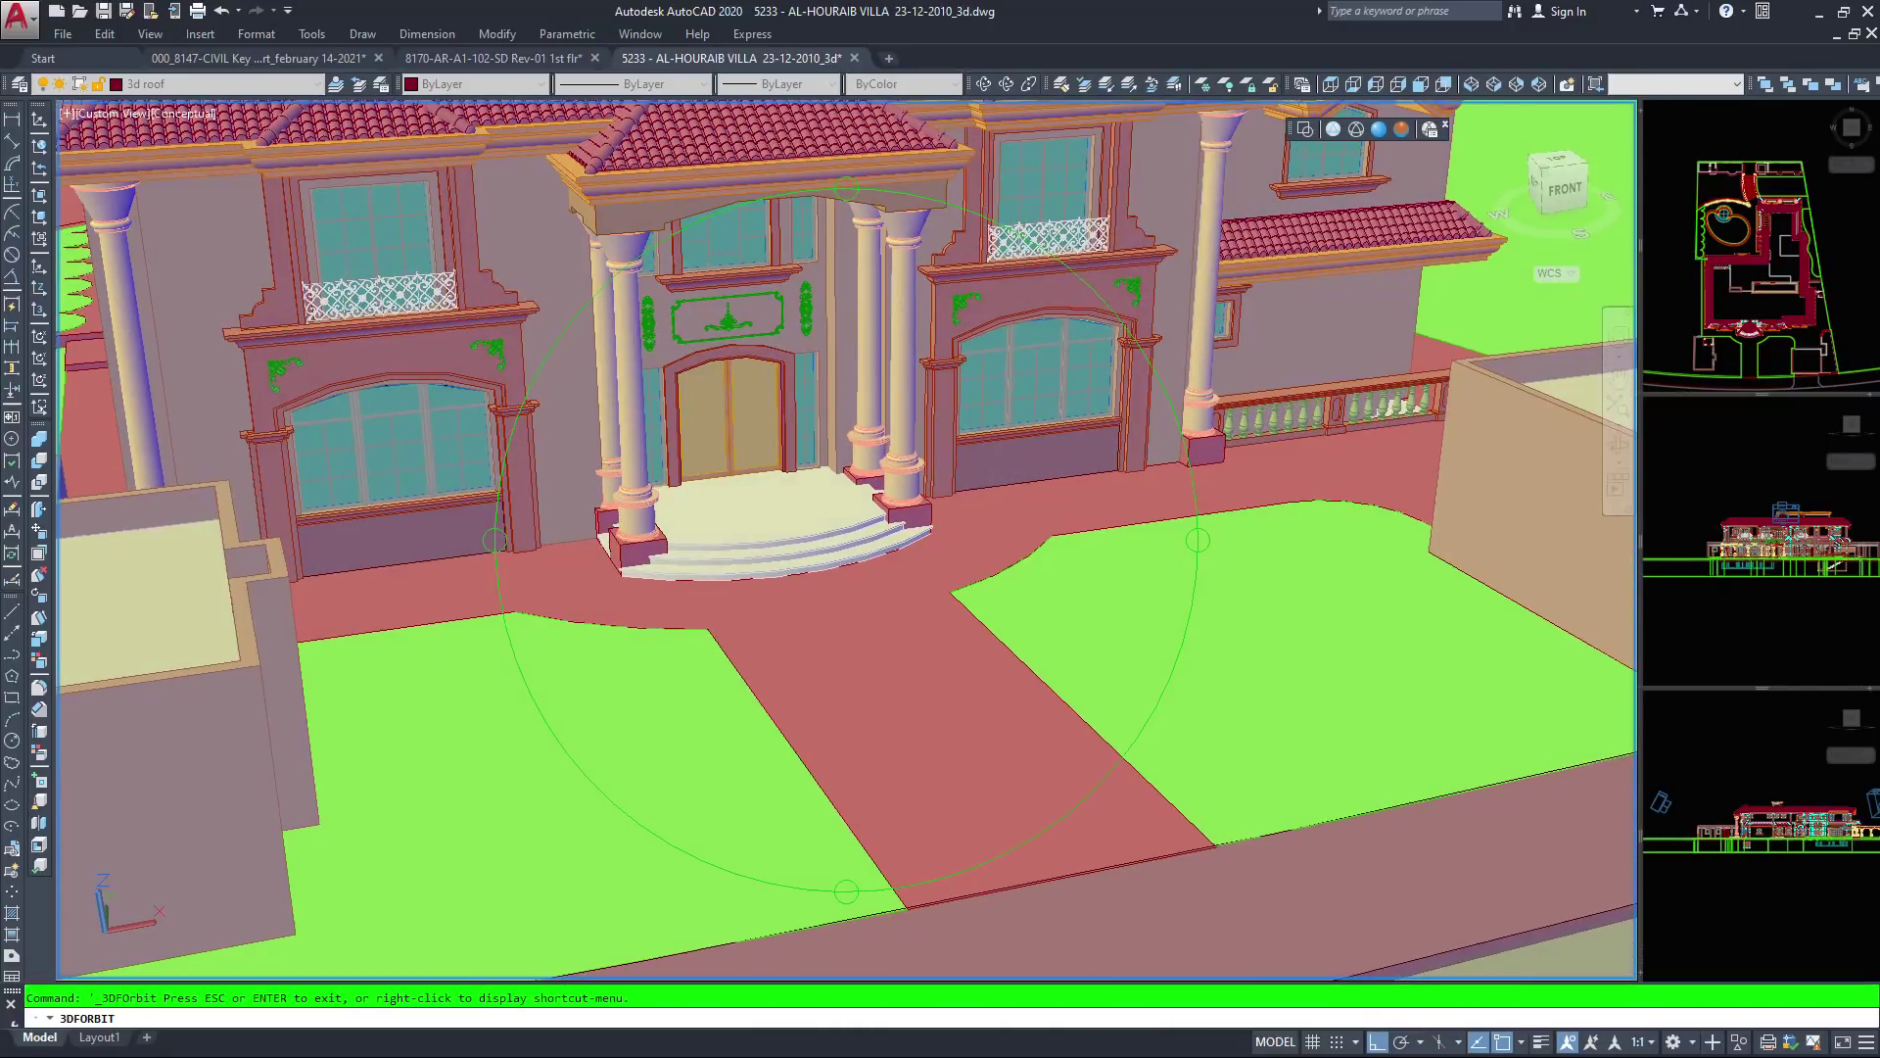
pyautogui.moveTo(881, 607); pyautogui.dragTo(1107, 617)
pyautogui.moveTo(1298, 377); pyautogui.dragTo(1161, 333)
pyautogui.scroll(-2, 846, 539)
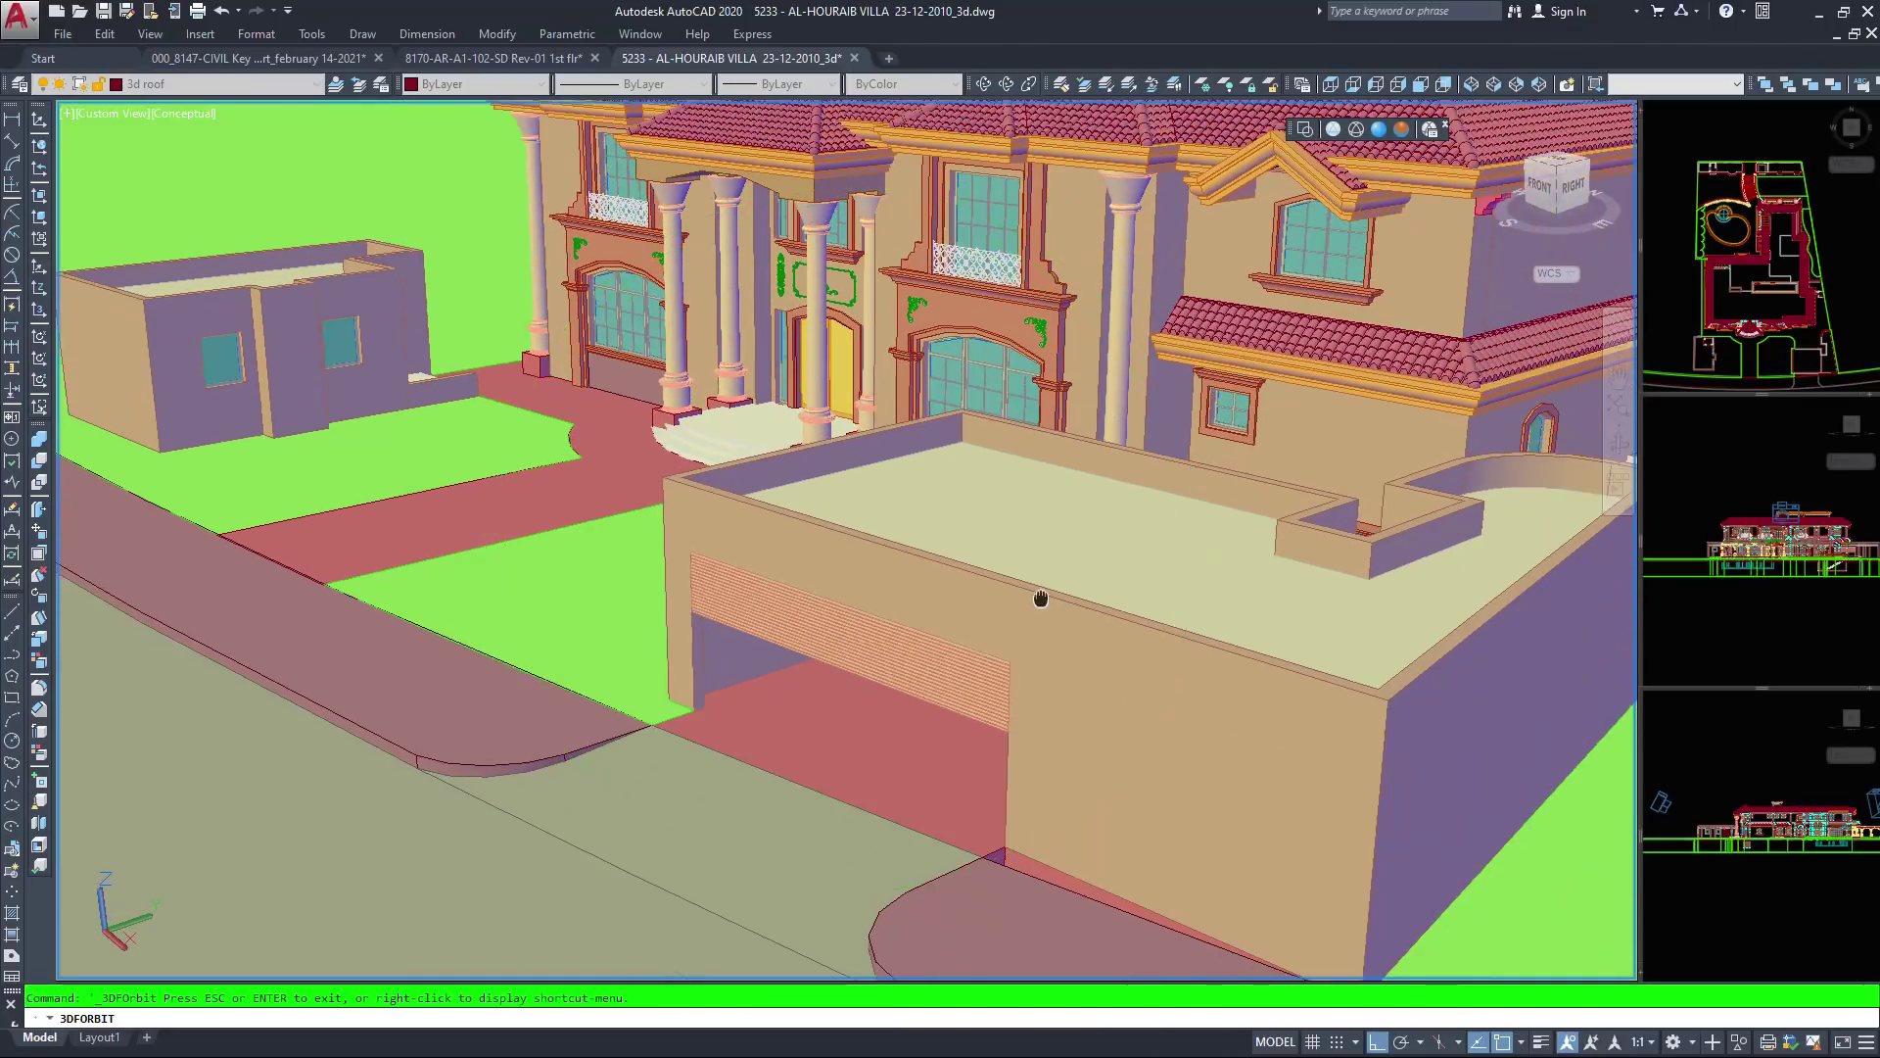
# Examine the villa's right wall up close, covering the side entrance with its steps, the tiled canopies and the bay window
pyautogui.moveTo(1041, 598); pyautogui.dragTo(845, 593, button='middle')
pyautogui.moveTo(1072, 341); pyautogui.dragTo(925, 349)
pyautogui.scroll(5, 846, 539)
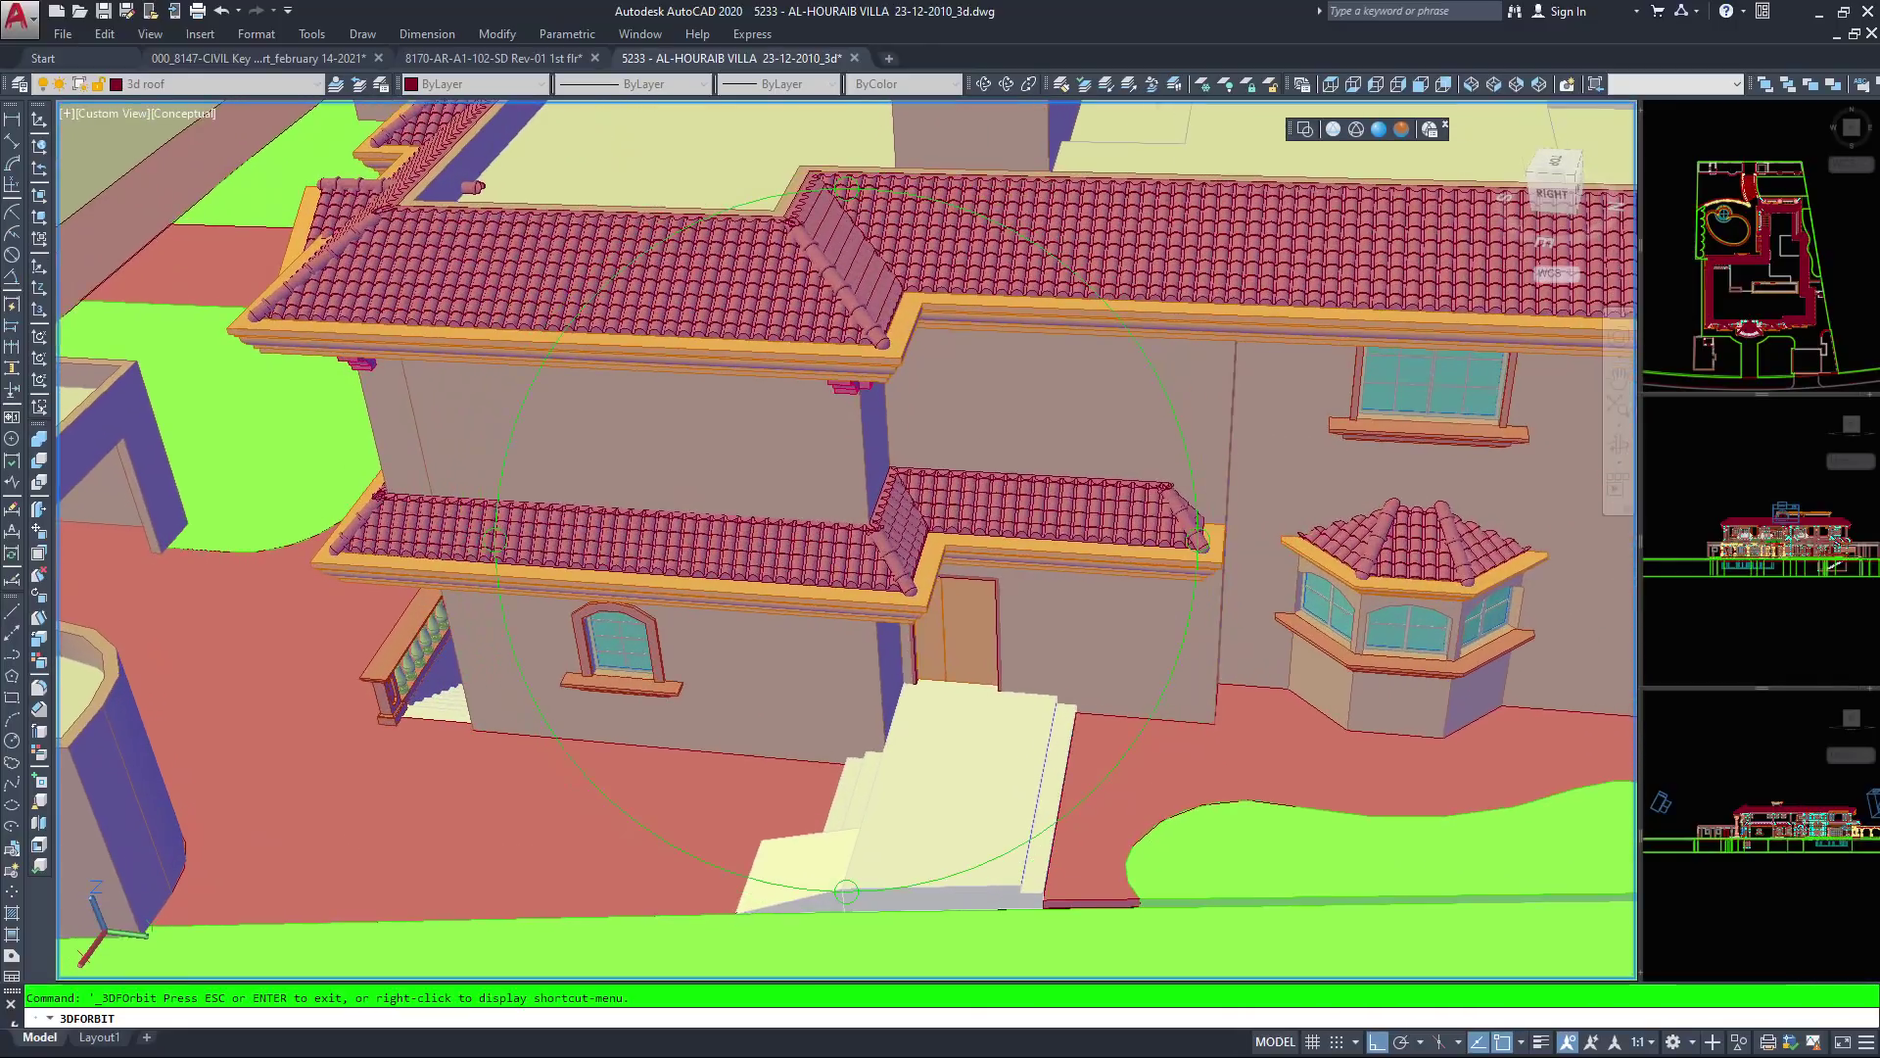
pyautogui.scroll(2, 823, 490)
pyautogui.moveTo(921, 392); pyautogui.dragTo(883, 291)
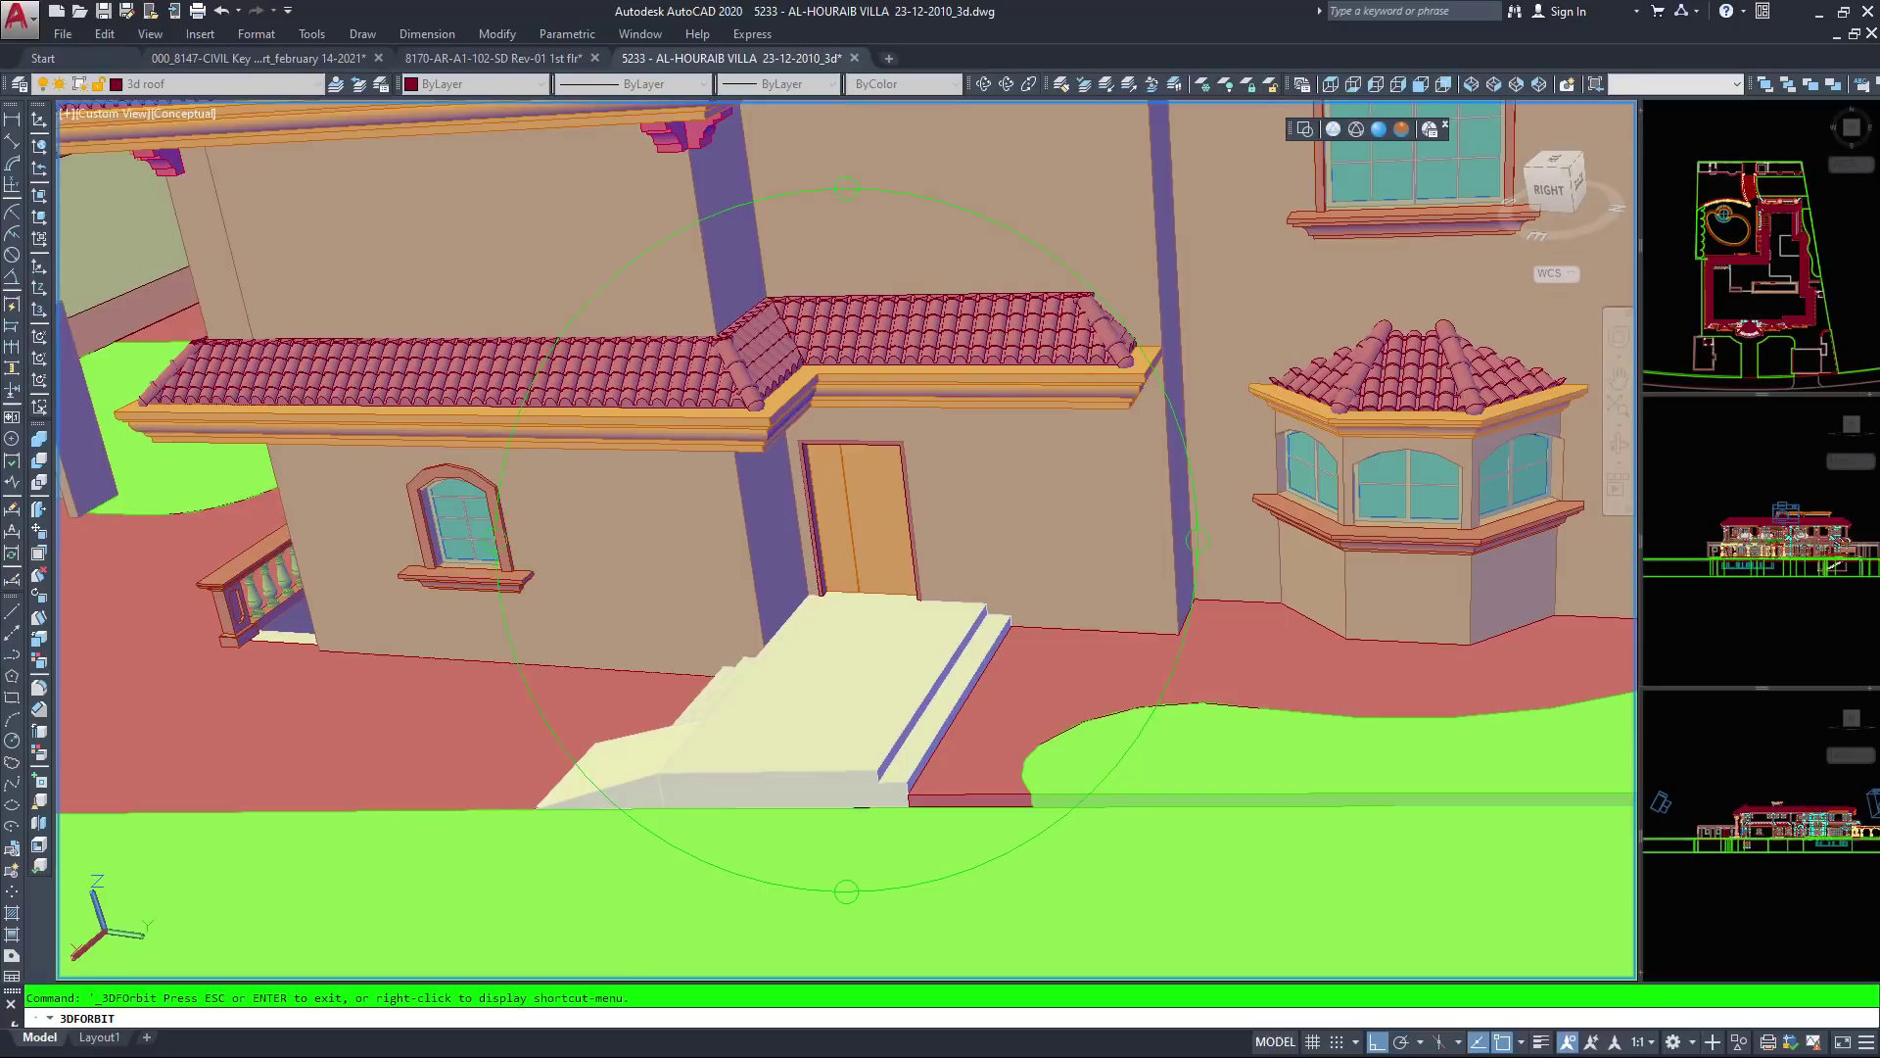
pyautogui.scroll(-1, 846, 540)
pyautogui.moveTo(807, 468); pyautogui.dragTo(1070, 460, button='middle')
pyautogui.scroll(-3, 846, 540)
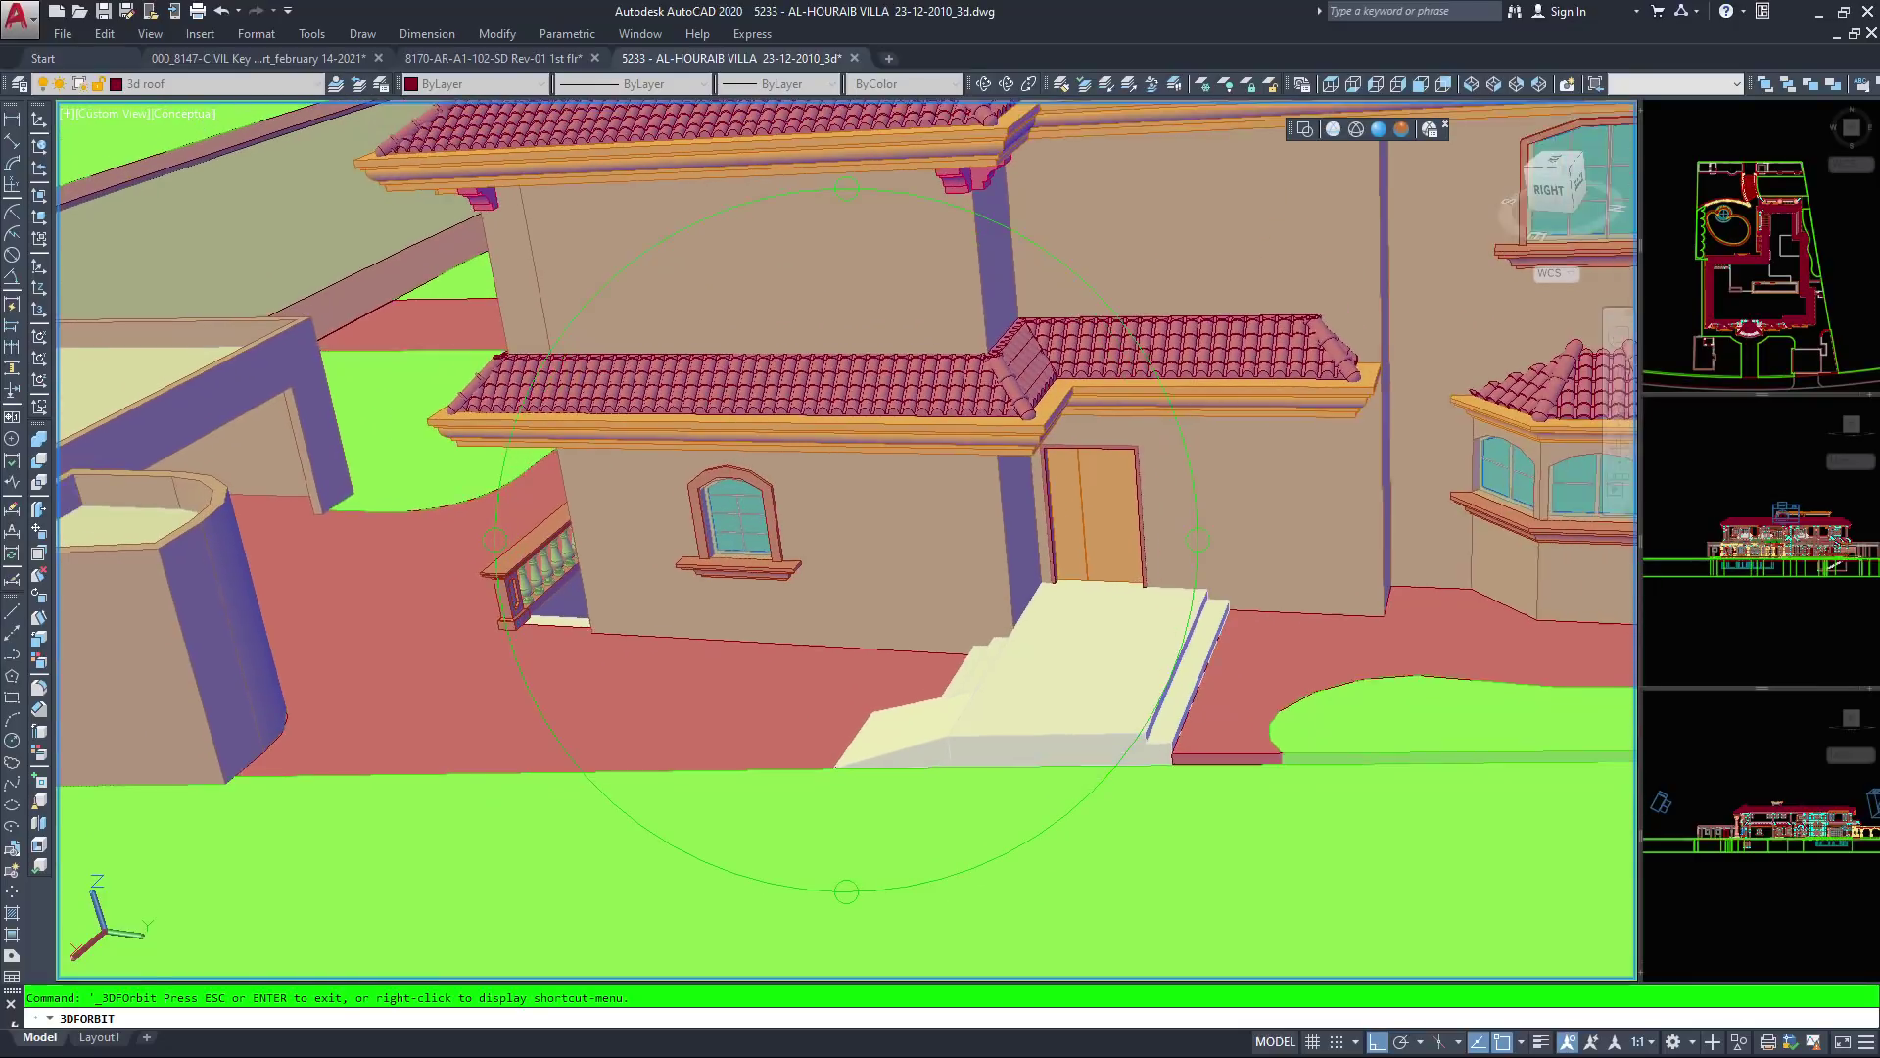
# Review the whole right side, the roof and the rear terrace from above the villa's back right corner
pyautogui.scroll(-5, 847, 540)
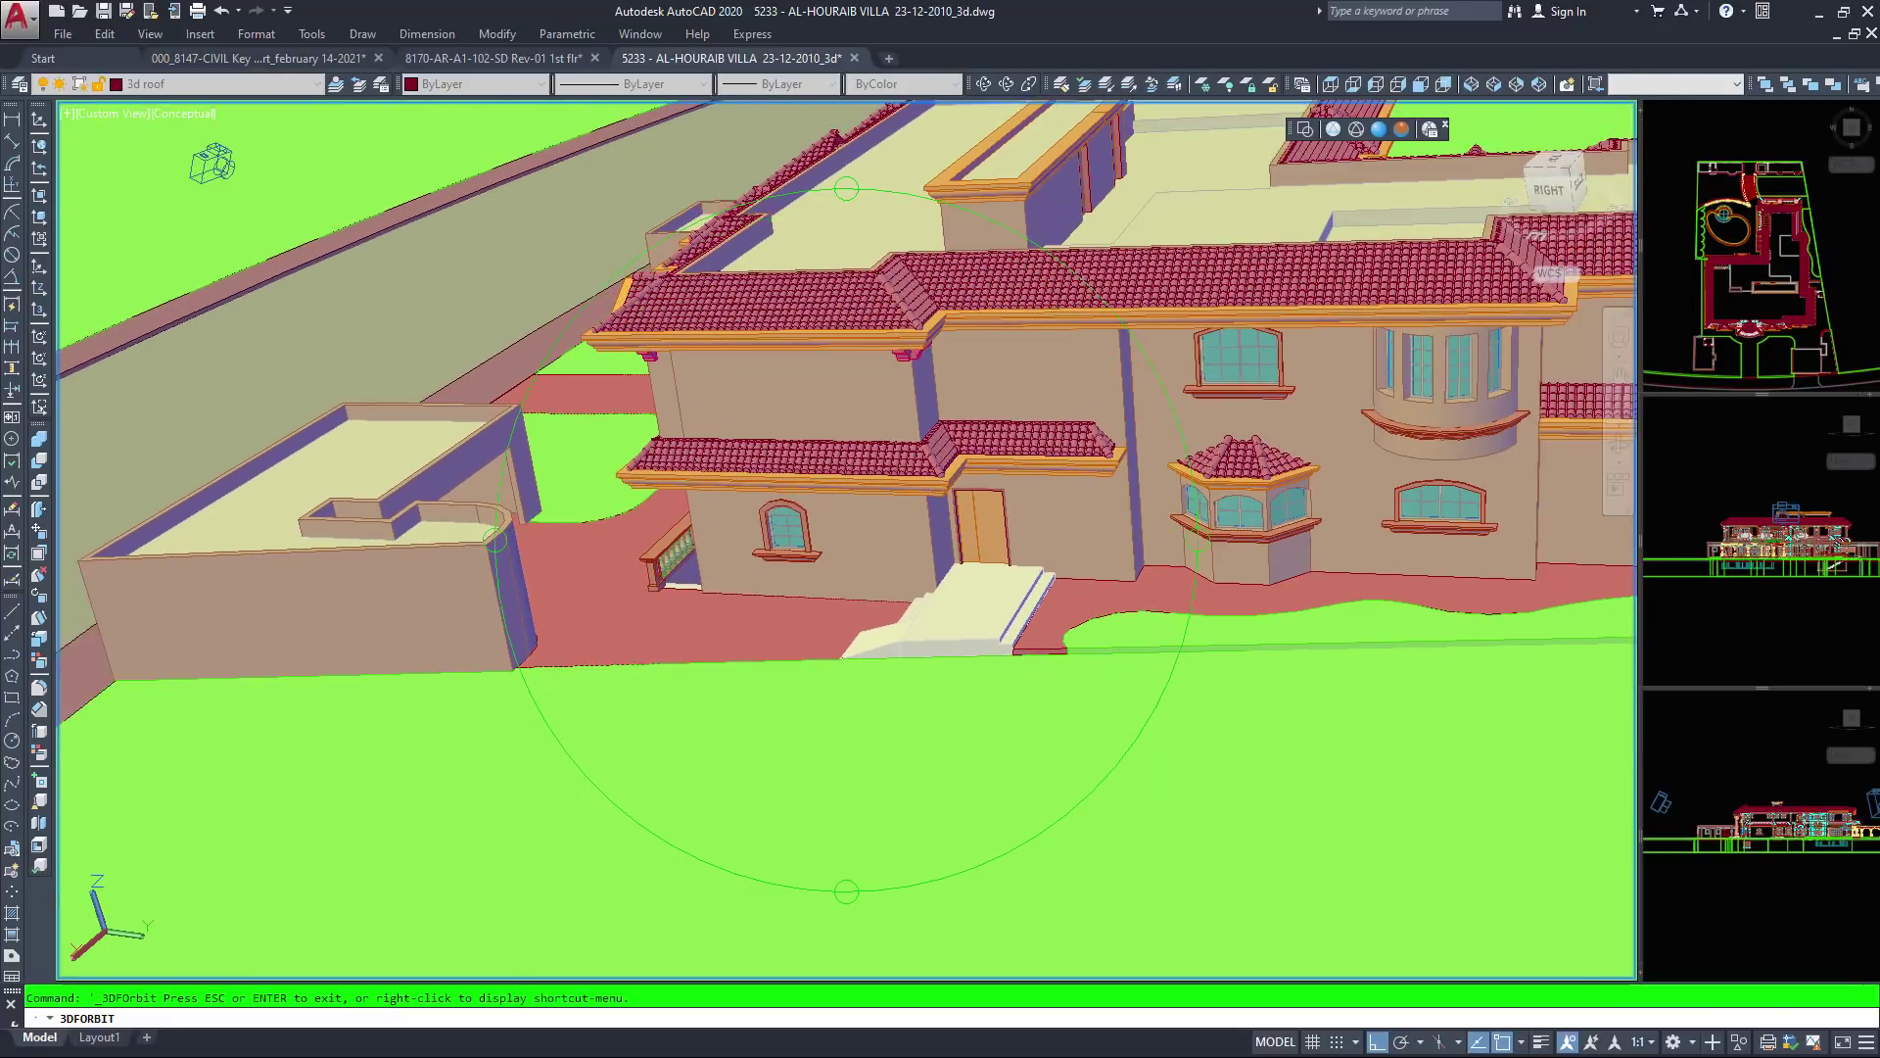
pyautogui.moveTo(213, 164); pyautogui.dragTo(600, 113)
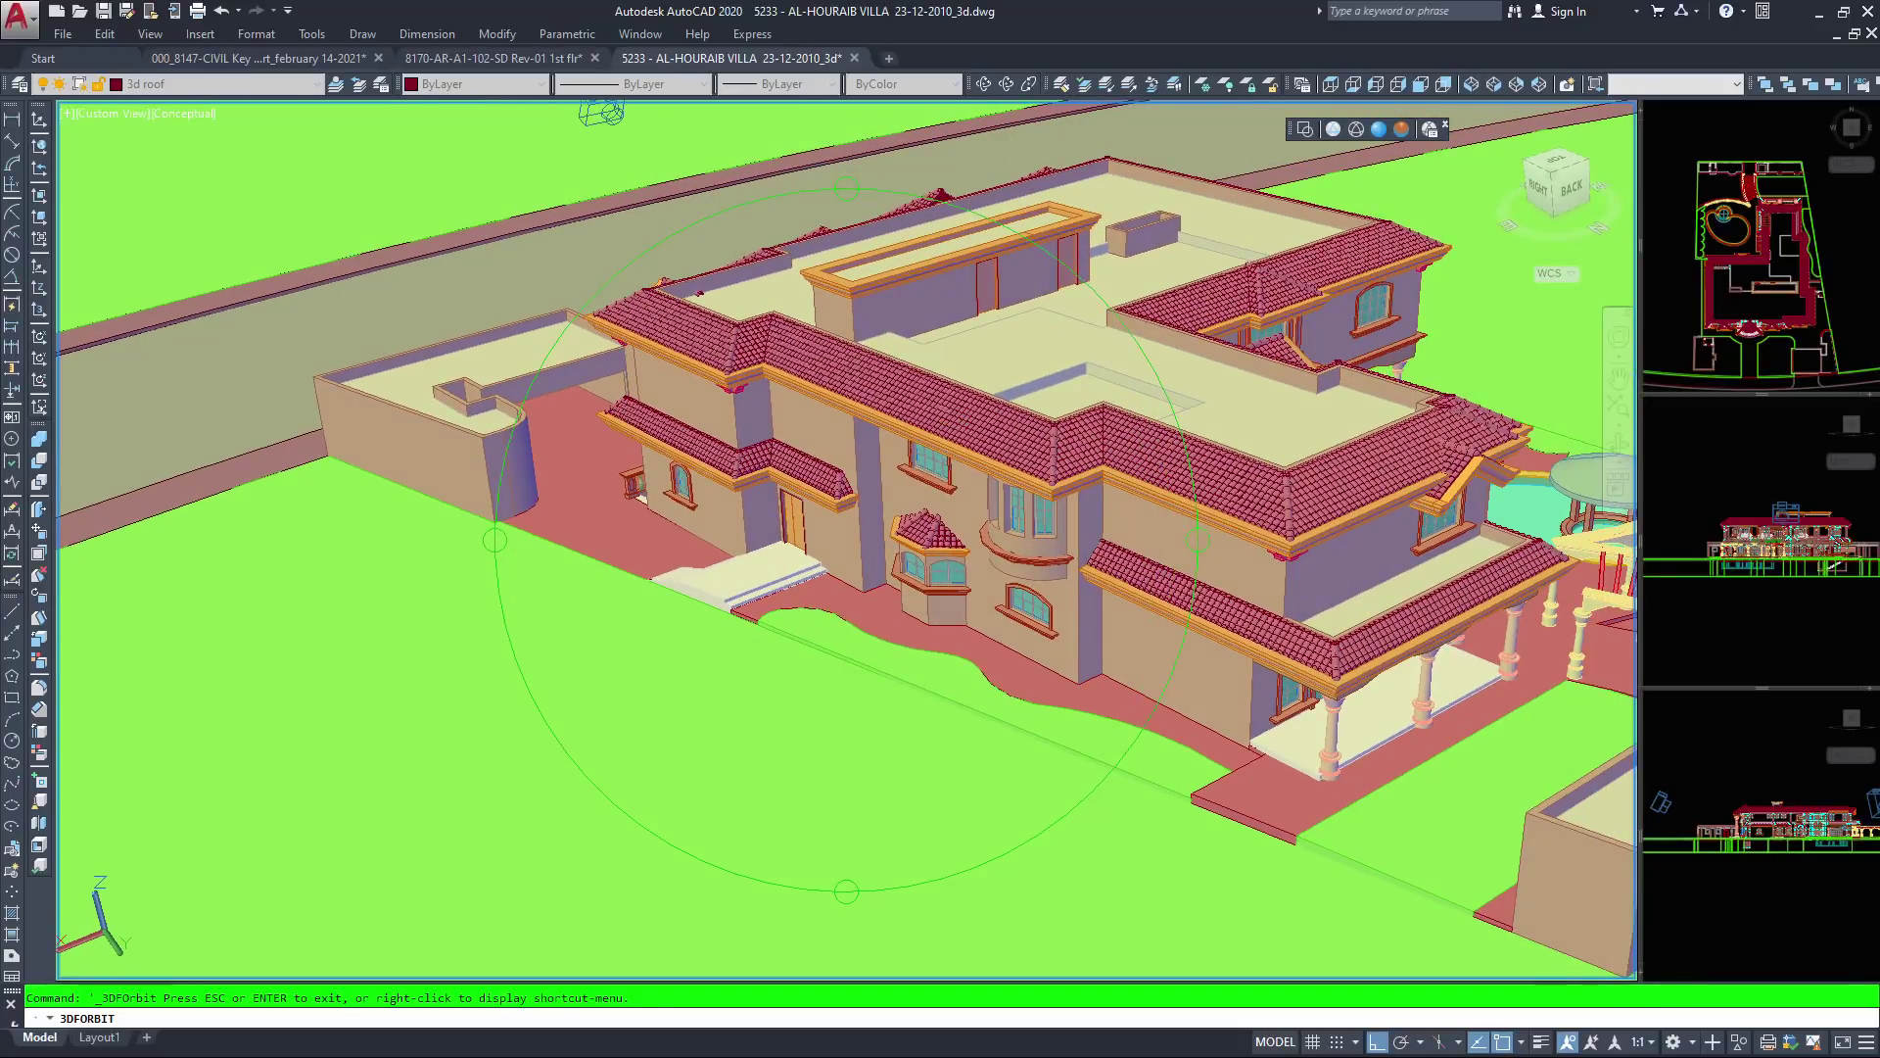
pyautogui.press('Escape')
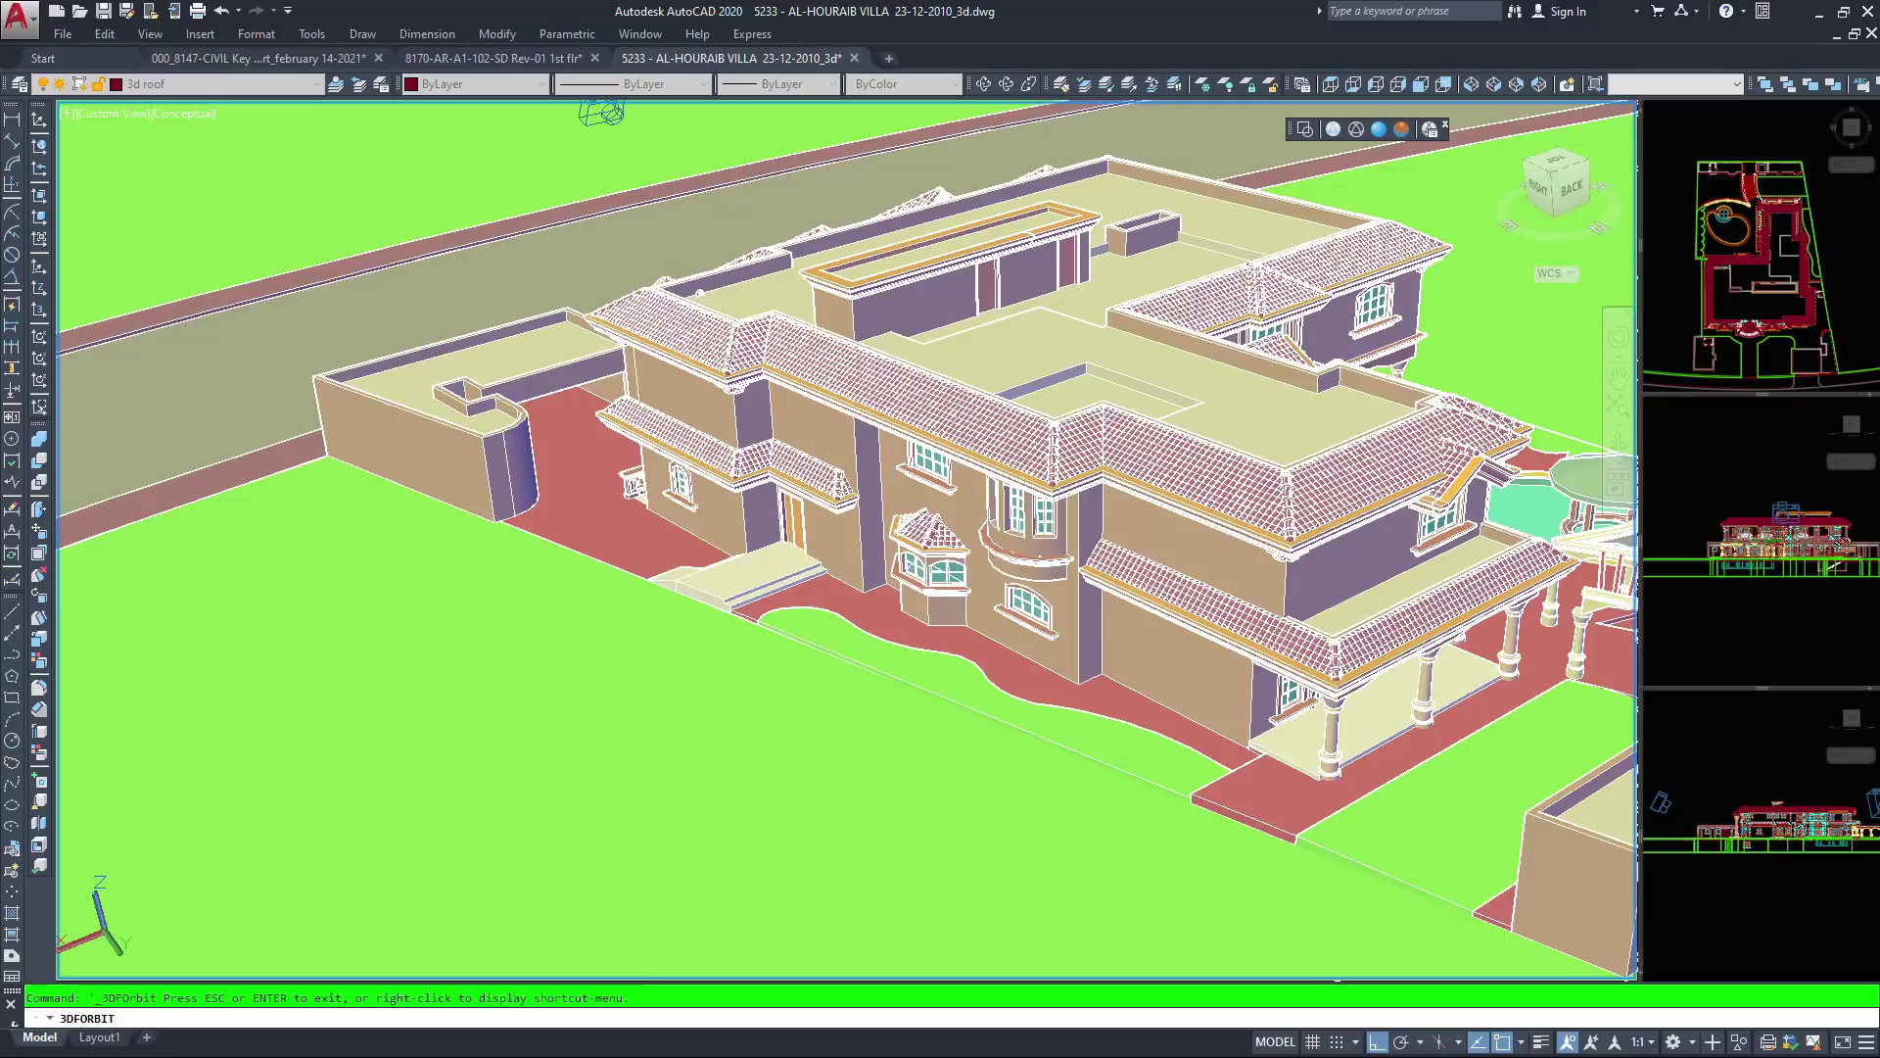
pyautogui.press('Escape')
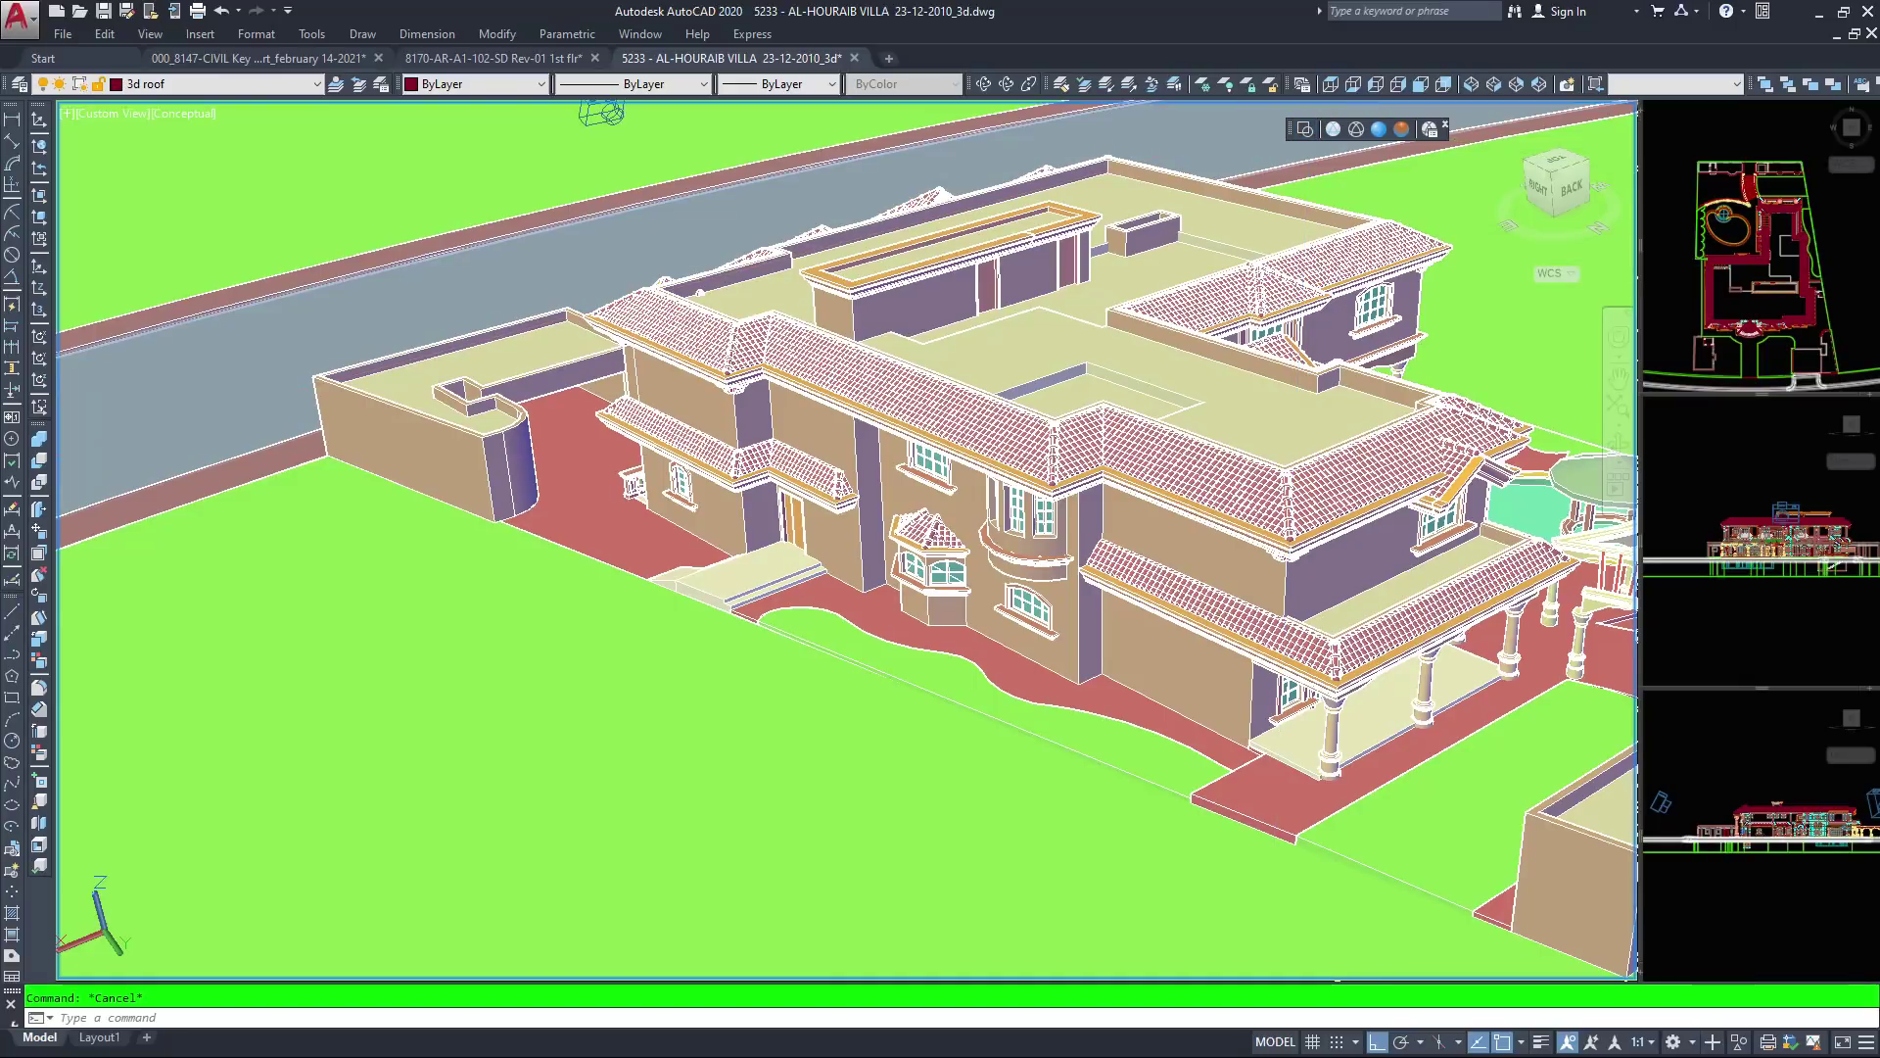
# Switch the main view to the 2D Wireframe visual style and the SW Isometric view, framed on the villa
pyautogui.click(1304, 128)
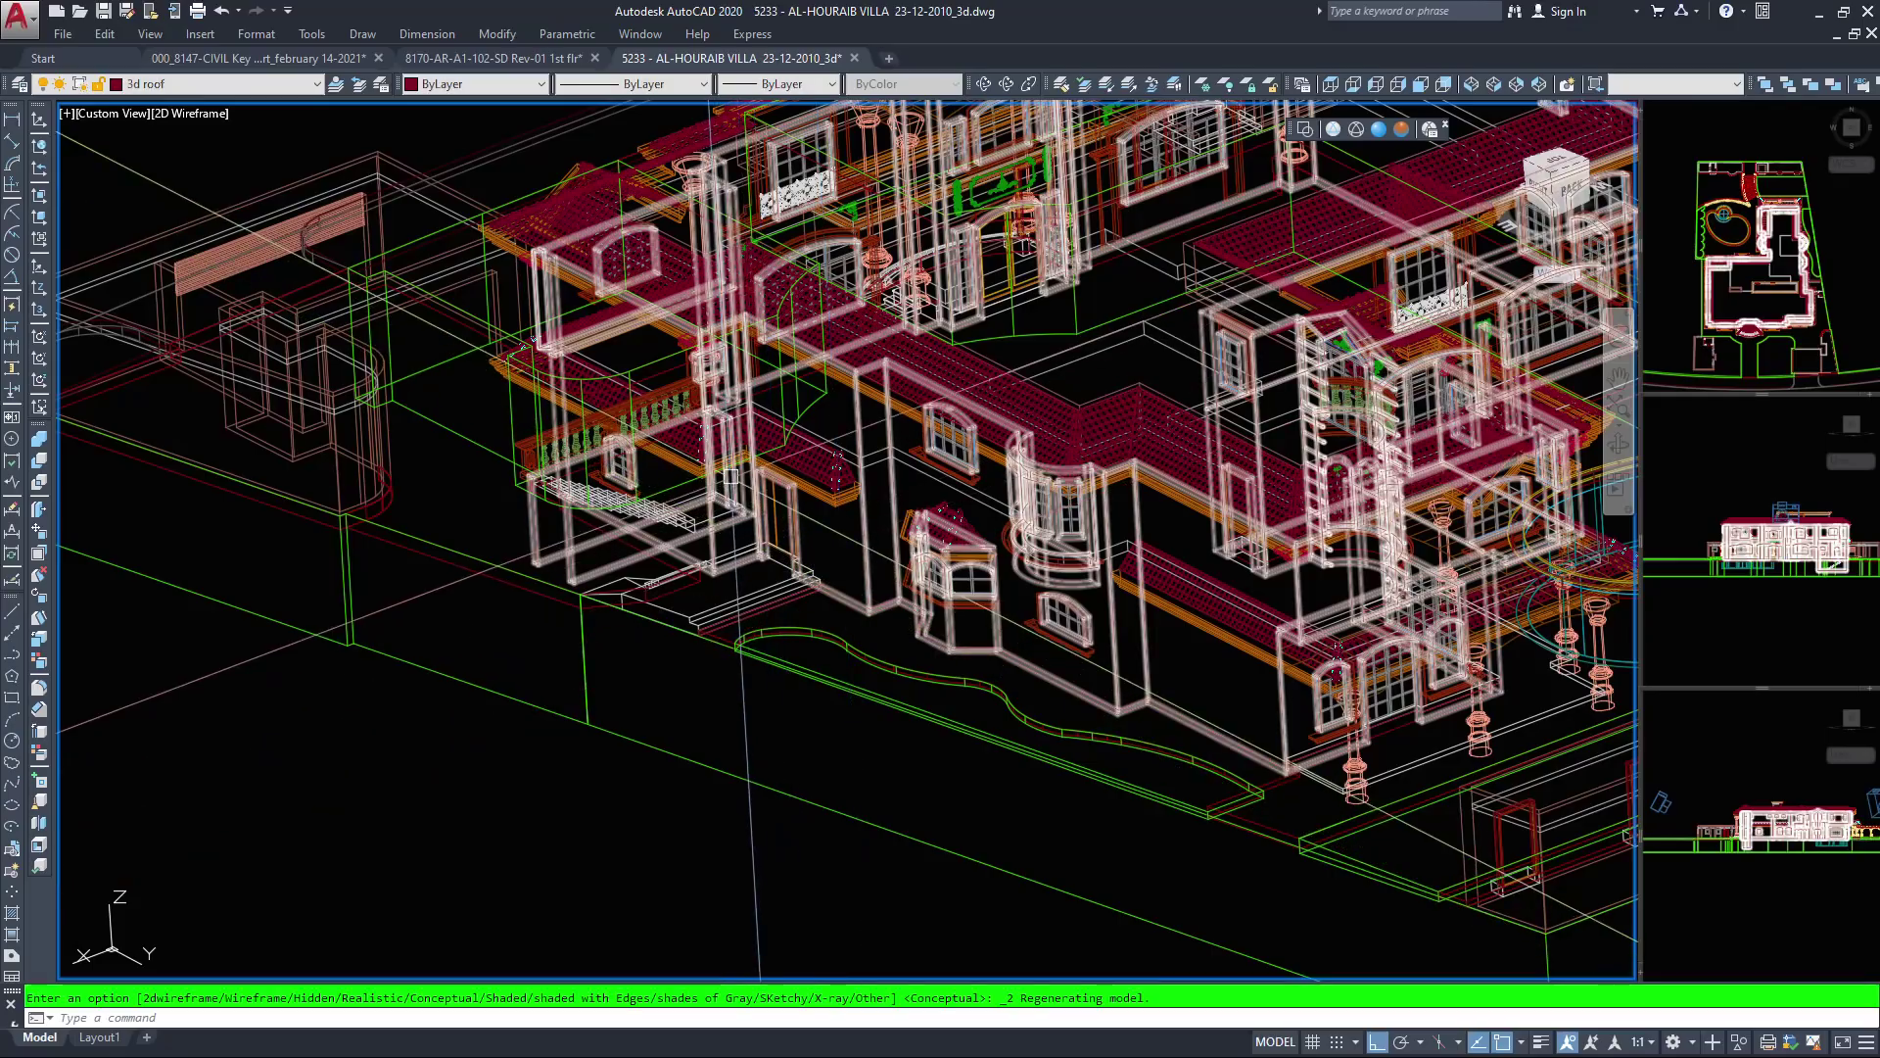
pyautogui.scroll(-10, 869, 555)
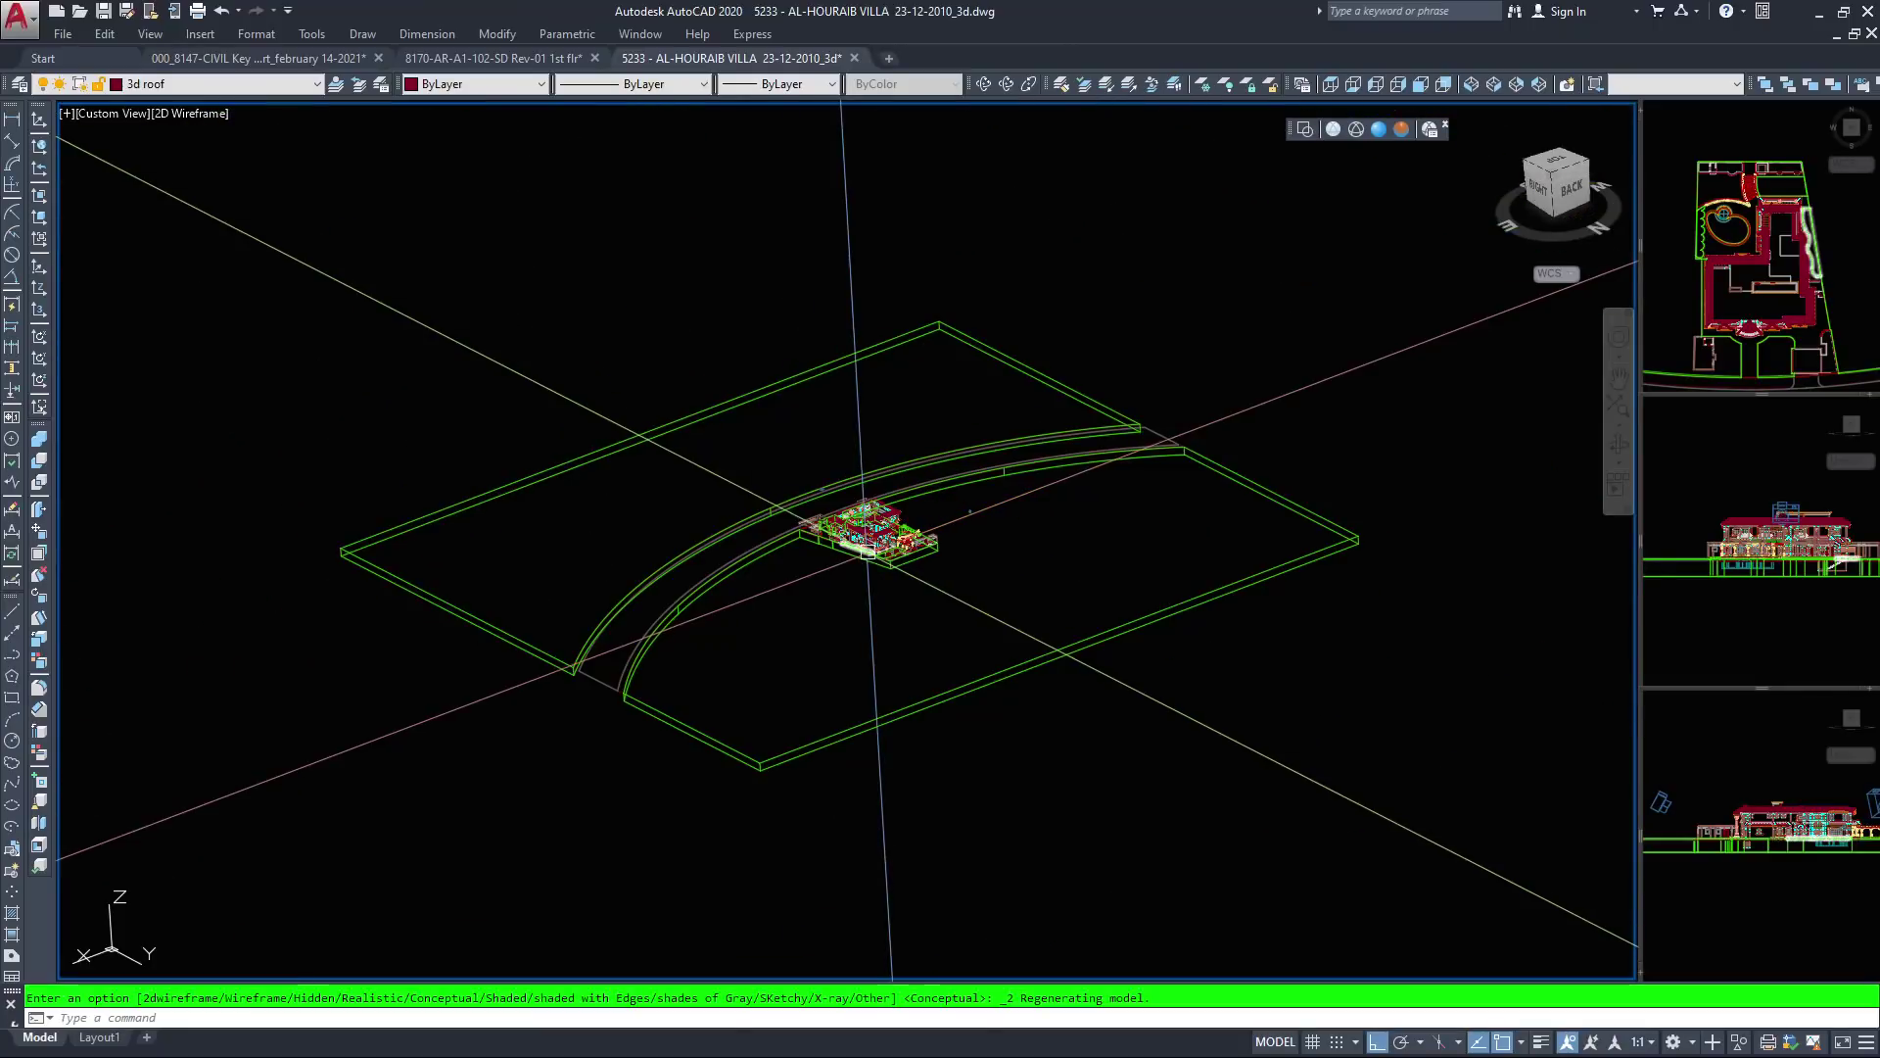
pyautogui.press('Escape')
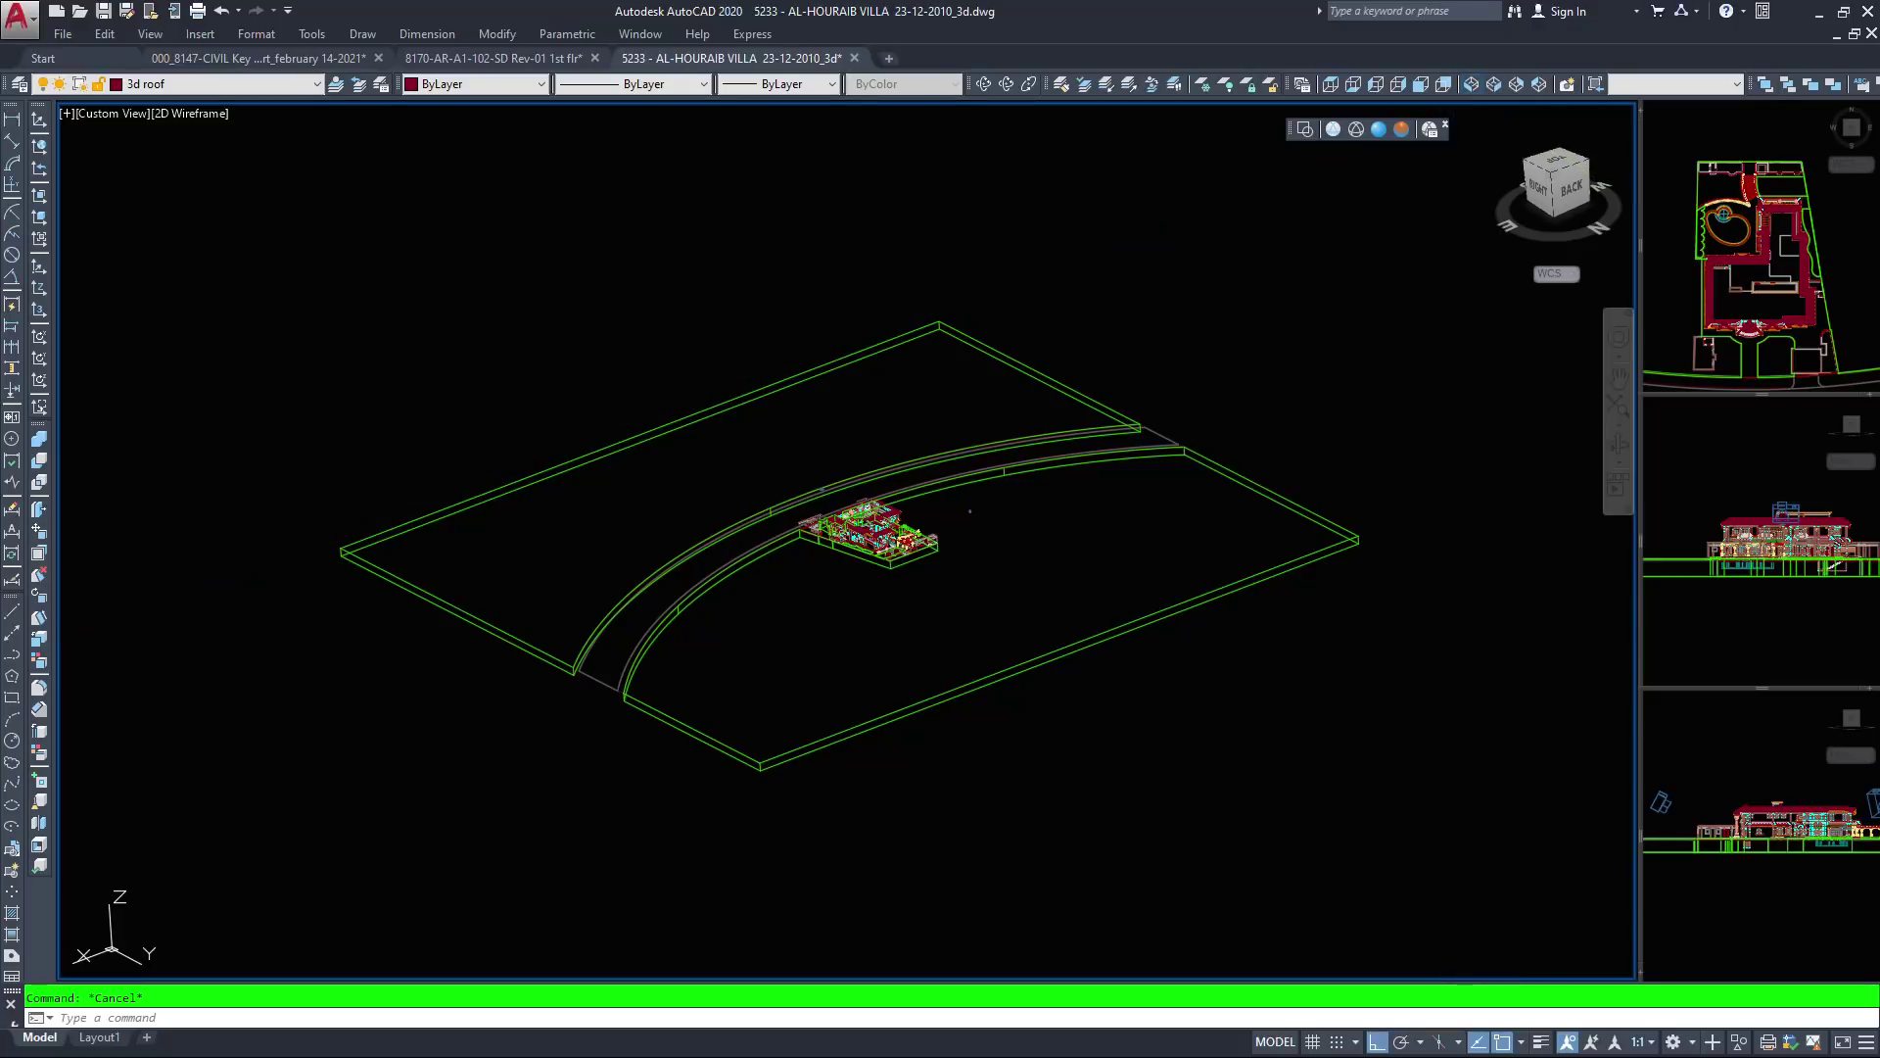
pyautogui.click(1471, 85)
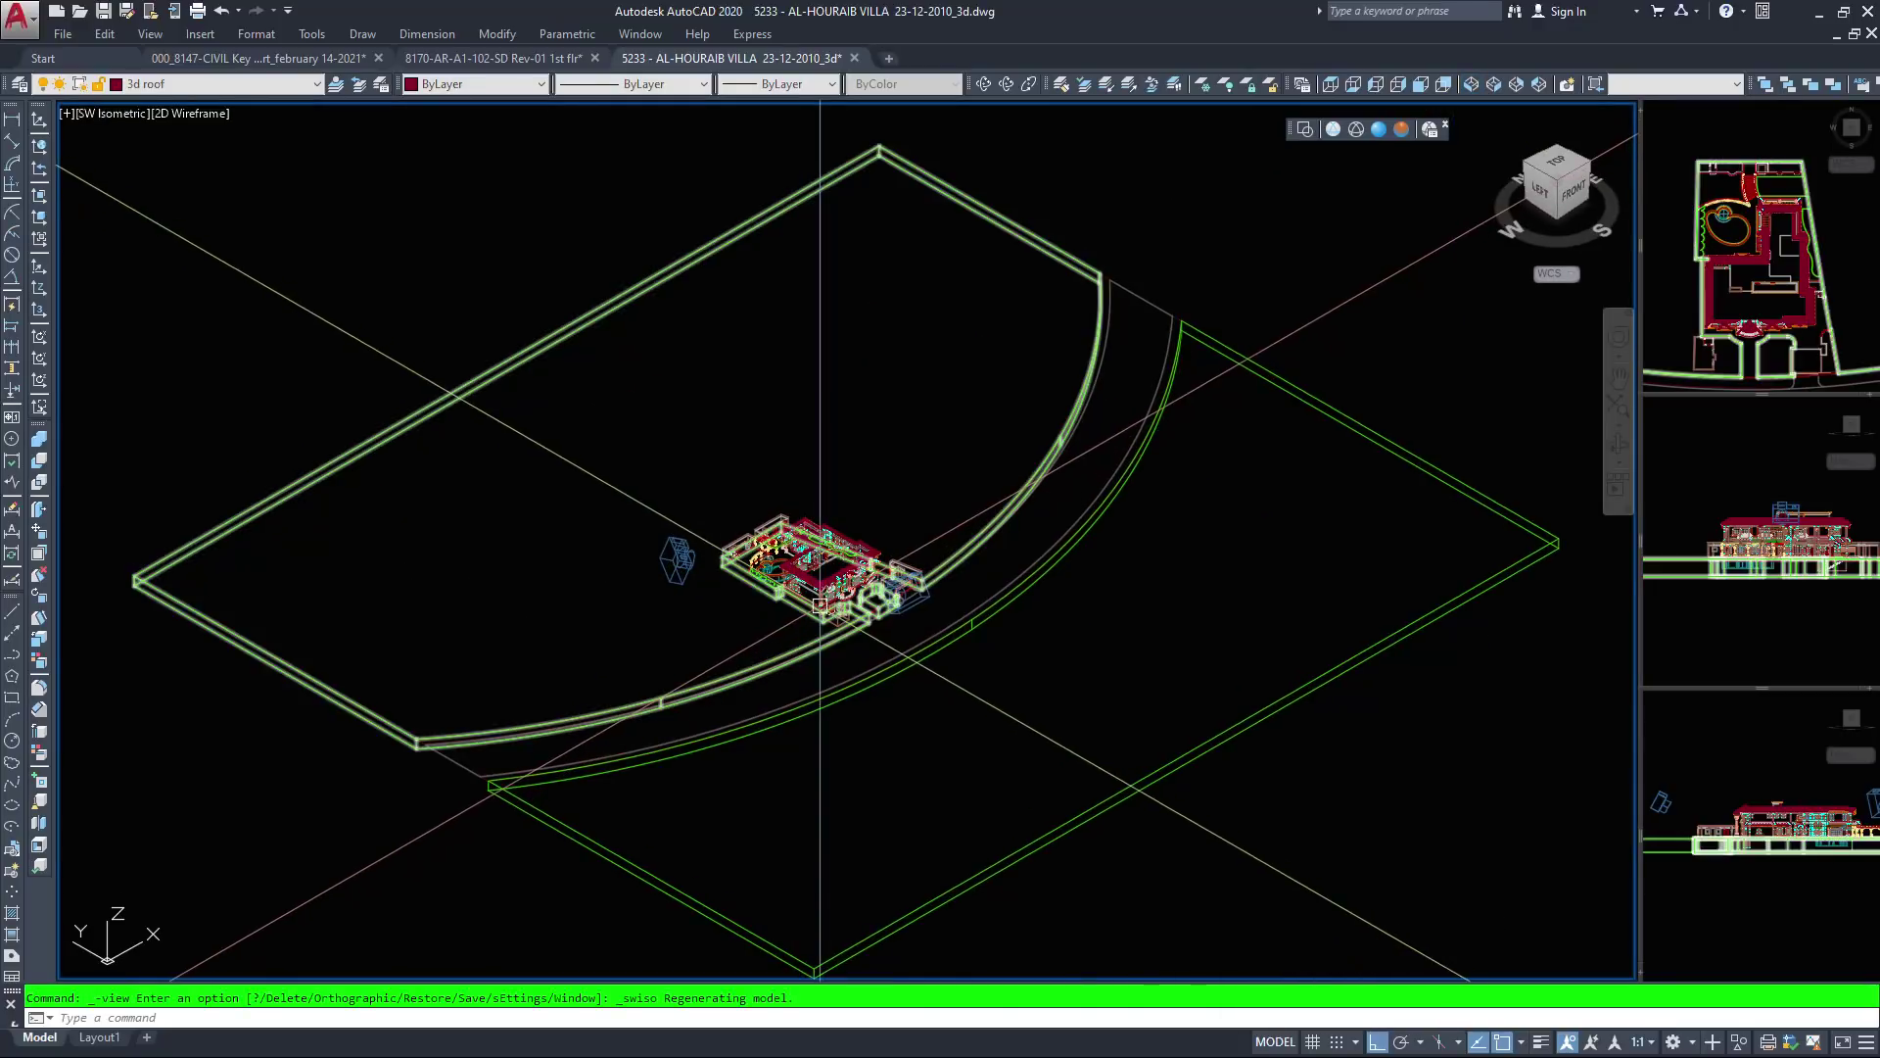
pyautogui.scroll(15, 796, 590)
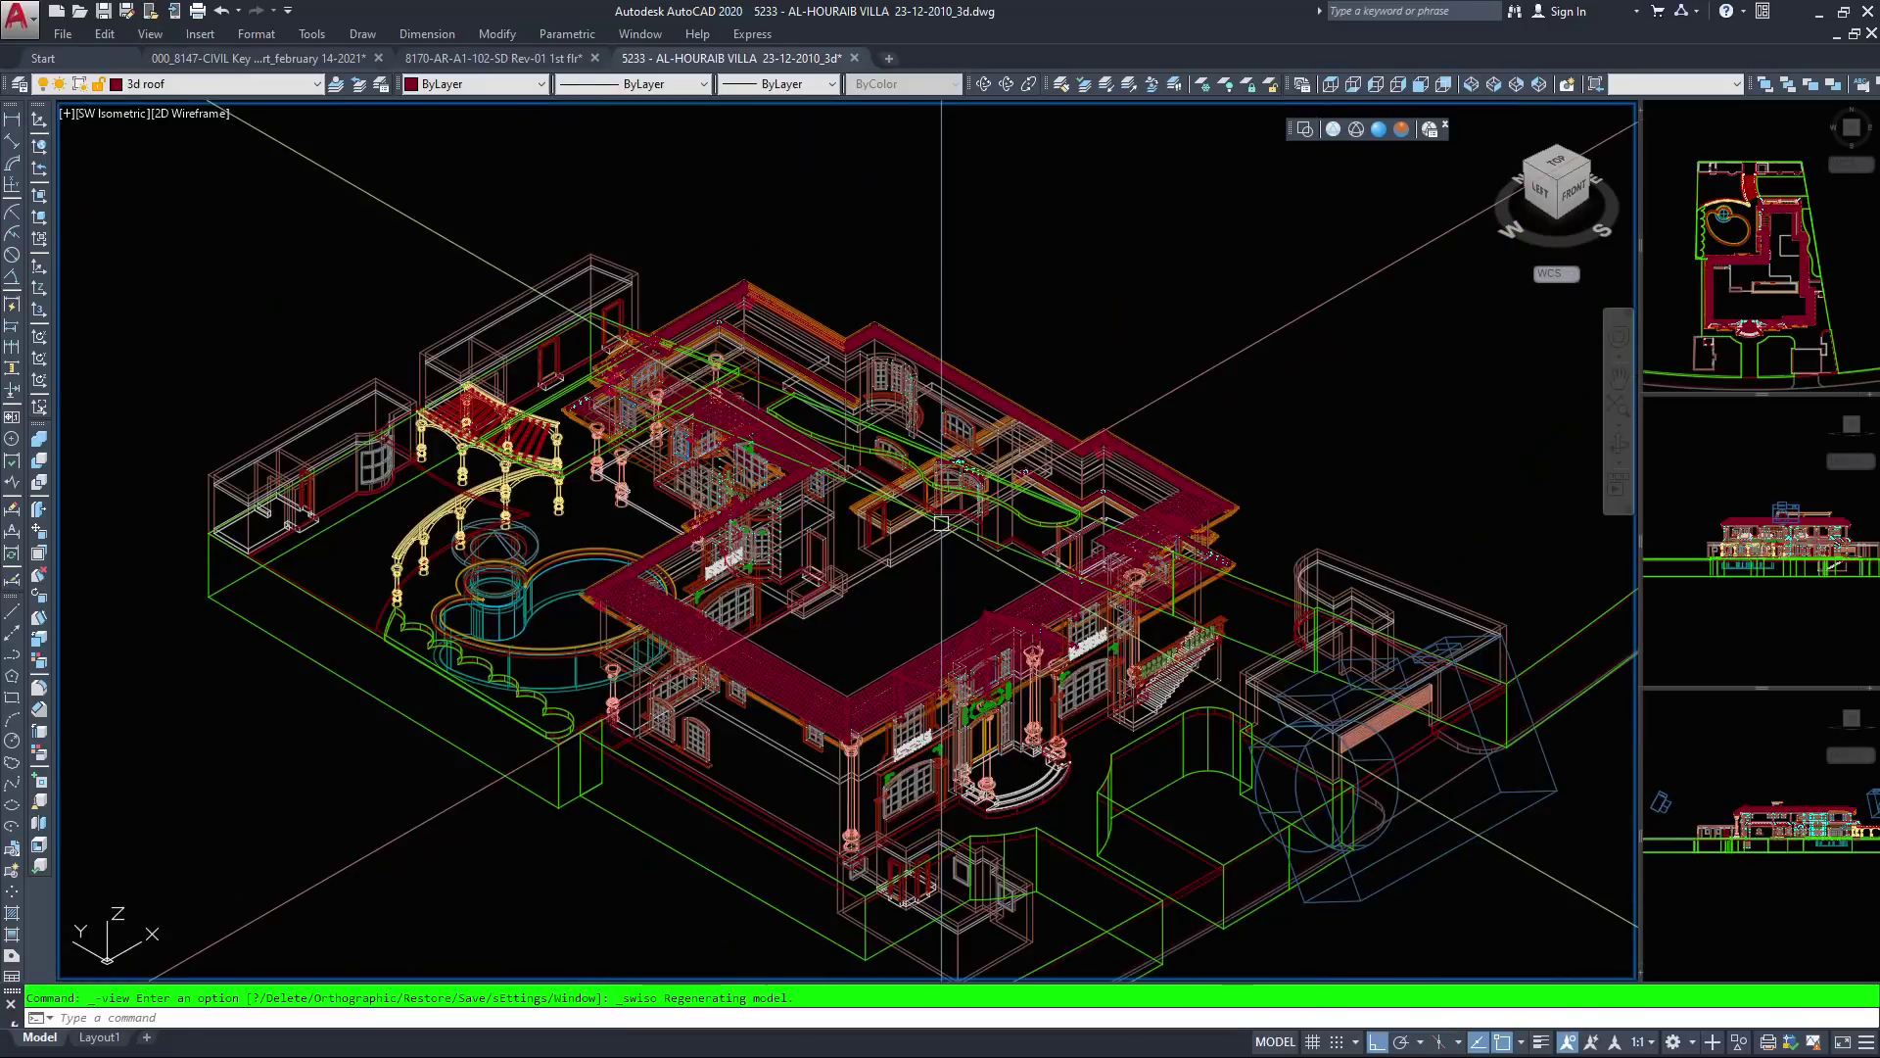
pyautogui.scroll(2, 955, 518)
# Run VIEWRES with fast zooms enabled and set the circle zoom percent to 15000
pyautogui.press('Escape')
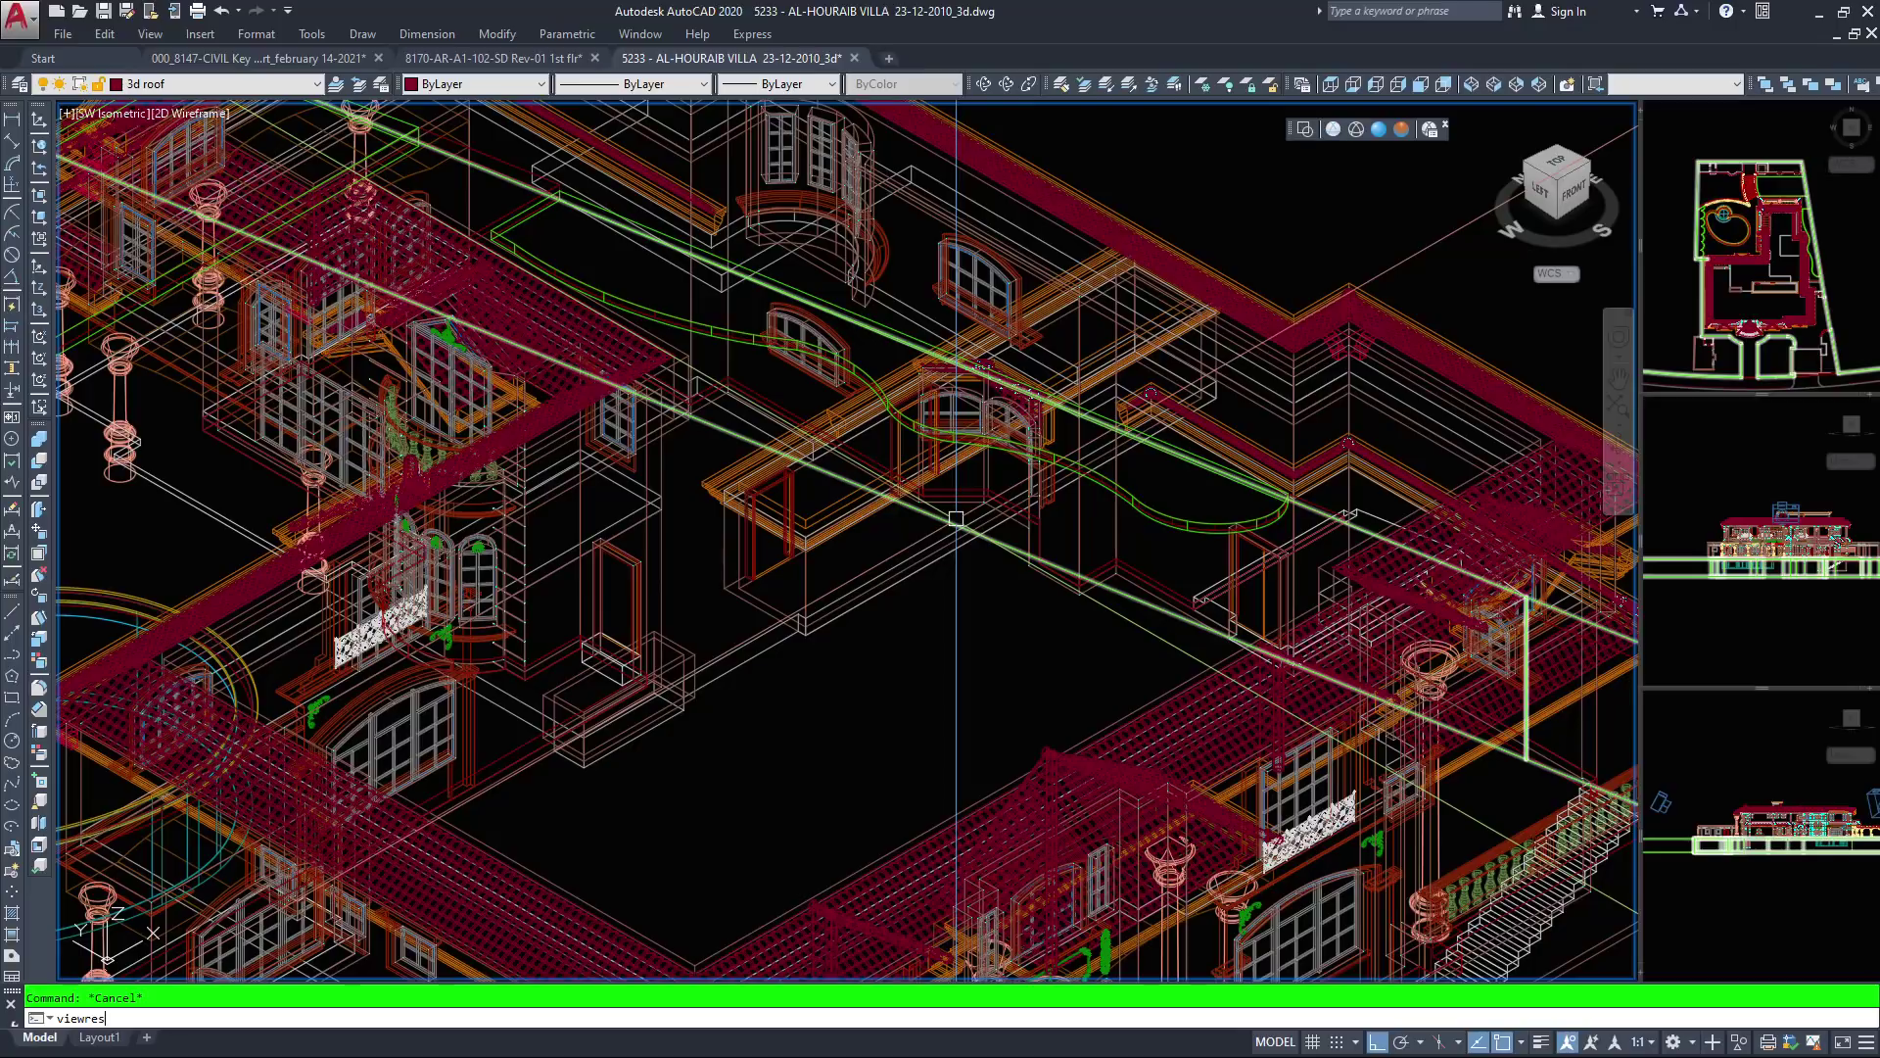
pyautogui.press('Return')
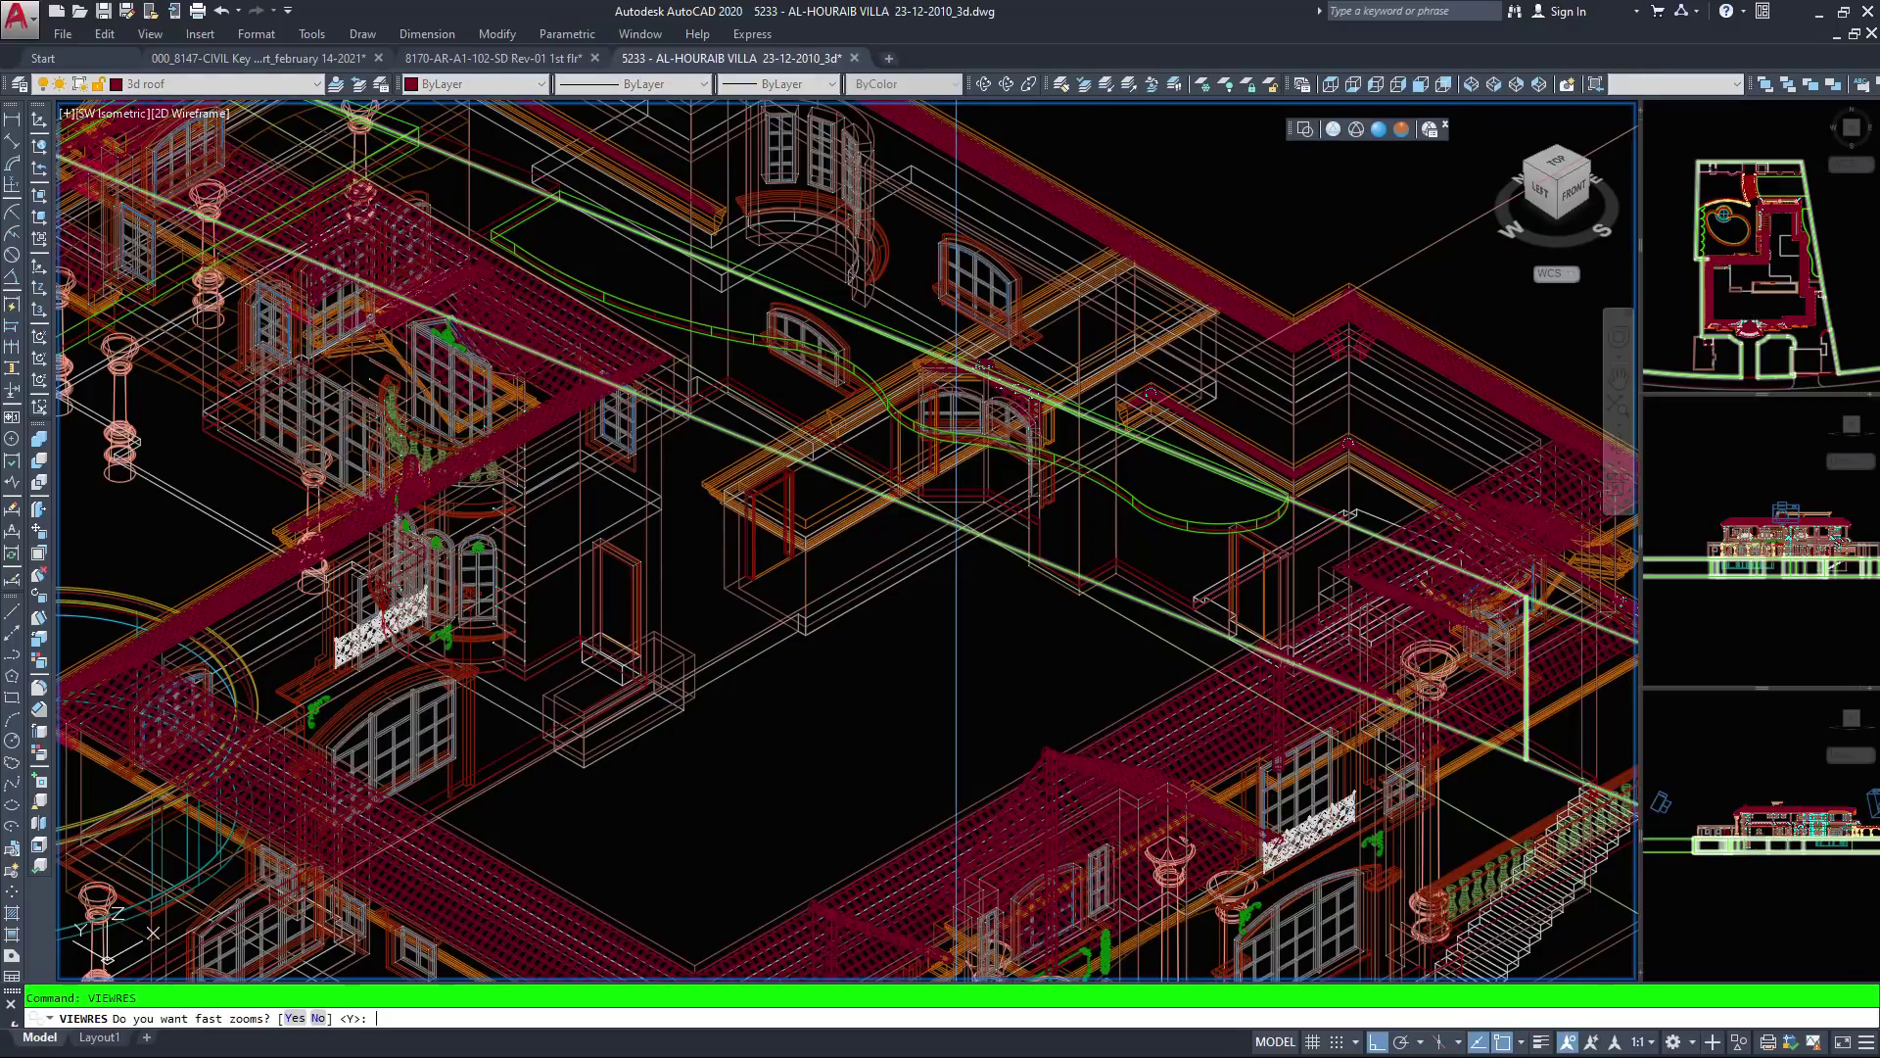
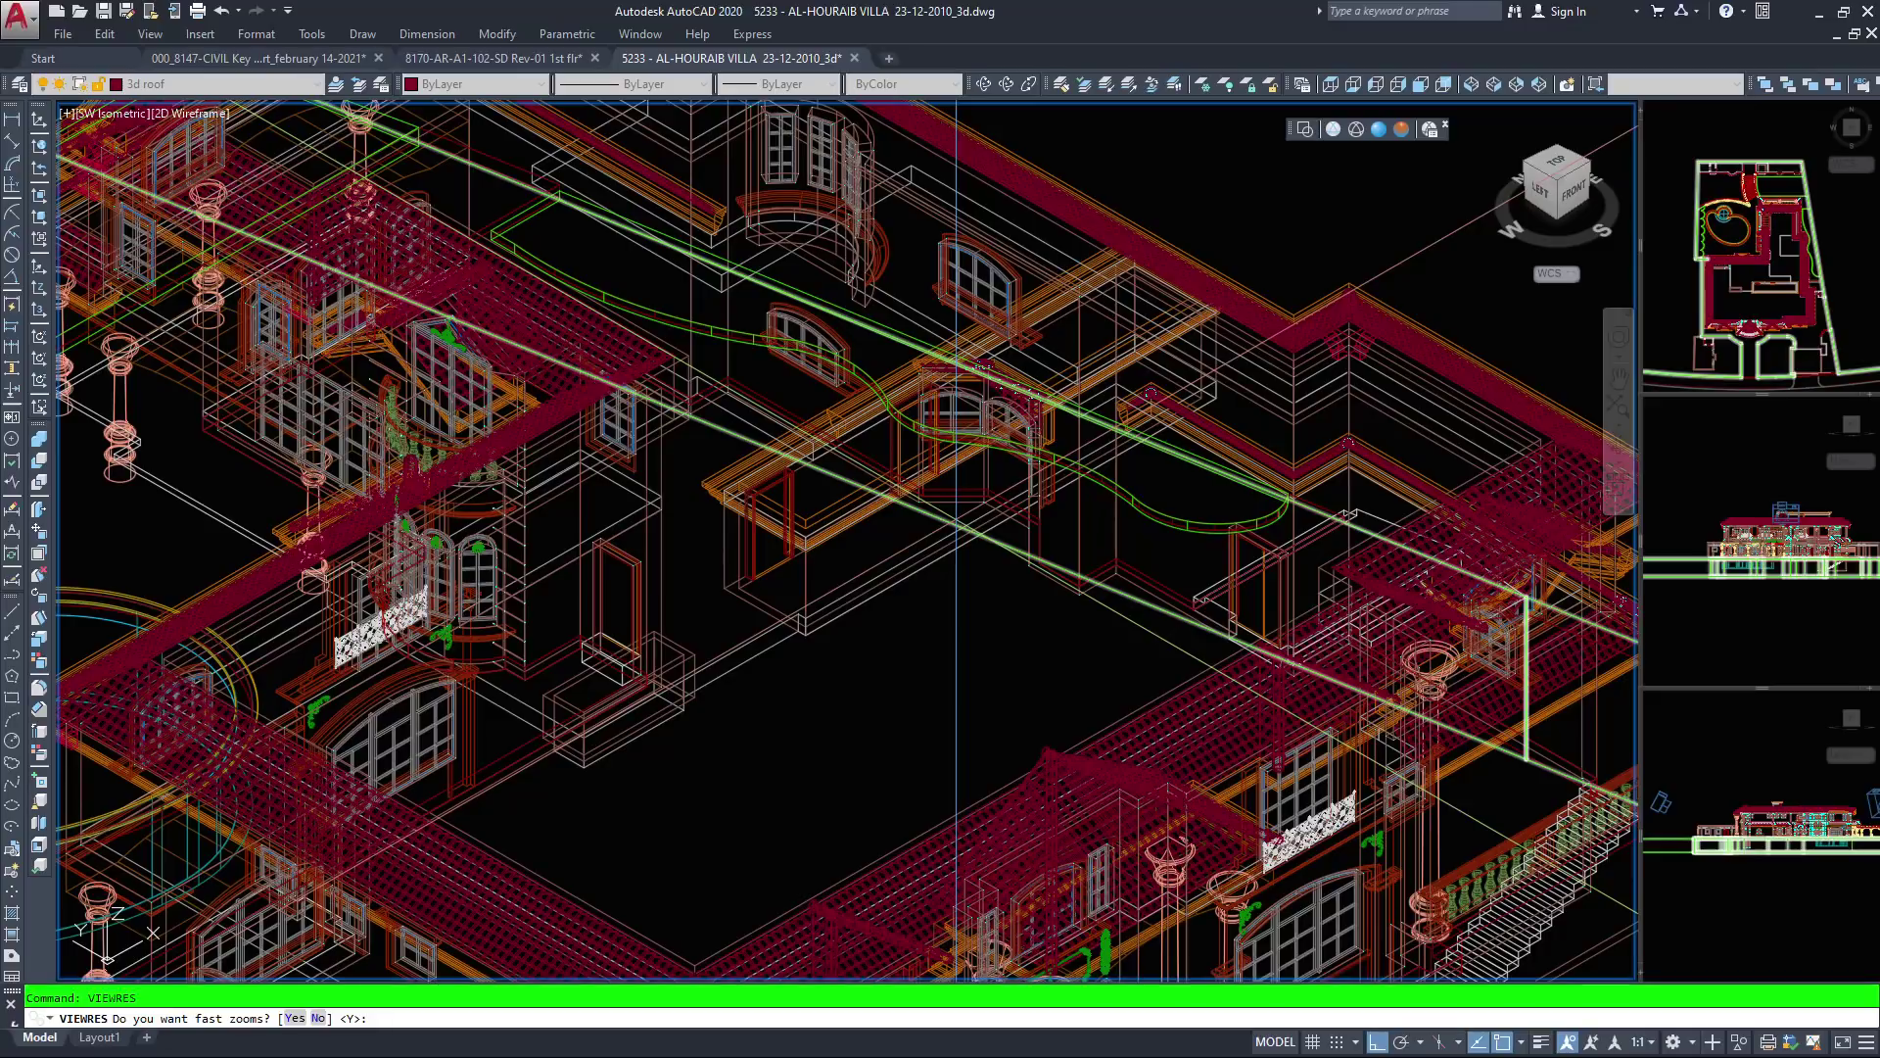
pyautogui.write('y')
pyautogui.press('Return')
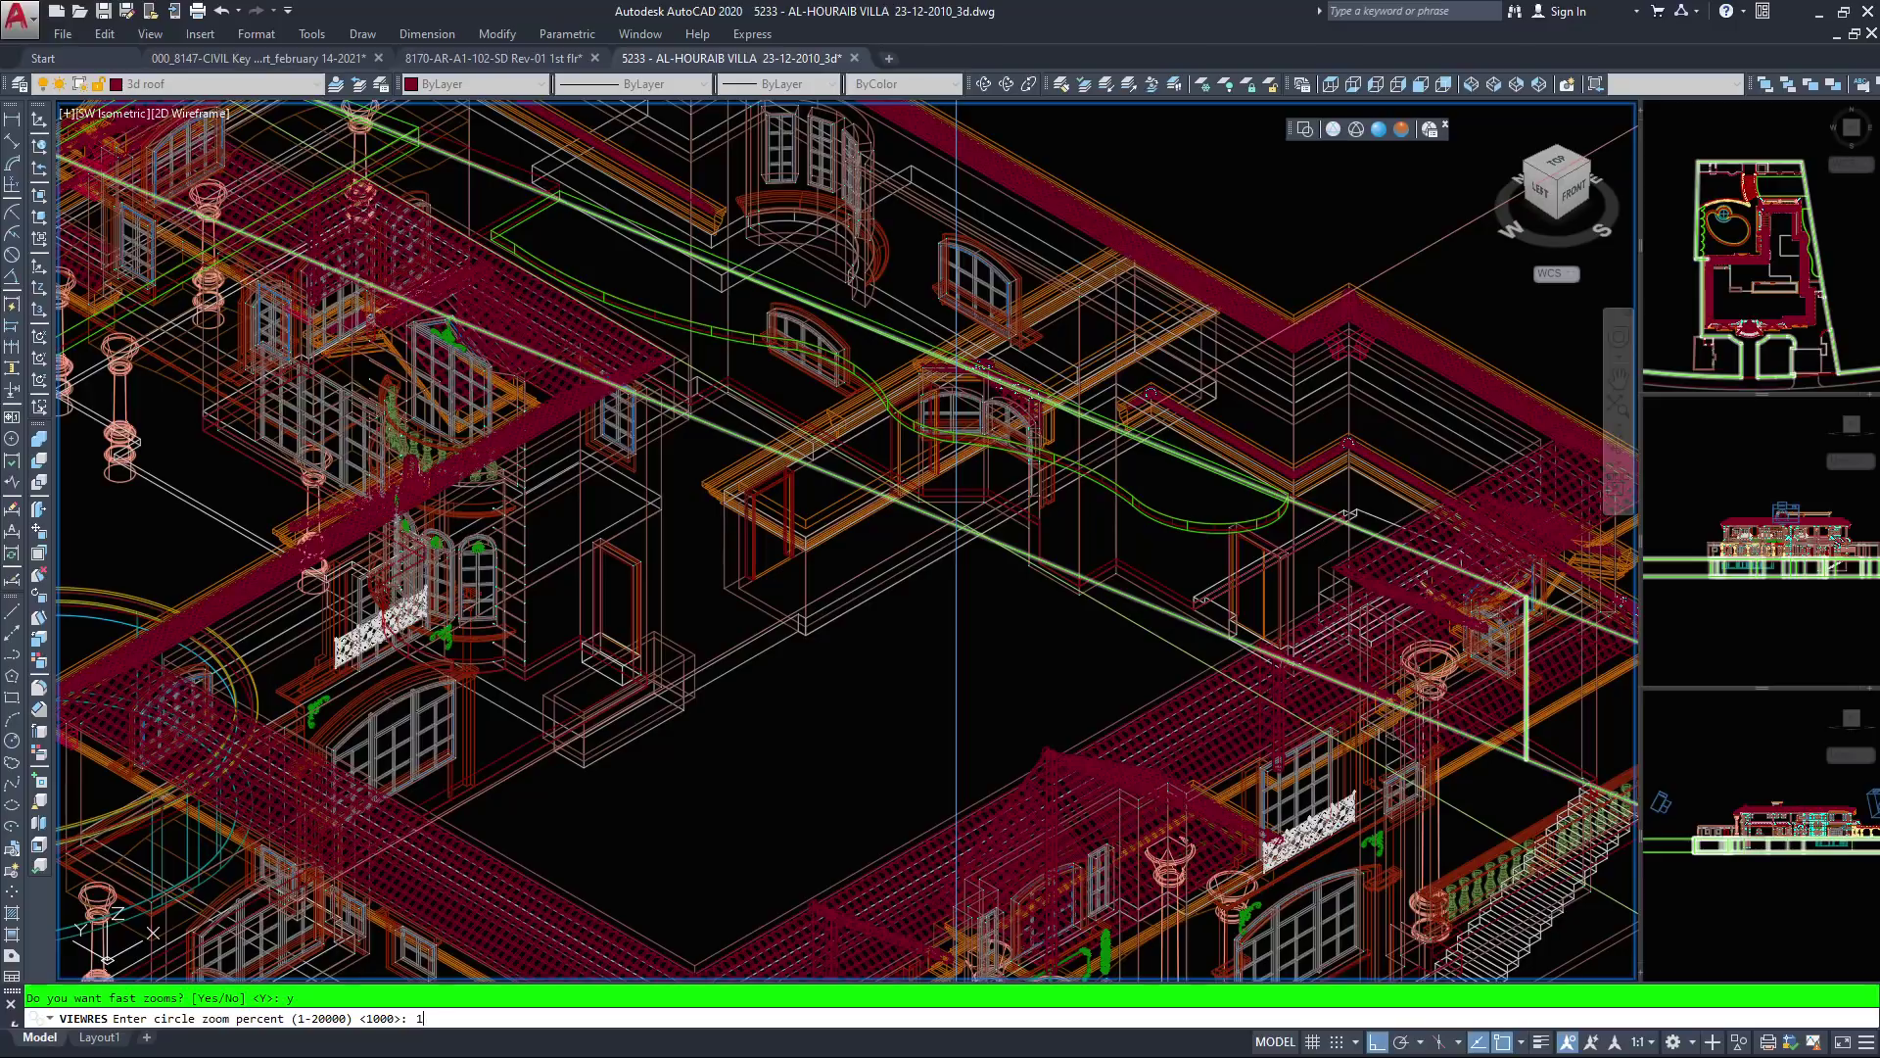
pyautogui.write('15000')
pyautogui.press('Return')
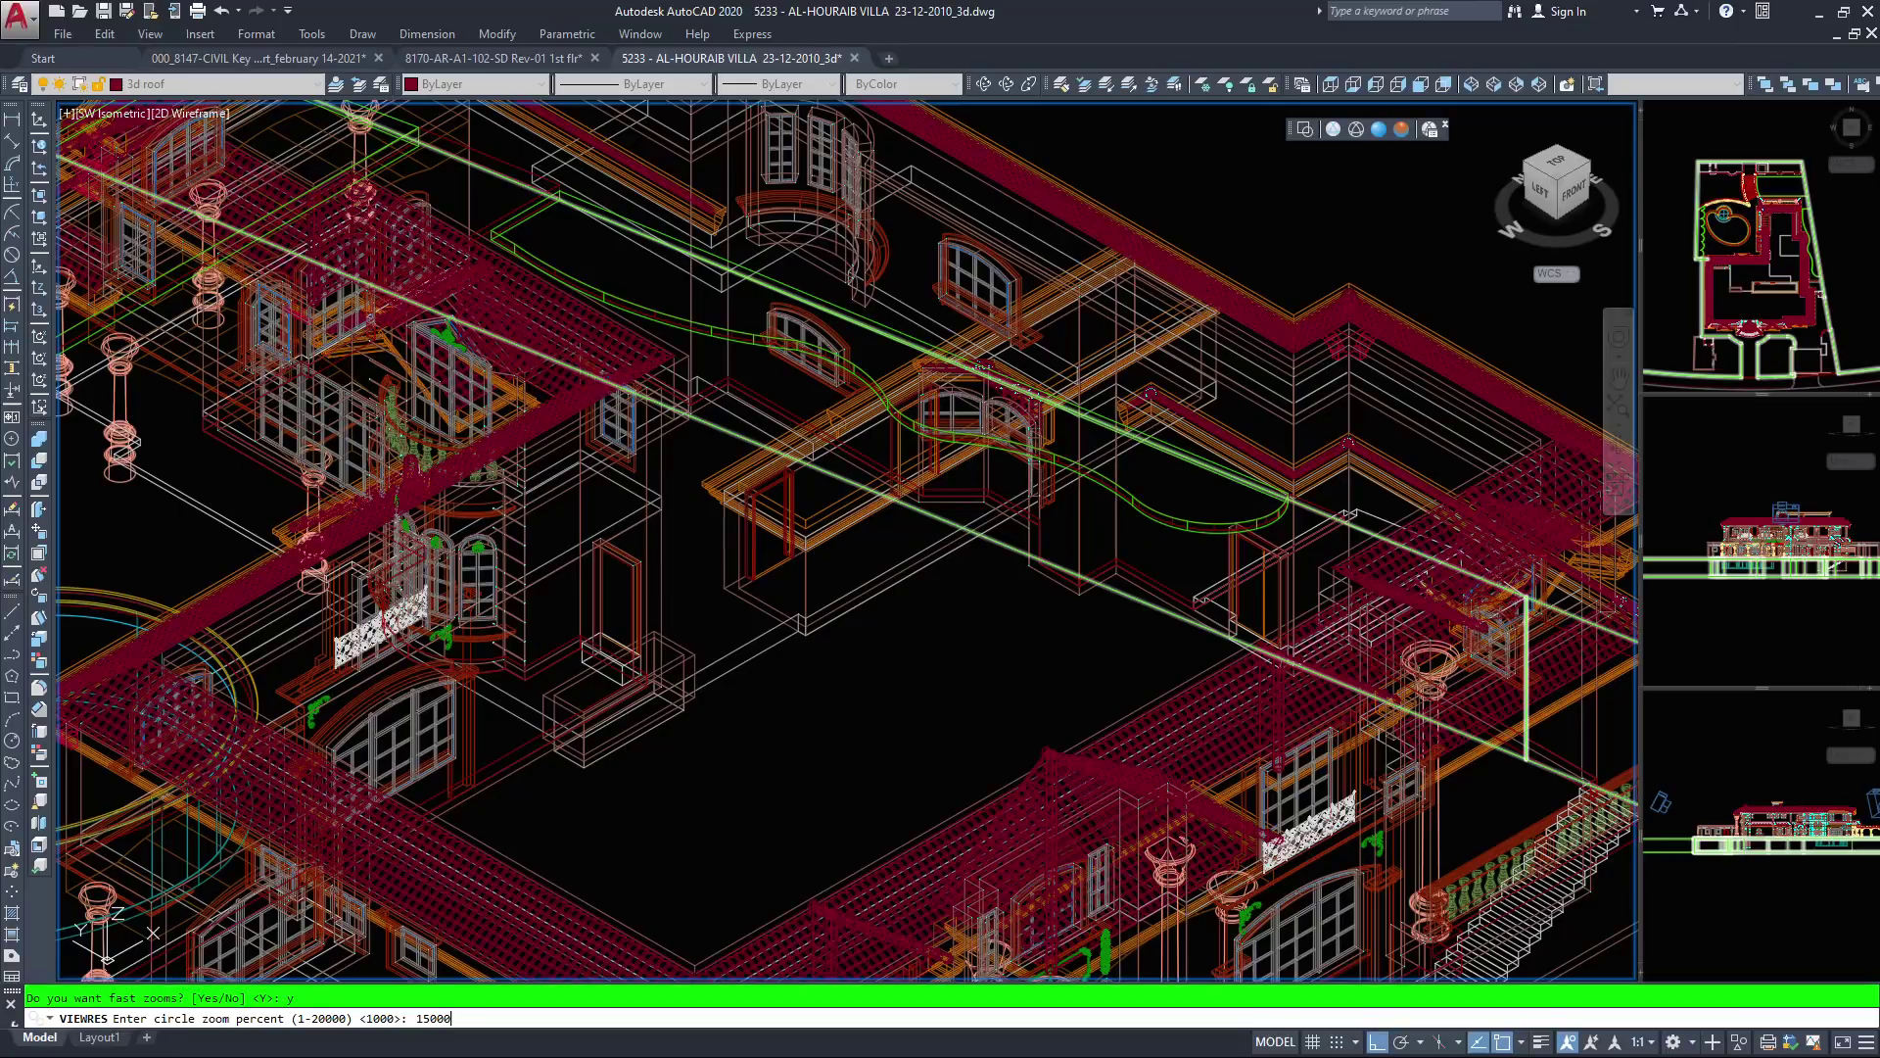
# Regenerate the model in the SW Isometric wireframe view
pyautogui.press('Escape')
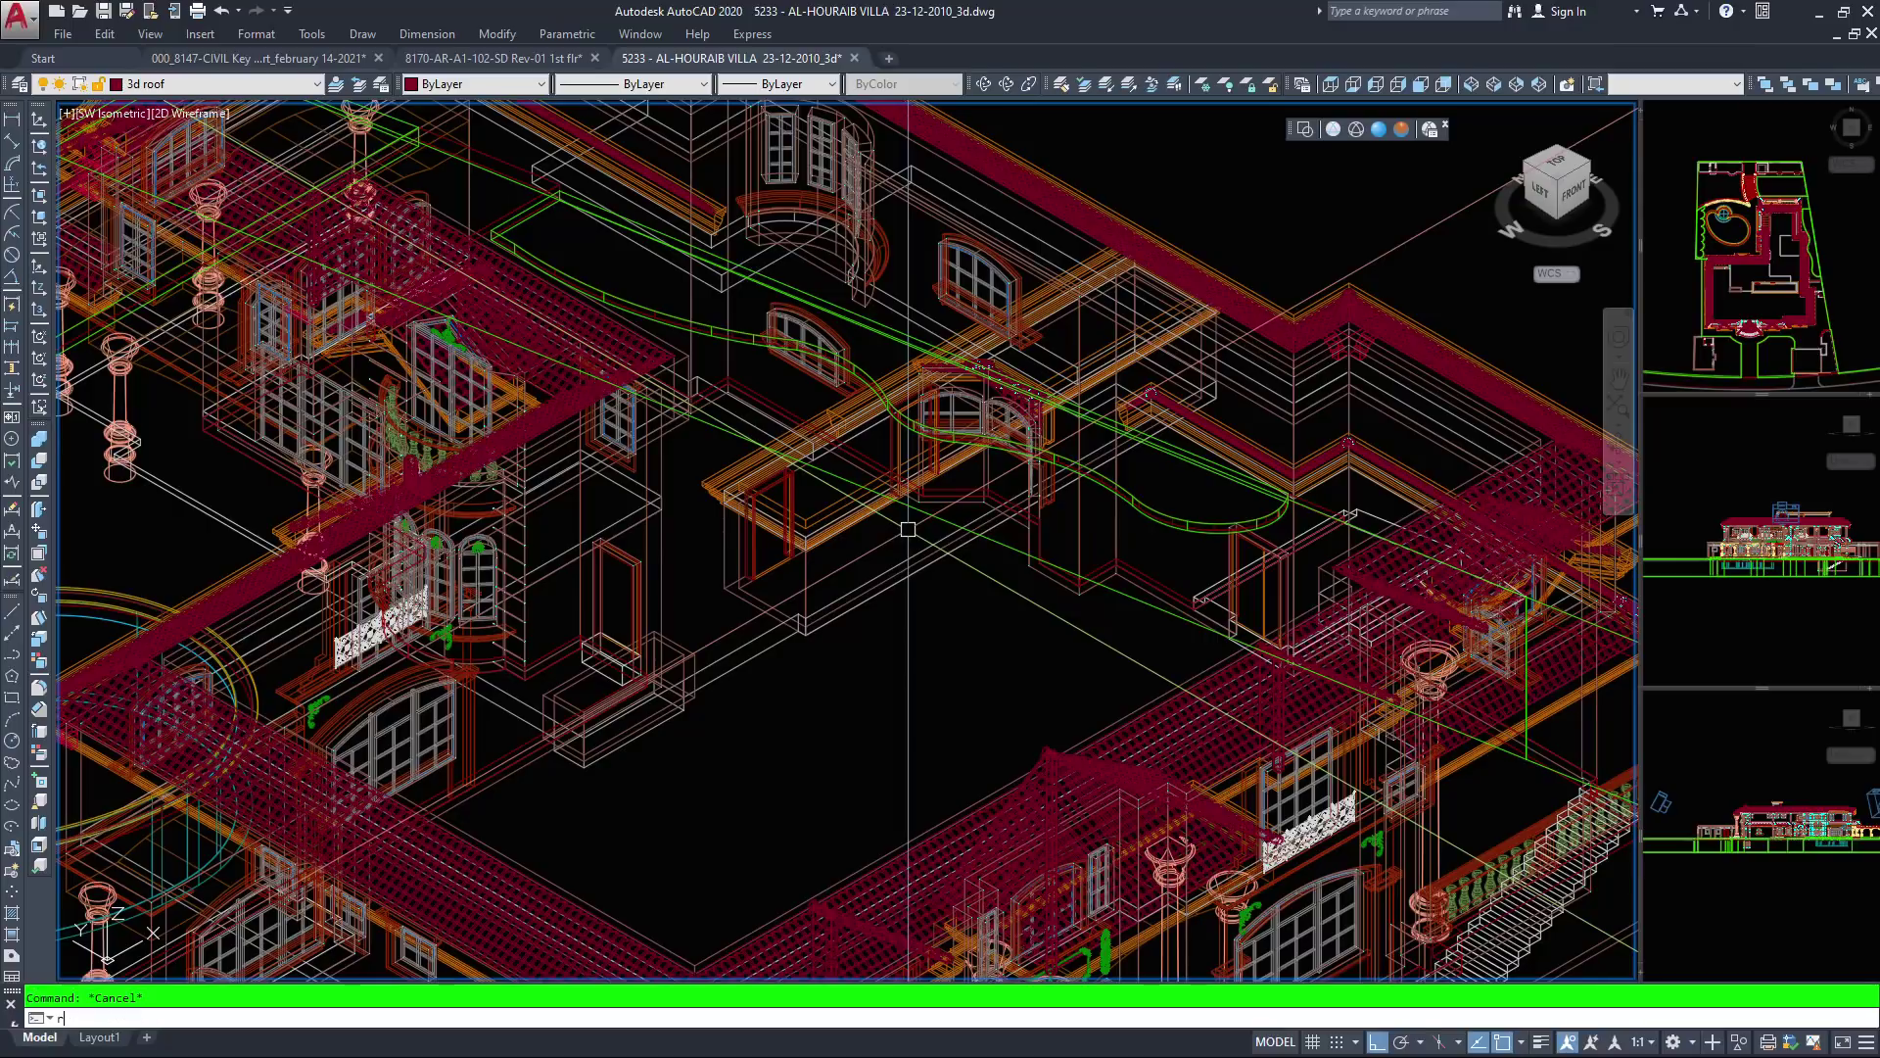
pyautogui.write('re')
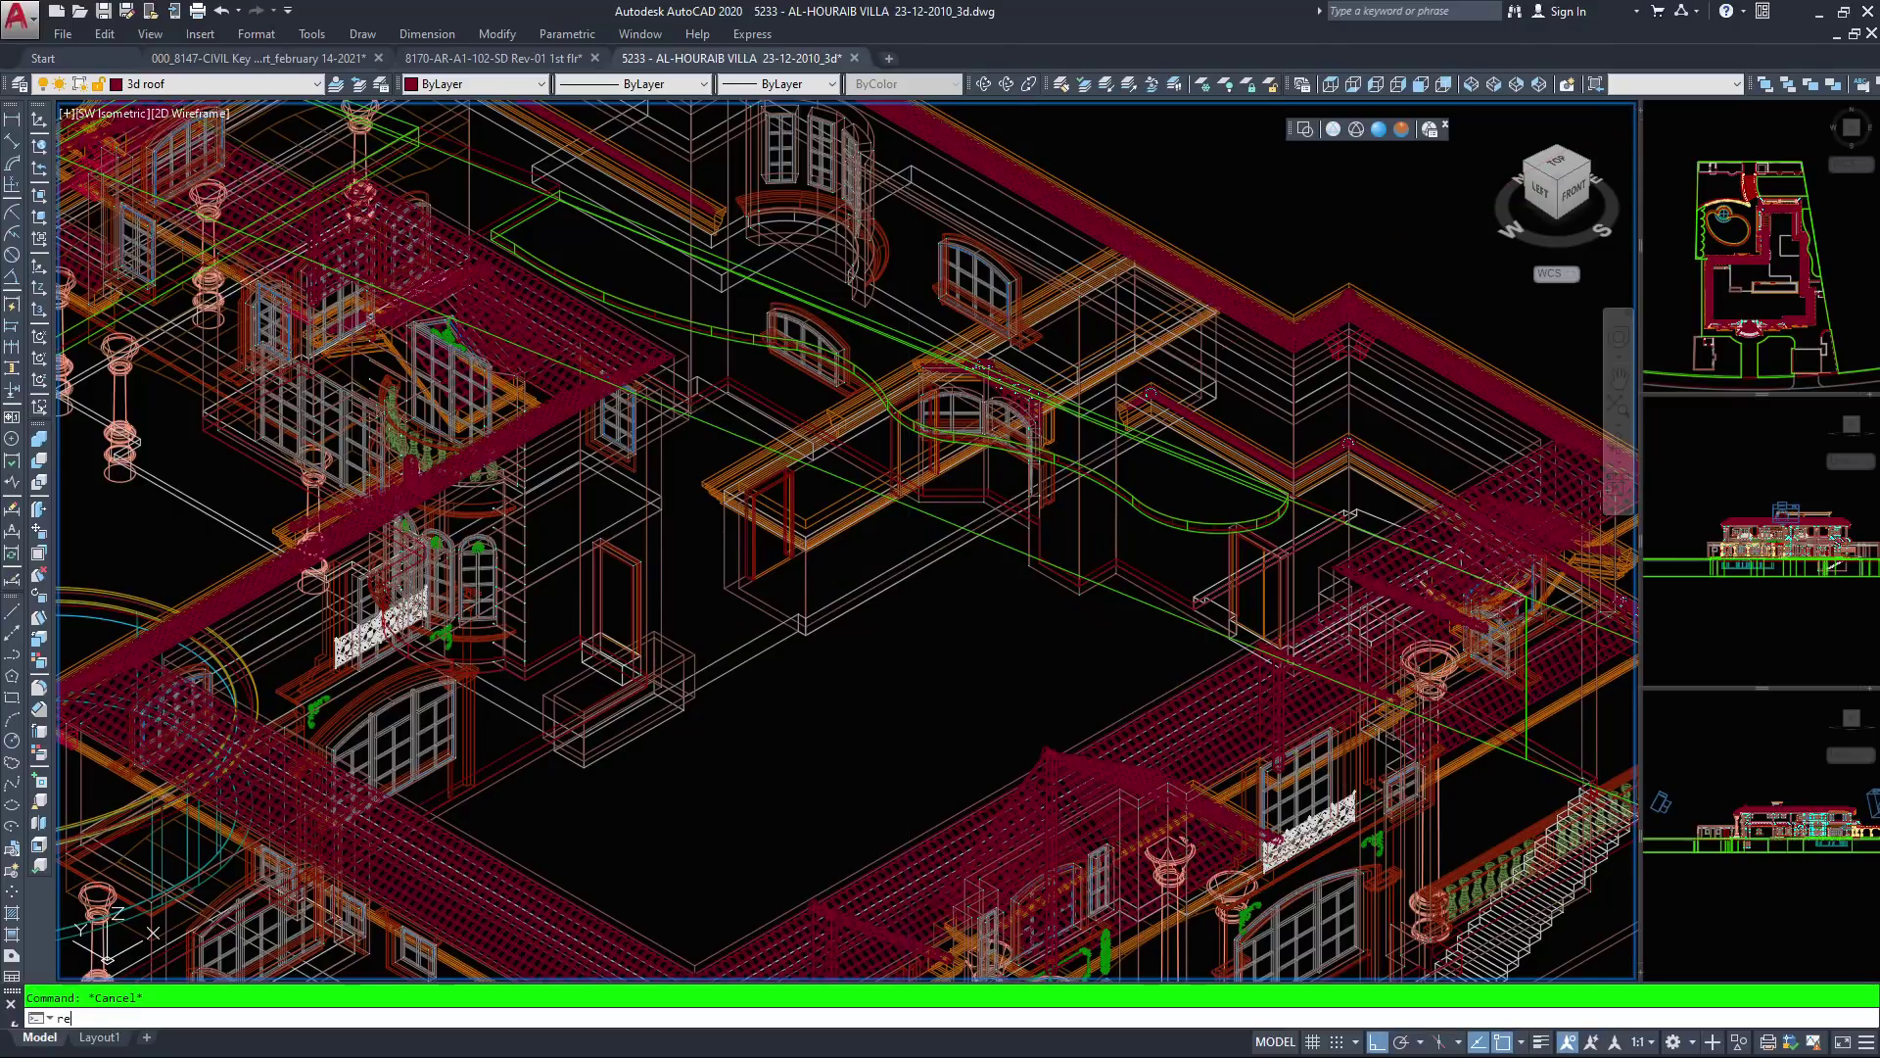
pyautogui.press('Return')
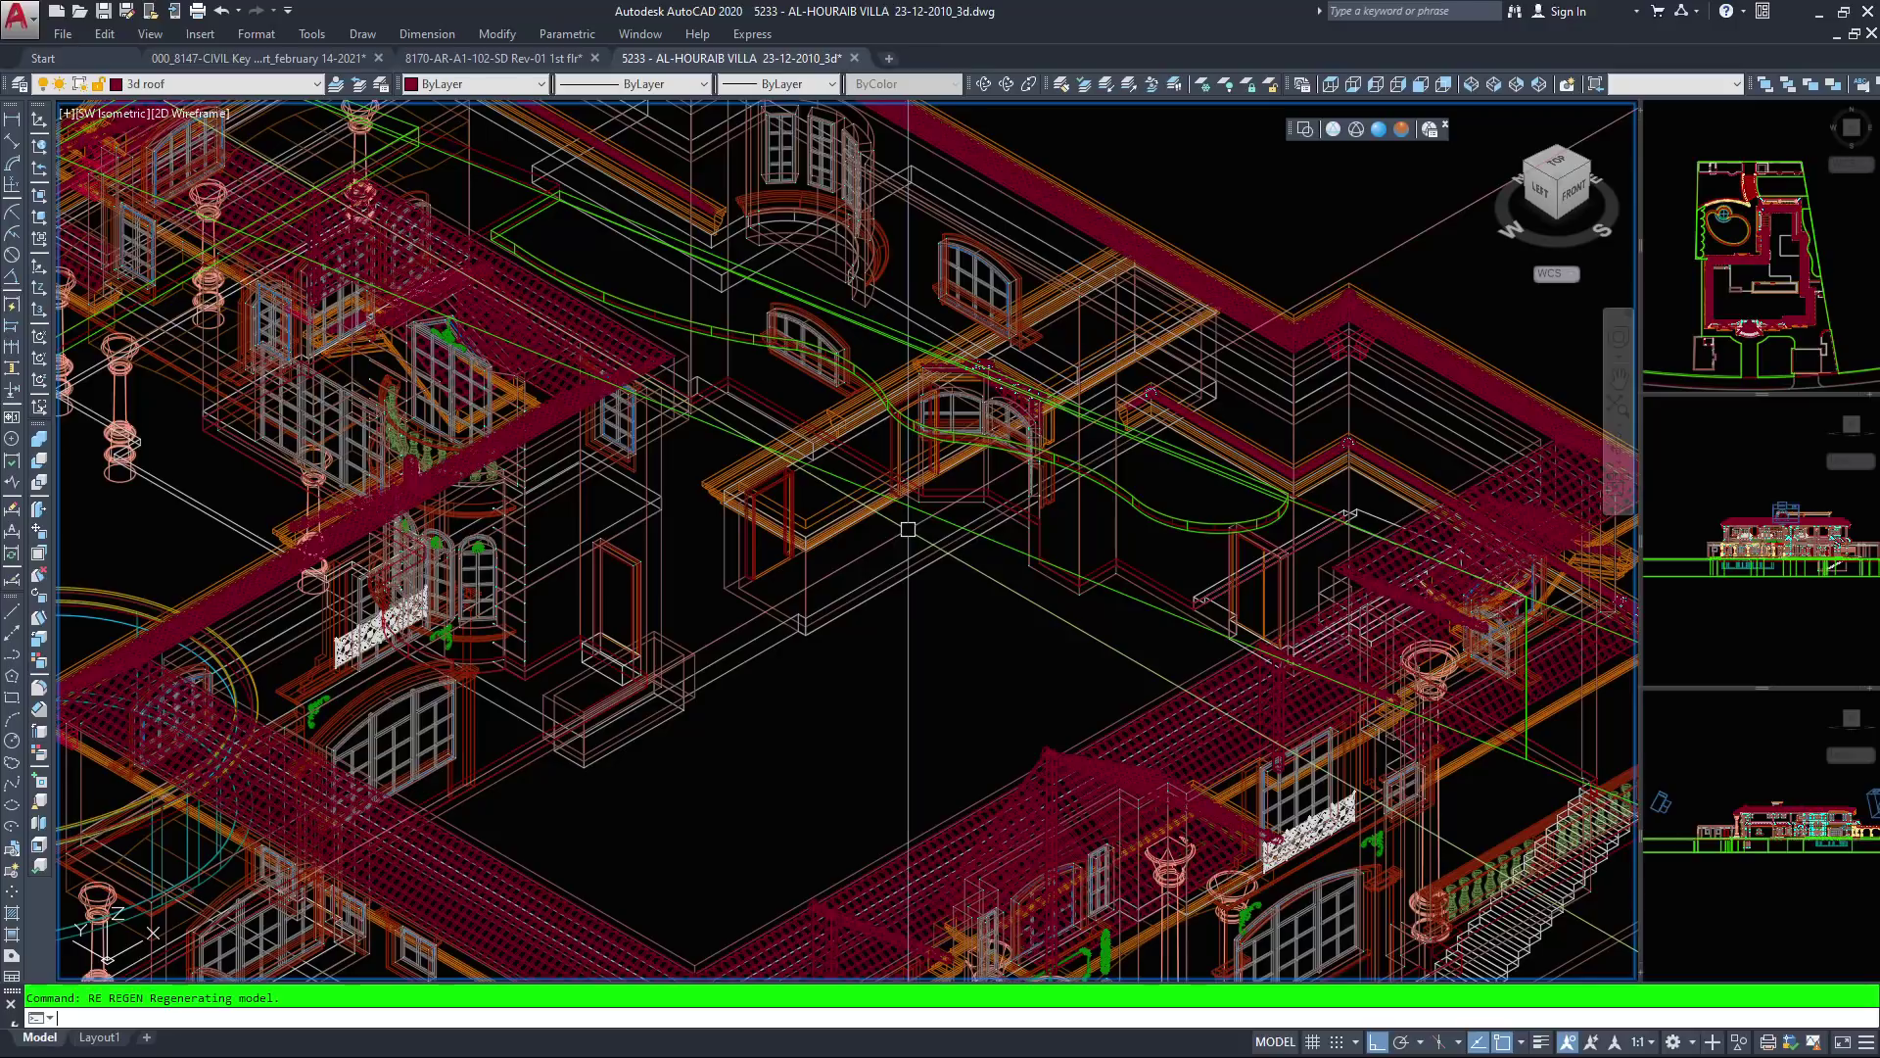
pyautogui.press('Escape')
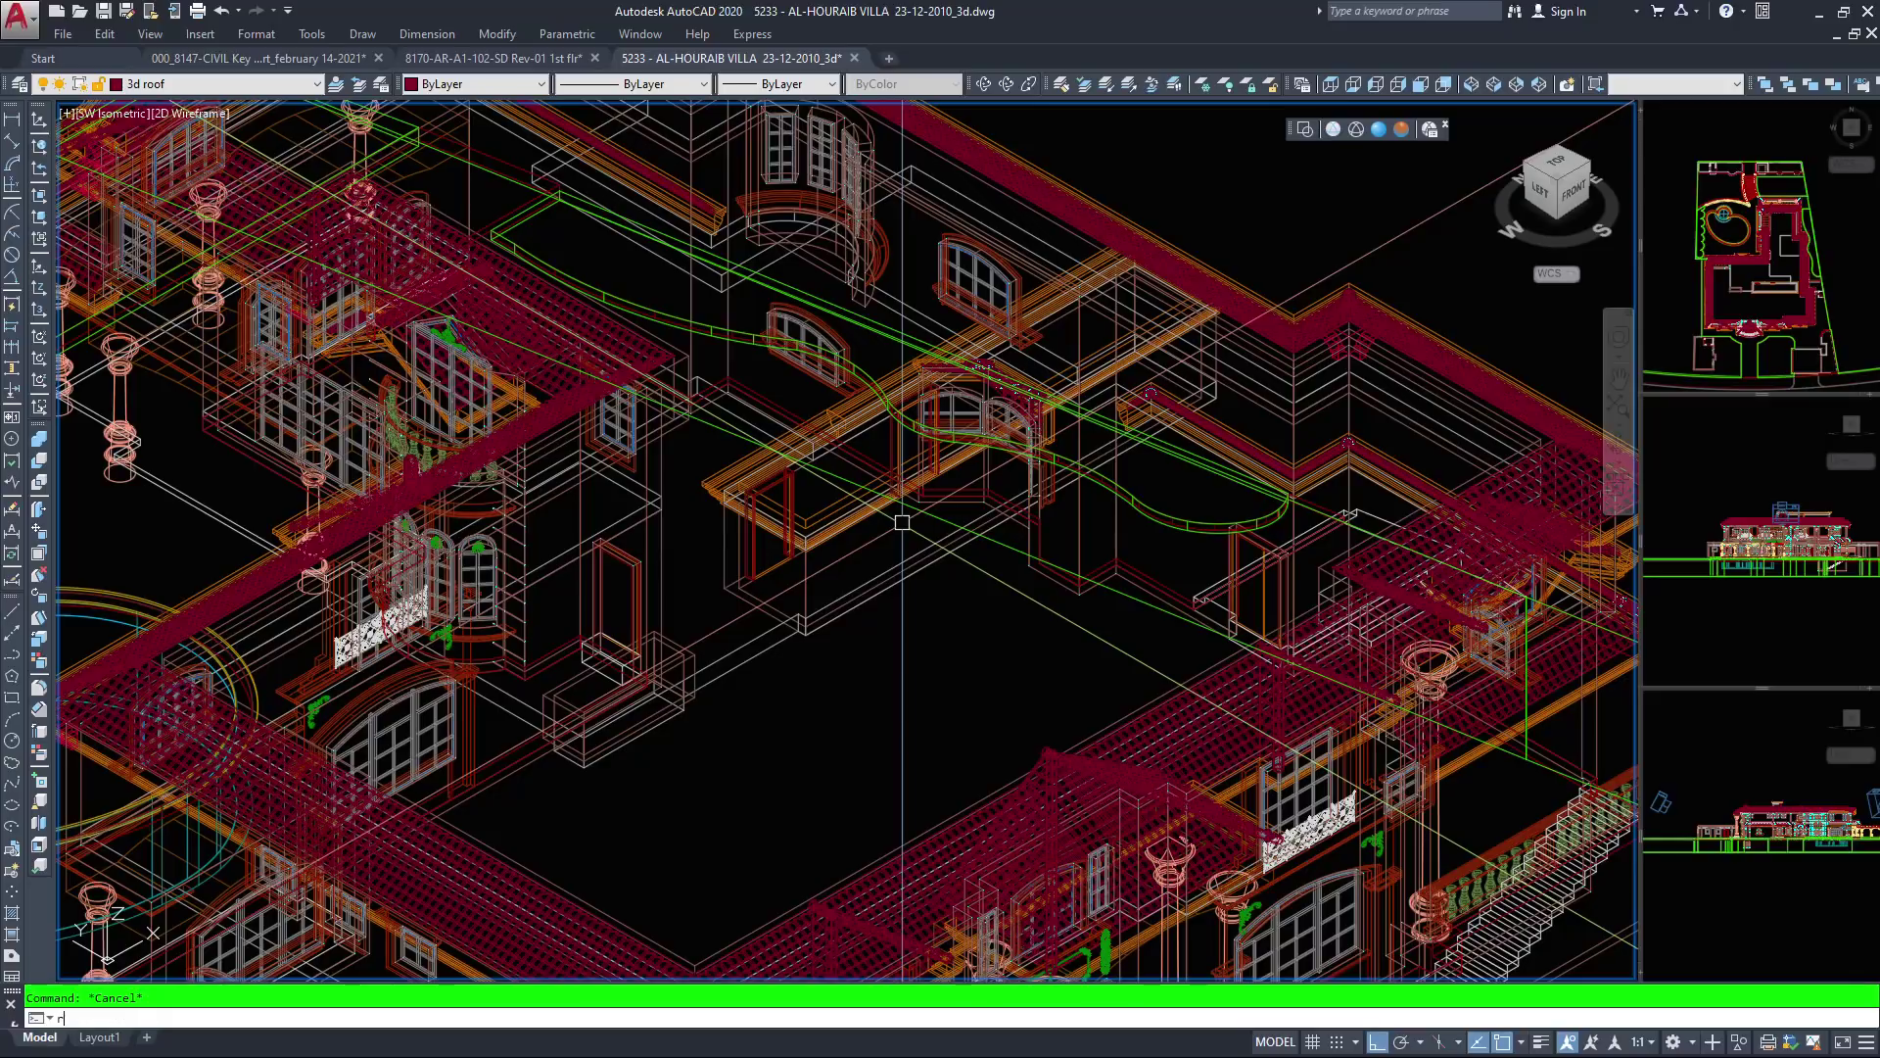
pyautogui.press('Return')
pyautogui.press('Escape')
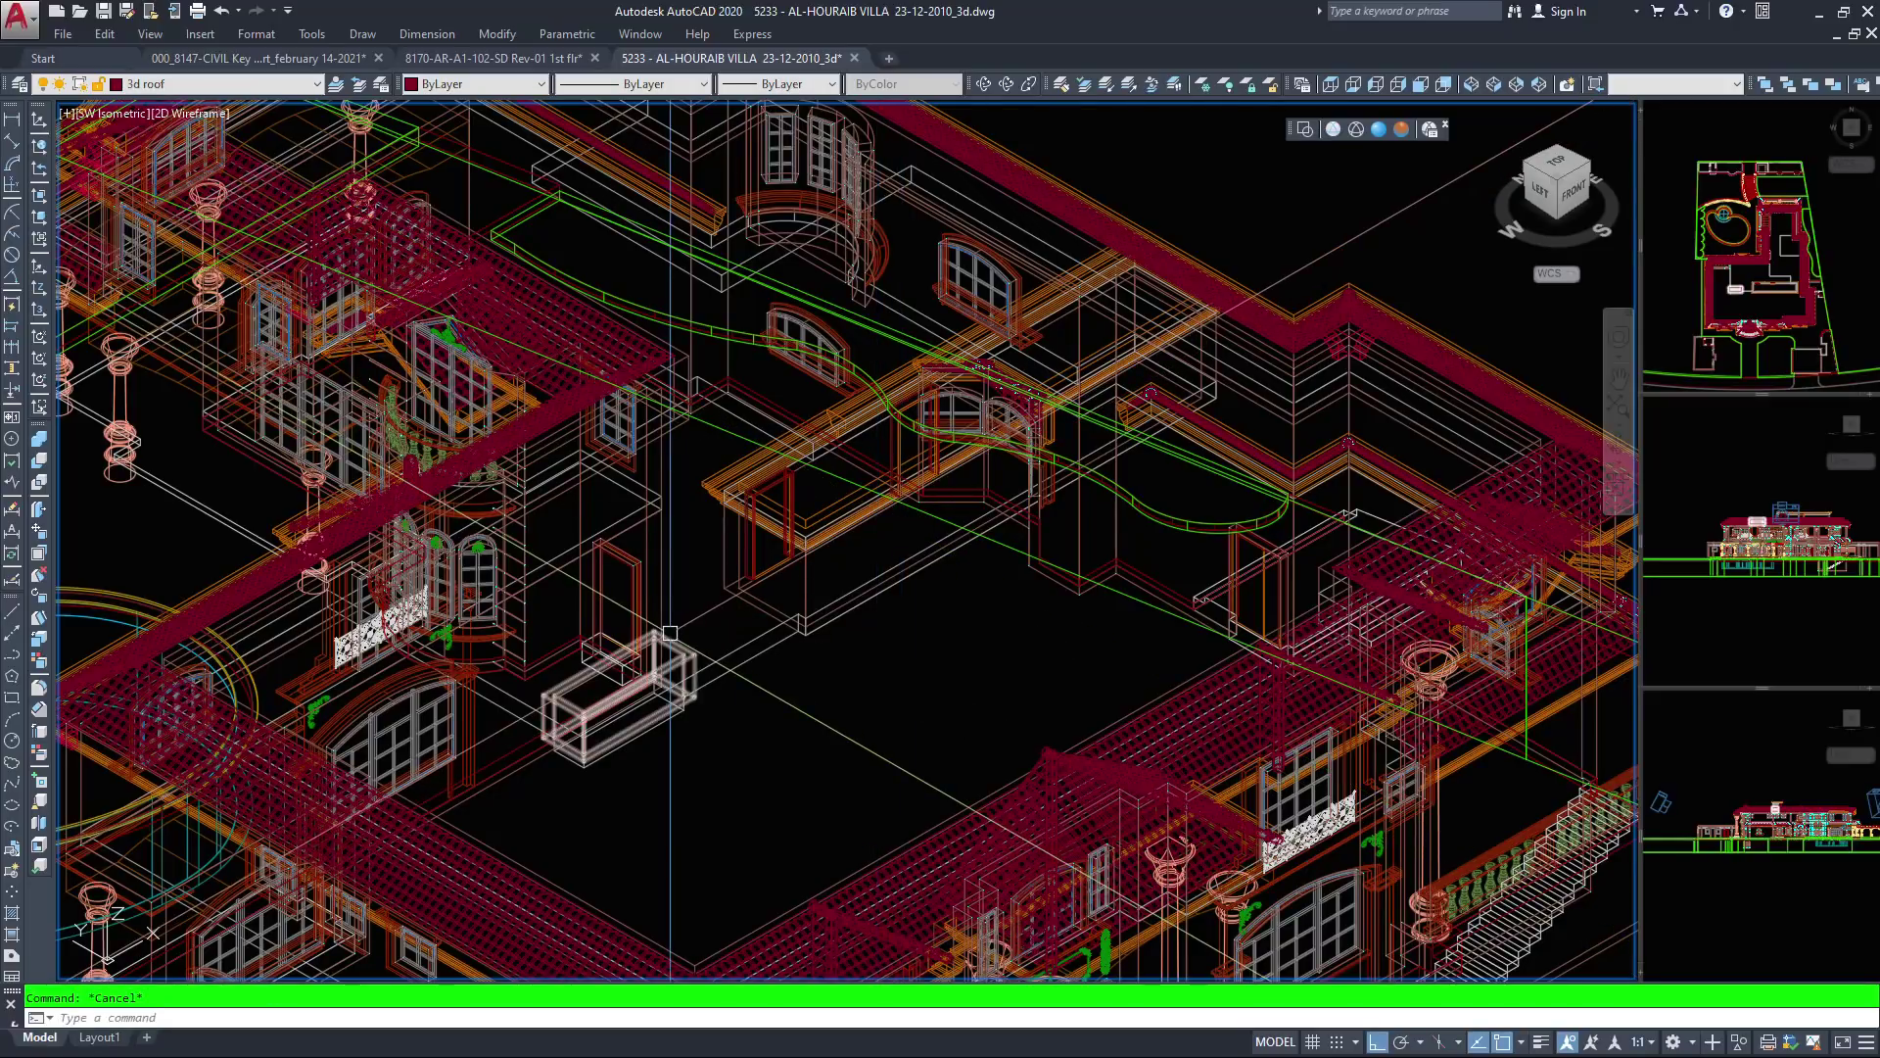
# Regenerate the model with the main view close on the arched window in the villa's left wall
pyautogui.scroll(-5, 809, 570)
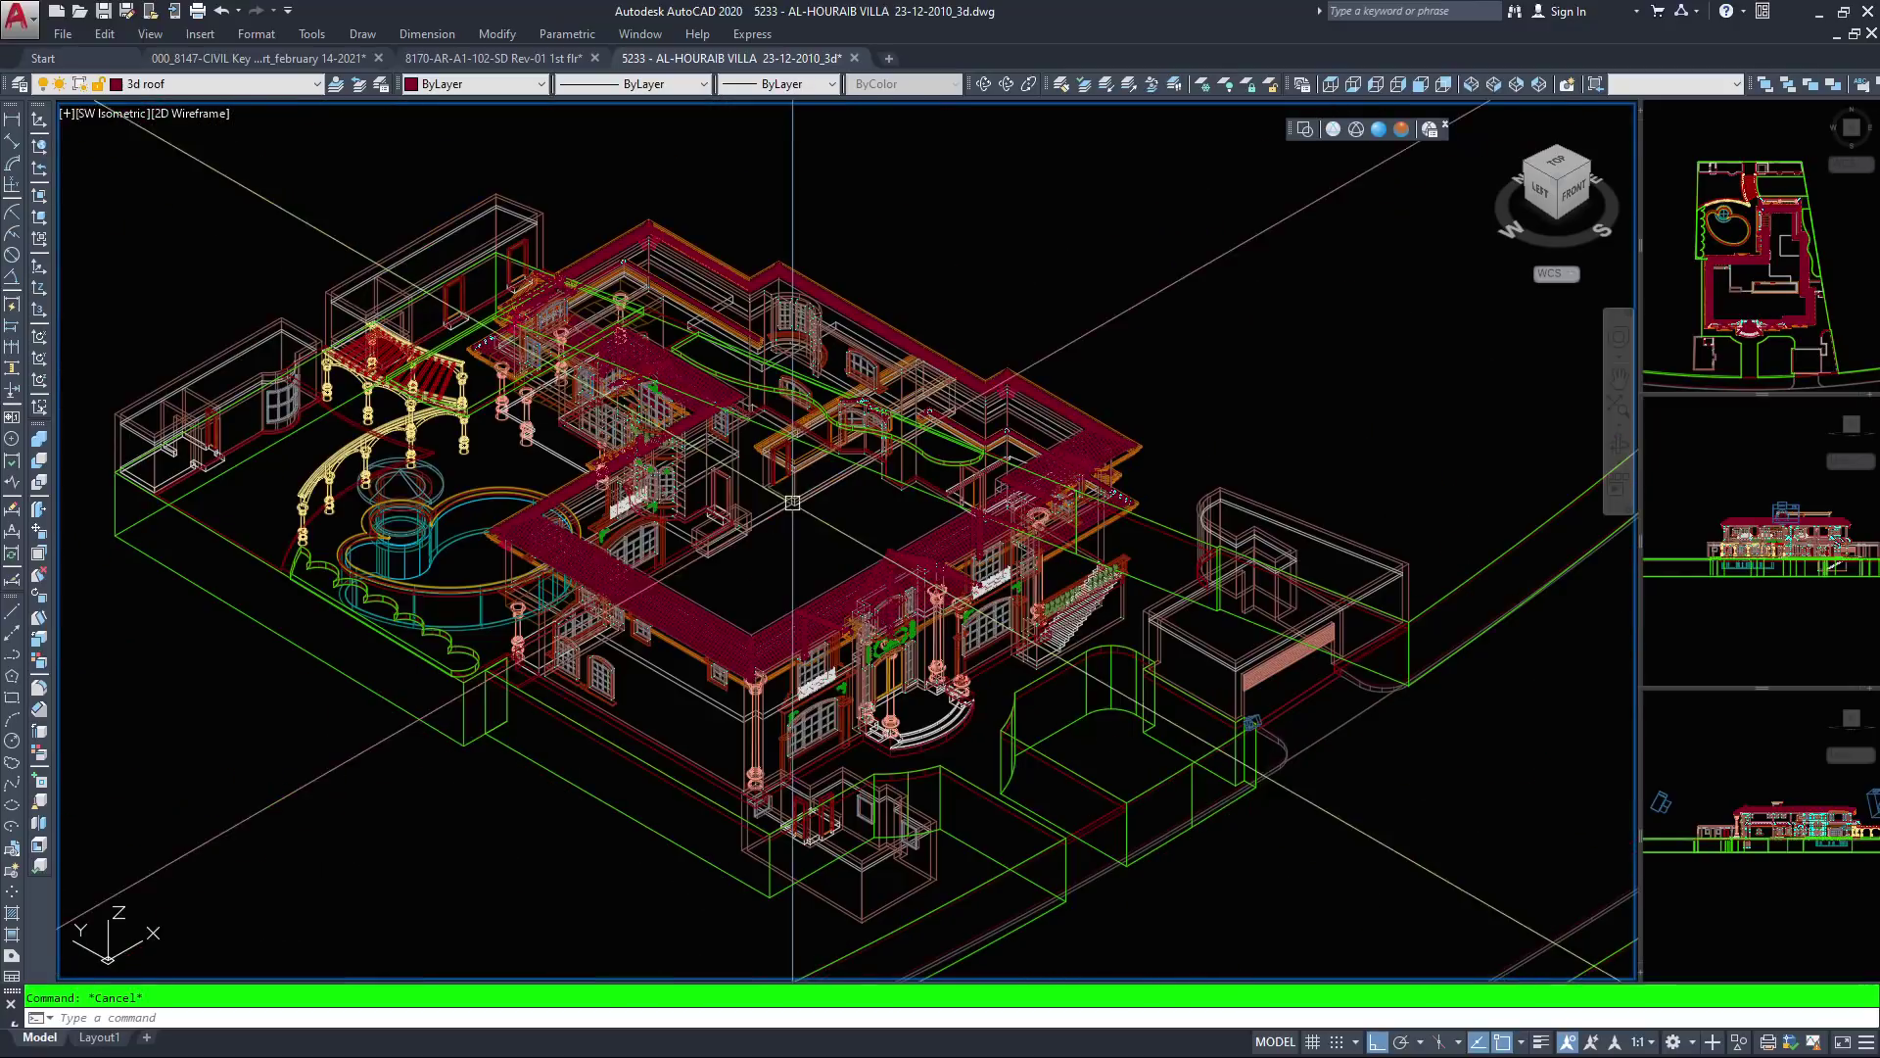
pyautogui.moveTo(810, 570); pyautogui.dragTo(863, 564, button='middle')
pyautogui.scroll(2, 695, 564)
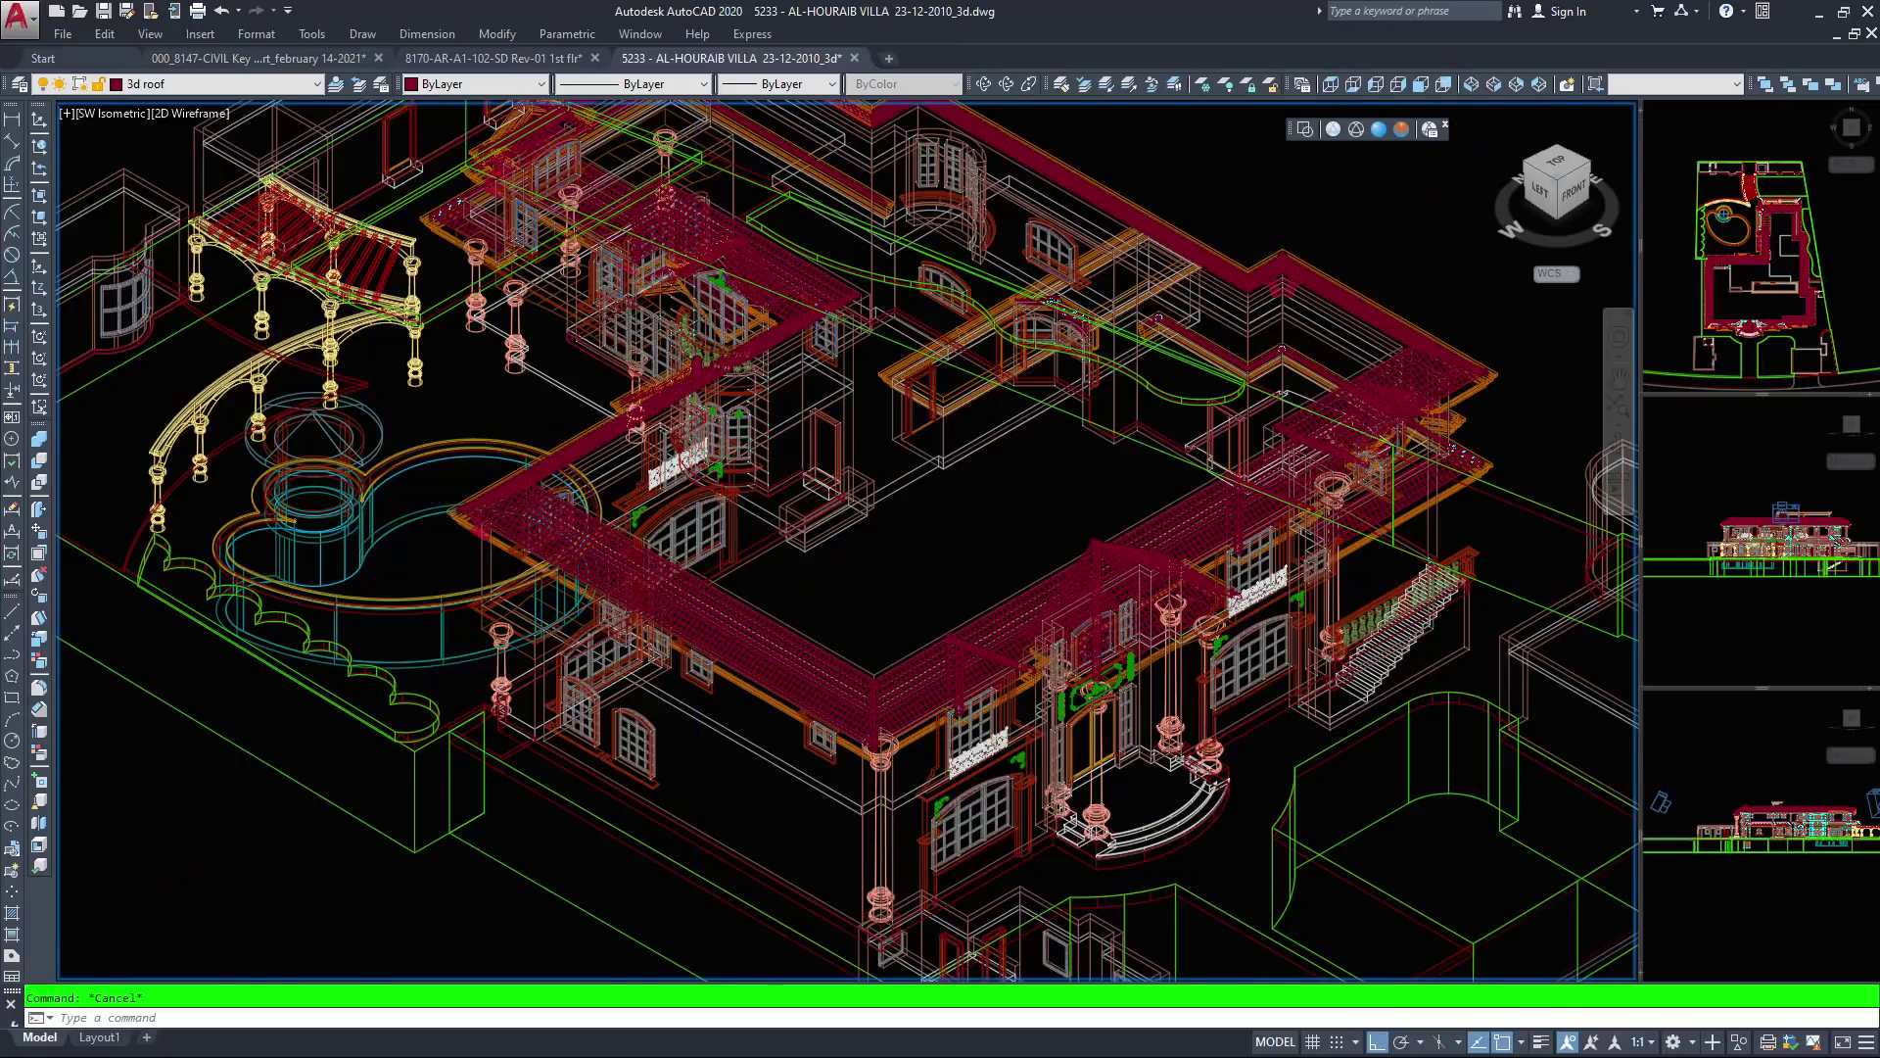
pyautogui.scroll(3, 695, 564)
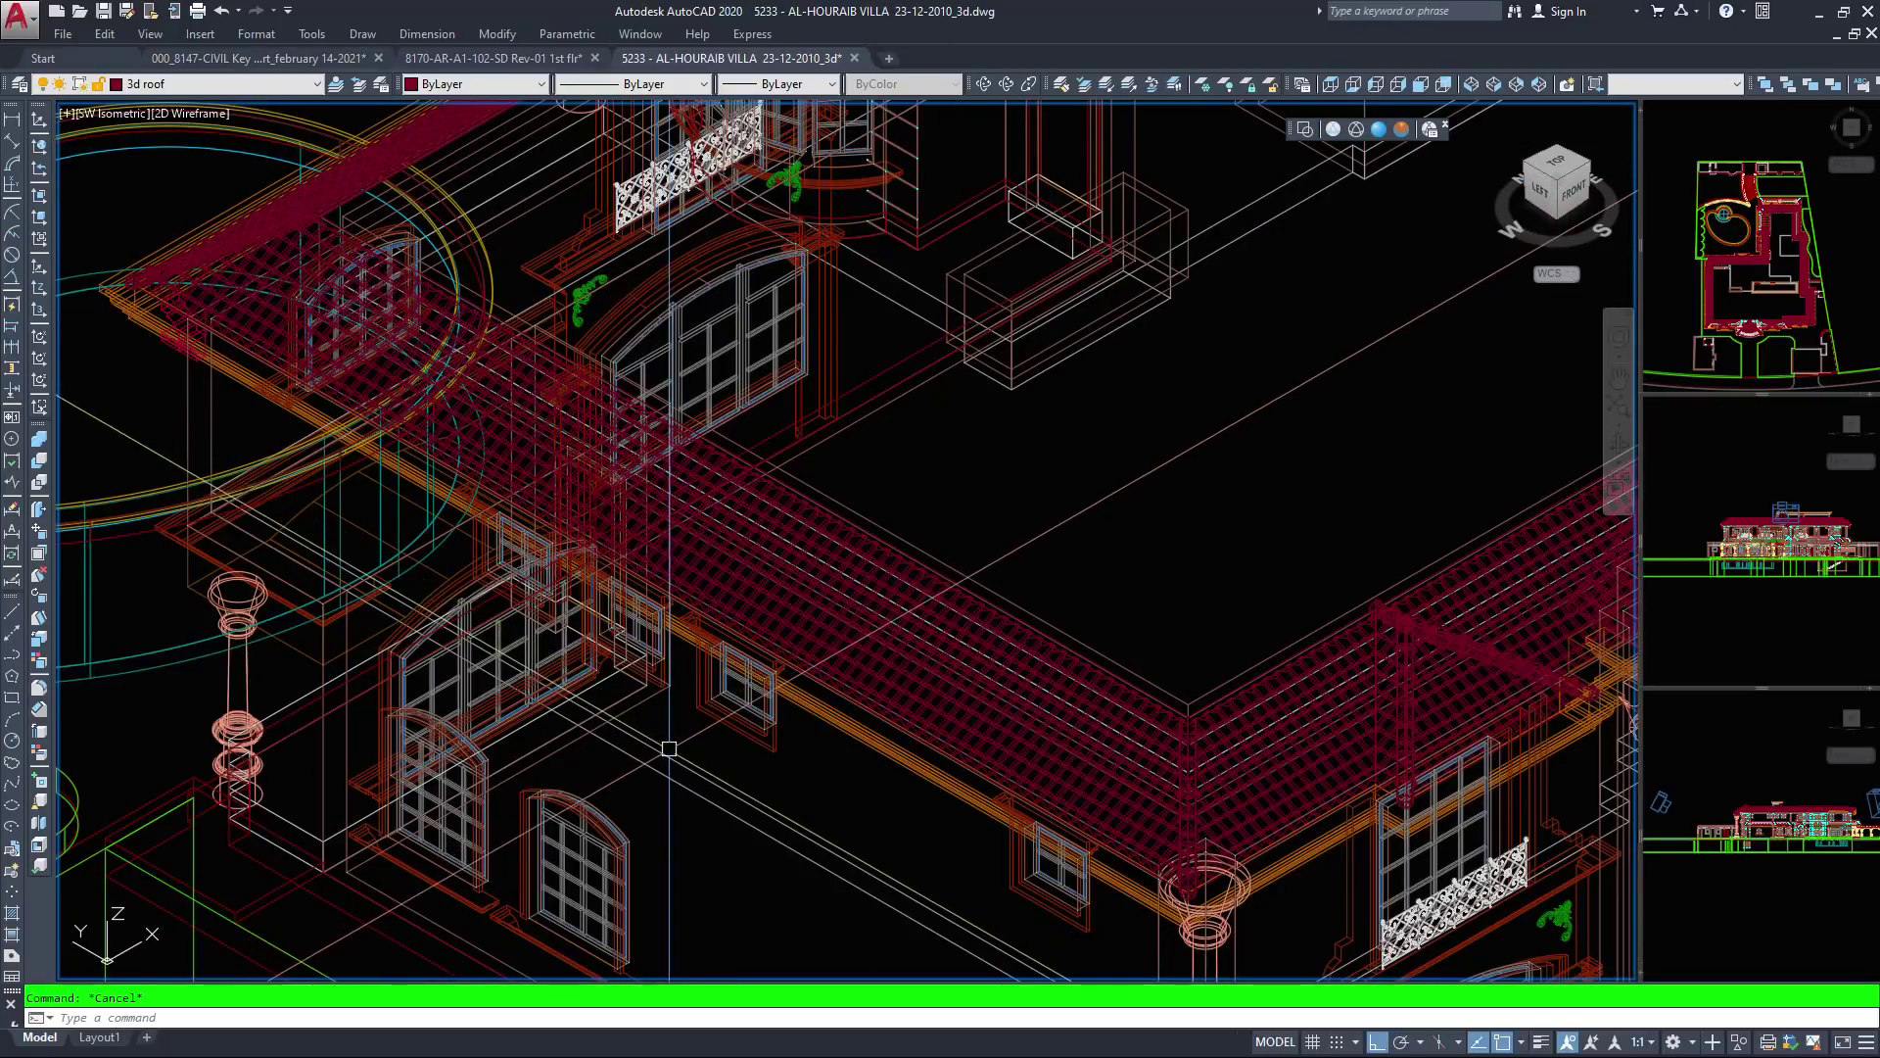
pyautogui.scroll(2, 663, 754)
pyautogui.moveTo(663, 760); pyautogui.dragTo(758, 574, button='middle')
pyautogui.scroll(5, 658, 697)
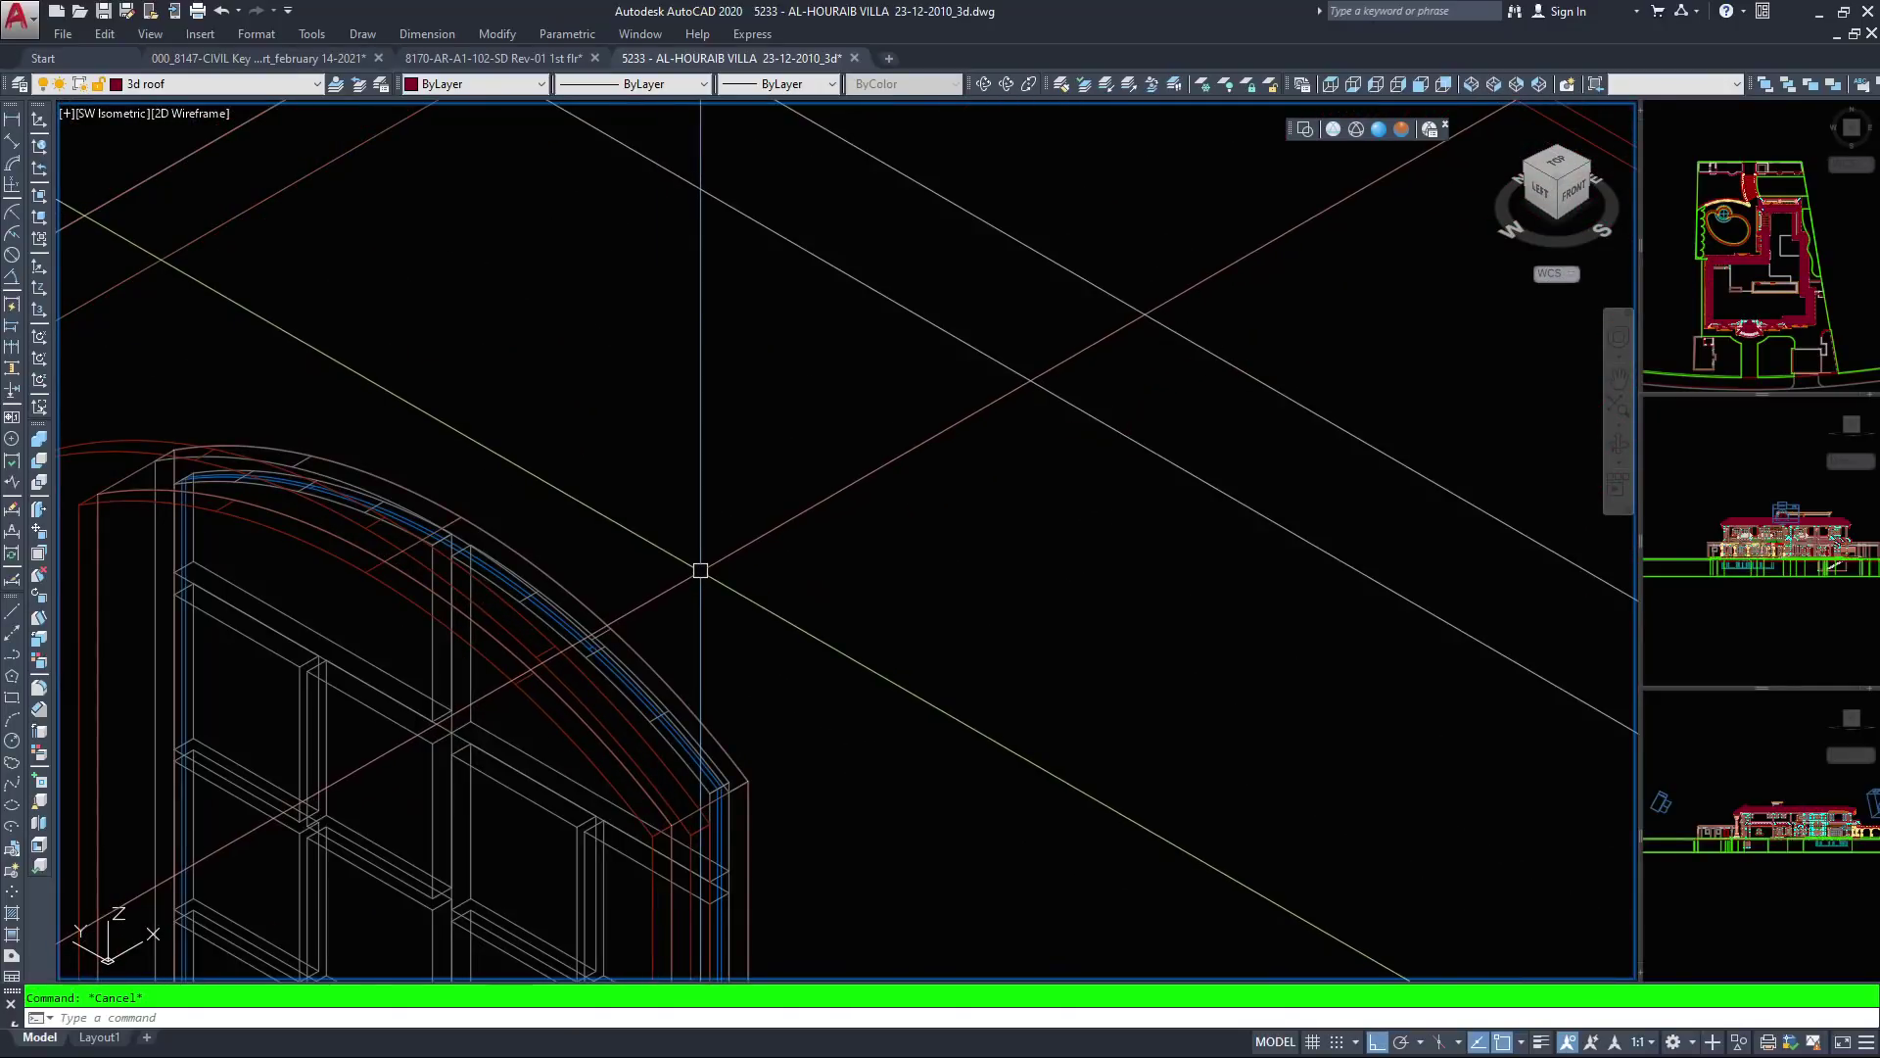
pyautogui.write('re')
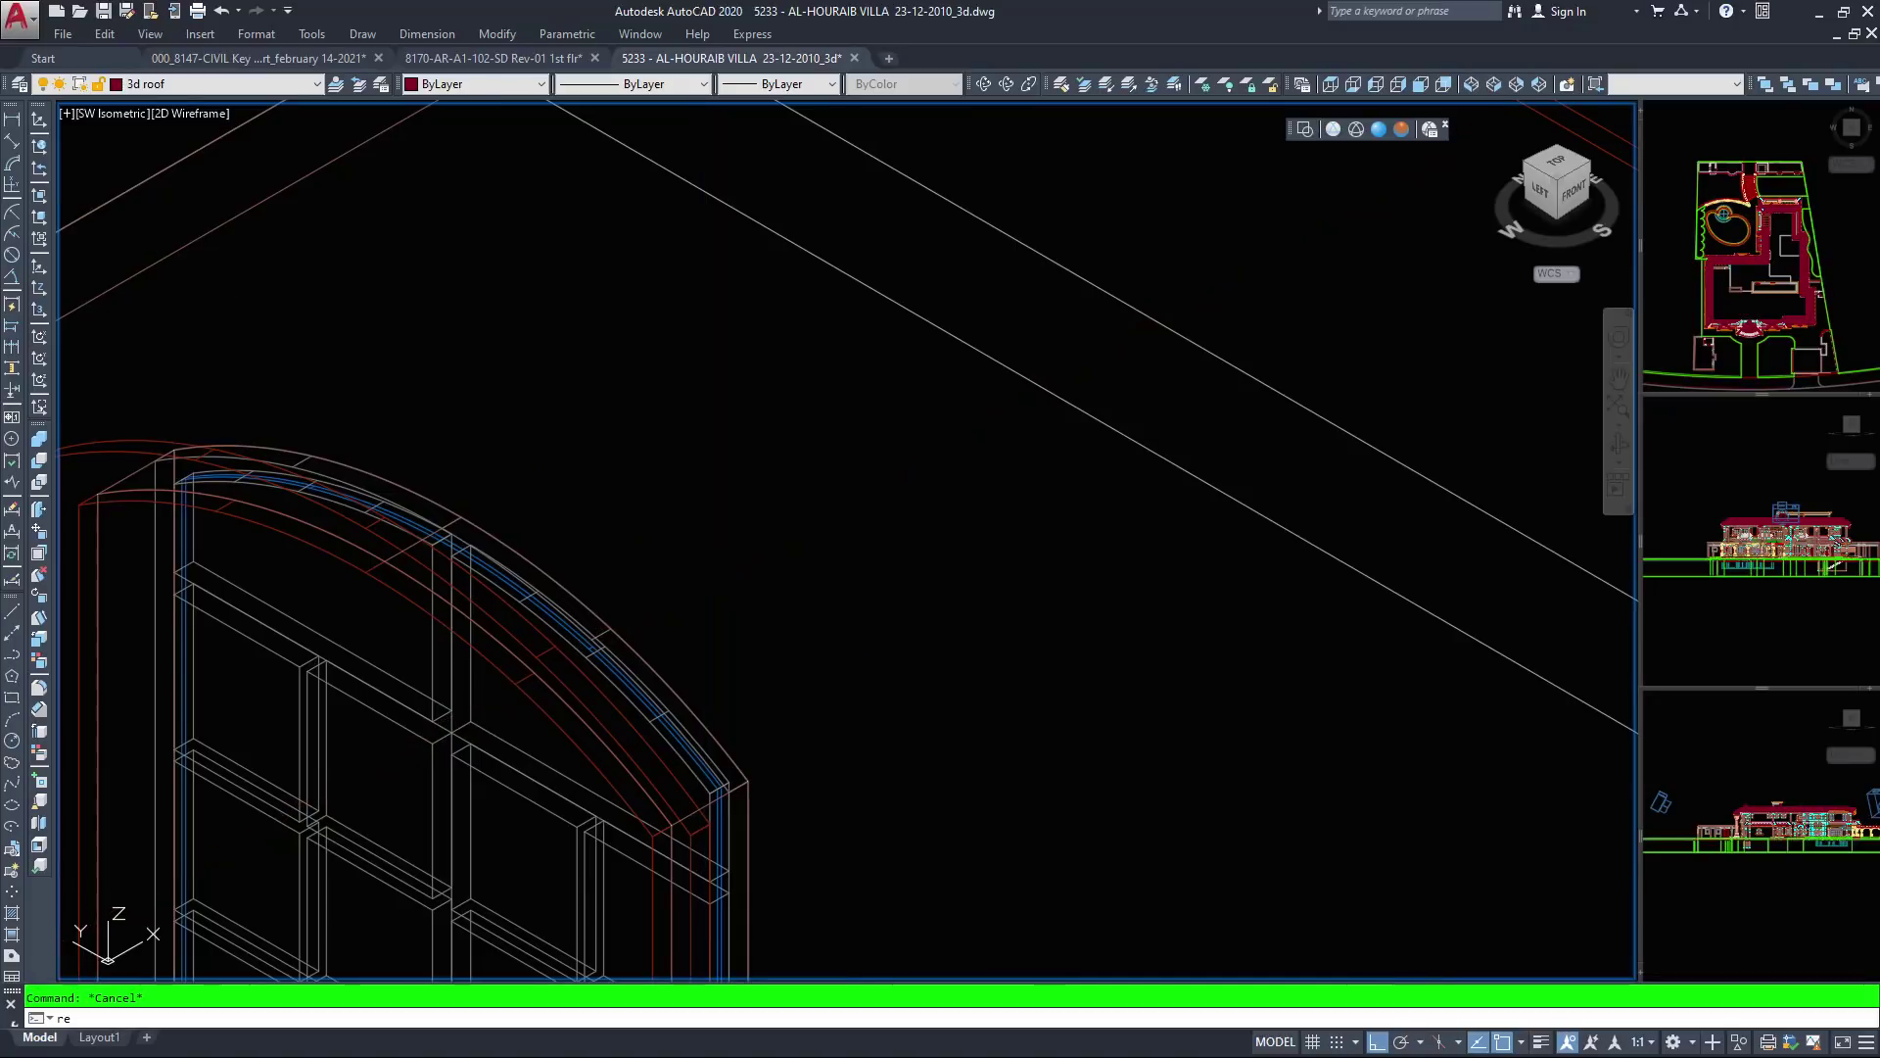
pyautogui.press('Return')
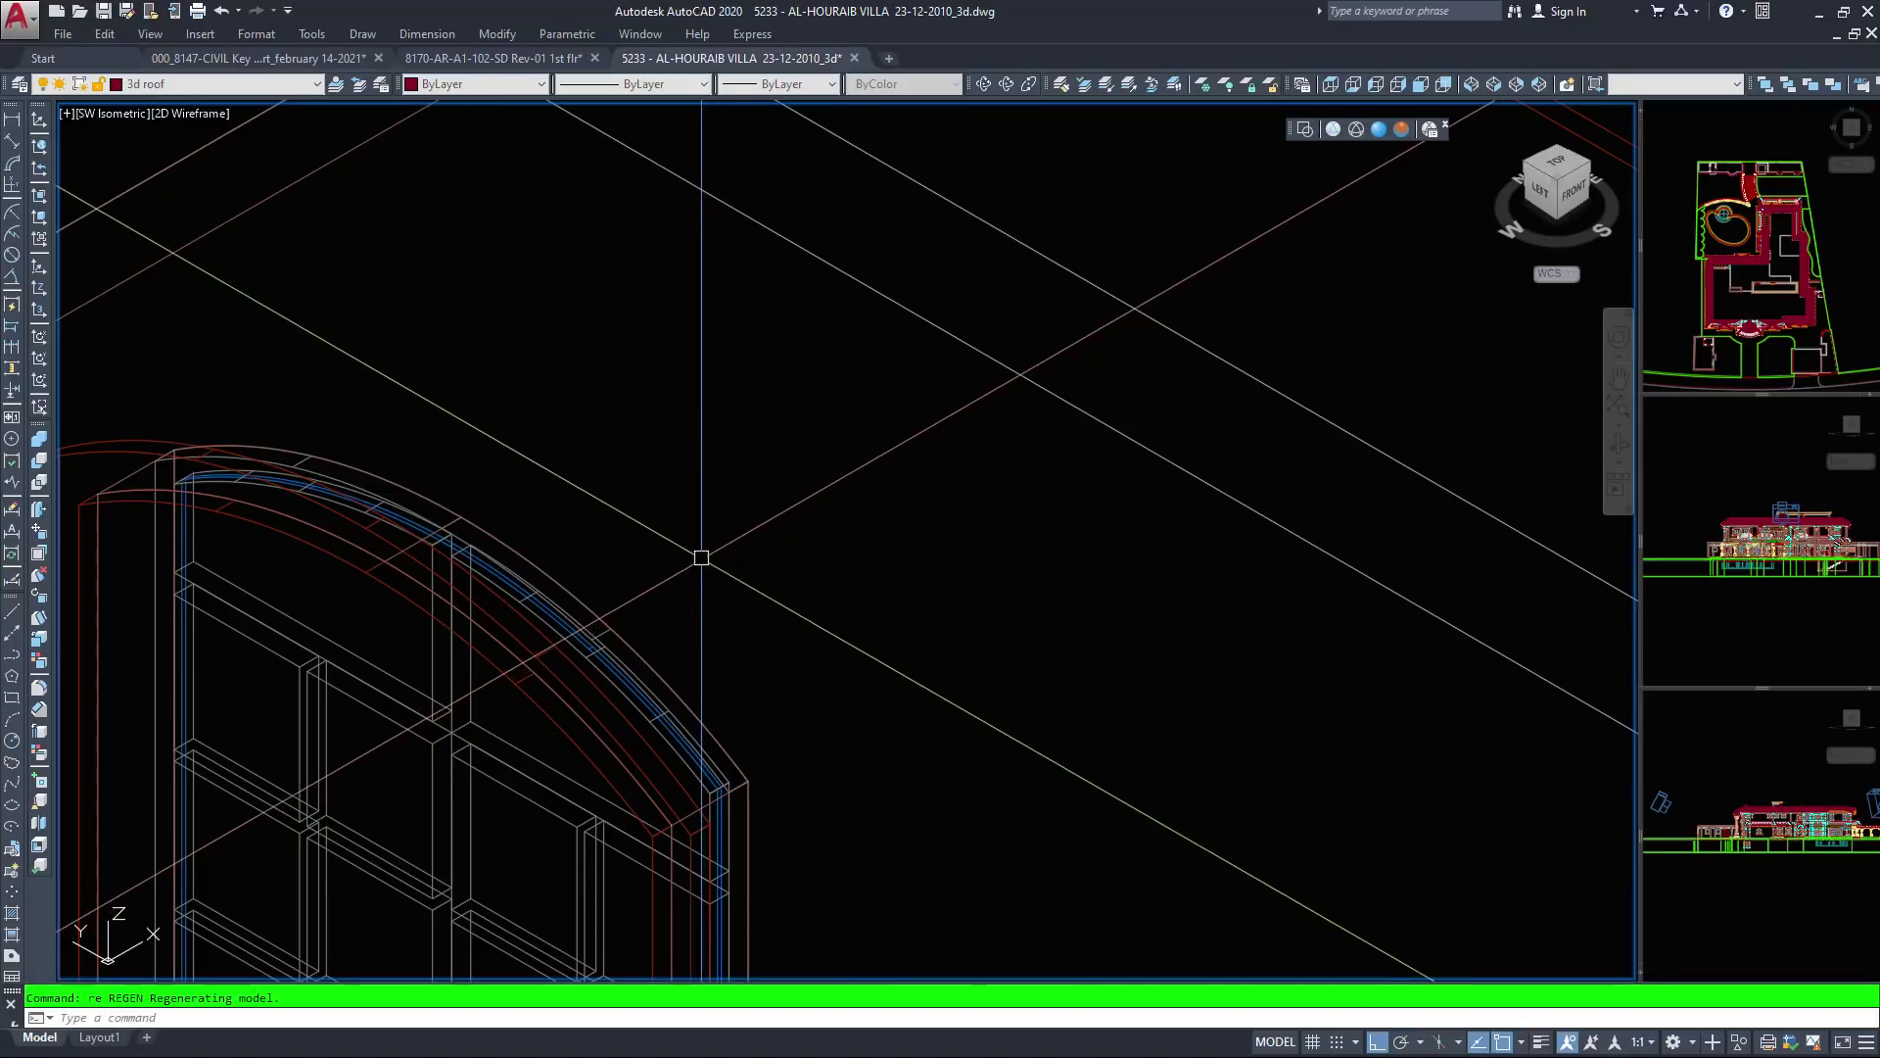
# Examine the smoothness of the arched window frames, columns and other curved parts along the left wall in wireframe
pyautogui.scroll(-4, 701, 552)
pyautogui.moveTo(747, 557); pyautogui.dragTo(831, 470, button='middle')
pyautogui.scroll(6, 832, 529)
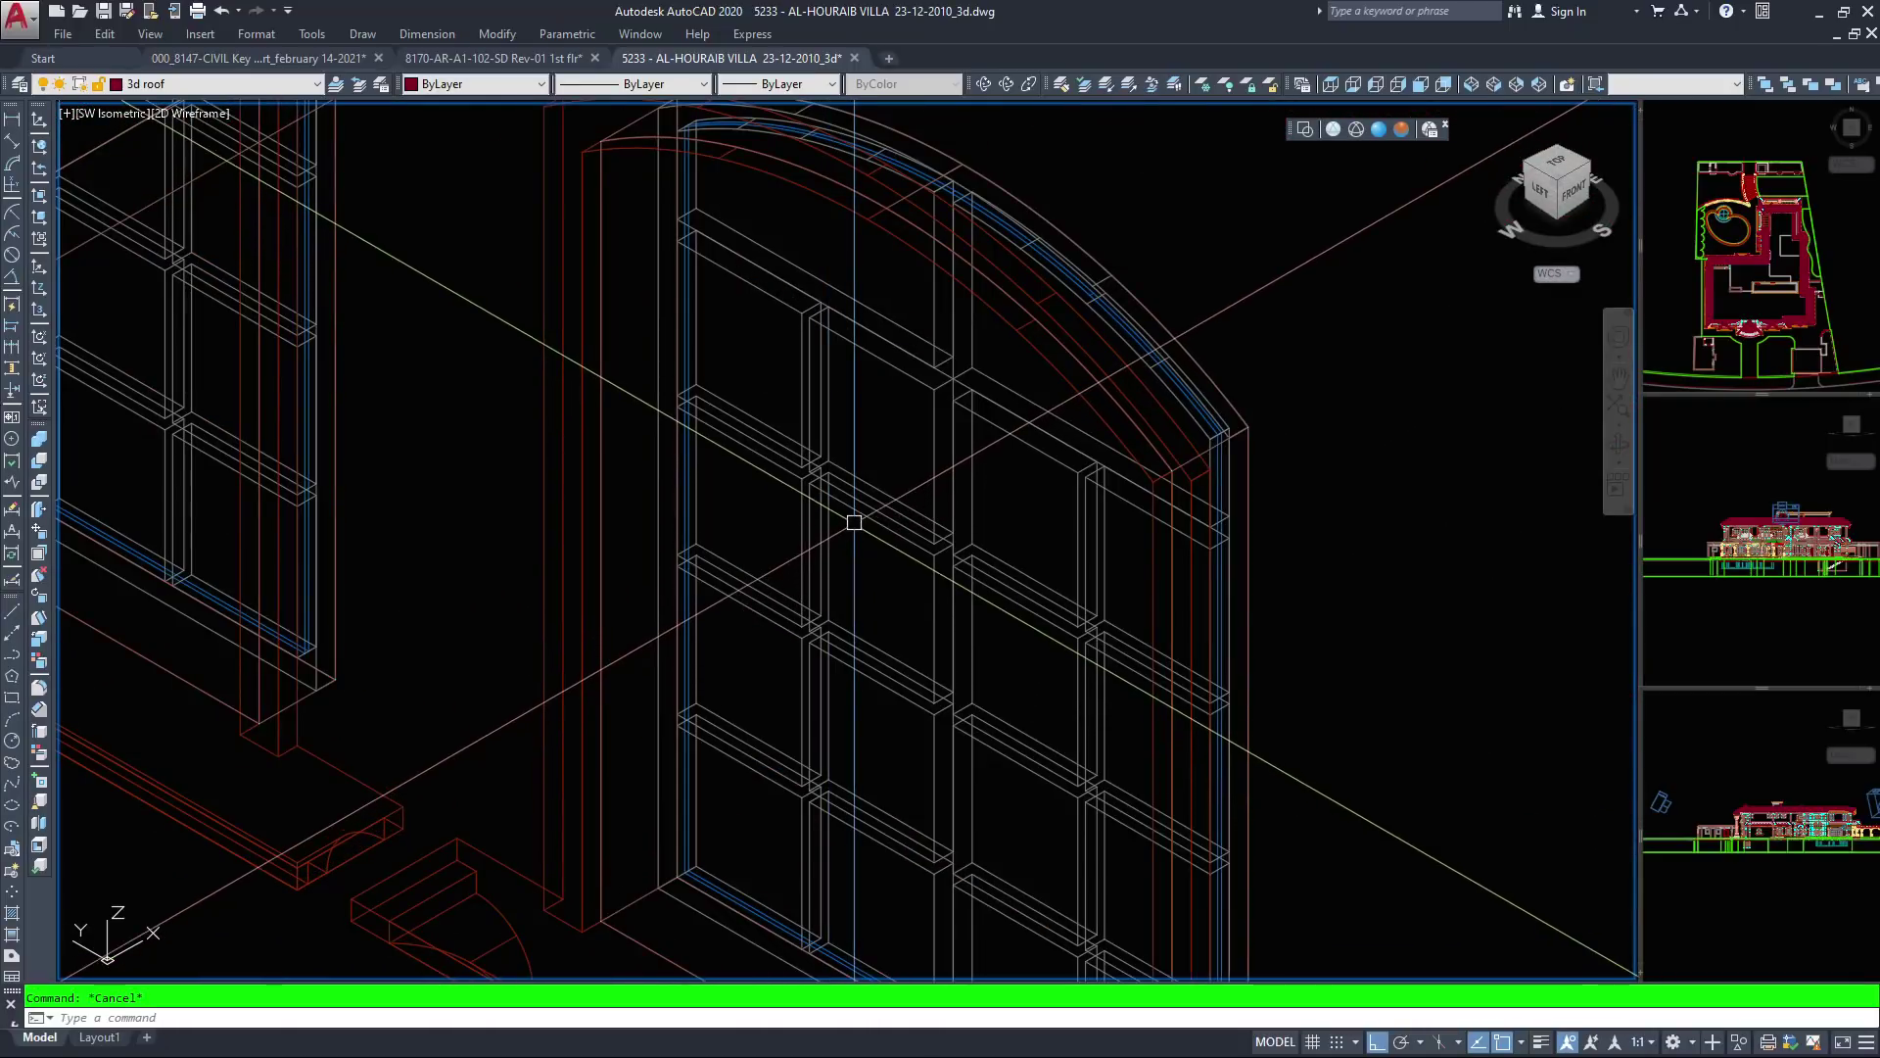
pyautogui.click(855, 505)
pyautogui.press('Escape')
pyautogui.scroll(-6, 842, 509)
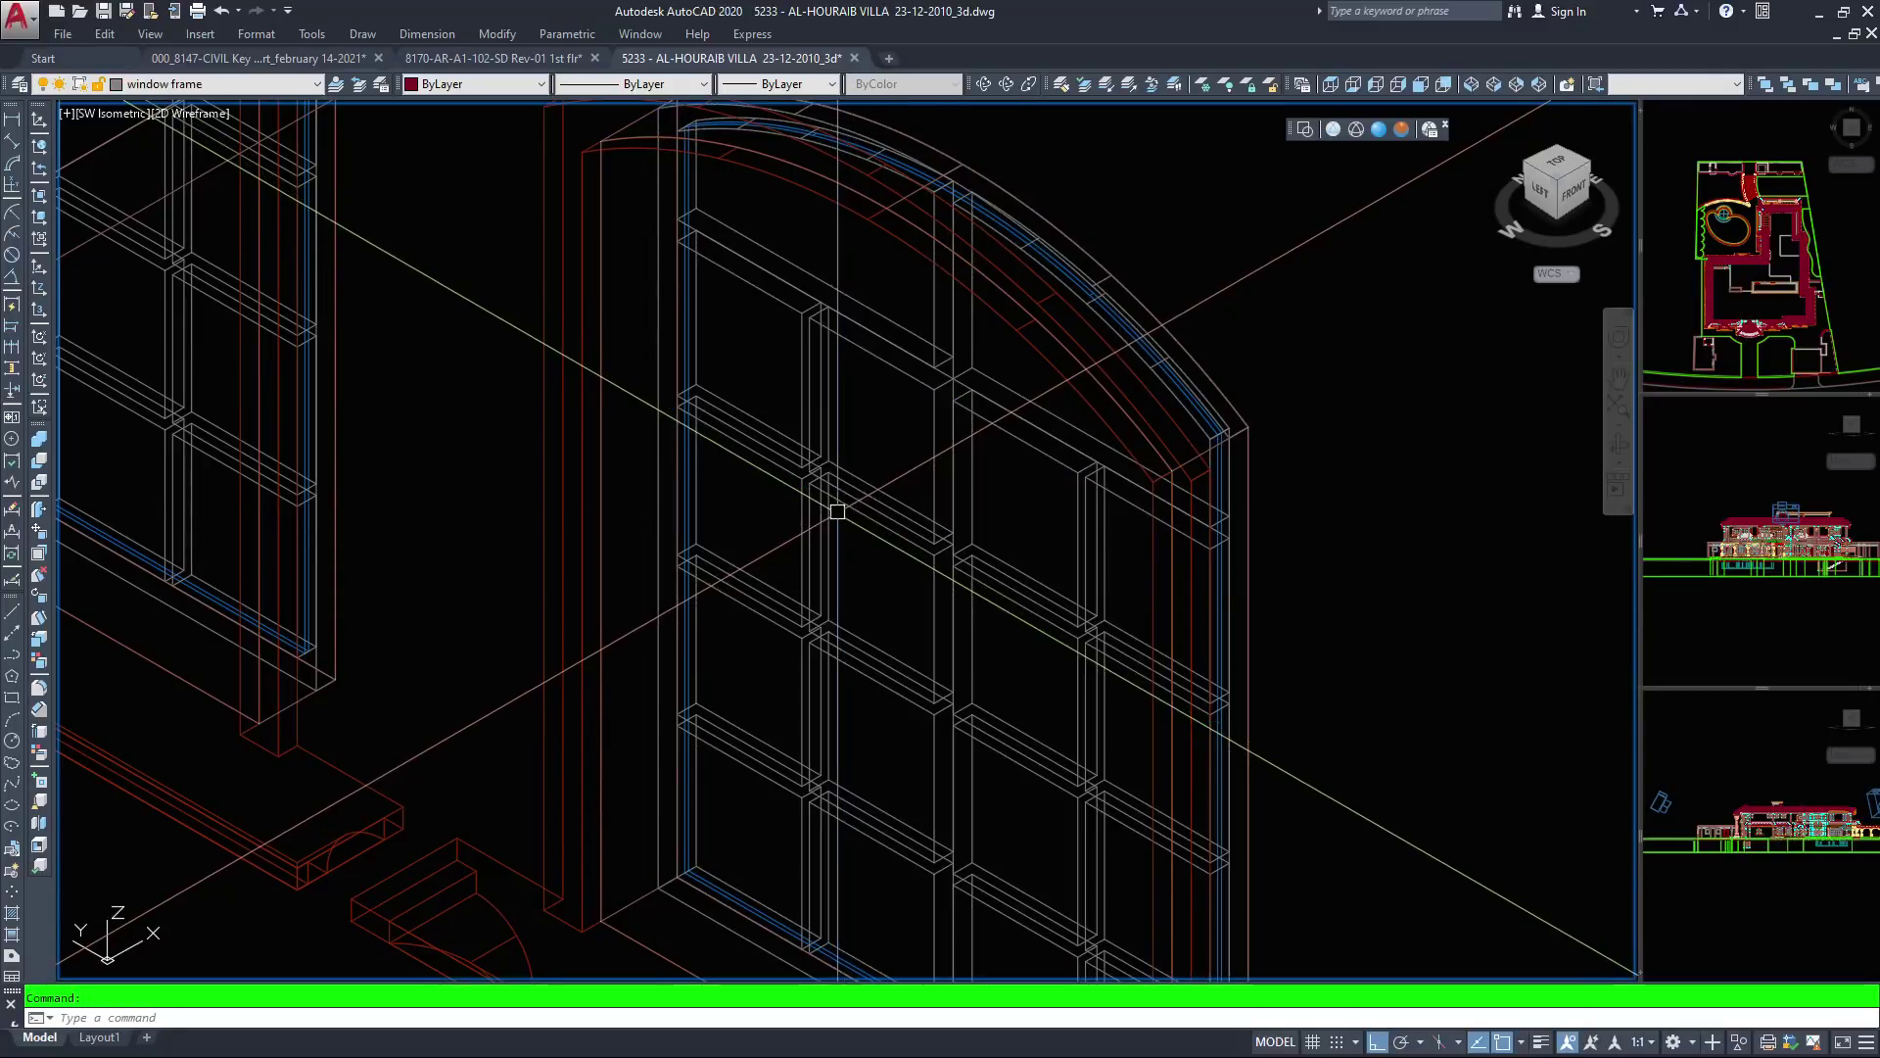
pyautogui.scroll(-4, 739, 545)
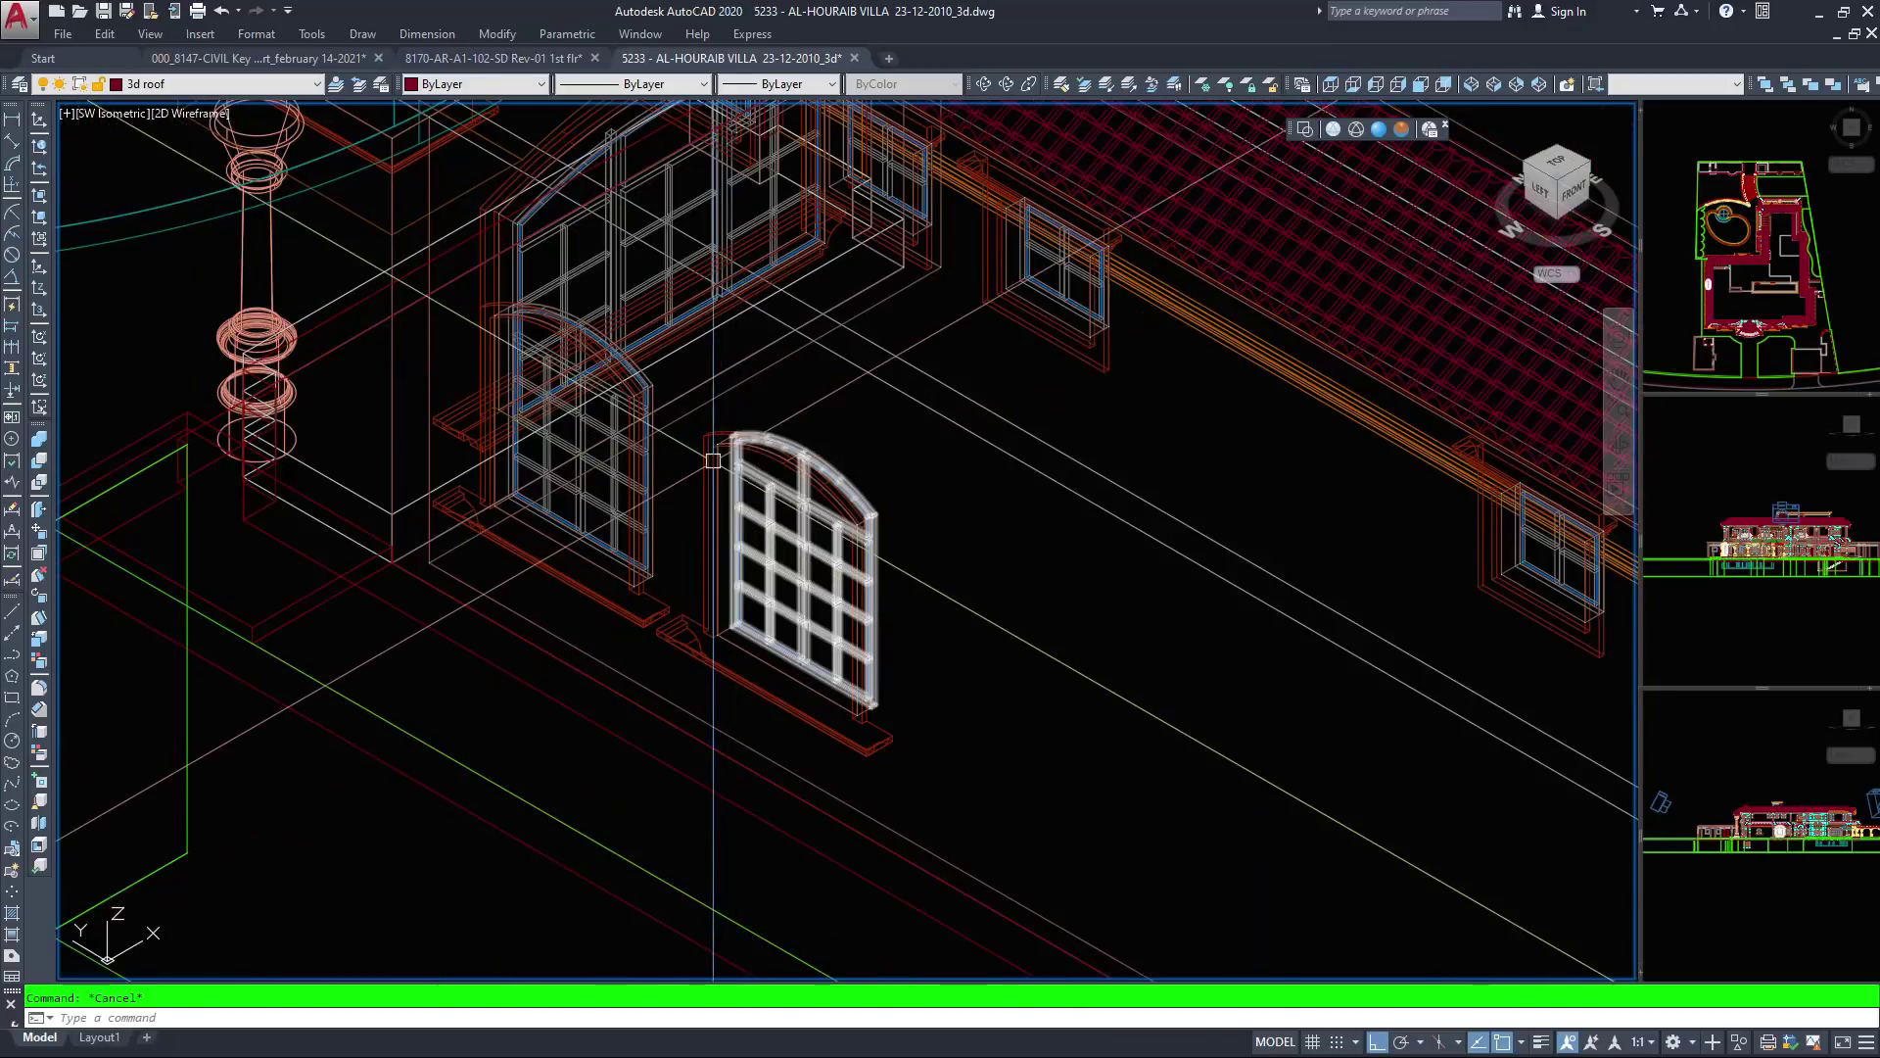
pyautogui.moveTo(701, 529); pyautogui.dragTo(692, 678, button='middle')
pyautogui.scroll(-4, 693, 678)
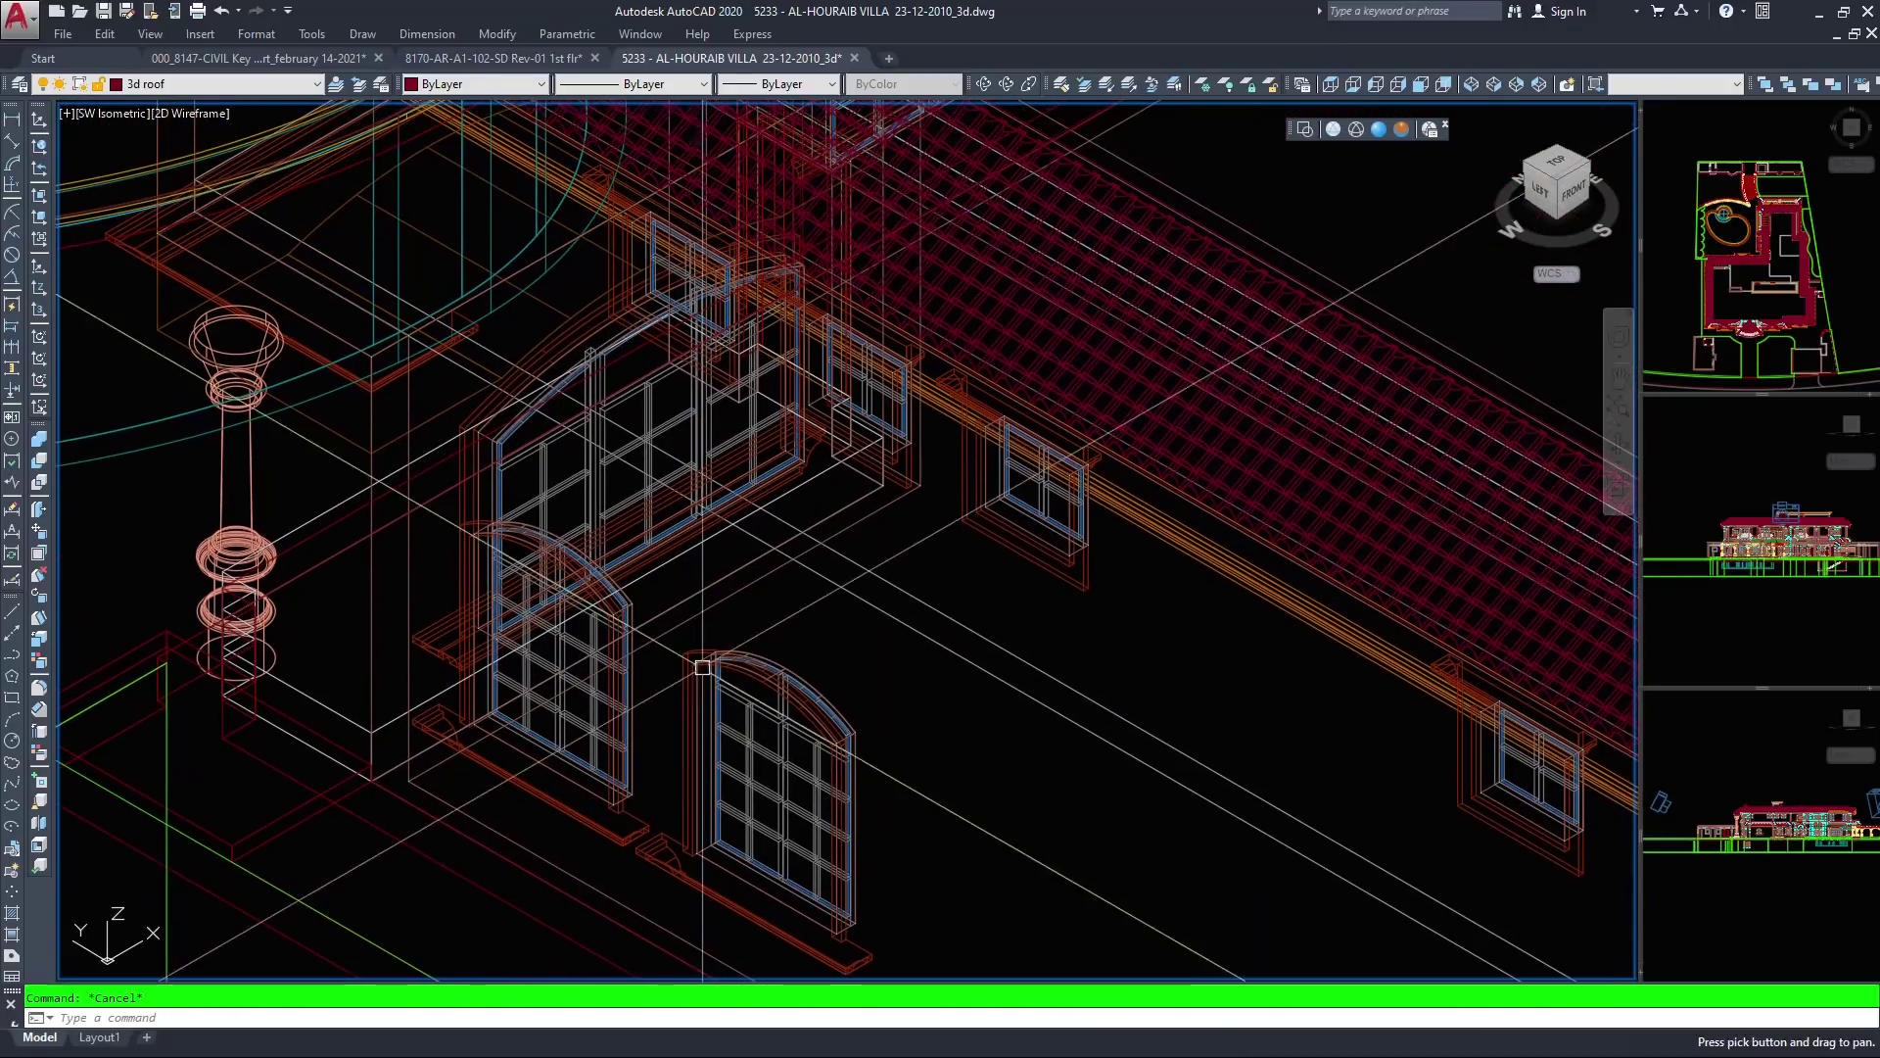
pyautogui.moveTo(697, 416); pyautogui.dragTo(662, 689, button='middle')
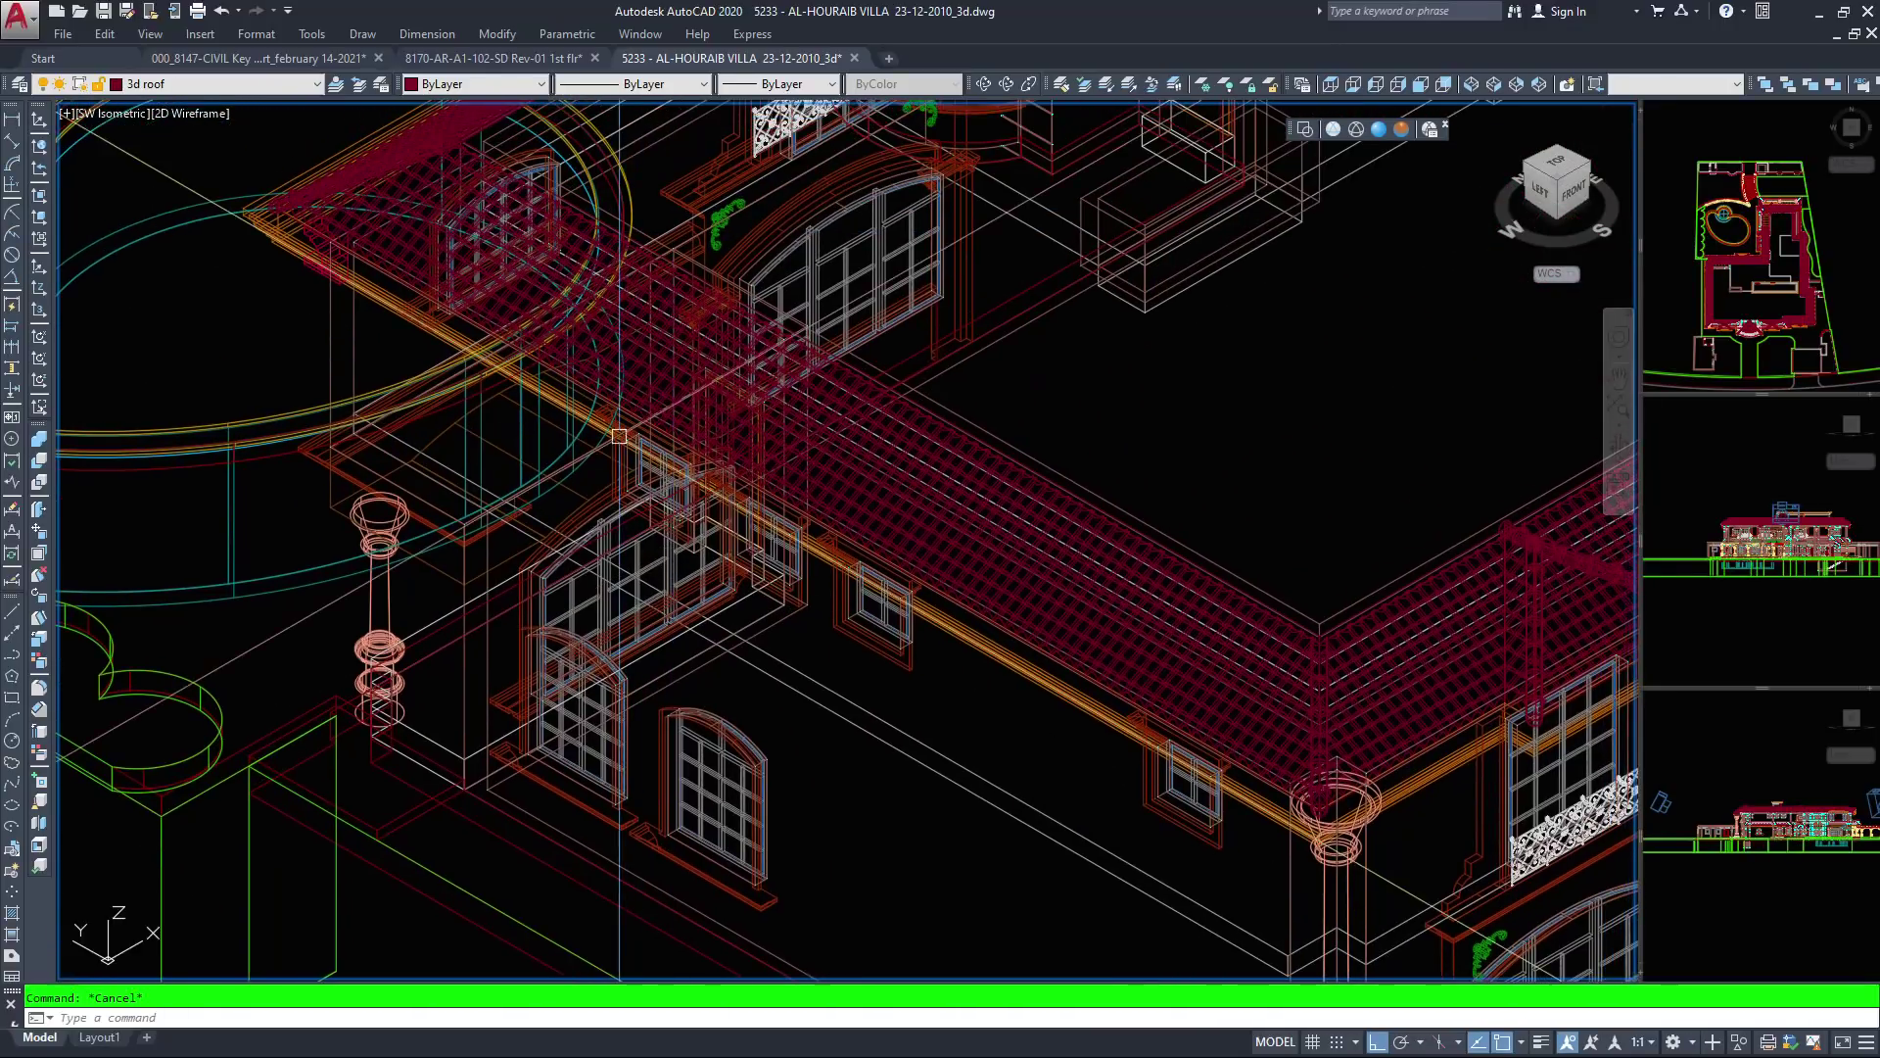
# Orbit the wireframe villa freely from the southwest isometric view until its front entrance faces the viewer
pyautogui.scroll(-6, 912, 486)
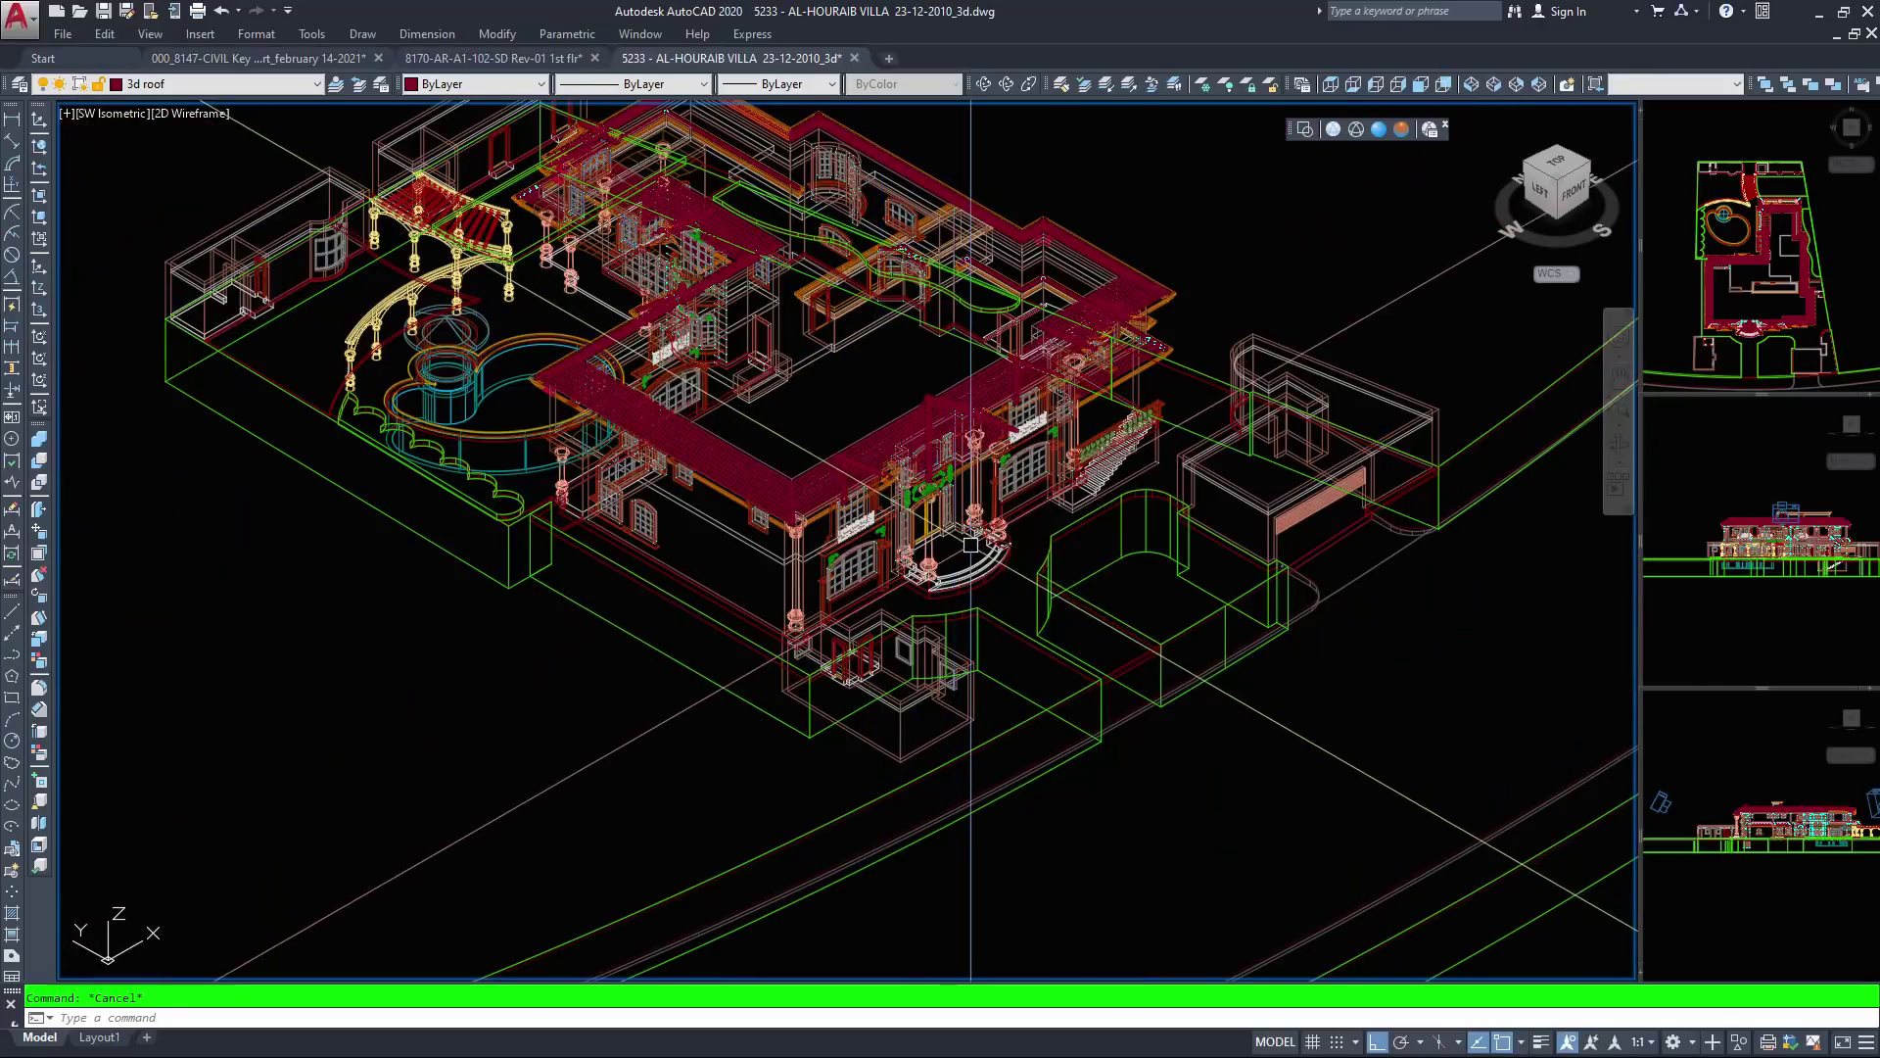
pyautogui.scroll(4, 932, 560)
pyautogui.moveTo(970, 537); pyautogui.dragTo(881, 654, button='middle')
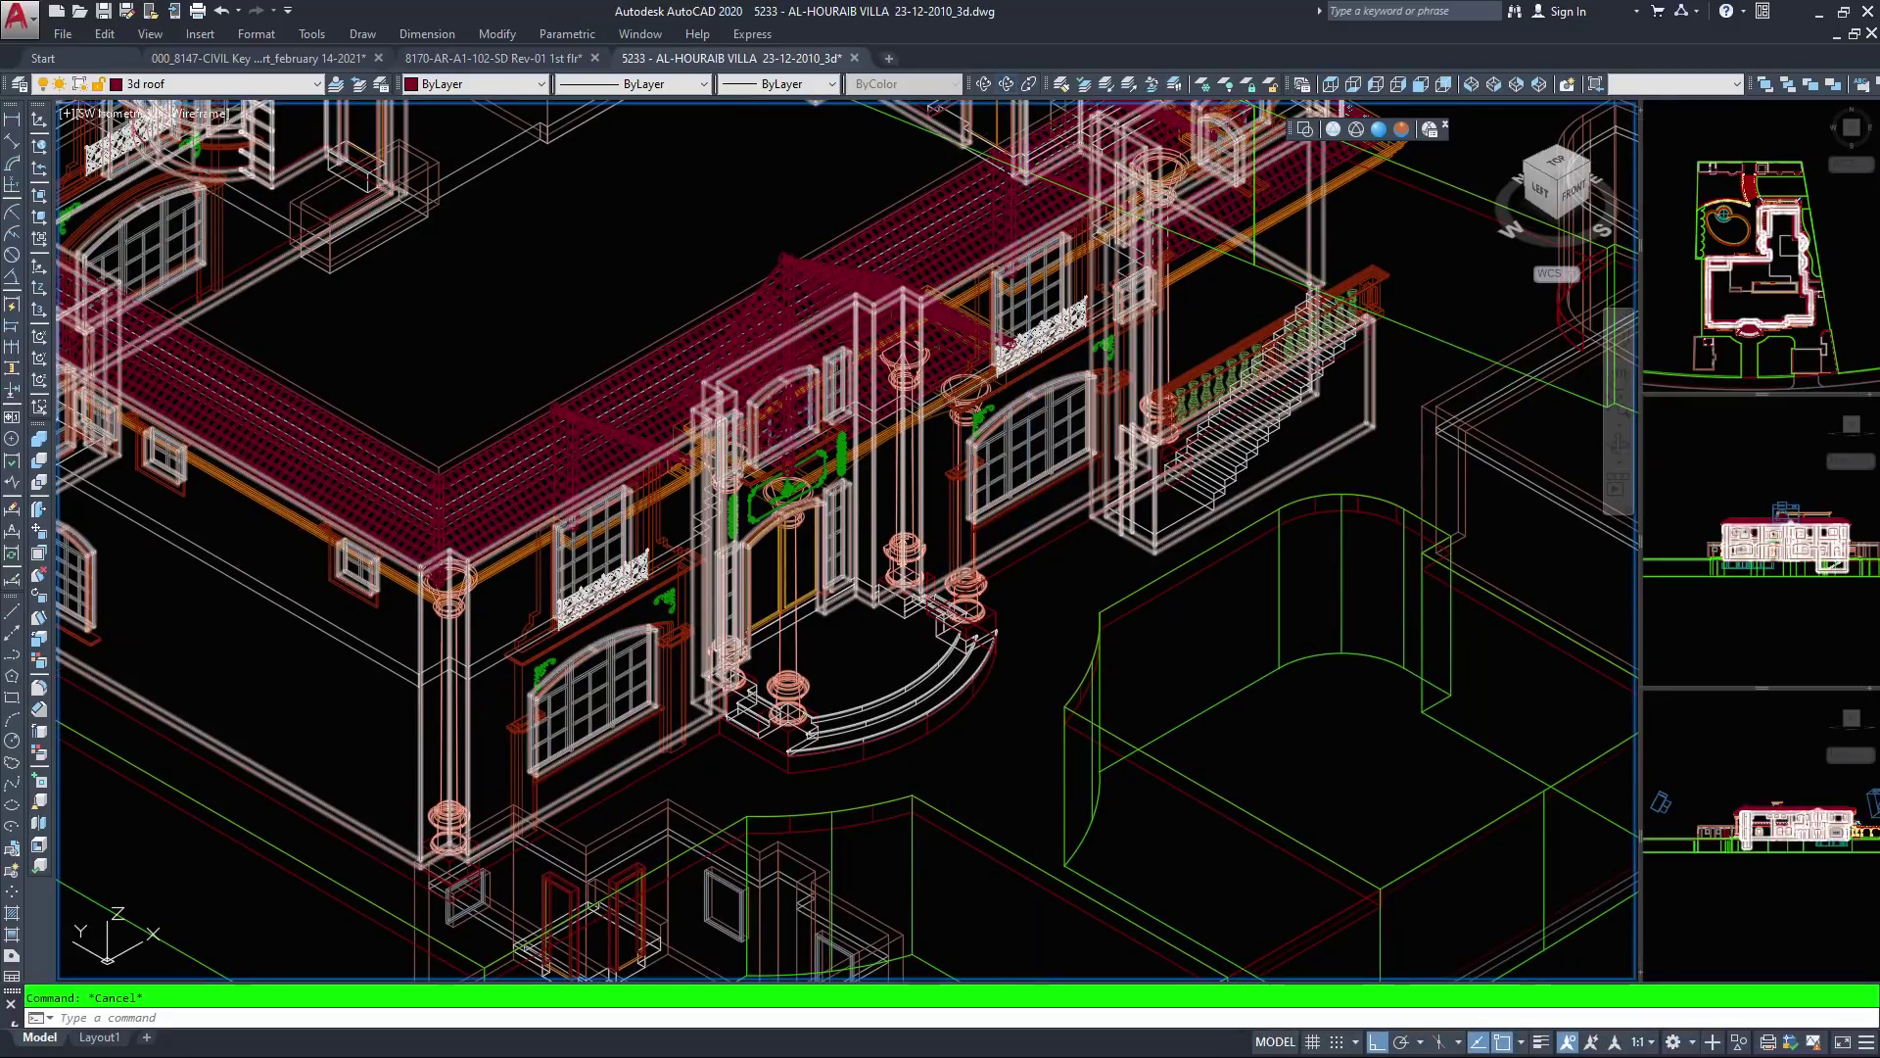
pyautogui.click(1006, 84)
pyautogui.moveTo(701, 520); pyautogui.dragTo(552, 349)
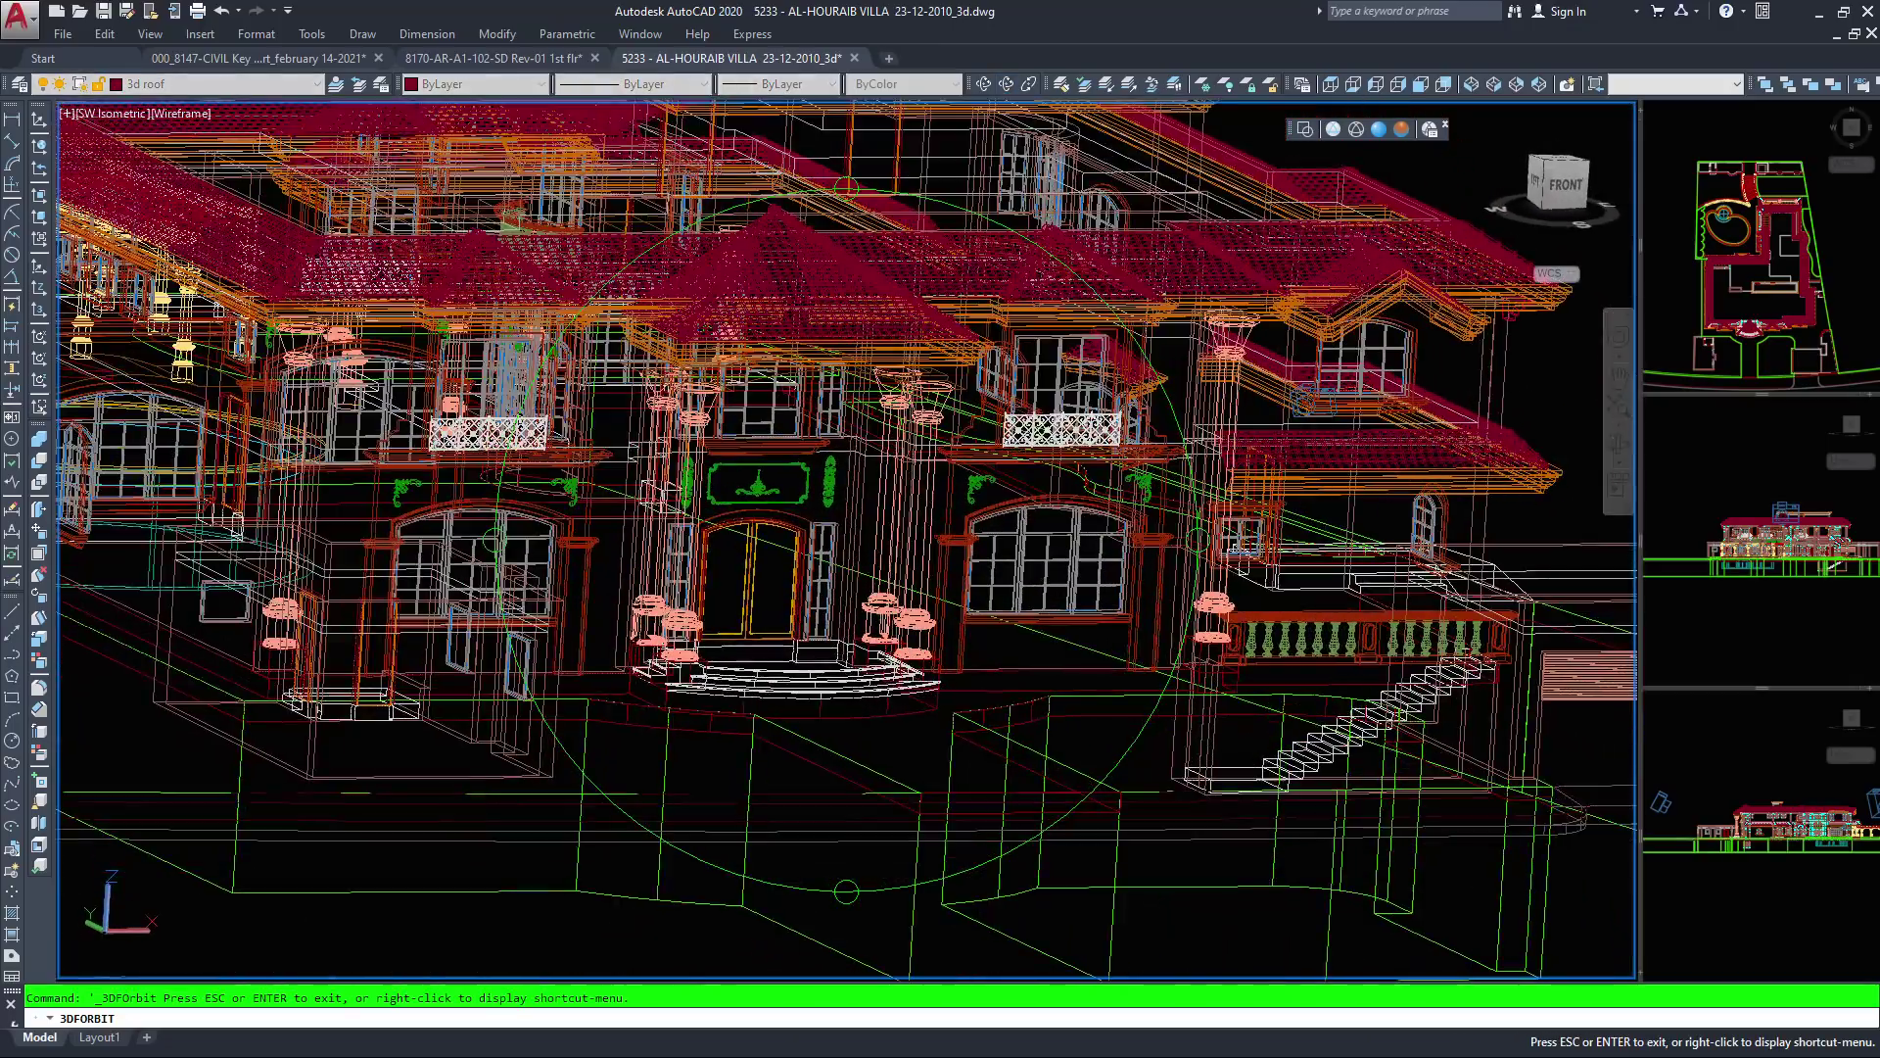
# Examine the curves of the arched entrance door and the scrollwork ornament in the green panel above it
pyautogui.scroll(2, 728, 556)
pyautogui.scroll(2, 741, 572)
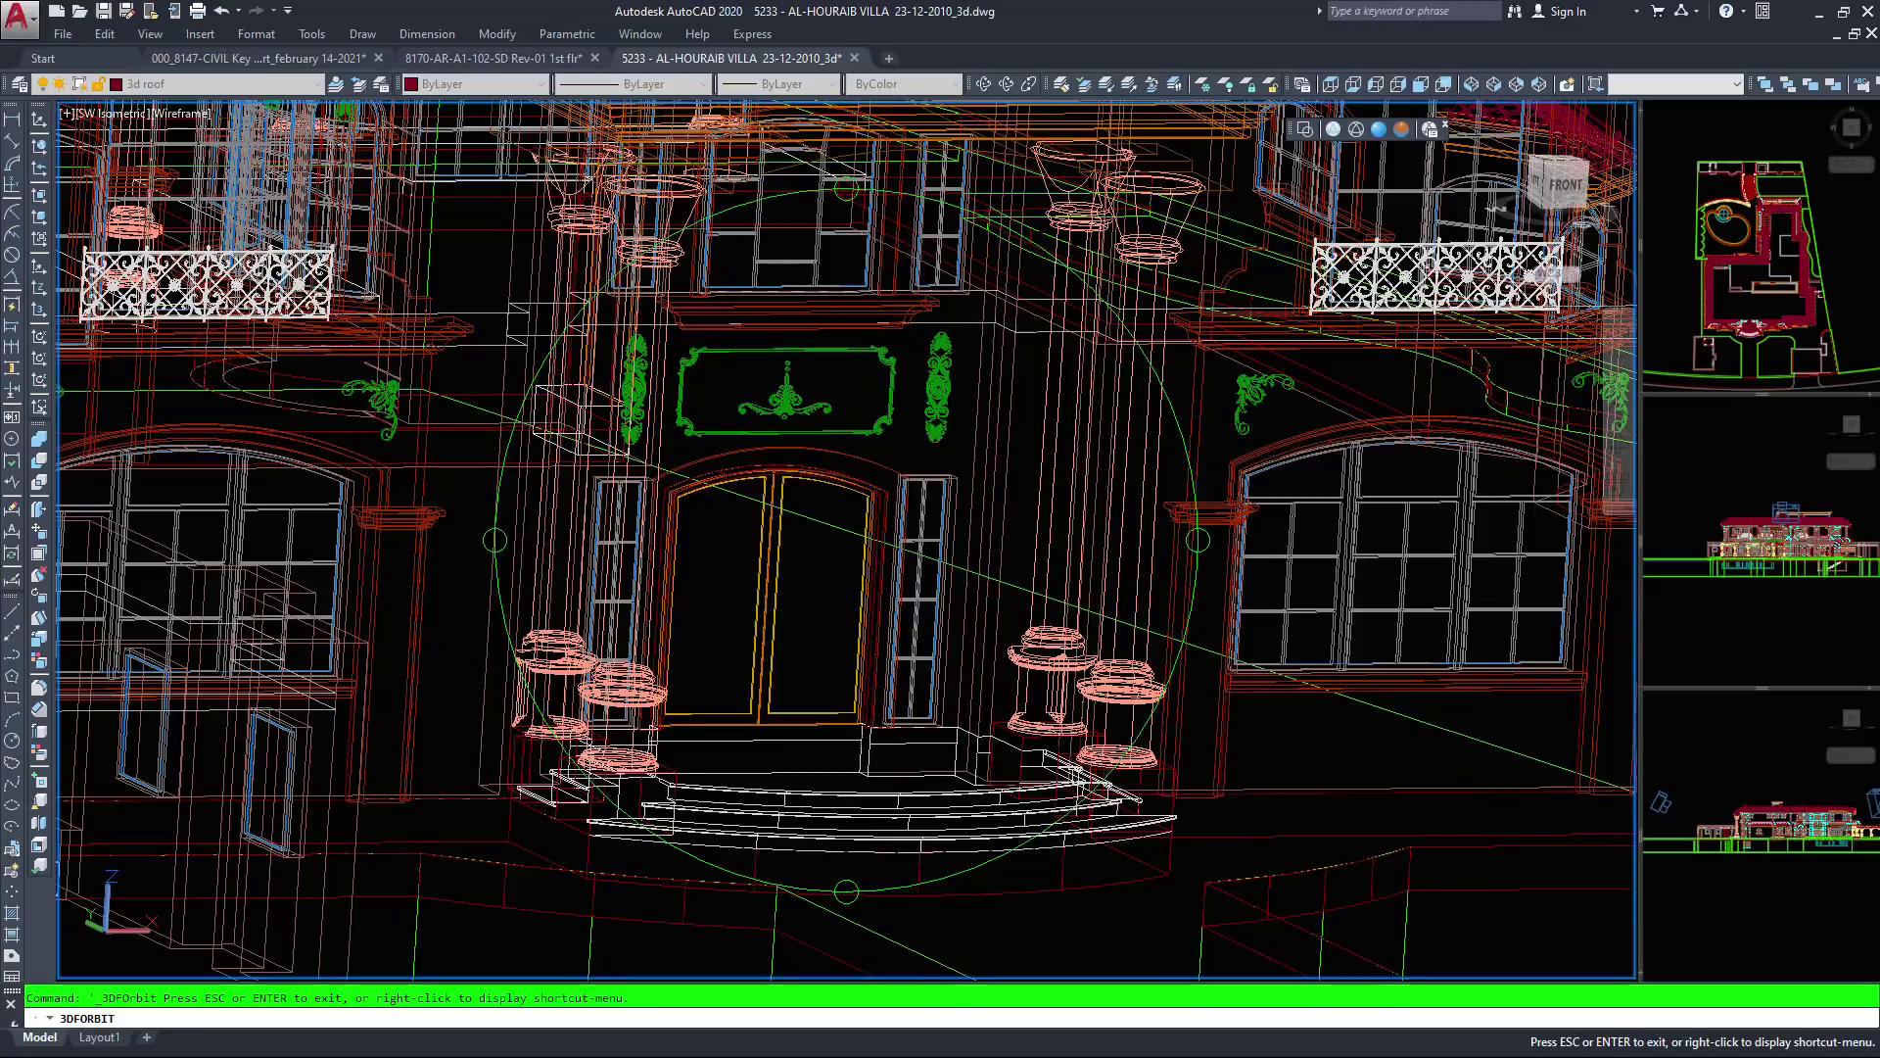
pyautogui.scroll(2, 779, 455)
pyautogui.scroll(6, 789, 351)
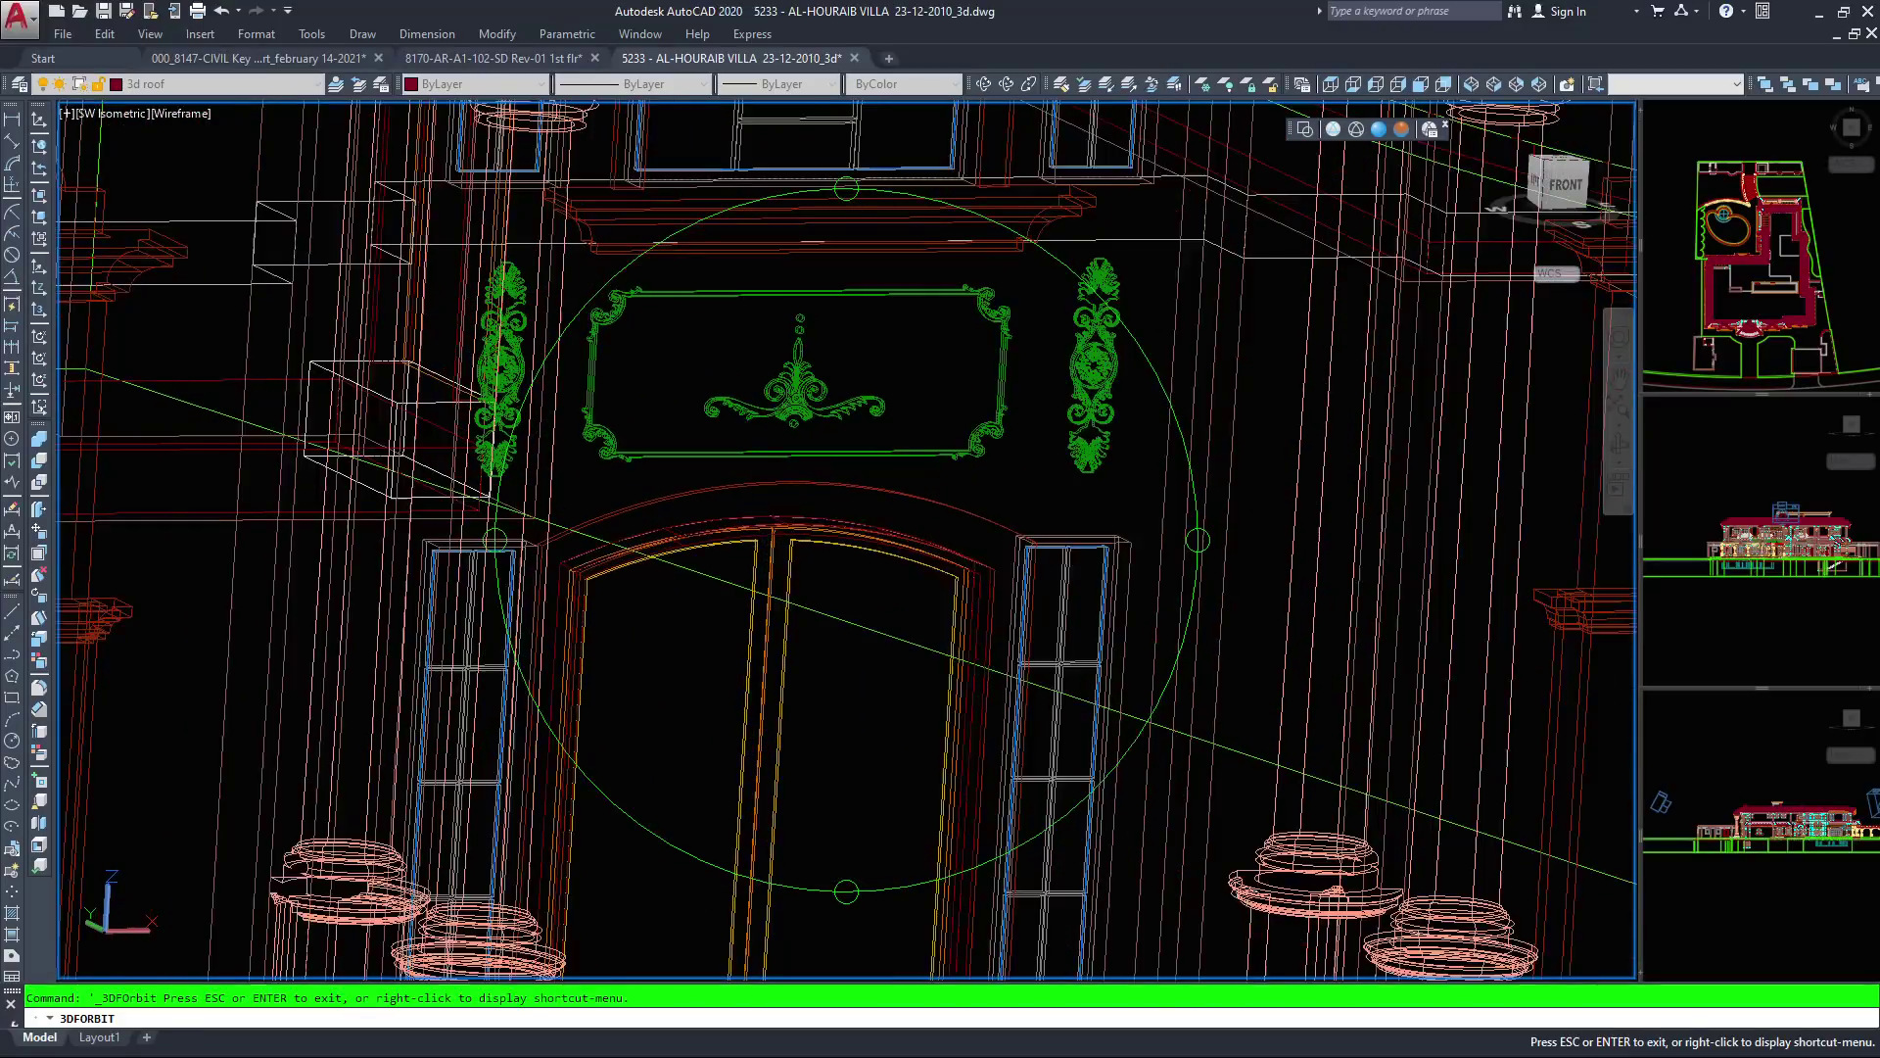
pyautogui.scroll(6, 813, 441)
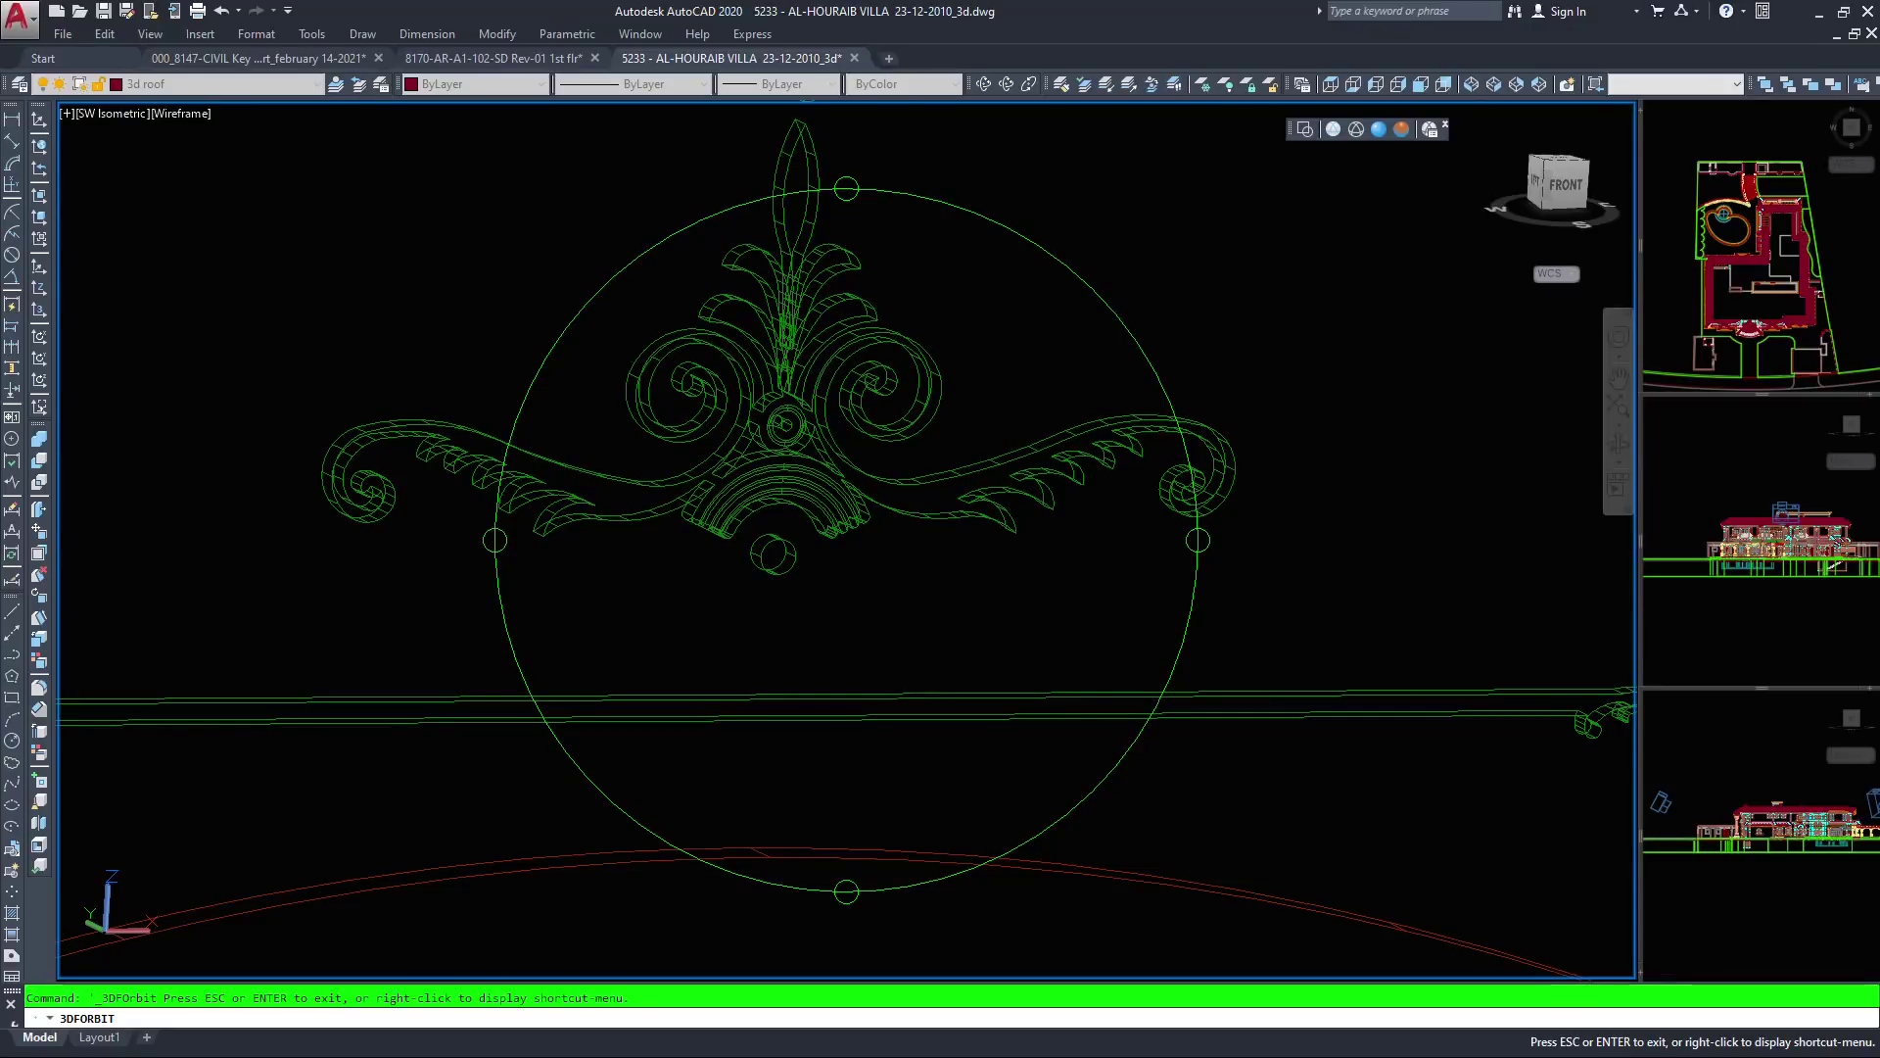
pyautogui.scroll(-3, 812, 428)
pyautogui.moveTo(900, 449); pyautogui.dragTo(338, 555, button='middle')
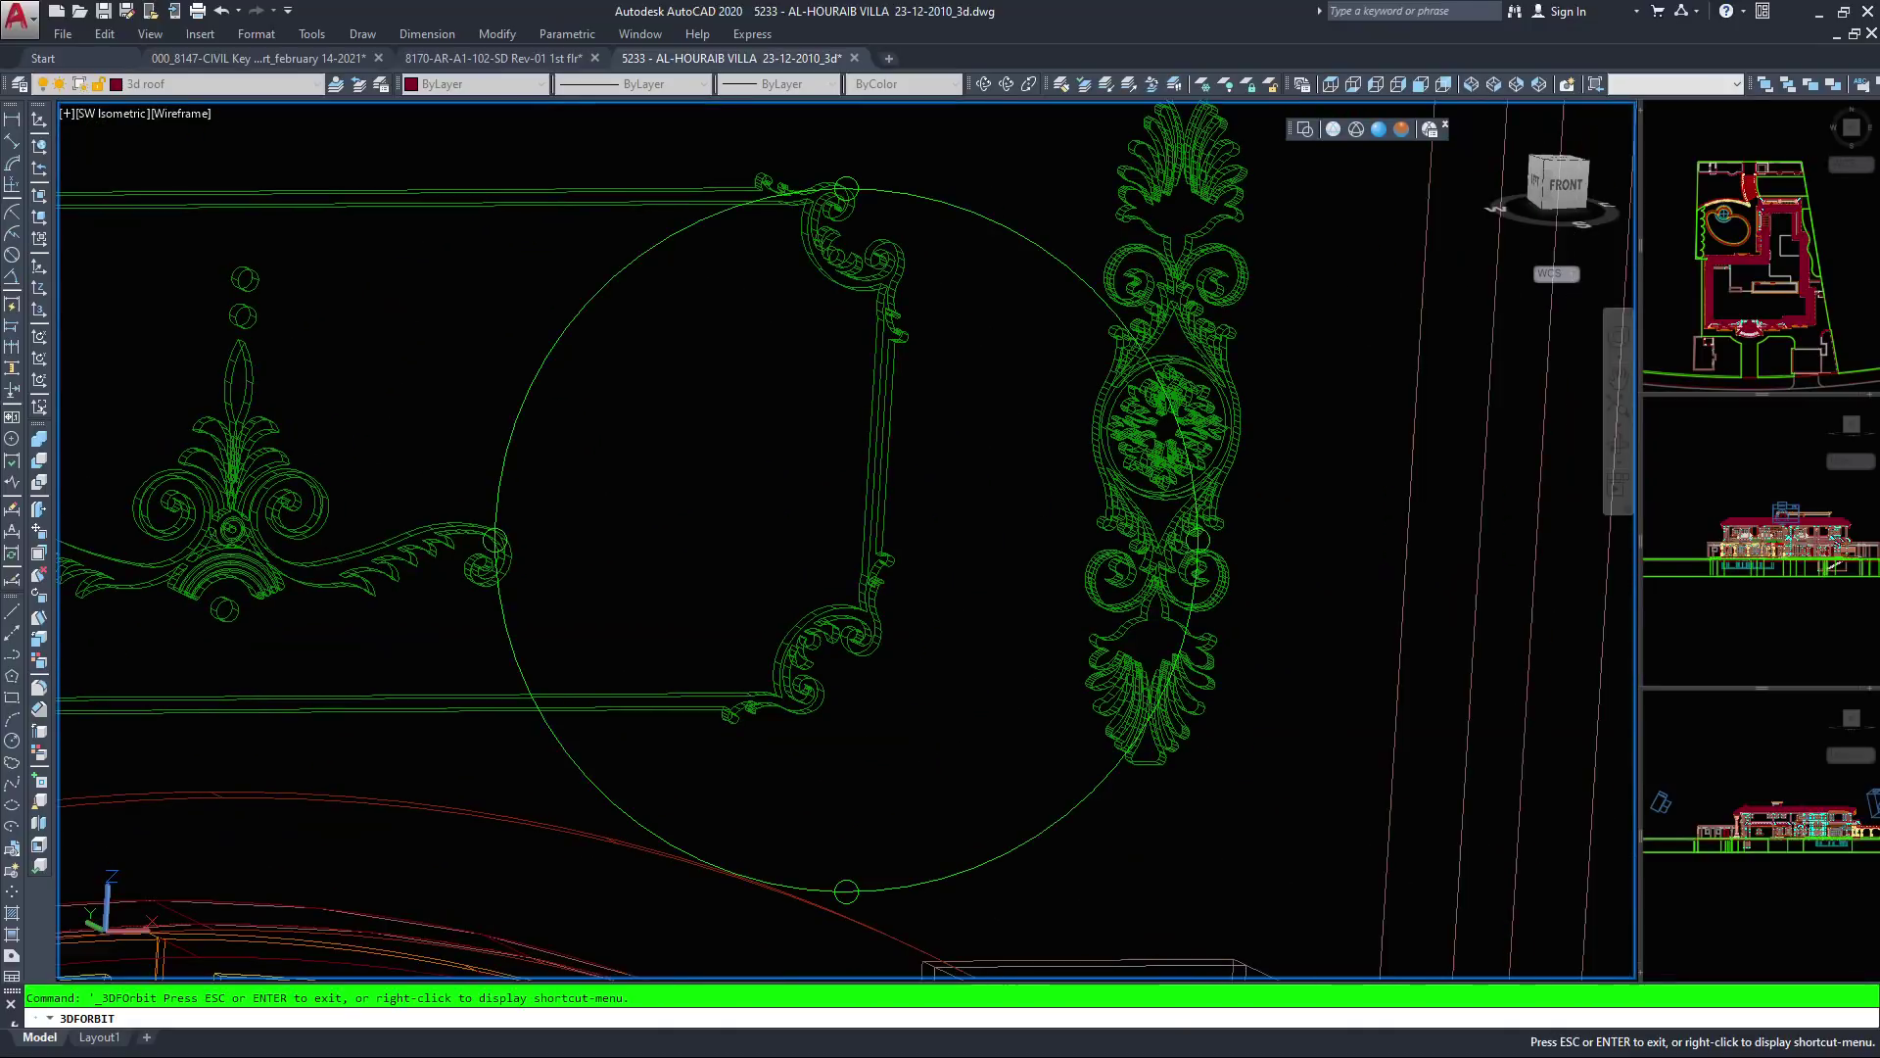
# Examine the panel's scrolled corner and the tall green ornament with the round rosette beside it
pyautogui.scroll(2, 1075, 543)
pyautogui.scroll(3, 1215, 544)
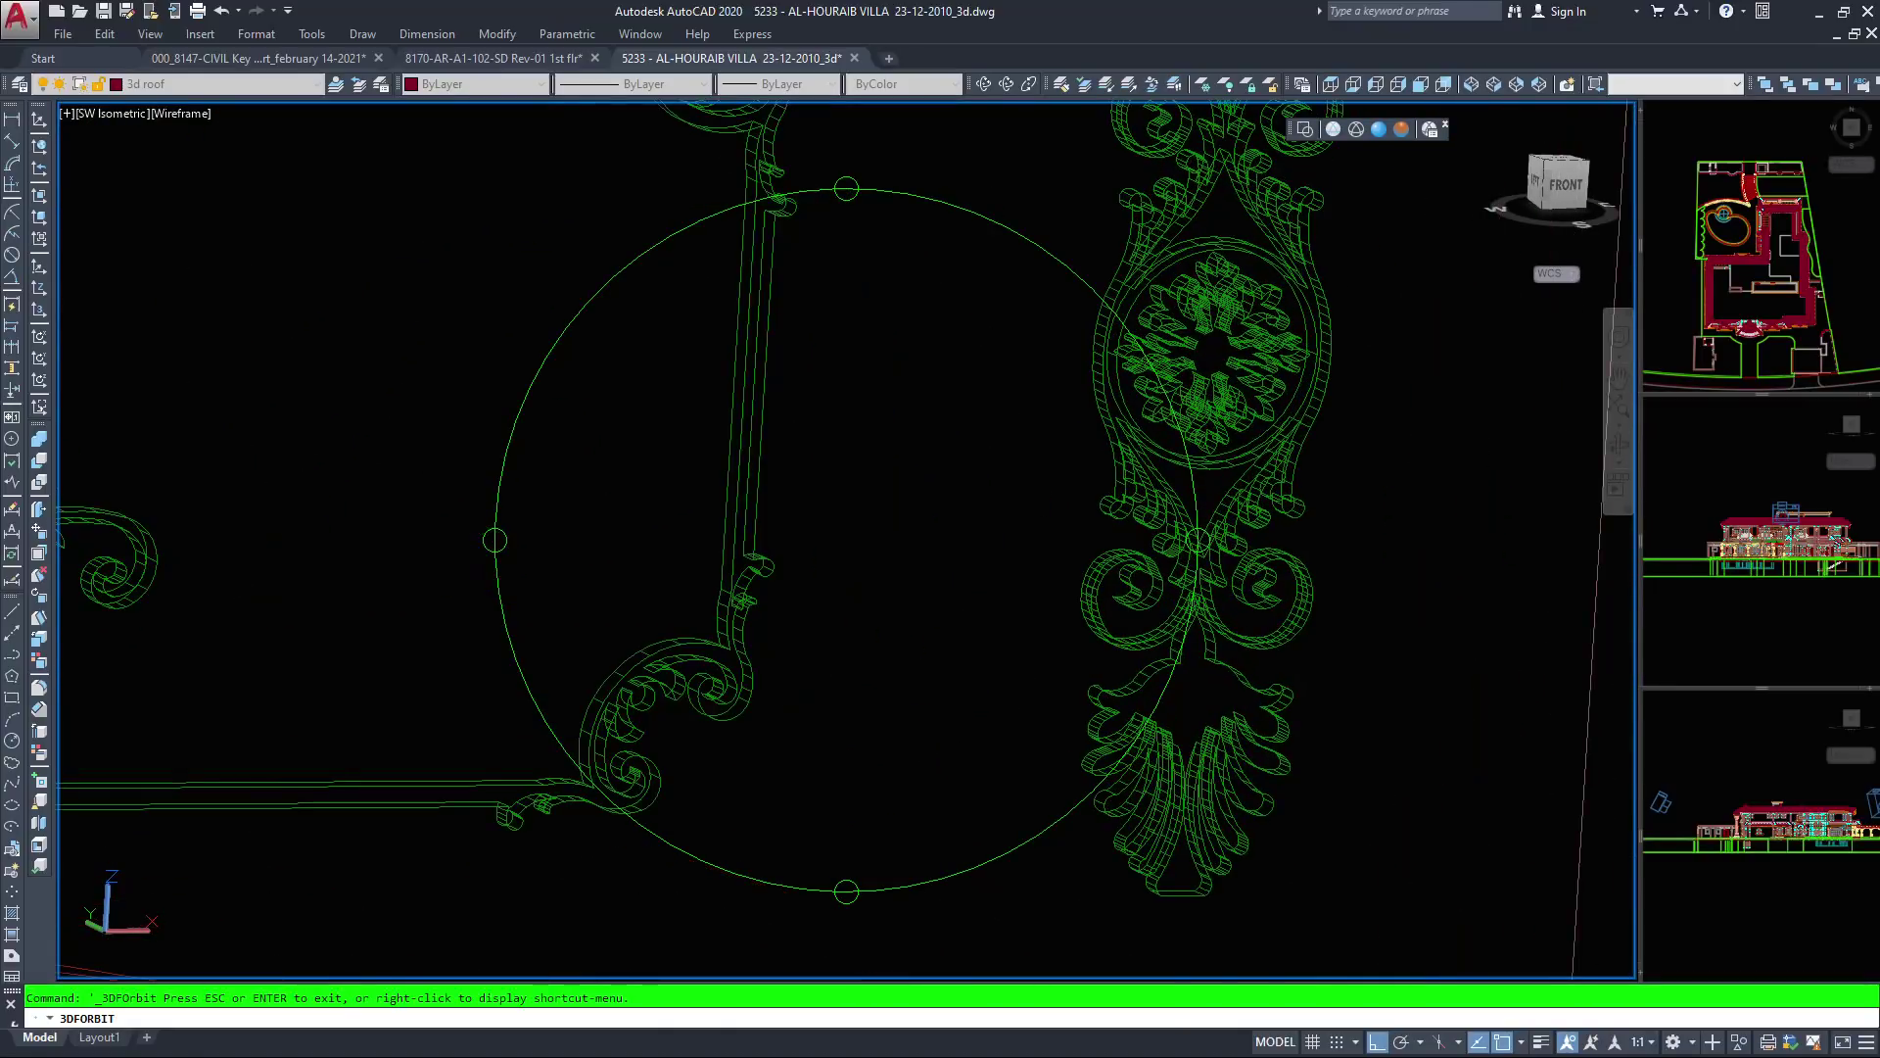
pyautogui.moveTo(1163, 404); pyautogui.dragTo(791, 787, button='middle')
pyautogui.scroll(3, 801, 700)
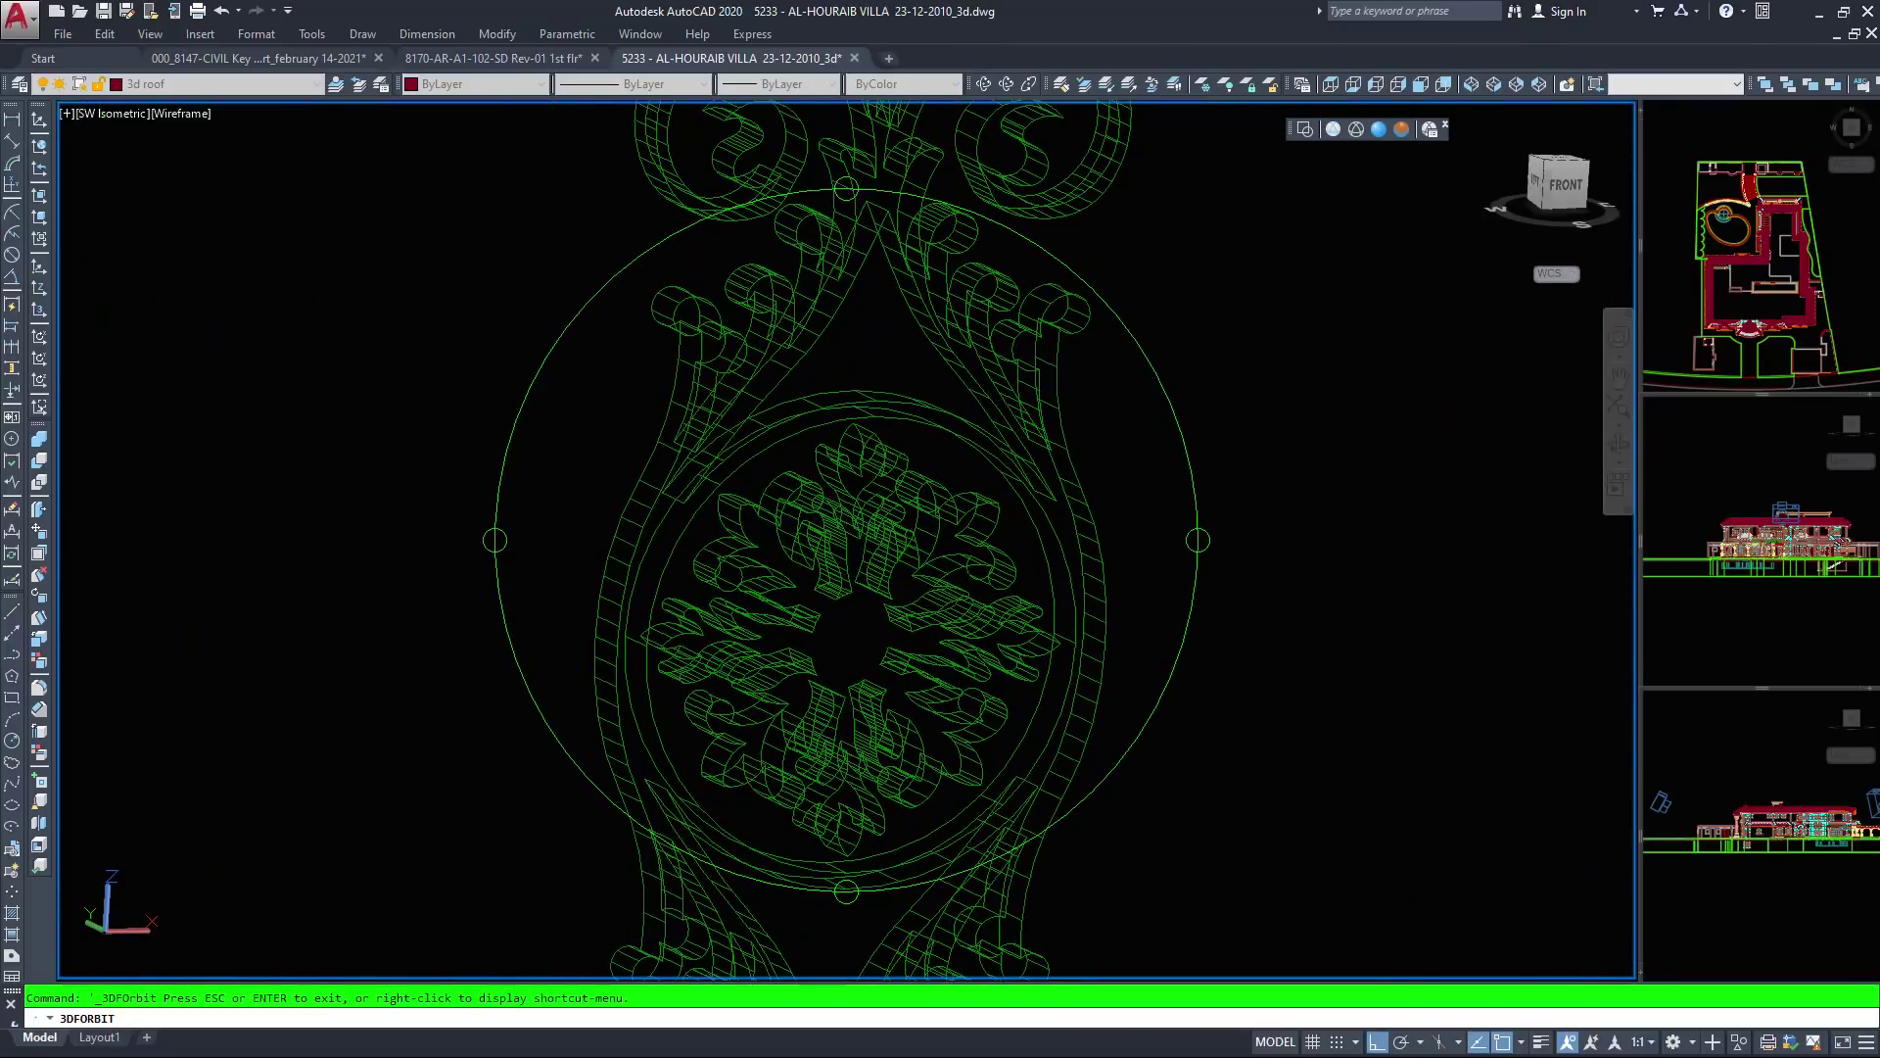
pyautogui.scroll(-4, 784, 617)
pyautogui.scroll(-2, 785, 616)
pyautogui.scroll(-4, 784, 617)
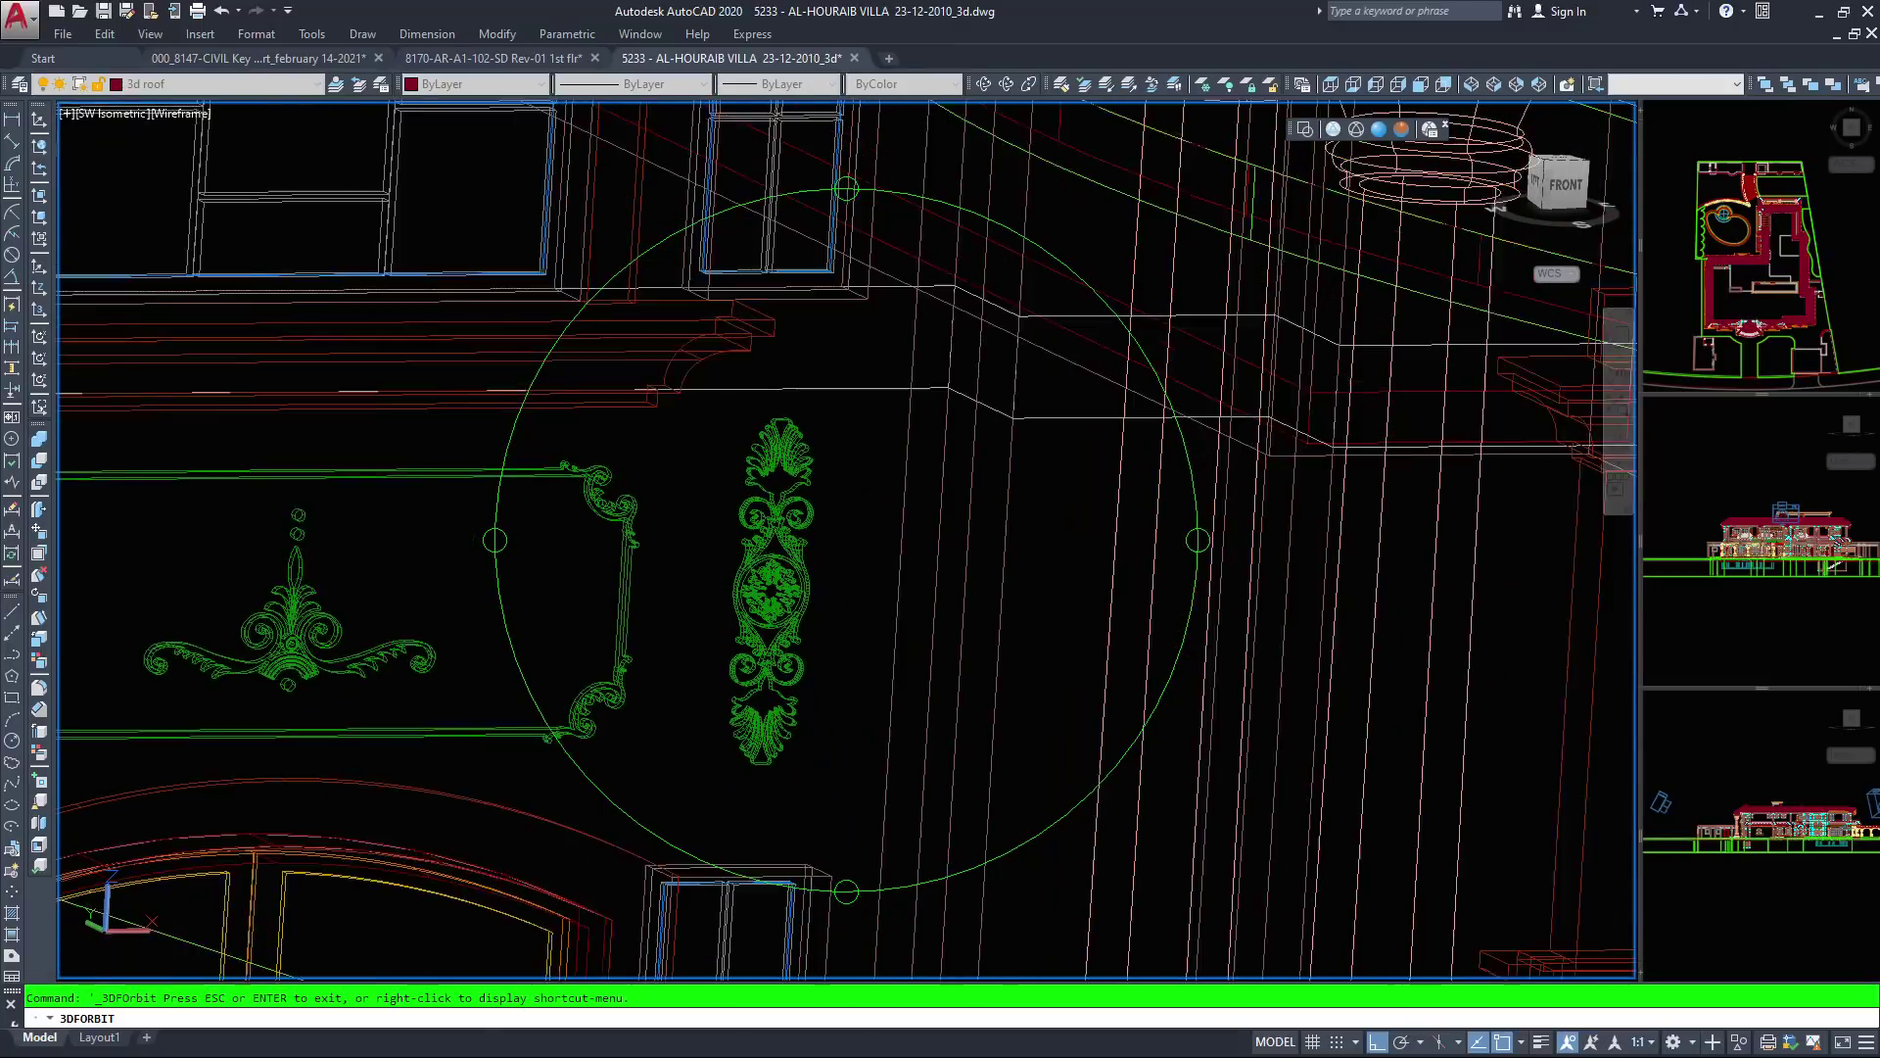
pyautogui.scroll(-2, 744, 602)
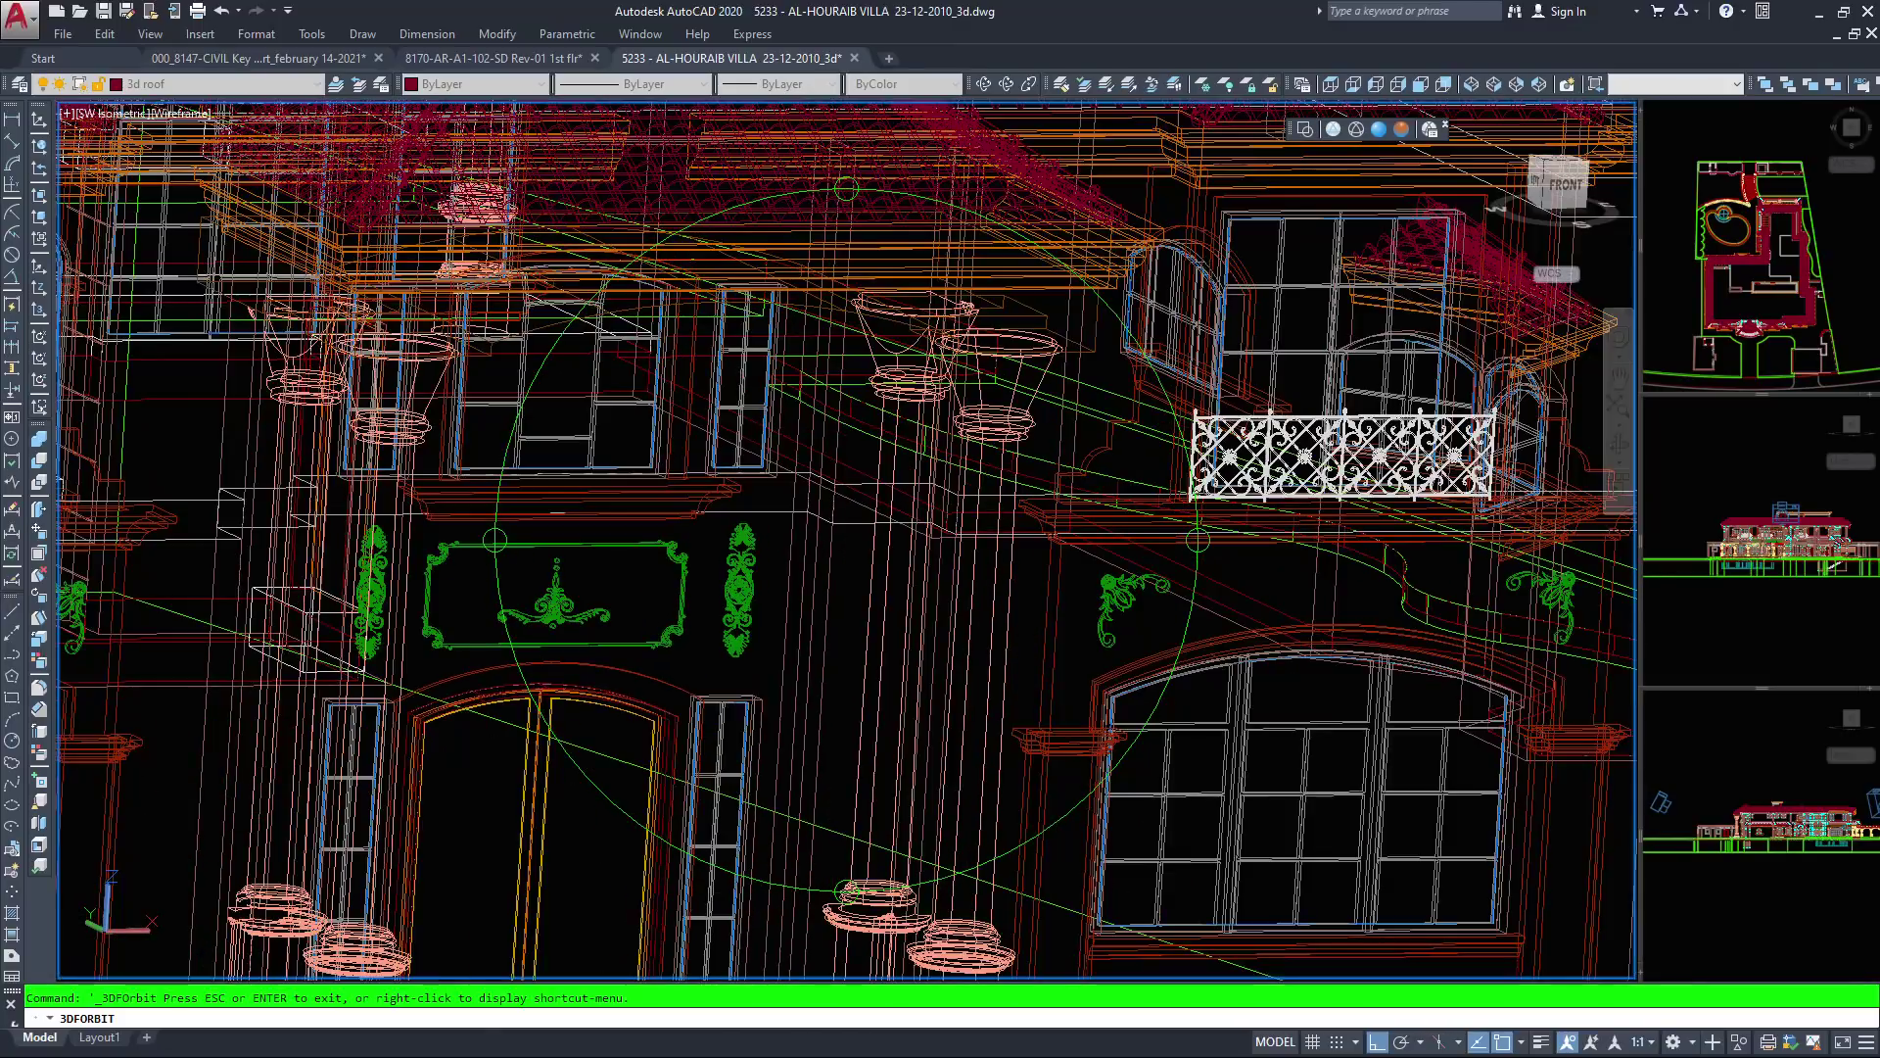
# Orbit back to an oblique view of the front facade and inspect the balcony railing left of the entrance
pyautogui.moveTo(744, 602); pyautogui.dragTo(783, 691)
pyautogui.scroll(-2, 715, 746)
pyautogui.moveTo(713, 748); pyautogui.dragTo(985, 563, button='middle')
pyautogui.moveTo(779, 513); pyautogui.dragTo(699, 360)
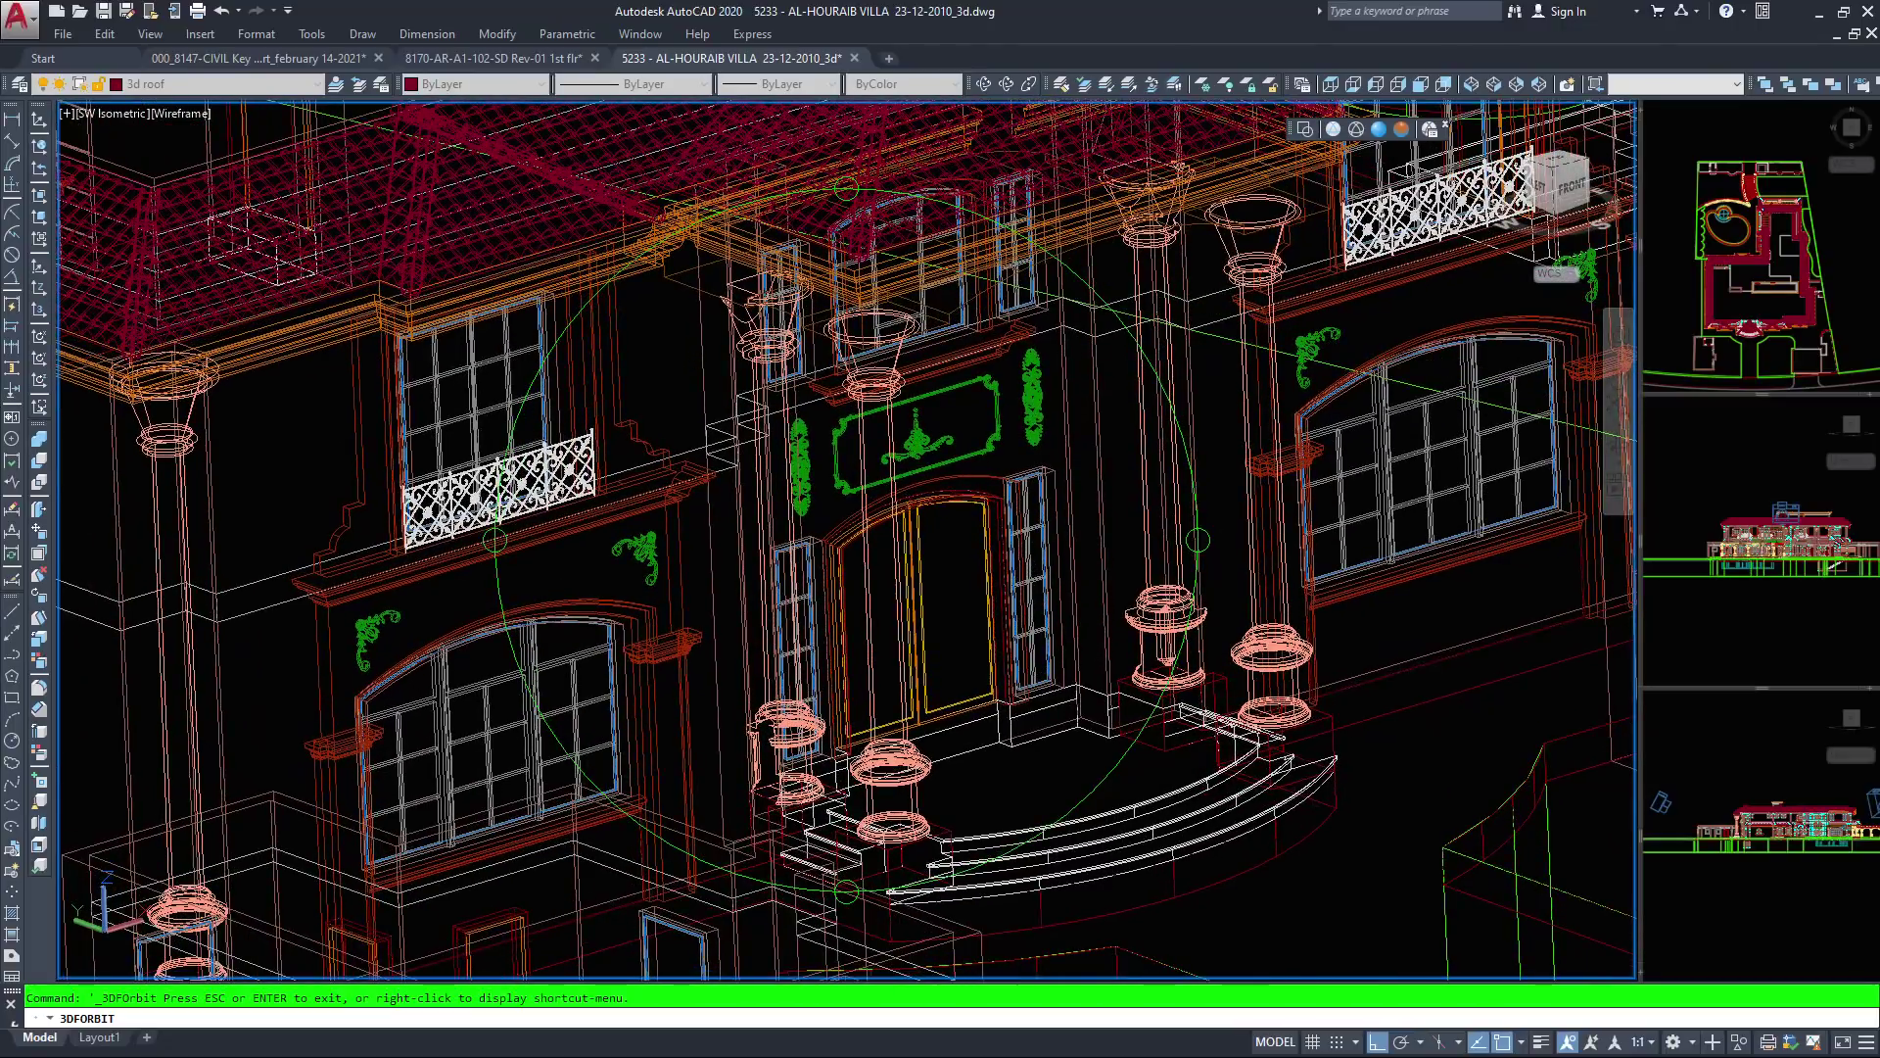
pyautogui.scroll(3, 399, 440)
pyautogui.scroll(2, 524, 465)
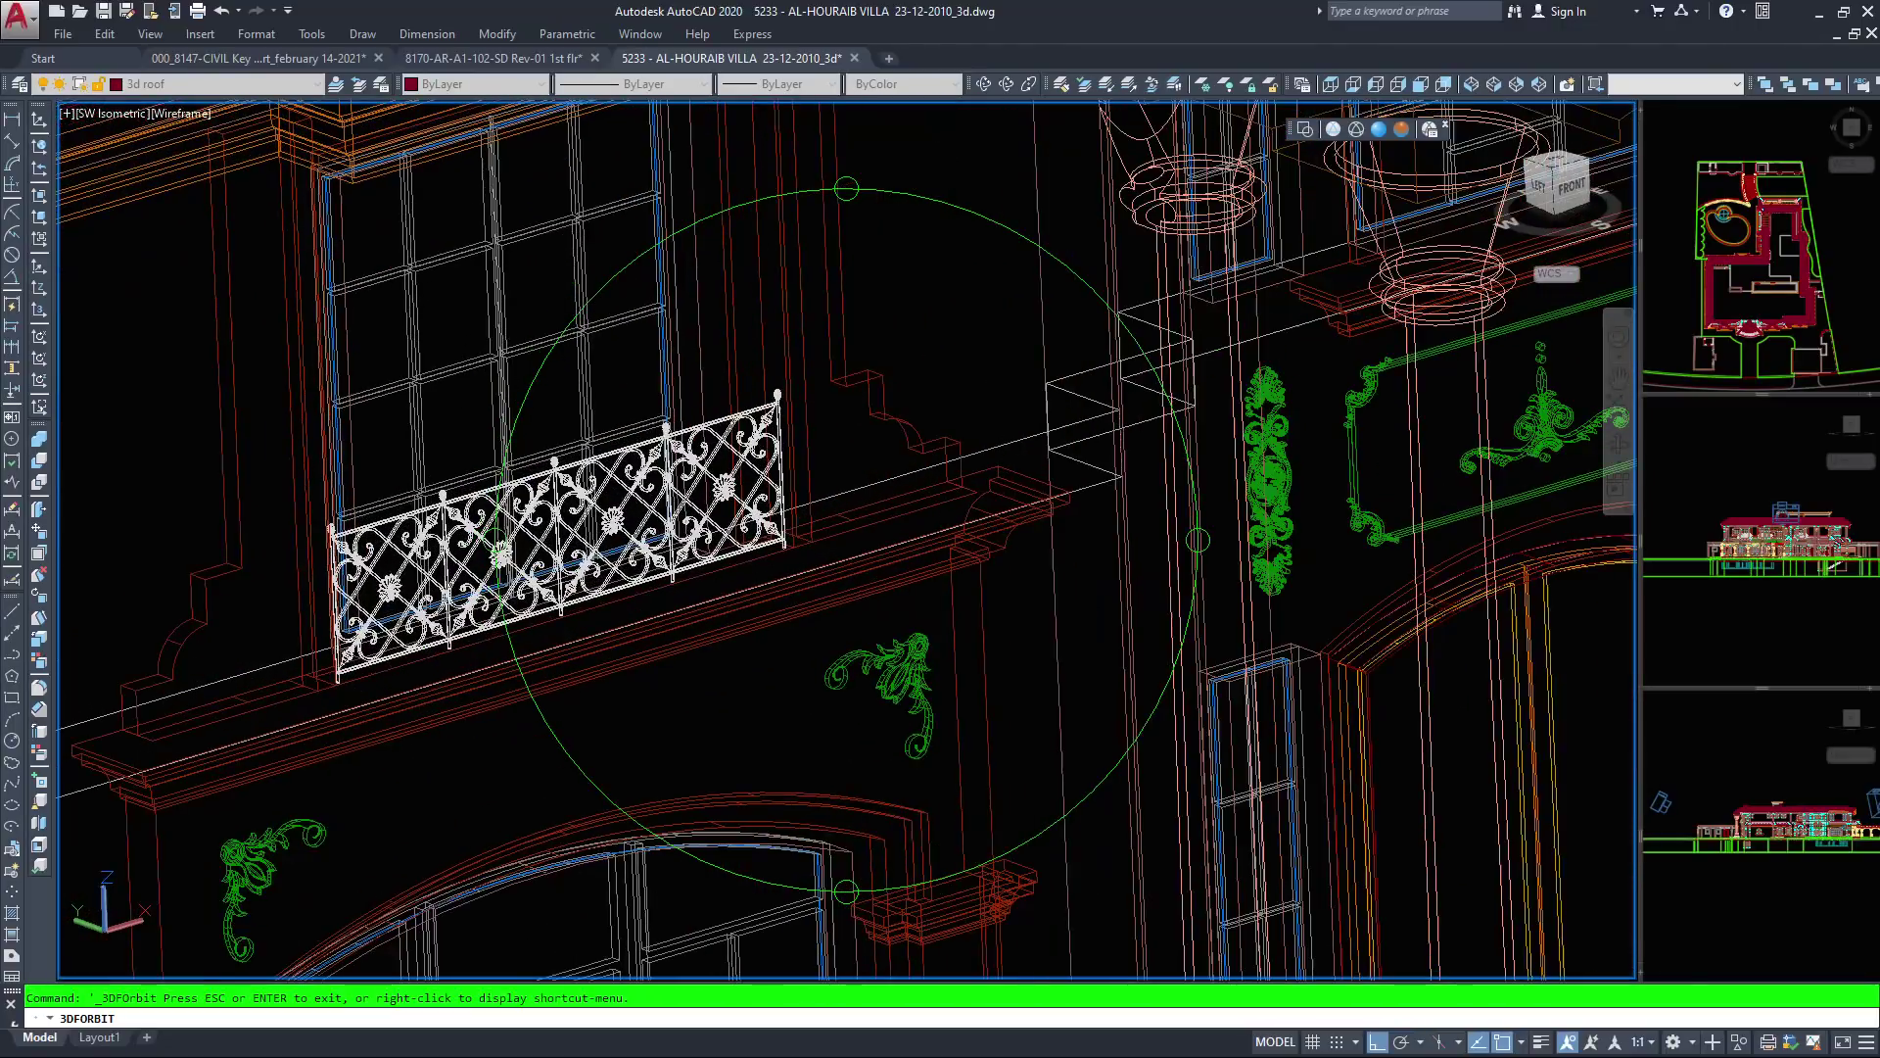
pyautogui.scroll(2, 647, 524)
pyautogui.scroll(3, 478, 584)
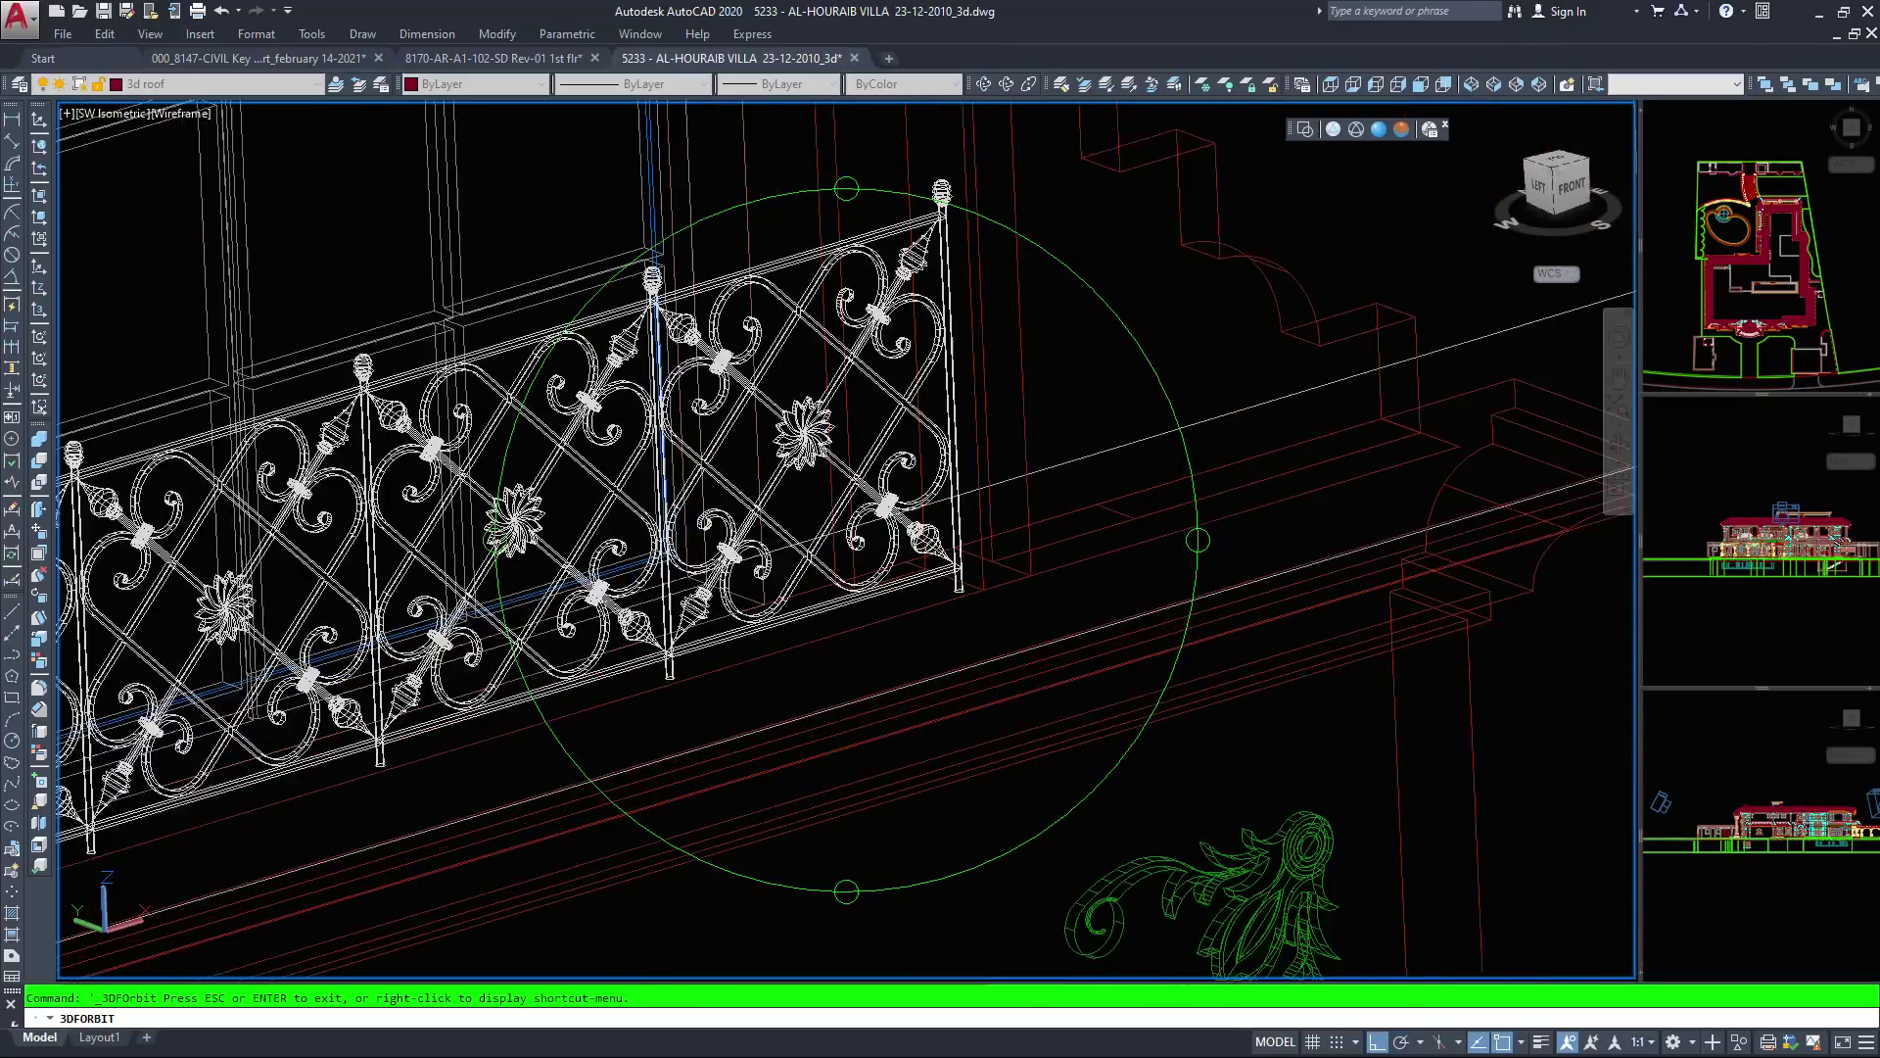
pyautogui.scroll(2, 478, 584)
pyautogui.moveTo(641, 518); pyautogui.dragTo(634, 524)
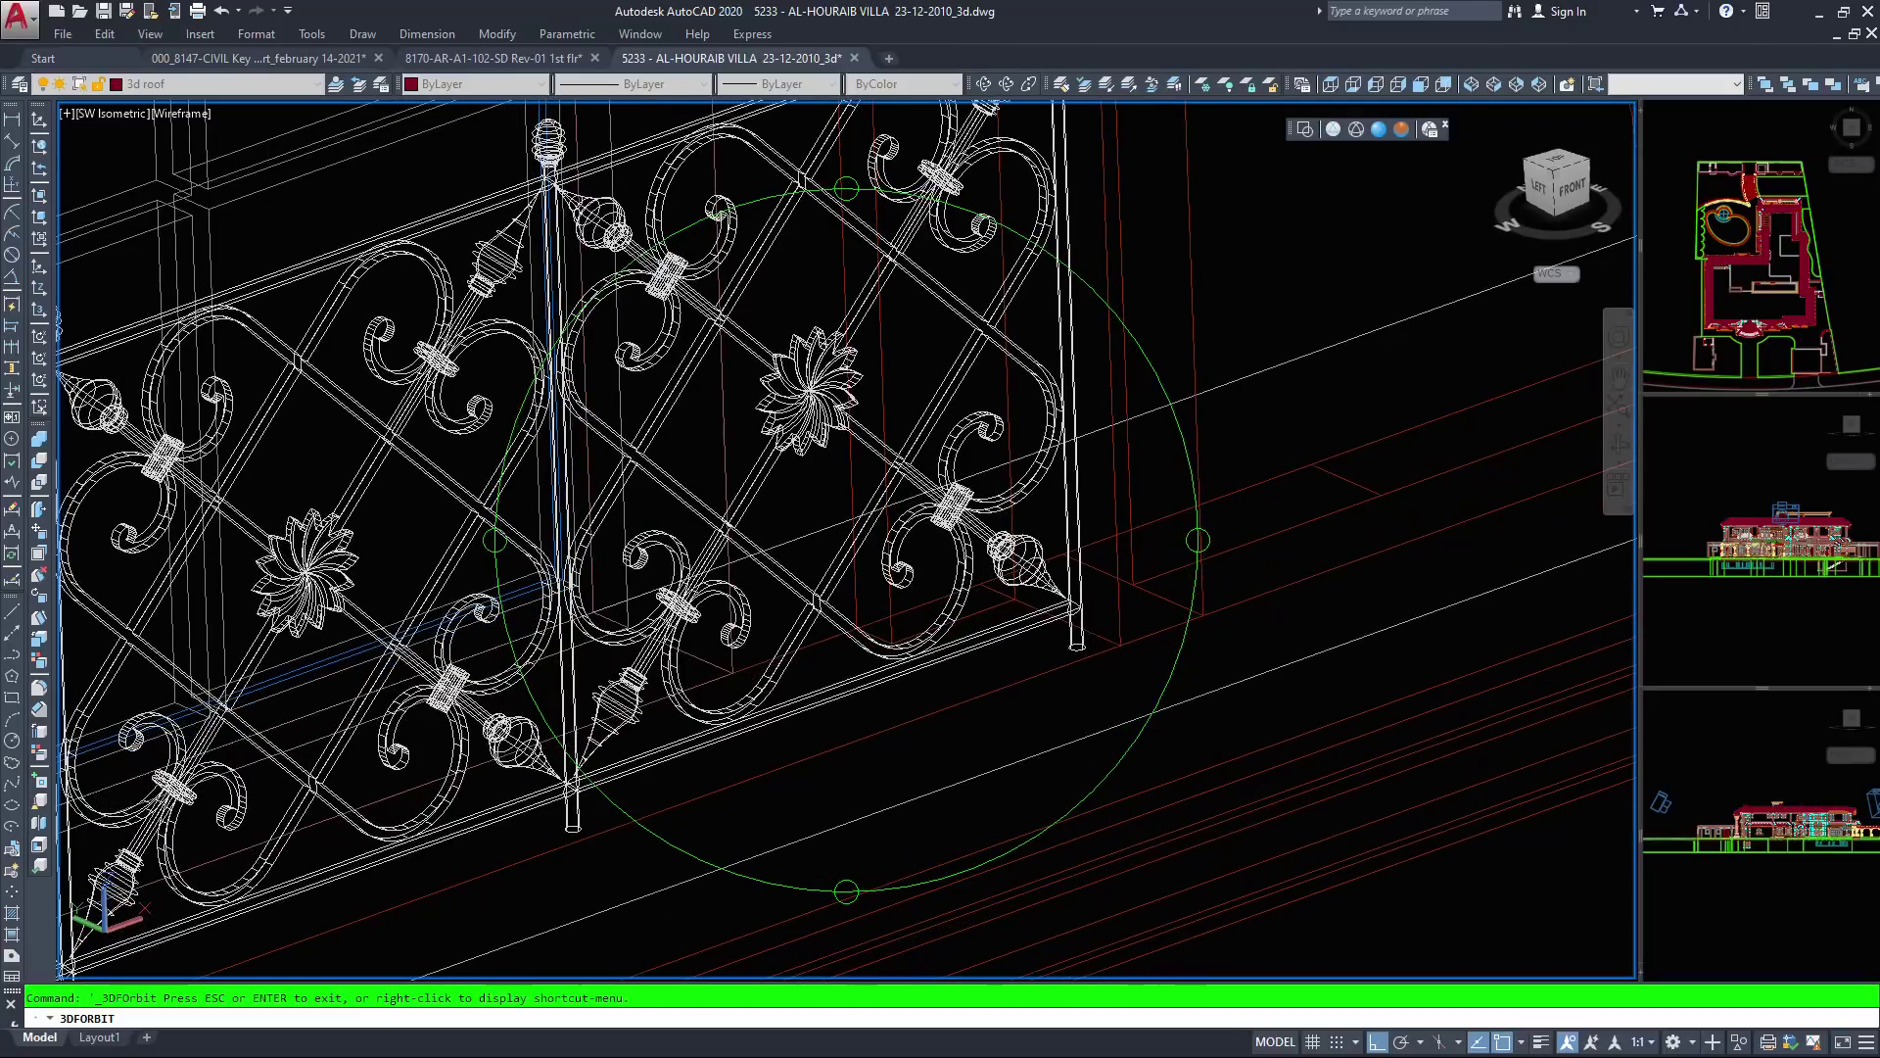
# Examine the curved petals of the flower rosette in the balcony railing's end section at close range
pyautogui.scroll(6, 790, 401)
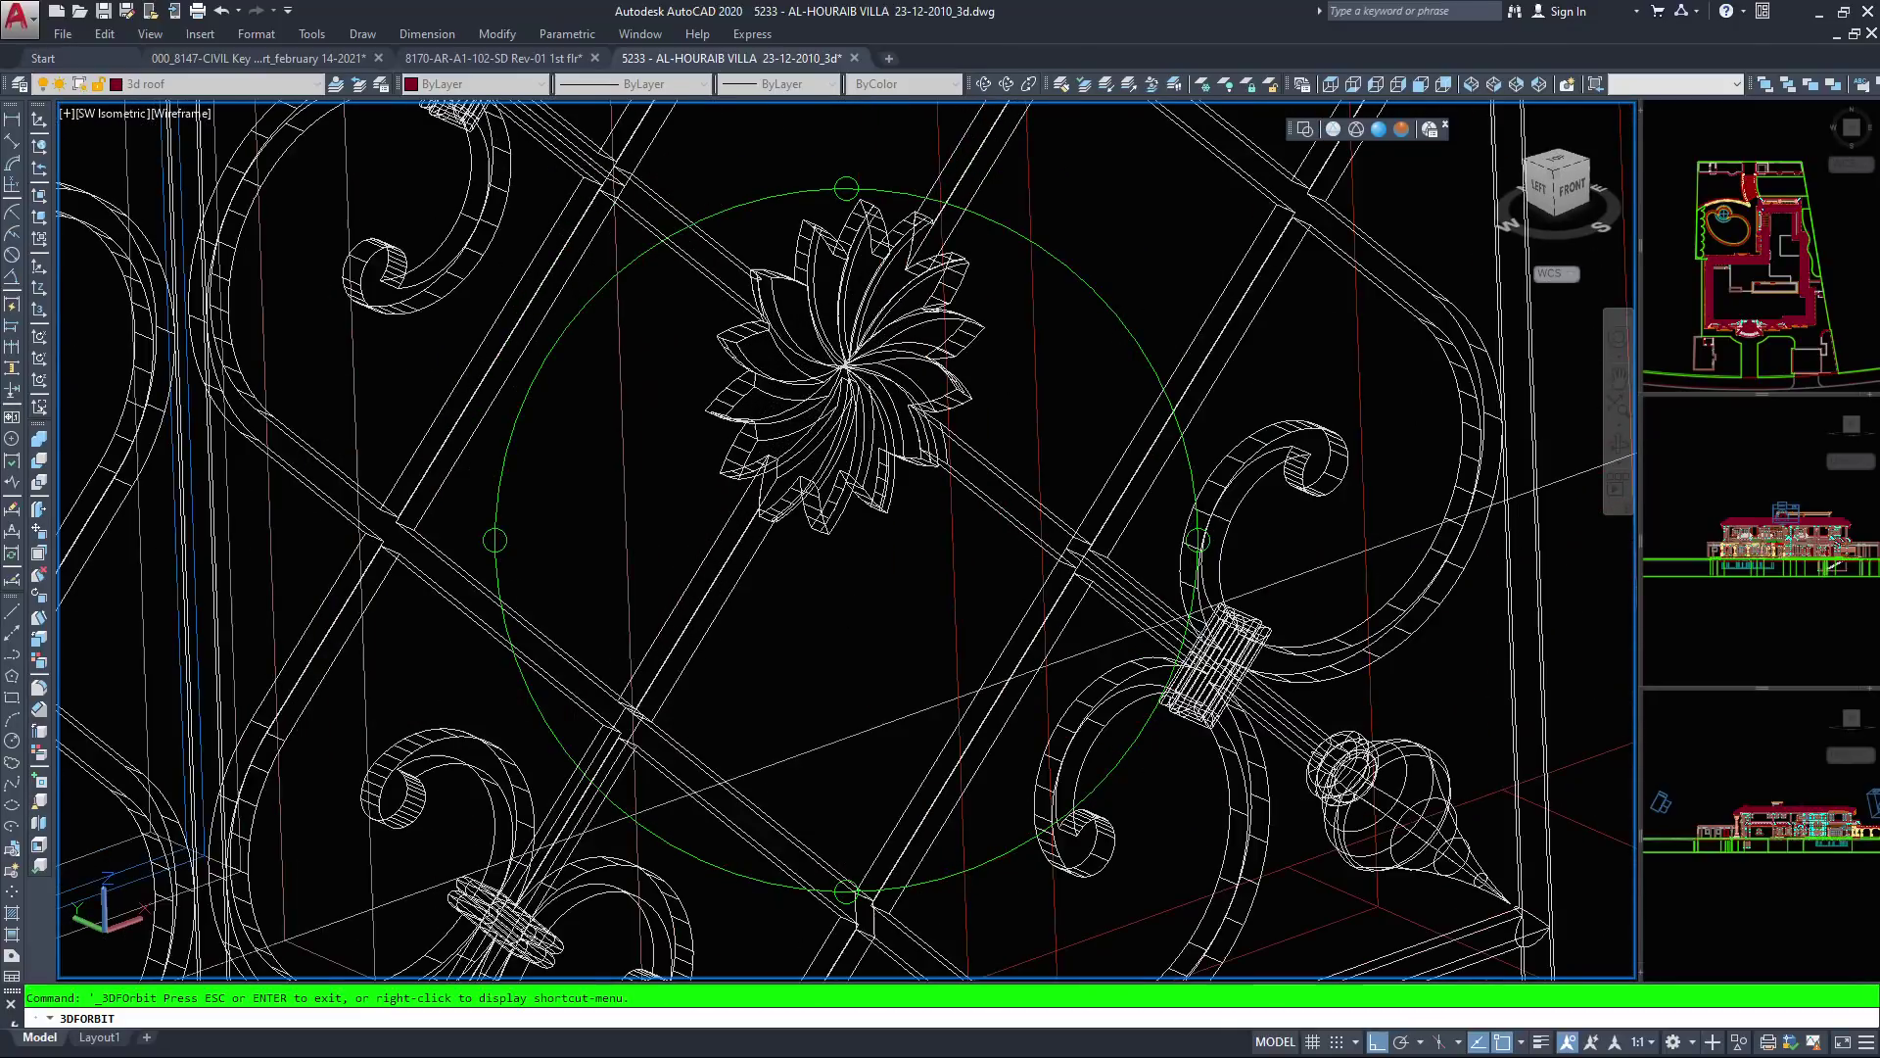
pyautogui.scroll(2, 755, 413)
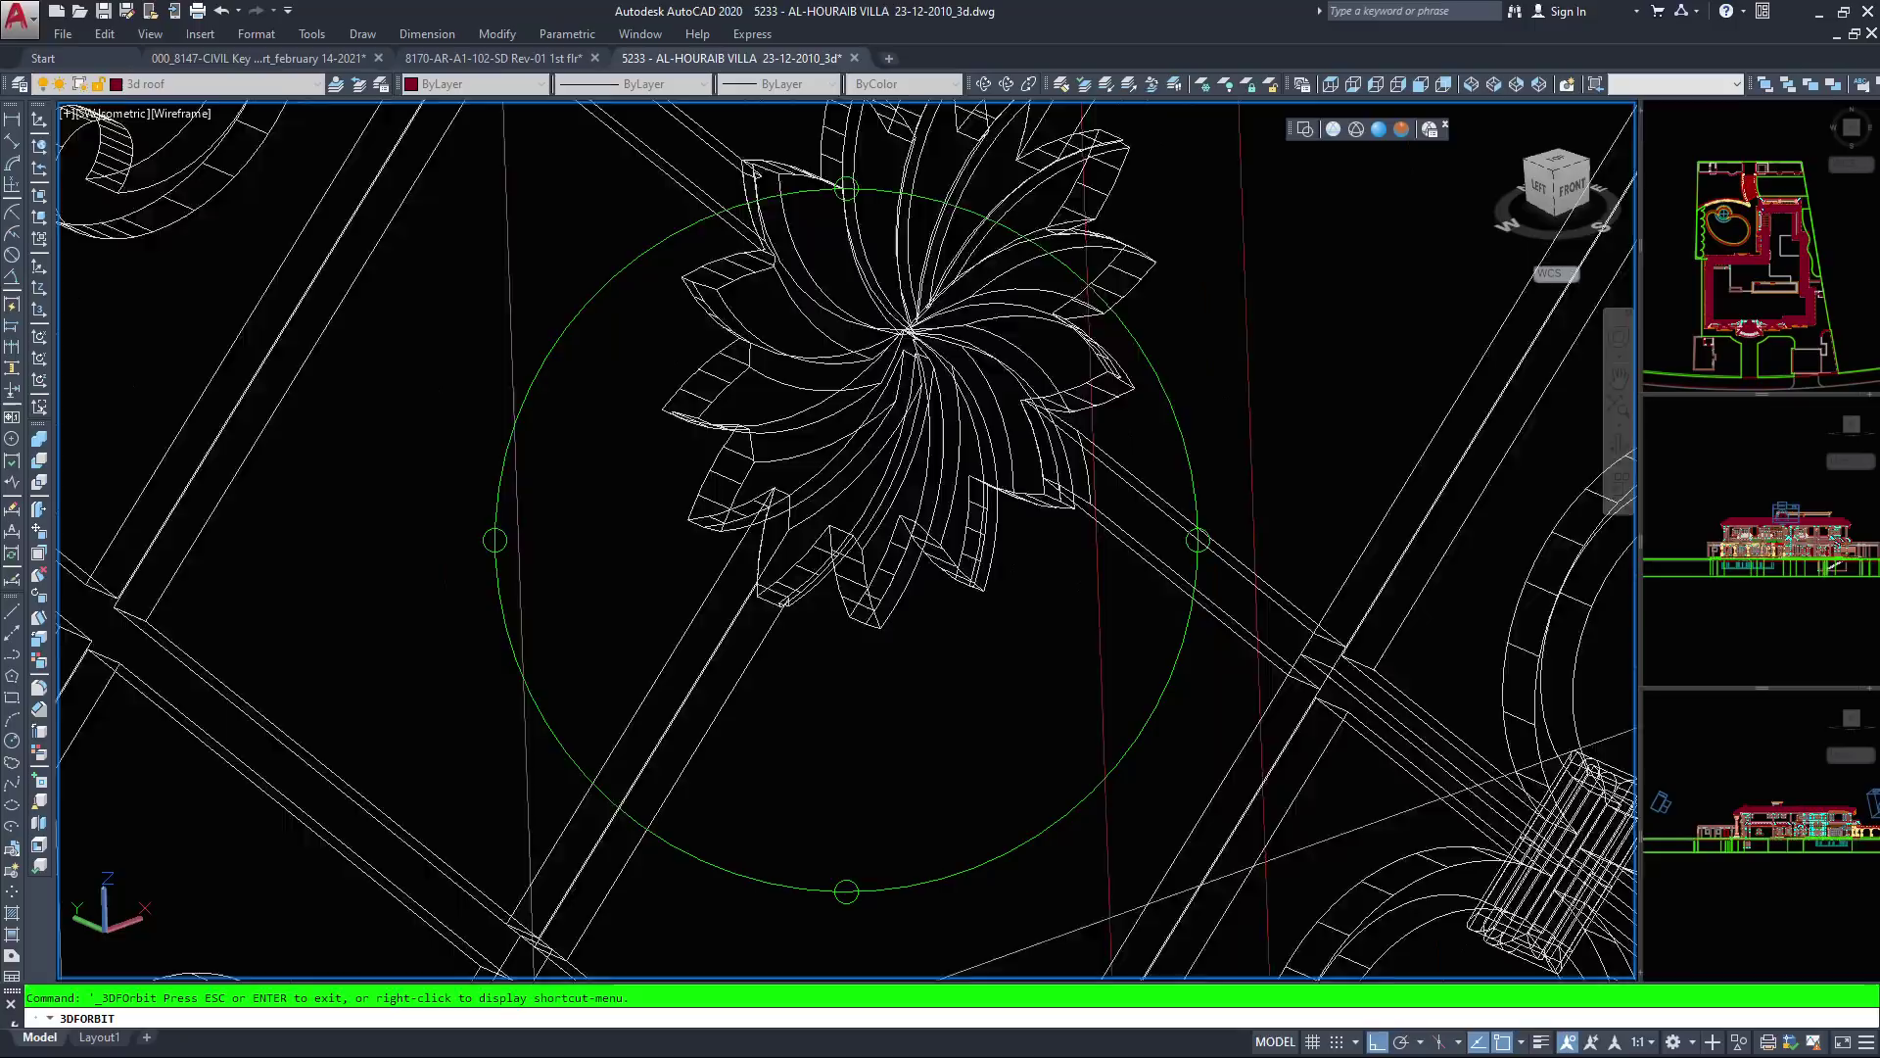
pyautogui.scroll(4, 755, 414)
pyautogui.moveTo(727, 398); pyautogui.dragTo(814, 604, button='middle')
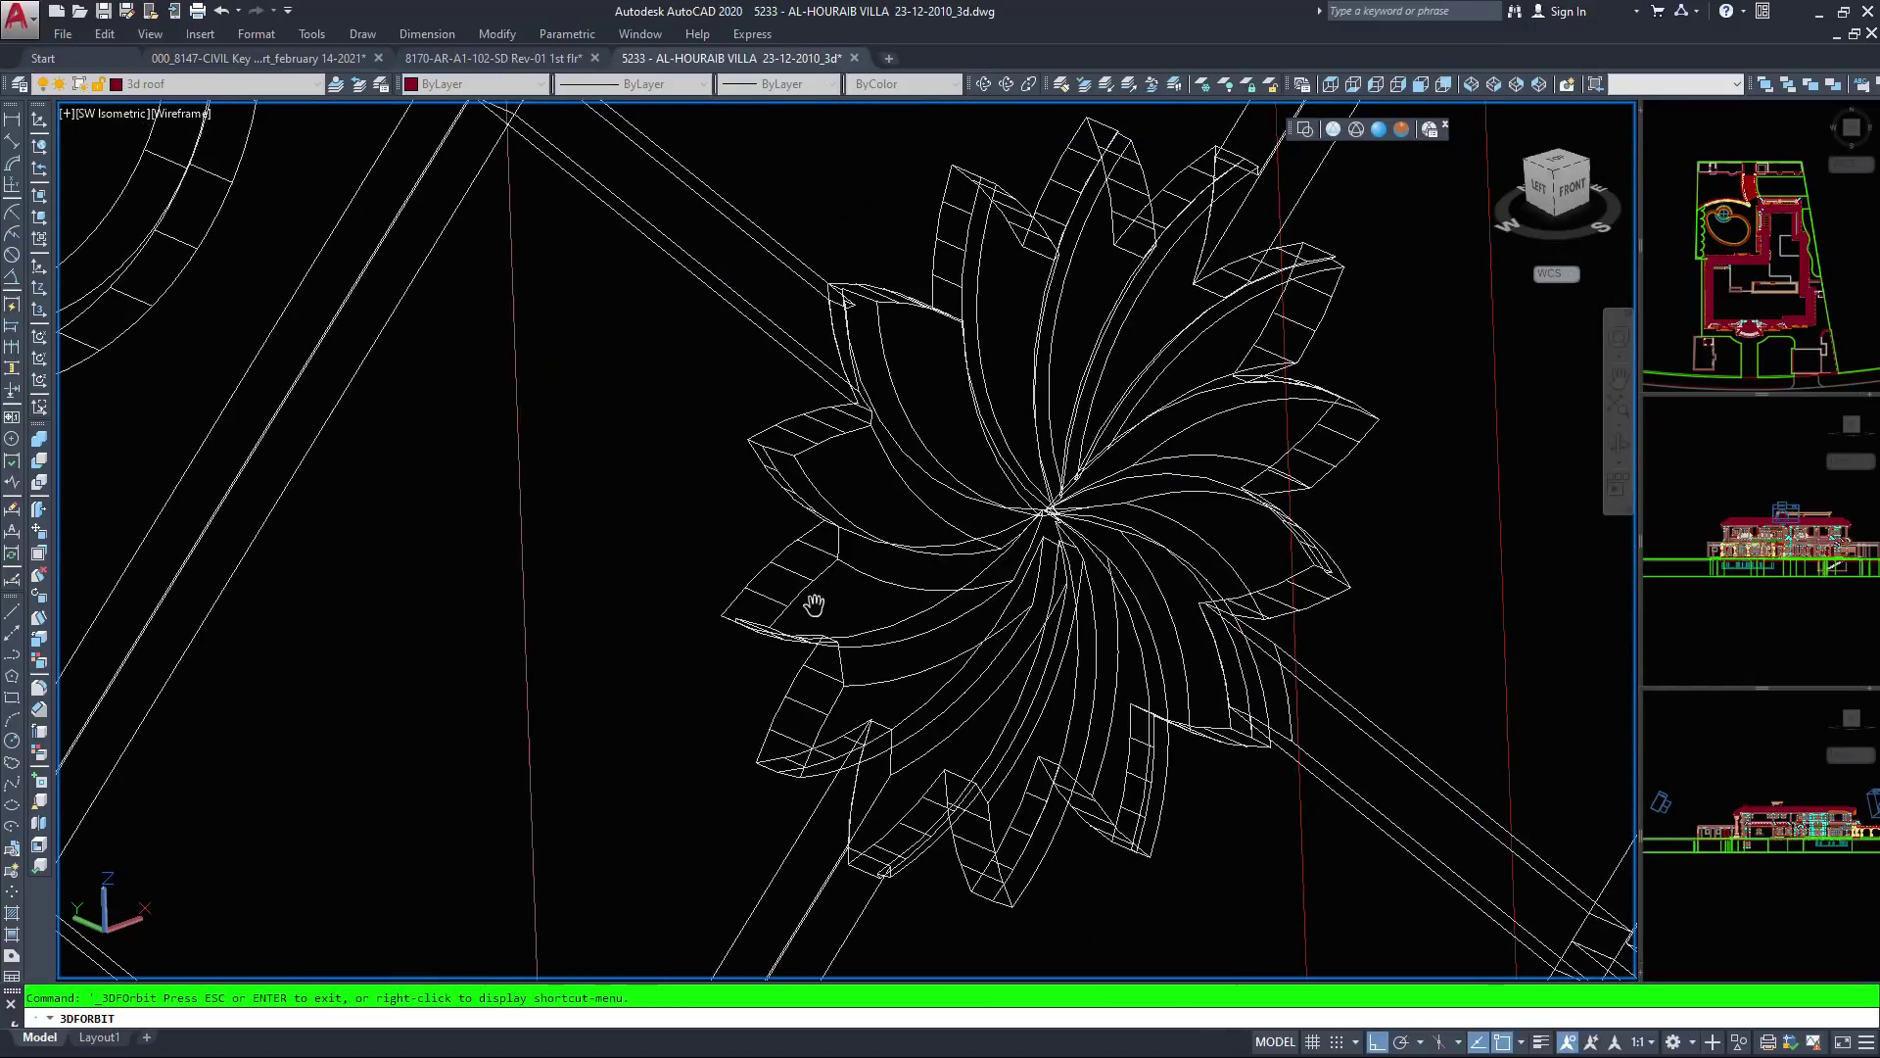
pyautogui.scroll(2, 817, 593)
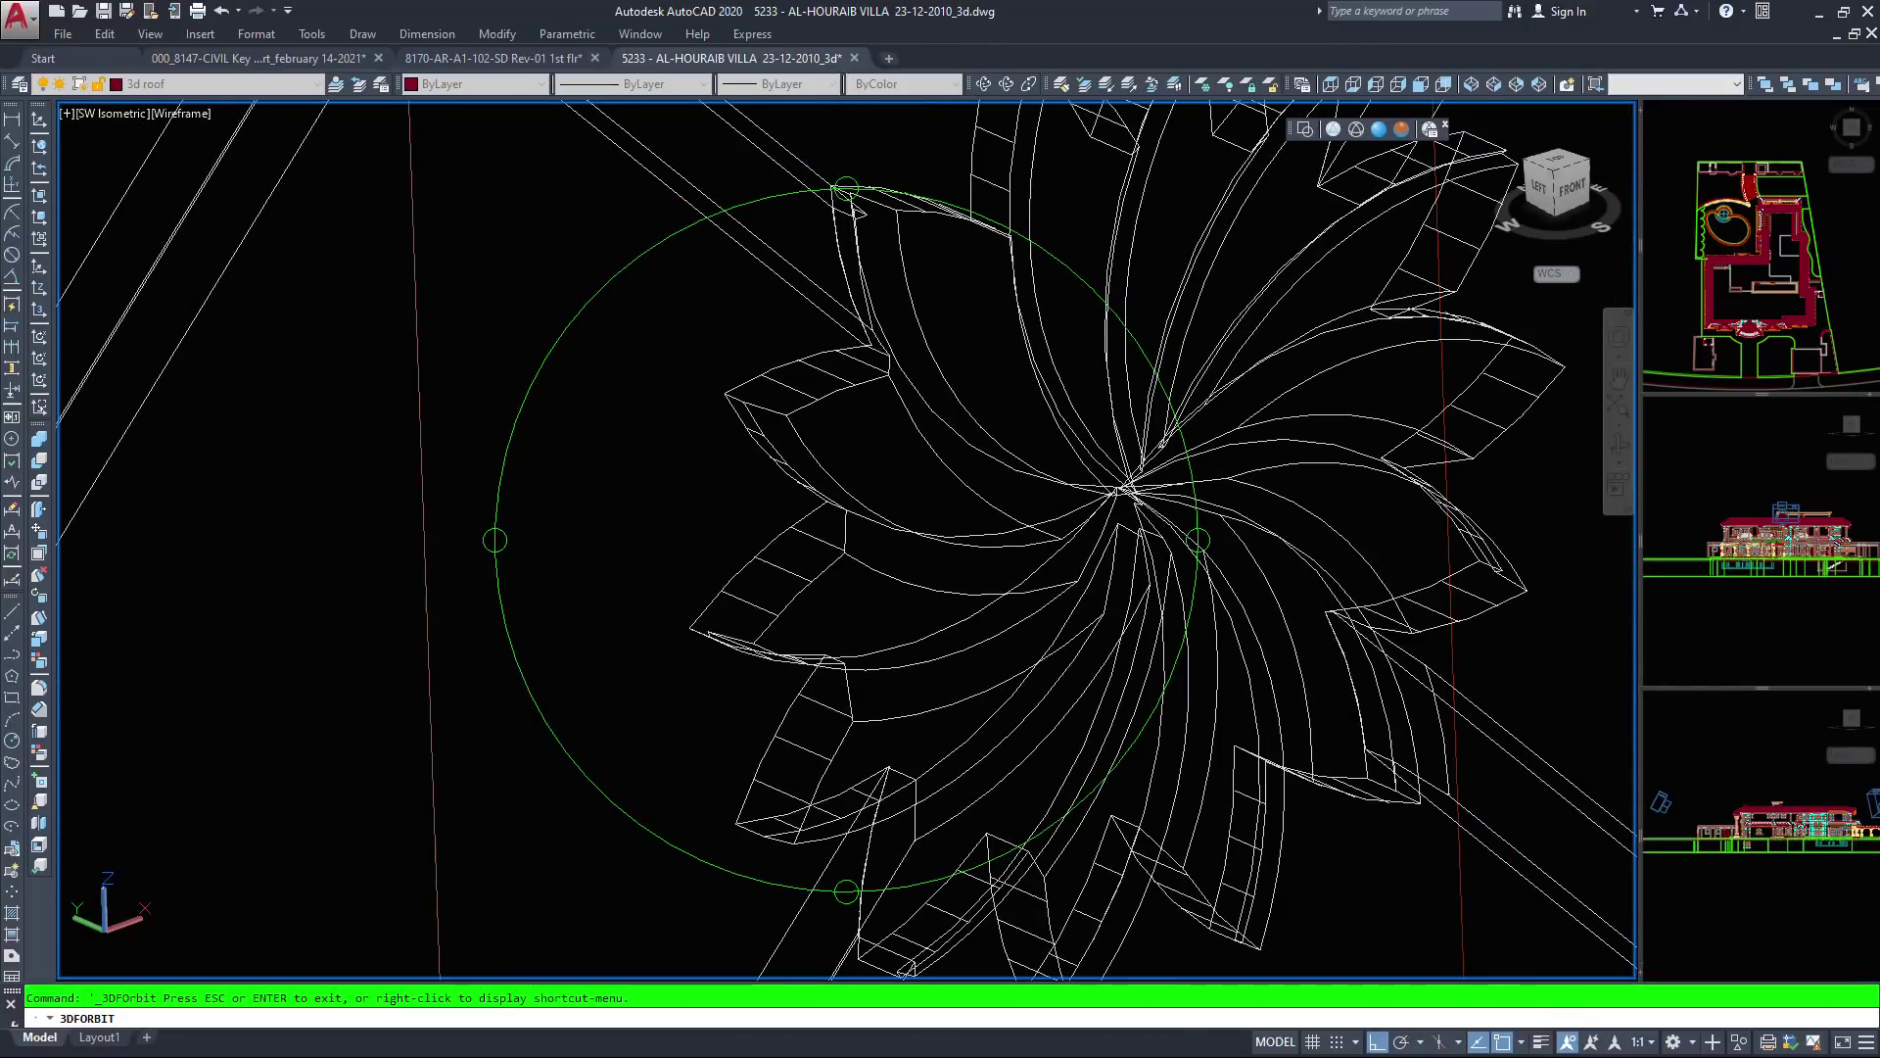
pyautogui.scroll(-5, 813, 549)
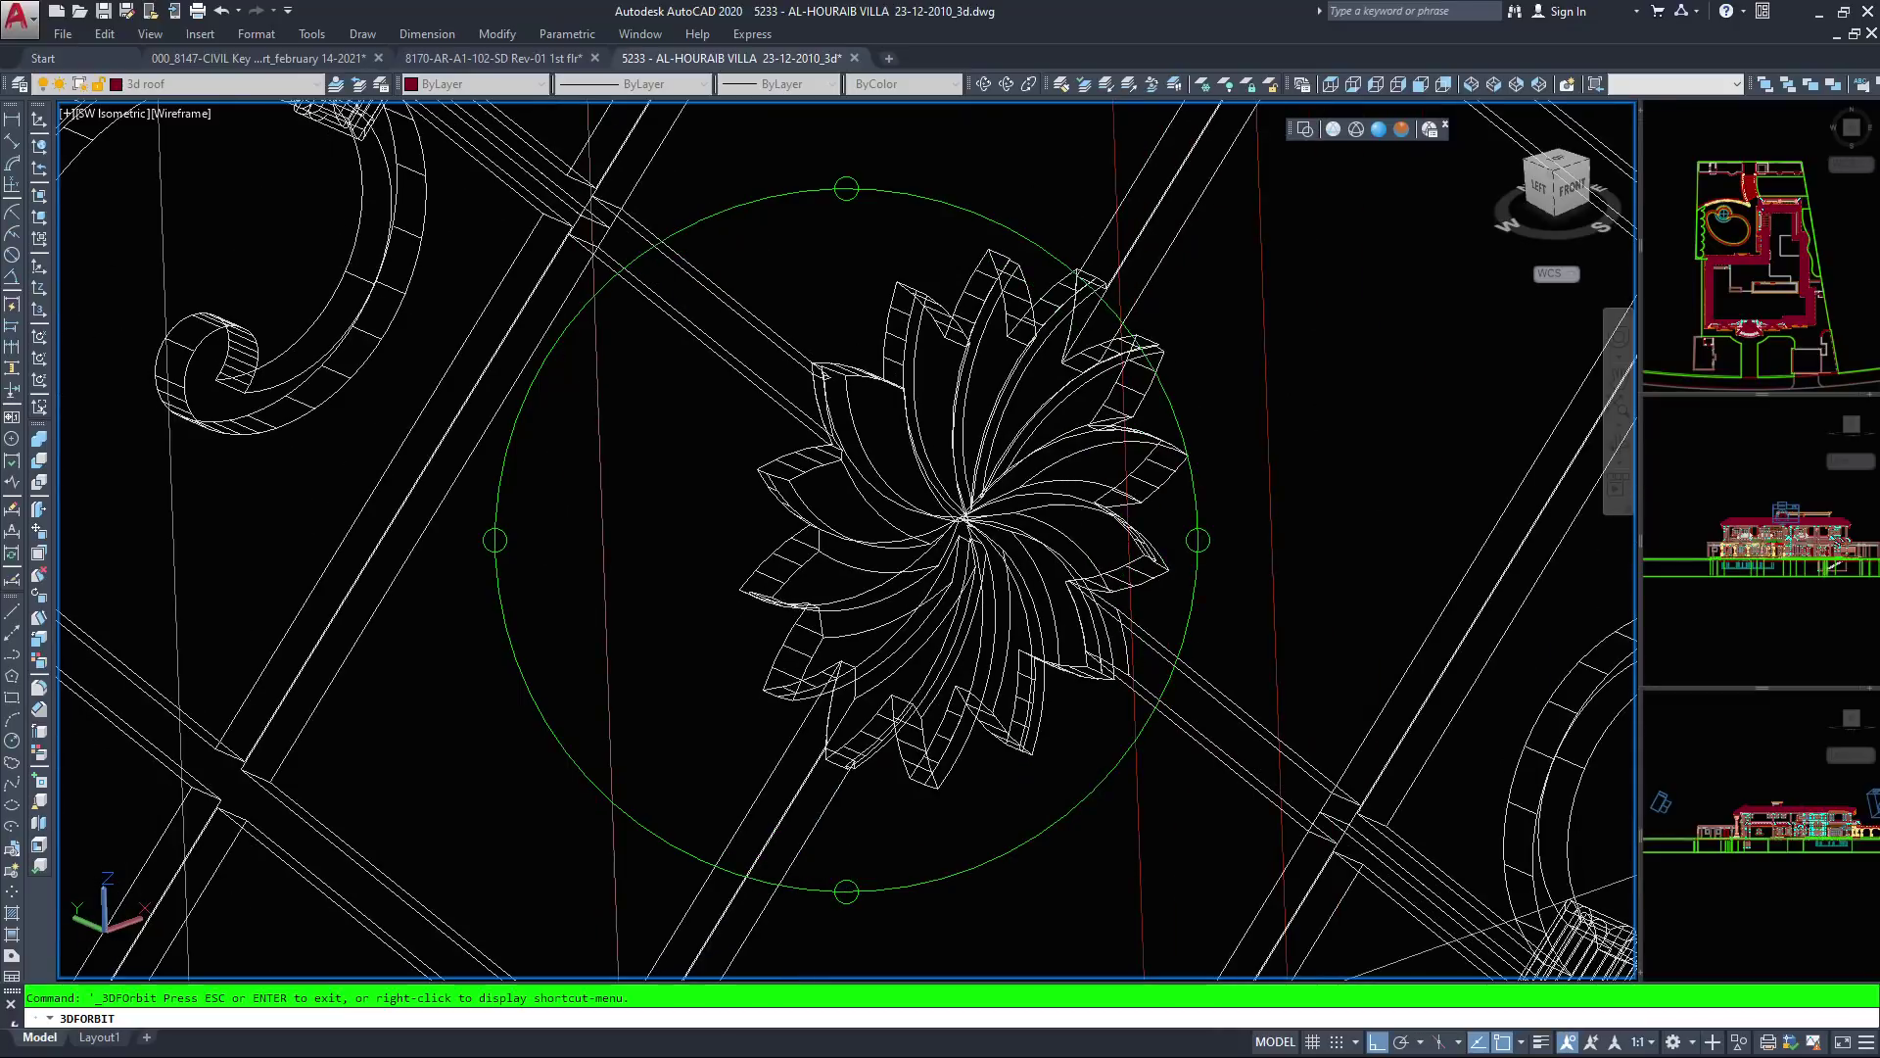
# Inspect the smoothness of the scrolls, ribbed collars and turned finials around the balcony railing's rosette
pyautogui.moveTo(580, 439); pyautogui.dragTo(1044, 629, button='middle')
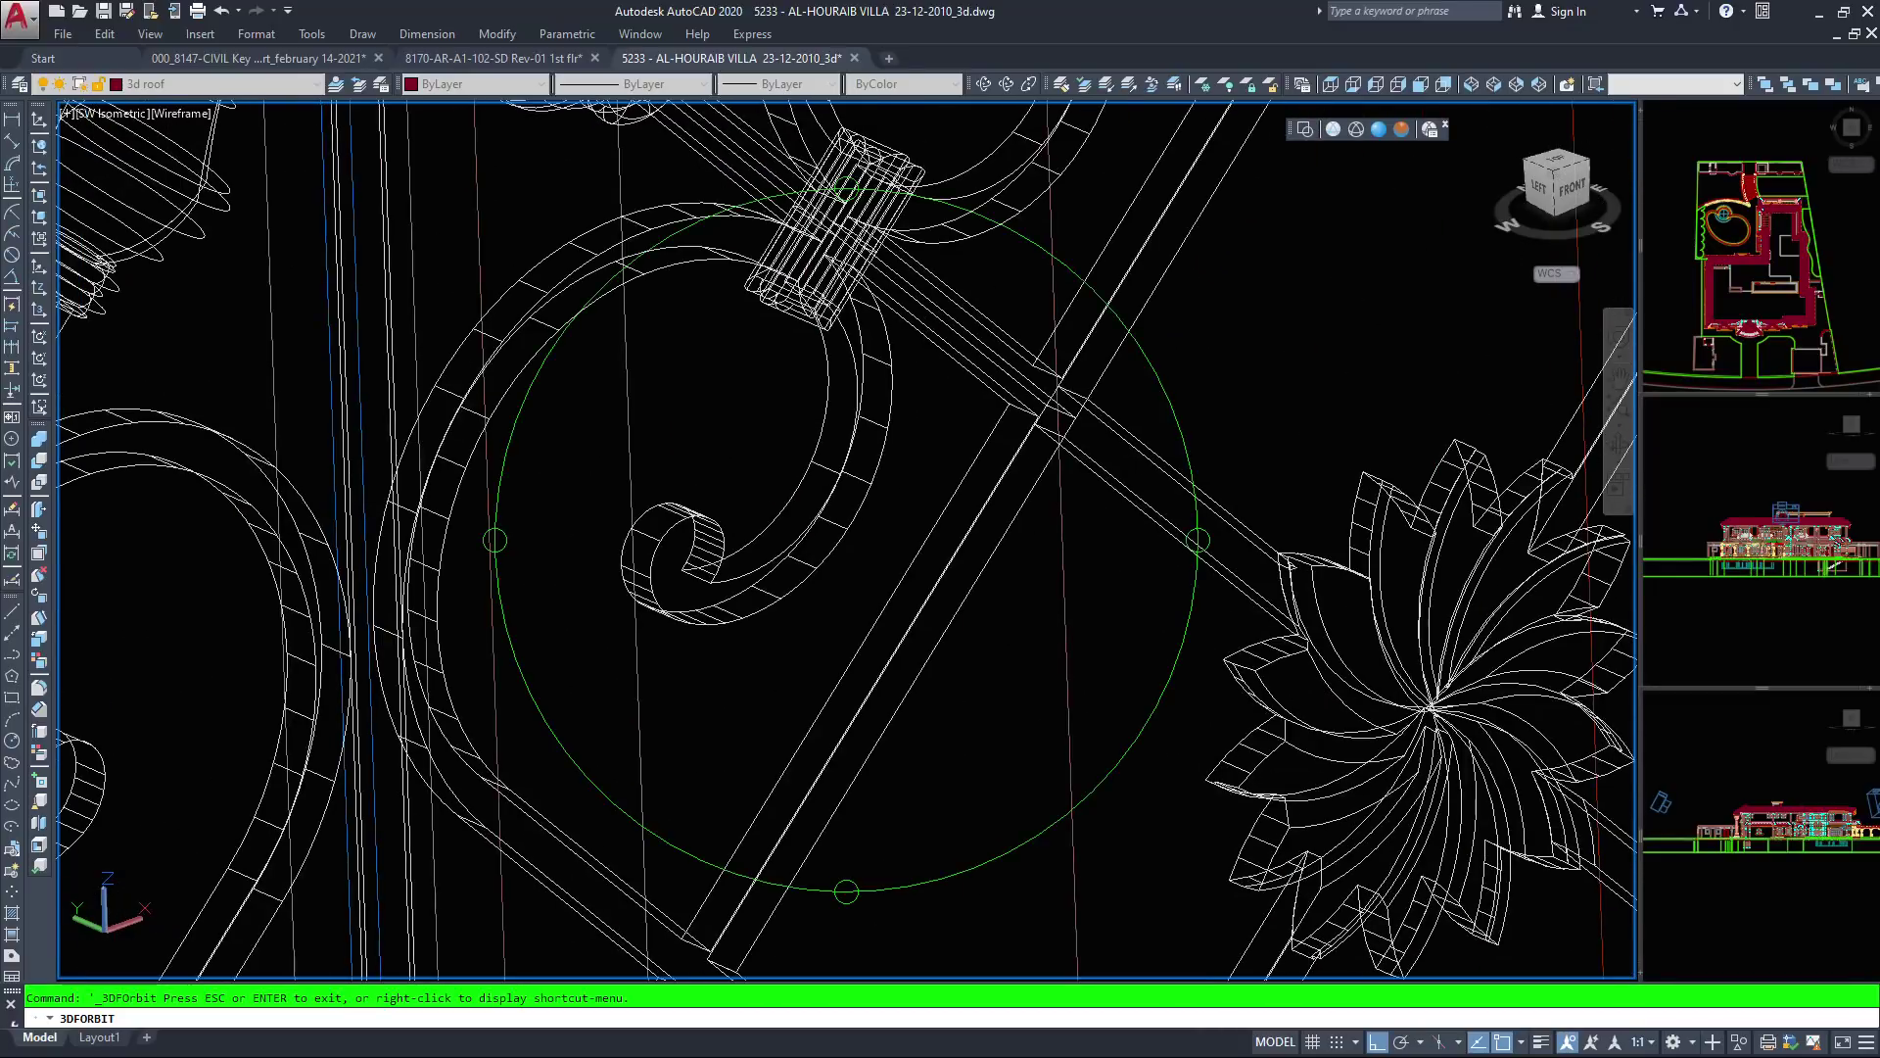
pyautogui.moveTo(884, 414); pyautogui.dragTo(845, 715, button='middle')
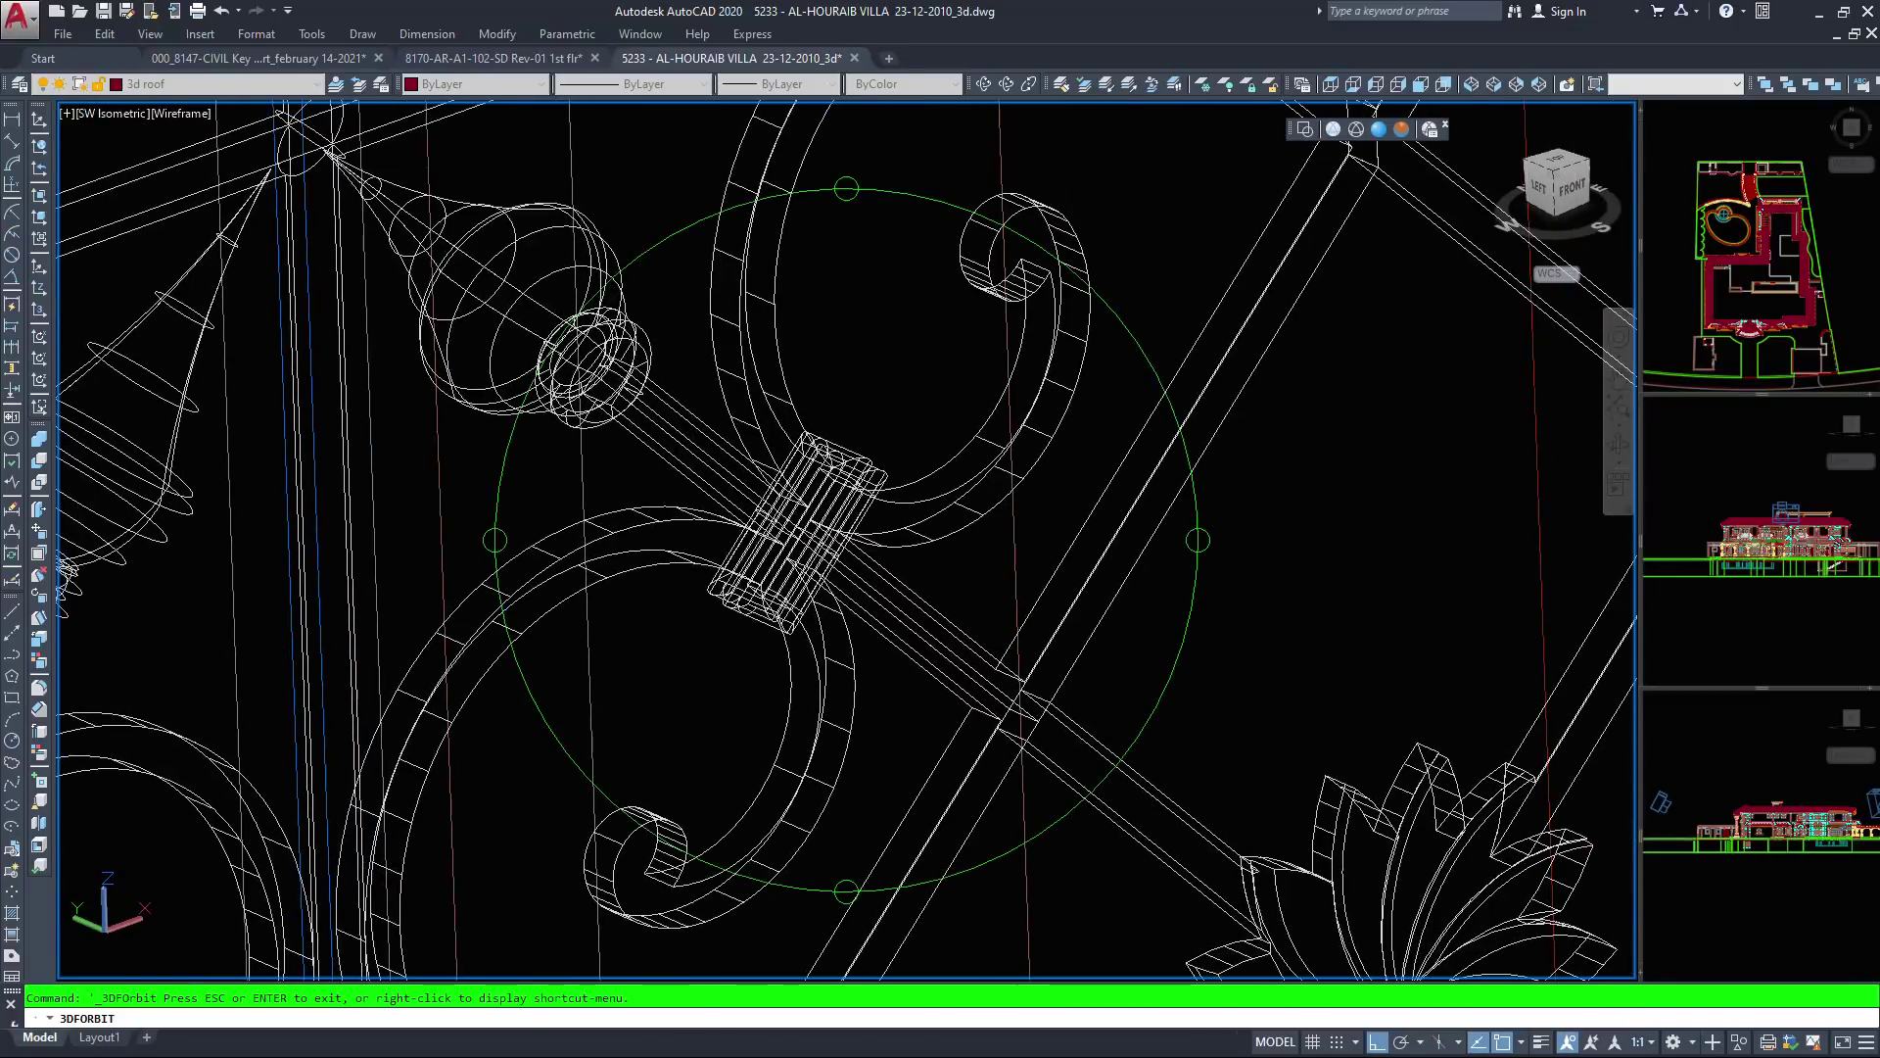
pyautogui.scroll(2, 769, 440)
pyautogui.scroll(-4, 798, 539)
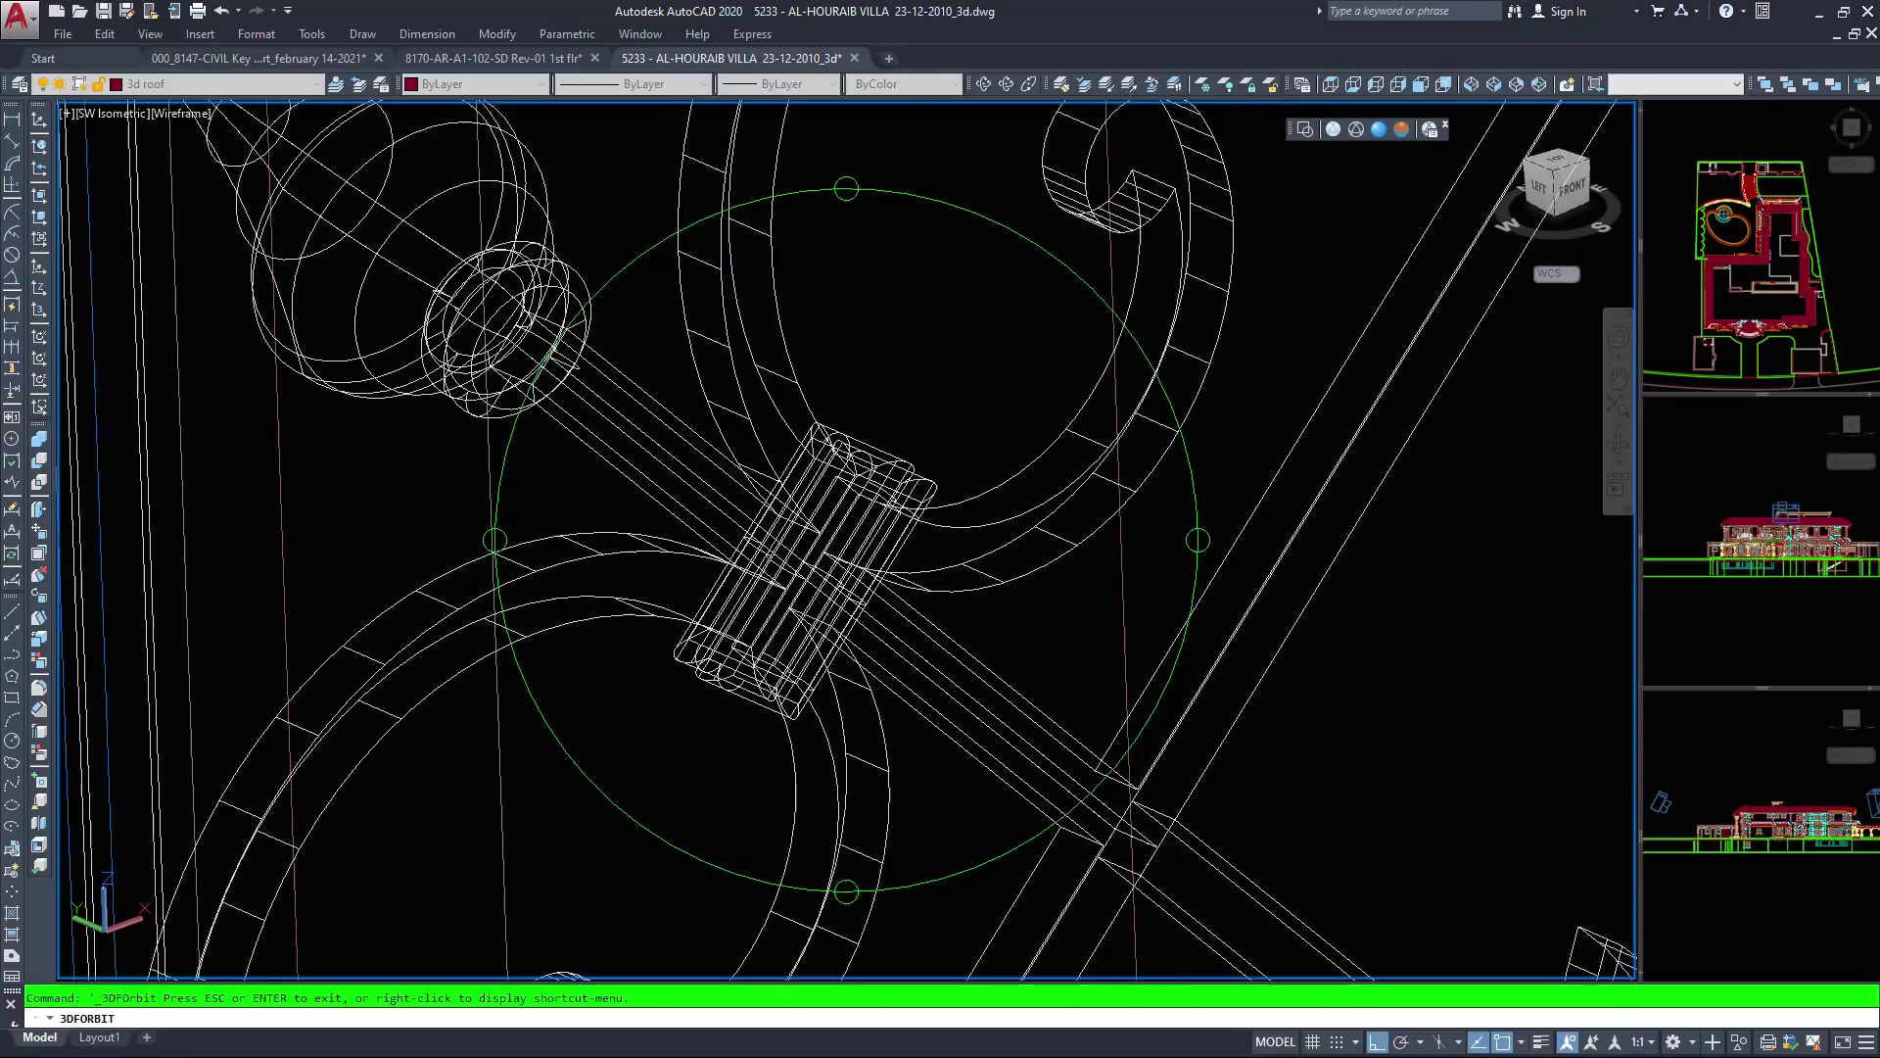
pyautogui.moveTo(736, 454); pyautogui.dragTo(893, 625, button='middle')
pyautogui.scroll(2, 710, 408)
pyautogui.scroll(1, 676, 432)
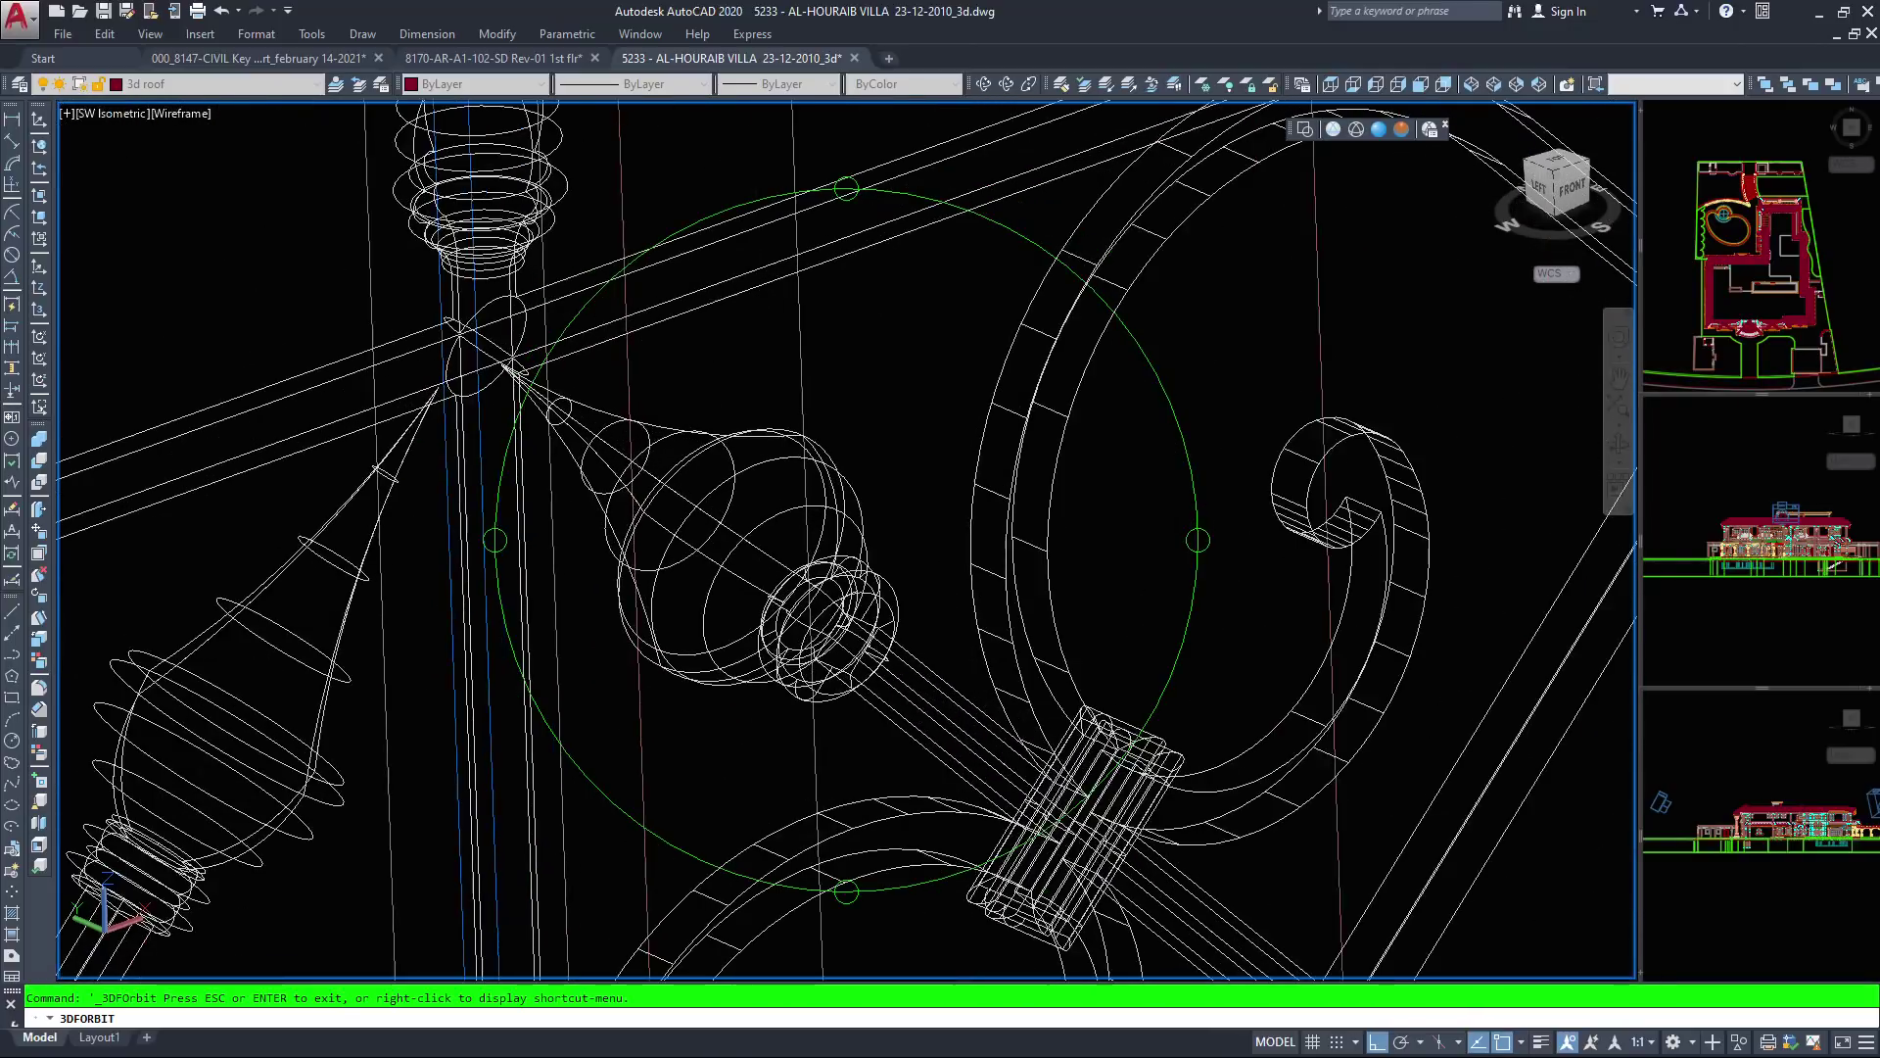
pyautogui.scroll(-3, 673, 439)
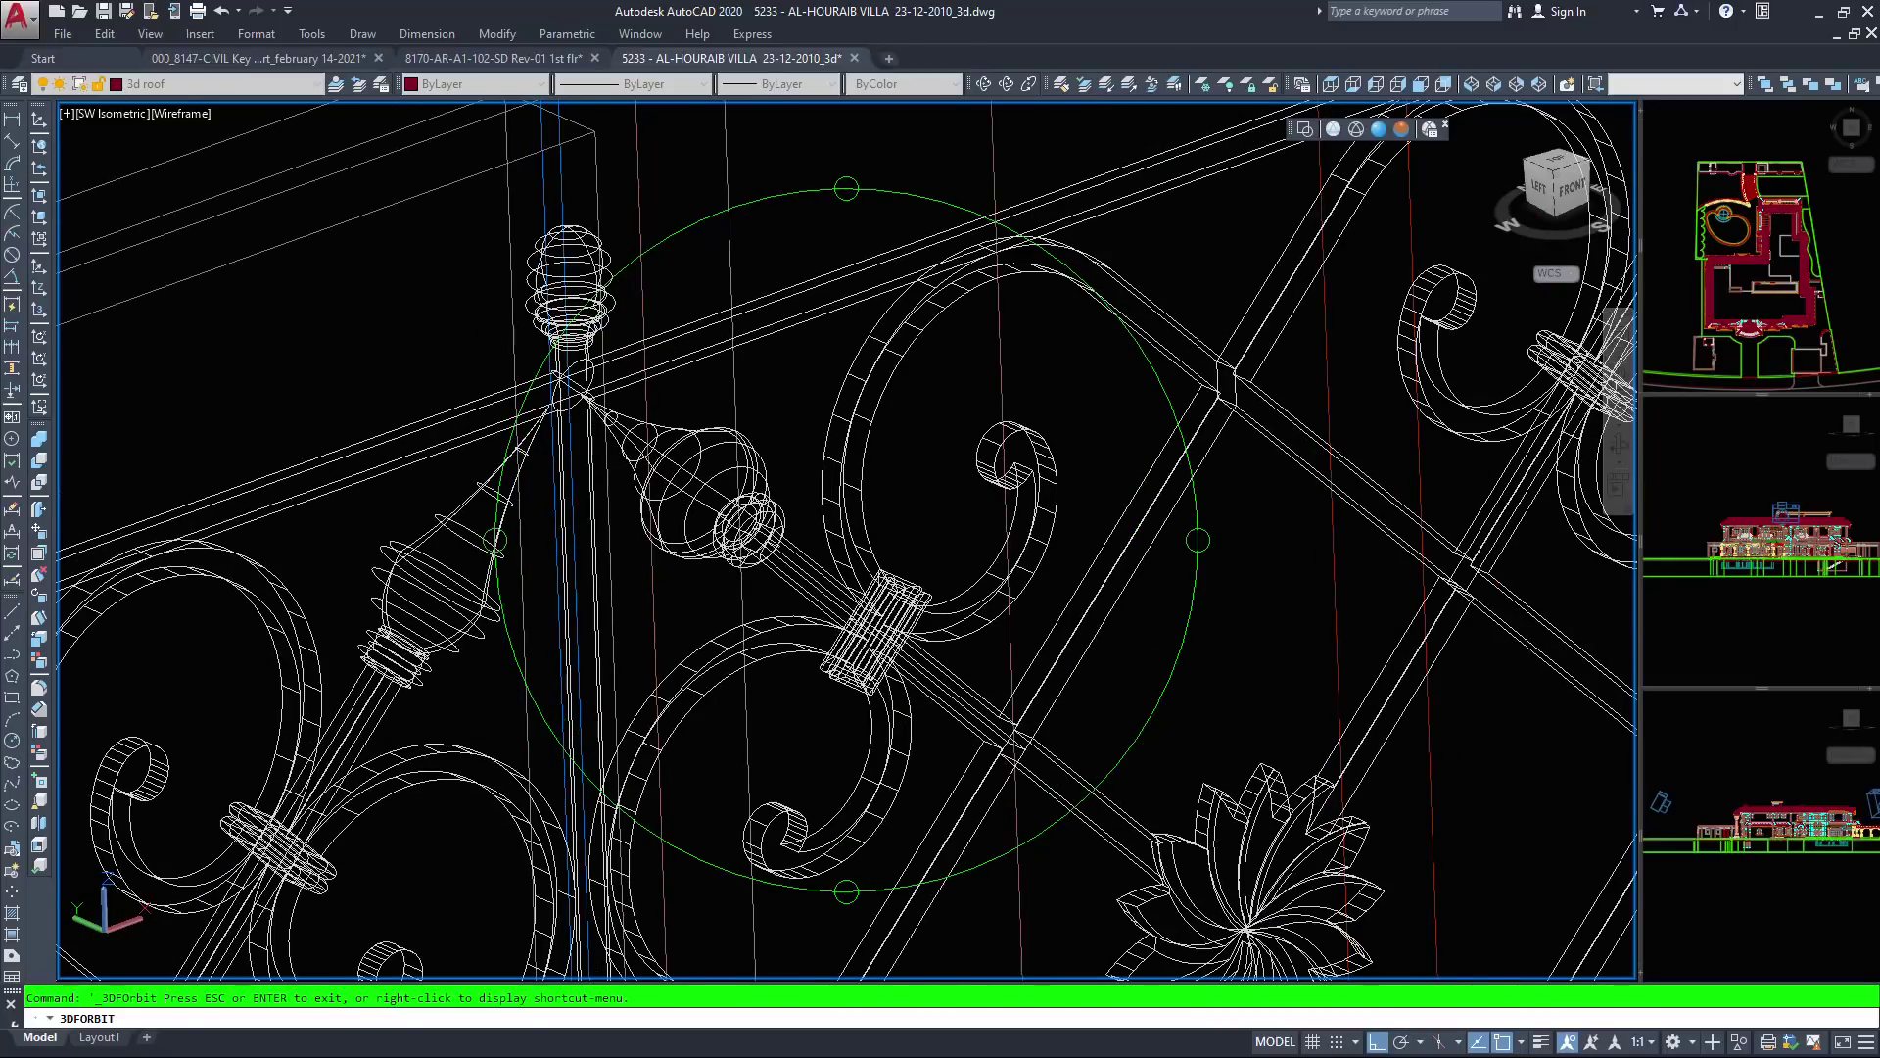
pyautogui.scroll(-2, 674, 401)
pyautogui.scroll(1, 763, 495)
pyautogui.moveTo(764, 494); pyautogui.dragTo(589, 397, button='middle')
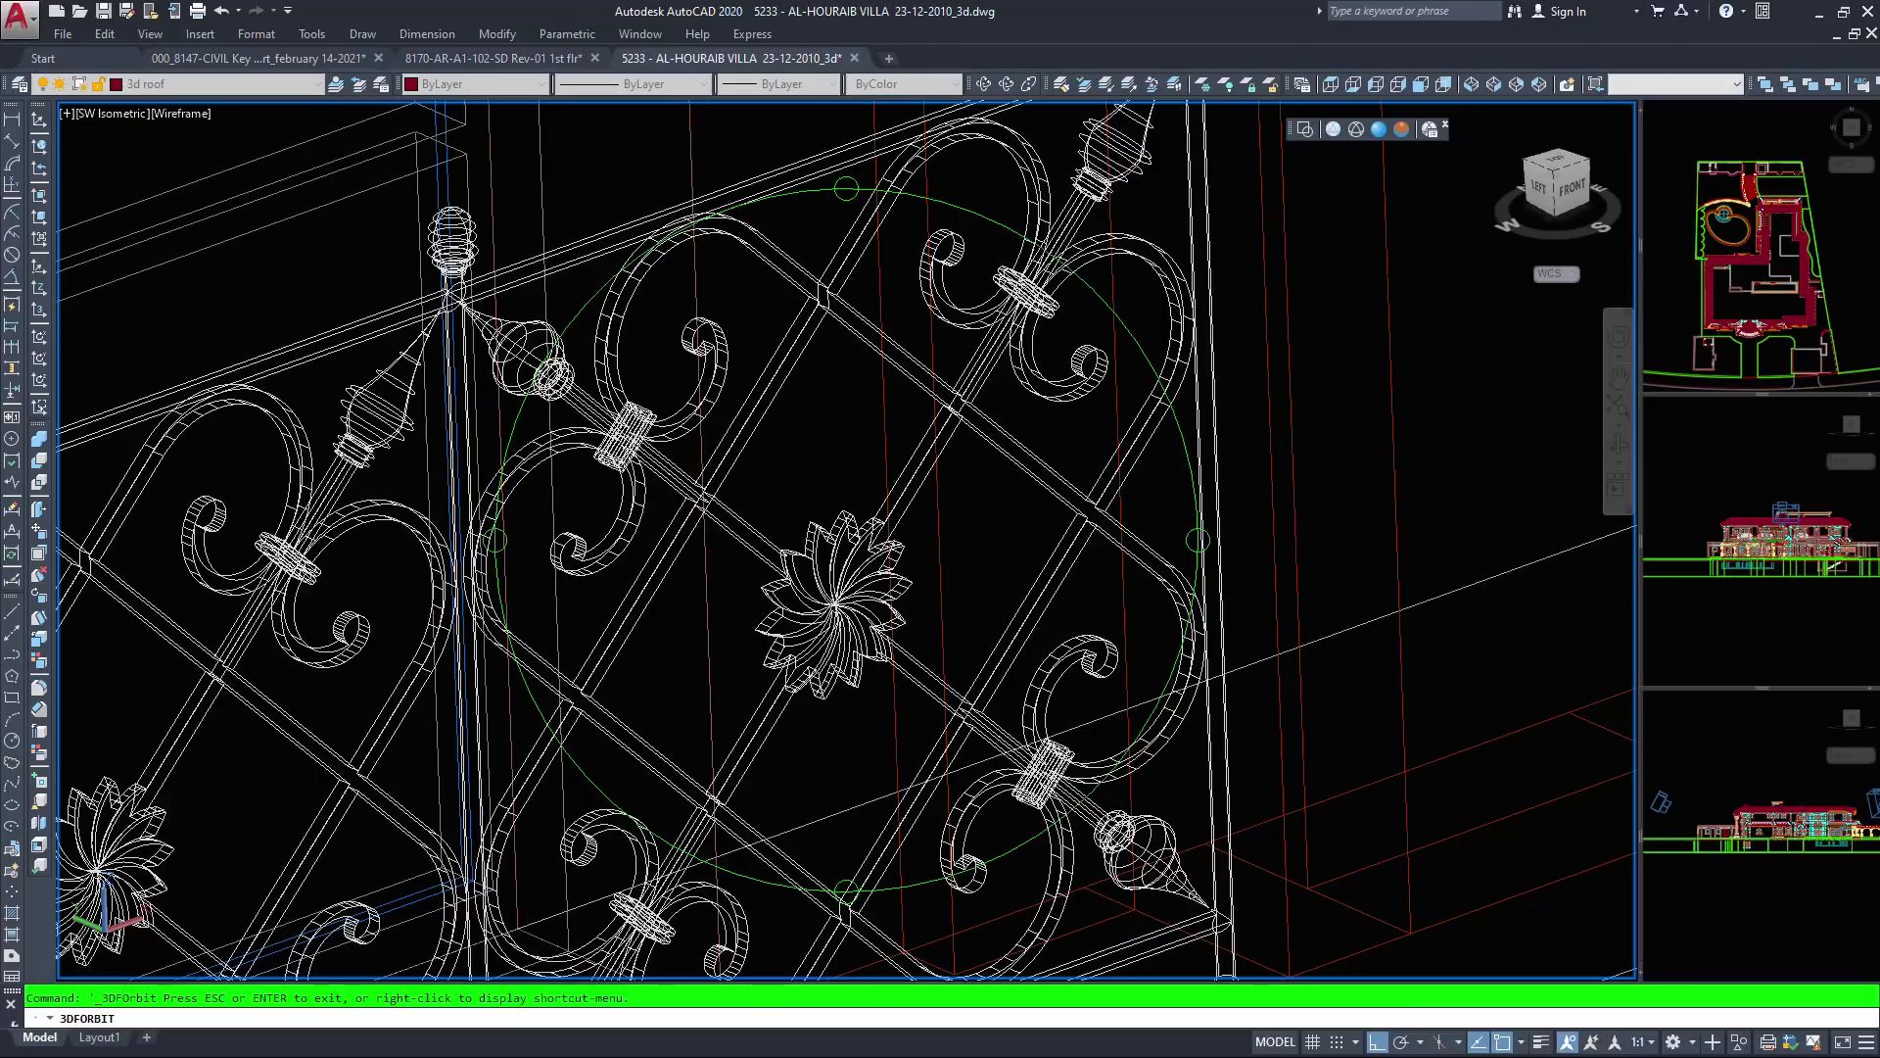
# Review the complete balcony railing together with the window, ledge and corner ornaments around it
pyautogui.scroll(-3, 749, 337)
pyautogui.moveTo(836, 701); pyautogui.dragTo(979, 549, button='middle')
pyautogui.scroll(-4, 923, 545)
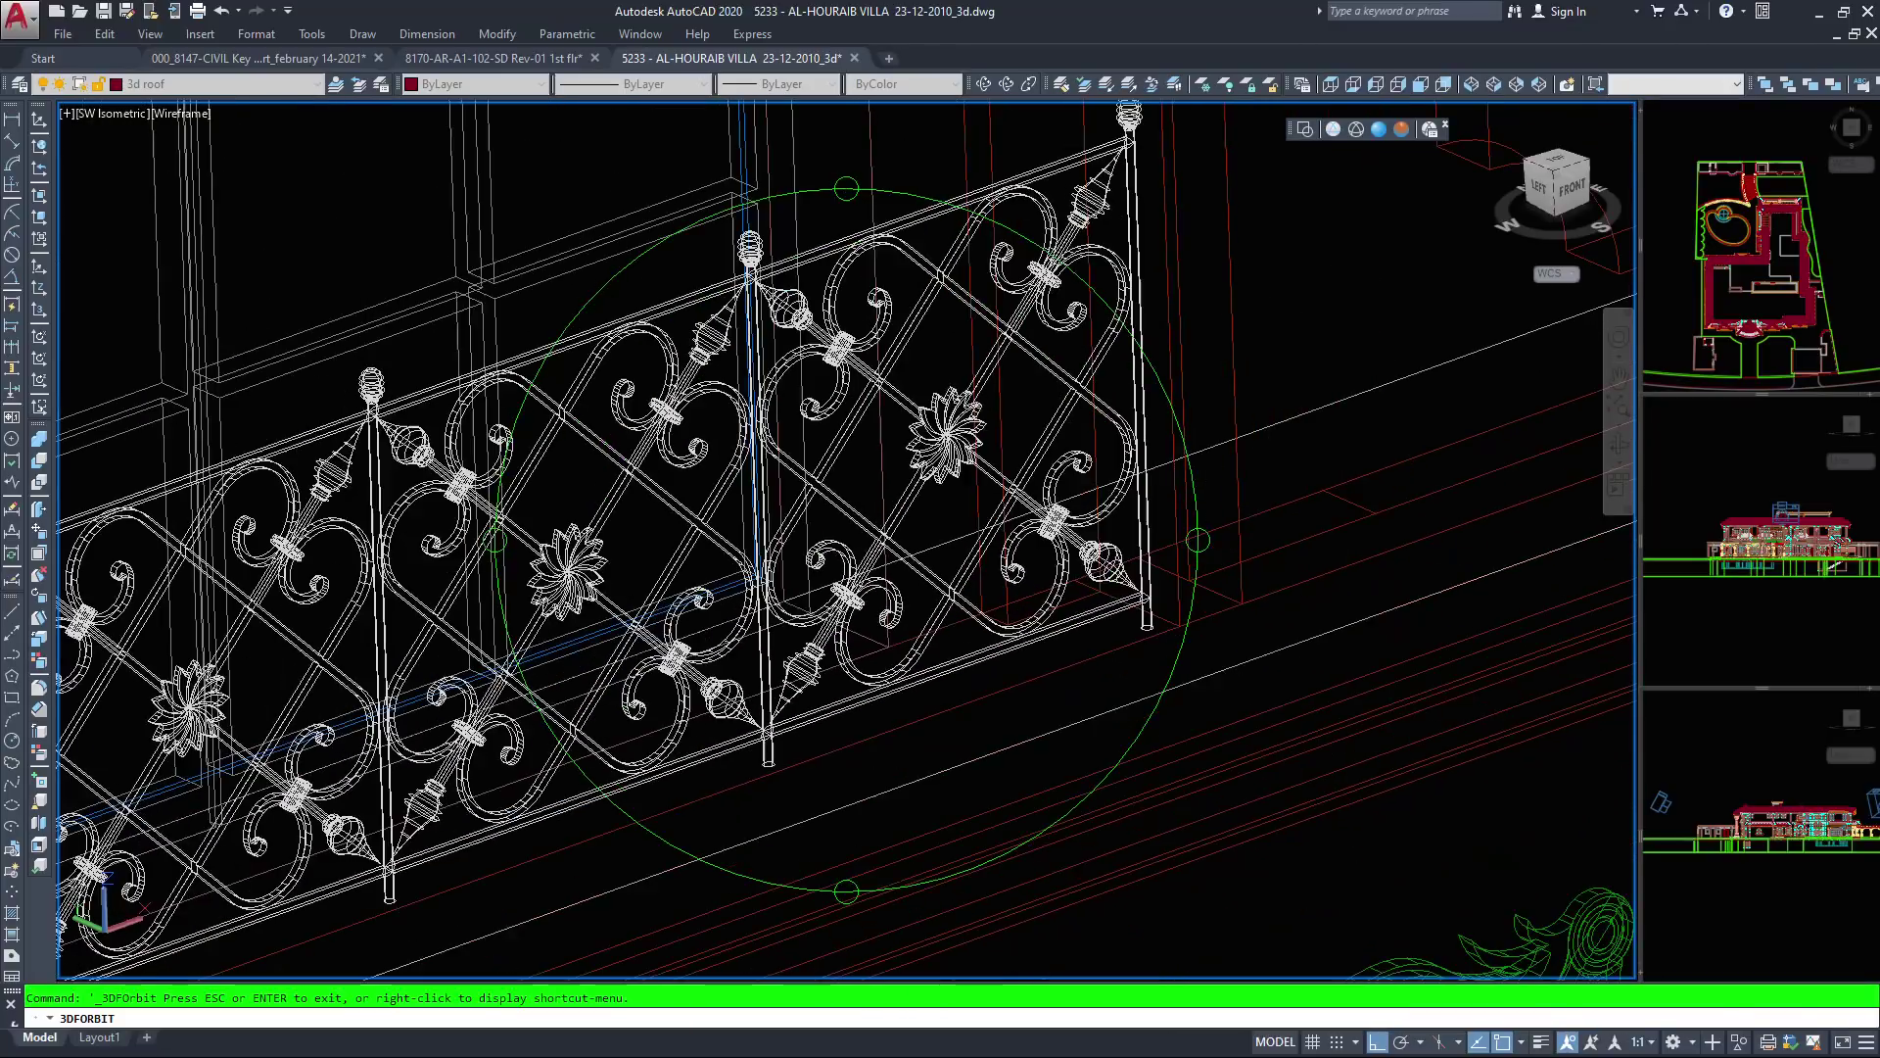
pyautogui.scroll(-4, 904, 564)
pyautogui.scroll(-3, 871, 571)
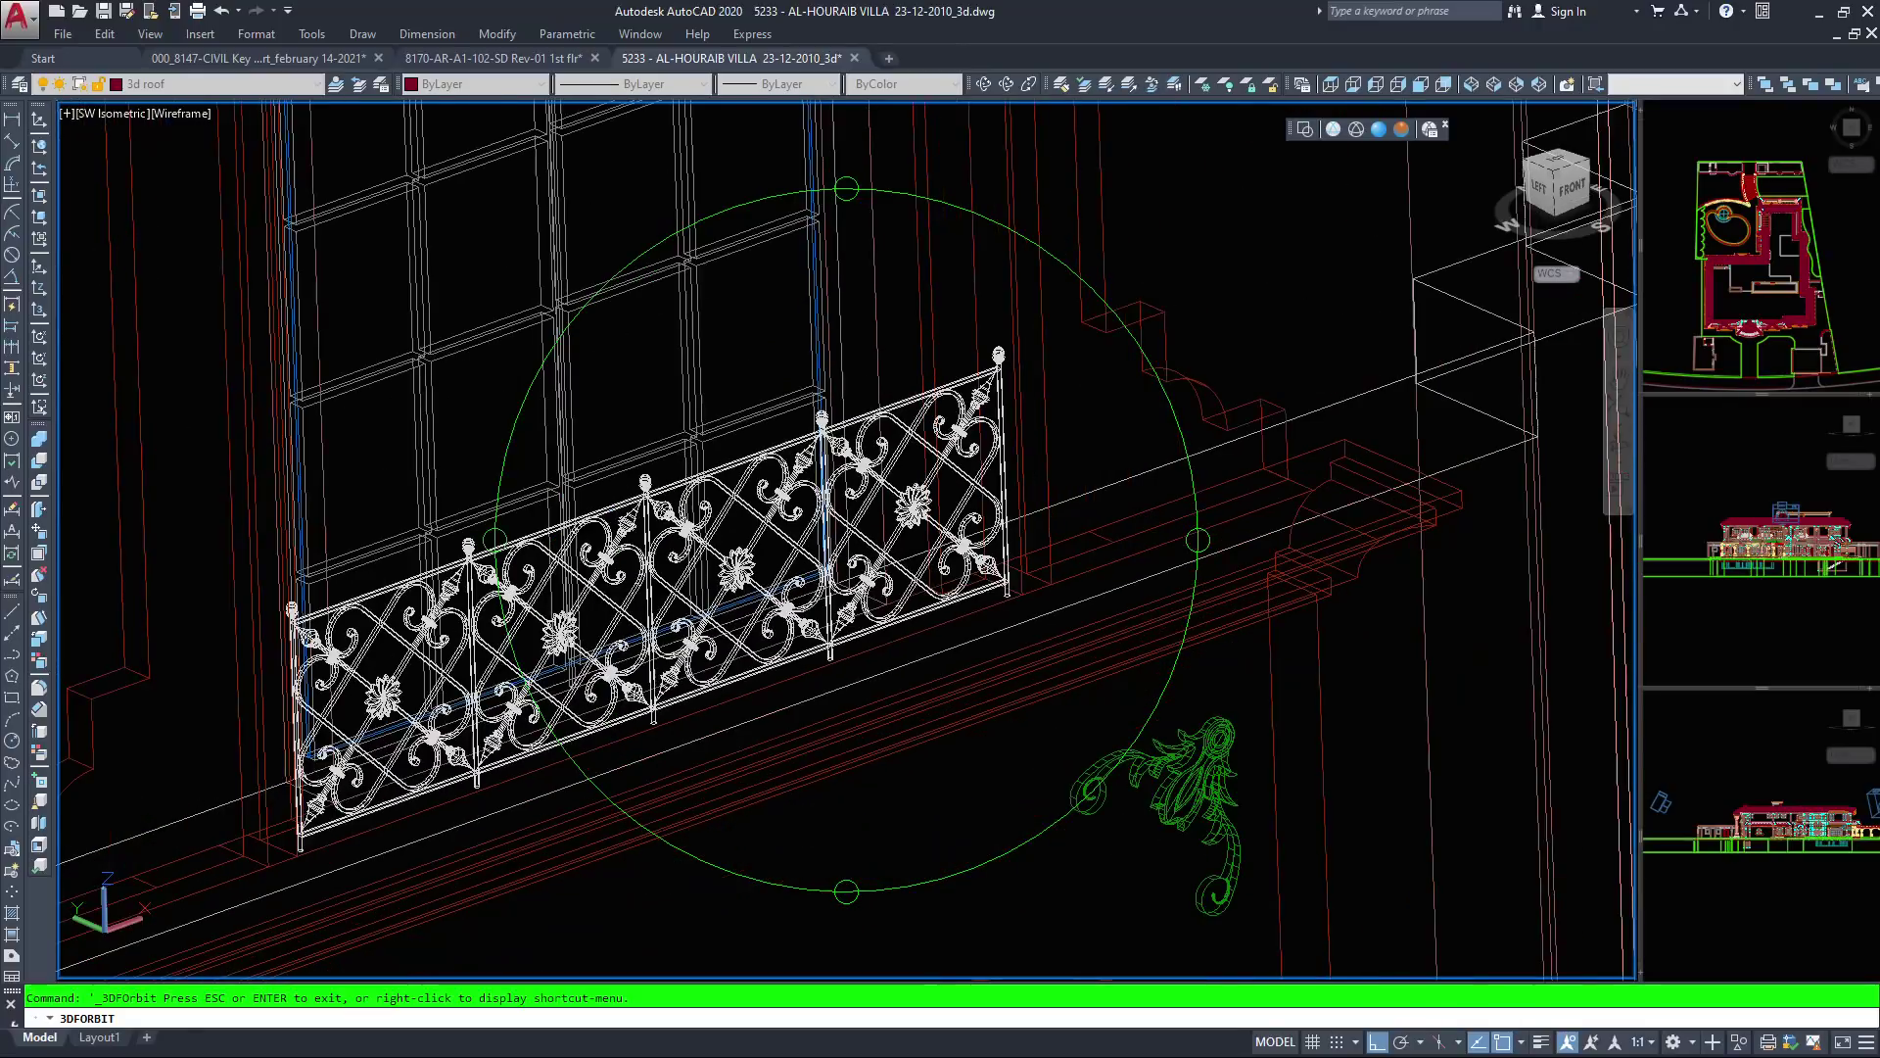
pyautogui.scroll(-4, 862, 588)
pyautogui.scroll(-6, 895, 565)
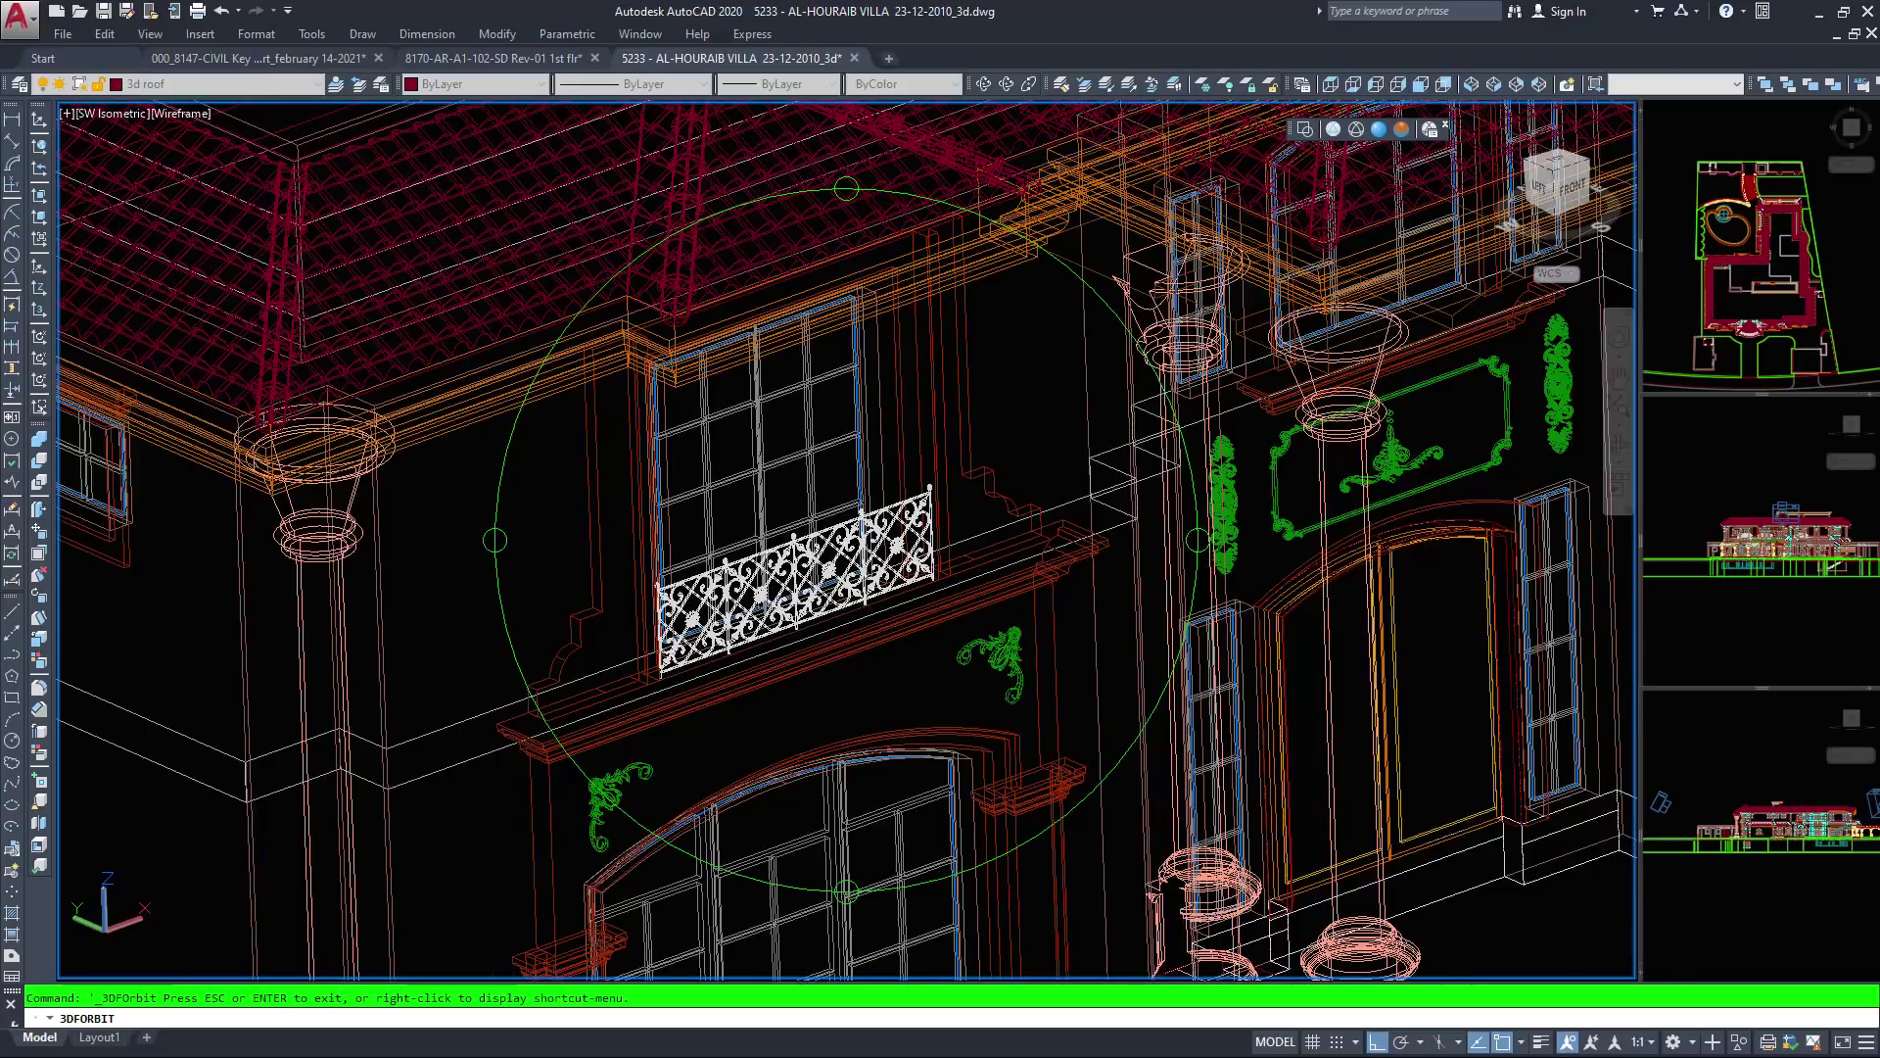
# Examine the curved roof tiles and ridge caps above the balcony window, finishing with the whole front corner in view
pyautogui.scroll(1, 964, 574)
pyautogui.moveTo(964, 574); pyautogui.dragTo(899, 745, button='middle')
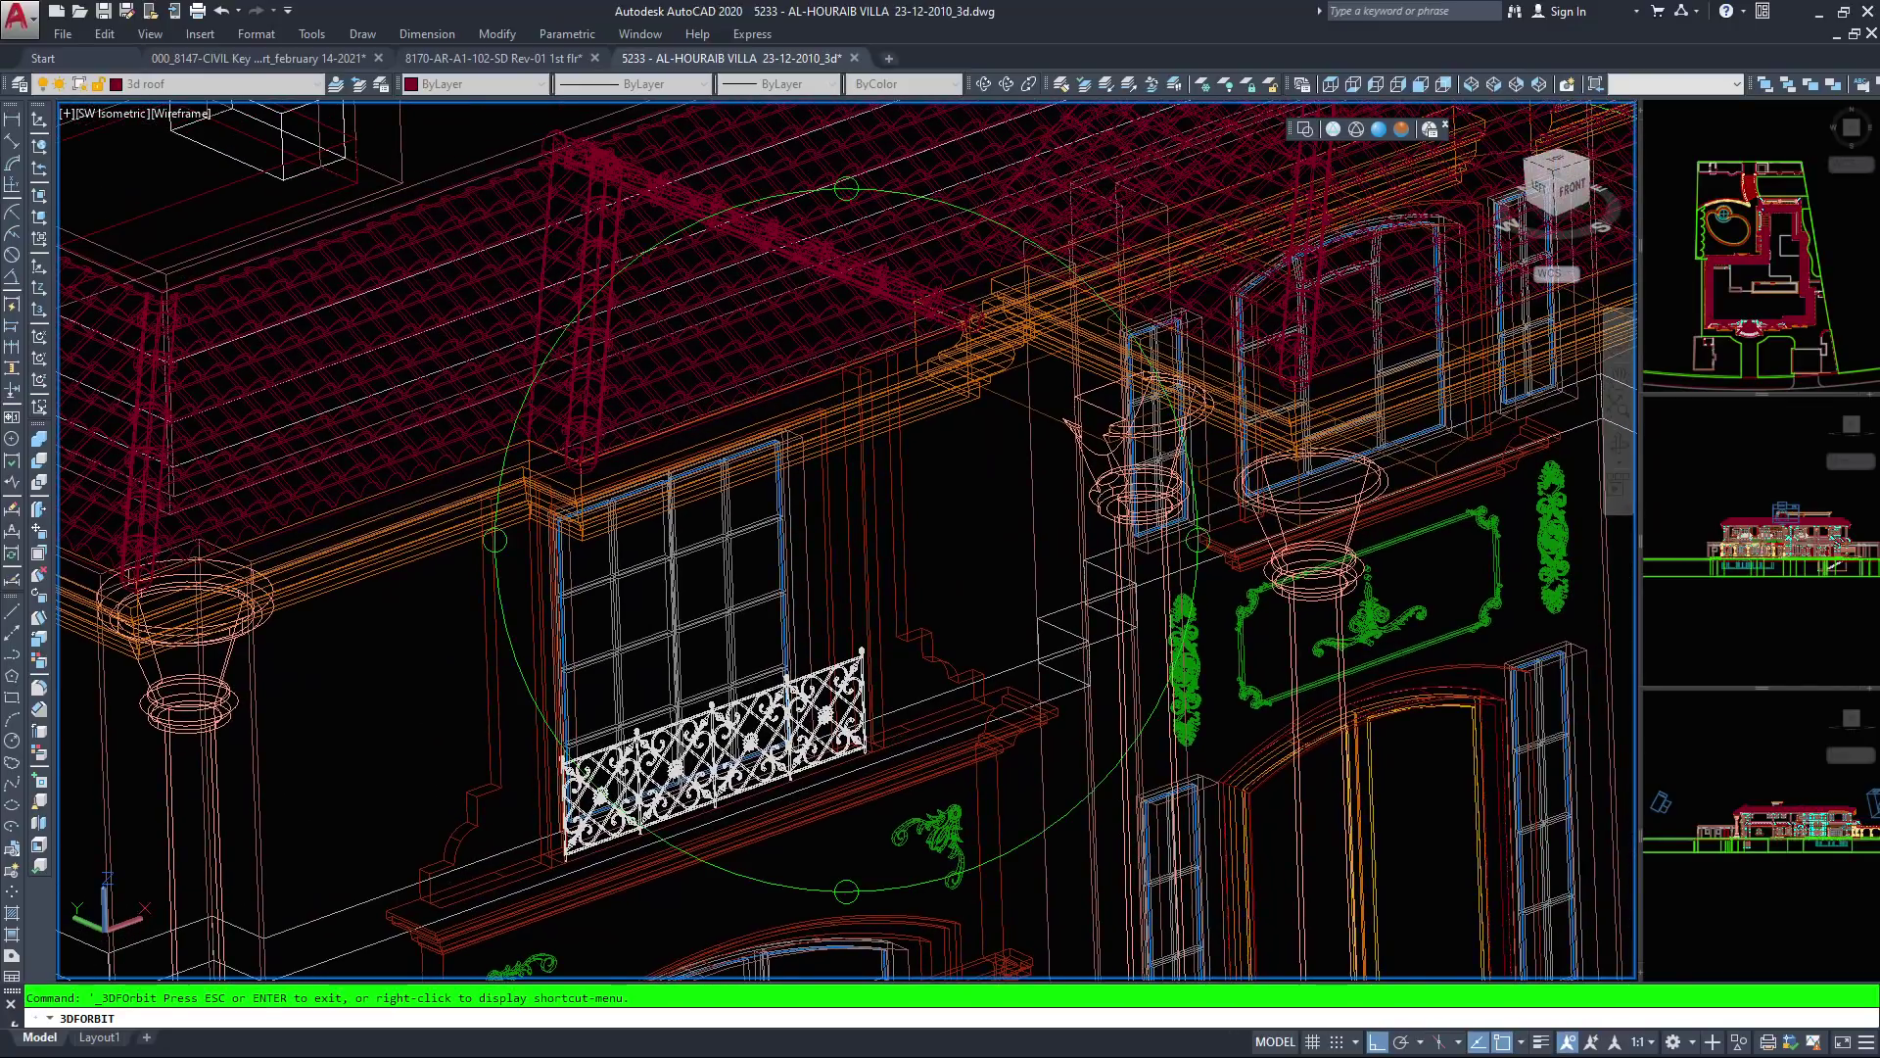
pyautogui.scroll(5, 895, 592)
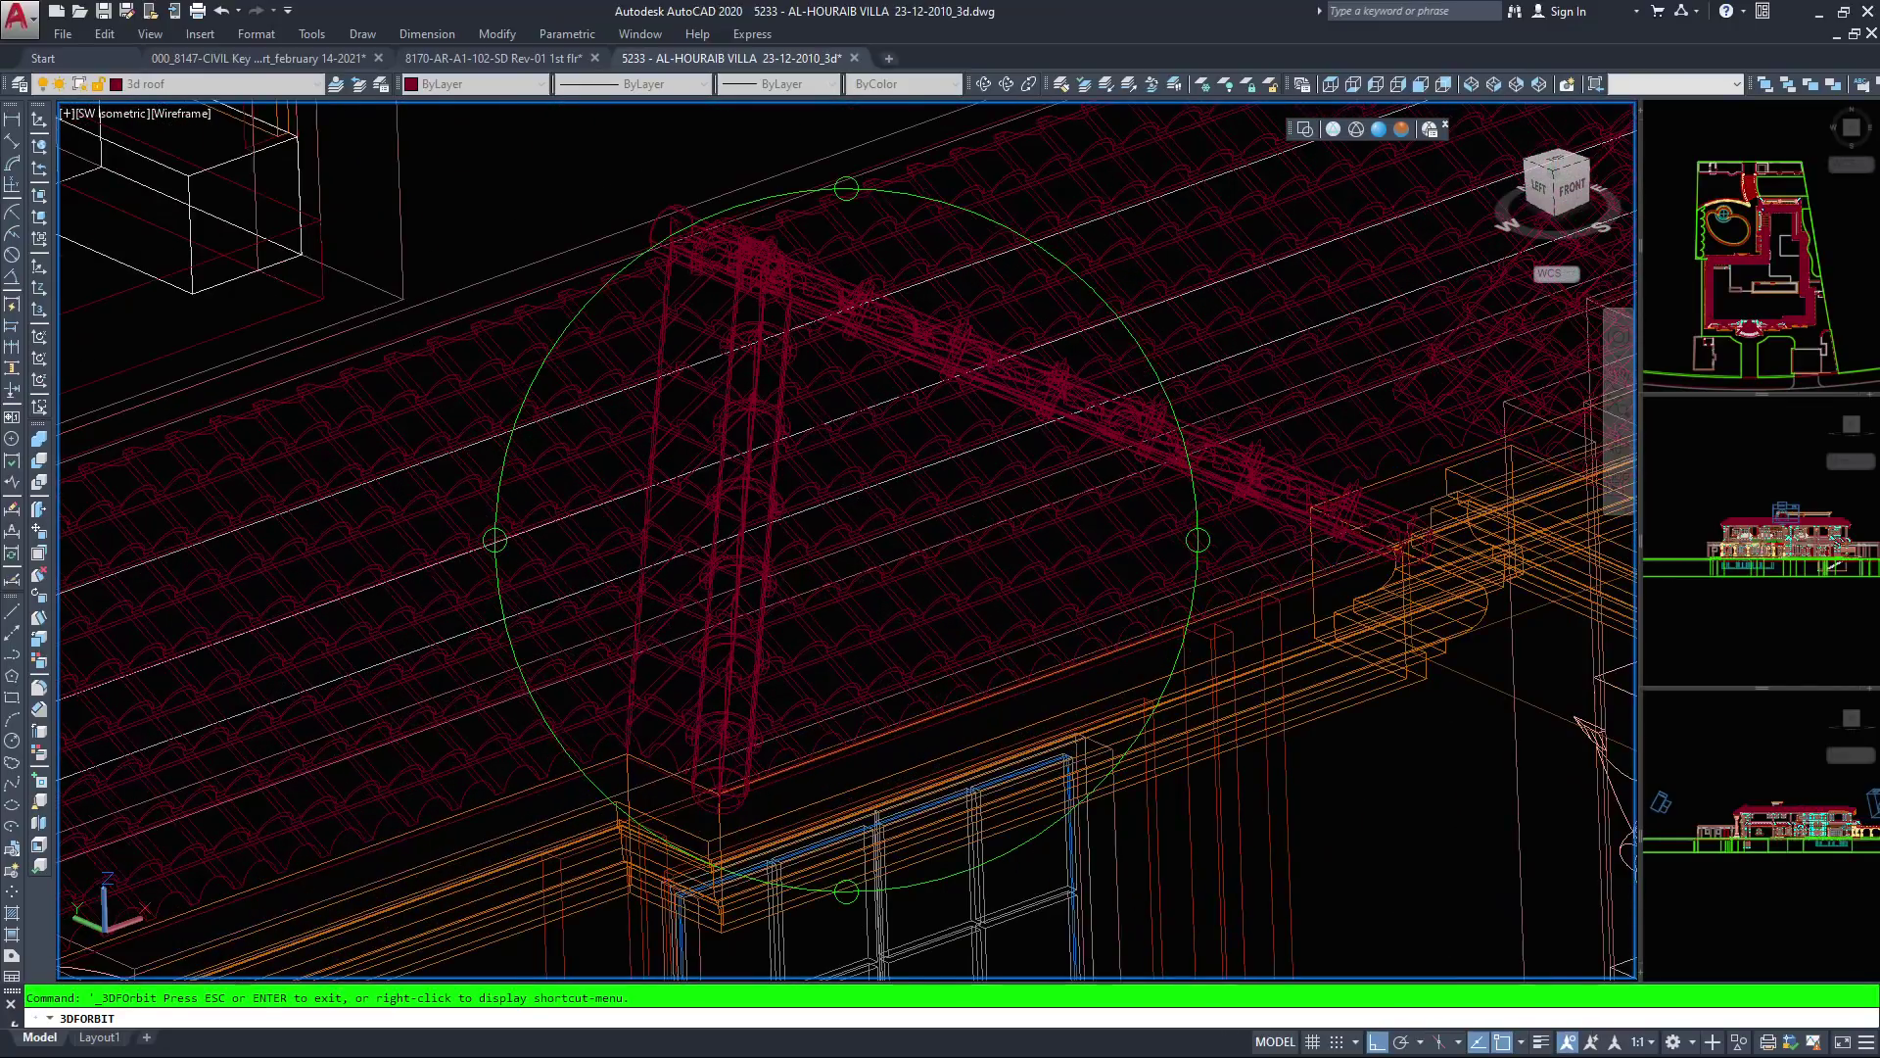
pyautogui.scroll(5, 881, 568)
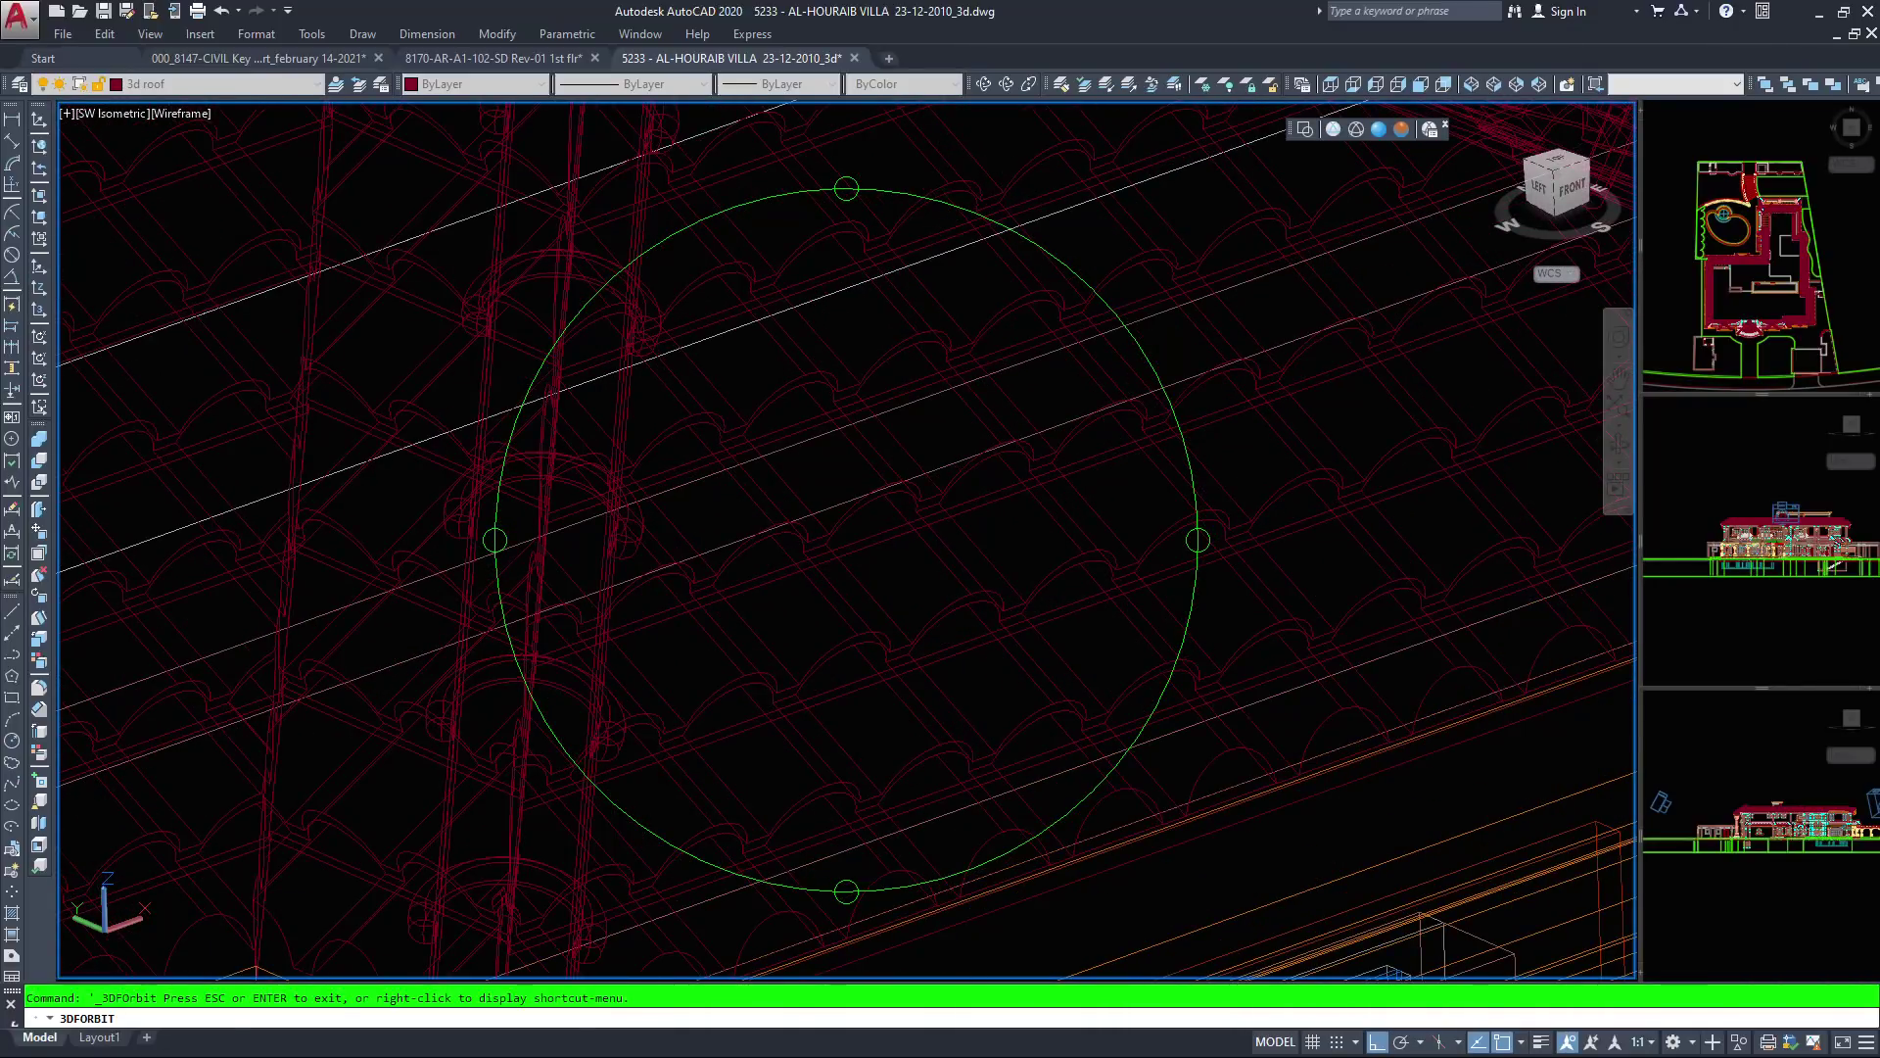
pyautogui.scroll(-6, 881, 568)
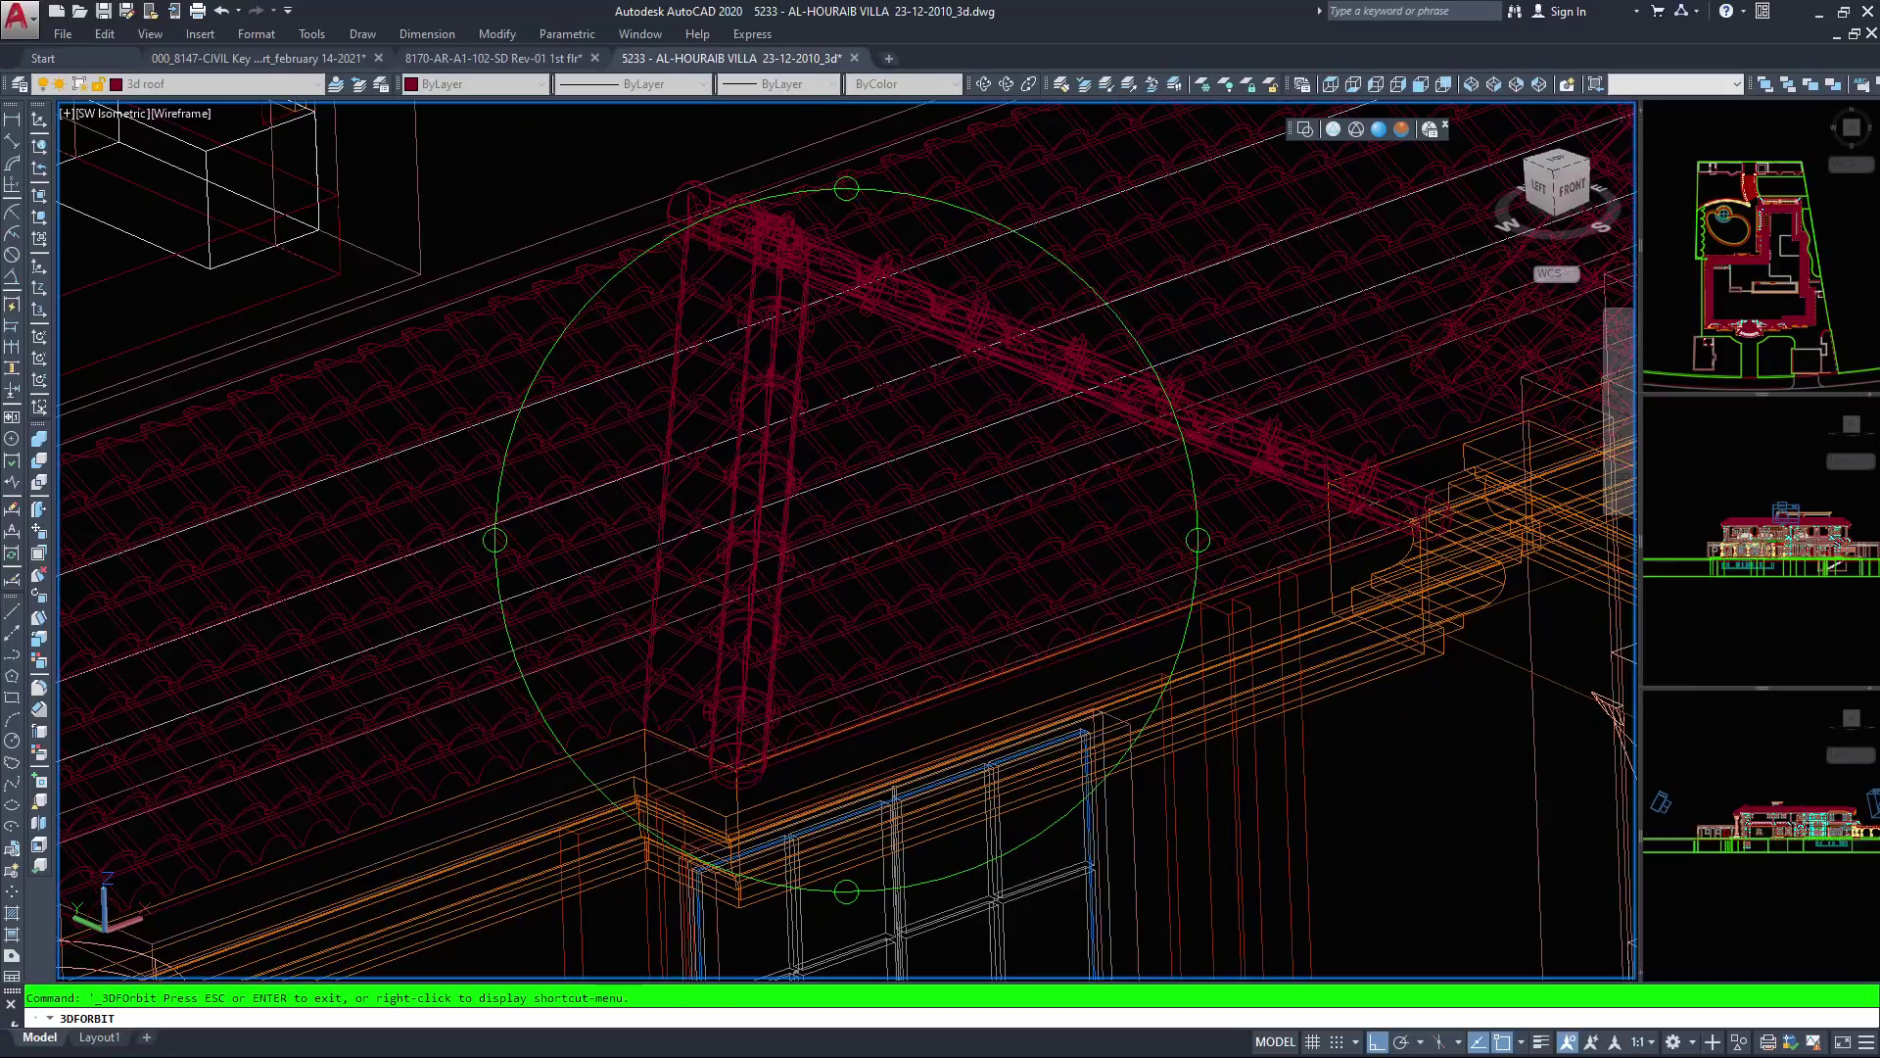
pyautogui.scroll(-6, 882, 568)
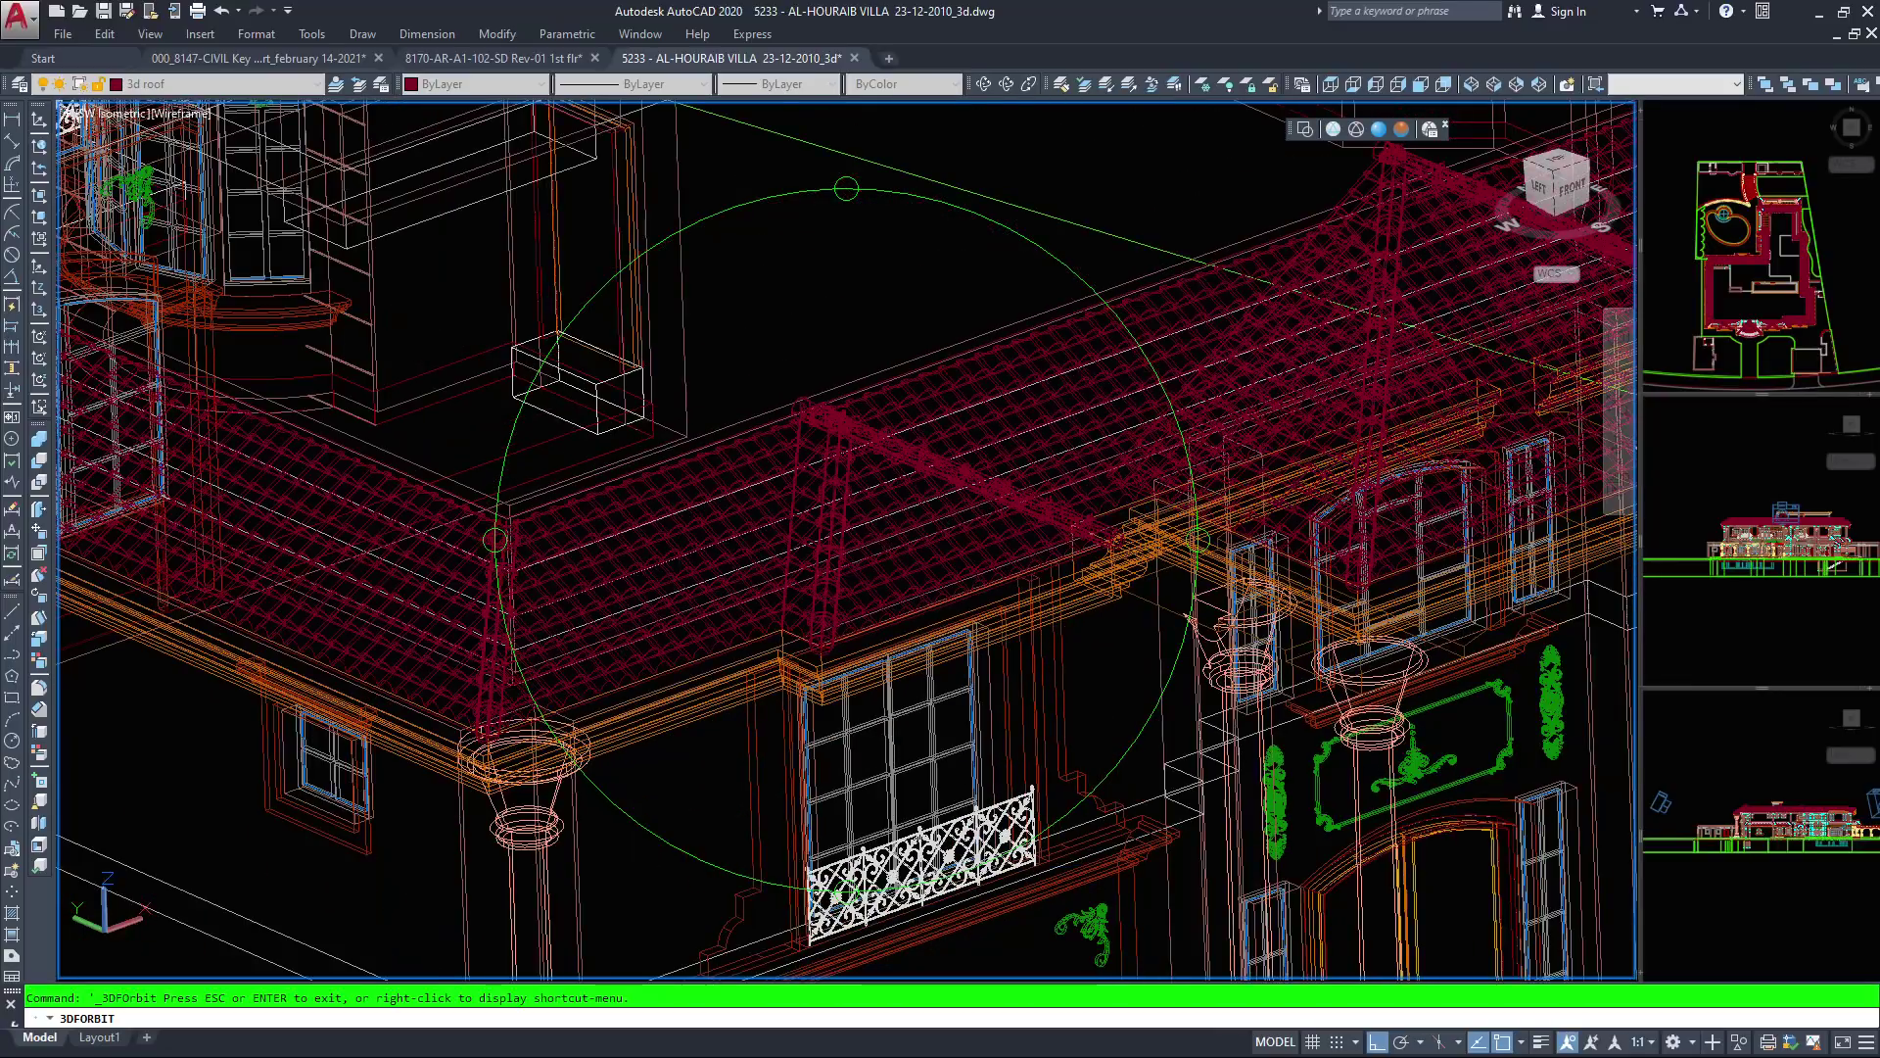
pyautogui.scroll(-8, 882, 568)
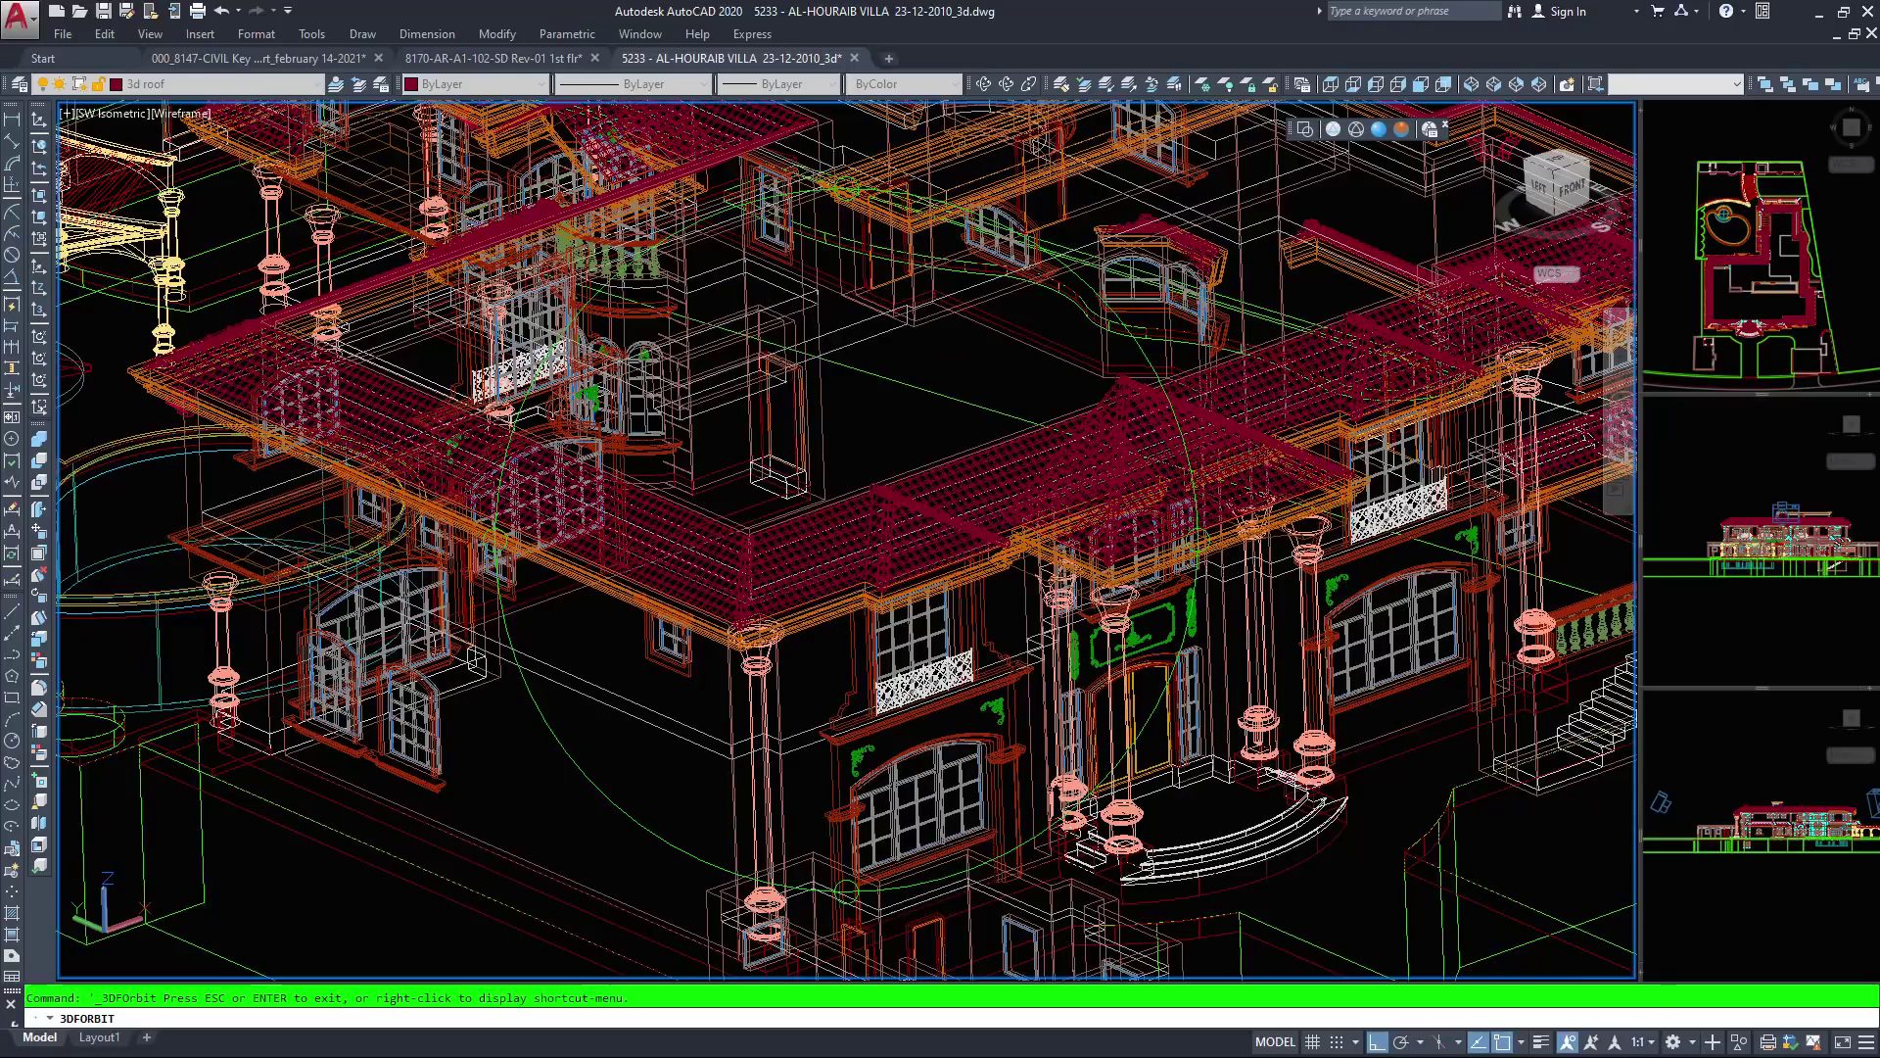
# Review the whole villa in wireframe from the front, turning around to its front-right corner in a raised view
pyautogui.scroll(-6, 881, 568)
pyautogui.moveTo(882, 568); pyautogui.dragTo(685, 441)
pyautogui.scroll(-3, 808, 588)
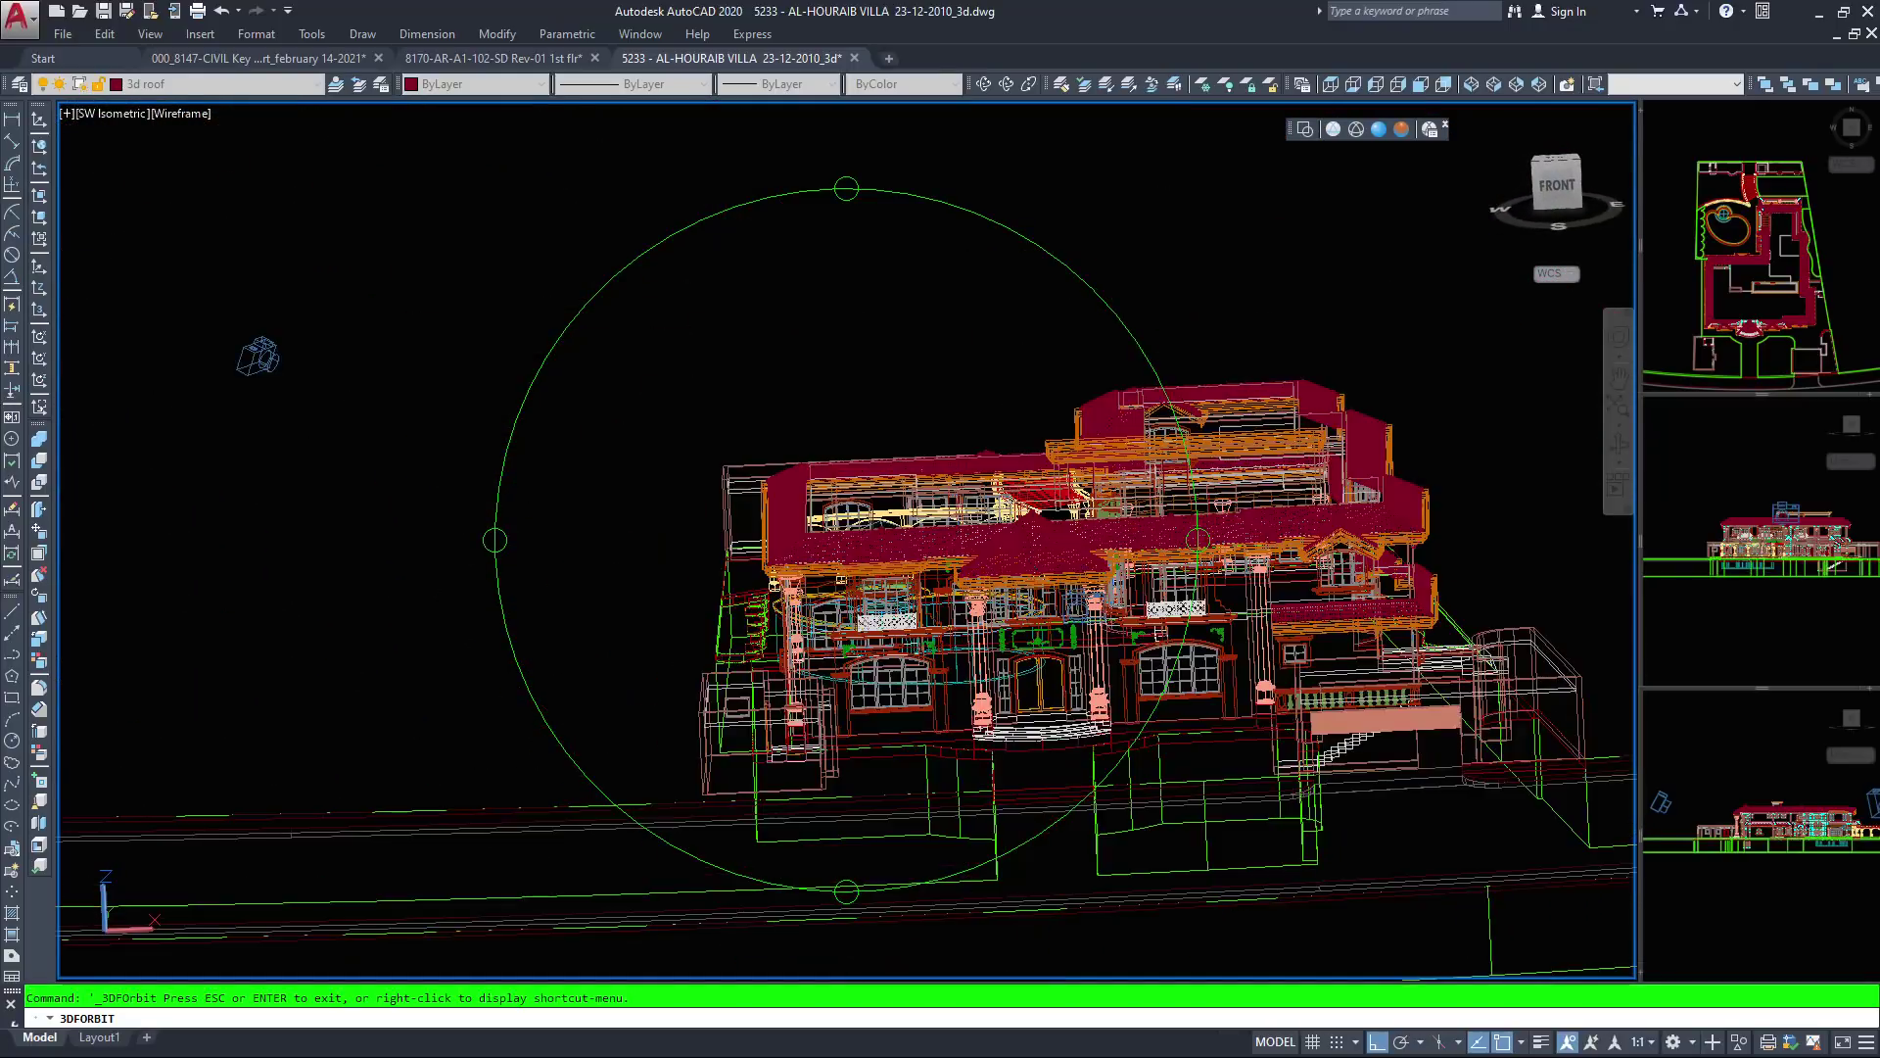
pyautogui.moveTo(883, 642); pyautogui.dragTo(754, 592, button='middle')
pyautogui.scroll(-1, 754, 593)
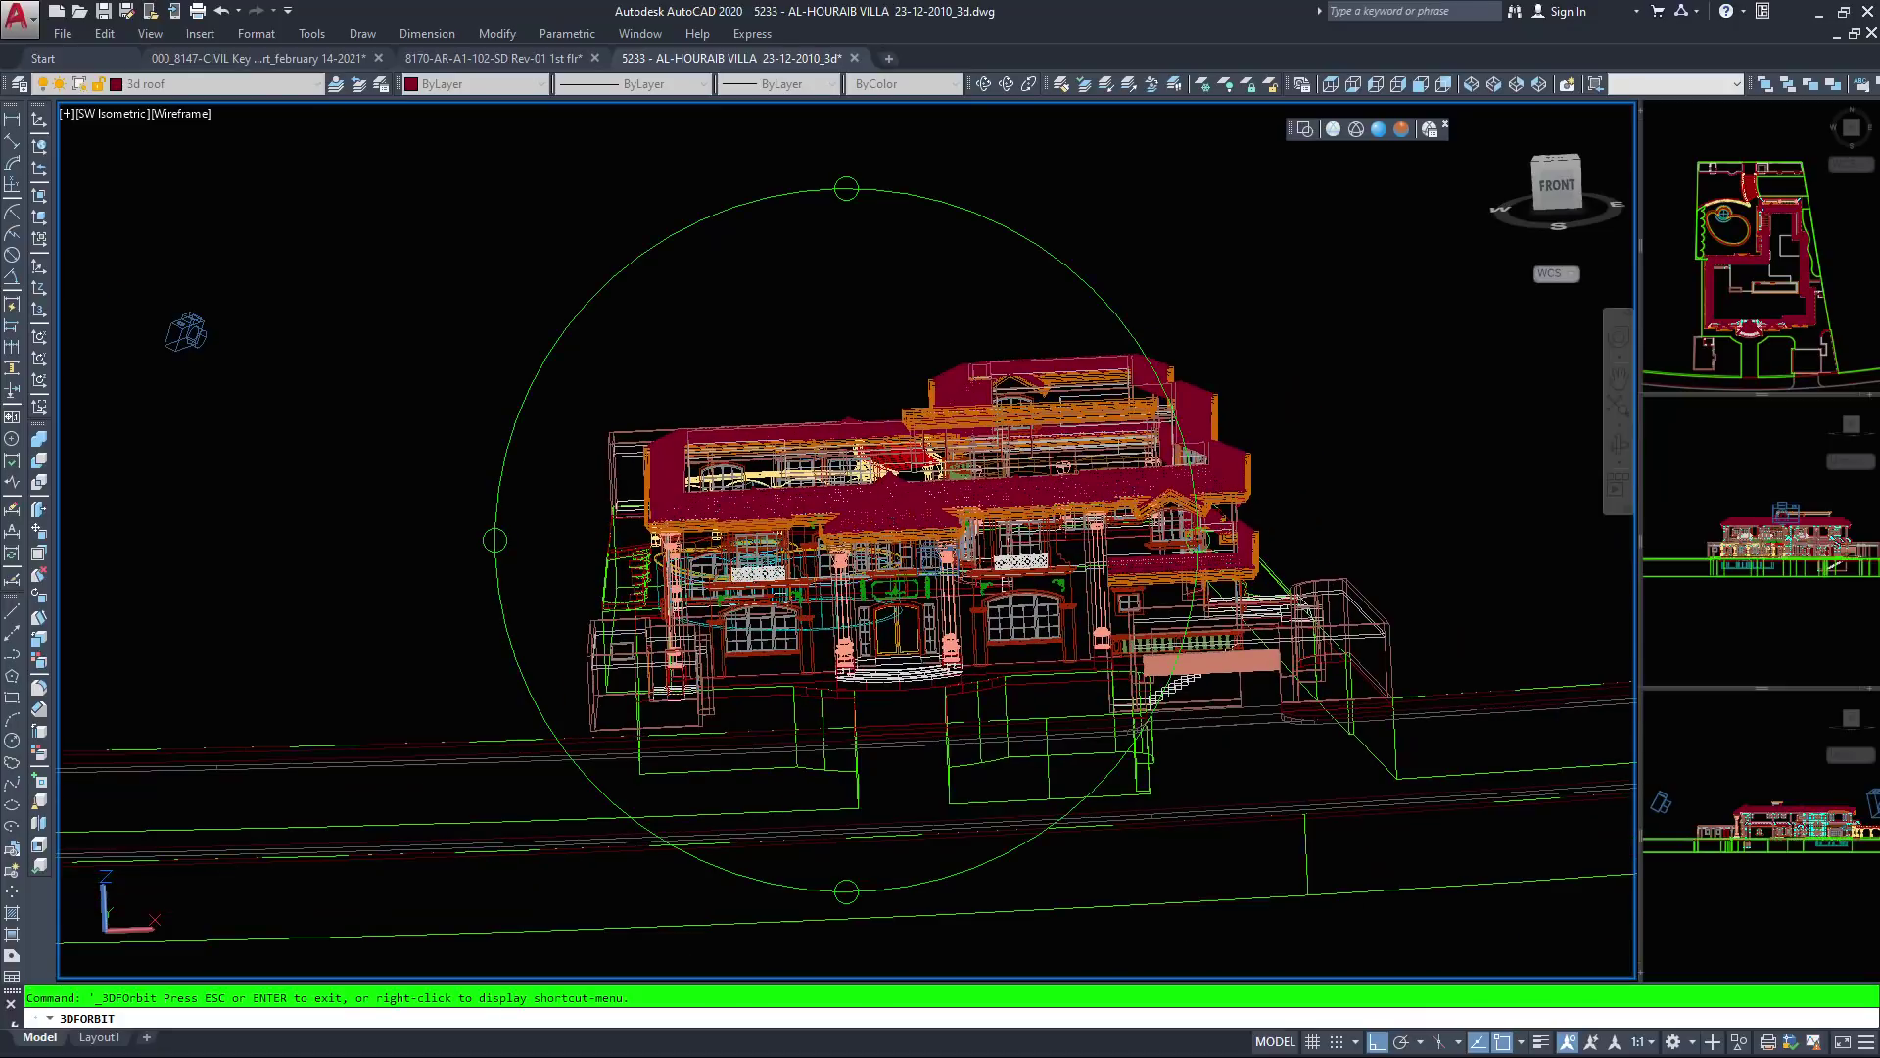
pyautogui.moveTo(201, 307); pyautogui.dragTo(882, 211)
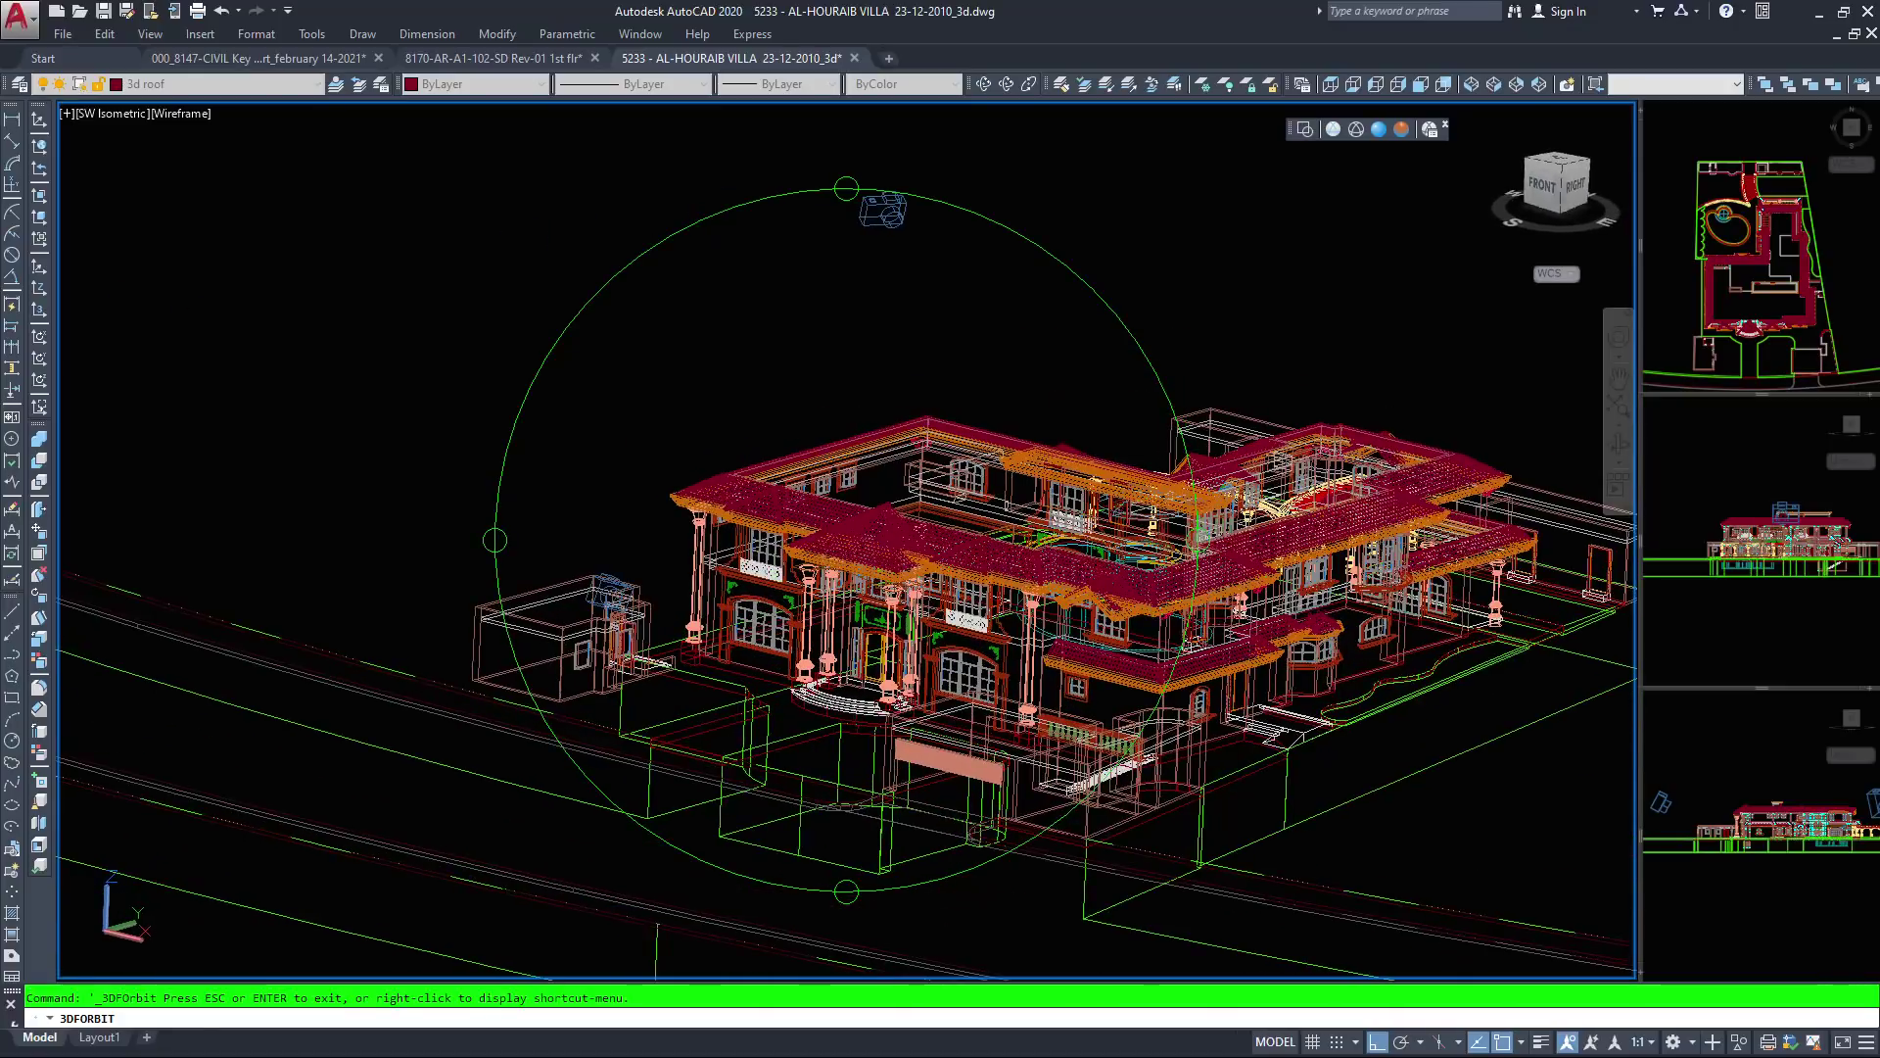
pyautogui.moveTo(849, 744); pyautogui.dragTo(763, 606, button='middle')
pyautogui.moveTo(729, 338); pyautogui.dragTo(688, 438)
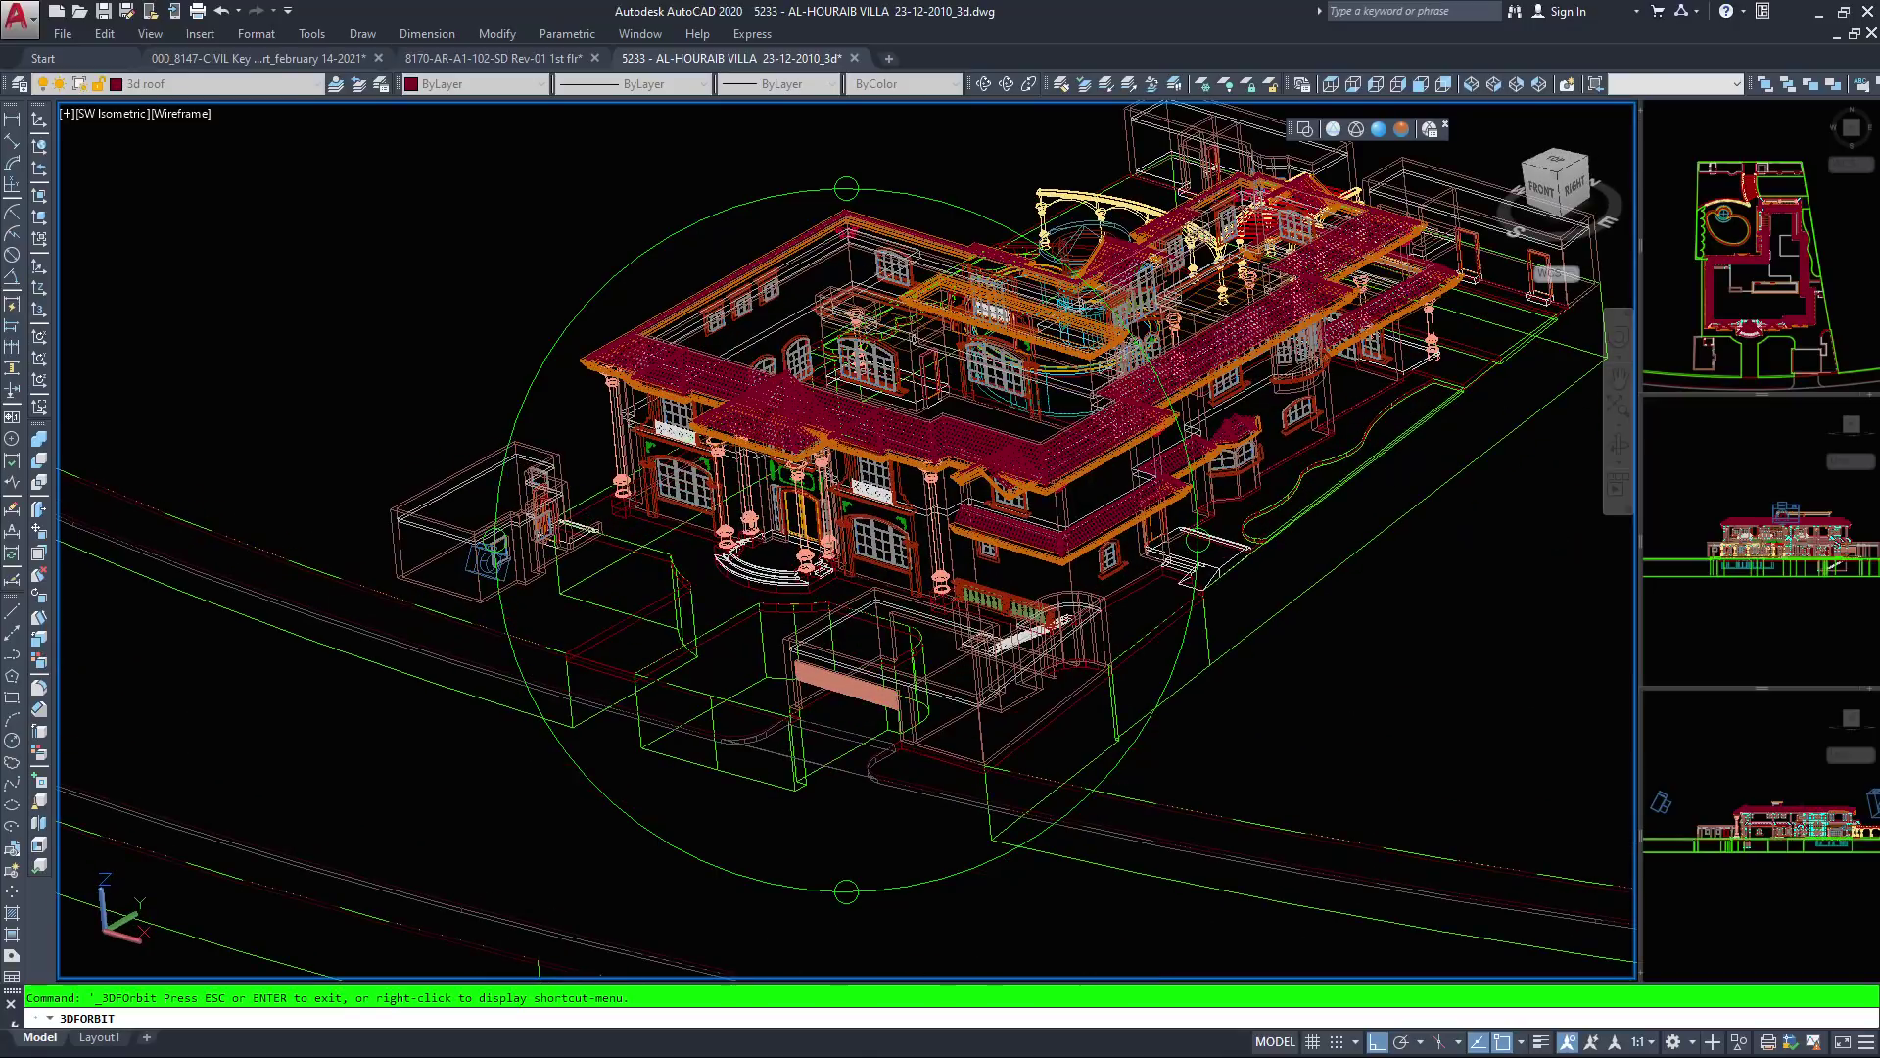
# Examine the villa's right side, courtyard roofs and outbuildings in wireframe with Free Orbit, finishing with the whole plot in view
pyautogui.moveTo(992, 647); pyautogui.dragTo(894, 700, button='middle')
pyautogui.moveTo(603, 619)
pyautogui.mouseDown()
pyautogui.moveTo(590, 490)
pyautogui.moveTo(607, 626)
pyautogui.mouseUp()
pyautogui.moveTo(817, 632); pyautogui.dragTo(571, 473)
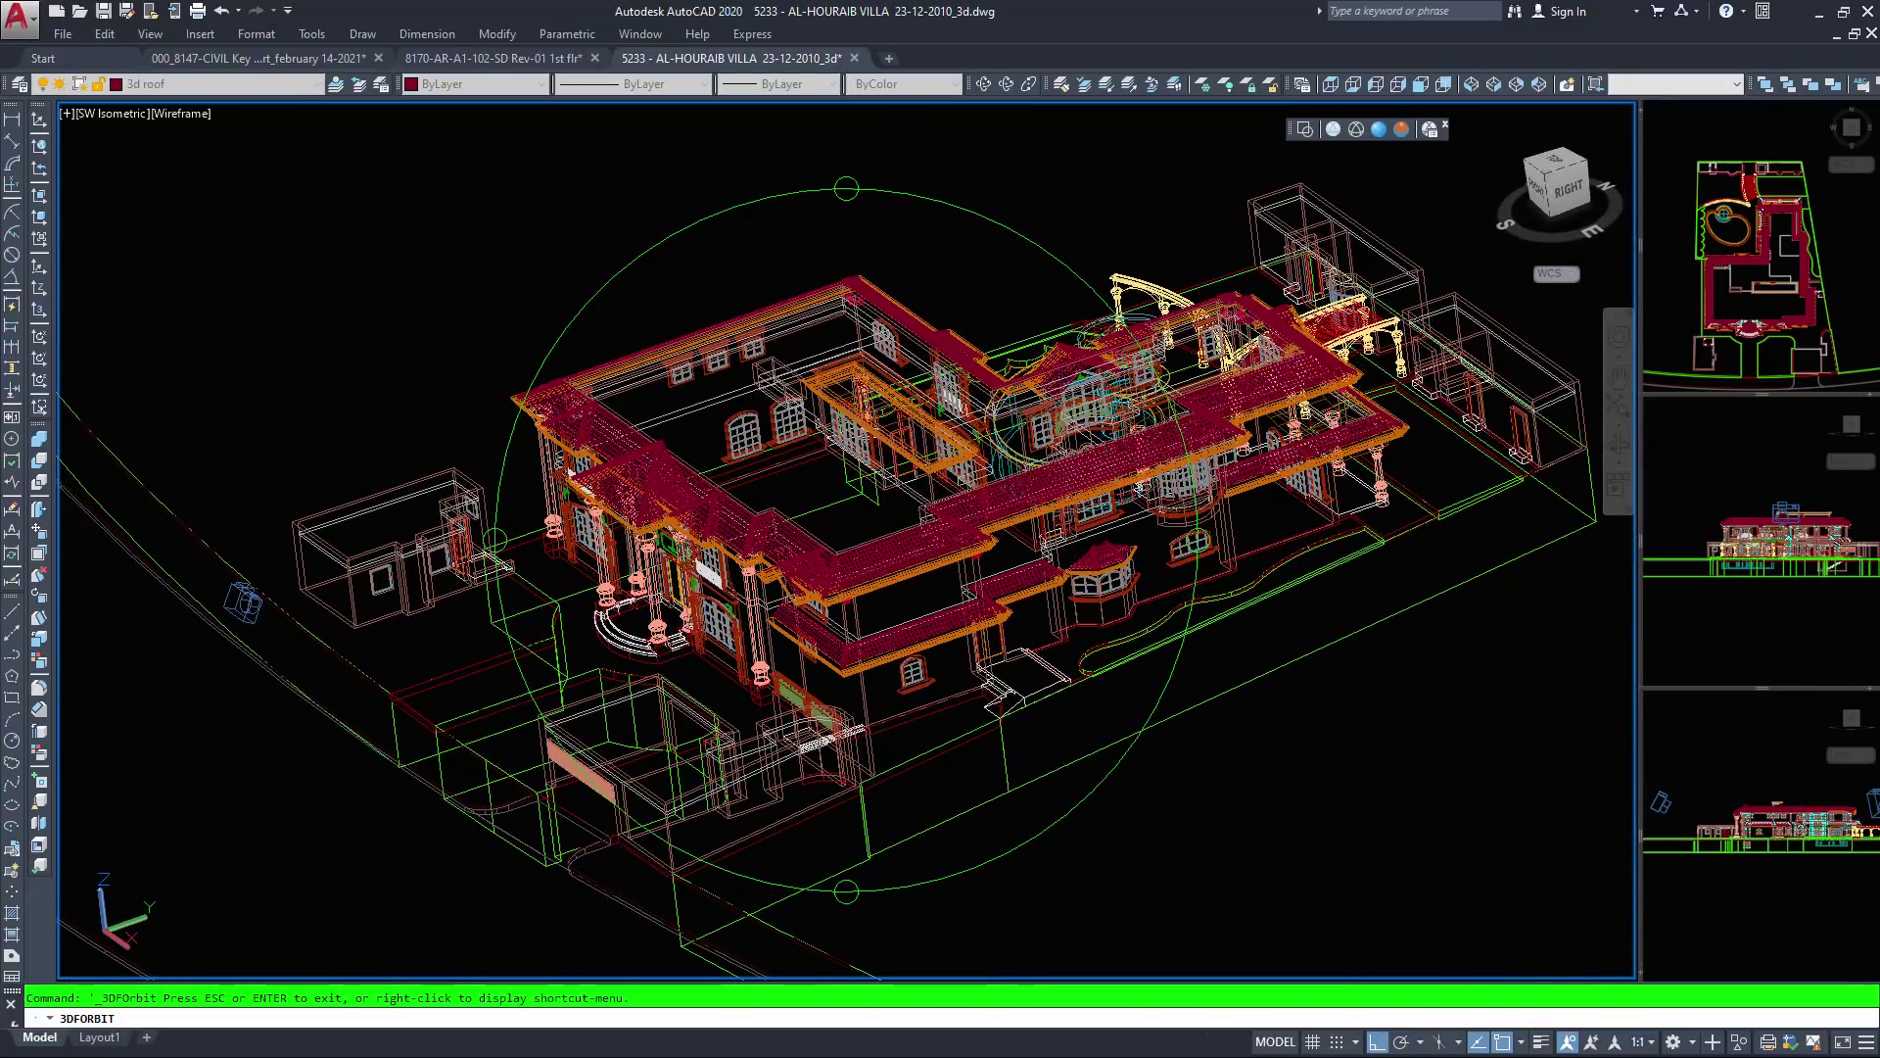
pyautogui.scroll(-4, 571, 473)
pyautogui.moveTo(571, 473); pyautogui.dragTo(612, 527)
pyautogui.moveTo(478, 658); pyautogui.dragTo(725, 110)
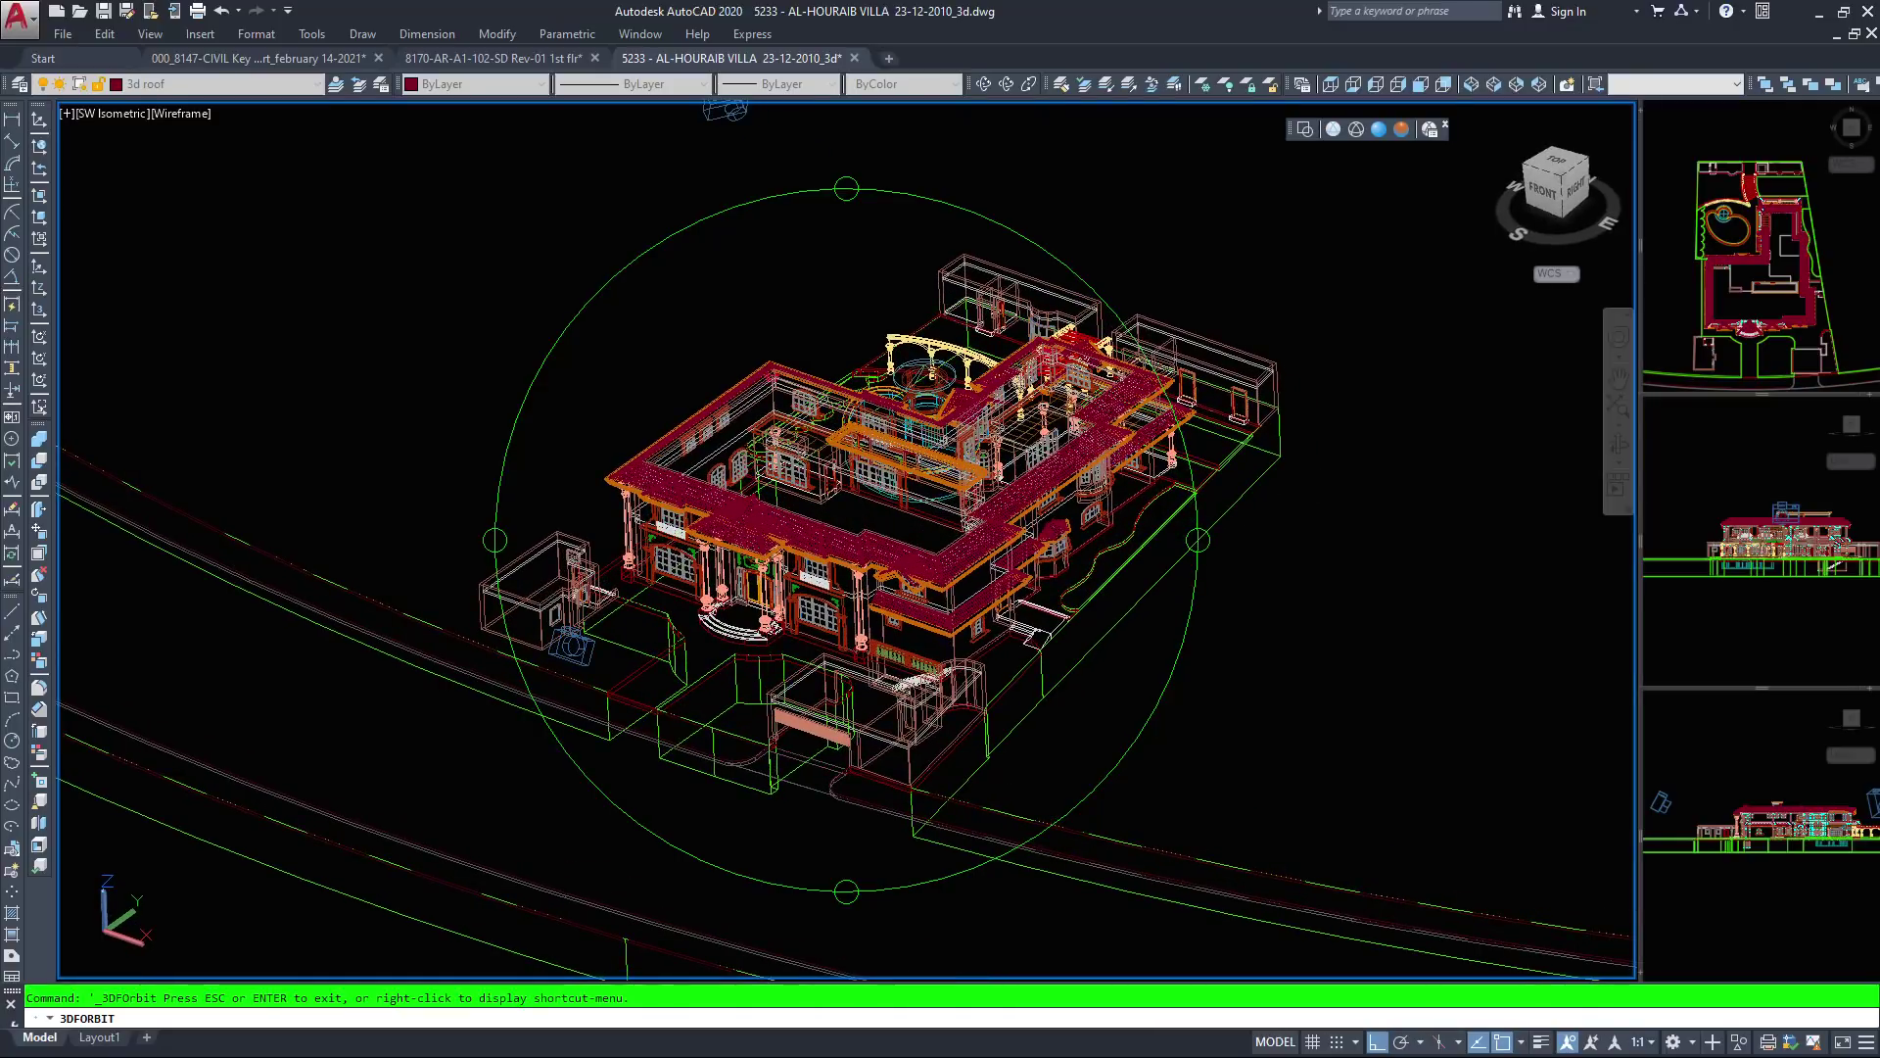
pyautogui.press('Escape')
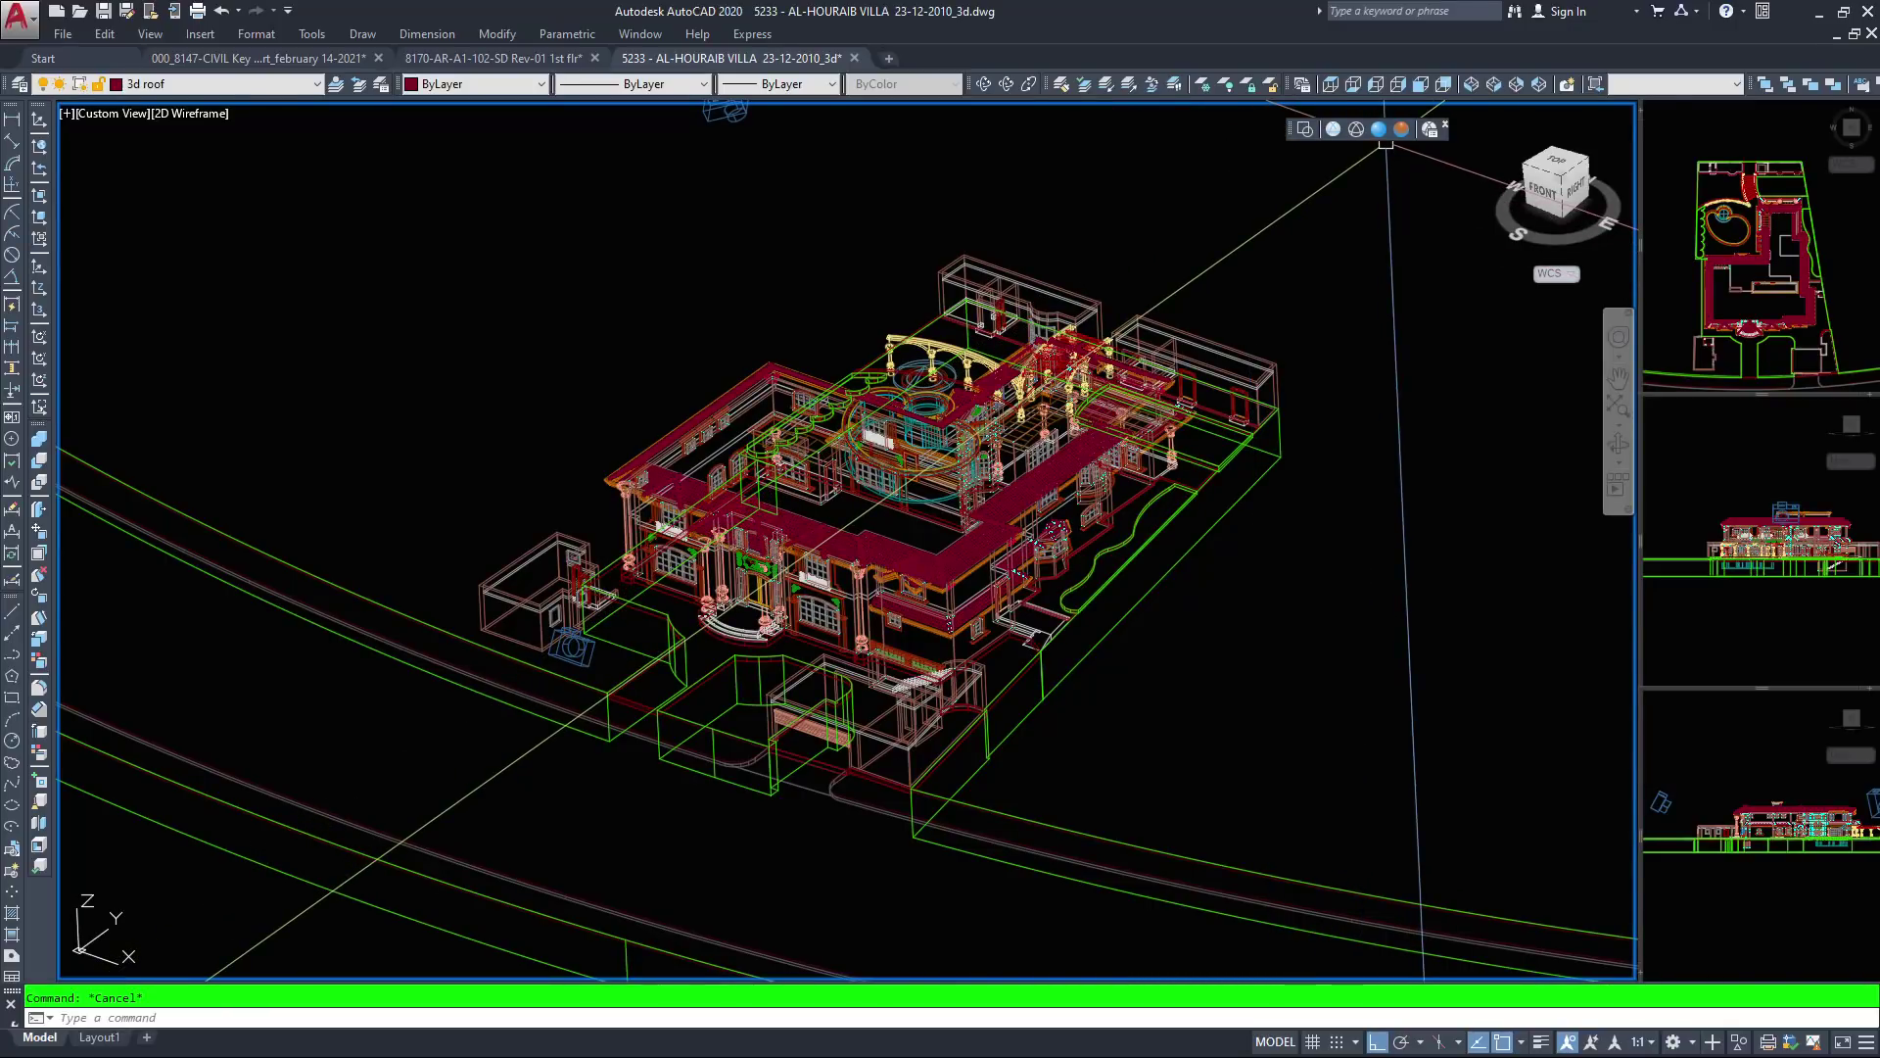
# Check the whole villa and its surrounding roads in the Conceptual visual style and return to 2D Wireframe
pyautogui.click(1402, 129)
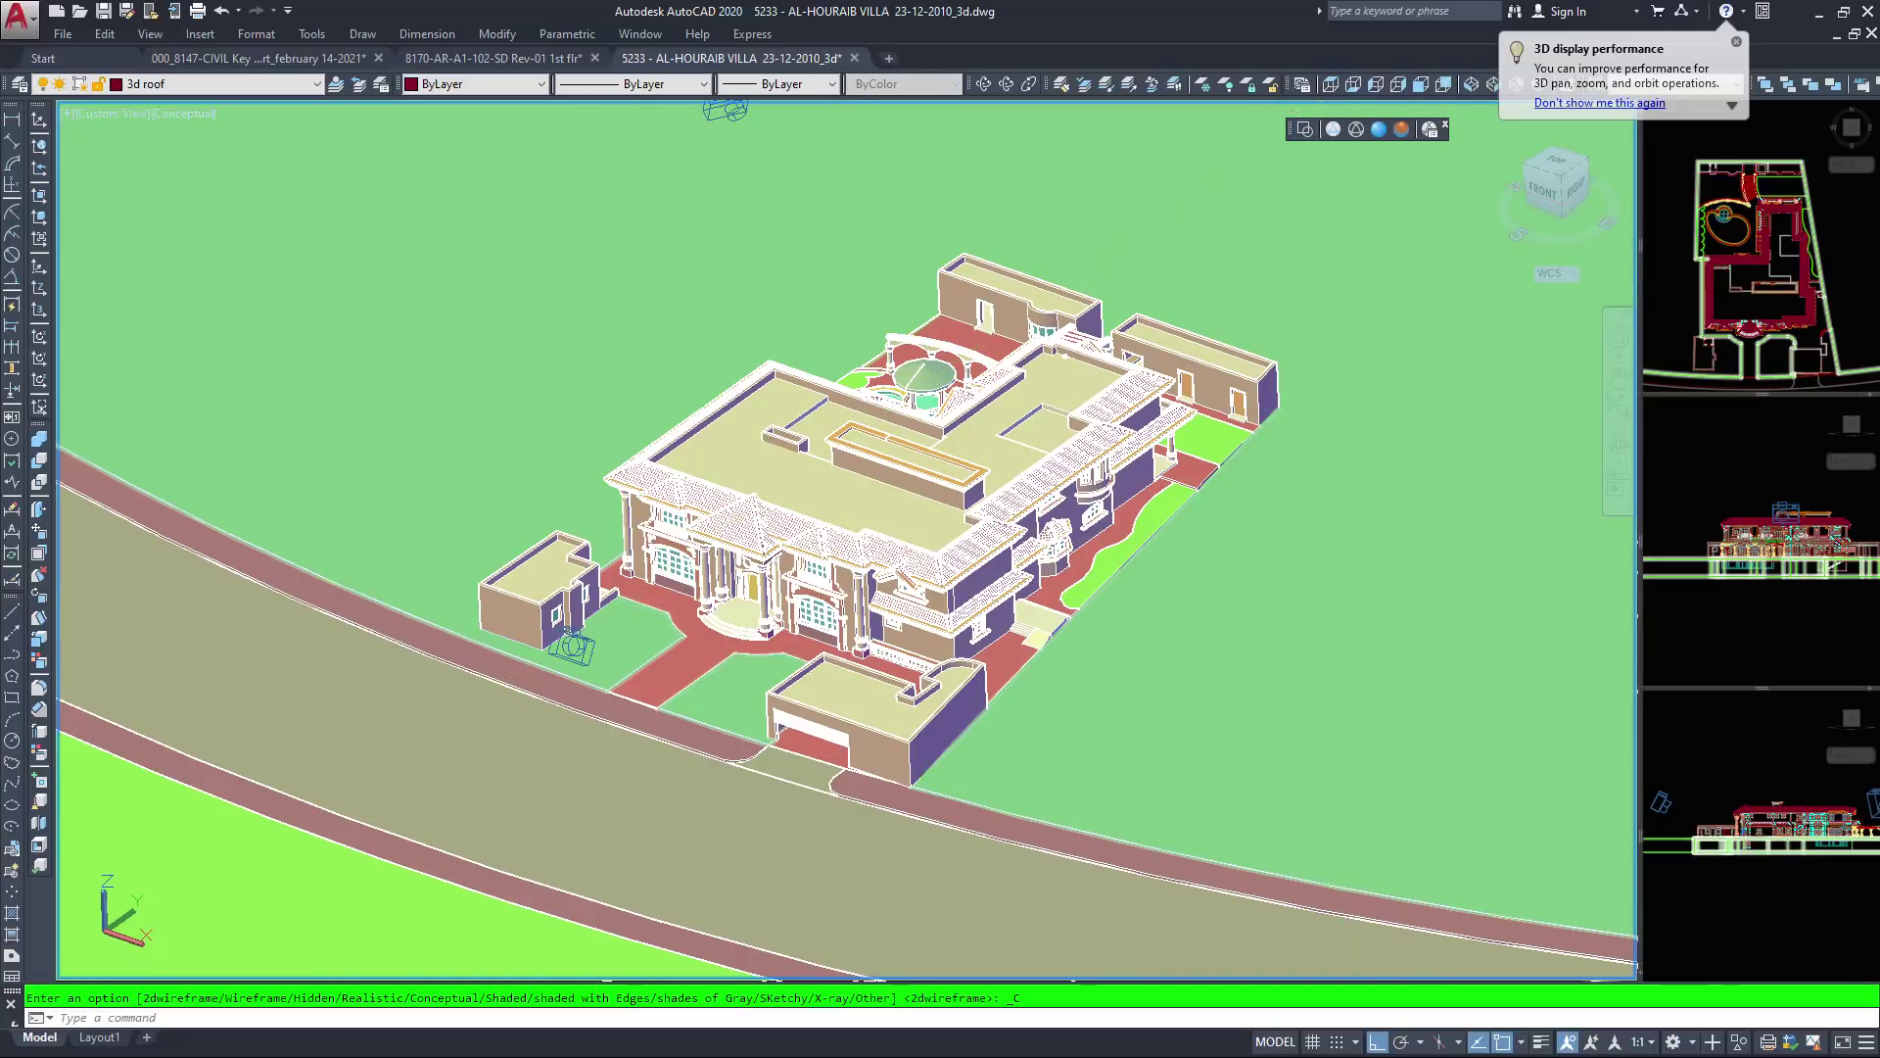
pyautogui.click(1304, 129)
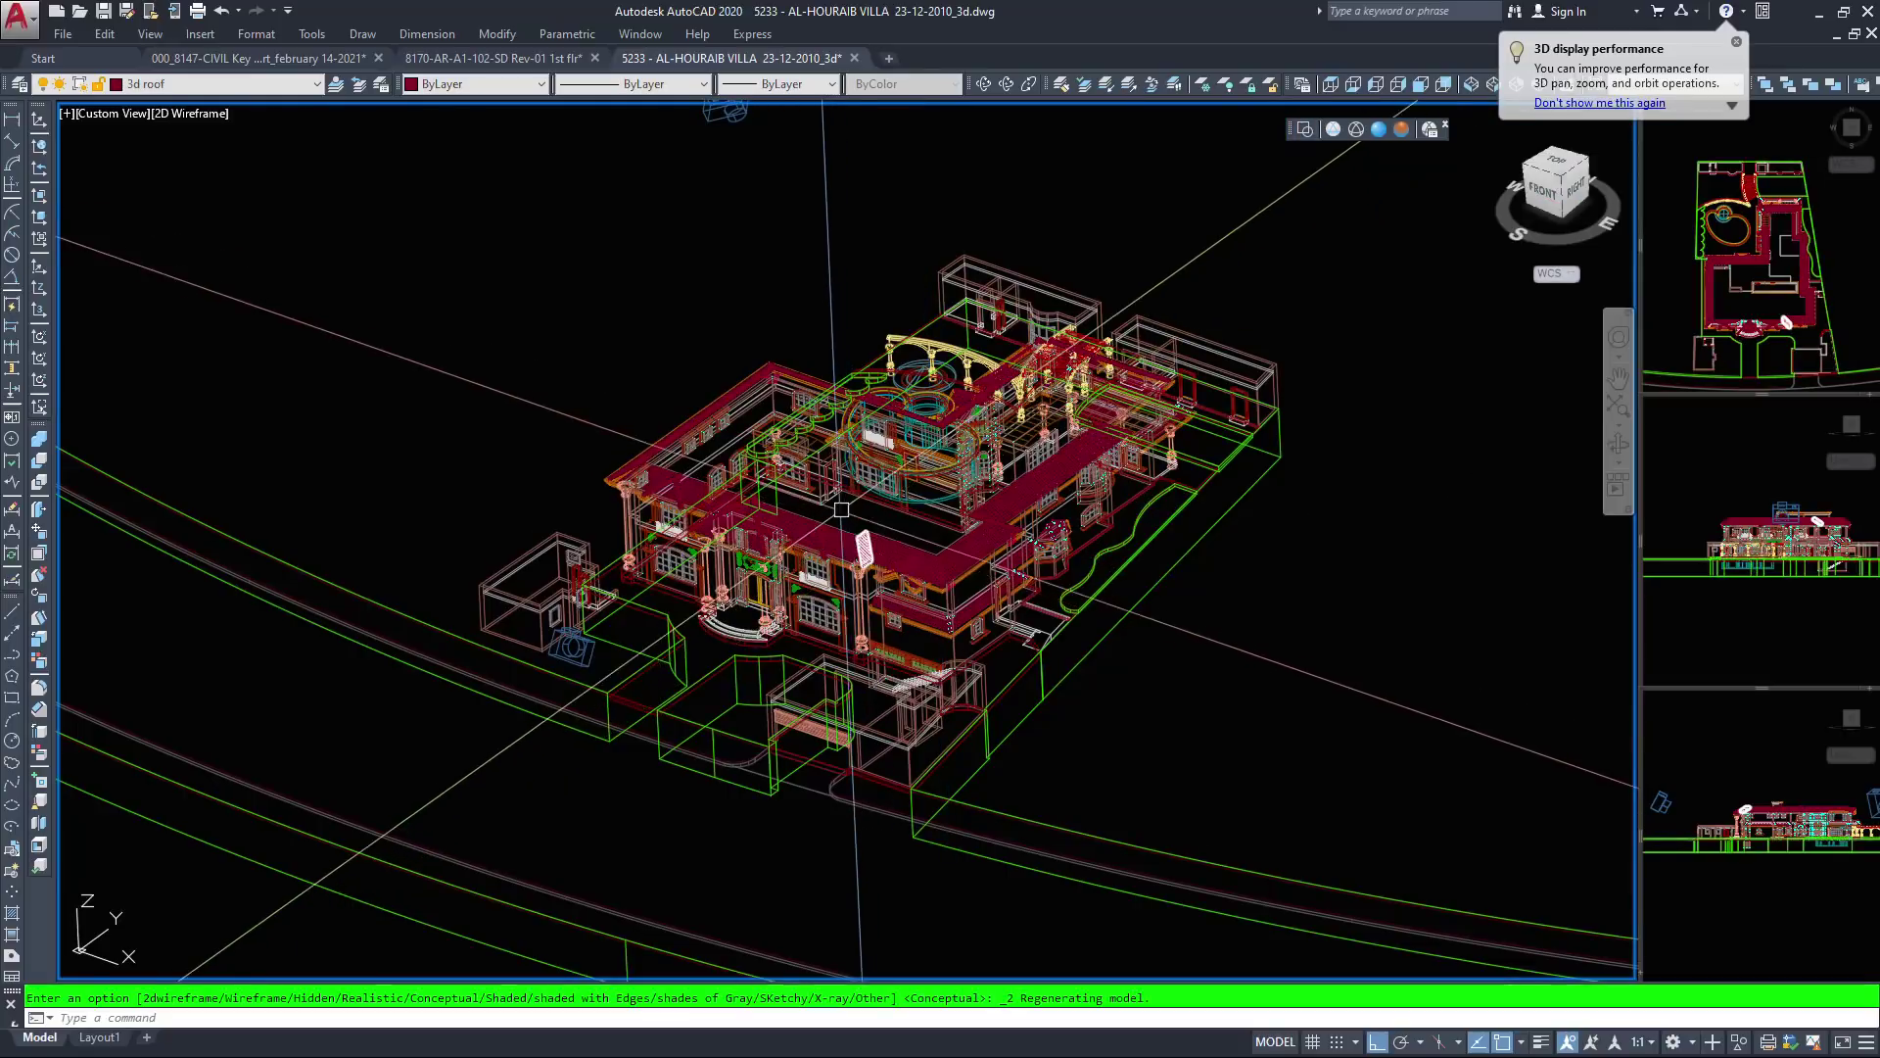
pyautogui.scroll(-2, 843, 473)
pyautogui.scroll(-2, 842, 474)
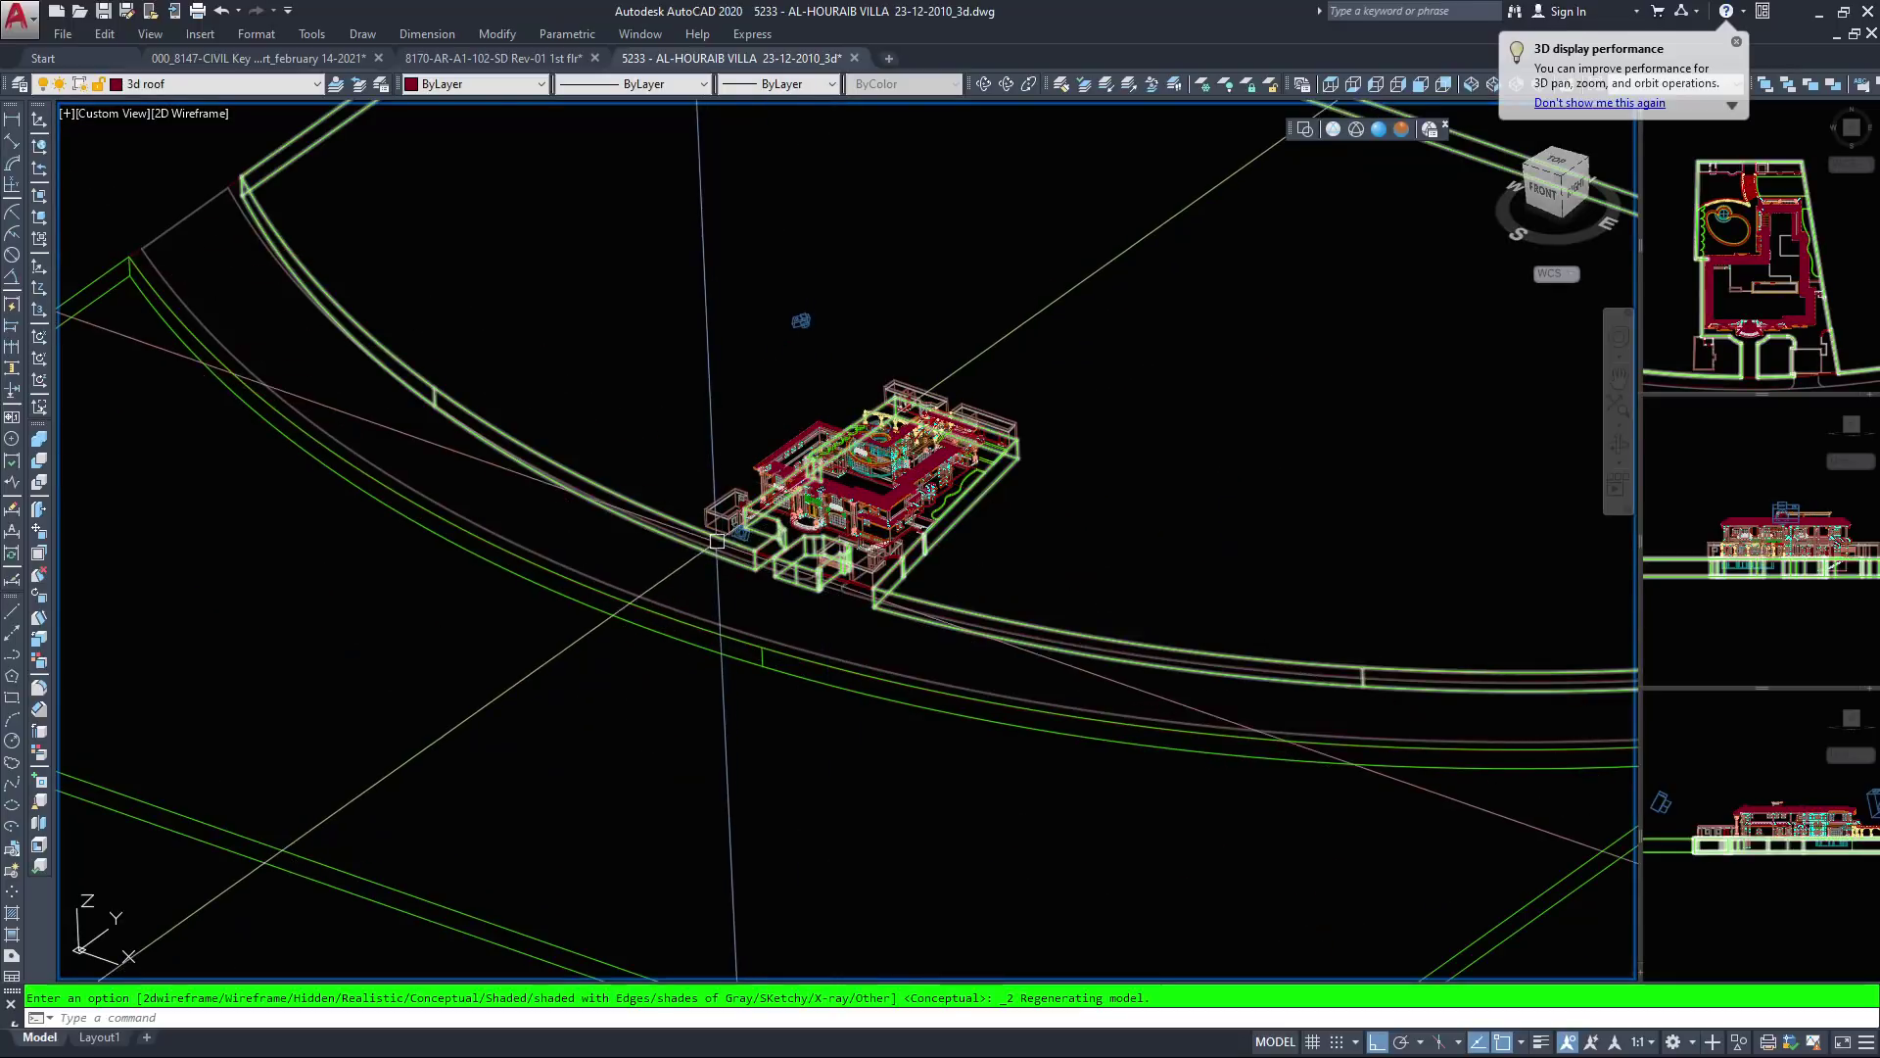
# Locate the camera near the small outbuilding in front of the villa and inspect its field of view
pyautogui.scroll(2, 712, 520)
pyautogui.press('Escape')
pyautogui.scroll(2, 712, 520)
pyautogui.scroll(2, 790, 558)
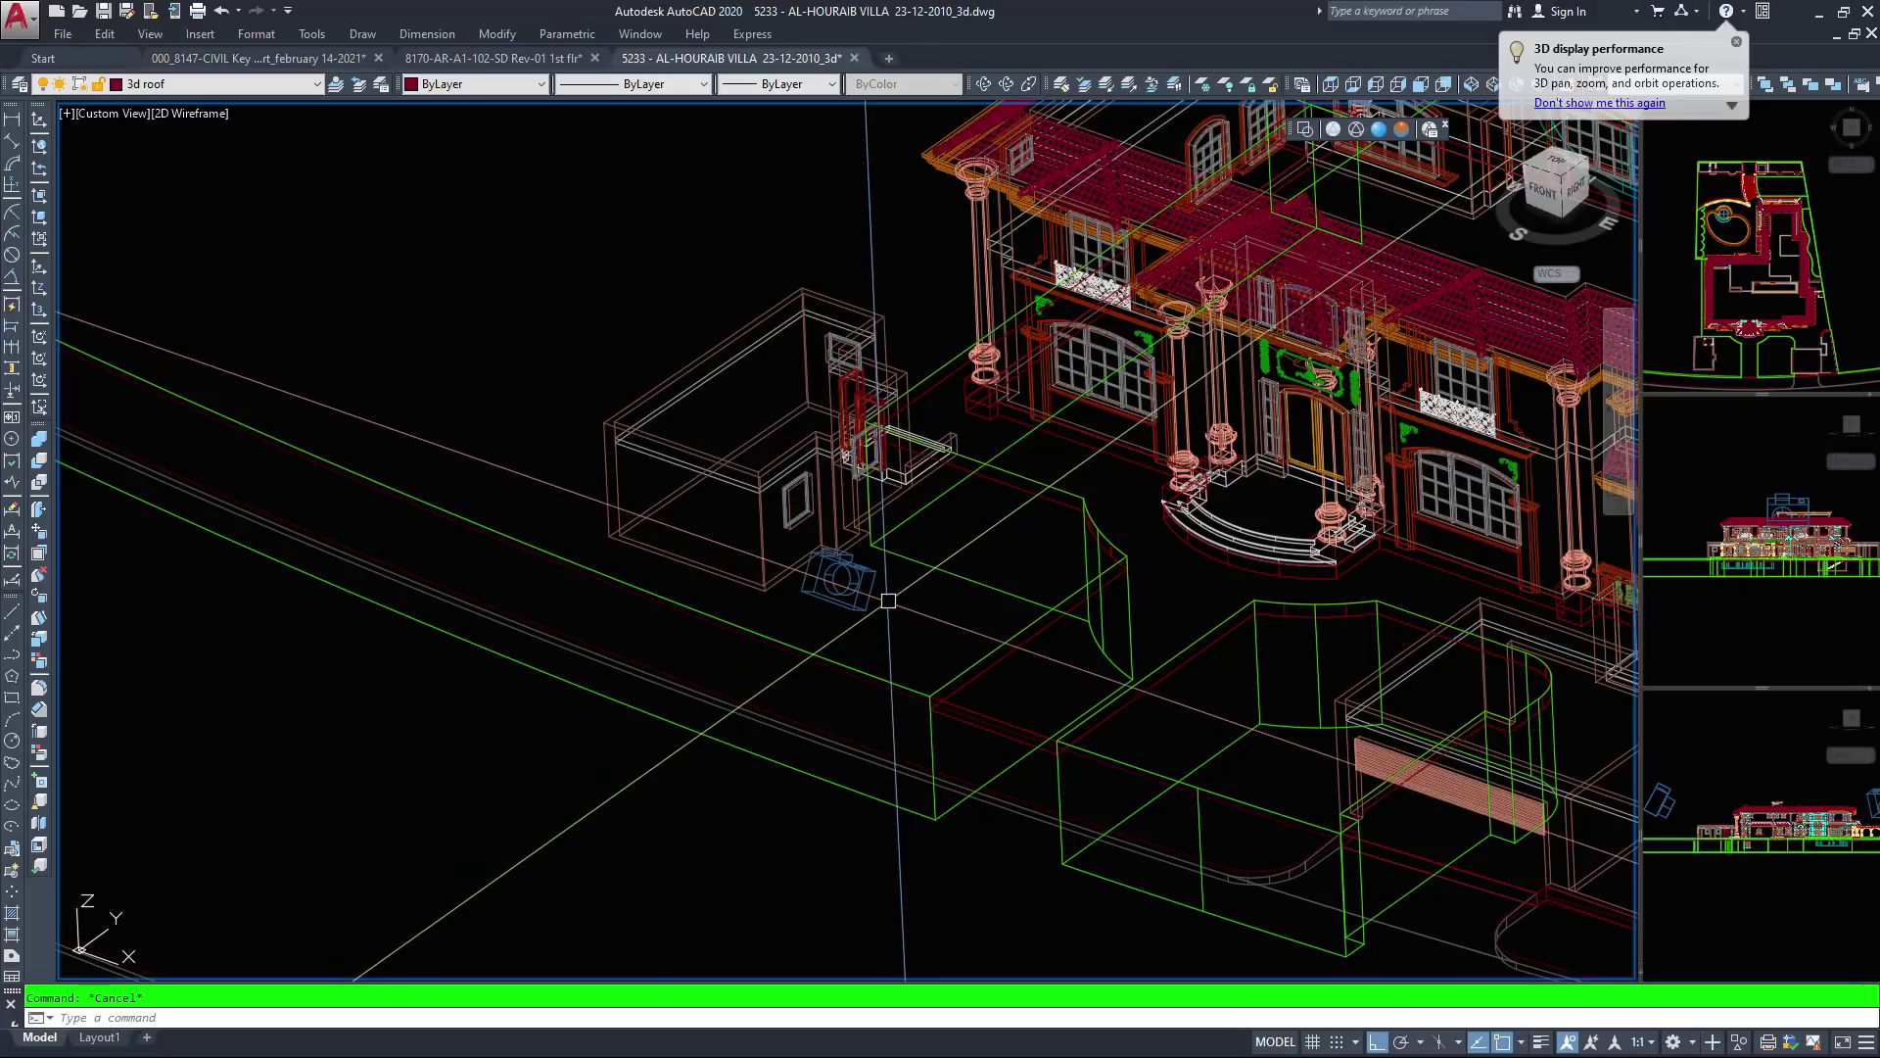
pyautogui.click(849, 581)
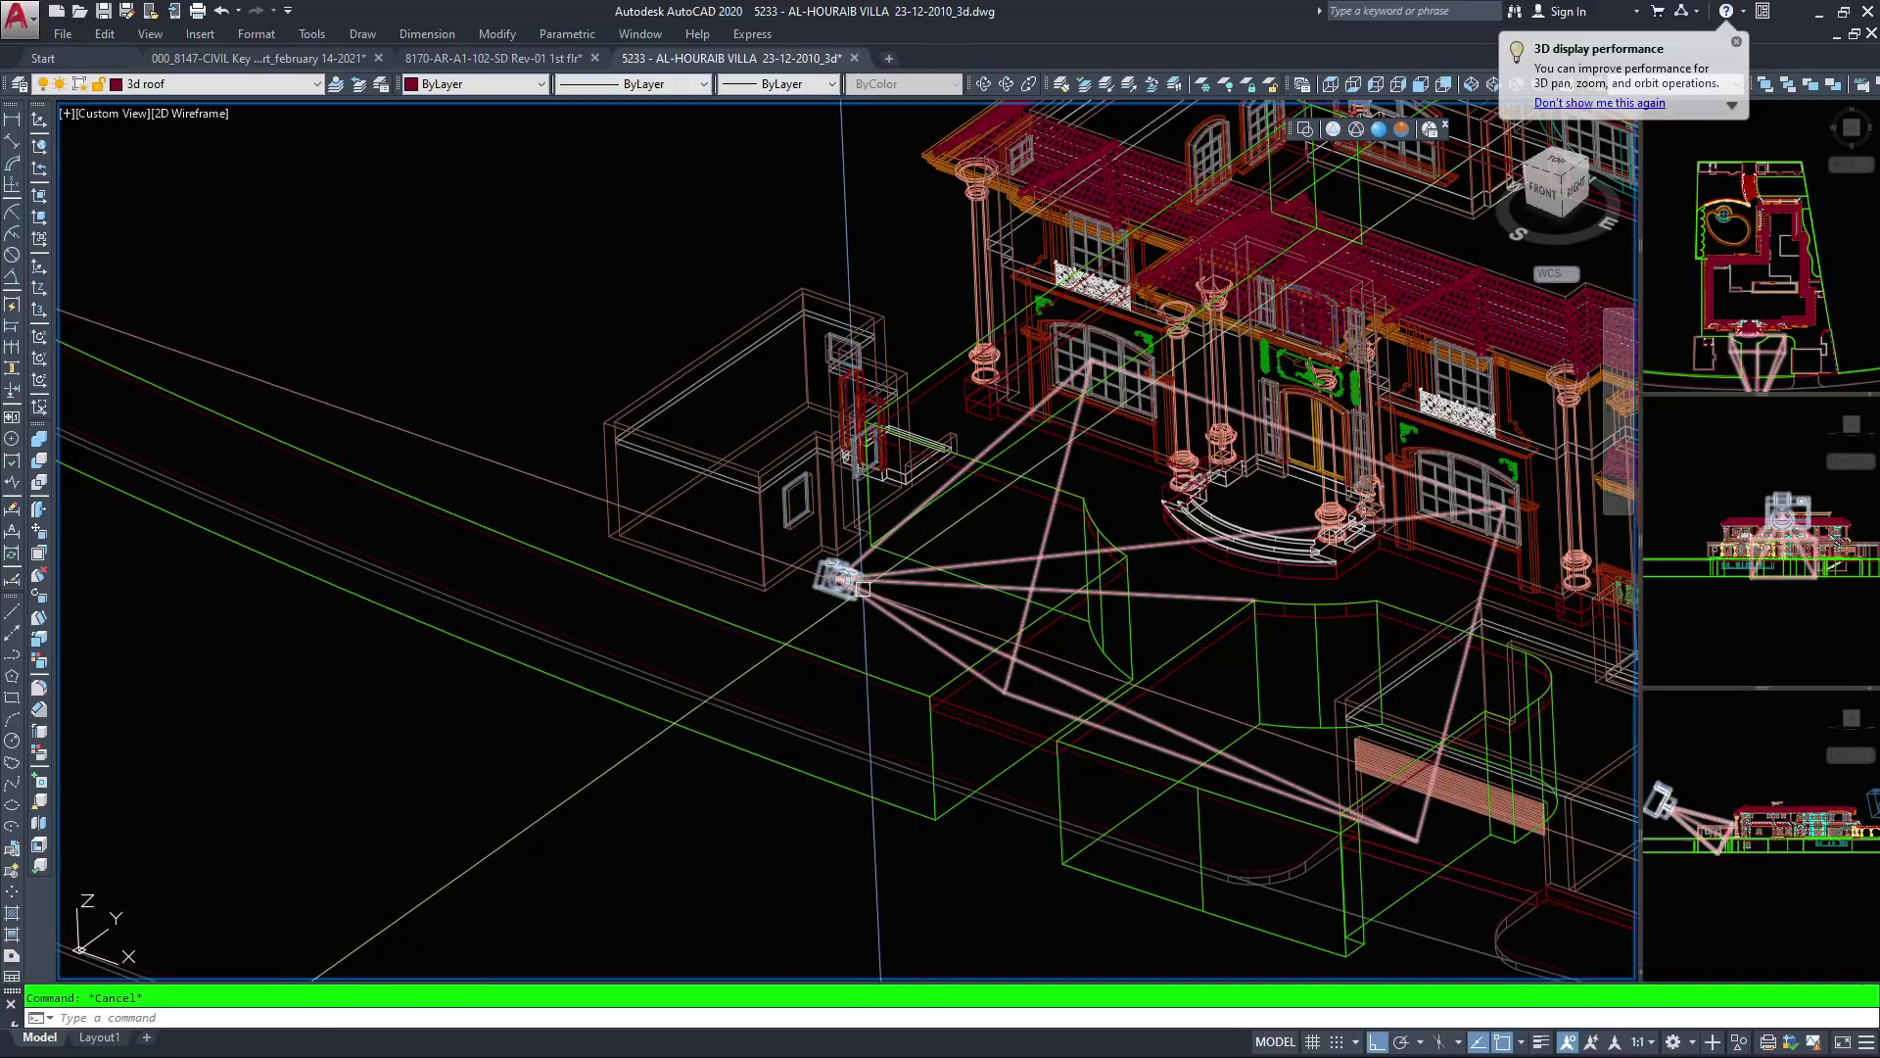
pyautogui.press('Escape')
pyautogui.scroll(-5, 842, 578)
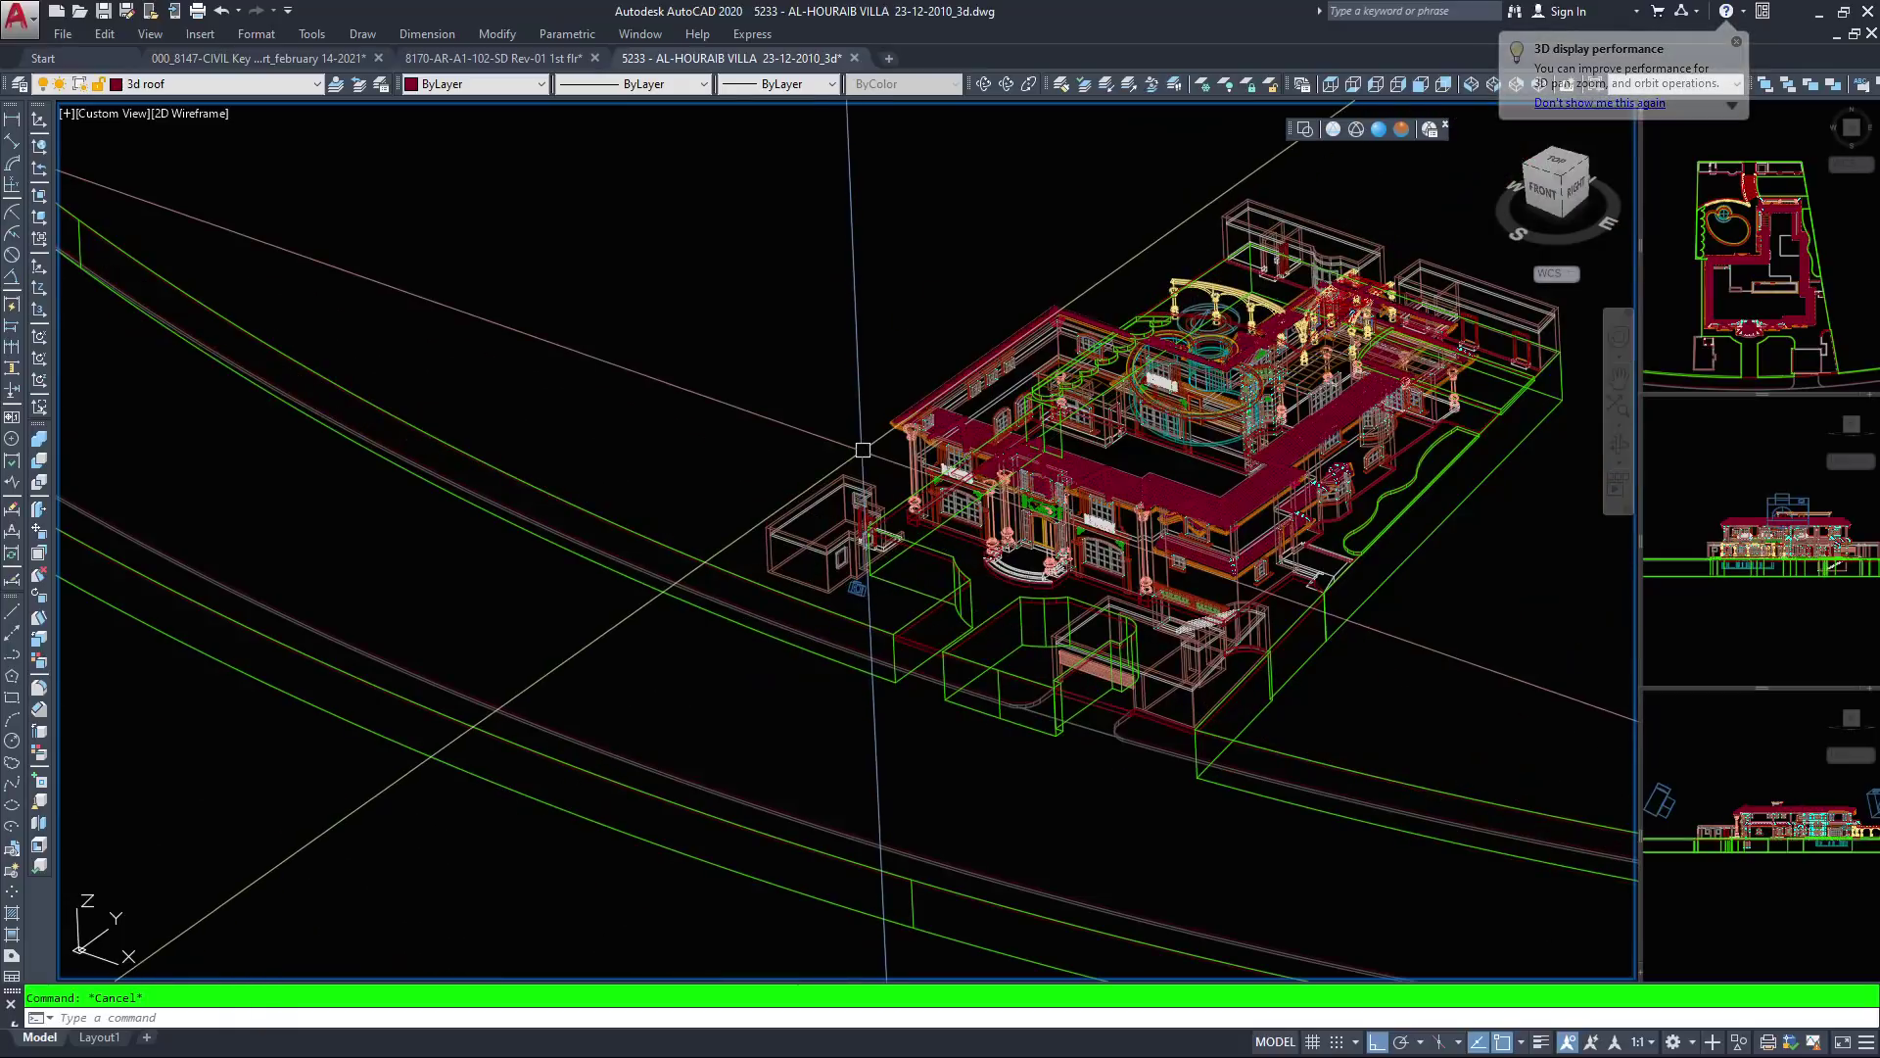
# Set the view to the other camera, aimed at the rear pool and pergola, and review the villa from that side
pyautogui.scroll(-3, 907, 285)
pyautogui.scroll(4, 898, 323)
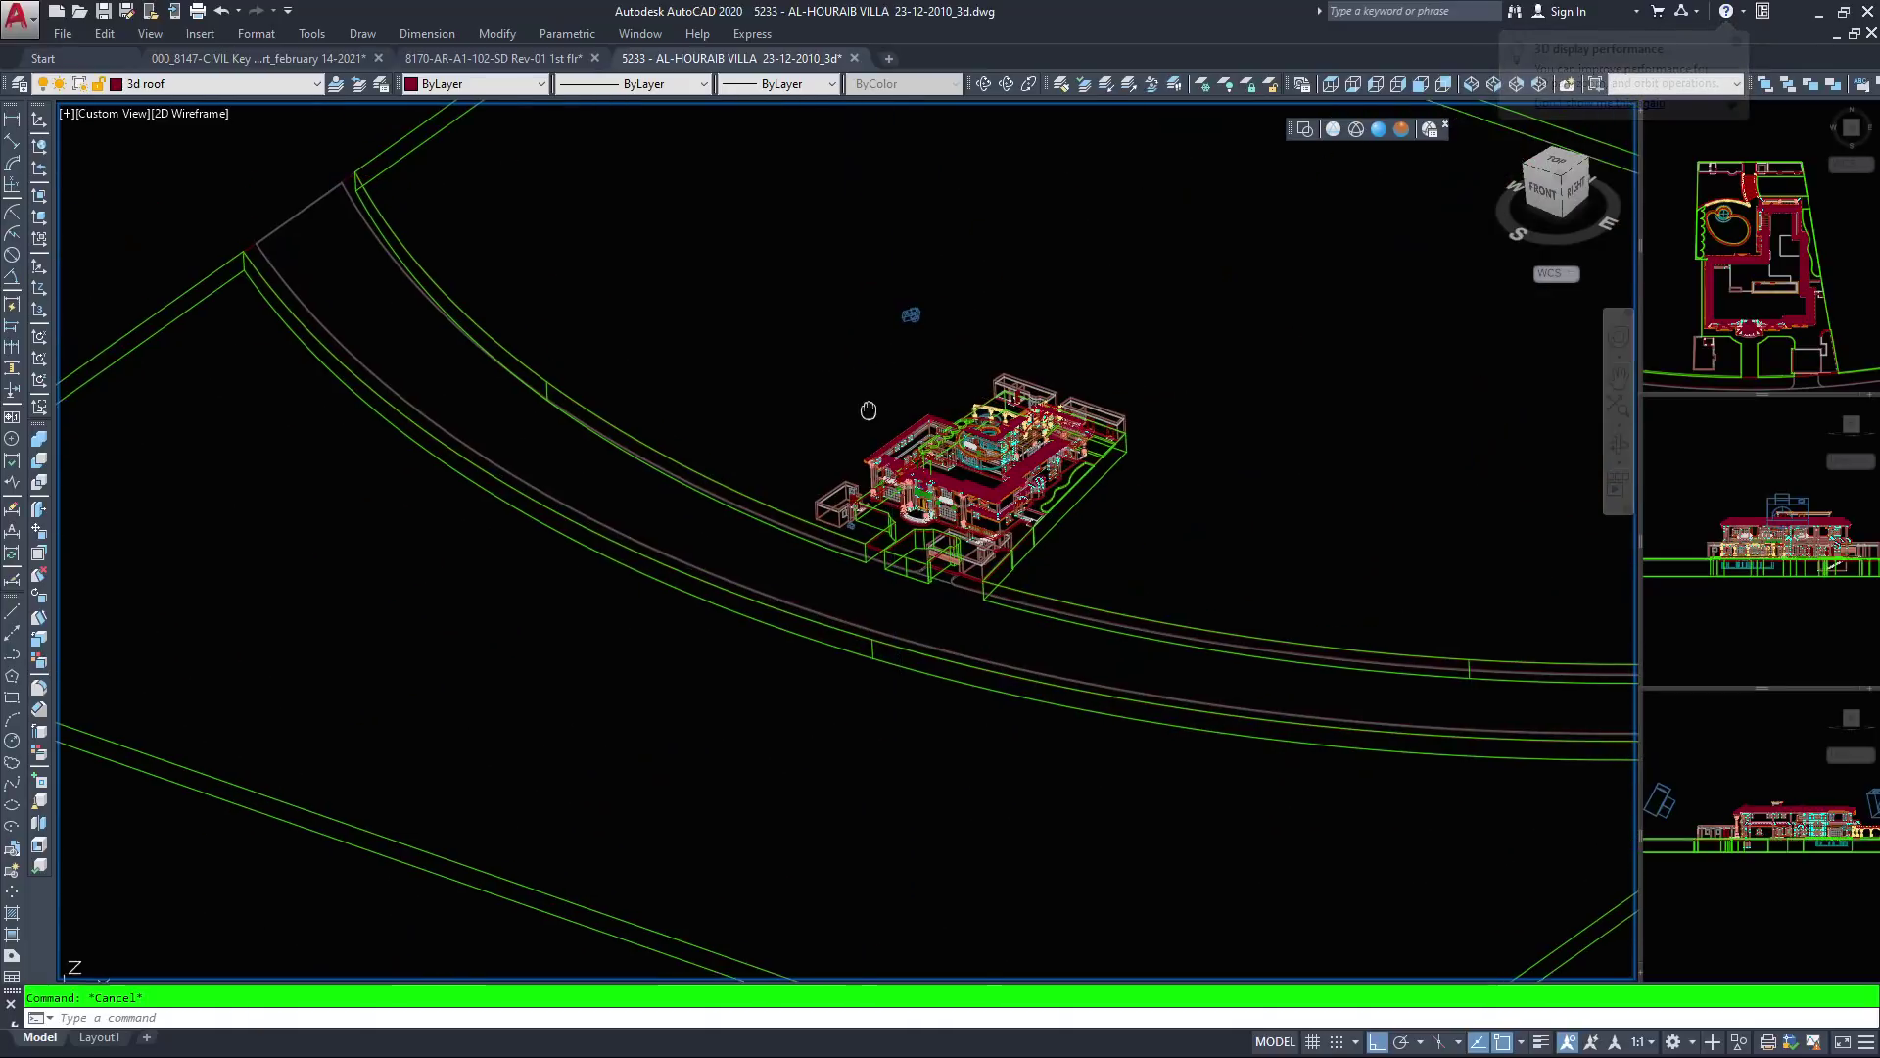
pyautogui.click(888, 437)
pyautogui.click(891, 443)
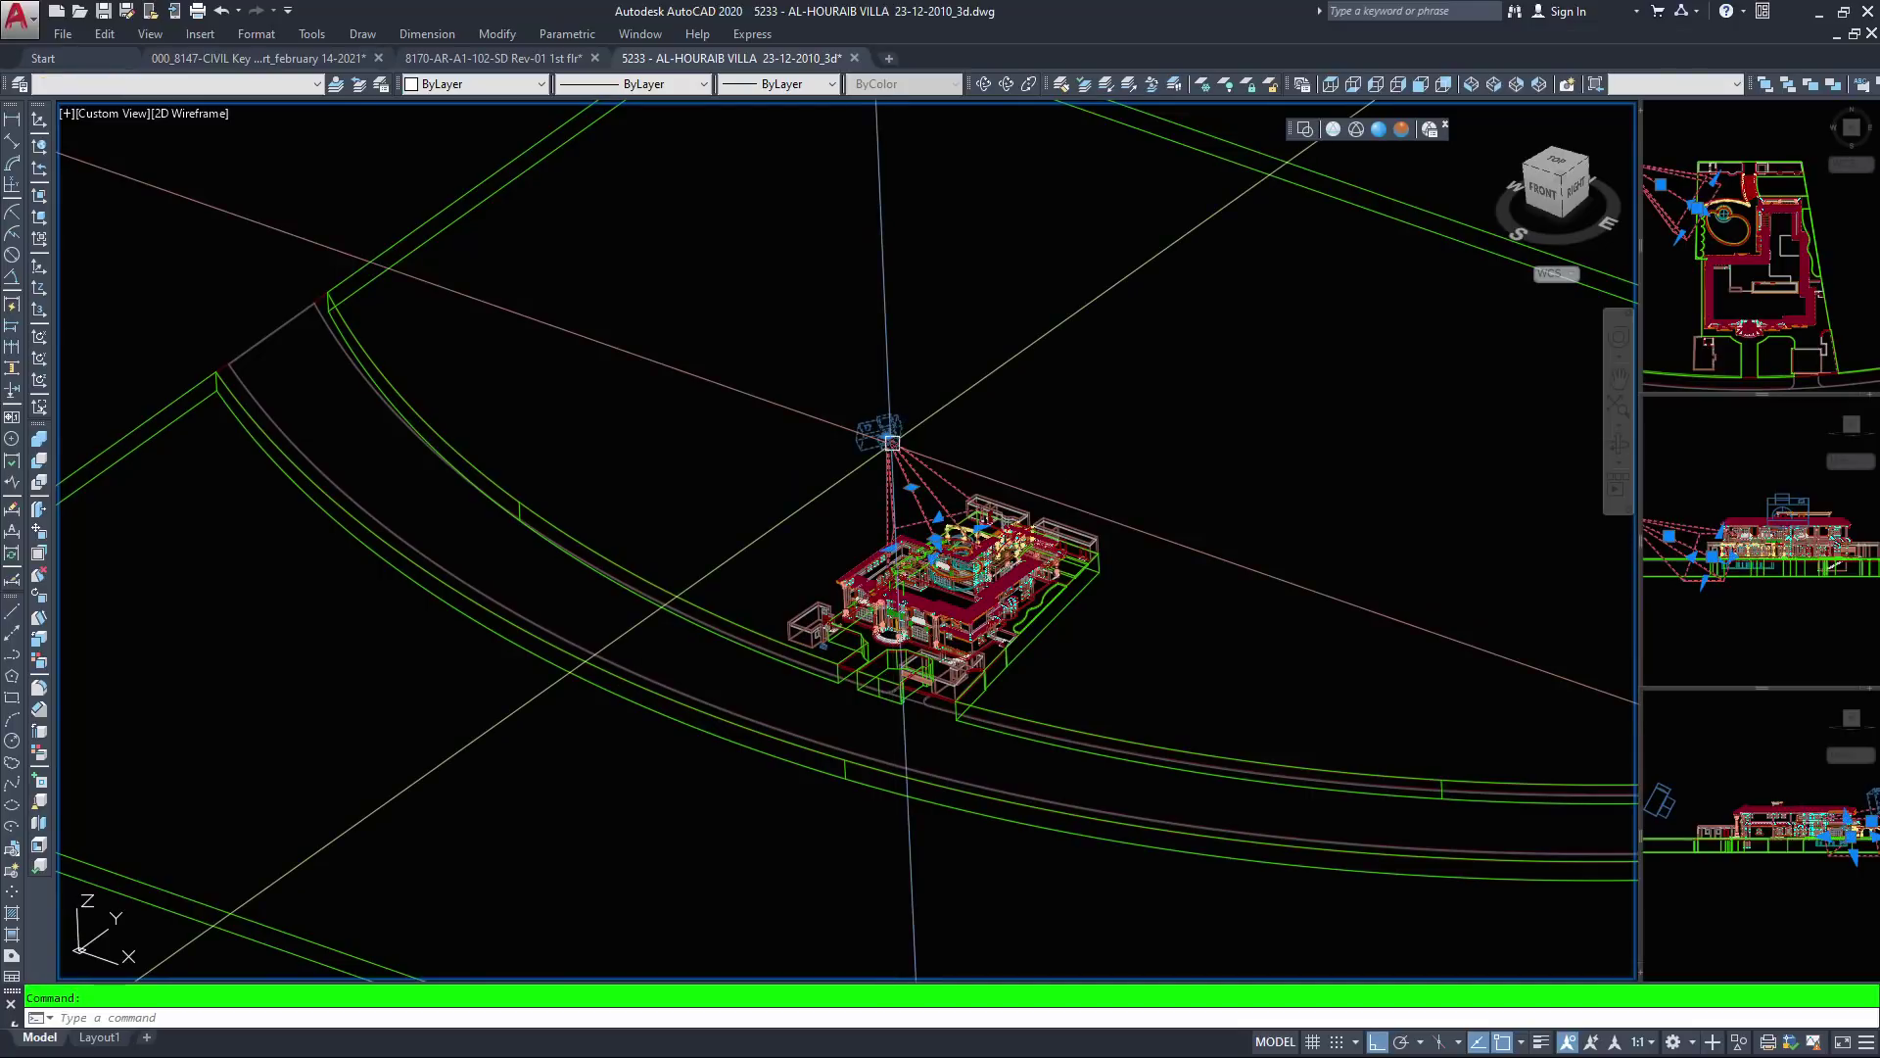
pyautogui.click(891, 442)
pyautogui.rightClick(887, 435)
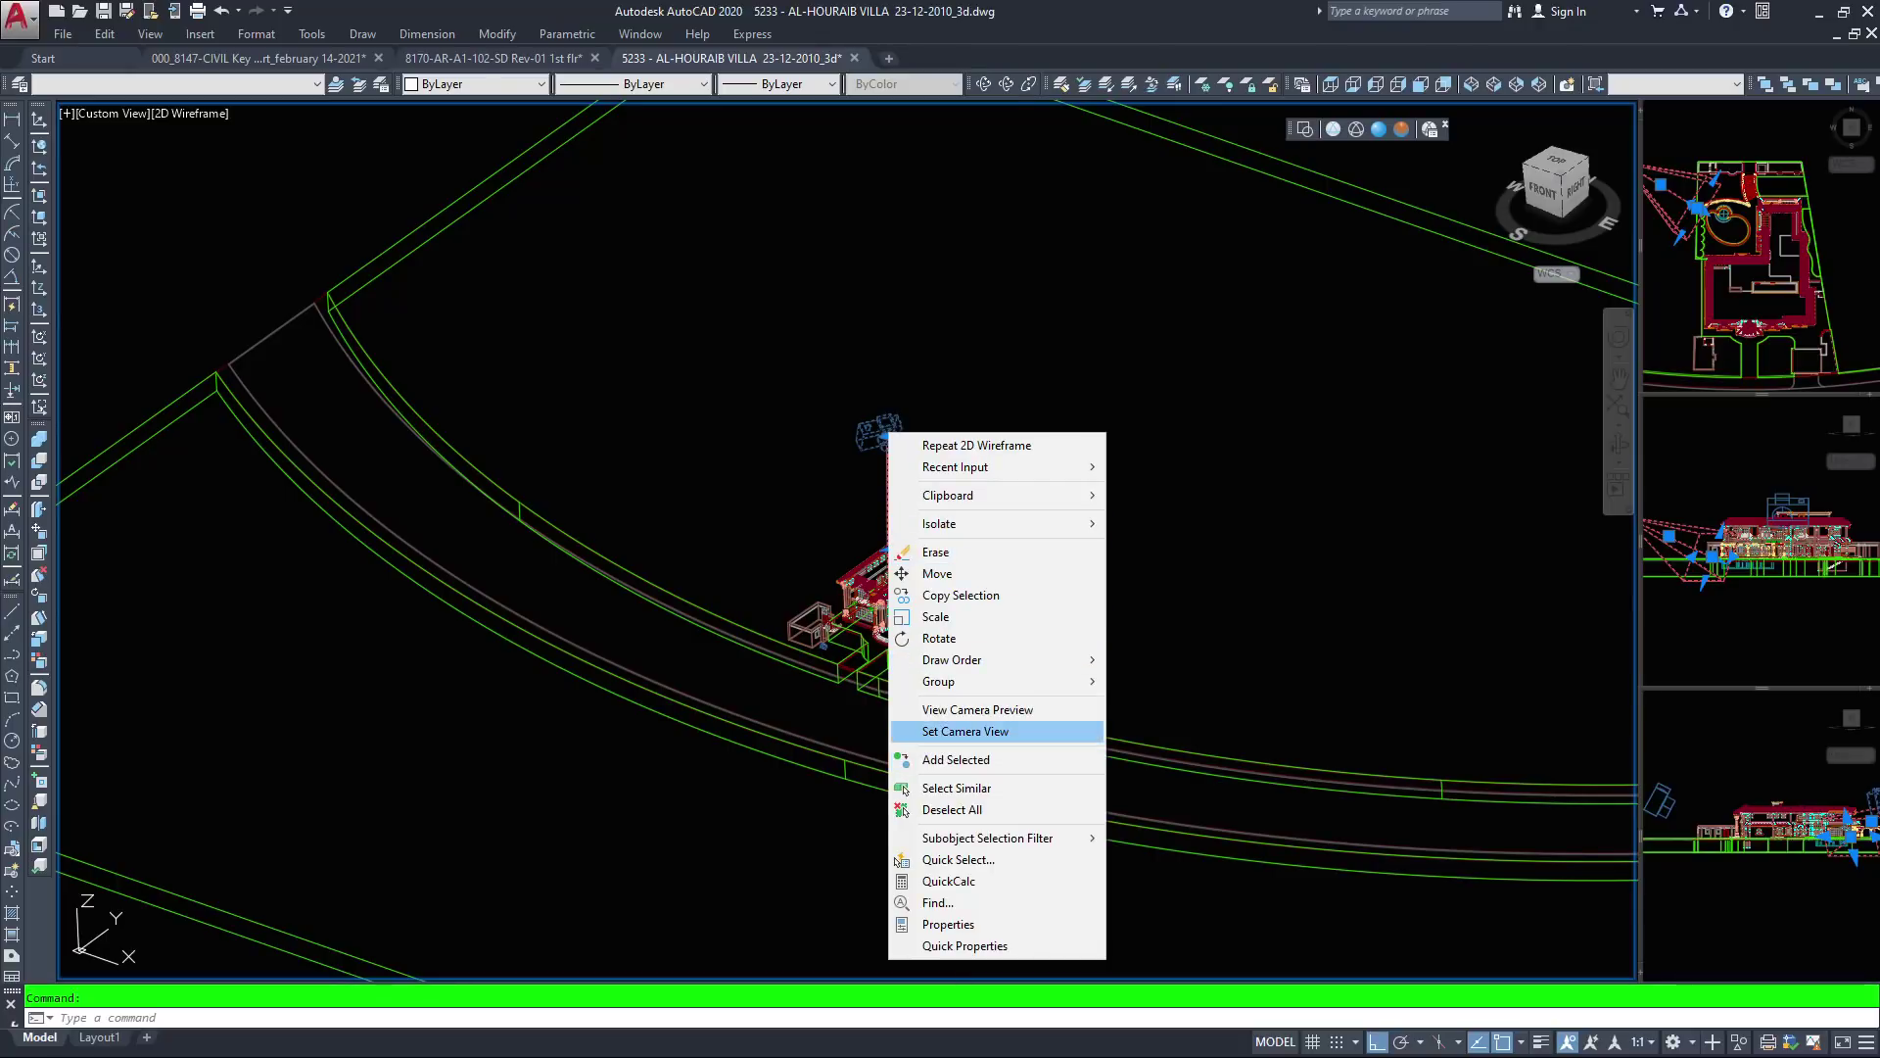
pyautogui.click(964, 731)
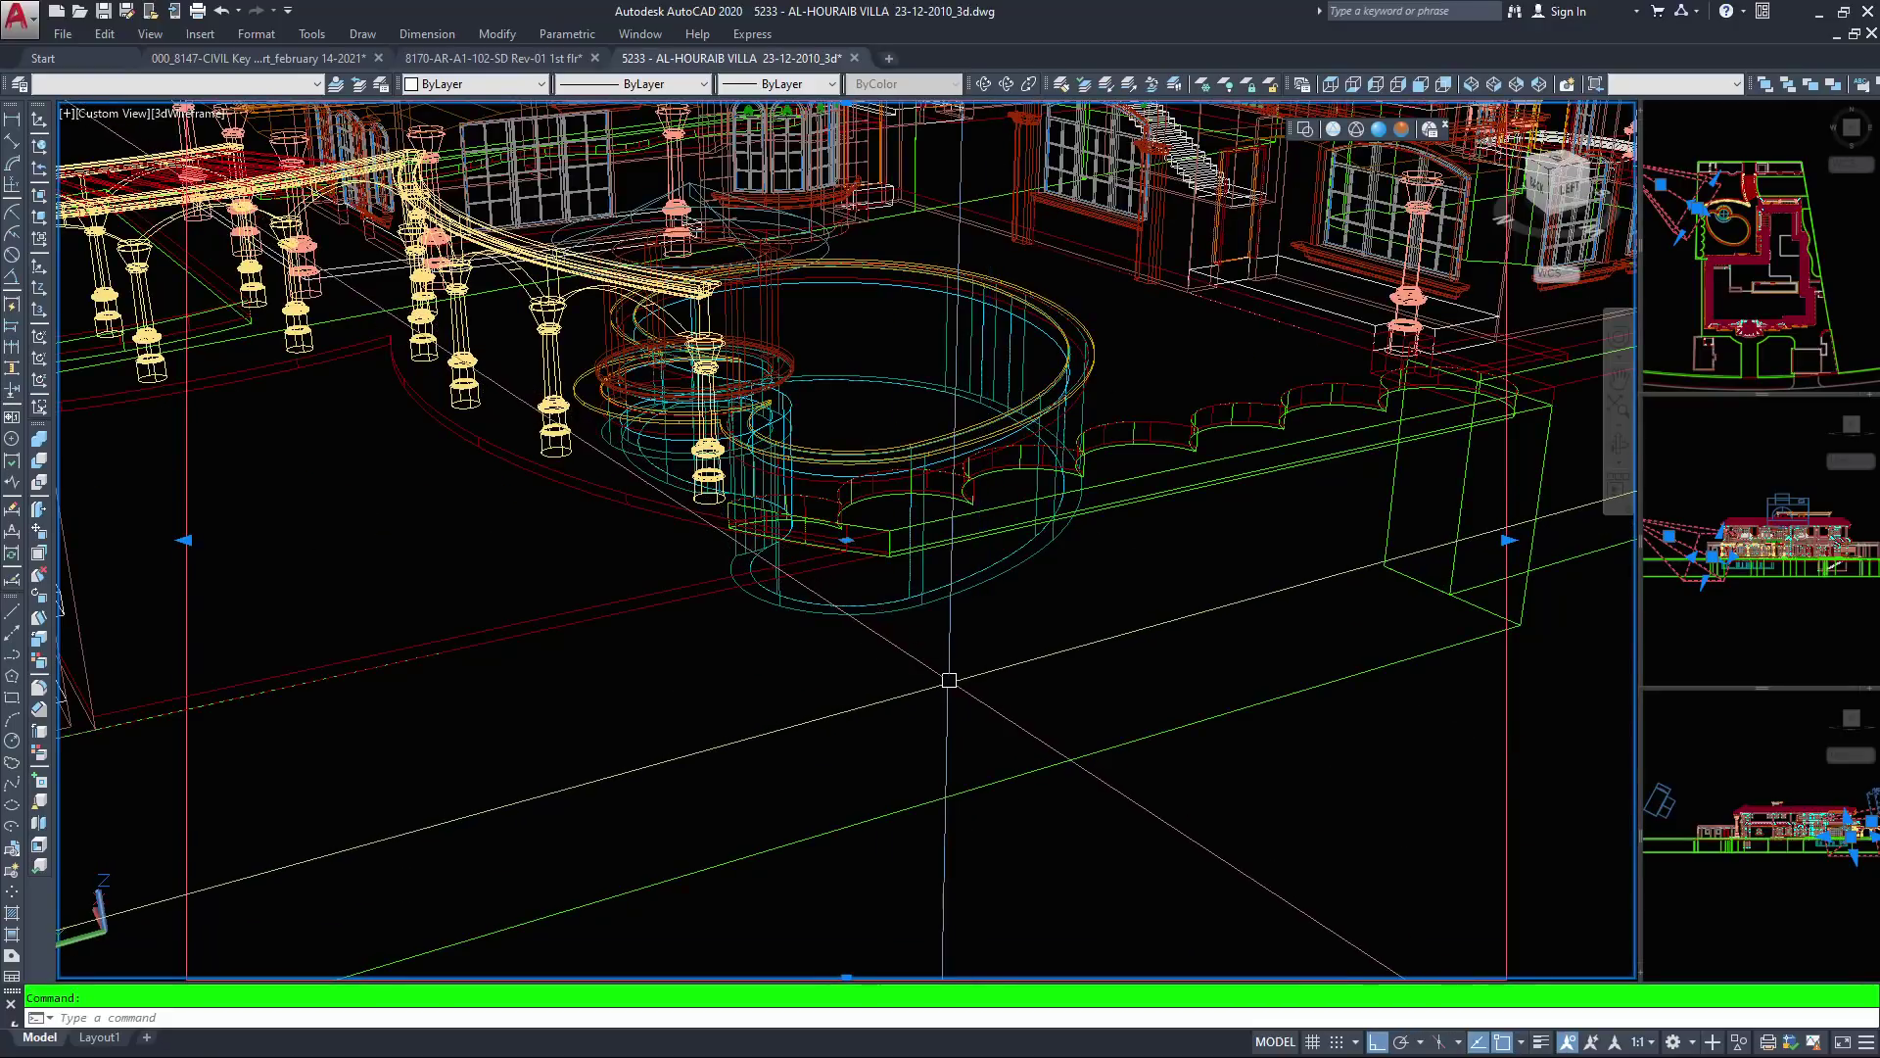
pyautogui.scroll(3, 869, 632)
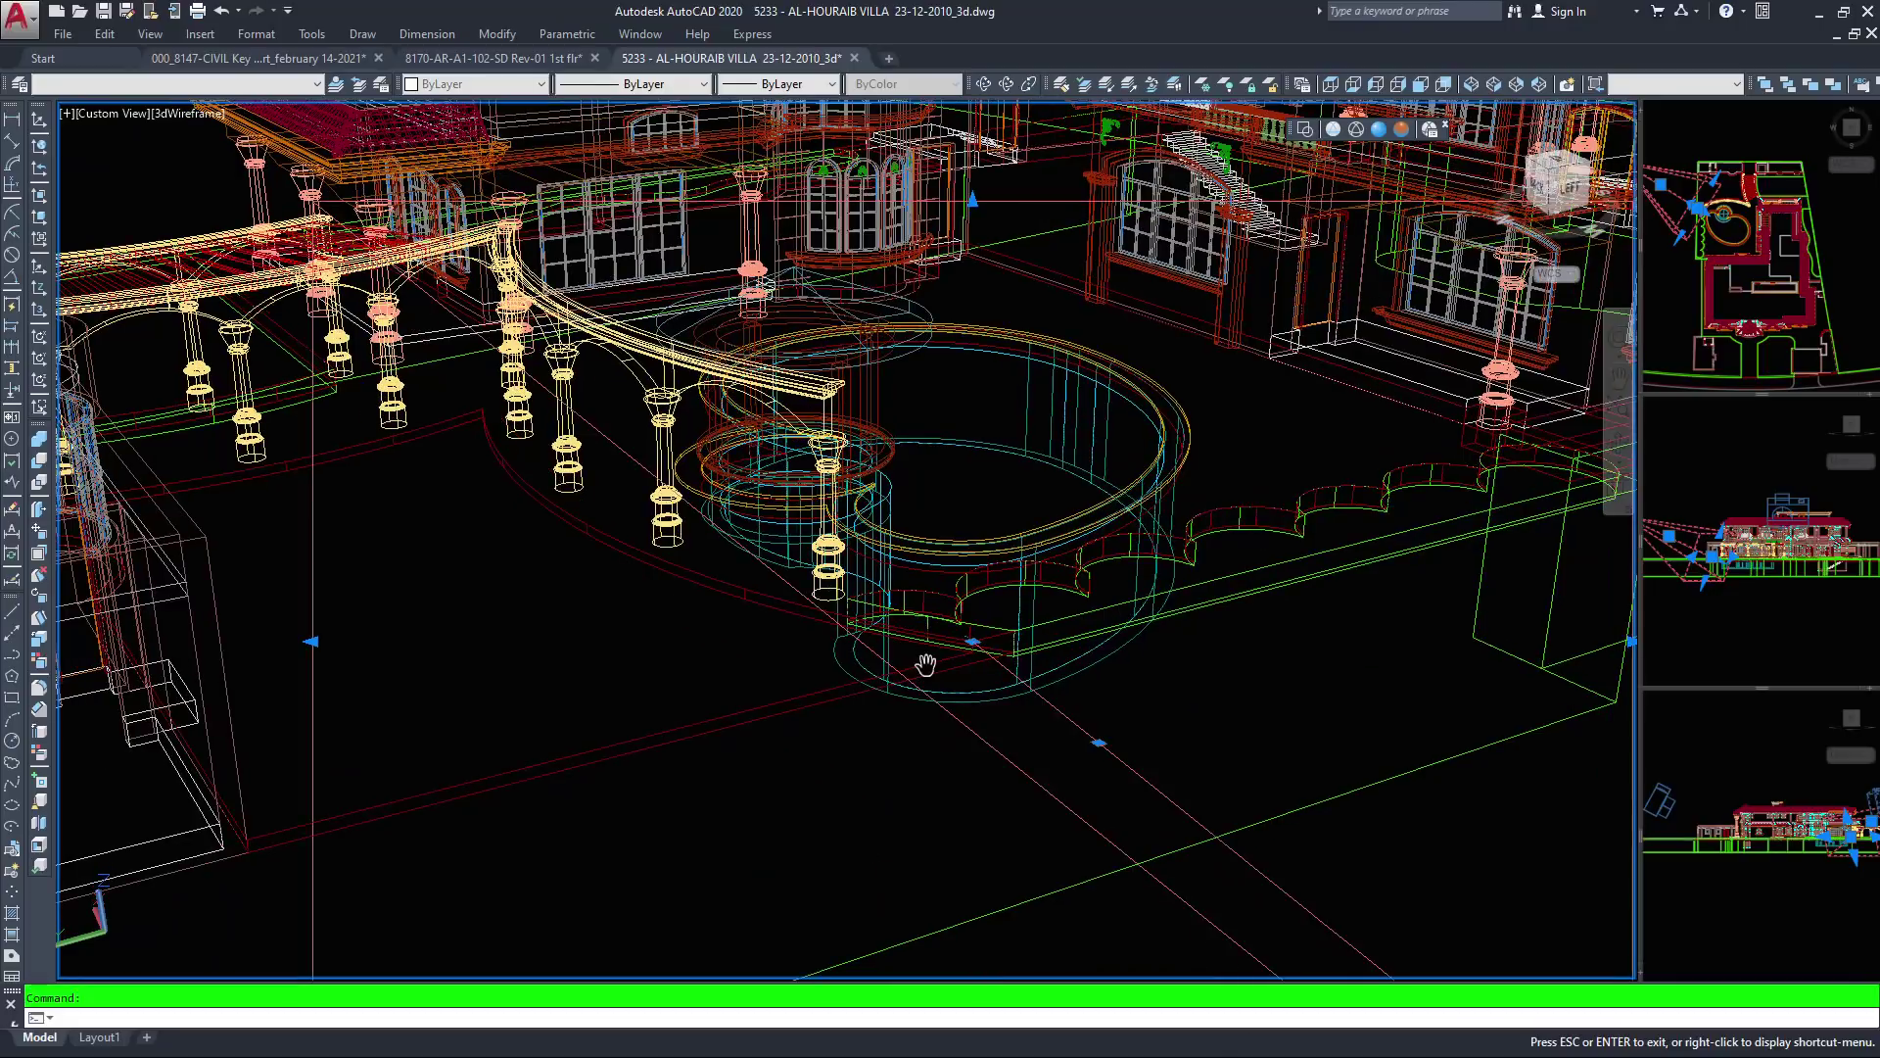
pyautogui.scroll(-8, 899, 630)
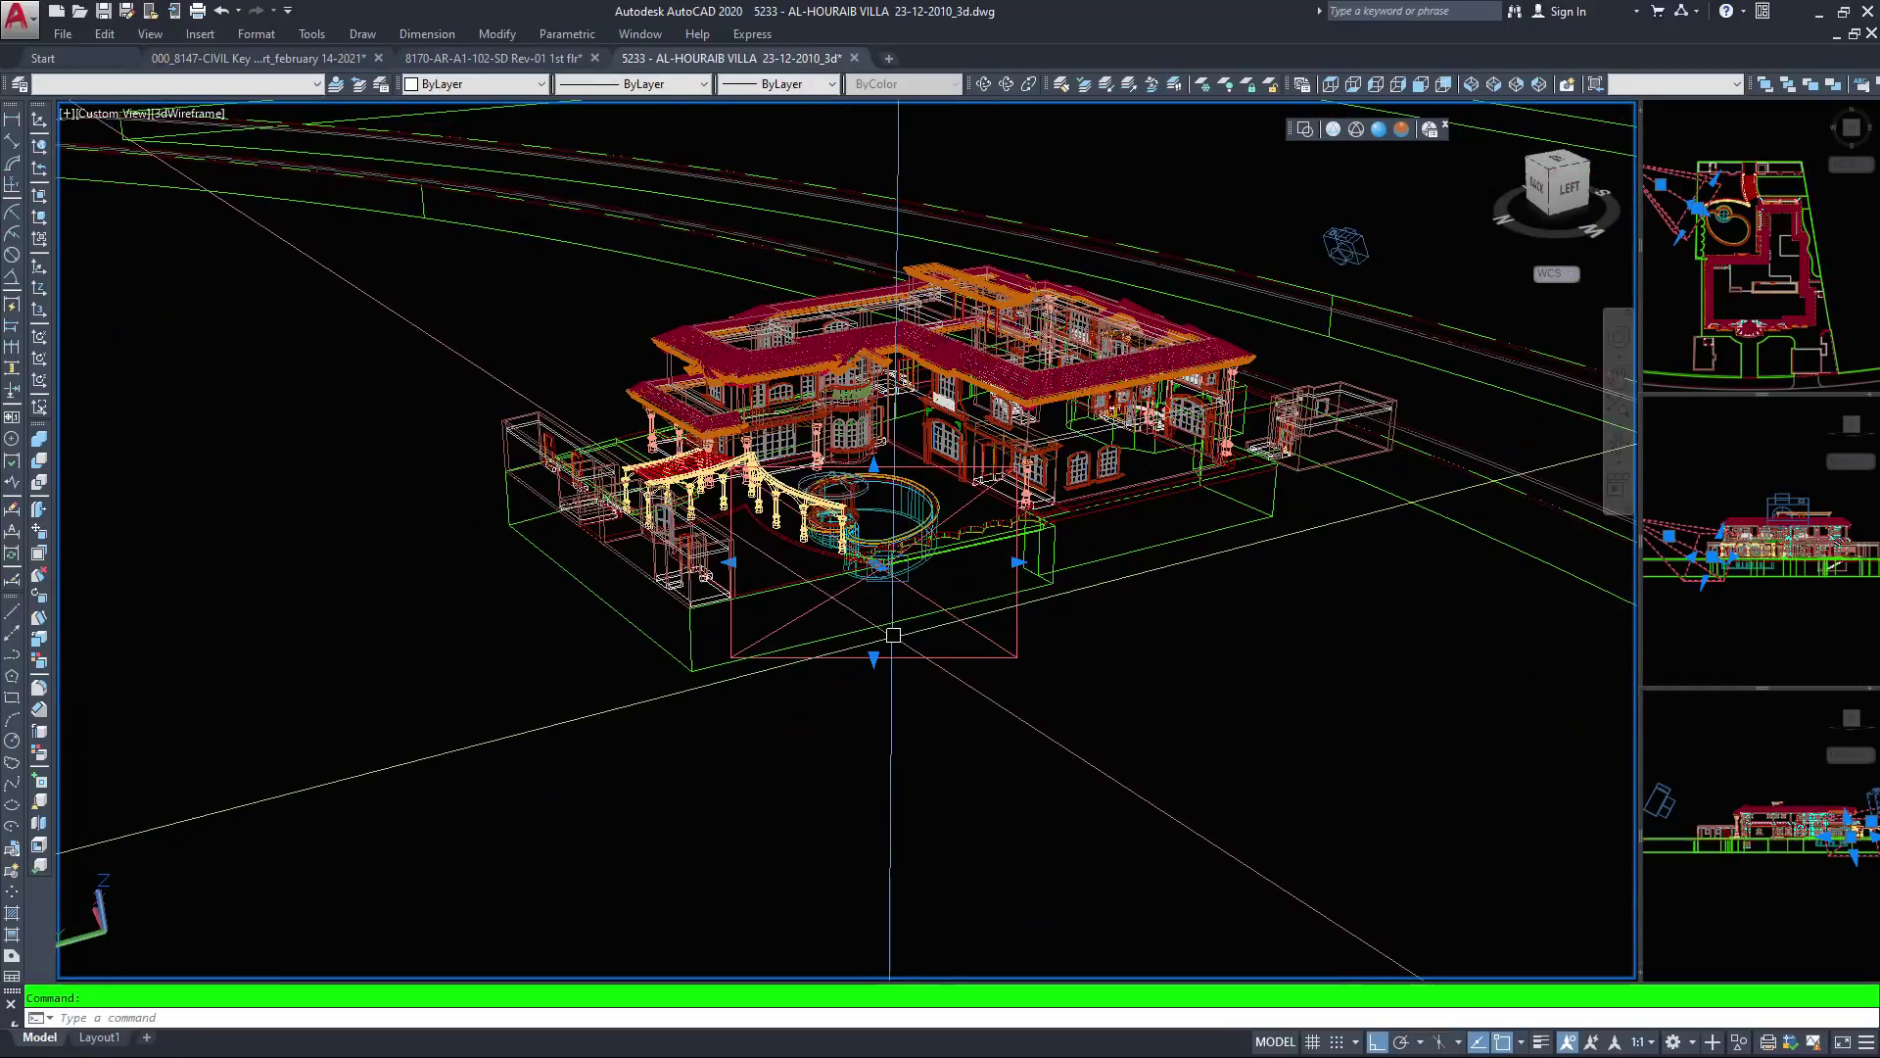
pyautogui.press('Escape')
pyautogui.press('Escape')
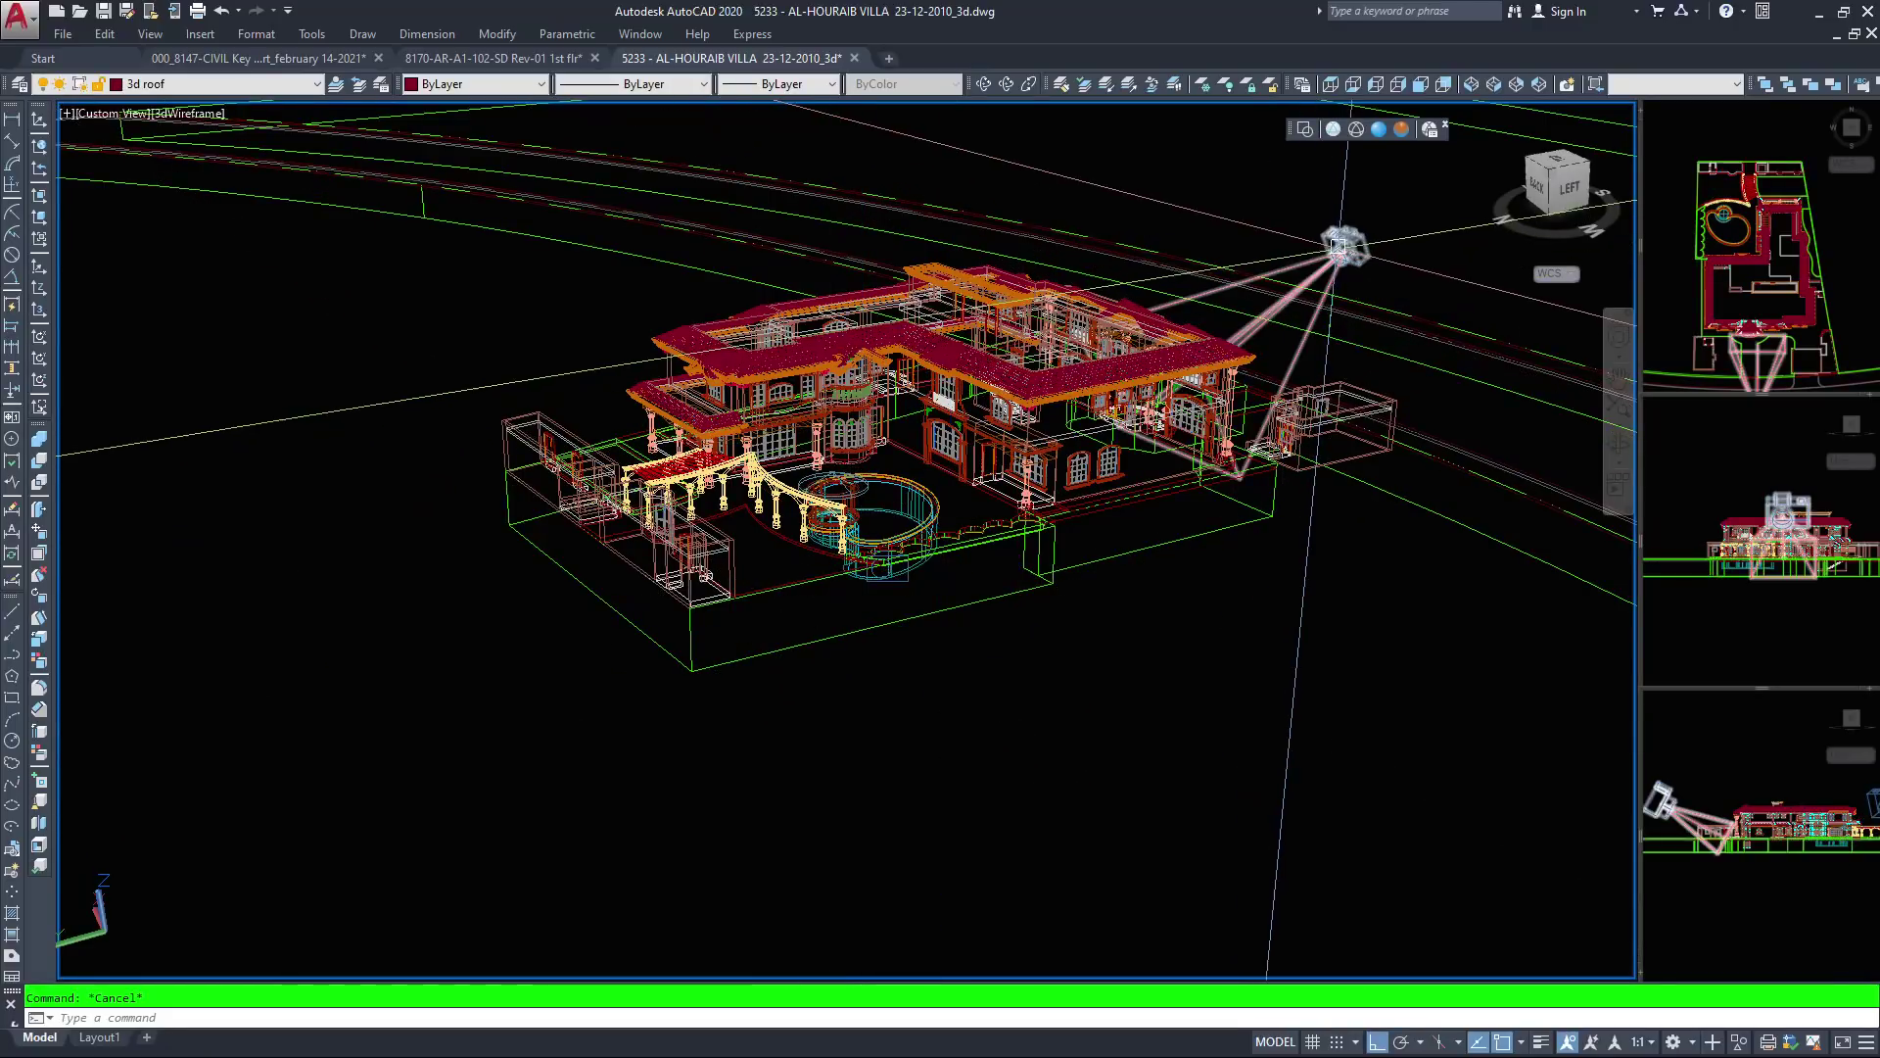
pyautogui.click(1335, 251)
pyautogui.rightClick(1338, 242)
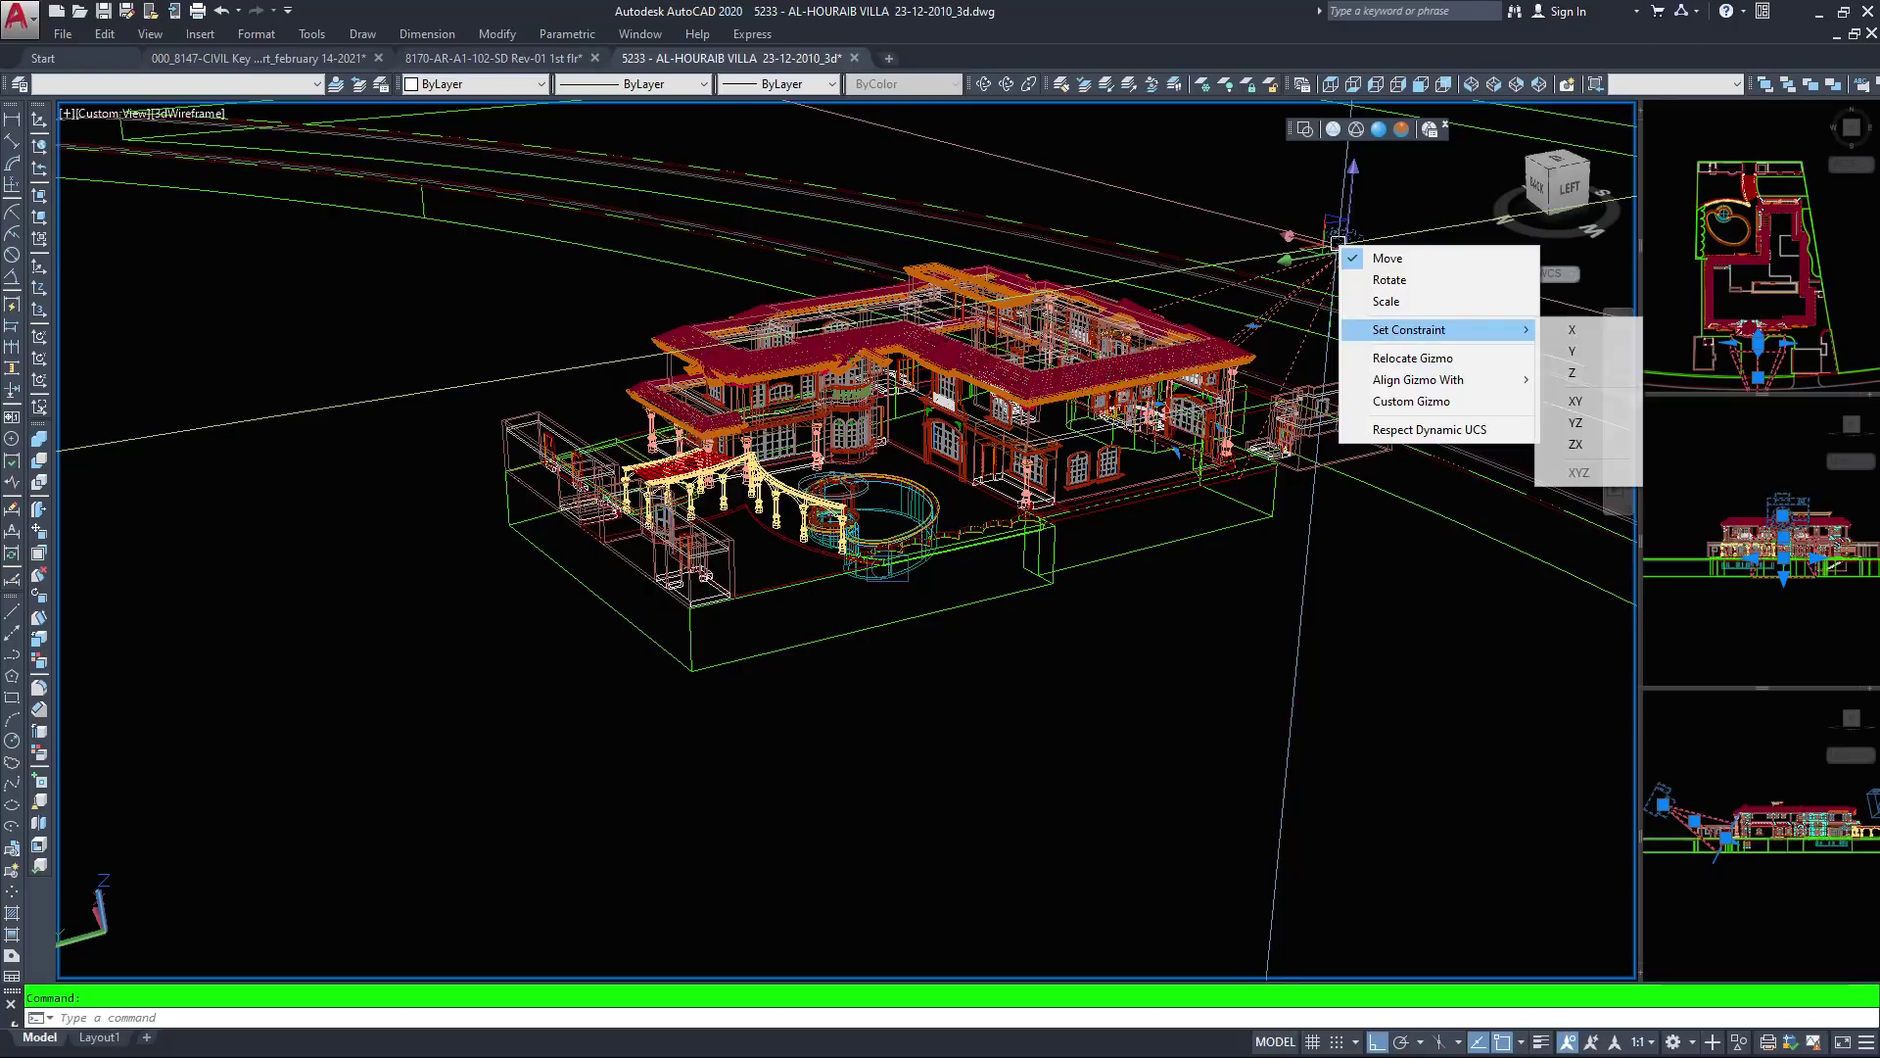
pyautogui.press('Escape')
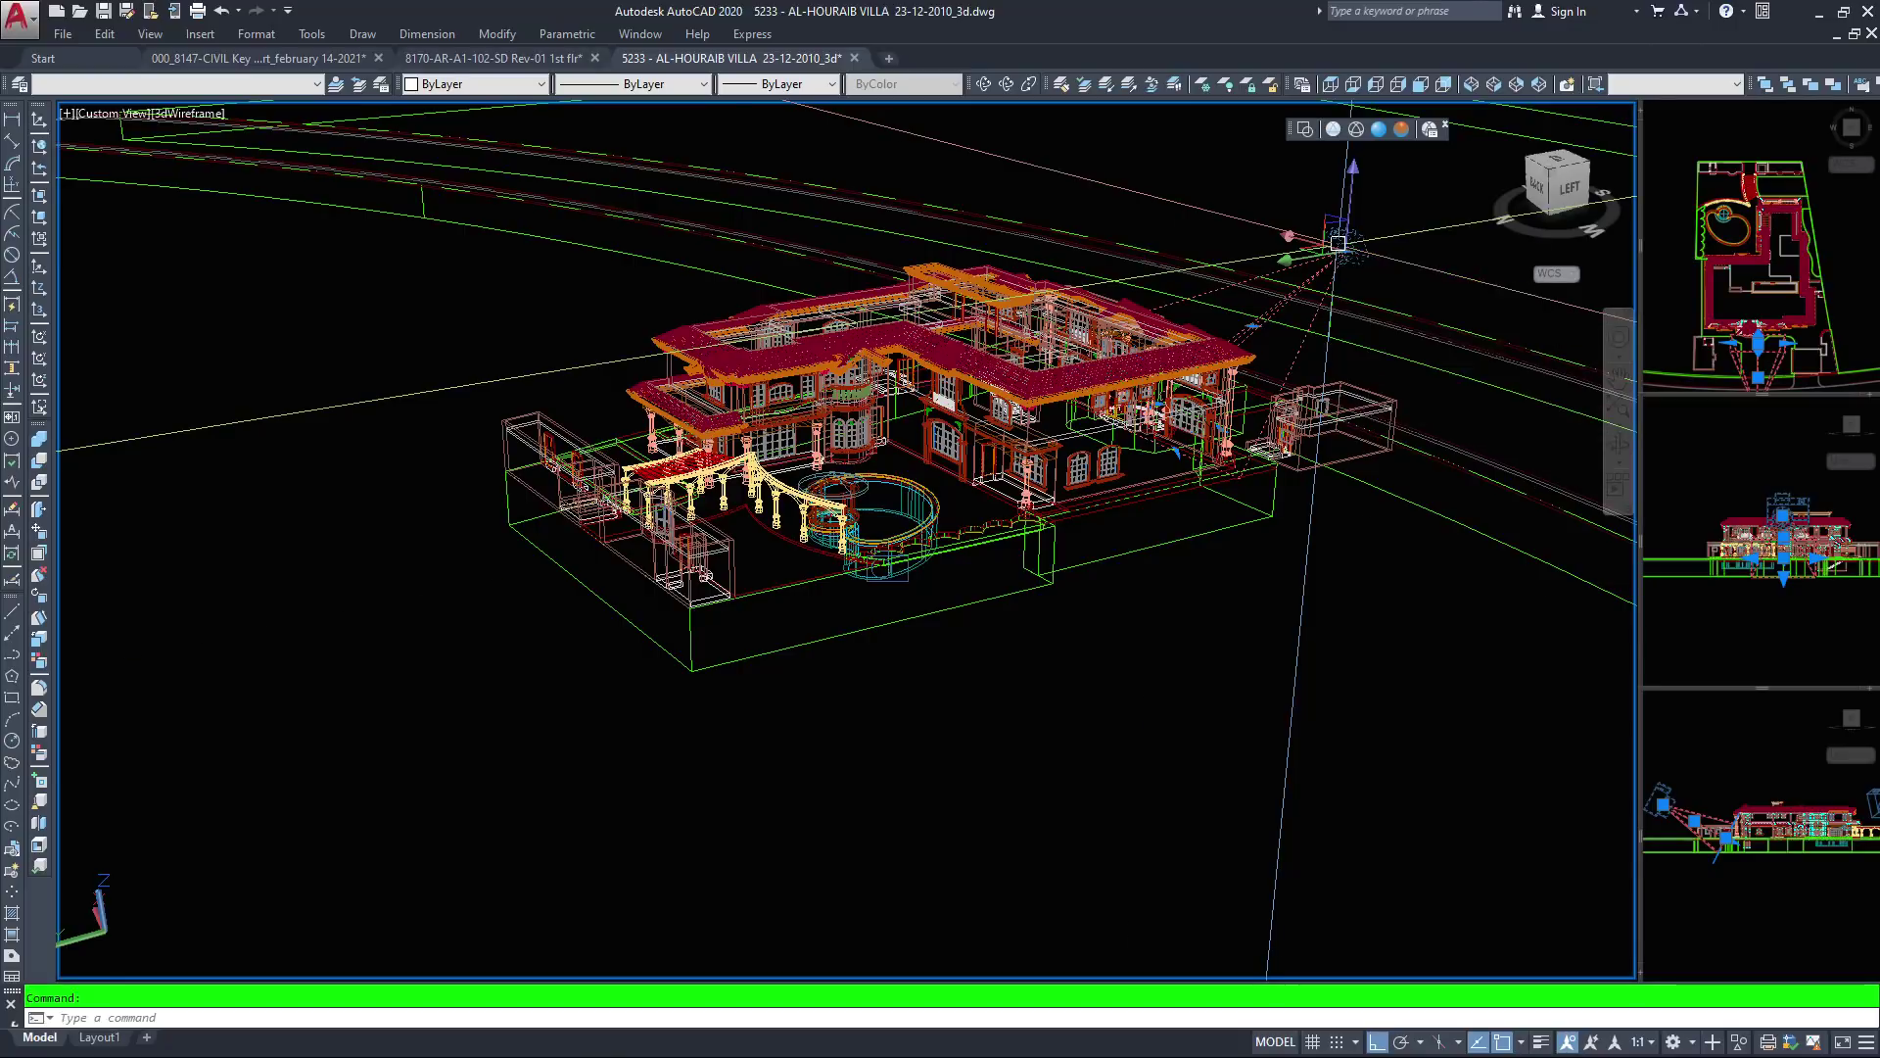
pyautogui.press('Escape')
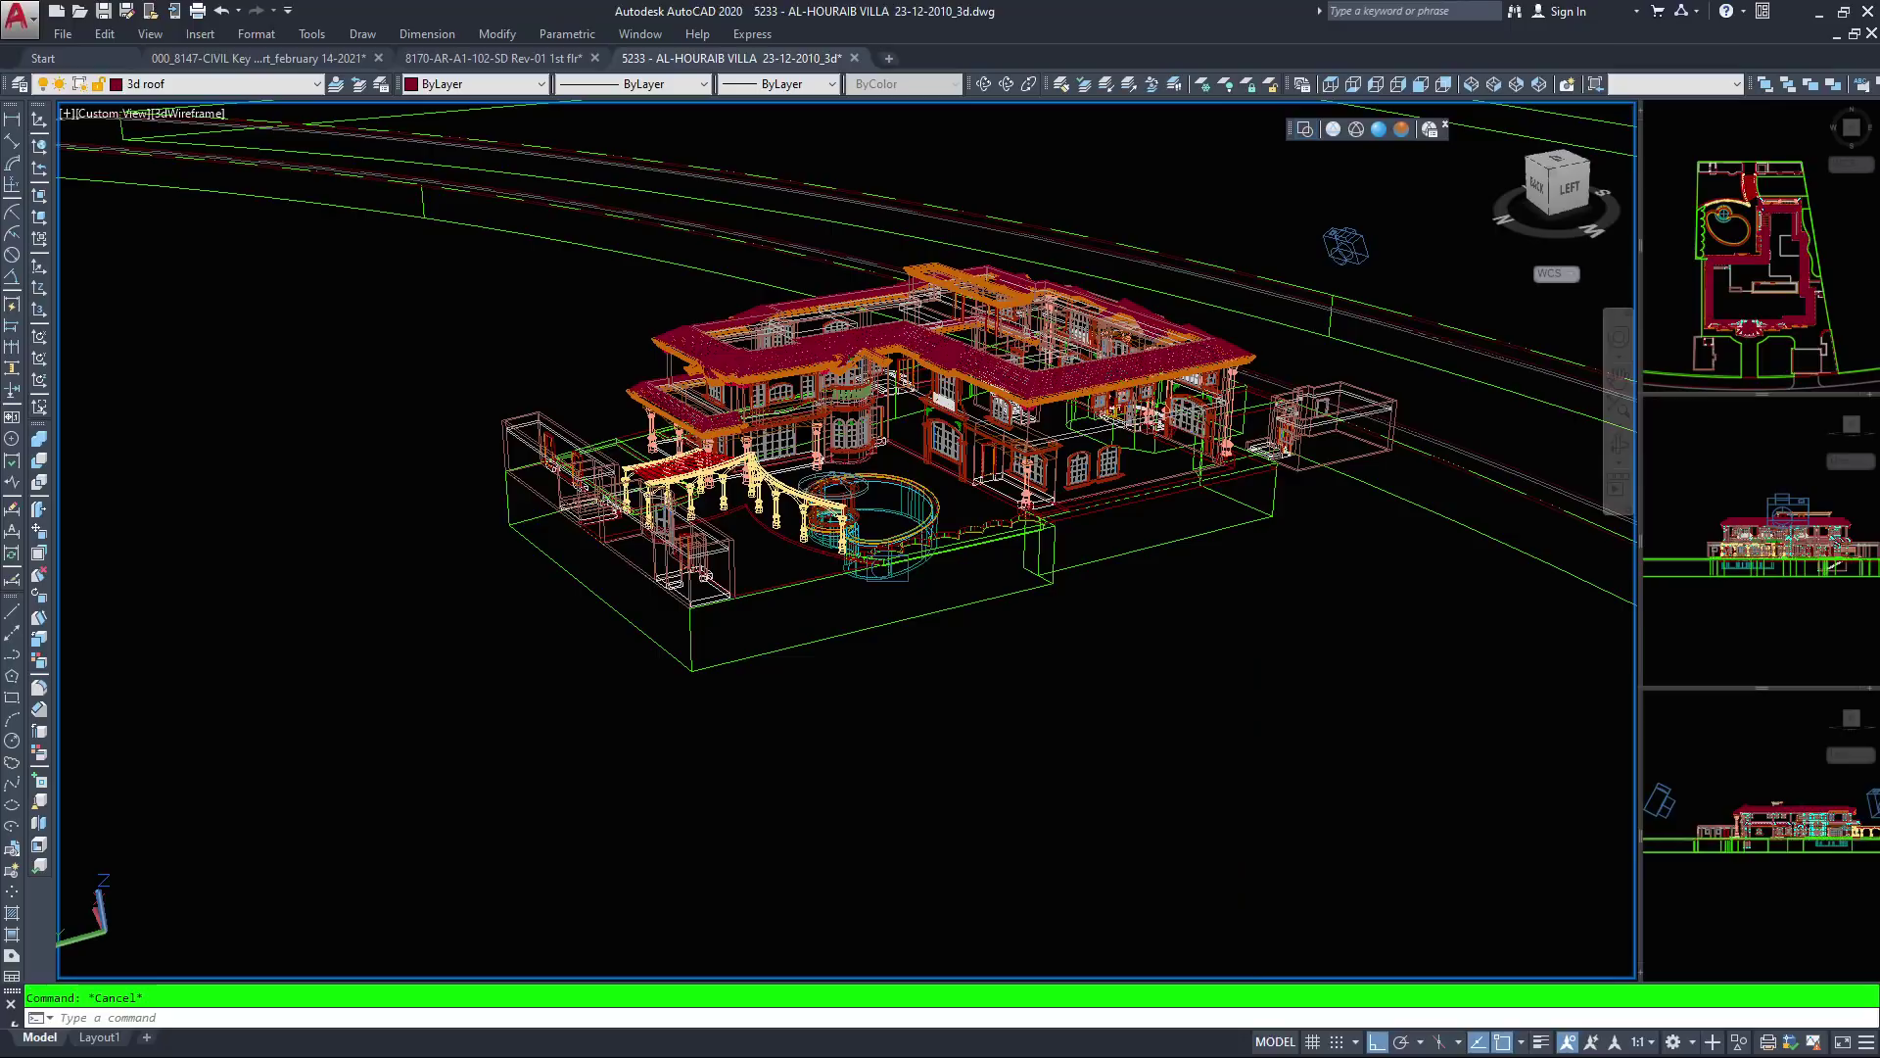
# Set the view to the camera facing the main entrance, with the complete front of the villa in the frame
pyautogui.keyDown('shift'); pyautogui.moveTo(1345, 246); pyautogui.dragTo(1281, 272, button='middle'); pyautogui.keyUp('shift')
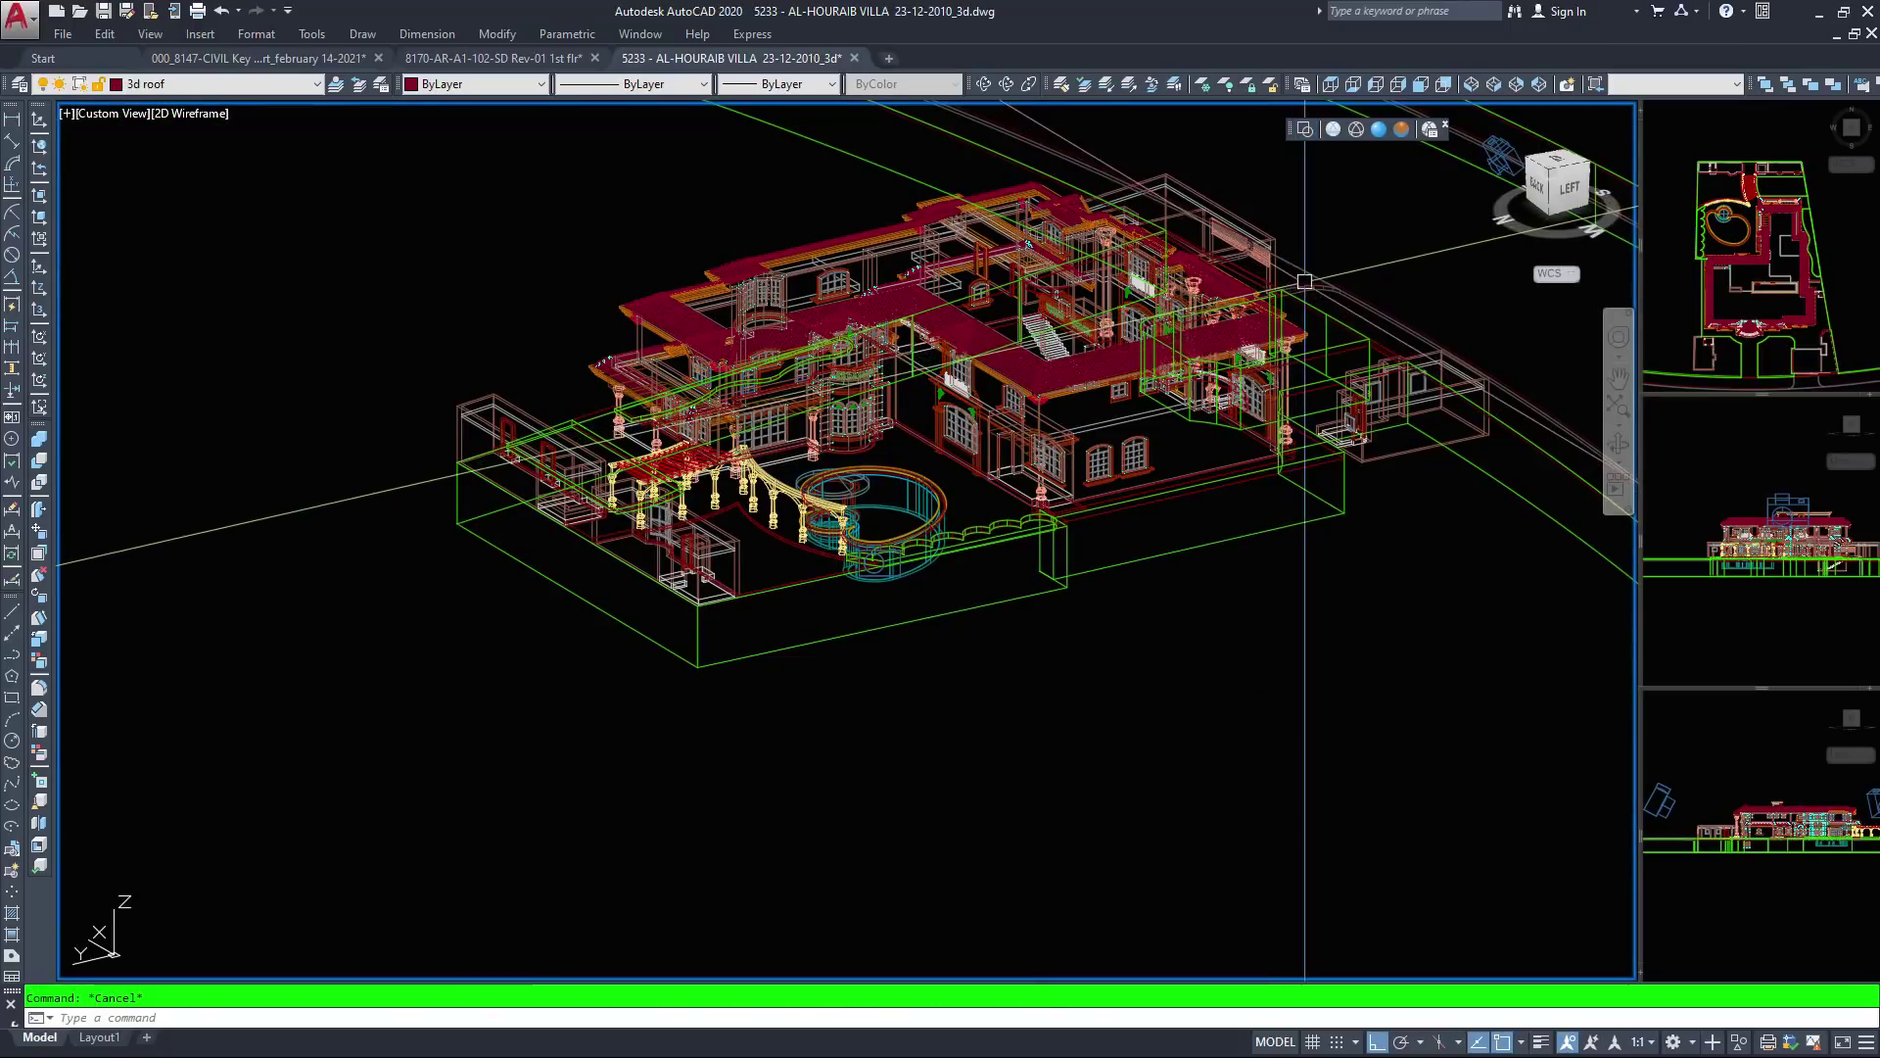
pyautogui.moveTo(1396, 243); pyautogui.dragTo(1020, 450, button='middle')
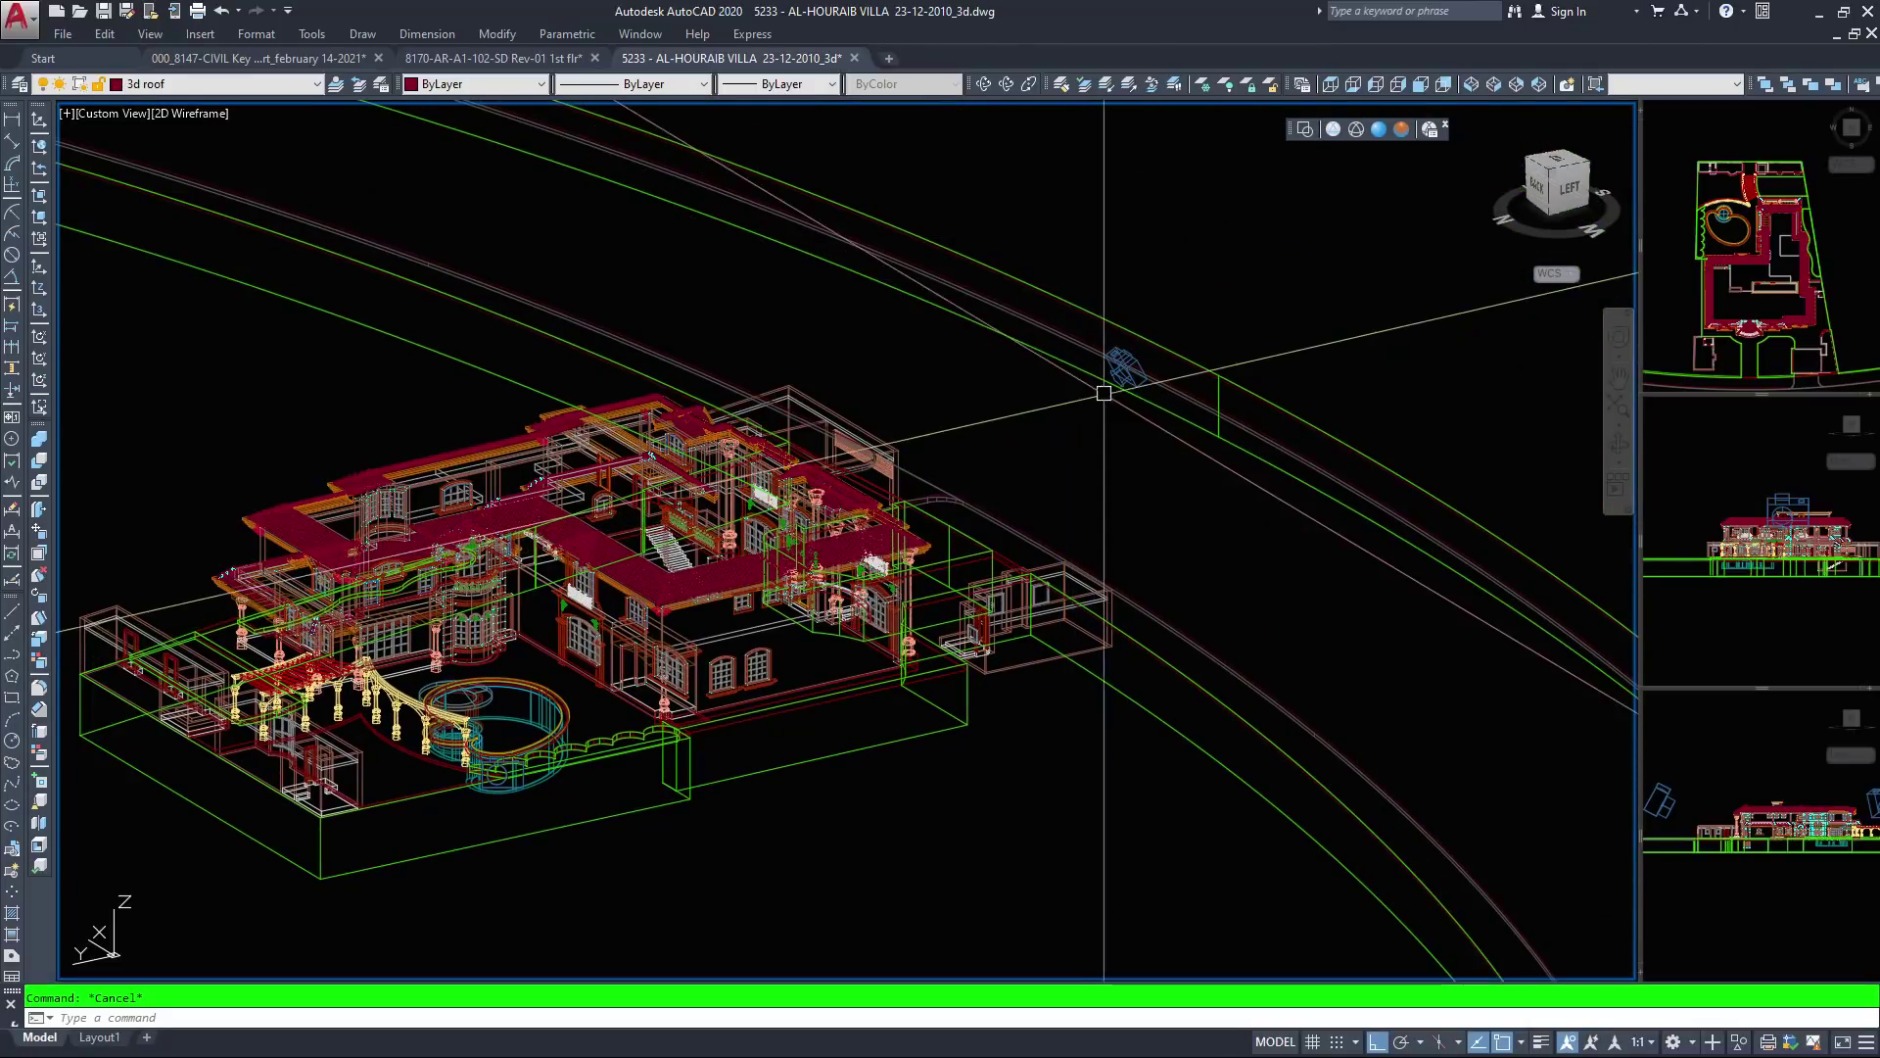
pyautogui.click(1136, 372)
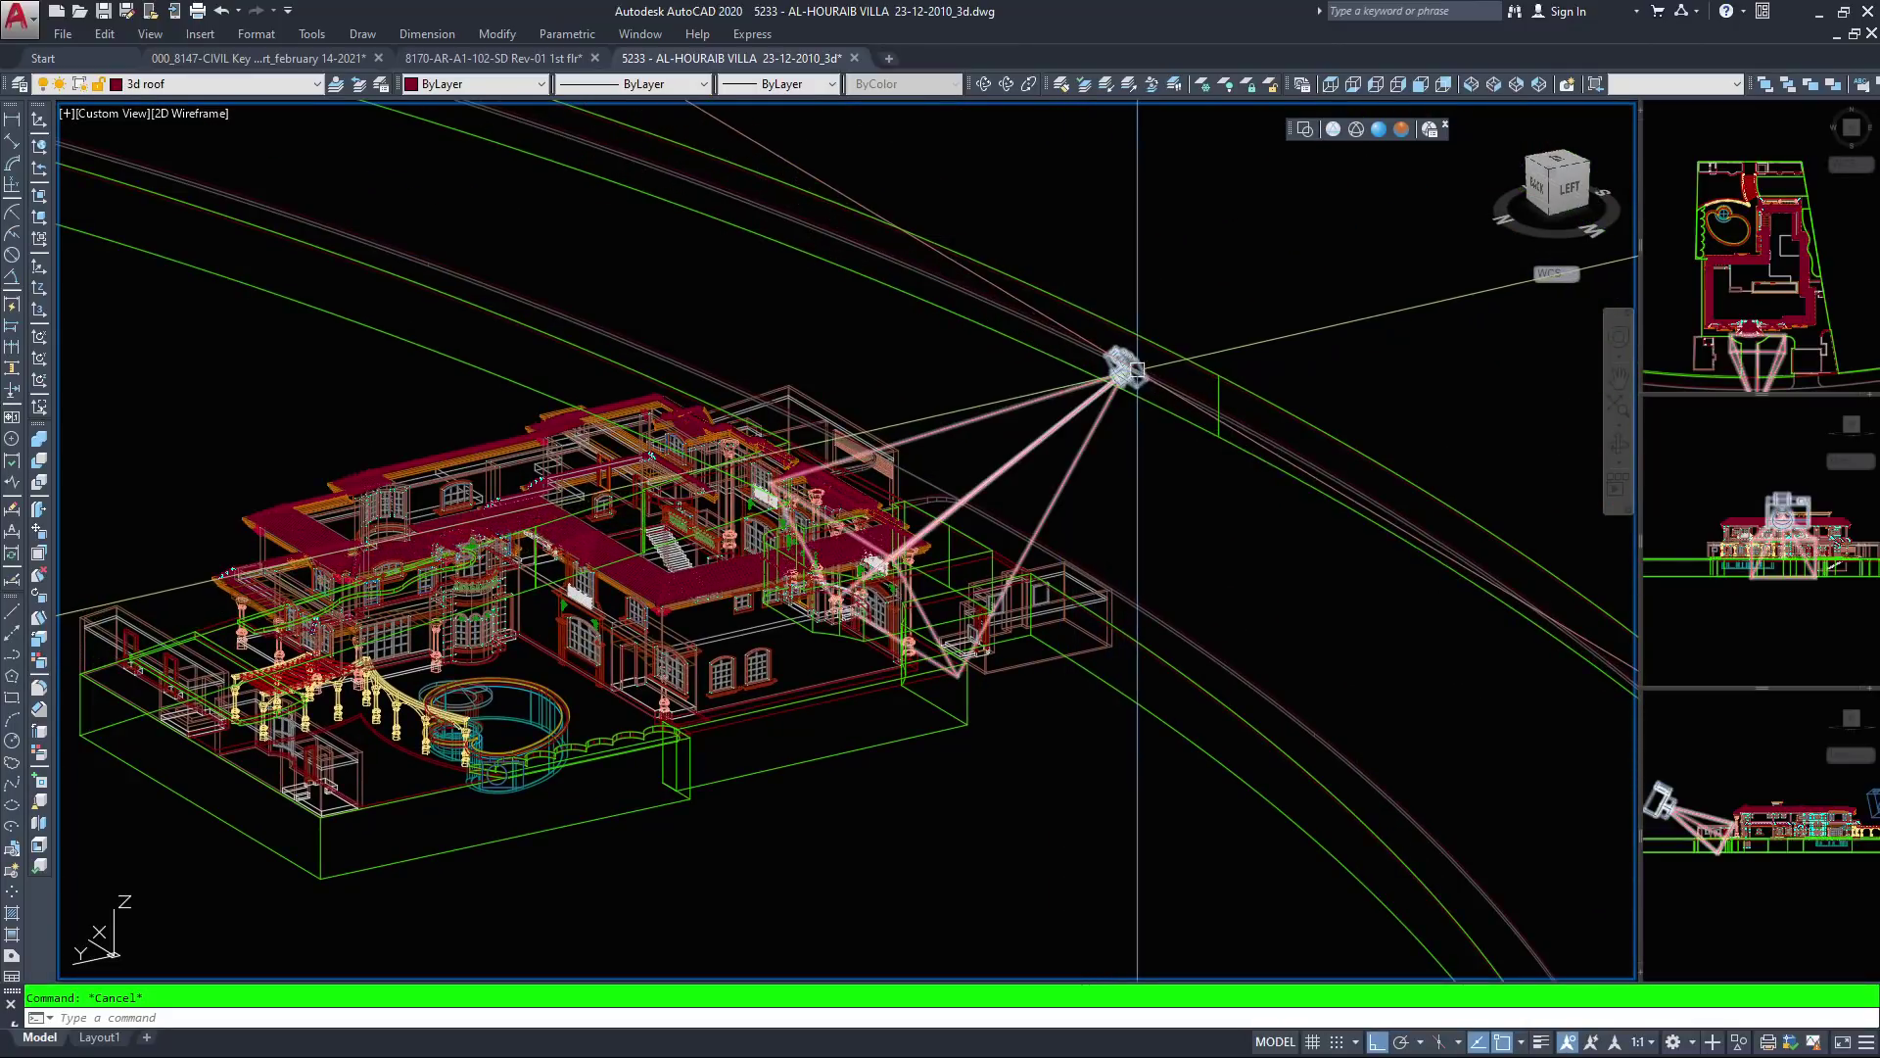
pyautogui.click(1135, 367)
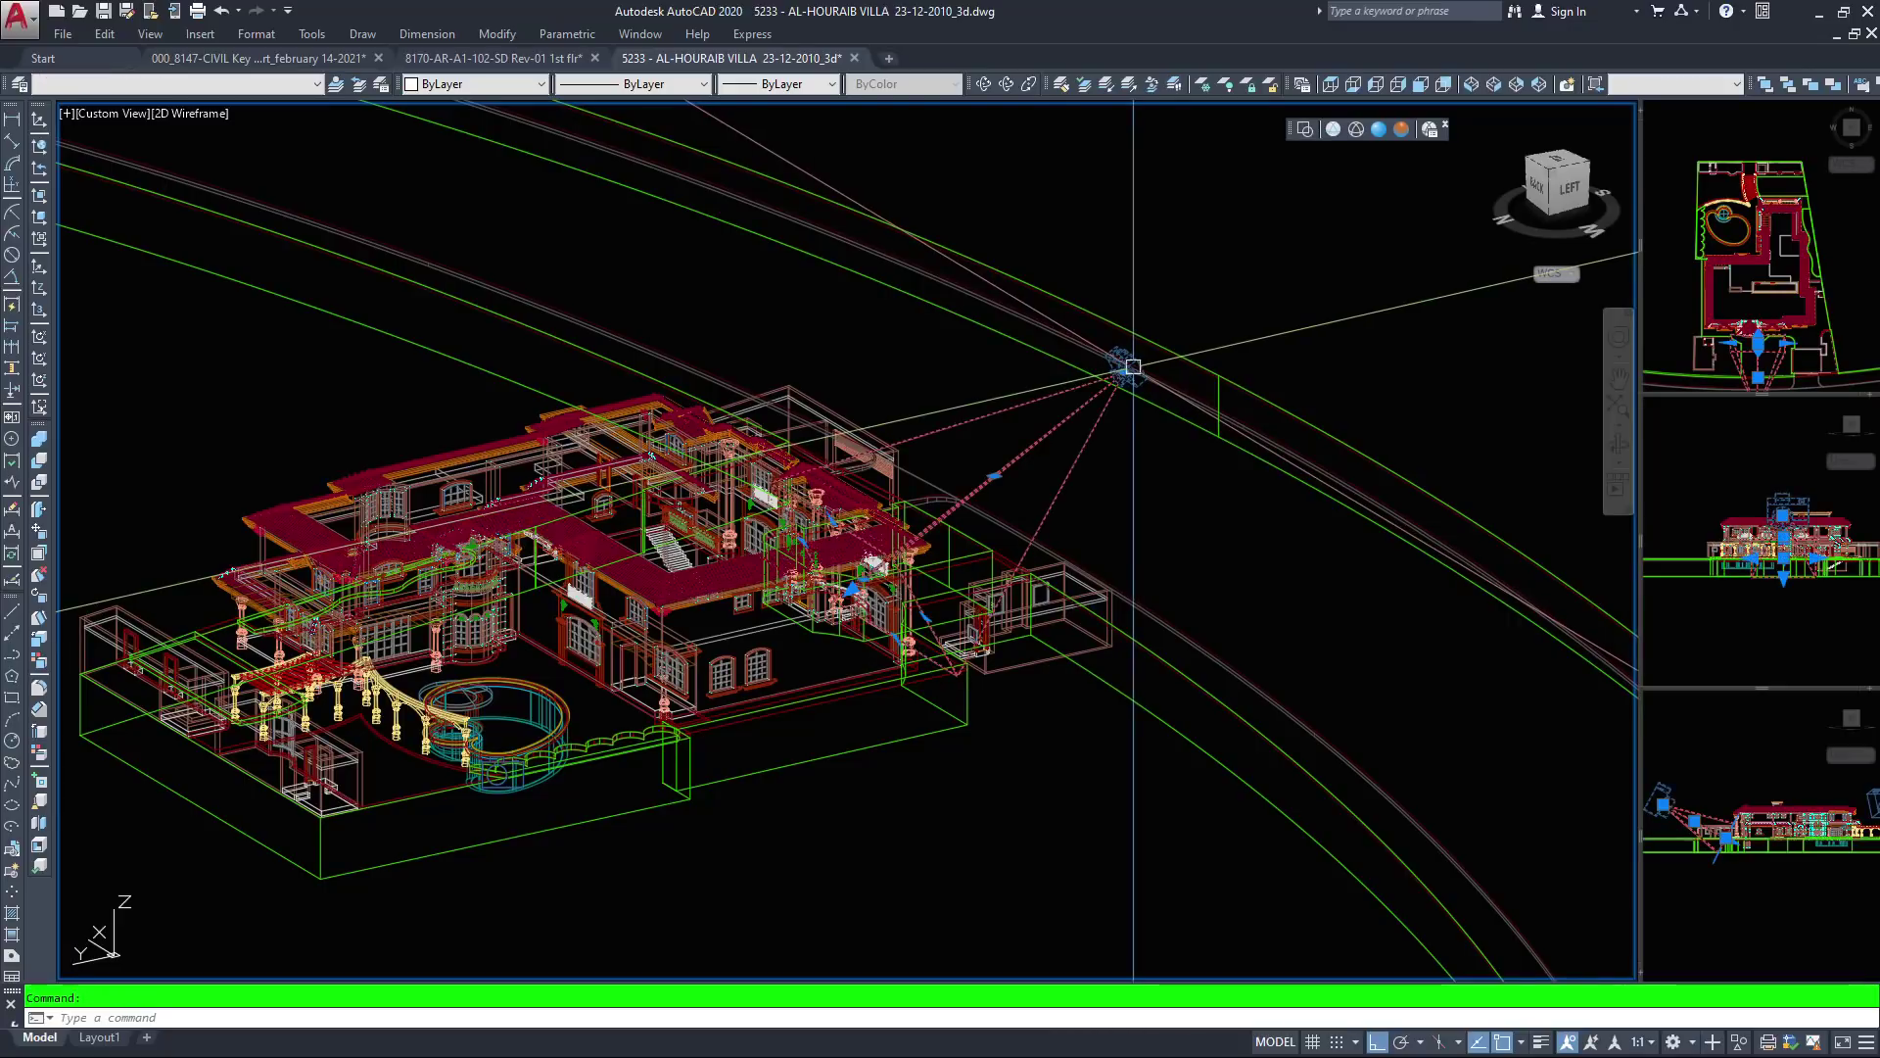
pyautogui.rightClick(1132, 366)
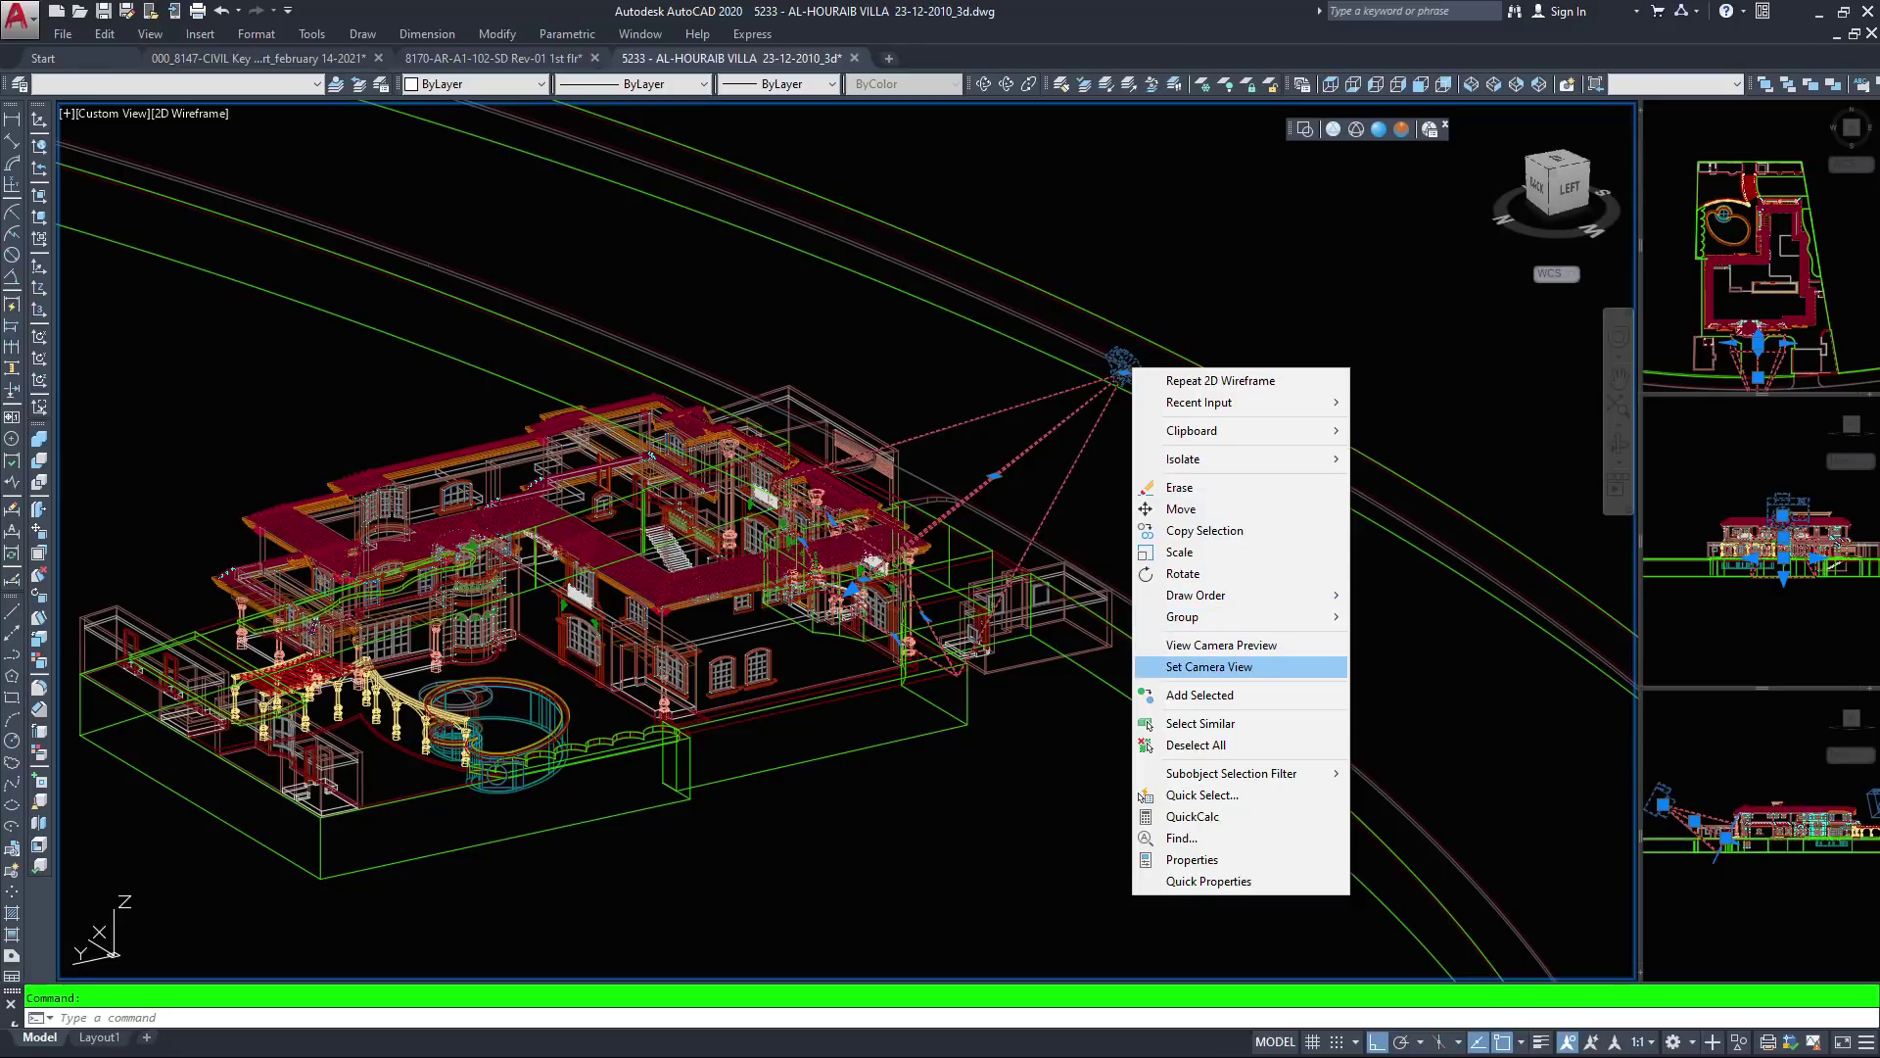
pyautogui.click(1208, 666)
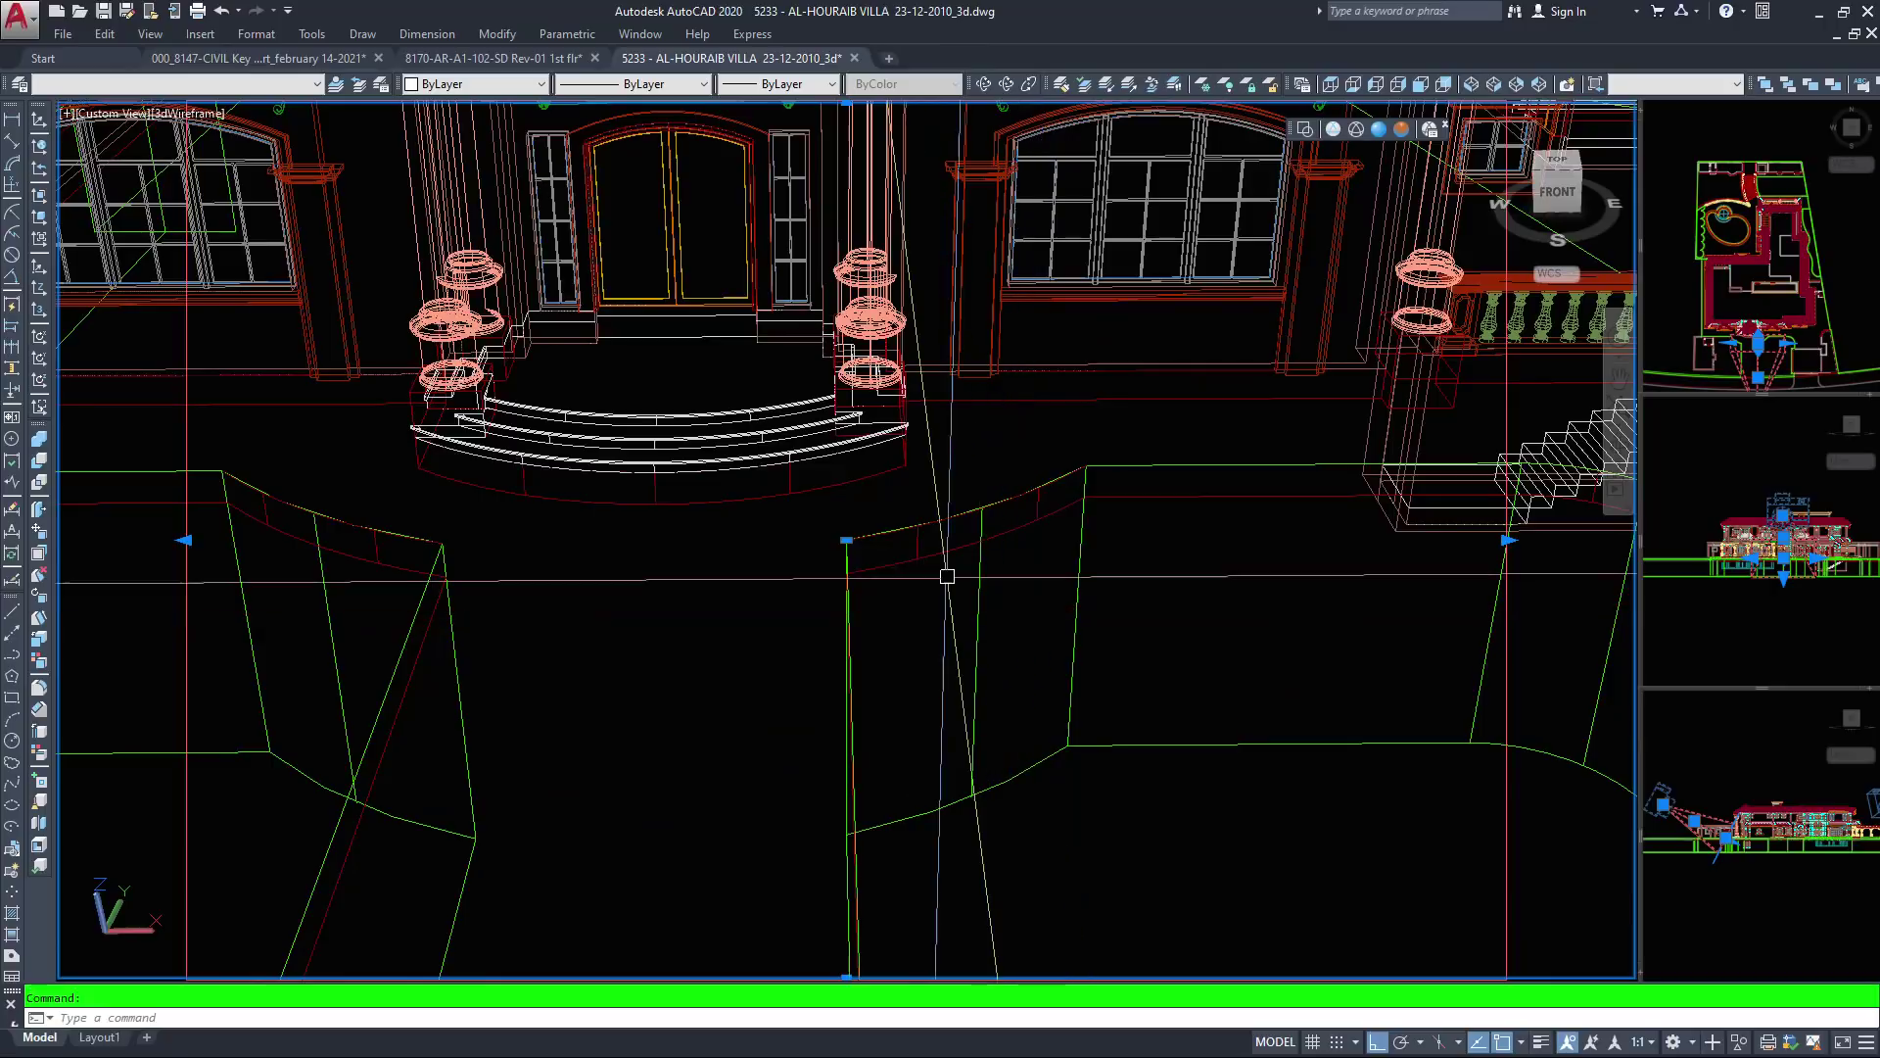
pyautogui.scroll(-5, 847, 540)
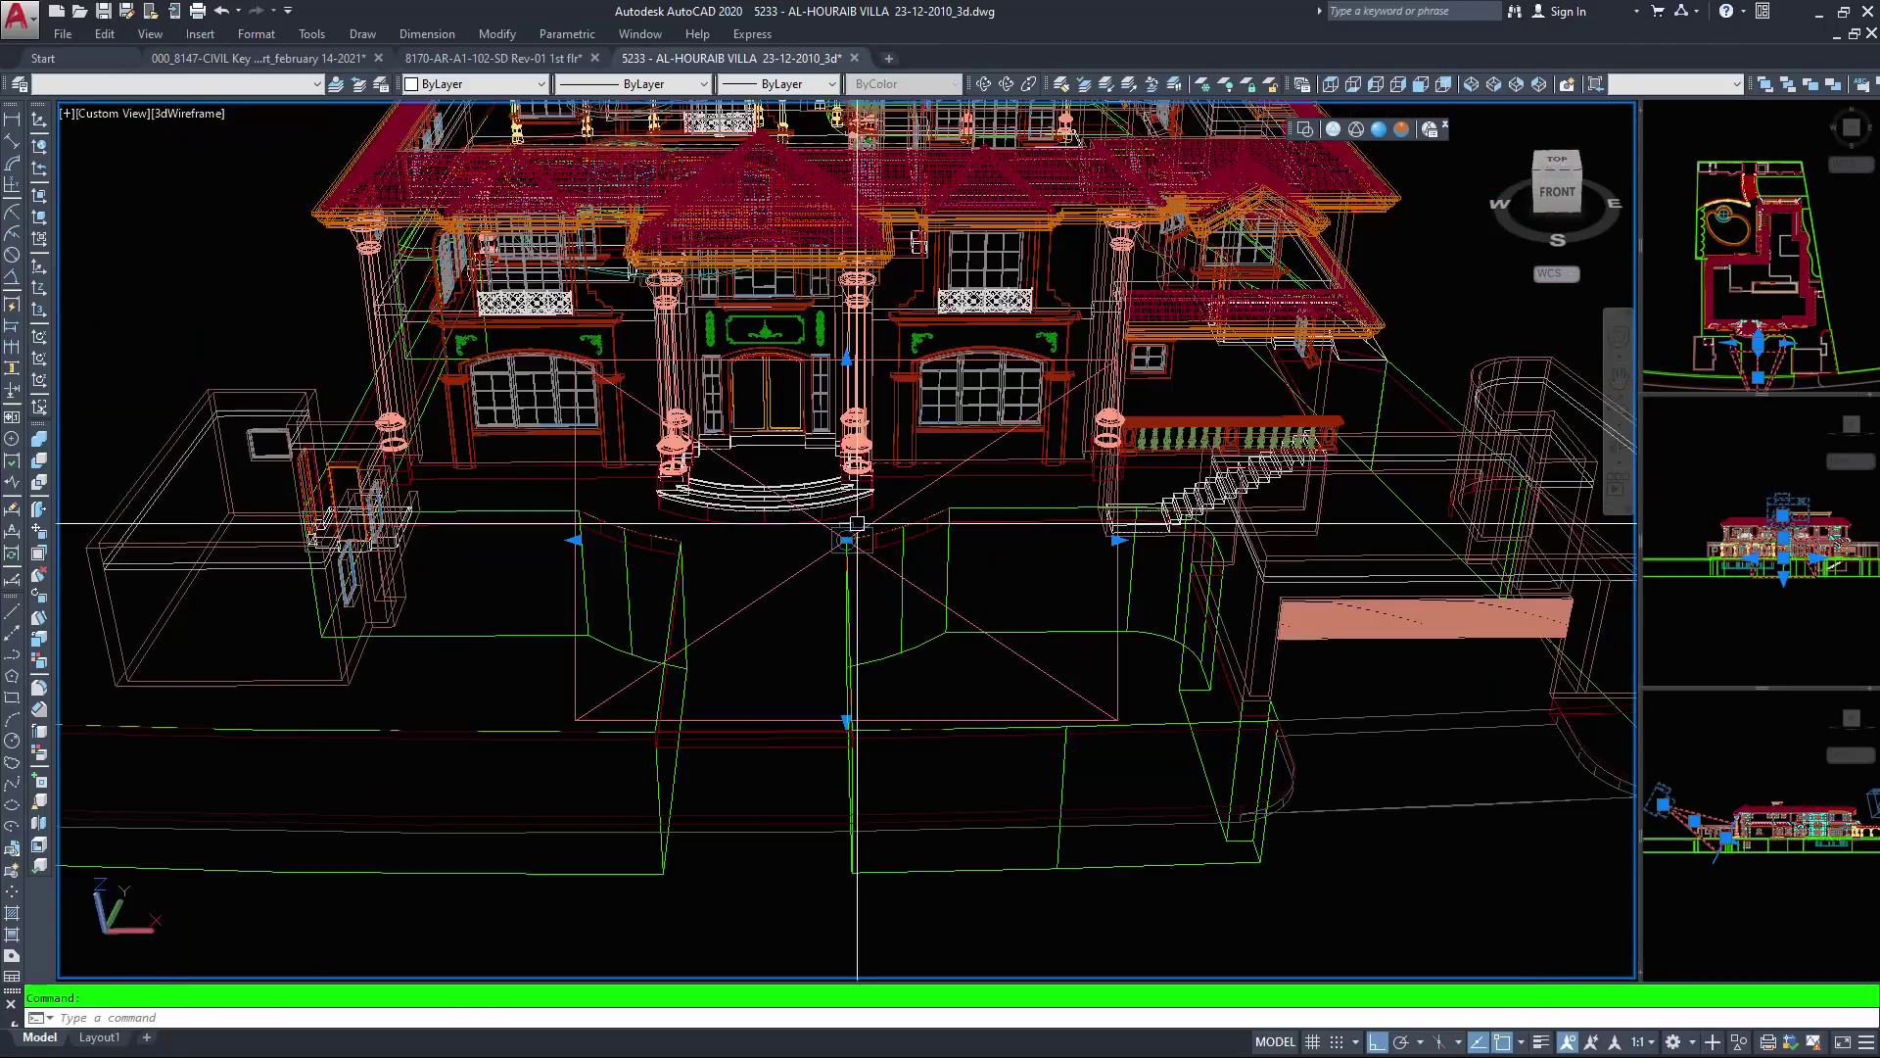
pyautogui.scroll(-5, 857, 524)
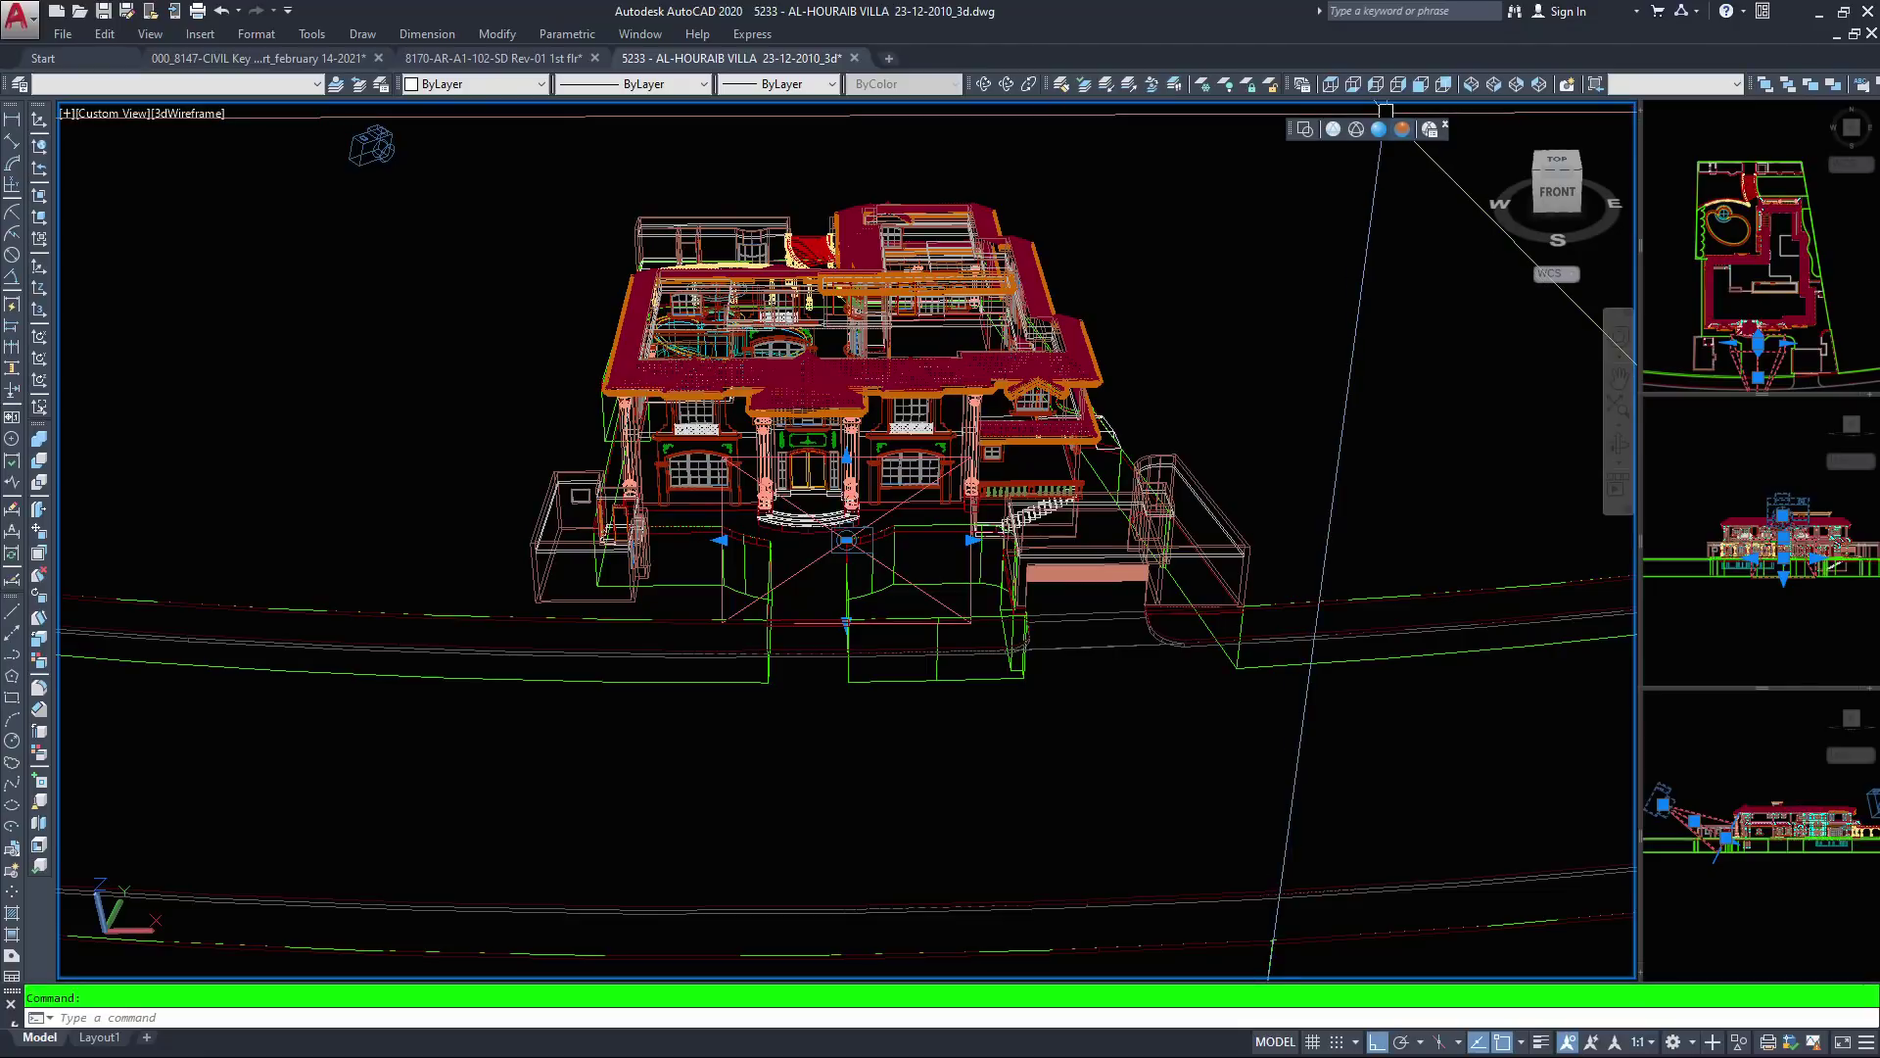
# Apply the Conceptual visual style to the front camera view and examine the entrance facade
pyautogui.click(1401, 130)
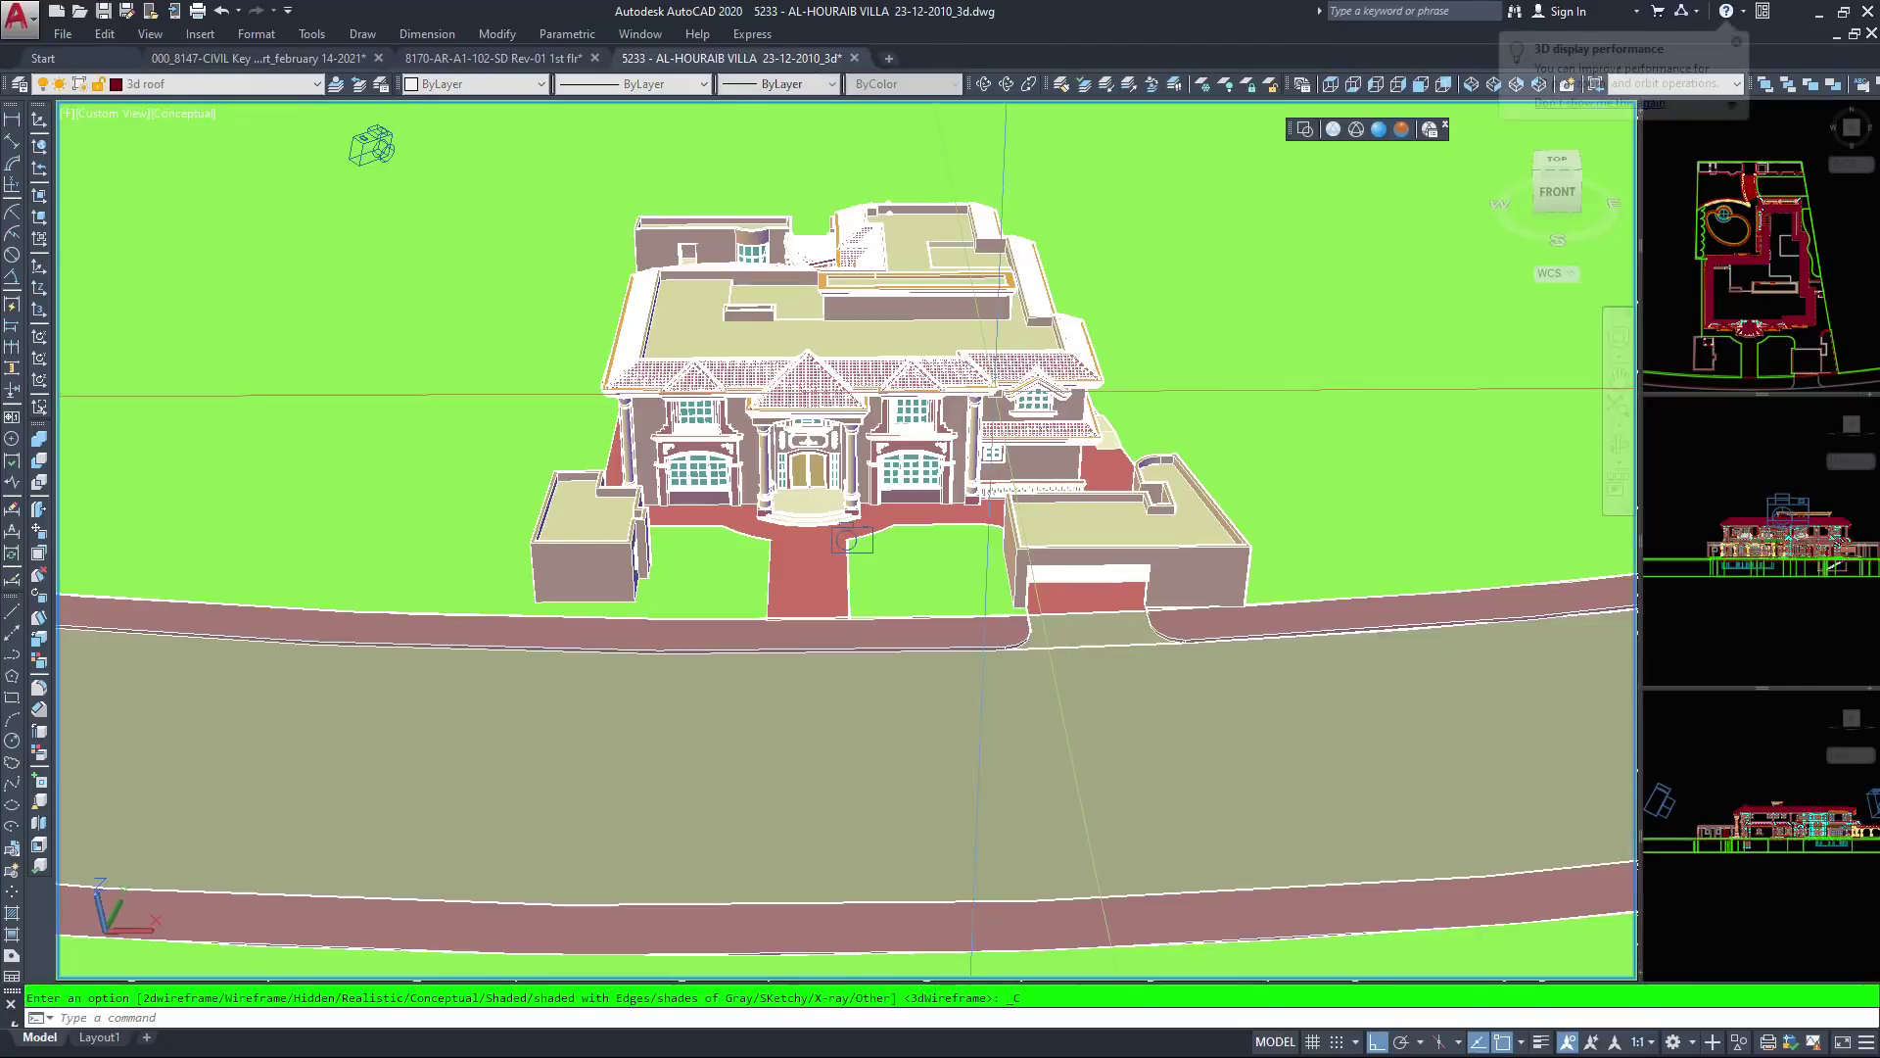
pyautogui.scroll(3, 945, 391)
pyautogui.scroll(3, 852, 540)
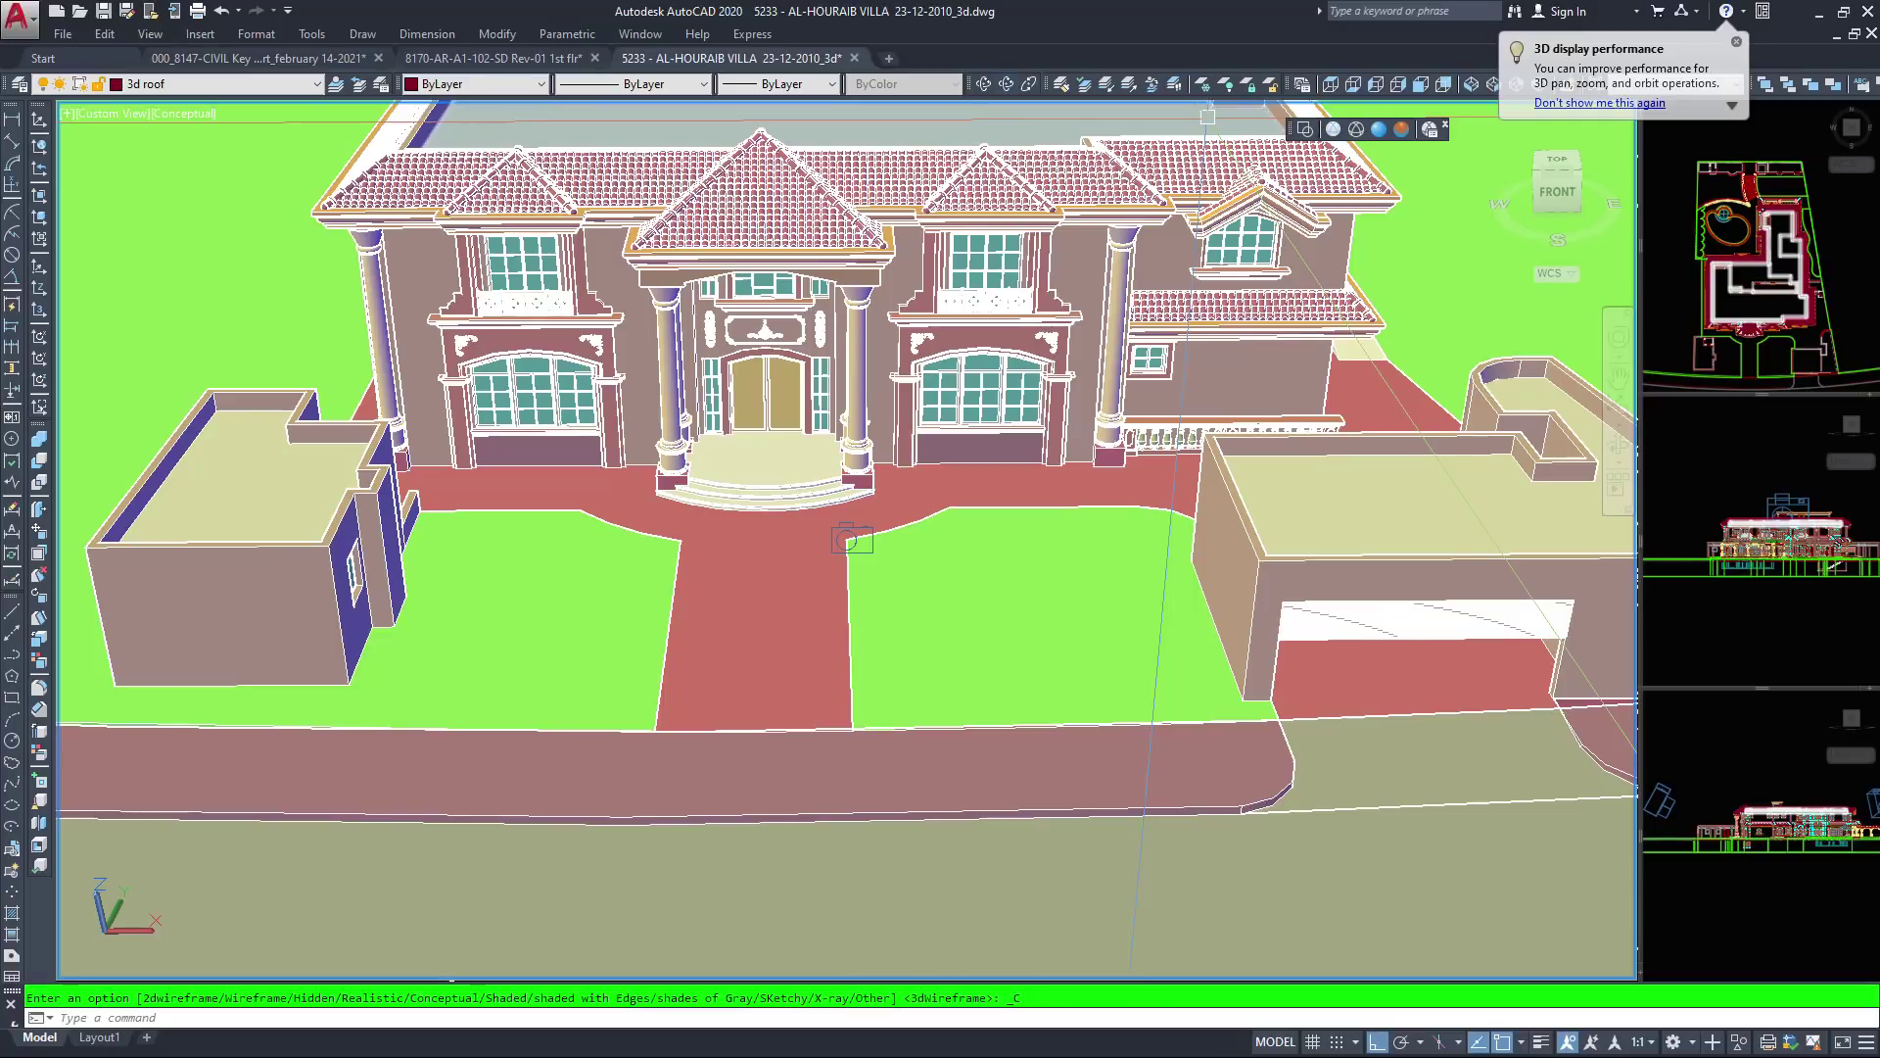
# Orbit freely around the villa in the Conceptual view and examine its full front facade with the lawns and outbuildings
pyautogui.click(1006, 84)
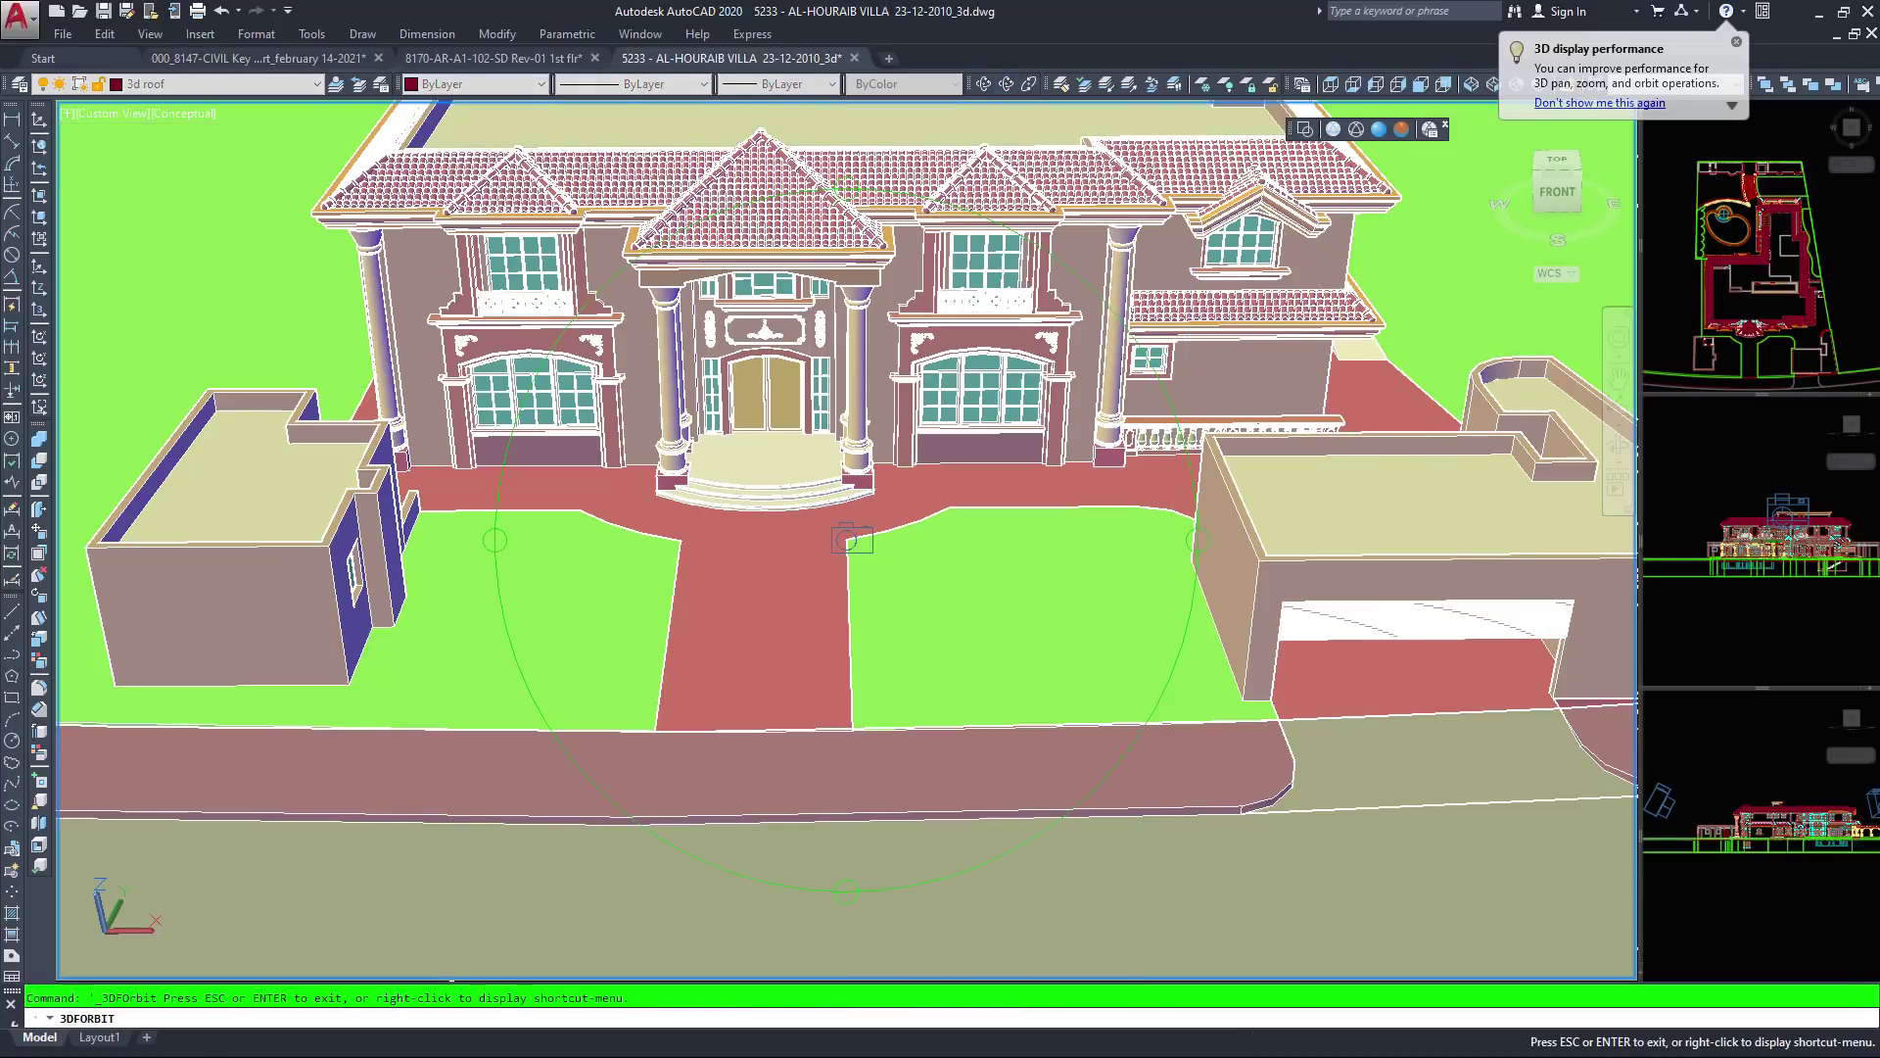
pyautogui.keyDown('ctrl'); pyautogui.keyDown('shift'); pyautogui.moveTo(852, 540); pyautogui.dragTo(910, 205, button='middle'); pyautogui.keyUp('shift'); pyautogui.keyUp('ctrl')
pyautogui.moveTo(850, 470); pyautogui.dragTo(850, 294)
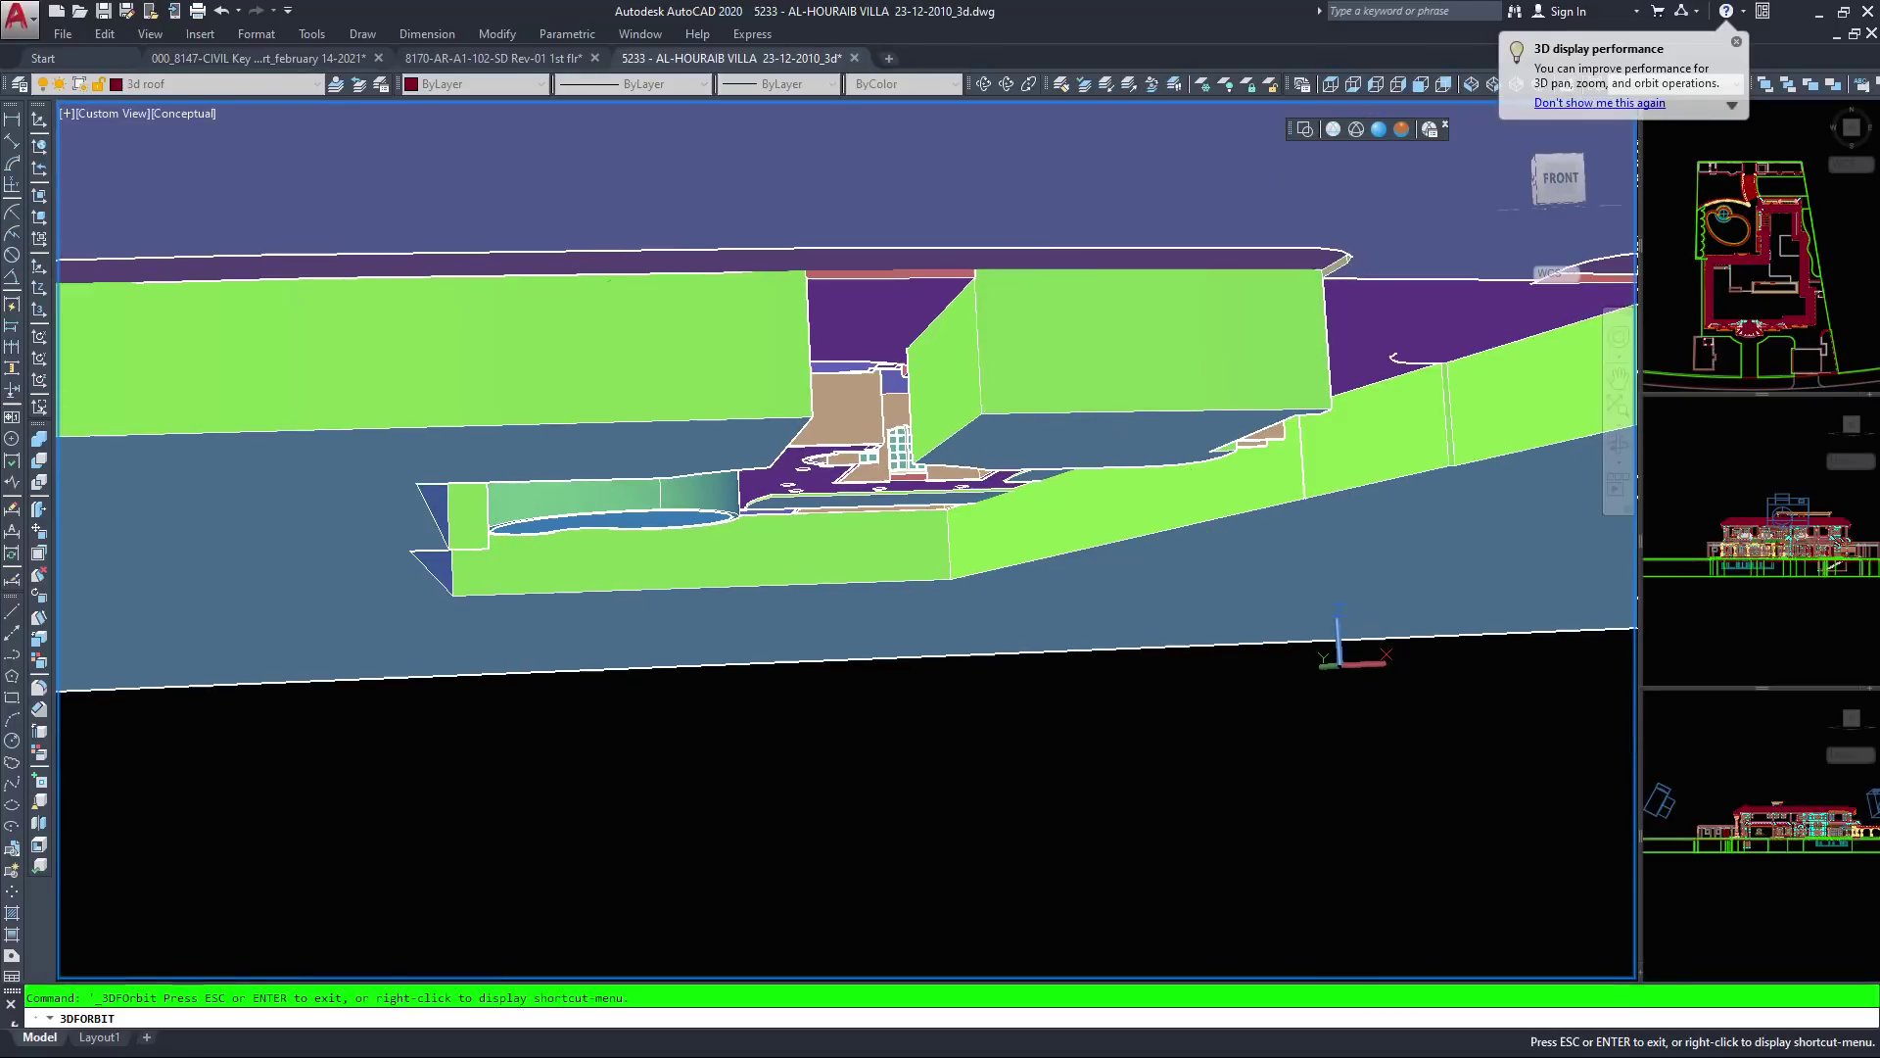
pyautogui.moveTo(938, 223); pyautogui.dragTo(938, 394, button='middle')
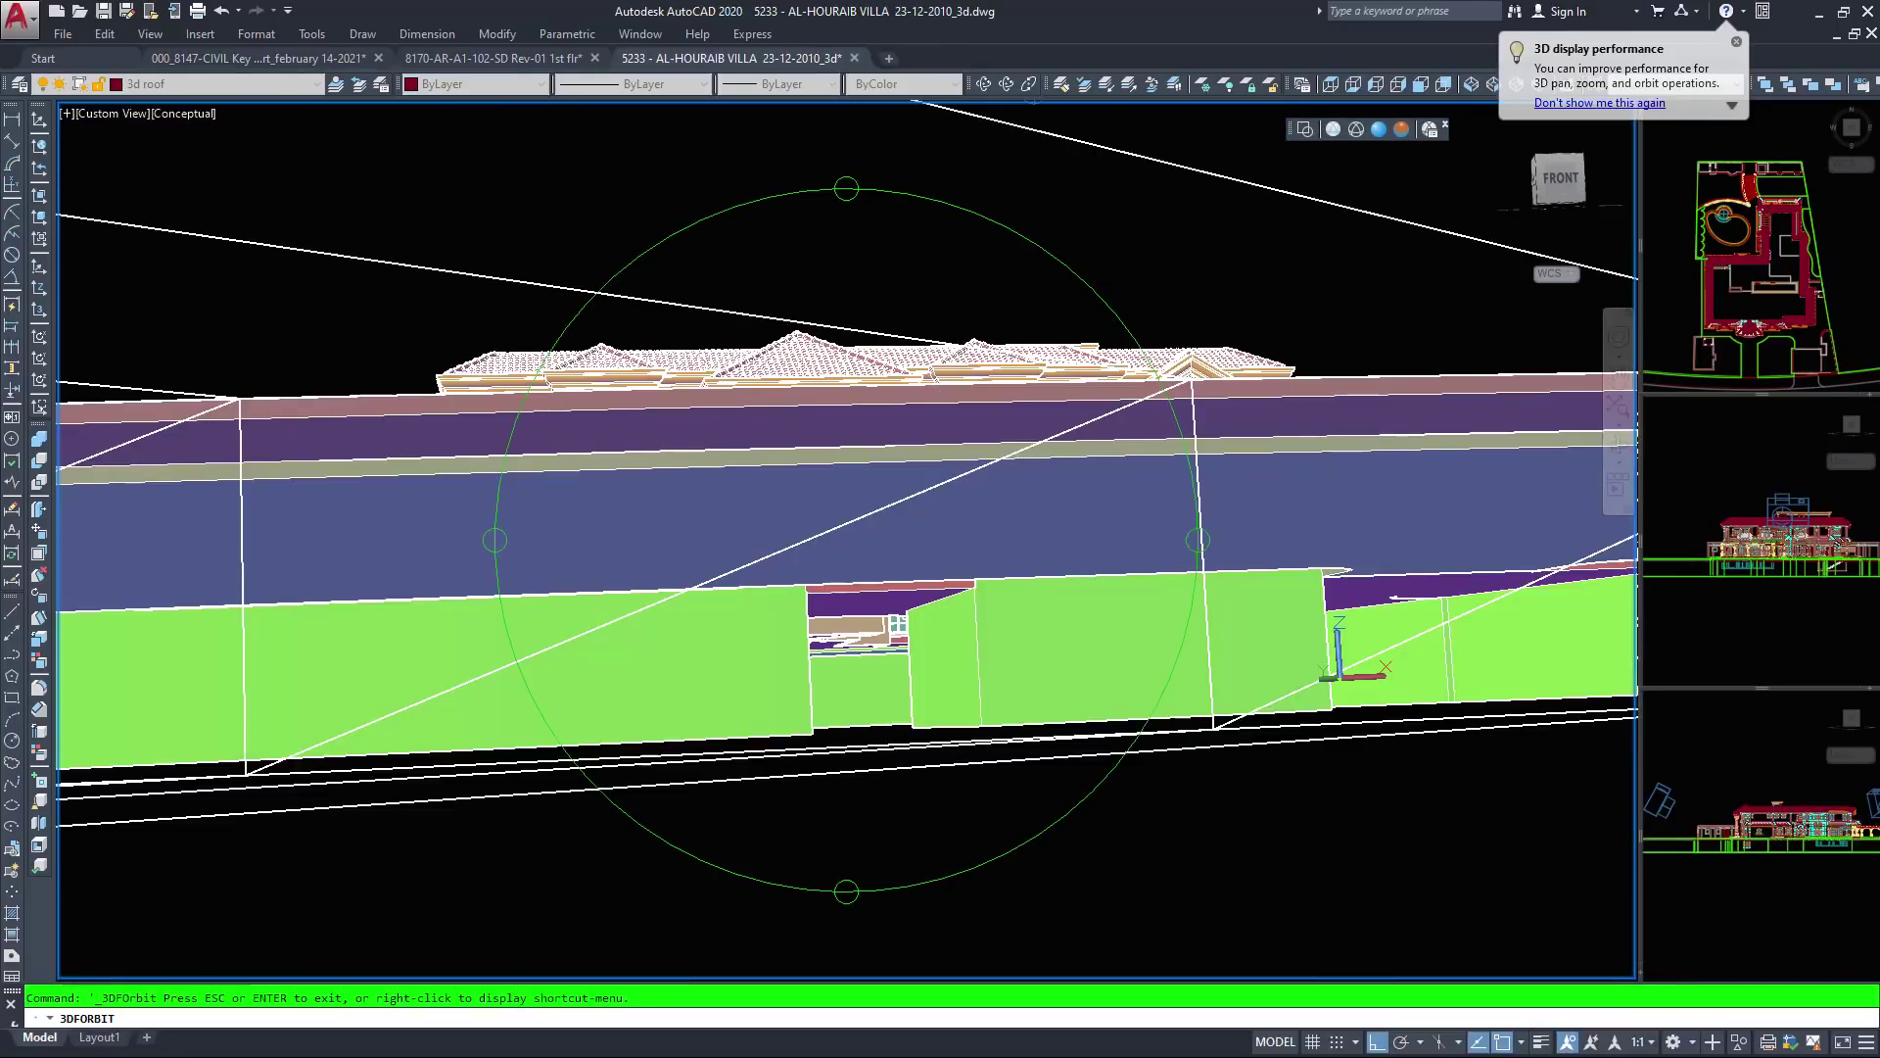
pyautogui.moveTo(1030, 98); pyautogui.dragTo(1007, 412)
pyautogui.scroll(4, 1009, 411)
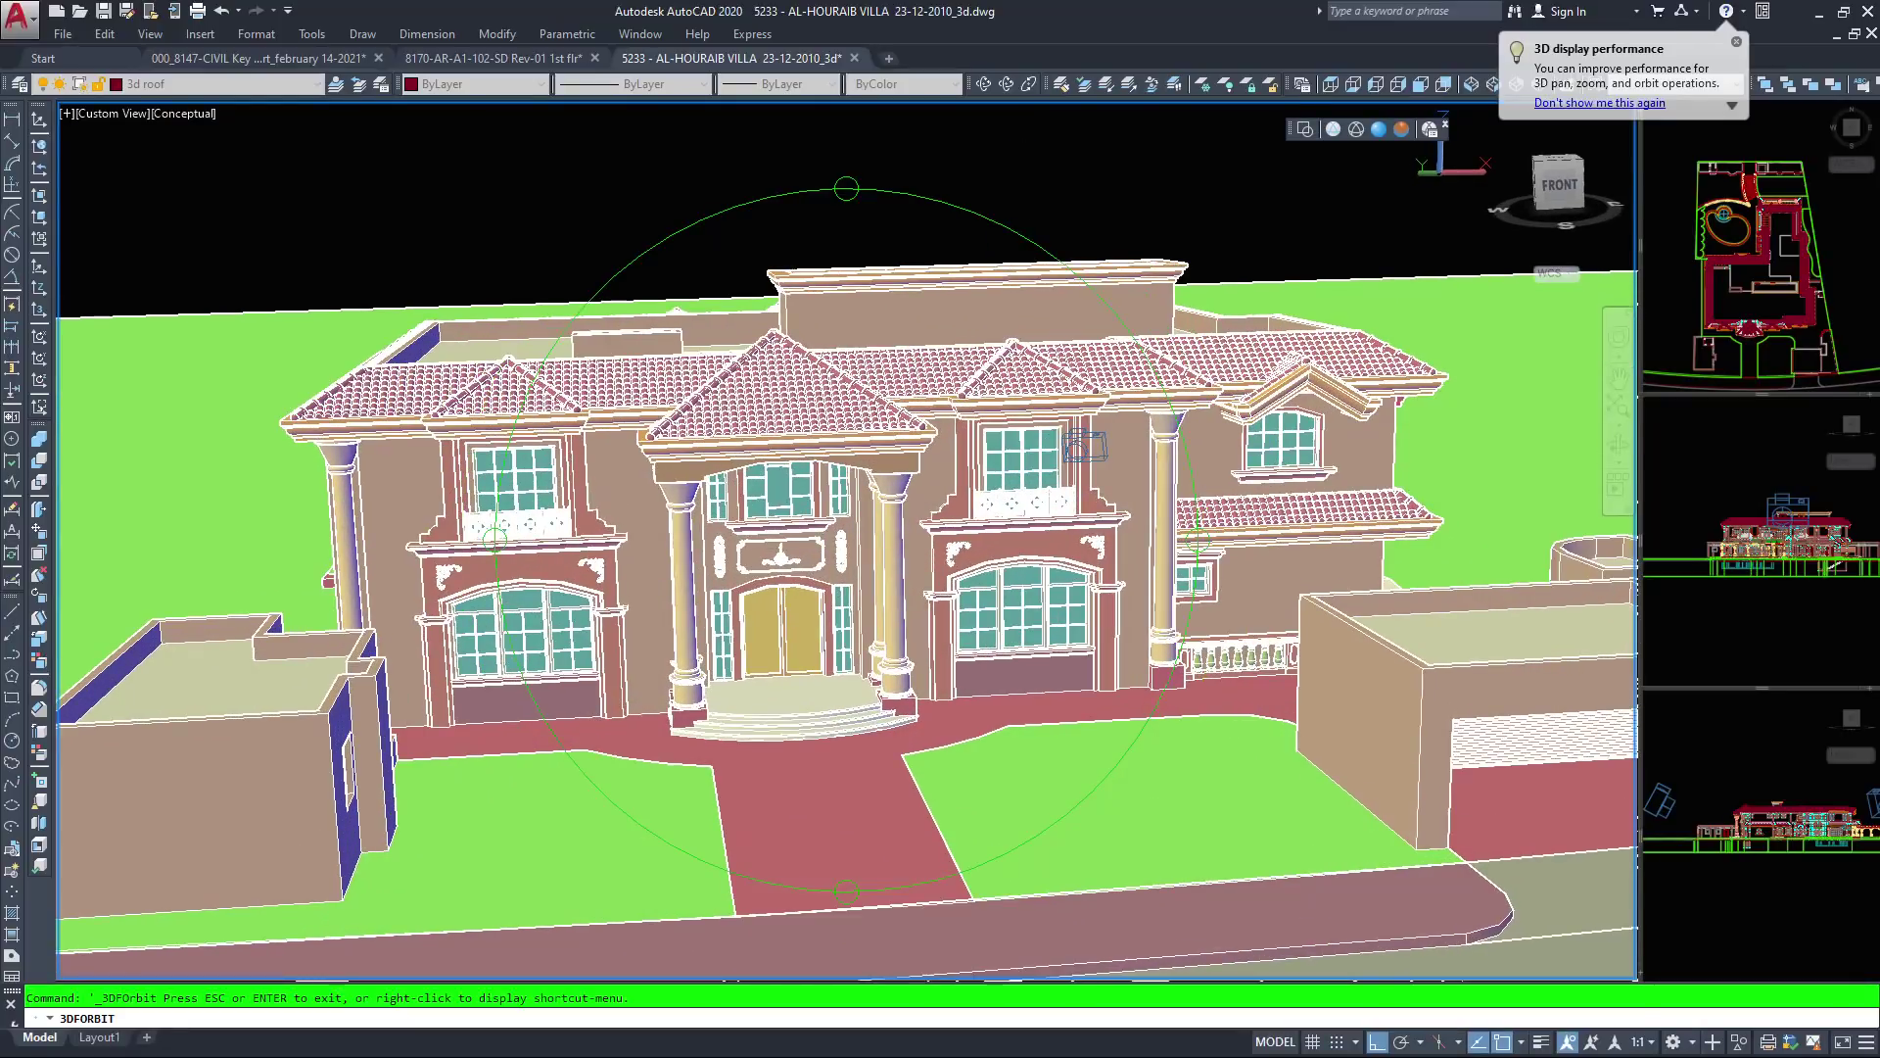
pyautogui.moveTo(858, 582); pyautogui.dragTo(864, 460, button='middle')
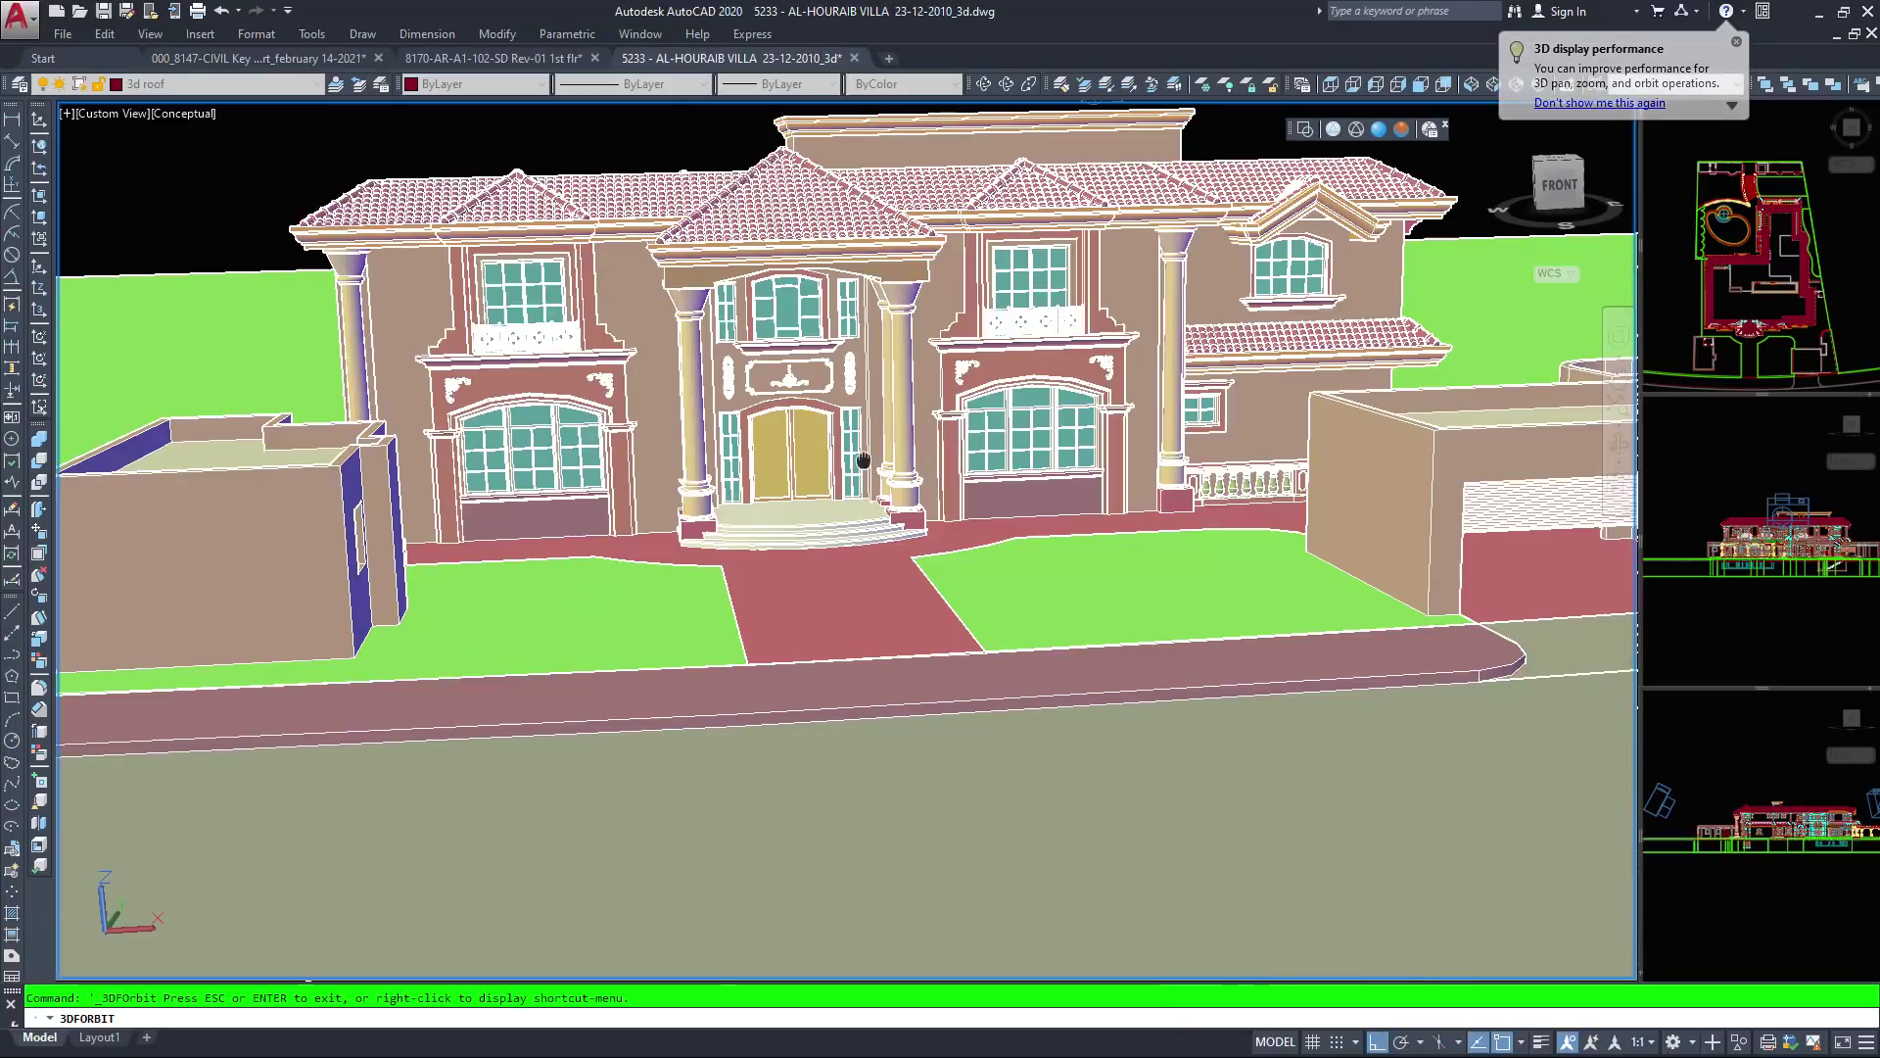
# Examine the villa's front corner at the garage, first from above and then from street level
pyautogui.moveTo(901, 509); pyautogui.dragTo(646, 521)
pyautogui.moveTo(801, 353)
pyautogui.mouseDown()
pyautogui.moveTo(759, 345)
pyautogui.moveTo(838, 376)
pyautogui.mouseUp()
pyautogui.scroll(-1, 839, 548)
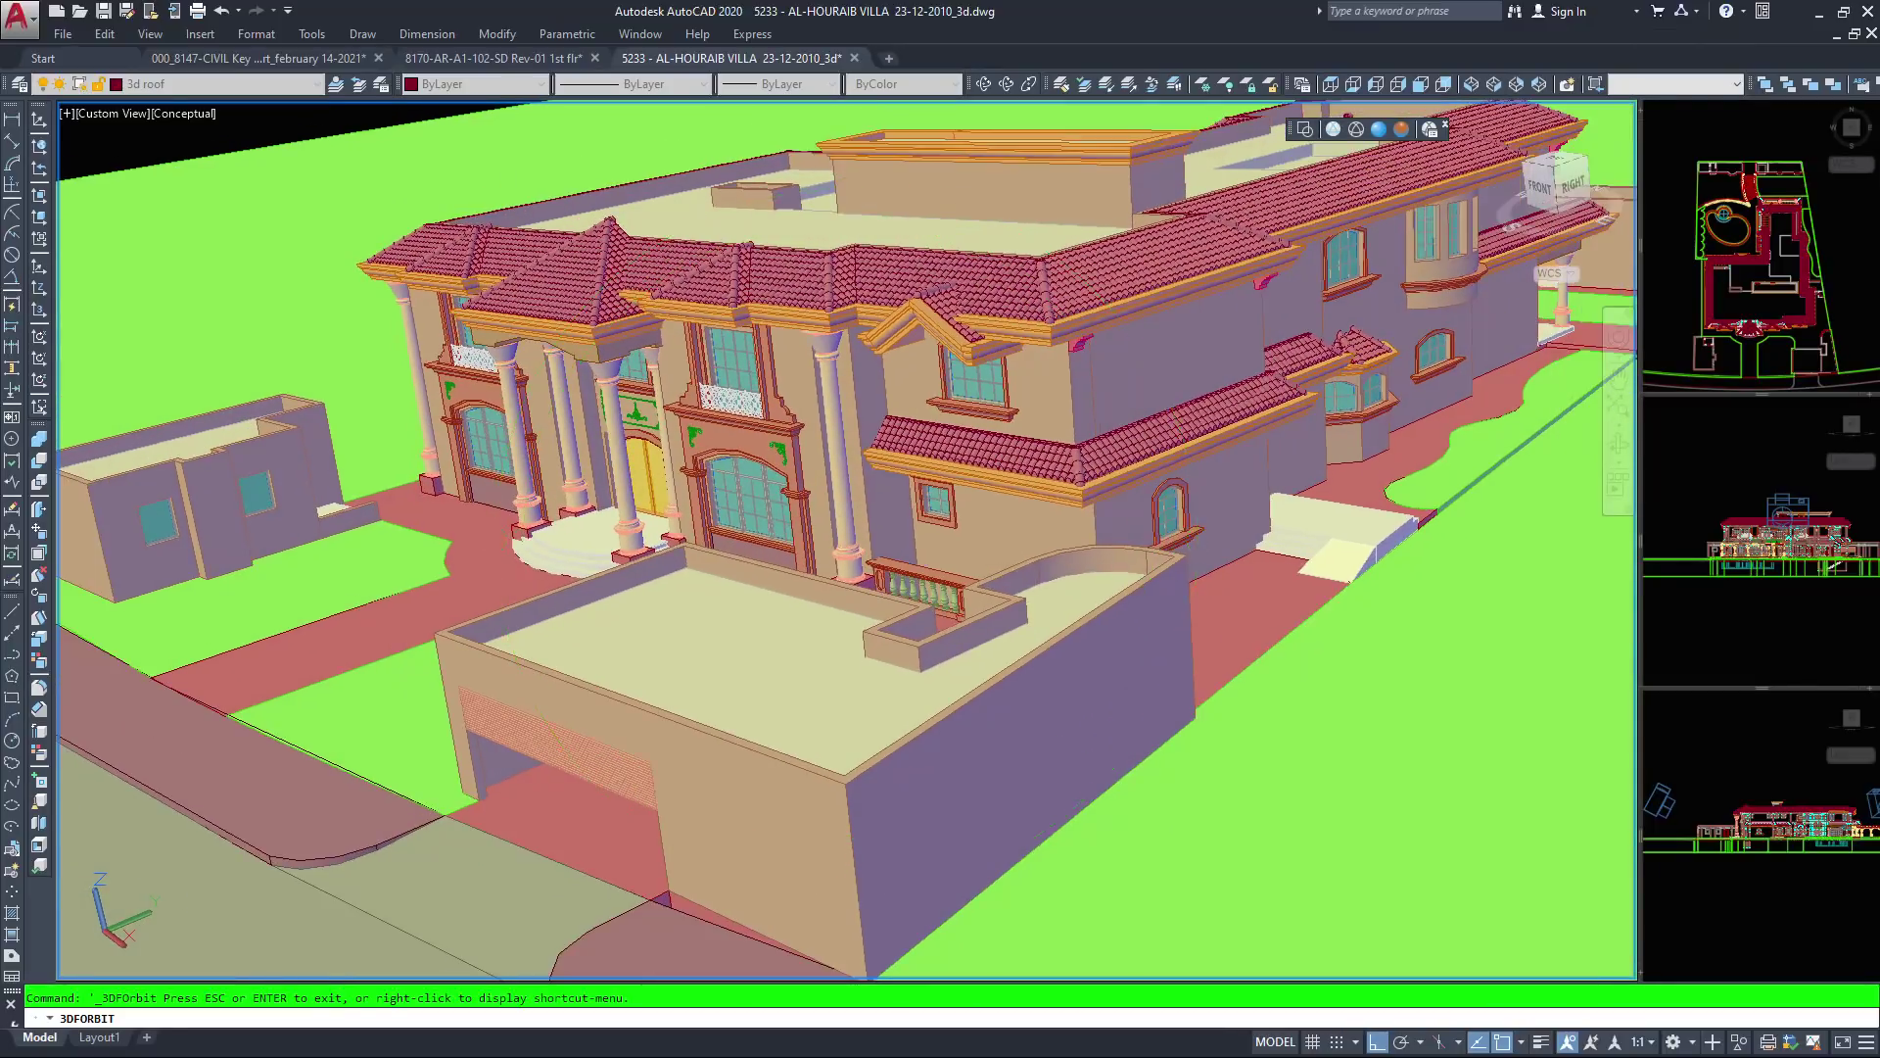
pyautogui.moveTo(818, 607); pyautogui.dragTo(937, 473, button='middle')
pyautogui.scroll(-3, 886, 470)
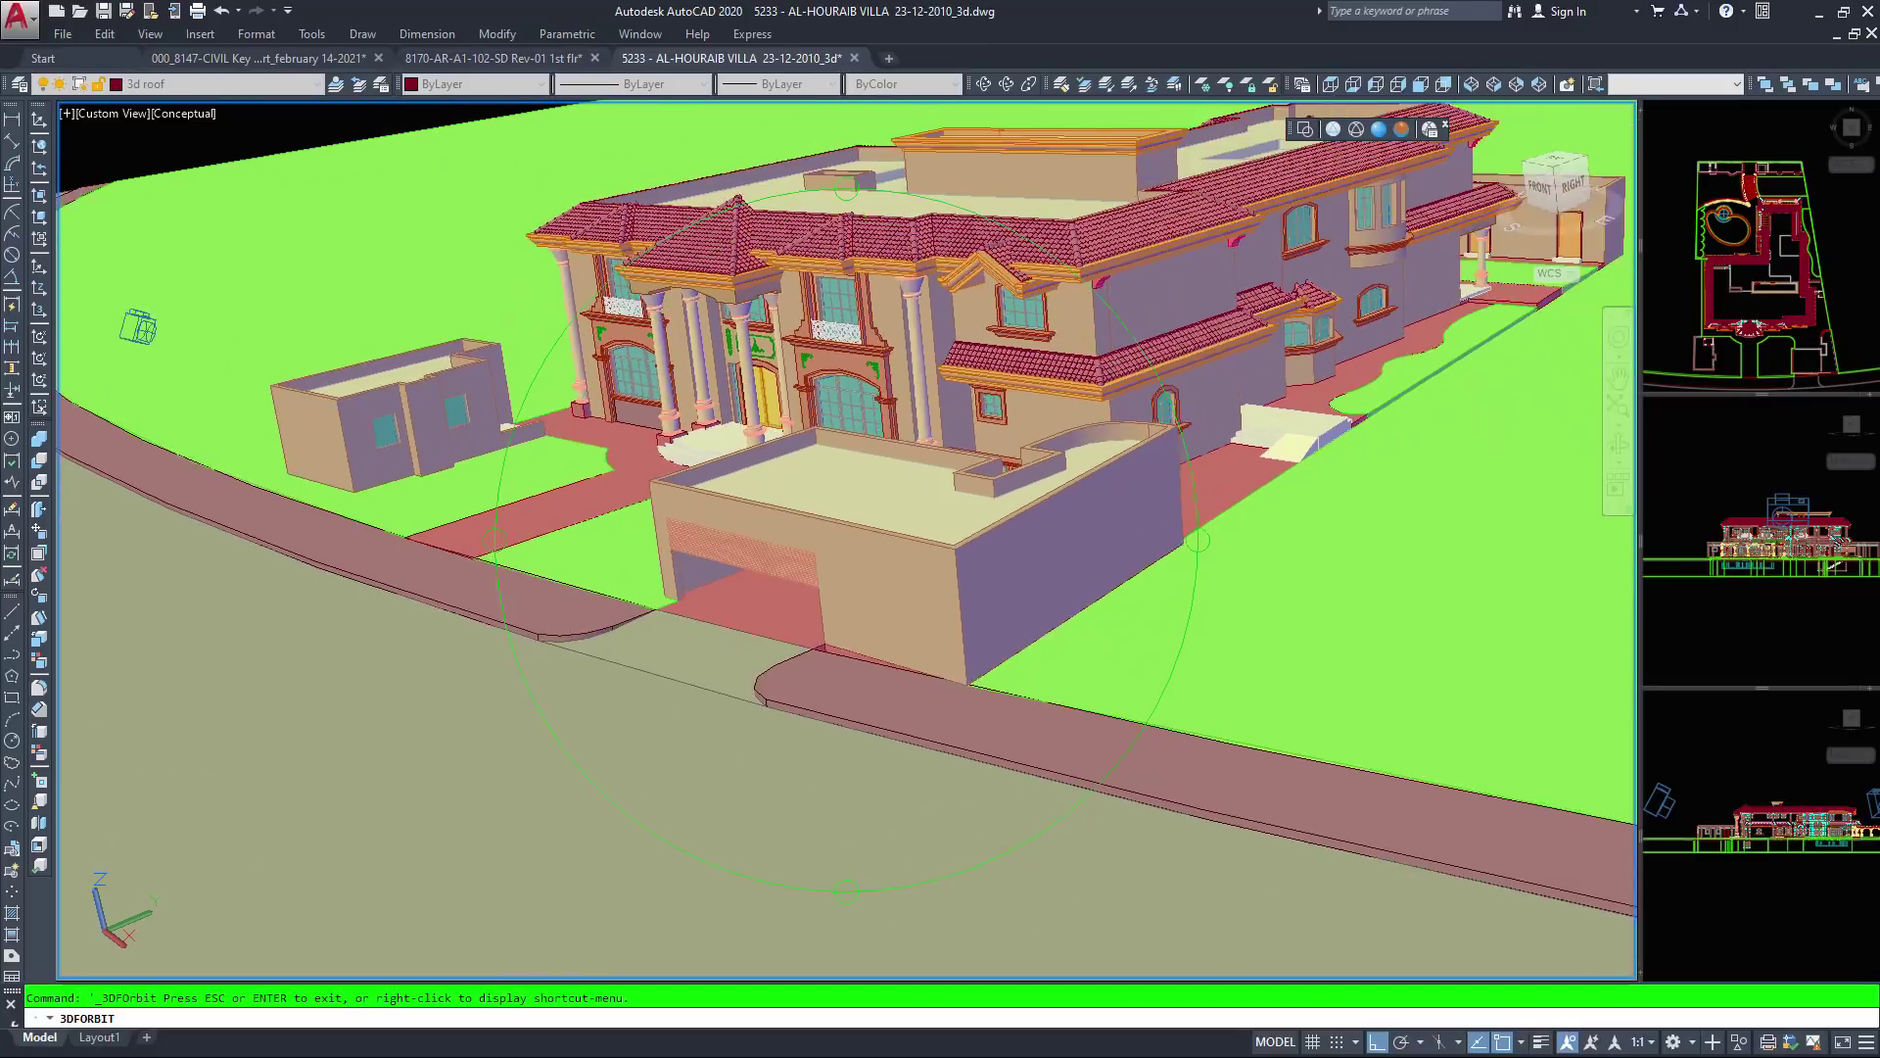
pyautogui.moveTo(874, 426); pyautogui.dragTo(879, 332)
pyautogui.moveTo(886, 187)
pyautogui.mouseDown()
pyautogui.moveTo(878, 331)
pyautogui.moveTo(875, 194)
pyautogui.mouseUp()
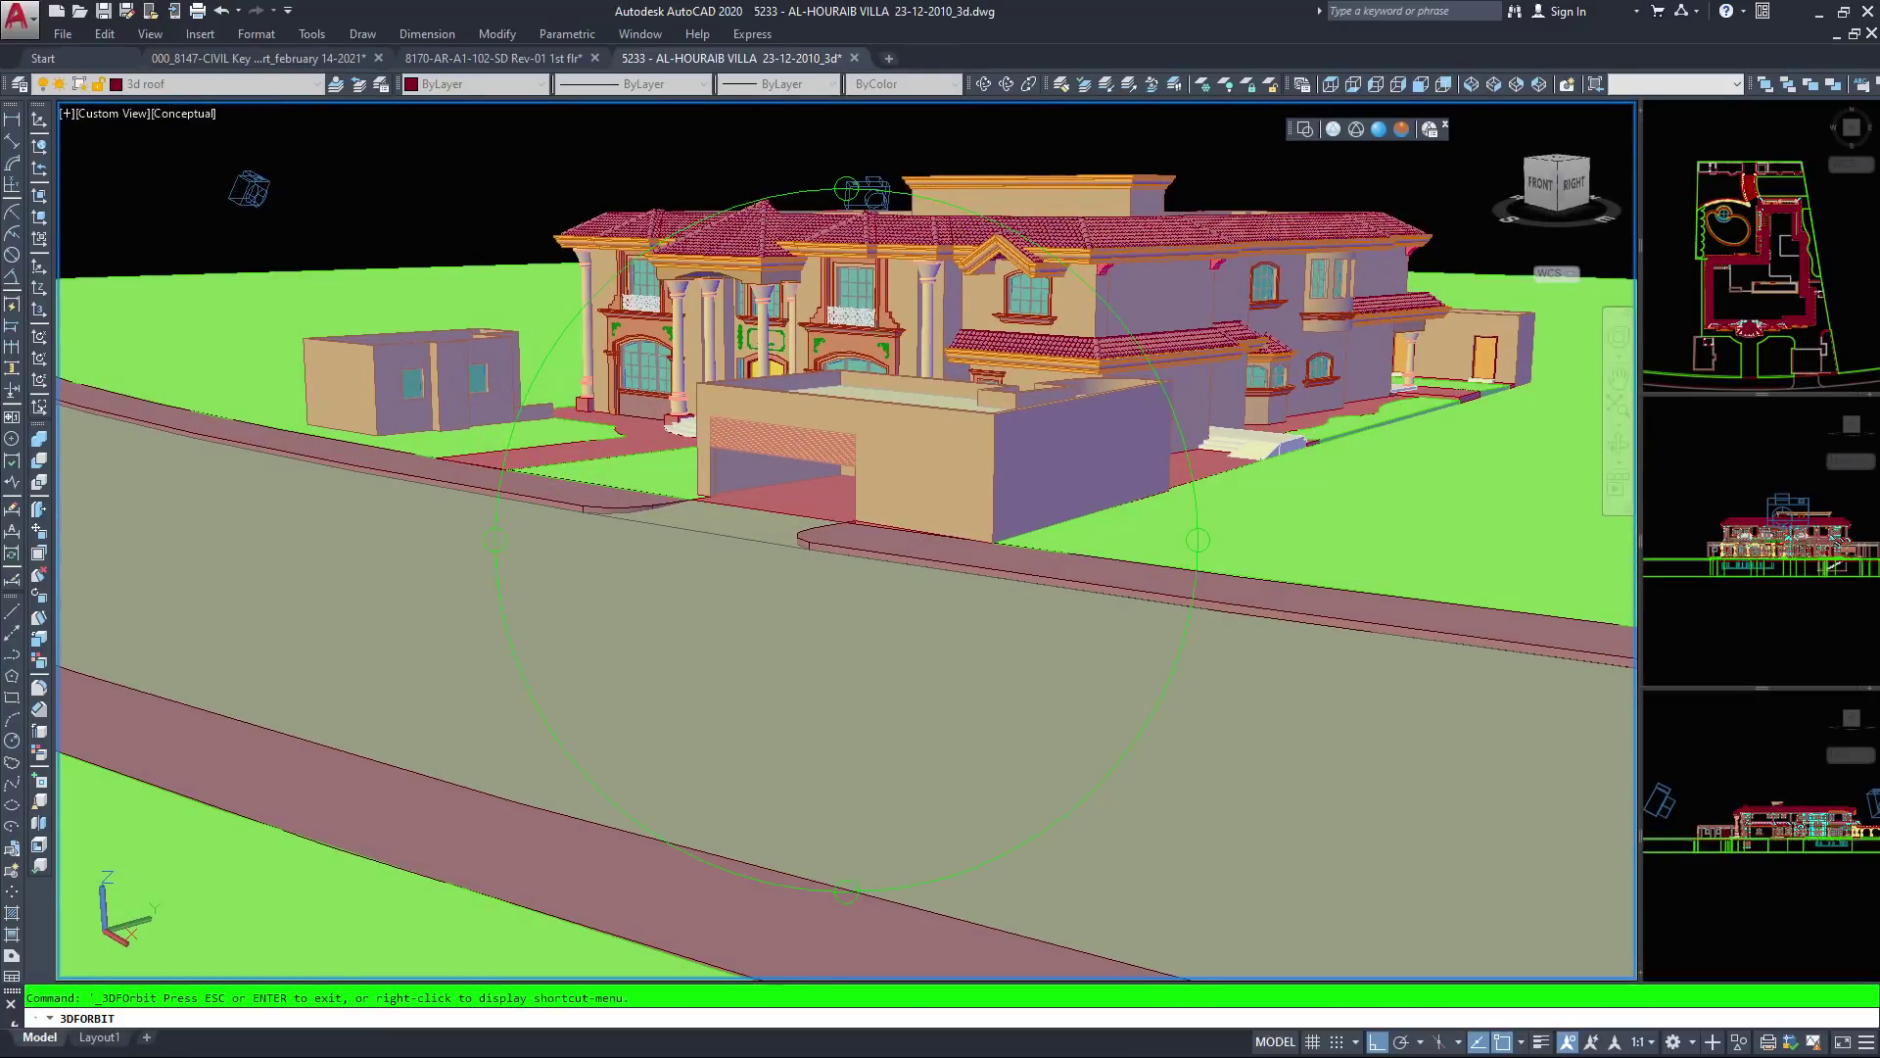
pyautogui.scroll(3, 871, 191)
pyautogui.scroll(-3, 874, 235)
pyautogui.moveTo(884, 294); pyautogui.dragTo(795, 427, button='middle')
pyautogui.moveTo(793, 429); pyautogui.dragTo(788, 413)
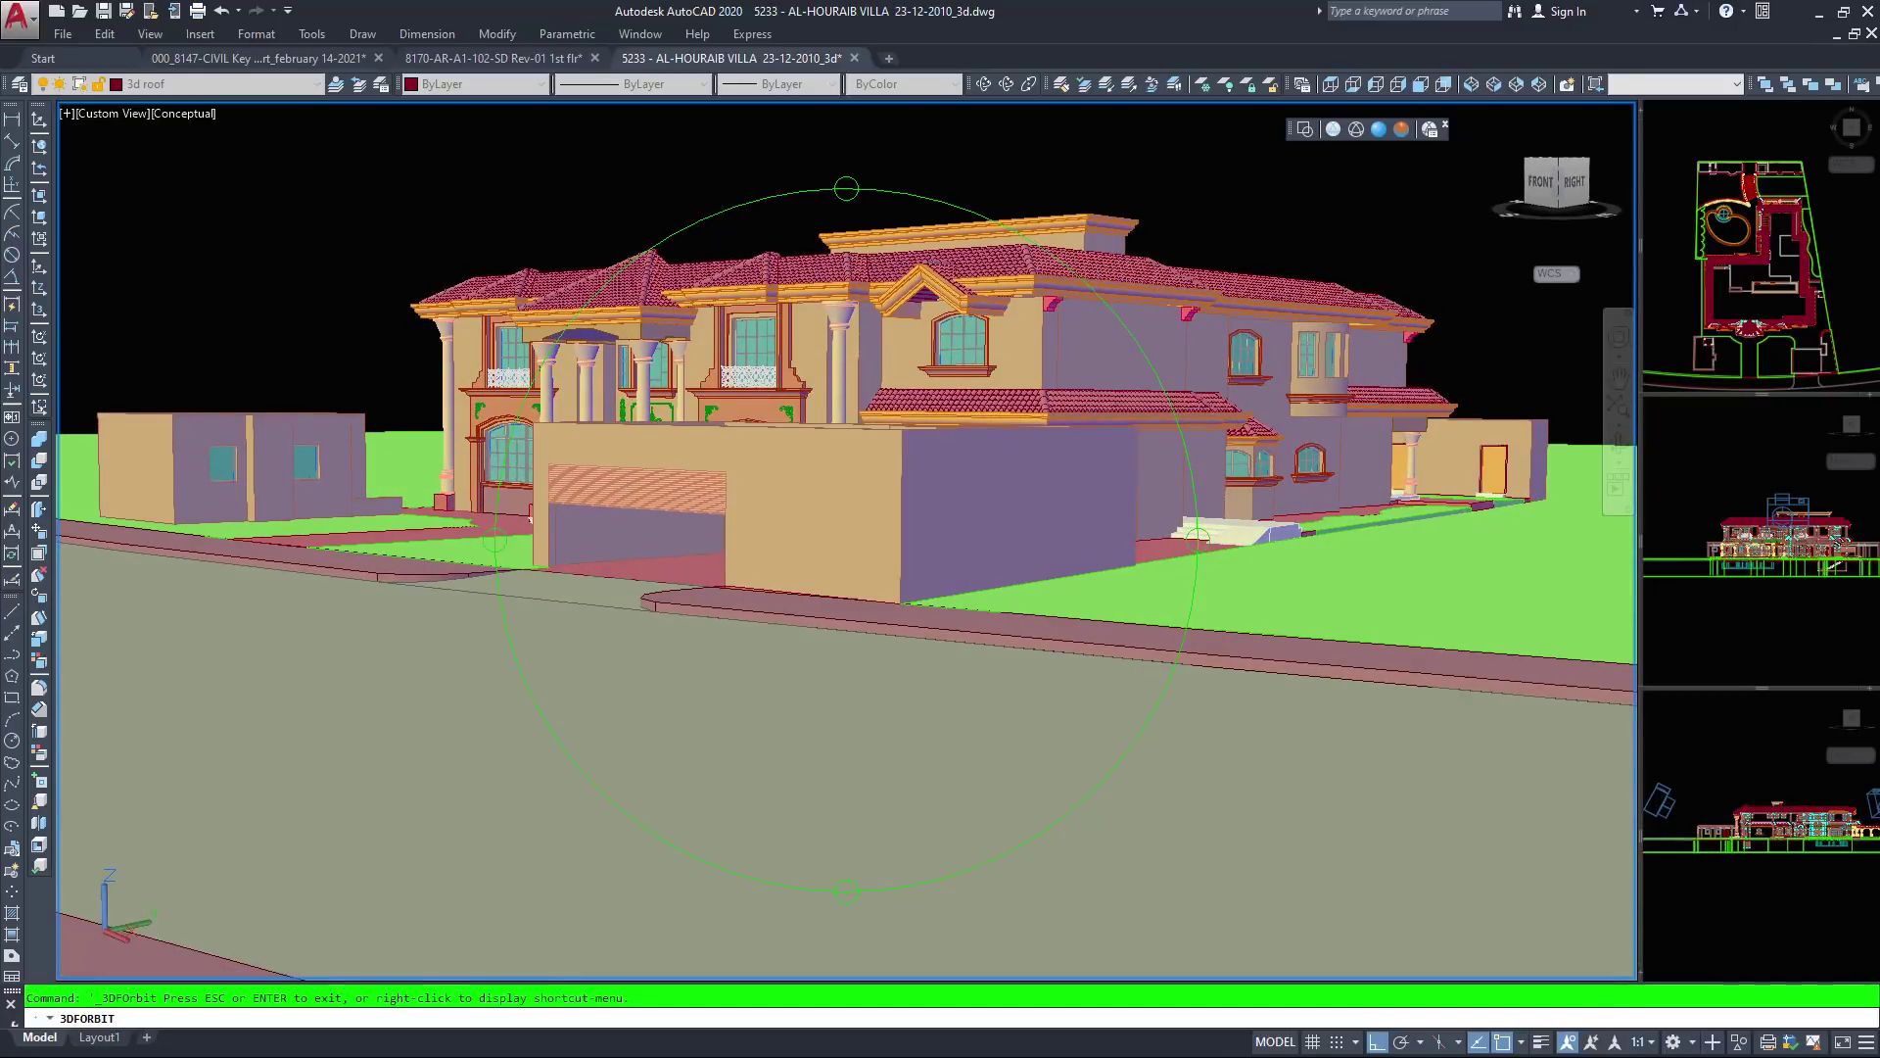
pyautogui.scroll(3, 790, 415)
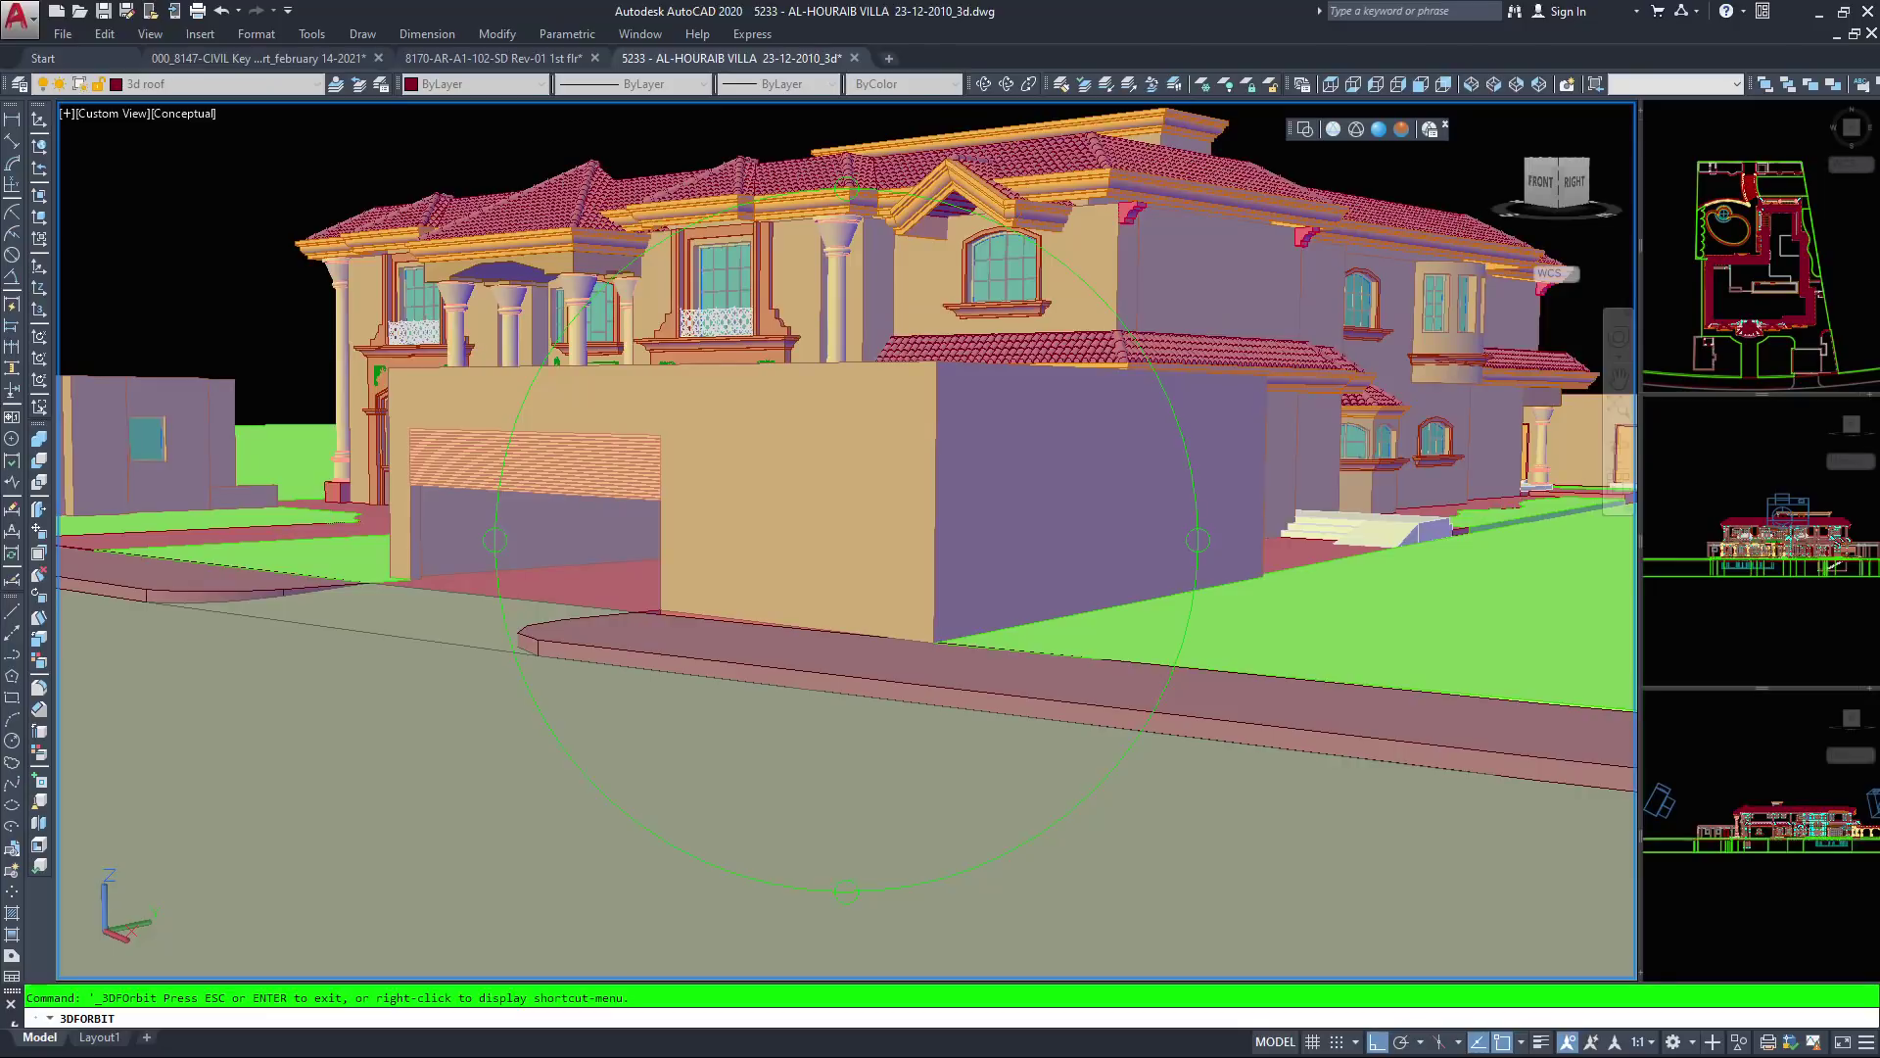
pyautogui.moveTo(863, 444); pyautogui.dragTo(885, 444, button='middle')
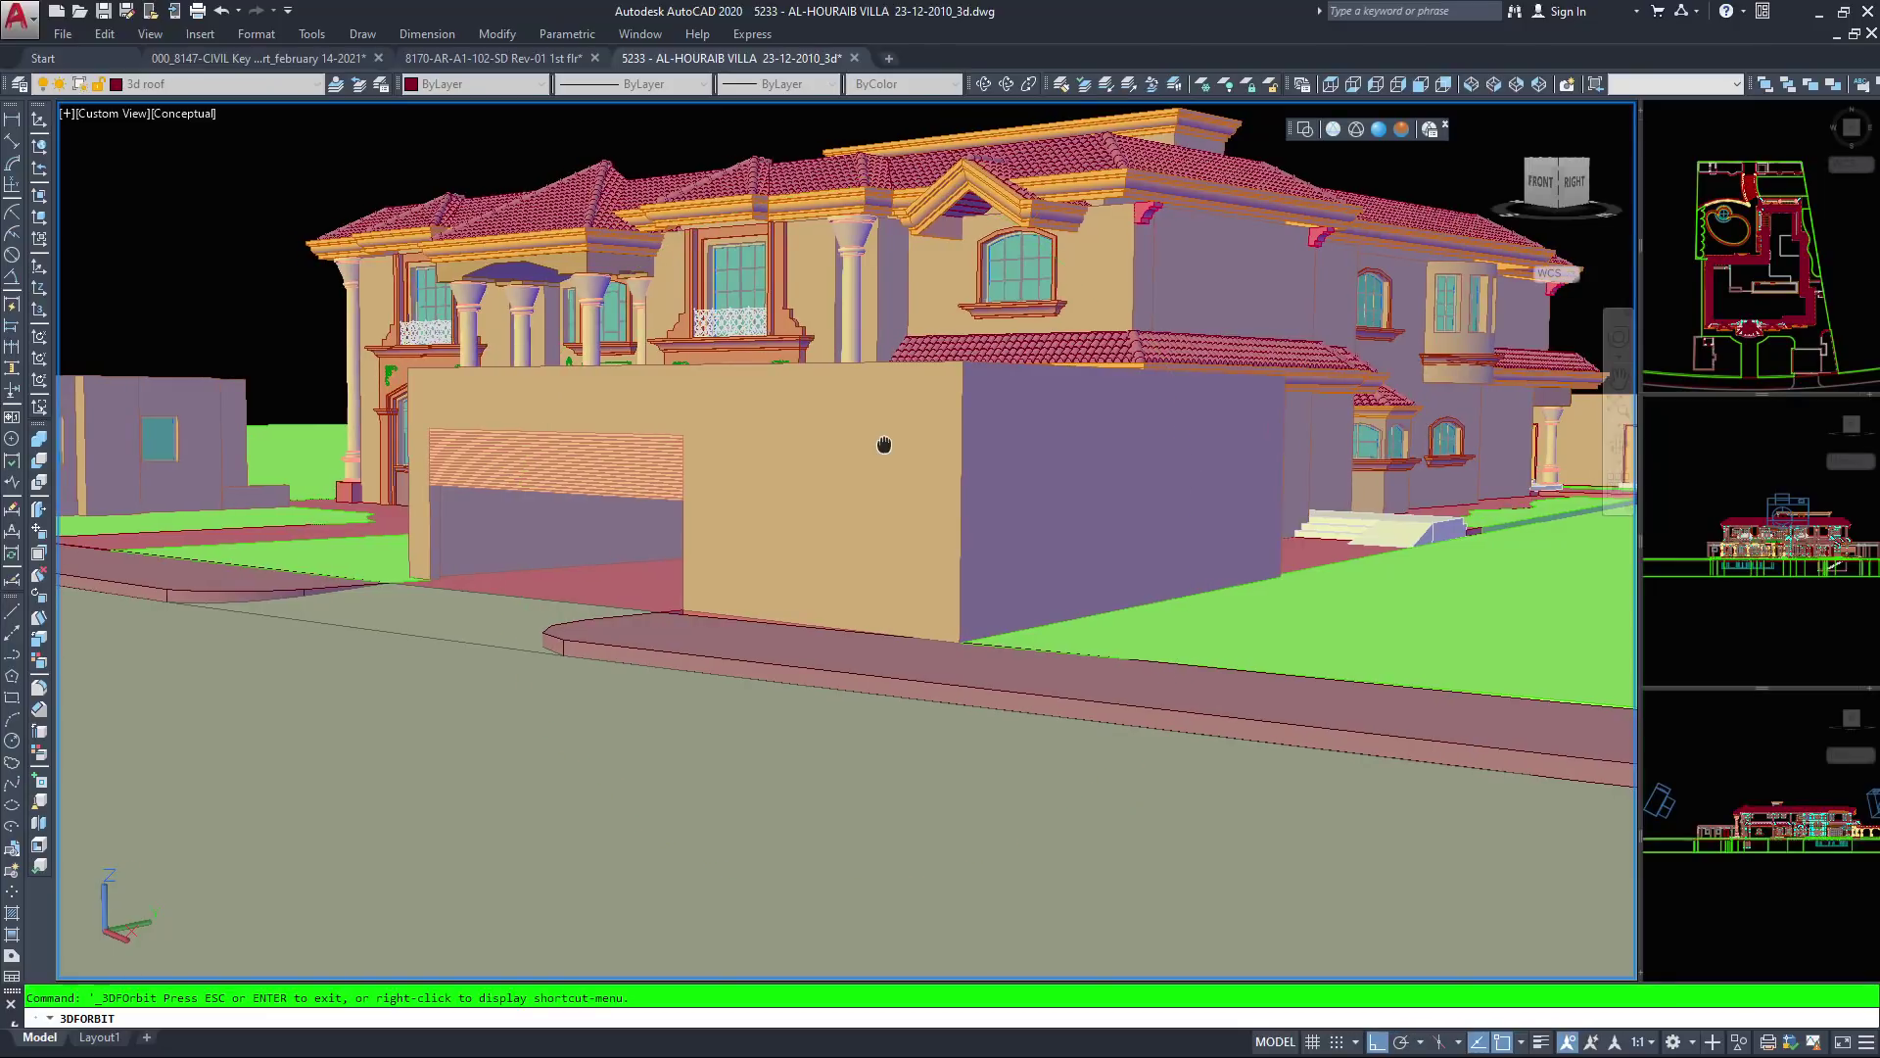
pyautogui.moveTo(769, 380); pyautogui.dragTo(783, 379)
pyautogui.scroll(-5, 847, 539)
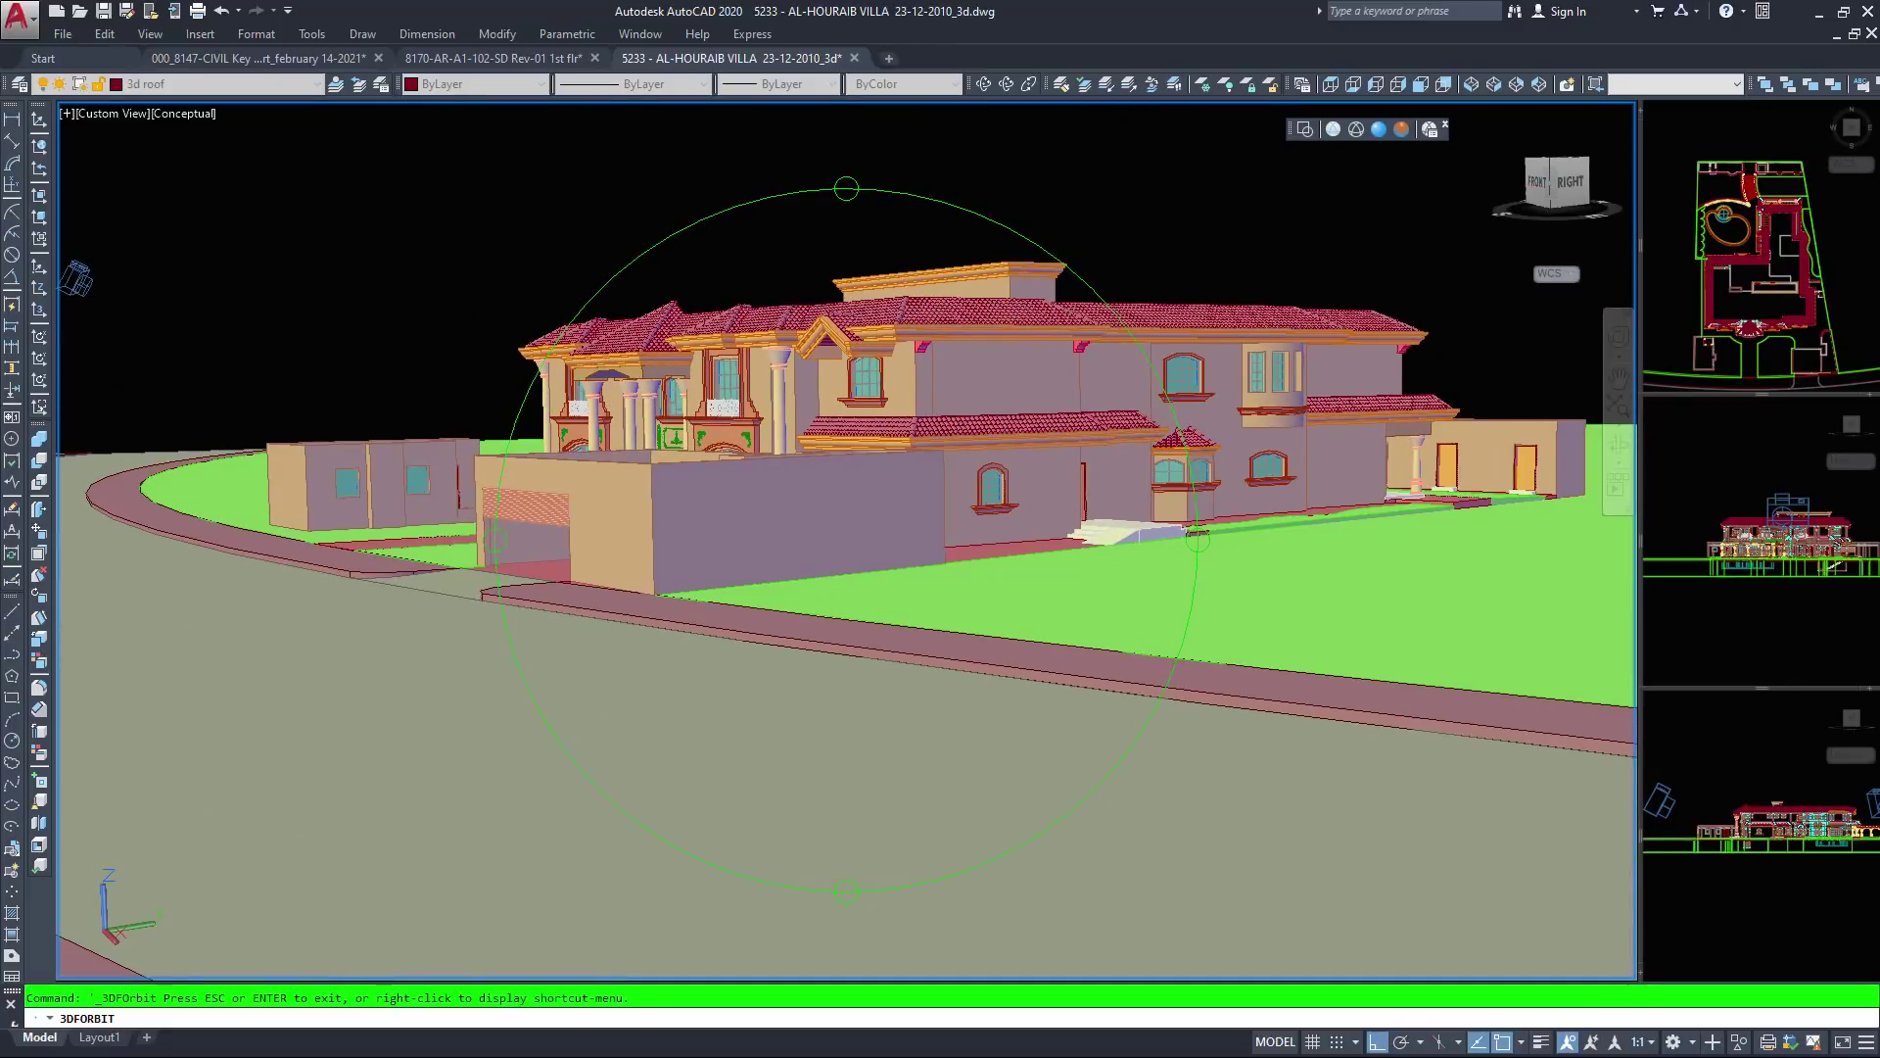
# Review the villa's side elevation behind the garage and continue around the rear corner to the pool side
pyautogui.moveTo(75, 279); pyautogui.dragTo(72, 260)
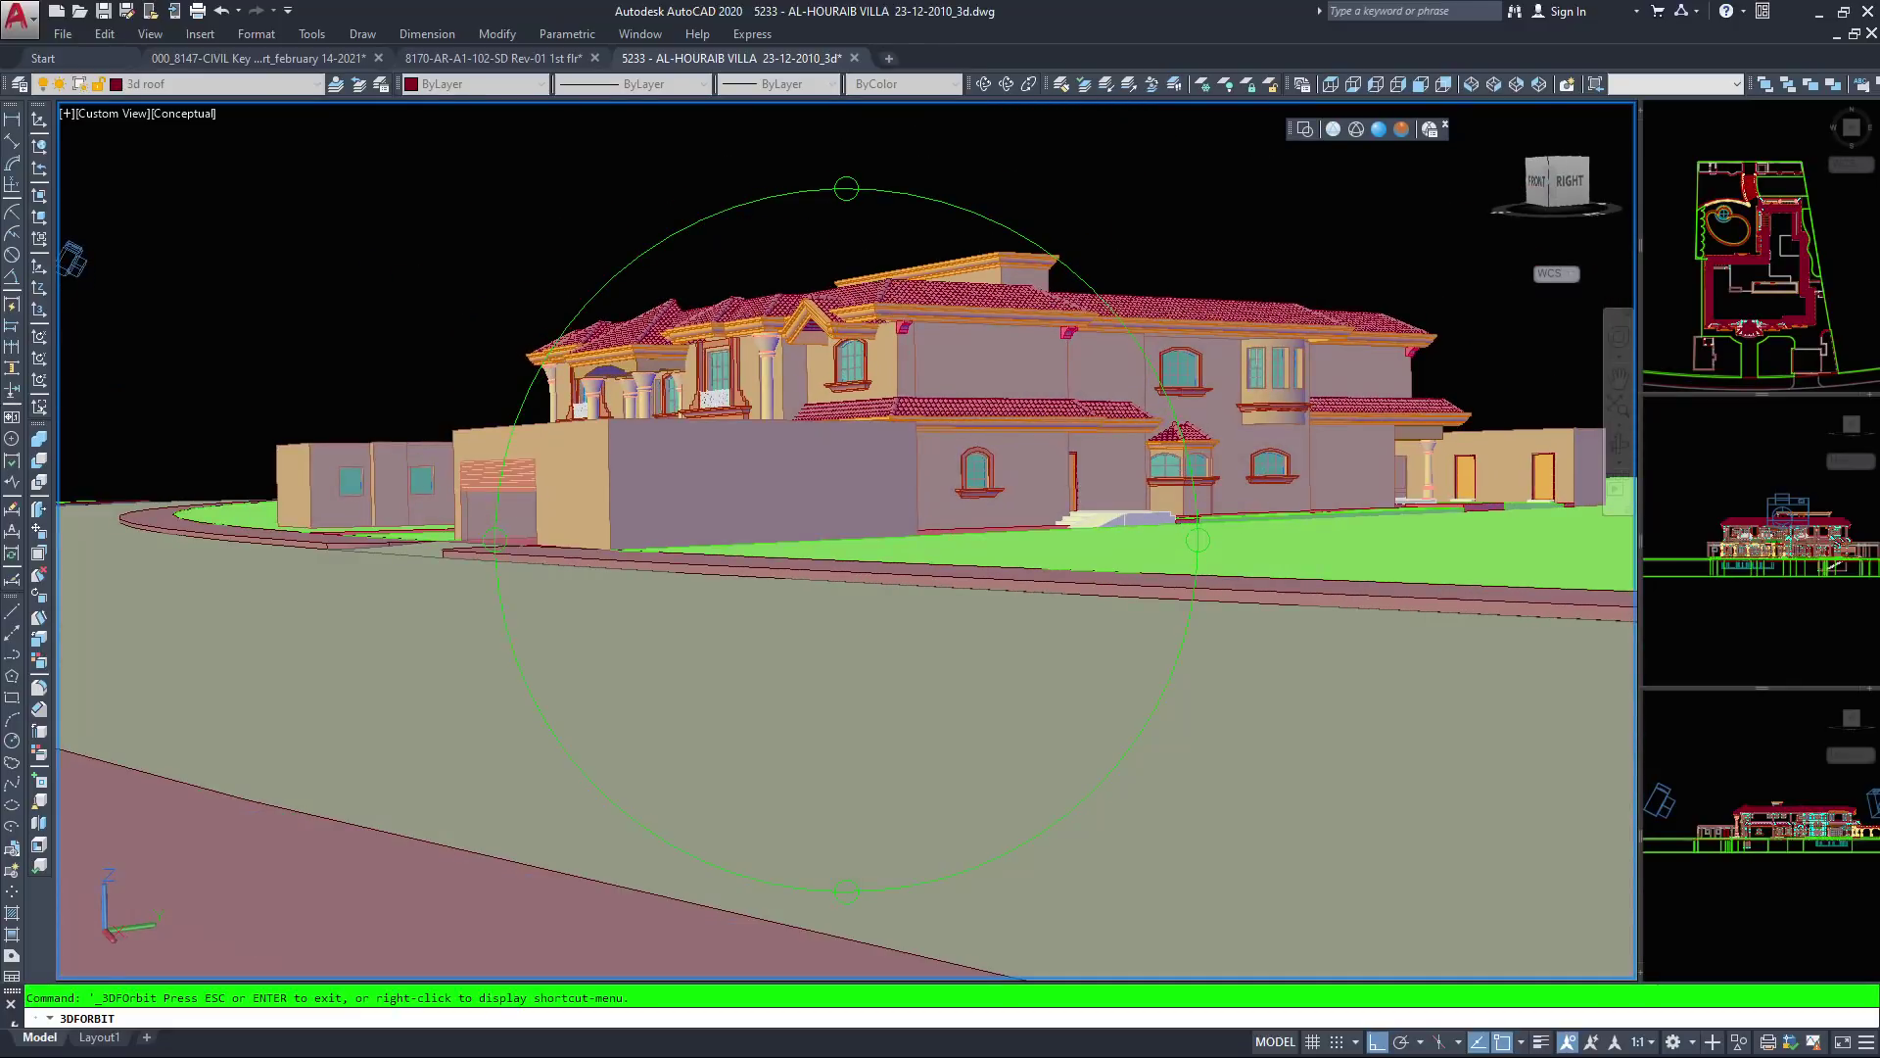
pyautogui.scroll(3, 846, 540)
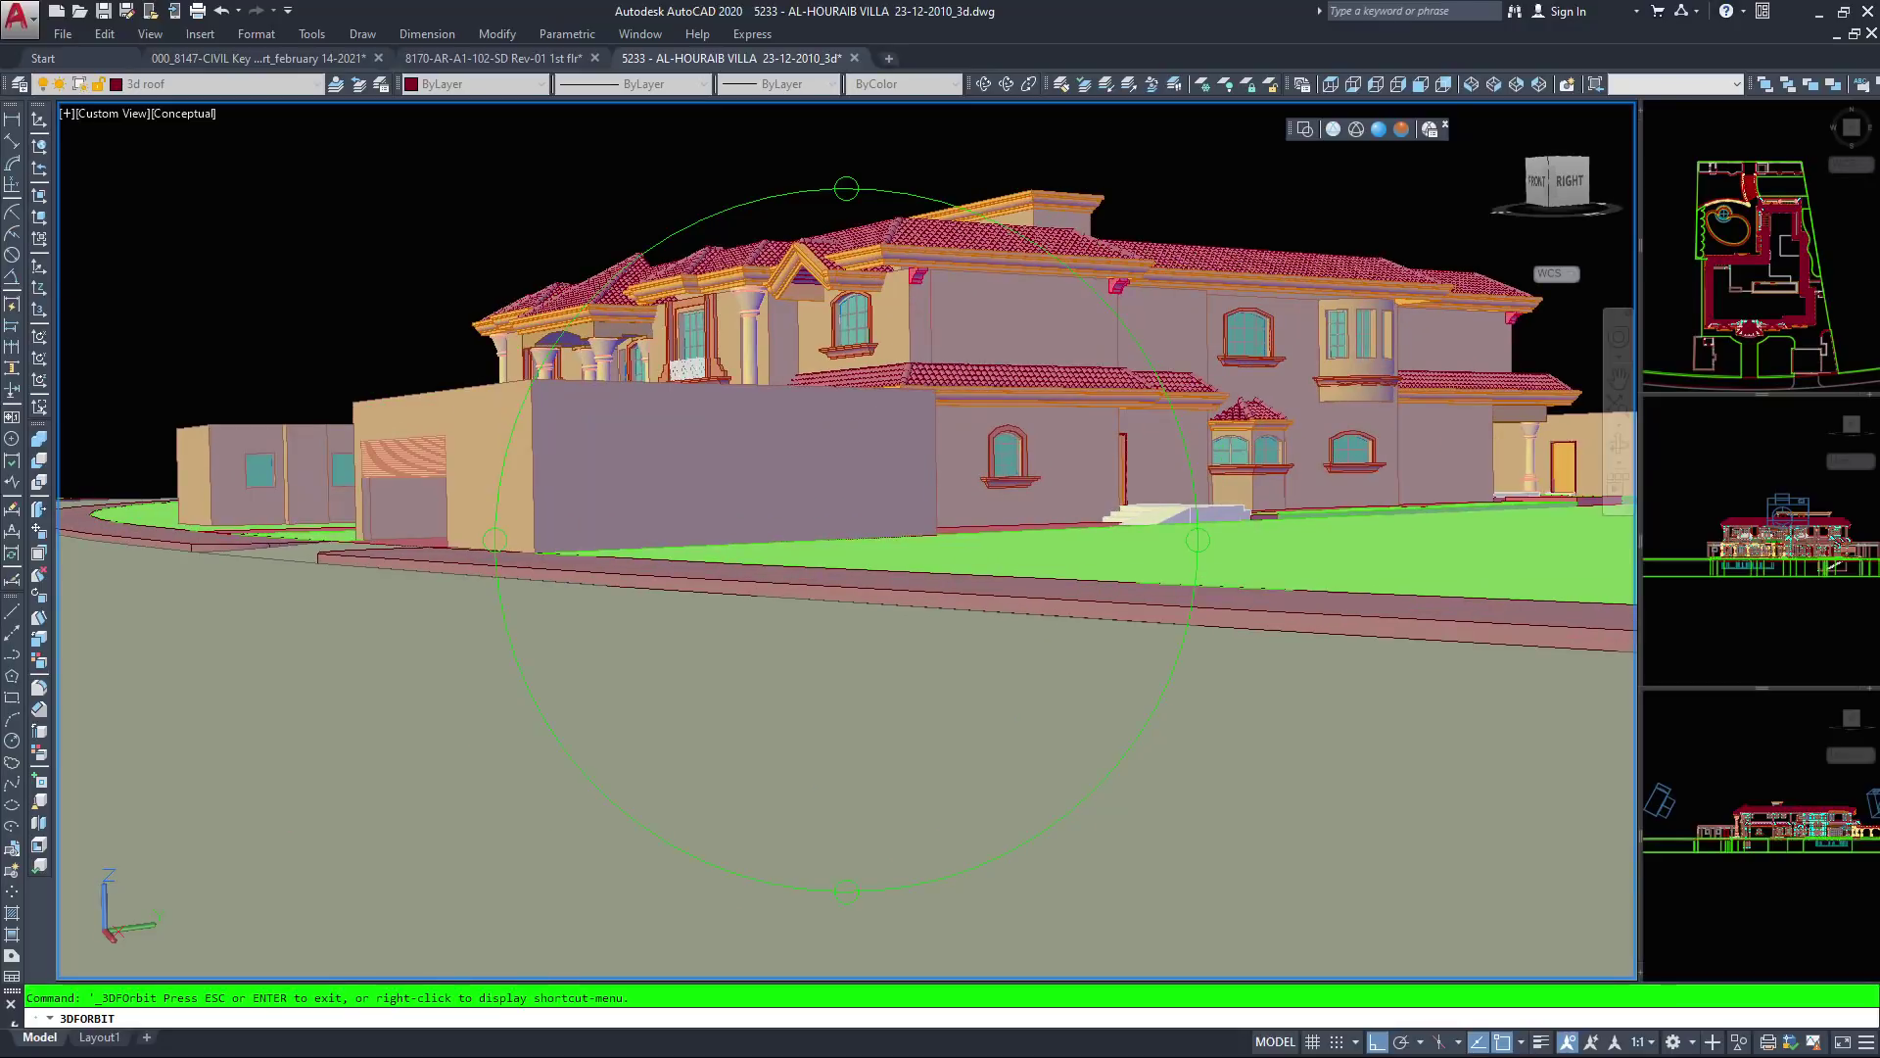
pyautogui.moveTo(805, 405)
pyautogui.mouseDown()
pyautogui.moveTo(748, 415)
pyautogui.moveTo(799, 415)
pyautogui.mouseUp()
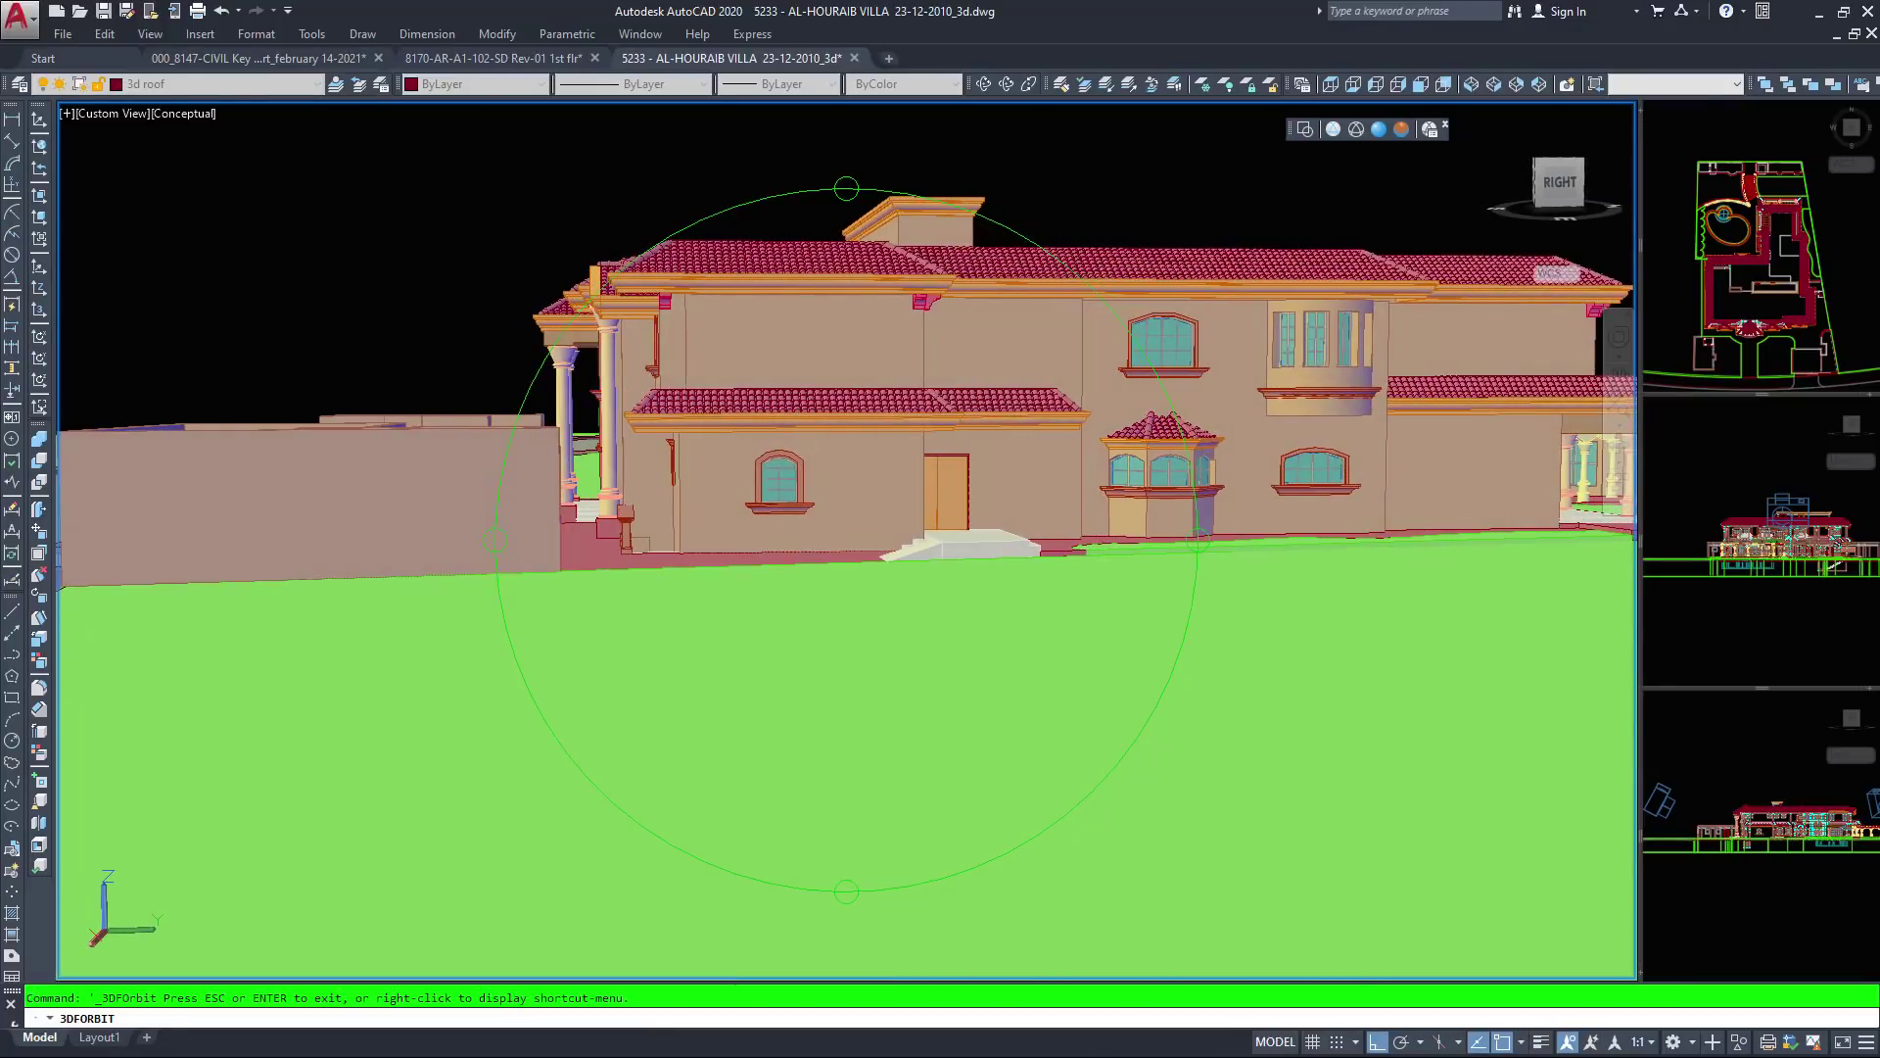
pyautogui.scroll(-2, 846, 541)
pyautogui.moveTo(76, 289); pyautogui.dragTo(417, 305)
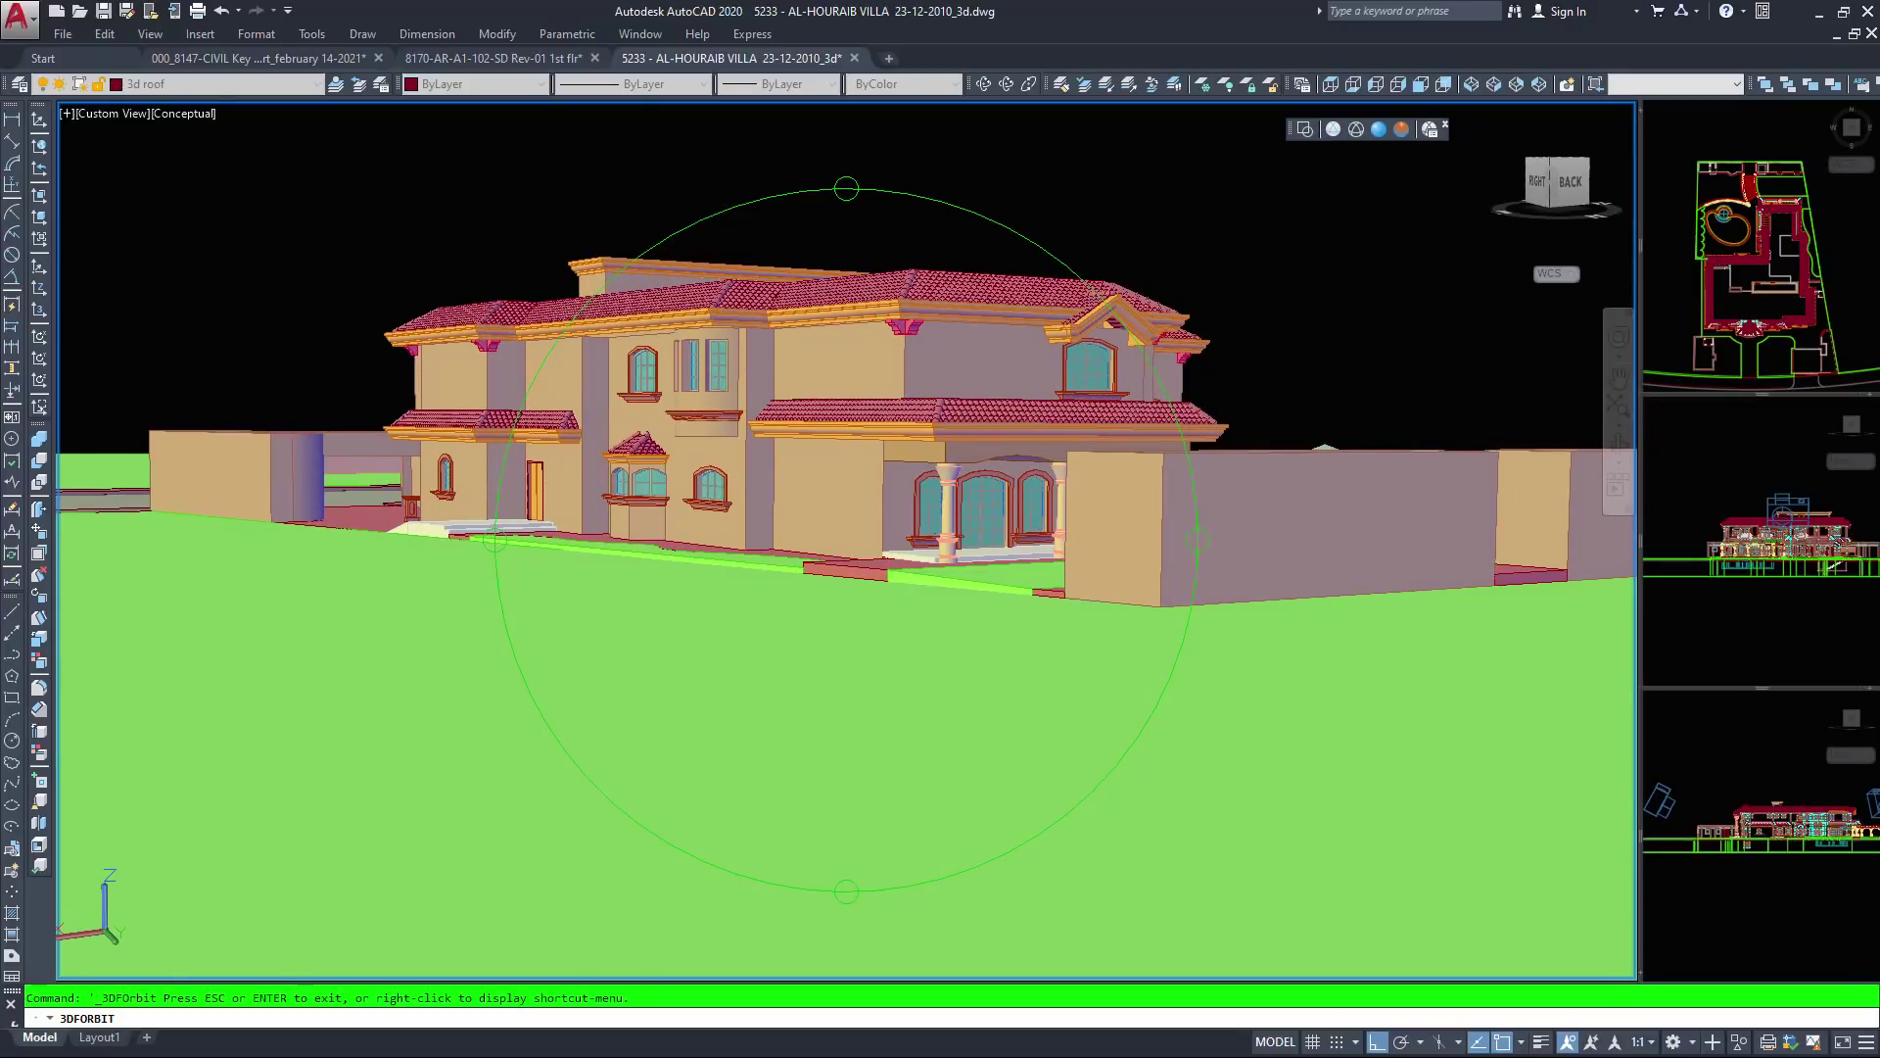
pyautogui.moveTo(417, 305); pyautogui.dragTo(429, 306)
pyautogui.moveTo(874, 525); pyautogui.dragTo(1040, 530)
pyautogui.moveTo(879, 467); pyautogui.dragTo(771, 489)
pyautogui.moveTo(1176, 427); pyautogui.dragTo(1099, 422)
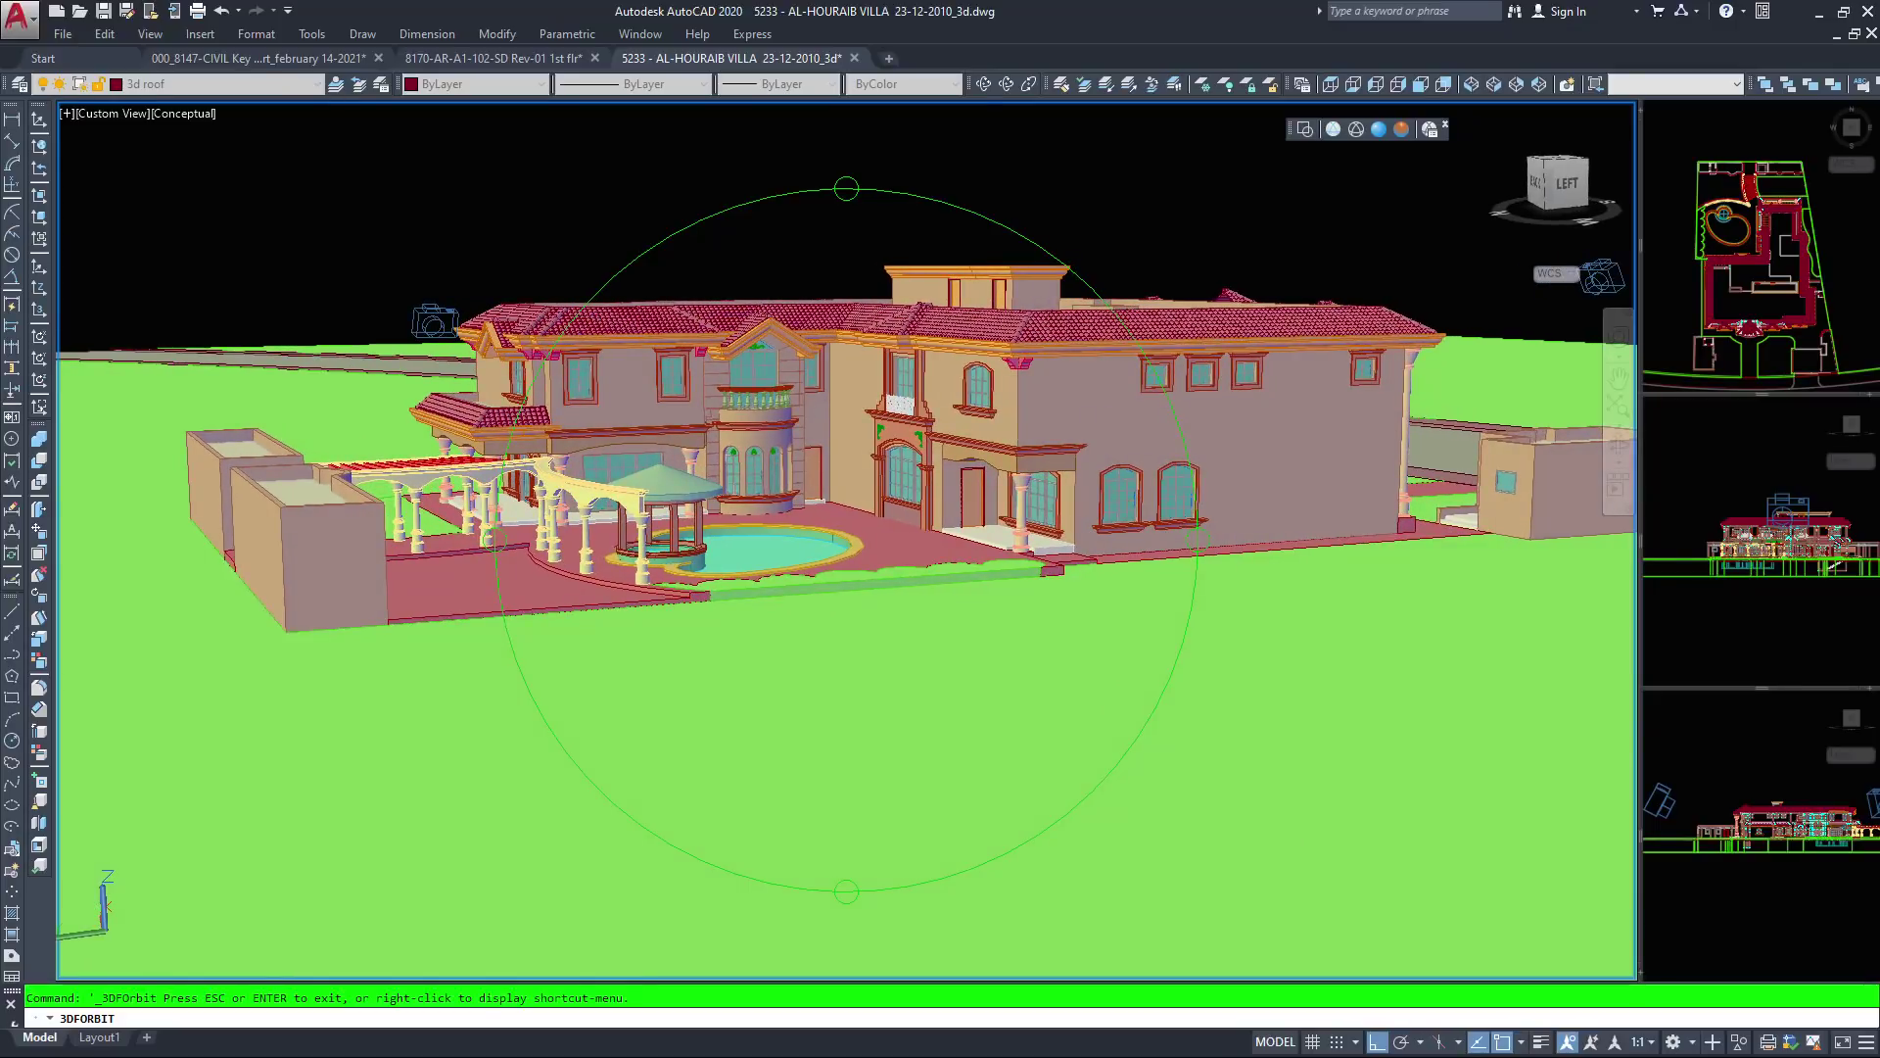
# Inspect the rear pool terrace closely, including the pergola, gazebo, rounded balcony bay and surrounding facades
pyautogui.moveTo(373, 502); pyautogui.dragTo(352, 468)
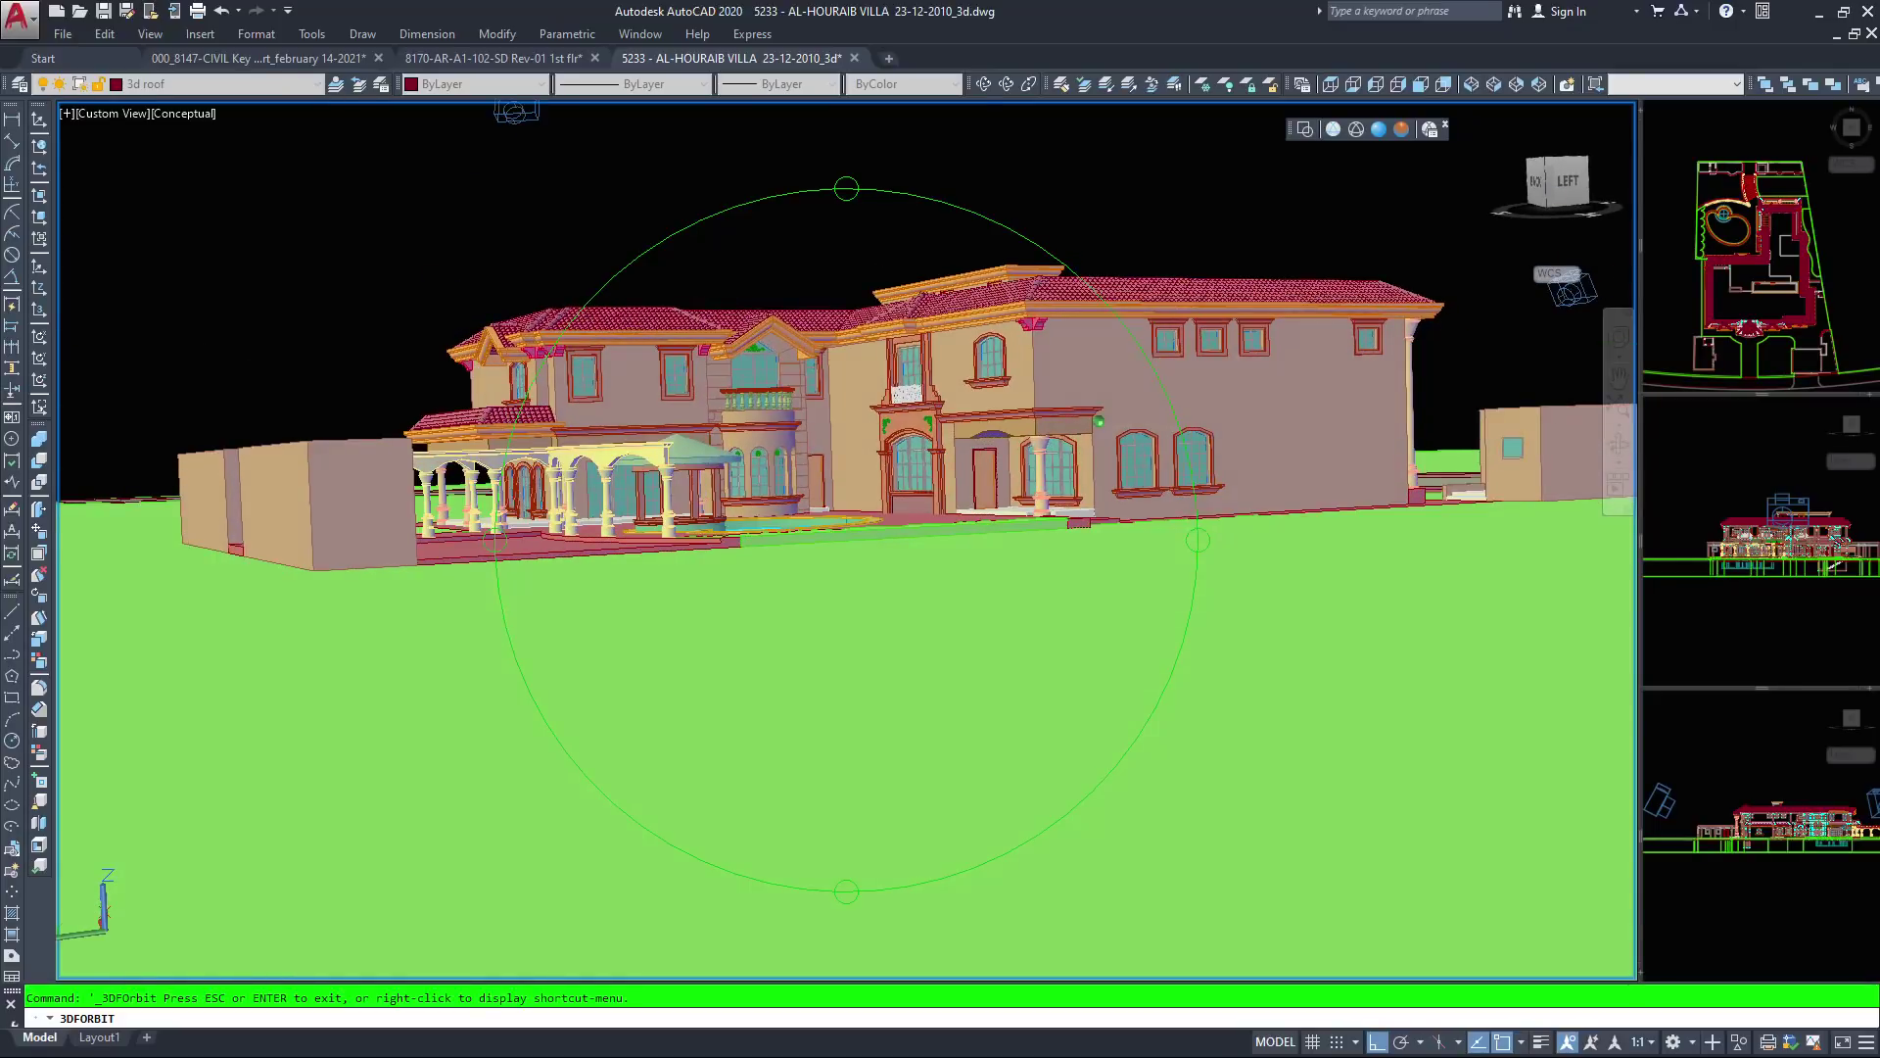
pyautogui.moveTo(1099, 421); pyautogui.dragTo(1101, 414)
pyautogui.moveTo(345, 482); pyautogui.dragTo(490, 140)
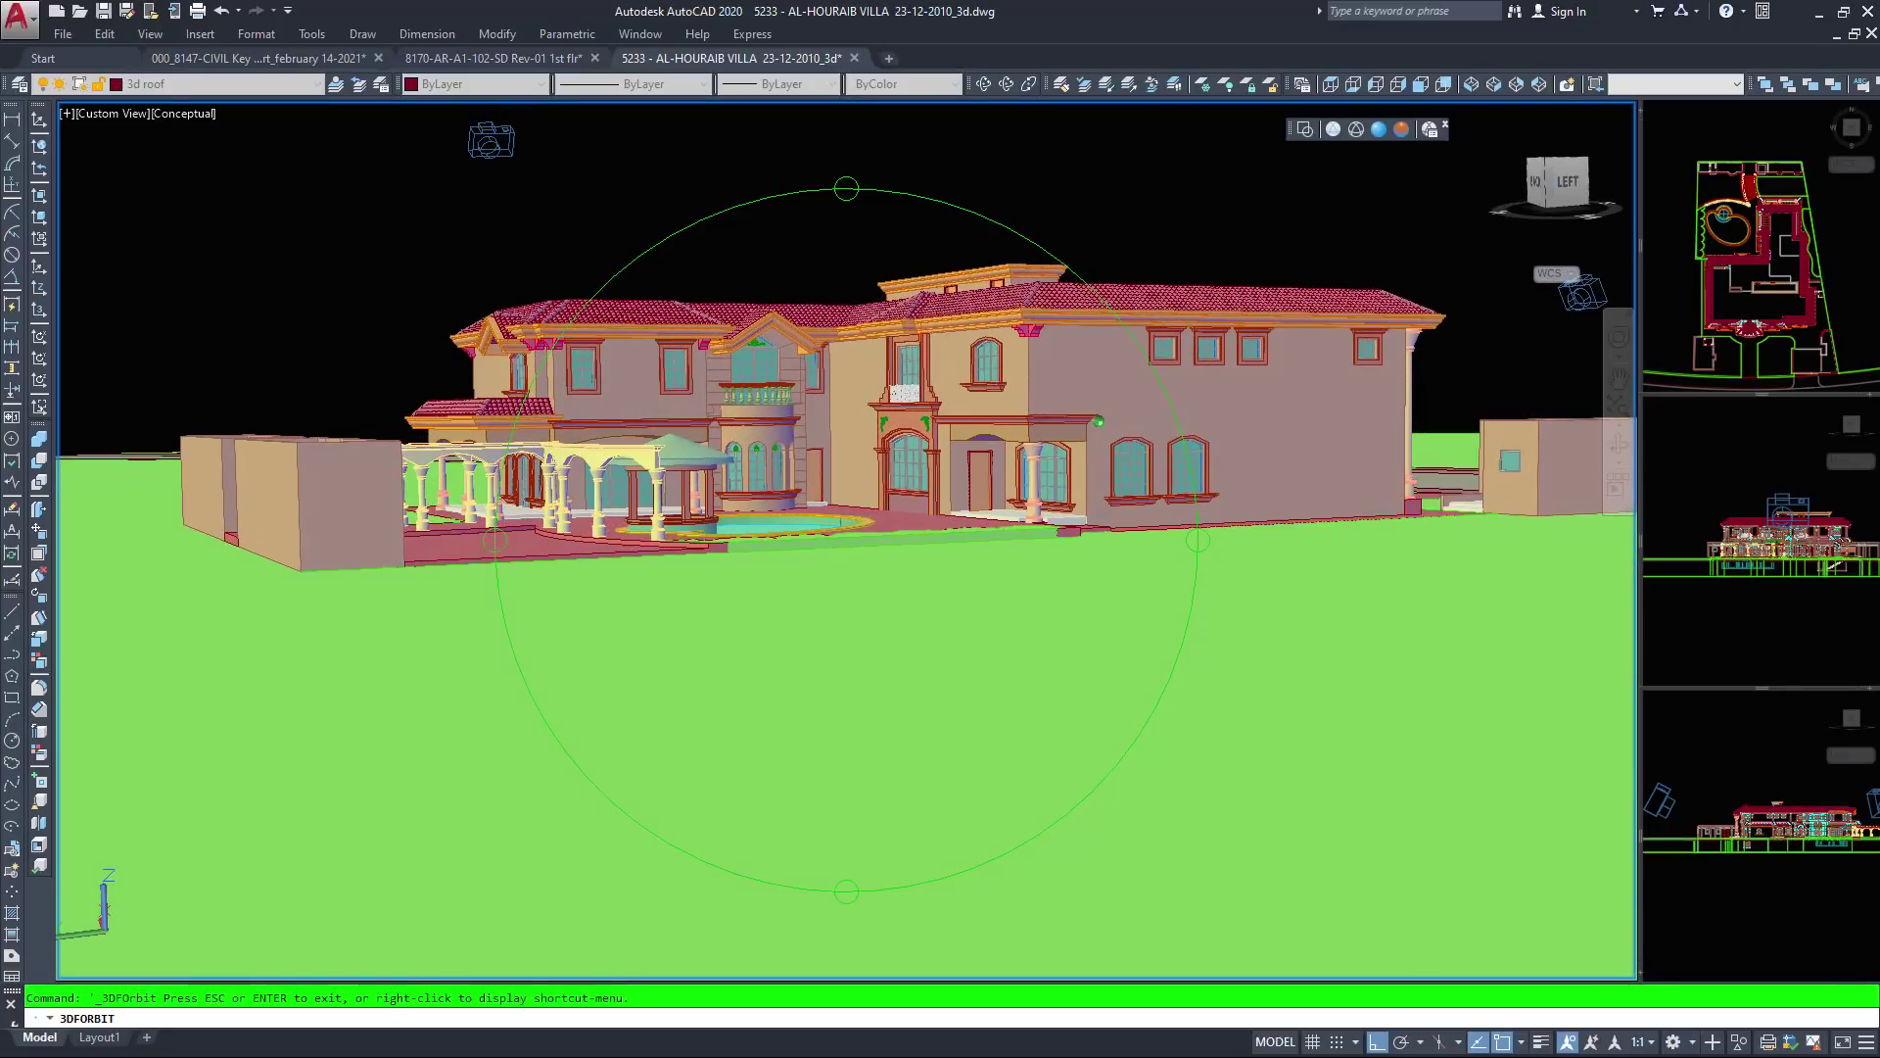
pyautogui.scroll(5, 491, 140)
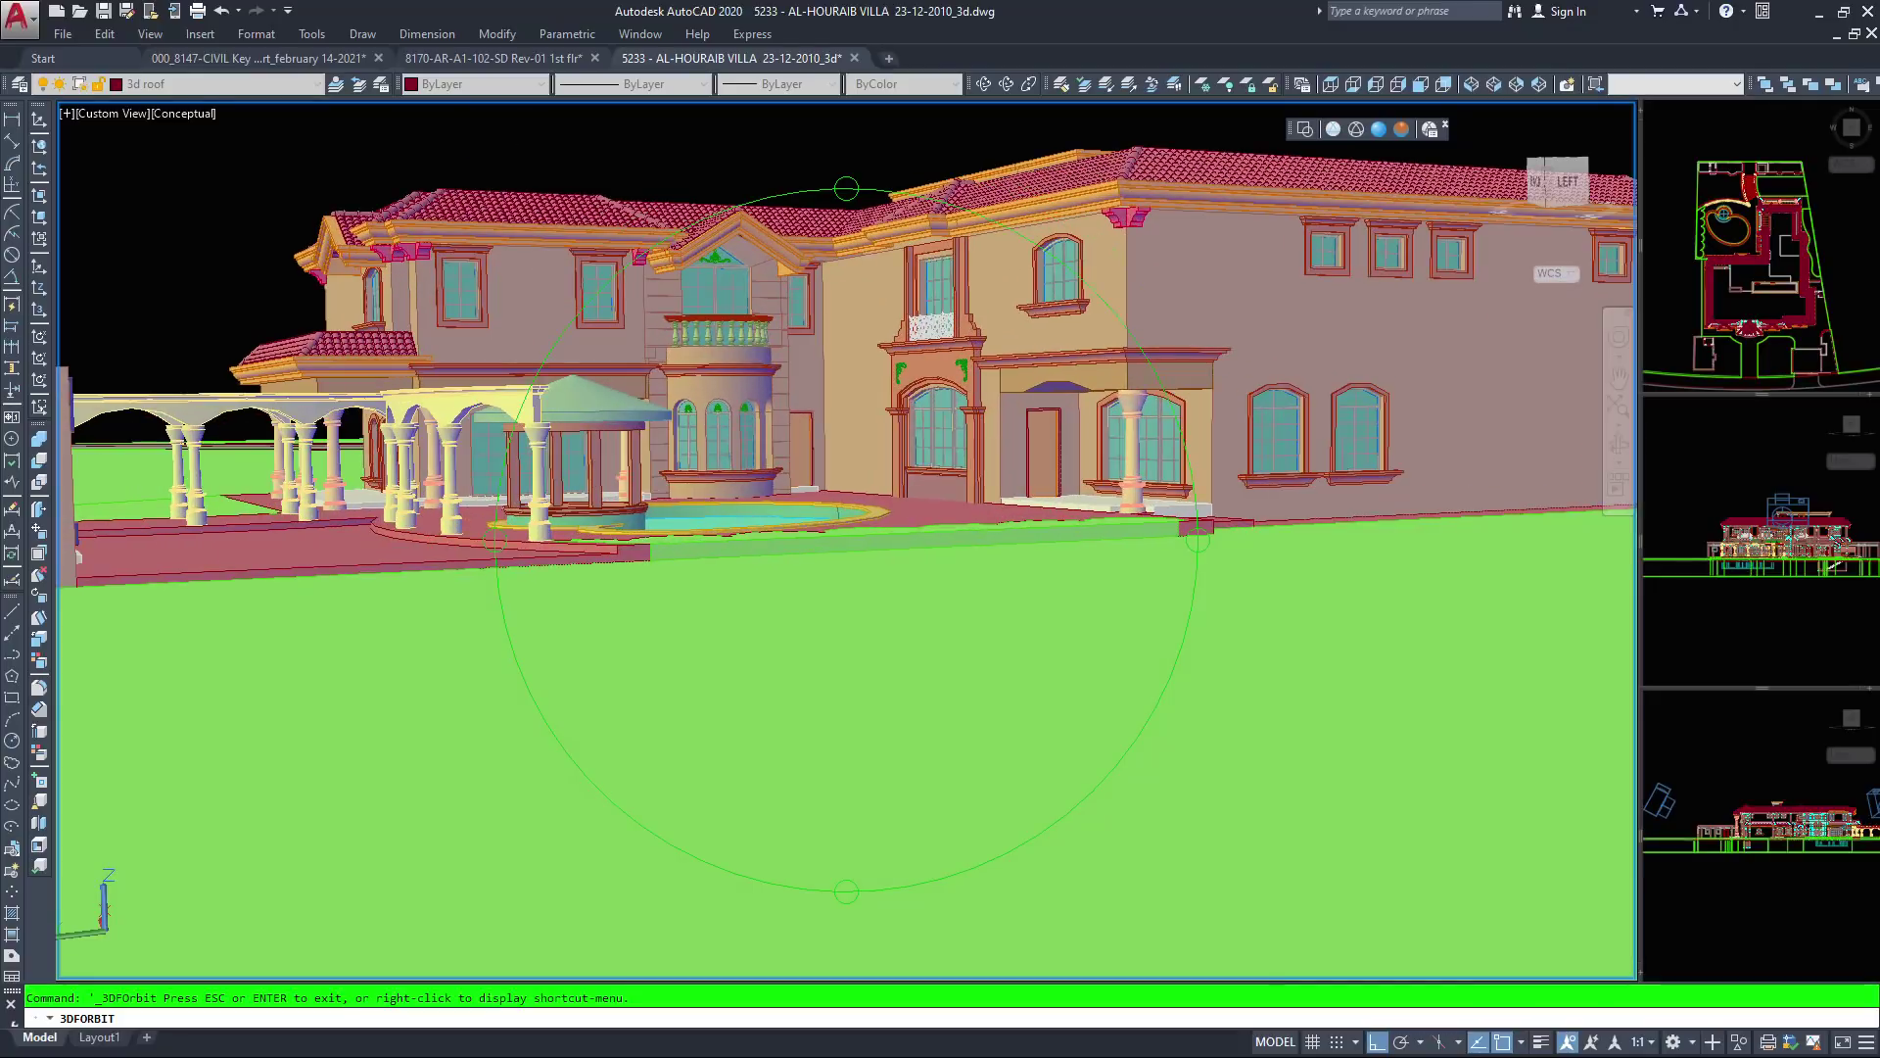
pyautogui.moveTo(883, 467); pyautogui.dragTo(993, 525, button='middle')
pyautogui.moveTo(993, 526); pyautogui.dragTo(972, 550)
pyautogui.moveTo(670, 236); pyautogui.dragTo(700, 239)
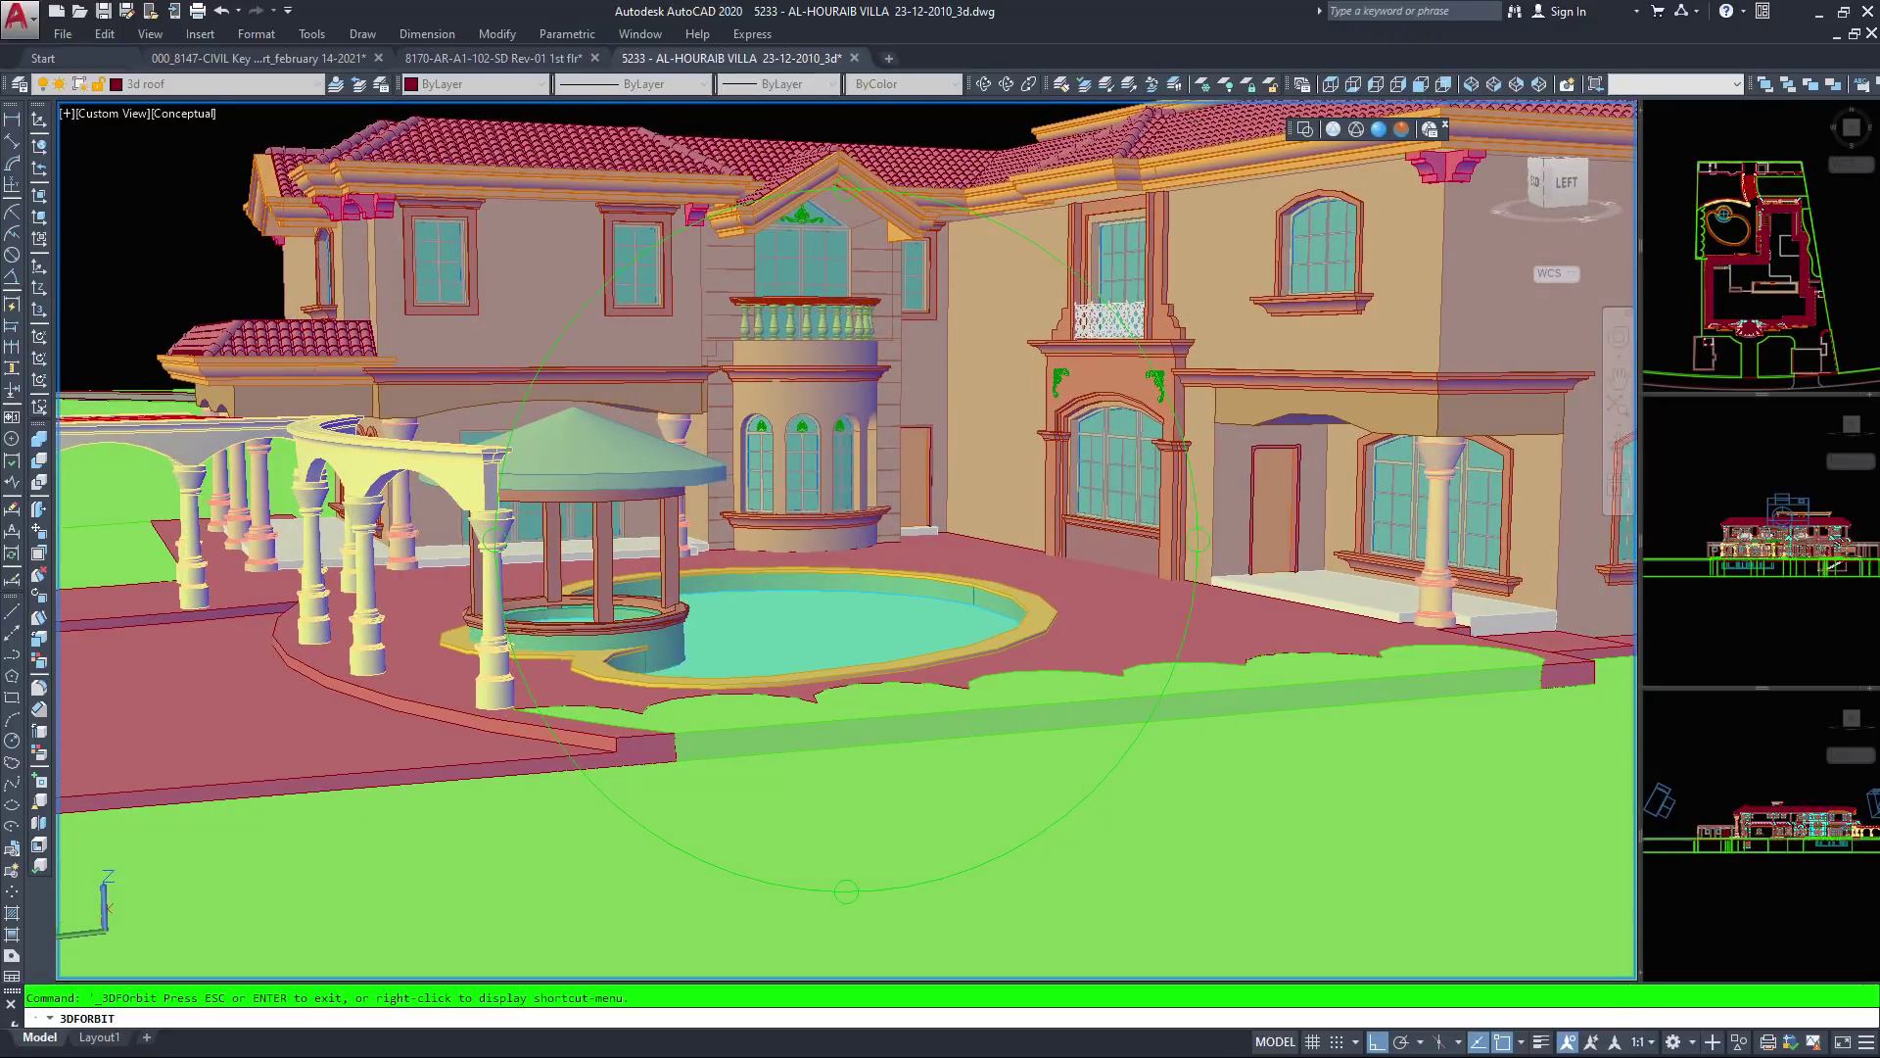
pyautogui.scroll(-1, 846, 540)
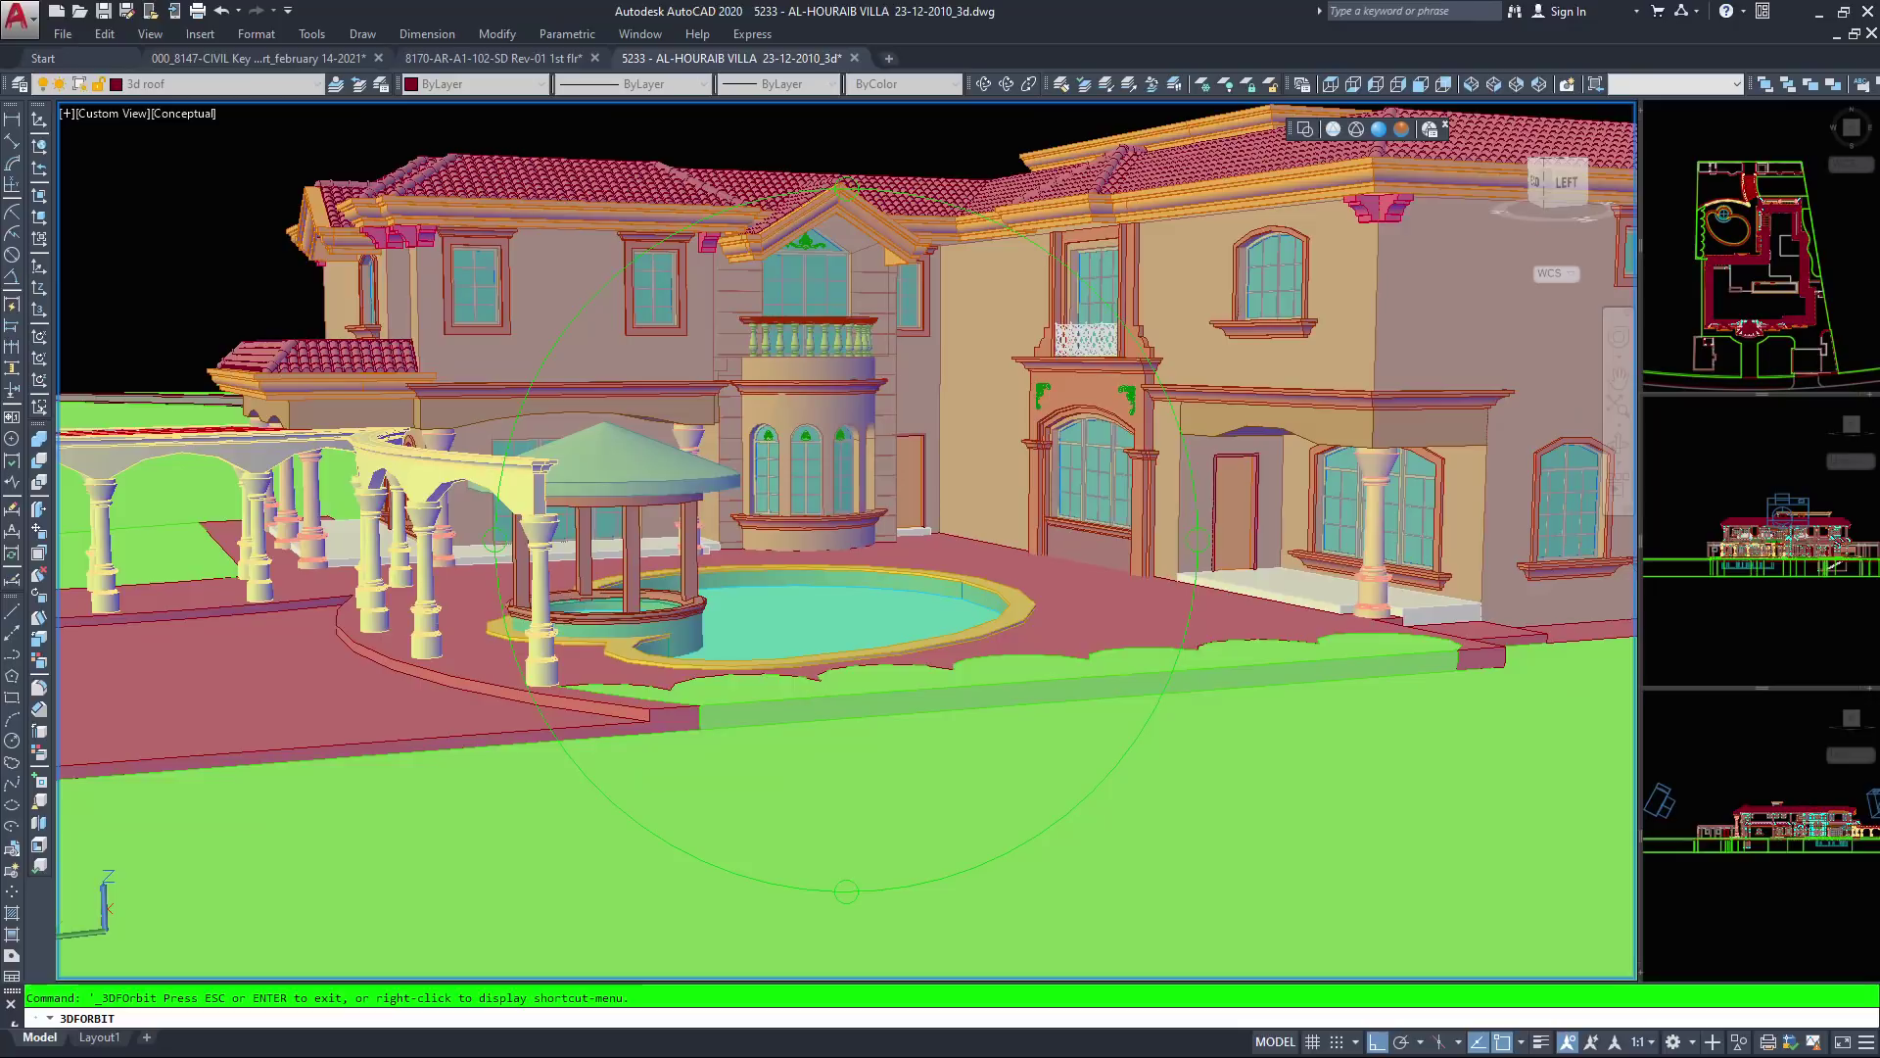
pyautogui.moveTo(977, 523); pyautogui.dragTo(936, 556, button='middle')
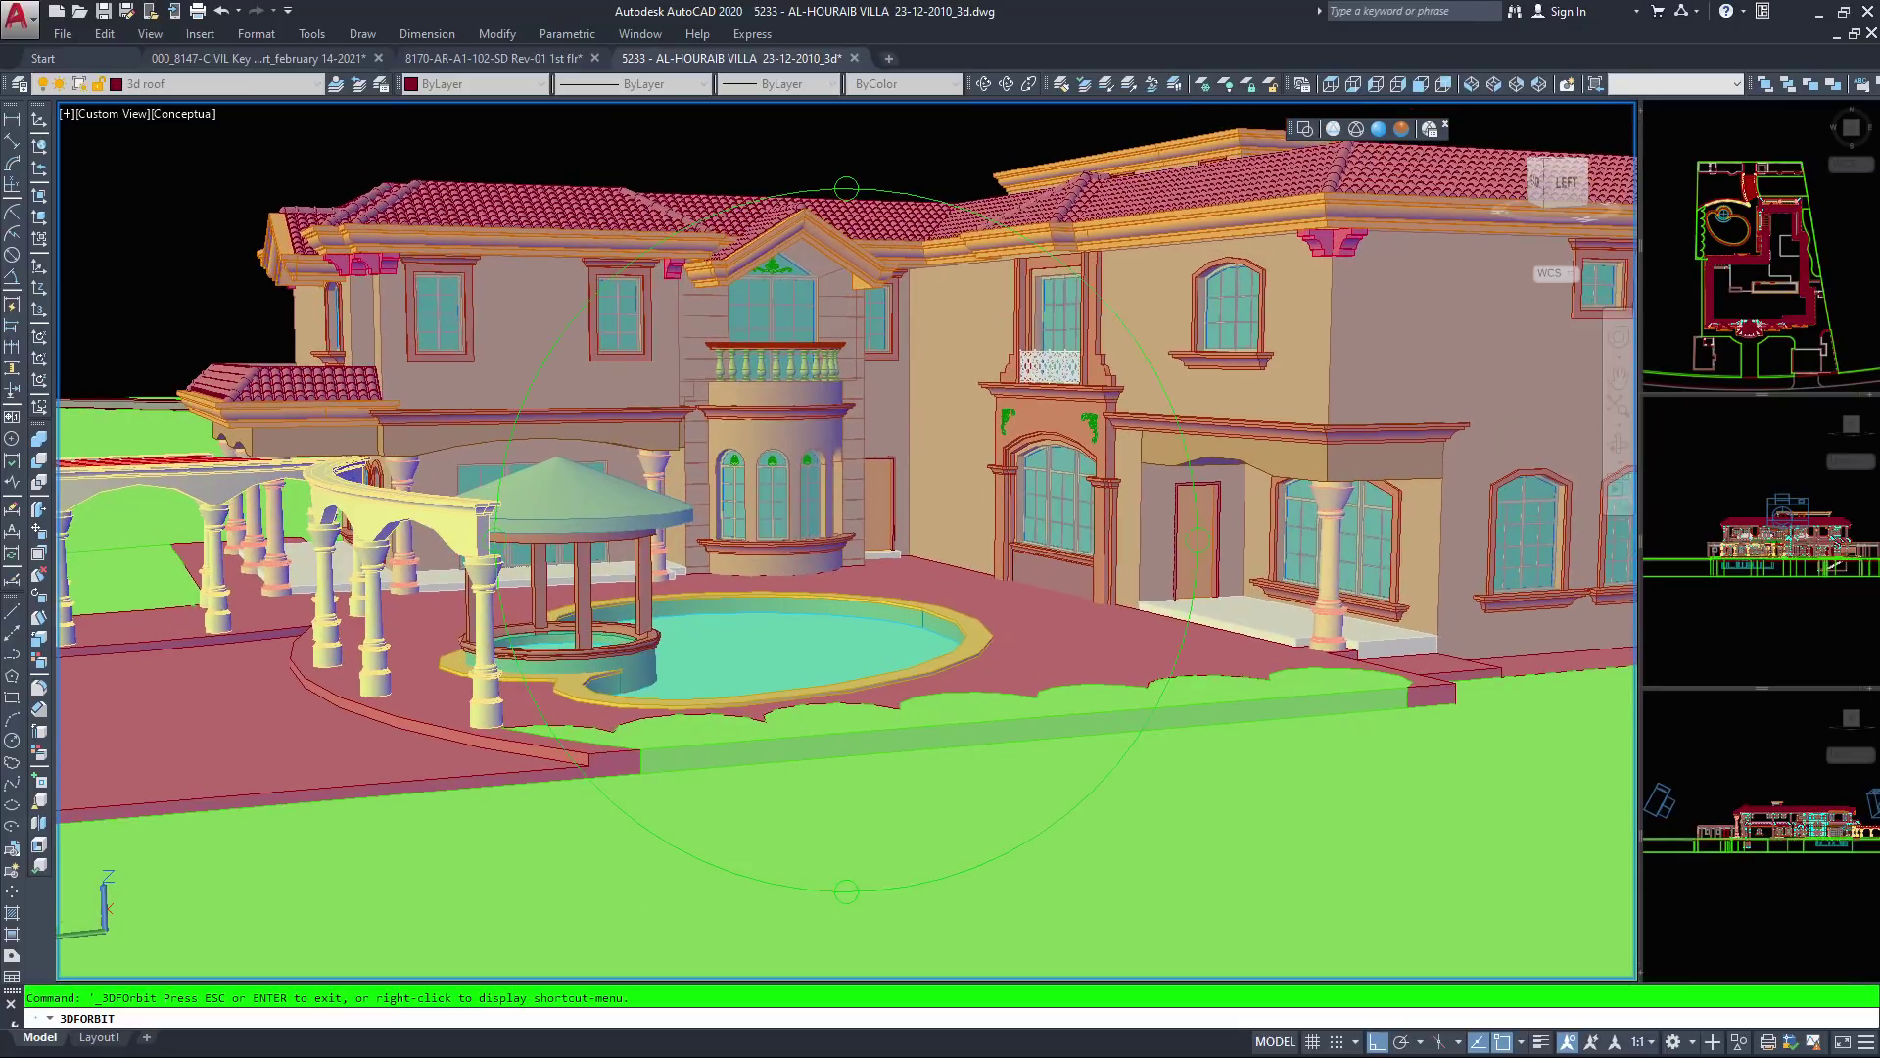
pyautogui.moveTo(744, 245); pyautogui.dragTo(772, 249)
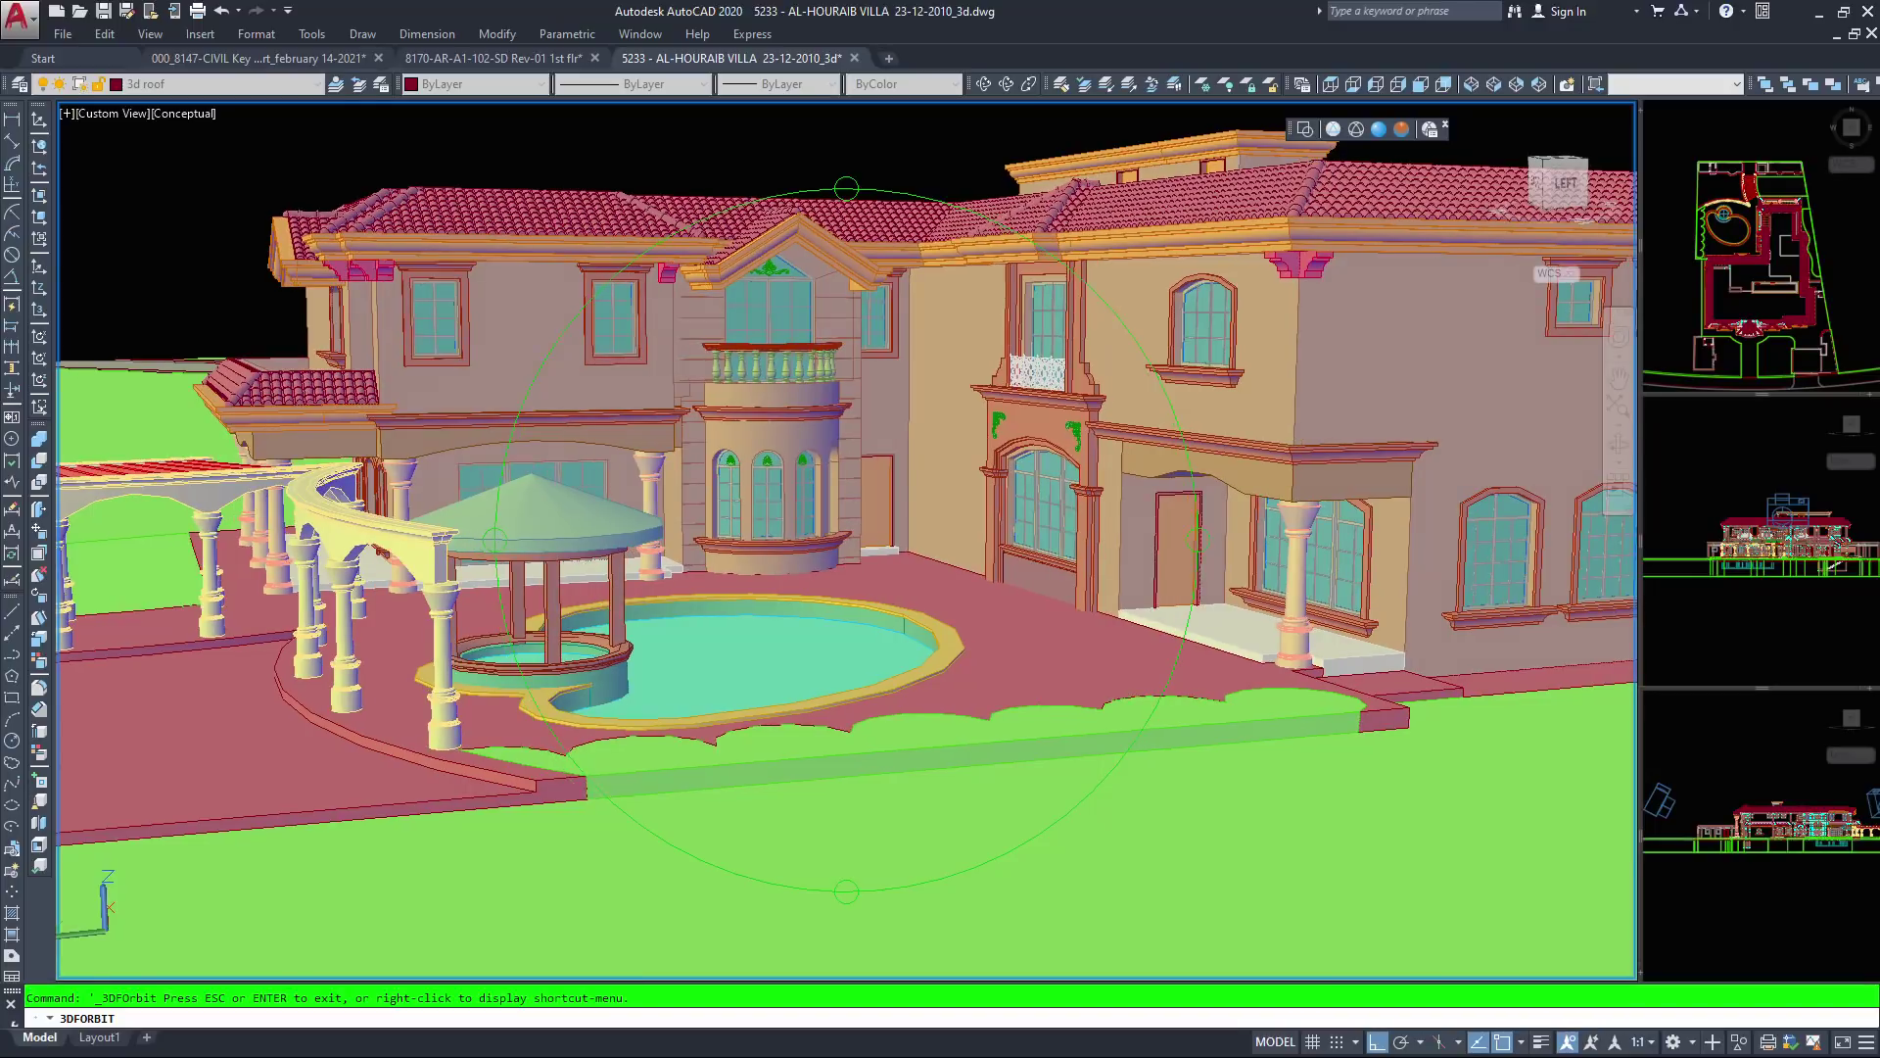
# Review the long side wall between the pool terrace and the front corner with the small outbuilding
pyautogui.moveTo(1404, 414); pyautogui.dragTo(1385, 414)
pyautogui.moveTo(783, 251); pyautogui.dragTo(911, 270)
pyautogui.moveTo(690, 538); pyautogui.dragTo(791, 567)
pyautogui.moveTo(925, 555); pyautogui.dragTo(1063, 562)
pyautogui.moveTo(997, 530); pyautogui.dragTo(738, 556, button='middle')
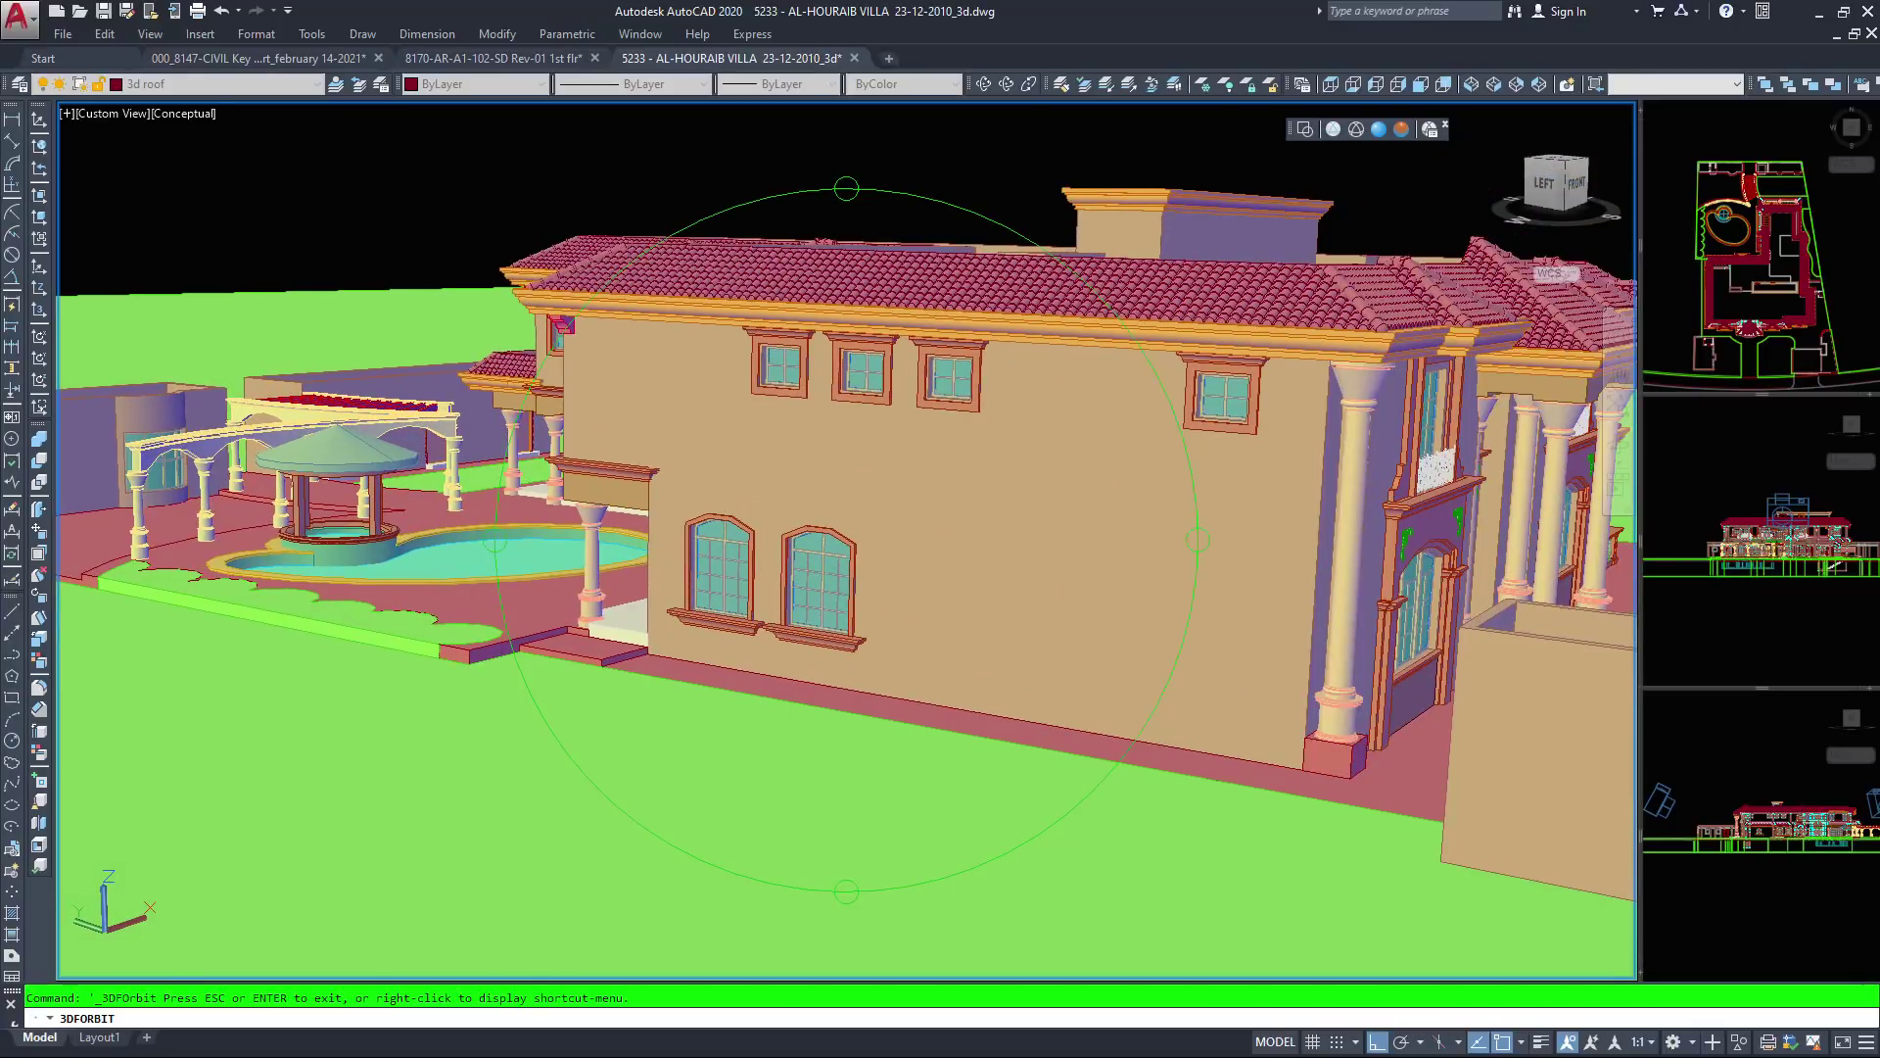
pyautogui.moveTo(1283, 460); pyautogui.dragTo(1140, 473)
pyautogui.moveTo(926, 566); pyautogui.dragTo(945, 566)
pyautogui.moveTo(1301, 463); pyautogui.dragTo(1222, 467)
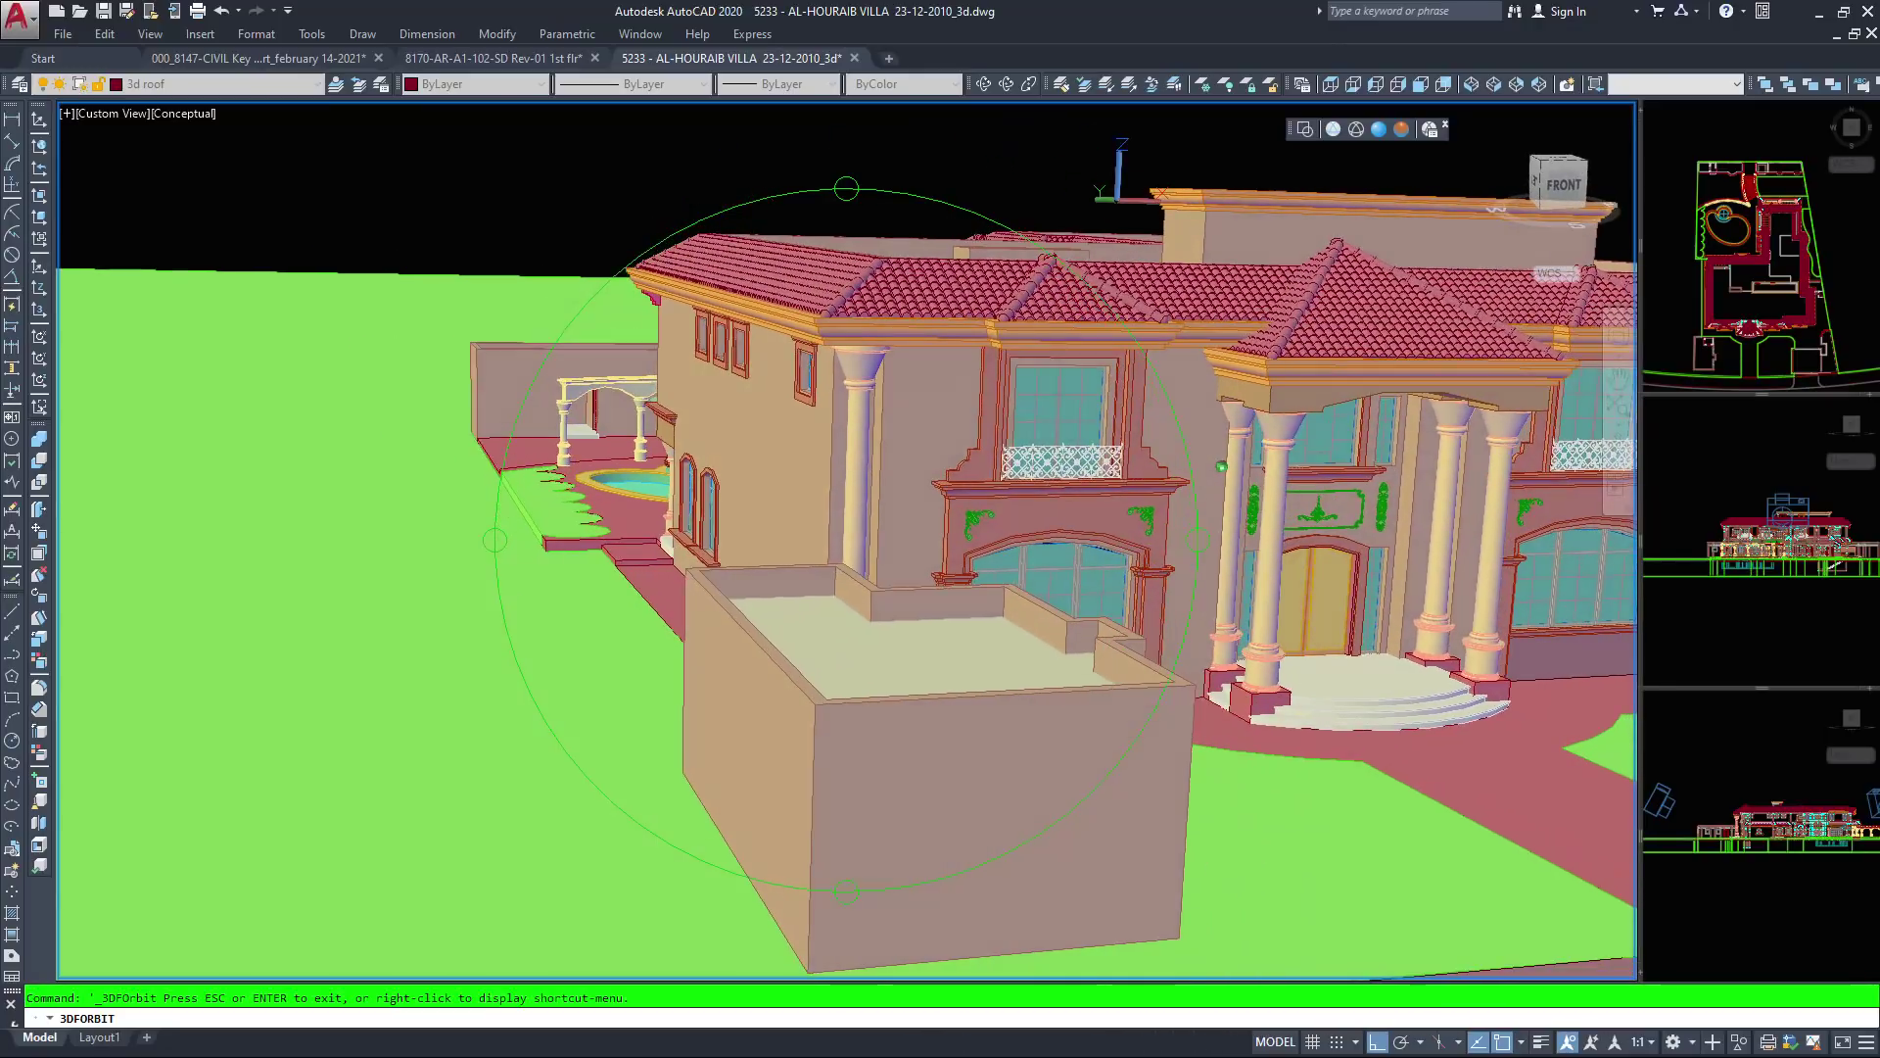
# Examine the main entrance up close, including its columns, curved steps, double door, balconies and wall ornaments
pyautogui.moveTo(1013, 568); pyautogui.dragTo(1132, 571)
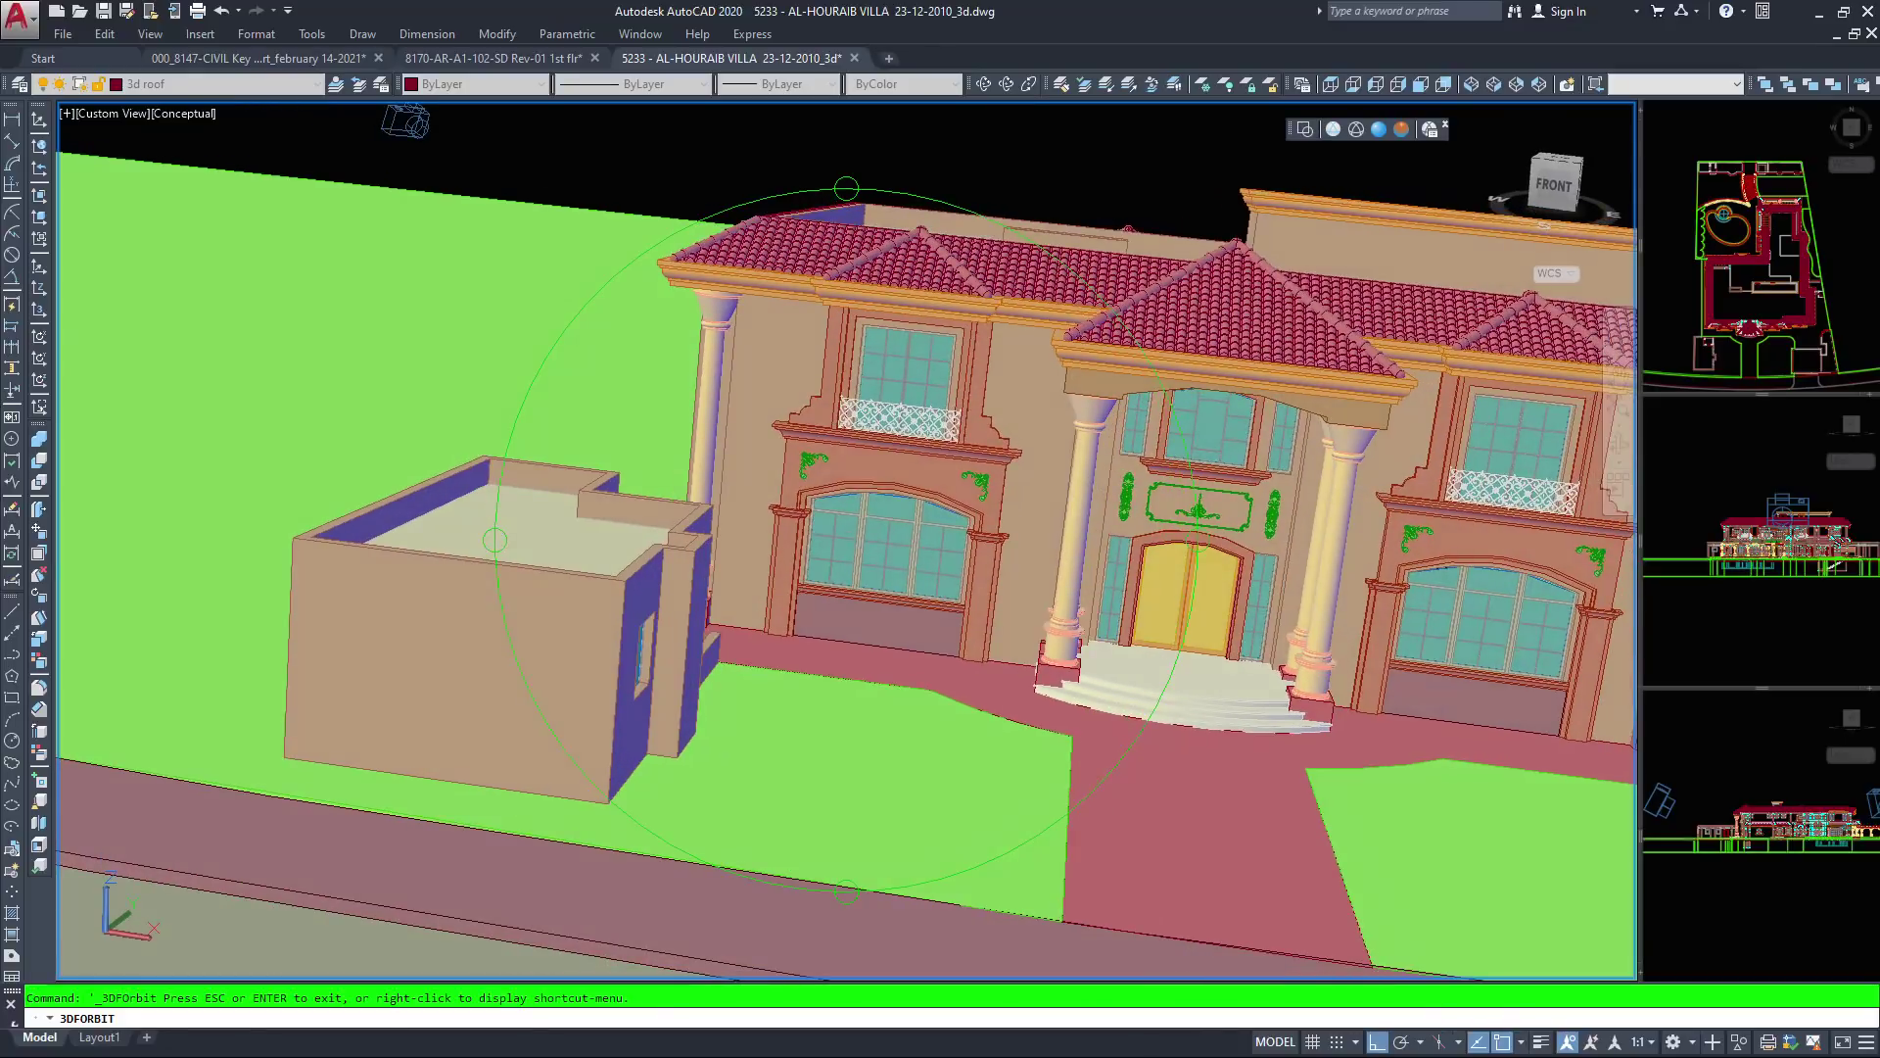
pyautogui.moveTo(993, 451); pyautogui.dragTo(785, 495, button='middle')
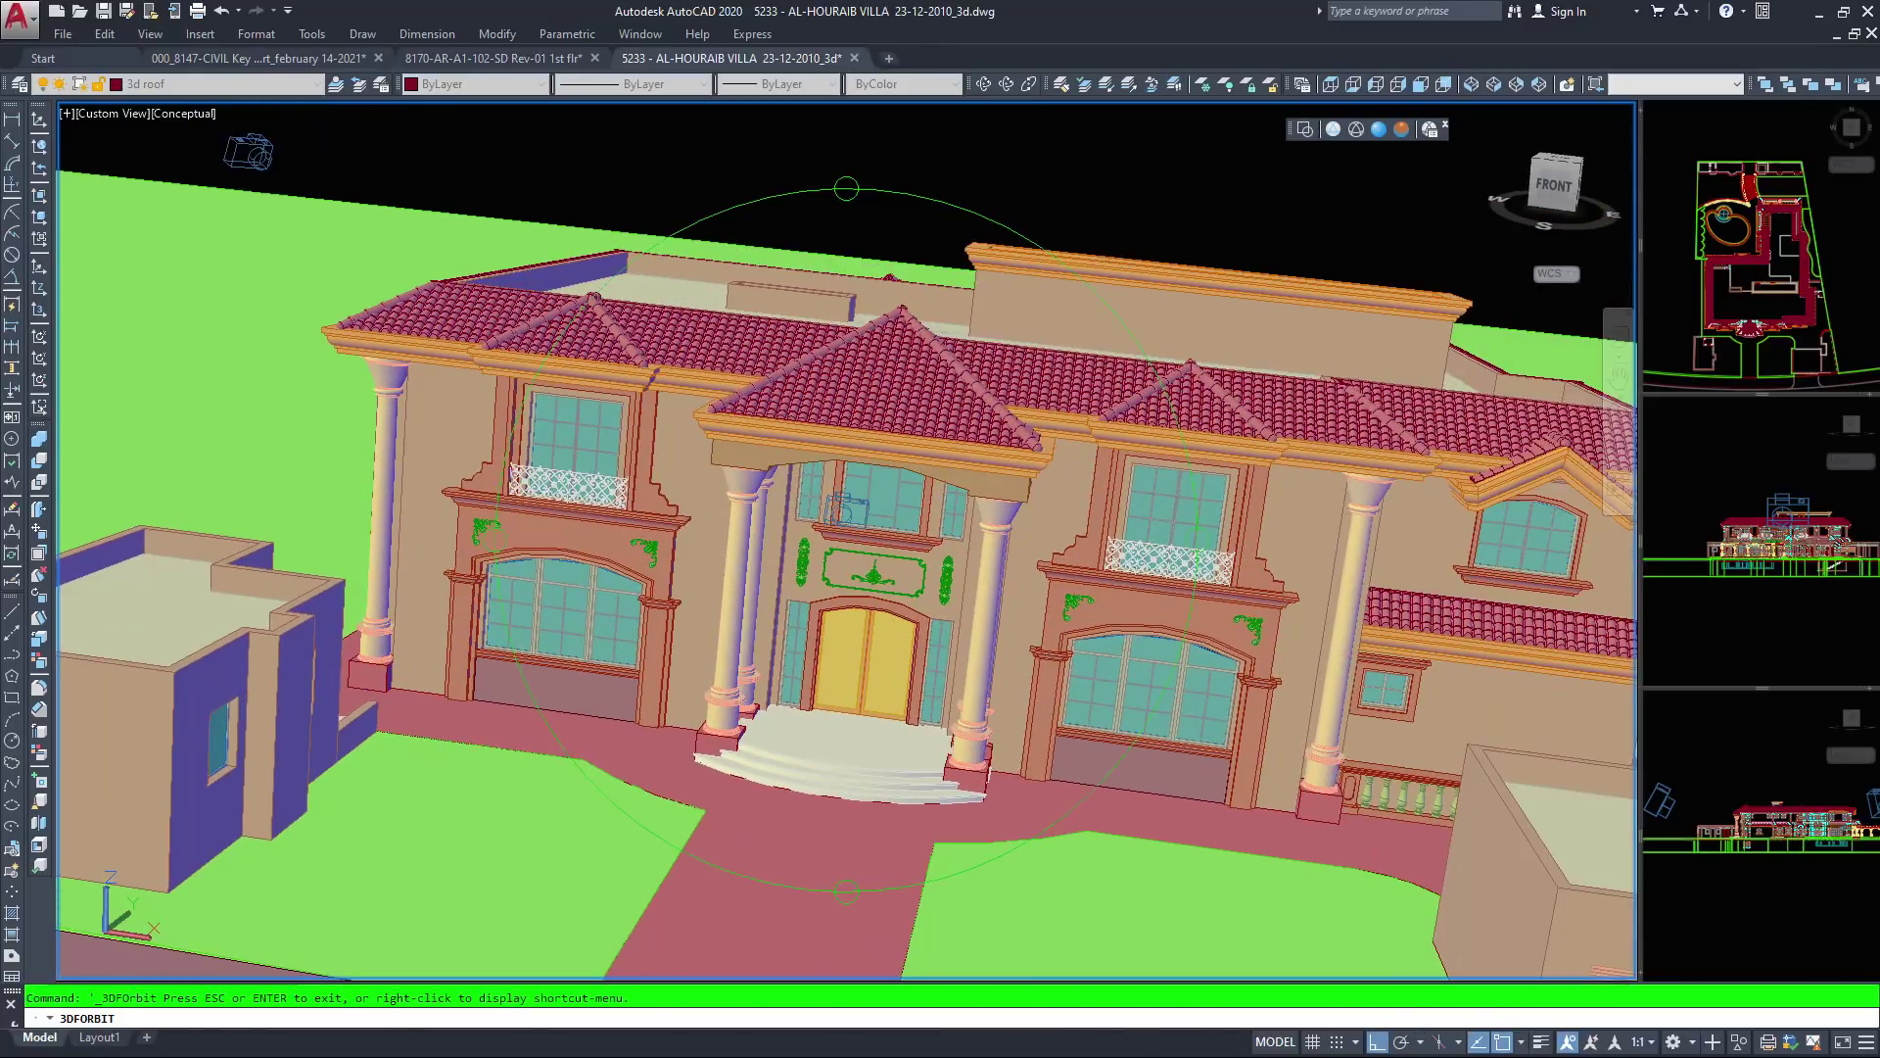
pyautogui.moveTo(847, 508); pyautogui.dragTo(342, 402)
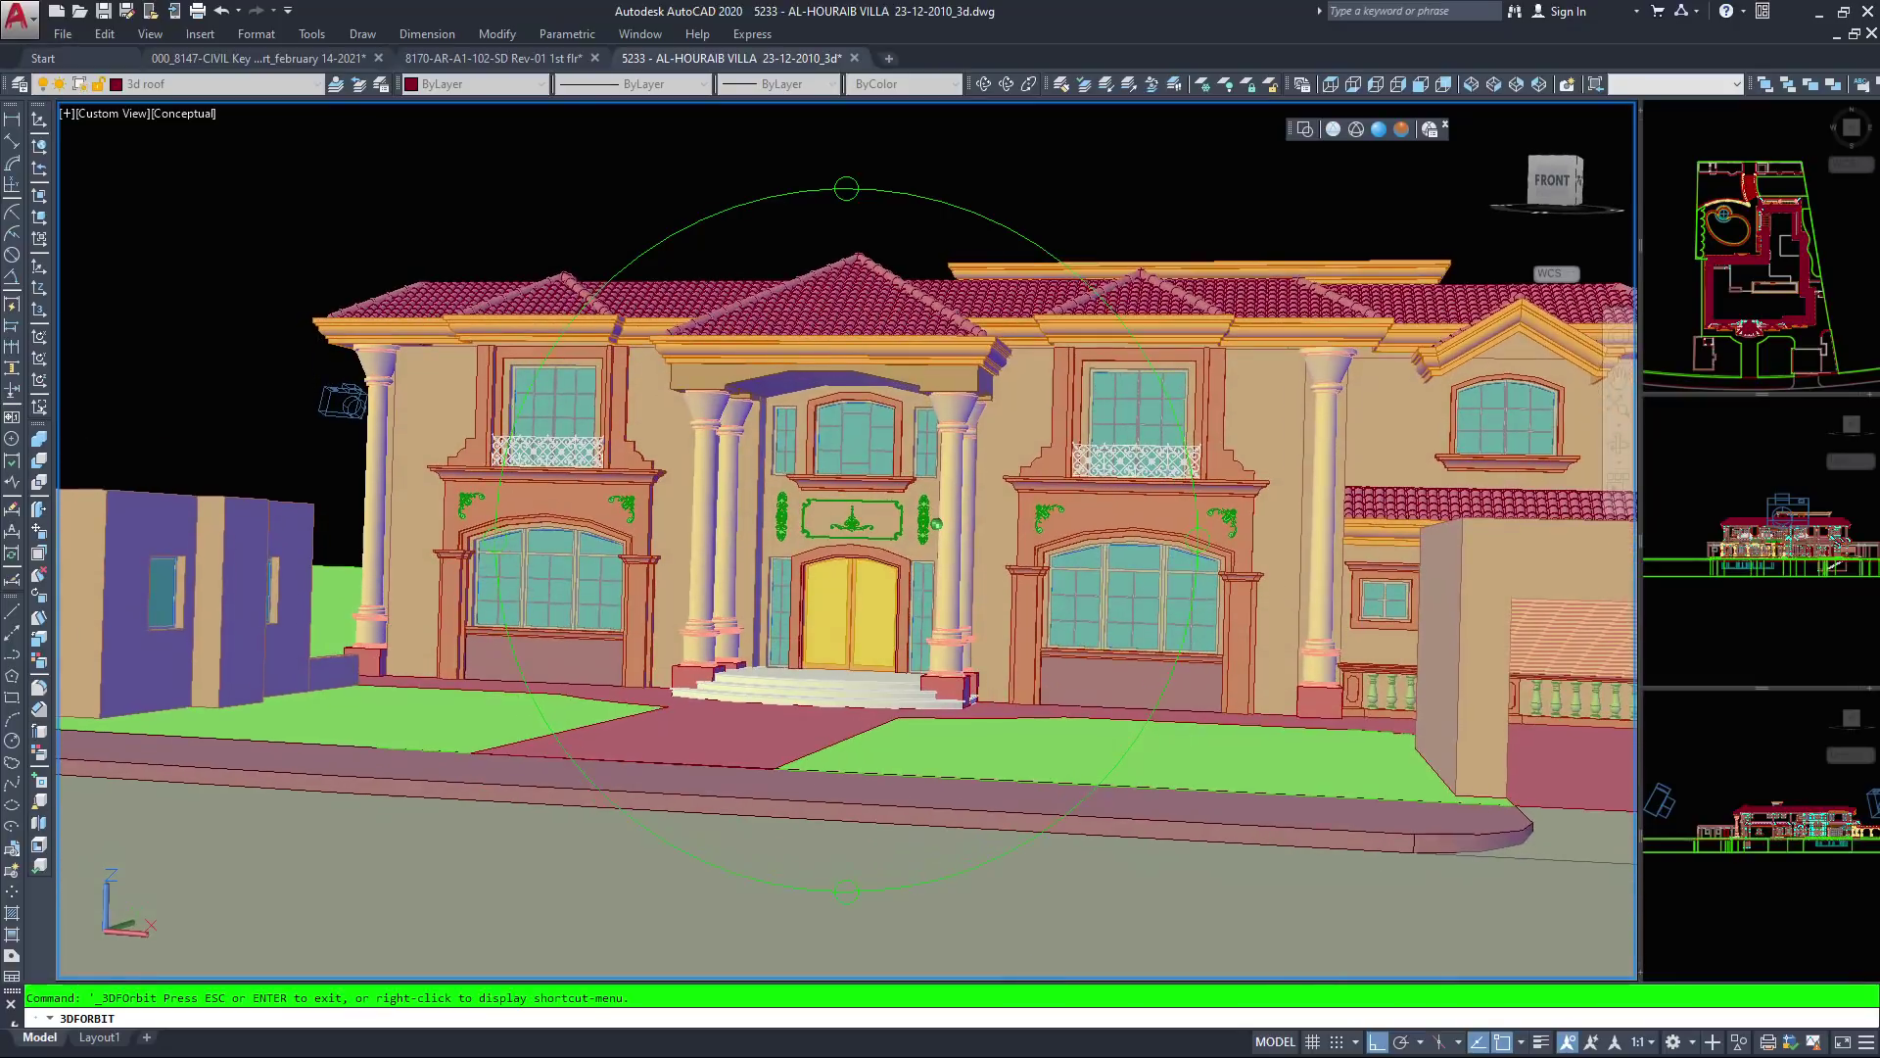
pyautogui.scroll(2, 343, 401)
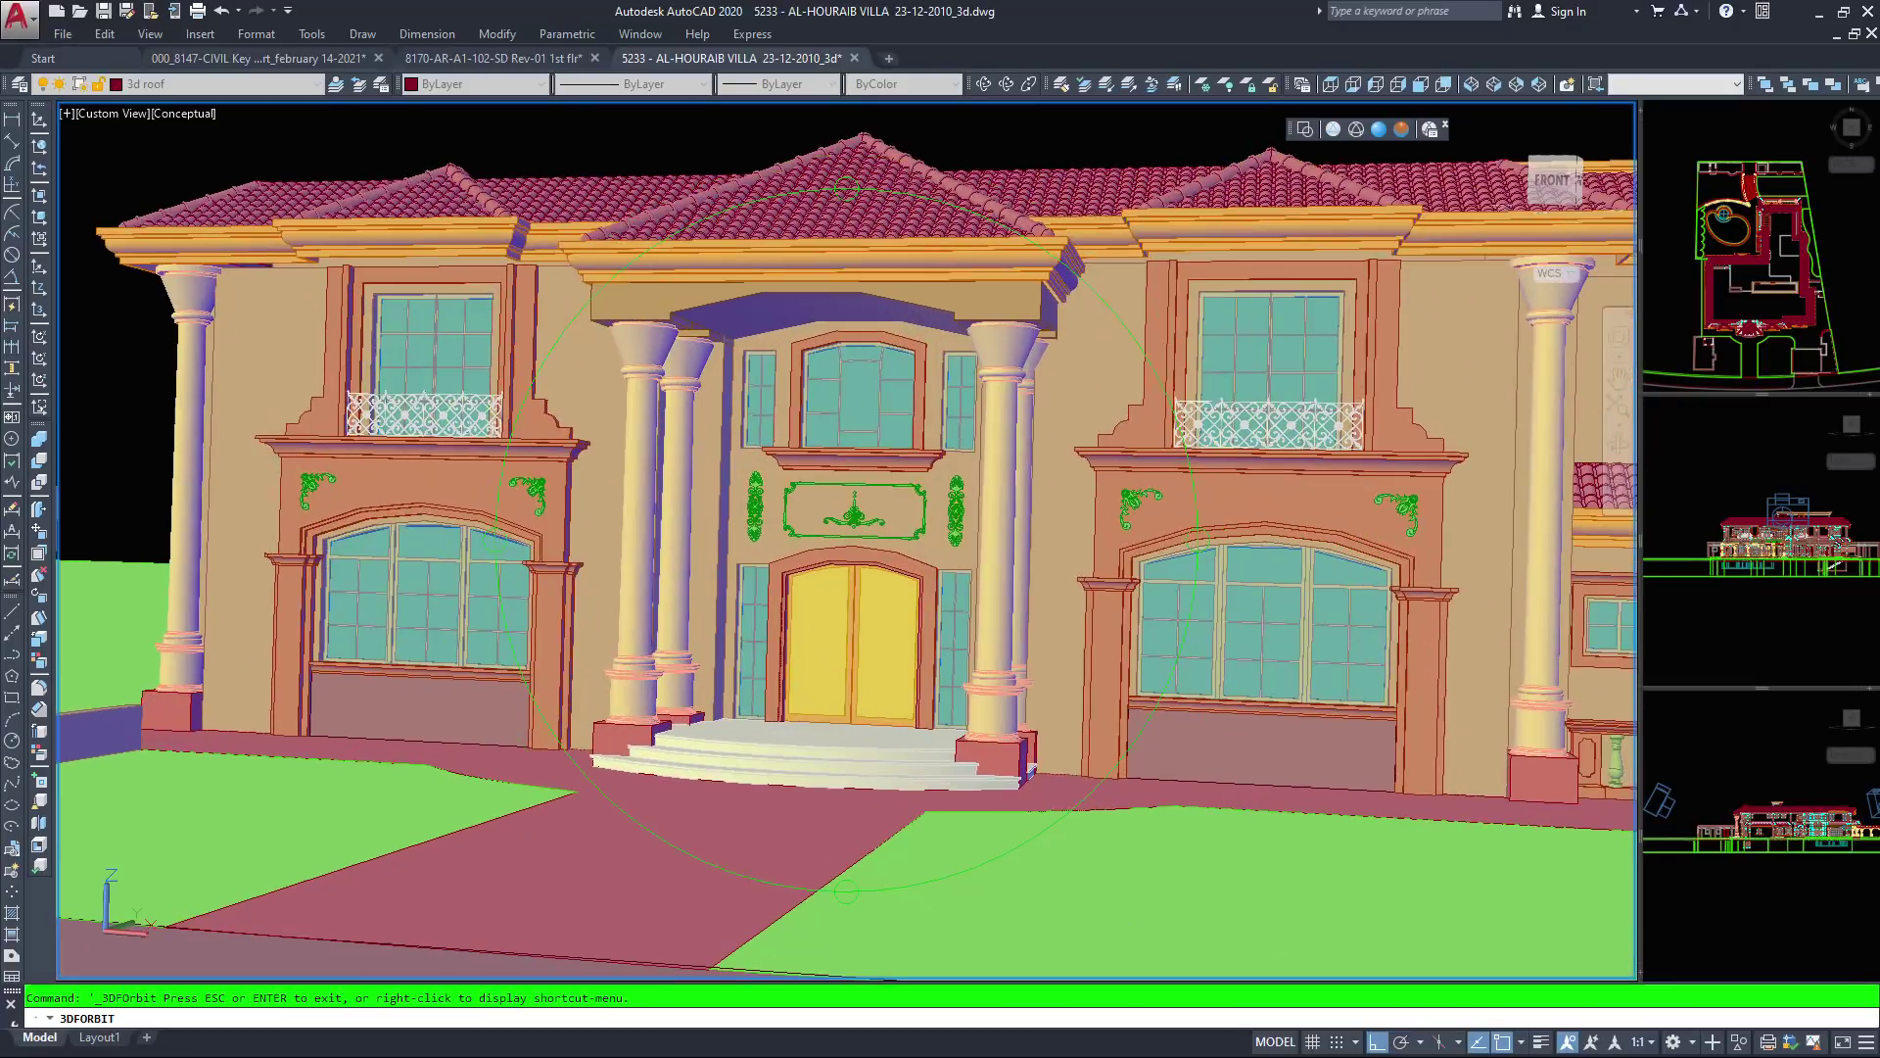
pyautogui.scroll(-1, 847, 538)
pyautogui.scroll(3, 933, 347)
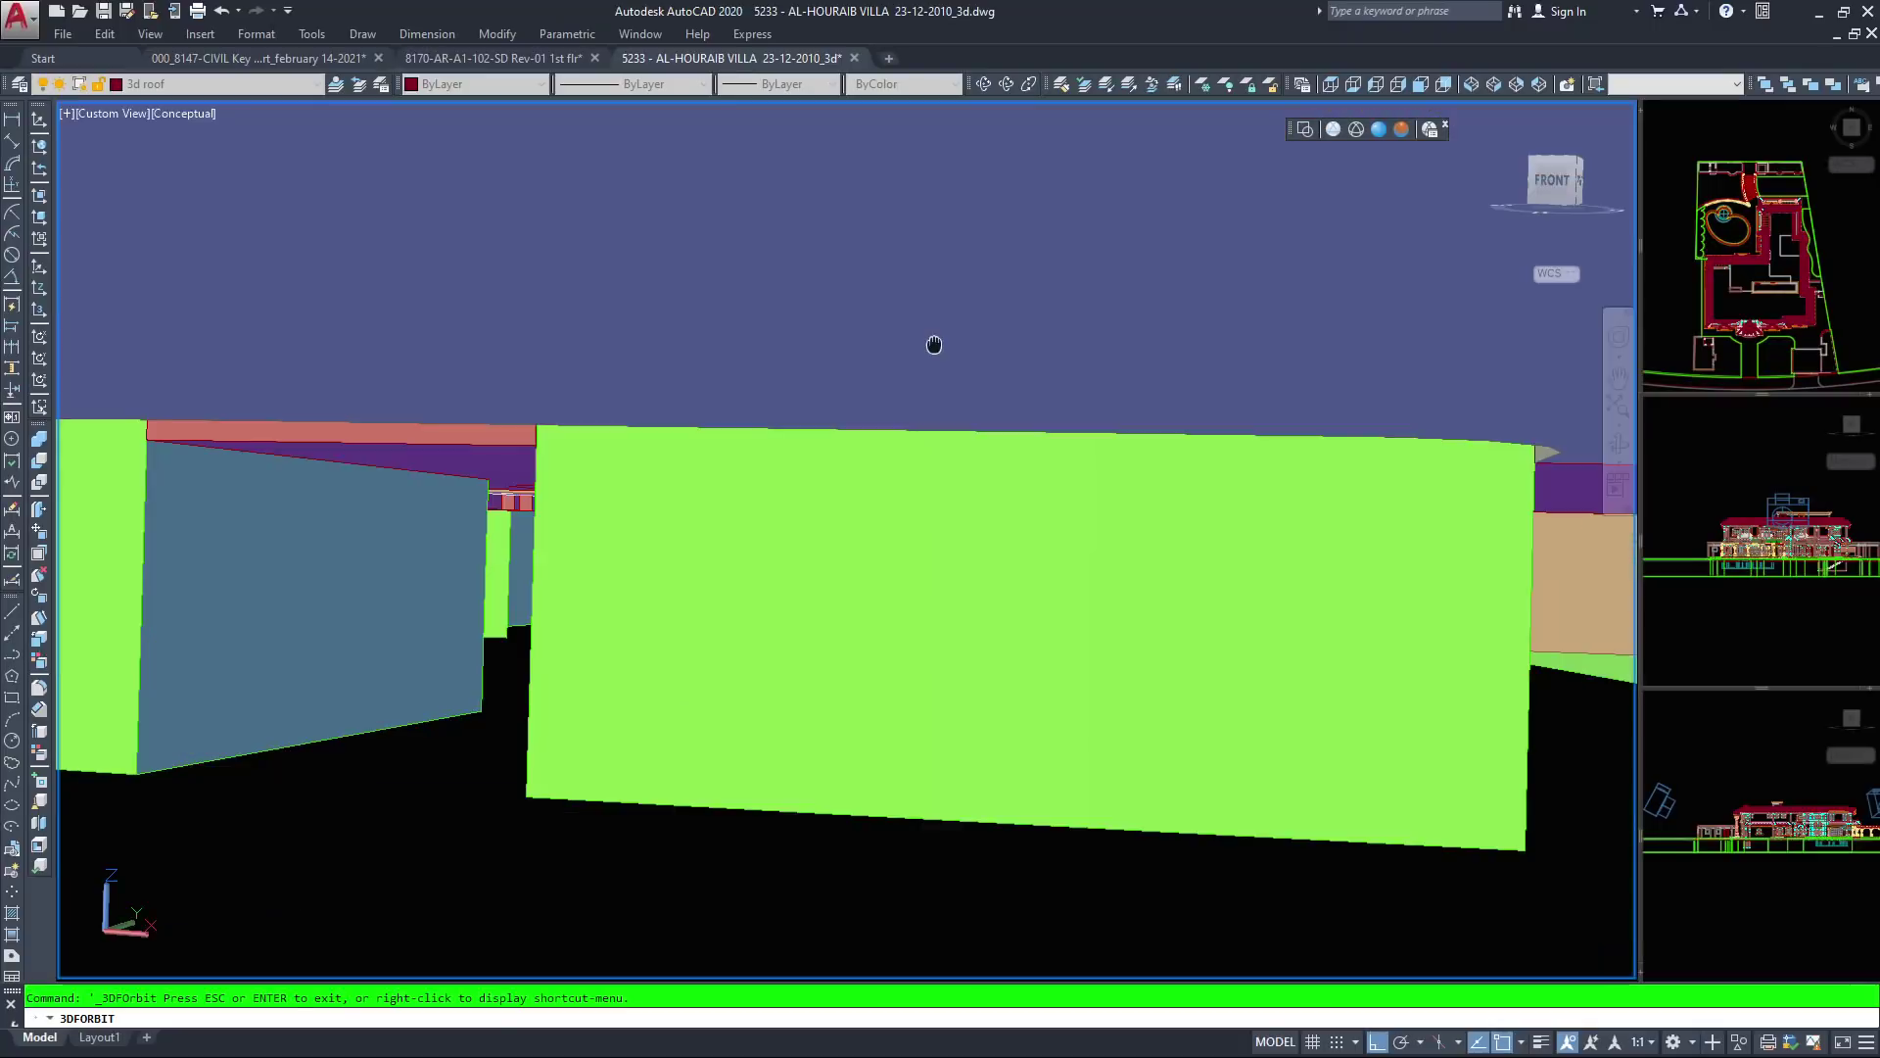
pyautogui.scroll(-6, 848, 538)
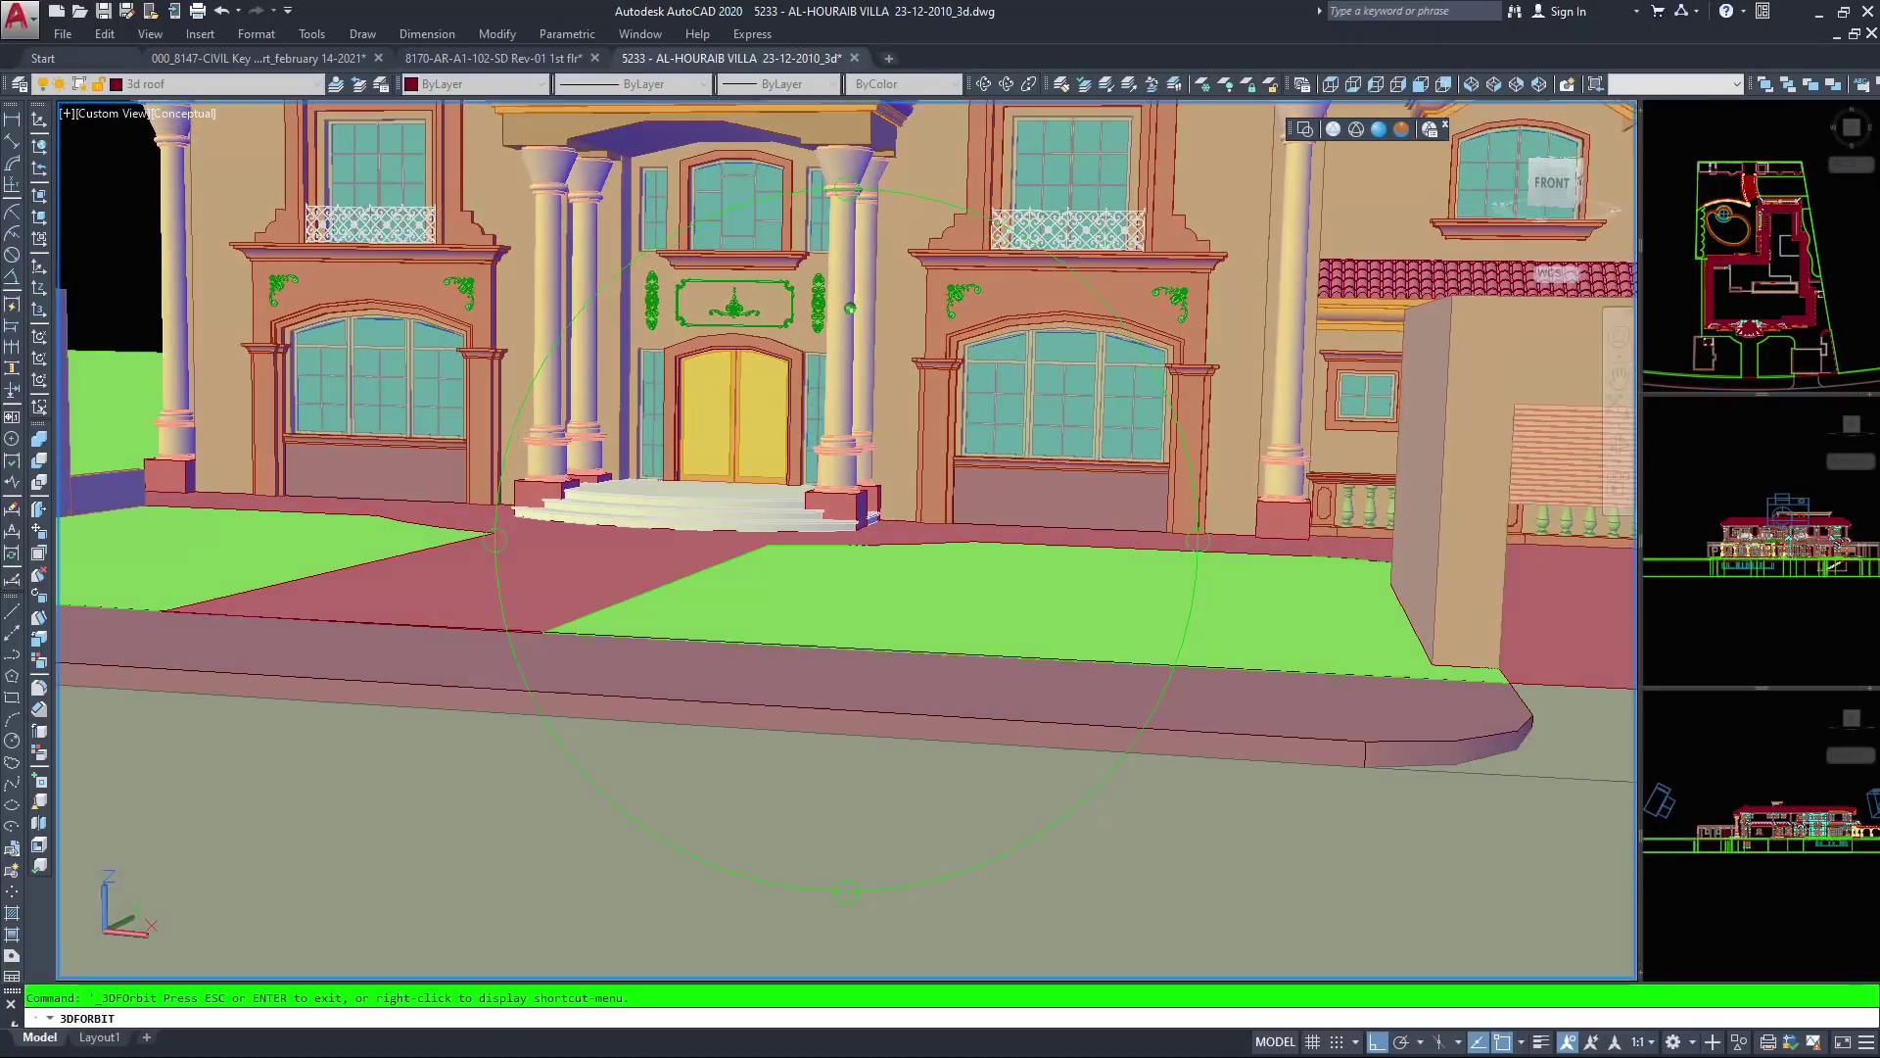
pyautogui.moveTo(847, 539); pyautogui.dragTo(835, 555)
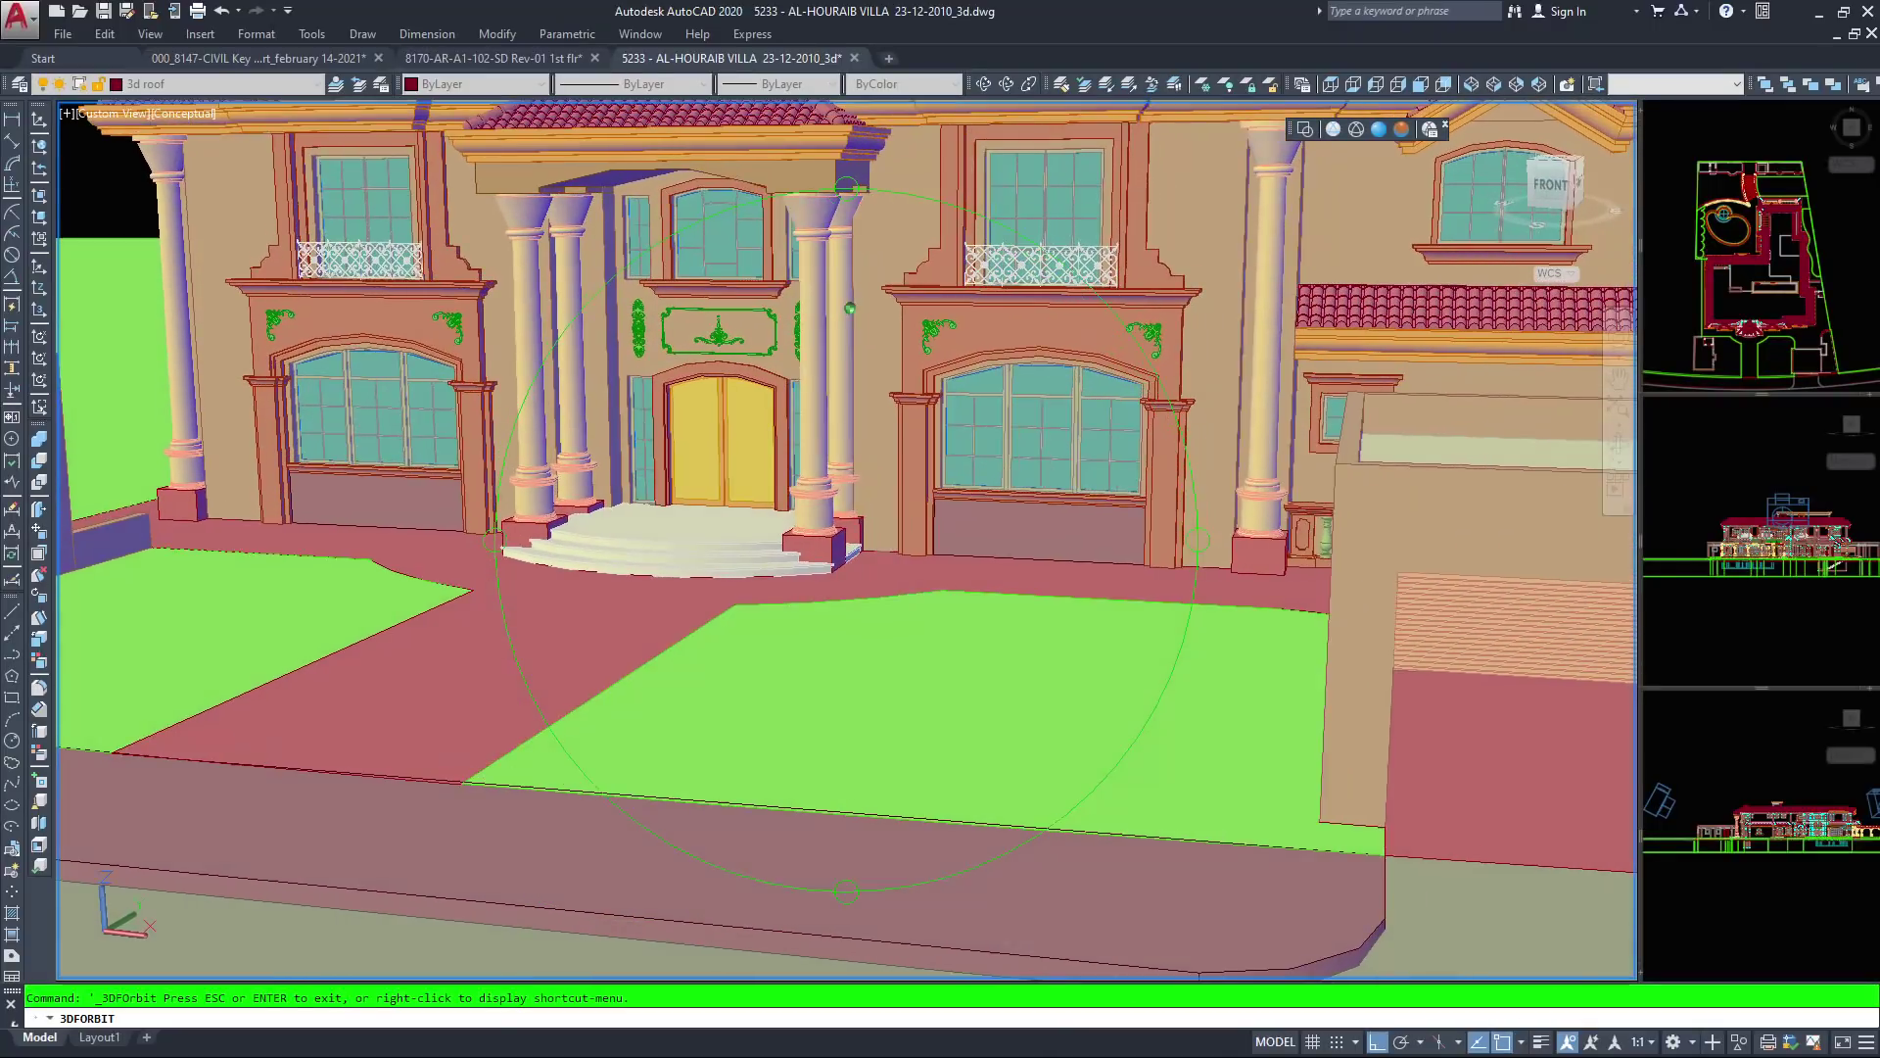
pyautogui.scroll(3, 848, 538)
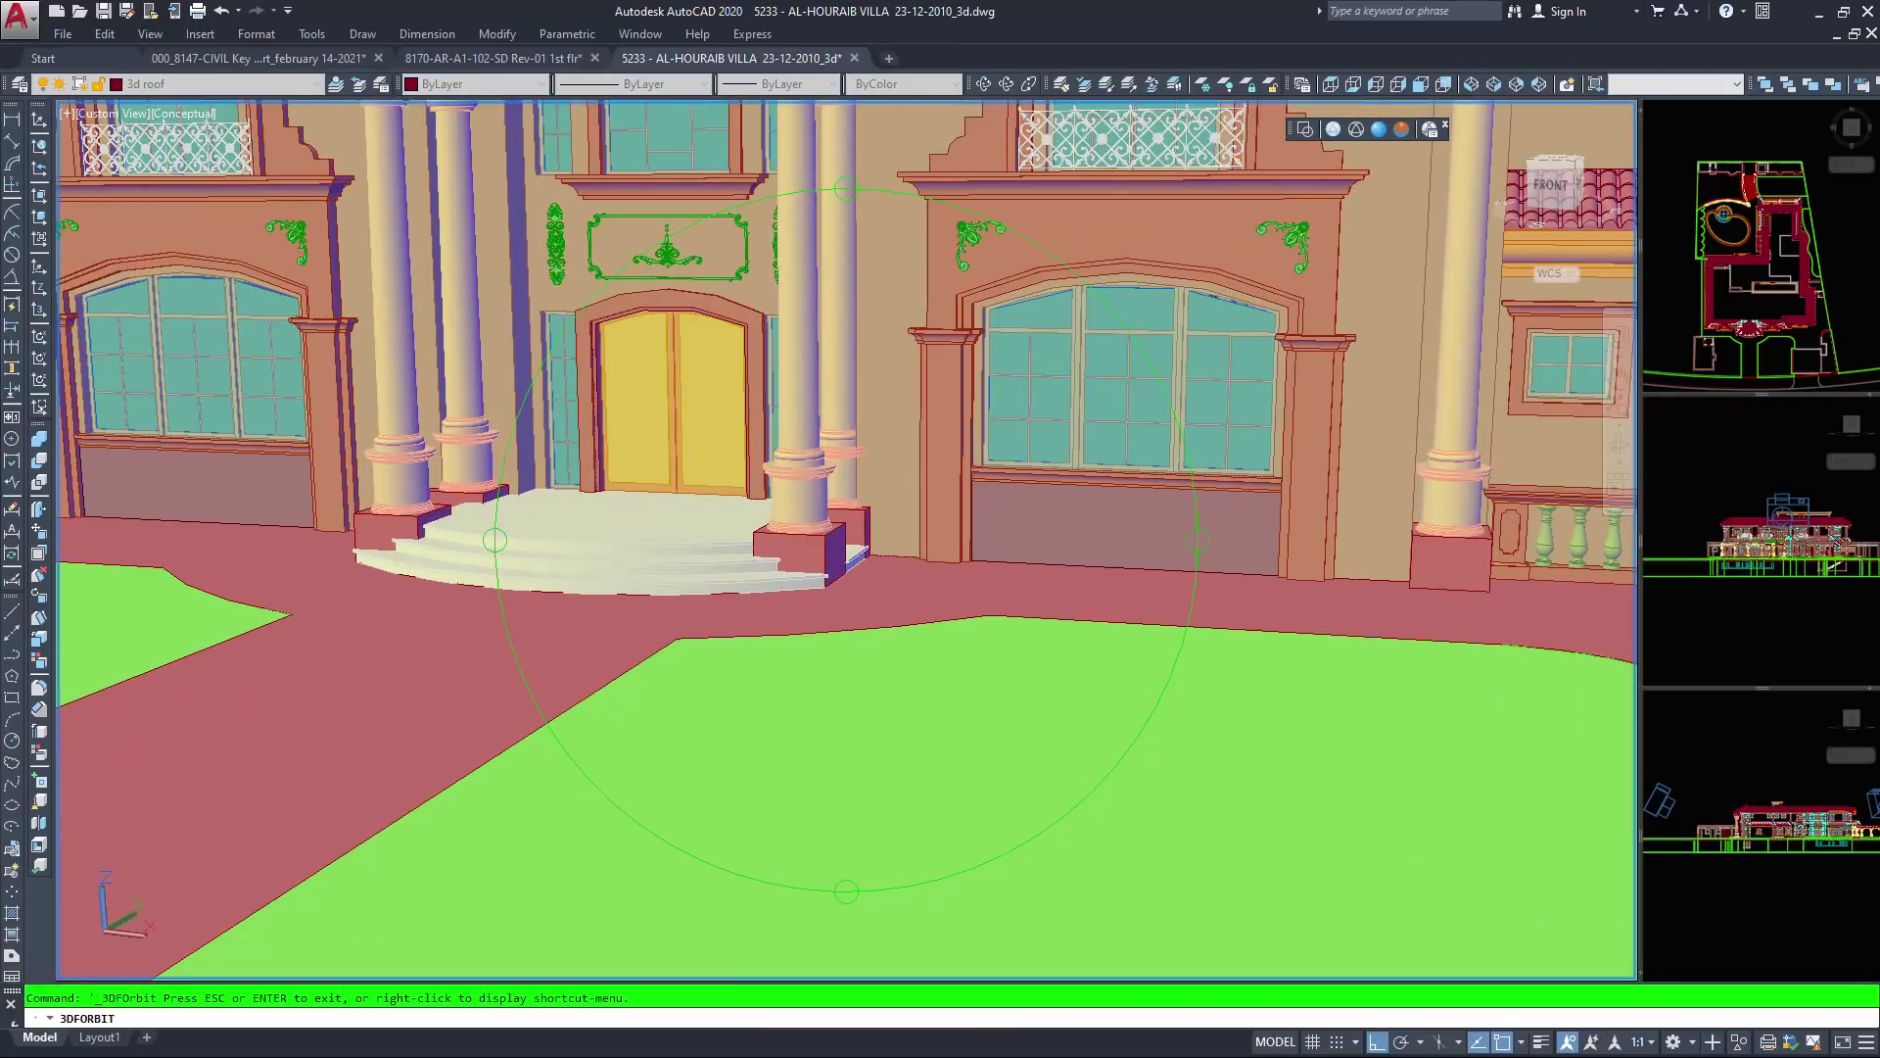
pyautogui.moveTo(843, 485); pyautogui.dragTo(864, 568, button='middle')
pyautogui.moveTo(869, 540); pyautogui.dragTo(883, 360)
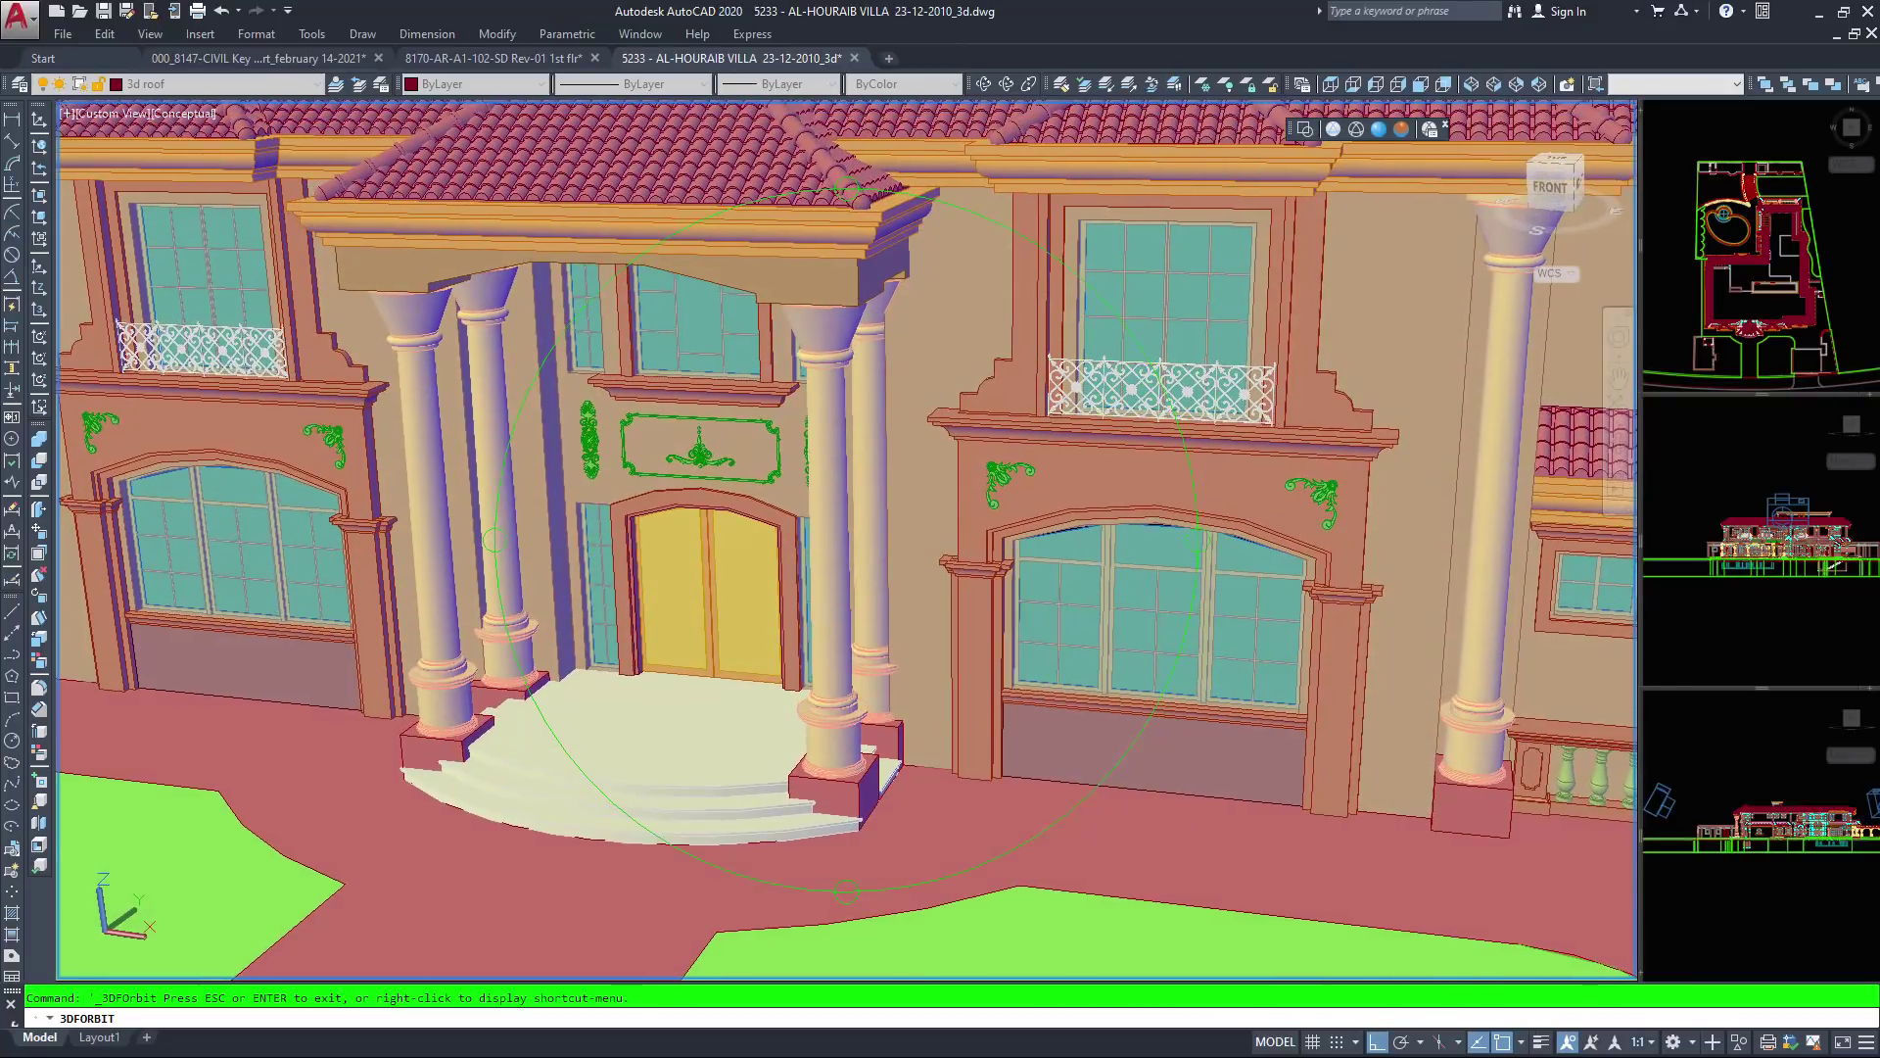
# Review the front facade from both sides of the entrance portico, including the arched windows, balconies and corner columns
pyautogui.scroll(-2, 883, 359)
pyautogui.moveTo(927, 556); pyautogui.dragTo(799, 561, button='middle')
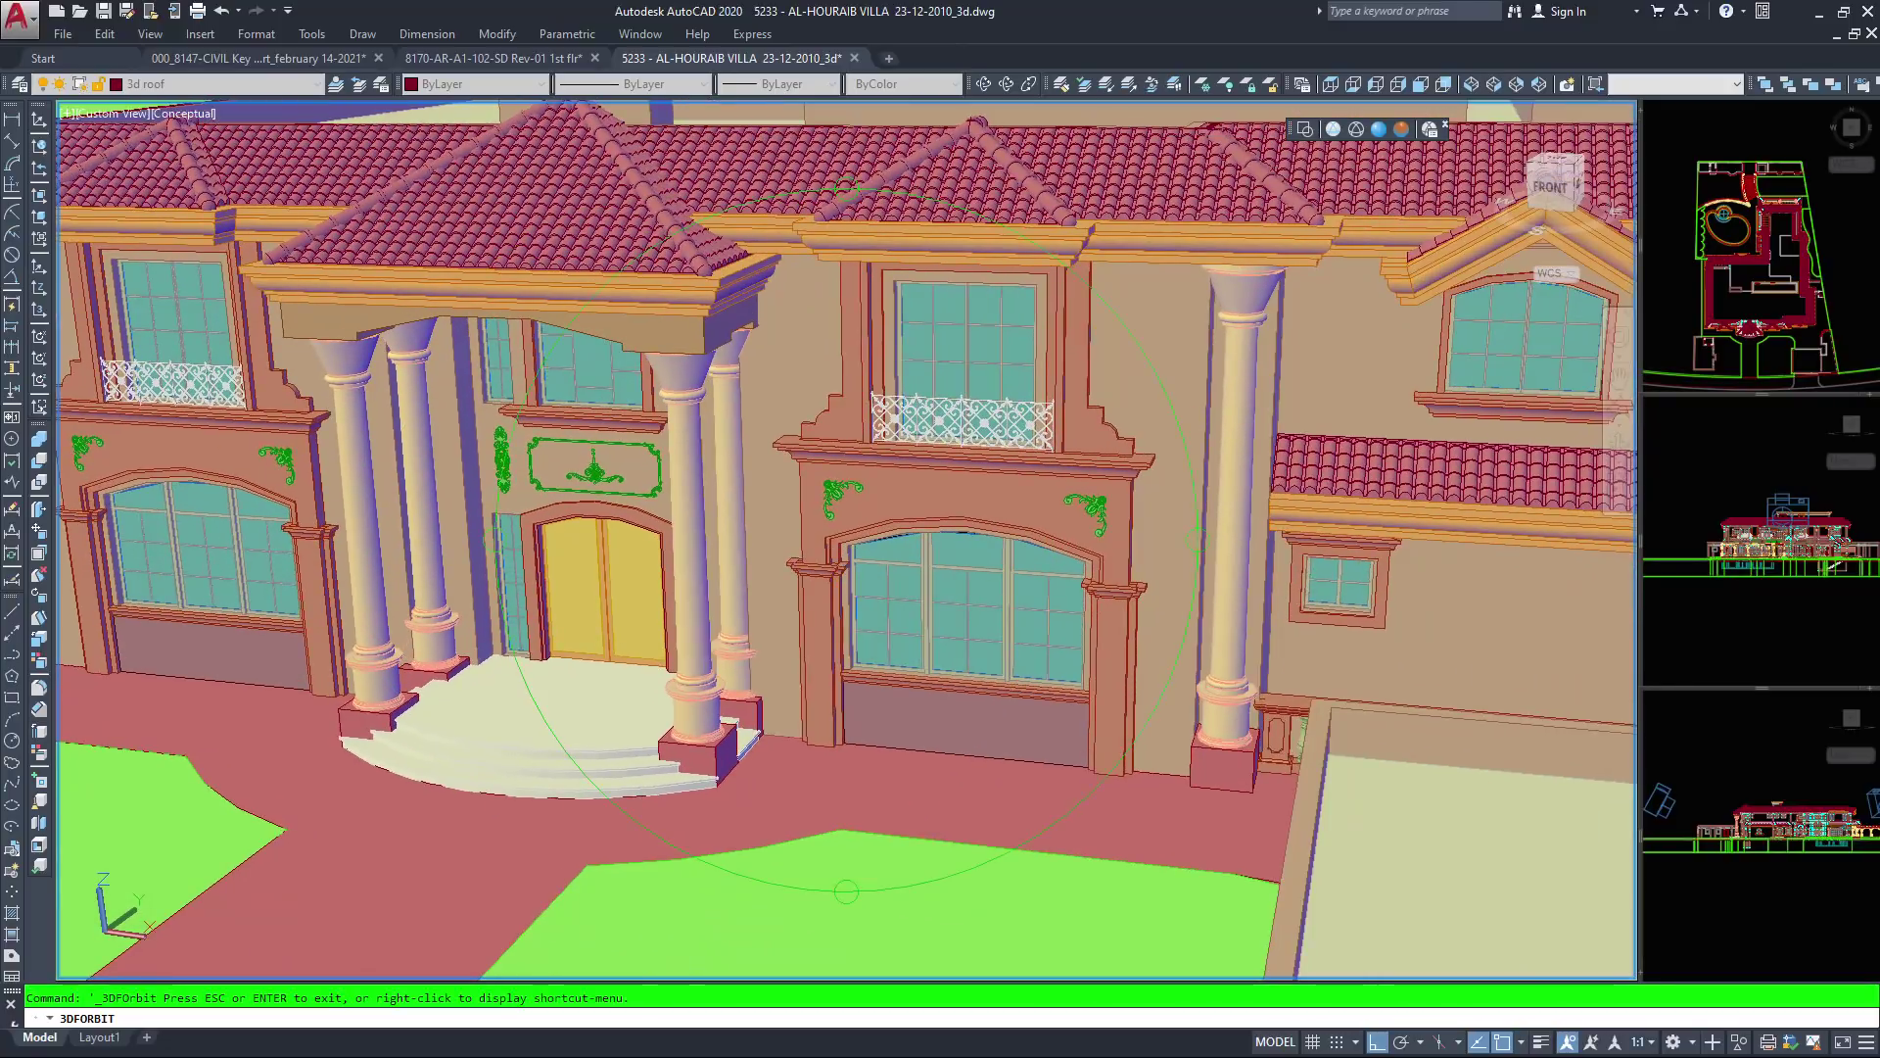
pyautogui.moveTo(799, 560); pyautogui.dragTo(955, 594)
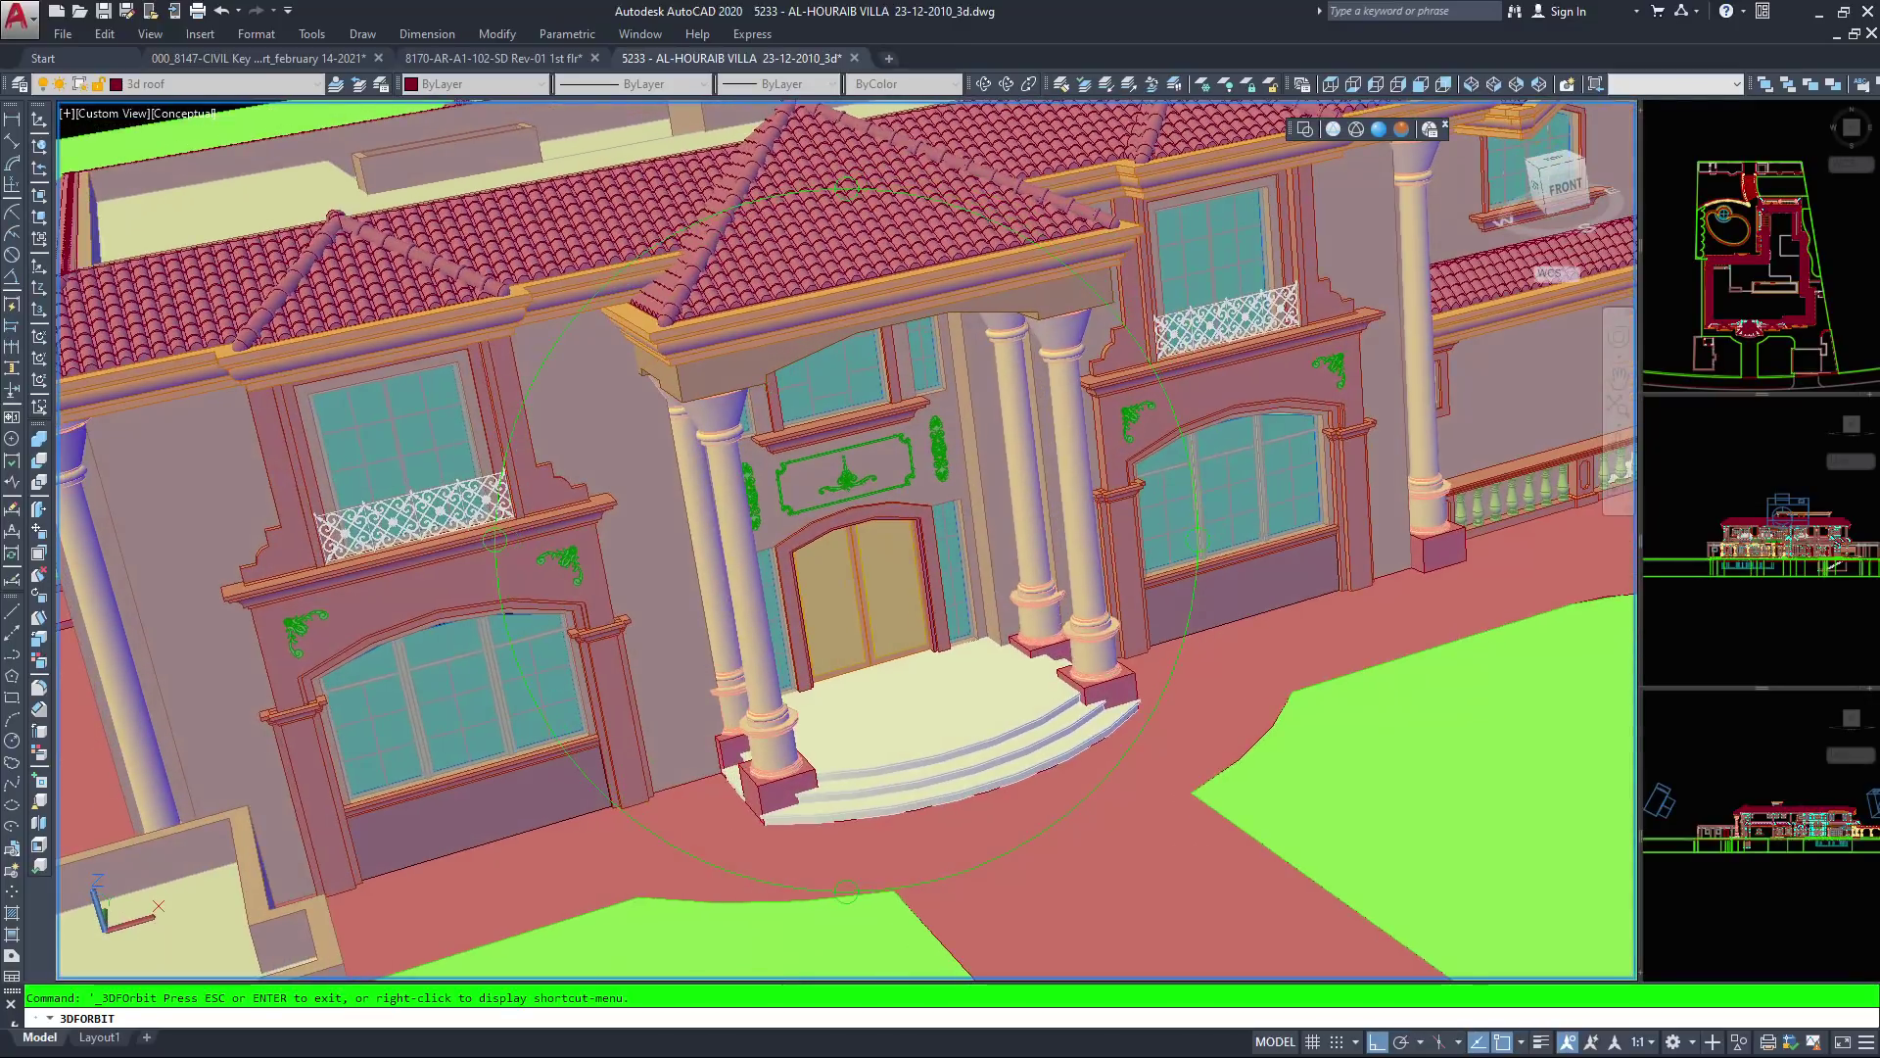
pyautogui.moveTo(755, 279)
pyautogui.mouseDown()
pyautogui.moveTo(770, 387)
pyautogui.moveTo(797, 386)
pyautogui.mouseUp()
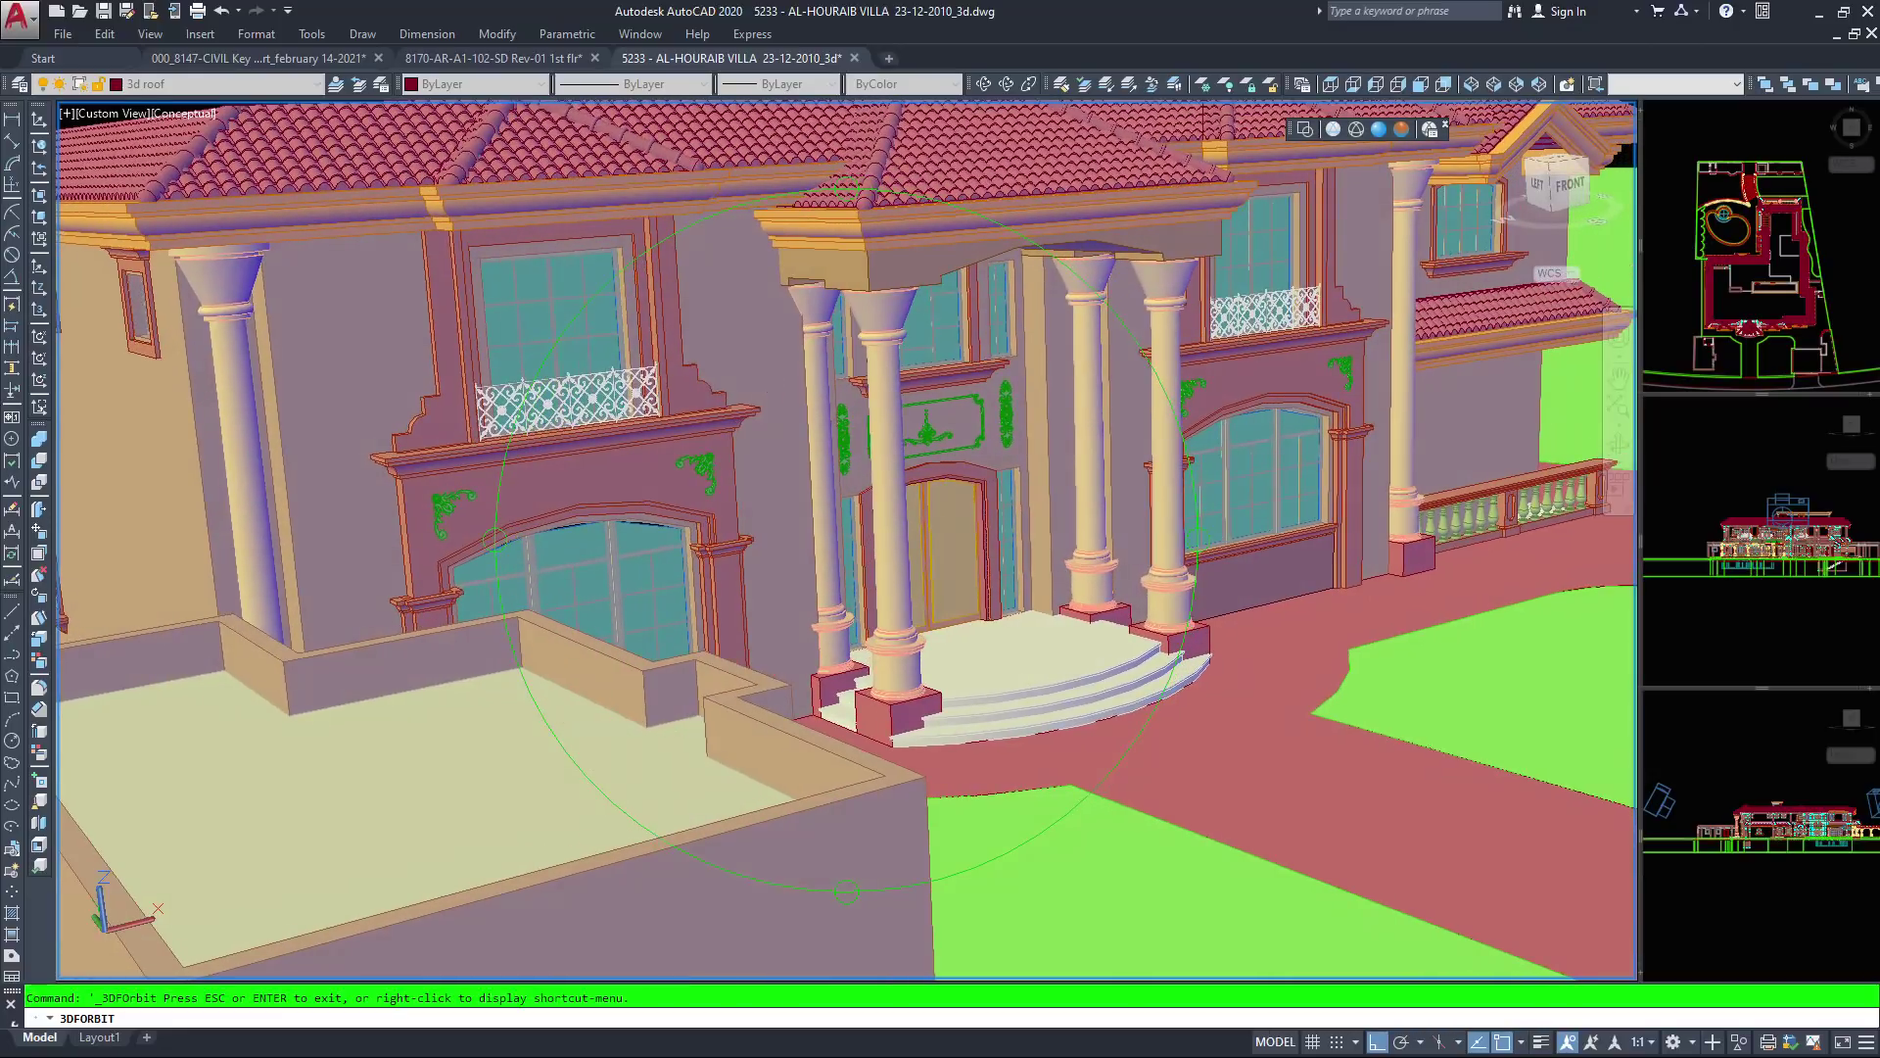
pyautogui.scroll(2, 846, 539)
pyautogui.scroll(-1, 941, 549)
pyautogui.moveTo(1022, 583); pyautogui.dragTo(920, 520, button='middle')
pyautogui.moveTo(537, 171); pyautogui.dragTo(576, 256)
# Inspect the curved entrance steps, column bases and adjacent arched window with its surround up close
pyautogui.scroll(3, 850, 537)
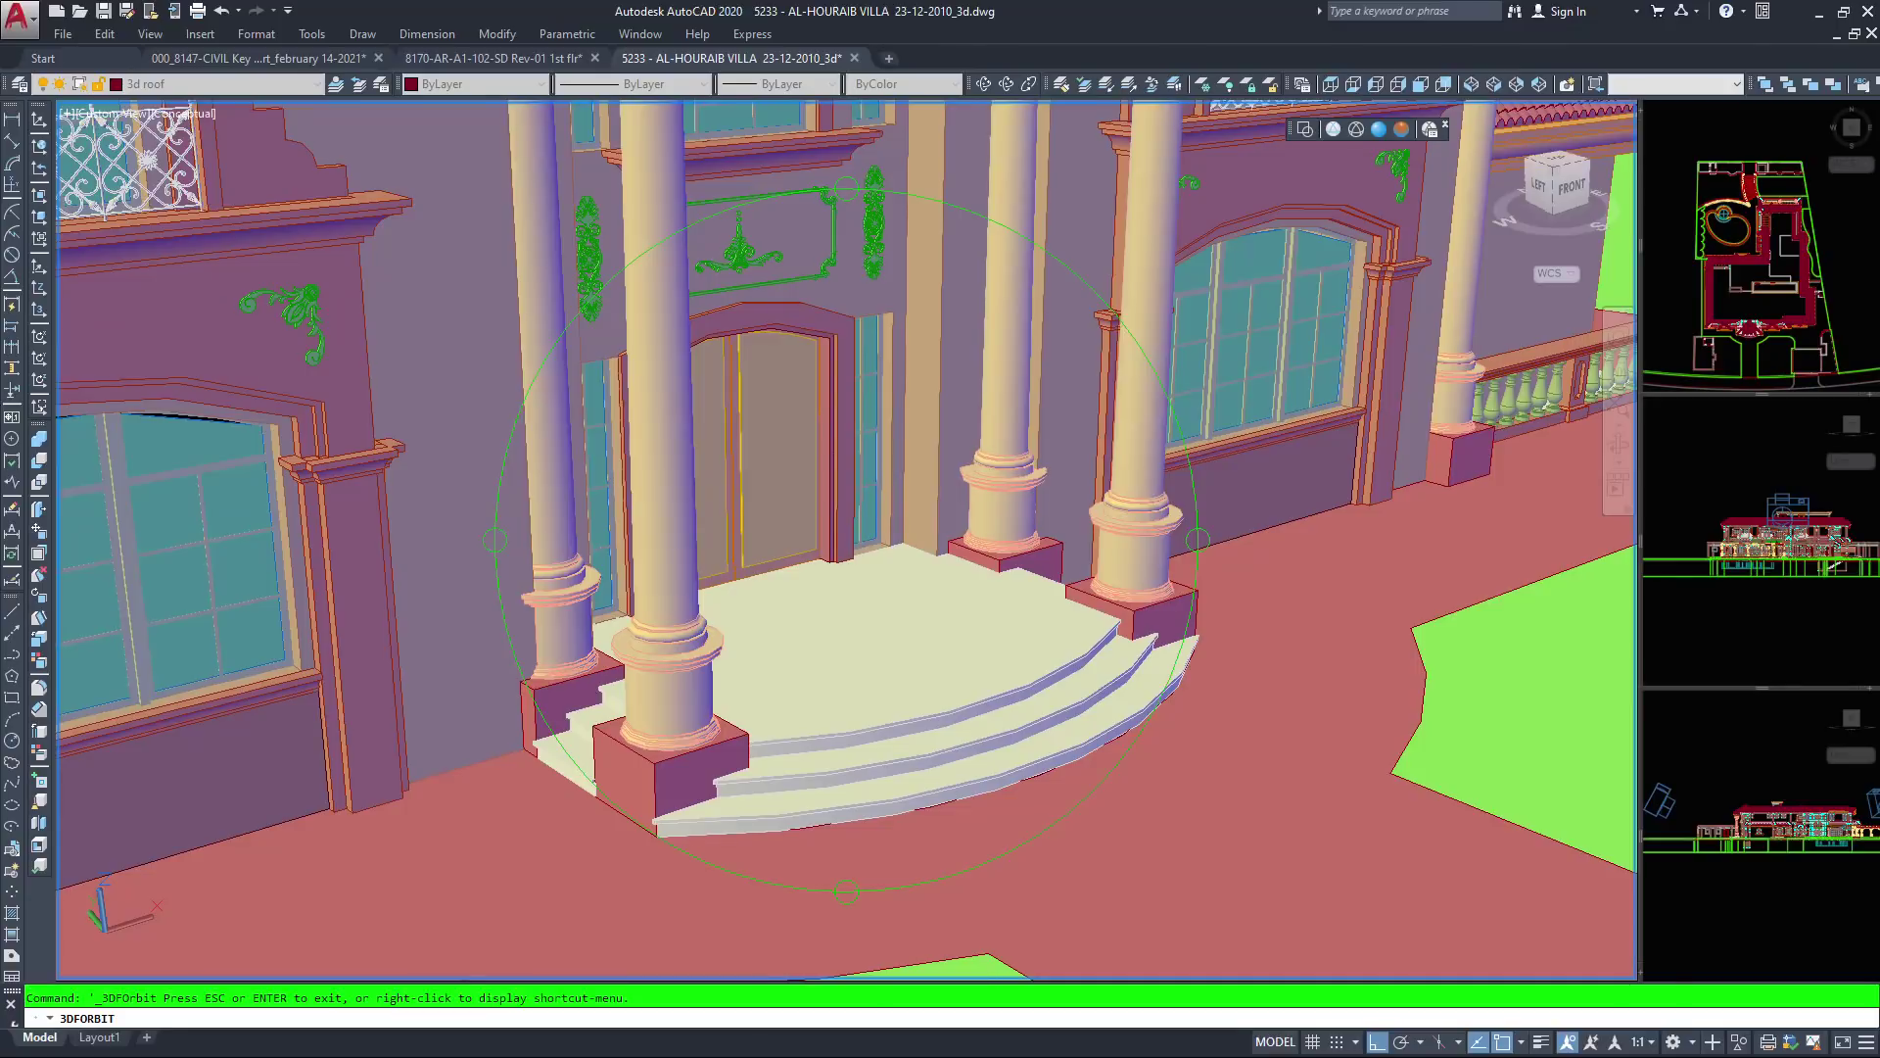
pyautogui.moveTo(477, 182); pyautogui.dragTo(498, 163)
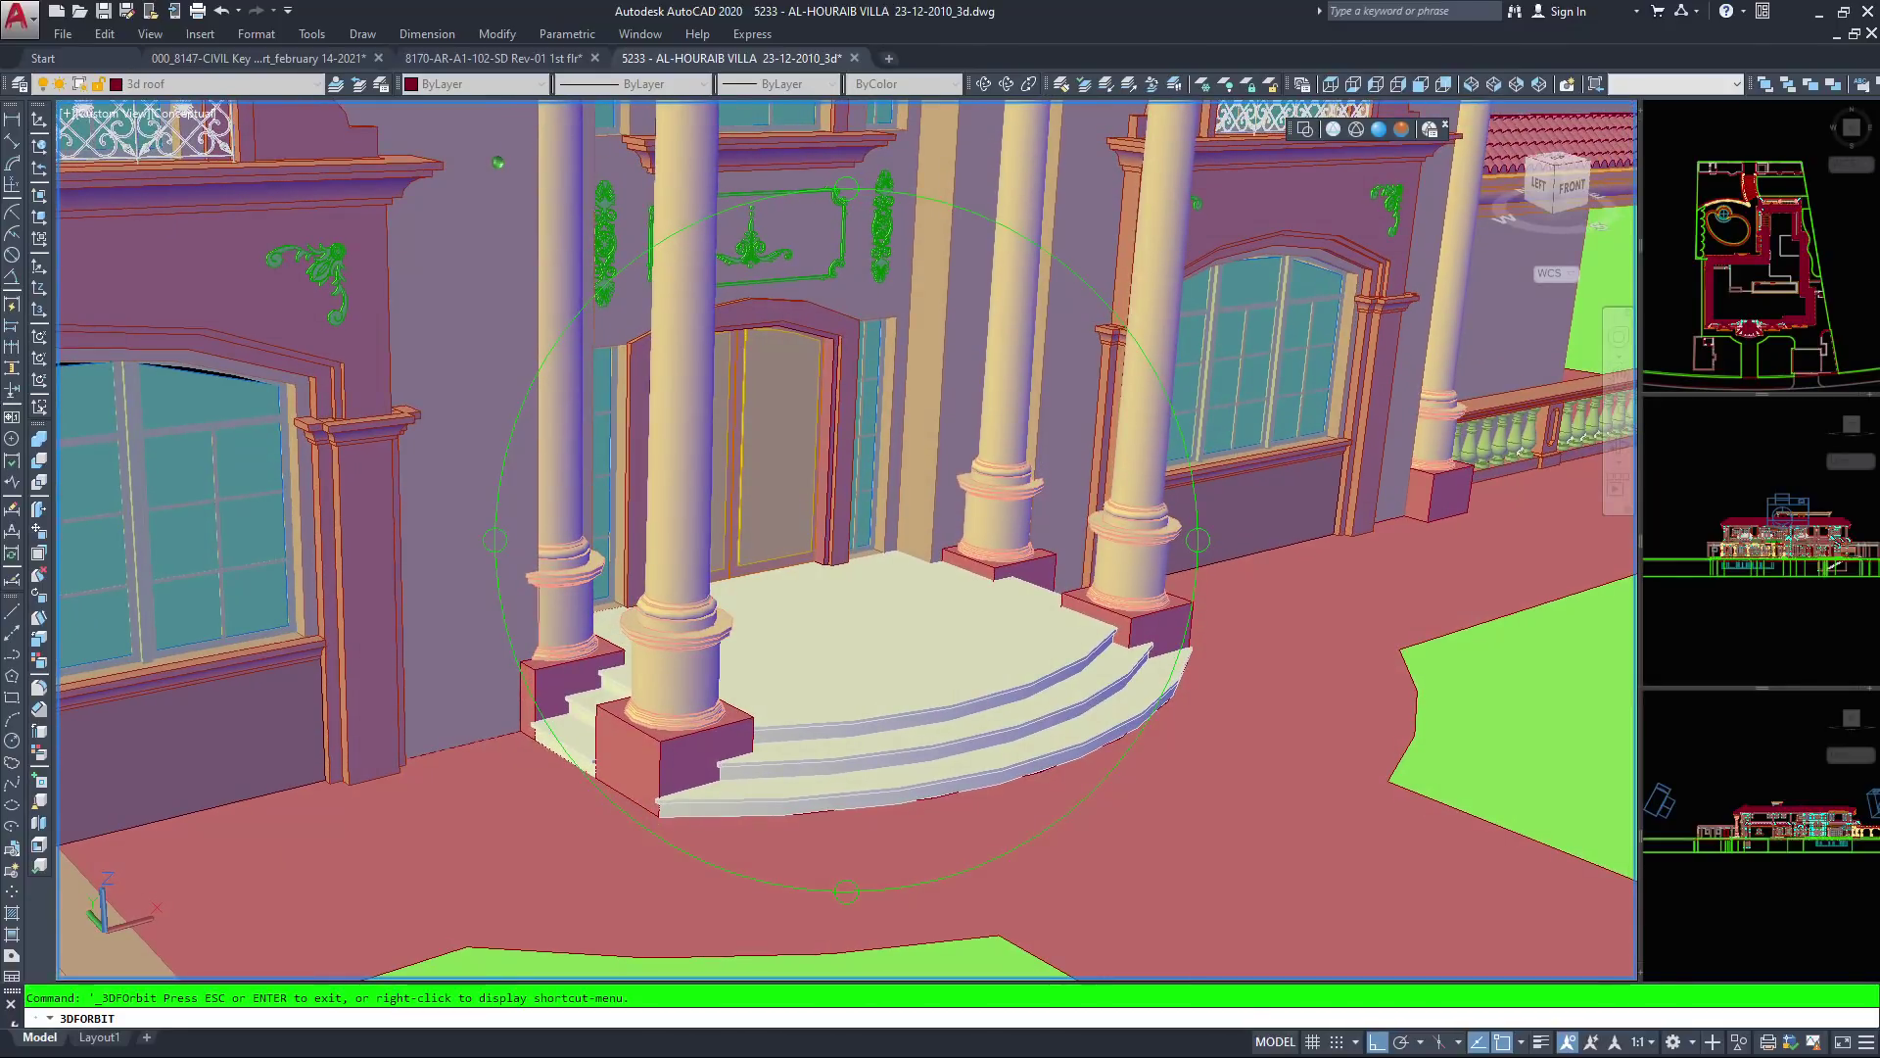
pyautogui.scroll(-2, 848, 539)
pyautogui.moveTo(284, 486); pyautogui.dragTo(945, 502, button='middle')
pyautogui.scroll(3, 920, 515)
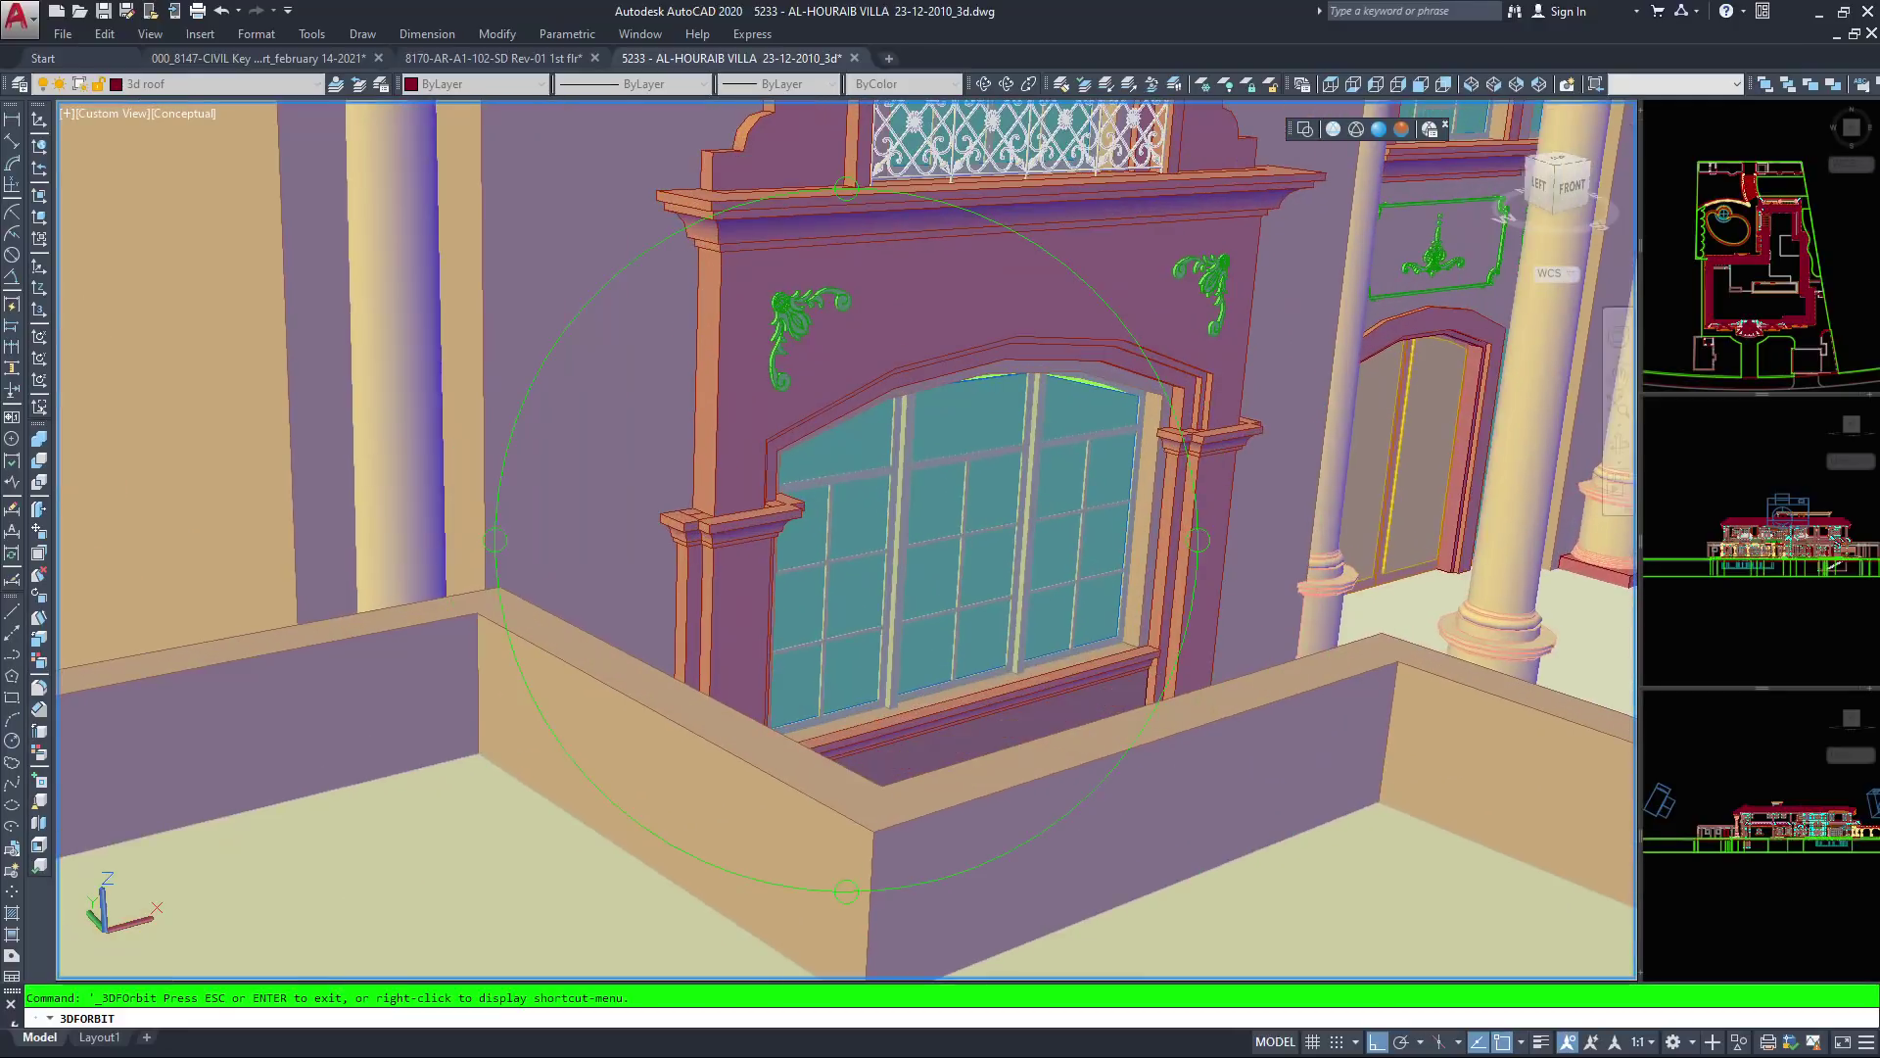
pyautogui.moveTo(1014, 497); pyautogui.dragTo(828, 508, button='middle')
pyautogui.scroll(2, 829, 508)
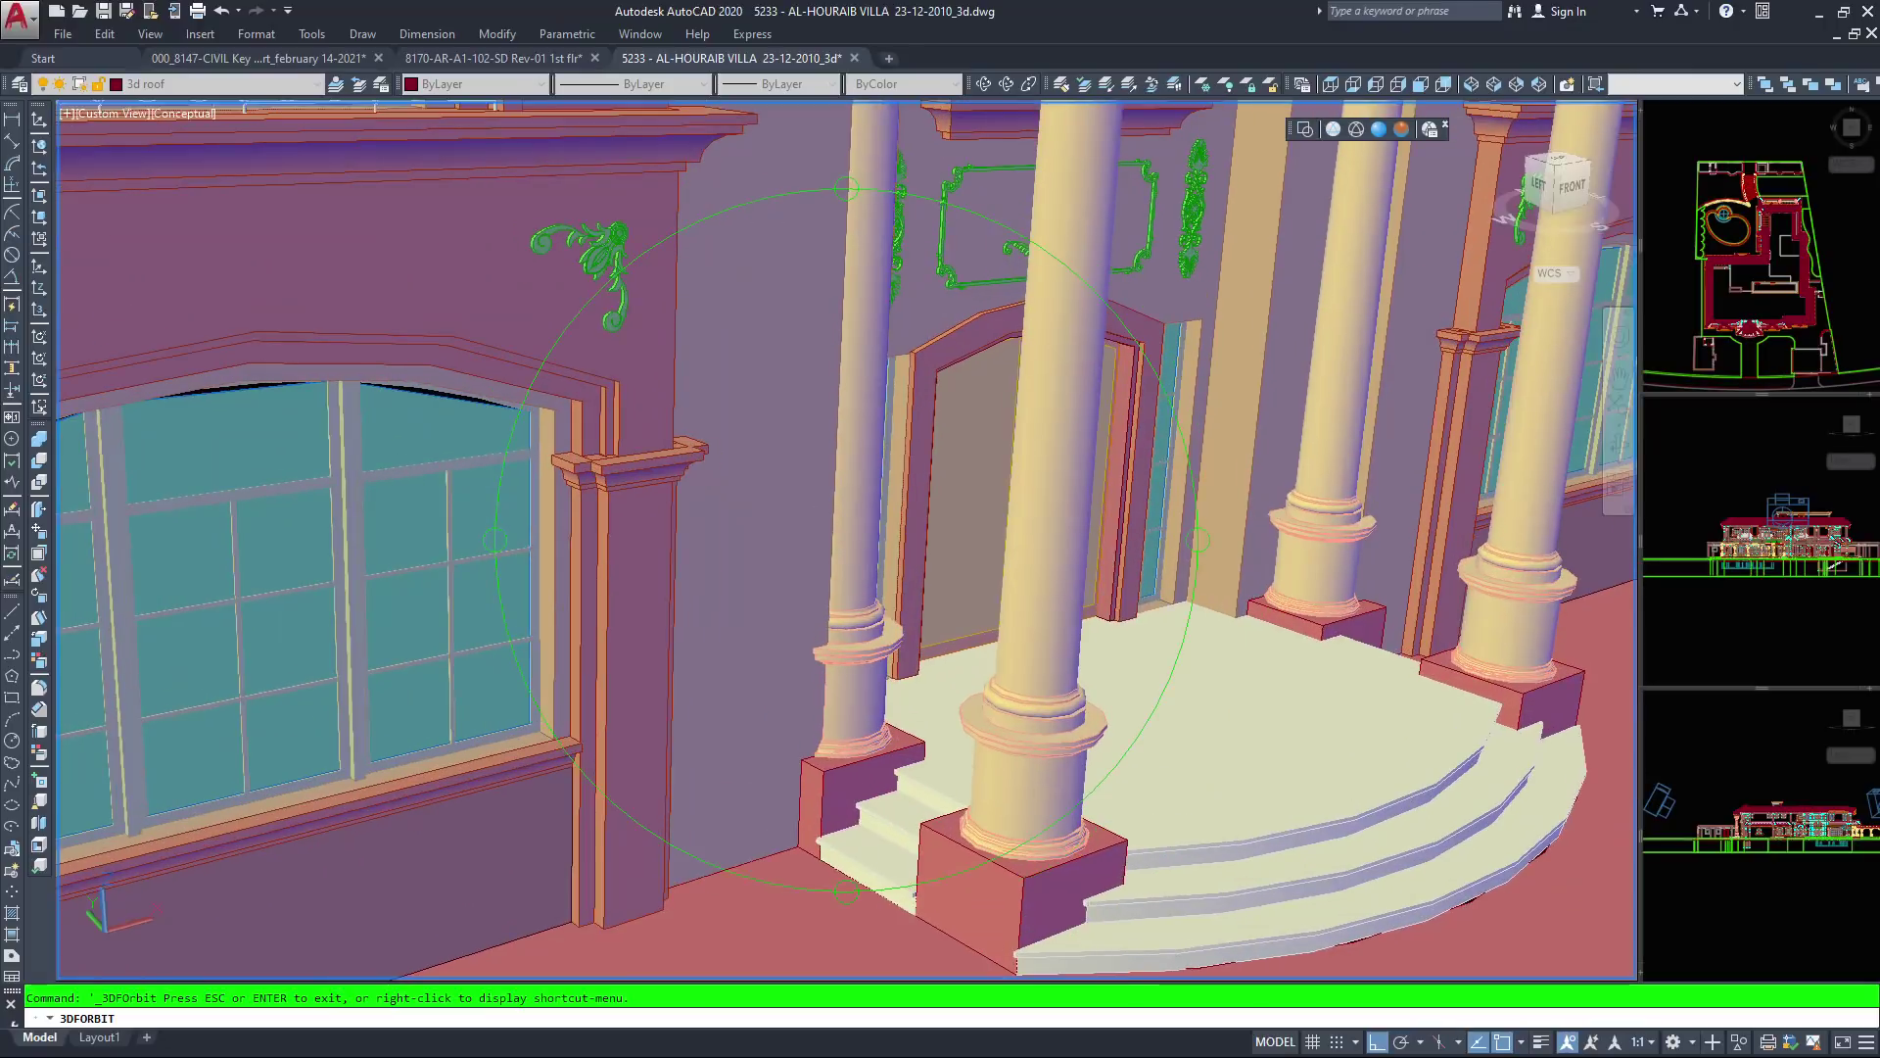
pyautogui.scroll(-1, 848, 540)
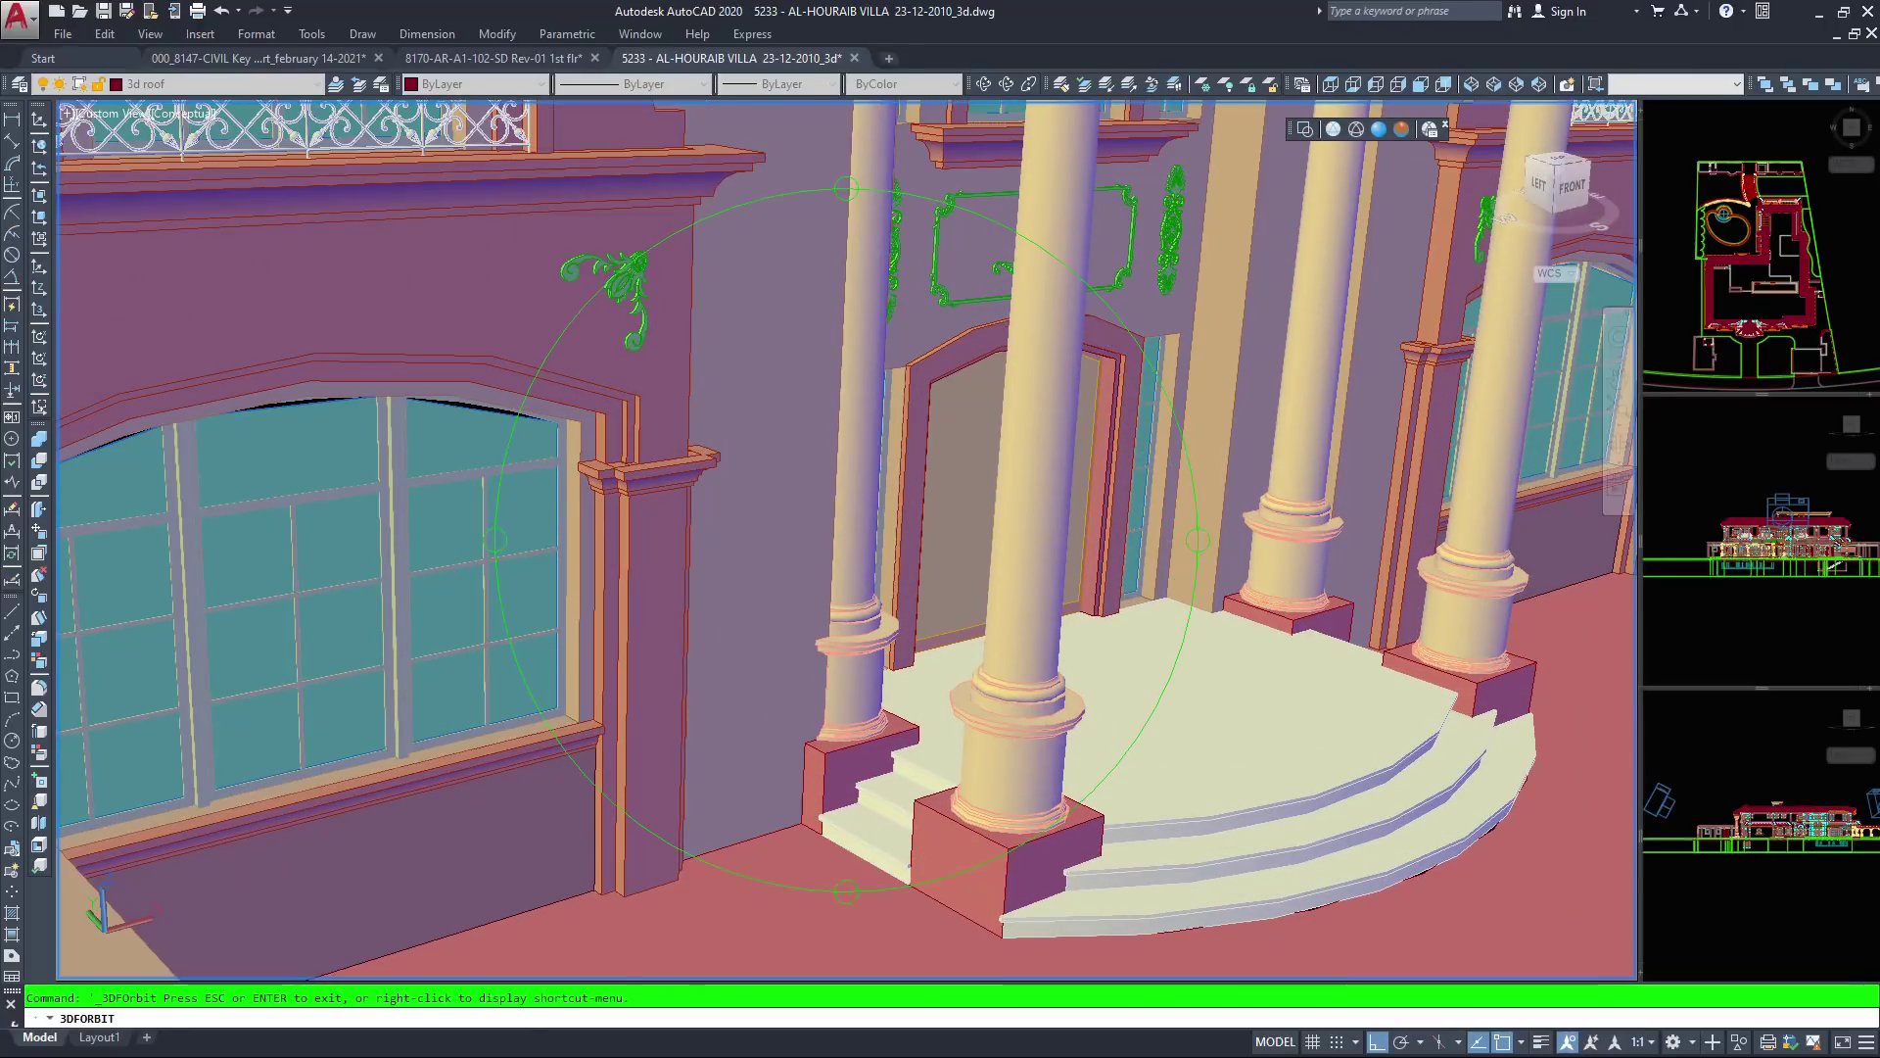
pyautogui.press('Escape')
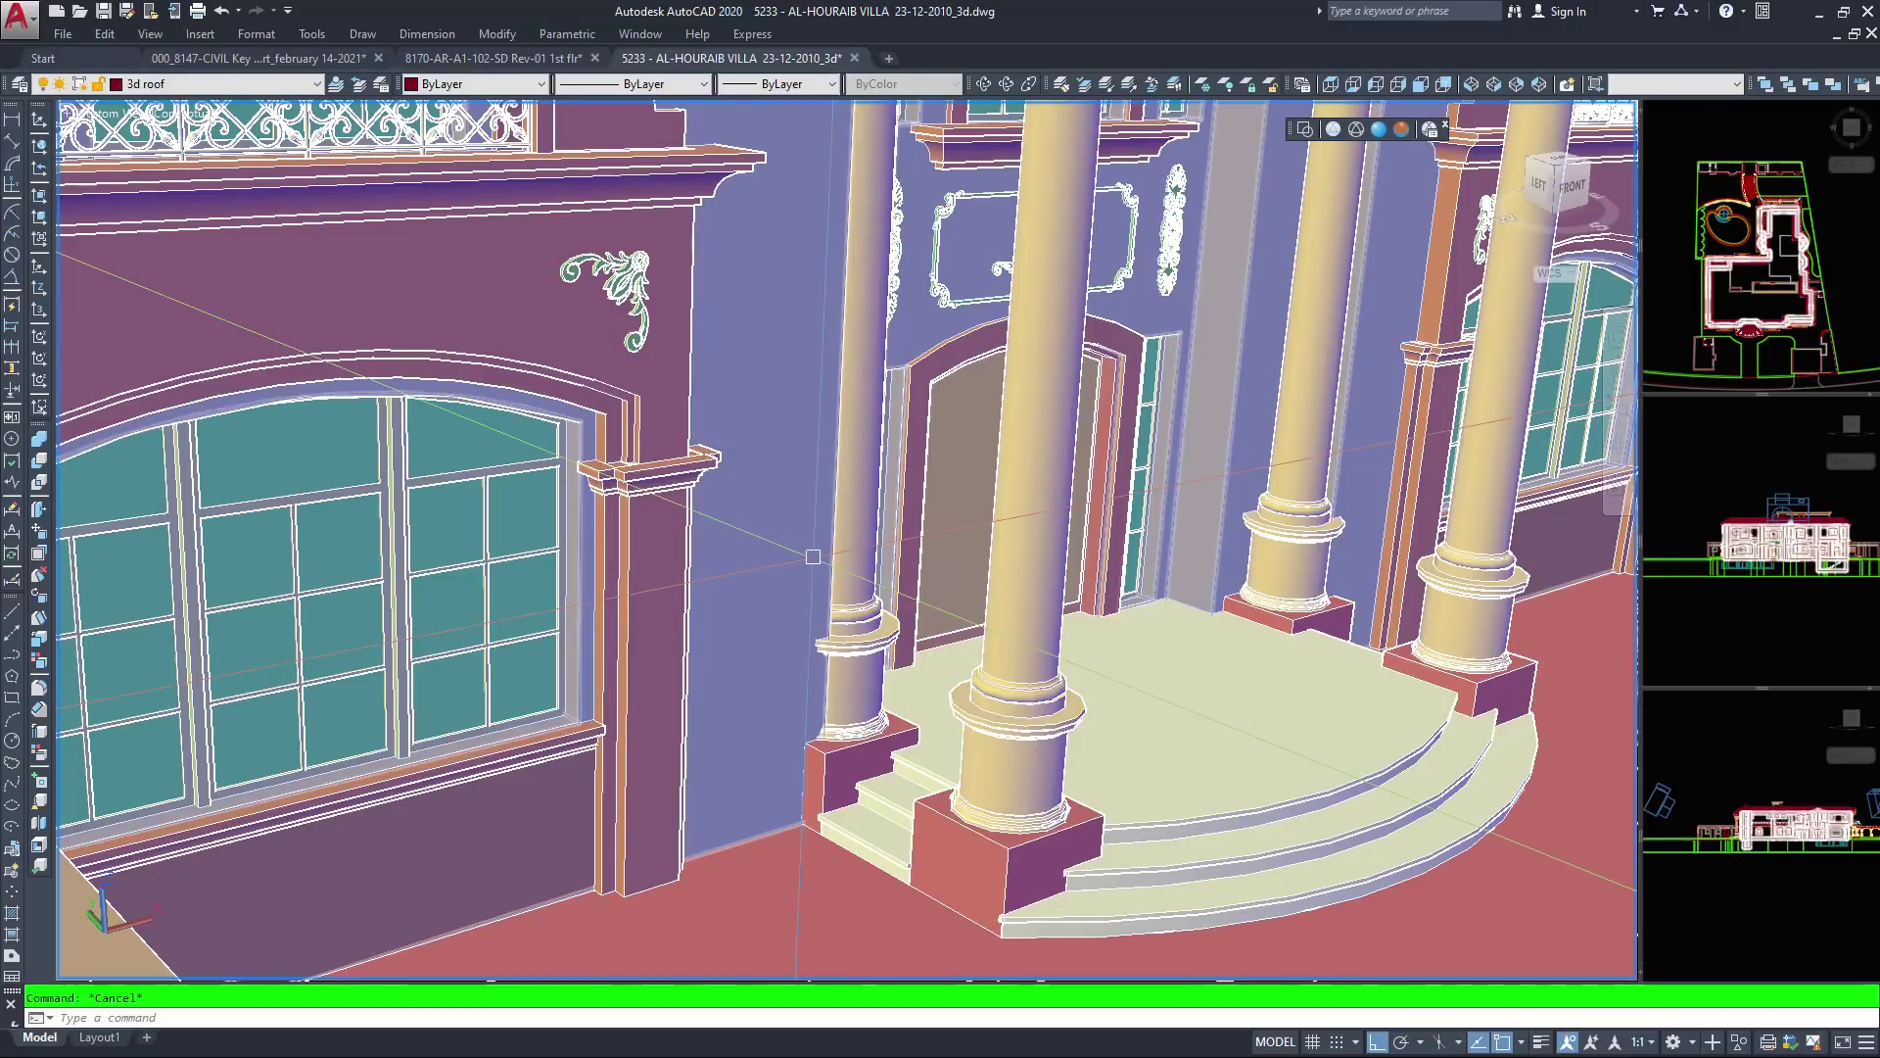
# Regenerate the drawing with REGEN to refresh the display of the model
pyautogui.write('re')
pyautogui.press('Return')
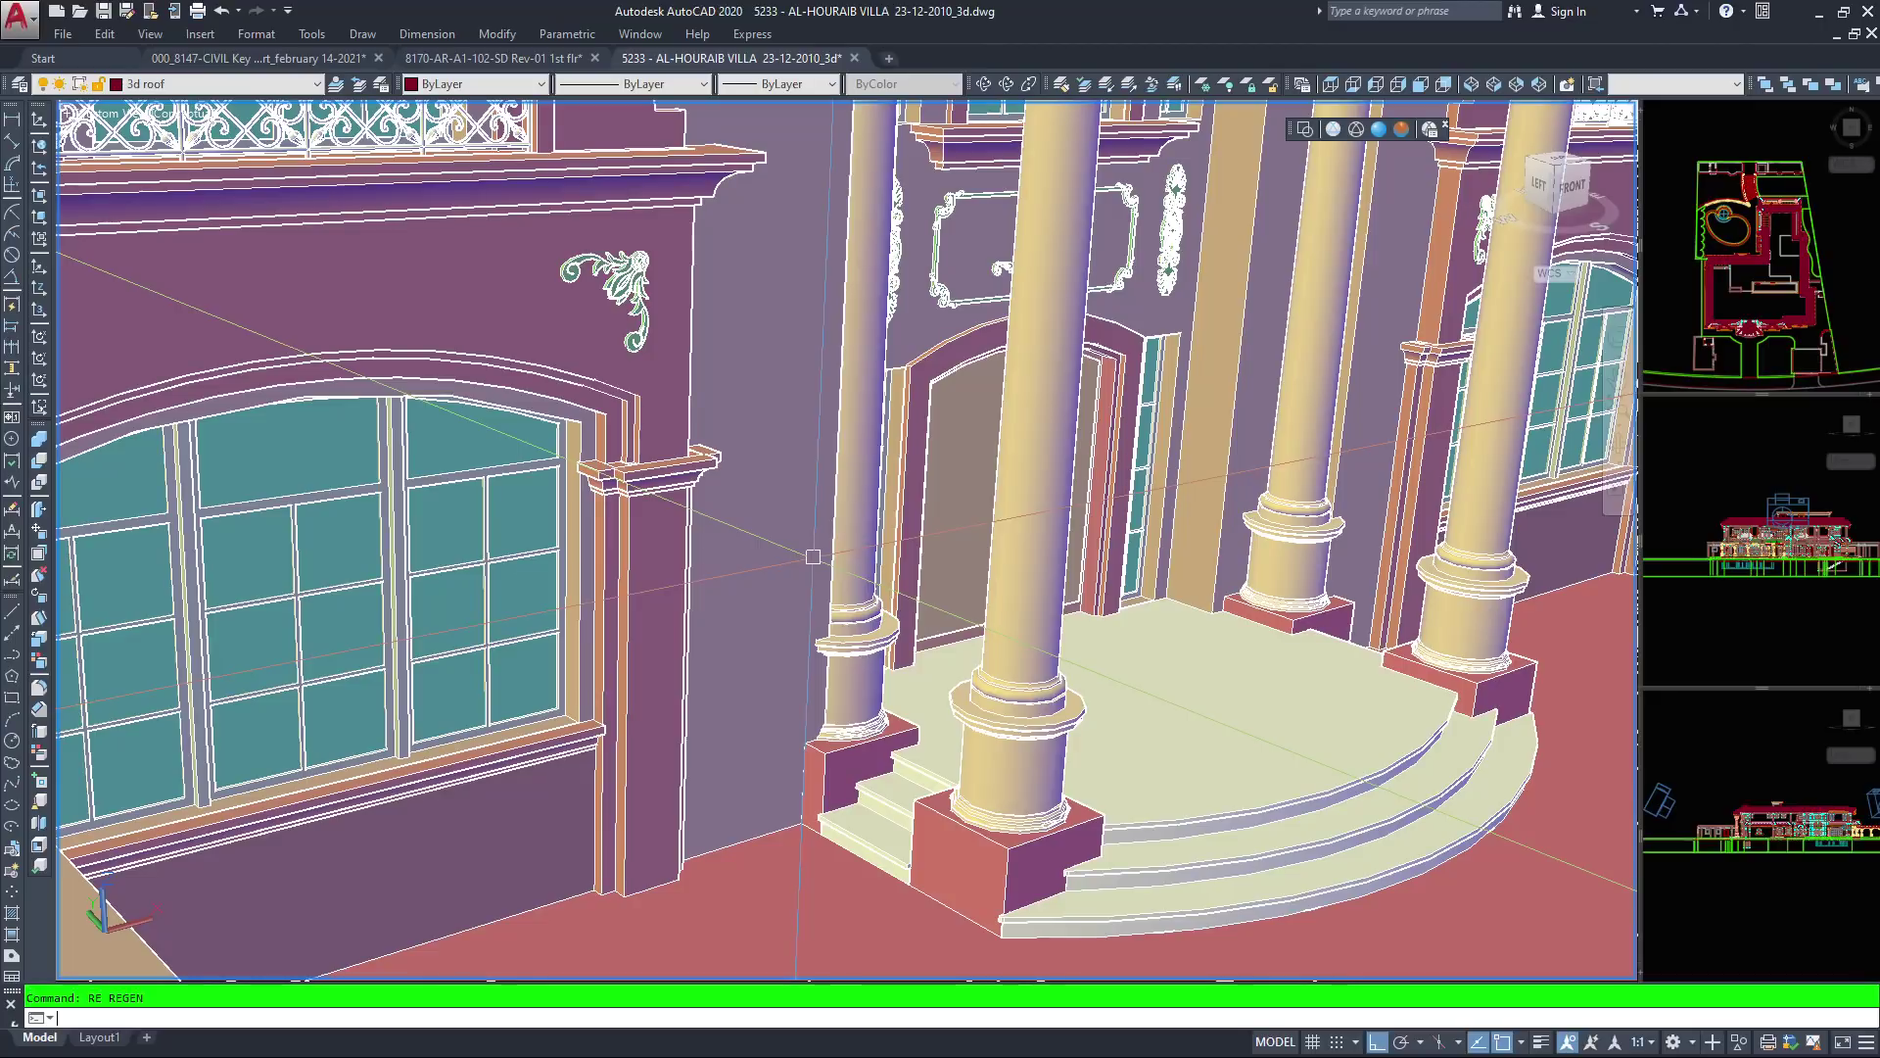
pyautogui.press('Escape')
pyautogui.write('re')
pyautogui.press('Return')
# Set the view resolution with VIEWRES, keeping fast zooms on and entering a circle zoom percent of 1500
pyautogui.write('vir')
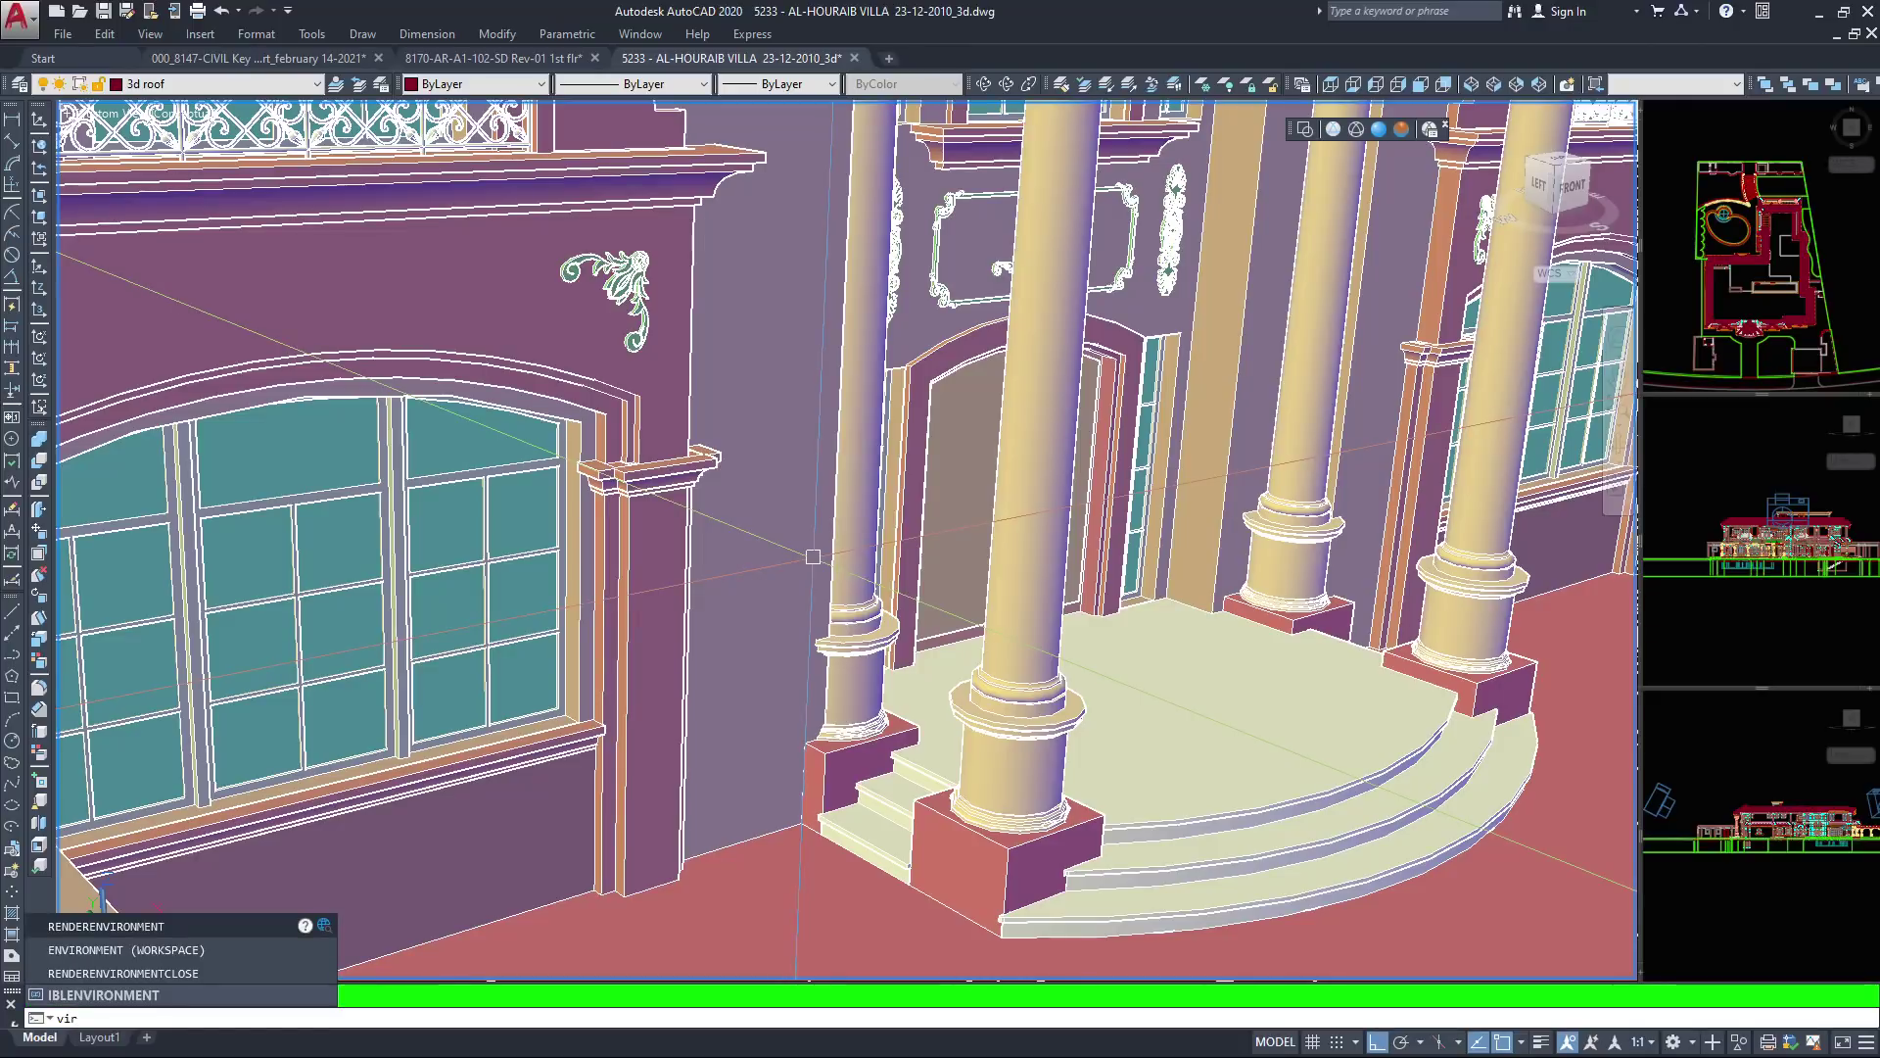
pyautogui.press('Escape')
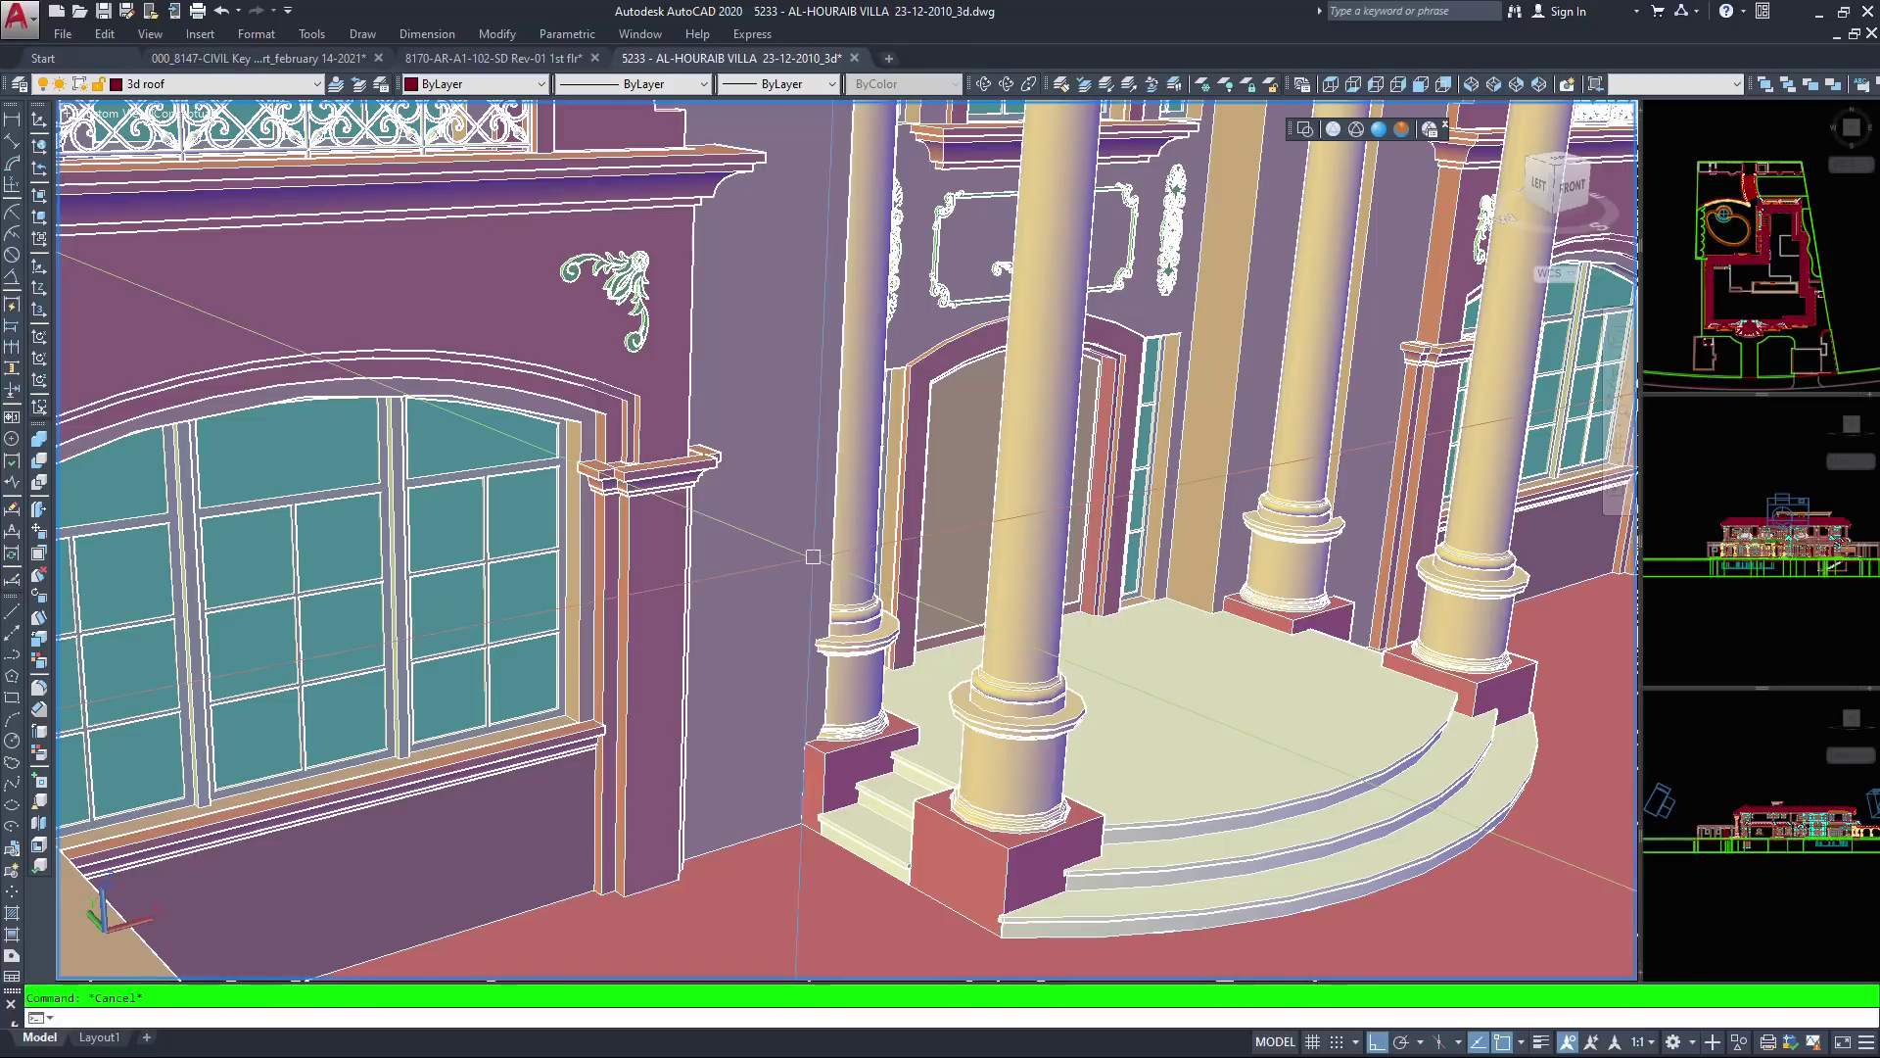
pyautogui.write('viewres')
pyautogui.press('Return')
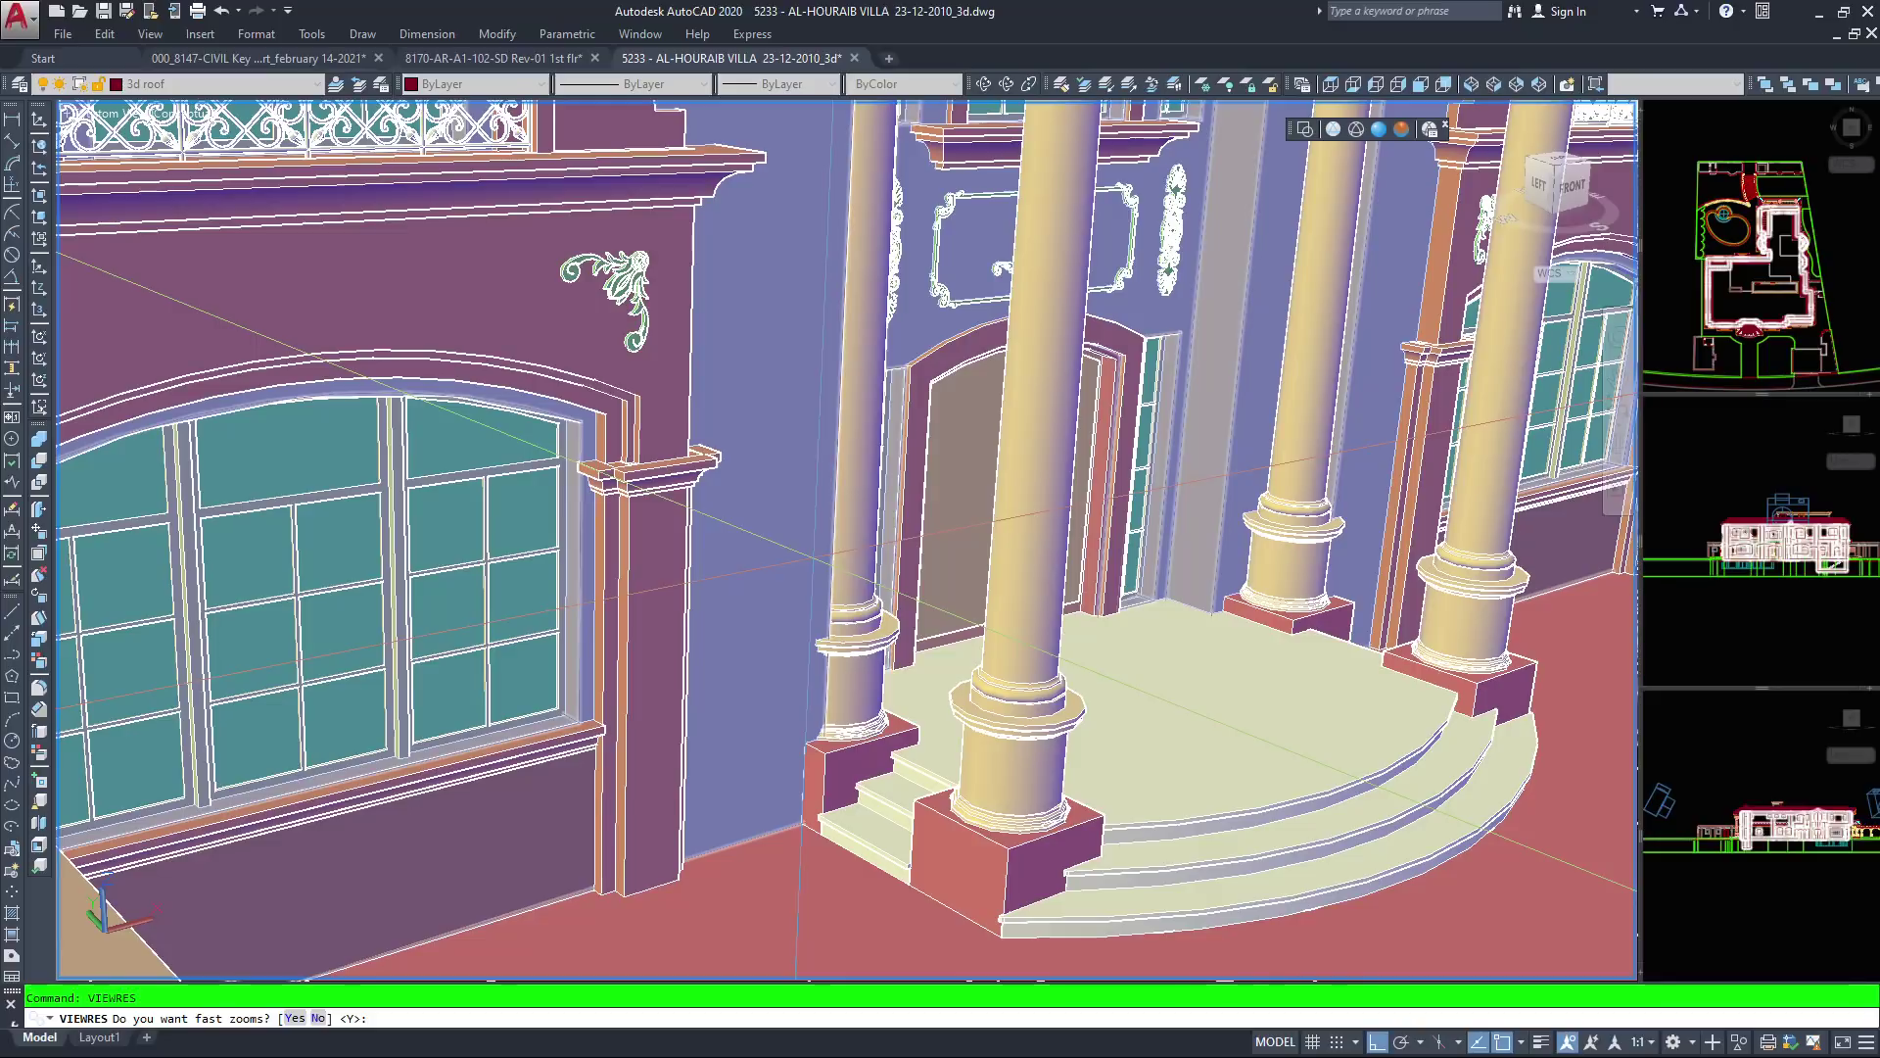
pyautogui.press('Return')
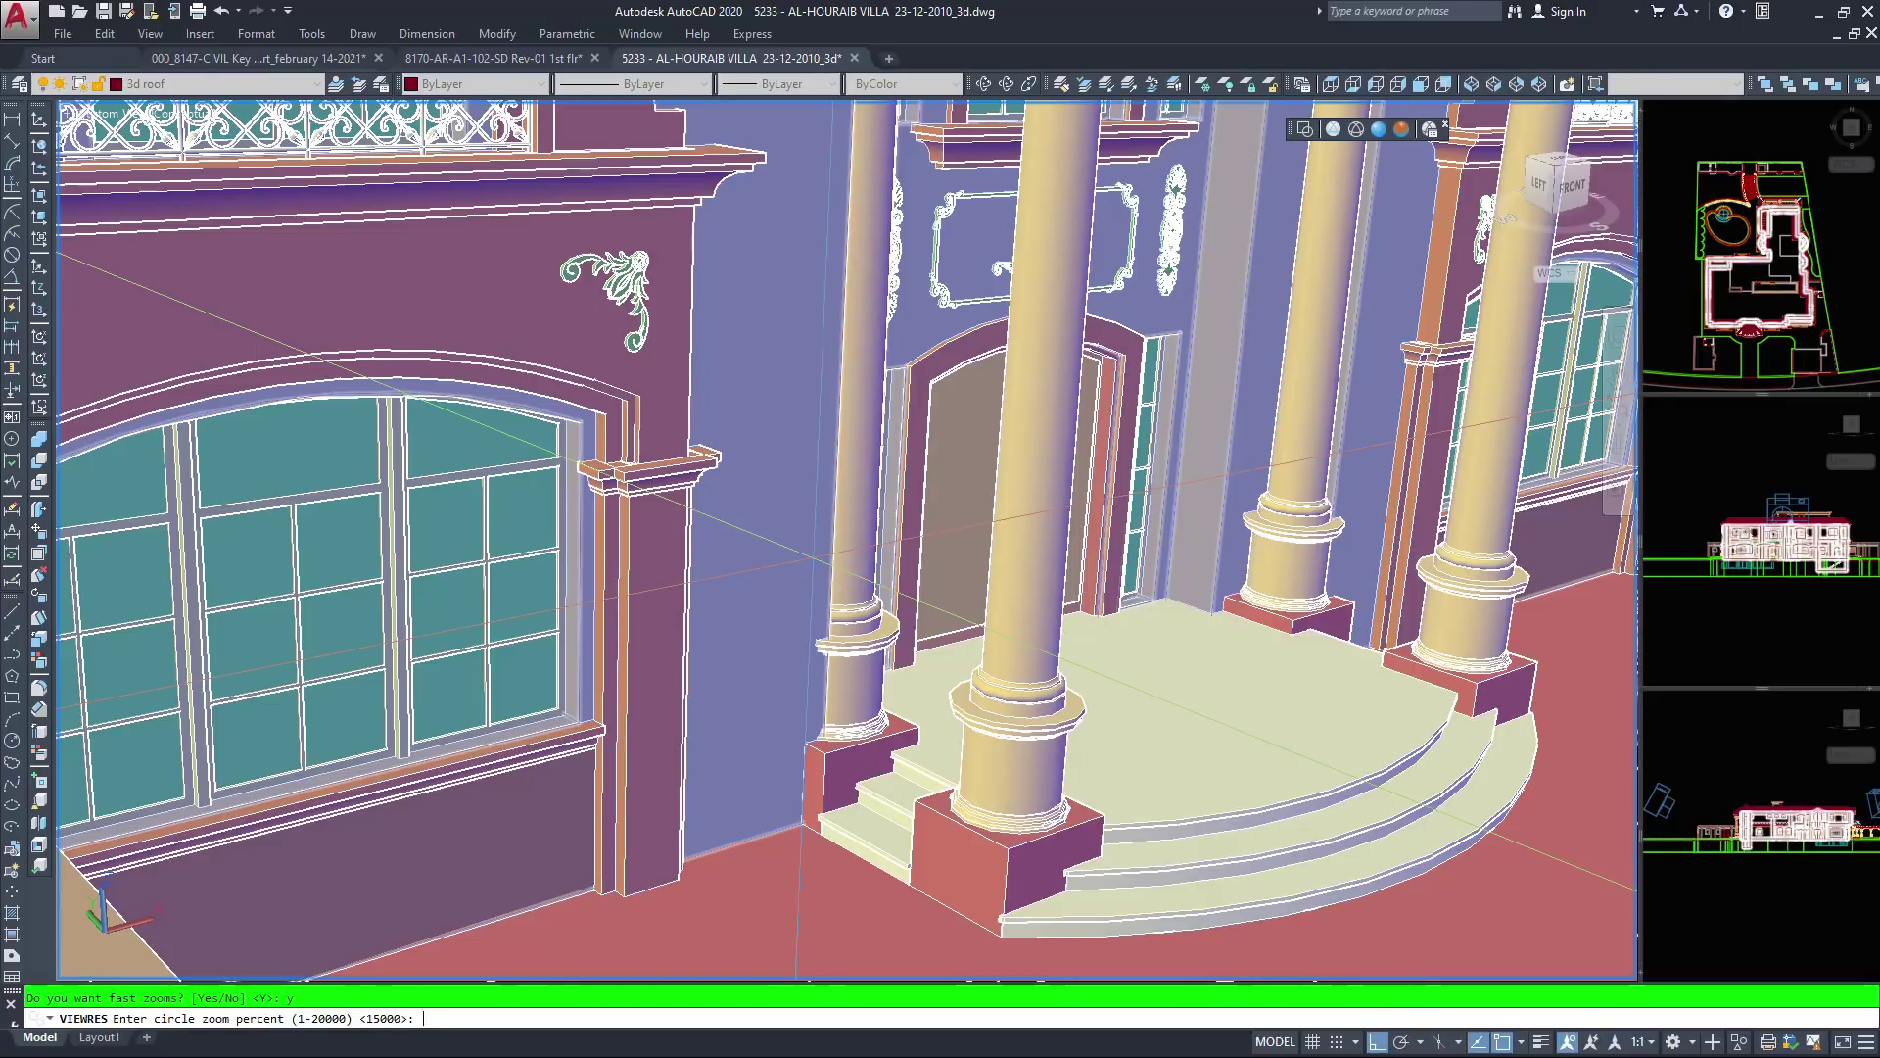
pyautogui.write('1500')
pyautogui.press('Return')
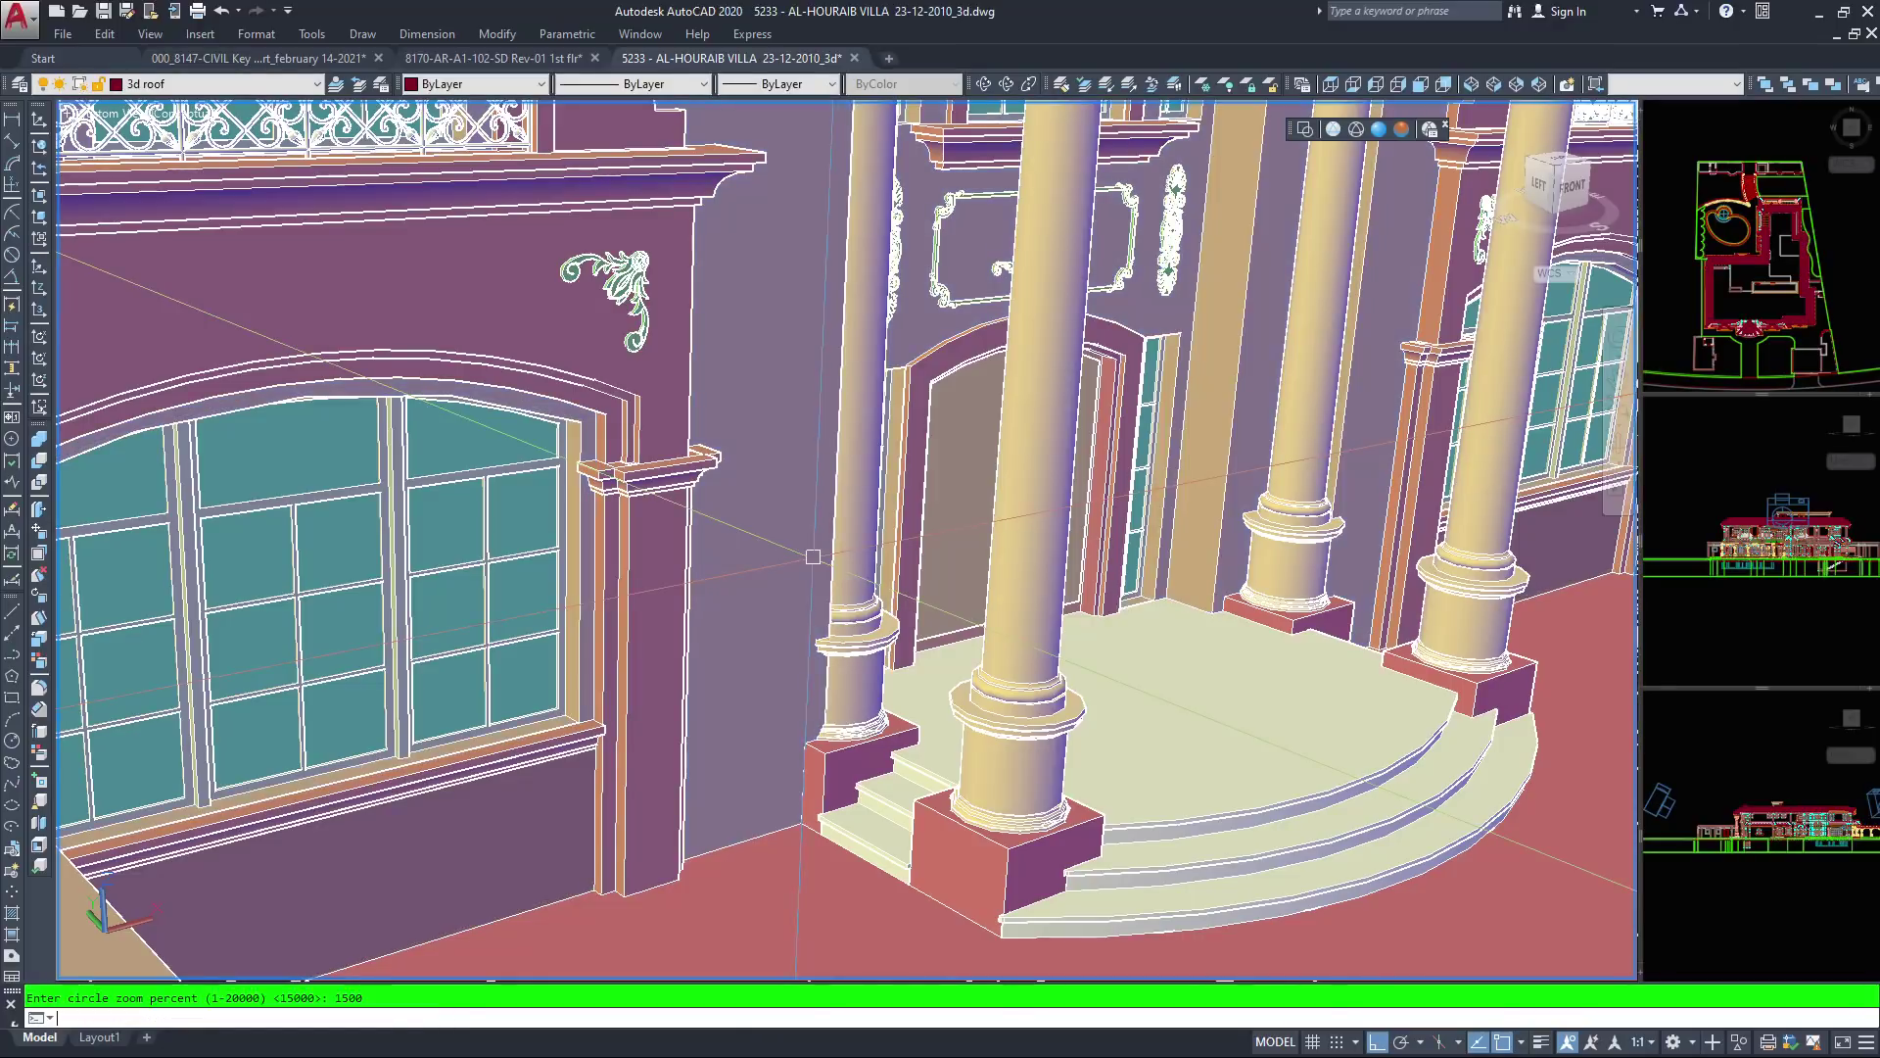
pyautogui.press('Escape')
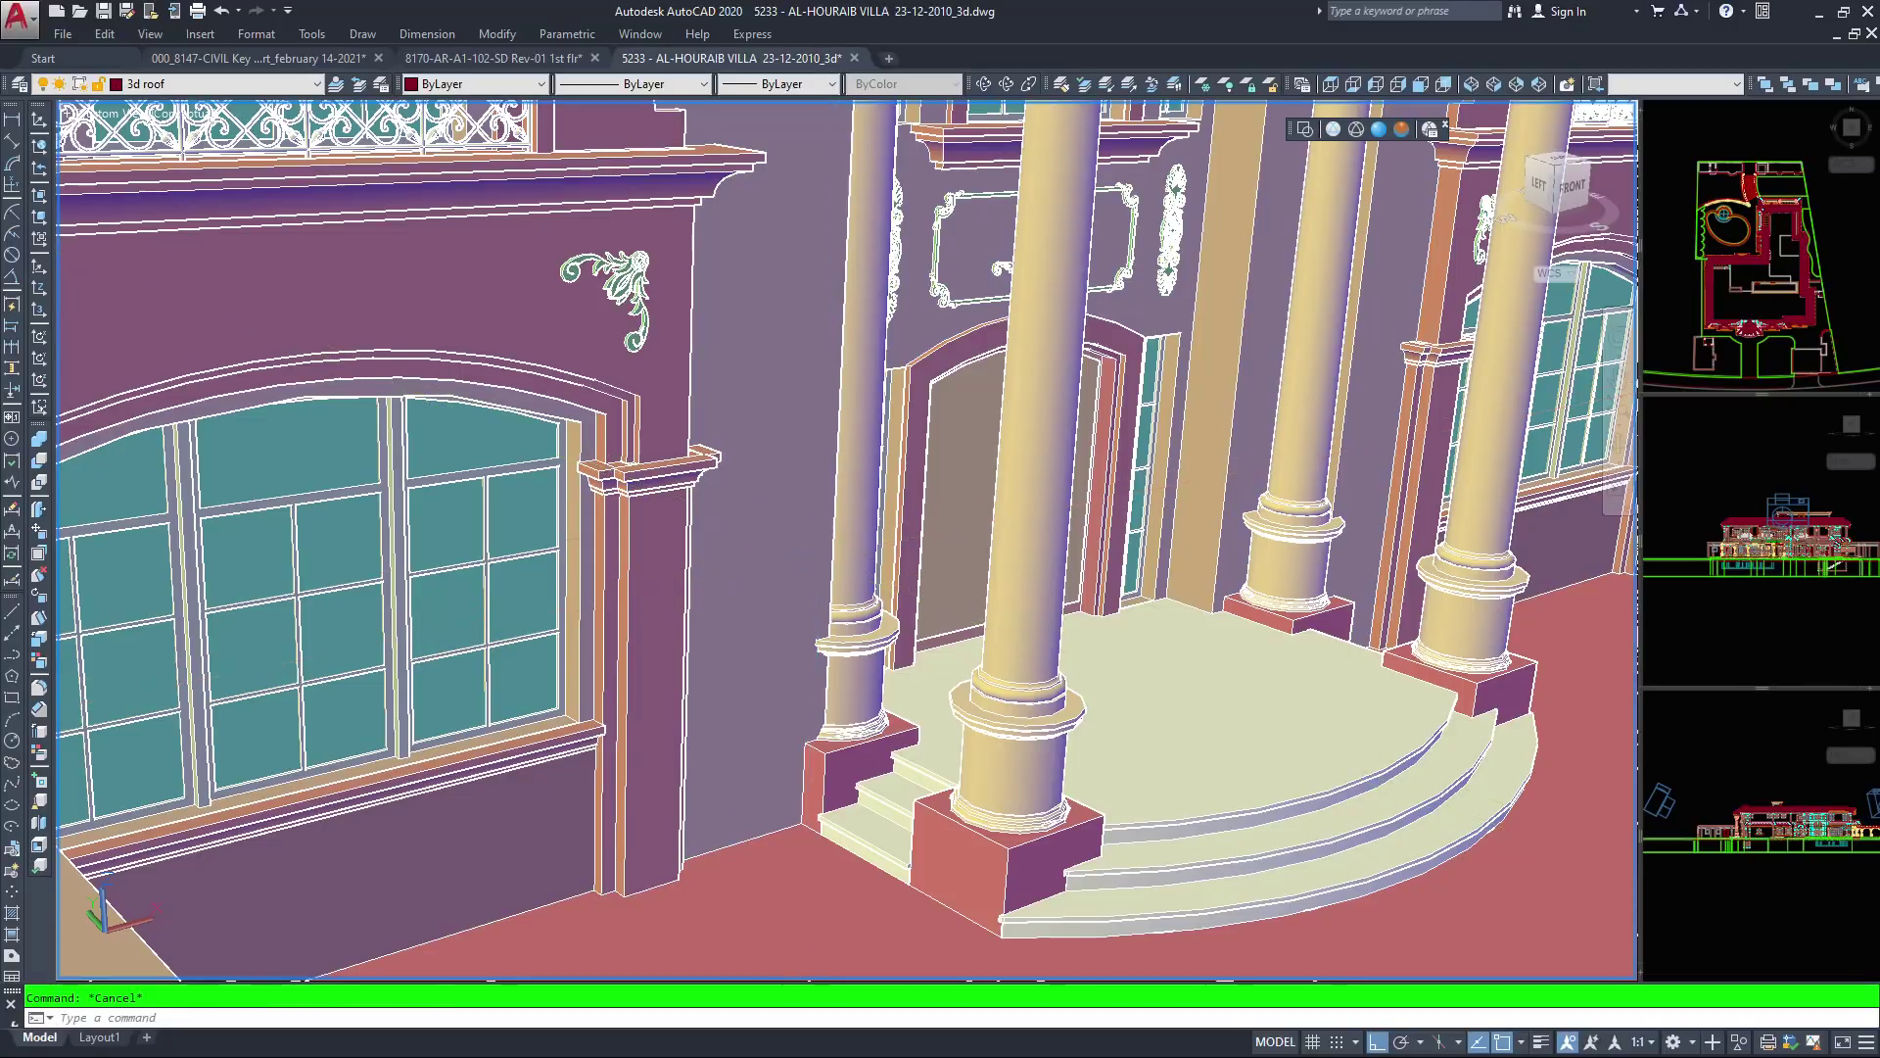
# Regenerate the drawing again to apply the new view resolution and check the smoothness of the entrance columns
pyautogui.write('re')
pyautogui.press('Return')
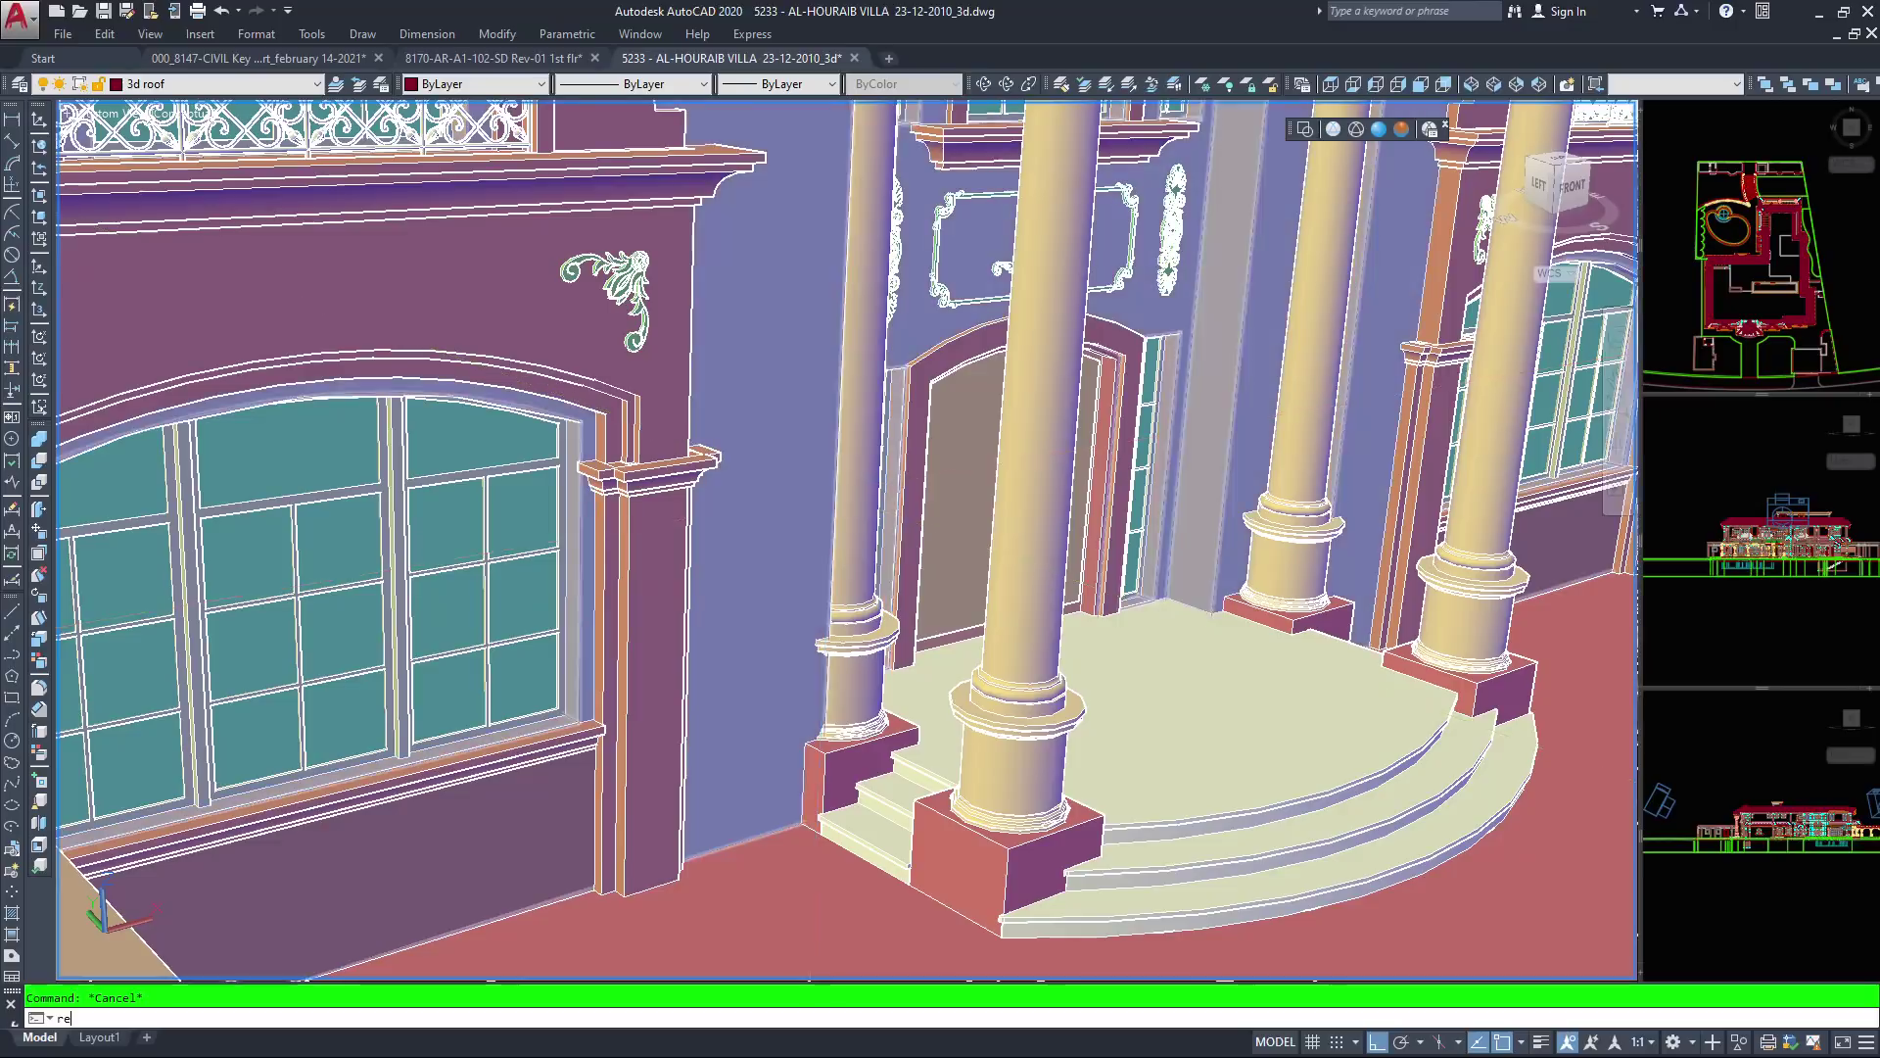
pyautogui.press('Escape')
pyautogui.write('re')
pyautogui.press('Return')
pyautogui.press('Escape')
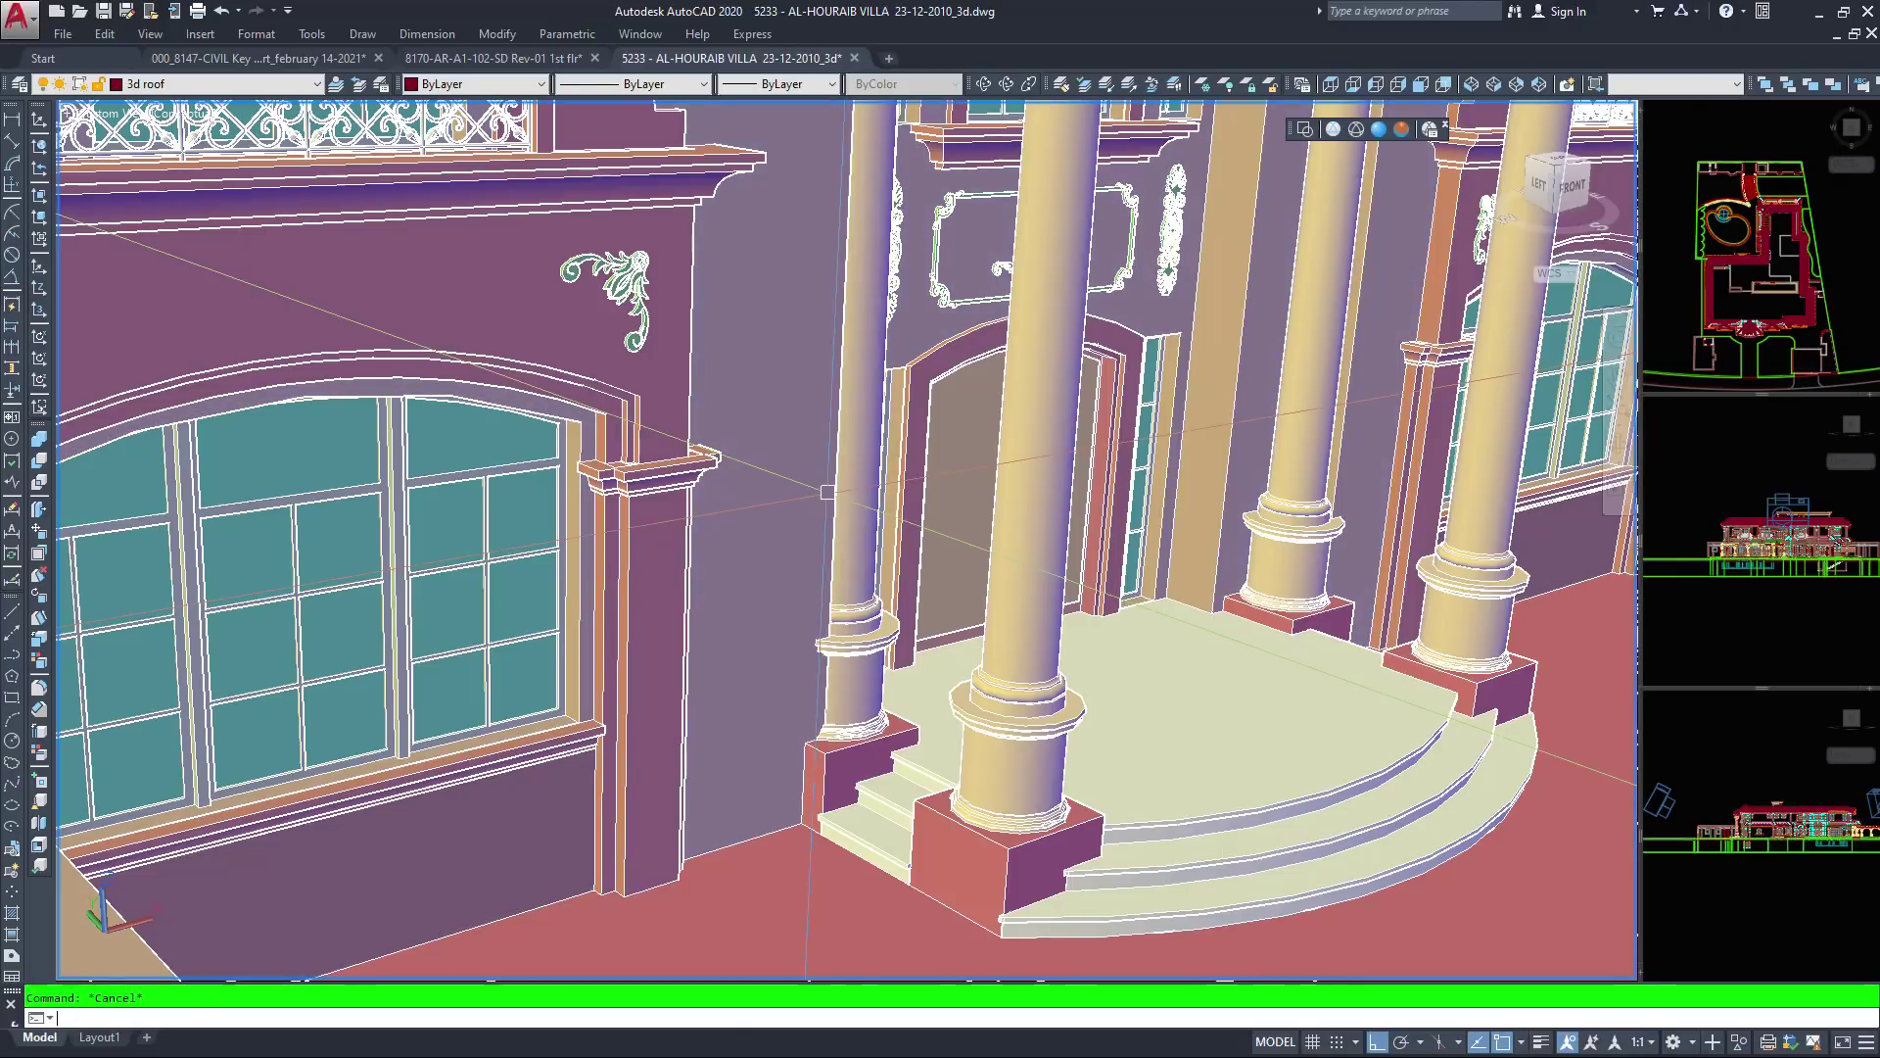
pyautogui.write('re')
pyautogui.press('Return')
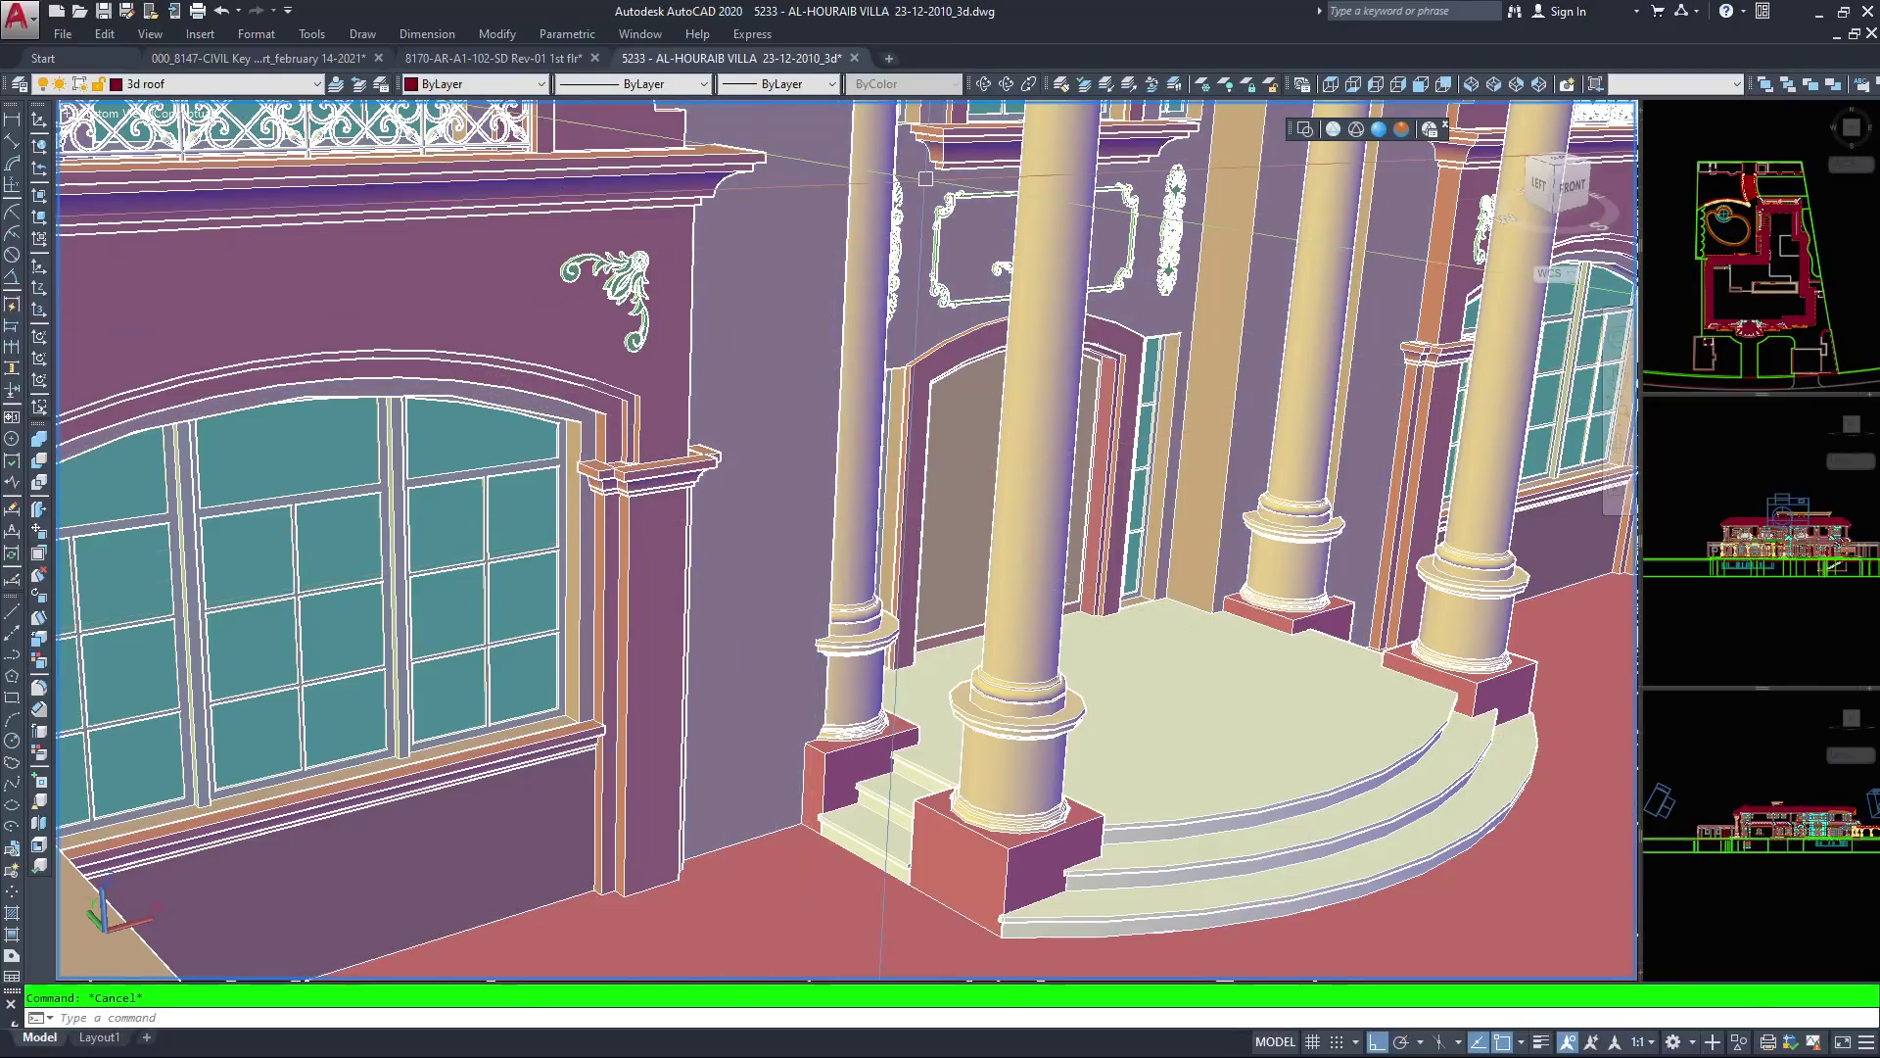
pyautogui.click(980, 728)
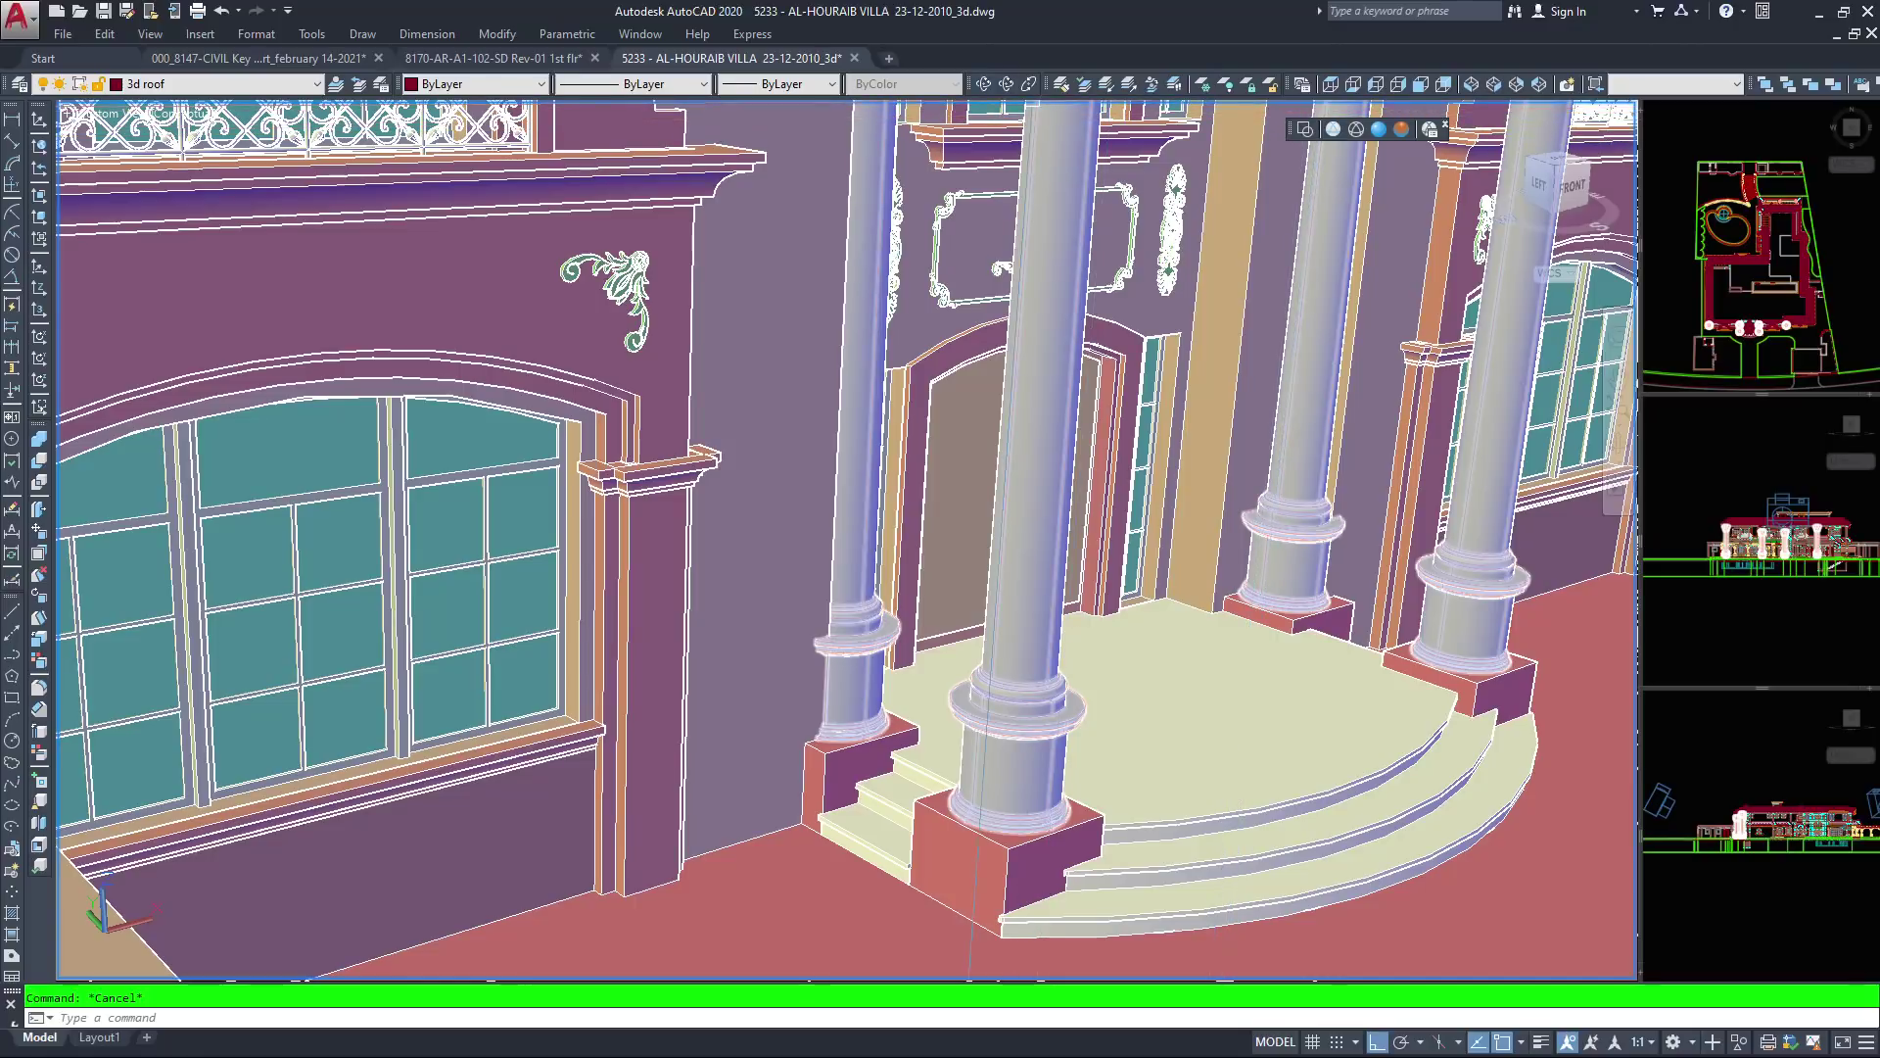
pyautogui.press('Escape')
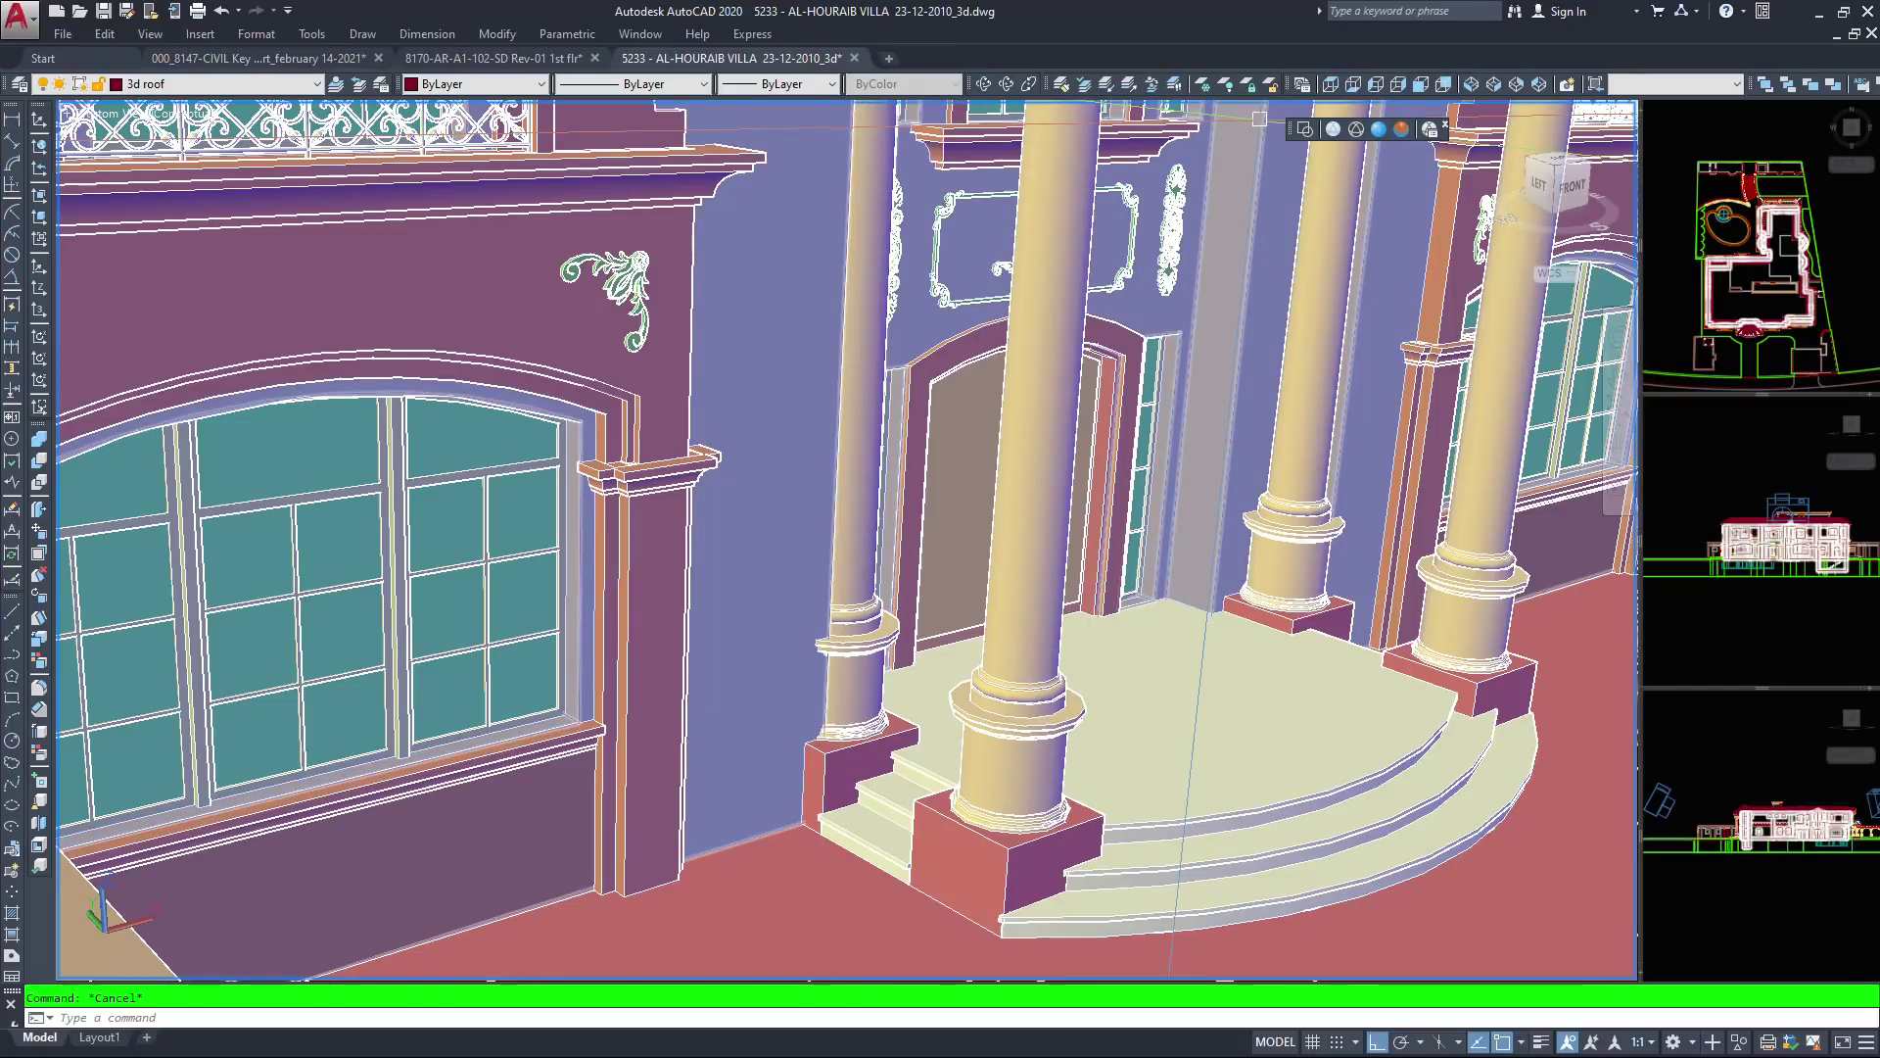
# Switch the viewport to the Realistic visual style and free-orbit to the villa's front corner beyond the small outbuilding
pyautogui.click(1378, 128)
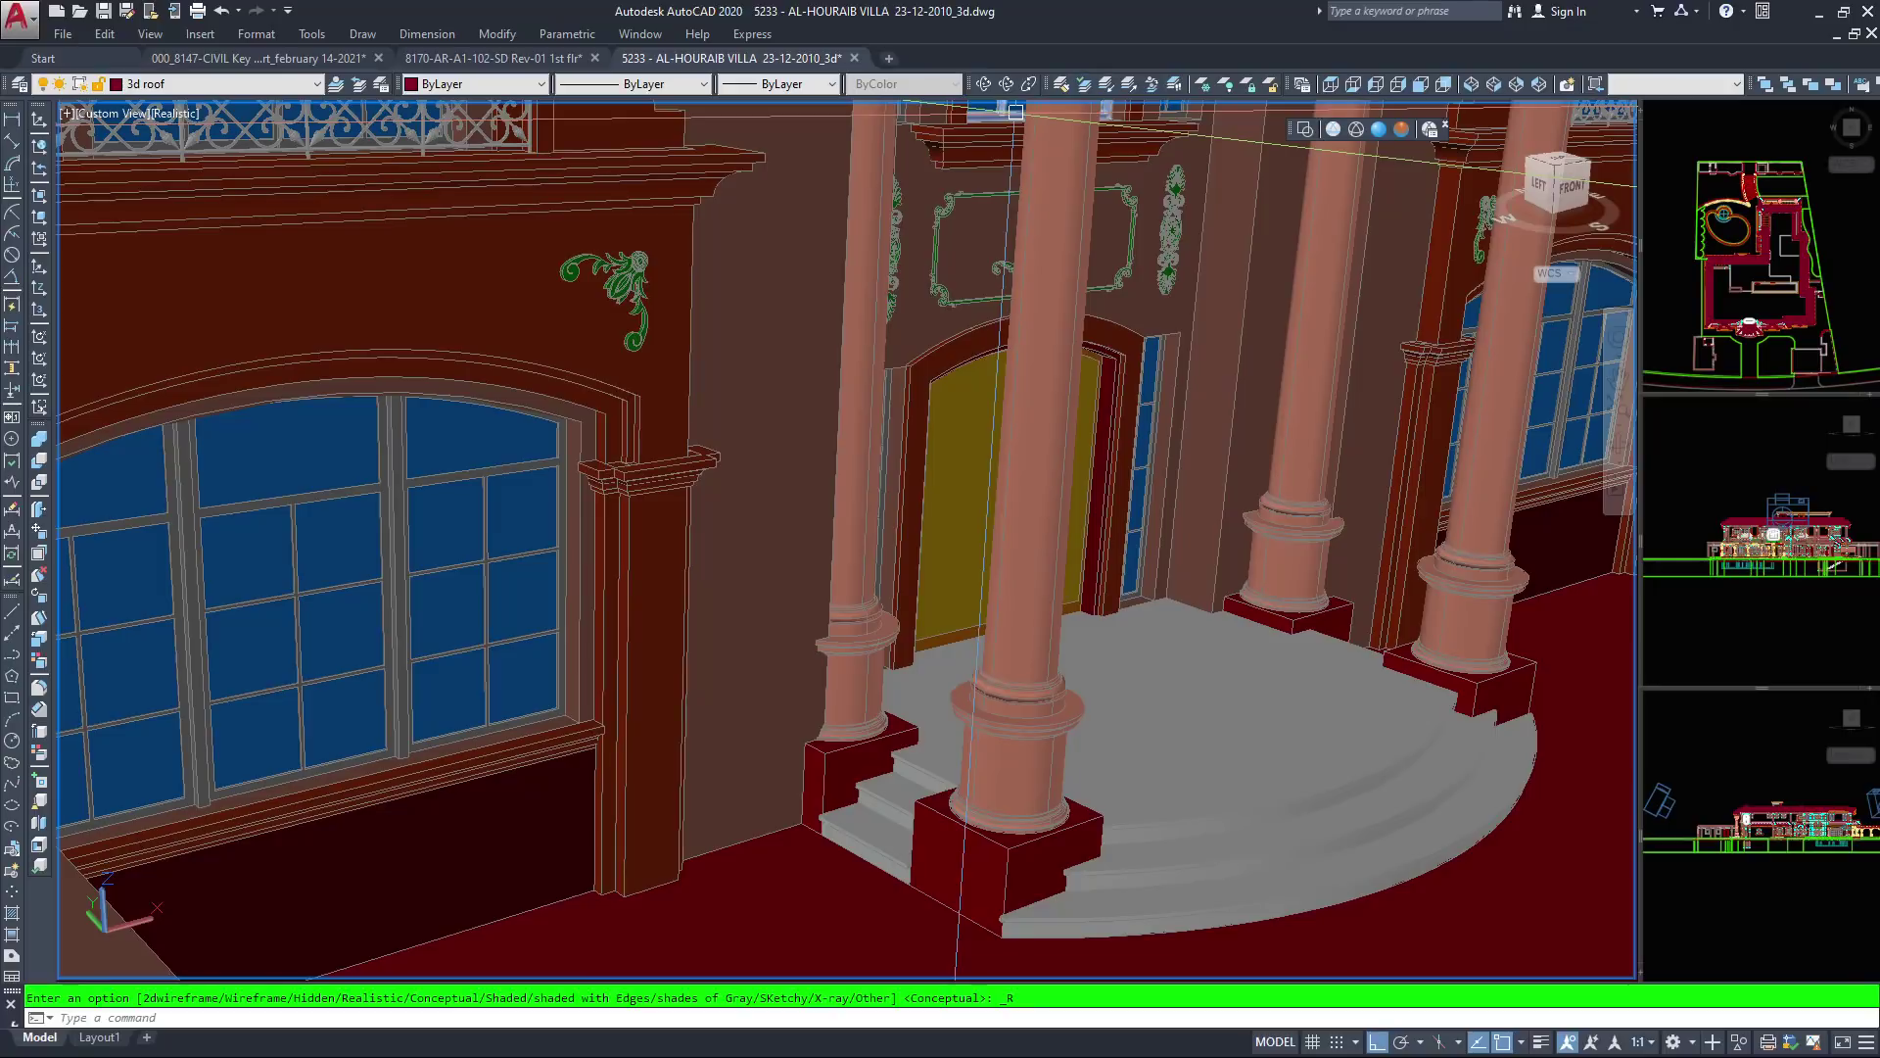
pyautogui.click(1007, 83)
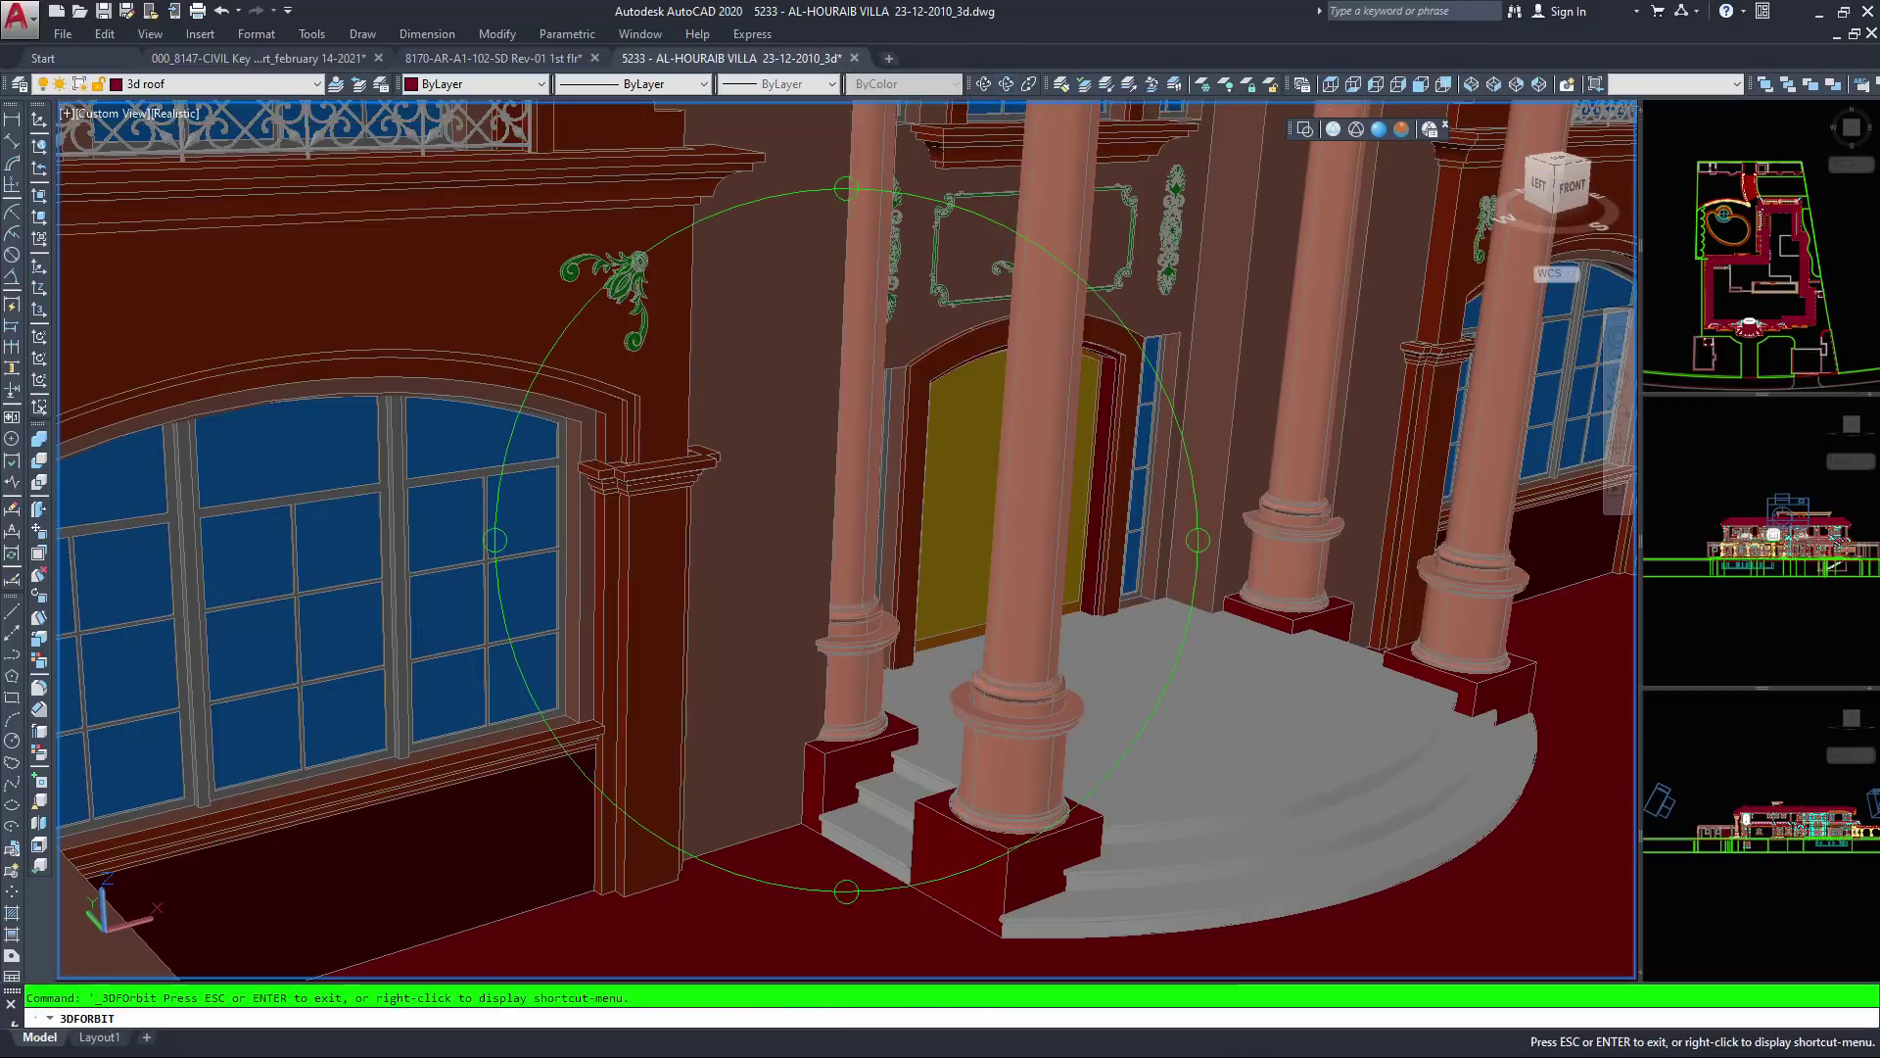
pyautogui.moveTo(815, 232); pyautogui.dragTo(815, 233)
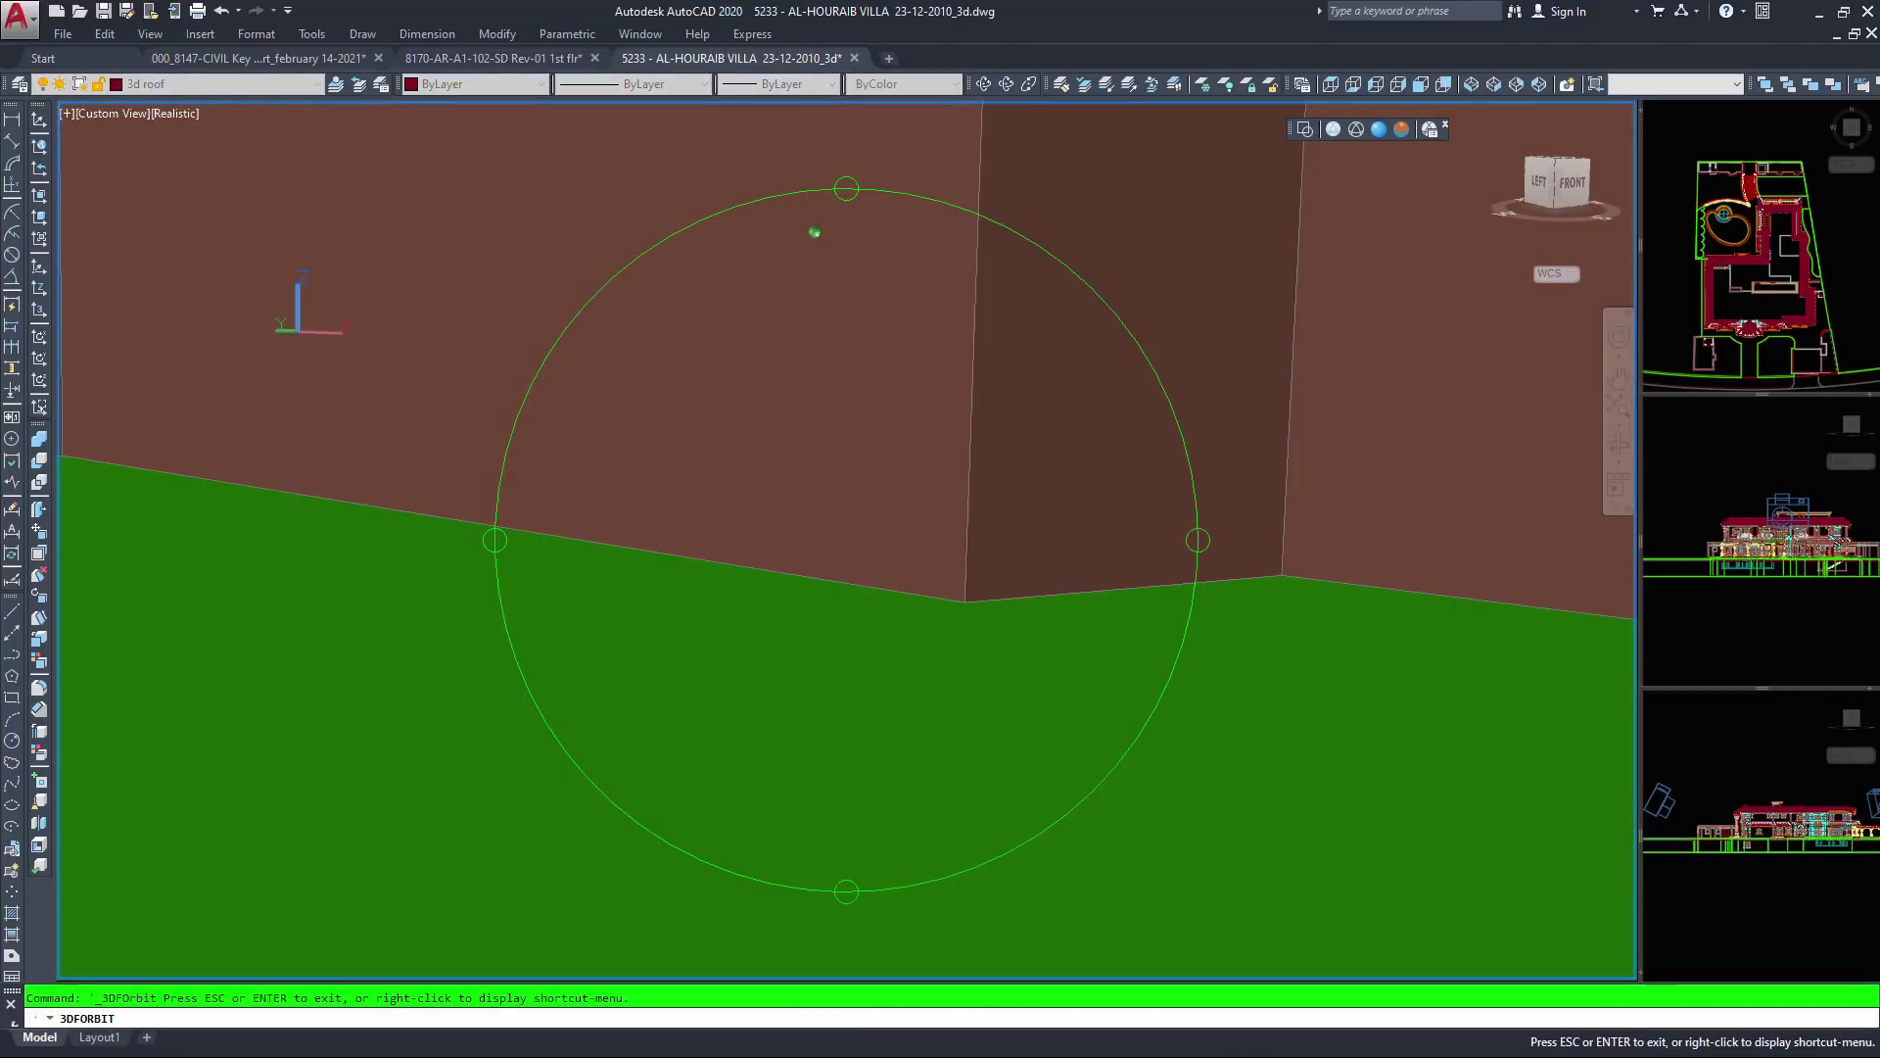
pyautogui.scroll(-6, 847, 540)
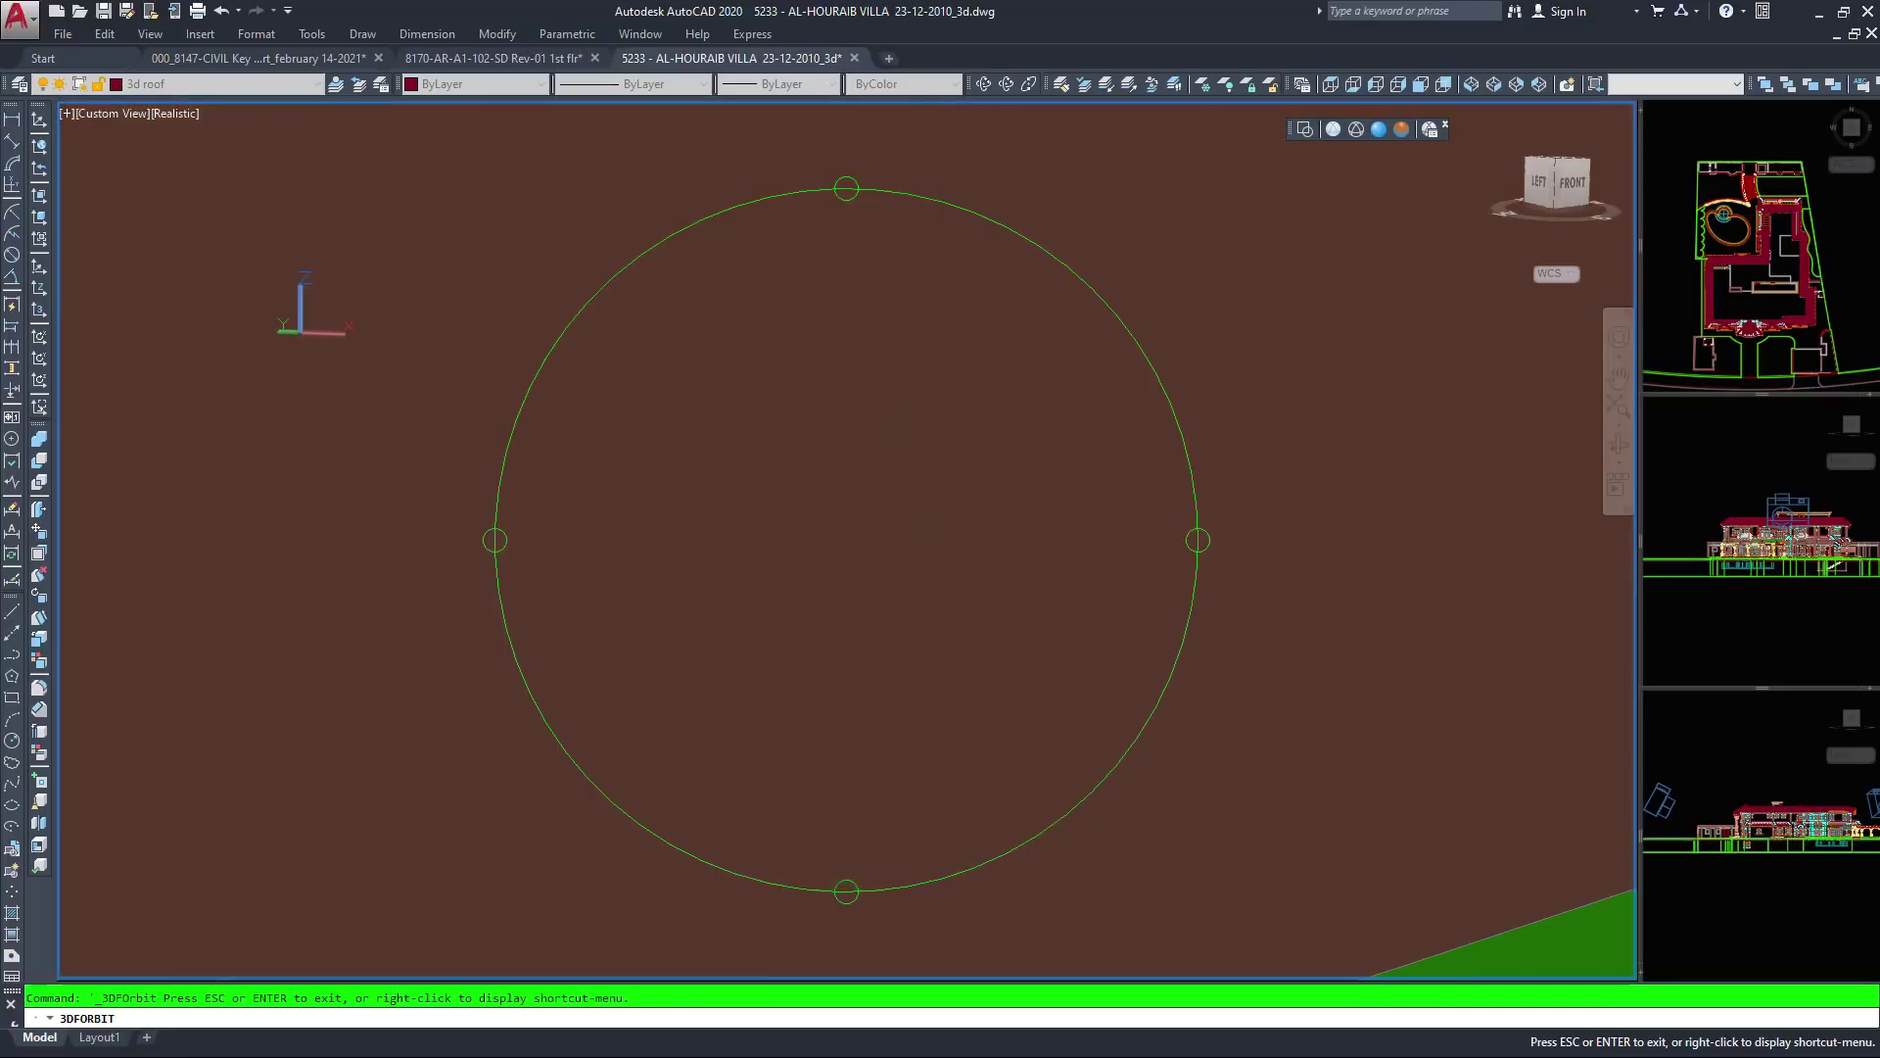
pyautogui.scroll(-1, 846, 540)
pyautogui.scroll(1, 846, 539)
pyautogui.scroll(-3, 846, 539)
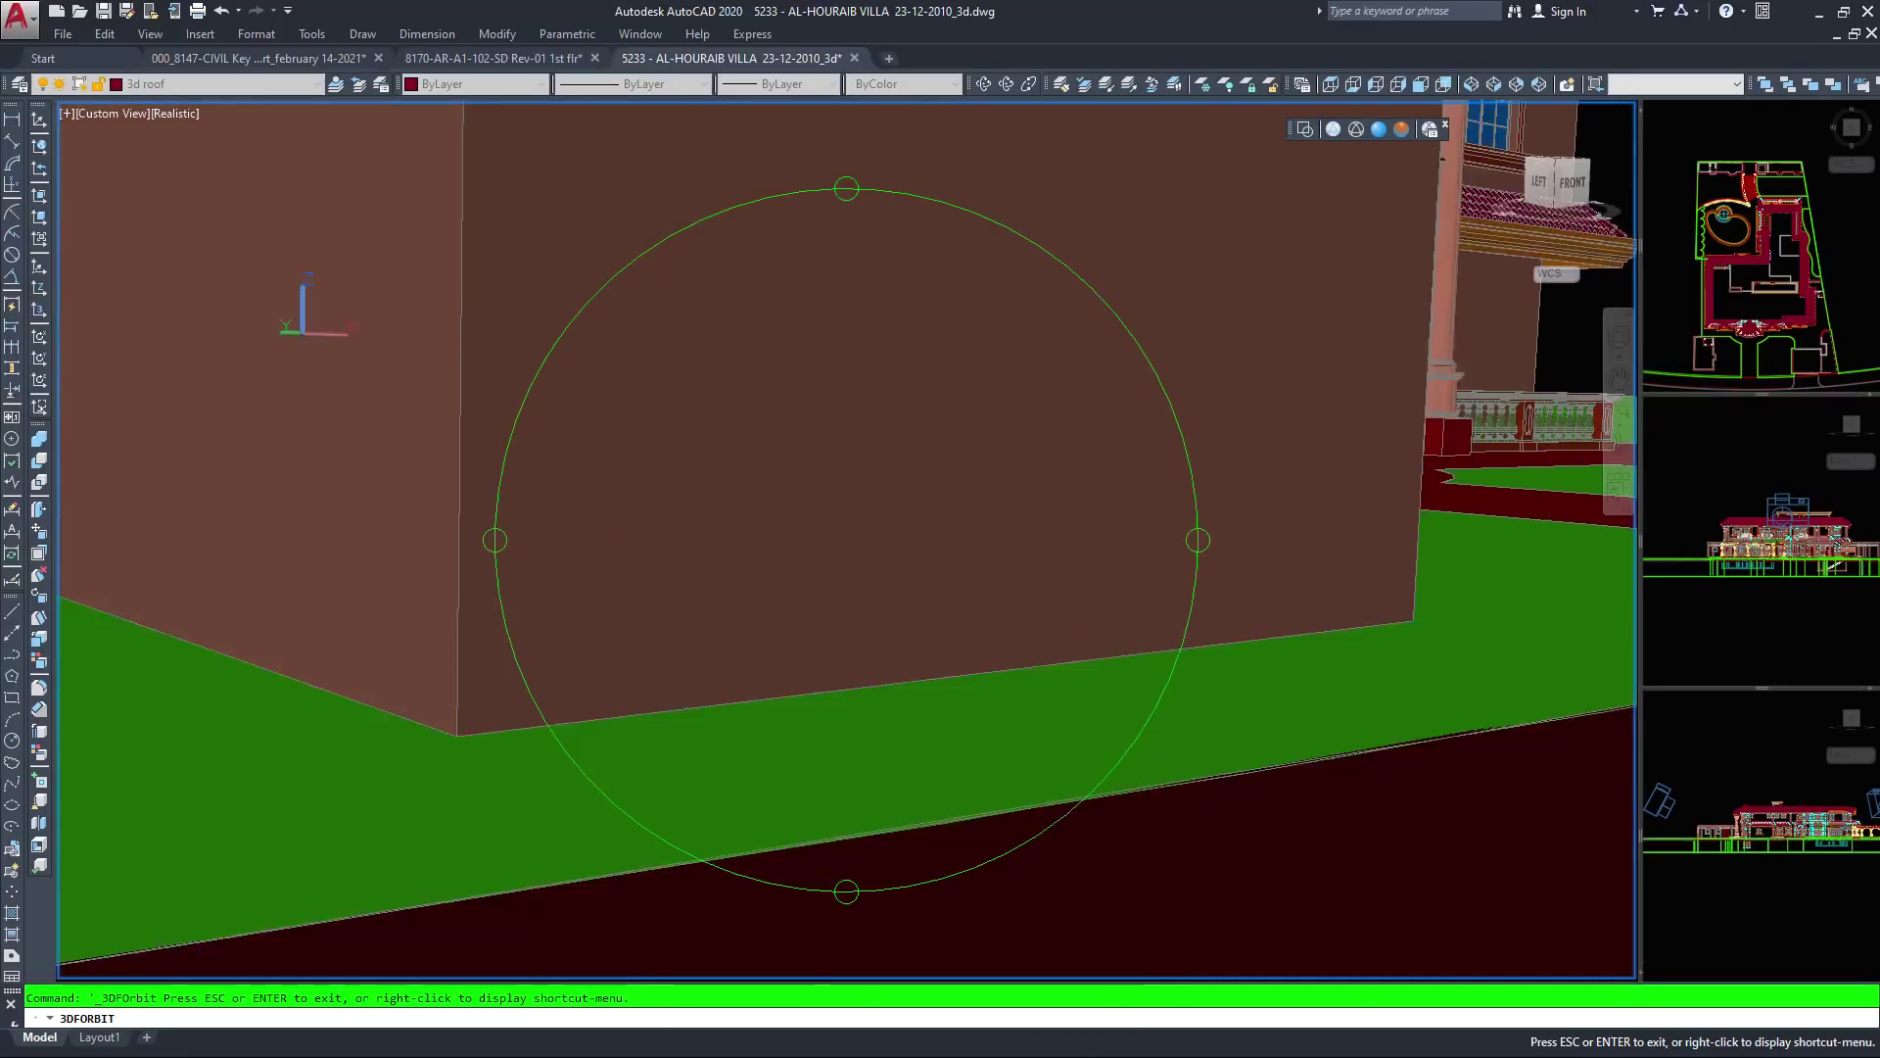
pyautogui.moveTo(1008, 260); pyautogui.dragTo(1038, 262)
pyautogui.scroll(-2, 846, 540)
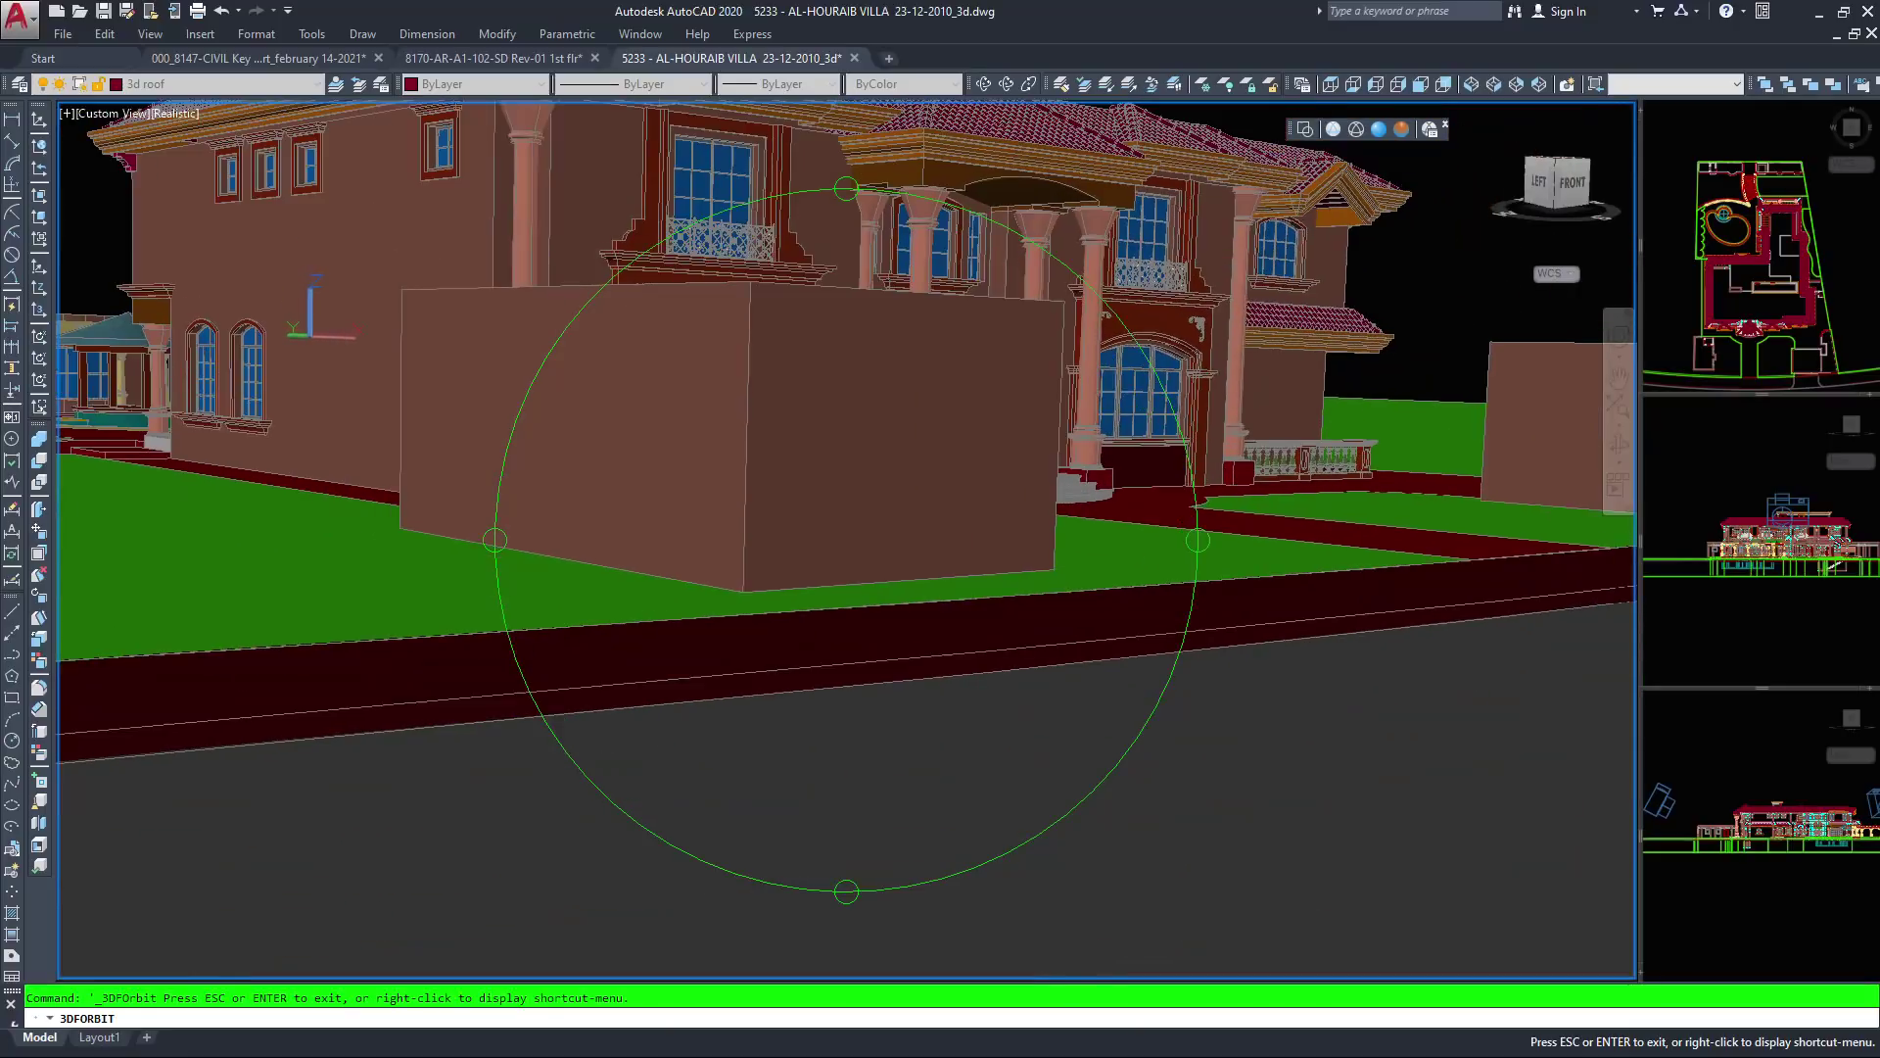
pyautogui.moveTo(846, 470); pyautogui.dragTo(844, 539)
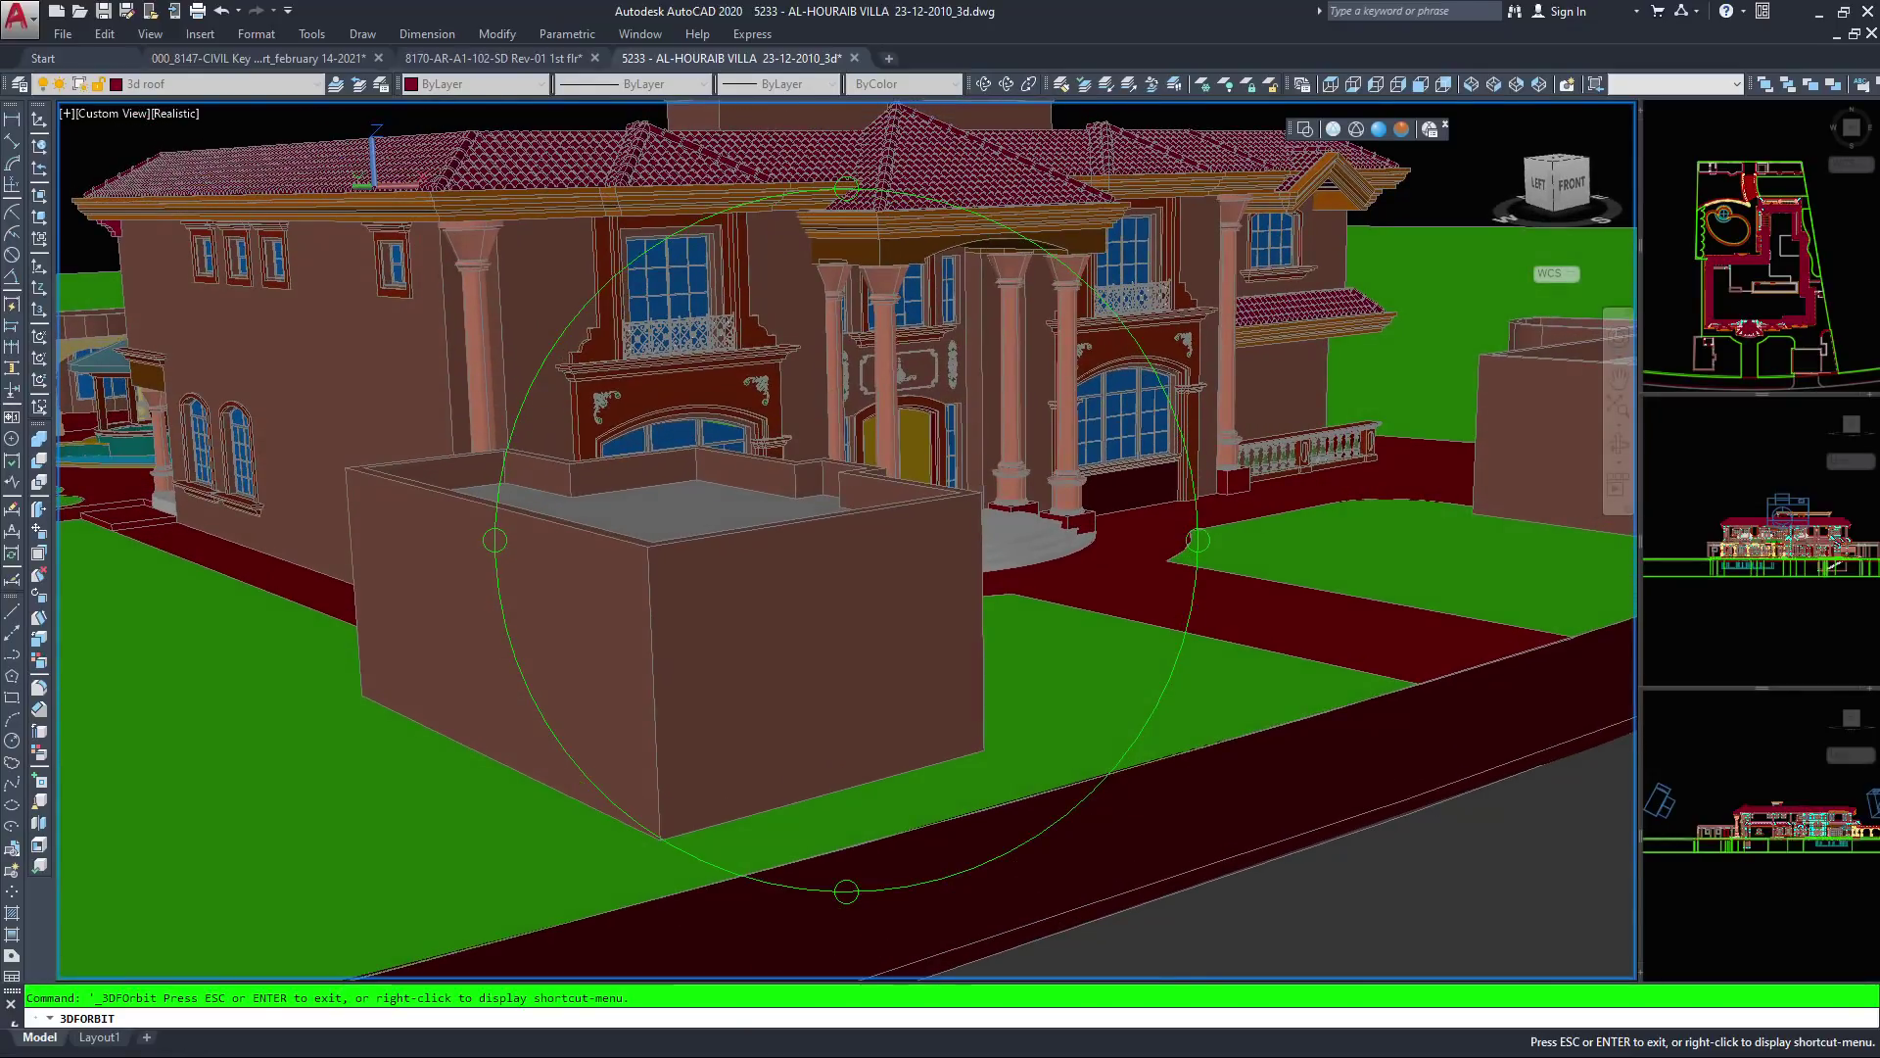
# Review the villa's front facade and main entrance in Realistic display, straight on and from a low viewpoint
pyautogui.scroll(3, 866, 532)
pyautogui.moveTo(1005, 286); pyautogui.dragTo(995, 415, button='middle')
pyautogui.moveTo(905, 551); pyautogui.dragTo(676, 519)
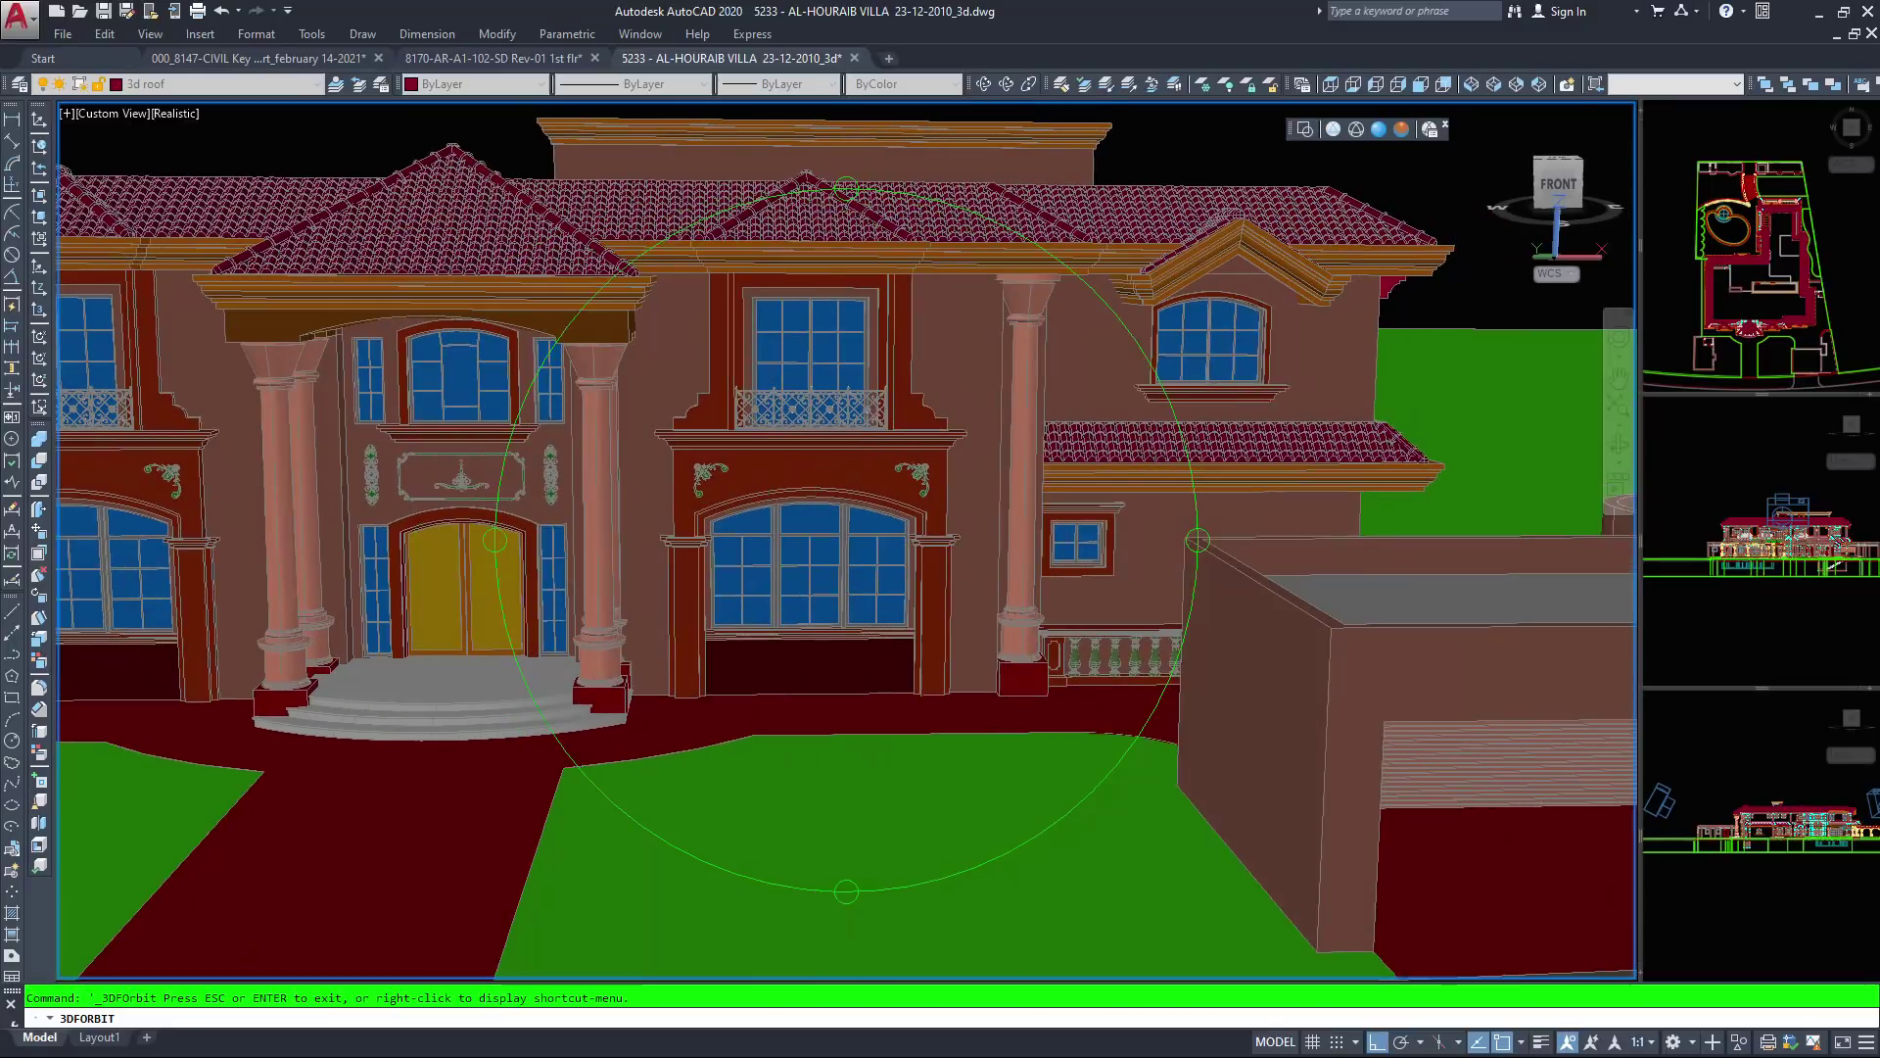
pyautogui.moveTo(827, 503); pyautogui.dragTo(1248, 430)
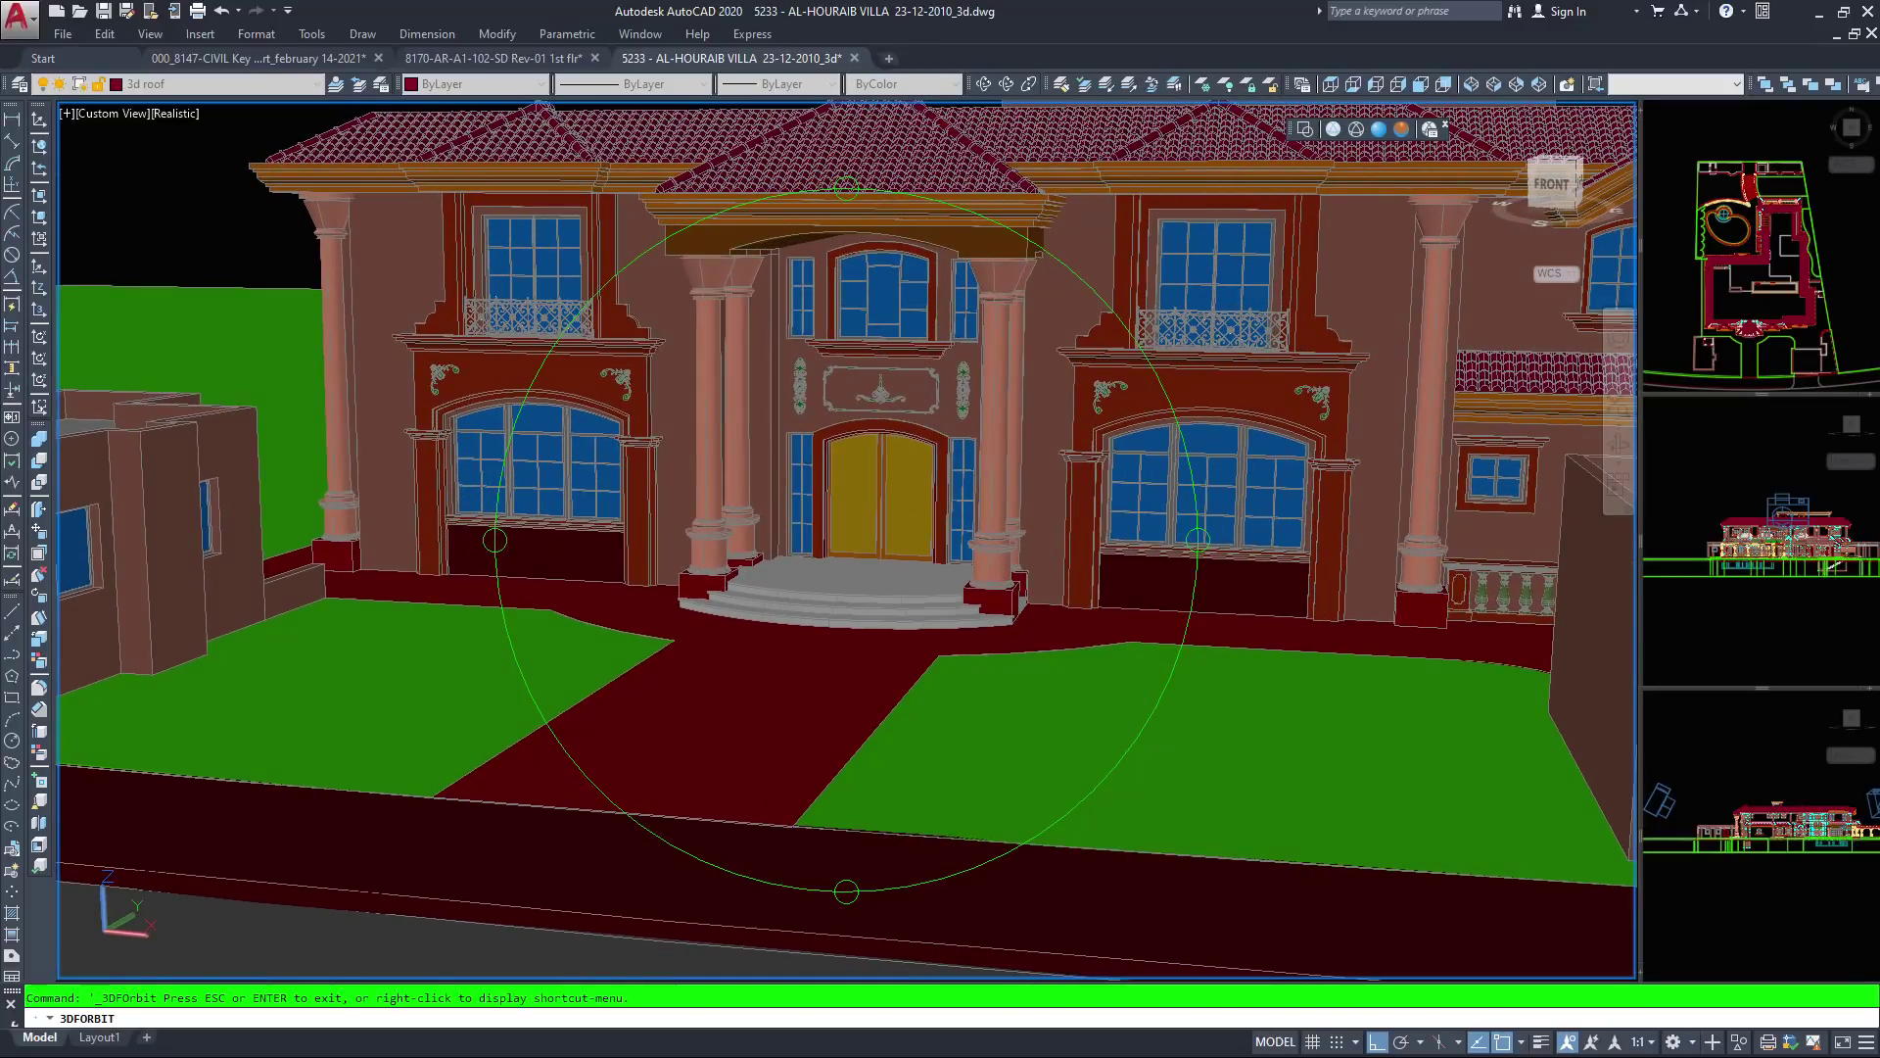
pyautogui.scroll(3, 850, 516)
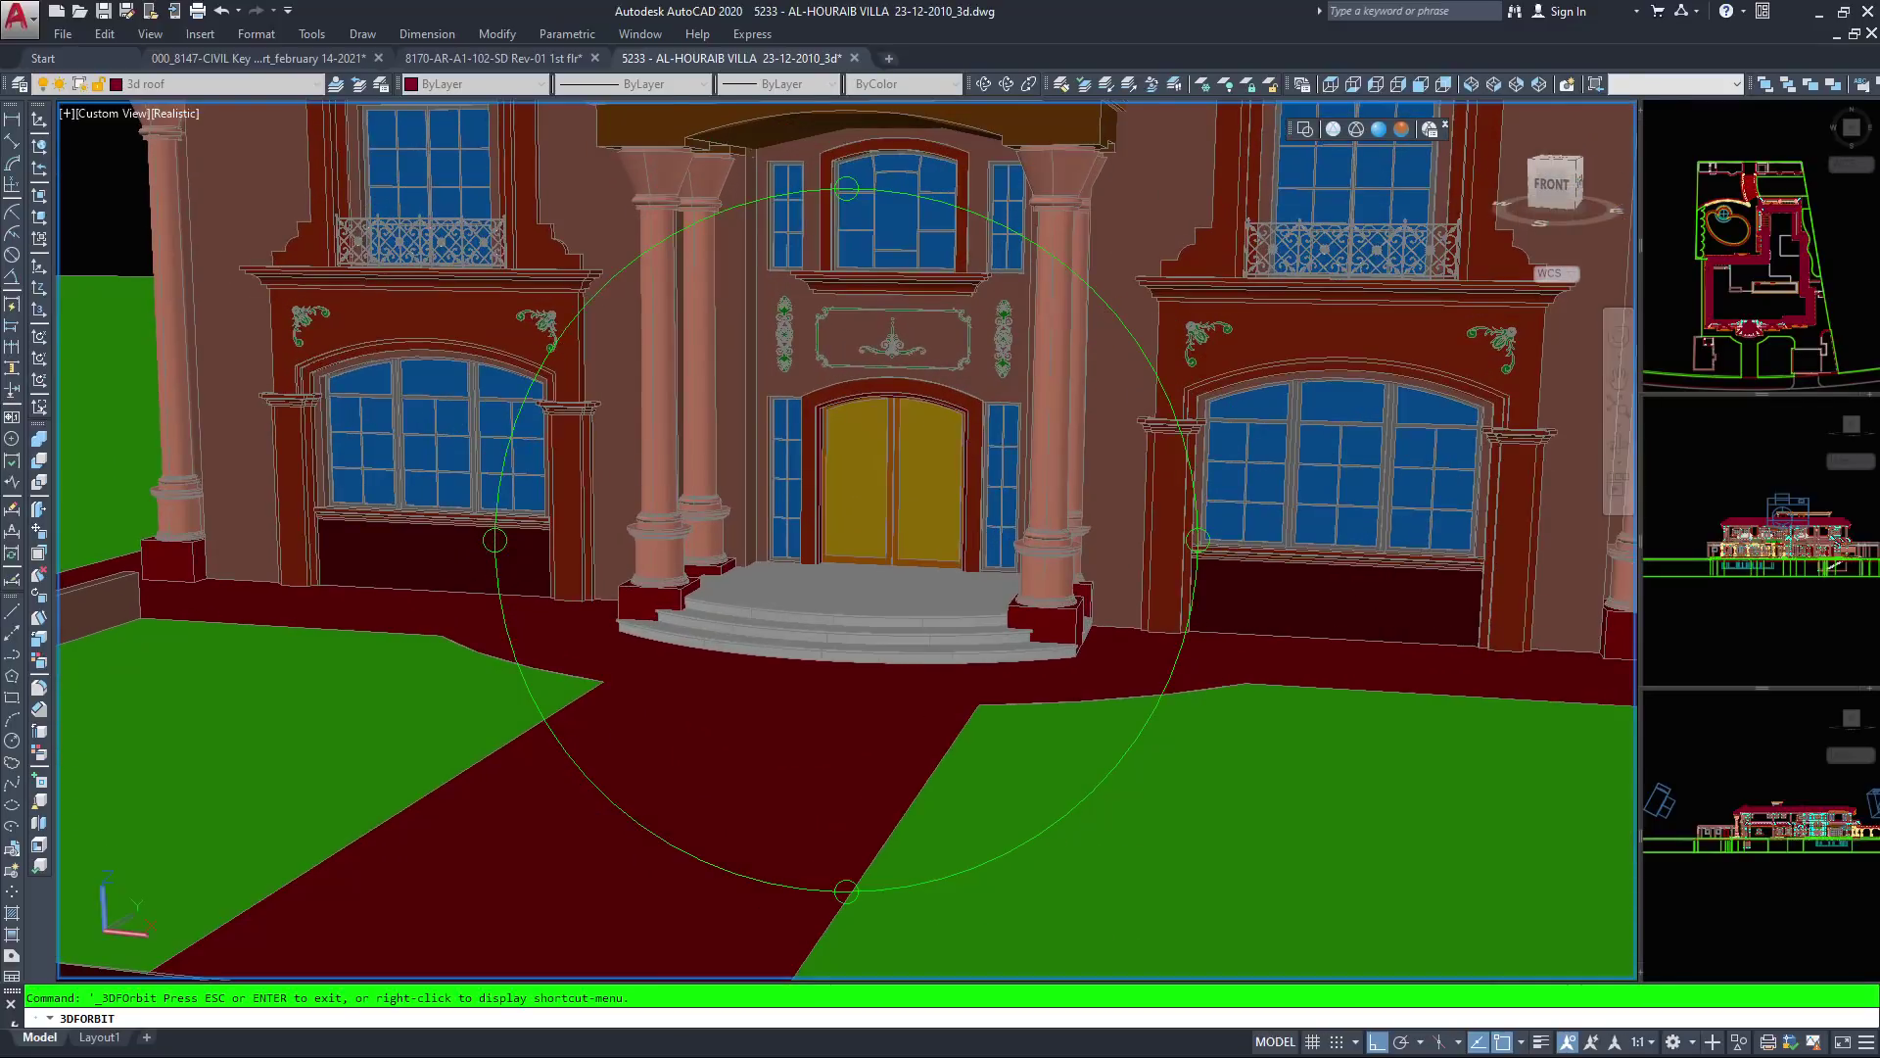
pyautogui.moveTo(1355, 412); pyautogui.dragTo(1355, 404)
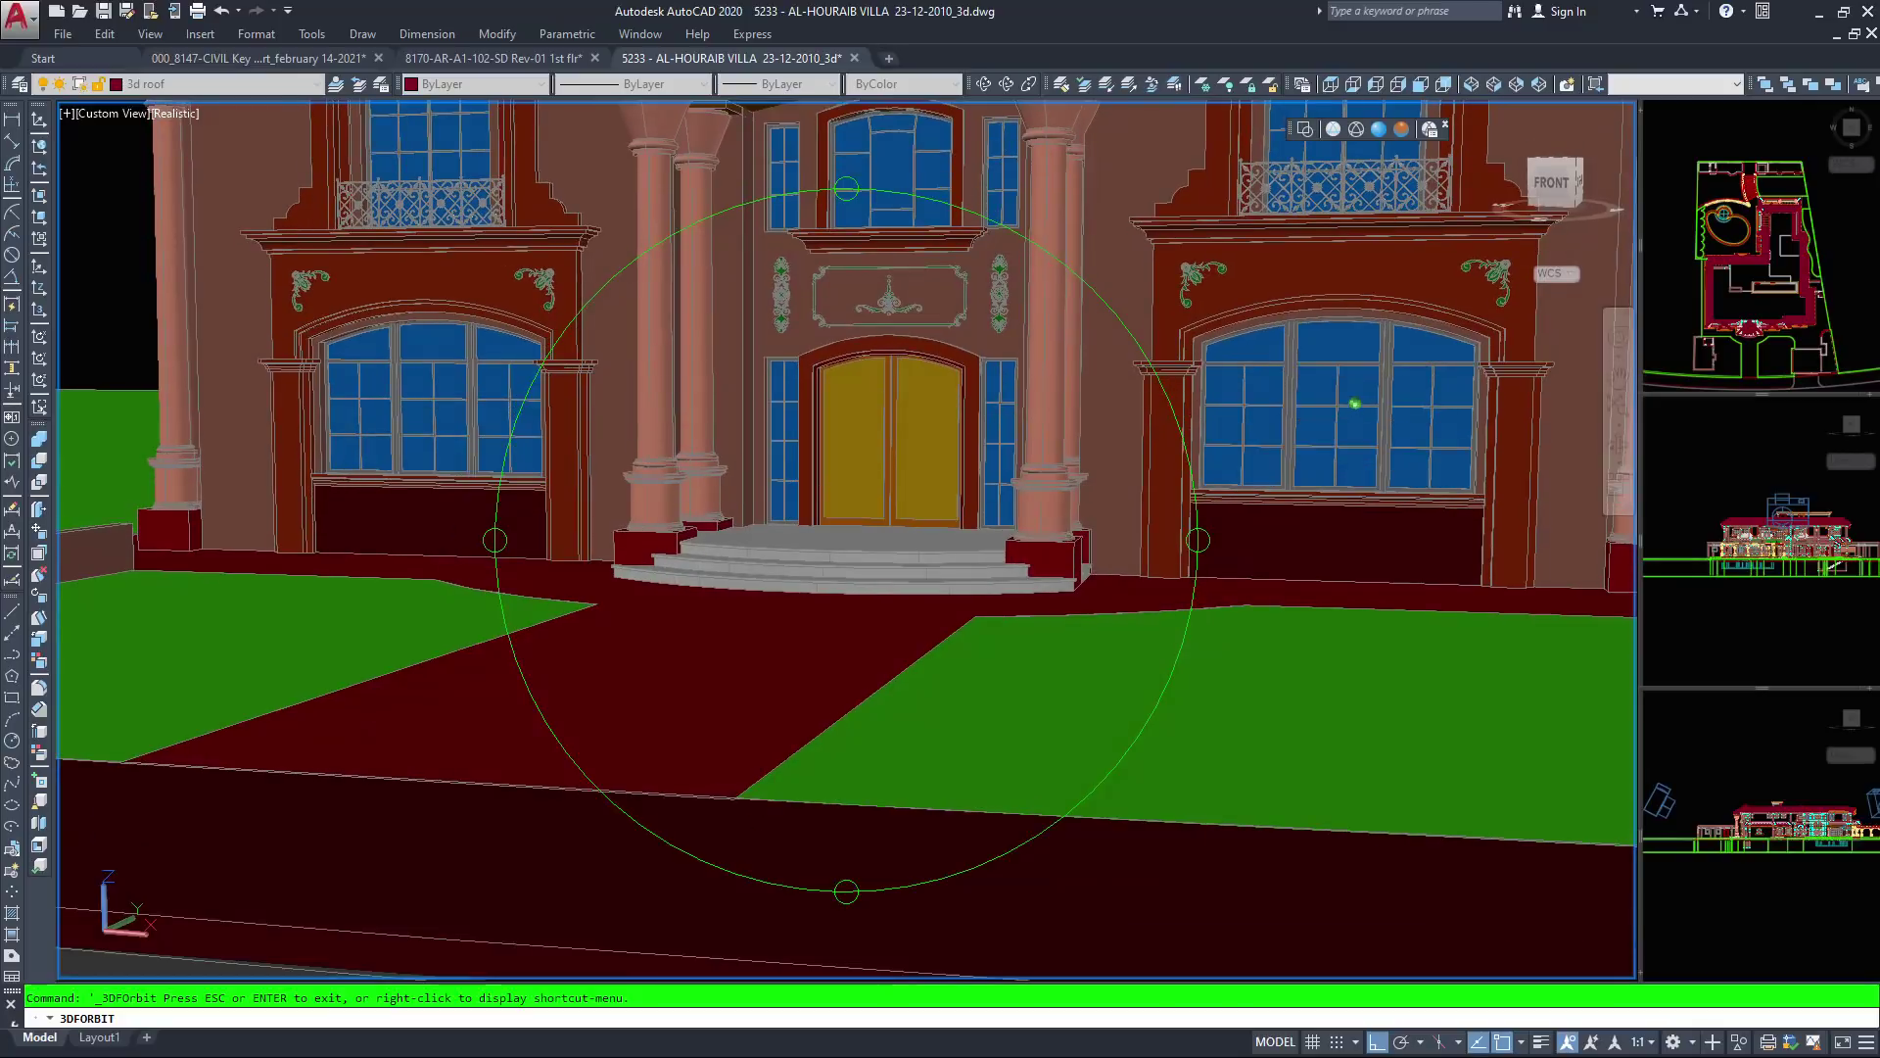
pyautogui.scroll(-2, 847, 539)
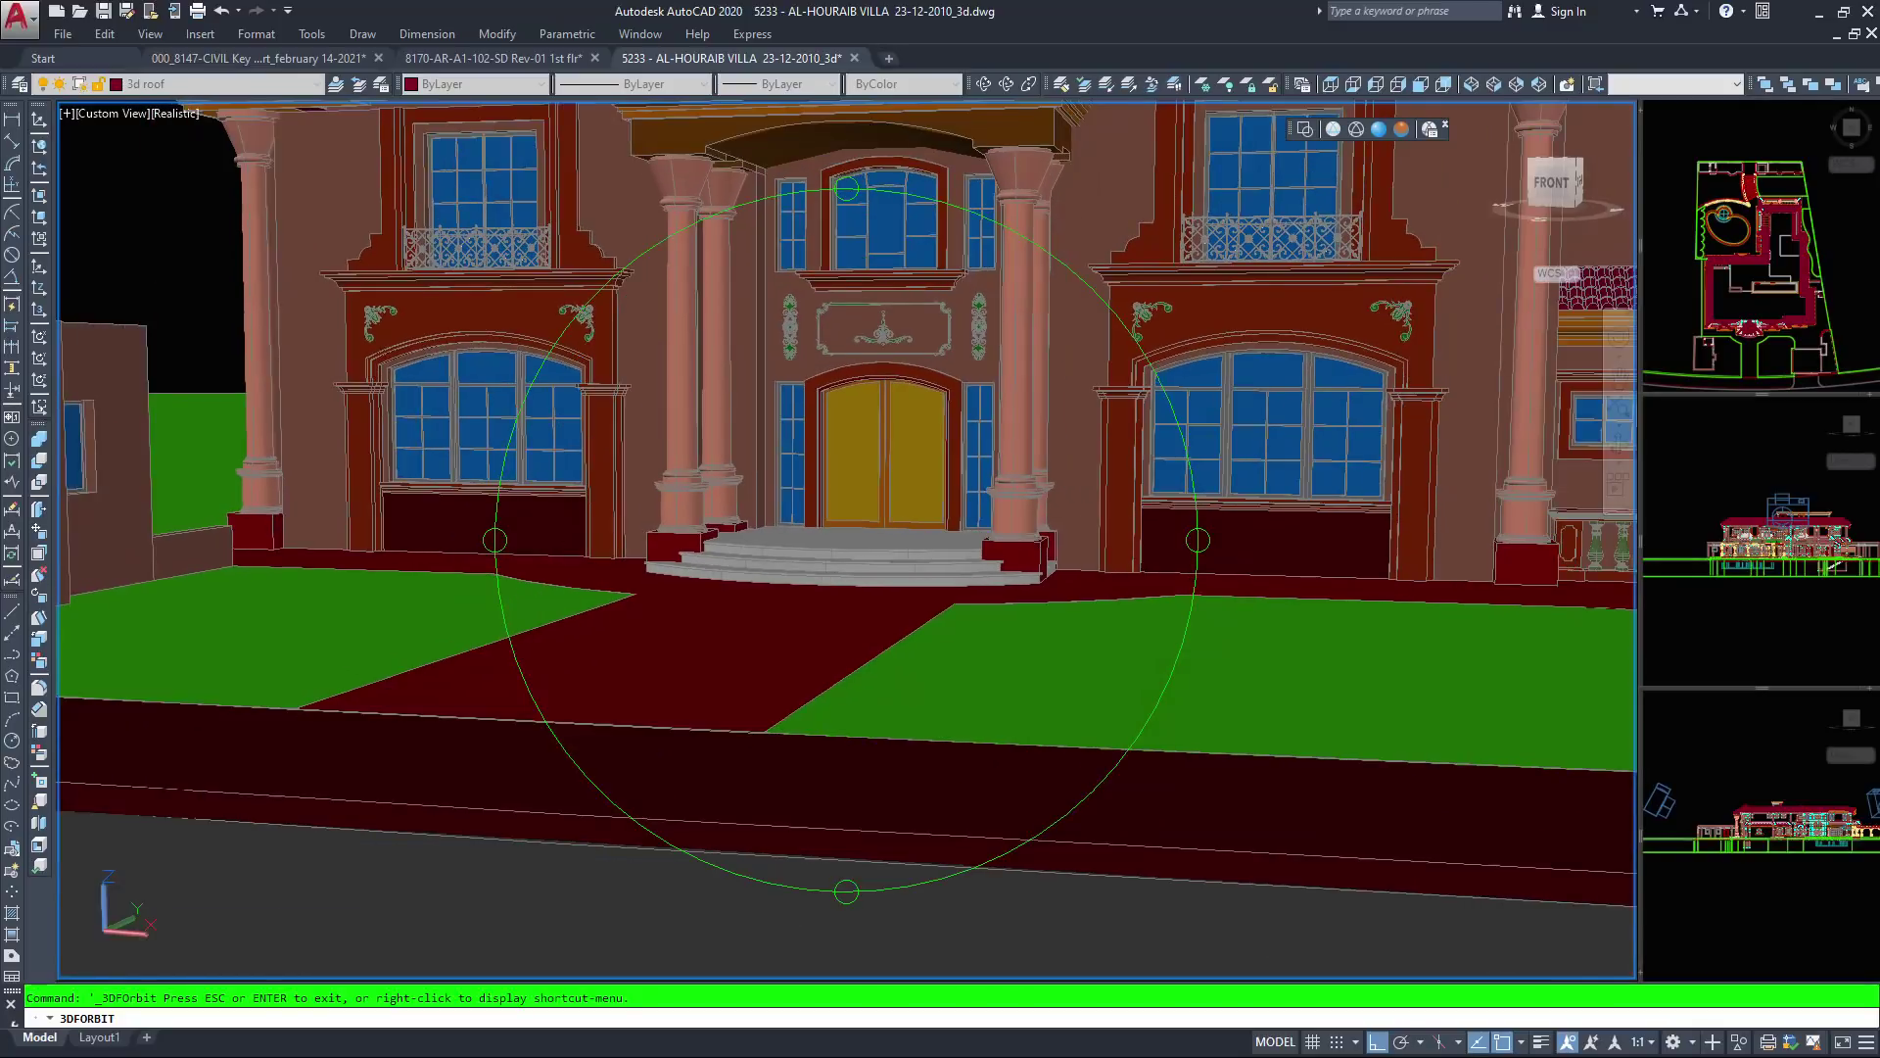
# View the whole villa site in Realistic display from the garage corner and from high above the roofs and pool
pyautogui.moveTo(1273, 406); pyautogui.dragTo(1048, 509)
pyautogui.scroll(-7, 846, 529)
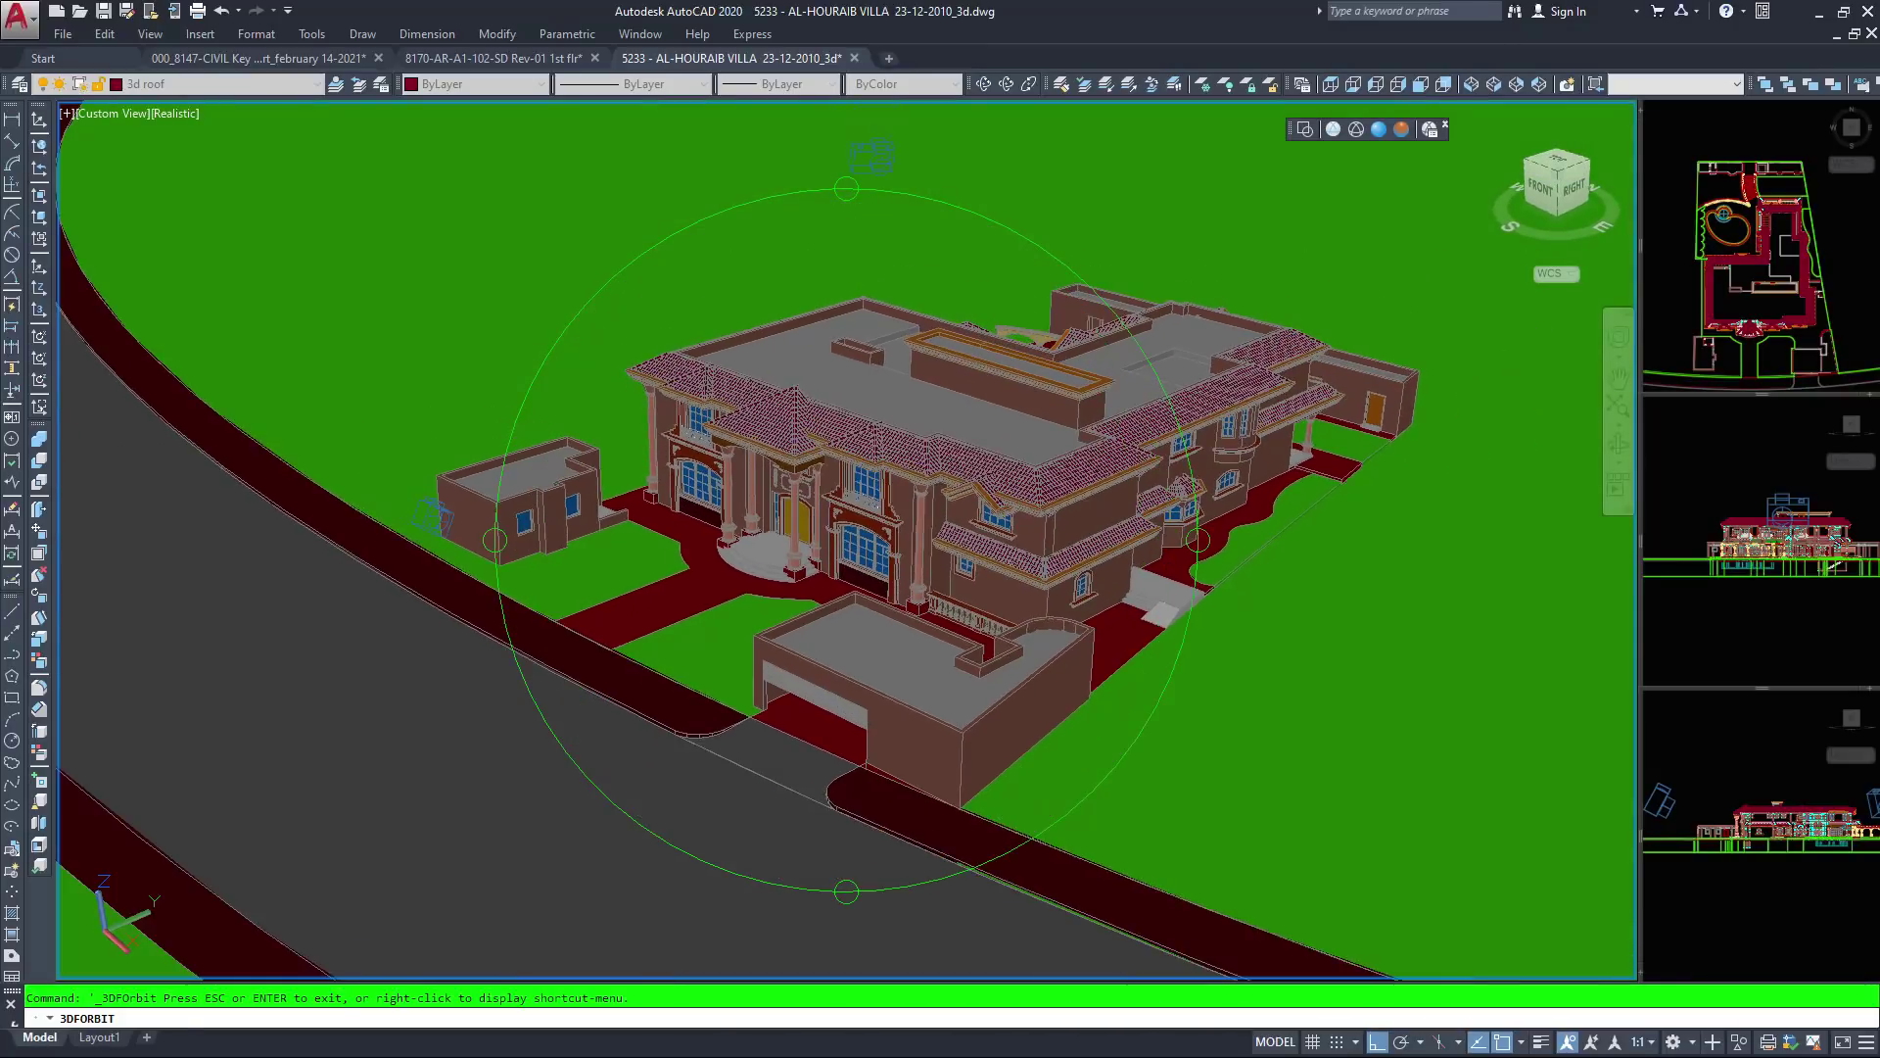
pyautogui.moveTo(866, 220); pyautogui.dragTo(535, 767)
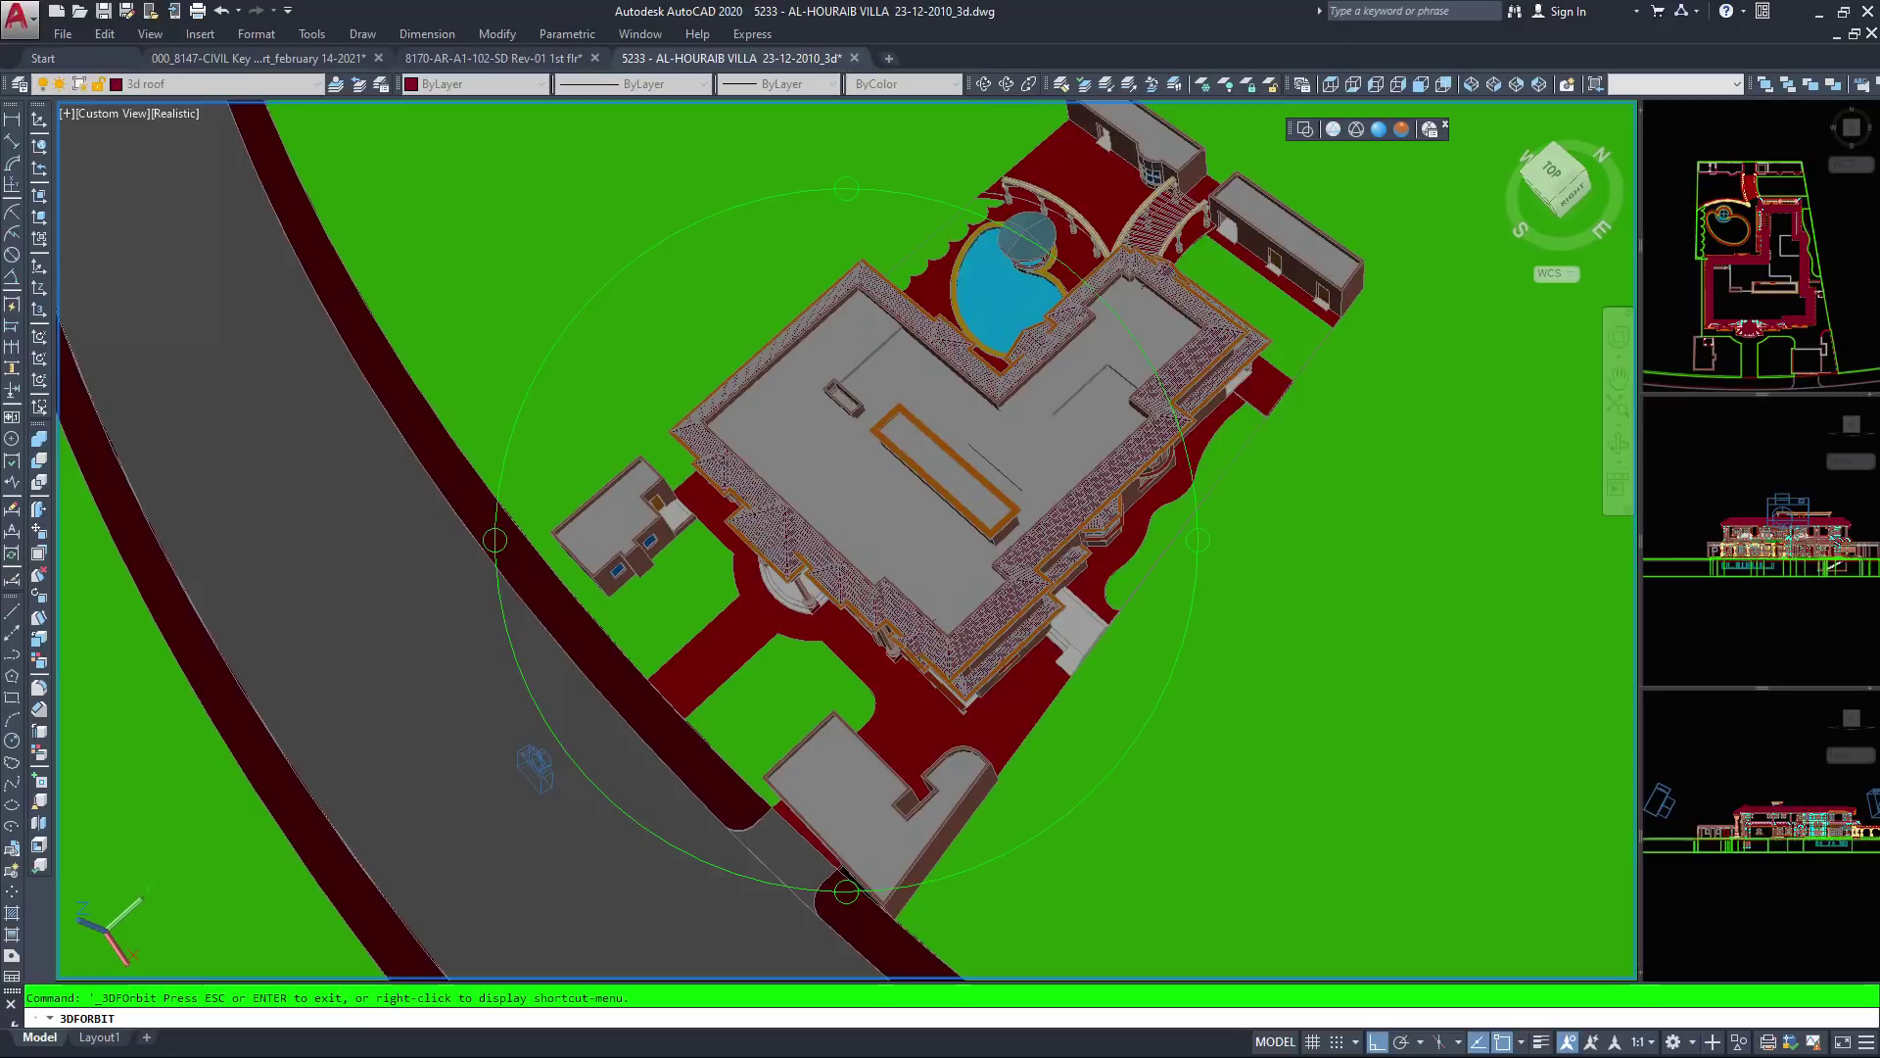
# Orbit around the whole villa site in Realistic display, from high above the roofs down to the front corner beside the small outbuilding
pyautogui.scroll(-2, 847, 538)
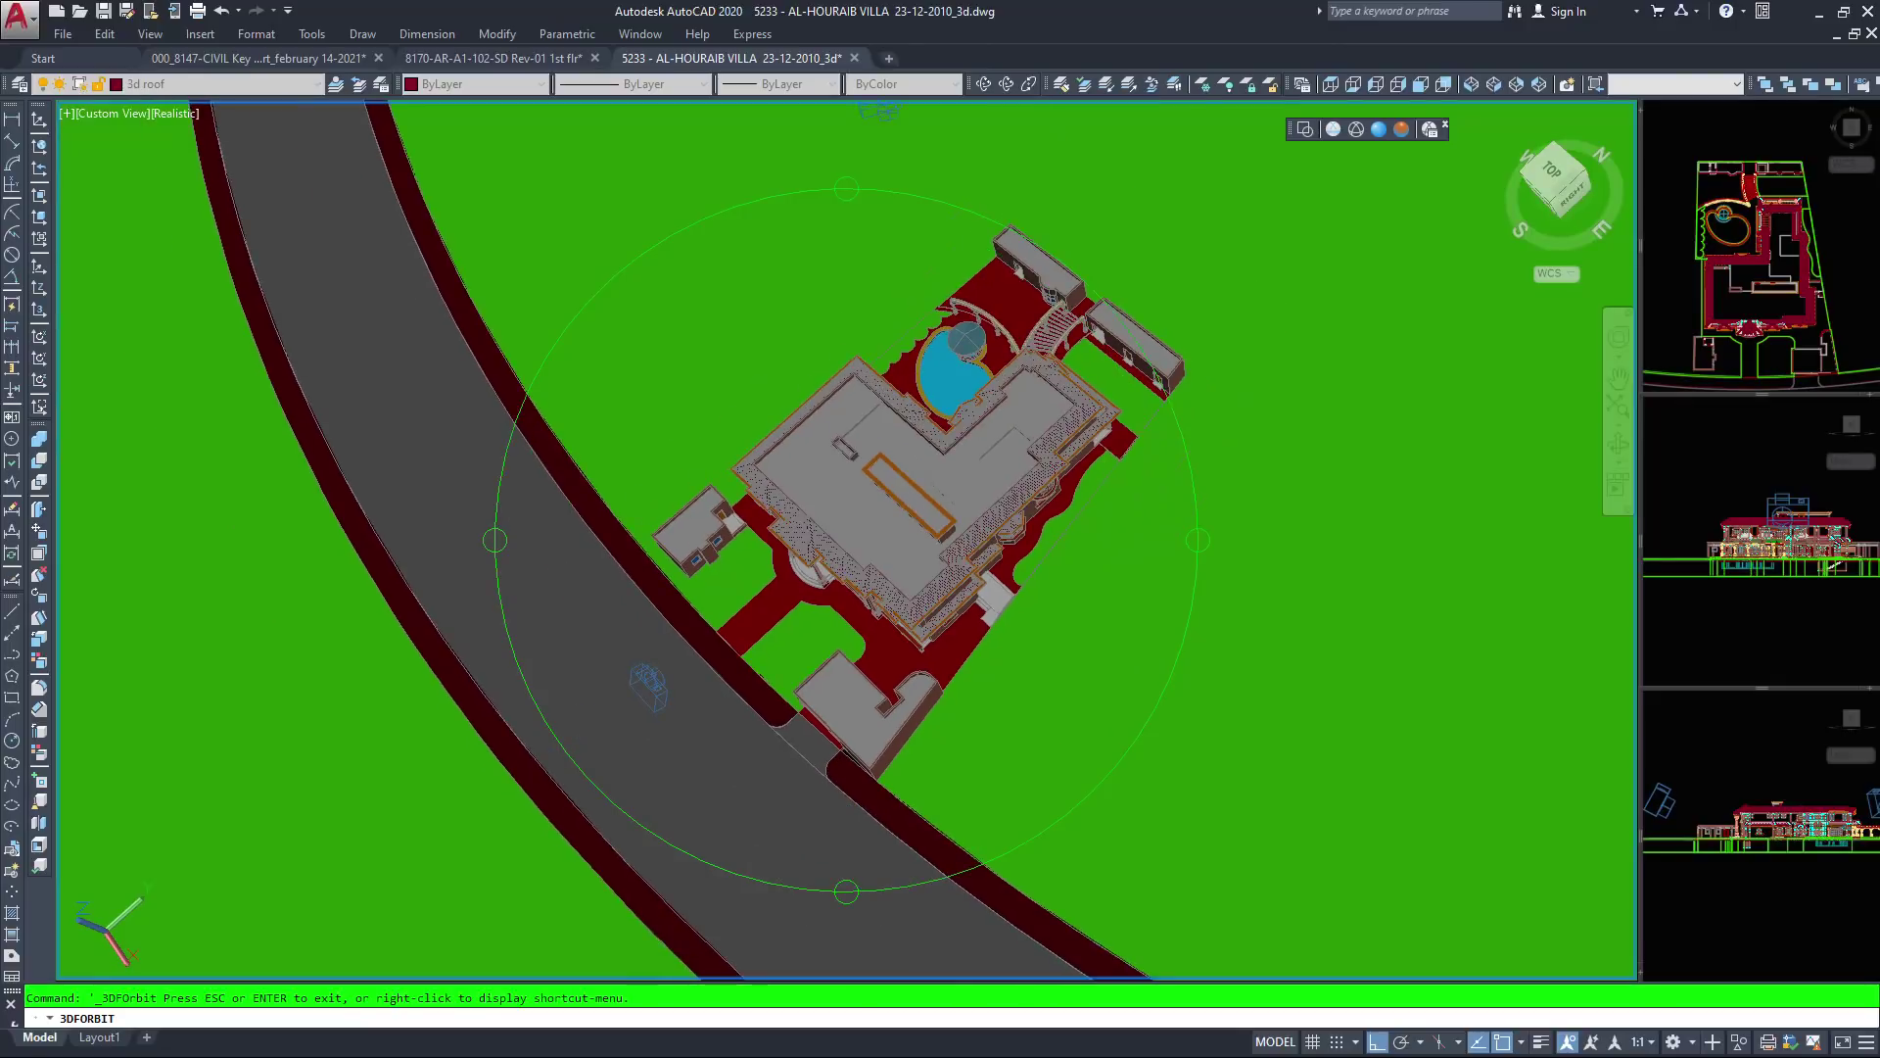
pyautogui.moveTo(917, 558)
pyautogui.mouseDown()
pyautogui.moveTo(935, 517)
pyautogui.moveTo(913, 522)
pyautogui.mouseUp()
pyautogui.moveTo(846, 548); pyautogui.dragTo(846, 541)
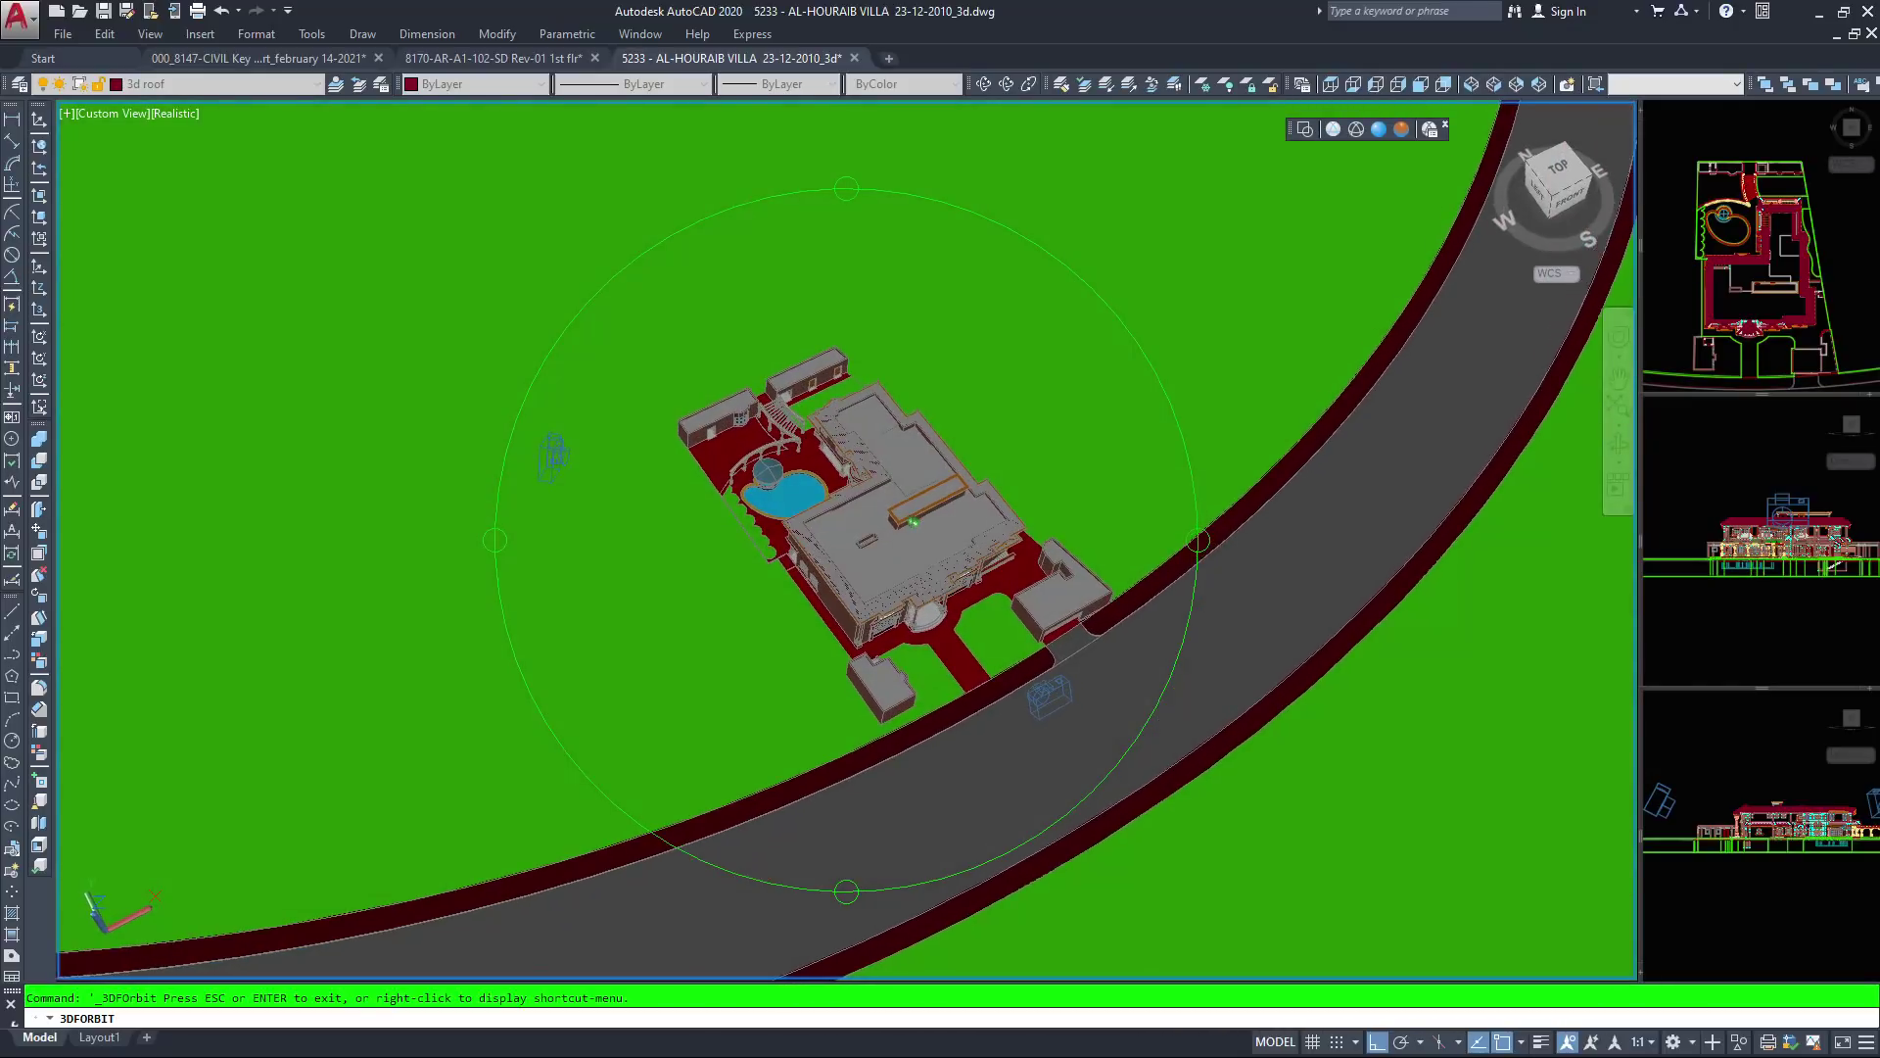
pyautogui.scroll(2, 842, 533)
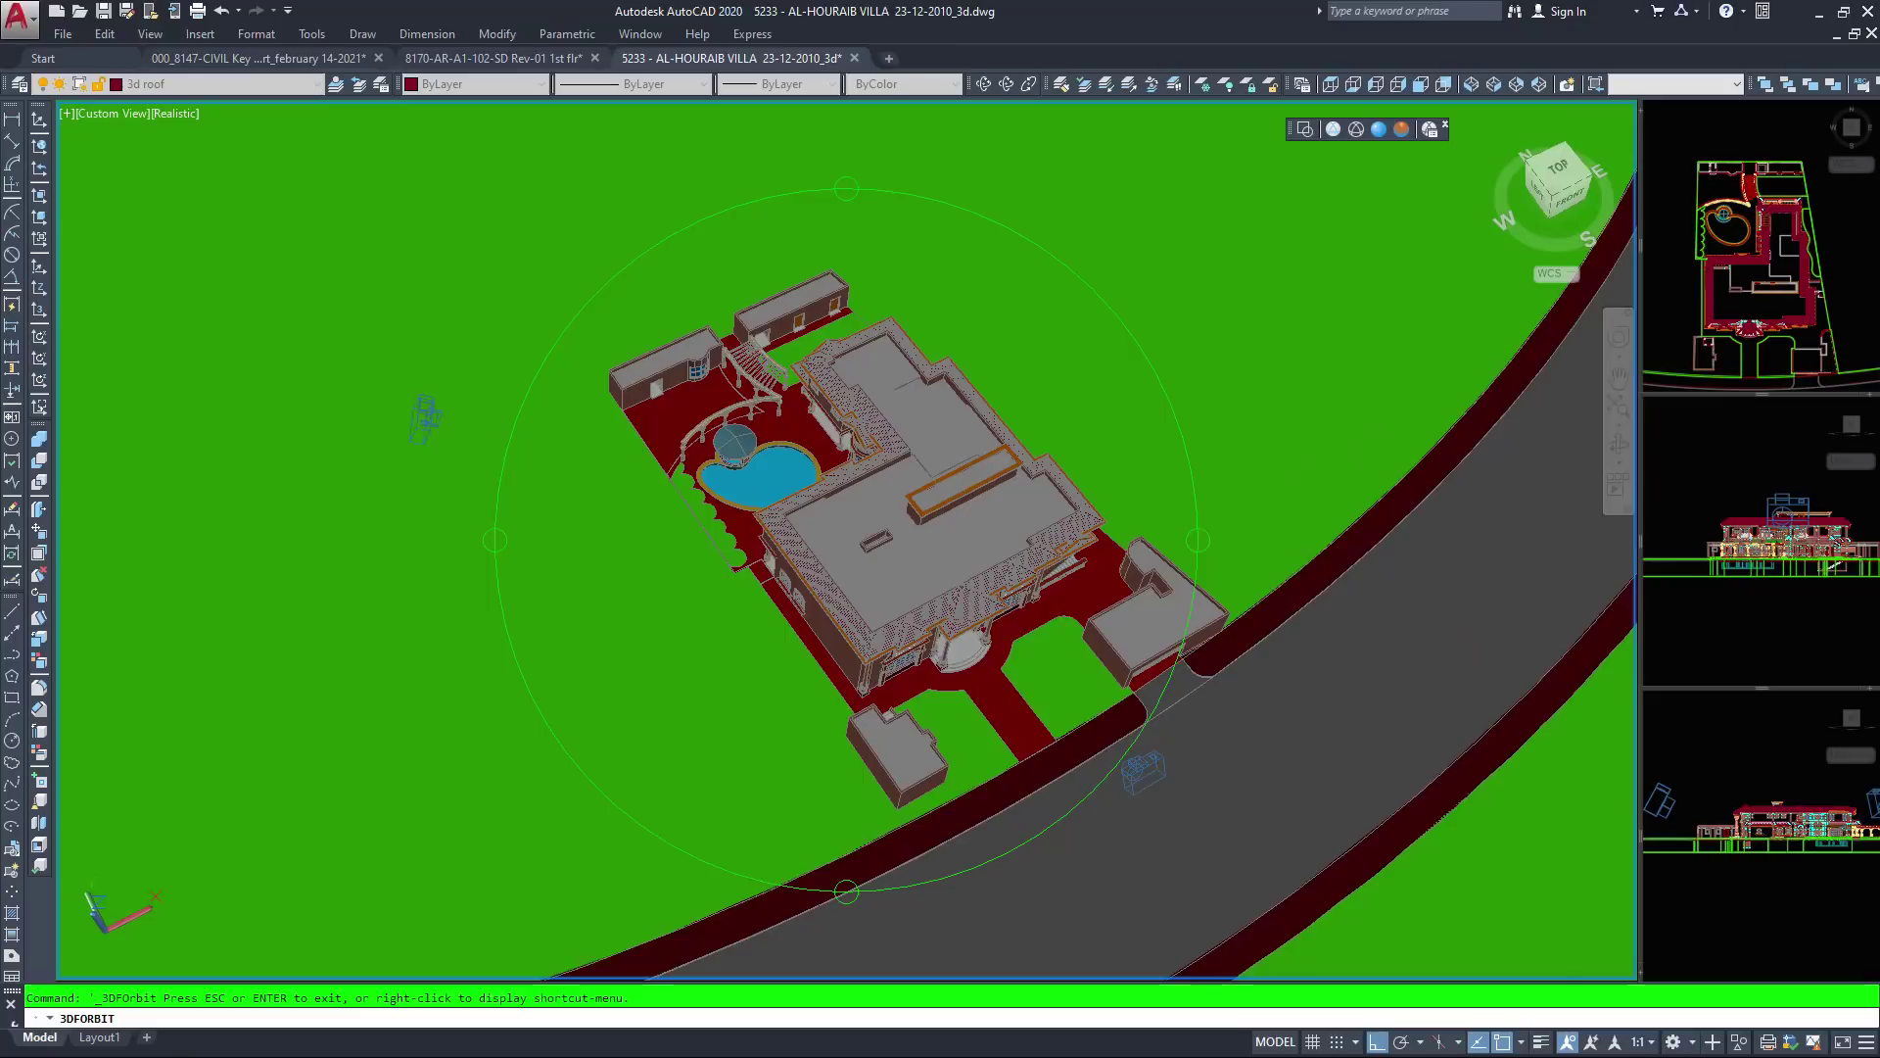
pyautogui.moveTo(952, 664); pyautogui.dragTo(996, 585, button='middle')
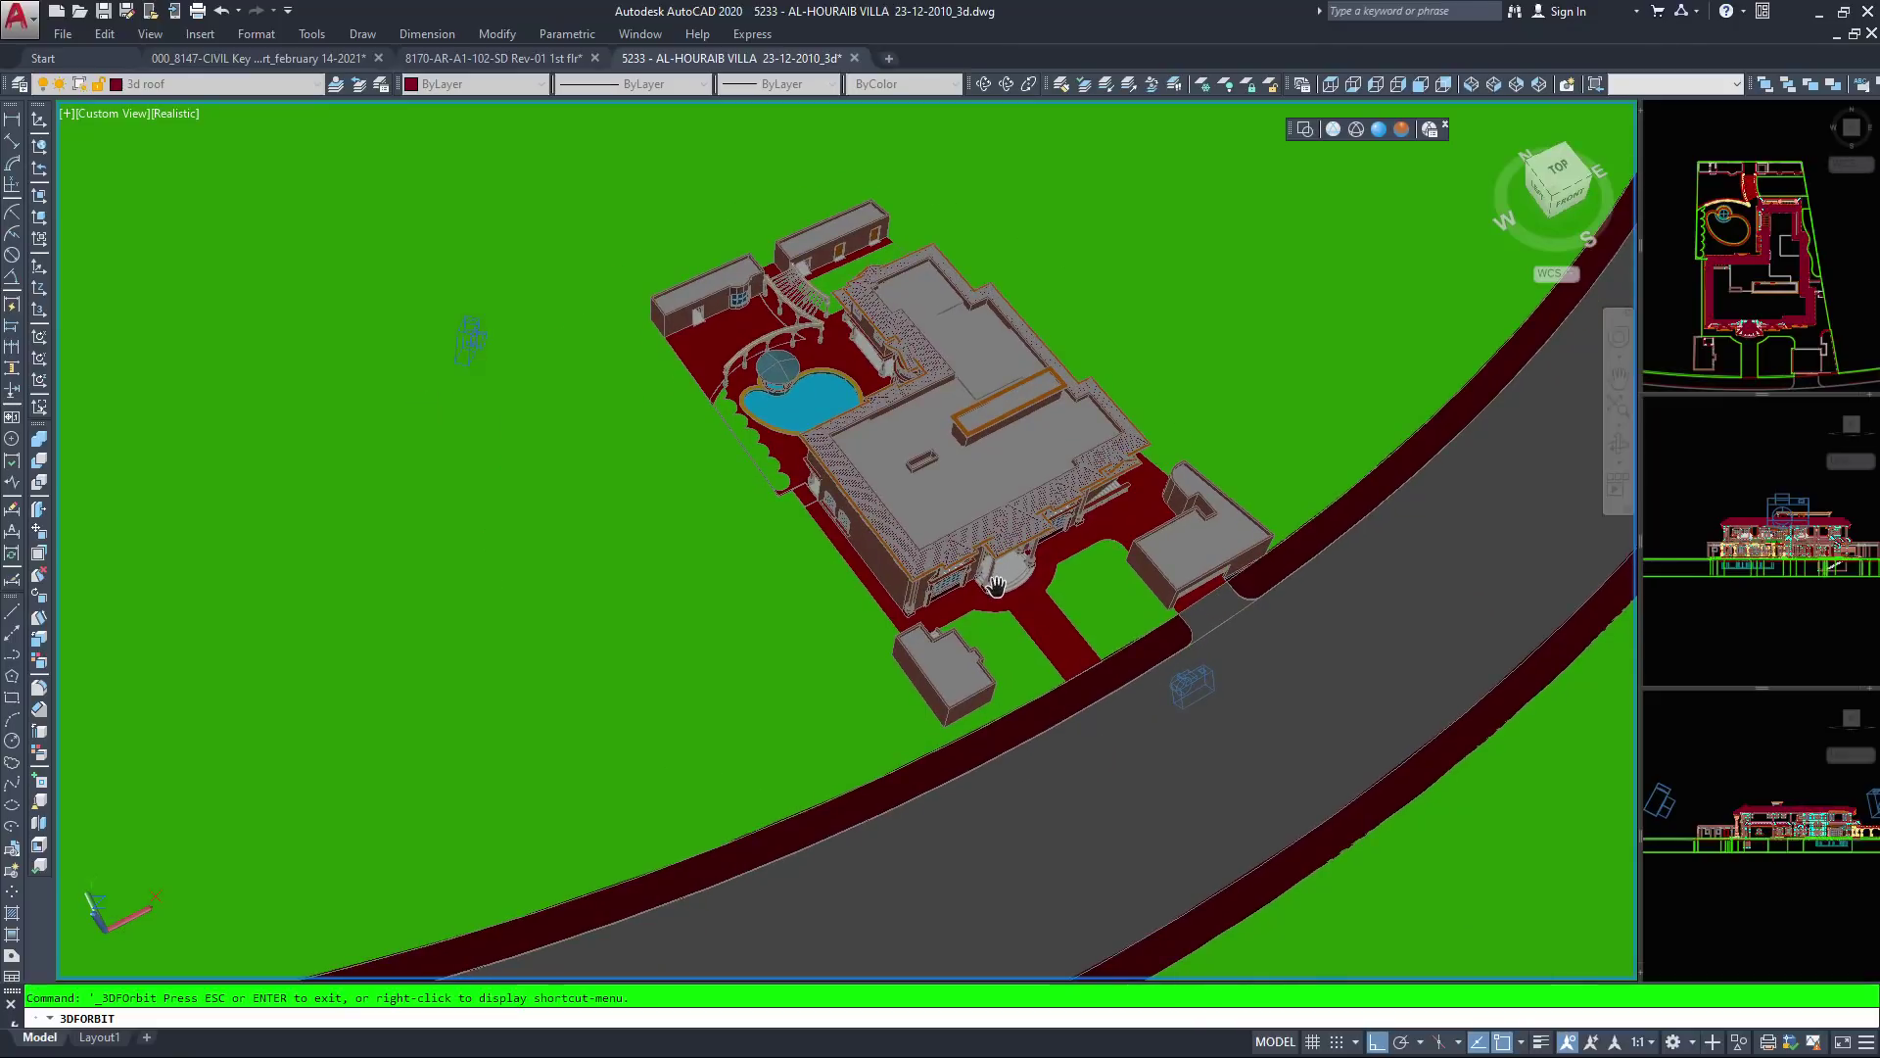
pyautogui.moveTo(979, 577); pyautogui.dragTo(1004, 620)
pyautogui.moveTo(987, 440); pyautogui.dragTo(988, 442)
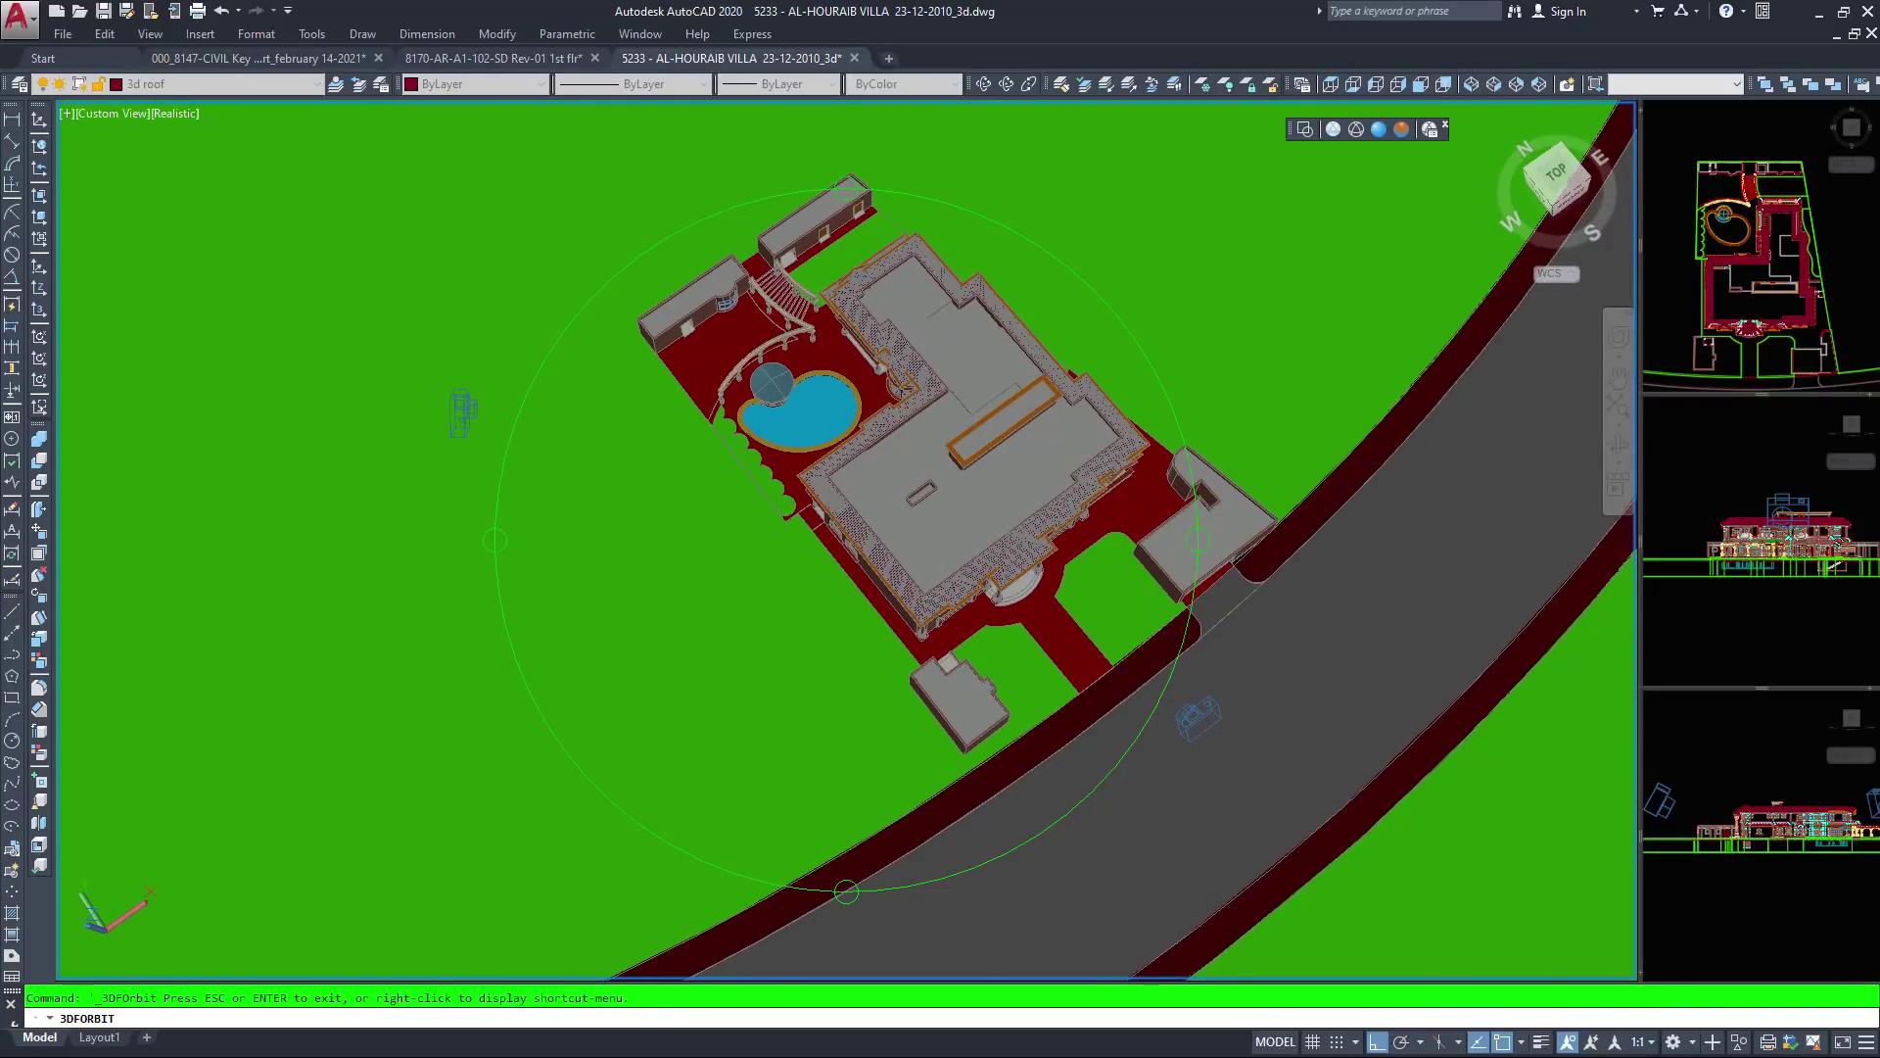
pyautogui.moveTo(989, 608); pyautogui.dragTo(986, 450)
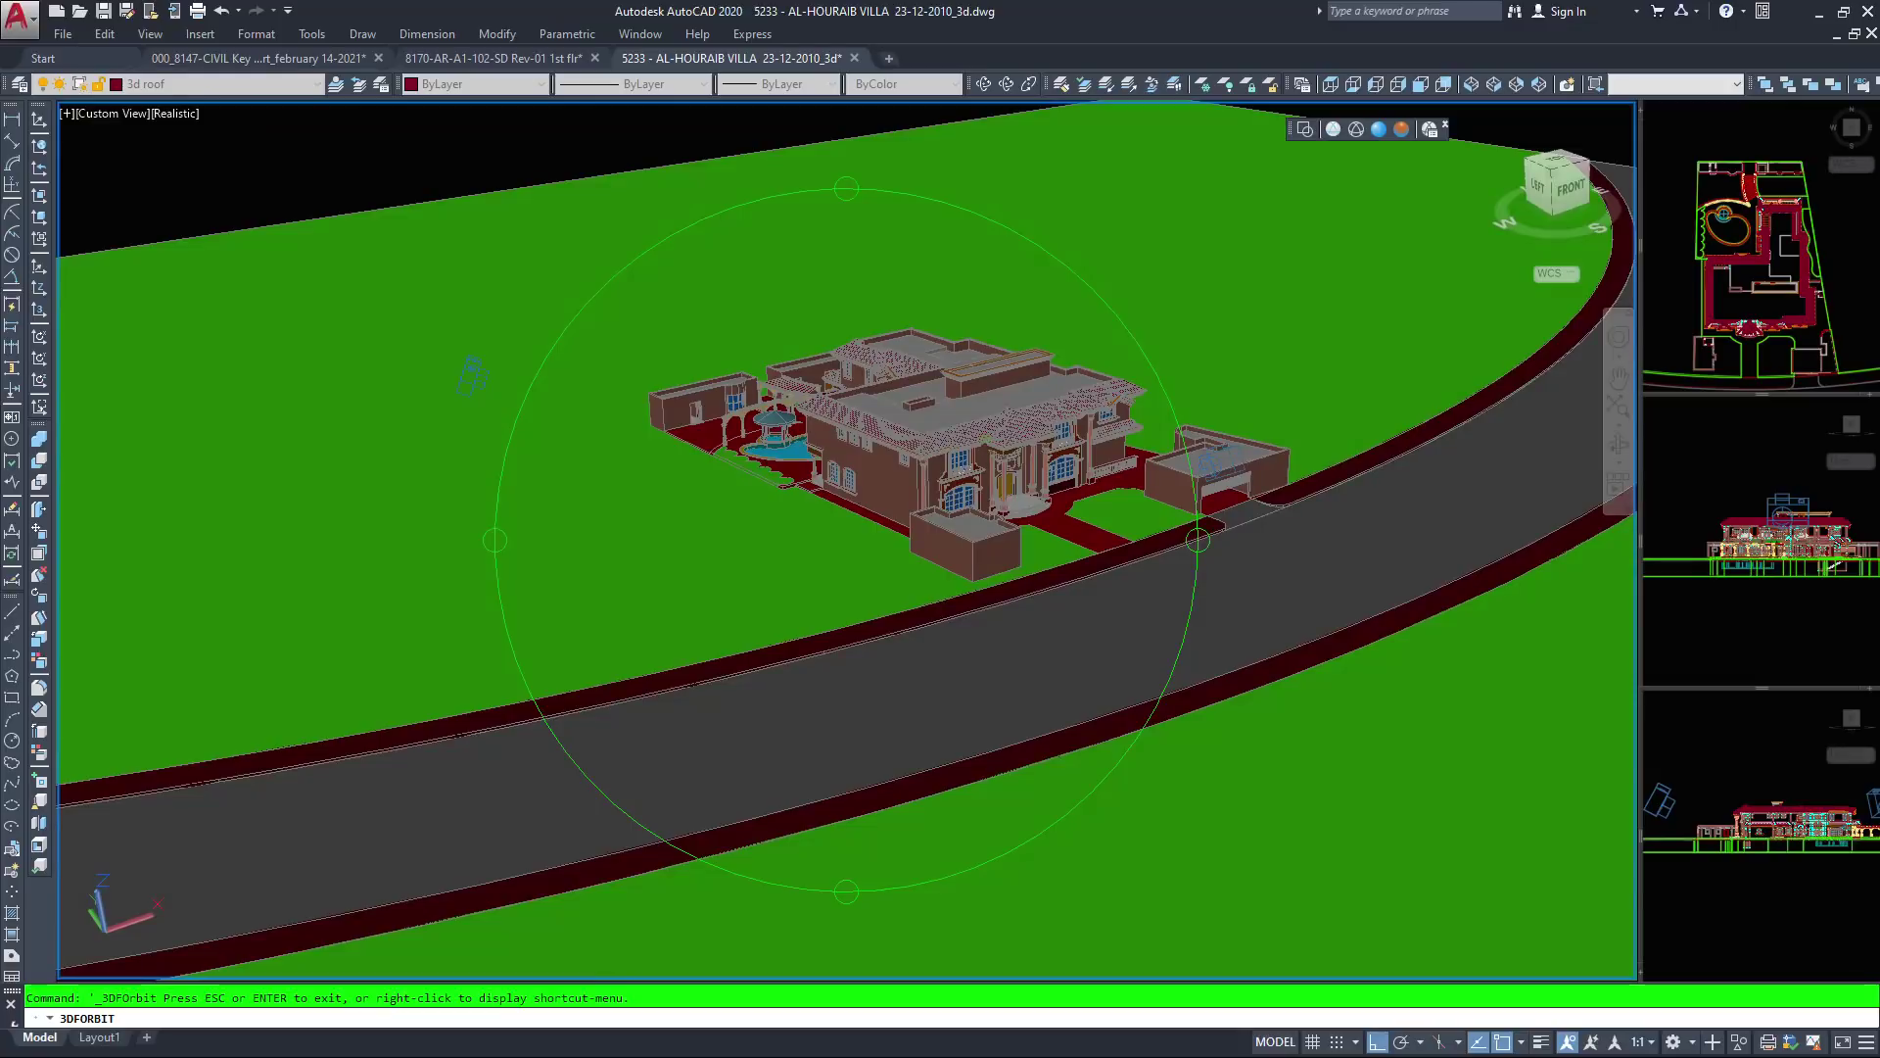
# Free-orbit closer around the villa, passing below the ground slab and back up to a raised view of the front facade
pyautogui.scroll(4, 987, 439)
pyautogui.moveTo(988, 532); pyautogui.dragTo(679, 558, button='middle')
pyautogui.moveTo(1221, 402); pyautogui.dragTo(1141, 118)
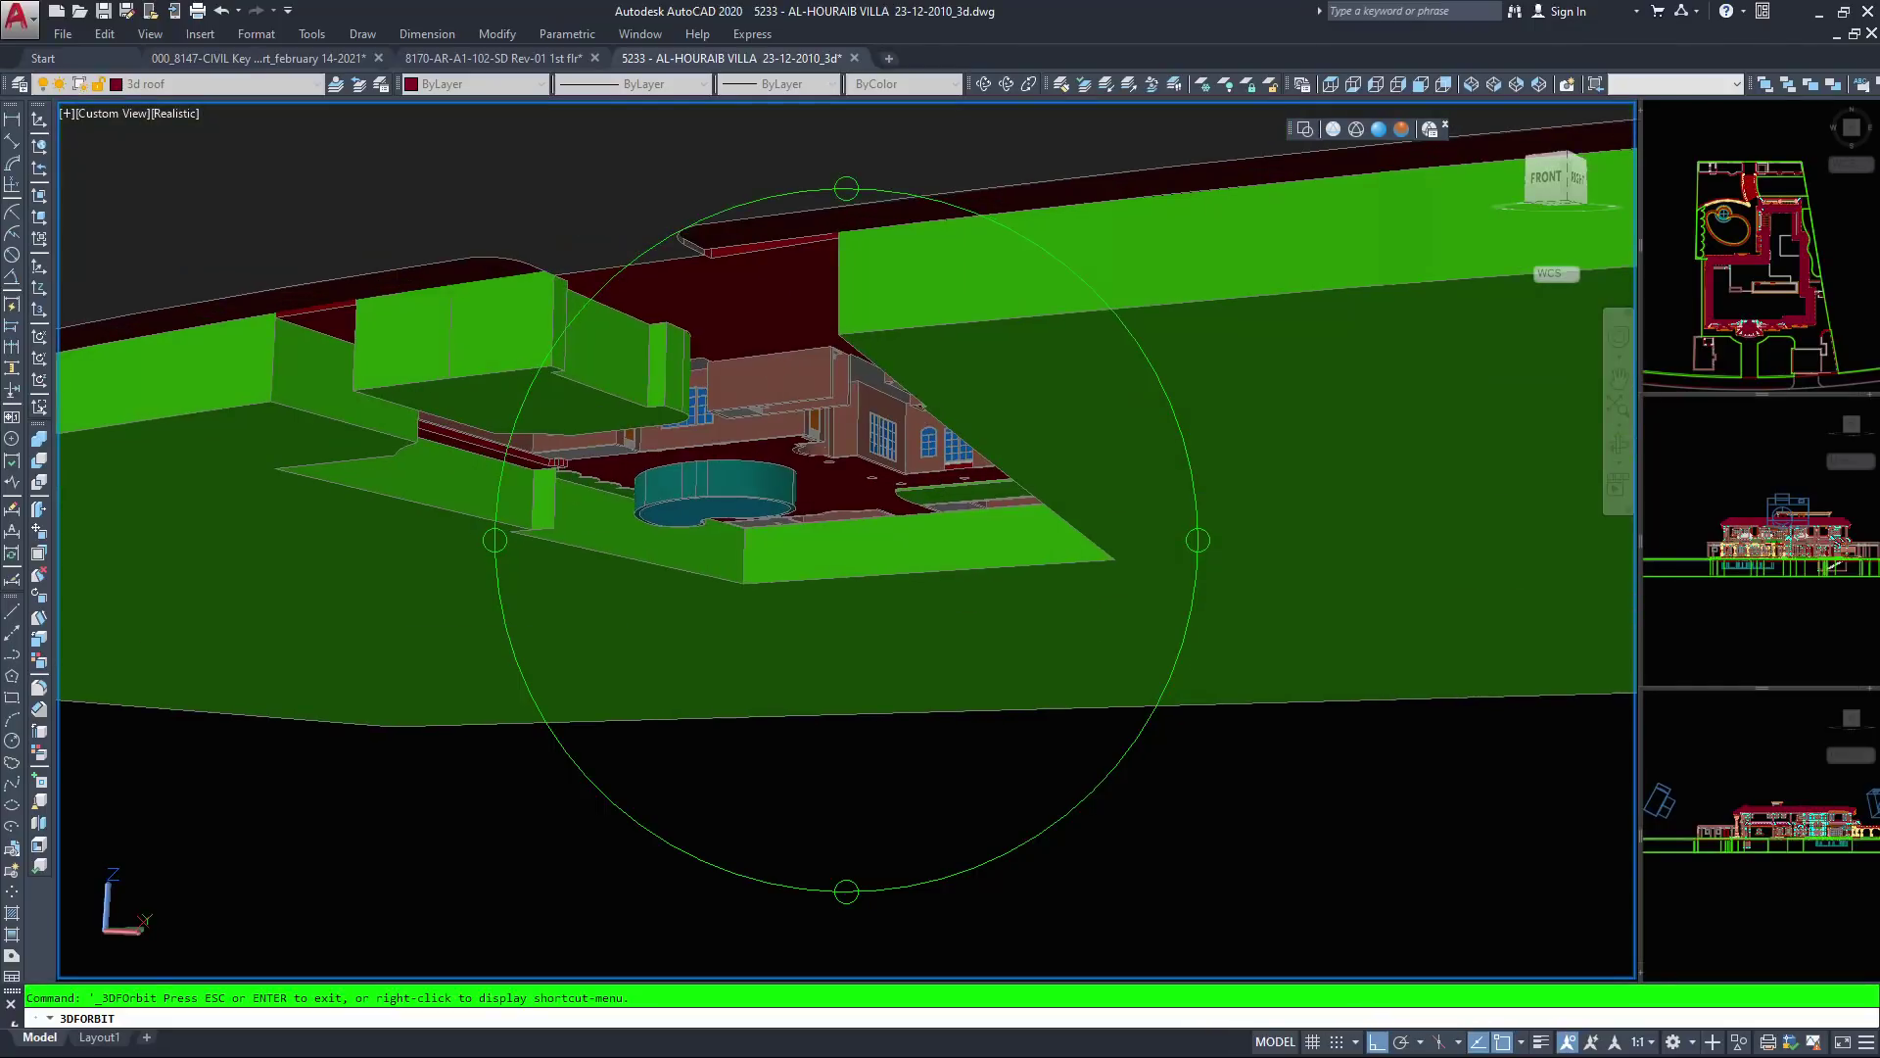
pyautogui.moveTo(772, 364); pyautogui.dragTo(936, 256)
pyautogui.moveTo(143, 465); pyautogui.dragTo(612, 140)
pyautogui.moveTo(783, 549); pyautogui.dragTo(1159, 257)
pyautogui.moveTo(770, 371); pyautogui.dragTo(771, 371)
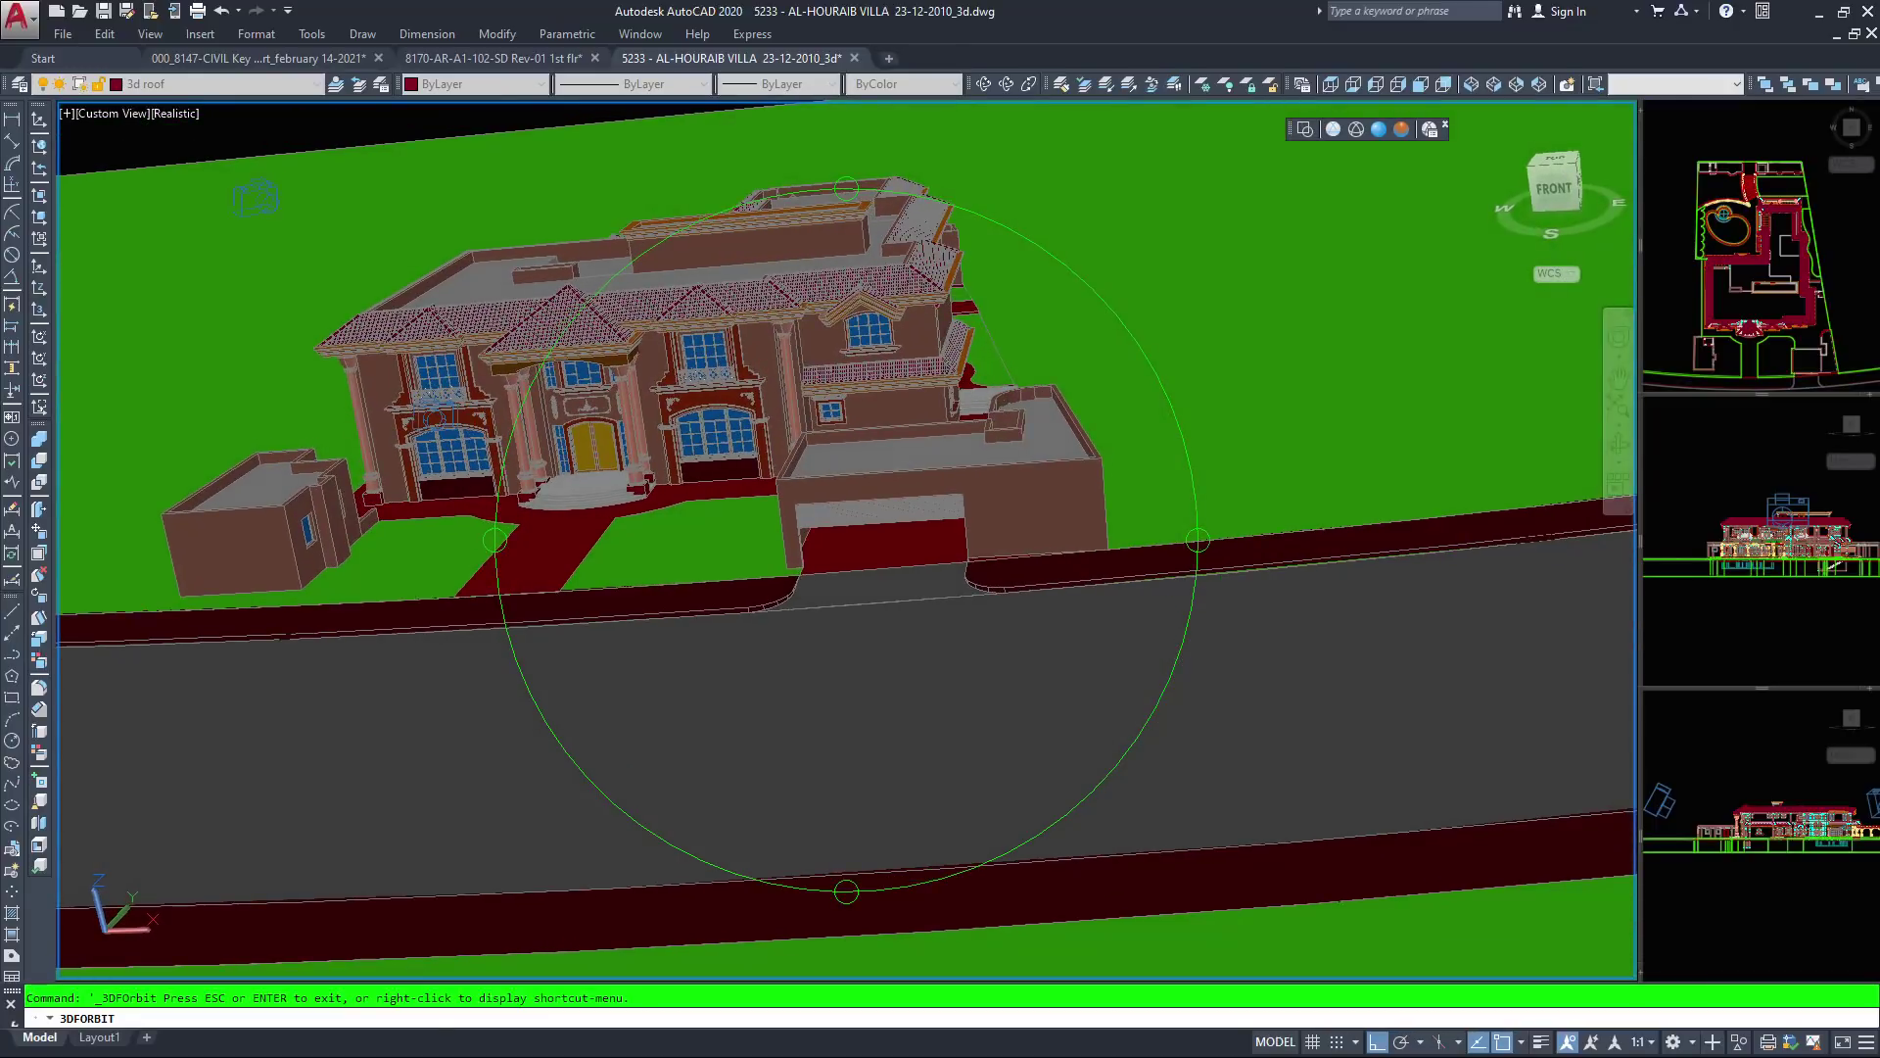
# Examine the front facade and garage from a raised viewpoint, orbiting round to the garage corner
pyautogui.scroll(4, 846, 540)
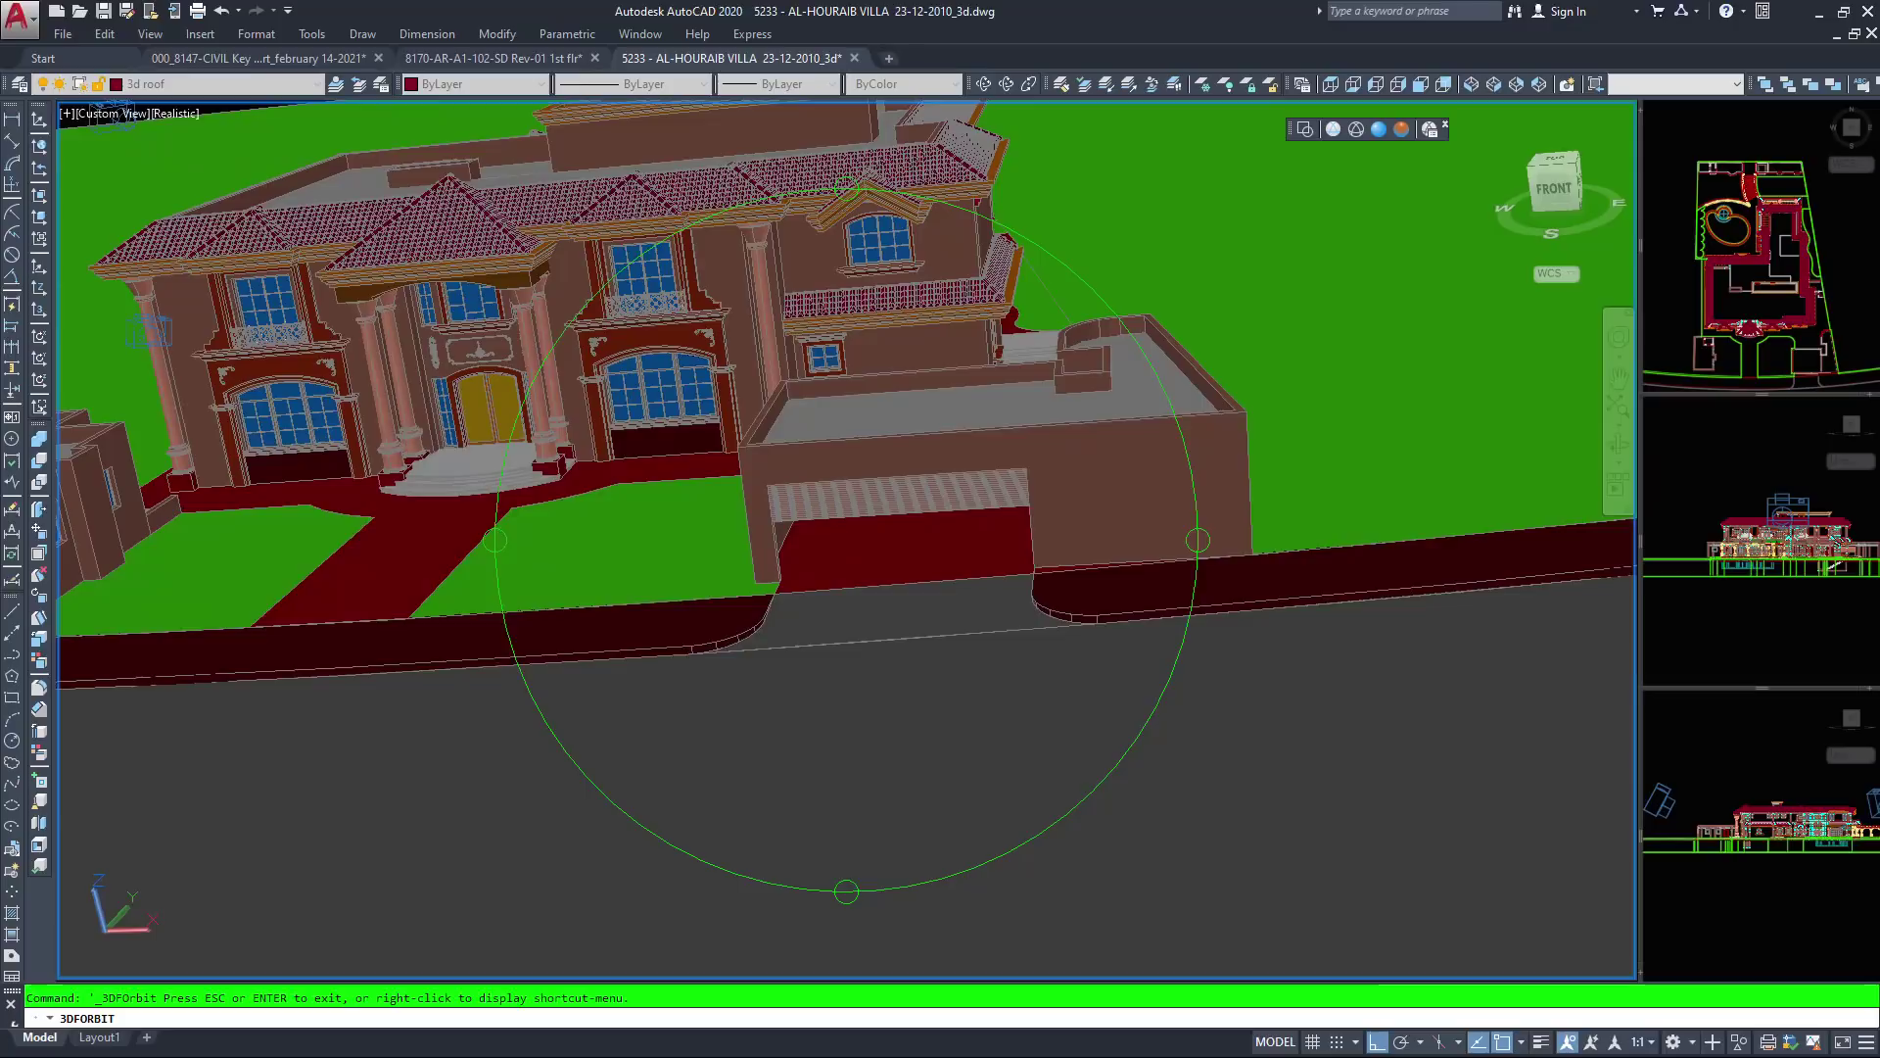
pyautogui.scroll(-3, 989, 554)
pyautogui.moveTo(989, 555); pyautogui.dragTo(1182, 627, button='middle')
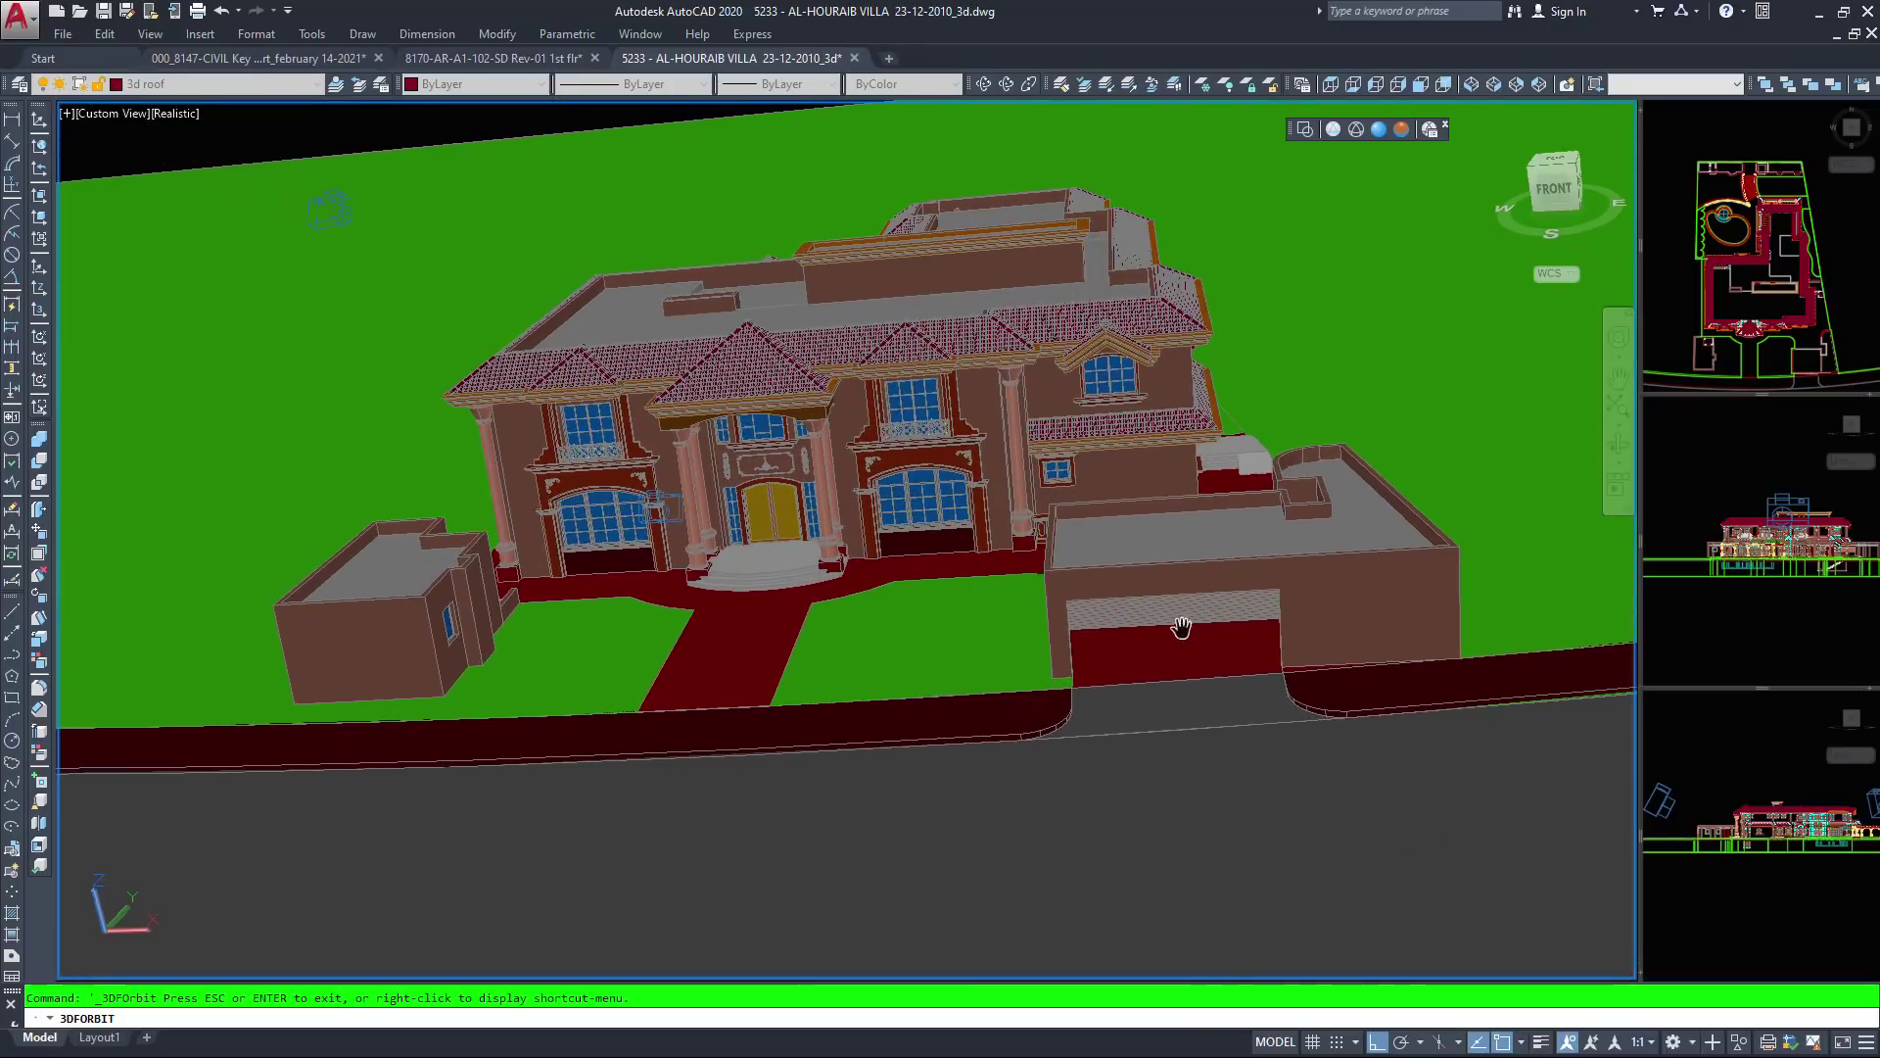
pyautogui.moveTo(1077, 470); pyautogui.dragTo(960, 419)
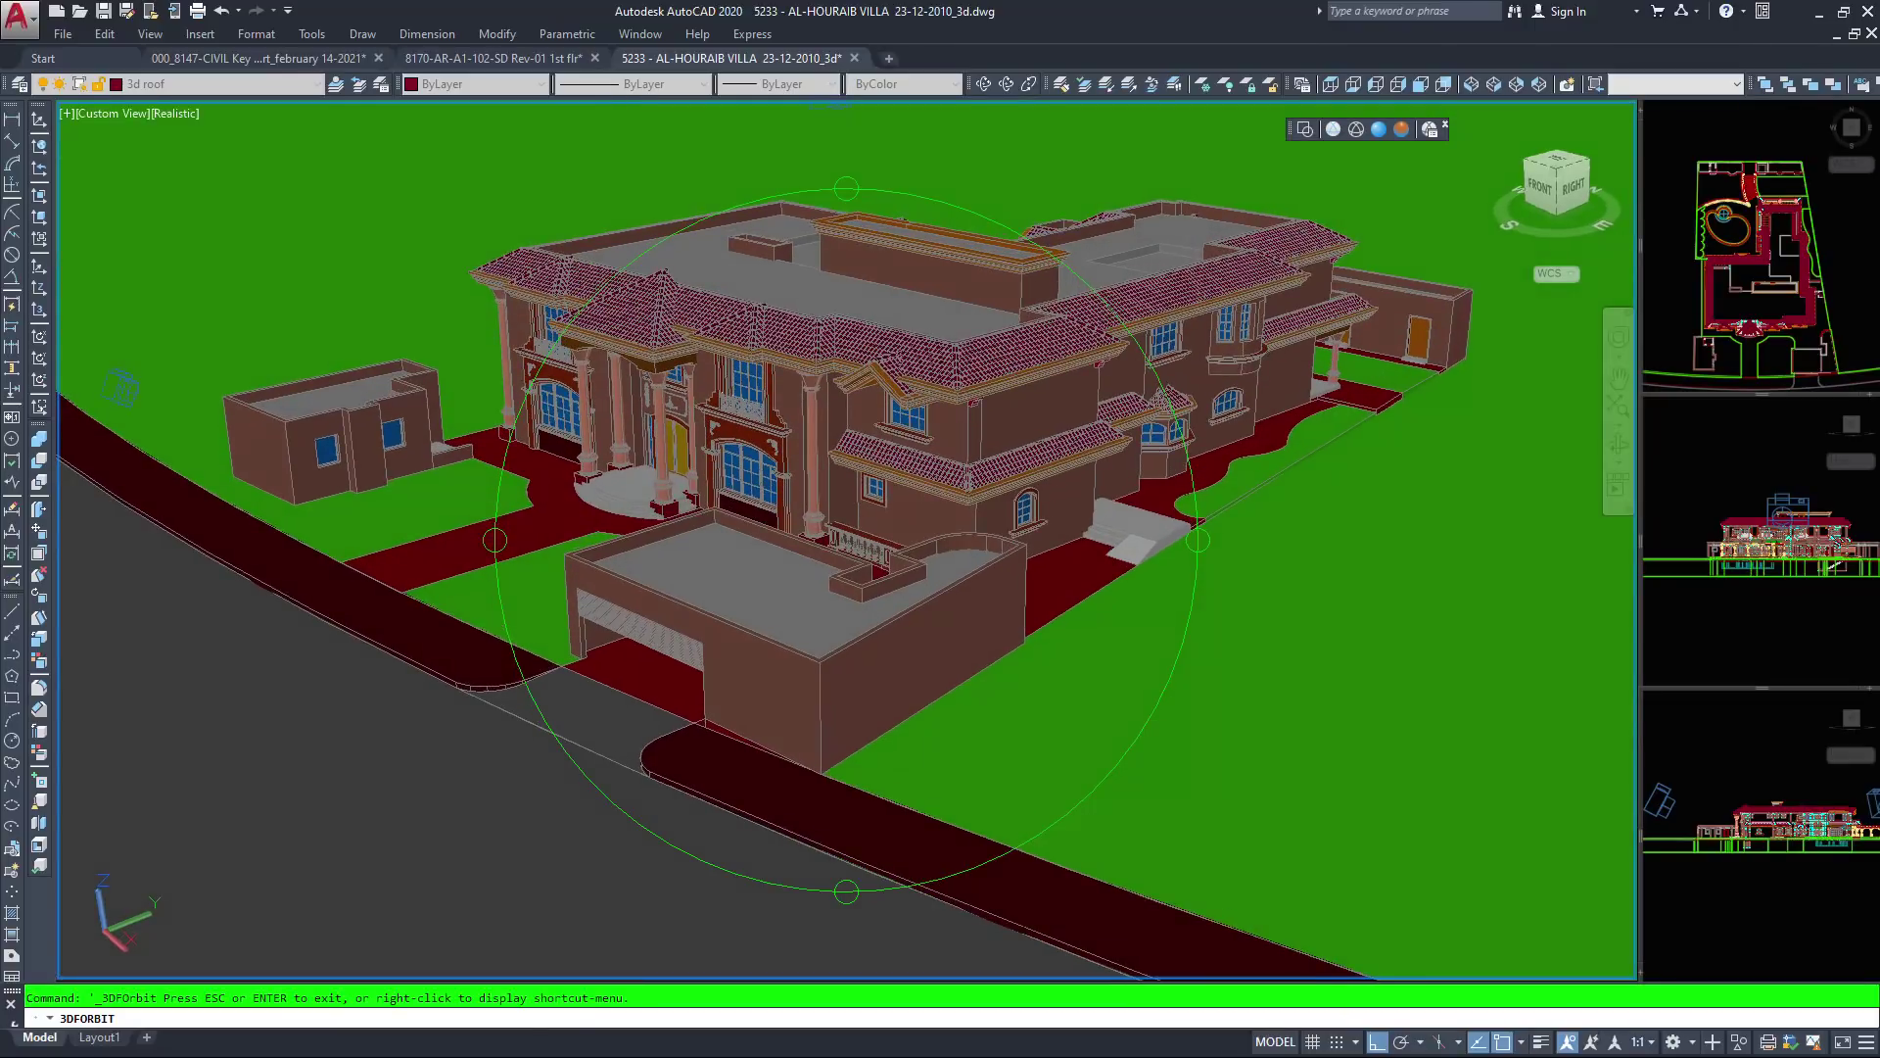
# Inspect the garage block and the villa's long side facade at closer range, from street level and slightly above
pyautogui.scroll(2, 898, 521)
pyautogui.scroll(1, 784, 450)
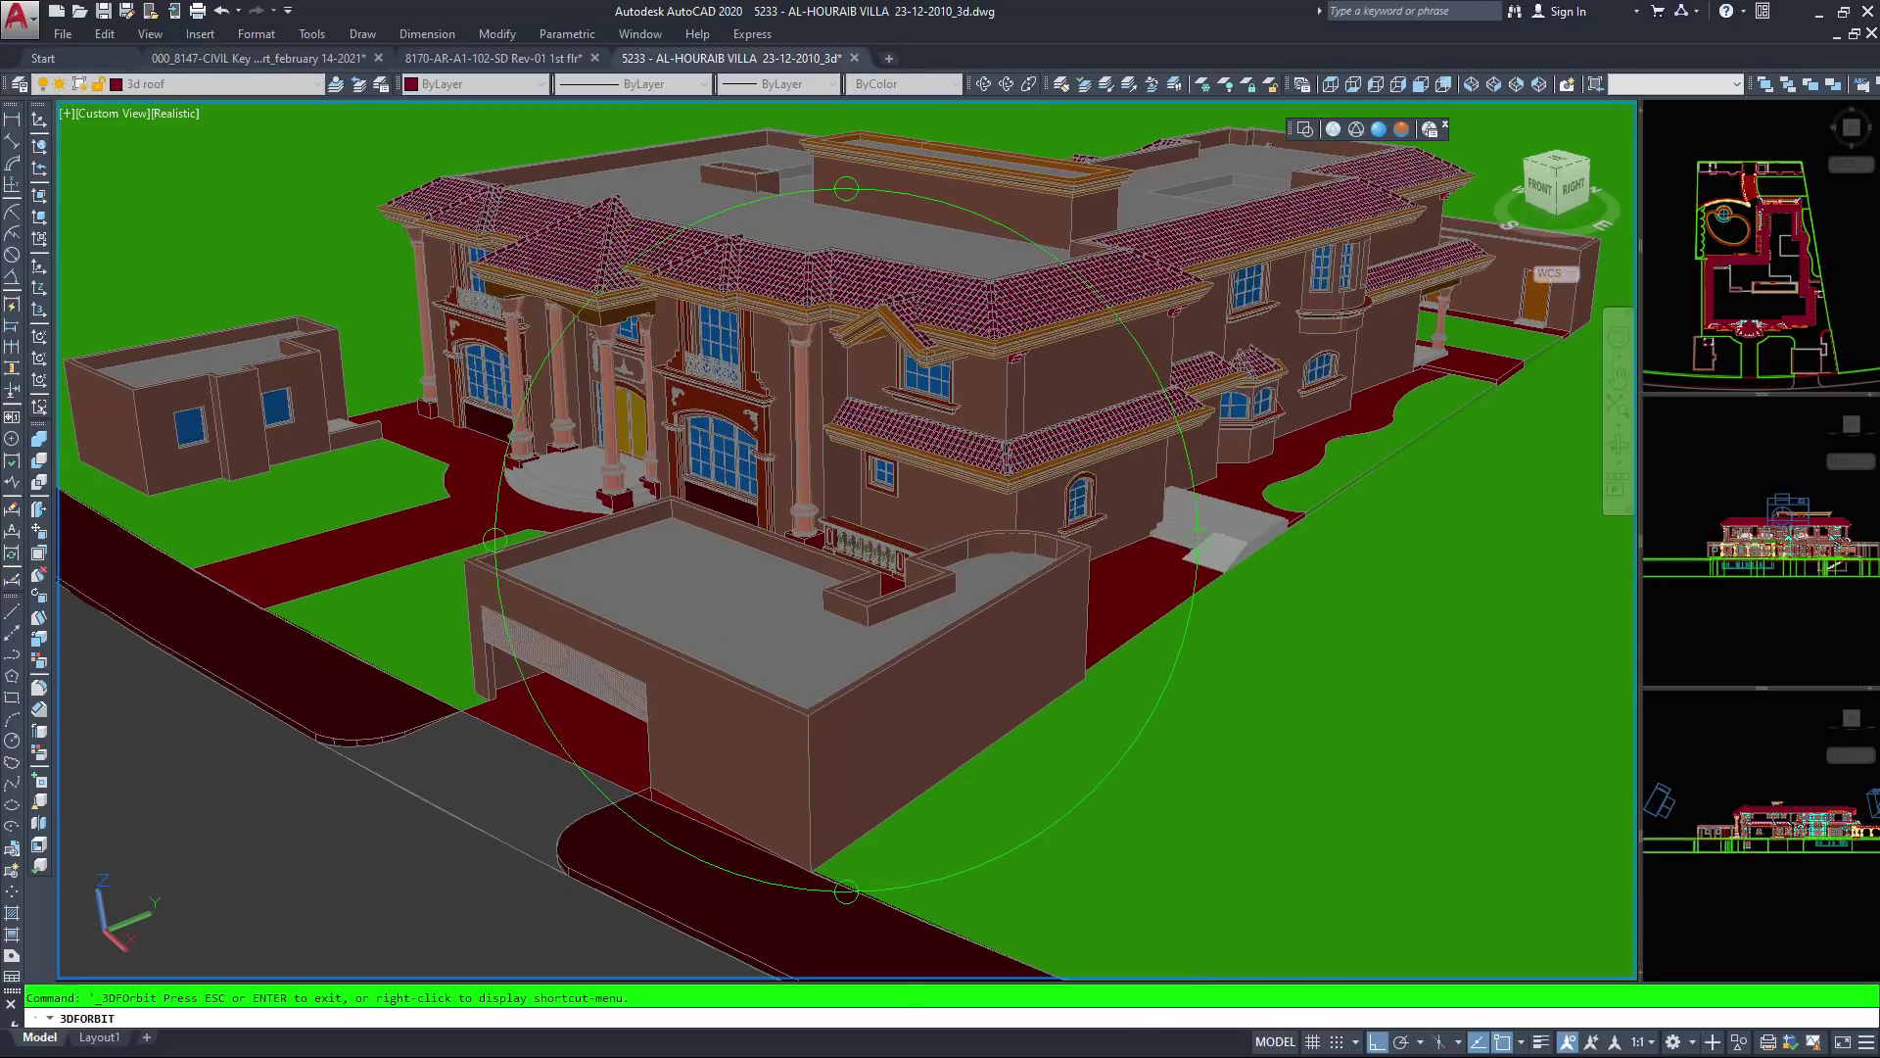
pyautogui.moveTo(987, 388); pyautogui.dragTo(987, 267)
pyautogui.moveTo(866, 360); pyautogui.dragTo(856, 415, button='middle')
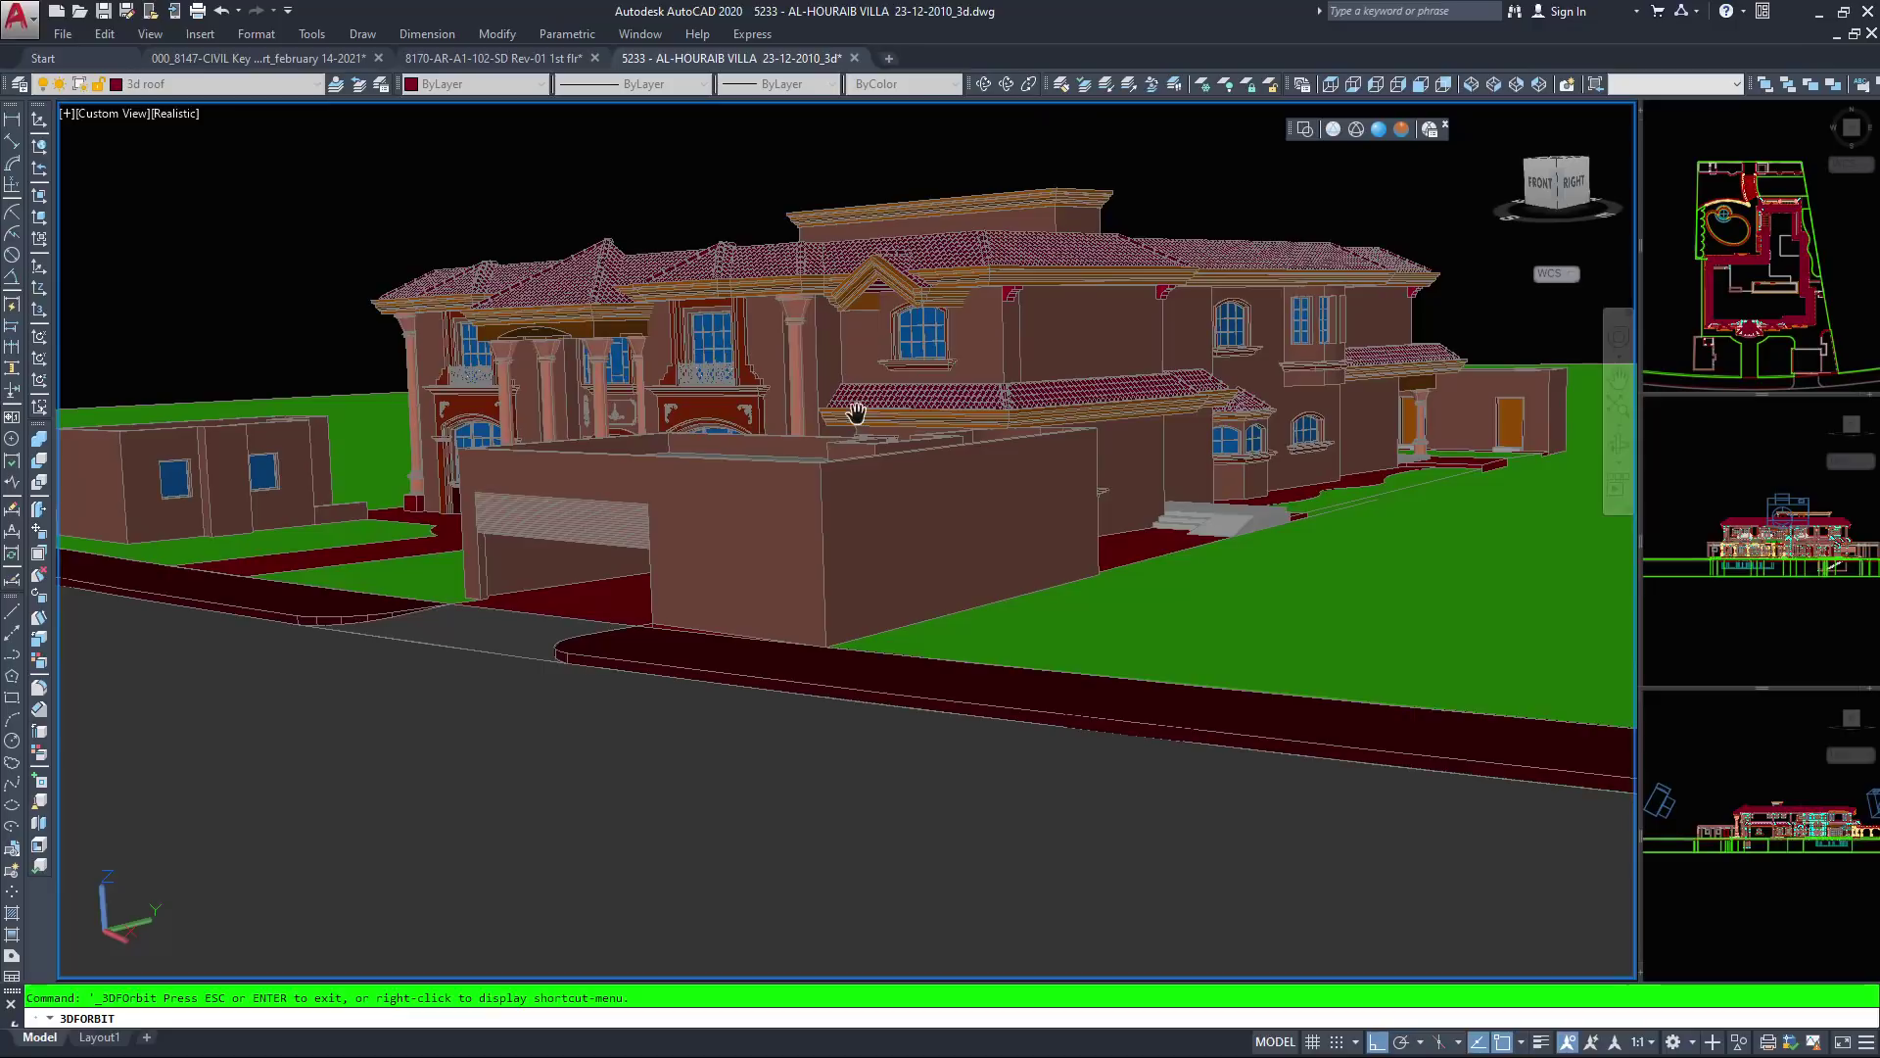
pyautogui.moveTo(982, 364); pyautogui.dragTo(980, 453)
pyautogui.moveTo(979, 523); pyautogui.dragTo(851, 520, button='middle')
pyautogui.moveTo(921, 448)
pyautogui.mouseDown()
pyautogui.moveTo(783, 443)
pyautogui.moveTo(1008, 446)
pyautogui.moveTo(867, 443)
pyautogui.mouseUp()
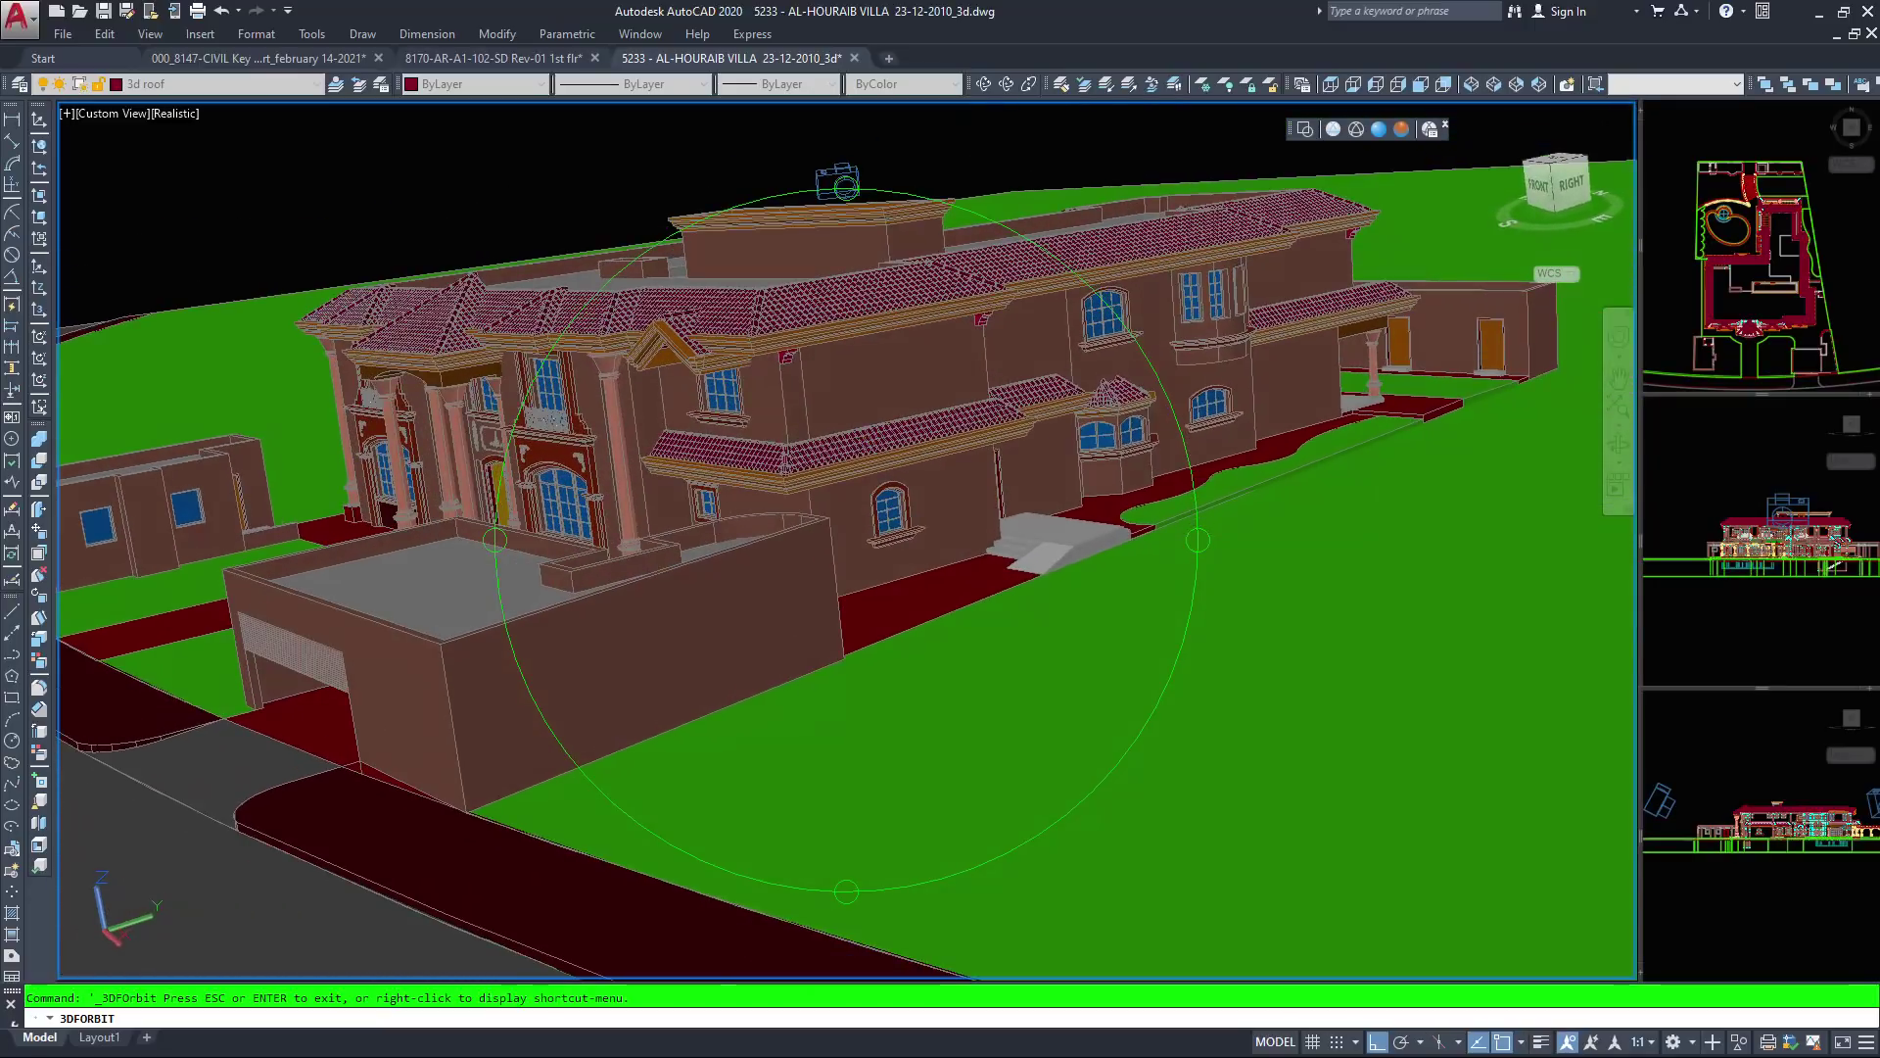
# Review the main entrance and front facade up close, from street level and from a raised viewpoint
pyautogui.moveTo(839, 183); pyautogui.dragTo(80, 282)
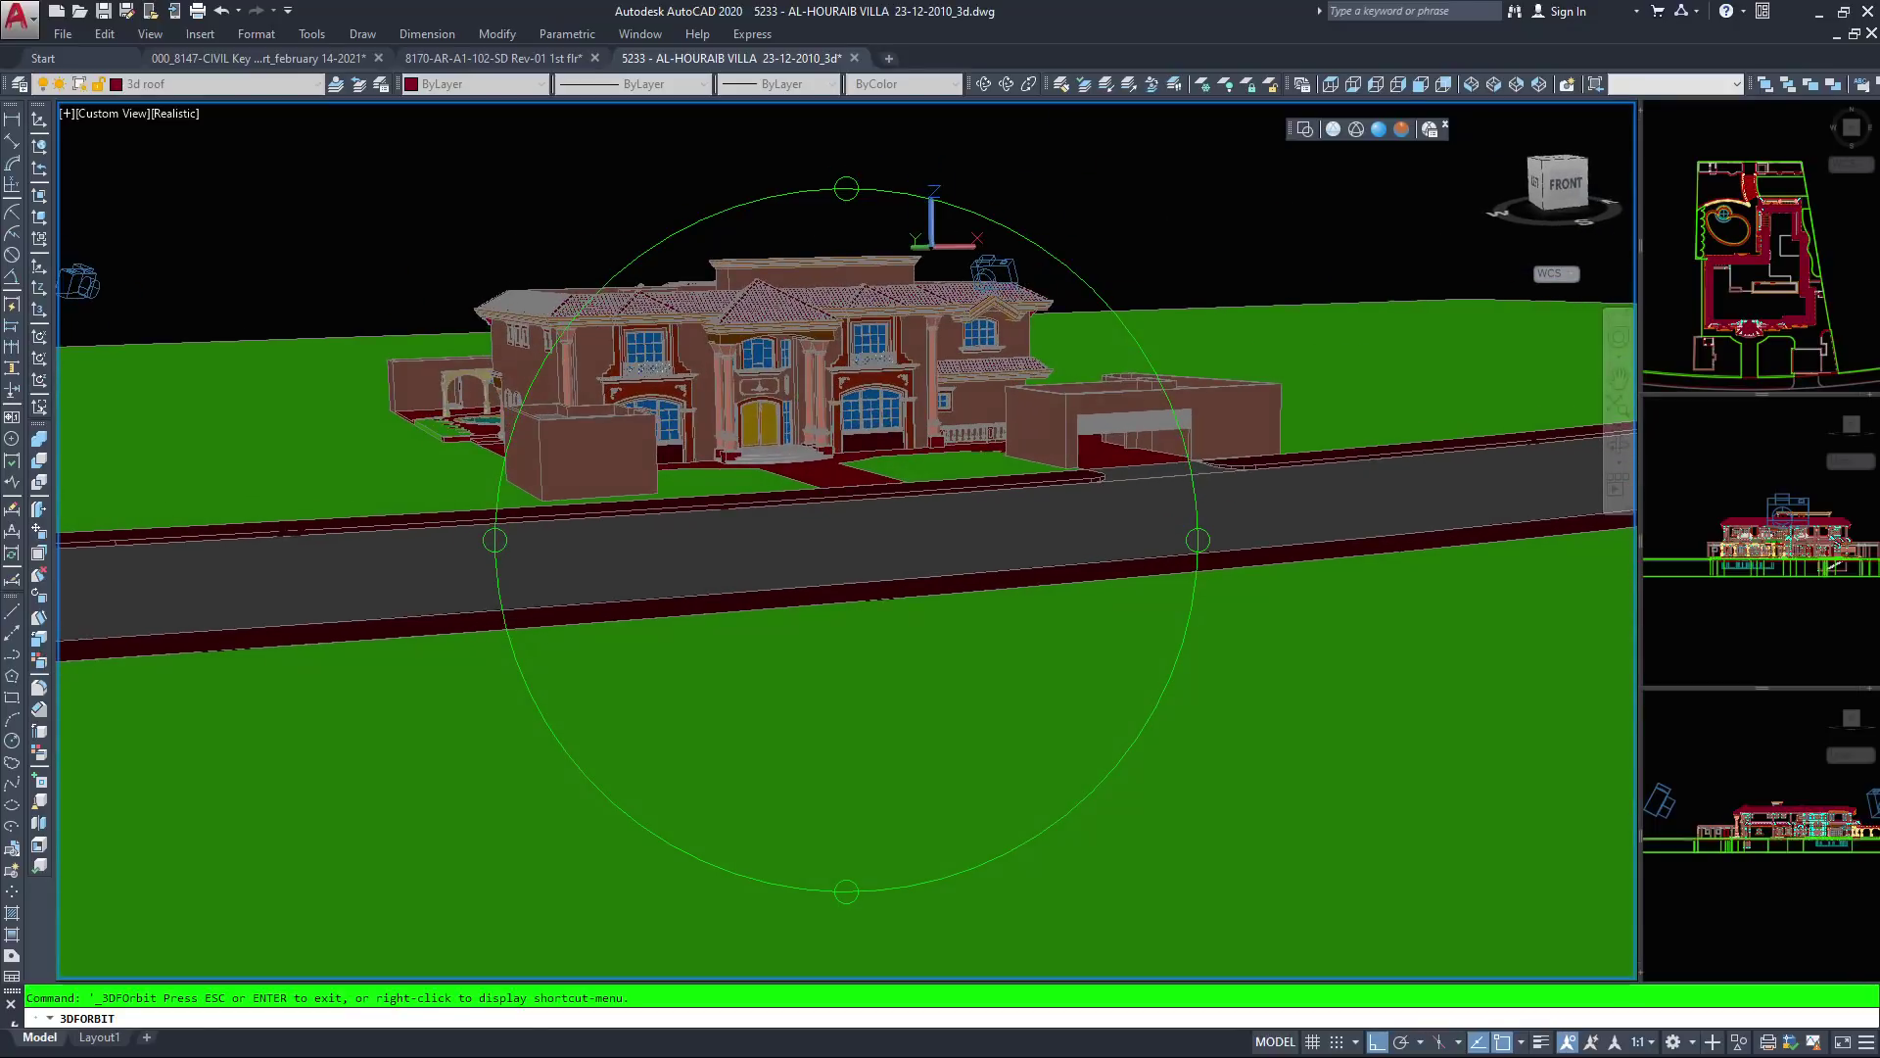
pyautogui.scroll(3, 846, 540)
pyautogui.scroll(3, 1085, 111)
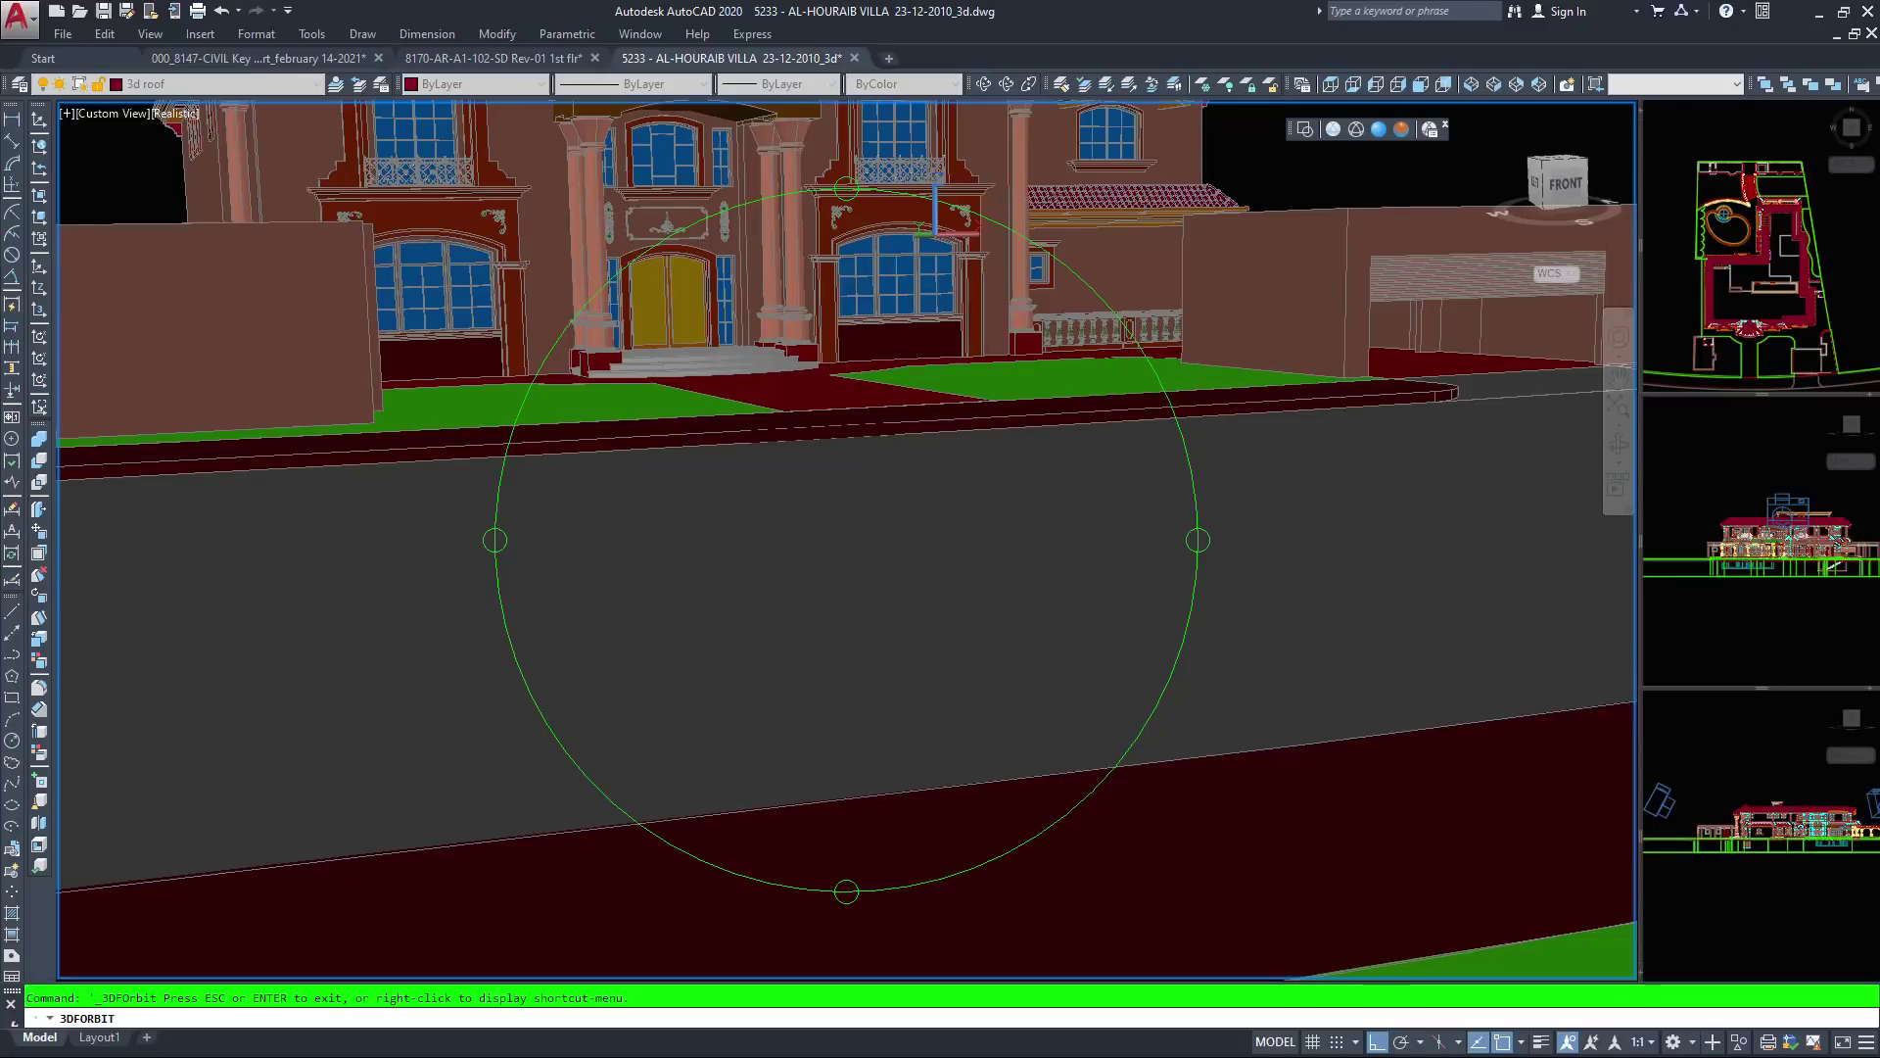
pyautogui.moveTo(928, 449); pyautogui.dragTo(886, 468)
pyautogui.scroll(-2, 846, 539)
pyautogui.moveTo(752, 278); pyautogui.dragTo(754, 321)
pyautogui.moveTo(858, 511); pyautogui.dragTo(852, 521)
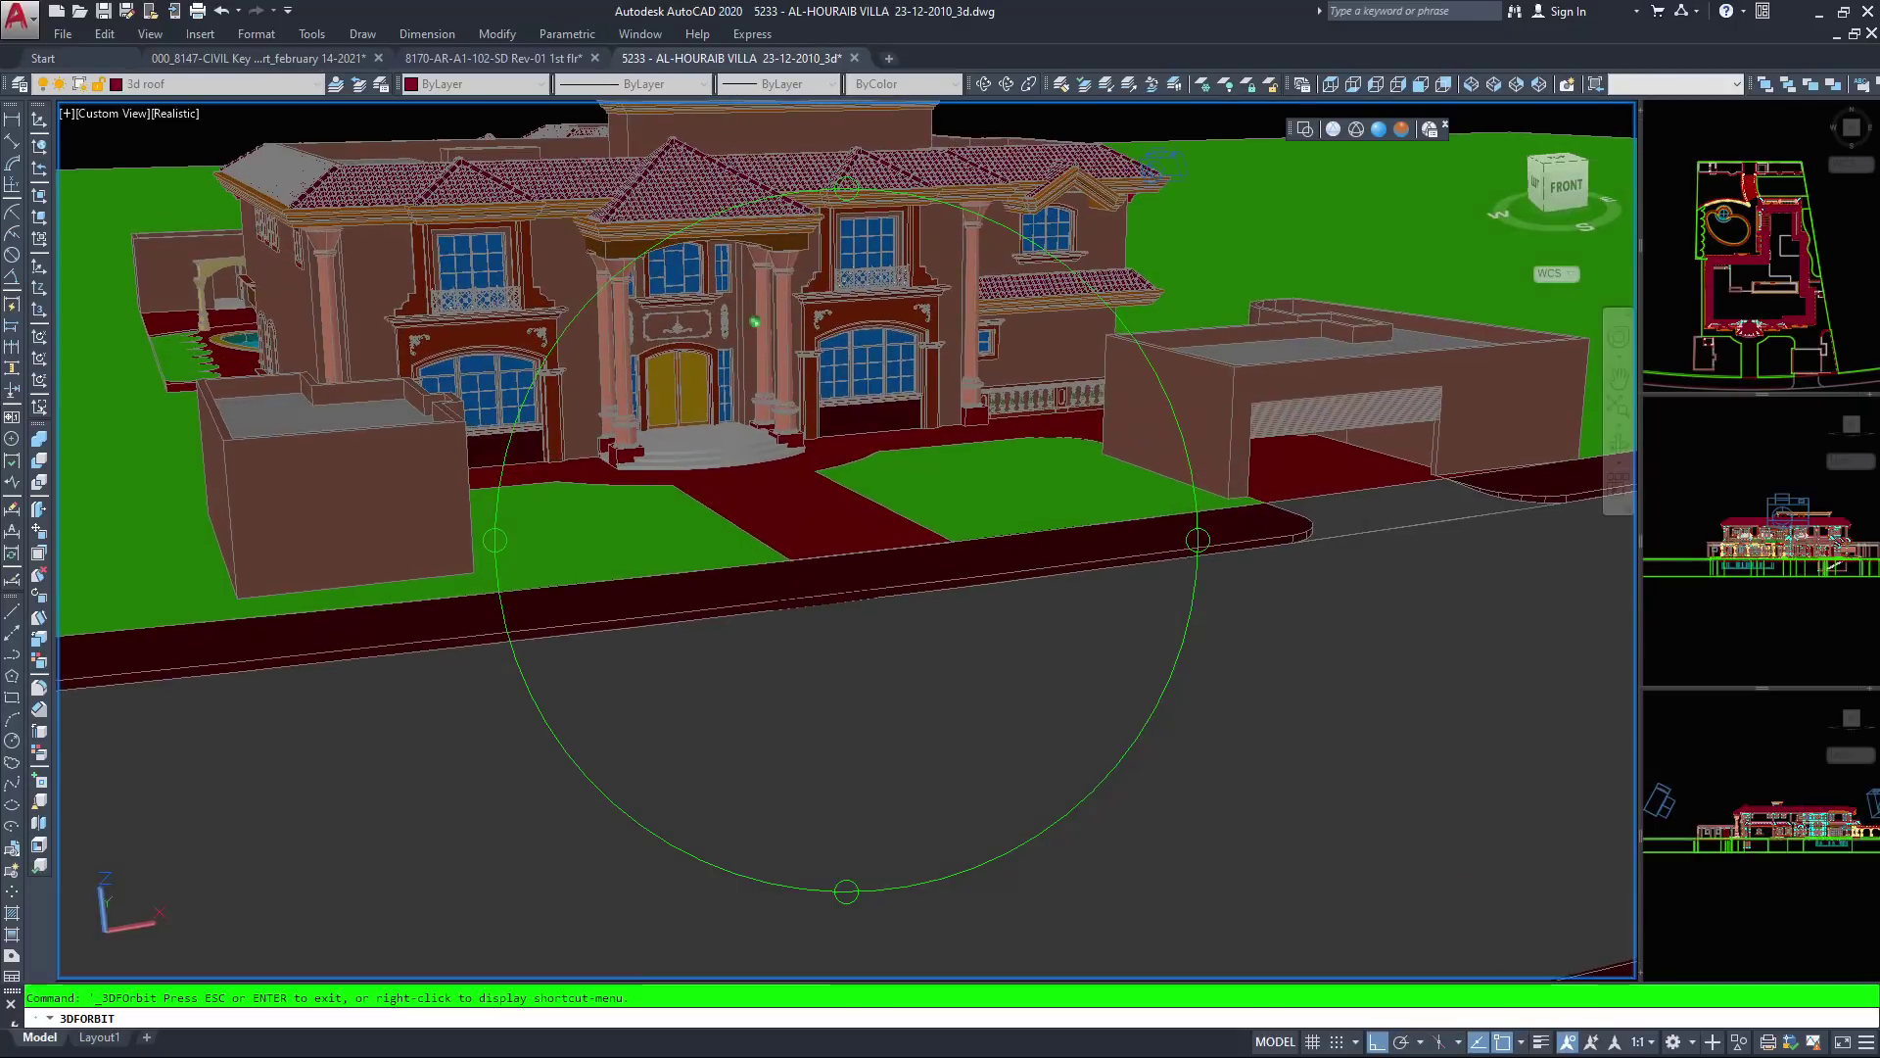
# Orbit to a low view of the garage corner from across the road and end the free orbit
pyautogui.moveTo(1162, 166); pyautogui.dragTo(201, 169)
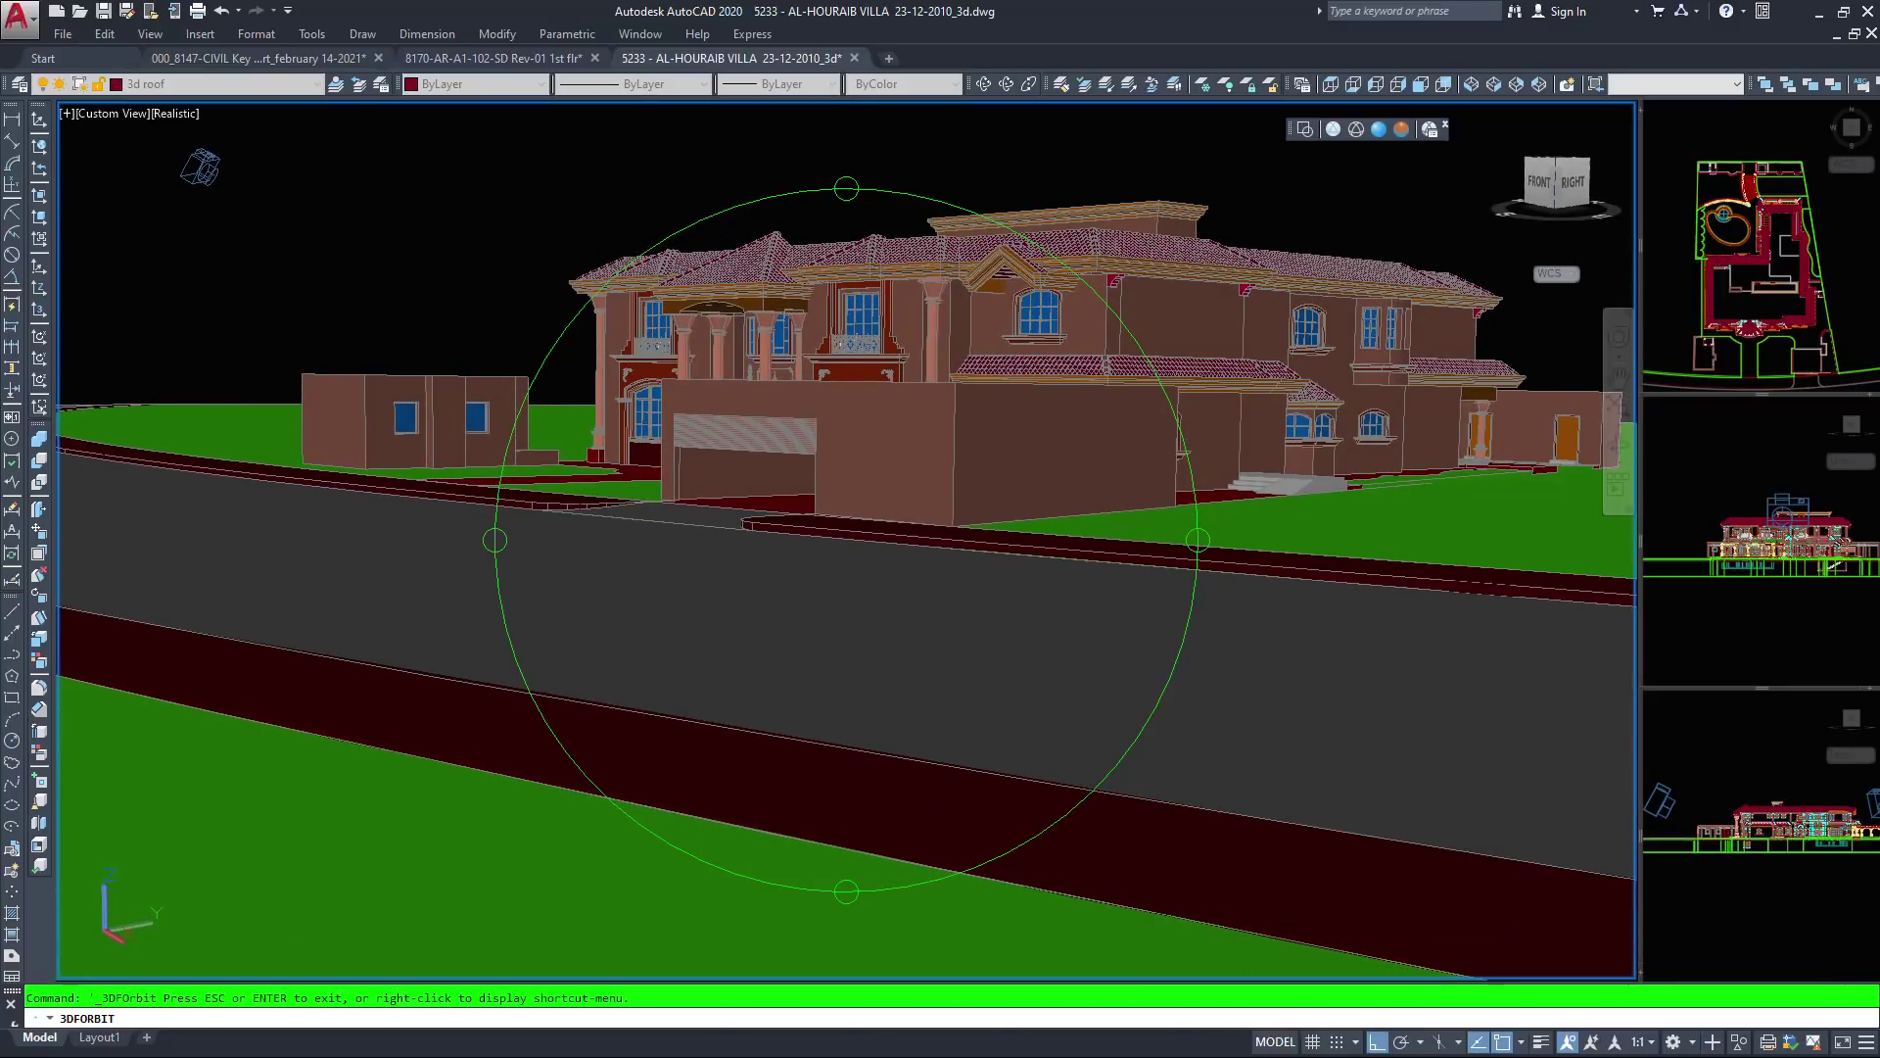
pyautogui.moveTo(201, 169); pyautogui.dragTo(290, 195)
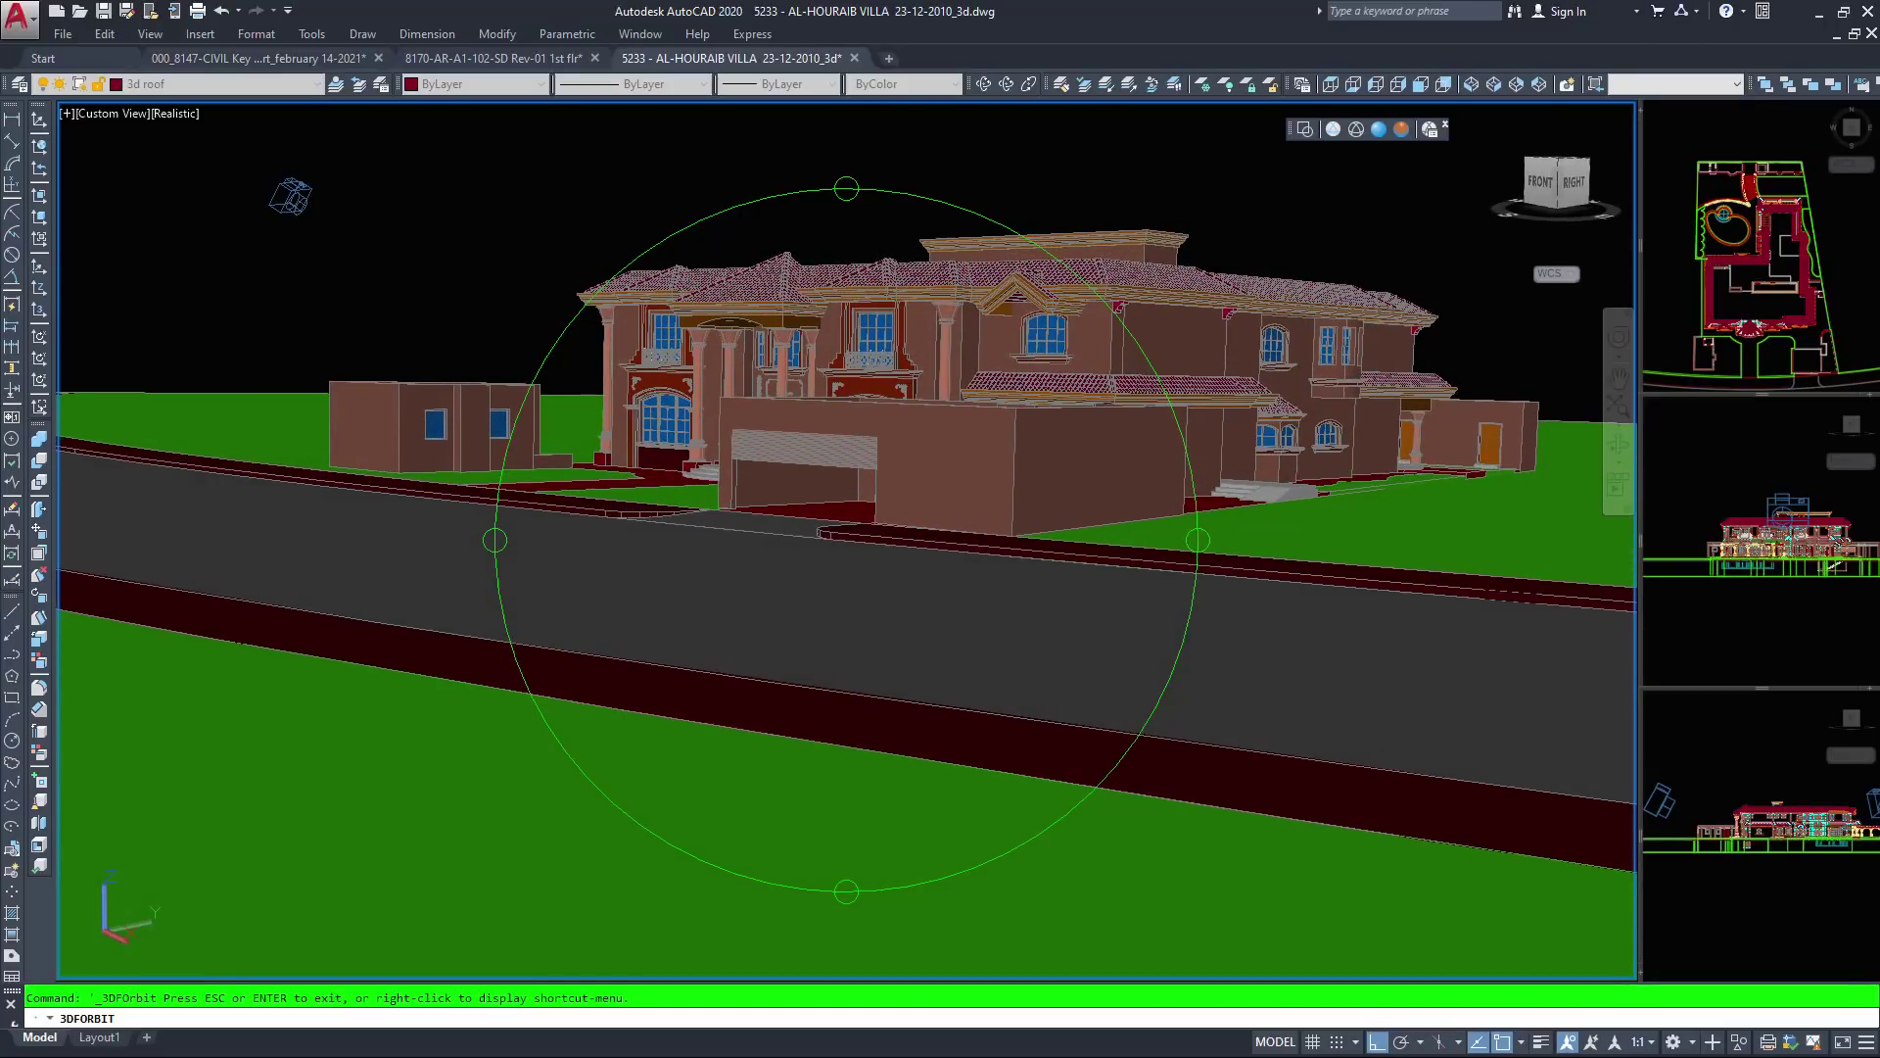
pyautogui.press('Escape')
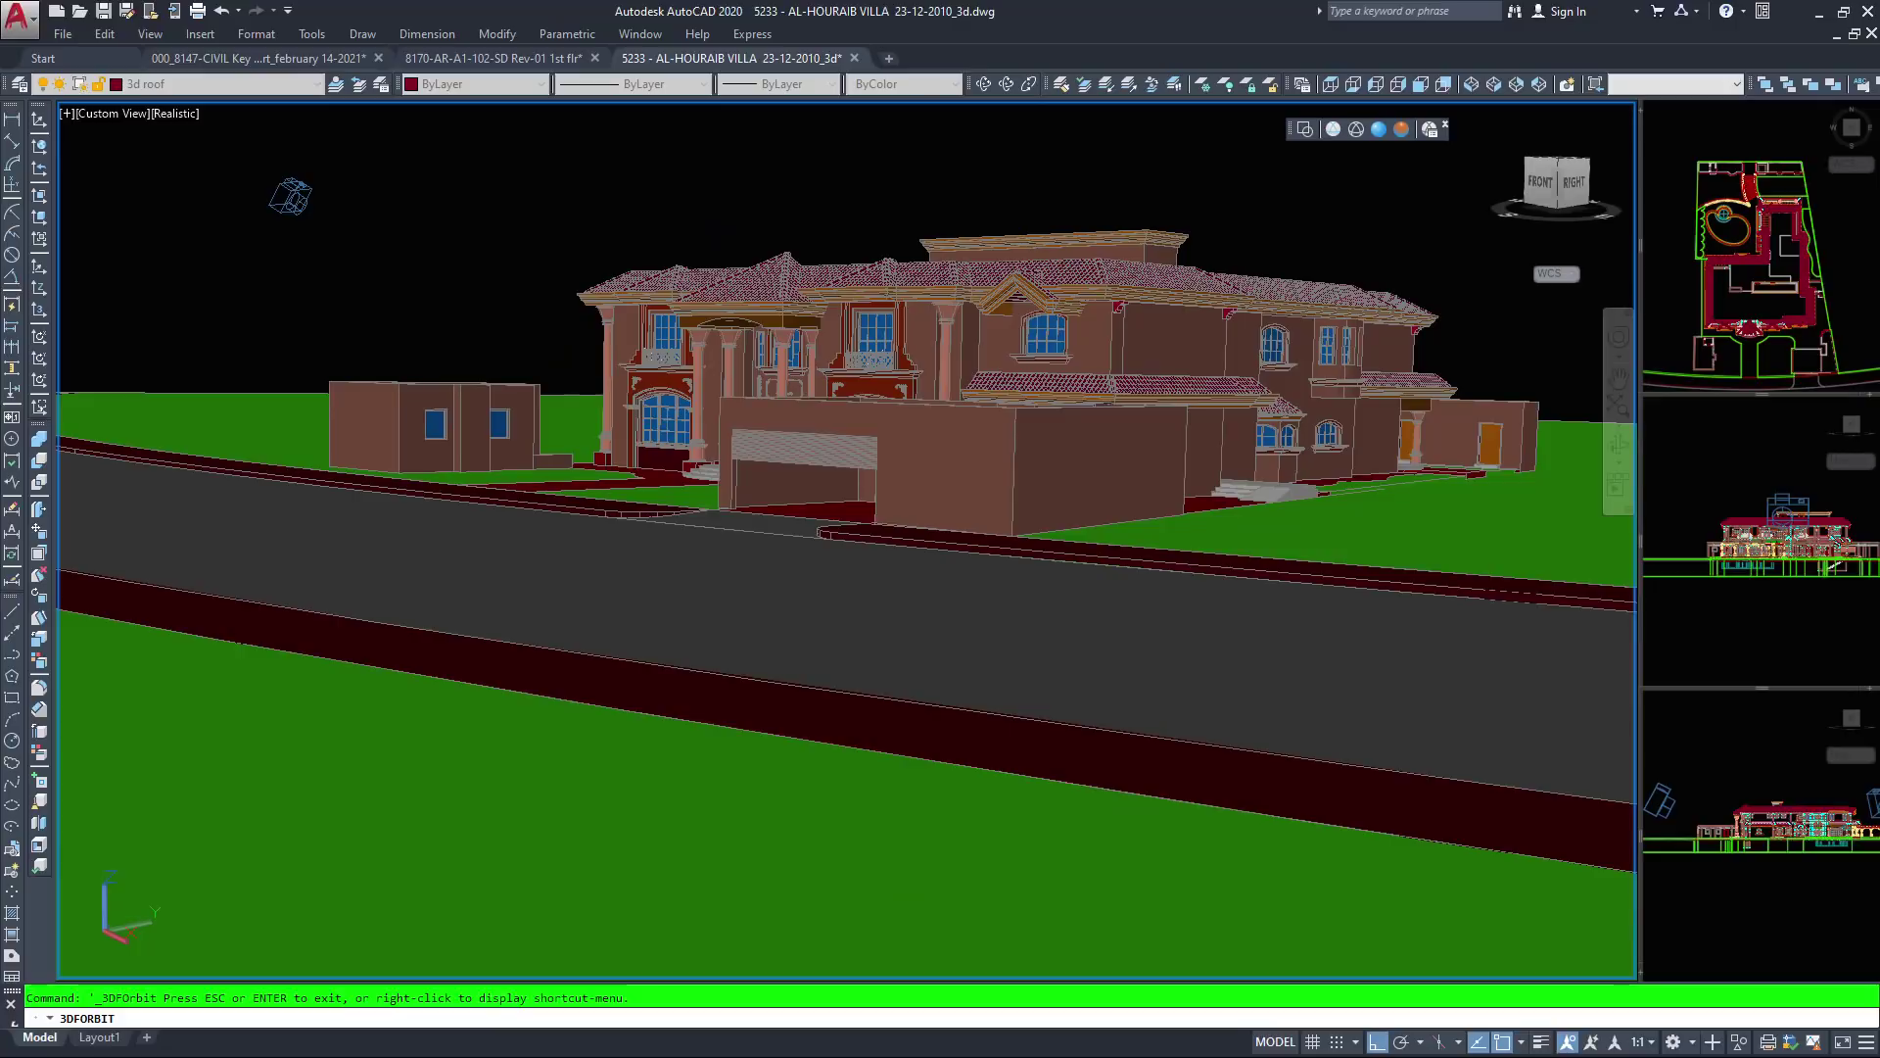
pyautogui.press('Escape')
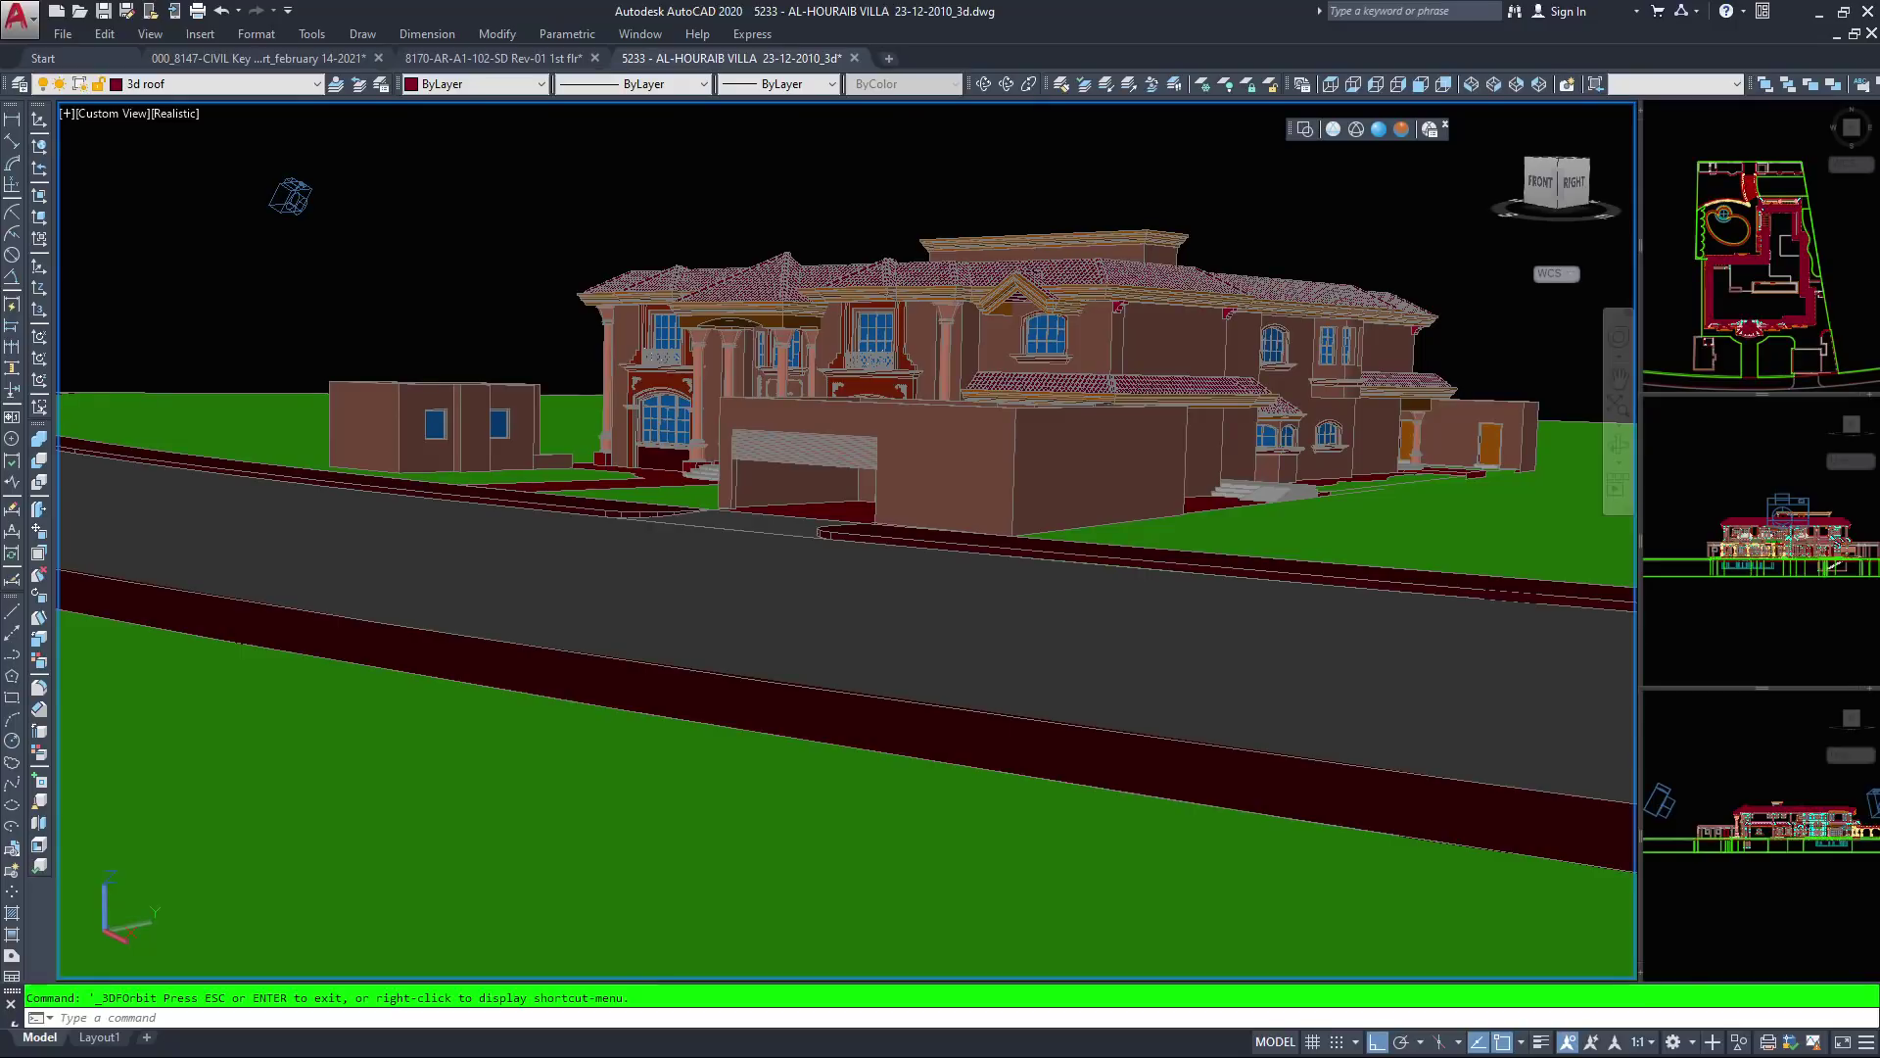
# Activate the Top viewport and frame the villa's front with the camera placed across the road
pyautogui.click(1676, 469)
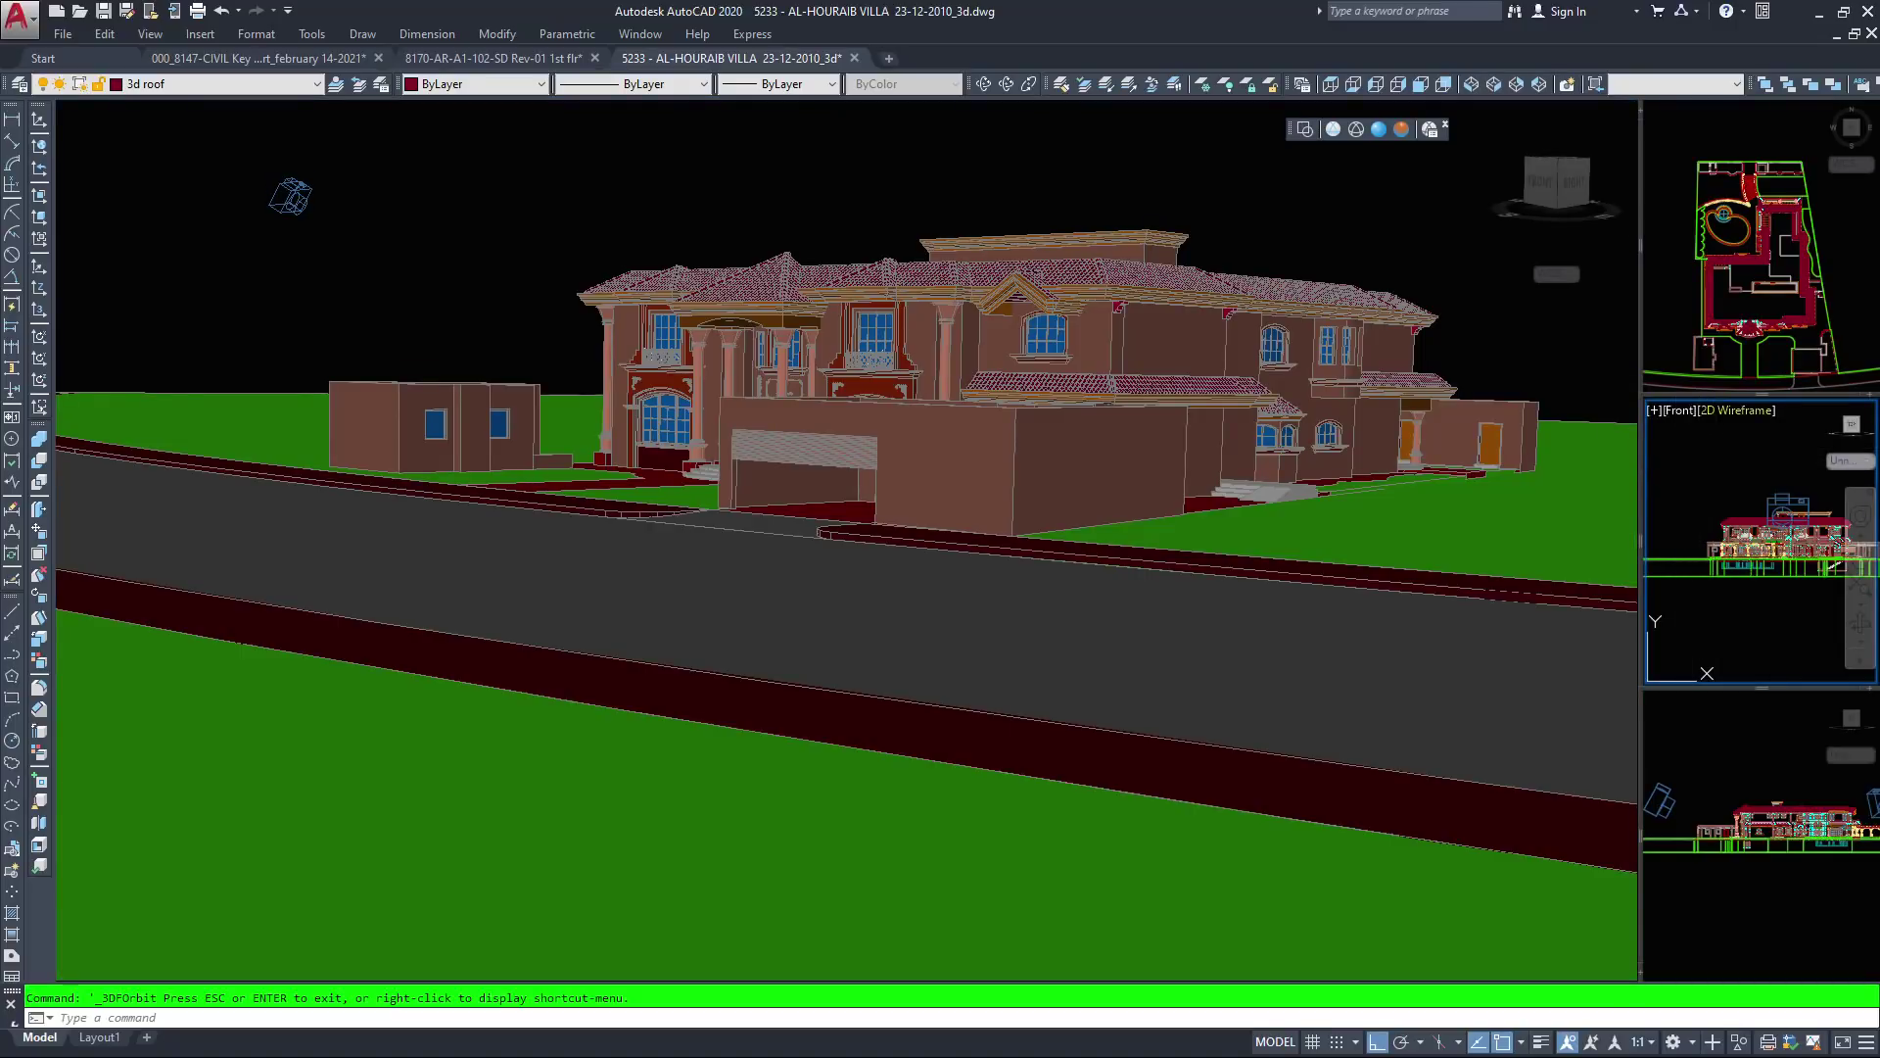
pyautogui.click(1659, 280)
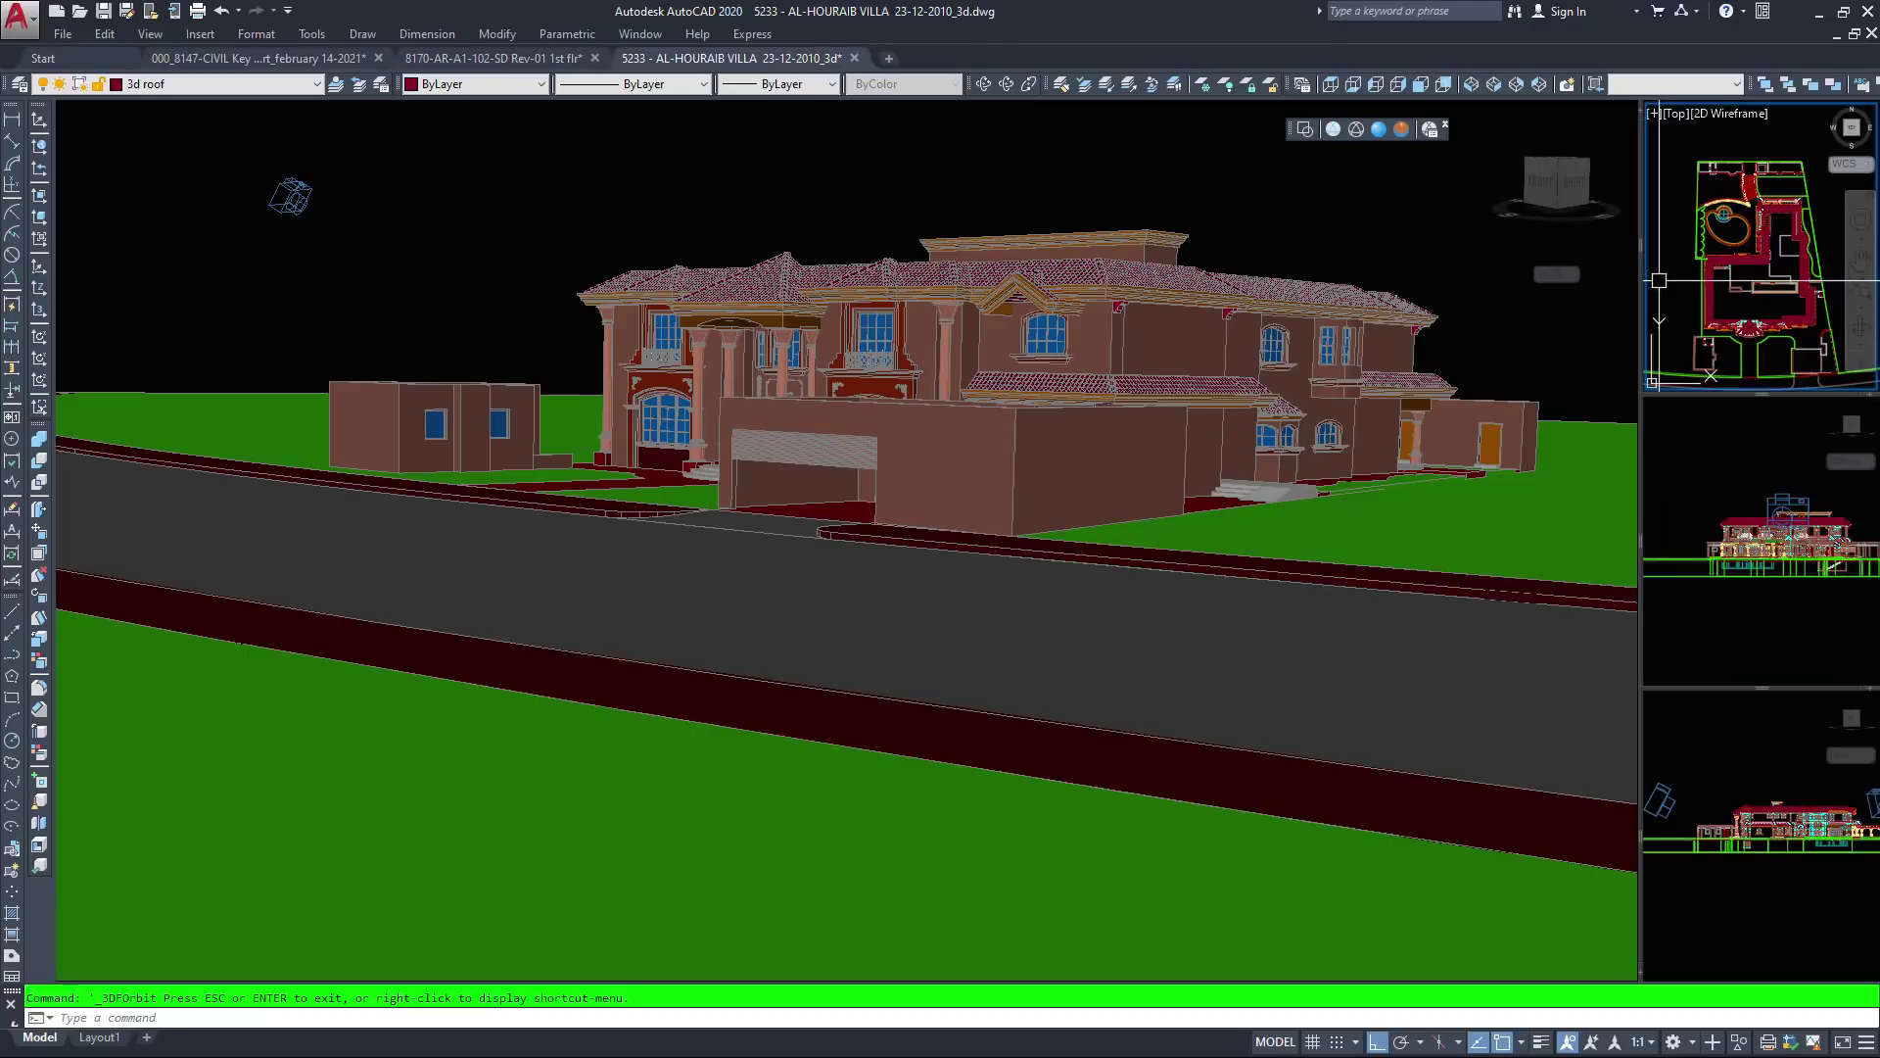
pyautogui.scroll(-6, 1675, 280)
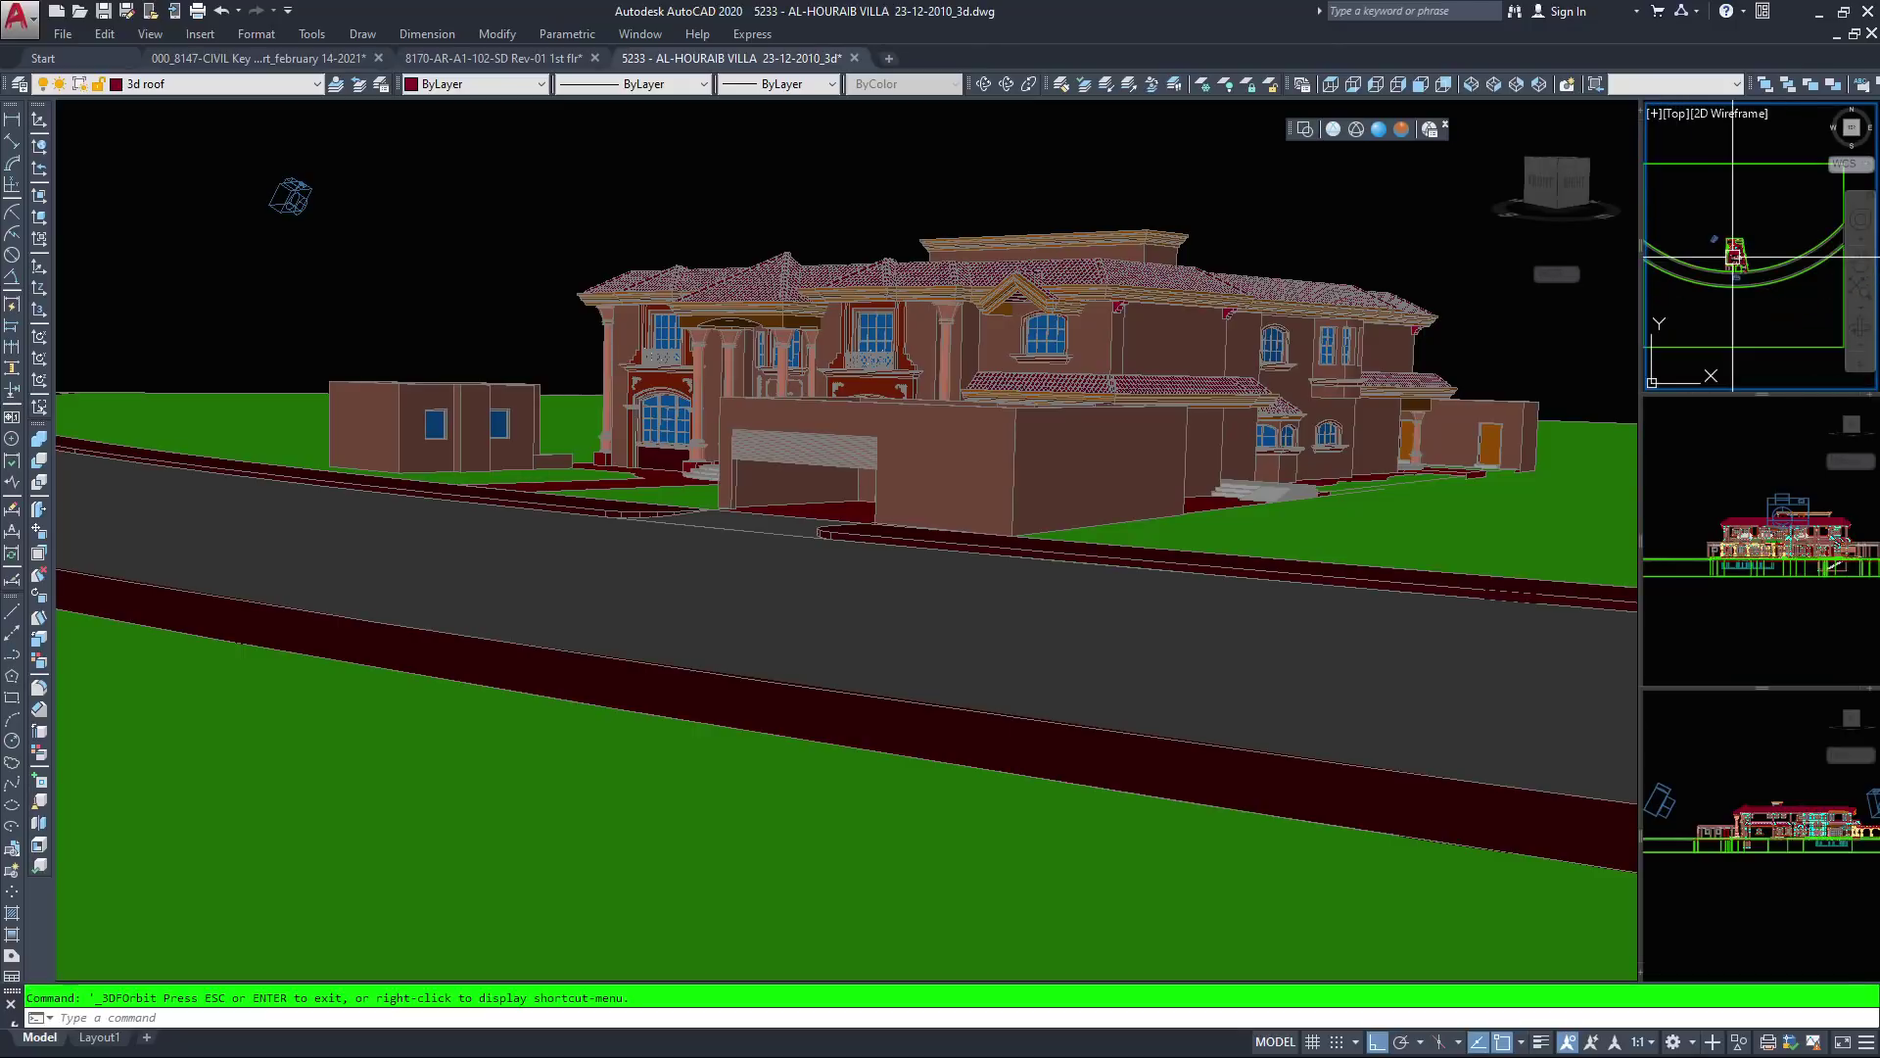
pyautogui.moveTo(1745, 313); pyautogui.dragTo(1762, 274, button='middle')
pyautogui.scroll(3, 1760, 261)
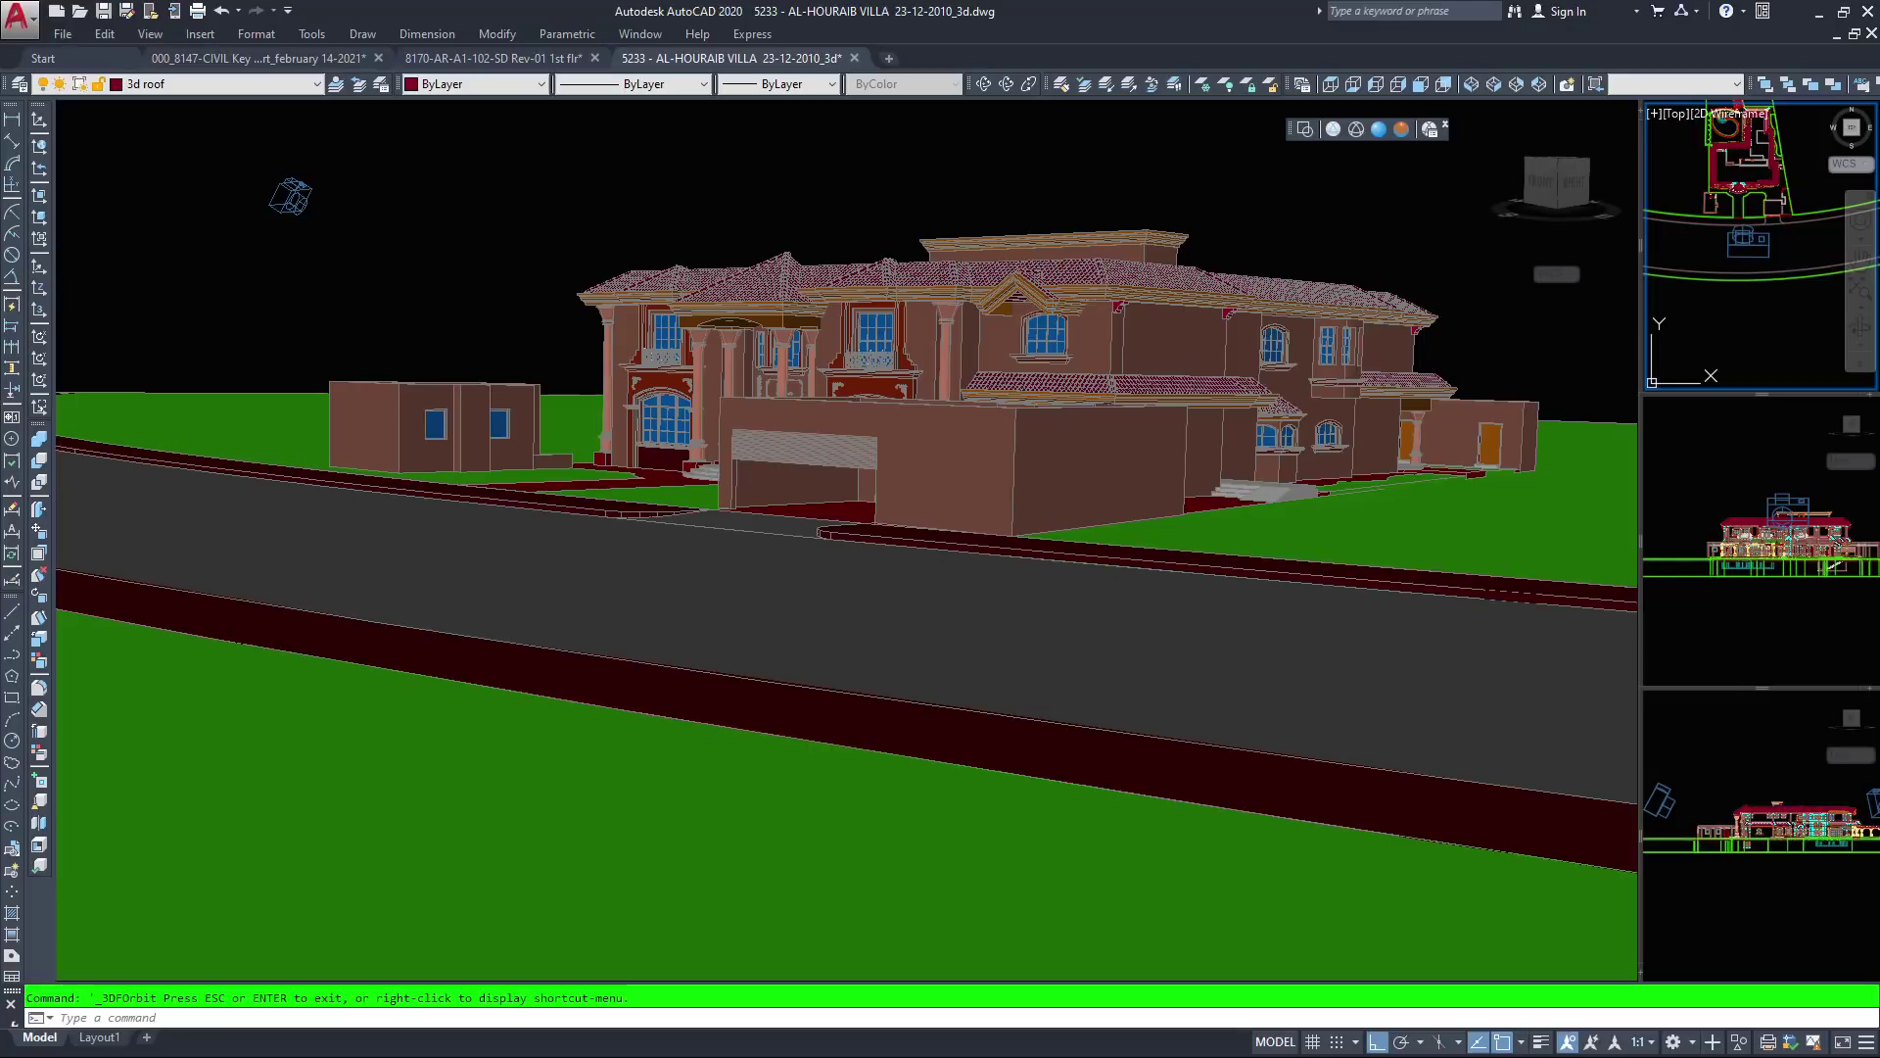
# Activate the Right viewport, frame the raised camera in front of the villa and select it
pyautogui.click(1796, 507)
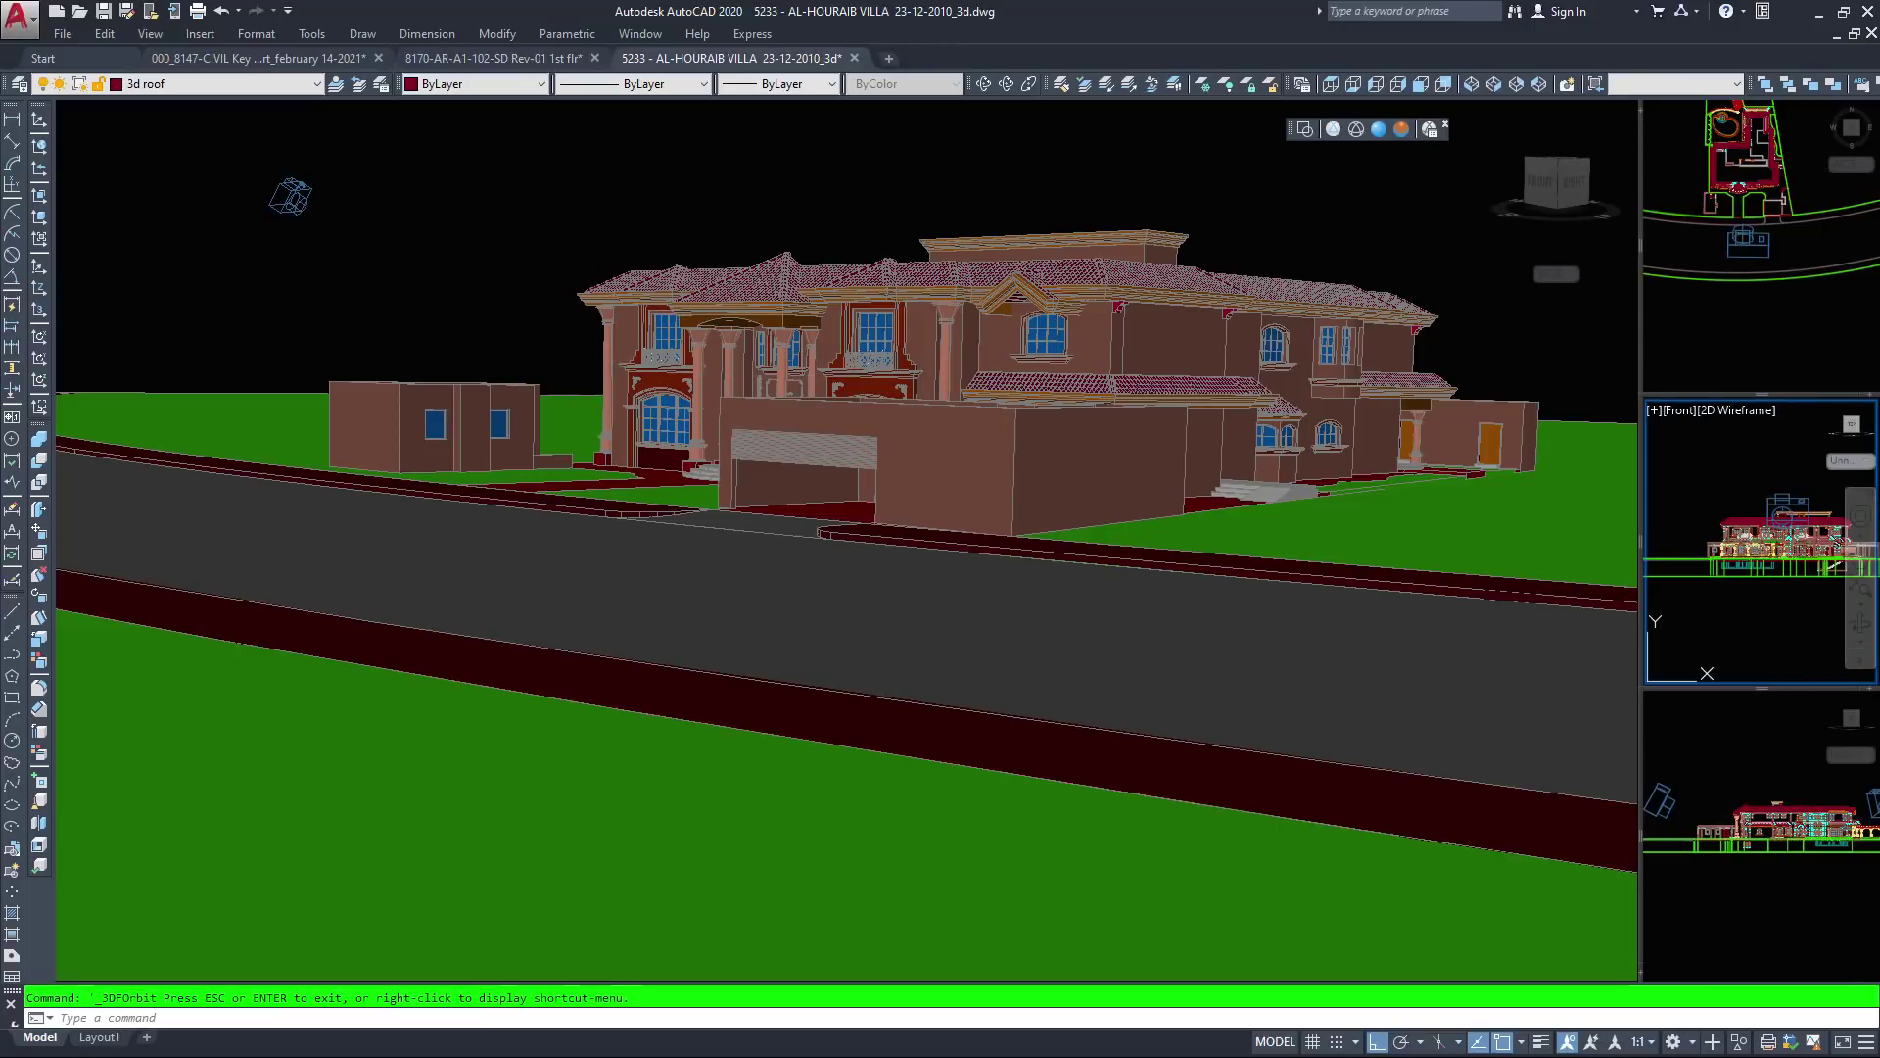
pyautogui.click(1709, 774)
pyautogui.scroll(-3, 1706, 740)
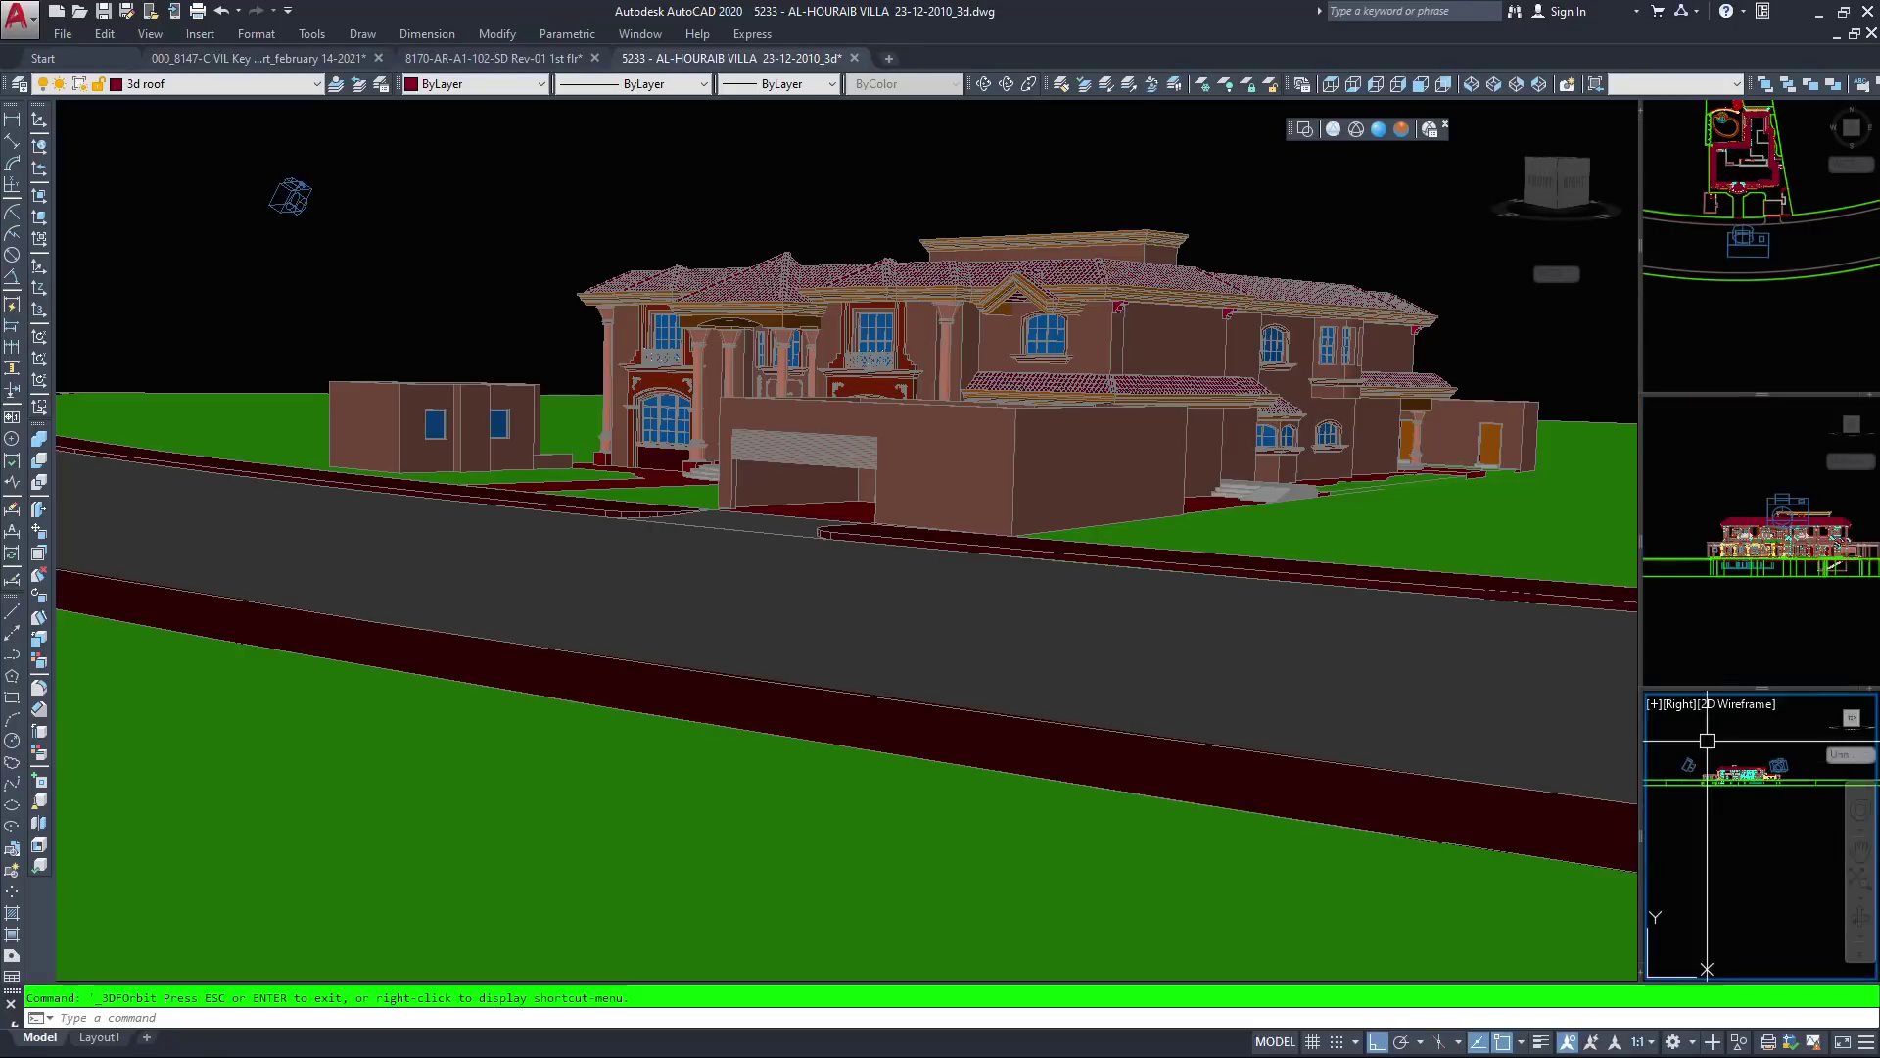
pyautogui.moveTo(1707, 783); pyautogui.dragTo(1732, 836, button='middle')
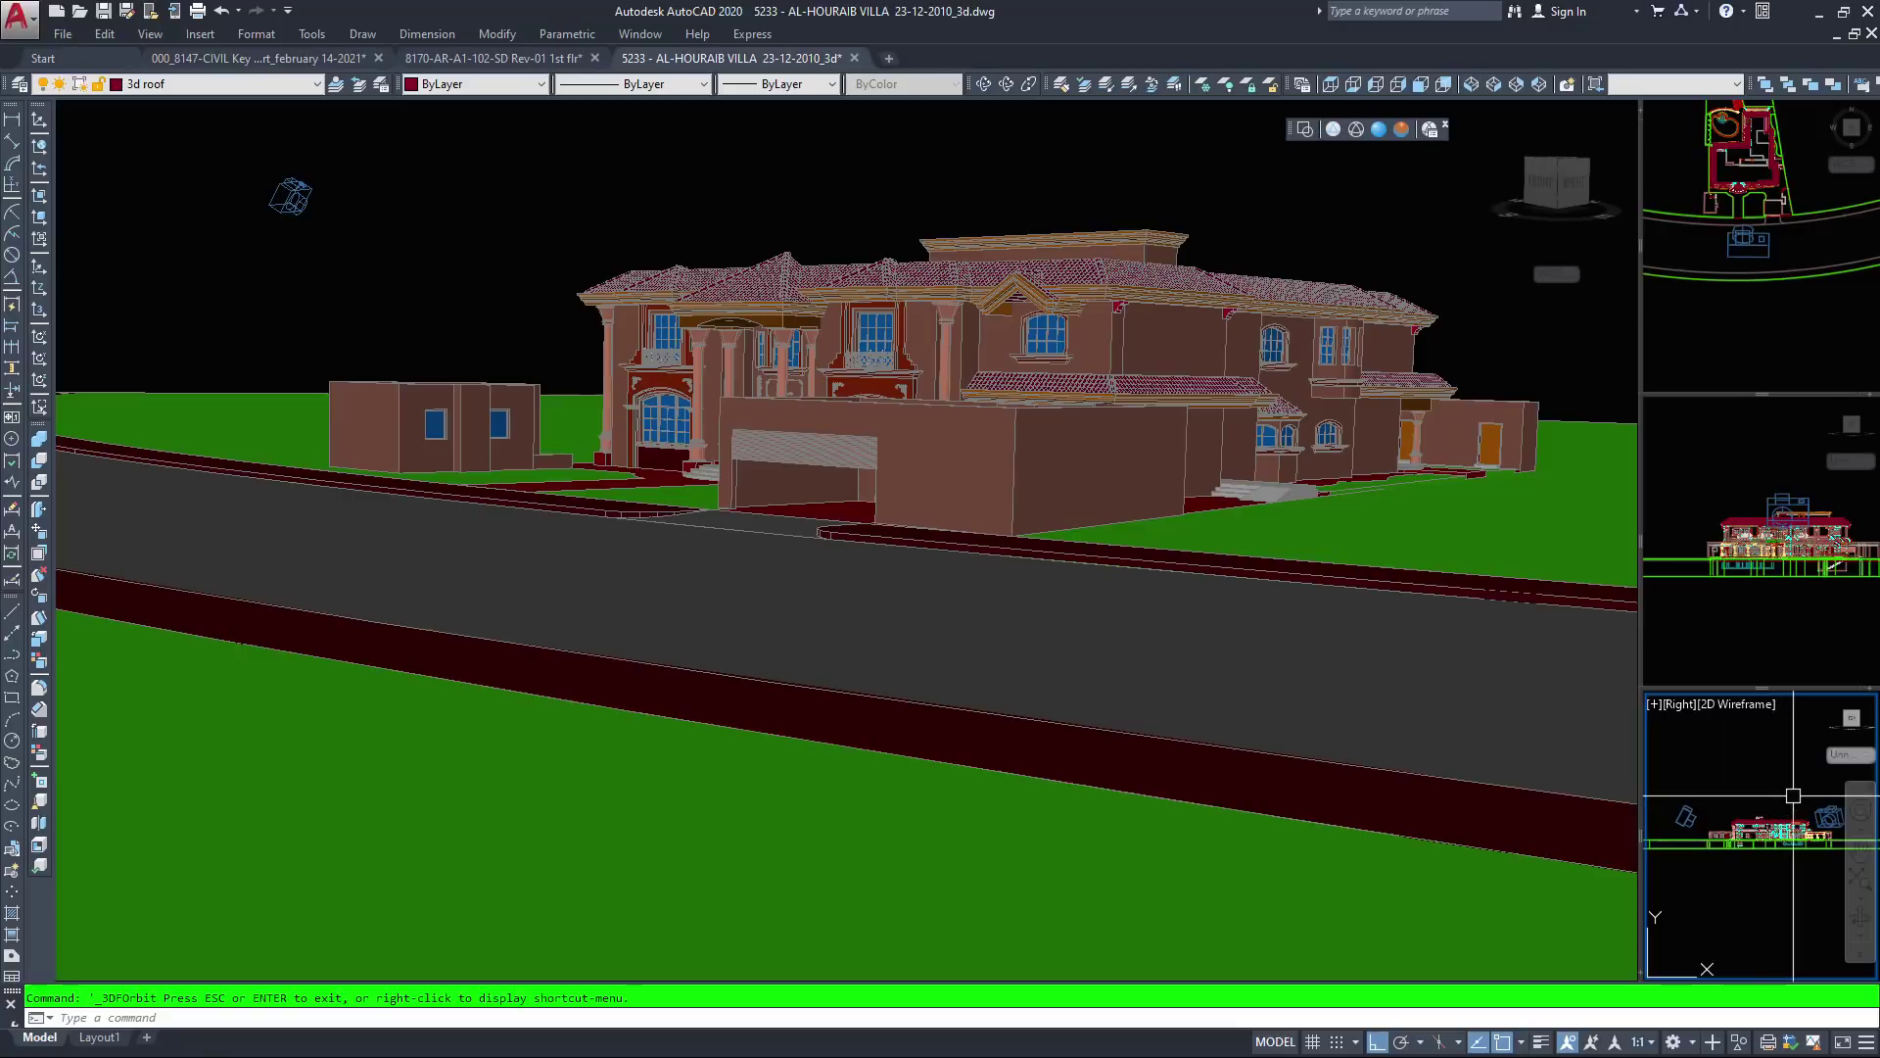
pyautogui.scroll(2, 1774, 808)
pyautogui.moveTo(1748, 795); pyautogui.dragTo(1875, 769, button='middle')
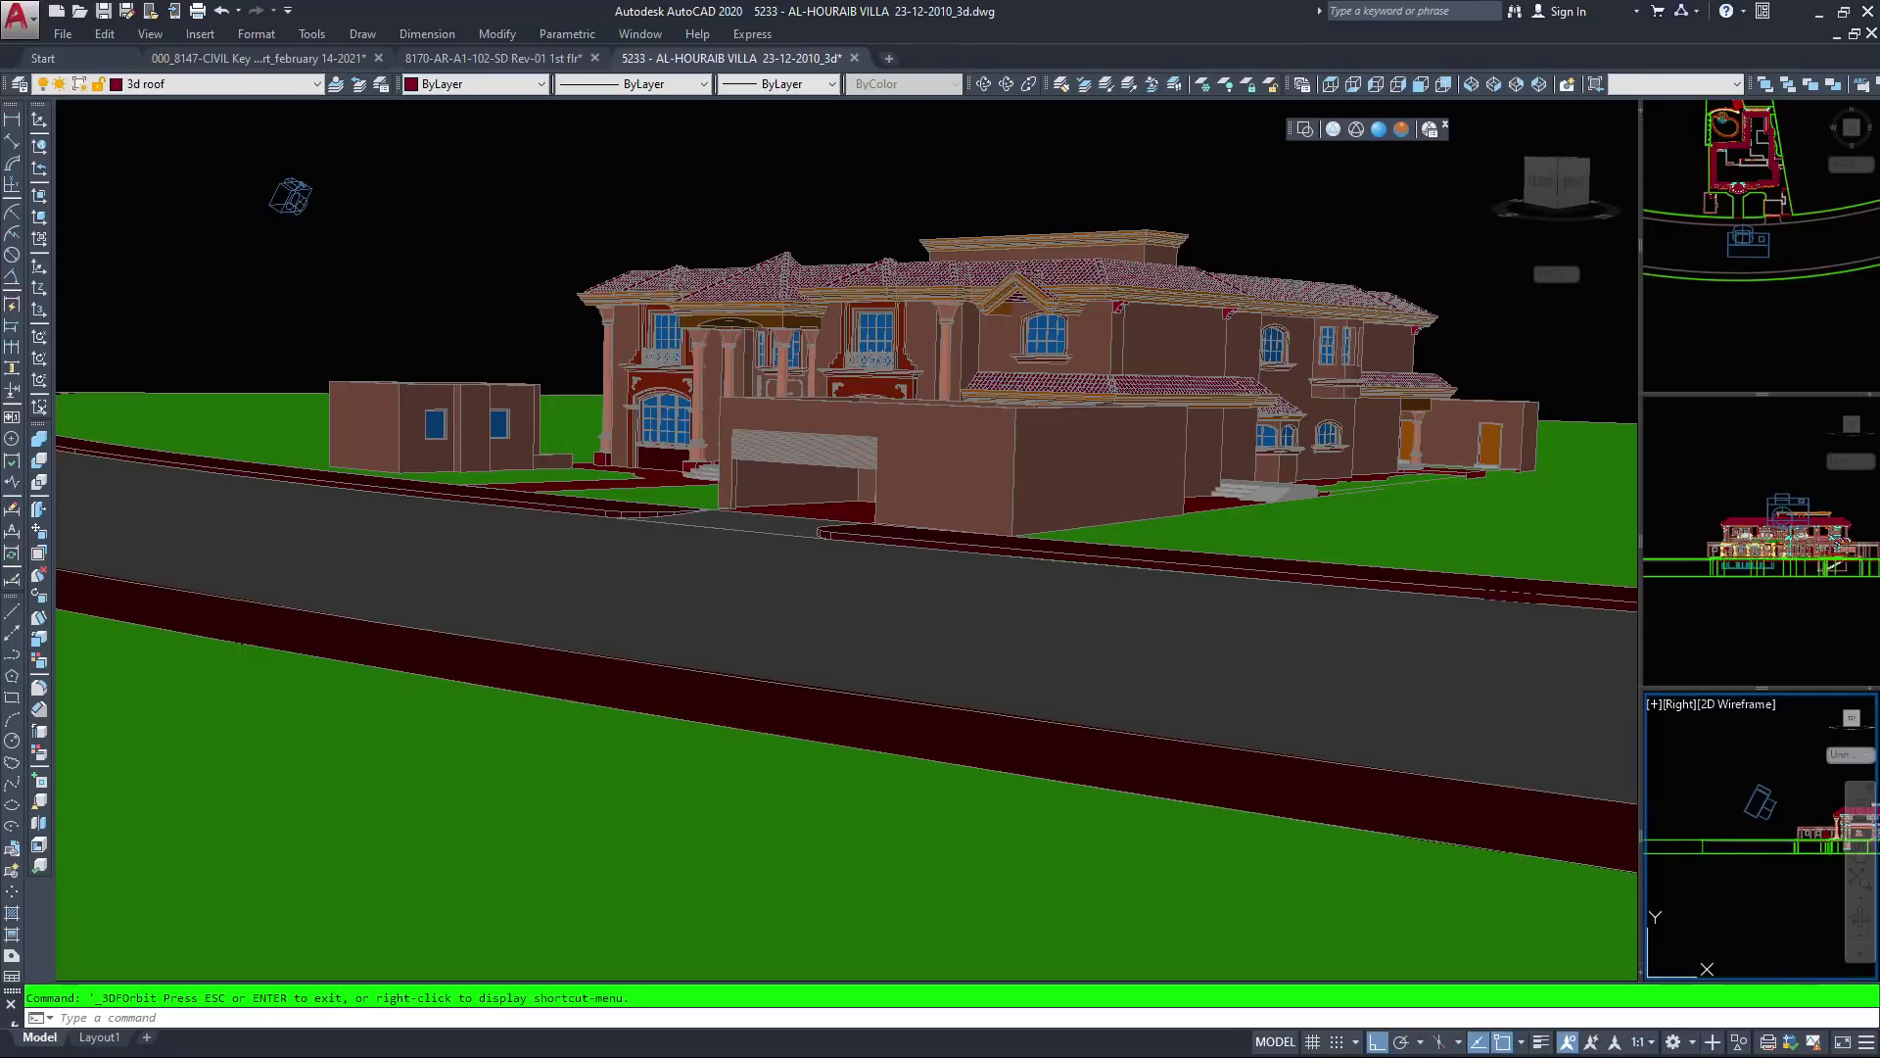
pyautogui.click(1769, 767)
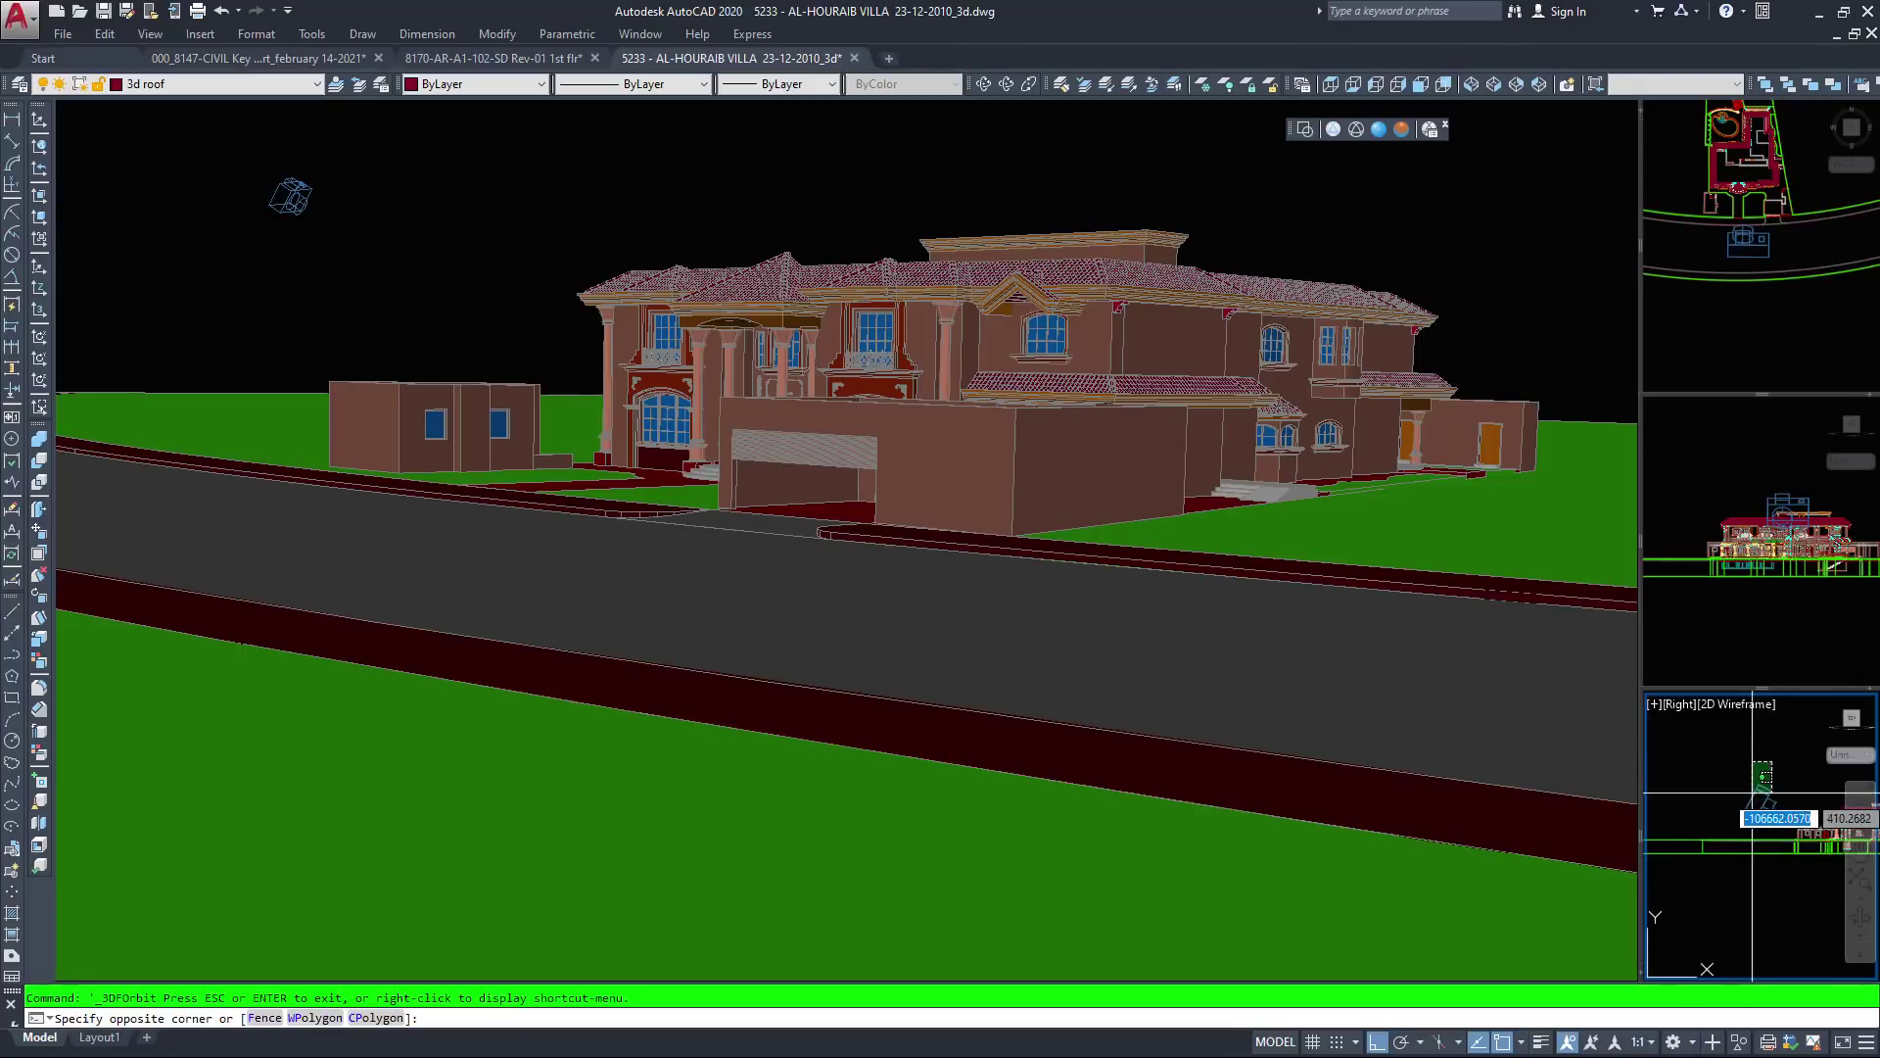
pyautogui.click(1749, 800)
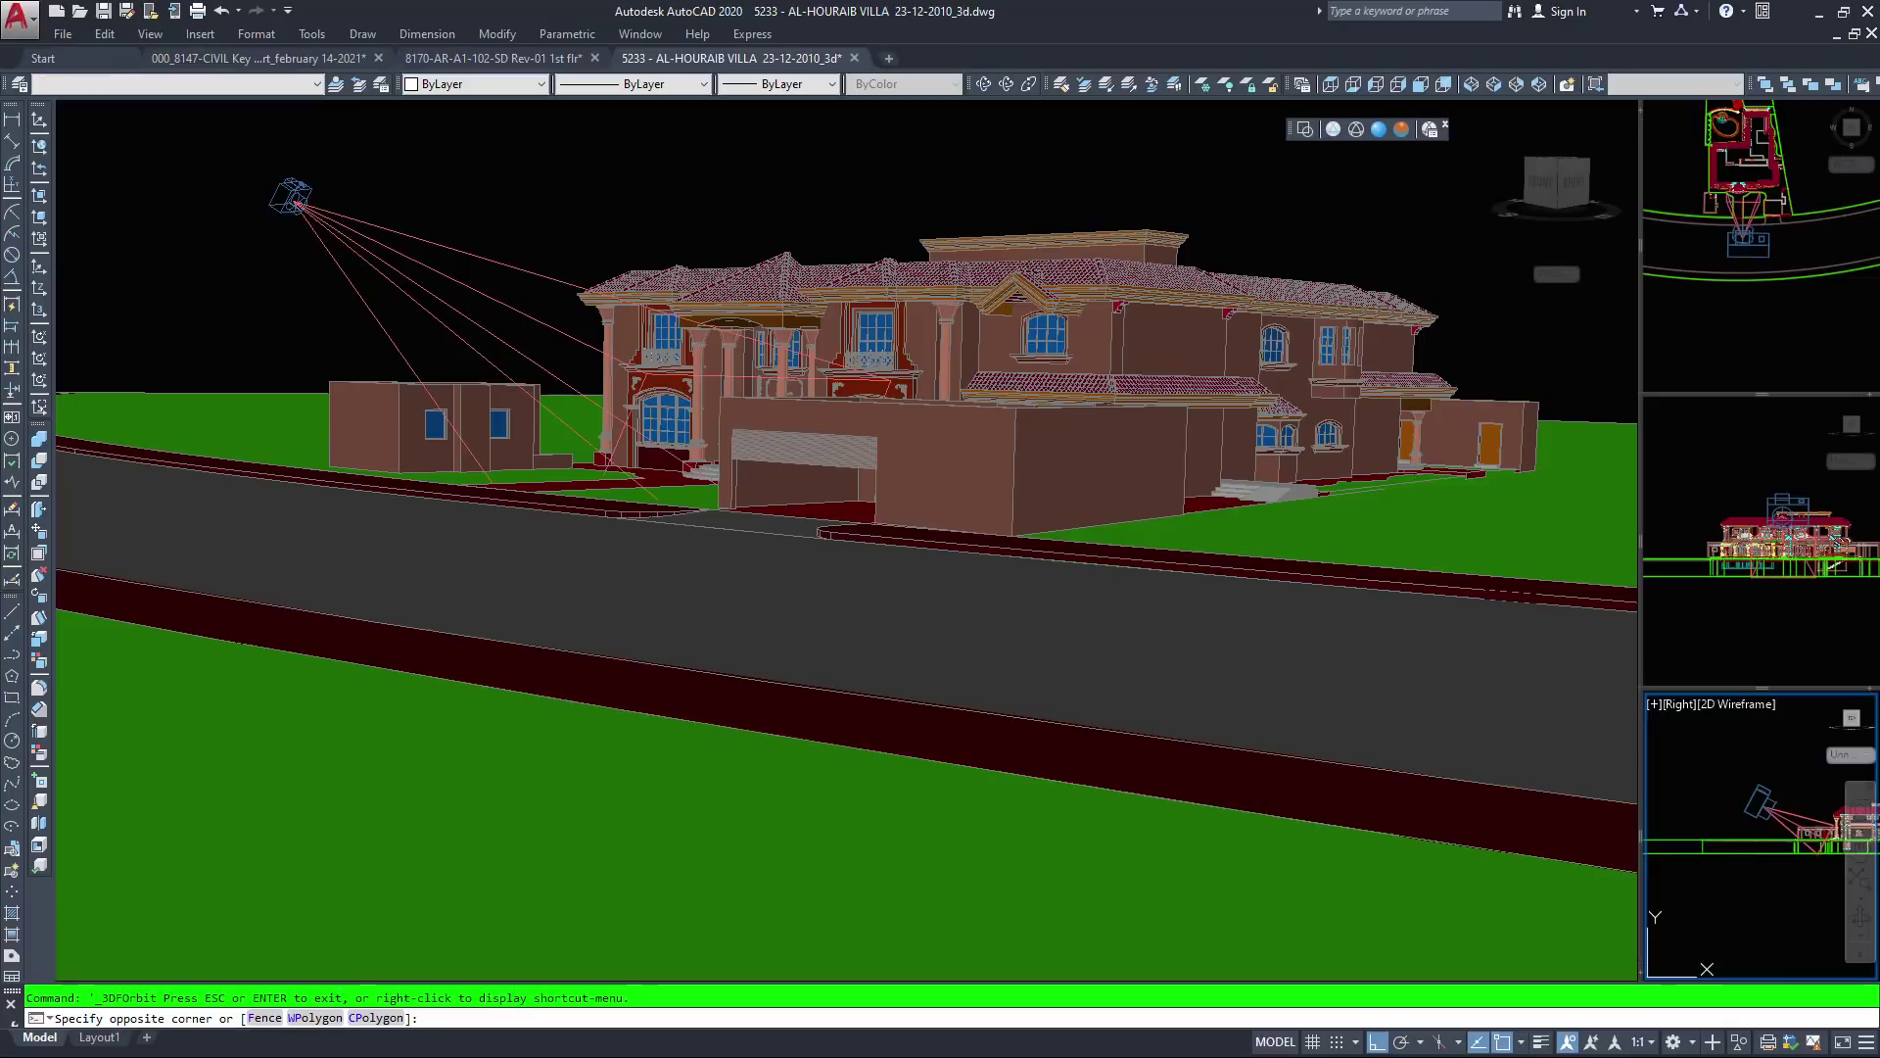